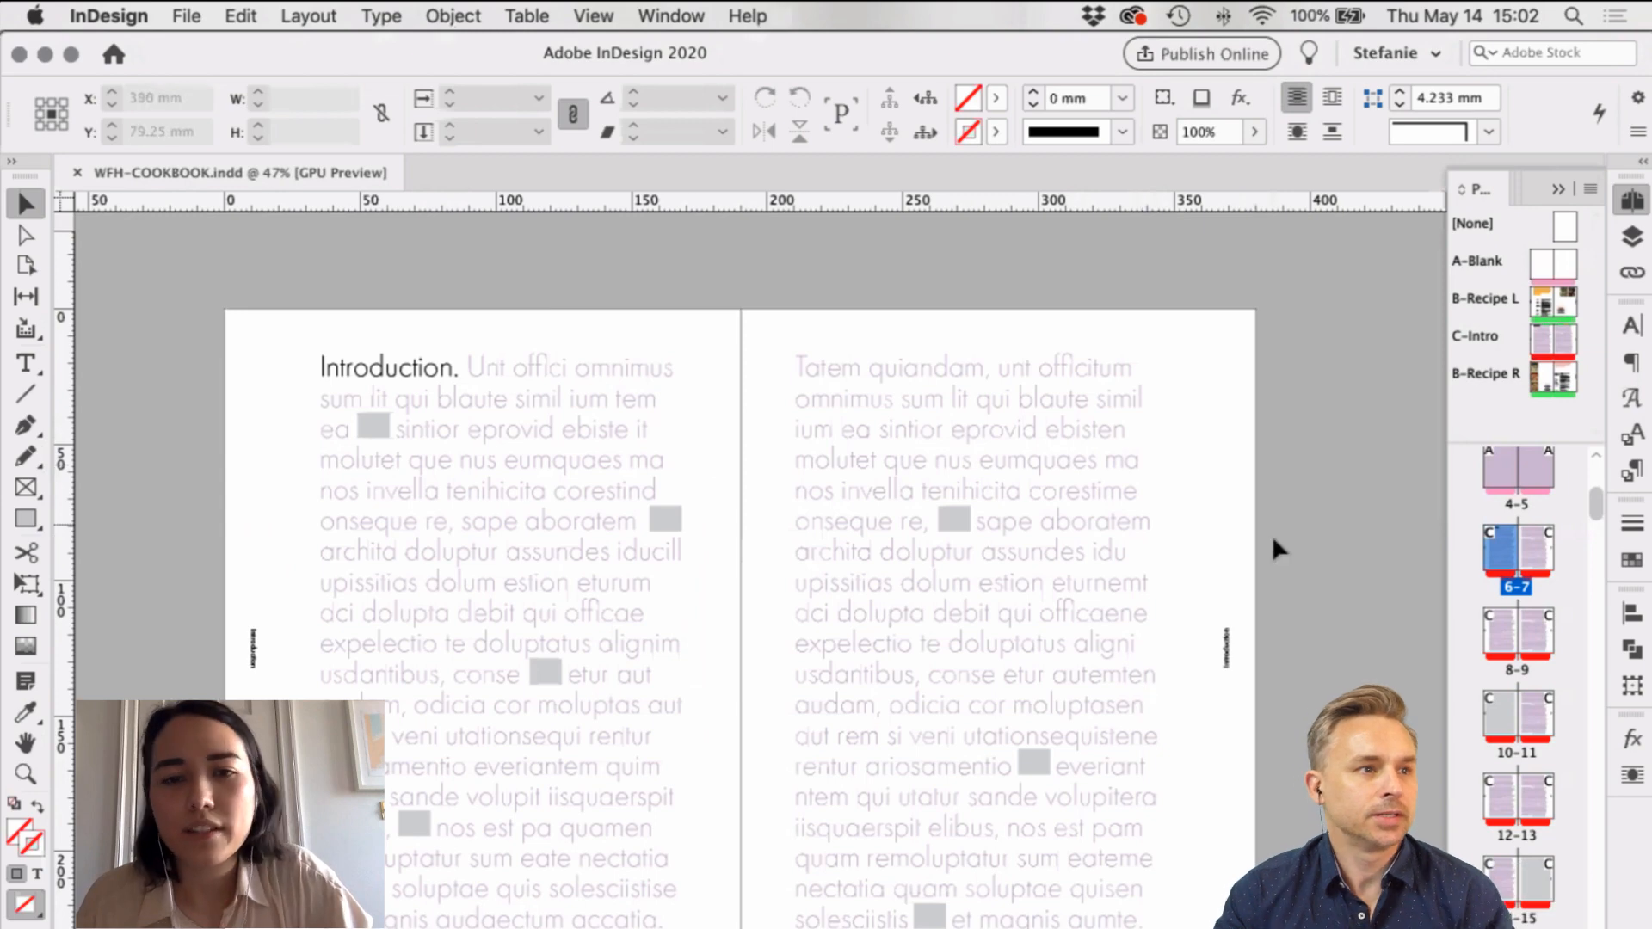
Step: Scroll and pan past the introduction spread to the blank spread
left_click_drag(1126, 290, 1126, 287)
scroll(1126, 293, "down", 5)
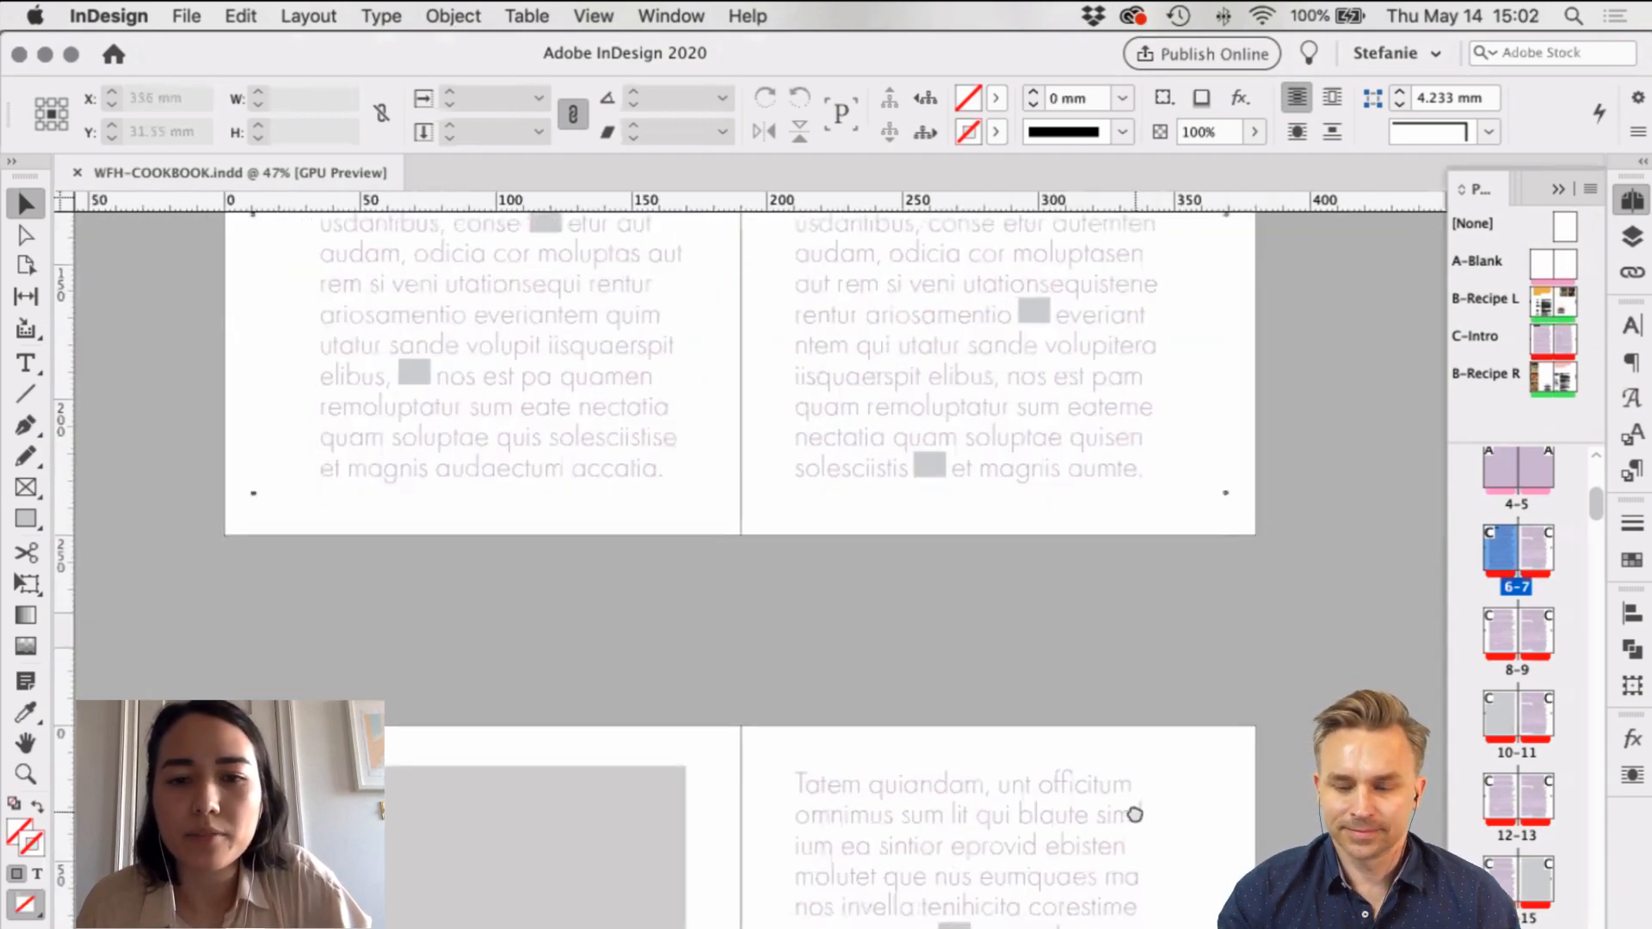
scroll(1133, 774, "down", 6)
scroll(1133, 775, "right", 2)
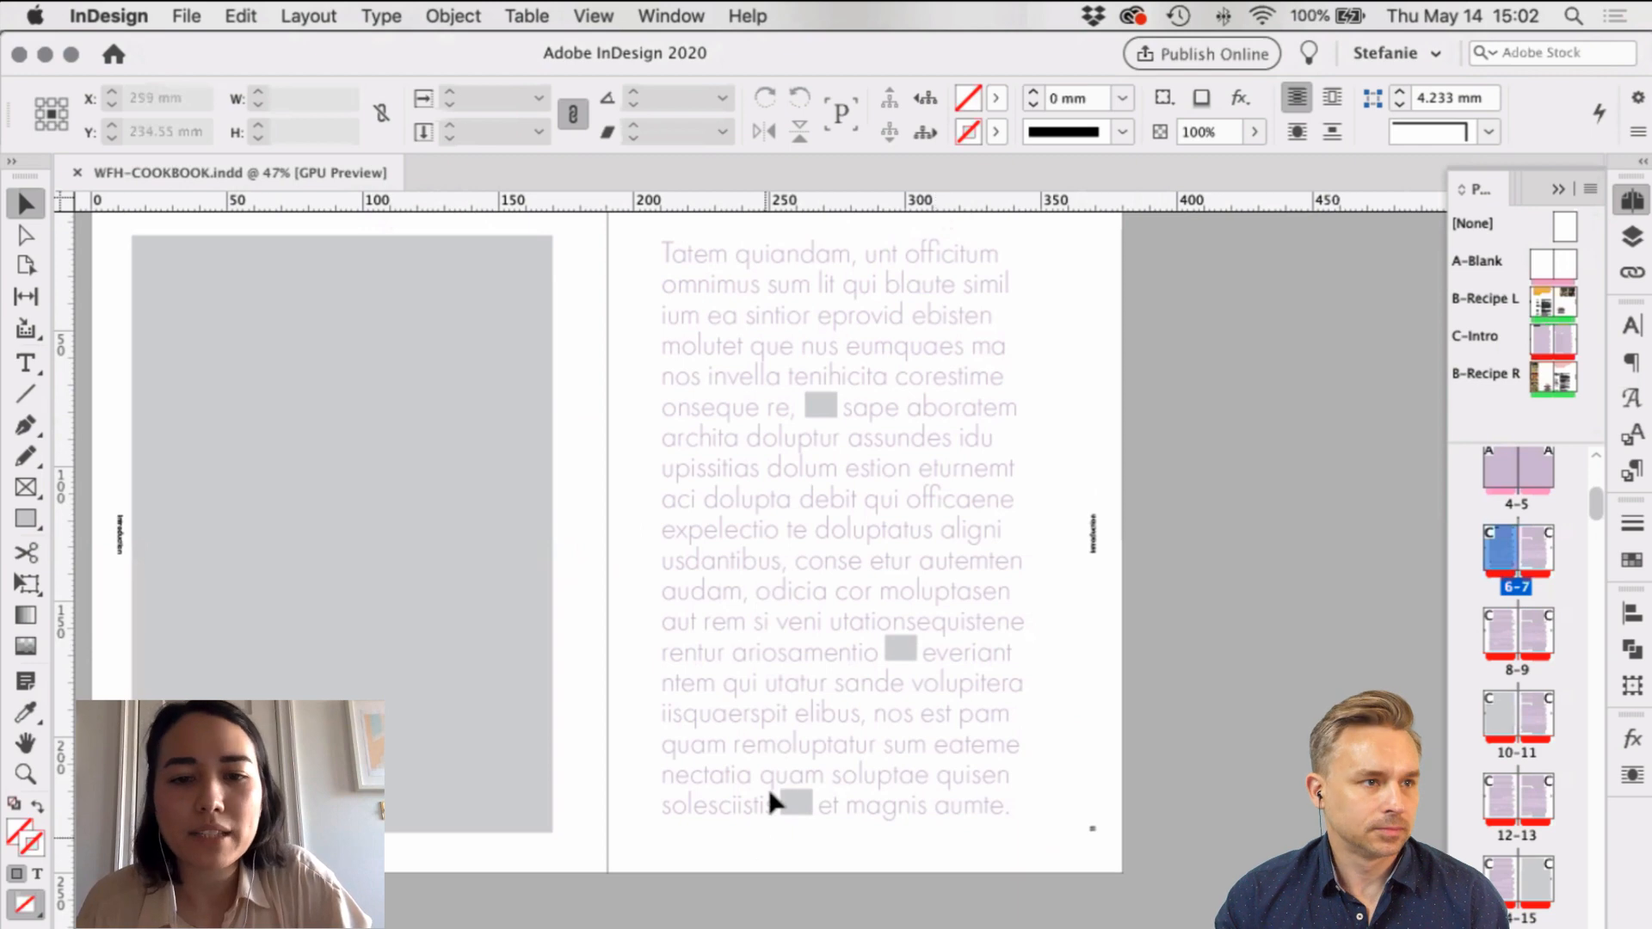
scroll(880, 812, "down", 15)
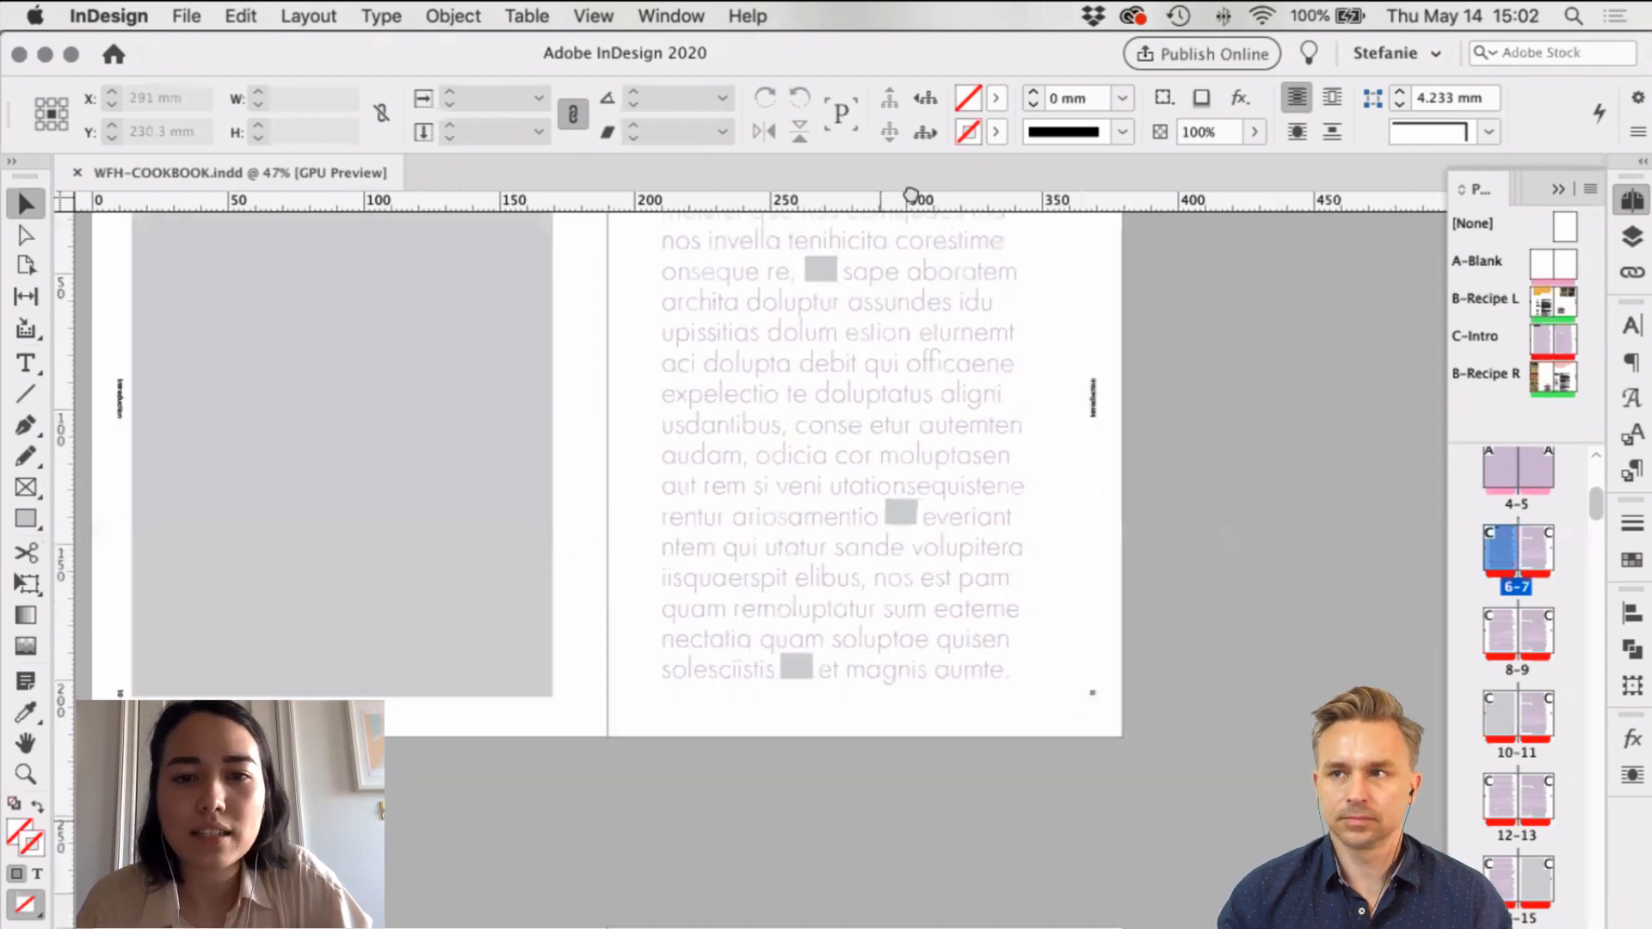
scroll(812, 407, "down", 15)
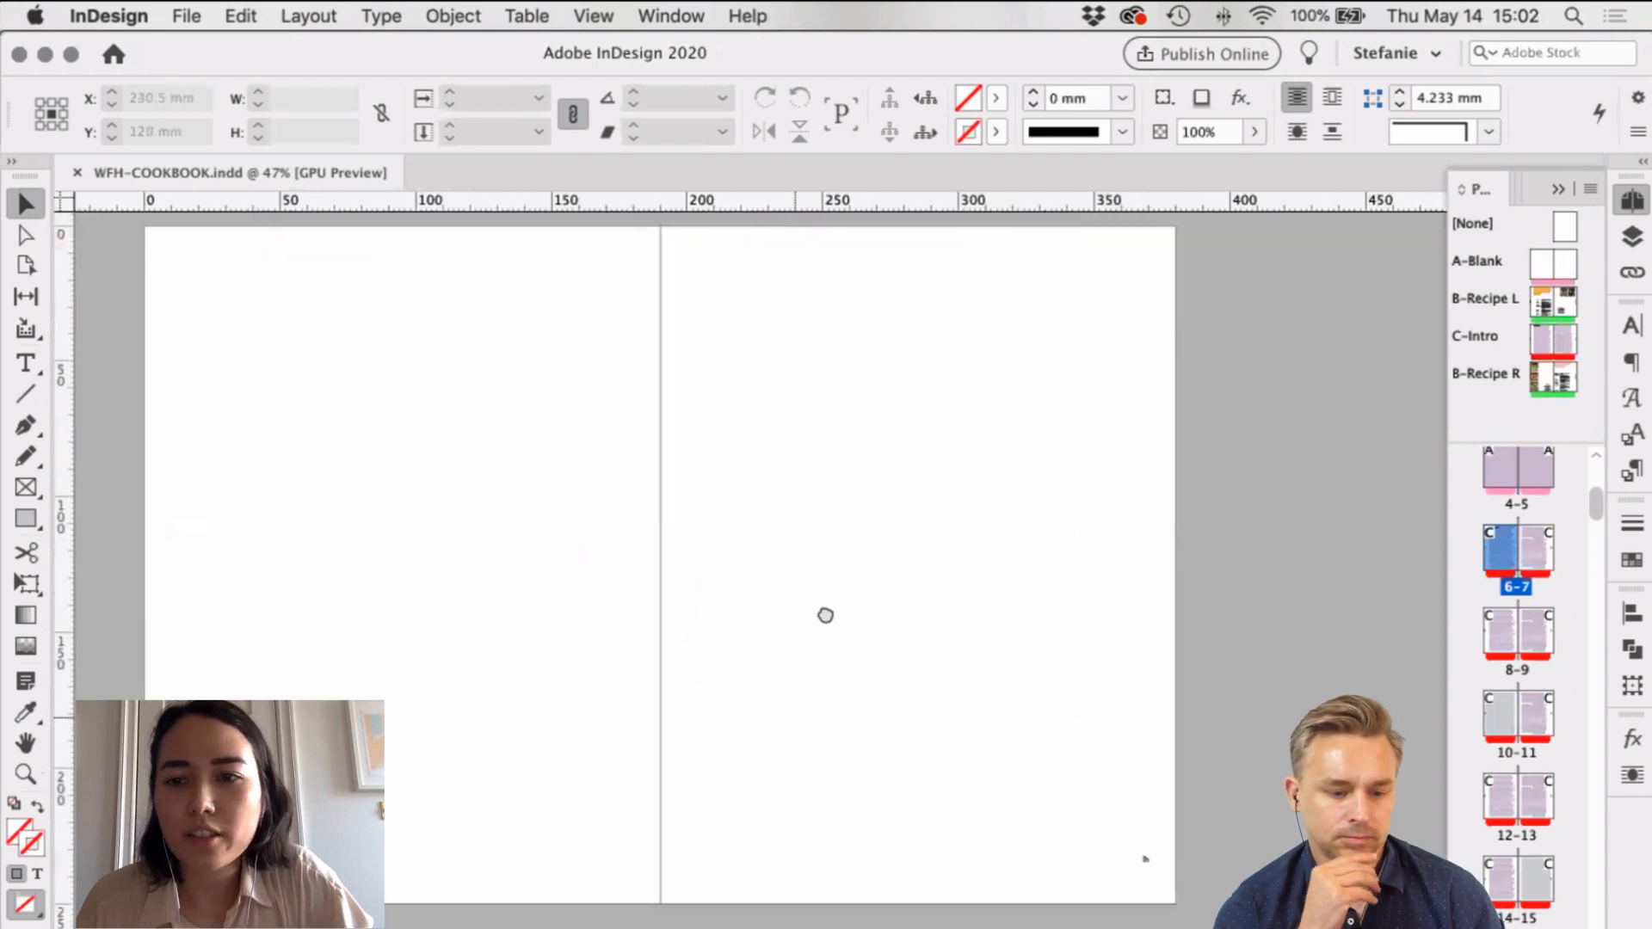
left_click_drag(825, 615, 837, 624)
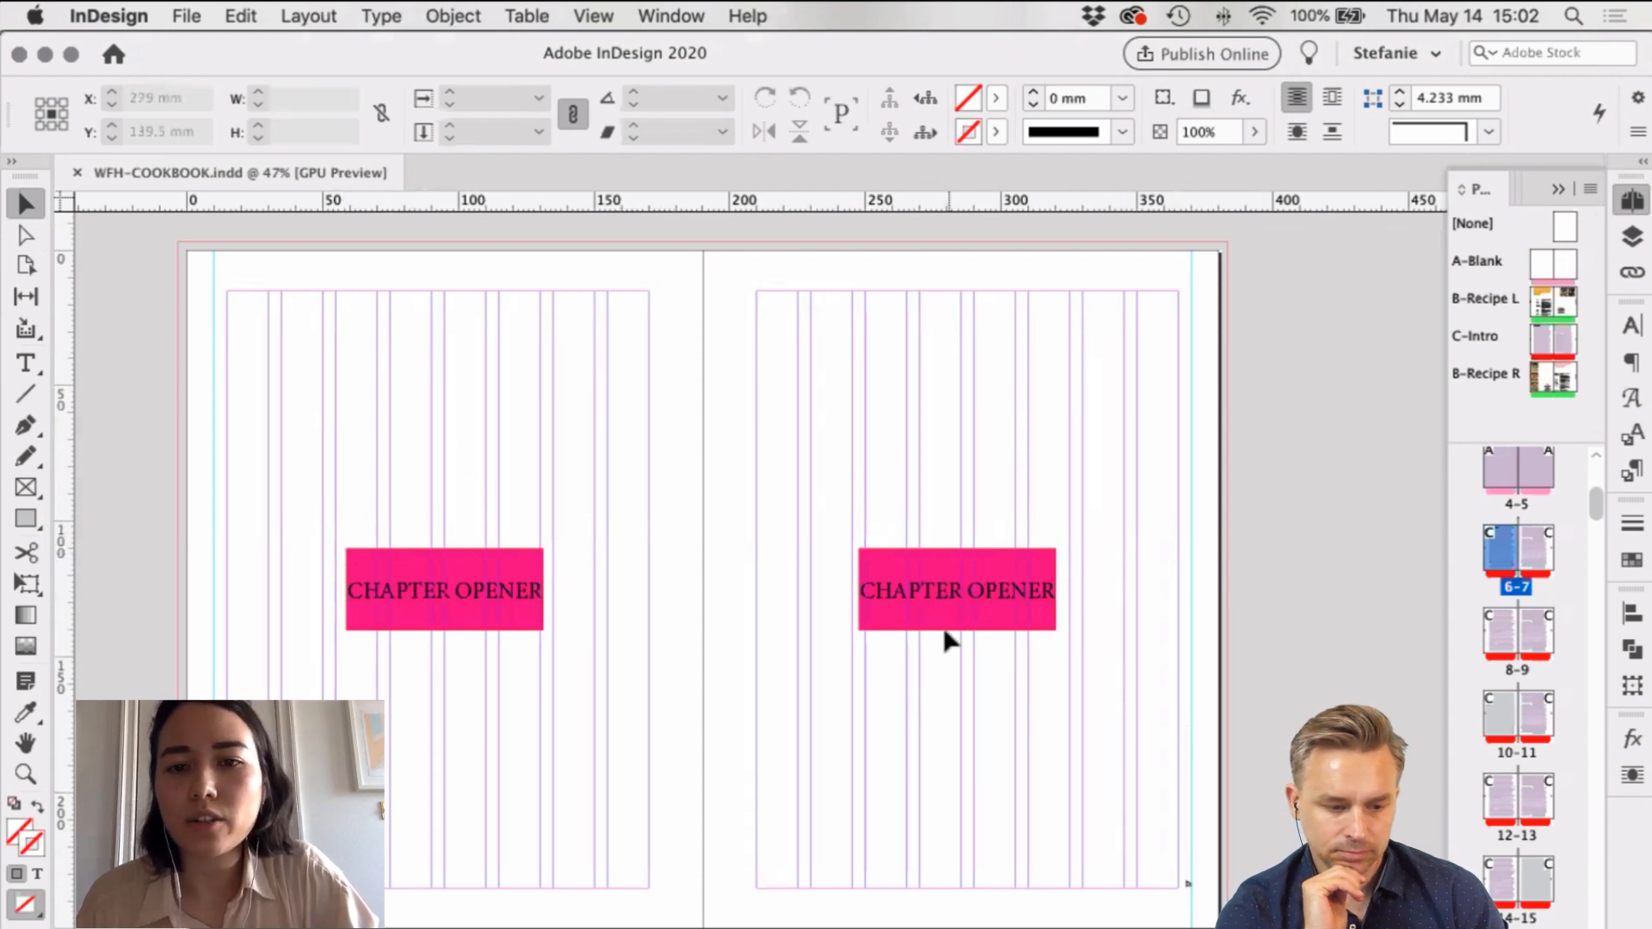
Step: Switch to Preview mode and scroll on to the burger recipe spread
scroll(808, 354, "down", 5)
scroll(729, 557, "down", 8)
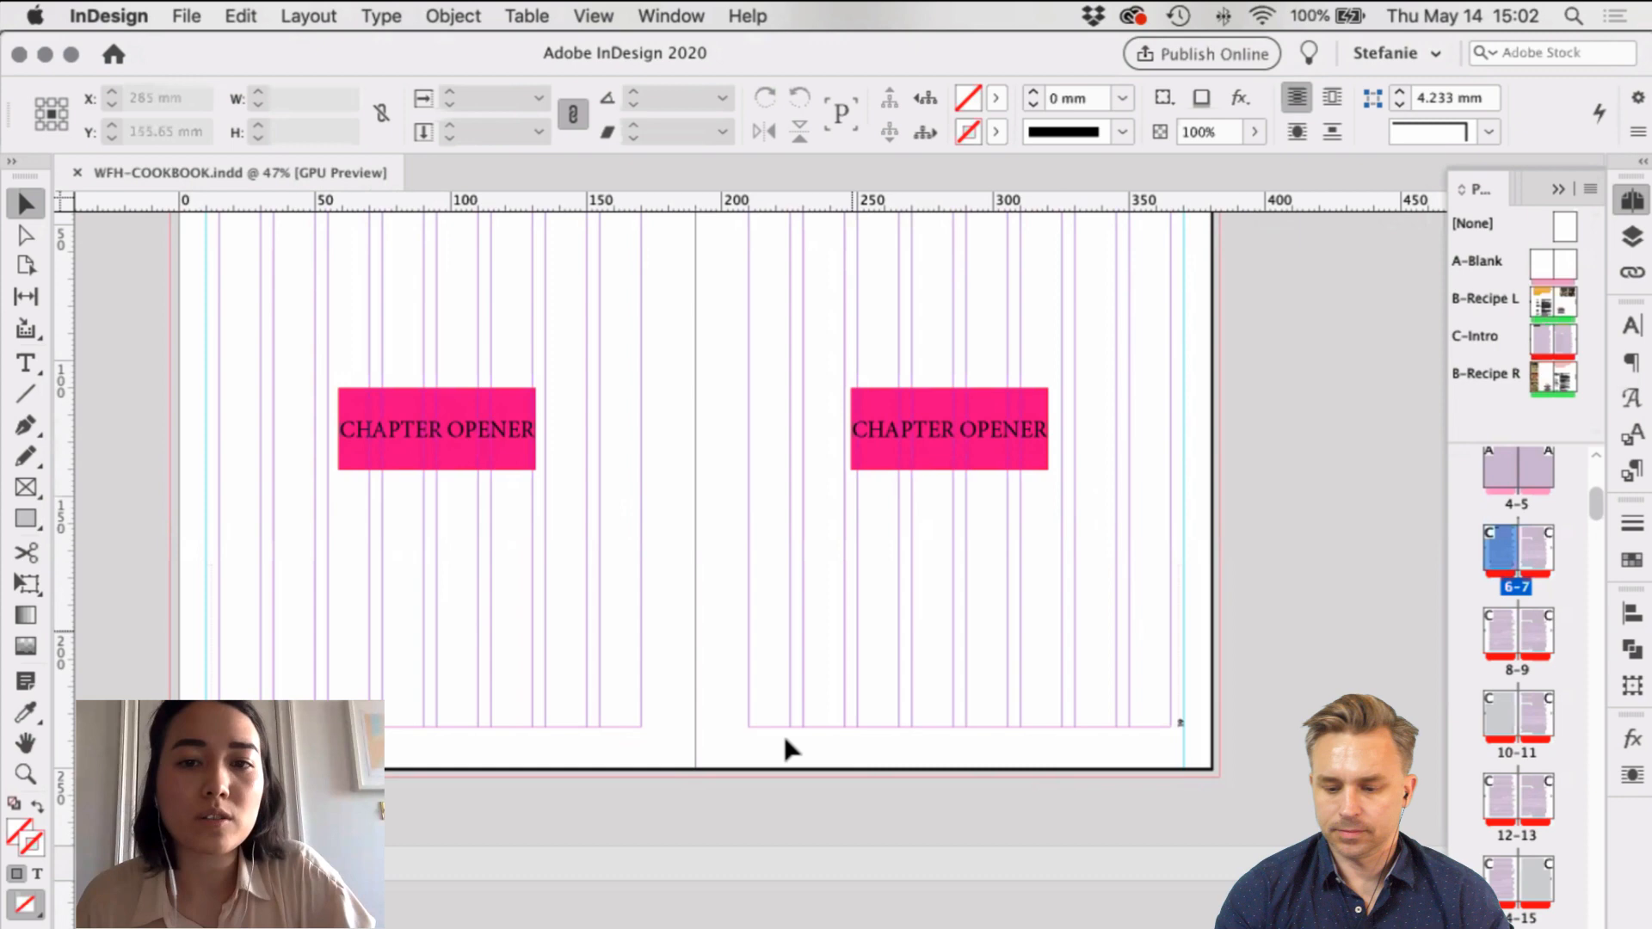
scroll(715, 384, "down", 10)
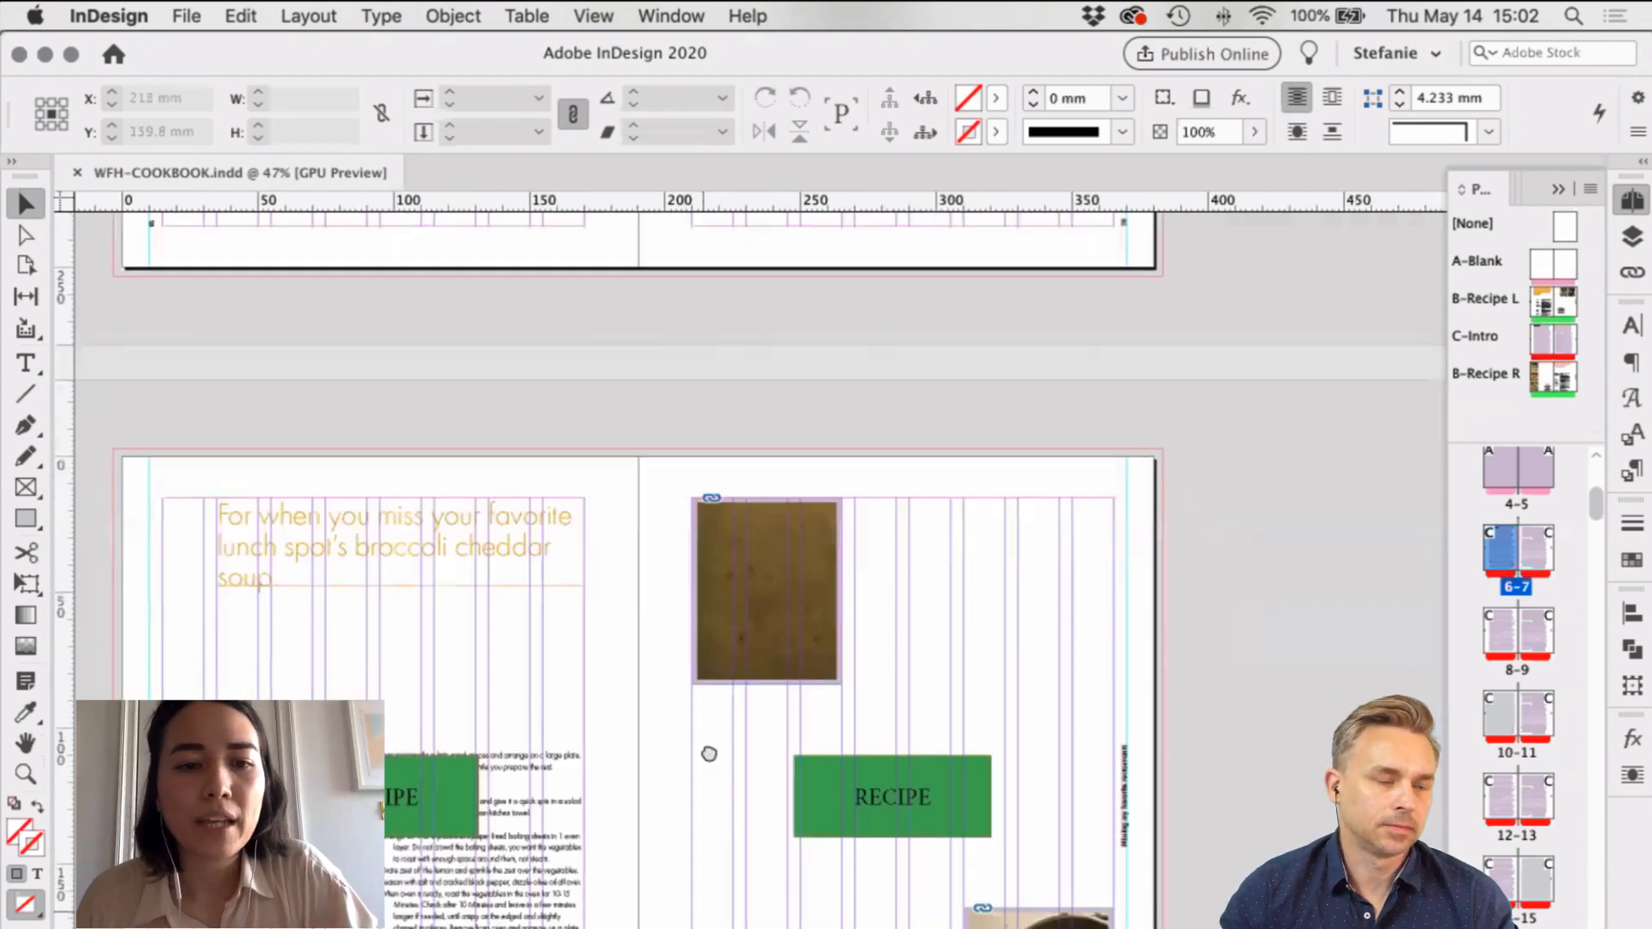
scroll(709, 754, "down", 5)
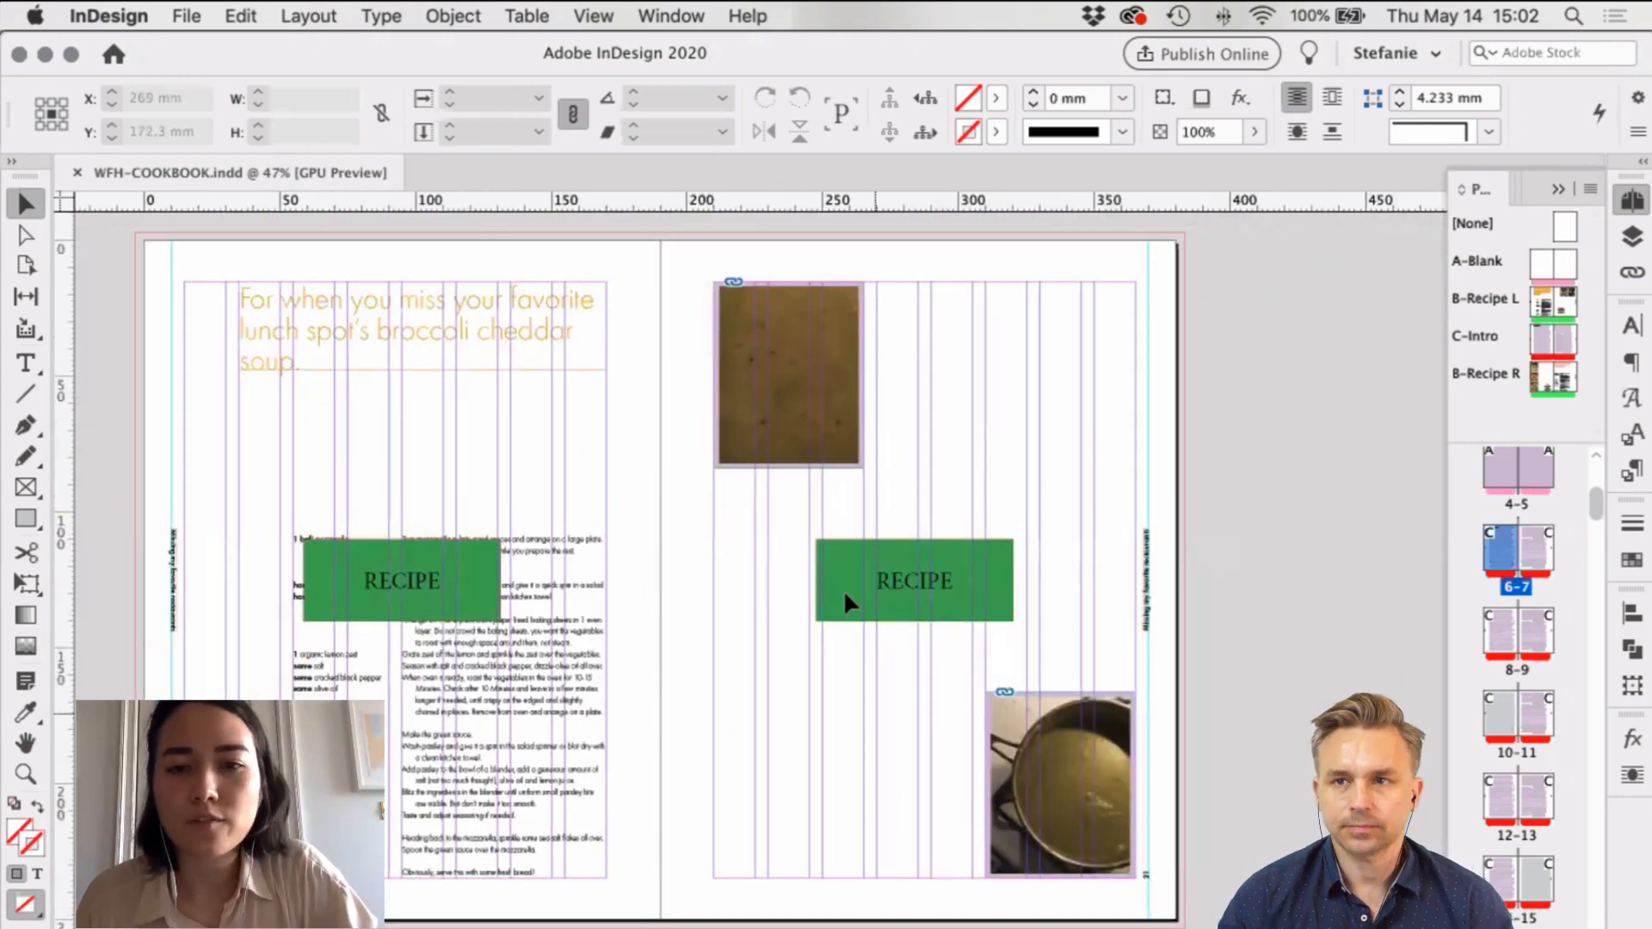
key("w")
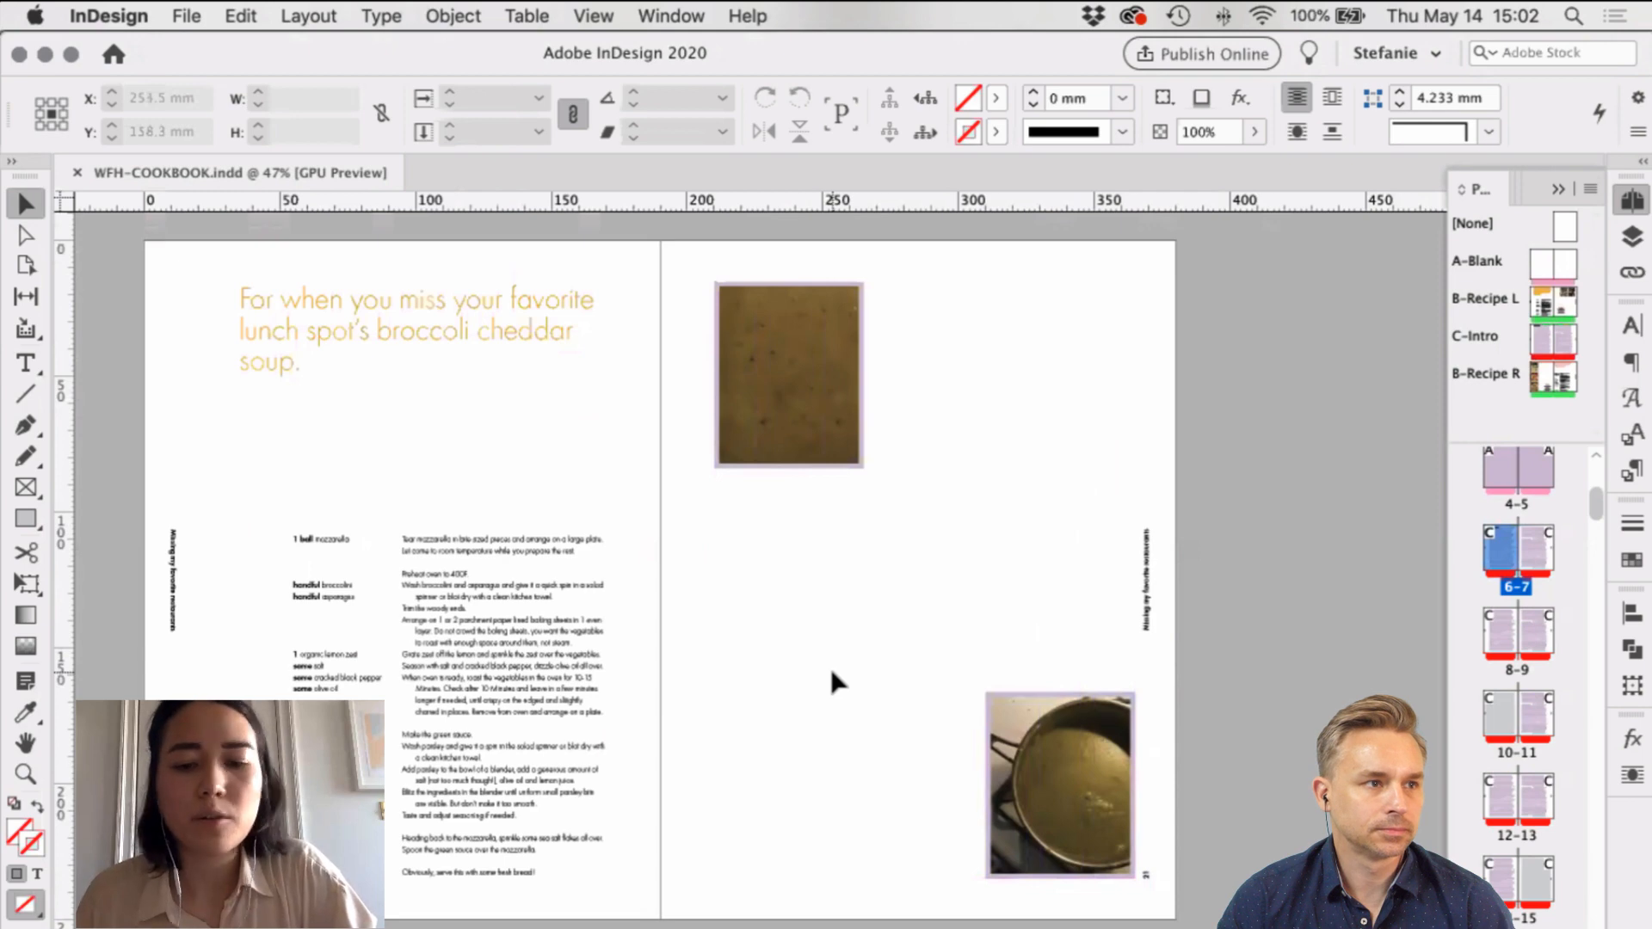
scroll(918, 793, "down", 5)
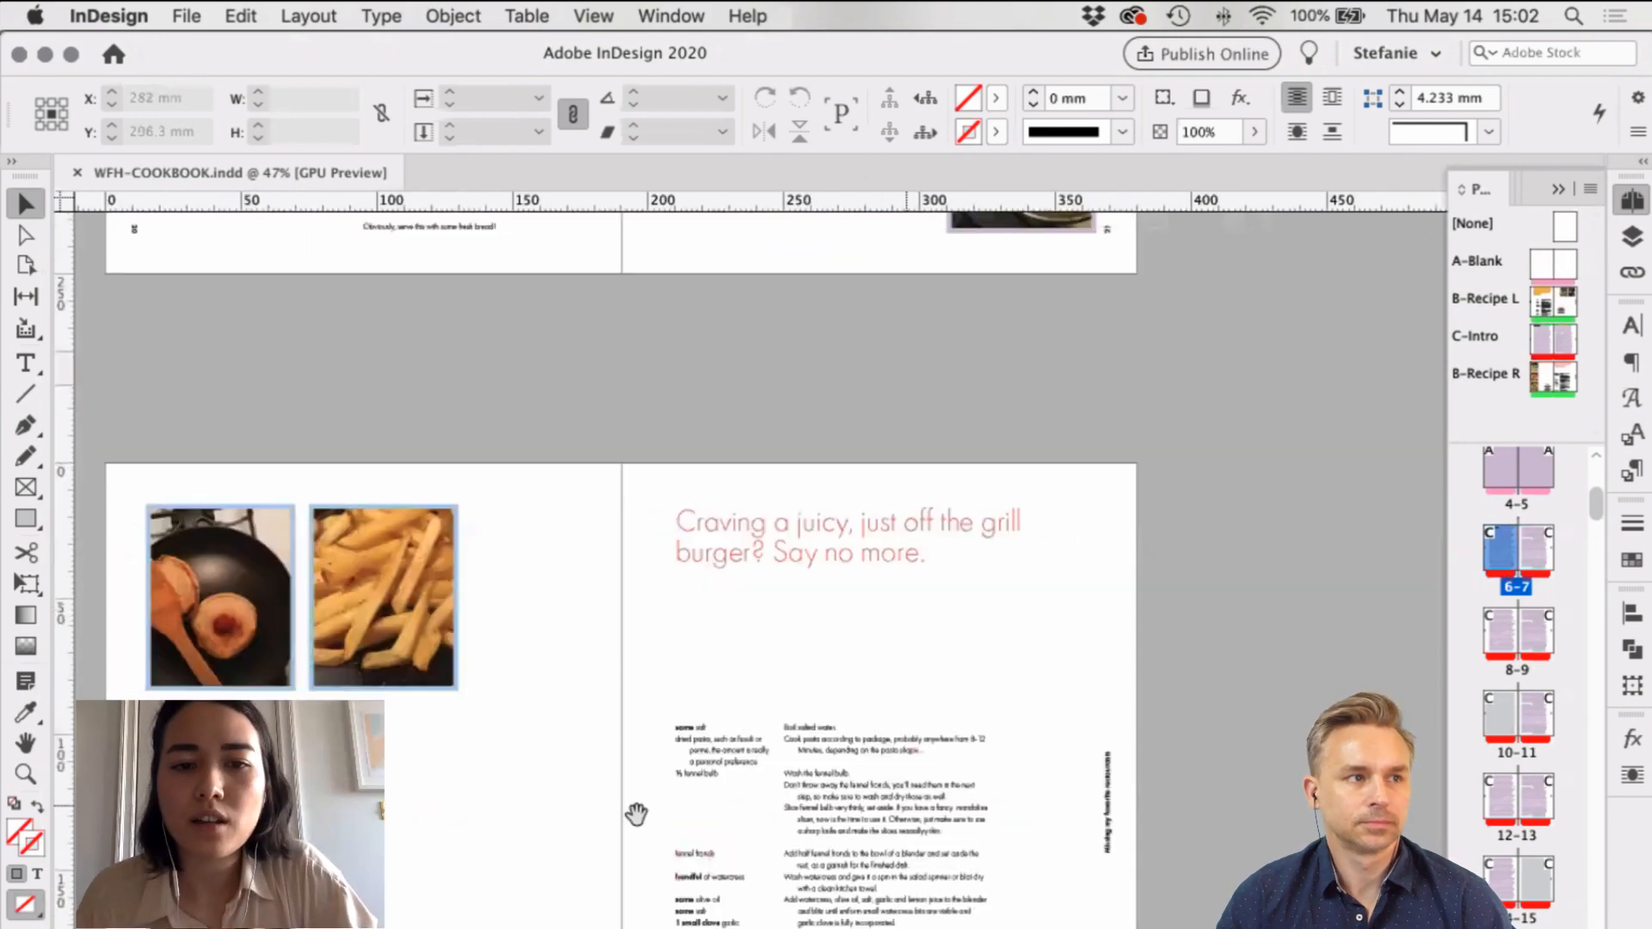
scroll(653, 656, "down", 5)
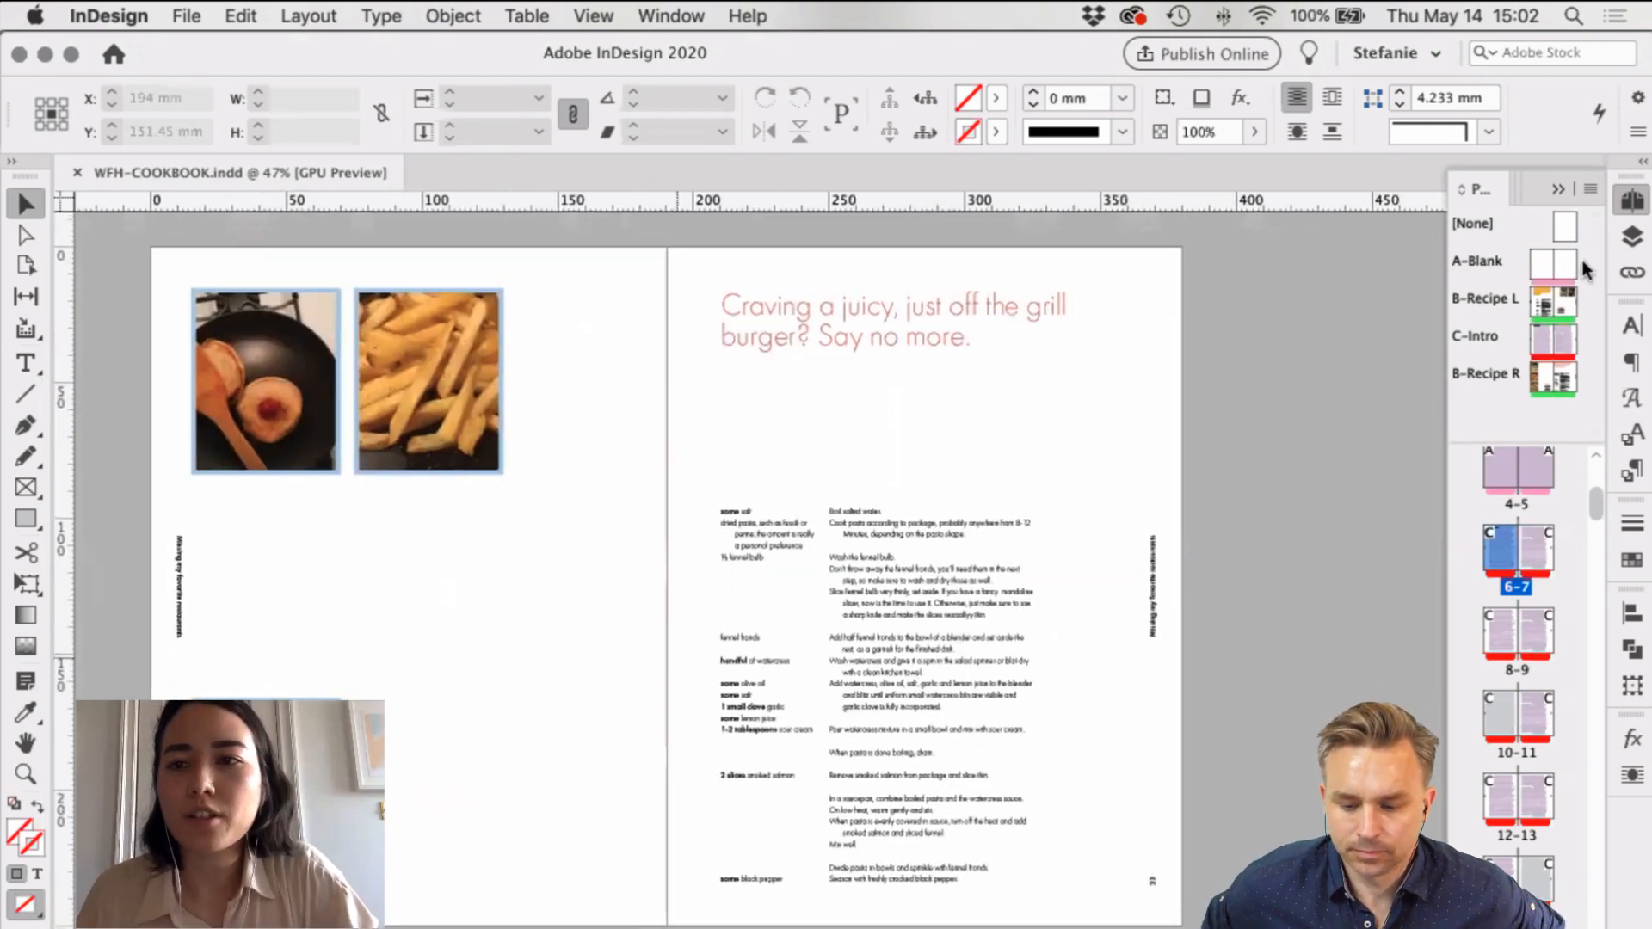
Step: Open the B-Recipe L master and look over its layout
left_click(1540, 310)
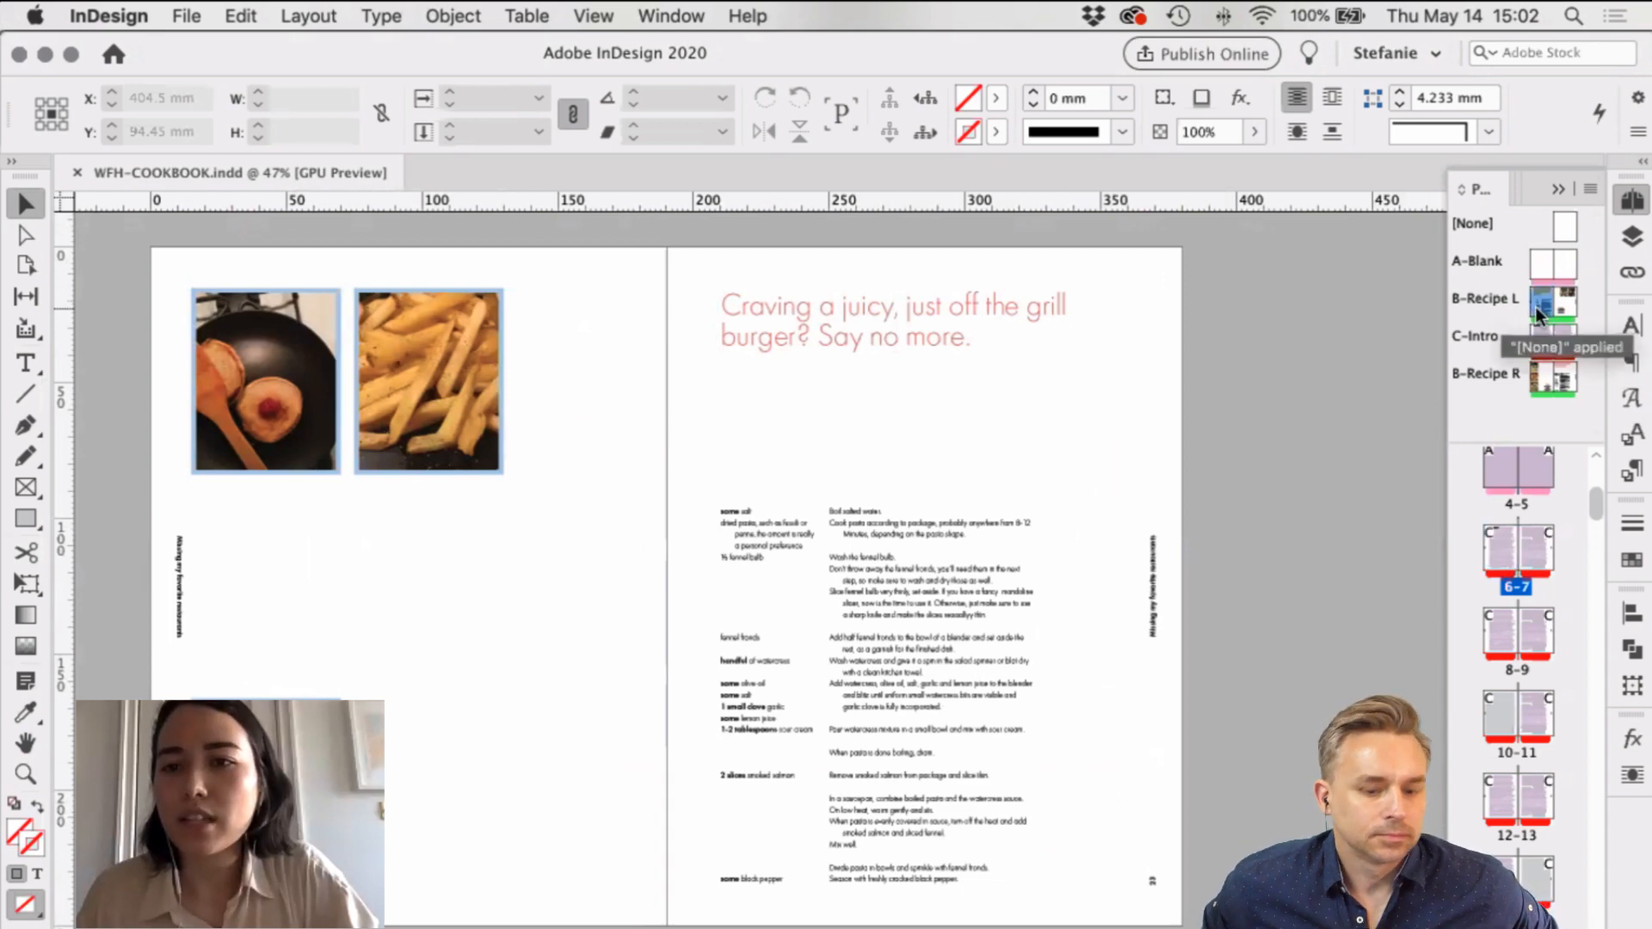
double_click(1539, 310)
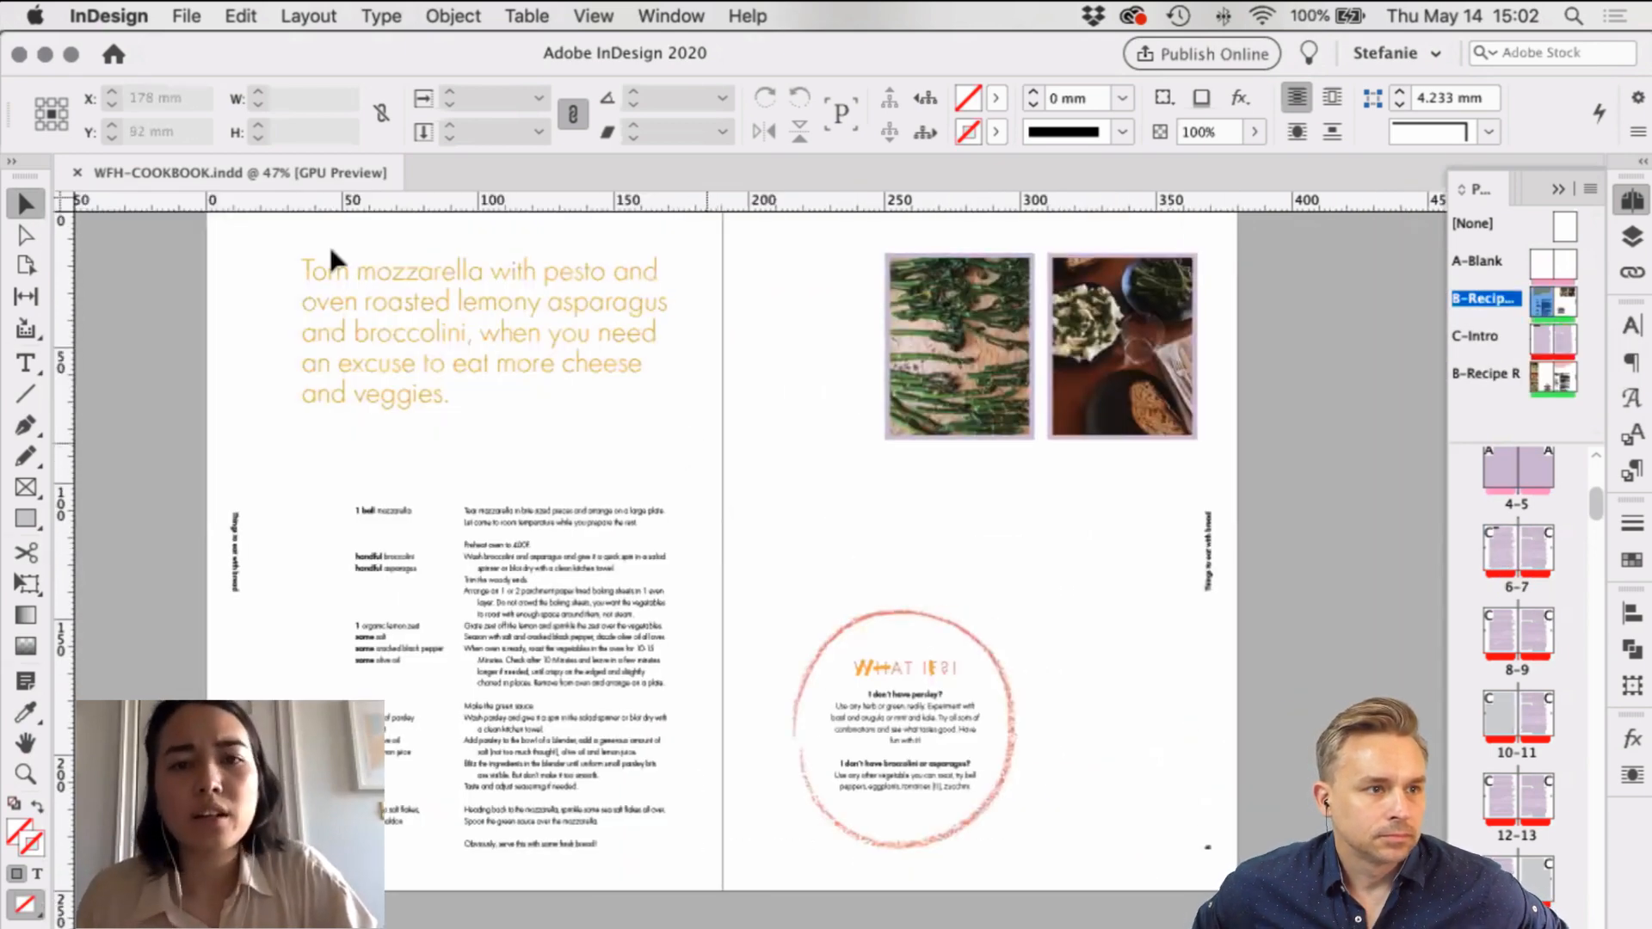
left_click_drag(1059, 539, 1024, 590)
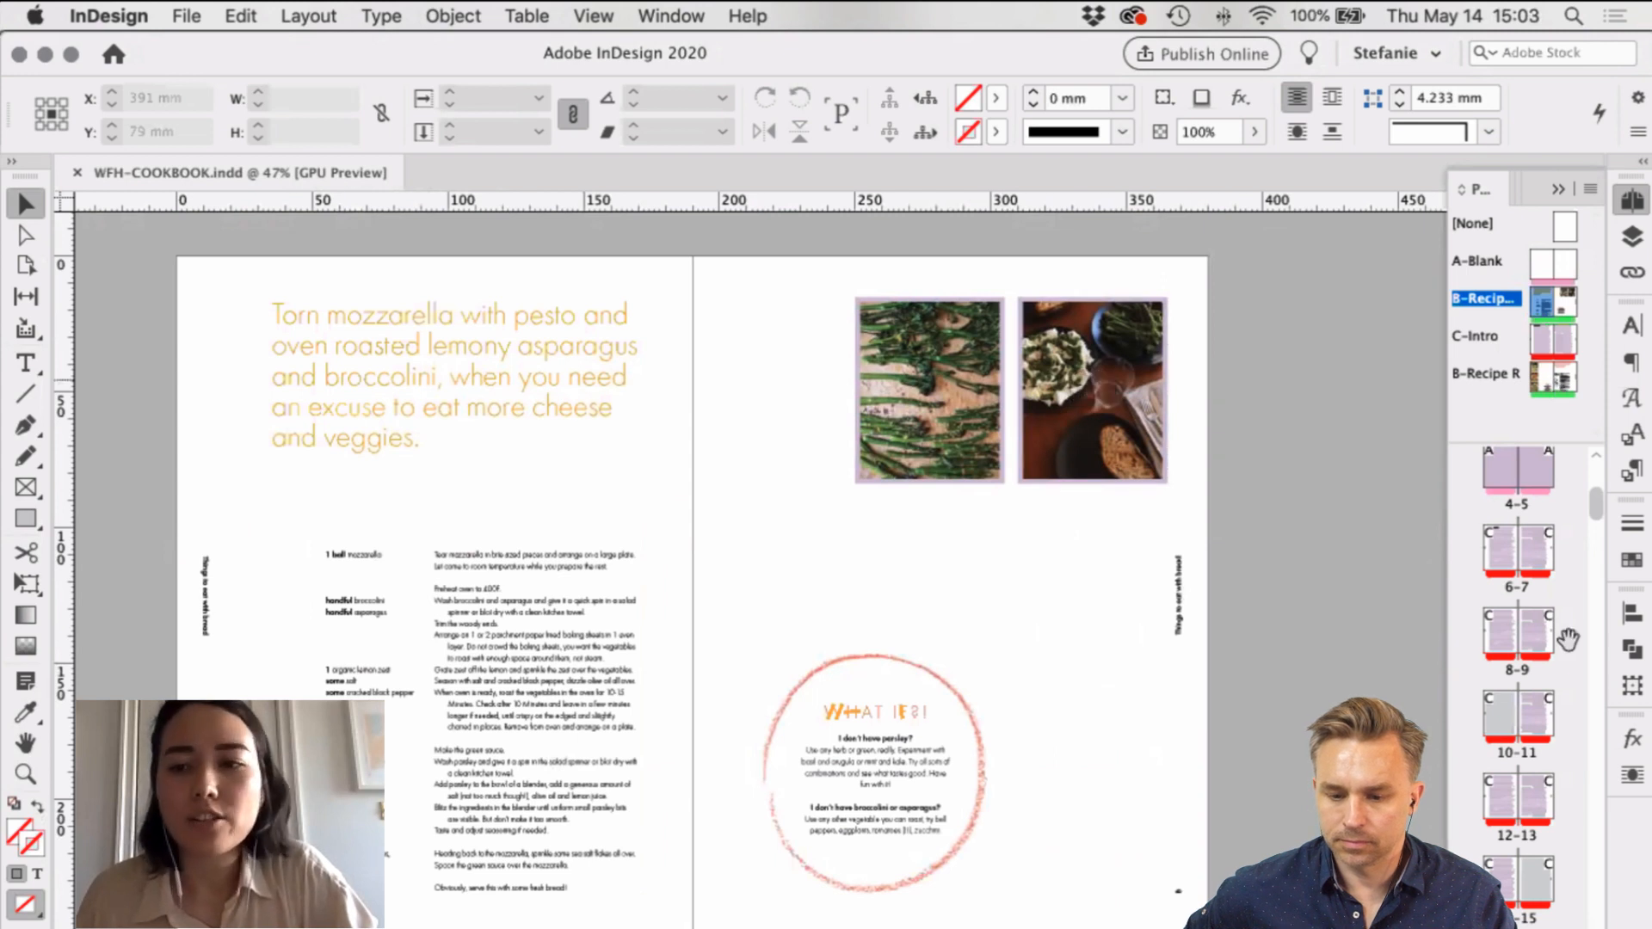
scroll(1566, 641, "down", 3)
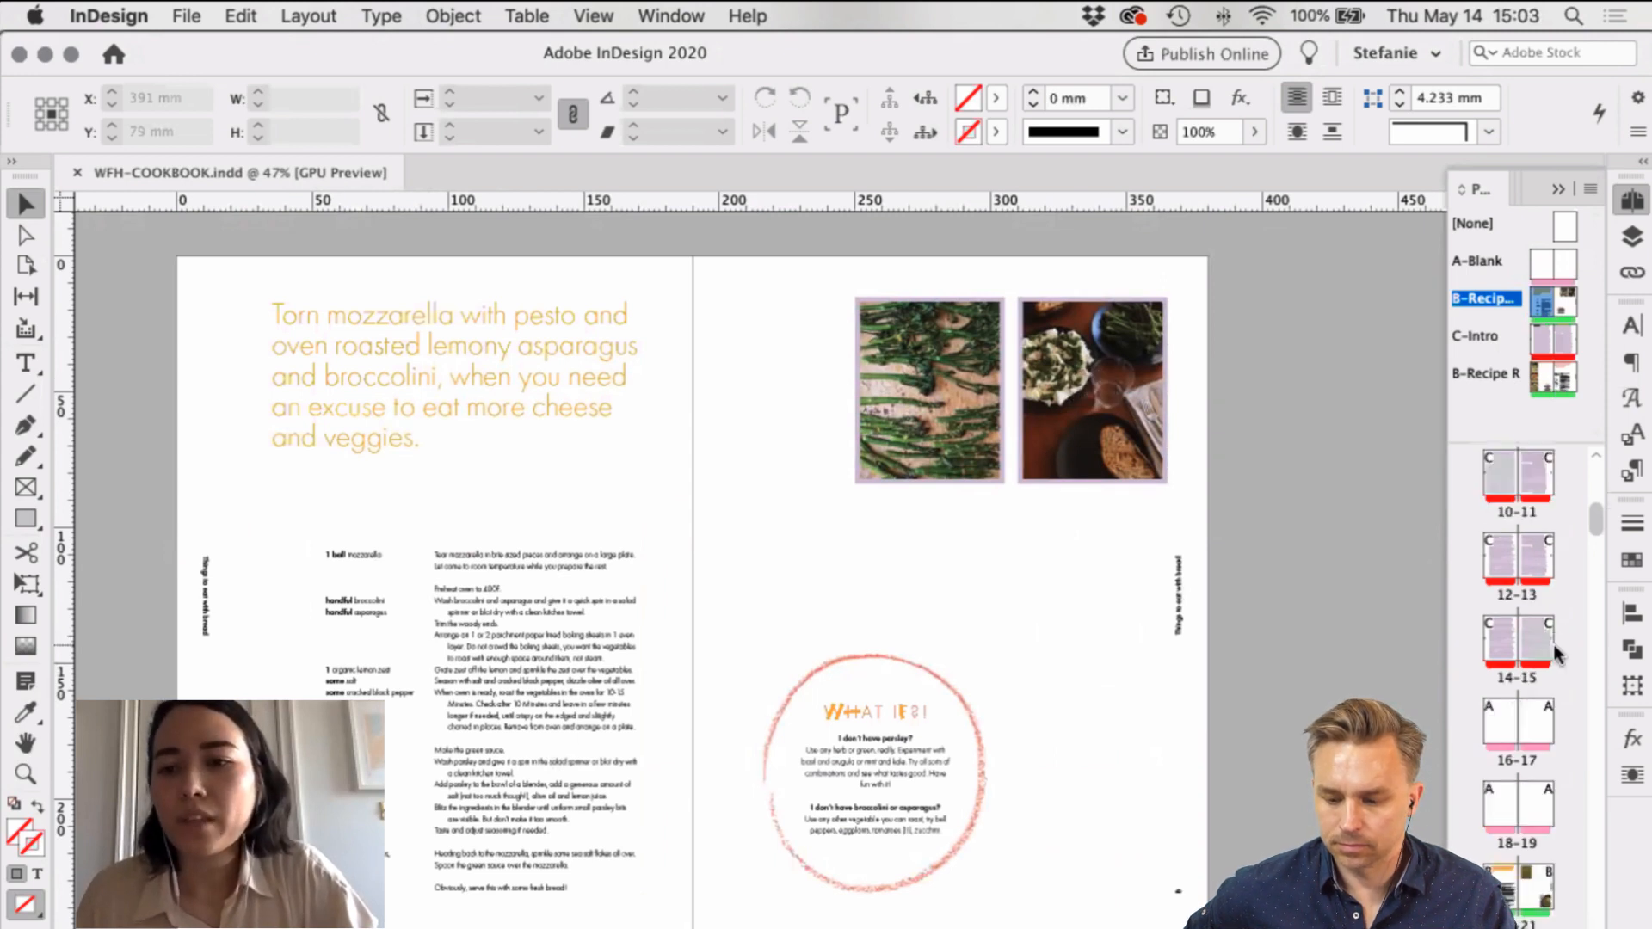
scroll(1556, 656, "down", 3)
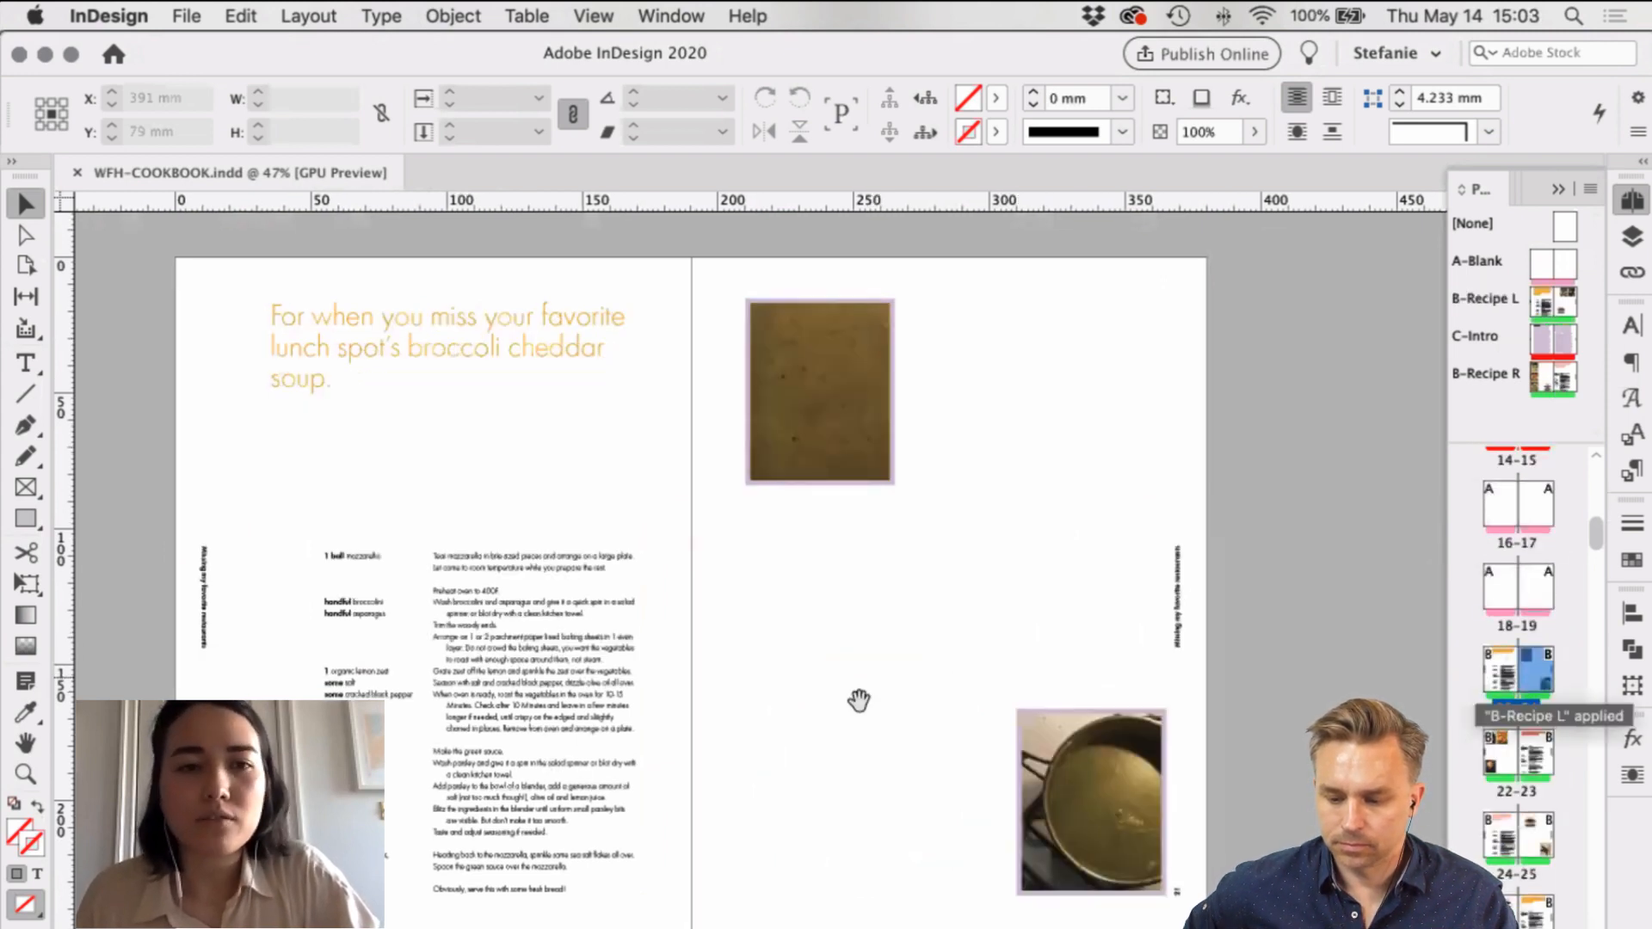
left_click_drag(858, 859, 912, 532)
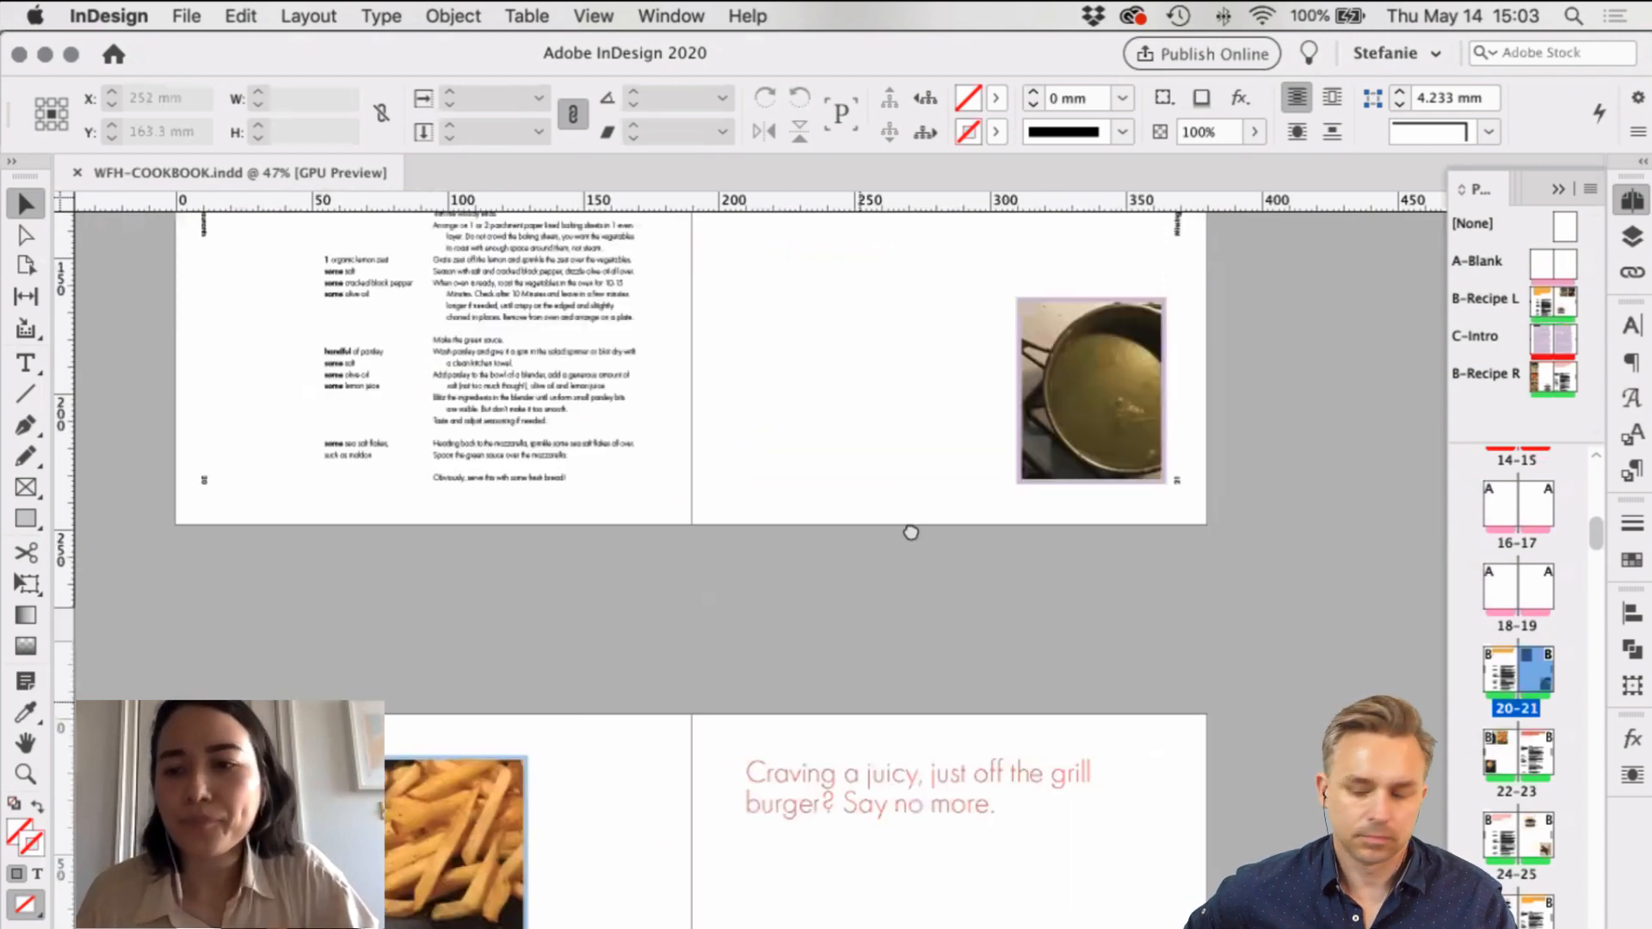
Step: Return to burger spread 22-23, then select spread 82-83 in the Pages panel
double_click(1535, 678)
scroll(1537, 680, "down", 3)
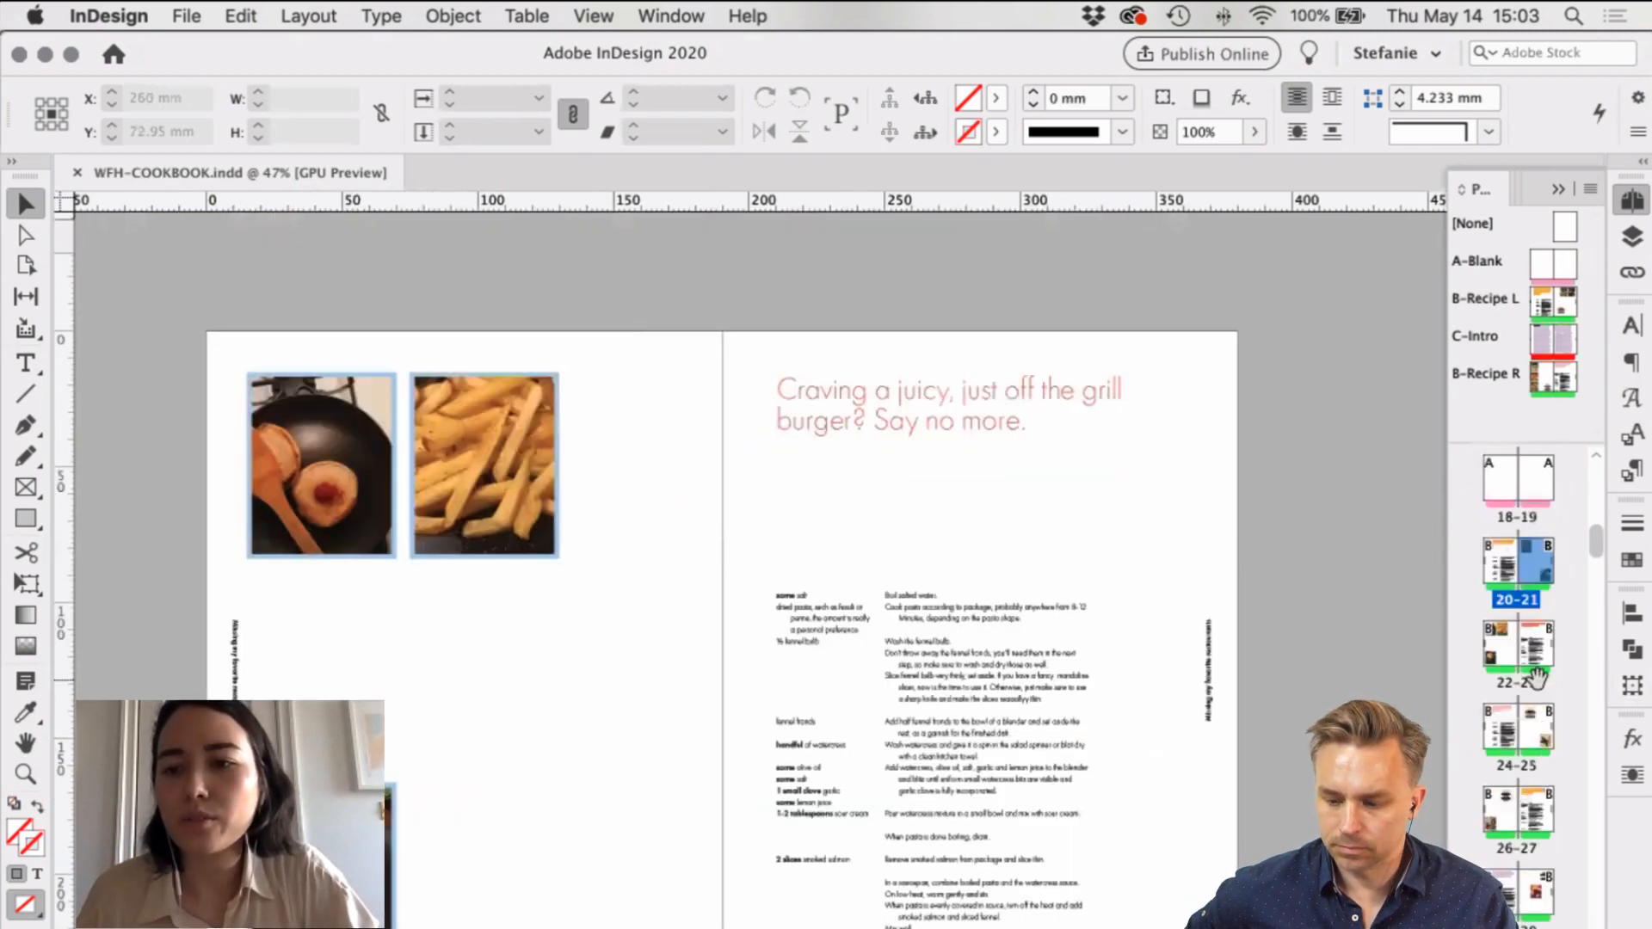
scroll(1537, 678, "down", 5)
scroll(1537, 679, "down", 15)
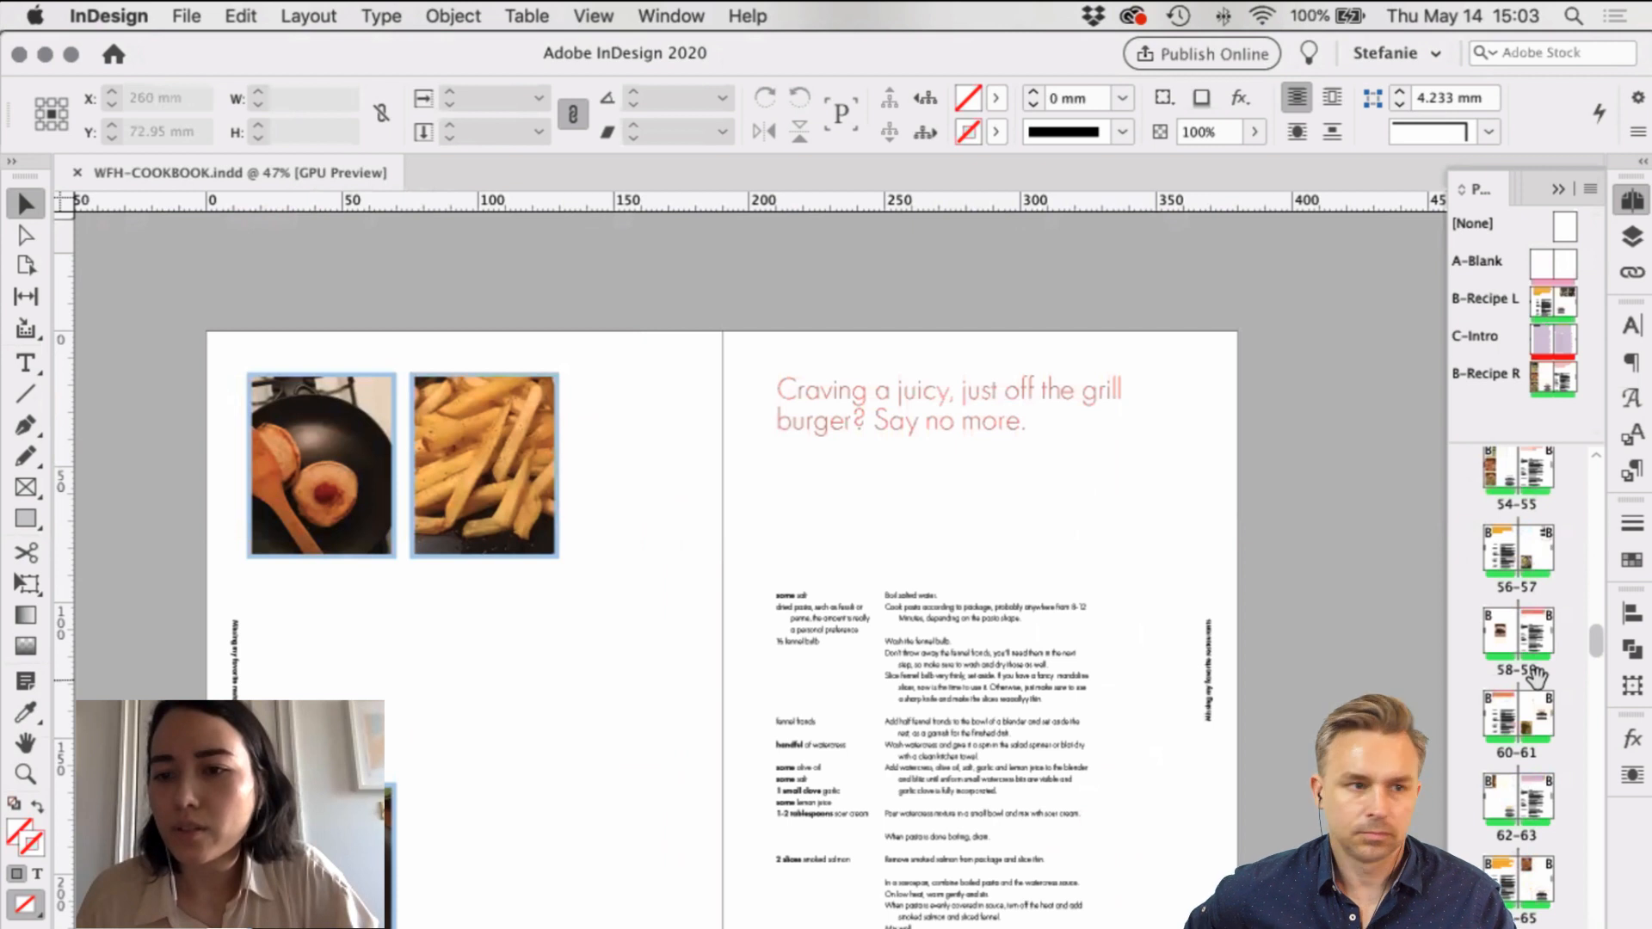
left_click(1548, 375, "alt")
scroll(1523, 481, "up", 1)
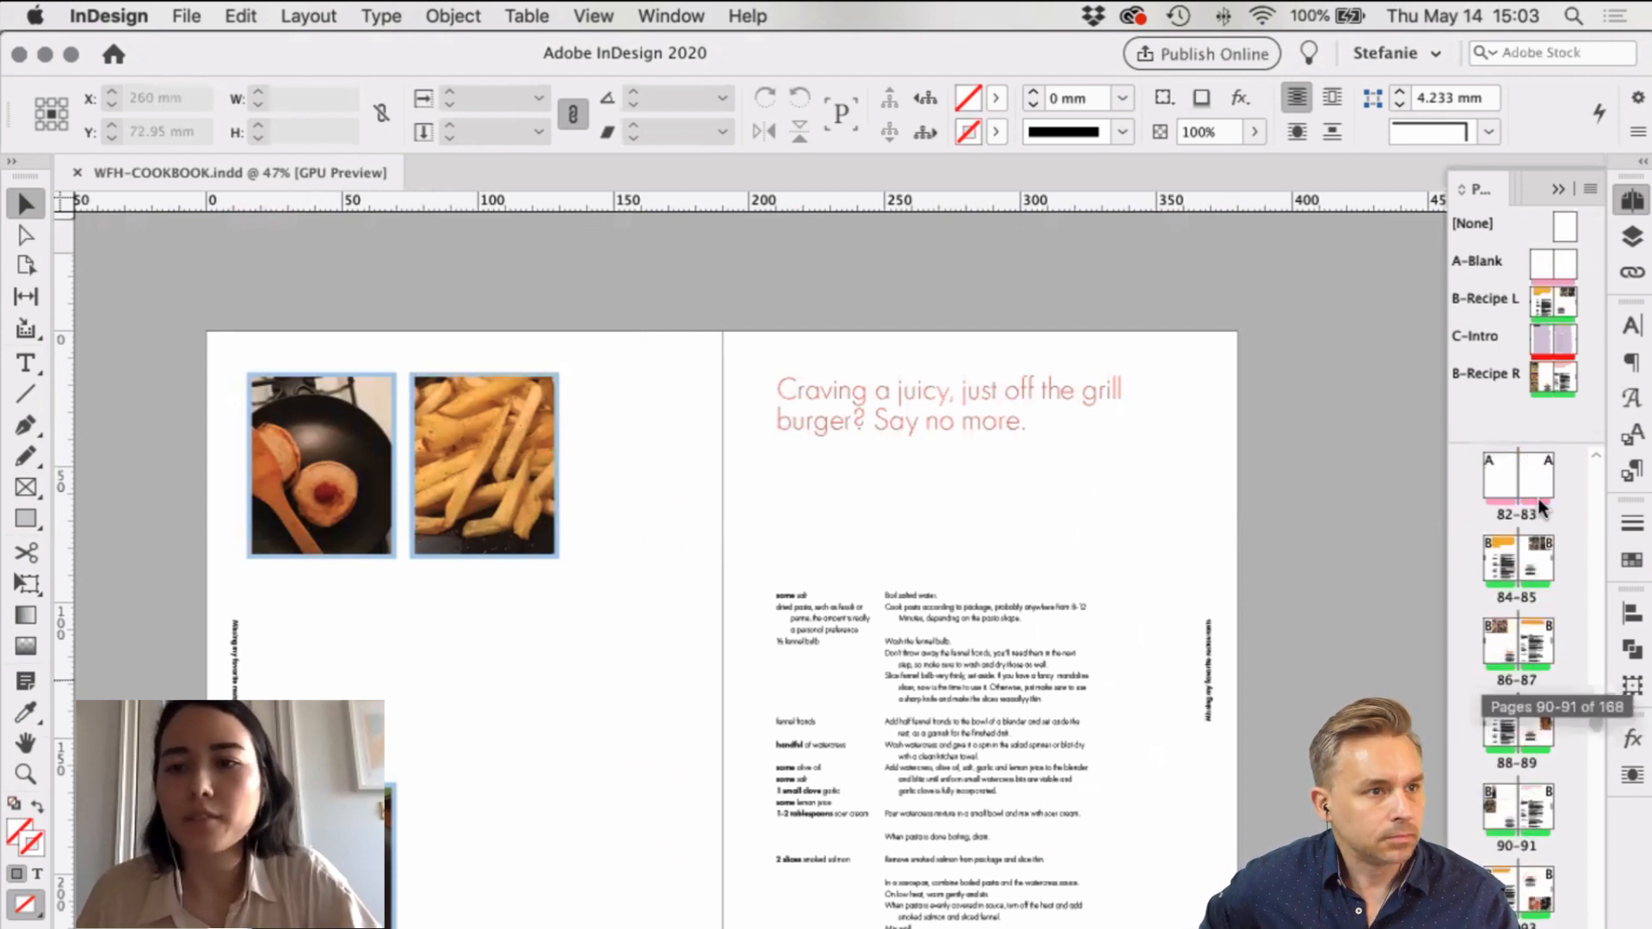
left_click(1516, 514)
scroll(1510, 521, "up", 1)
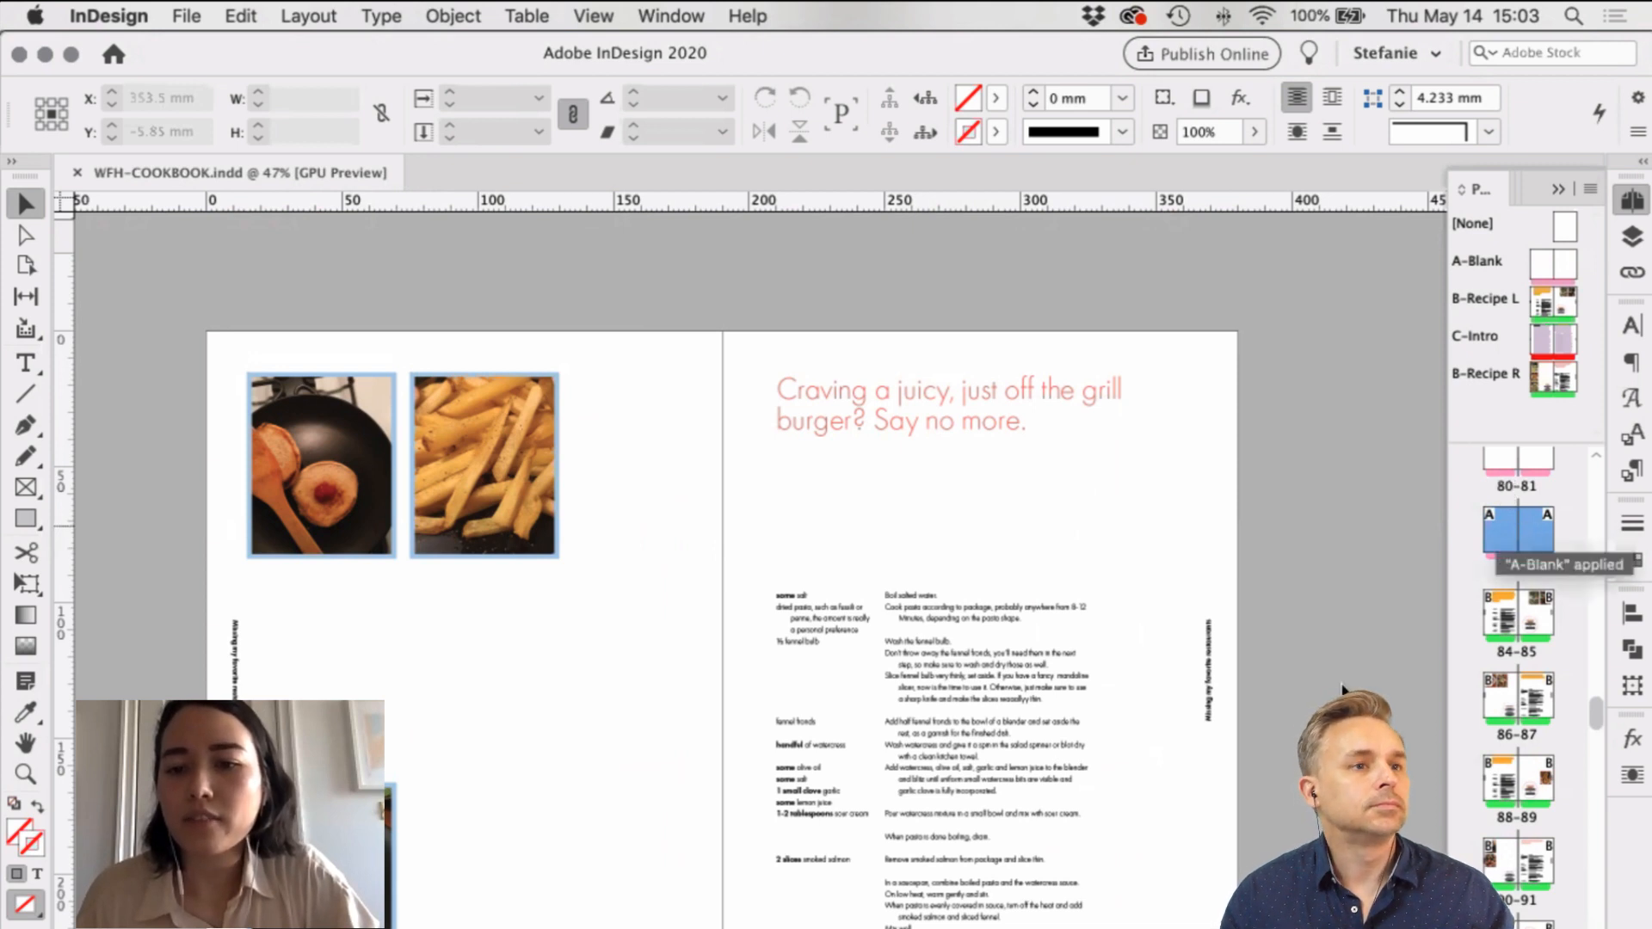
Step: Apply the B-Recipe L master to pages 82-83
right_click(1523, 534)
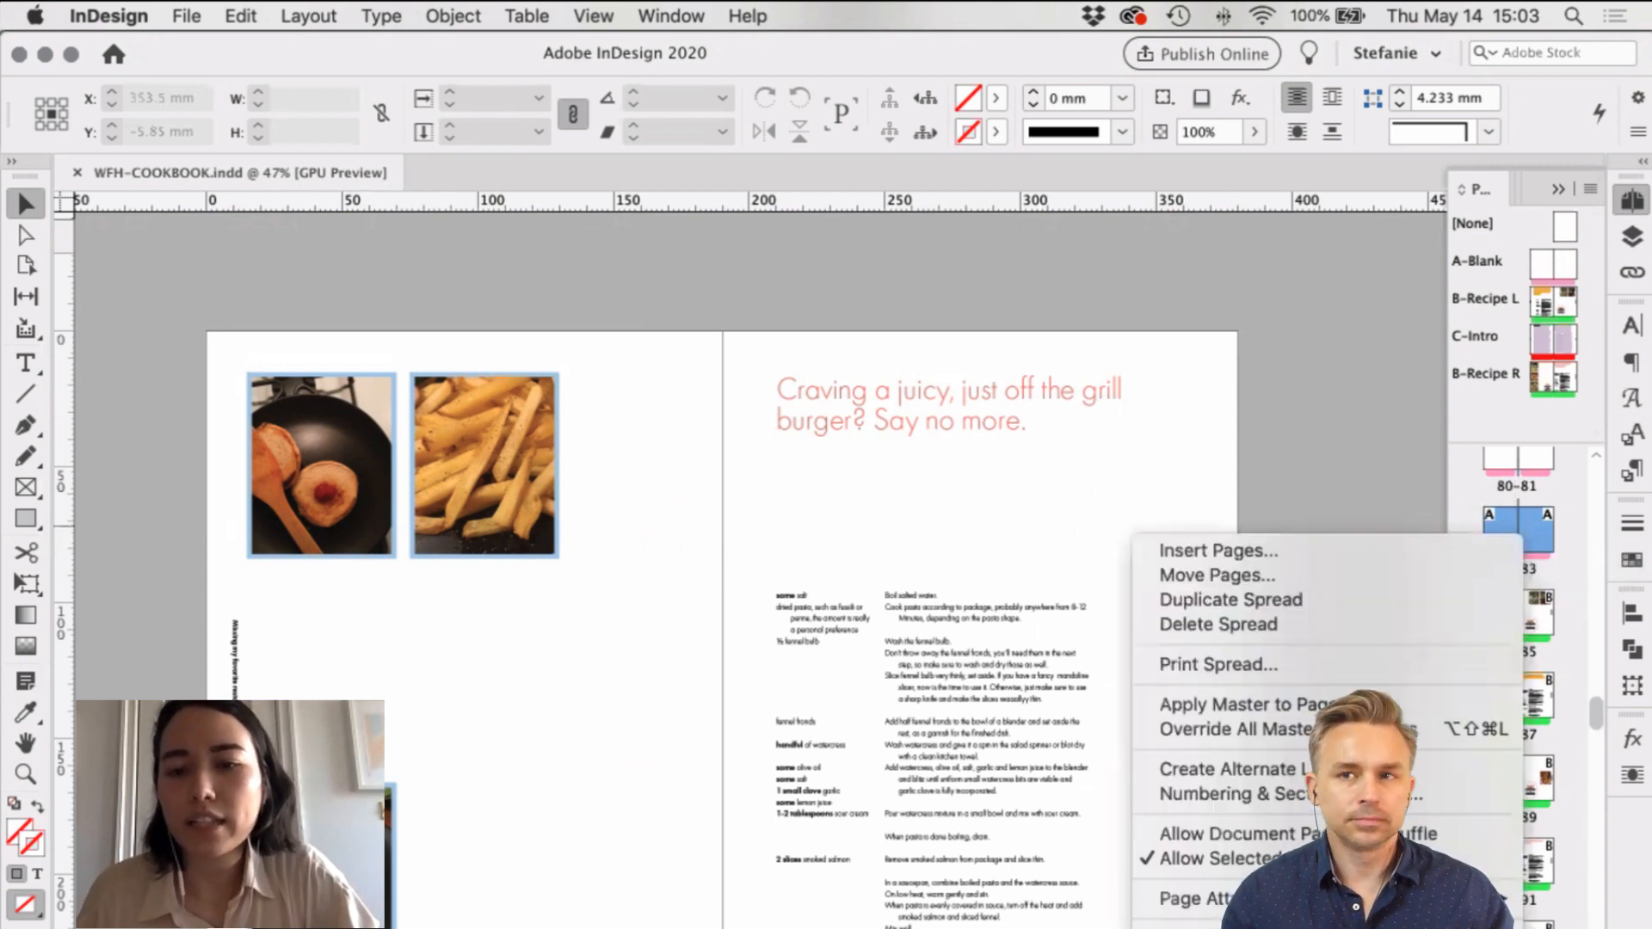
left_click(1262, 712)
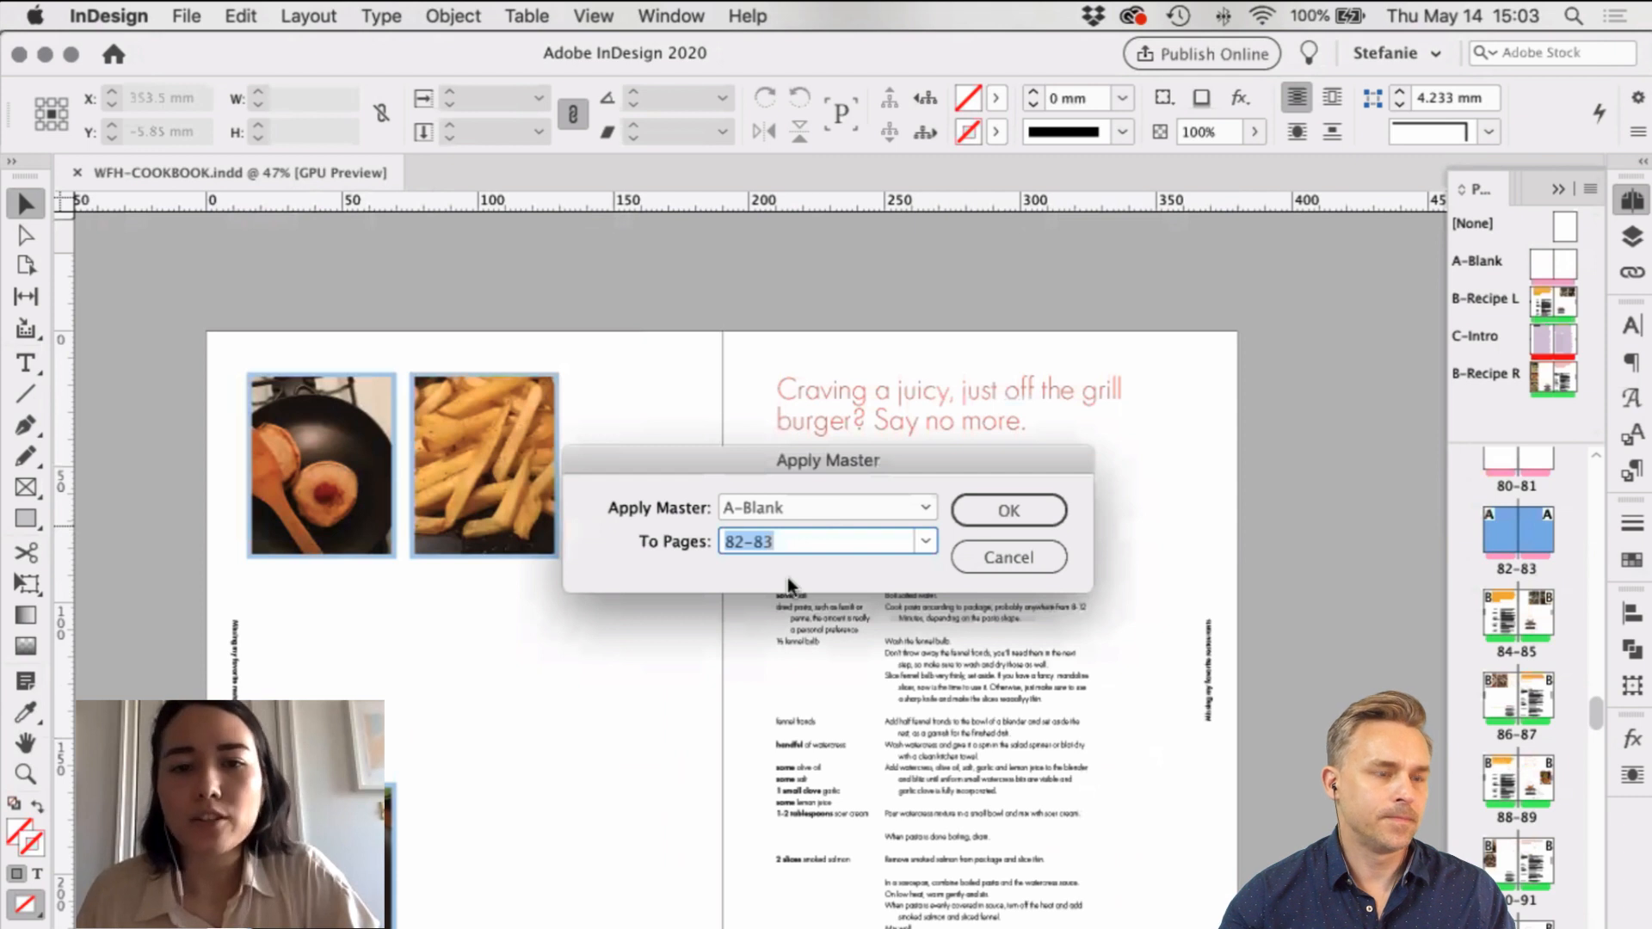
left_click(827, 508)
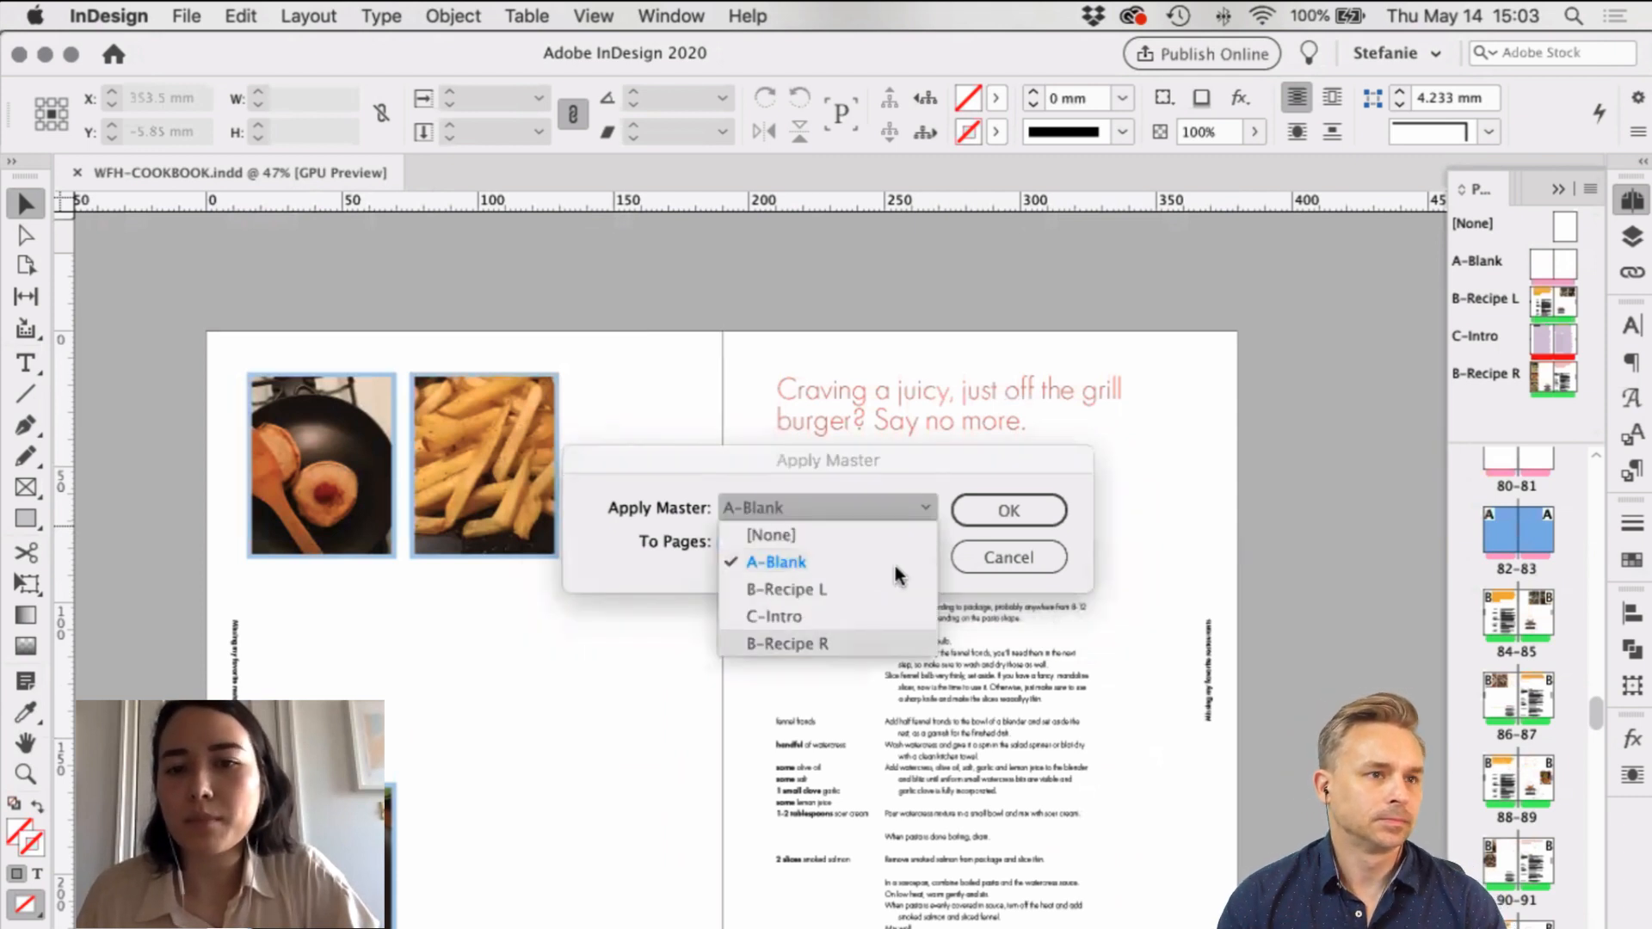
left_click(895, 589)
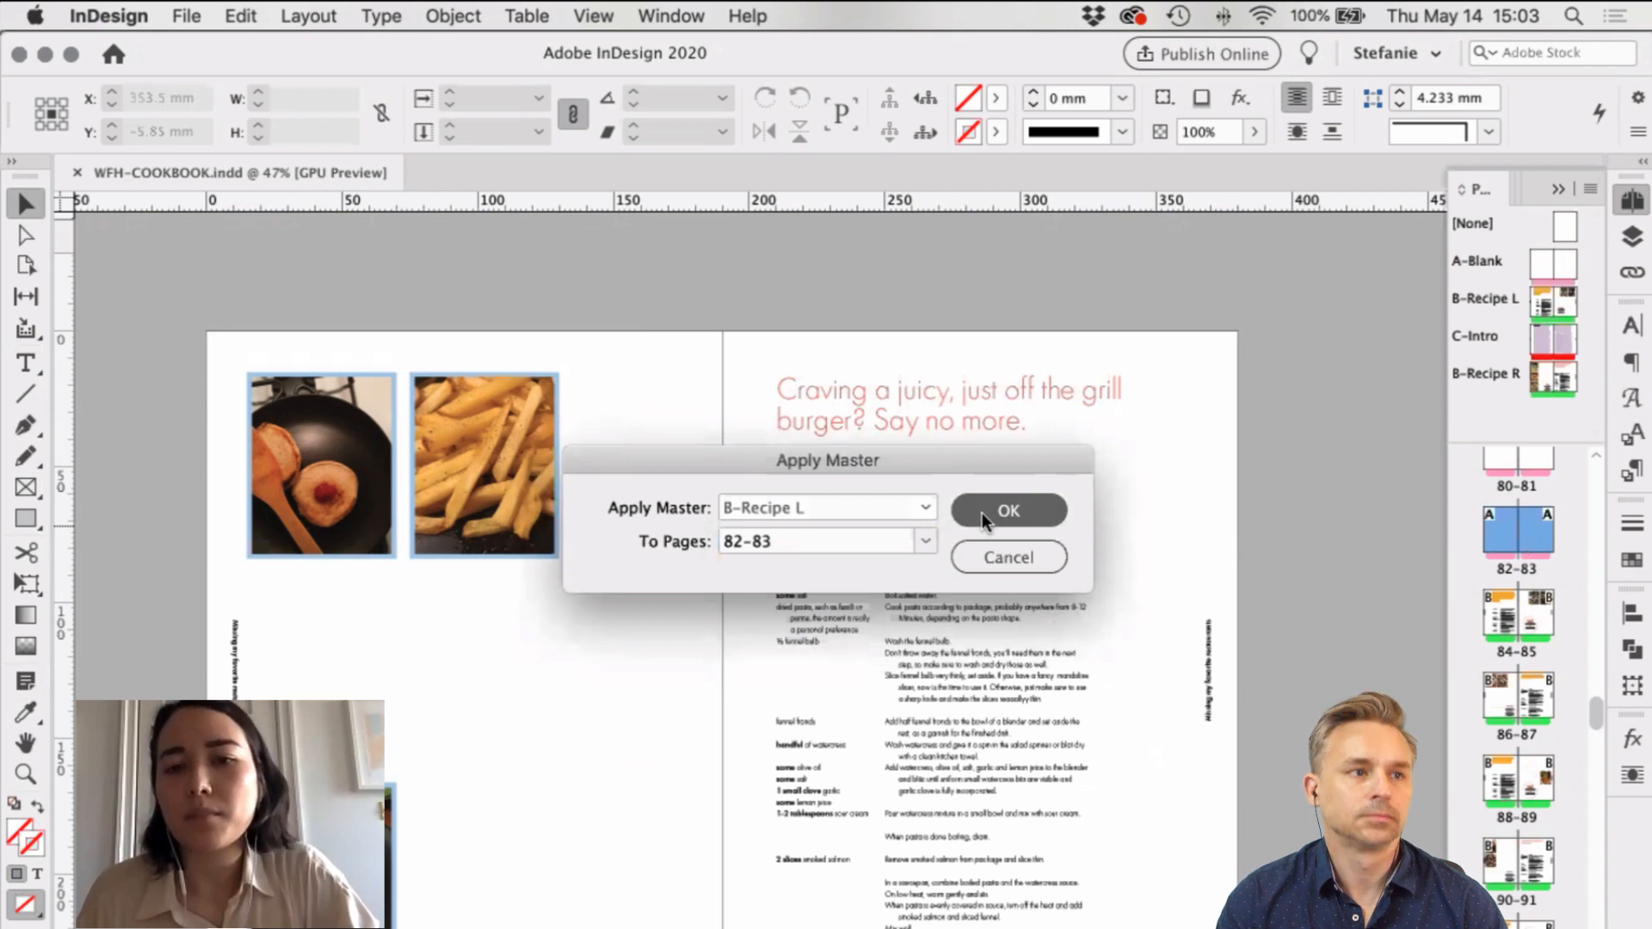
left_click(1007, 513)
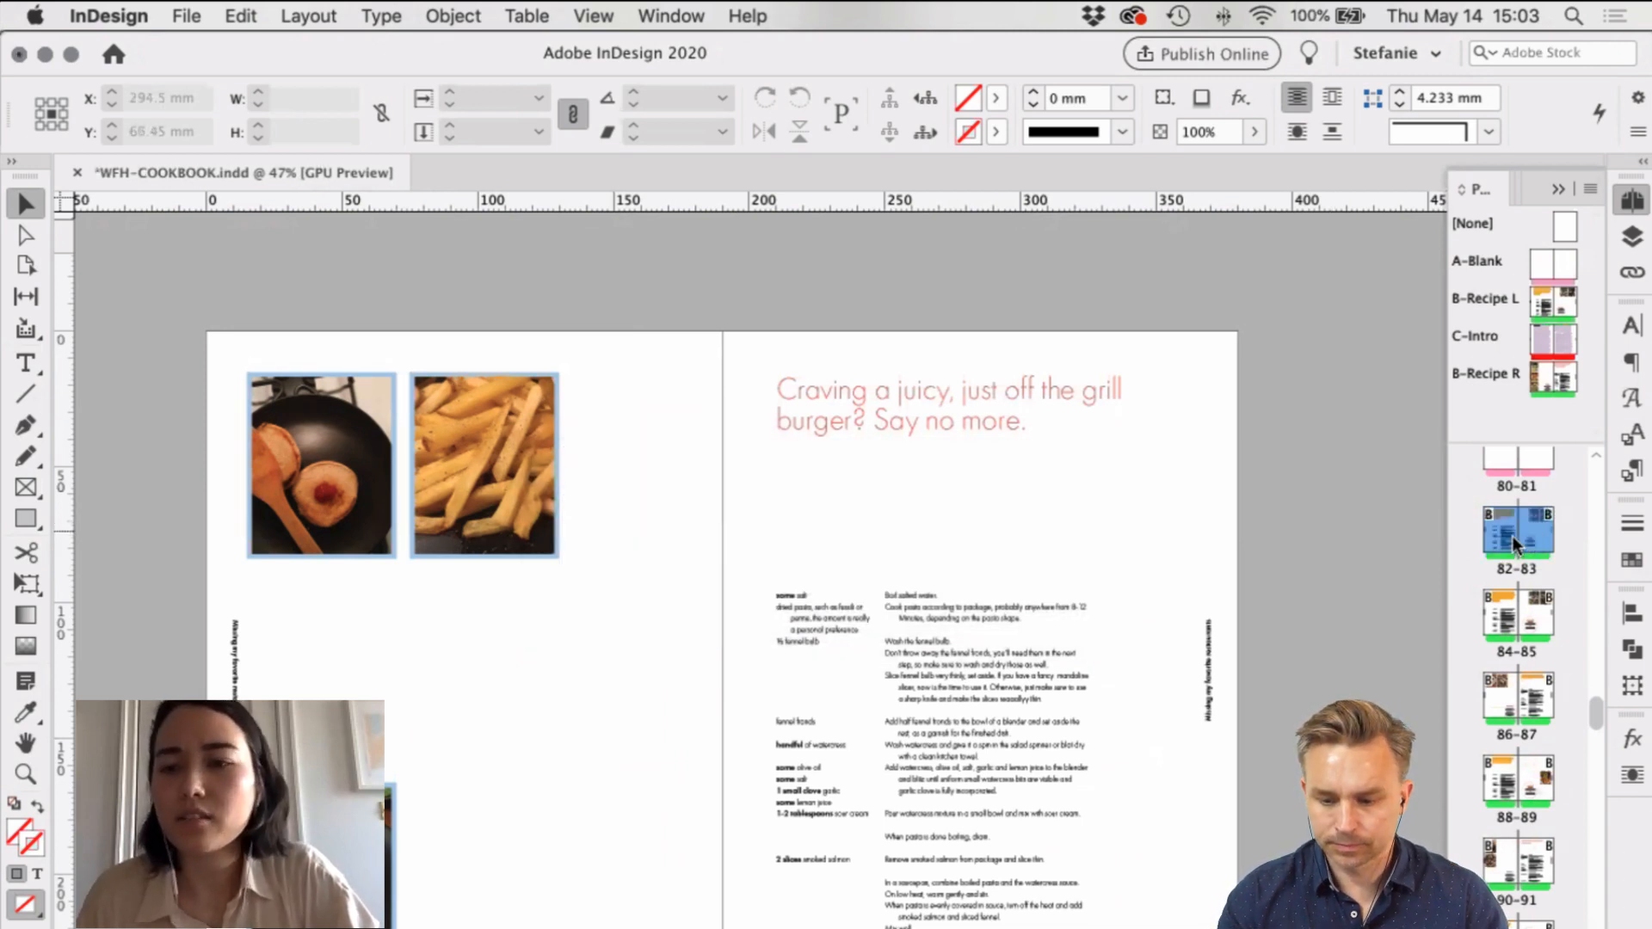
Step: Select pages 82 and 83 and apply the A-Blank master to them instead
double_click(1506, 537)
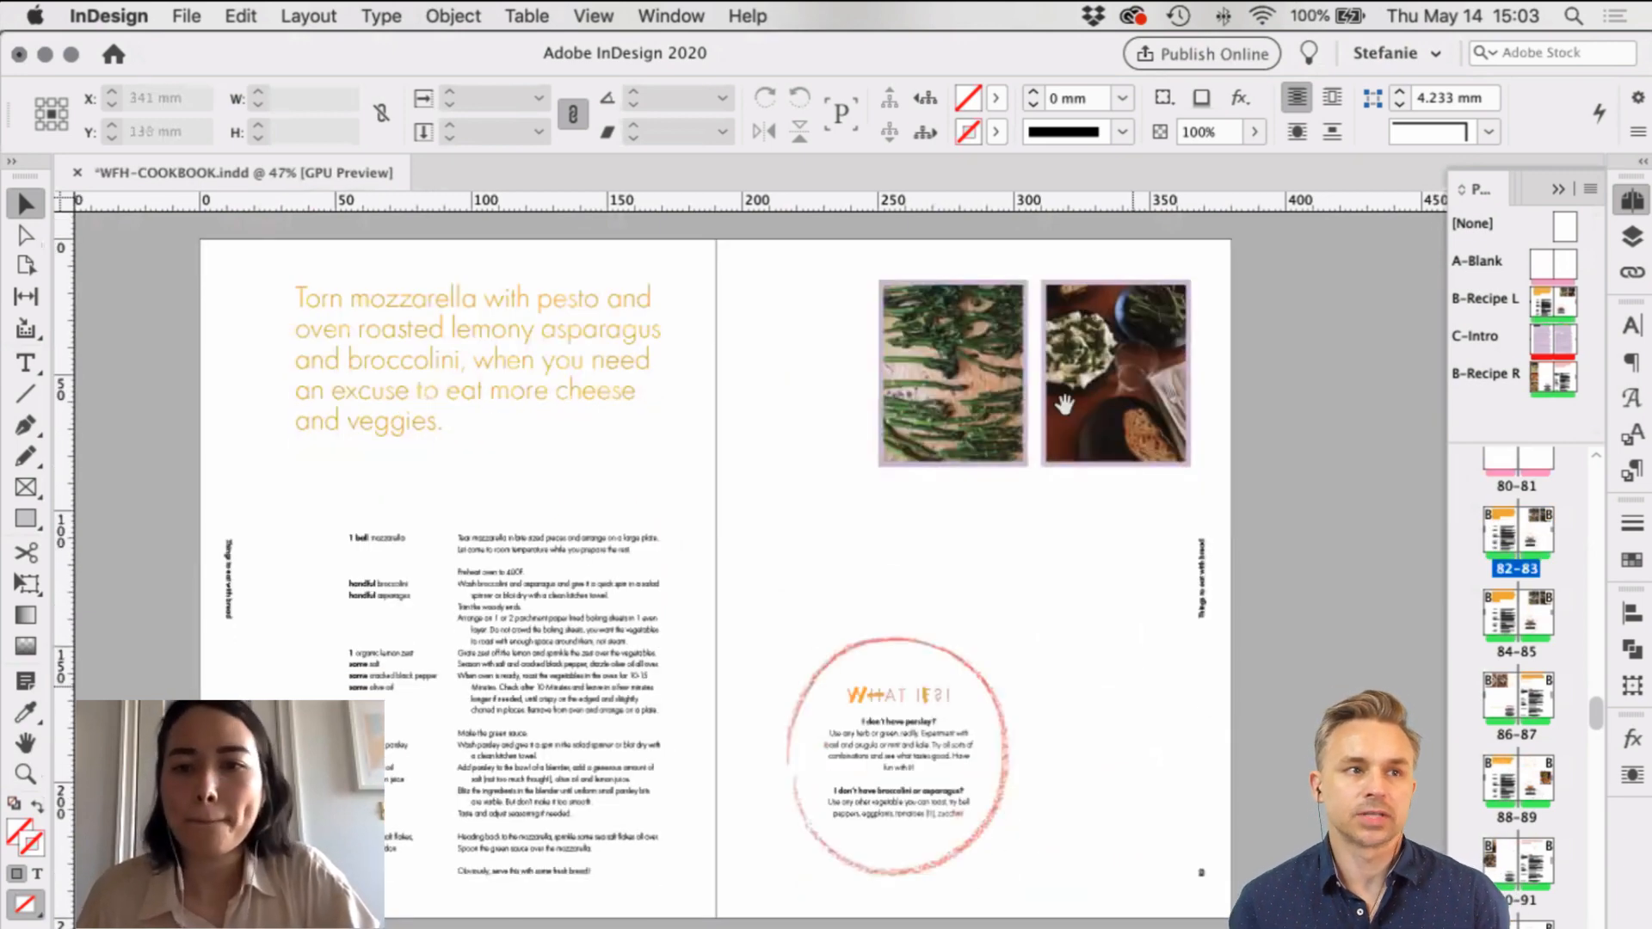
left_click(1503, 538)
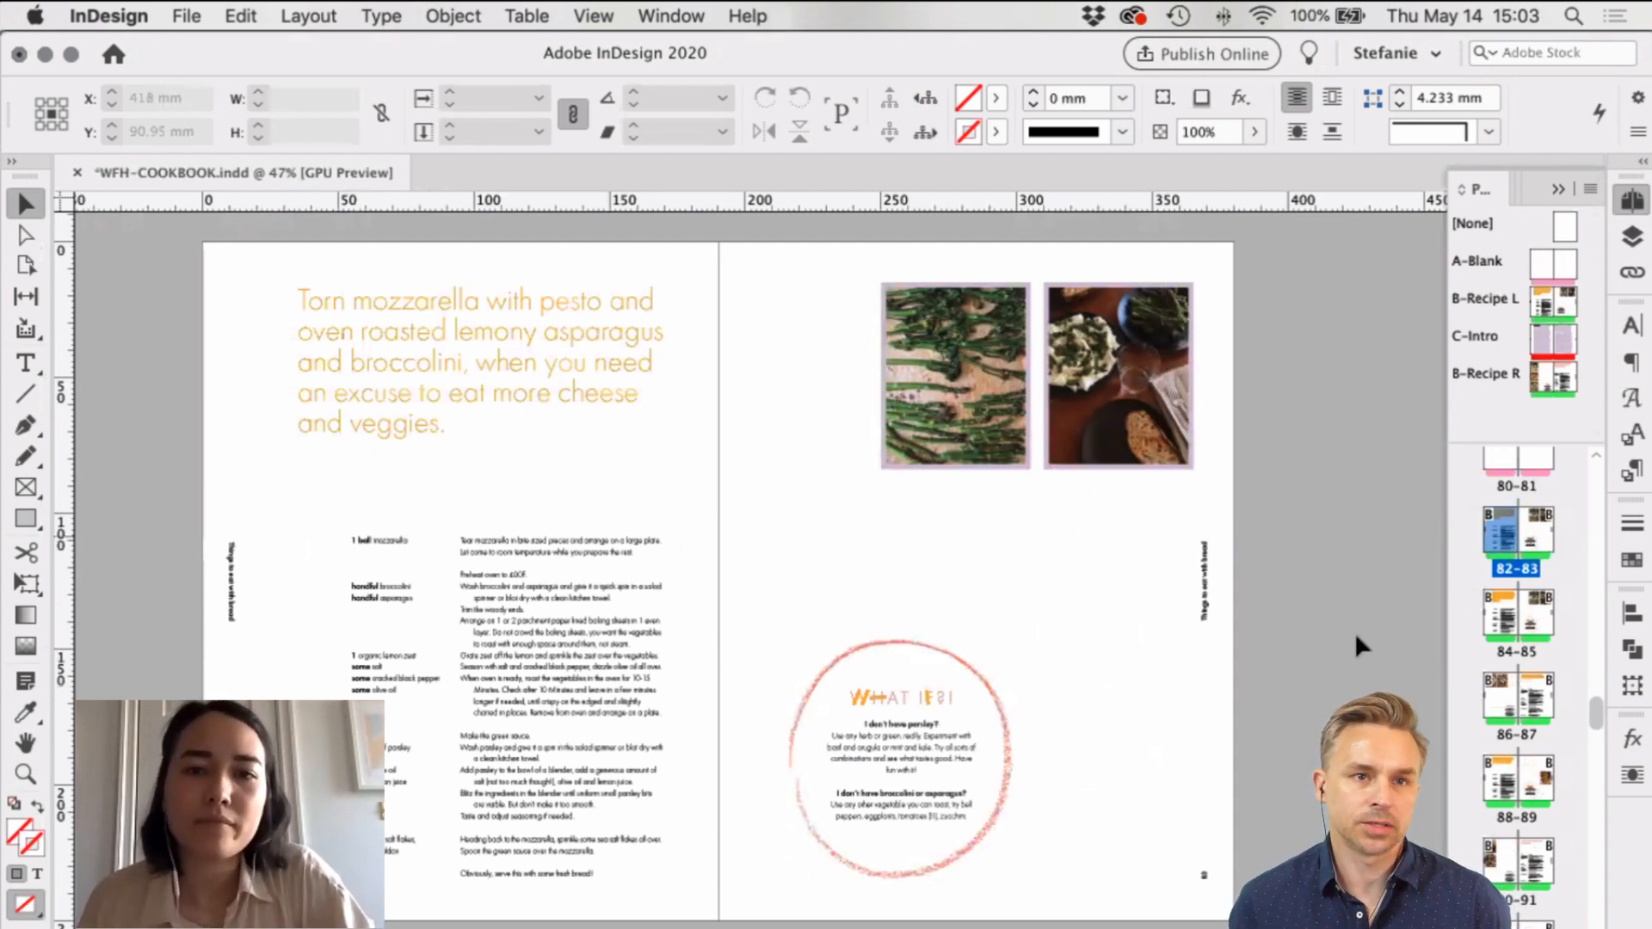
left_click(1537, 532, "shift")
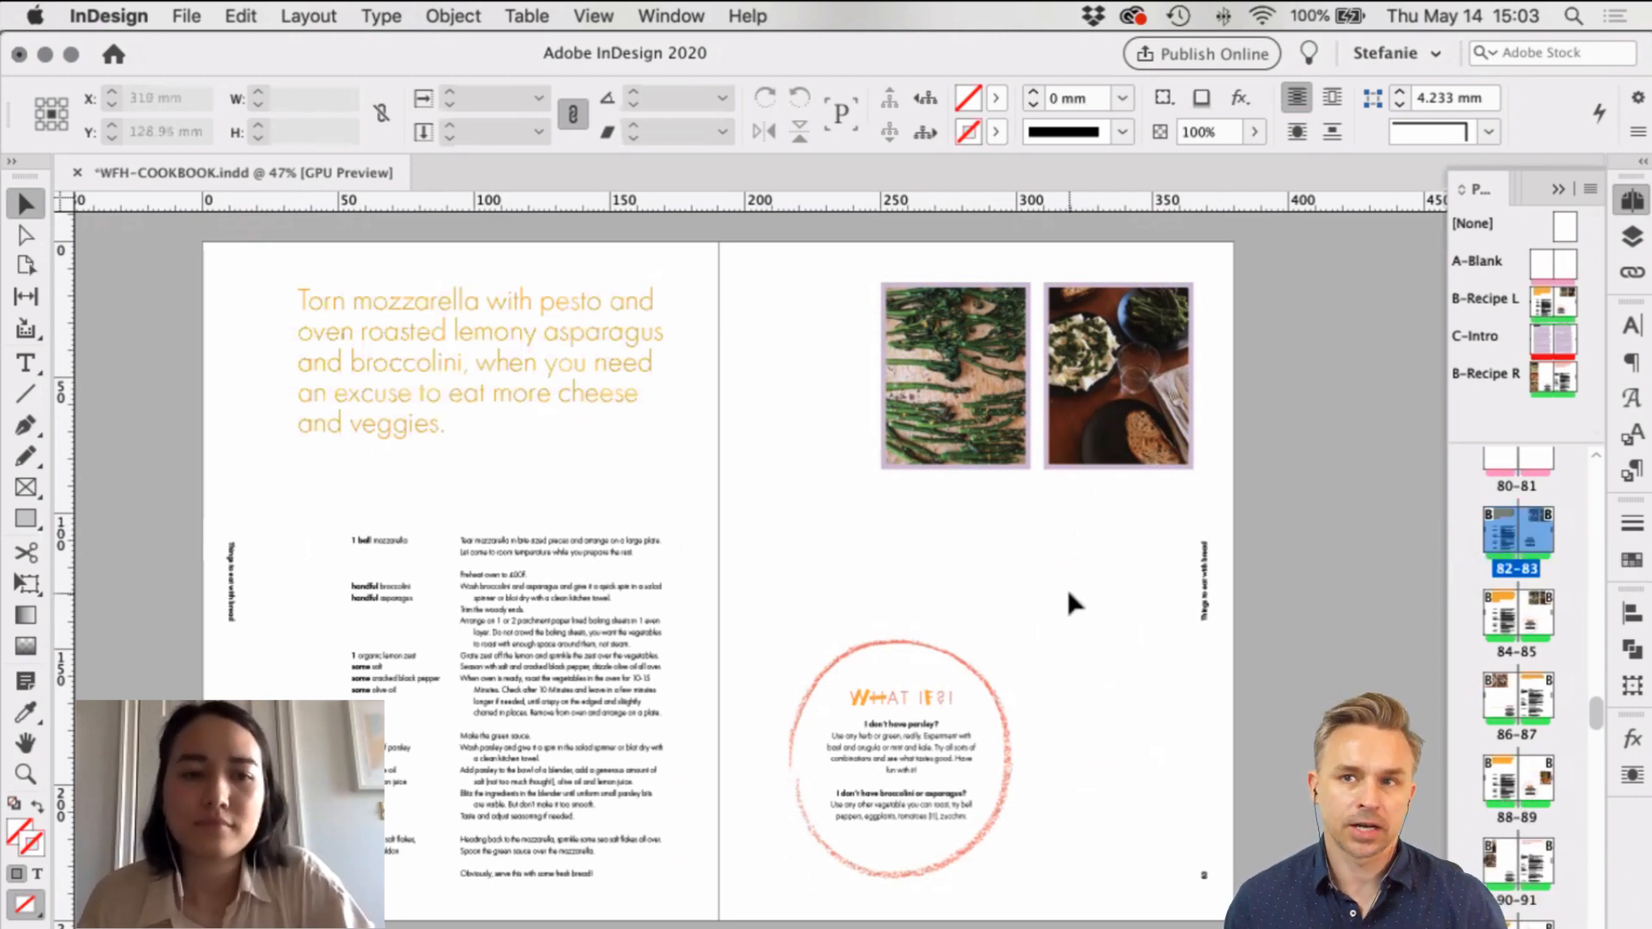
left_click_drag(1070, 594, 1018, 576)
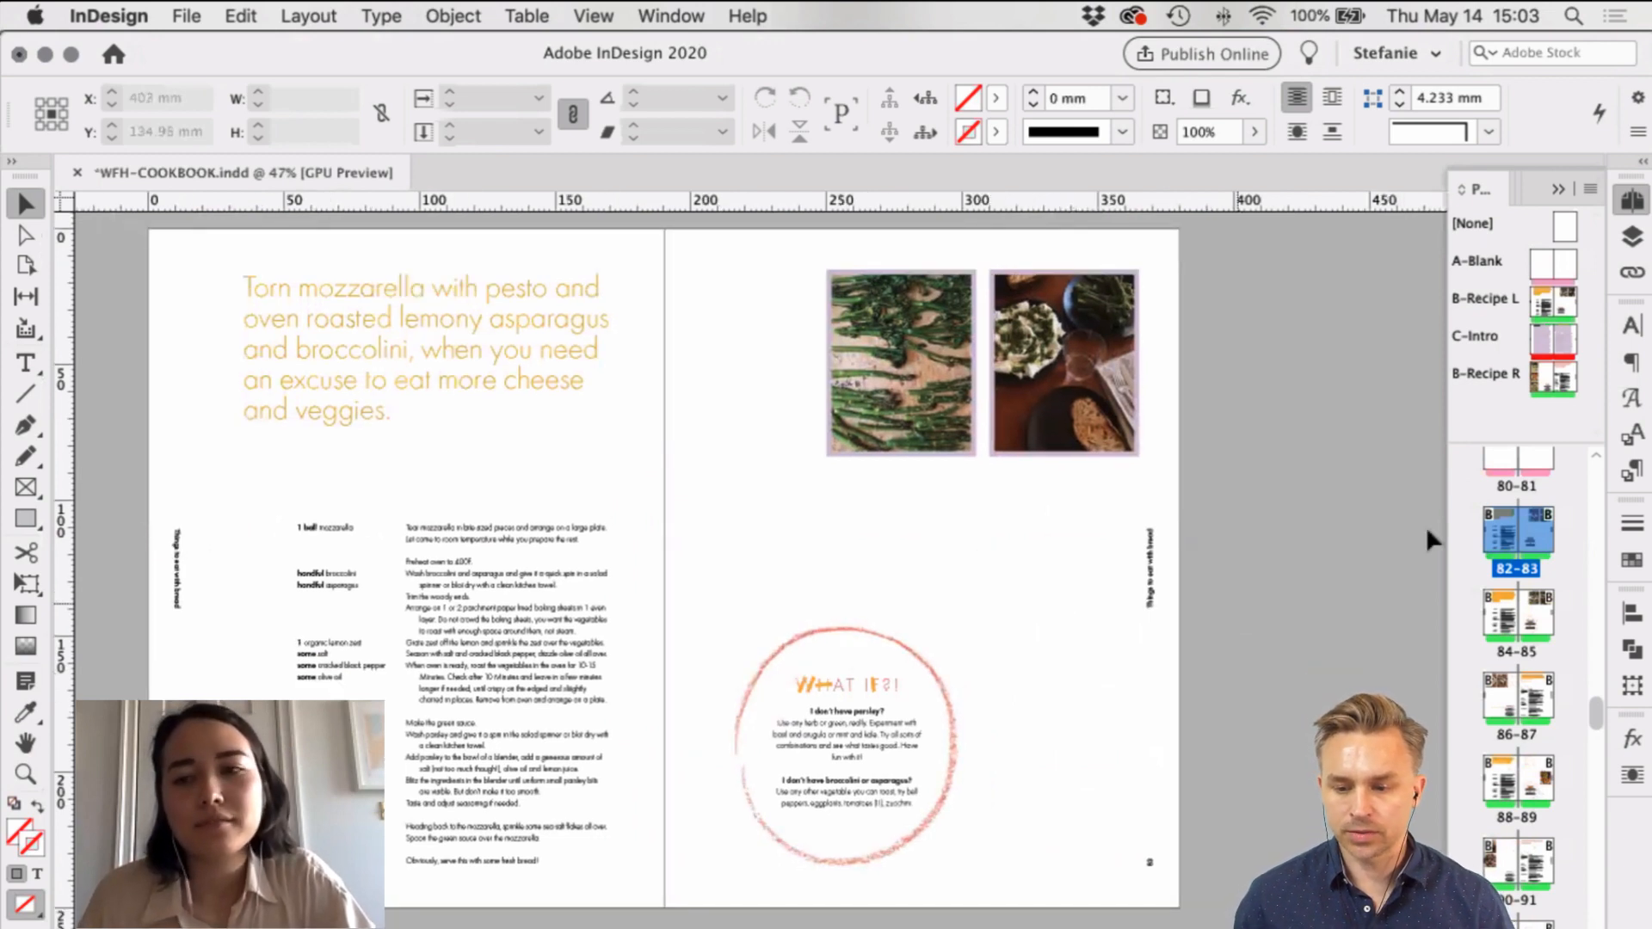
right_click(1547, 538)
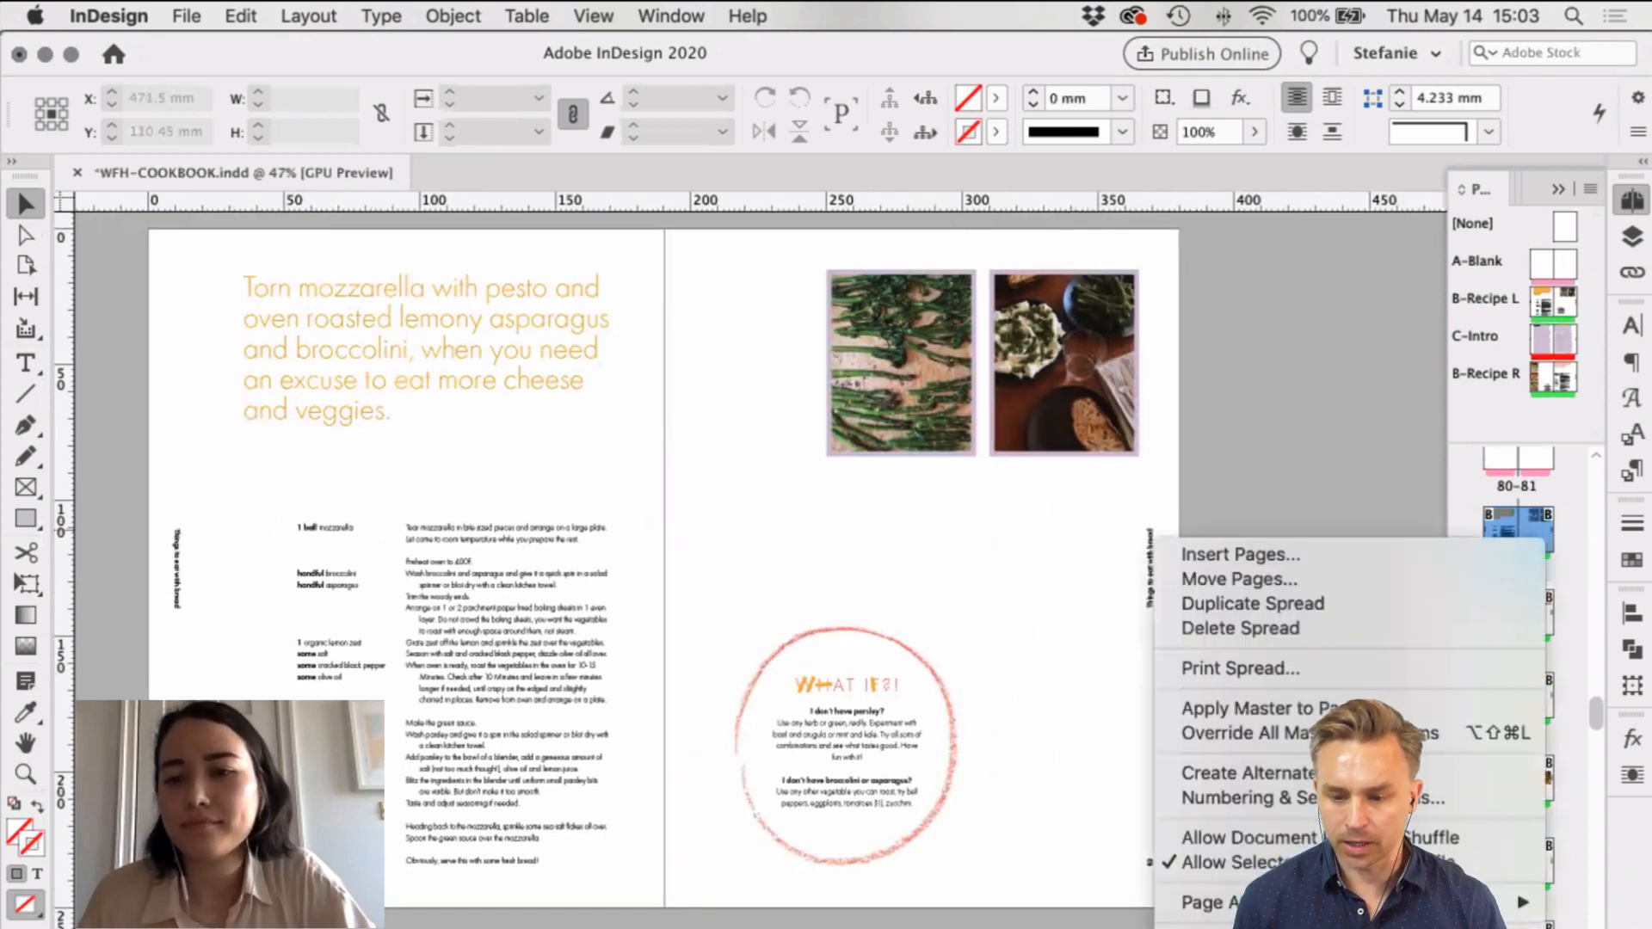
left_click(1265, 708)
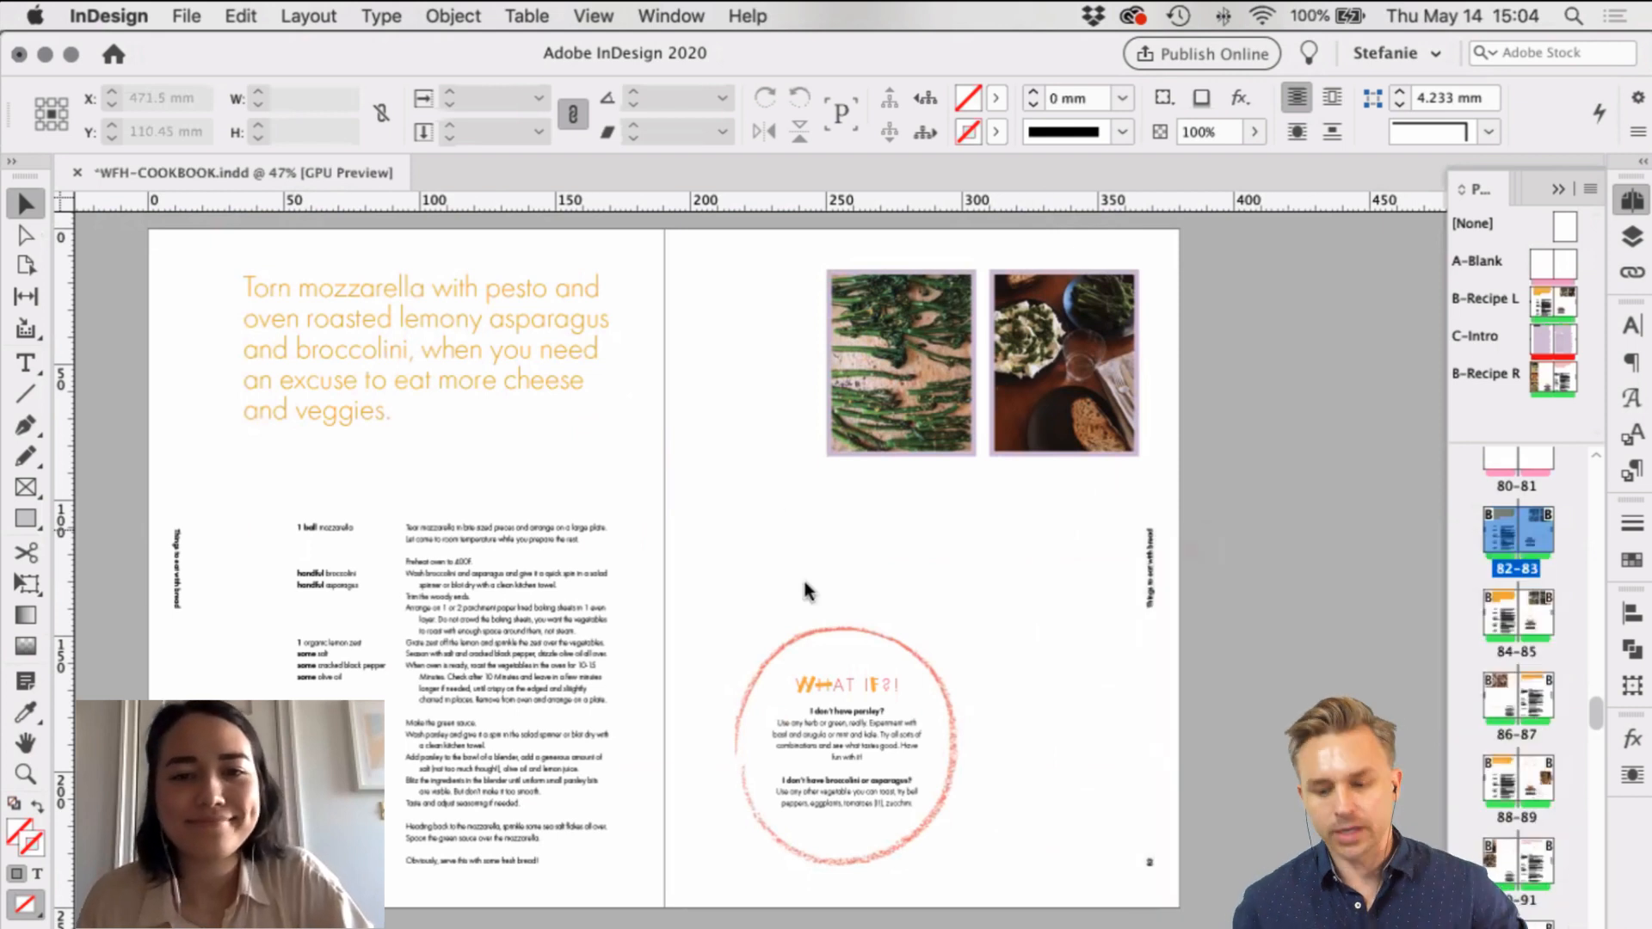
left_click(803, 507)
left_click(809, 561)
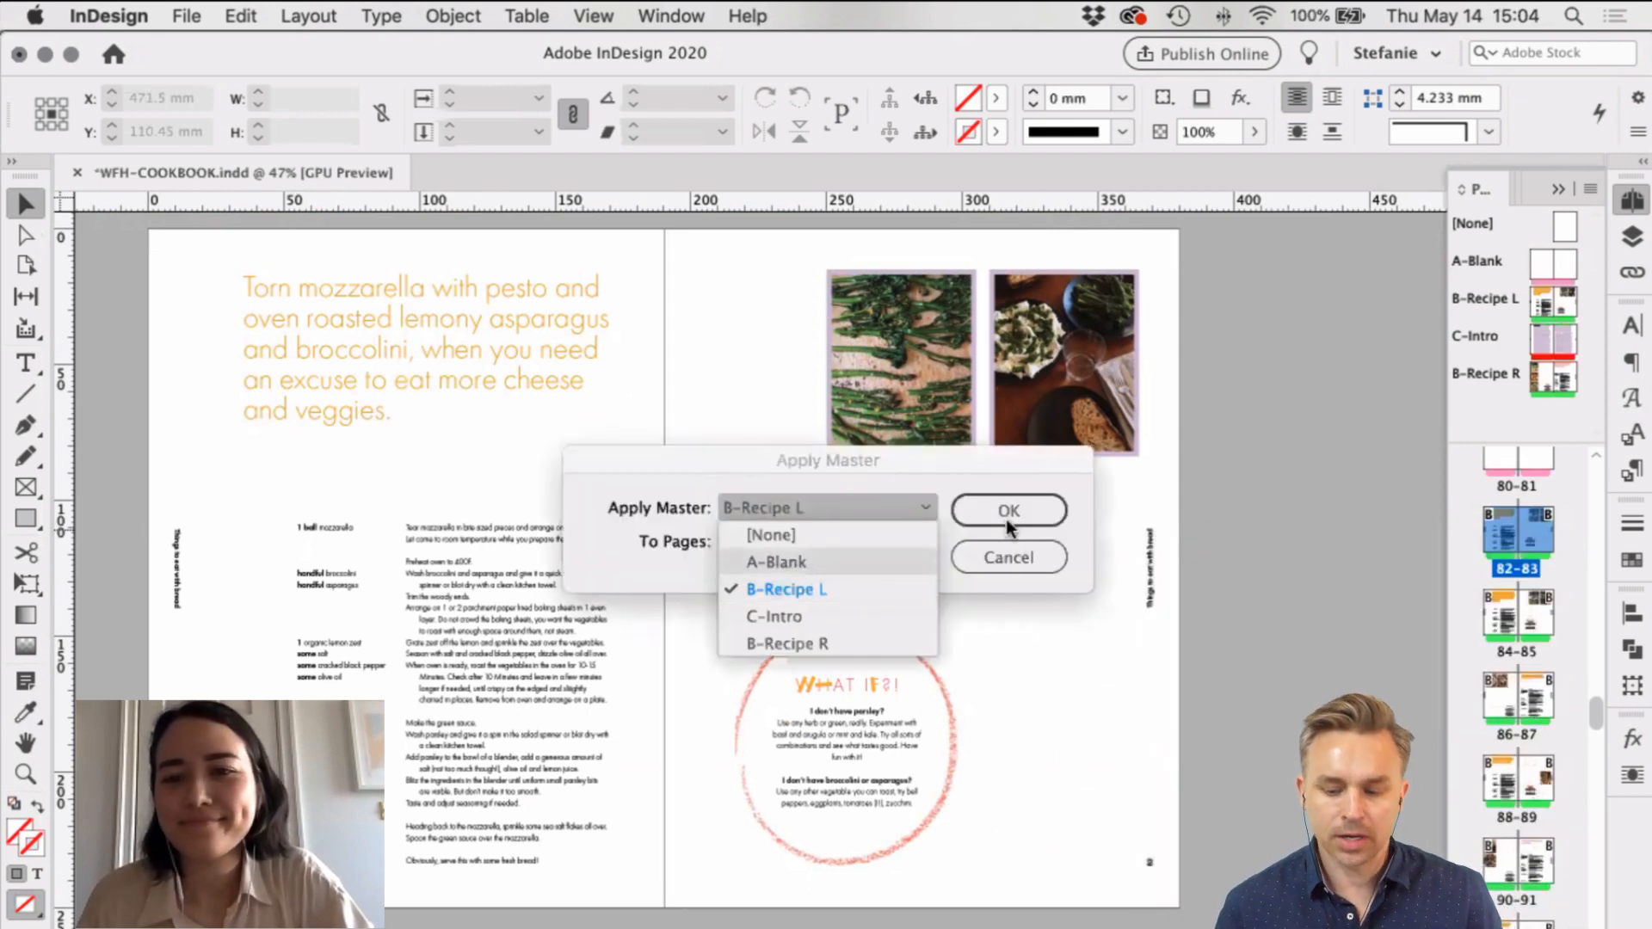
left_click(1012, 519)
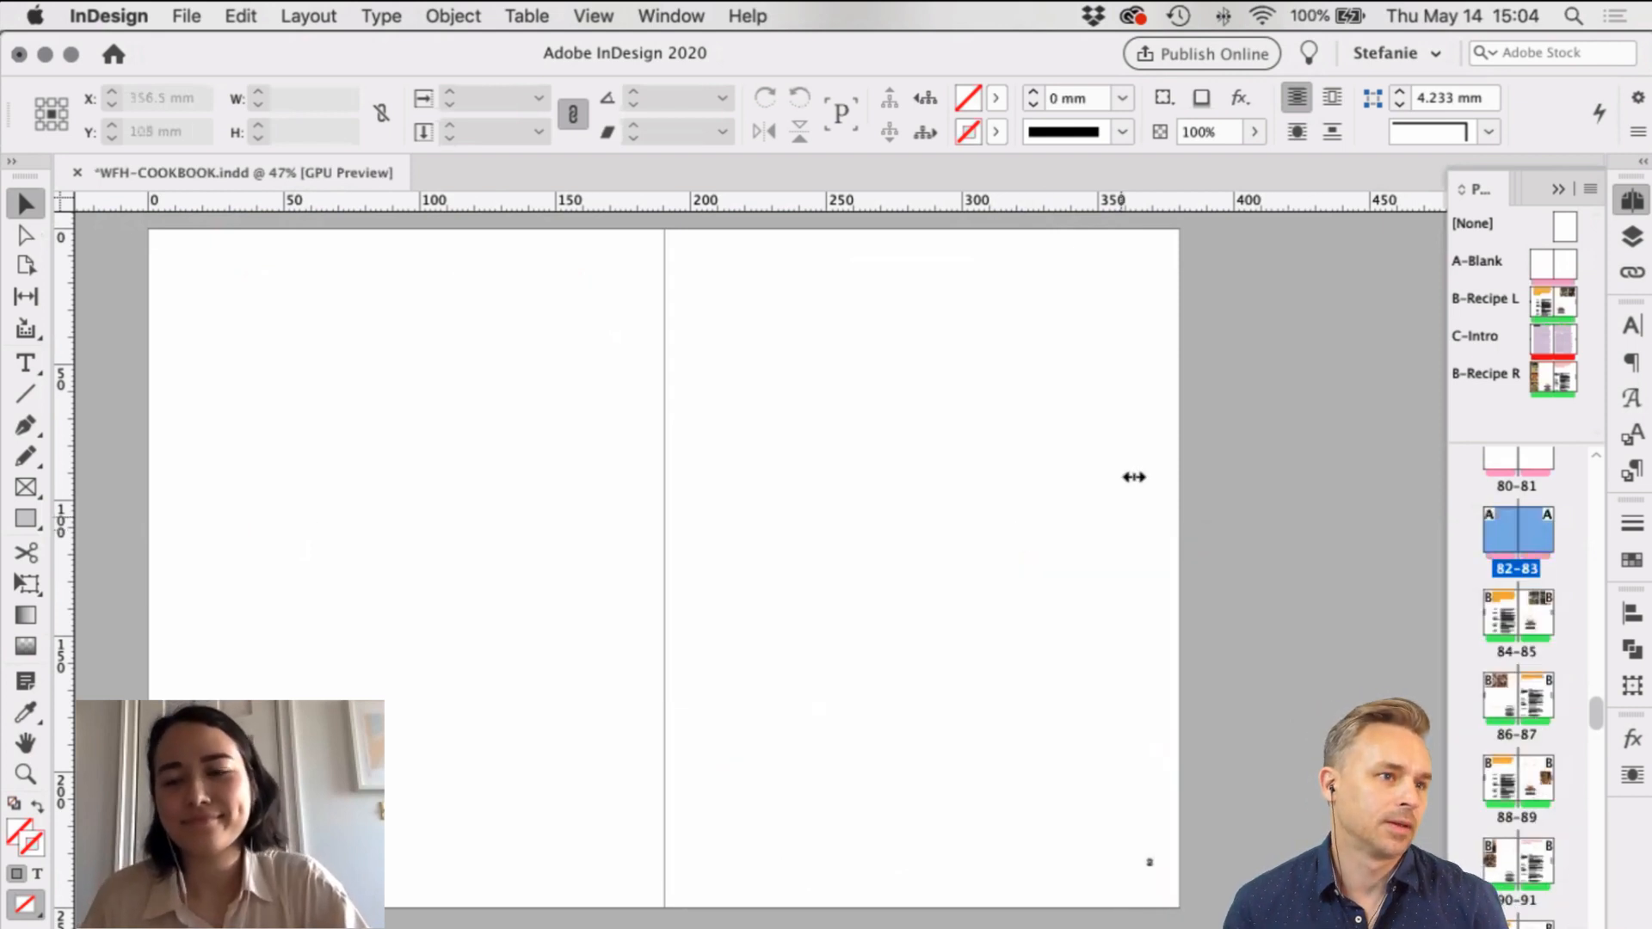
Step: Go to spread 16-17 and save the cookbook with Cmd+S
scroll(1530, 598, "up", 2)
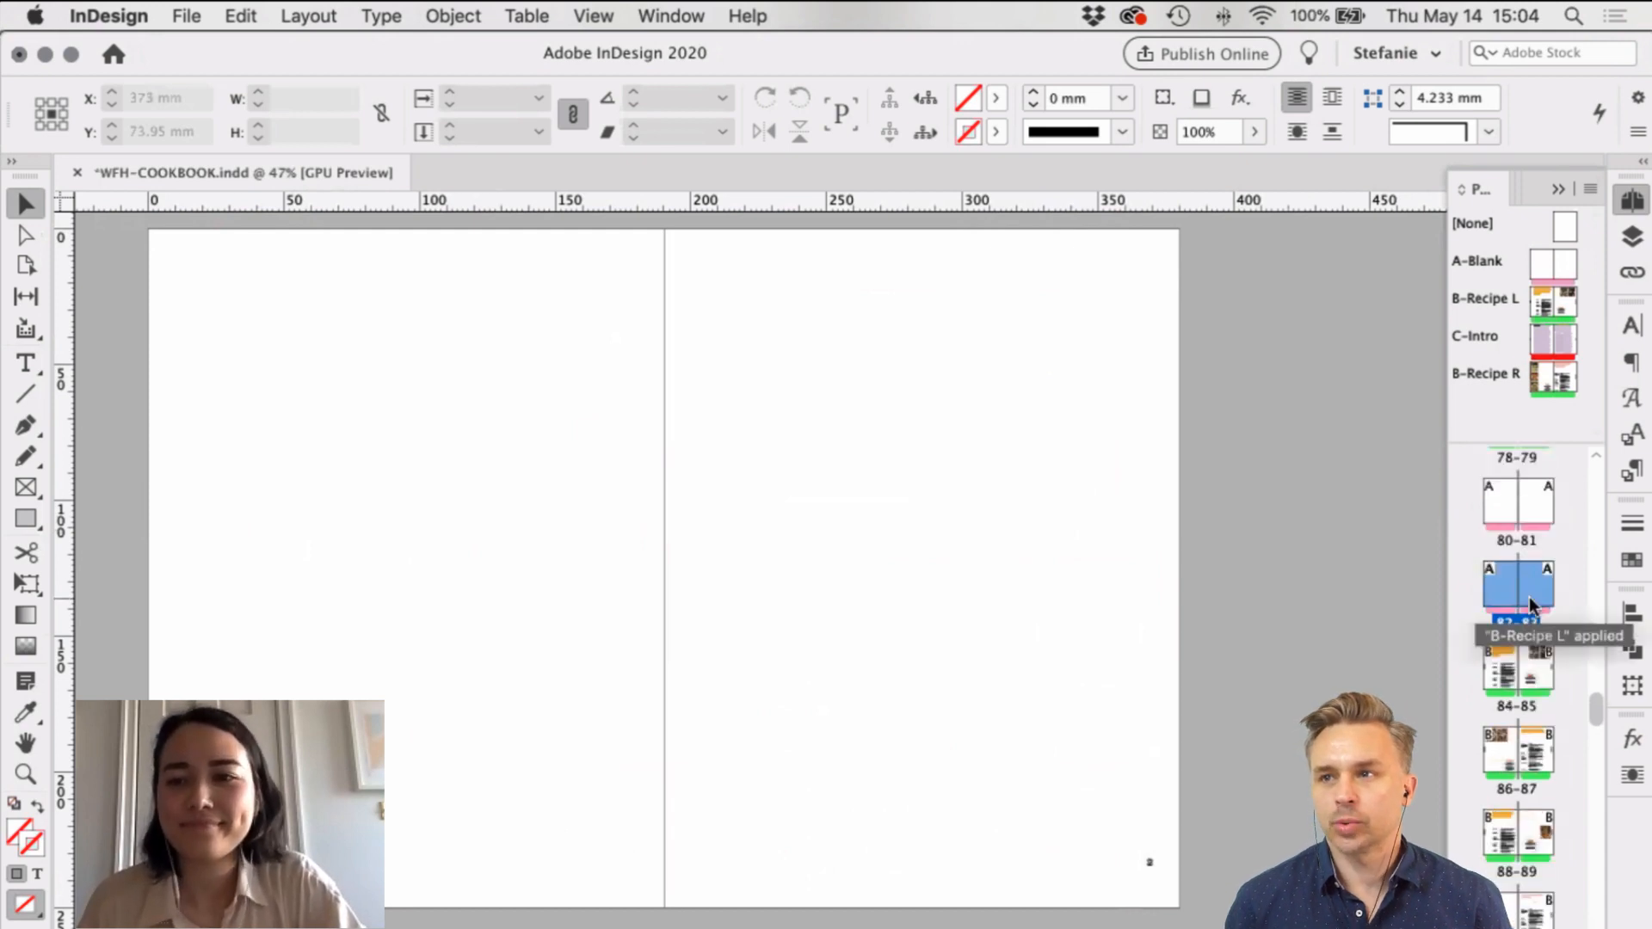
scroll(1530, 597, "up", 10)
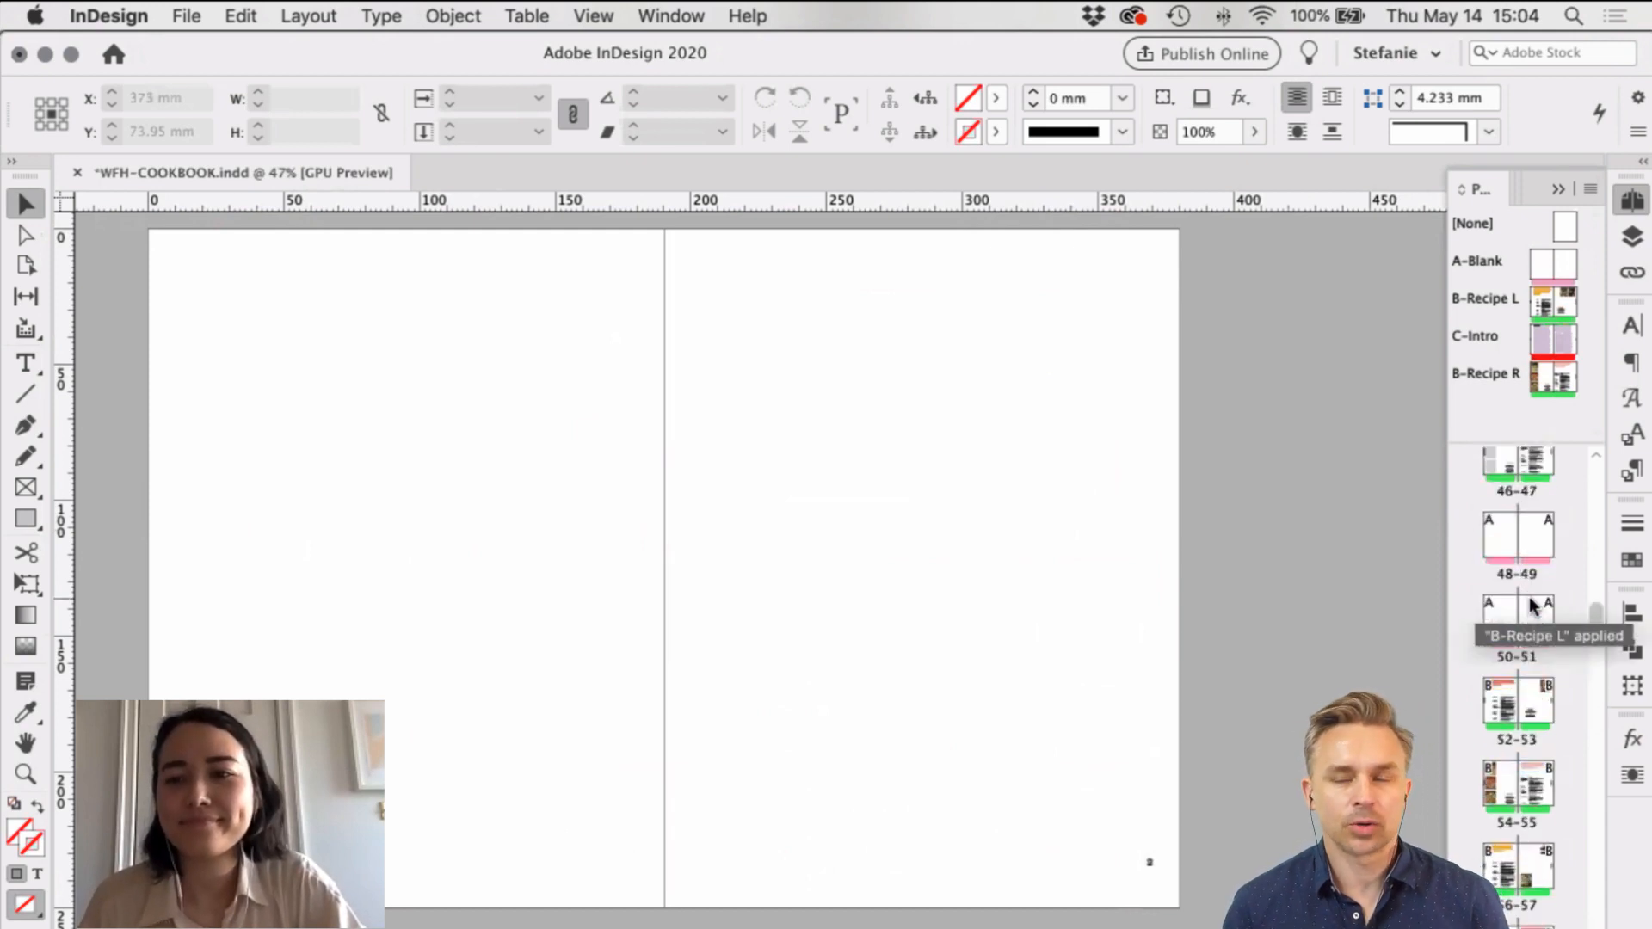
scroll(1529, 596, "up", 3)
scroll(1531, 605, "up", 4)
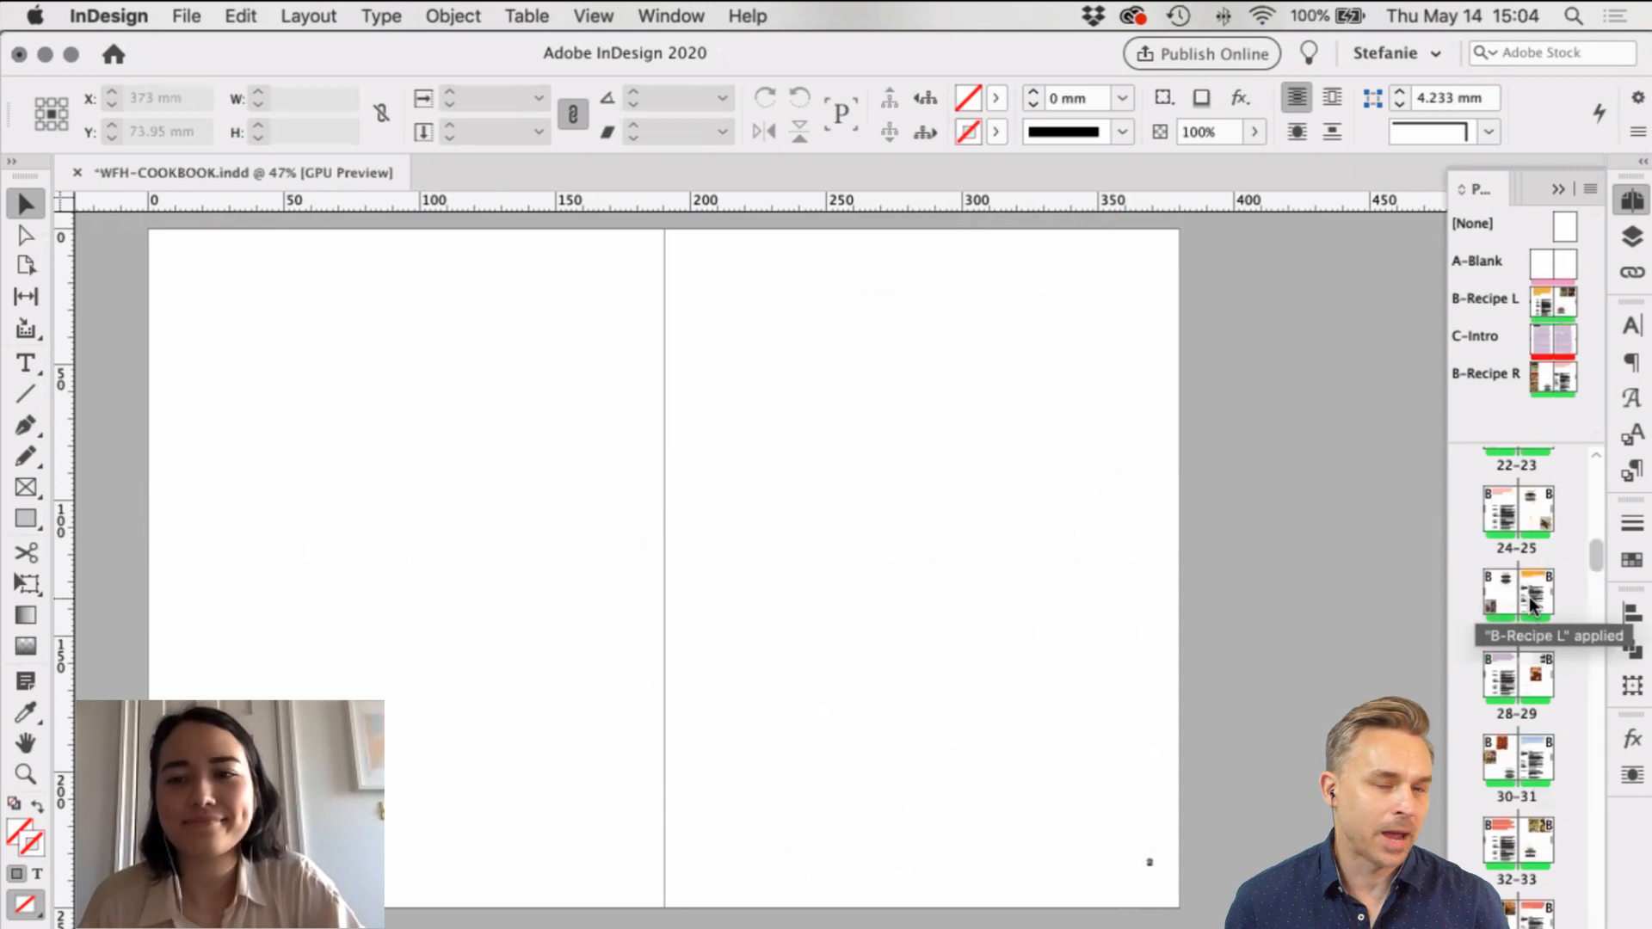
scroll(1531, 603, "up", 2)
scroll(1530, 512, "up", 1)
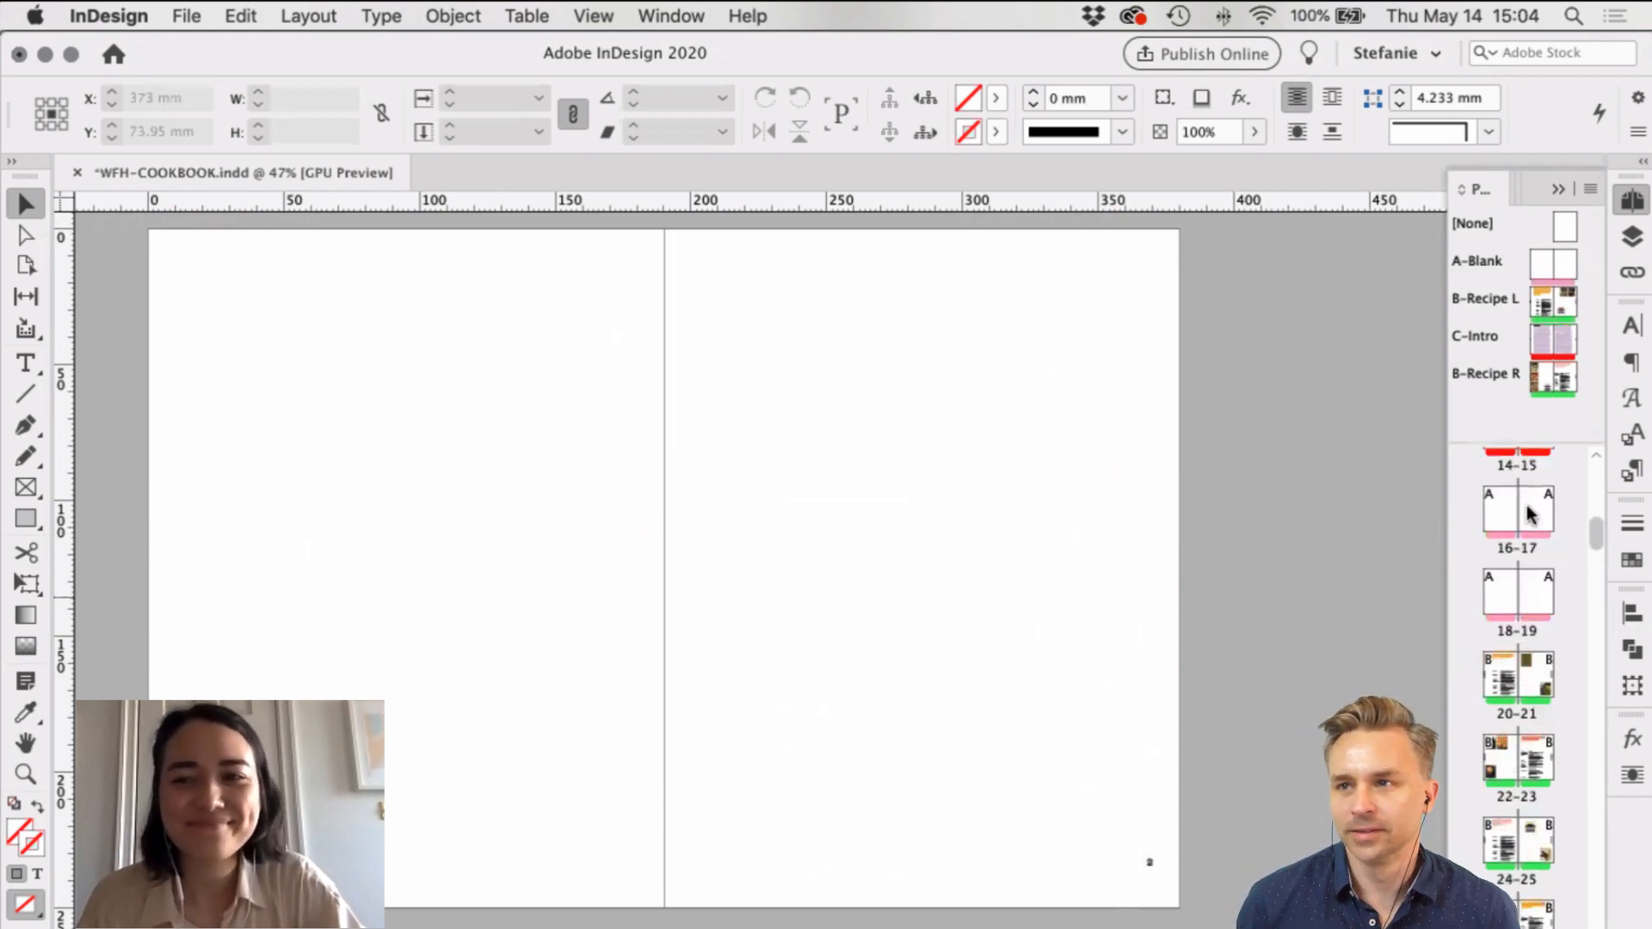
left_click(1530, 513)
scroll(1360, 516, "left", 5)
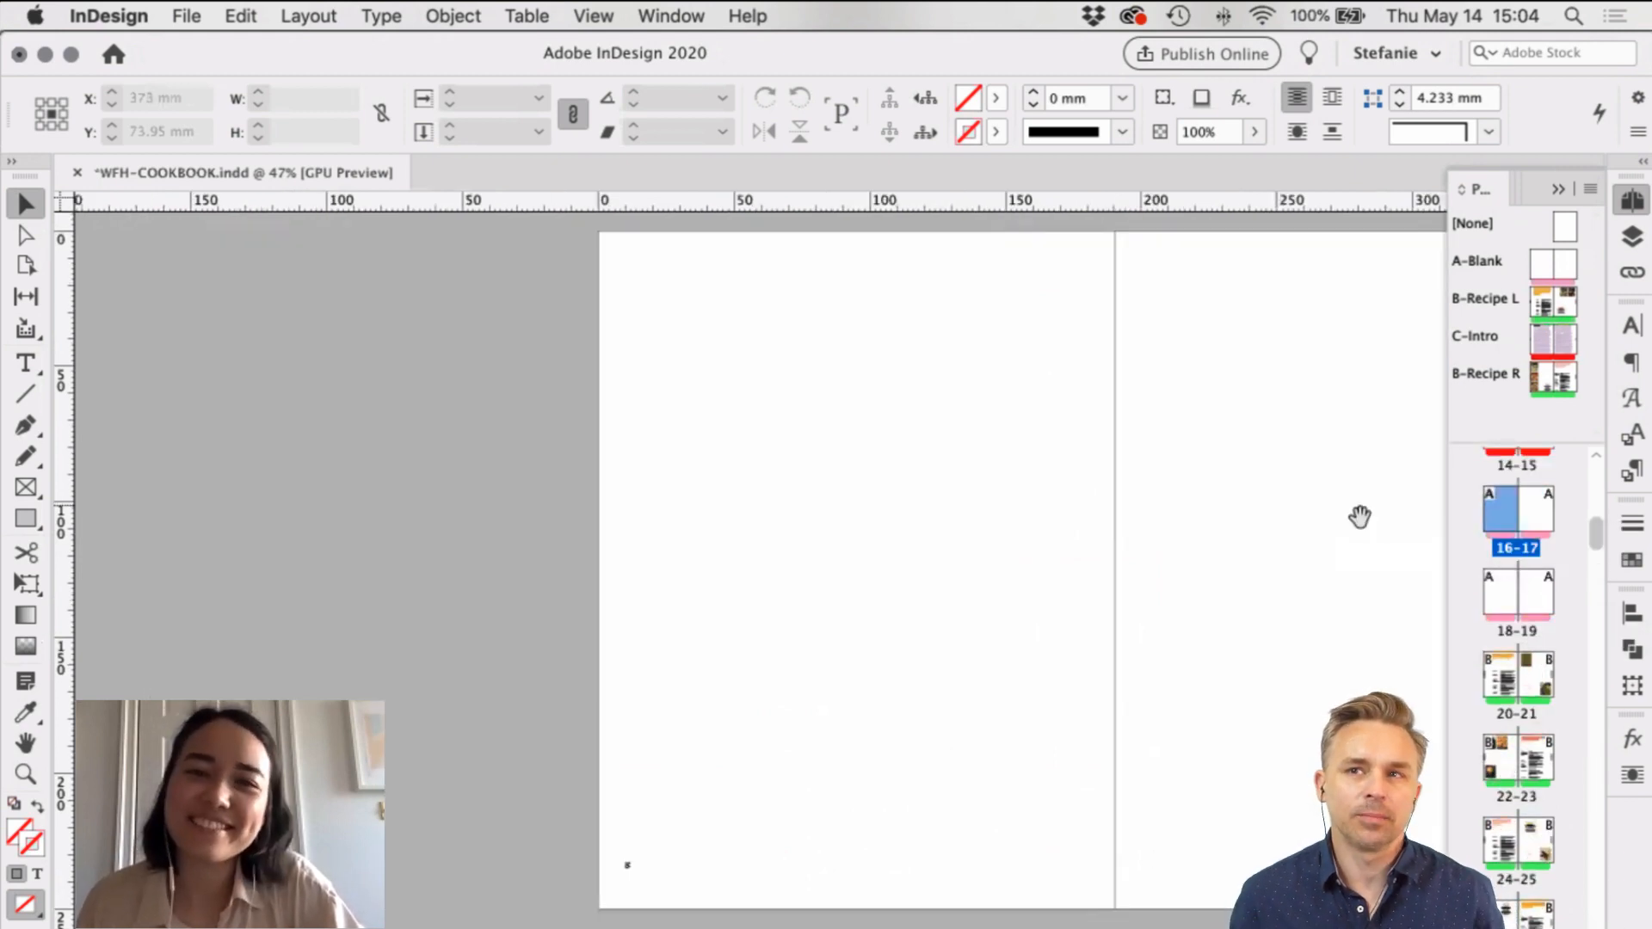
left_click_drag(1359, 516, 1055, 525)
scroll(1057, 511, "left", 2)
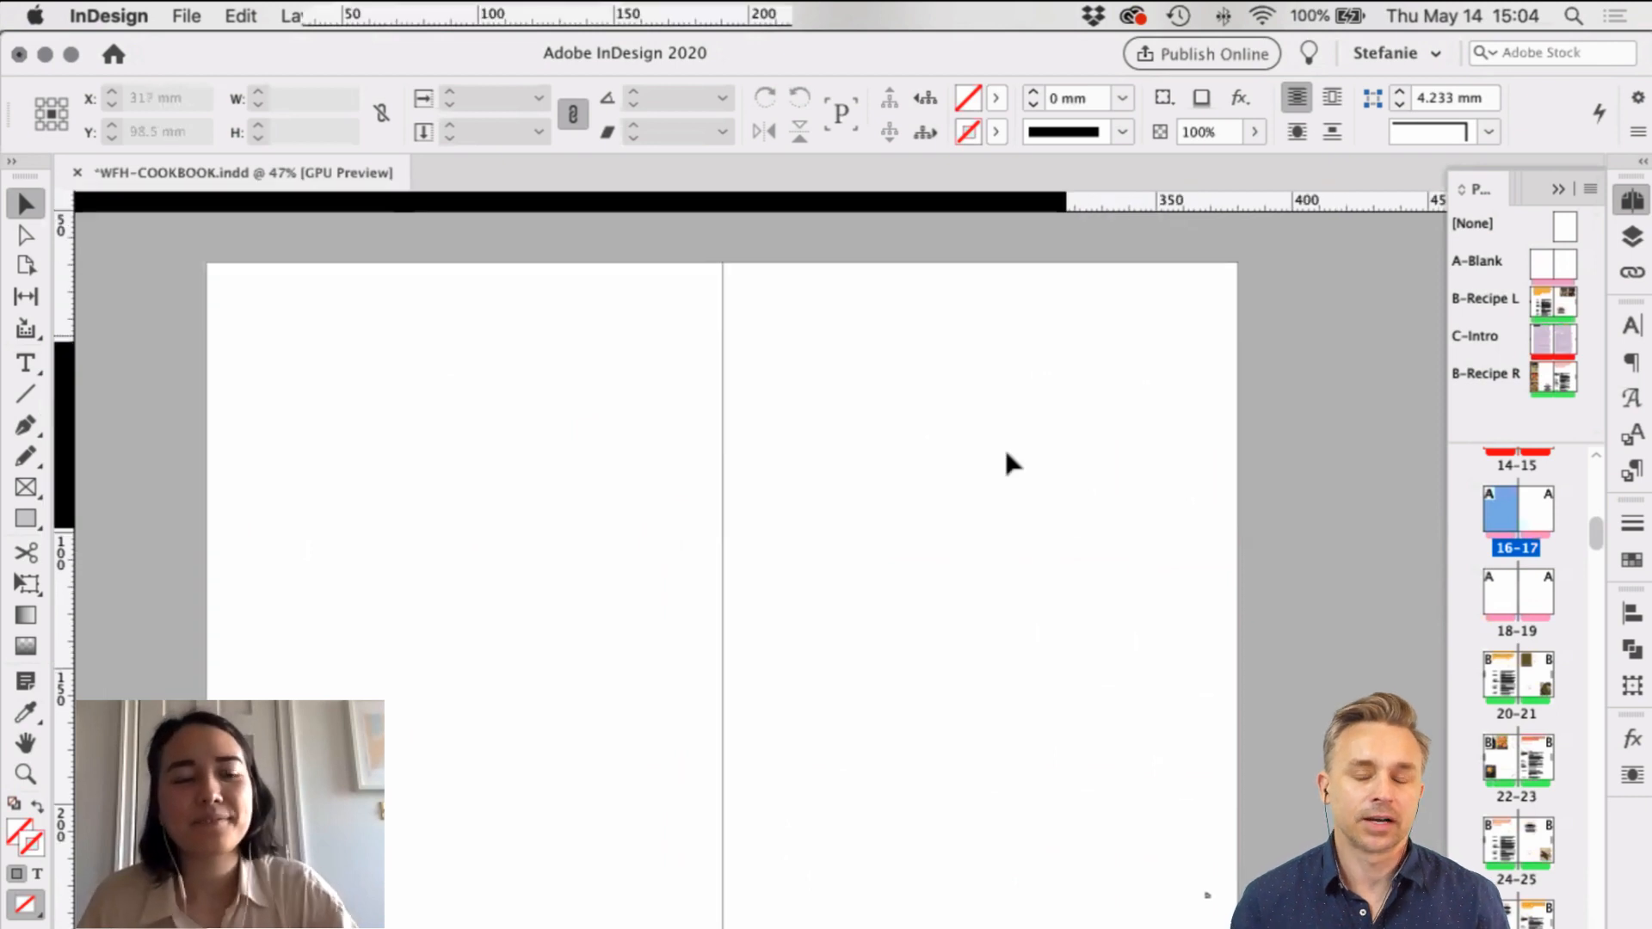
key("super+s")
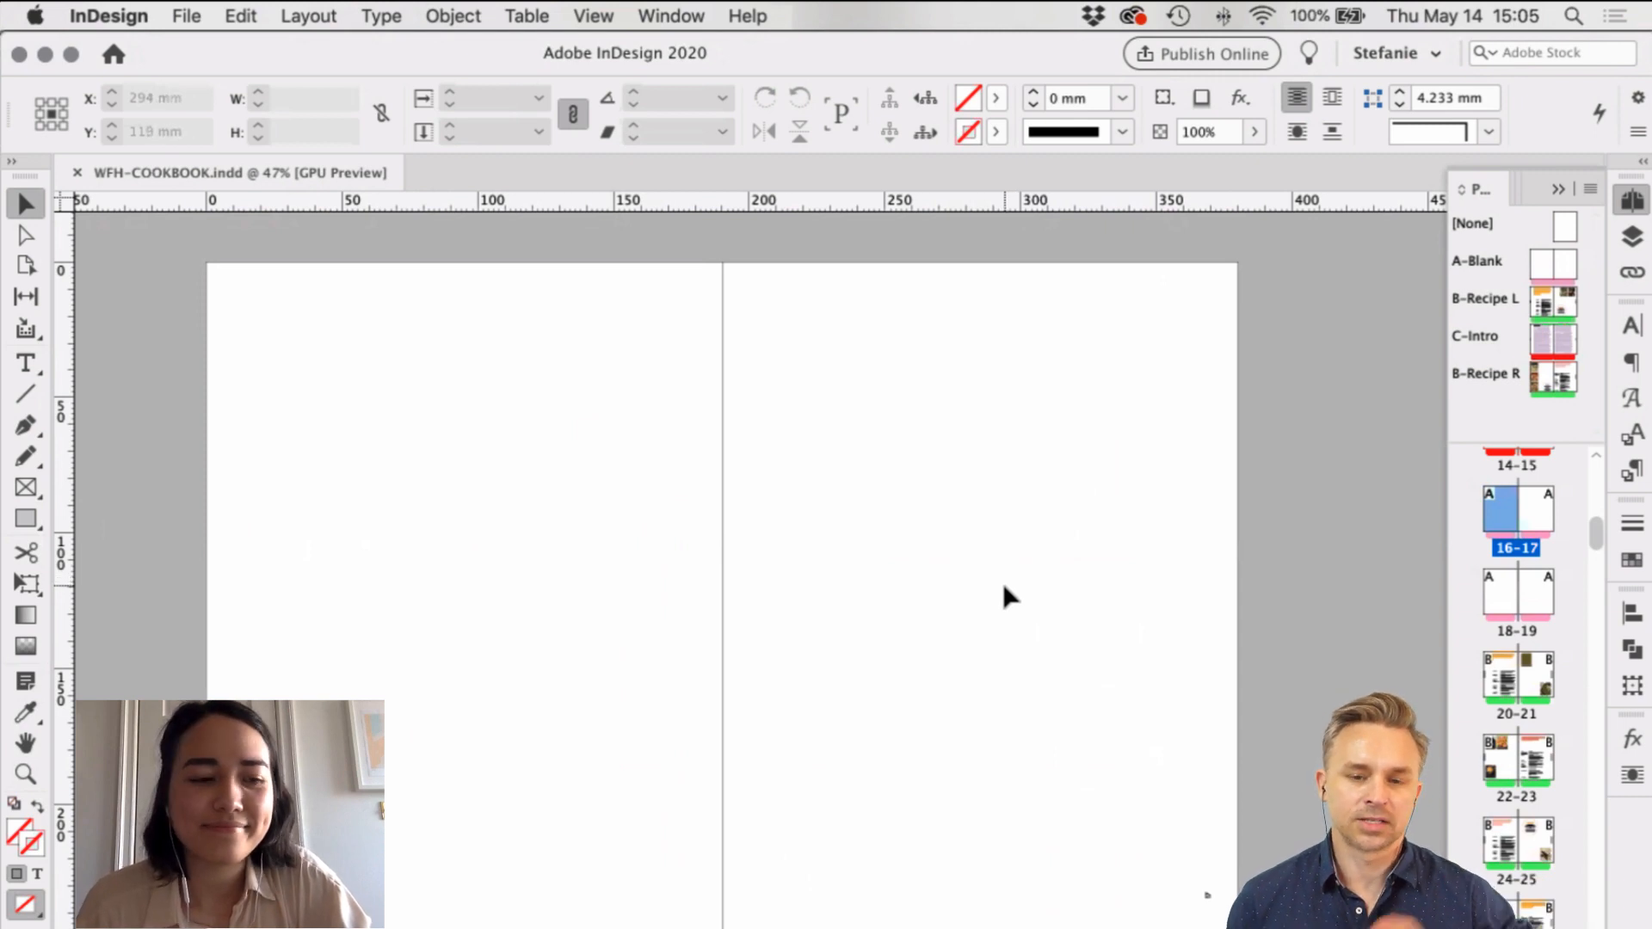
Step: Pan down to the broccoli cheddar soup spread, then switch to the Acrobat sketches
scroll(949, 703, "down", 10)
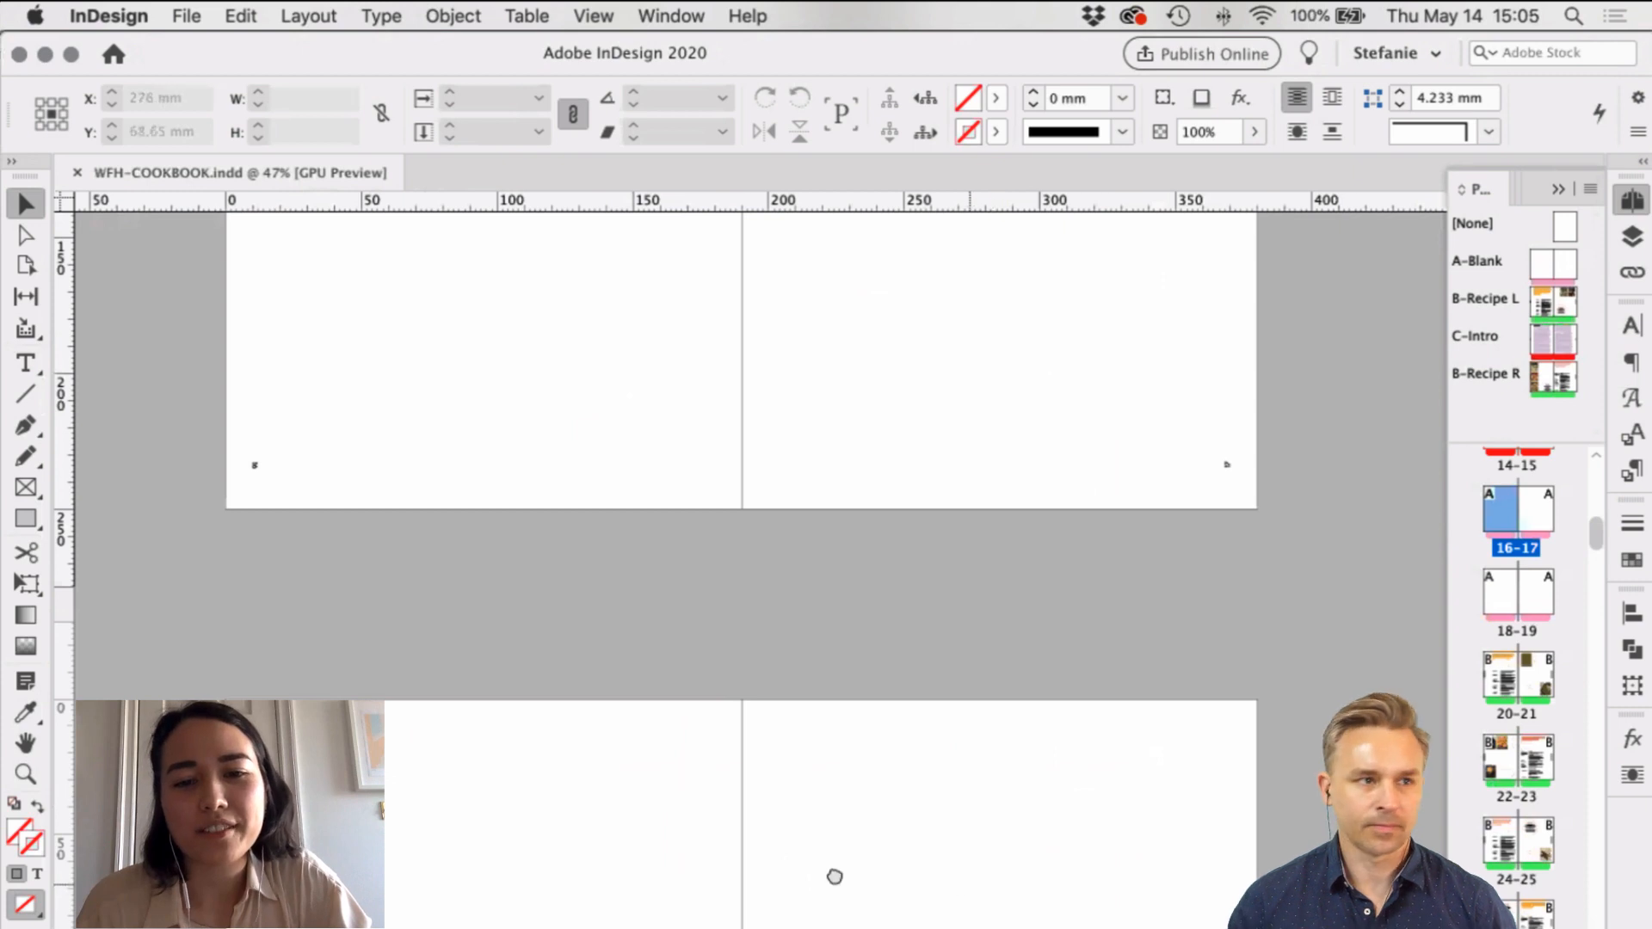
left_click_drag(834, 877, 860, 232)
left_click_drag(1100, 598, 896, 192)
left_click_drag(1077, 549, 1114, 535)
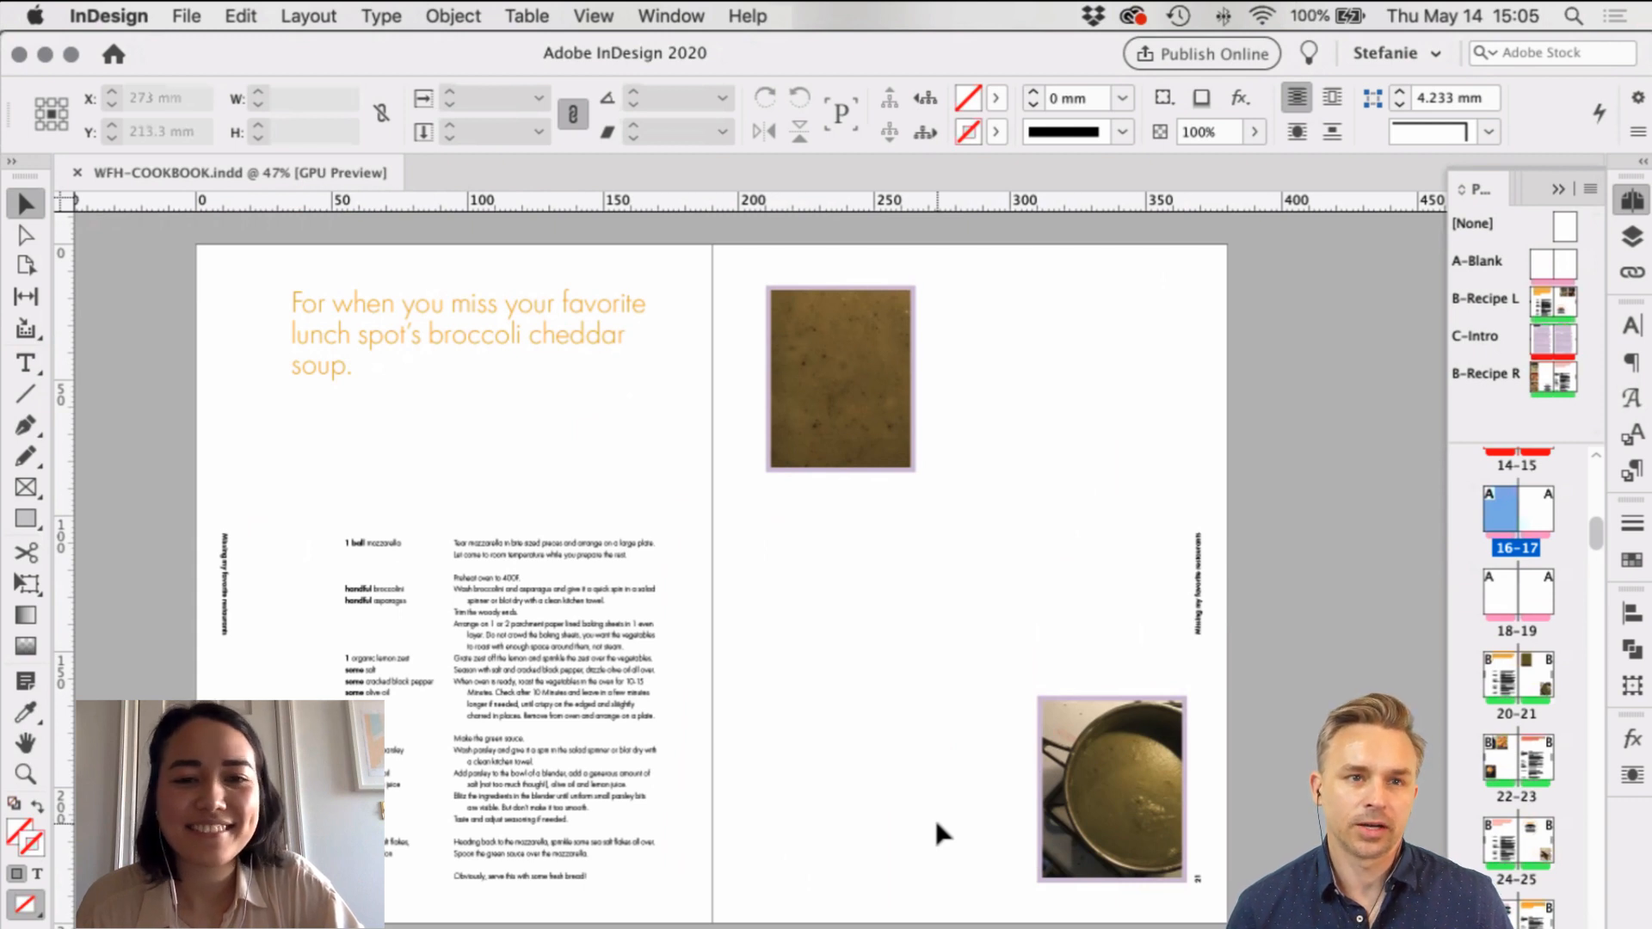
left_click_drag(855, 764, 904, 788)
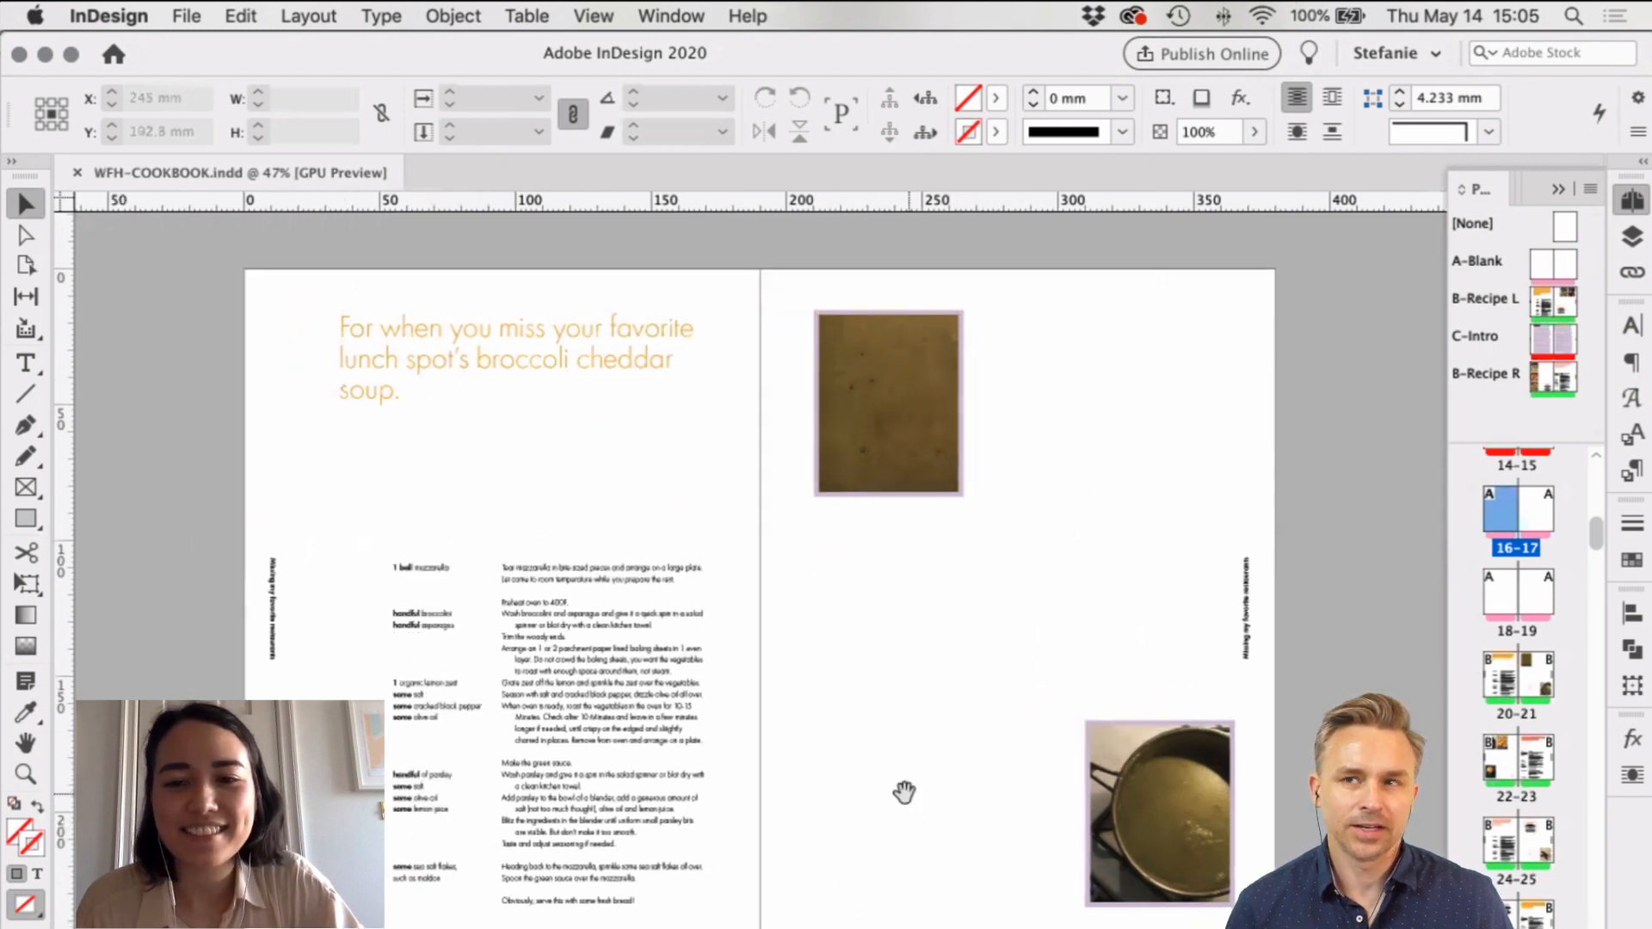
scroll(867, 817, "right", 2)
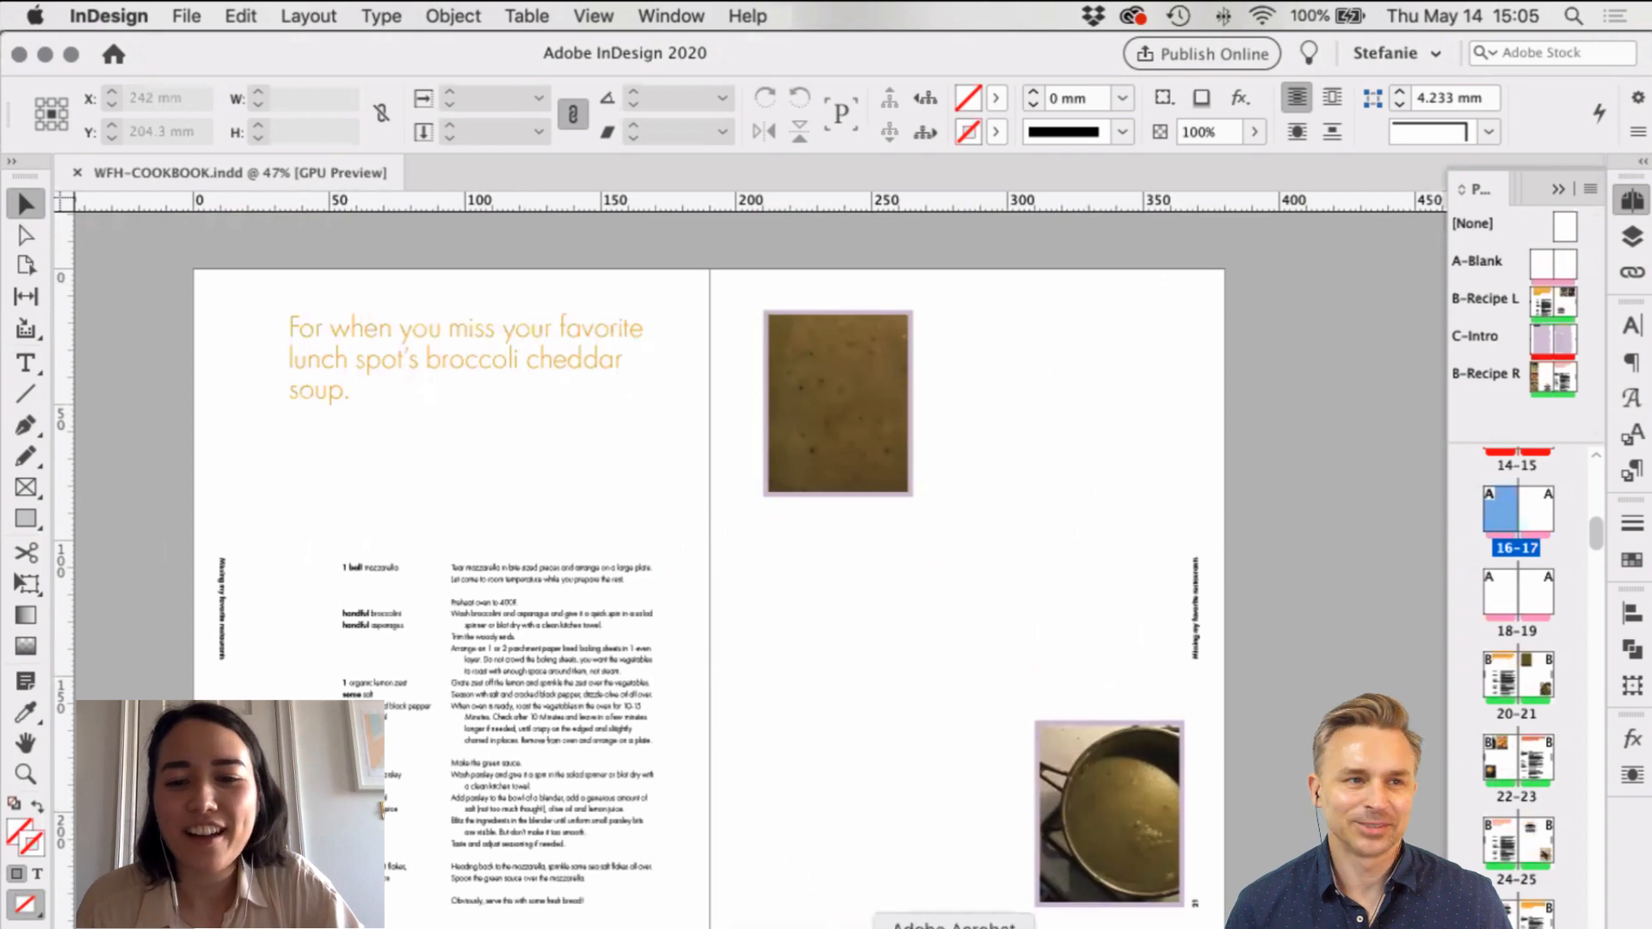
left_click(954, 926)
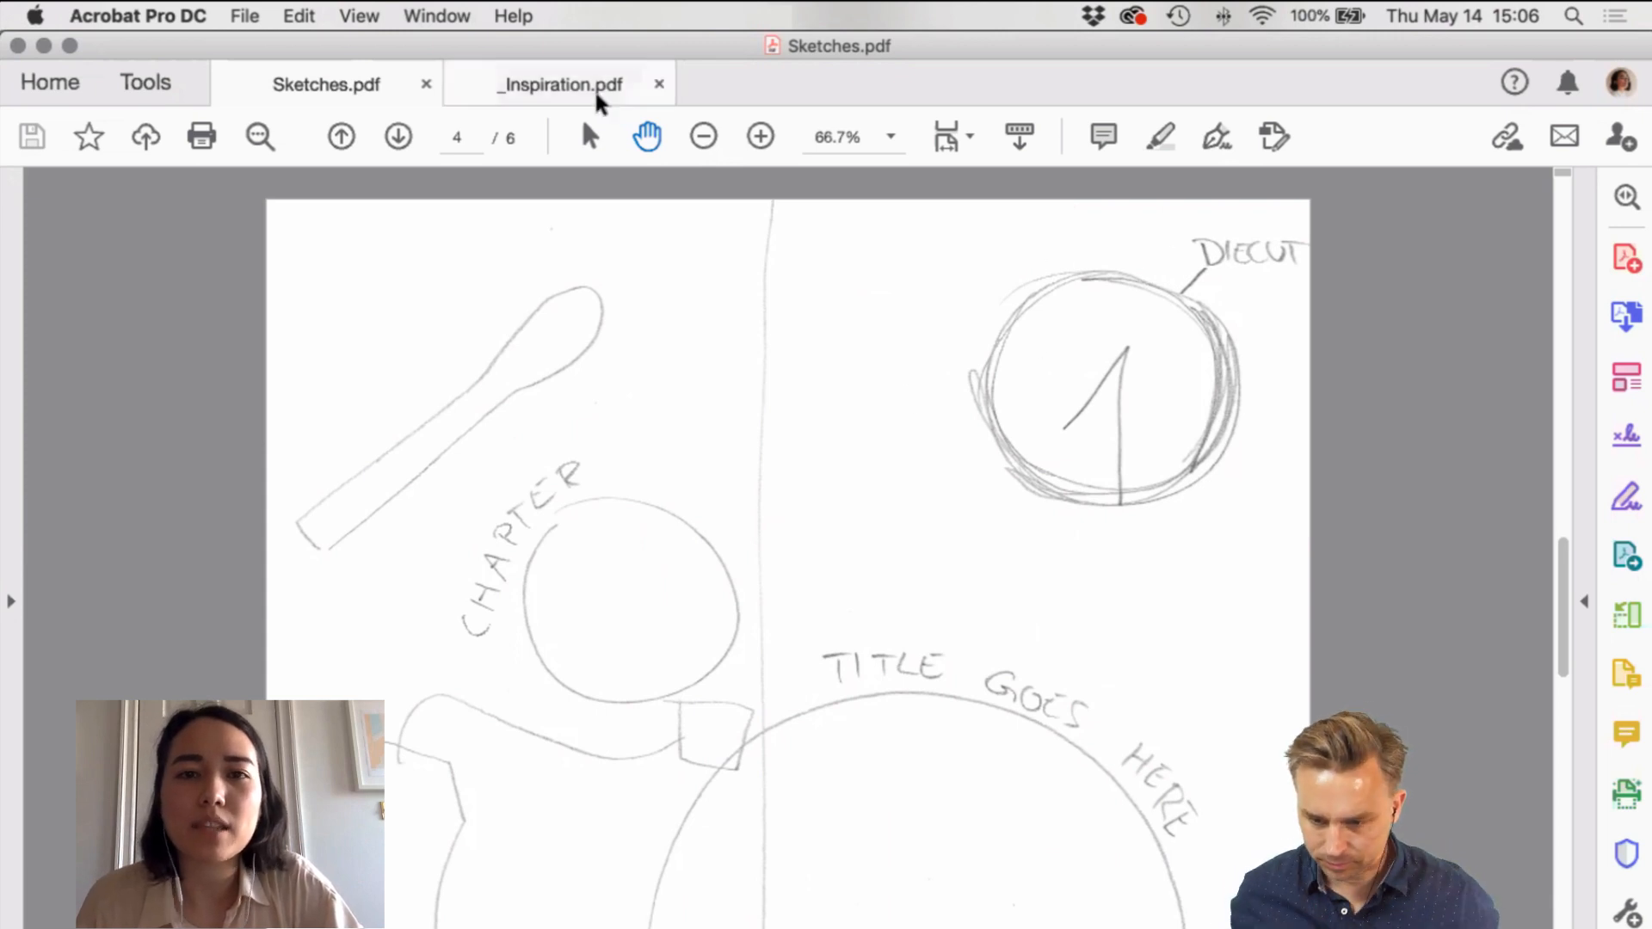
left_click(583, 99)
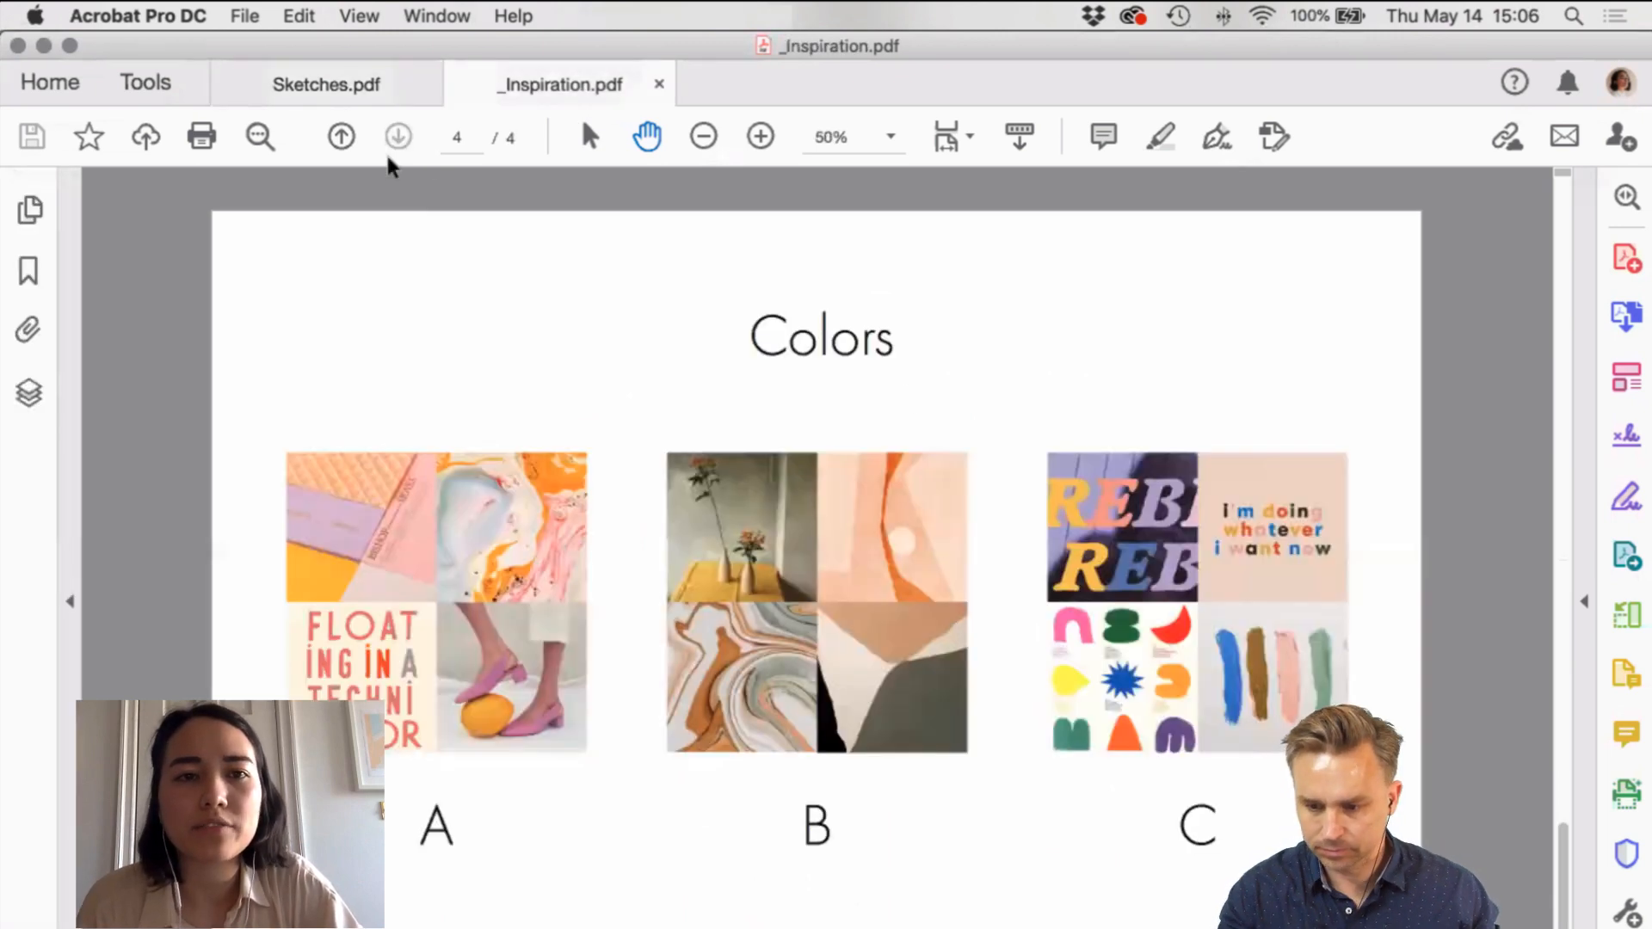
left_click(337, 139)
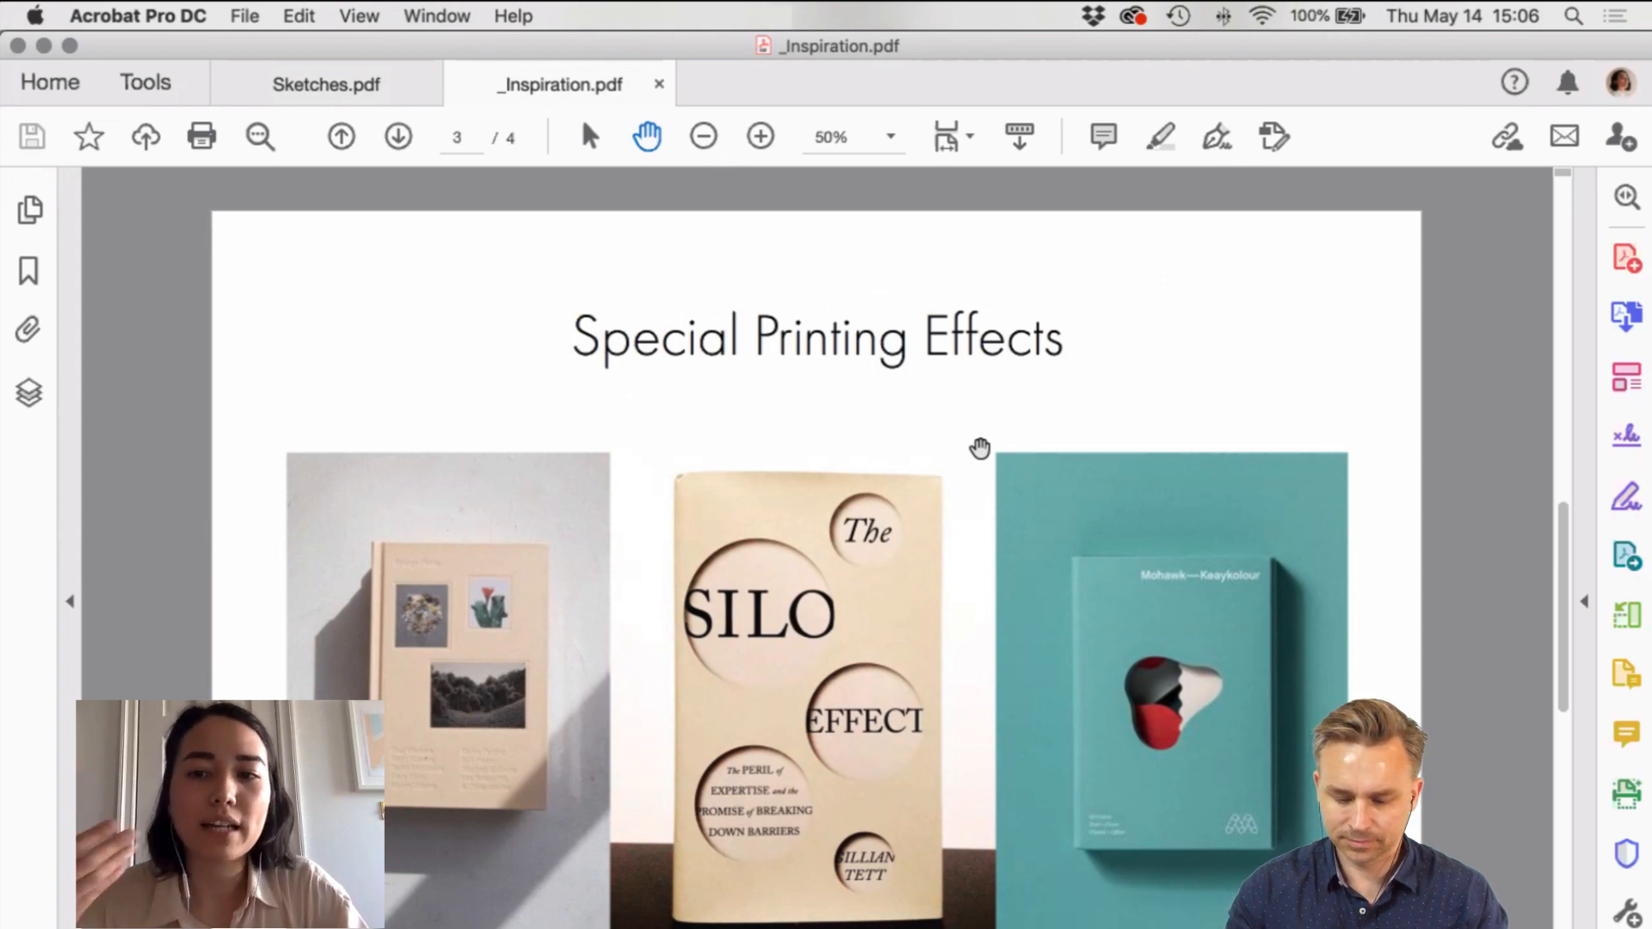
left_click(266, 83)
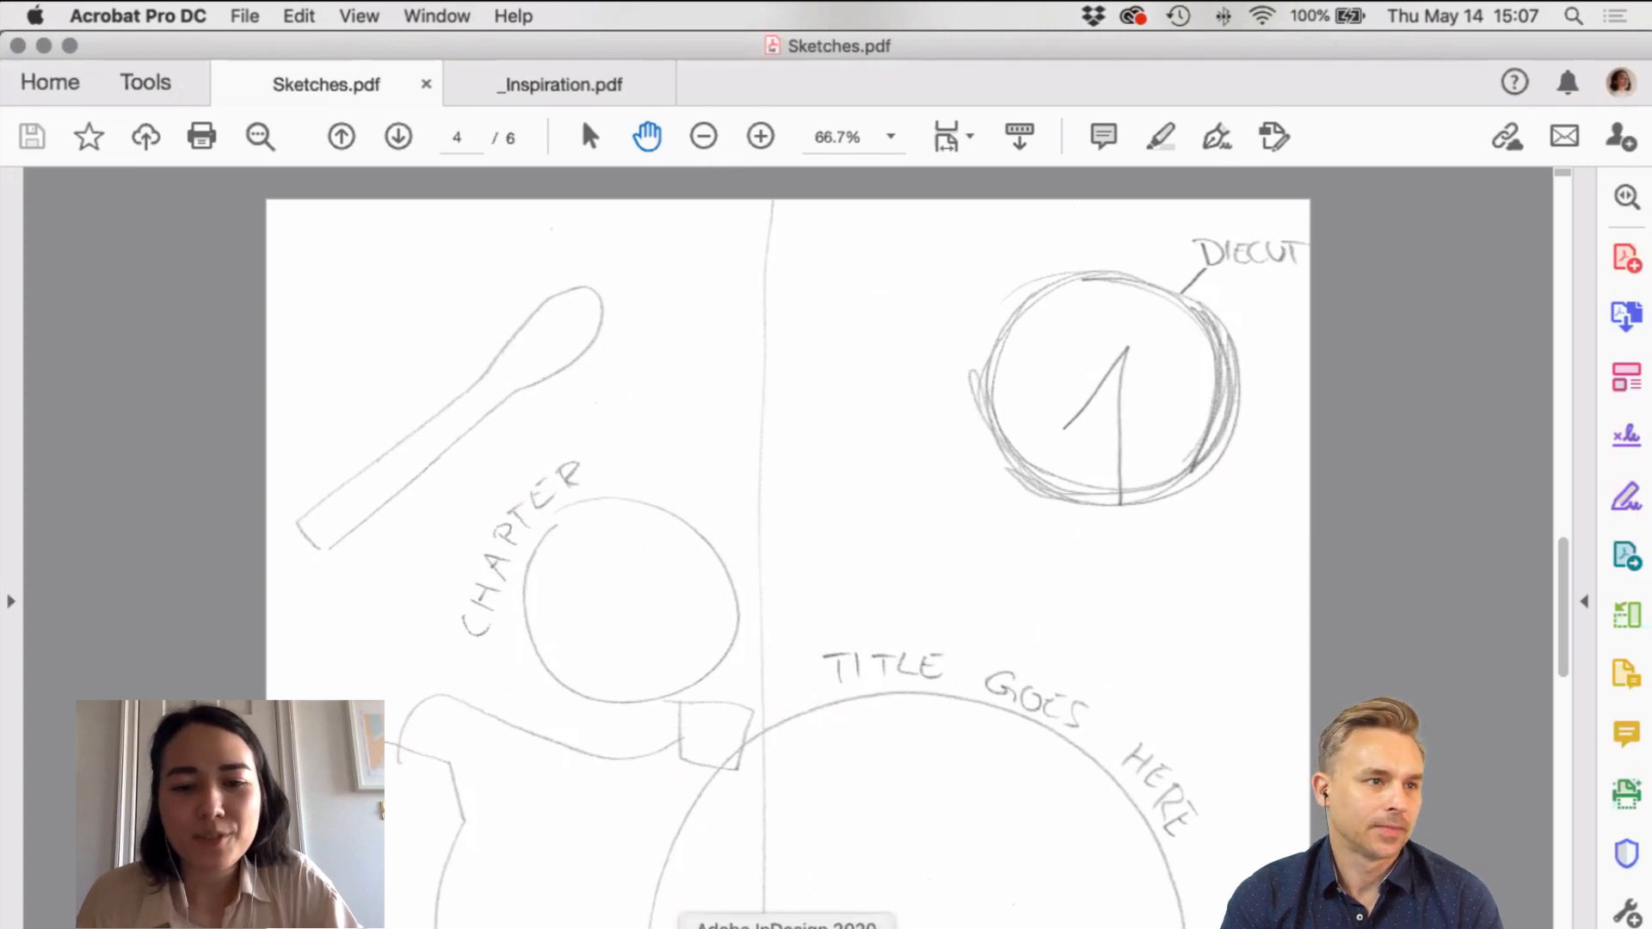
Step: Back in InDesign, hide the NOTES layer, then switch to Finder
left_click(787, 925)
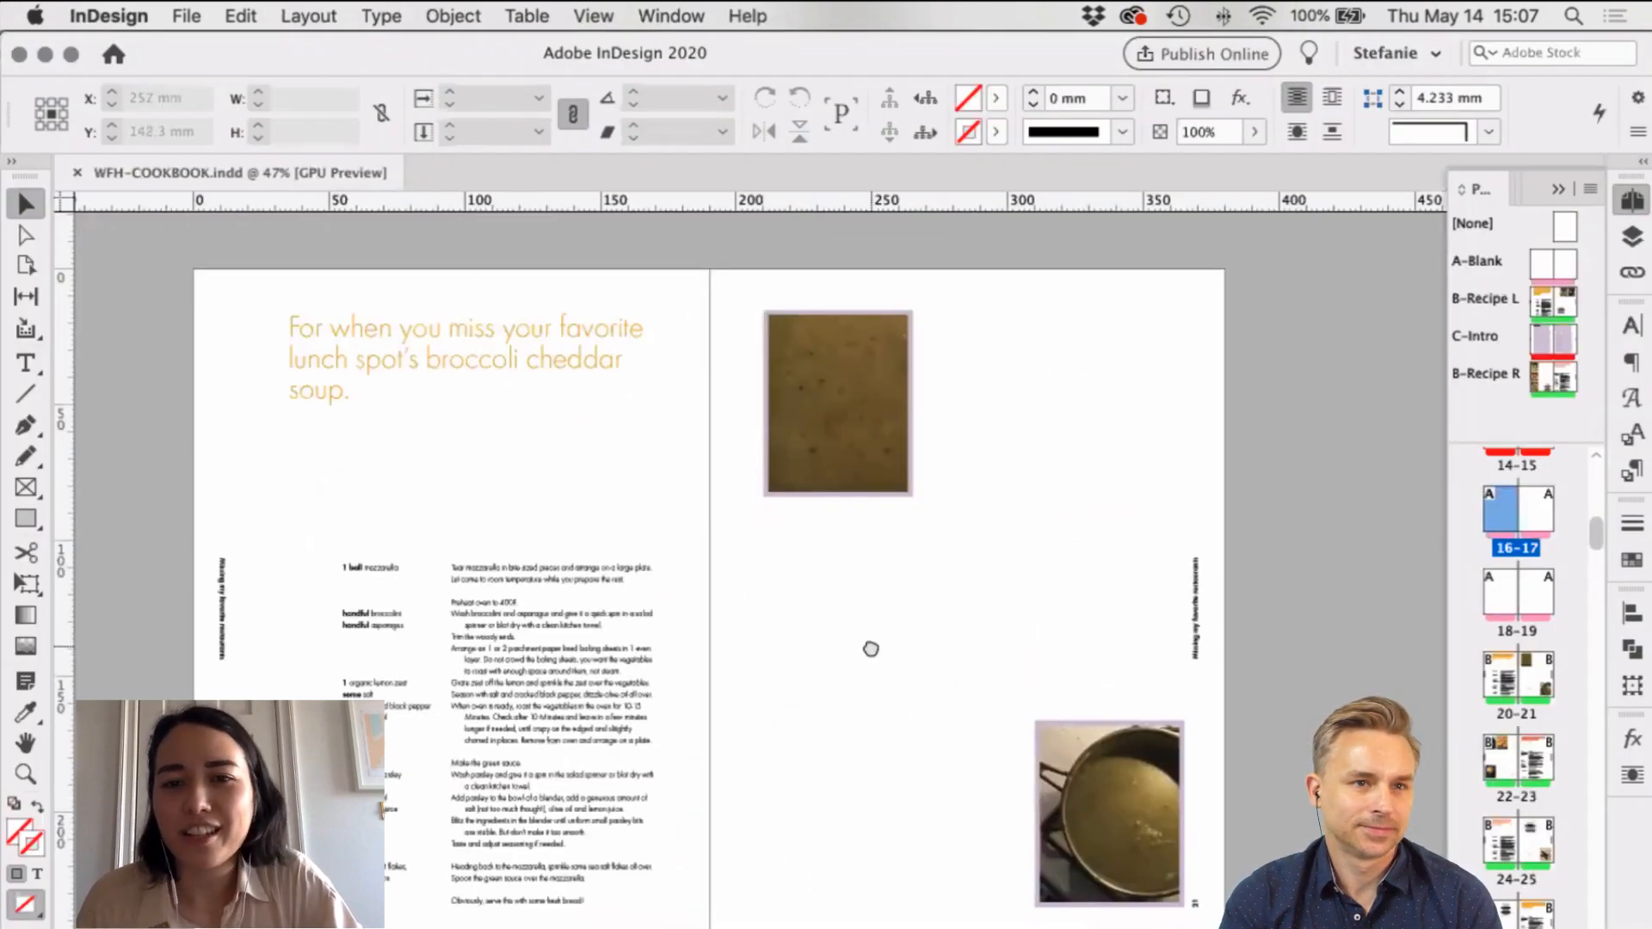
scroll(871, 649, "up", 5)
scroll(841, 848, "up", 5)
scroll(944, 513, "down", 5)
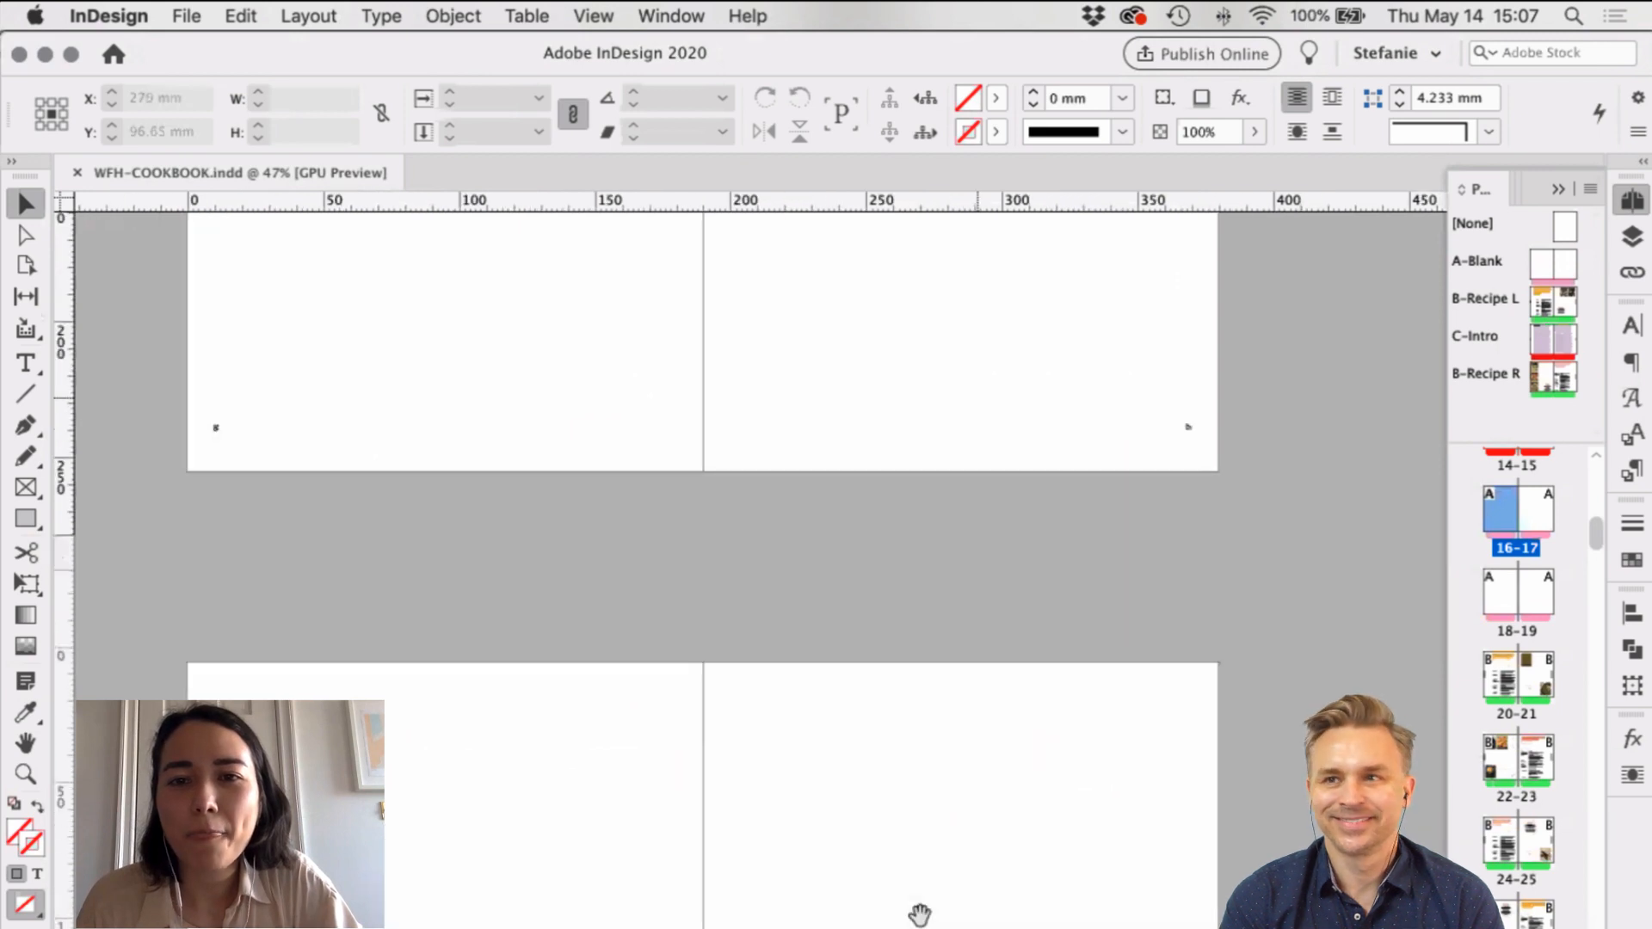
scroll(922, 911, "up", 1)
scroll(954, 769, "down", 5)
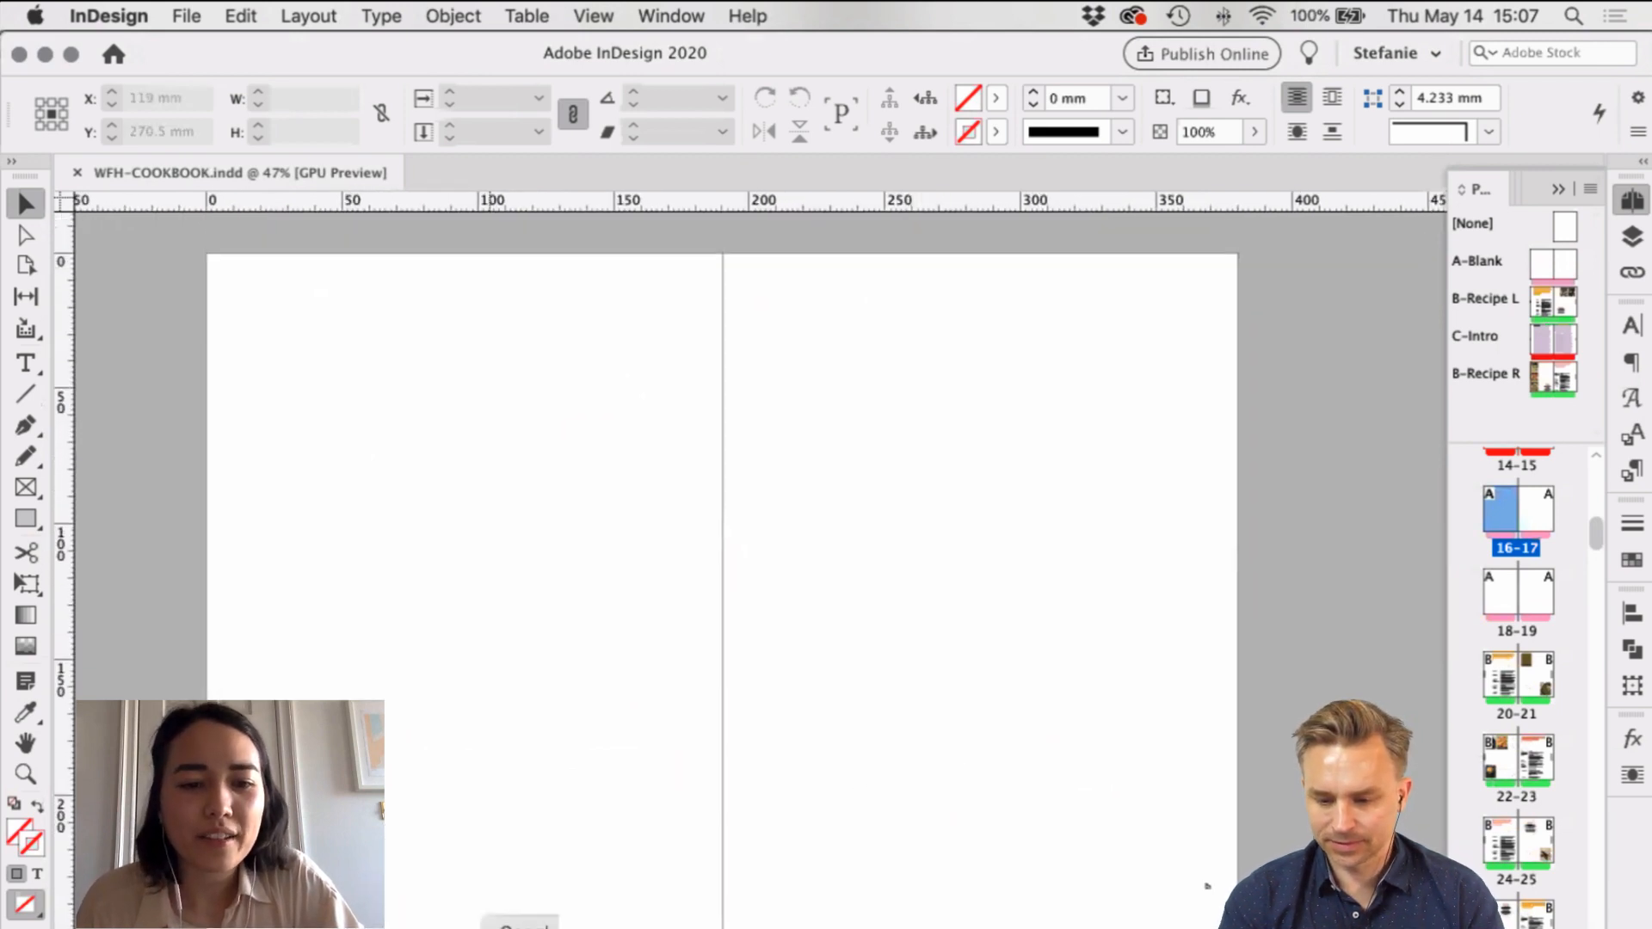
left_click(1629, 243)
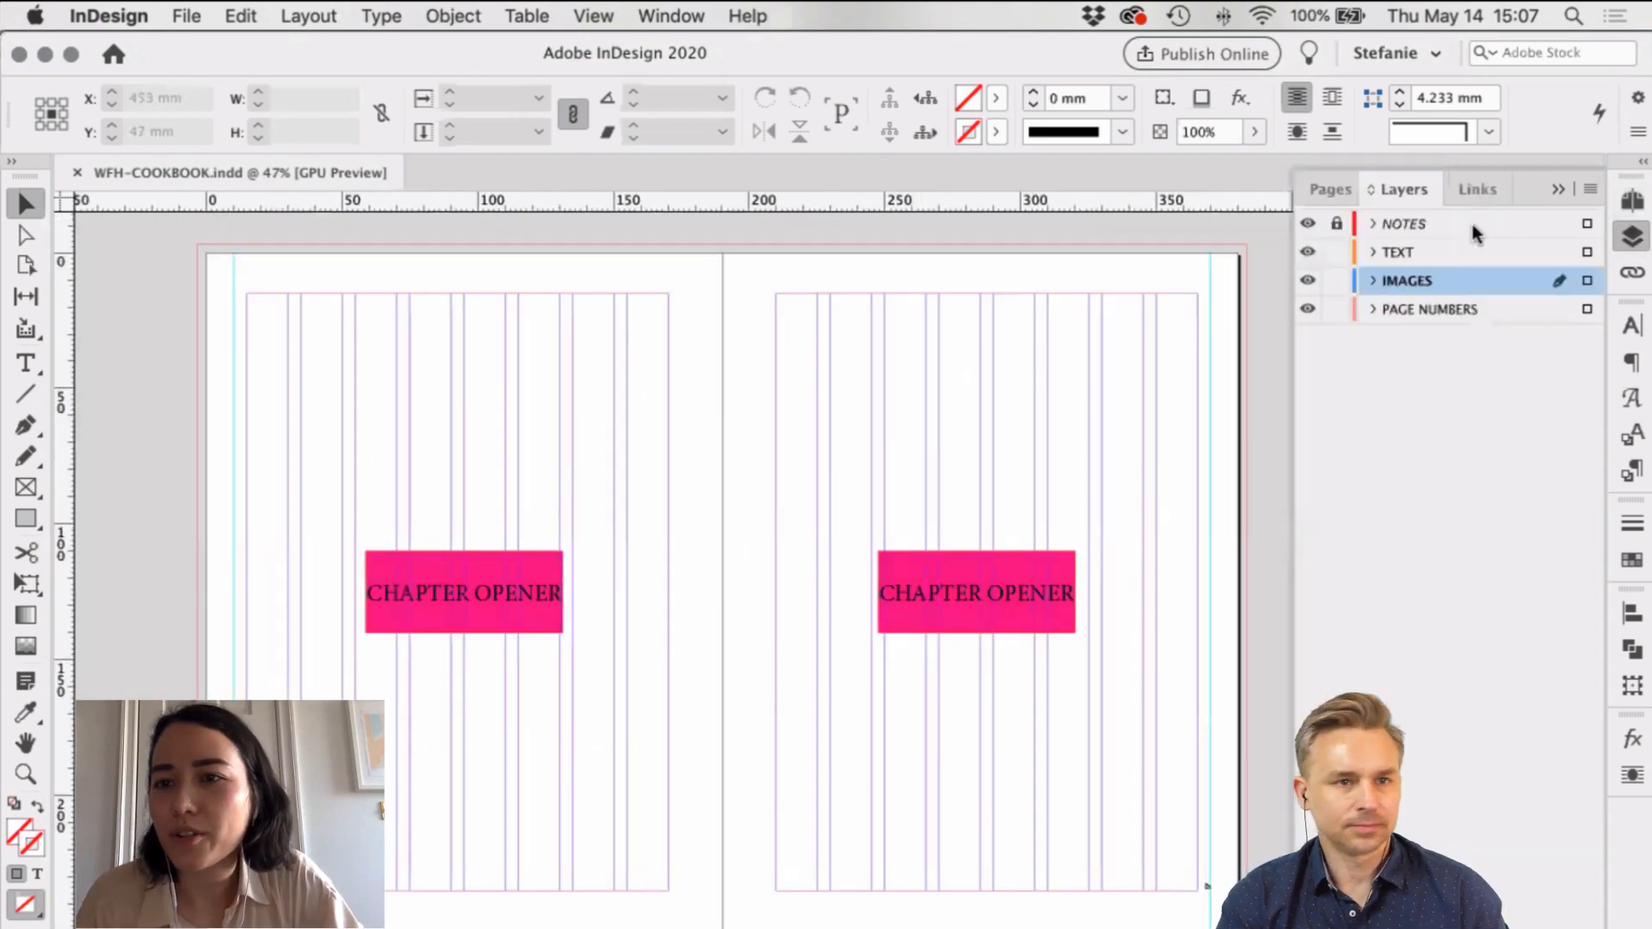
left_click(1307, 225)
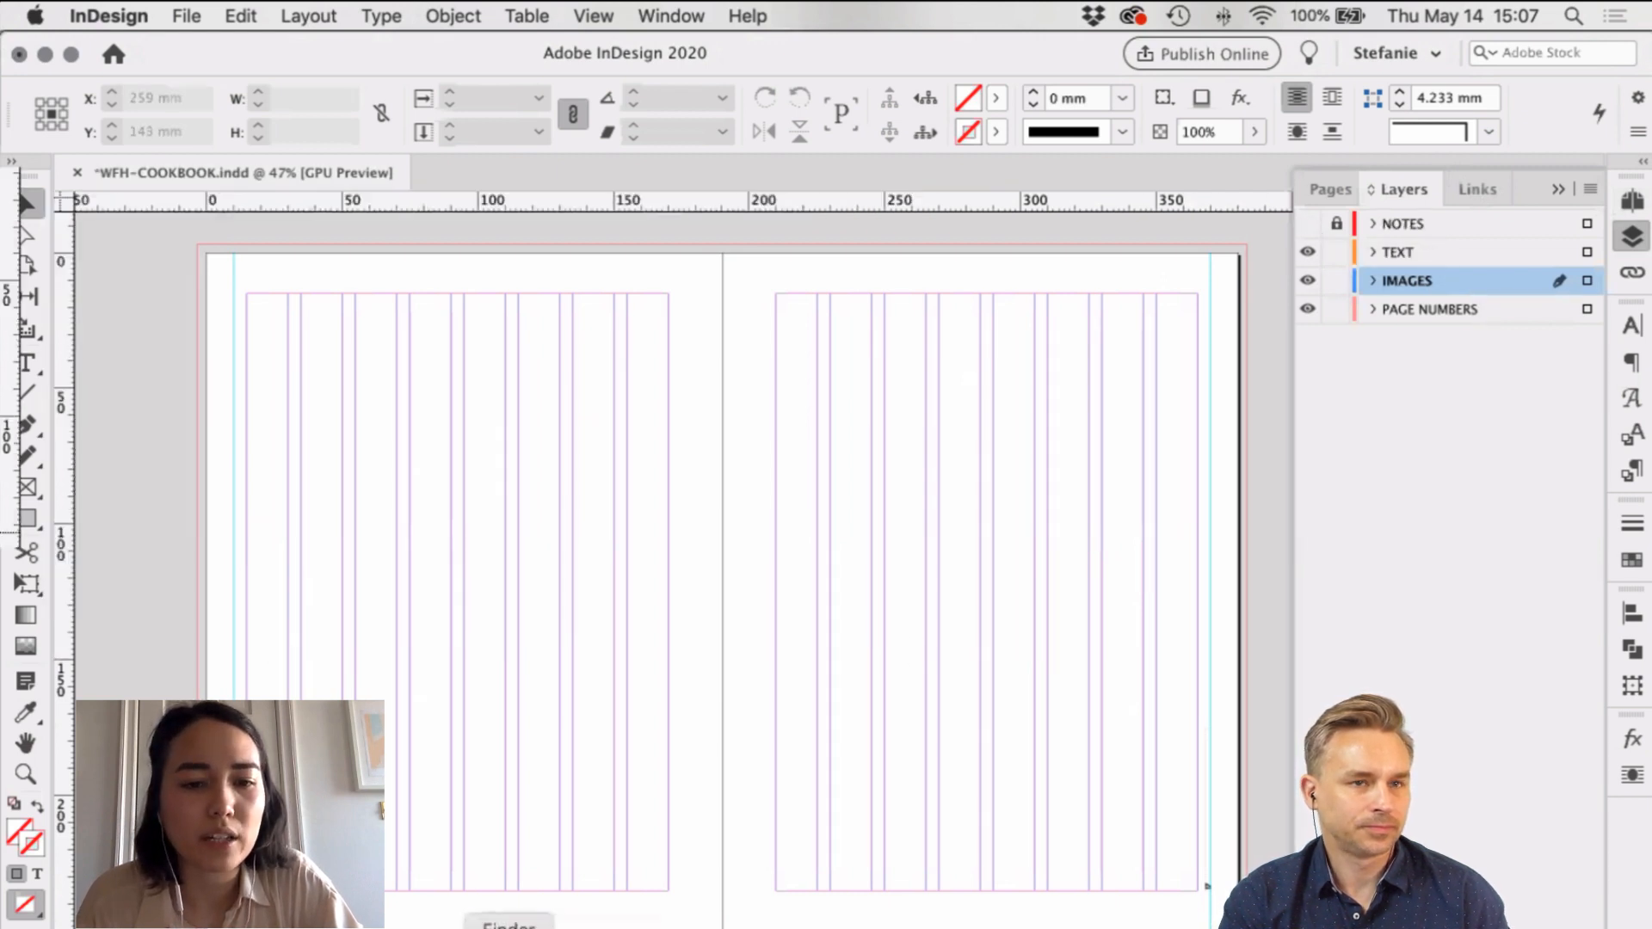
left_click(510, 927)
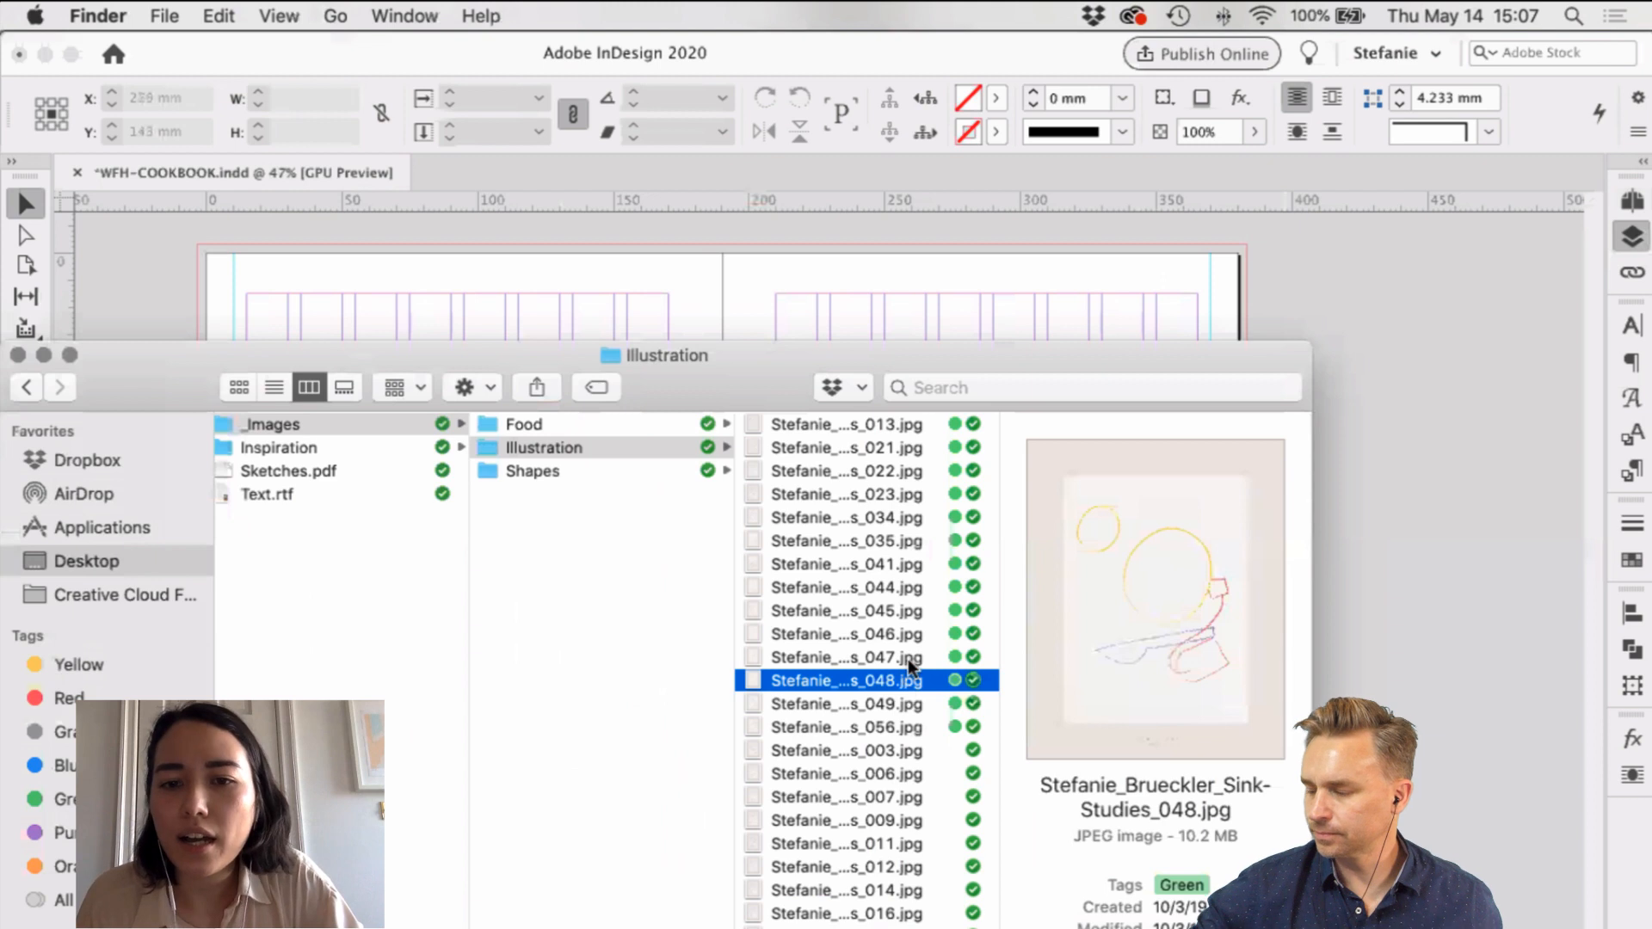
Step: Preview the Illustration sketches one by one in Quick Look
left_click(917, 635)
key("space")
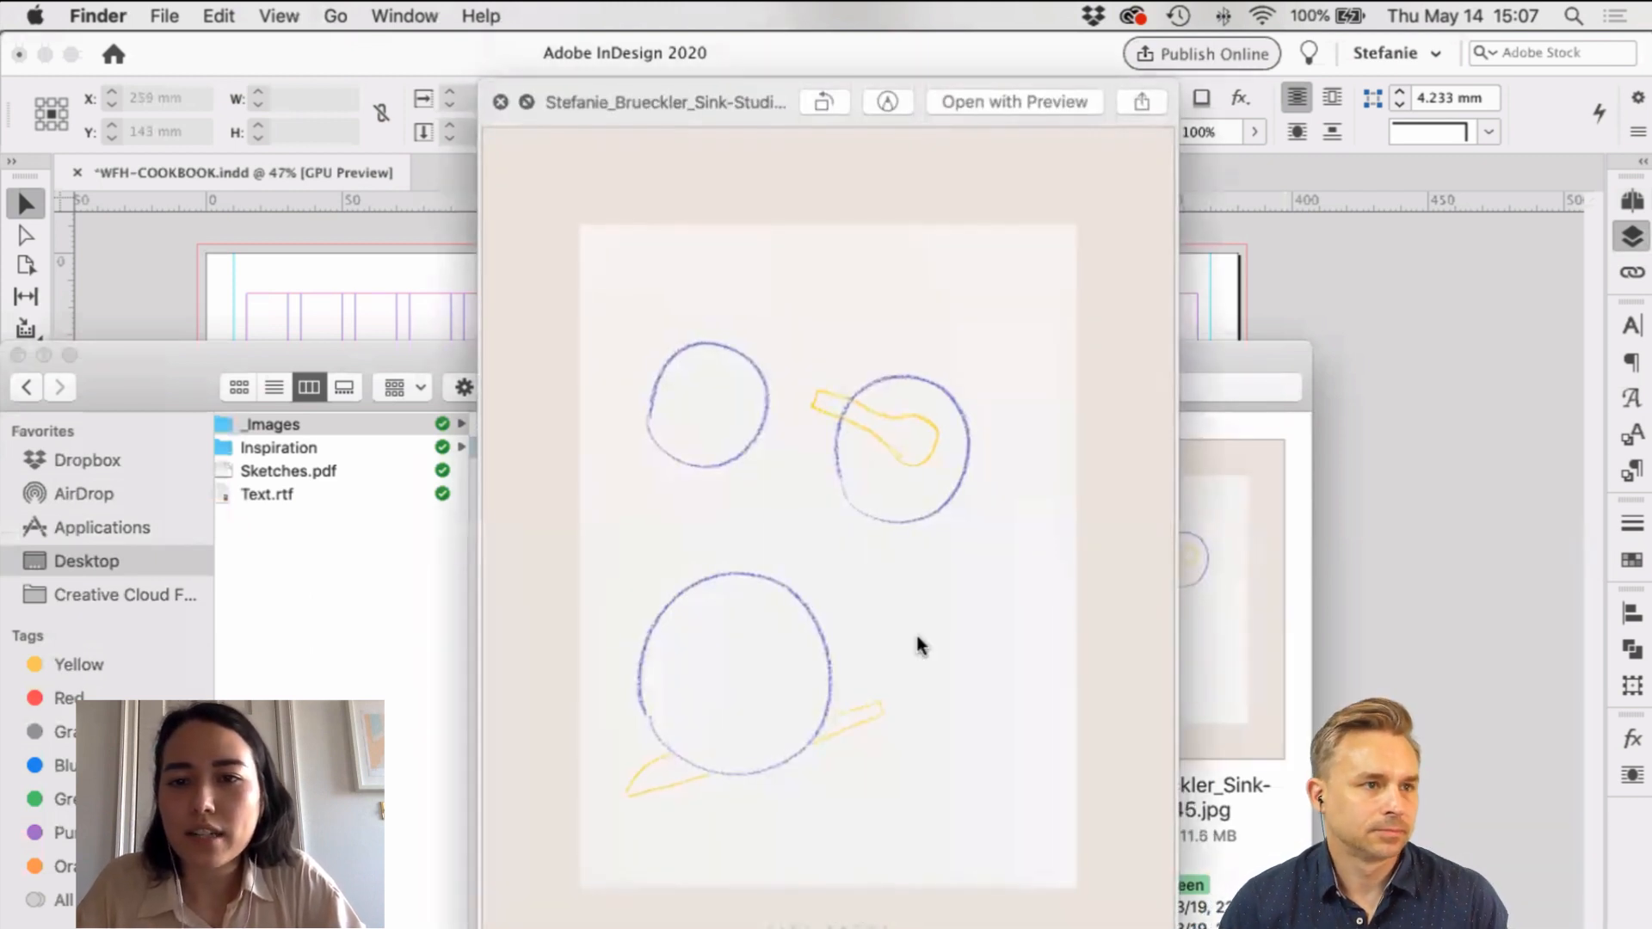
key("Up")
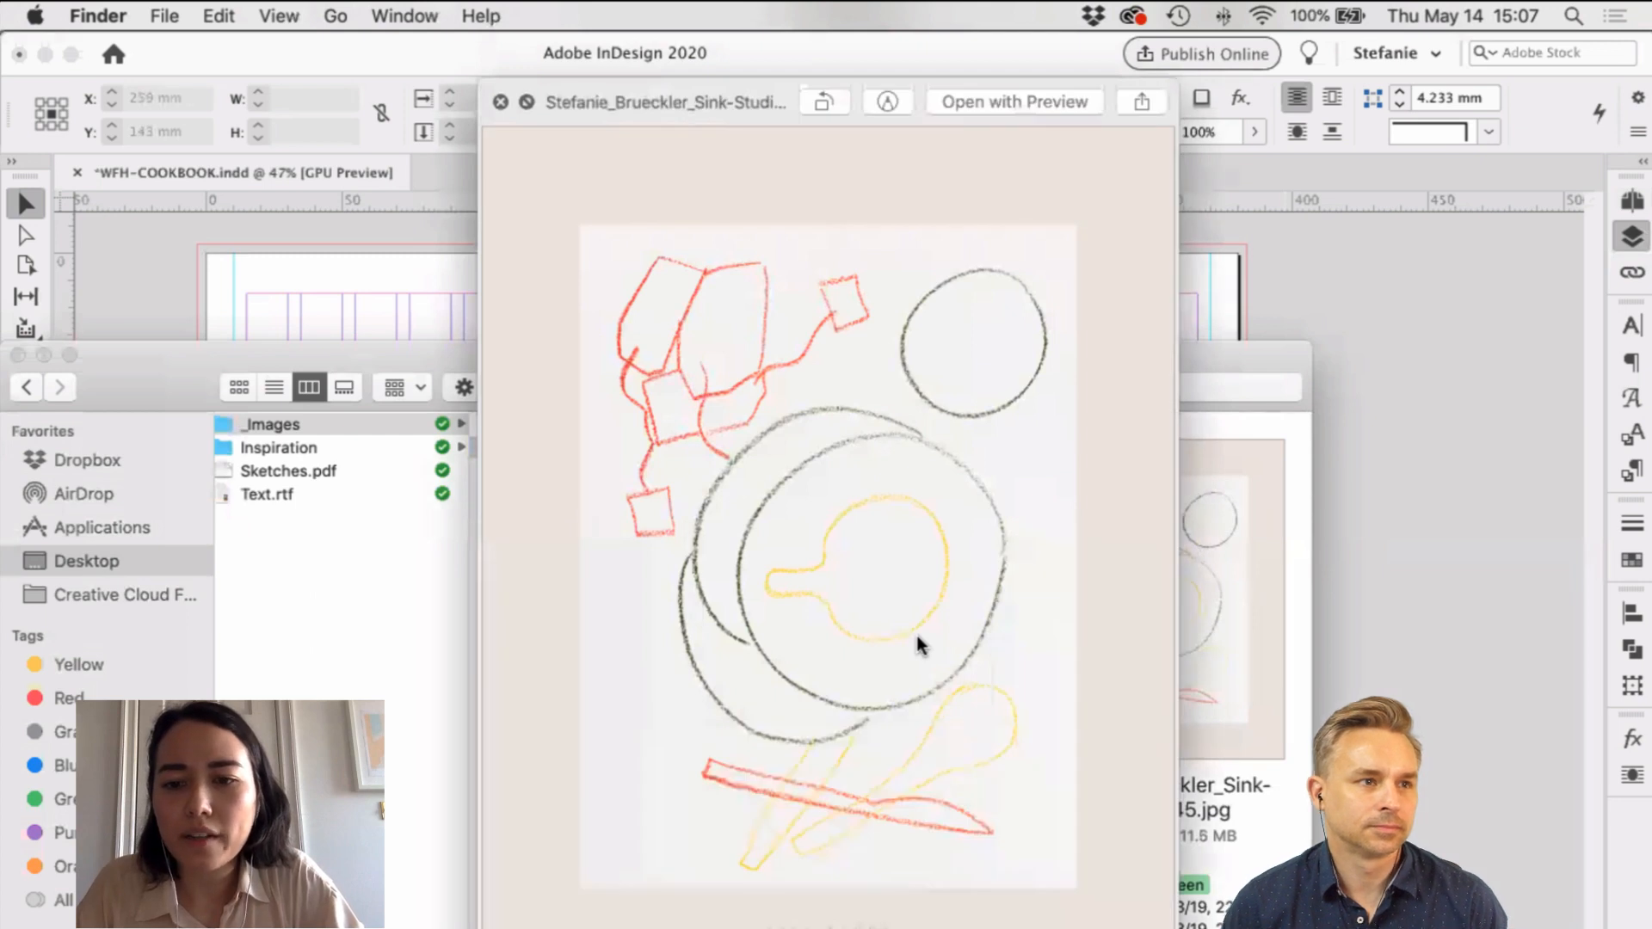
key("Up")
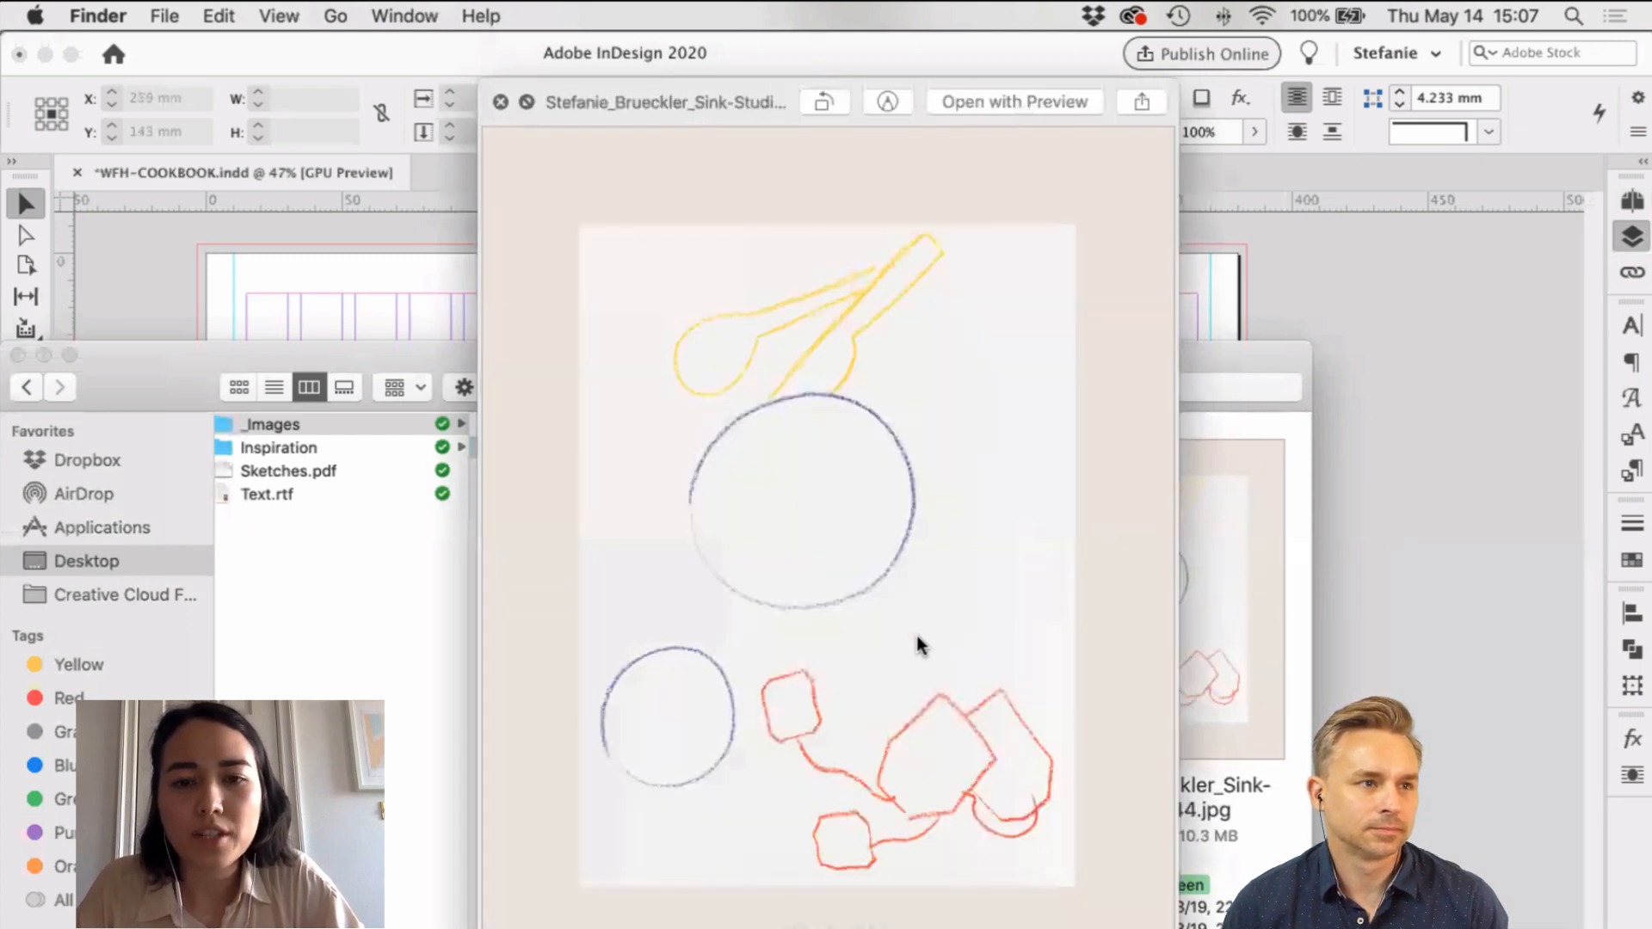
key("Down")
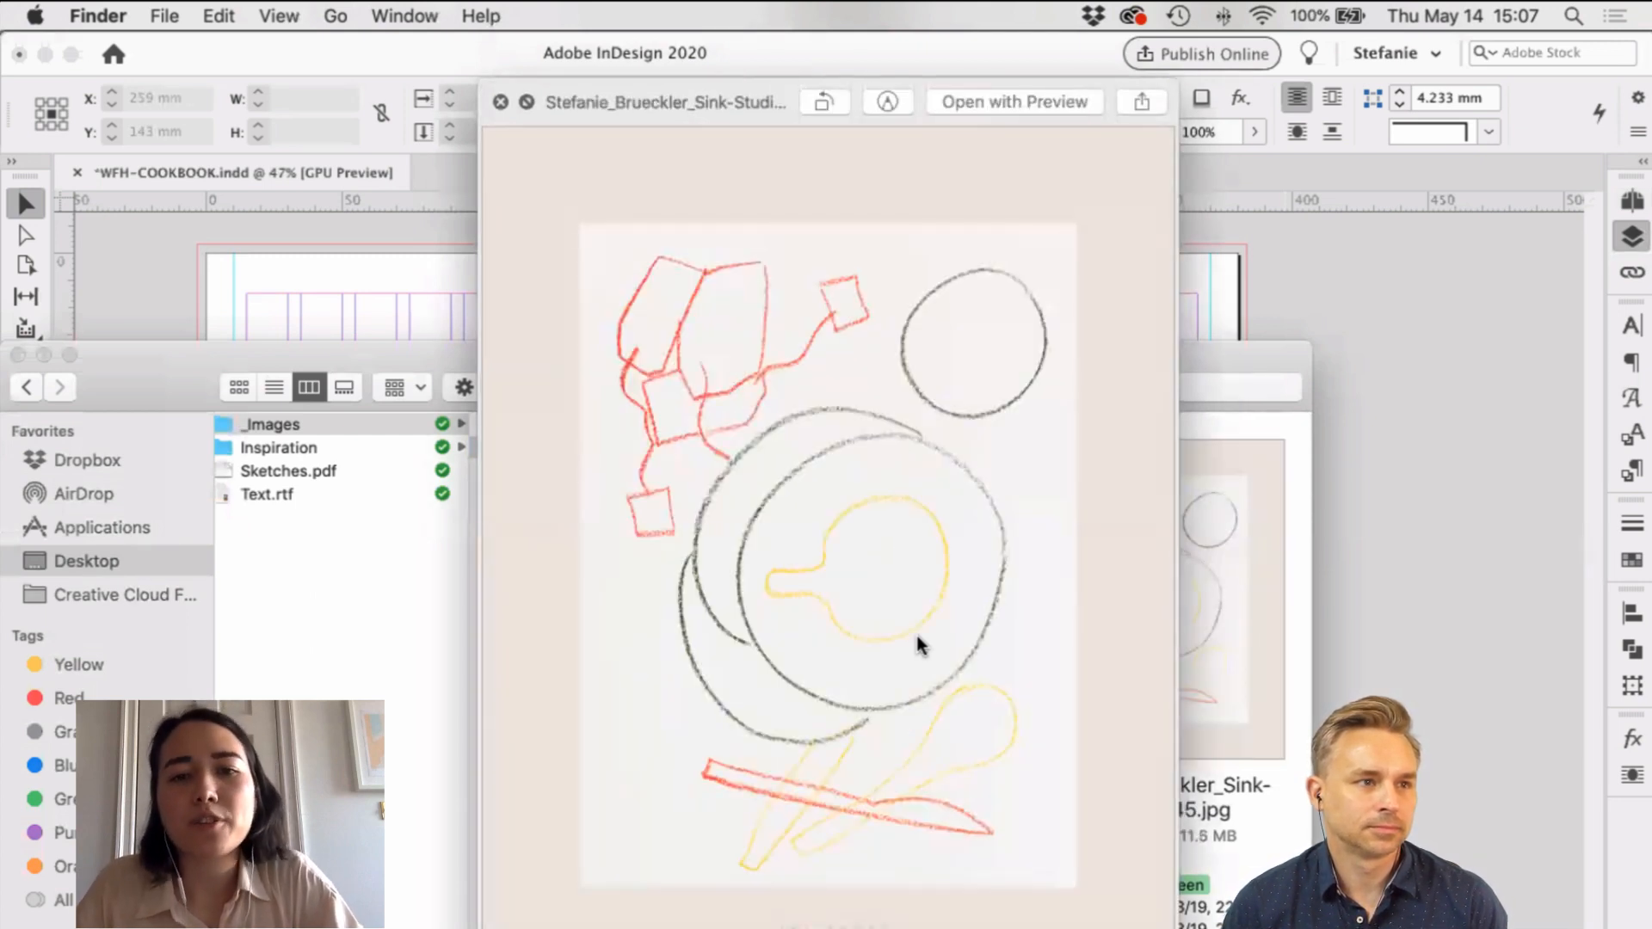
key("Down")
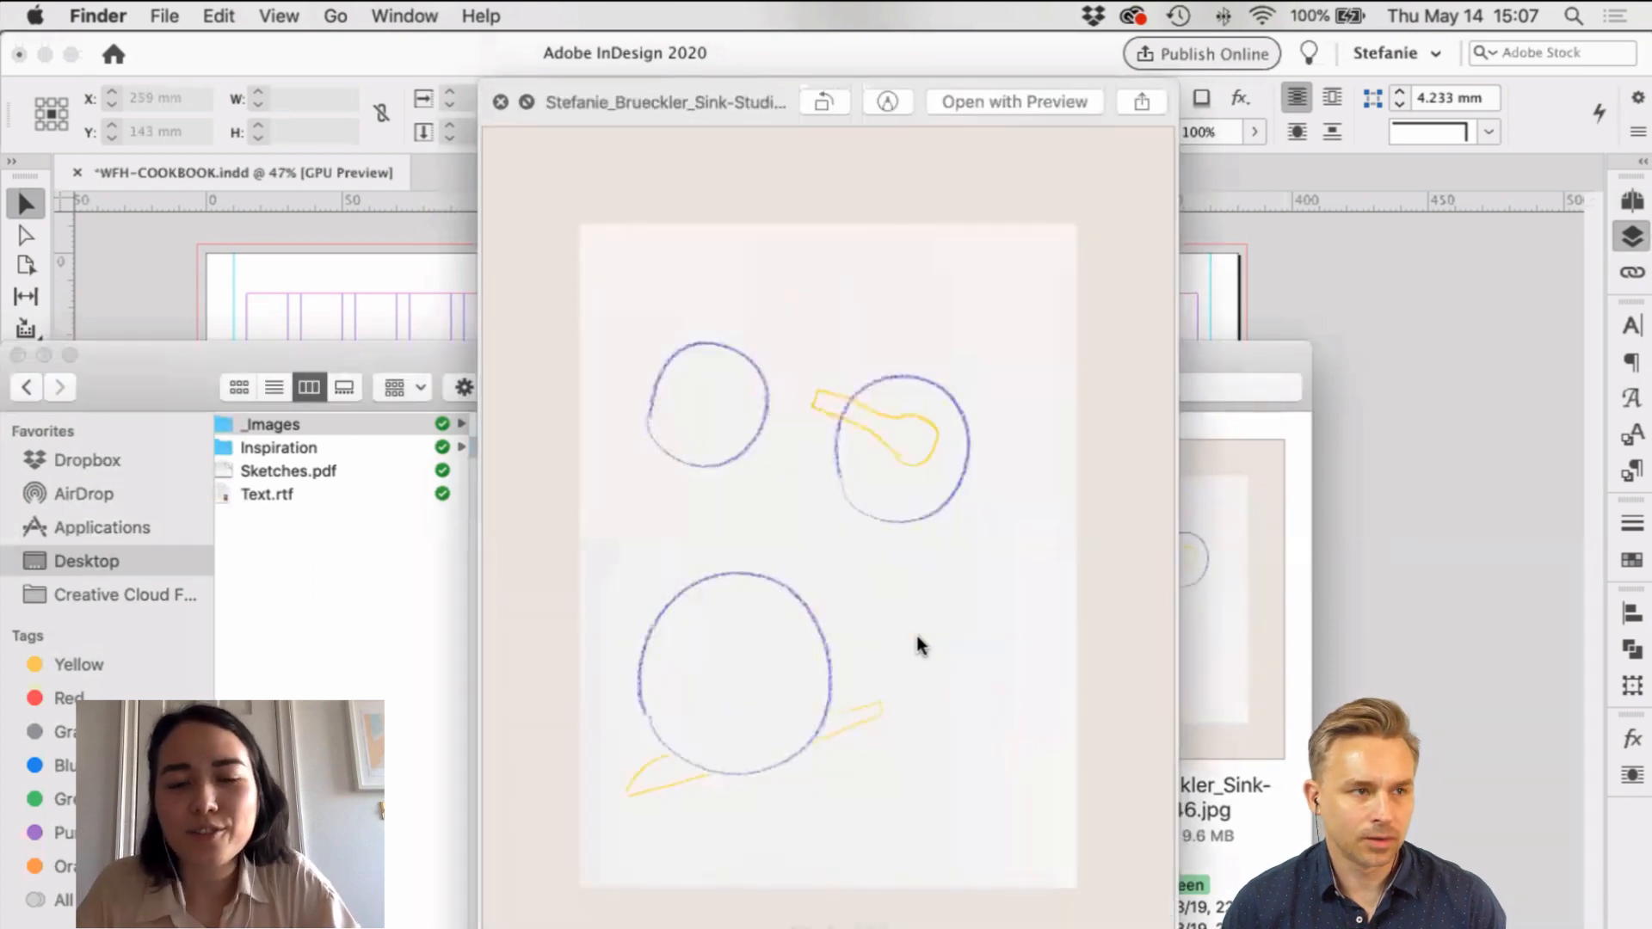
key("space")
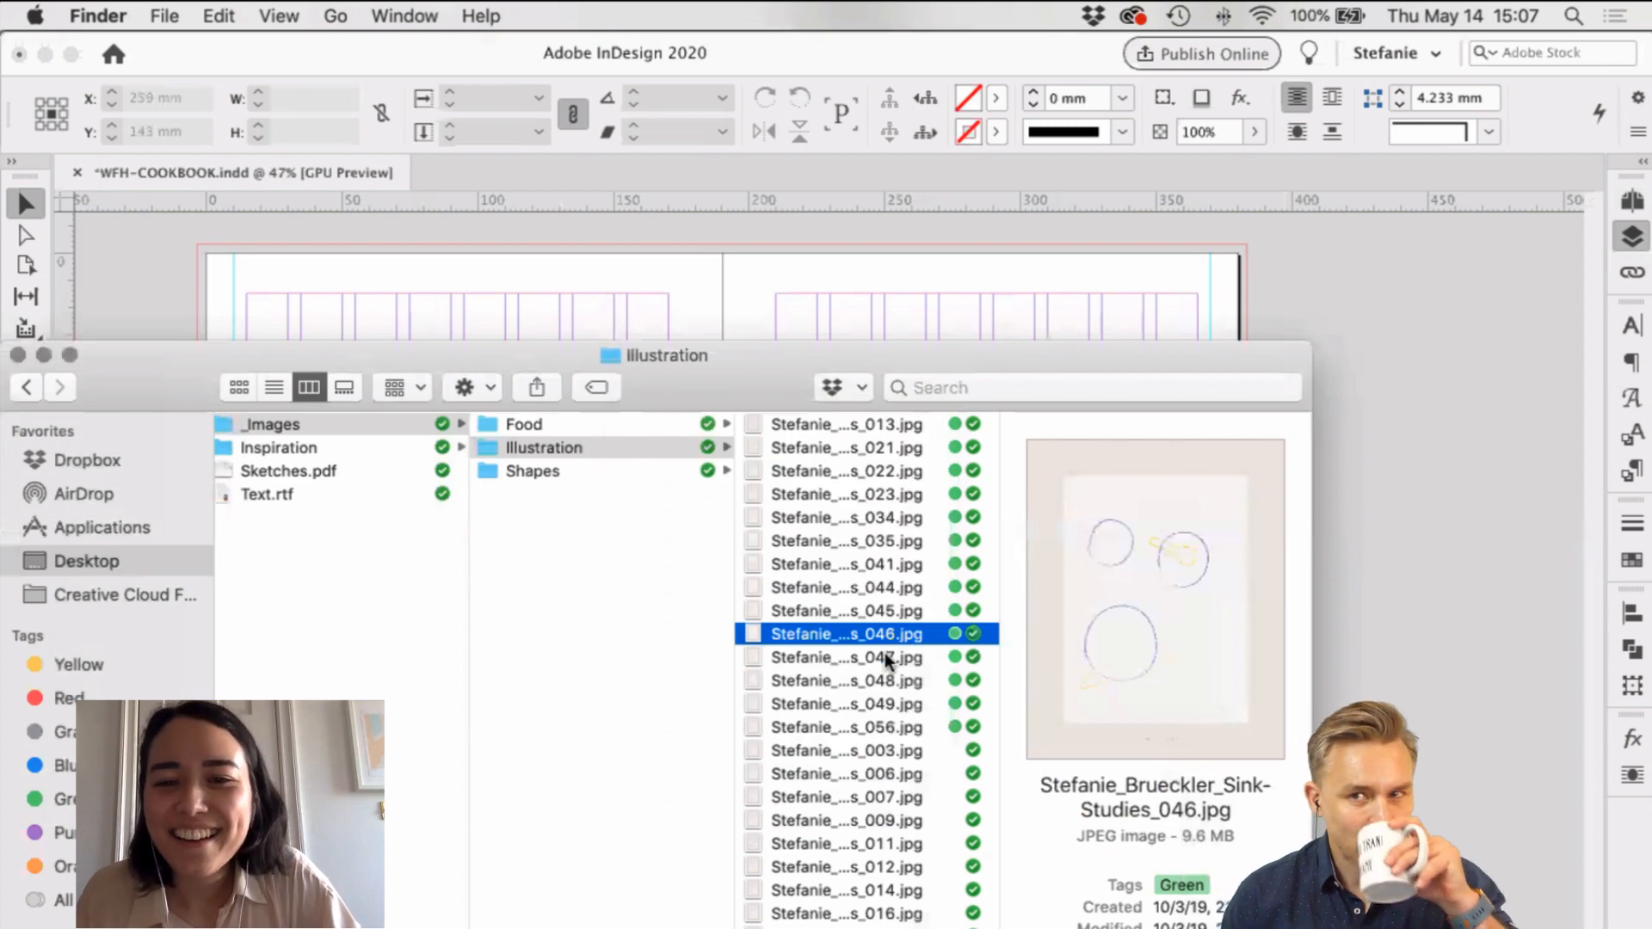
Step: Move the Finder window down and drag the 048 sketch onto the InDesign spread
left_click(900, 657)
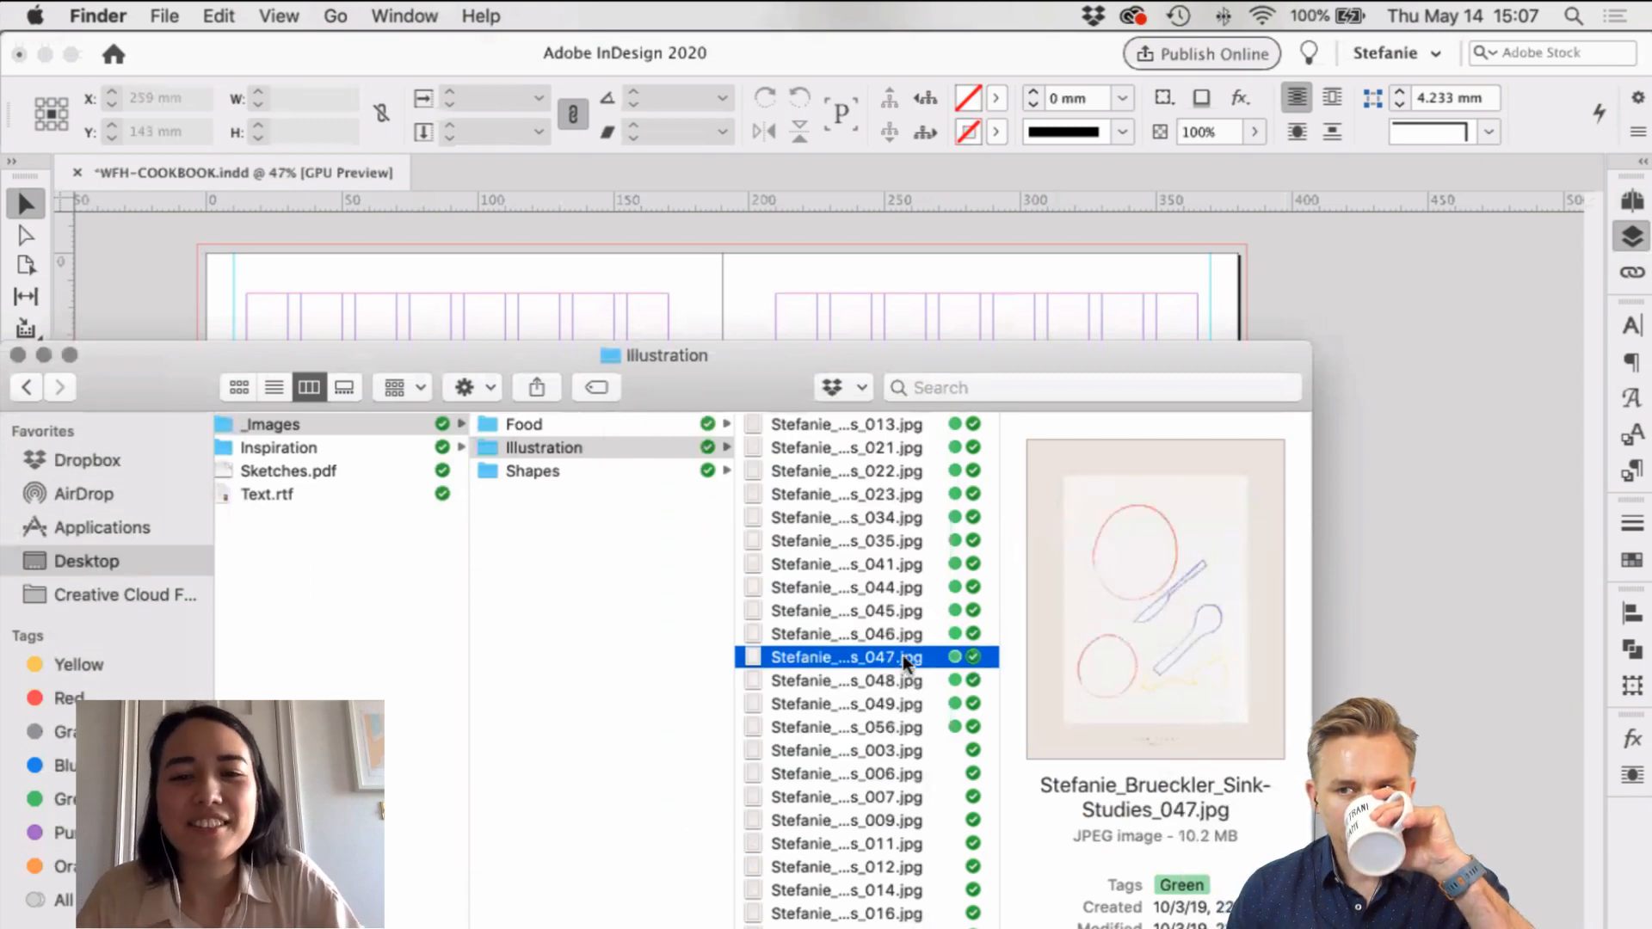
left_click_drag(709, 355, 714, 727)
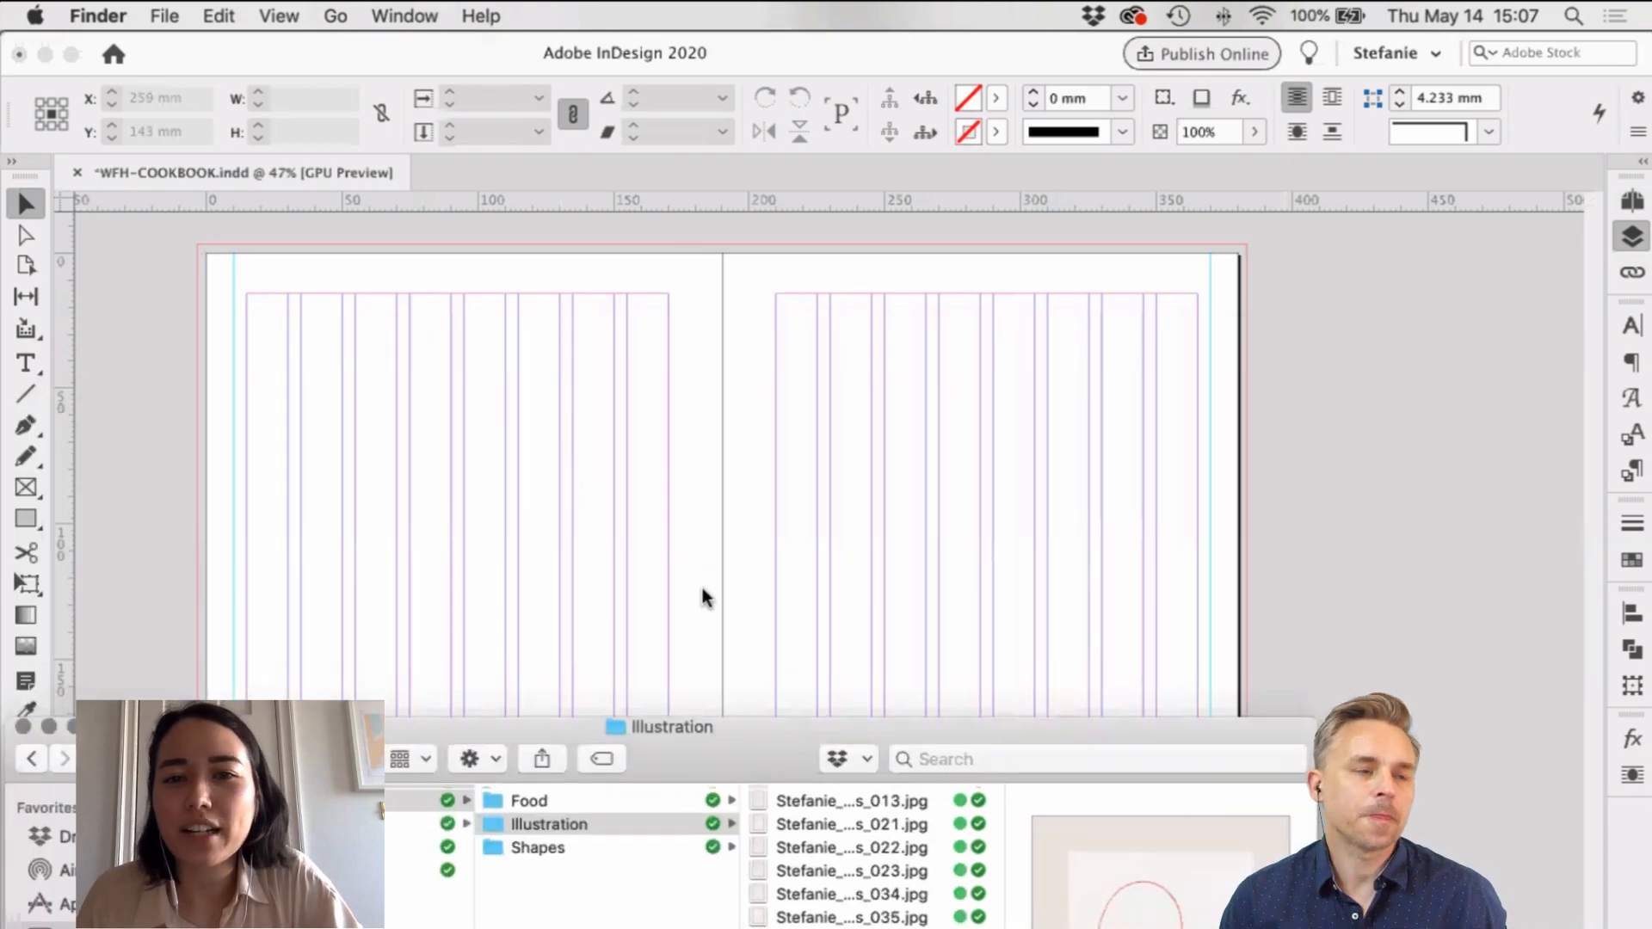
left_click_drag(702, 589, 697, 585)
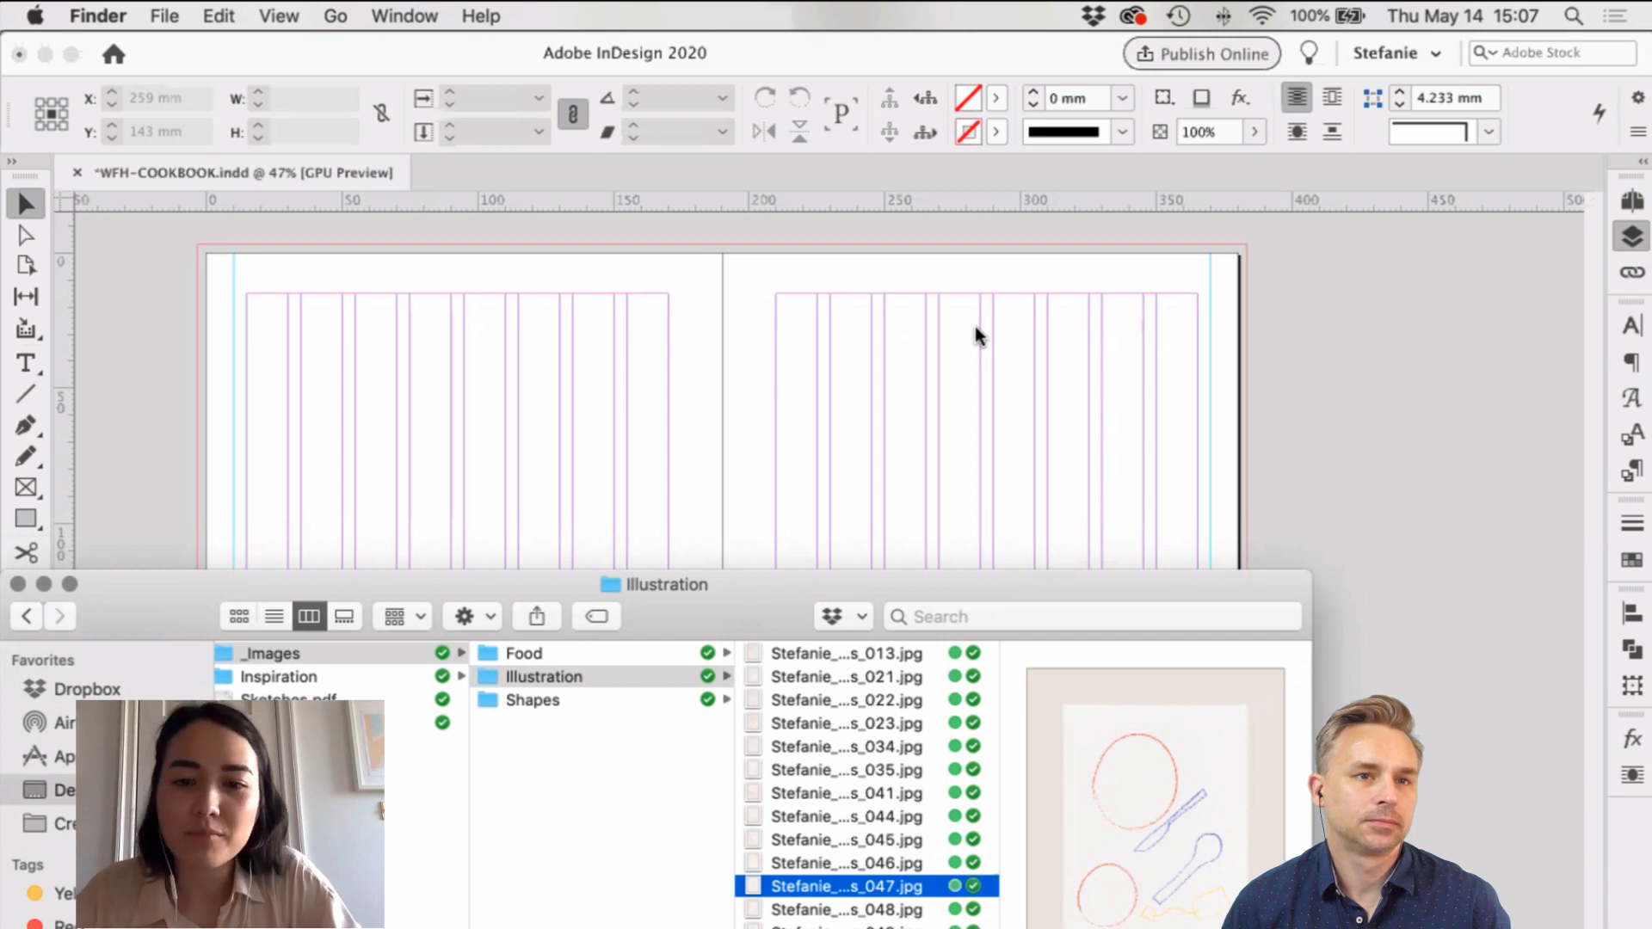
left_click(907, 909)
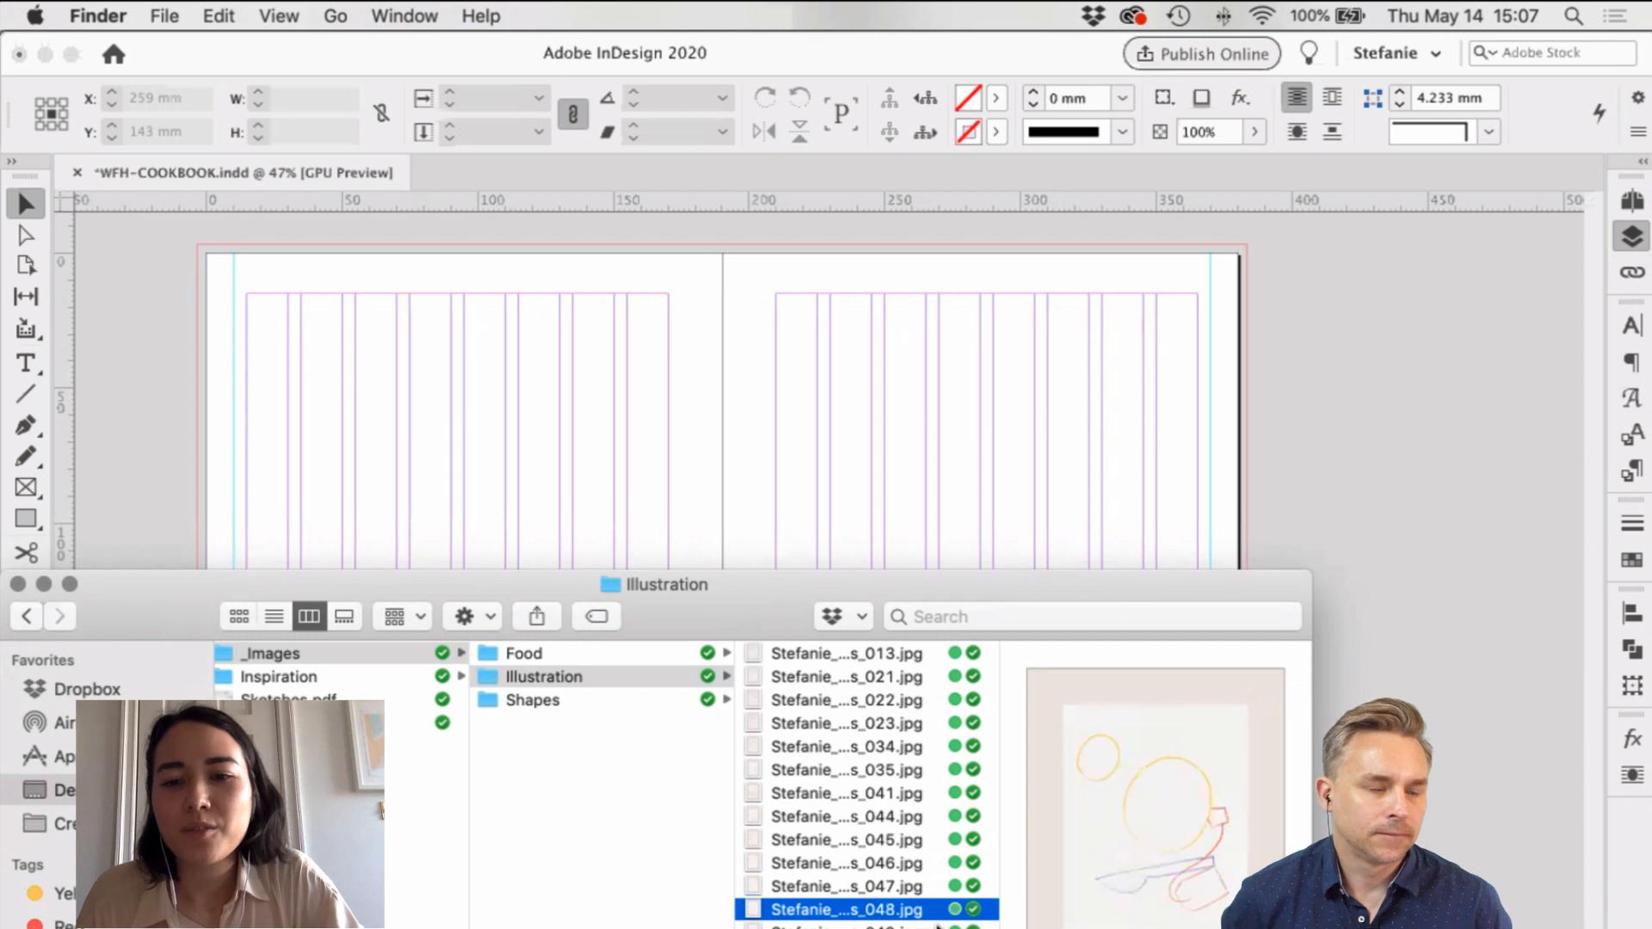
left_click_drag(907, 909, 832, 358)
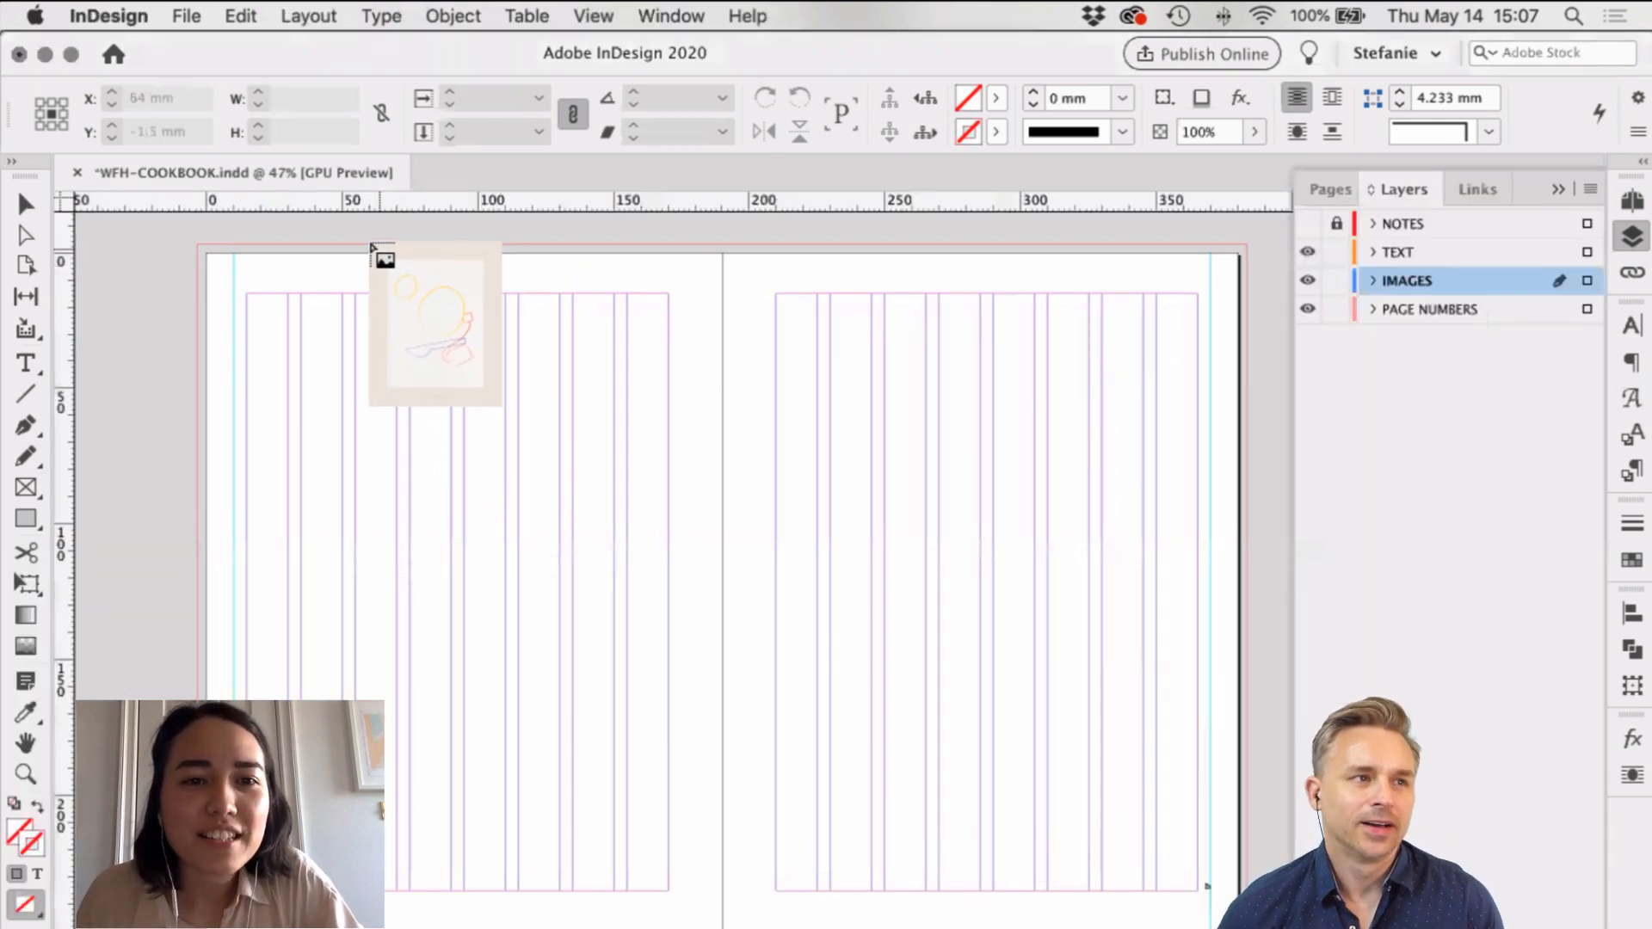
Step: Place the 048 sketch in a frame covering the spread and rotate it -90°
mouse_move(201, 246)
left_mouse_down()
mouse_move(336, 401)
mouse_move(1247, 928)
left_mouse_up()
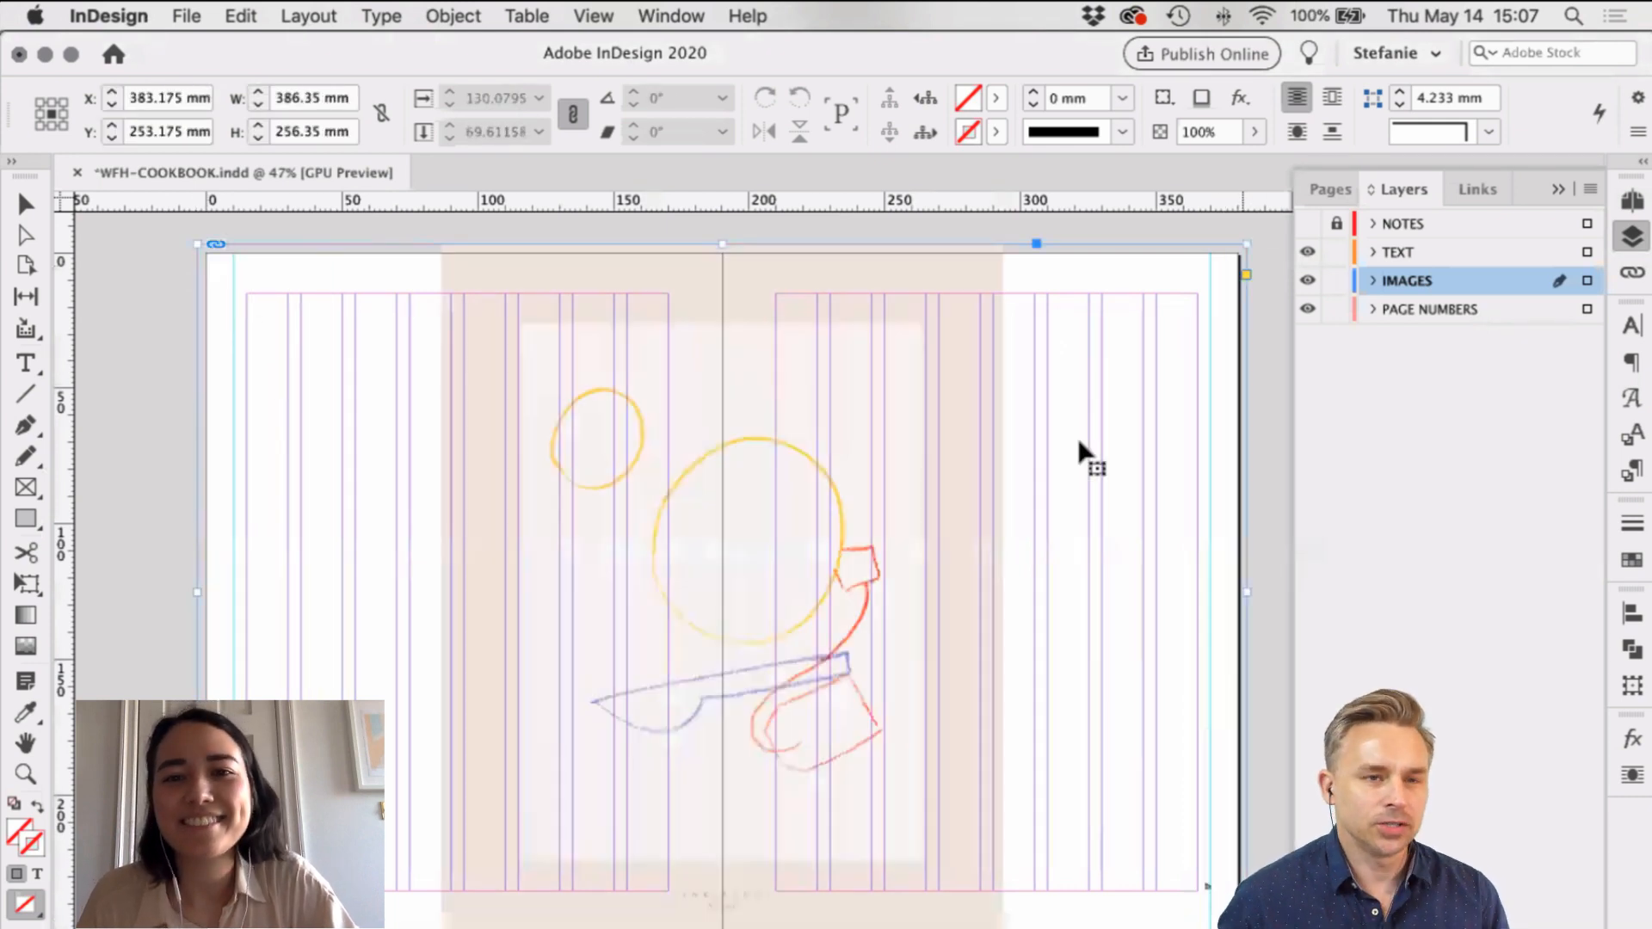
double_click(1017, 289)
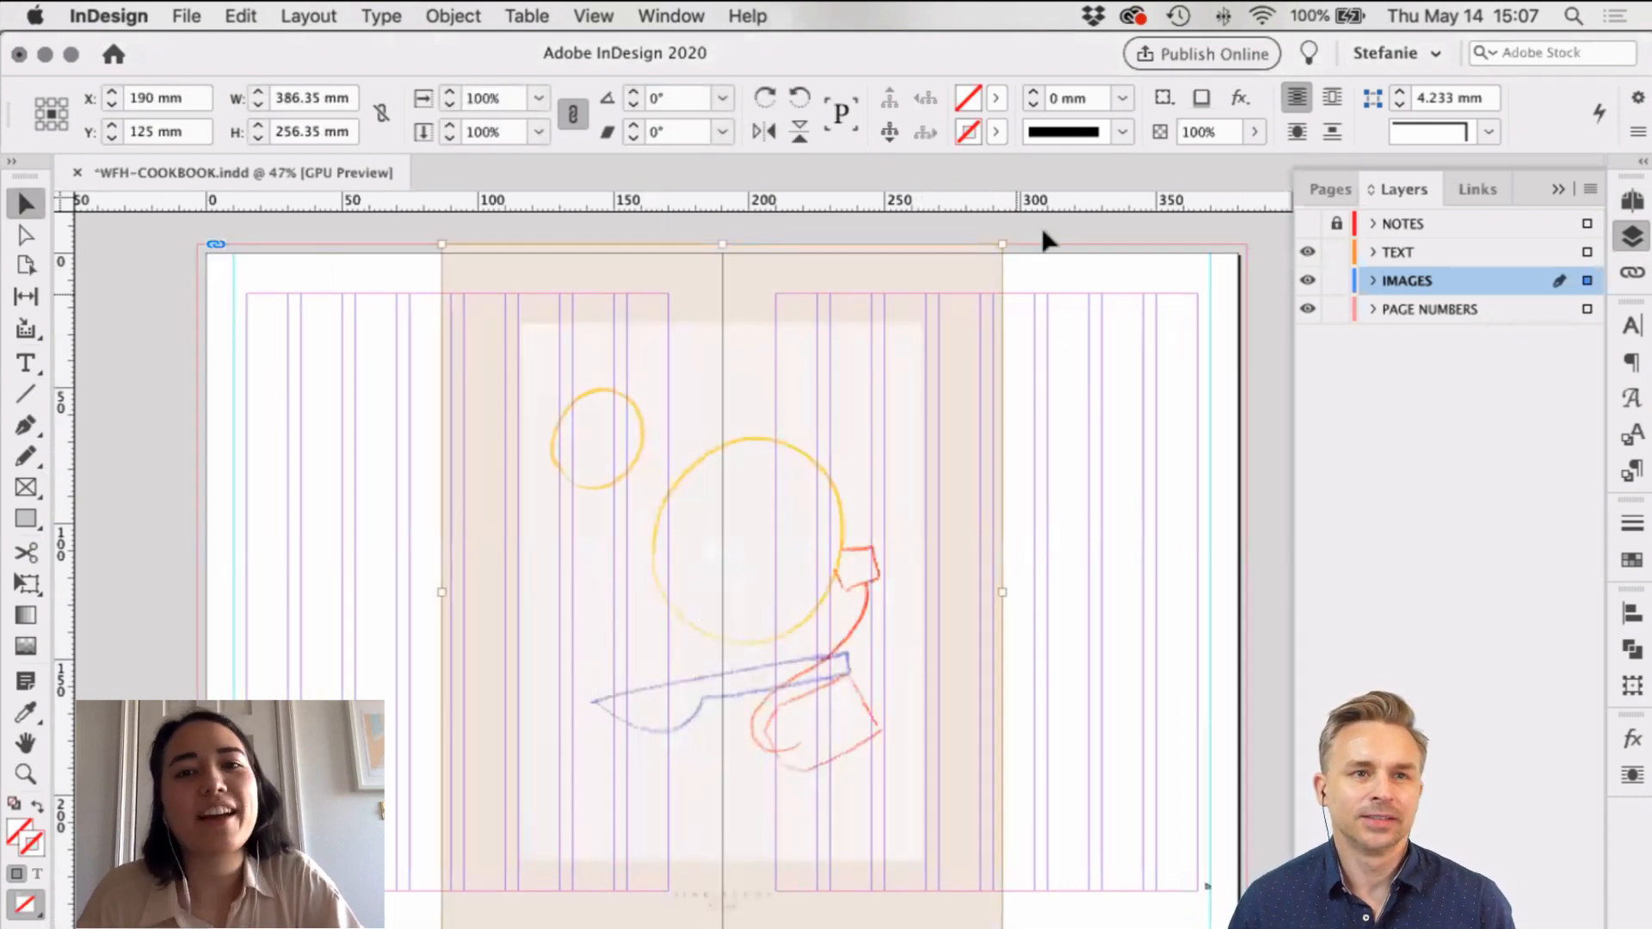
left_click_drag(1016, 238, 1190, 840)
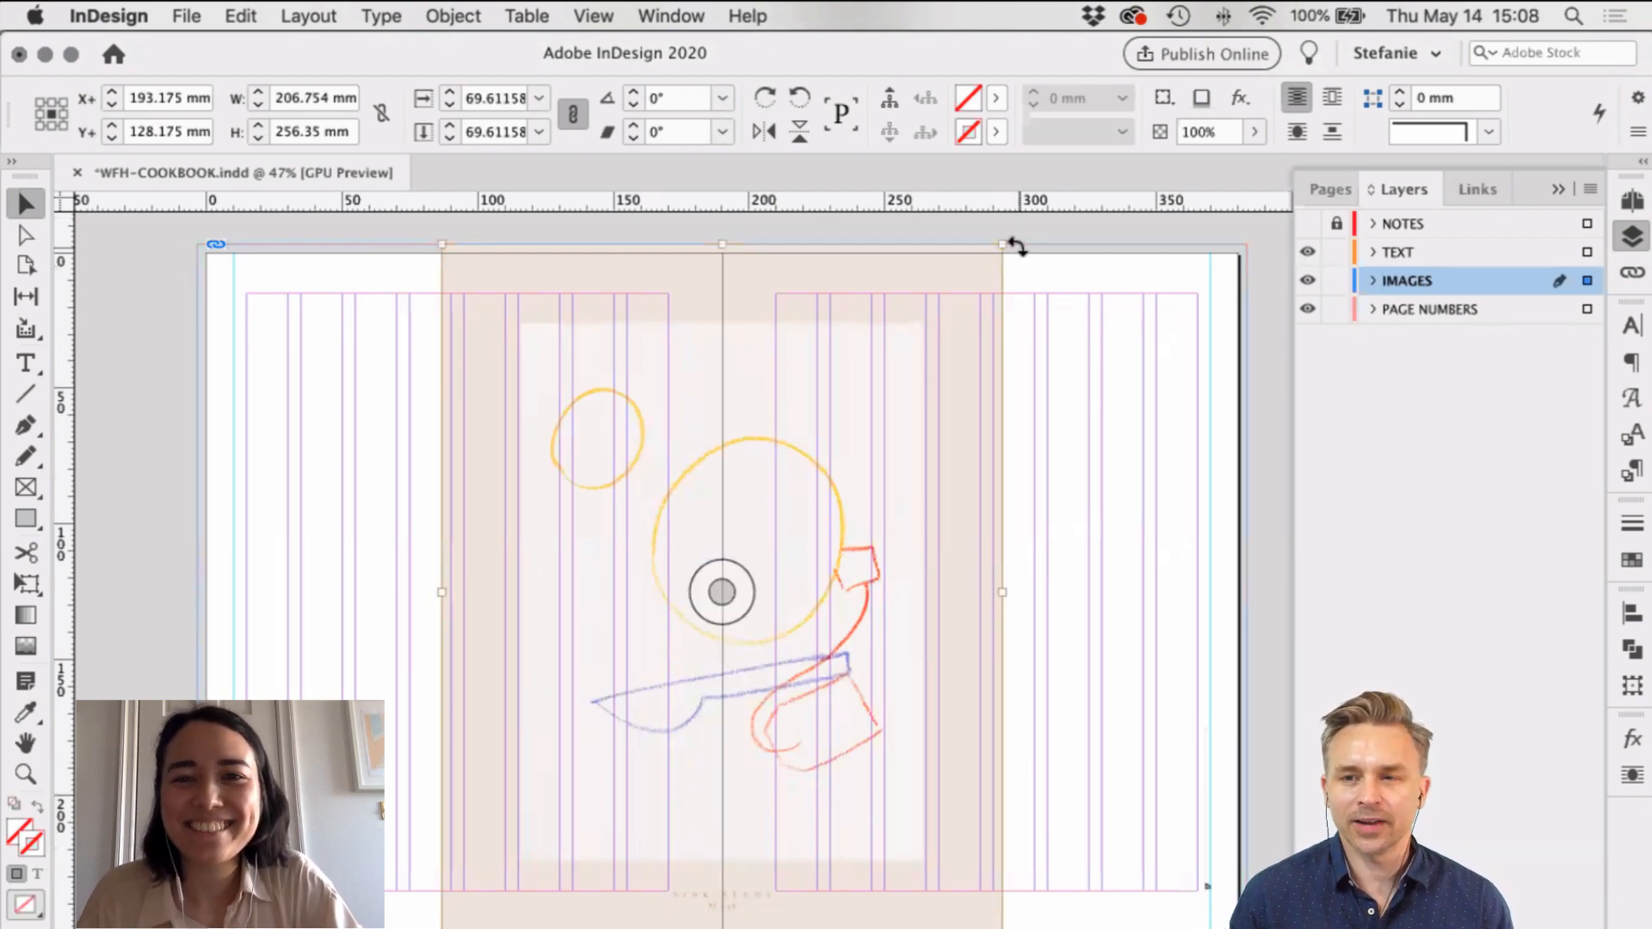
left_click_drag(1017, 247, 1213, 895)
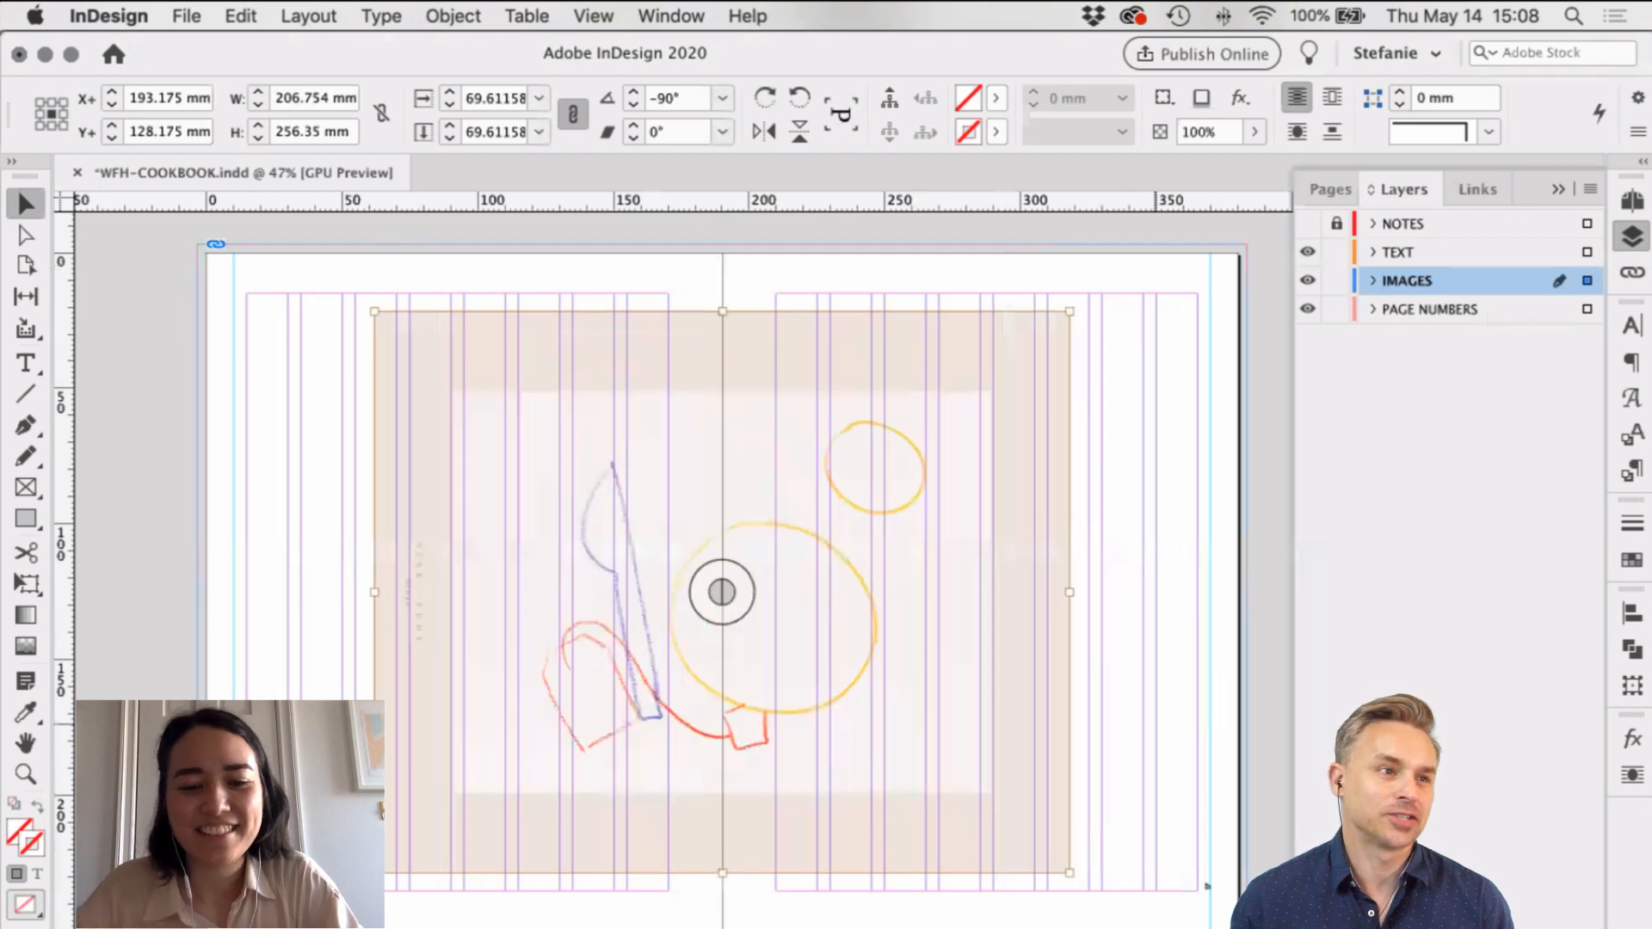
key("cmd+z")
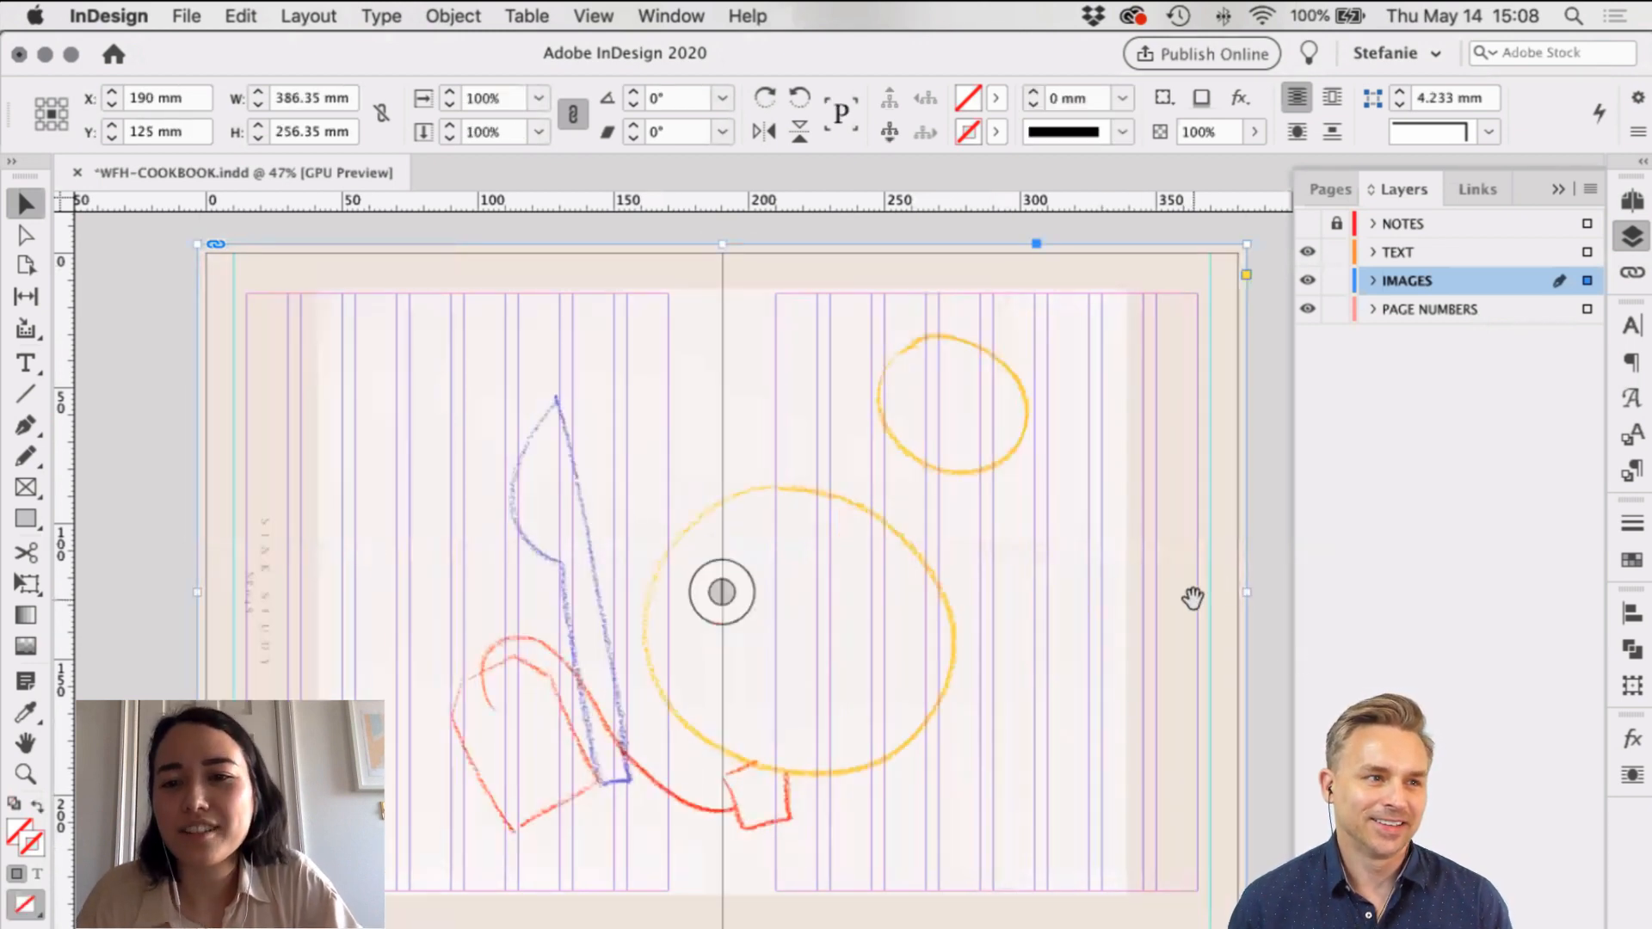
Step: Scale the rotated sketch up well beyond the spread's edges
left_click_drag(1247, 592, 1339, 592)
left_click_drag(106, 593, 176, 592)
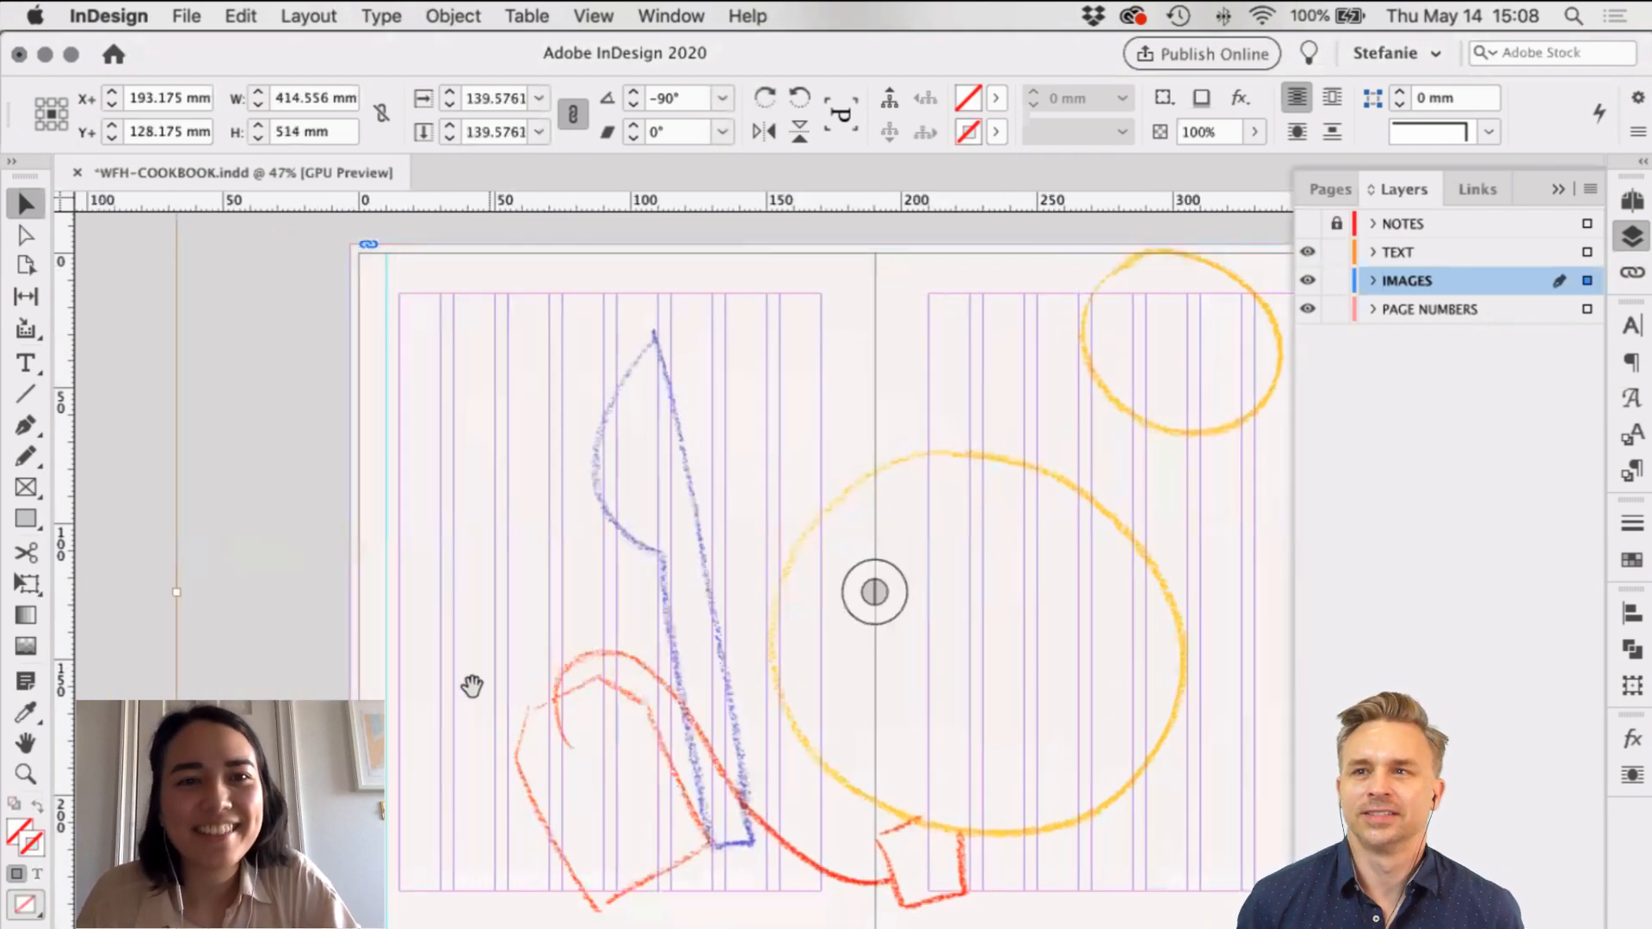
scroll(465, 680, "right", 3)
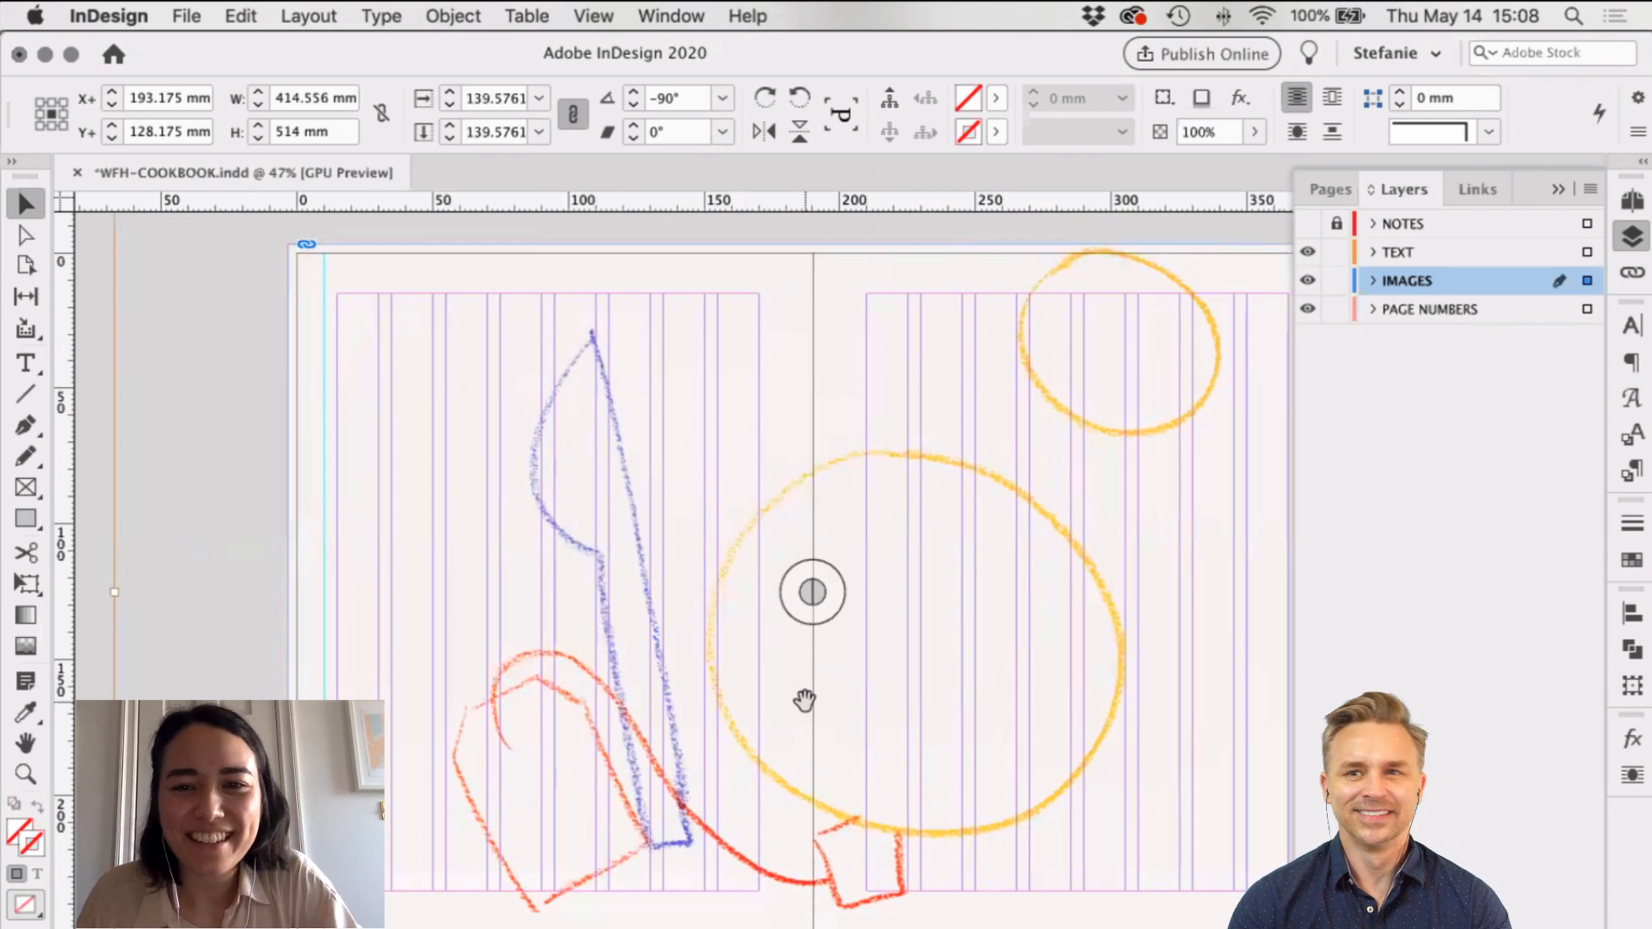
key("super+minus")
key("super+minus")
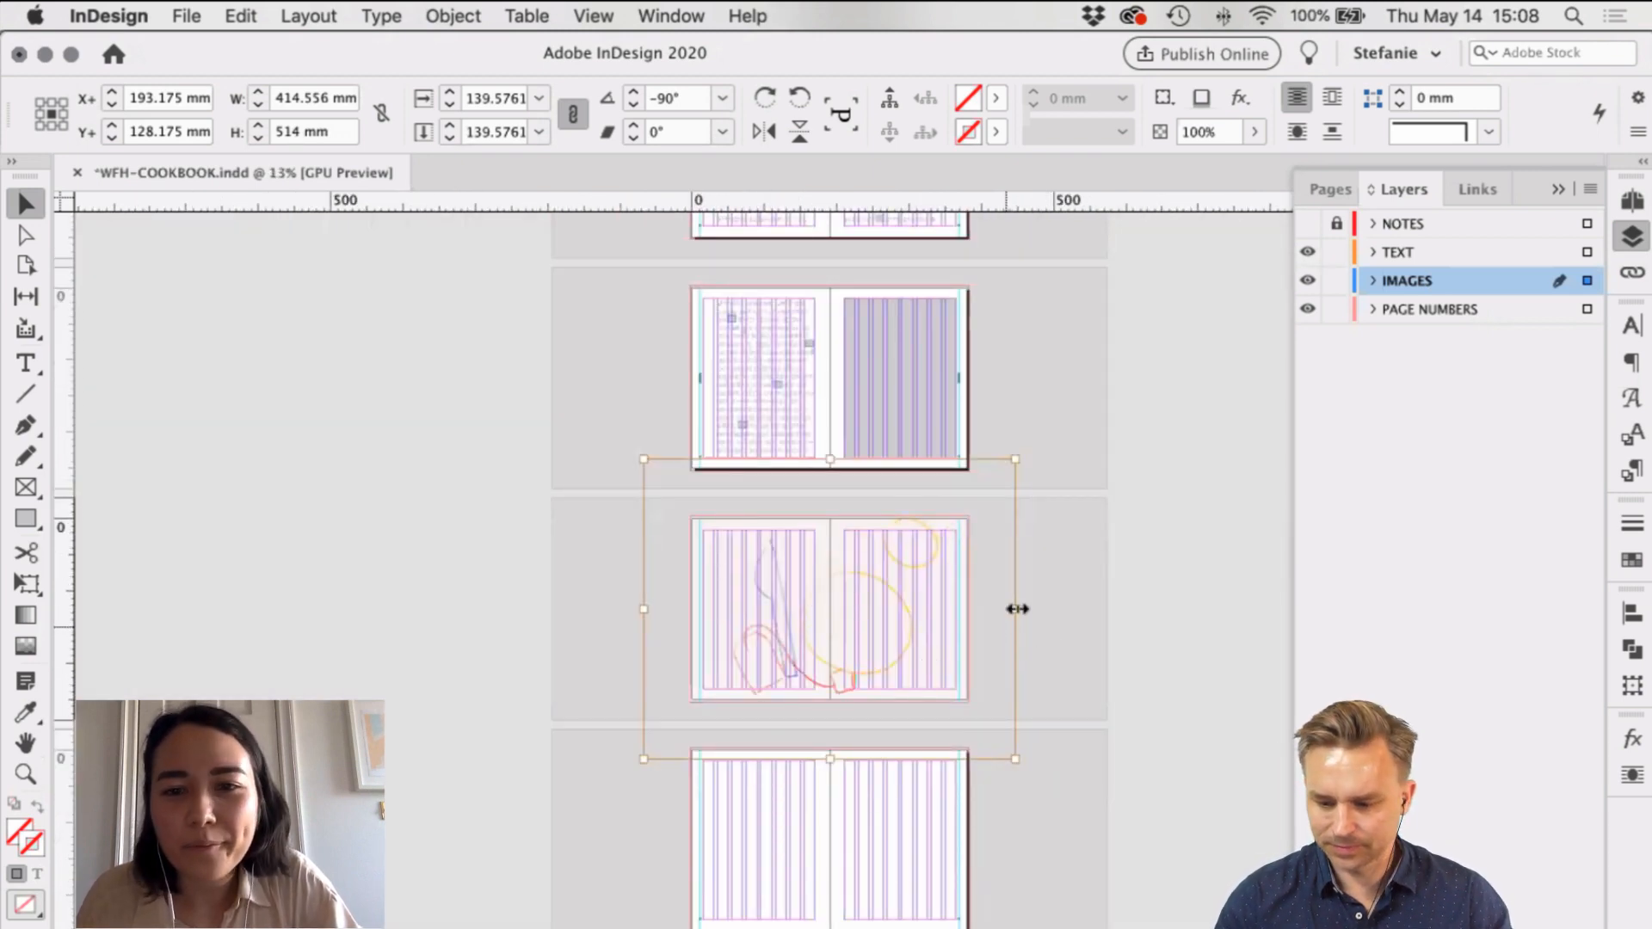
left_click_drag(1024, 609, 1073, 609)
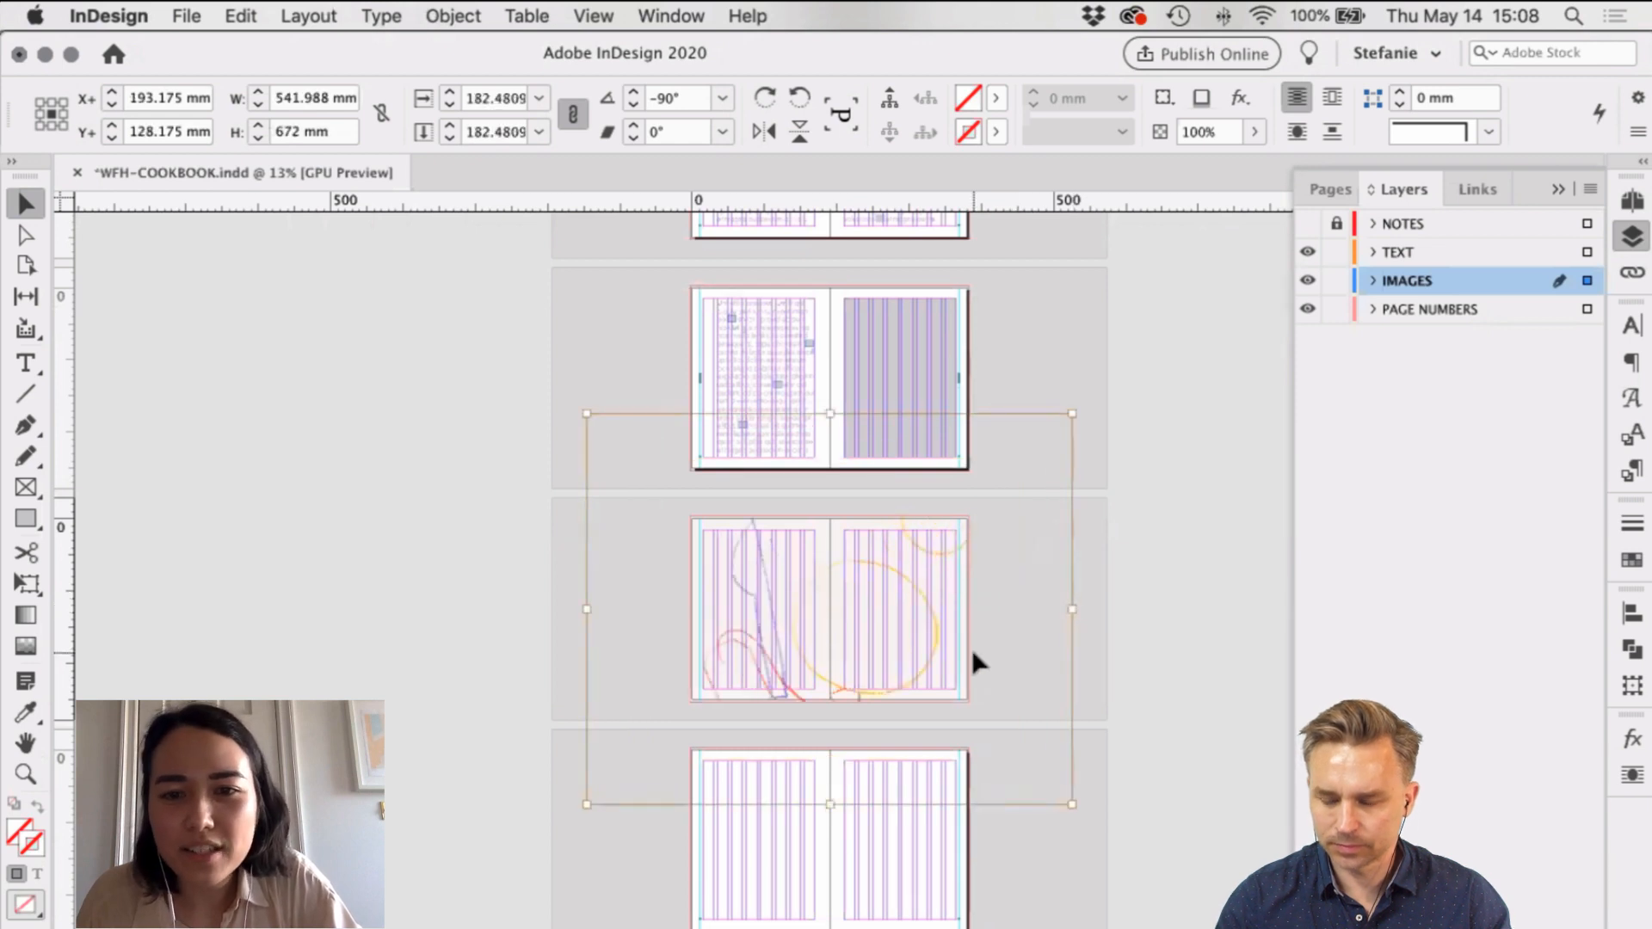
key("super+equal")
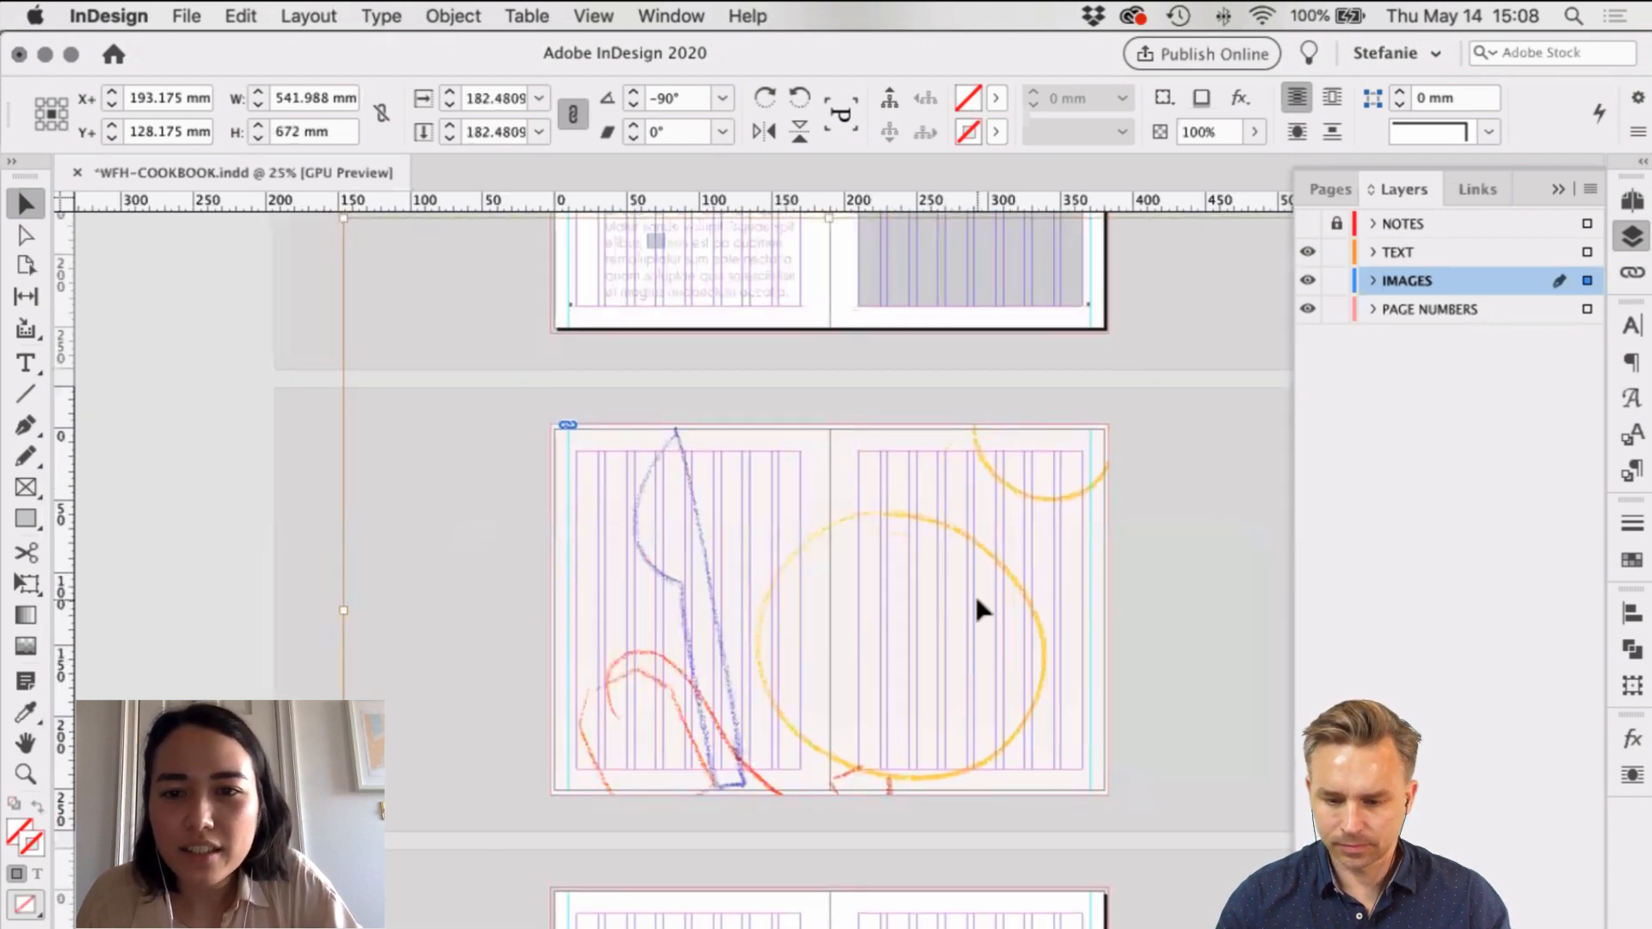
Step: Resize and reposition the sketch to 405 × 502 mm, circles on the right page
left_click_drag(978, 610, 931, 709)
left_click_drag(304, 661, 383, 654)
mouse_move(1036, 607)
left_mouse_down()
mouse_move(1100, 592)
mouse_move(1015, 592)
left_mouse_up()
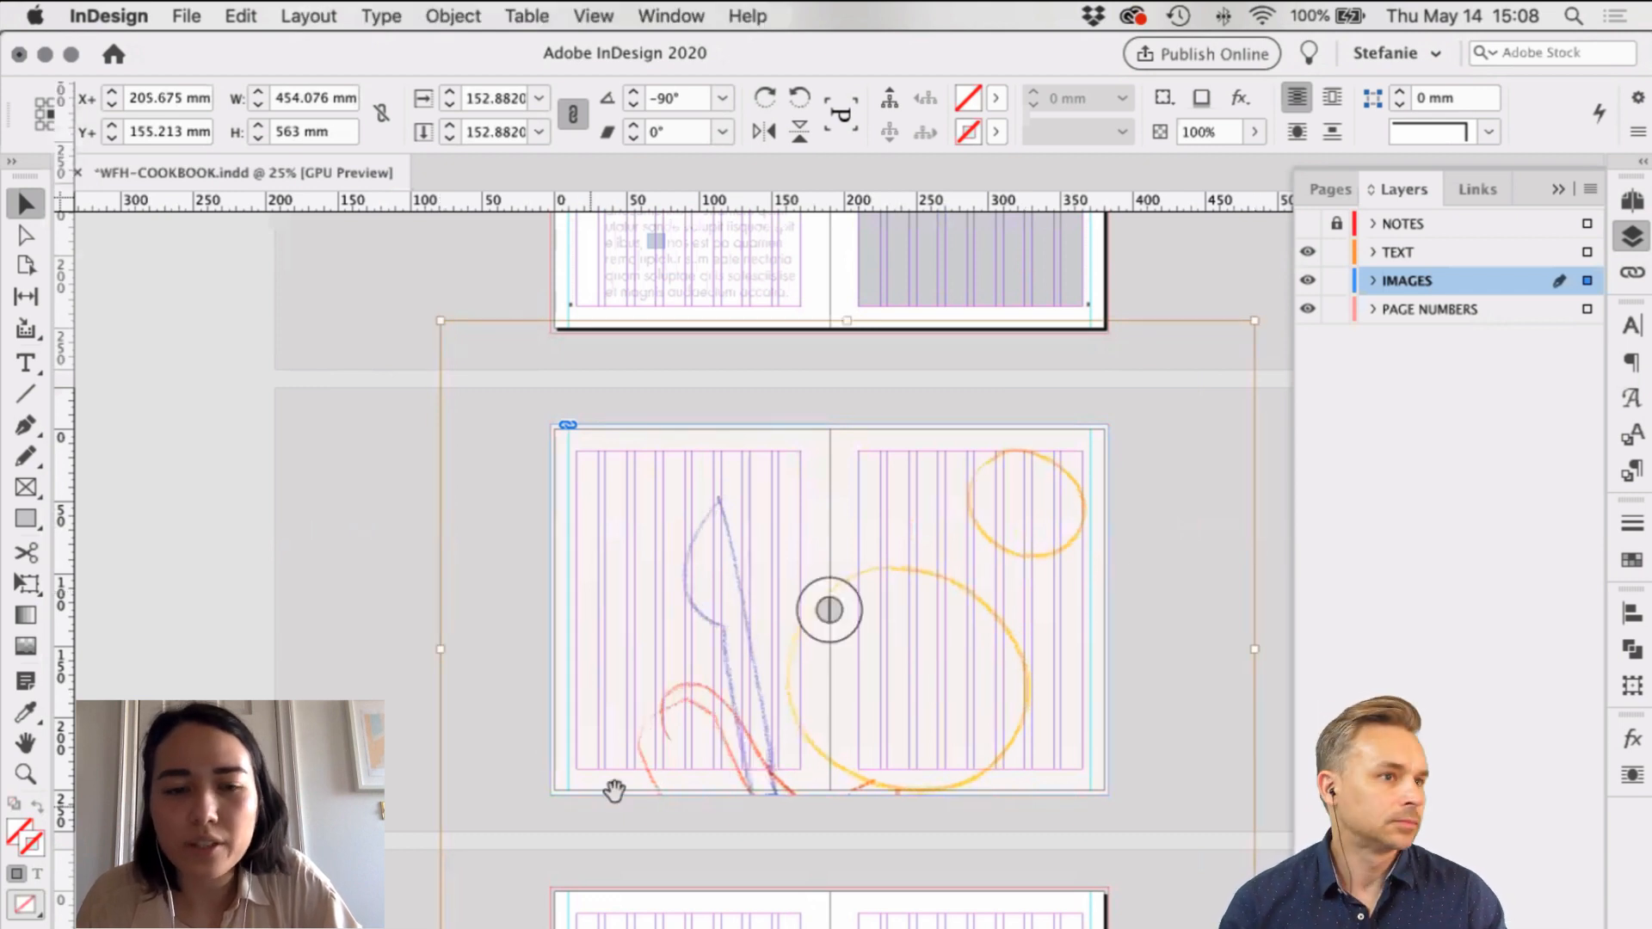
left_click_drag(1005, 707, 1003, 664)
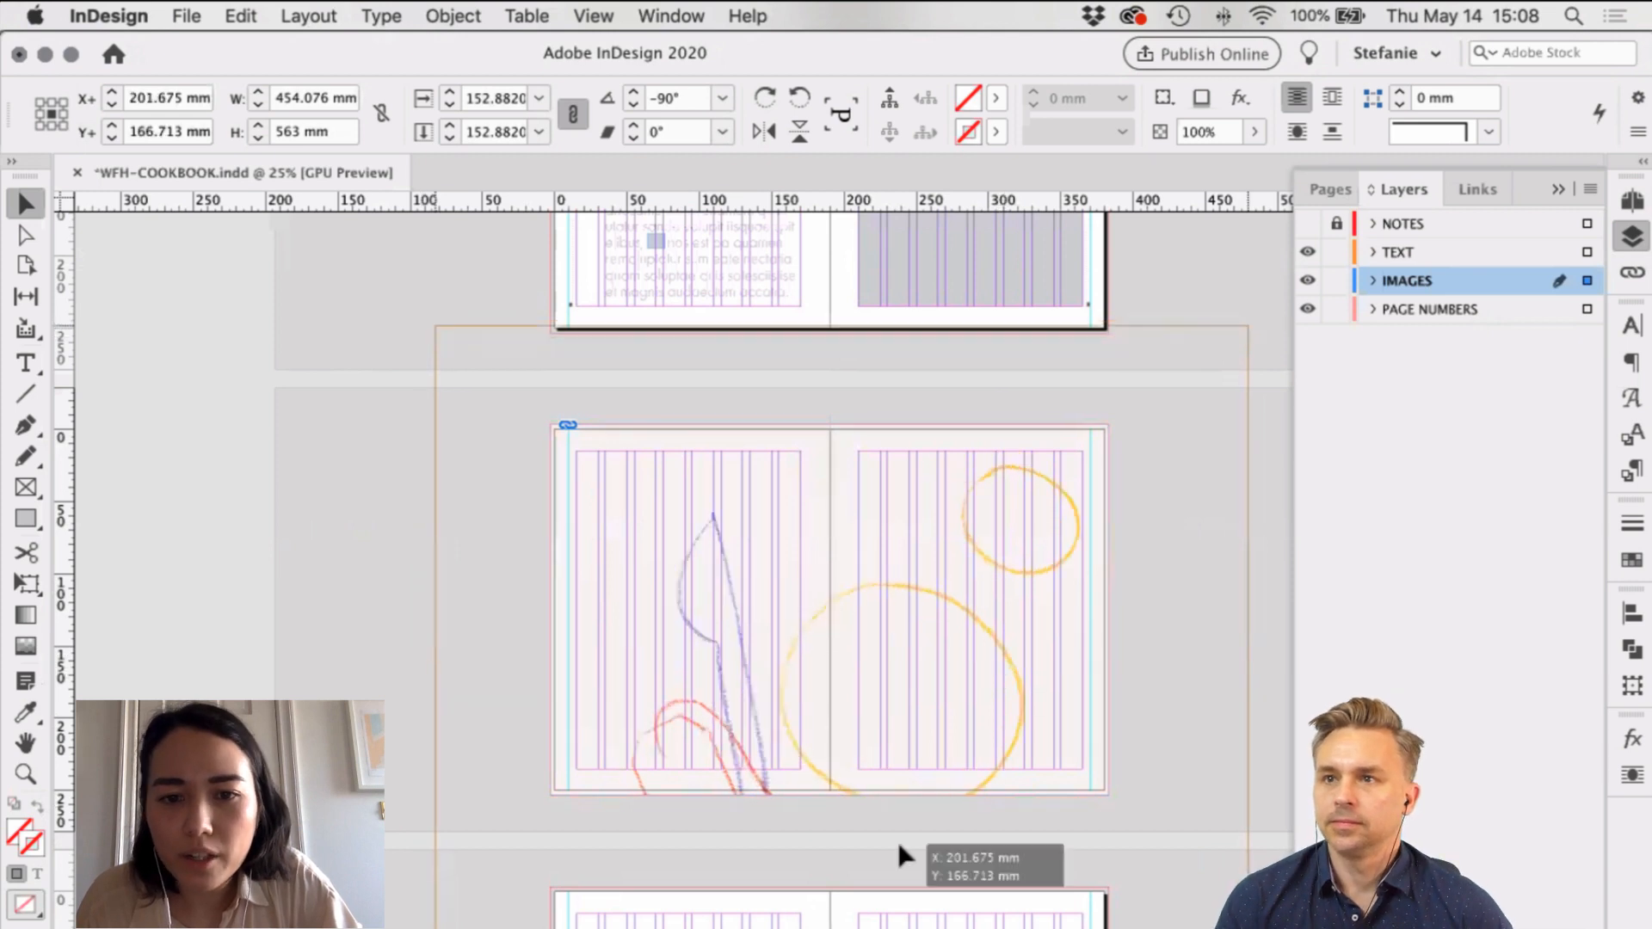
left_click_drag(842, 928, 842, 912)
left_click_drag(1028, 622, 1268, 501)
key("super+z")
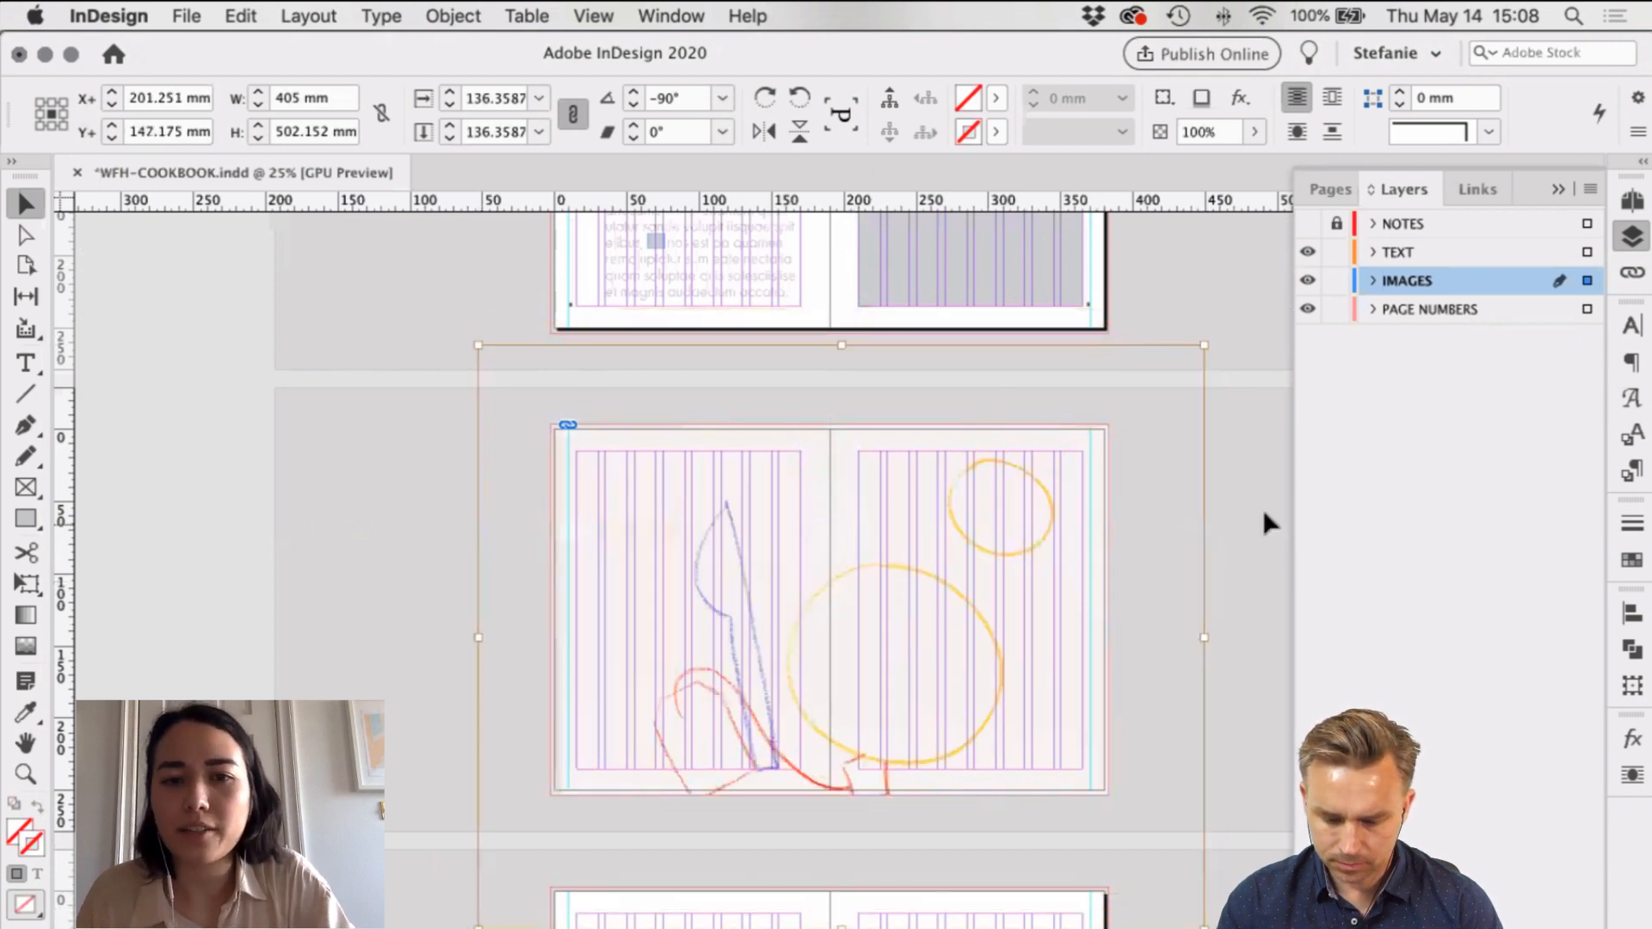
left_click(1262, 514)
left_click(890, 604)
double_click(900, 600)
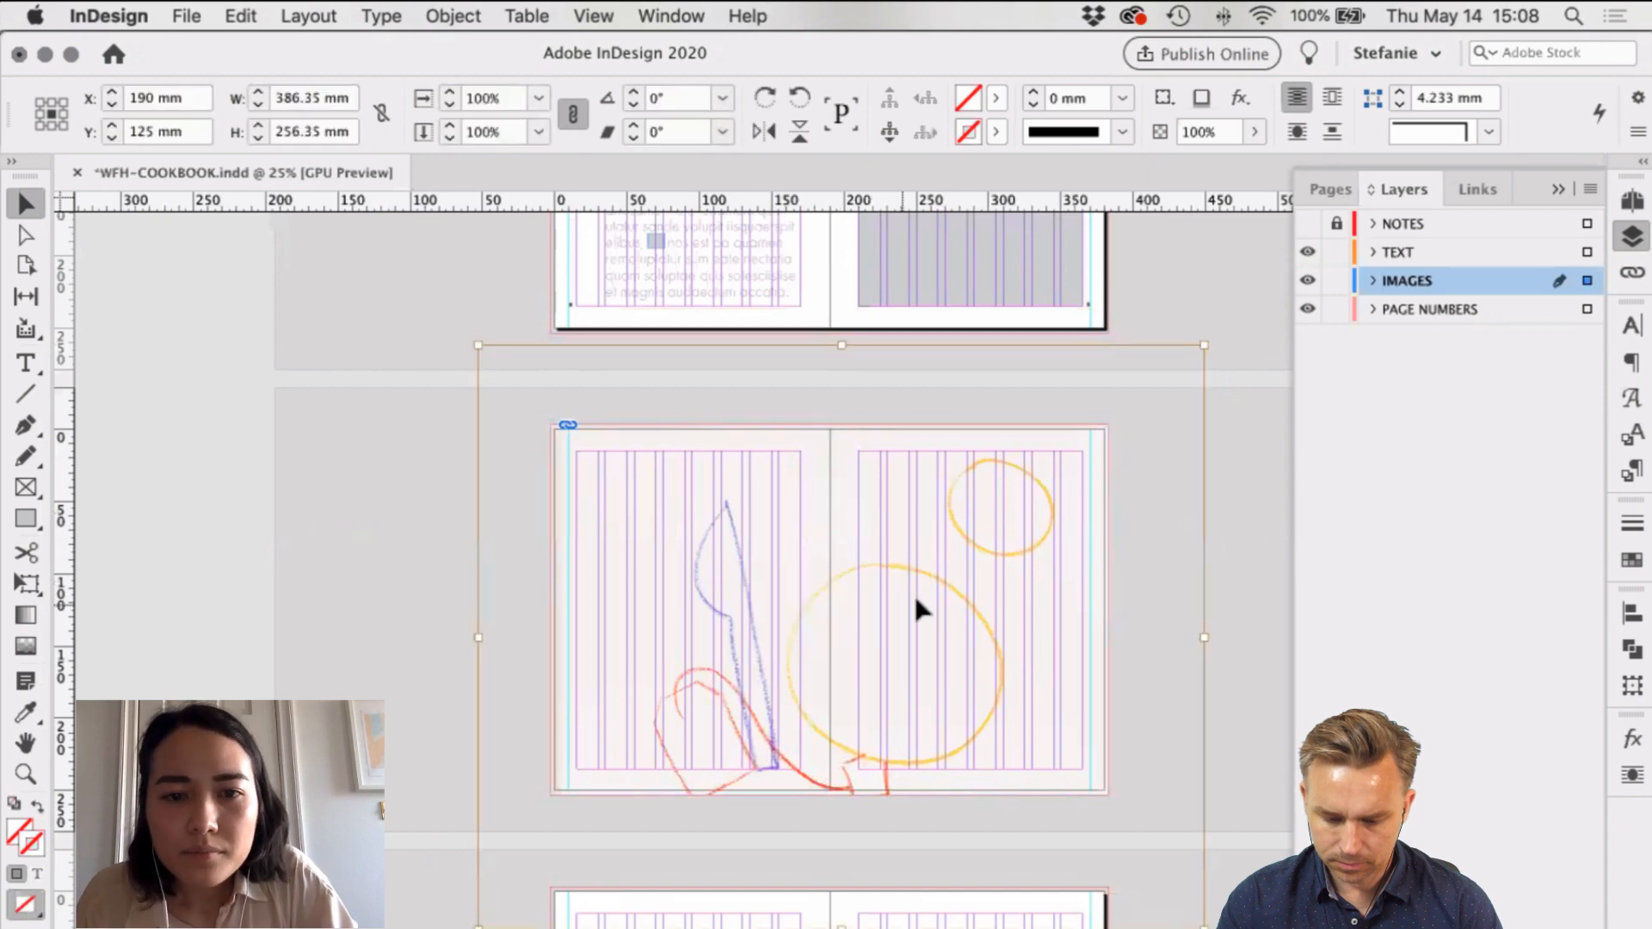
left_click_drag(914, 592, 905, 598)
Step: Preview the spread at 50% zoom and lock the IMAGES layer holding the sketch
left_click(1020, 816)
key("w")
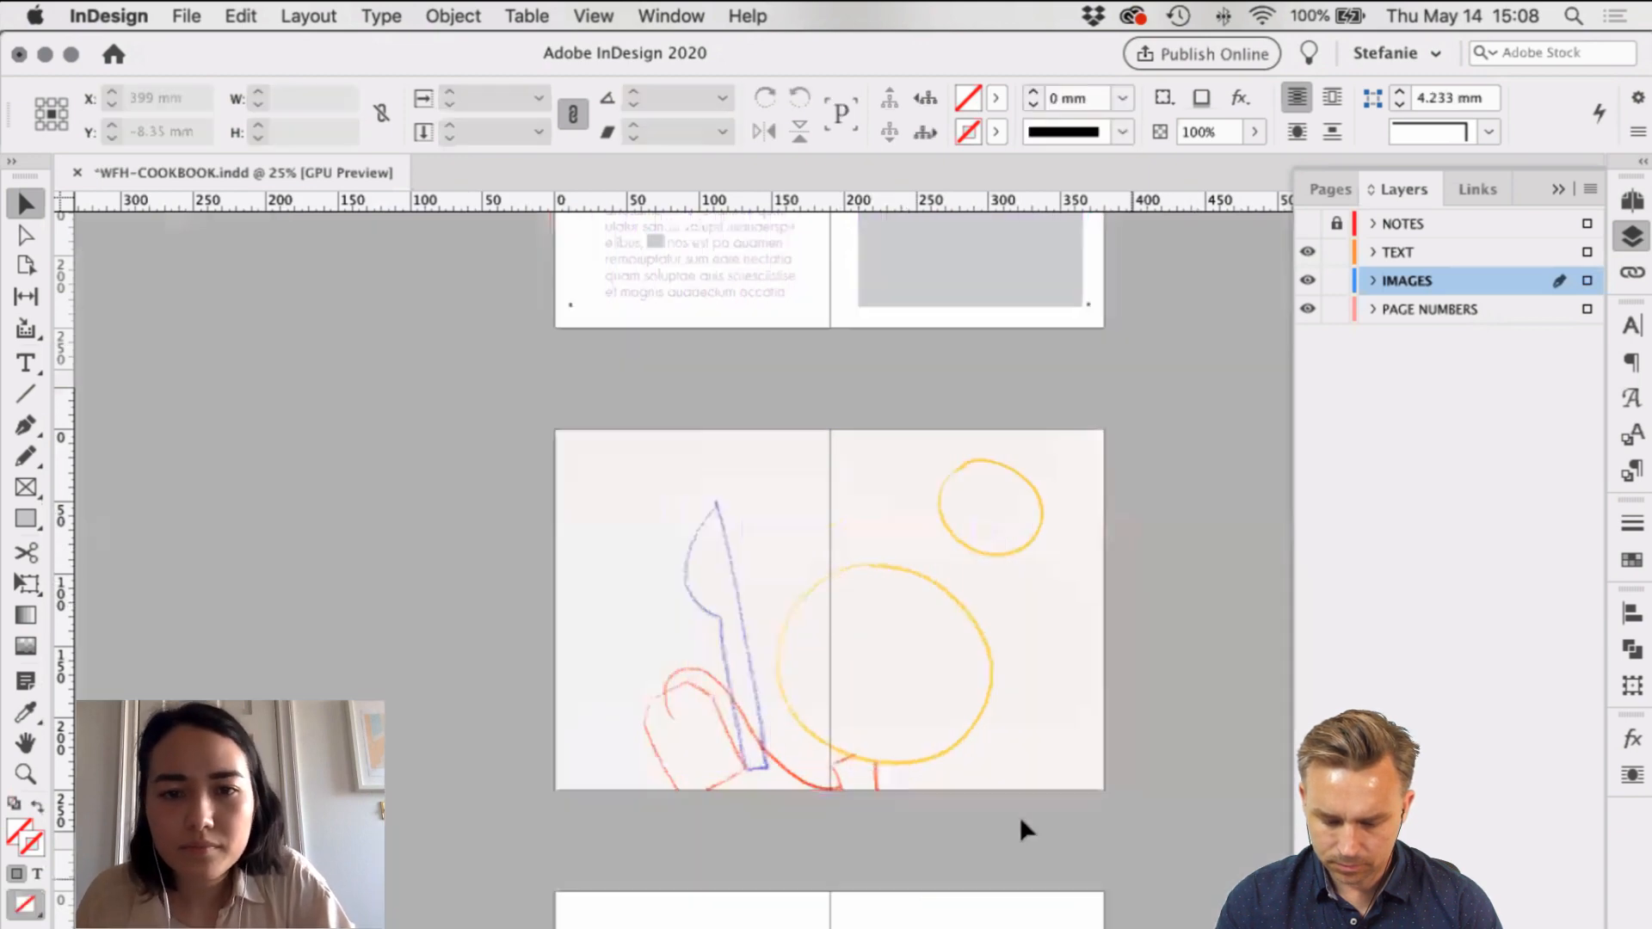
key("super+equal")
scroll(1047, 784, "up", 3)
scroll(1047, 785, "right", 2)
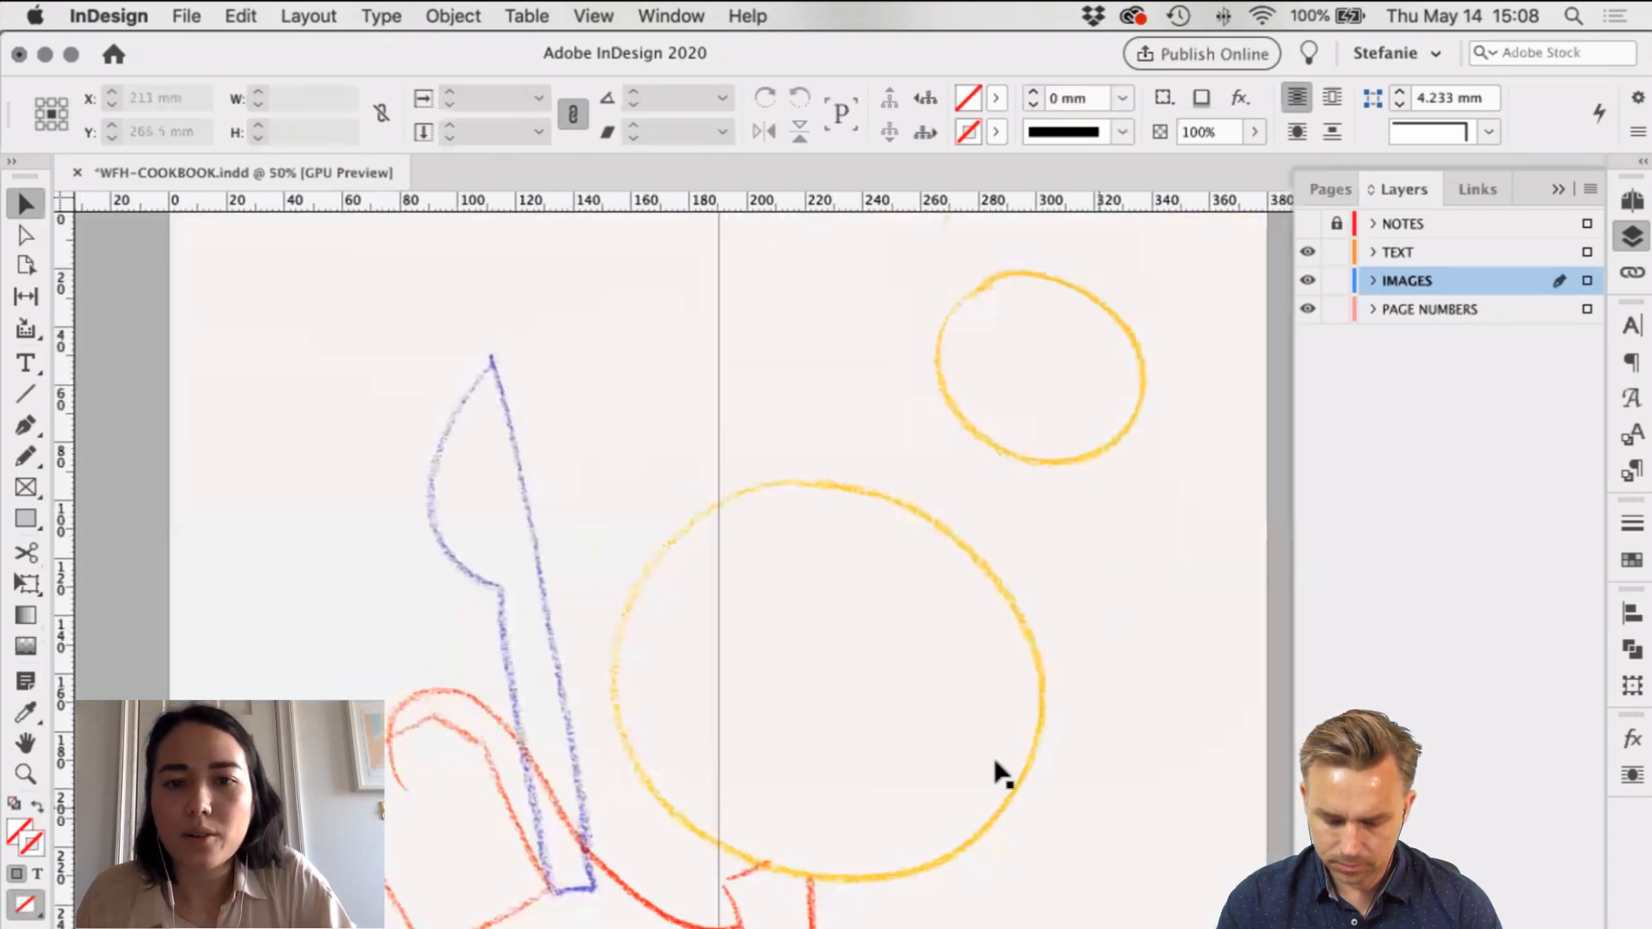
left_click(1089, 308)
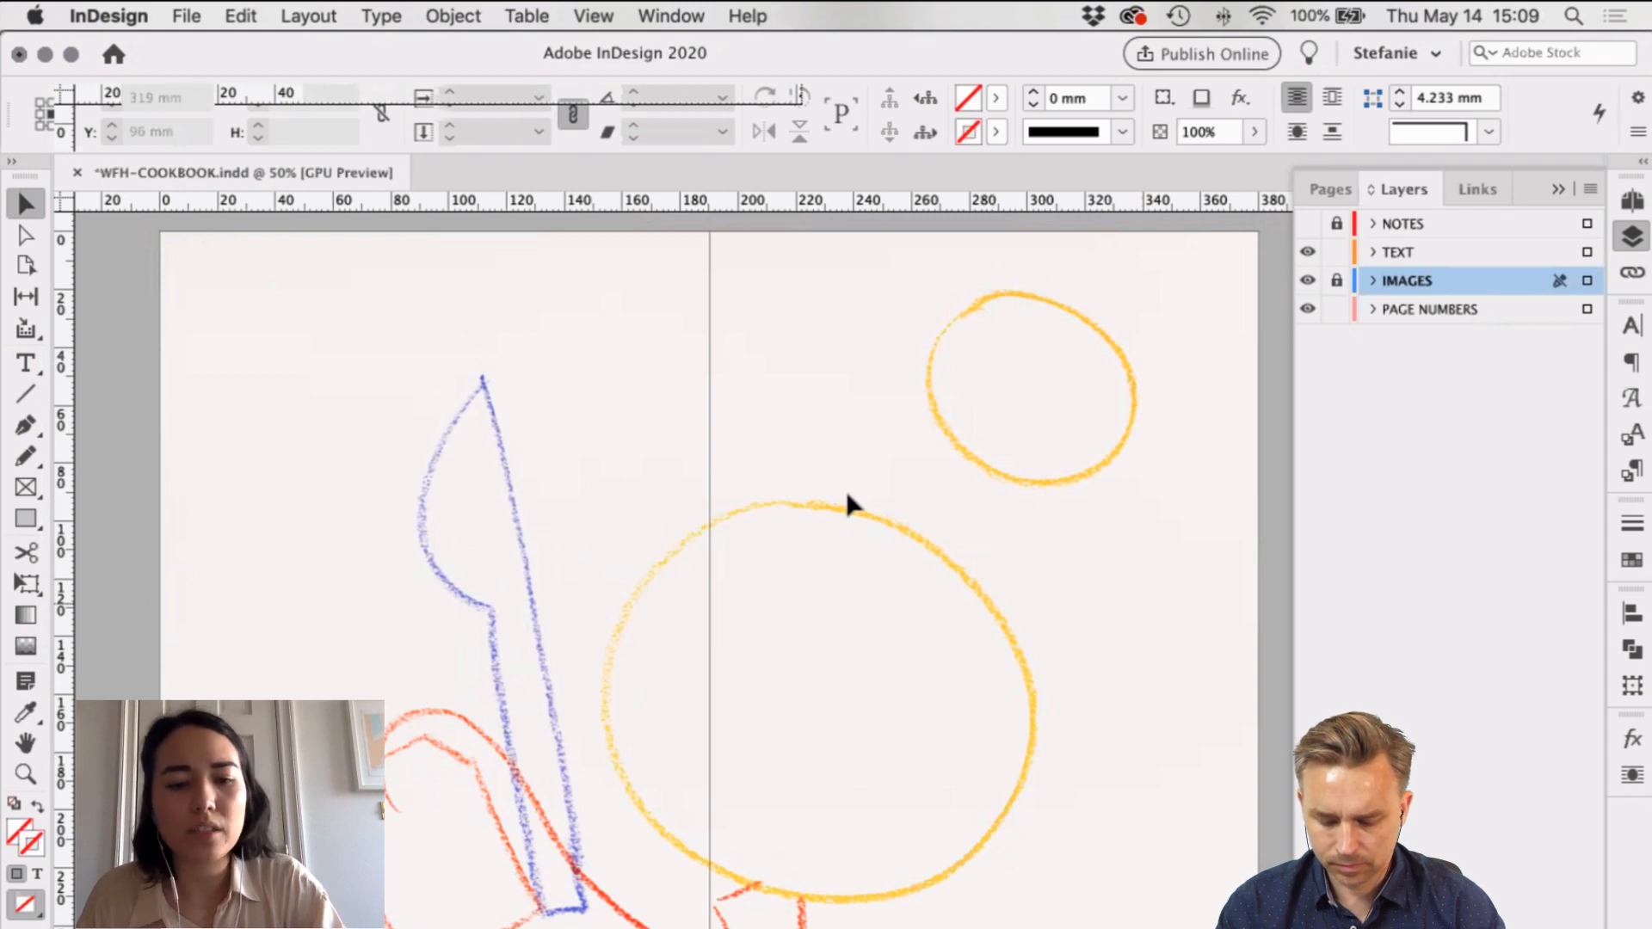
Step: With the Type tool on the TEXT layer, drag a text frame across the sketch spread
key("t")
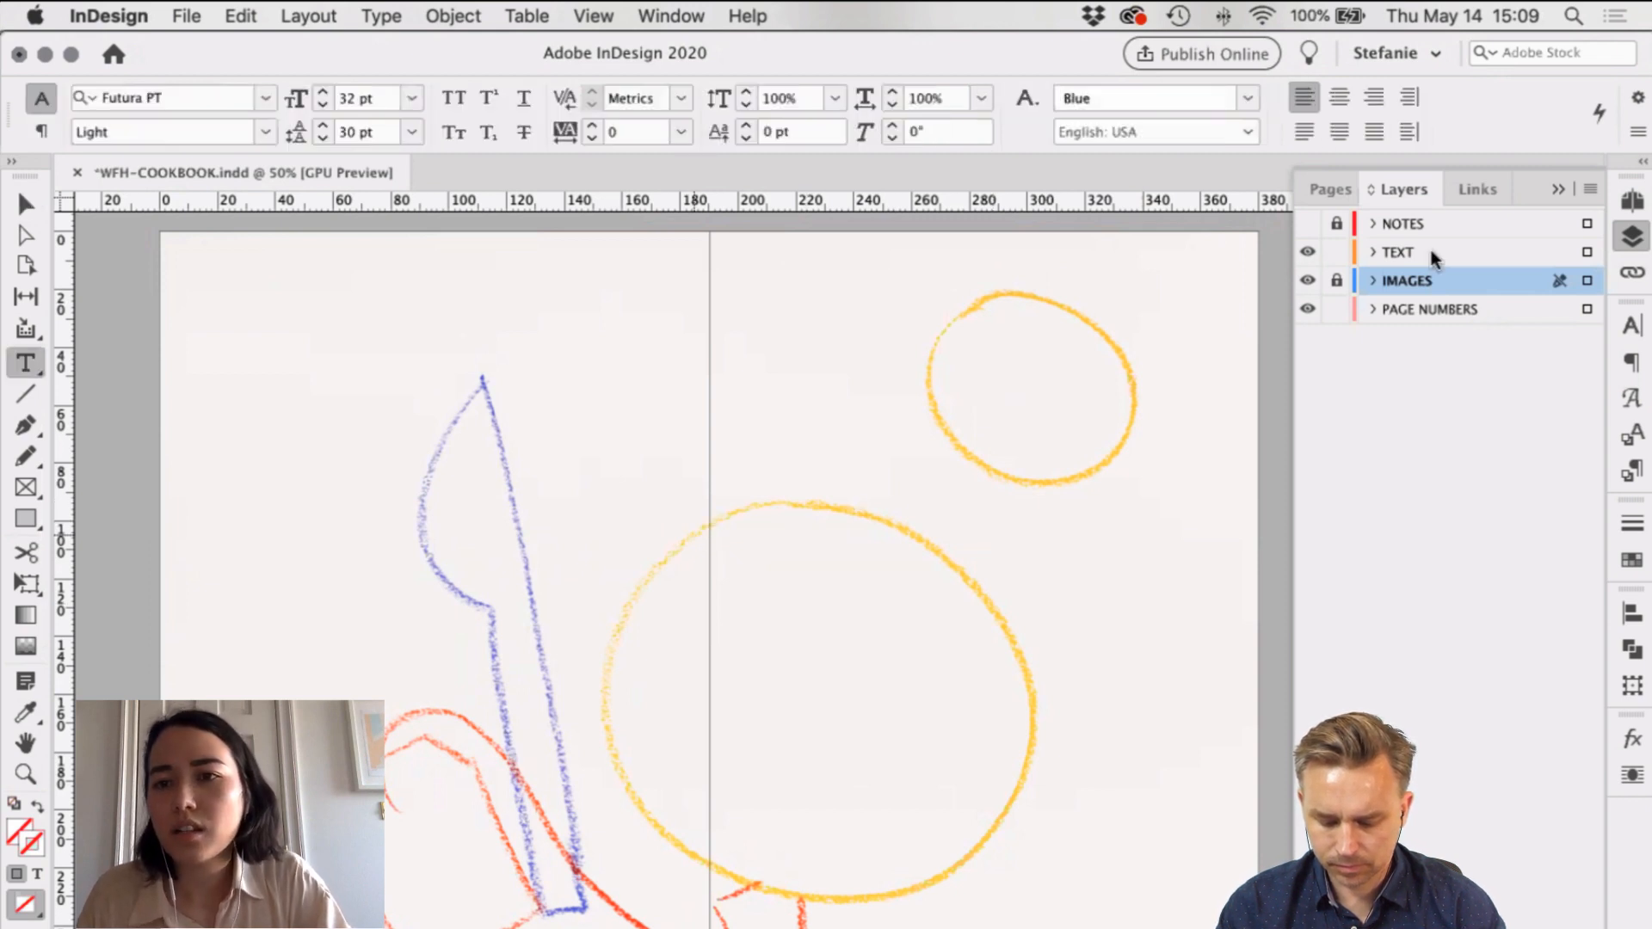
left_click(1412, 253)
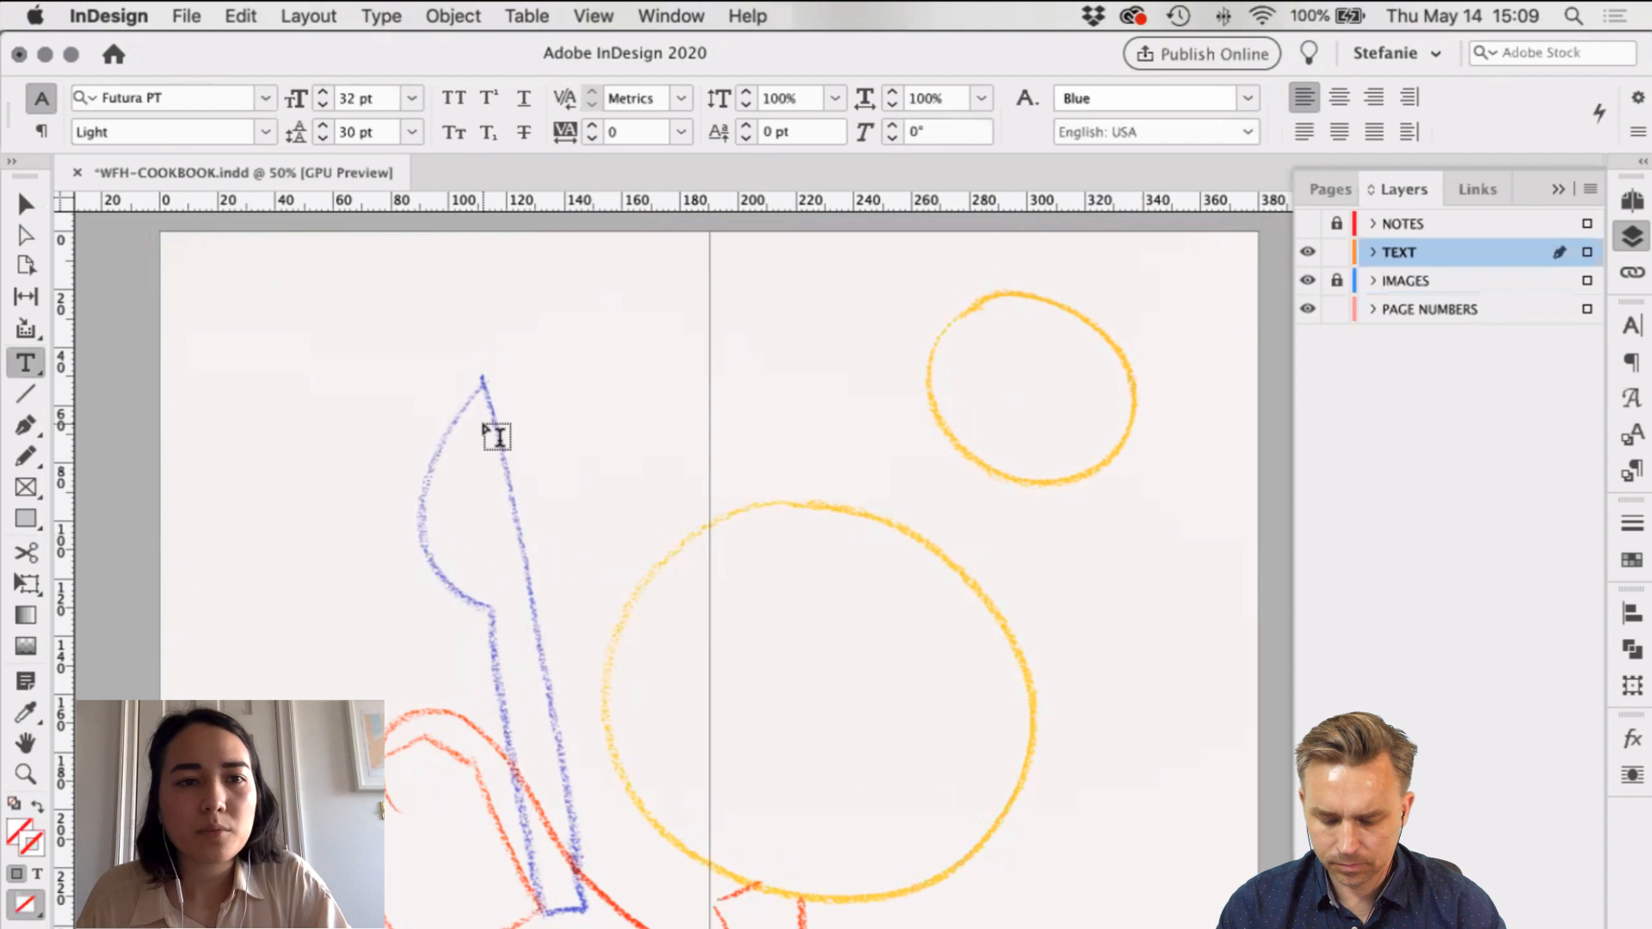
scroll(497, 436, "up", 4)
scroll(497, 437, "down", 12)
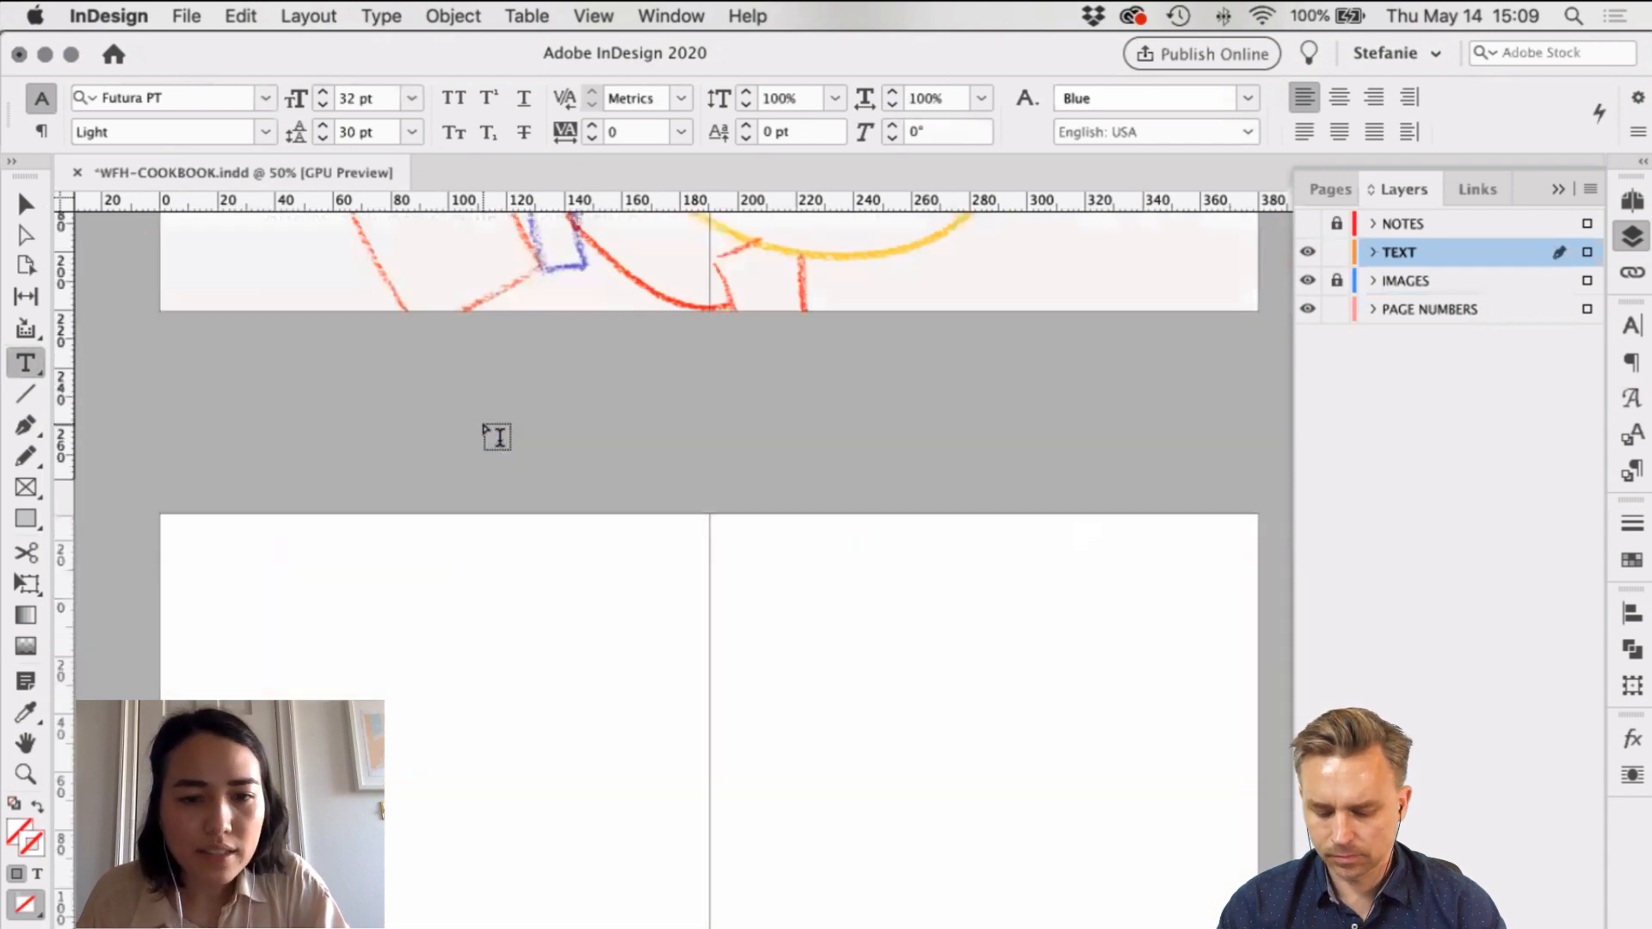
scroll(497, 437, "down", 4)
scroll(496, 437, "down", 12)
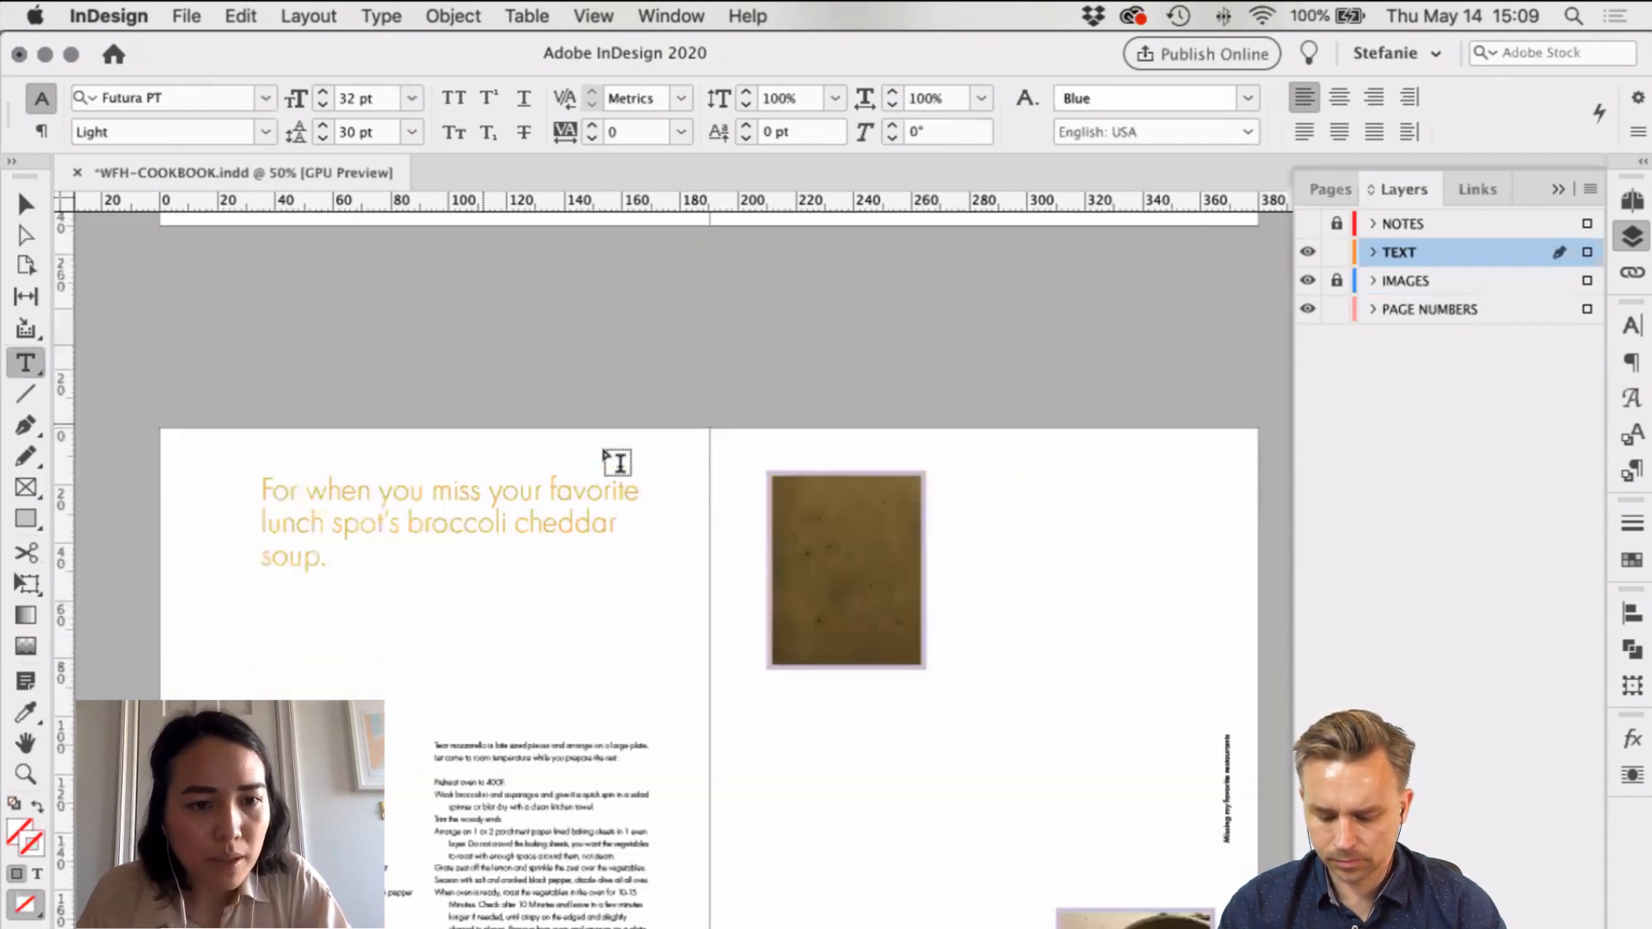
scroll(618, 462, "down", 1)
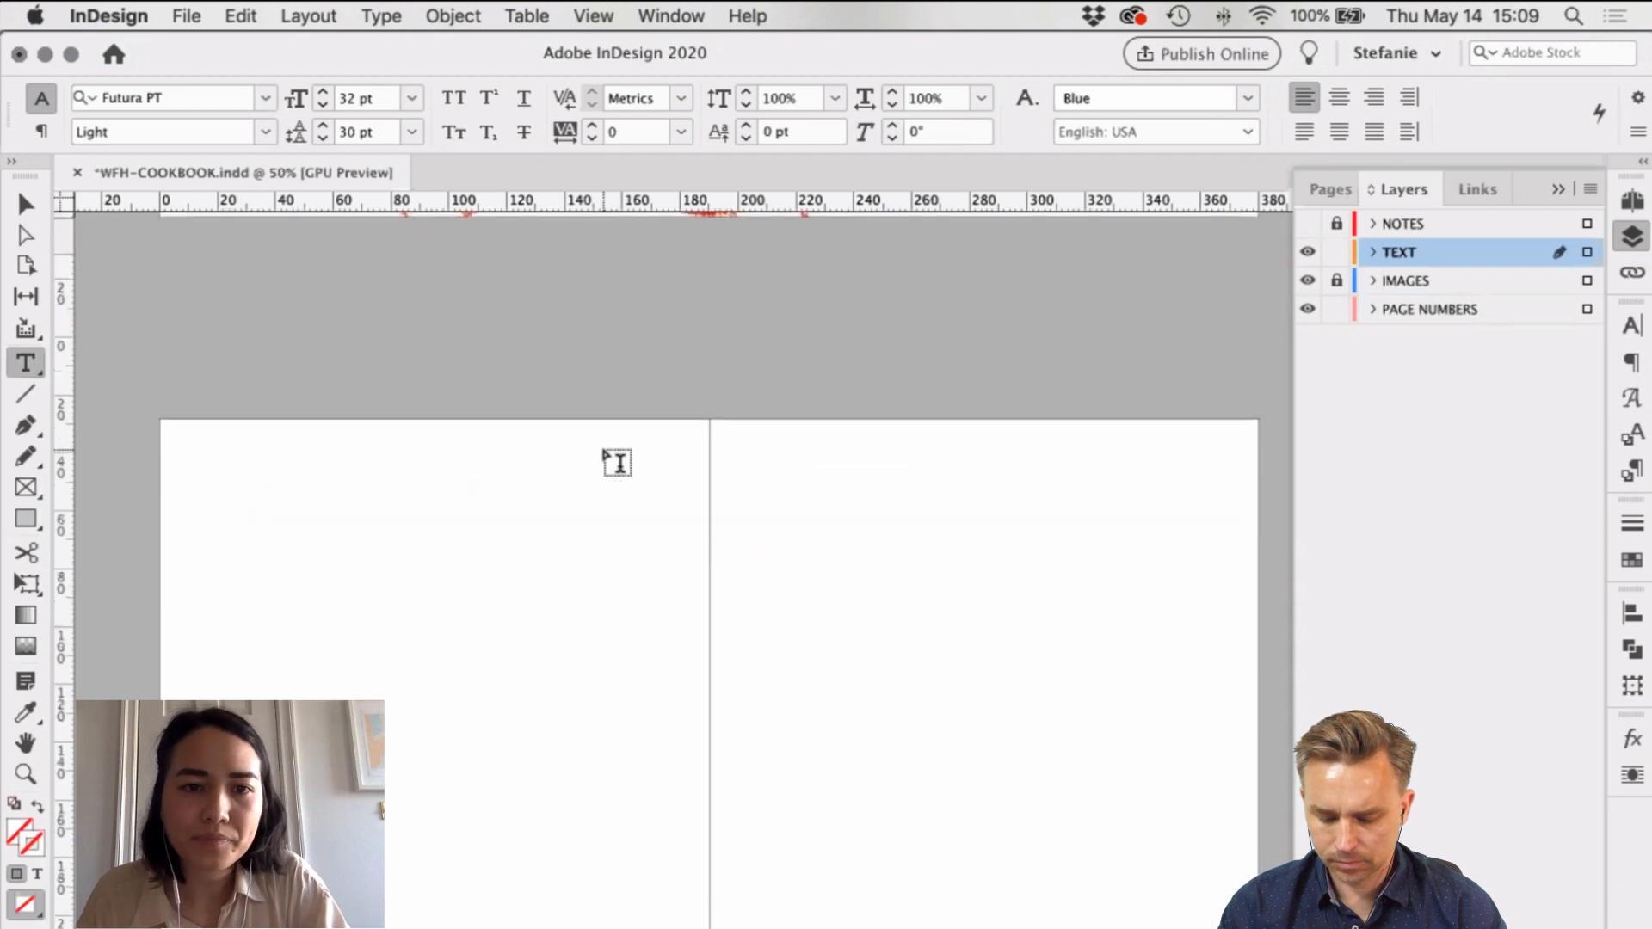
scroll(617, 462, "up", 8)
scroll(258, 339, "up", 3)
left_click_drag(242, 325, 706, 755)
Step: Type 'Missing my favorite restaurants.' and fit its frame to 135 × 26 mm above the large circle
type("Mis")
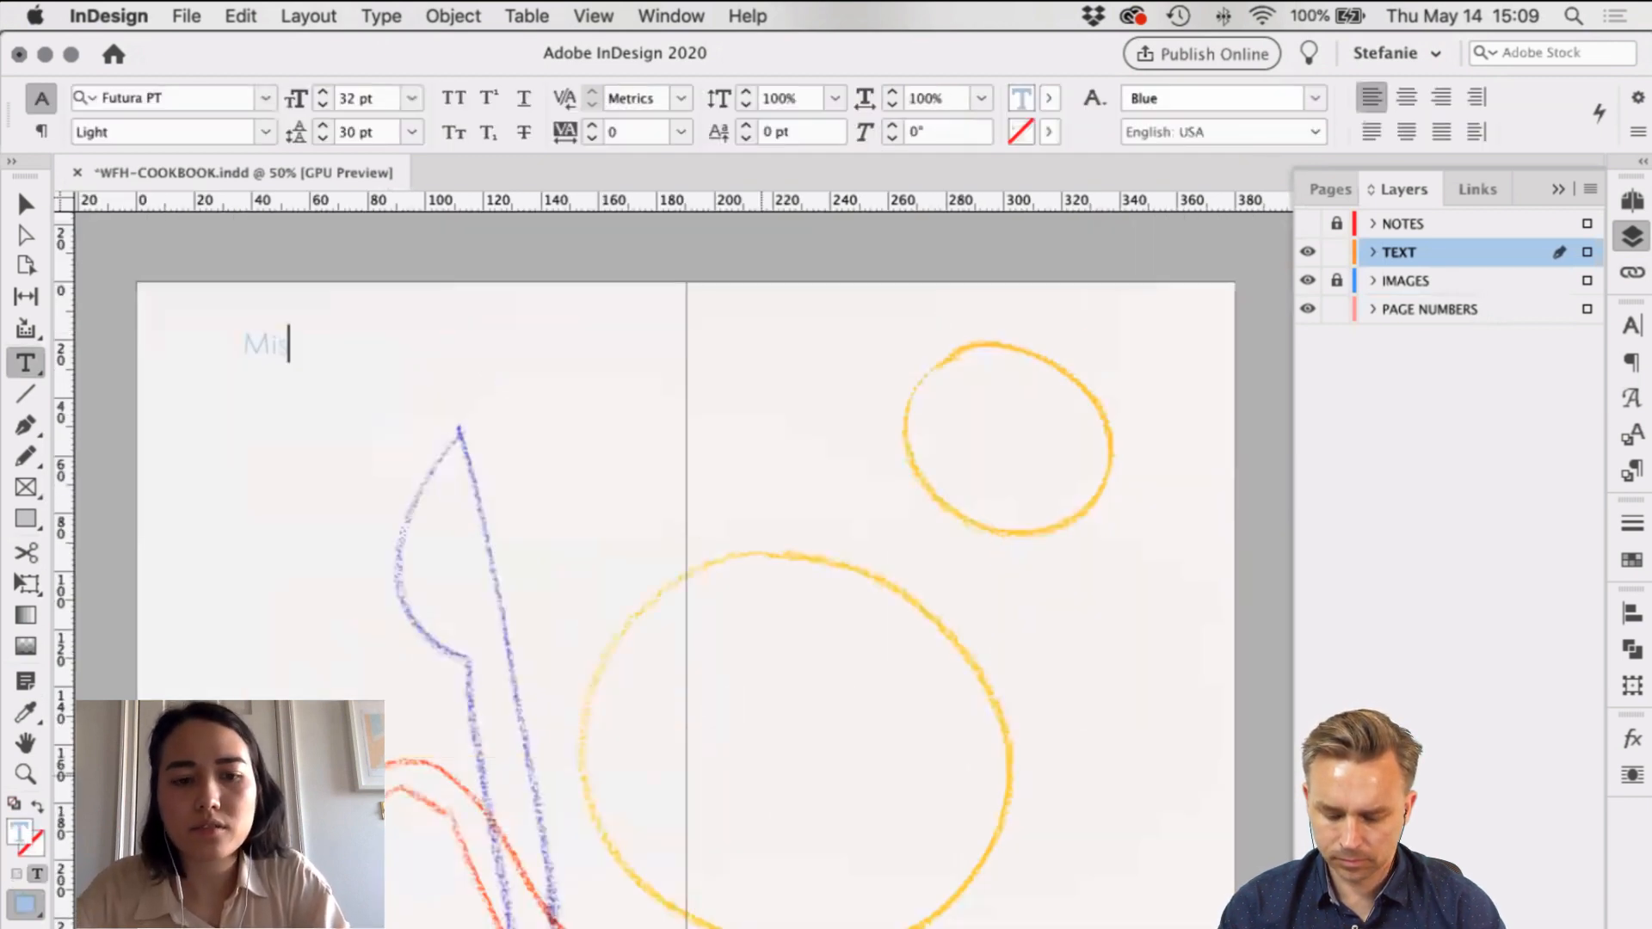
type("sing my fa")
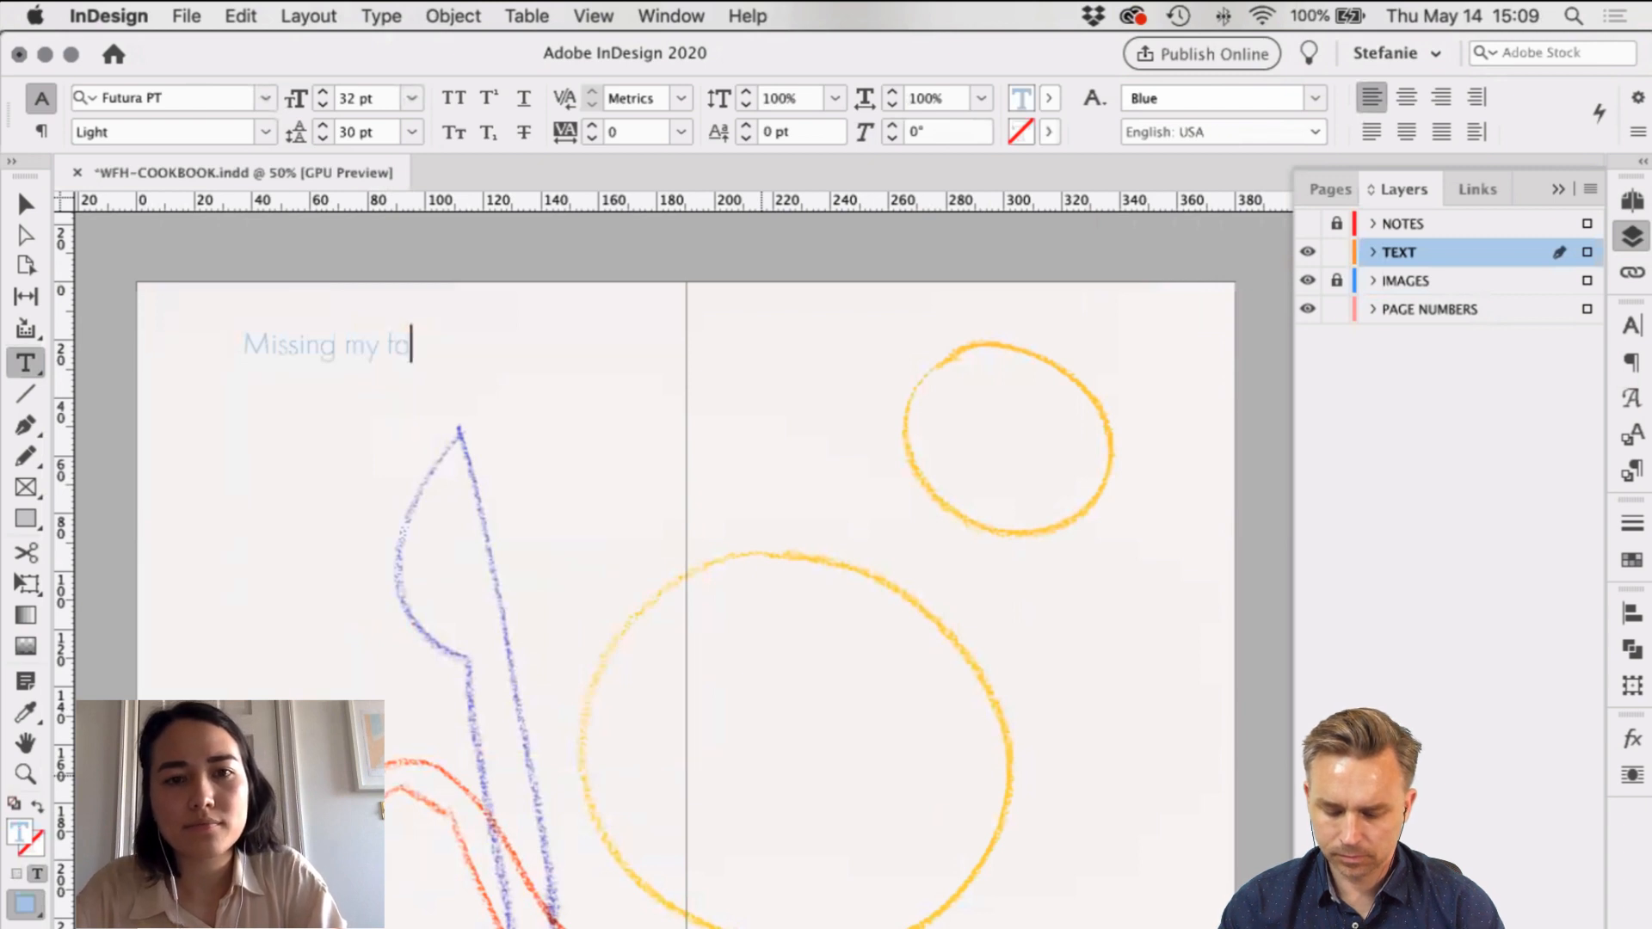
type("vorite resta")
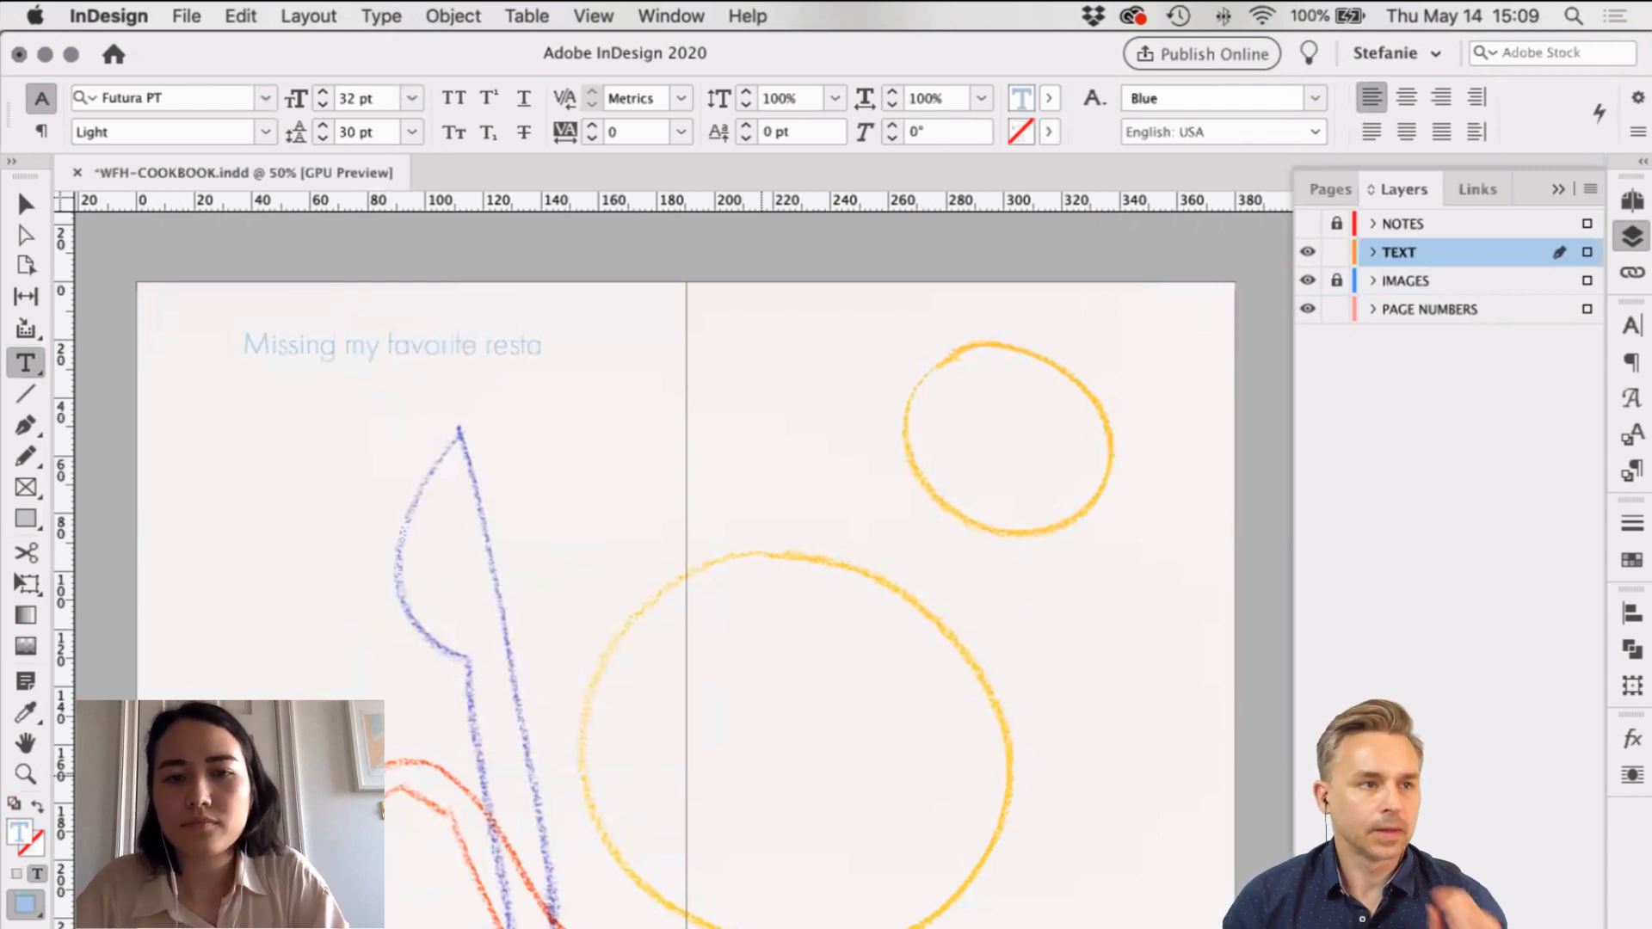
type("urants.")
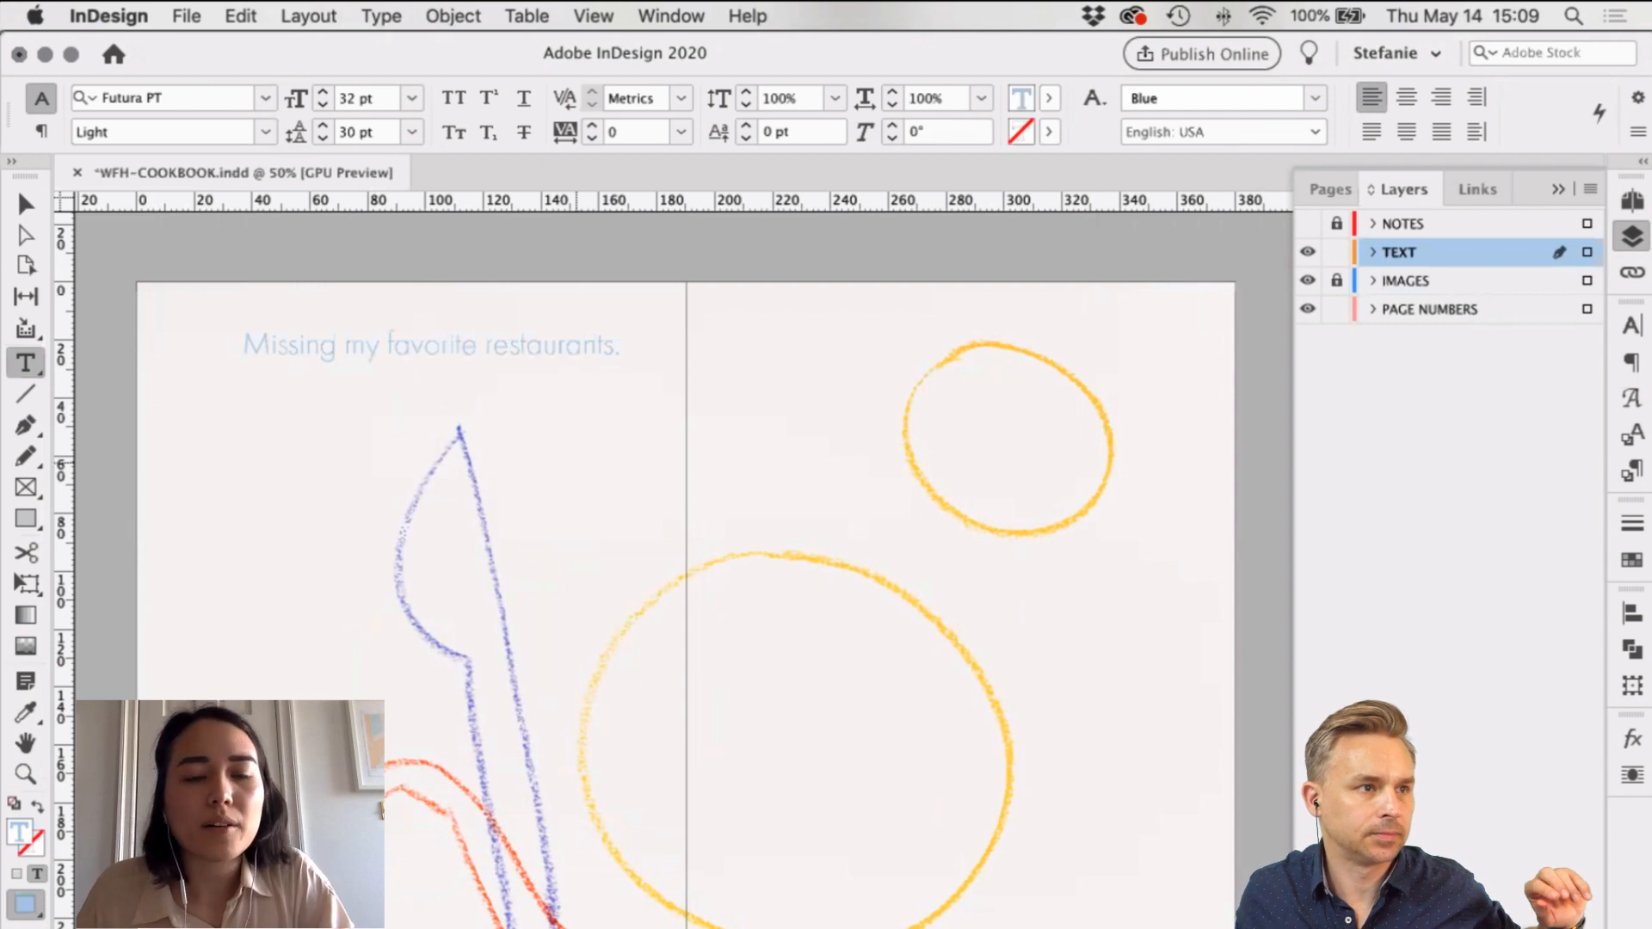
key("Escape")
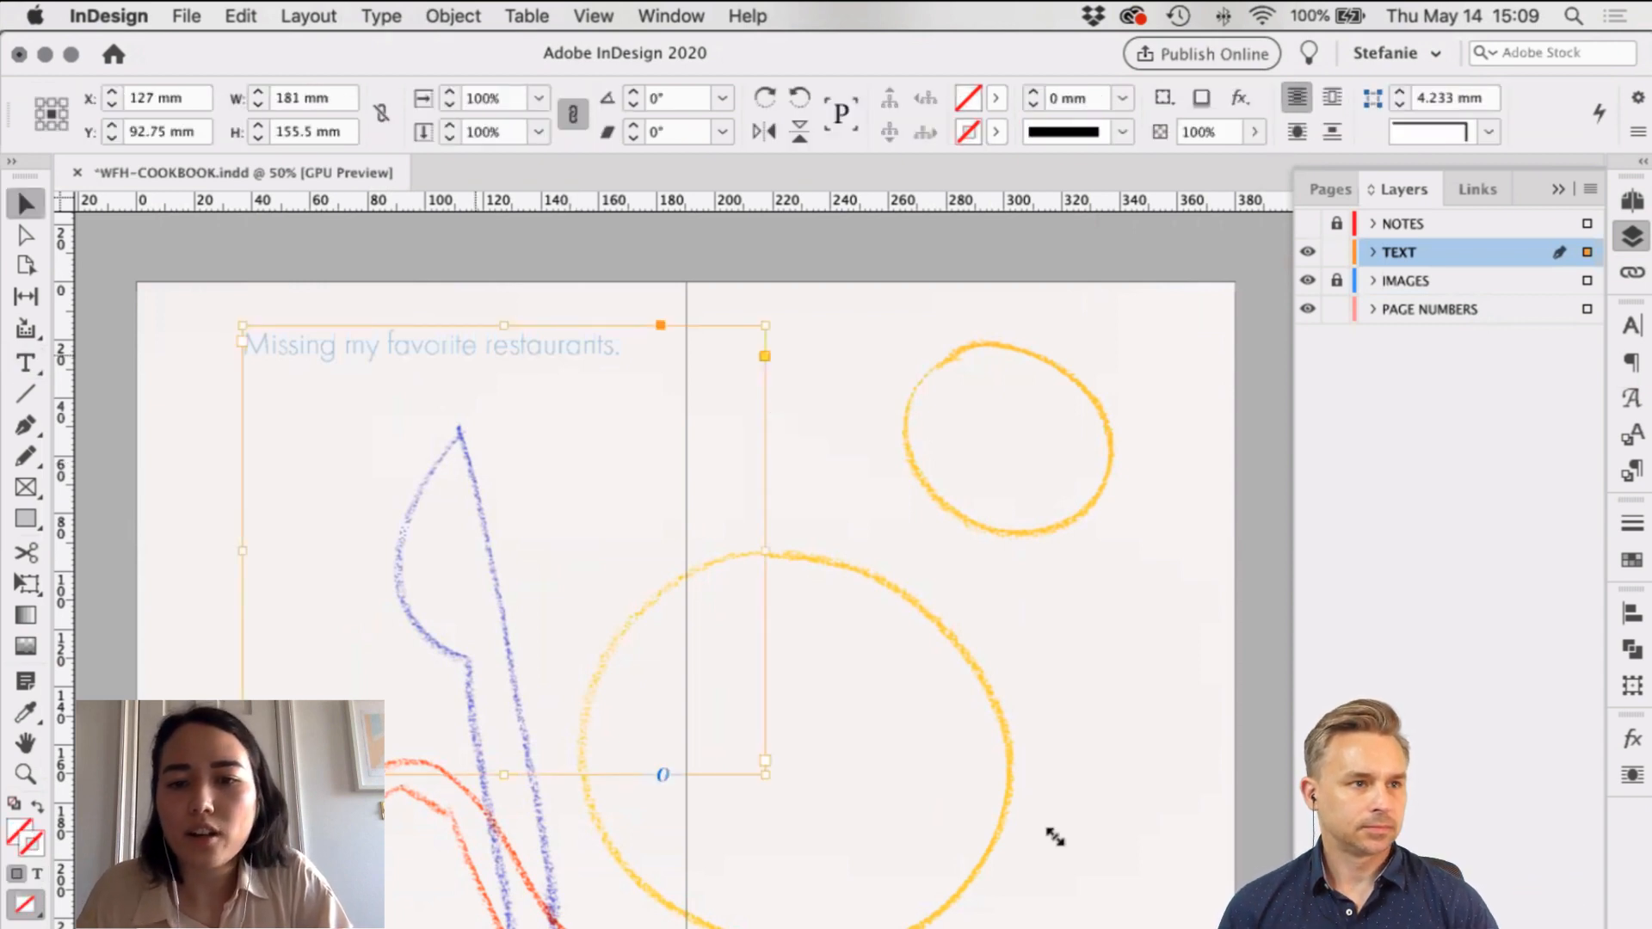
left_click_drag(1055, 837, 924, 462)
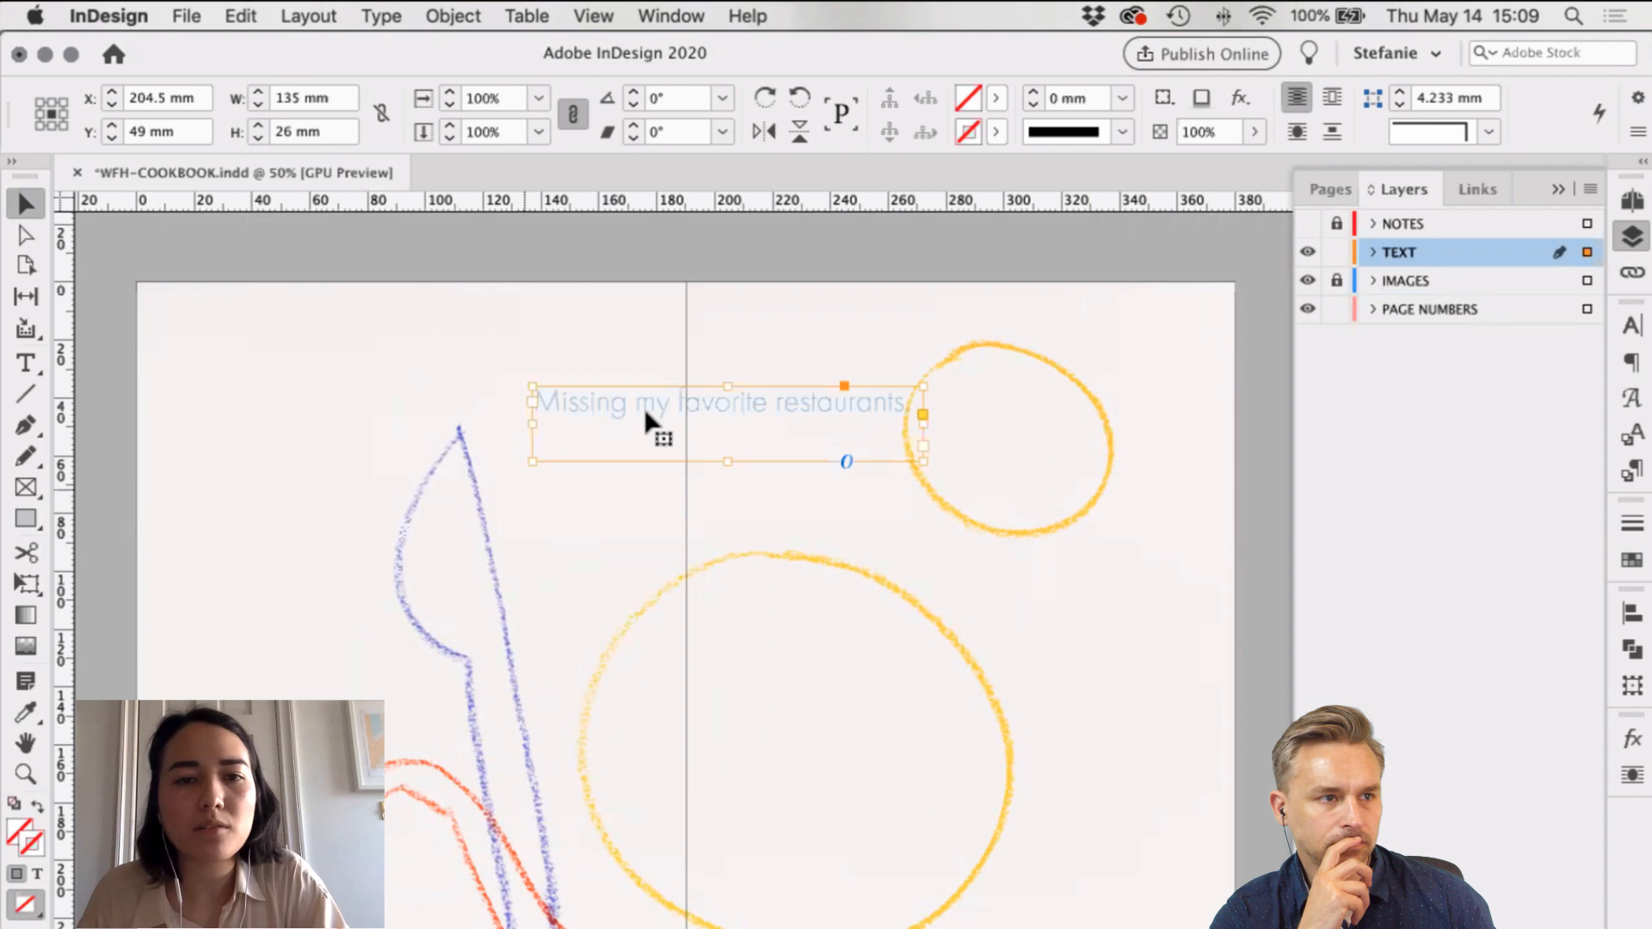
left_click_drag(645, 411, 530, 367)
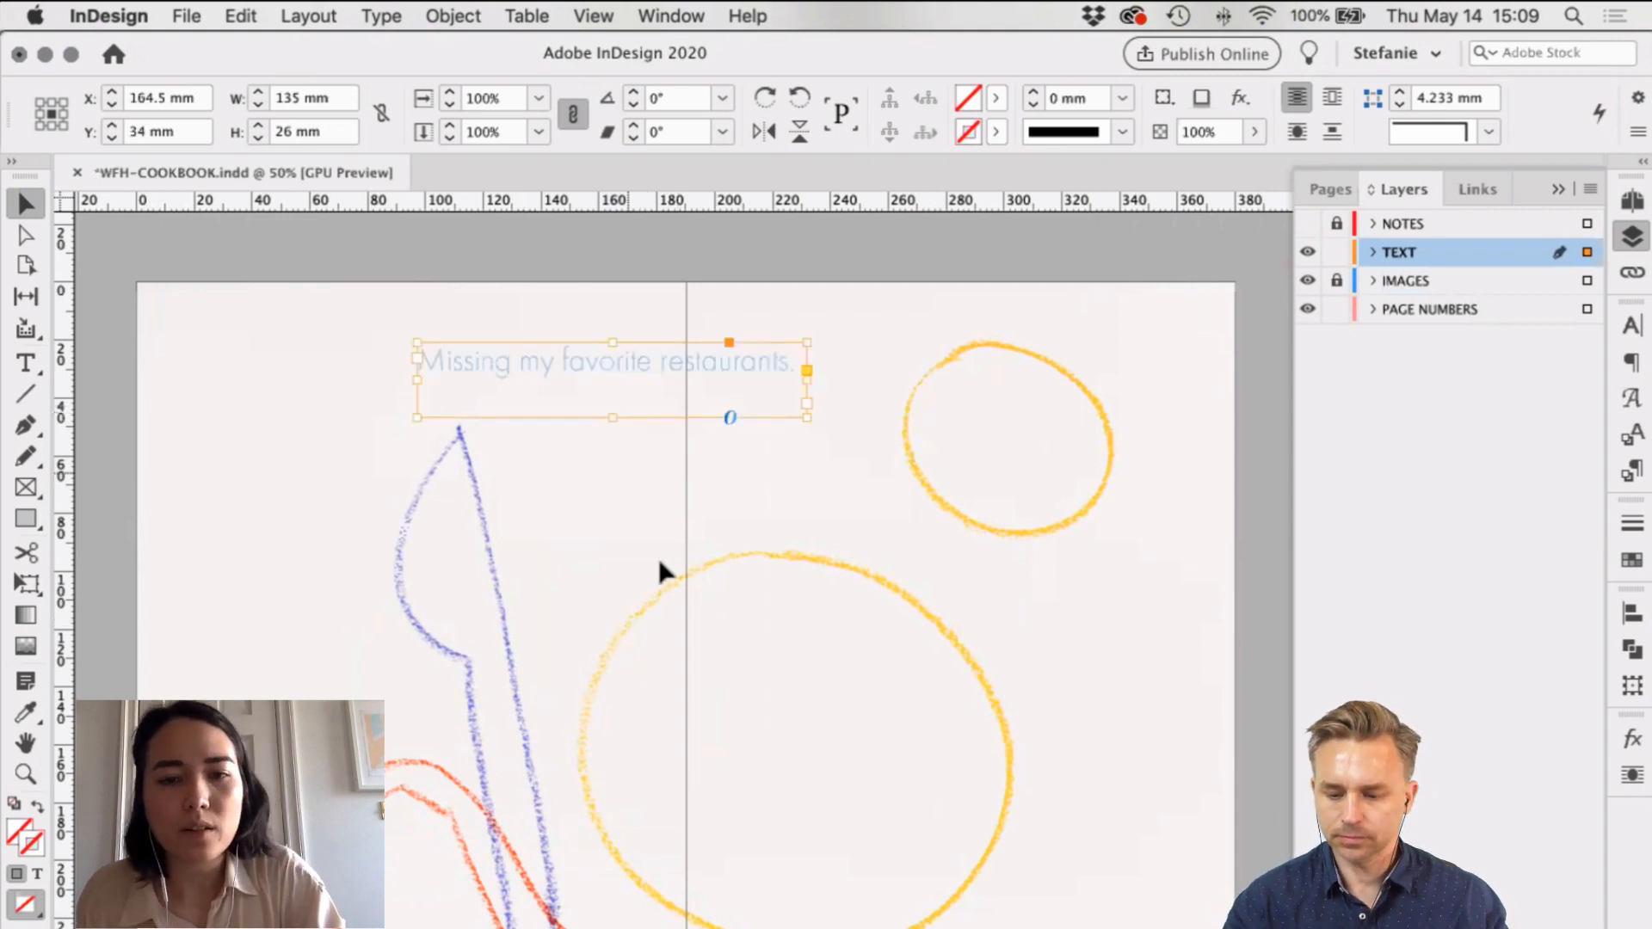
Step: Draw a curved Pen path from above the large yellow circle around its right side
key("t")
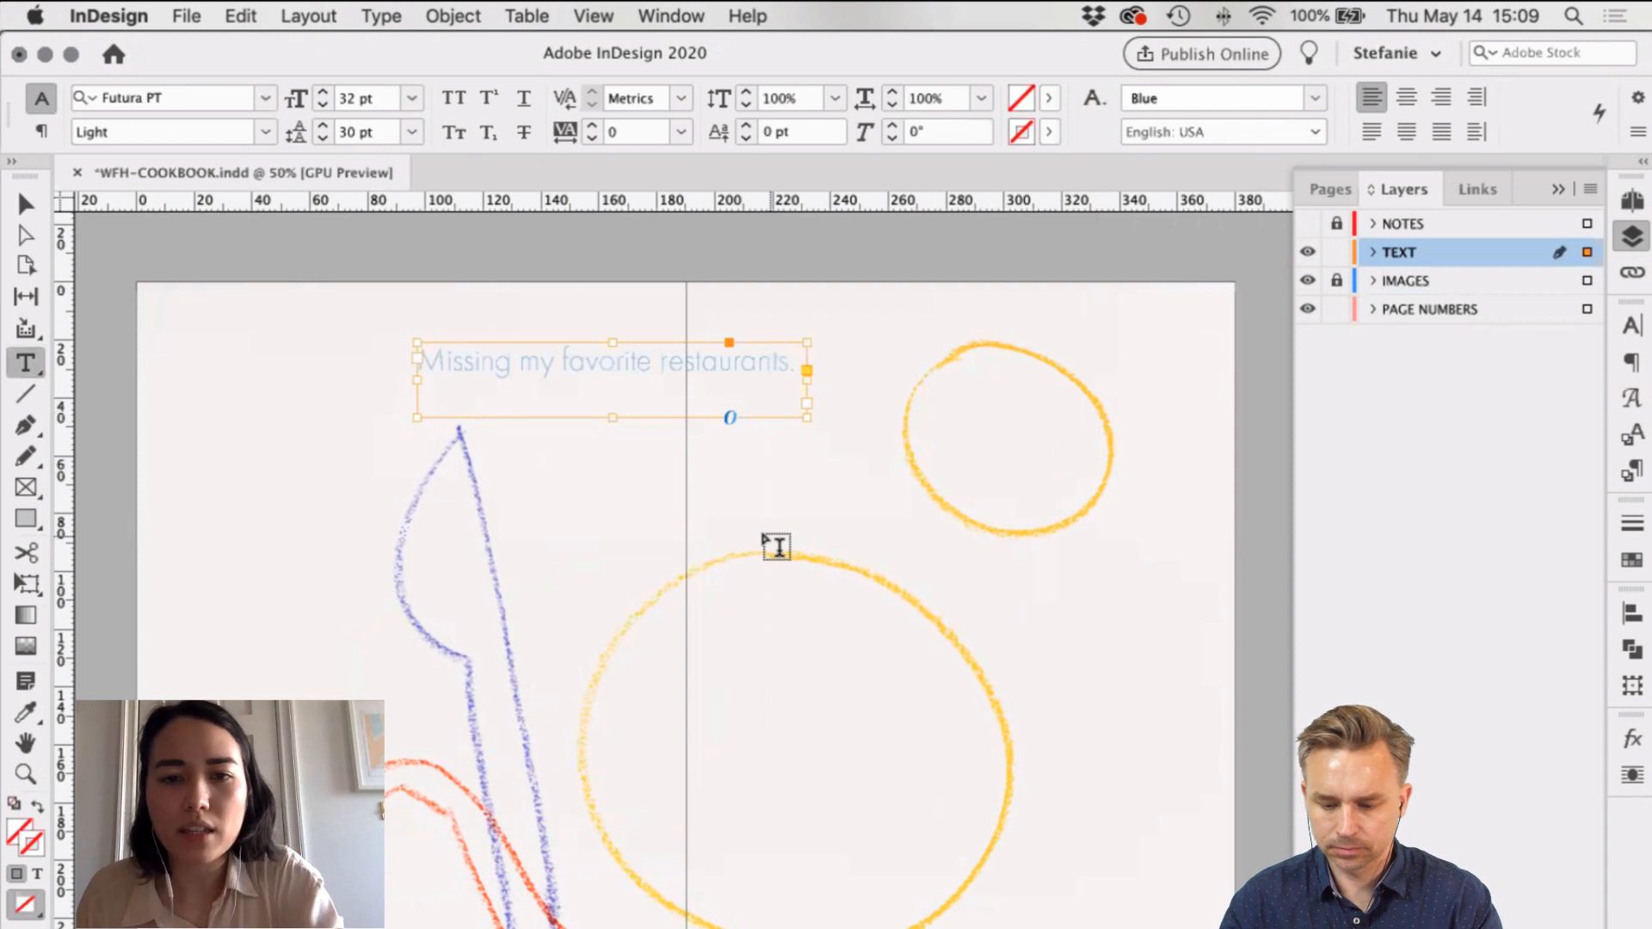
key("p")
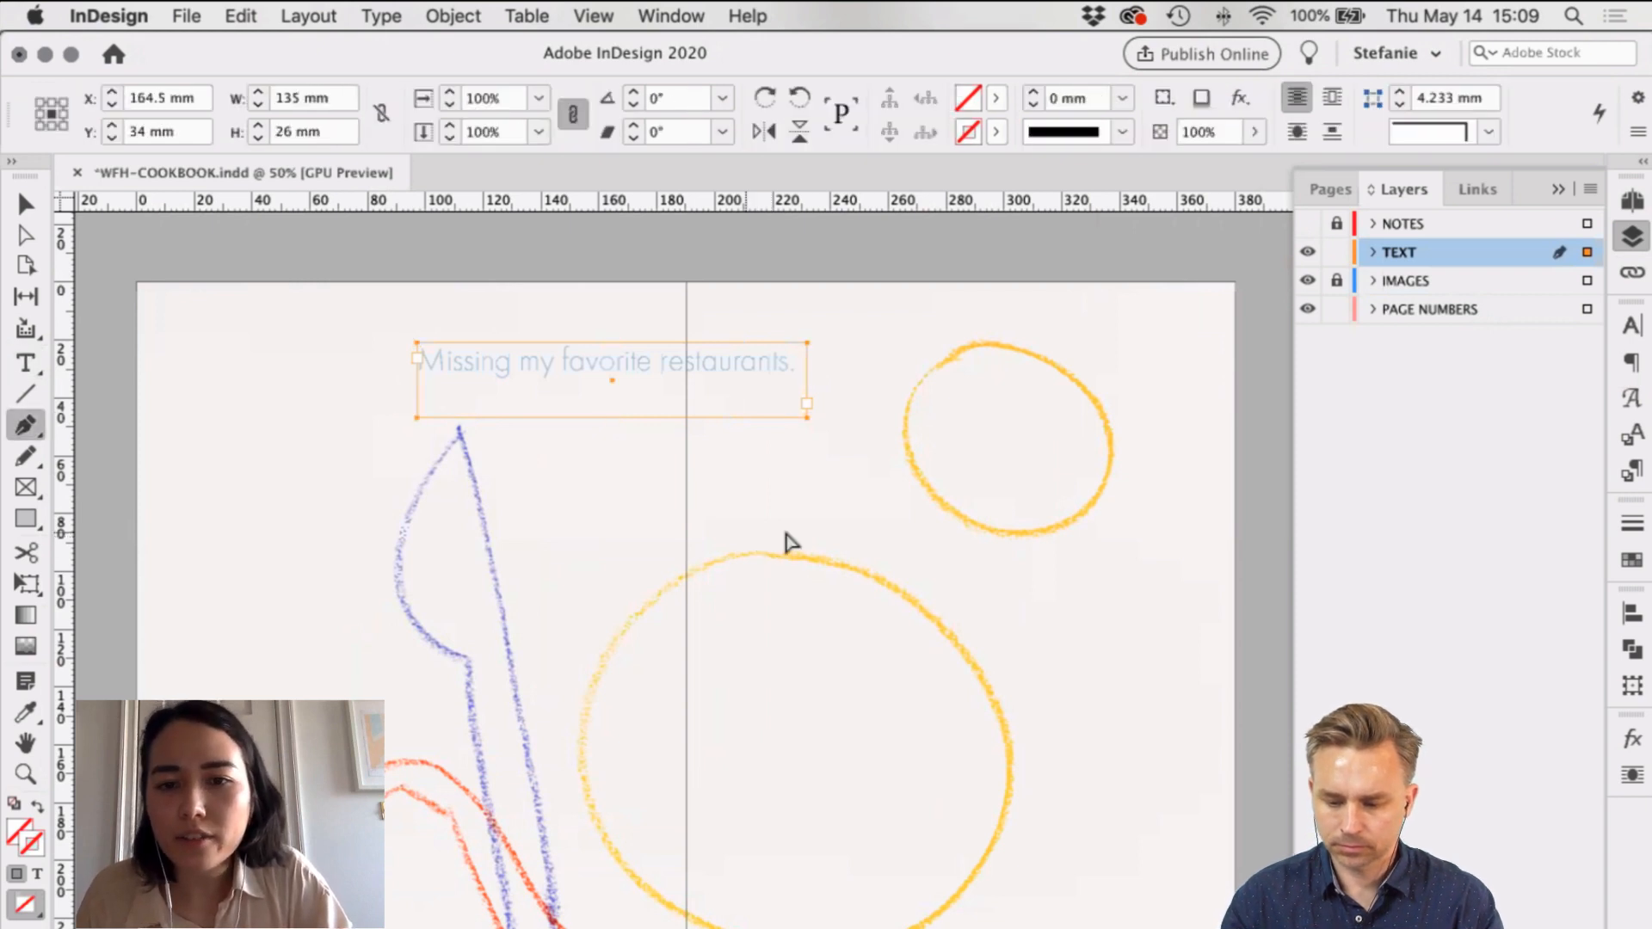
left_click(786, 532)
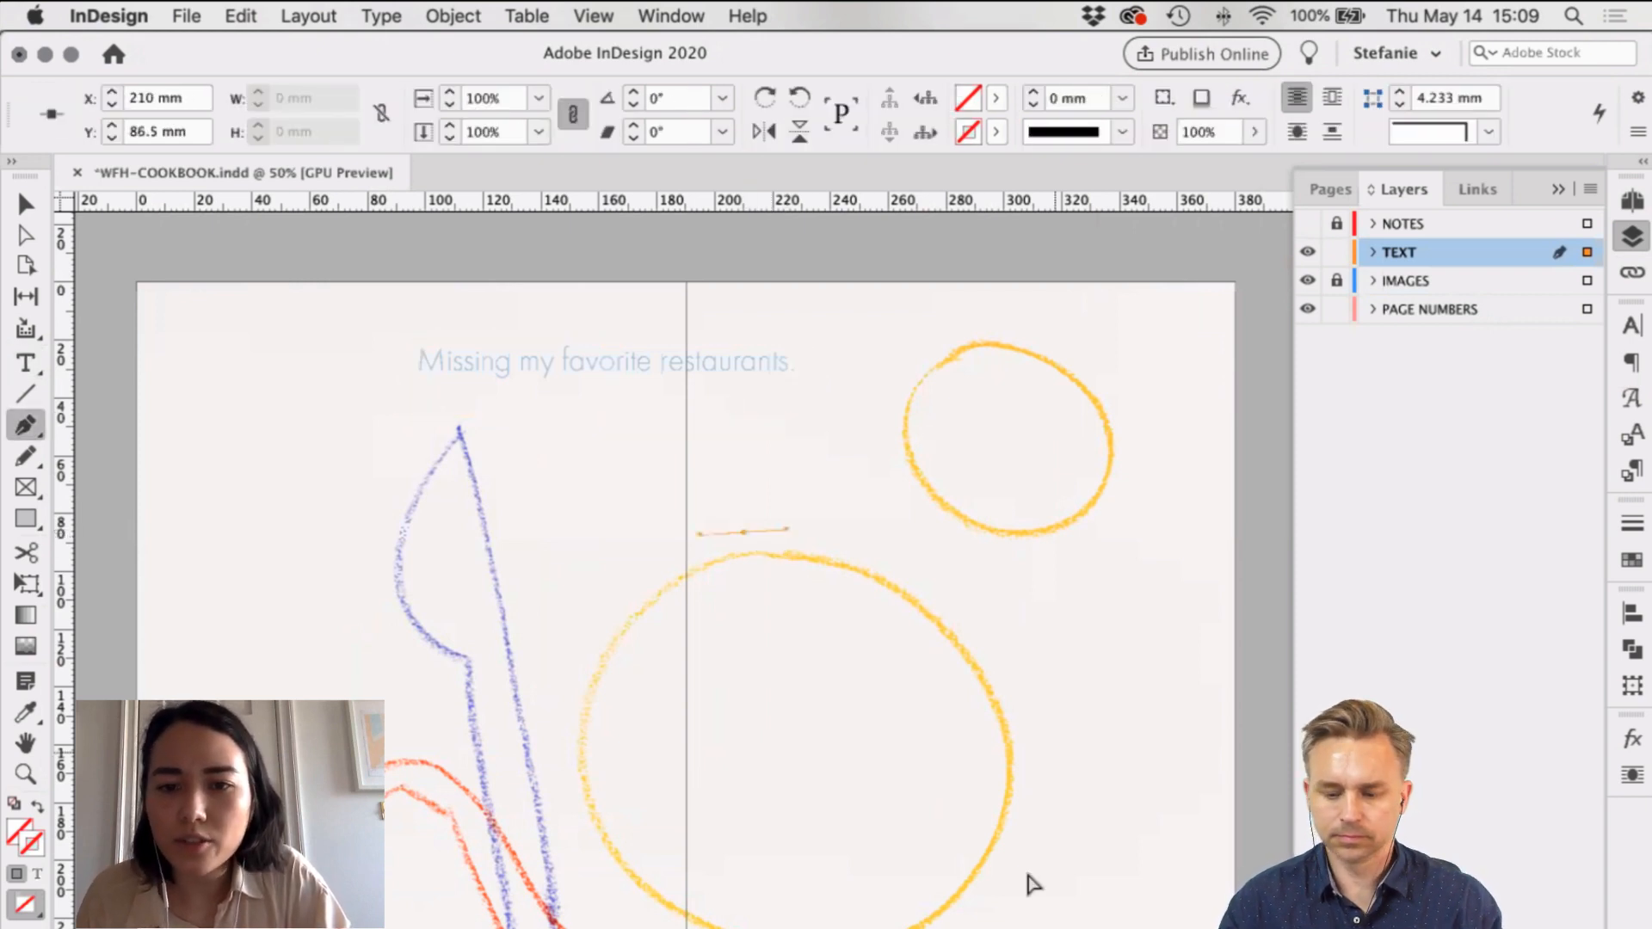
mouse_move(1032, 884)
left_mouse_down()
mouse_move(1033, 928)
mouse_move(1073, 928)
left_mouse_up()
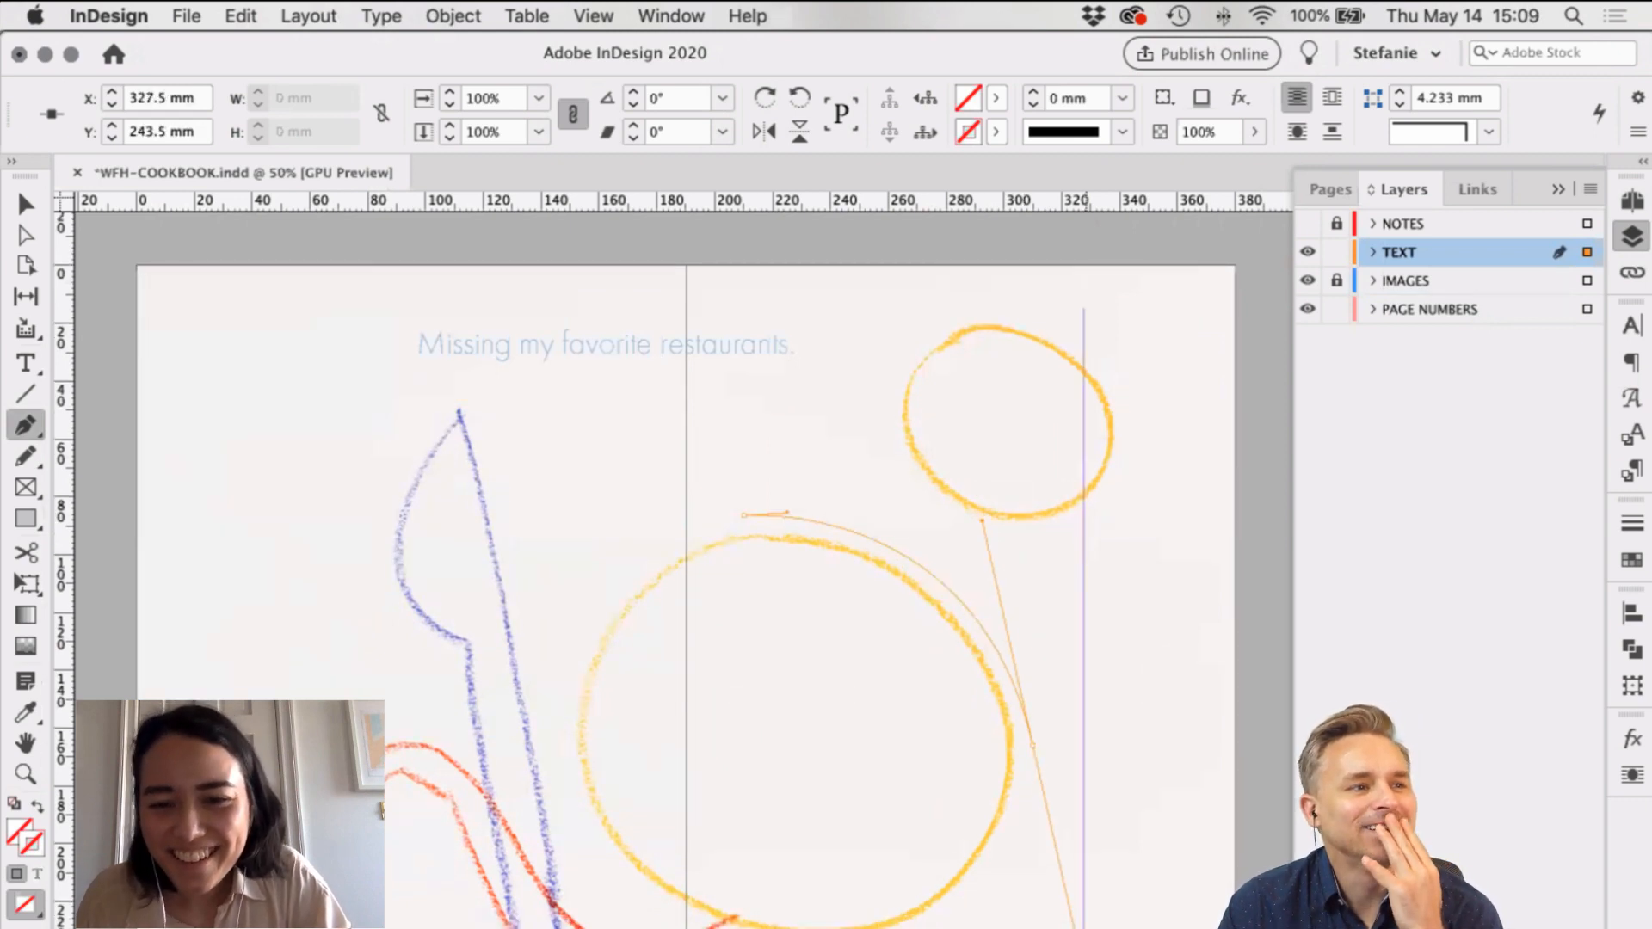
left_click_drag(1084, 928, 1053, 848)
left_click(1046, 928)
Step: Reshape the curve's anchor points and direction handles to follow the circle's edge
key("a")
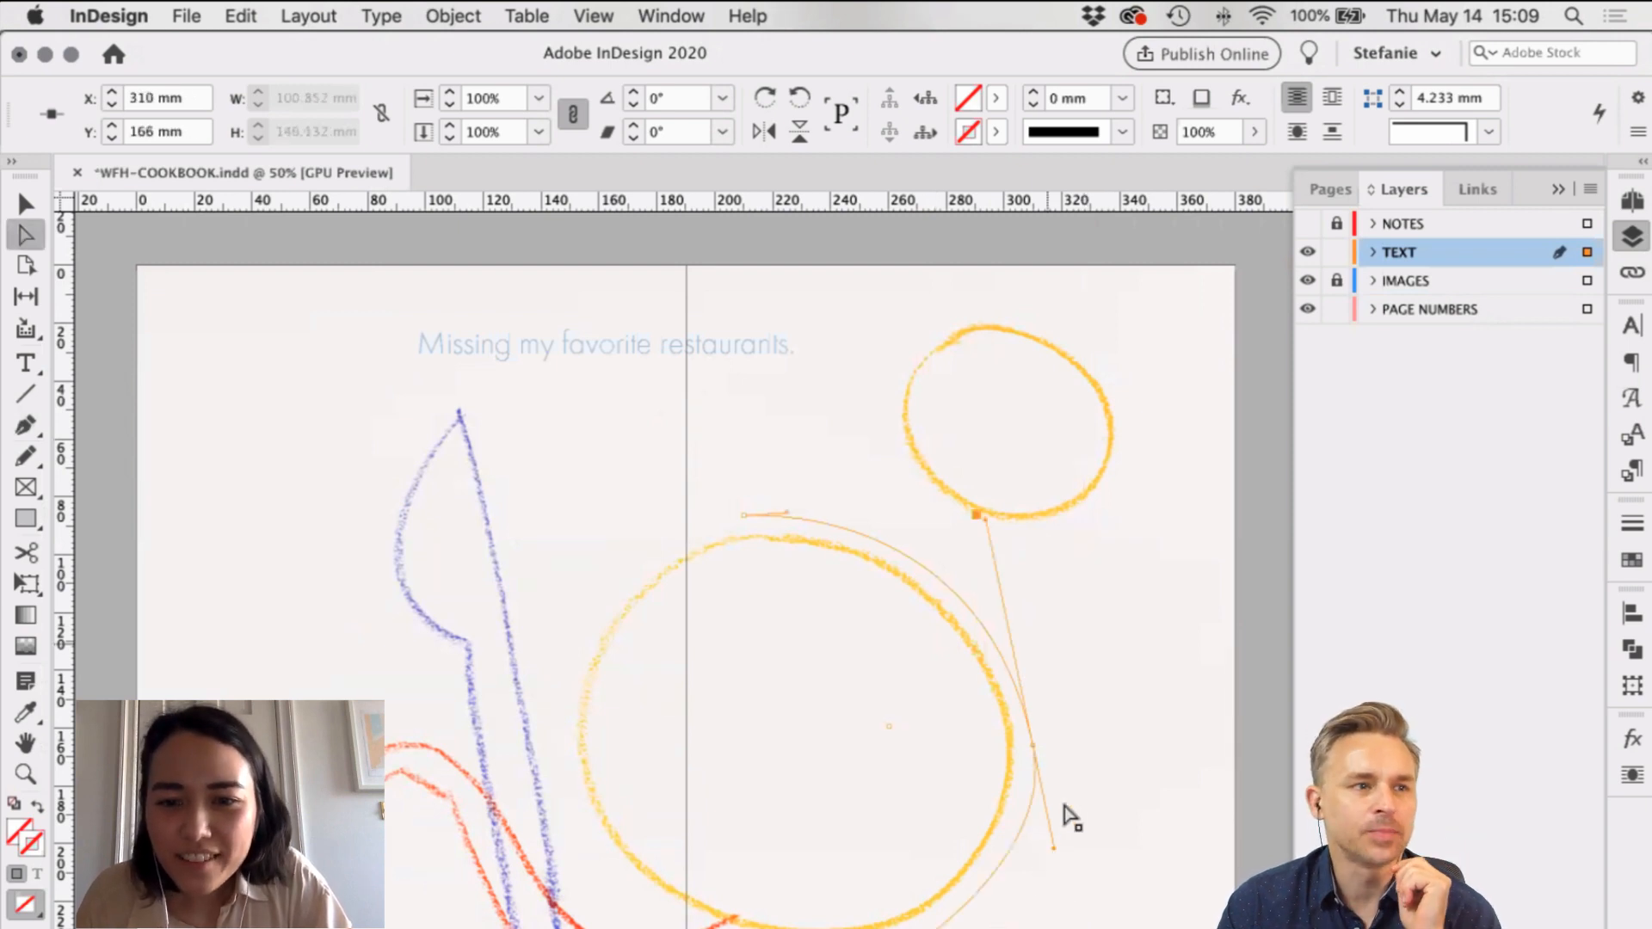
left_click_drag(1024, 711, 1024, 711)
left_click(1027, 714)
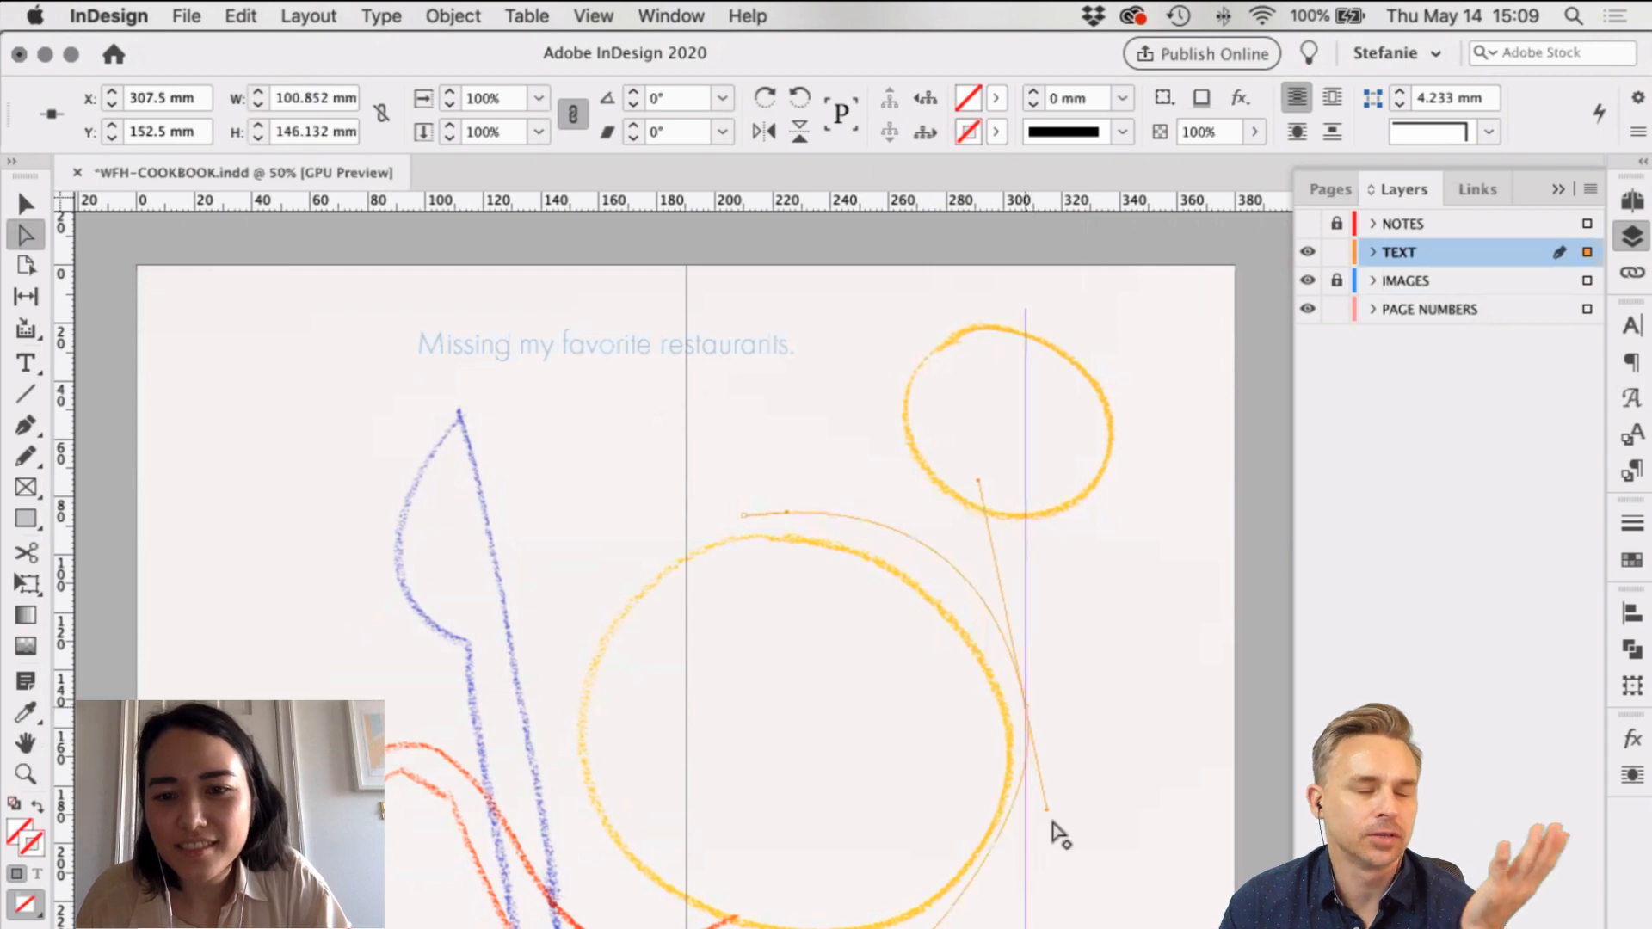
left_click_drag(1067, 865, 1069, 866)
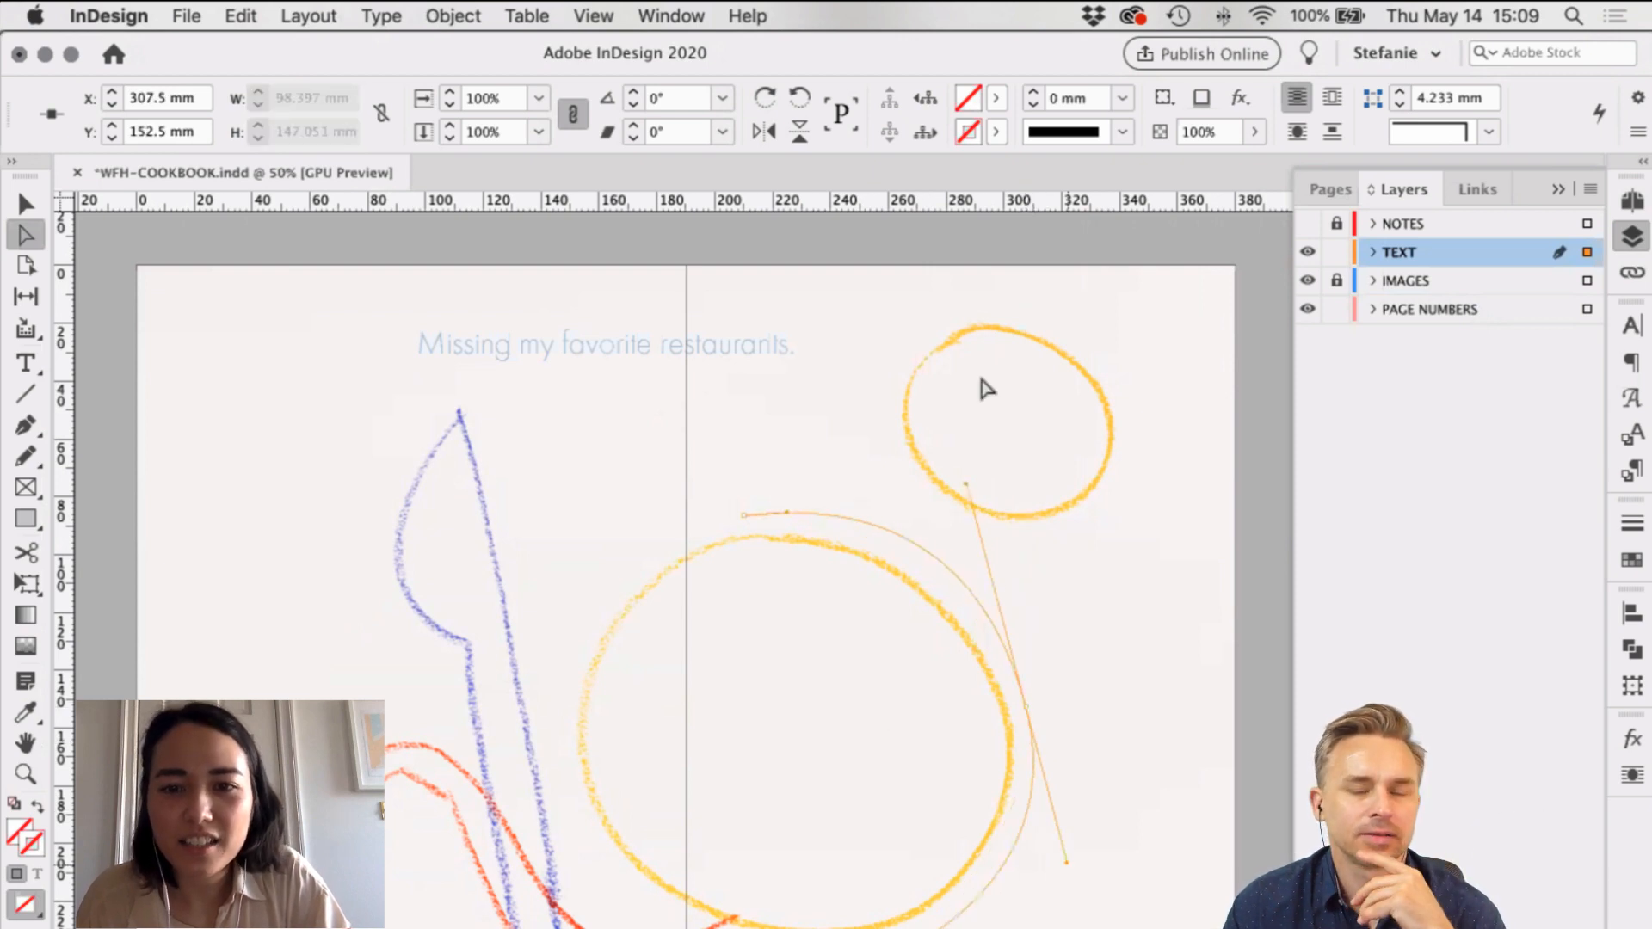
left_click_drag(967, 520, 973, 520)
left_click_drag(1072, 865, 1064, 849)
left_click(975, 516)
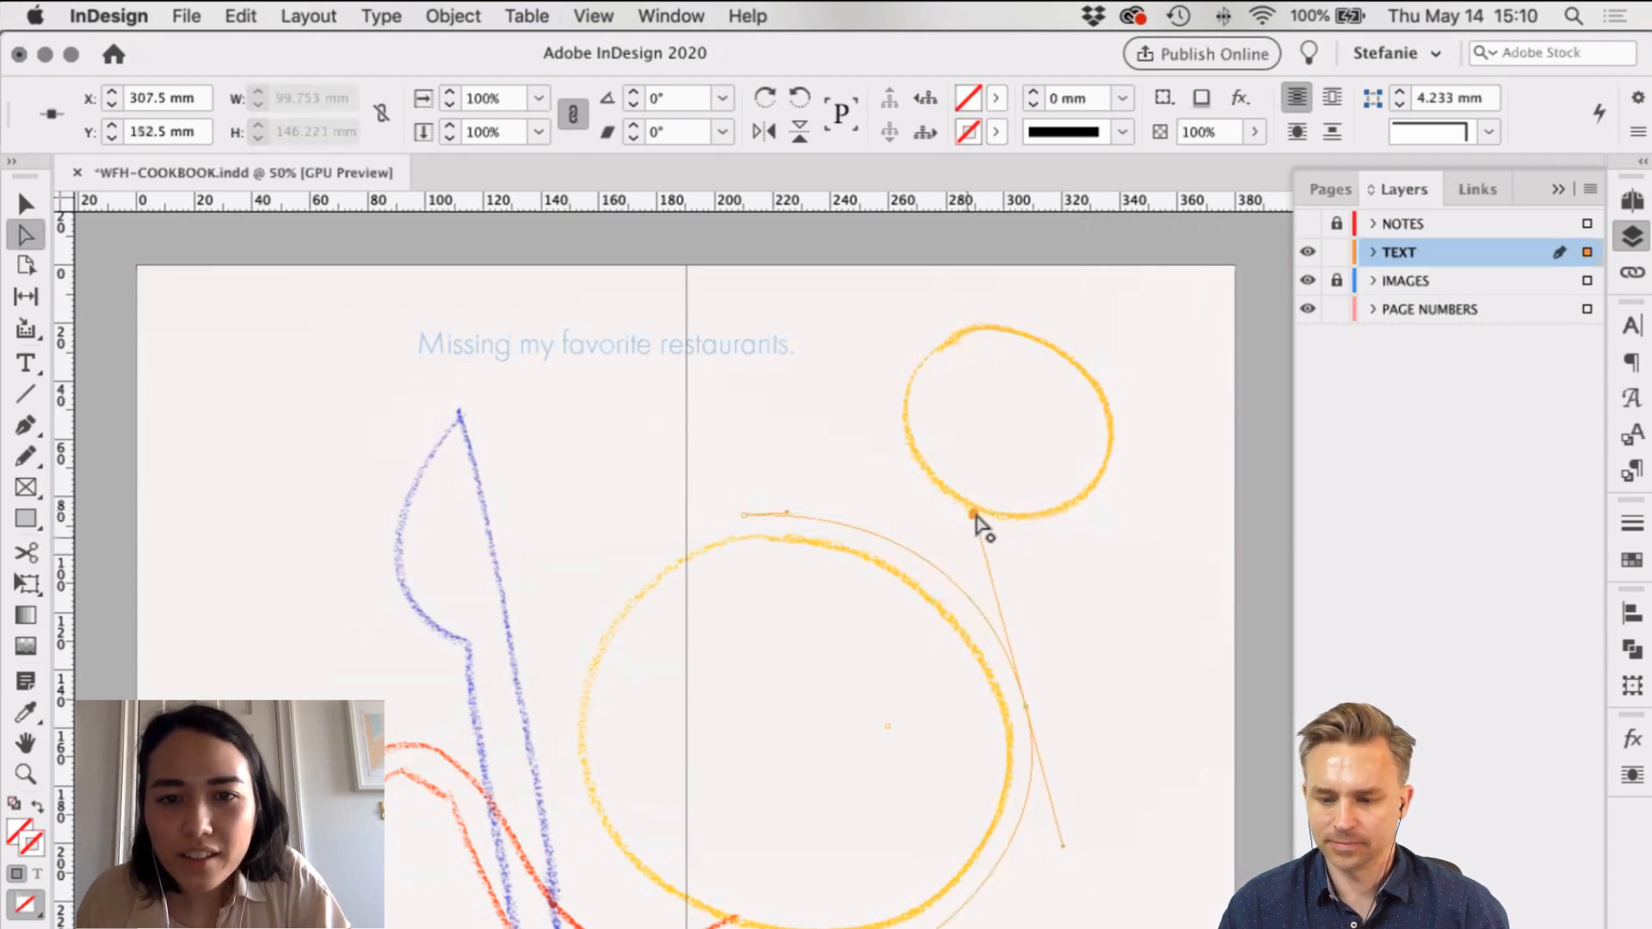
left_click_drag(781, 514, 783, 510)
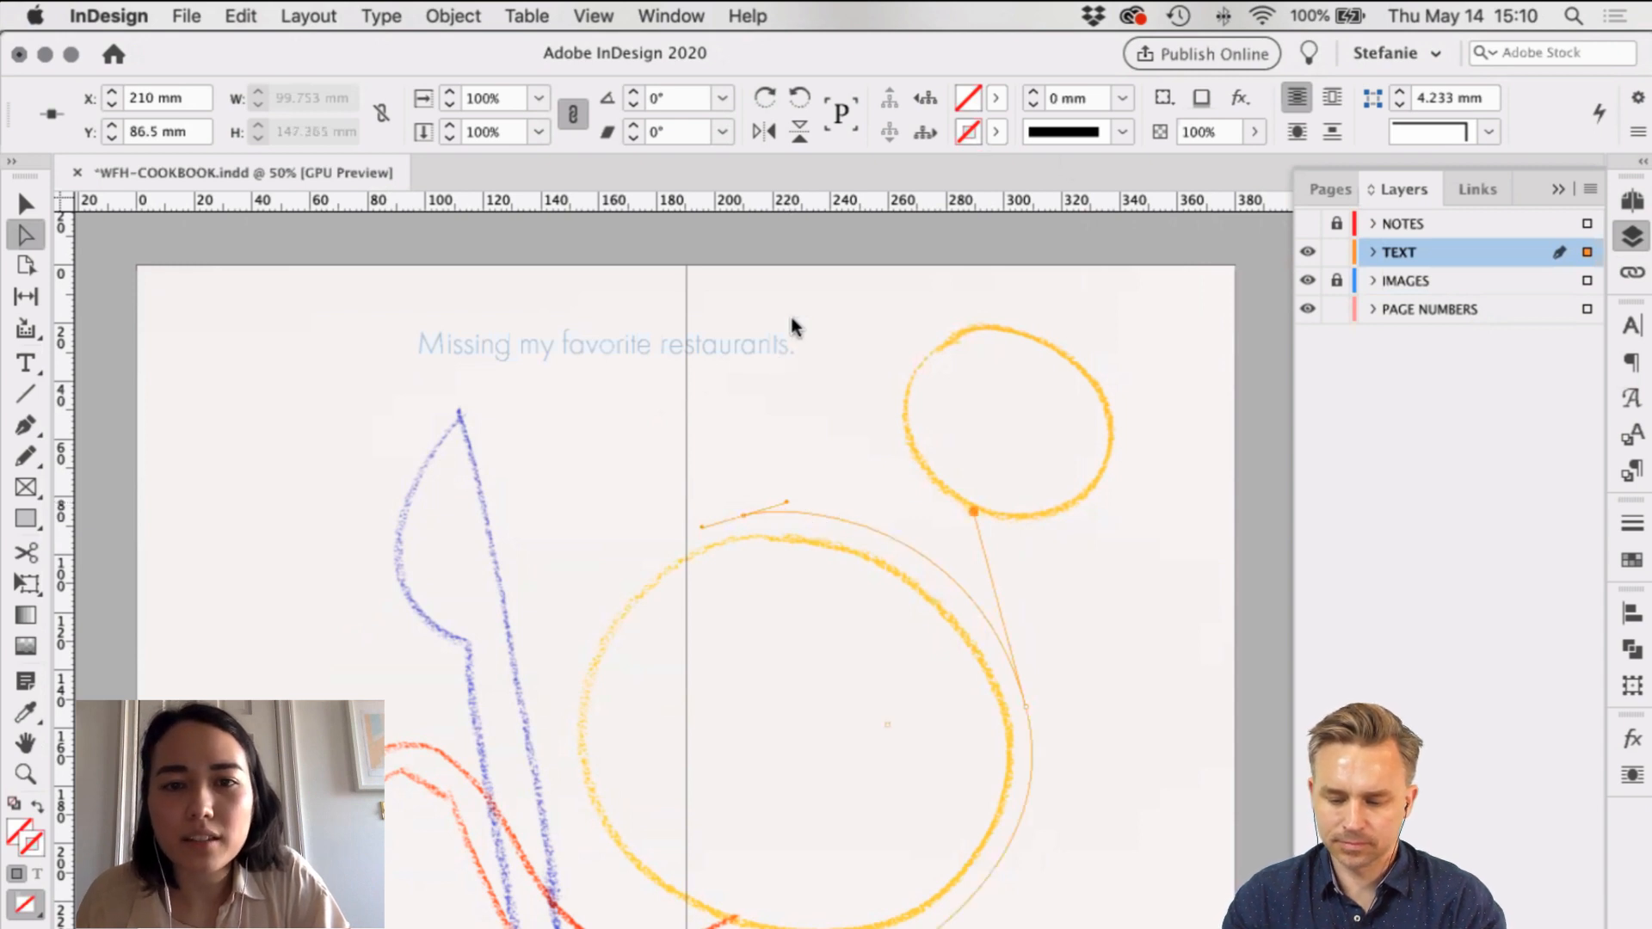
Step: Give the curved path a C=100 M=0 Y=0 K=0 cyan stroke
left_click(995, 132)
key("Down")
key("Down")
key("Down")
key("Down")
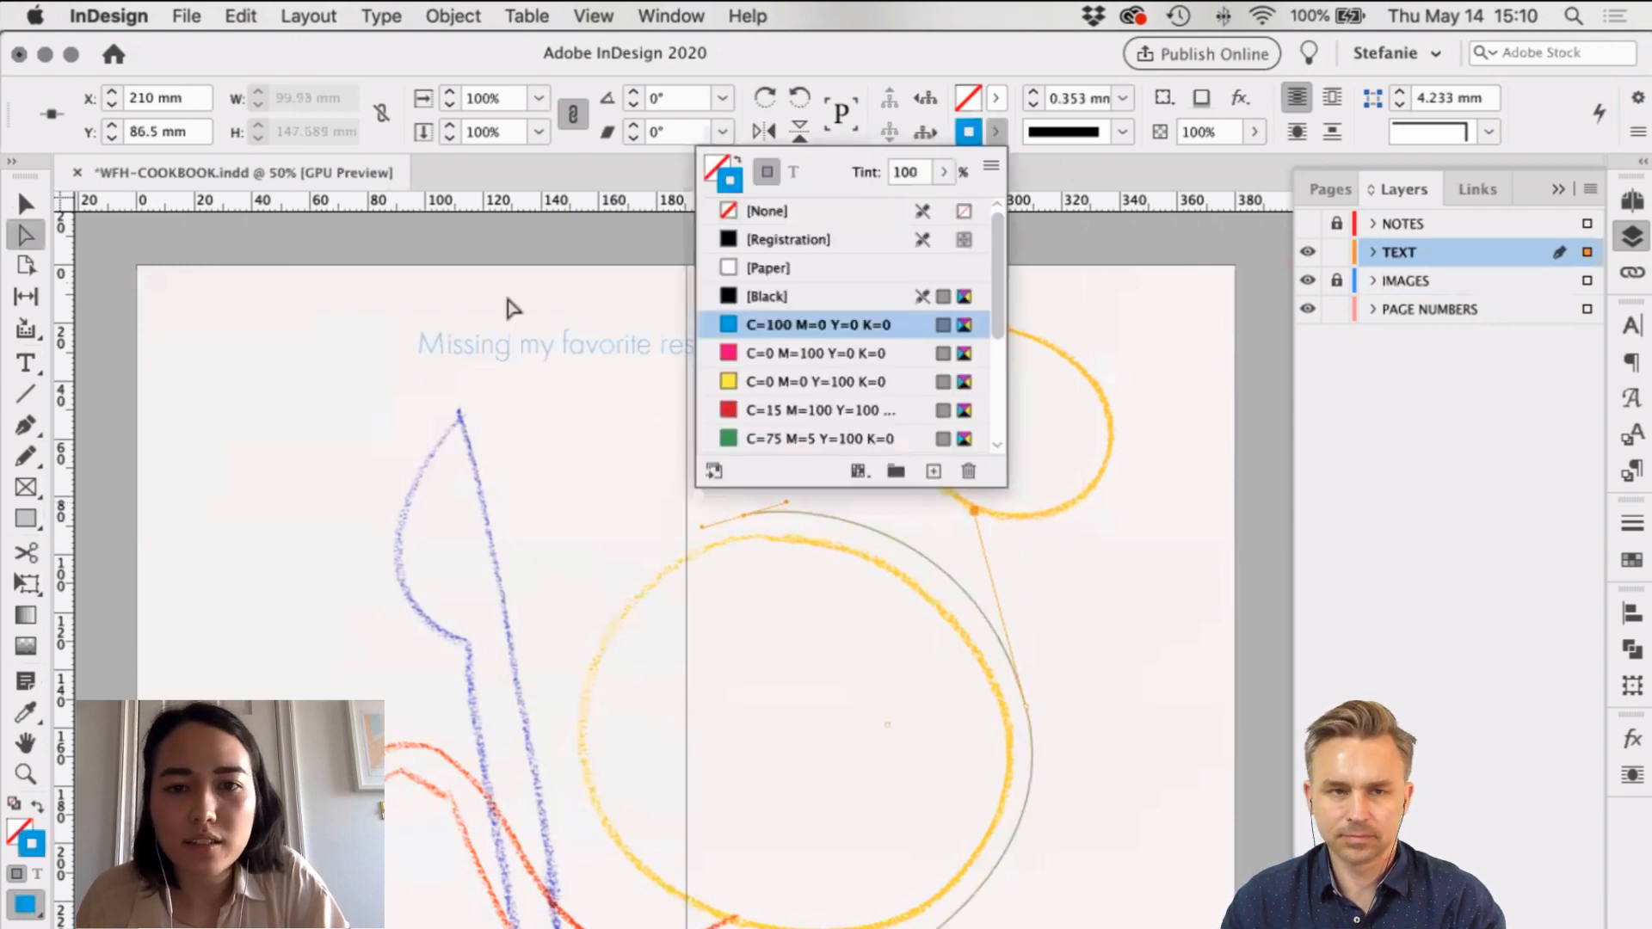
key("Return")
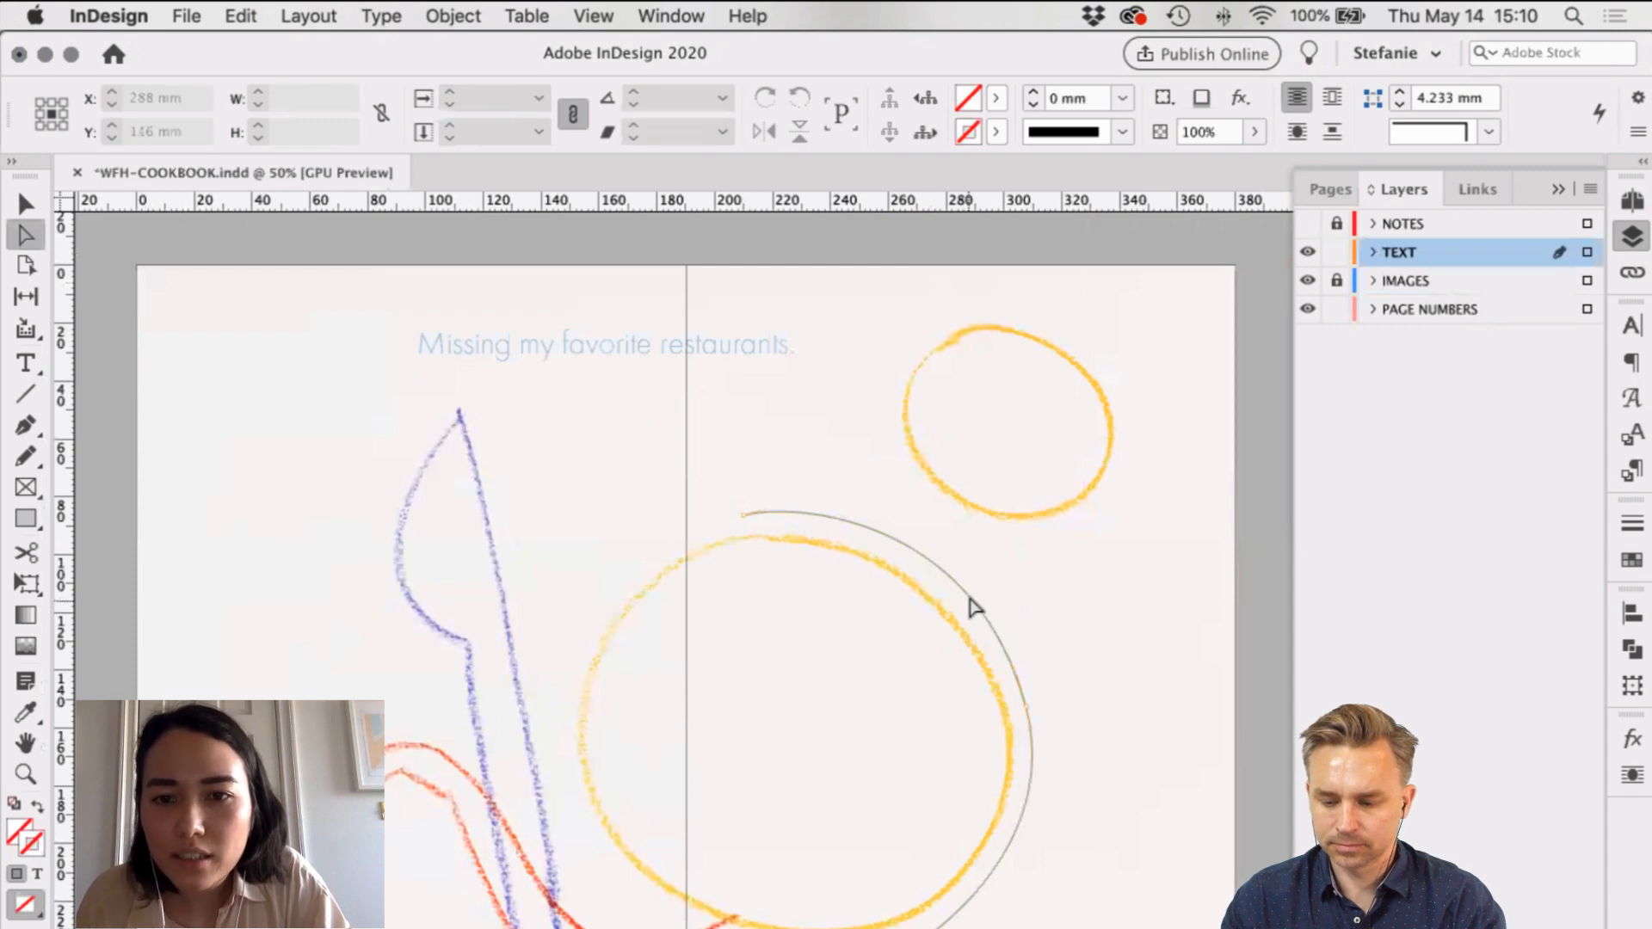
Step: Fine-tune the arc's handles to hug the circle, then select the words 'my favorite restaurants'
left_click(777, 503)
left_click(779, 504)
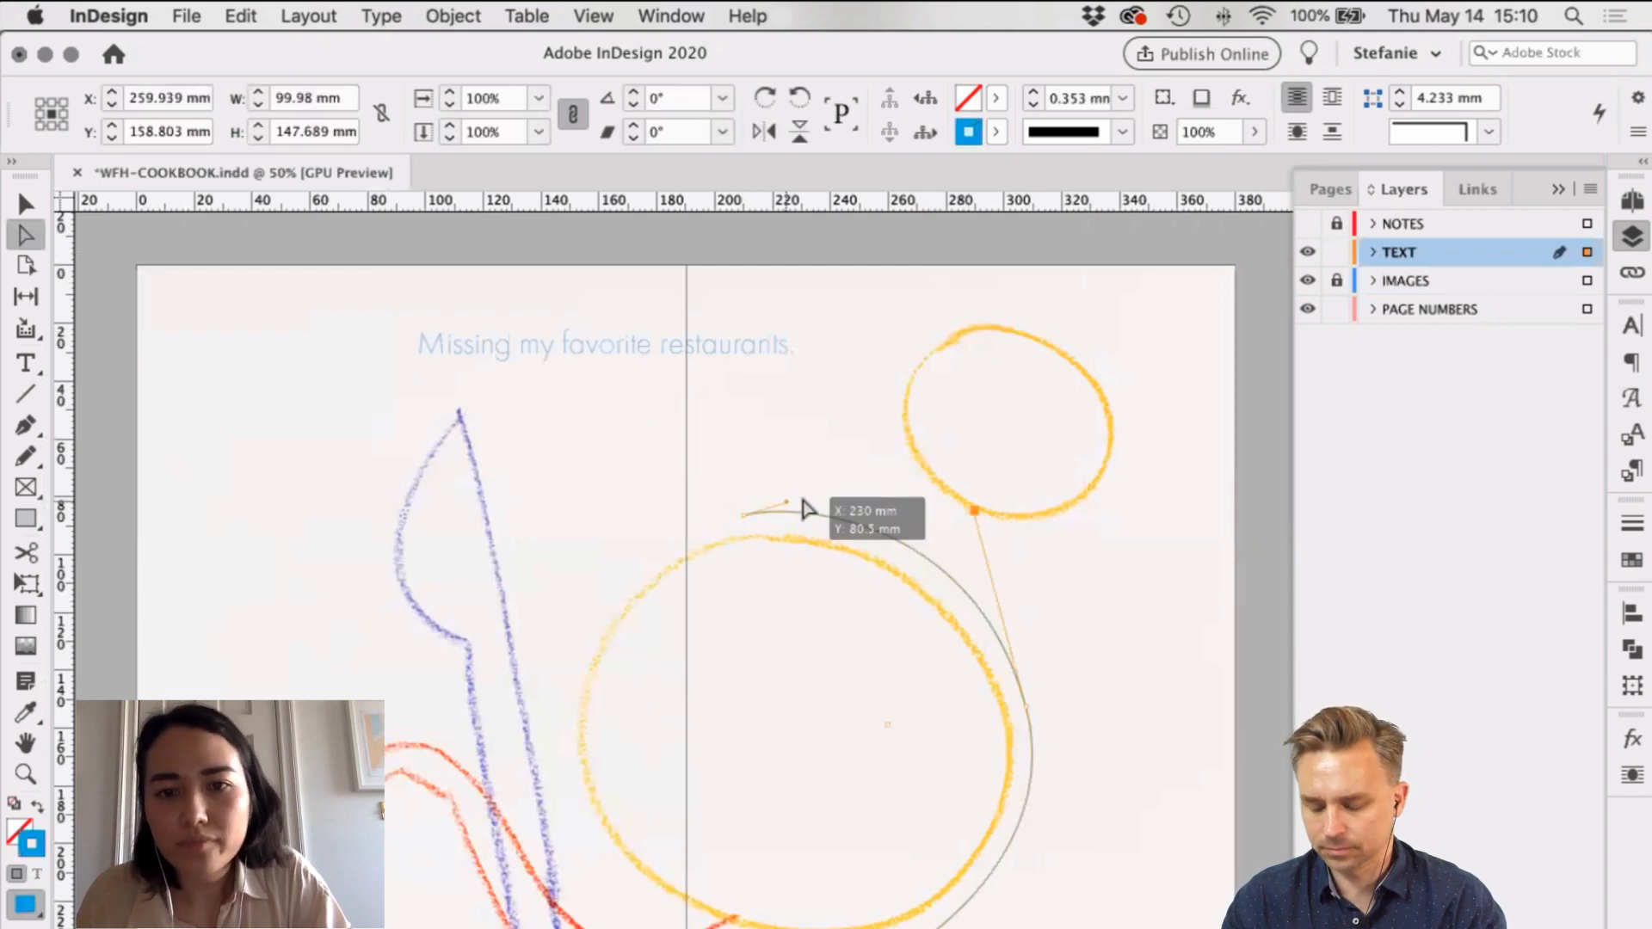
left_click(997, 699)
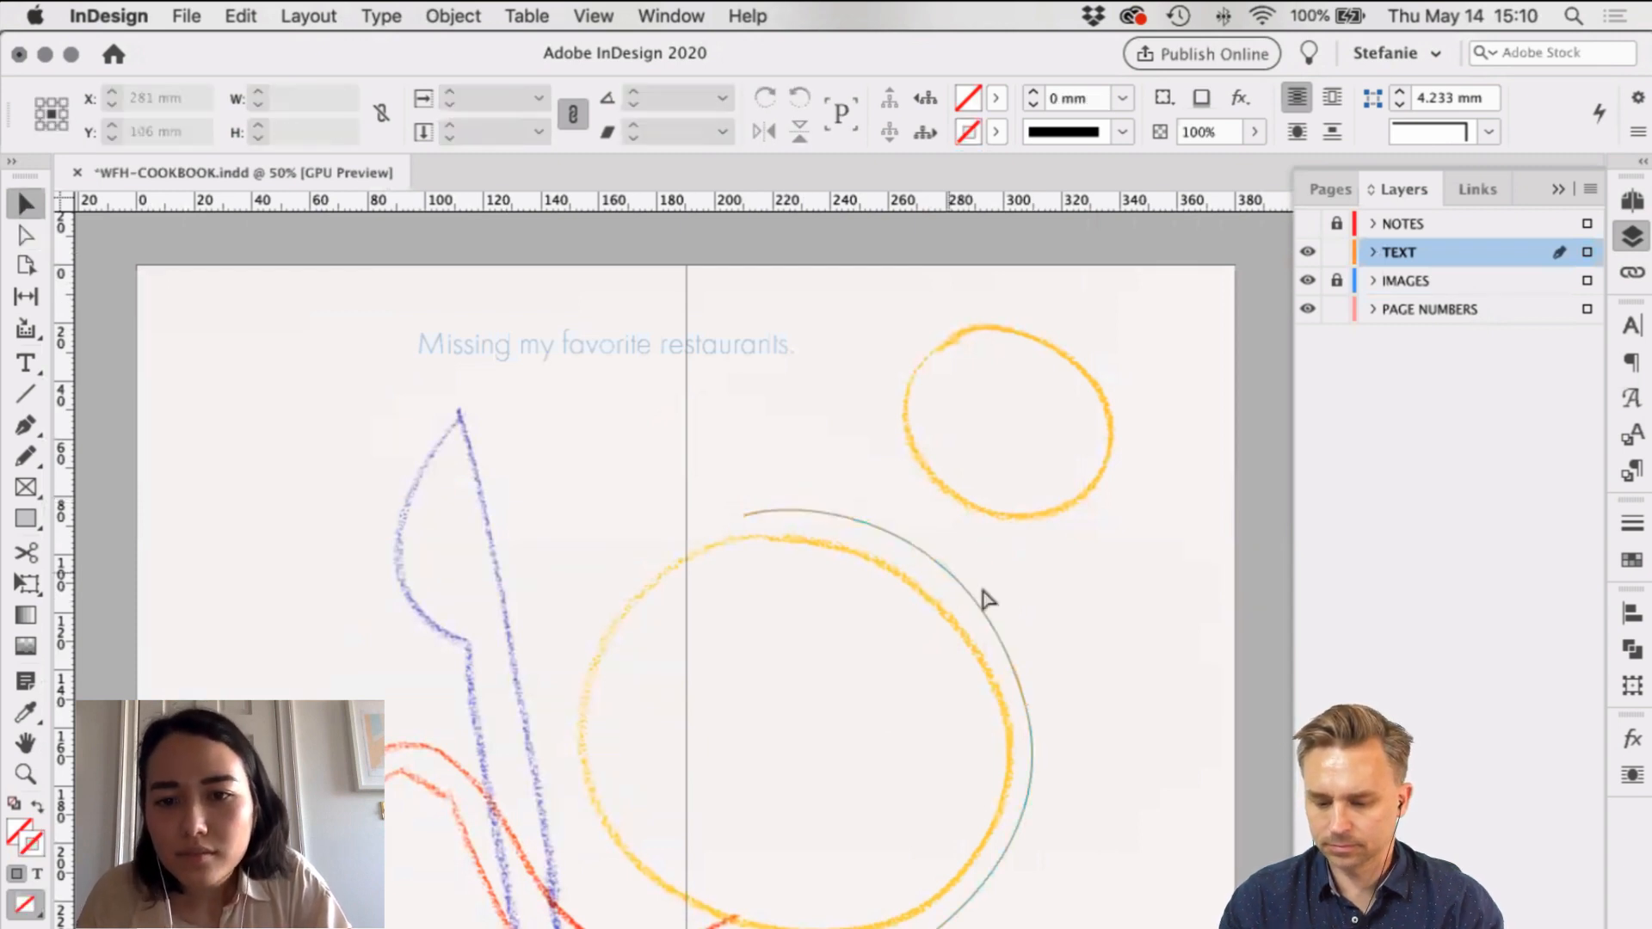
left_click_drag(1026, 706, 1076, 836)
left_click_drag(967, 497, 972, 534)
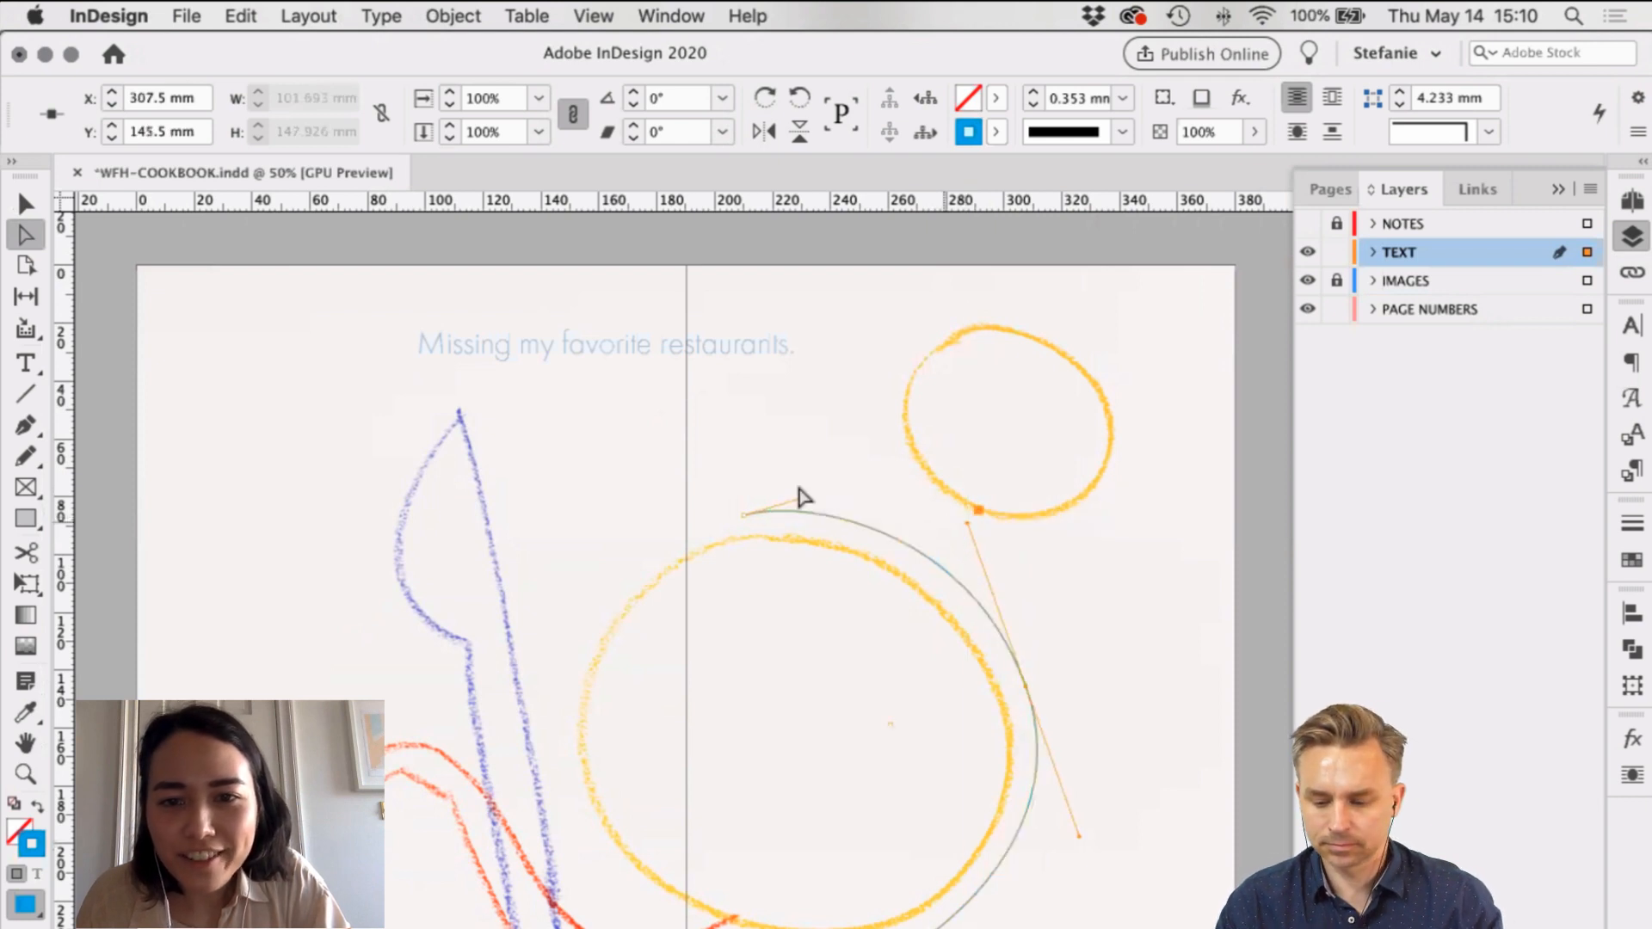
mouse_move(800, 497)
left_mouse_down()
mouse_move(786, 508)
mouse_move(808, 509)
left_mouse_up()
key("v")
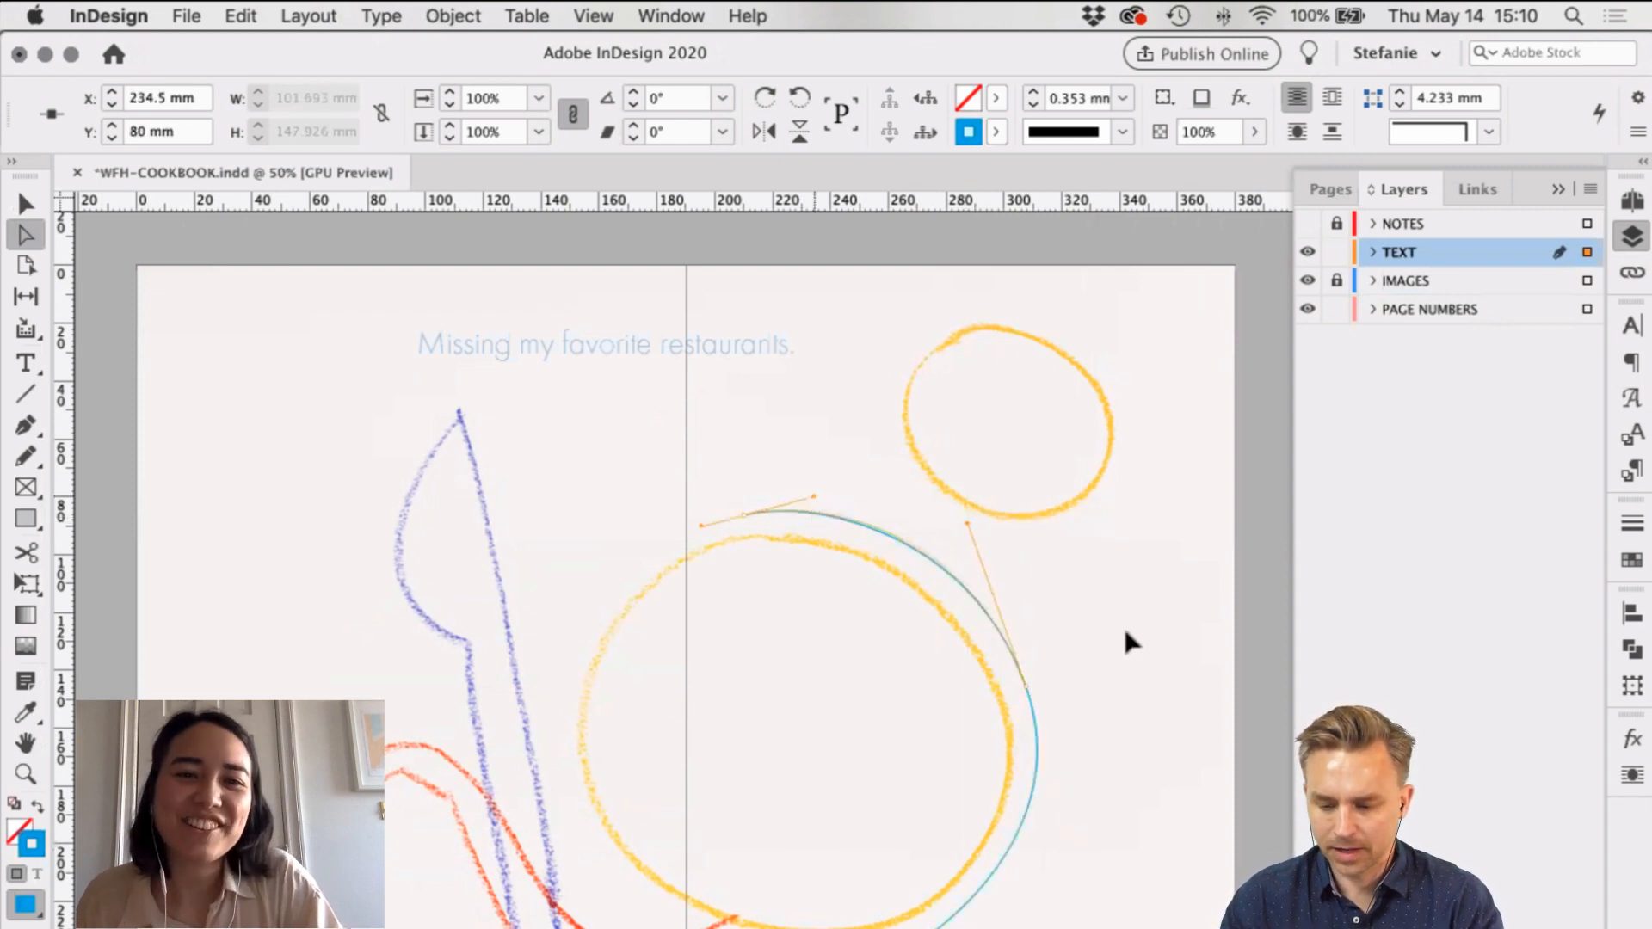
left_click(1123, 625)
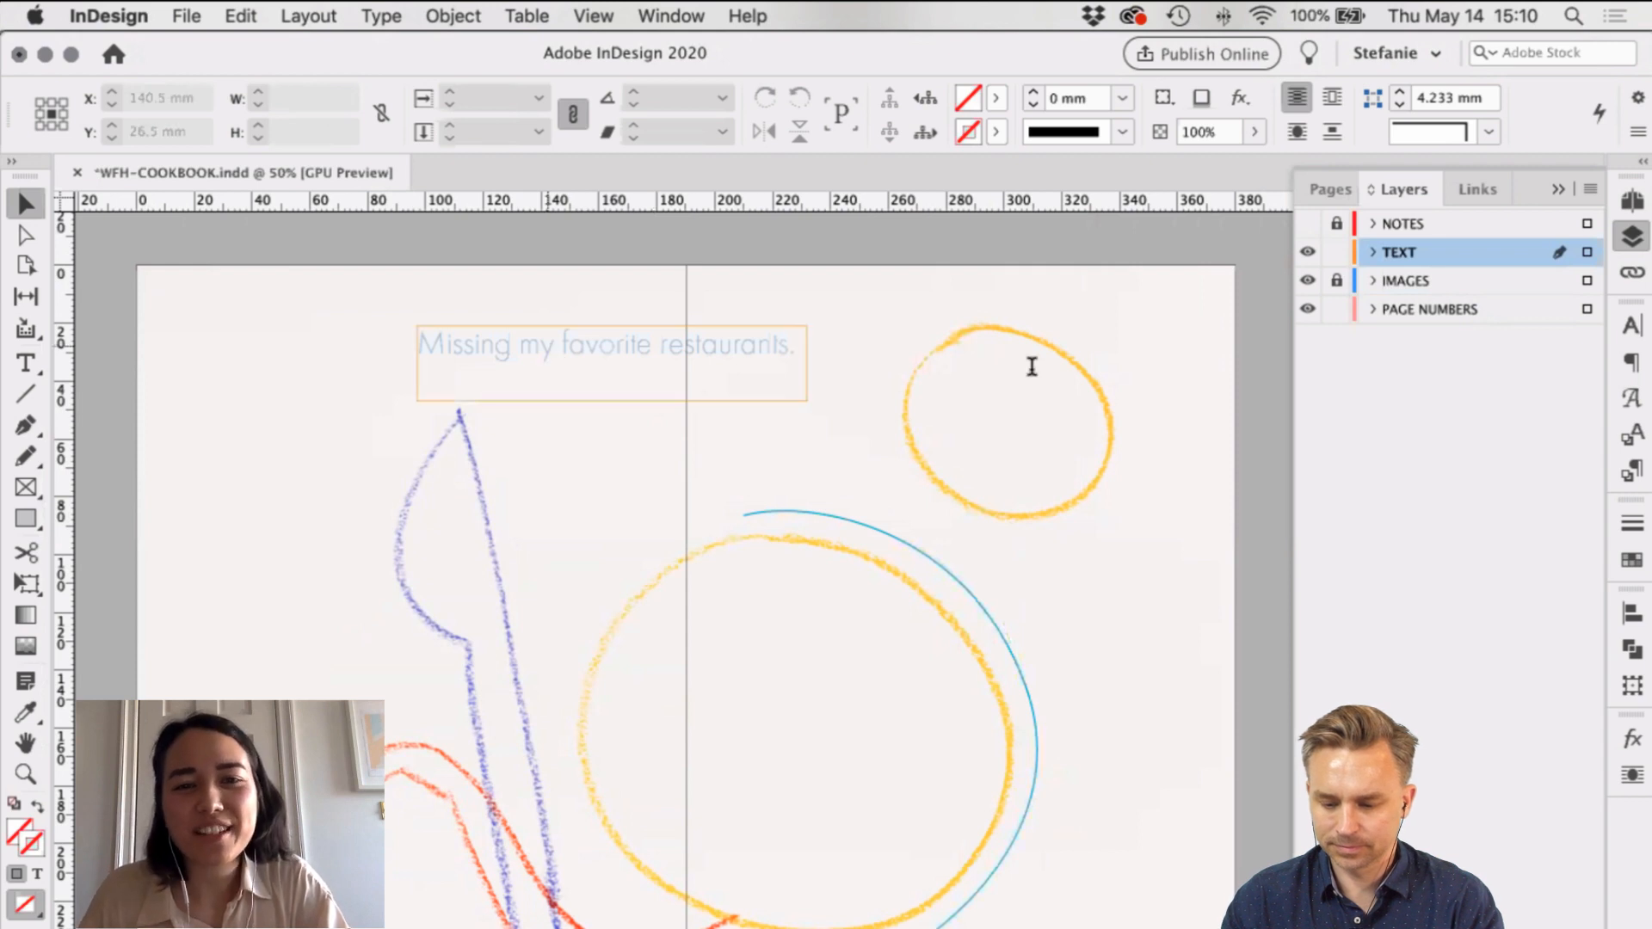
left_click_drag(520, 344, 796, 345)
key("super+c")
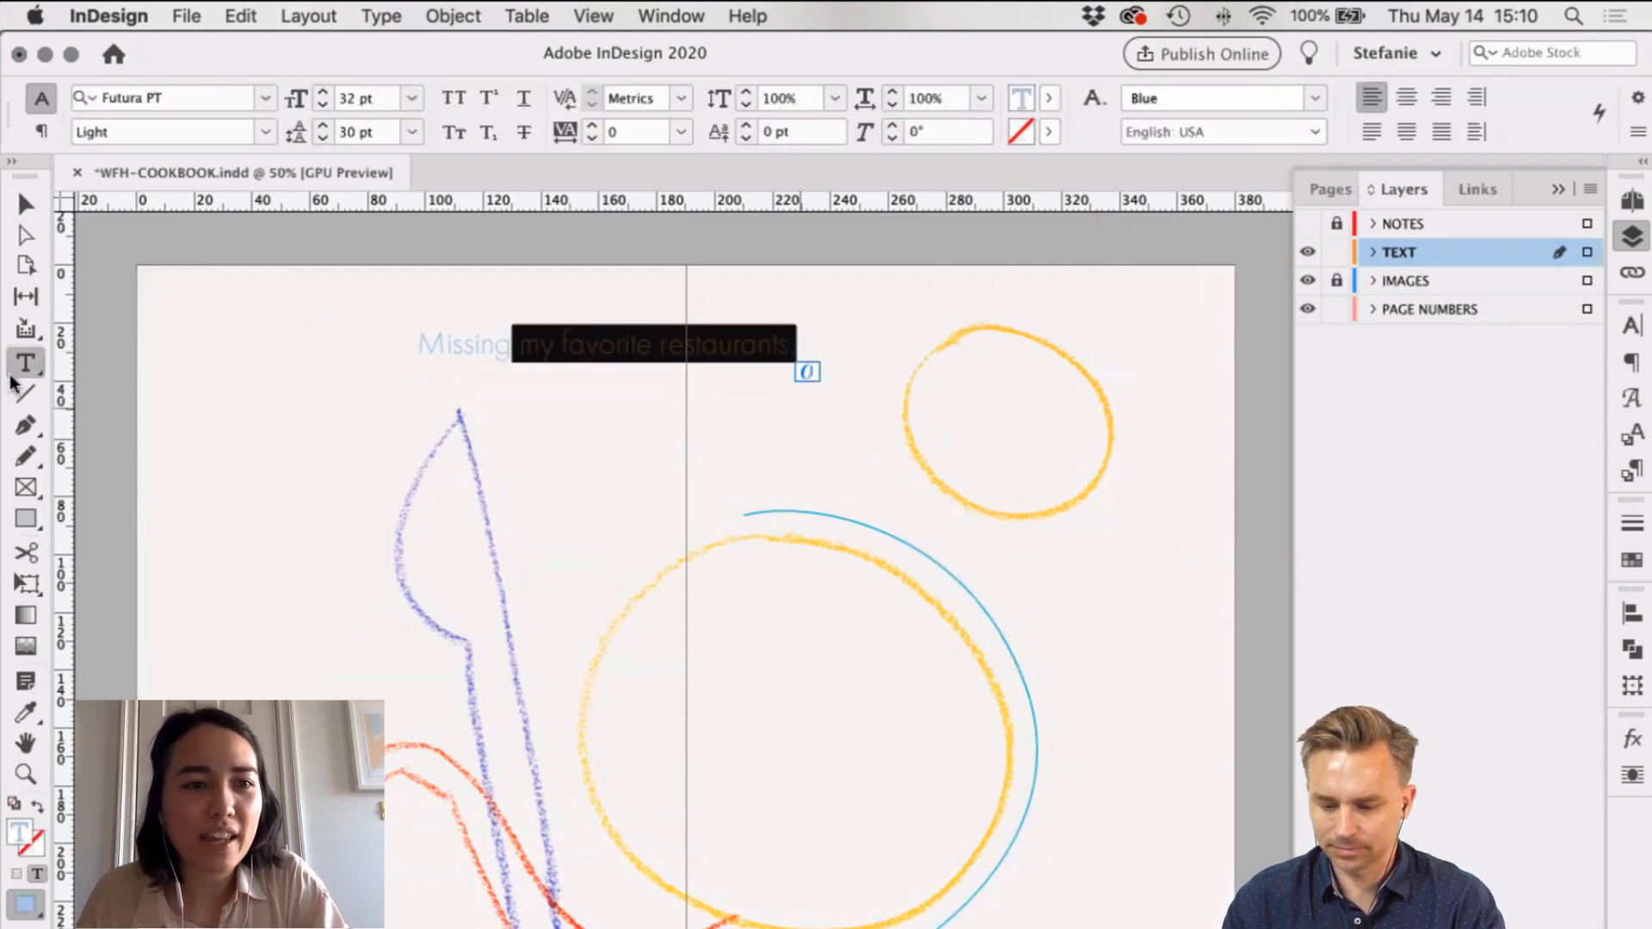
Step: Remove 'my favorite restaurants' from the title and paste it onto the blue arc with Type on a Path
key("BackSpace")
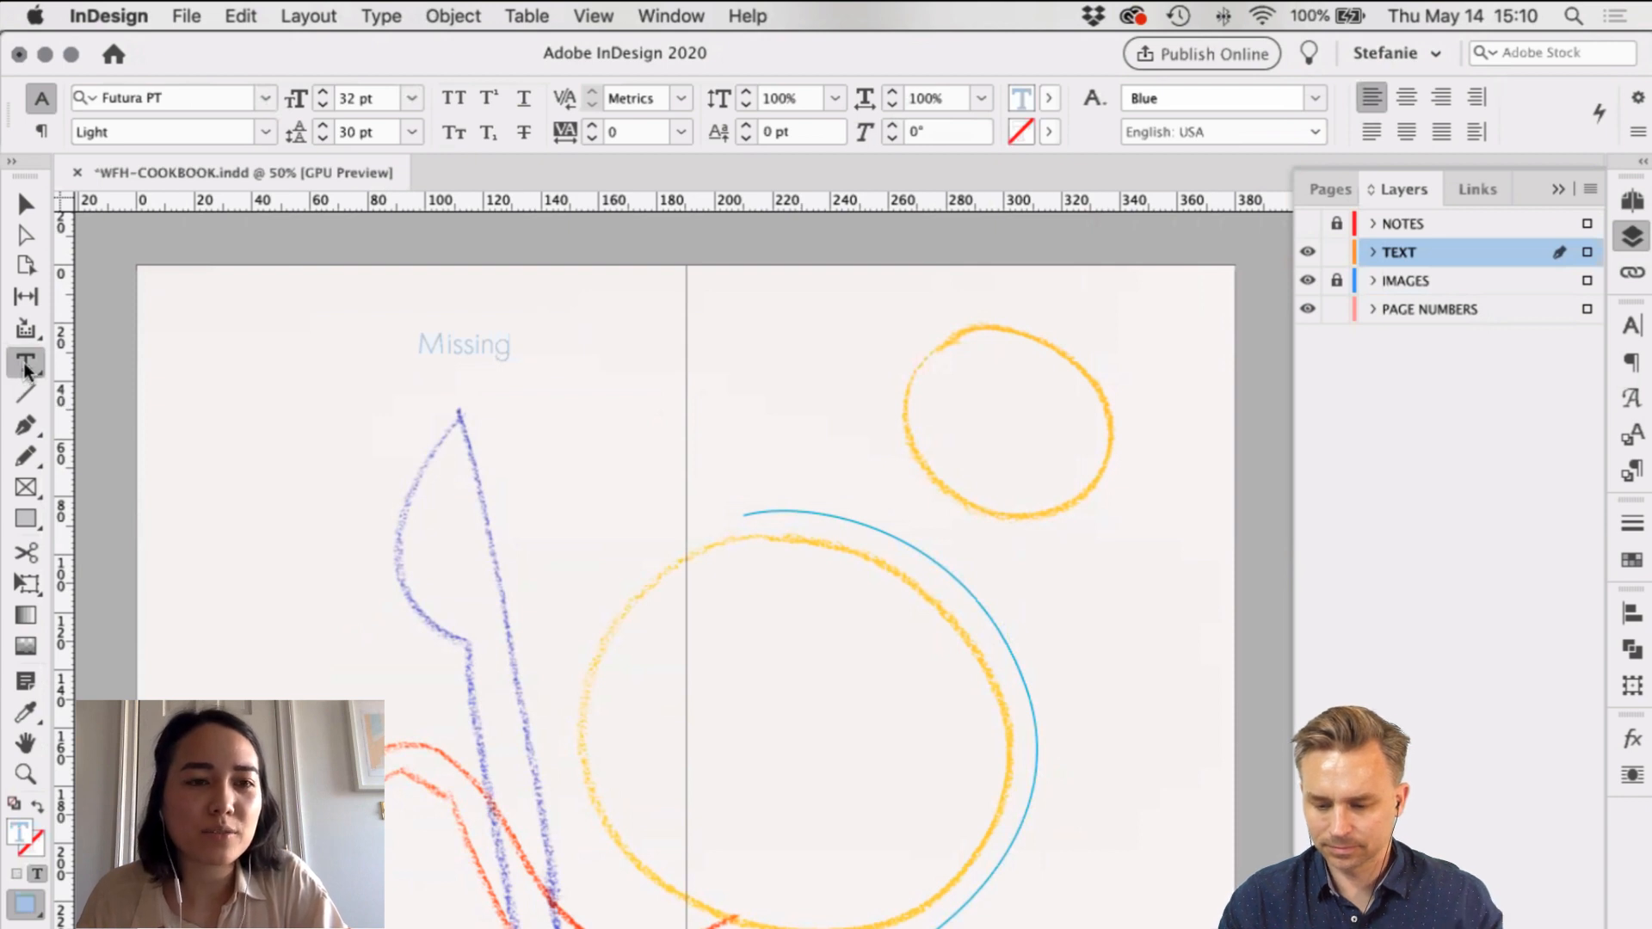
left_click(25, 368)
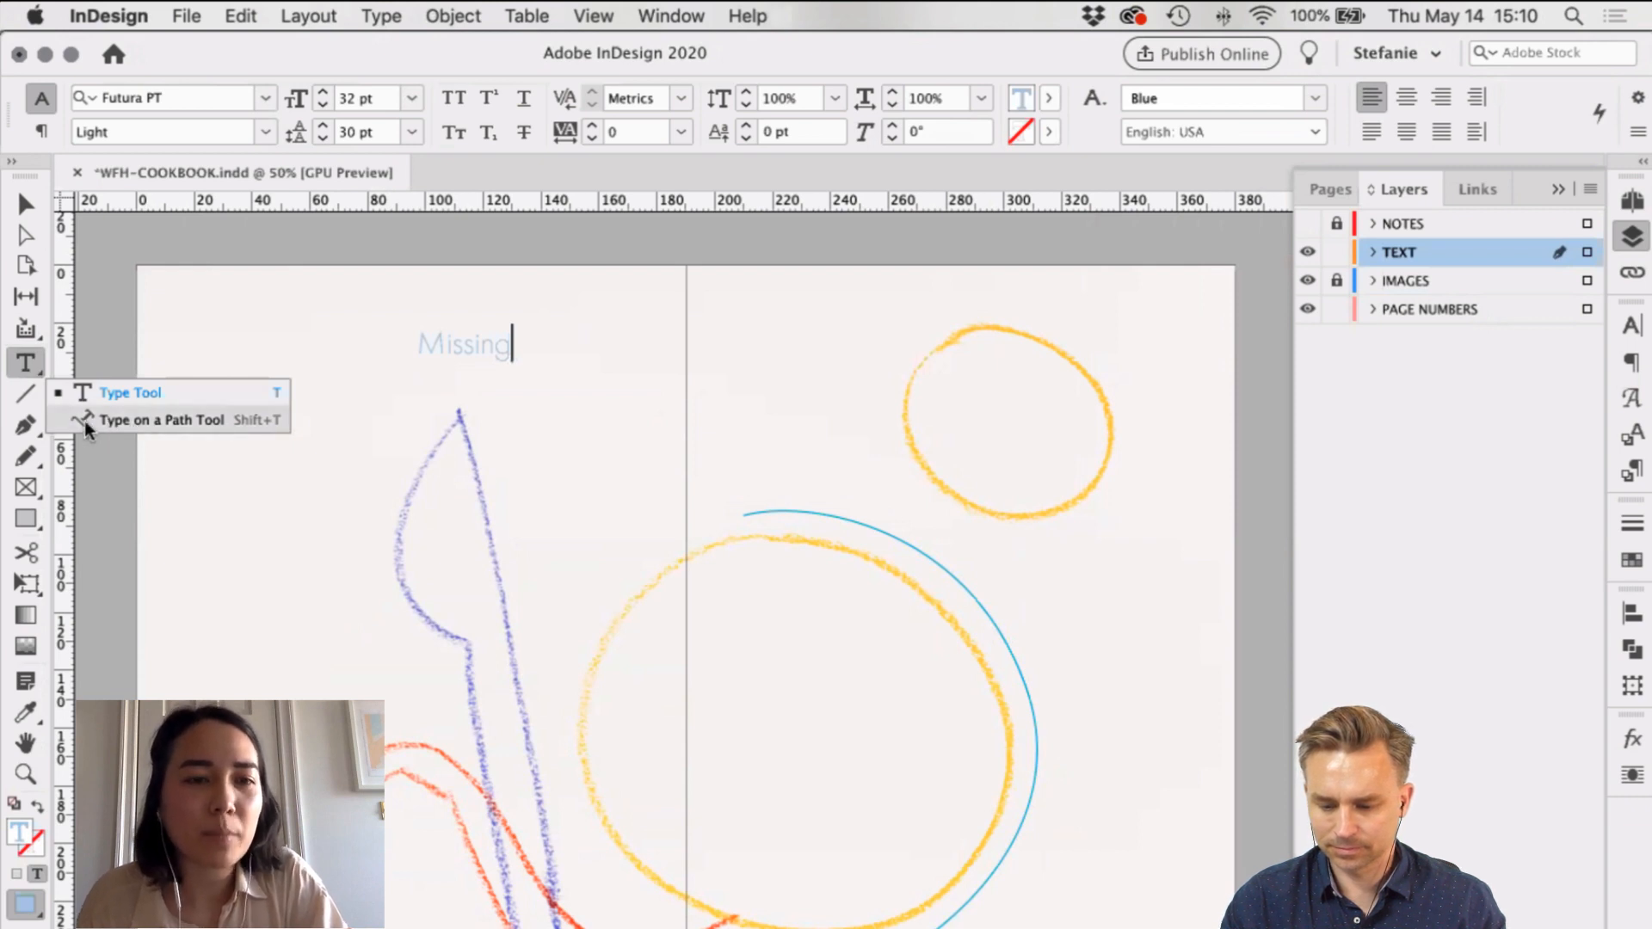
left_click(141, 419)
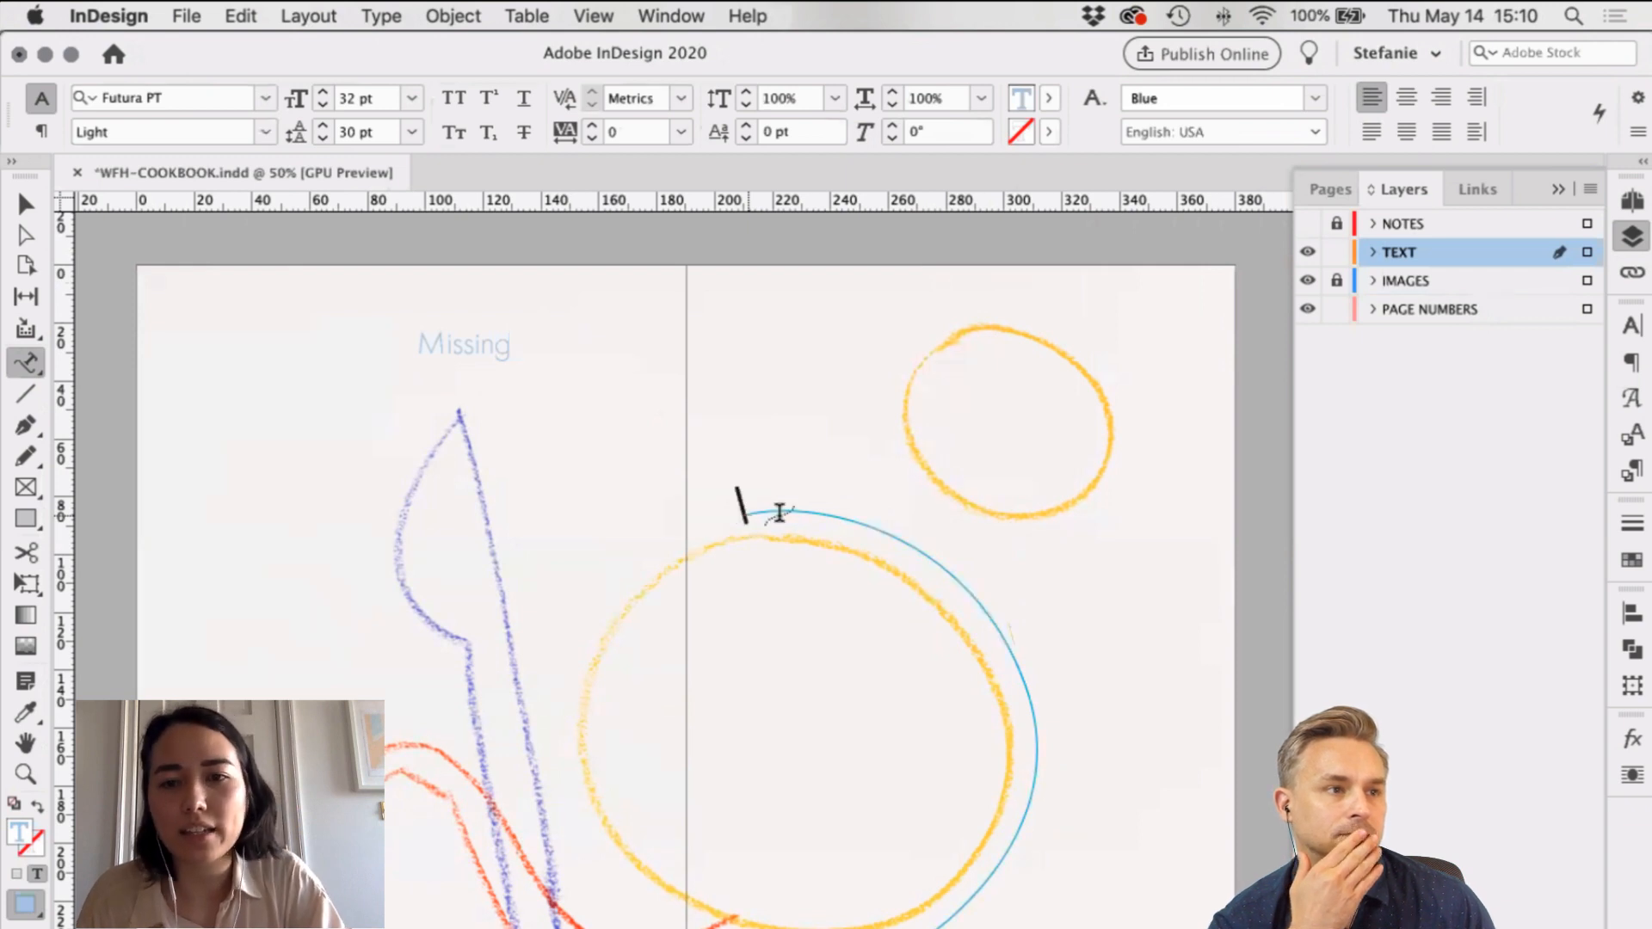
key("super+v")
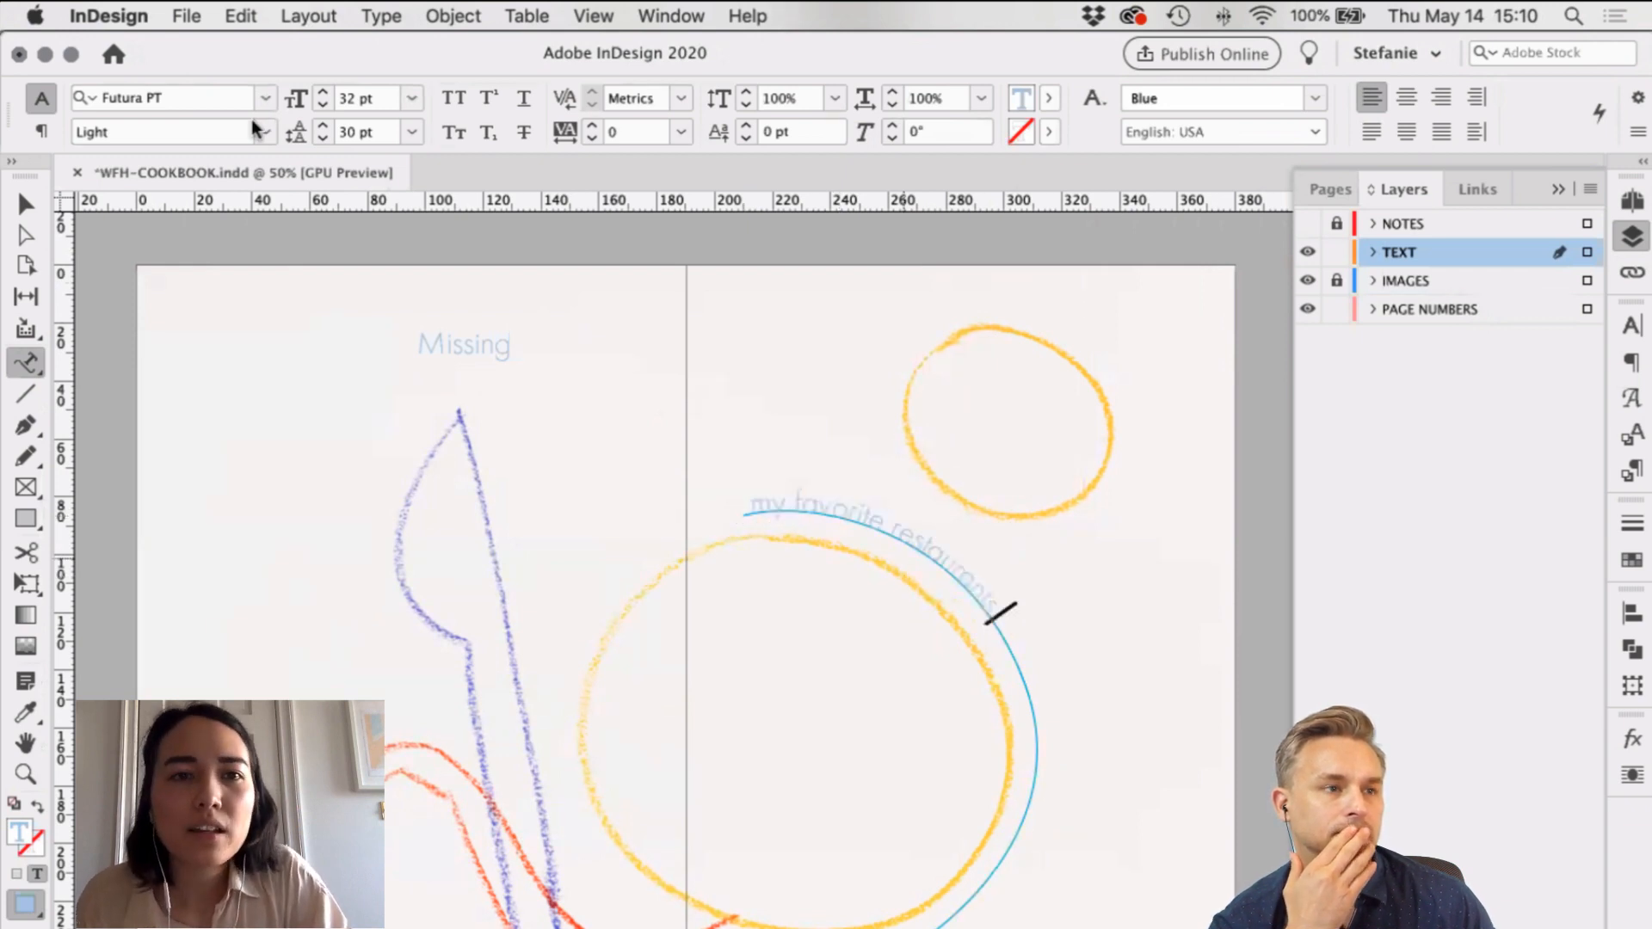
Step: Enlarge the curved headline text to 70 pt and exit text editing
key("super+a")
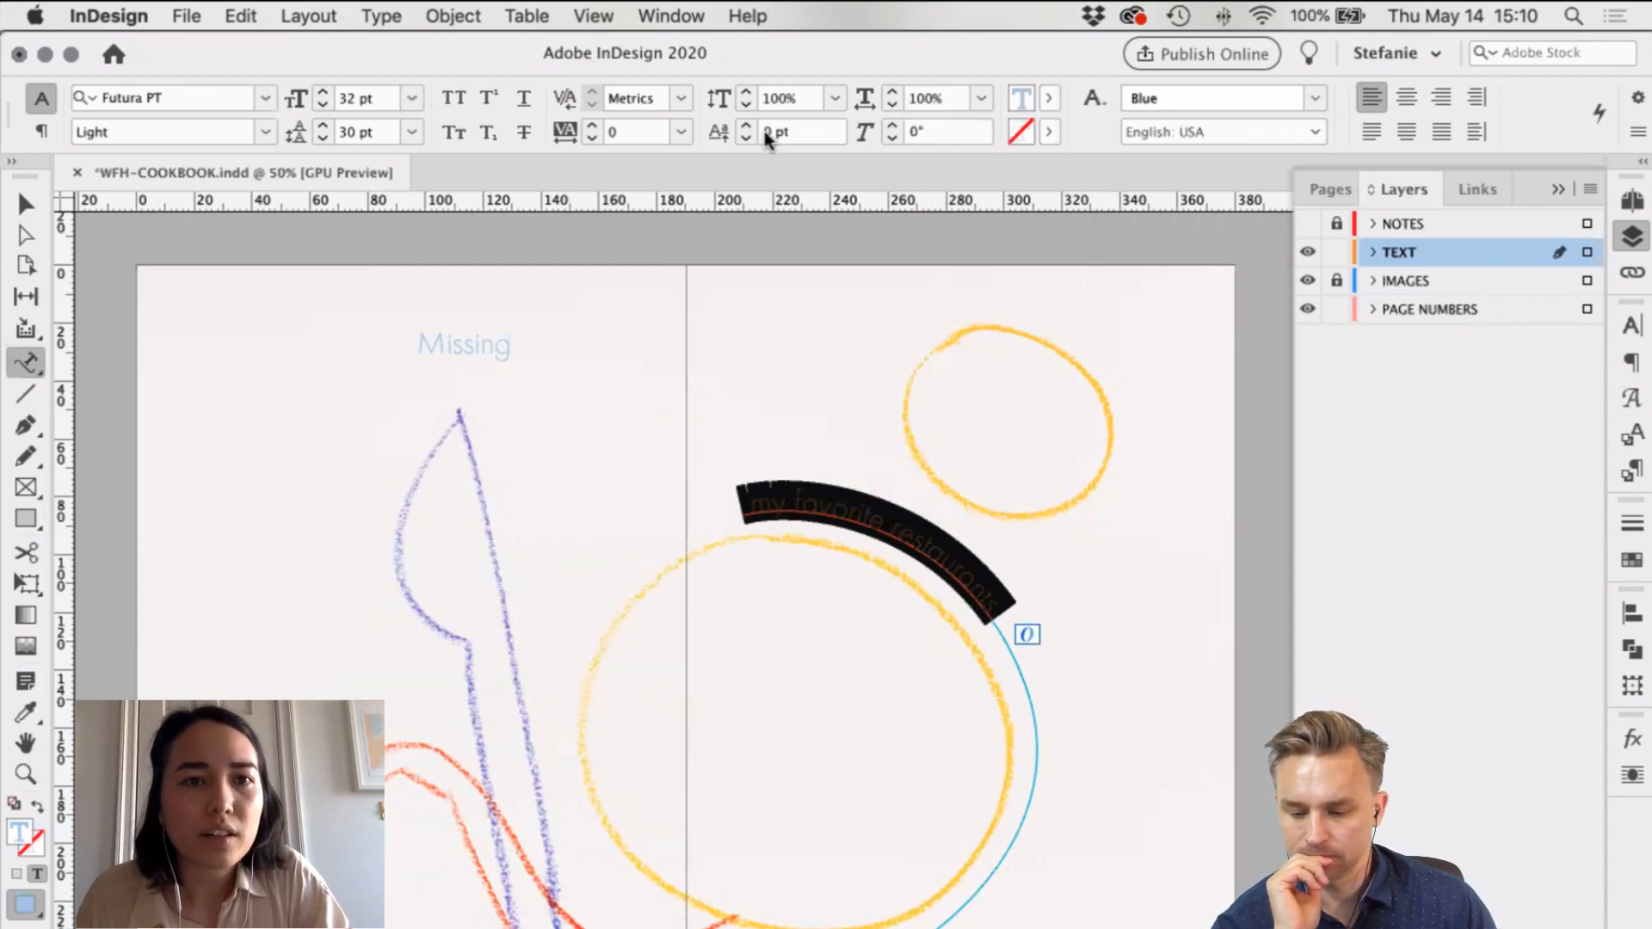
left_click(321, 92)
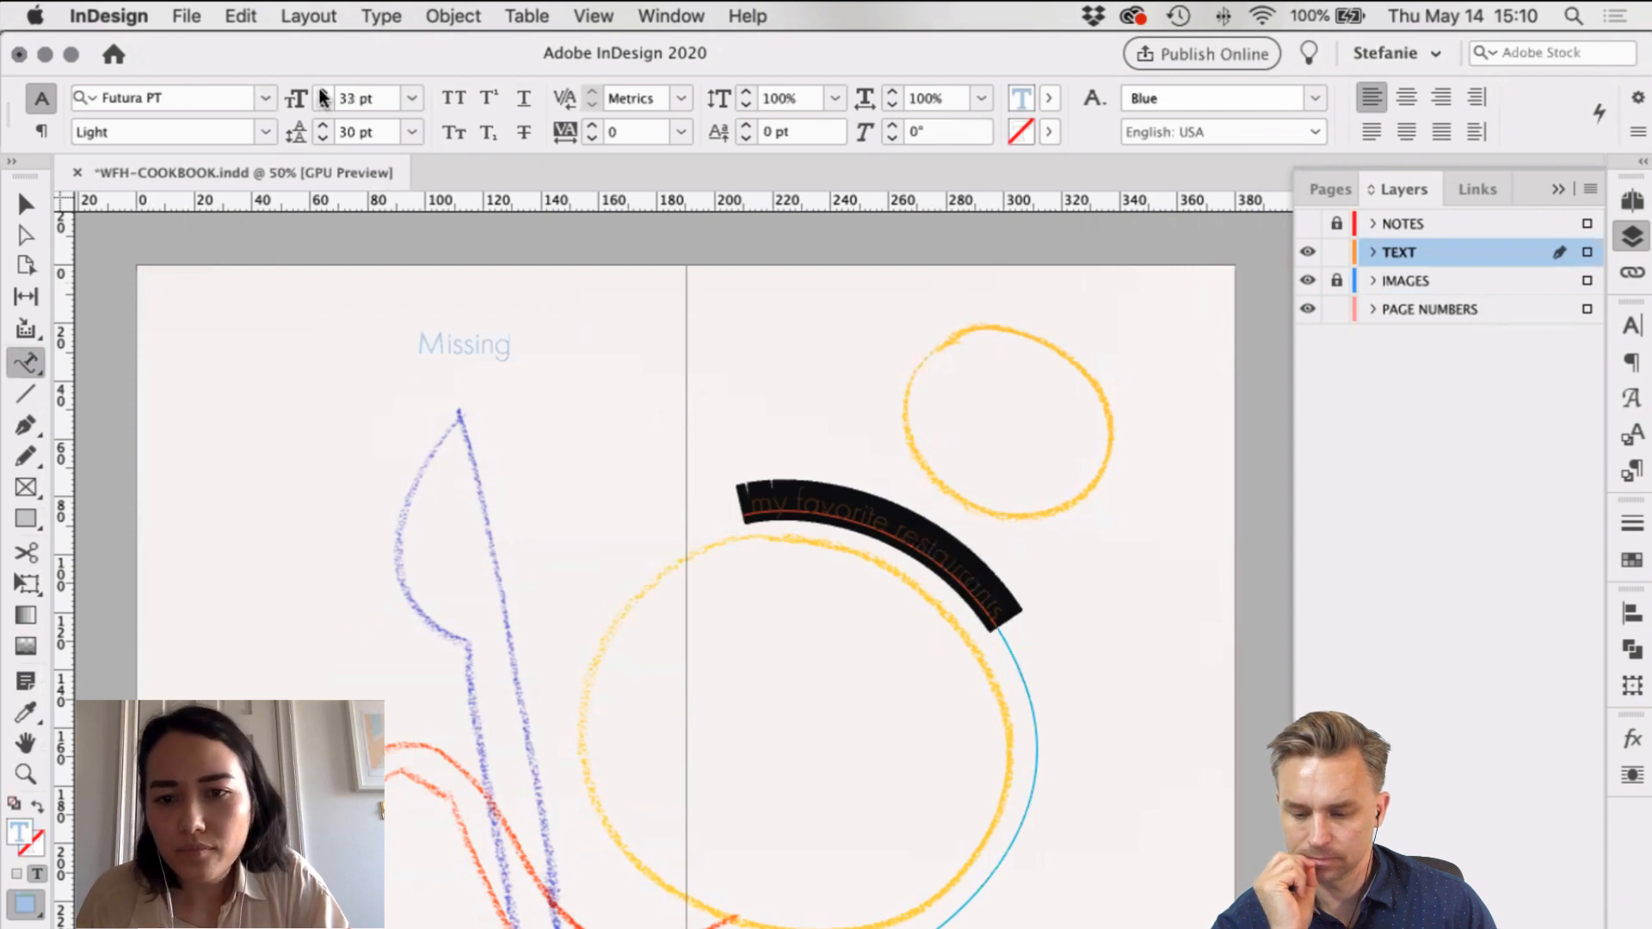
left_click(321, 91)
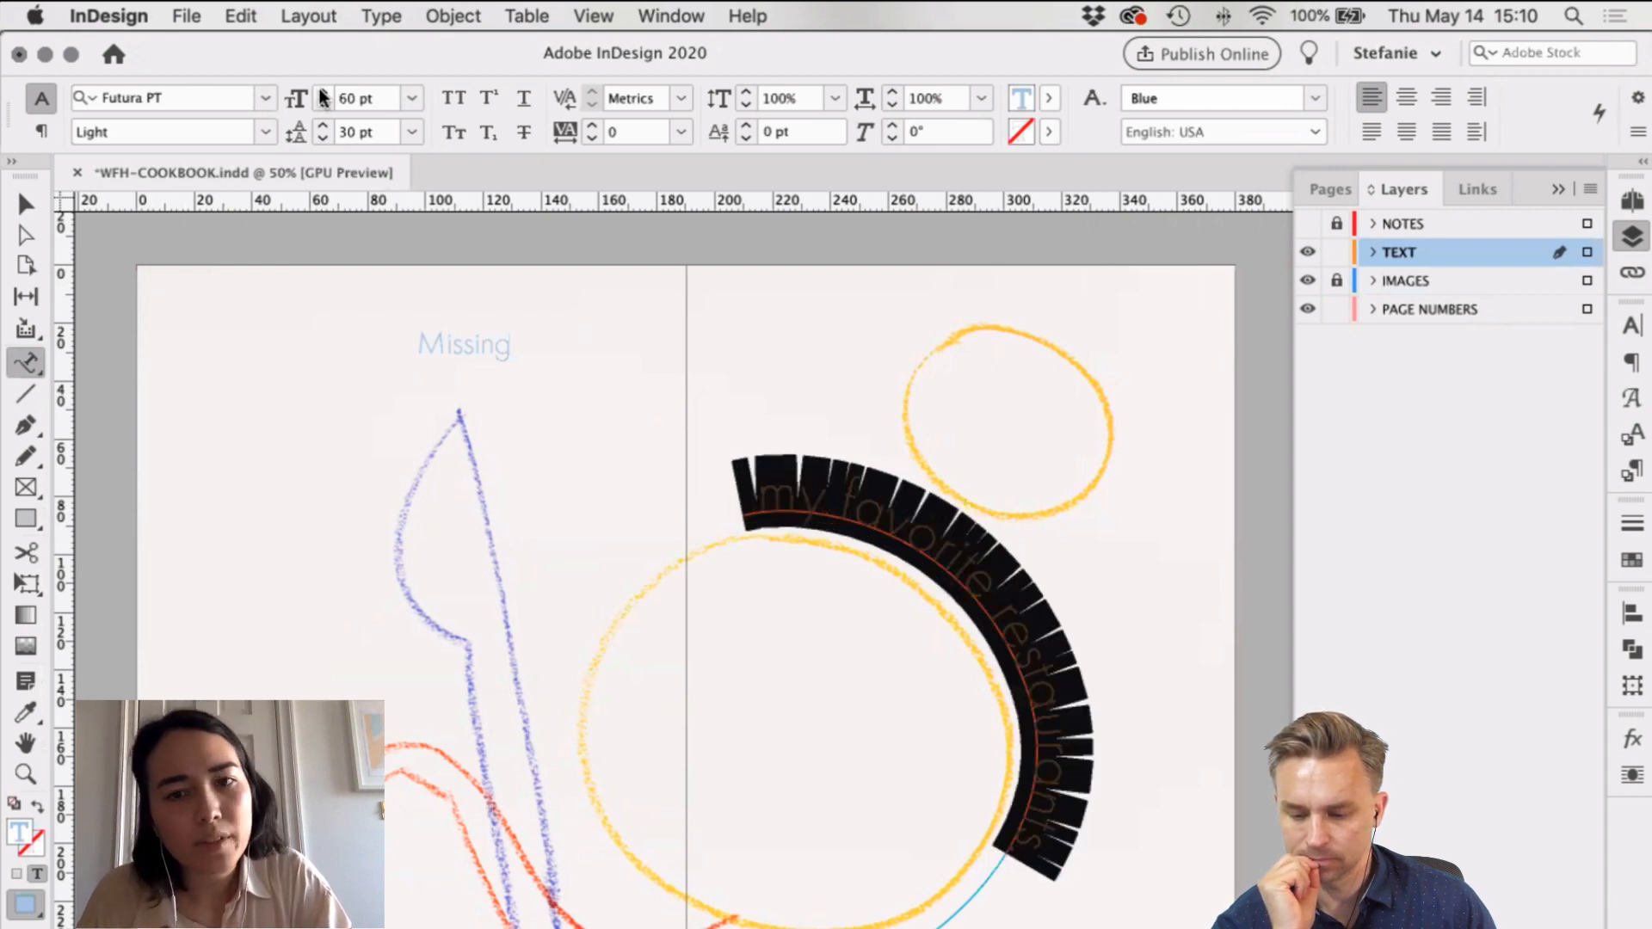
left_click(323, 92)
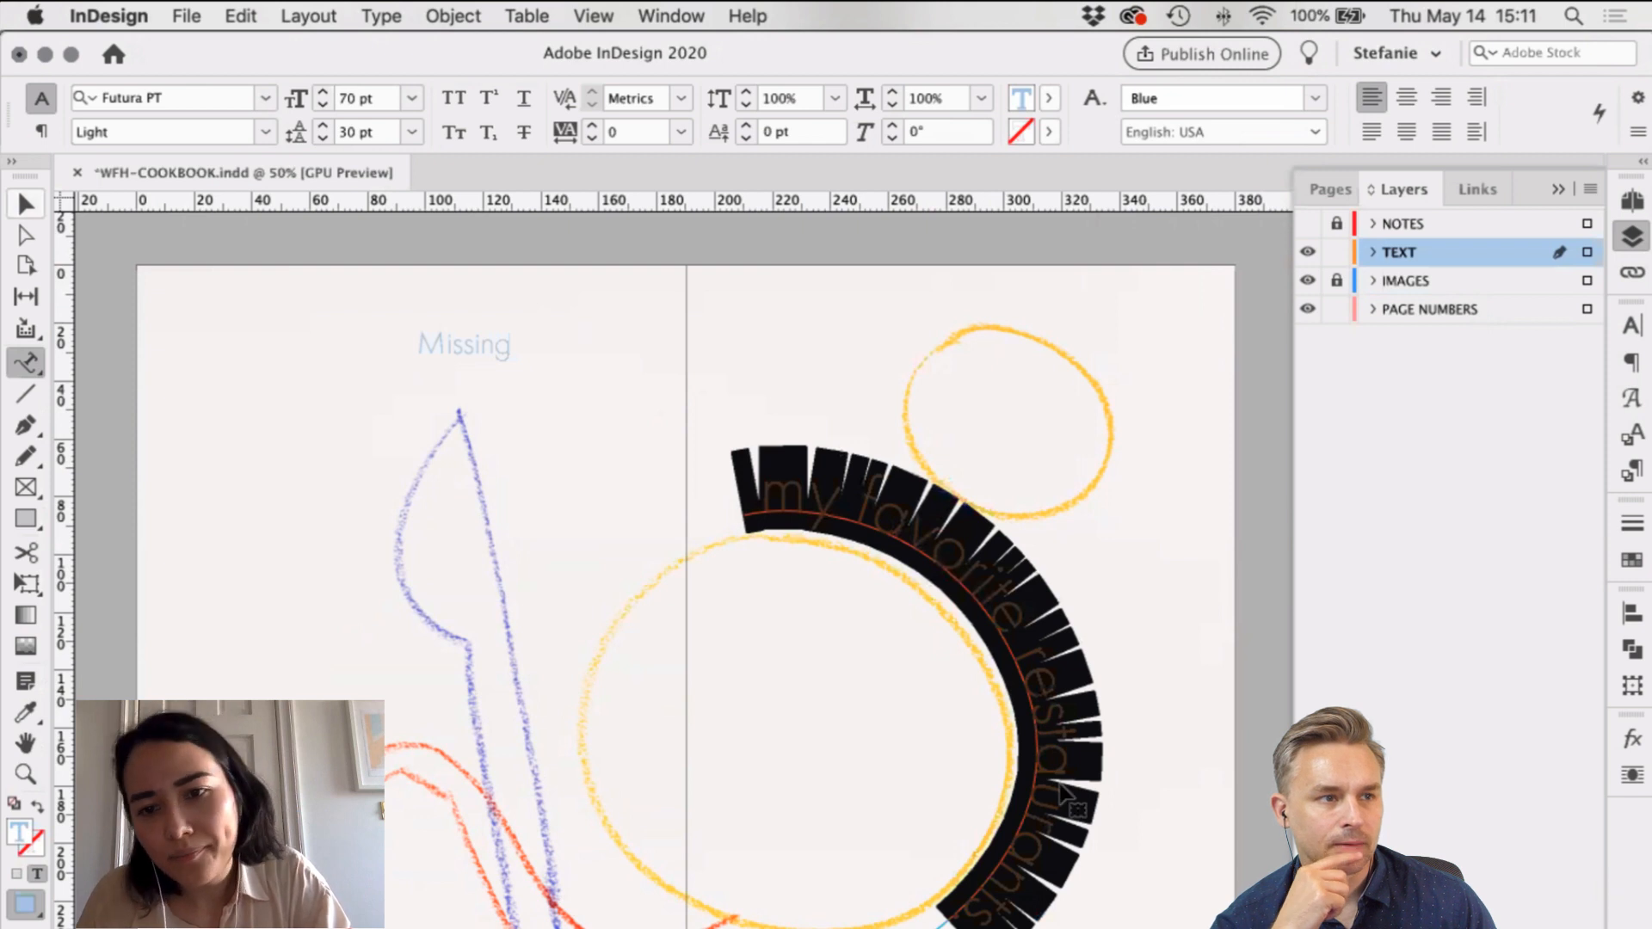
key("Escape")
scroll(983, 702, "right", 1)
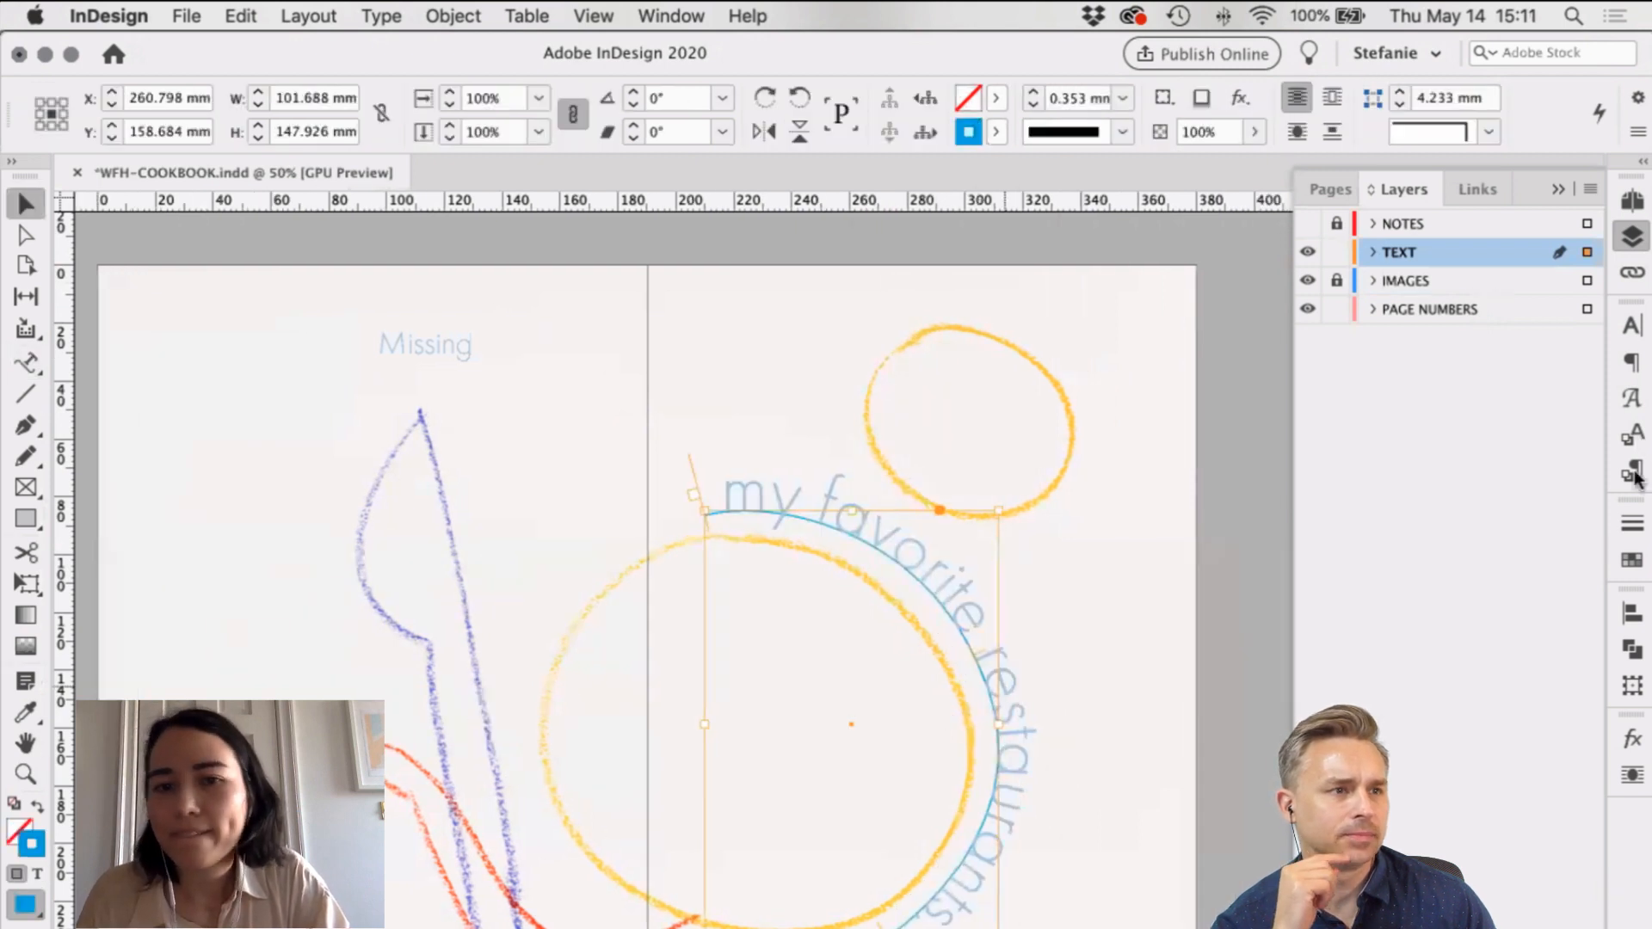
Step: Show the Paragraph Styles panel and the Type menu's Type on a Path commands
left_click(1632, 469)
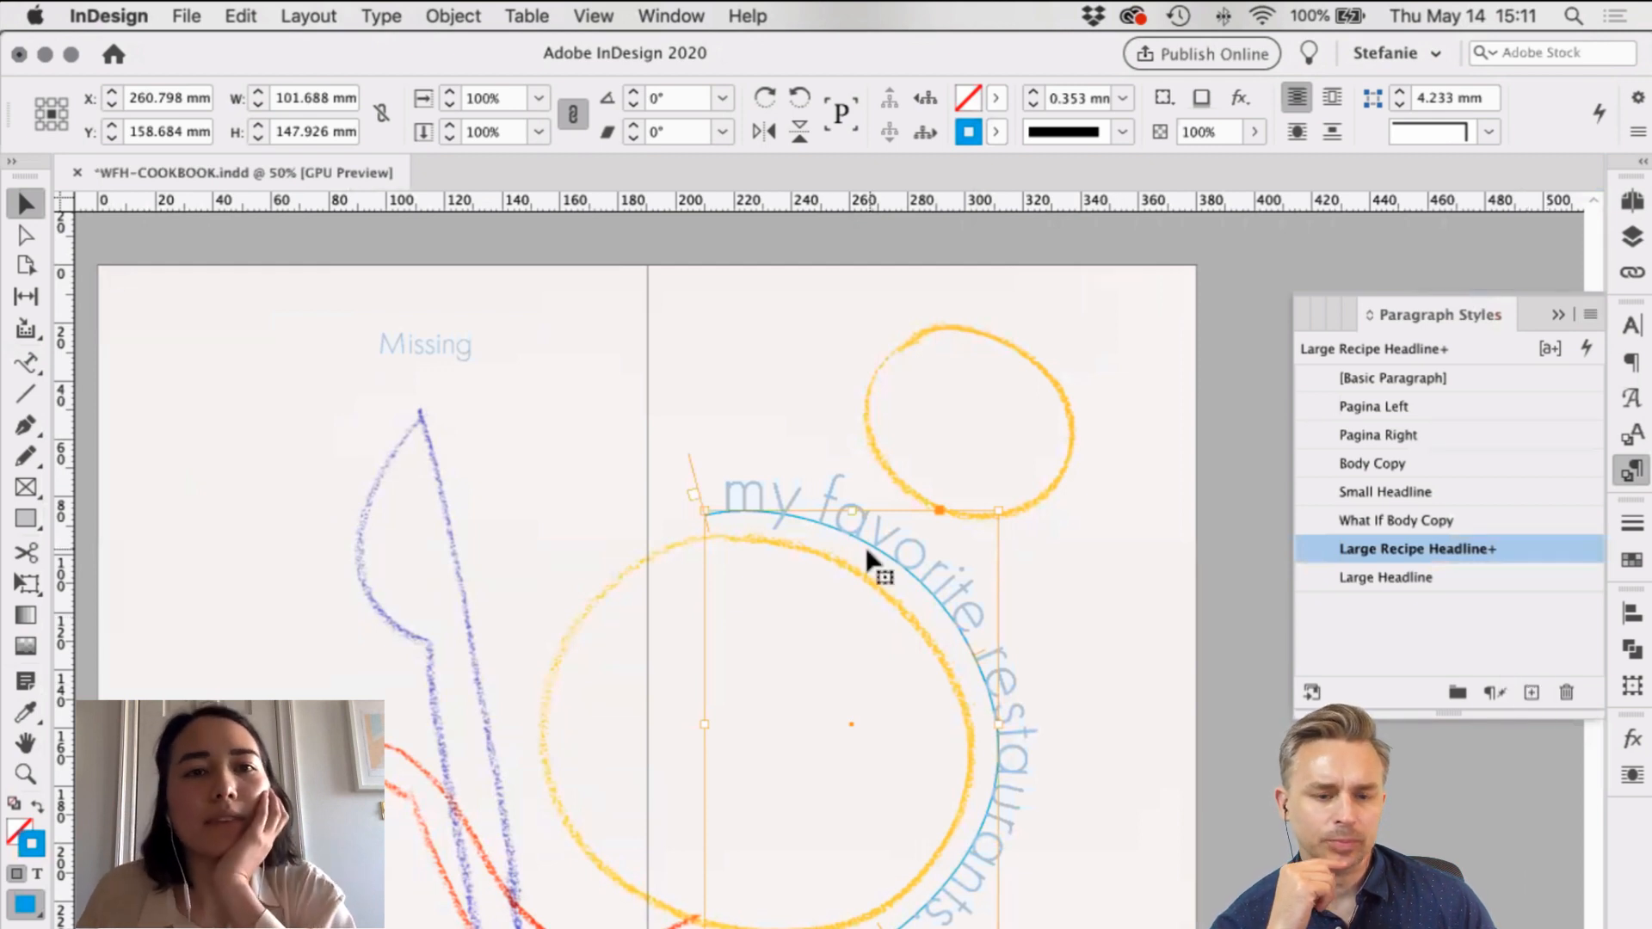
left_click(382, 17)
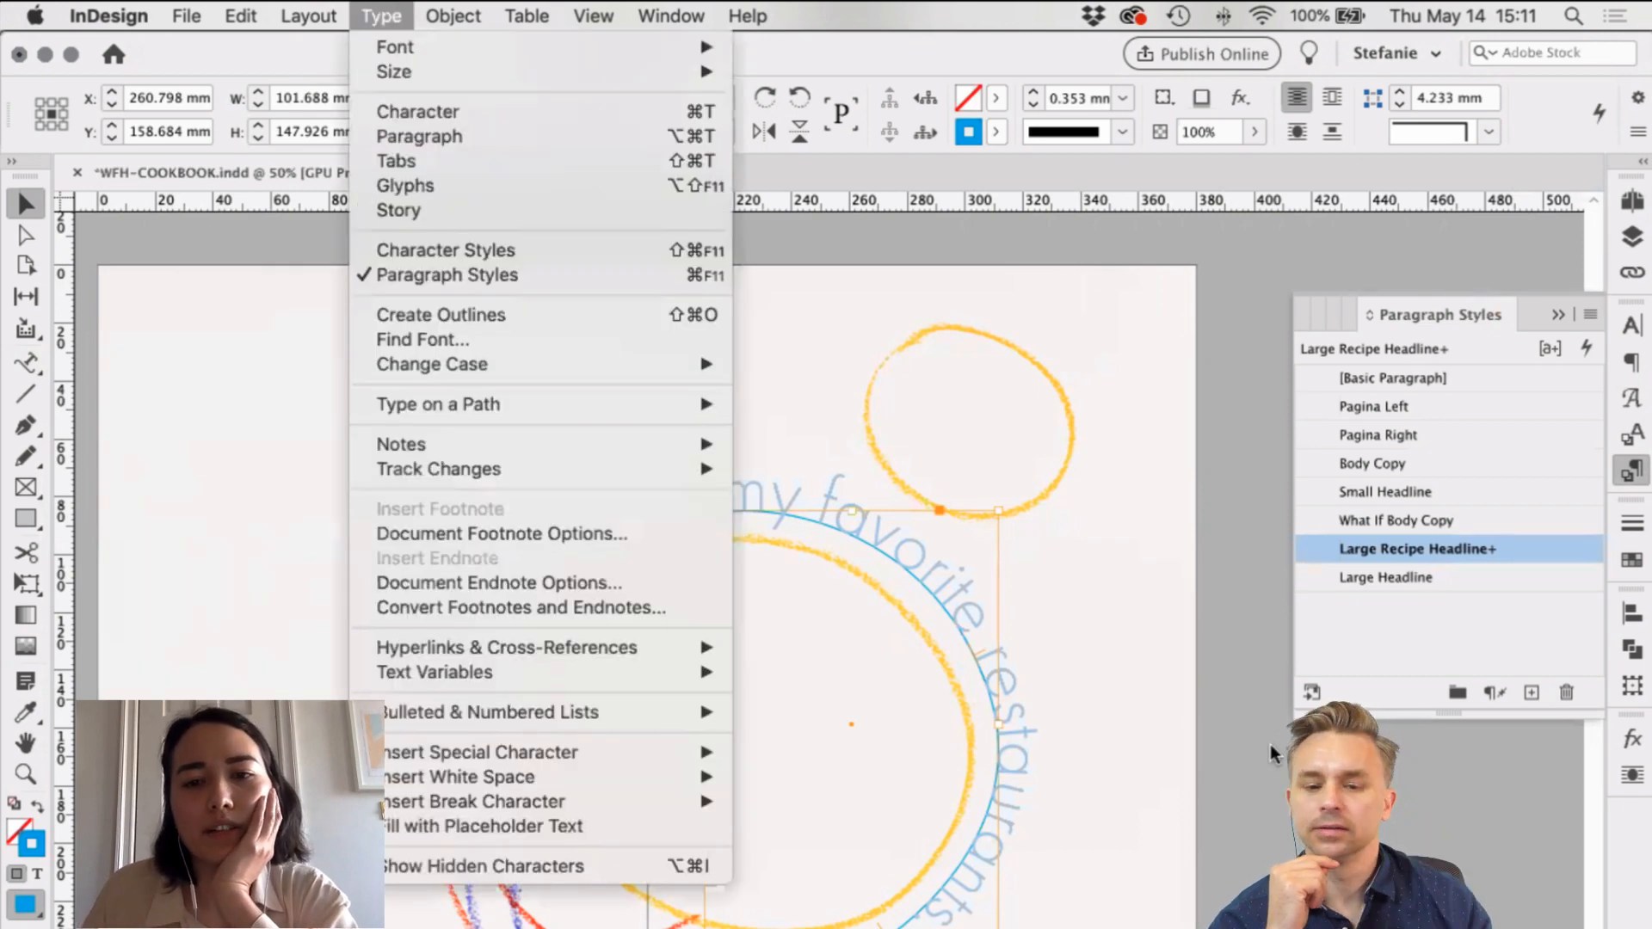
left_click(895, 560)
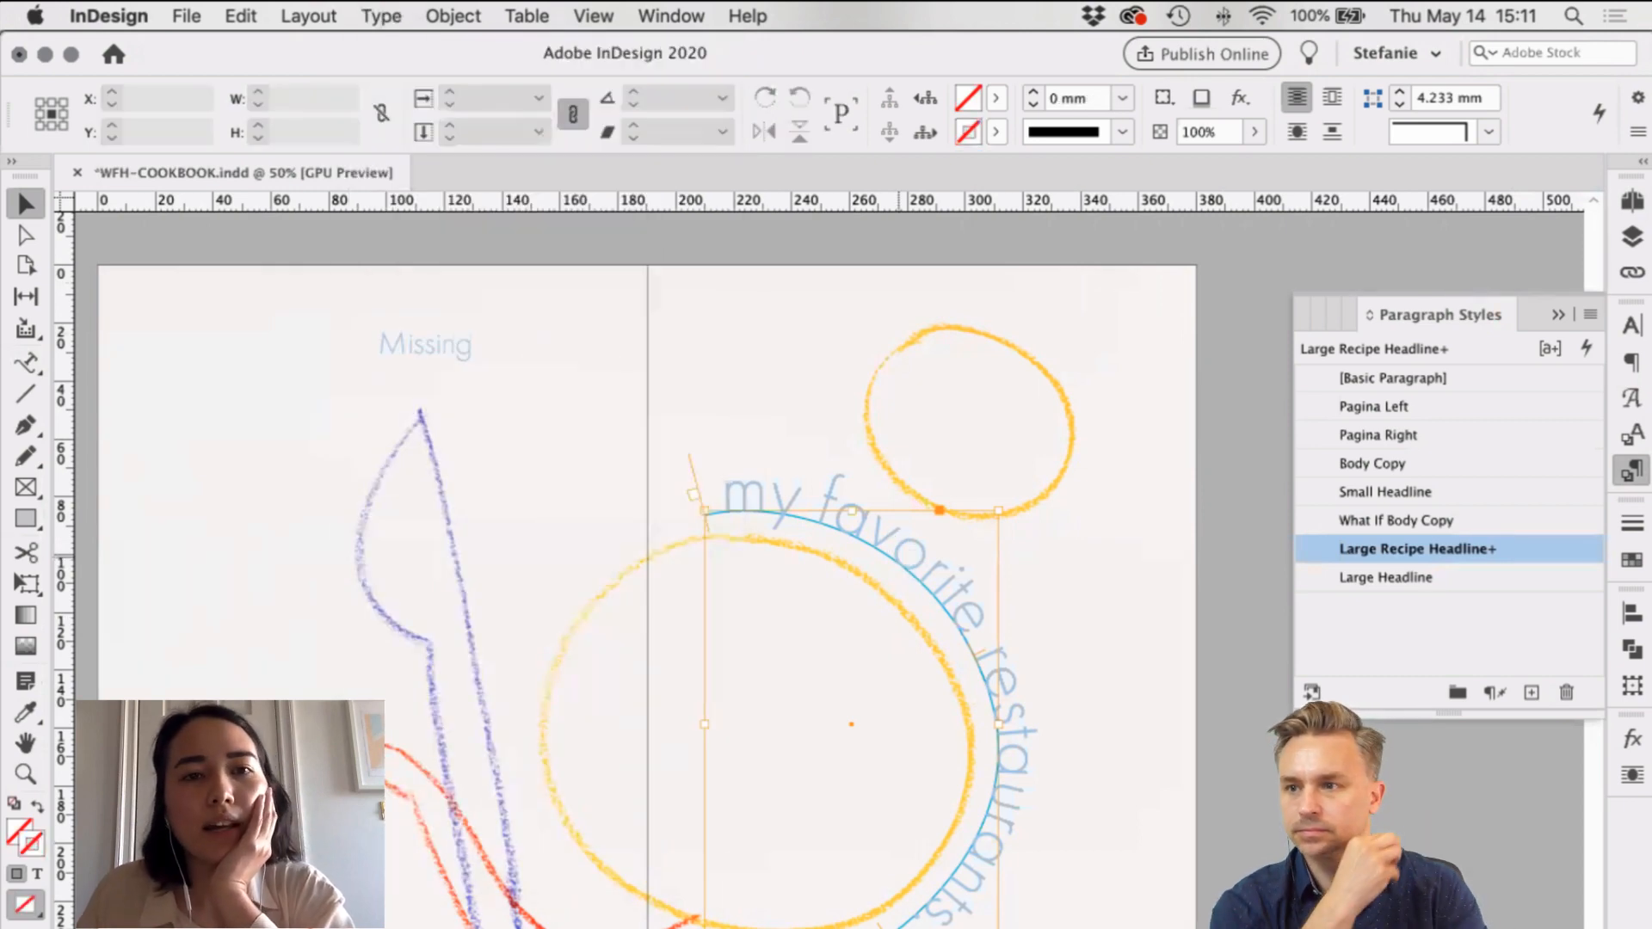
left_click(382, 17)
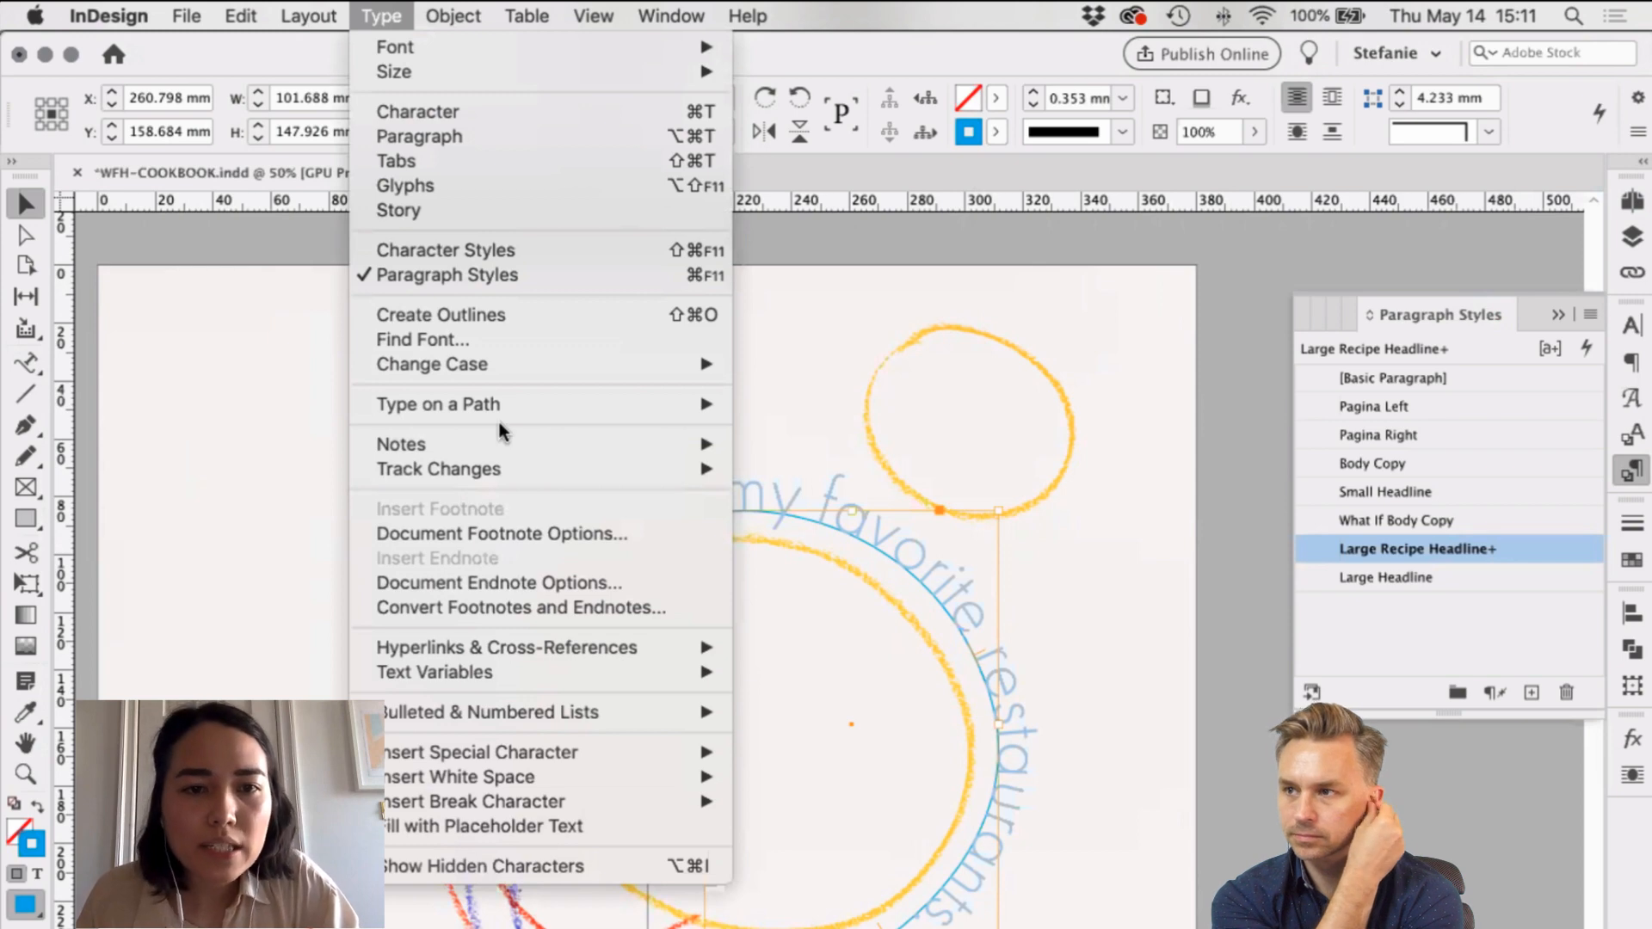
Step: Keep Type on a Path Flip off, then create a new paragraph style from the curved headline
mouse_move(471, 408)
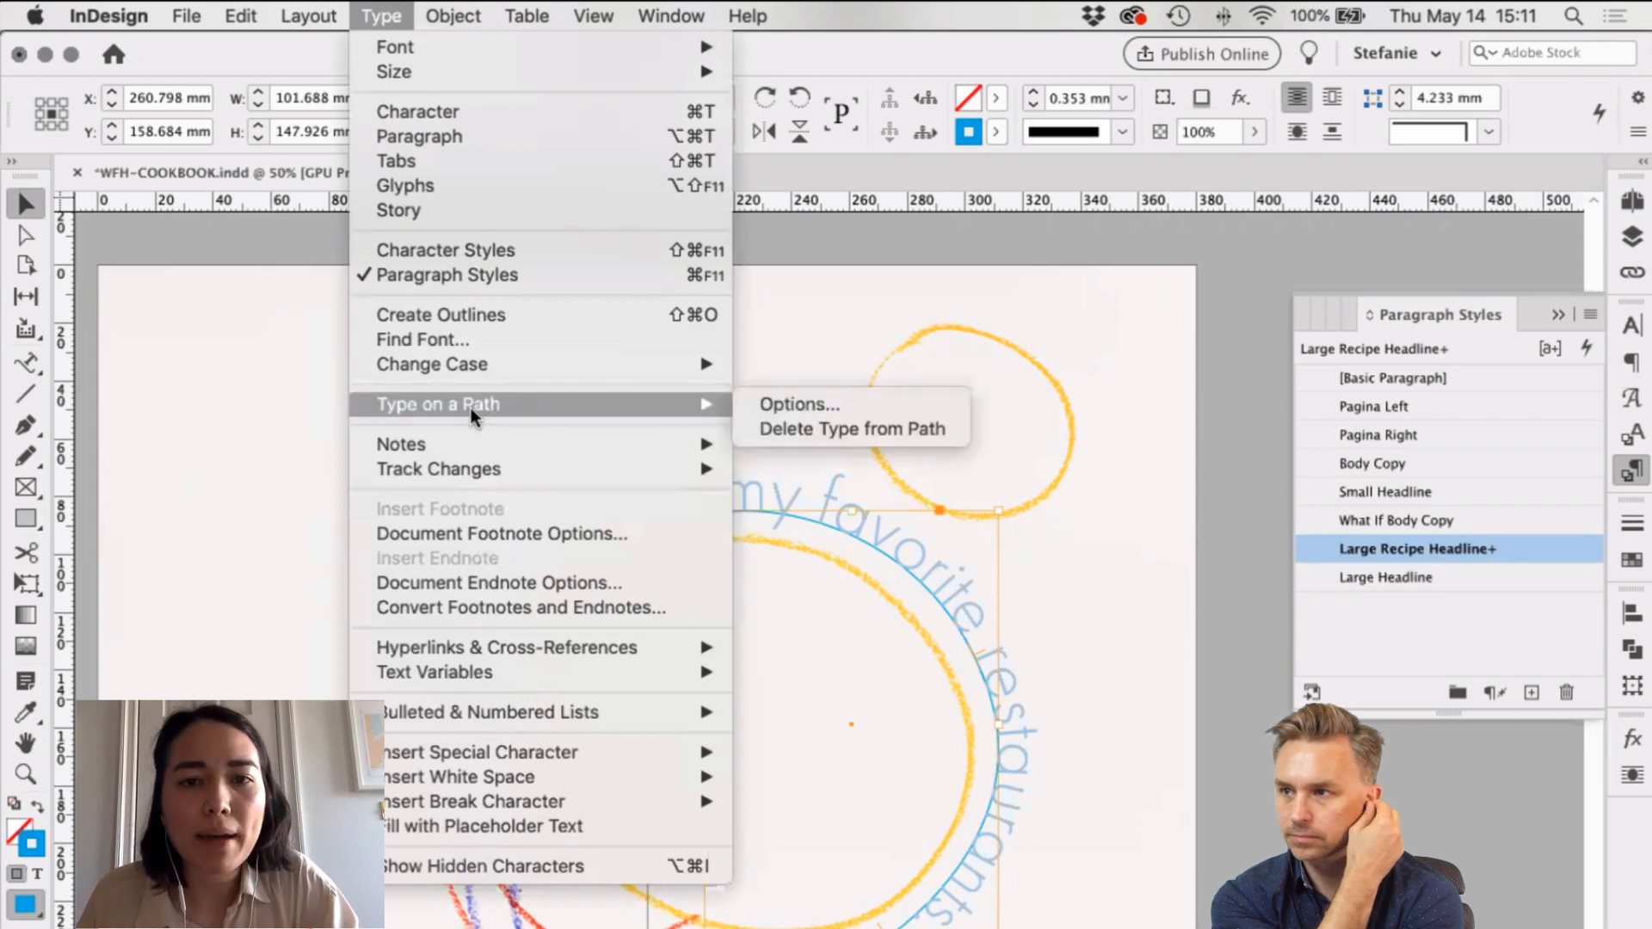
left_click(762, 401)
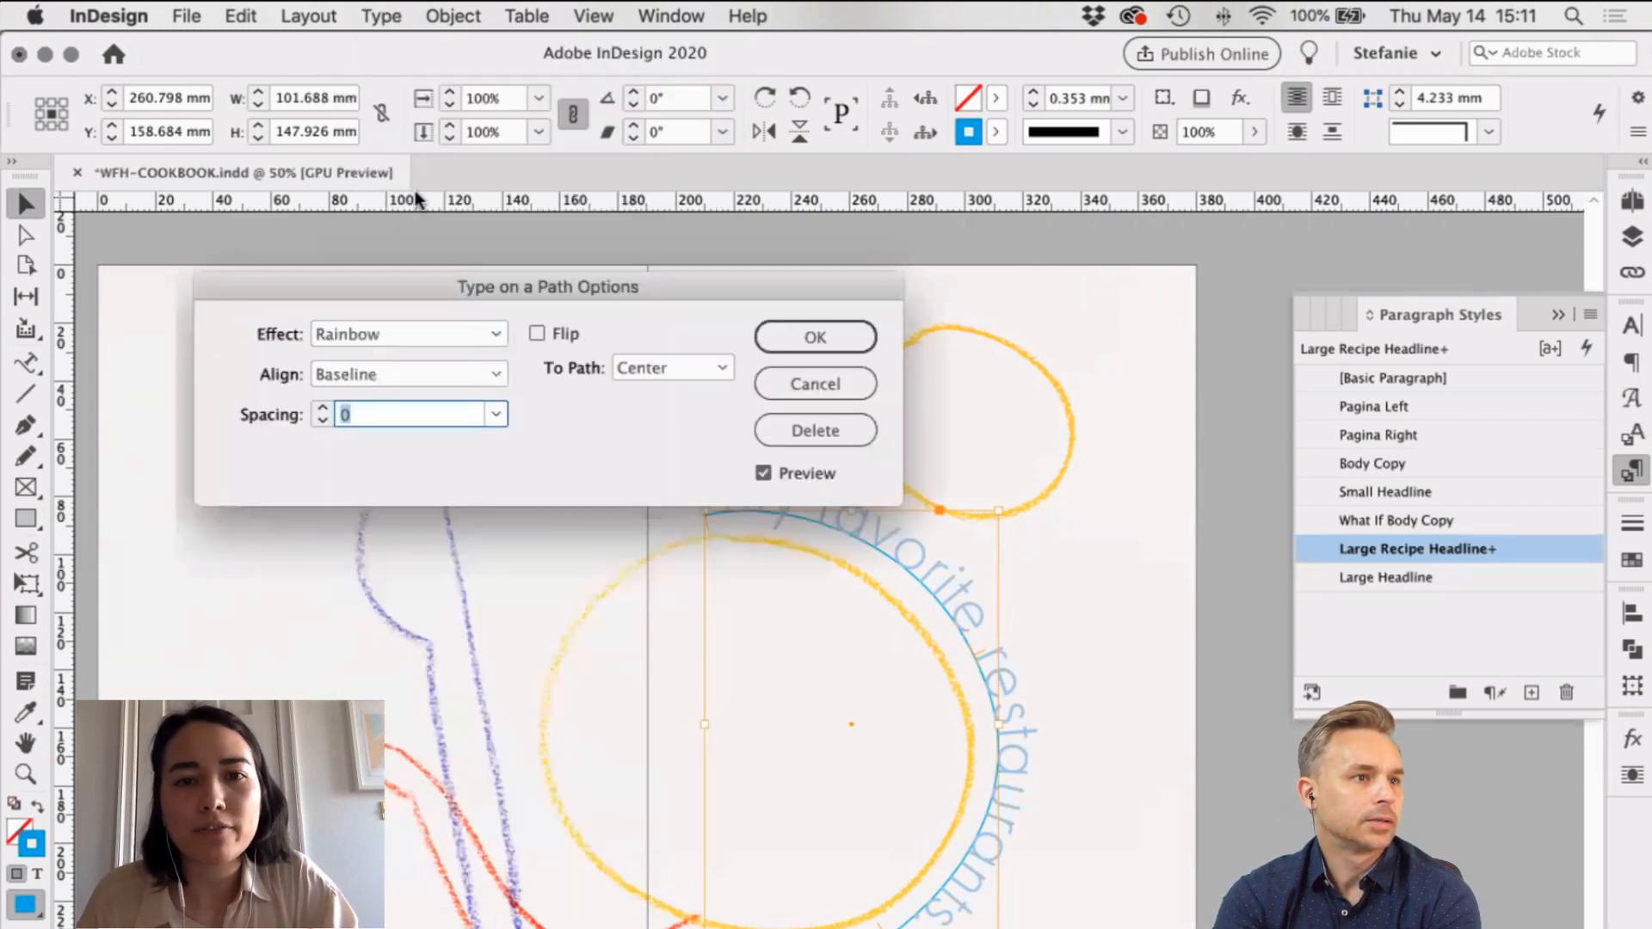
left_click(415, 190)
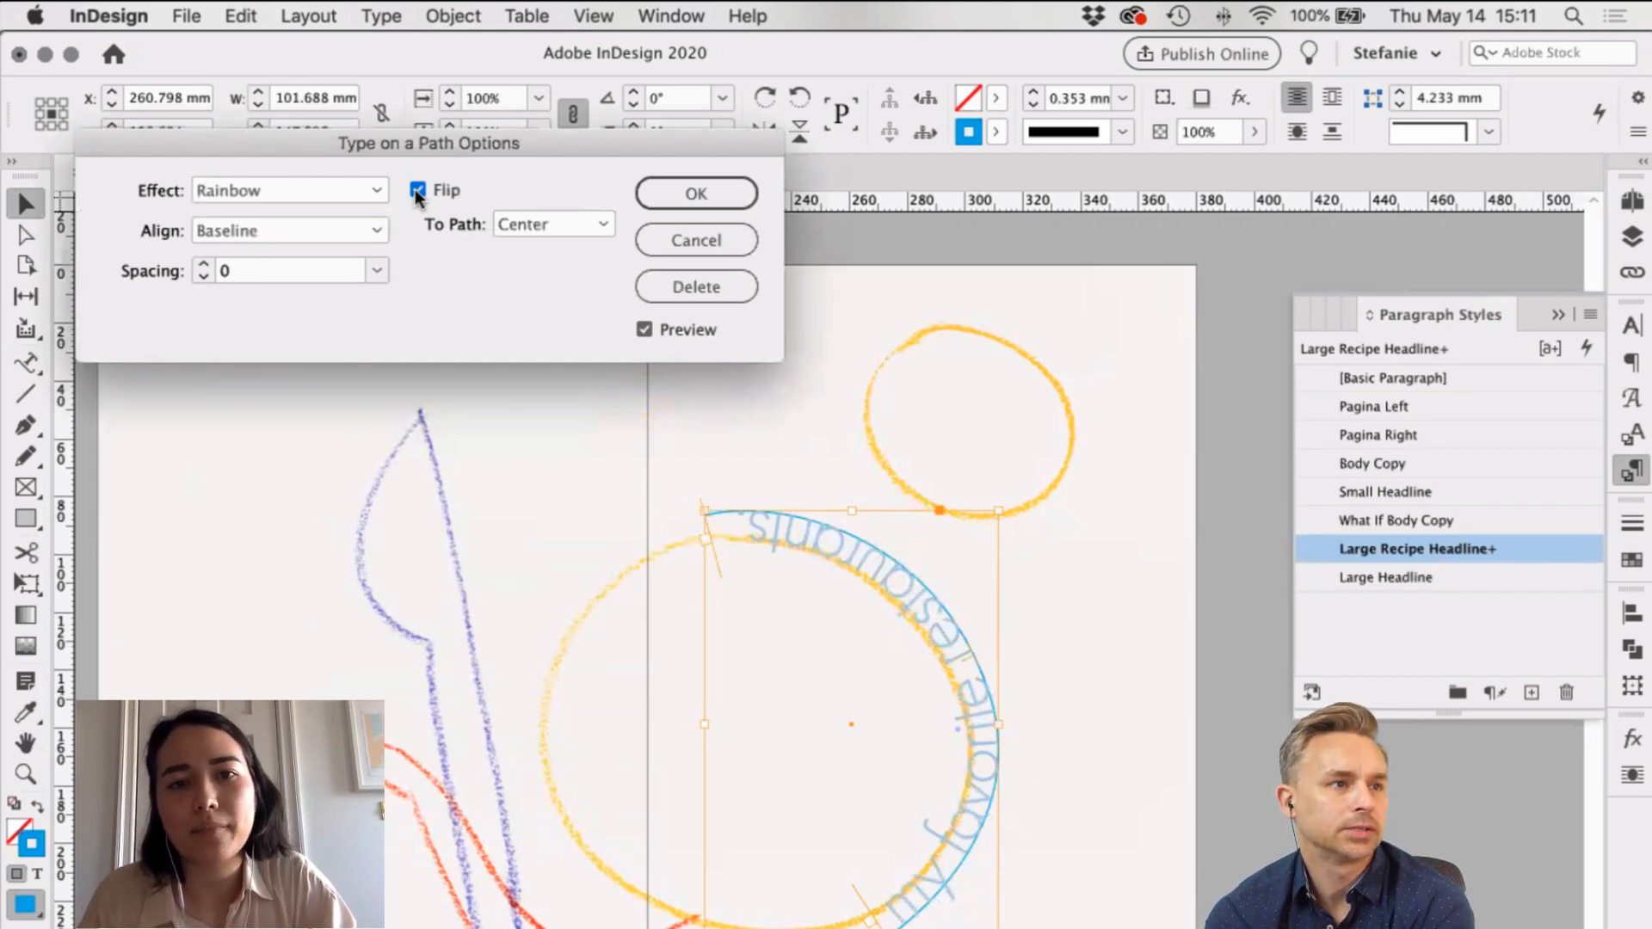
left_click(415, 190)
left_click(676, 205)
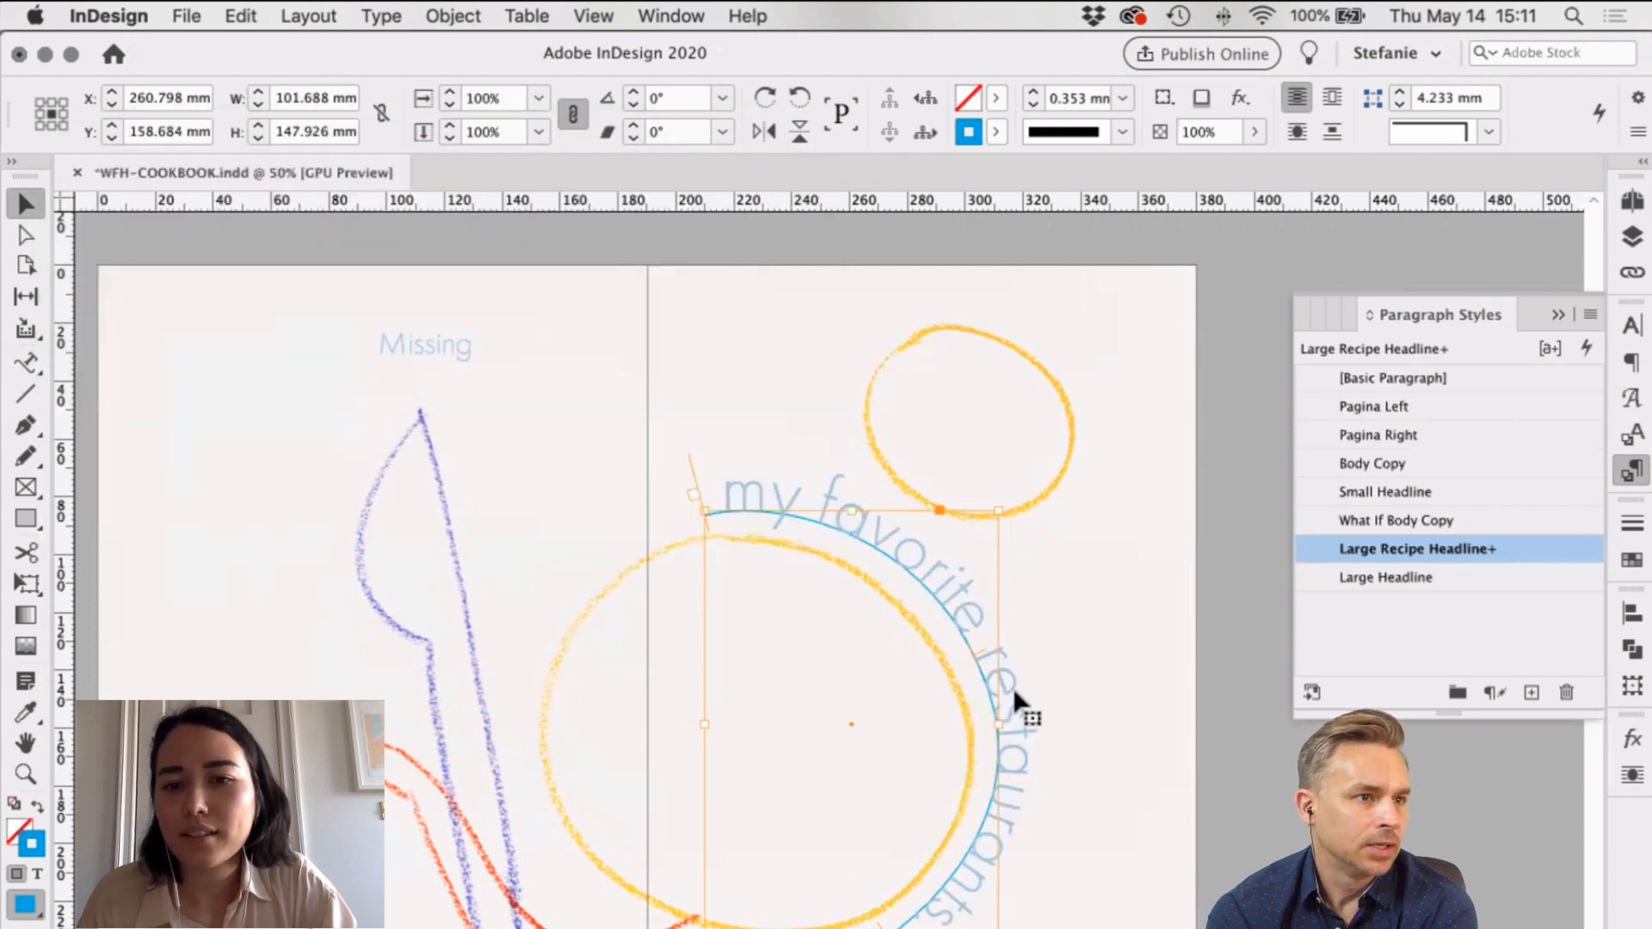
left_click(1531, 692)
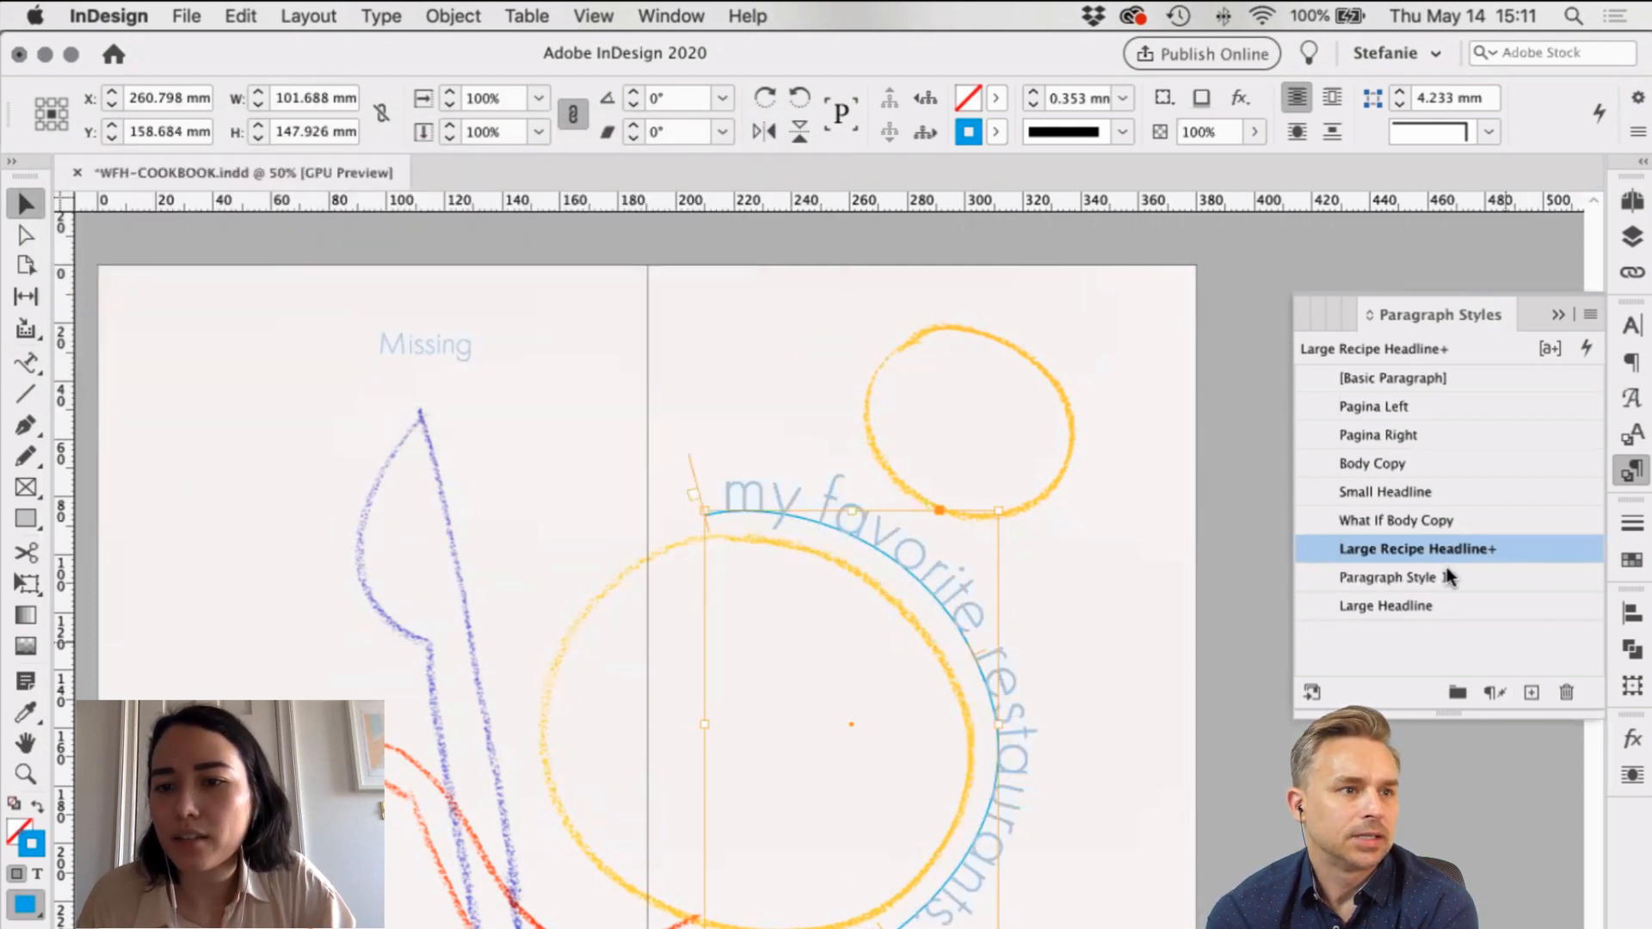
Step: Rename Paragraph Style 1 to 'Chapter Opener Title'
left_click(1463, 577)
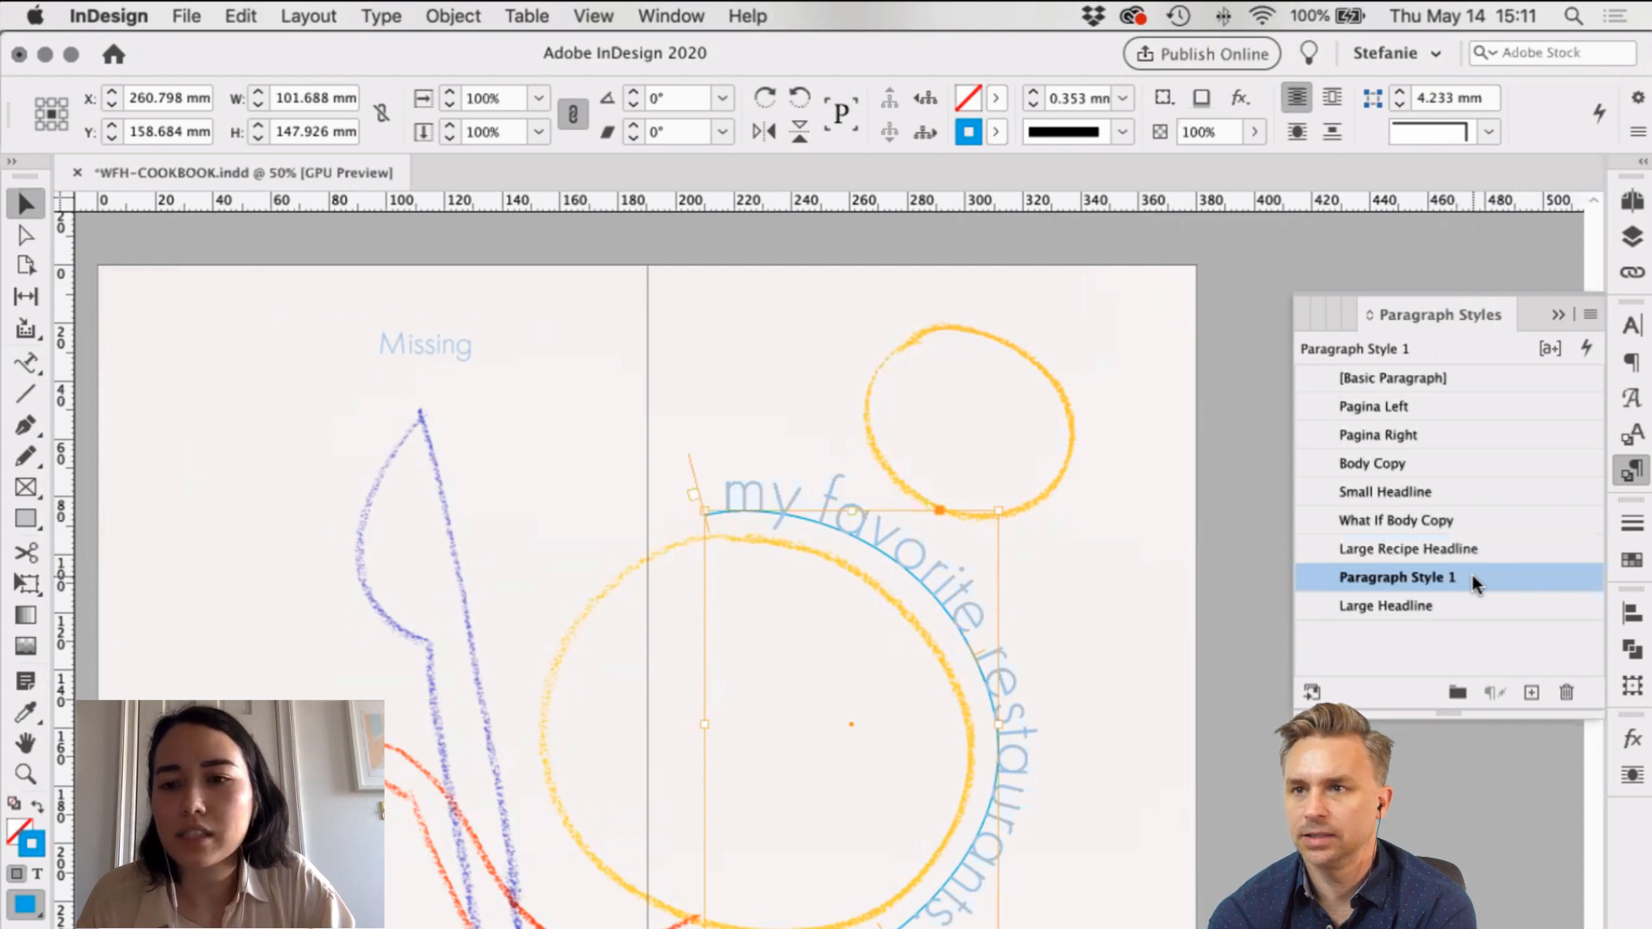
left_click(1473, 576)
left_click(1520, 576)
double_click(1520, 575)
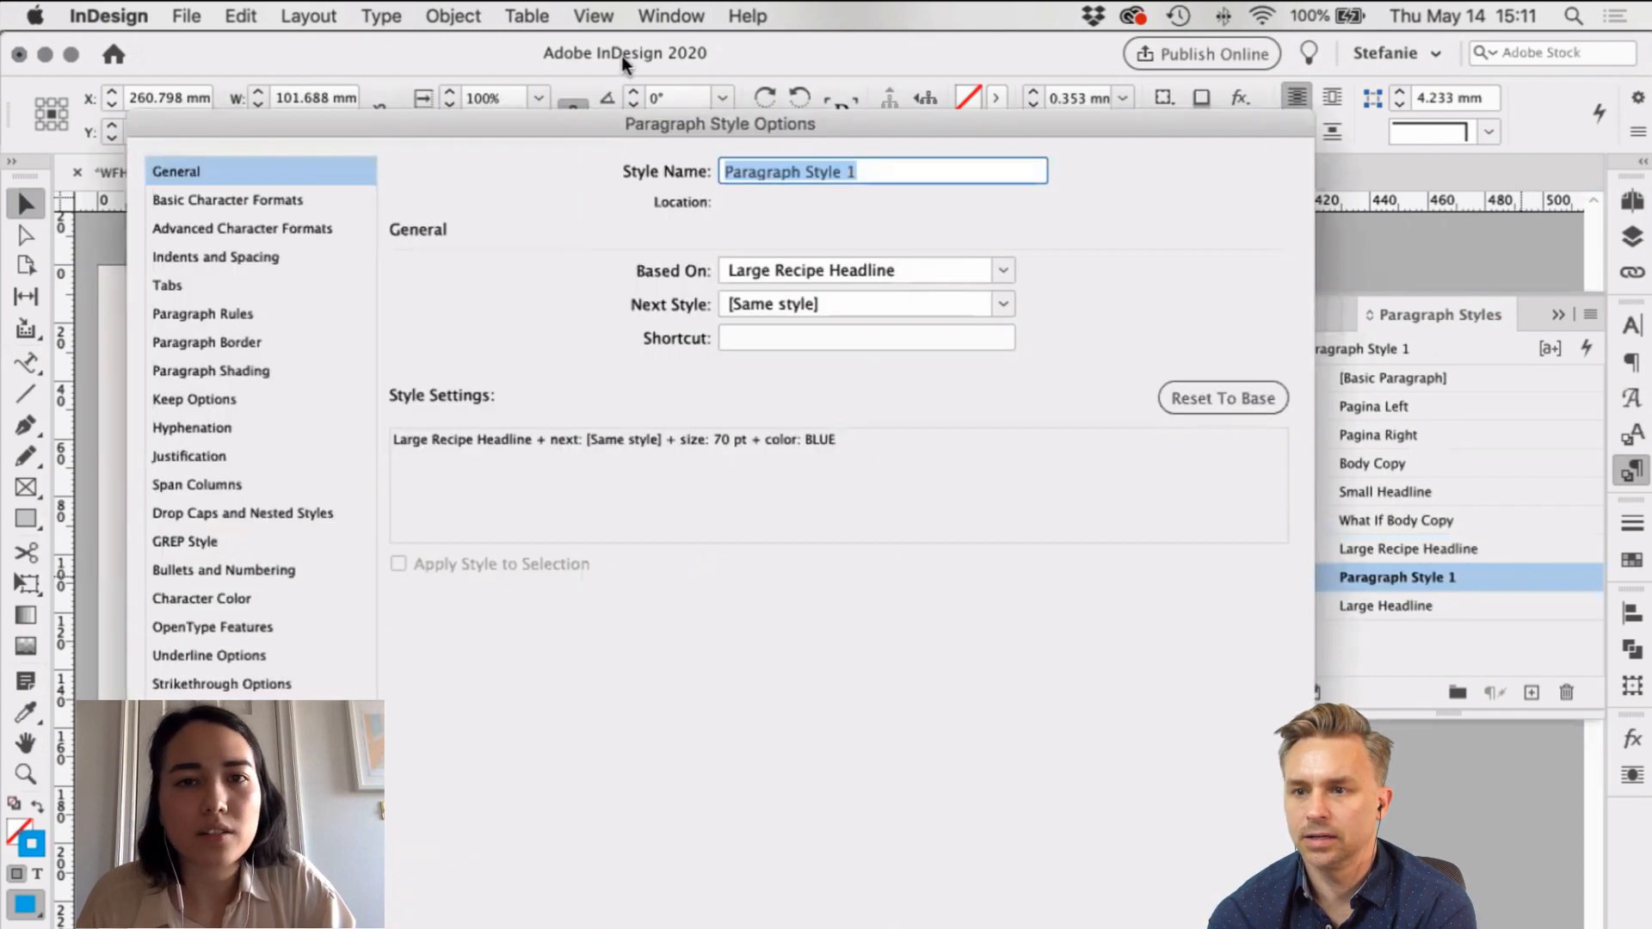
key("Escape")
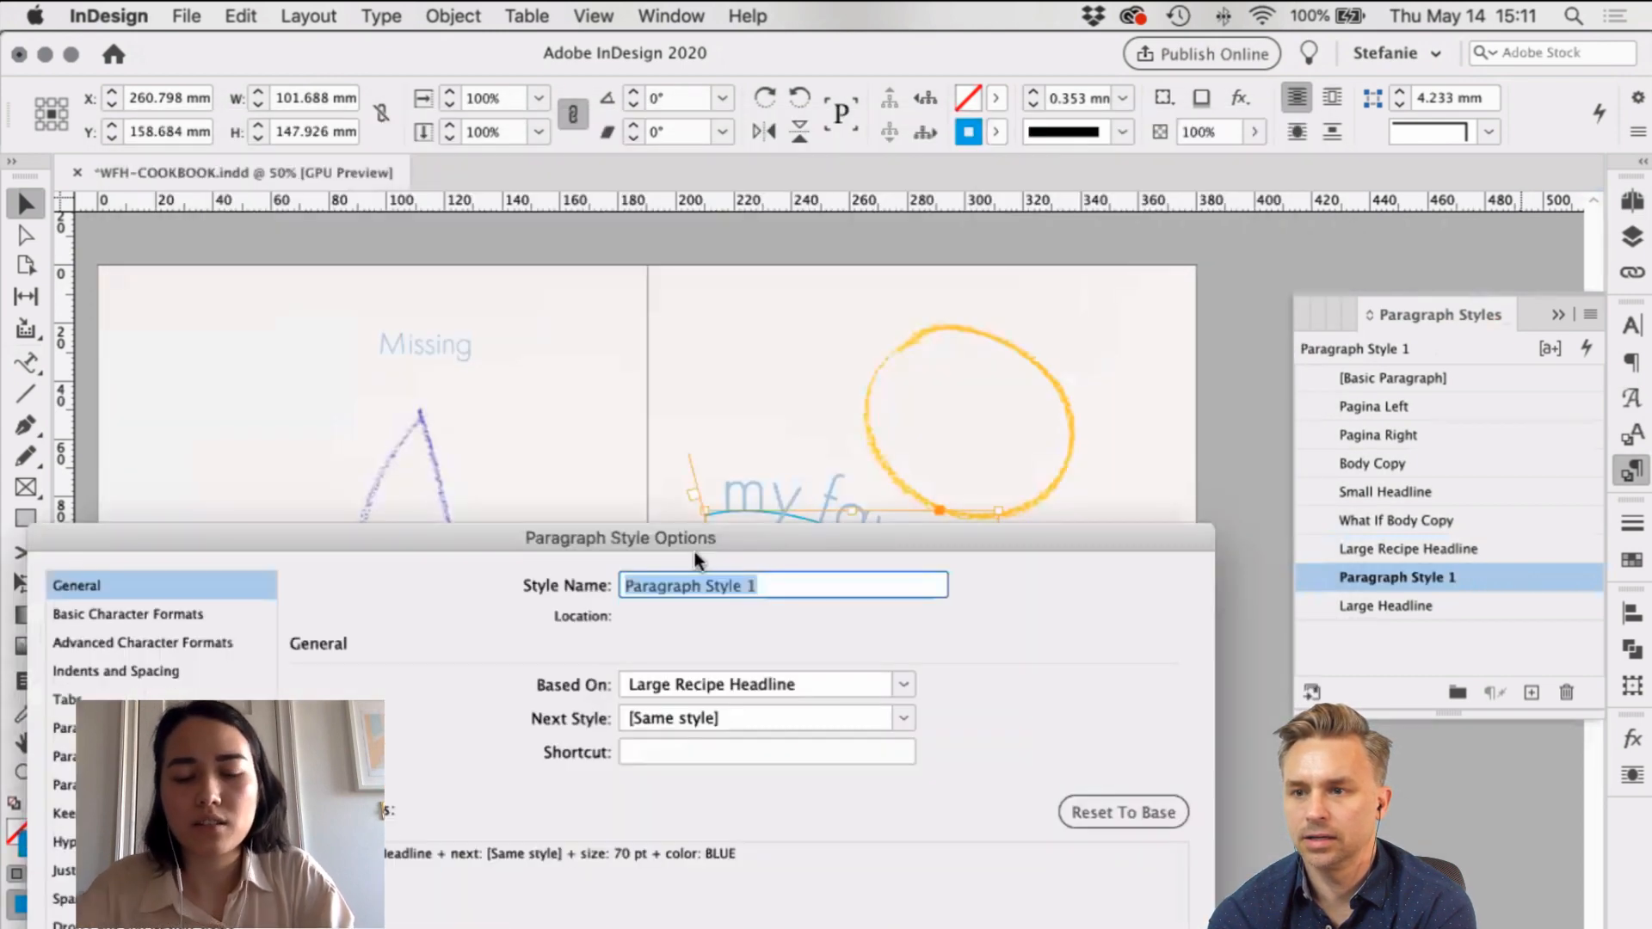
type("Chapter Opener Title")
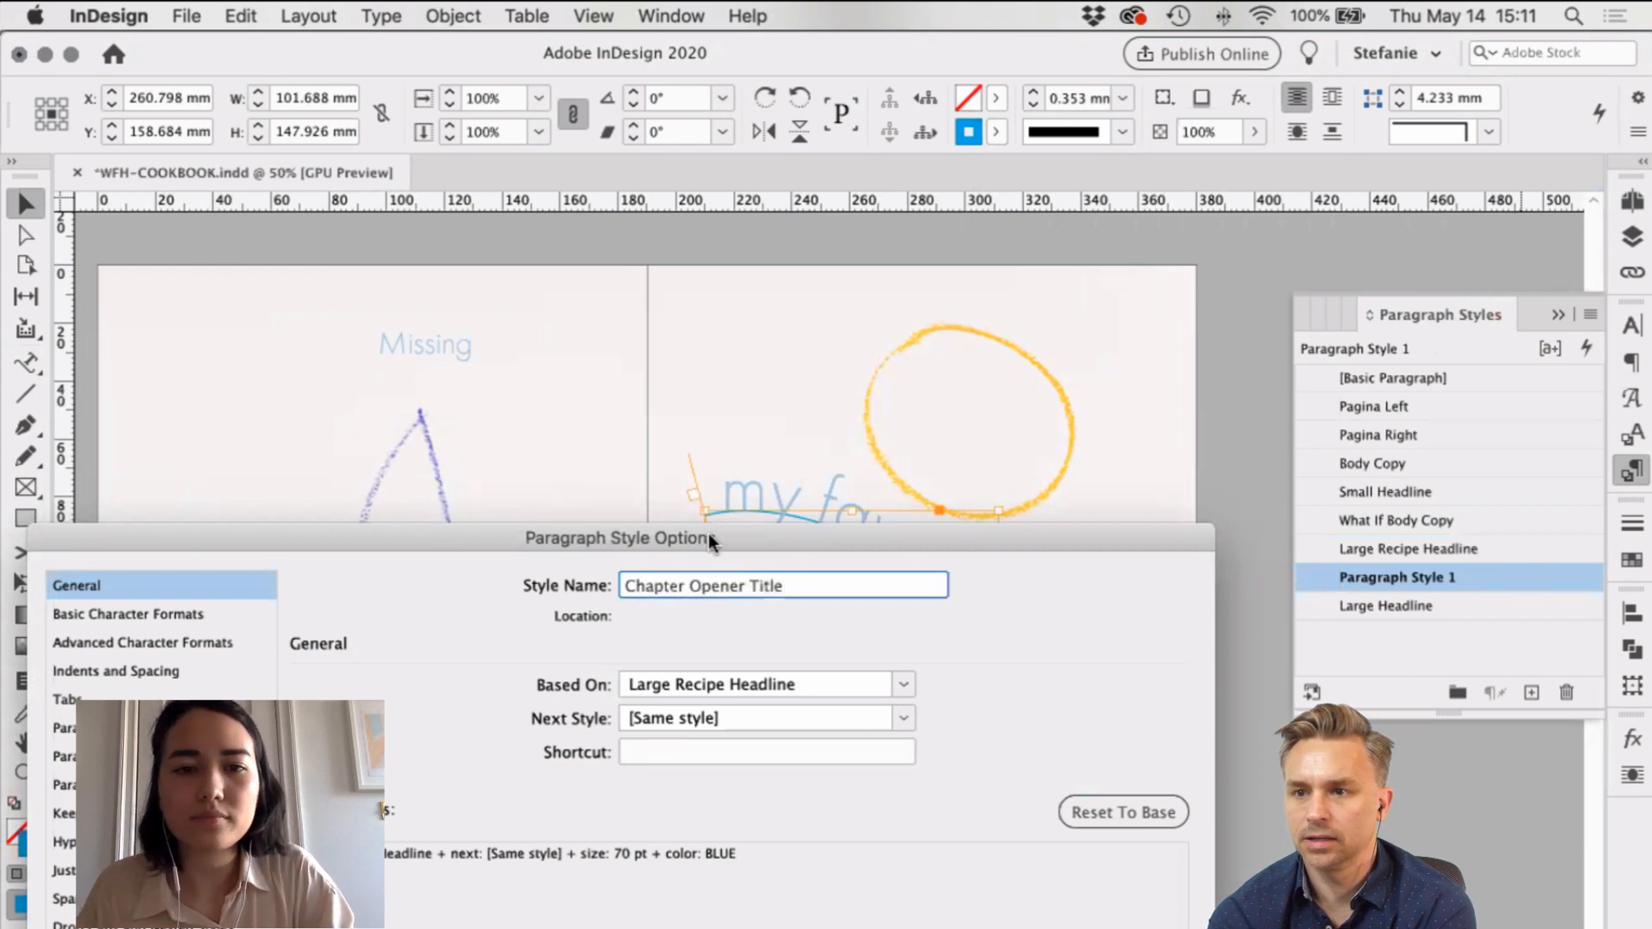
left_click_drag(709, 538, 475, 74)
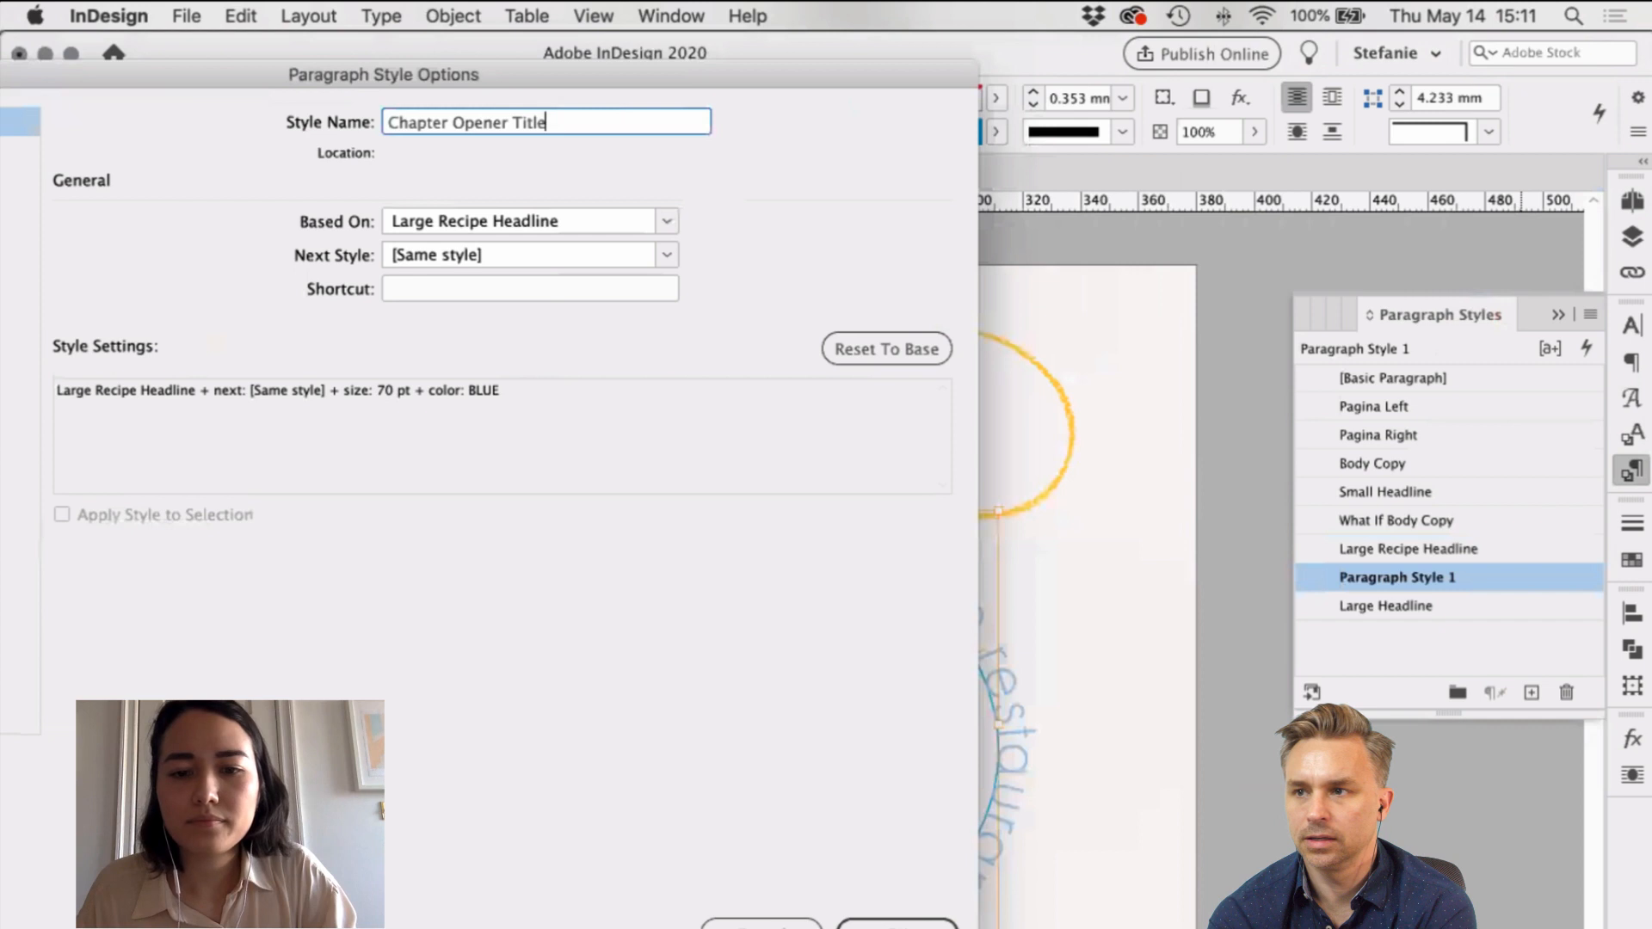
left_click(896, 924)
Step: Deselect everything and start editing the 'Missing' title text
left_click(1097, 600)
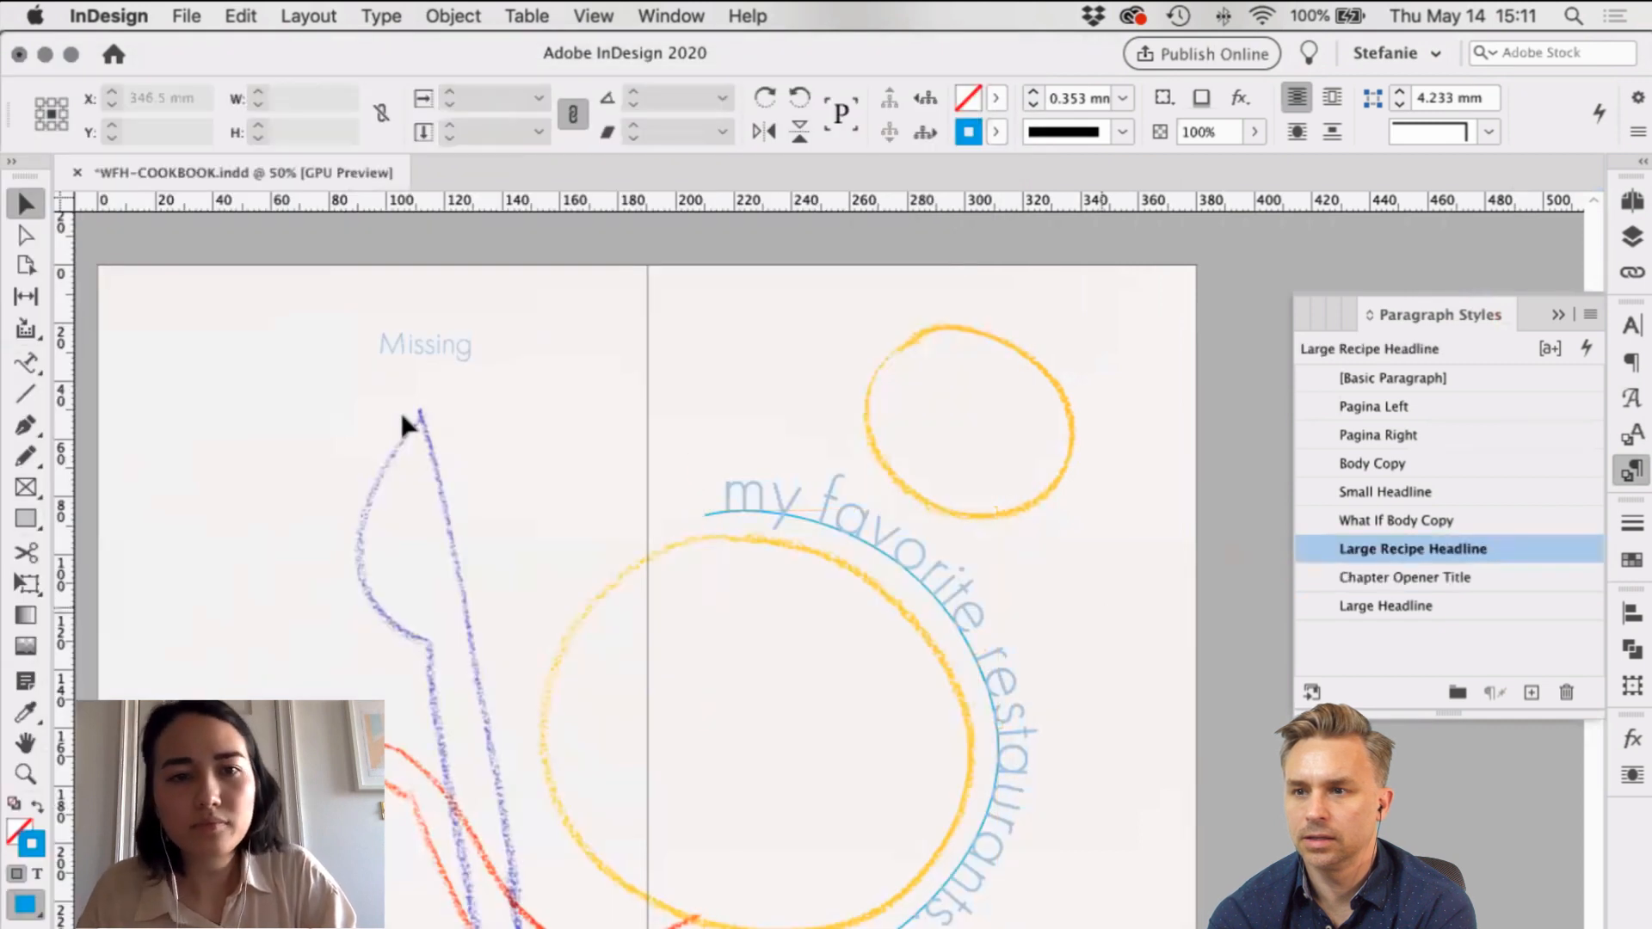
scroll(430, 396, "down", 1)
scroll(441, 388, "left", 1)
double_click(474, 341)
Step: Apply Chapter Opener Title to 'Missing' and move the heading left and down
key("super+a")
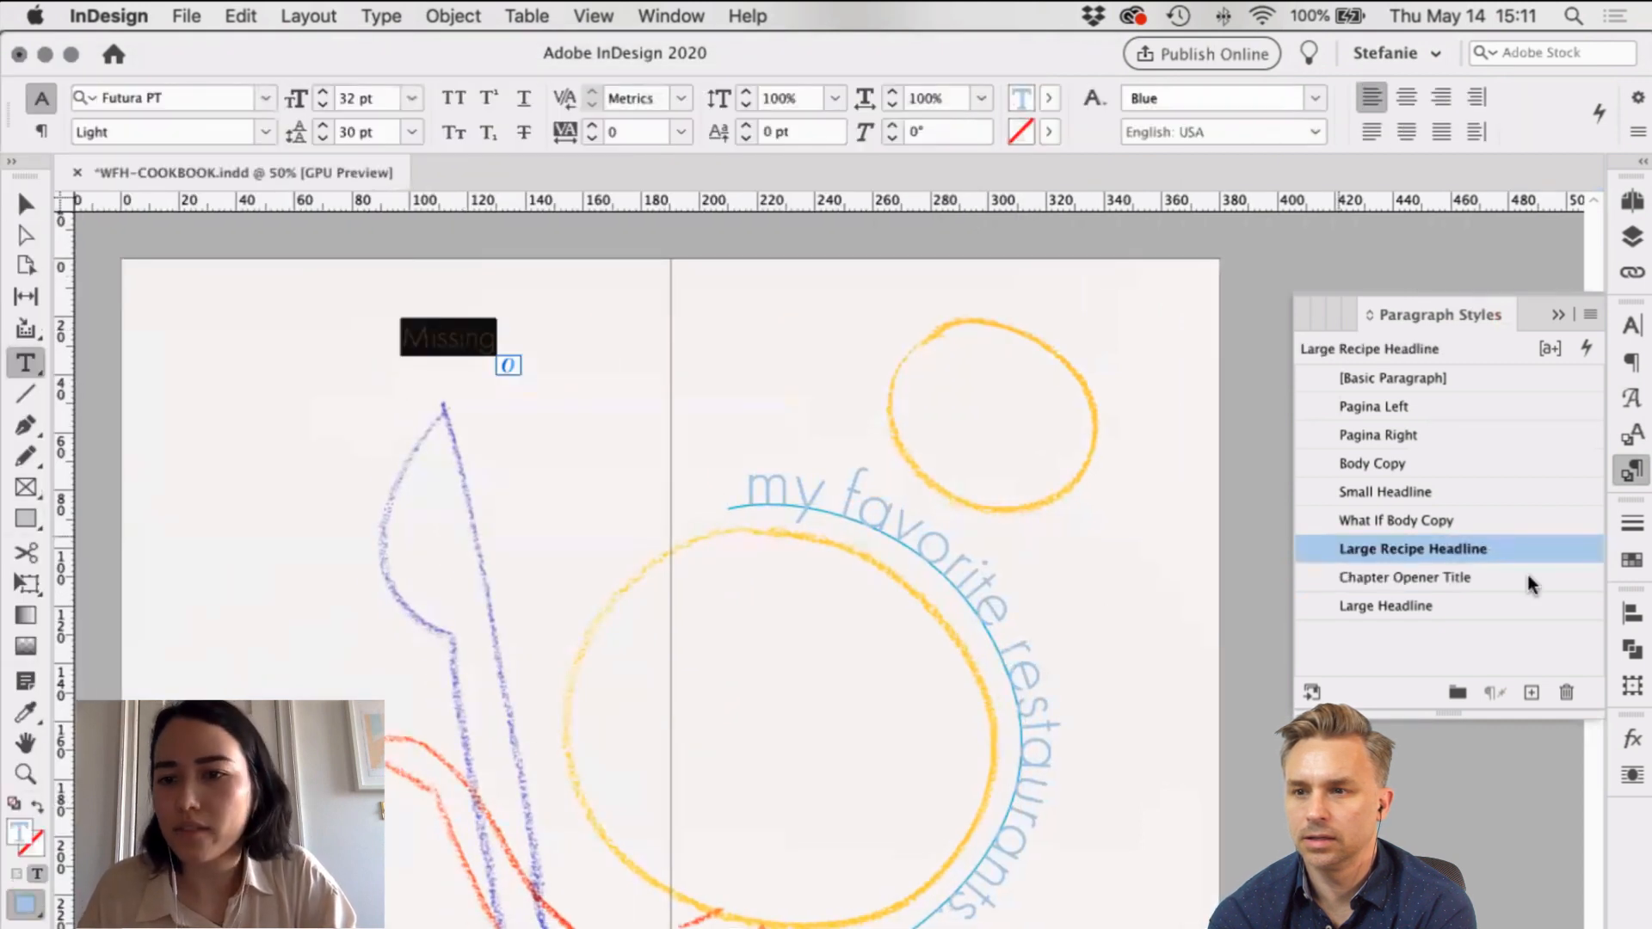
left_click(1527, 573)
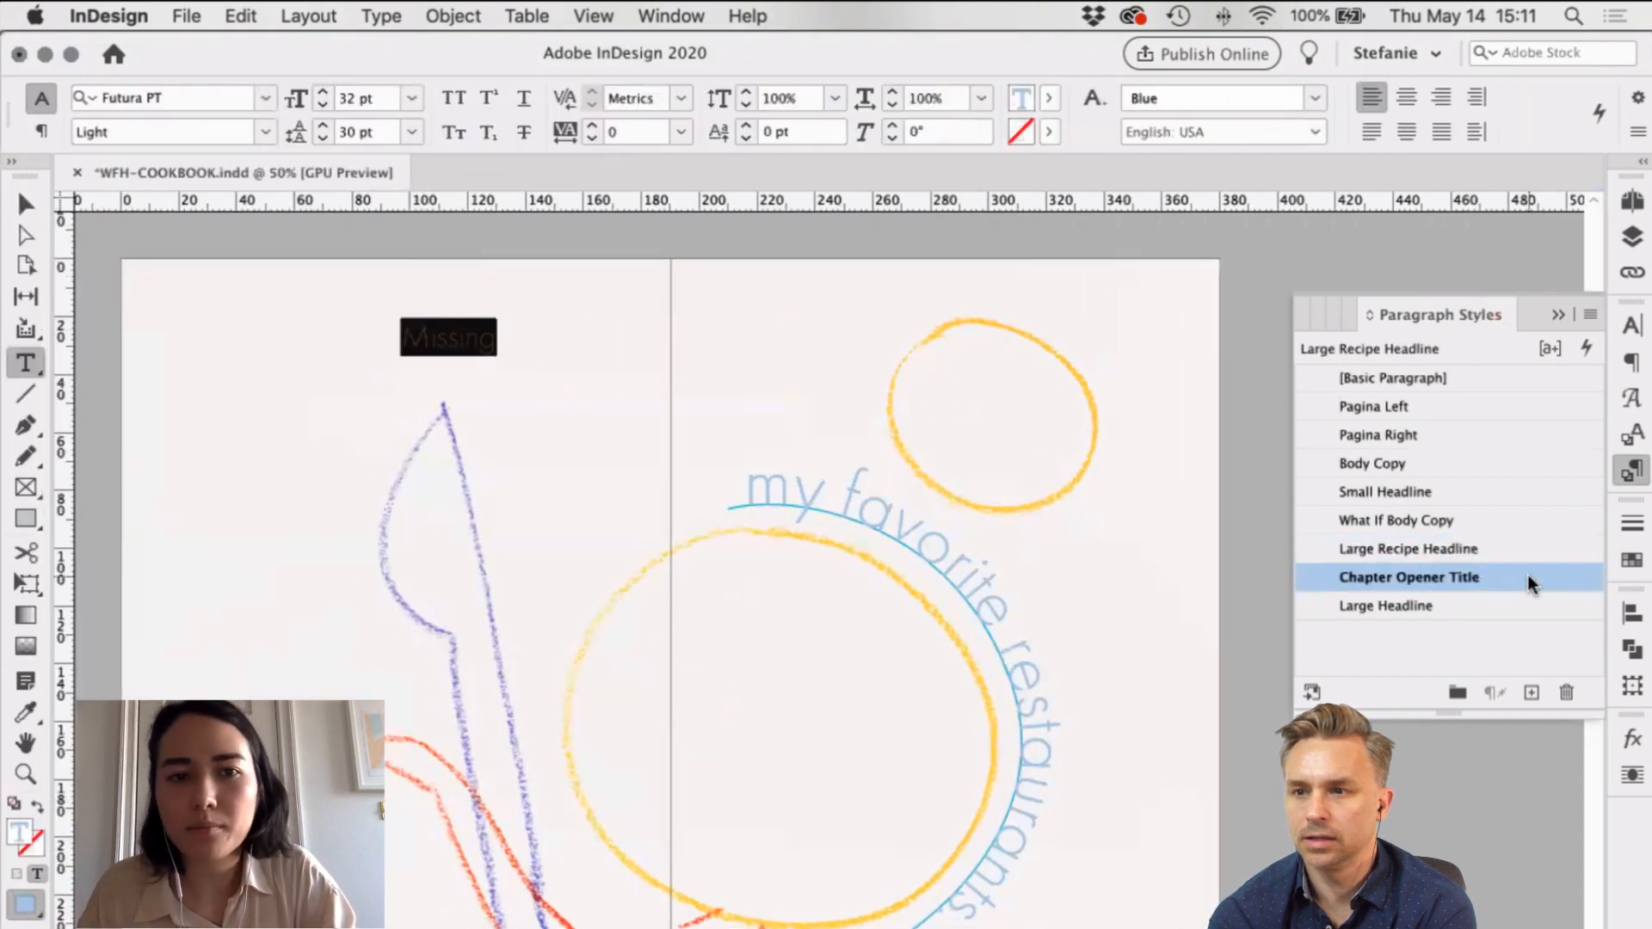
left_click(26, 201)
scroll(720, 528, "left", 2)
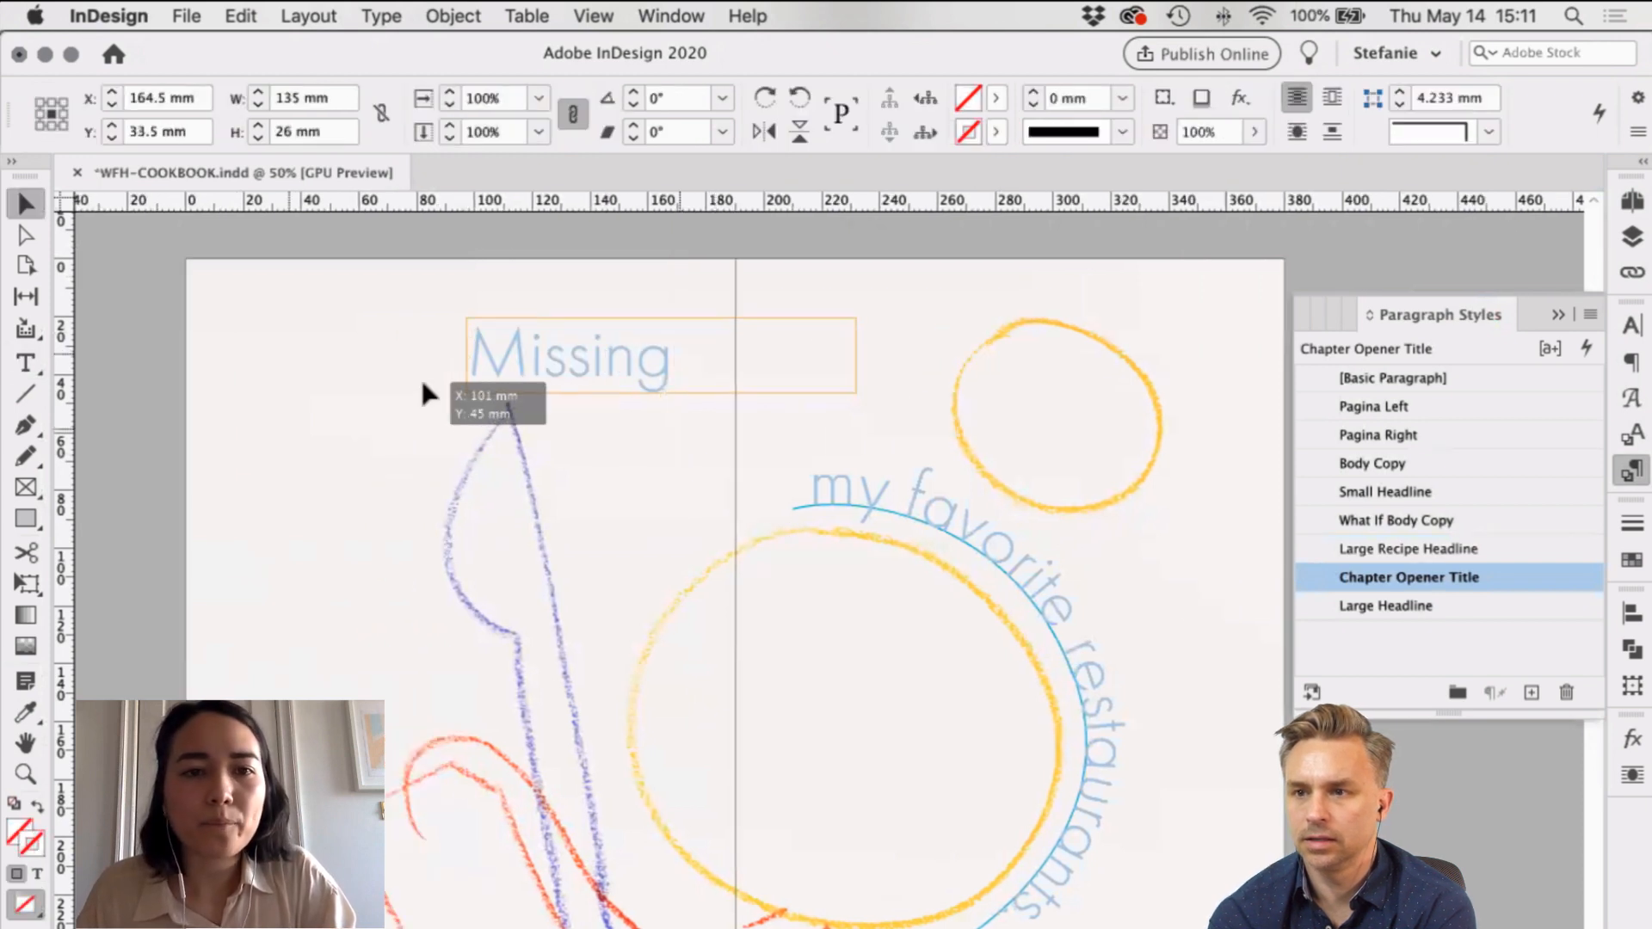
left_click_drag(421, 394, 347, 385)
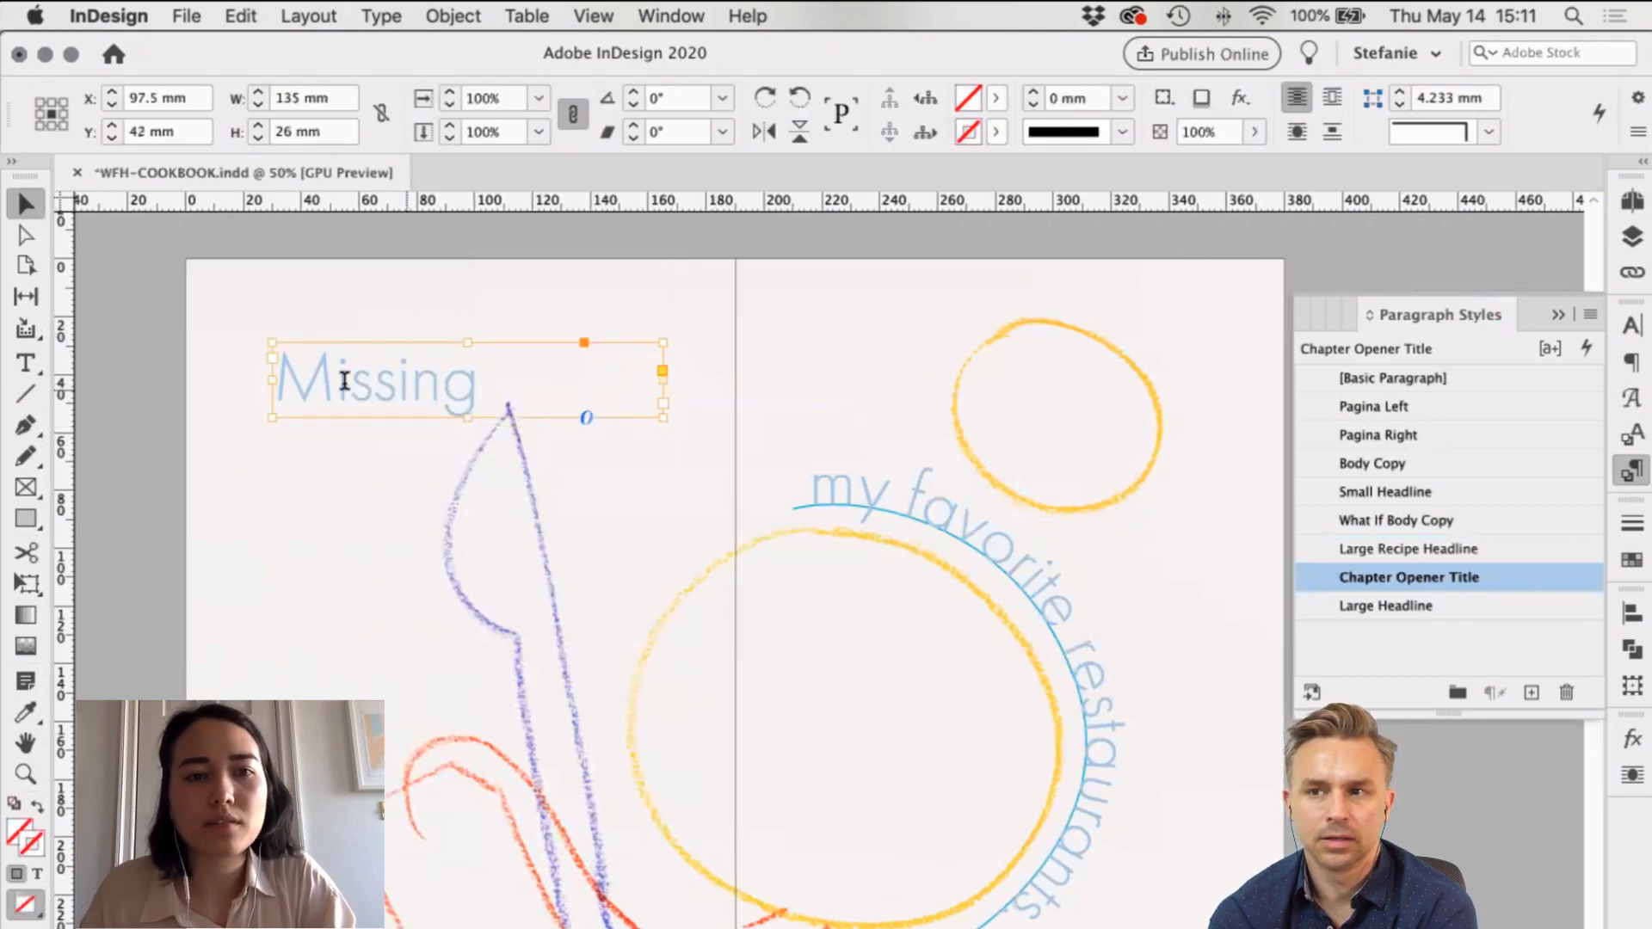
Step: Split the i and both s letters of 'Missing' into their own text frames
double_click(344, 381)
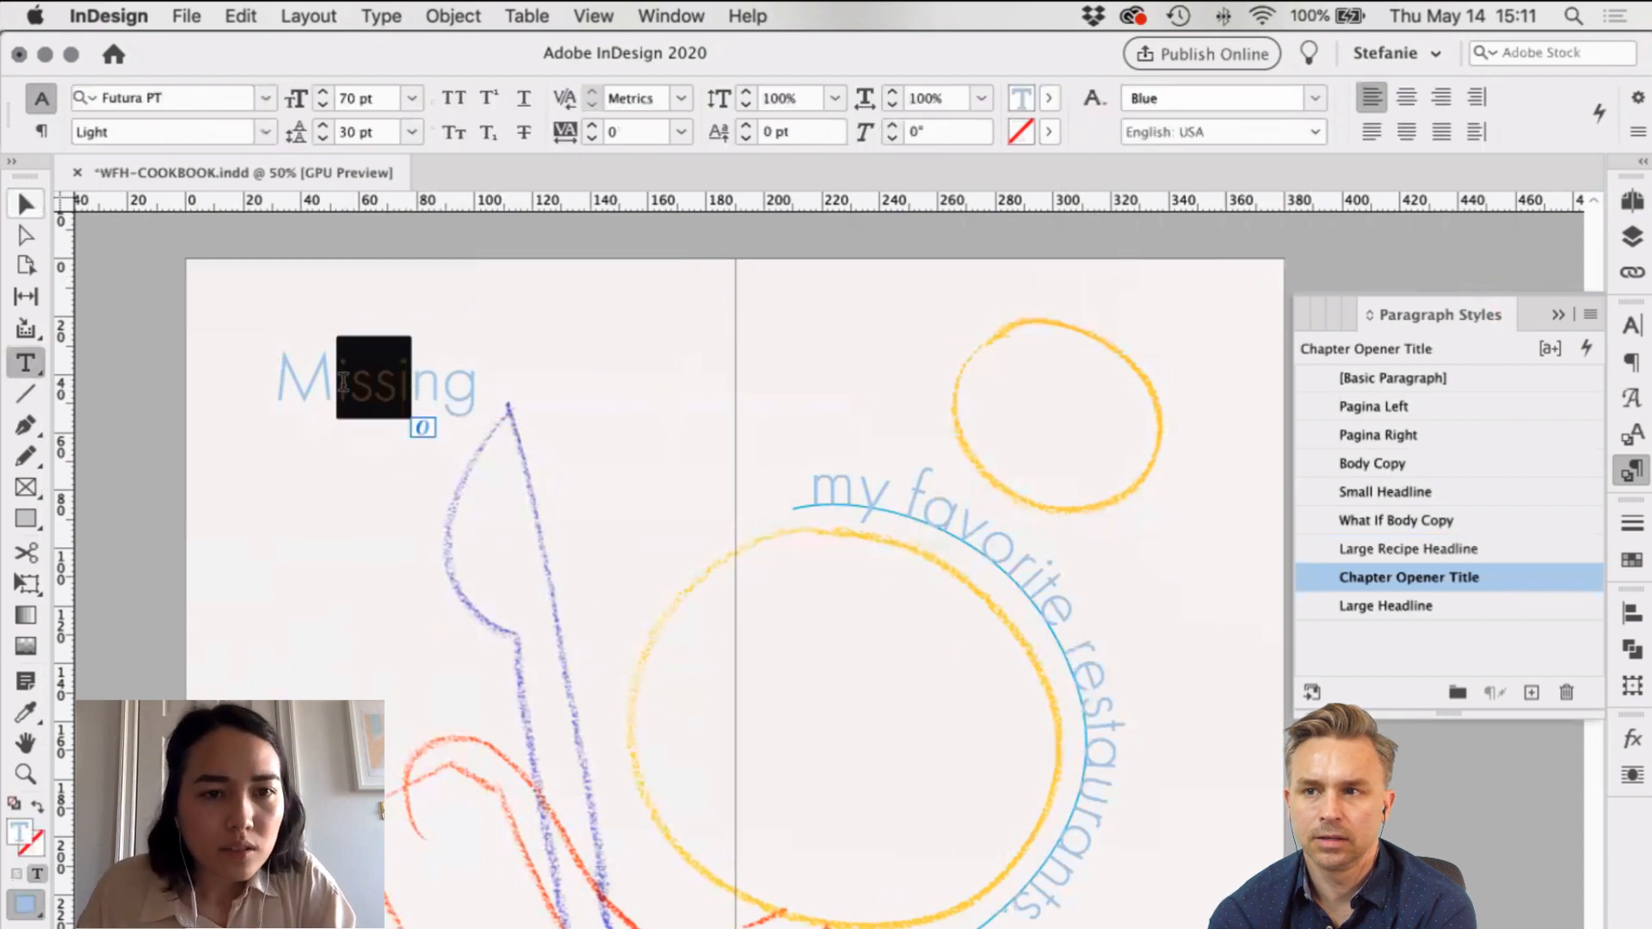
left_click_drag(343, 382, 400, 574)
key("super+v")
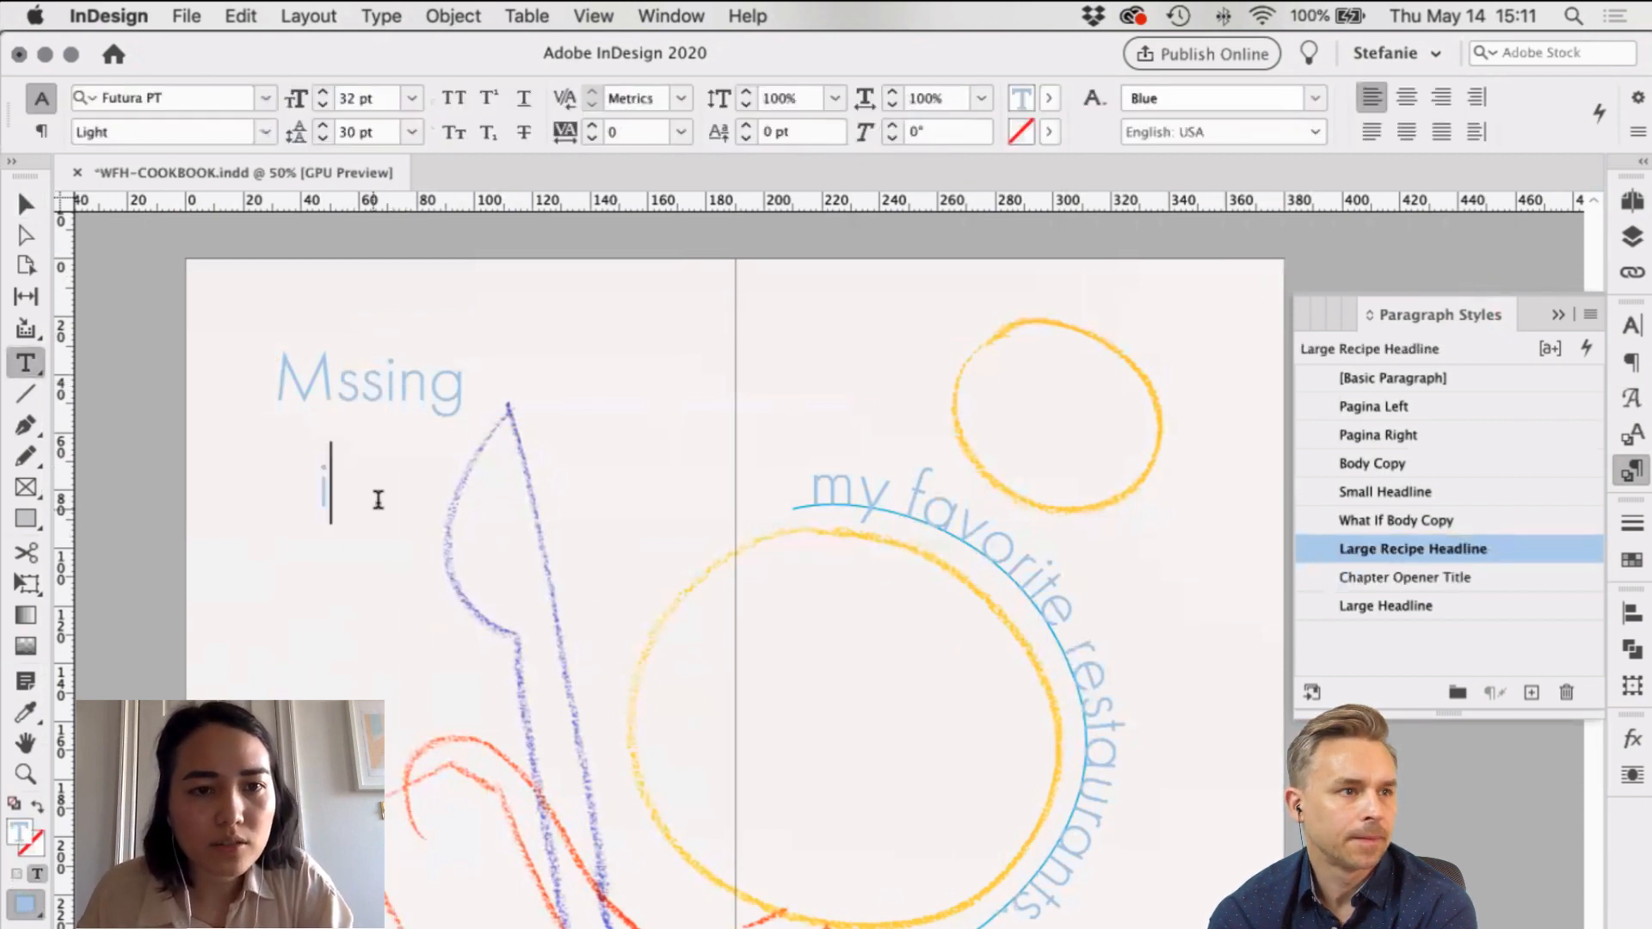
left_click(357, 389)
key("BackSpace")
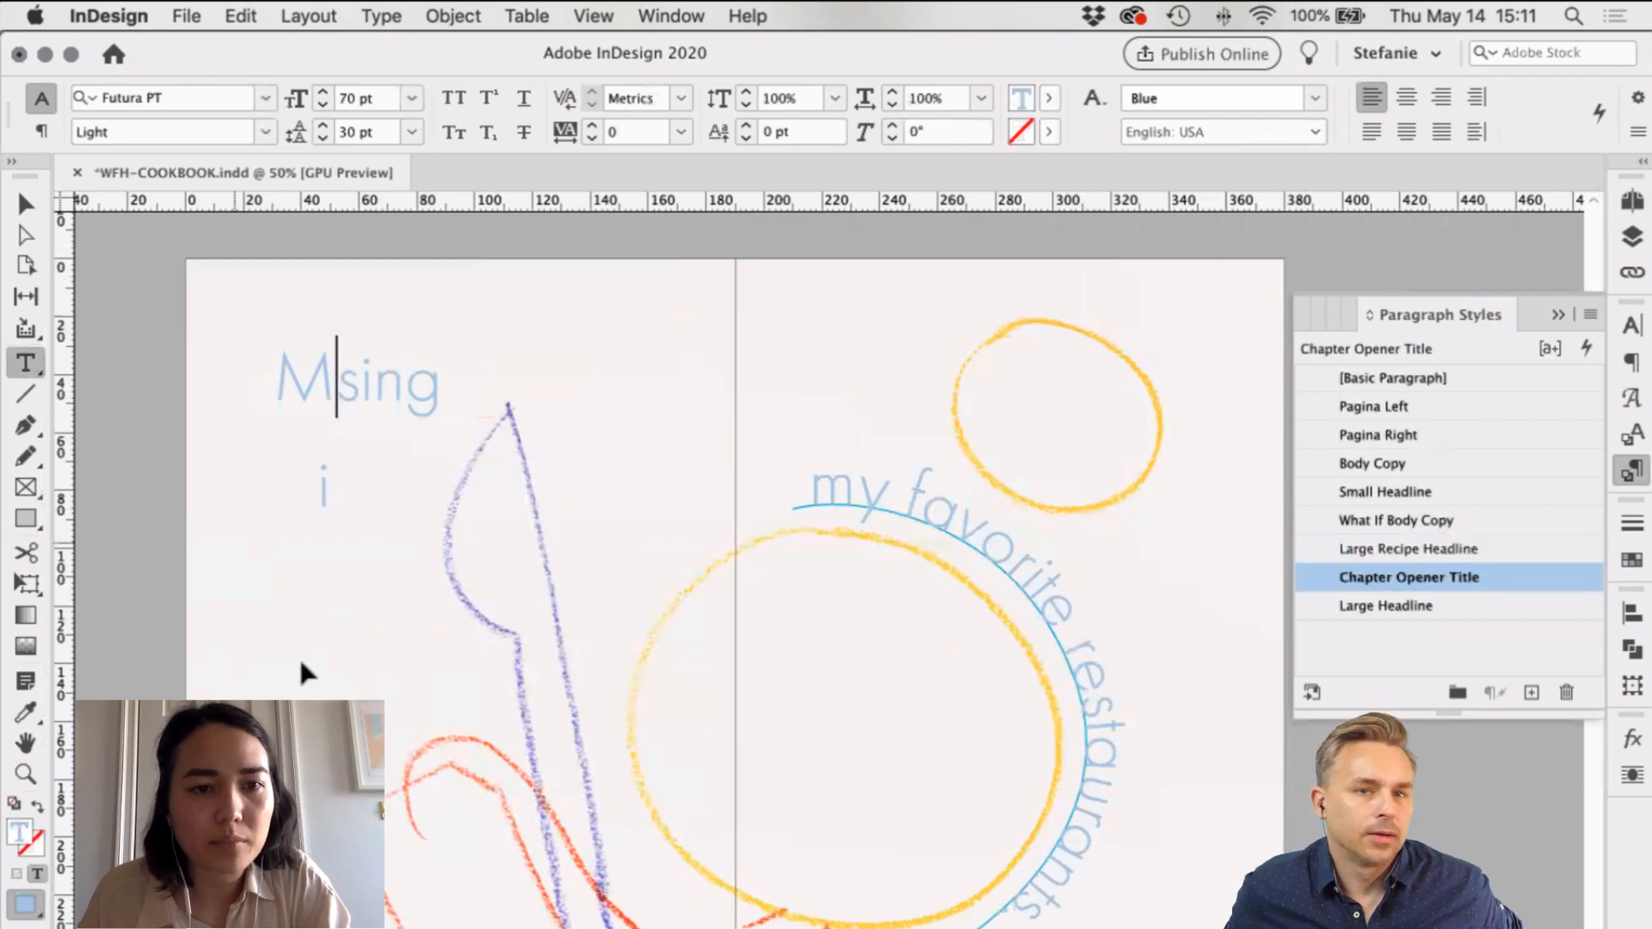
left_click_drag(301, 664, 300, 661)
key("super+v")
left_click_drag(338, 389, 360, 389)
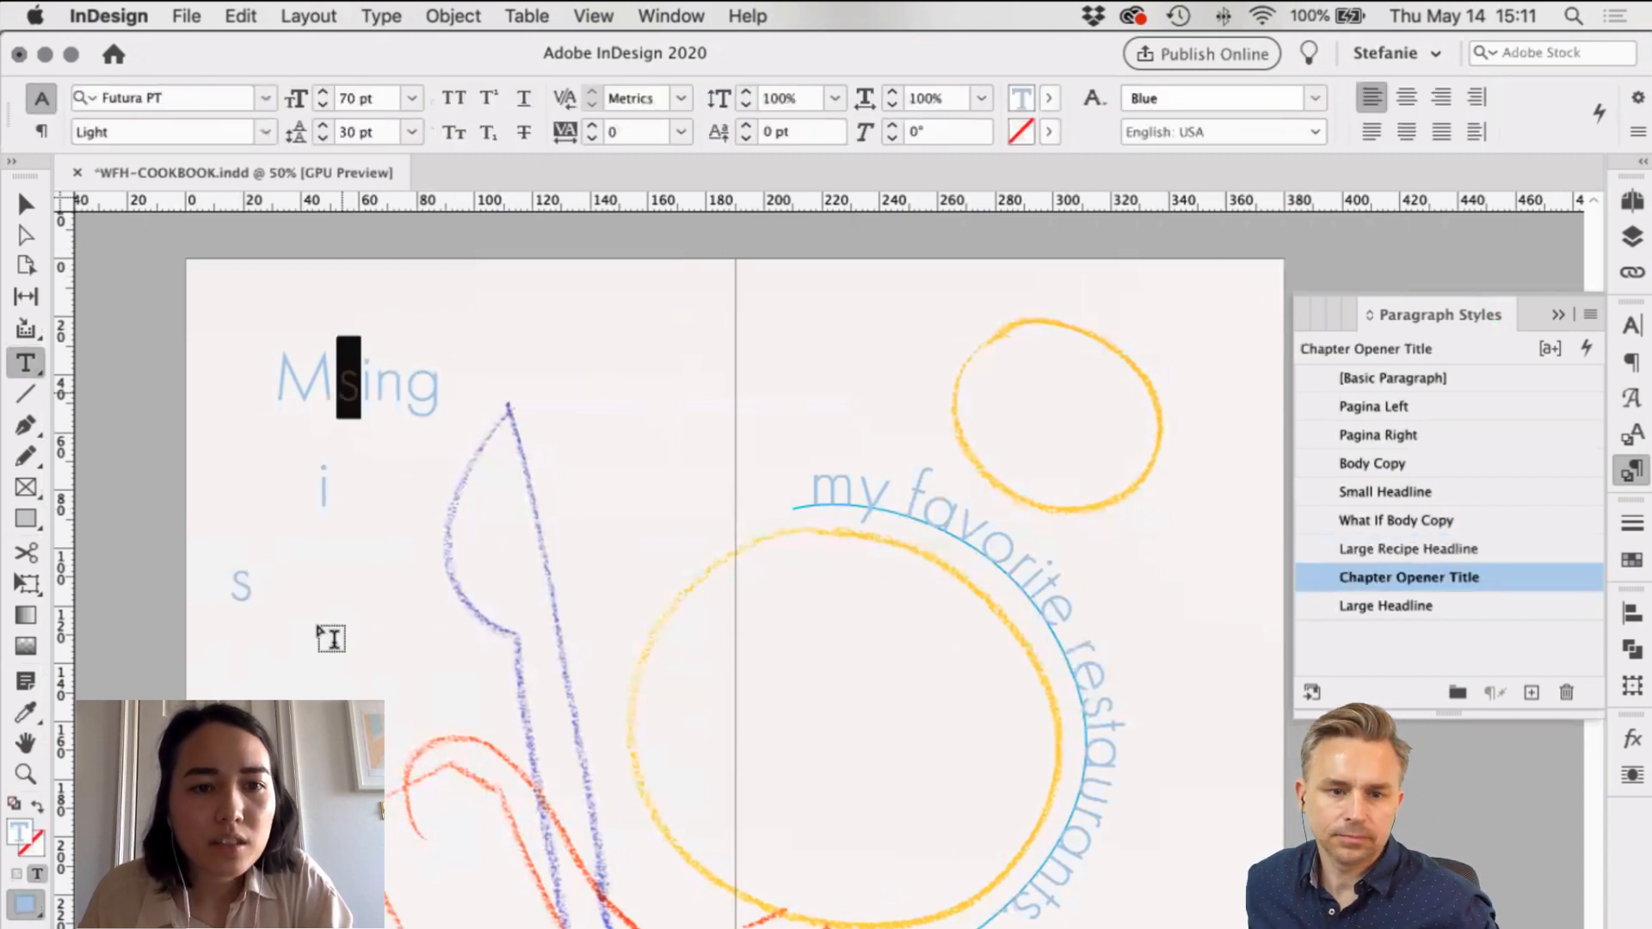
left_click_drag(319, 631, 370, 707)
key("super+x")
key("super+v")
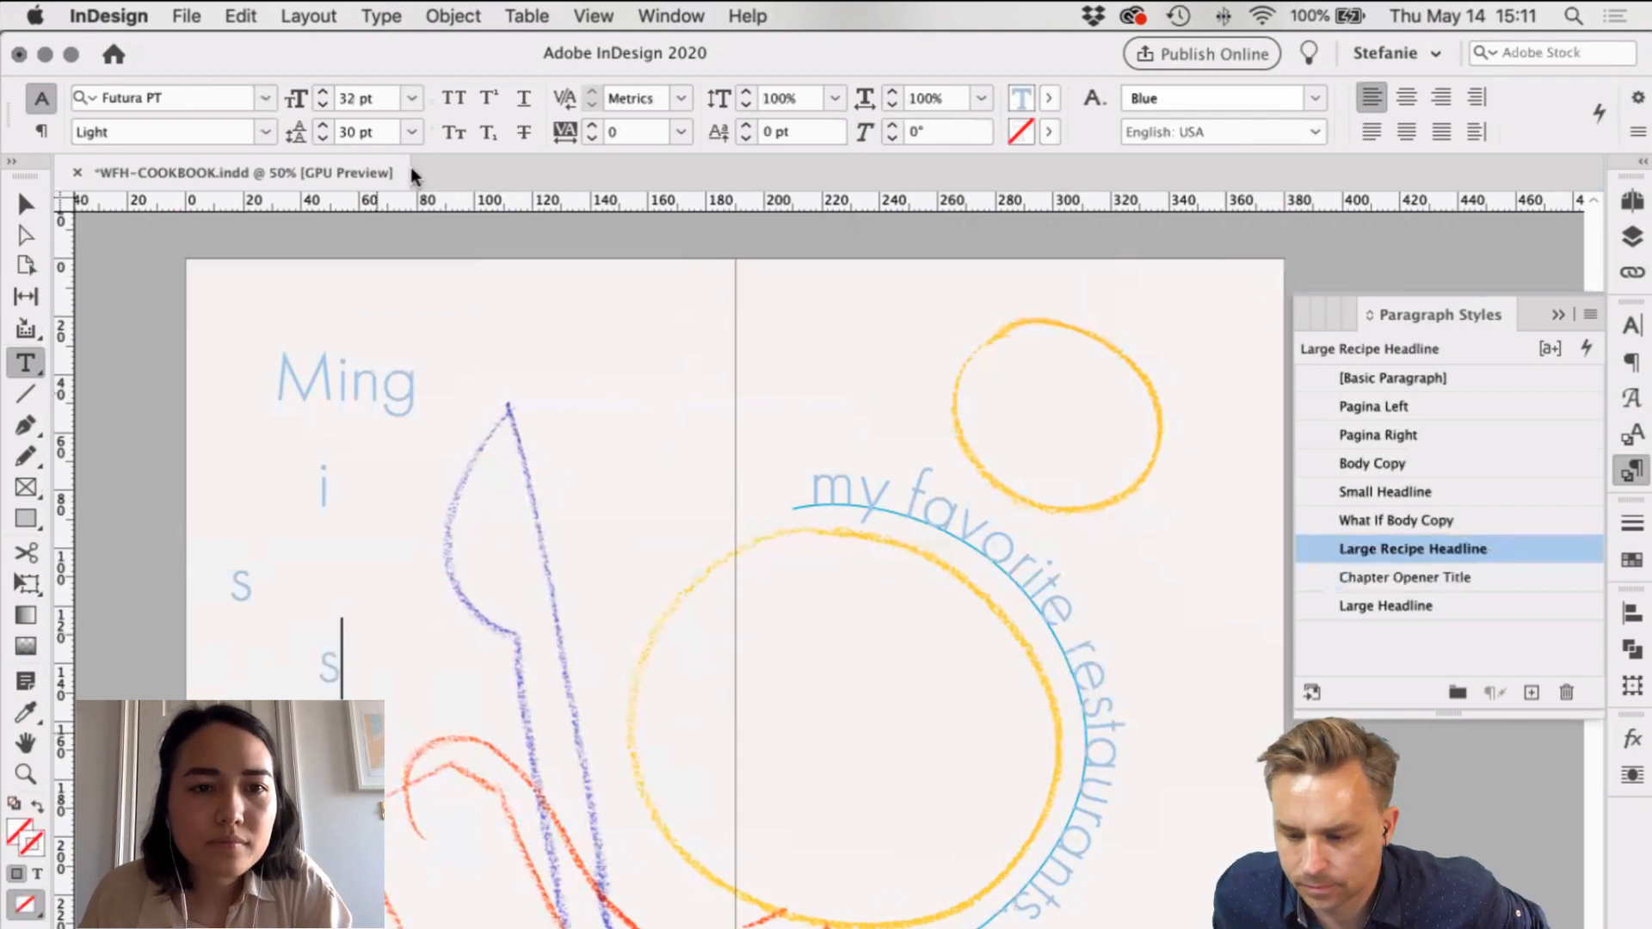
Step: Cut the remaining i, n and g into separate frames below the other letters
left_click_drag(337, 379, 351, 379)
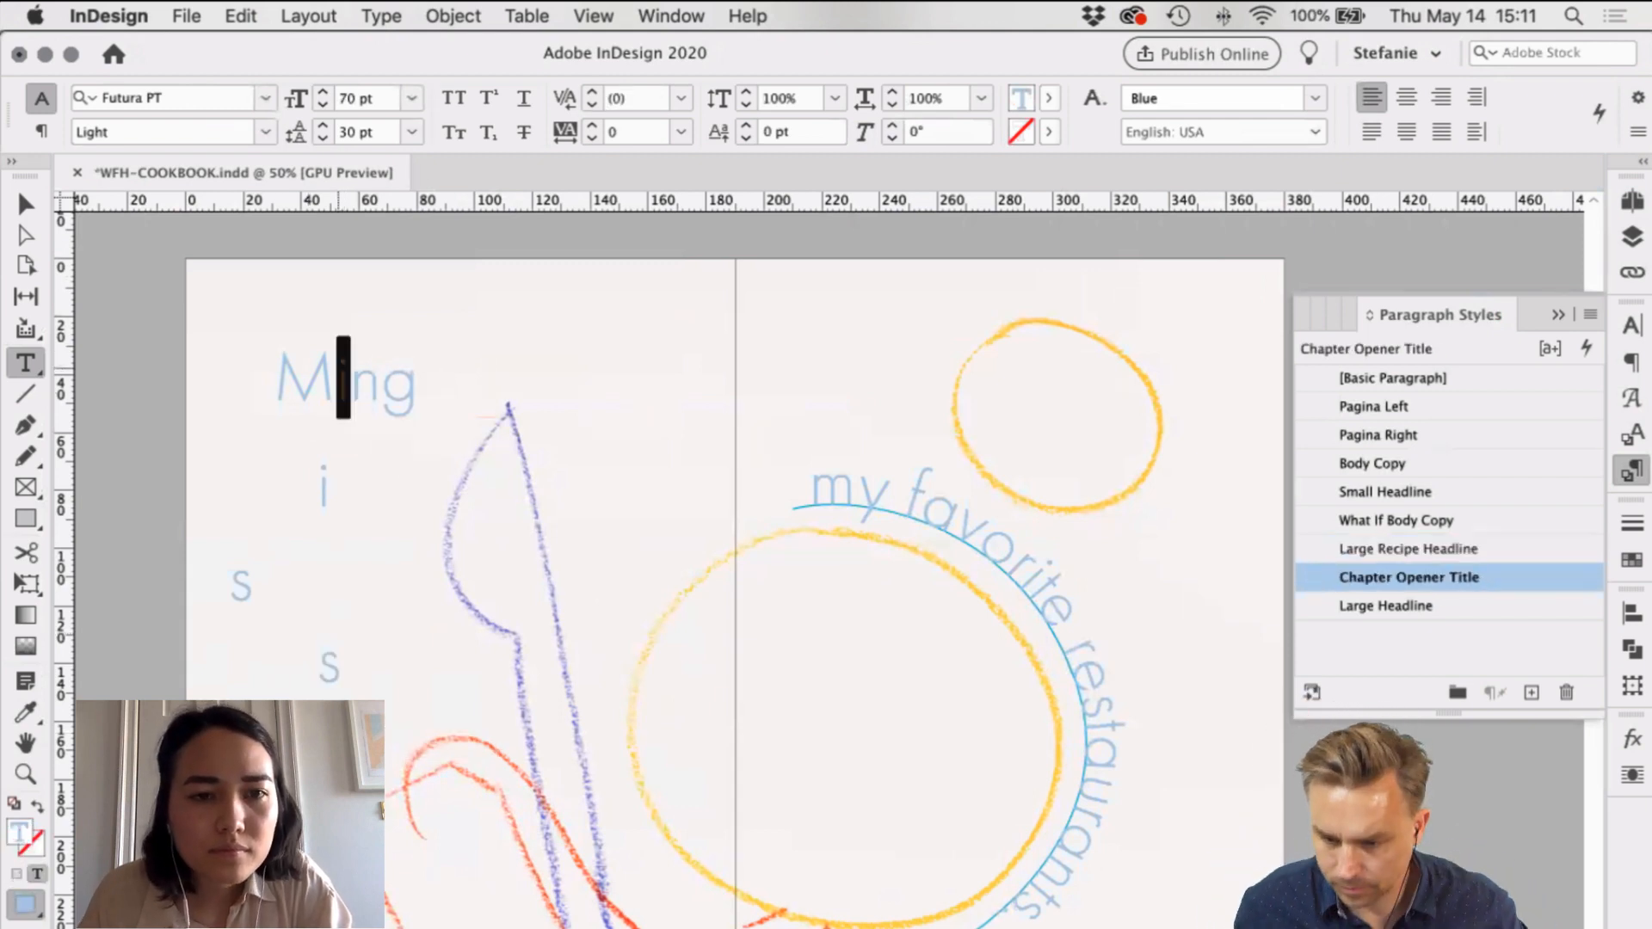
key("super+x")
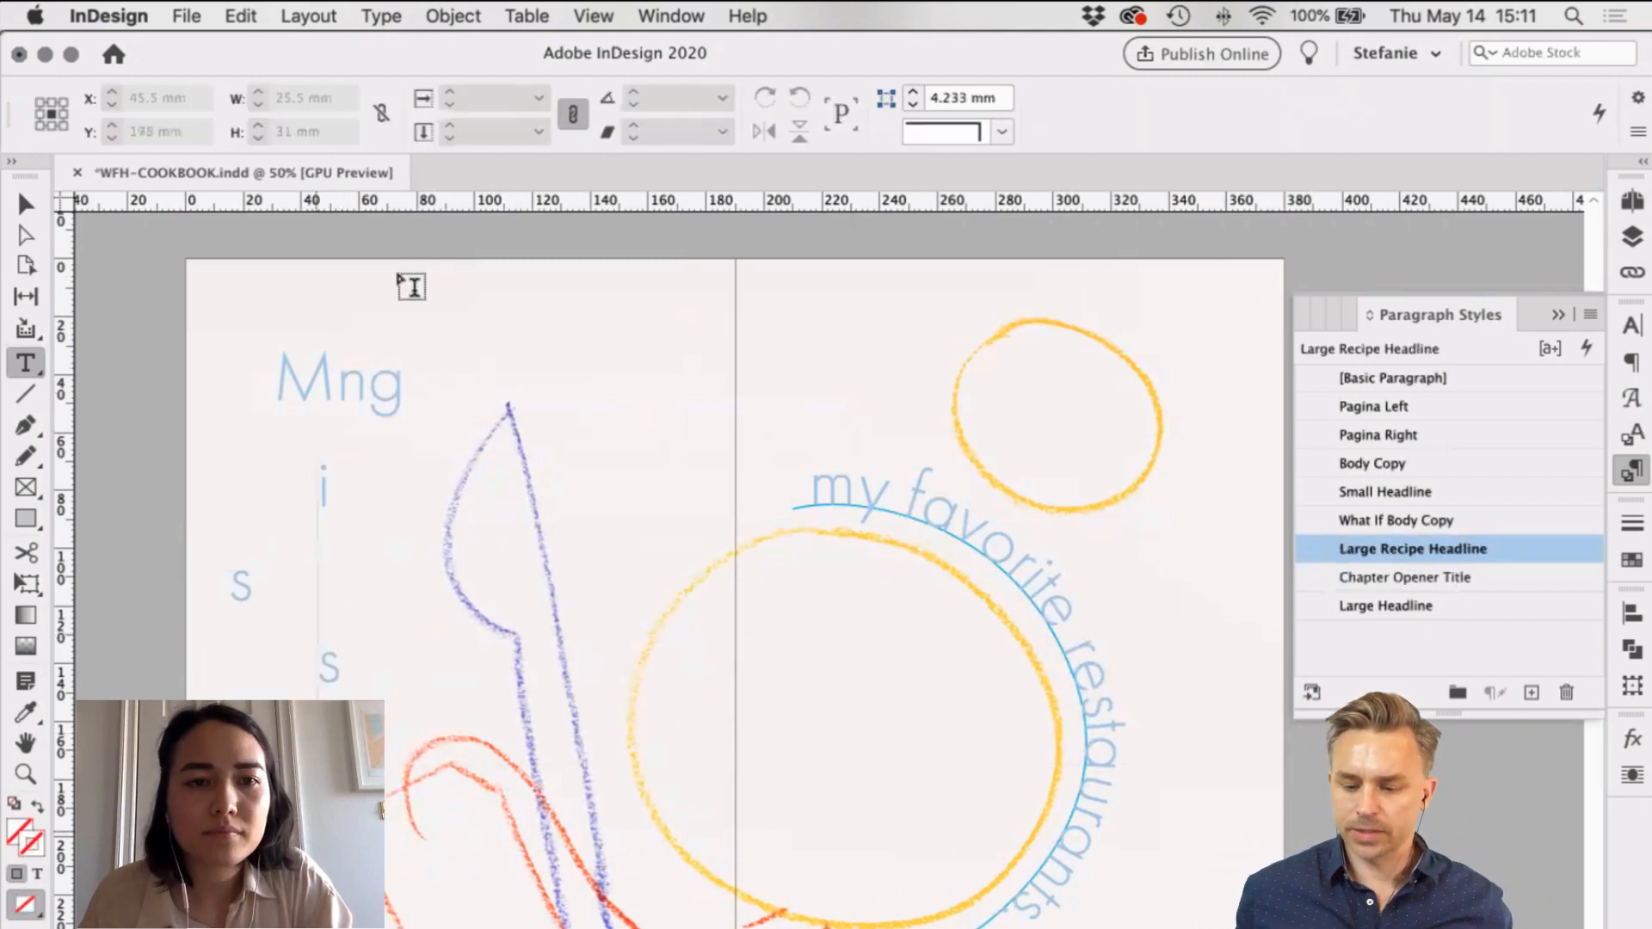
left_click(399, 271)
left_click(342, 379)
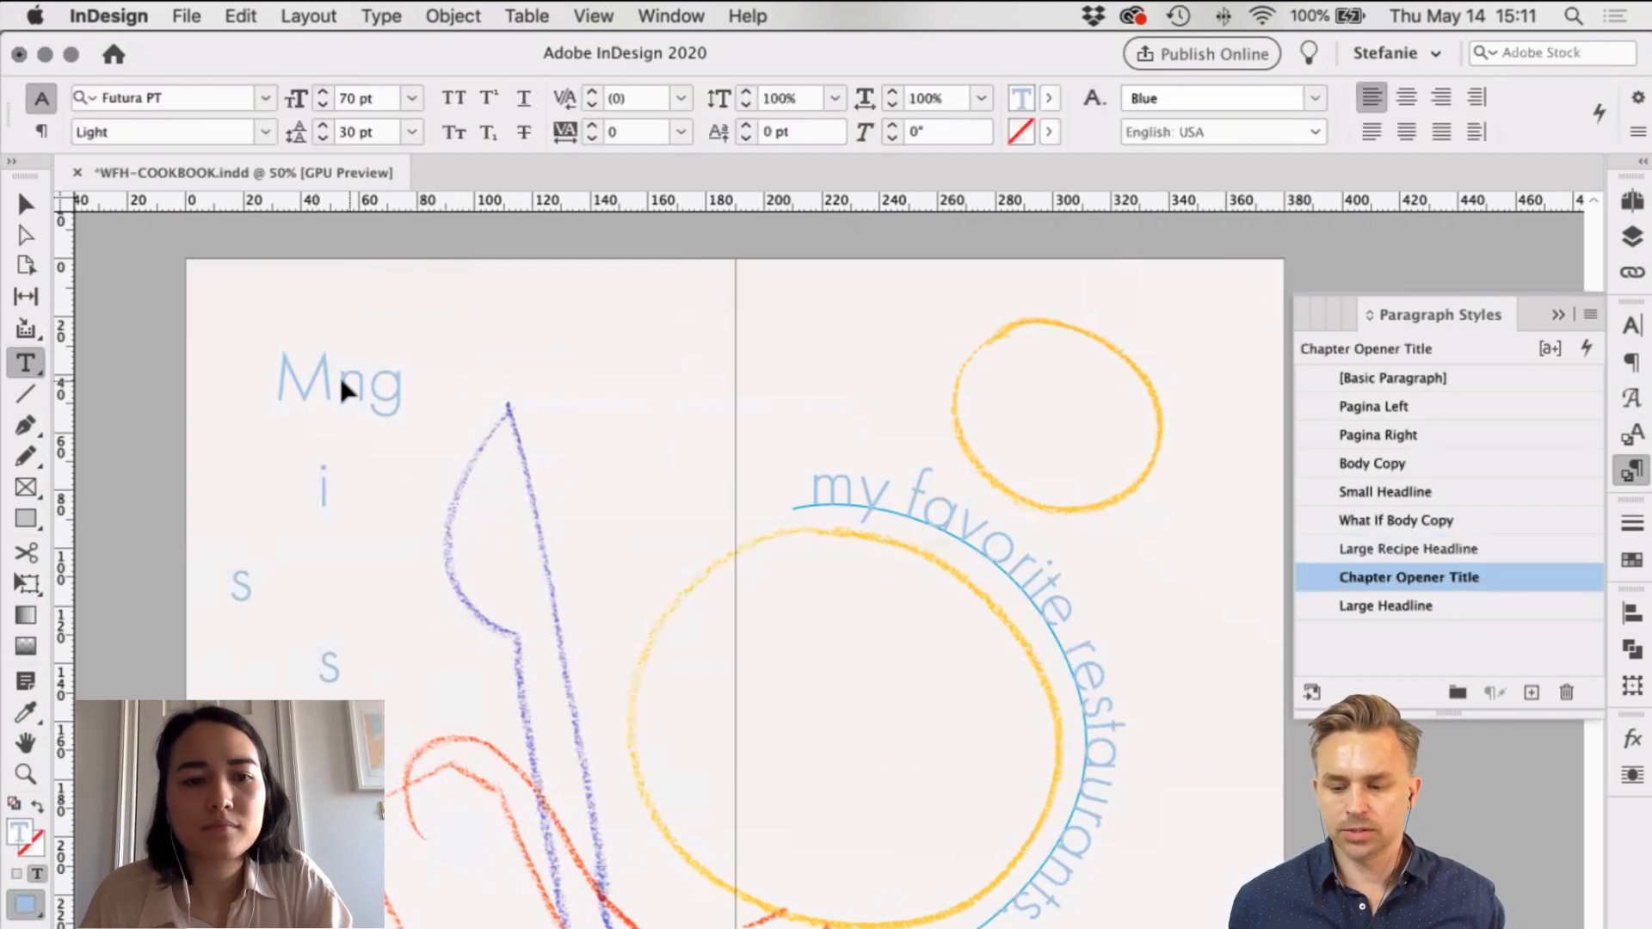
key("shift+Right")
key("super+x")
left_click_drag(325, 816, 403, 894)
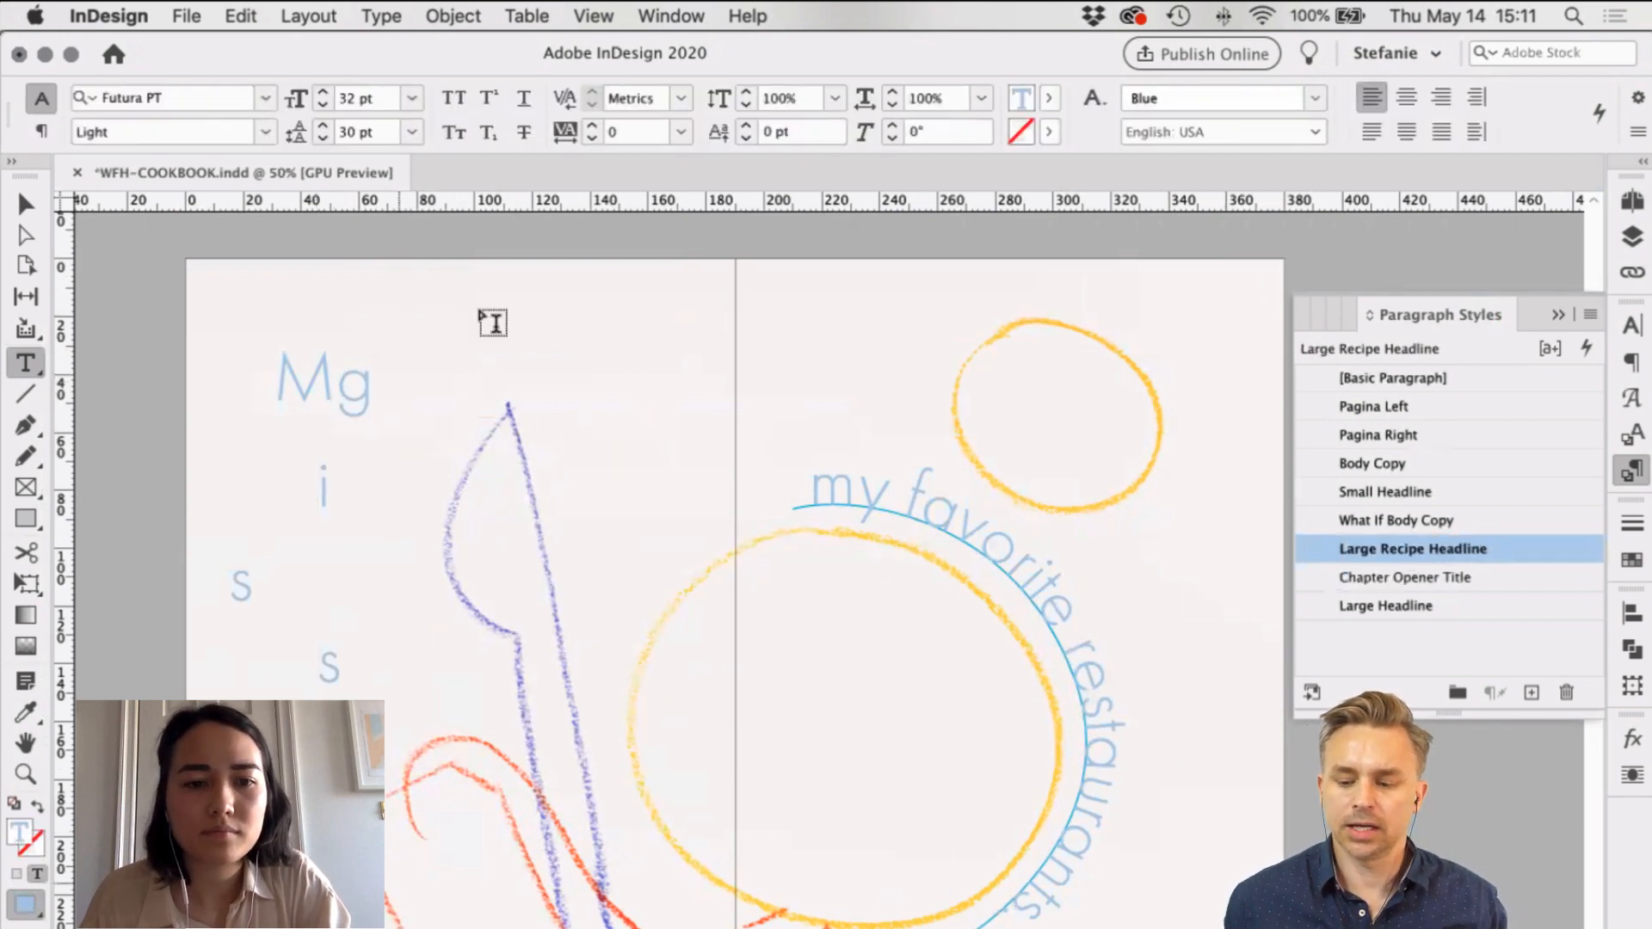
left_click(376, 384)
key("shift+Left")
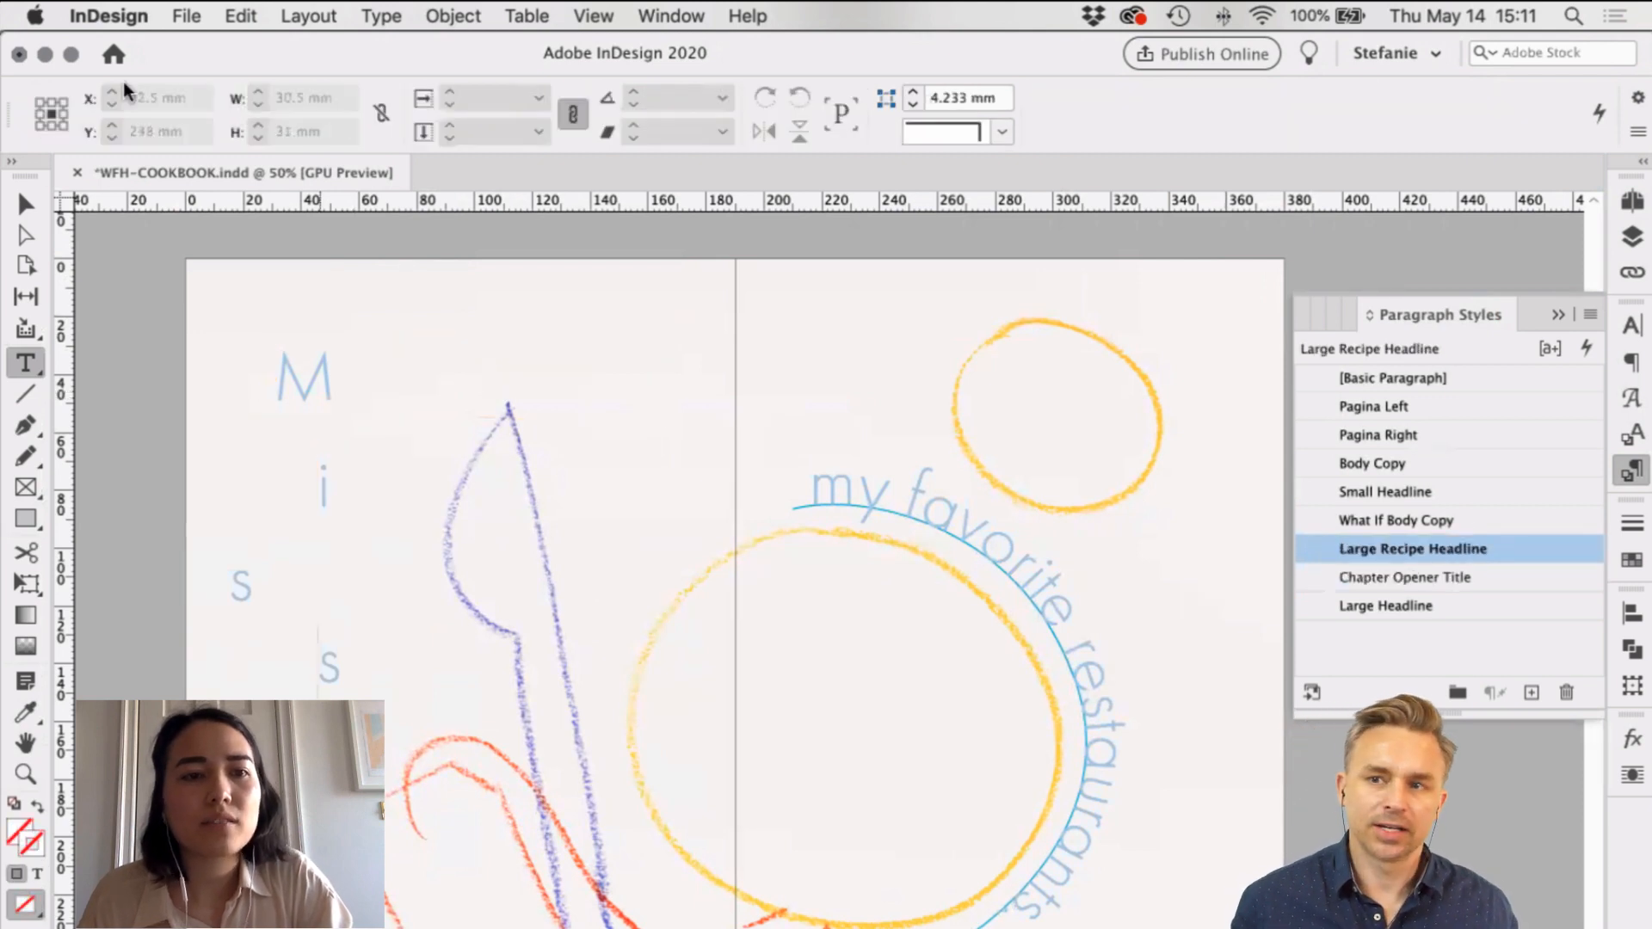
key("super+v")
key("Escape")
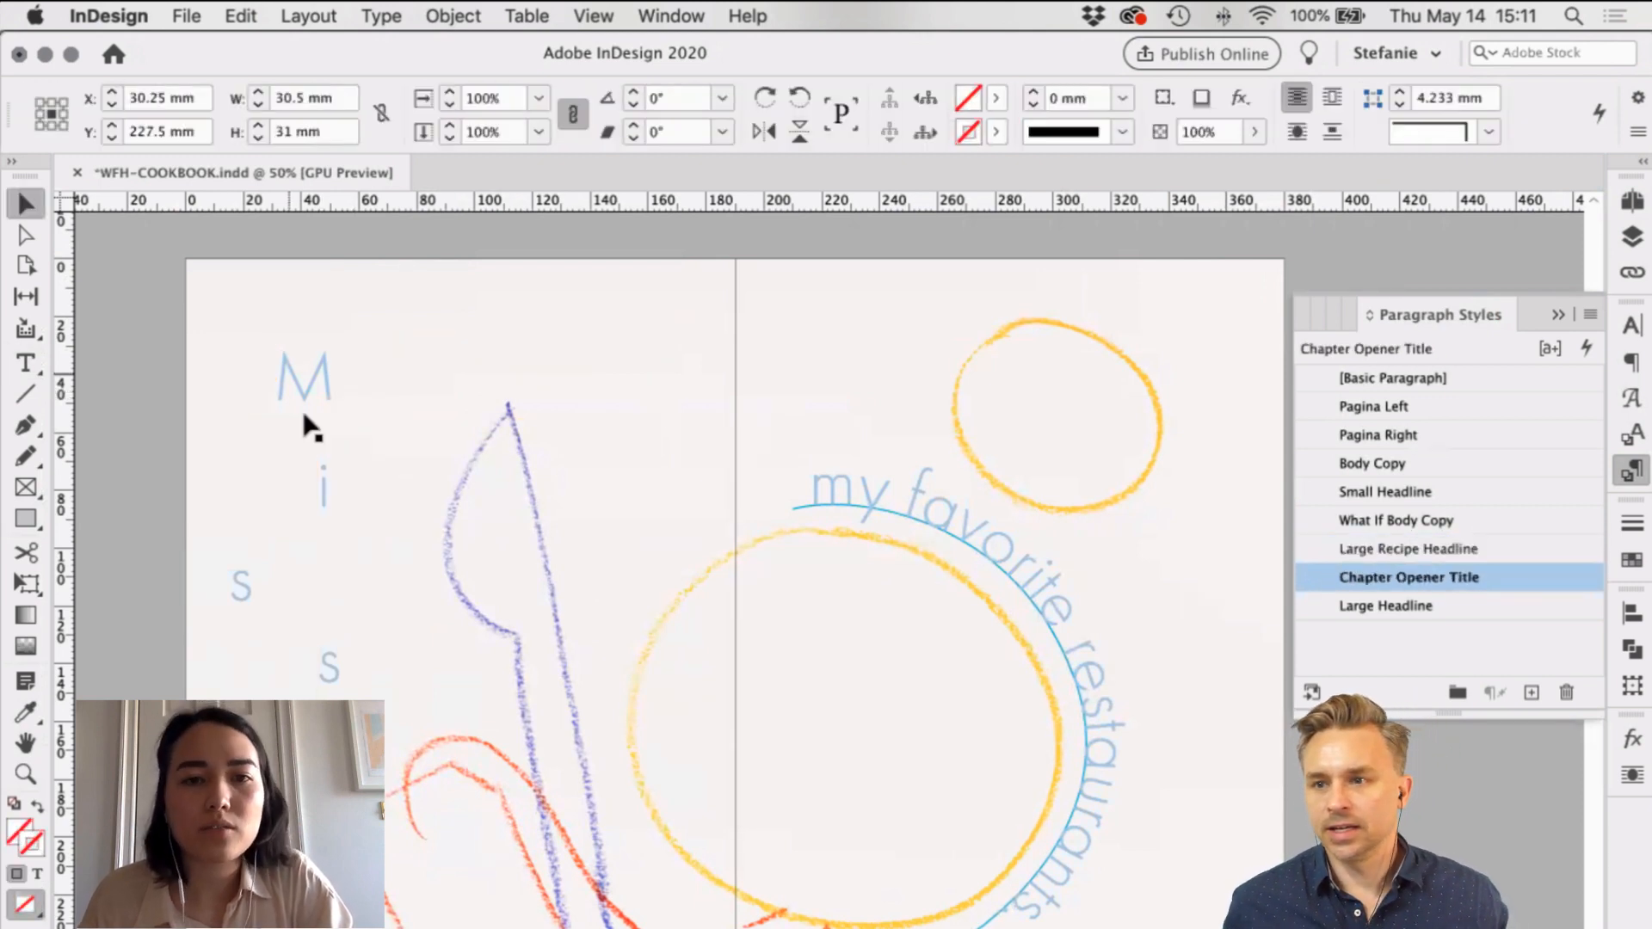
Step: Fit the M, i and first s frames to their letters and stagger them down the page
double_click(665, 421)
left_click(276, 362)
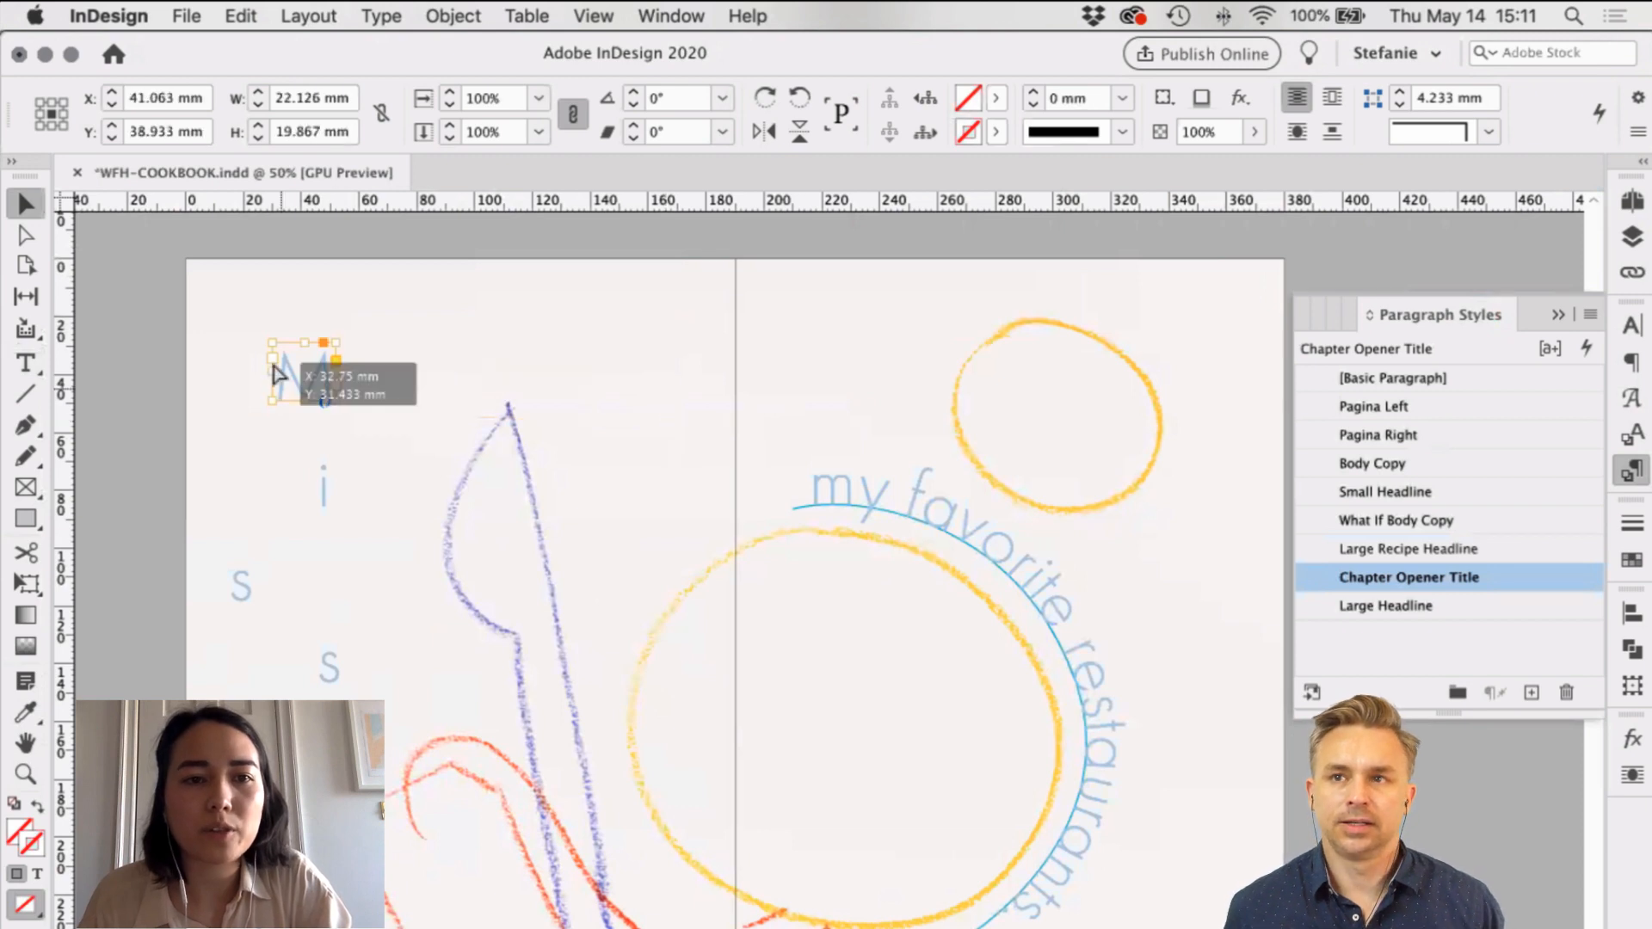
left_click_drag(272, 354, 268, 364)
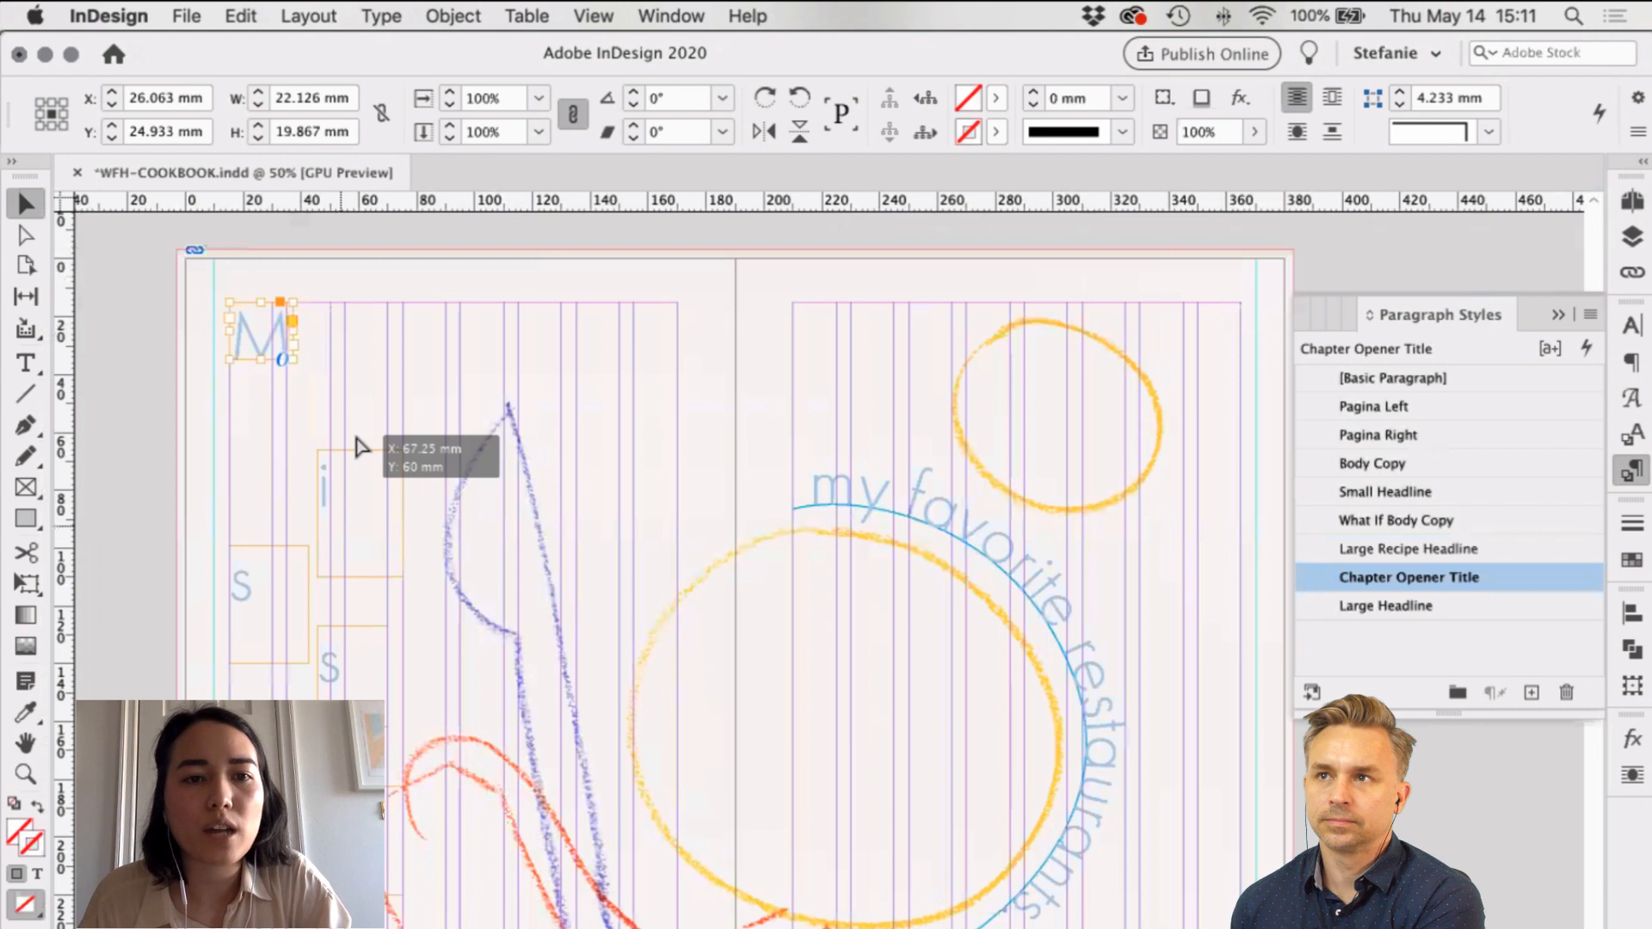
left_click_drag(356, 437, 366, 435)
left_click_drag(416, 497, 417, 499)
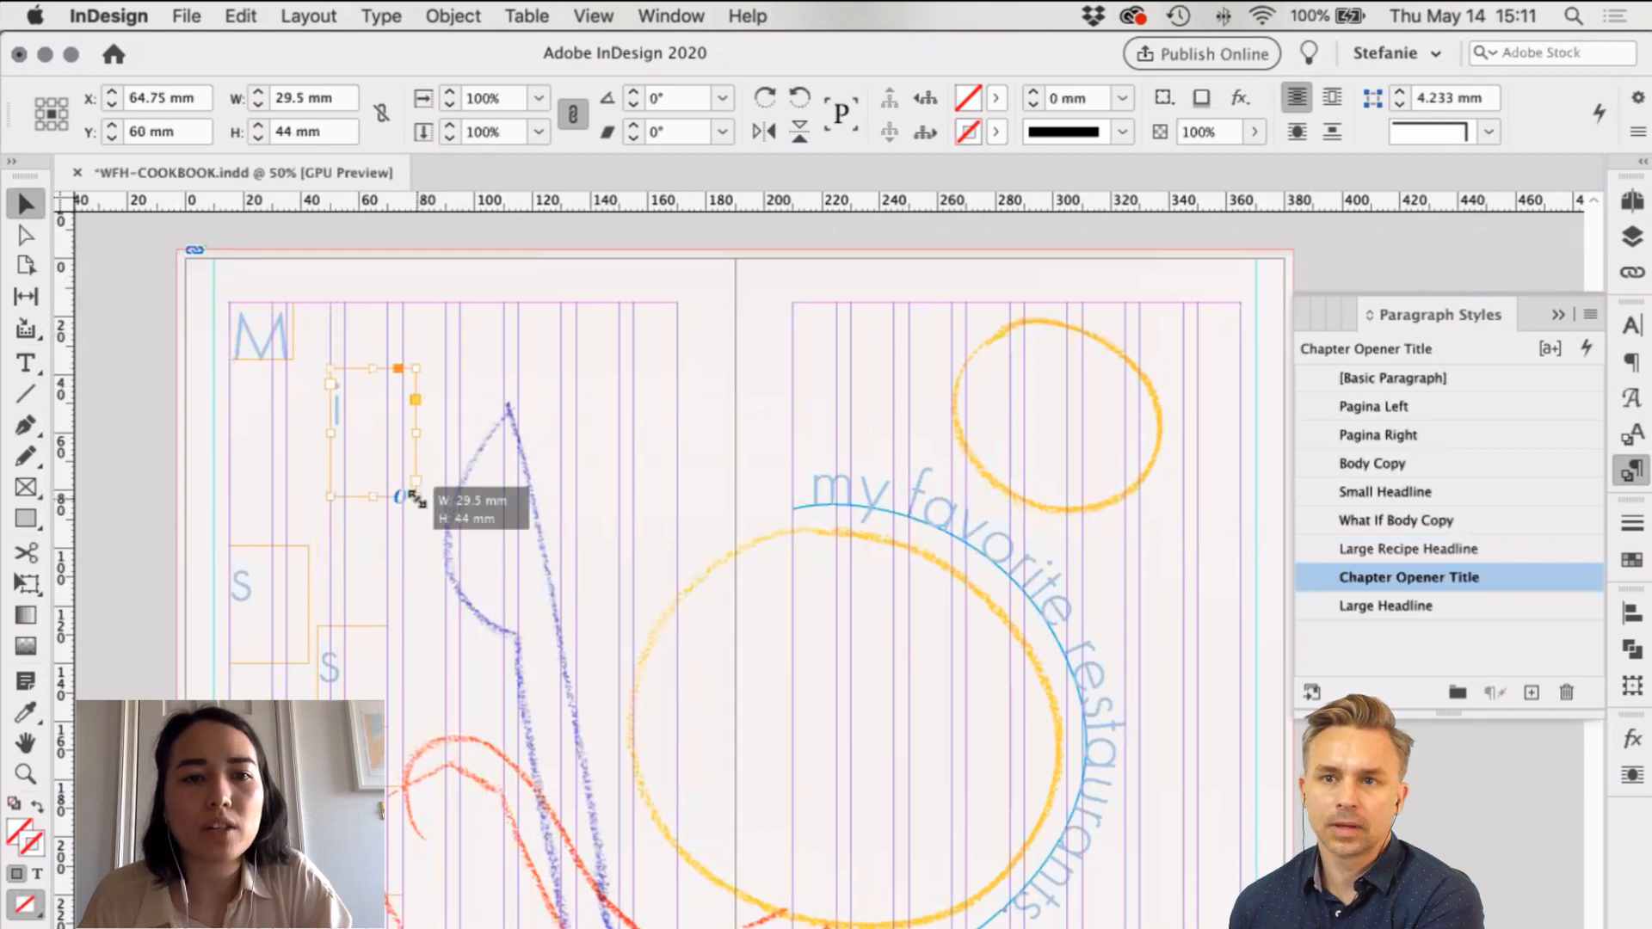
double_click(416, 496)
left_click_drag(283, 625, 284, 526)
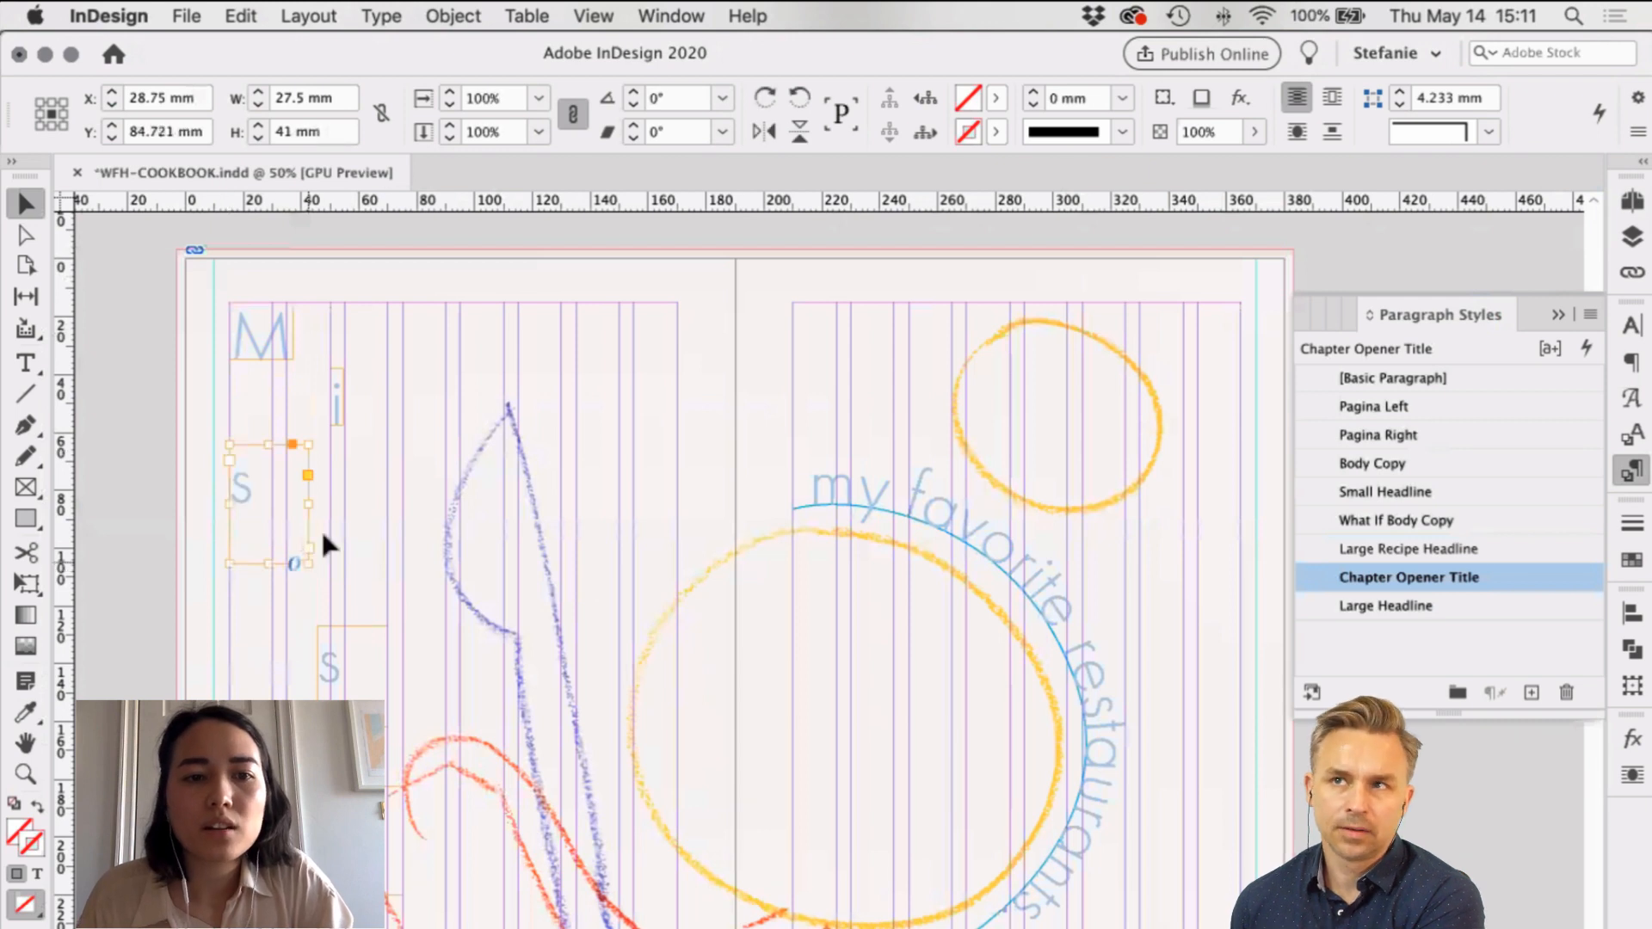
double_click(308, 563)
Step: Fit and place the second s, next i and lower letter frames, then switch to Preview
left_click_drag(334, 678, 349, 569)
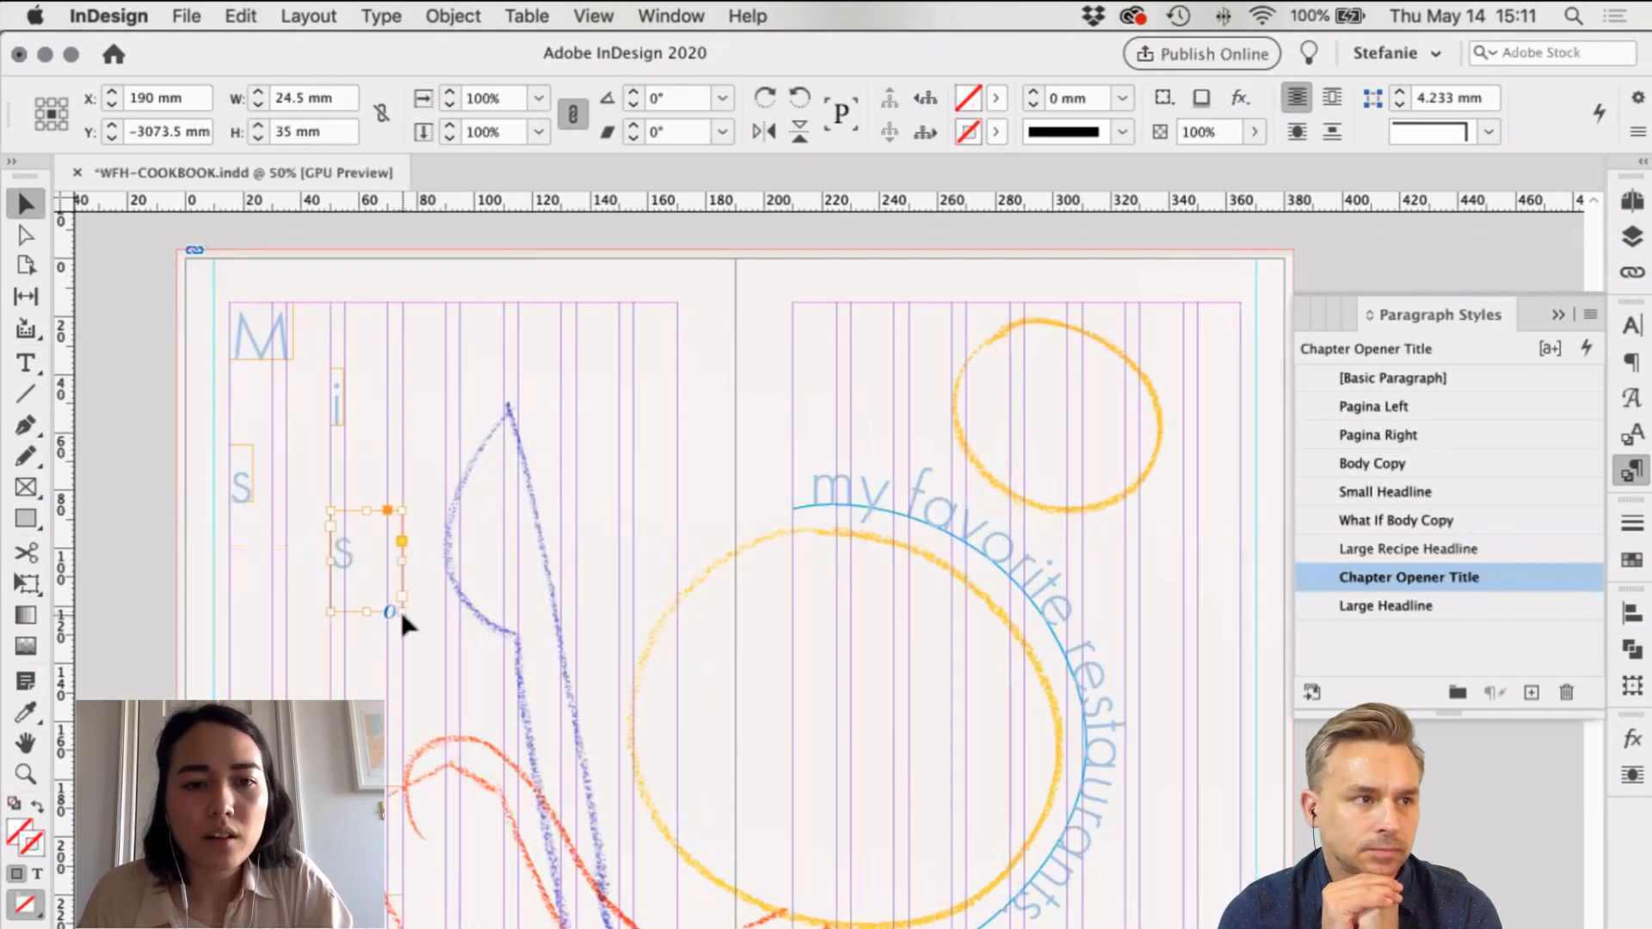
double_click(400, 610)
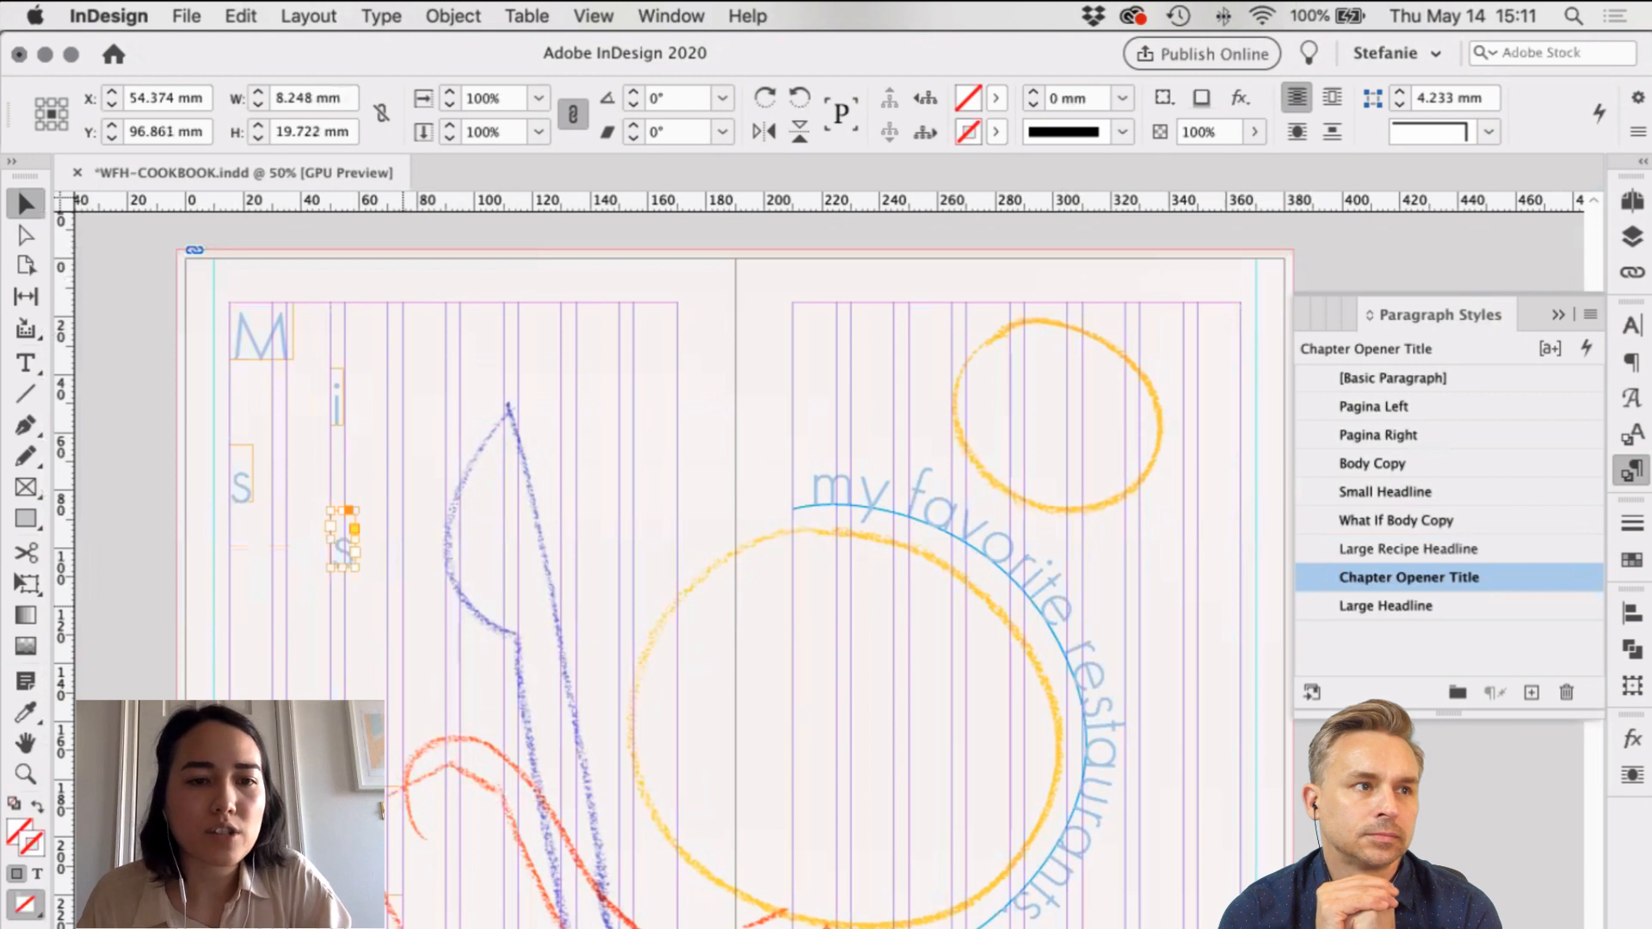
left_click_drag(315, 636, 322, 667)
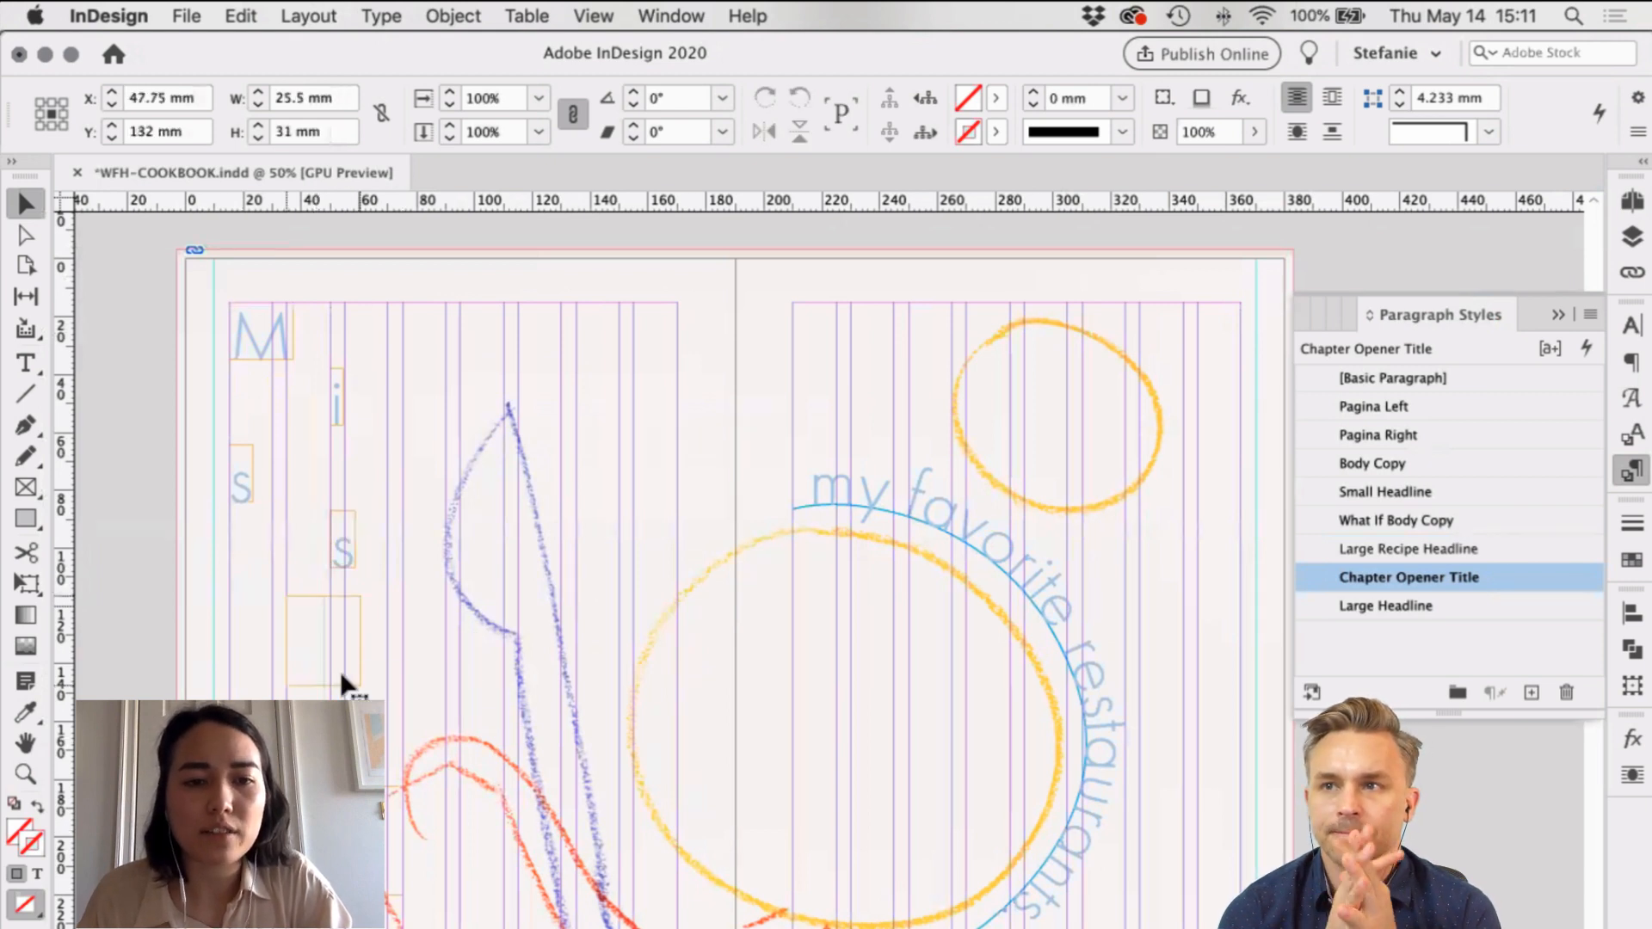
double_click(358, 687)
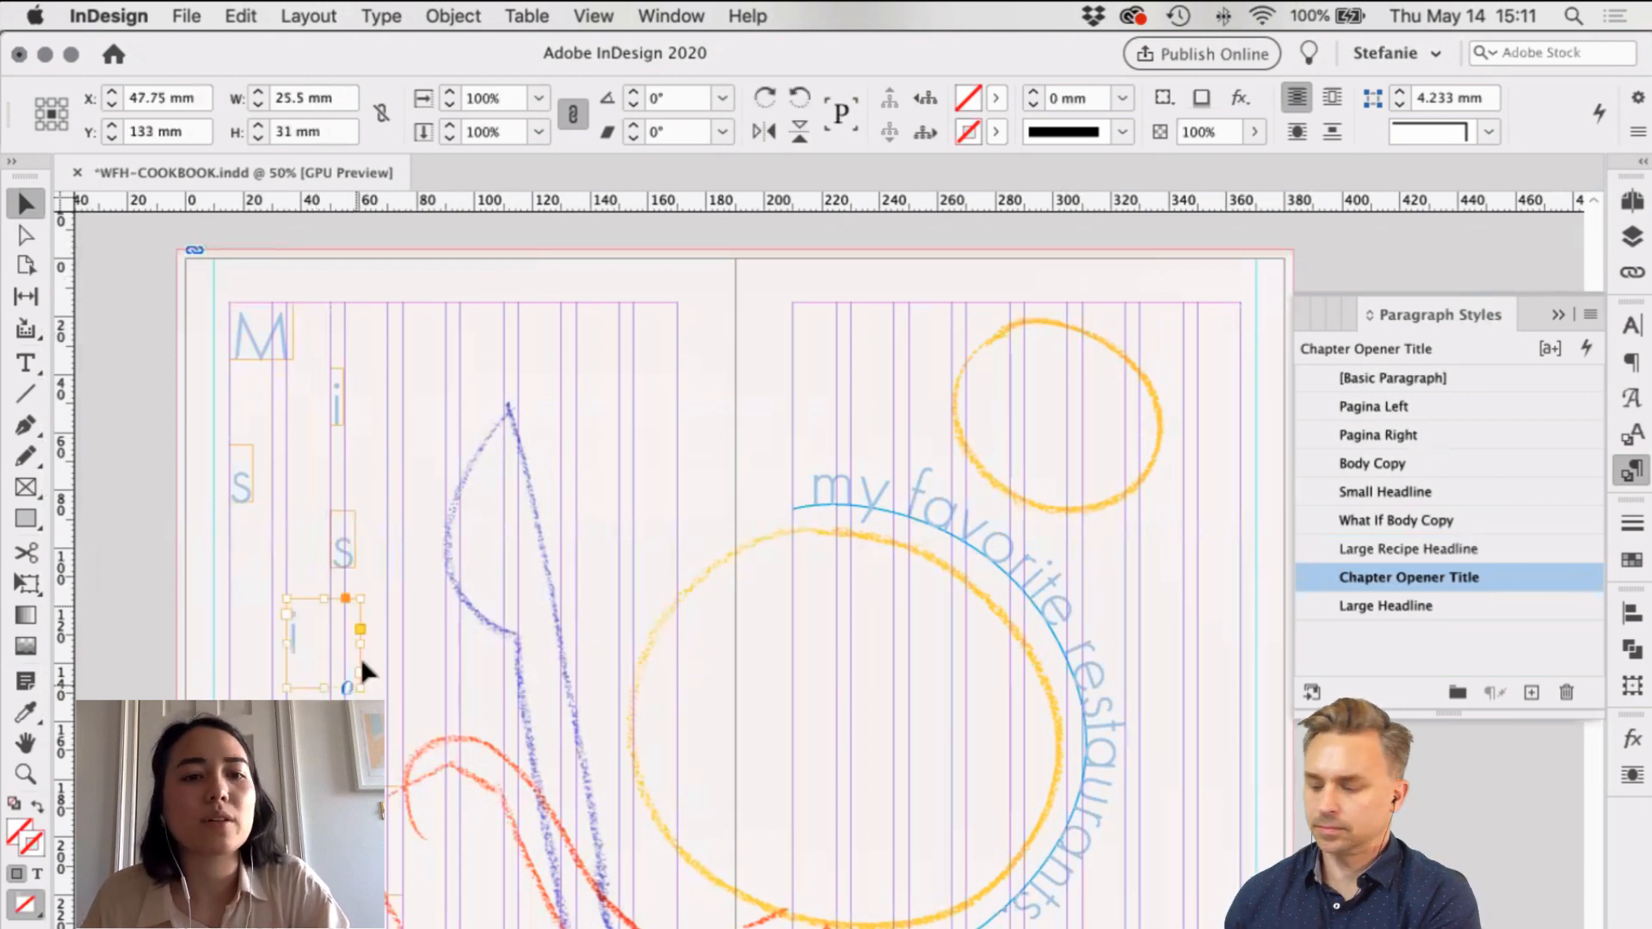
left_click(376, 641)
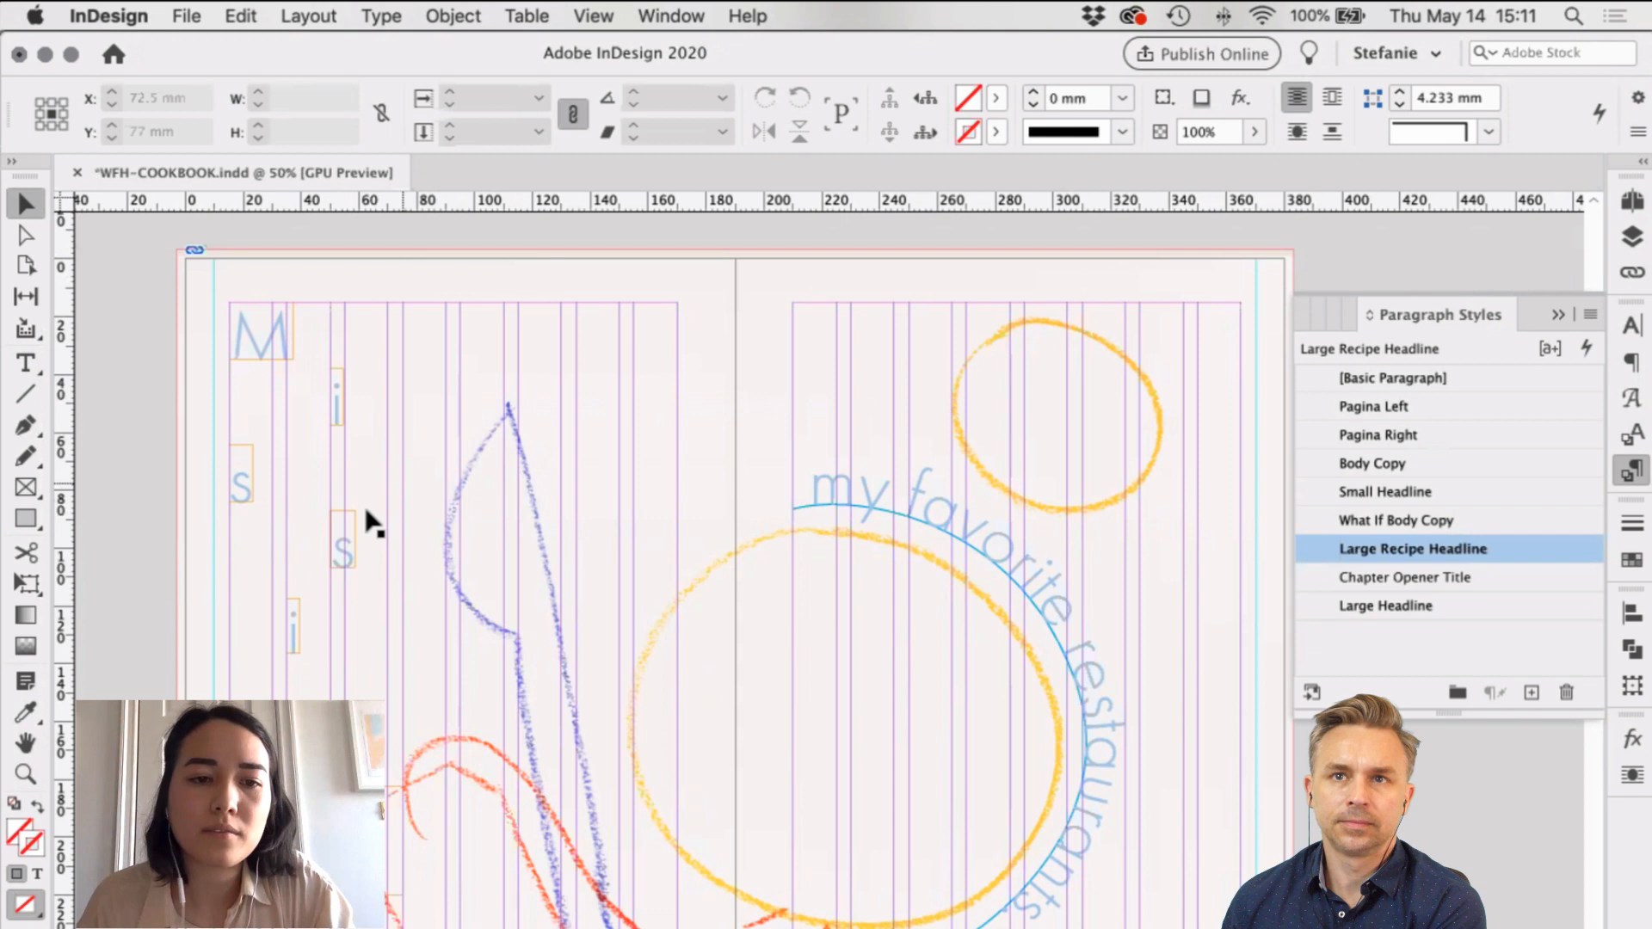
left_click_drag(364, 737, 377, 728)
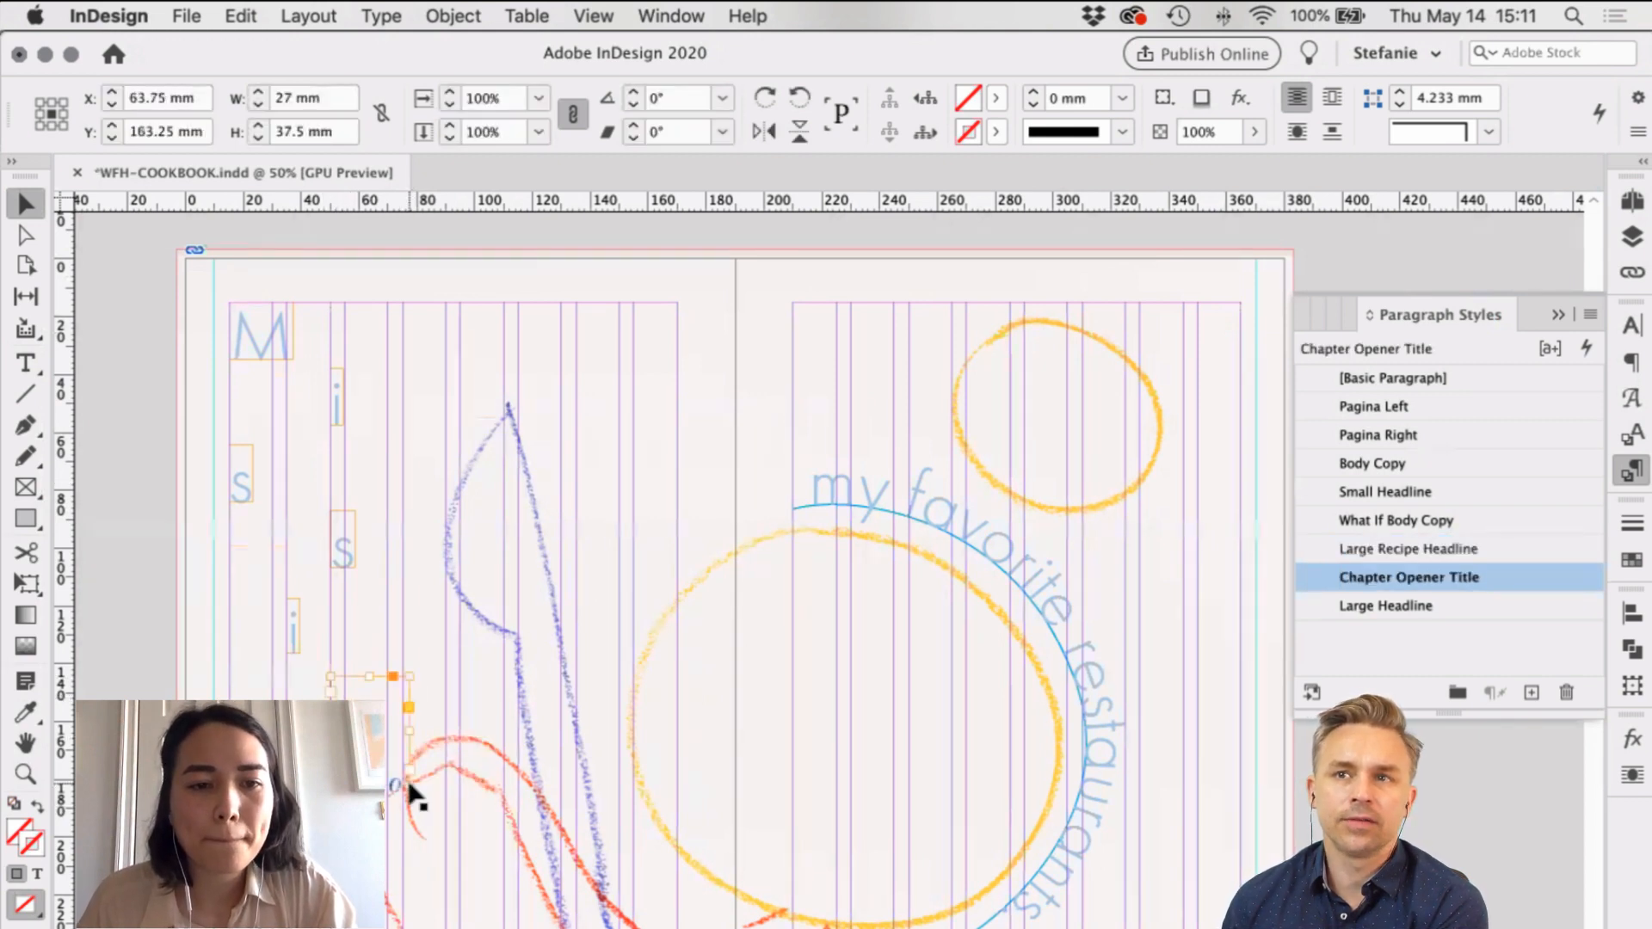
double_click(410, 785)
left_click_drag(297, 826, 296, 800)
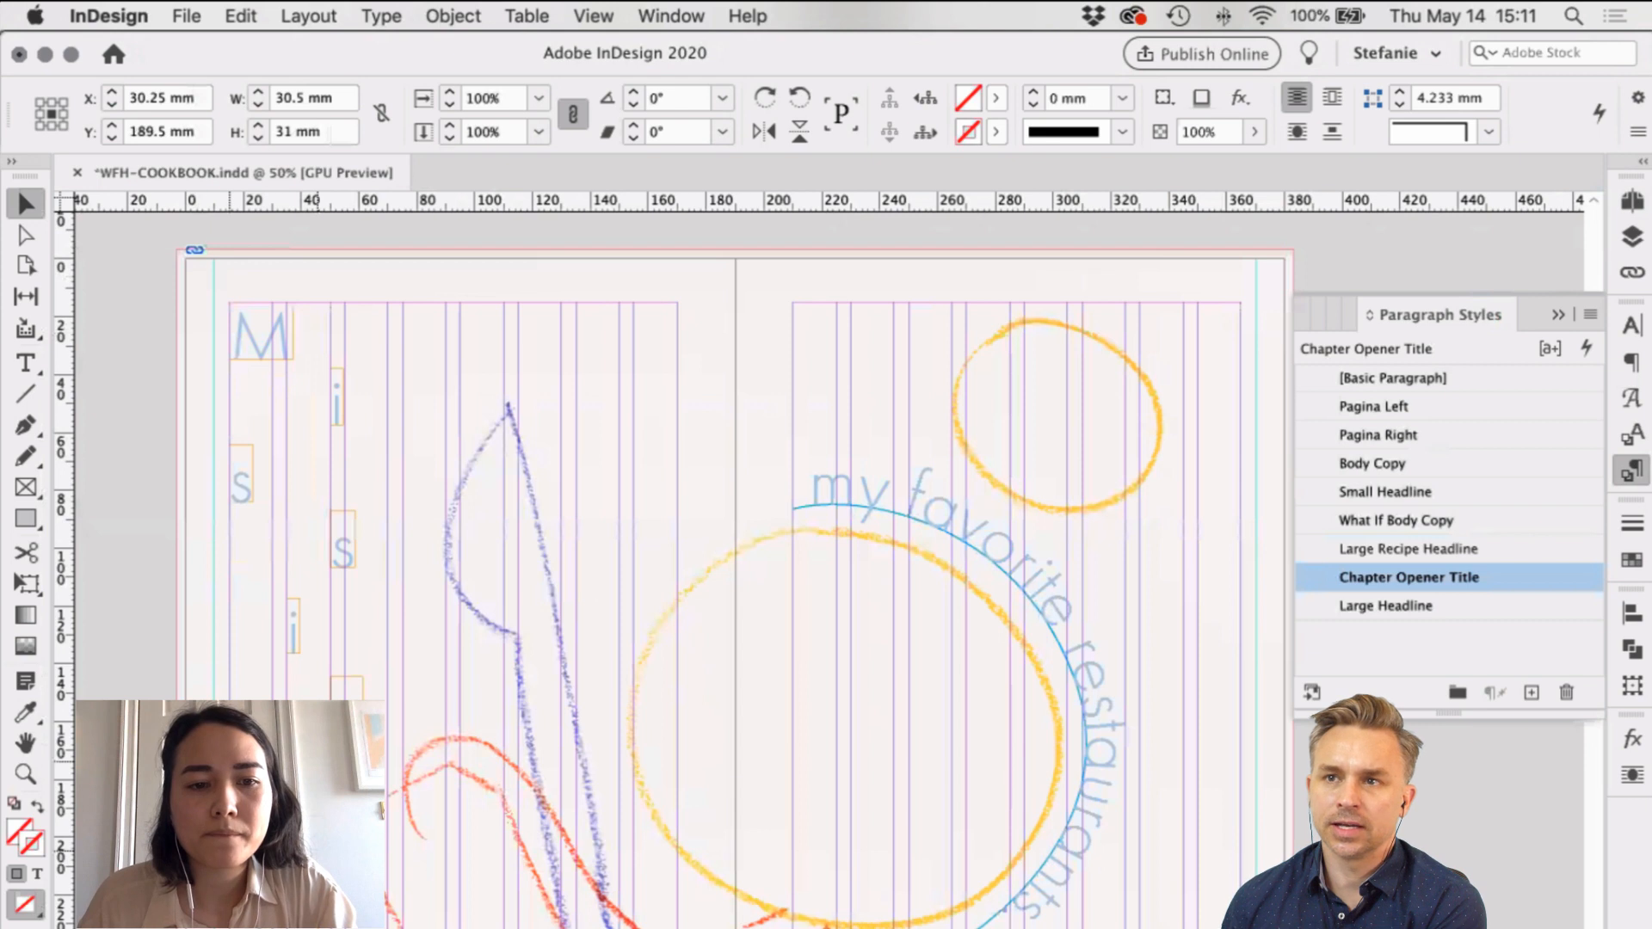
key("shift+super+a")
key("w")
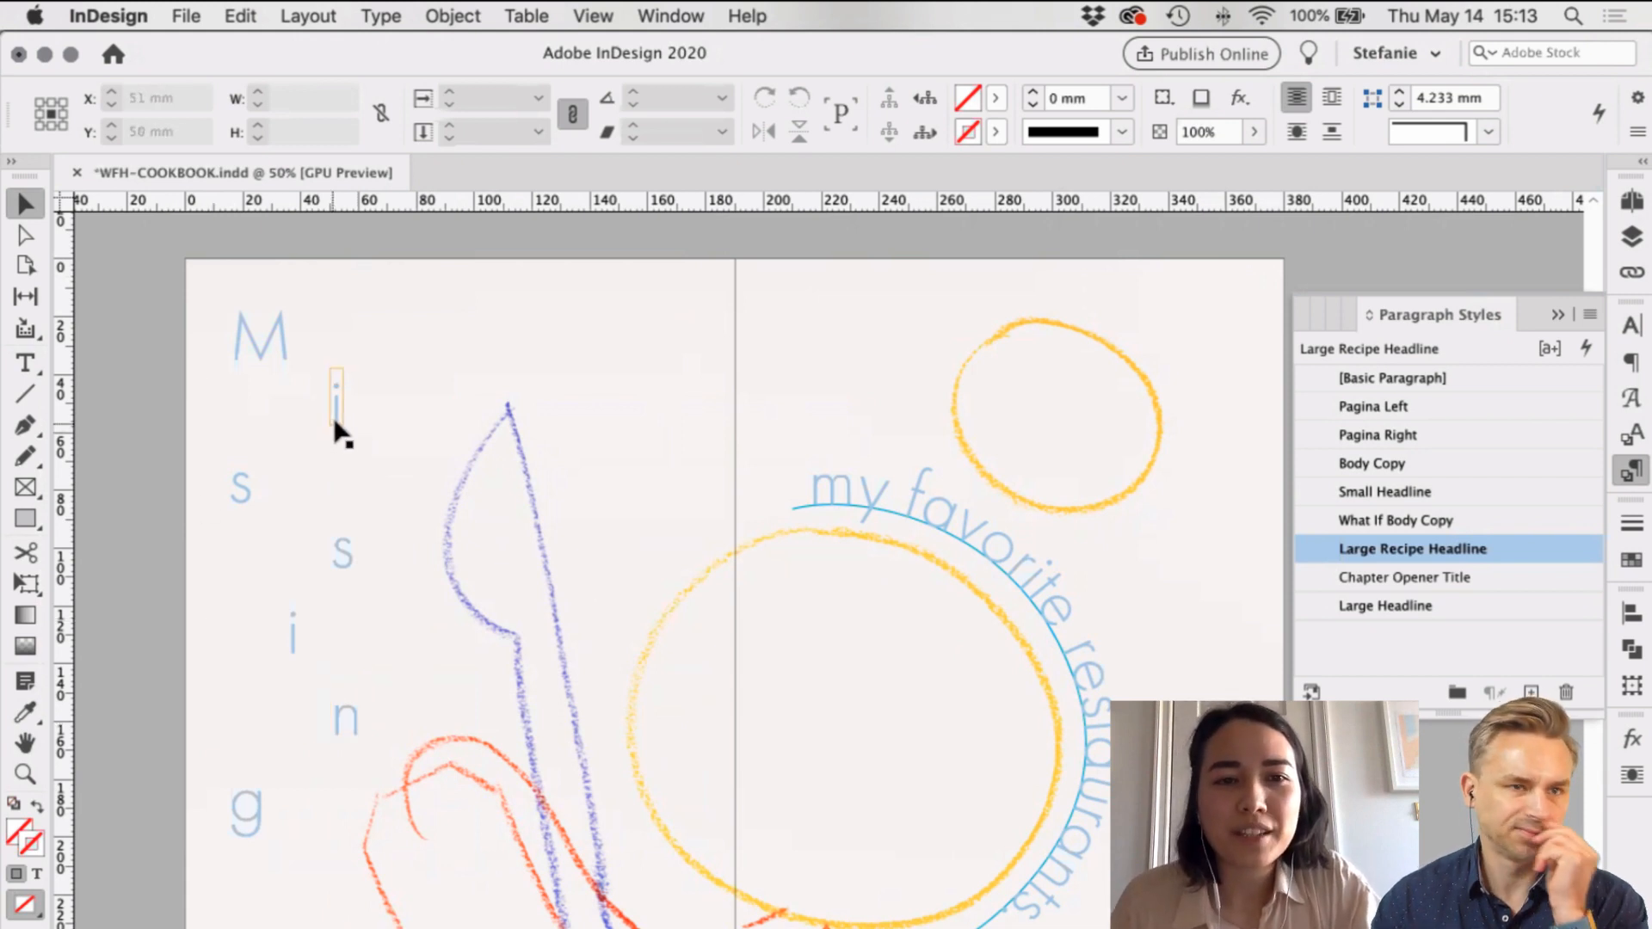
Step: Nudge the i and s letters to even out the upper part of the zigzag
left_click_drag(338, 429, 357, 424)
key("w")
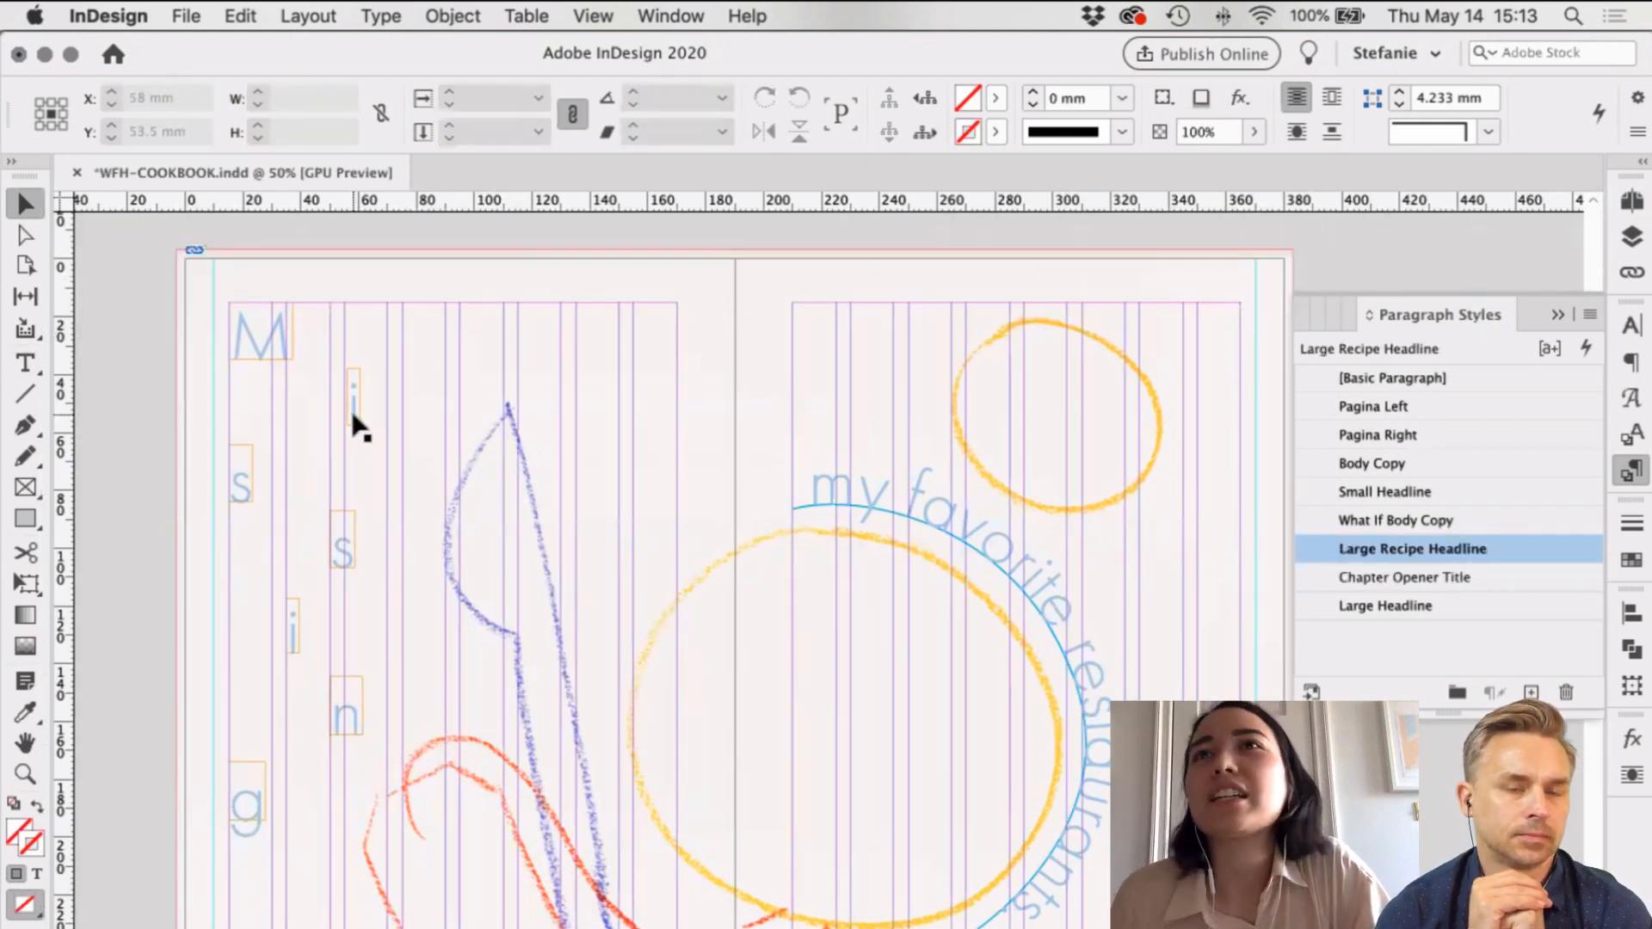
left_click(356, 400)
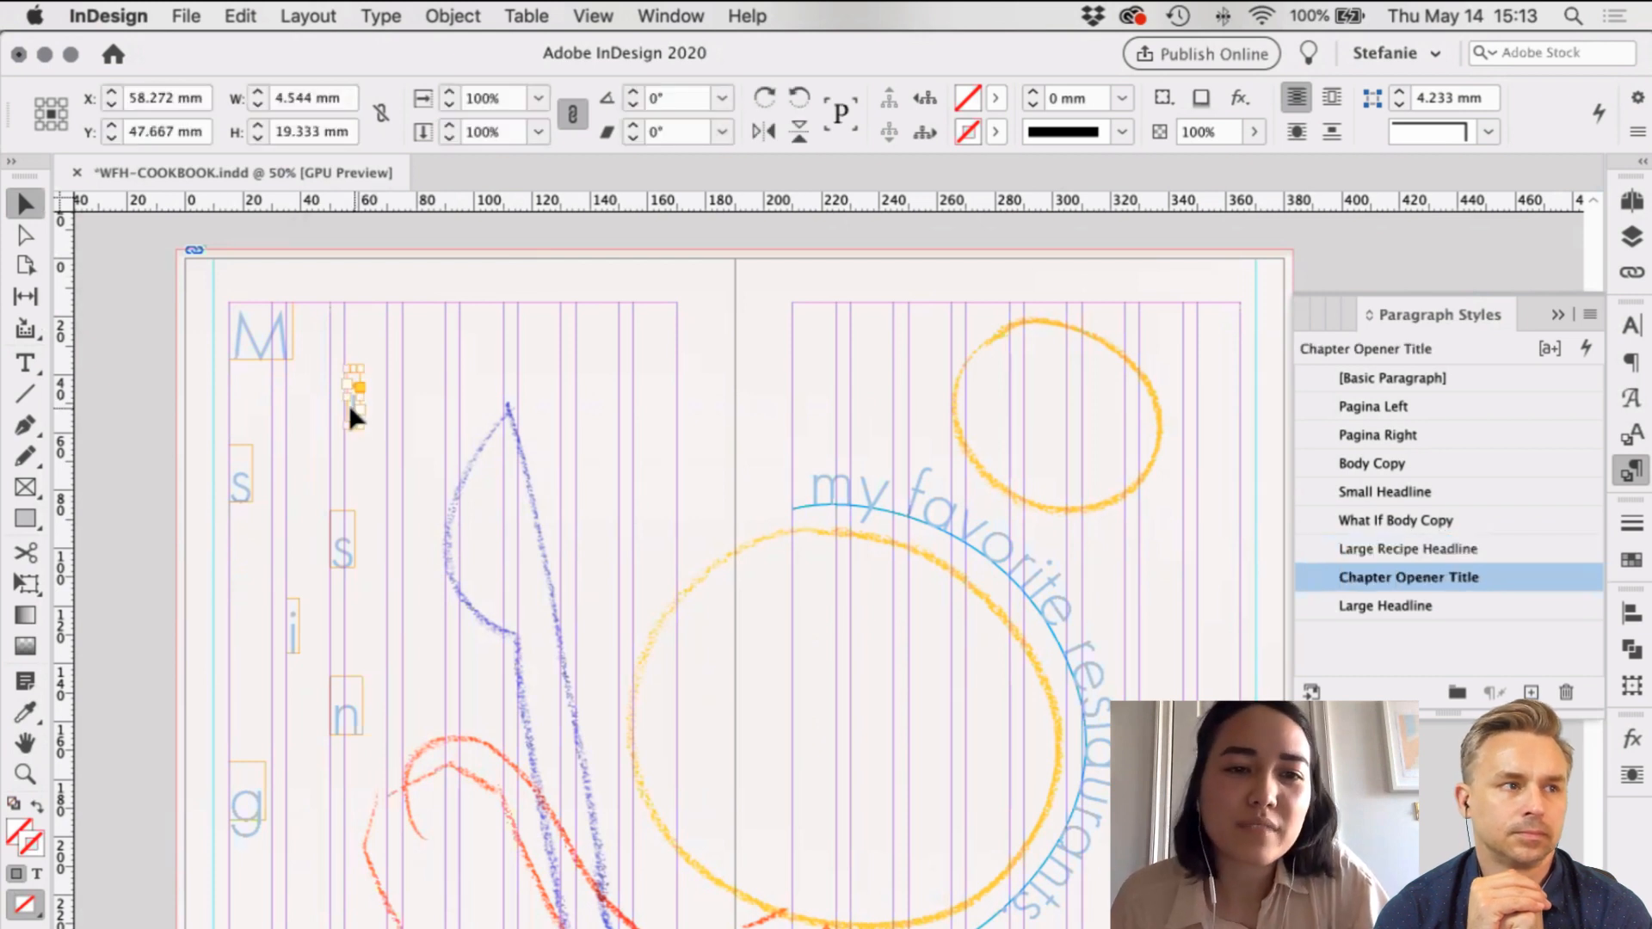
left_click_drag(352, 410, 354, 415)
key("Left")
key("Left")
key("Left")
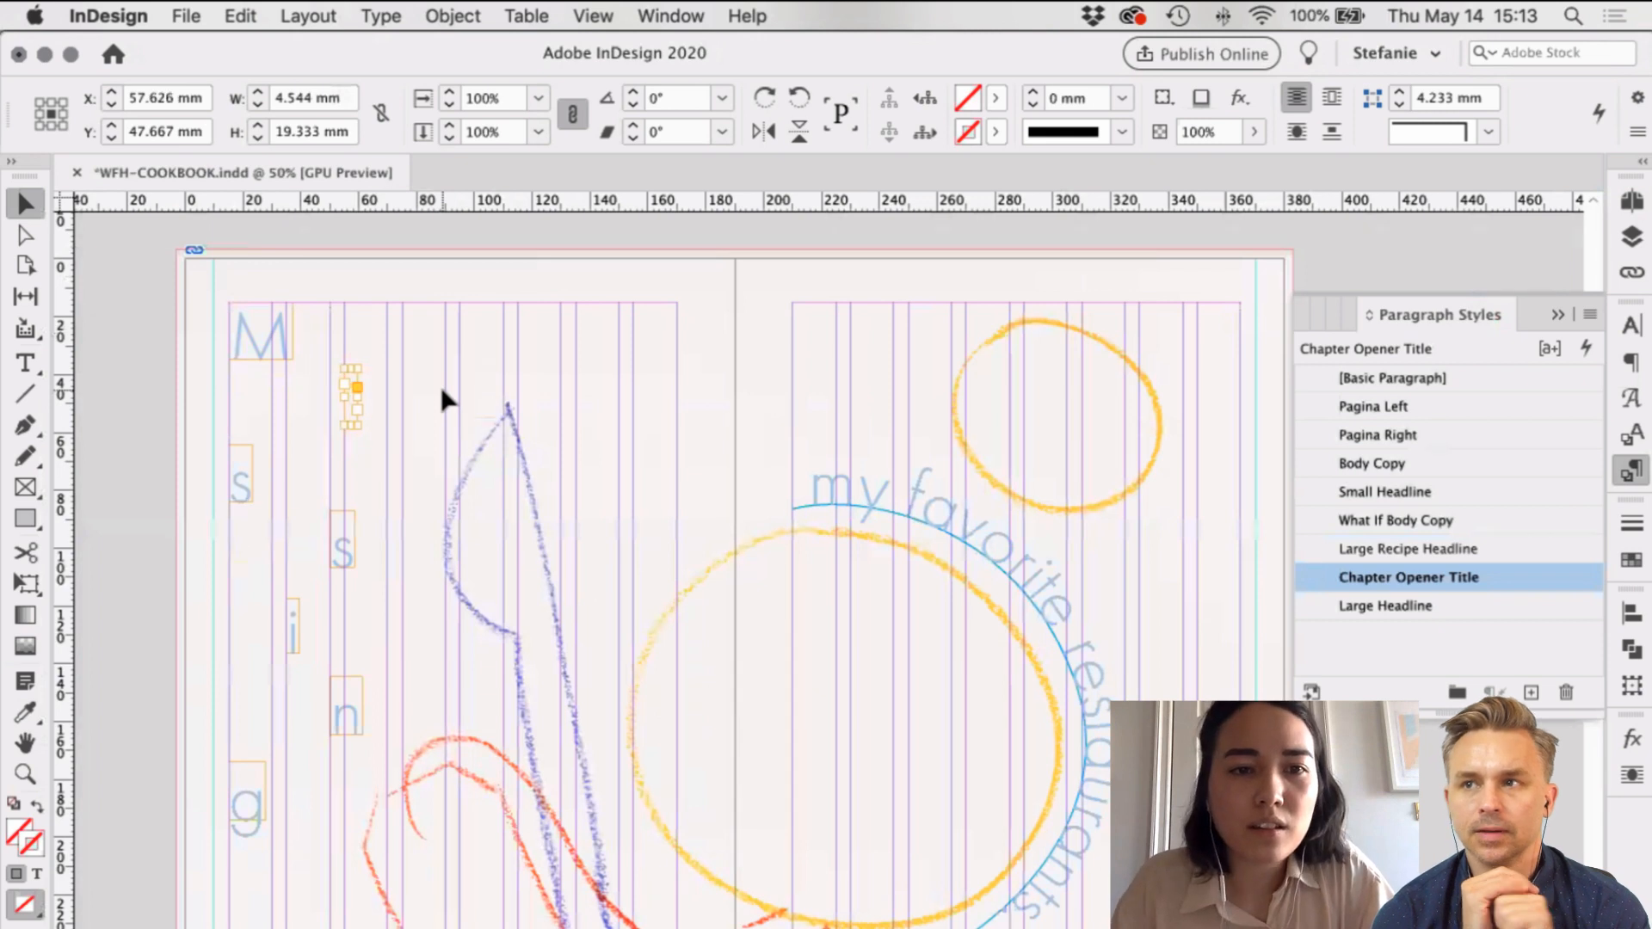
left_click_drag(335, 554, 350, 557)
mouse_move(244, 487)
left_mouse_down()
mouse_move(278, 492)
mouse_move(270, 476)
left_mouse_up()
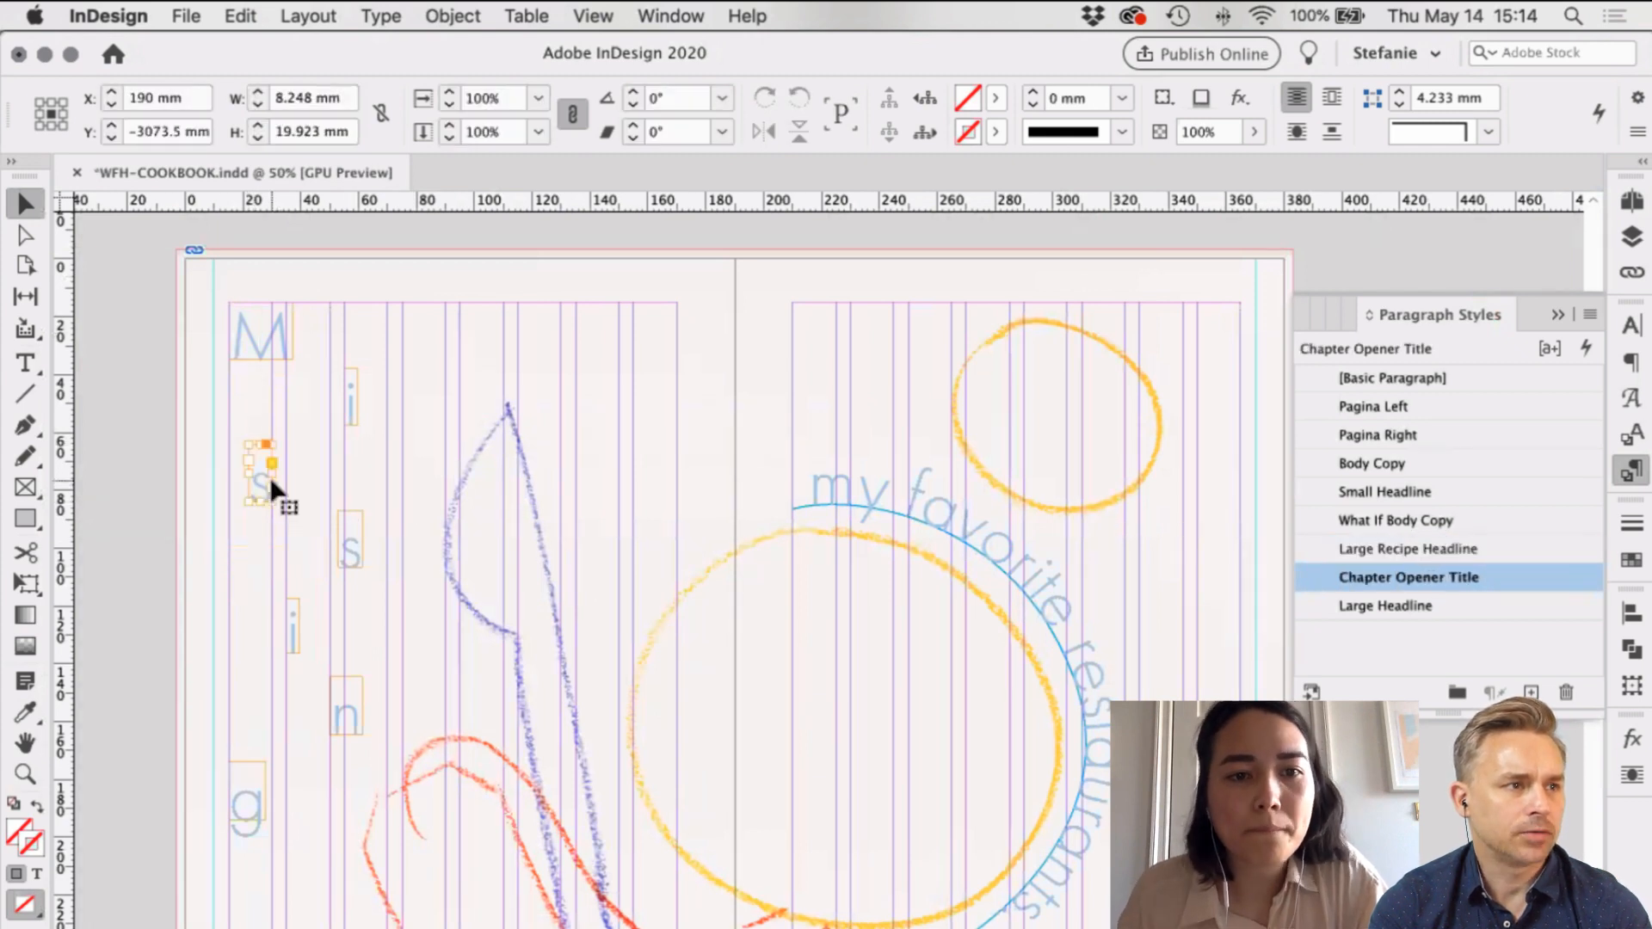
left_click(402, 667)
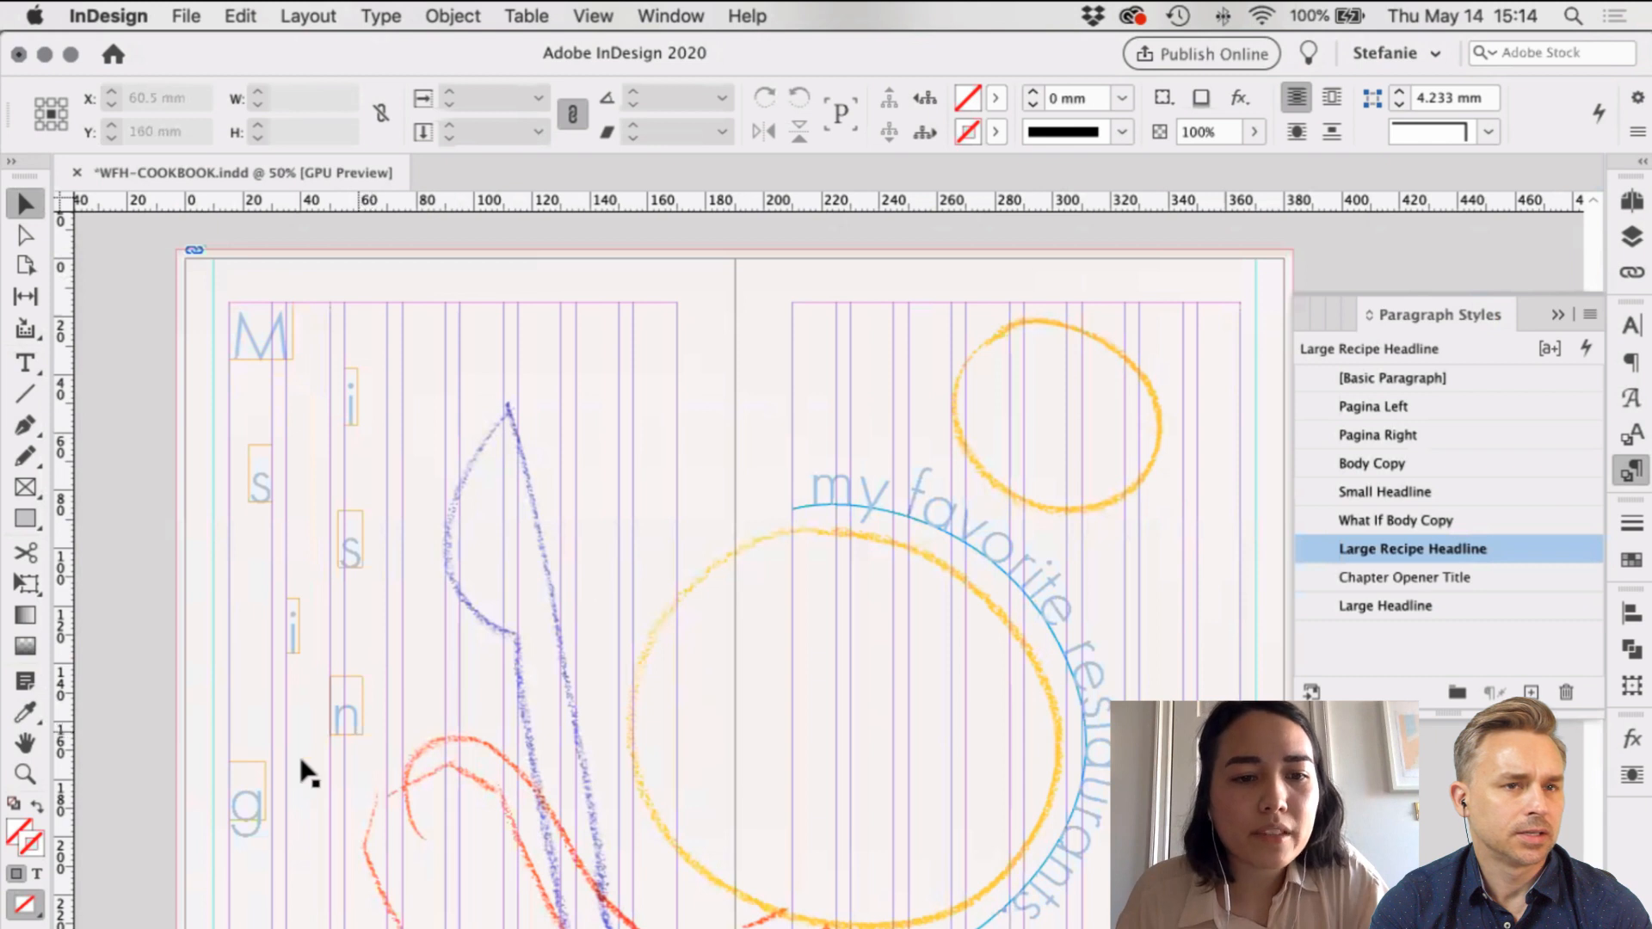
Step: Adjust the n letter's frame and shift the g into line with the zigzag
left_click(269, 818)
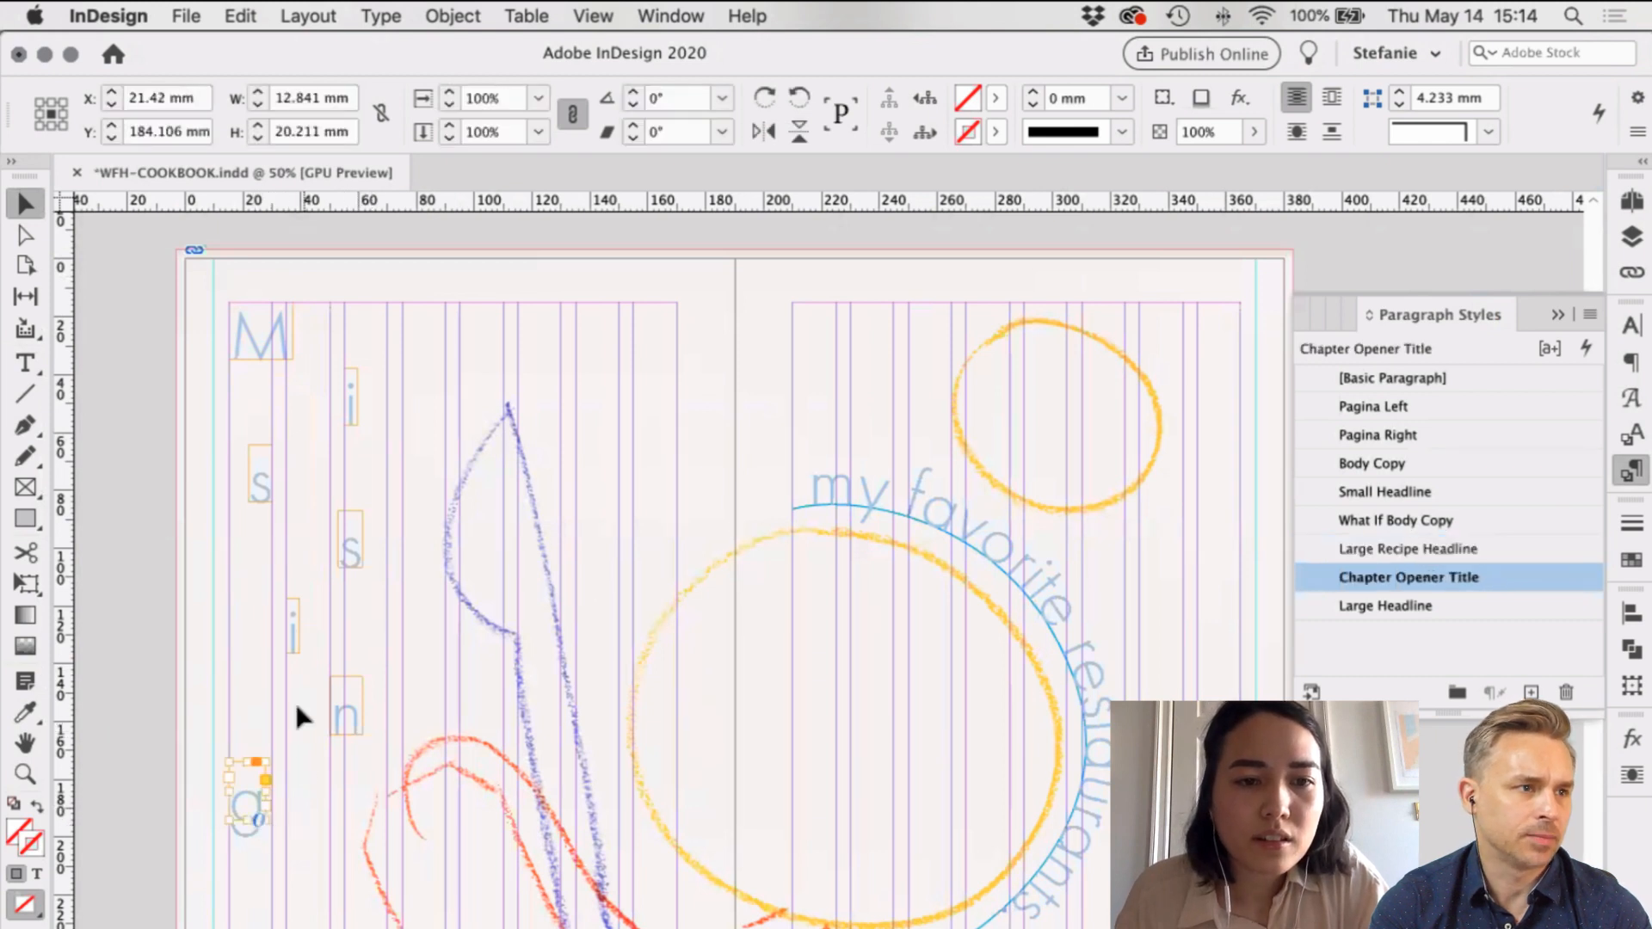
left_click(355, 718)
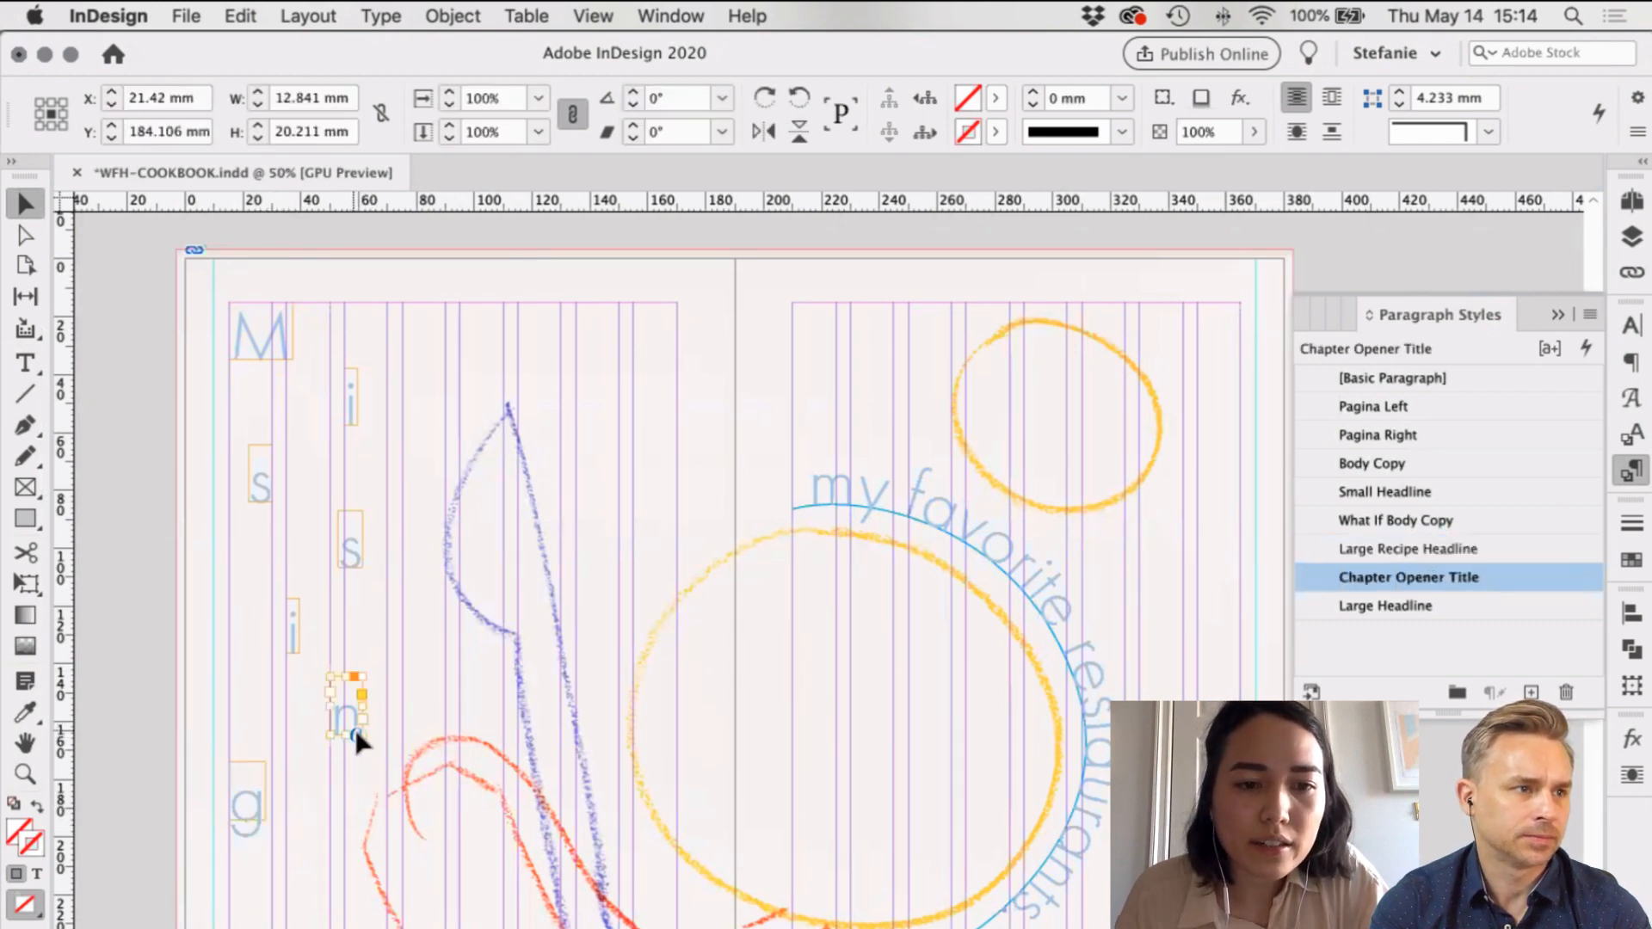
key("super+equal")
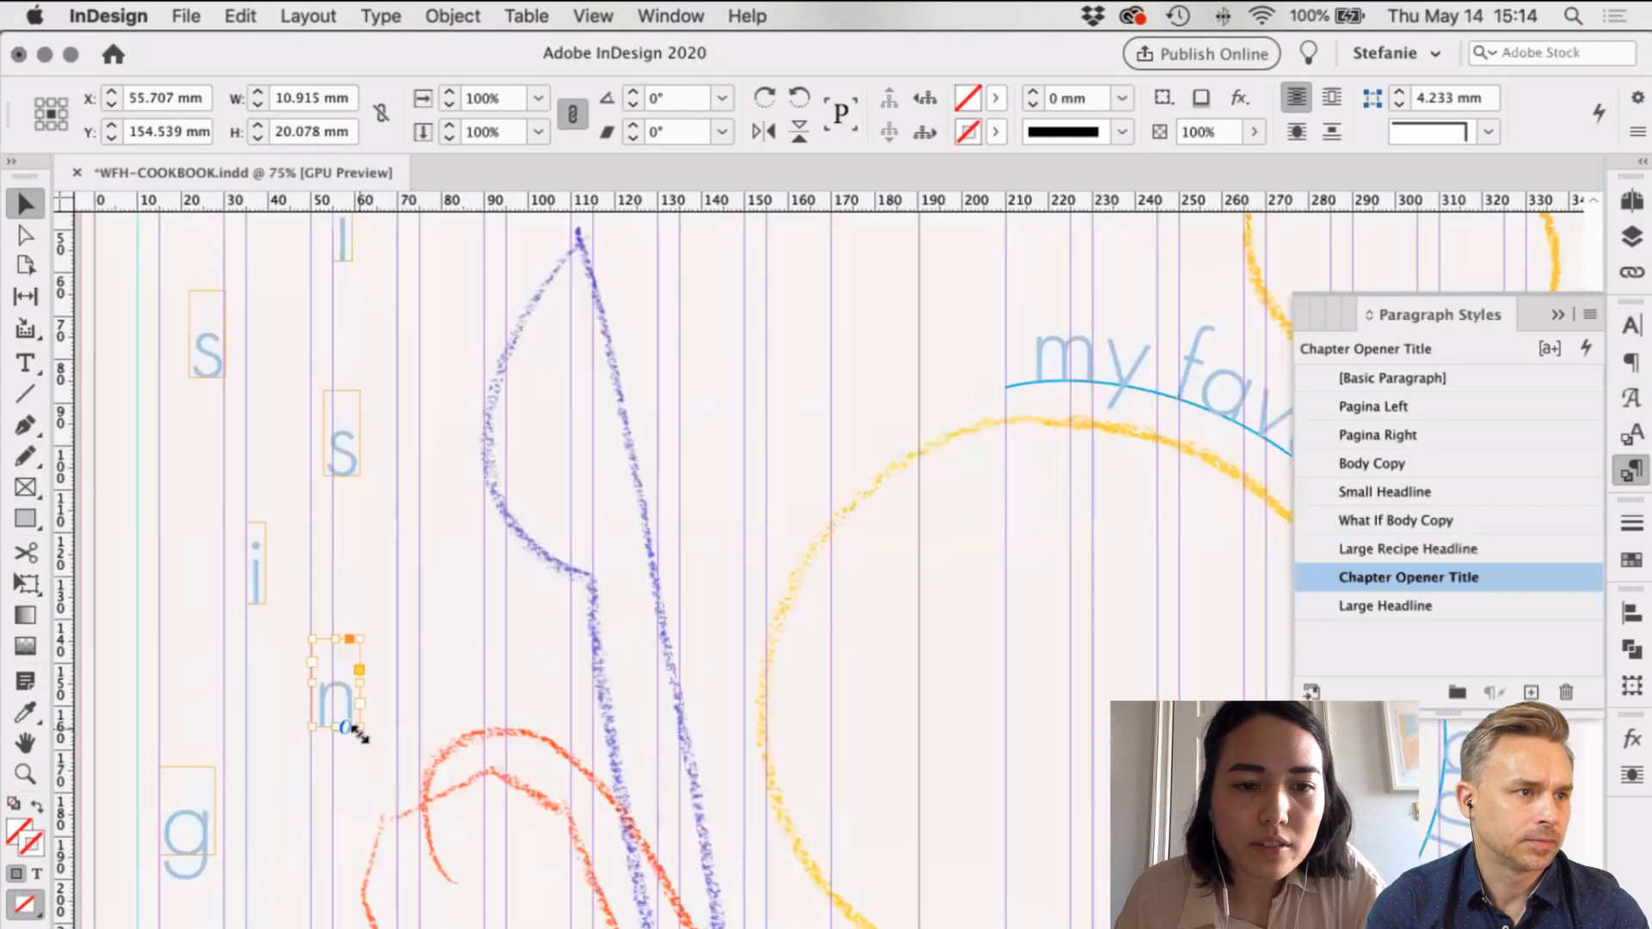
mouse_move(363, 730)
left_mouse_down()
mouse_move(415, 770)
mouse_move(332, 686)
mouse_move(366, 703)
left_mouse_up()
left_click(415, 669)
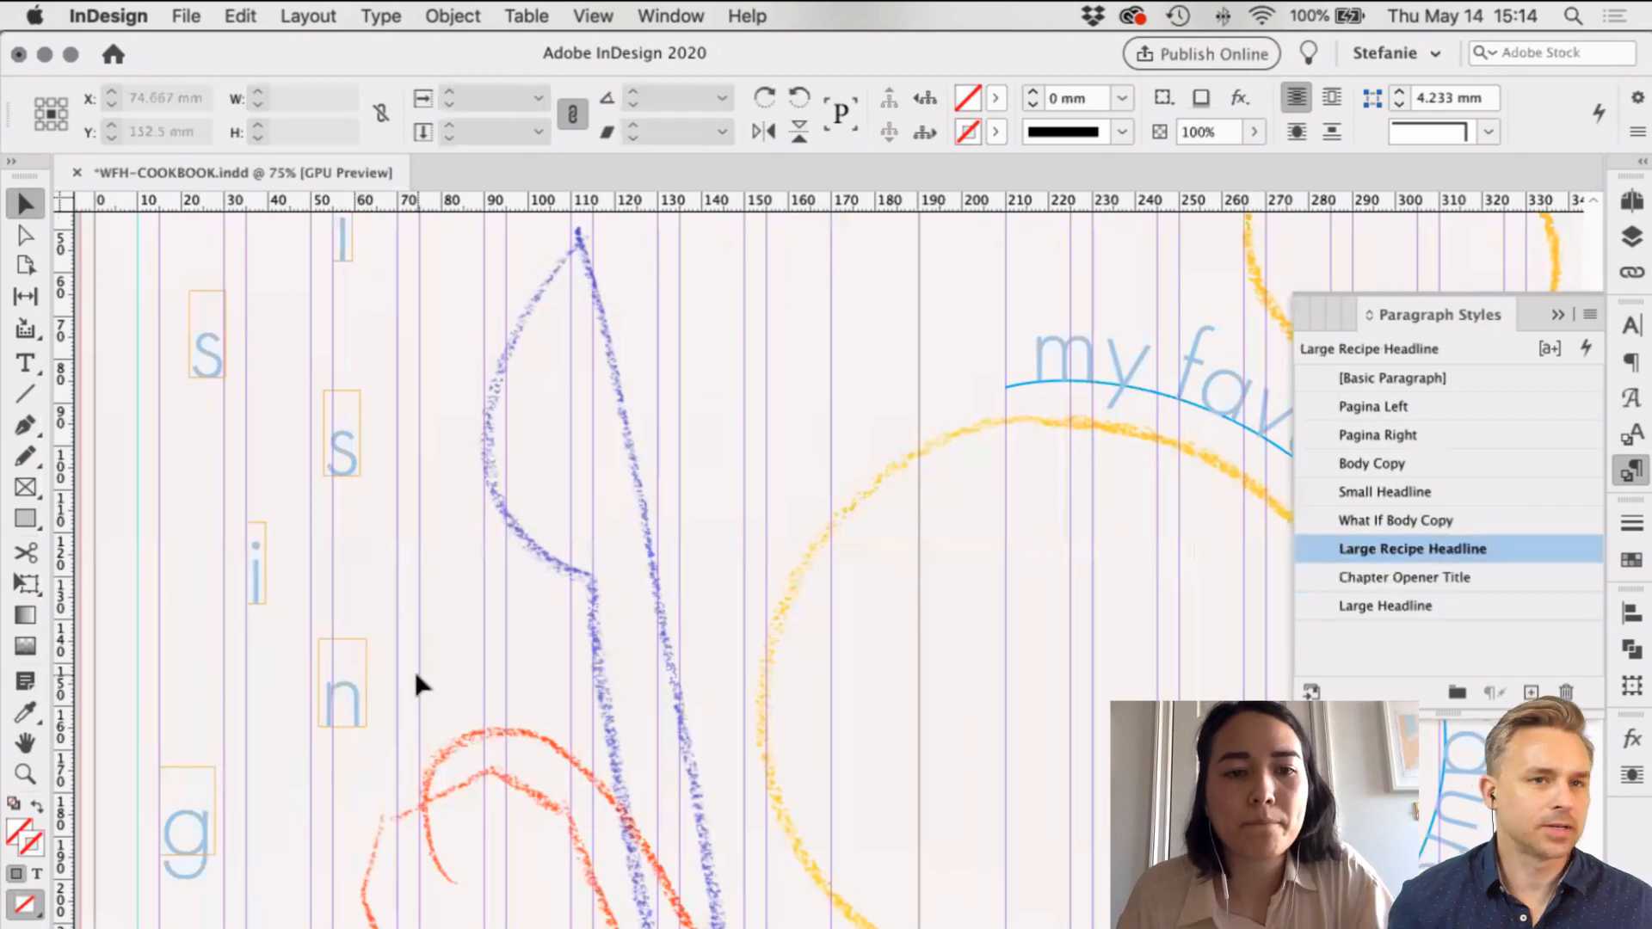
scroll(417, 674, "left", 2)
scroll(418, 677, "down", 1)
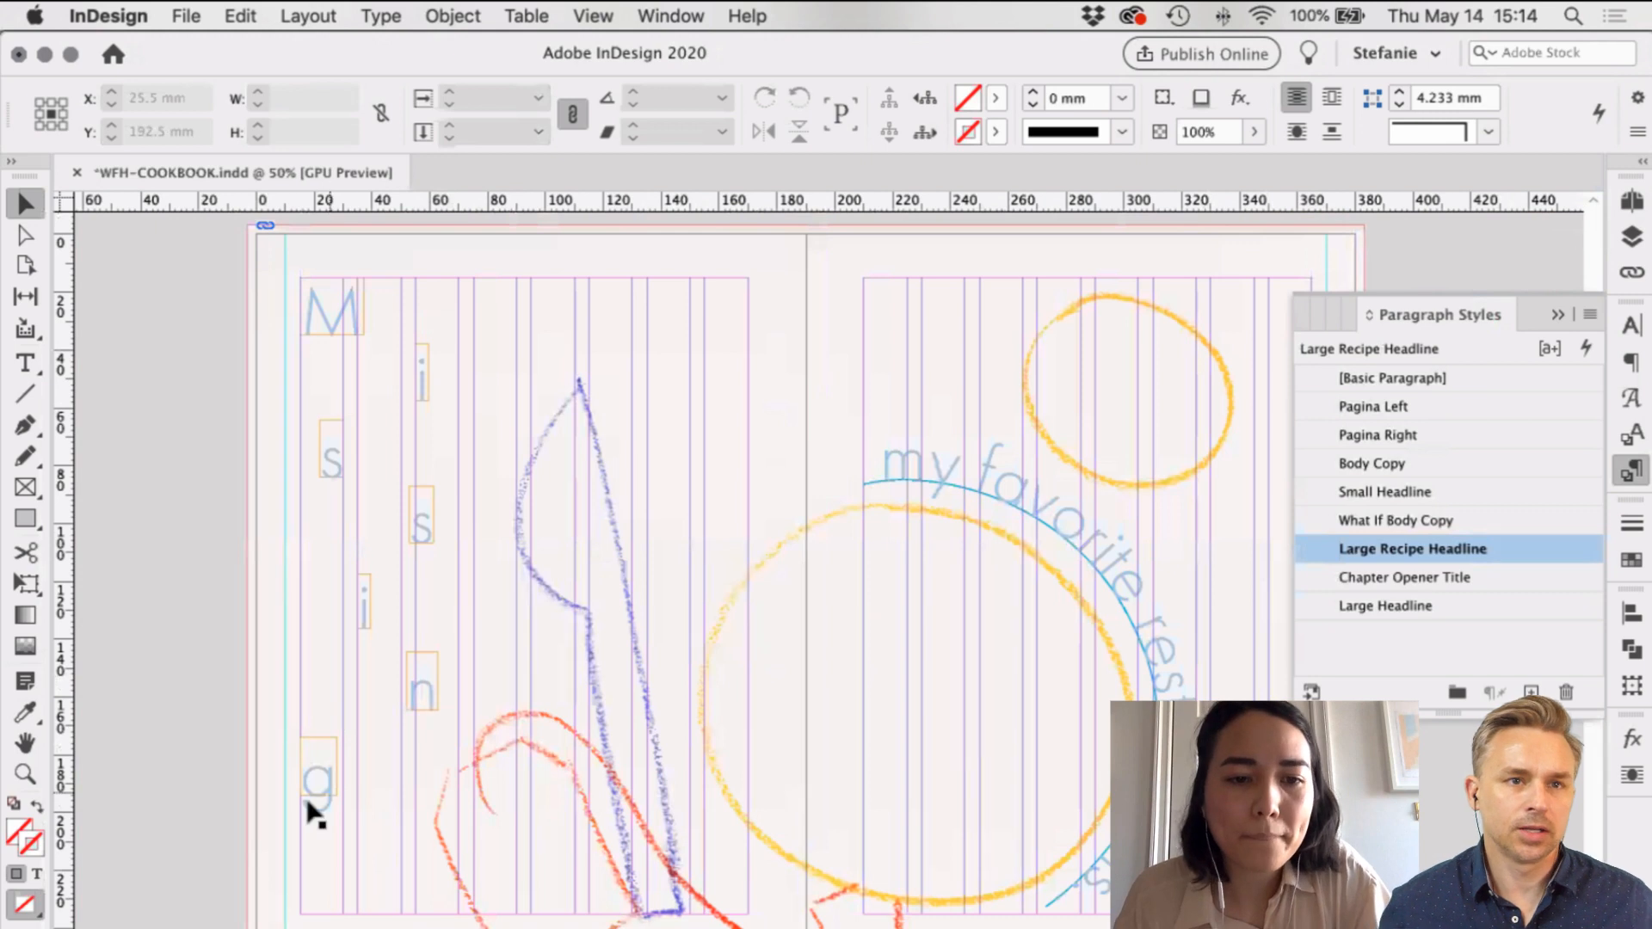
left_click(333, 793)
left_click_drag(320, 766, 334, 769)
left_click(405, 757)
key("w")
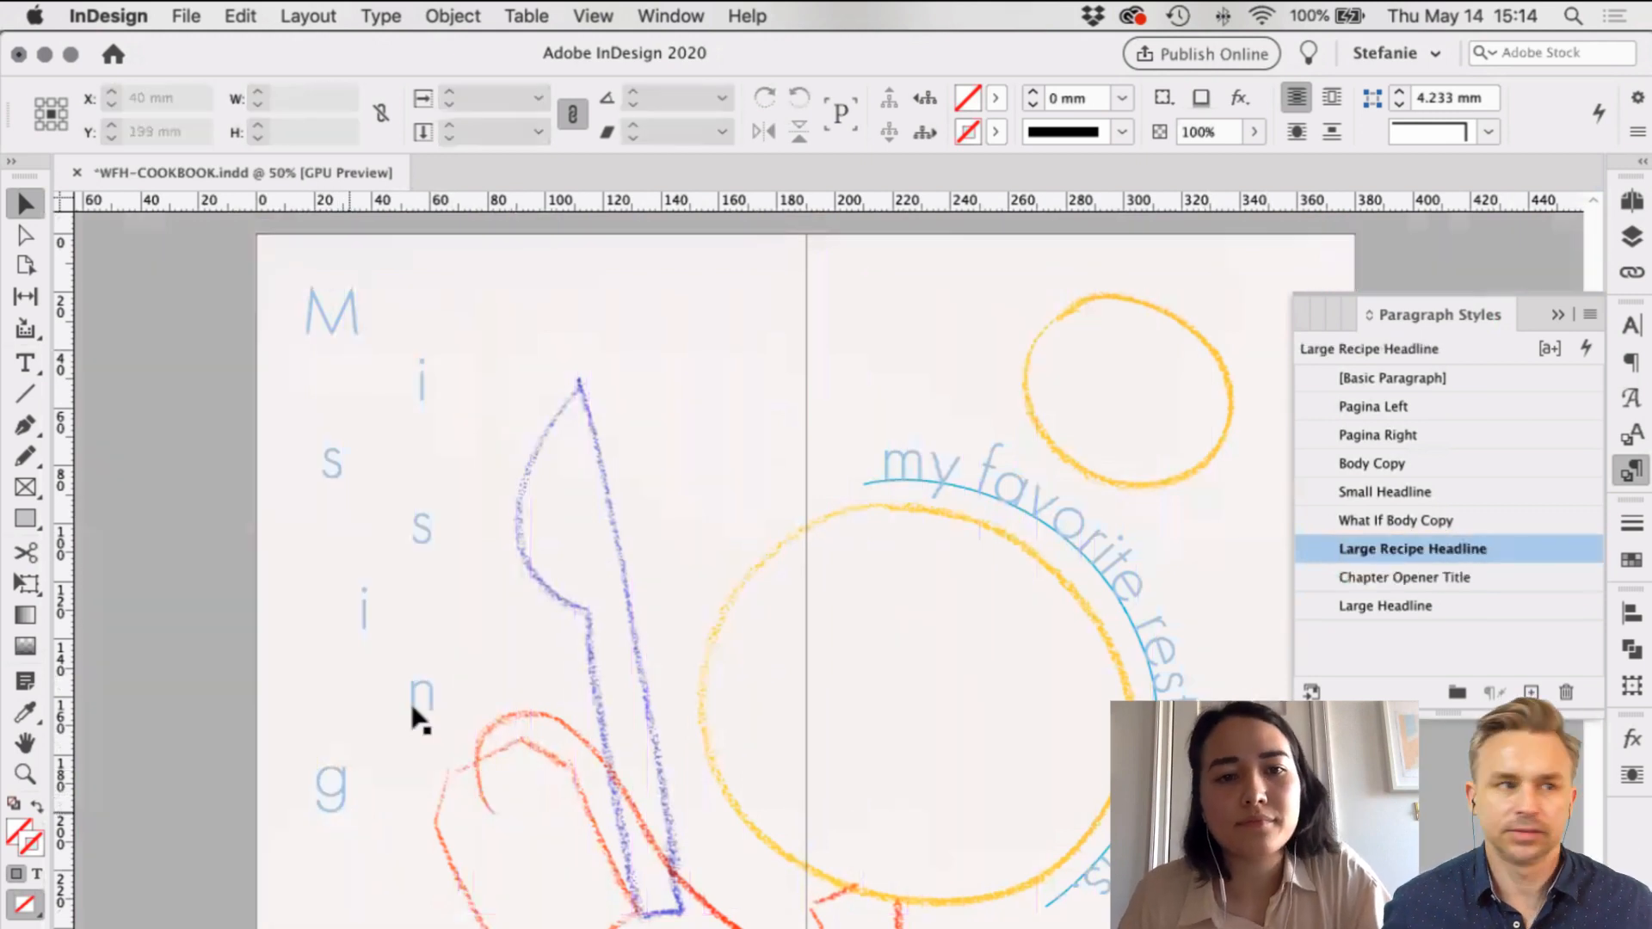
key("super+minus")
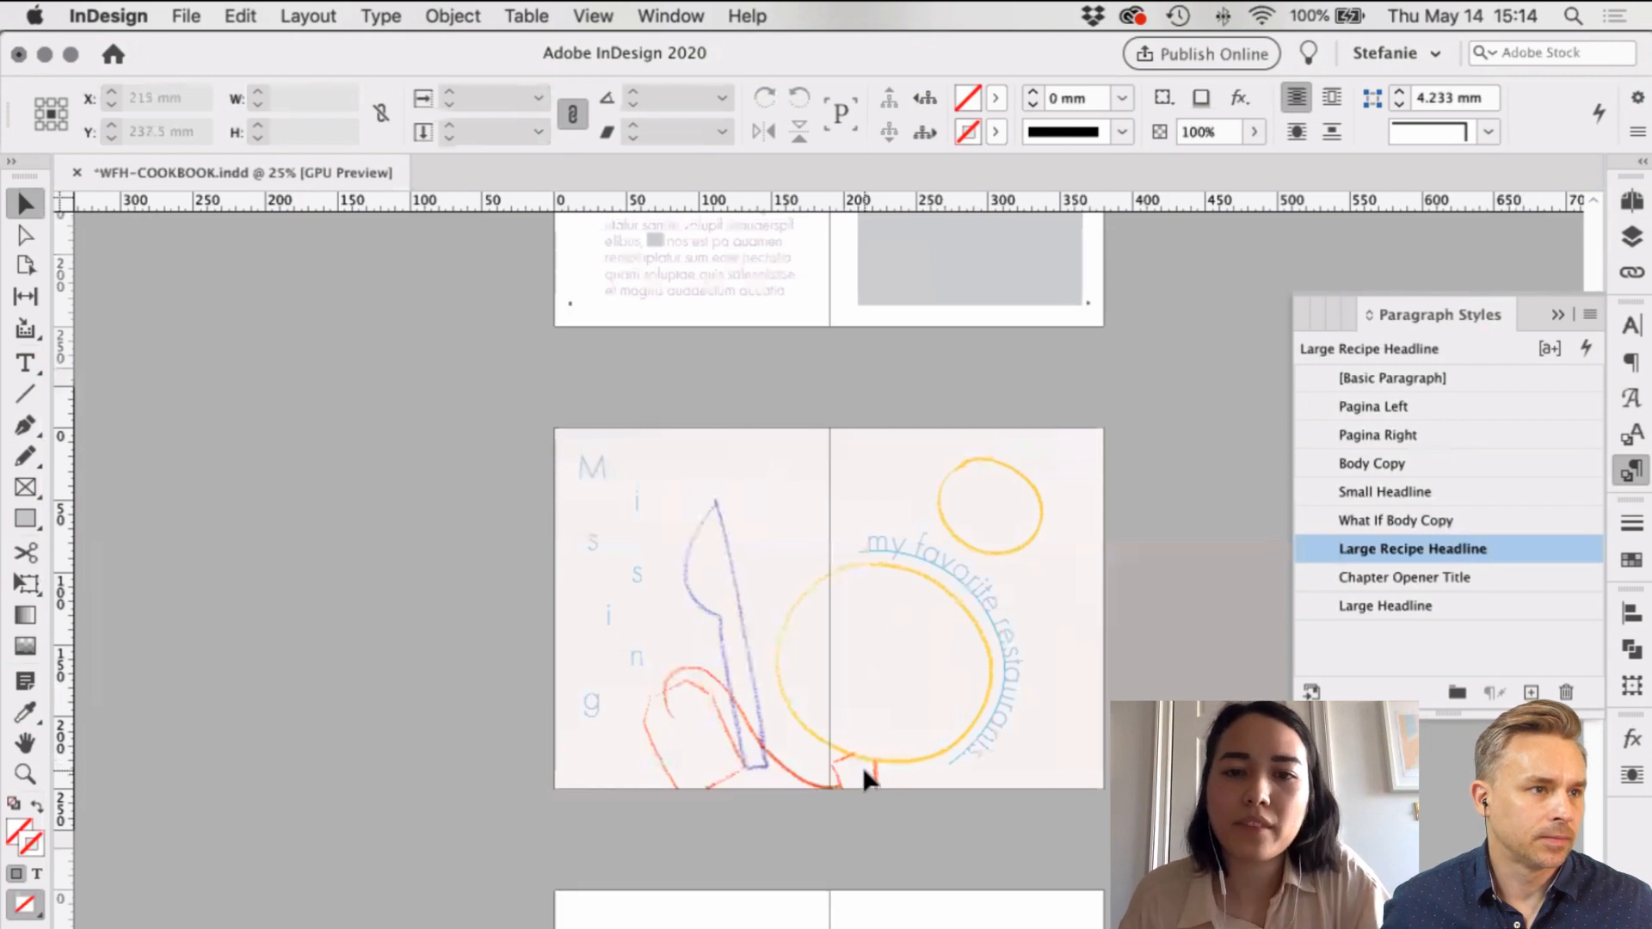
key("super+equal")
scroll(863, 766, "right", 5)
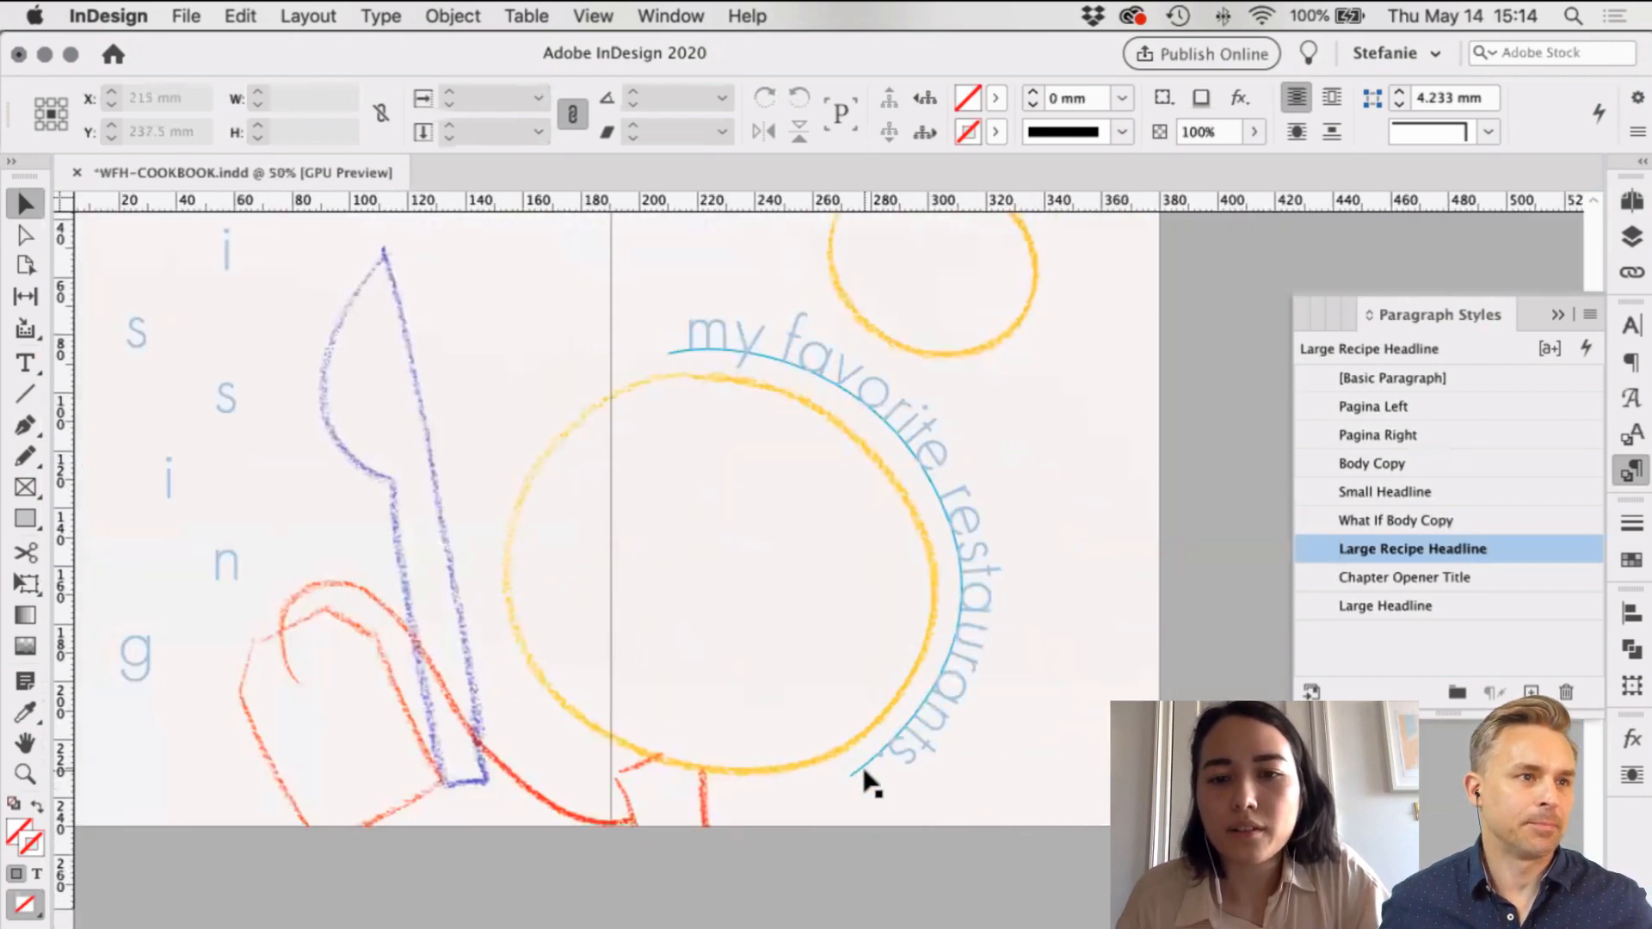
left_click(889, 637)
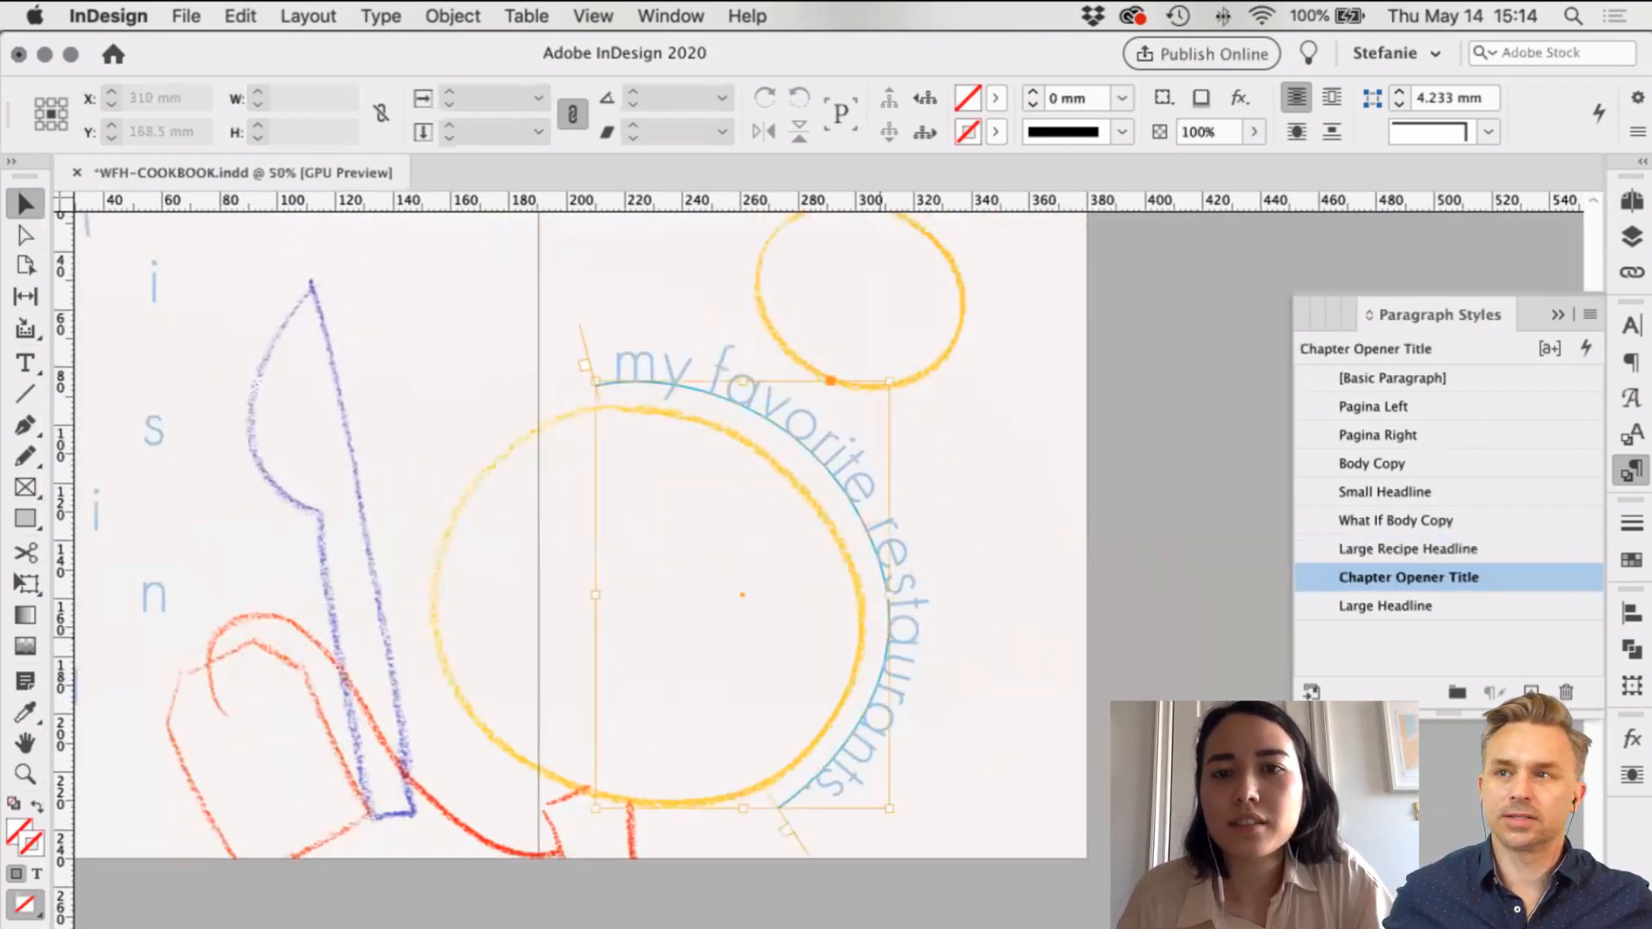
left_click(996, 132)
left_click(826, 211)
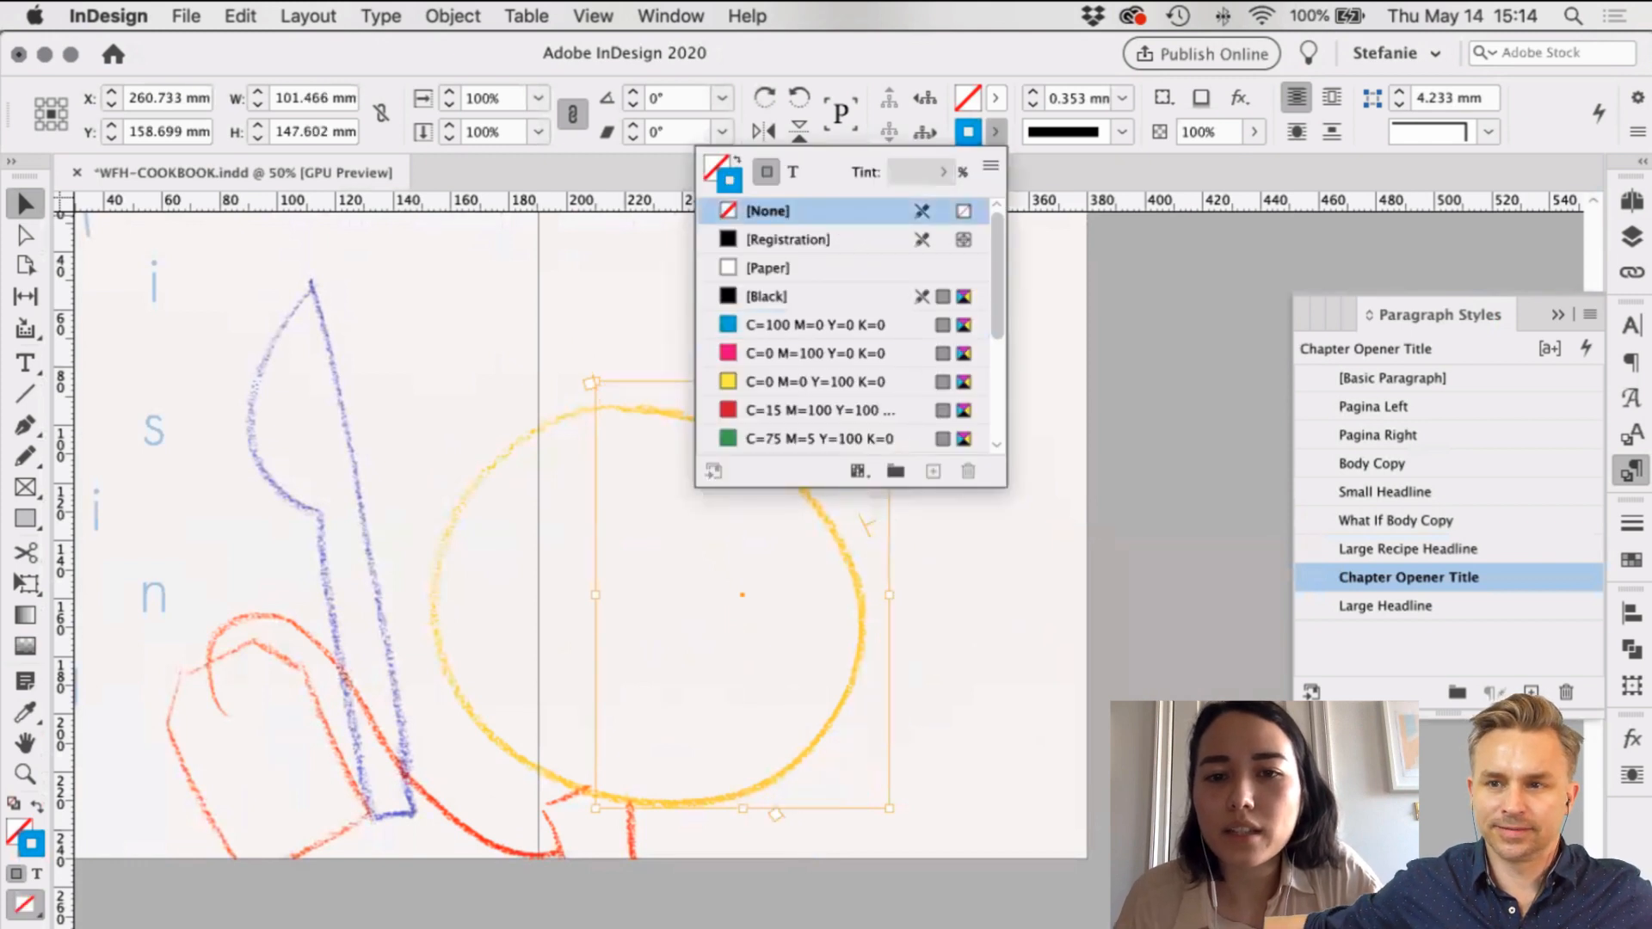
left_click(1076, 479)
scroll(1159, 446, "left", 2)
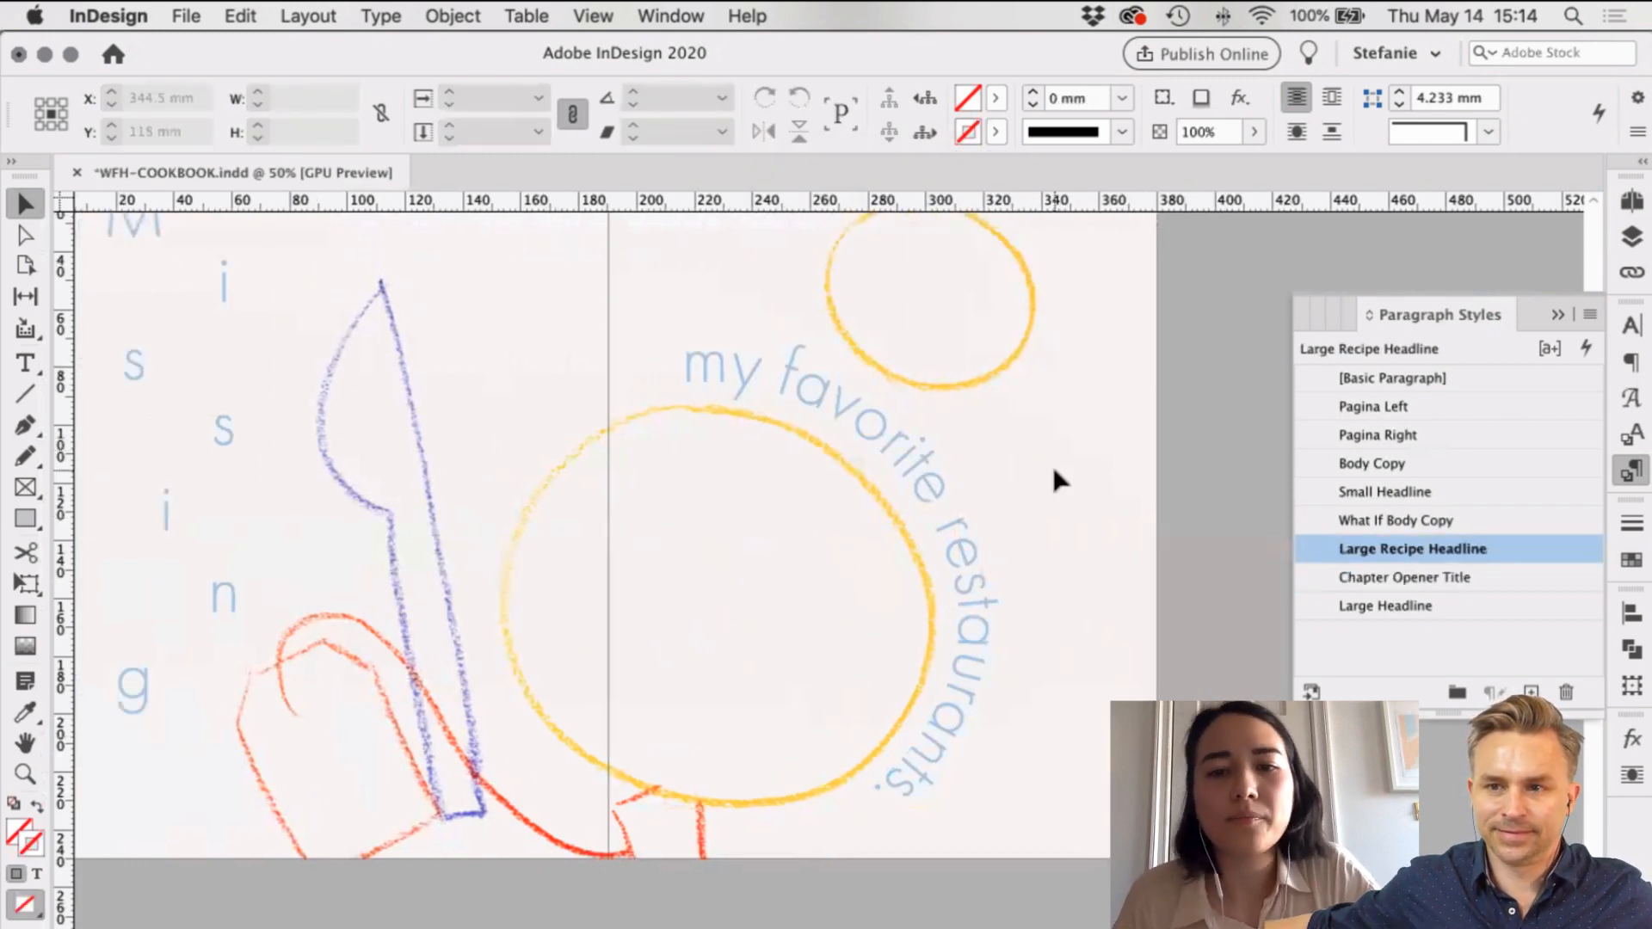
scroll(1033, 476, "down", 2)
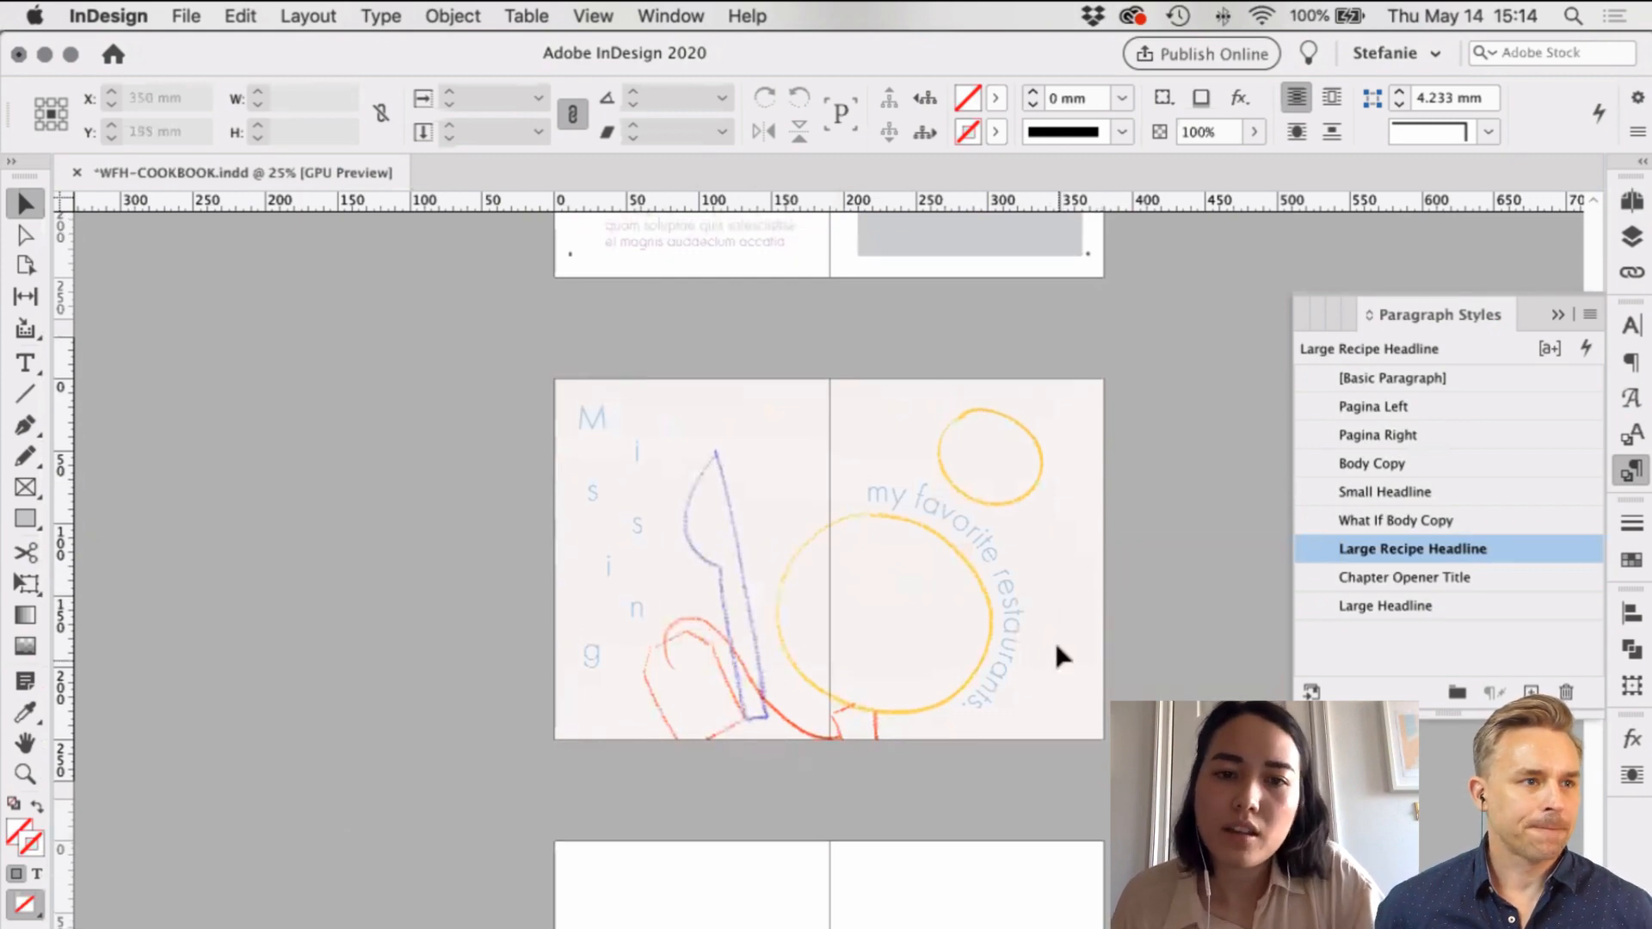
scroll(1055, 638, "up", 2)
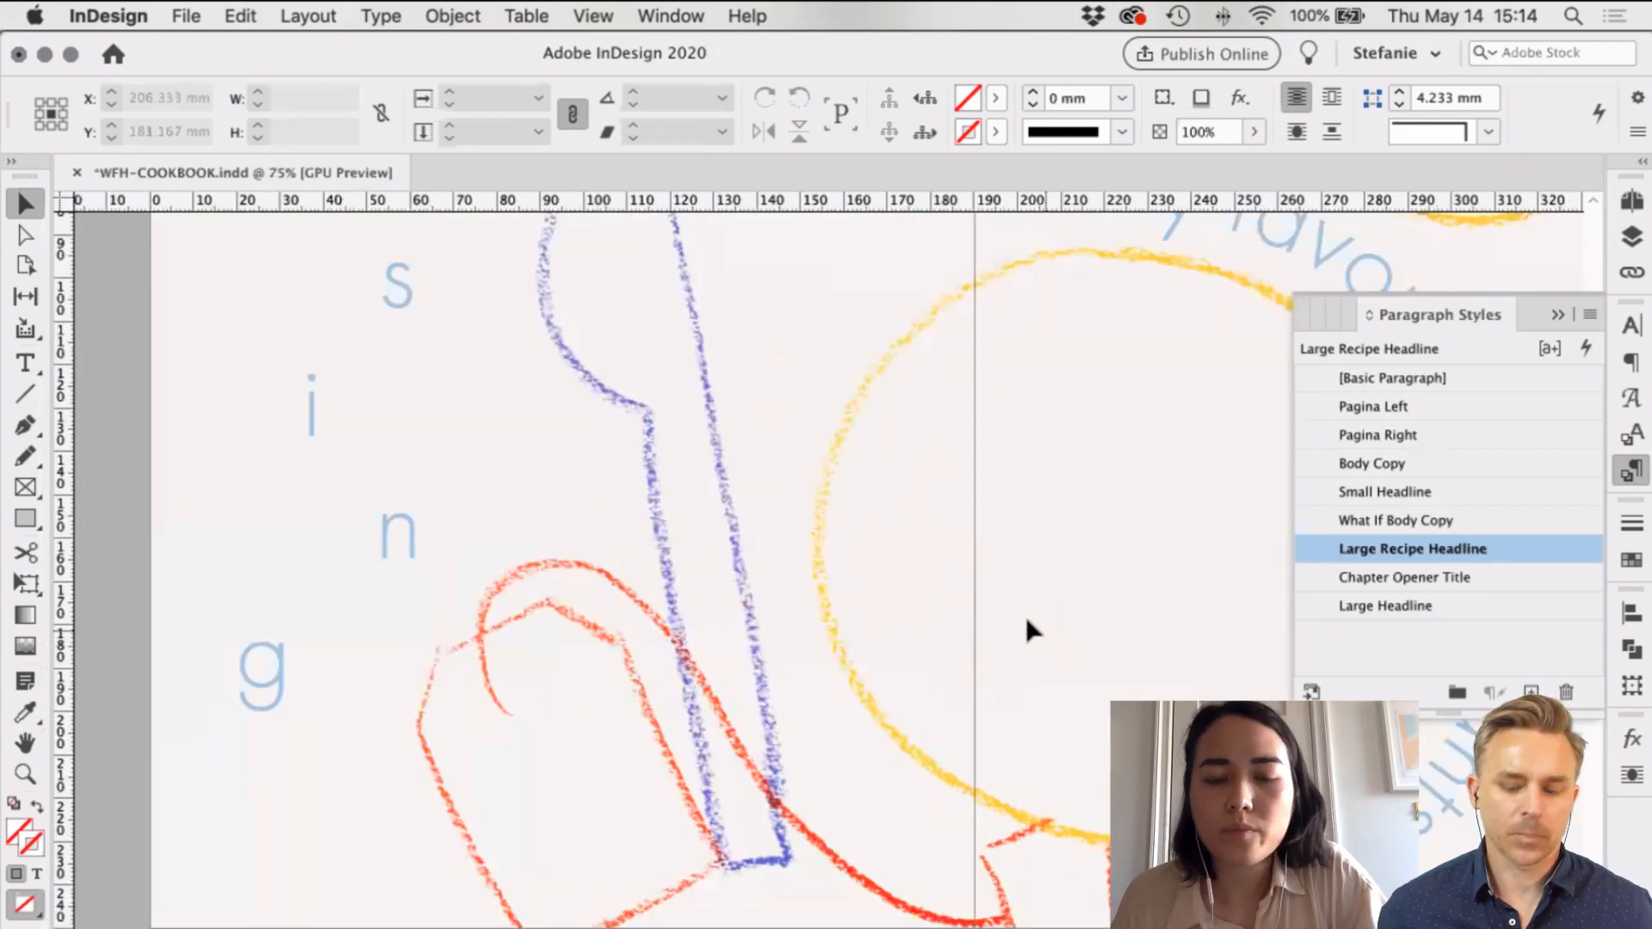
scroll(1018, 611, "down", 2)
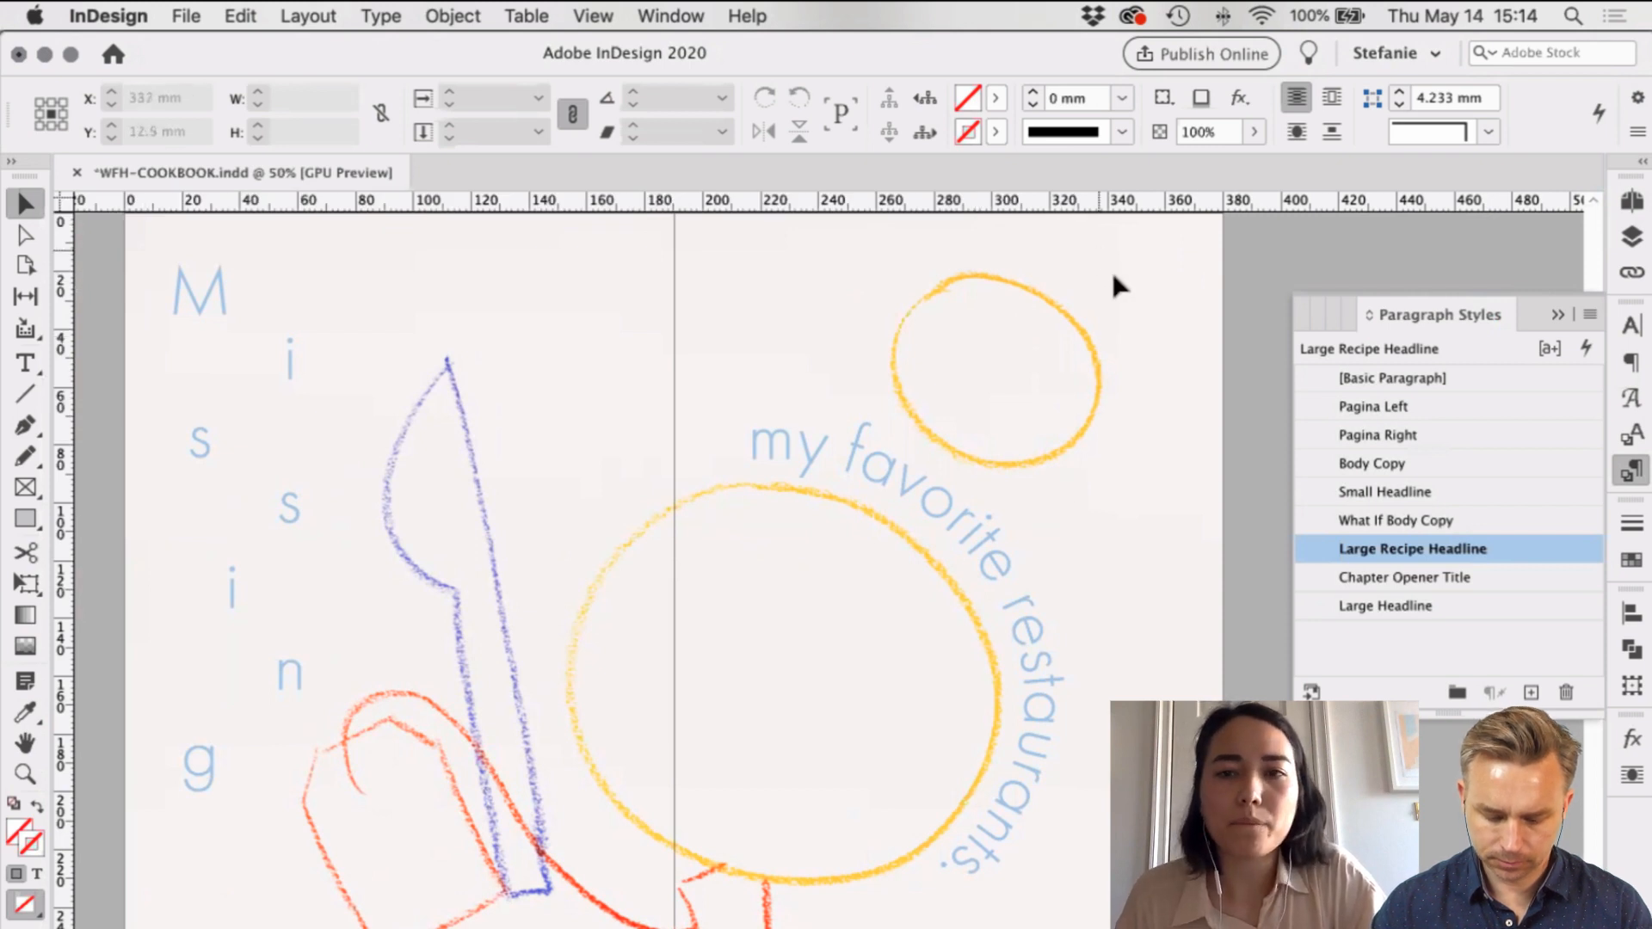
scroll(1114, 297, "up", 2)
scroll(1041, 362, "up", 3)
scroll(1041, 361, "right", 4)
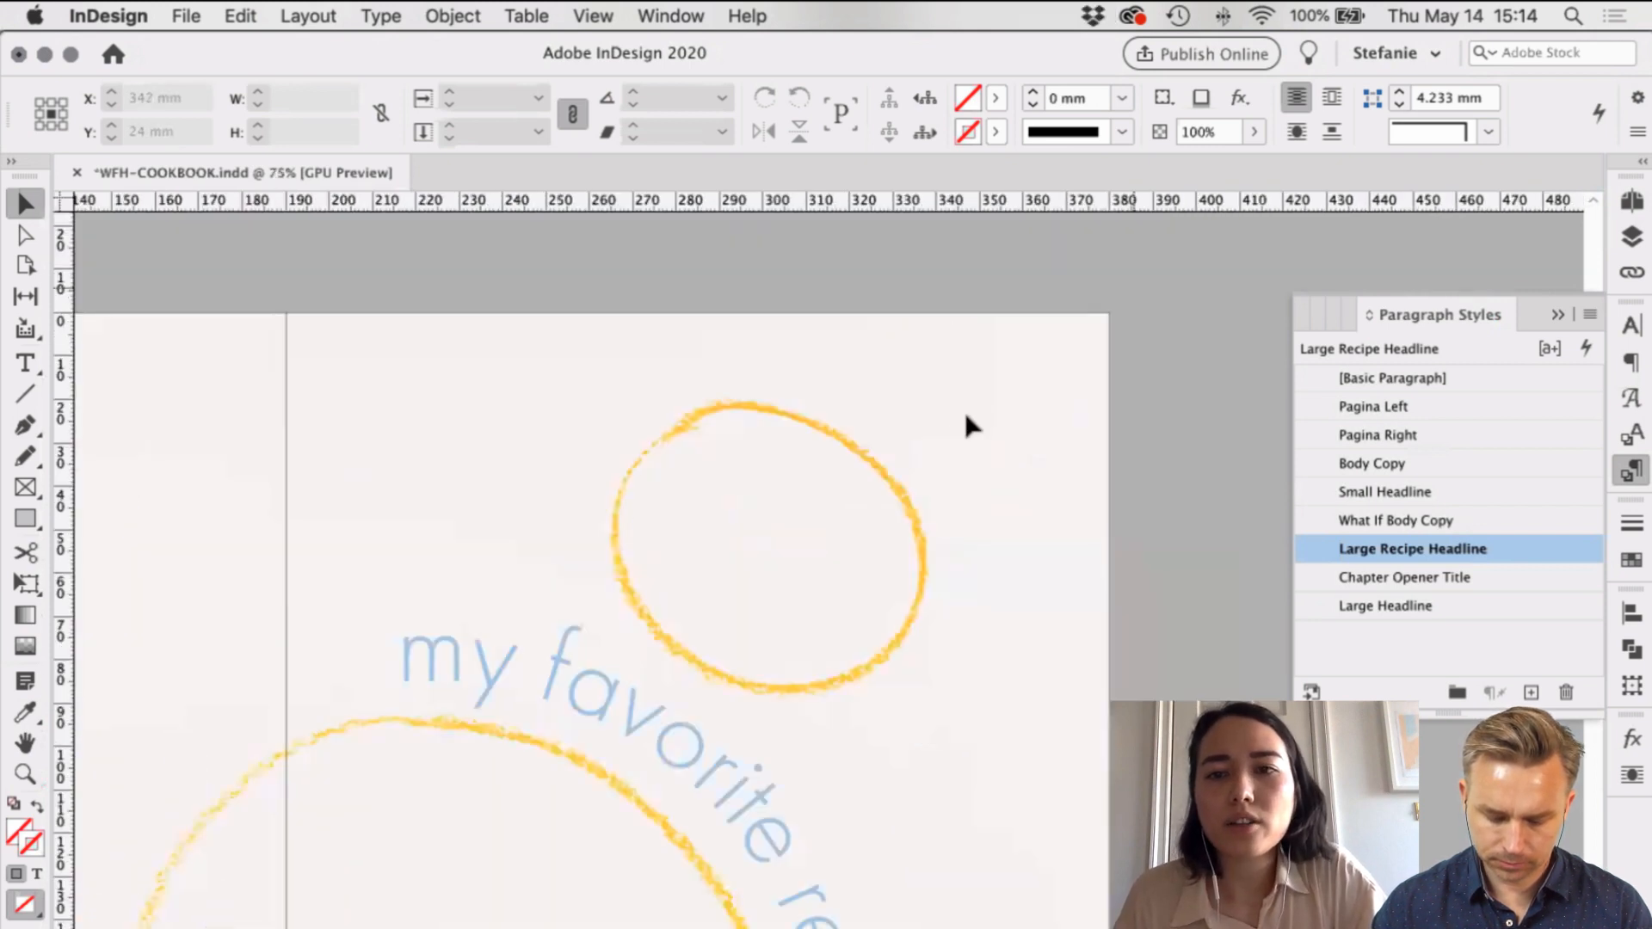
Step: Save the cookbook and toggle the IMAGES and TEXT layers off and back on
key("super+s")
left_click(1632, 236)
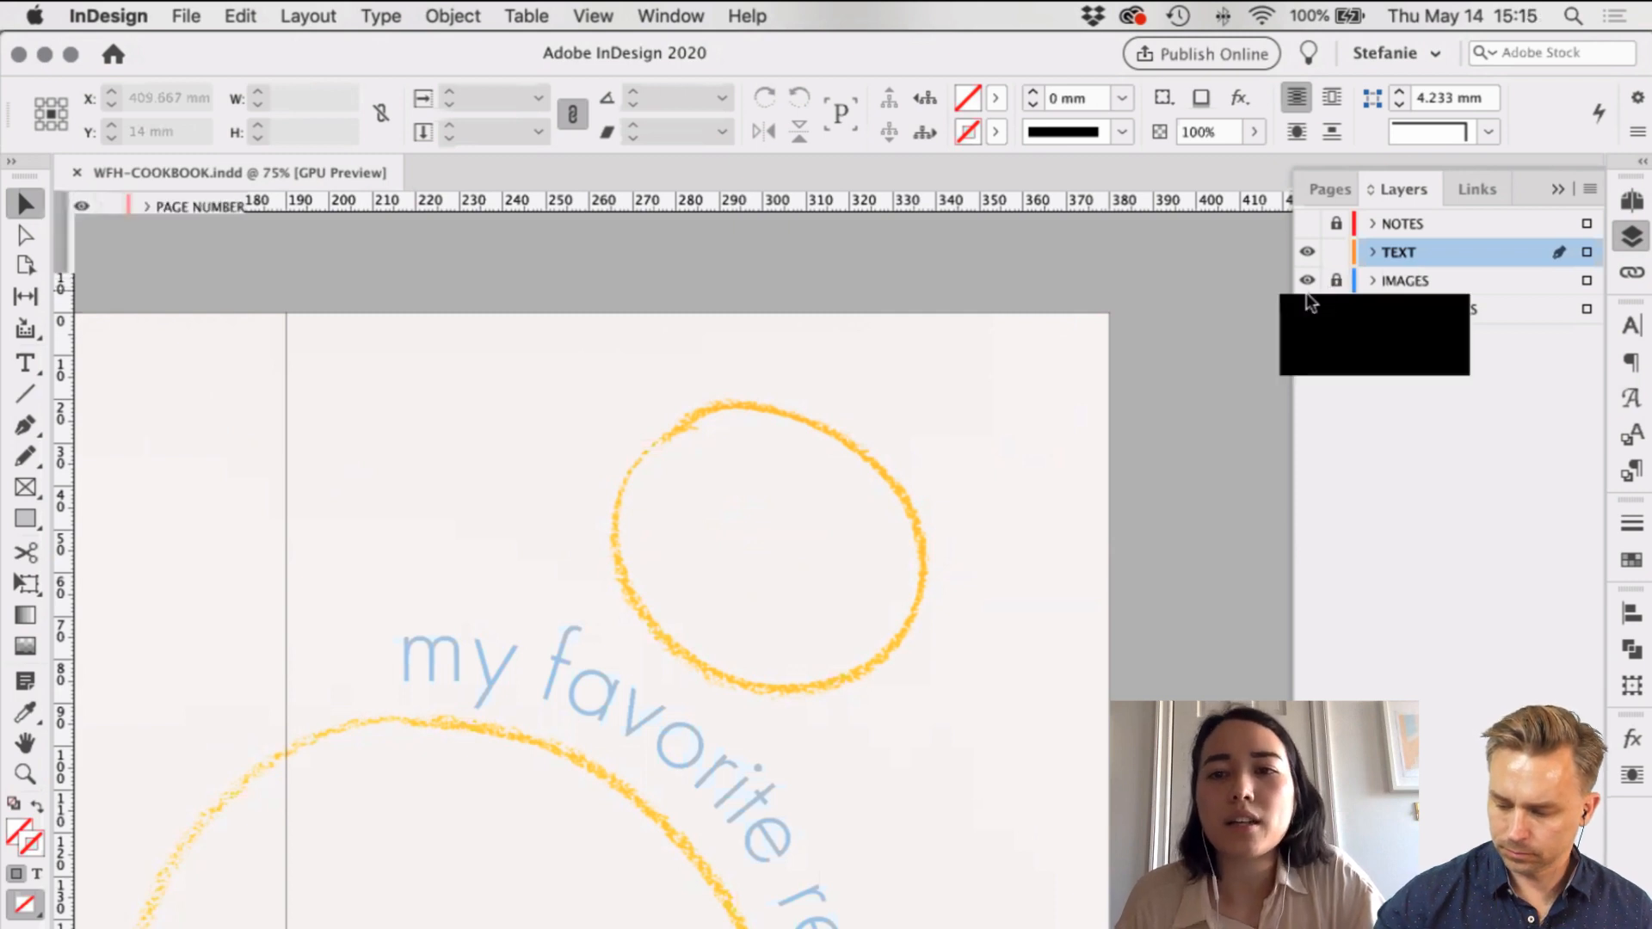
left_click(1307, 284)
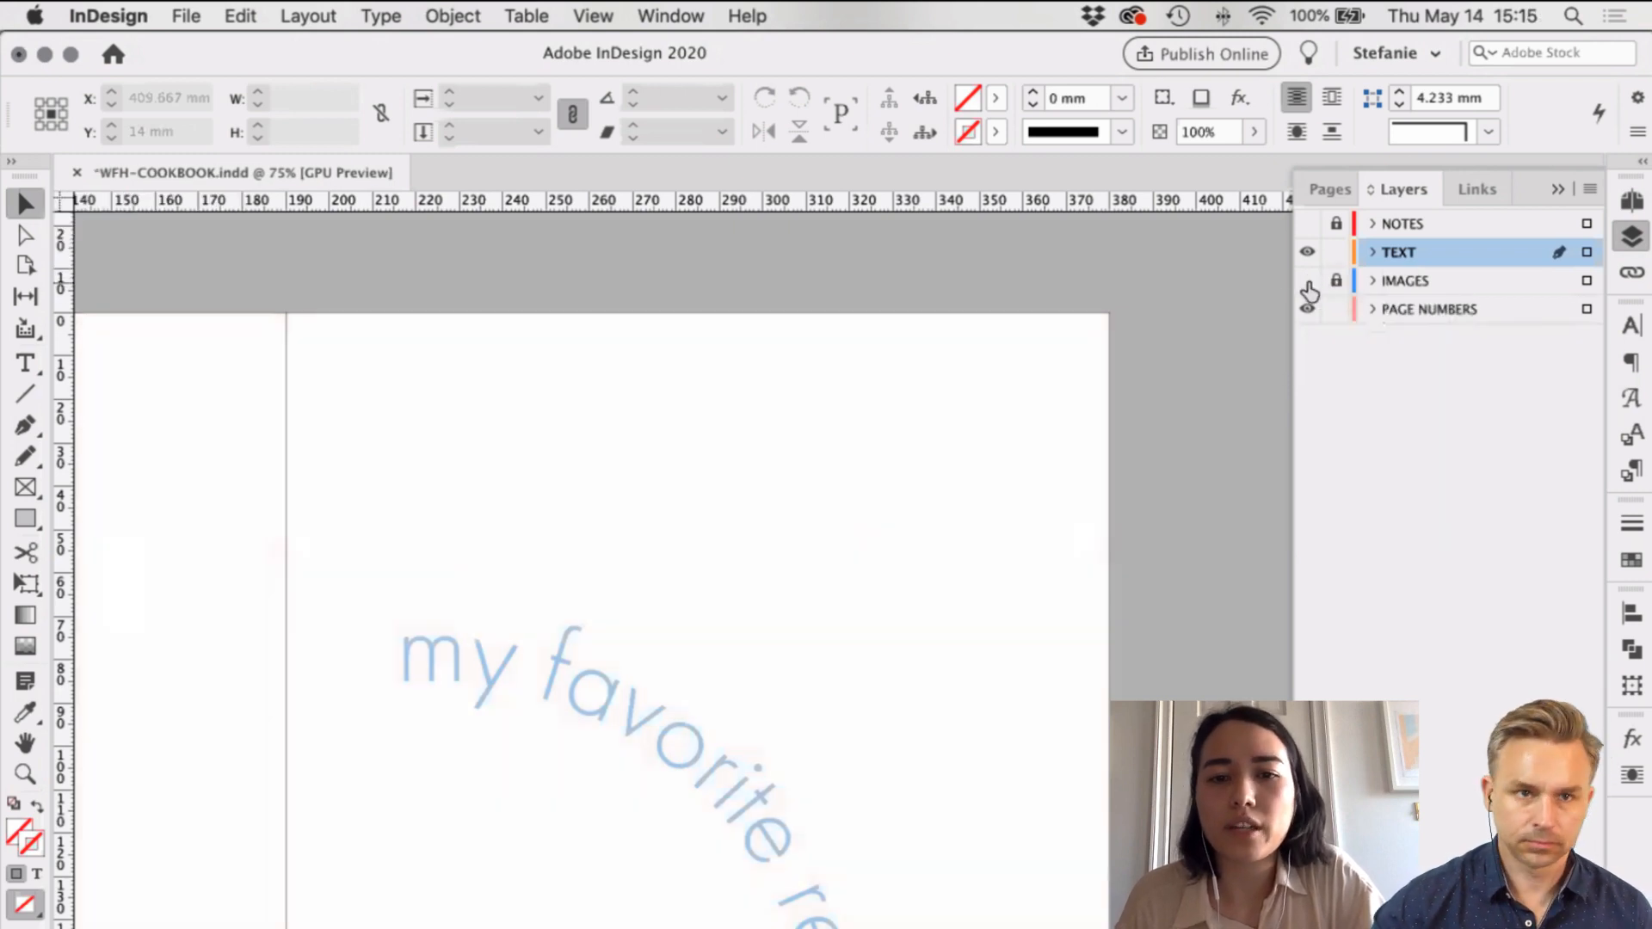
left_click_drag(1308, 284, 1307, 259)
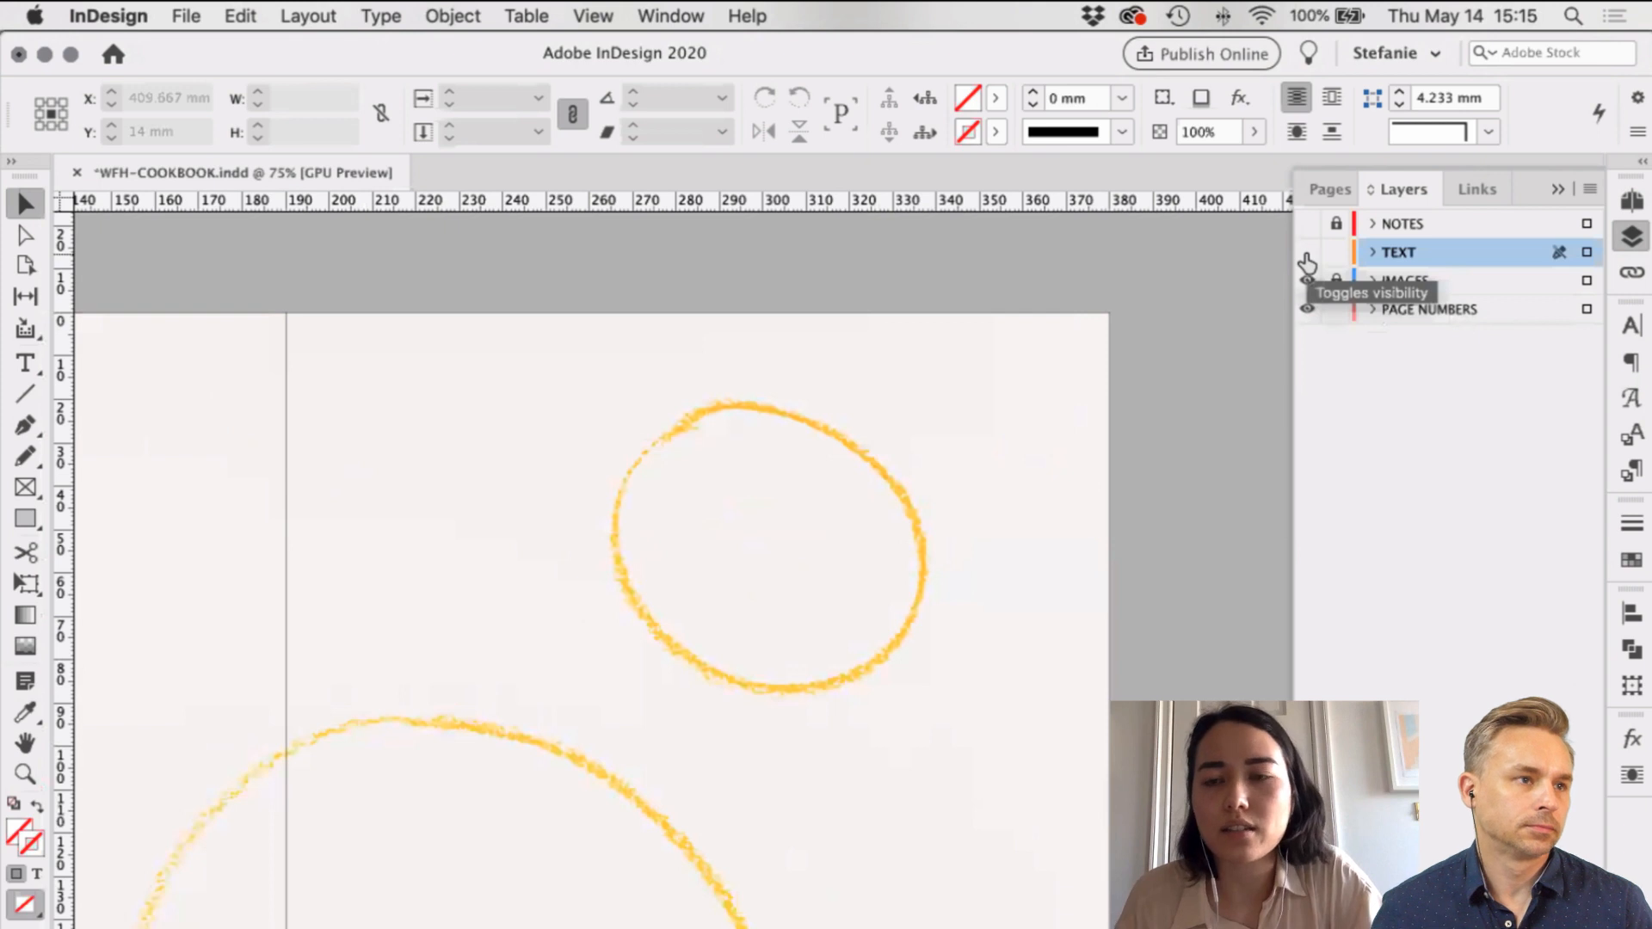
left_click(1307, 255)
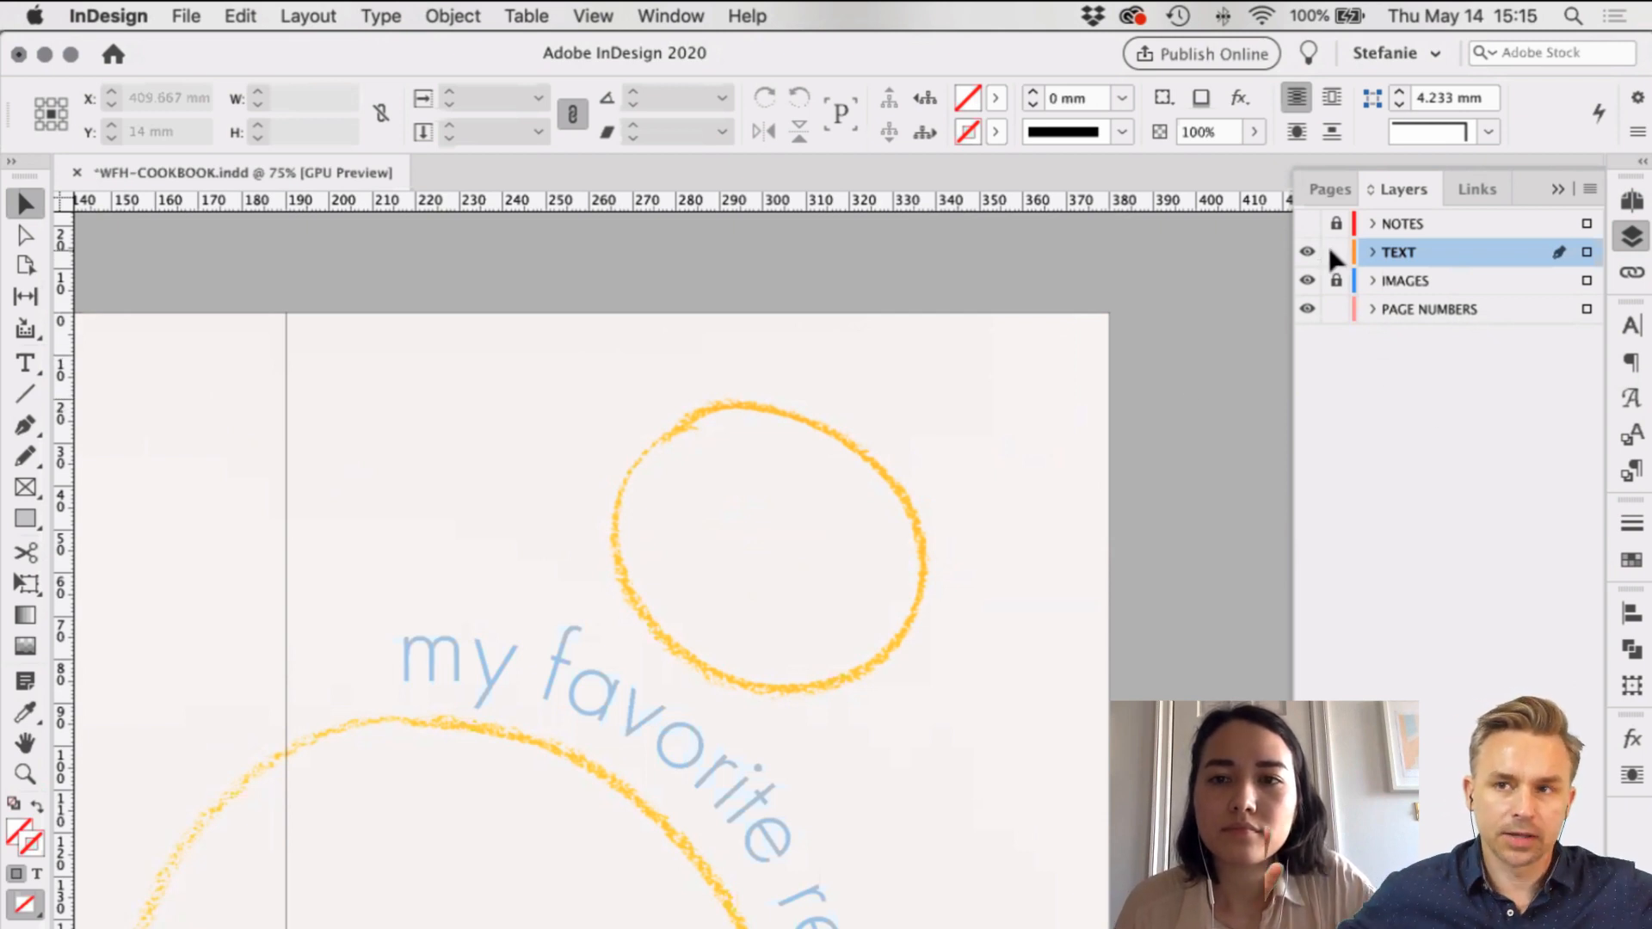
Step: Zoom out and scroll to view the whole chapter-opener spread
scroll(769, 679, "down", 5)
scroll(769, 678, "left", 2)
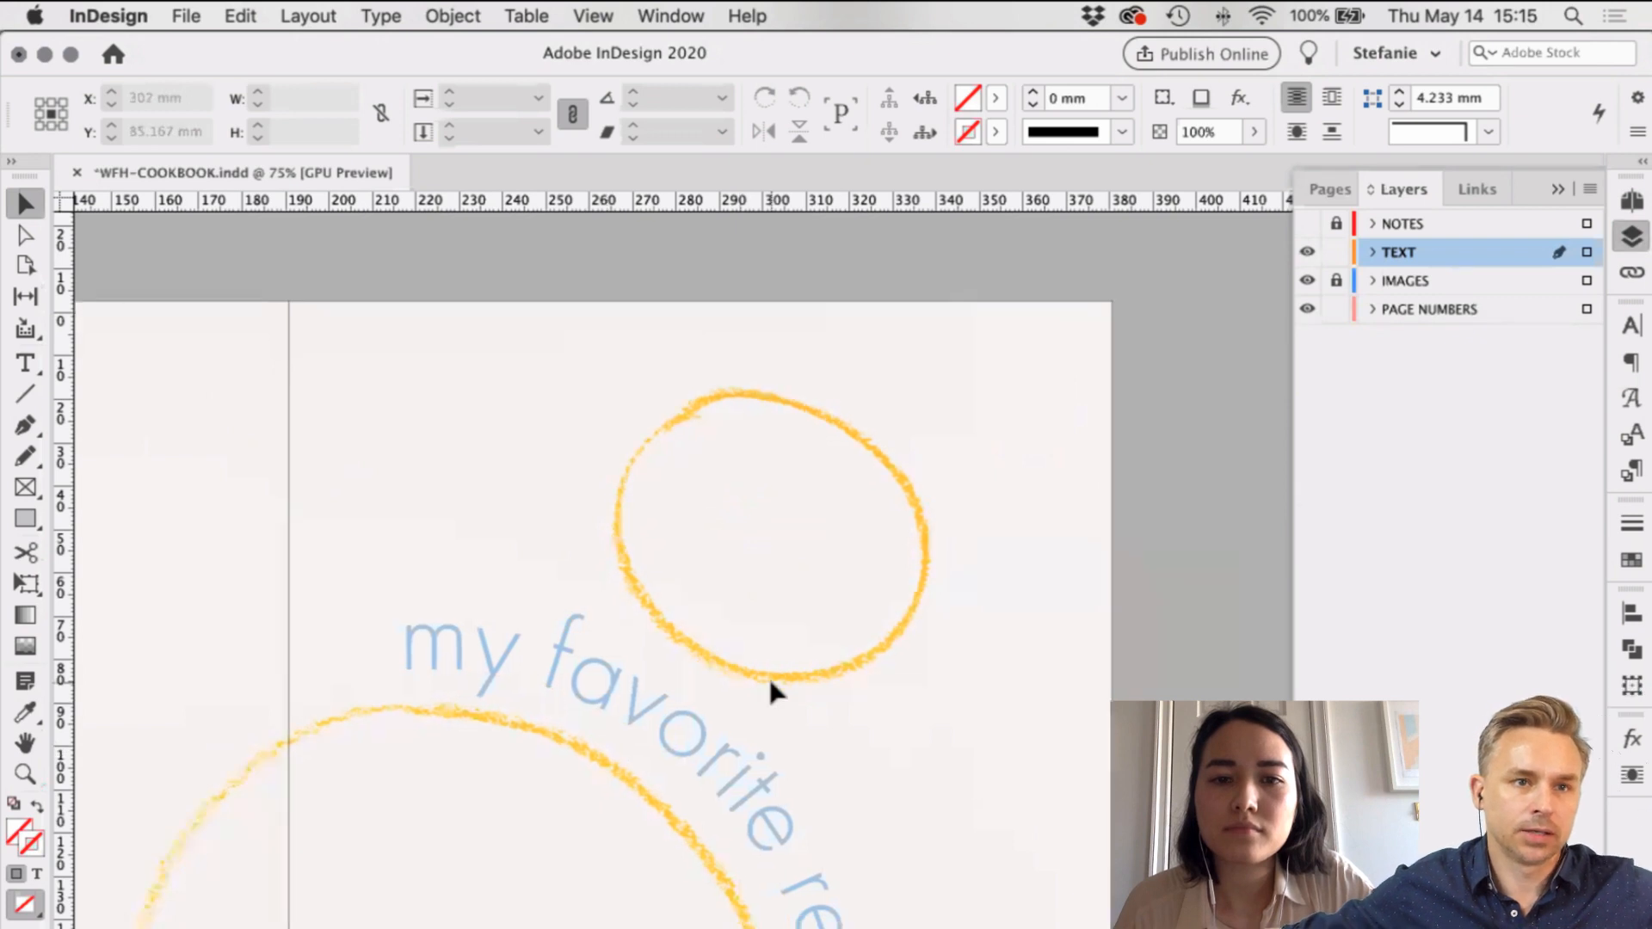
scroll(770, 681, "left", 4)
key("super+minus")
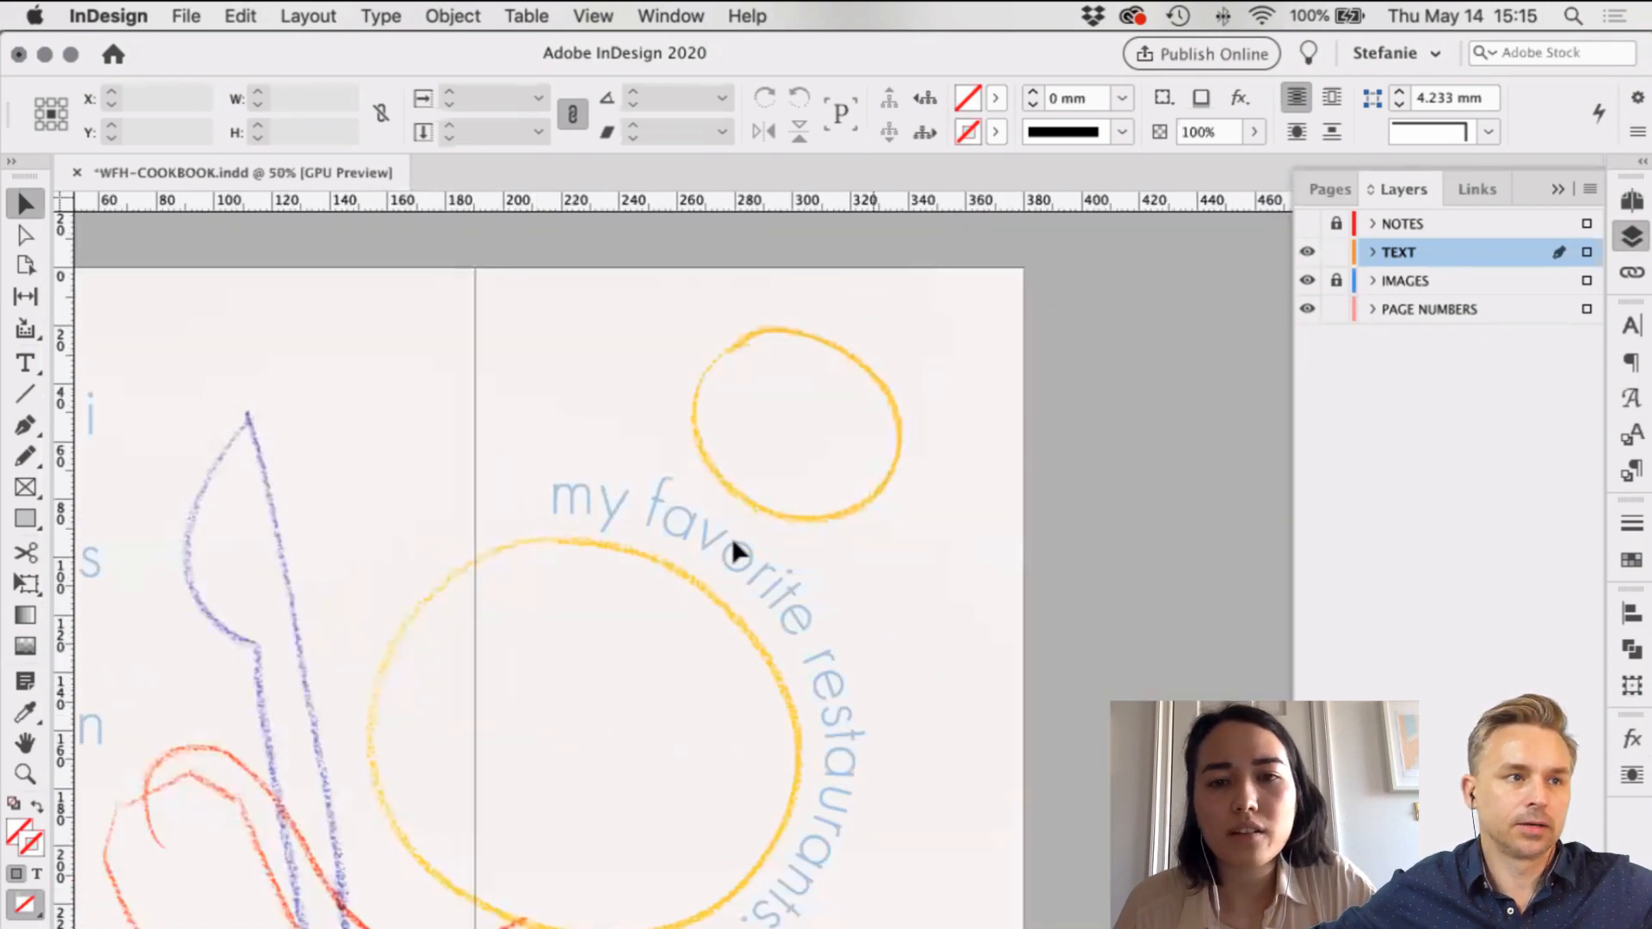
scroll(733, 540, "left", 2)
scroll(730, 547, "left", 2)
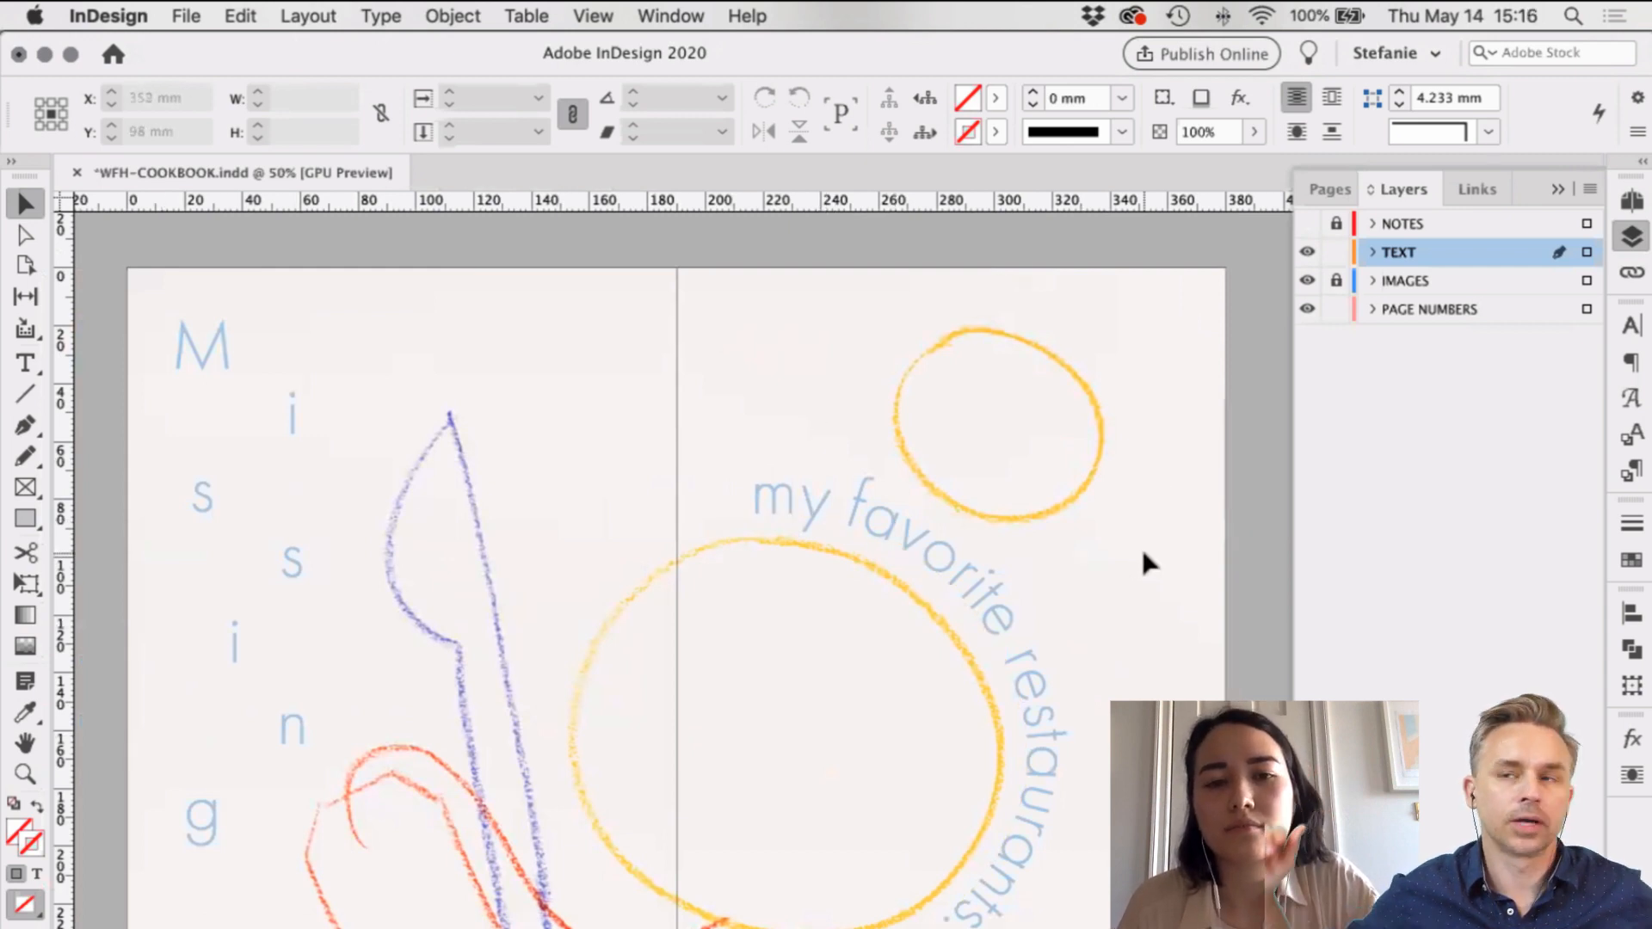
scroll(1143, 551, "right", 2)
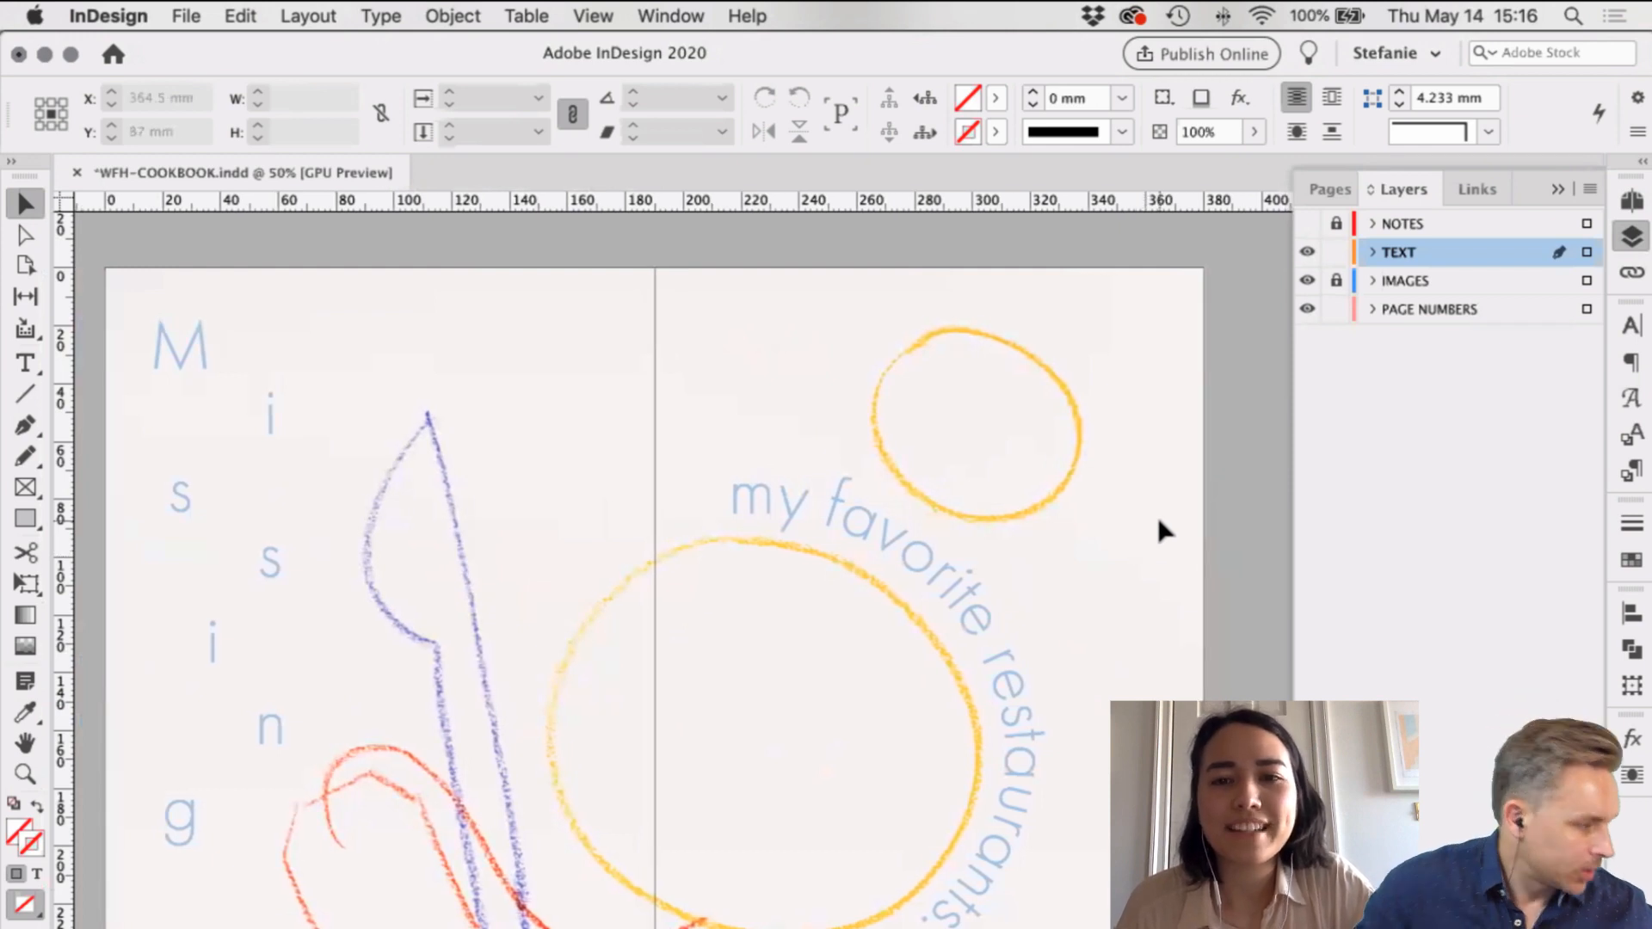
scroll(1156, 514, "right", 1)
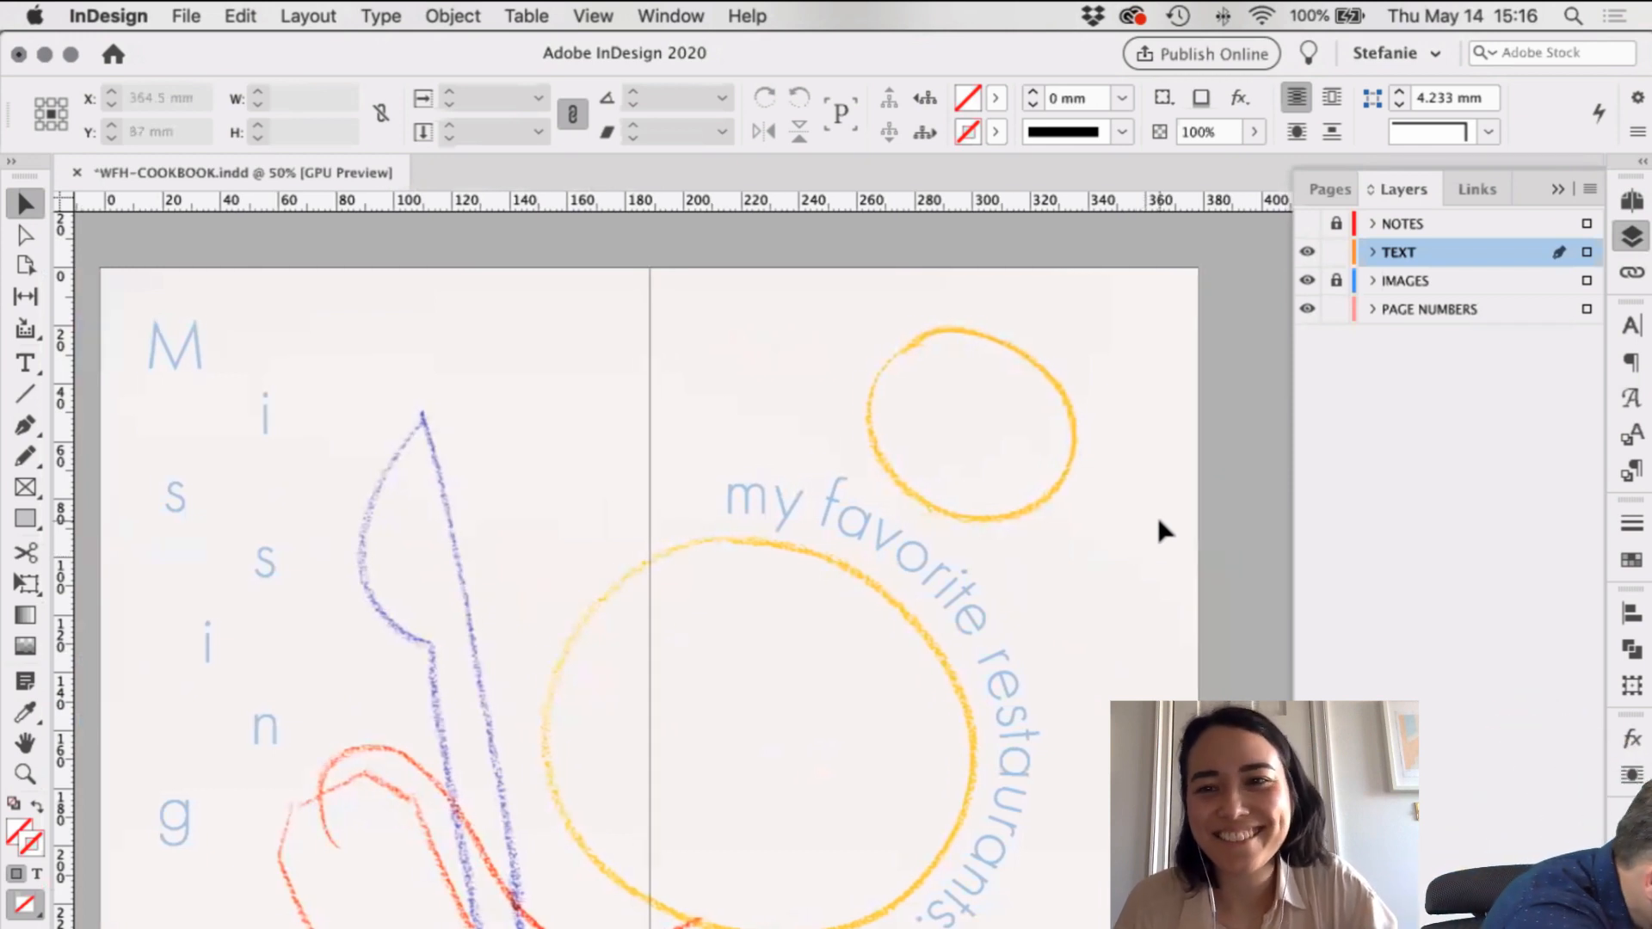
Step: Lock the PAGE NUMBERS layer and add a new layer named DIECUT above TEXT
left_click(1337, 309)
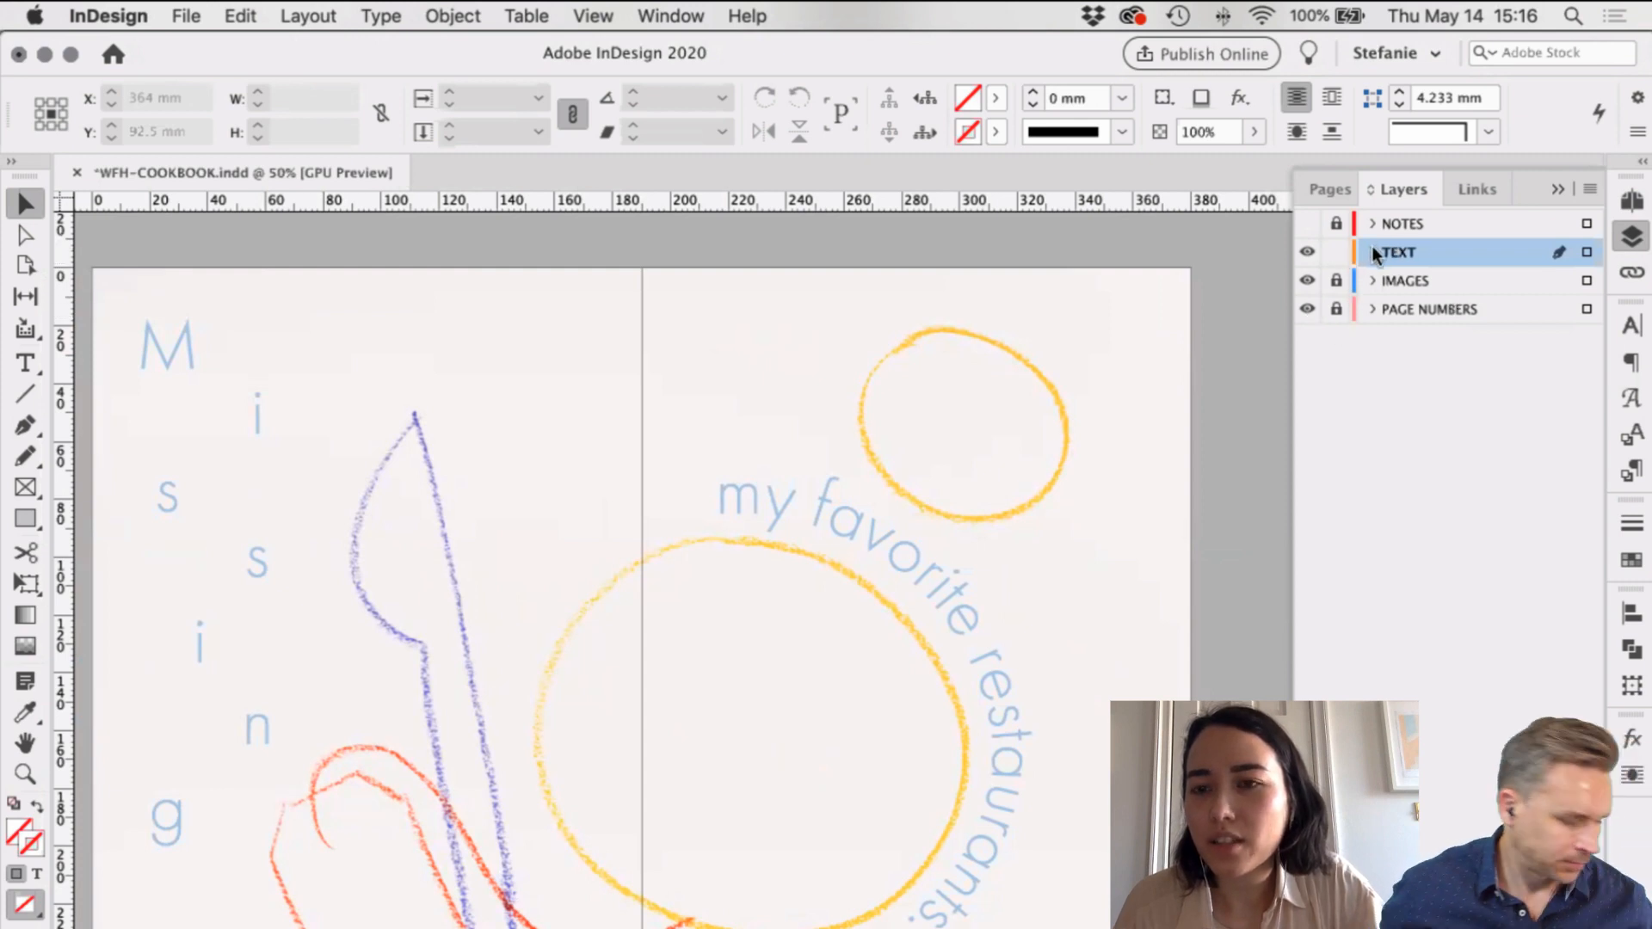
left_click(1549, 923)
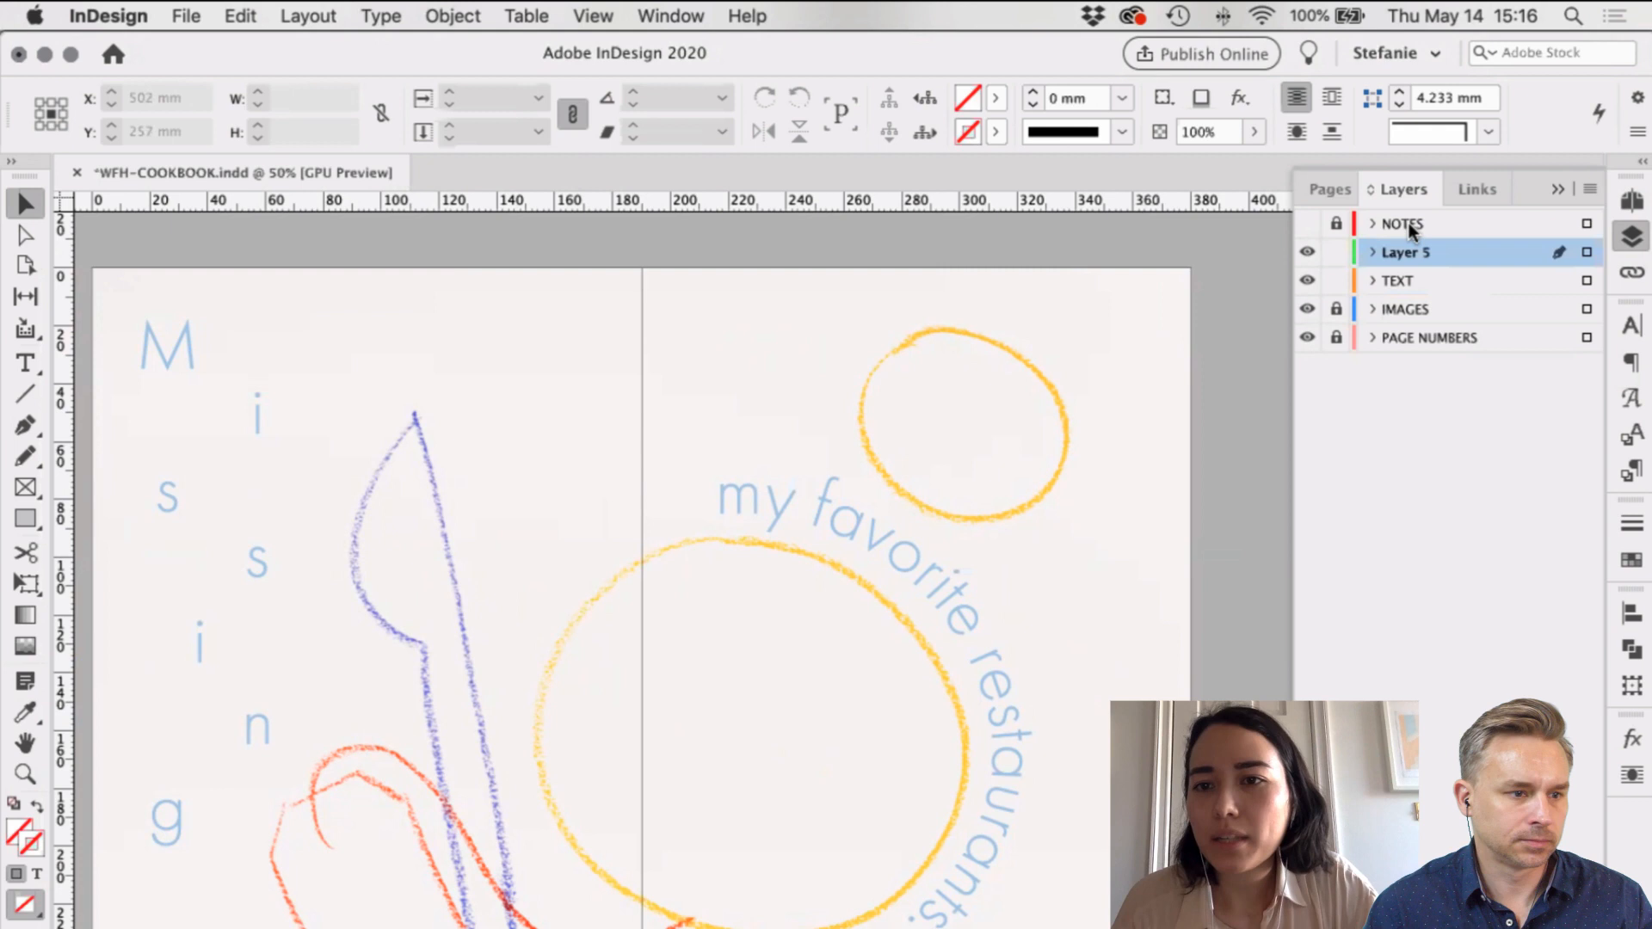
double_click(1417, 253)
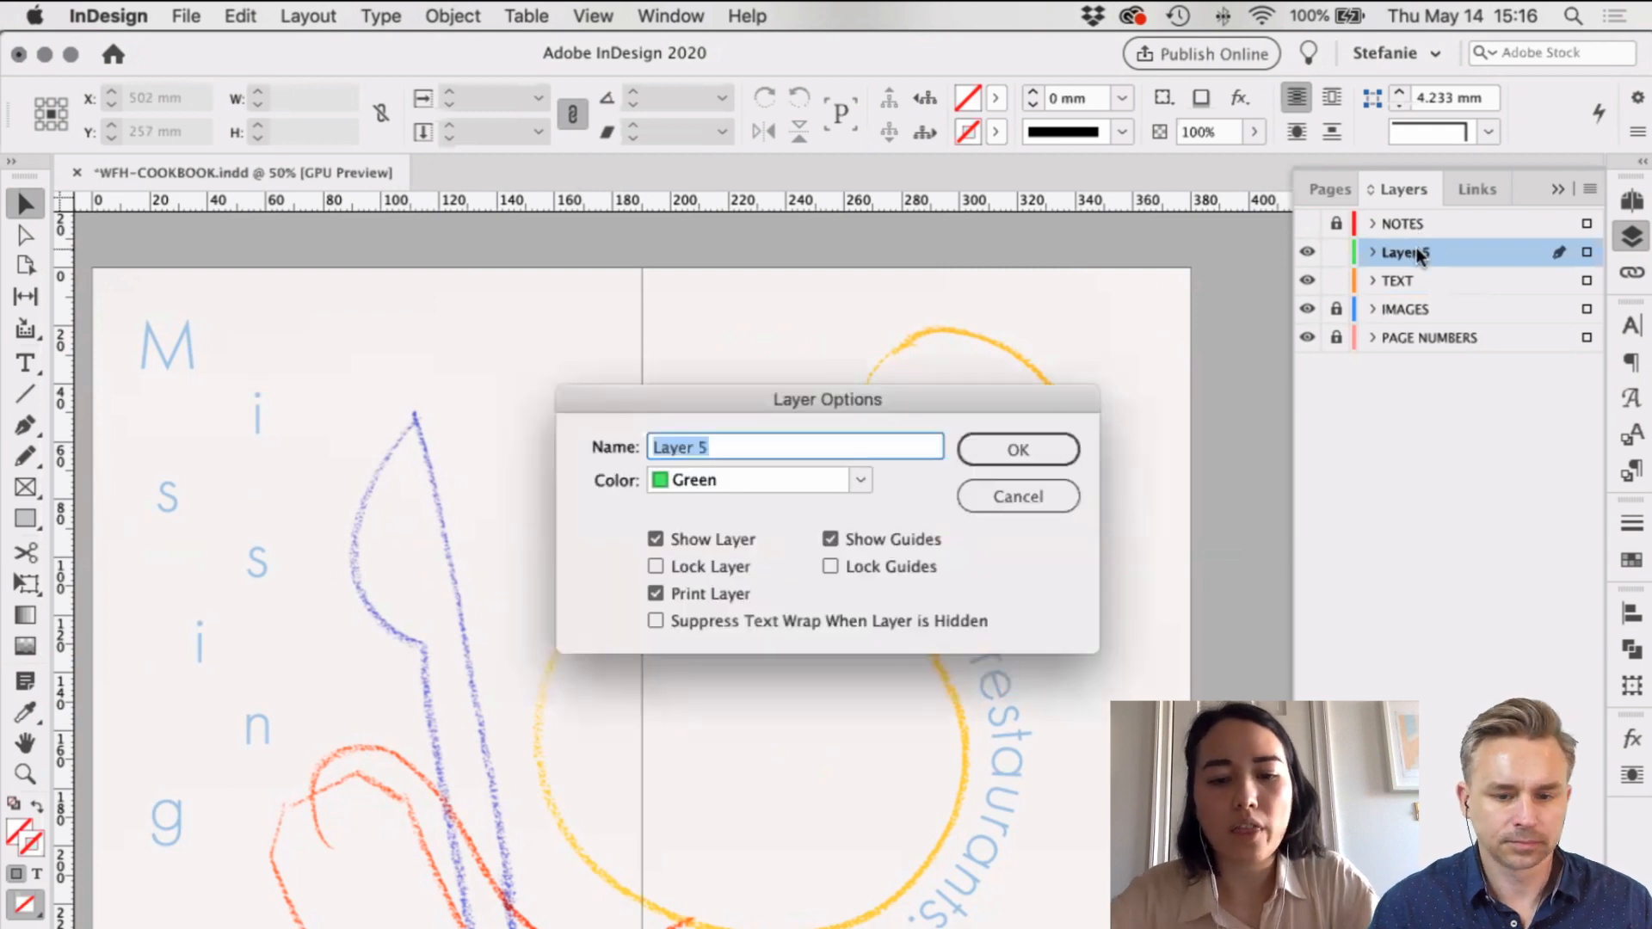
type("DIECUT")
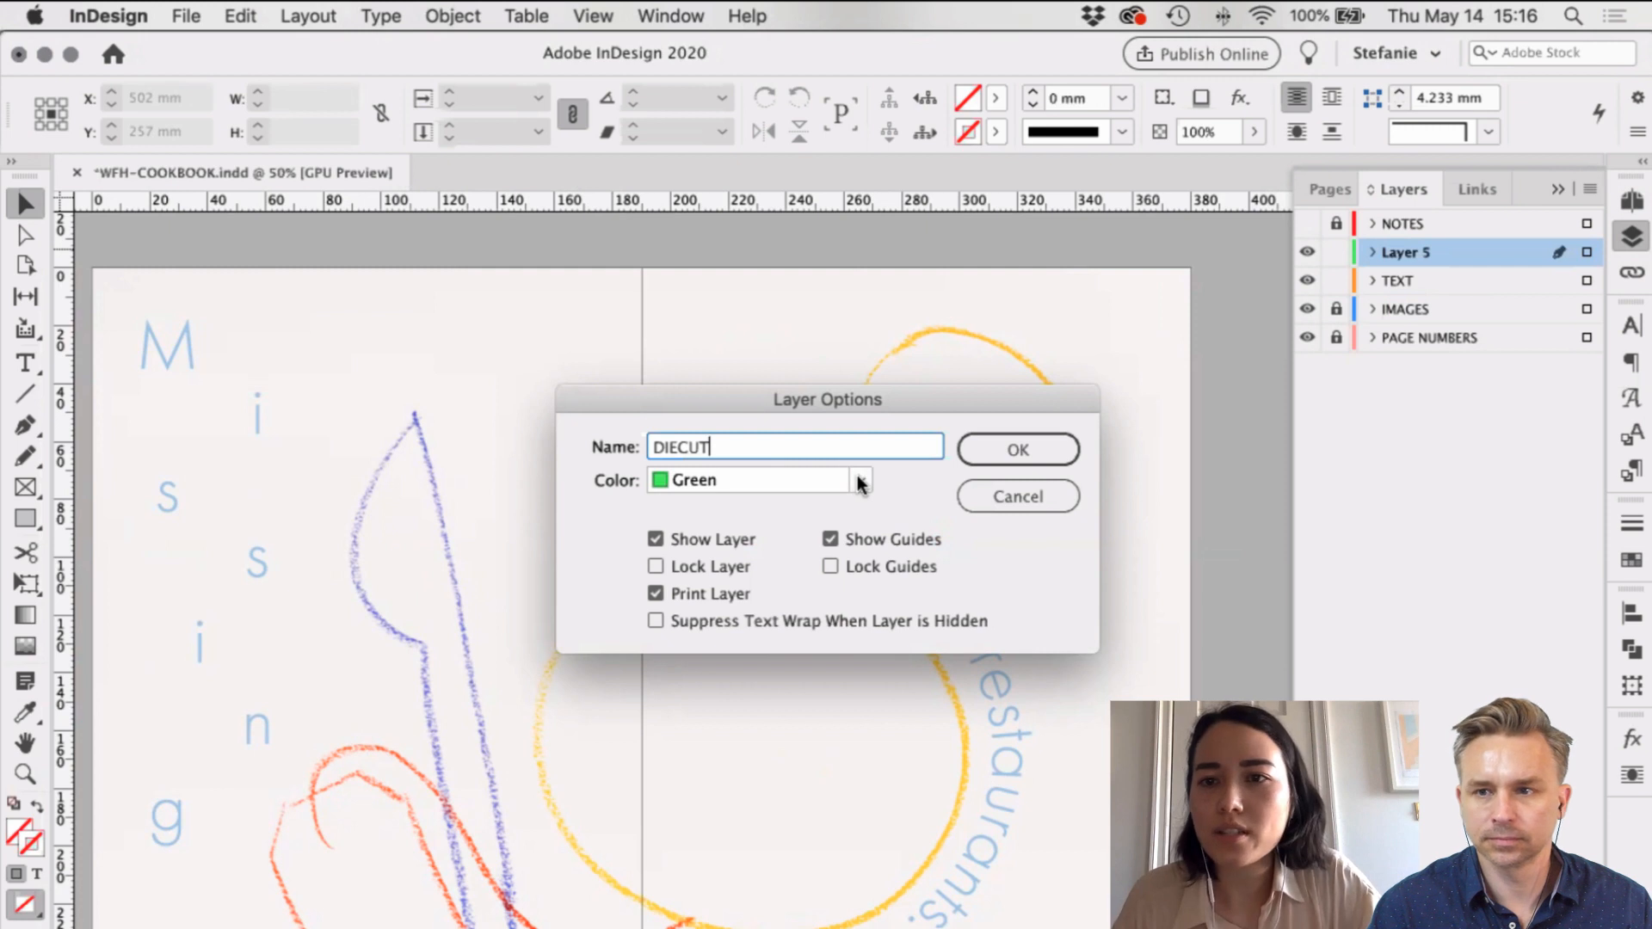
left_click(1033, 444)
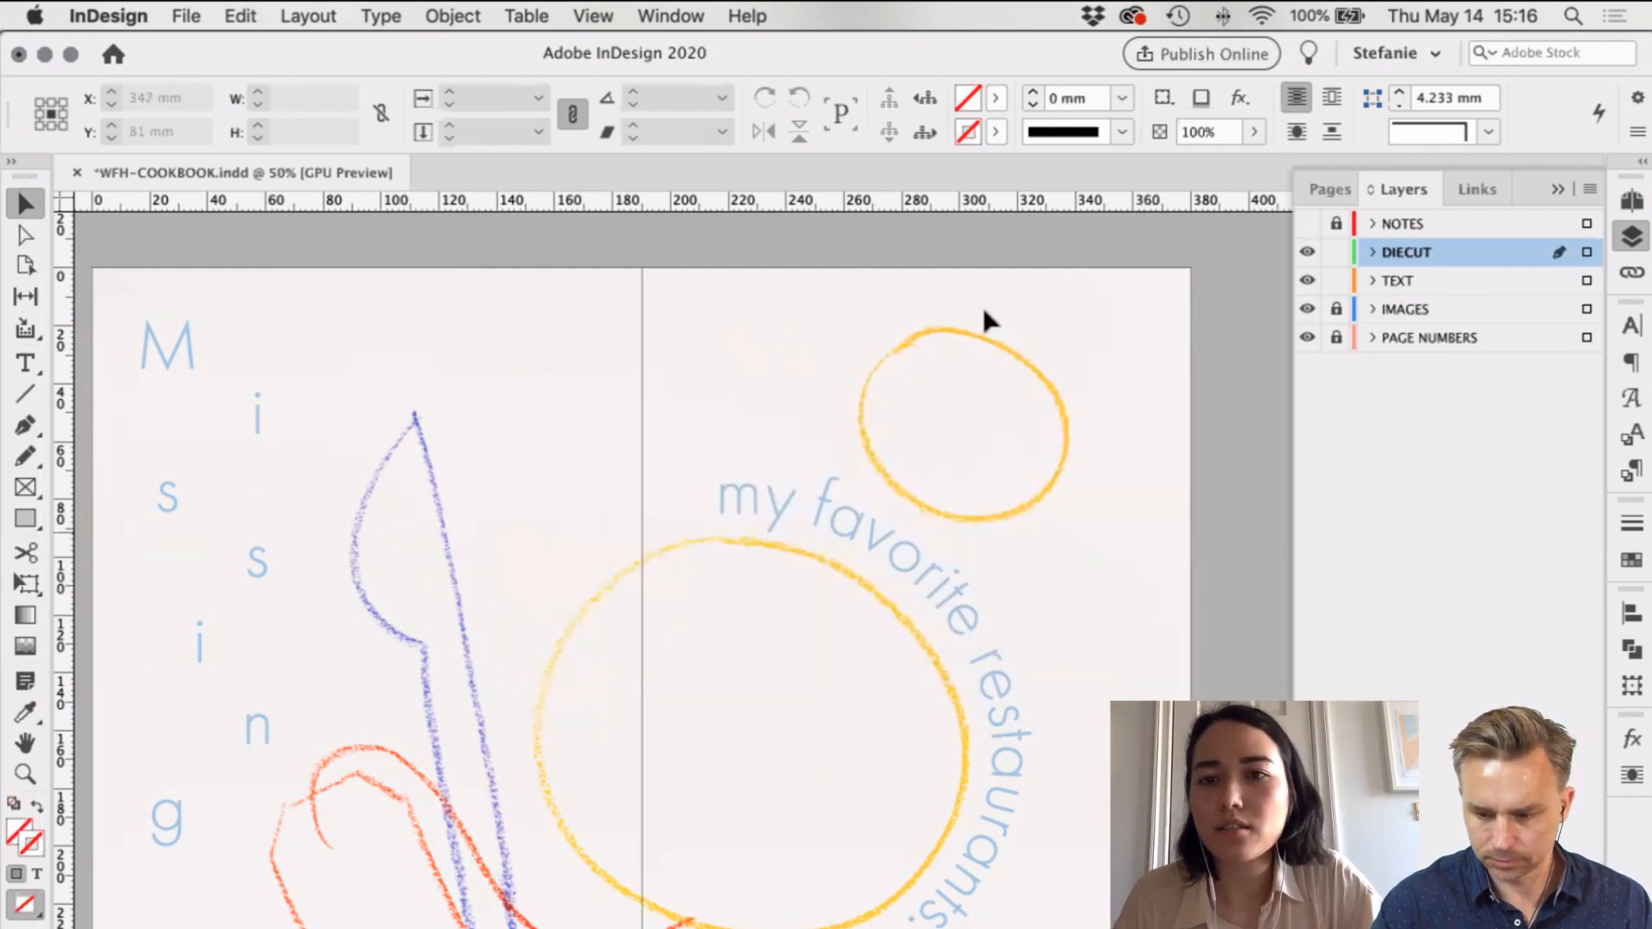
Step: Add a non-printing layer named DIECUT NOTES above DIECUT
left_click(1555, 914)
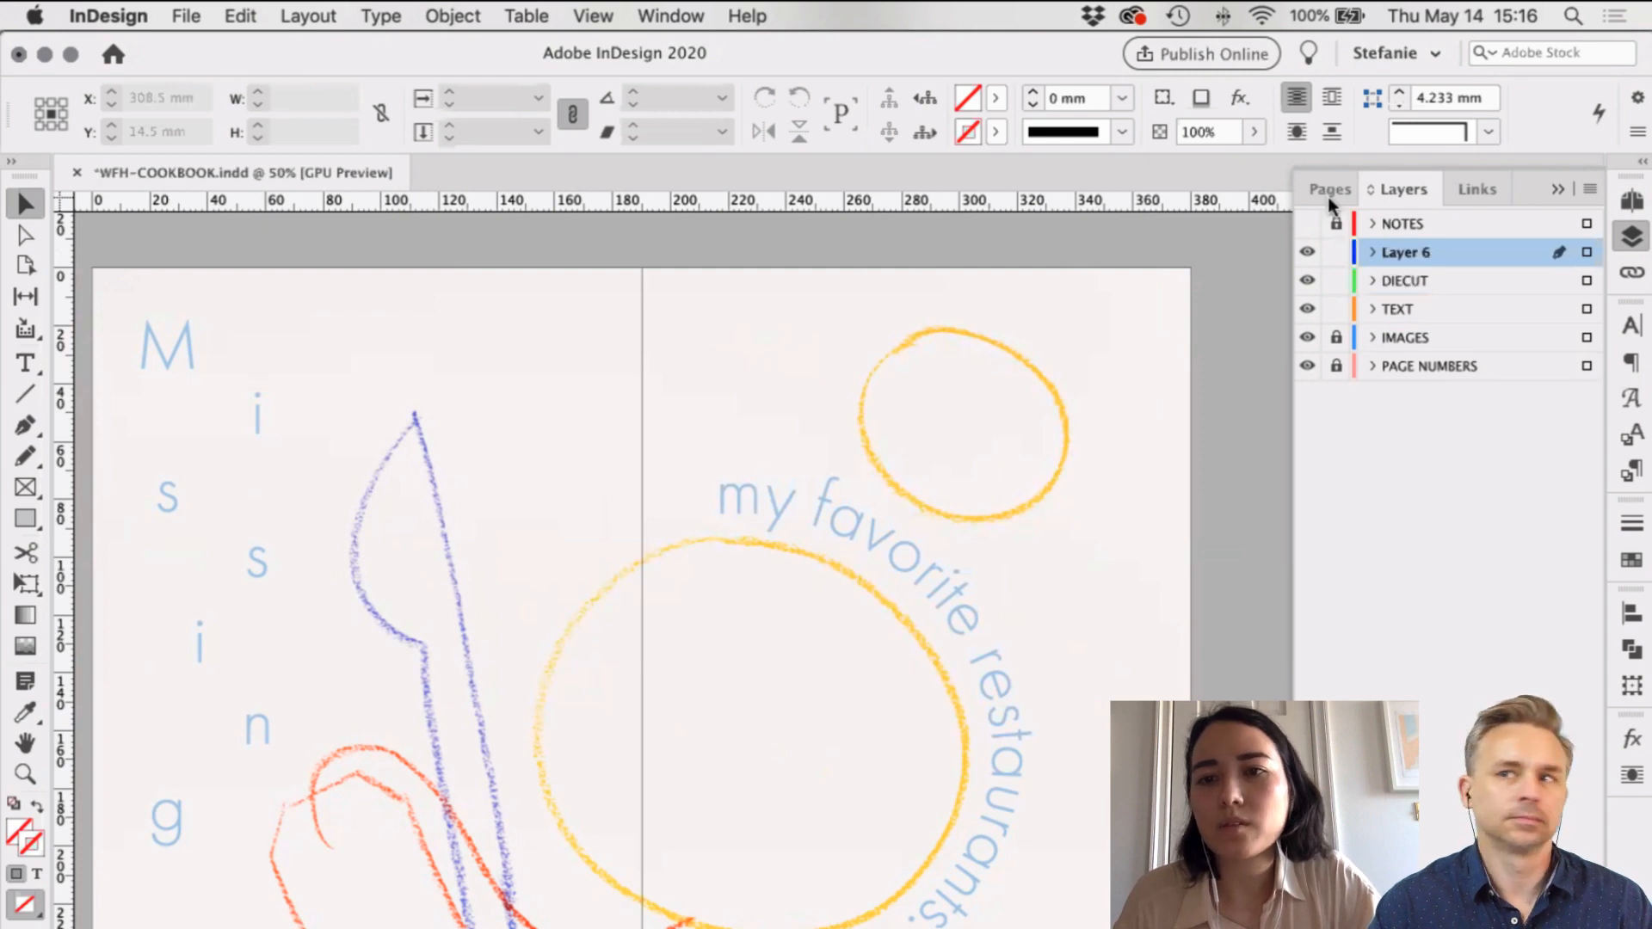
double_click(1412, 254)
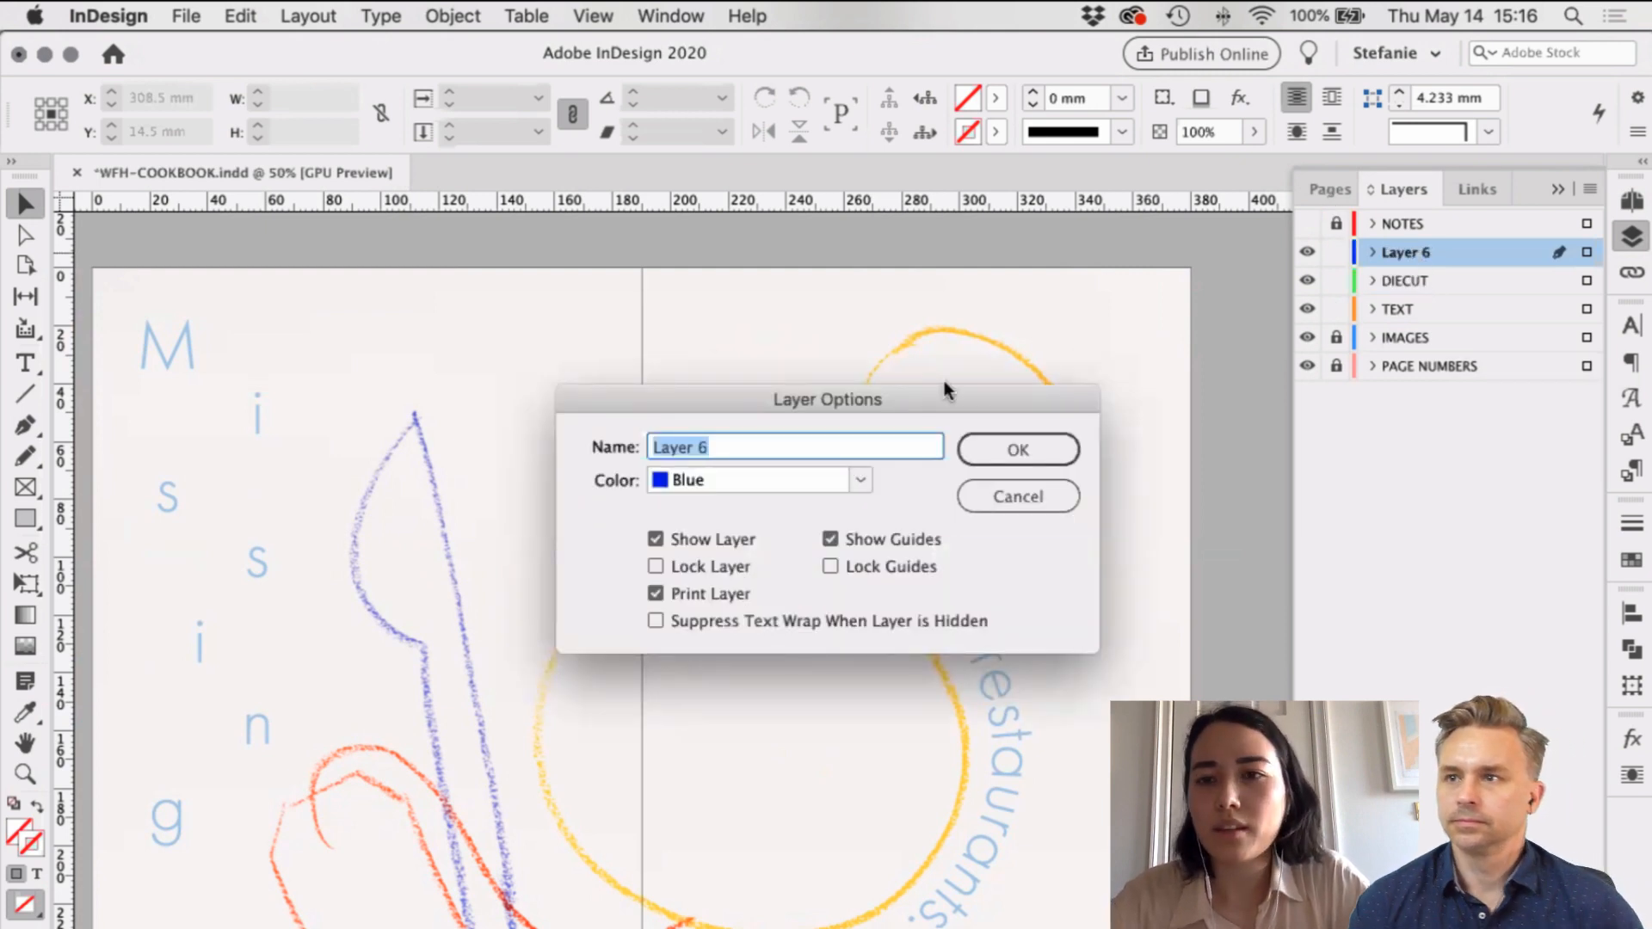
type("DIECUT NOTES")
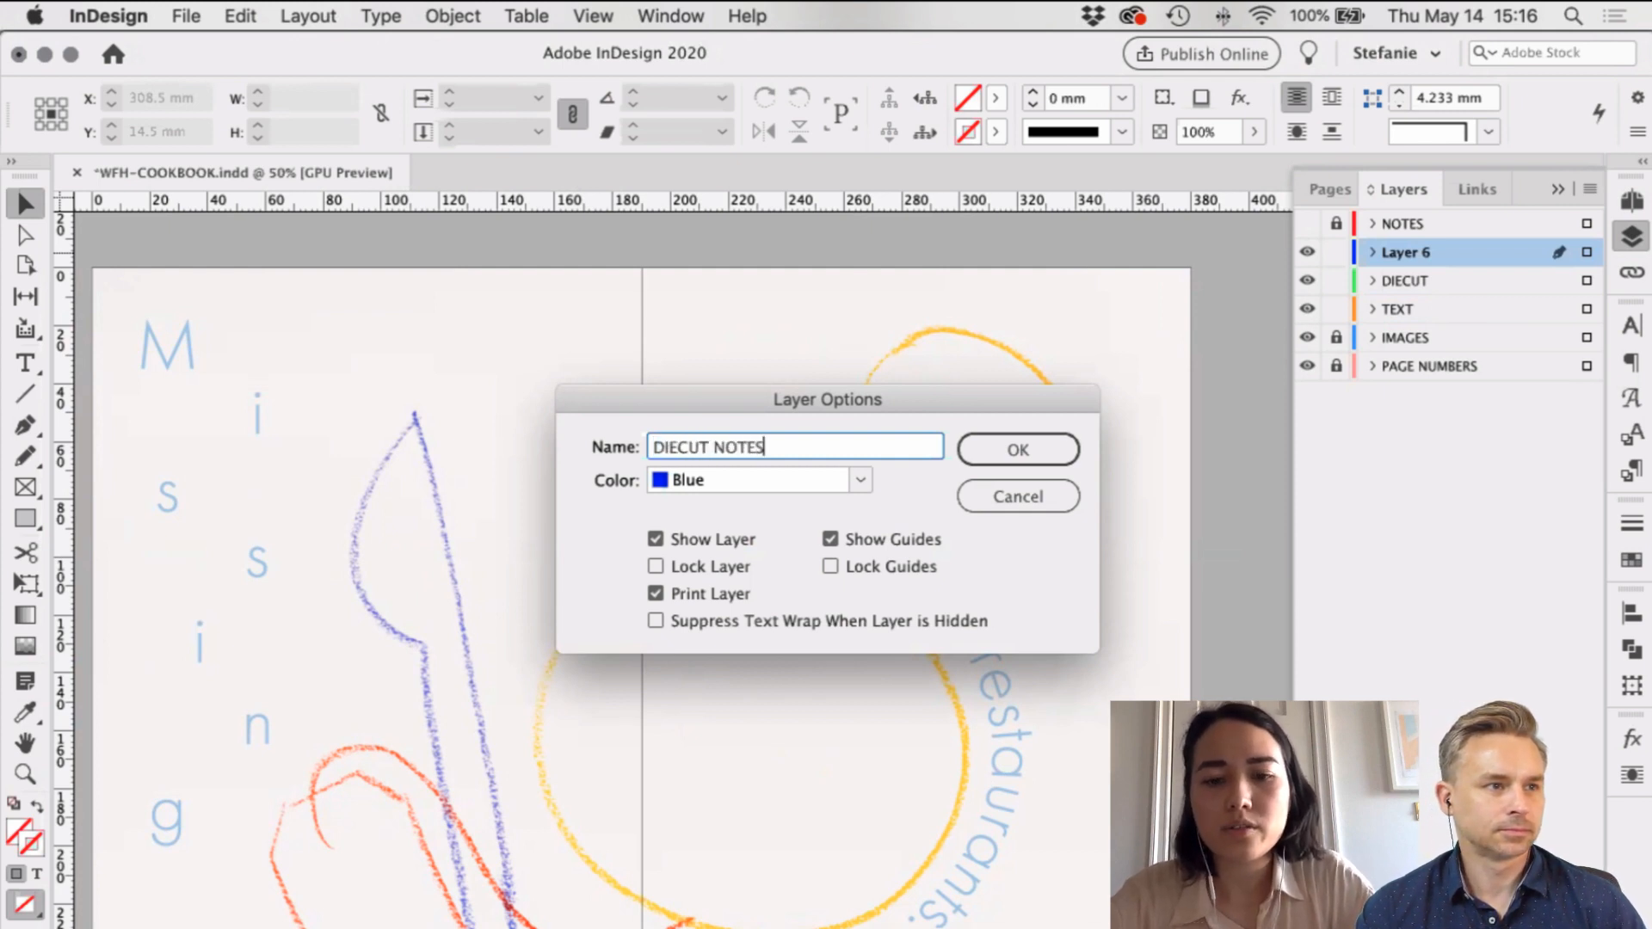
left_click(656, 594)
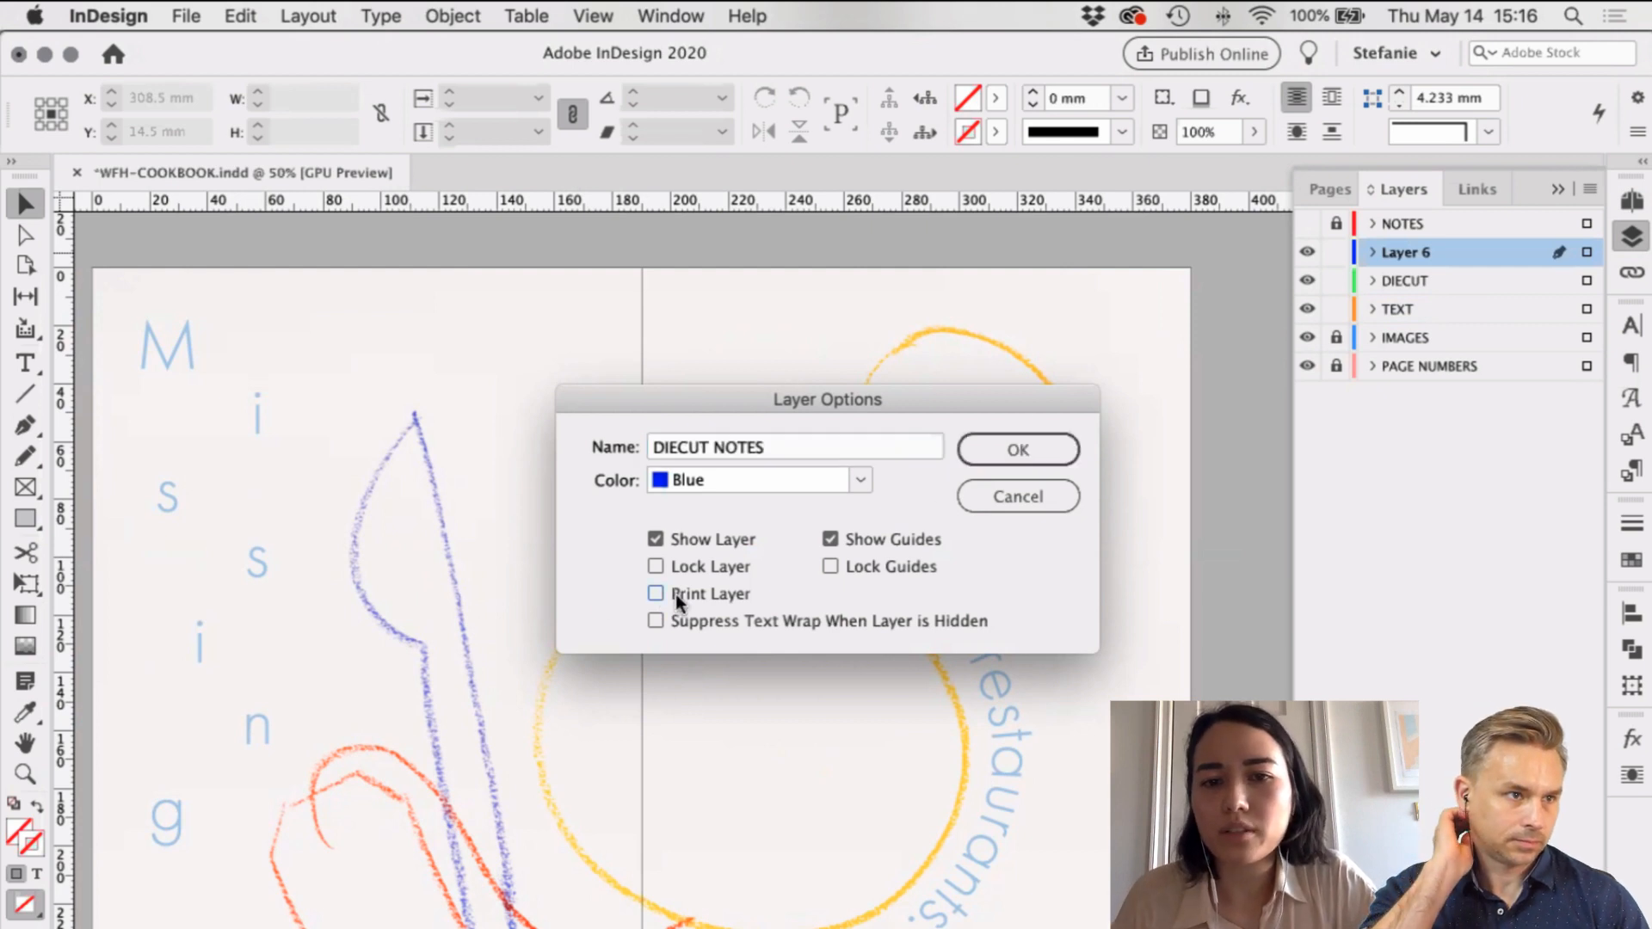
left_click(1025, 451)
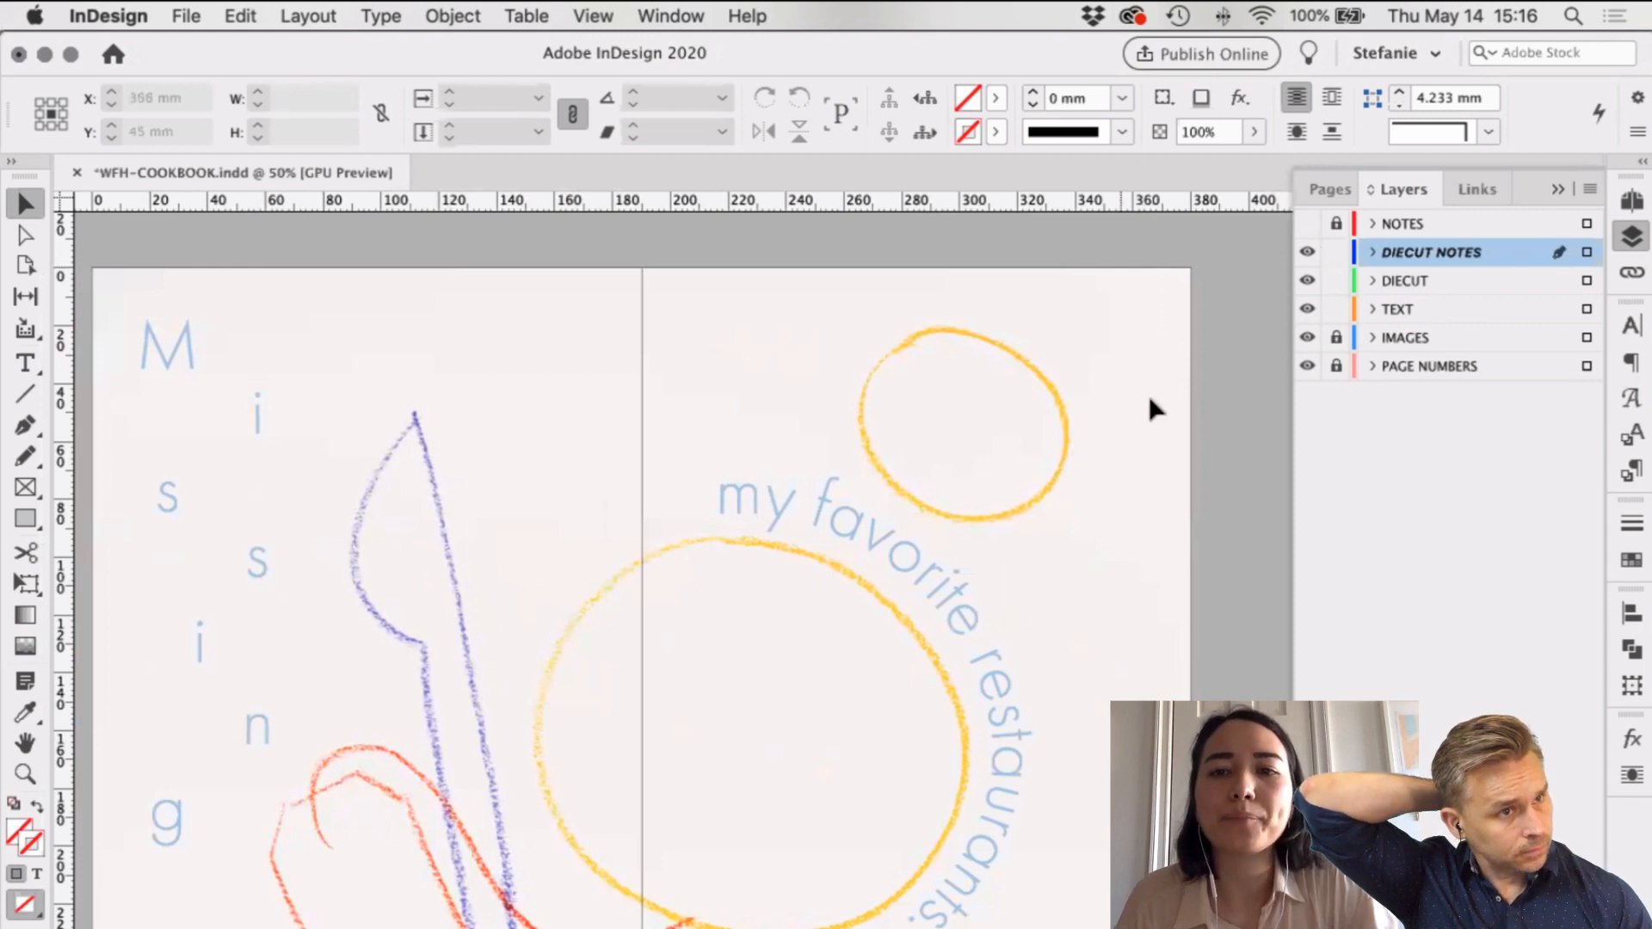
scroll(1110, 469, "up", 2)
scroll(989, 401, "up", 3)
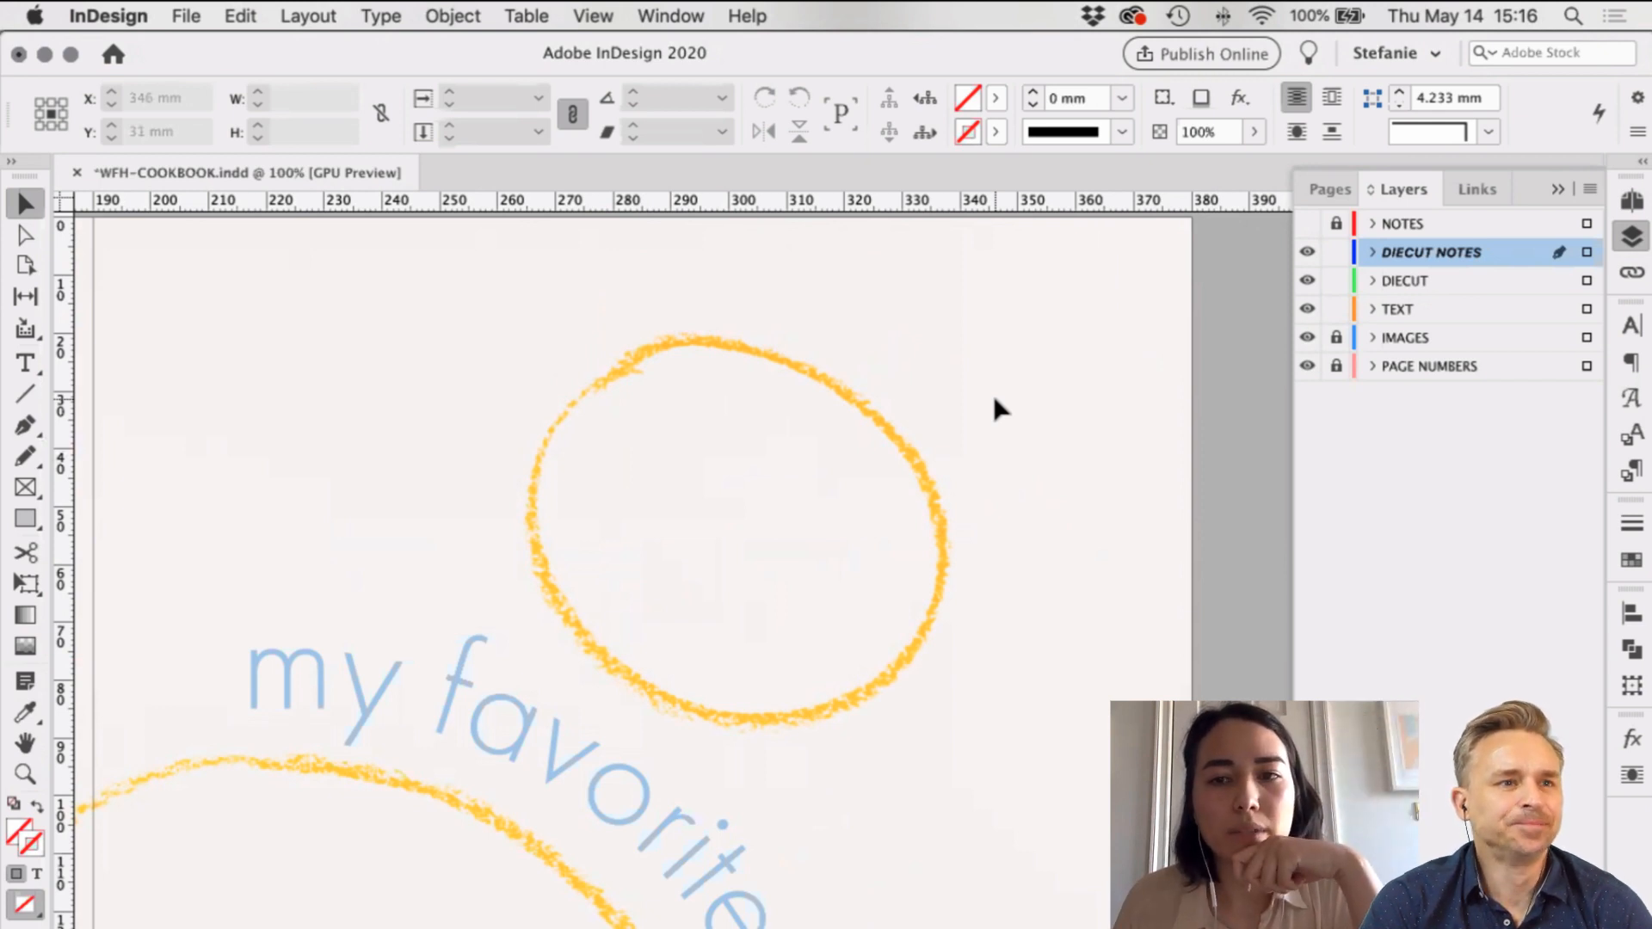
Step: Lock the TEXT and DIECUT NOTES layers and target DIECUT for drawing
left_click(1337, 309)
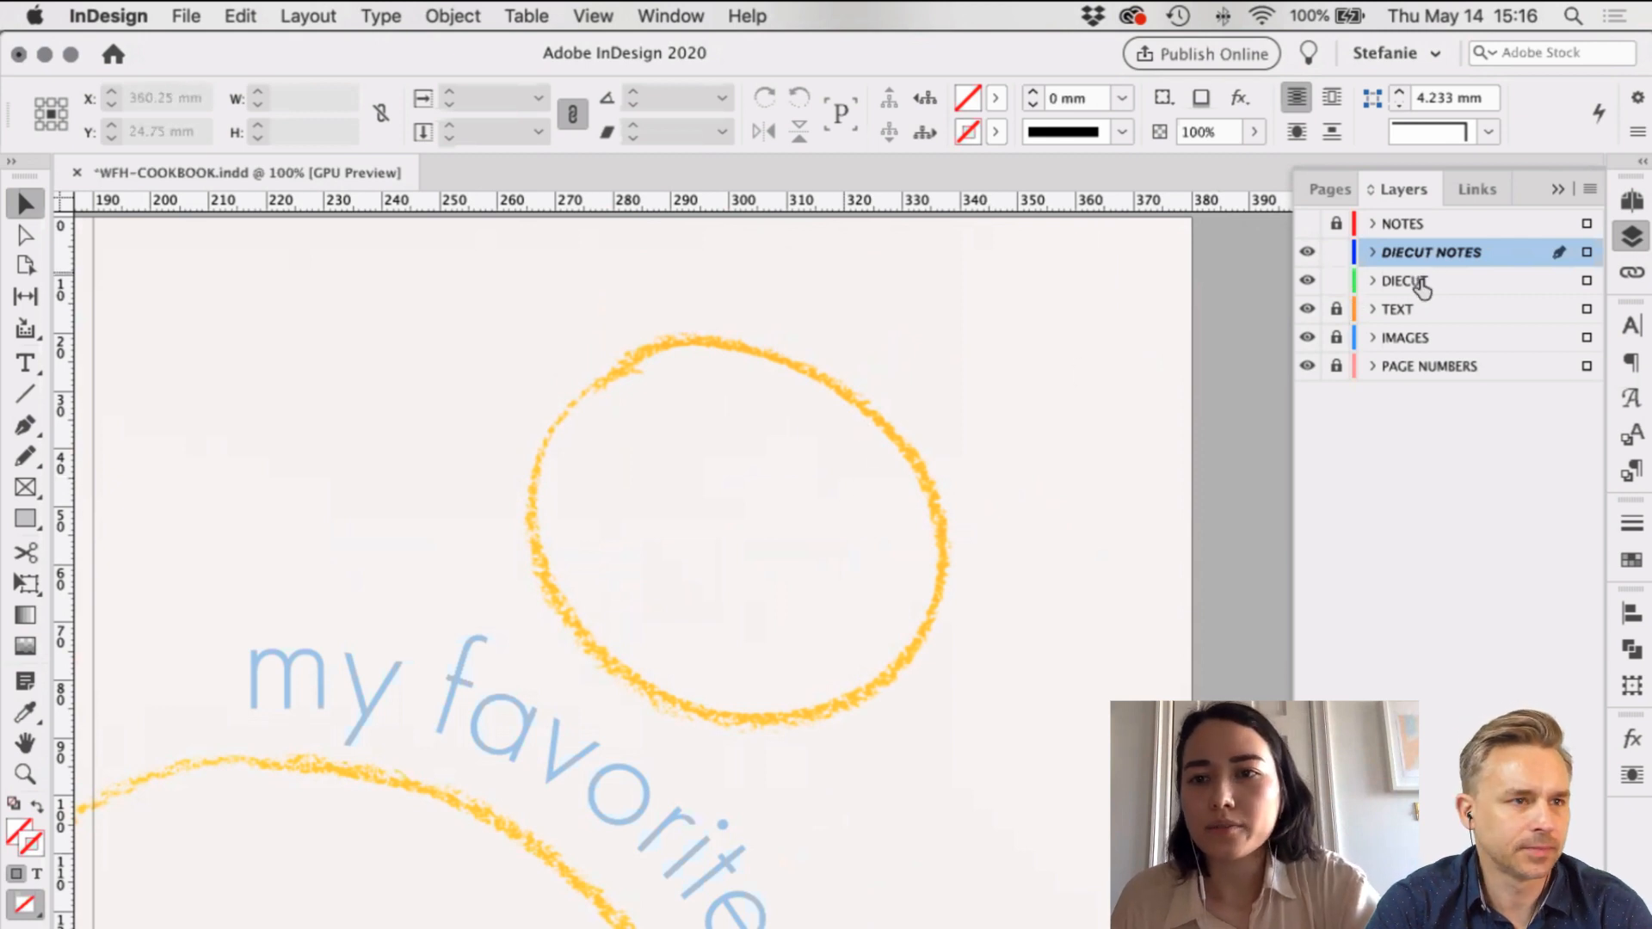
left_click(1337, 253)
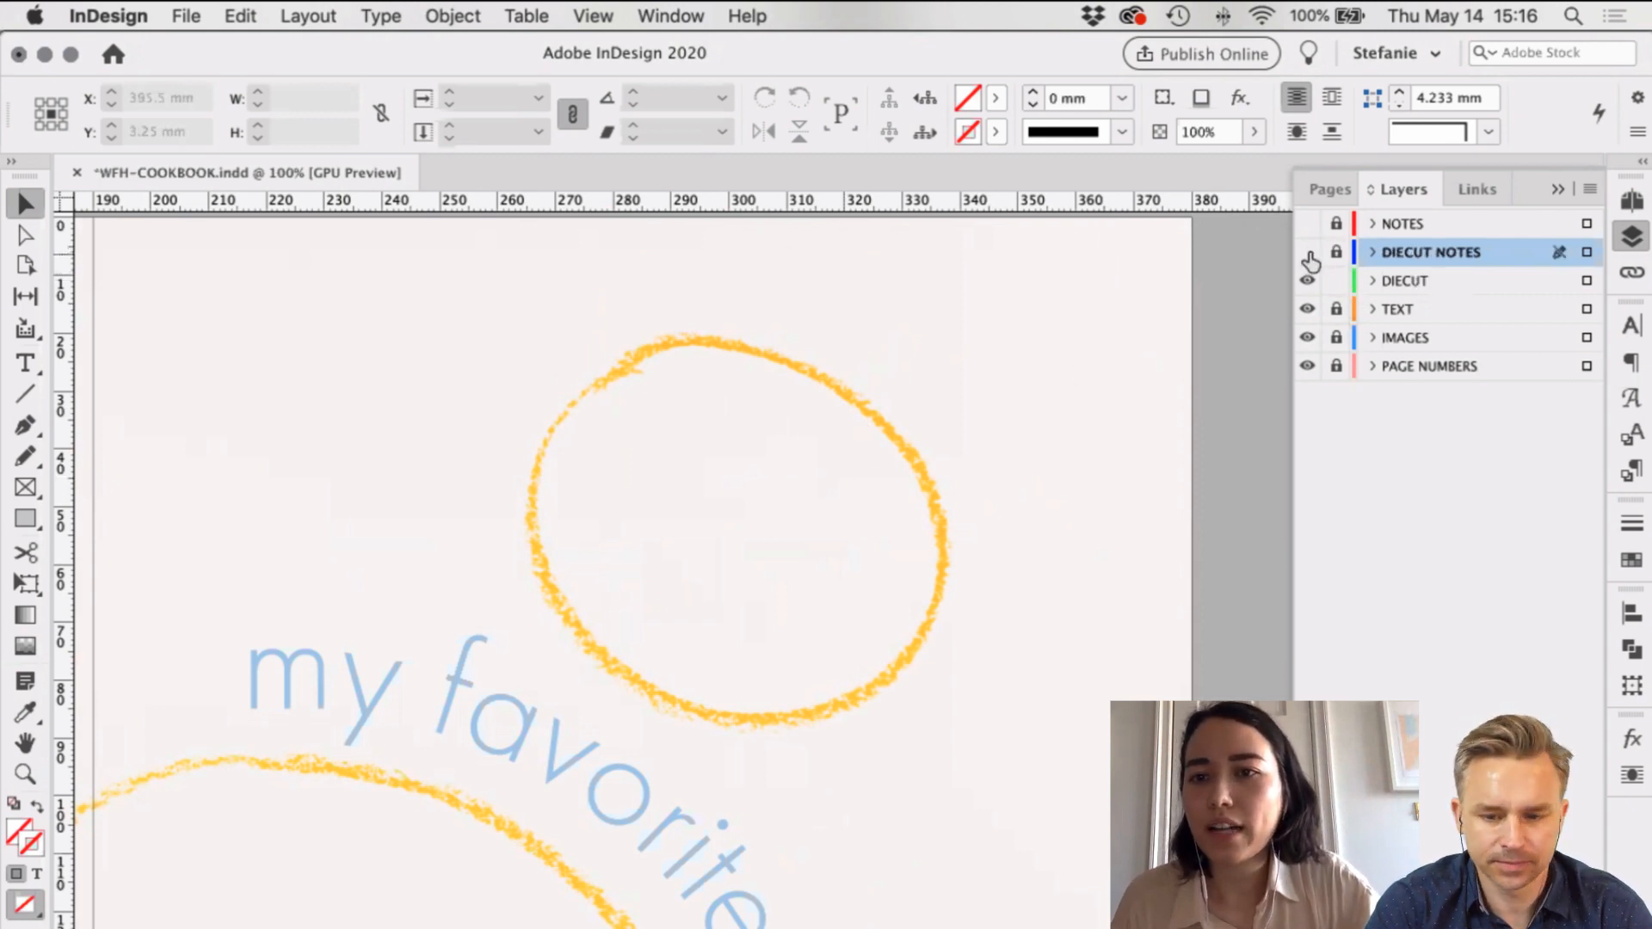
left_click(1424, 281)
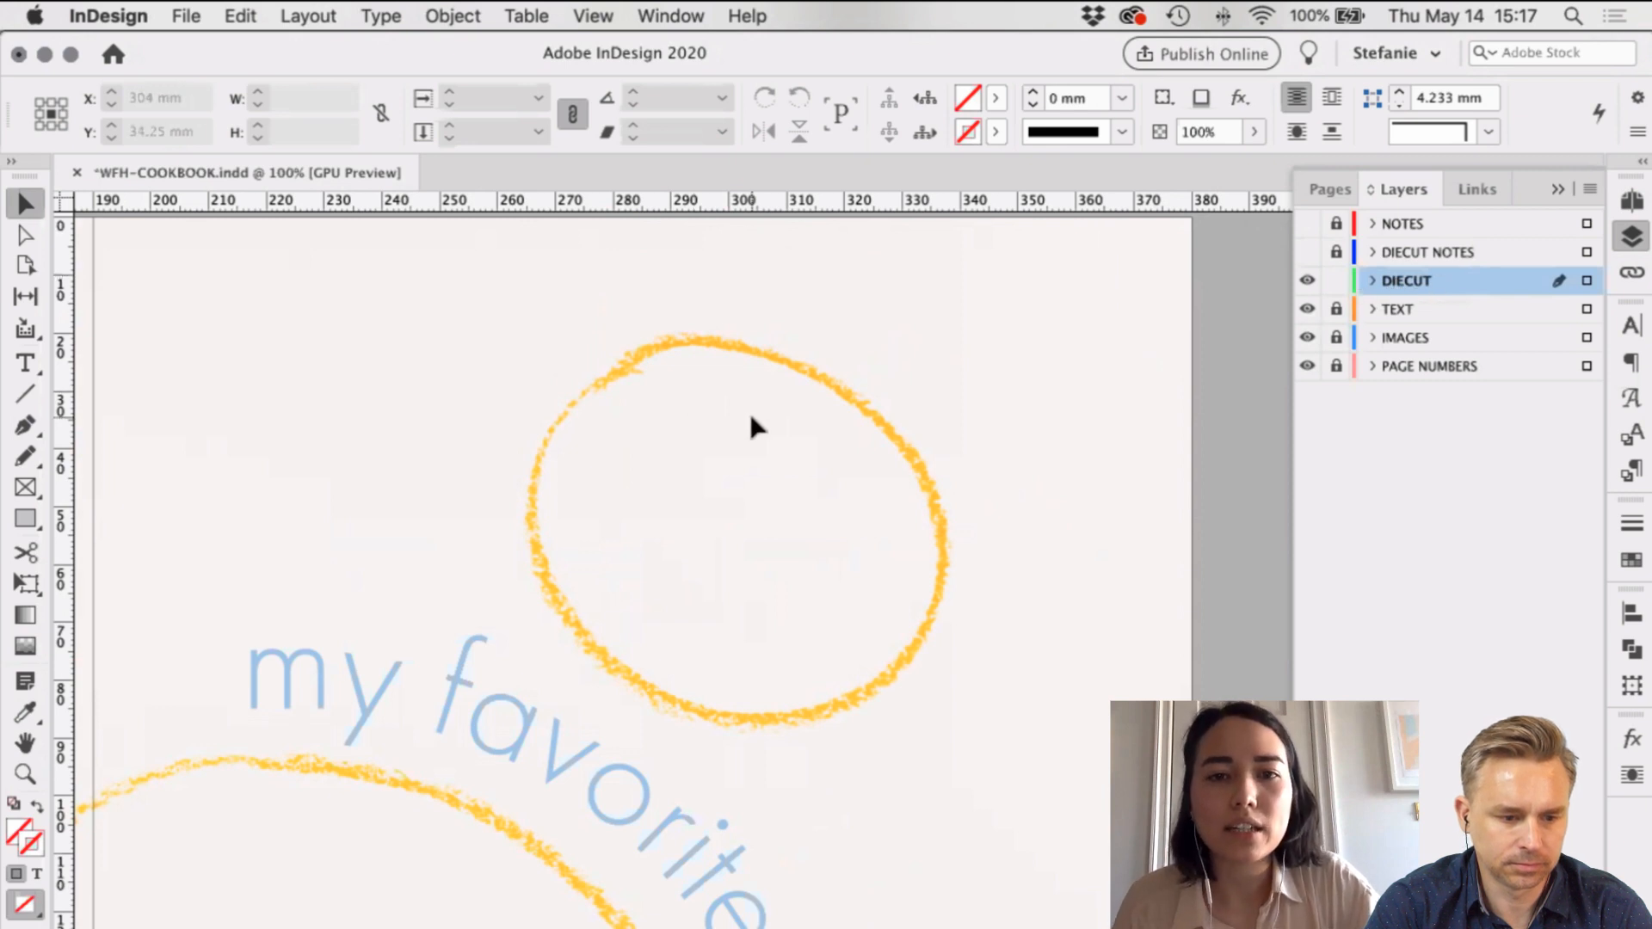
Step: Draw a closed Pen path roughly around the crayon circle
key("p")
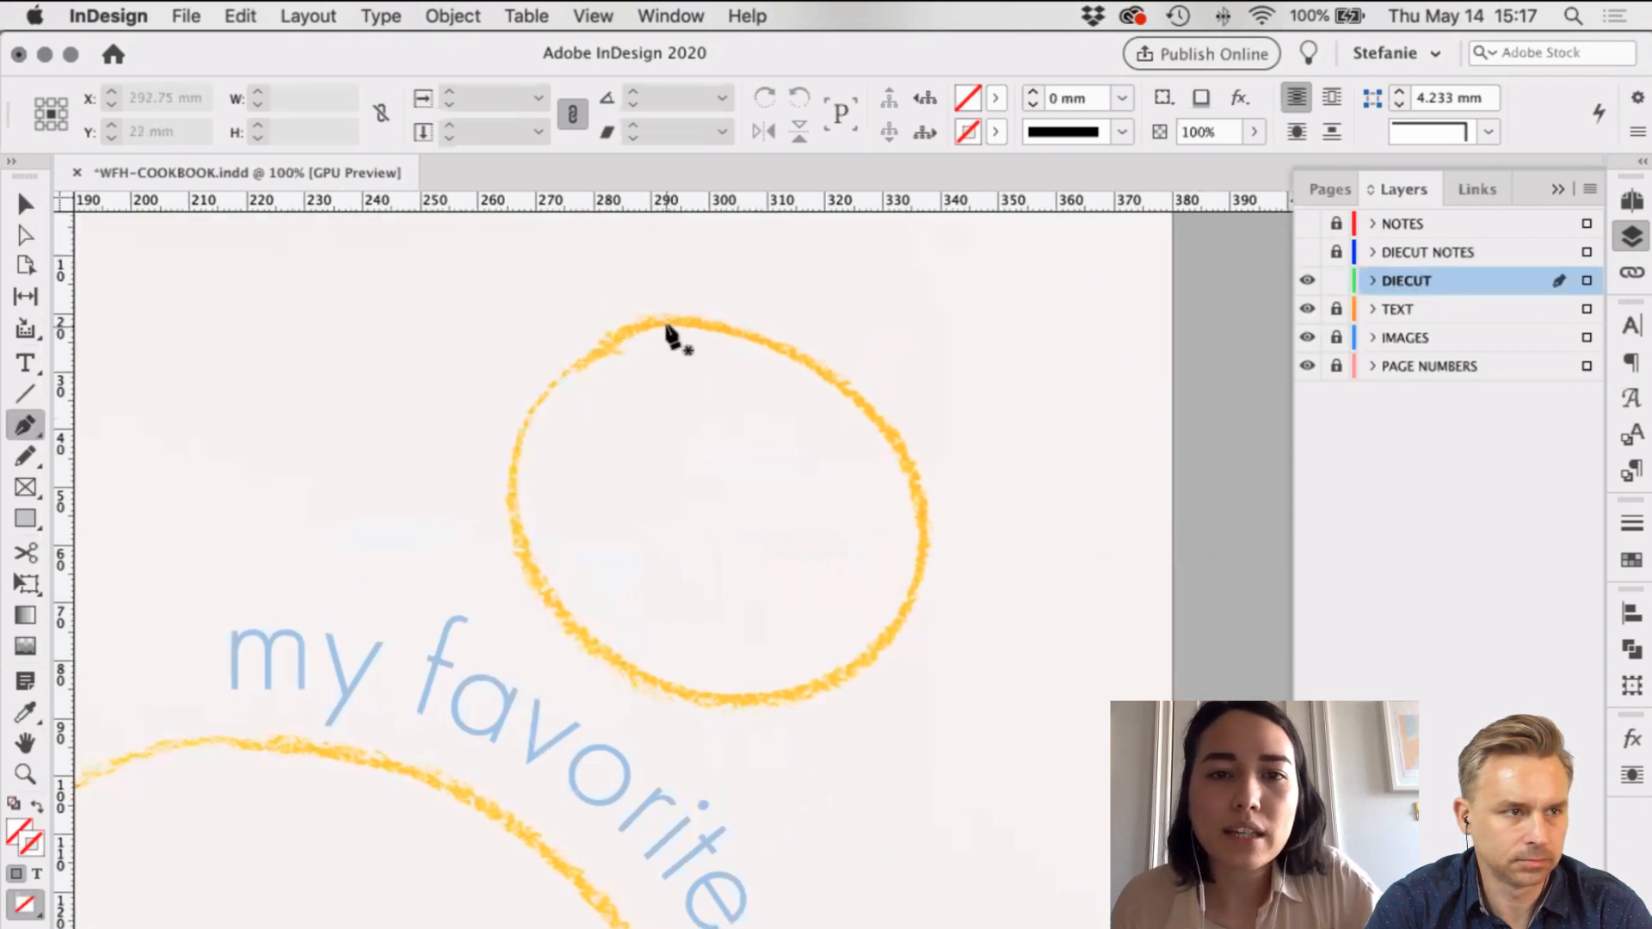
left_click_drag(667, 335, 843, 396)
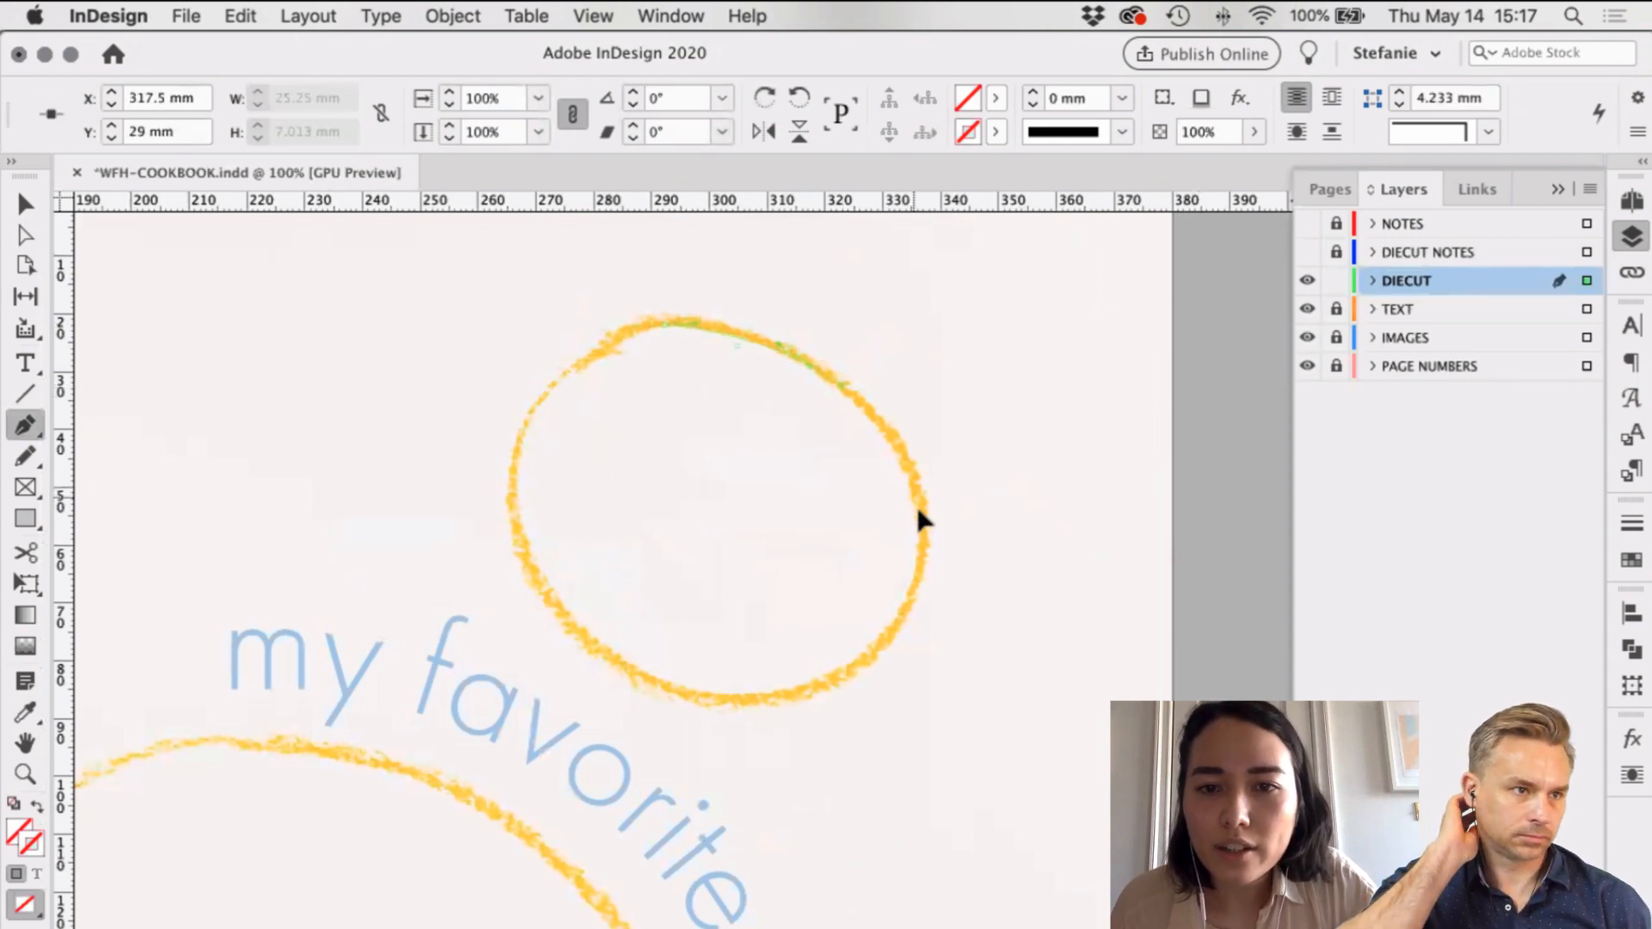
left_click_drag(921, 525, 918, 560)
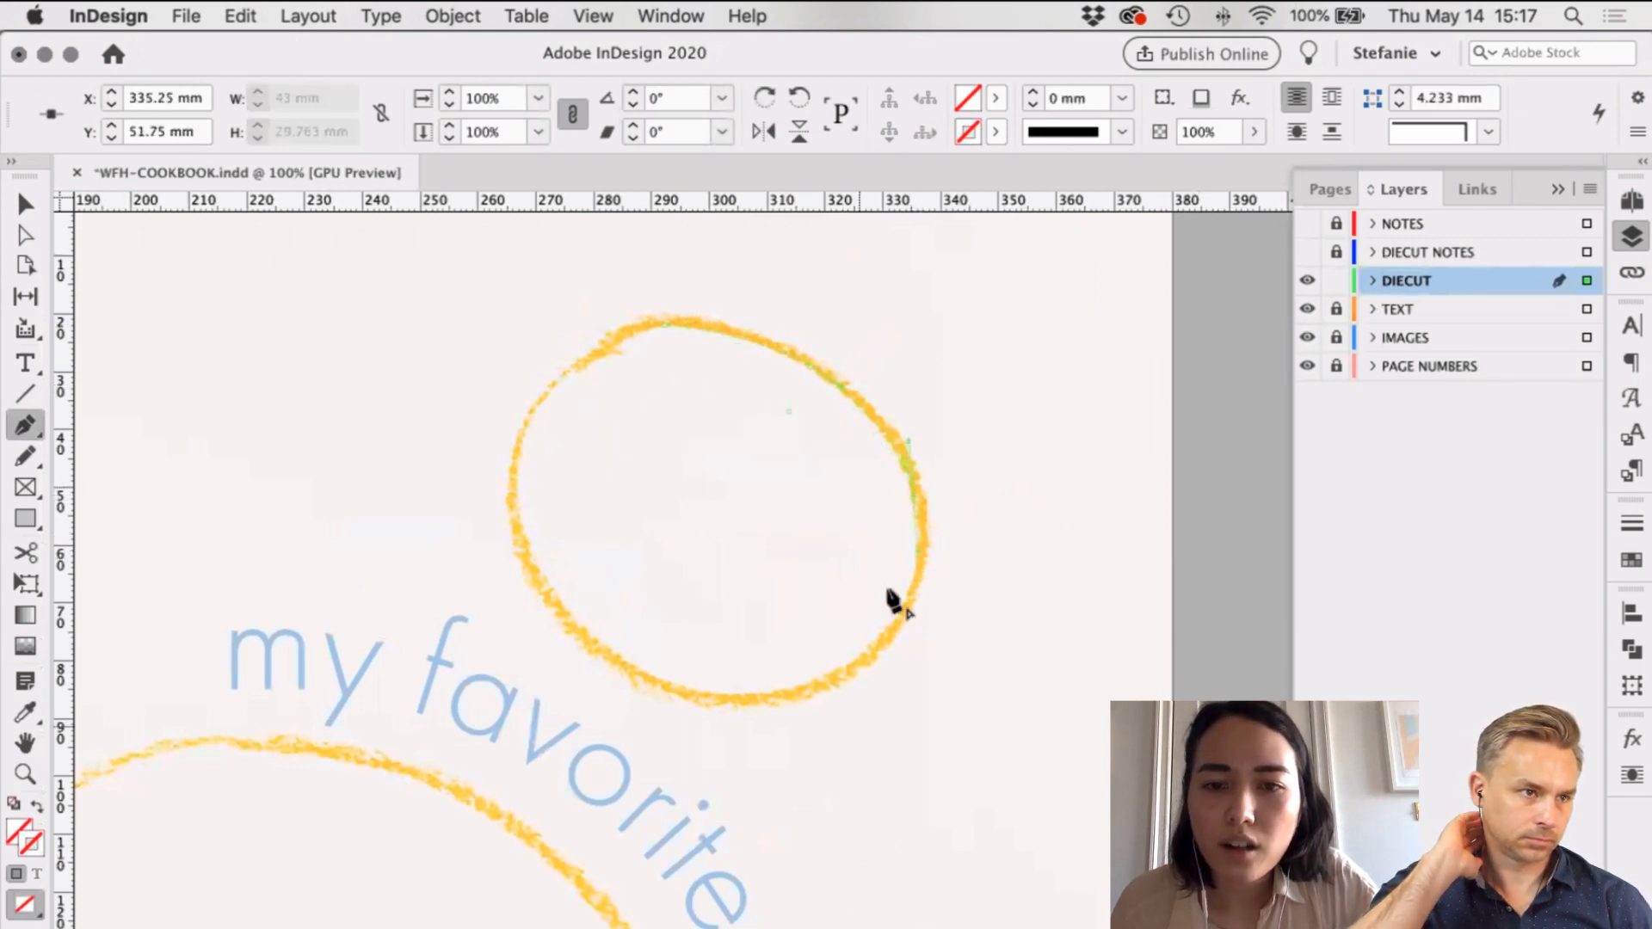
left_click(790, 695)
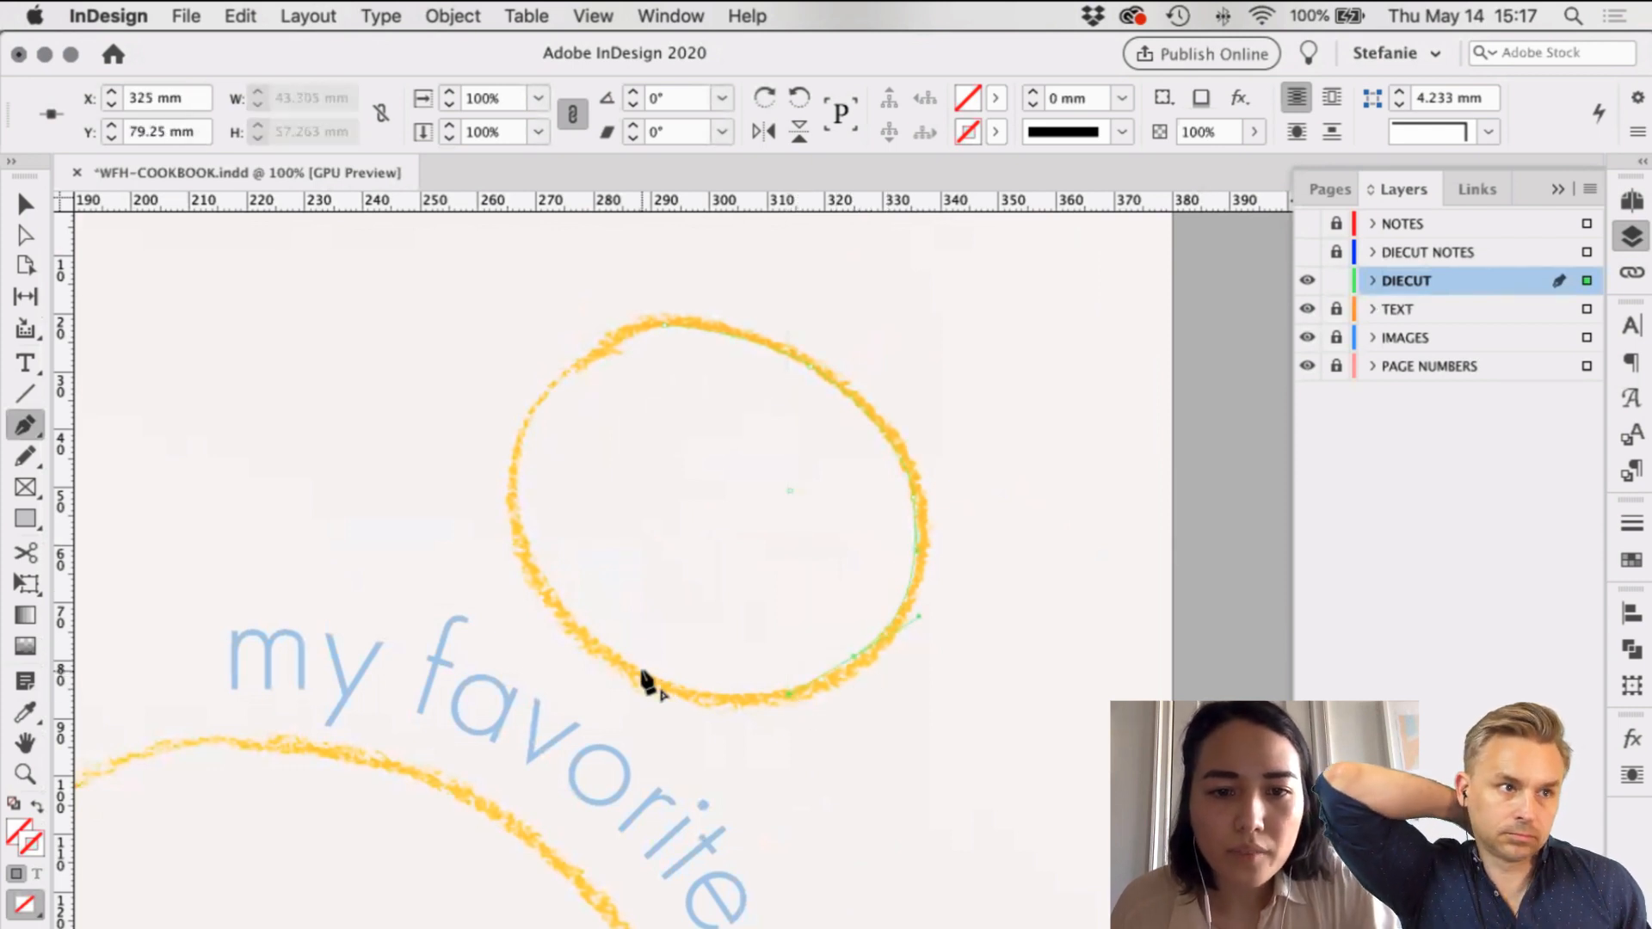
left_click_drag(637, 670, 571, 627)
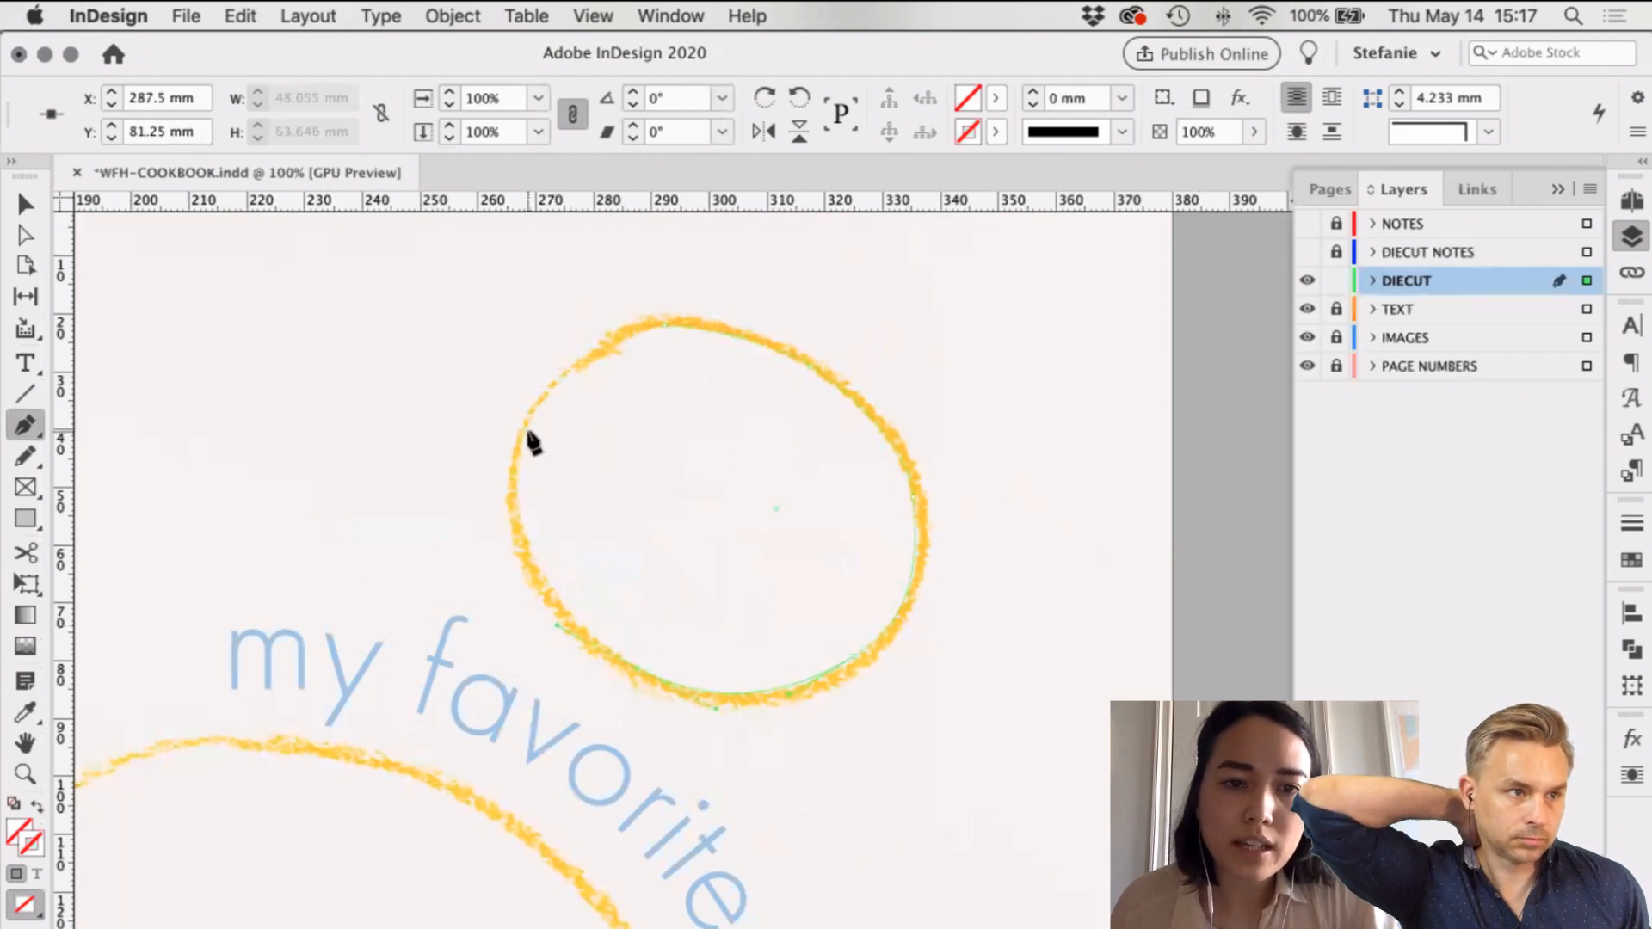
left_click_drag(525, 432, 548, 325)
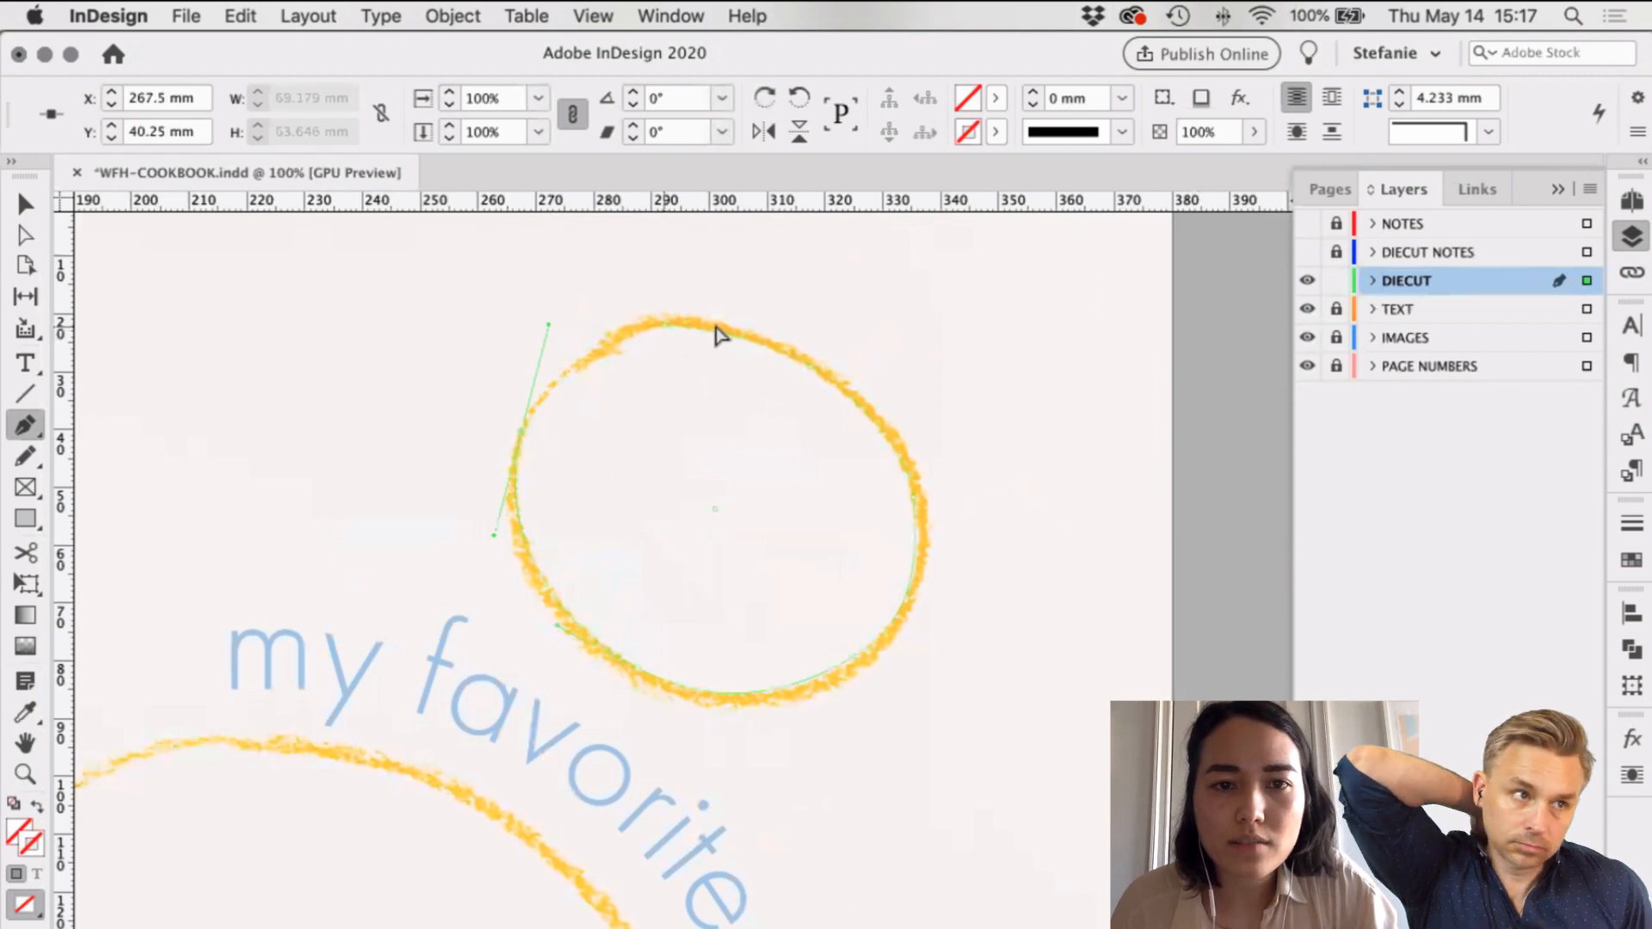
left_click_drag(714, 335, 707, 333)
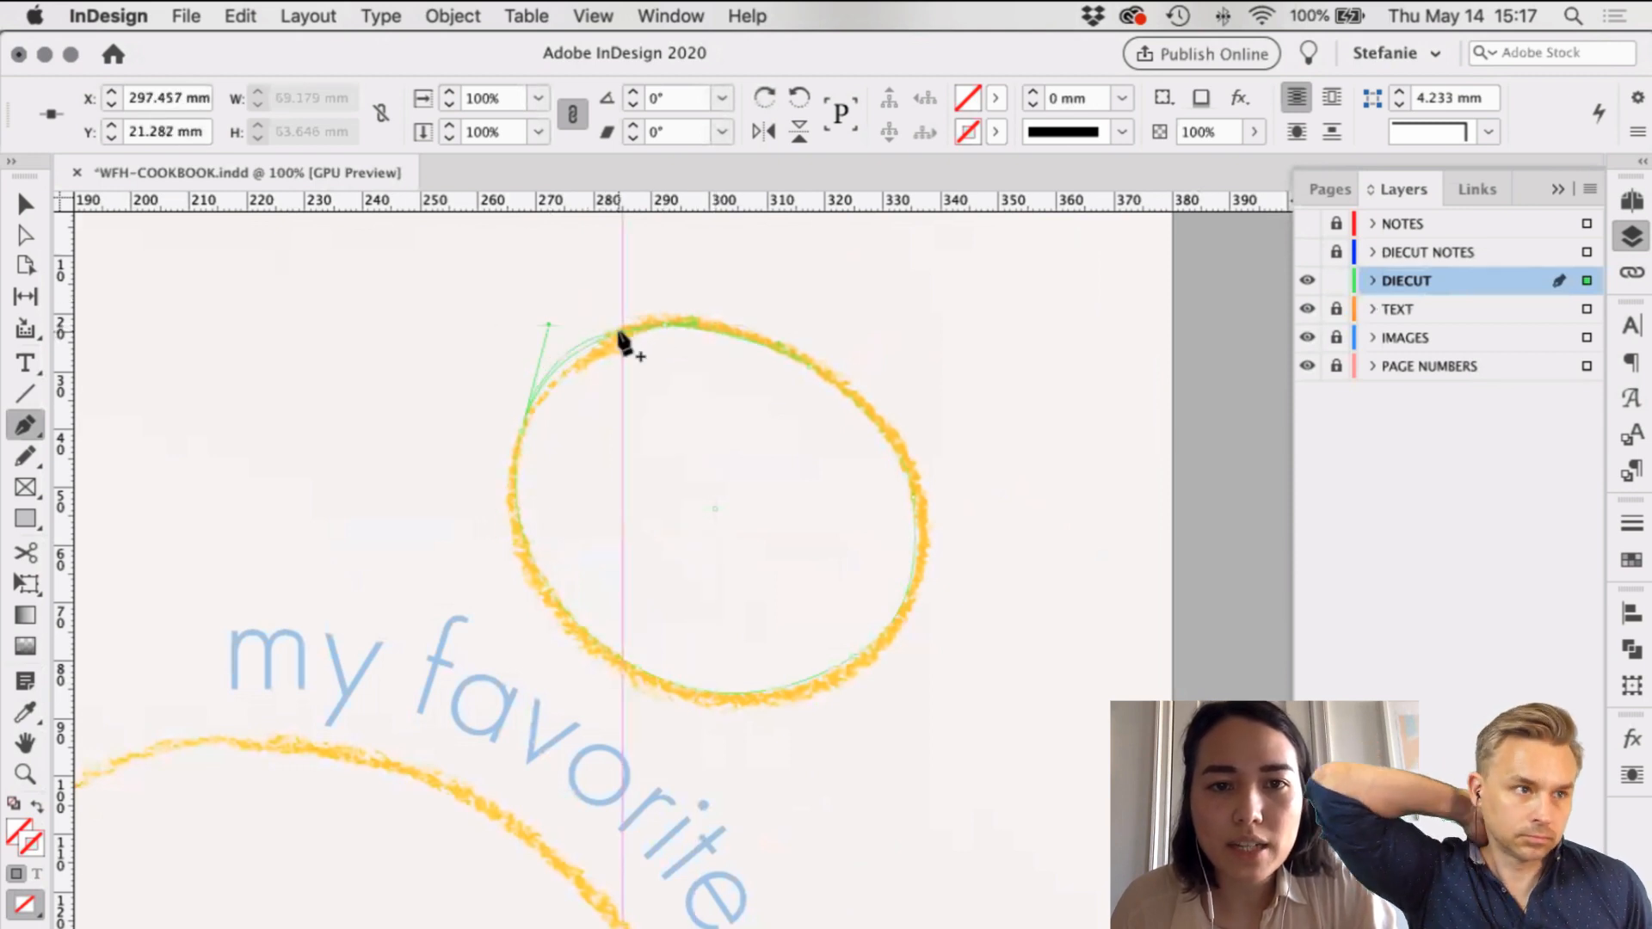
Step: Move the left and upper-left anchors and handles onto the crayon line
key("a")
left_click_drag(550, 328, 546, 380)
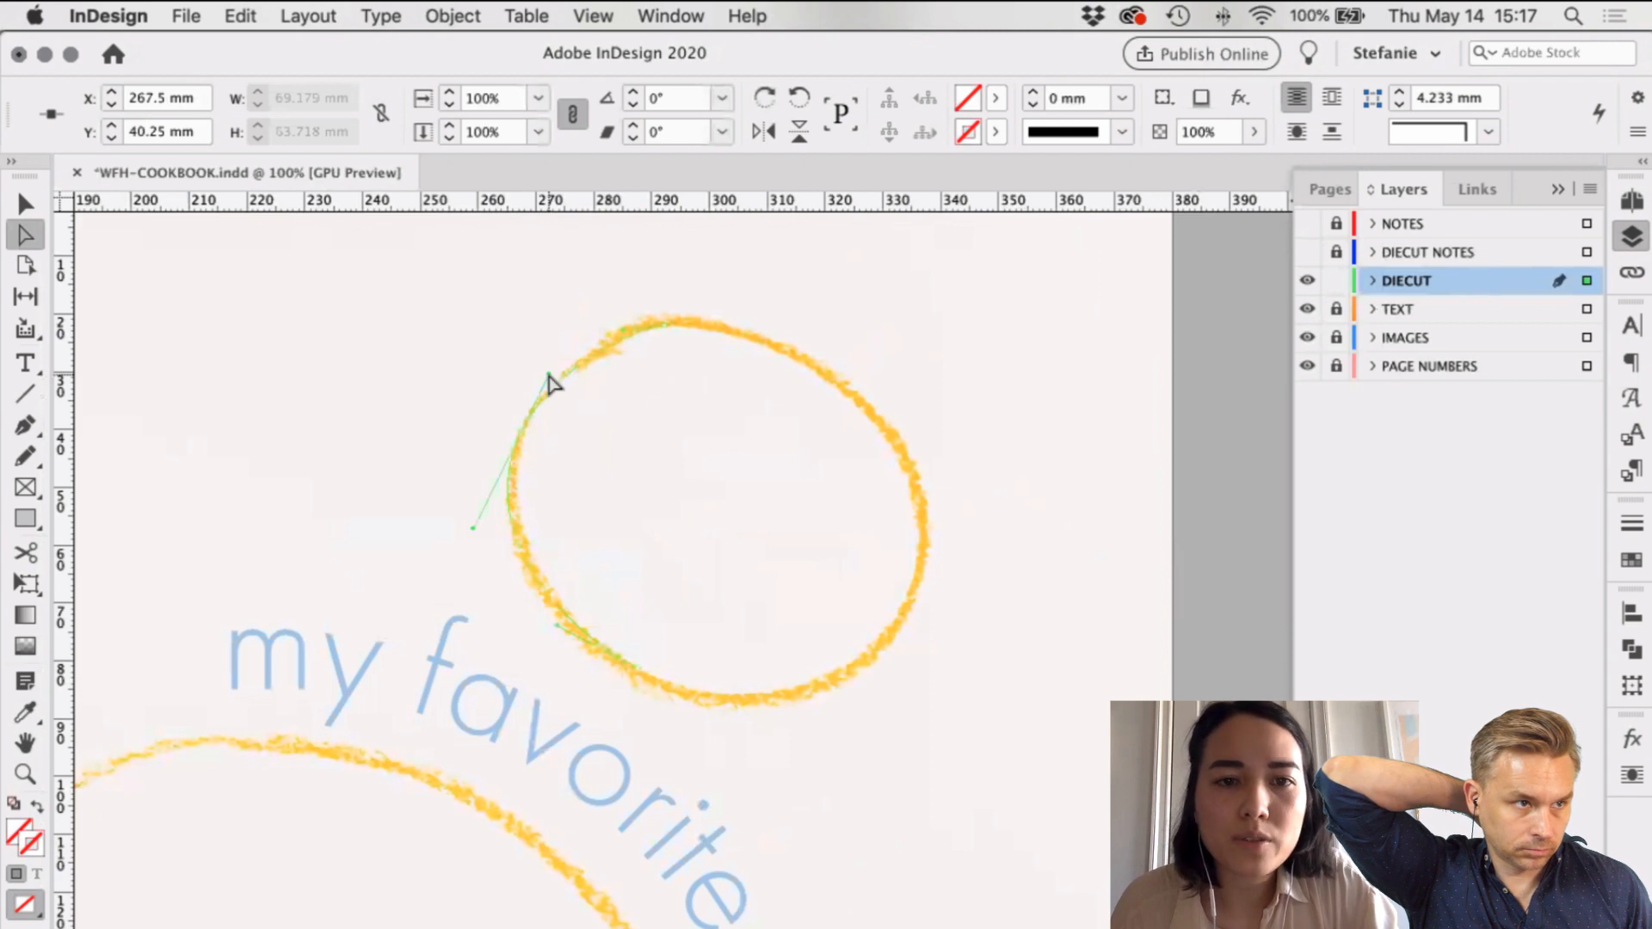
left_click(533, 446)
left_click_drag(533, 445, 526, 426)
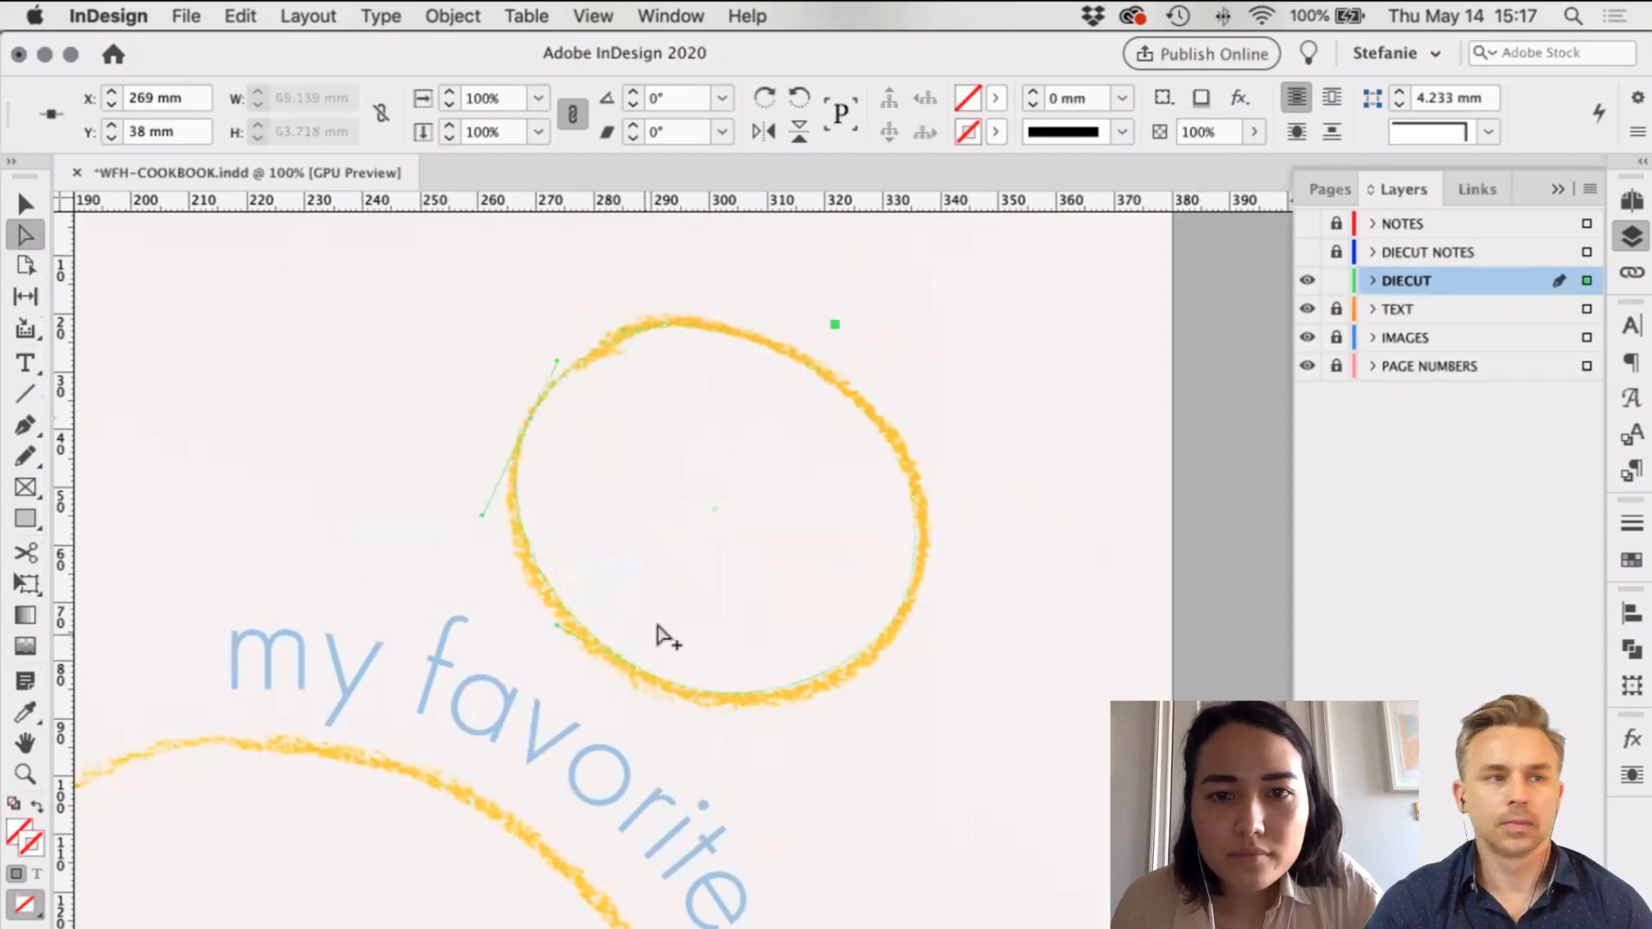
key("super+equal")
key("super+equal")
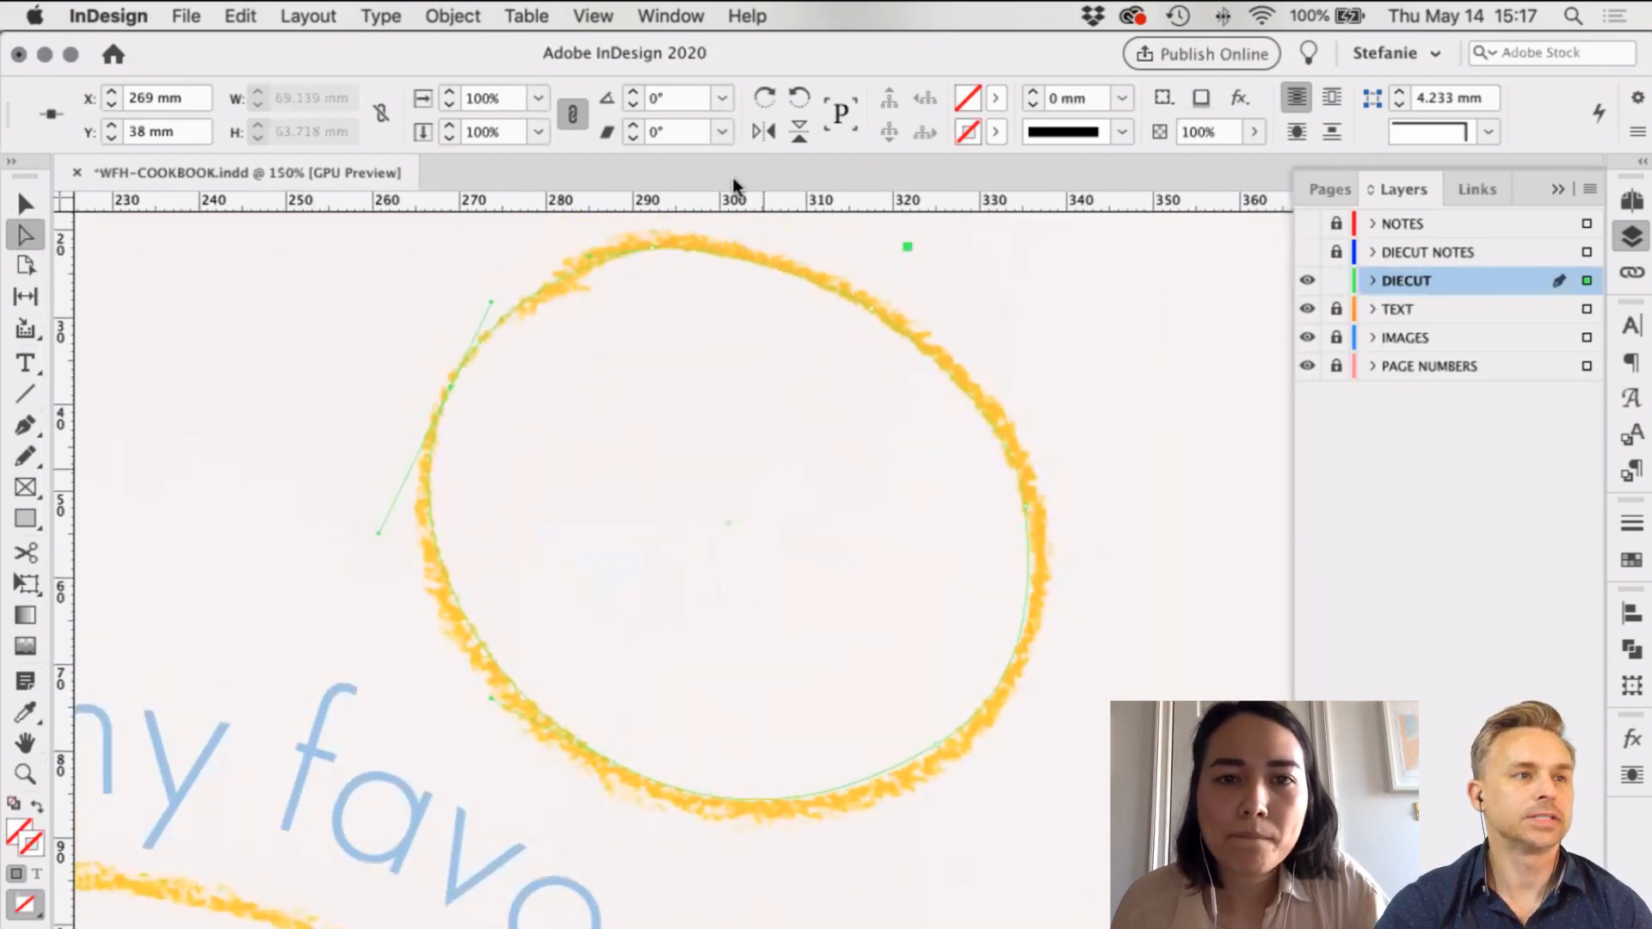
left_click_drag(602, 263, 717, 244)
left_click_drag(561, 277, 597, 258)
left_click(450, 416)
left_click_drag(457, 395, 454, 401)
Step: Fit the top, right and lower anchors of the path to the crayon line
left_click_drag(494, 317, 490, 323)
left_click_drag(590, 259, 583, 270)
left_click(675, 262)
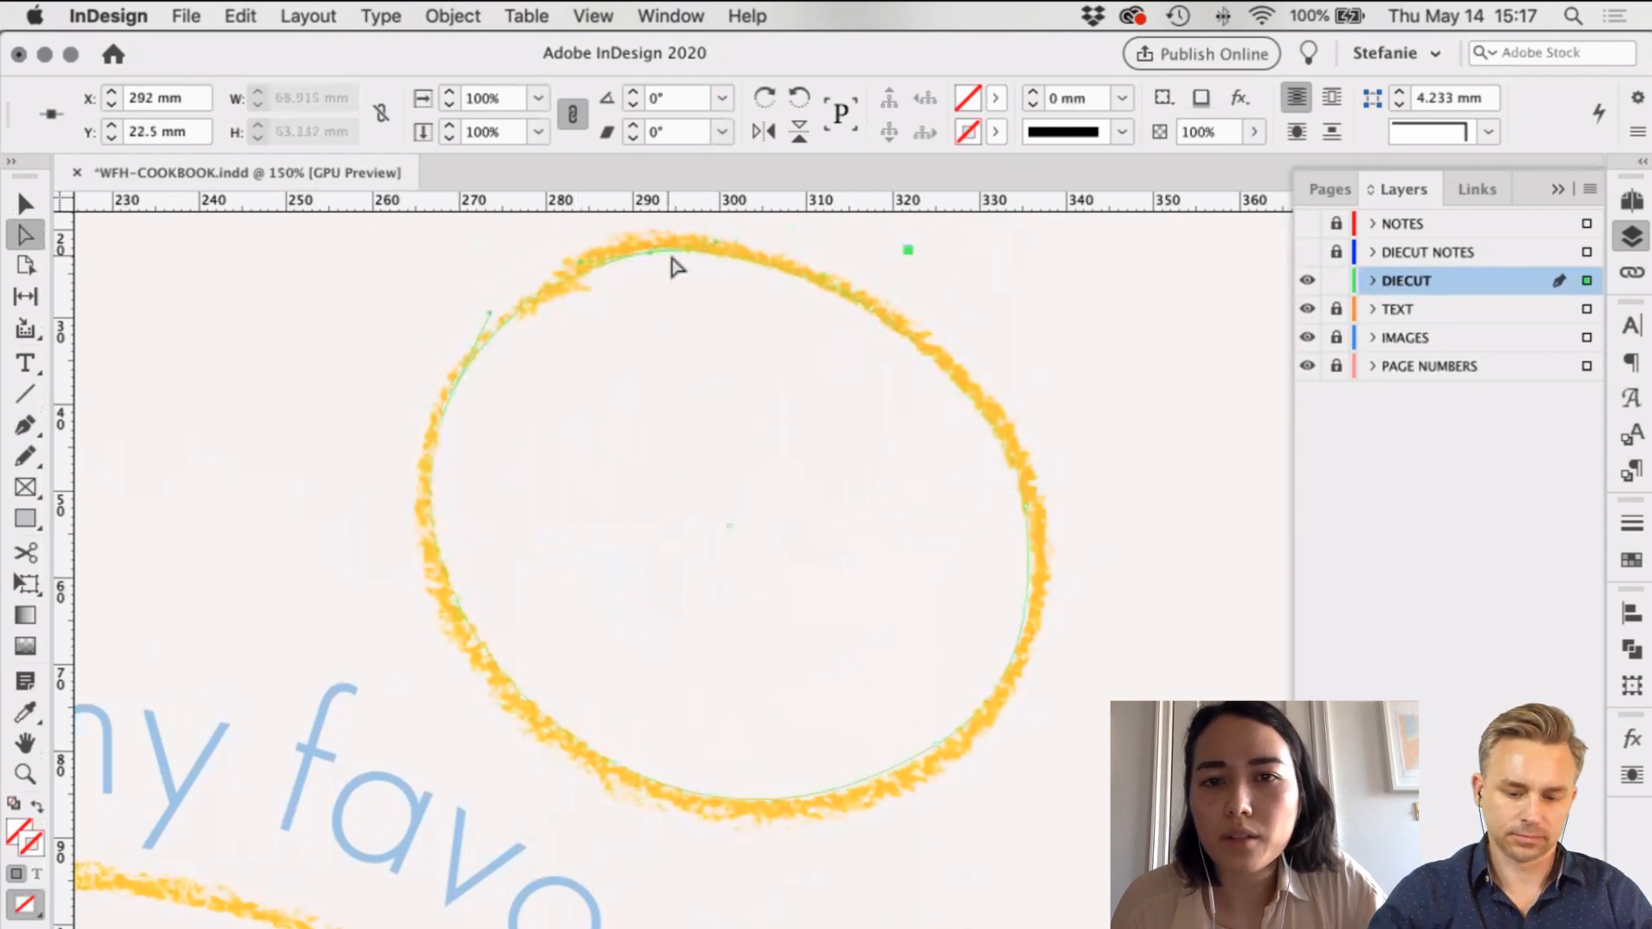
left_click_drag(1033, 517, 1027, 519)
left_click_drag(1016, 438, 1014, 432)
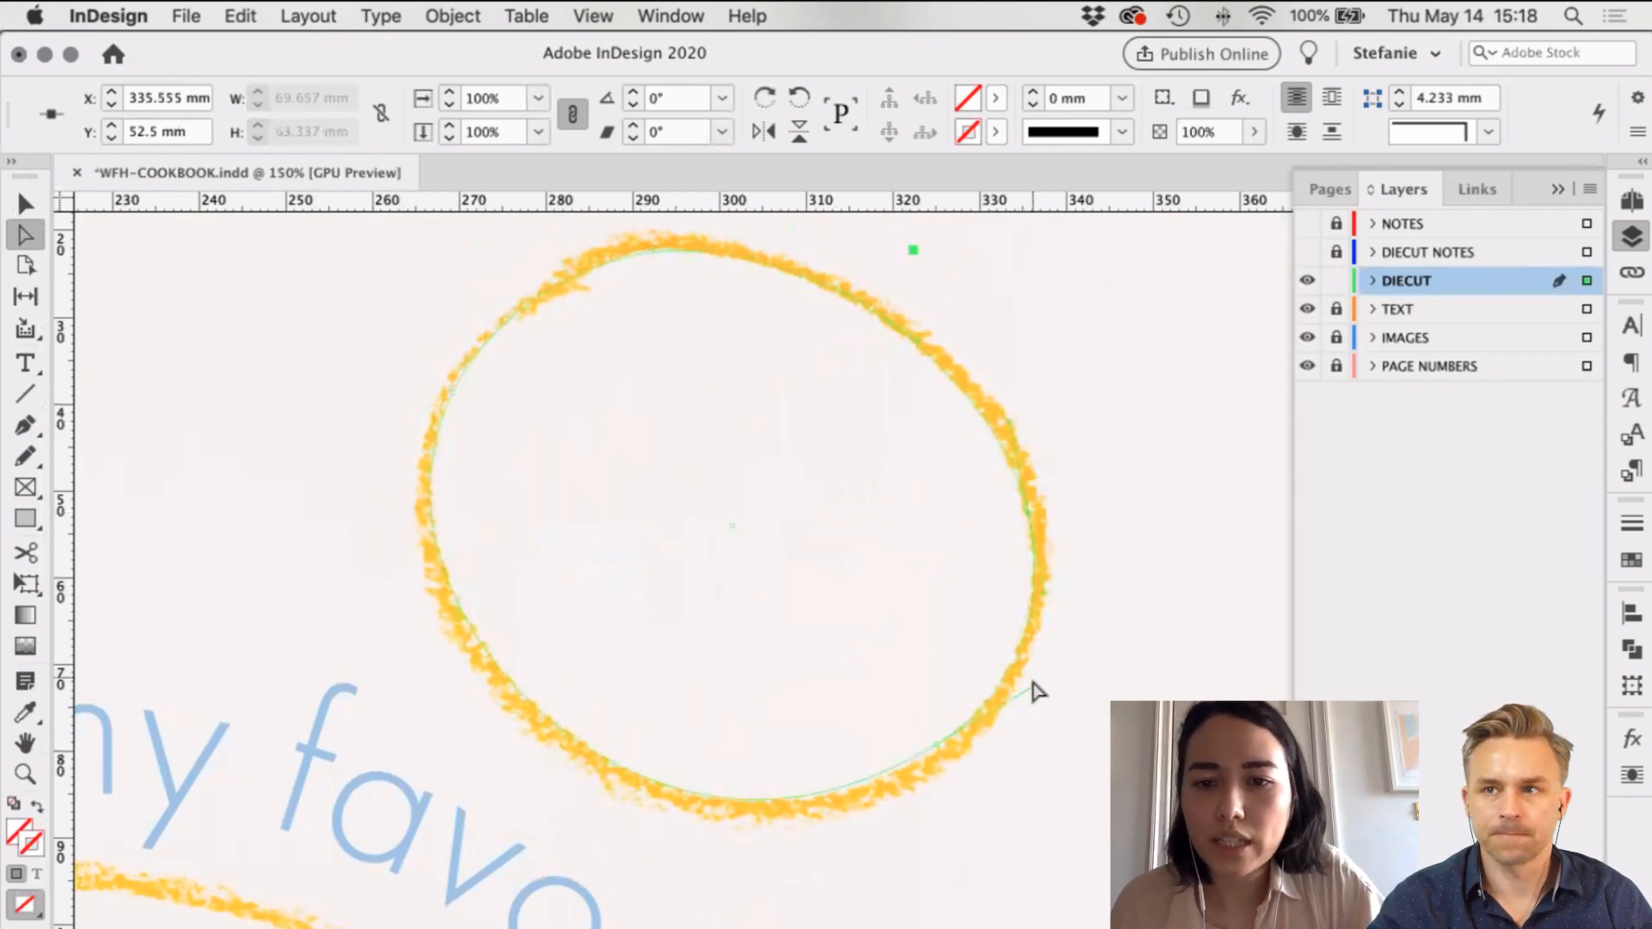
left_click_drag(1026, 688, 1023, 695)
left_click_drag(940, 754, 940, 757)
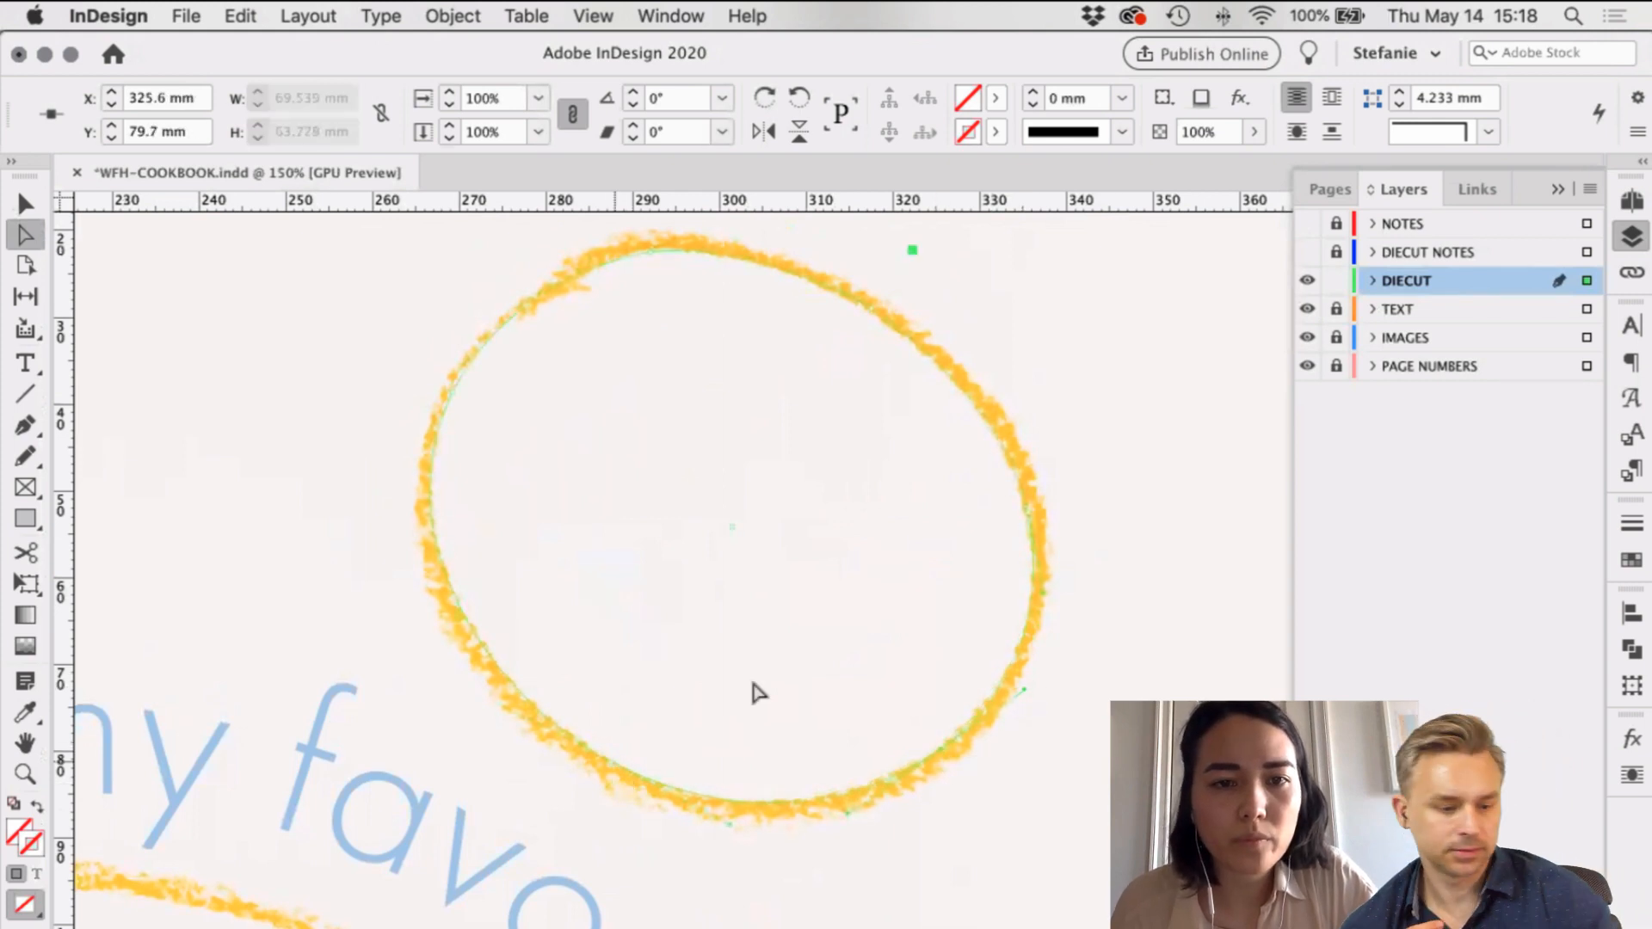
left_click_drag(612, 762, 612, 763)
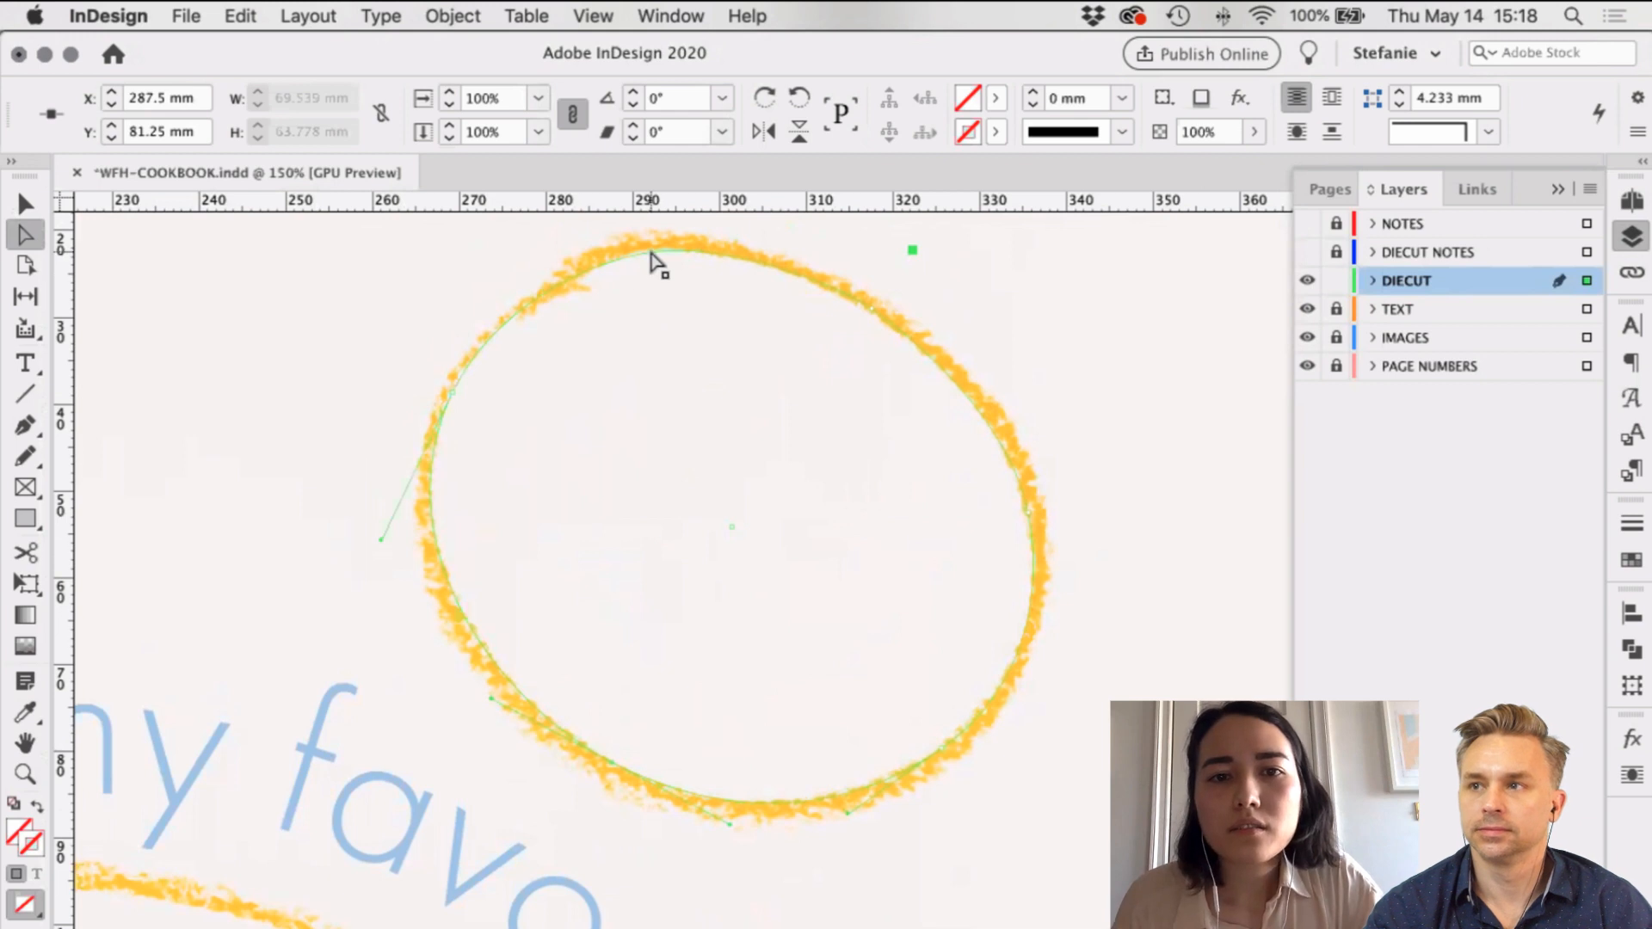
left_click_drag(651, 258, 703, 247)
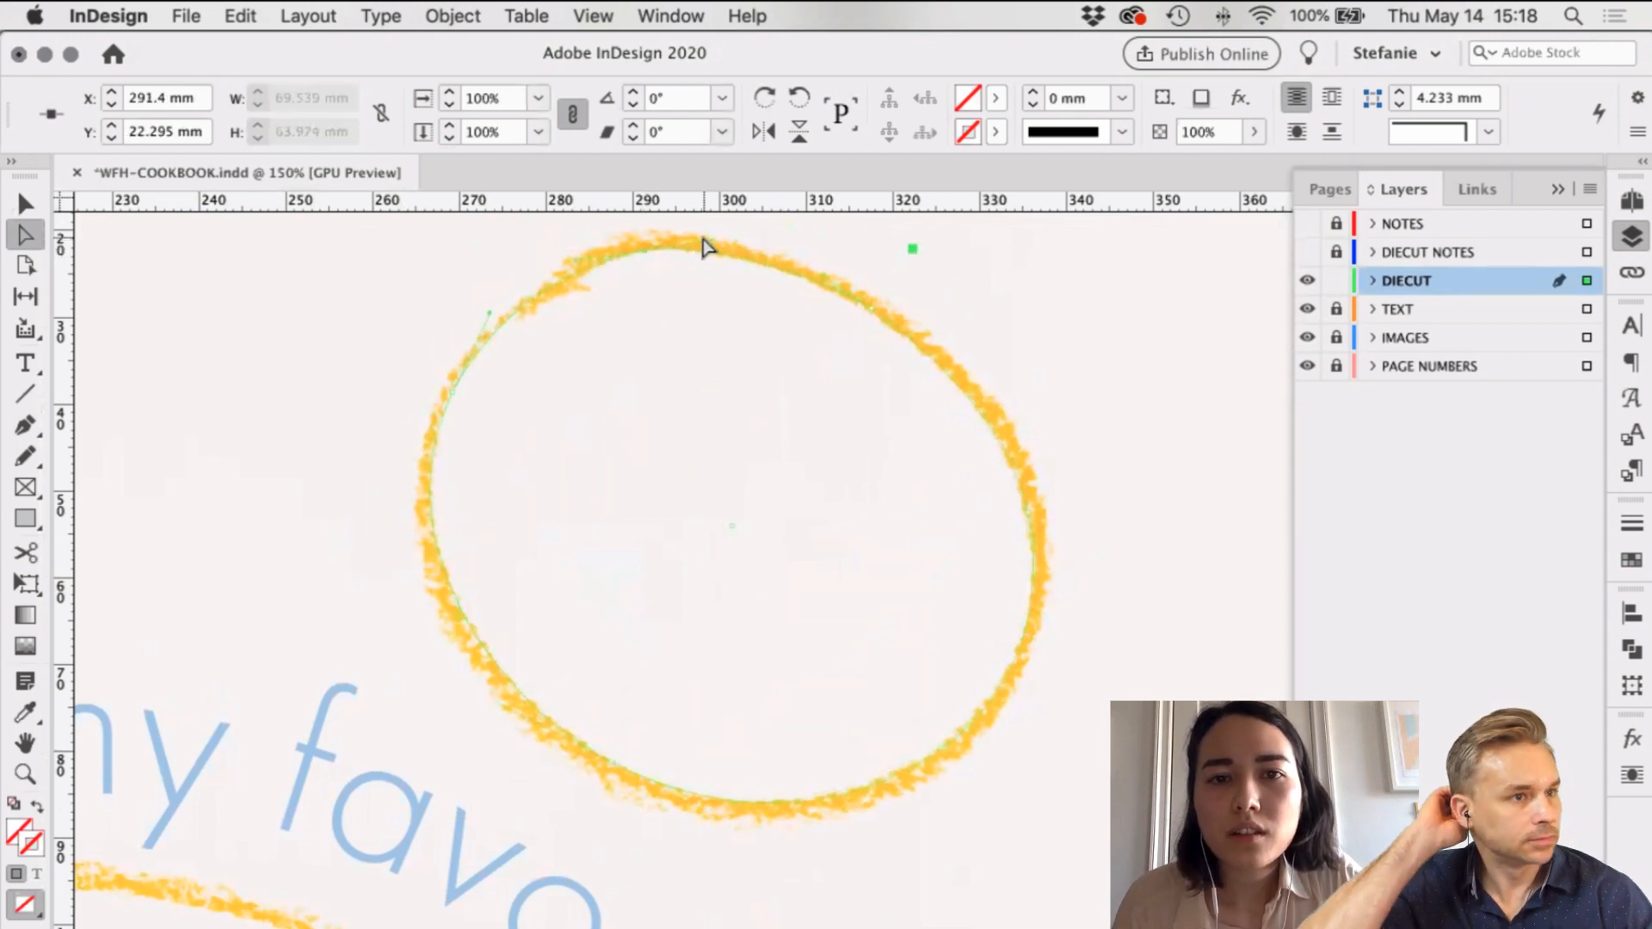
left_click(693, 256)
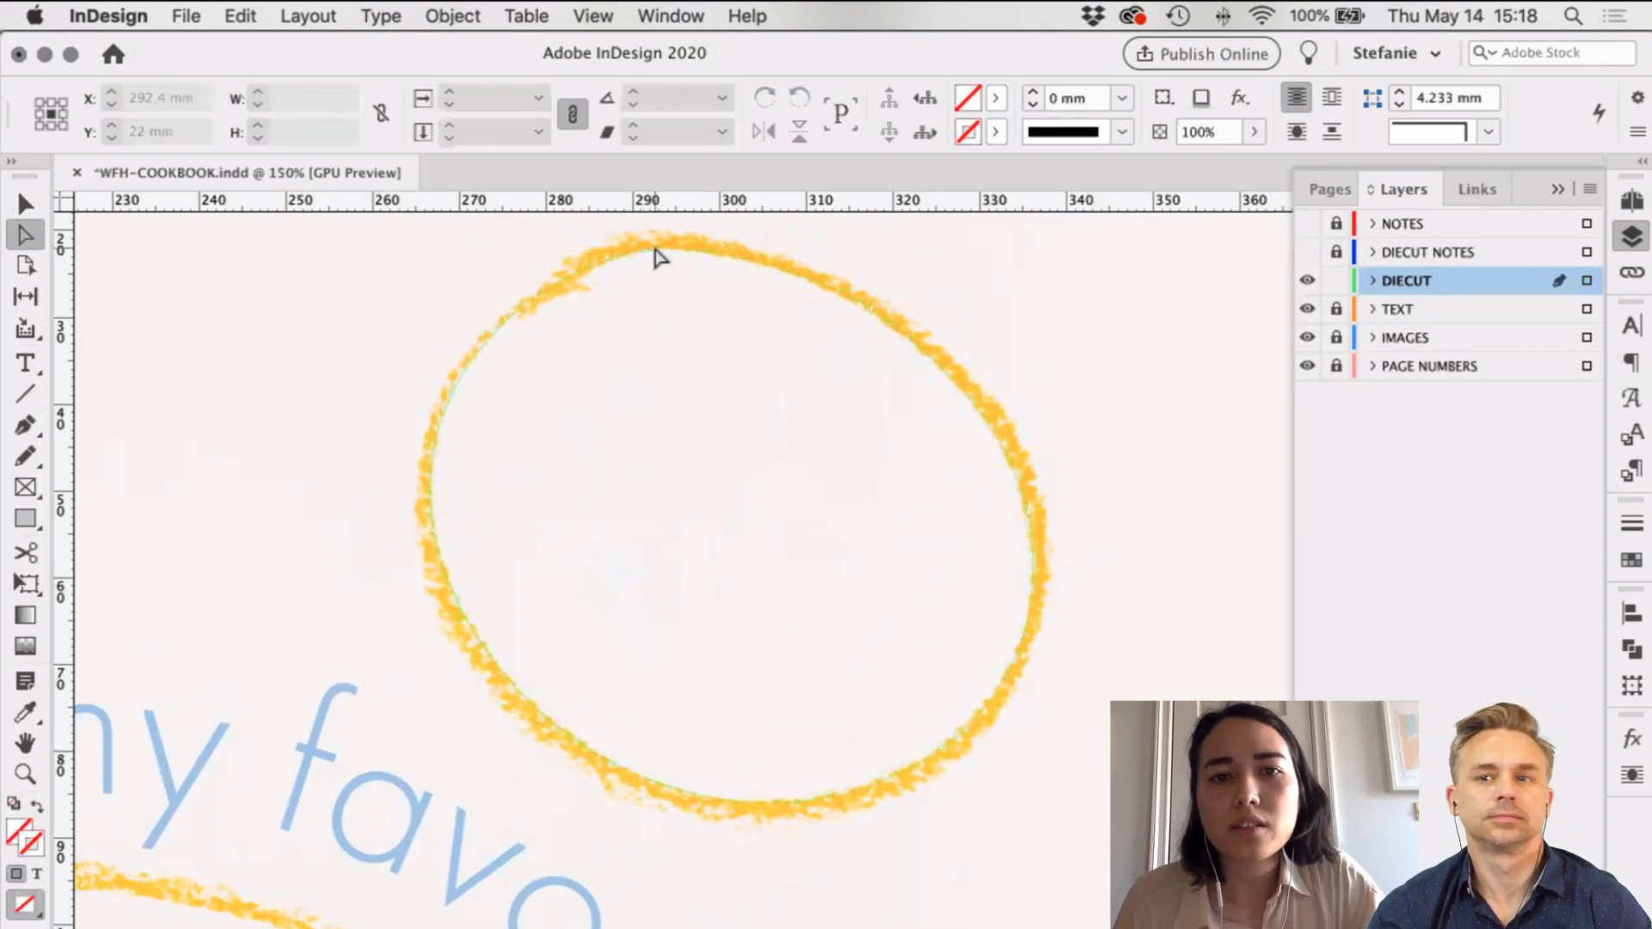
Step: Give the traced path a magenta stroke and create a new swatch from it
left_click(655, 248)
left_click(996, 132)
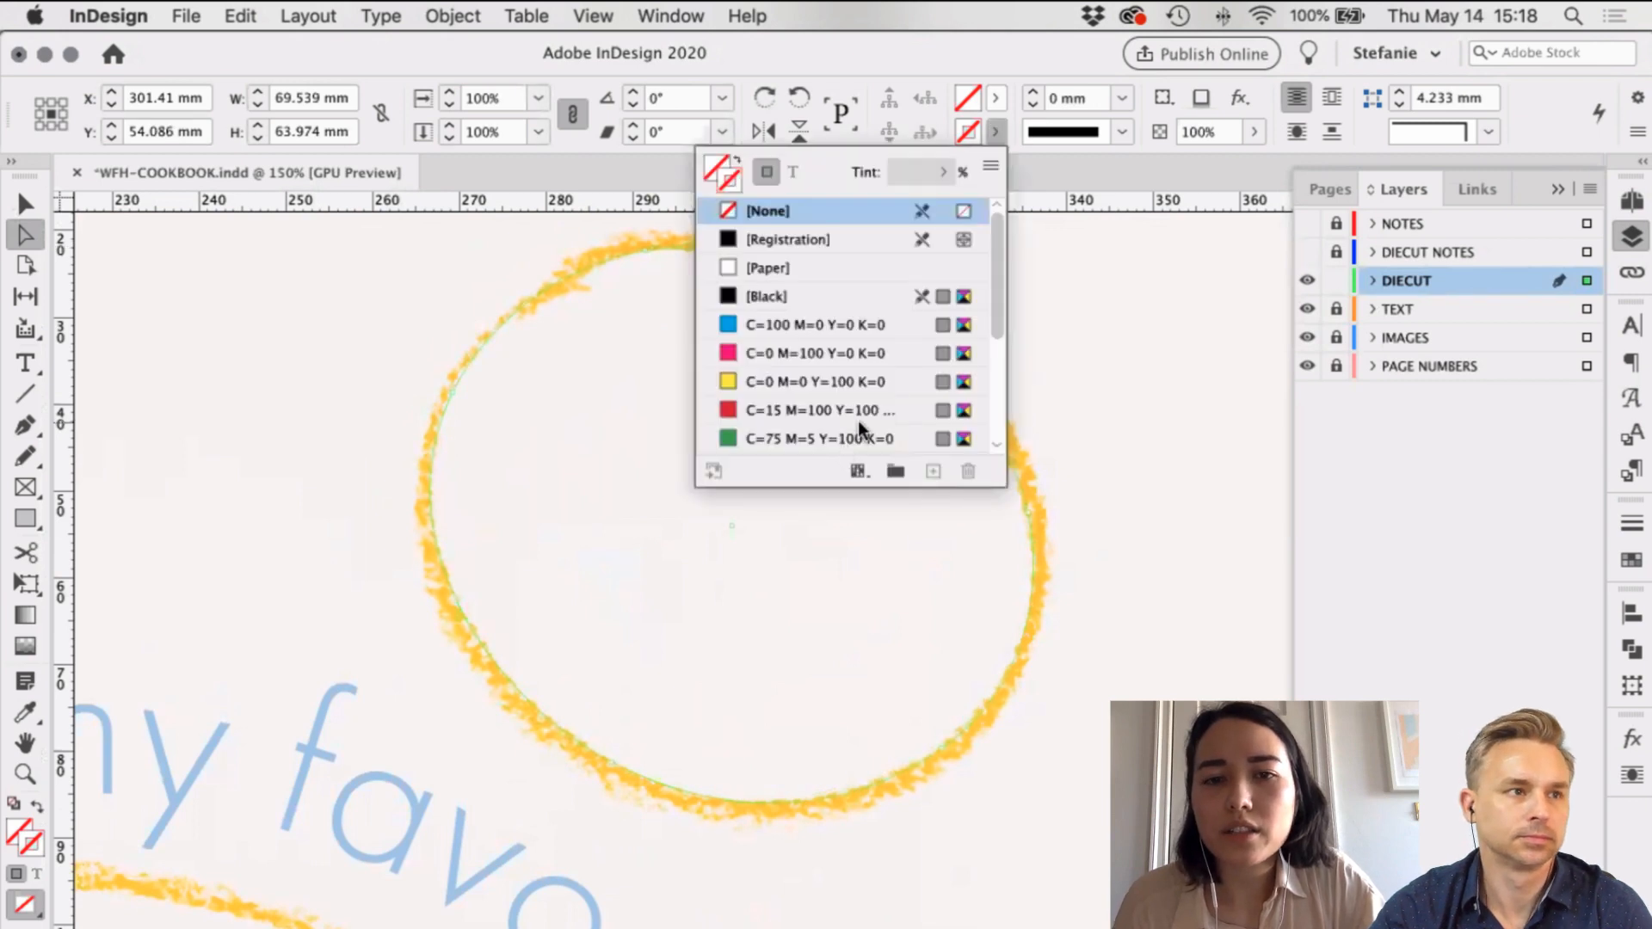
scroll(860, 435, "down", 2)
scroll(861, 276, "up", 6)
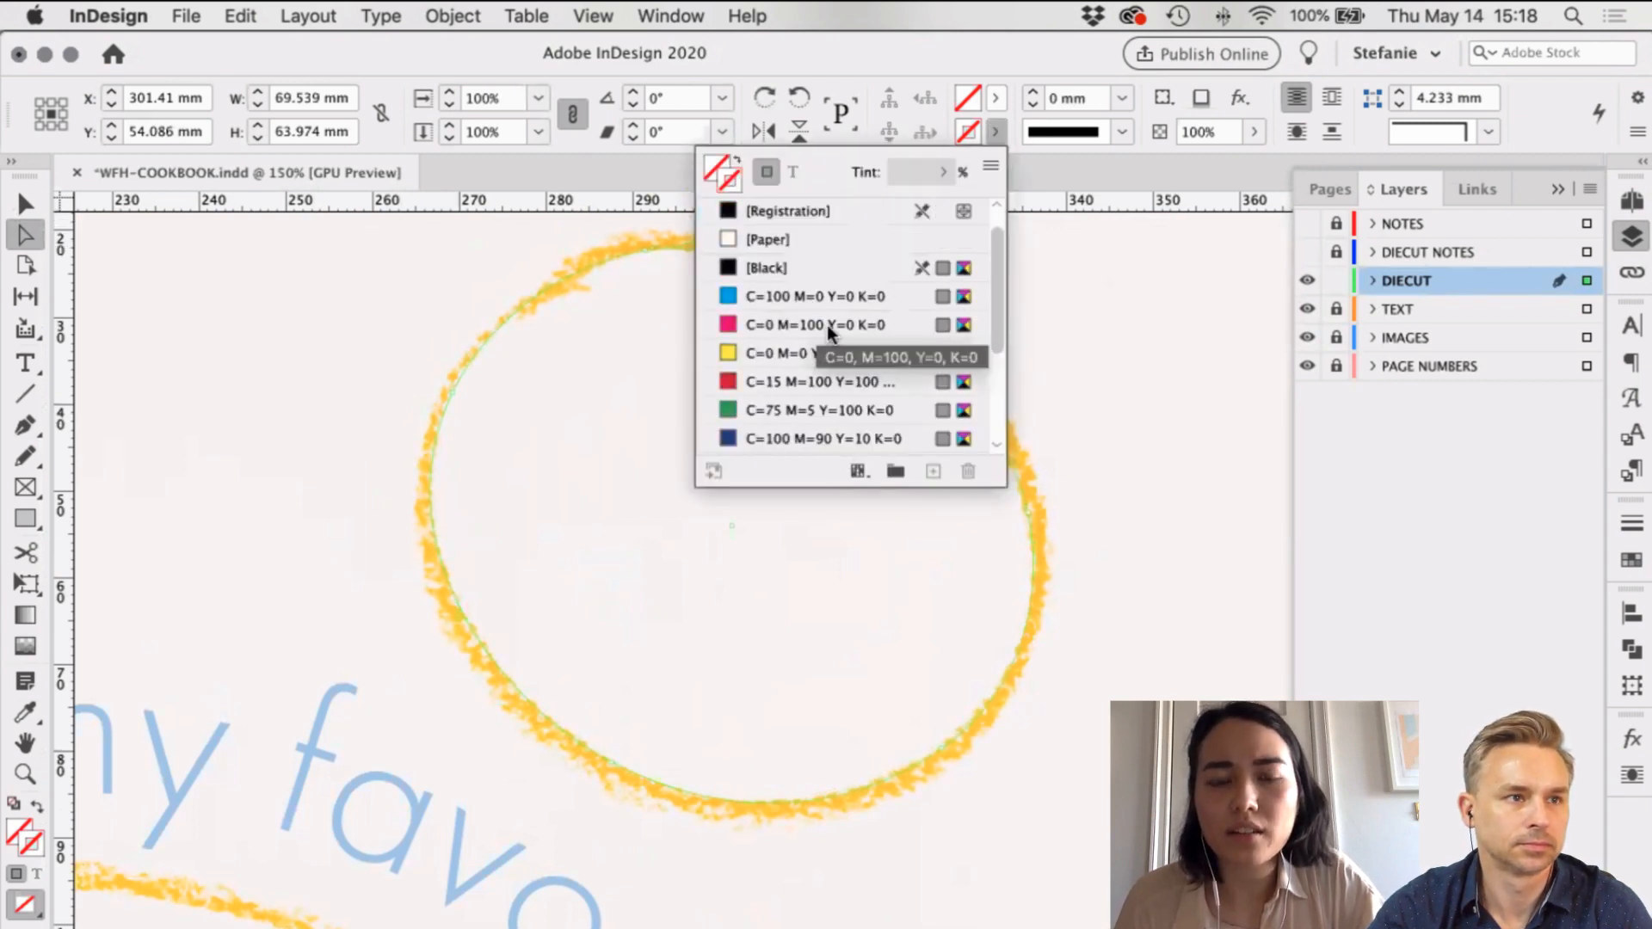
left_click(828, 327)
scroll(860, 409, "down", 1)
scroll(861, 413, "down", 5)
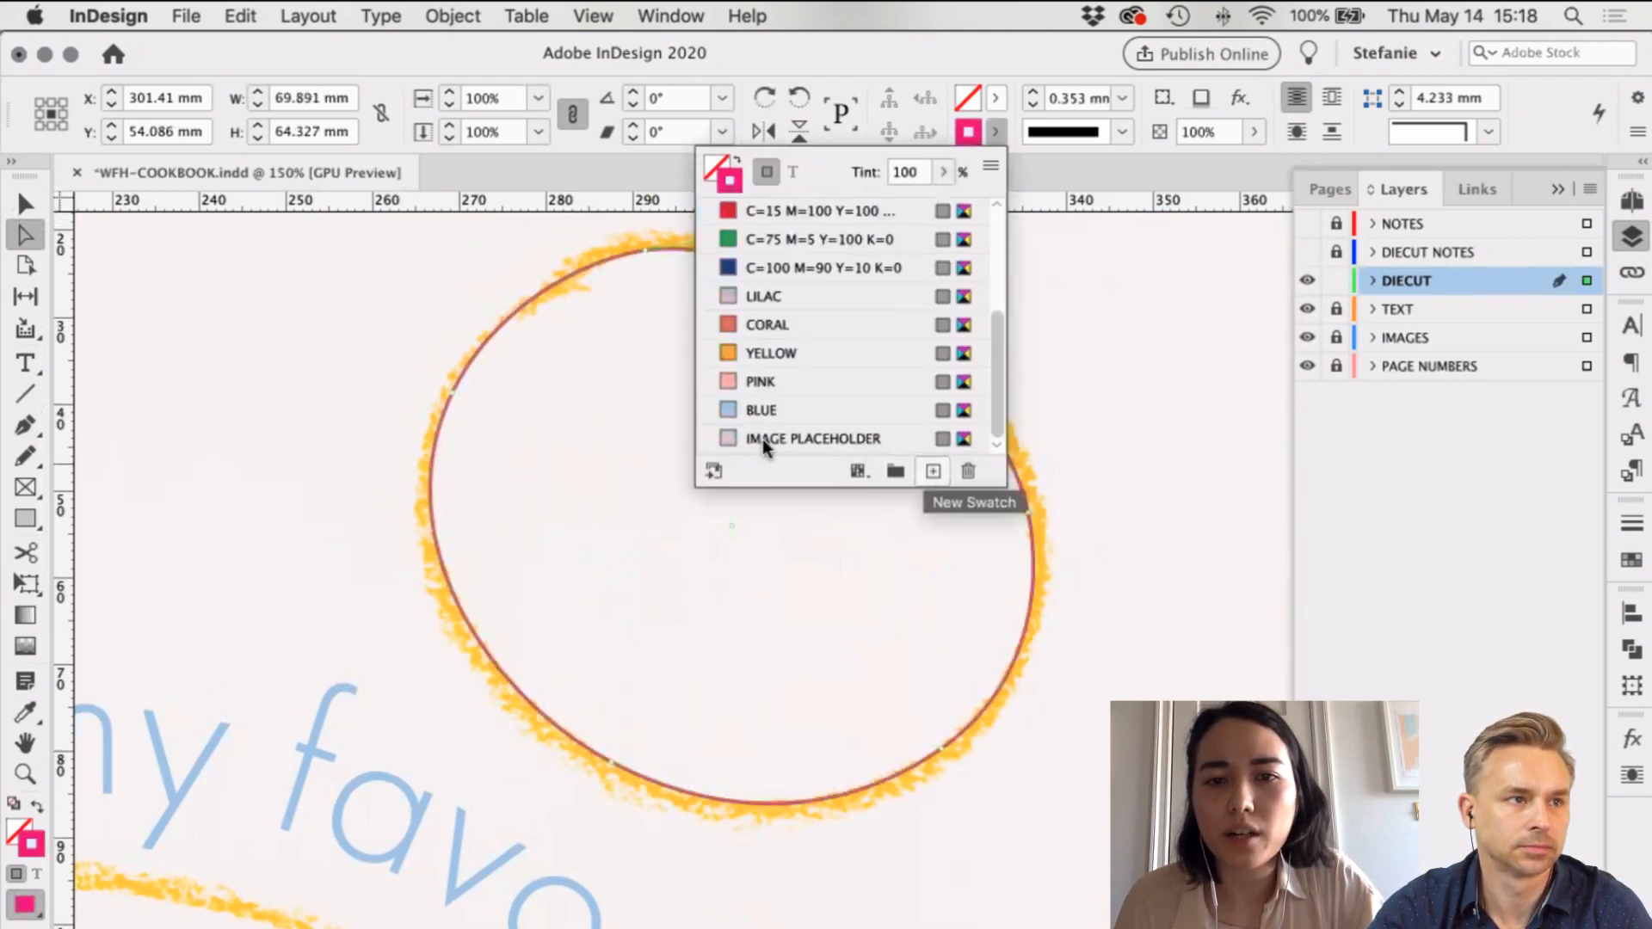
left_click(933, 470)
Step: Make the new swatch a C0 M100 Y100 K0 spot colour named DIECUT
double_click(917, 437)
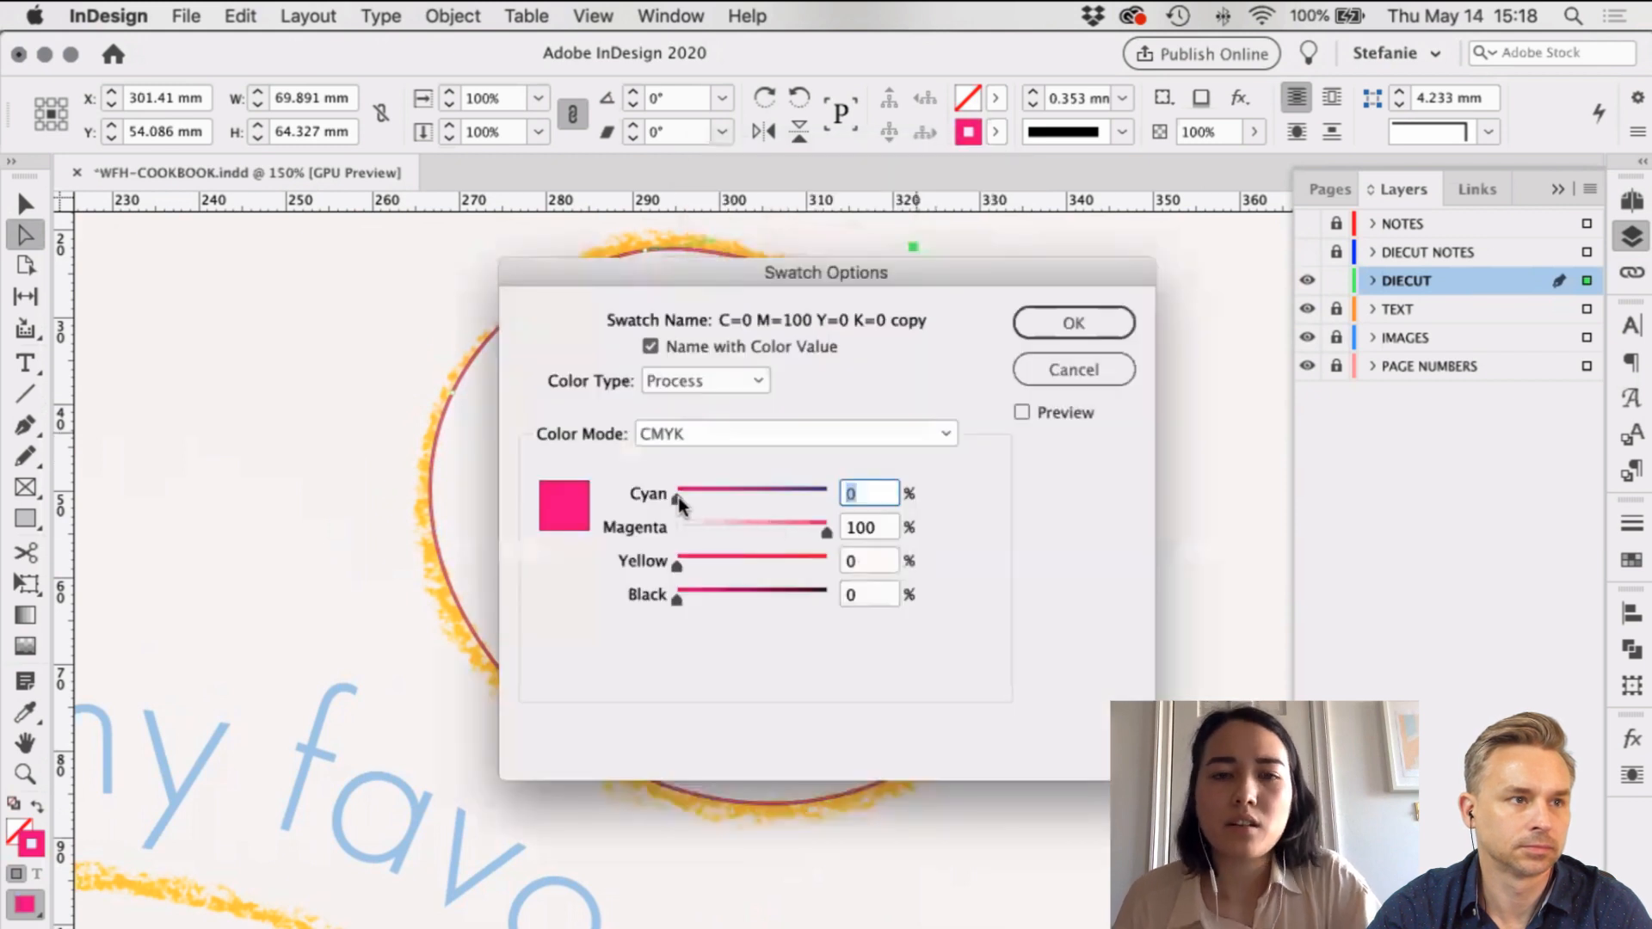
left_click_drag(675, 496, 850, 488)
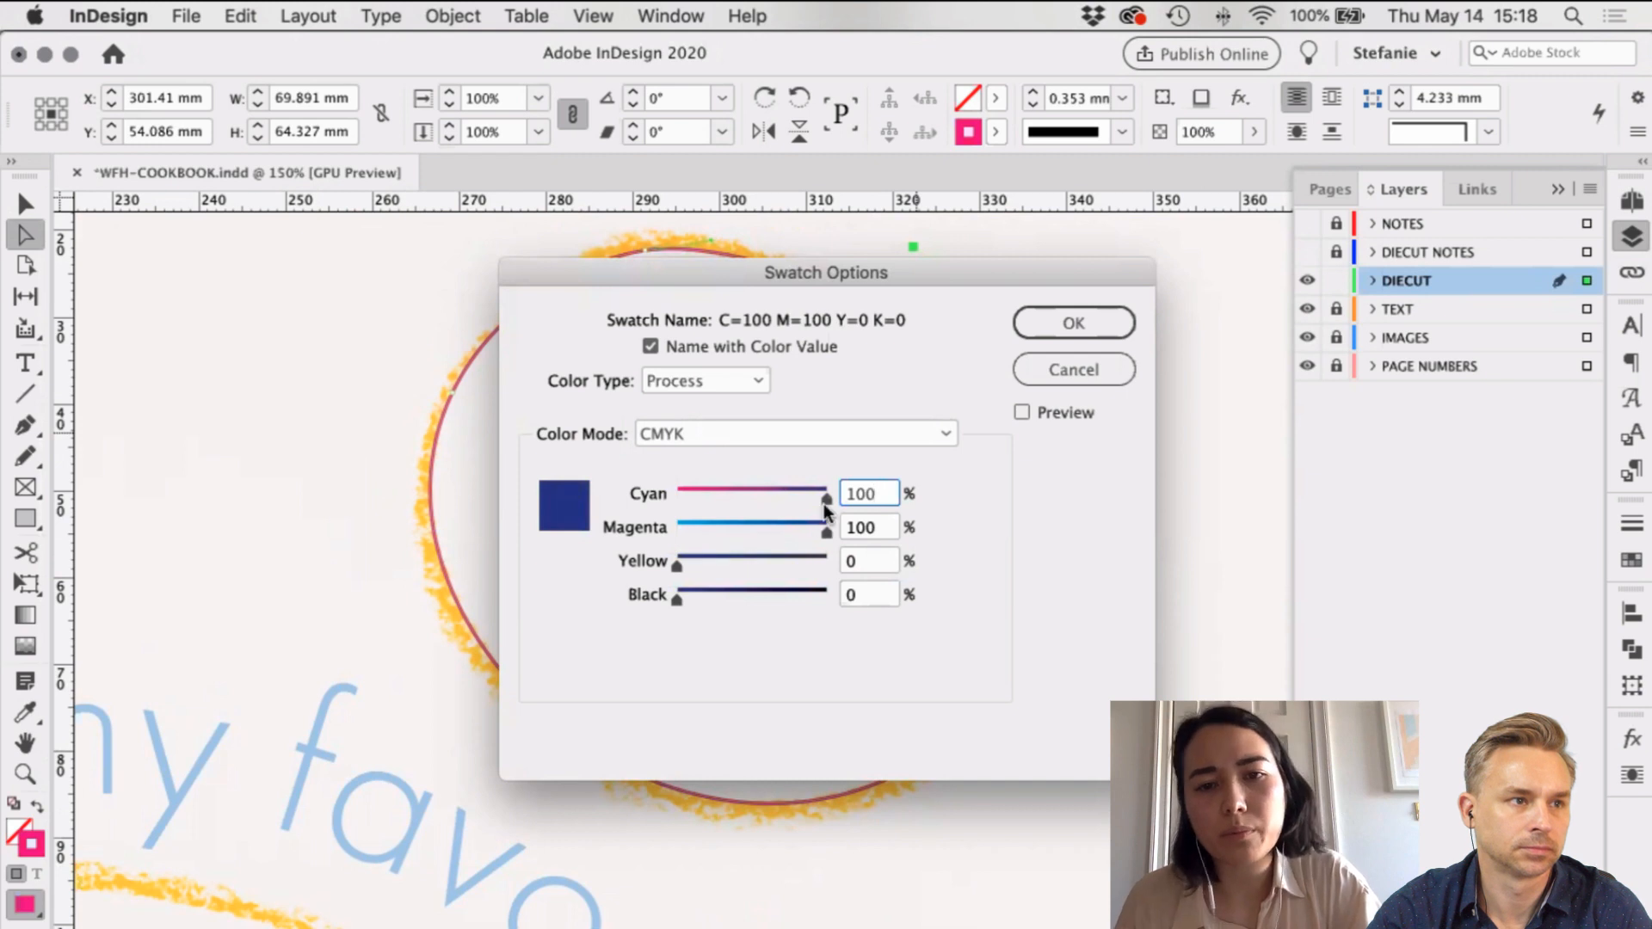
left_click_drag(824, 532, 591, 515)
left_click_drag(678, 564, 854, 593)
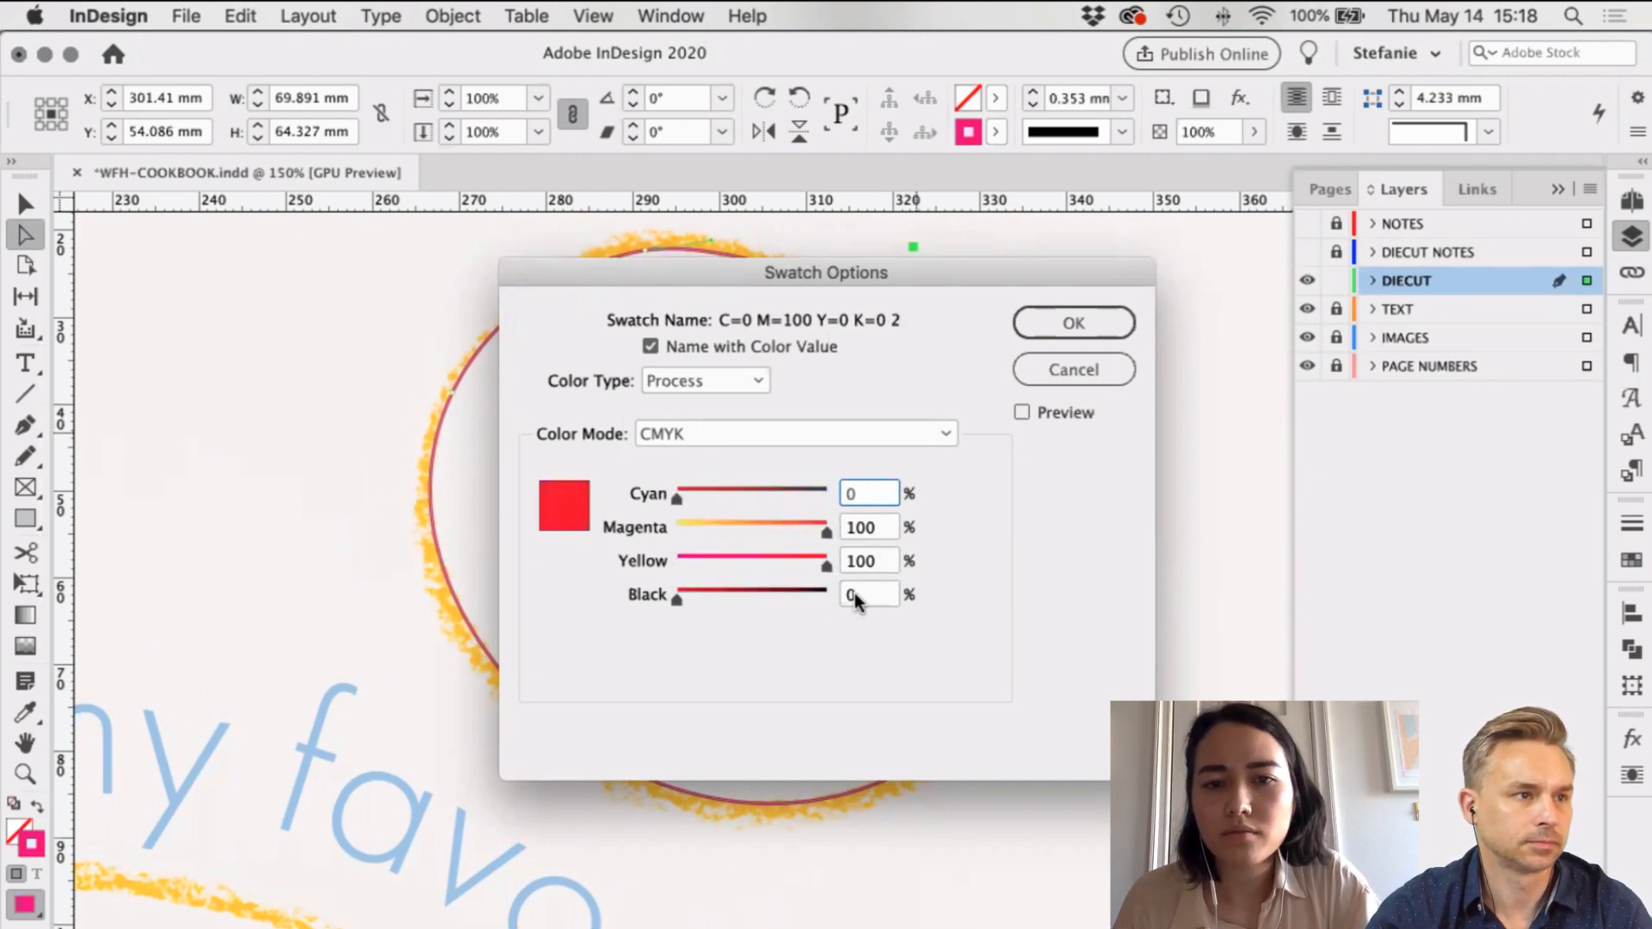
left_click(736, 348)
left_click(693, 380)
left_click(686, 435)
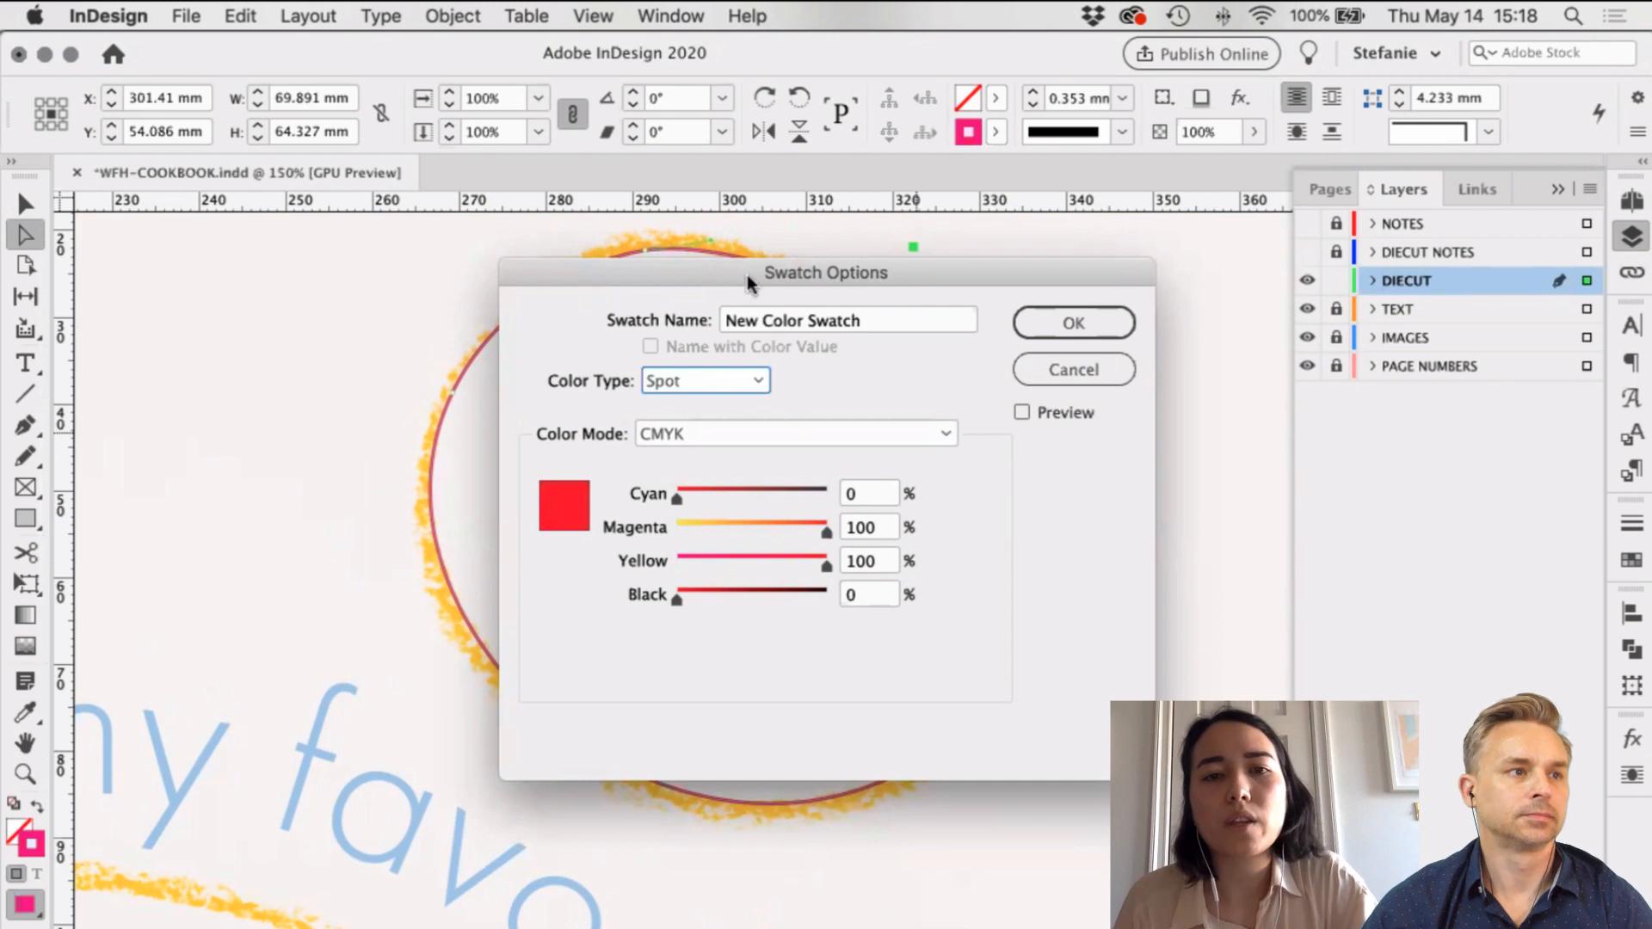
left_click_drag(747, 284, 893, 325)
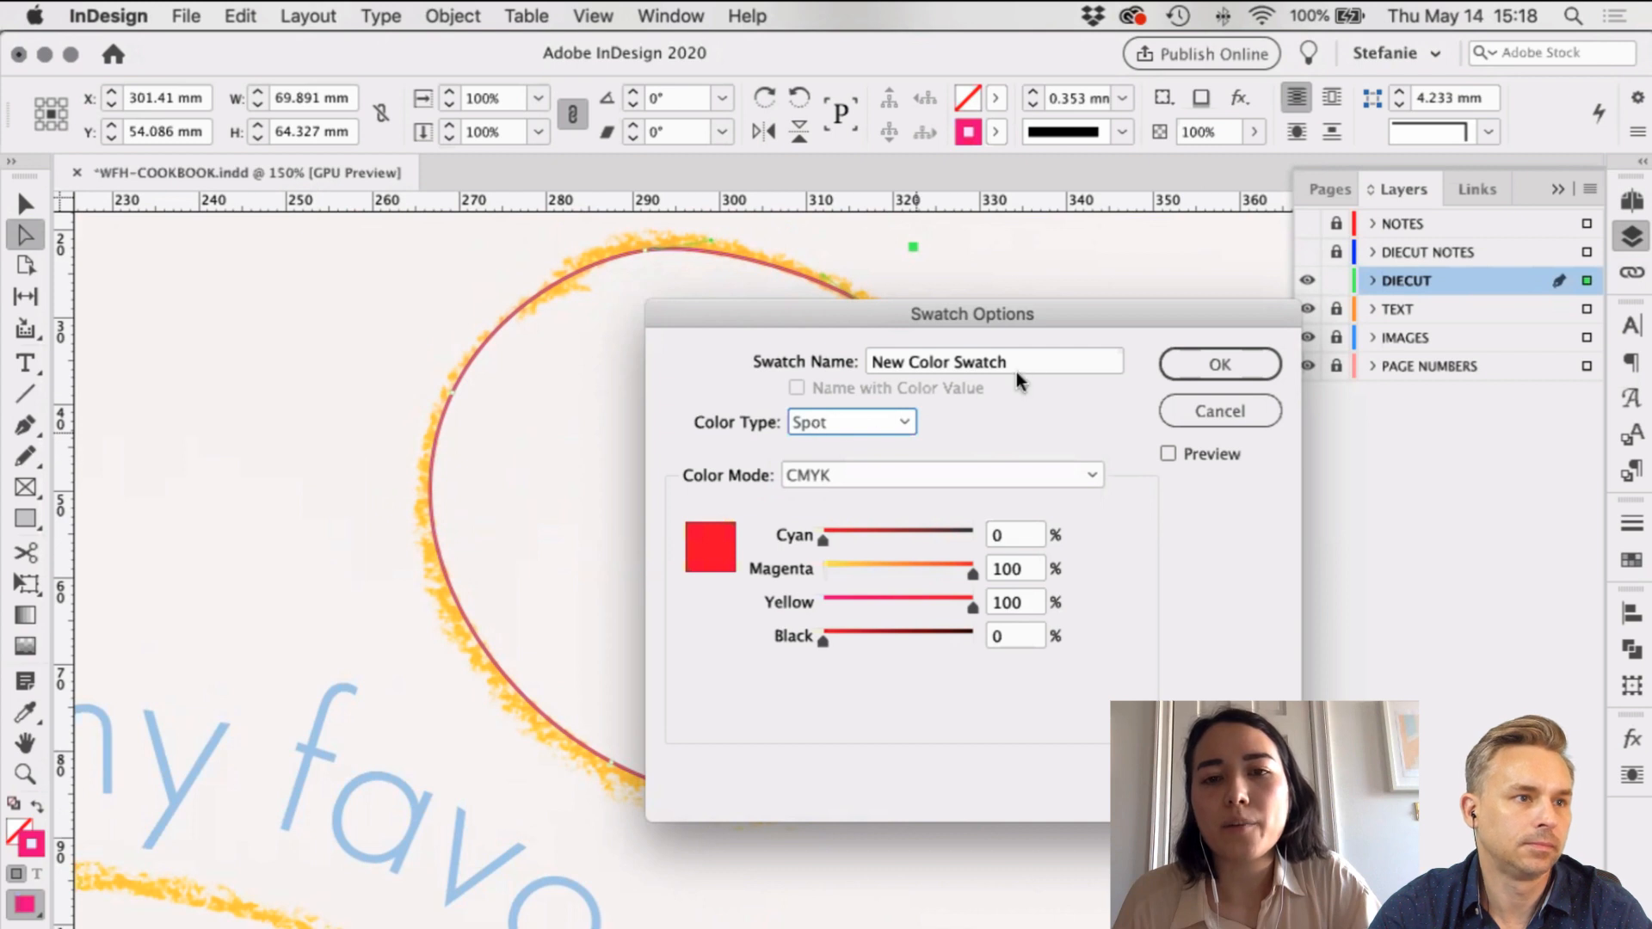
left_click(809, 423)
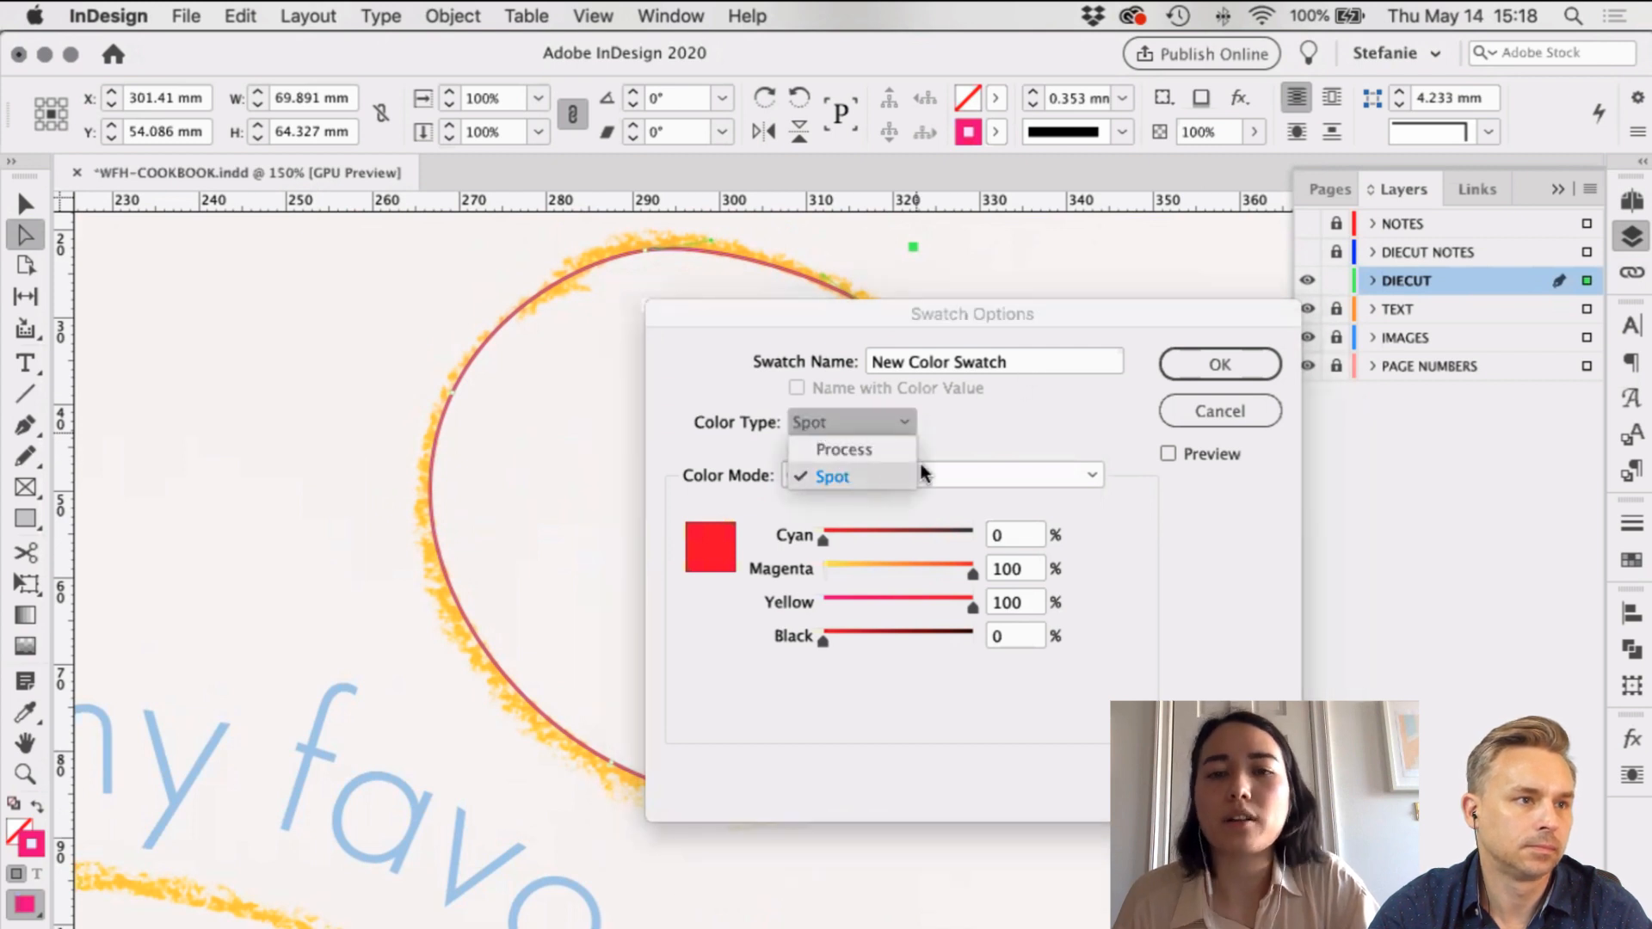
left_click(994, 361)
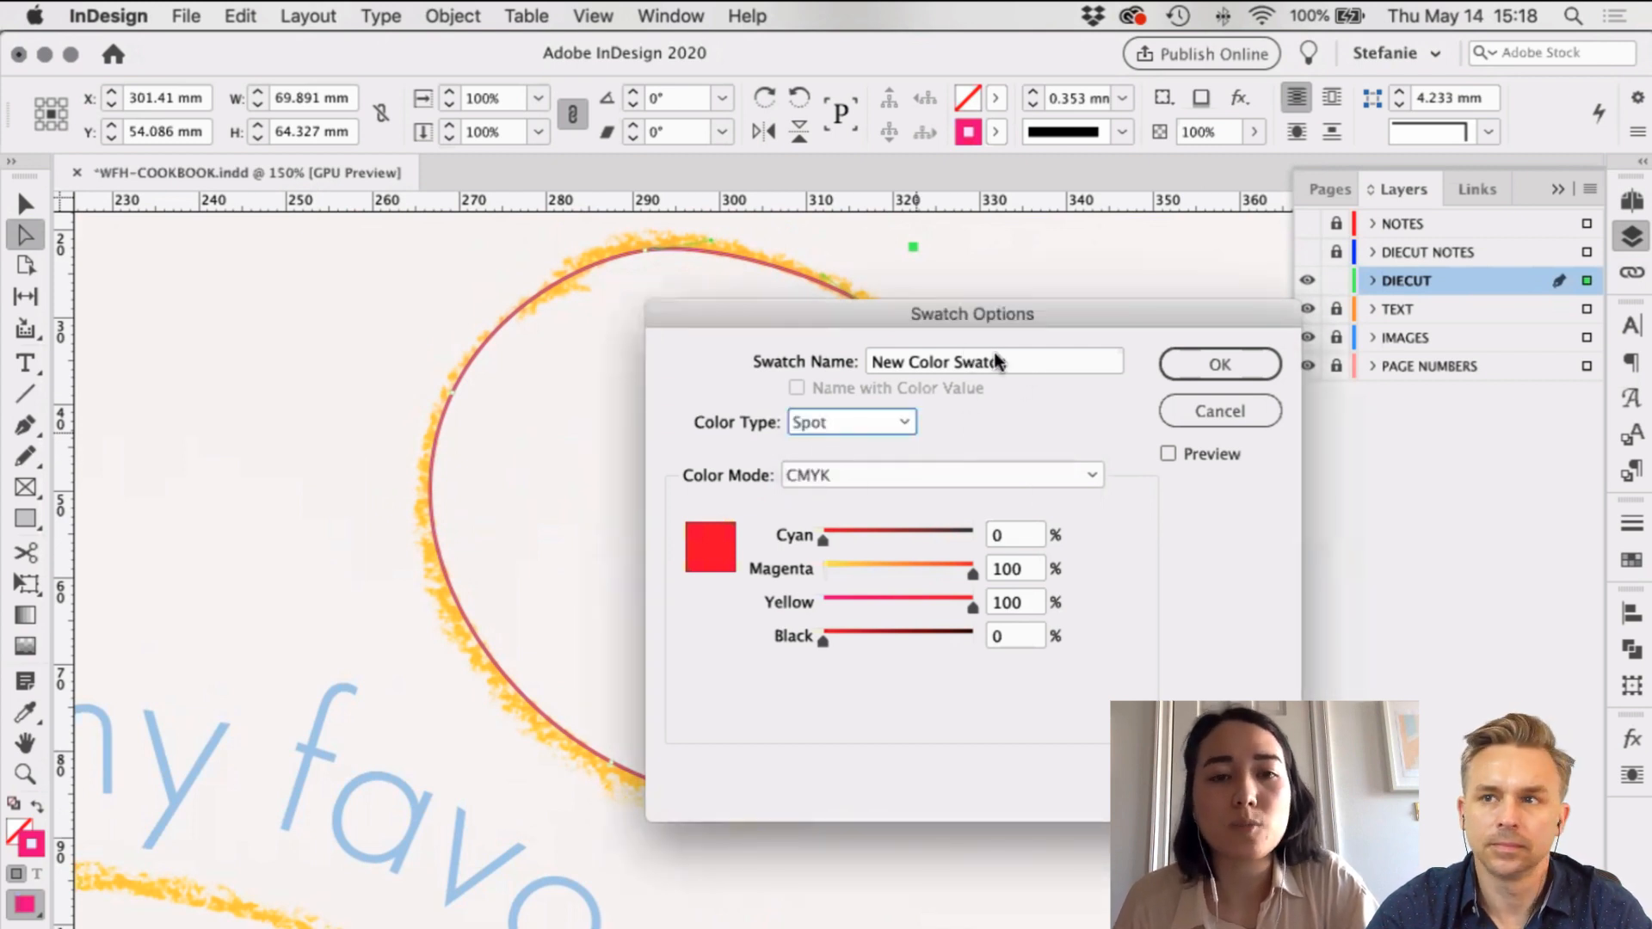
left_click(998, 362)
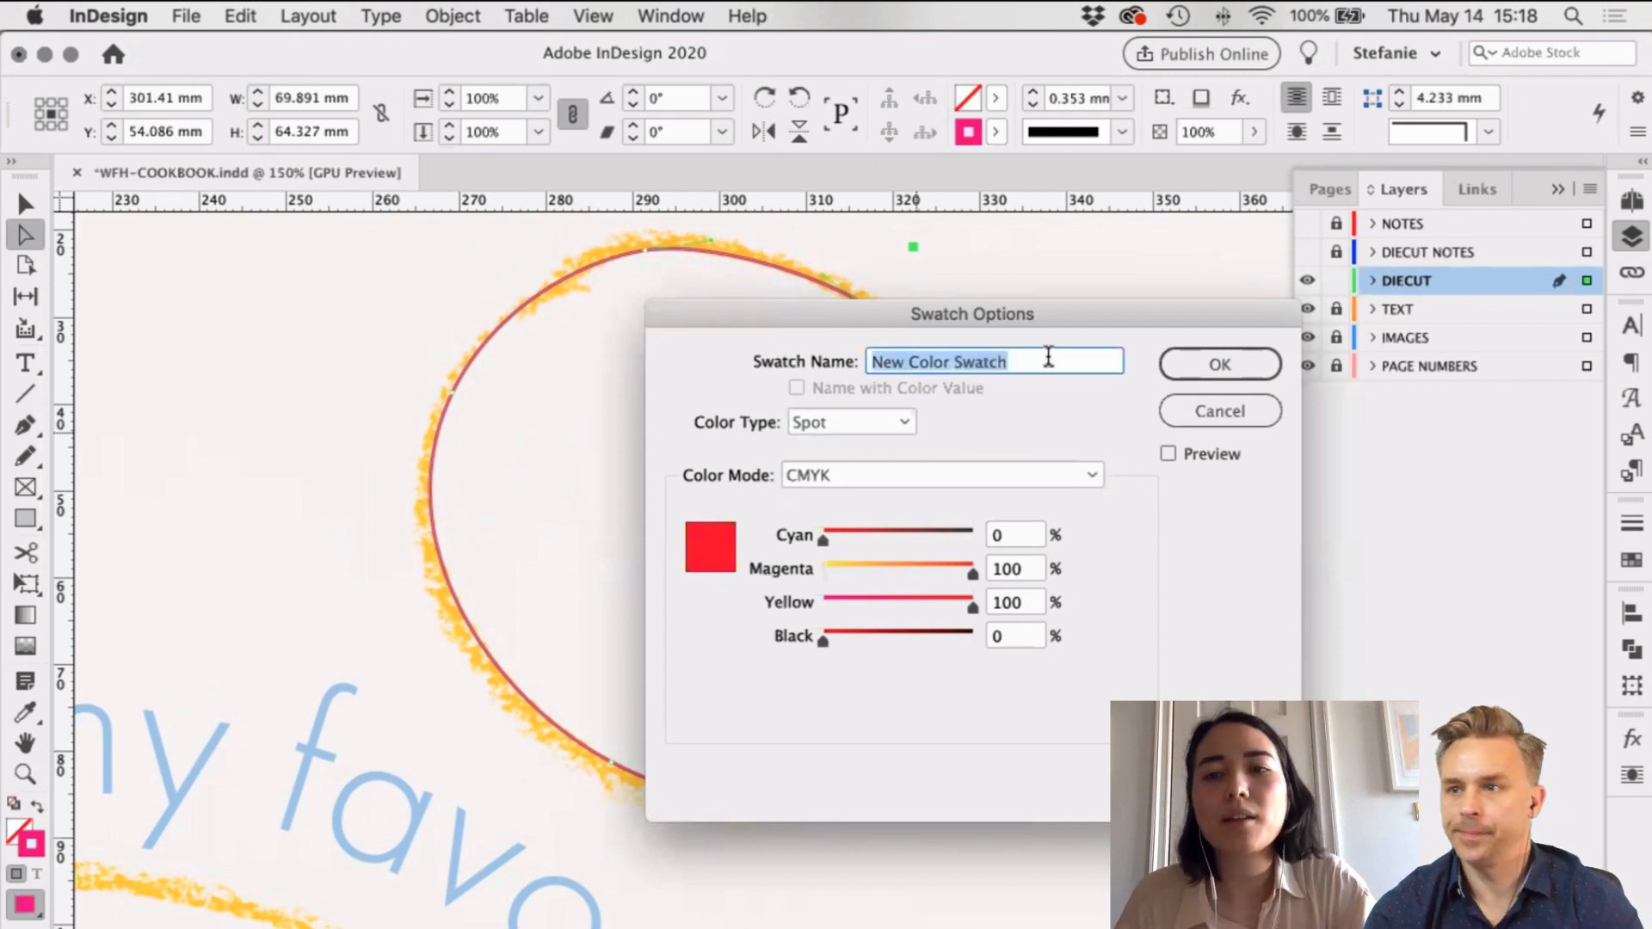
type("DIECUT")
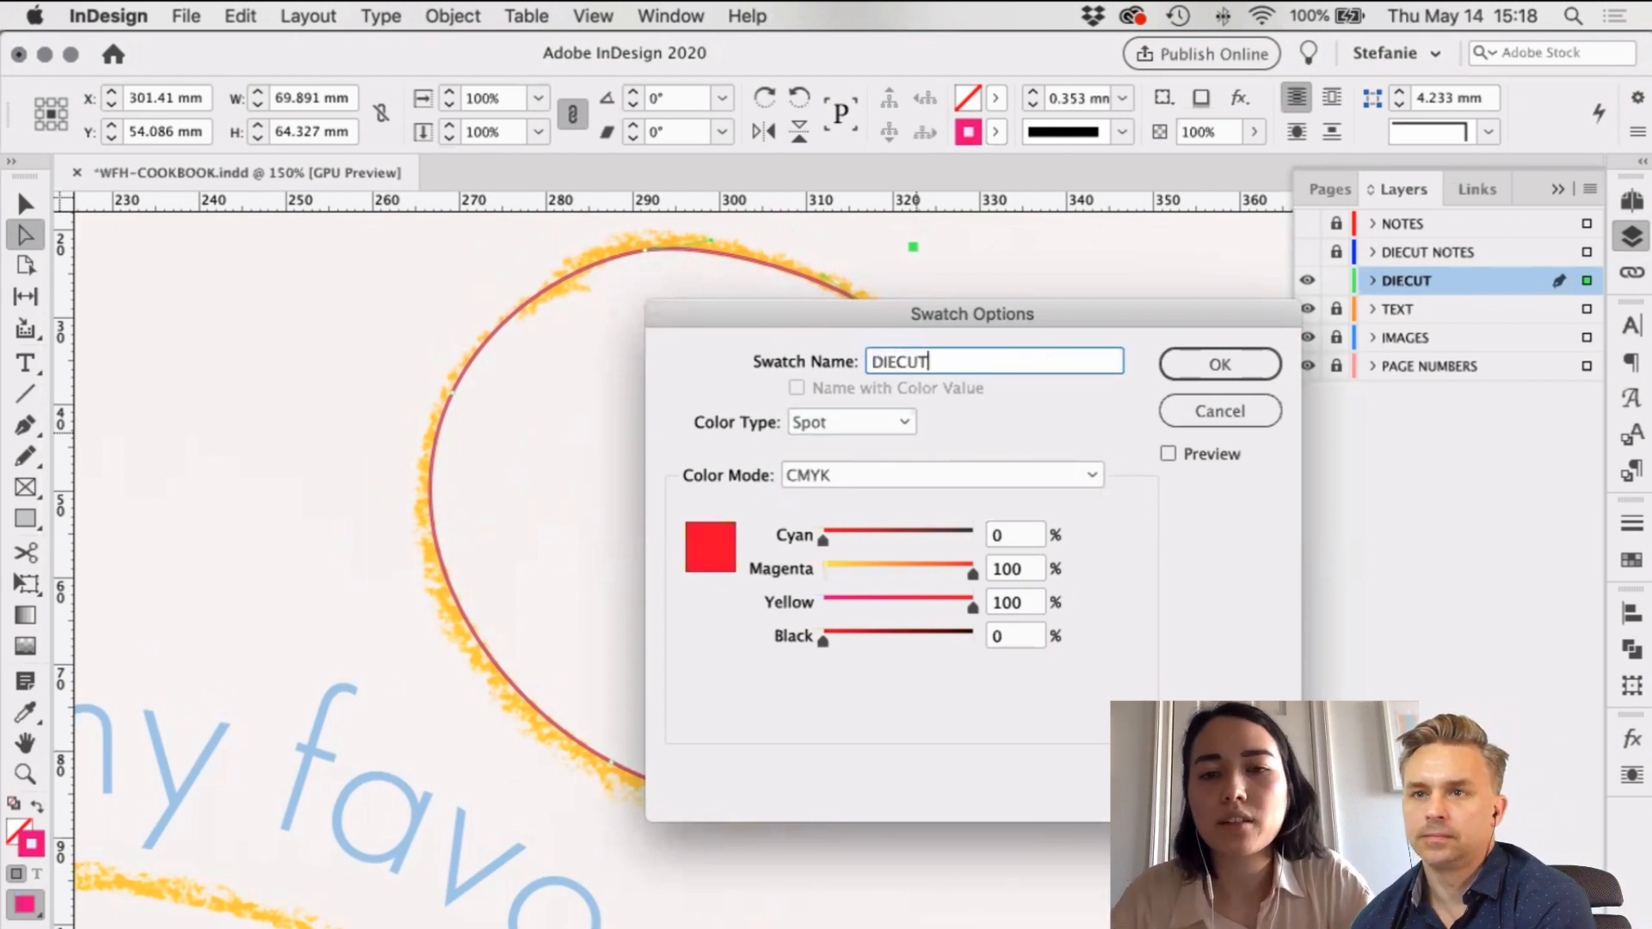
left_click(1220, 367)
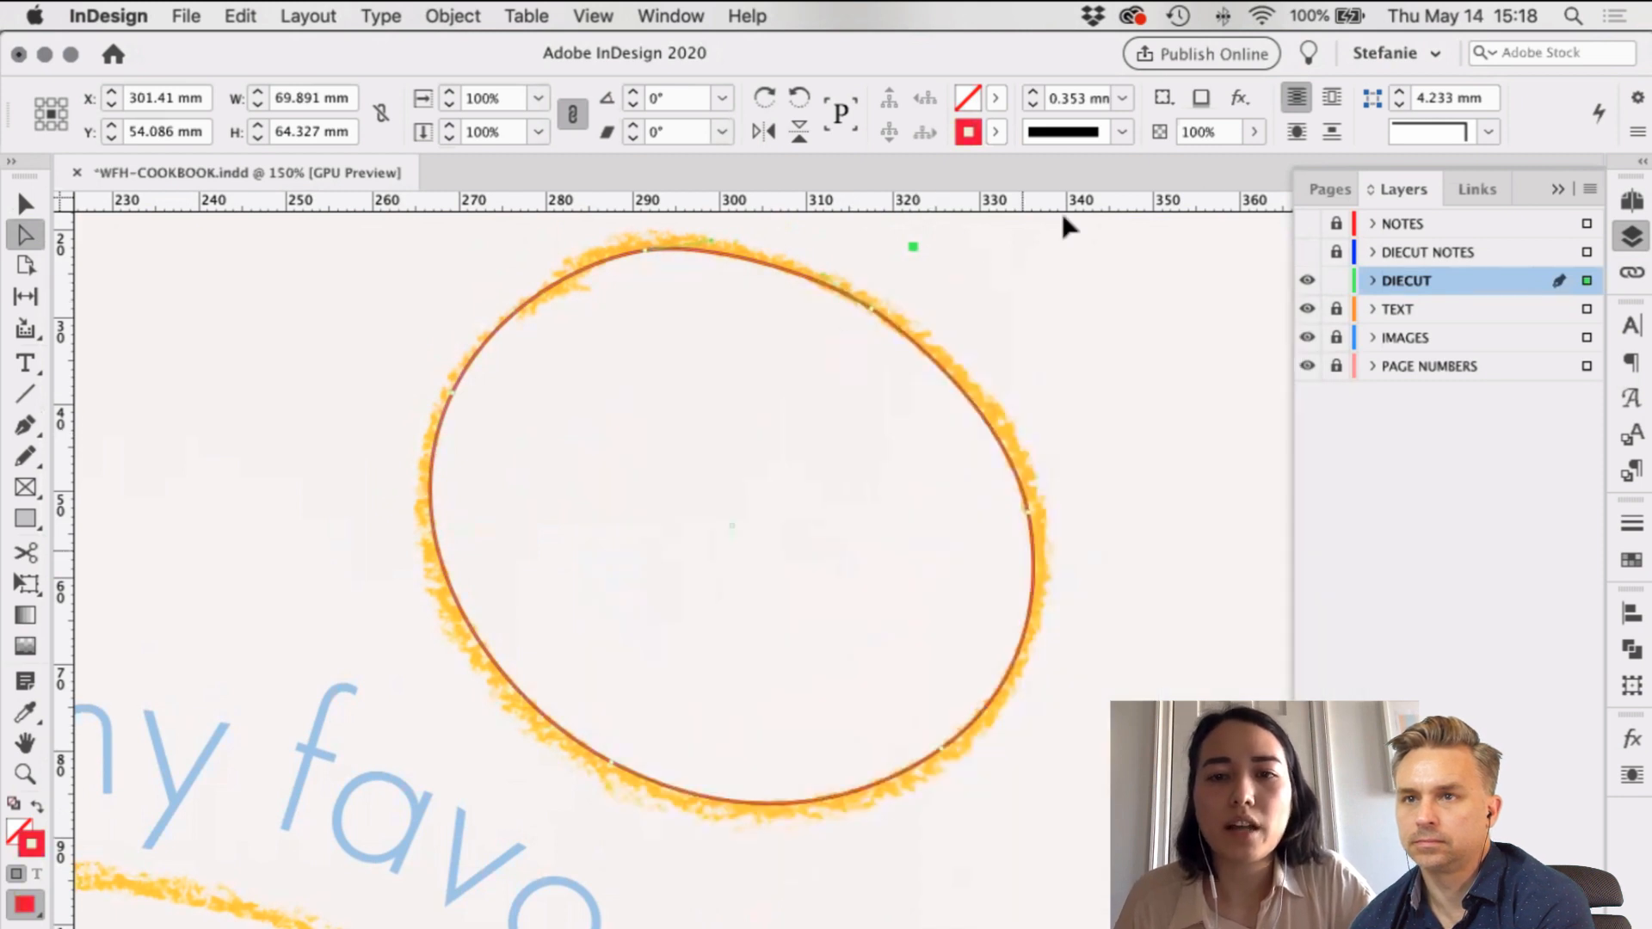
Step: Show the DIECUT NOTES layer and select the die-cut oval on the page
key("v")
left_click(809, 308)
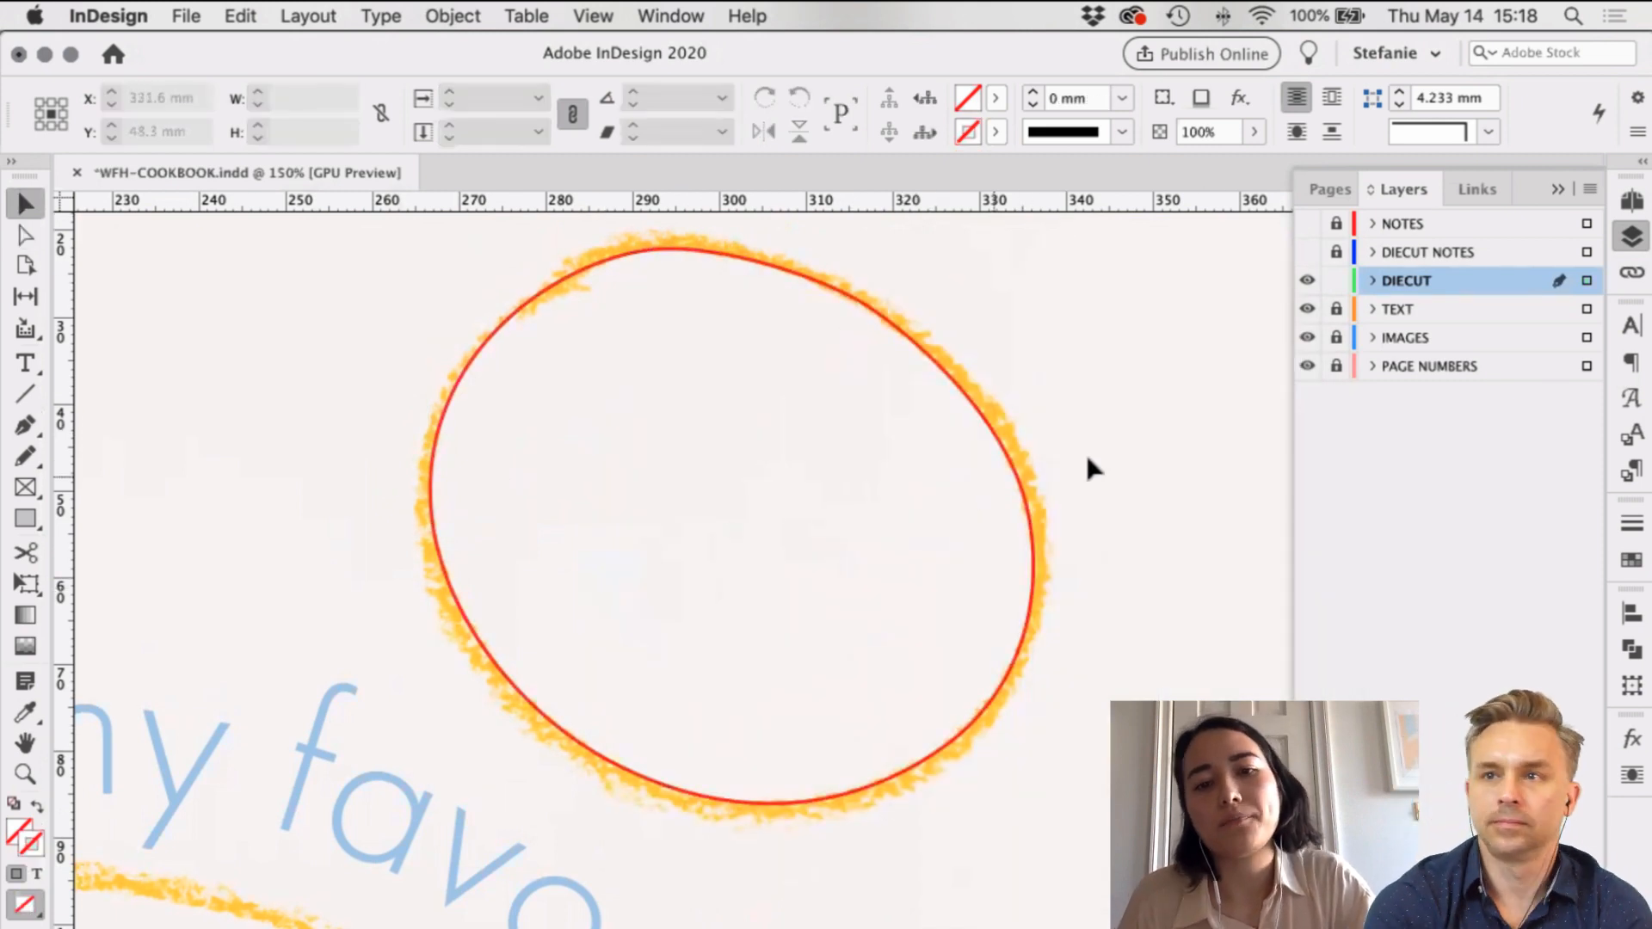
scroll(1023, 430, "down", 1)
scroll(920, 474, "down", 1)
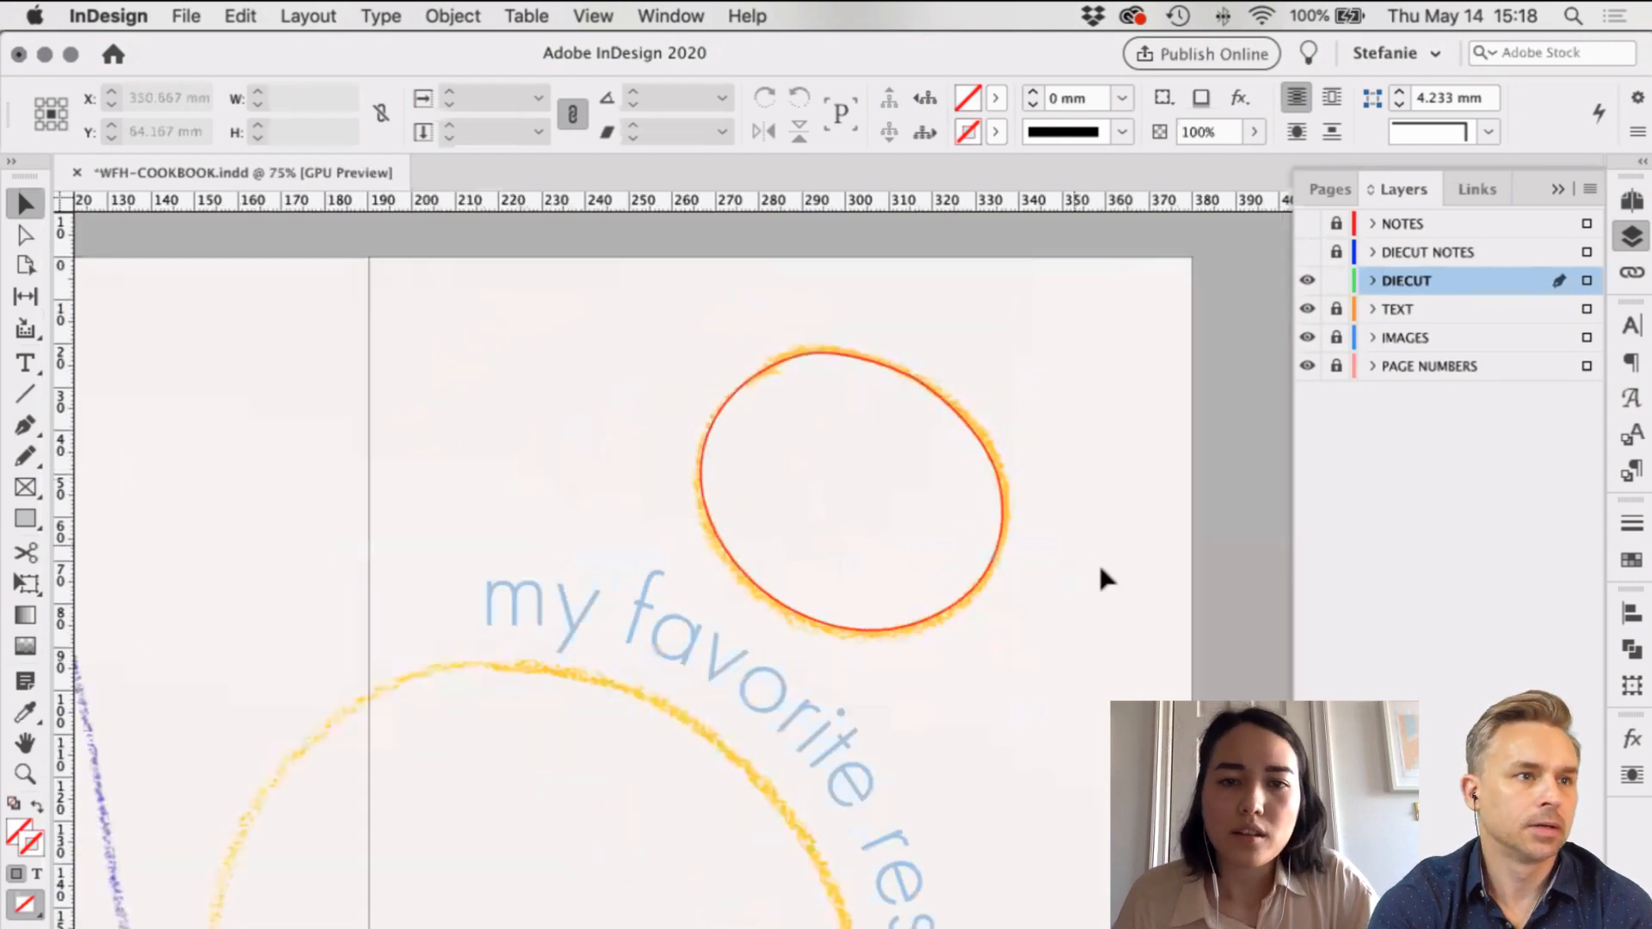
scroll(1109, 502, "left", 3)
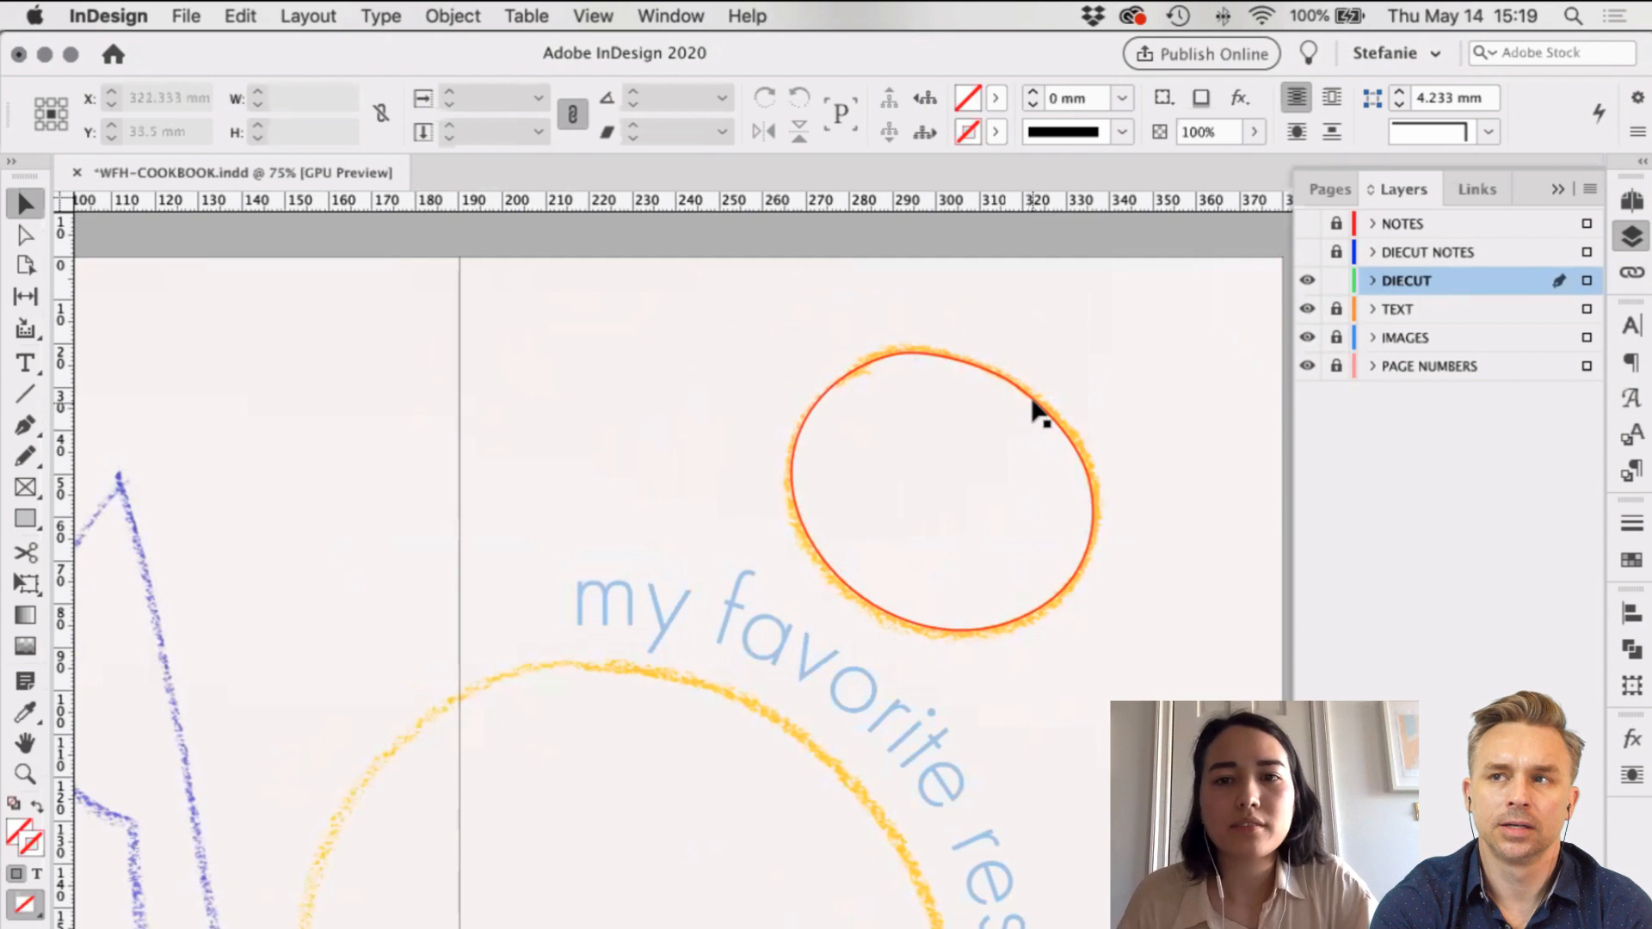
key("super+a")
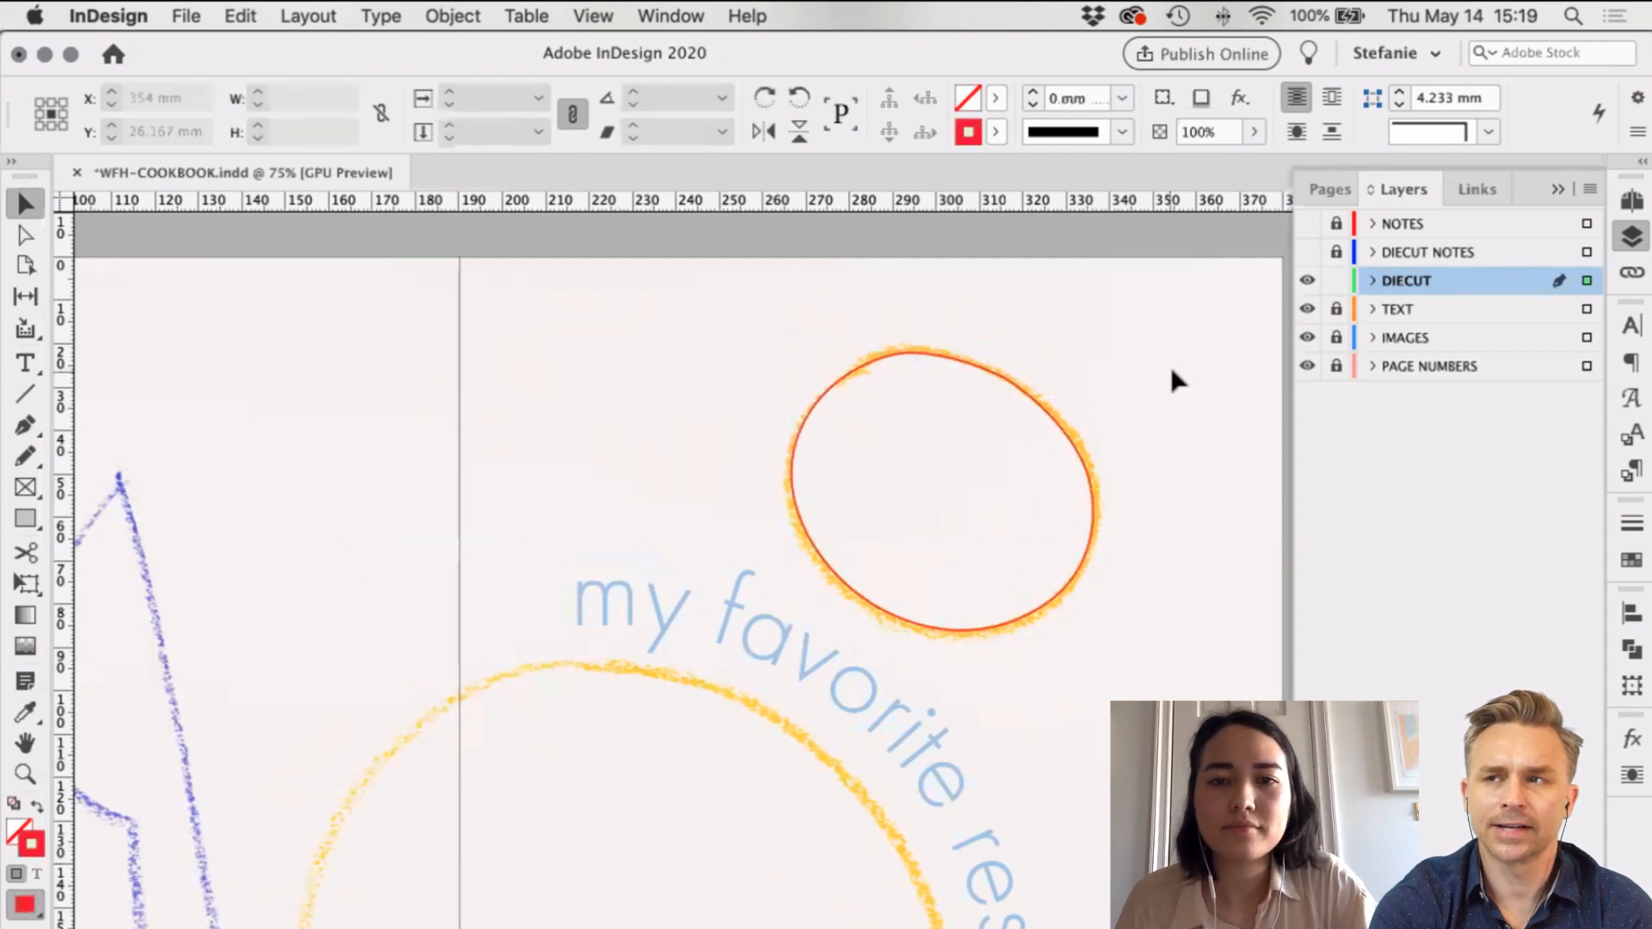
scroll(1172, 375, "right", 3)
left_click(919, 426)
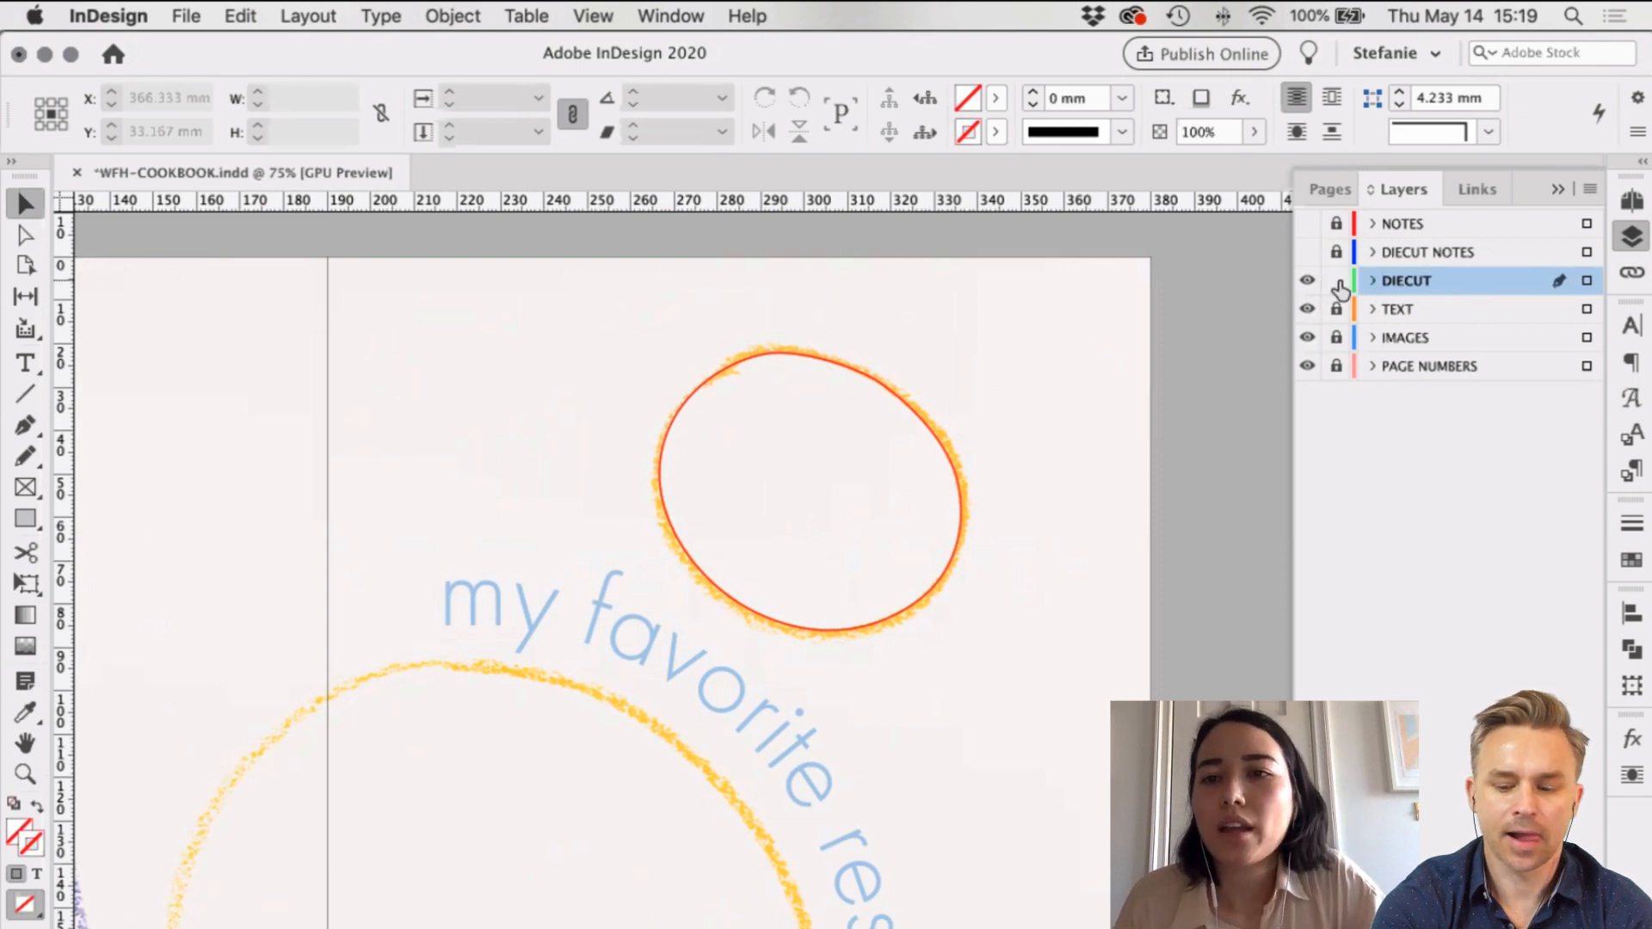
left_click(1307, 252)
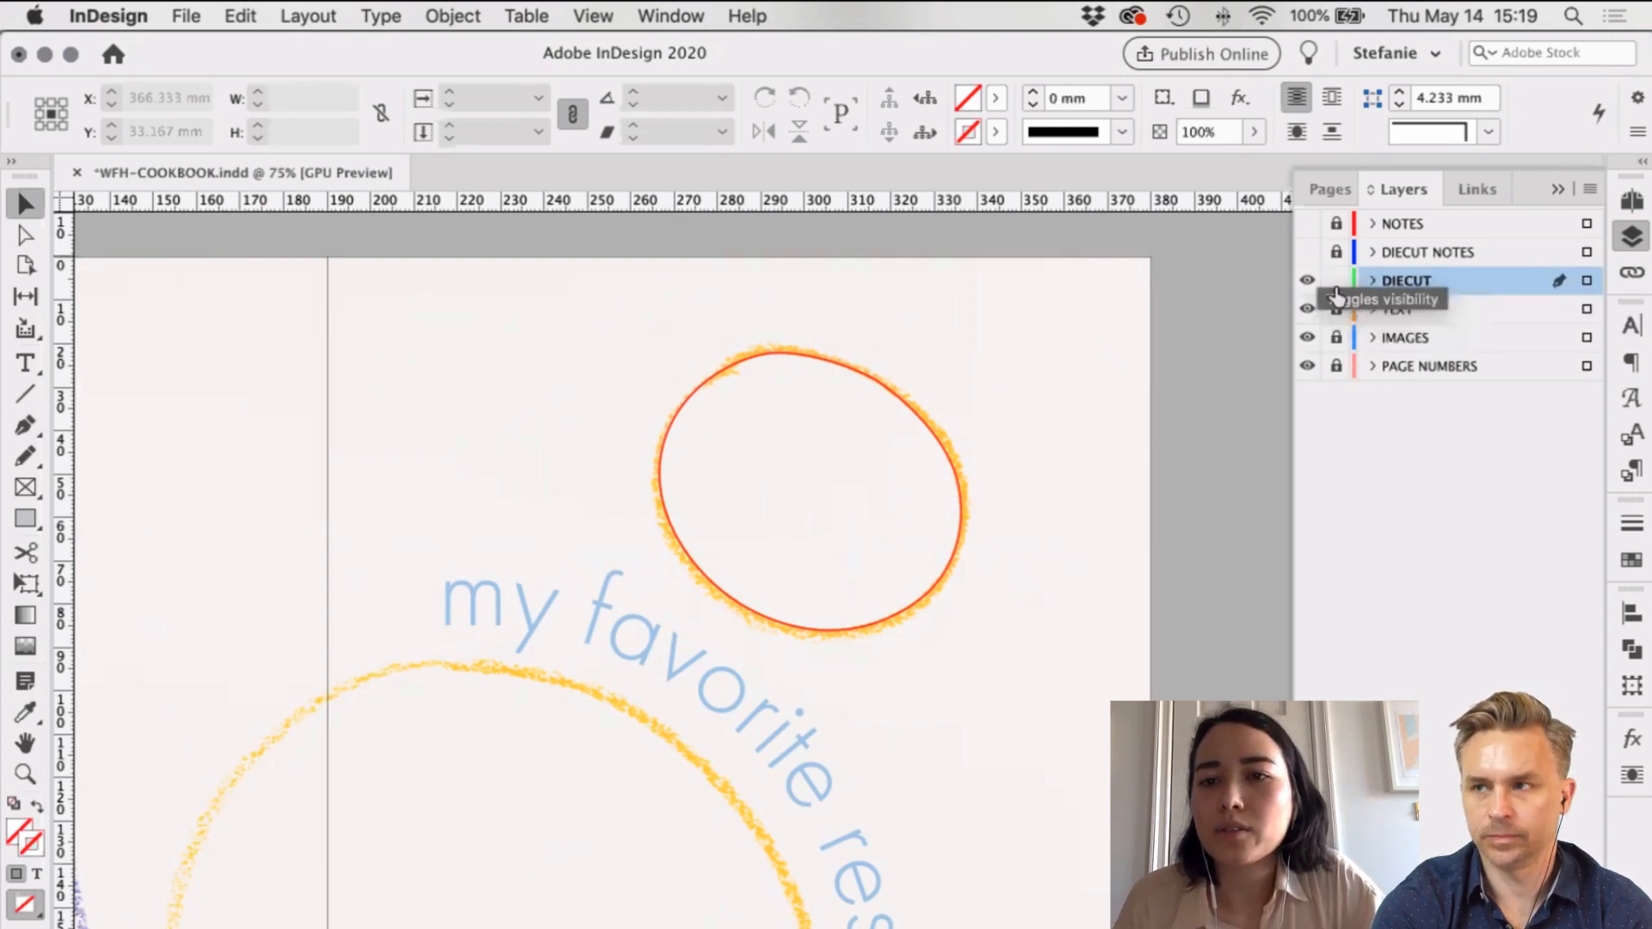
left_click(783, 372)
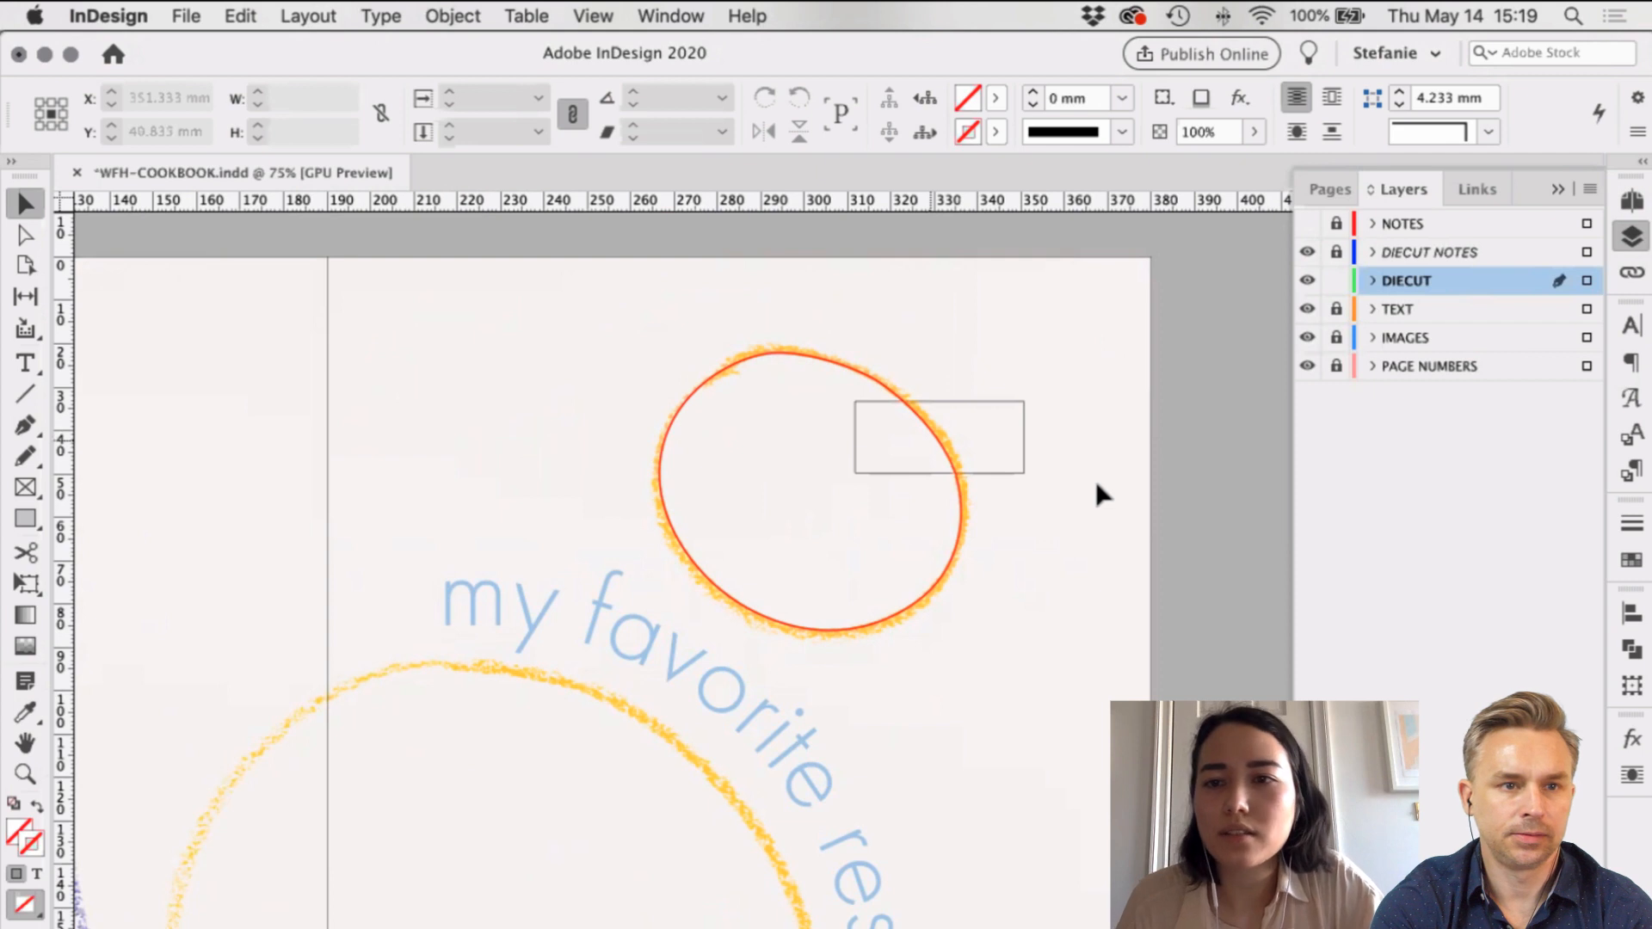
scroll(1103, 470, "down", 5)
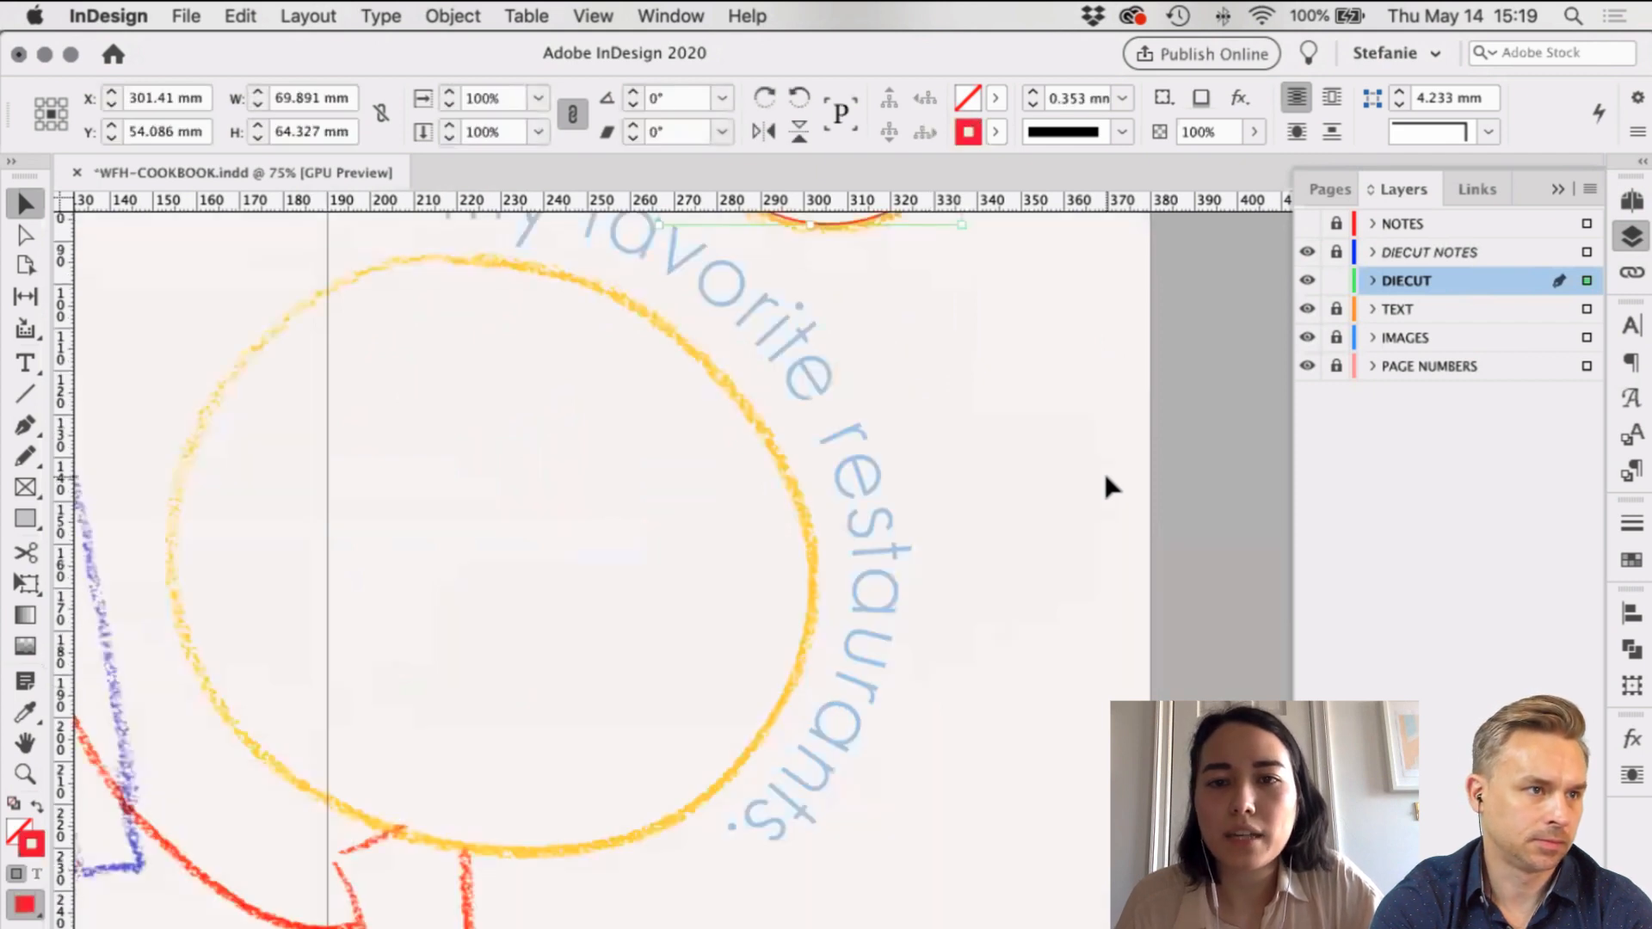
scroll(1084, 464, "down", 10)
scroll(1072, 479, "down", 3)
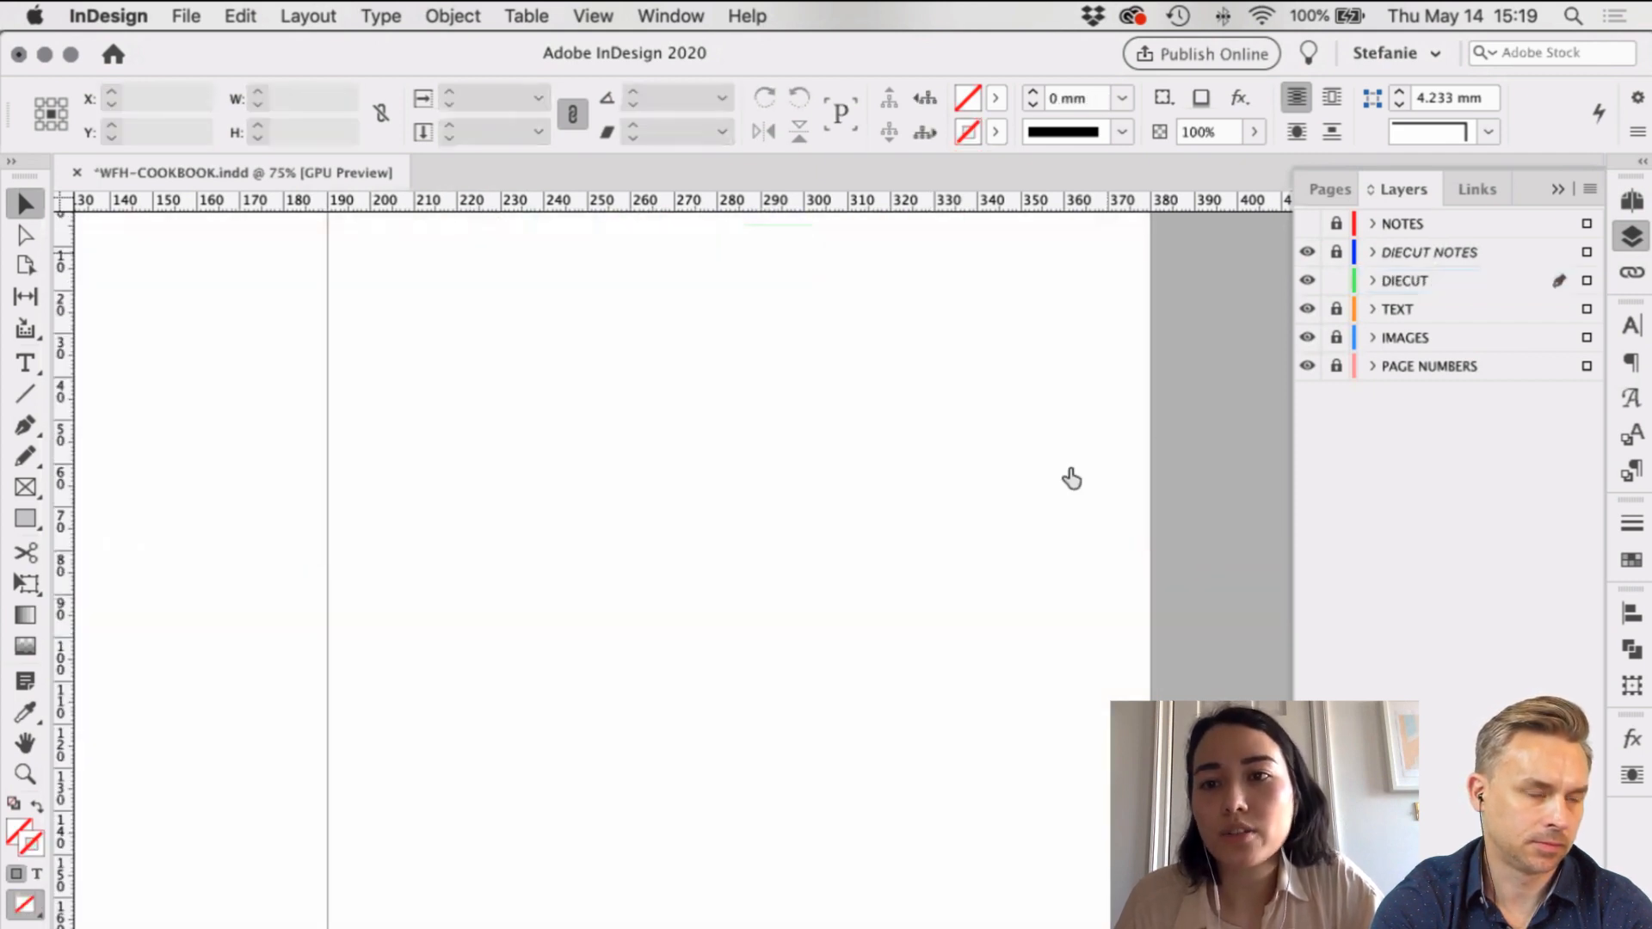
Step: Paste a copy of the oval in place on the DIECUT NOTES layer
left_click(1435, 252)
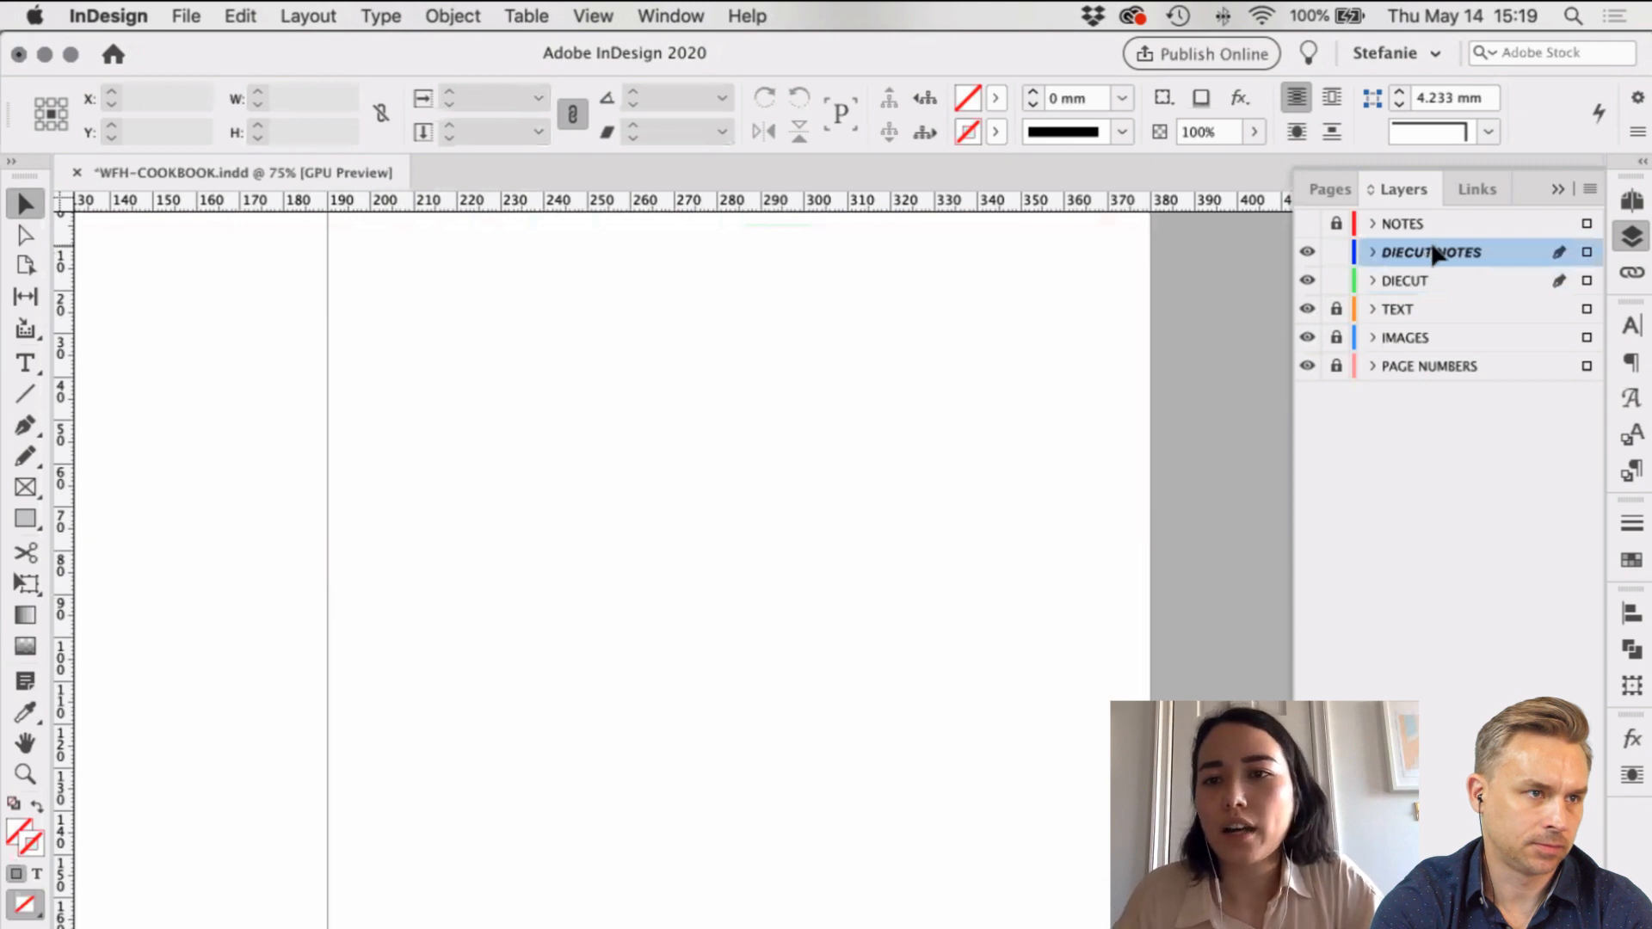
key("super+v")
scroll(1113, 430, "up", 1)
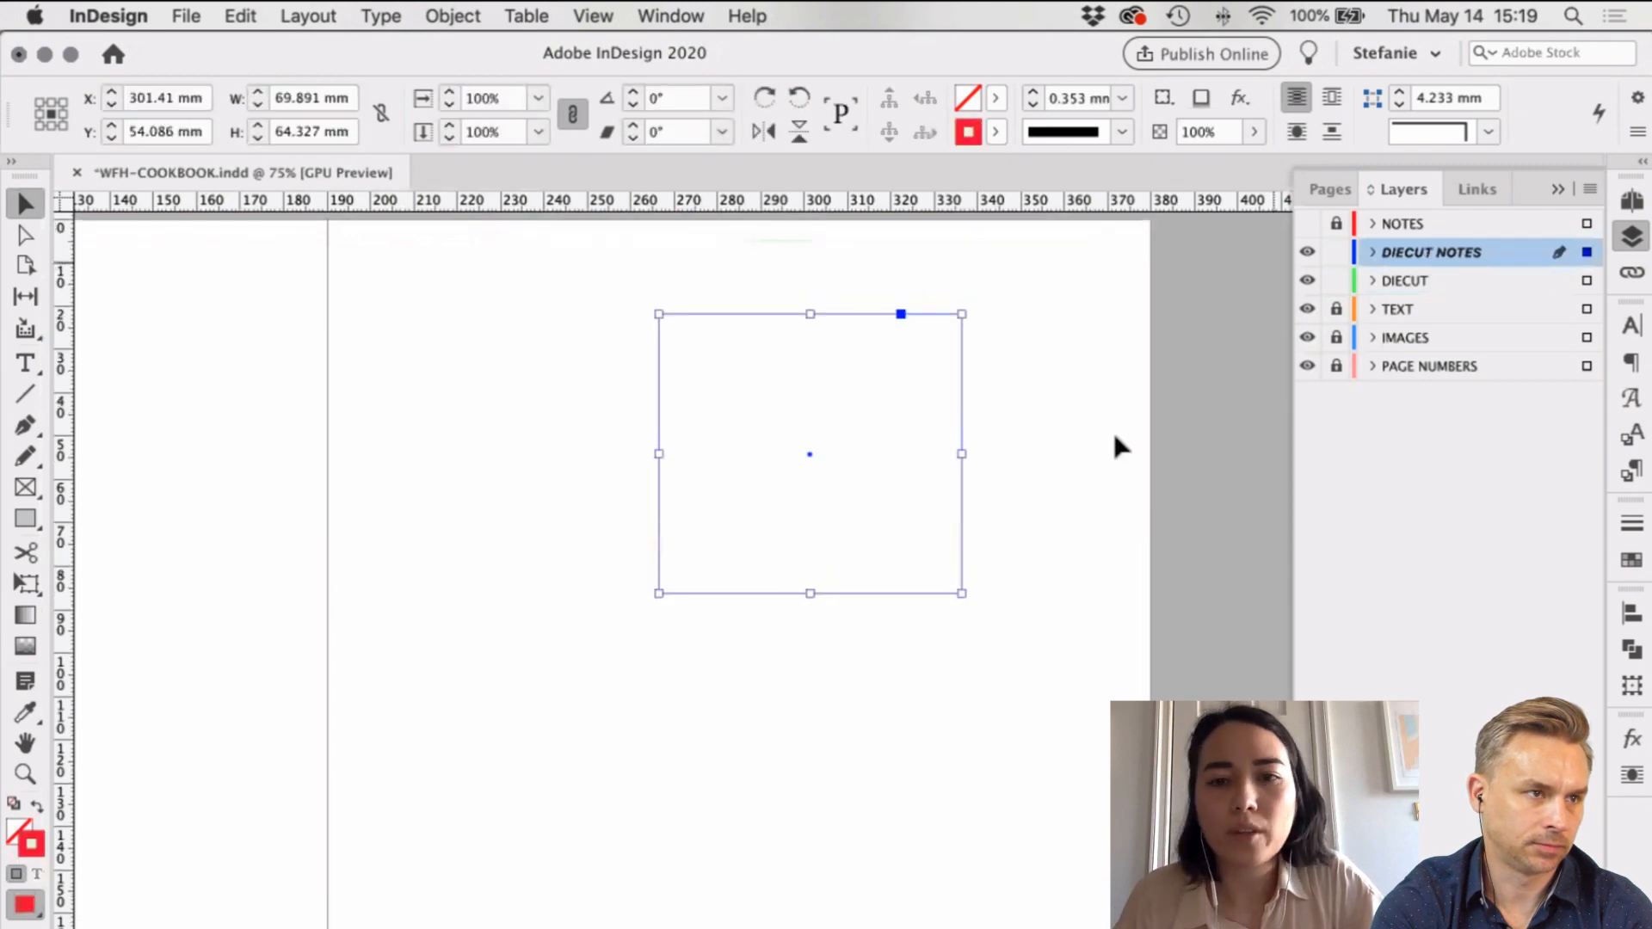
key("w")
left_click(1014, 528)
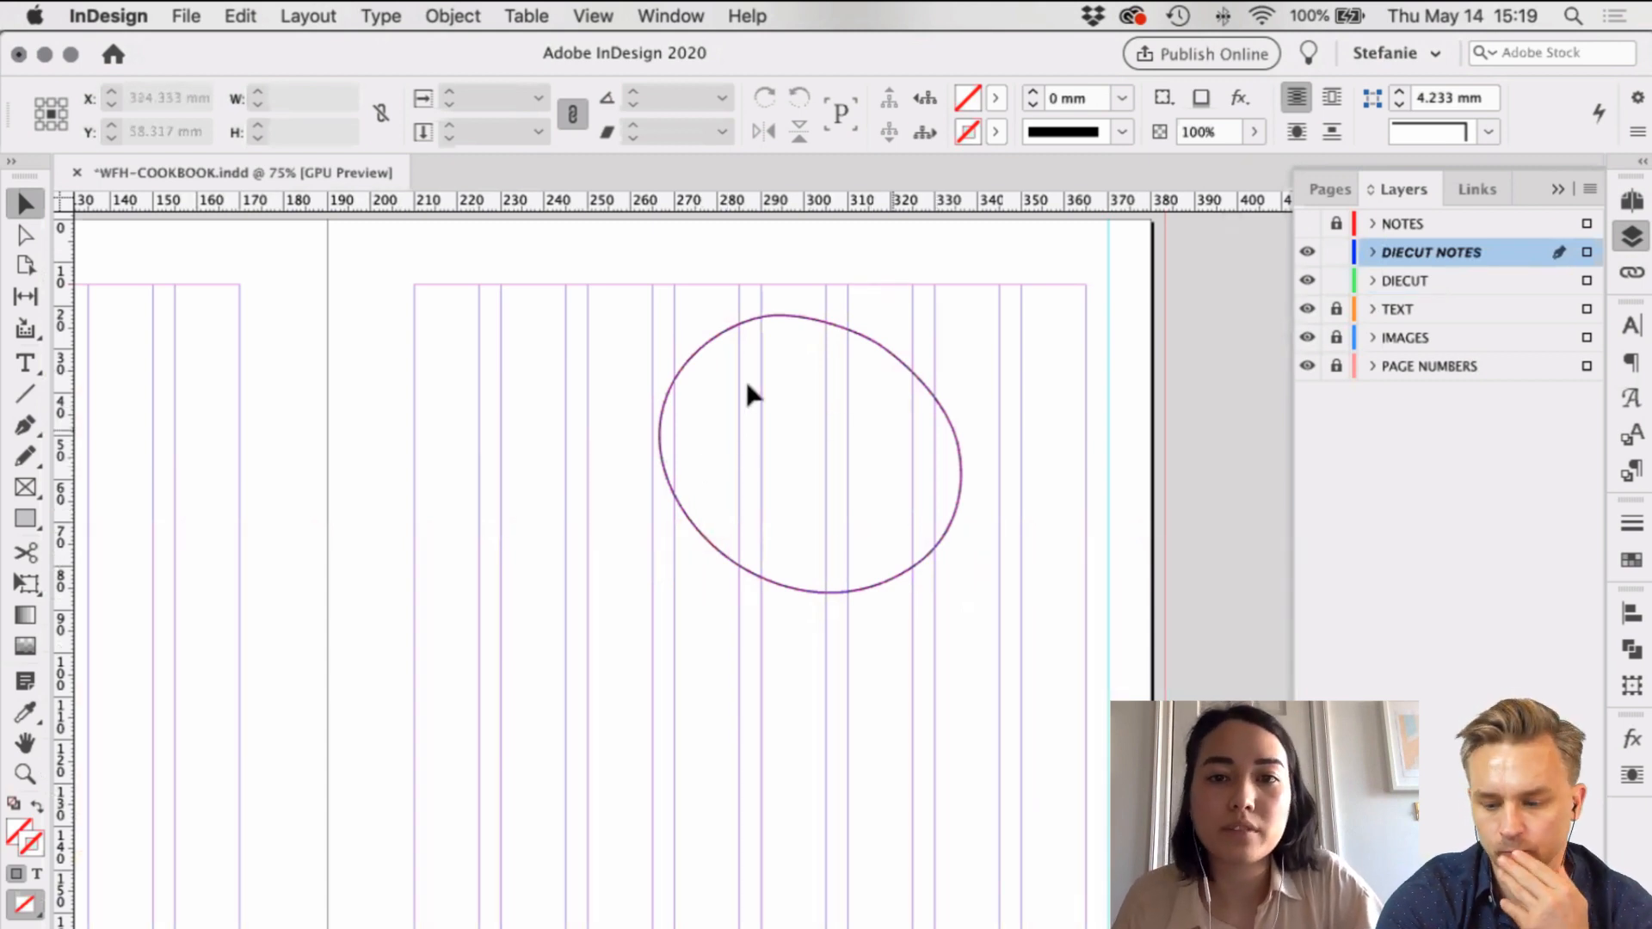
Step: Lower the pasted oval's opacity to 10% so it looks faint
left_click(915, 381)
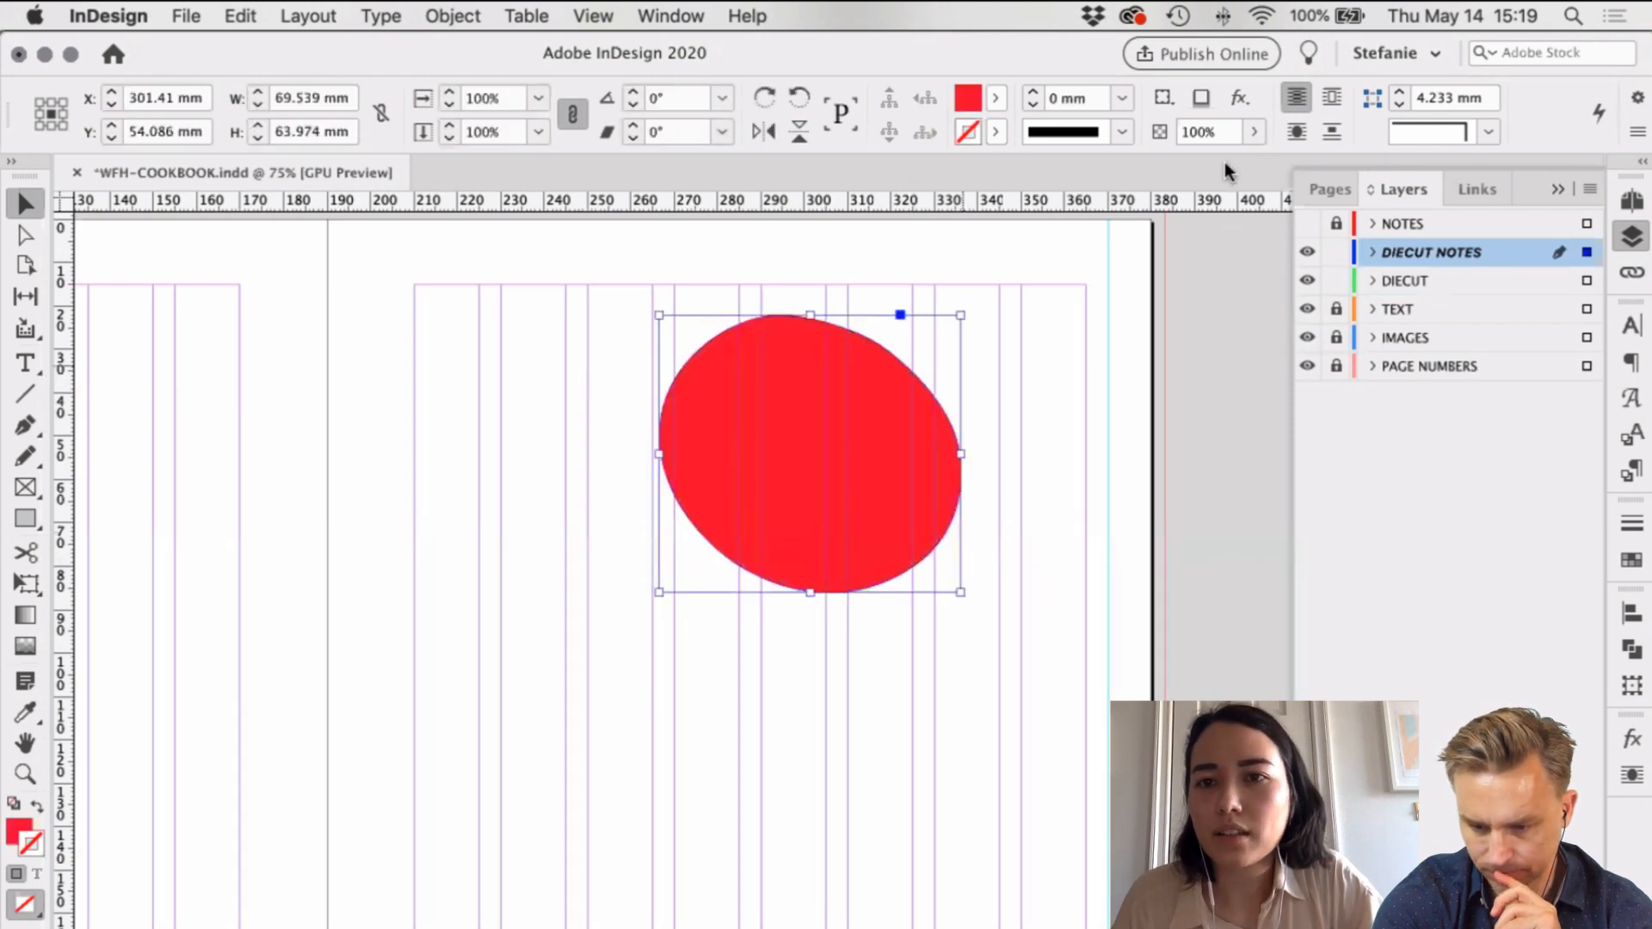
left_click(1253, 132)
left_click_drag(1165, 167, 1133, 175)
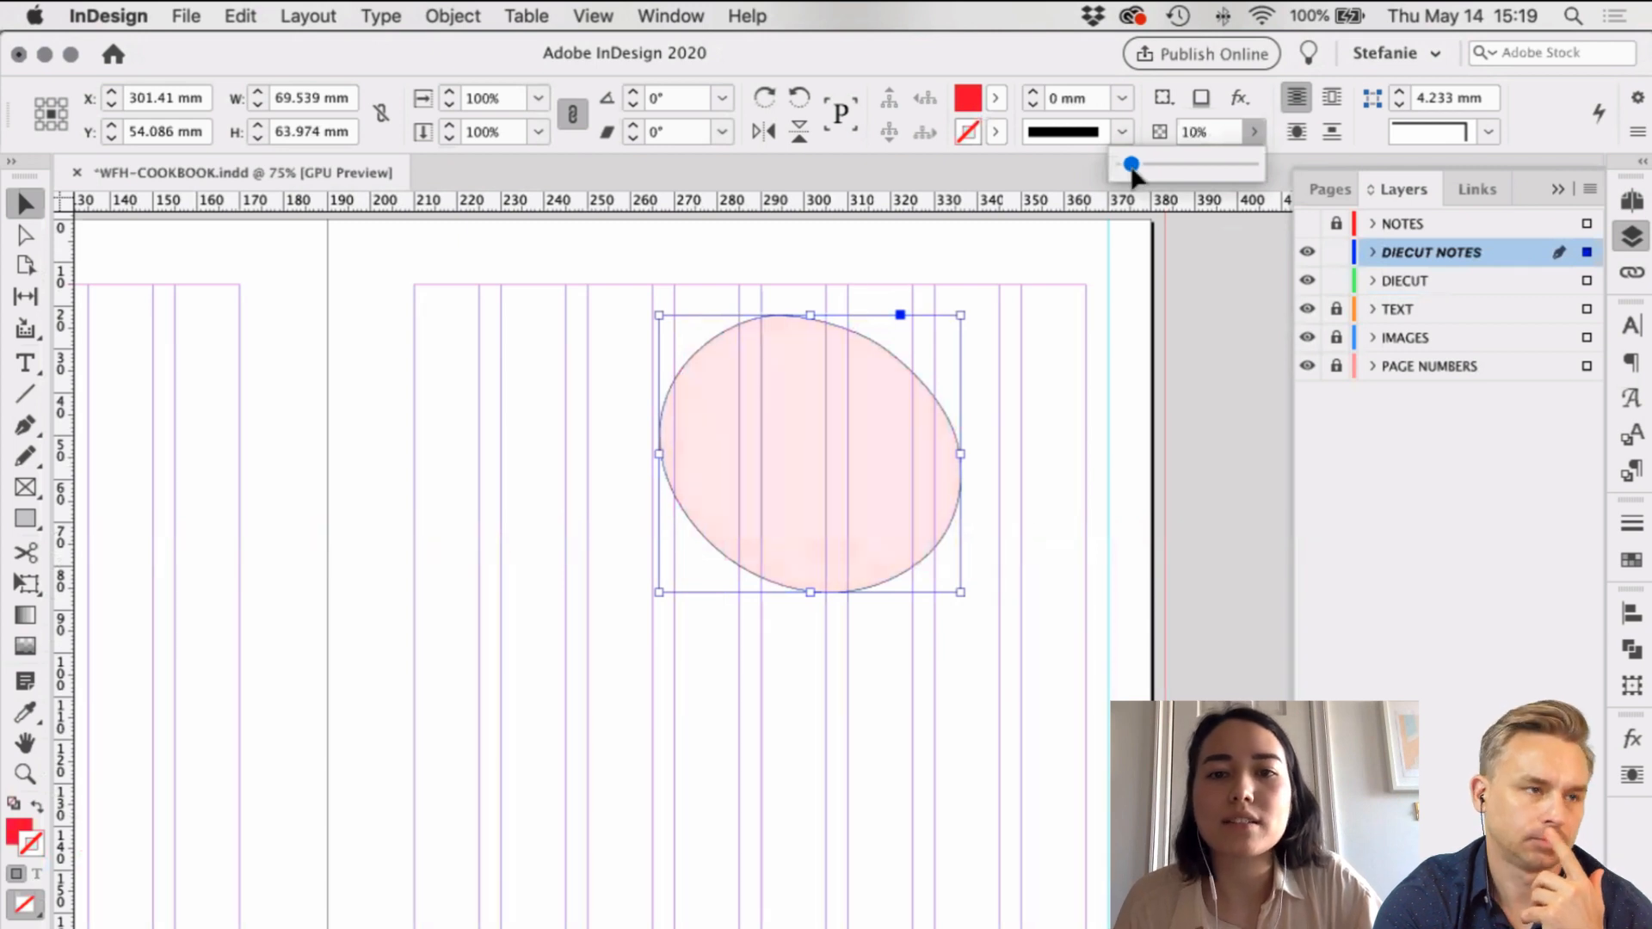
left_click(650, 277)
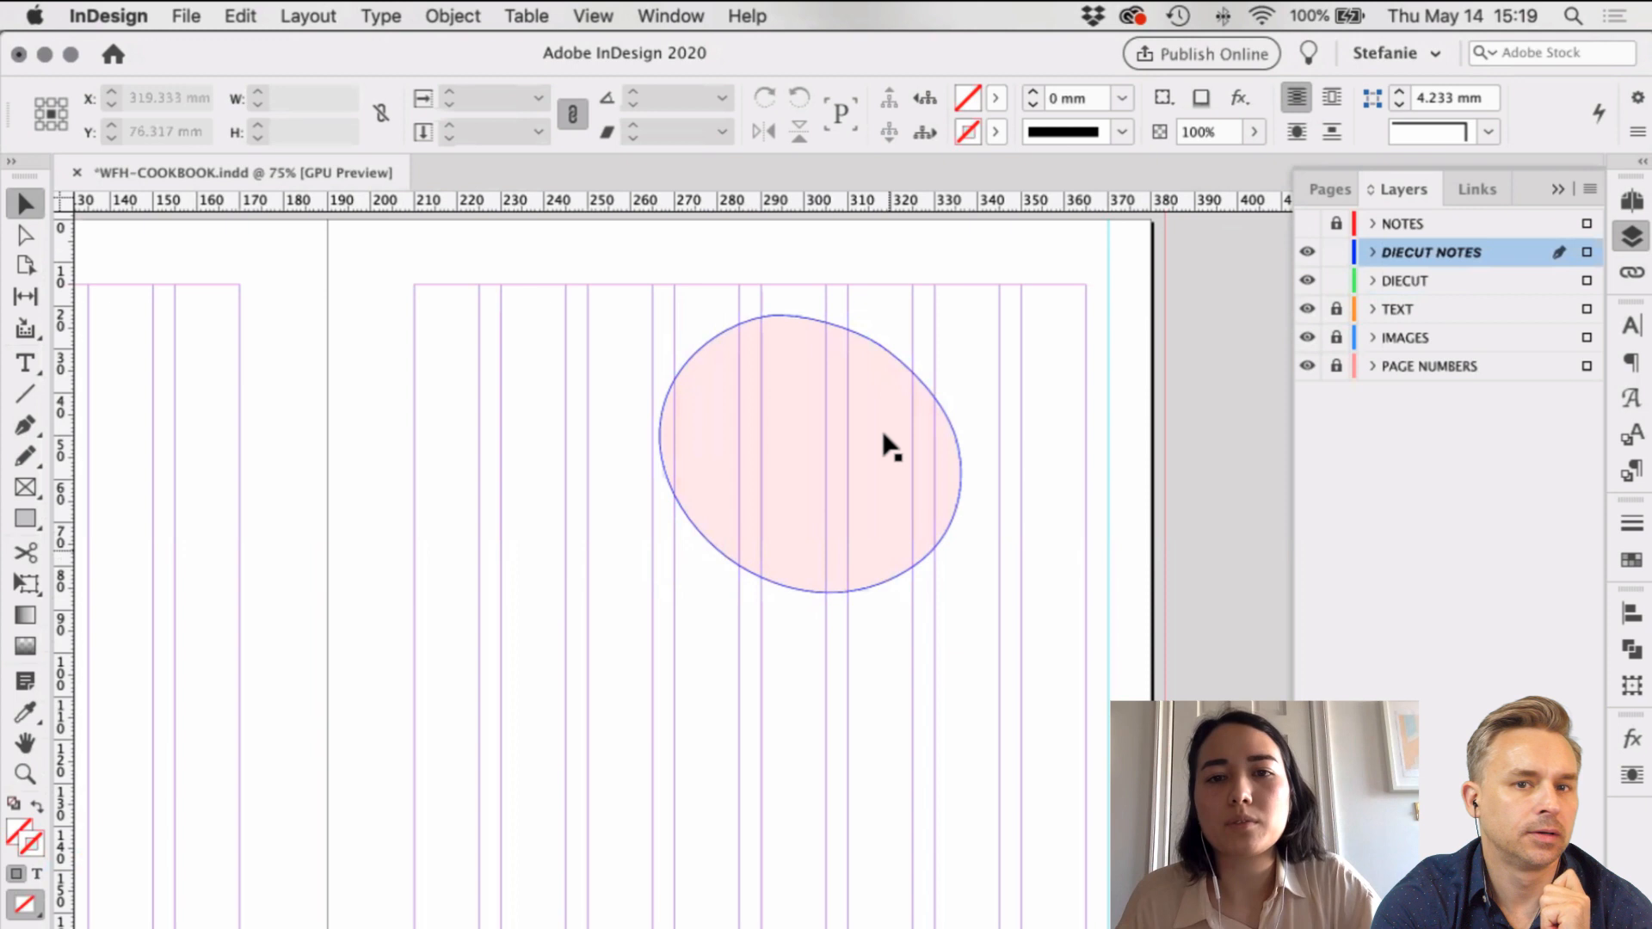
Step: Preview the spread without guides at 50% zoom and target the IMAGES layer
scroll(890, 446, "up", 5)
scroll(890, 446, "up", 10)
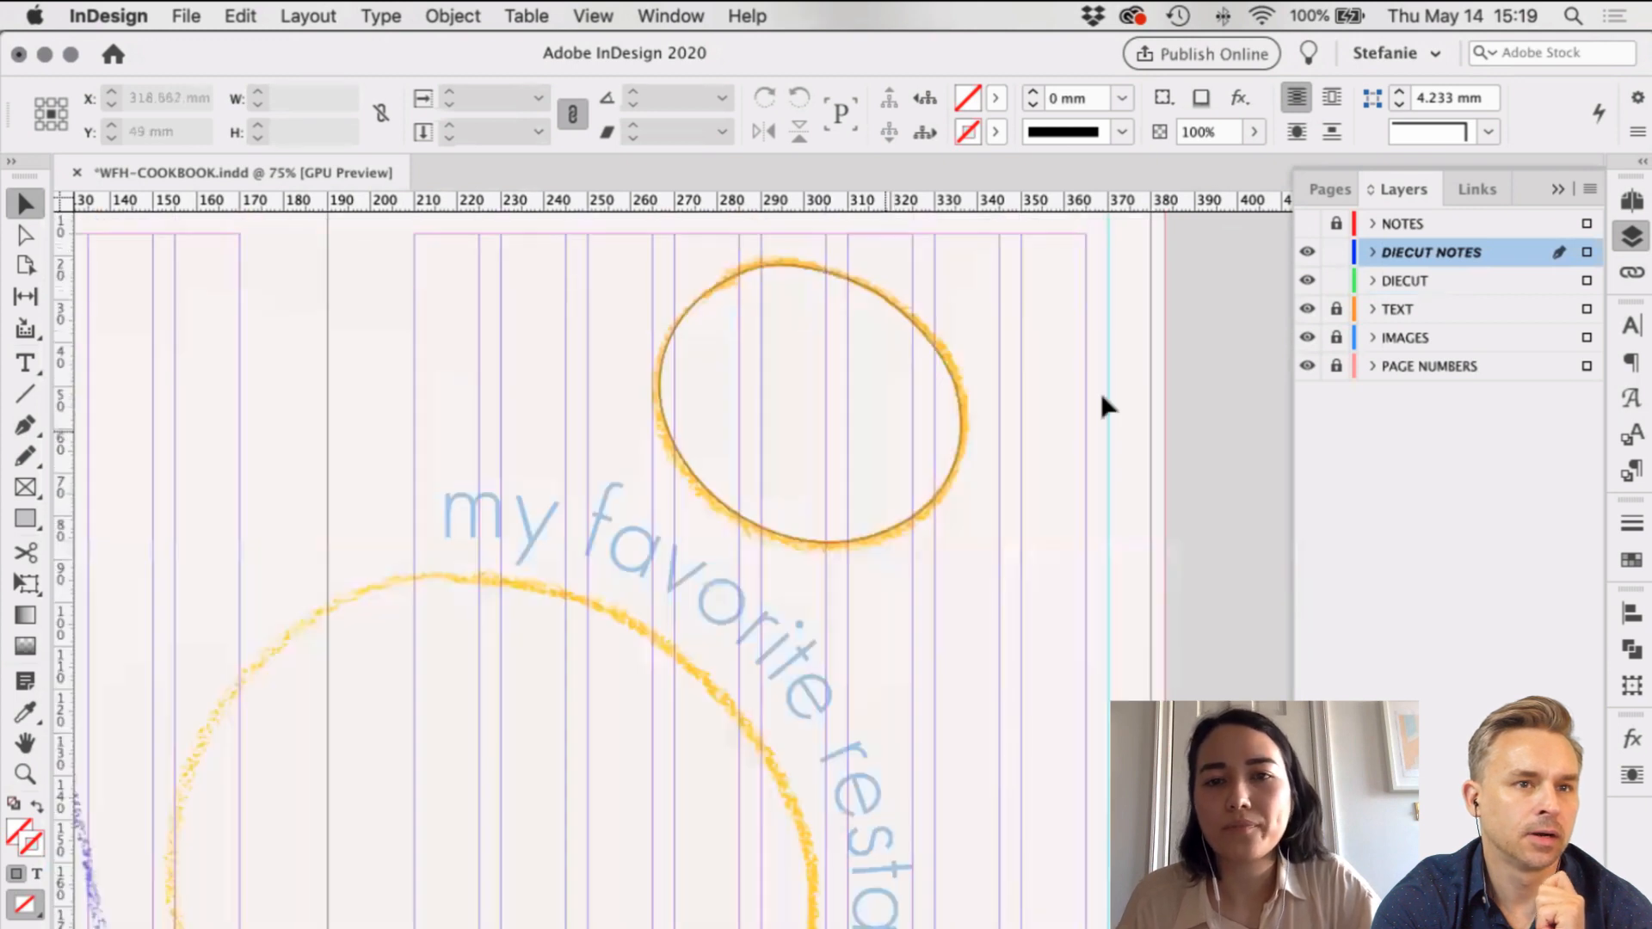
left_click(1061, 425)
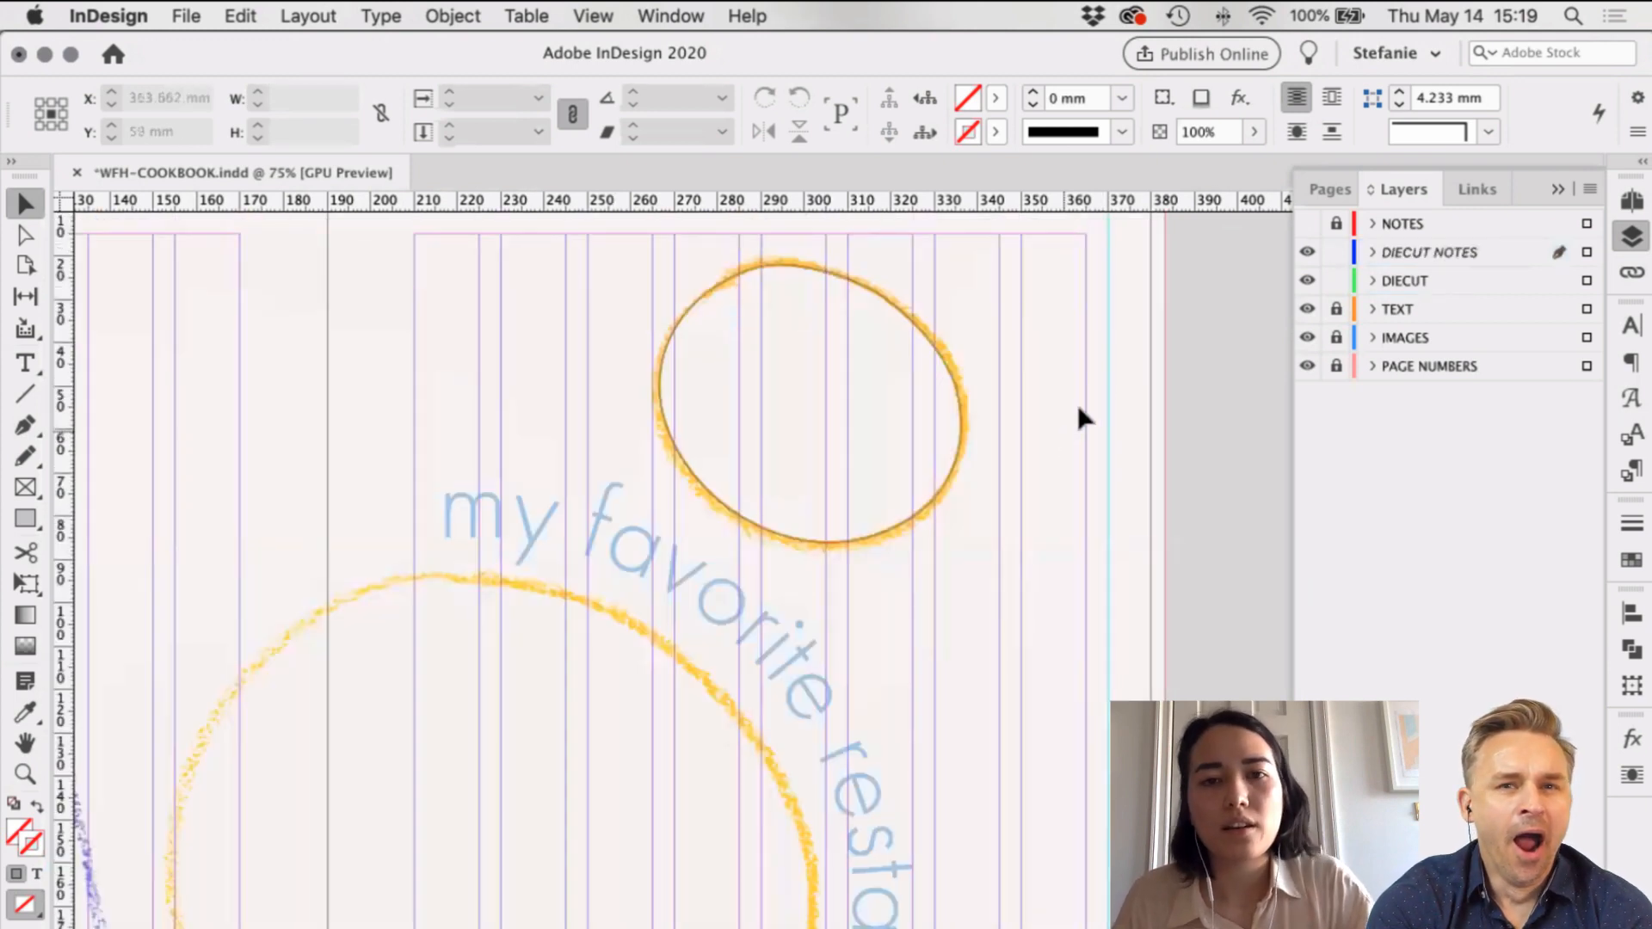
key("w")
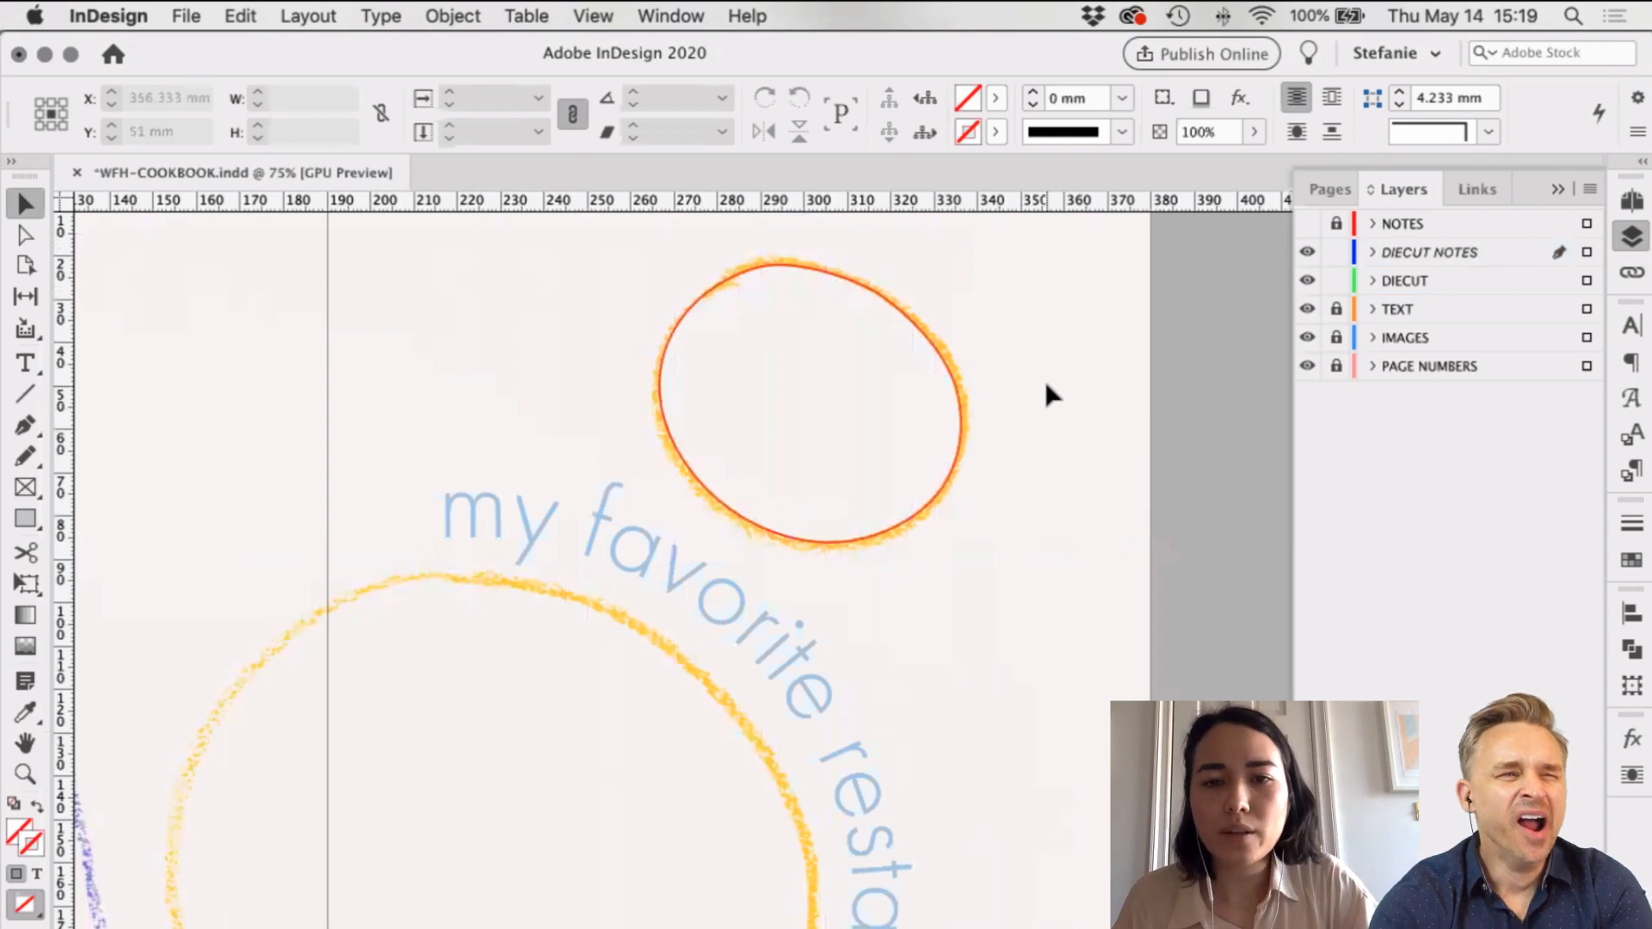
scroll(1047, 383, "down", 10)
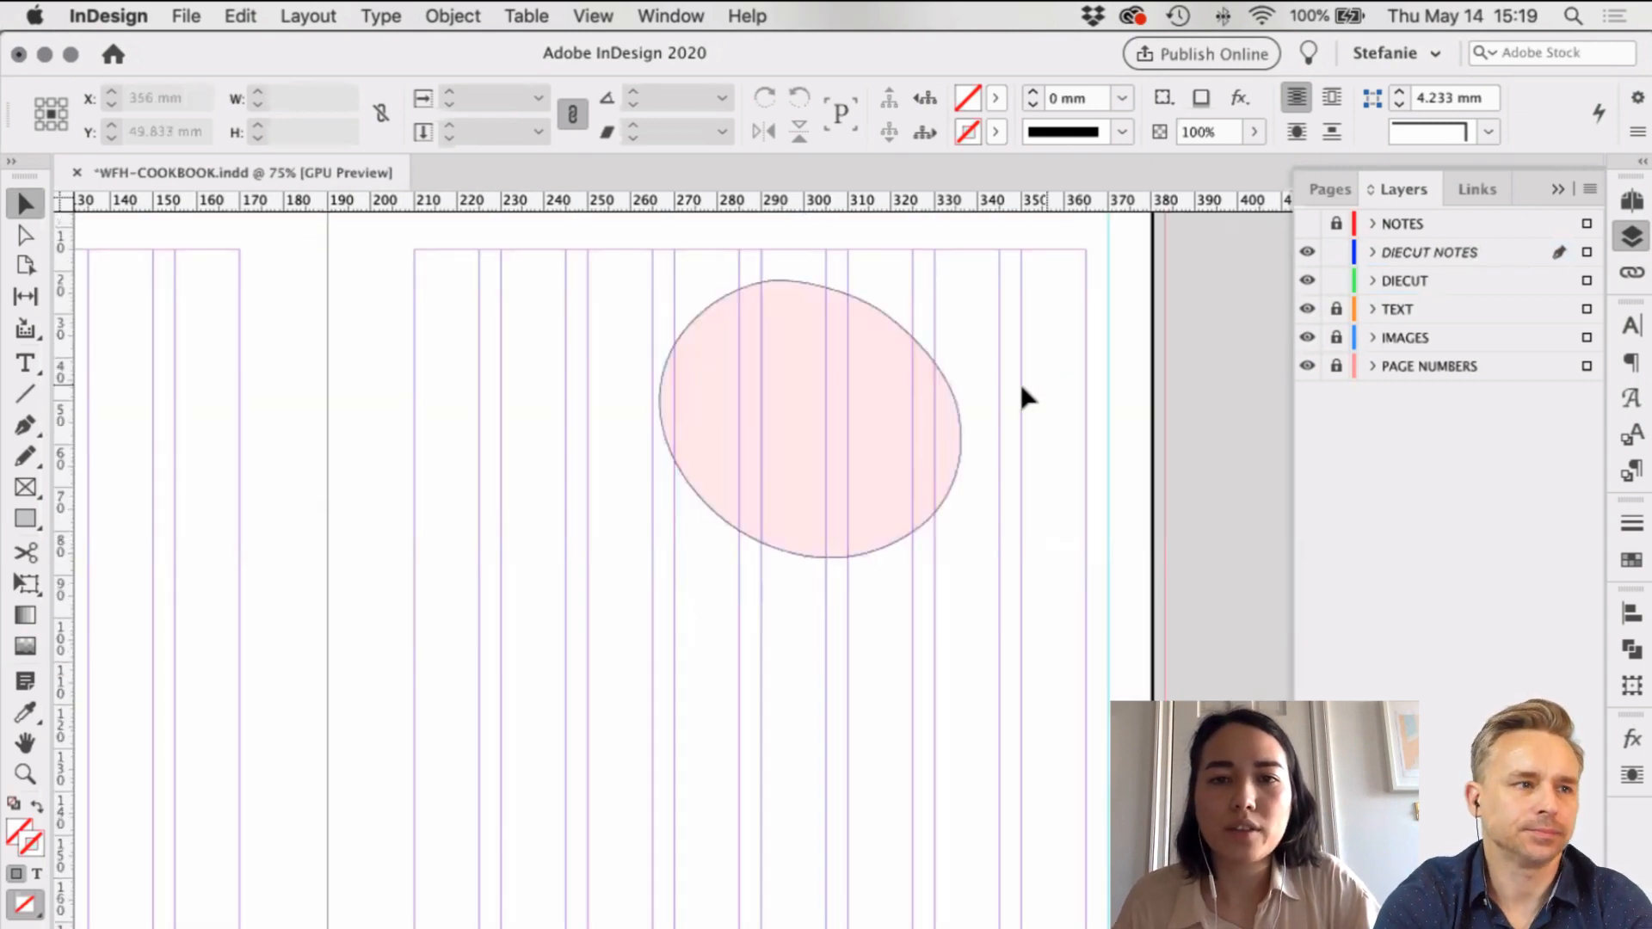
key("super+minus")
key("super+minus")
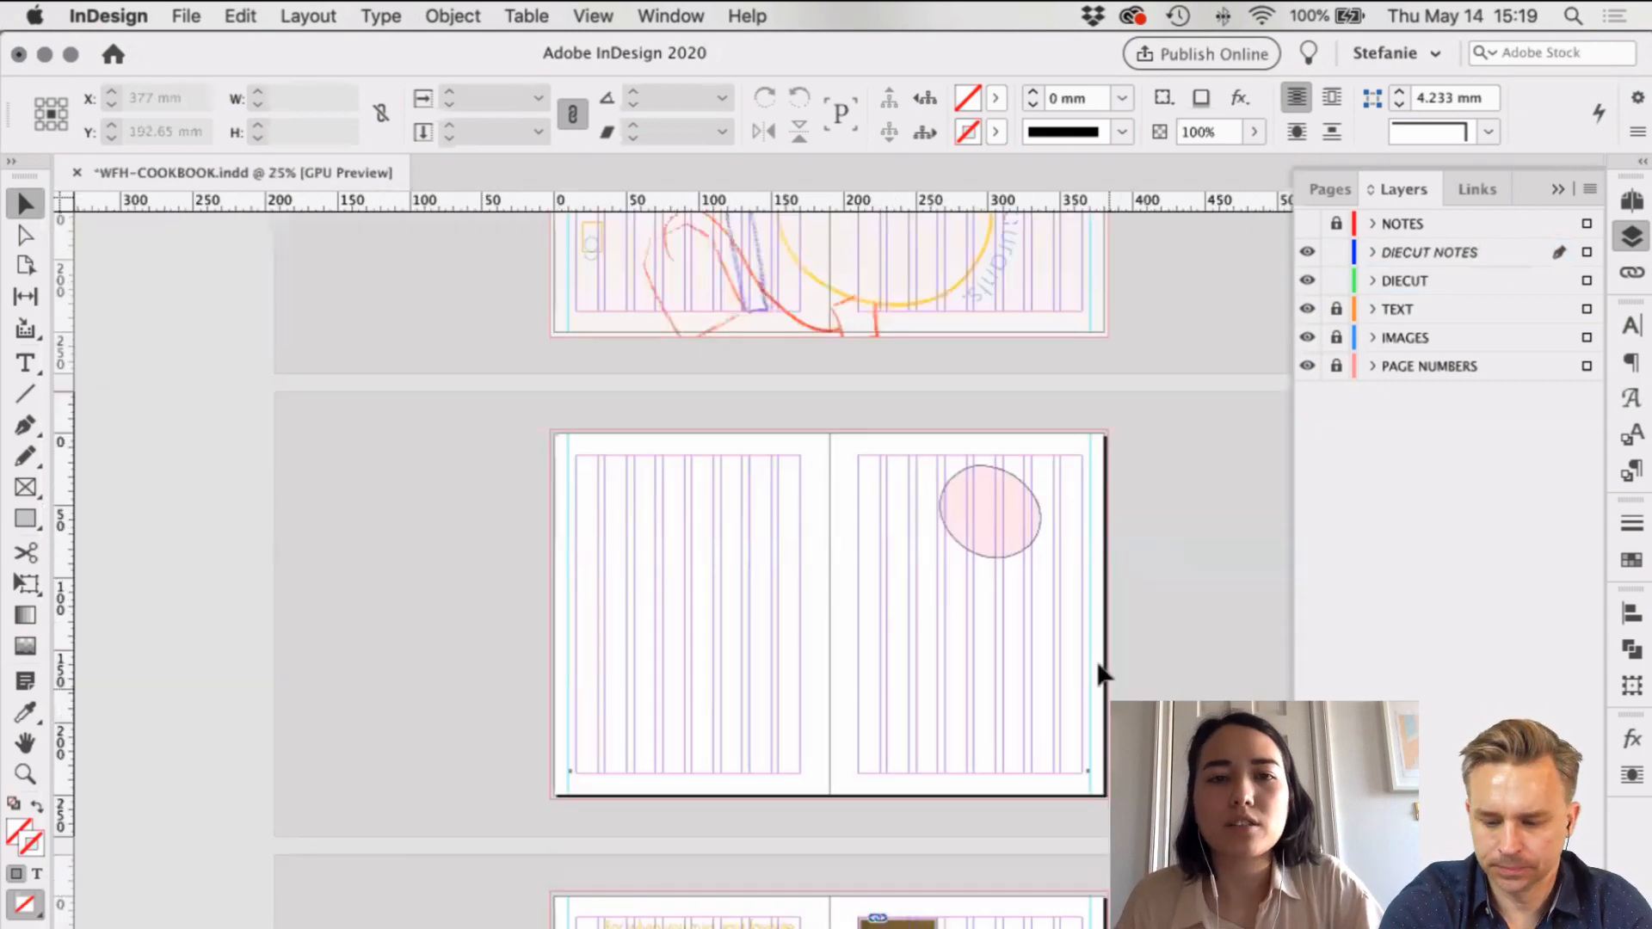
key("super+equal")
scroll(1022, 405, "right", 3)
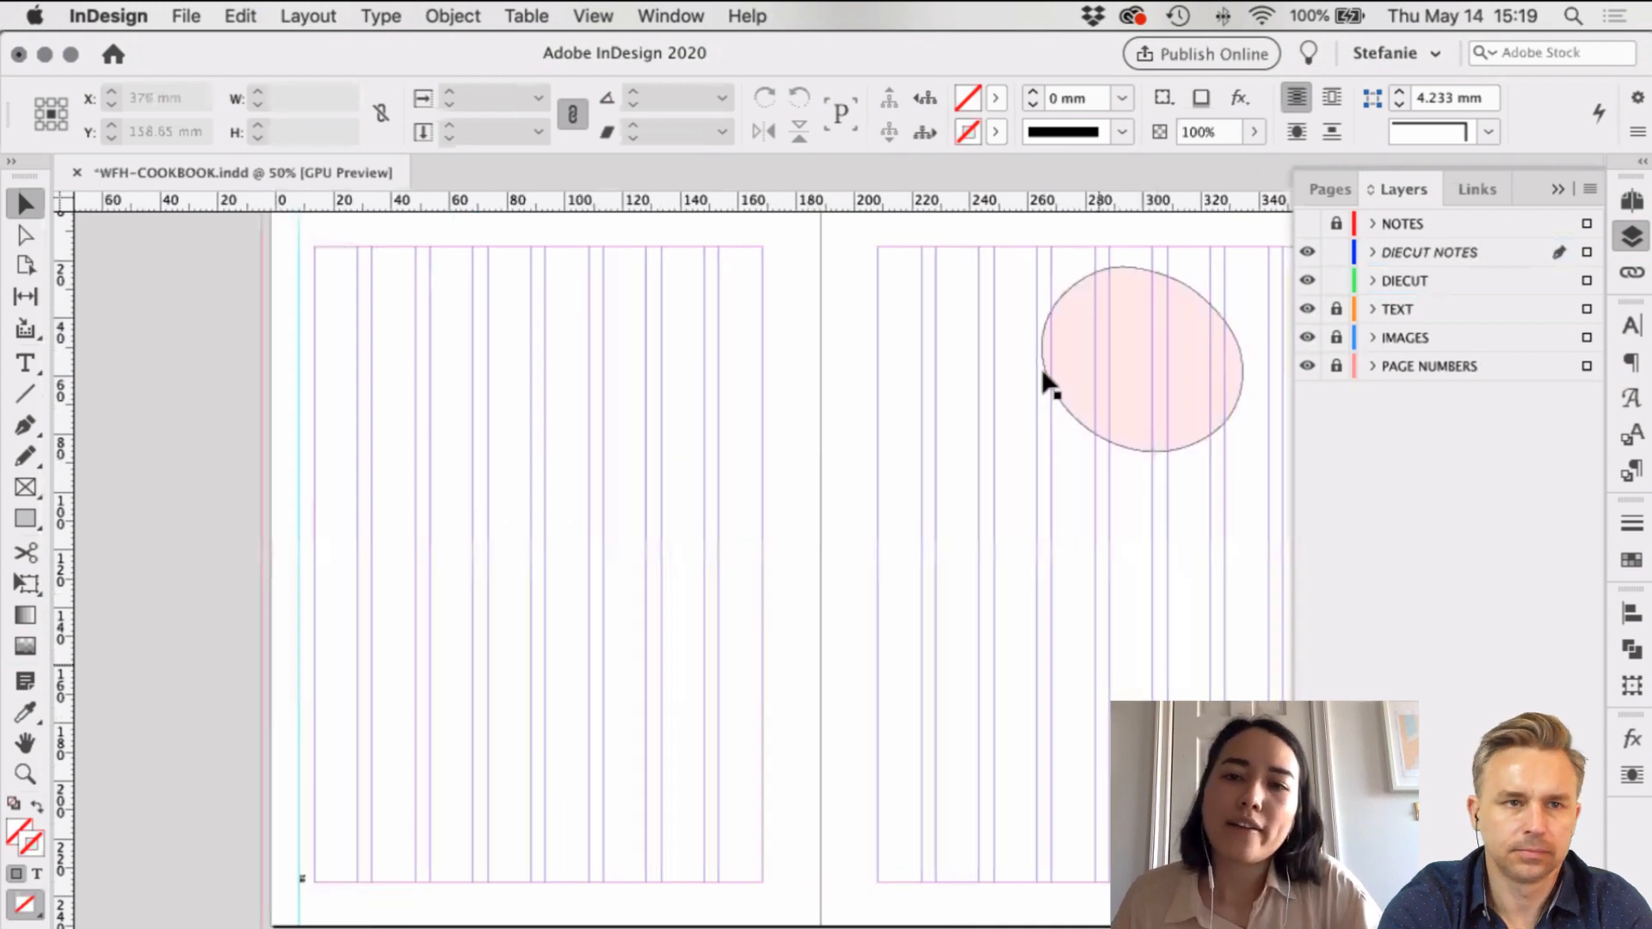
scroll(1048, 385, "right", 2)
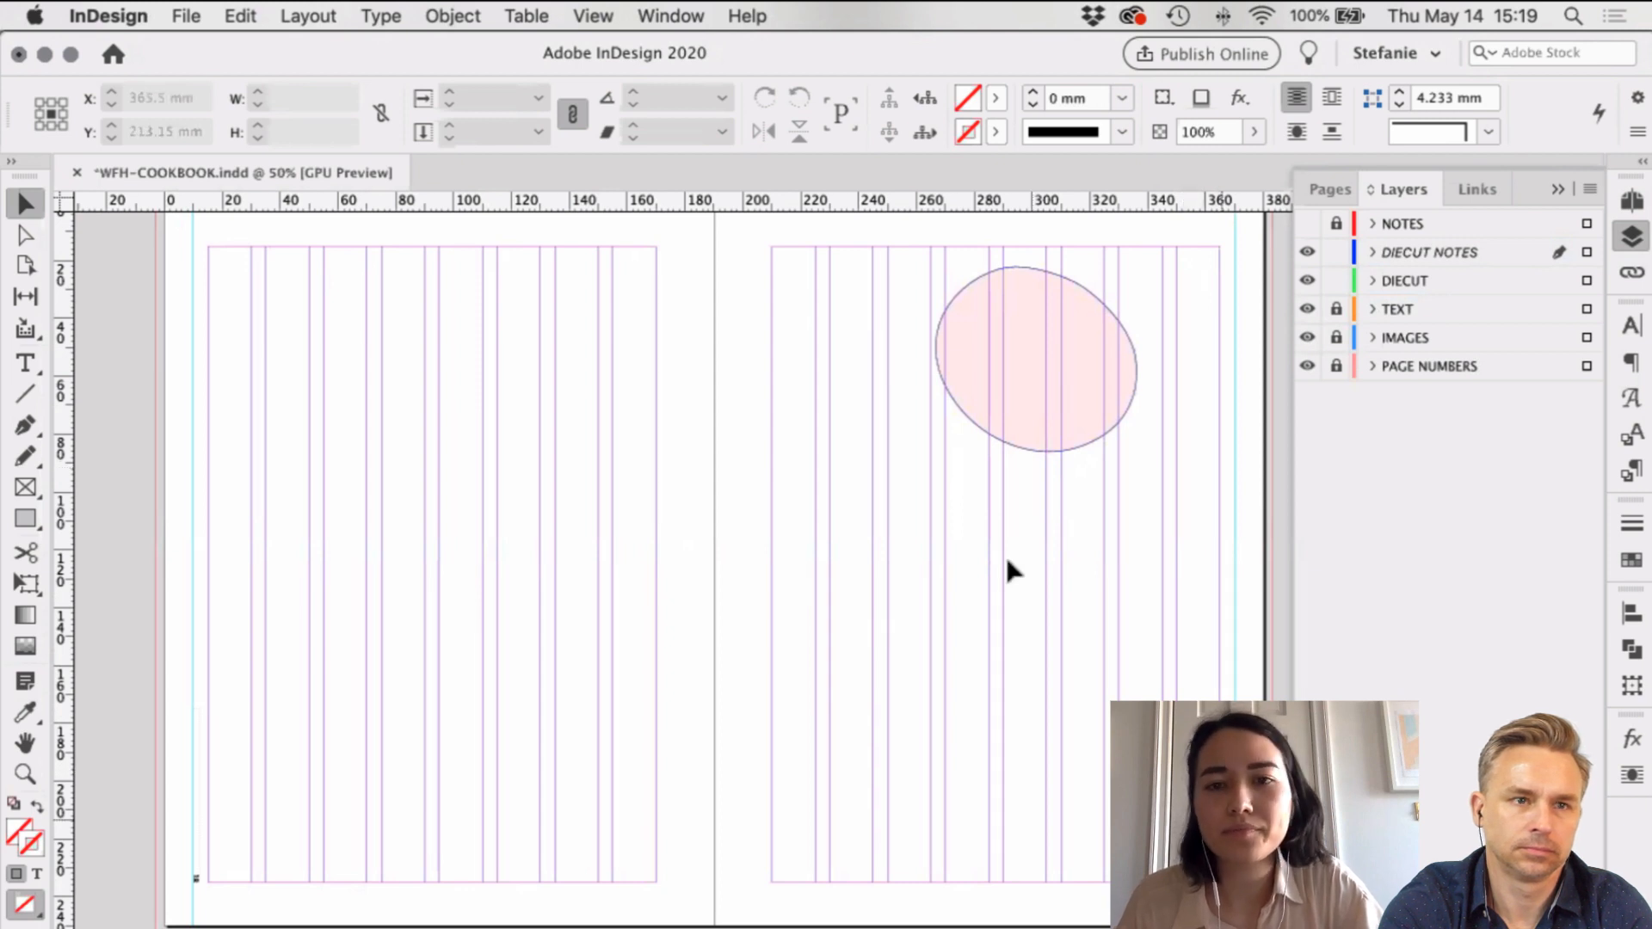
scroll(1008, 561, "right", 3)
scroll(1009, 570, "up", 2)
scroll(1008, 569, "left", 2)
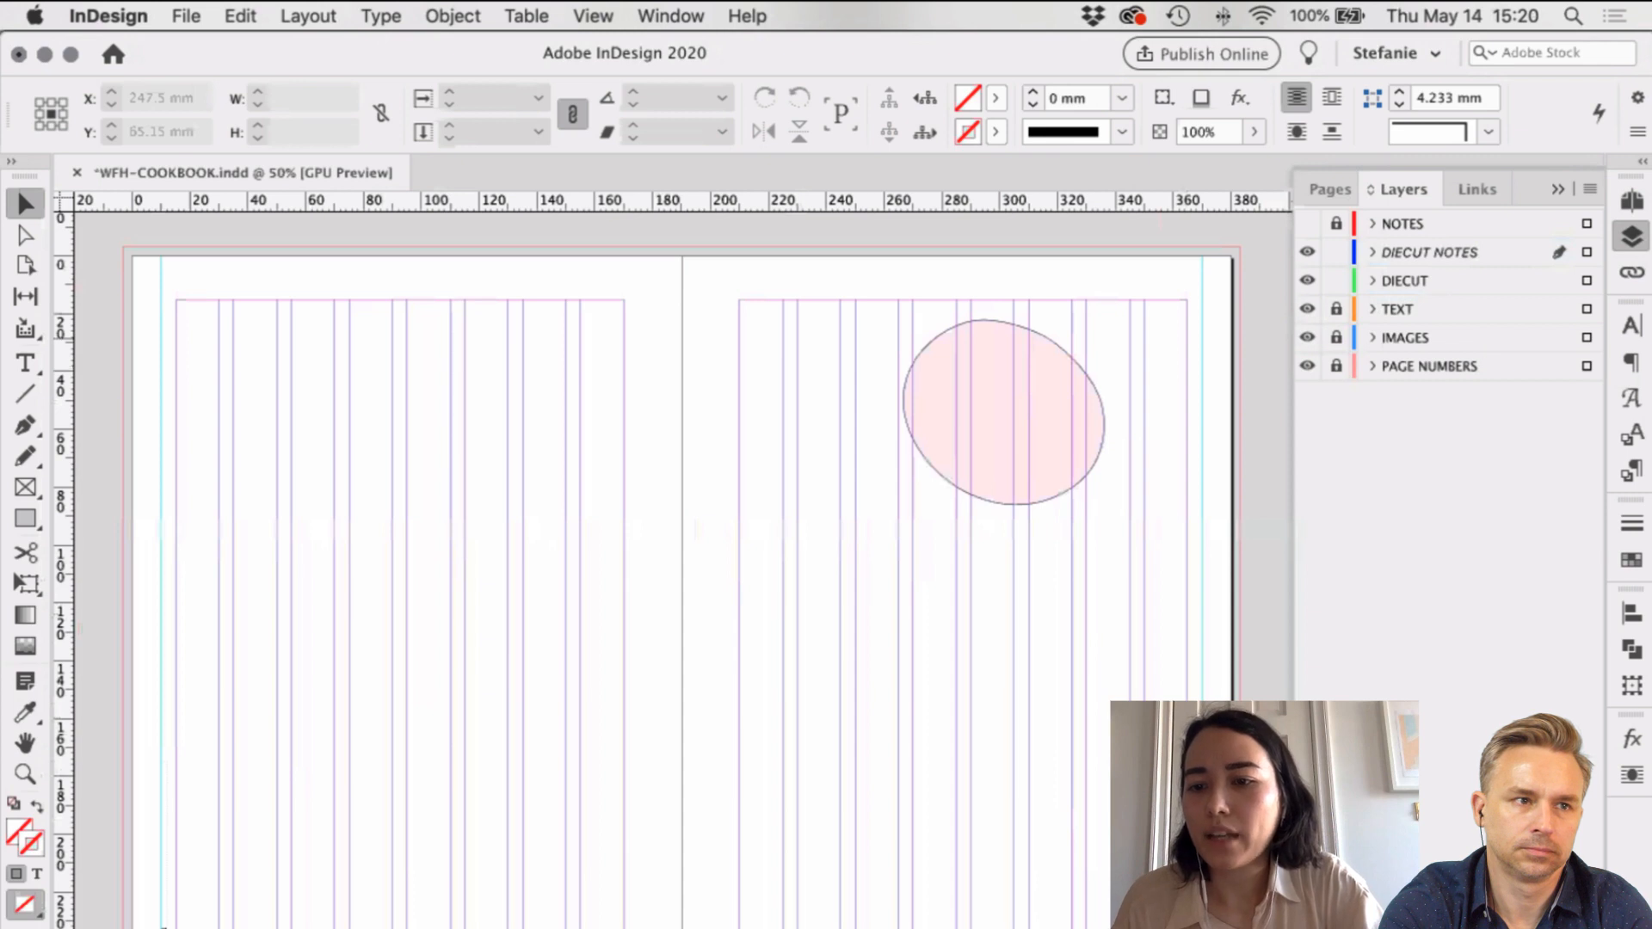
left_click(1463, 337)
Step: Create a layer named BACKGROUND COLOR and move it to the bottom of the stack
left_click(1543, 914)
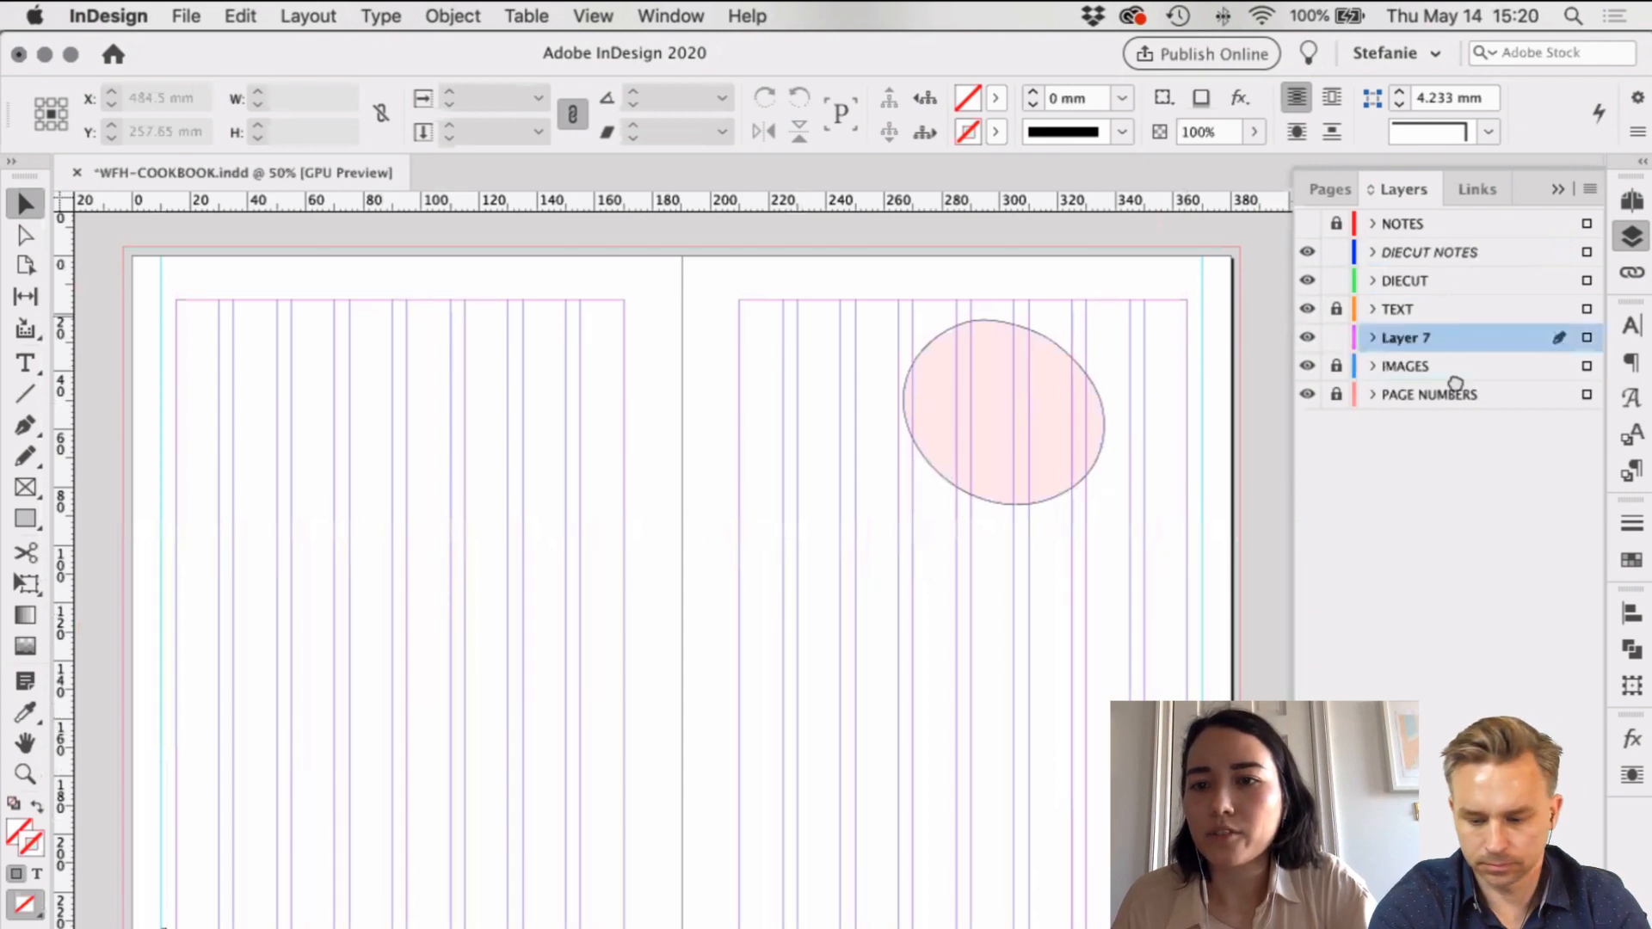
left_click_drag(1454, 384, 1416, 372)
double_click(1416, 372)
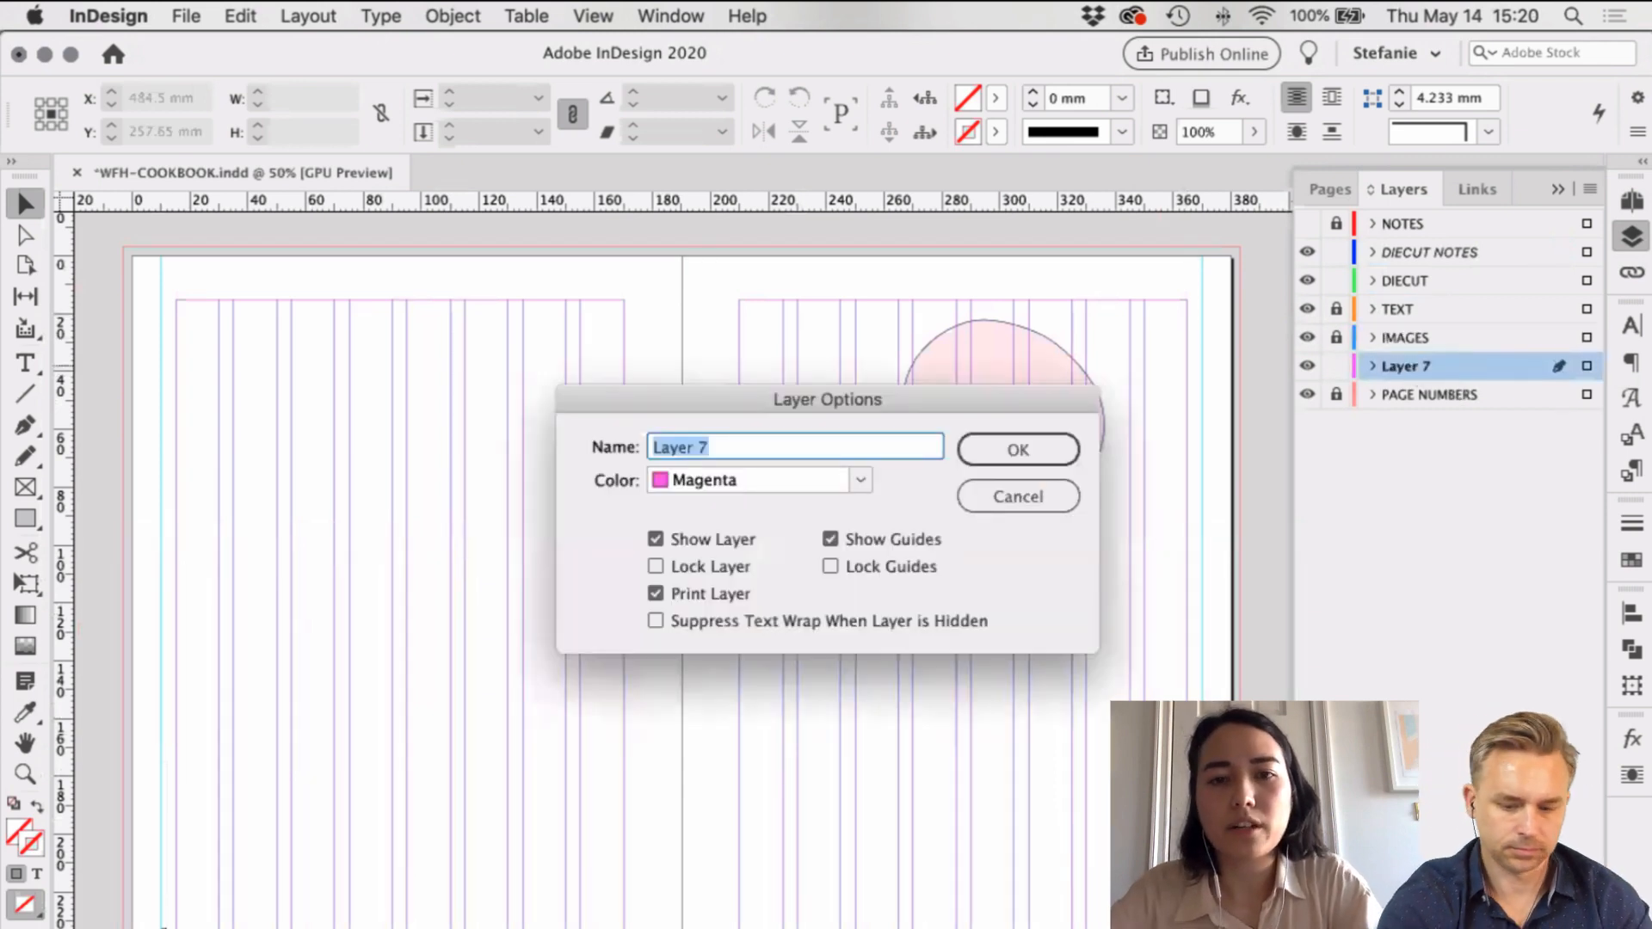
type("BACK")
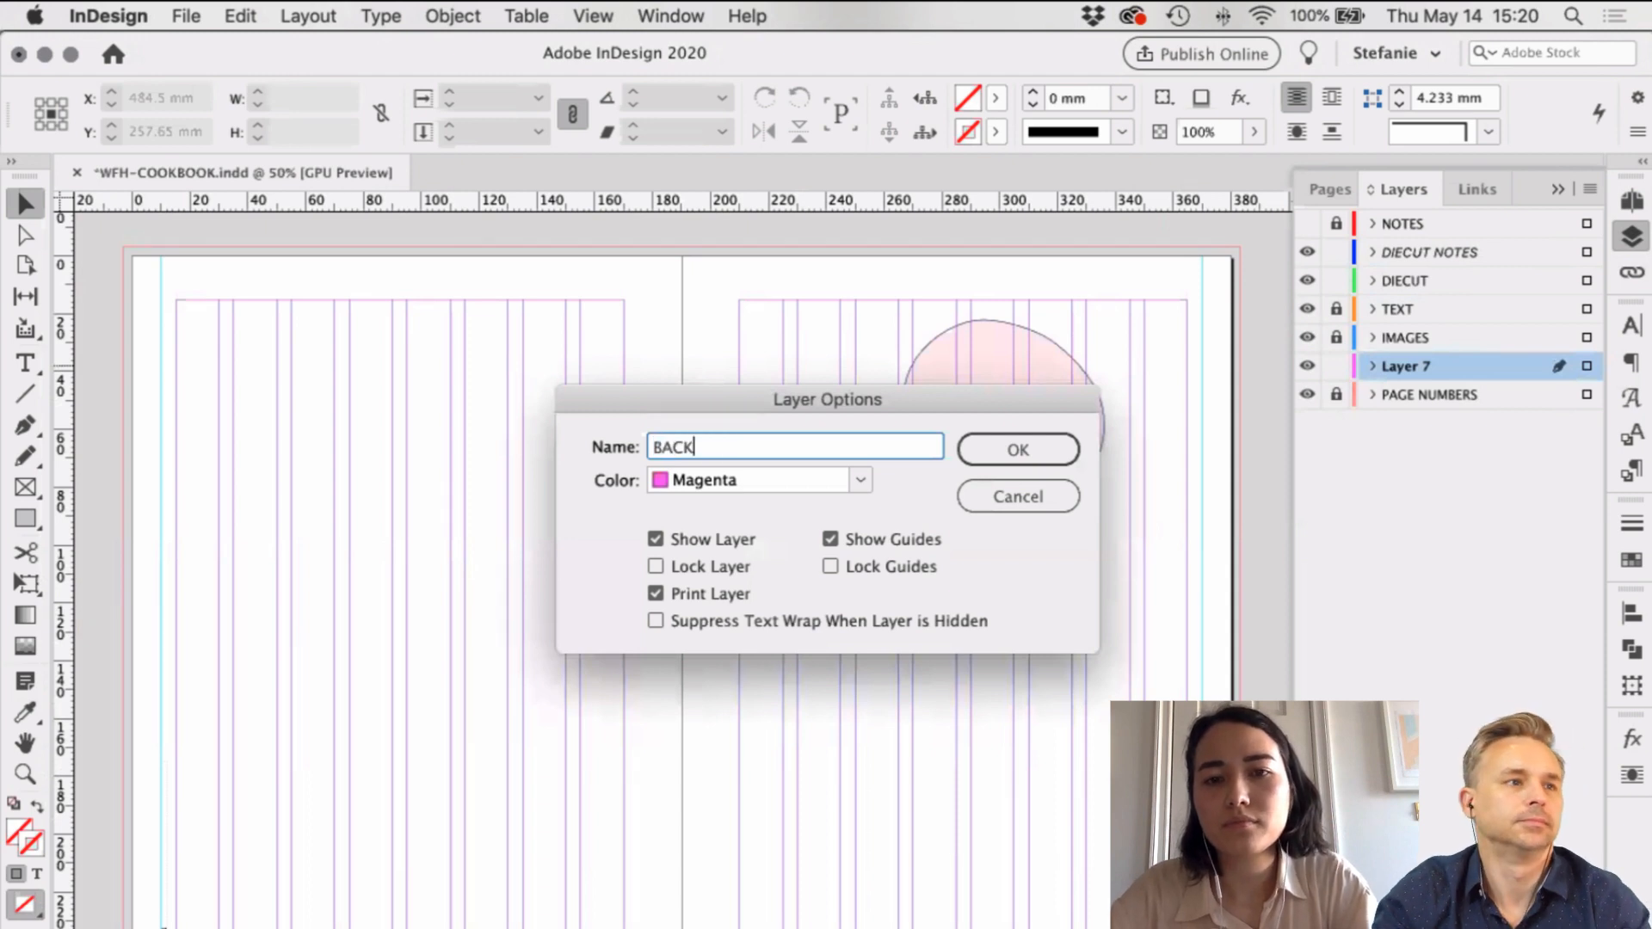
type("GROUND COLOR")
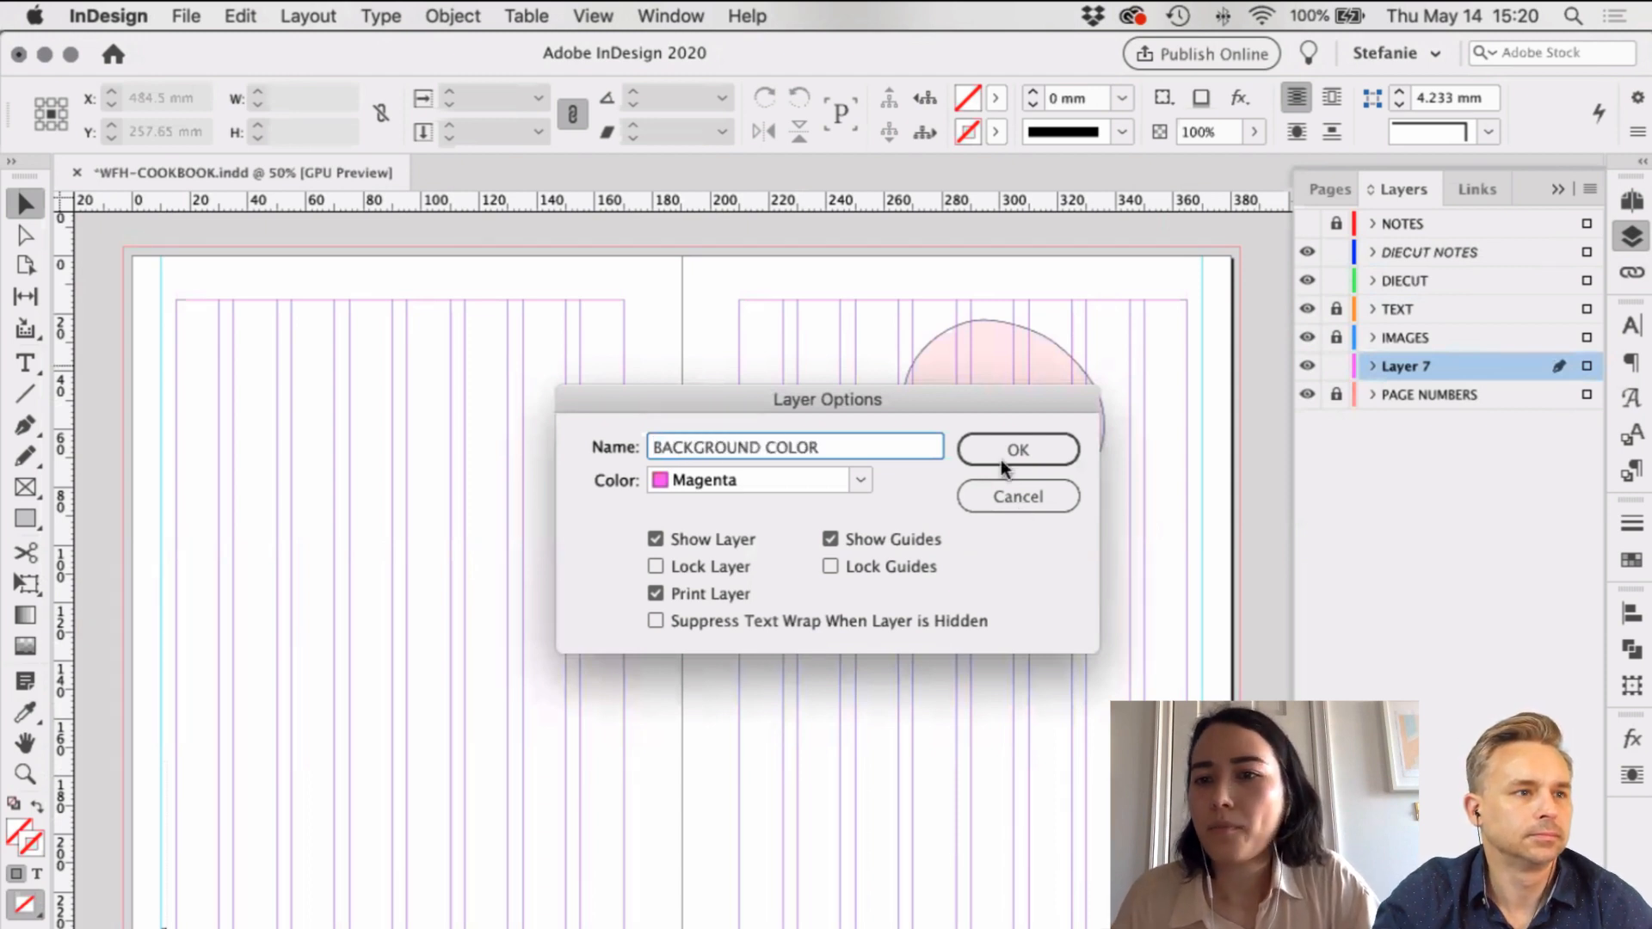
left_click(999, 460)
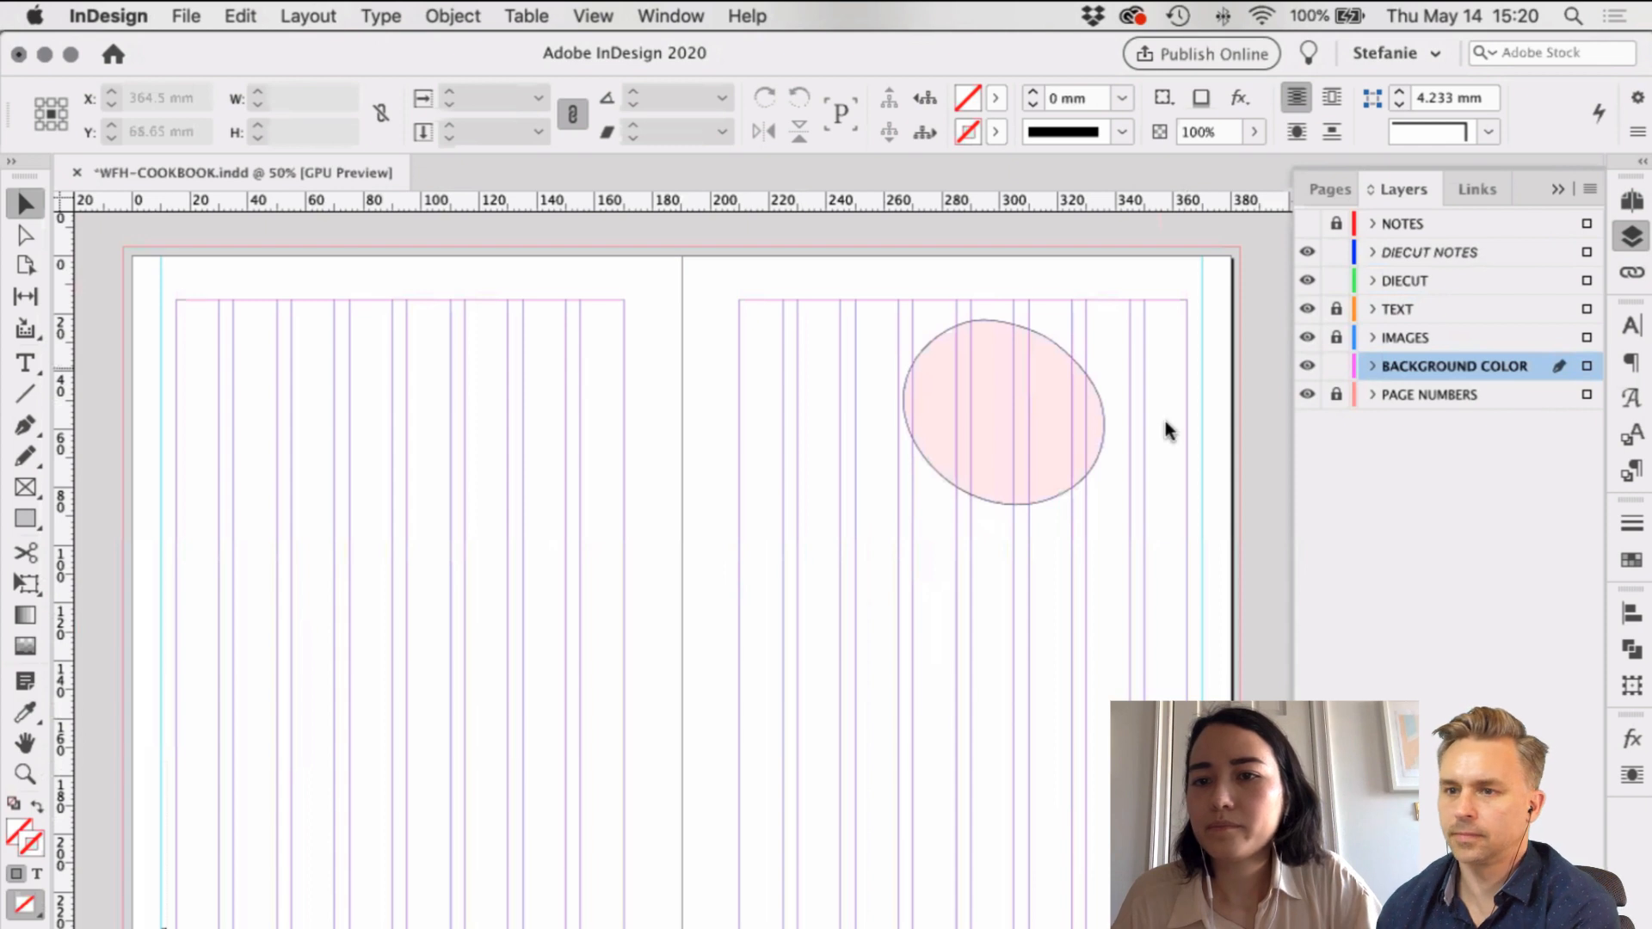
left_click_drag(1454, 366, 1454, 405)
Step: Draw a rectangle covering the whole spread out to the bleed
key("m")
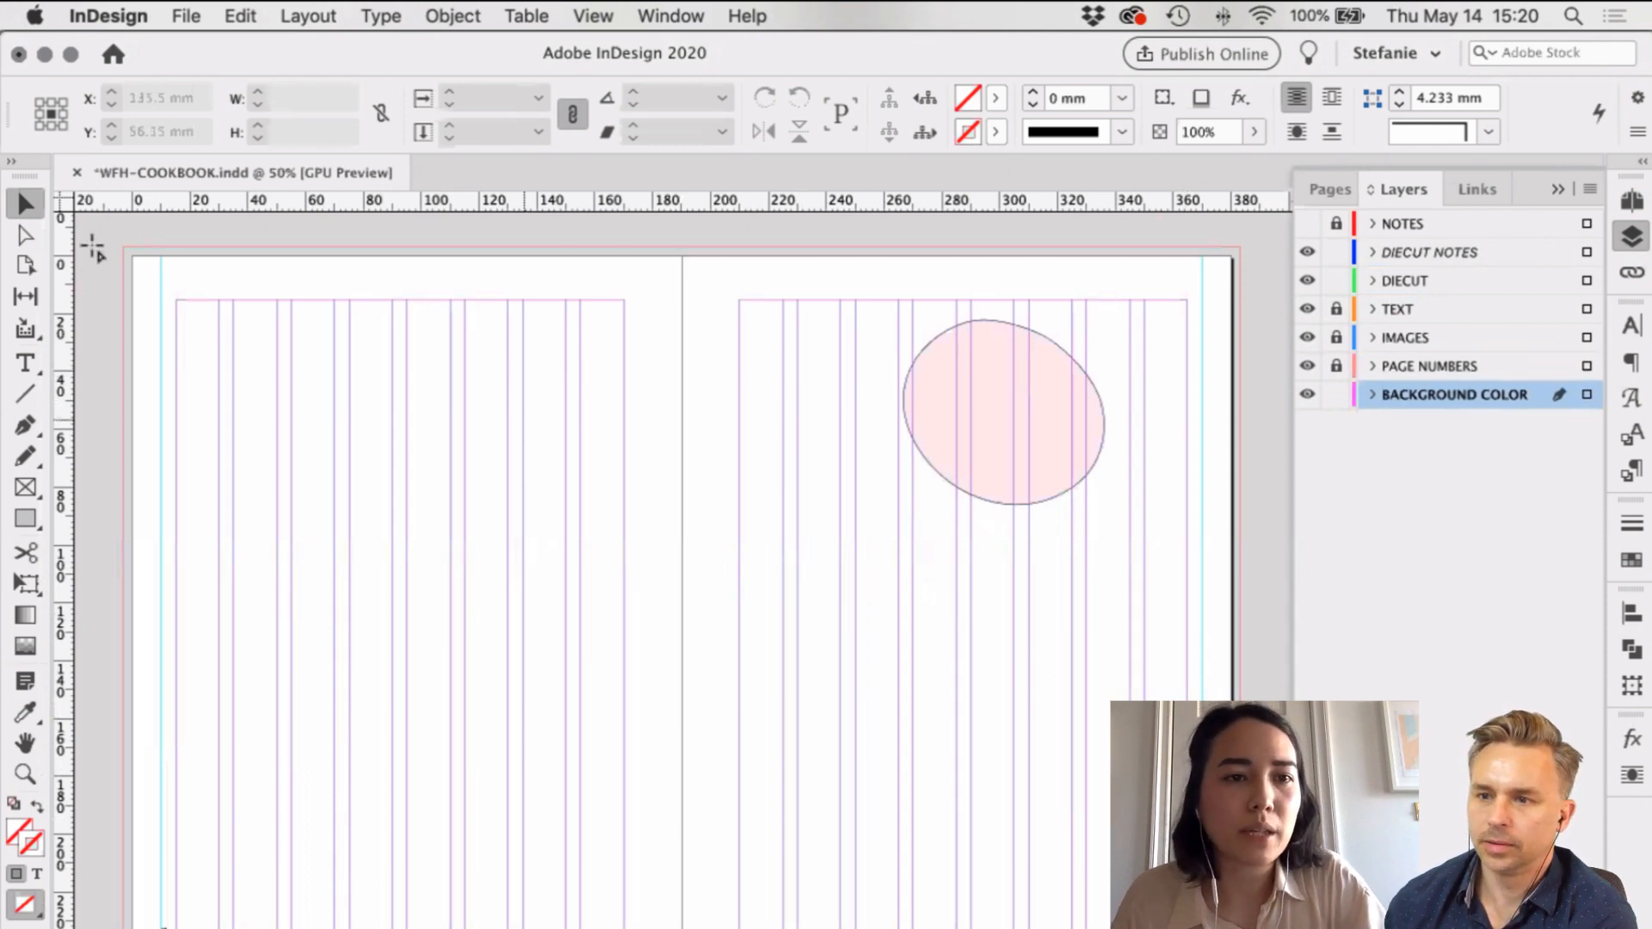
scroll(92, 247, "right", 2)
left_click_drag(92, 247, 1209, 912)
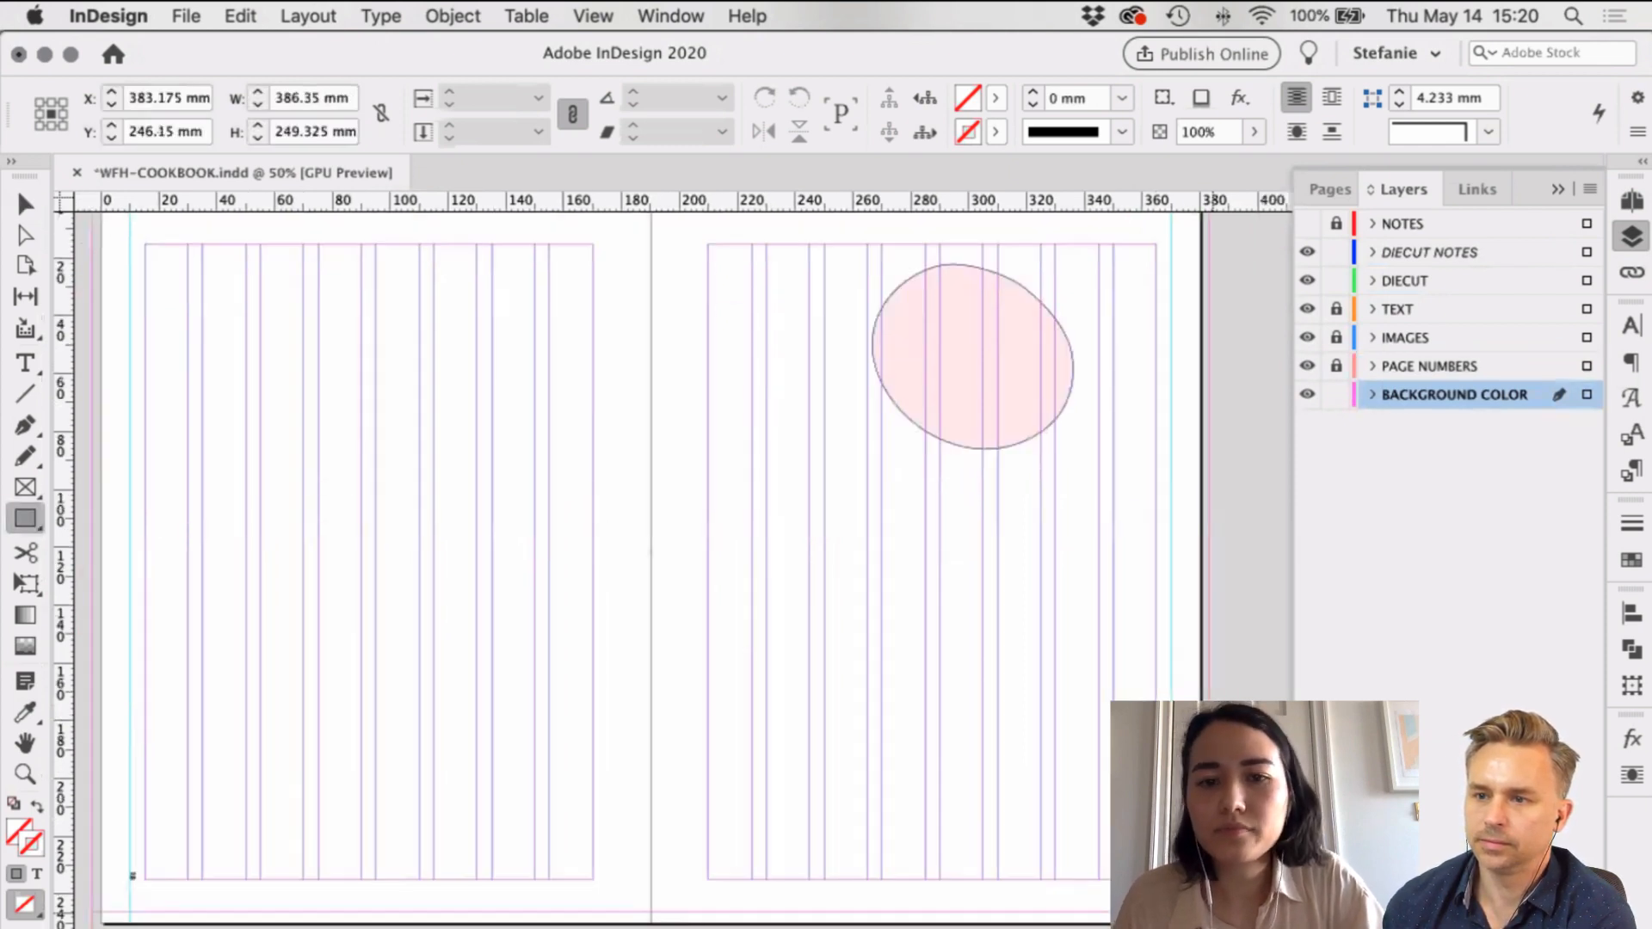
Step: Fill the full-bleed background rectangle with the YELLOW swatch
left_click(982, 103)
scroll(808, 287, "down", 5)
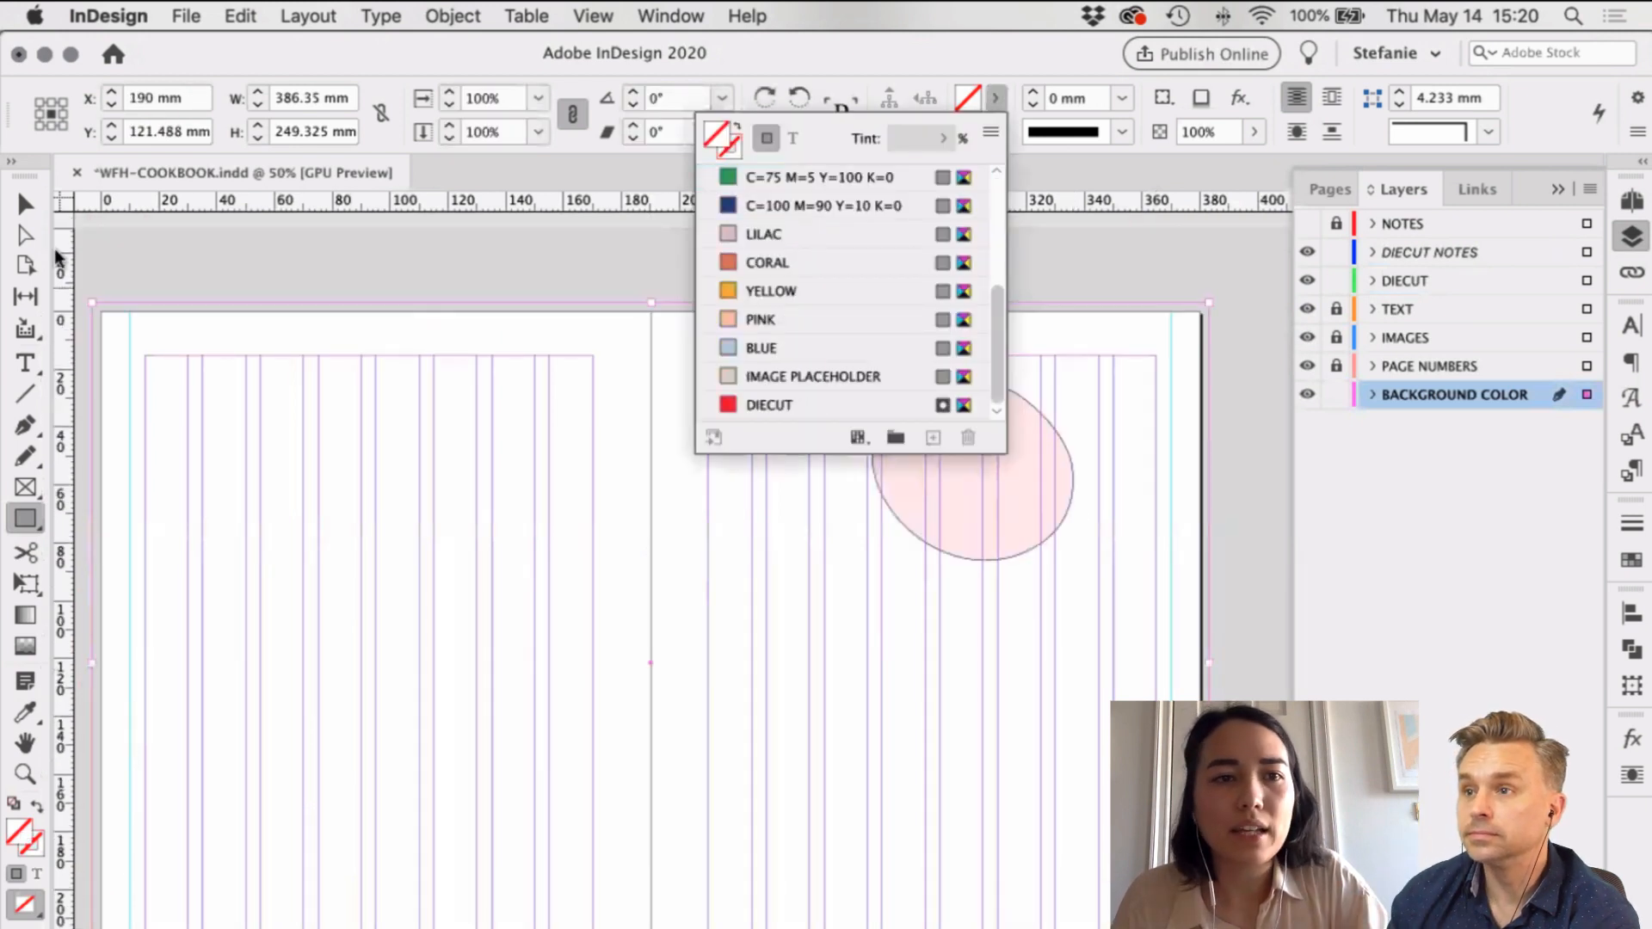
left_click(771, 291)
key("Escape")
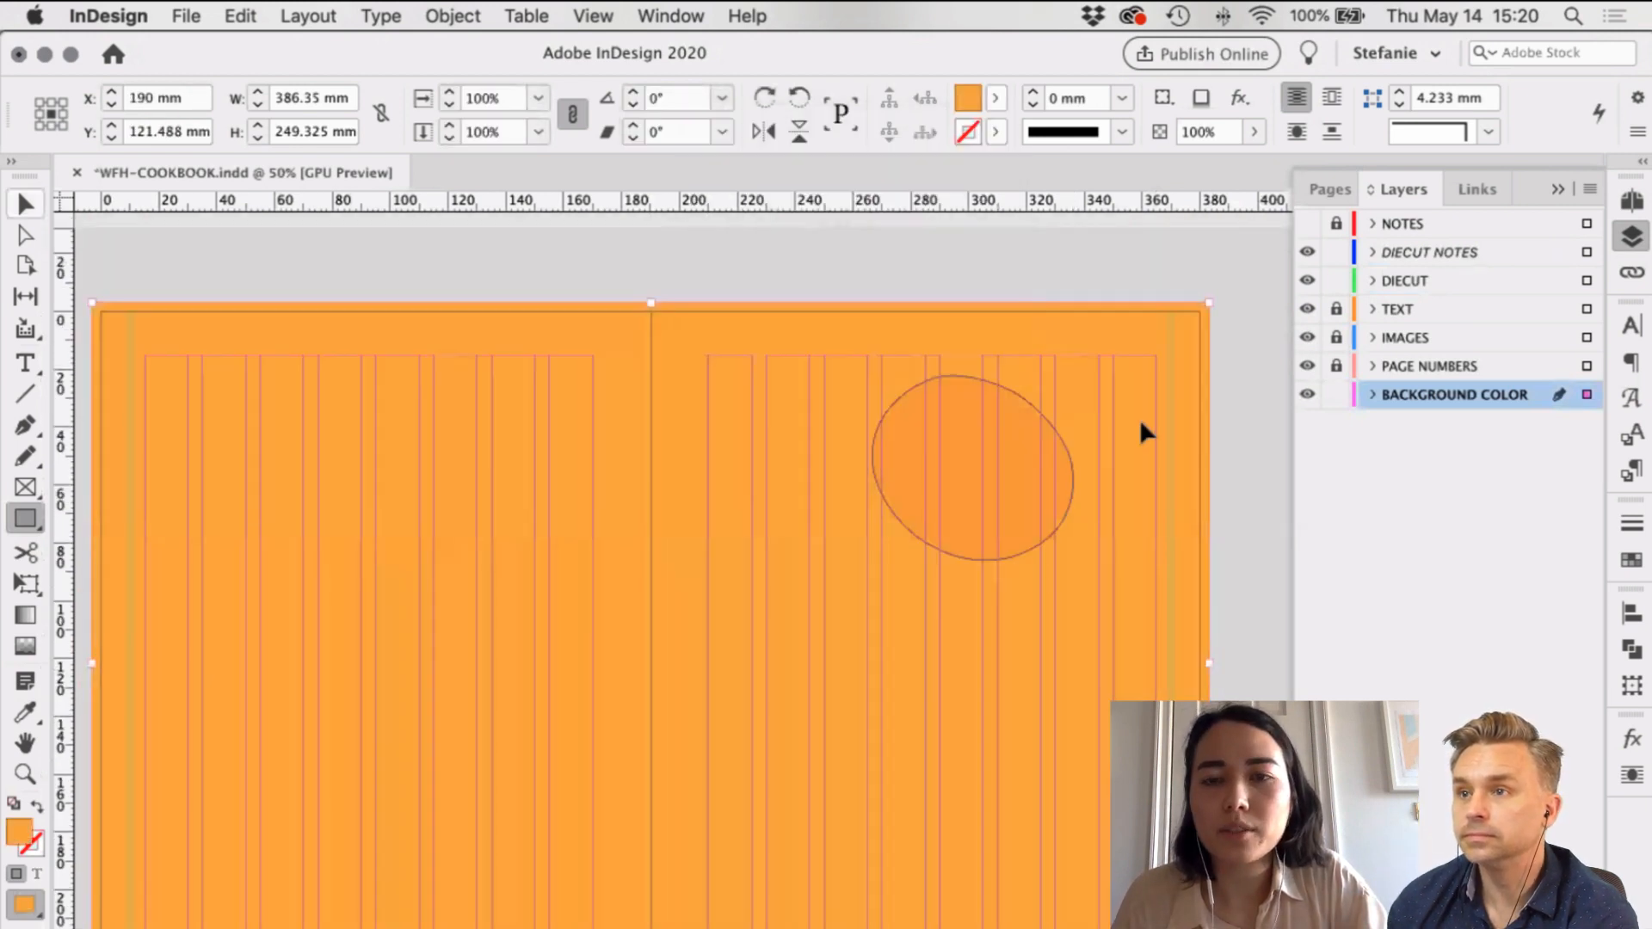
key("ctrl+z")
key("ctrl+z")
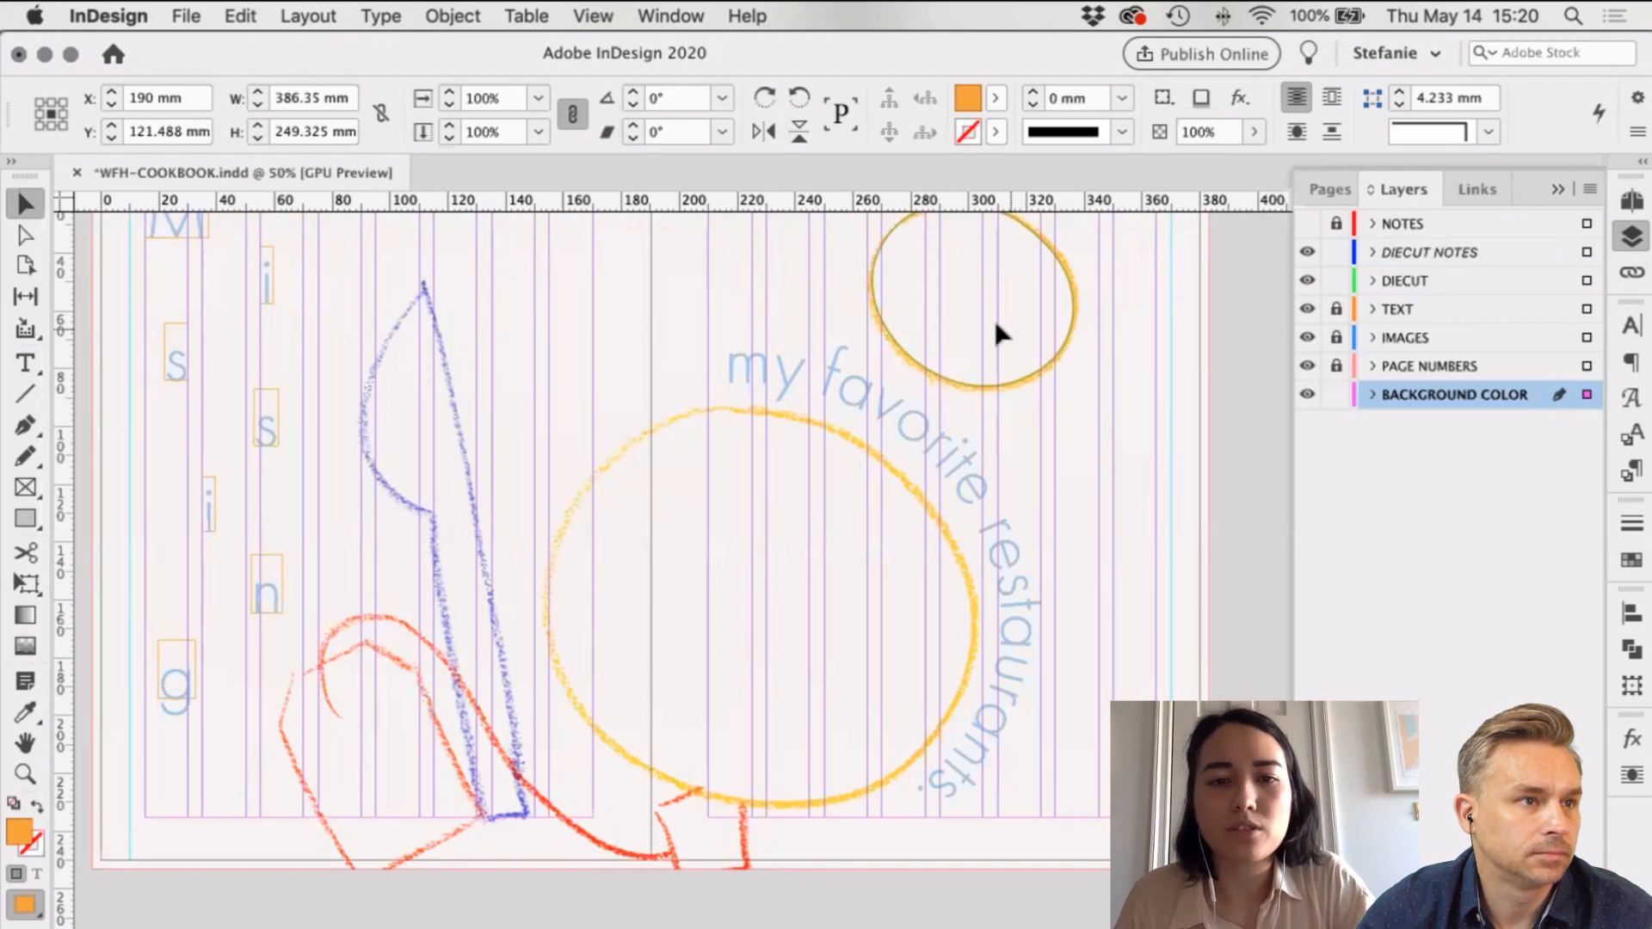
Step: Deselect the background, review the spread with the faint oval, and save the cookbook
scroll(994, 320, "down", 1)
scroll(671, 620, "down", 5)
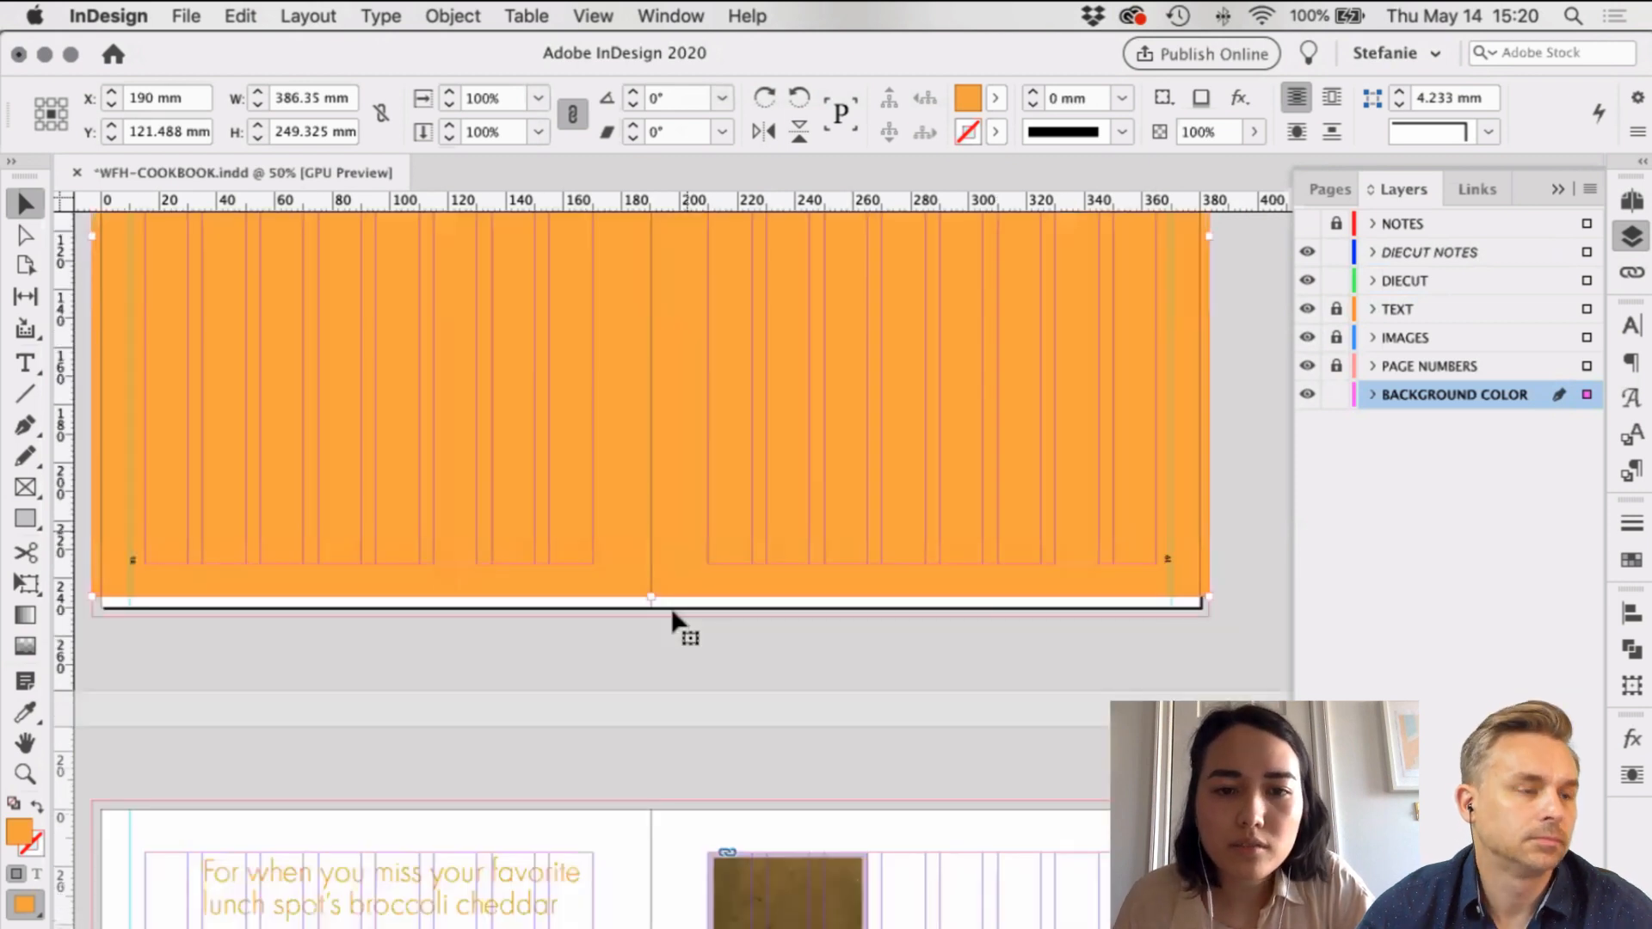
left_click_drag(652, 598, 656, 617)
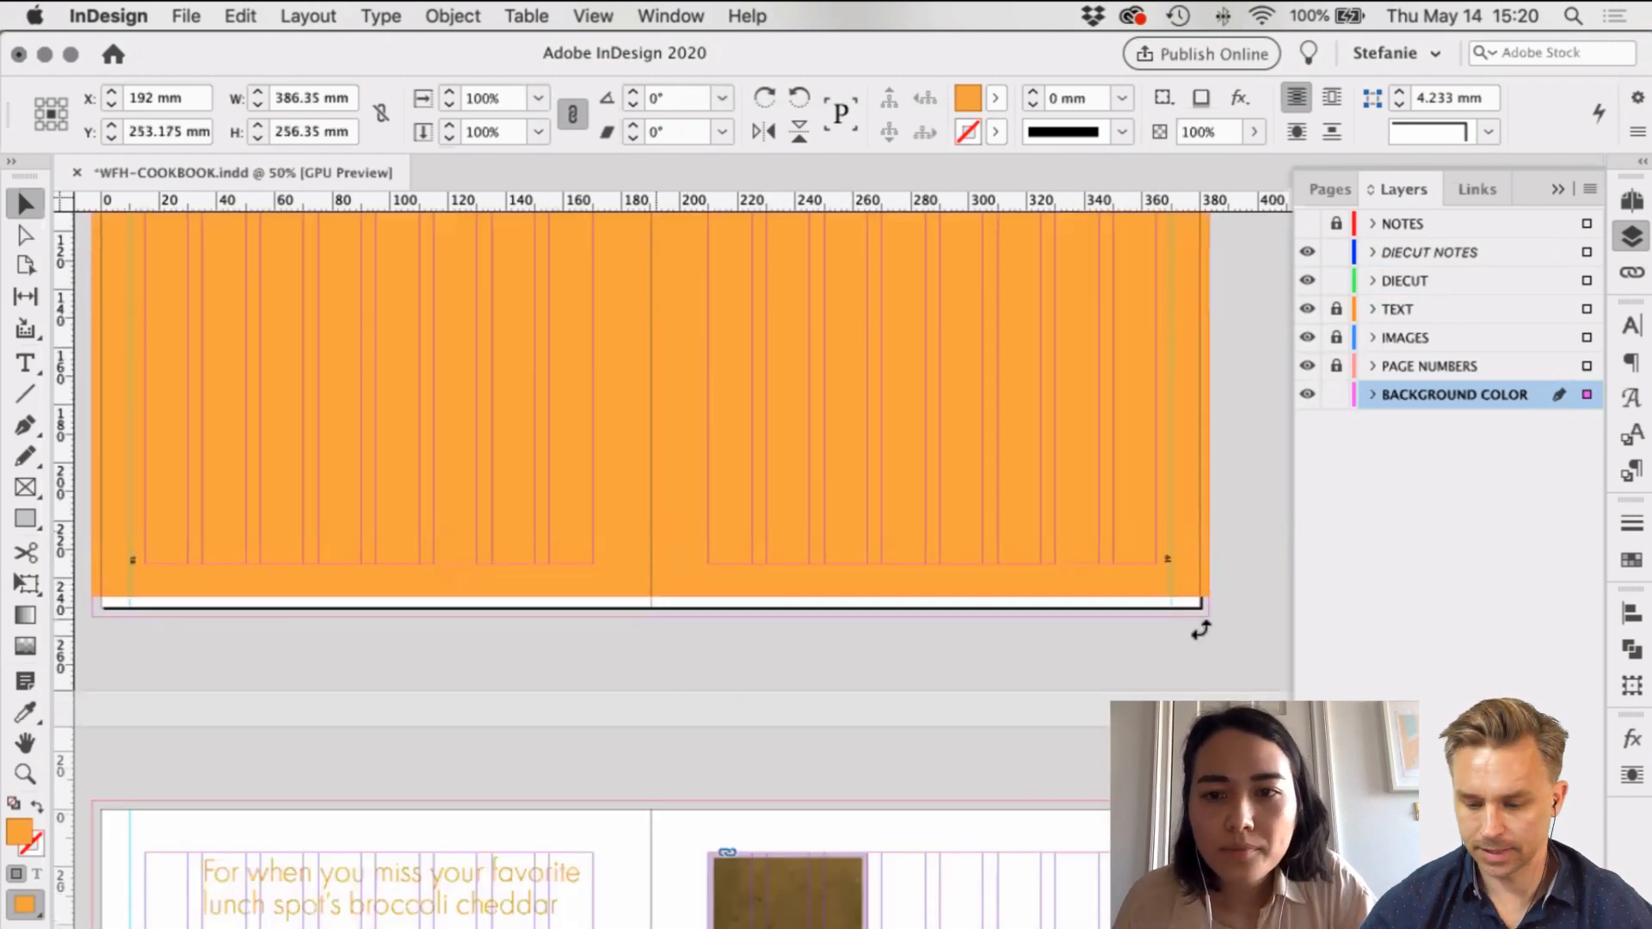
left_click(1241, 420)
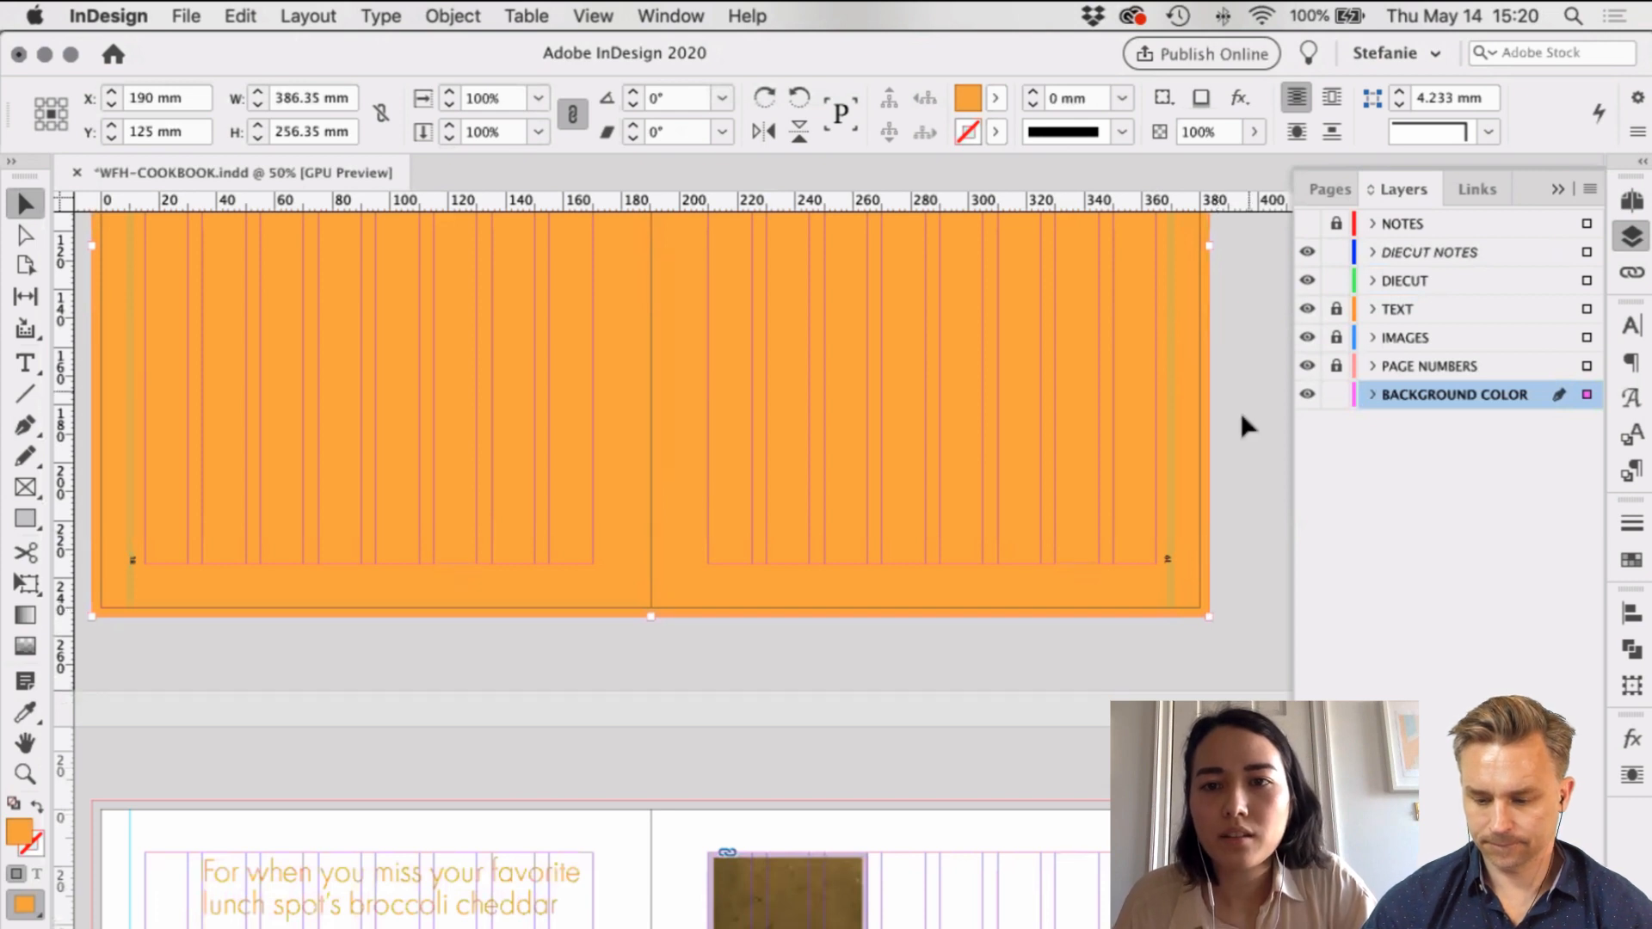
scroll(1241, 420, "up", 7)
scroll(1237, 561, "up", 7)
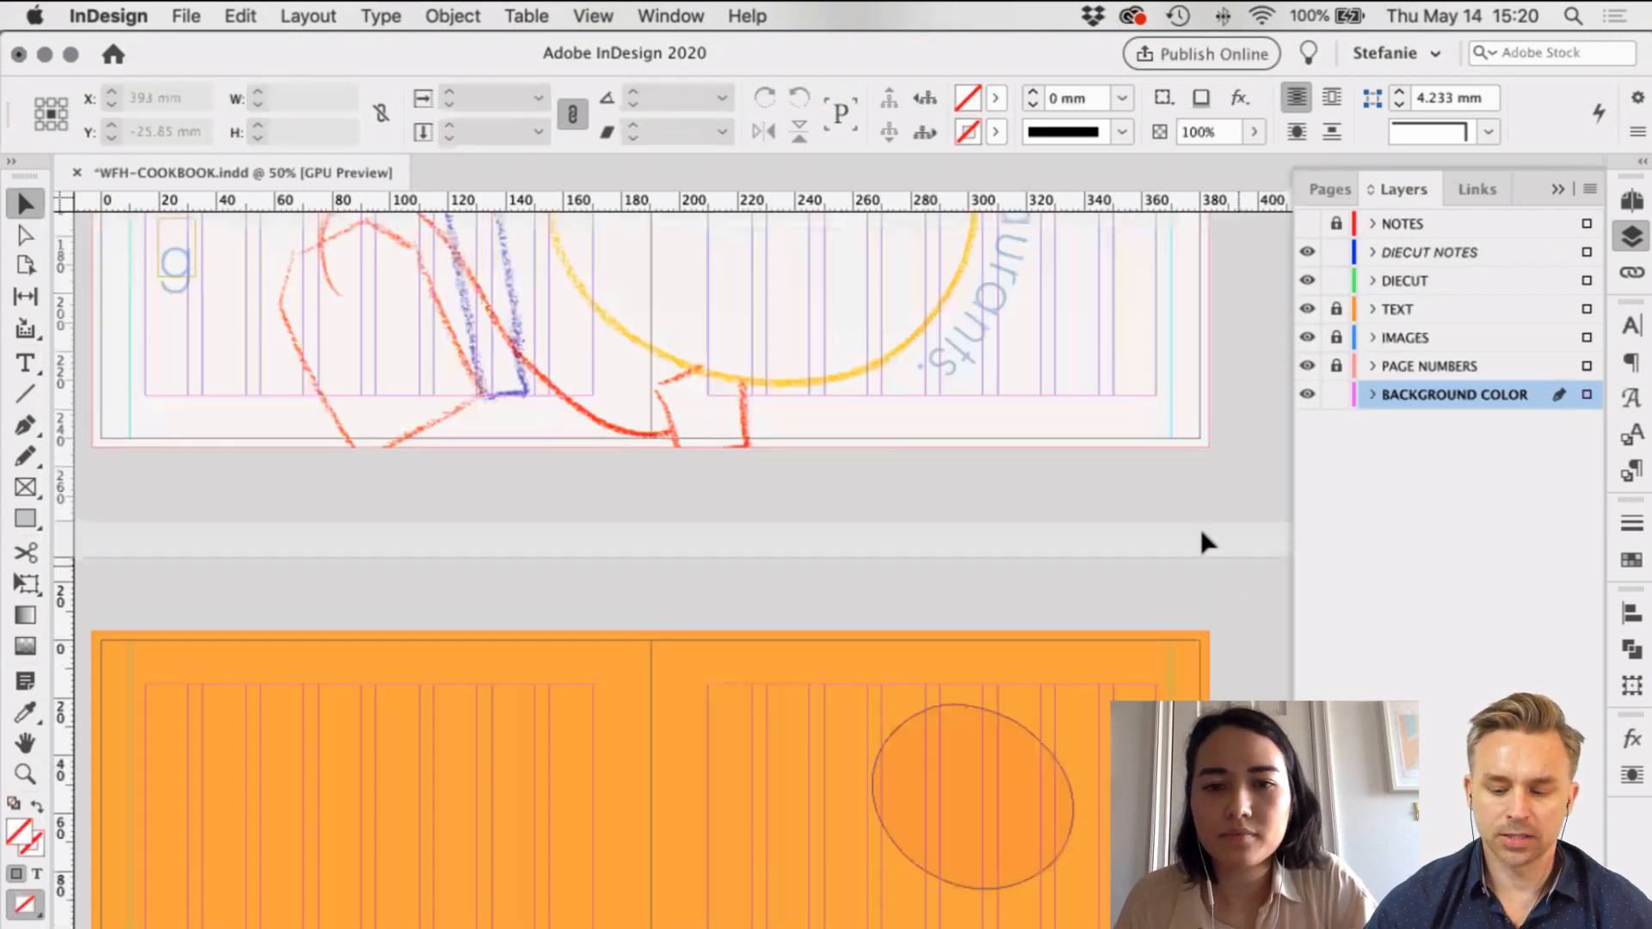
scroll(1232, 672, "down", 7)
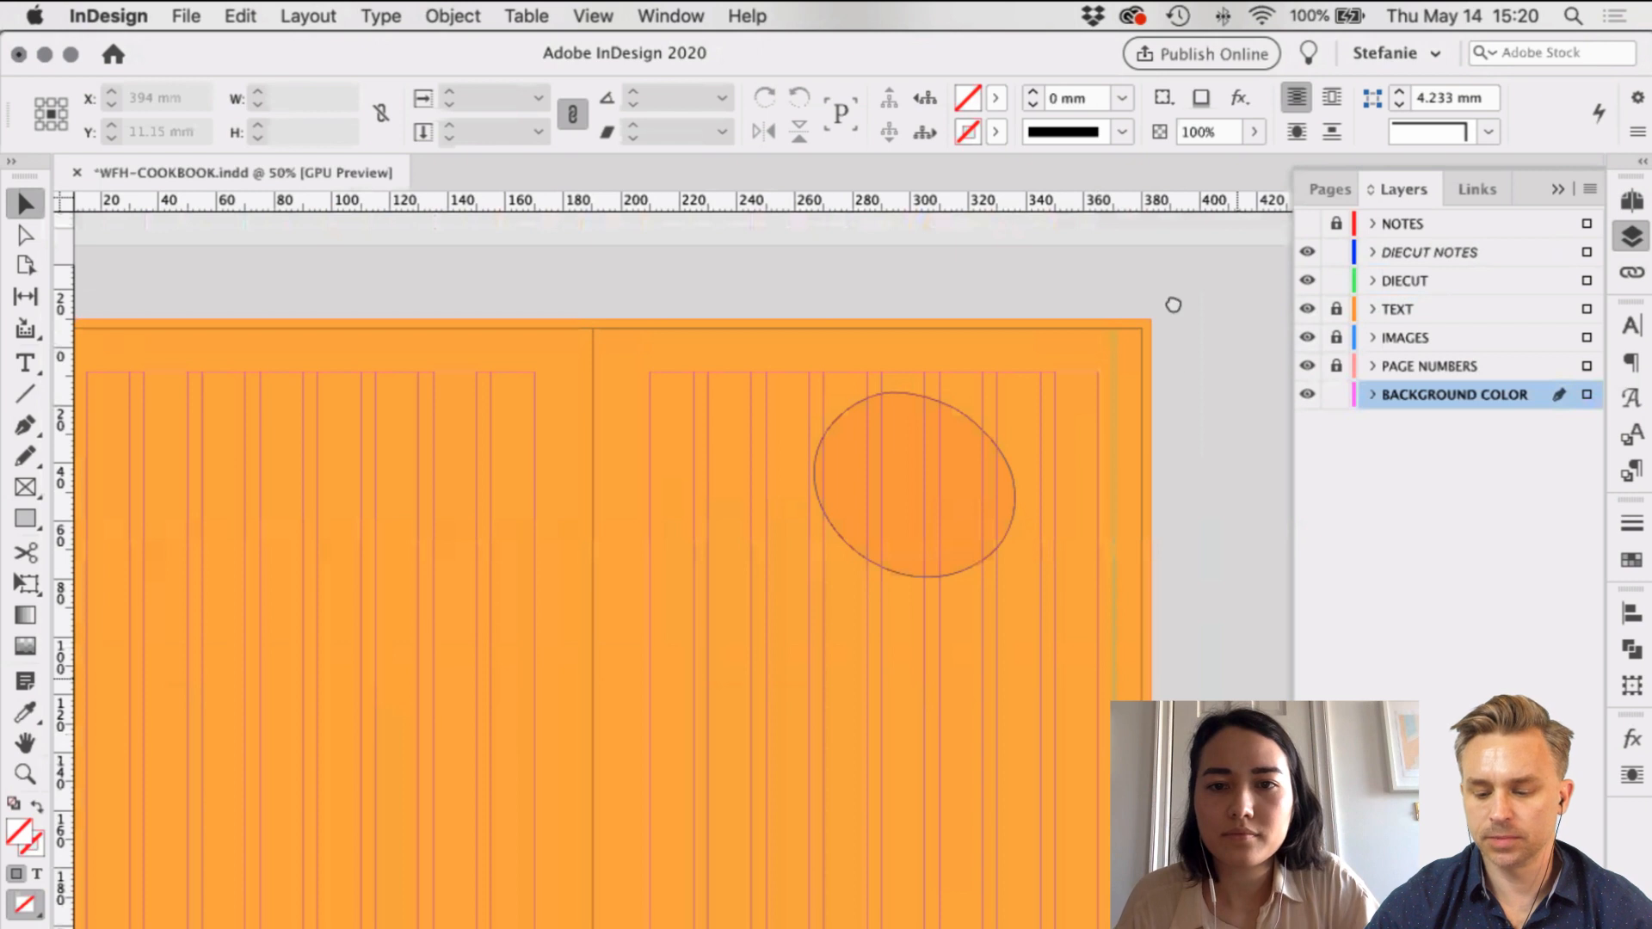
scroll(1173, 305, "down", 2)
scroll(1185, 518, "down", 2)
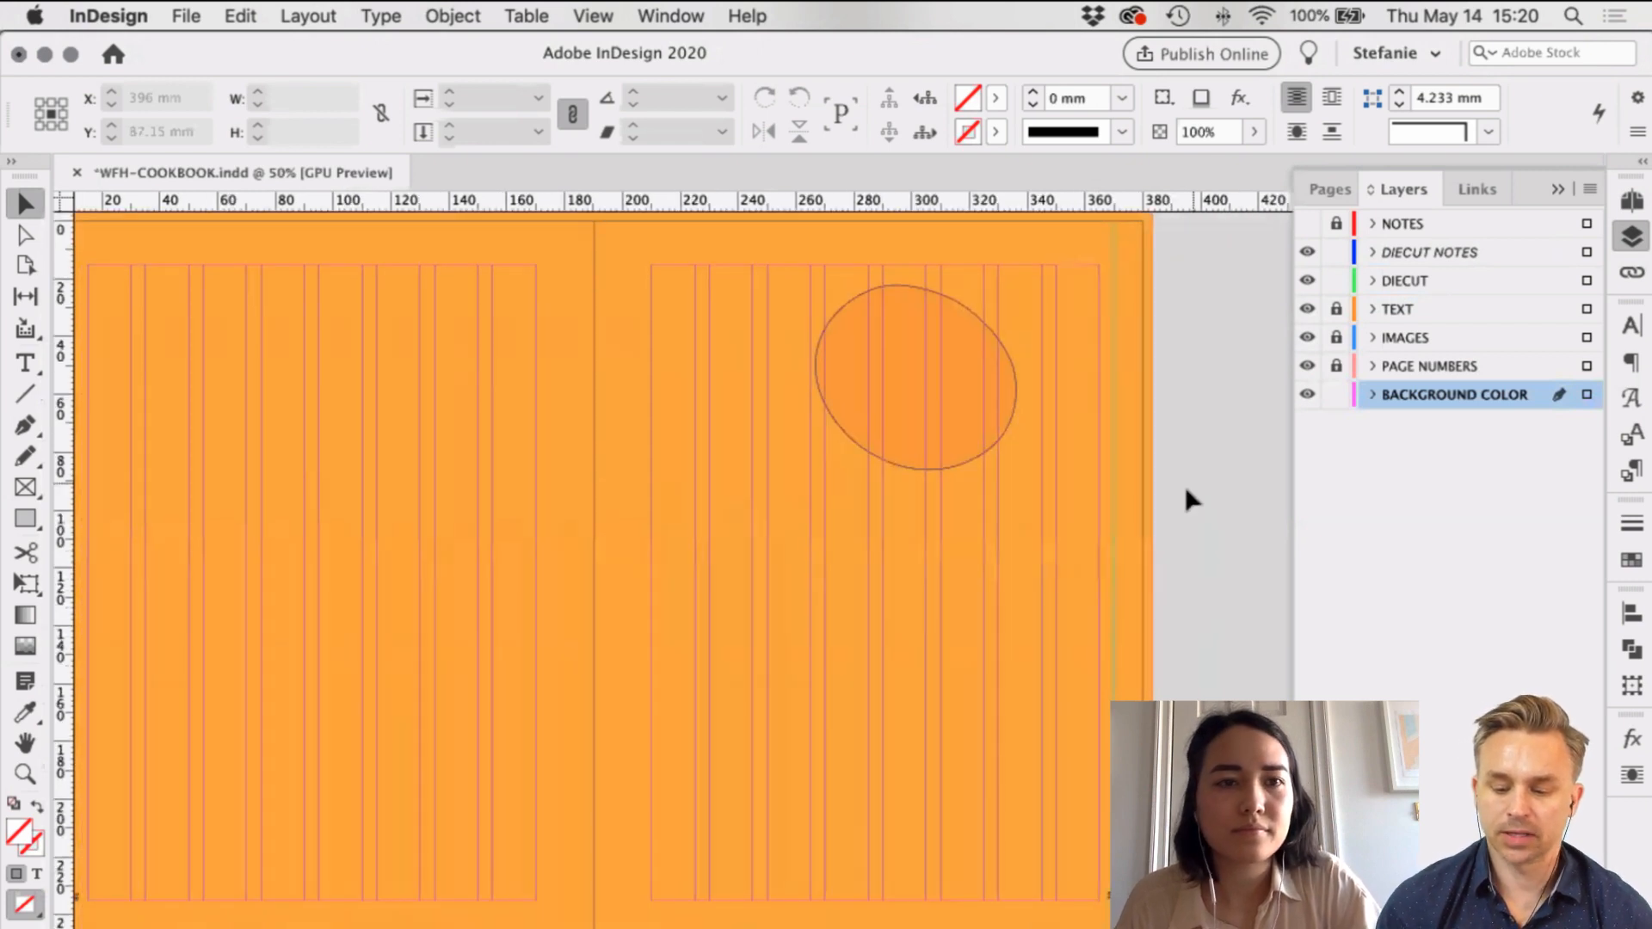
key("super+s")
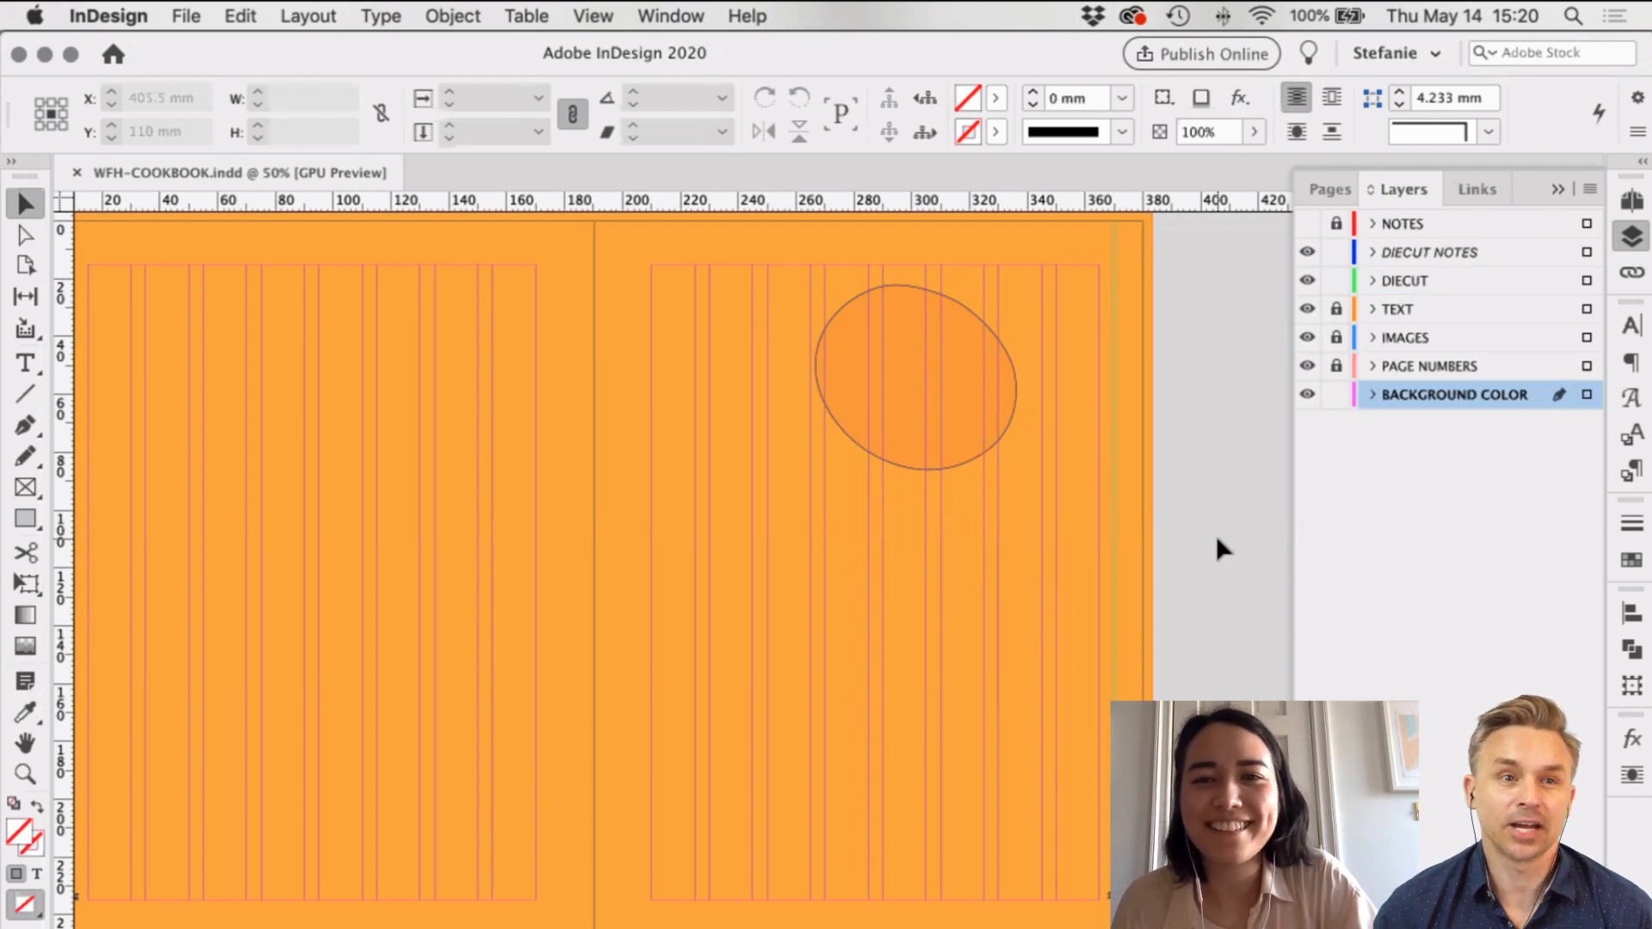
Step: Scroll around the spread to inspect the finished orange background
scroll(1216, 535, "left", 1)
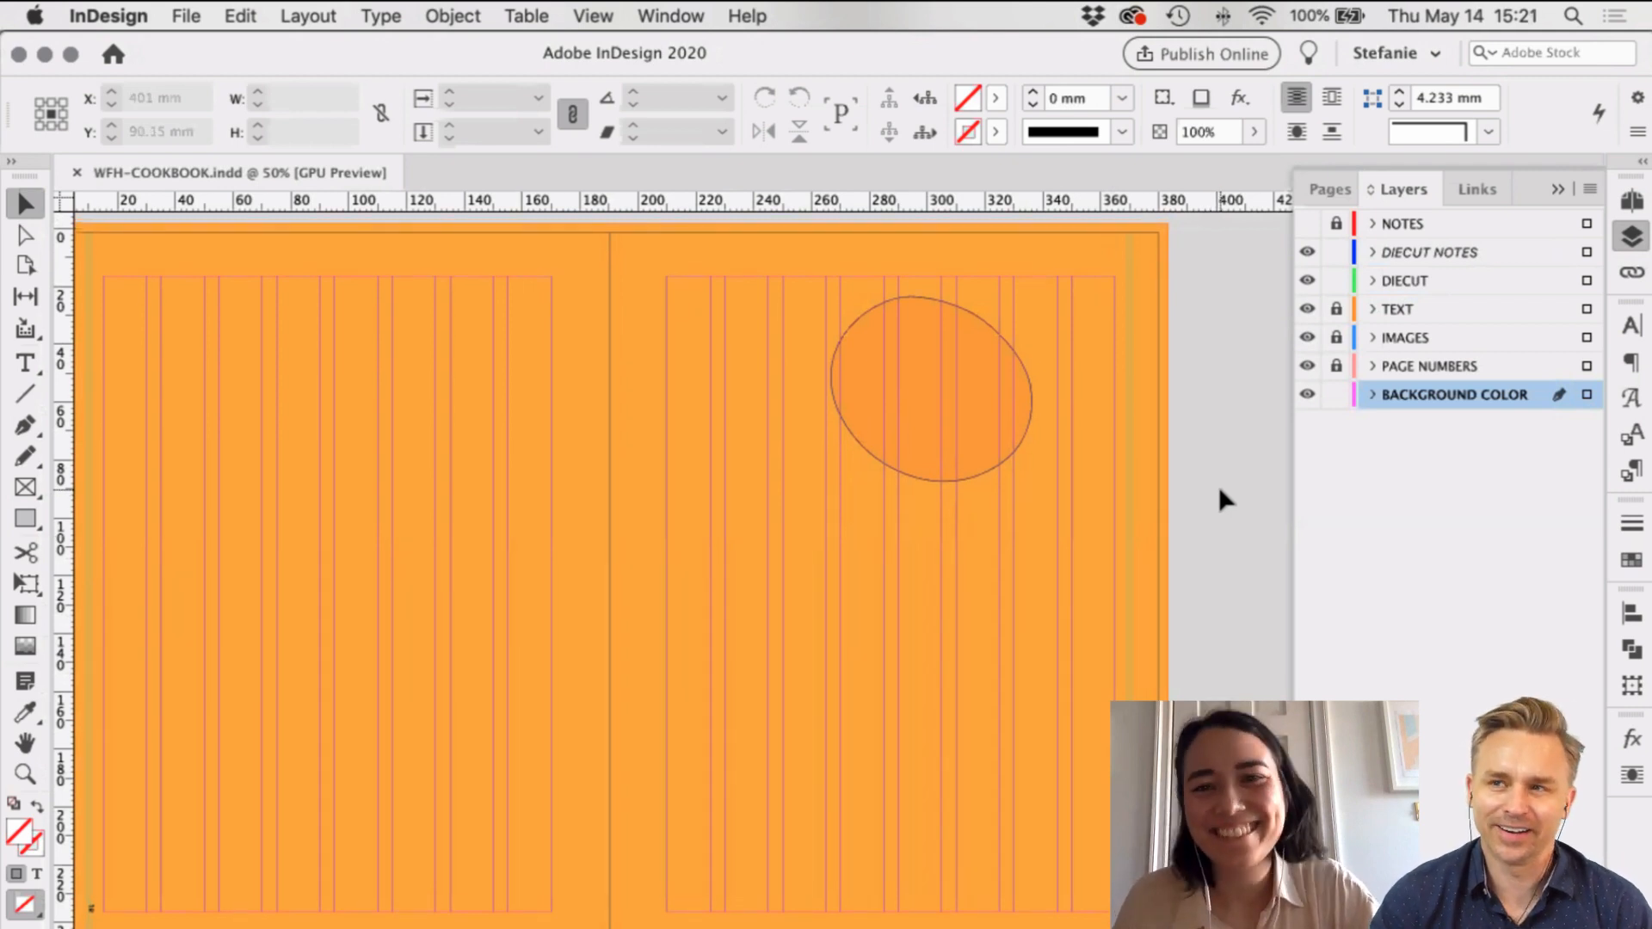
scroll(1218, 487, "down", 1)
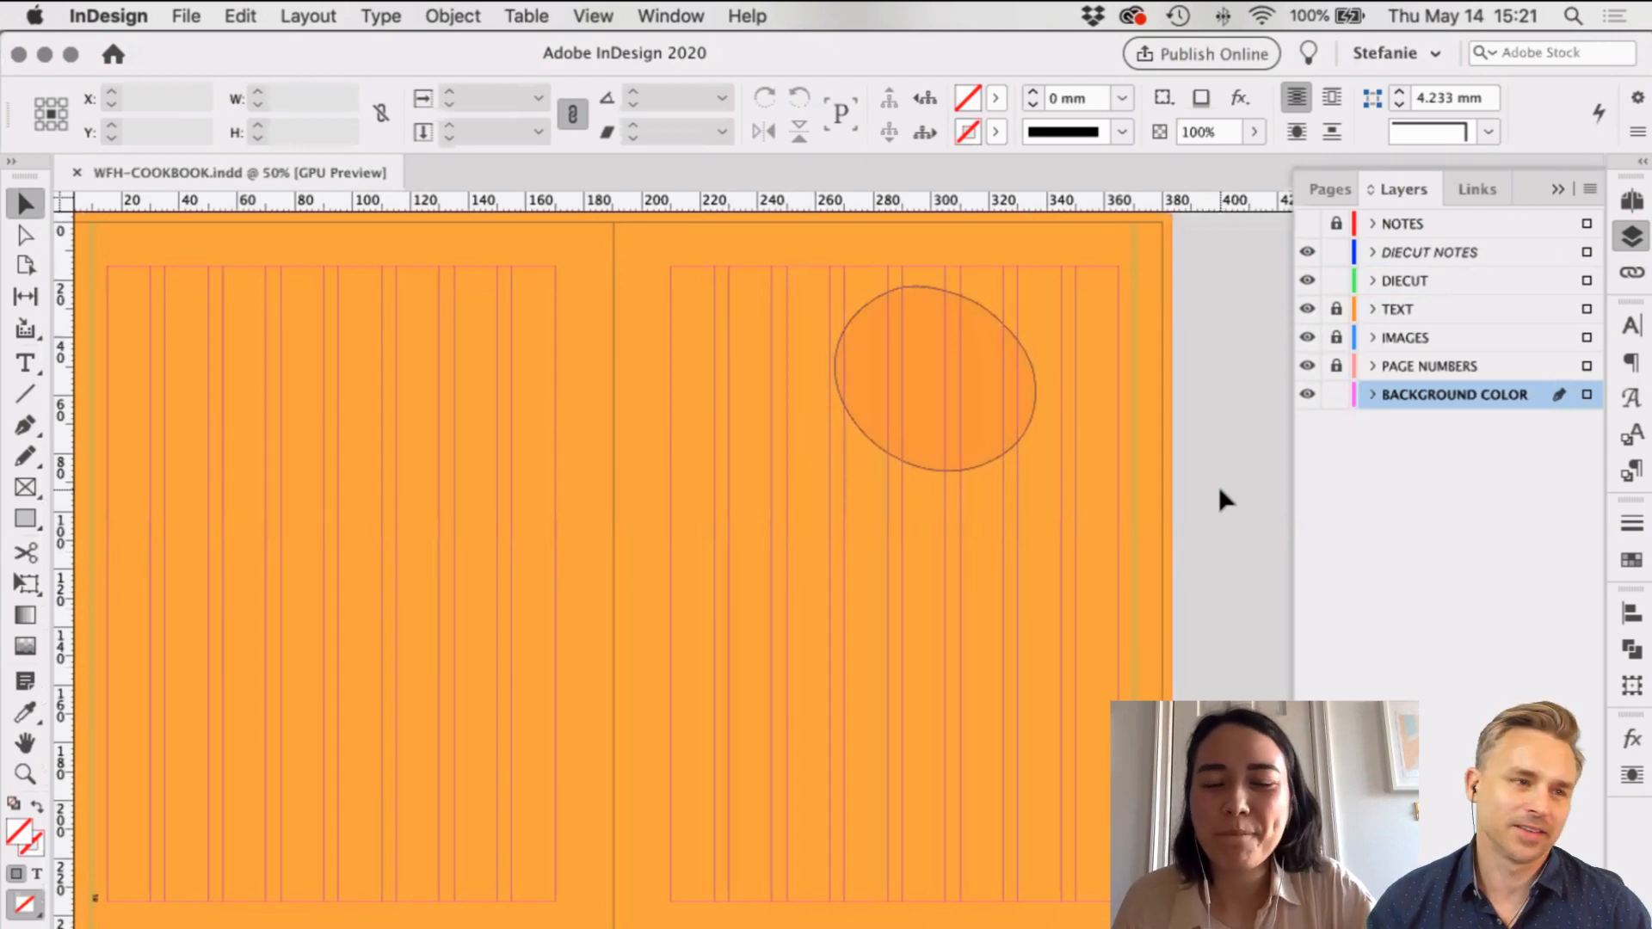
scroll(1219, 487, "up", 1)
scroll(1219, 487, "up", 10)
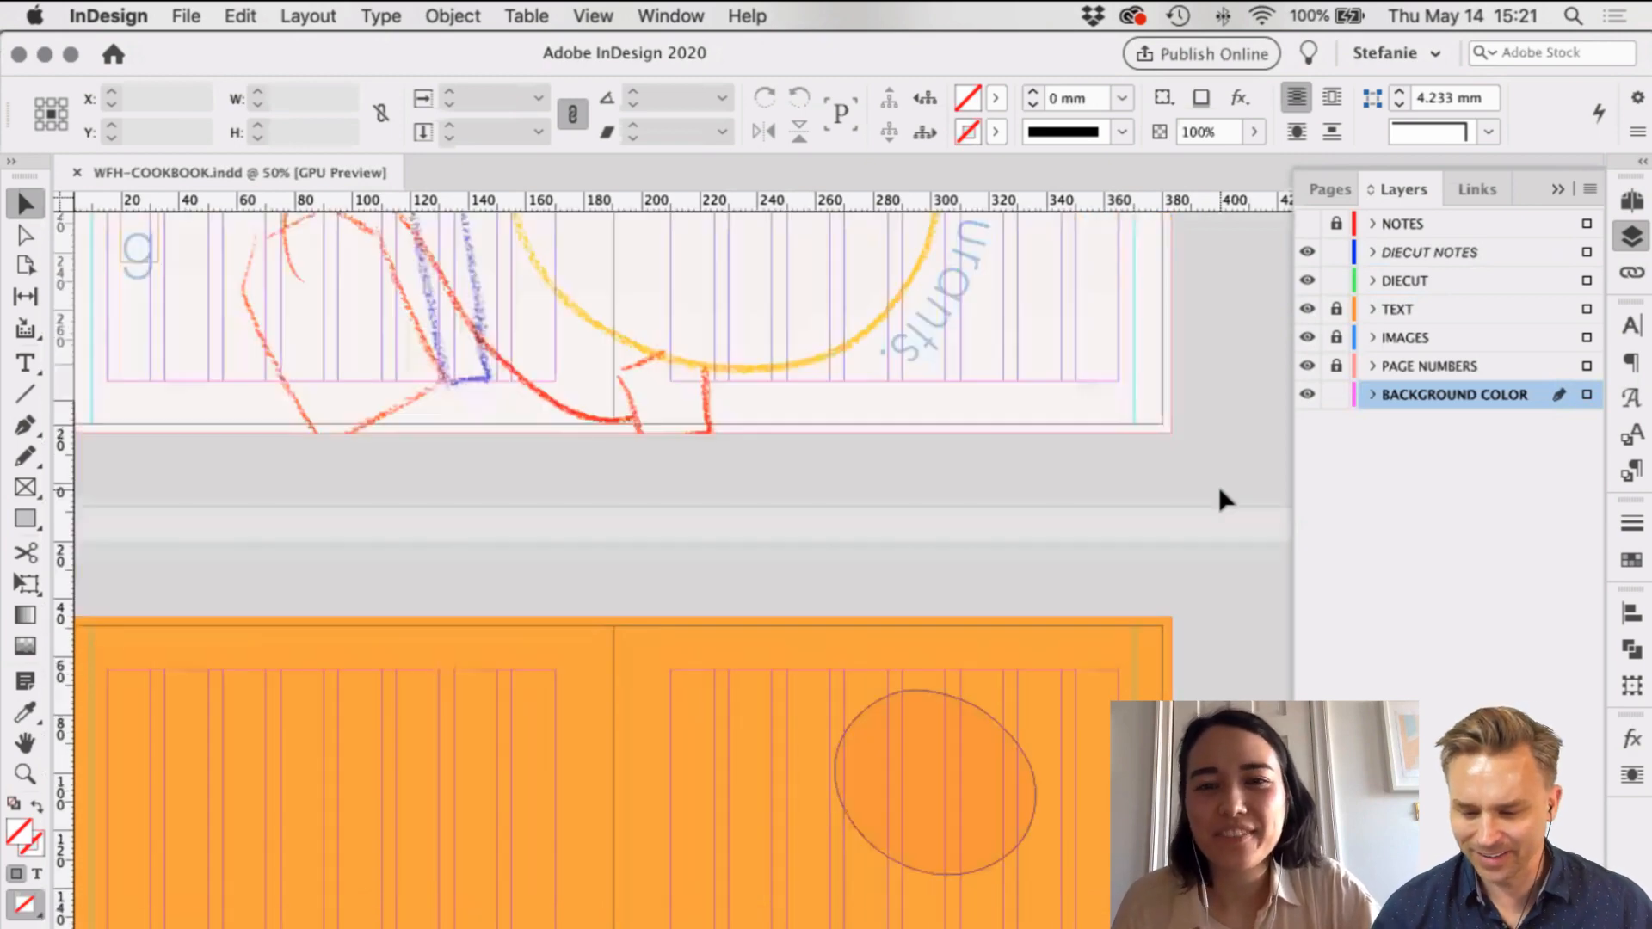
scroll(1219, 487, "down", 8)
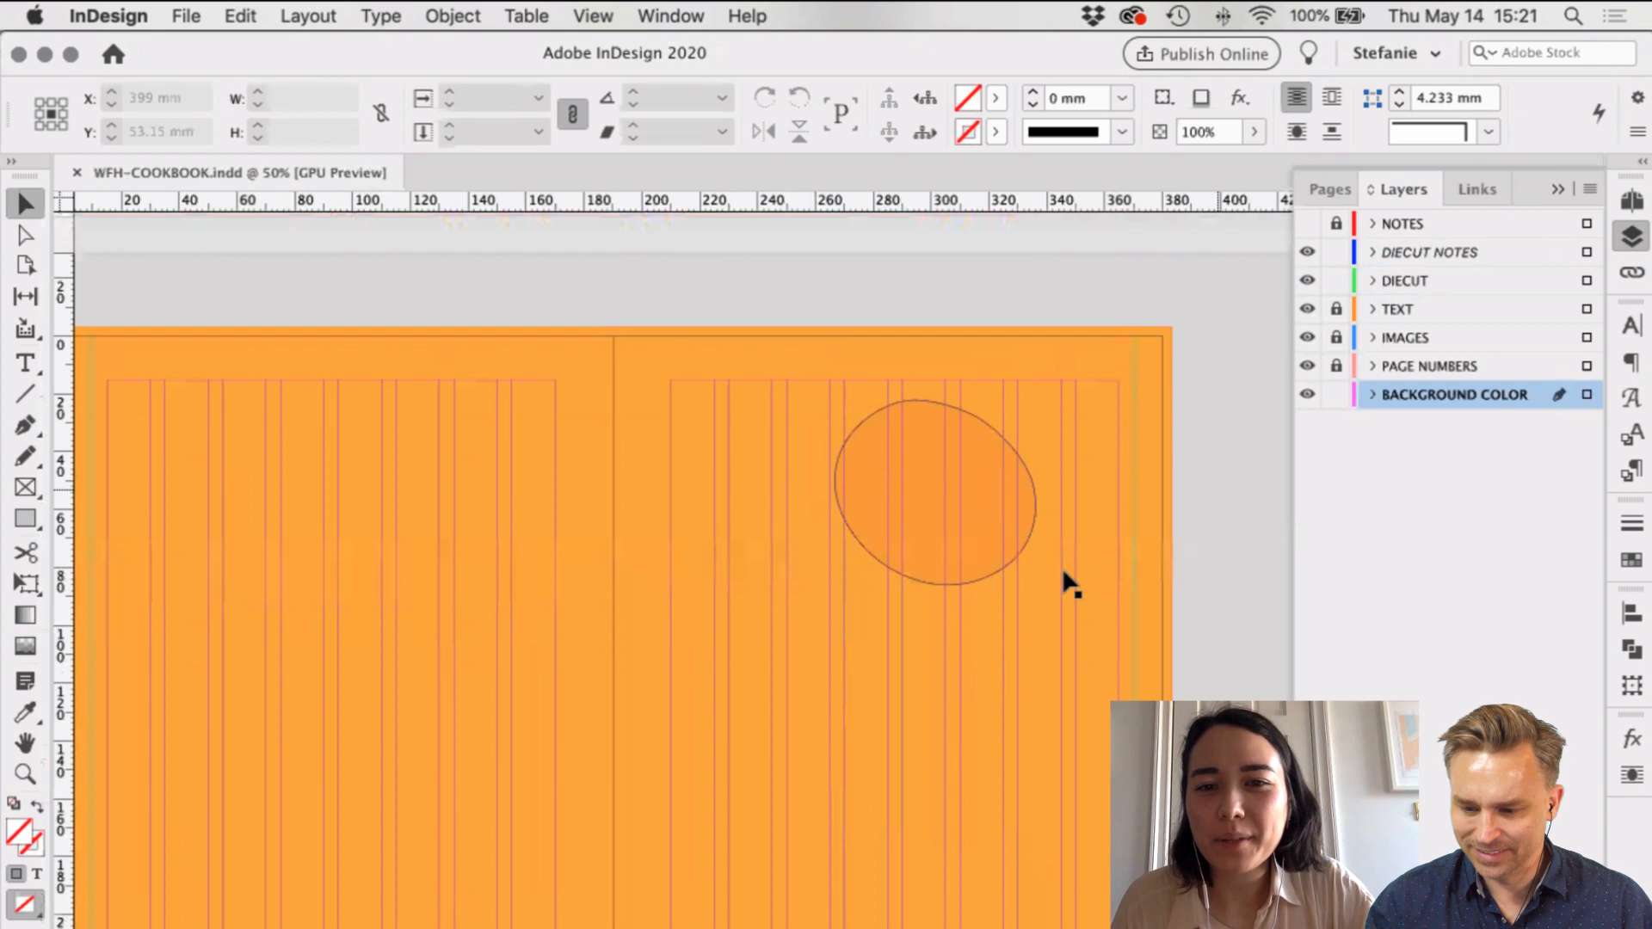
scroll(1006, 513, "down", 2)
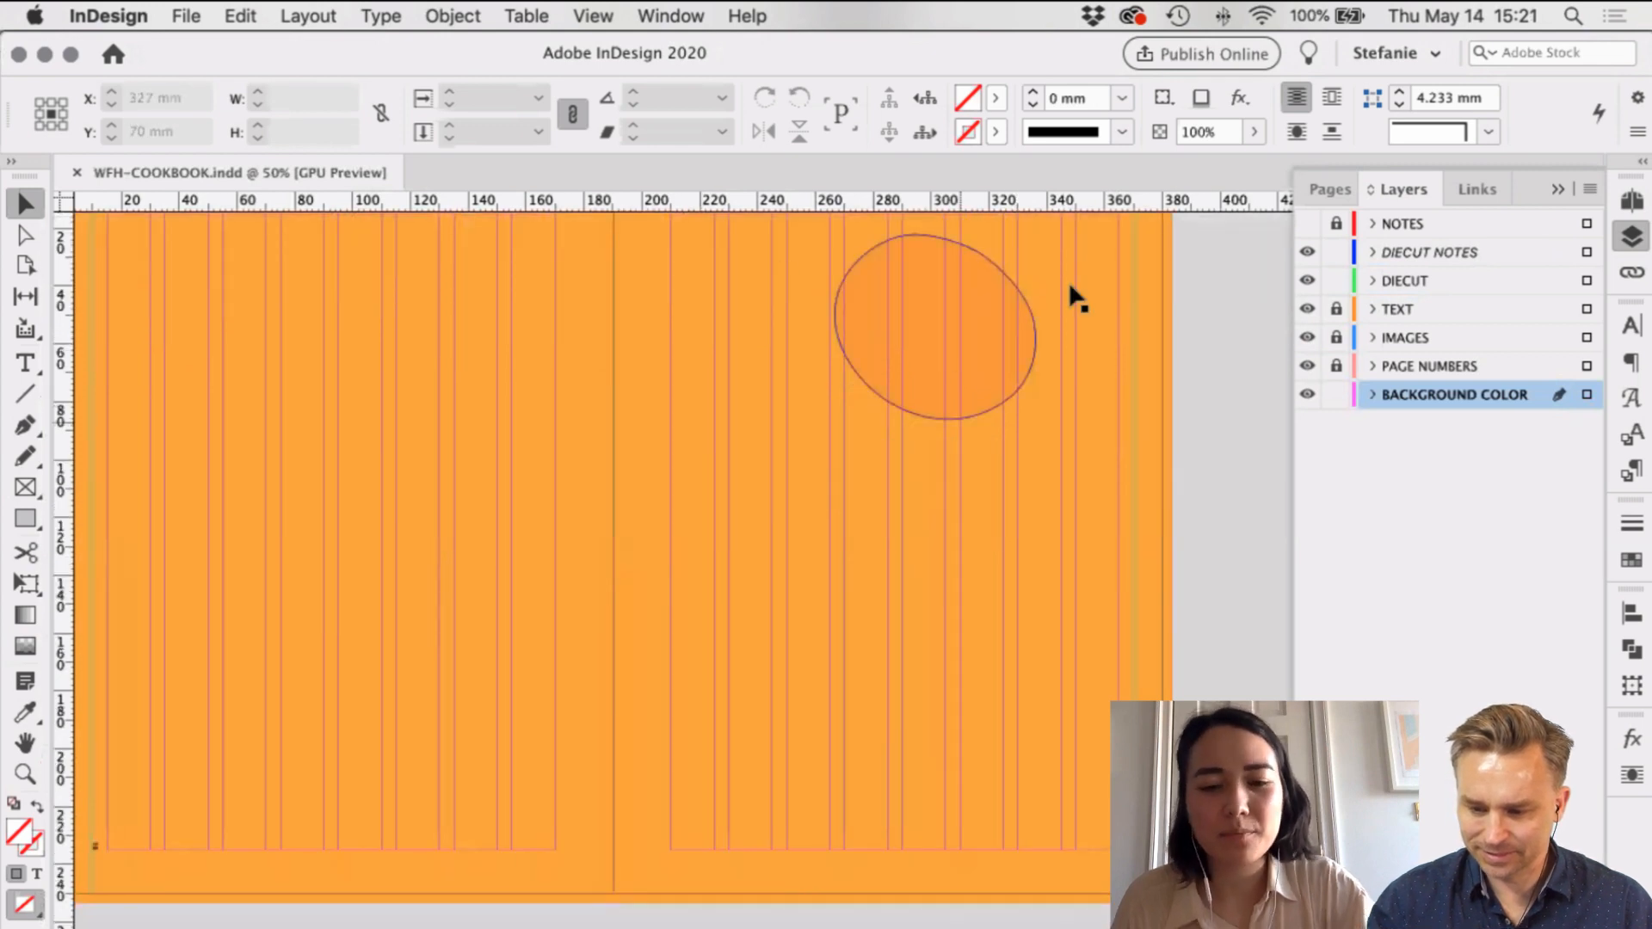
Step: Lock the BACKGROUND COLOR layer and unlock TEXT, making it the active layer
key("t")
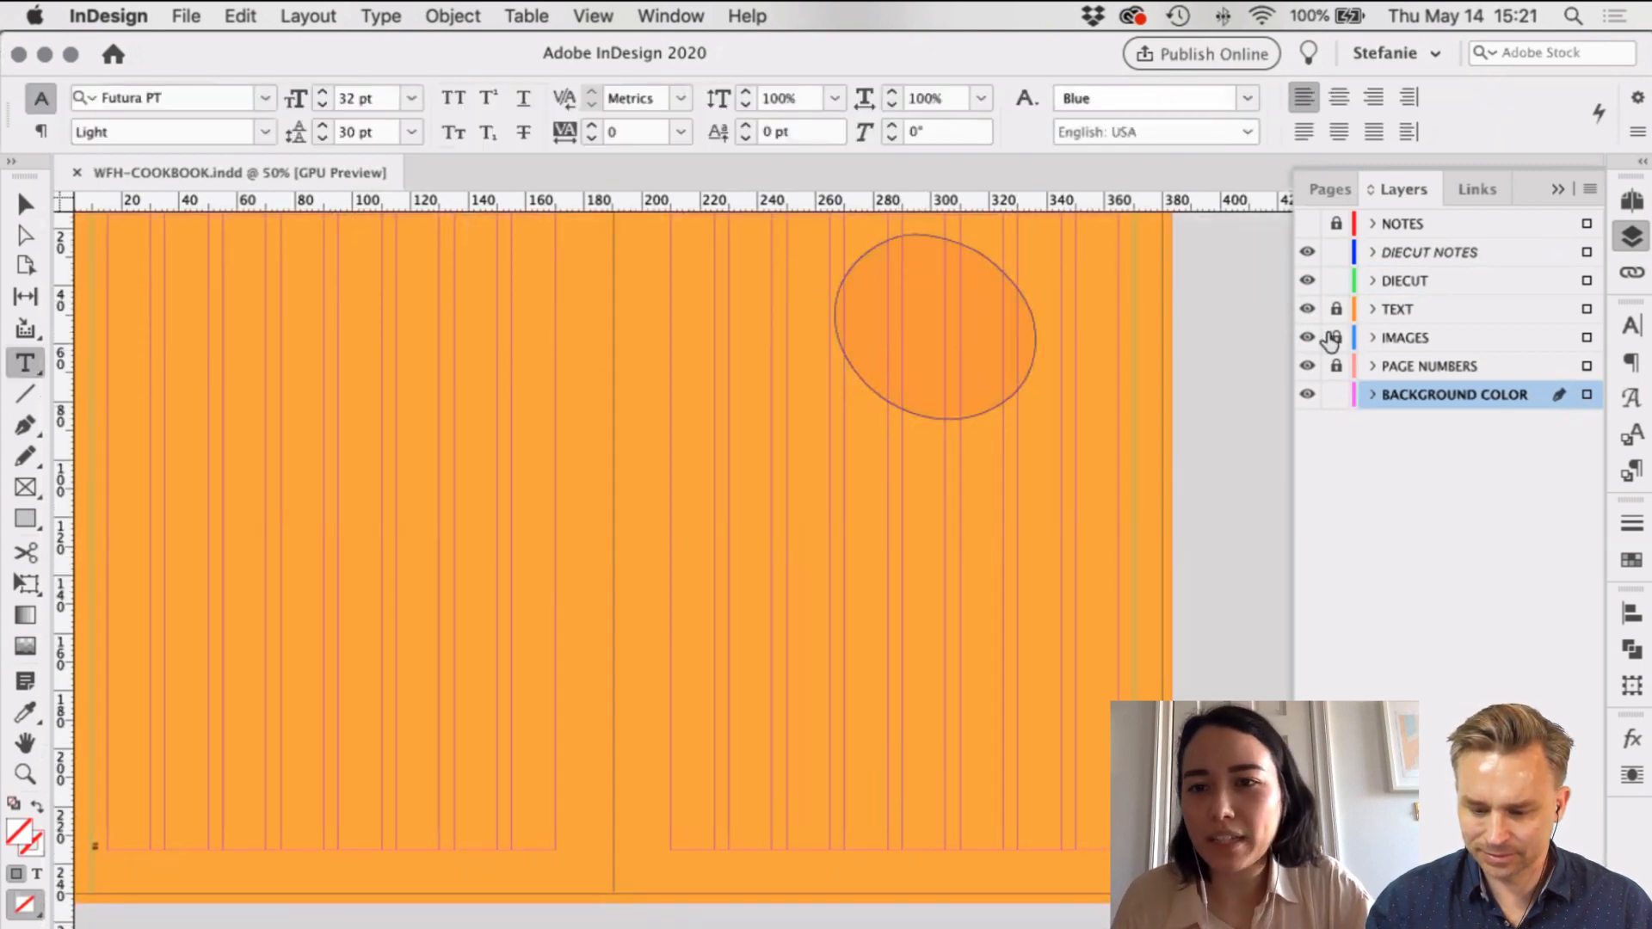
left_click(1336, 394)
left_click(1336, 309)
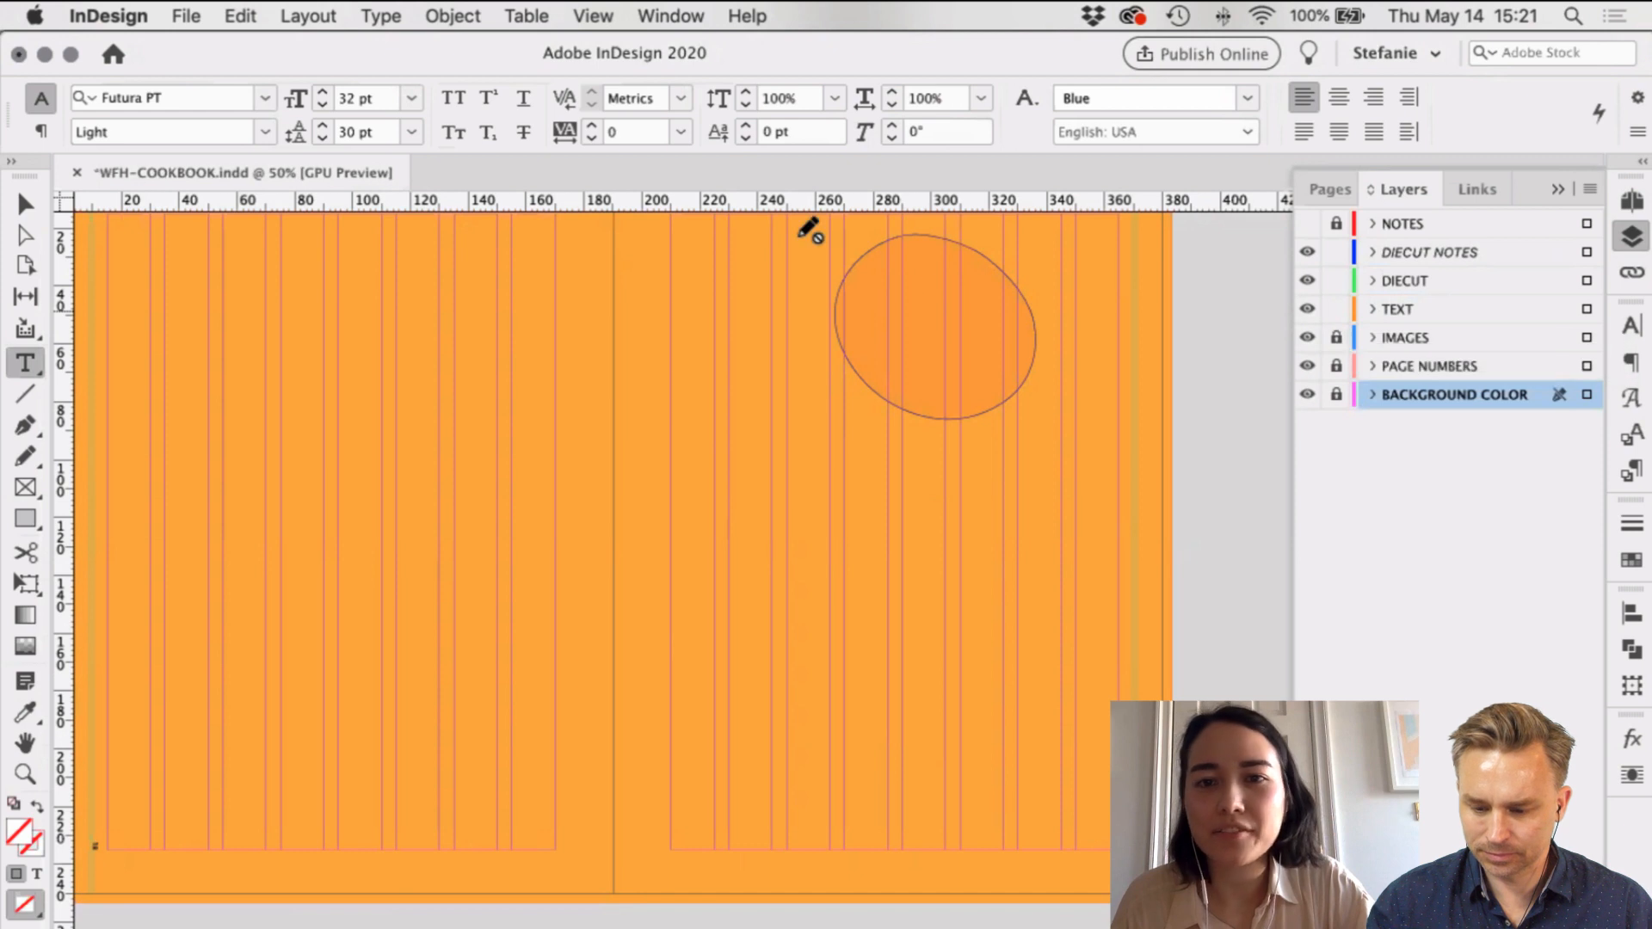
scroll(937, 295, "right", 1)
left_click(1463, 311)
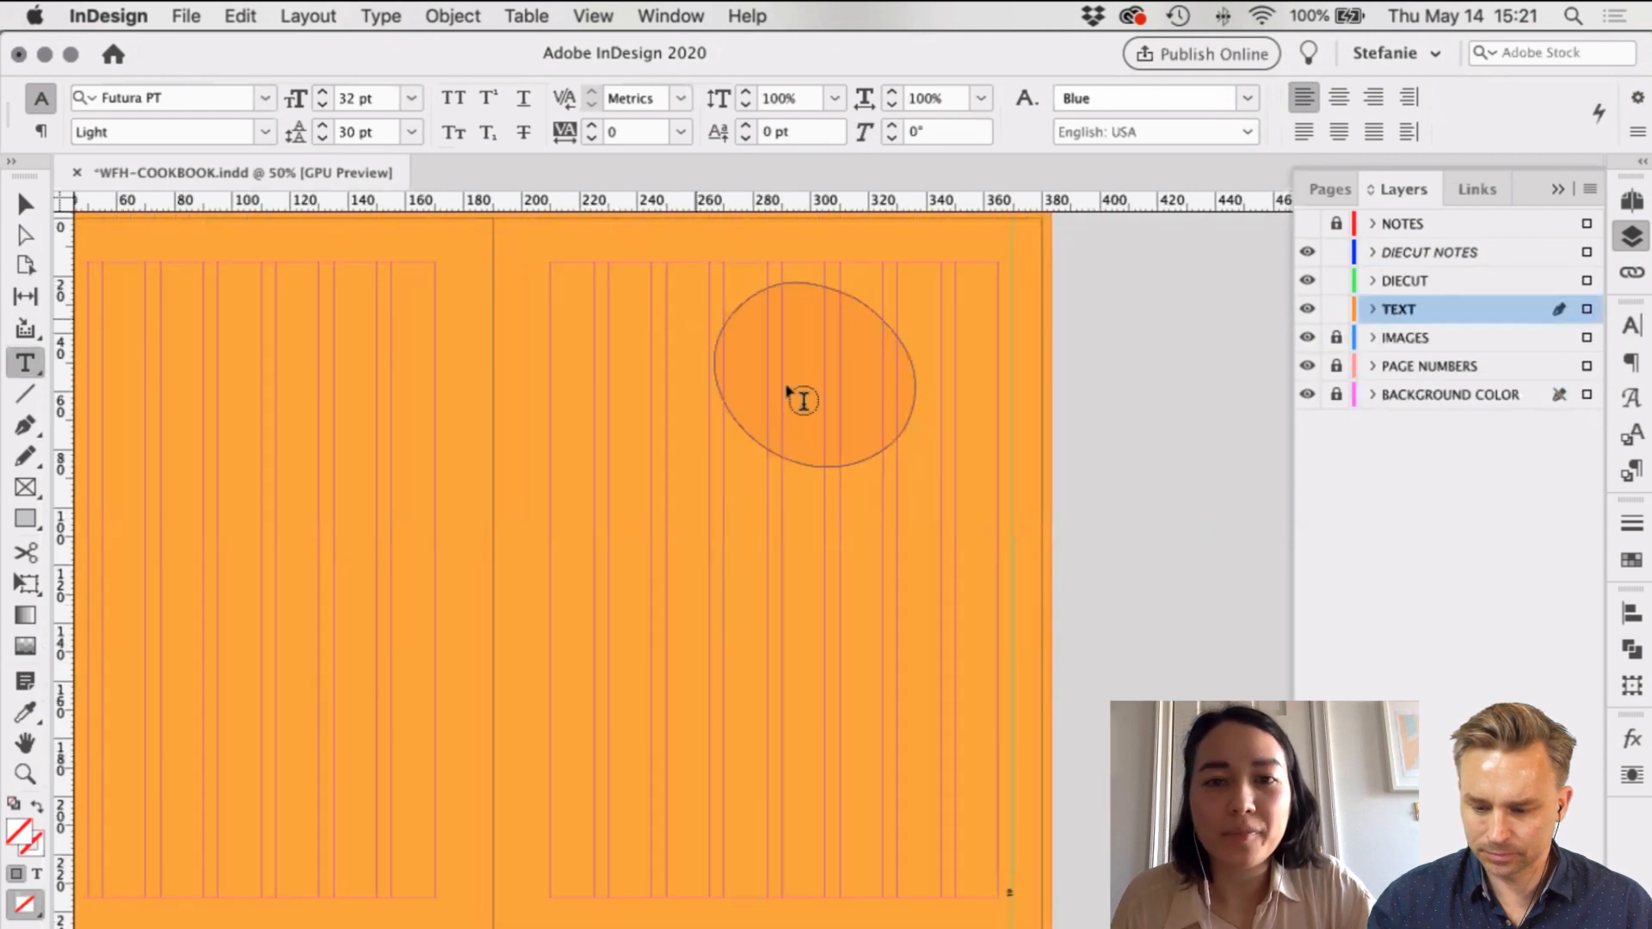
Step: Draw a text frame inside the oval and enter a '1' enlarged to 140 pt
left_click_drag(774, 349, 886, 508)
left_click(856, 402)
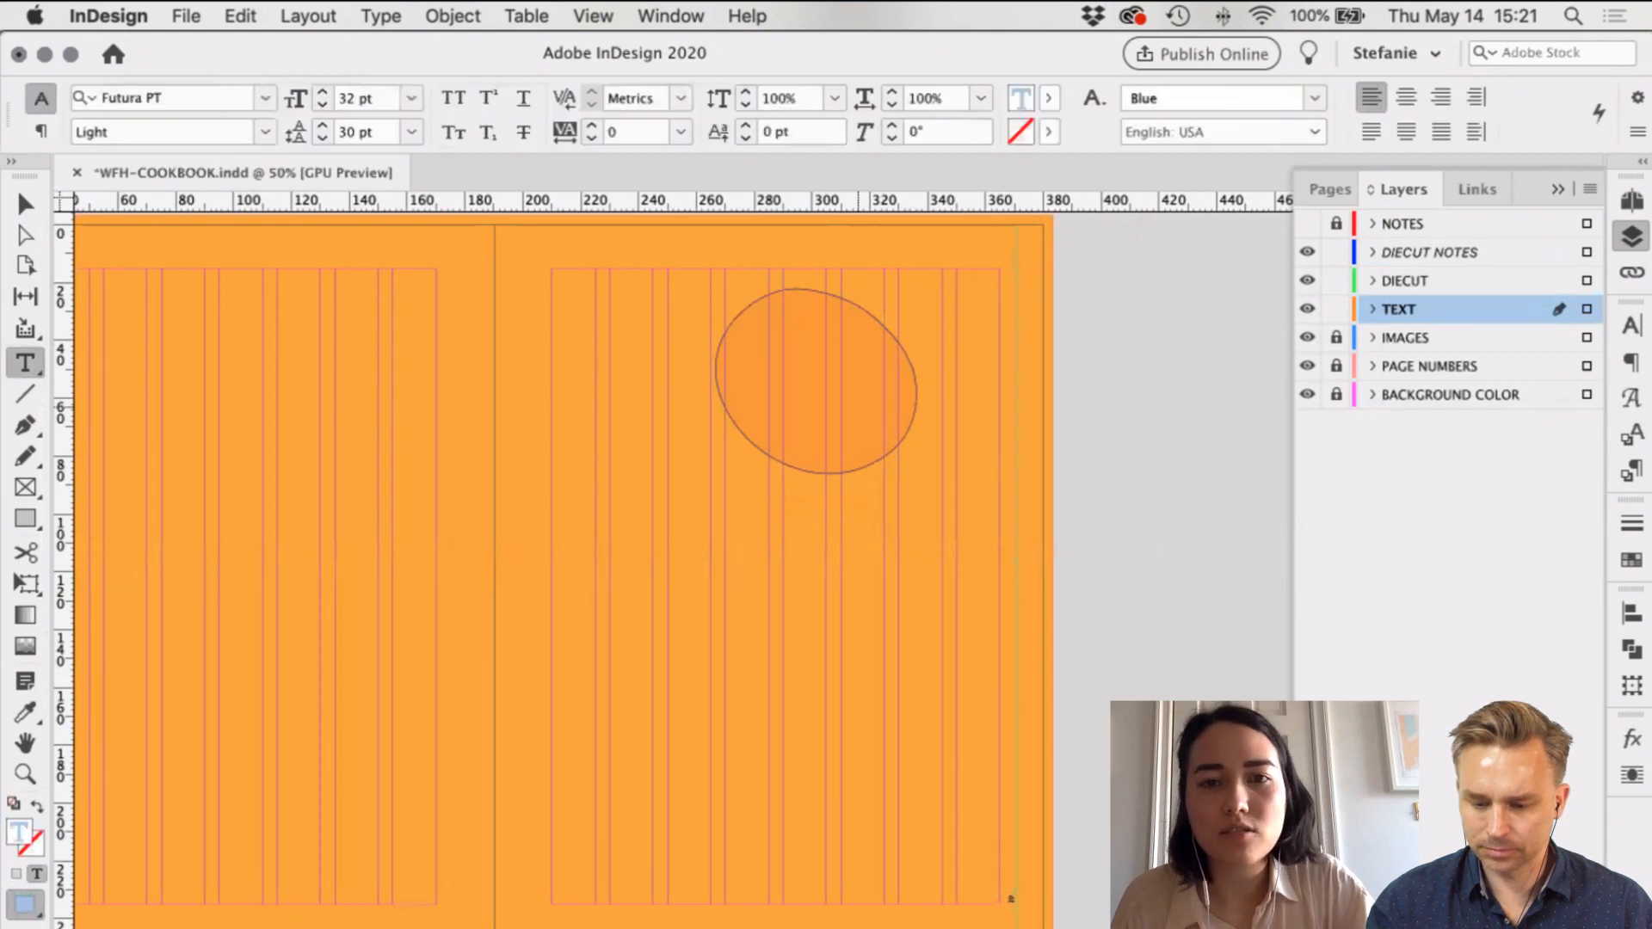
key("super+a")
left_click(322, 92, "shift")
left_click(322, 92, "shift")
left_click(321, 92, "shift")
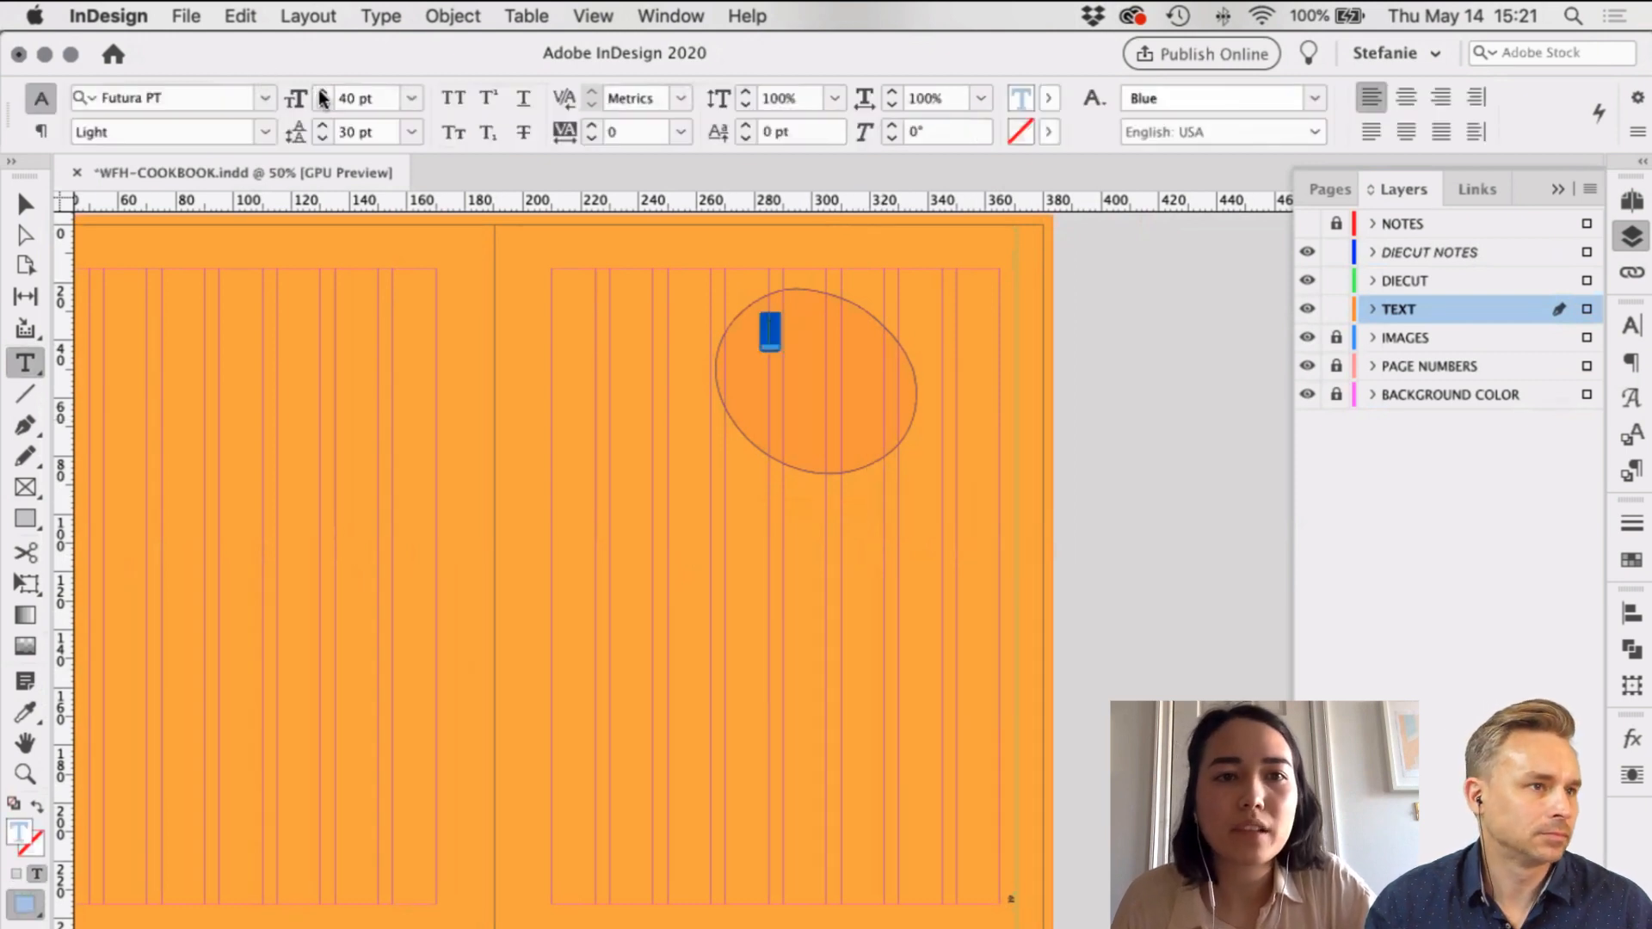
left_click(322, 92, "shift")
left_click(322, 92, "shift")
left_click(320, 92, "shift")
left_click(321, 92, "shift")
left_click(321, 92, "shift")
left_click(321, 92, "shift")
left_click(321, 92, "shift")
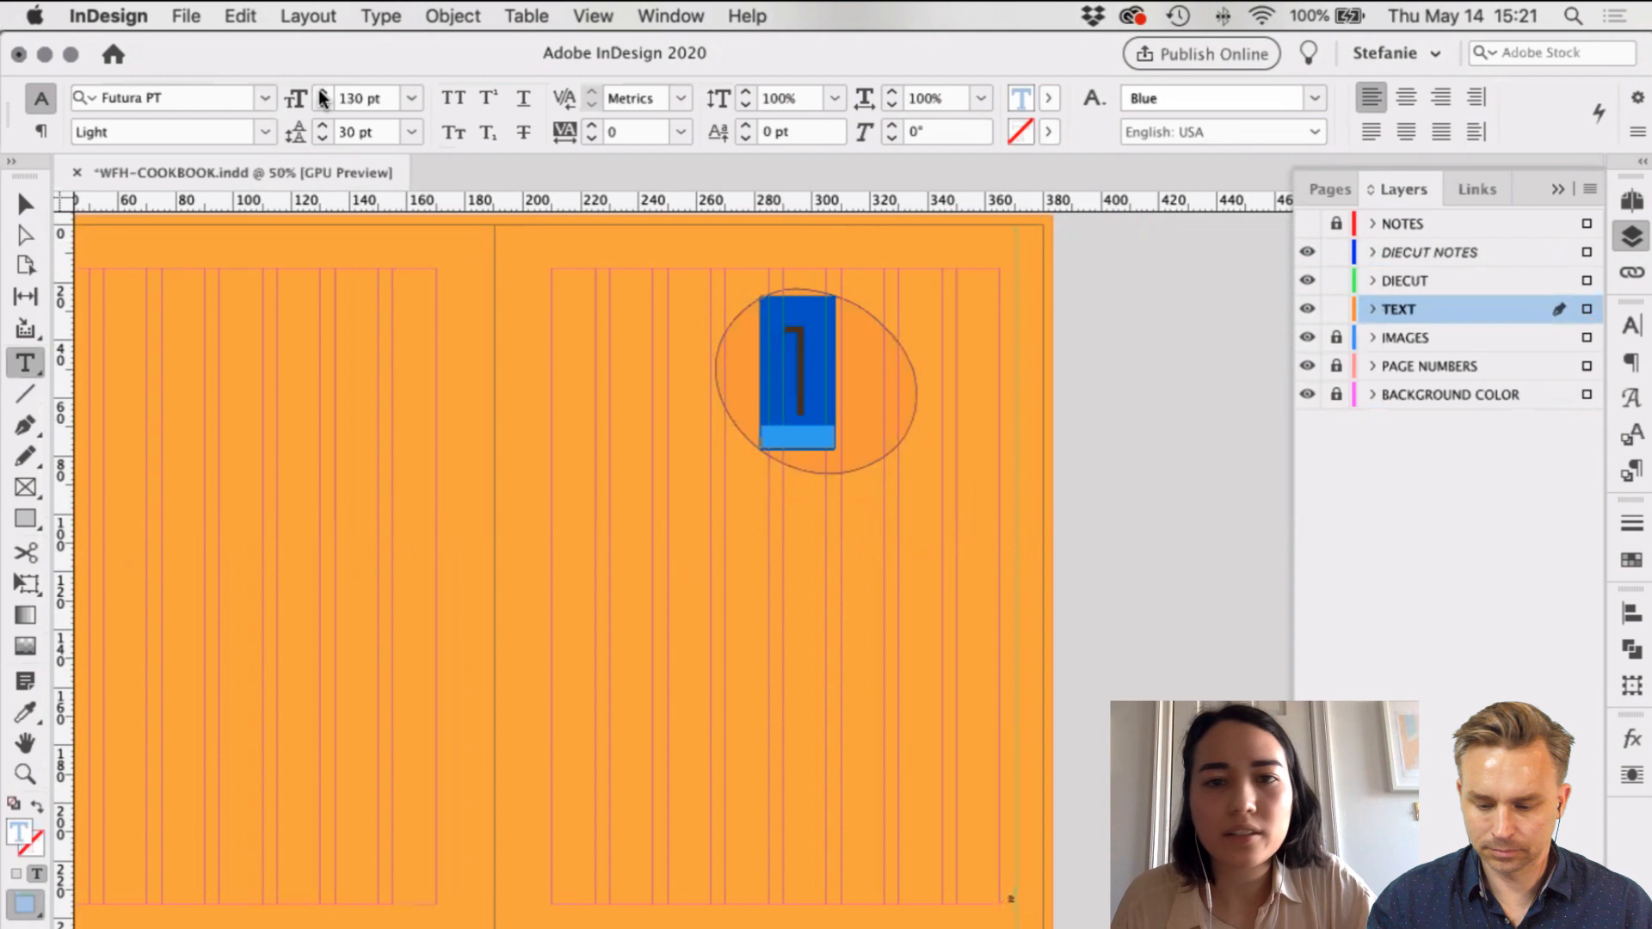
left_click(321, 92, "shift")
Step: Fill the '1' with the [Paper] colour so it turns white
left_click(26, 204)
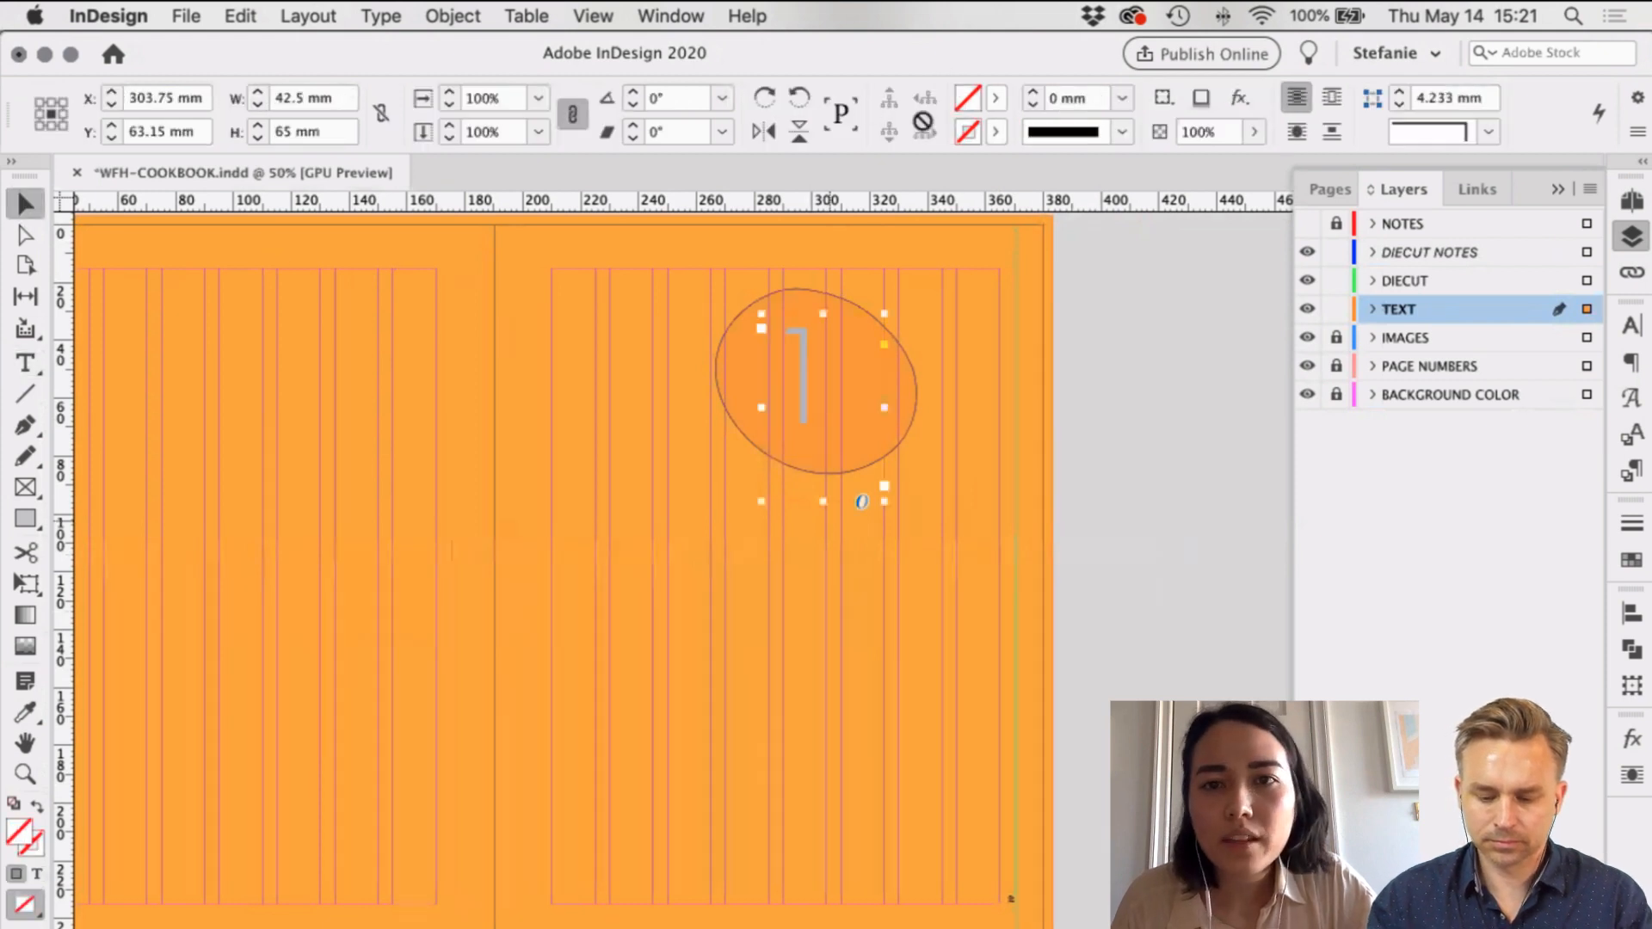
left_click(995, 97)
left_click(806, 138)
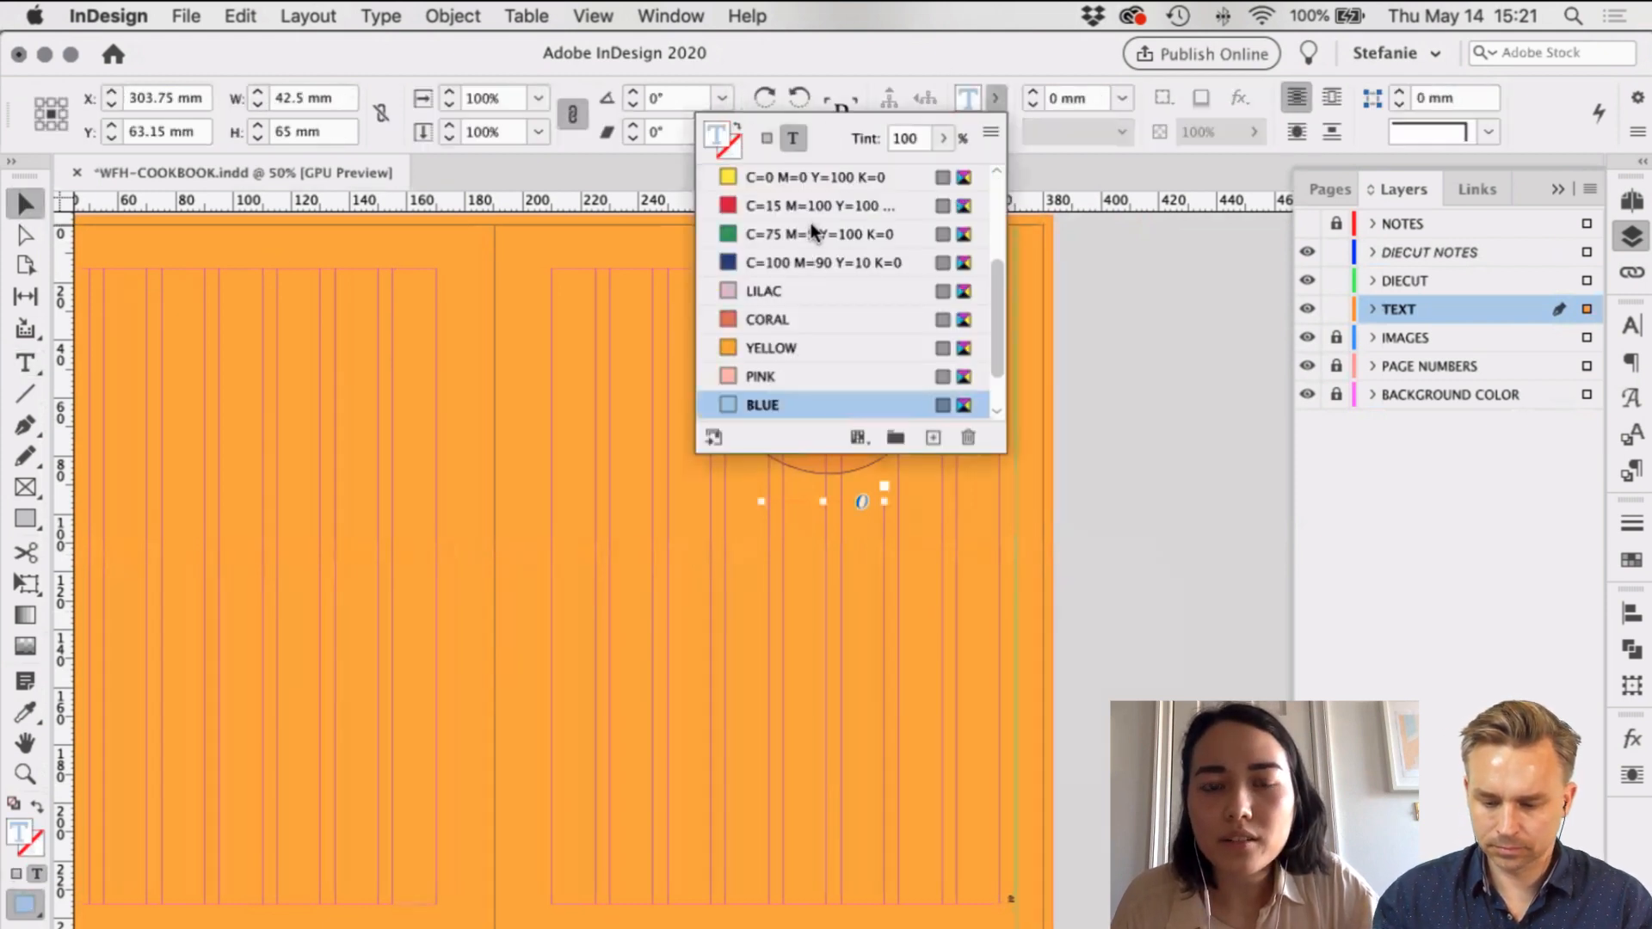
scroll(809, 225, "up", 5)
left_click(812, 226)
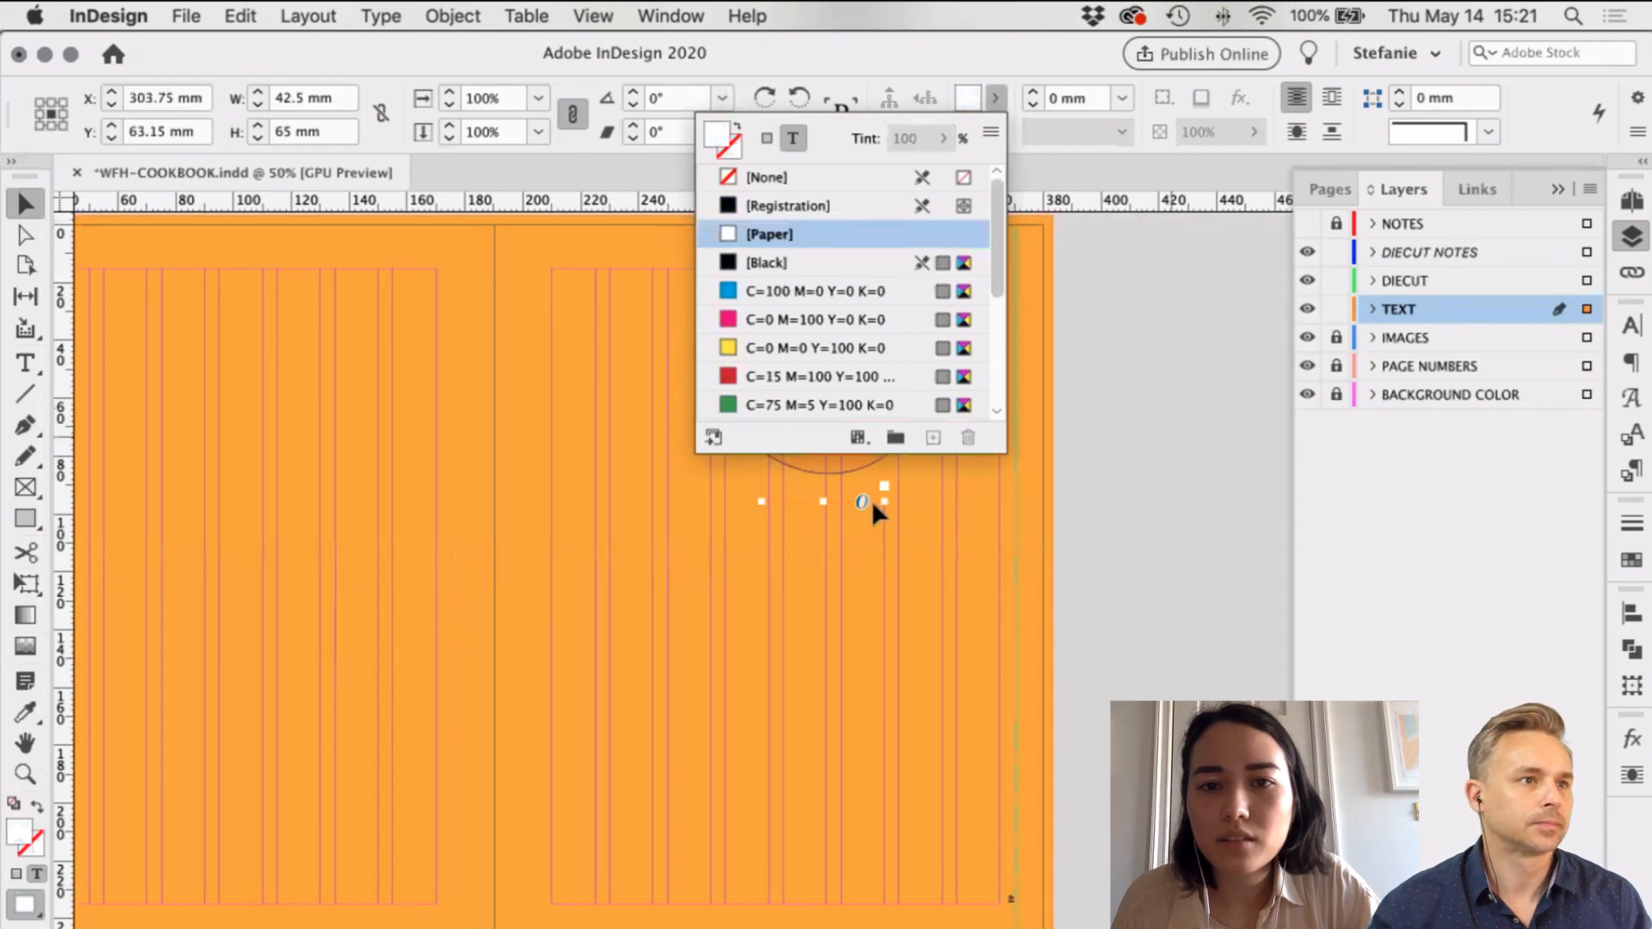
left_click(1181, 573)
Step: Lock the DIECUT NOTES layer and nudge the '1' right to centre it in the circle
left_click(795, 401)
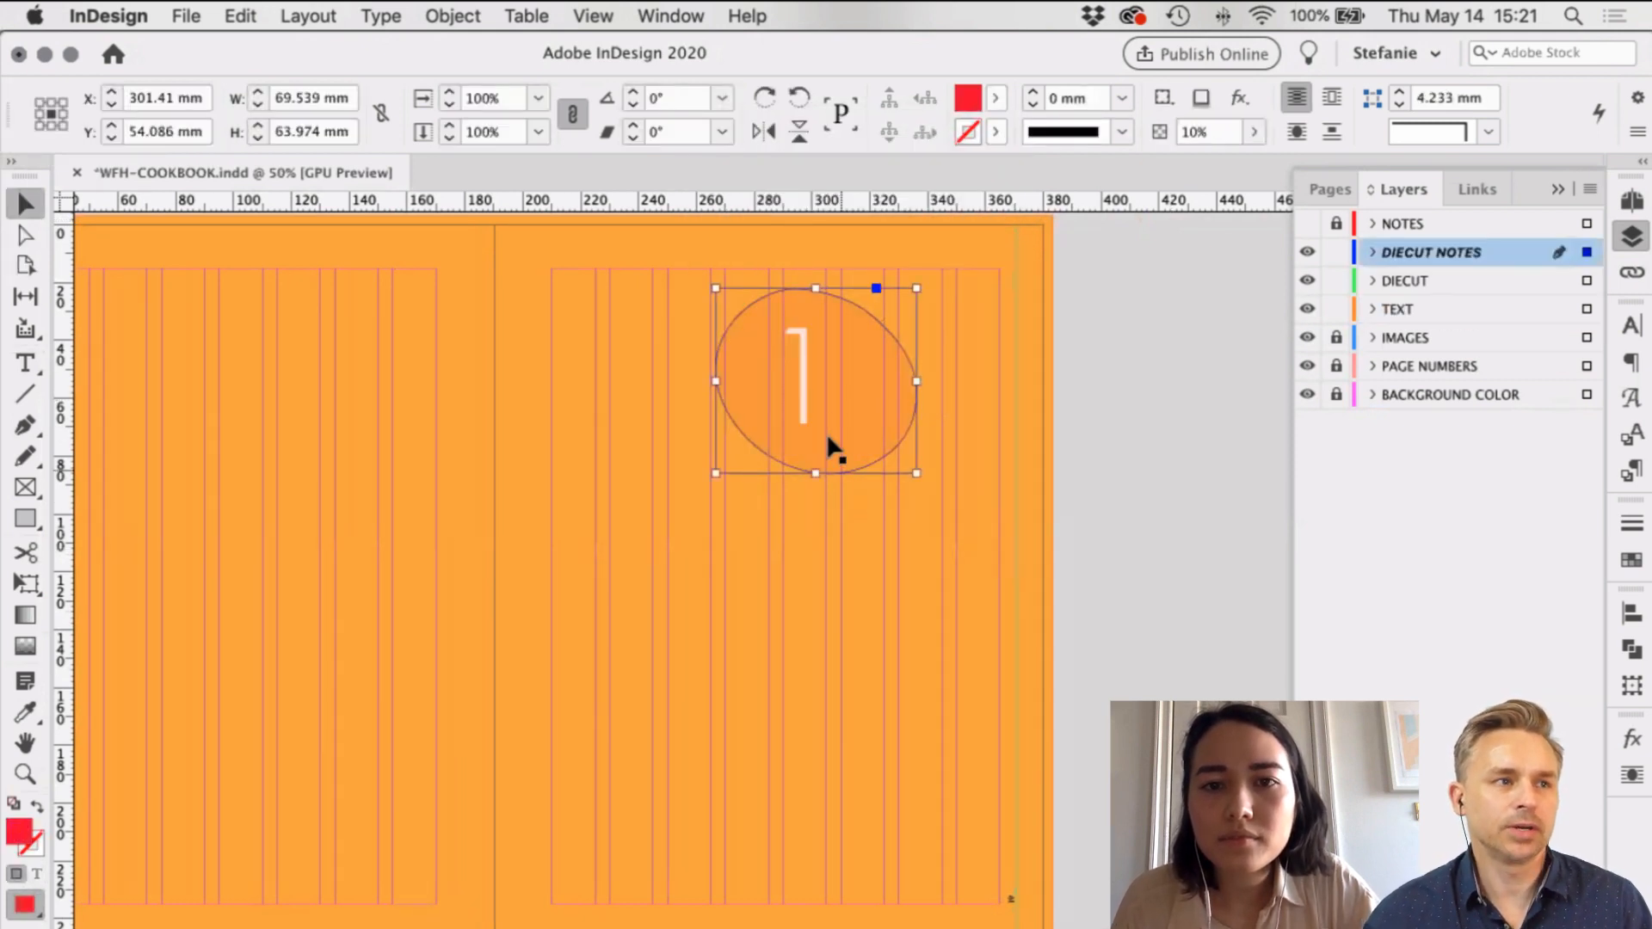
left_click(1336, 251)
left_click(798, 382)
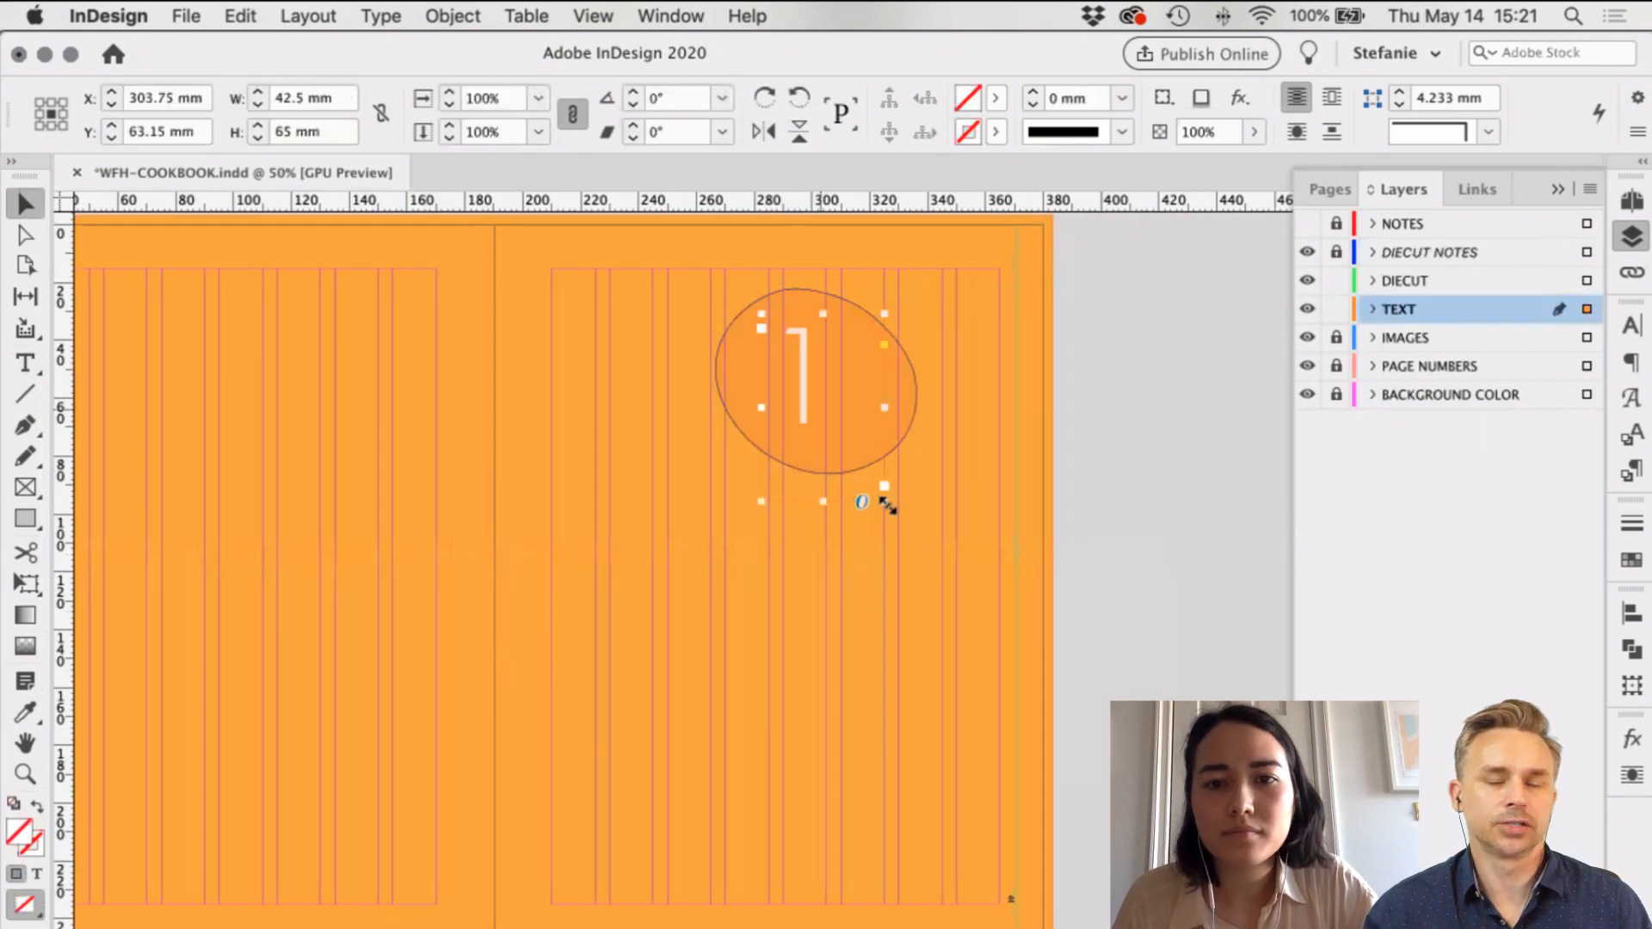
left_click_drag(809, 388, 836, 405)
key("super+equal")
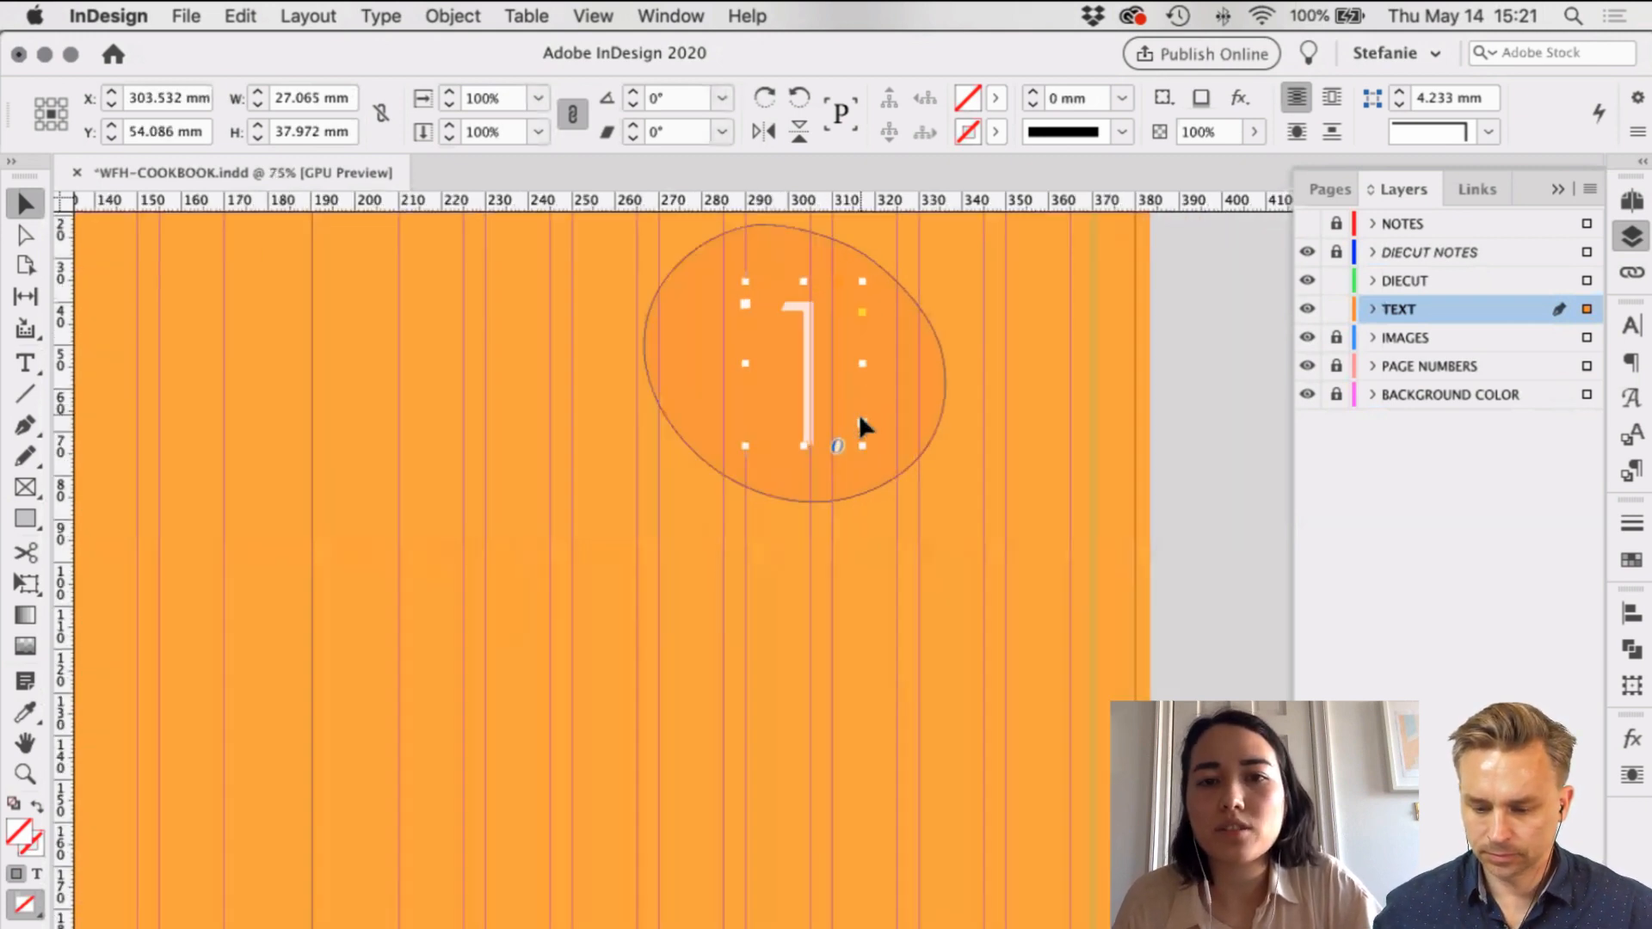
scroll(964, 566, "up", 5)
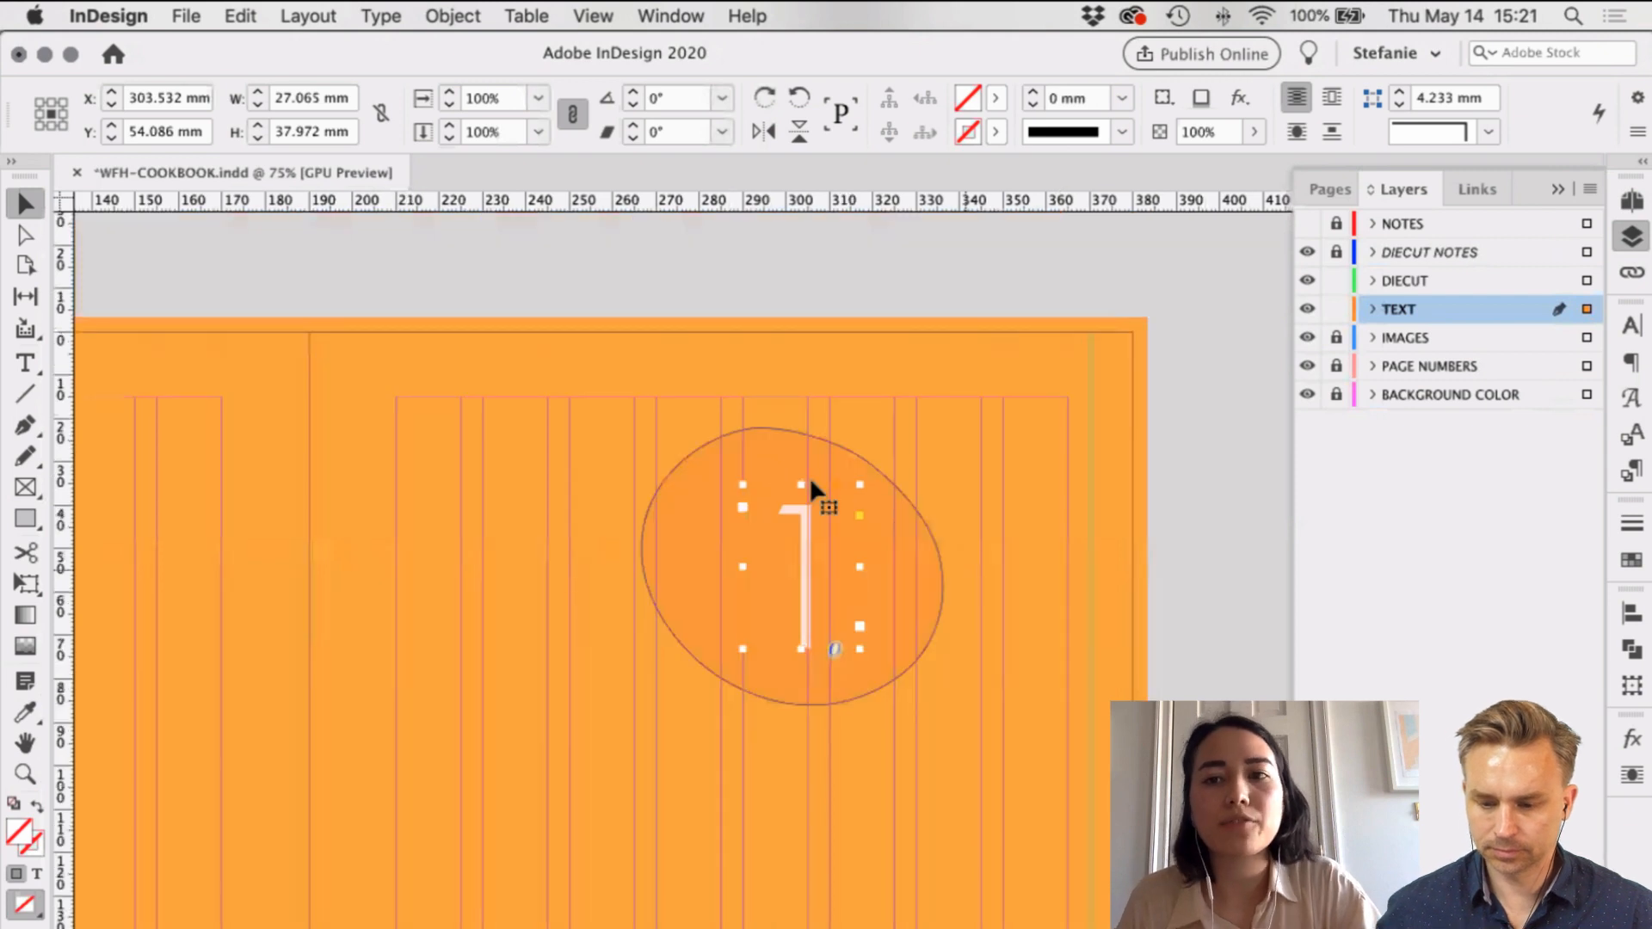
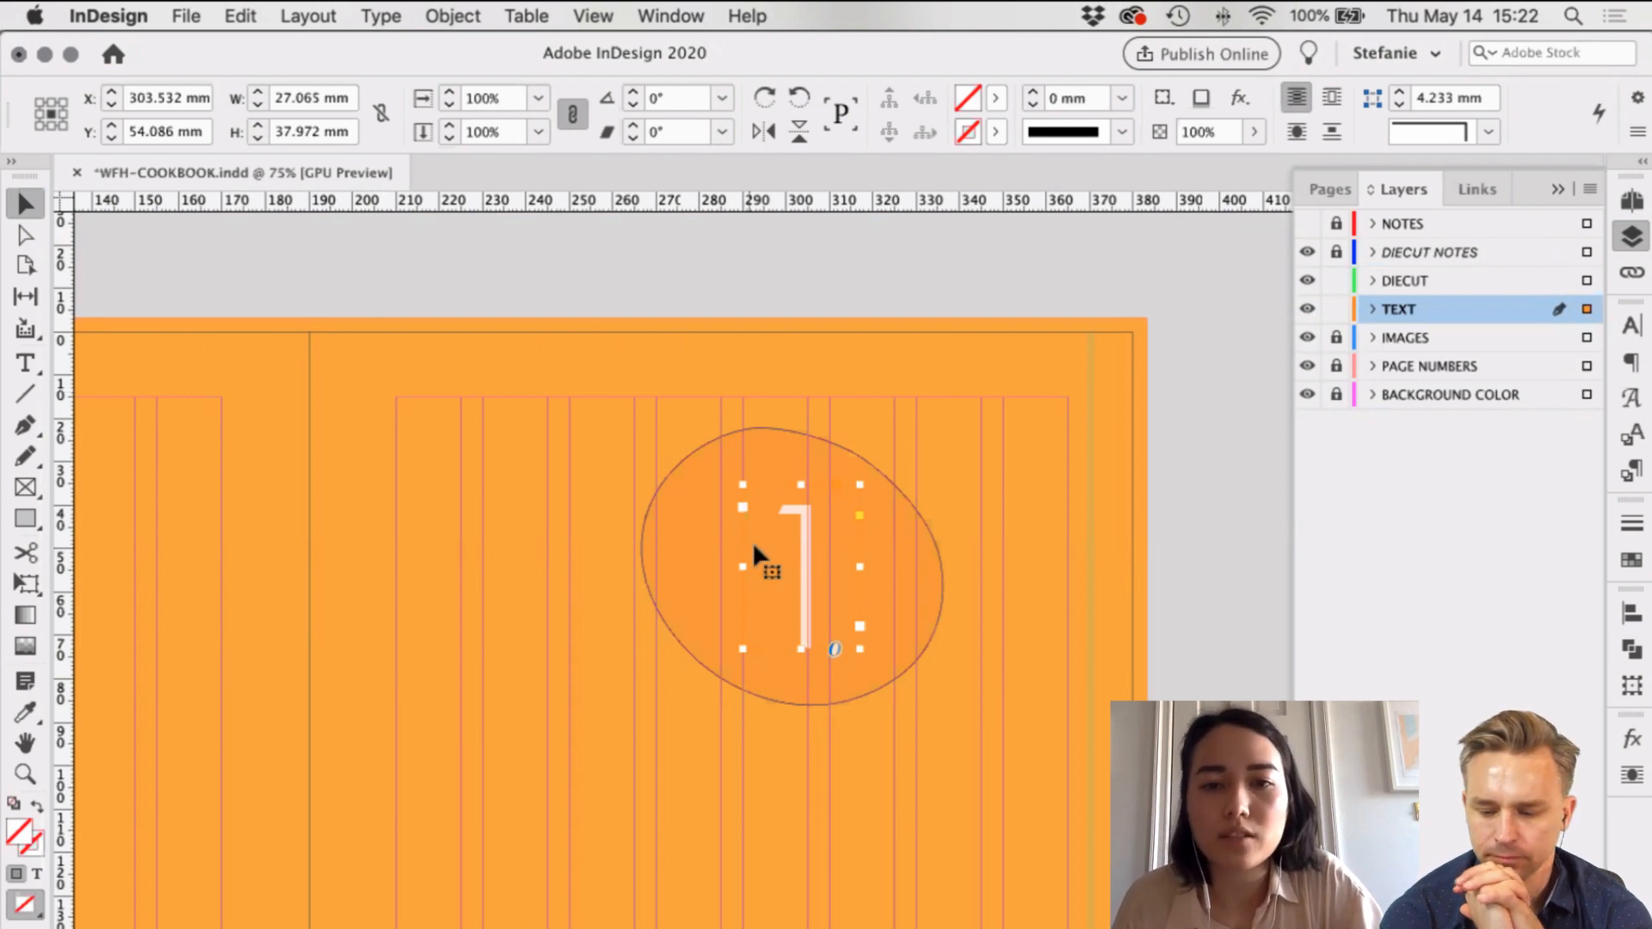
Step: Drag the '1' frame slightly left inside the orange circle, undoing an upward nudge
left_click_drag(792, 534, 762, 538)
left_click(833, 558)
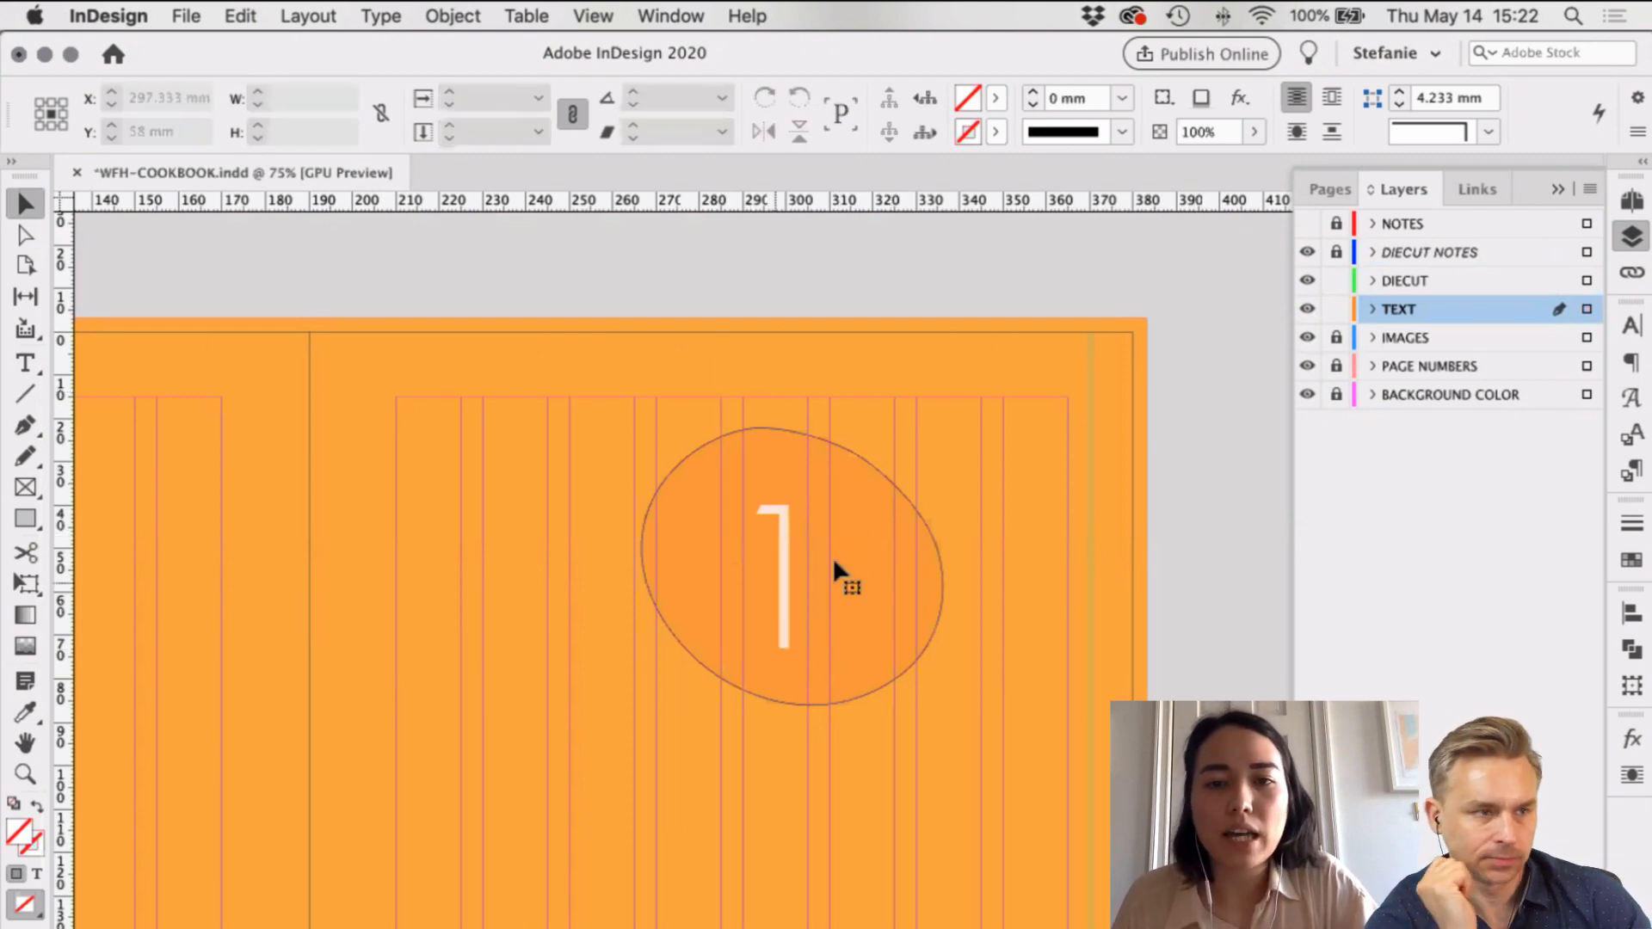
left_click(835, 563)
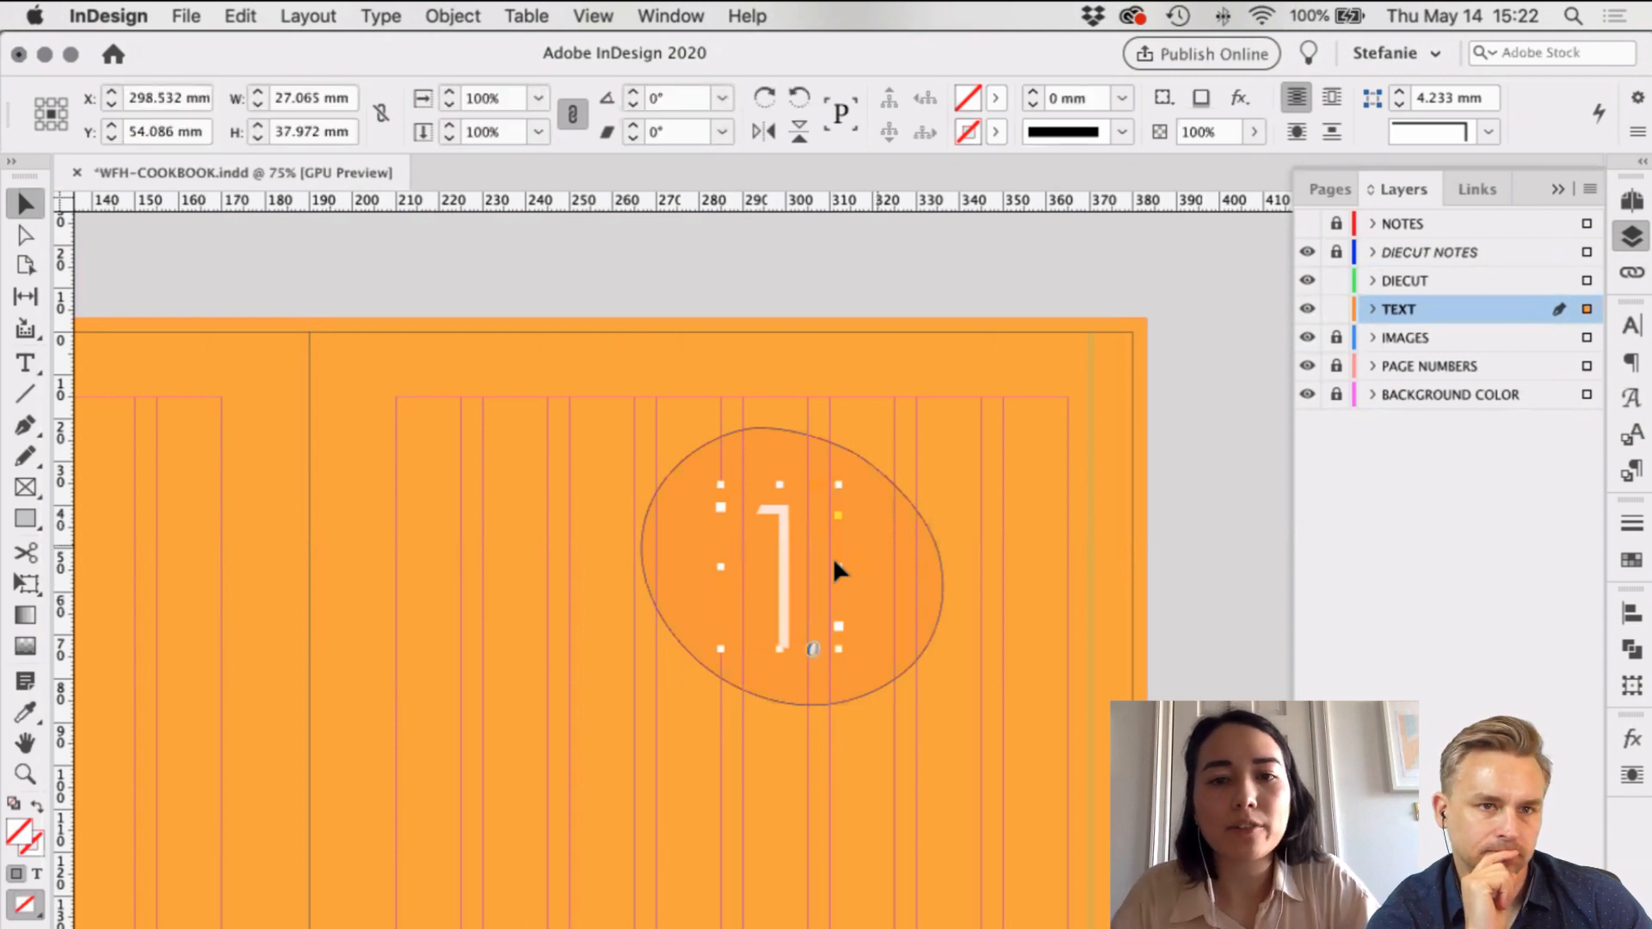
key("shift+Up")
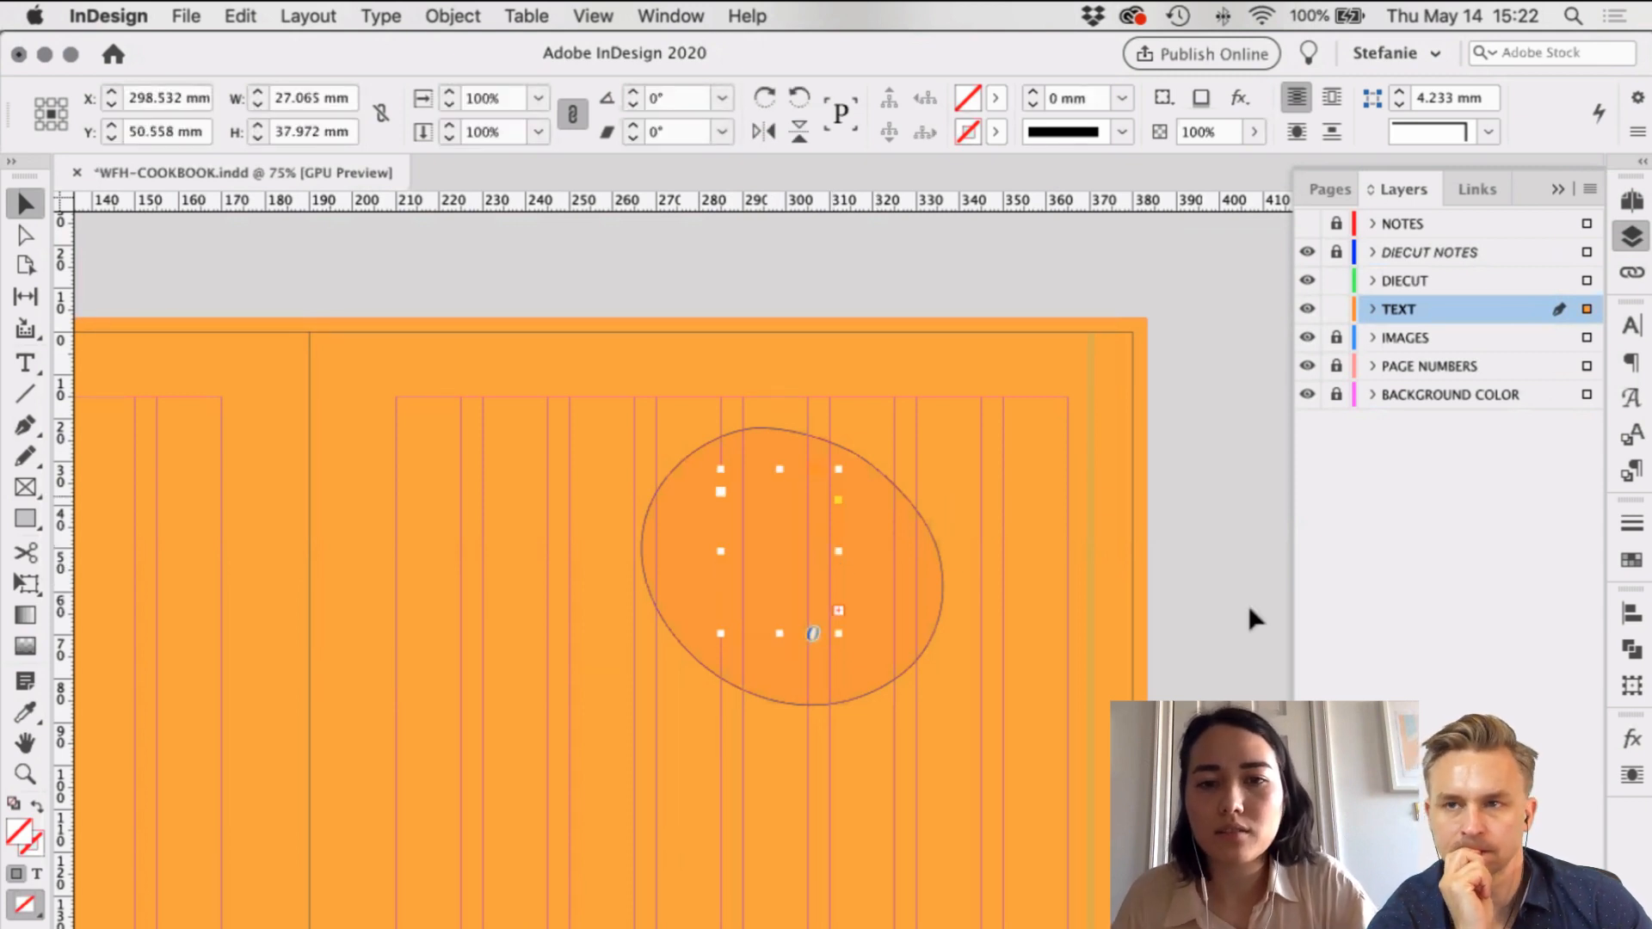
left_click(1221, 544)
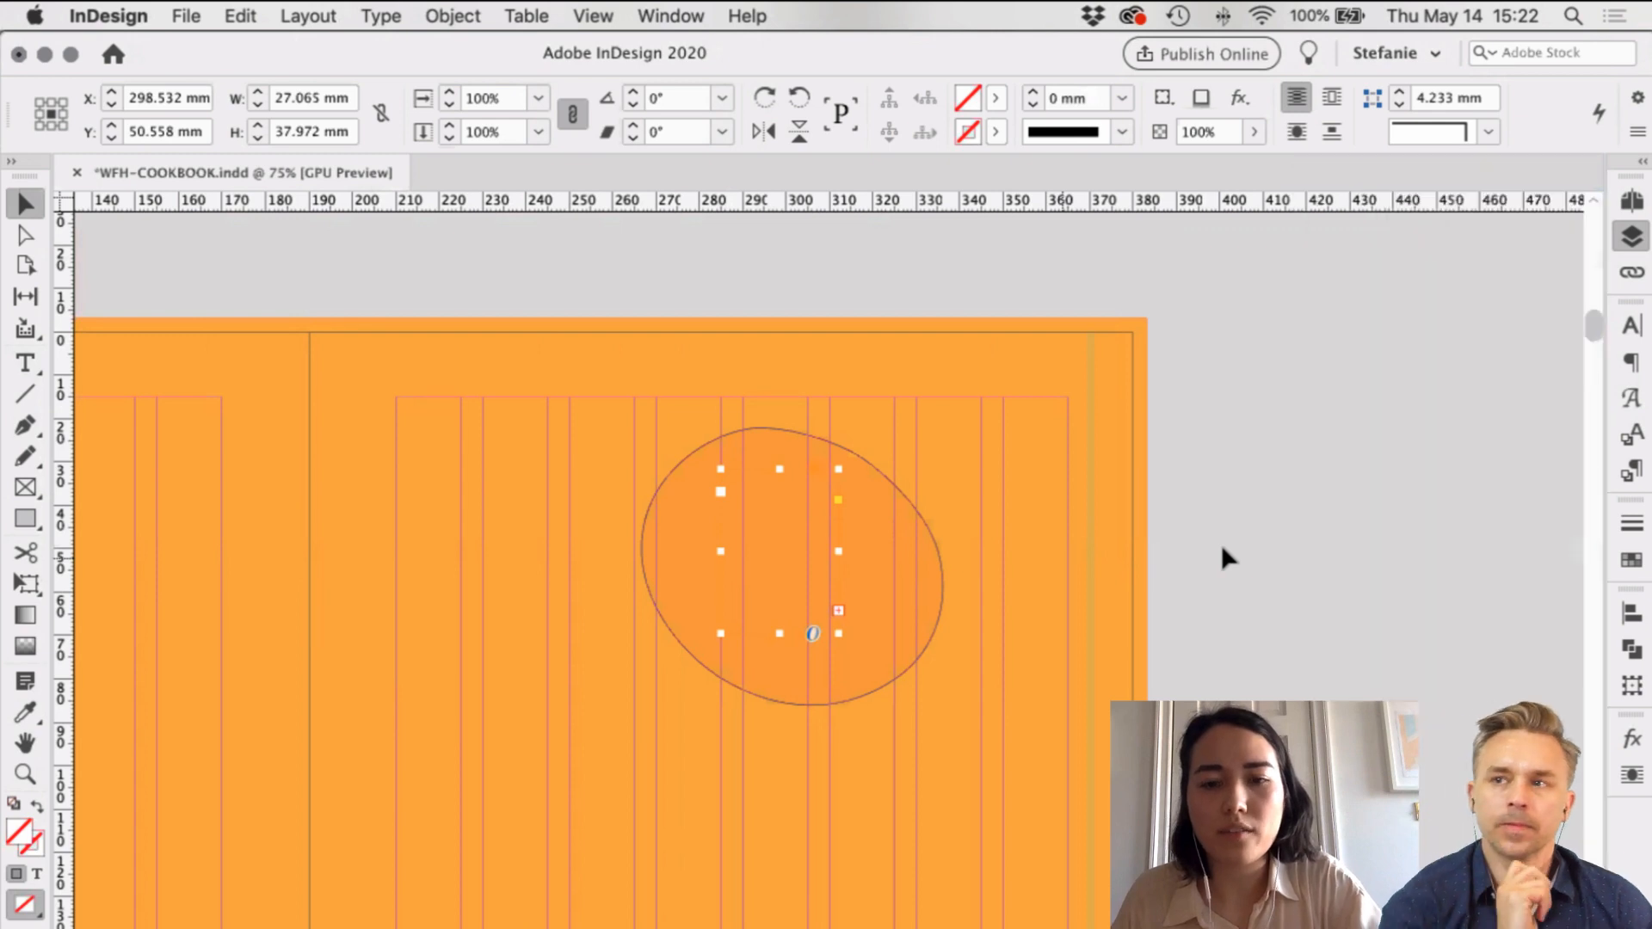
key("super+z")
key("super+t")
Step: Recheck the numeral's type size and zoom out to 50% to see more of the spread
left_click(788, 620)
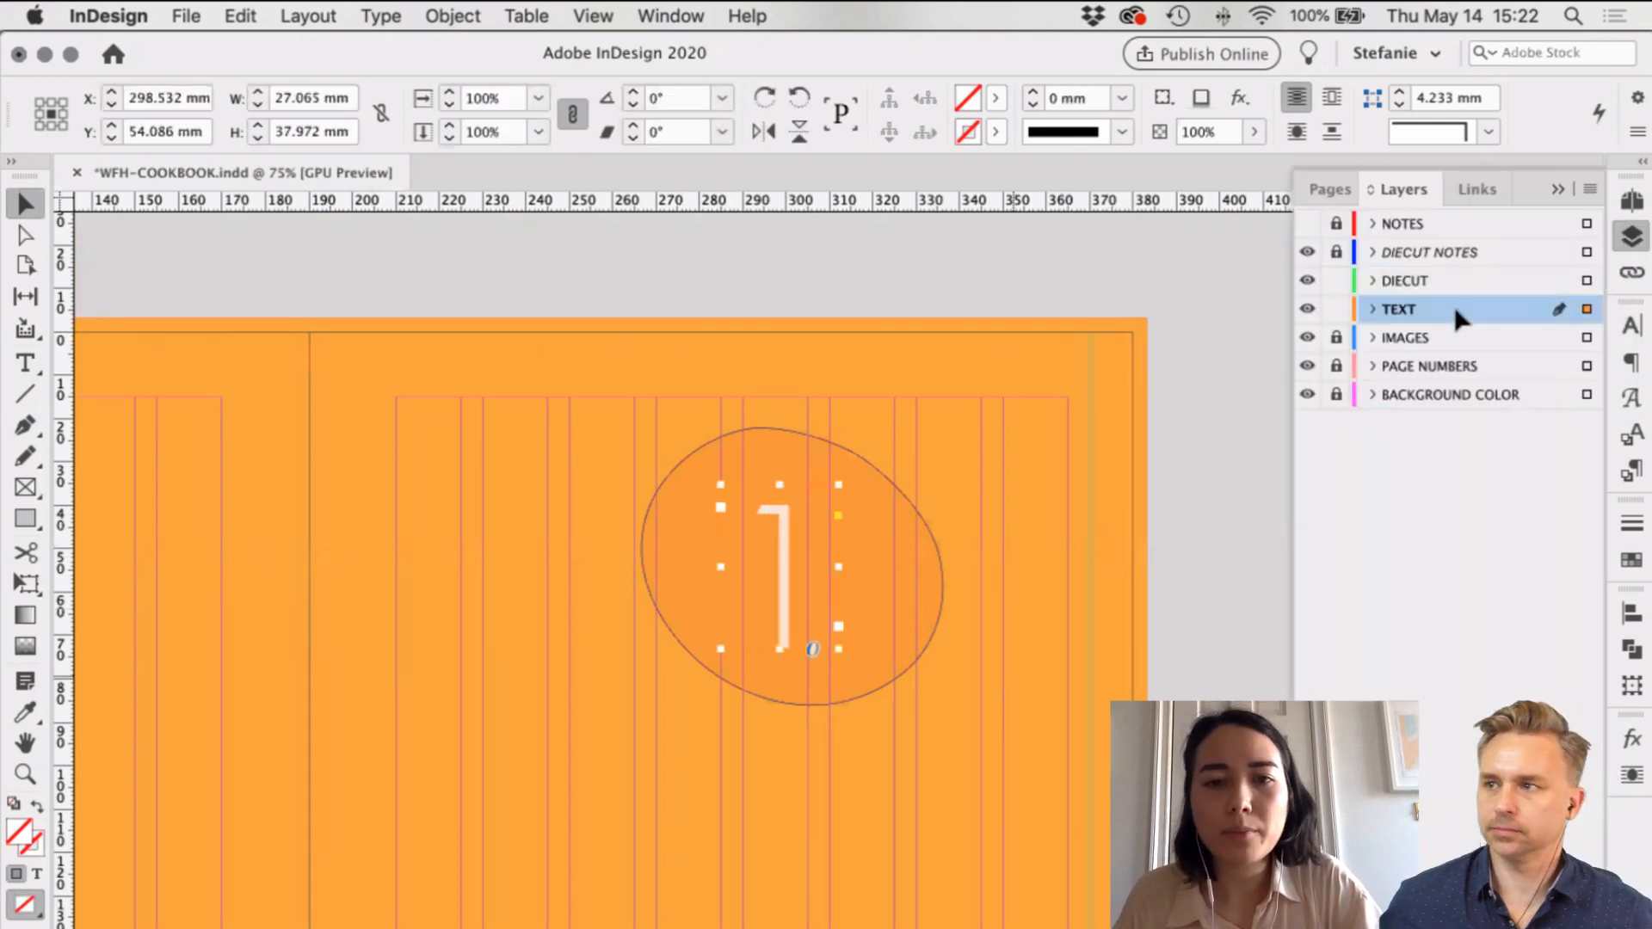
scroll(788, 586, "down", 3)
left_click(788, 586)
key("super+minus")
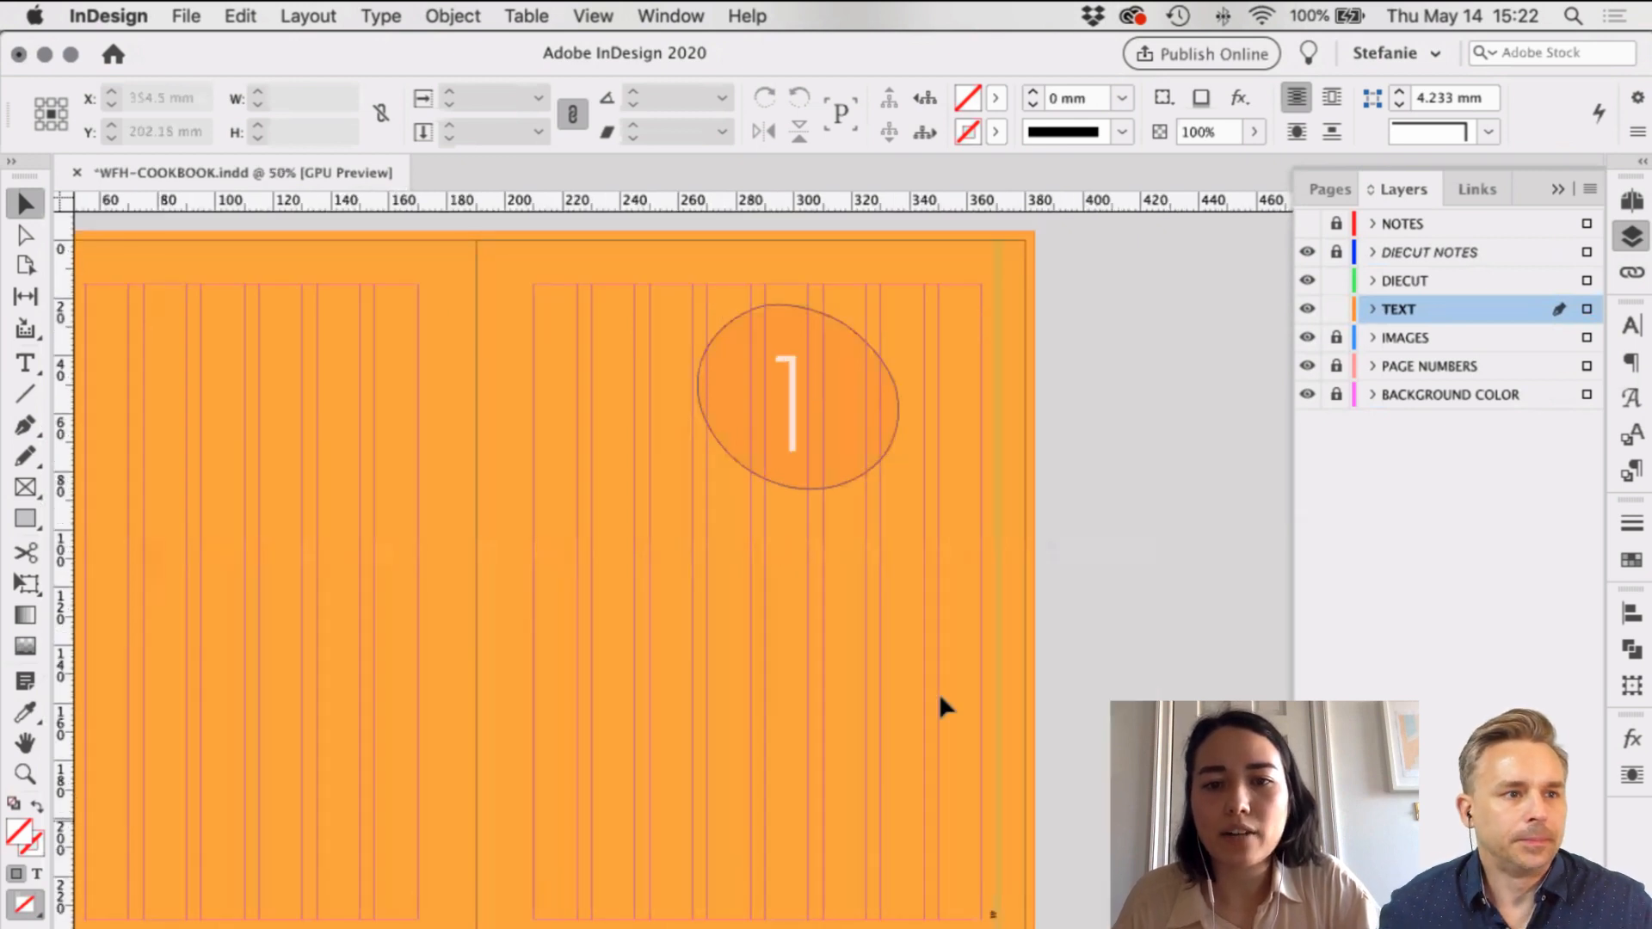
scroll(998, 805, "down", 2)
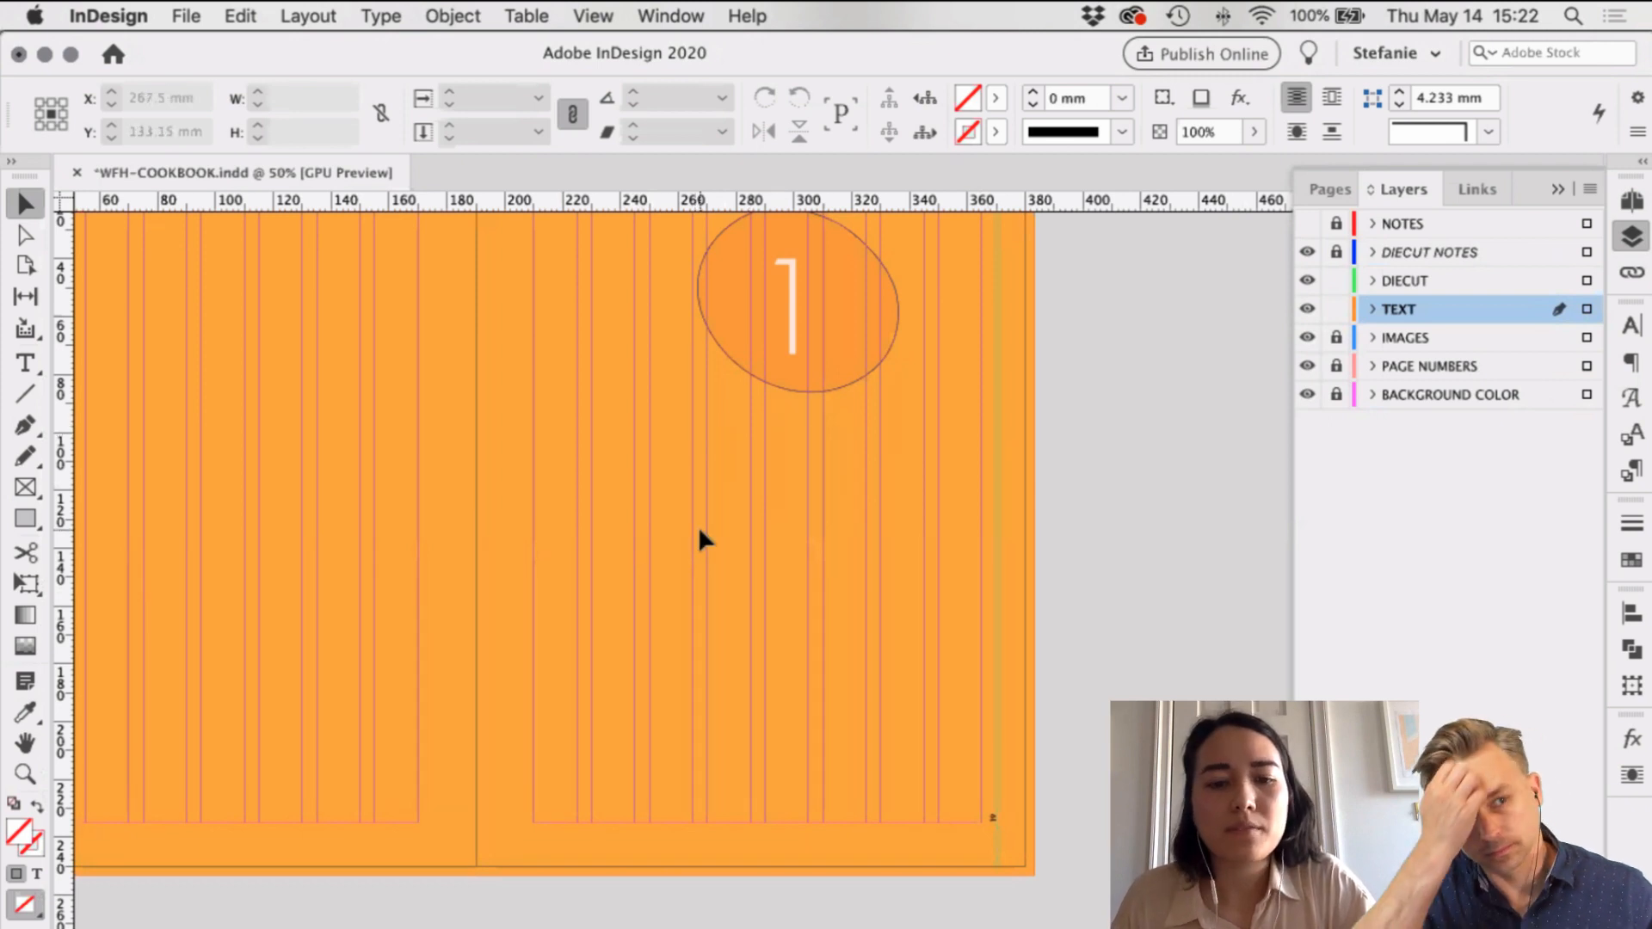
Step: Start a table of contents through Layout > Table of Contents and include Large Recipe Headline
left_click(309, 17)
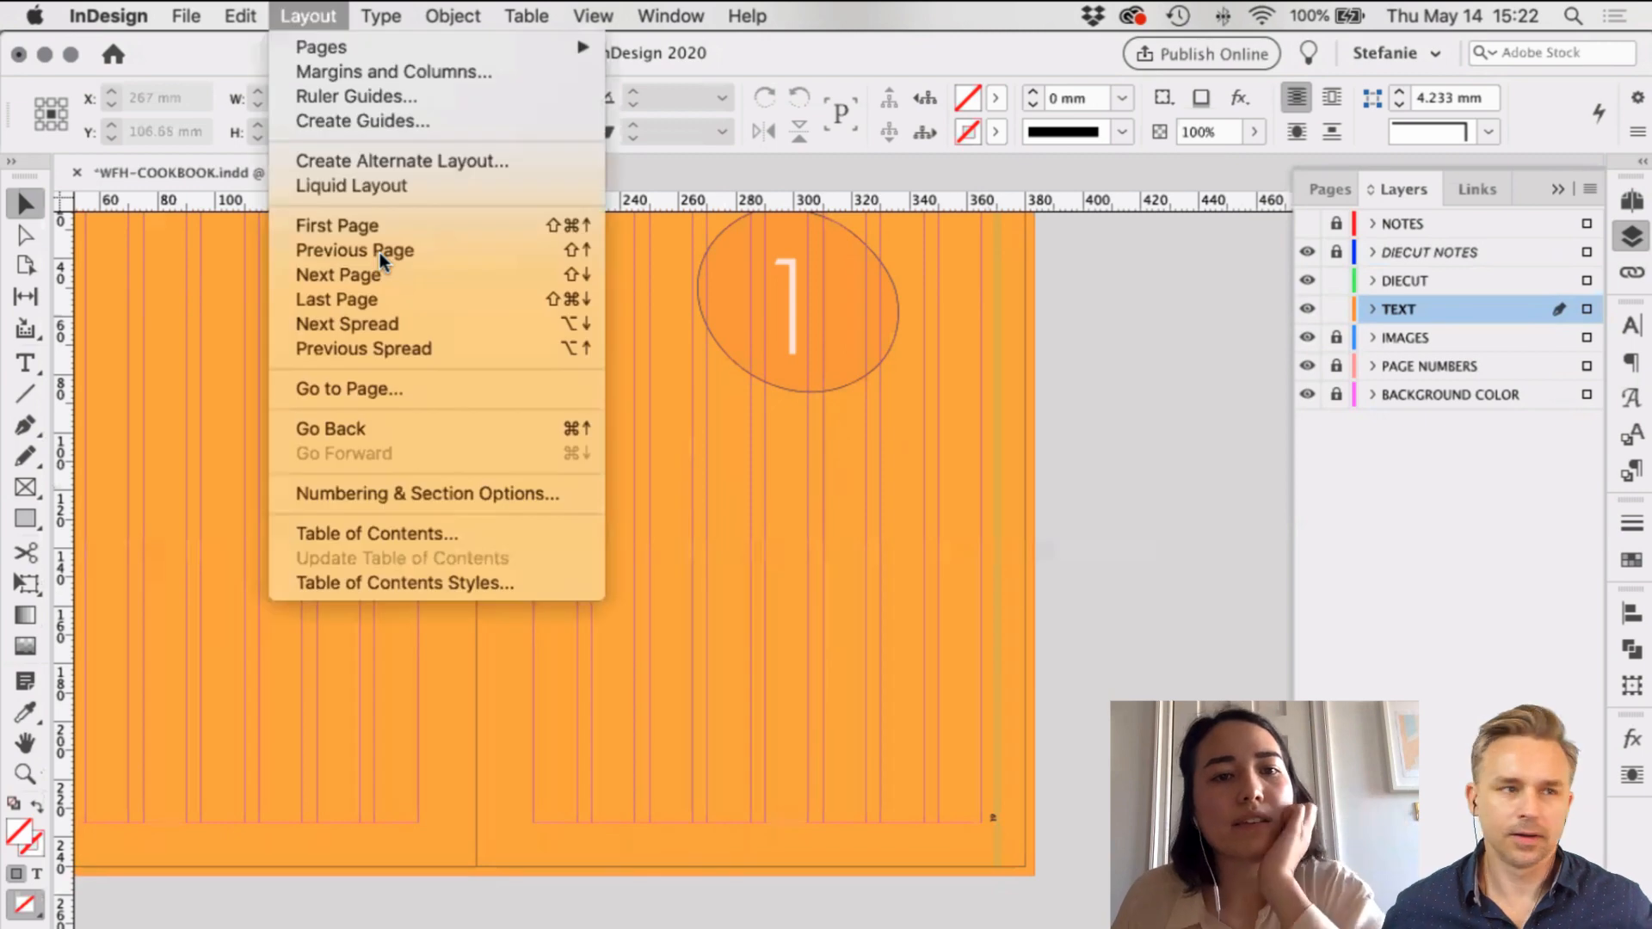
left_click(385, 537)
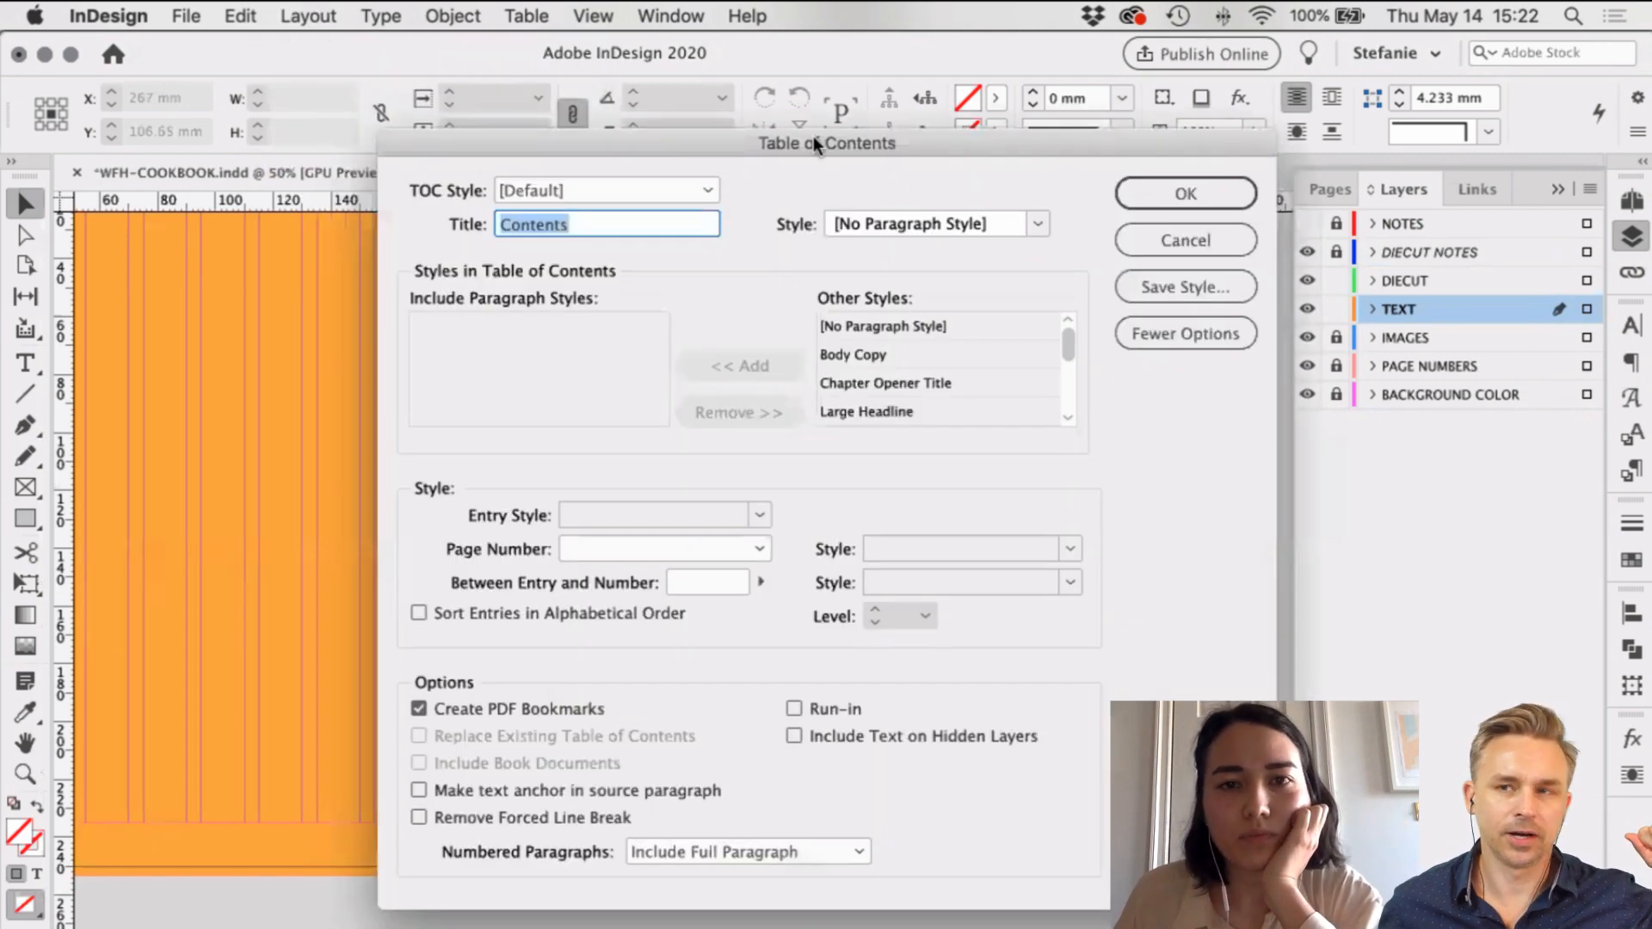
left_click_drag(813, 138, 784, 258)
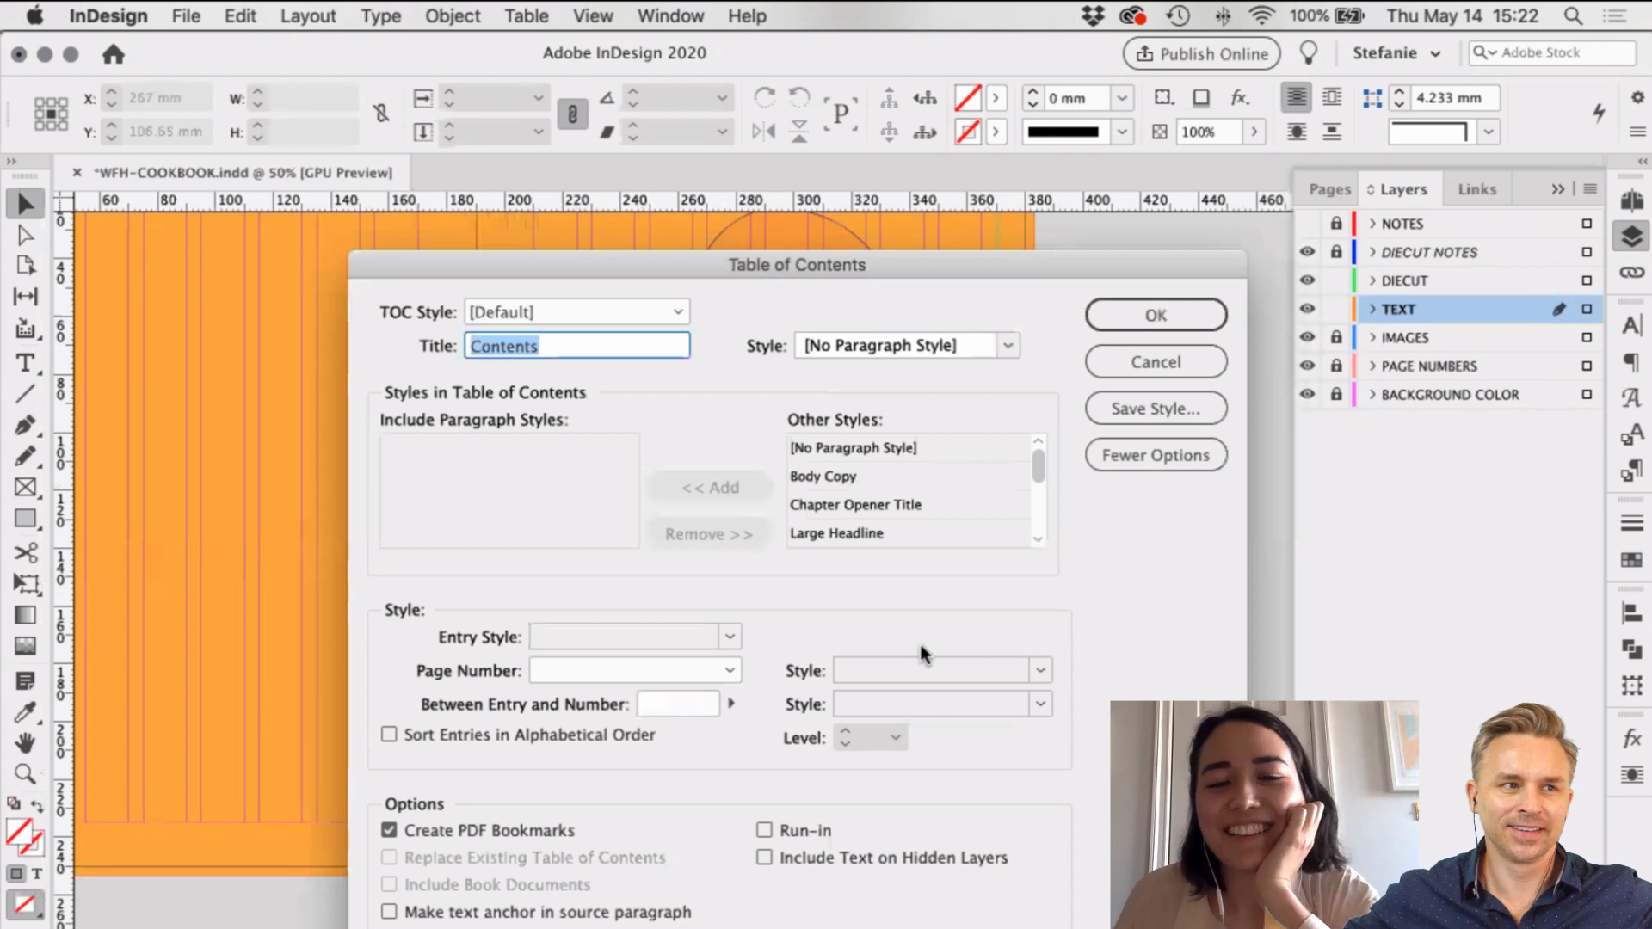
scroll(908, 518, "down", 1)
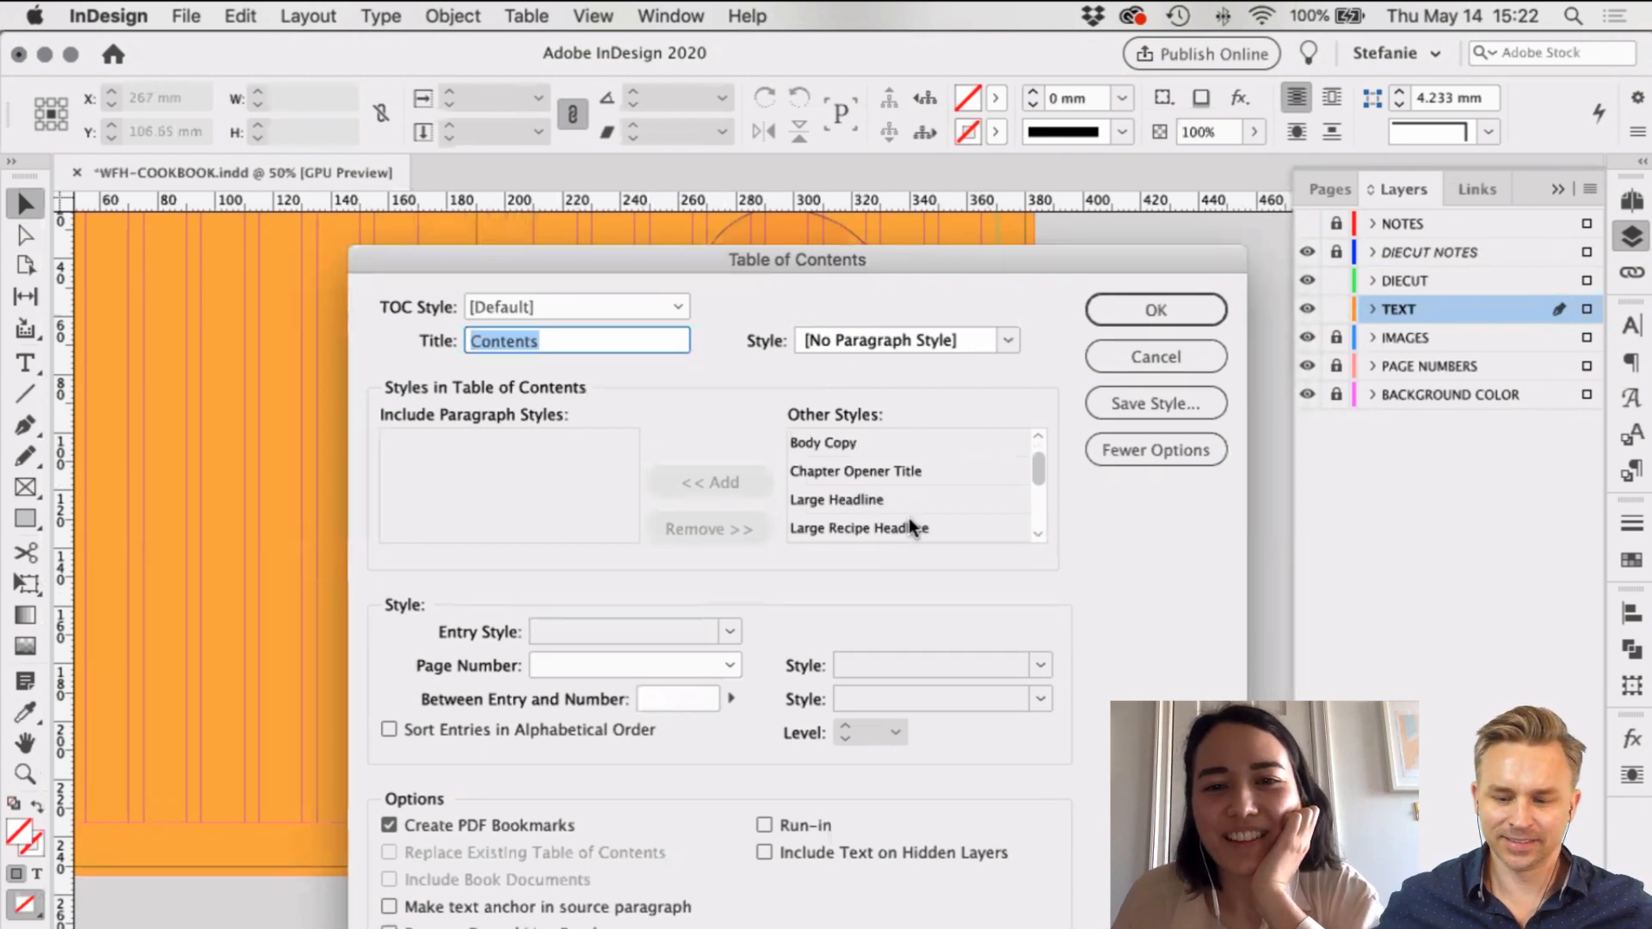
scroll(909, 519, "down", 1)
left_click(819, 501)
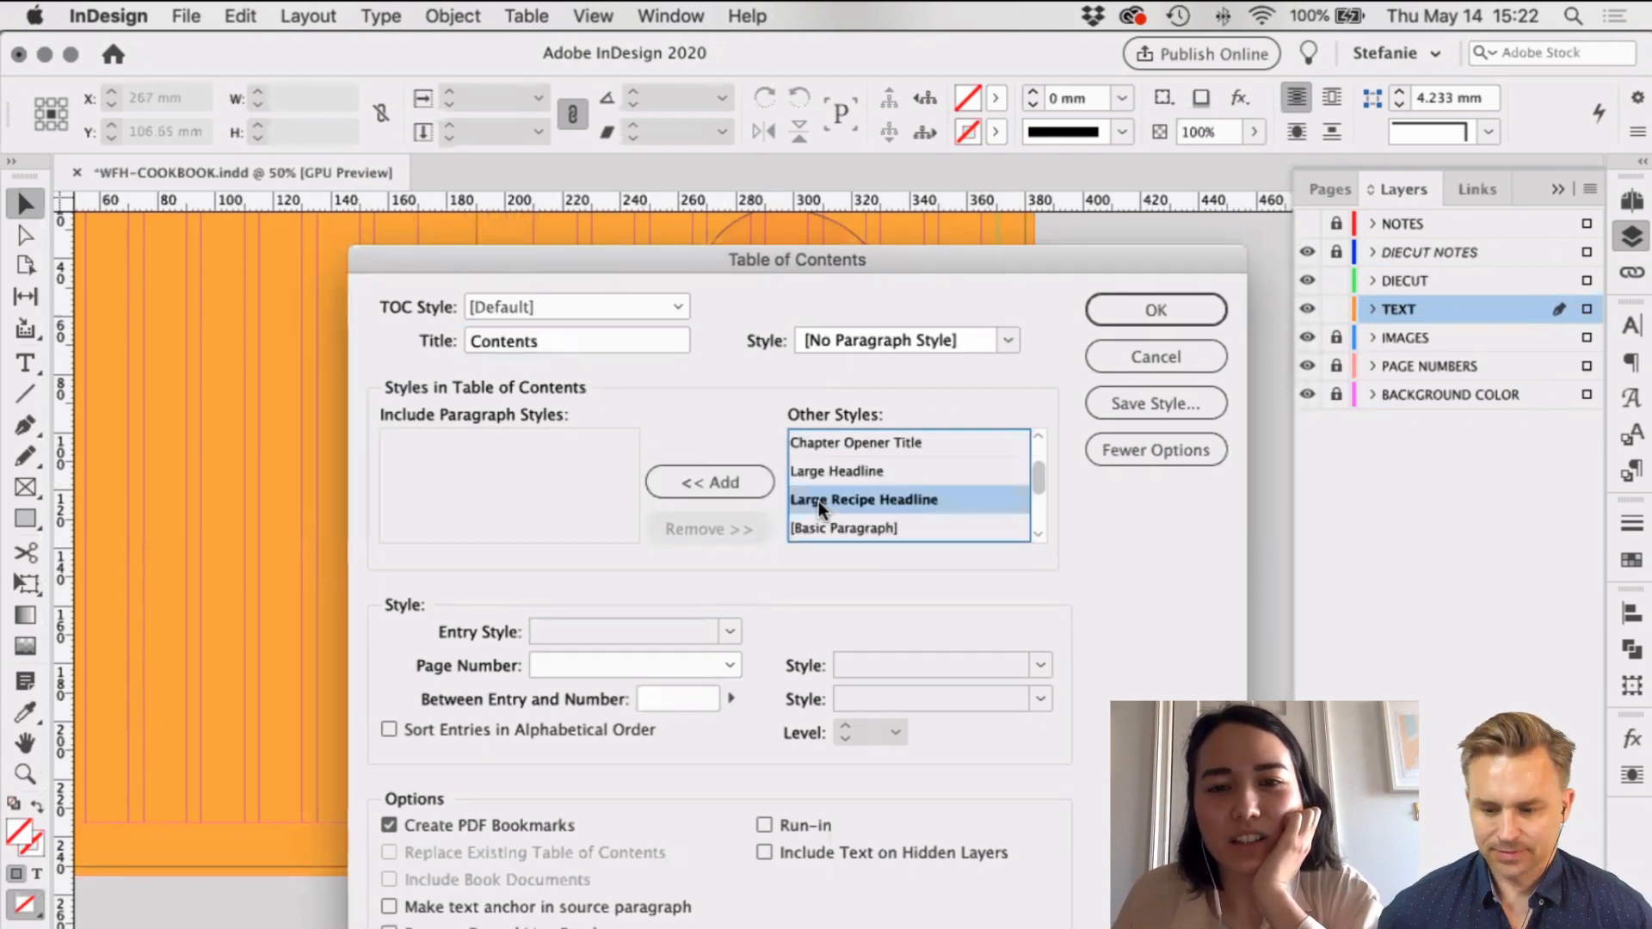
scroll(941, 499, "down", 4)
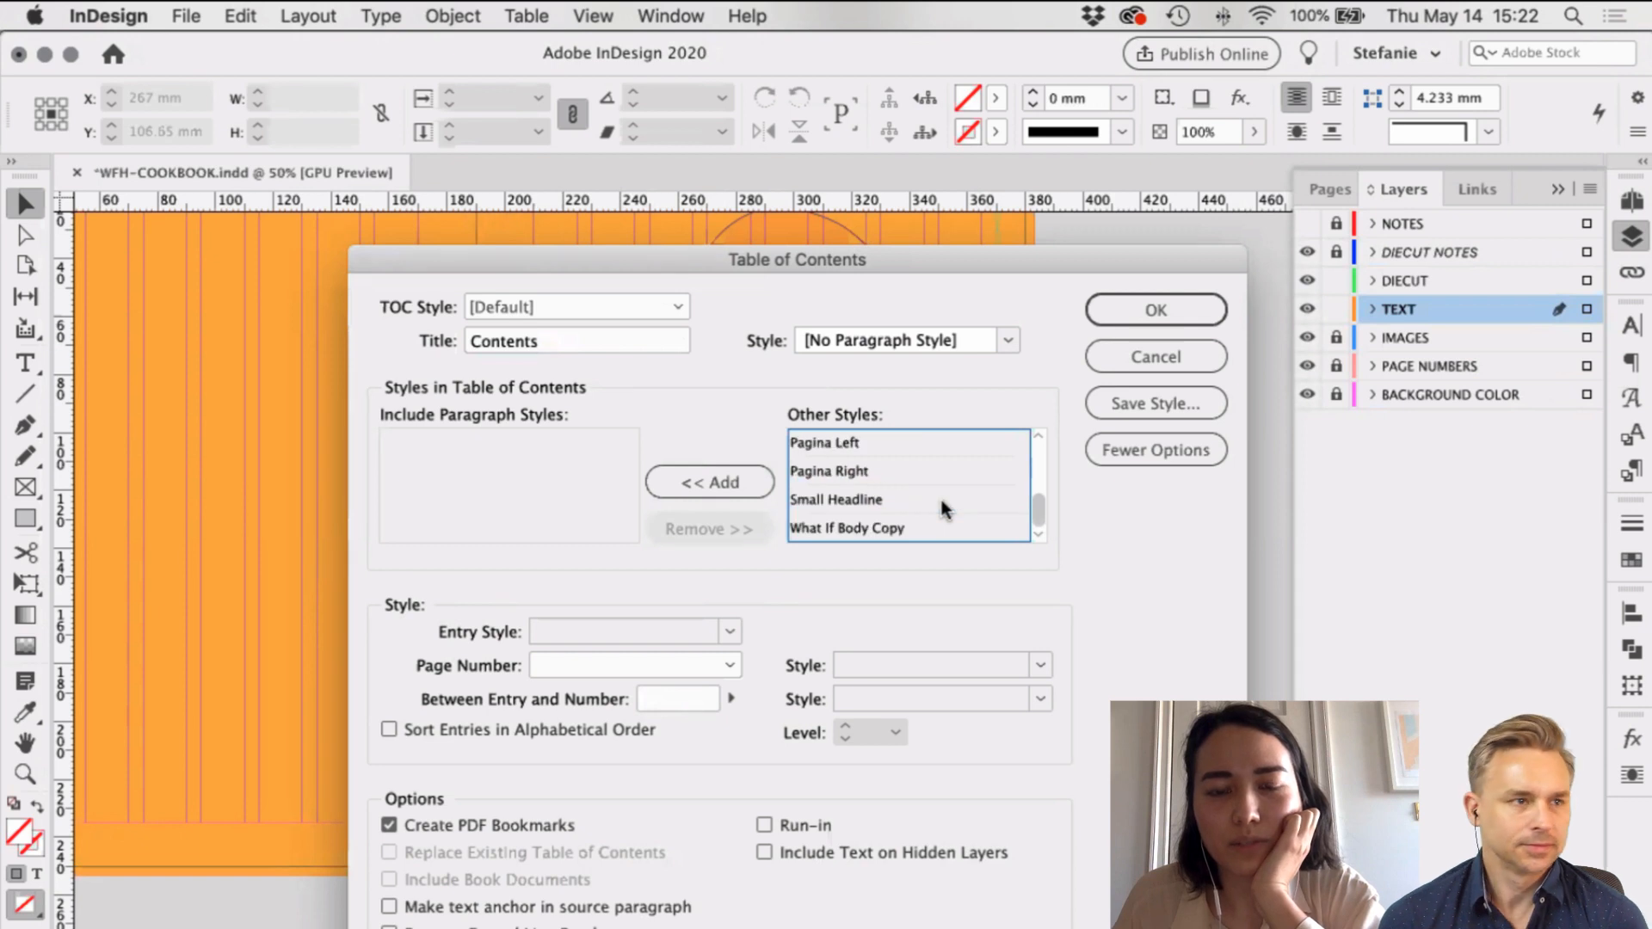
scroll(940, 496, "up", 3)
left_click(699, 487)
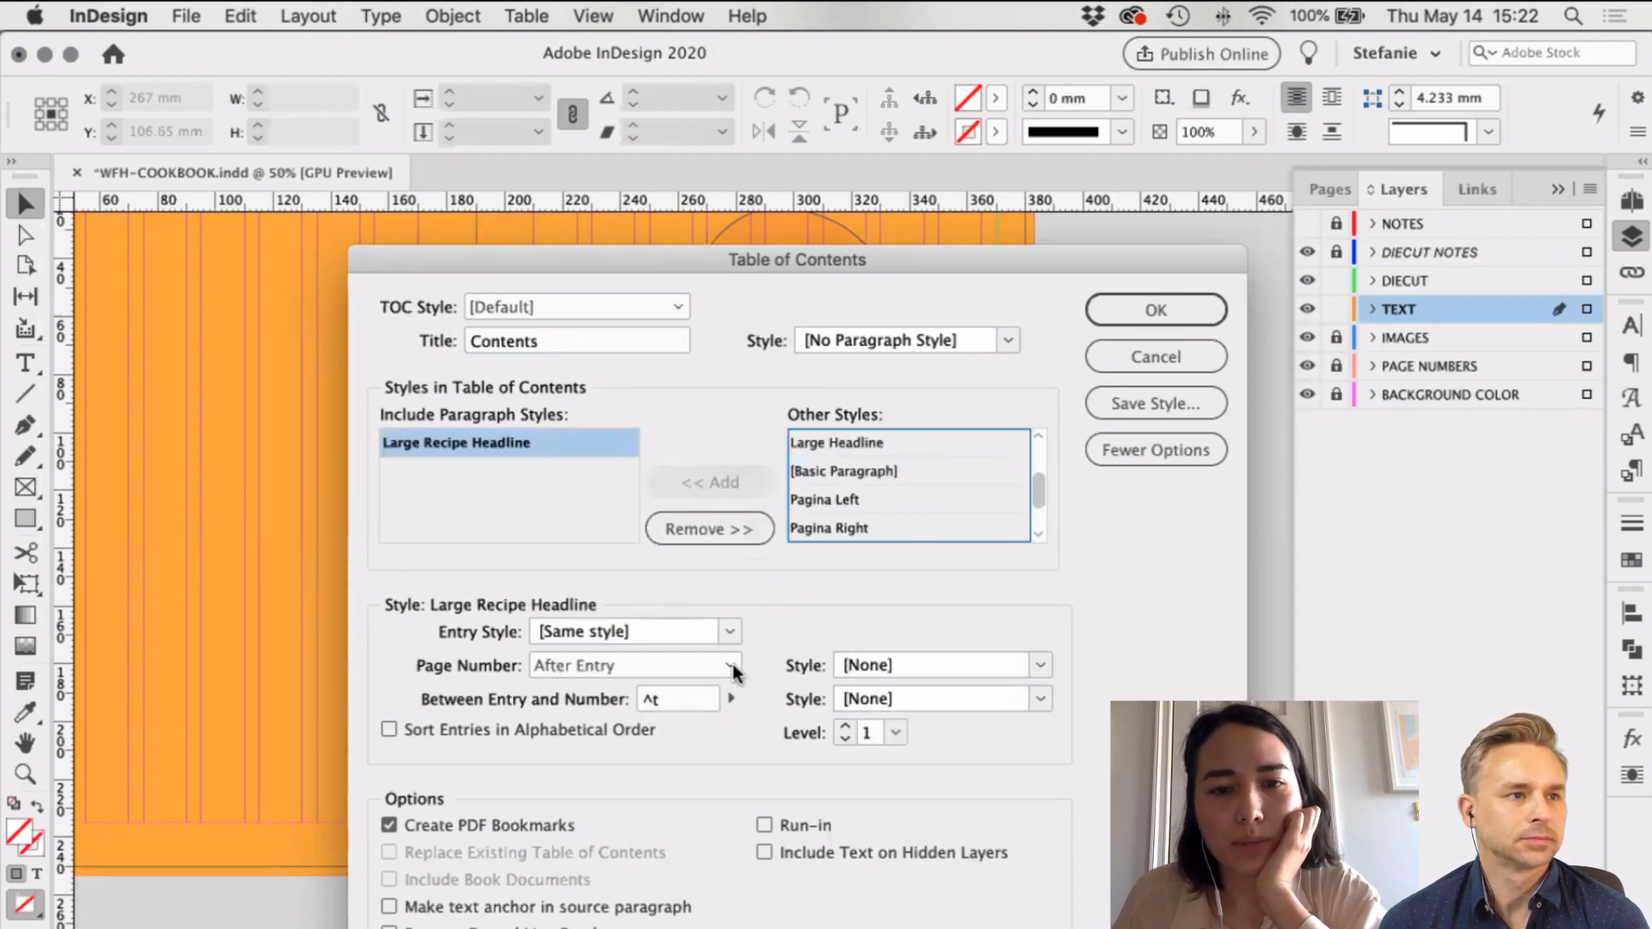
Step: Set Page Number to Before Entry and Entry Style to Body Copy, then generate the contents
left_click(670, 719)
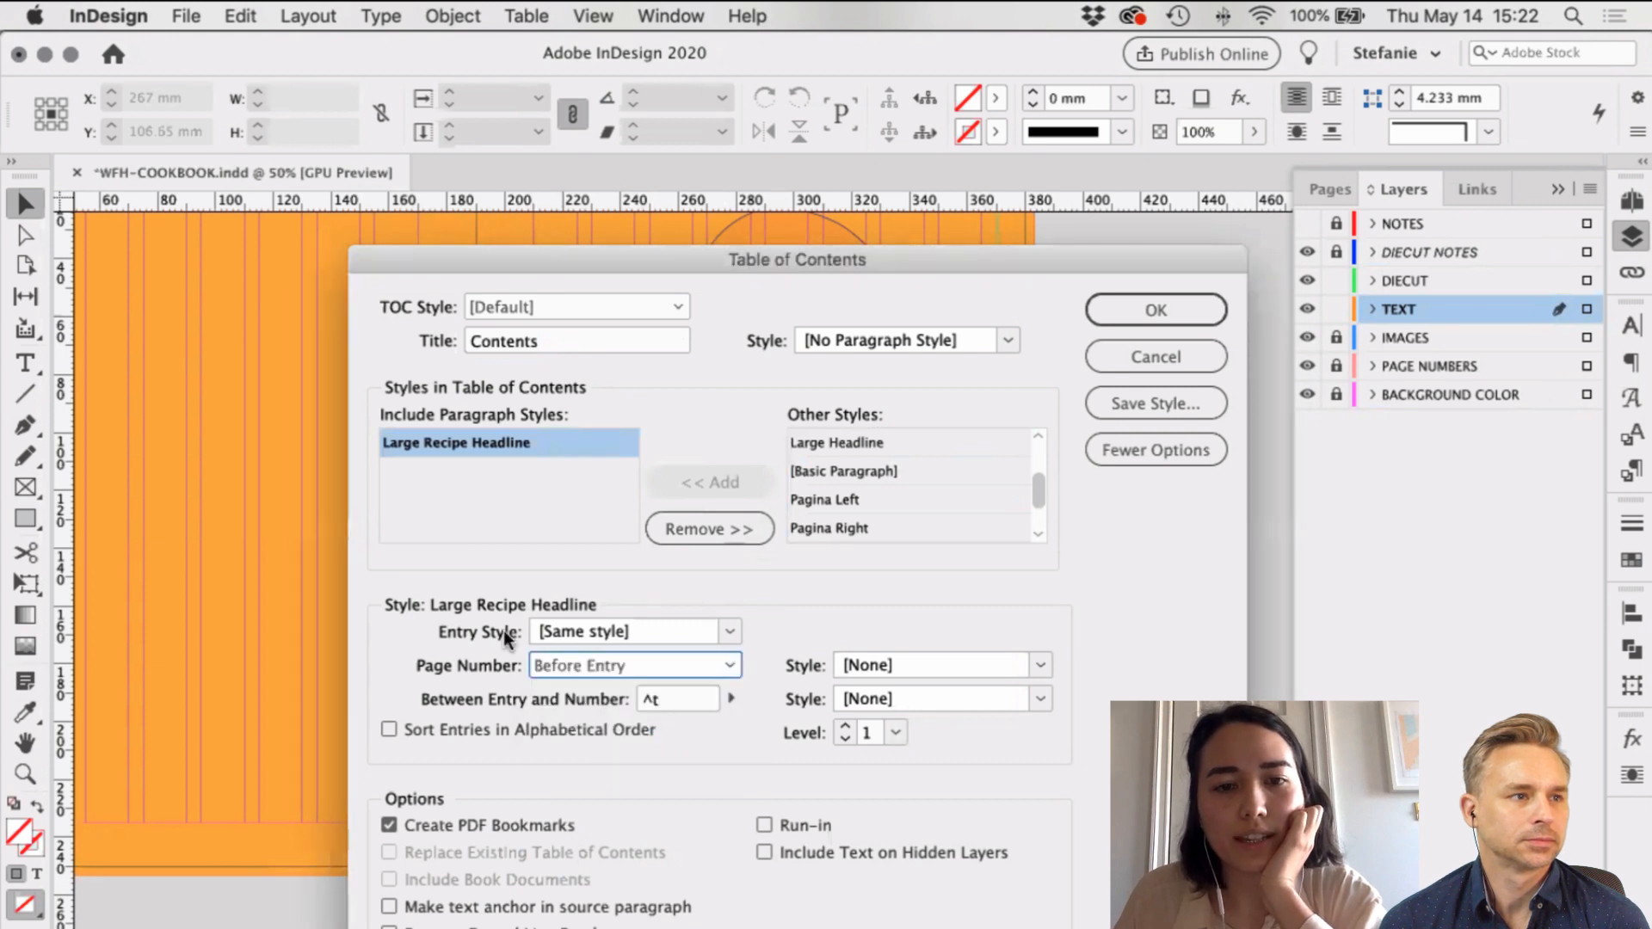
left_click(728, 631)
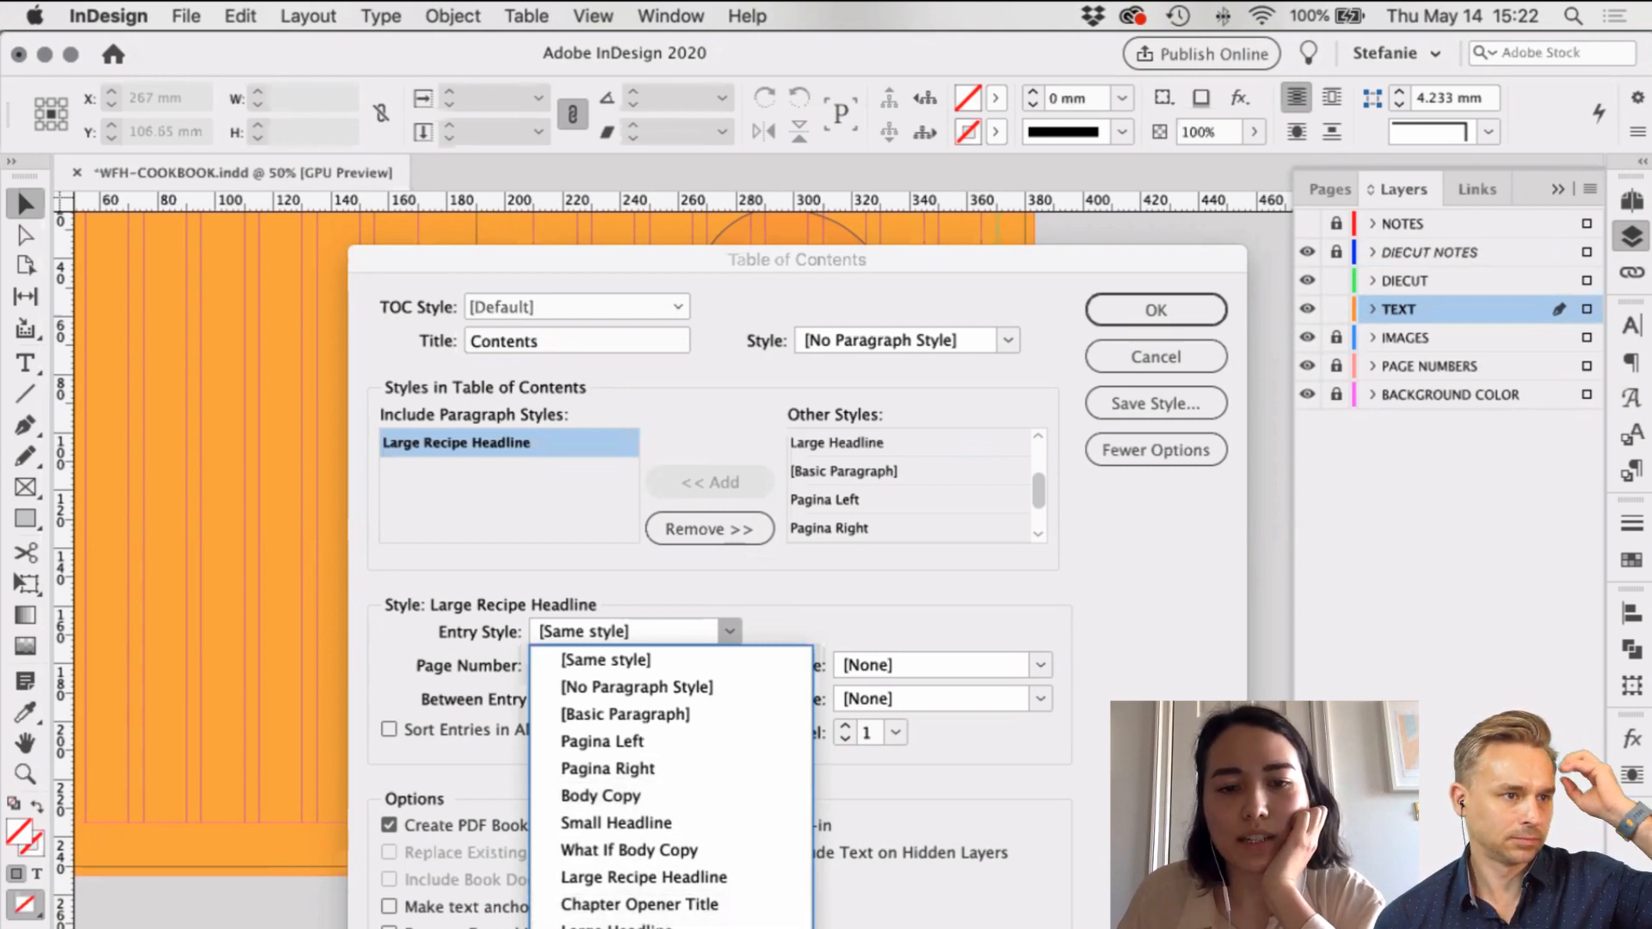
left_click(657, 795)
mouse_move(1028, 252)
left_mouse_down()
mouse_move(1124, 683)
mouse_move(943, 260)
mouse_move(1011, 262)
left_mouse_up()
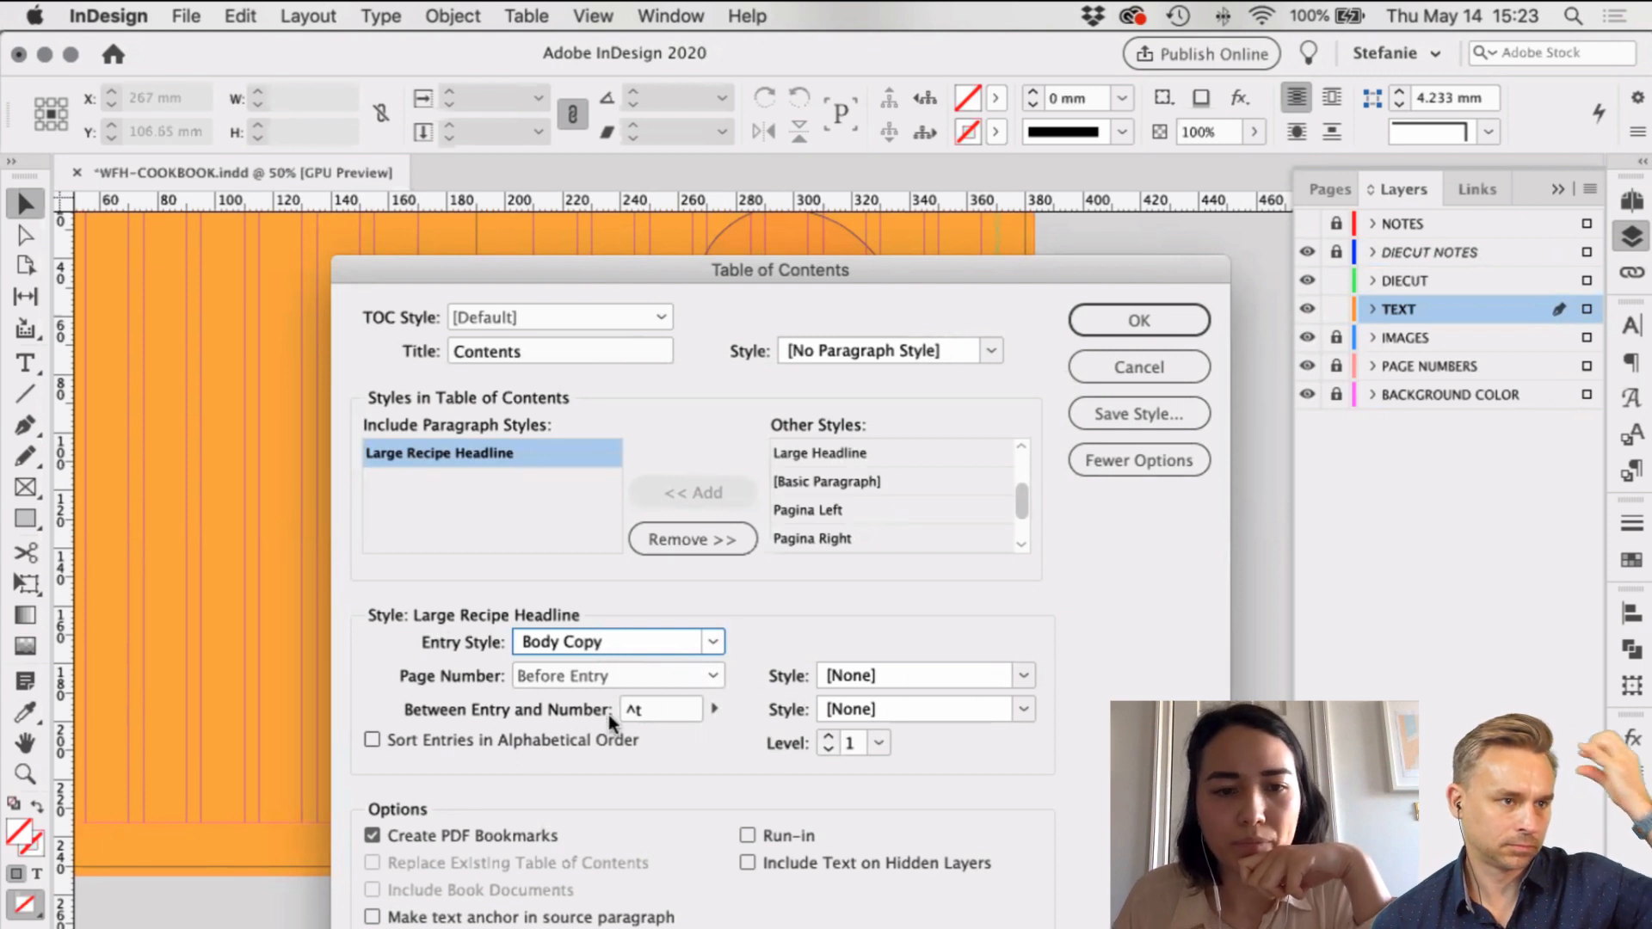
left_click(1153, 300)
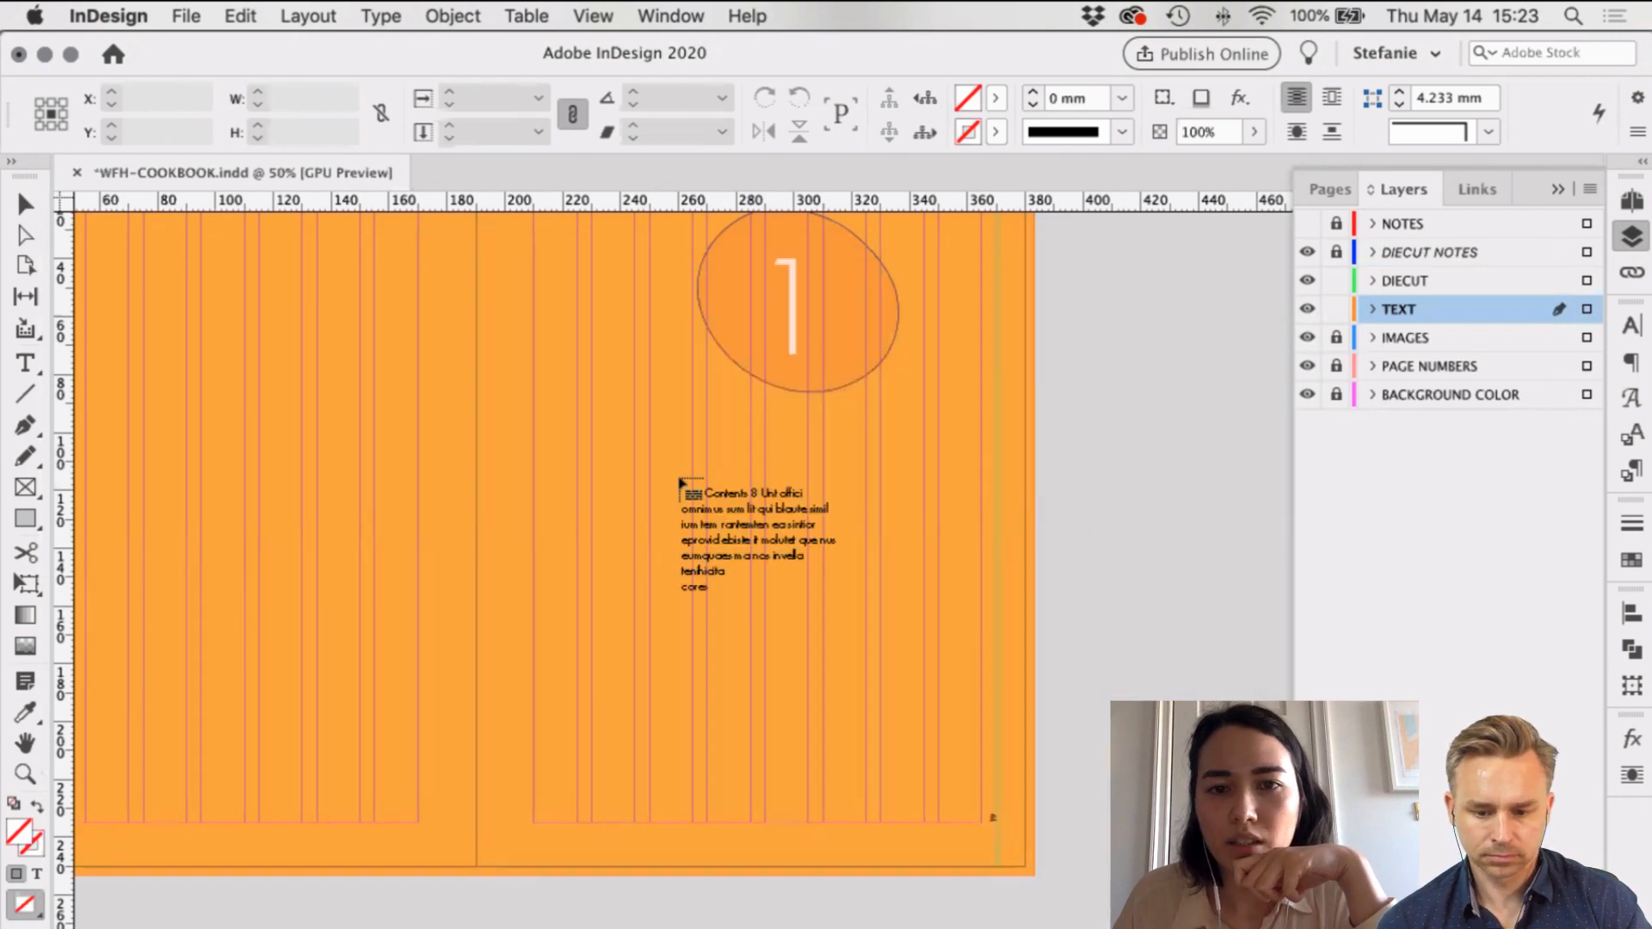
Step: Place the Contents list as a frame on the right-hand page below the circle
left_click_drag(765, 447, 982, 822)
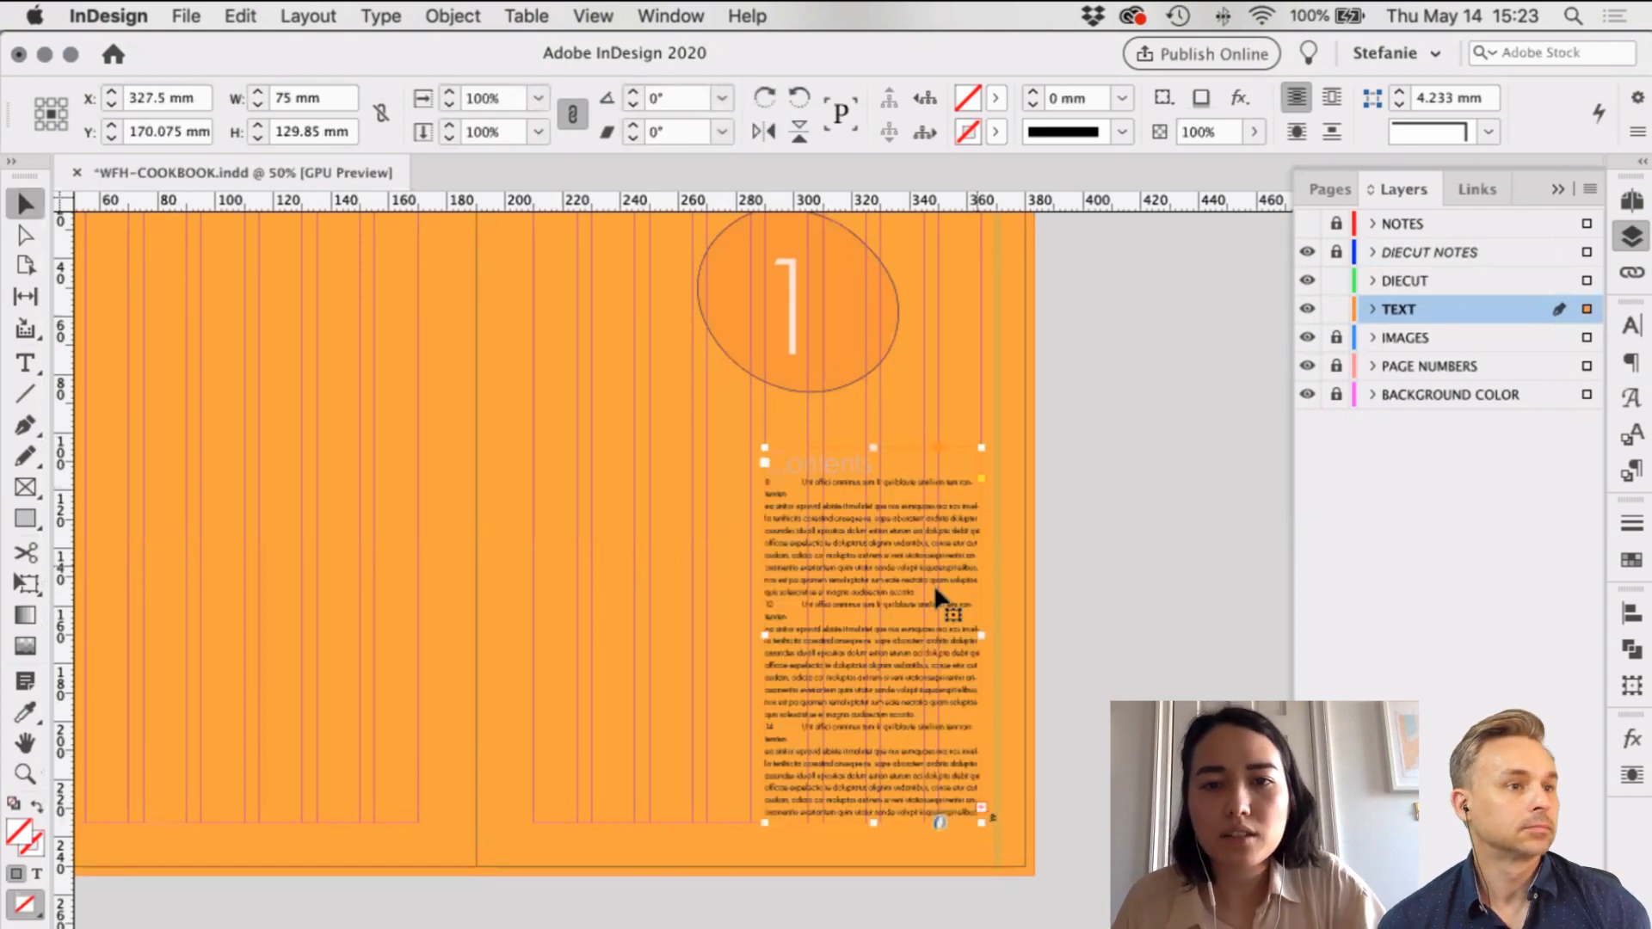
scroll(934, 594, "up", 2)
scroll(935, 592, "up", 1)
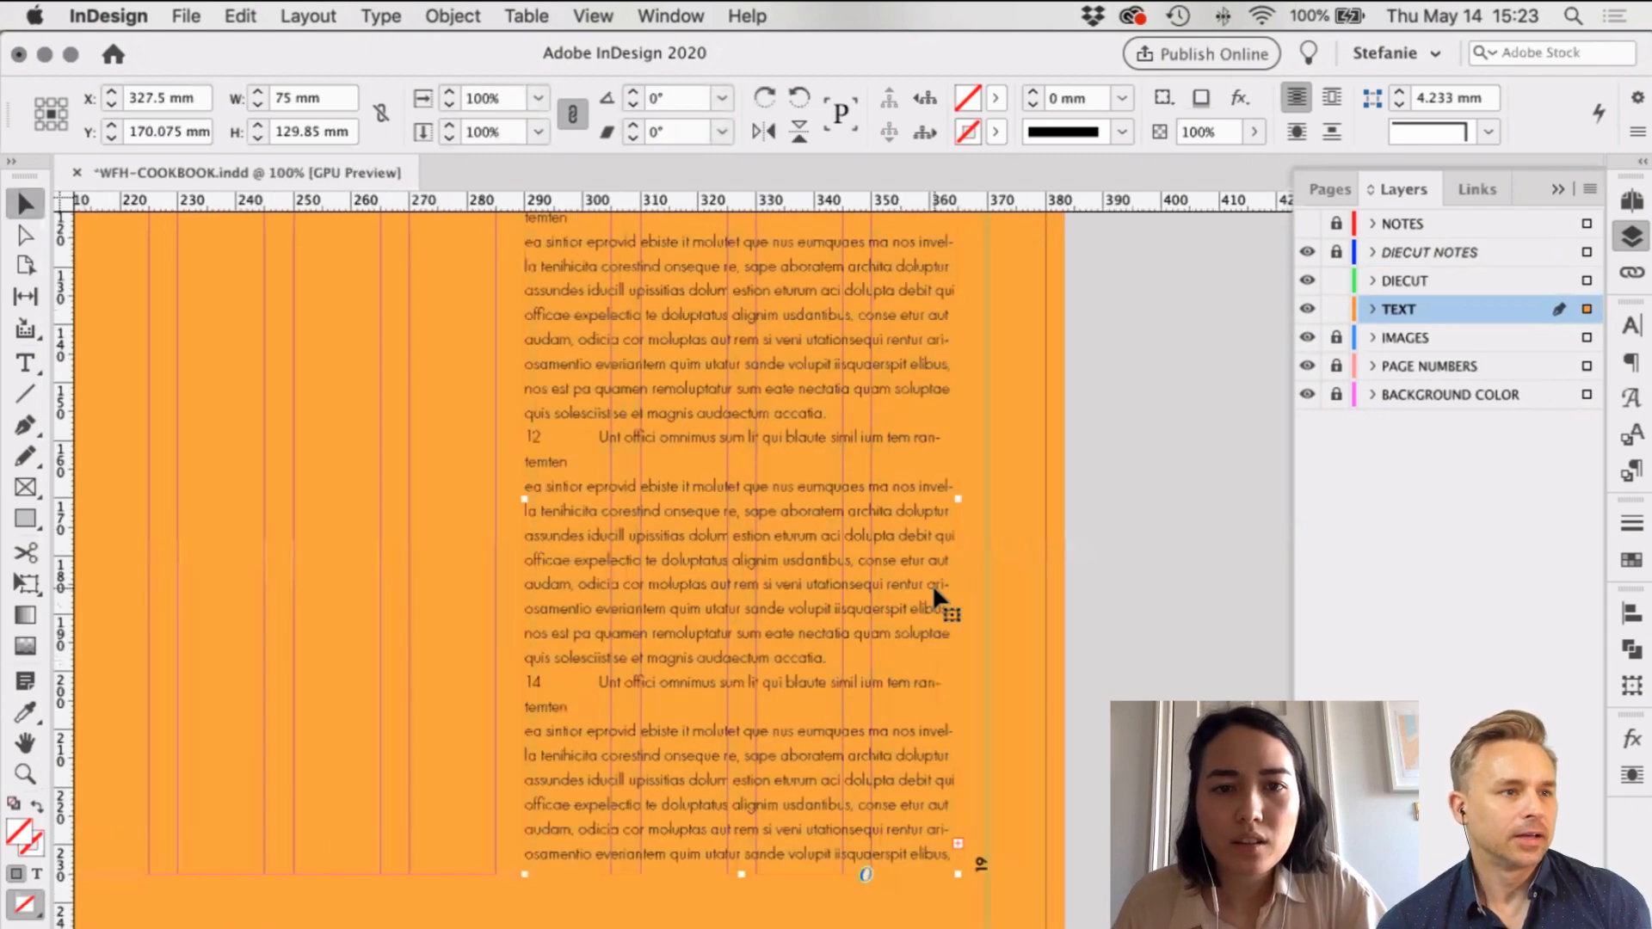
scroll(911, 535, "up", 4)
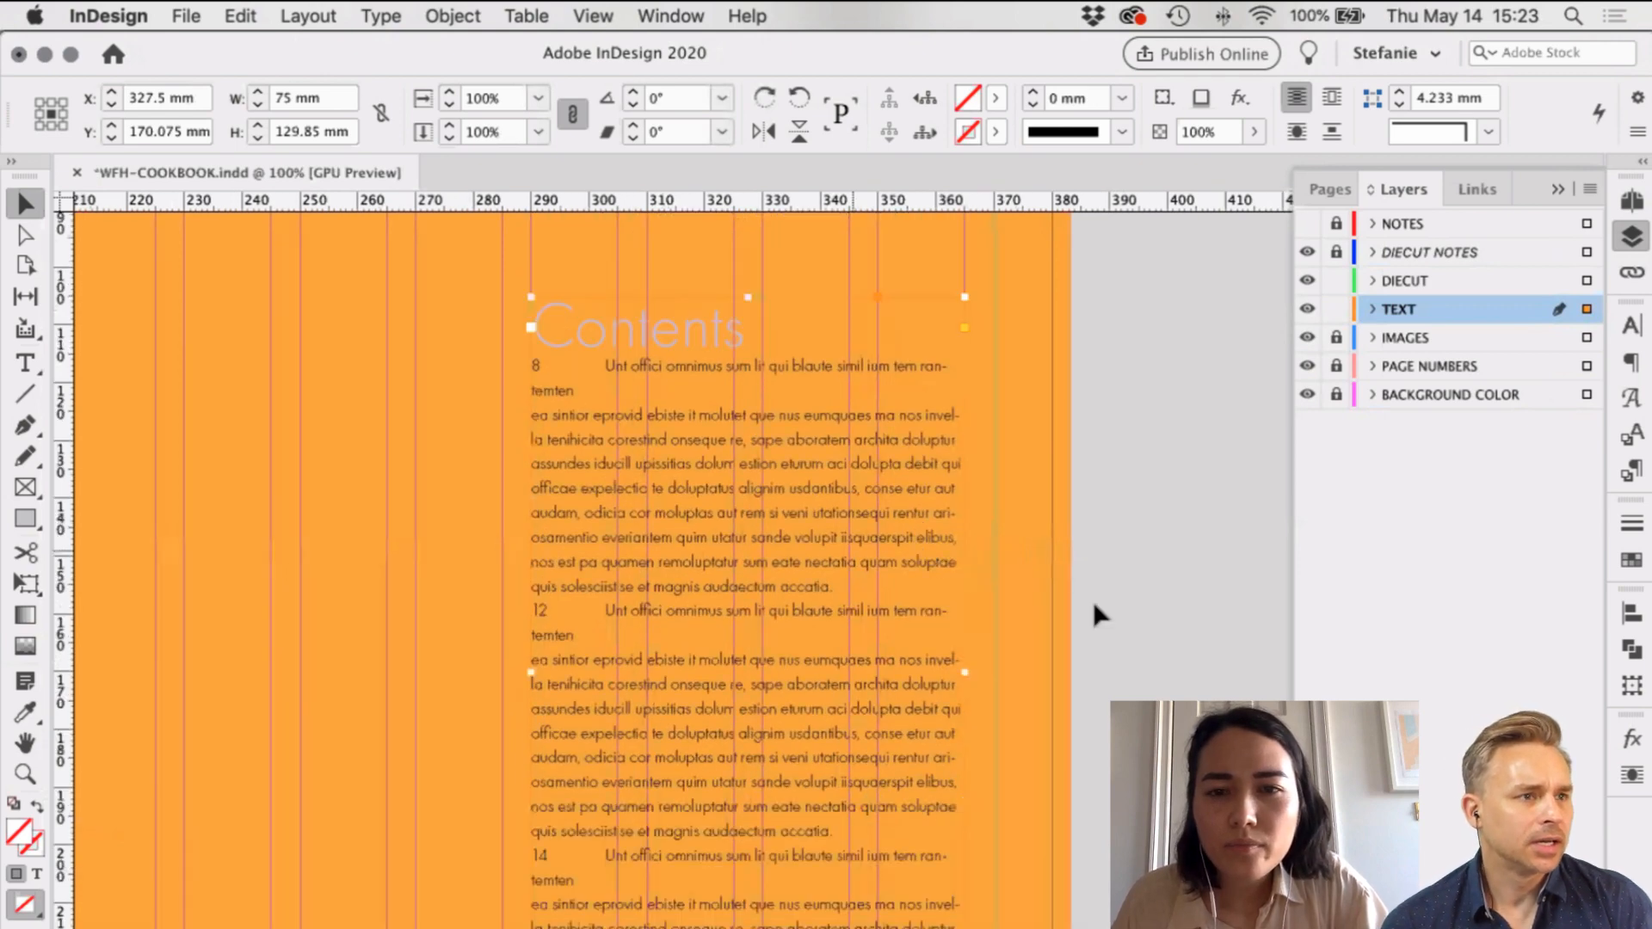
Step: Preview the page without guides or frame edges and inspect the Contents frame, then deselect it
key("w")
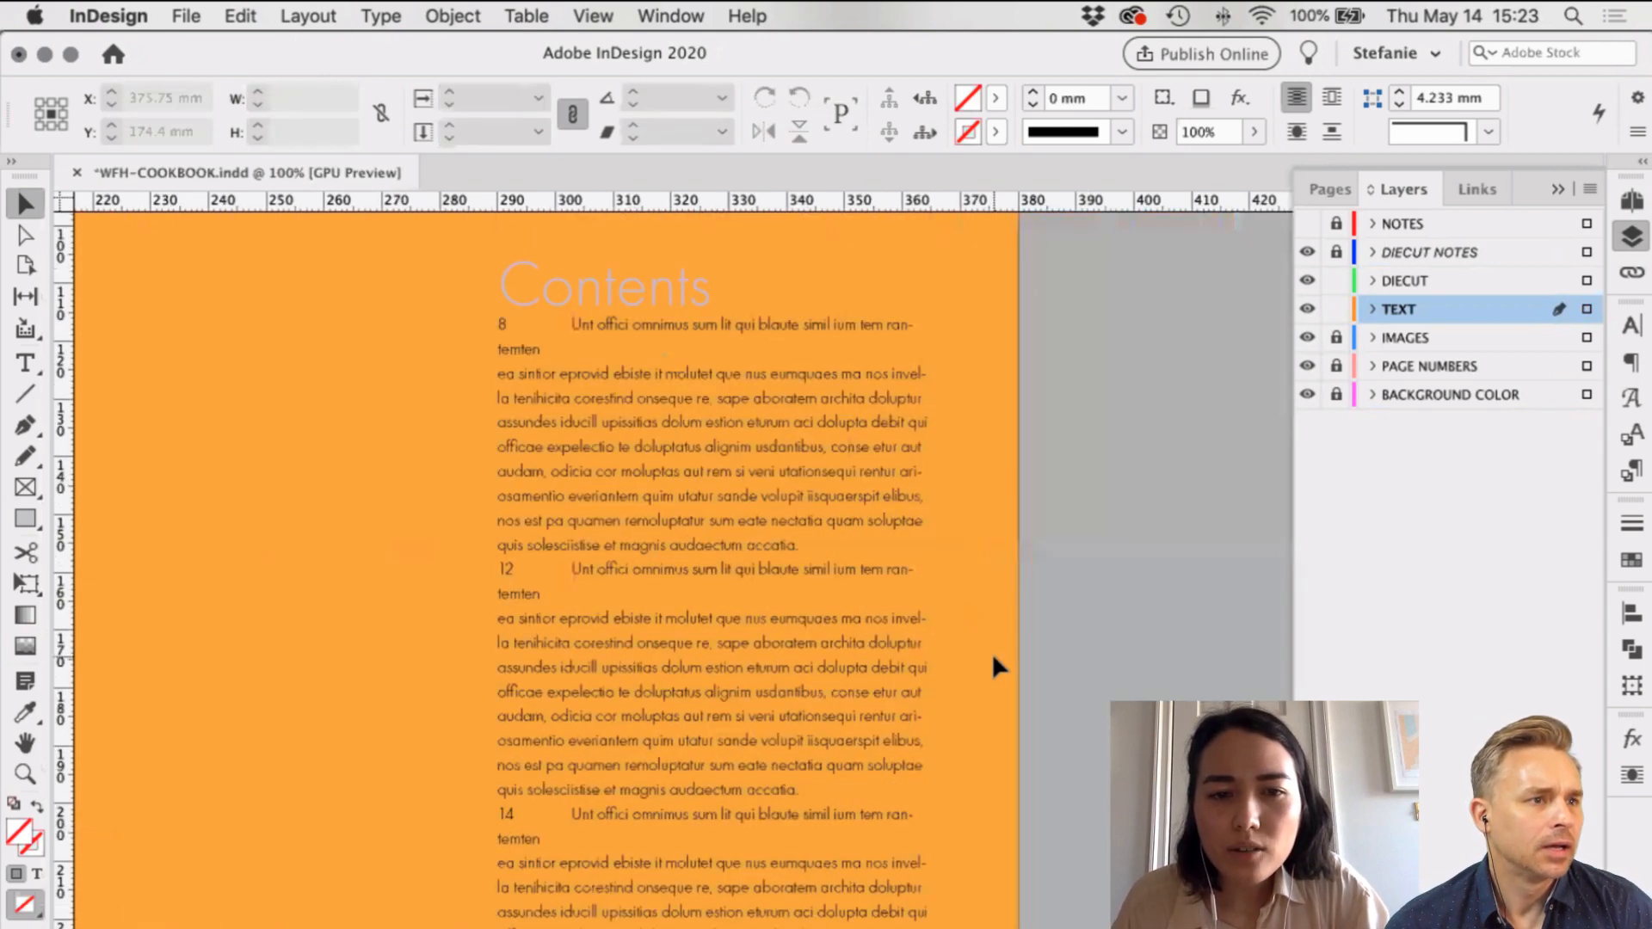
scroll(994, 658, "down", 3)
scroll(881, 575, "up", 4)
scroll(881, 575, "left", 1)
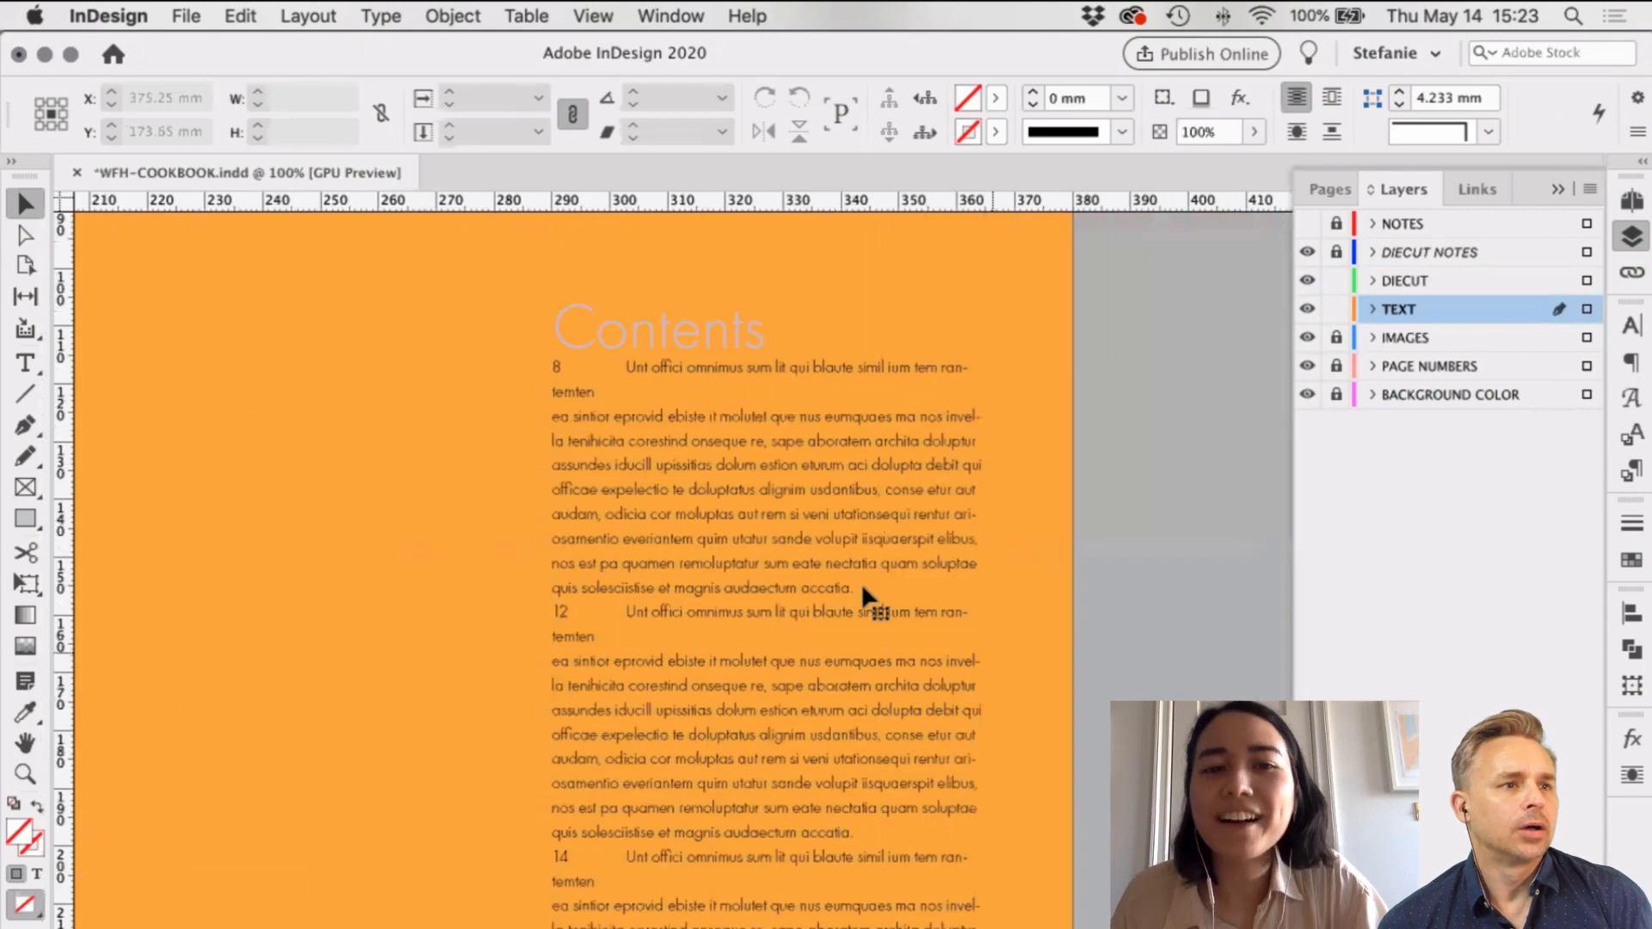
scroll(860, 582, "up", 2)
left_click(835, 544)
scroll(834, 544, "left", 1)
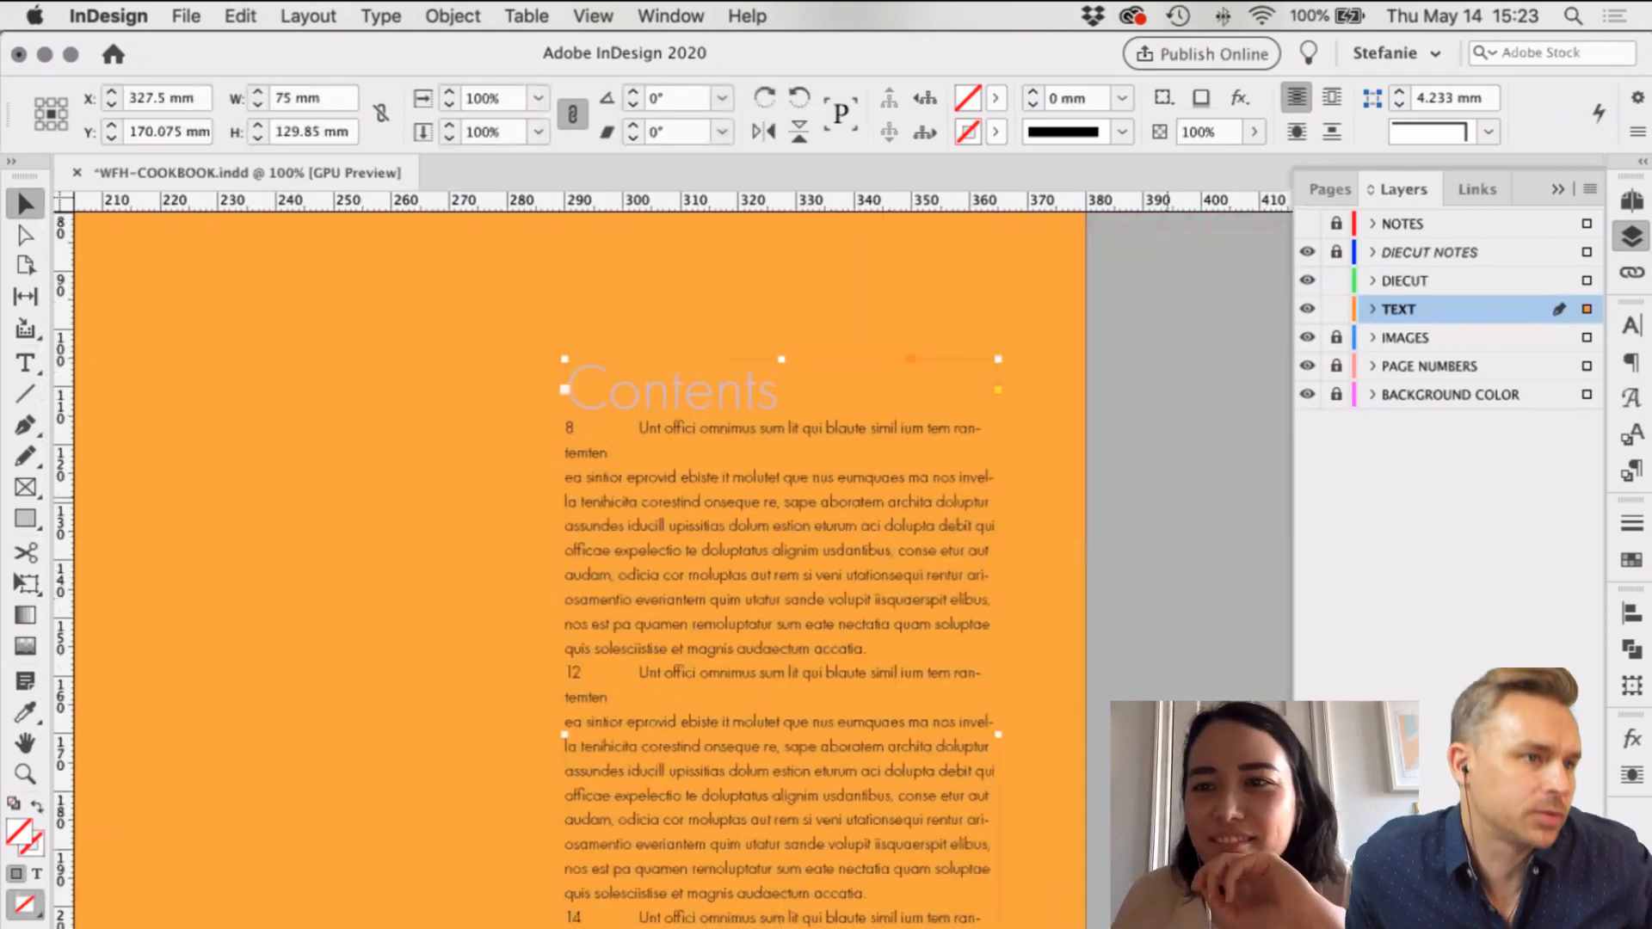
left_click(1168, 508)
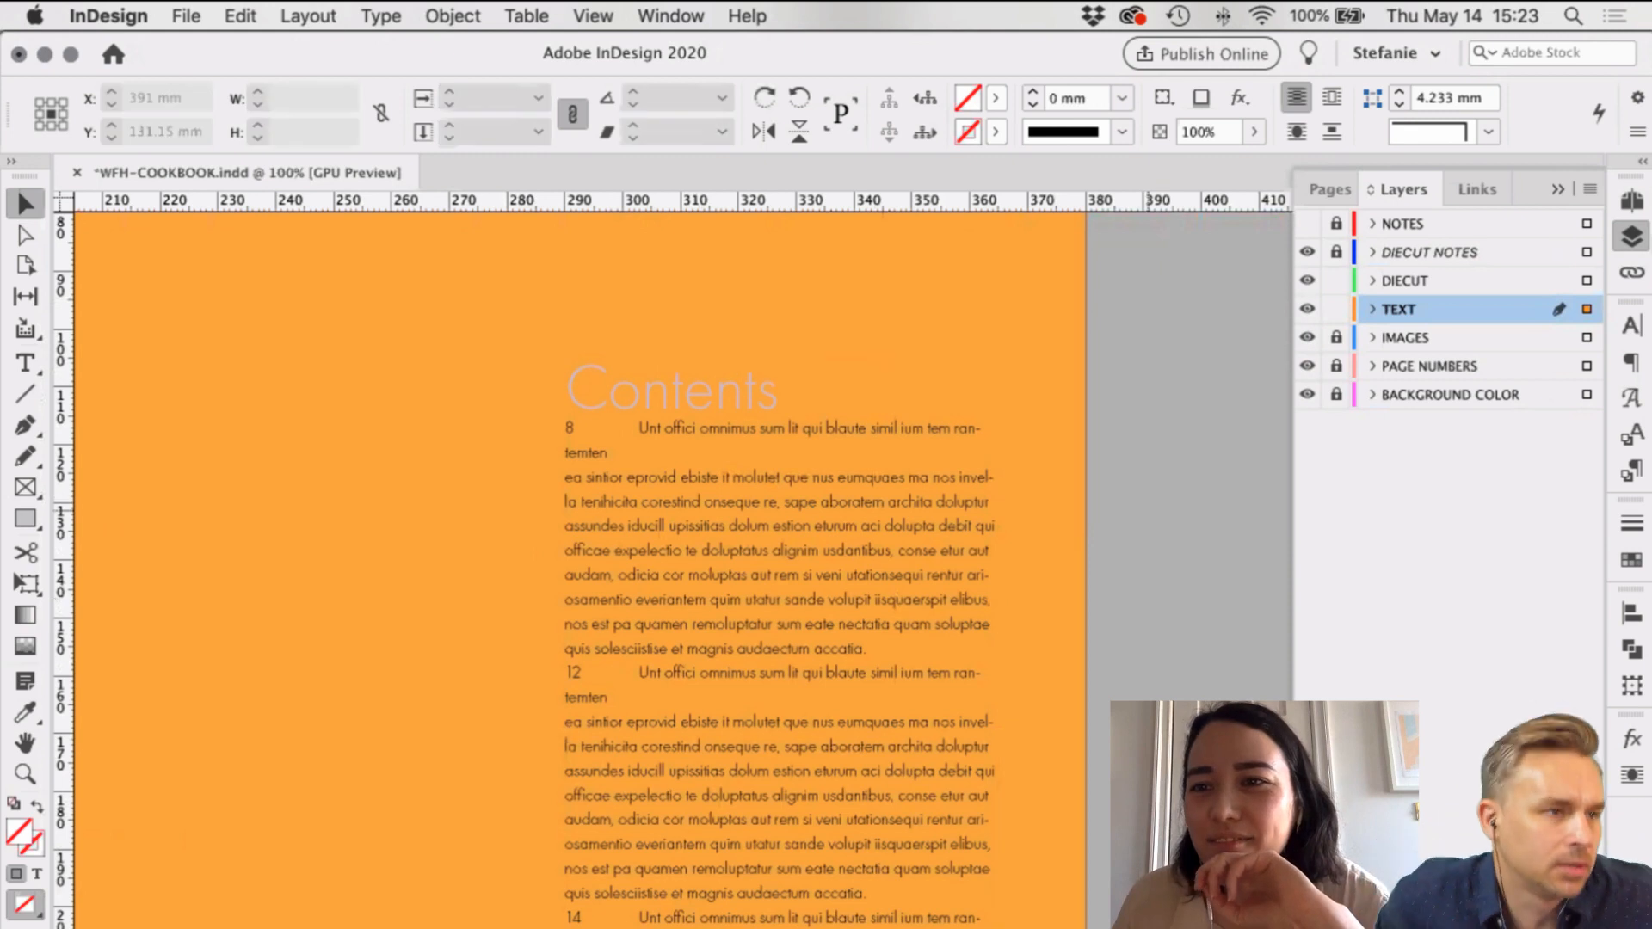
Step: Jump to the pages 6–7 Introduction spread and select the C-Intro master
left_click(1633, 201)
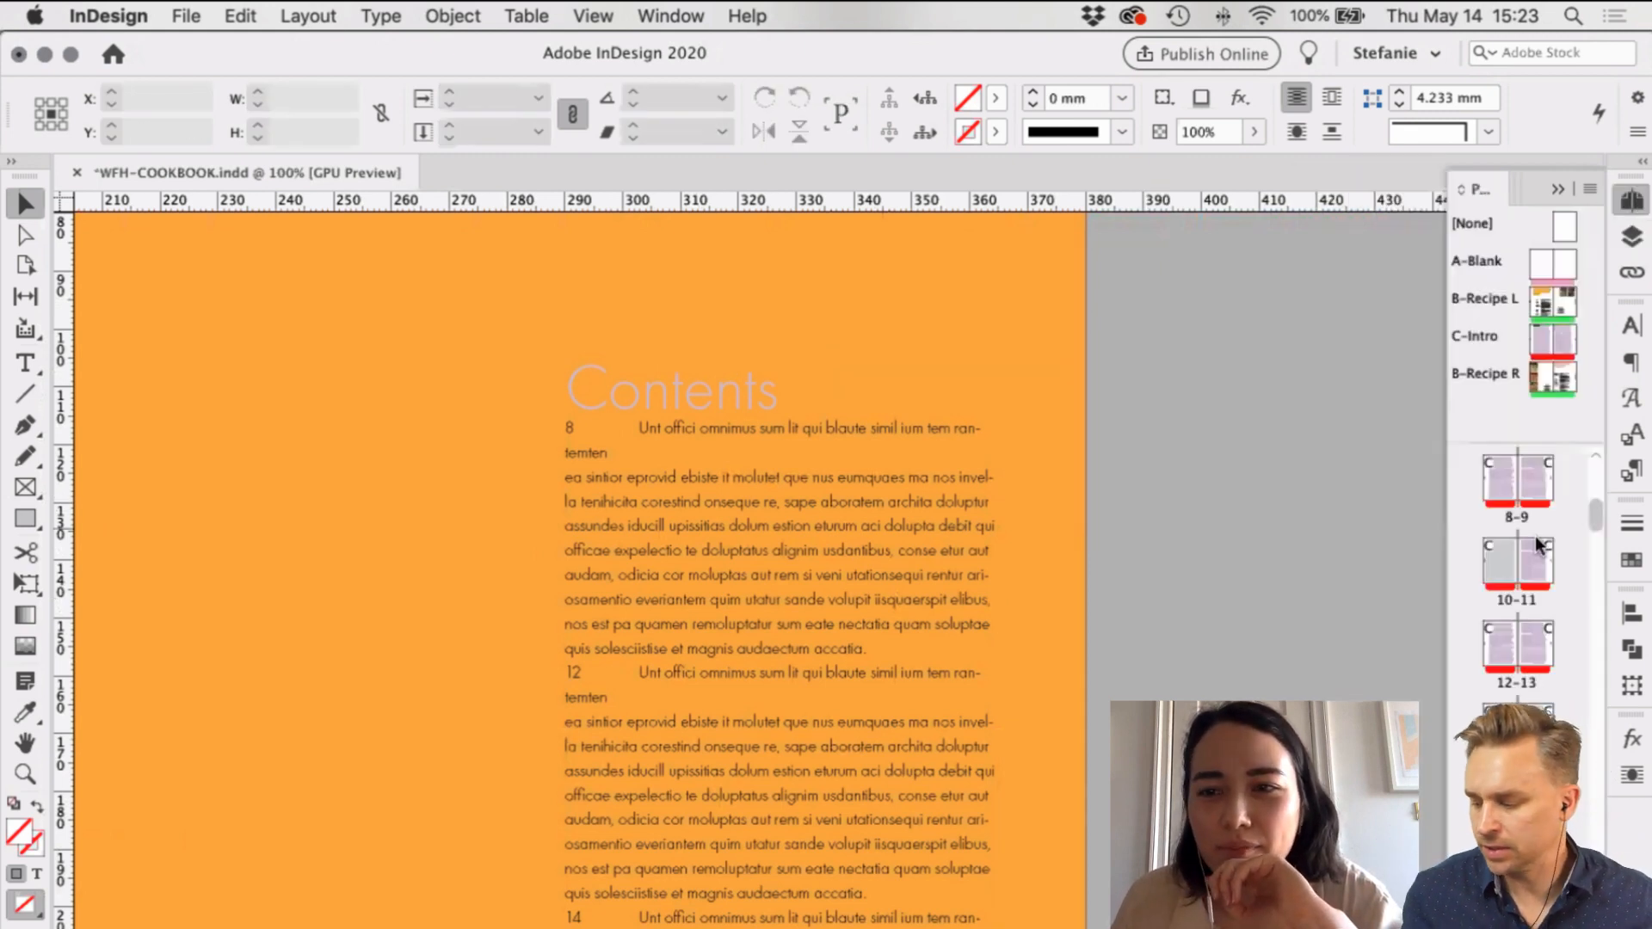
scroll(1535, 535, "up", 1)
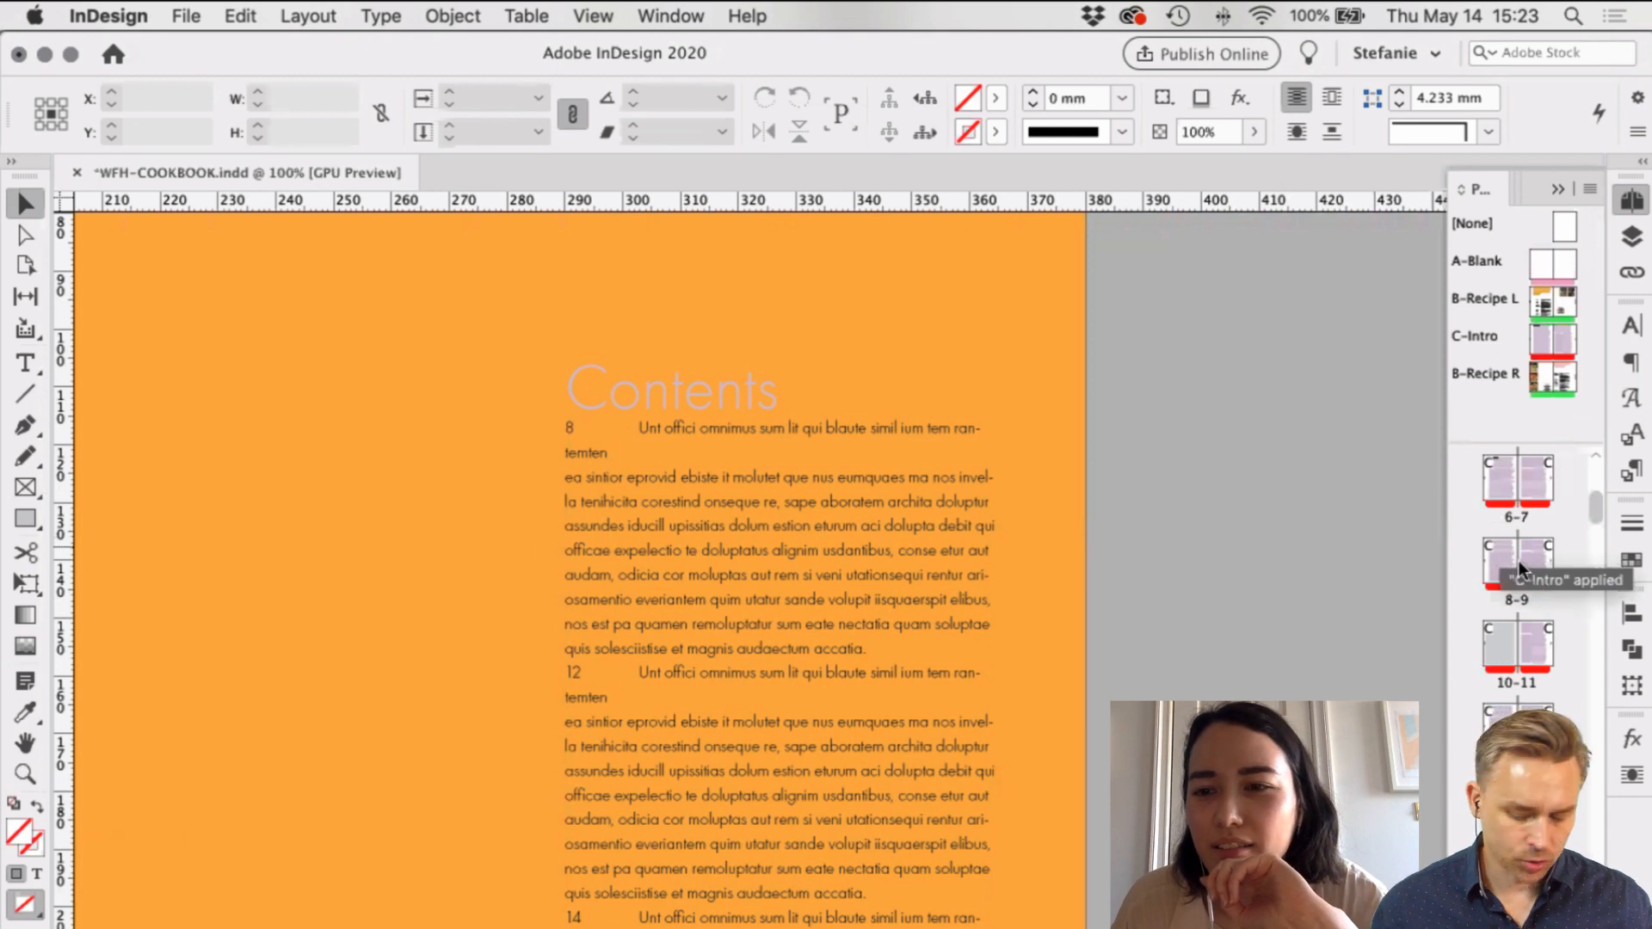
scroll(1520, 566, "up", 1)
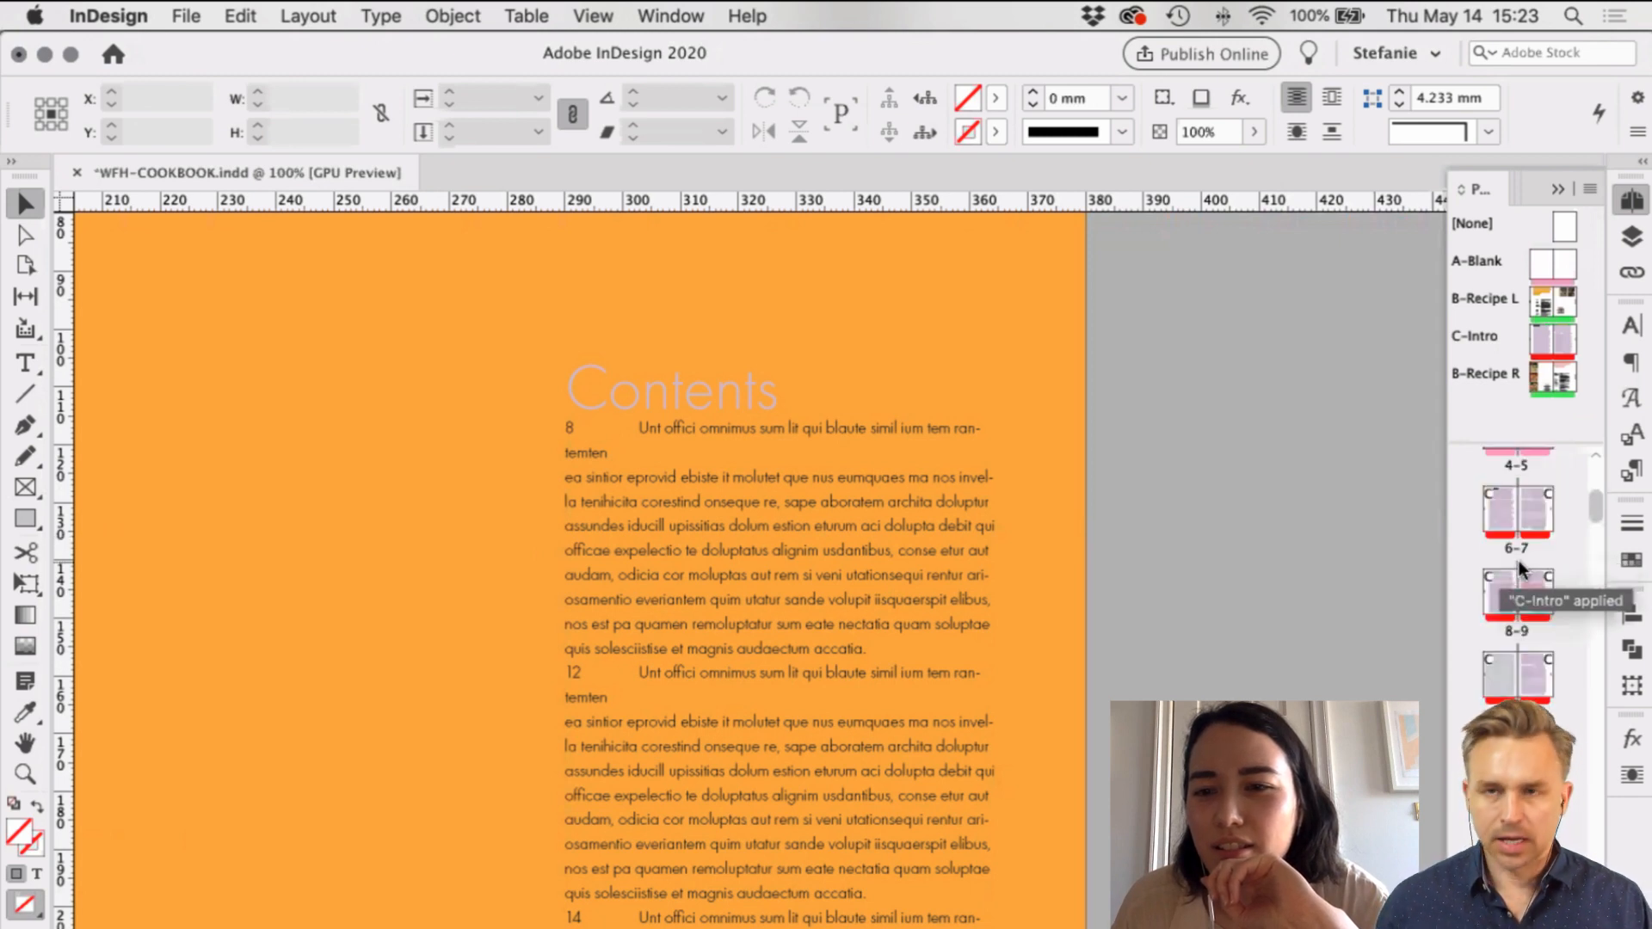
scroll(1520, 564, "down", 1)
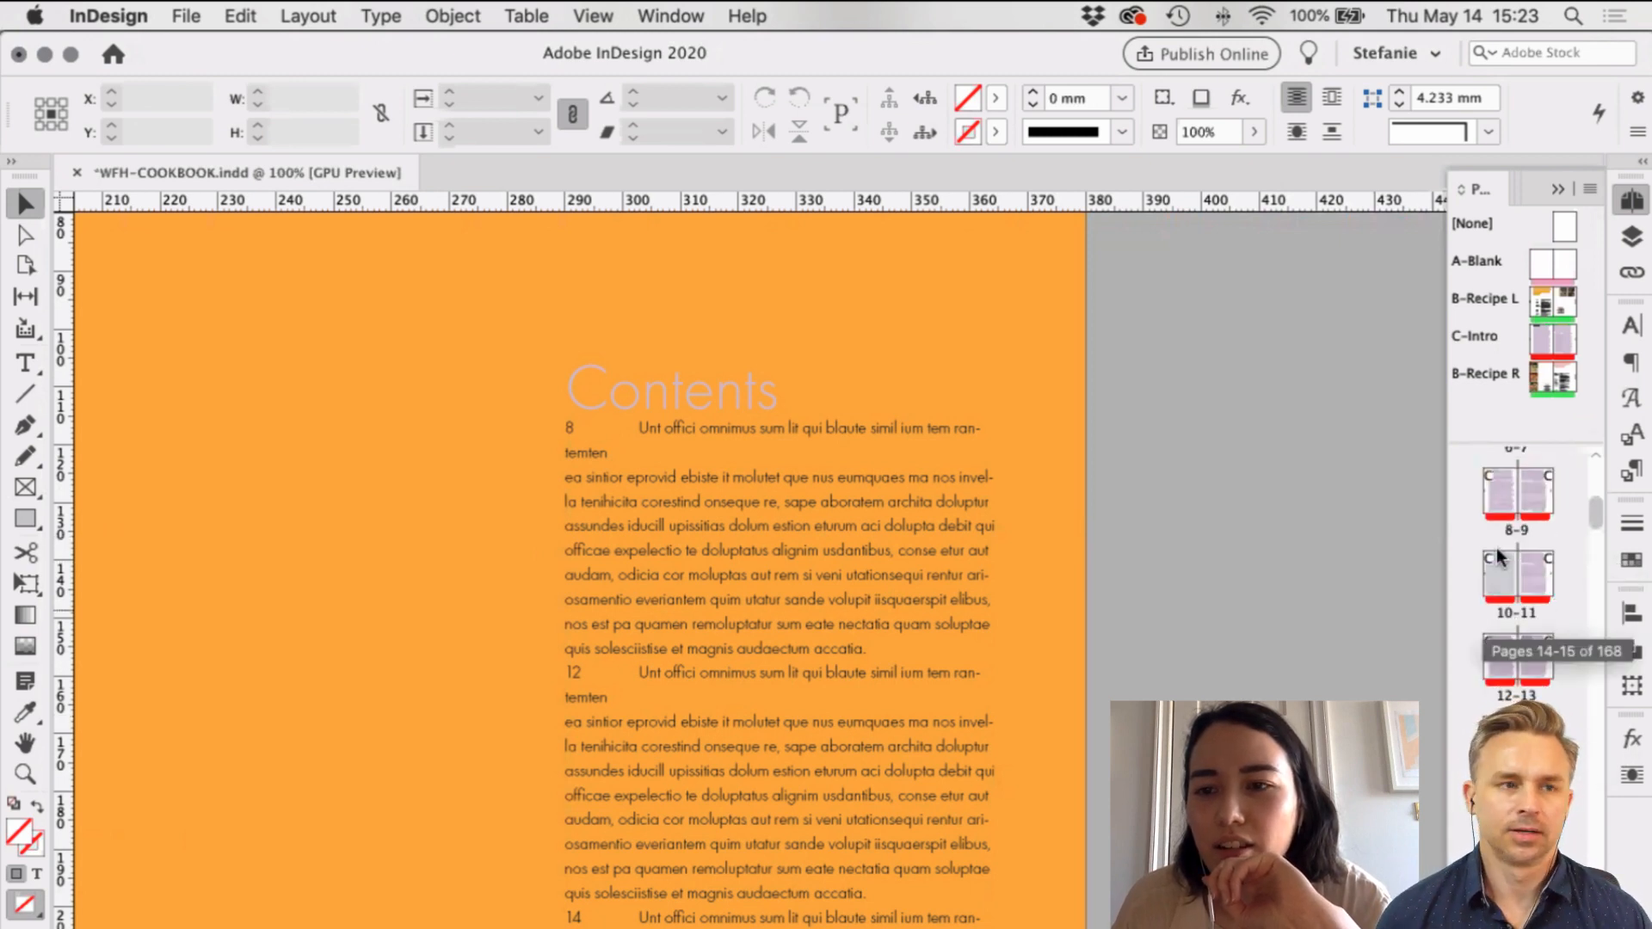
scroll(1496, 547, "up", 1)
double_click(1495, 559)
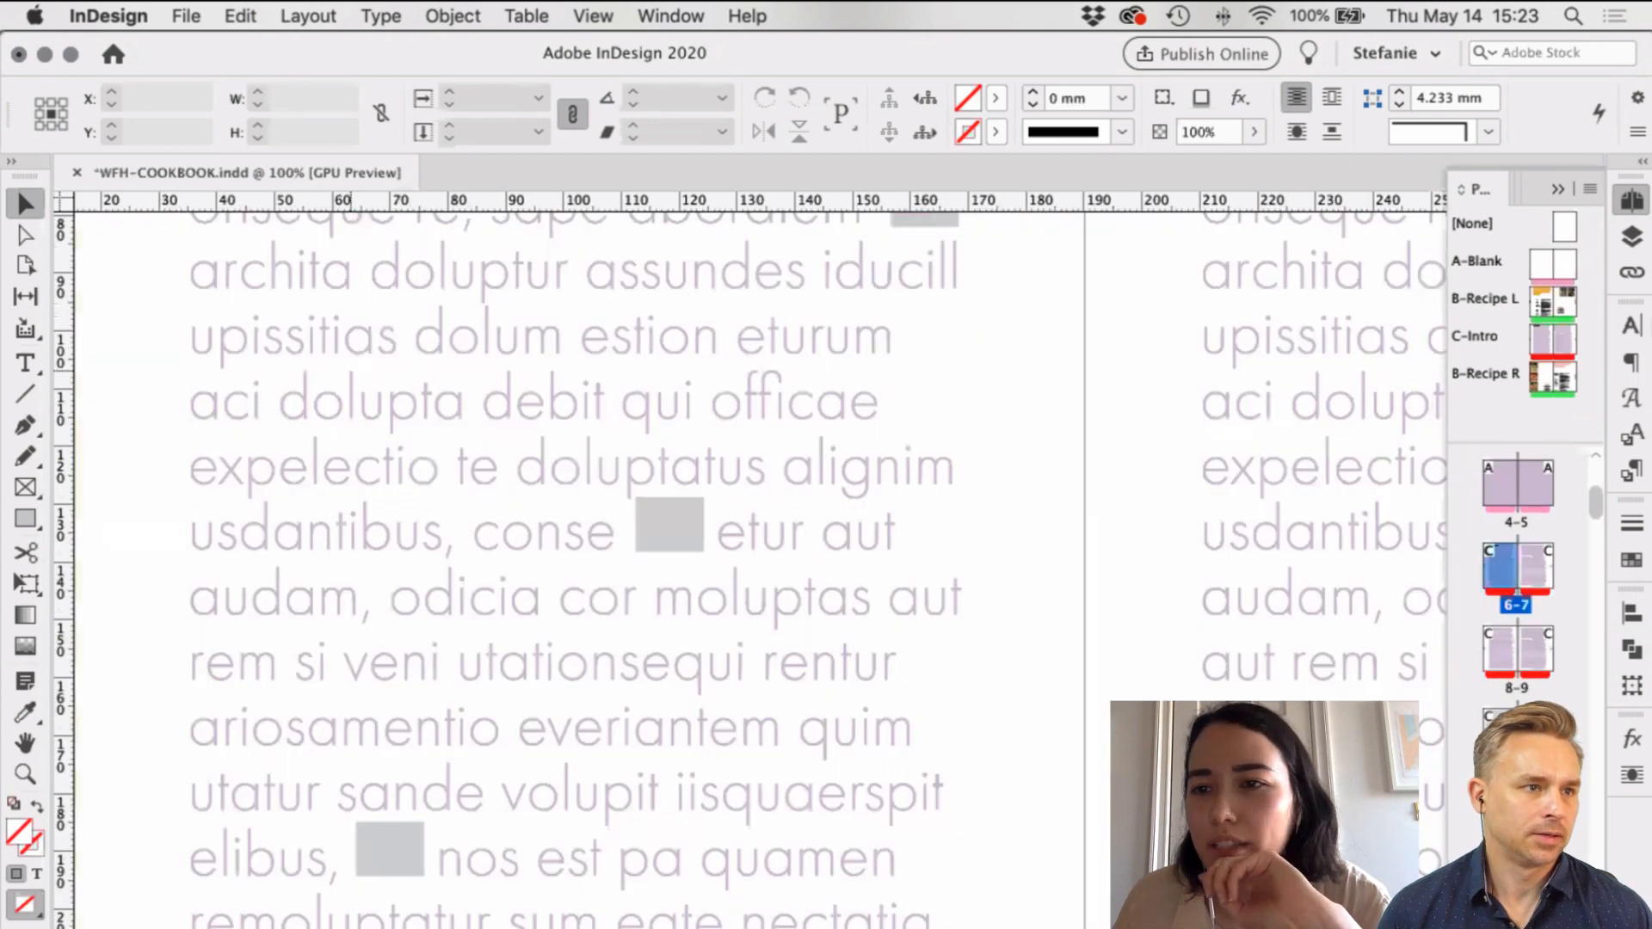
left_click(1552, 343)
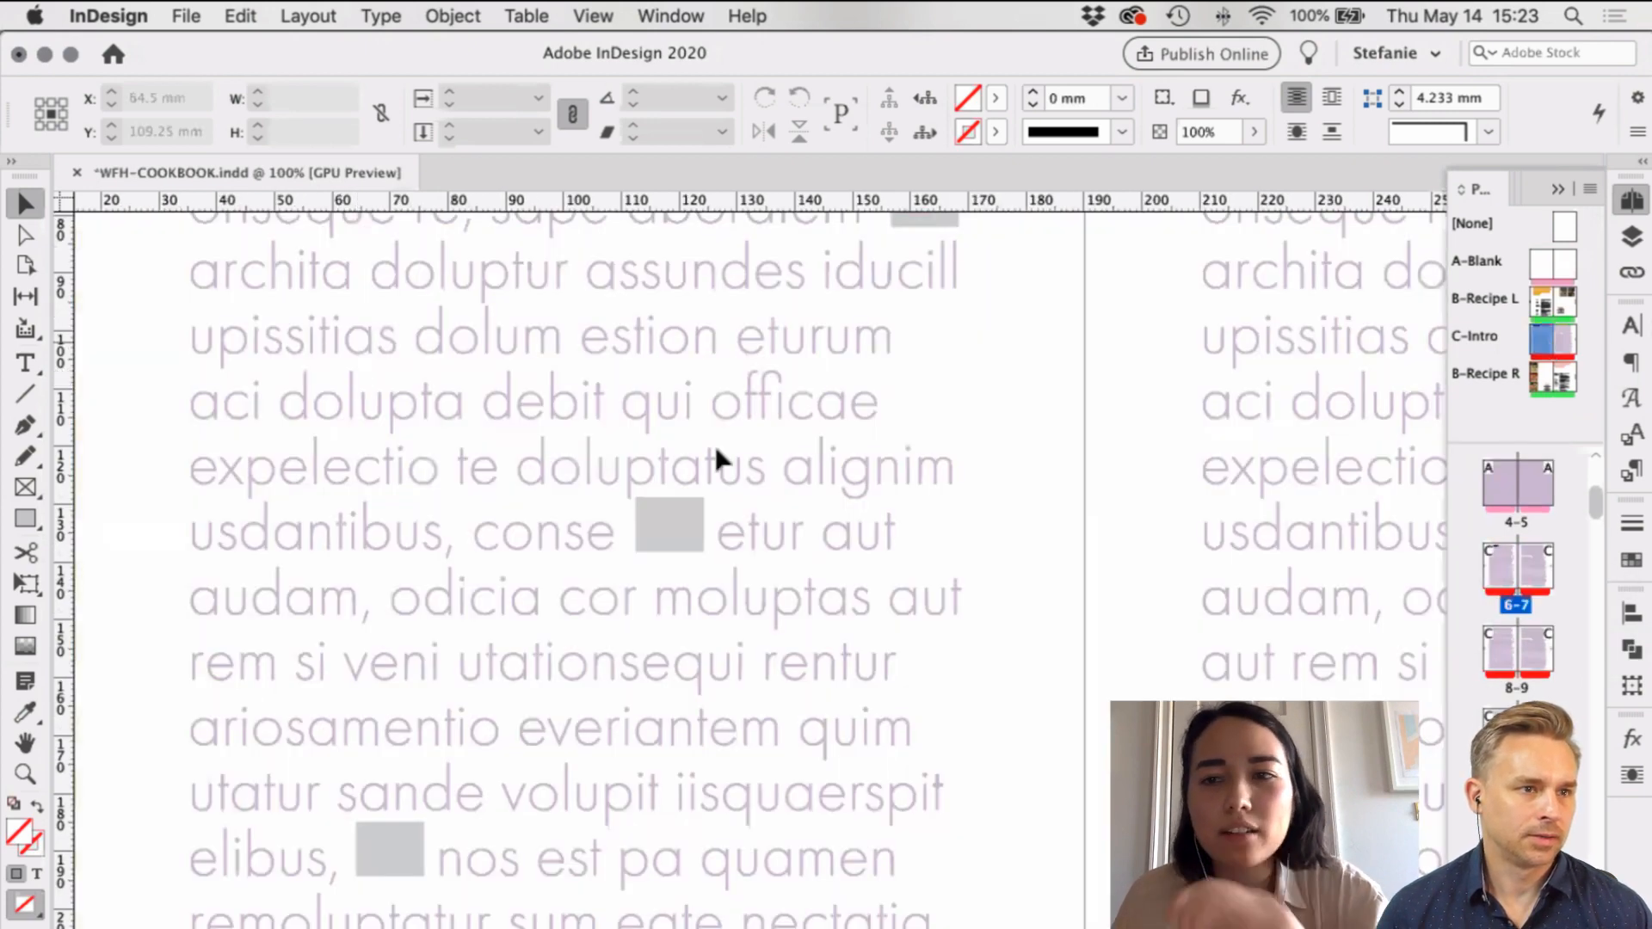
Step: Zoom out to 54% and show the Layers panel with F7
key("super+minus")
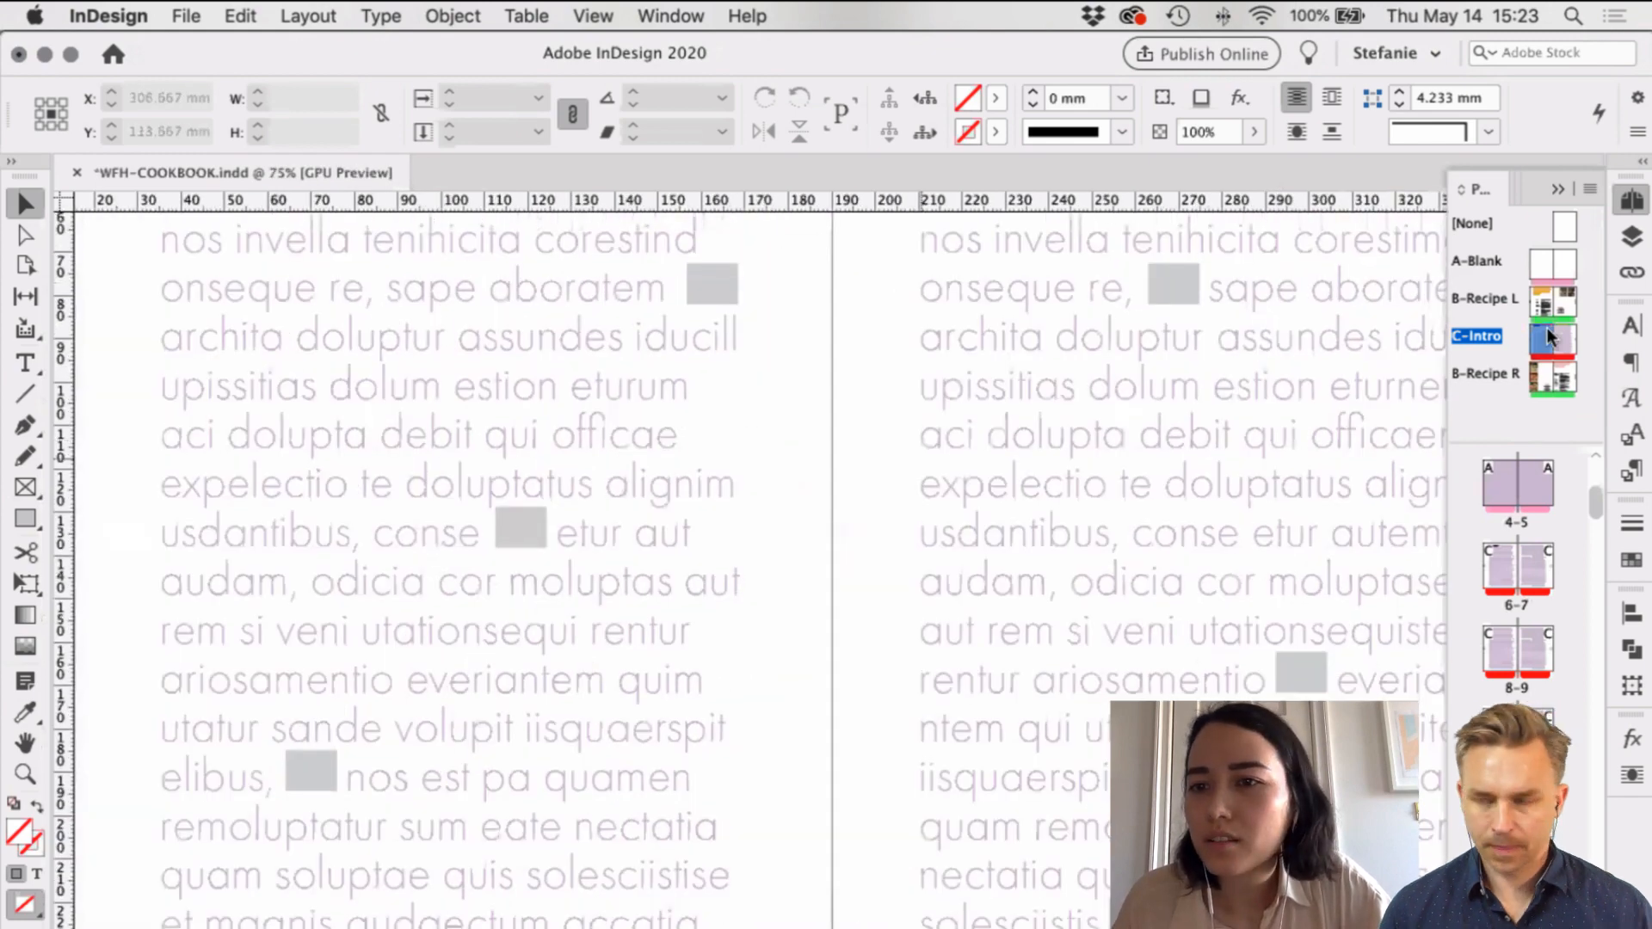
scroll(668, 405, "down", 2)
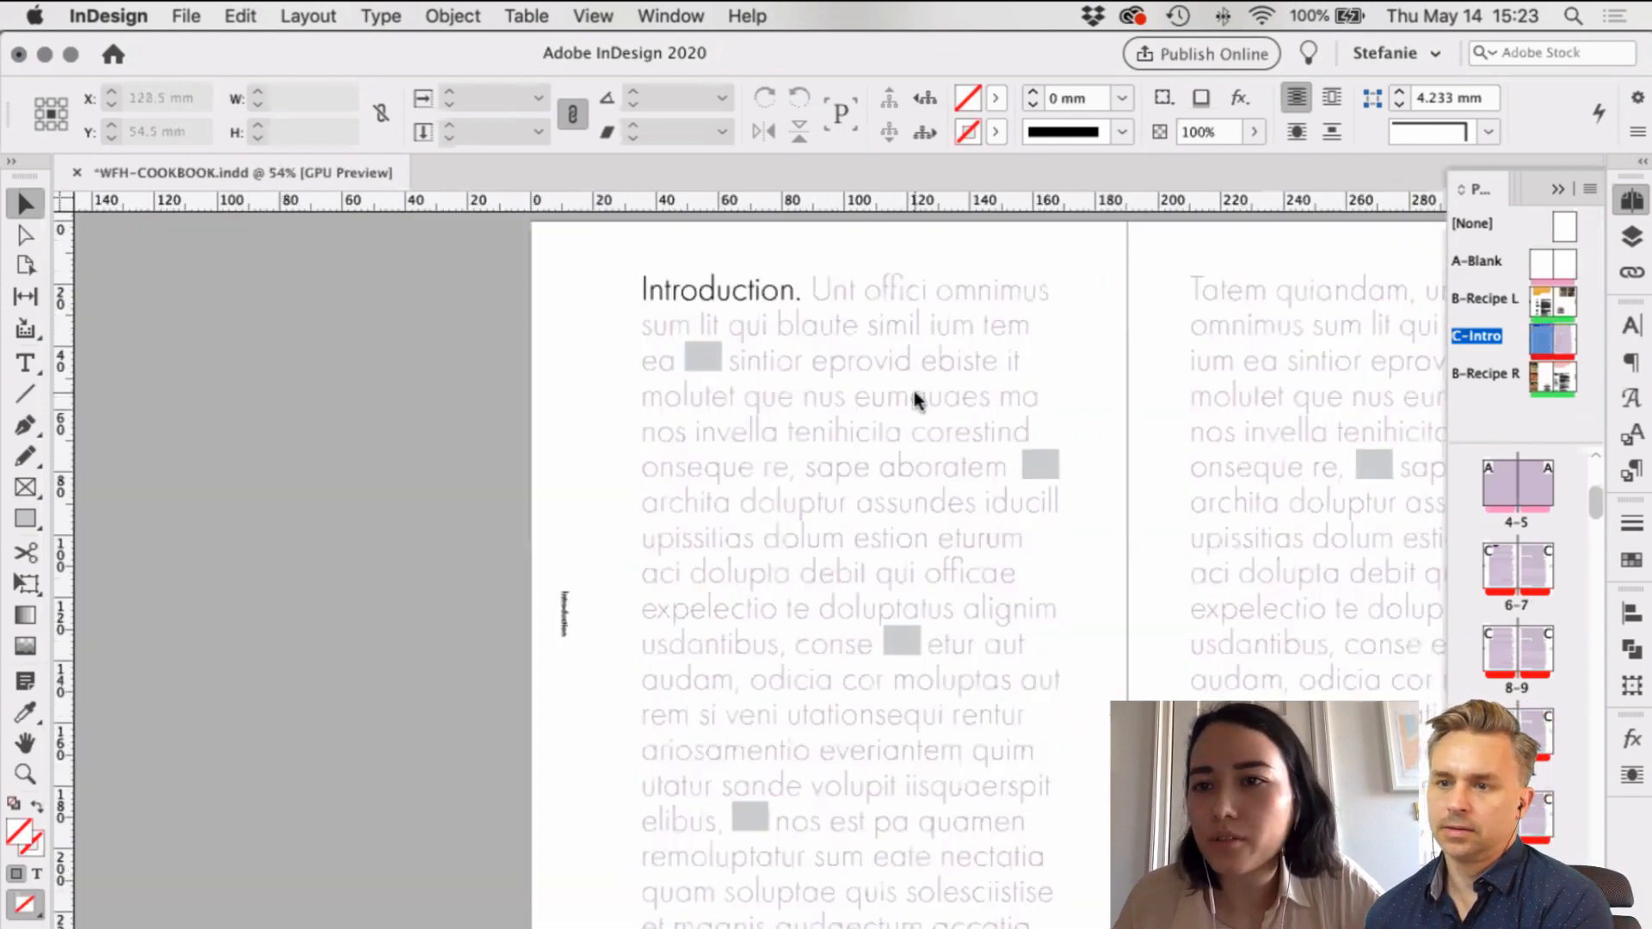
key("F7")
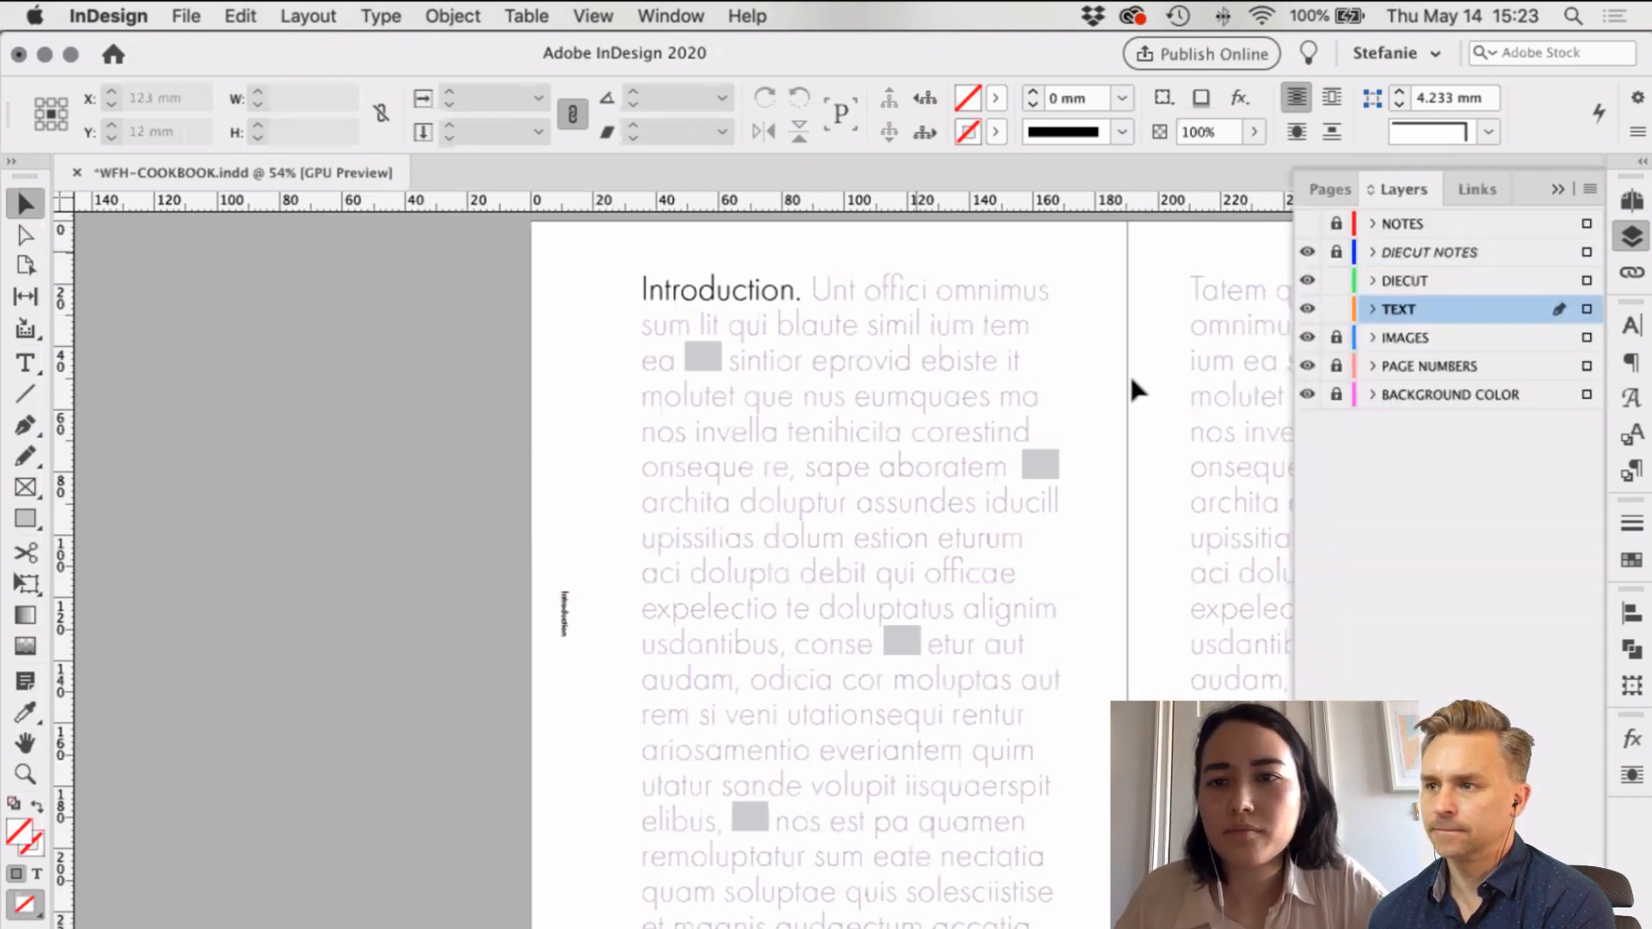
scroll(1291, 336, "left", 5)
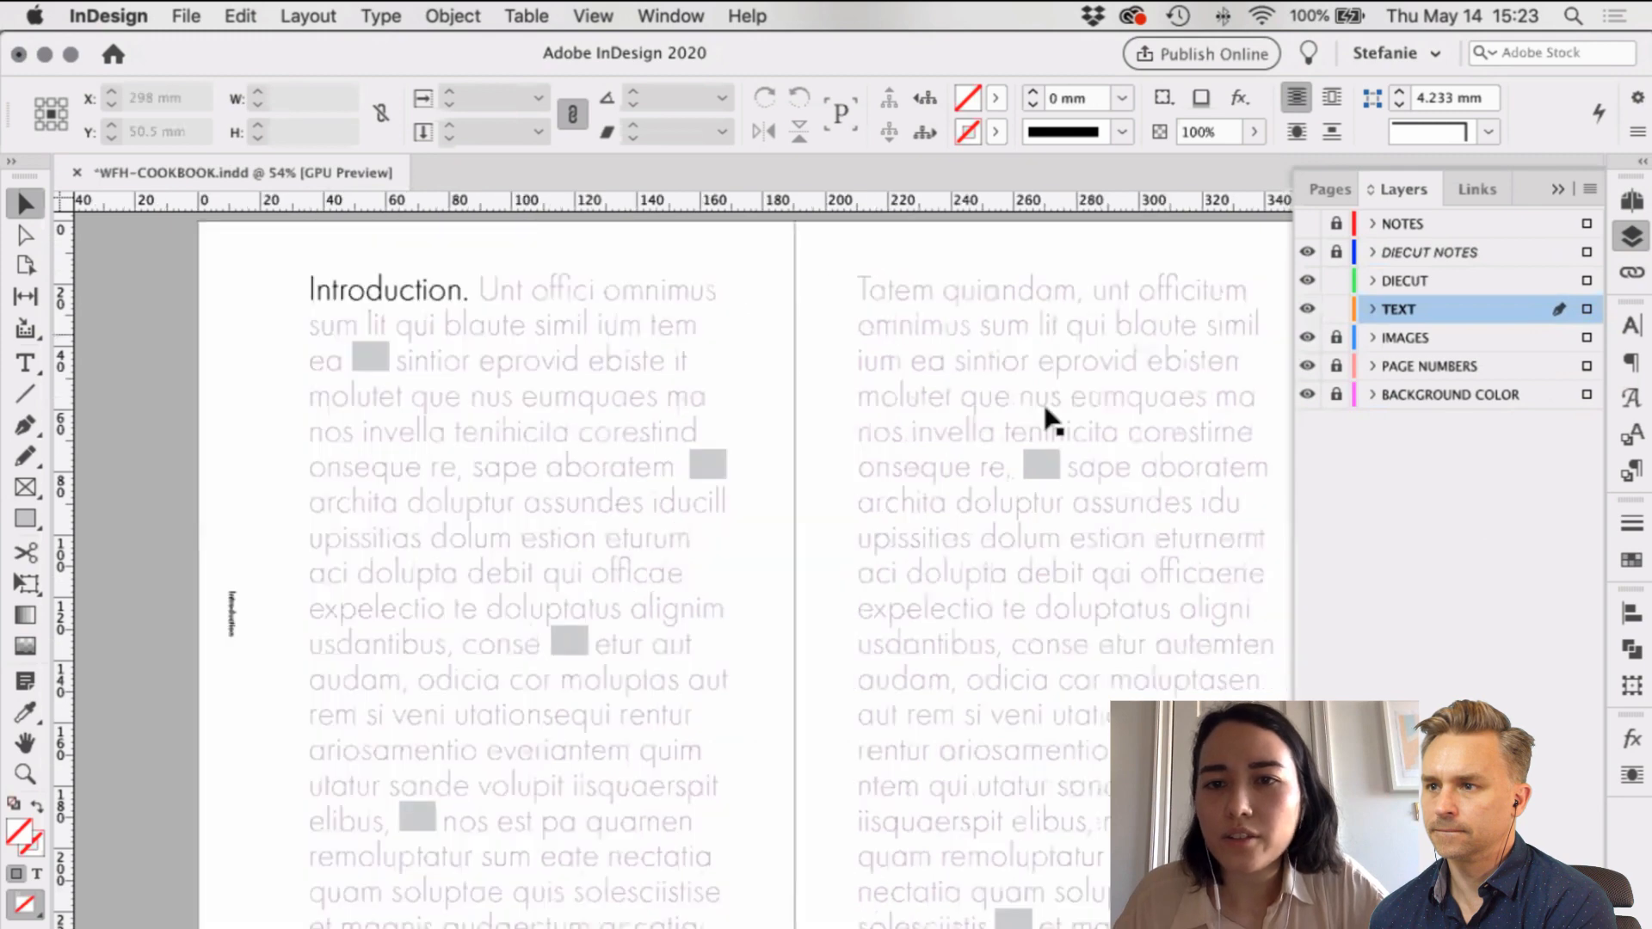
Step: Move the IMAGES layer's frames onto TEXT, then lock the IMAGES and BACKGROUND COLOR layers
left_click(1587, 338)
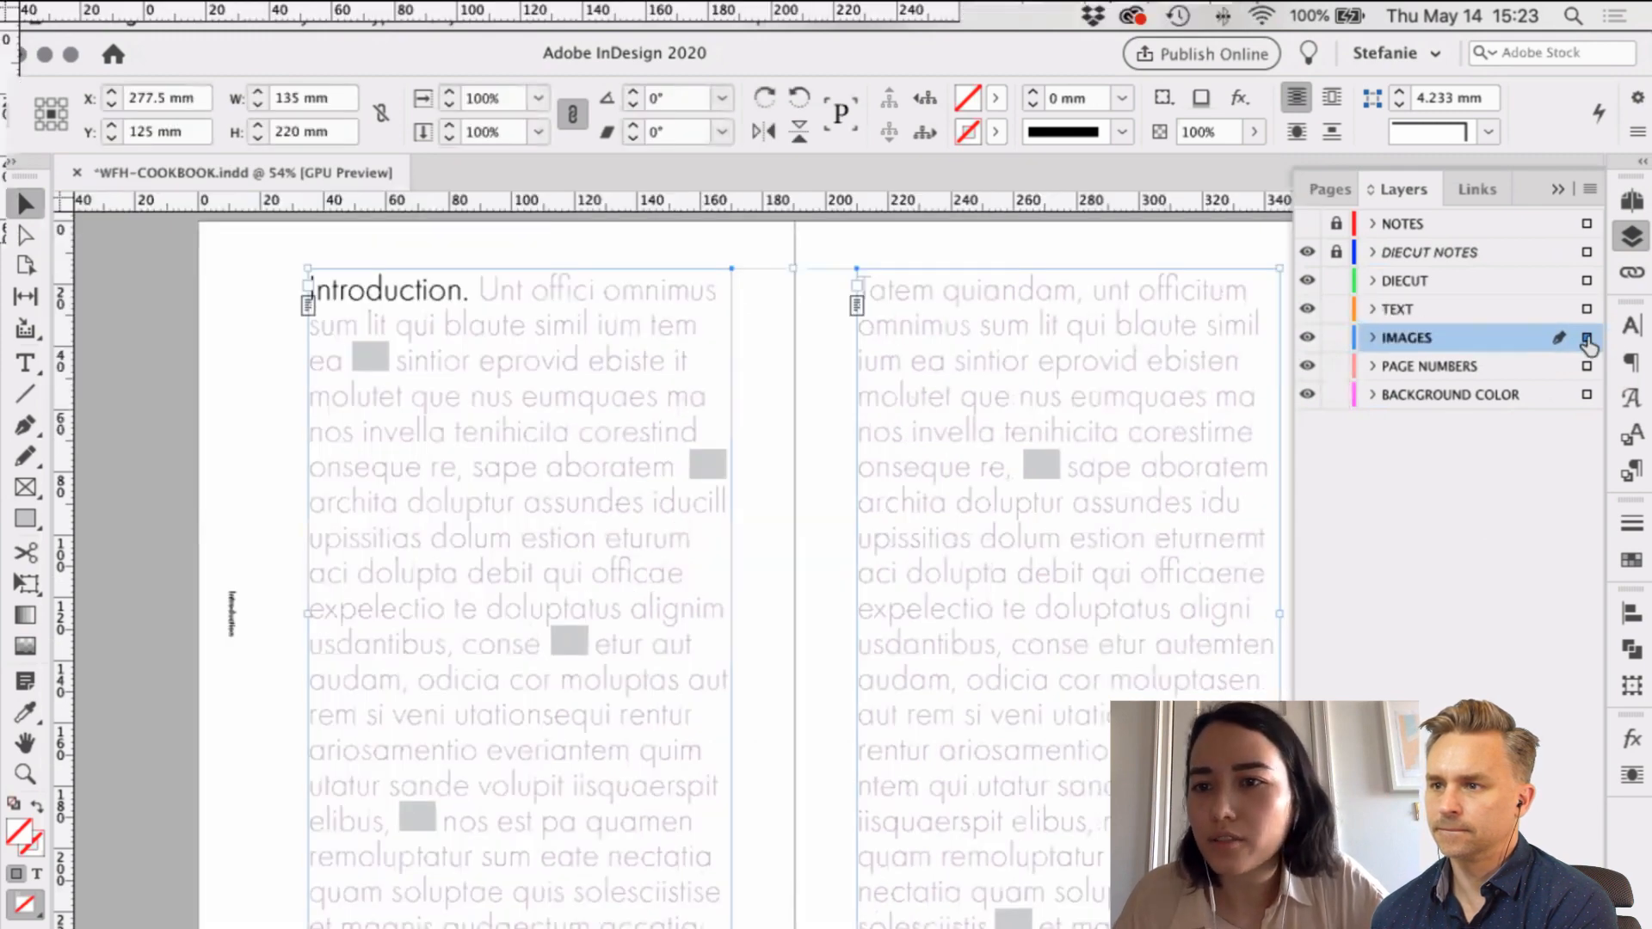
left_click_drag(1587, 339, 1587, 309)
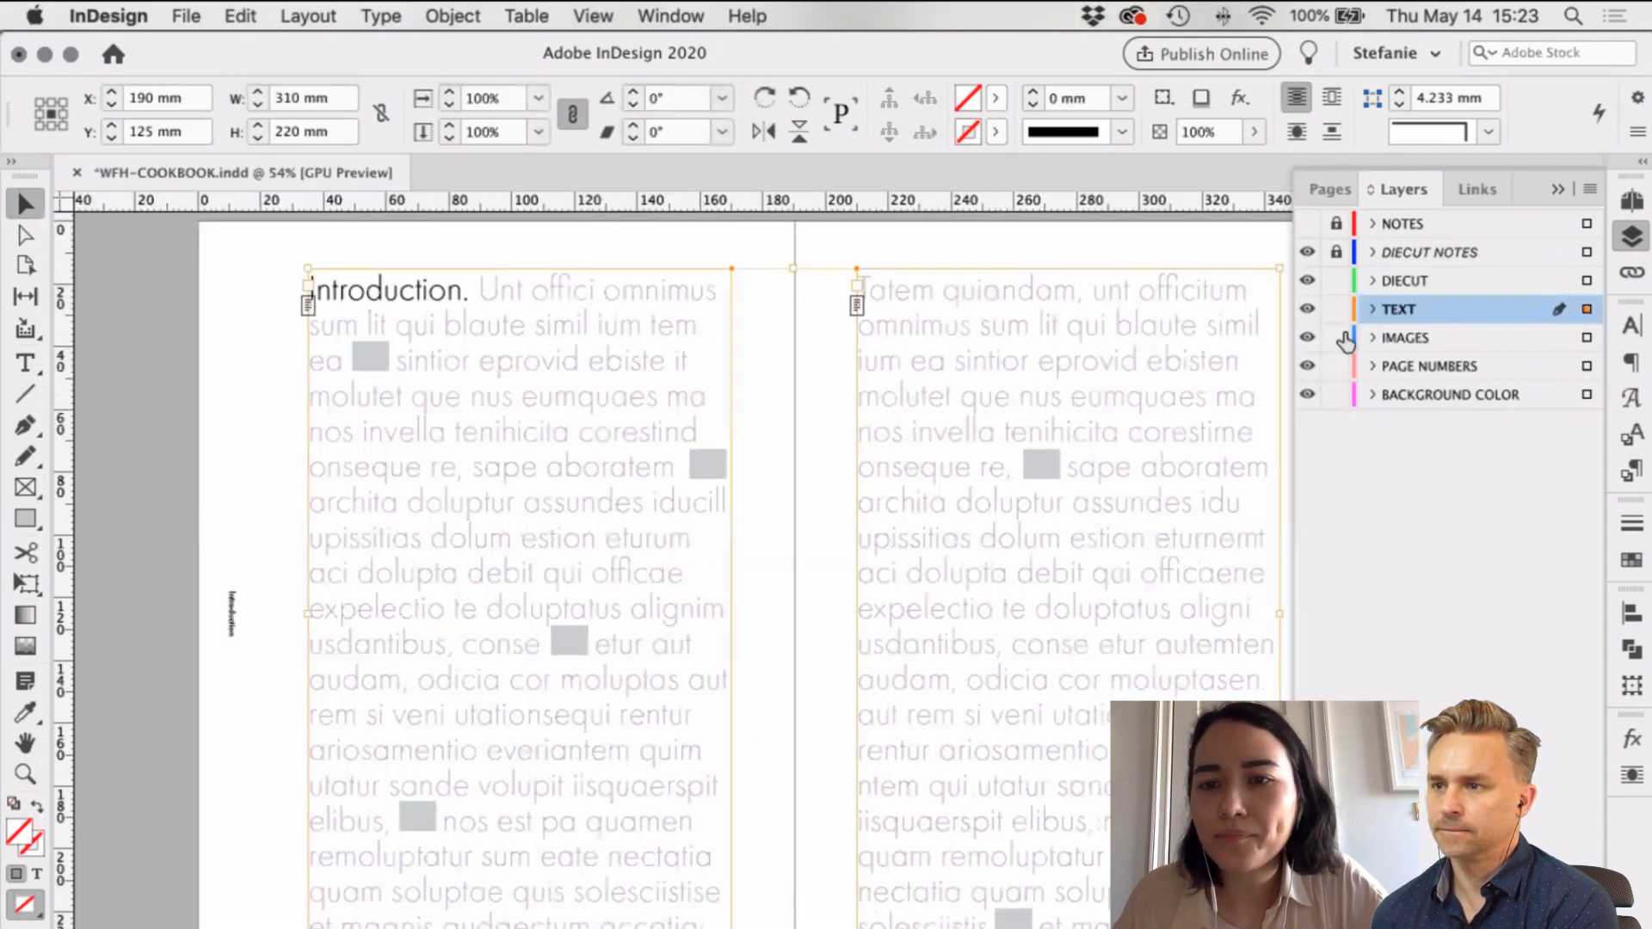
left_click(1336, 337)
left_click(1336, 394)
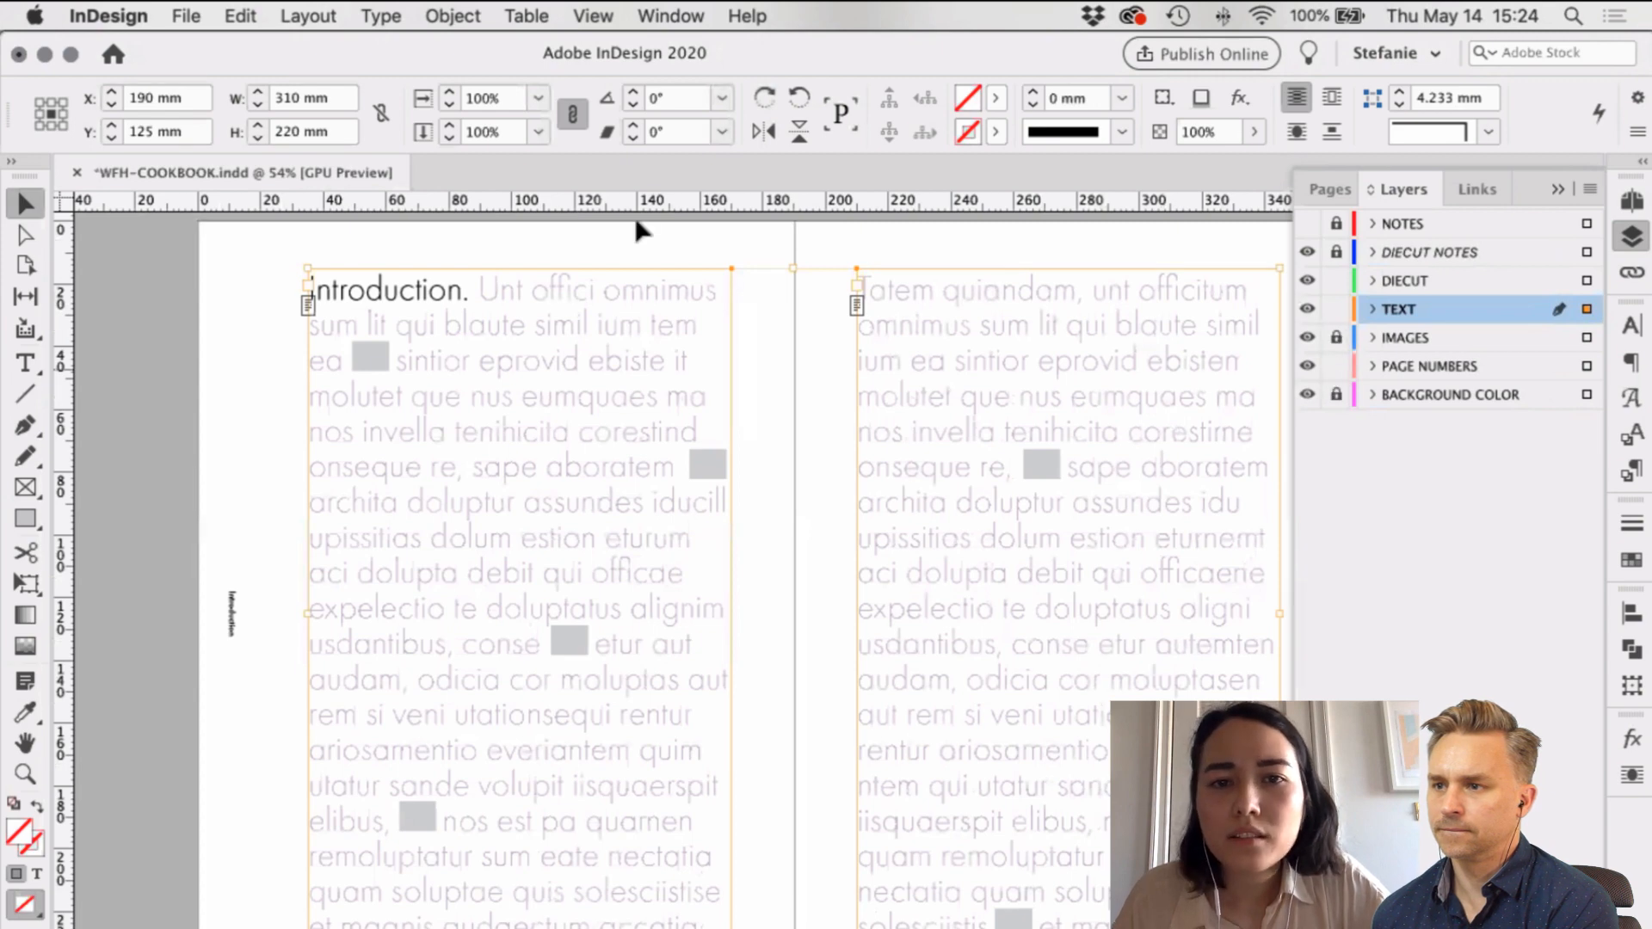
Step: Select all text in the left and right intro frames and check their paragraph styles
left_click(1069, 431, "shift")
key("Return")
key("super+a")
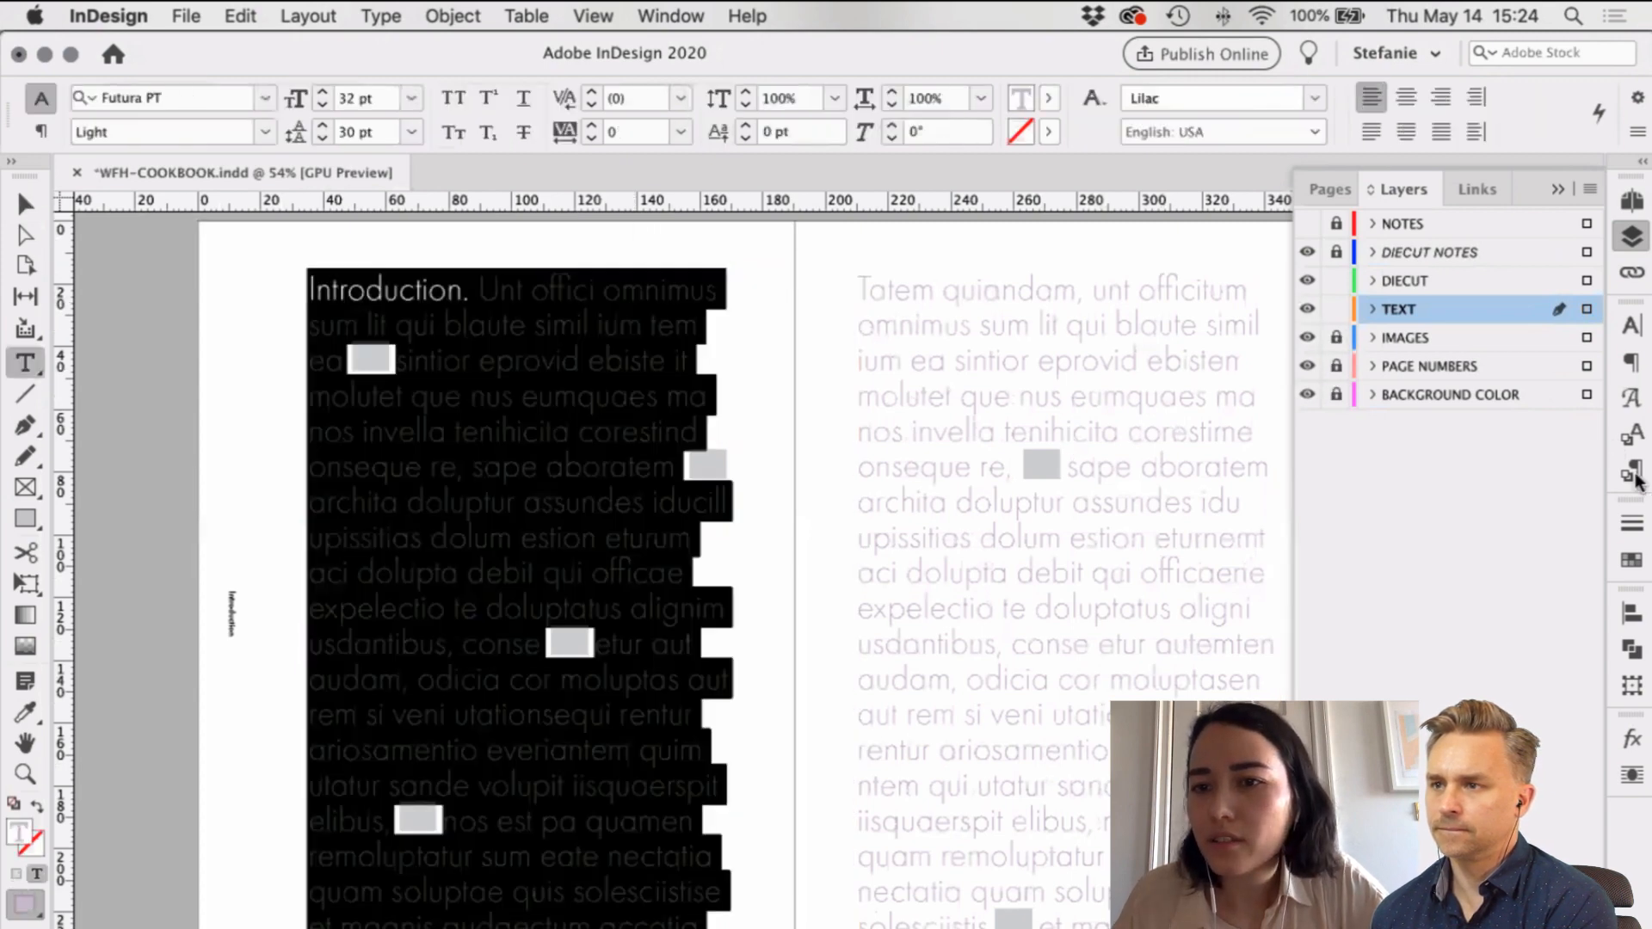
left_click(1633, 472)
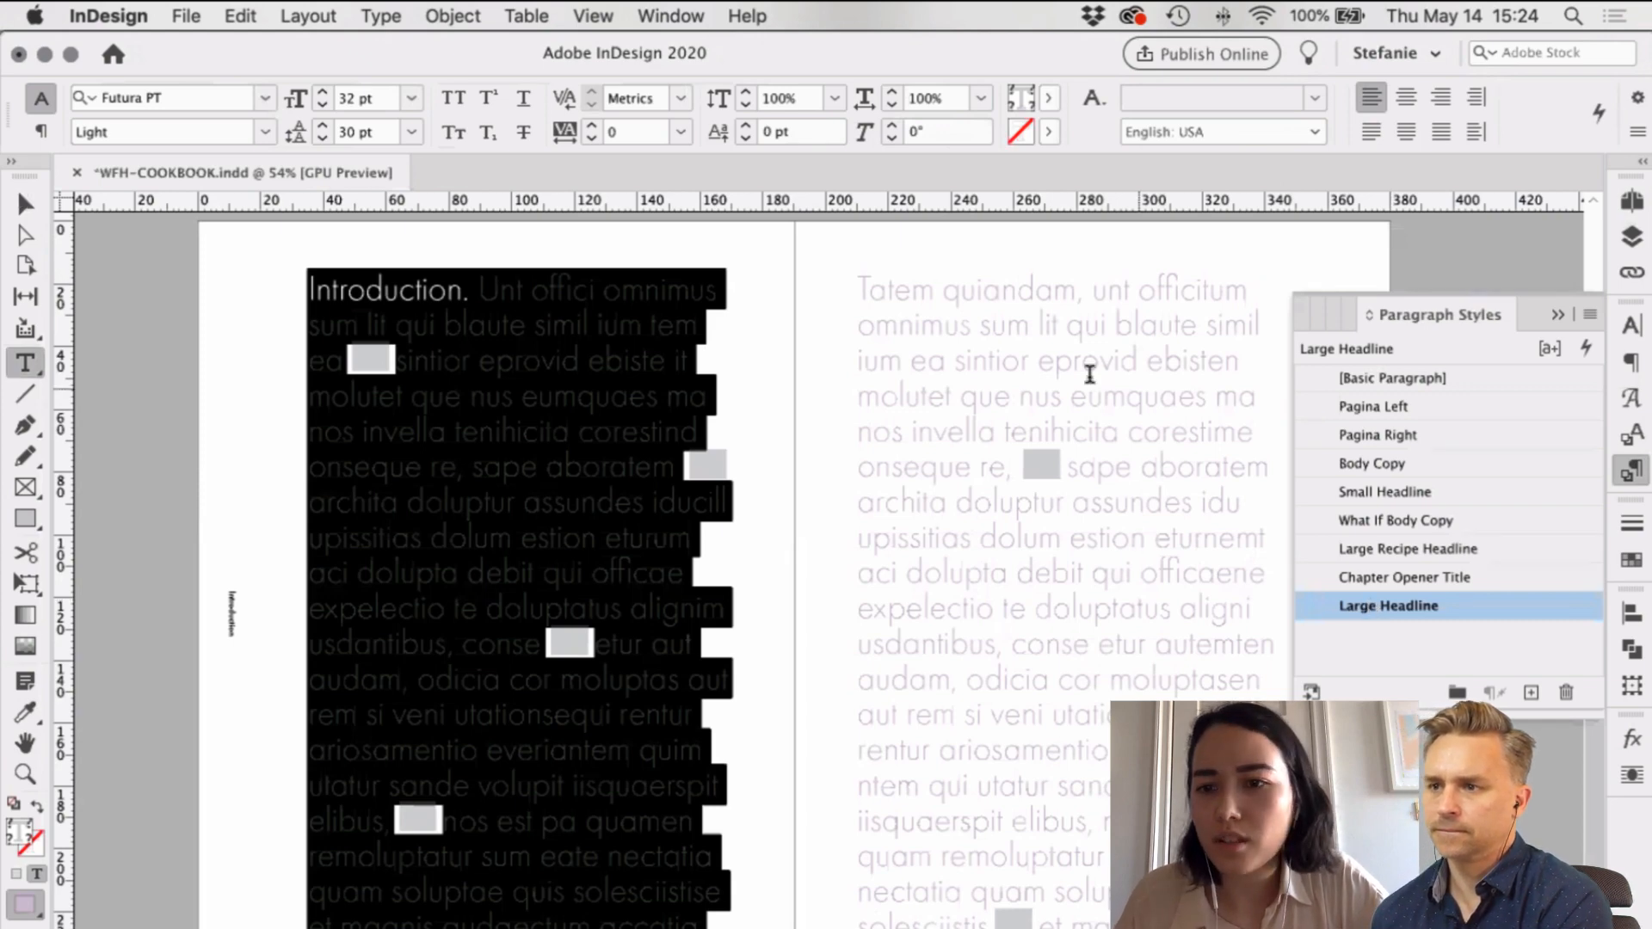
left_click(1089, 368)
key("super+a")
left_click(144, 237)
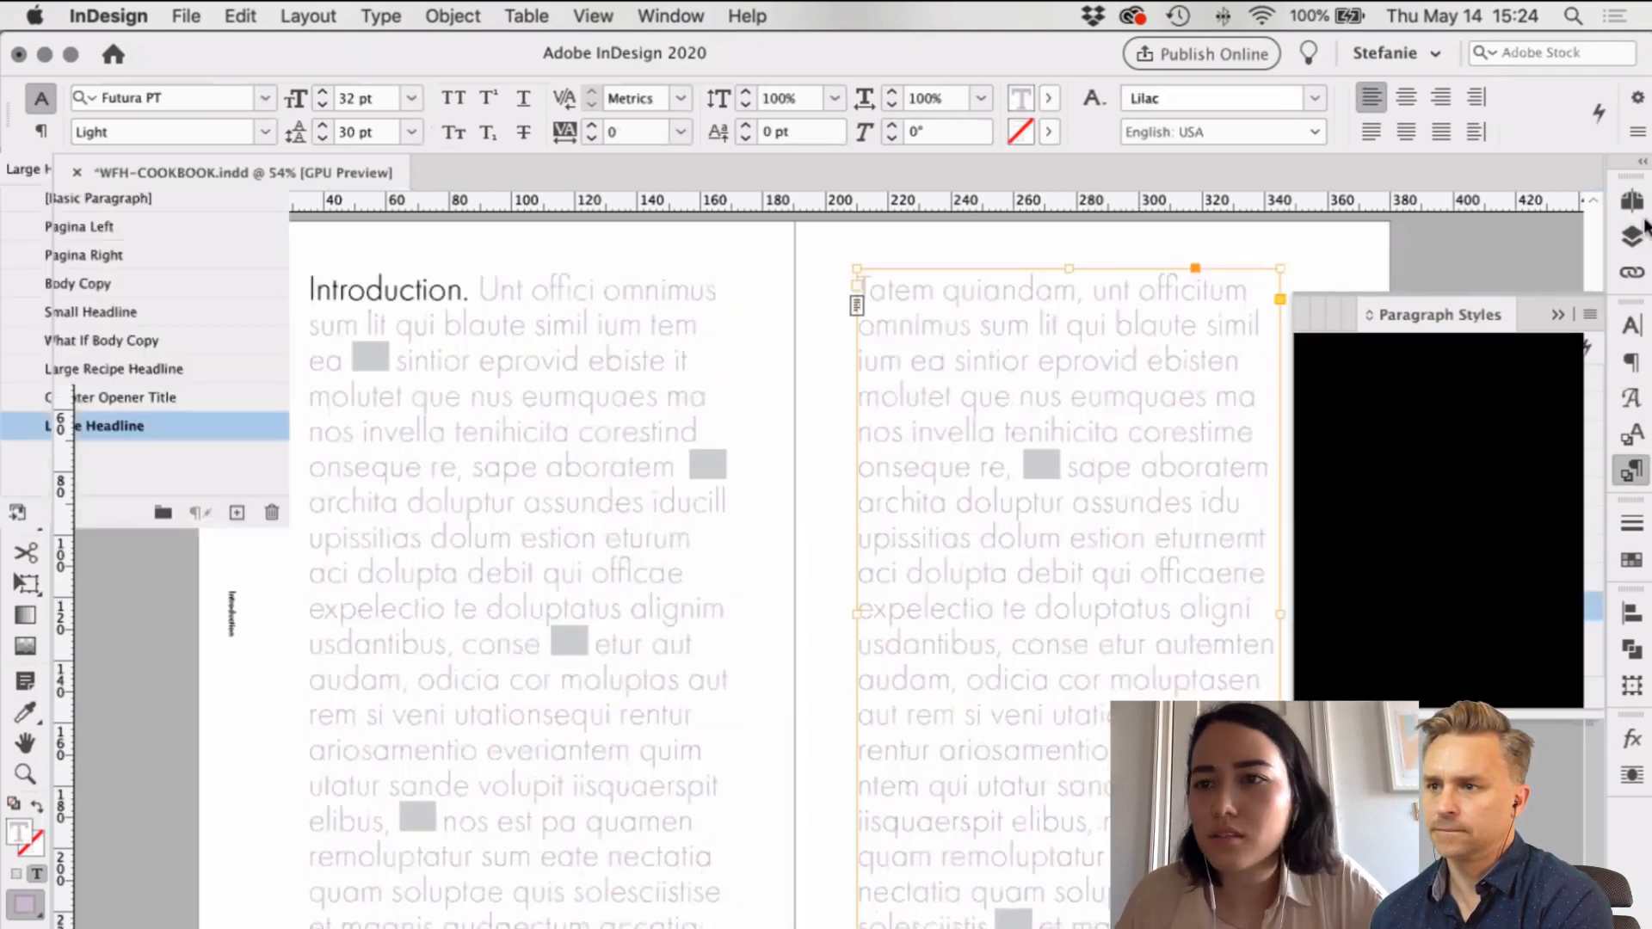
key("v")
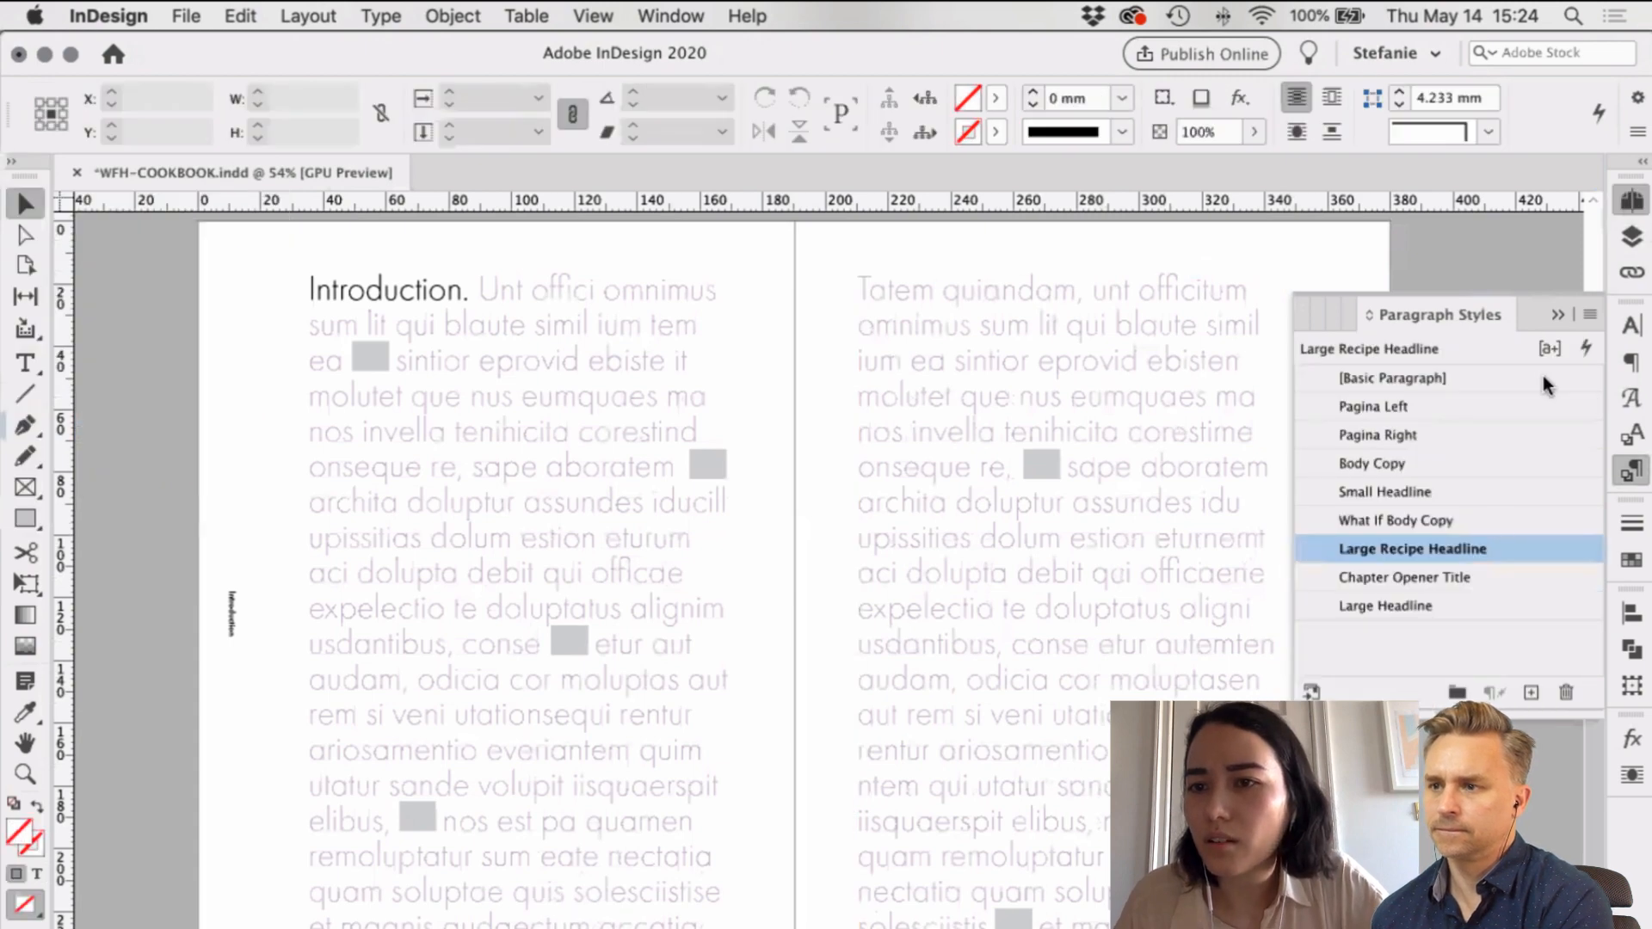
Step: Open the B-Recipe L master and check which paragraph style the mozzarella headline uses
key("super+F12")
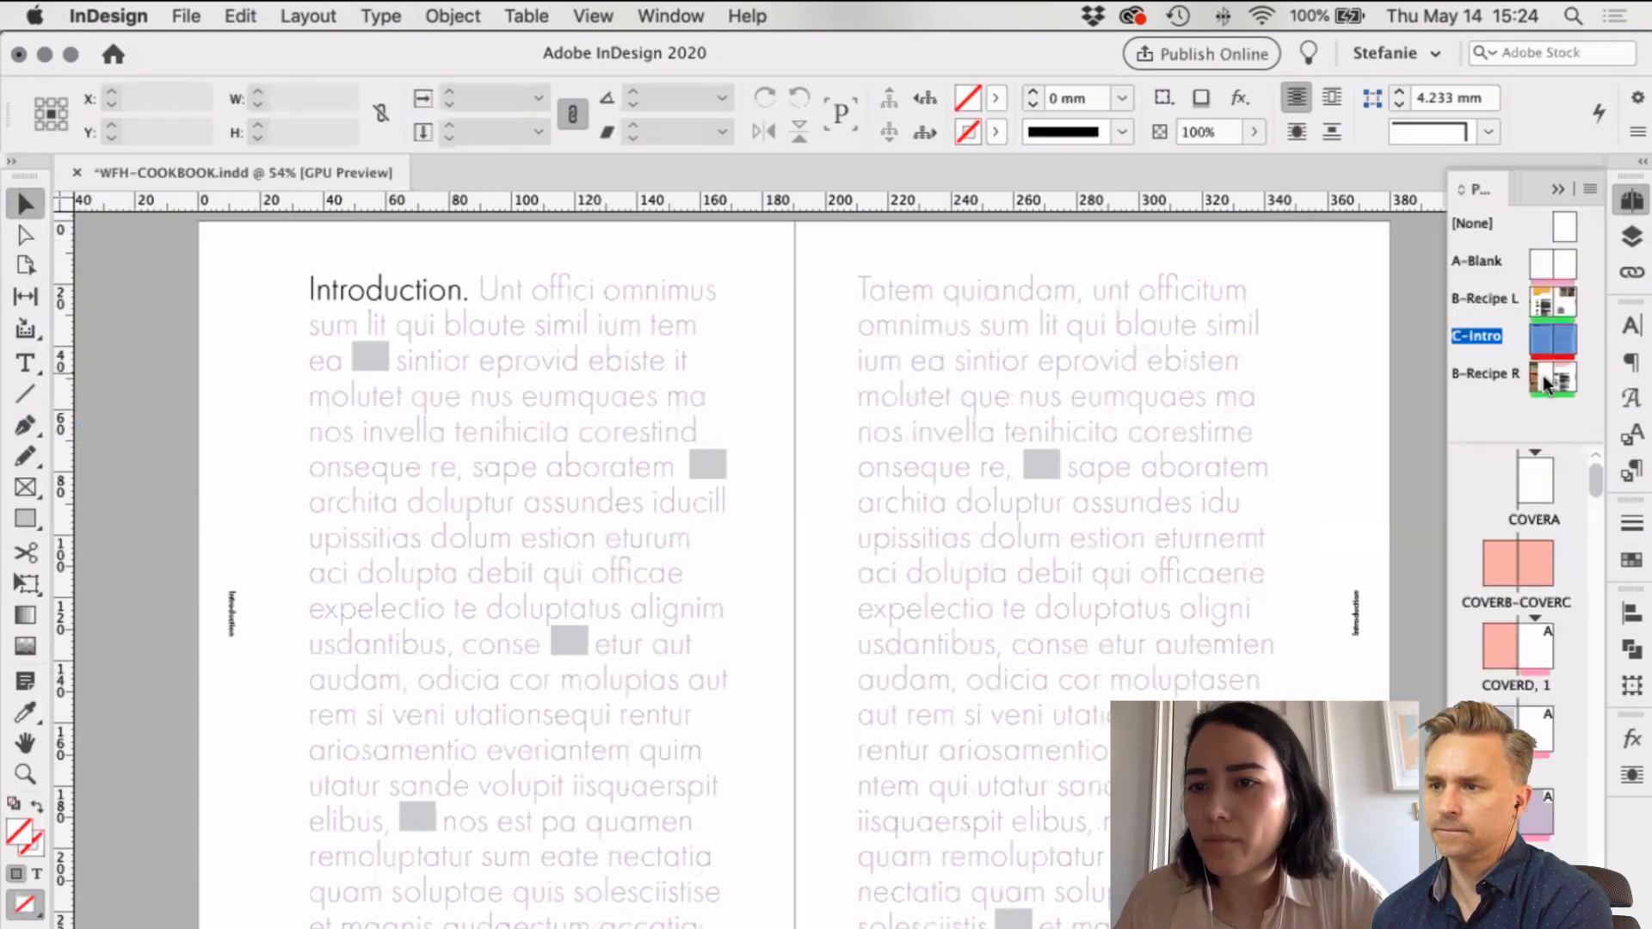
double_click(1546, 308)
scroll(735, 411, "right", 5)
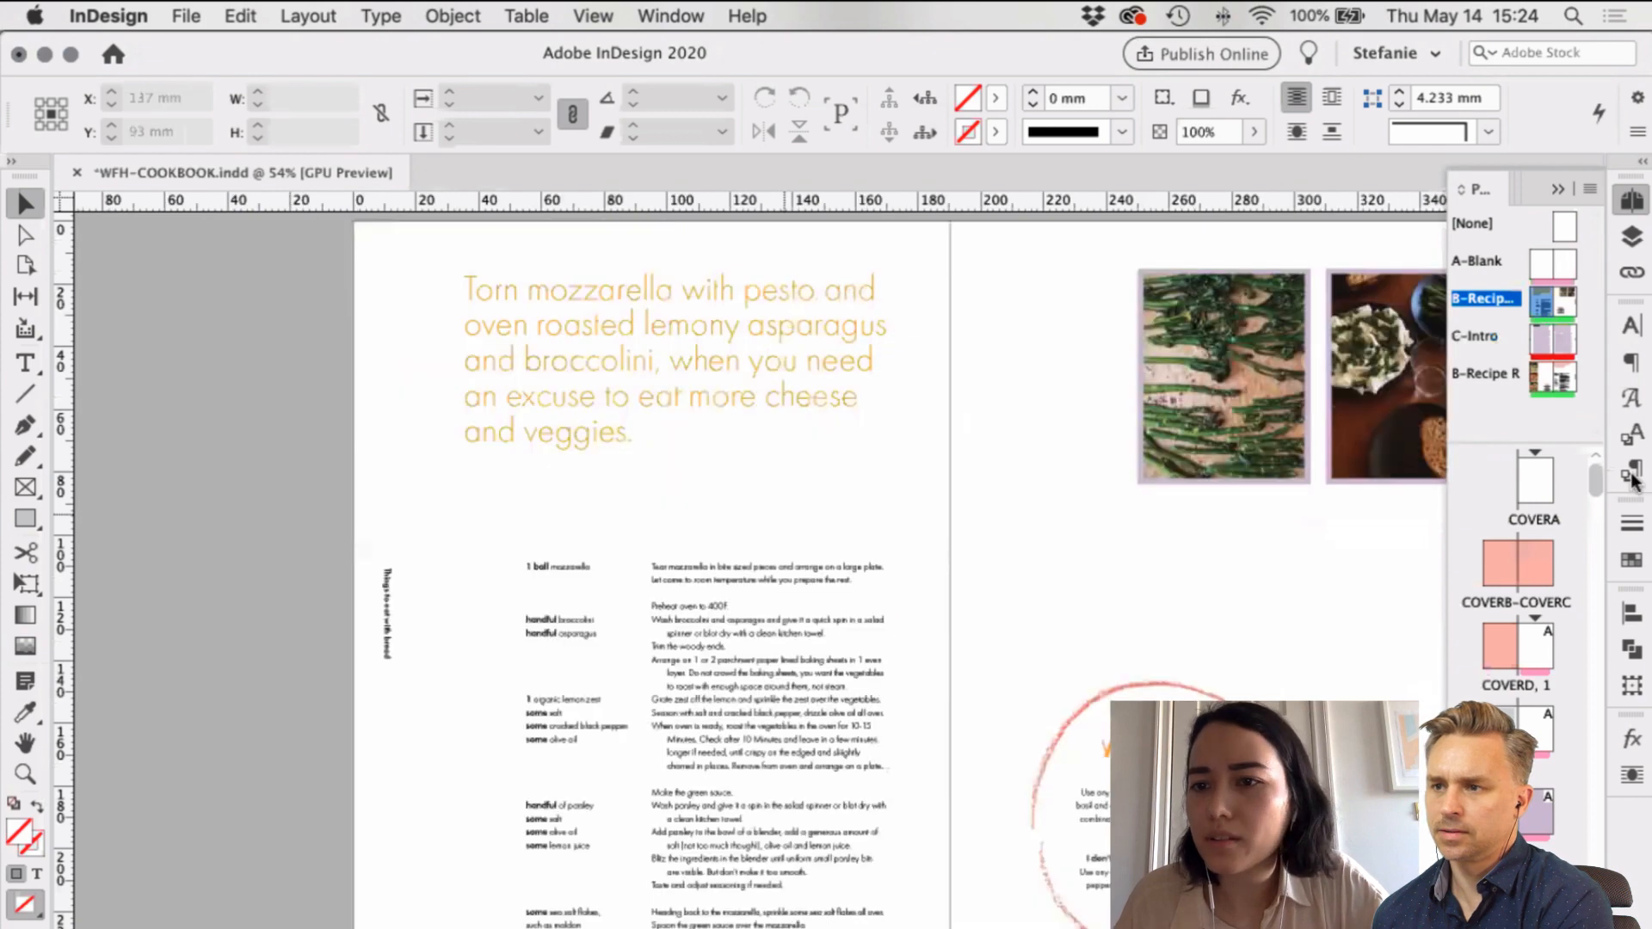
key("super+z")
key("super+F11")
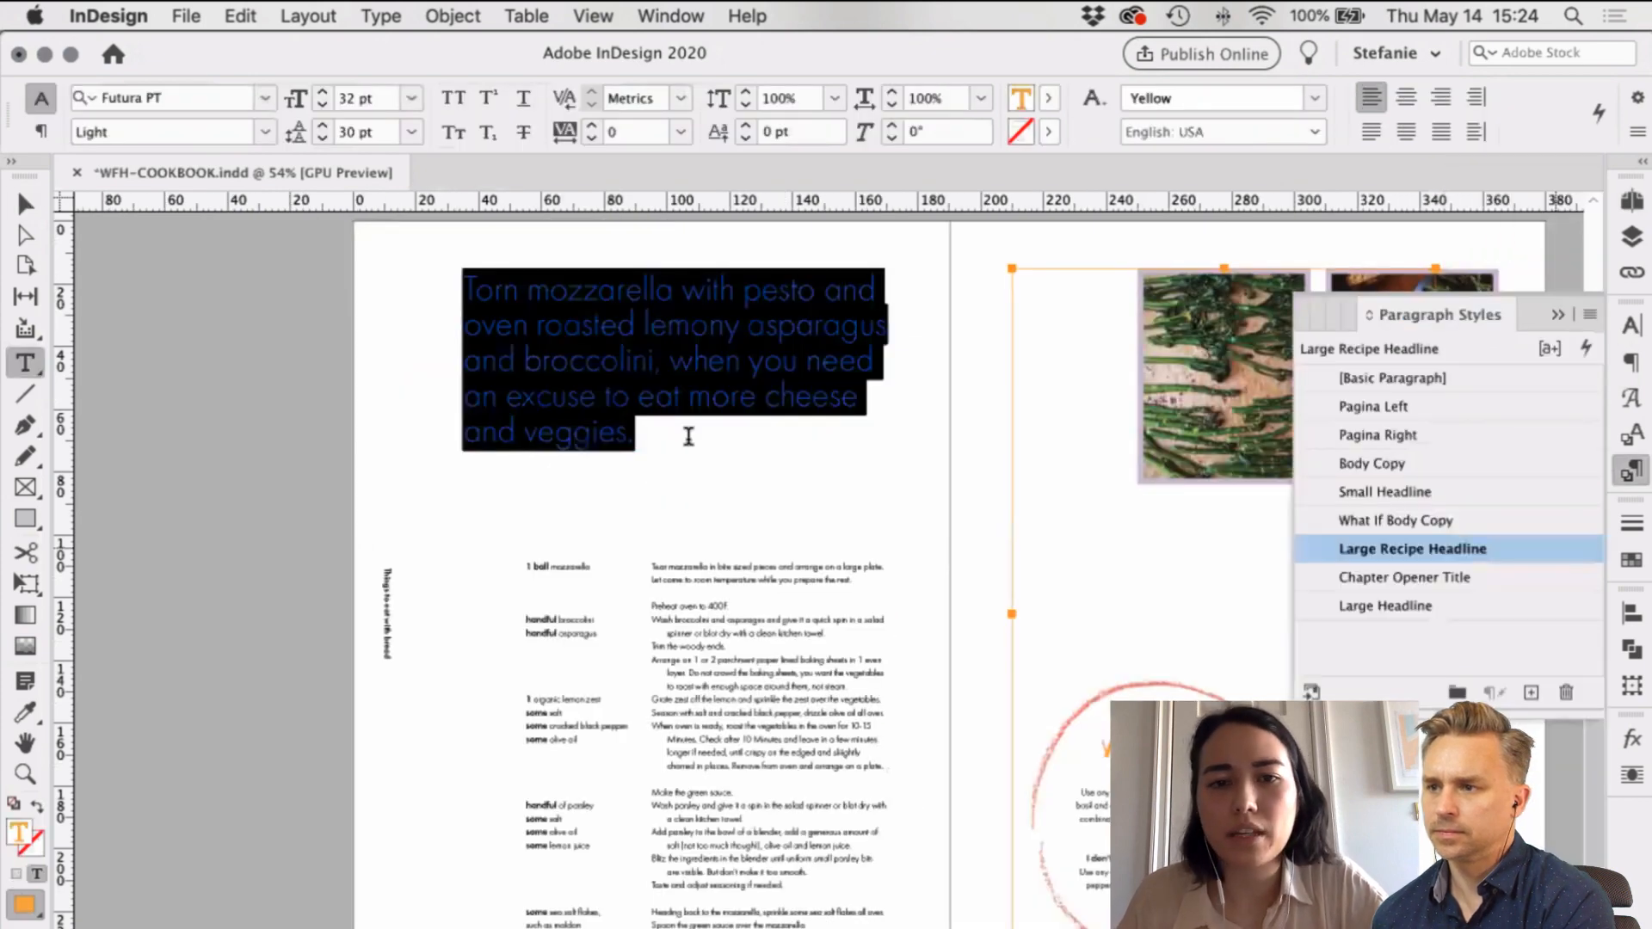
key("Escape")
left_click(167, 258)
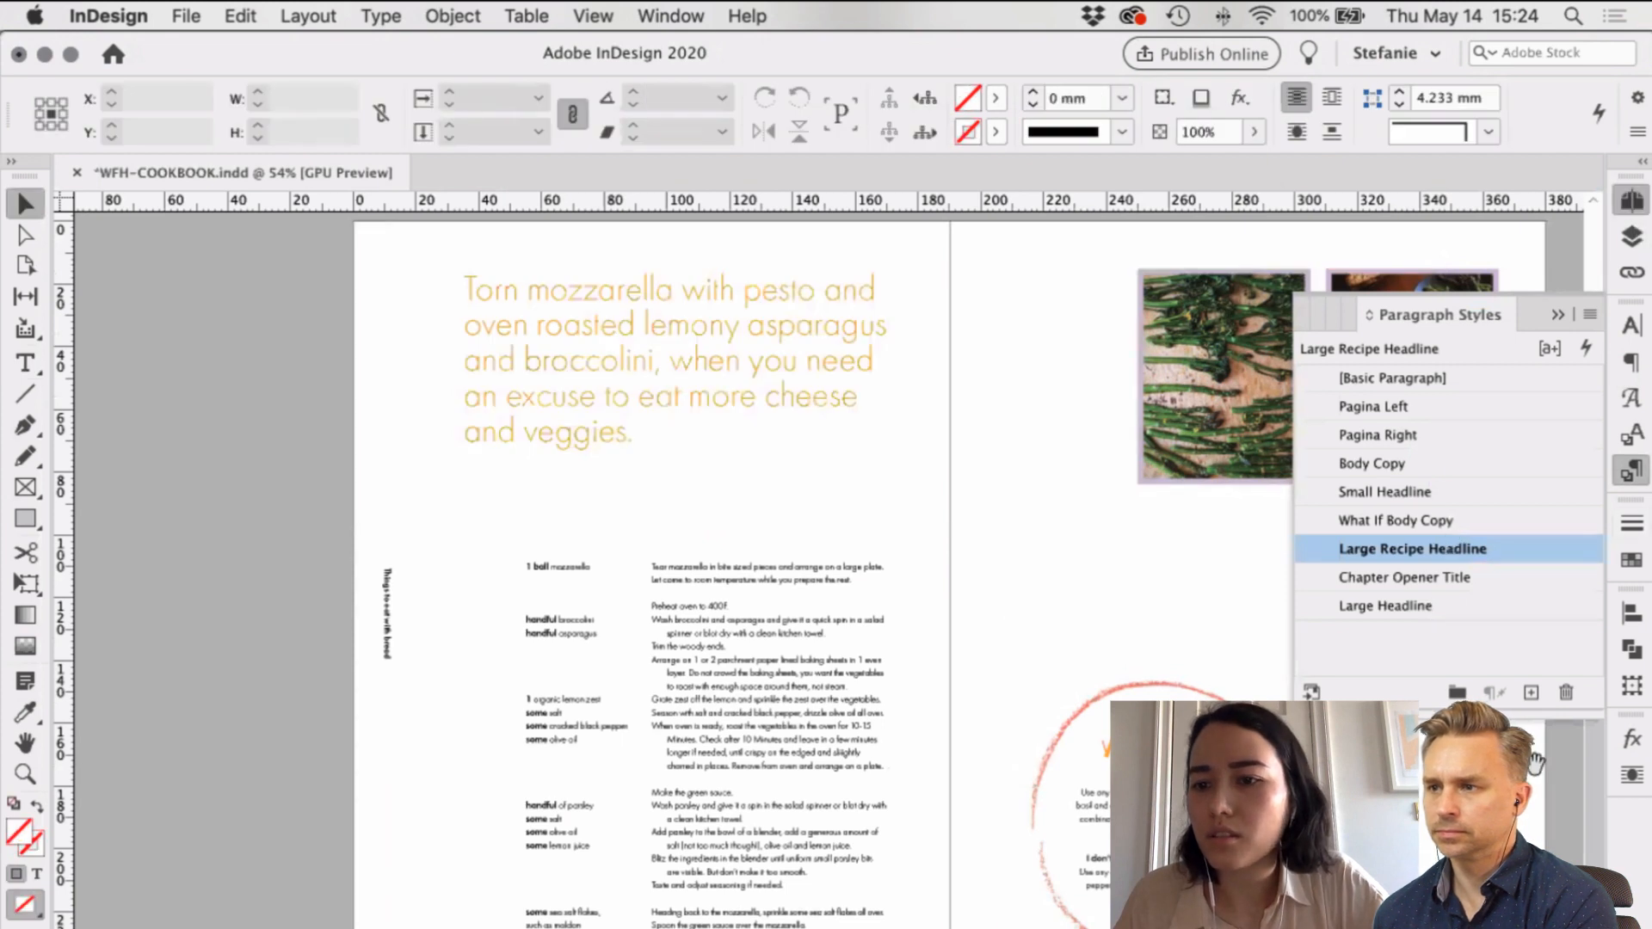
Step: Return to the orange Contents spread
key("super+F12")
scroll(1533, 775, "down", 5)
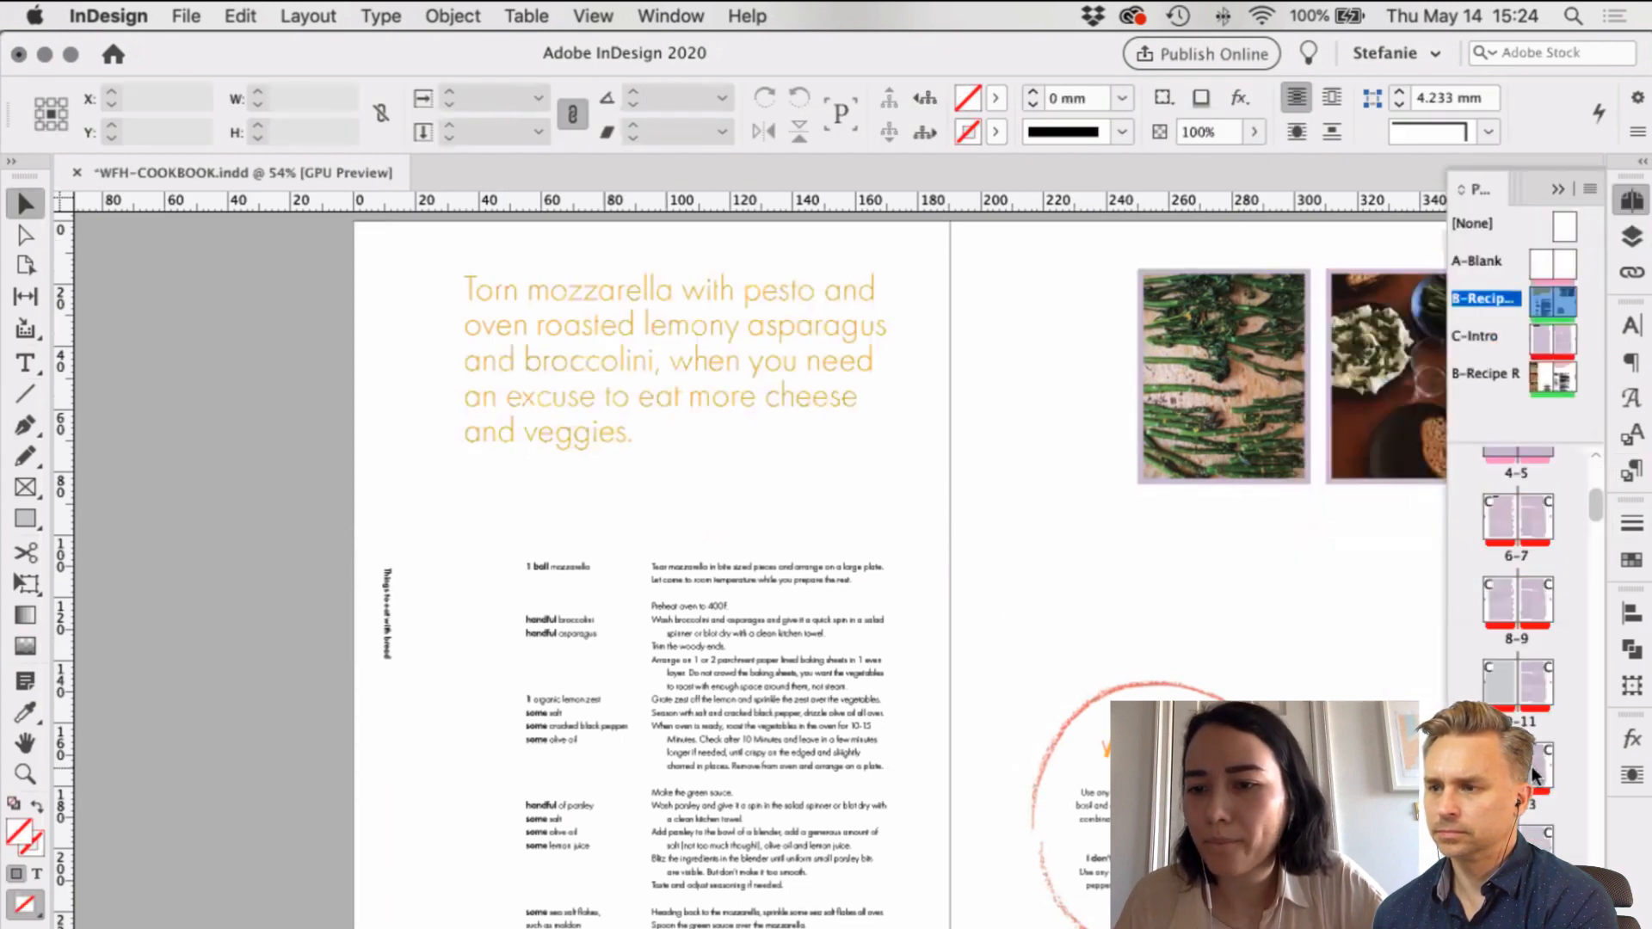
scroll(1533, 774, "down", 3)
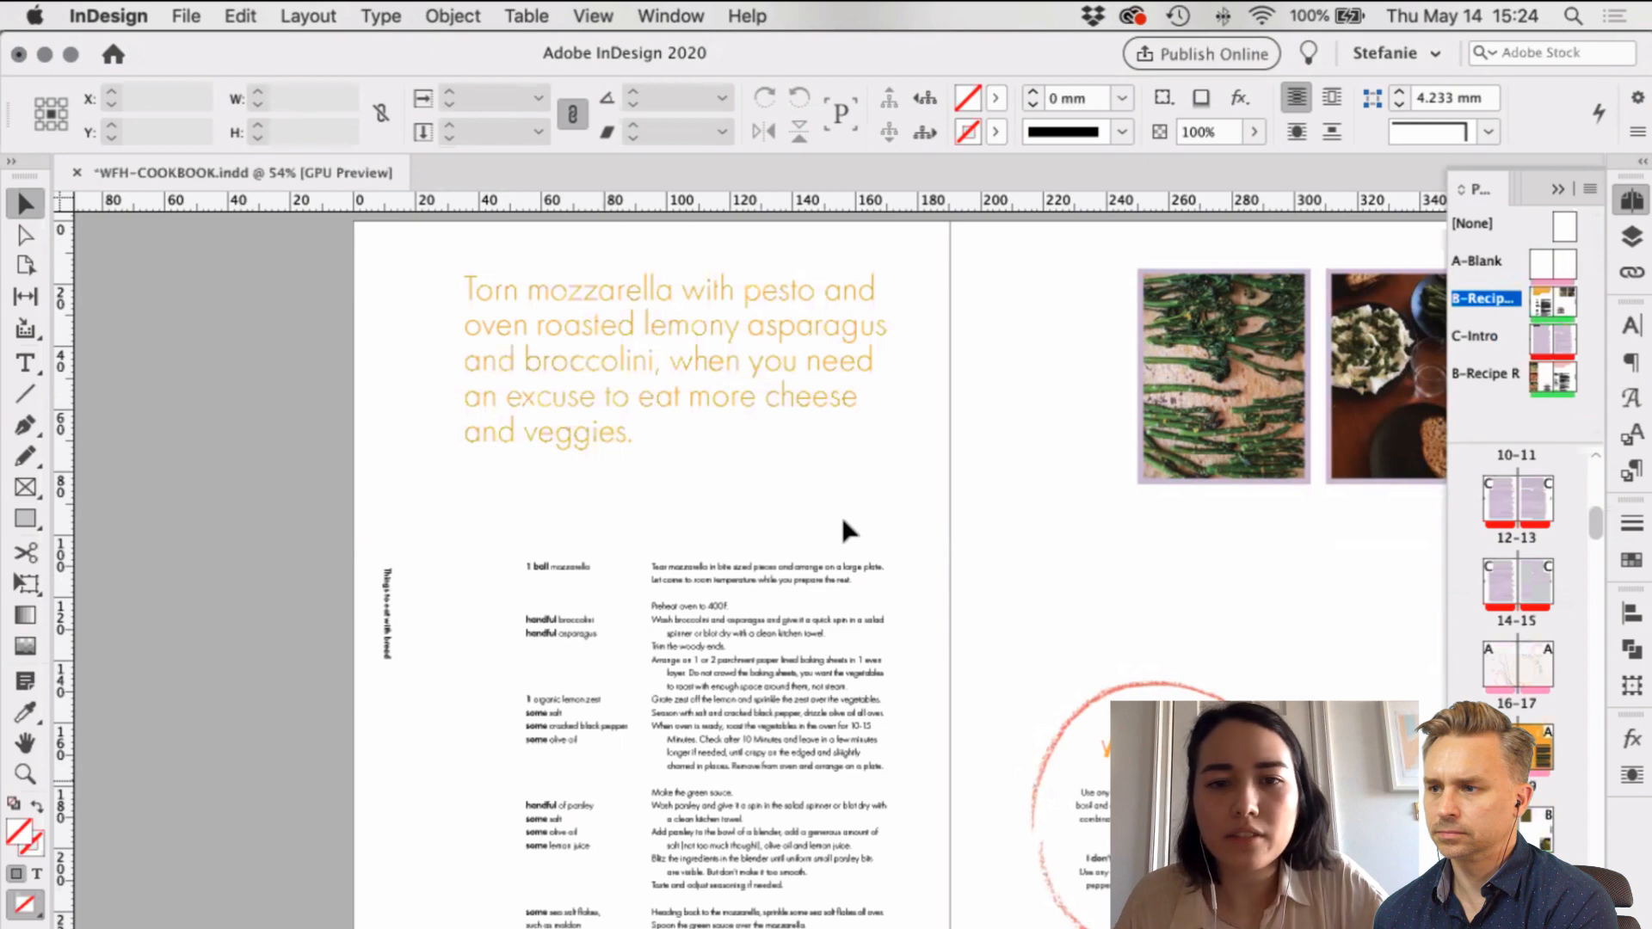
key("super+z")
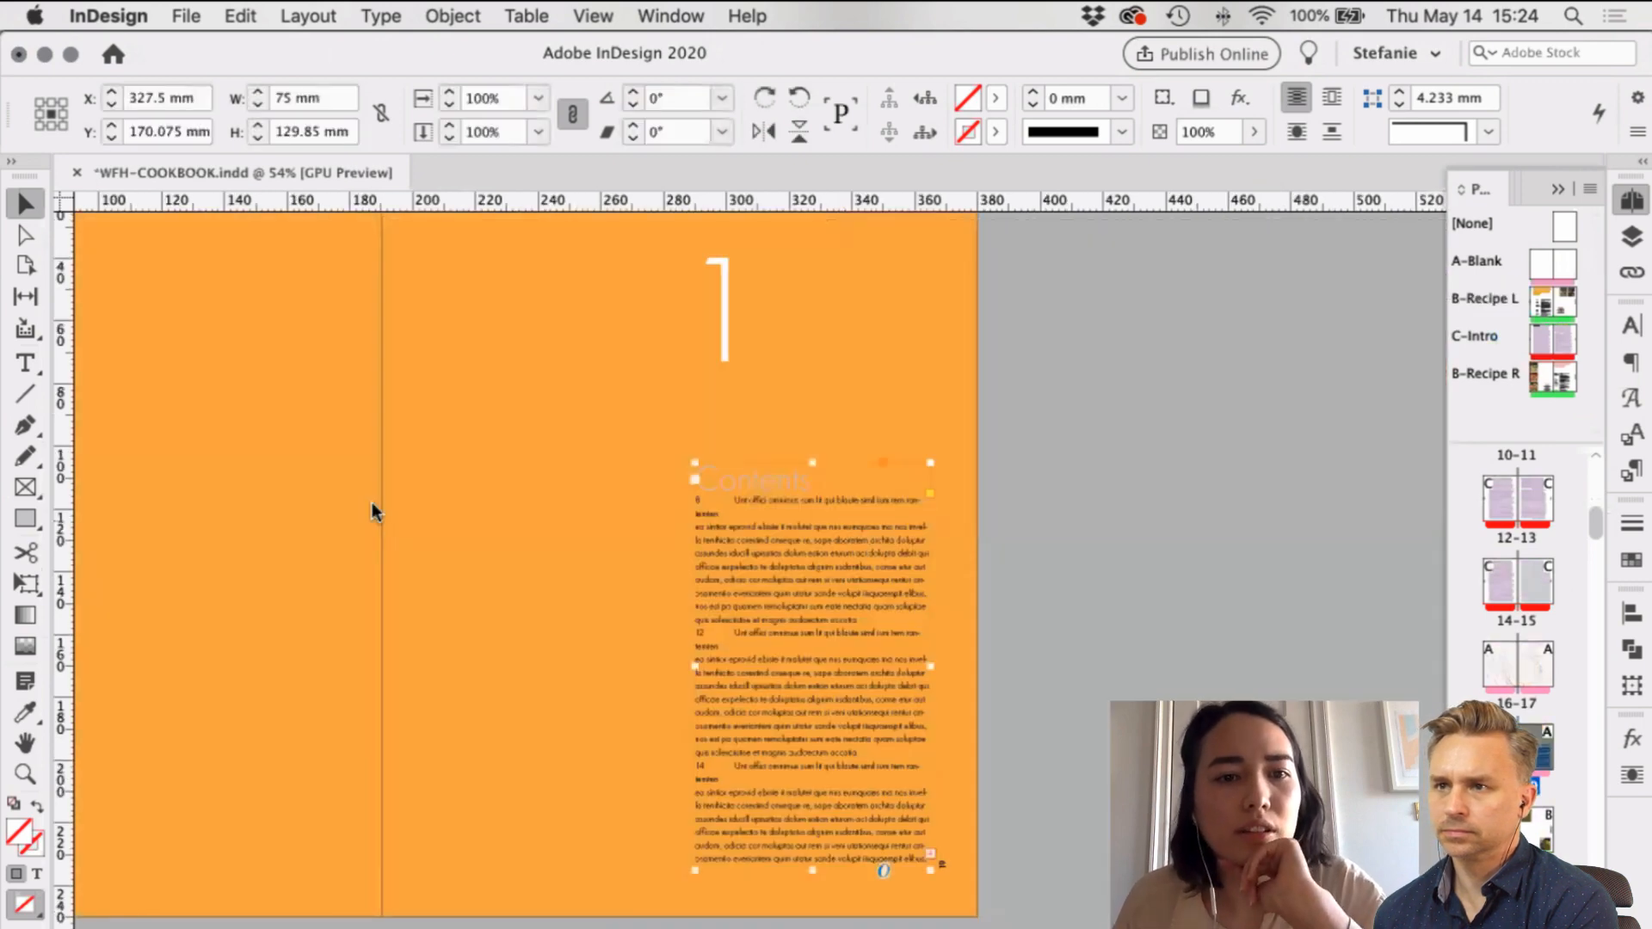
Step: Rebuild the table of contents with the same Large Recipe Headline settings, replacing the existing frame
left_click(308, 15)
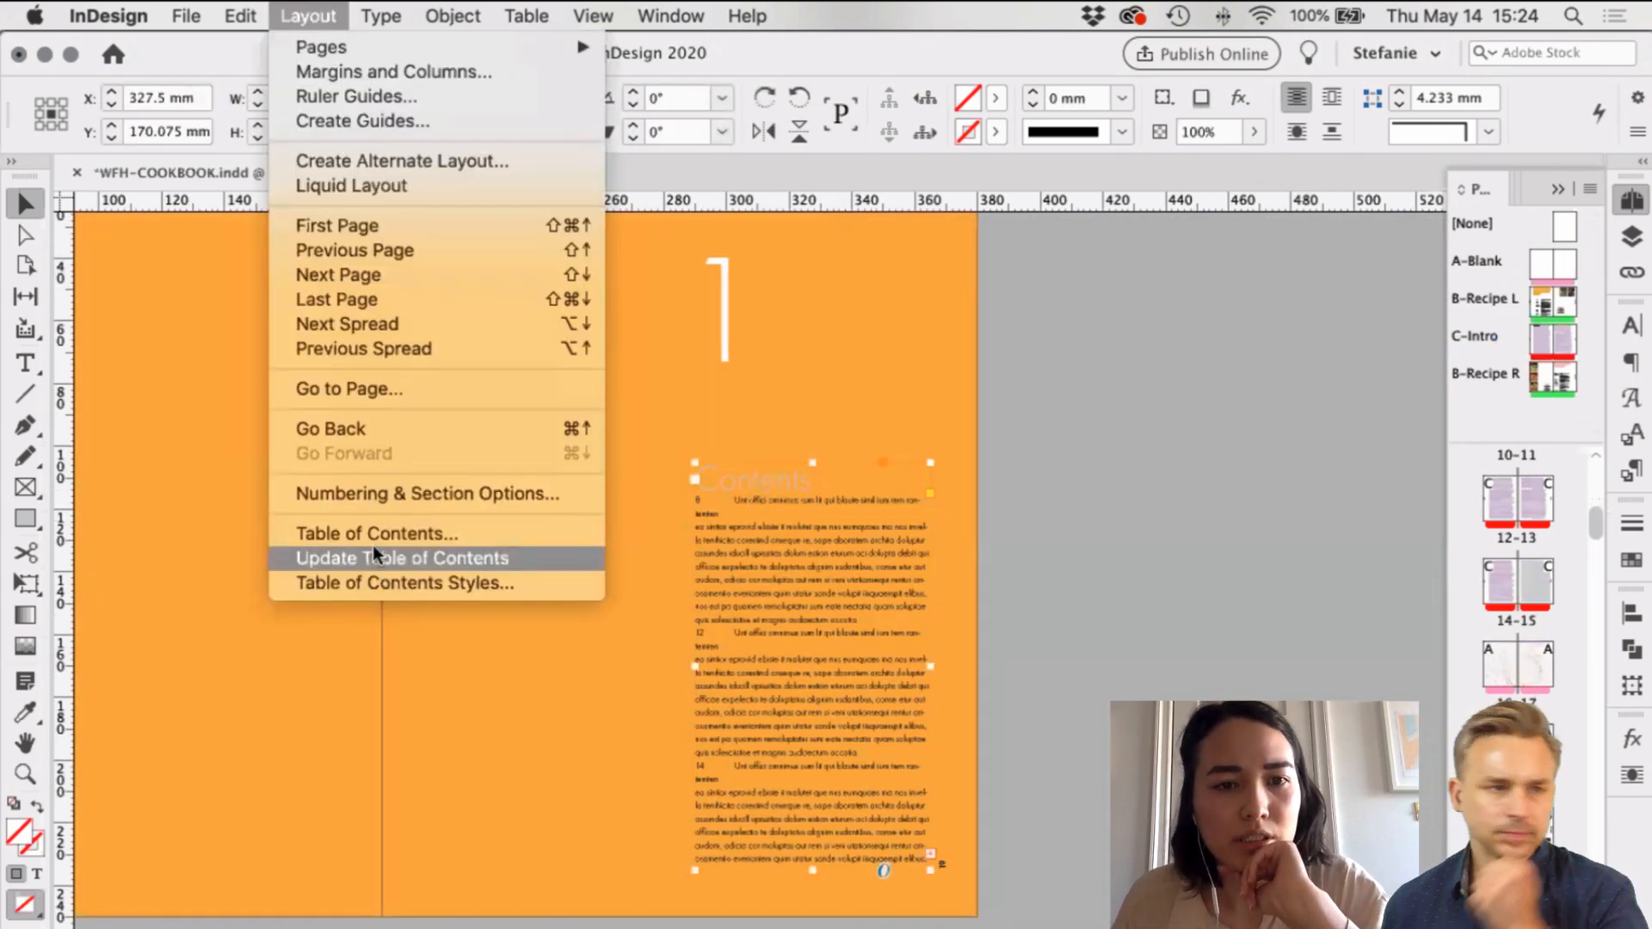
left_click(390, 534)
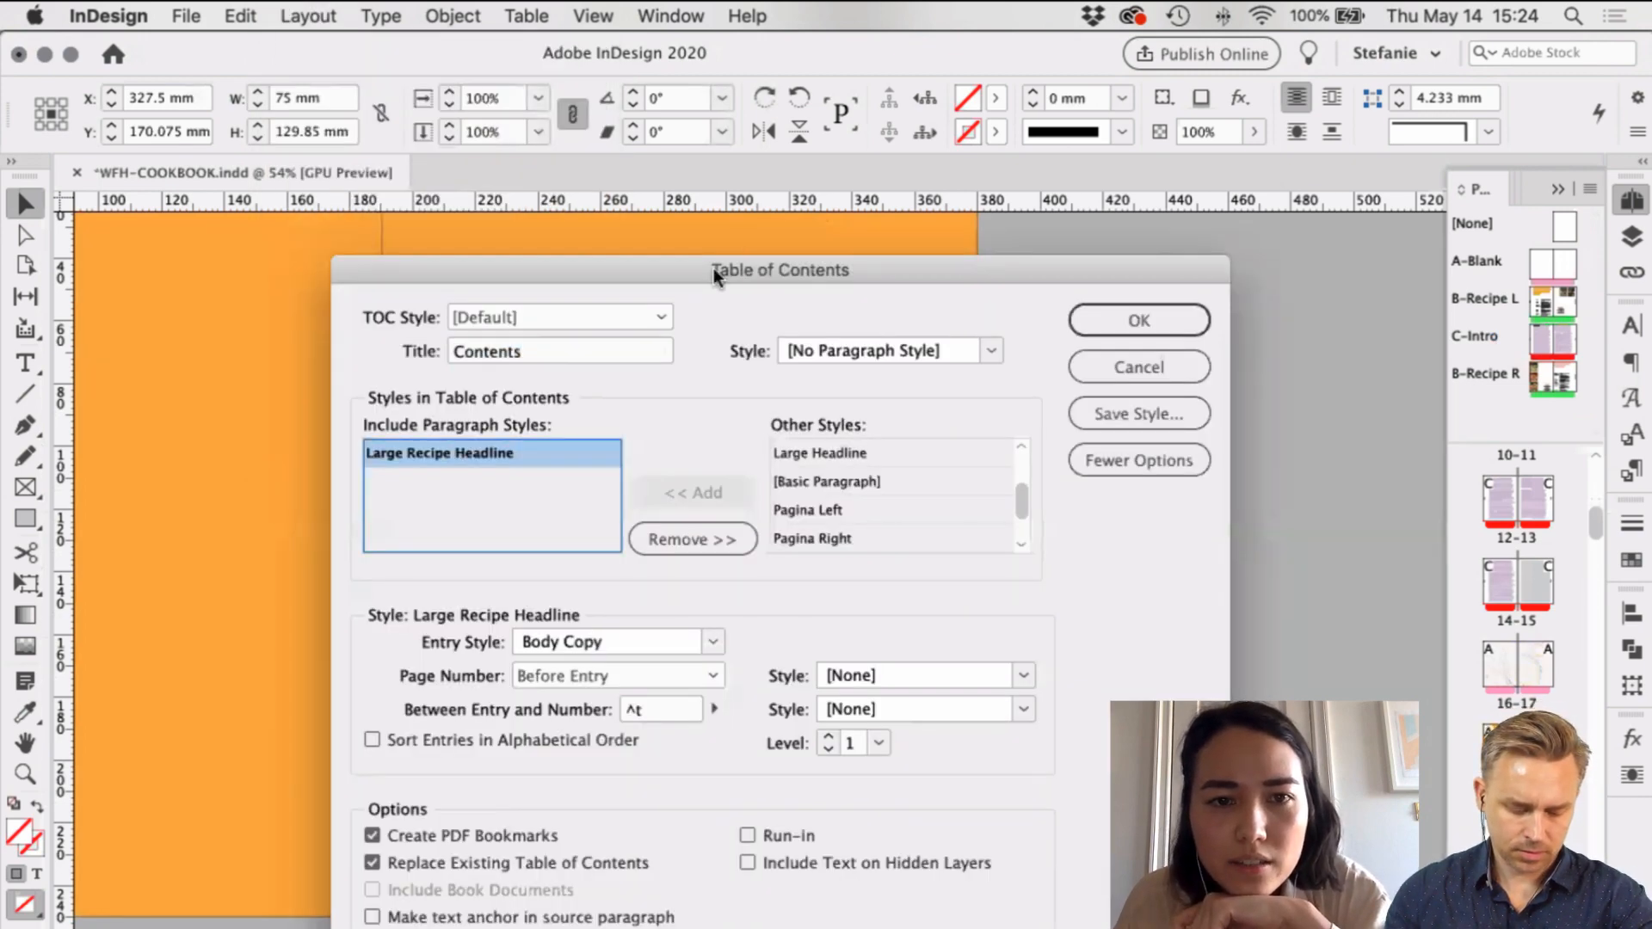
left_click_drag(715, 267, 644, 215)
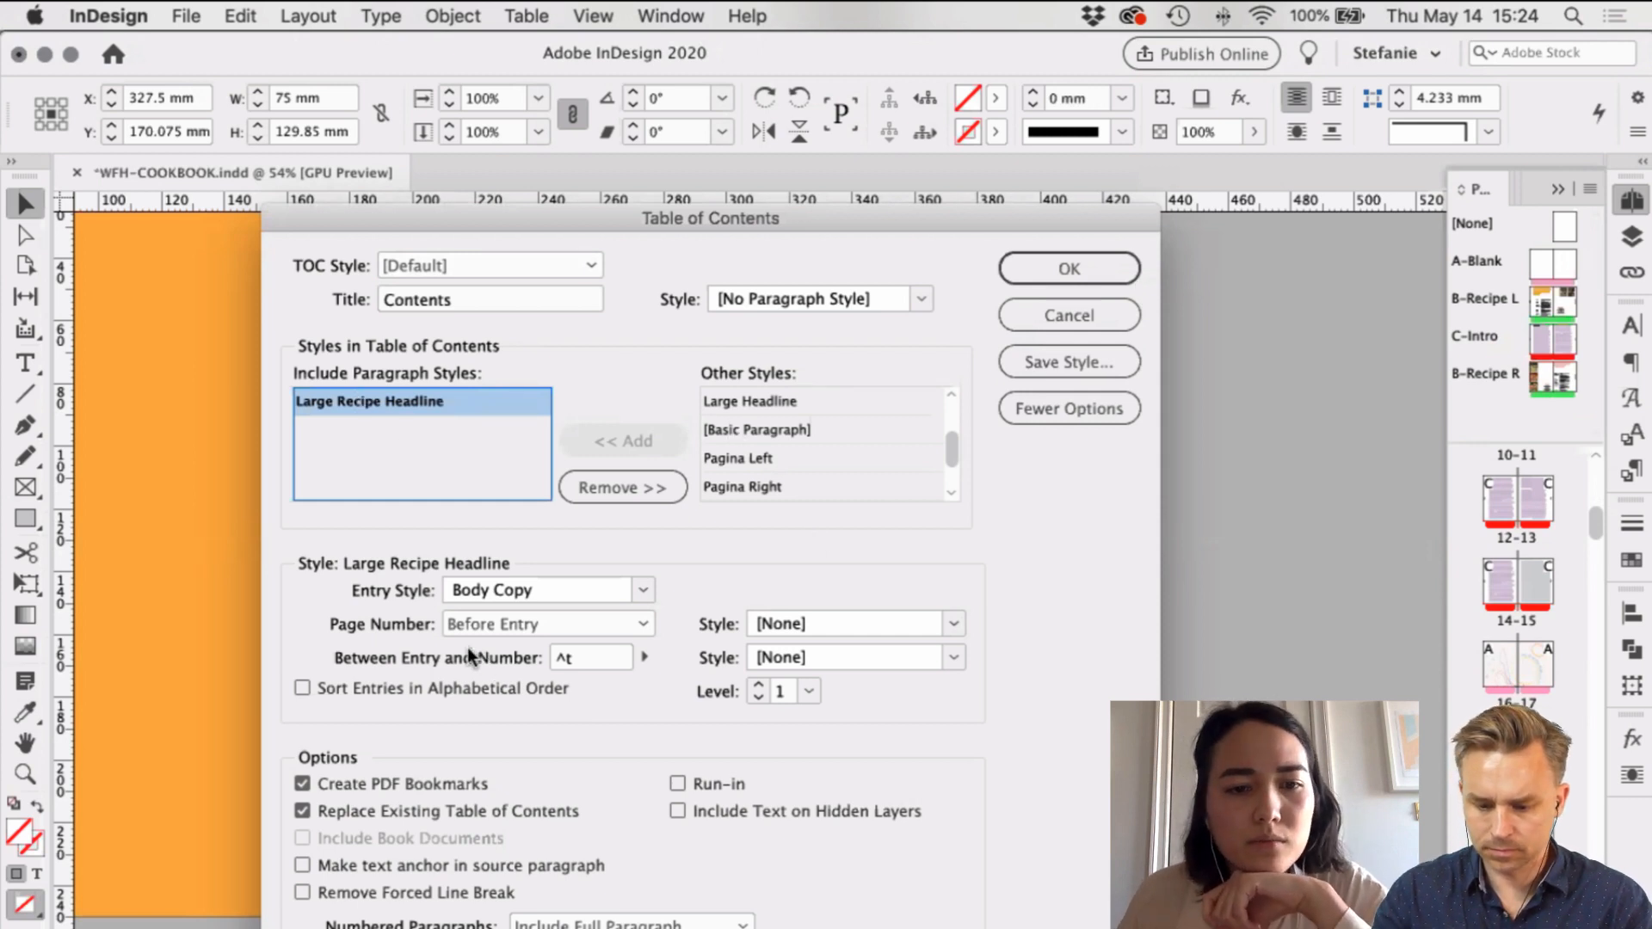
left_click(1075, 267)
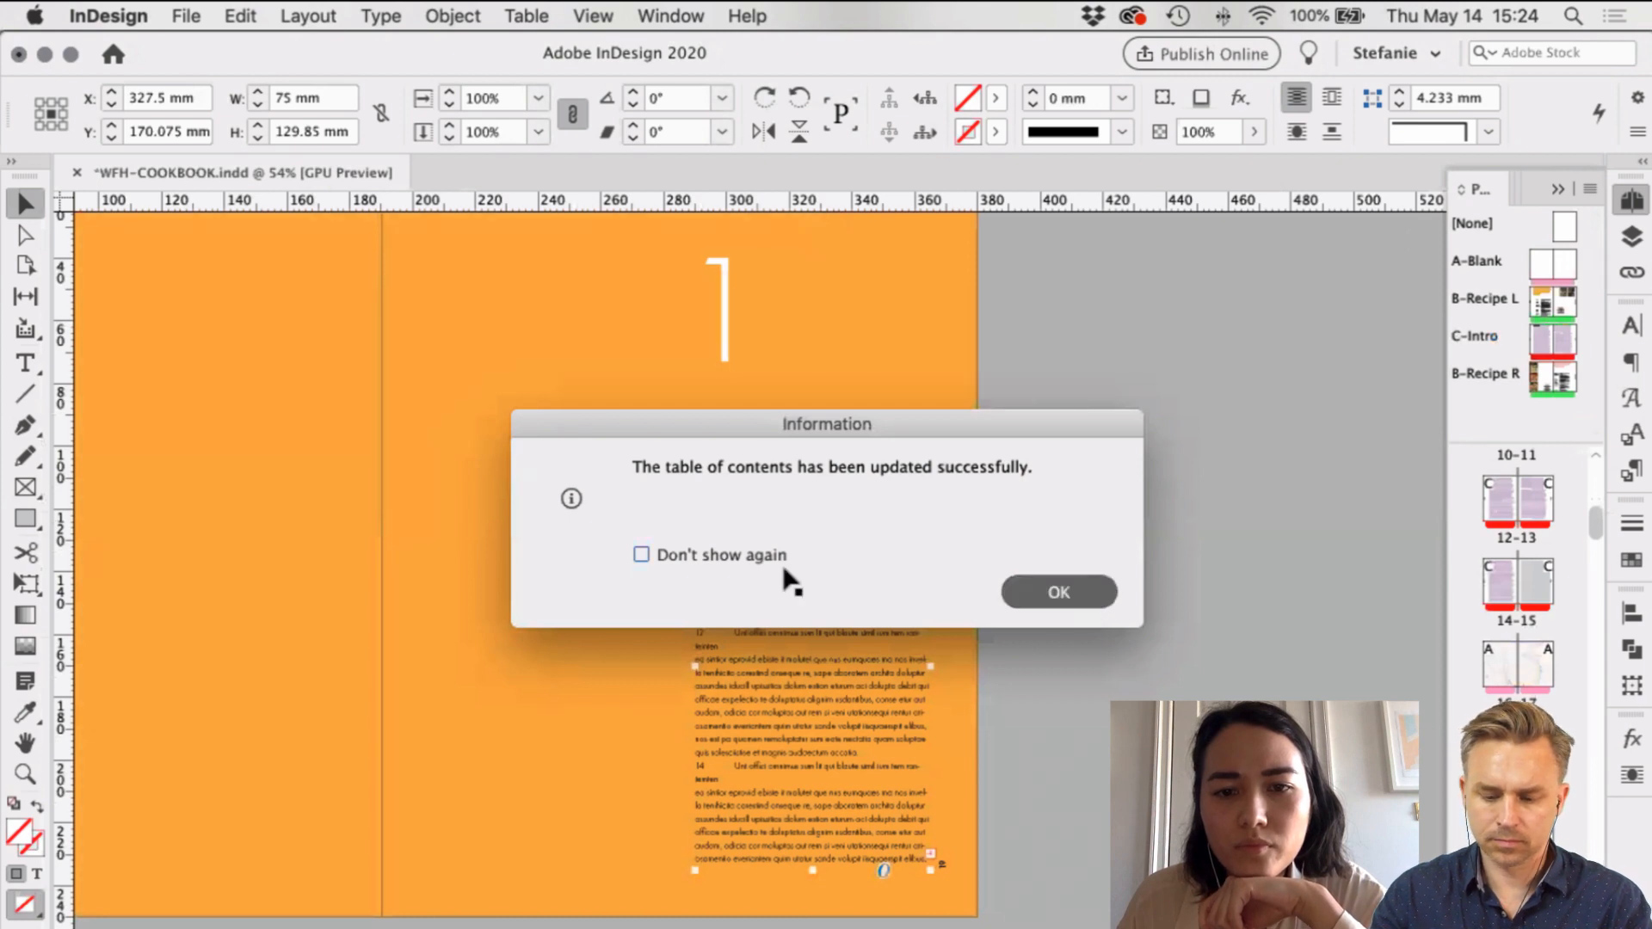
key("Return")
scroll(844, 568, "down", 5)
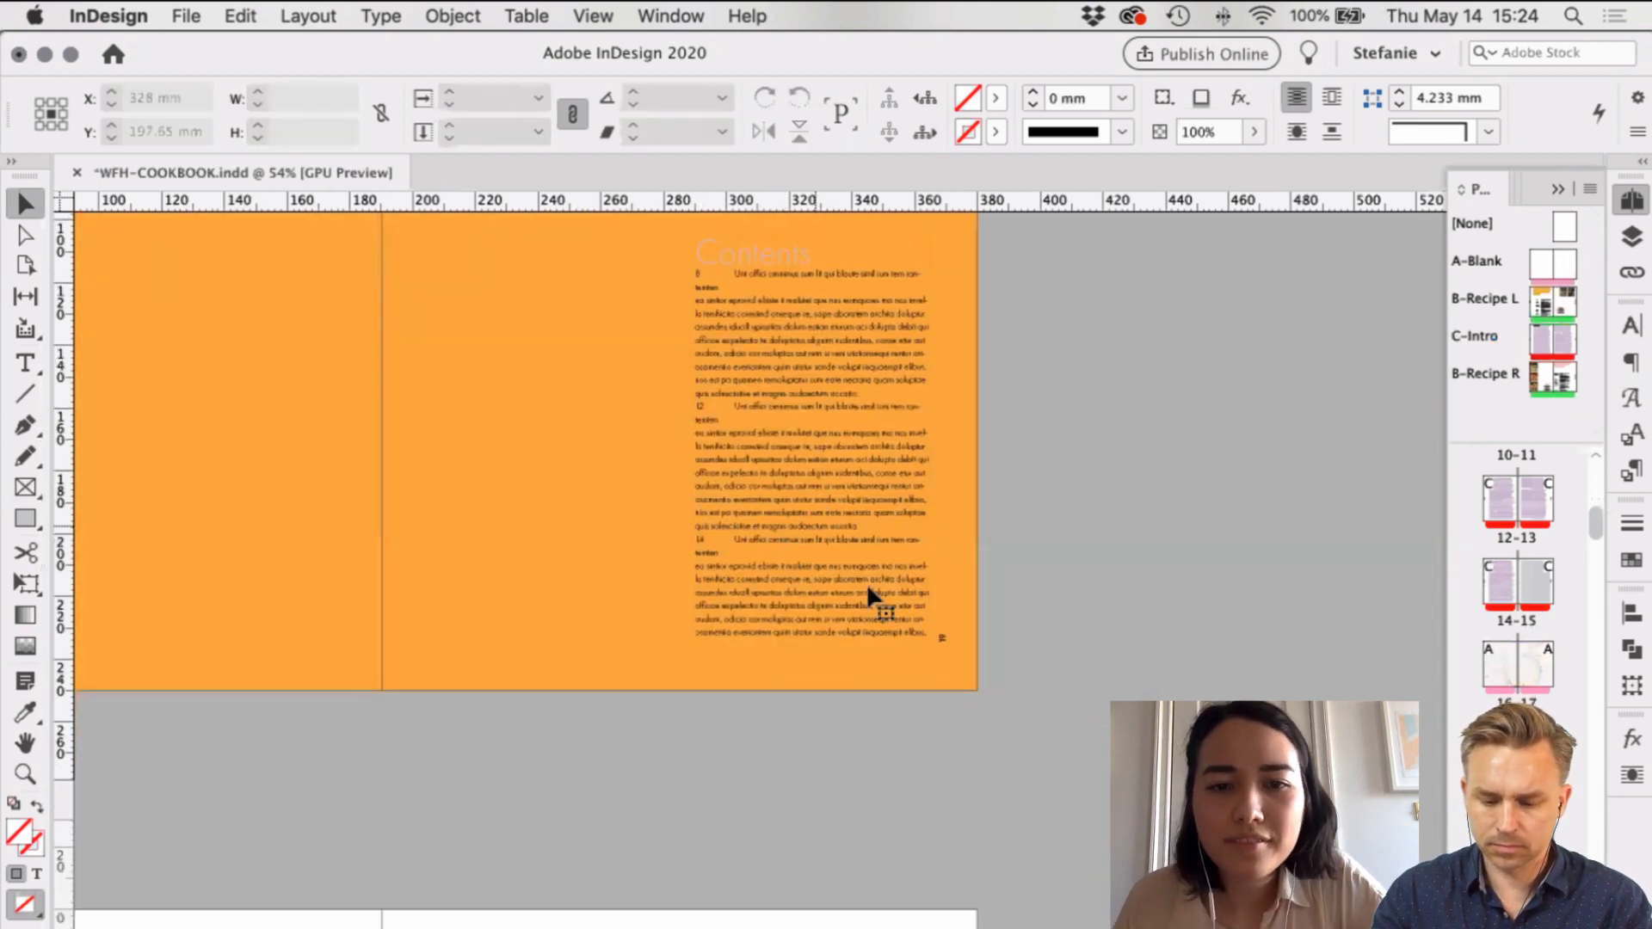
Step: Flow the Contents overflow into a second linked column frame, continuing the page 14 entry
scroll(868, 587, "up", 3)
left_click_drag(867, 588, 623, 554)
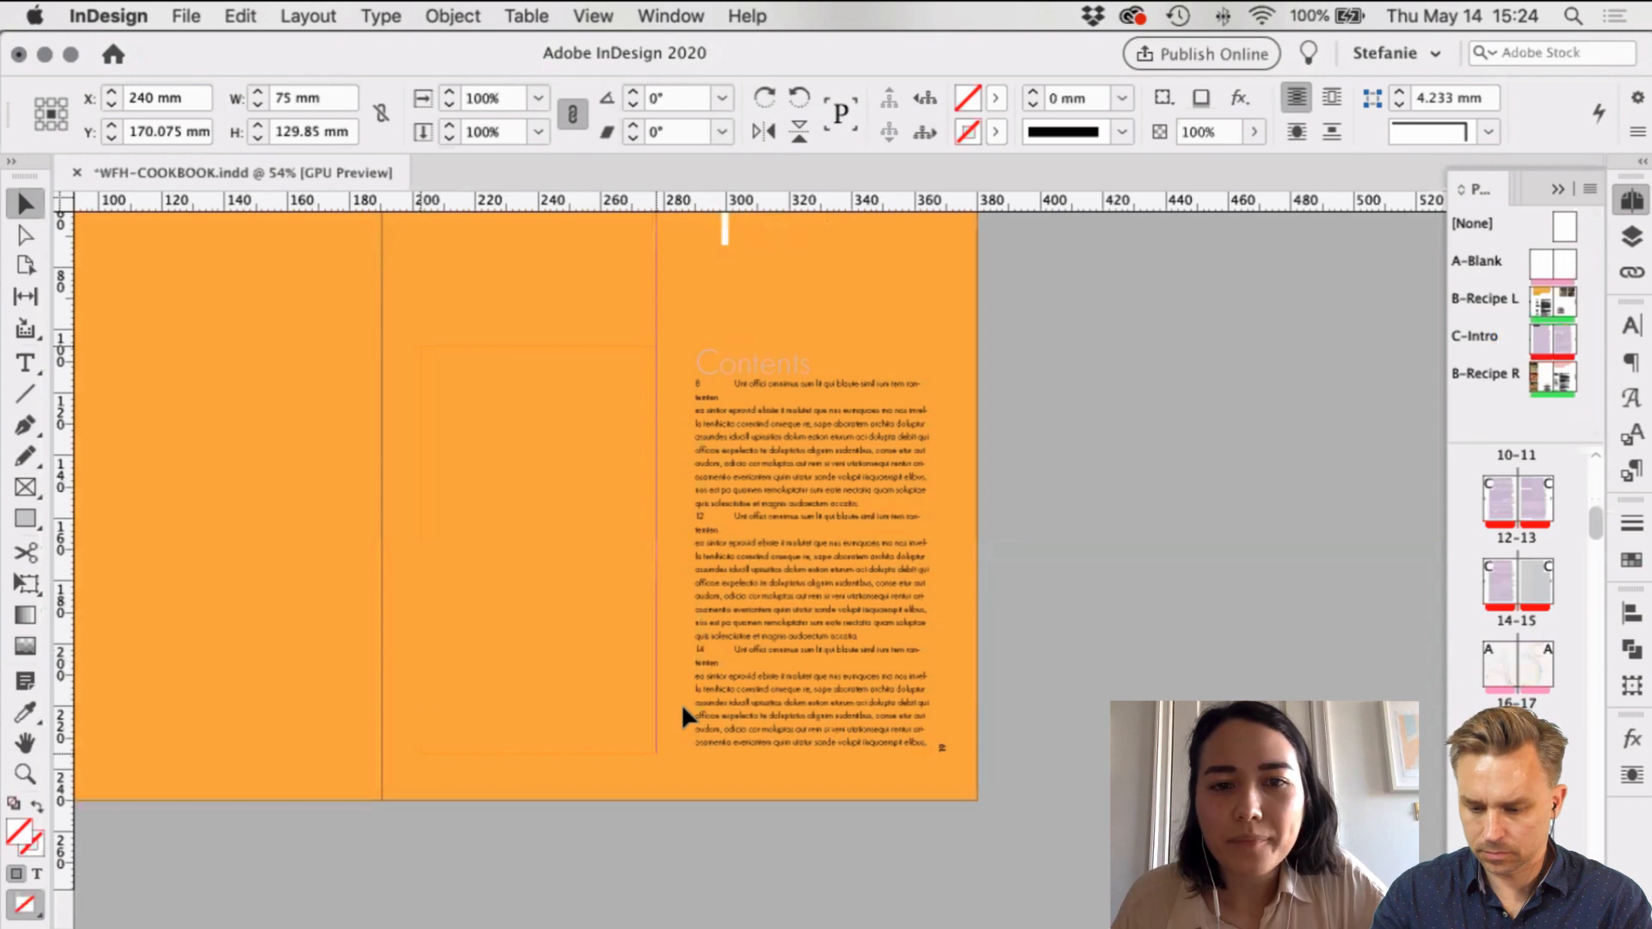
left_click(655, 738)
left_click_drag(678, 346, 925, 751)
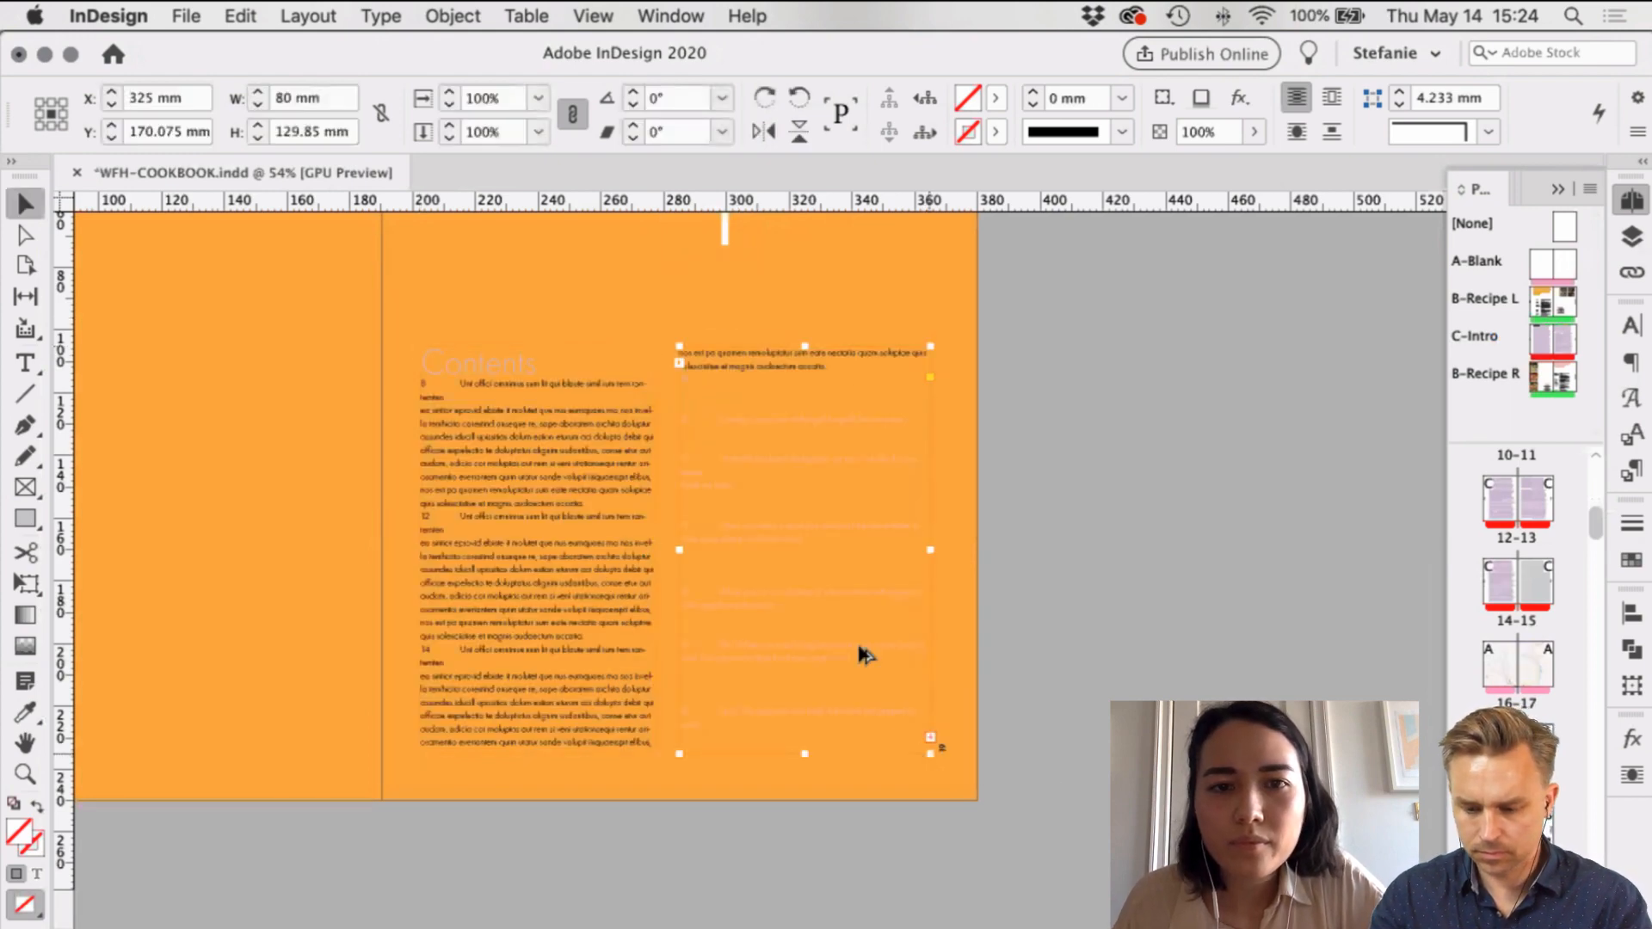
Step: Jump to the introduction text spread from the Pages panel
scroll(856, 636, "up", 2)
scroll(807, 449, "up", 1)
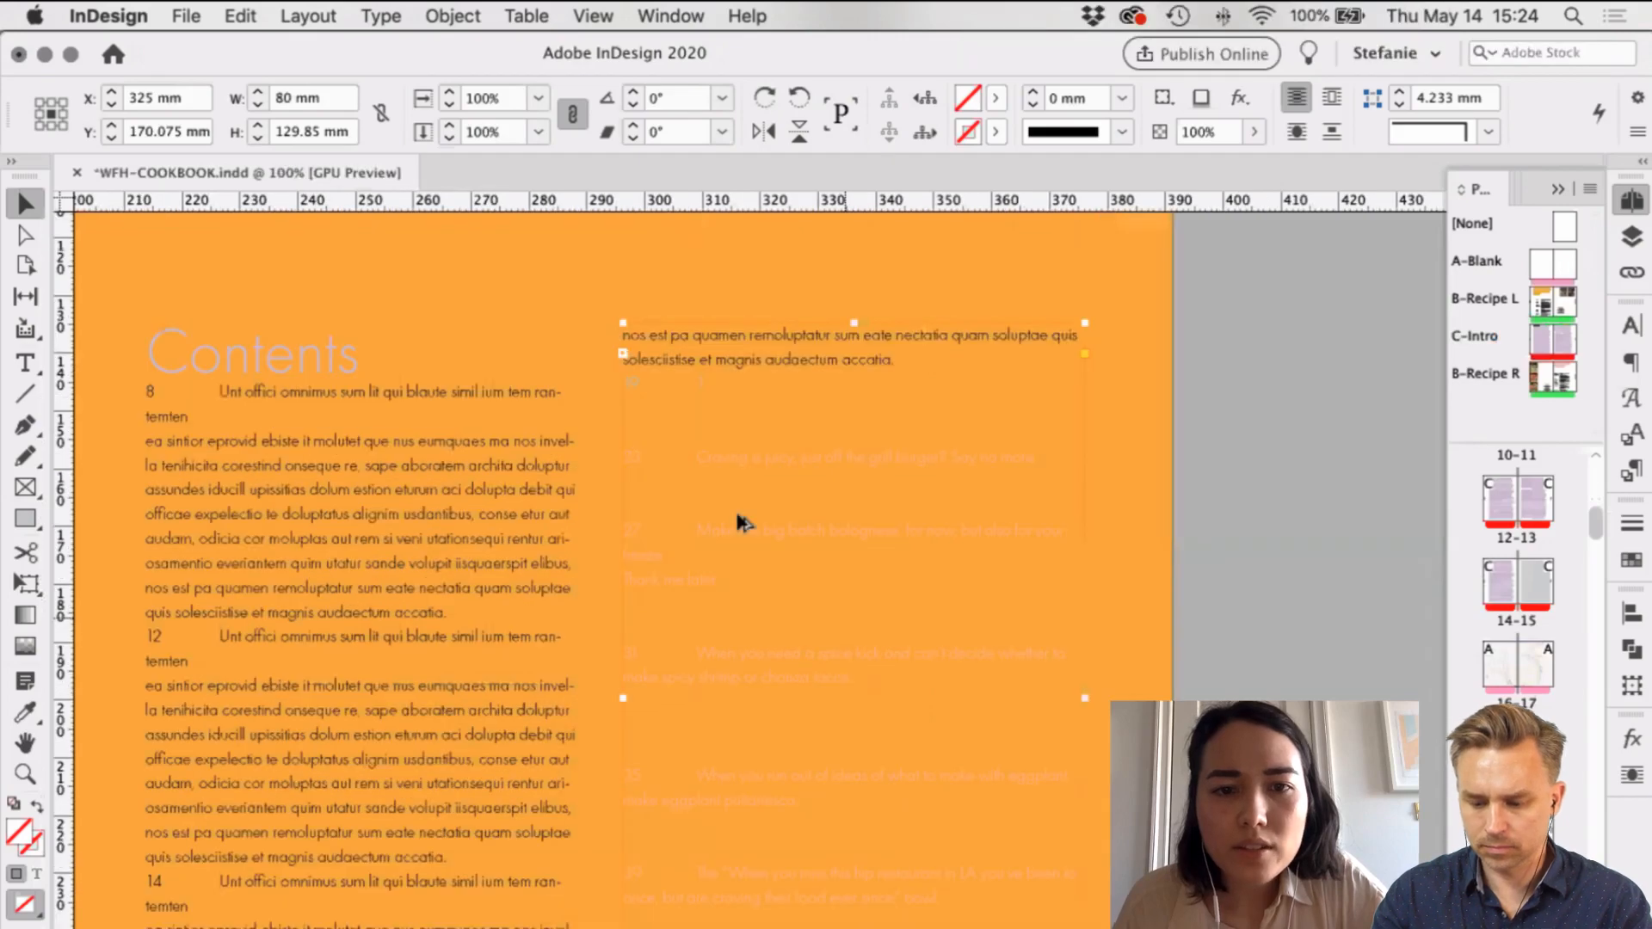
scroll(774, 542, "up", 1)
scroll(702, 398, "up", 1)
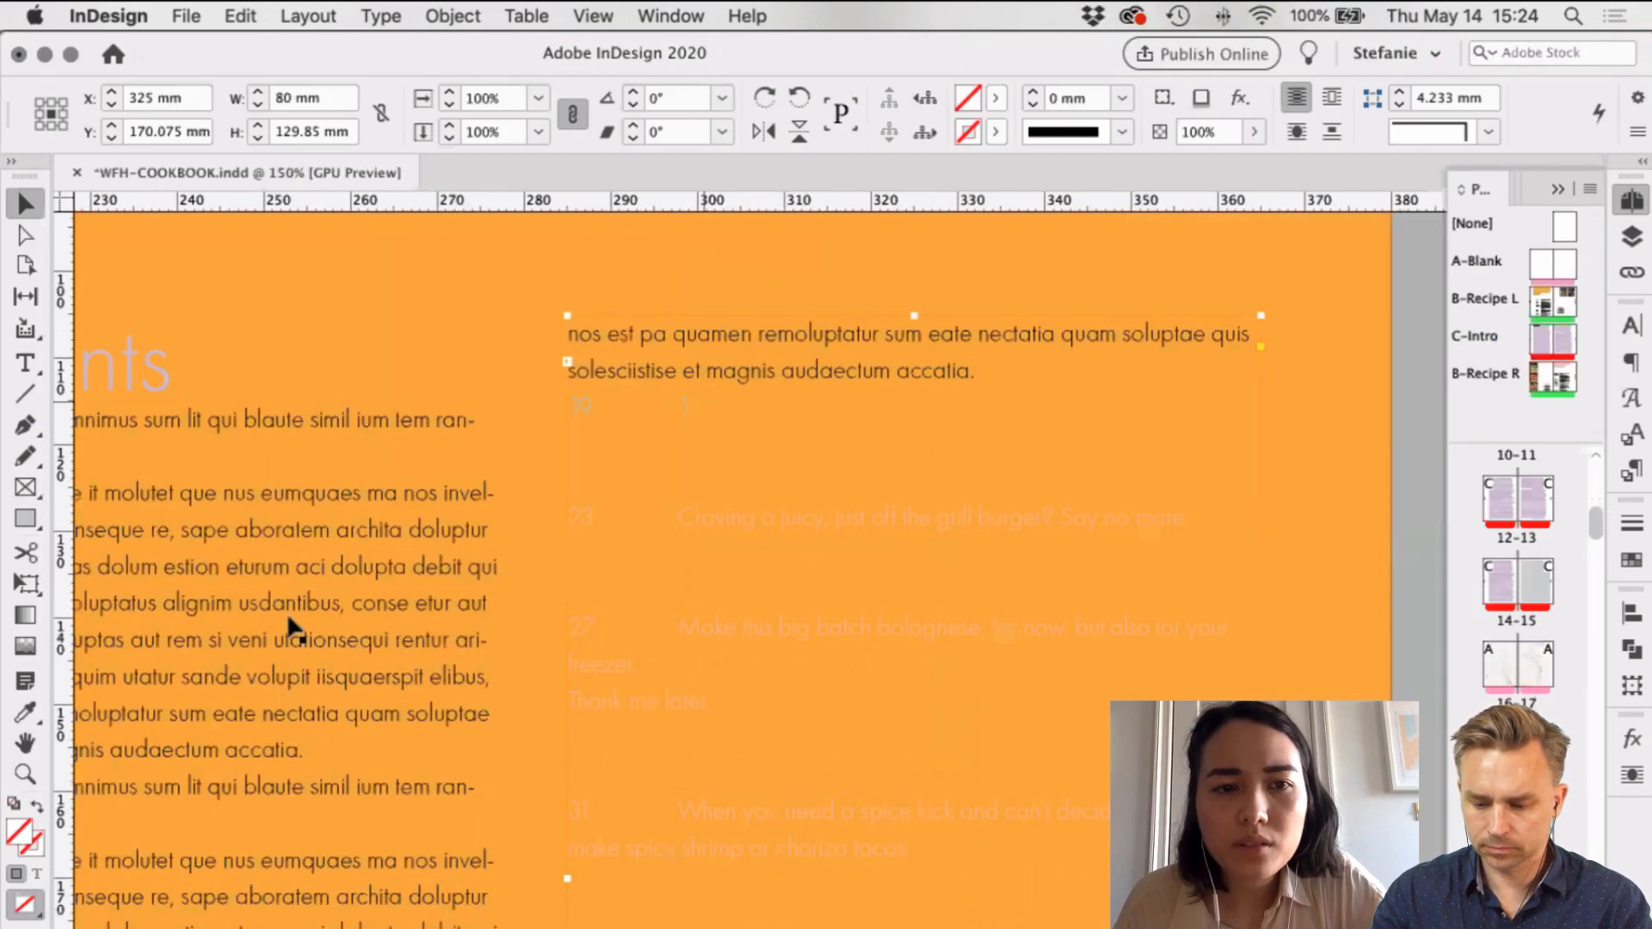
scroll(295, 628, "left", 3)
scroll(344, 443, "left", 1)
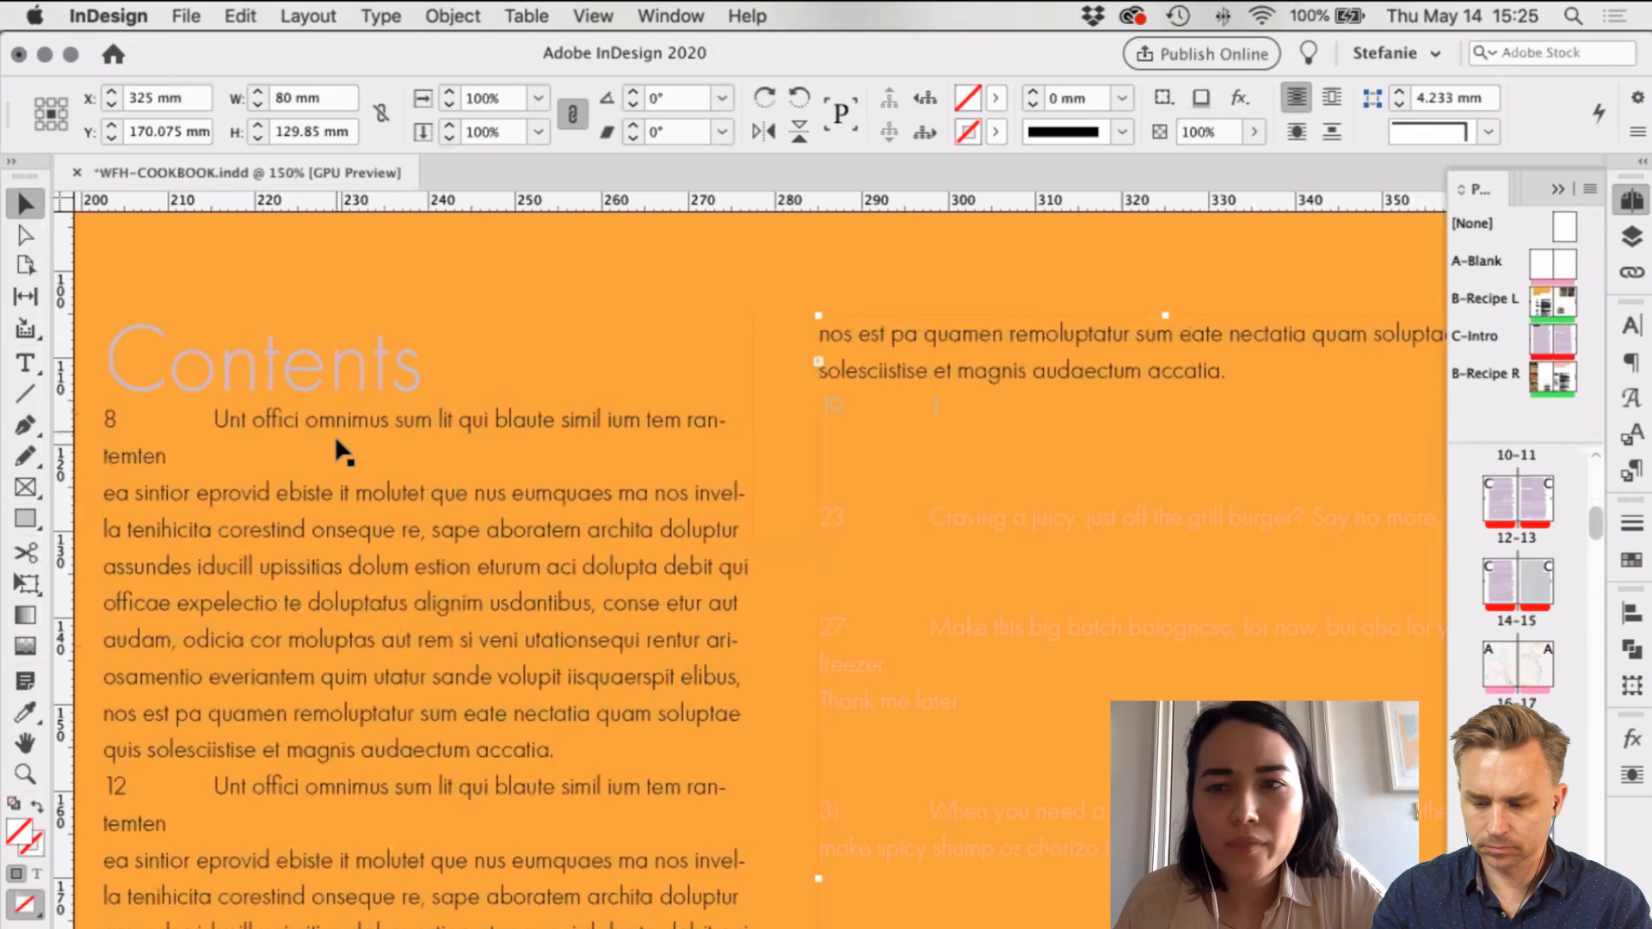
scroll(1543, 519, "up", 5)
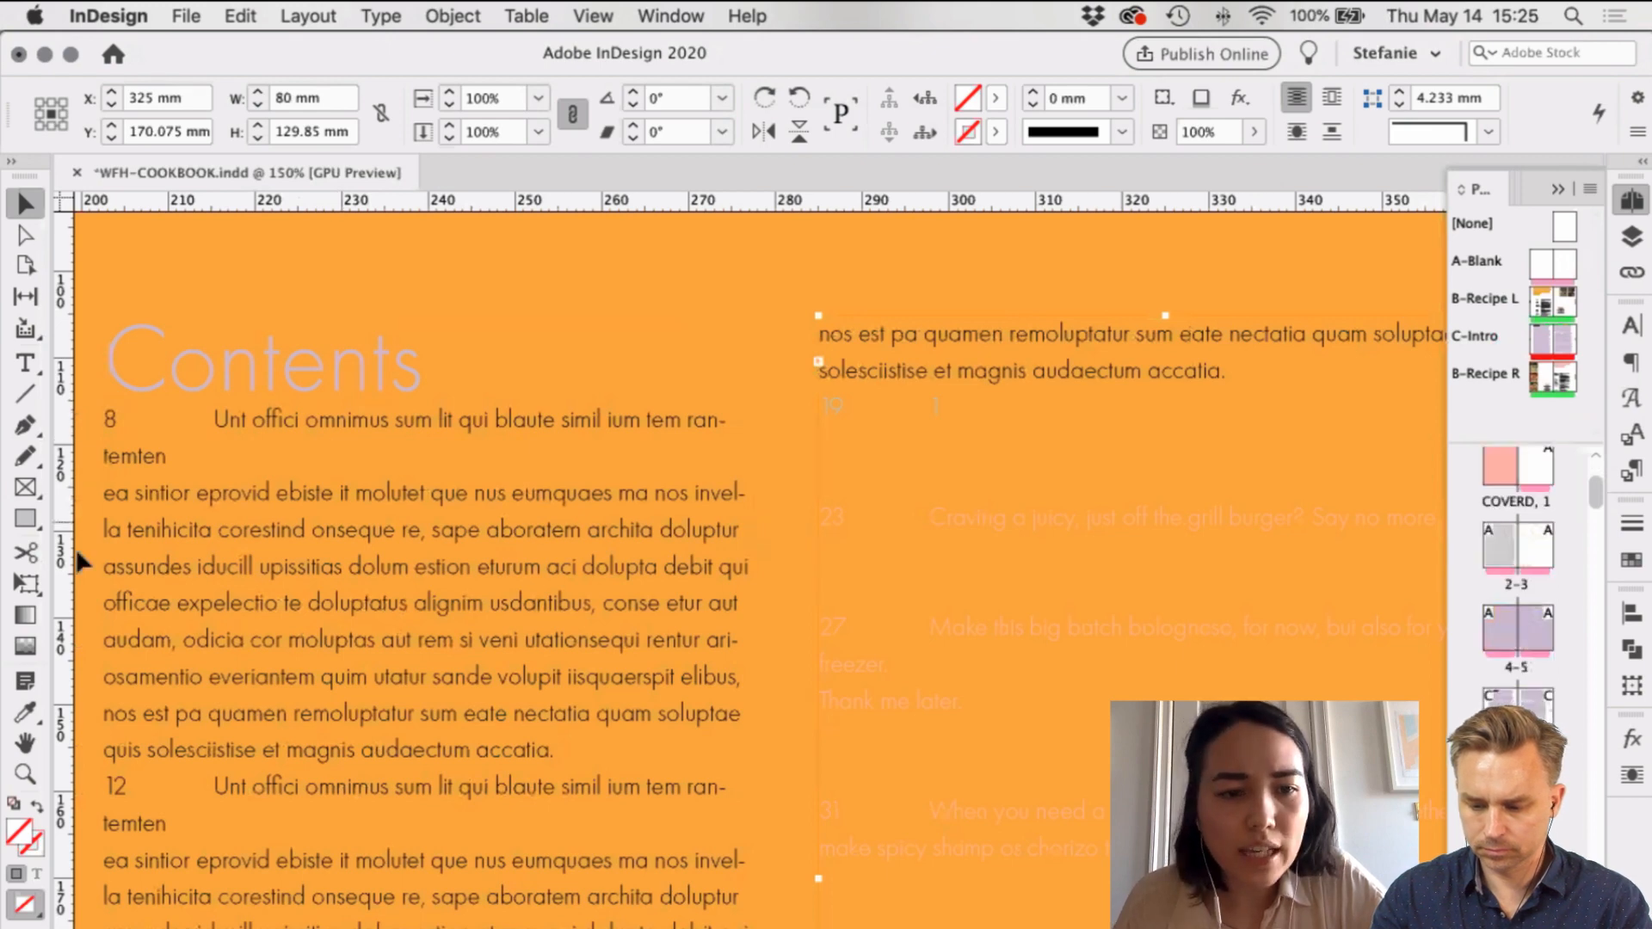
scroll(1285, 685, "down", 5)
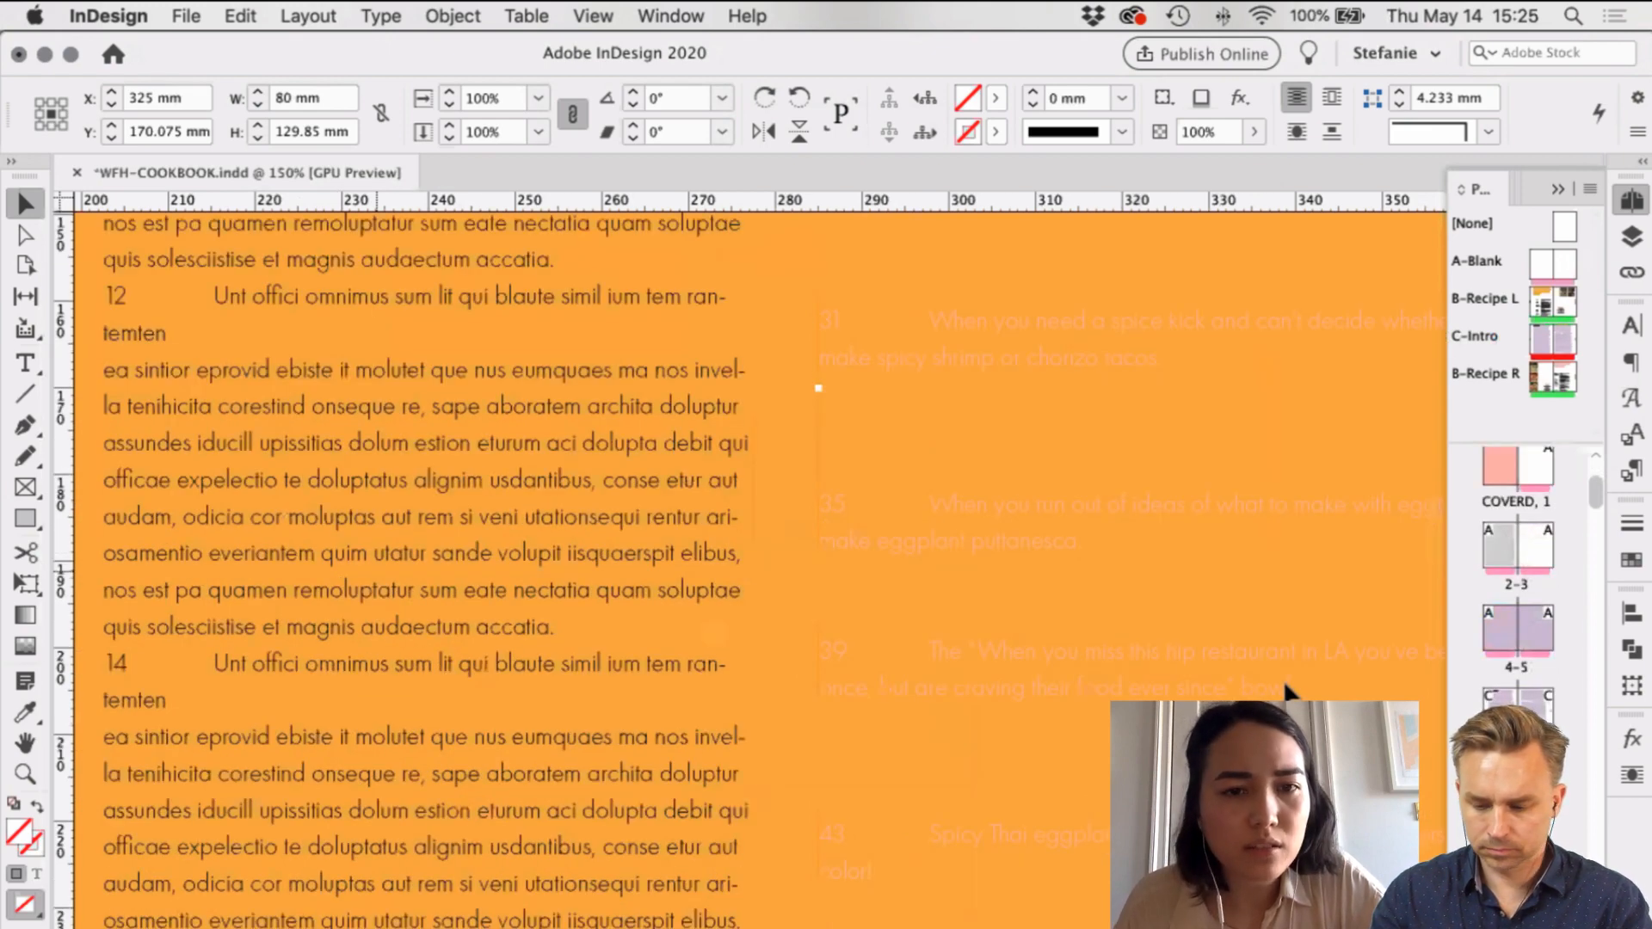
scroll(625, 647, "up", 6)
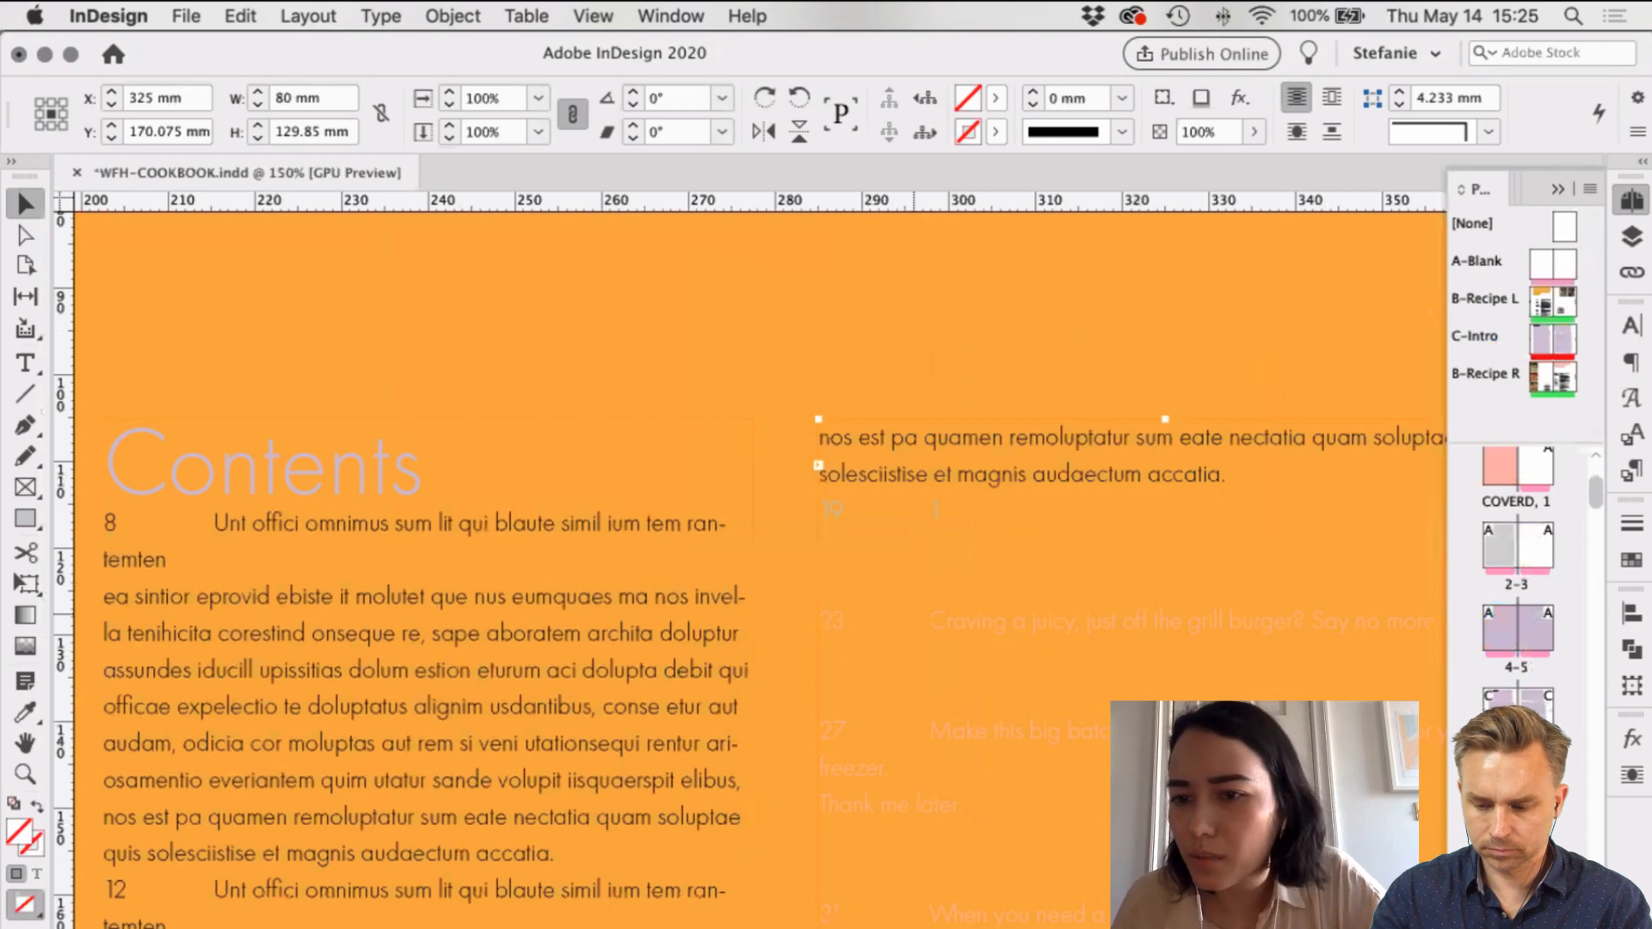
scroll(1516, 603, "down", 2)
double_click(1500, 685)
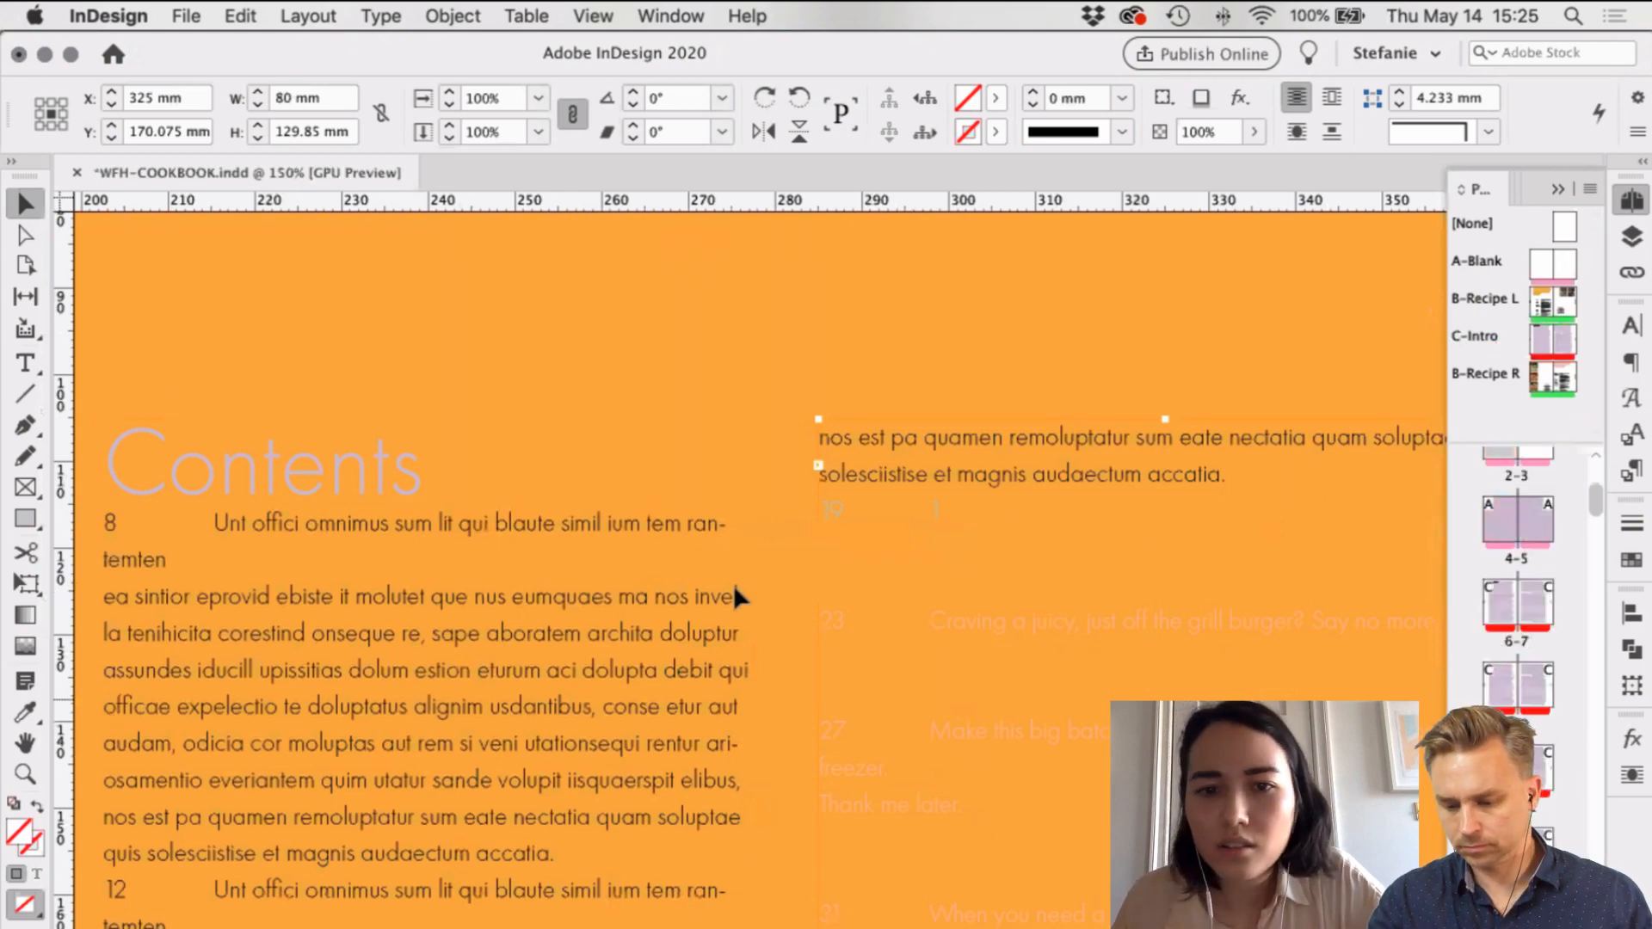
Step: Unlock IMAGES and give the intro frame's text the Large Headline paragraph style and Lilac character style
scroll(696, 572, "down", 3)
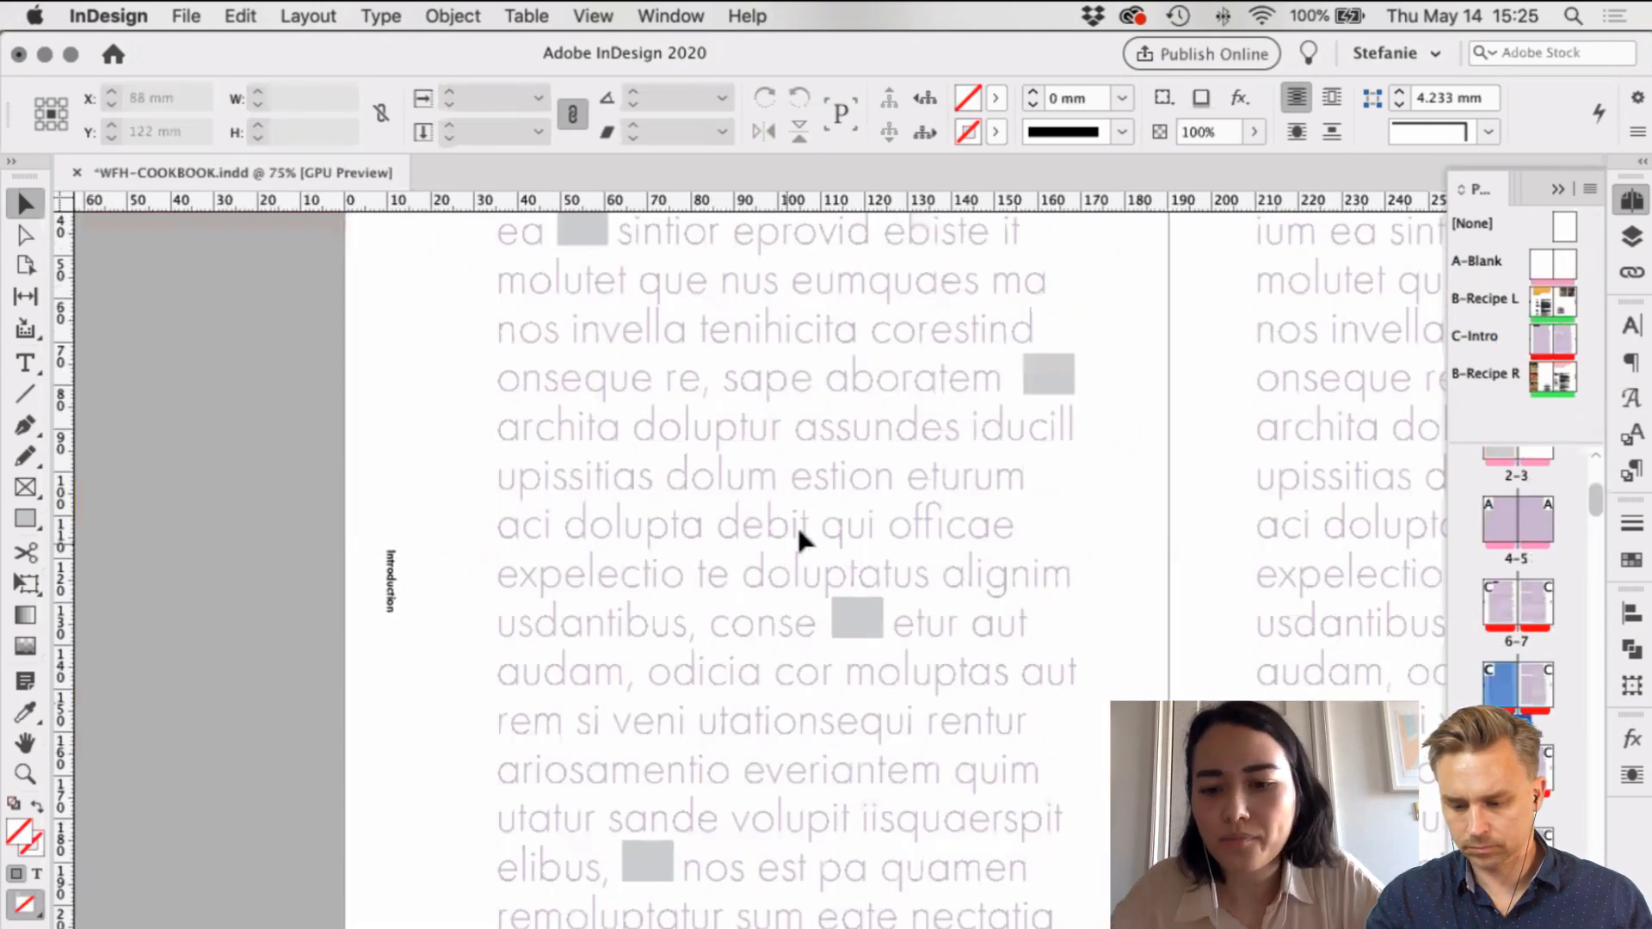
left_click(1632, 236)
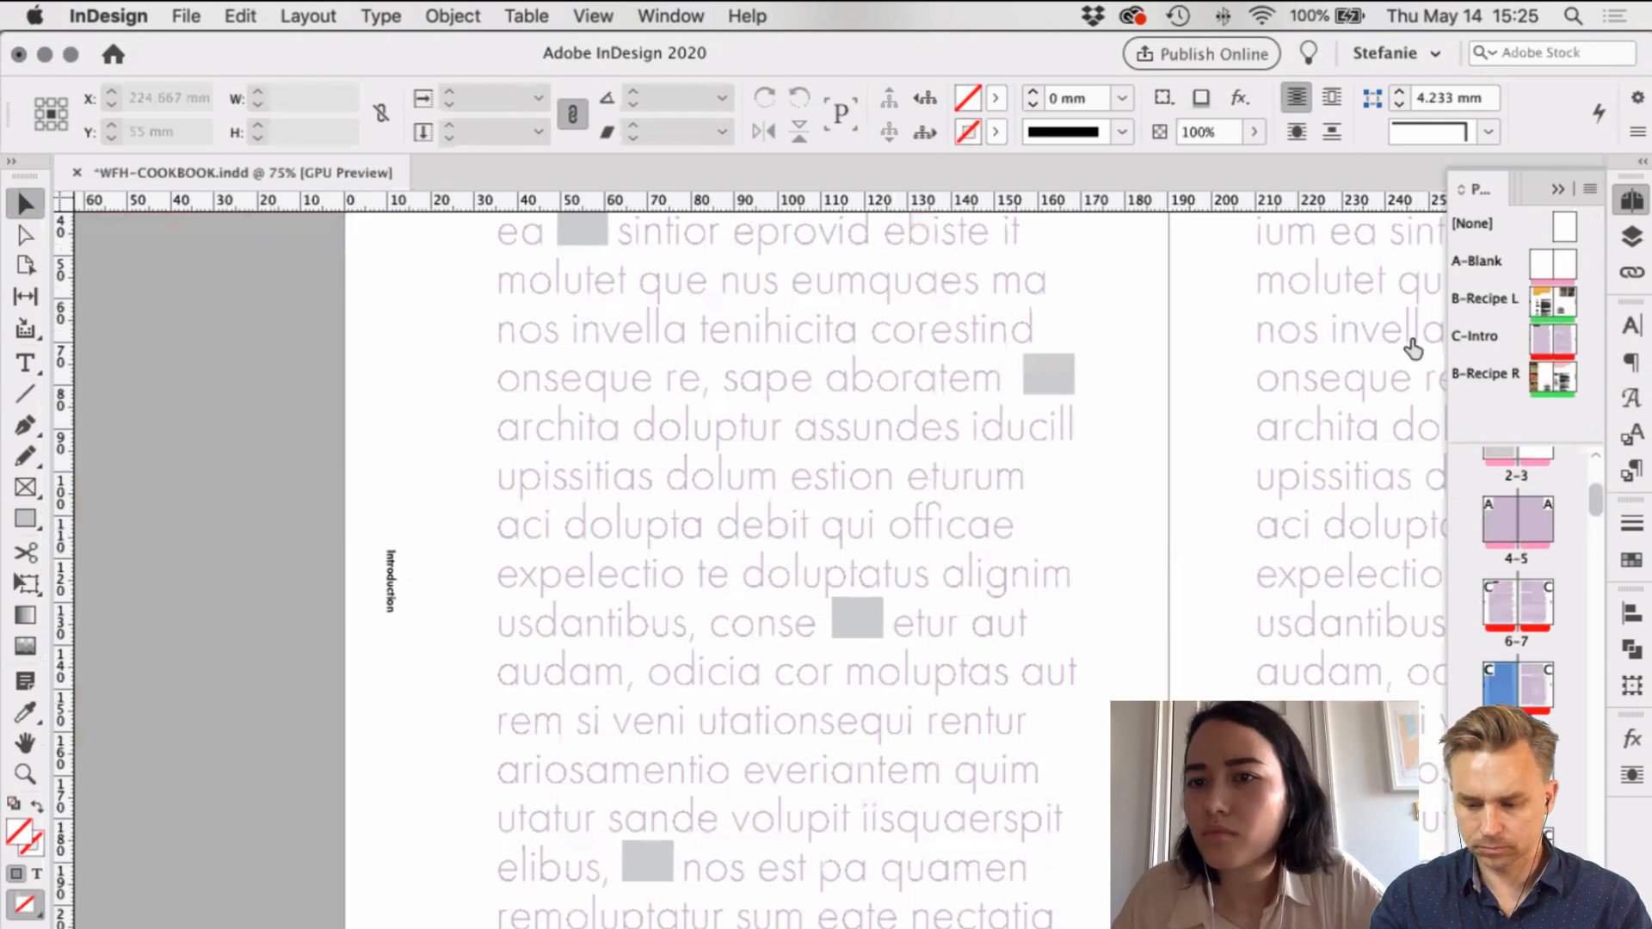
left_click(1337, 338)
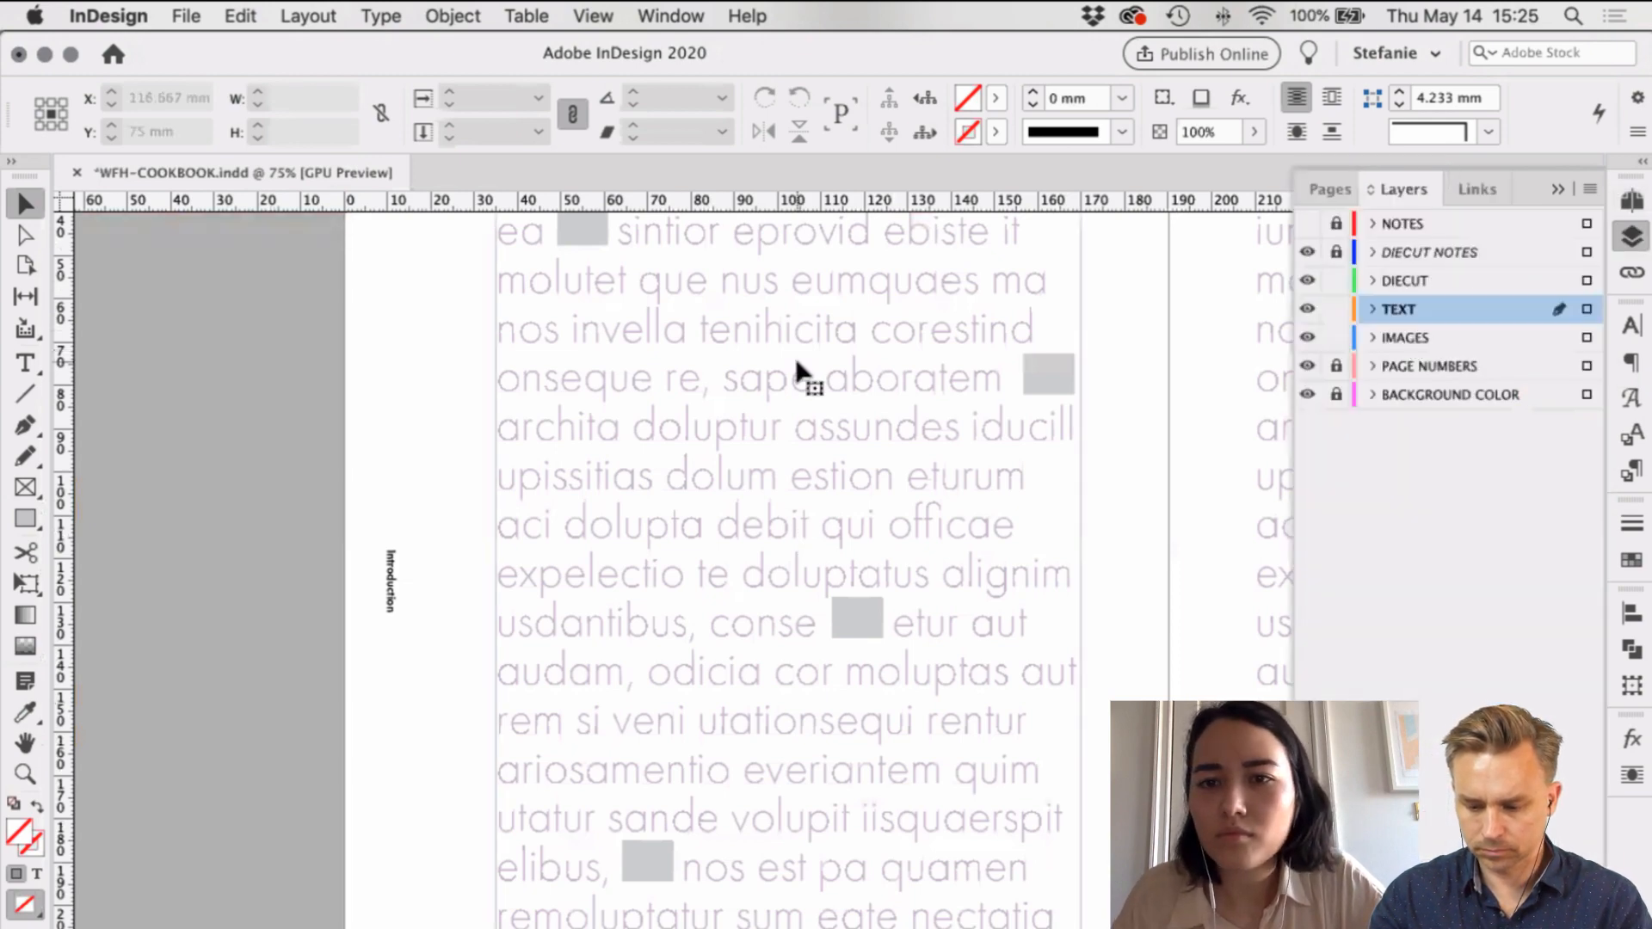
left_click(632, 346)
scroll(633, 346, "right", 3)
key("super+a")
left_click(1632, 471)
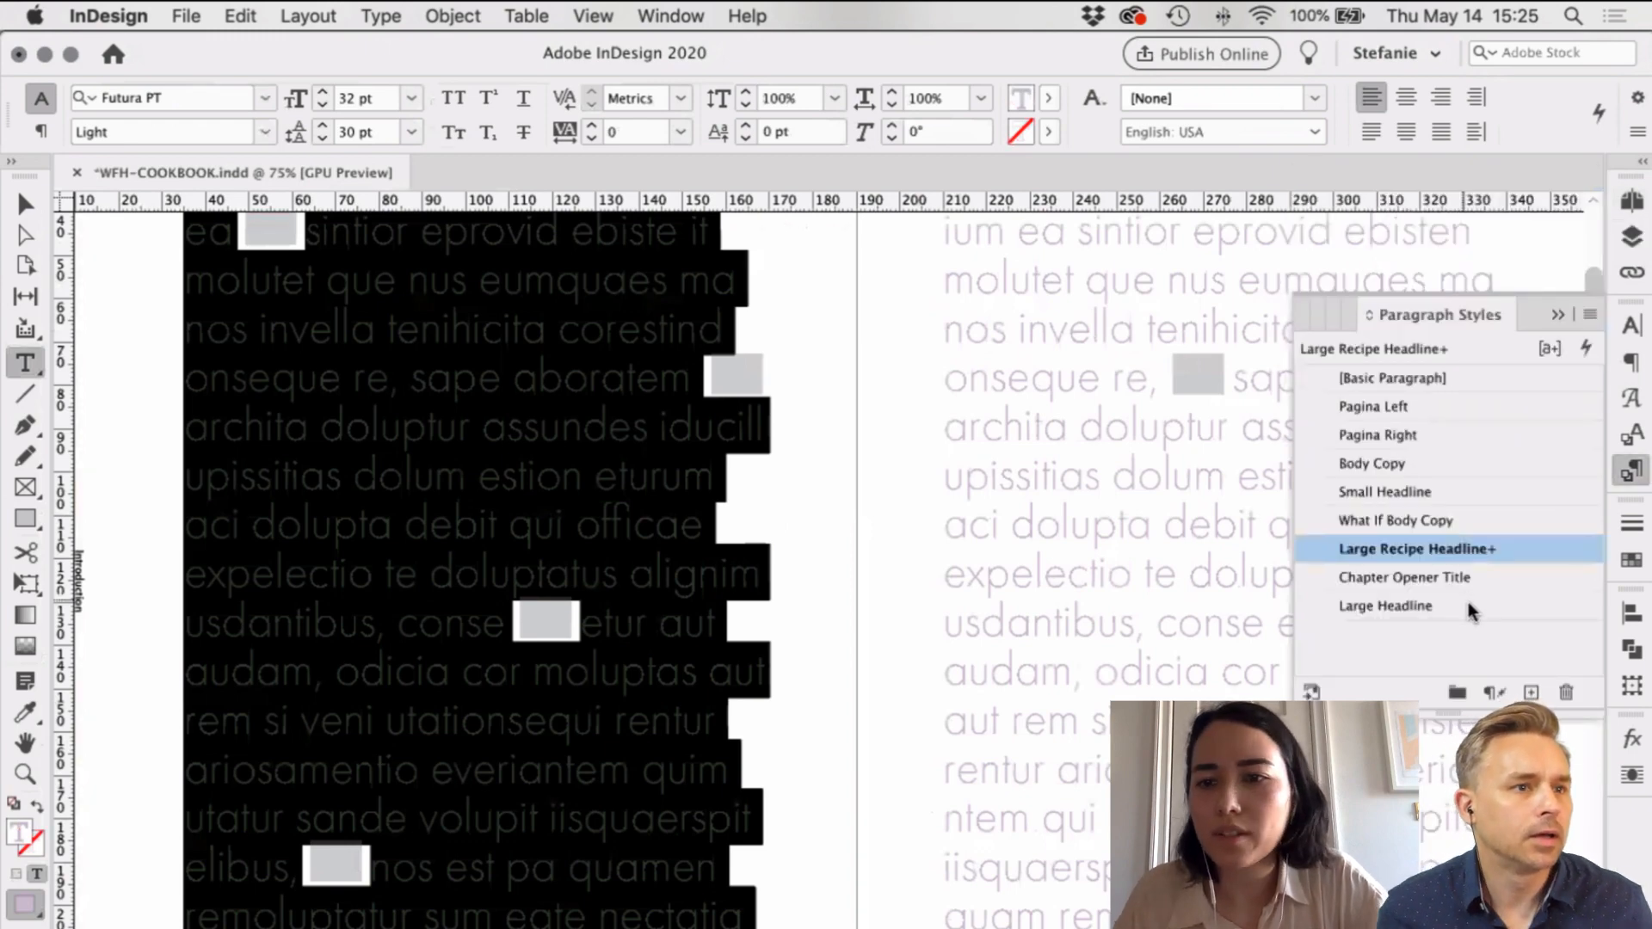
left_click(1473, 602)
left_click(1348, 315)
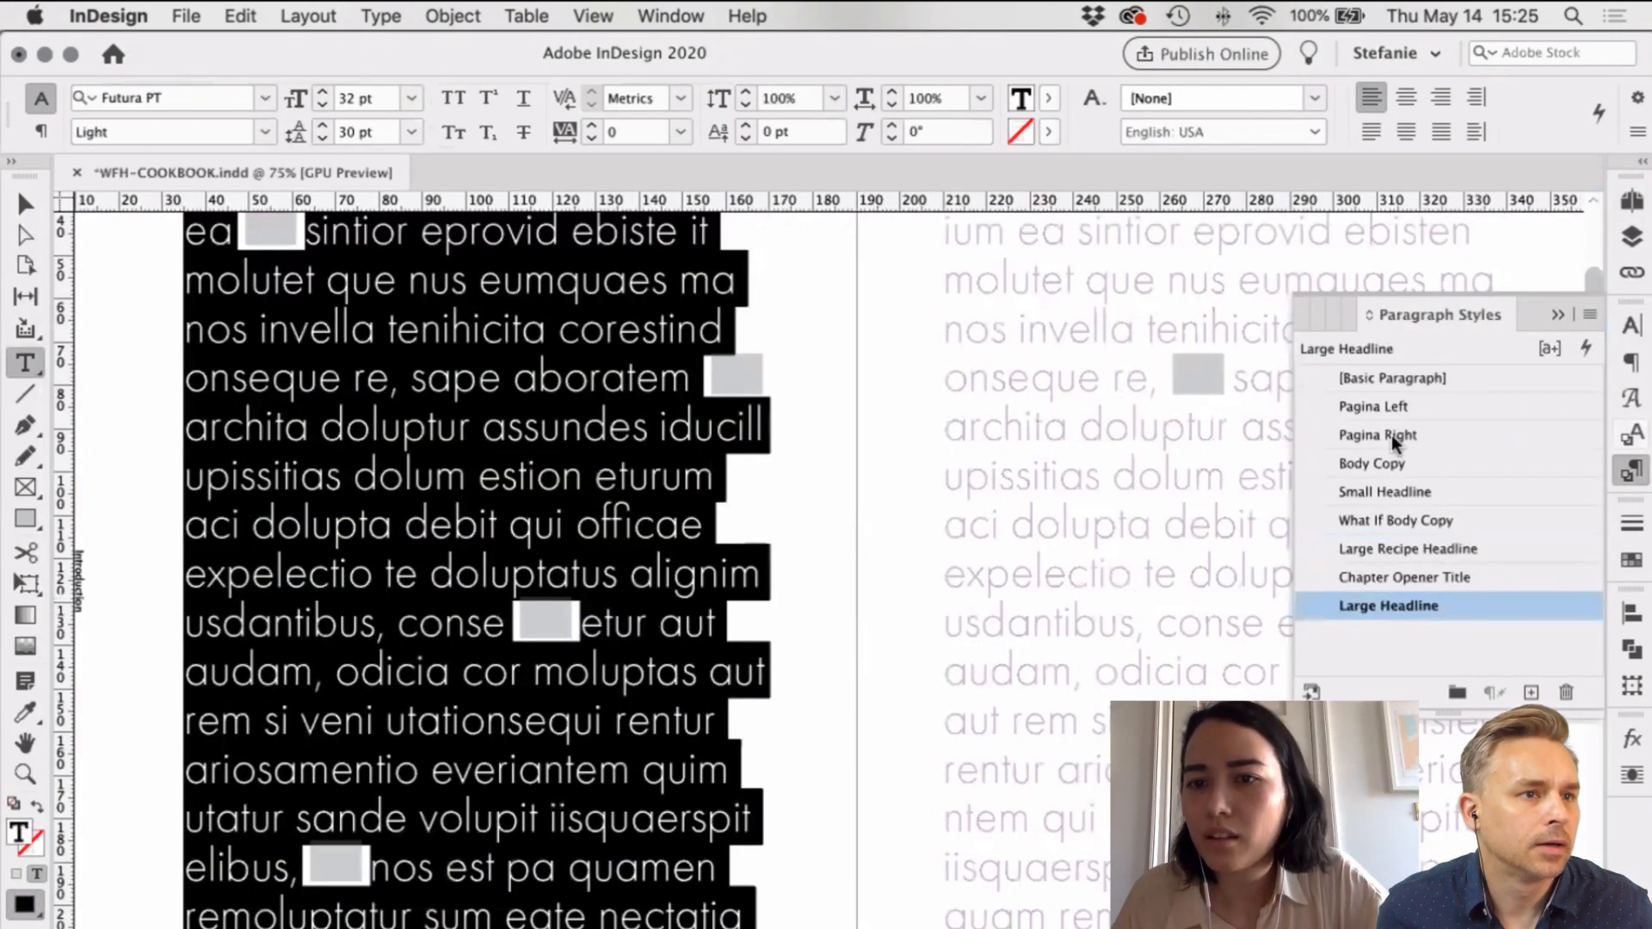
left_click(1394, 438)
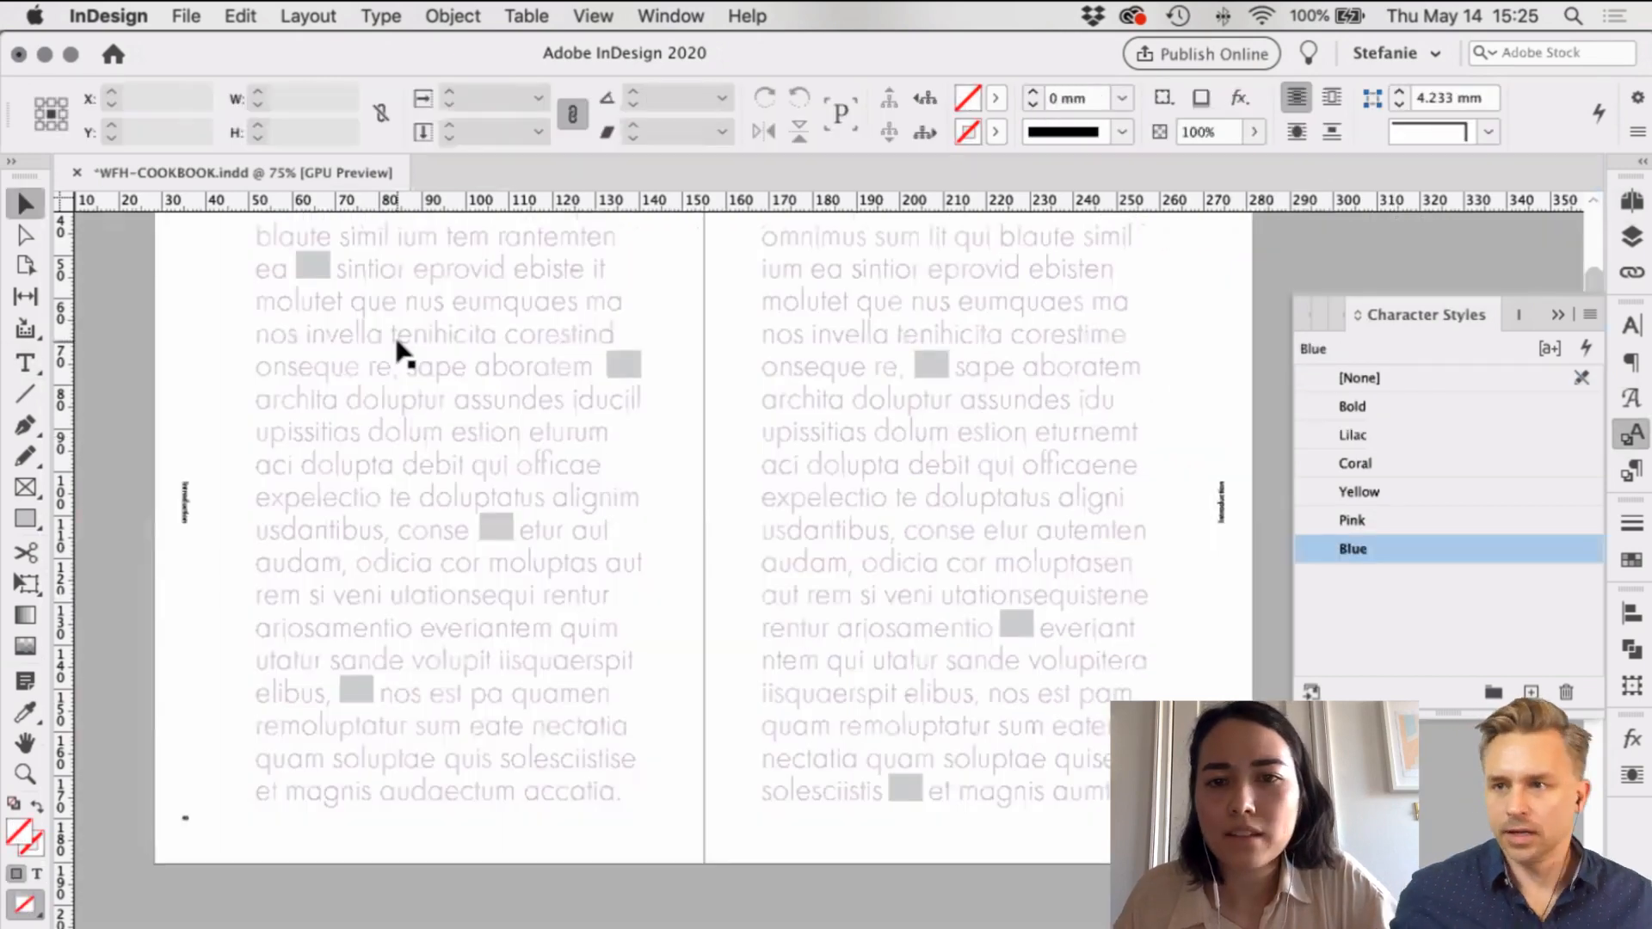
Step: Zoom out to 50% and apply the Lilac character style to the left page's text
key("super+minus")
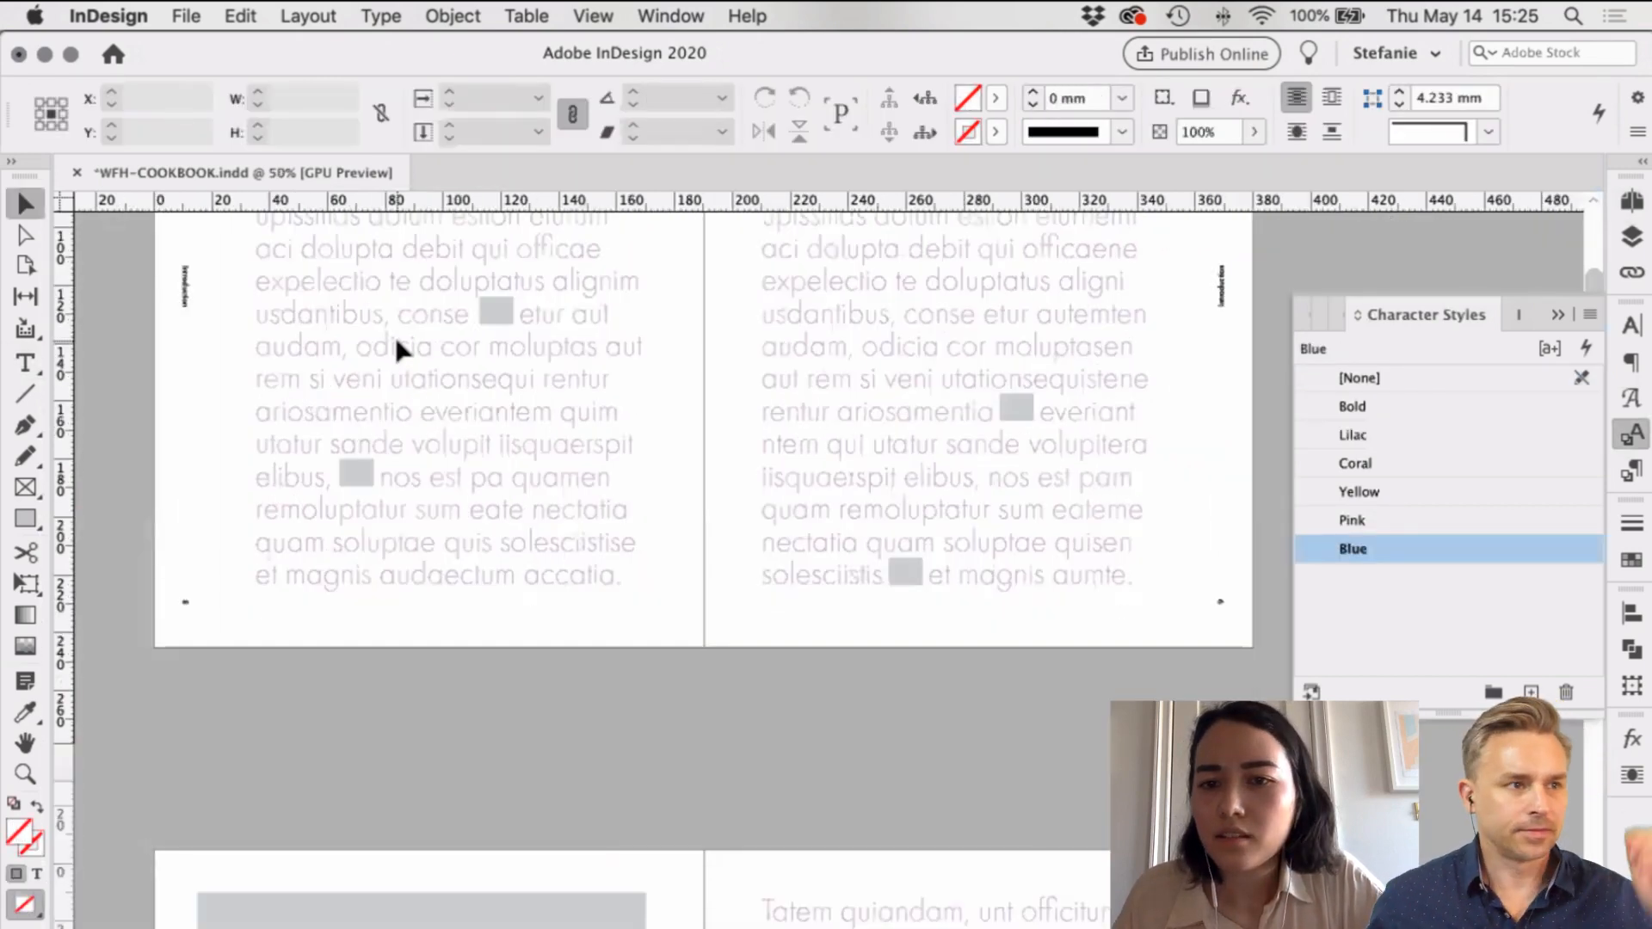
scroll(394, 334, "down", 5)
scroll(928, 426, "down", 3)
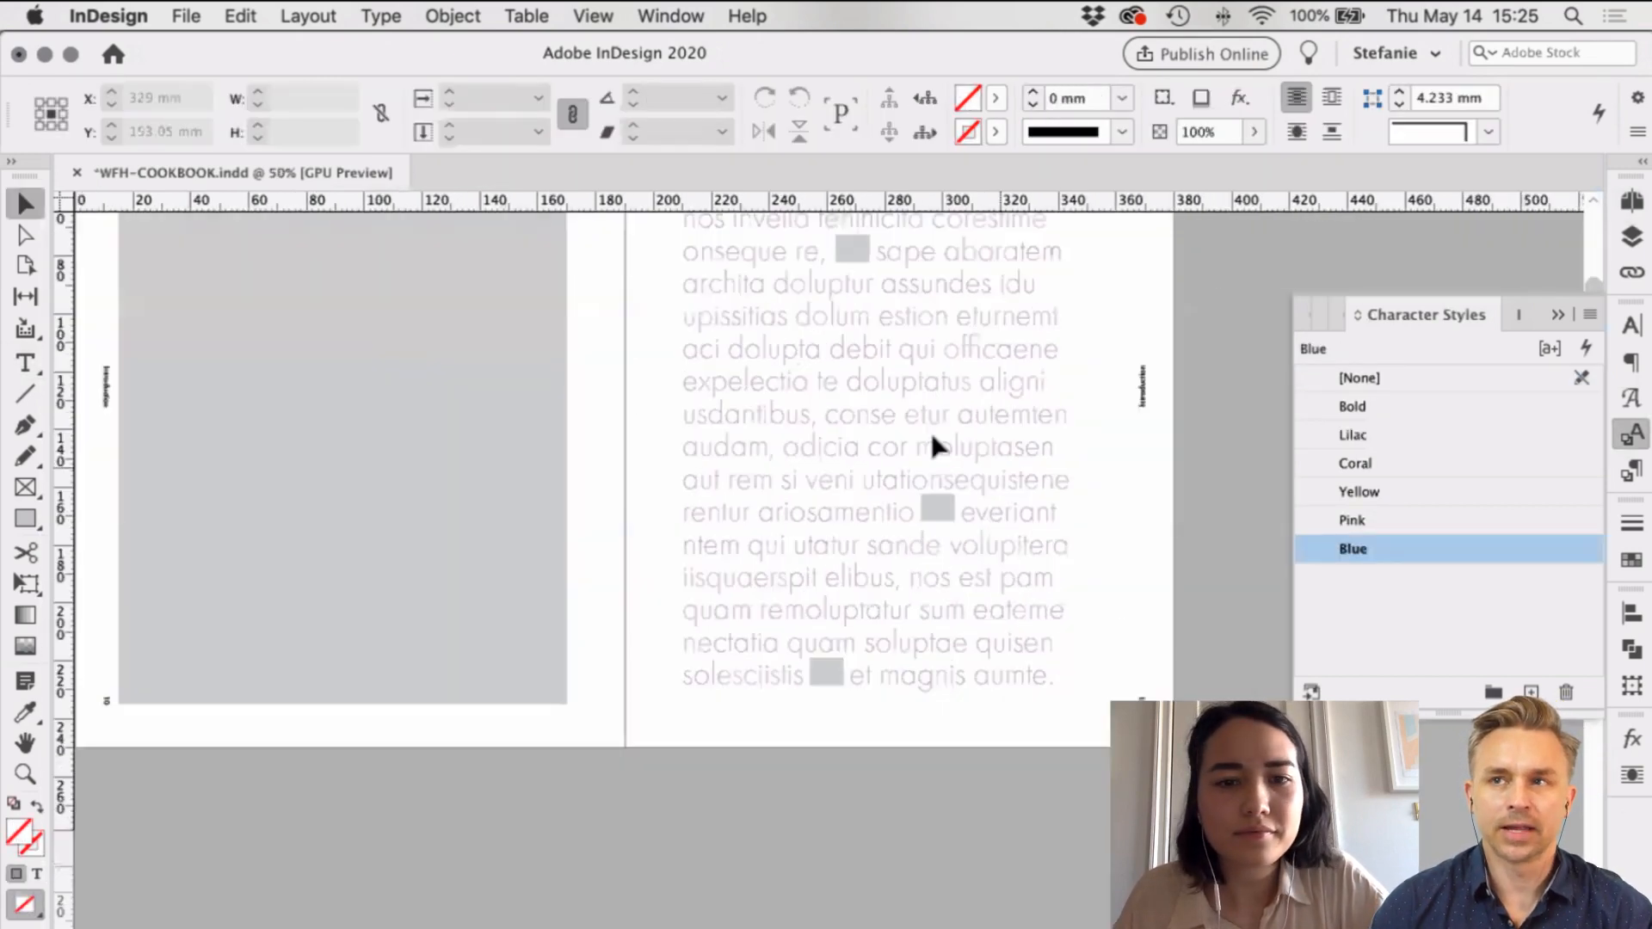
scroll(931, 430, "down", 6)
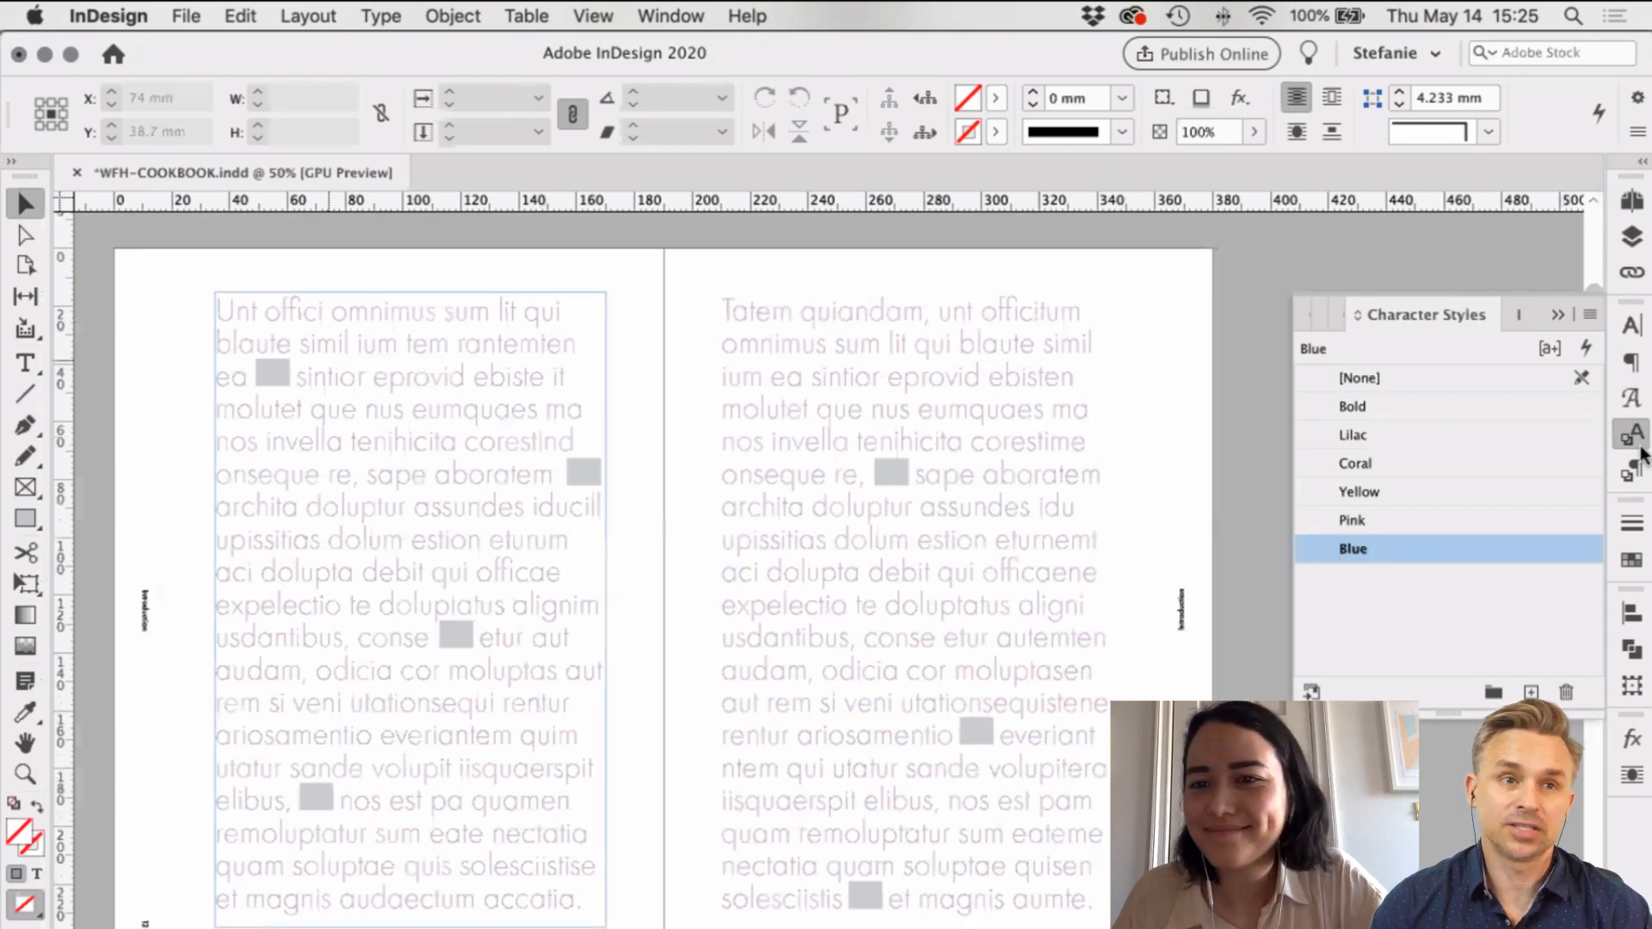
double_click(324, 357)
key("super+a")
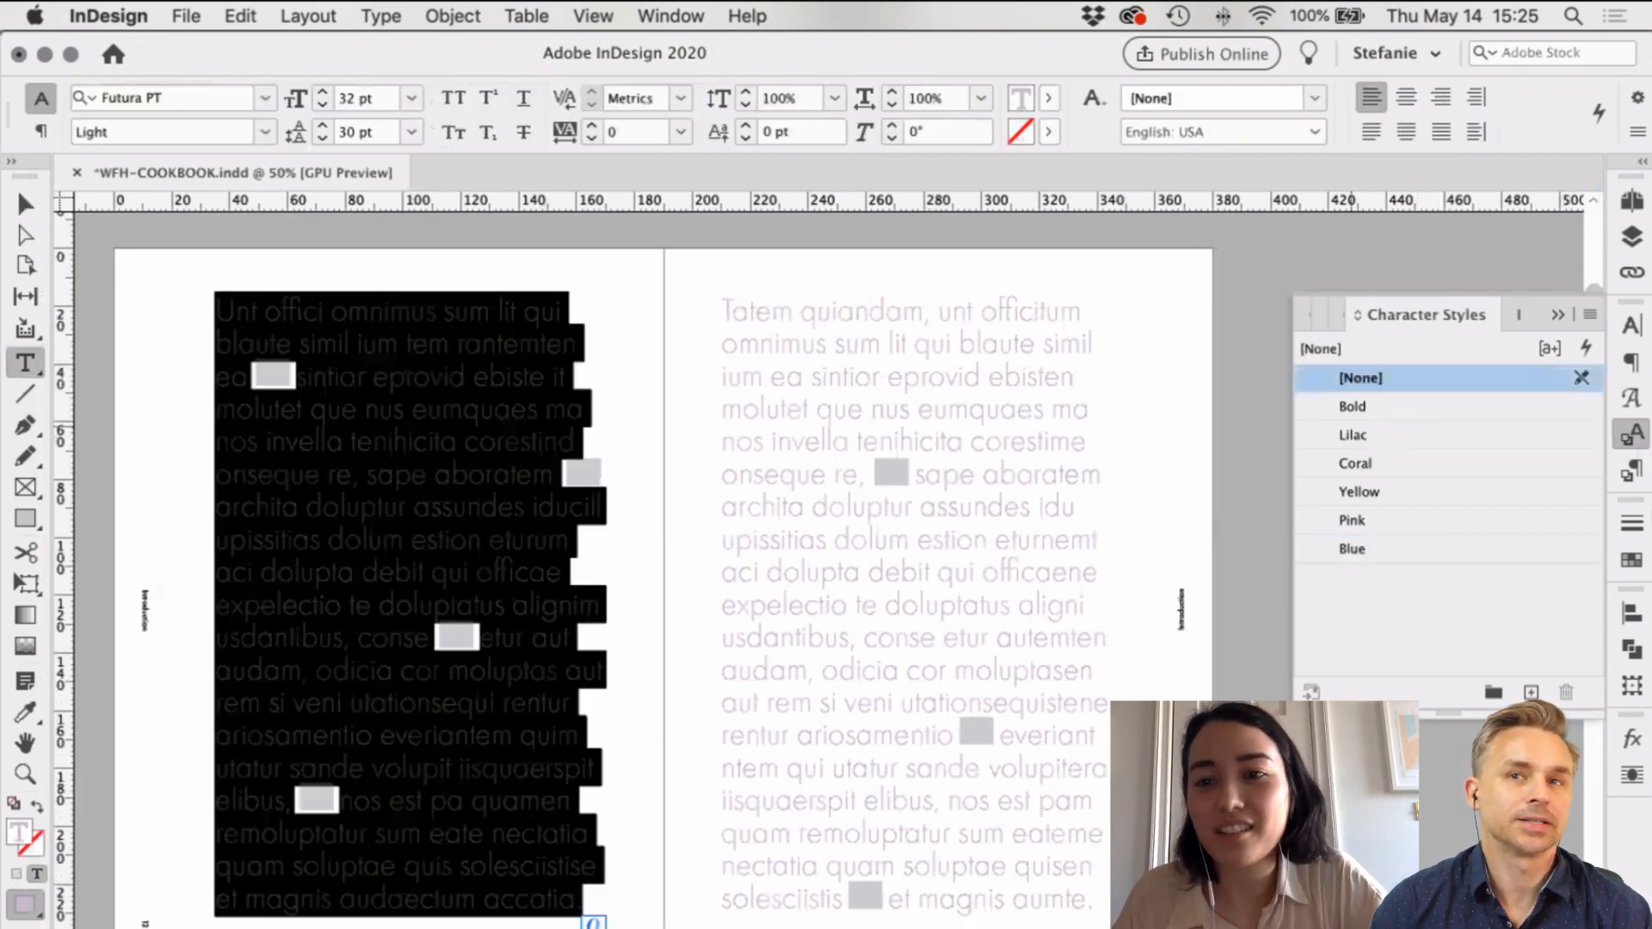
left_click(1343, 435)
key("super+F11")
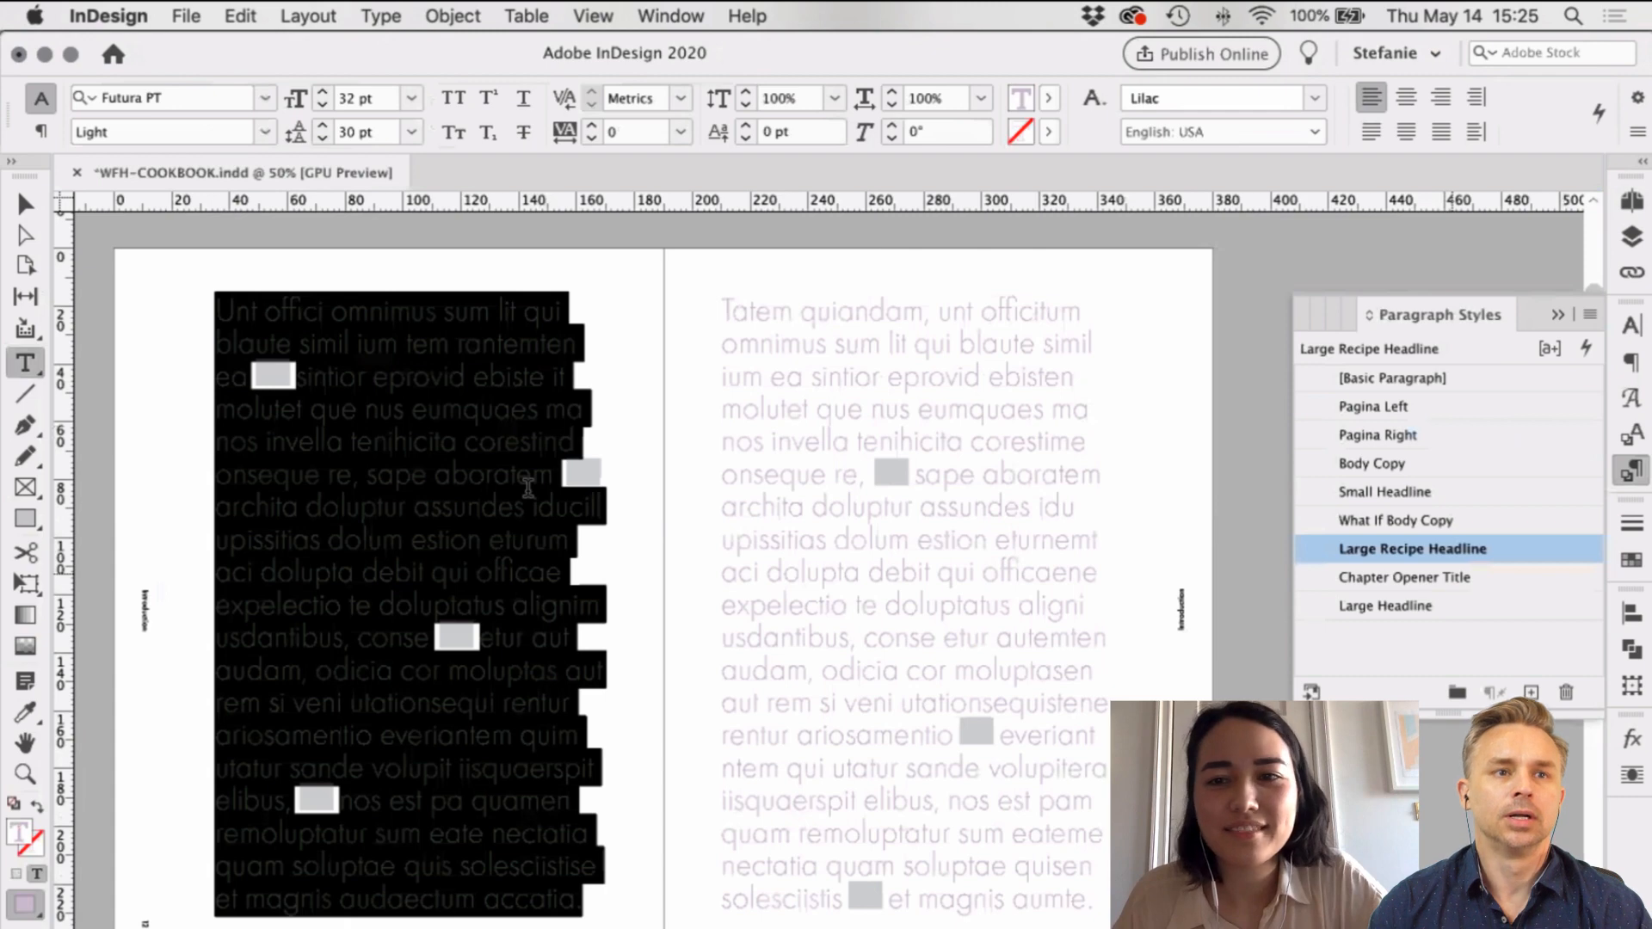
key("Escape")
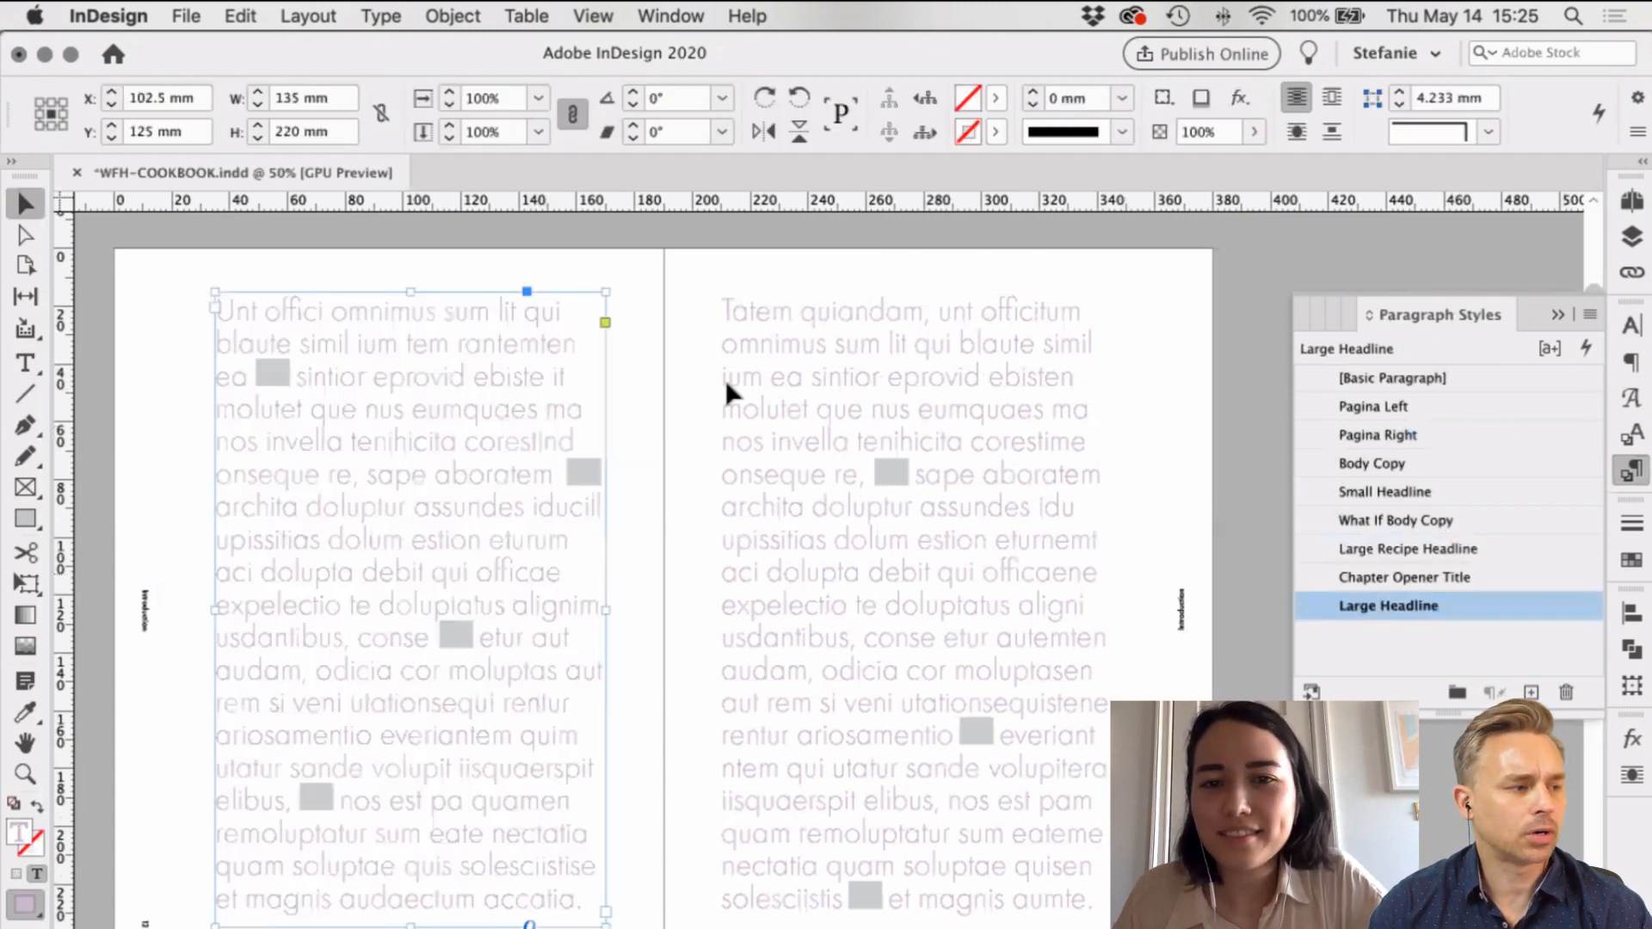
Step: Apply the Lilac character style to the next text frame, then deselect it
scroll(726, 380, "down", 1)
scroll(459, 379, "up", 3)
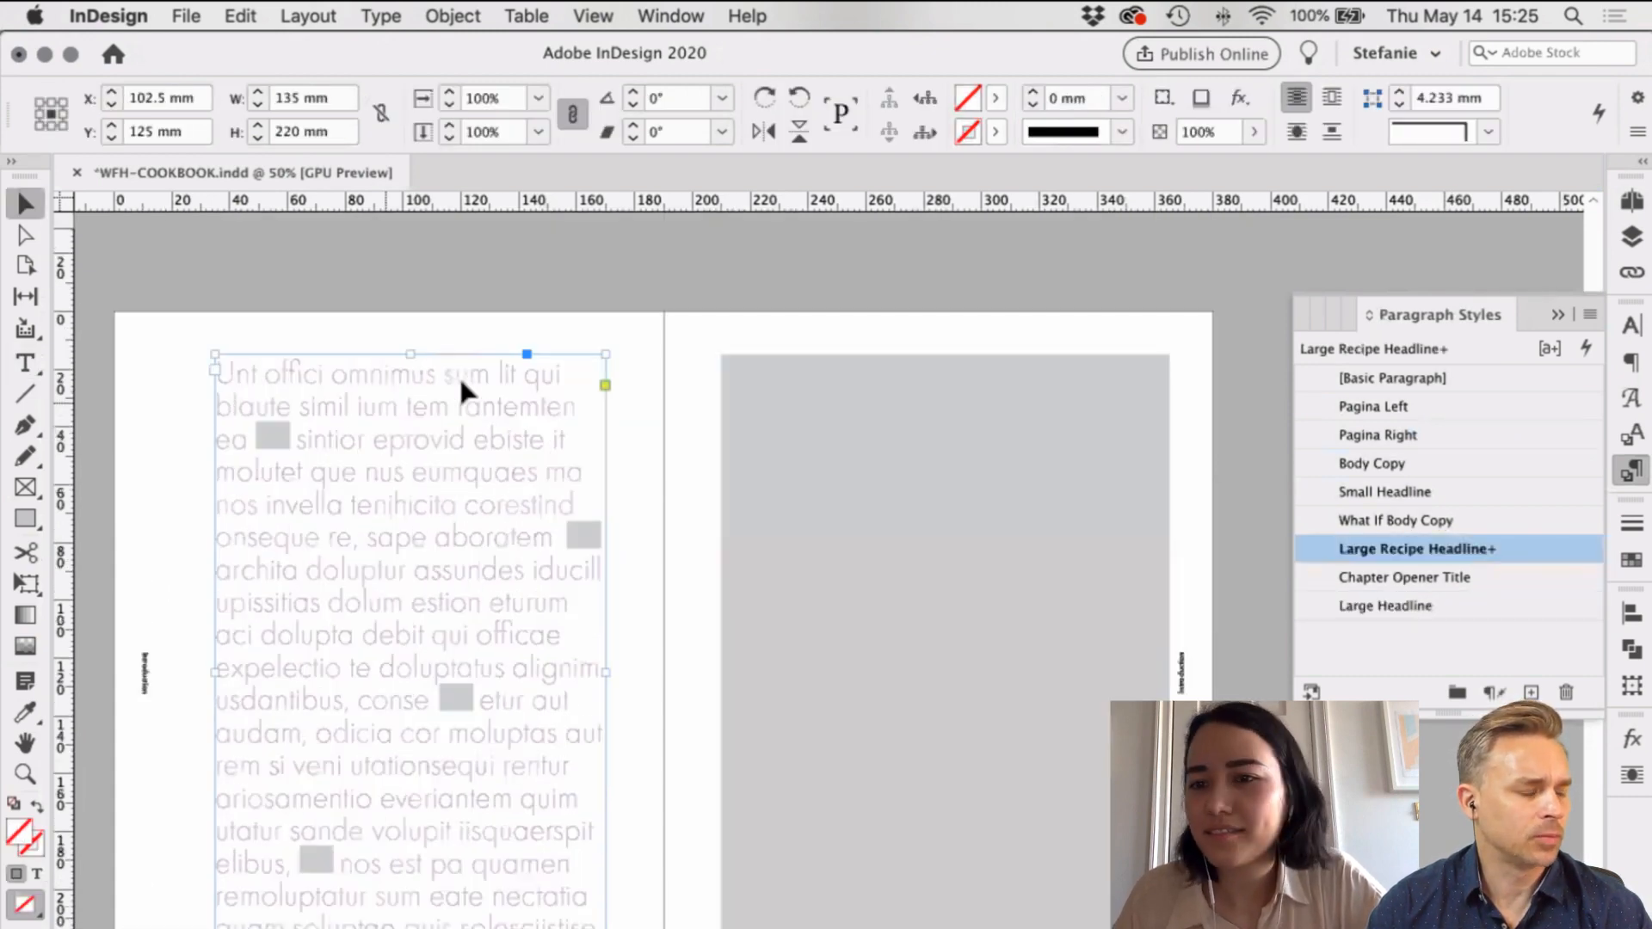
double_click(459, 378)
key("super+a")
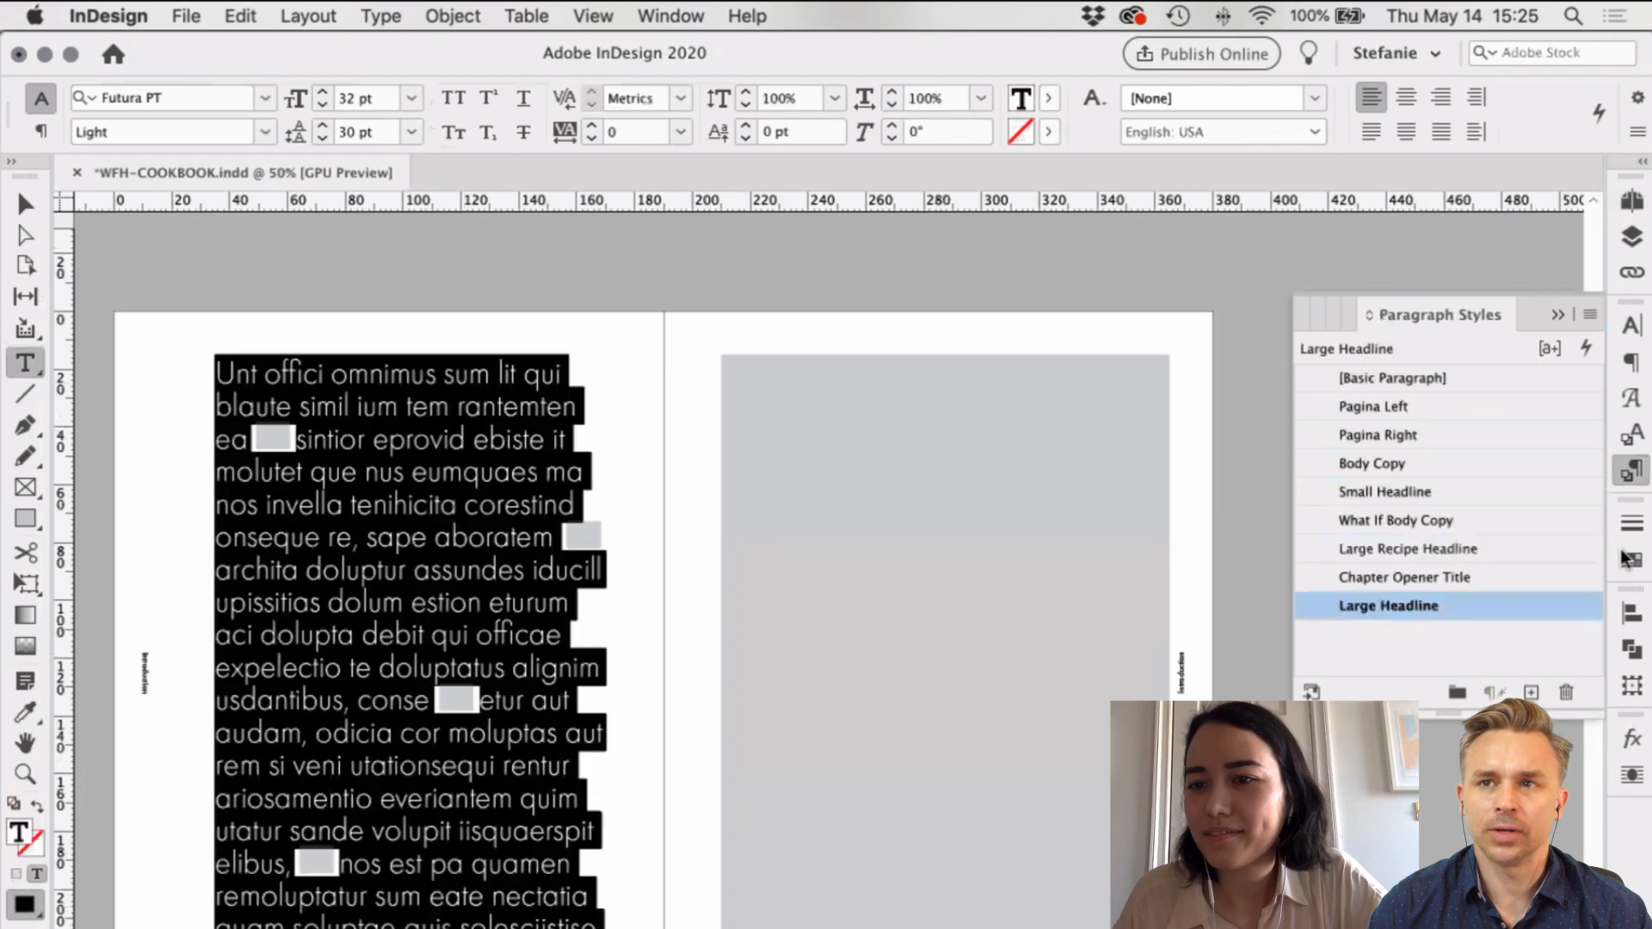
left_click(1632, 436)
left_click(1422, 440)
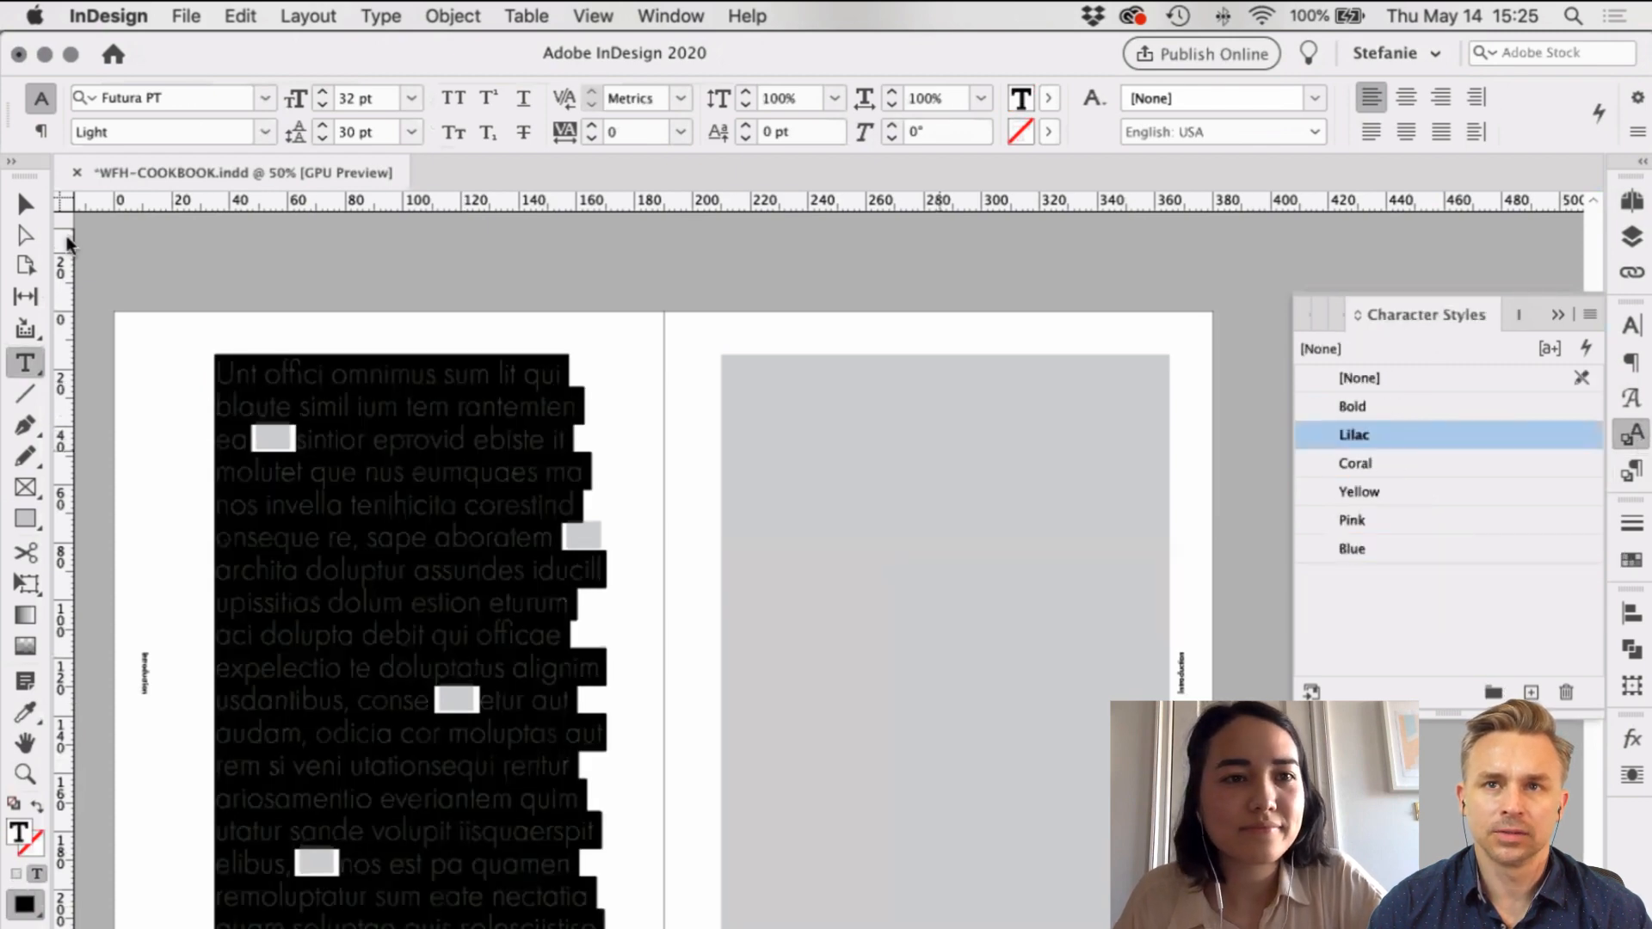
key("Escape")
left_click(644, 387)
scroll(644, 387, "down", 1)
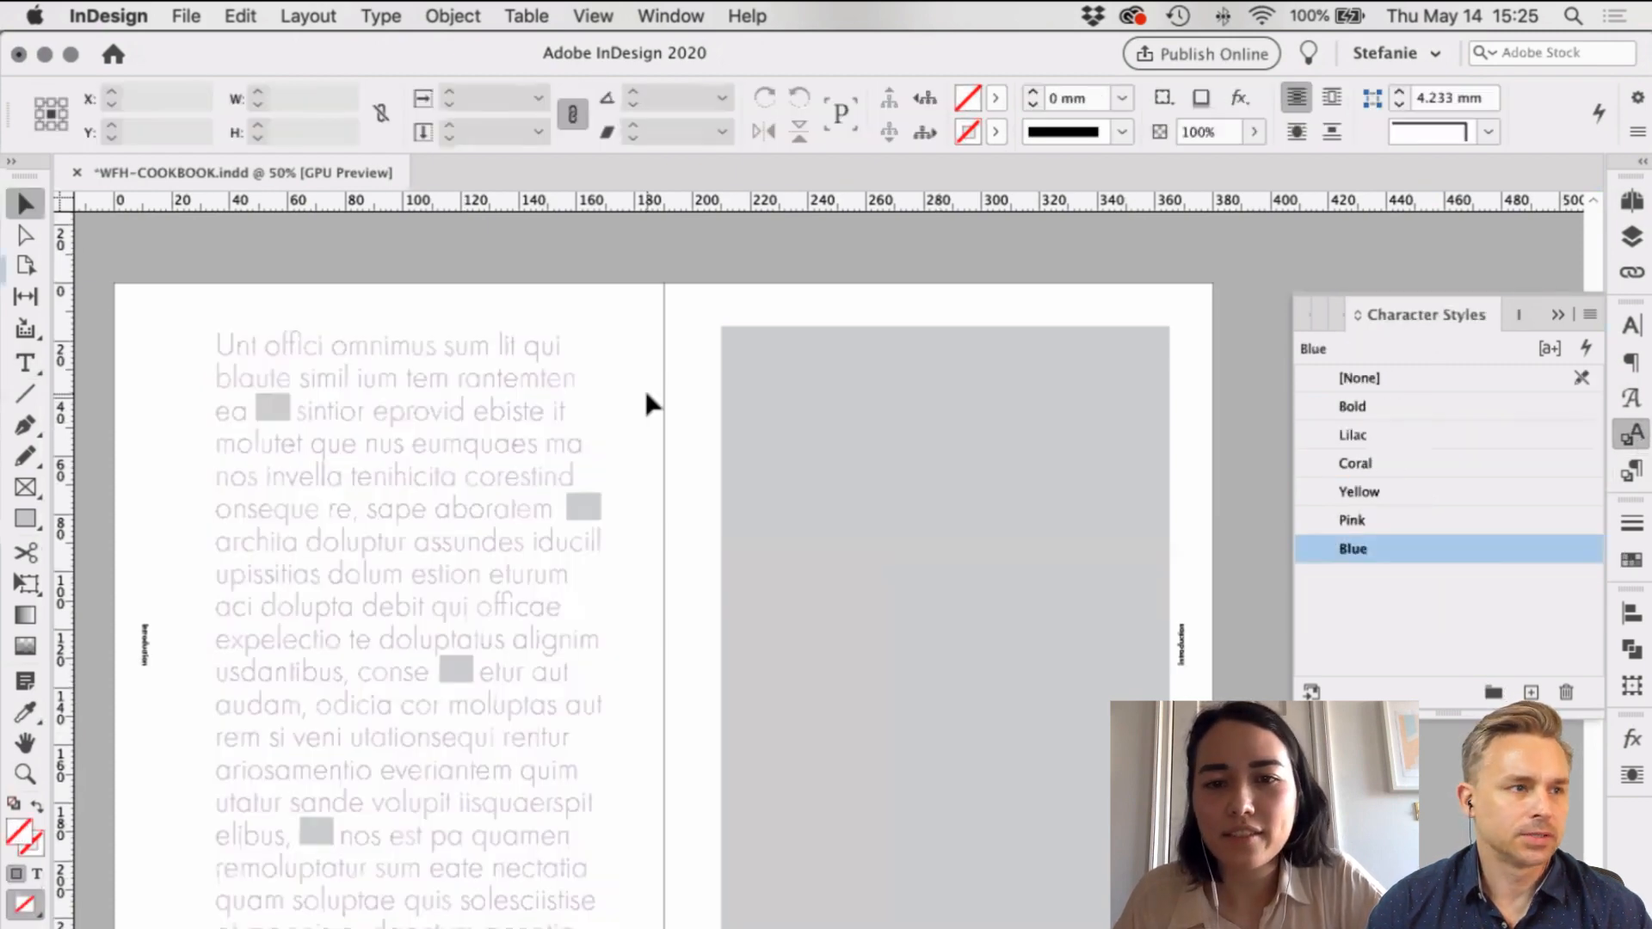
scroll(729, 427, "down", 10)
scroll(729, 427, "down", 8)
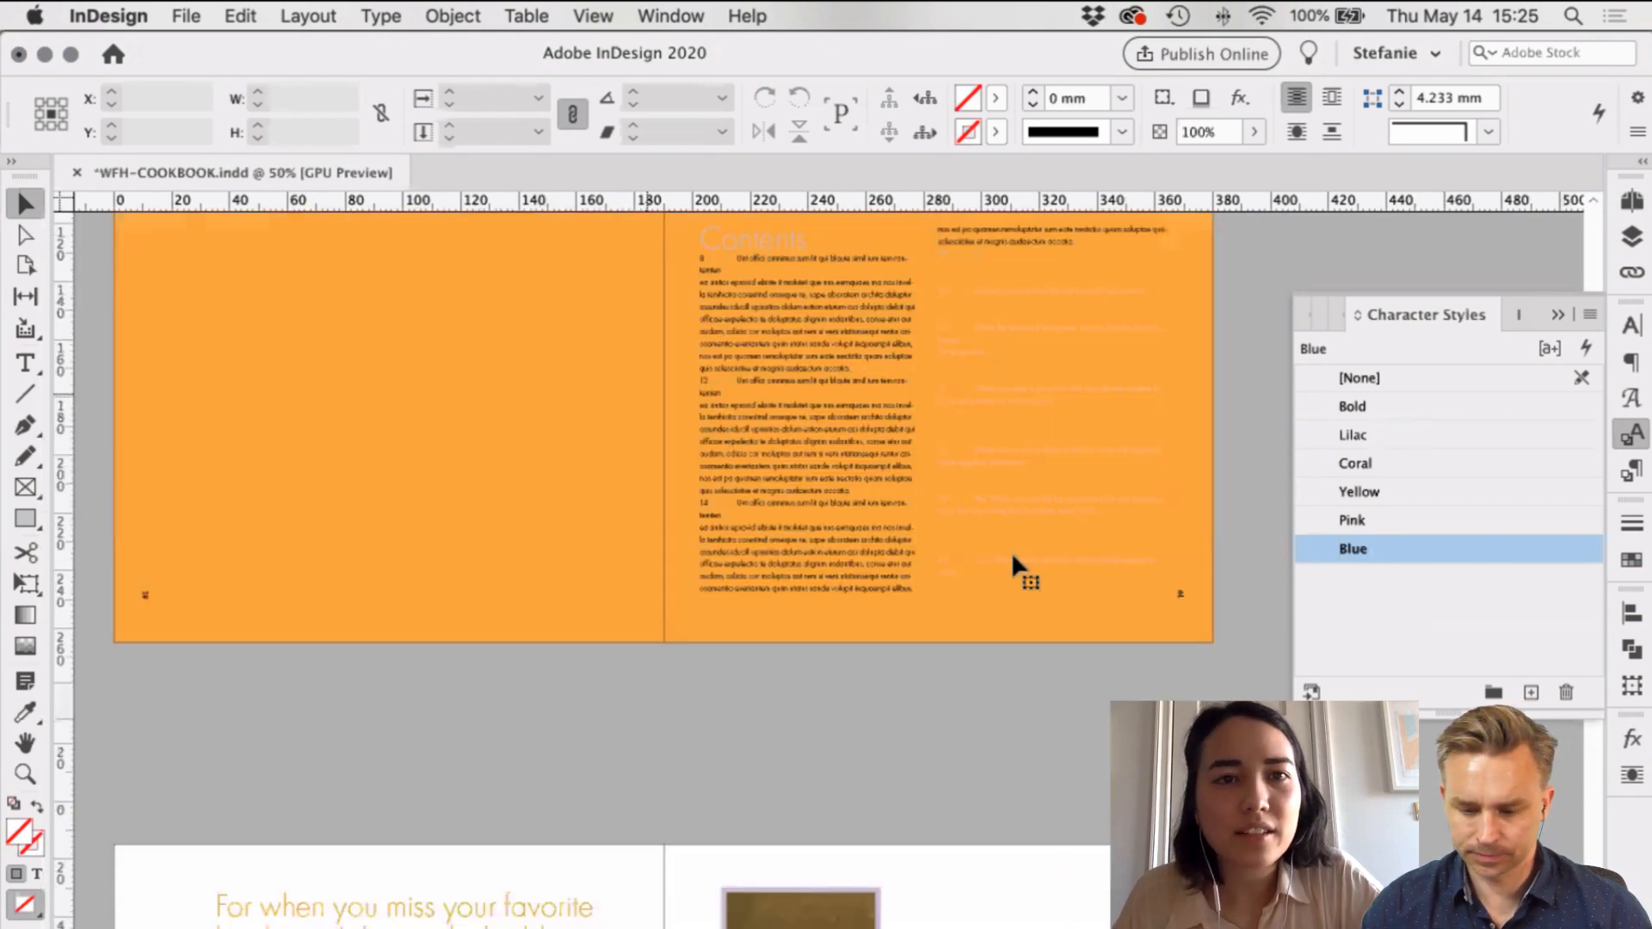
Step: Update the table of contents on the orange Contents spread and dismiss the alert
scroll(1010, 550, "up", 3)
left_click(1012, 555)
left_click(381, 16)
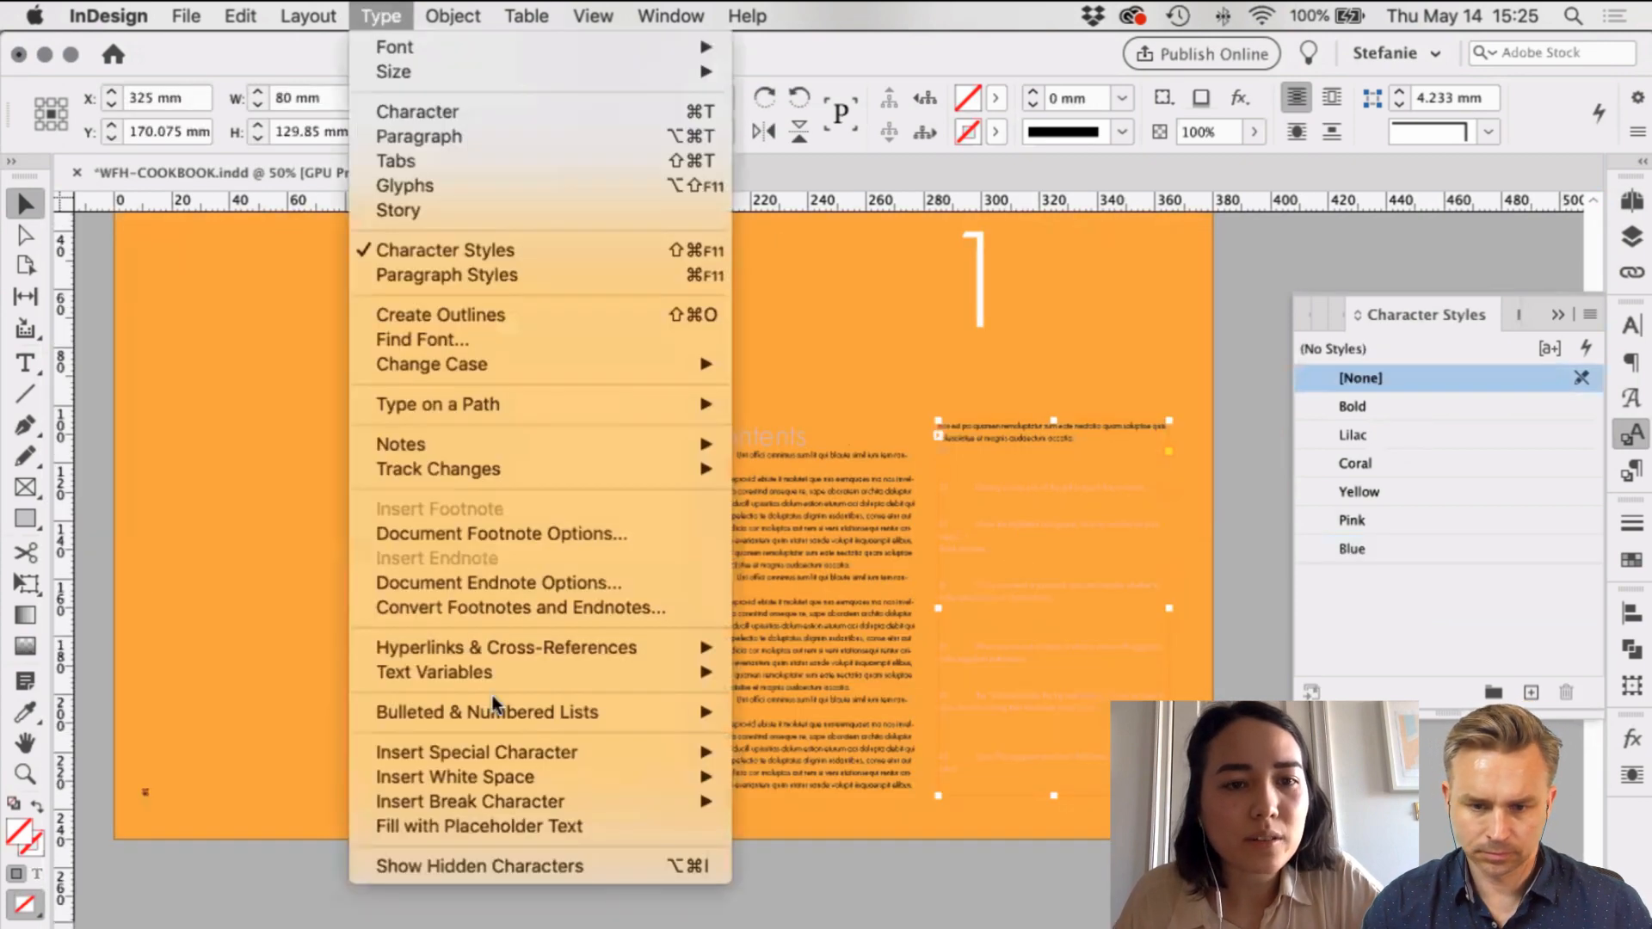
mouse_move(308, 16)
left_click(436, 561)
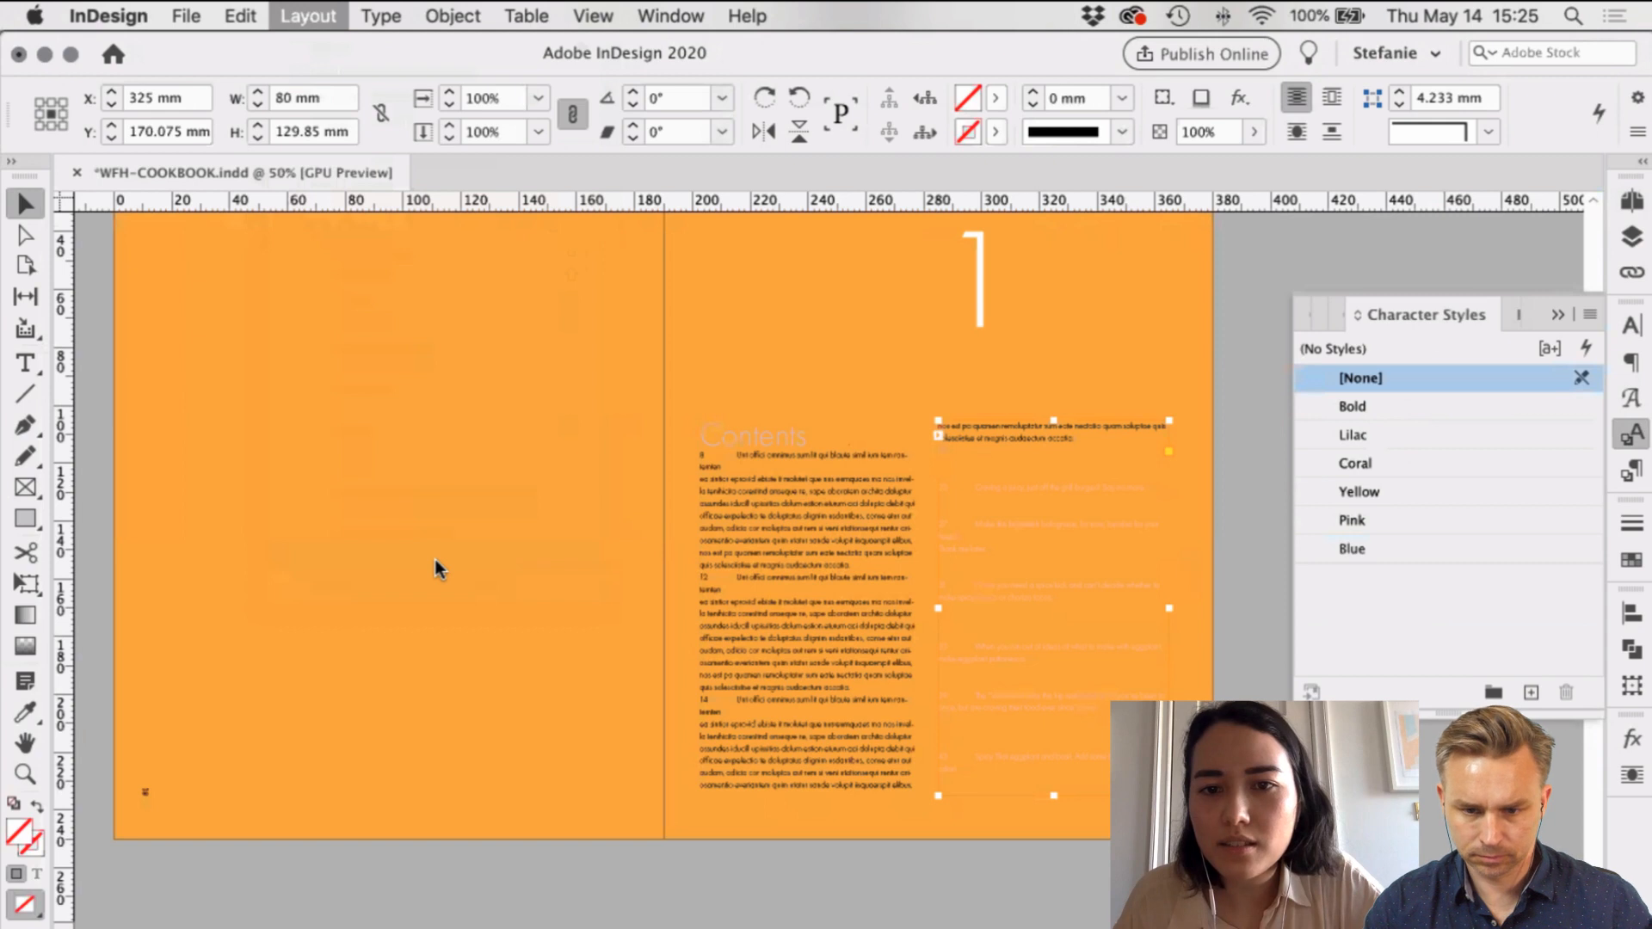
key("Return")
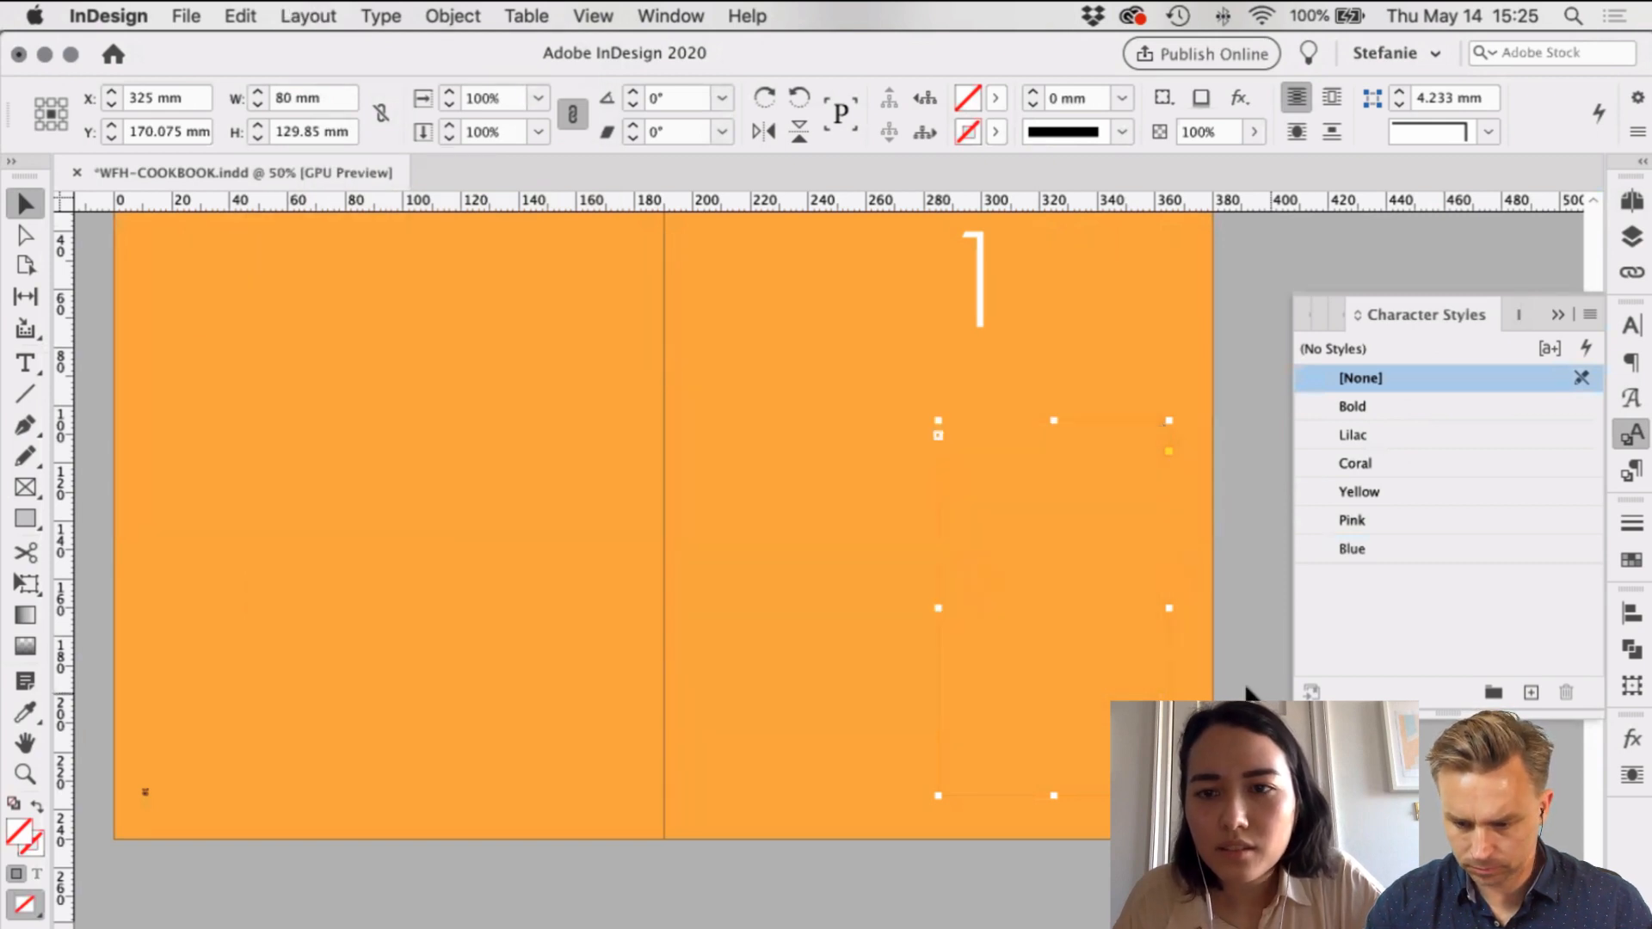
Step: Zoom to 75%, check the contents text, then bring up the Table of Contents settings
key("super+equal")
double_click(767, 477)
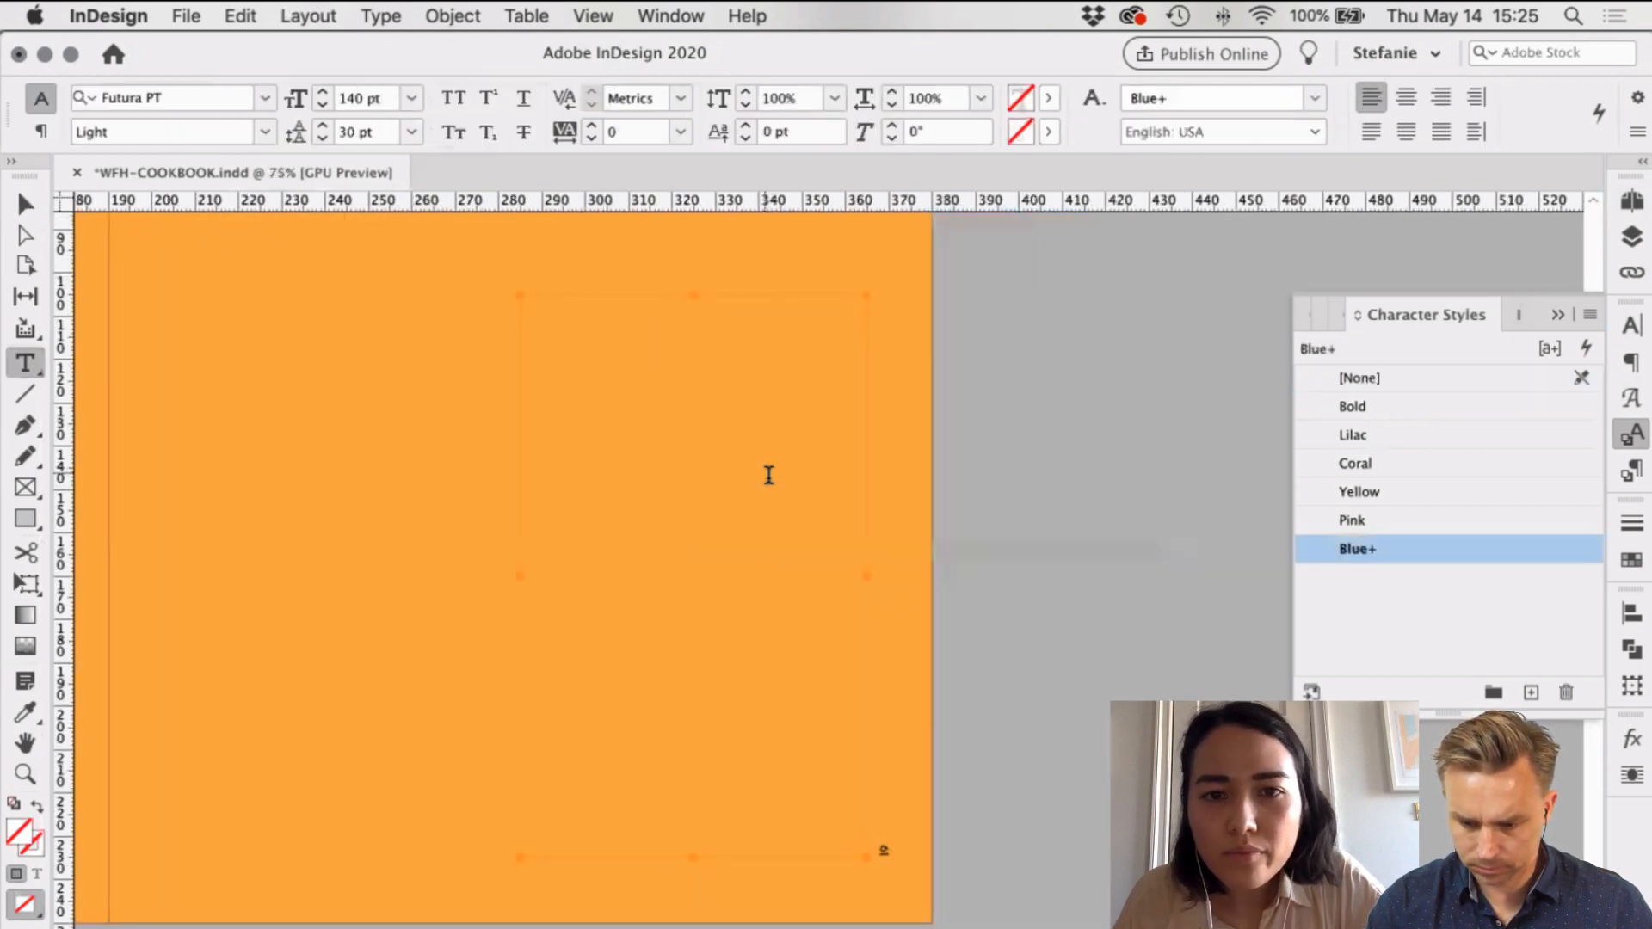
key("super+a")
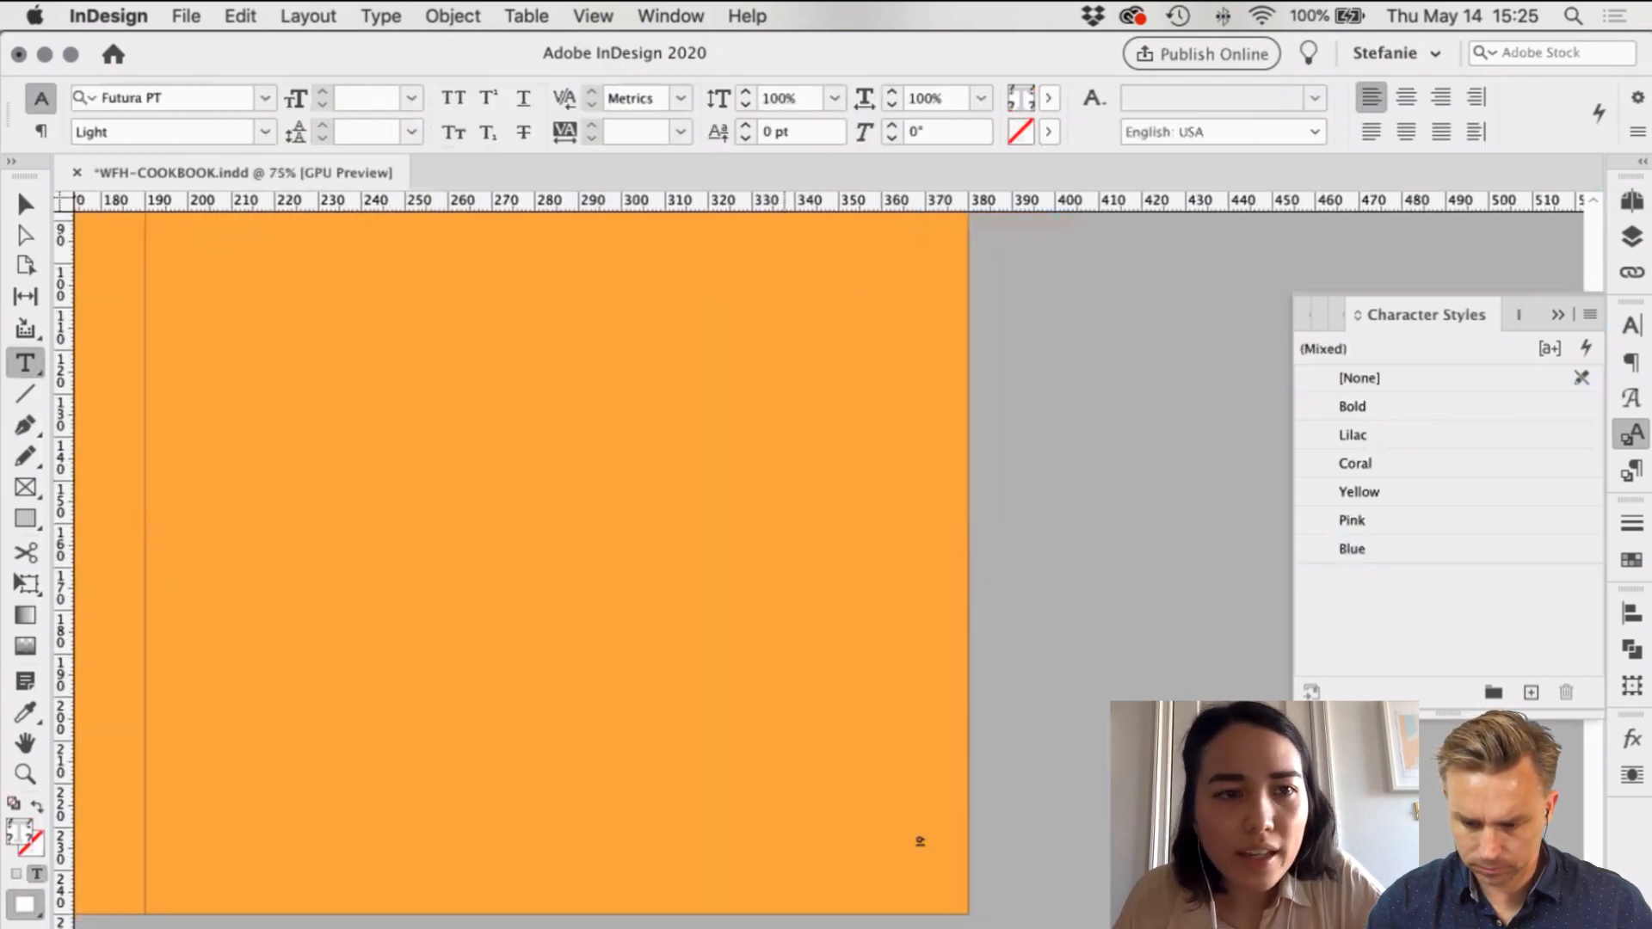
left_click(21, 205)
left_click(320, 249)
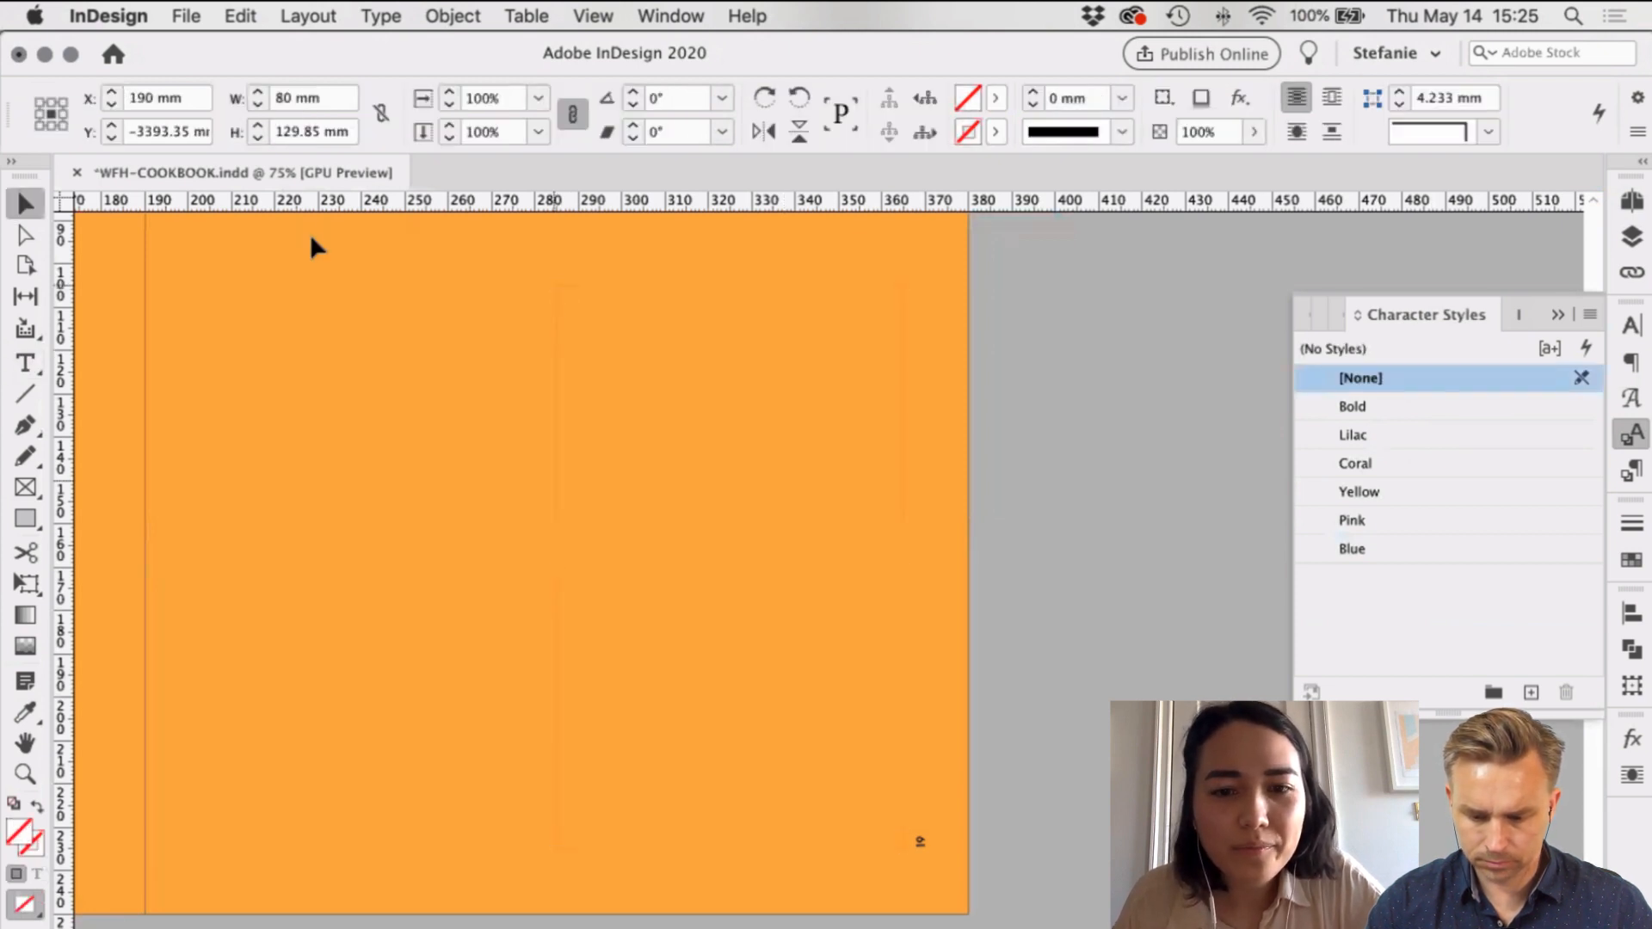
left_click(313, 241)
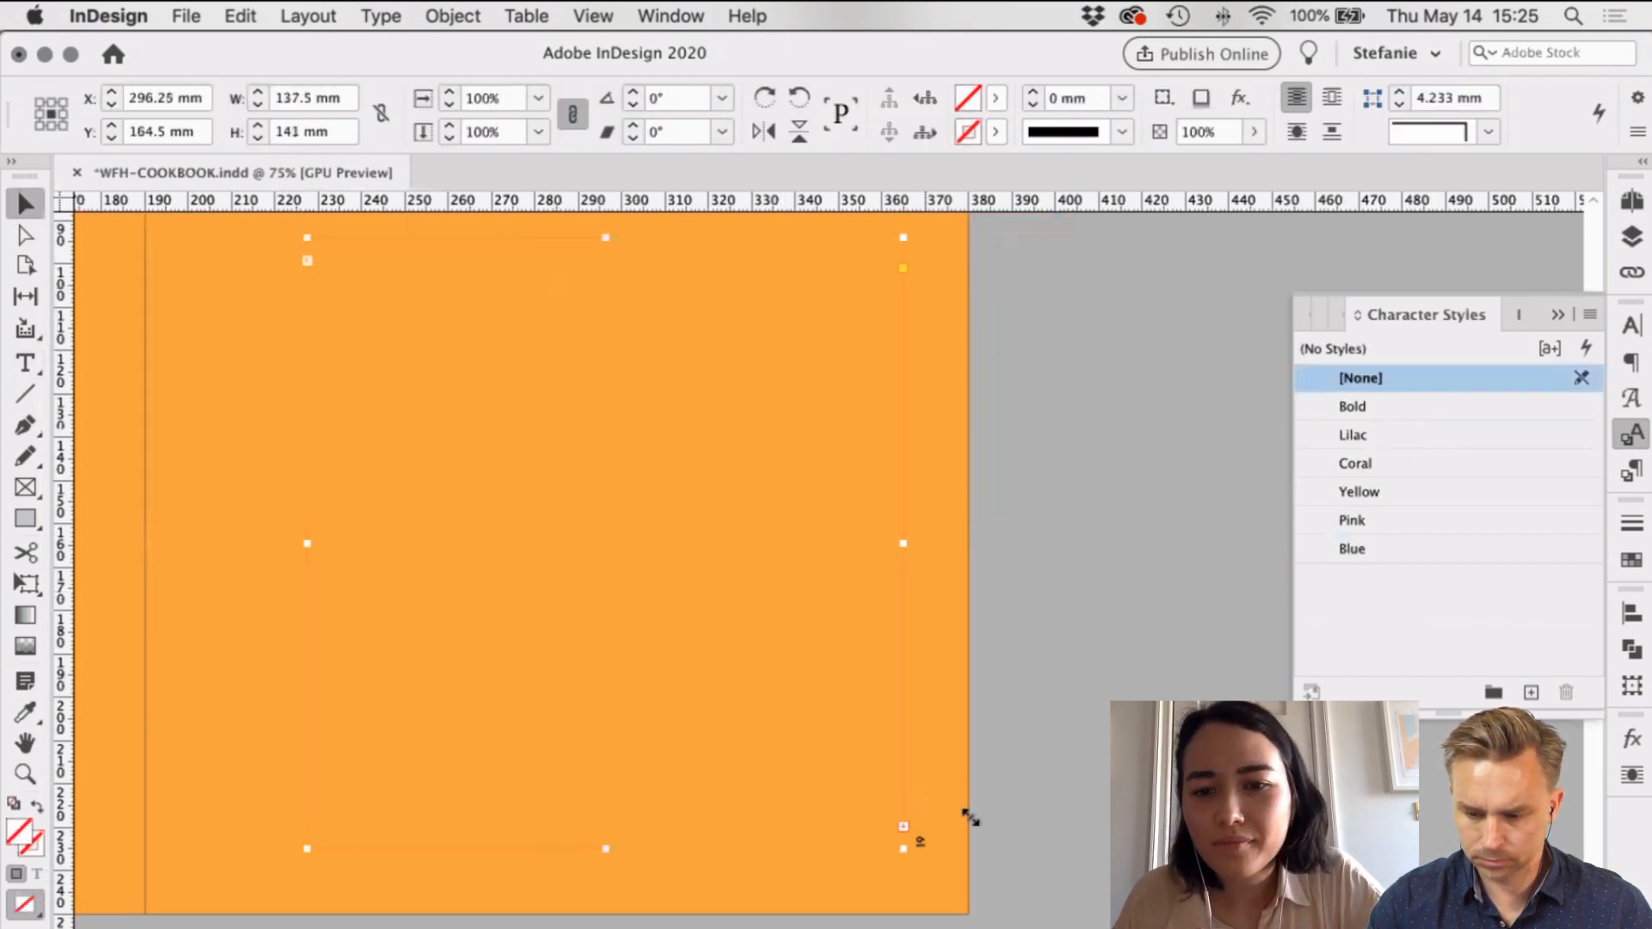
scroll(970, 815, "left", 2)
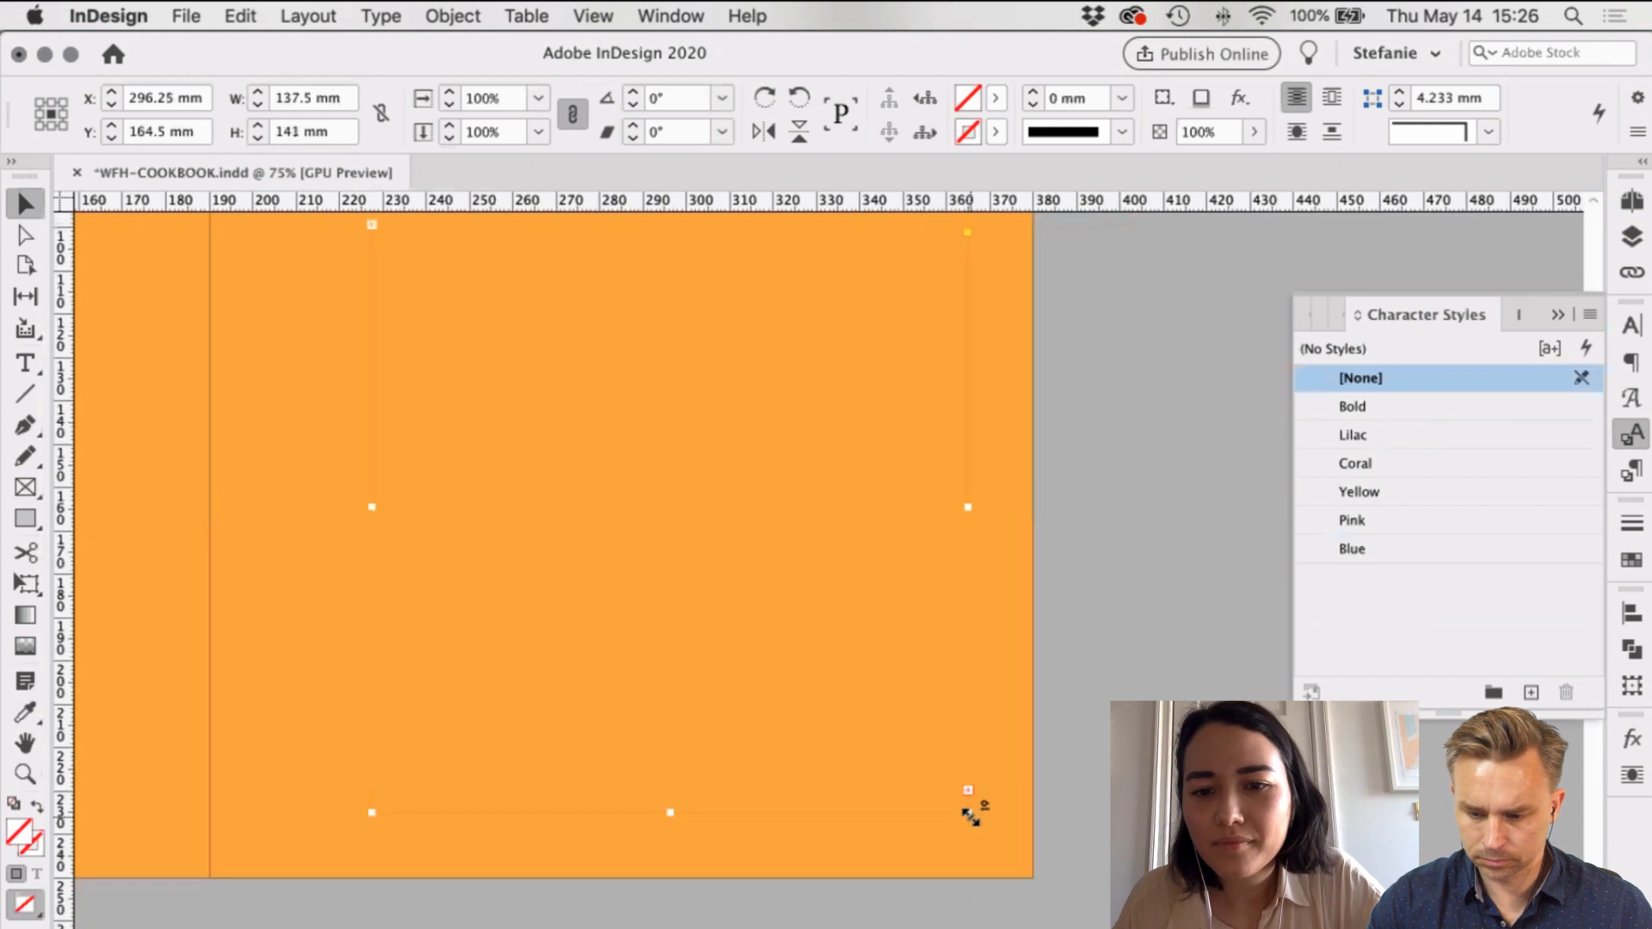
double_click(881, 540)
scroll(757, 351, "left", 1)
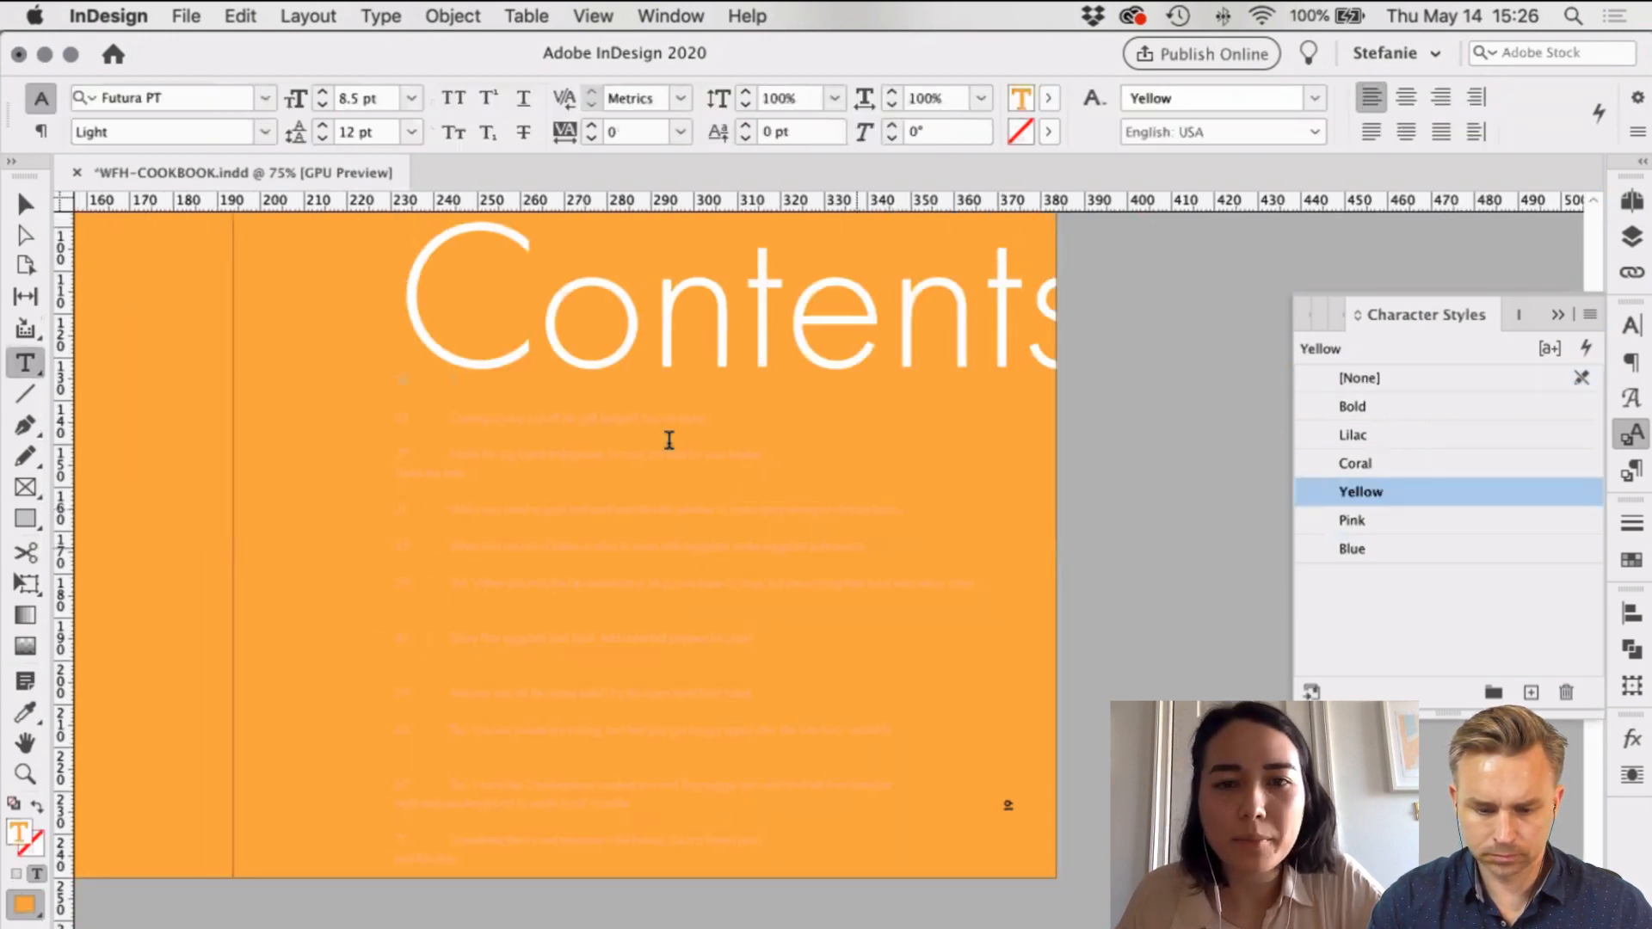
scroll(669, 440, "up", 2)
scroll(1021, 514, "up", 5)
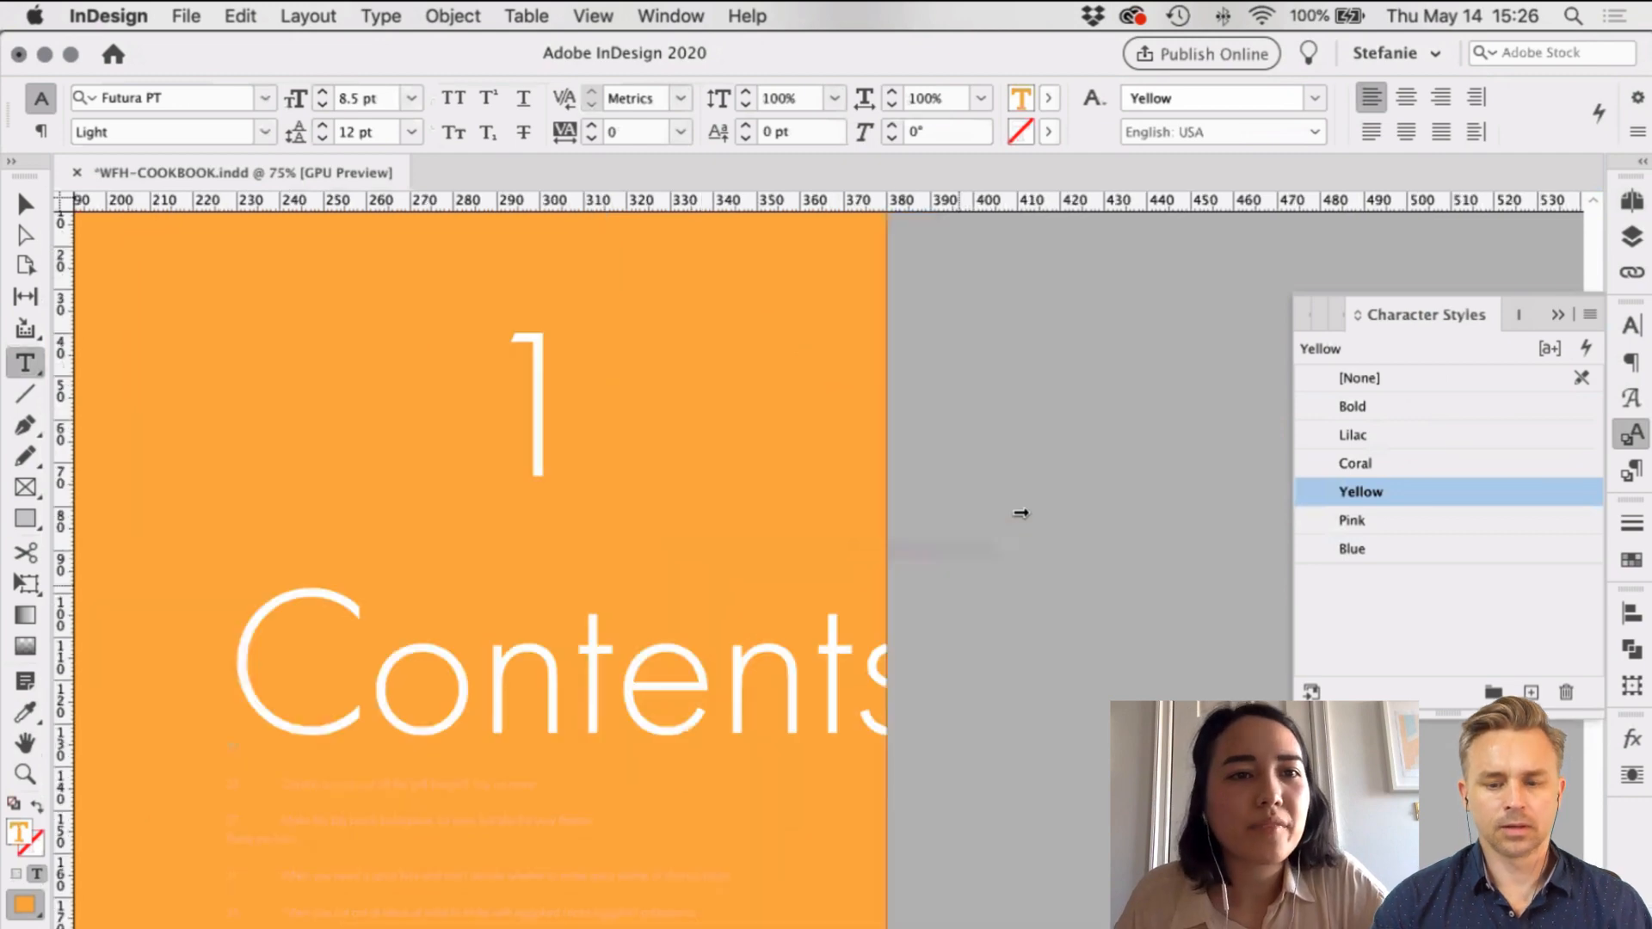
key("Escape")
key("Escape")
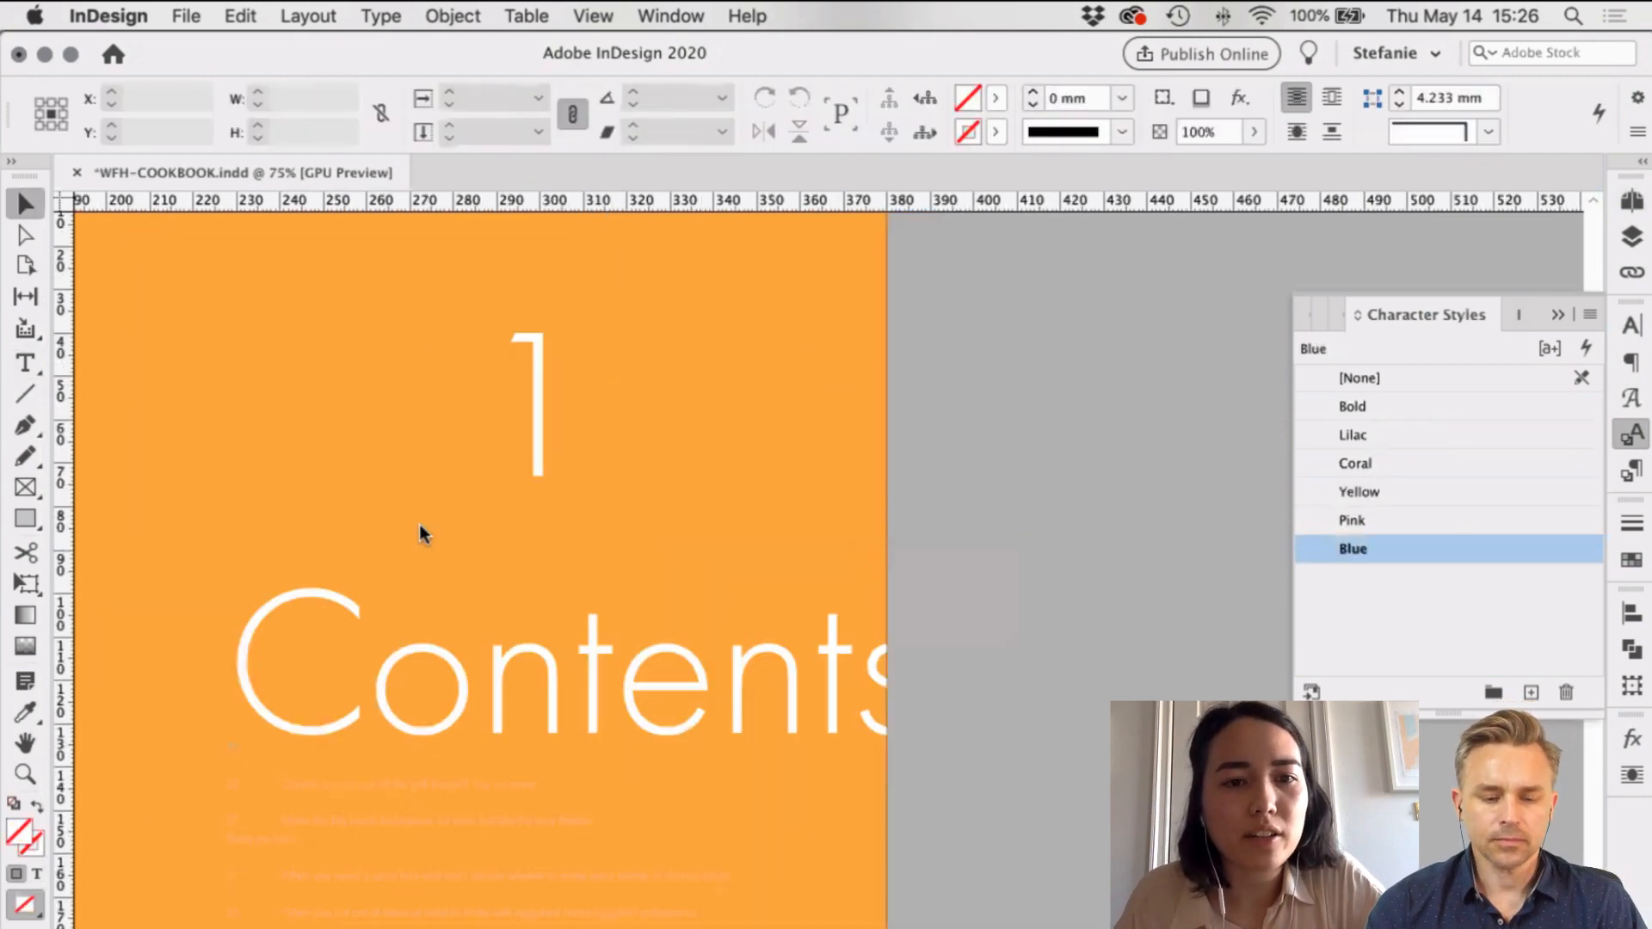
key("Return")
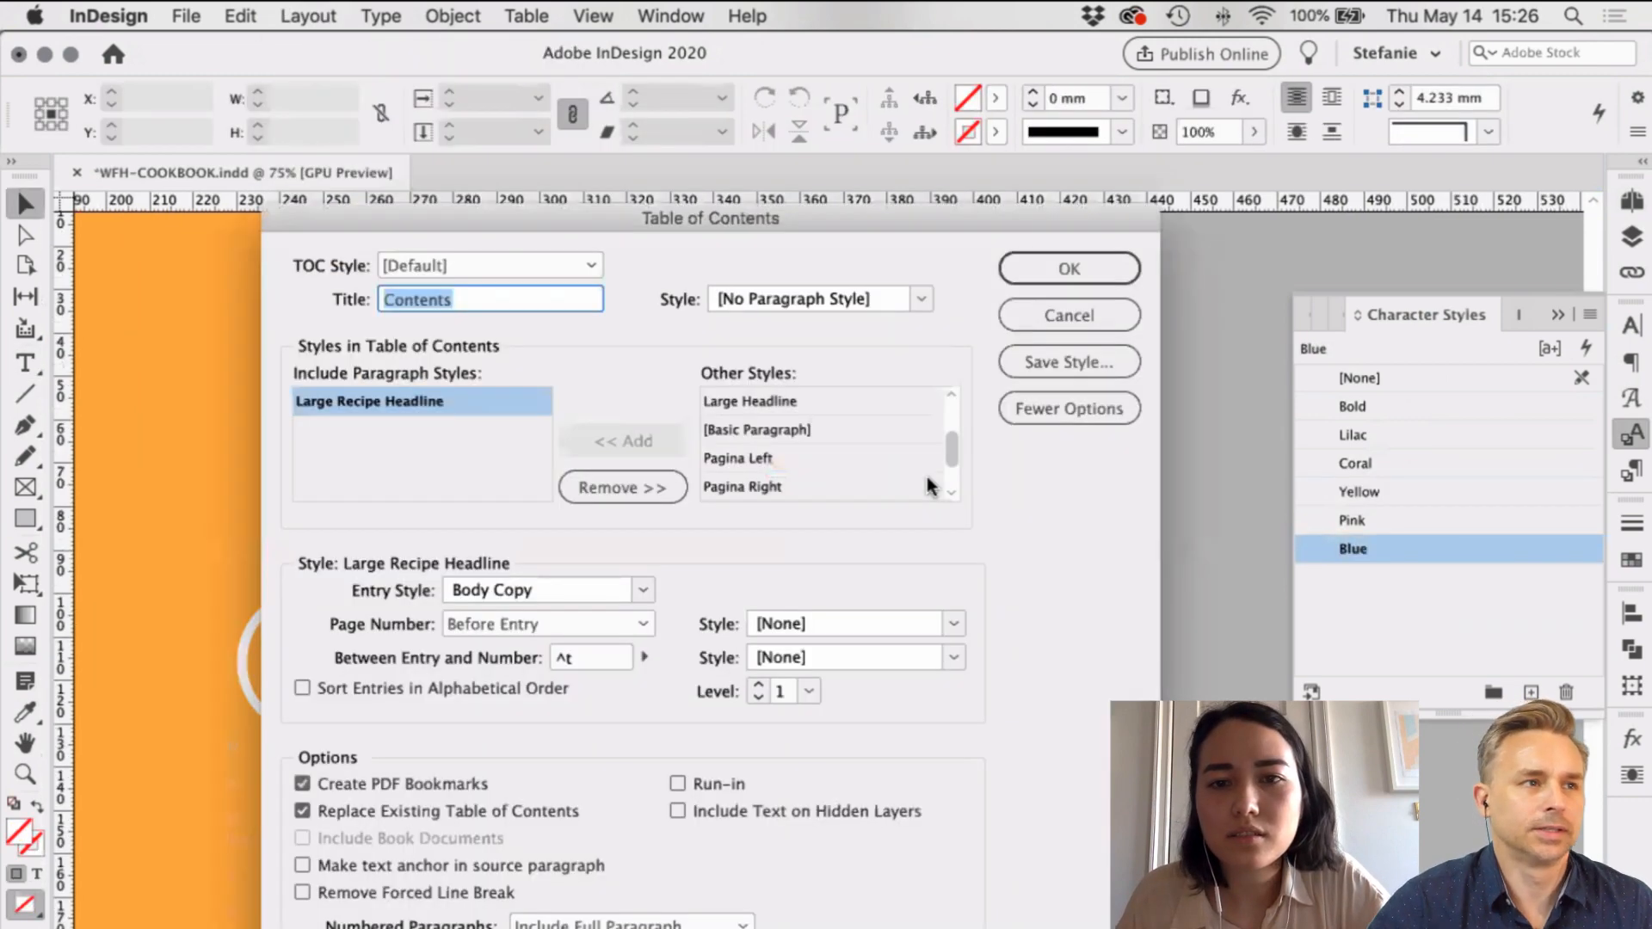
Step: Regenerate the table of contents with the 'Contents' title removed
left_click(1087, 315)
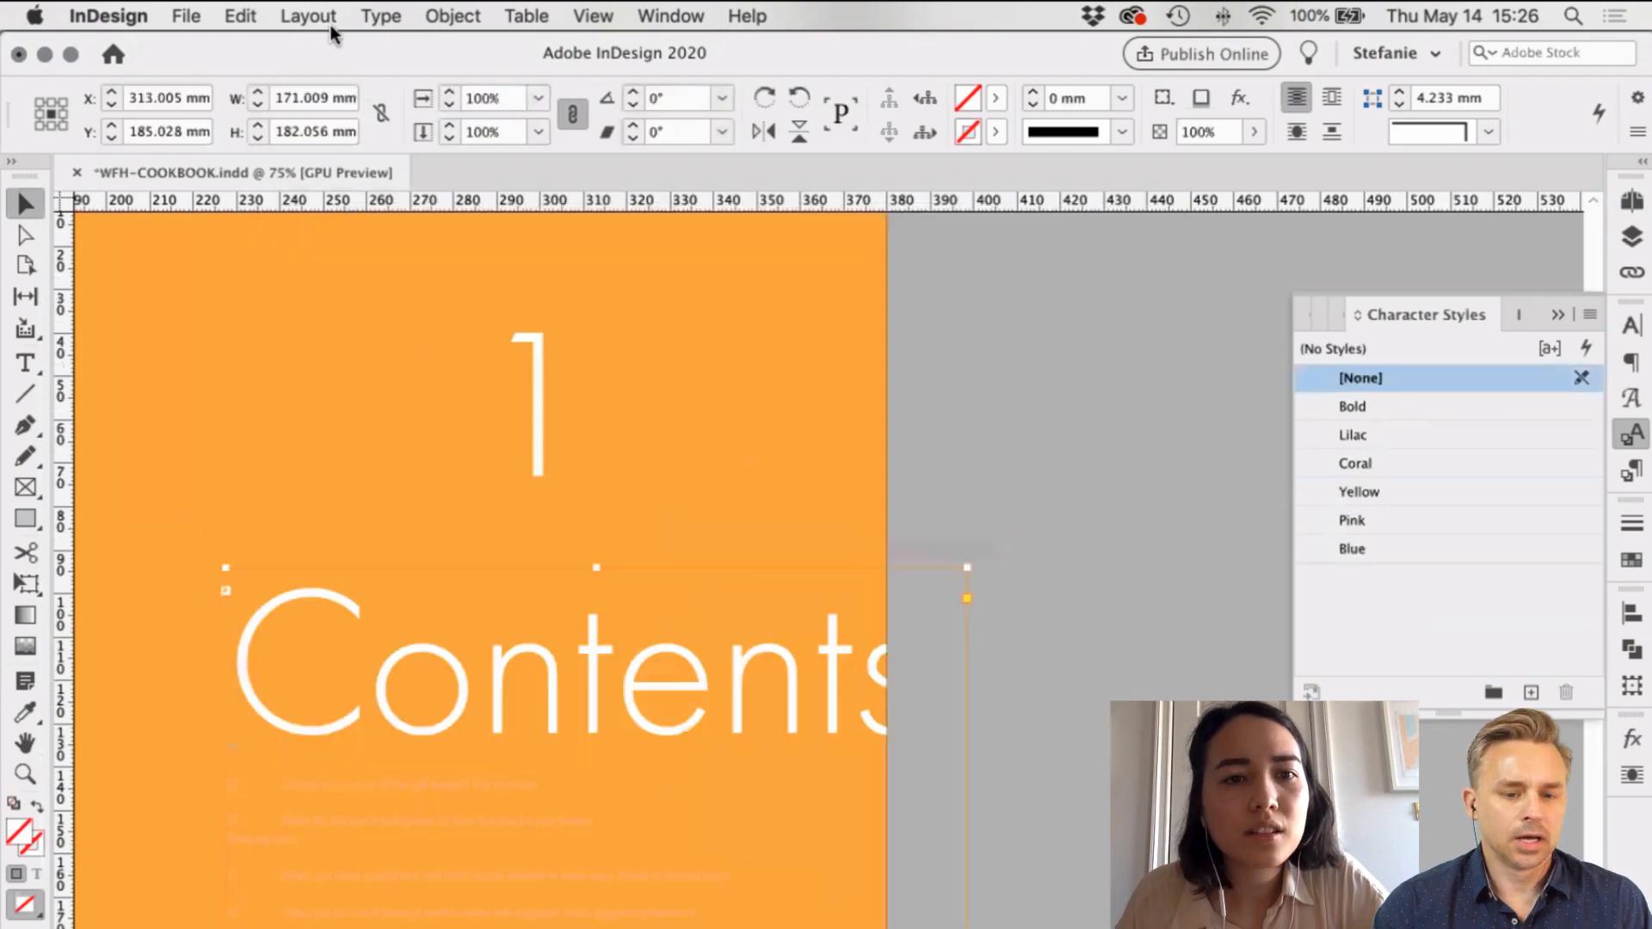
left_click(324, 15)
left_click(390, 537)
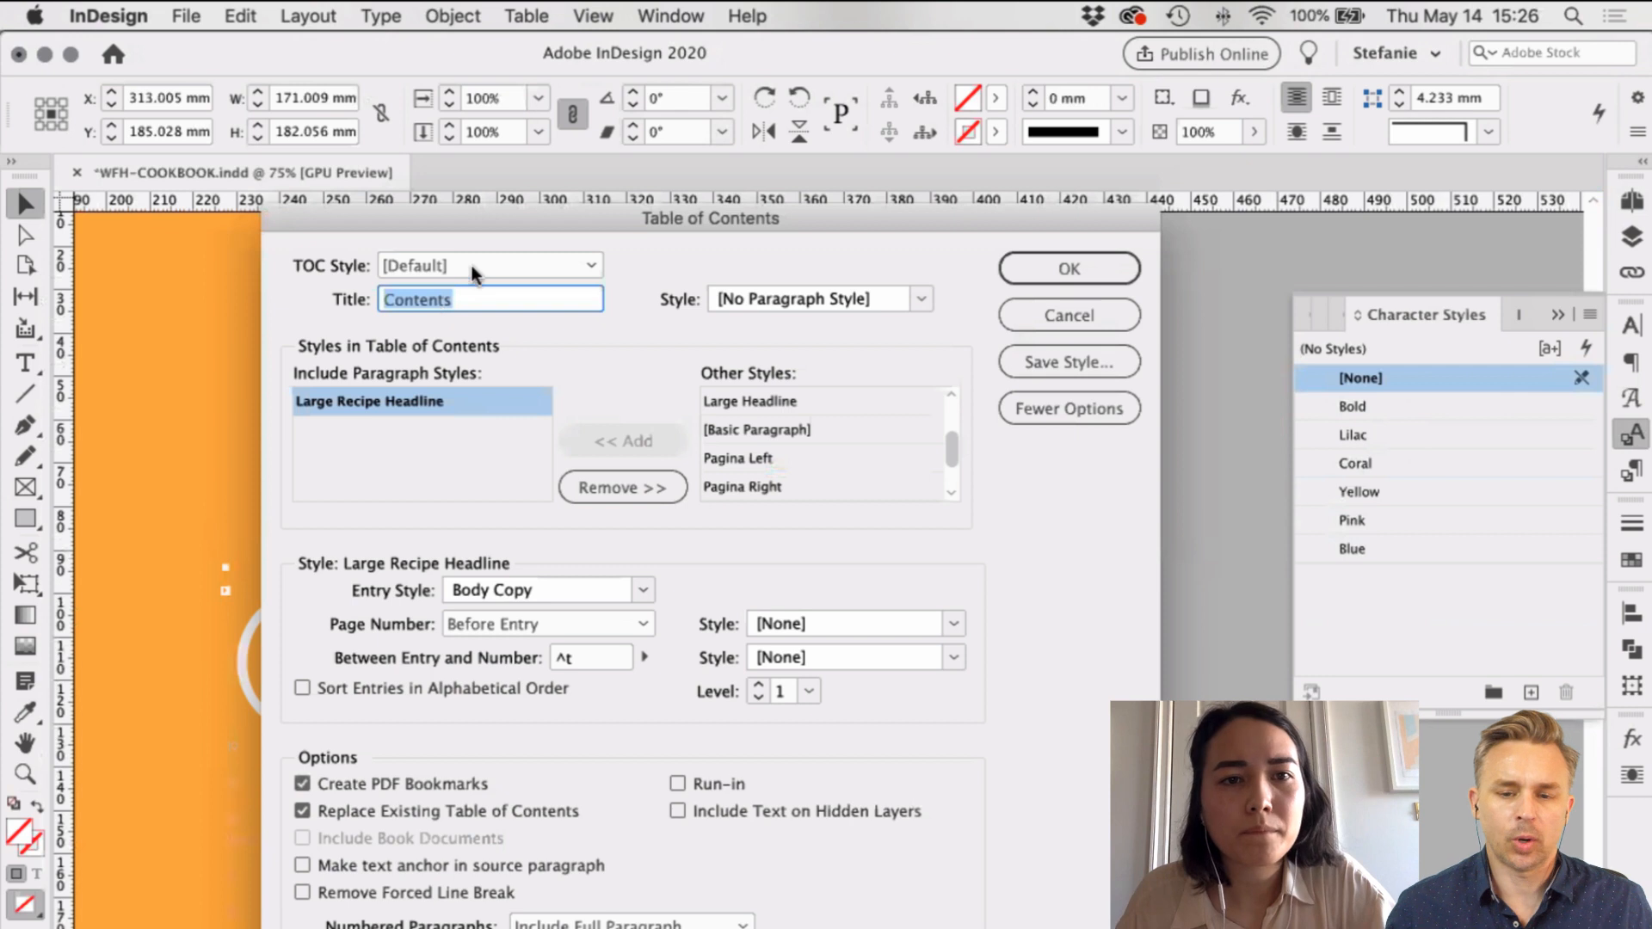
key("Right")
key("BackSpace")
key("BackSpace")
key("BackSpace")
key("BackSpace")
key("BackSpace")
key("BackSpace")
key("BackSpace")
key("BackSpace")
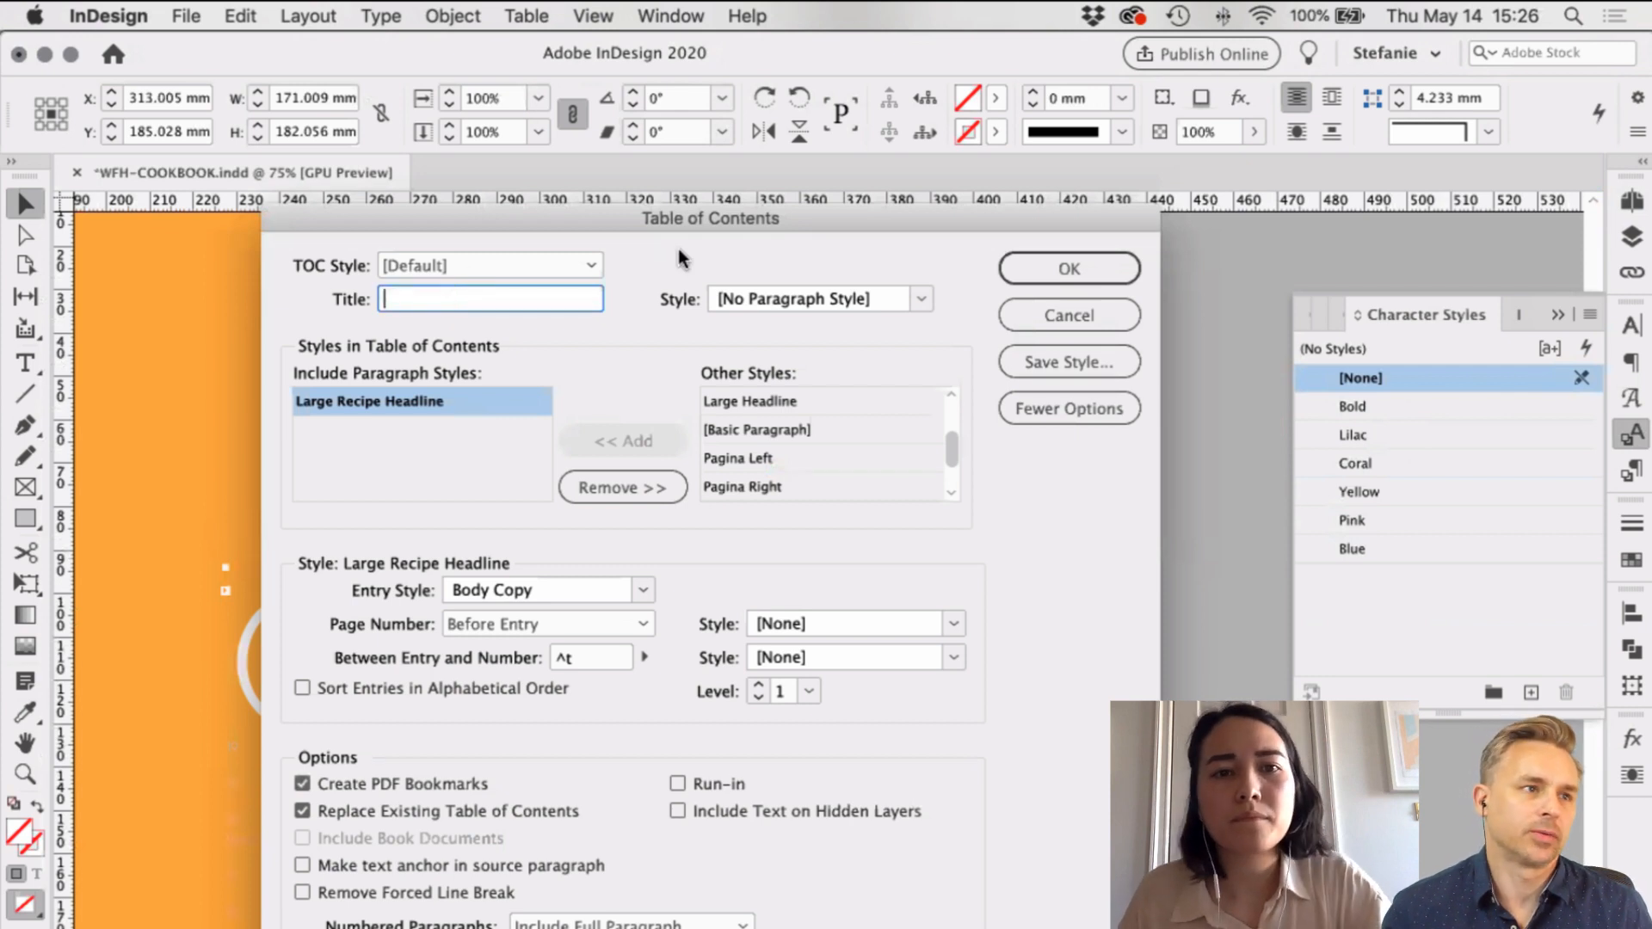
left_click(1098, 276)
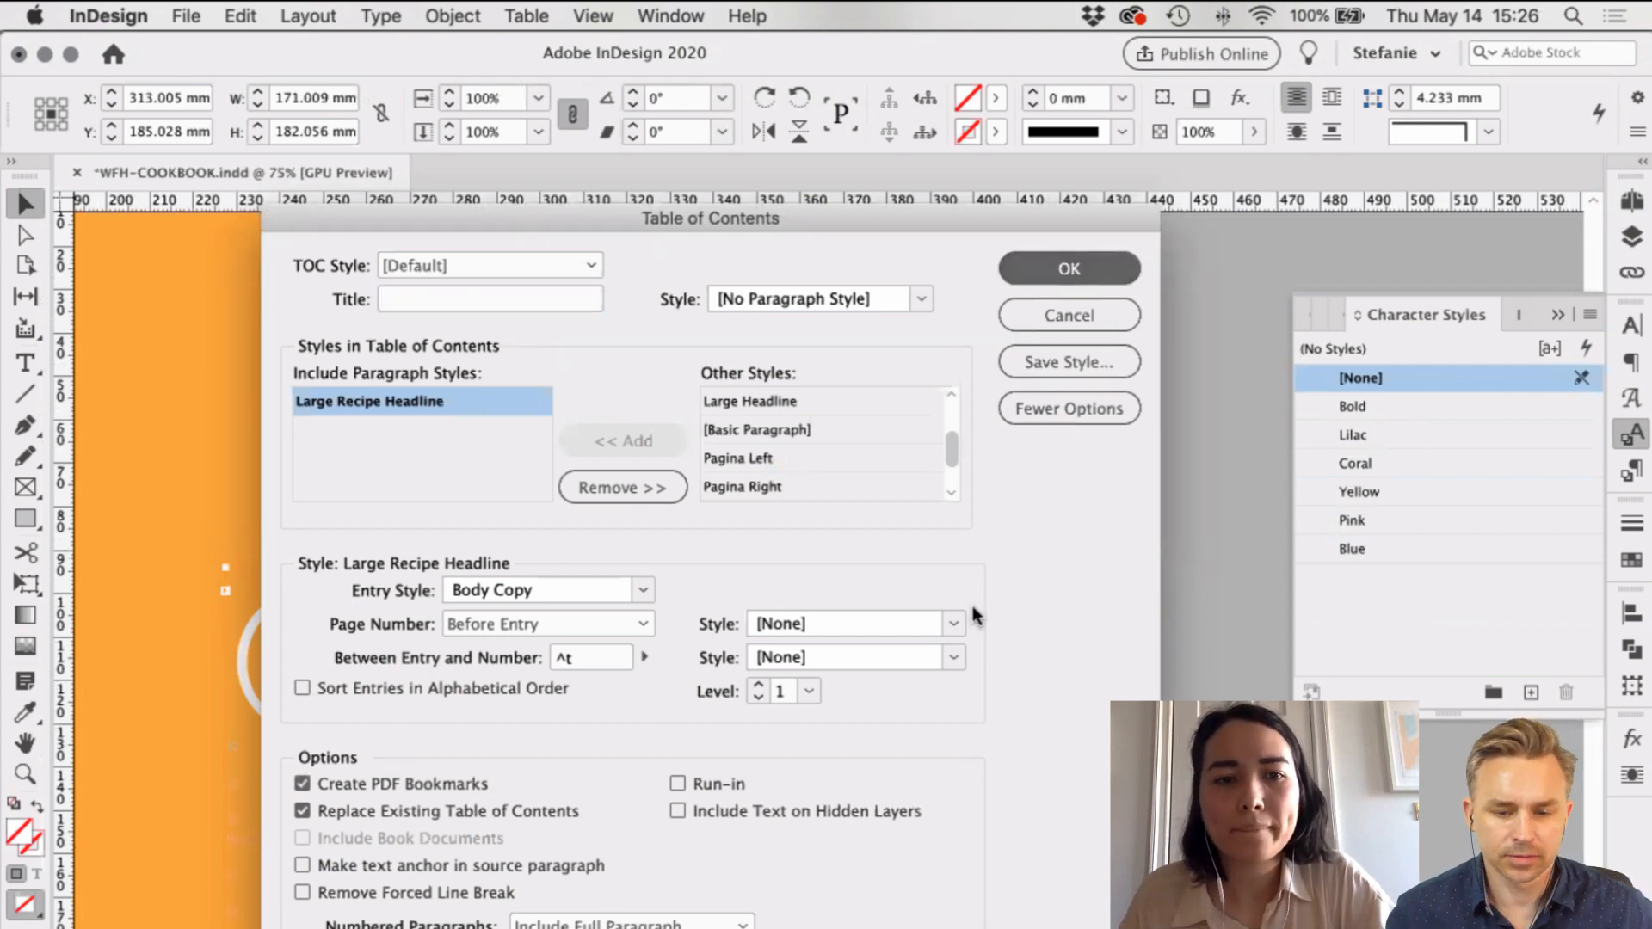
key("Return")
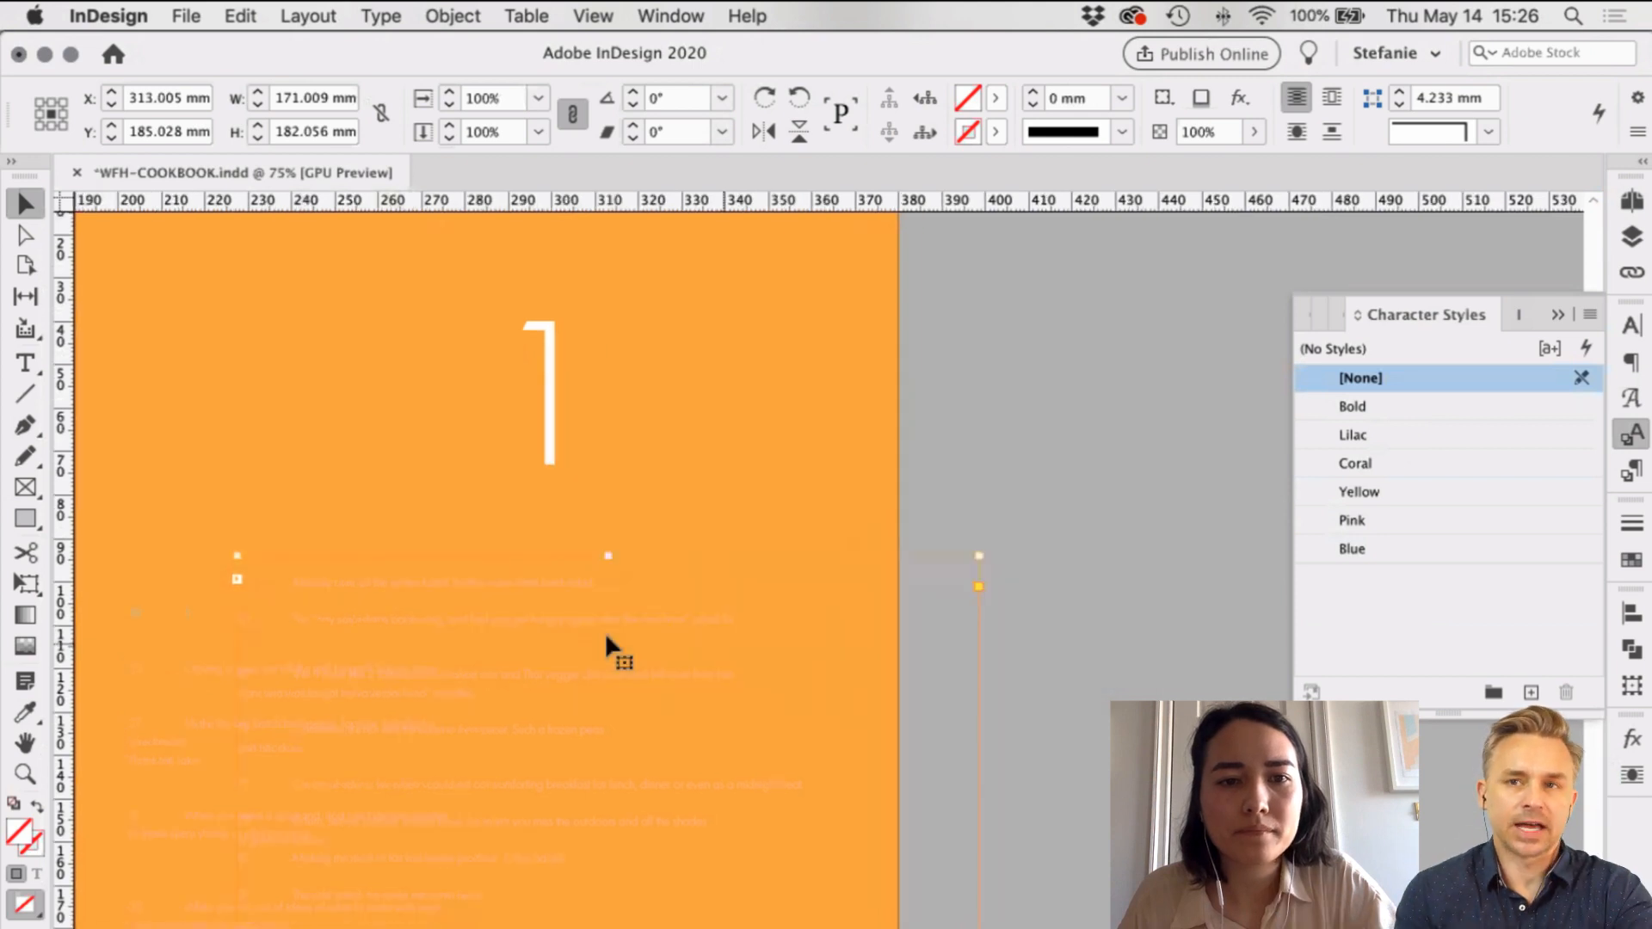
Step: Place the contents list on the right page, strip the Yellow style and fill it [Paper] white
scroll(606, 641, "down", 3)
scroll(606, 641, "left", 2)
left_click_drag(652, 631, 839, 624)
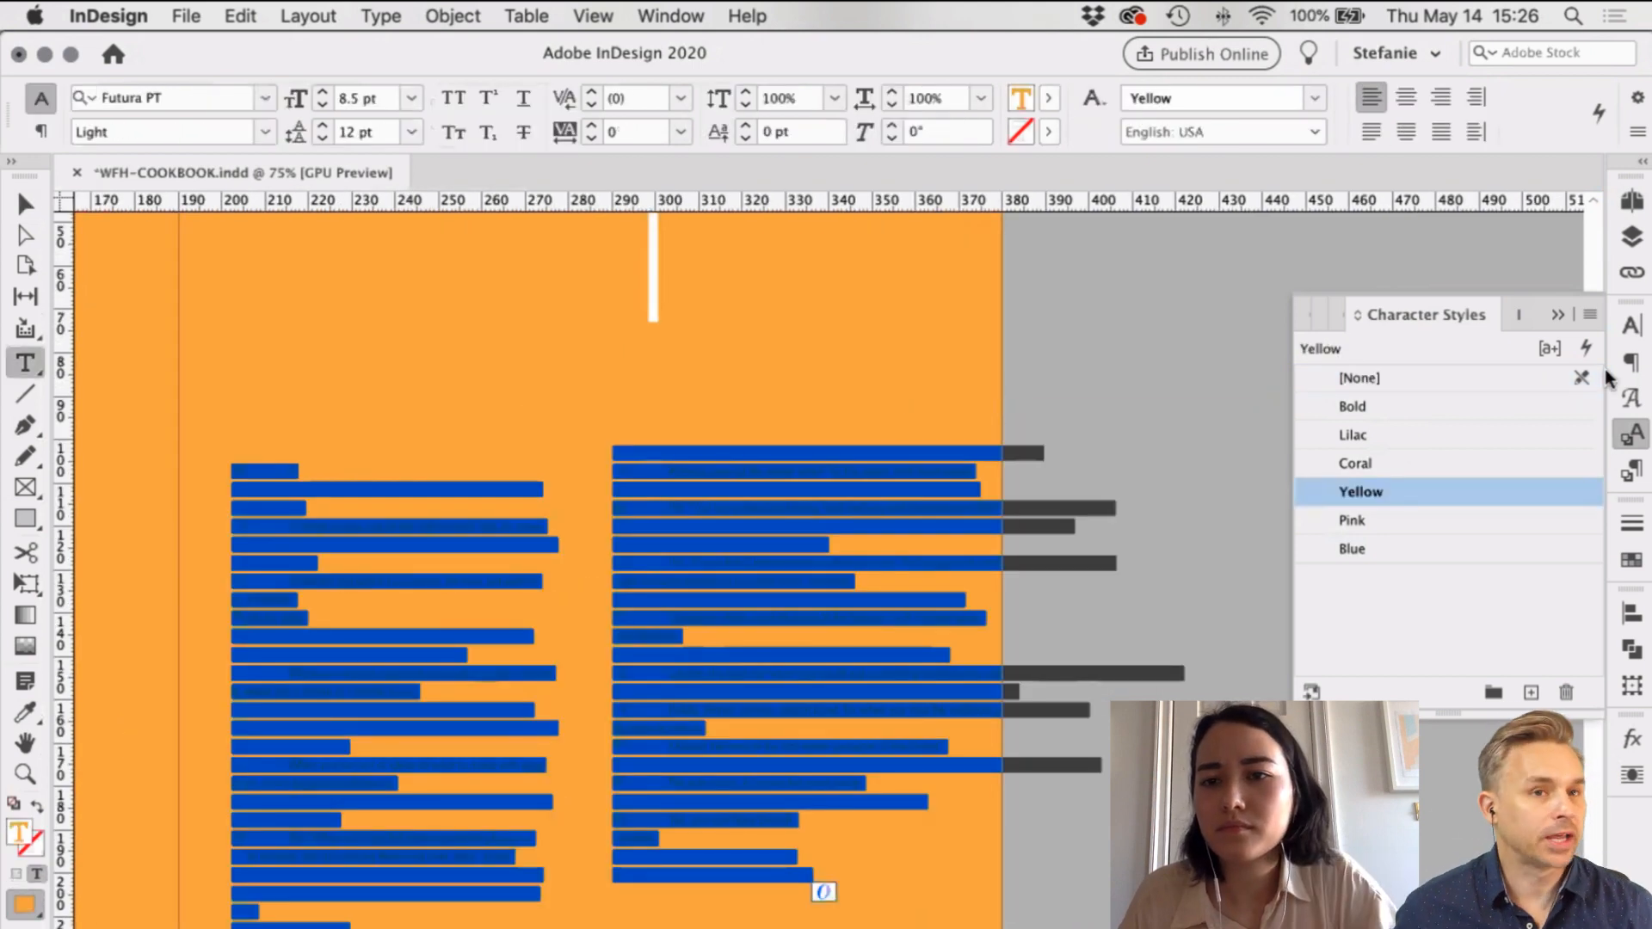
key("super+z")
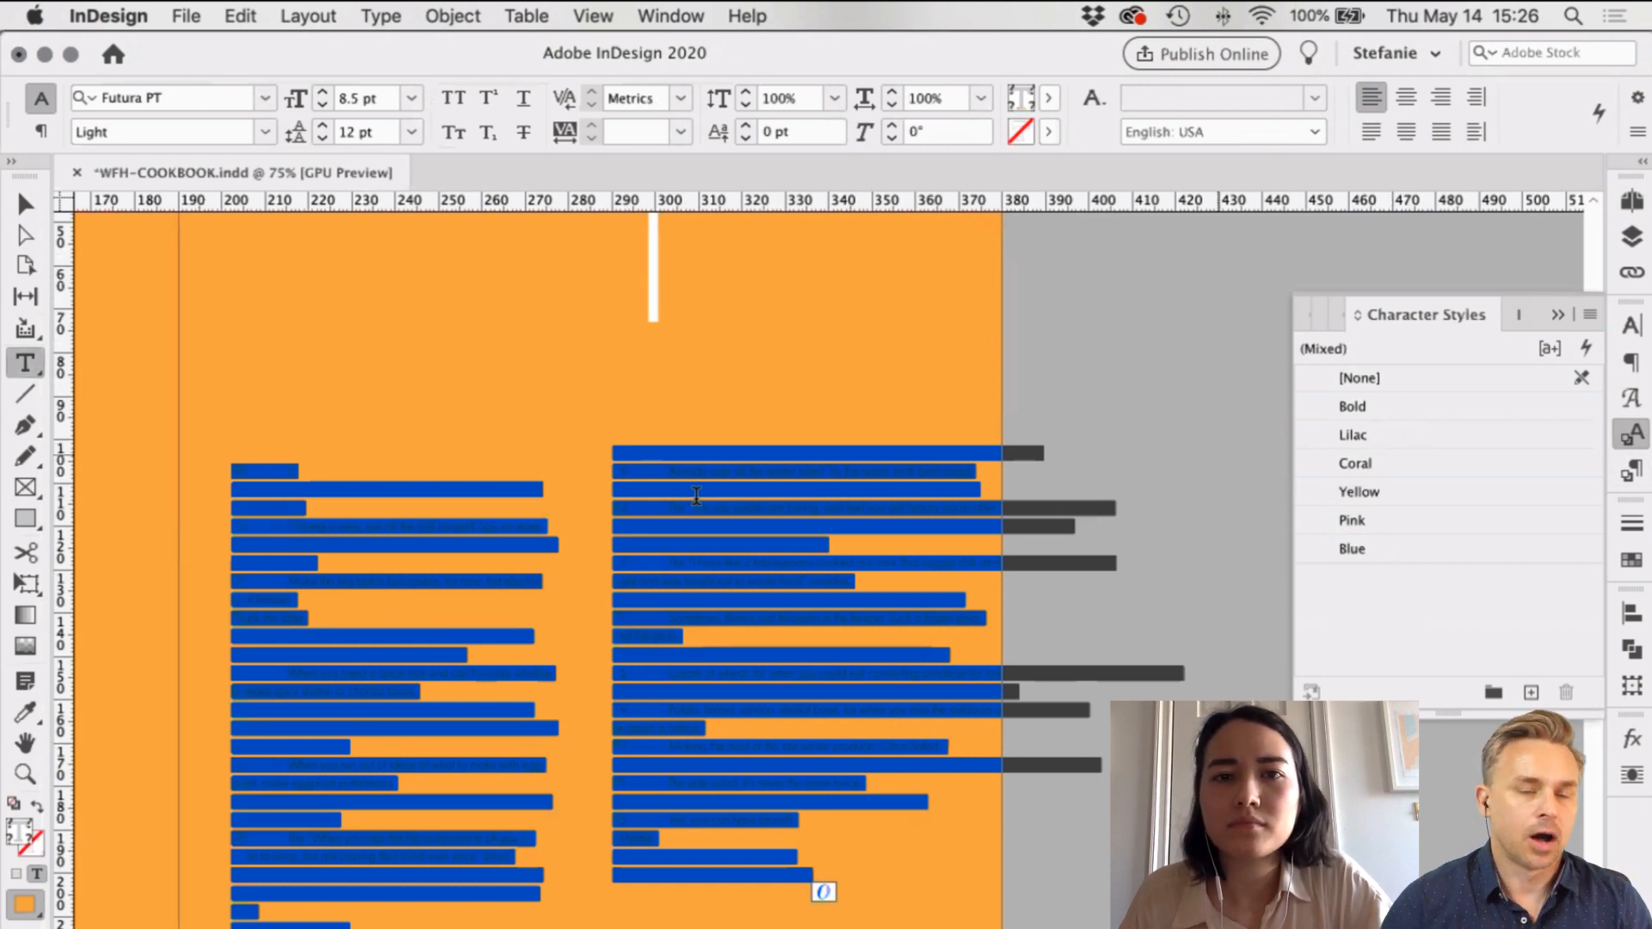
left_click(1048, 100)
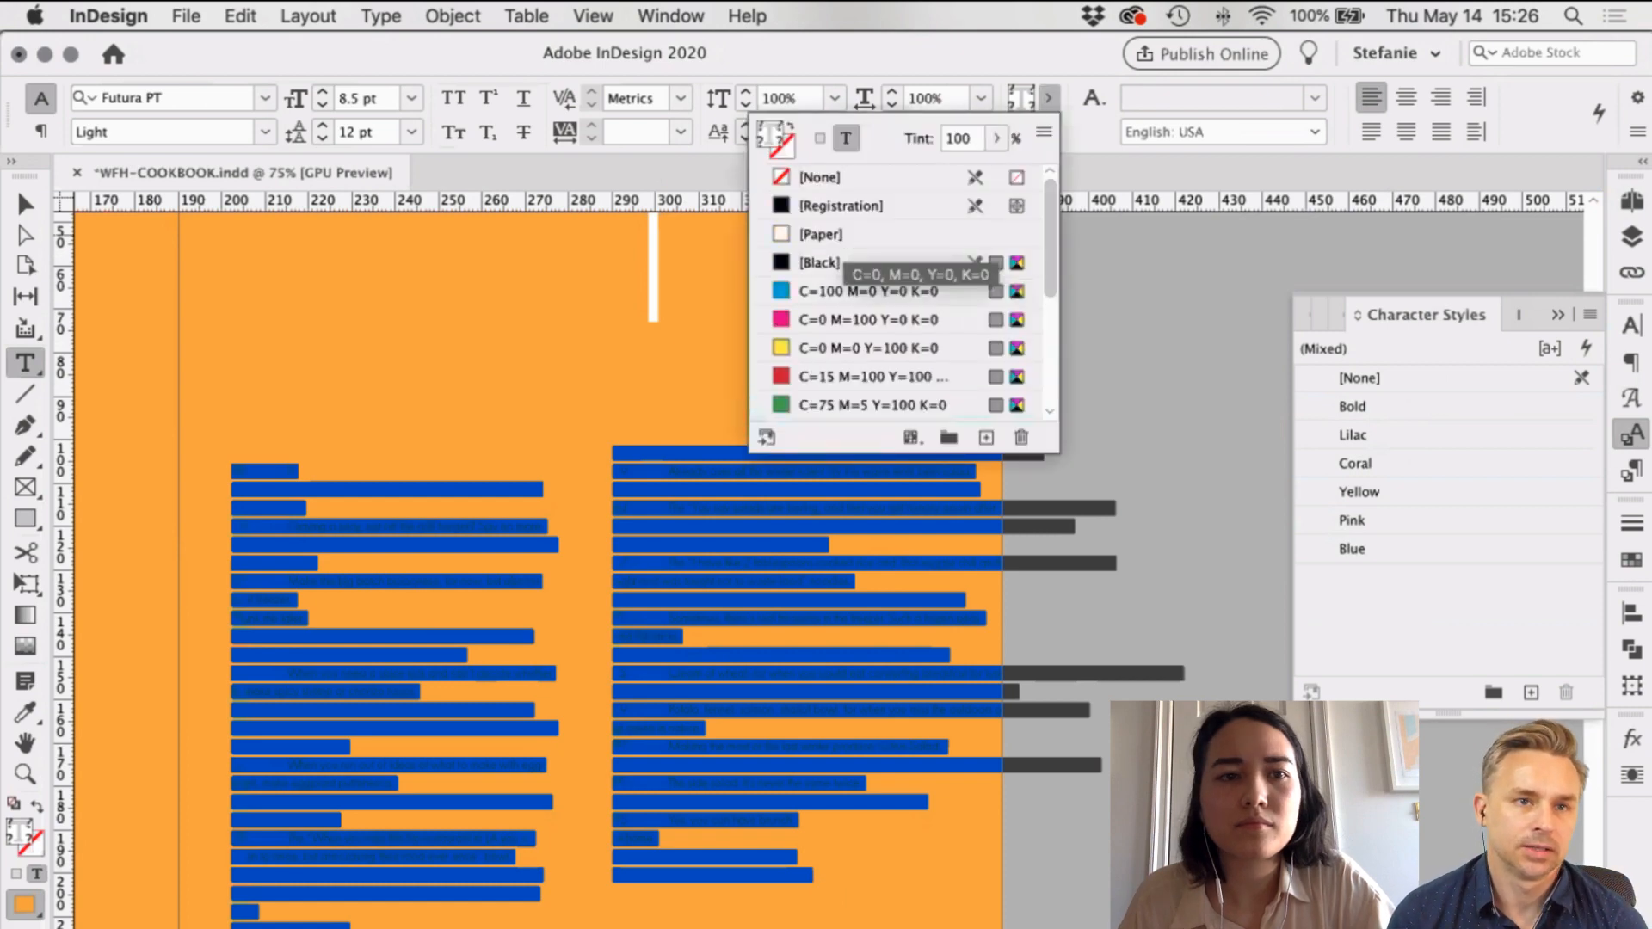
left_click(847, 234)
key("Escape")
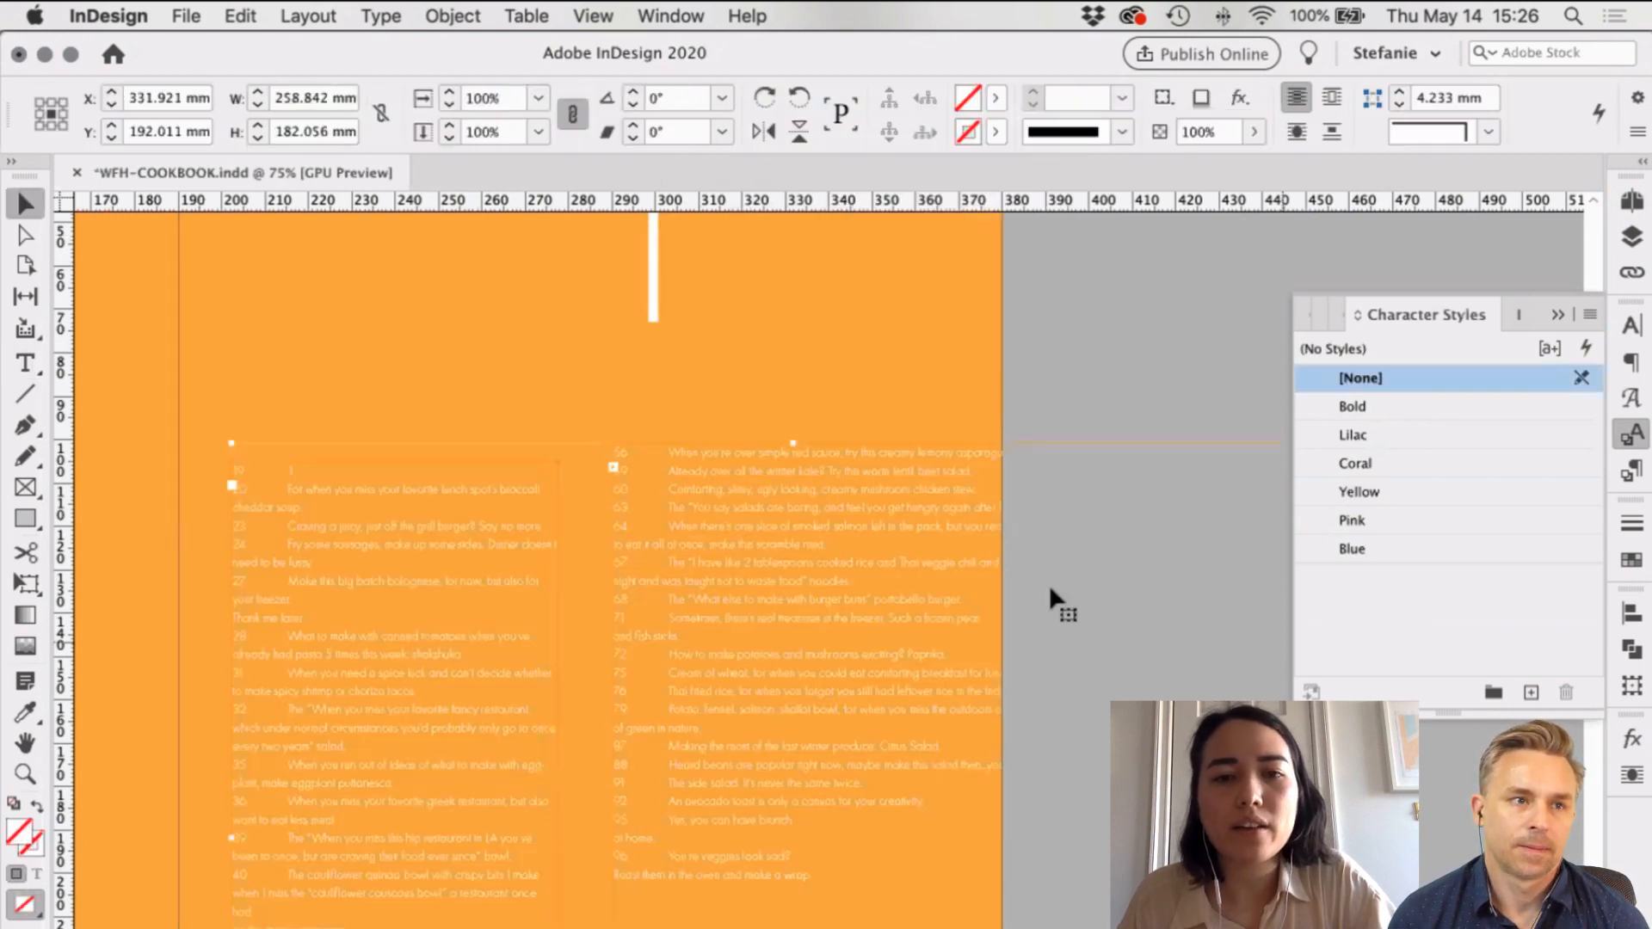
left_click(1049, 585)
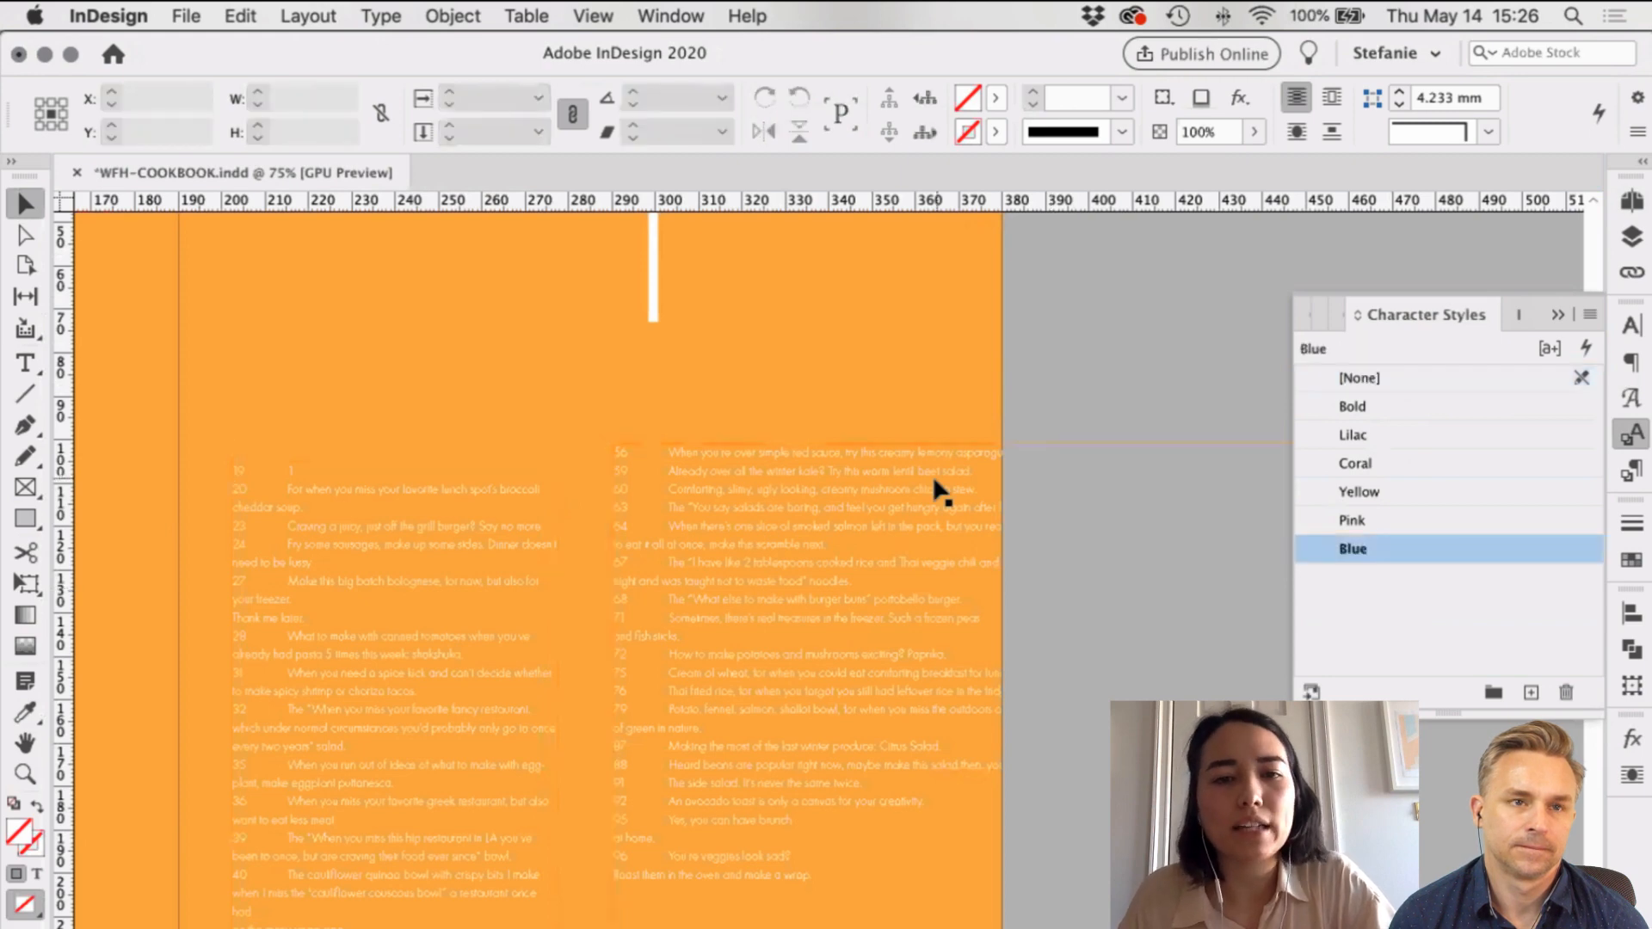
key("super+minus")
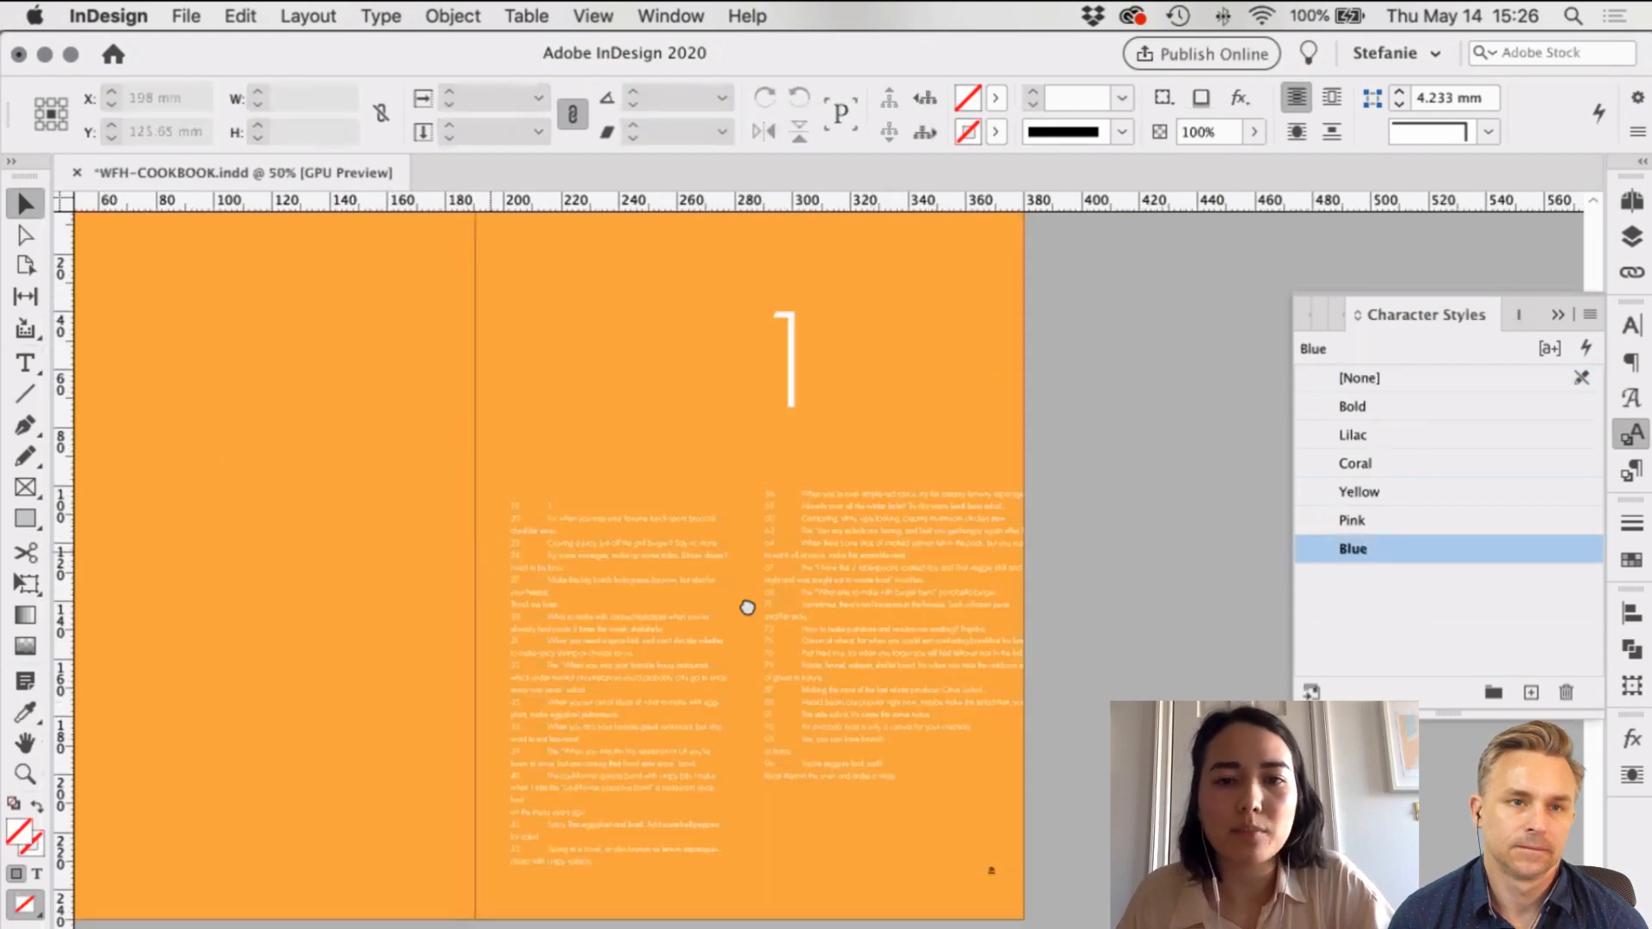
scroll(747, 607, "left", 5)
scroll(747, 607, "up", 2)
scroll(344, 583, "right", 5)
scroll(343, 583, "down", 2)
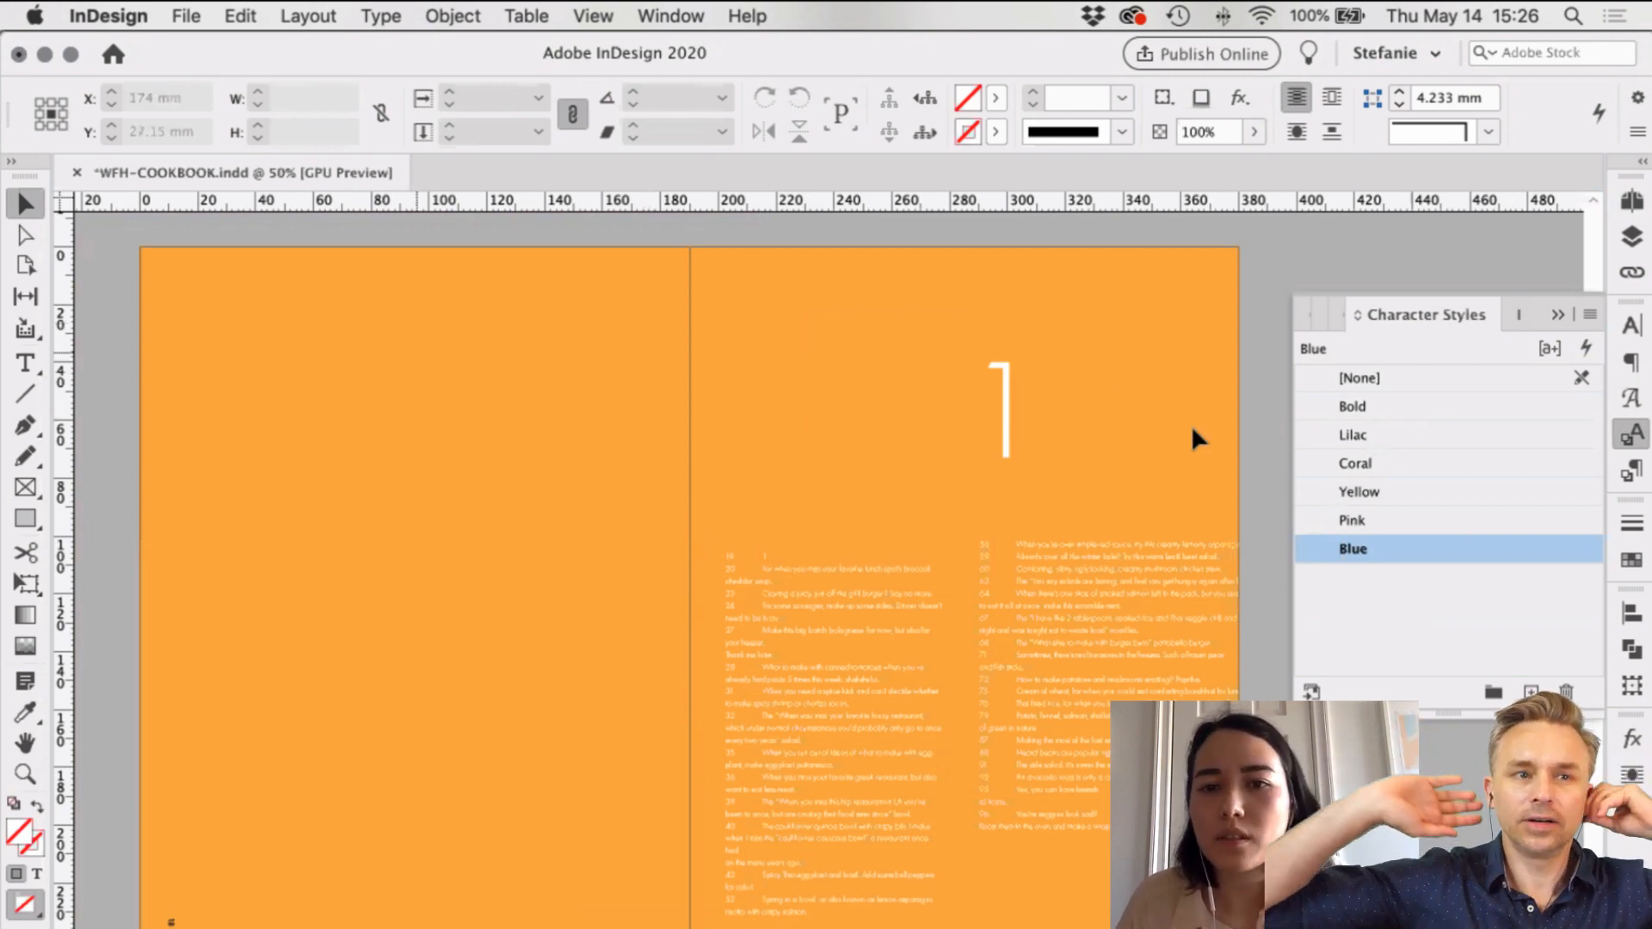
Step: Show frame edges and draw a cyan-filled test rectangle across the right page's top
key("w")
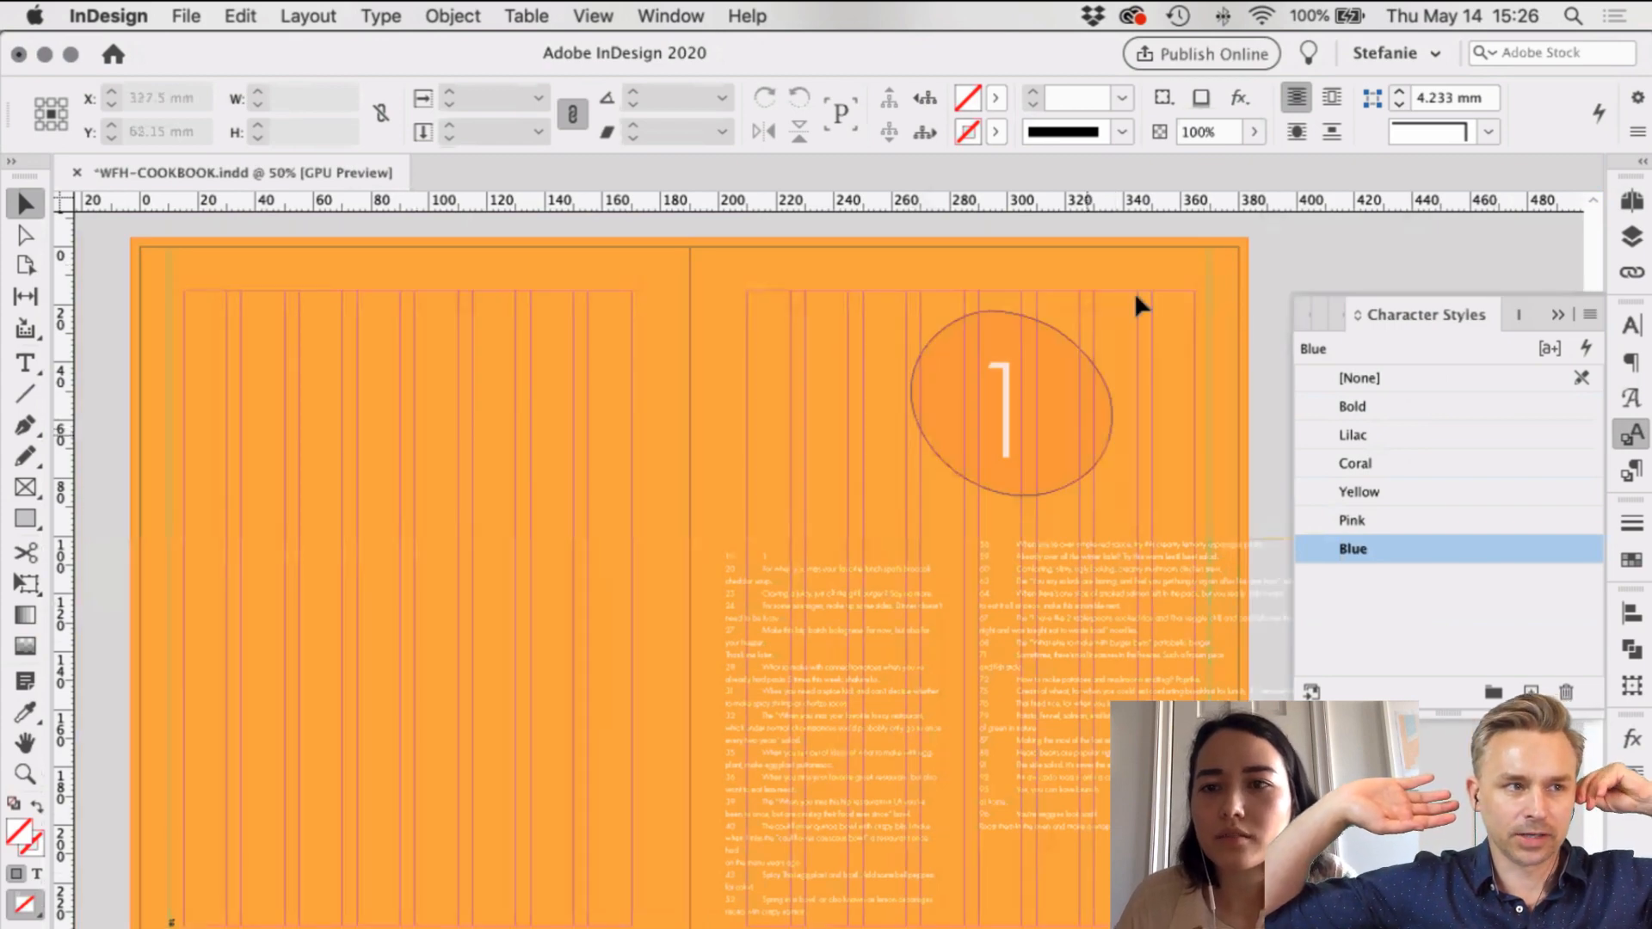
scroll(1134, 291, "right", 5)
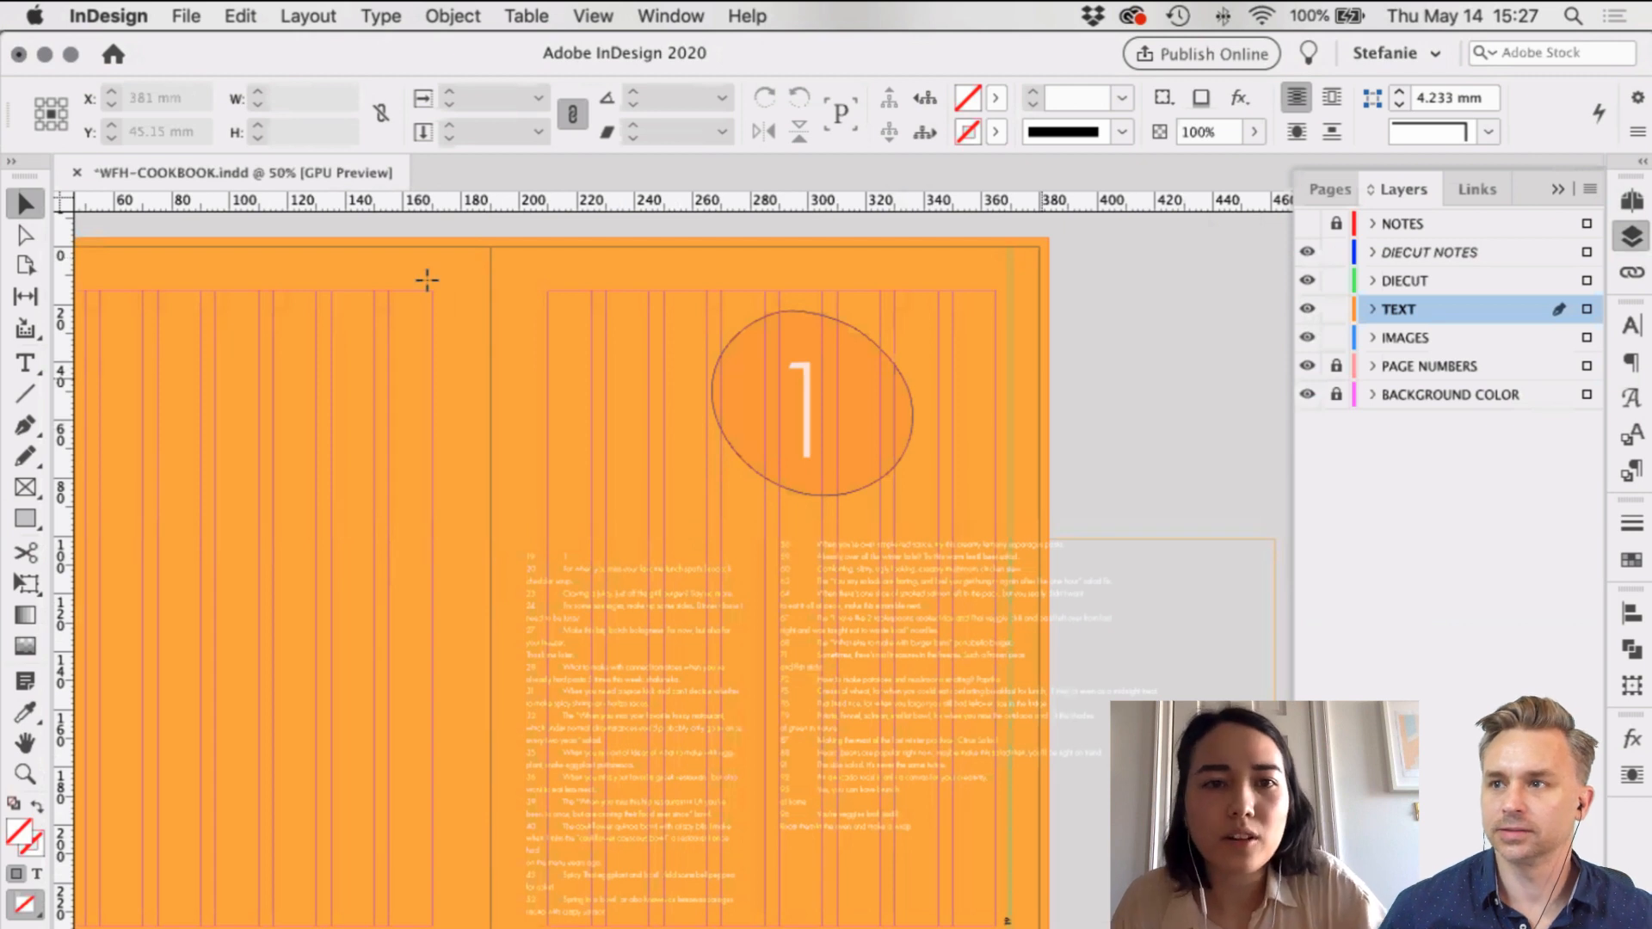
key("m")
left_click_drag(505, 247, 1039, 348)
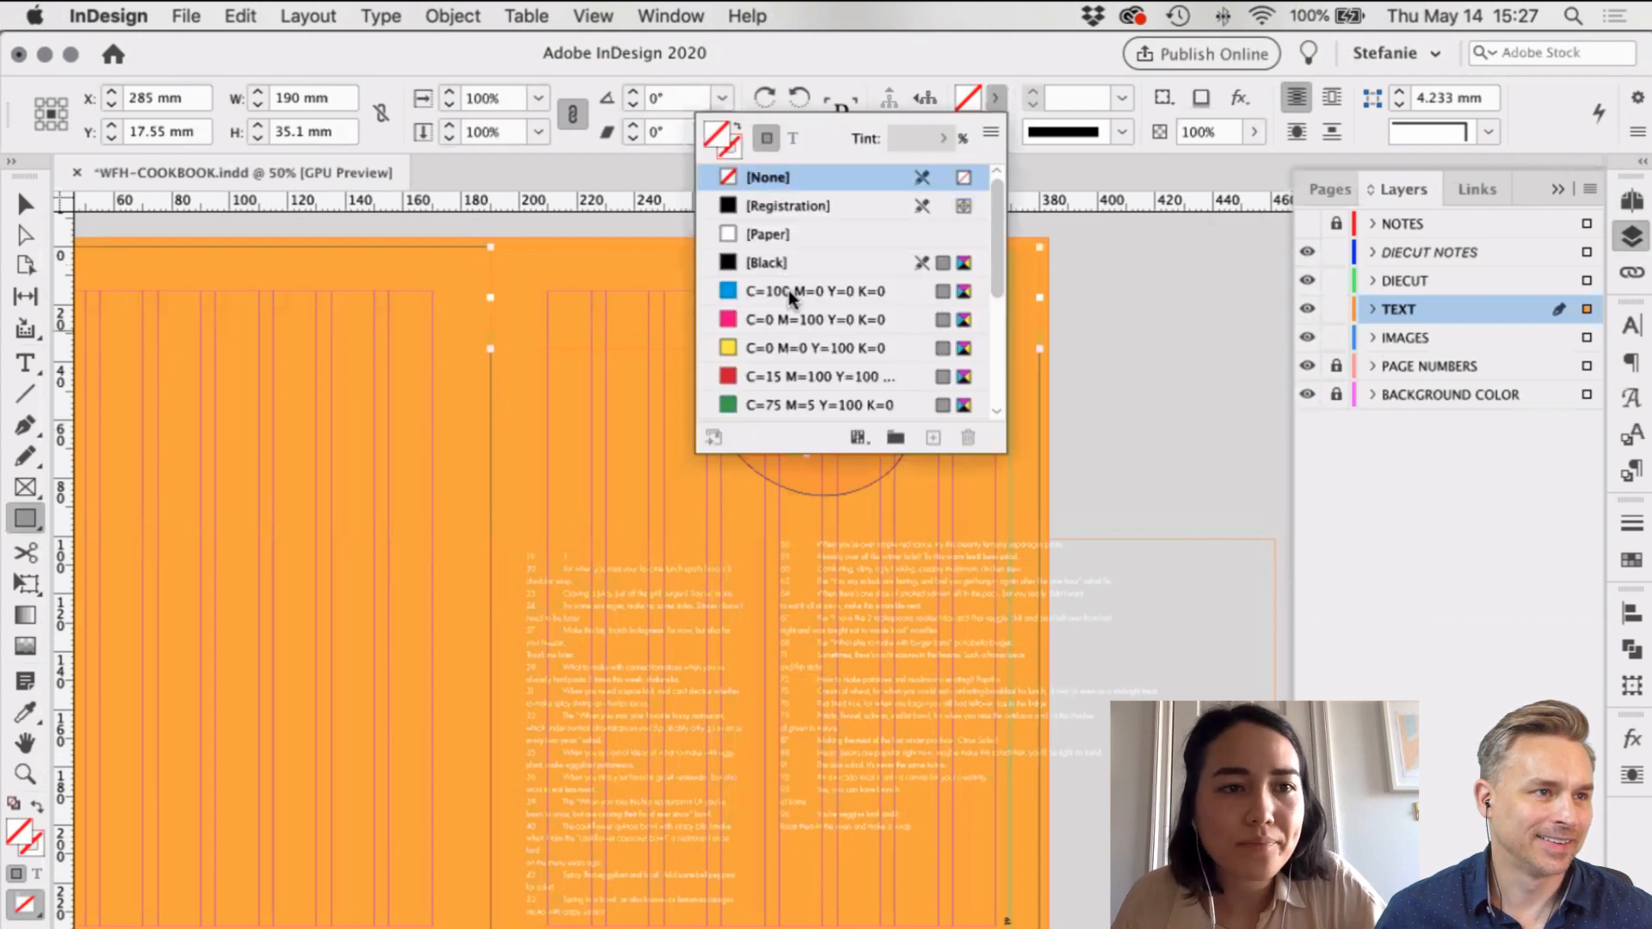
left_click(790, 293)
key("v")
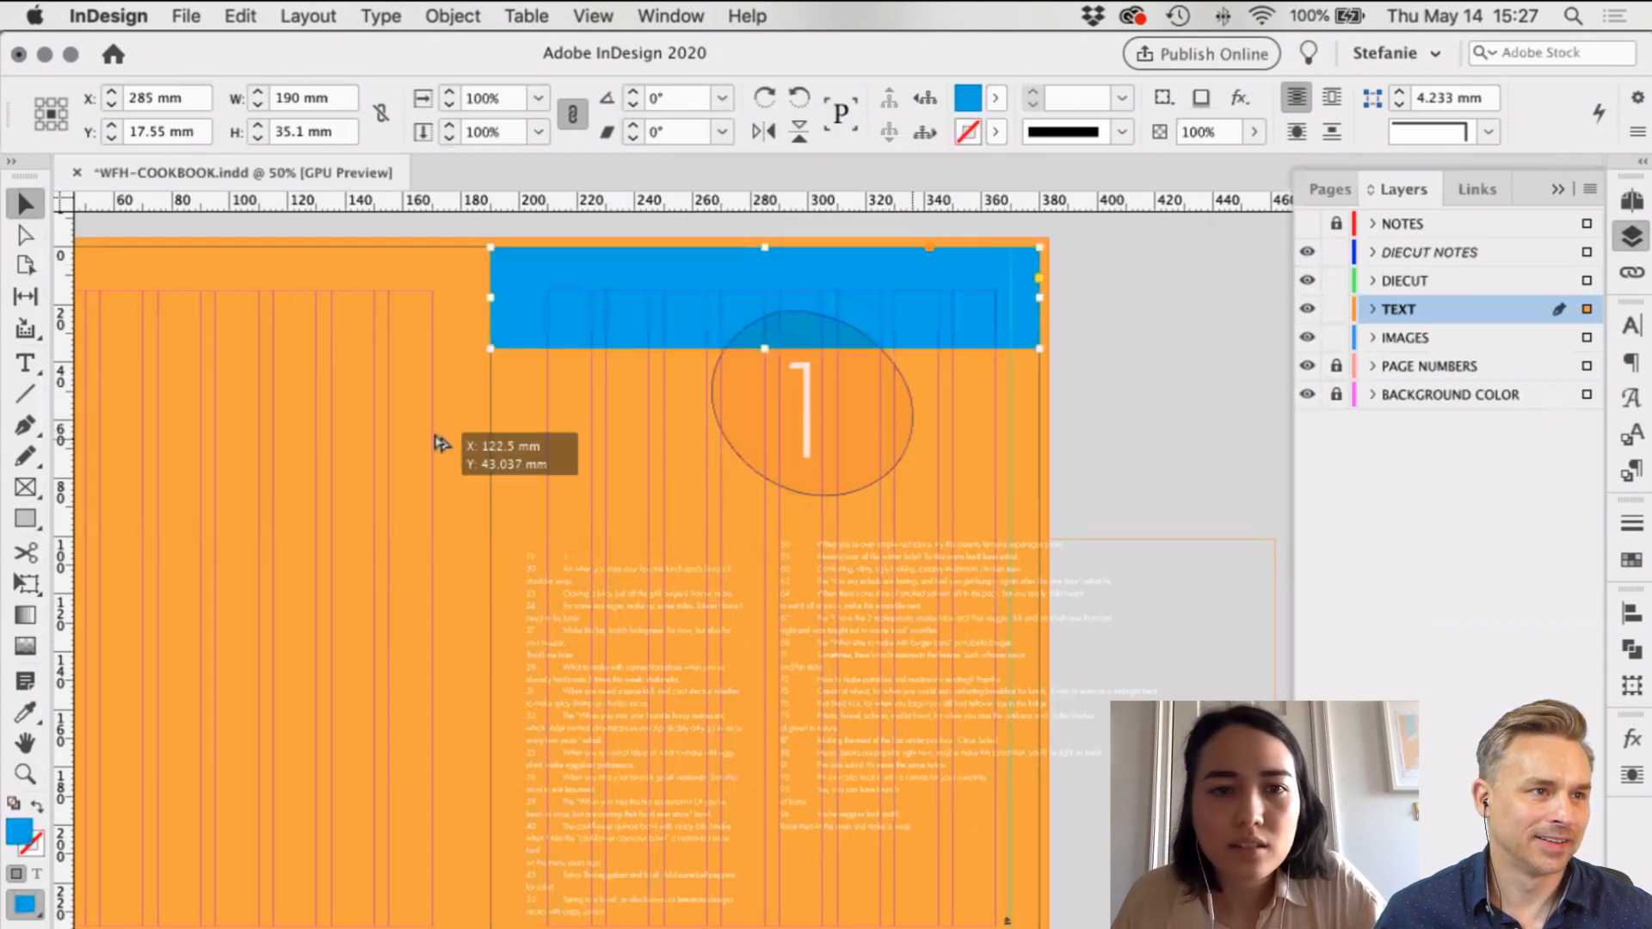
Step: Draw an oval on the left page and flip it horizontally
left_click_drag(438, 443, 446, 440)
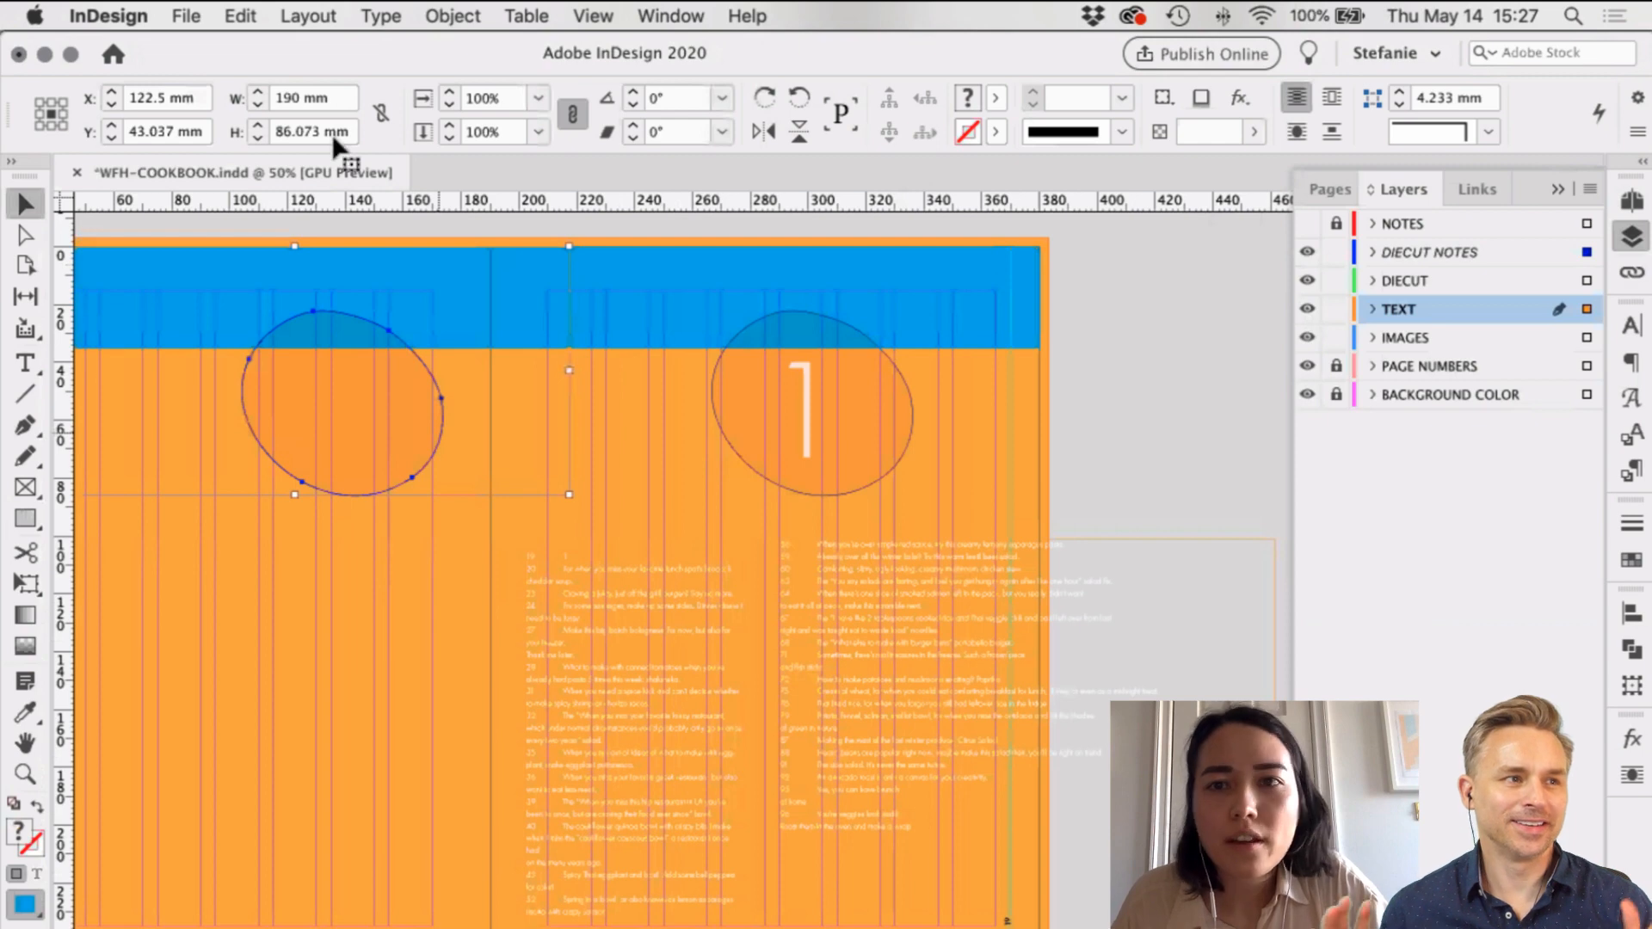
scroll(332, 133, "left", 3)
scroll(534, 308, "left", 3)
left_click_drag(534, 308, 473, 310)
right_click(525, 293)
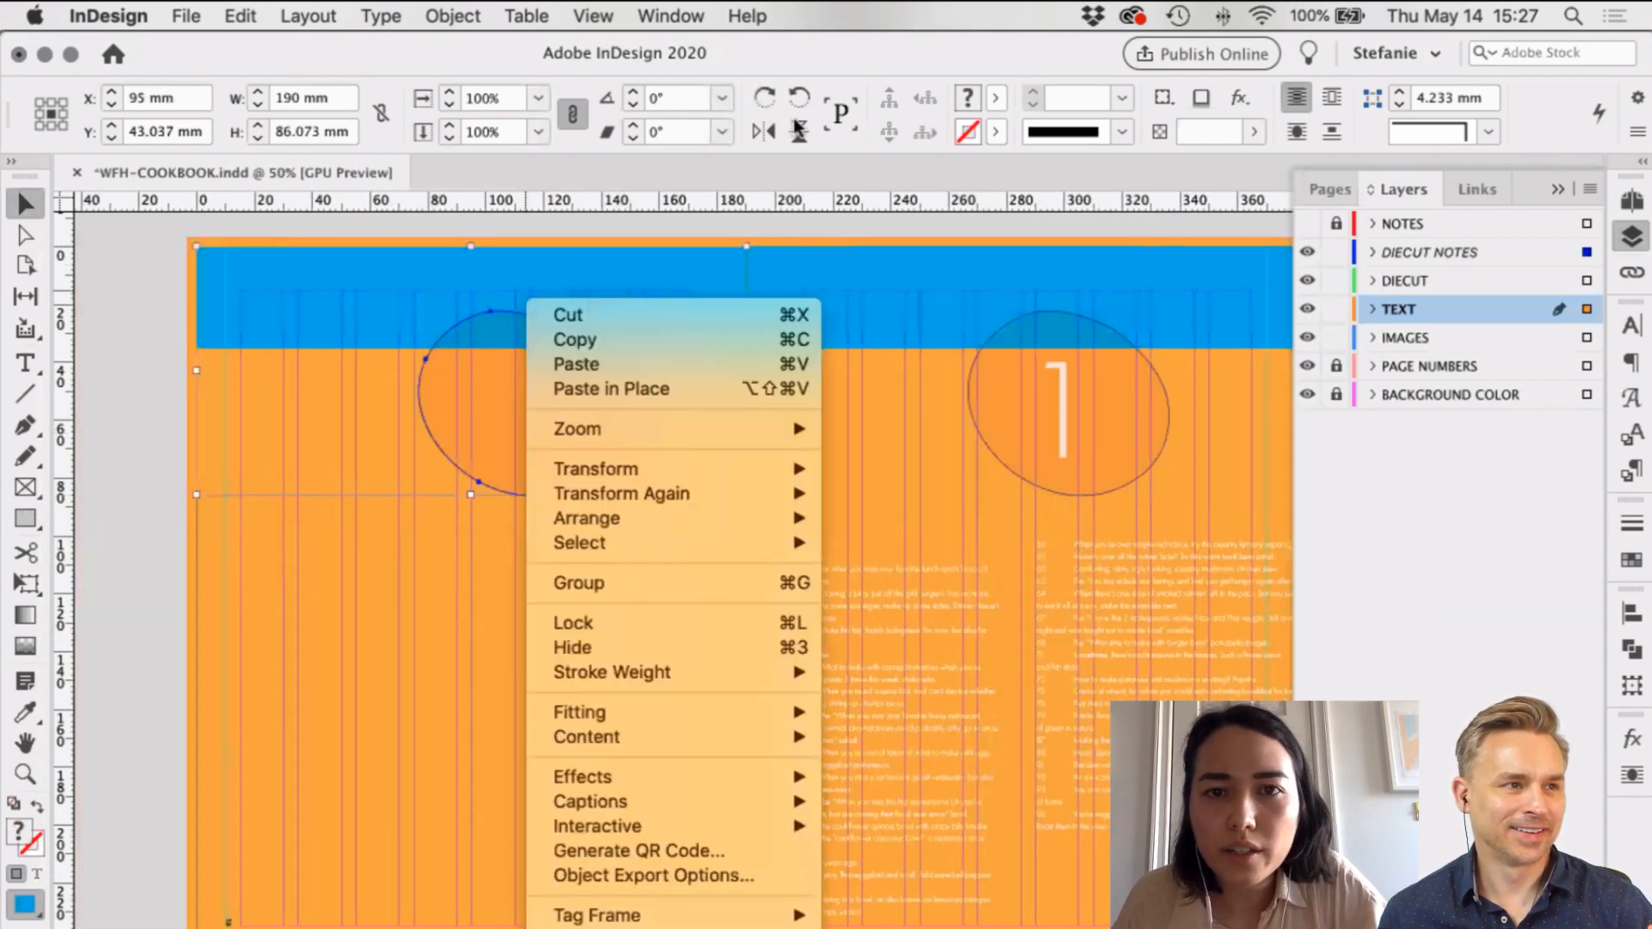
left_click(764, 148)
left_click(762, 137)
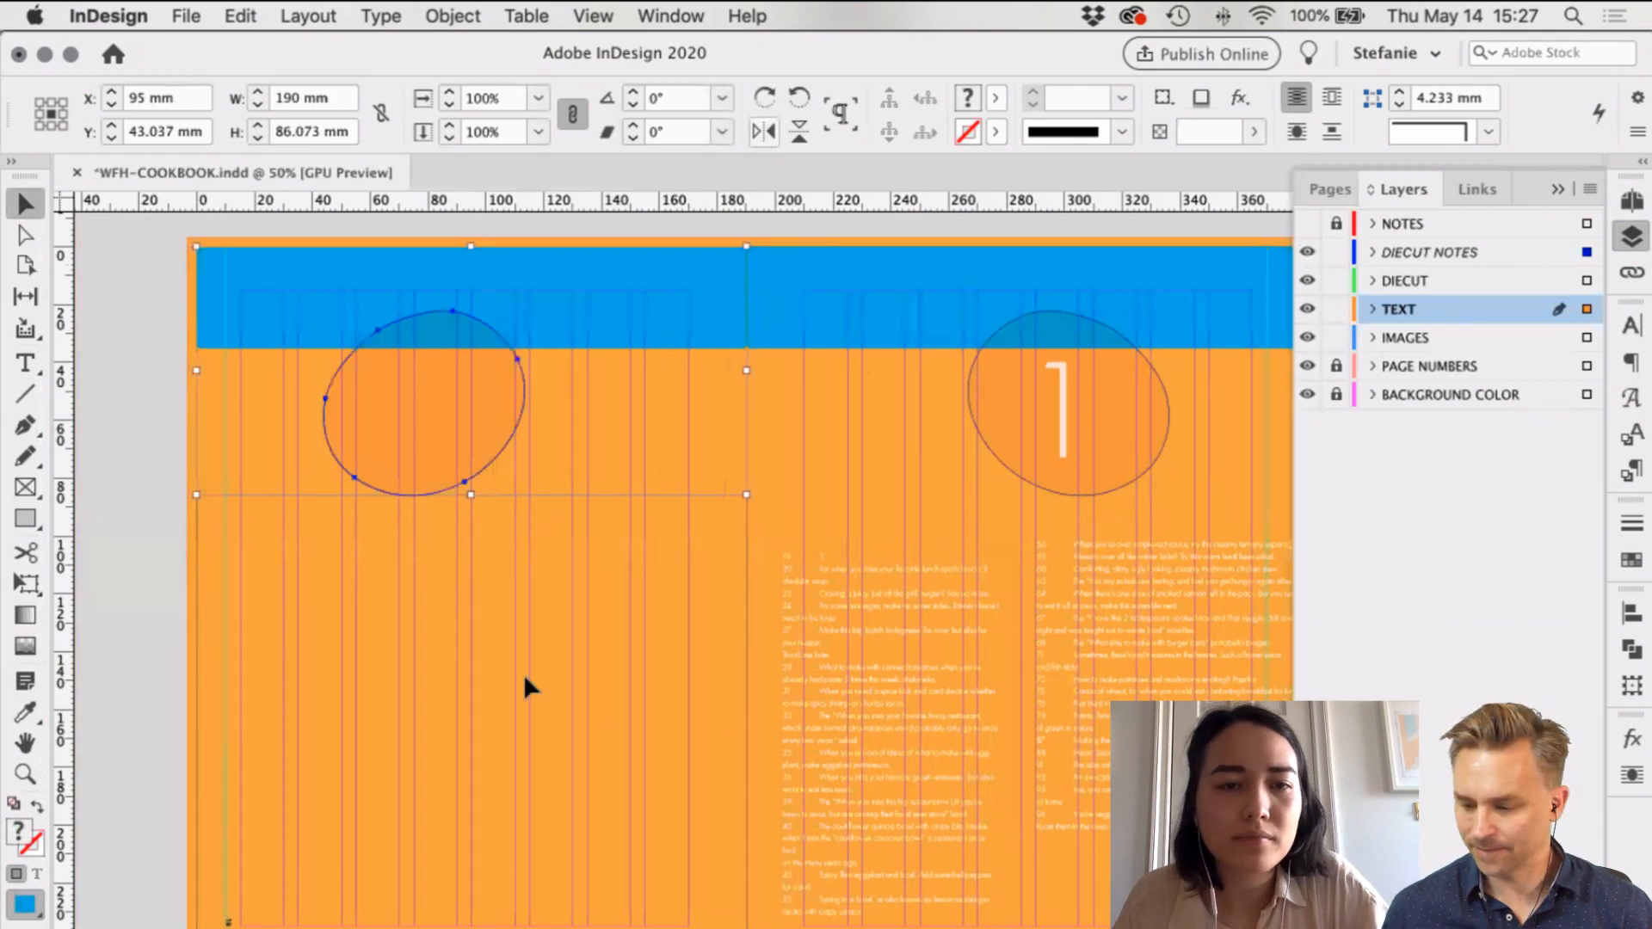
Step: Delete the blue test rectangle from the top of the spread
left_click(702, 291)
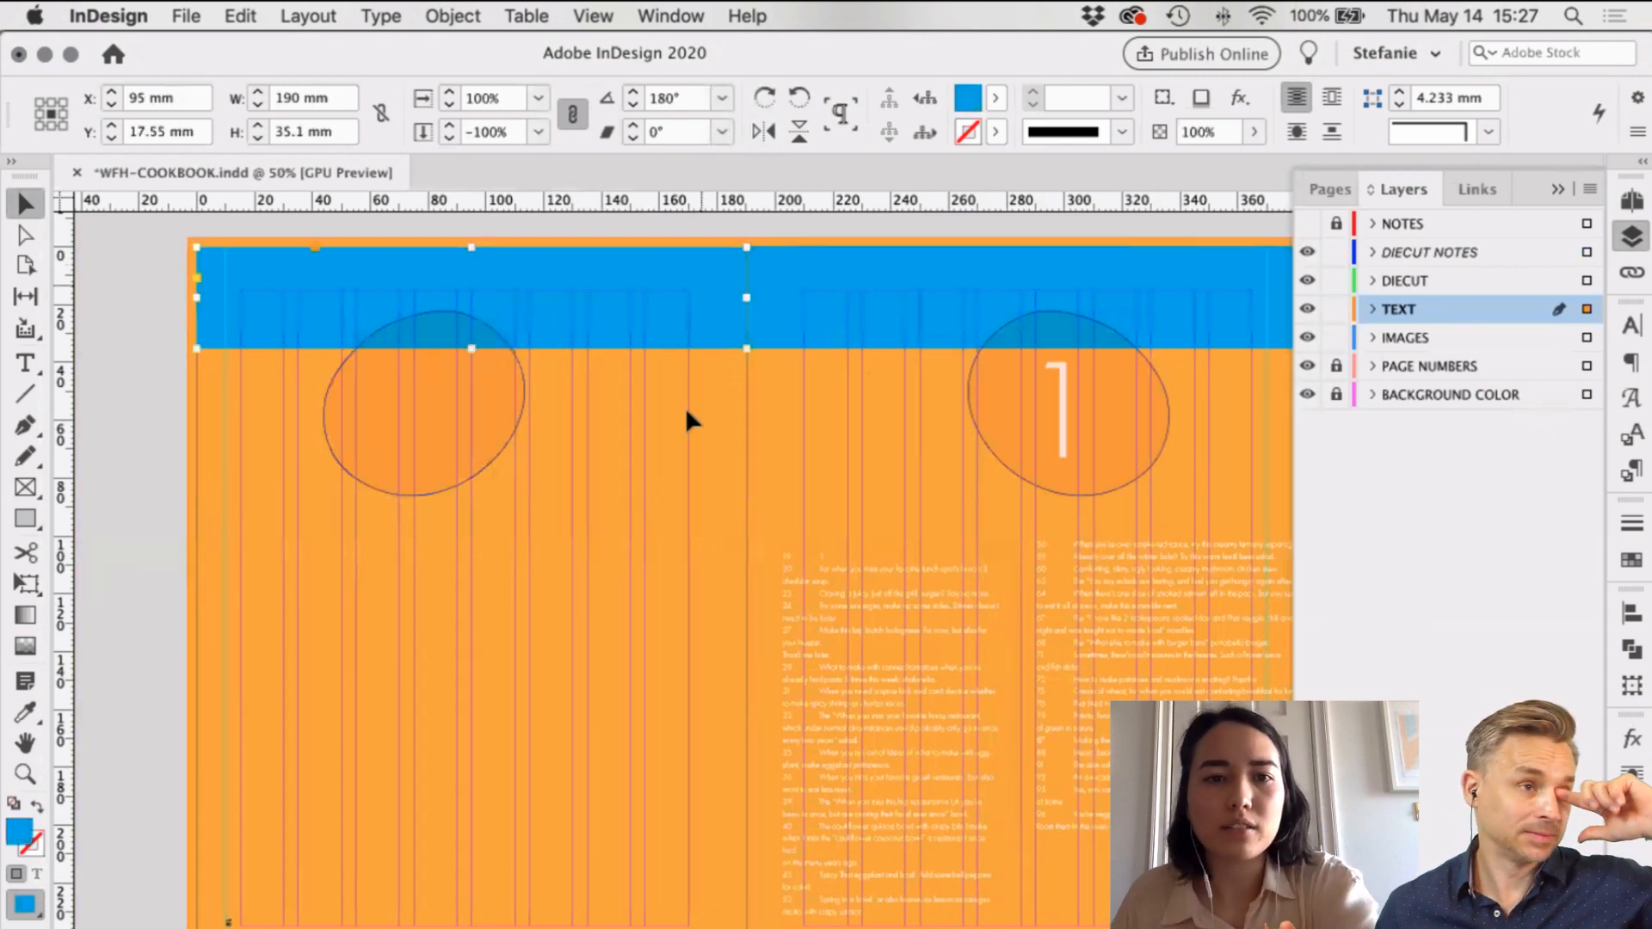
key("Delete")
key("Delete")
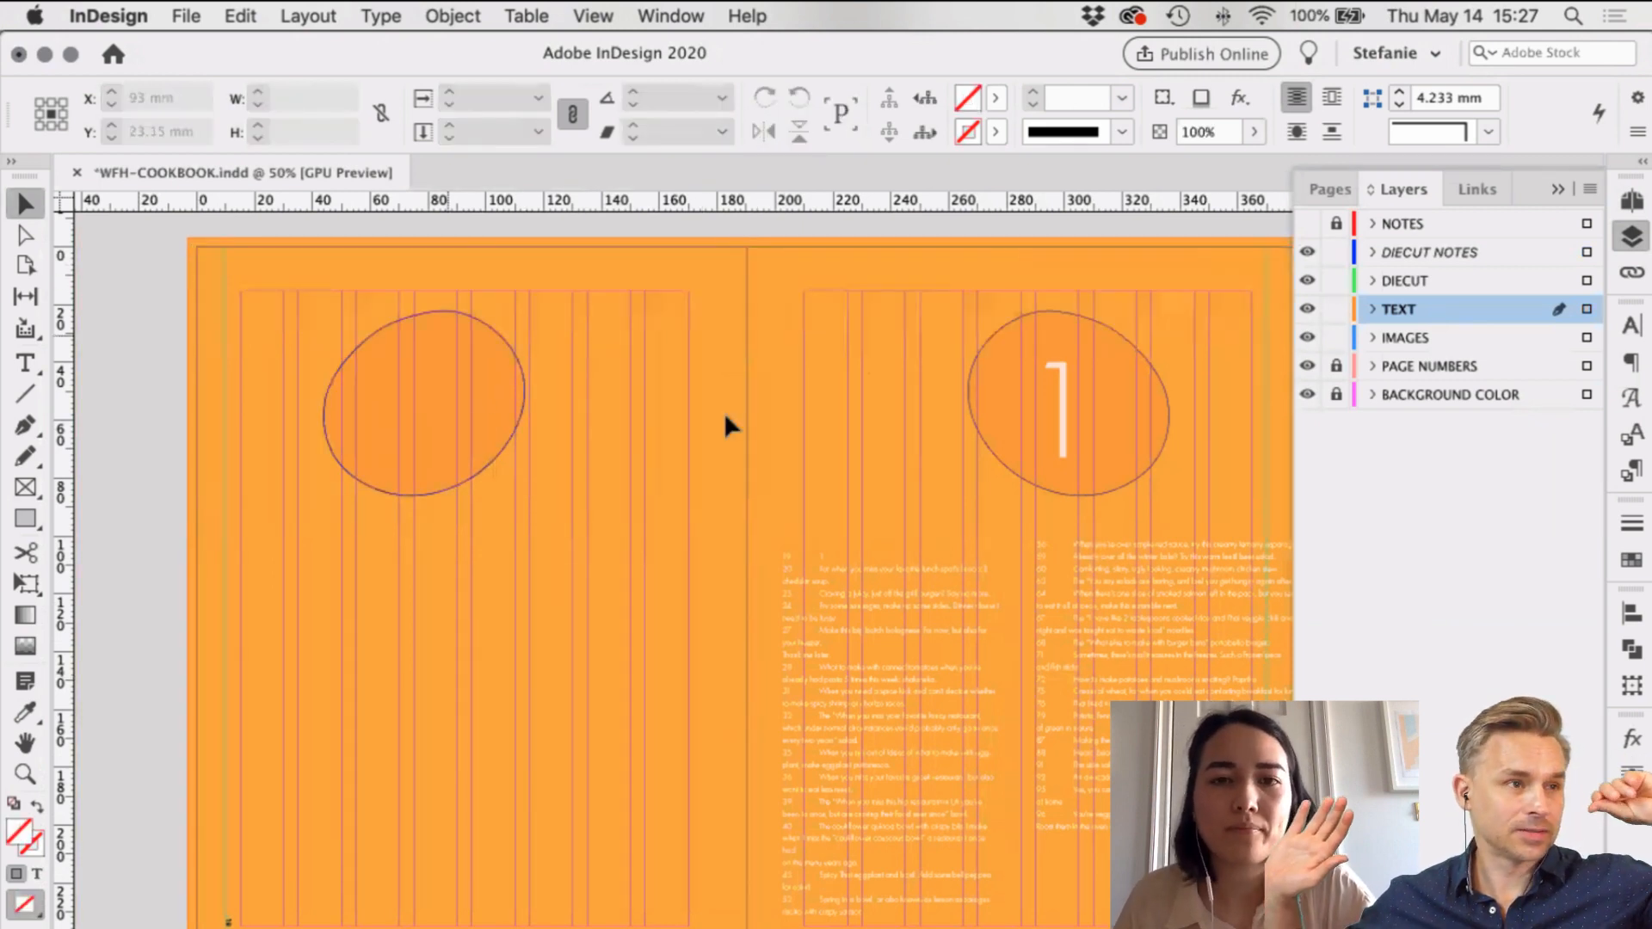
scroll(725, 421, "right", 1)
scroll(726, 420, "right", 1)
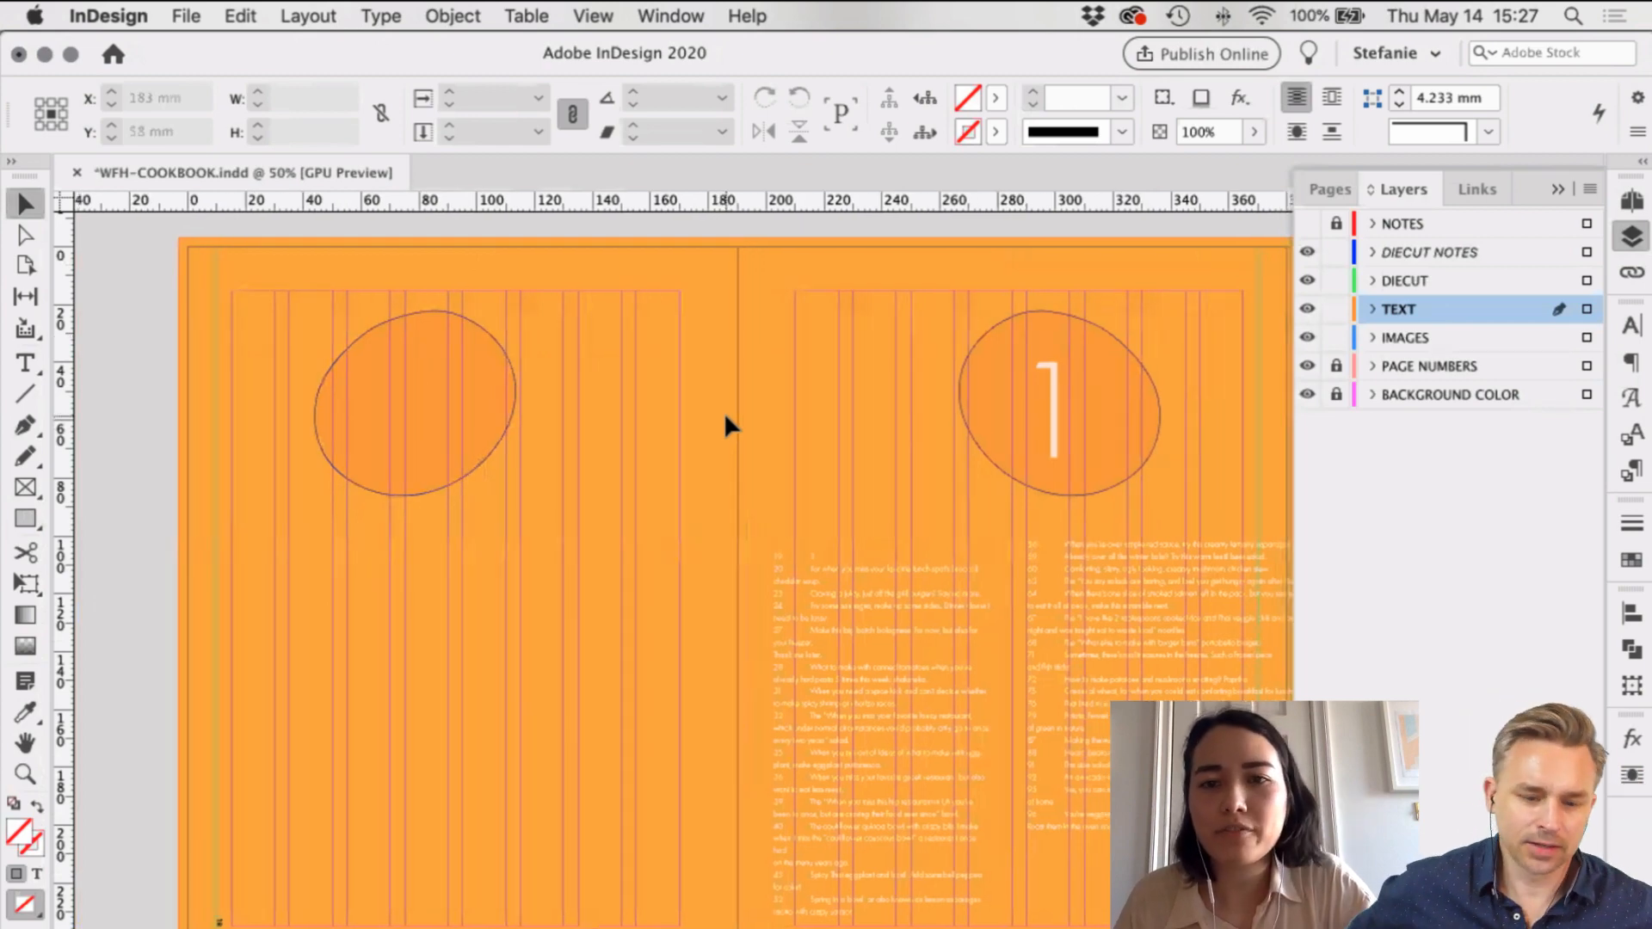
scroll(725, 426, "right", 3)
scroll(725, 421, "down", 5)
scroll(724, 422, "right", 5)
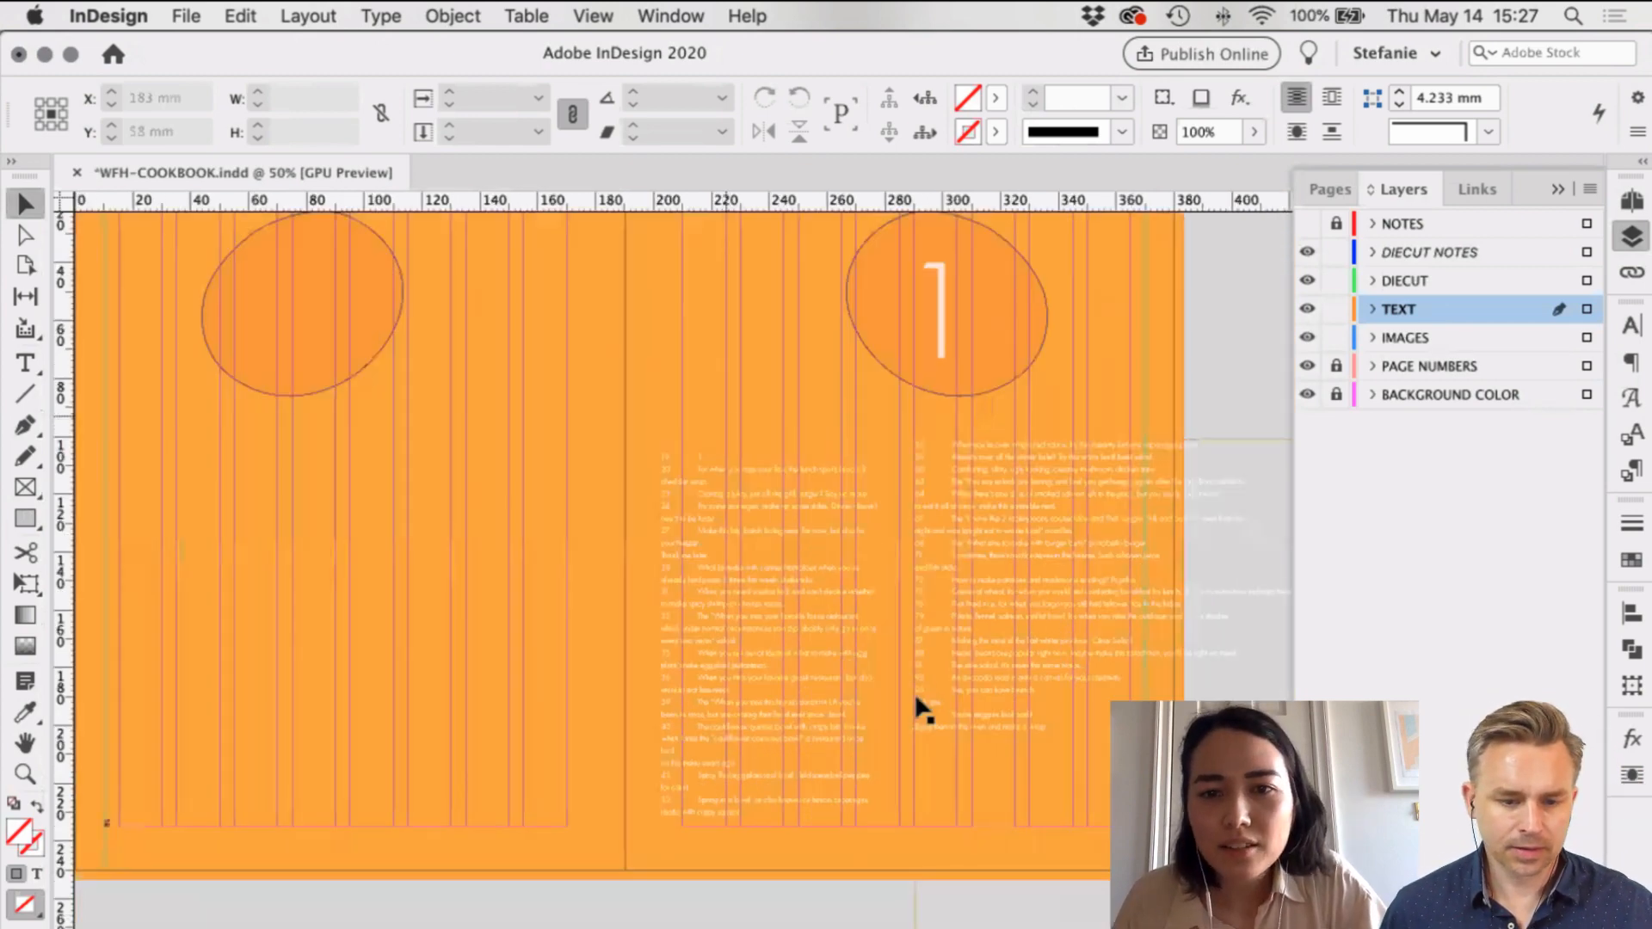
Step: Nudge the left contents column 7.5 mm right to X 247.5 mm
scroll(918, 704, "right", 2)
scroll(917, 707, "up", 1)
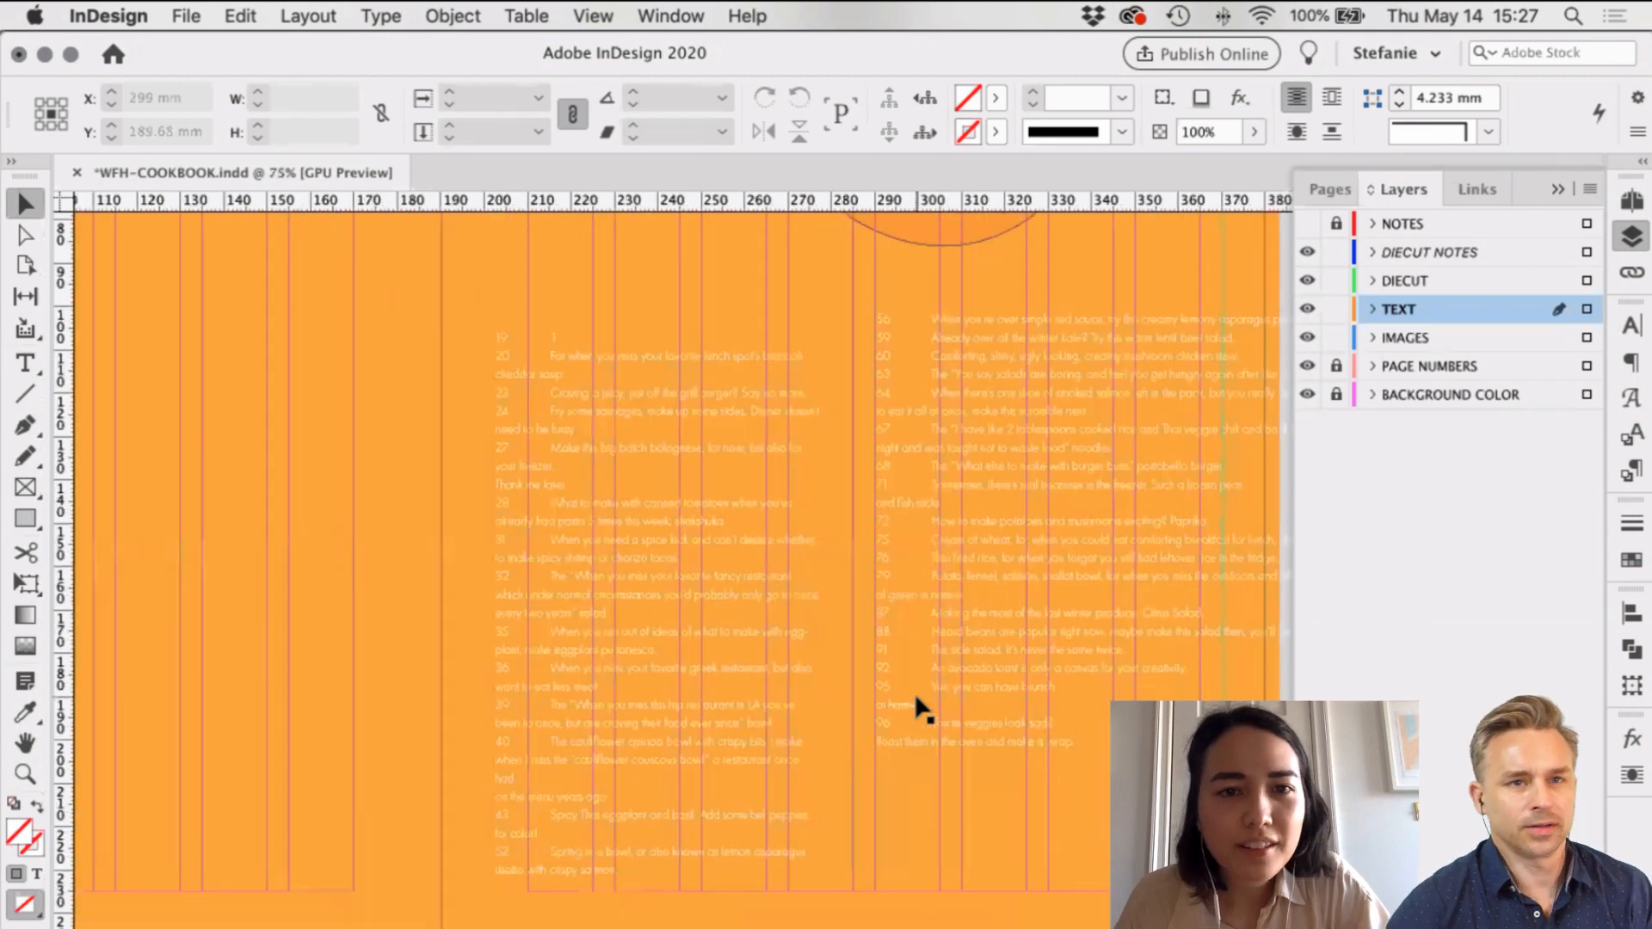
scroll(663, 658, "right", 10)
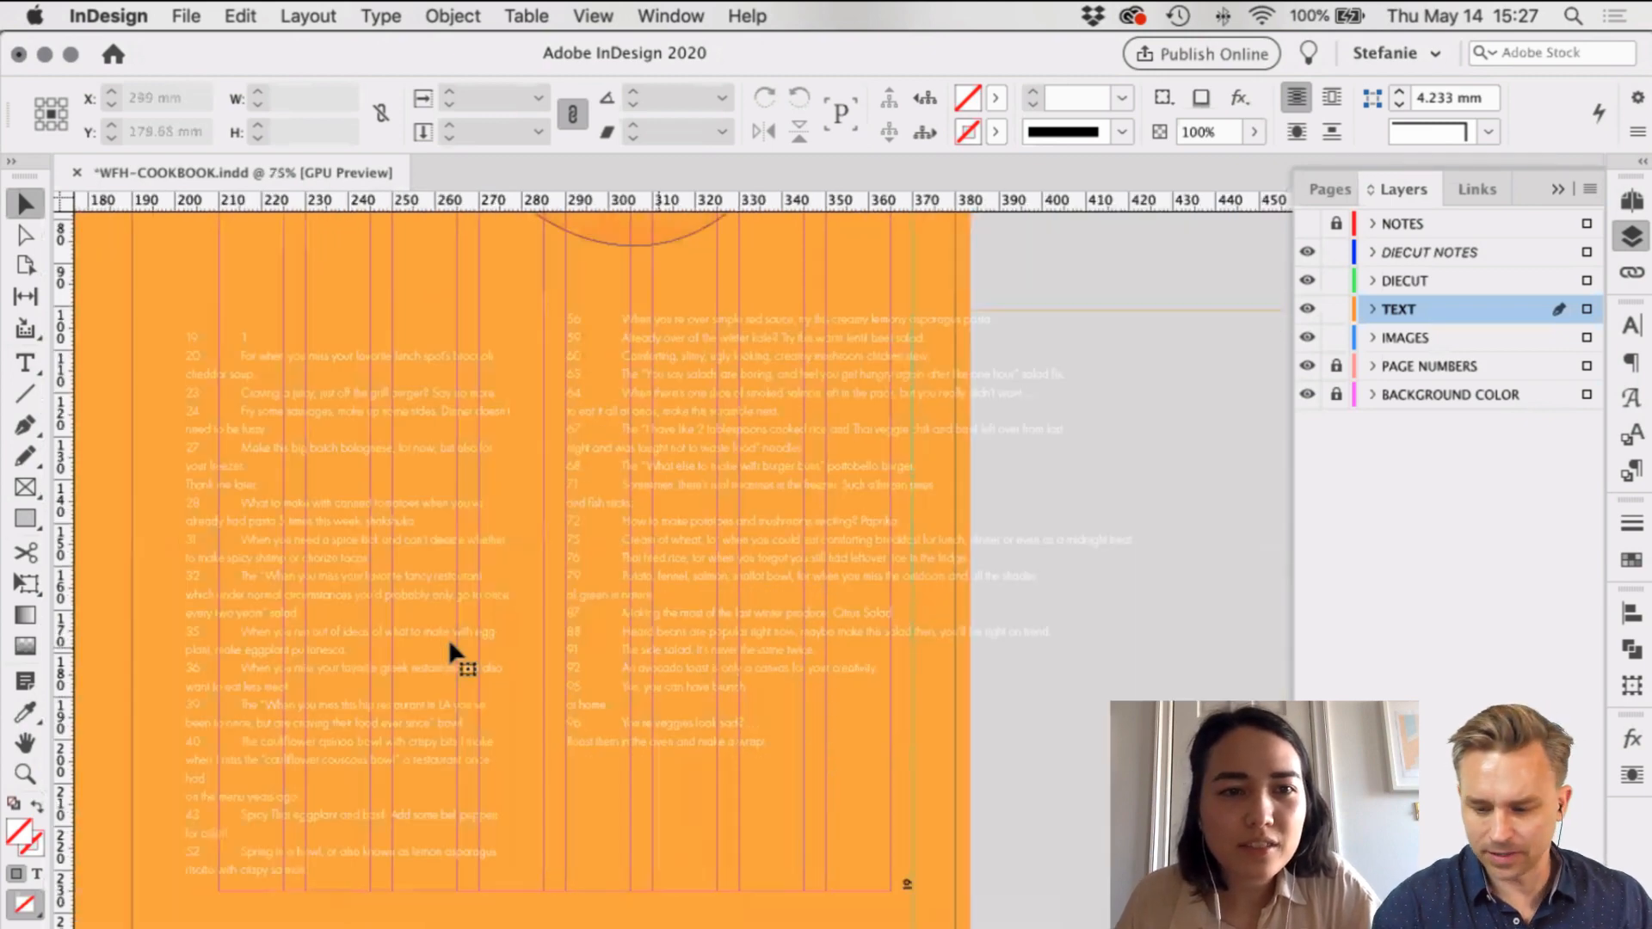
left_click(449, 653)
scroll(449, 652, "left", 2)
scroll(551, 564, "left", 3)
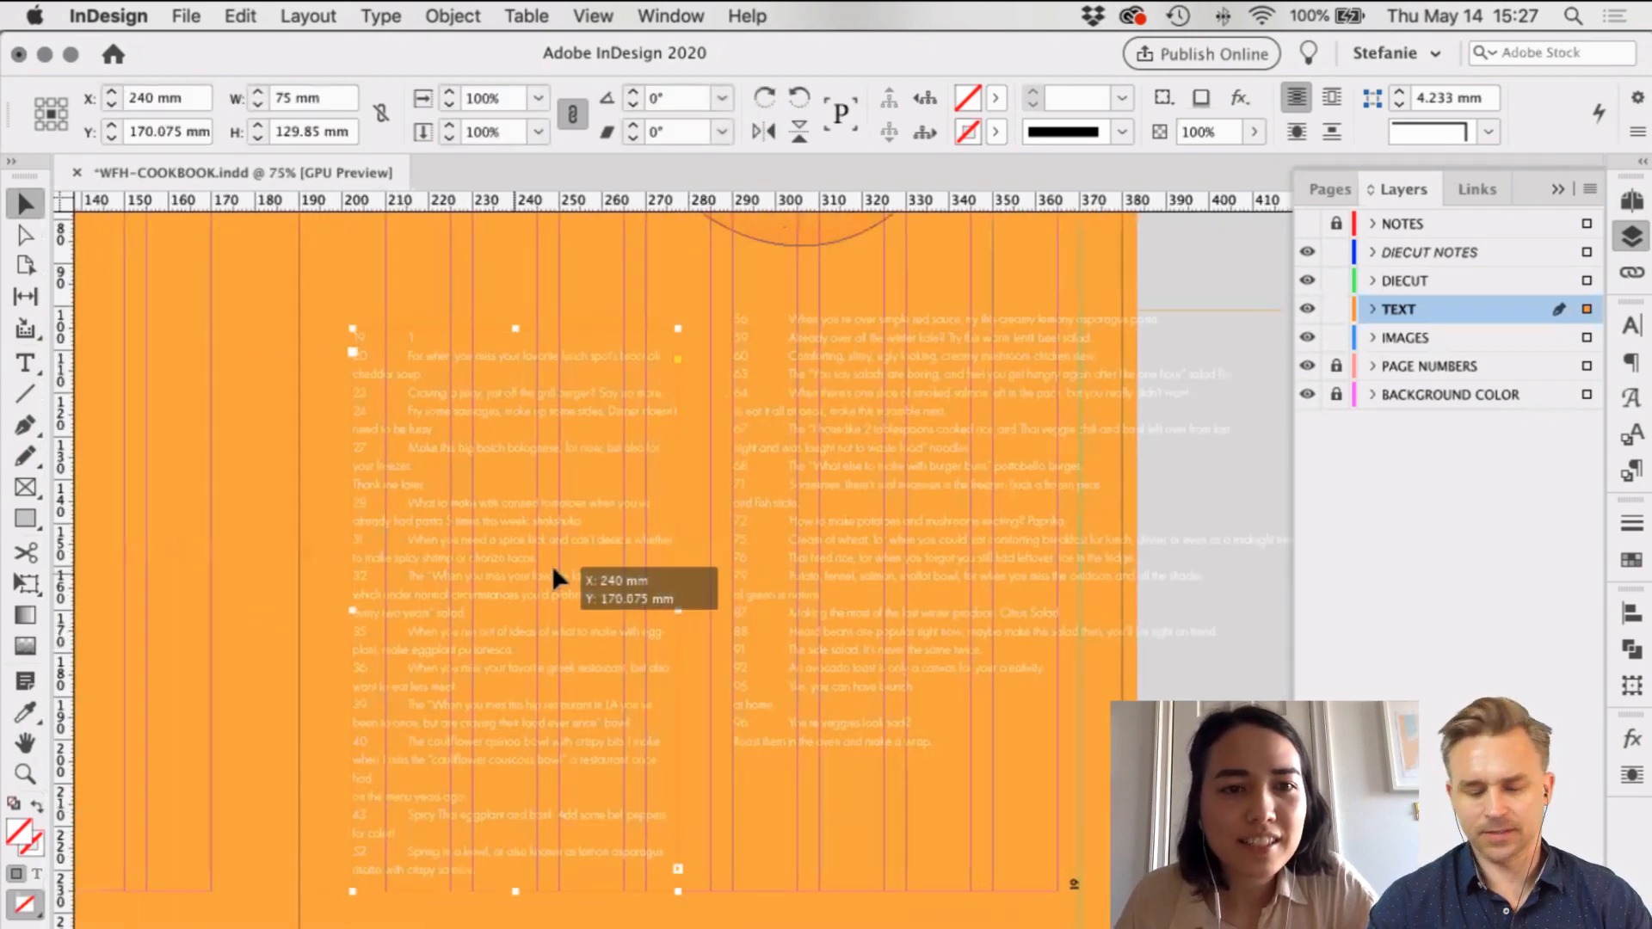
key("shift+Right")
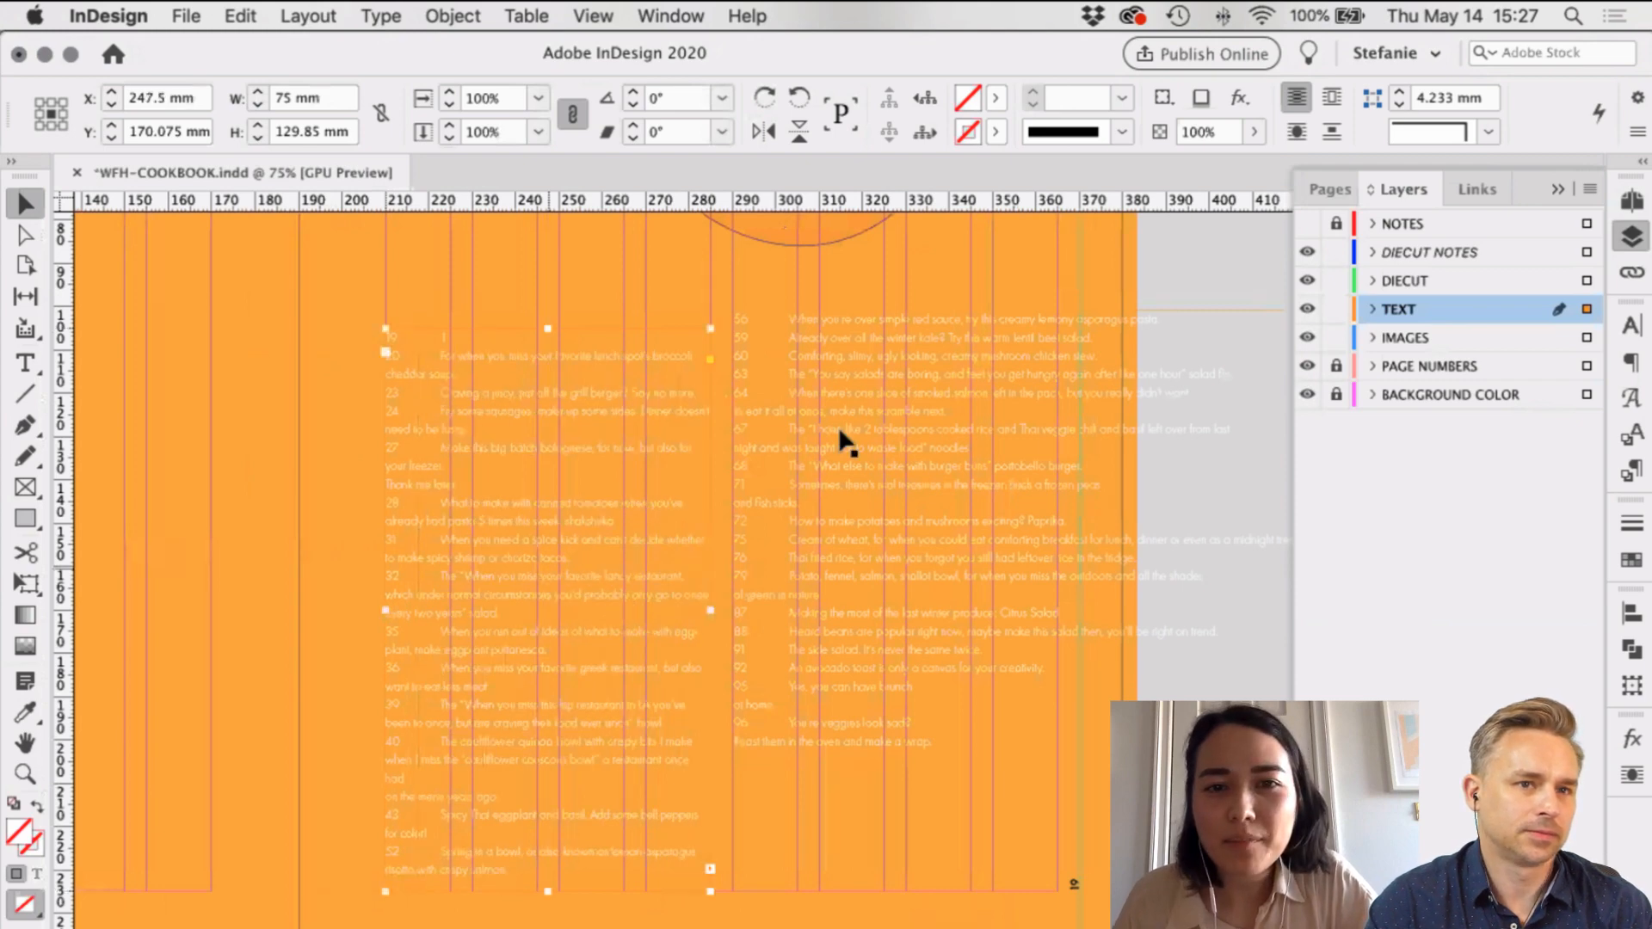
Step: Reposition the right contents column, narrow it to 74.667 mm, and zoom to 100%
scroll(842, 462, "down", 1)
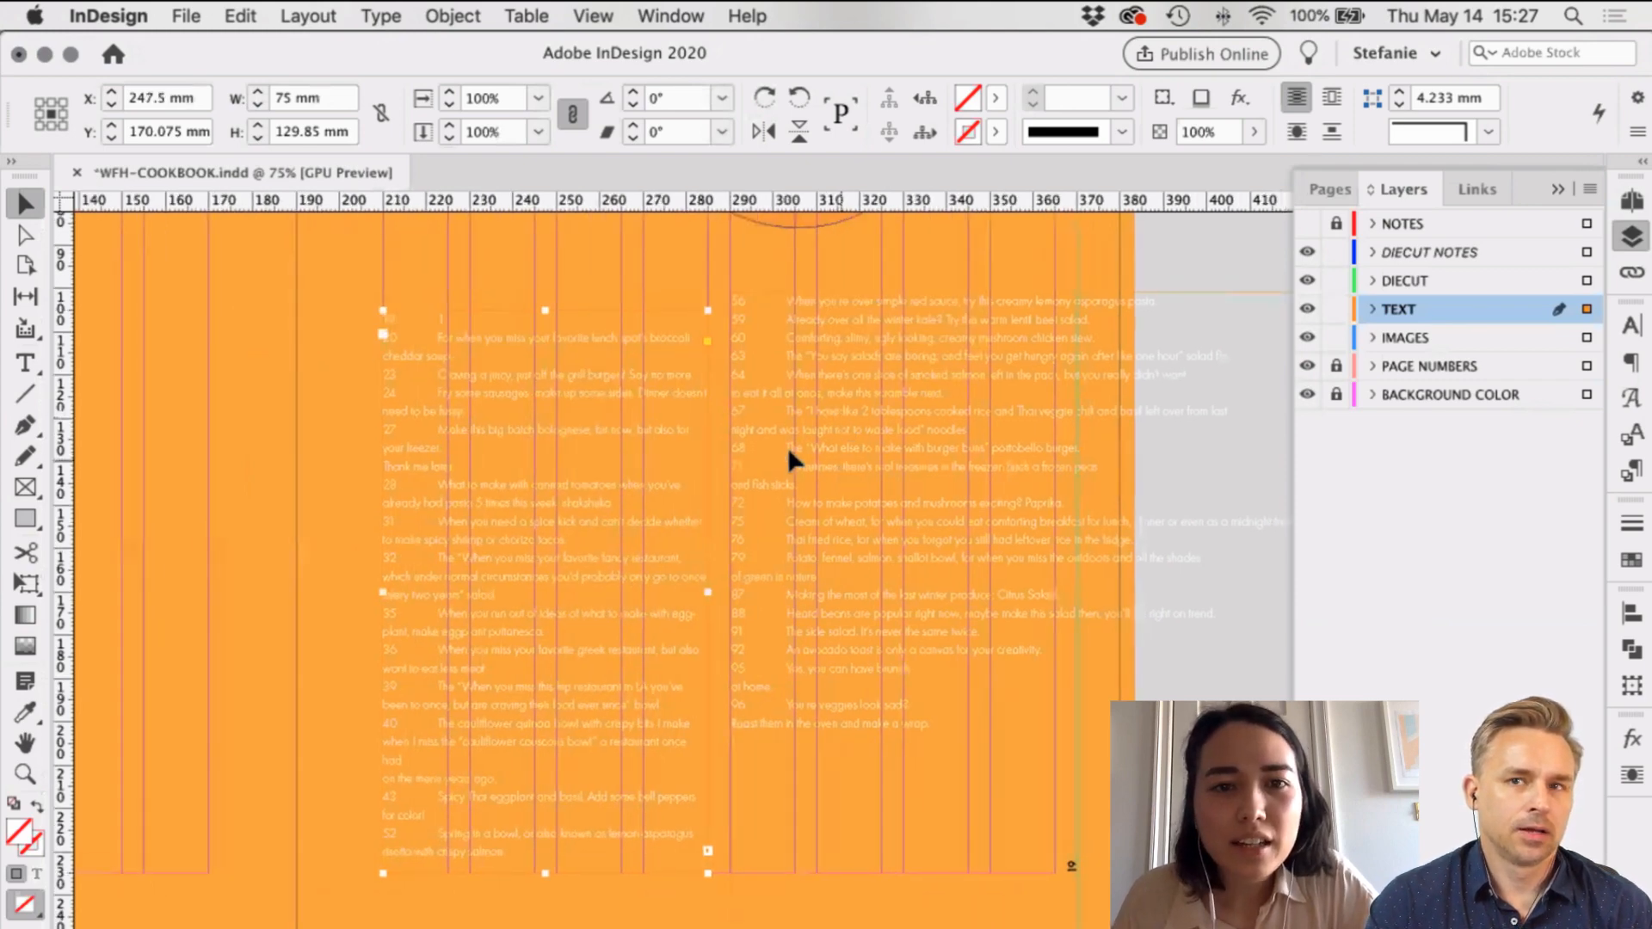
scroll(790, 447, "right", 4)
left_click_drag(793, 452, 788, 465)
scroll(788, 466, "right", 5)
left_click_drag(1139, 686, 716, 644)
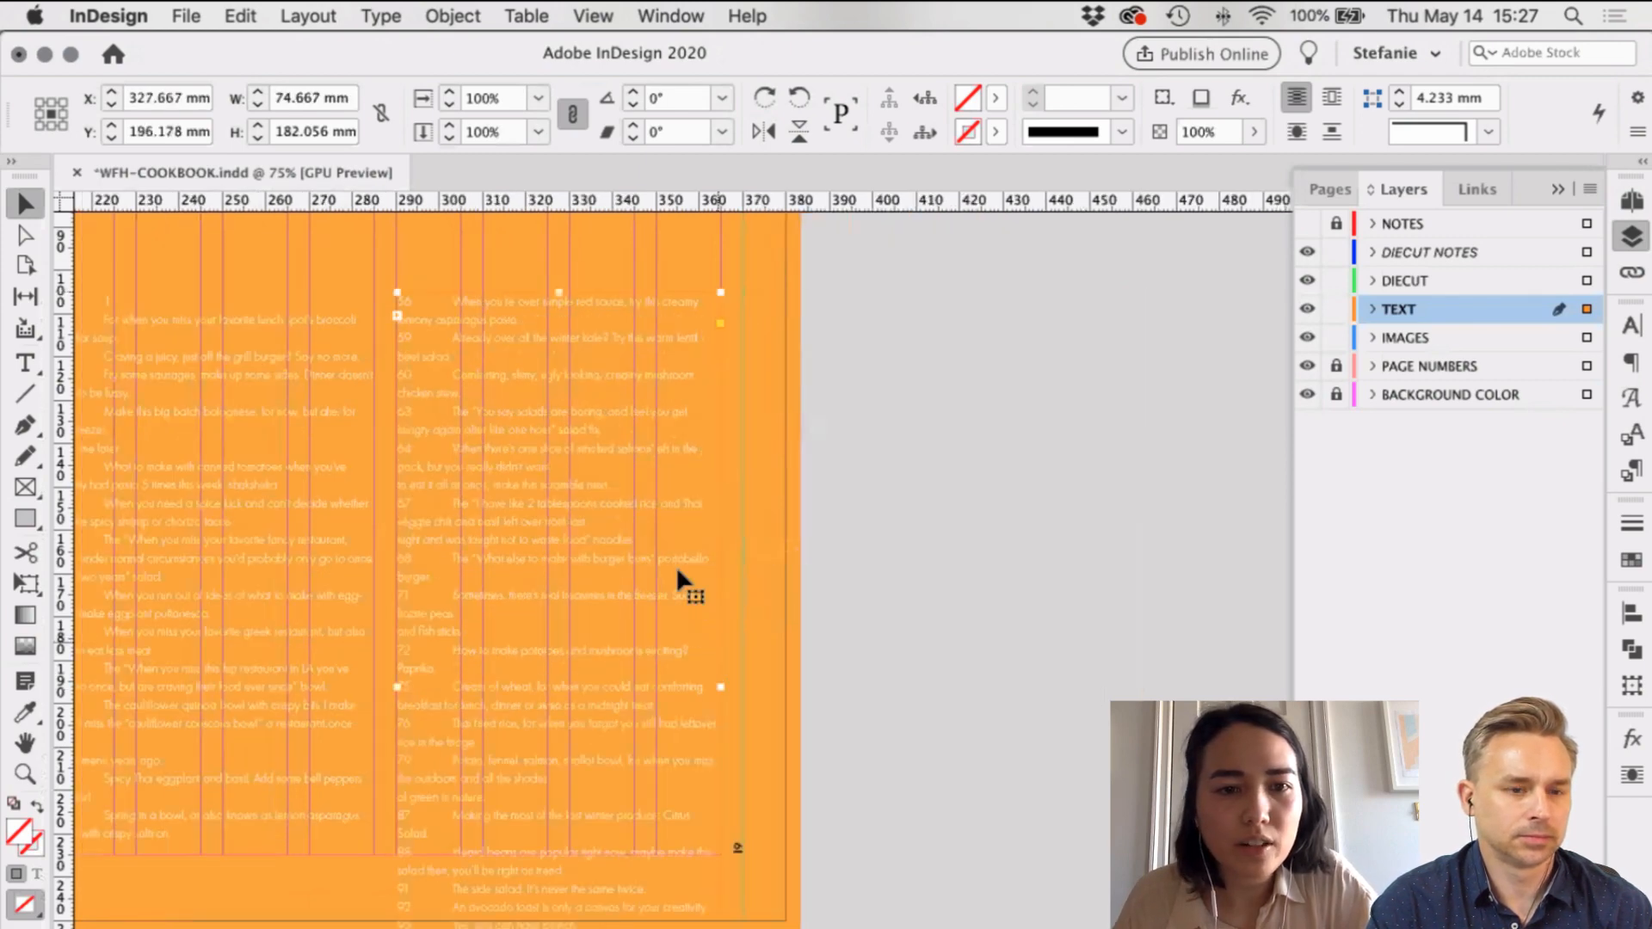
left_click(210, 542)
key("super+equal")
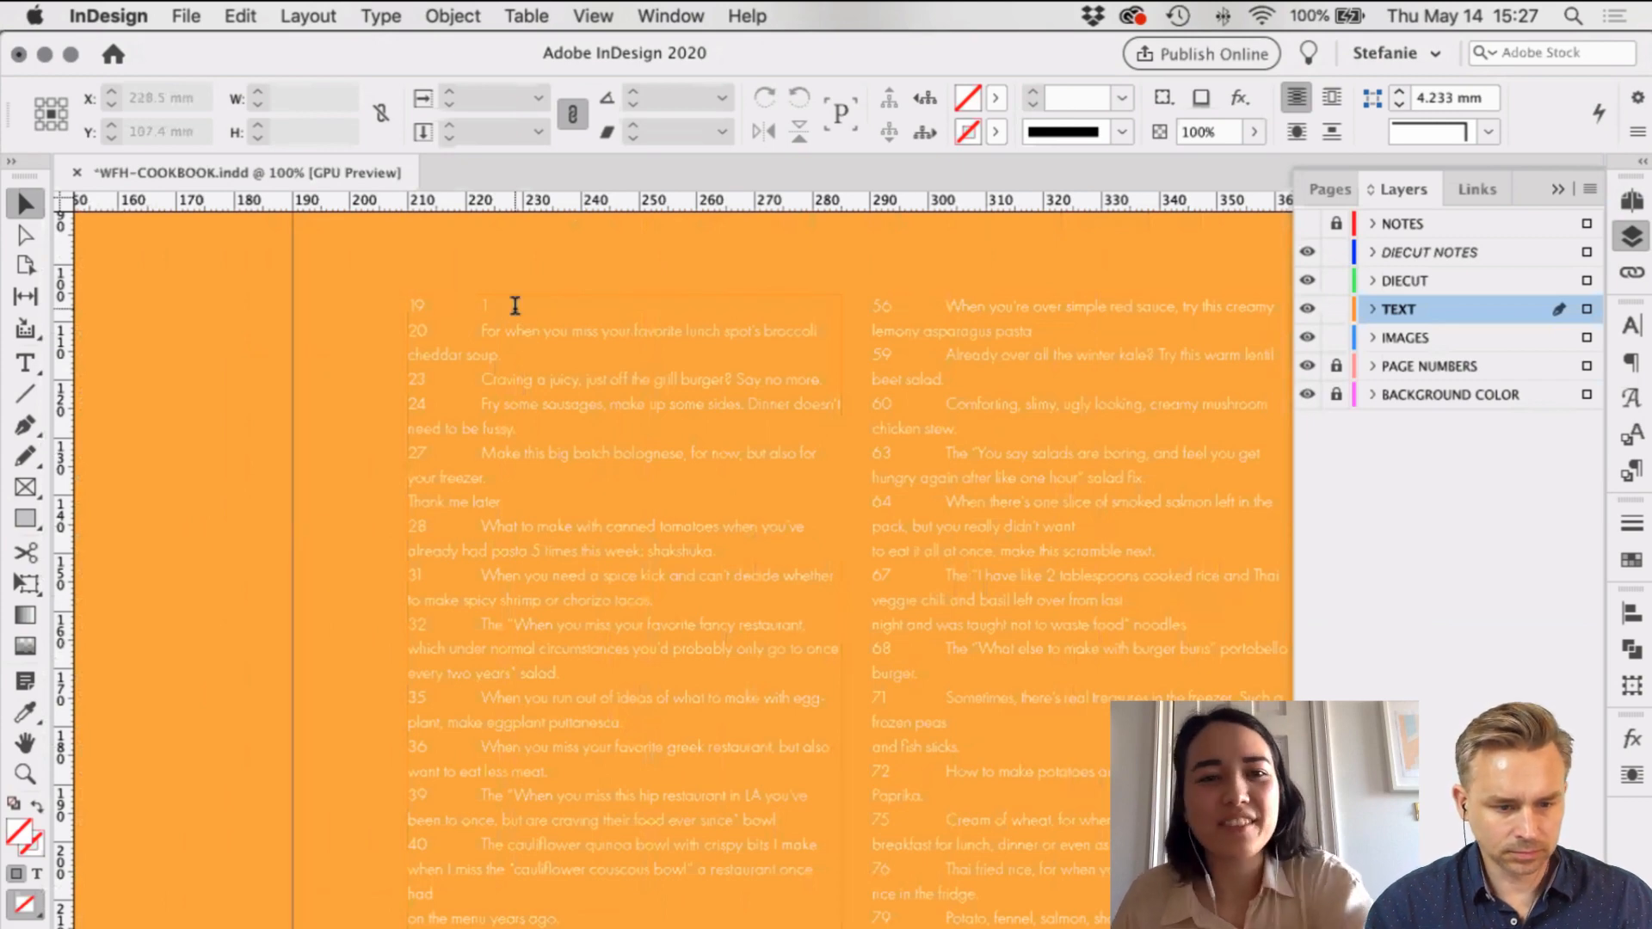
triple_click(515, 305)
key("Escape")
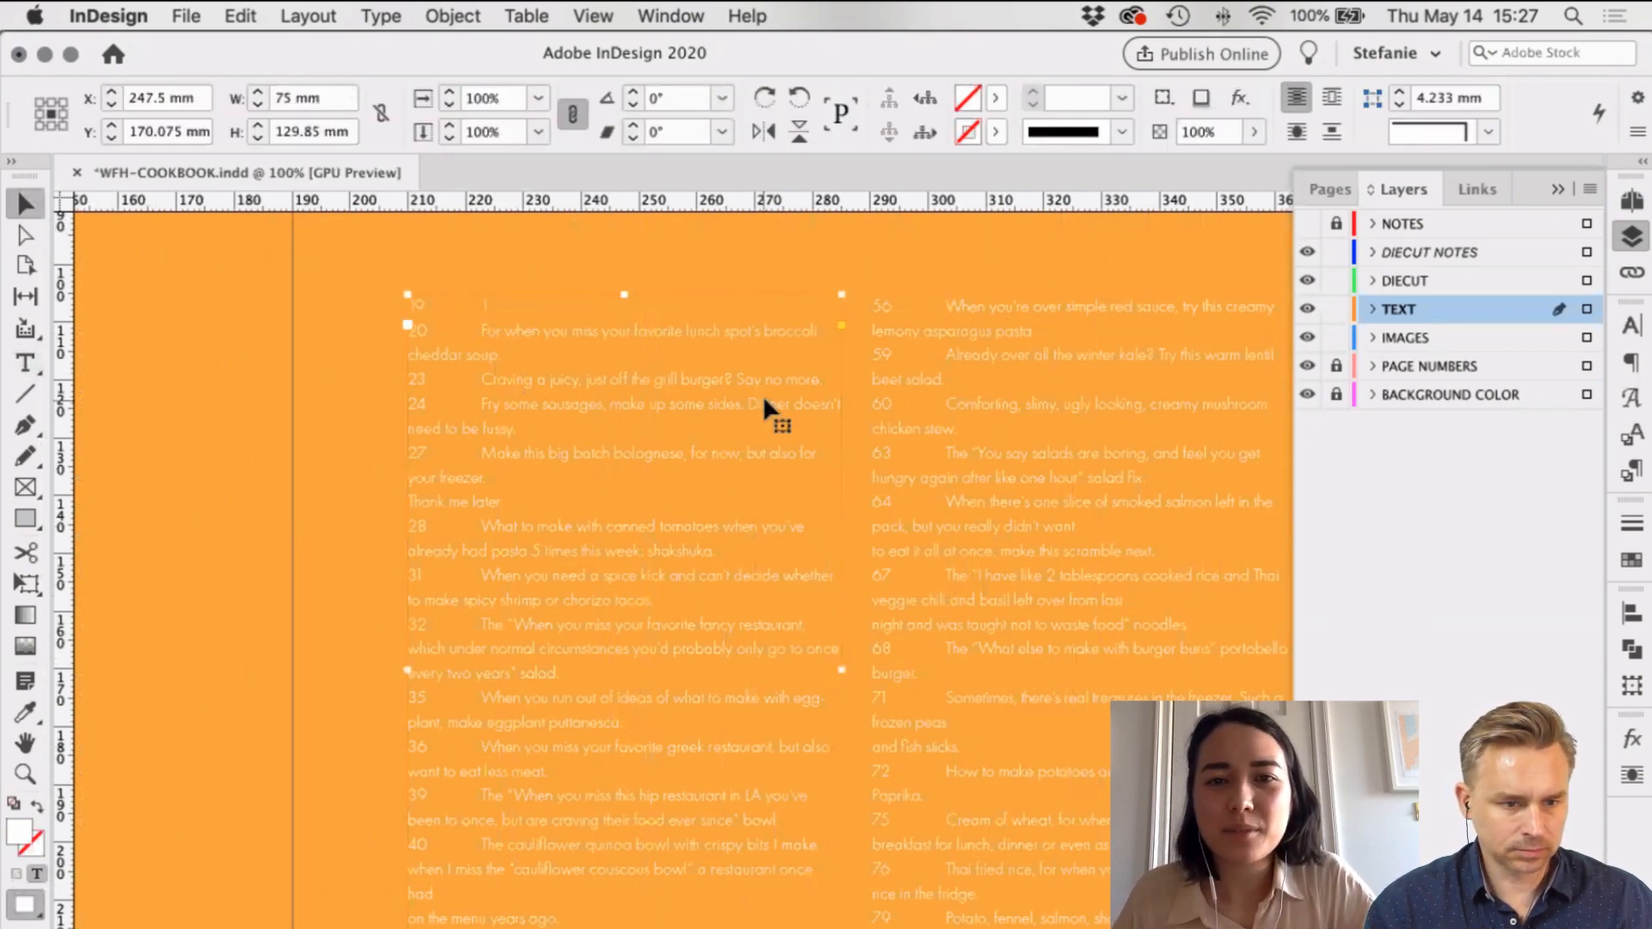
Step: Lock the DIECUT NOTES layer and select the big white '1' as text
scroll(765, 405, "up", 5)
scroll(765, 404, "right", 2)
scroll(691, 582, "up", 10)
scroll(691, 582, "right", 3)
left_click(706, 573)
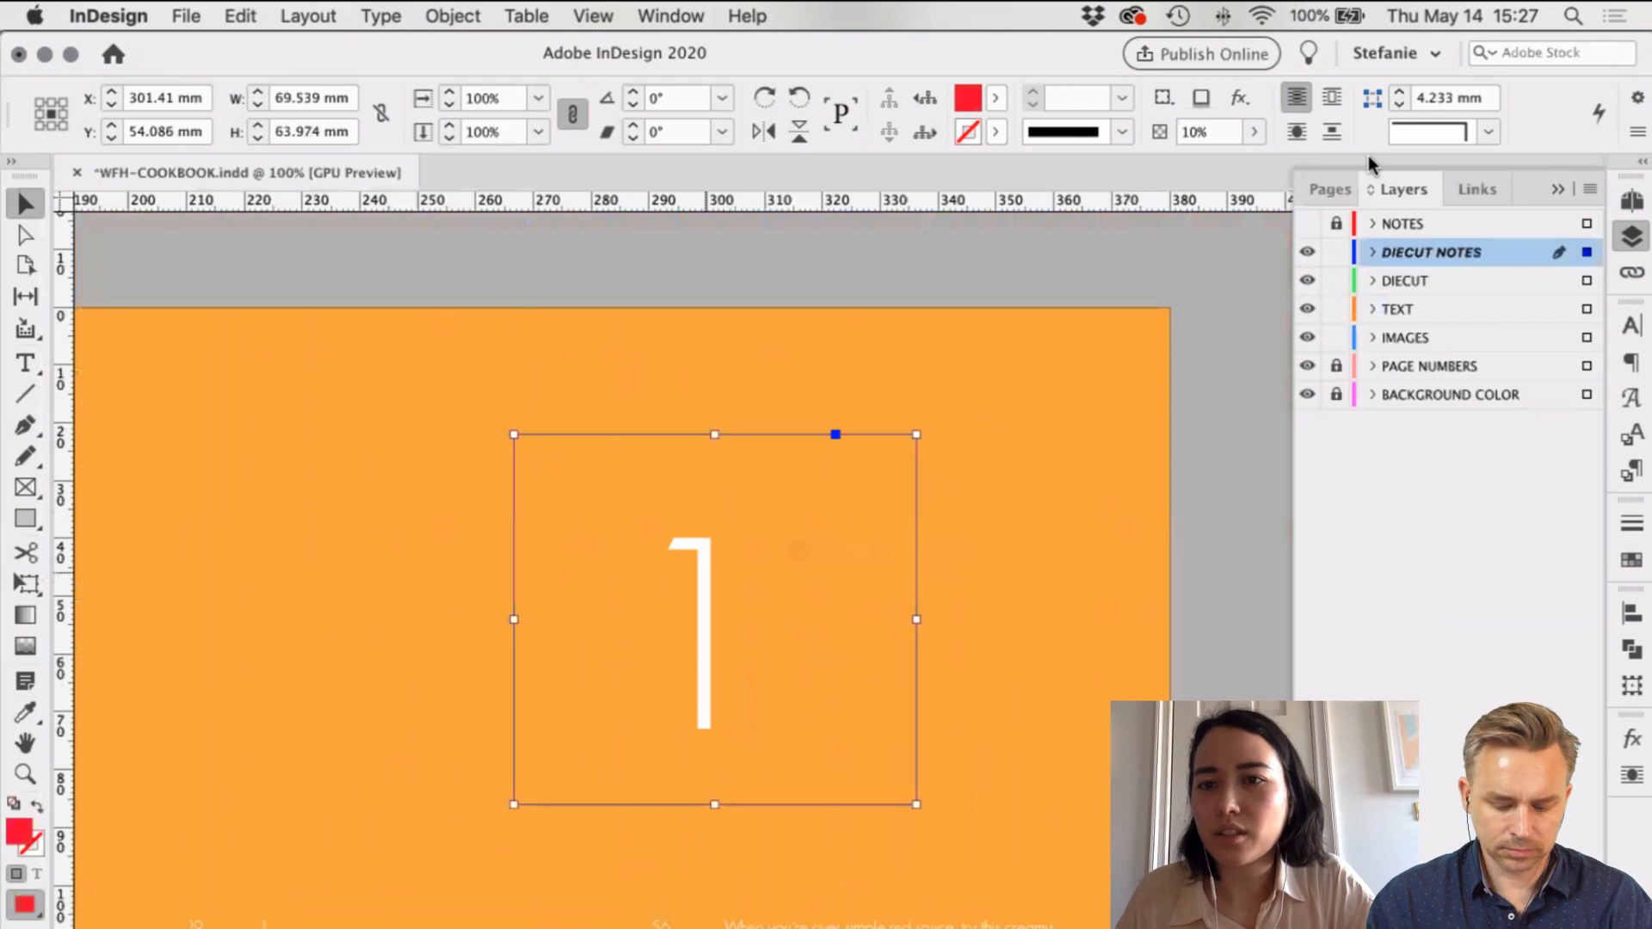
key("super+z")
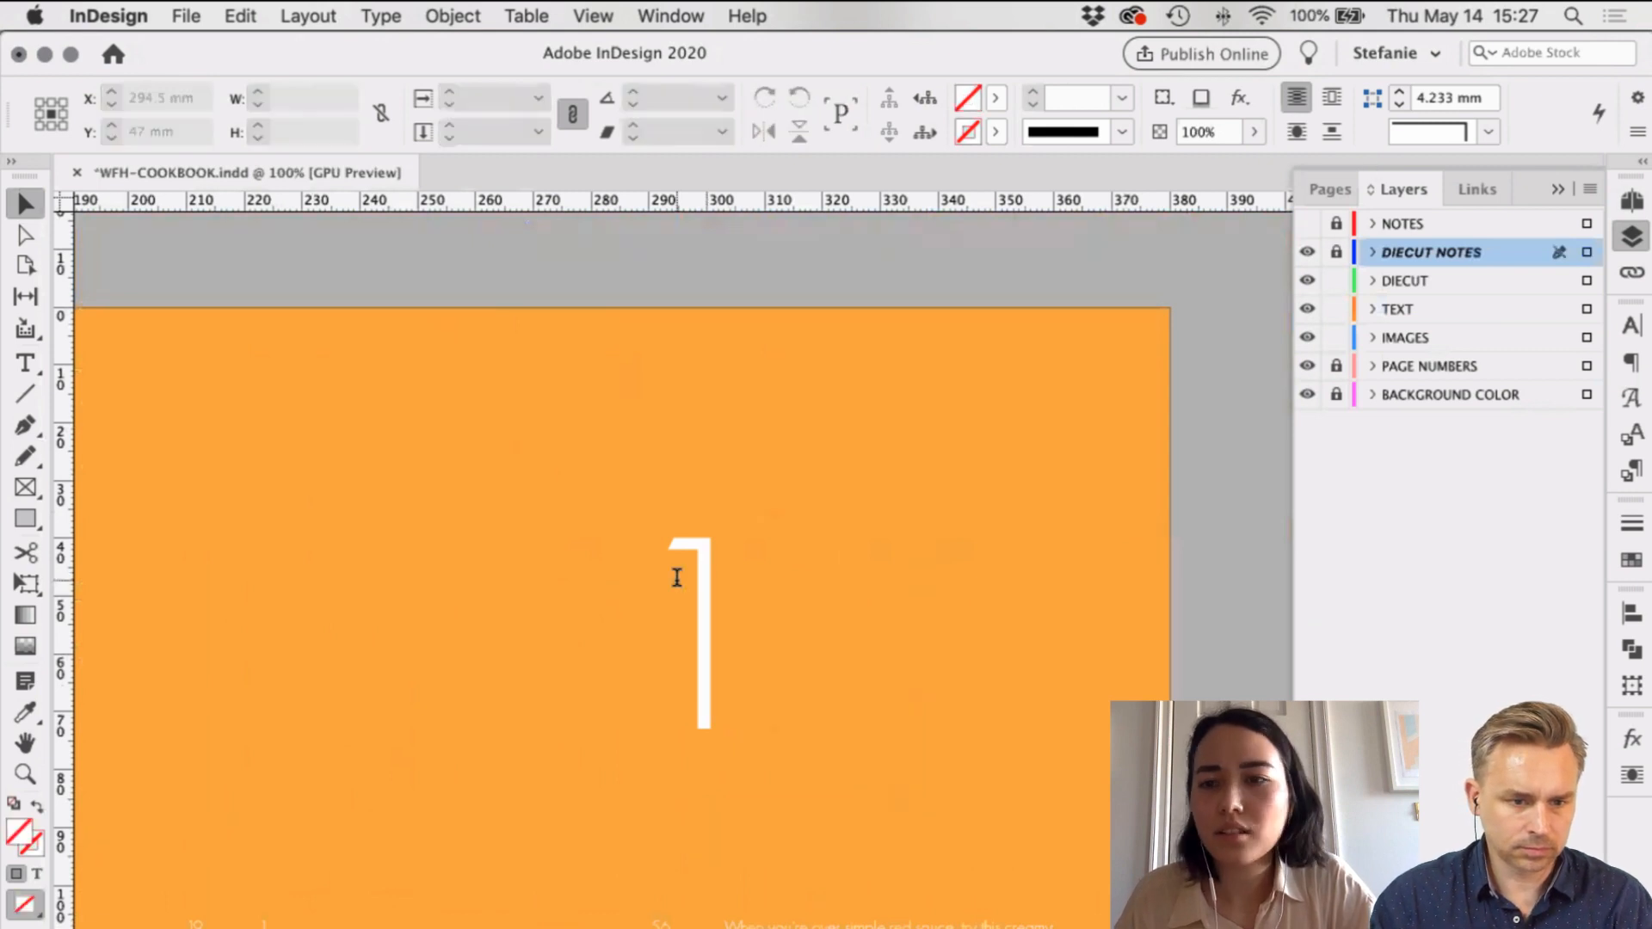
double_click(677, 577)
scroll(947, 533, "down", 3)
Step: Create a paragraph style named 'Chapter Number' from the big 1's formatting
left_click(1635, 471)
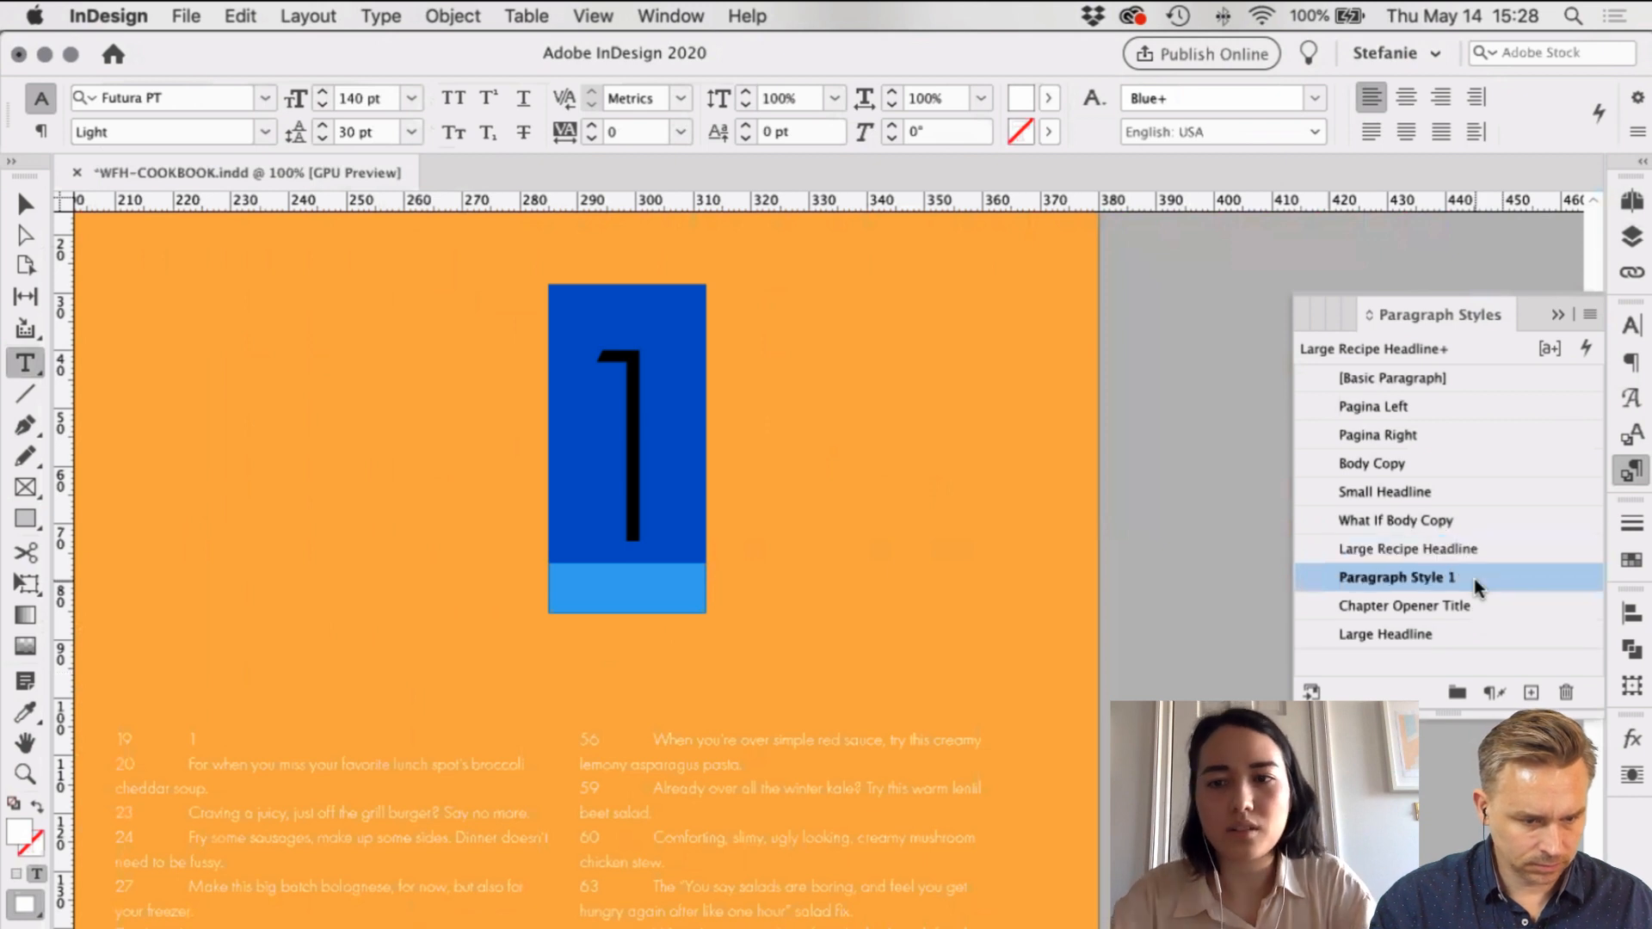
double_click(1474, 579)
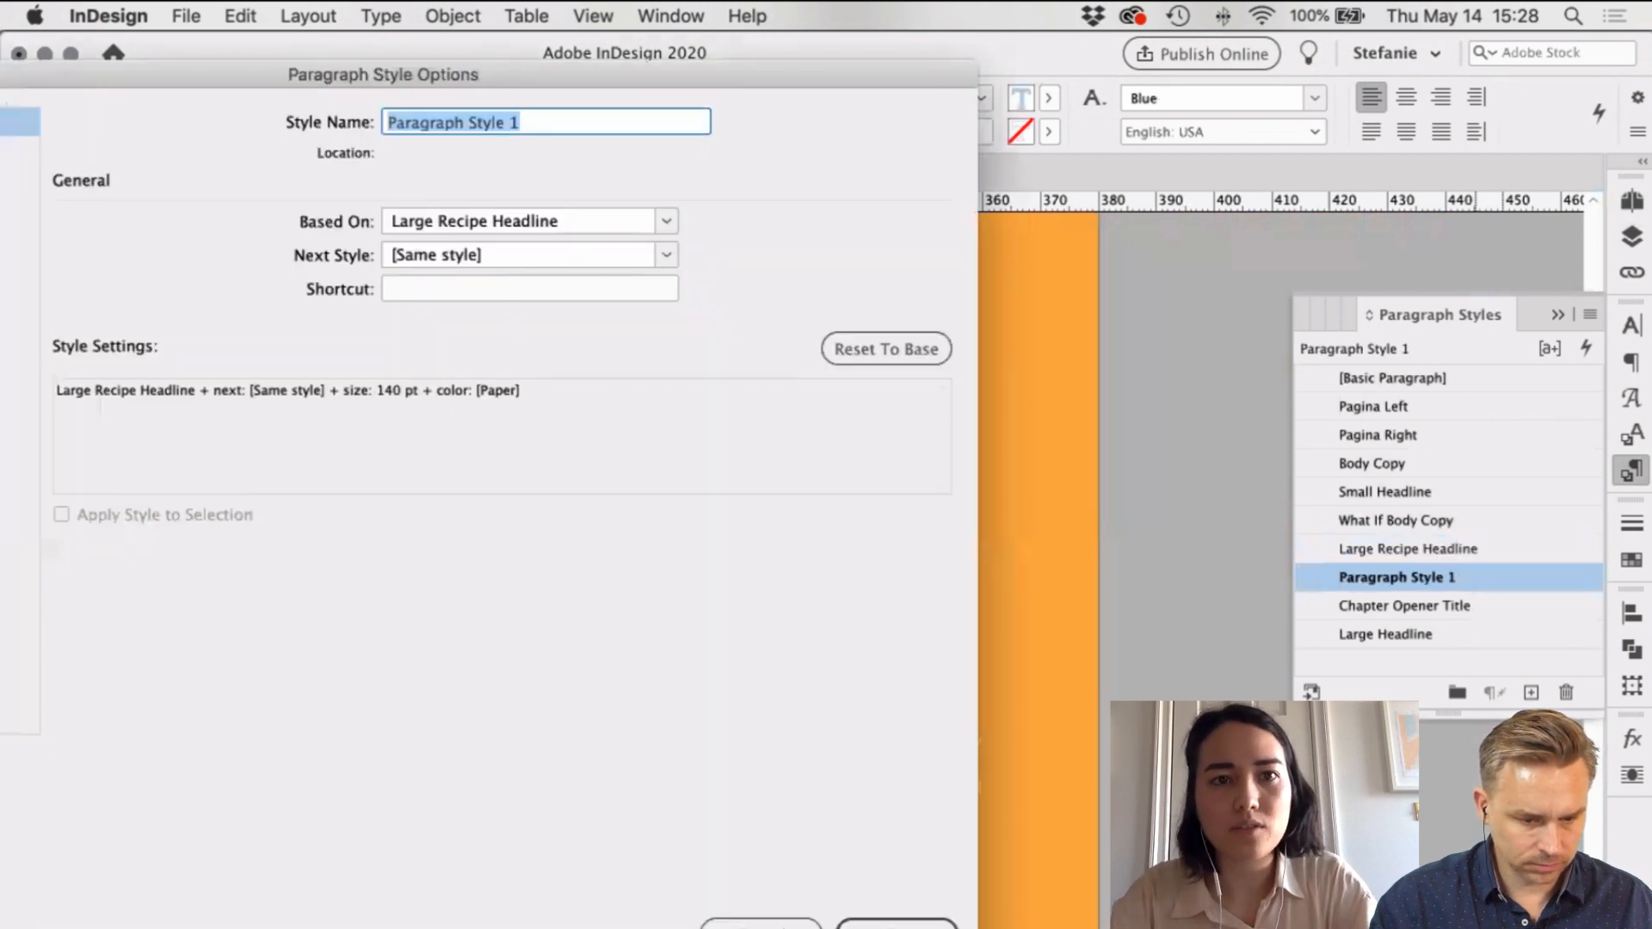
type("Ch")
type("apte")
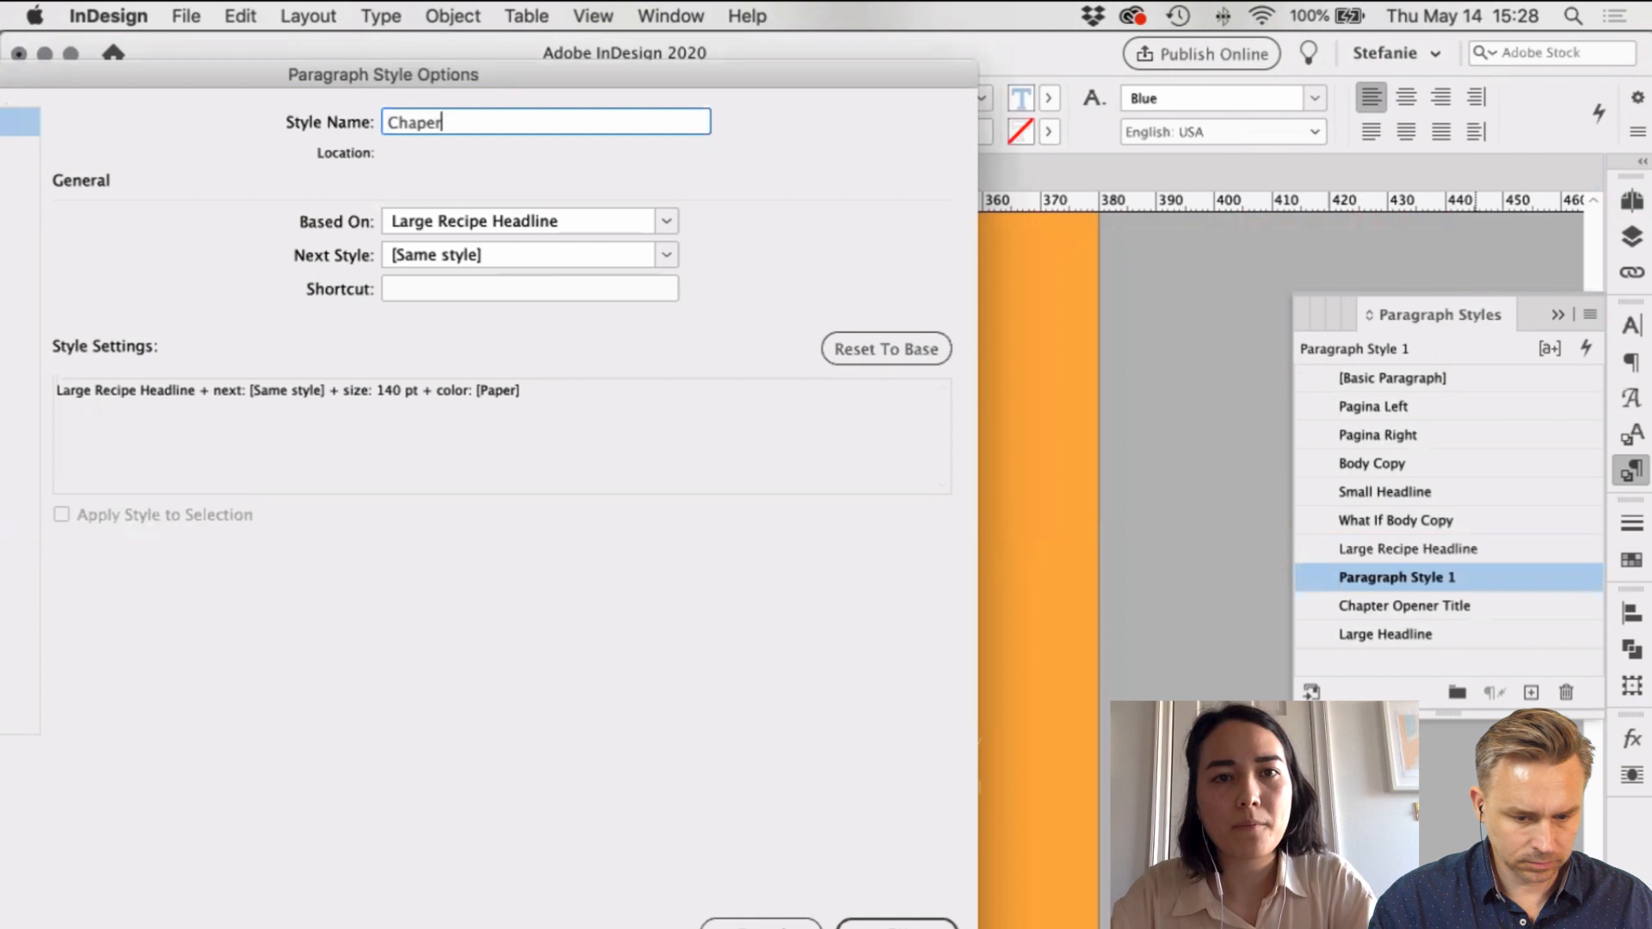
type("r Number")
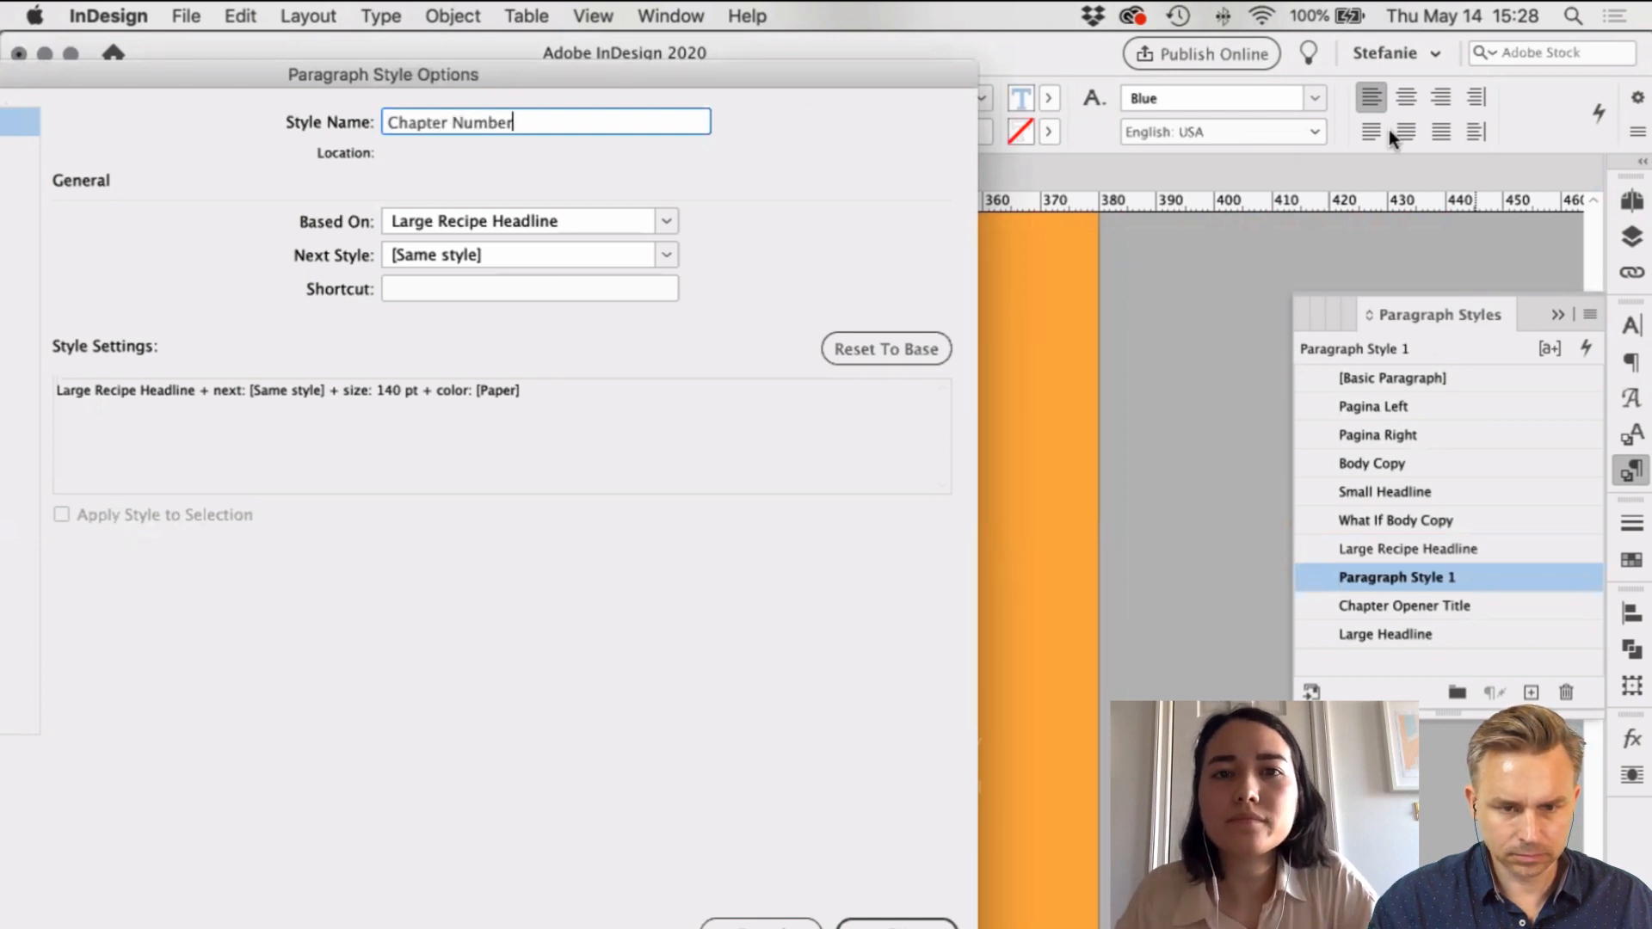
left_click_drag(547, 88, 98, 59)
left_click(448, 907)
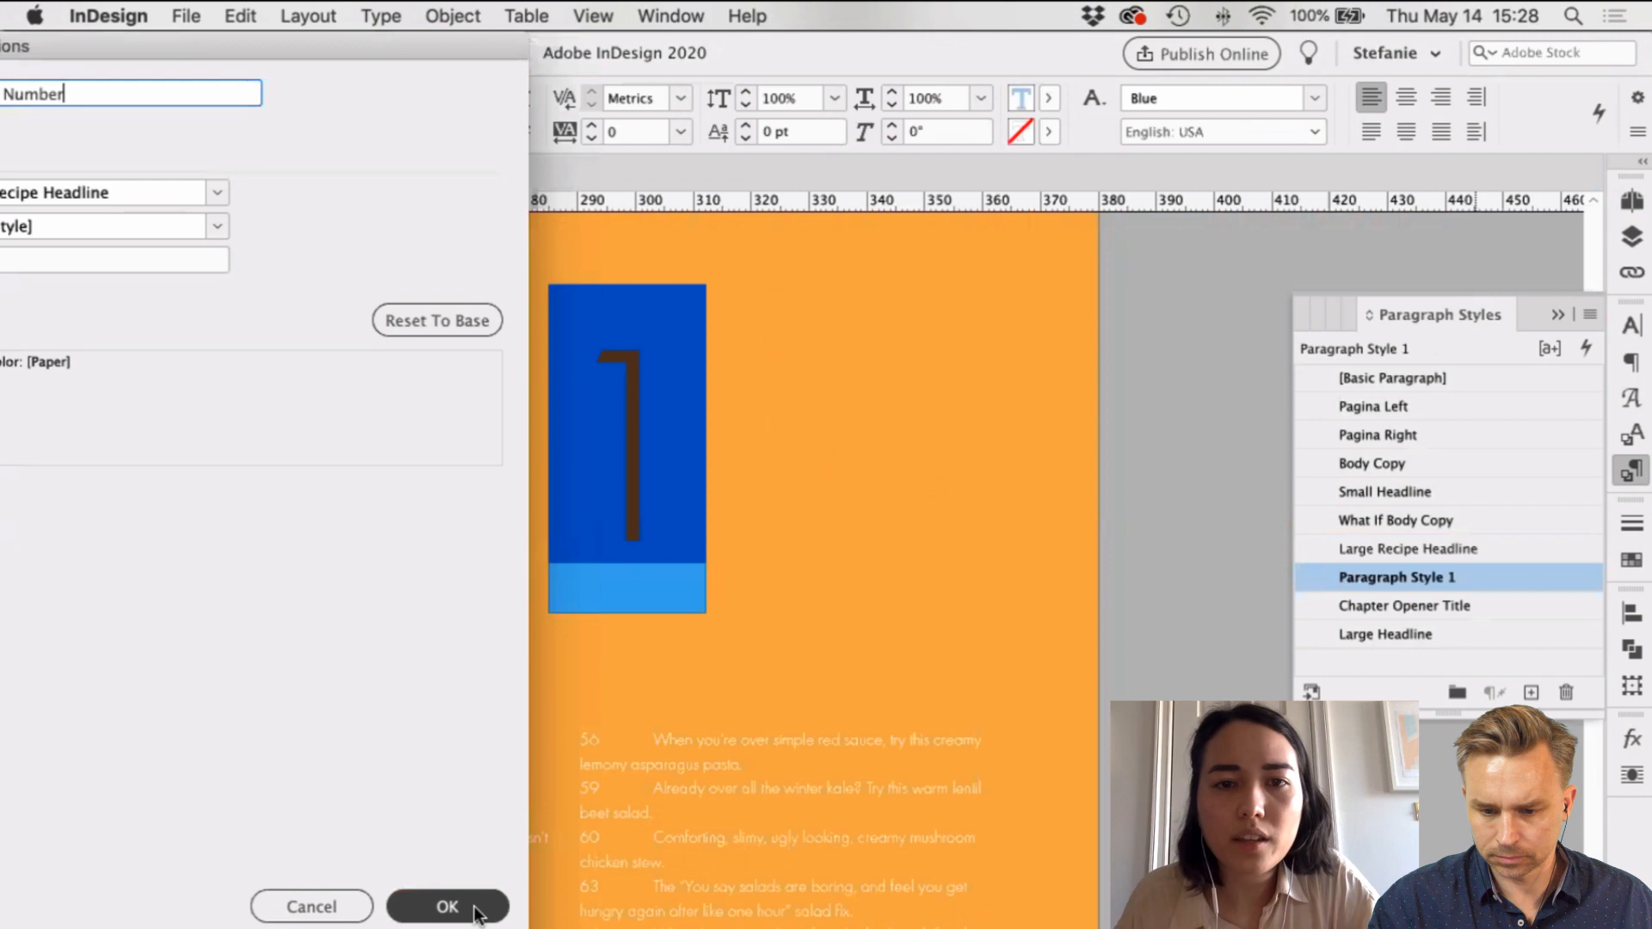
left_click(12, 195)
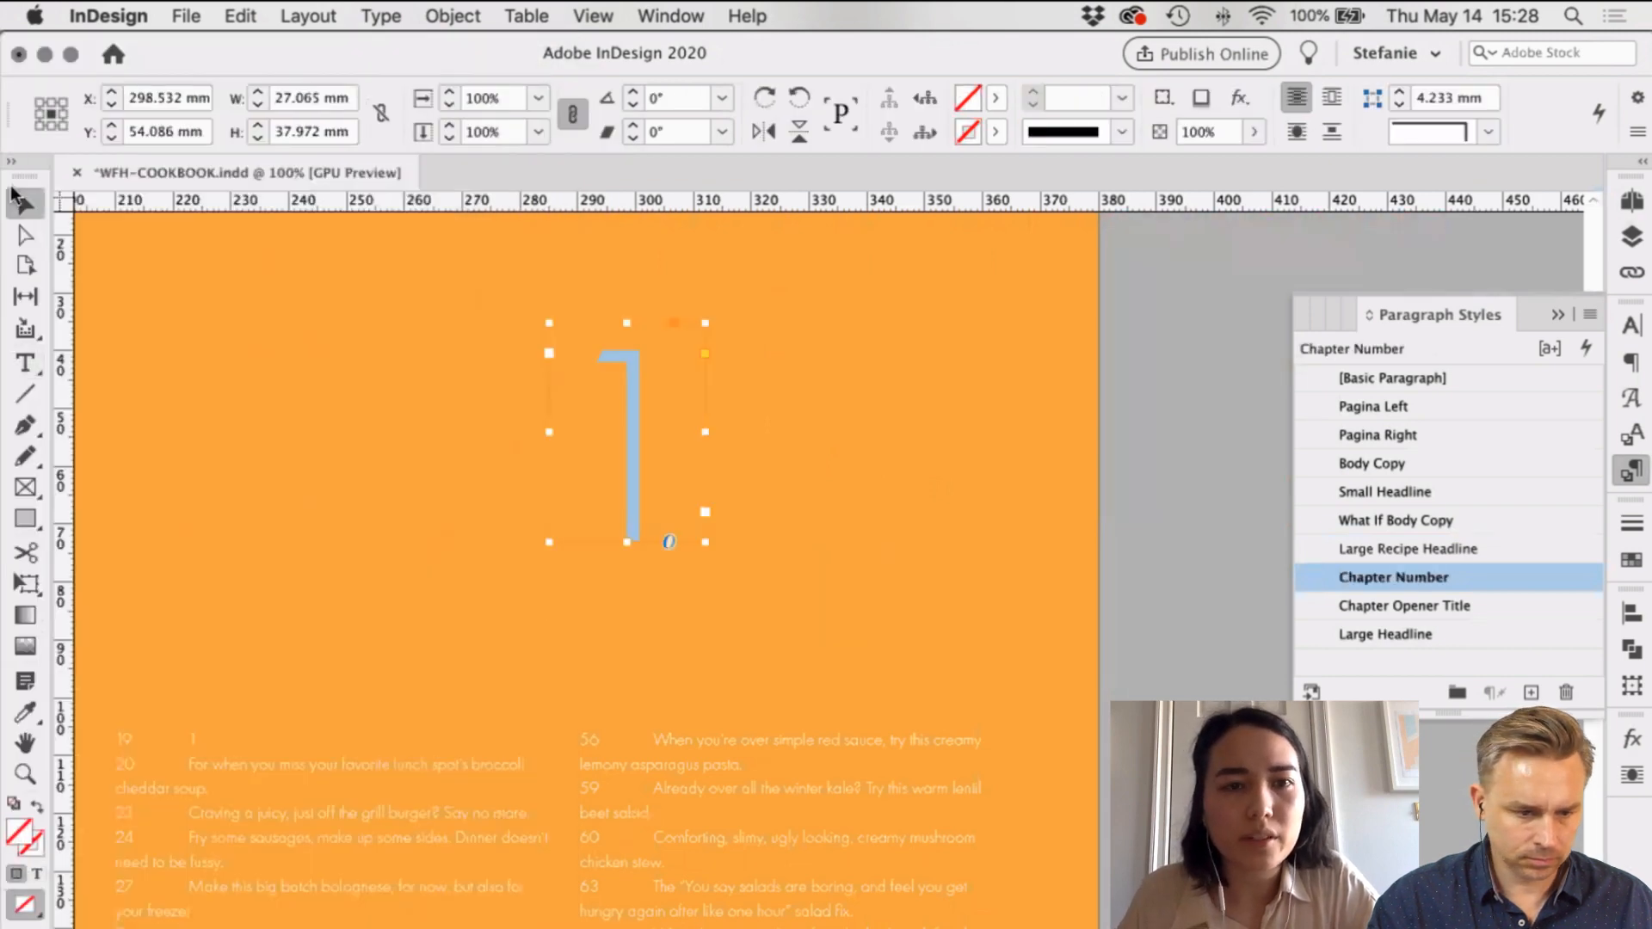
left_click(380, 15)
Step: Select the two-column TOC frame, run Update Table of Contents, and dismiss the confirmation
mouse_move(308, 15)
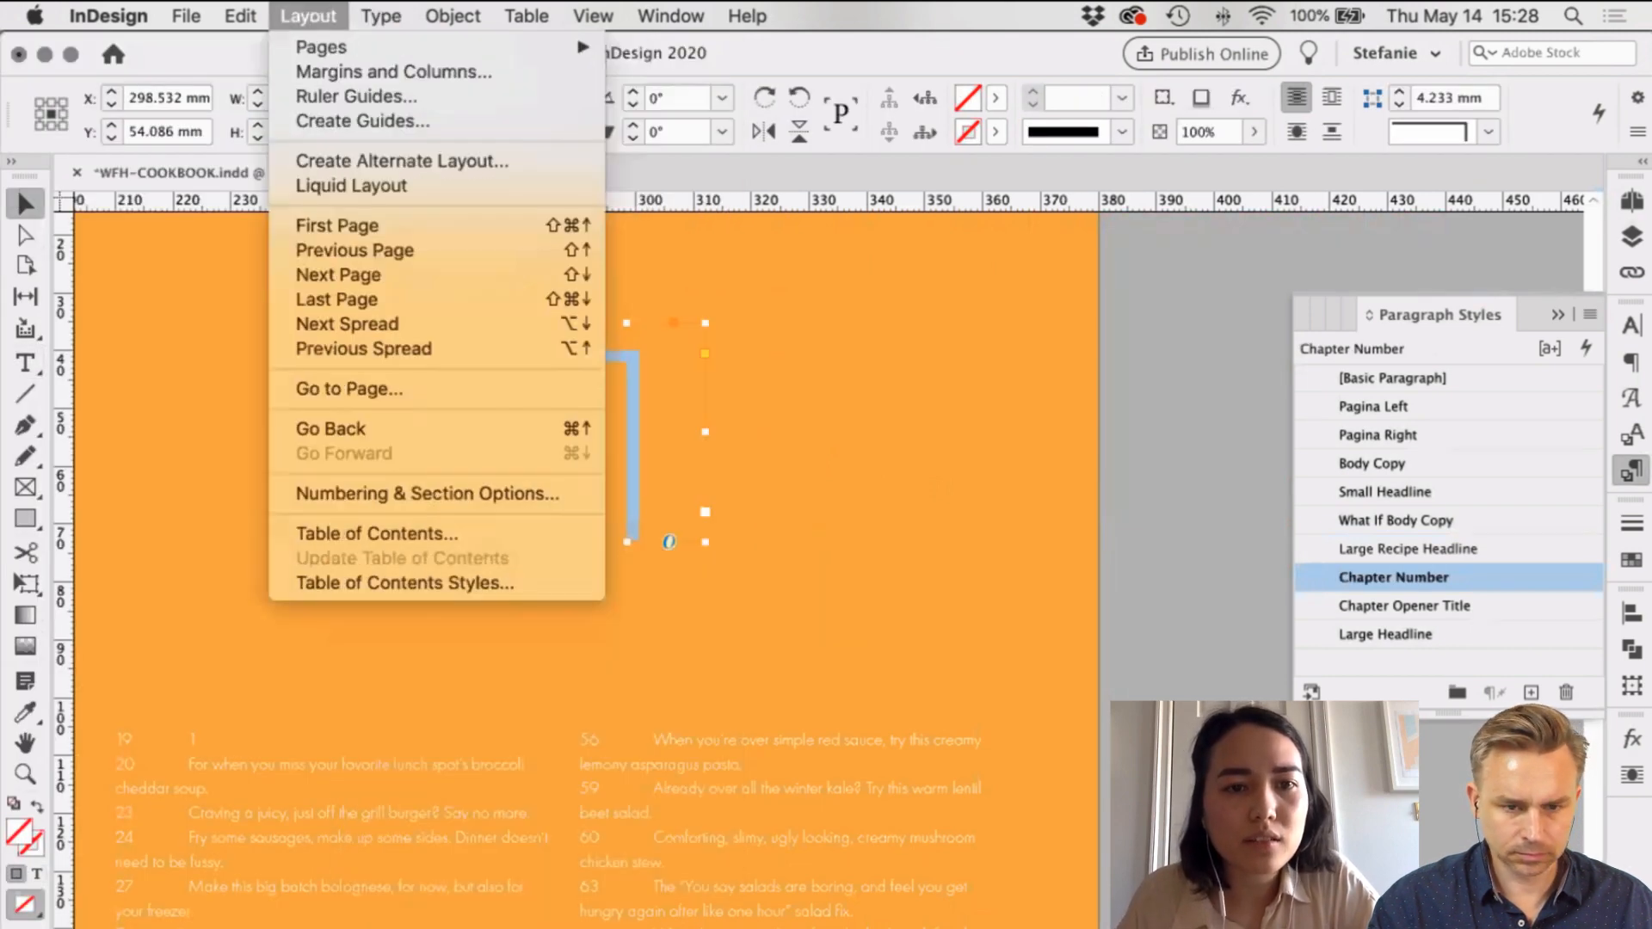
left_click(375, 534)
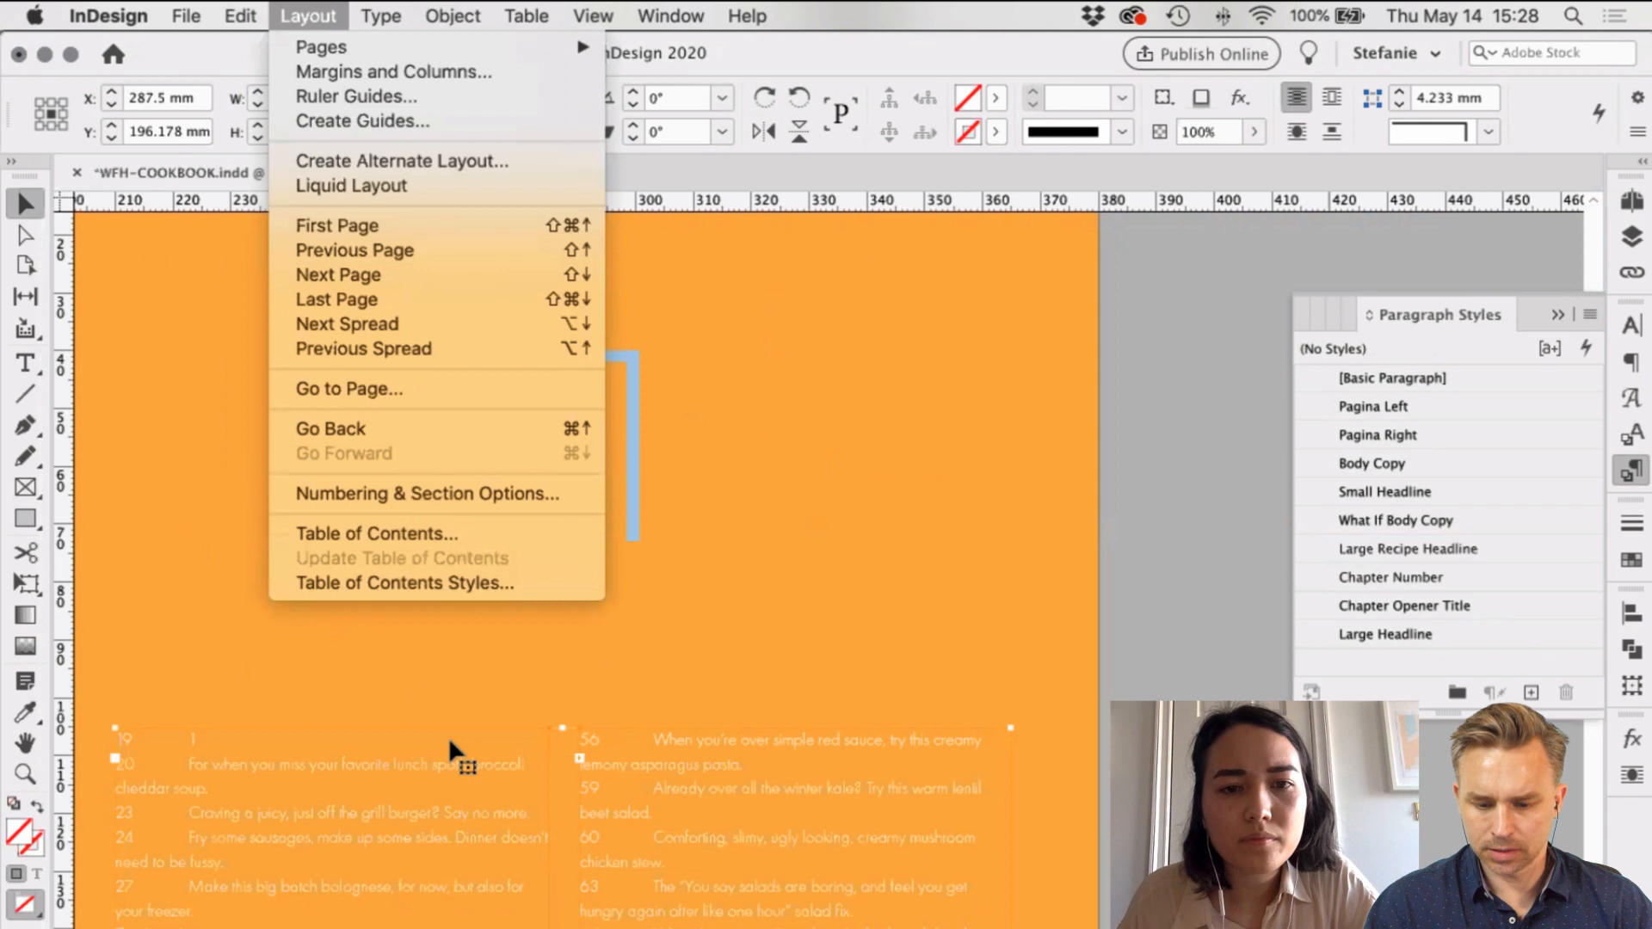
left_click(463, 766)
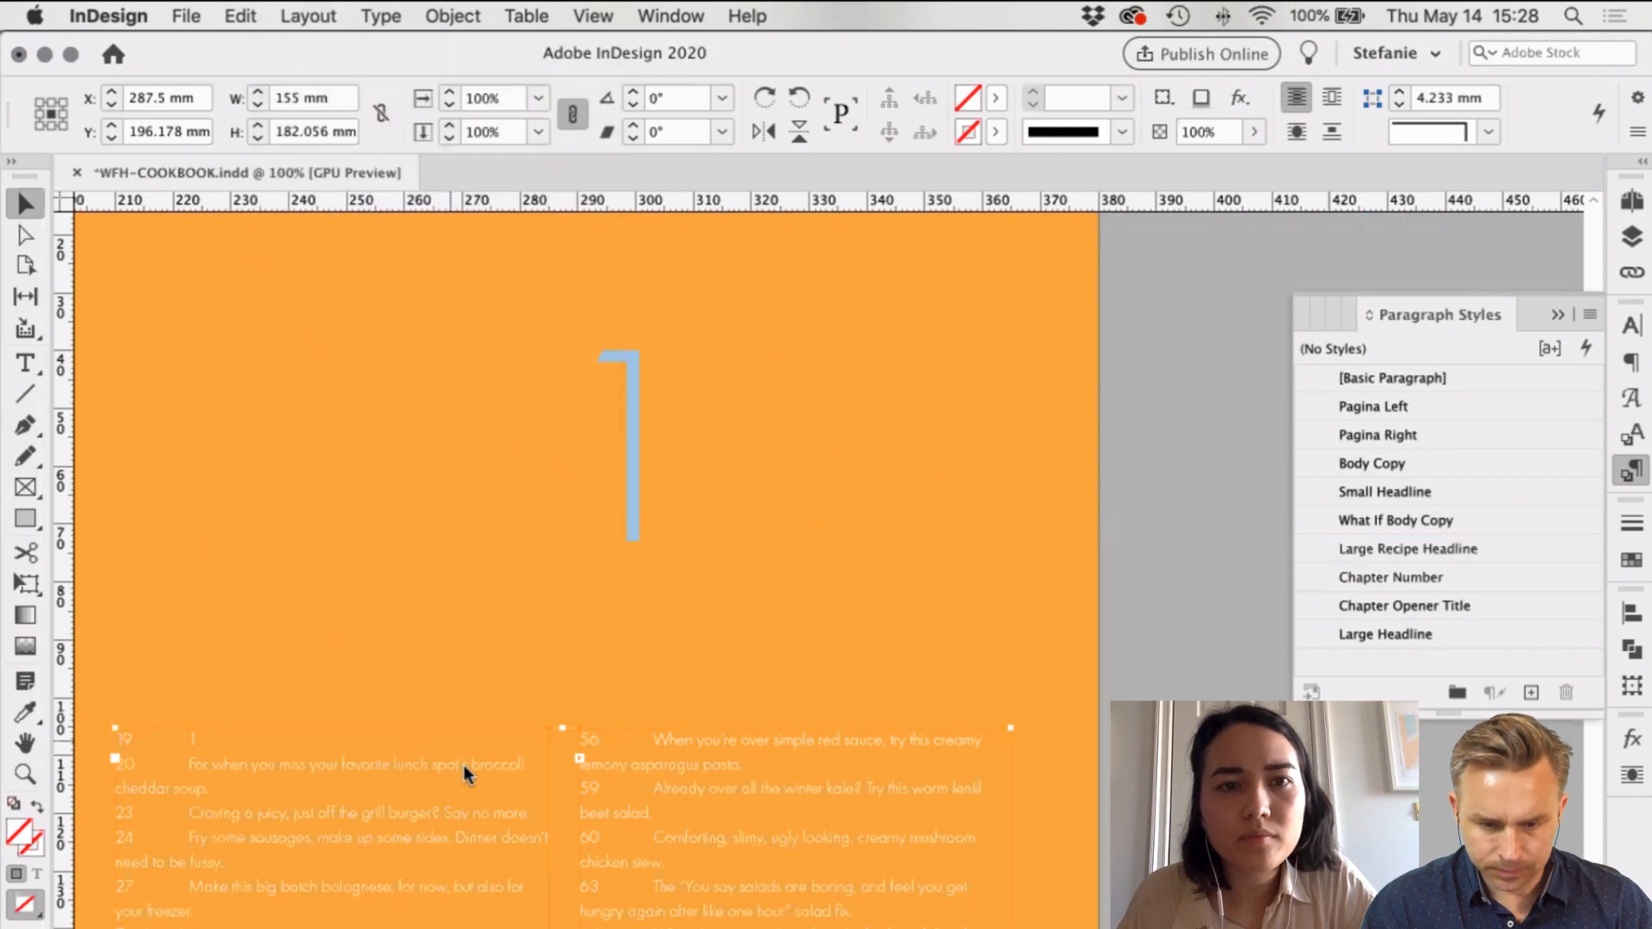
left_click(308, 16)
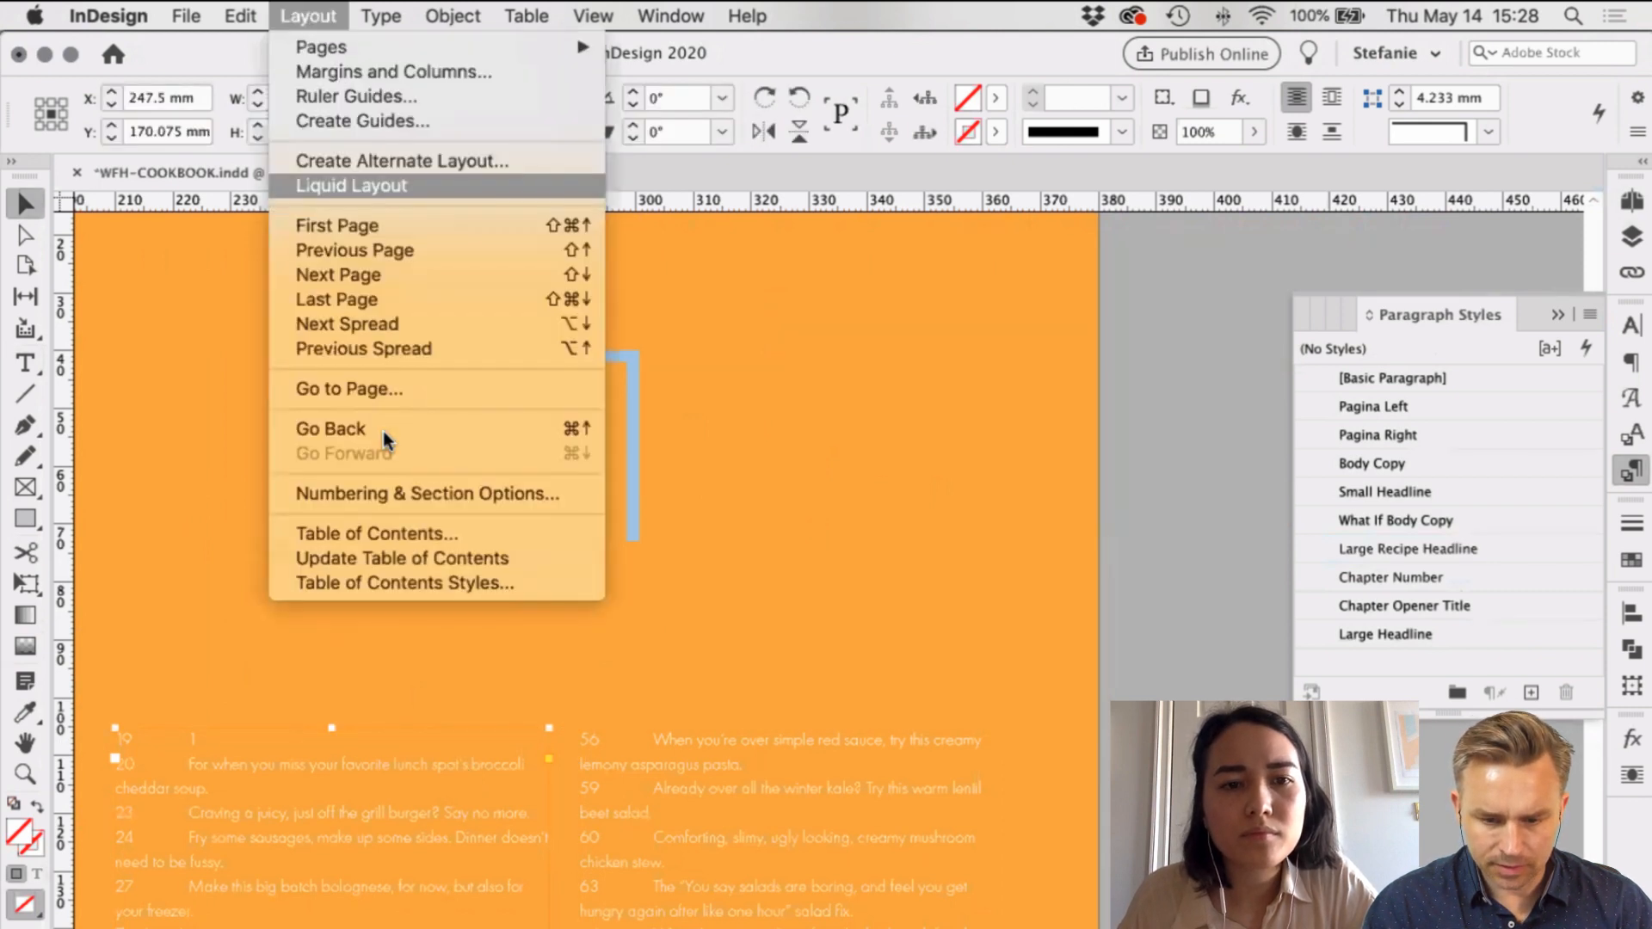
left_click(429, 559)
left_click(1064, 592)
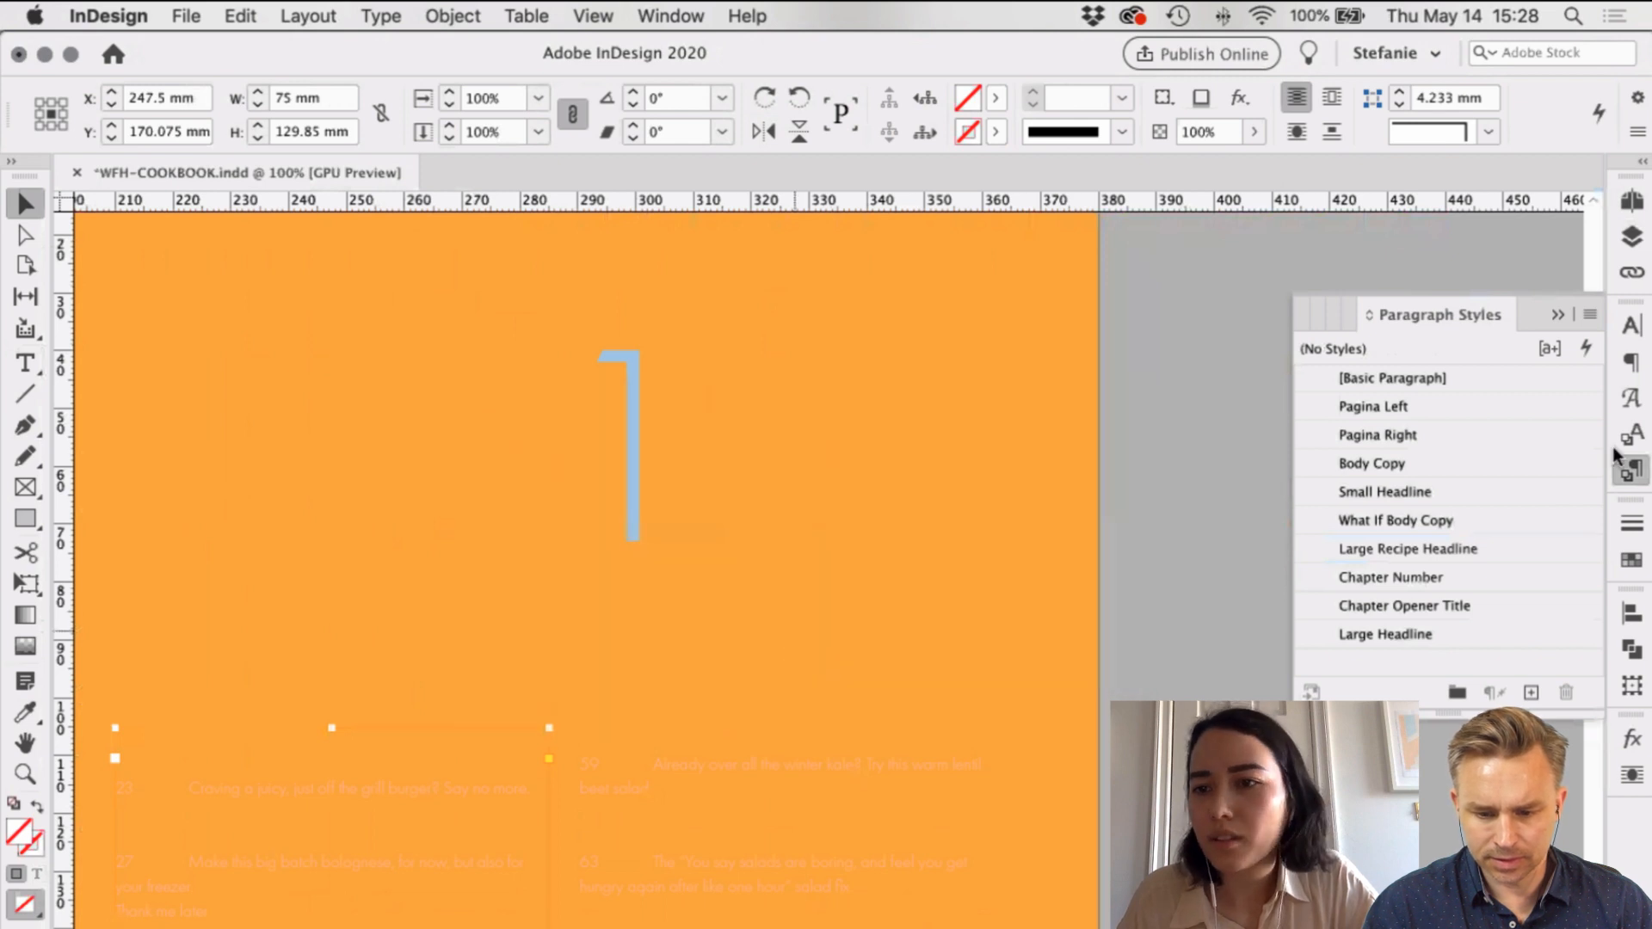
left_click(1412, 549)
Step: Create a character style named 'White' with [Paper] character colour
left_click(1631, 434)
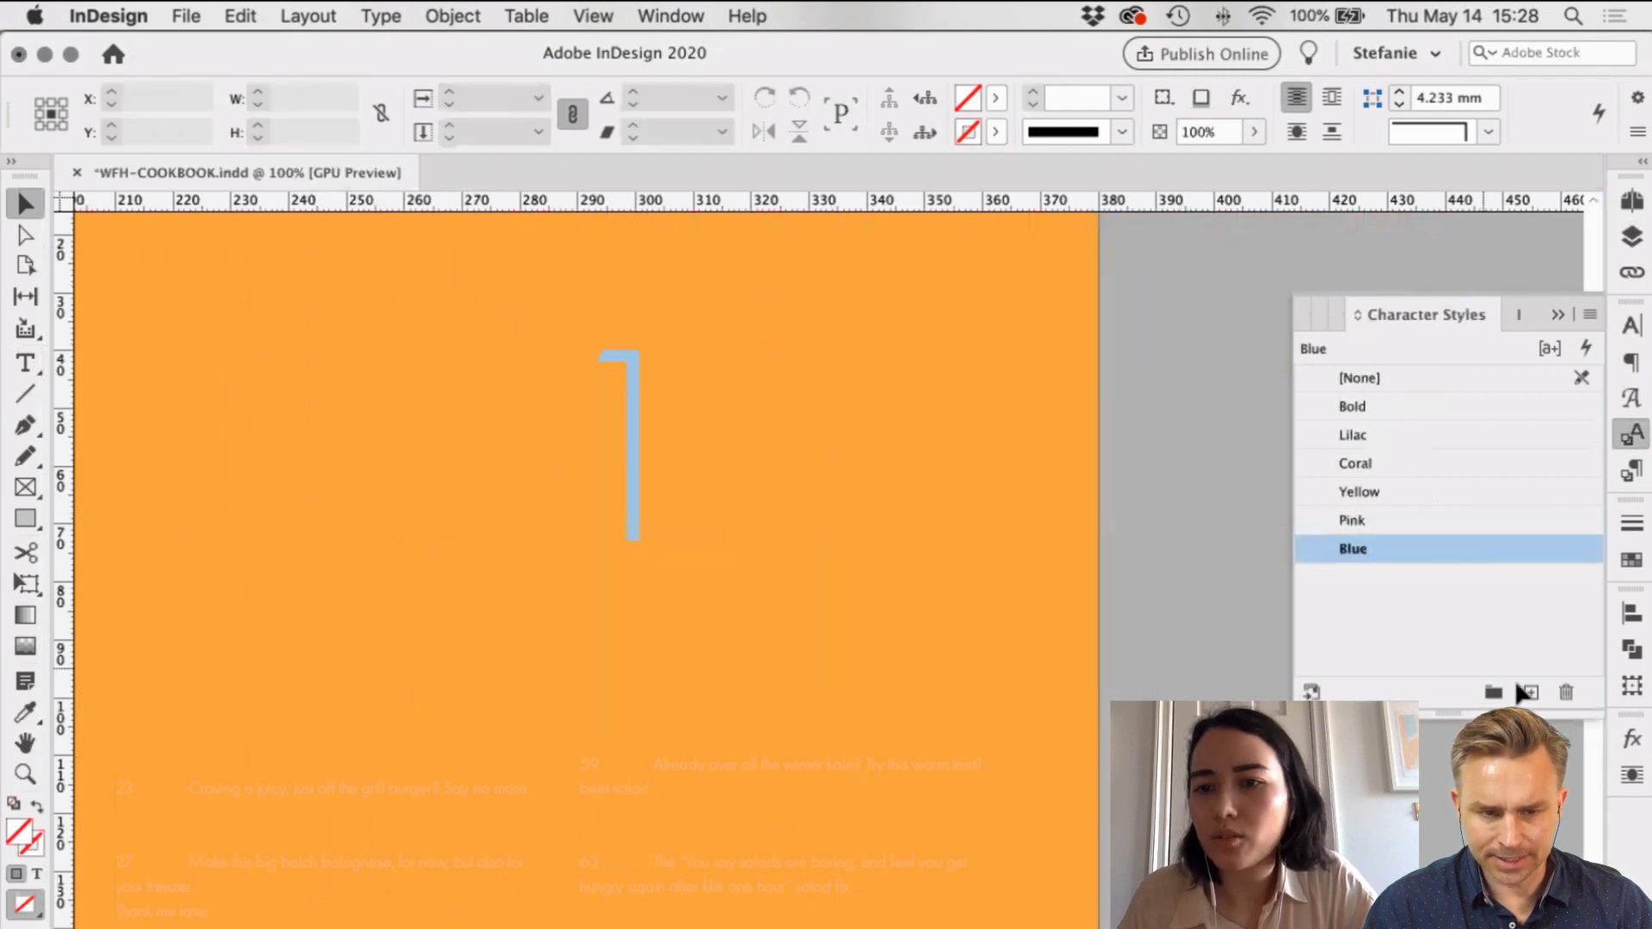
left_click(1530, 692)
double_click(1375, 578)
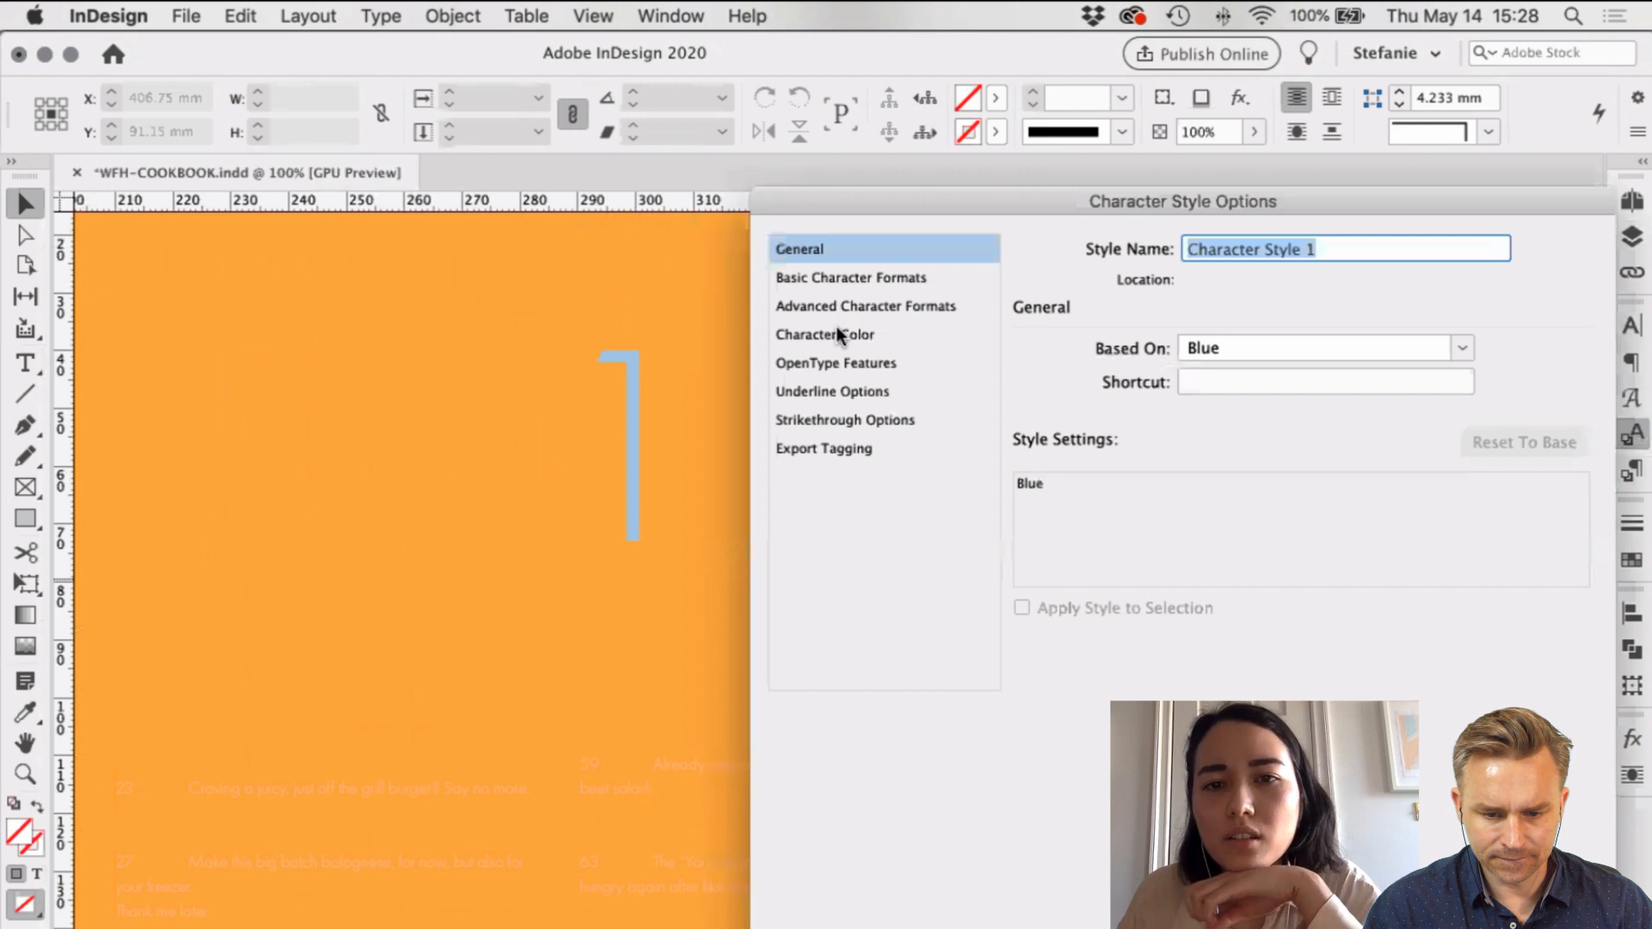
left_click(836, 334)
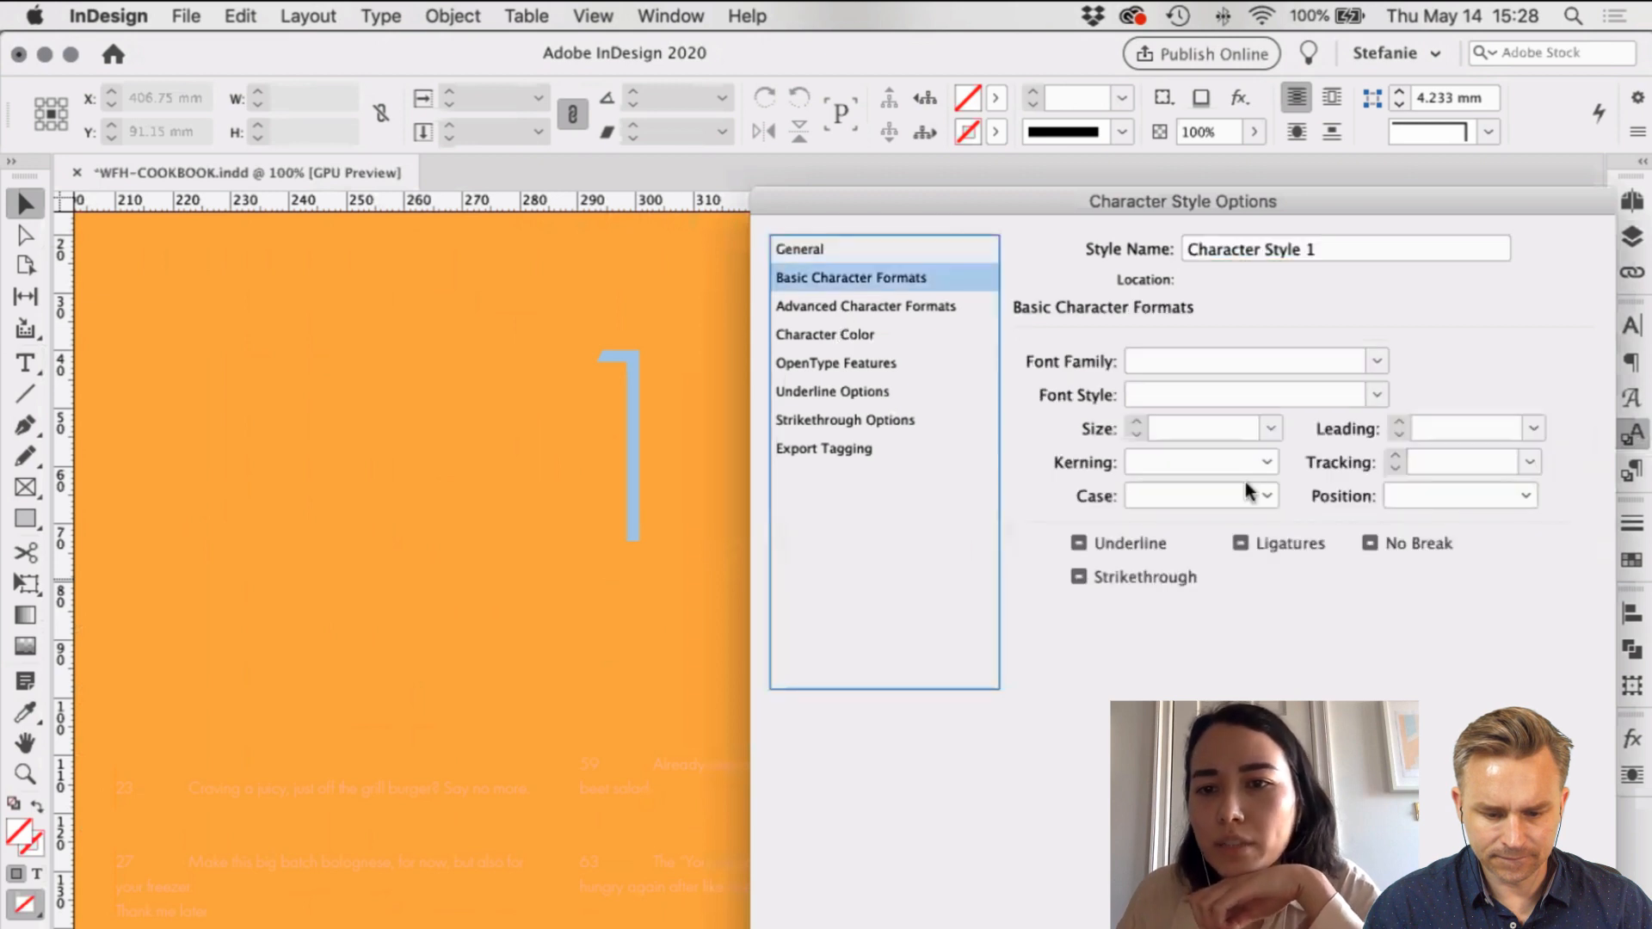
scroll(1321, 415, "up", 5)
left_click(1313, 418)
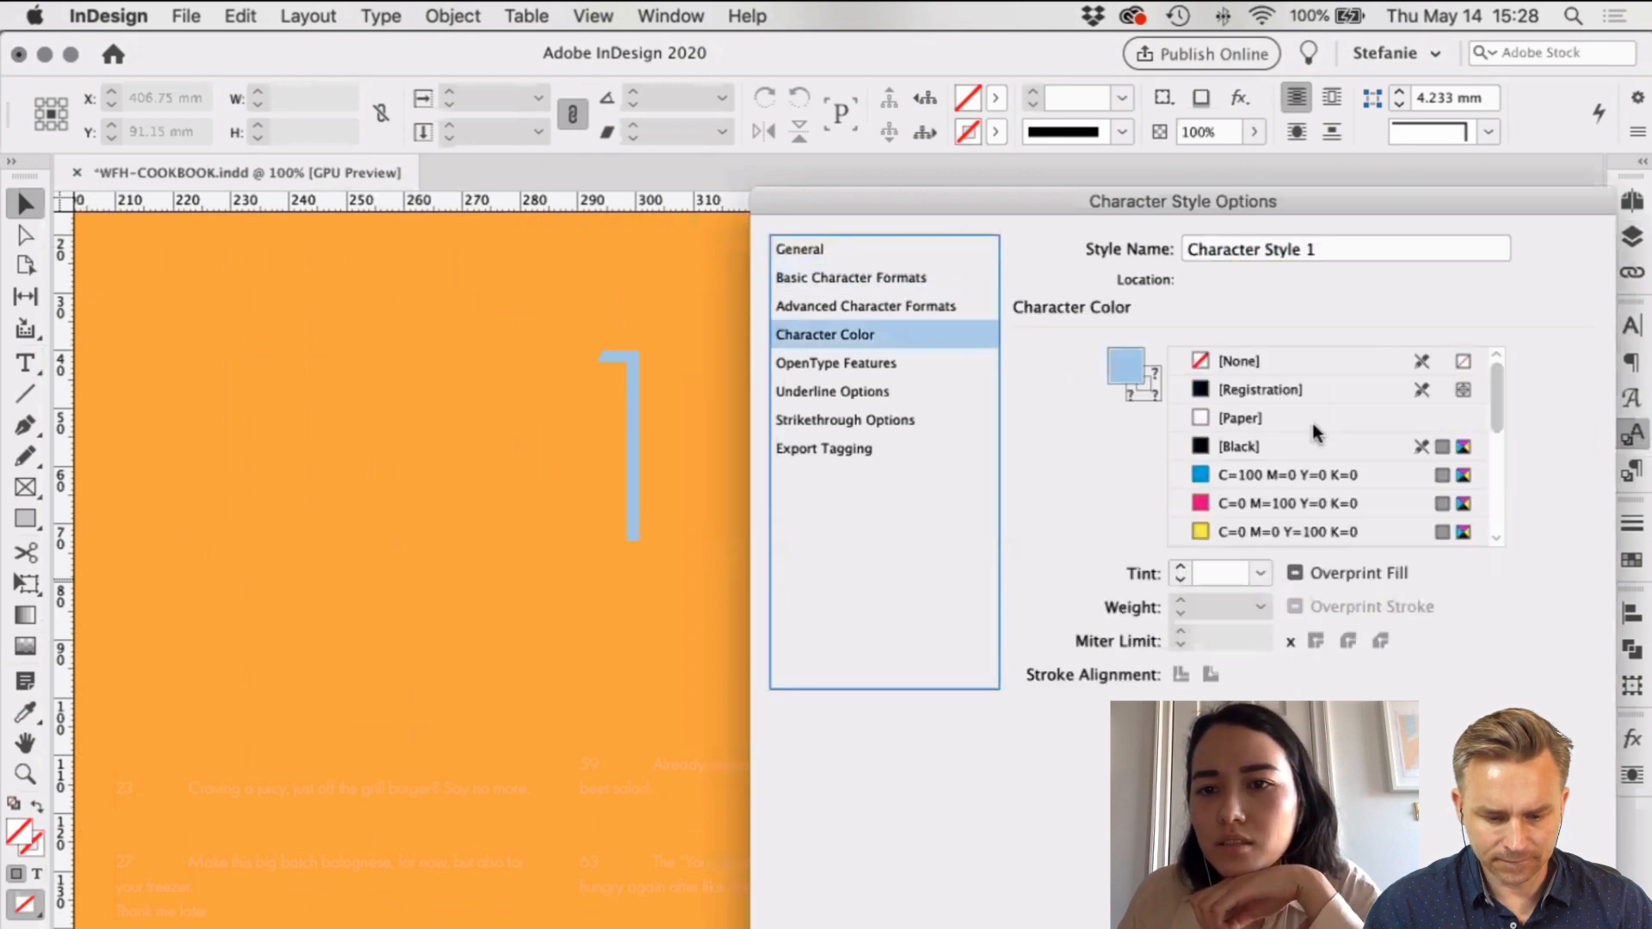
left_click(874, 247)
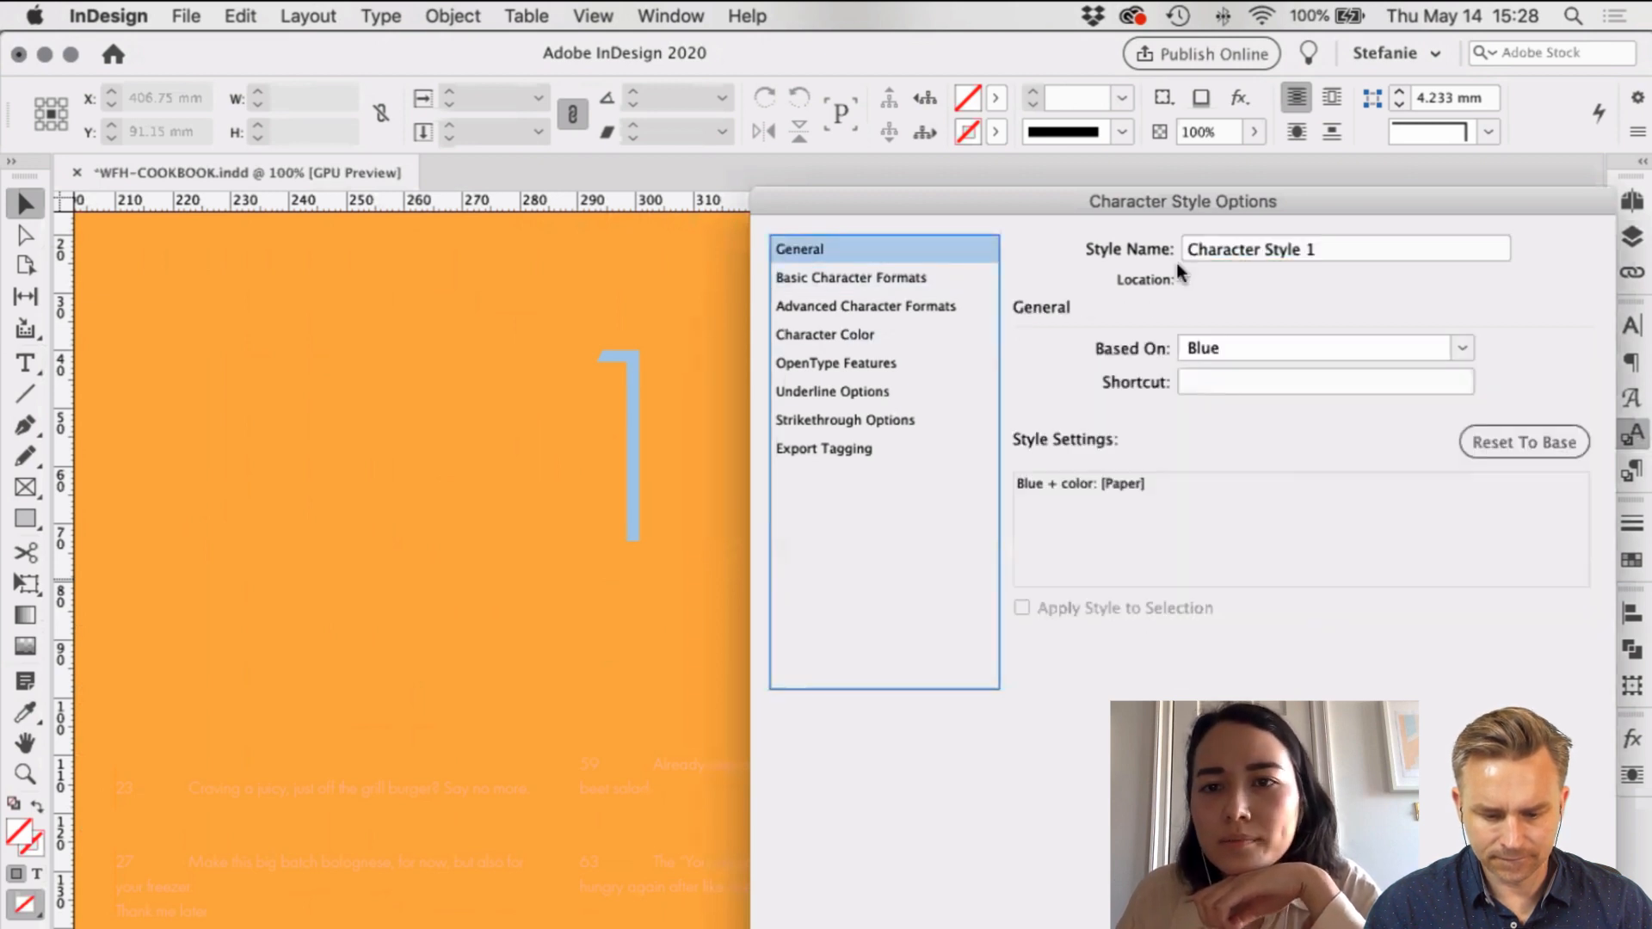
left_click(1315, 248)
type("White")
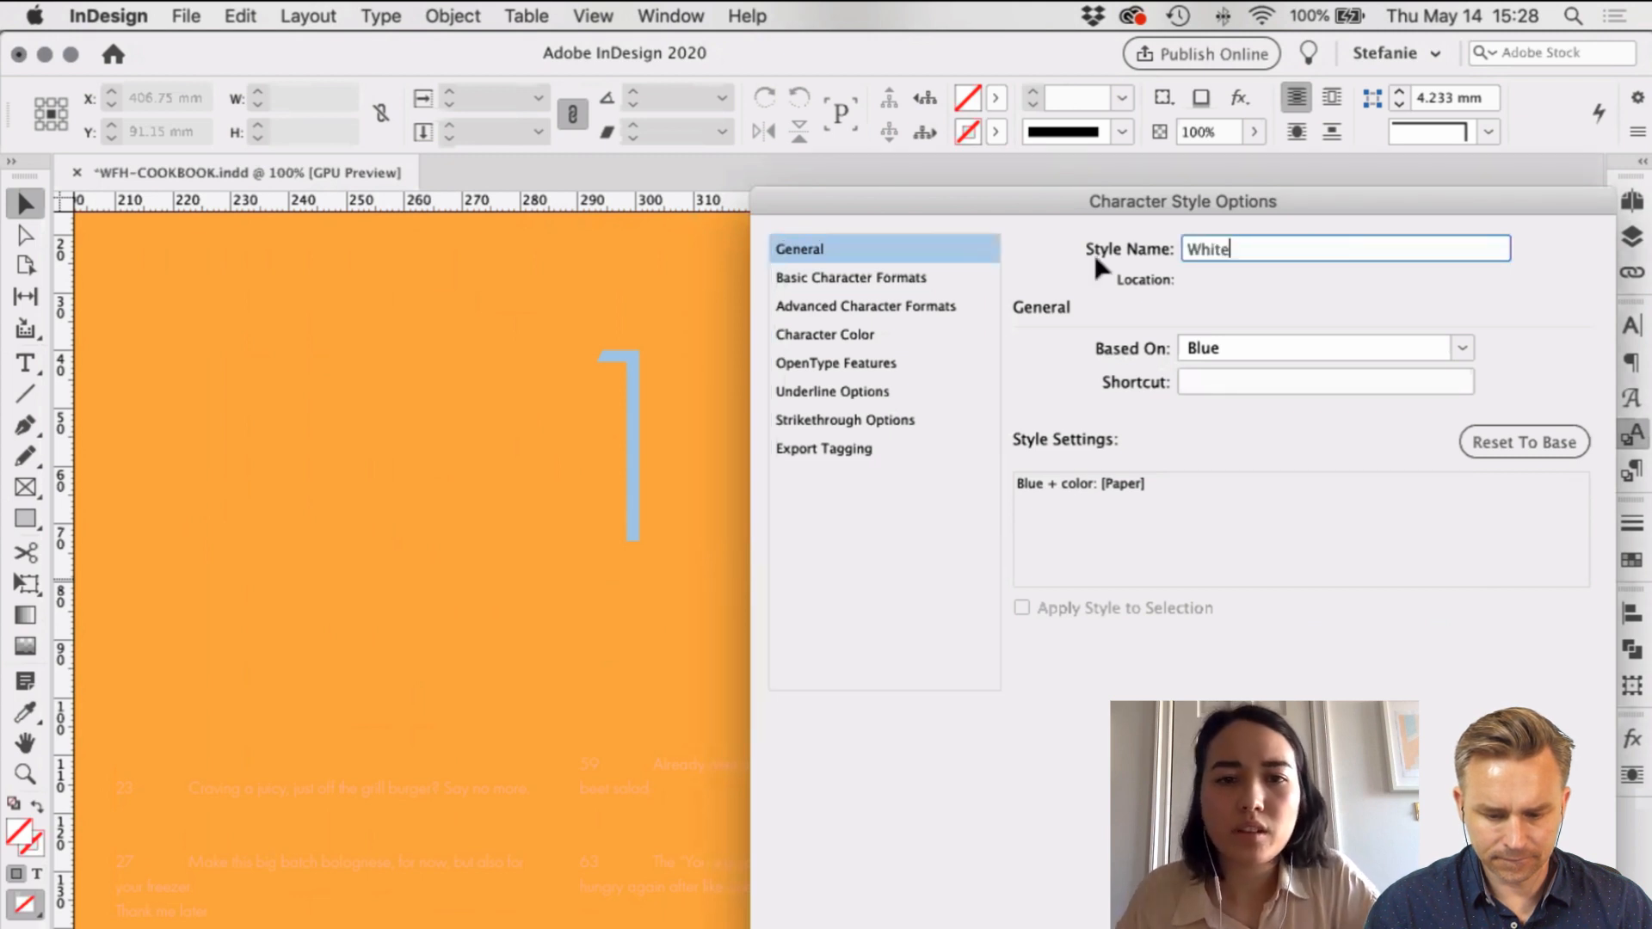
key("Return")
left_click(1321, 548)
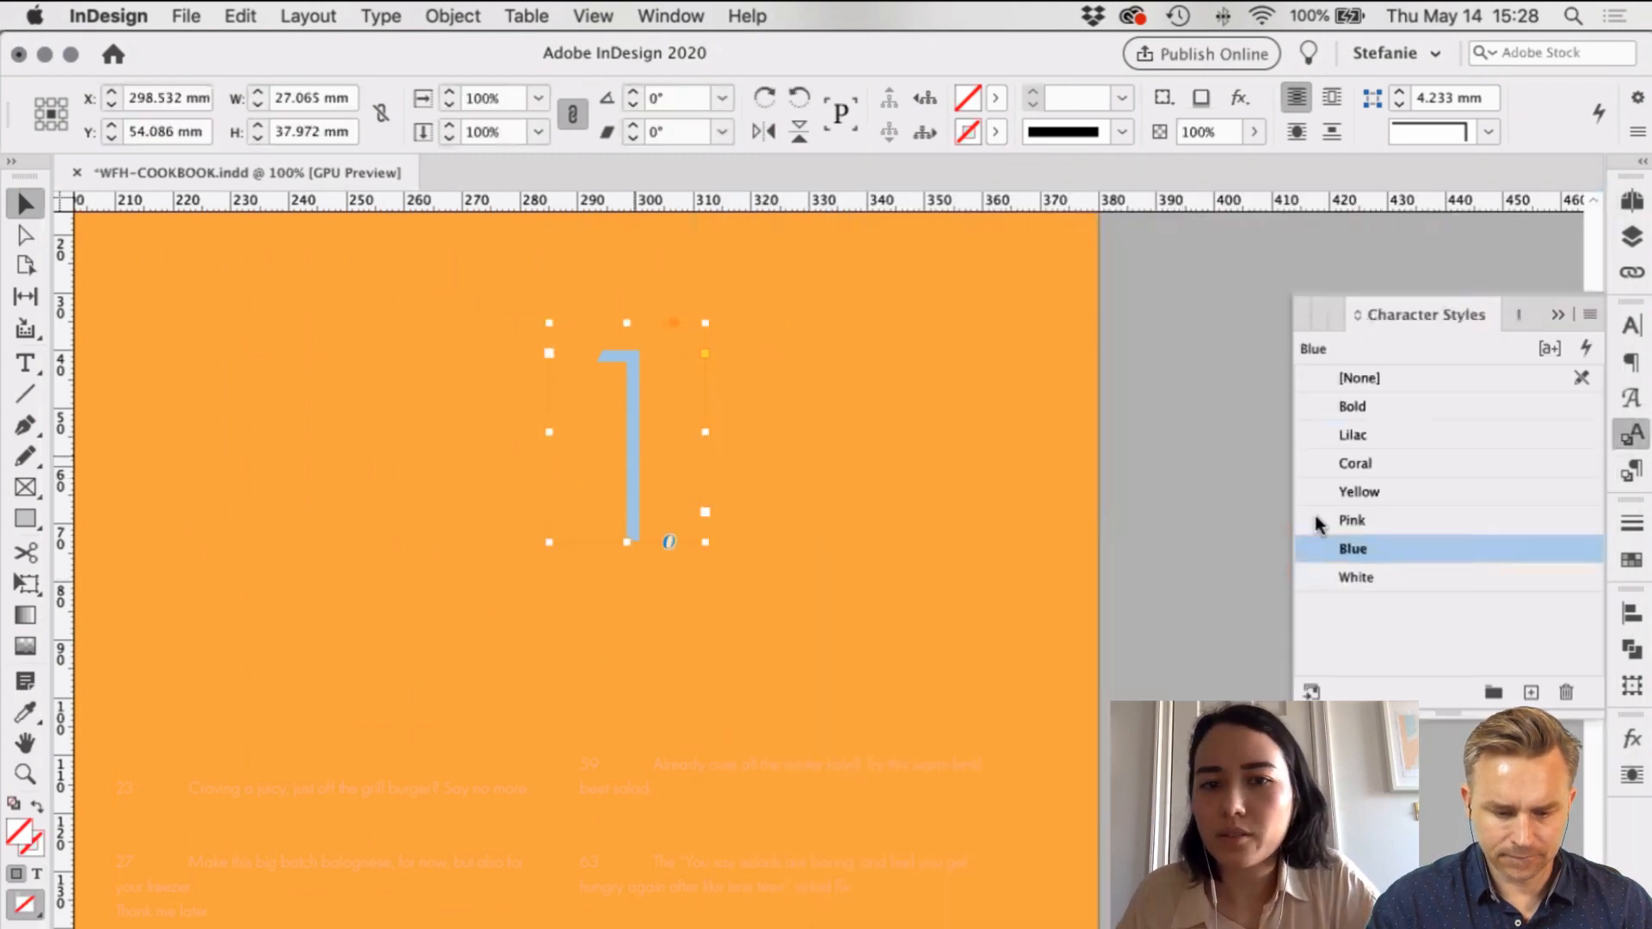
Step: Apply the White character style to the table of contents text
left_click(571, 715)
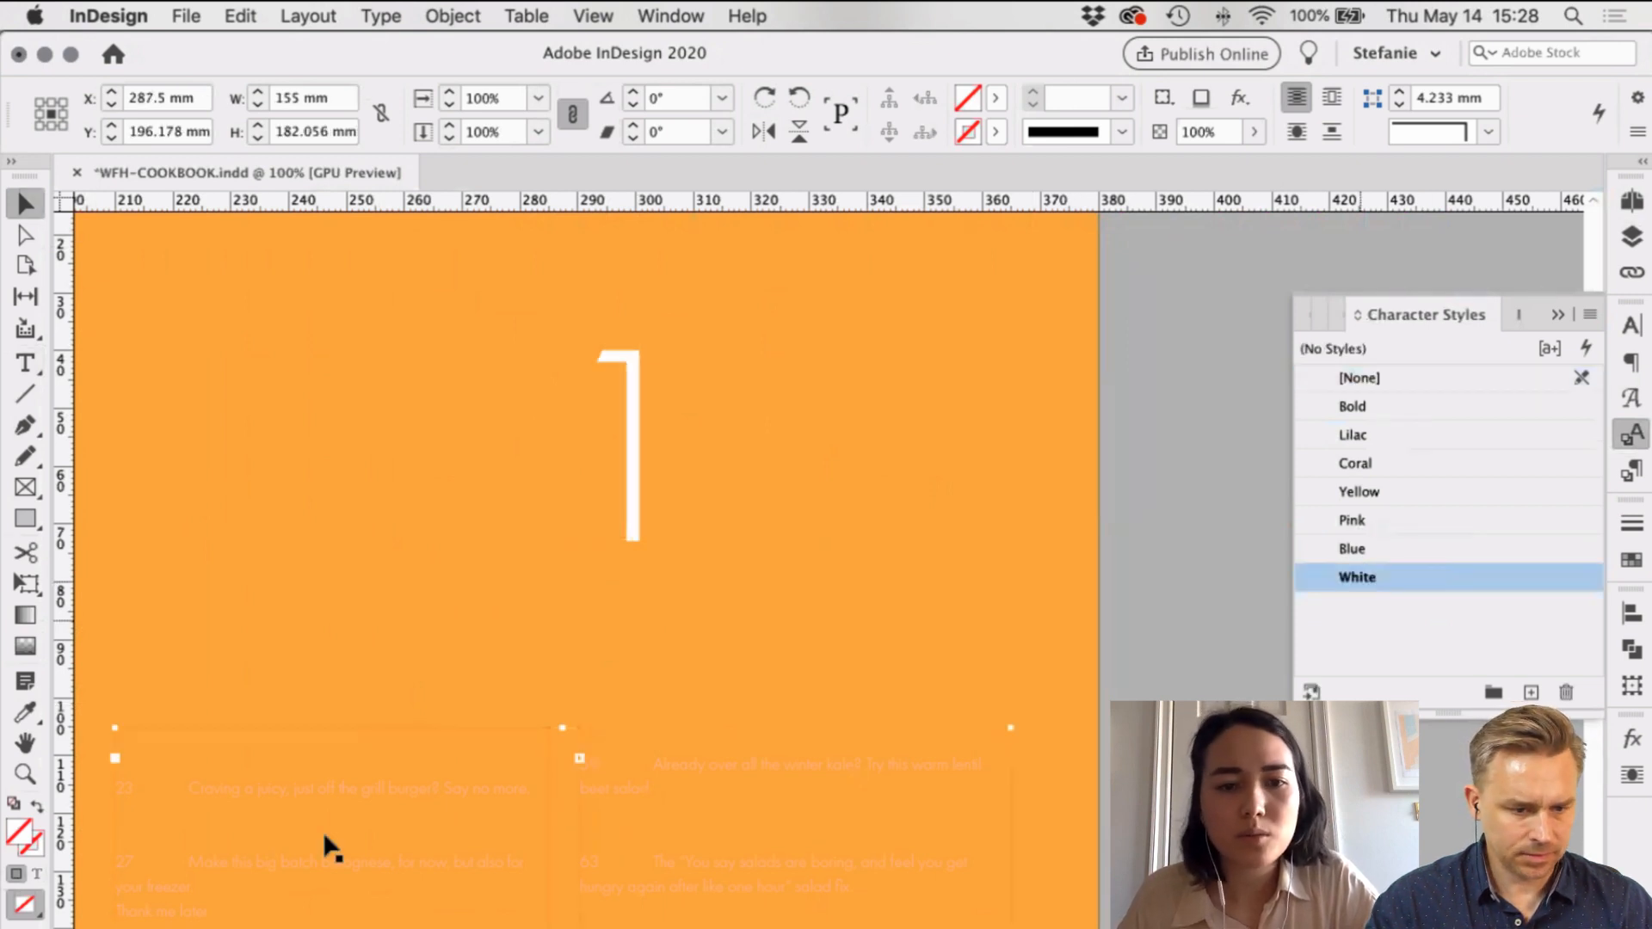
left_click(1391, 590)
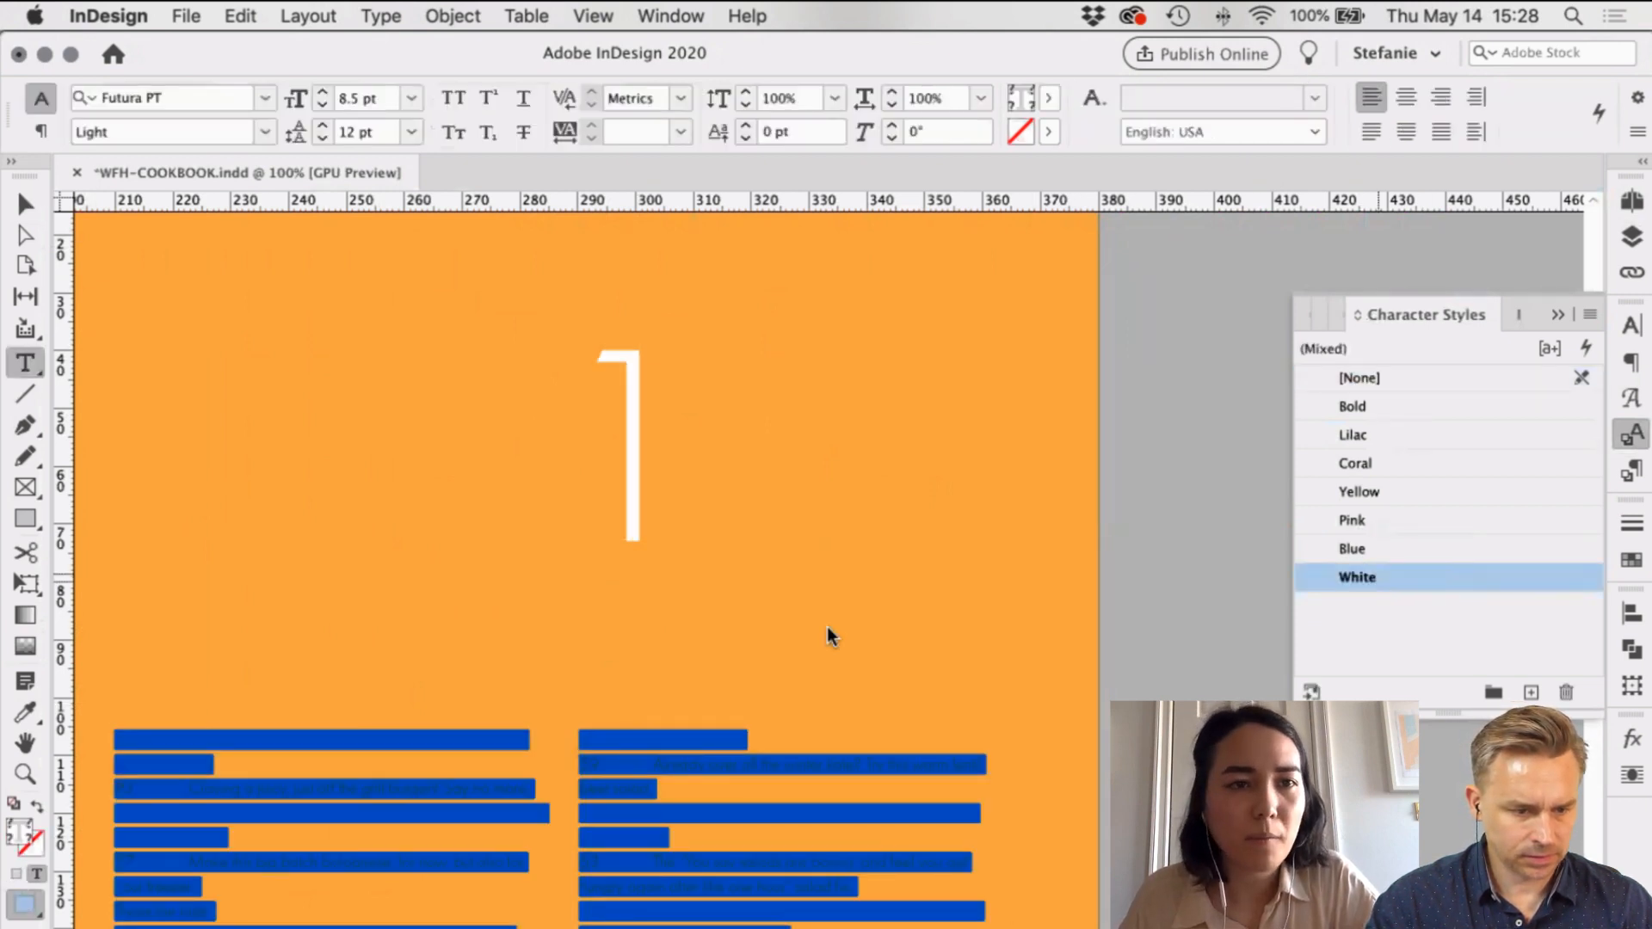
left_click(25, 203)
left_click(208, 257)
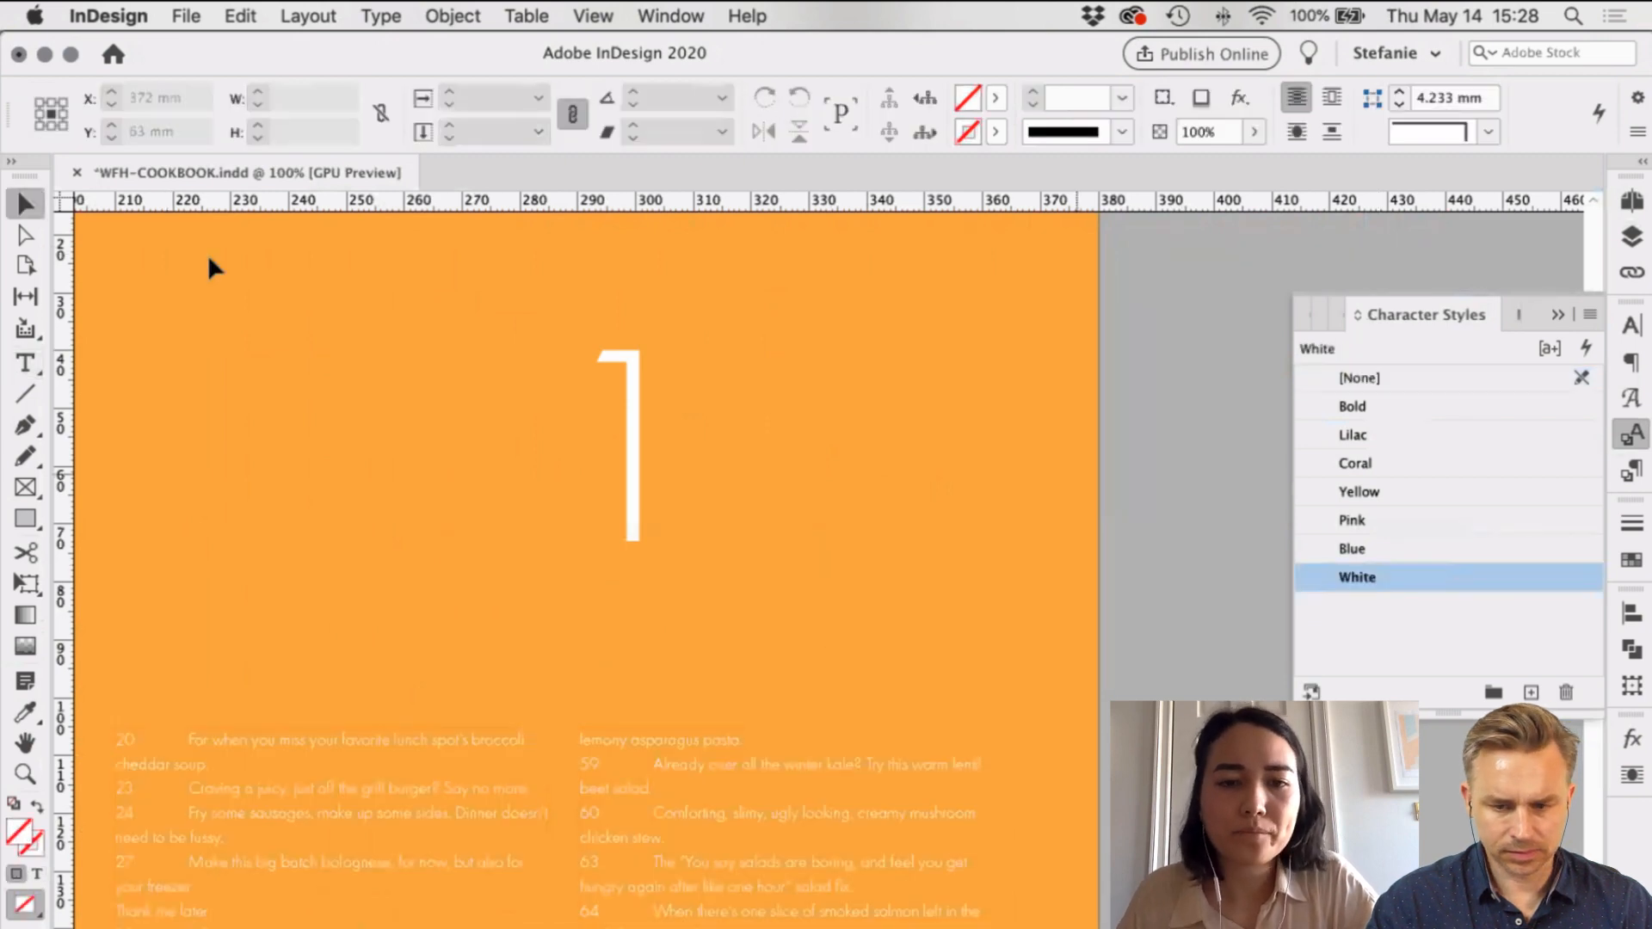
scroll(208, 256, "down", 3)
scroll(208, 256, "left", 2)
scroll(1080, 482, "down", 2)
scroll(1080, 482, "left", 1)
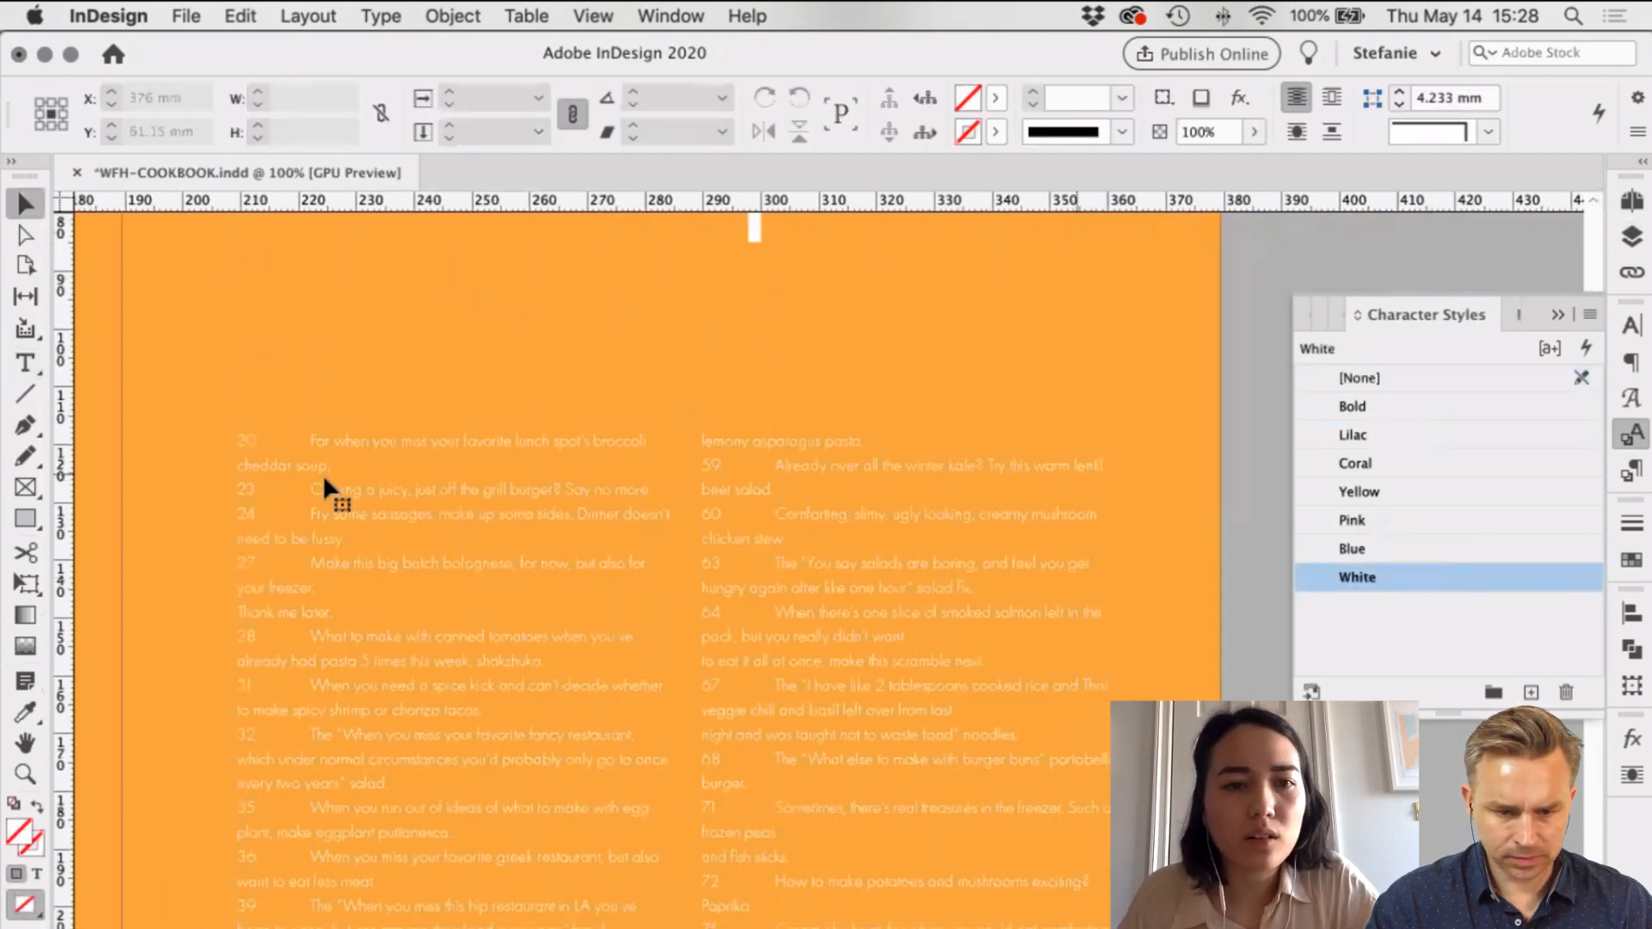
Step: Tab-indent the 'cheddar soup.', 'need to be fussy.' and 'your freezer.' lines; join 'Thank me later.' to the previous line
double_click(242, 472)
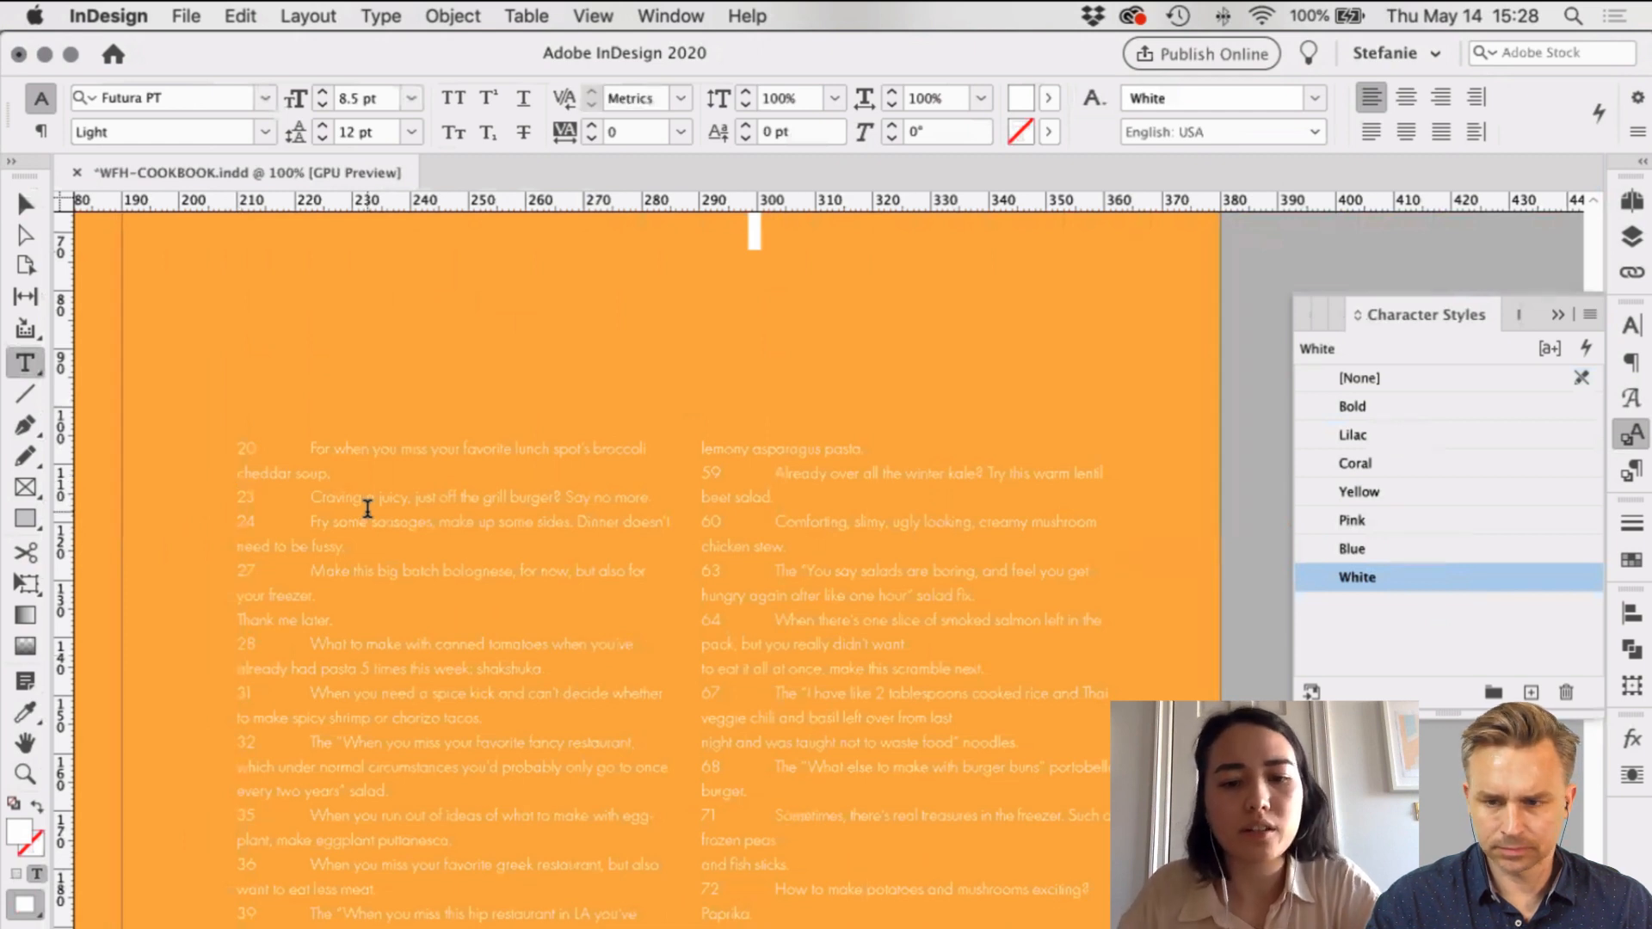
key("Return")
key("Tab")
key("BackSpace")
key("BackSpace")
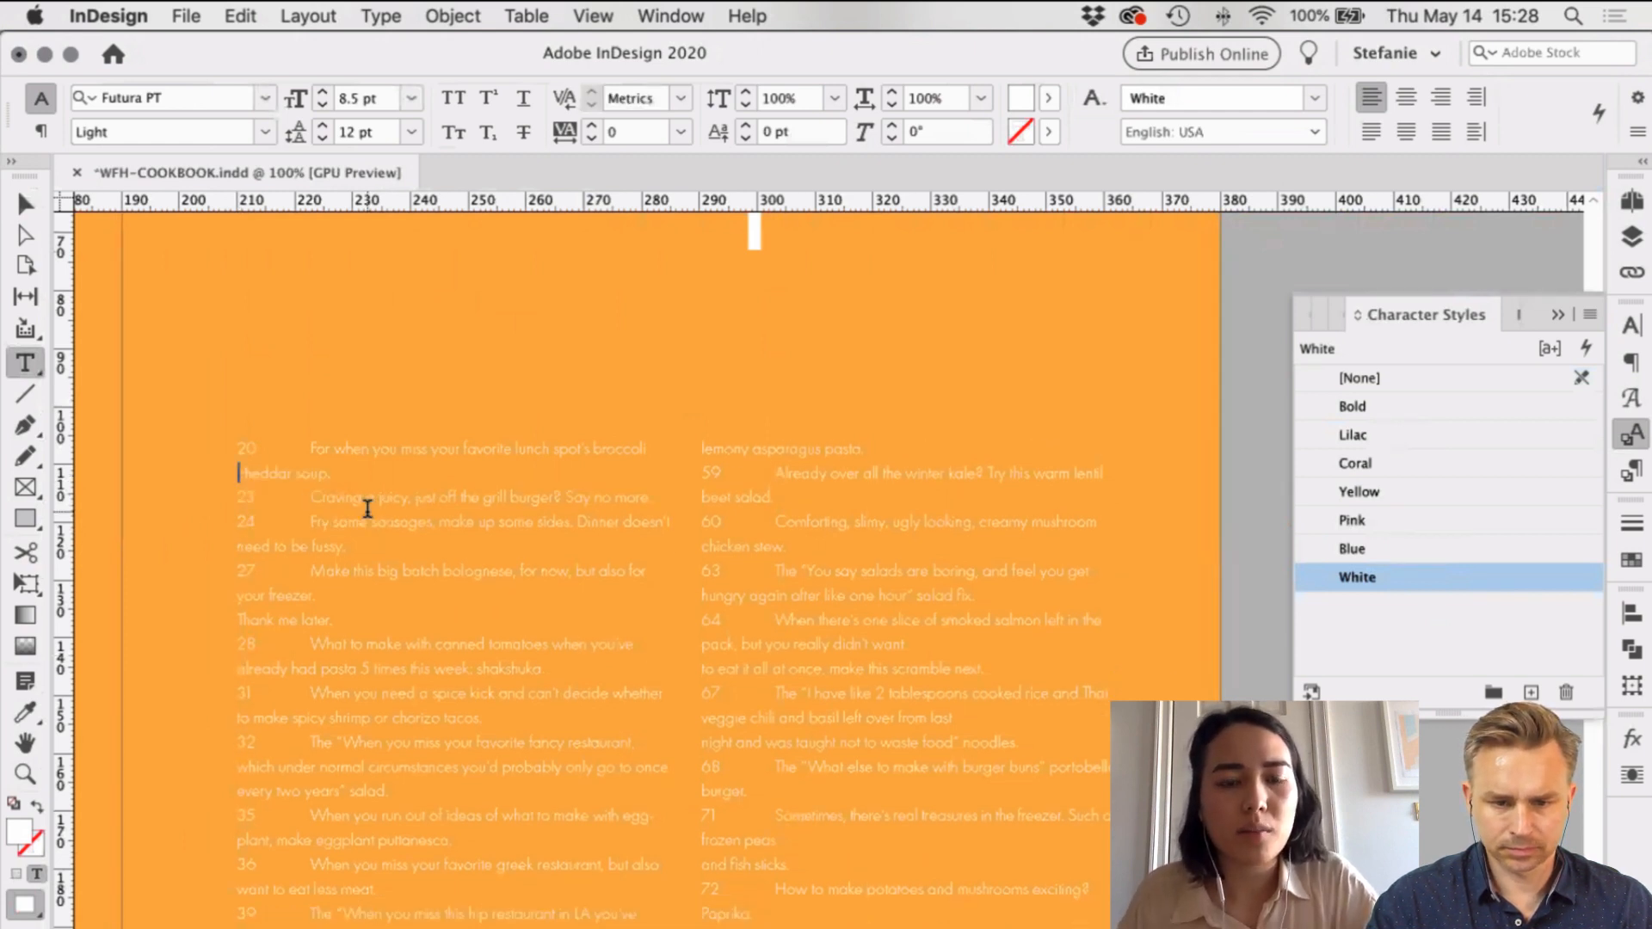
key("Tab")
left_click(237, 546)
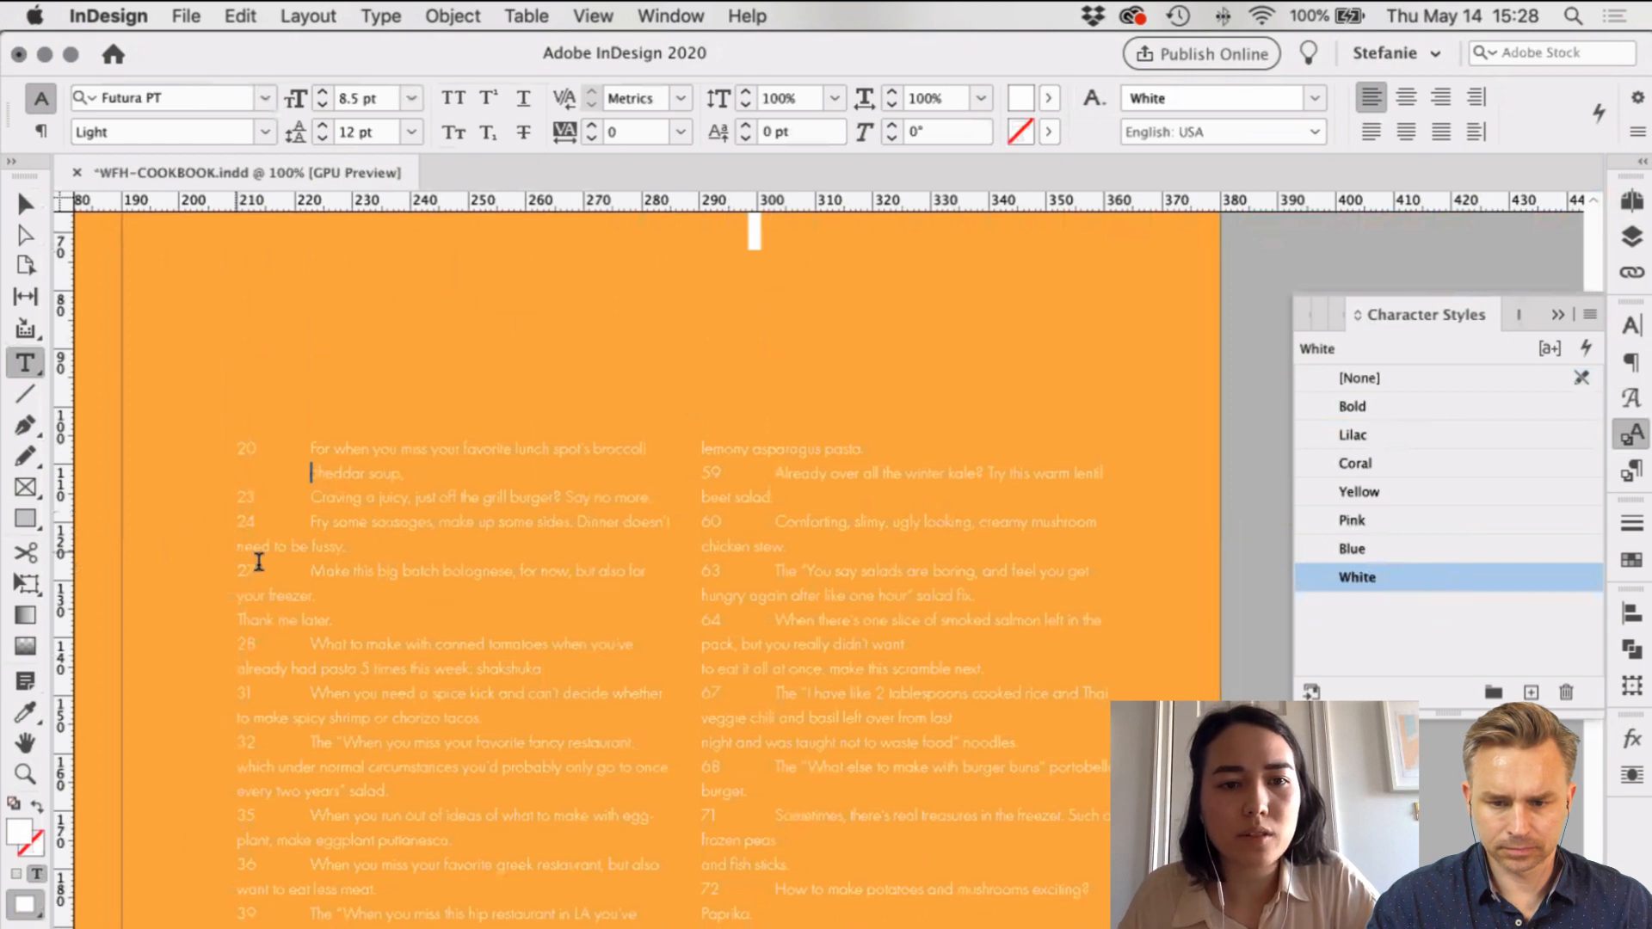
key("Tab")
left_click(237, 596)
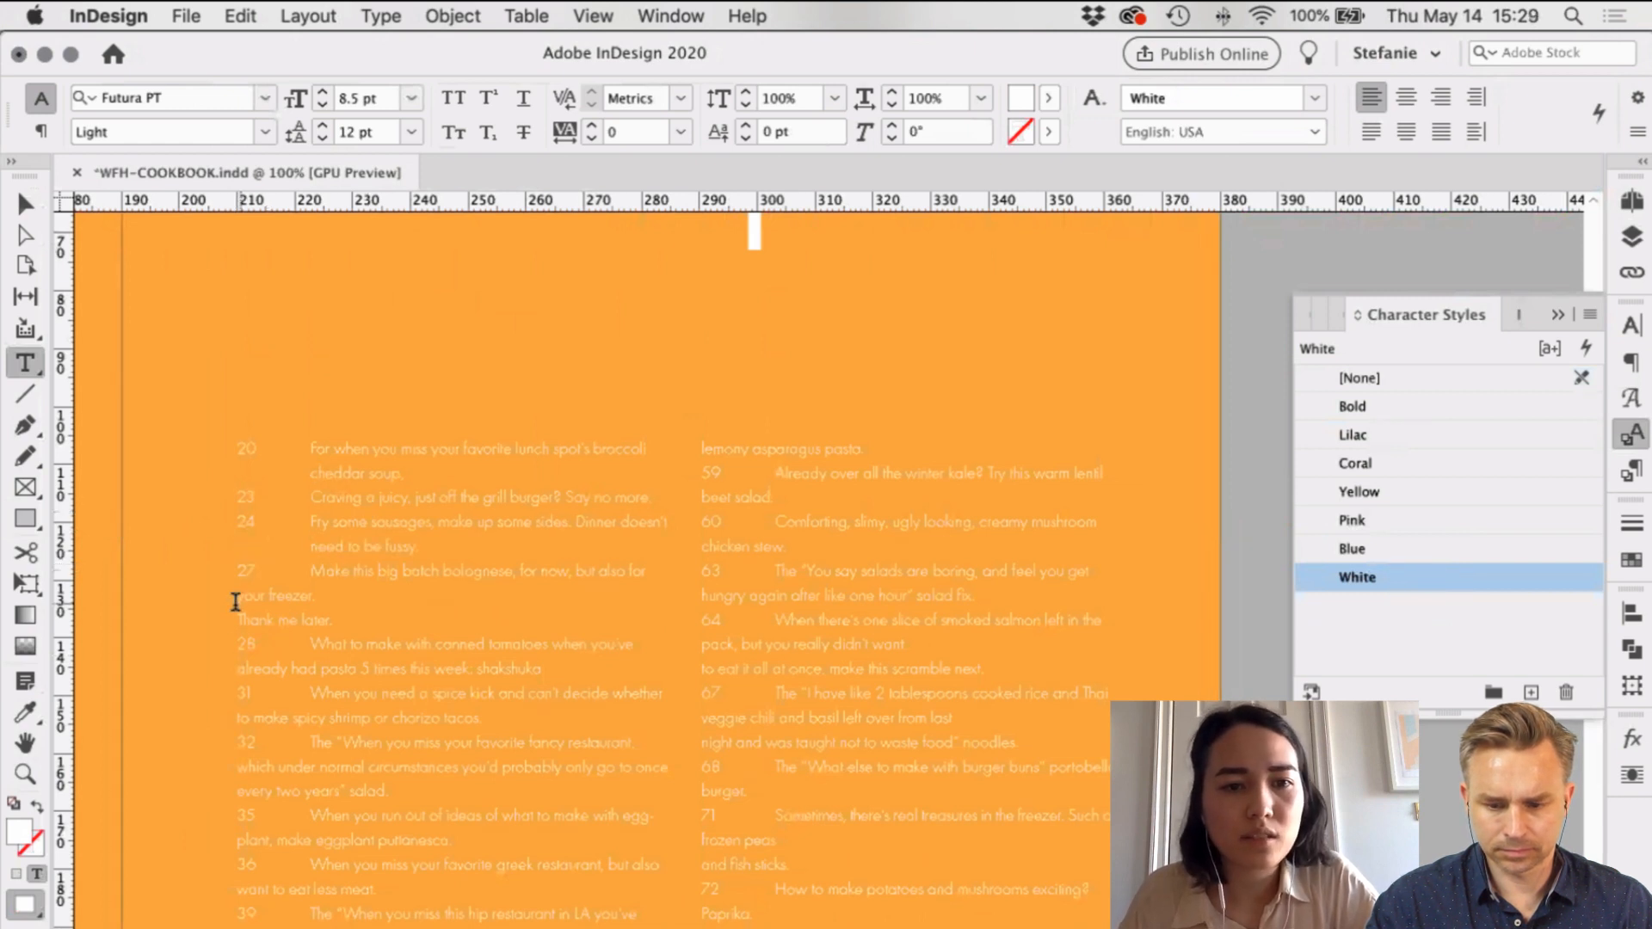
key("Tab")
left_click(239, 620)
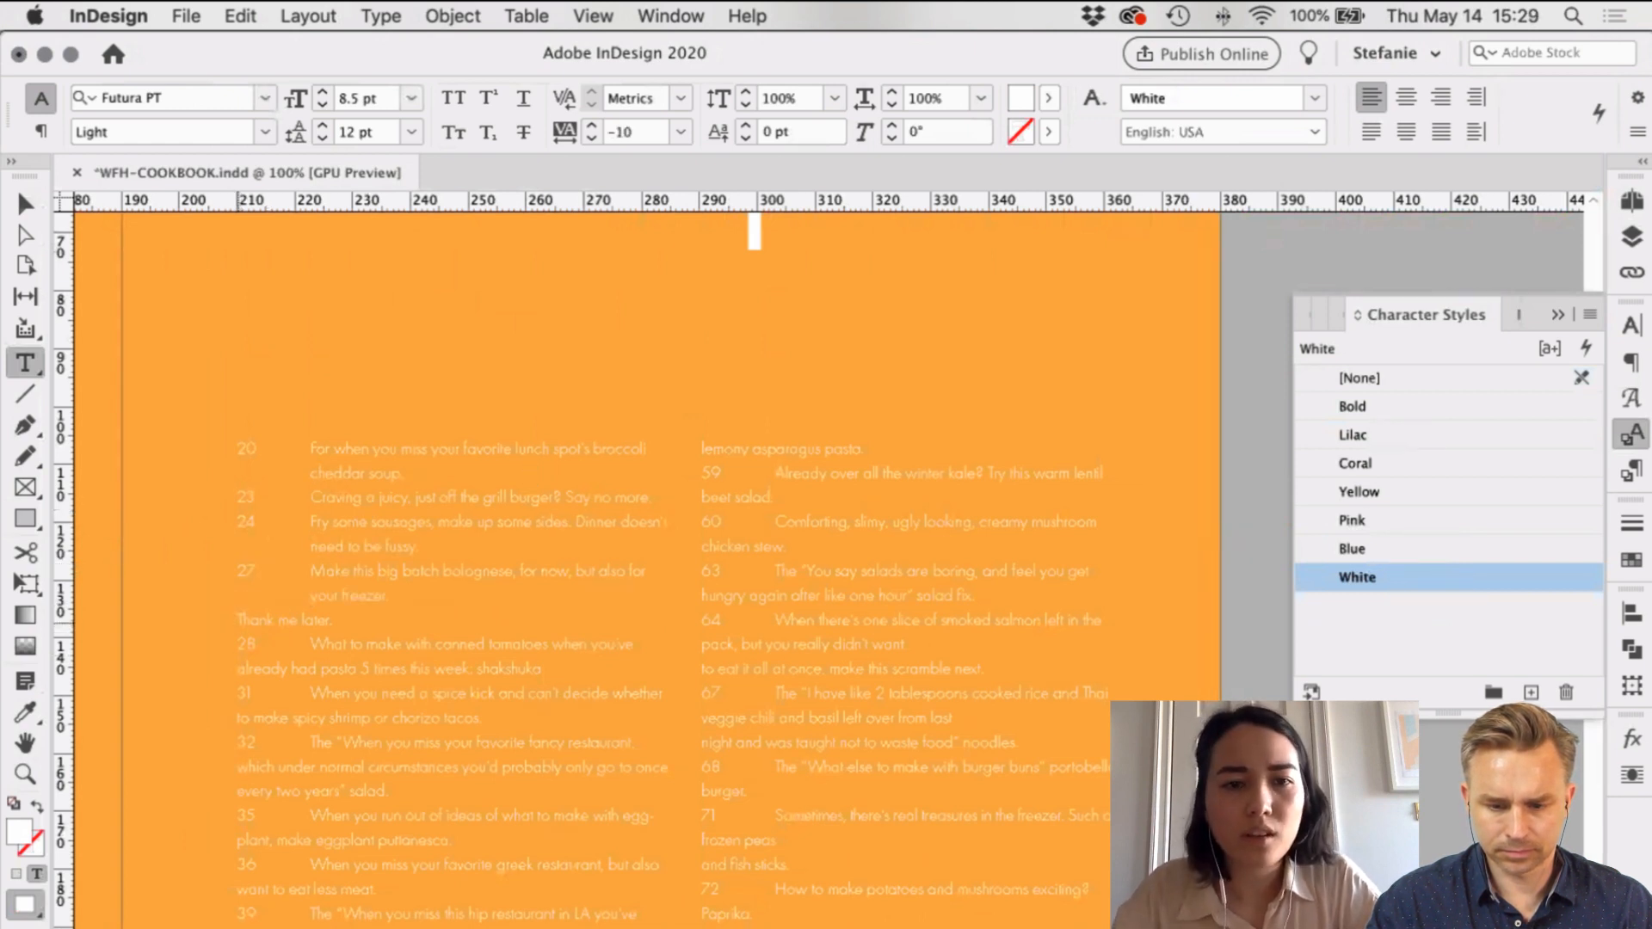
key("BackSpace")
Step: Indent the chorizo tacos, normal circumstances and every two years salad continuation lines under their entries
scroll(552, 438, "right", 2)
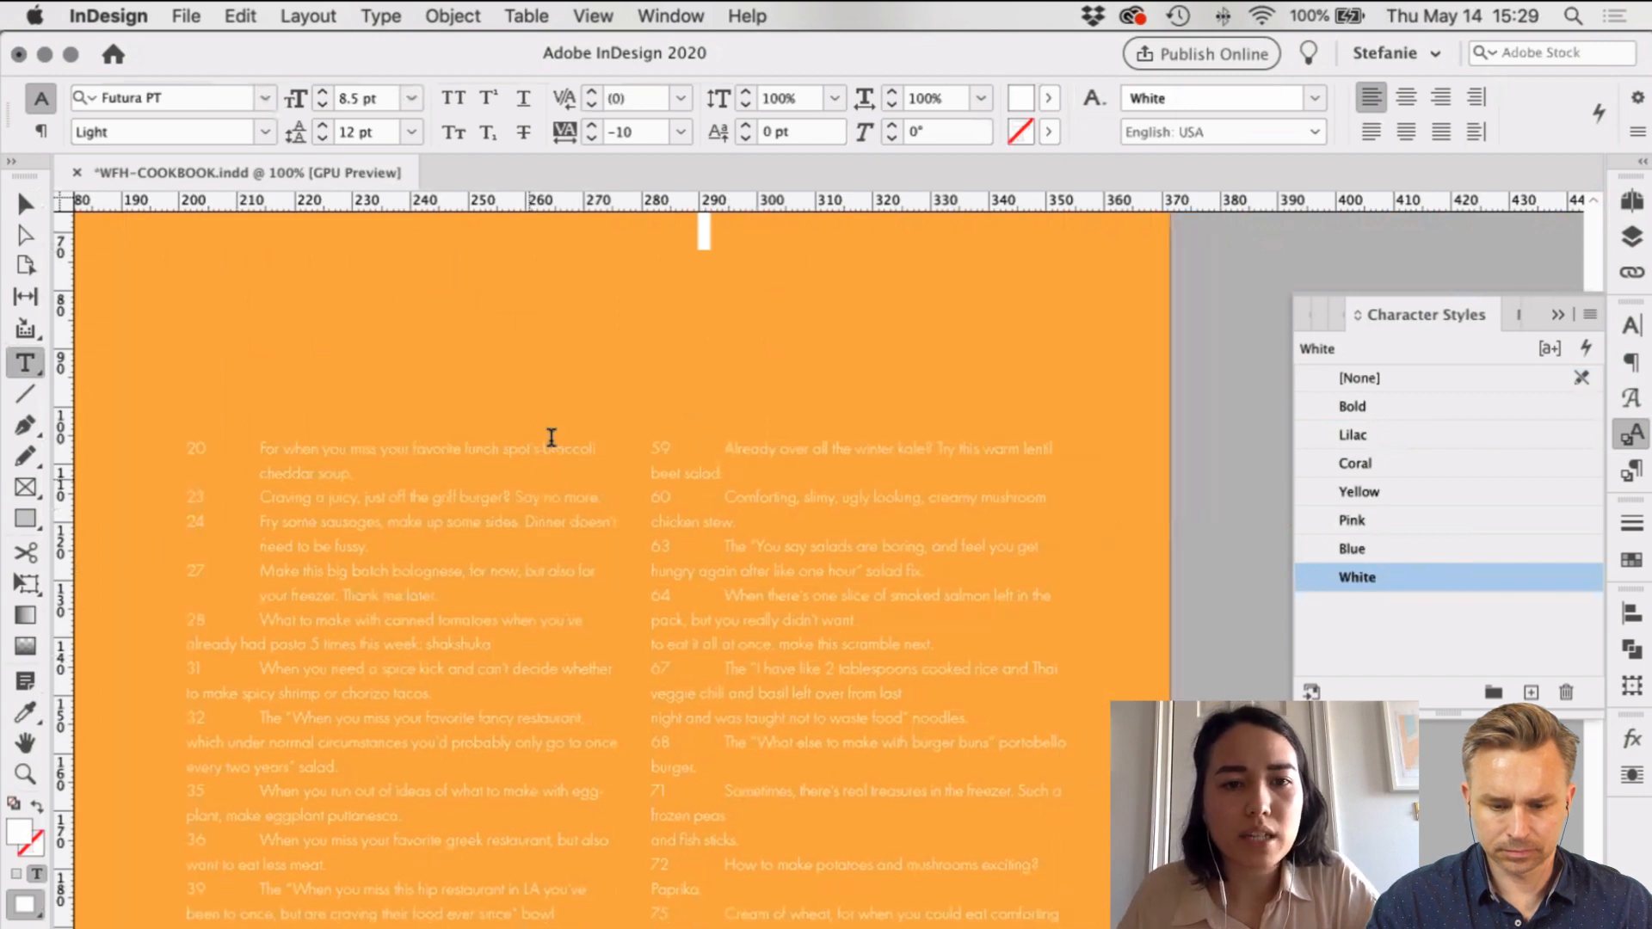
scroll(551, 437, "down", 10)
scroll(552, 437, "right", 4)
scroll(552, 437, "left", 7)
scroll(551, 437, "down", 2)
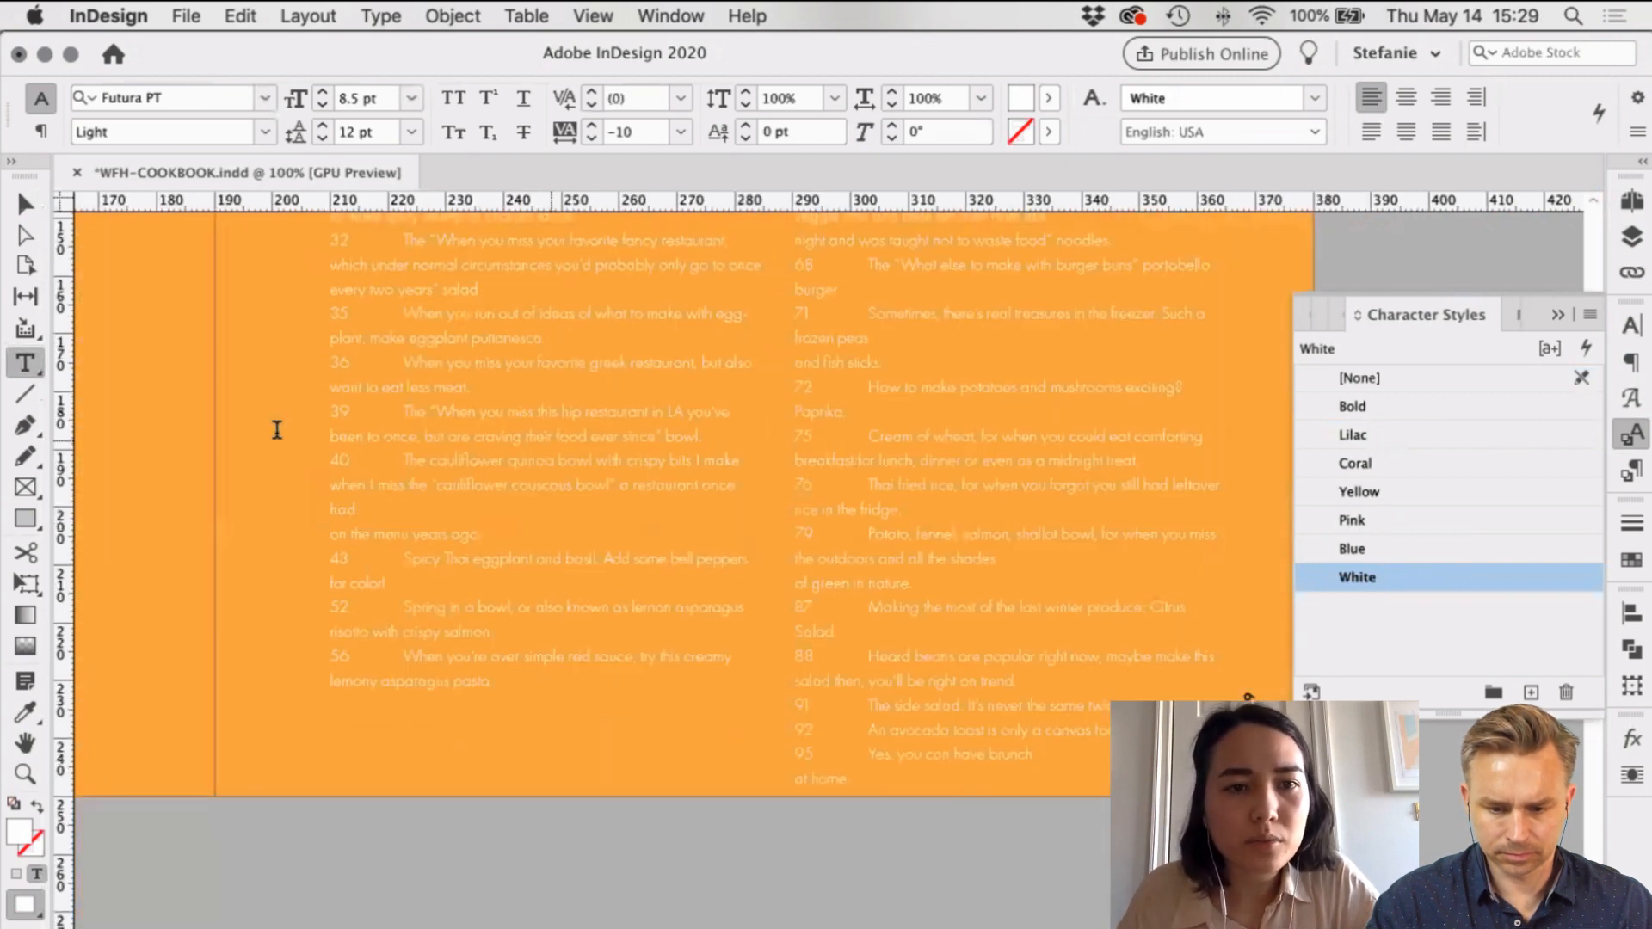
scroll(277, 430, "up", 6)
scroll(277, 430, "right", 2)
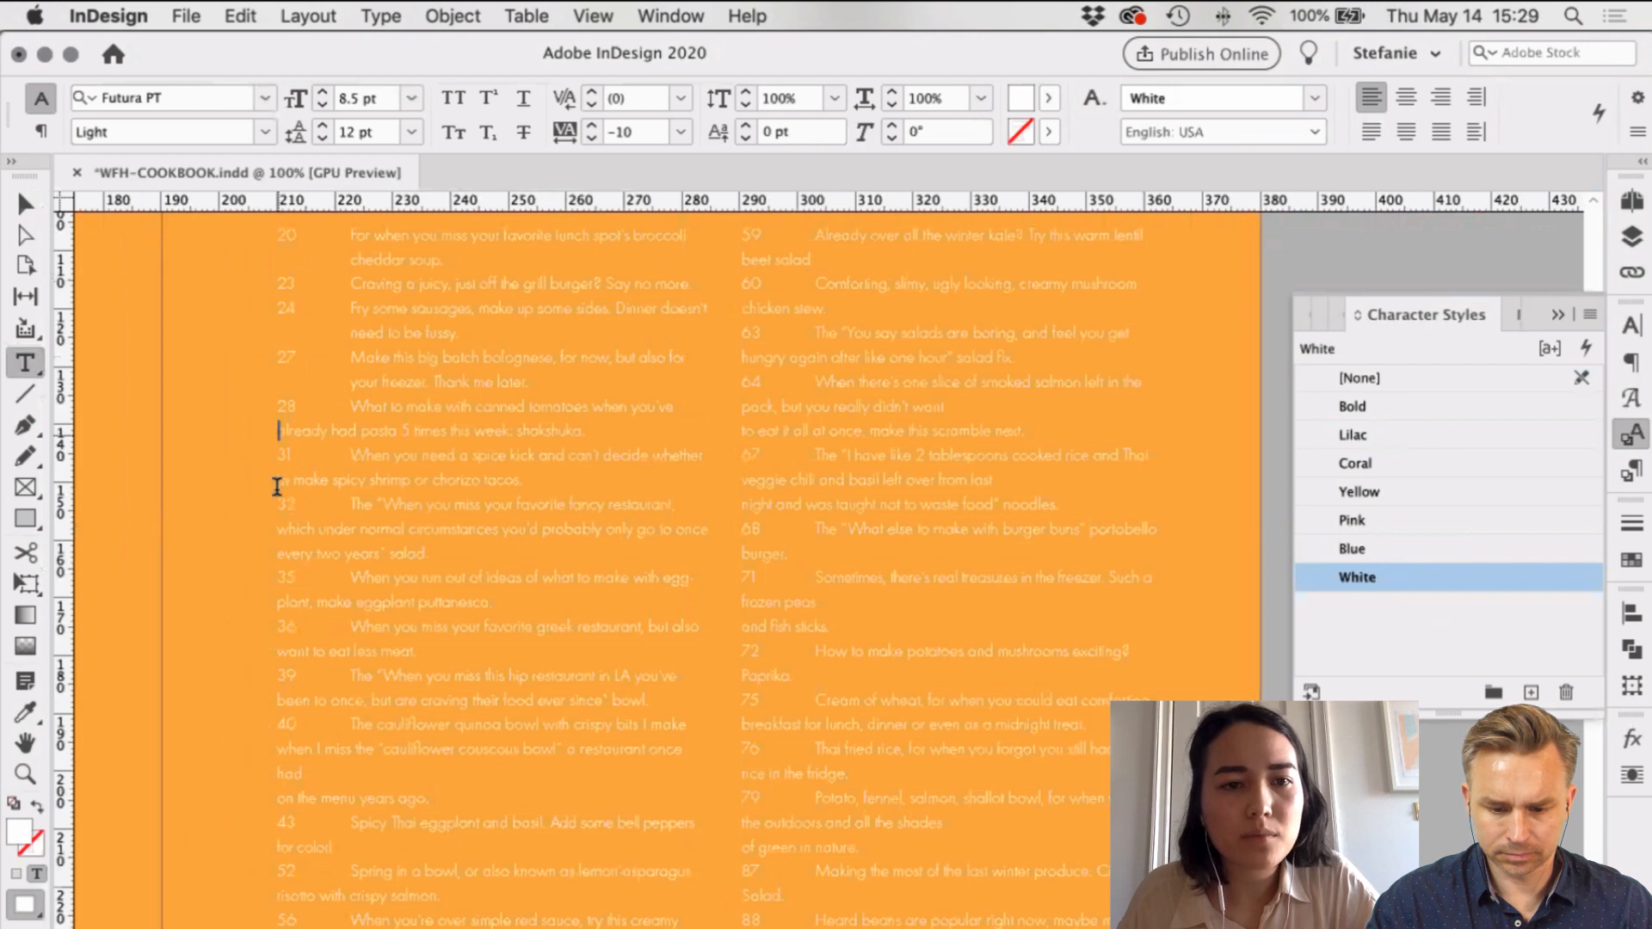
left_click(277, 487)
key("Tab")
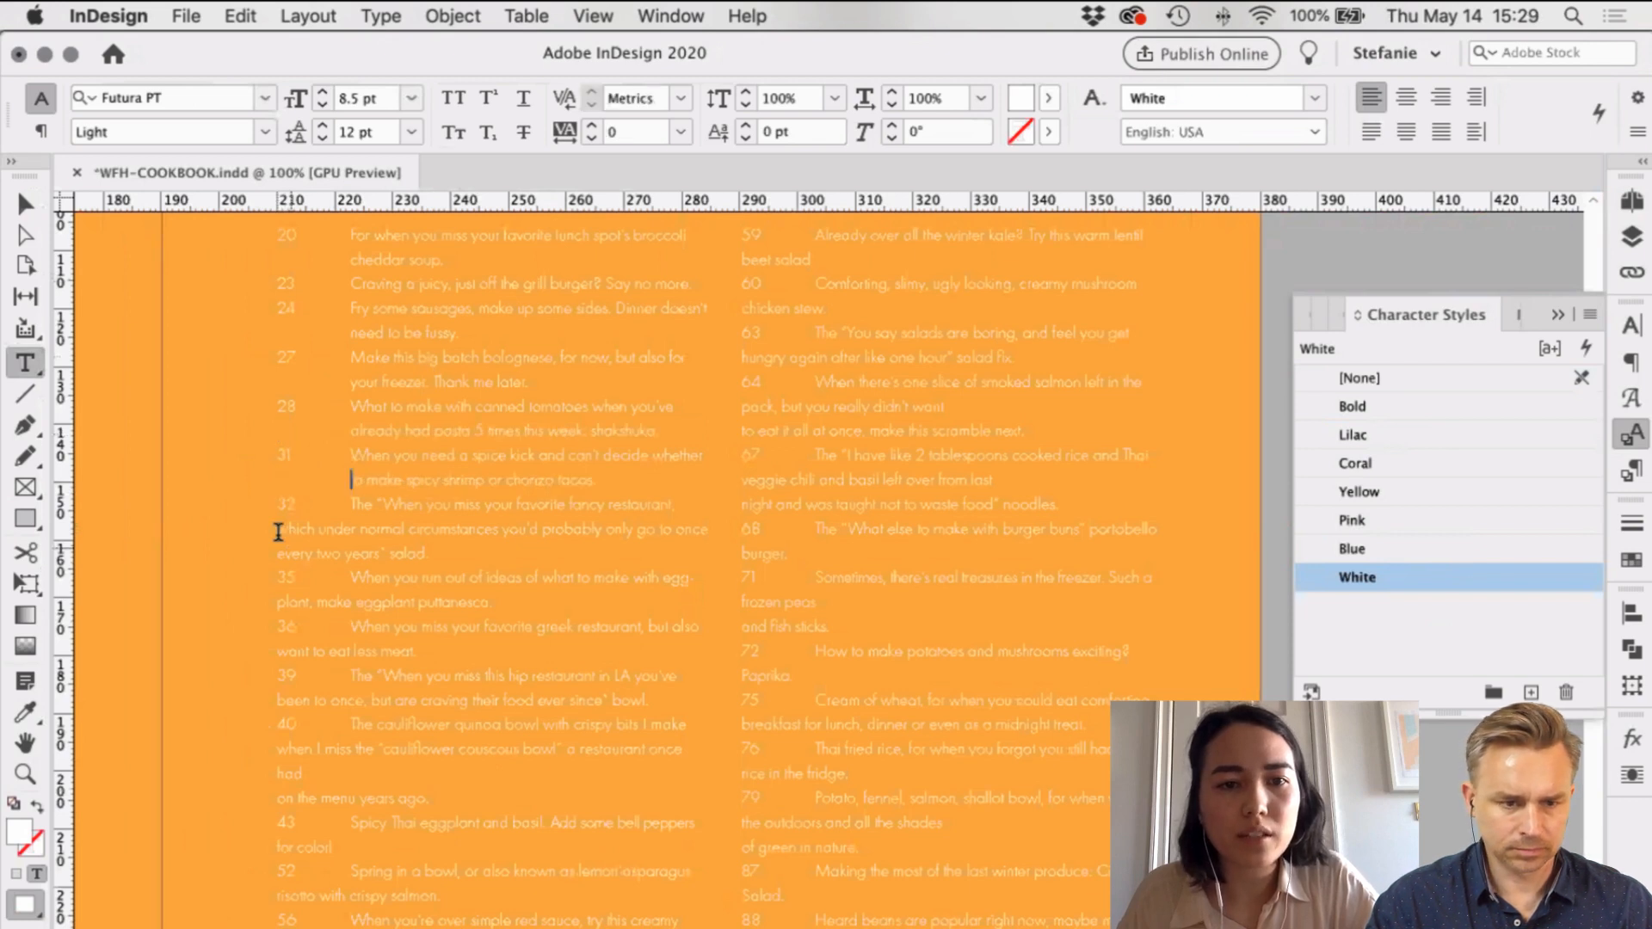
left_click(278, 531)
key("Tab")
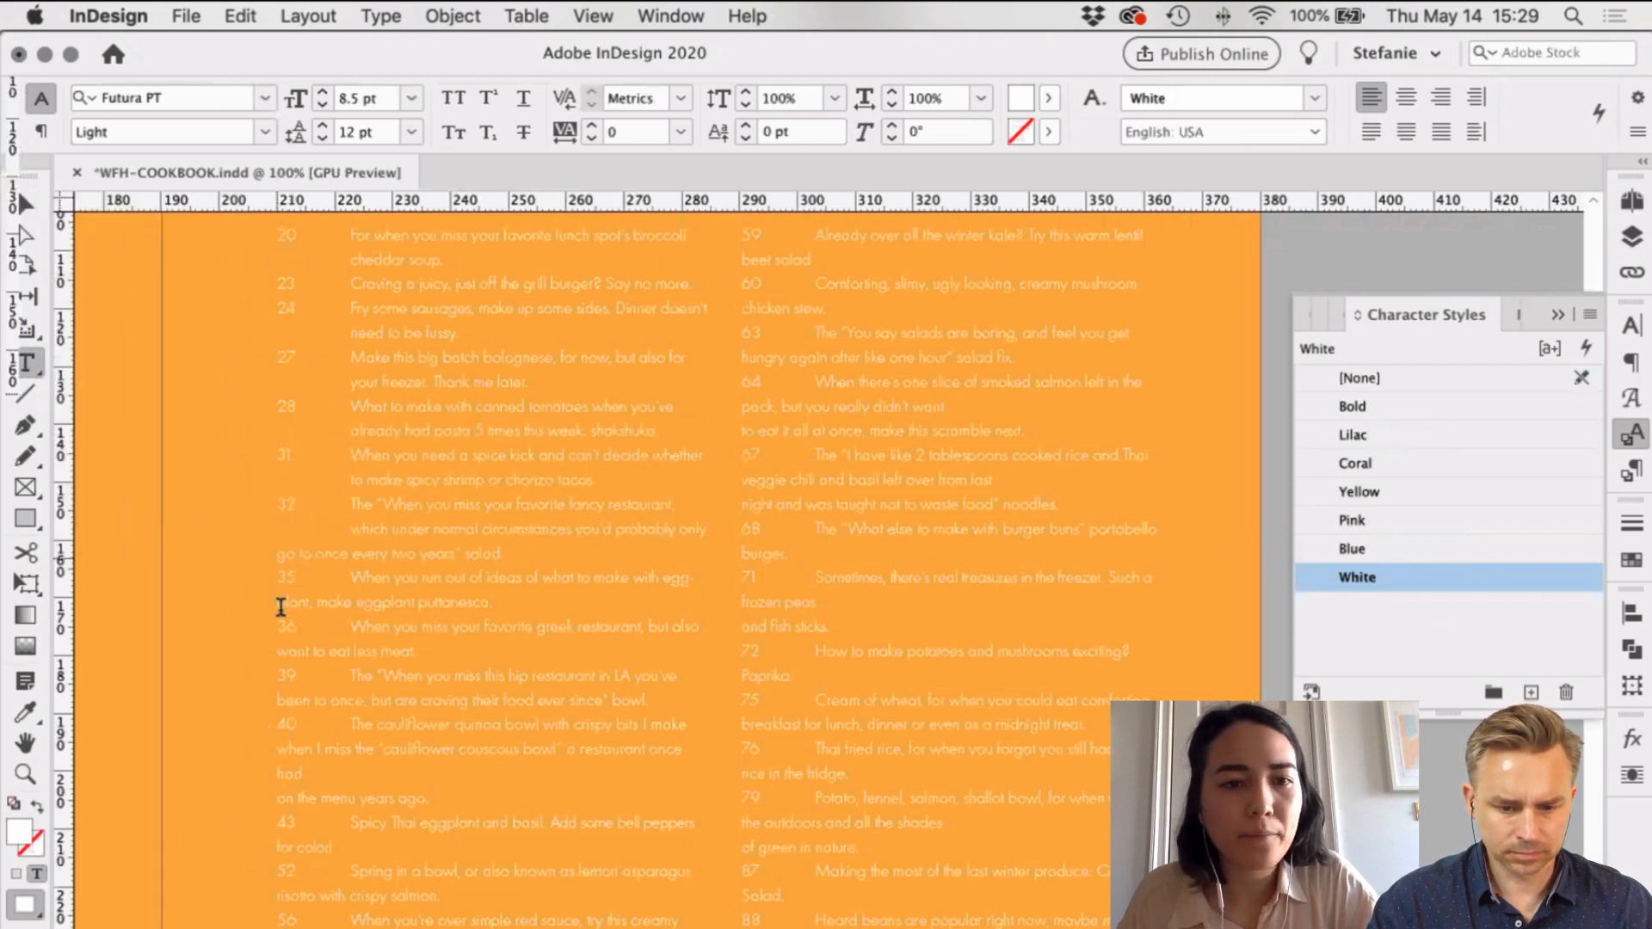
key("Tab")
Step: Indent the puttanesca, eat less meat, bowl and couscous bowl continuation lines to the entry text
left_click(280, 606)
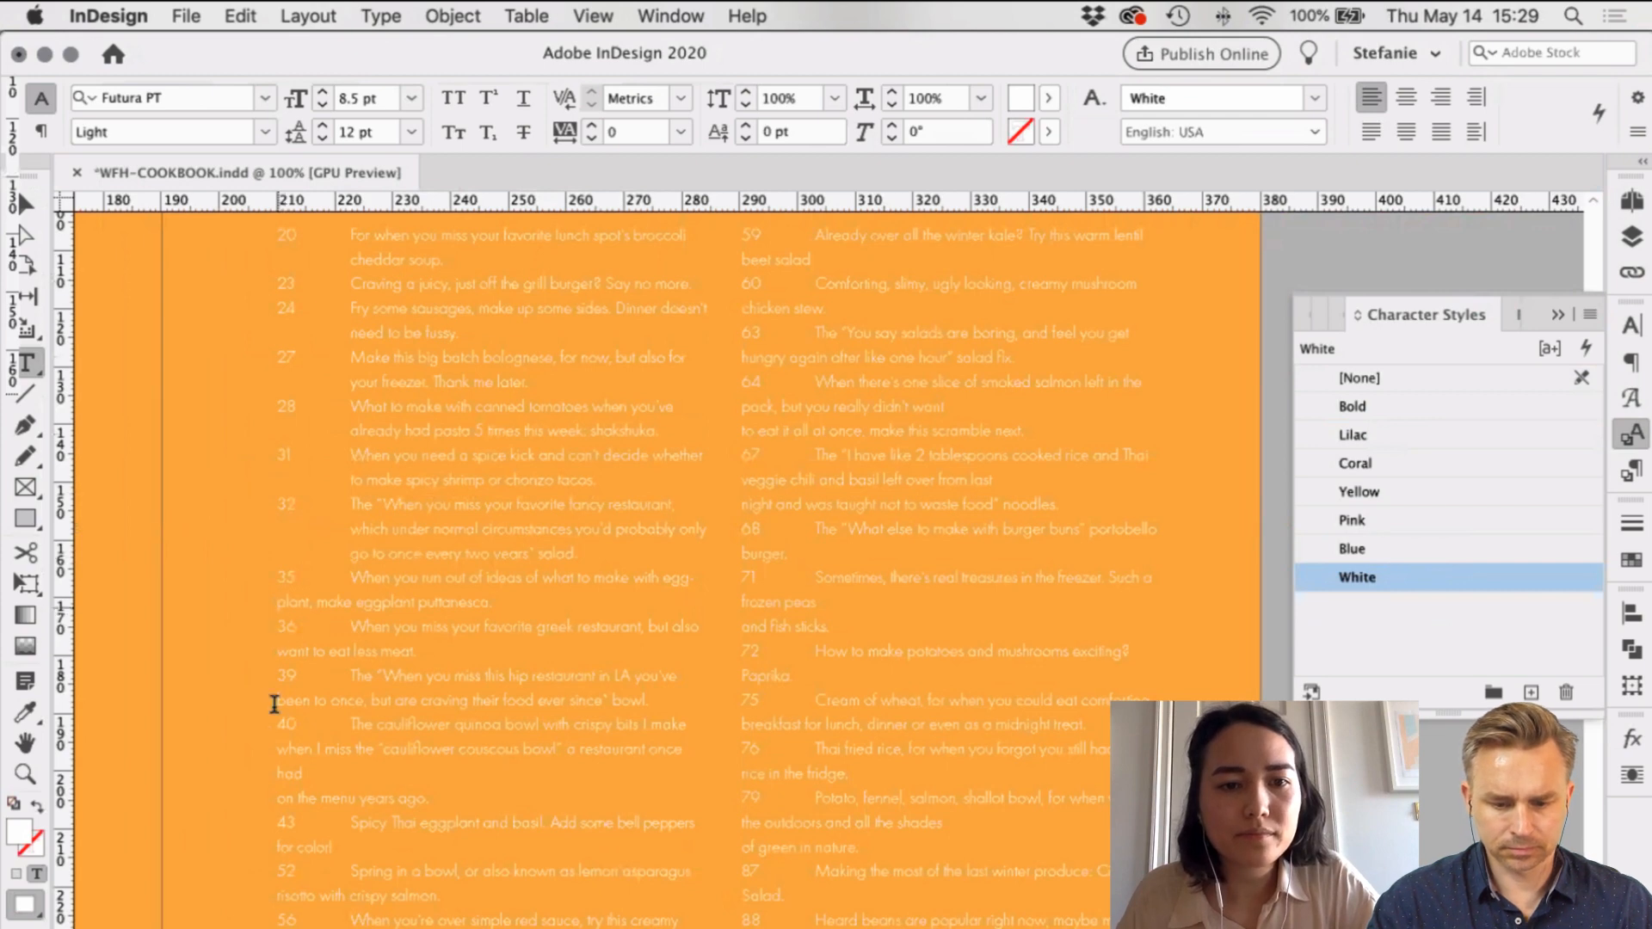
key("Tab")
key("Tab")
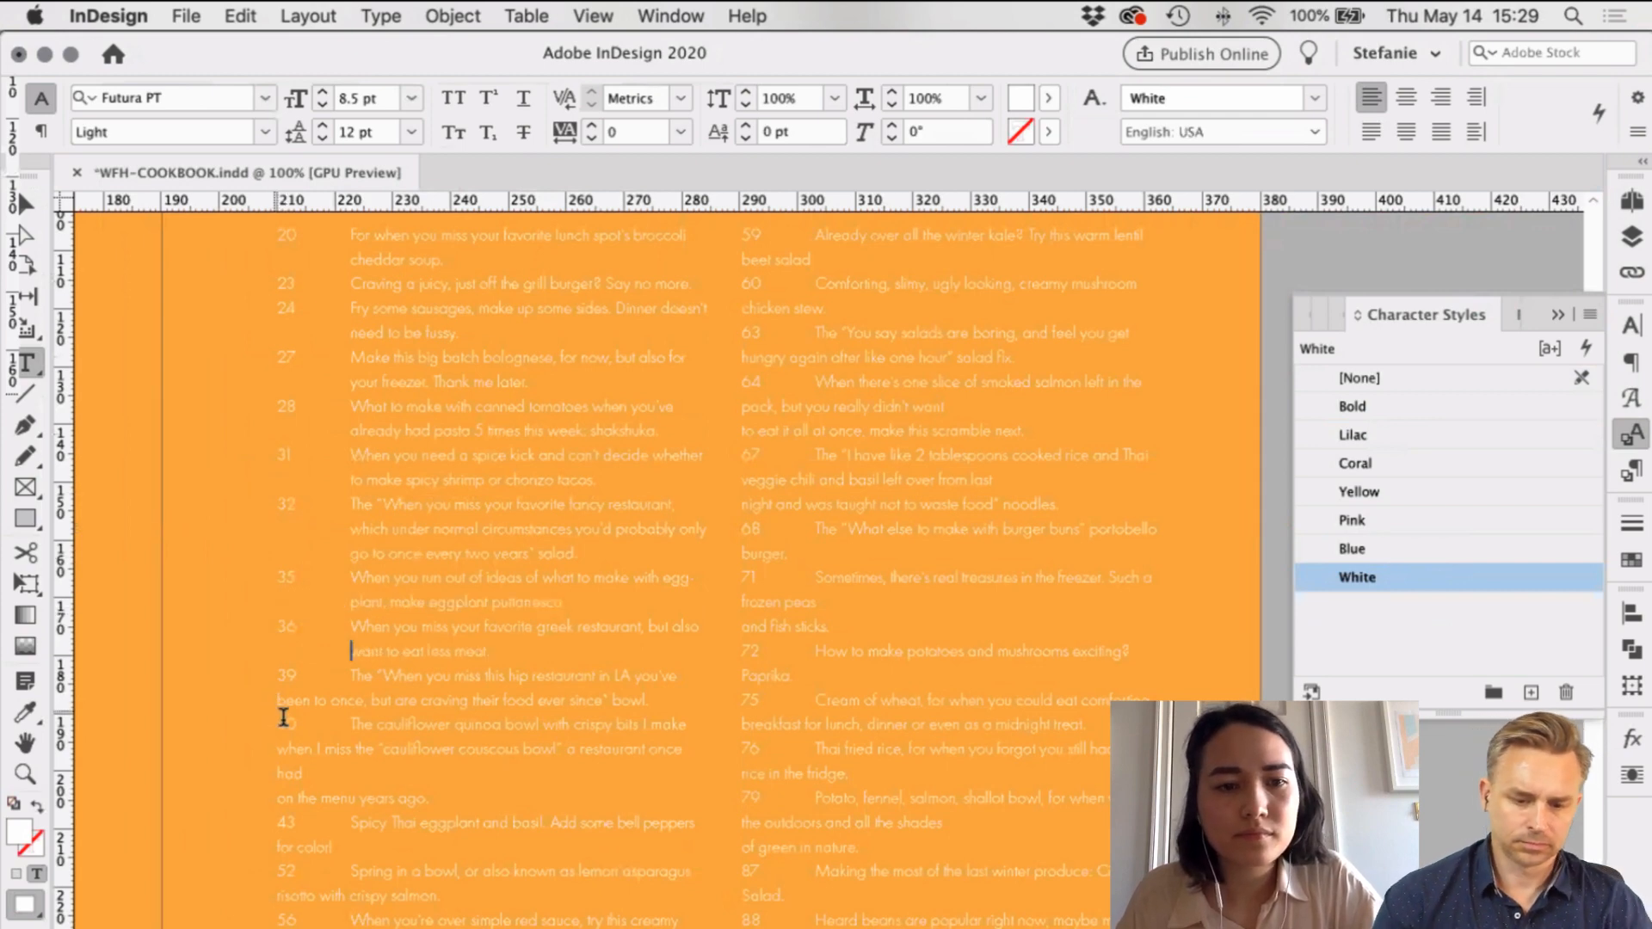
left_click(281, 711)
key("Tab")
left_click(278, 724)
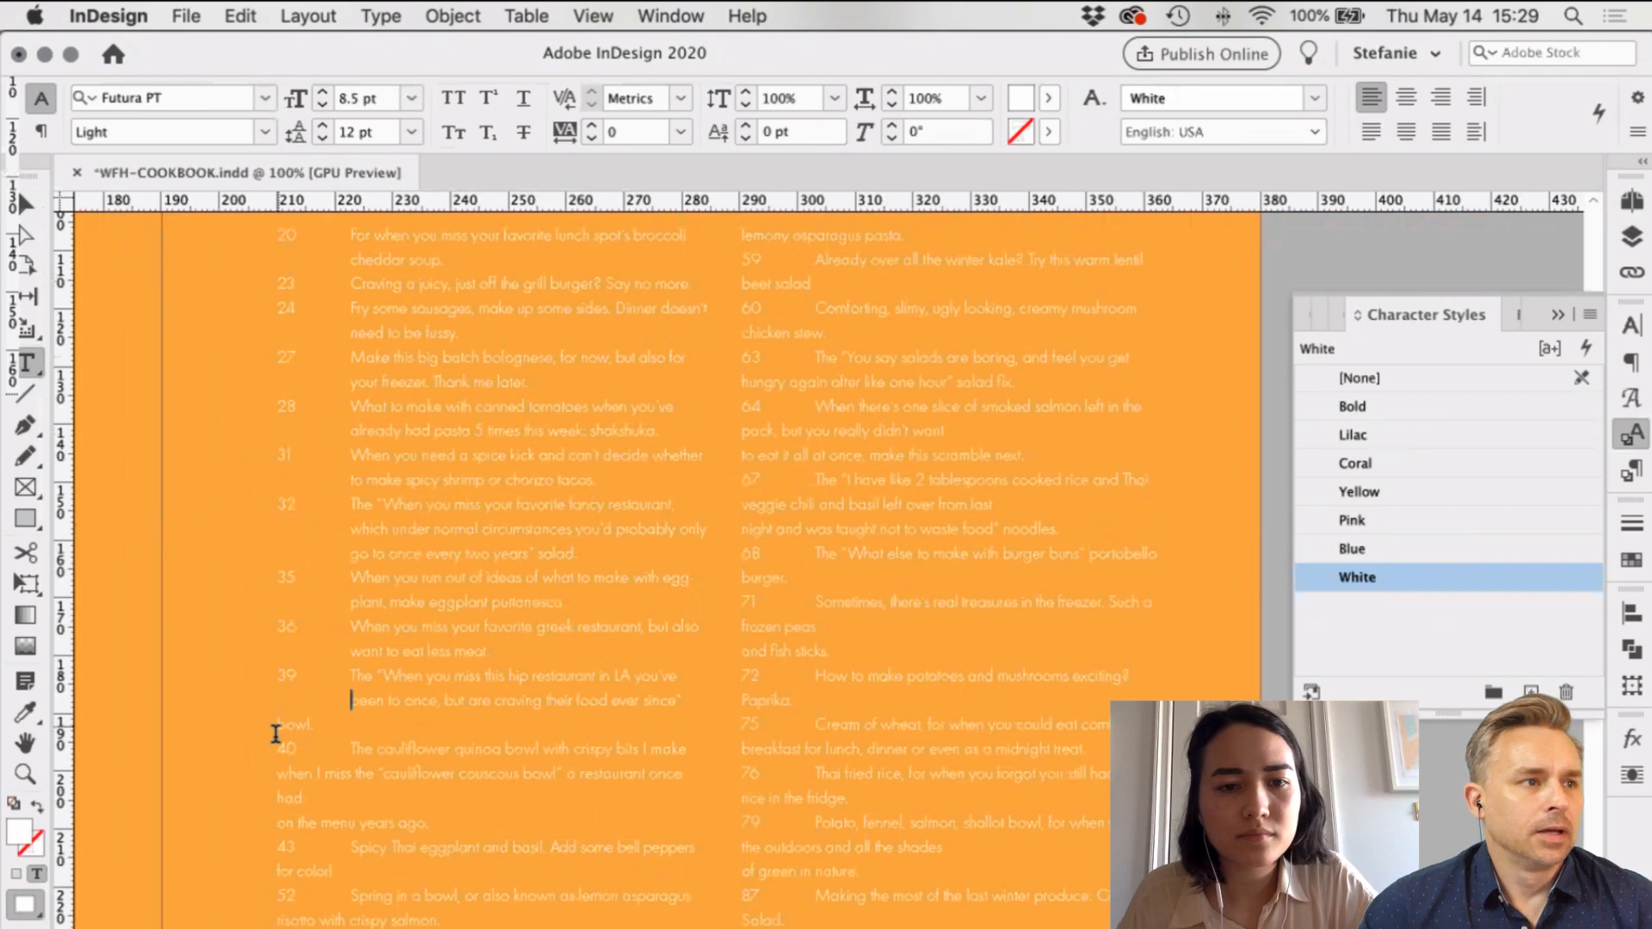
key("Tab")
left_click(281, 771)
key("Tab")
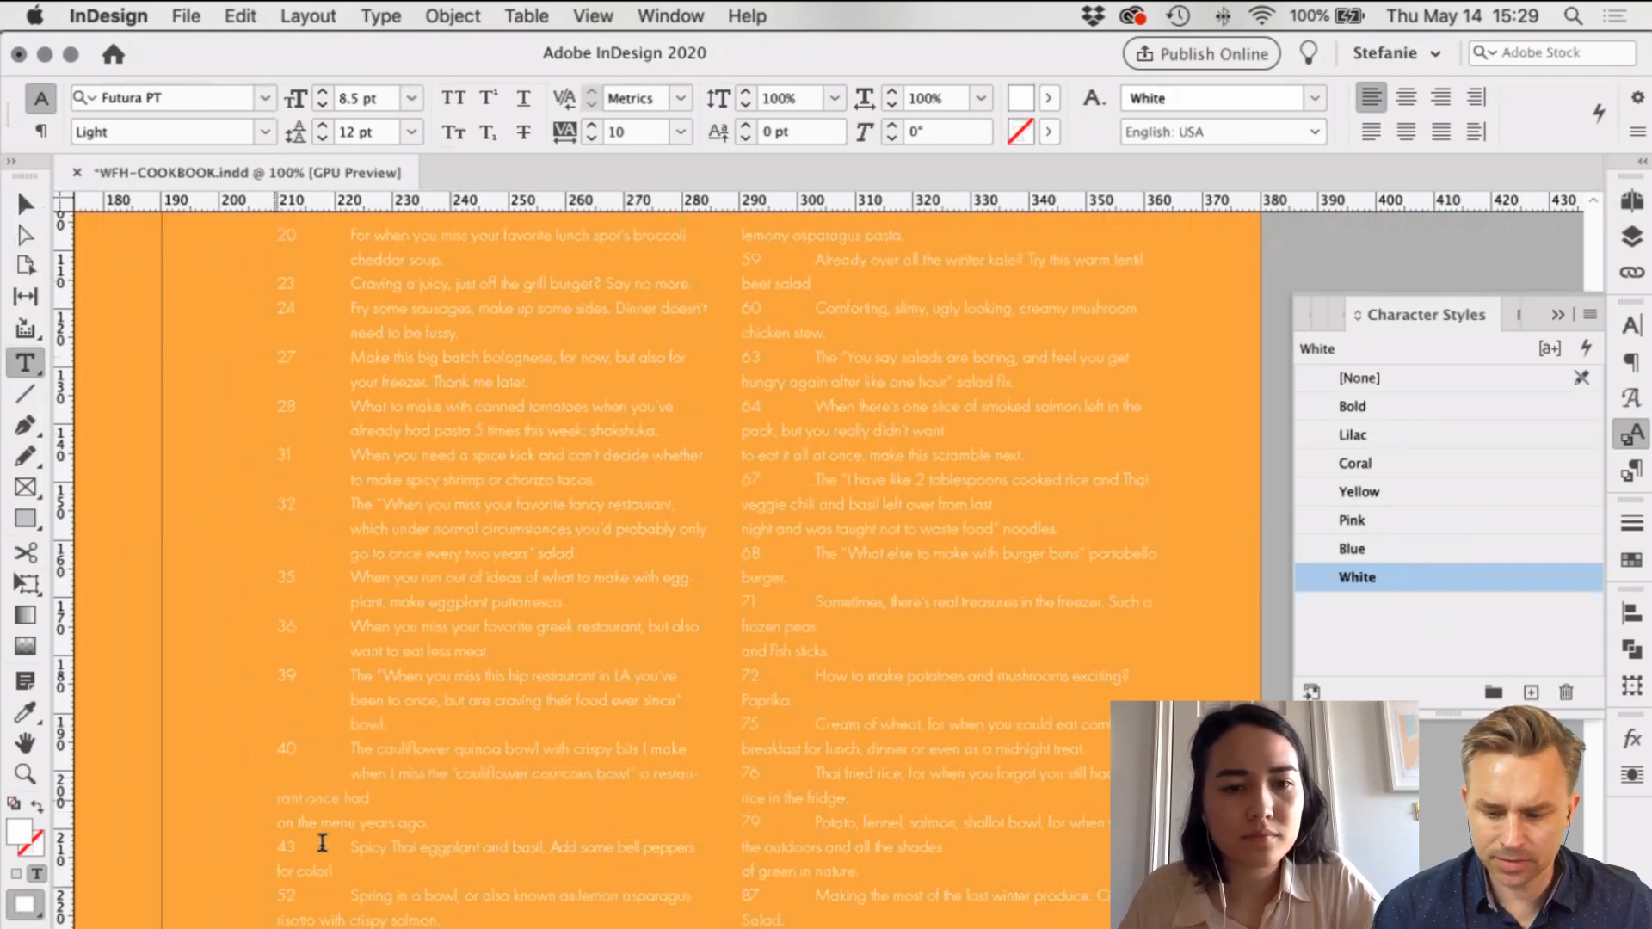
key("Tab")
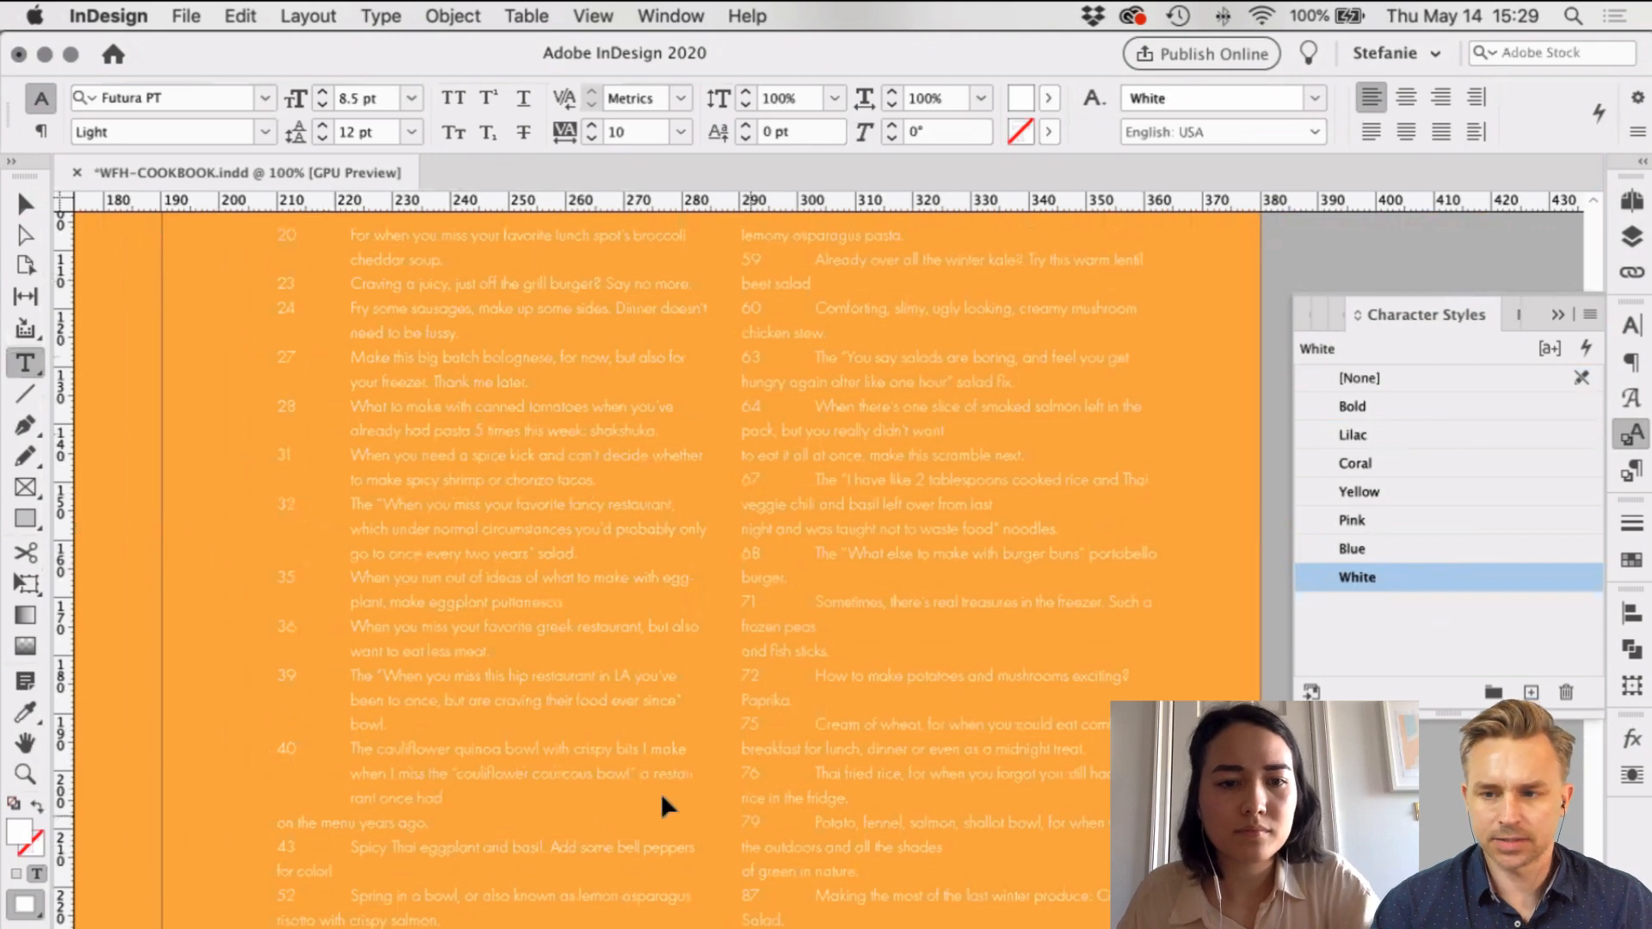
key("BackSpace")
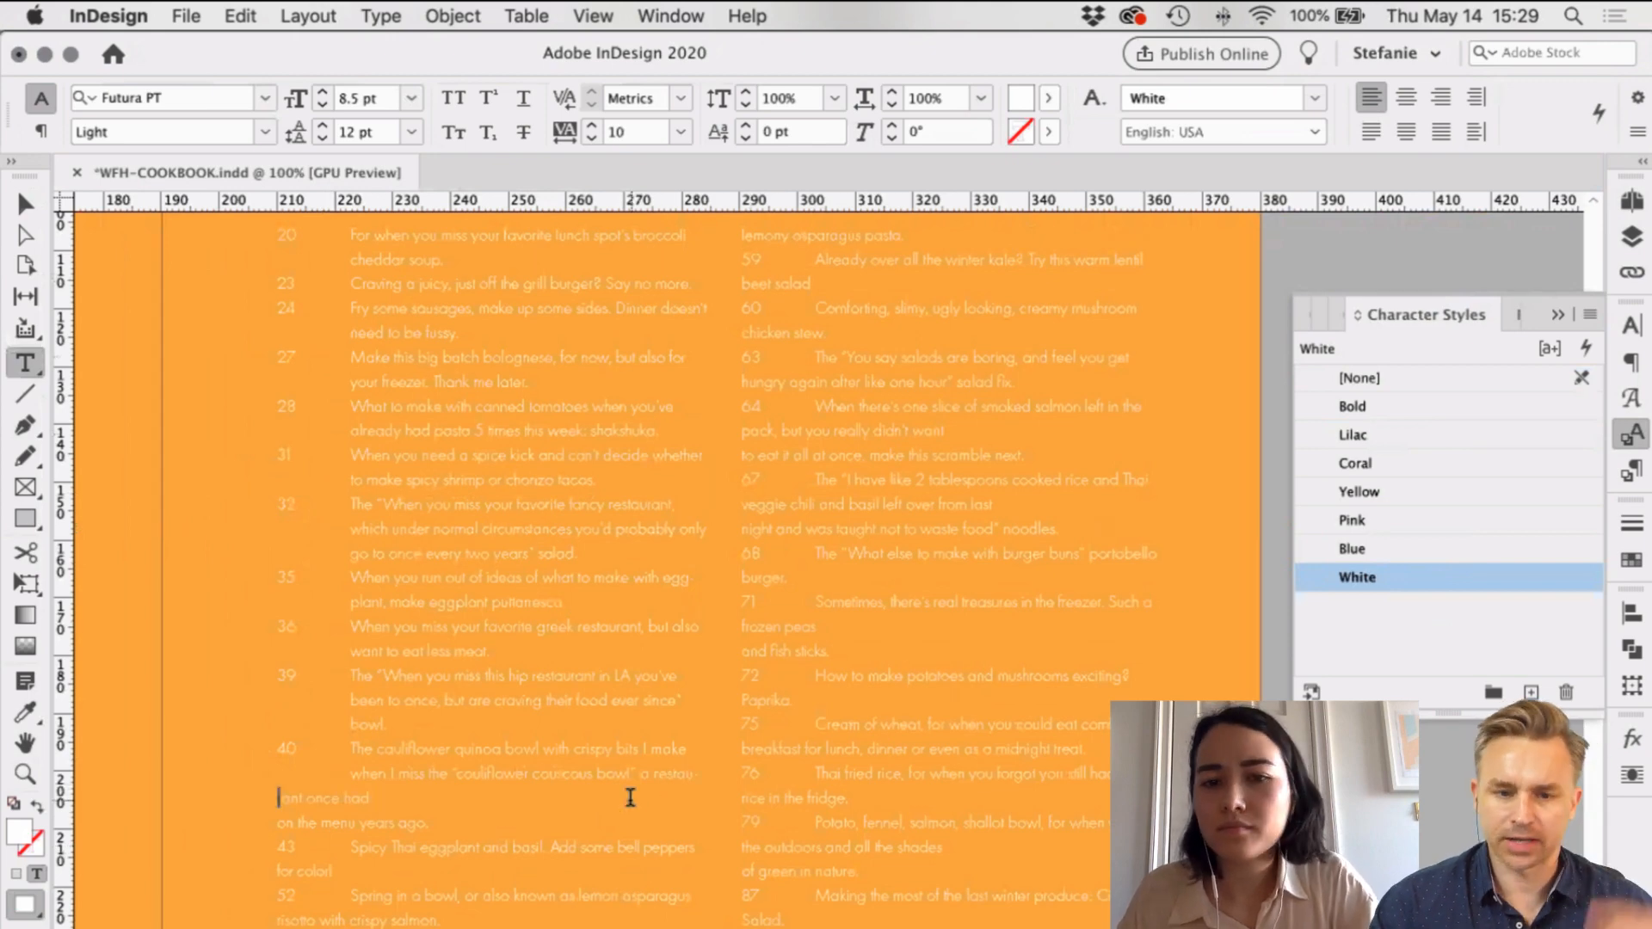
Step: Keep 'restaurant' unhyphenated with a soft return and join the 'menu years ago' line to entry 40
scroll(646, 760, "down", 1)
left_click(647, 753)
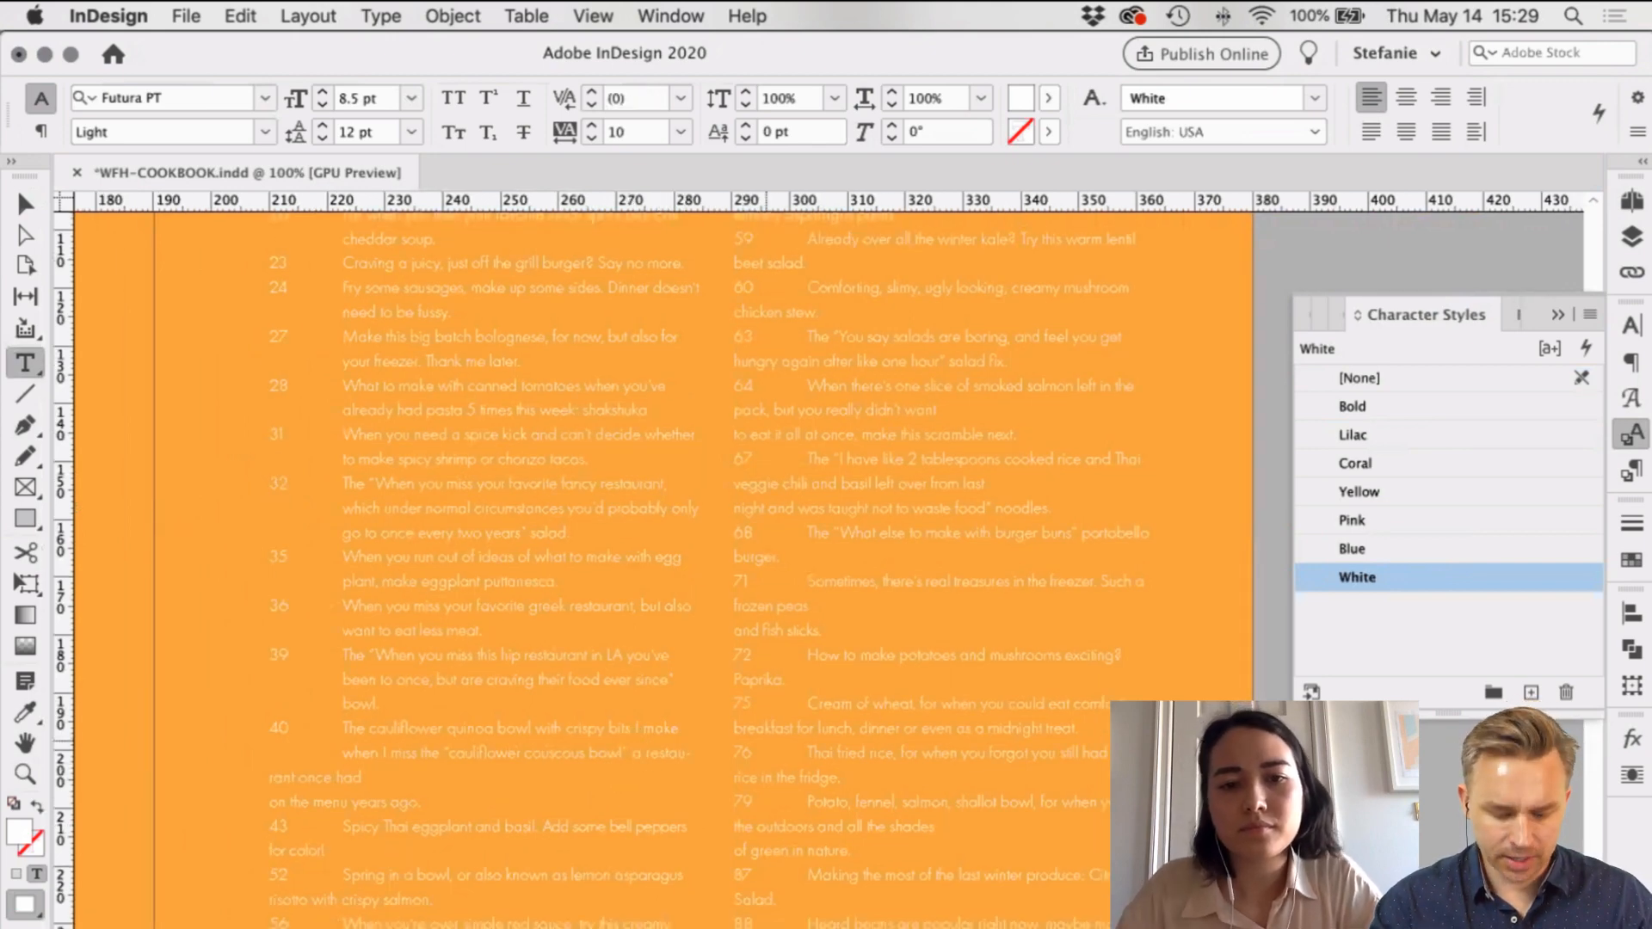
key("shift+Return")
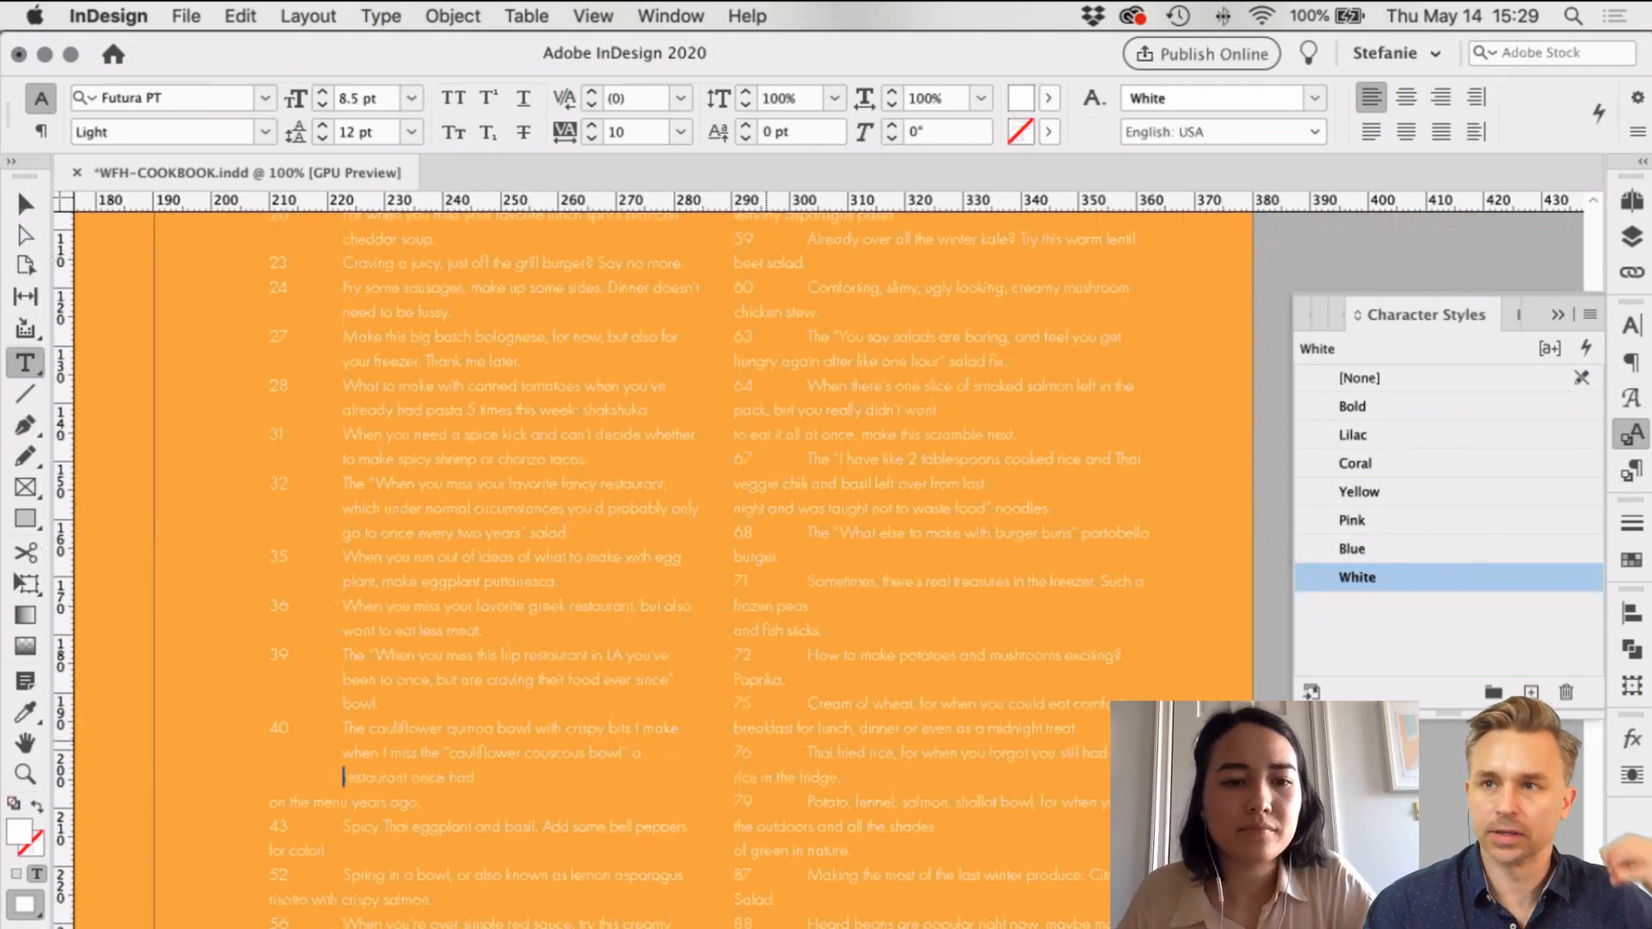
left_click(341, 712)
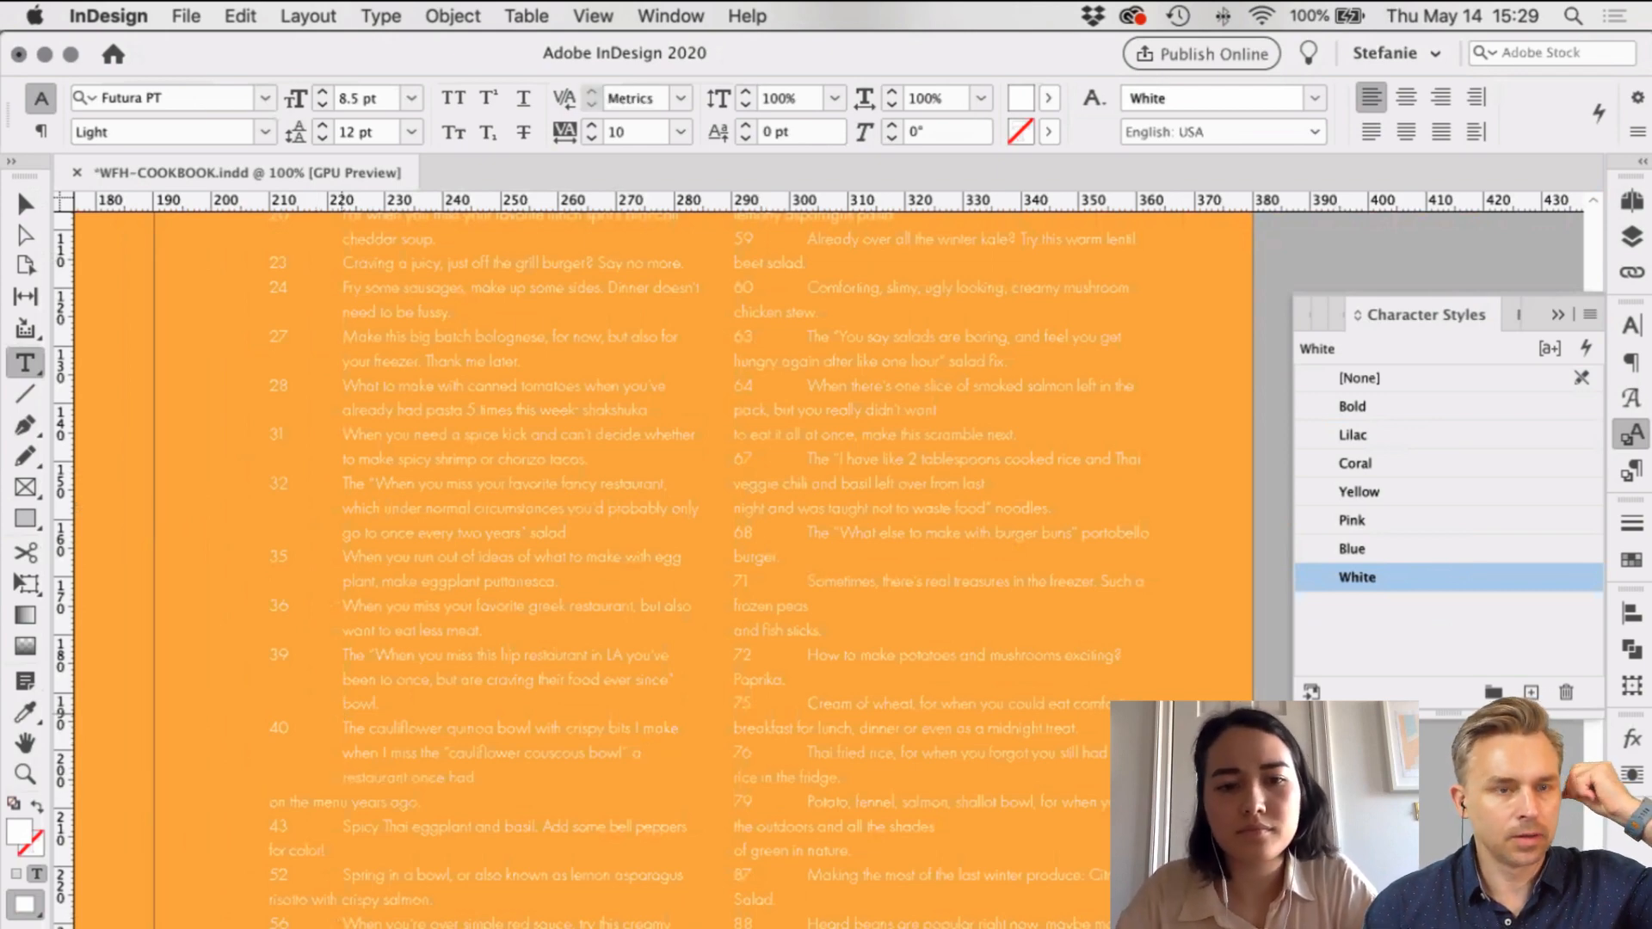
key("BackSpace")
Step: Indent the 'for color' line under Spicy and the crispy salmon line under Spring
scroll(422, 408, "down", 5)
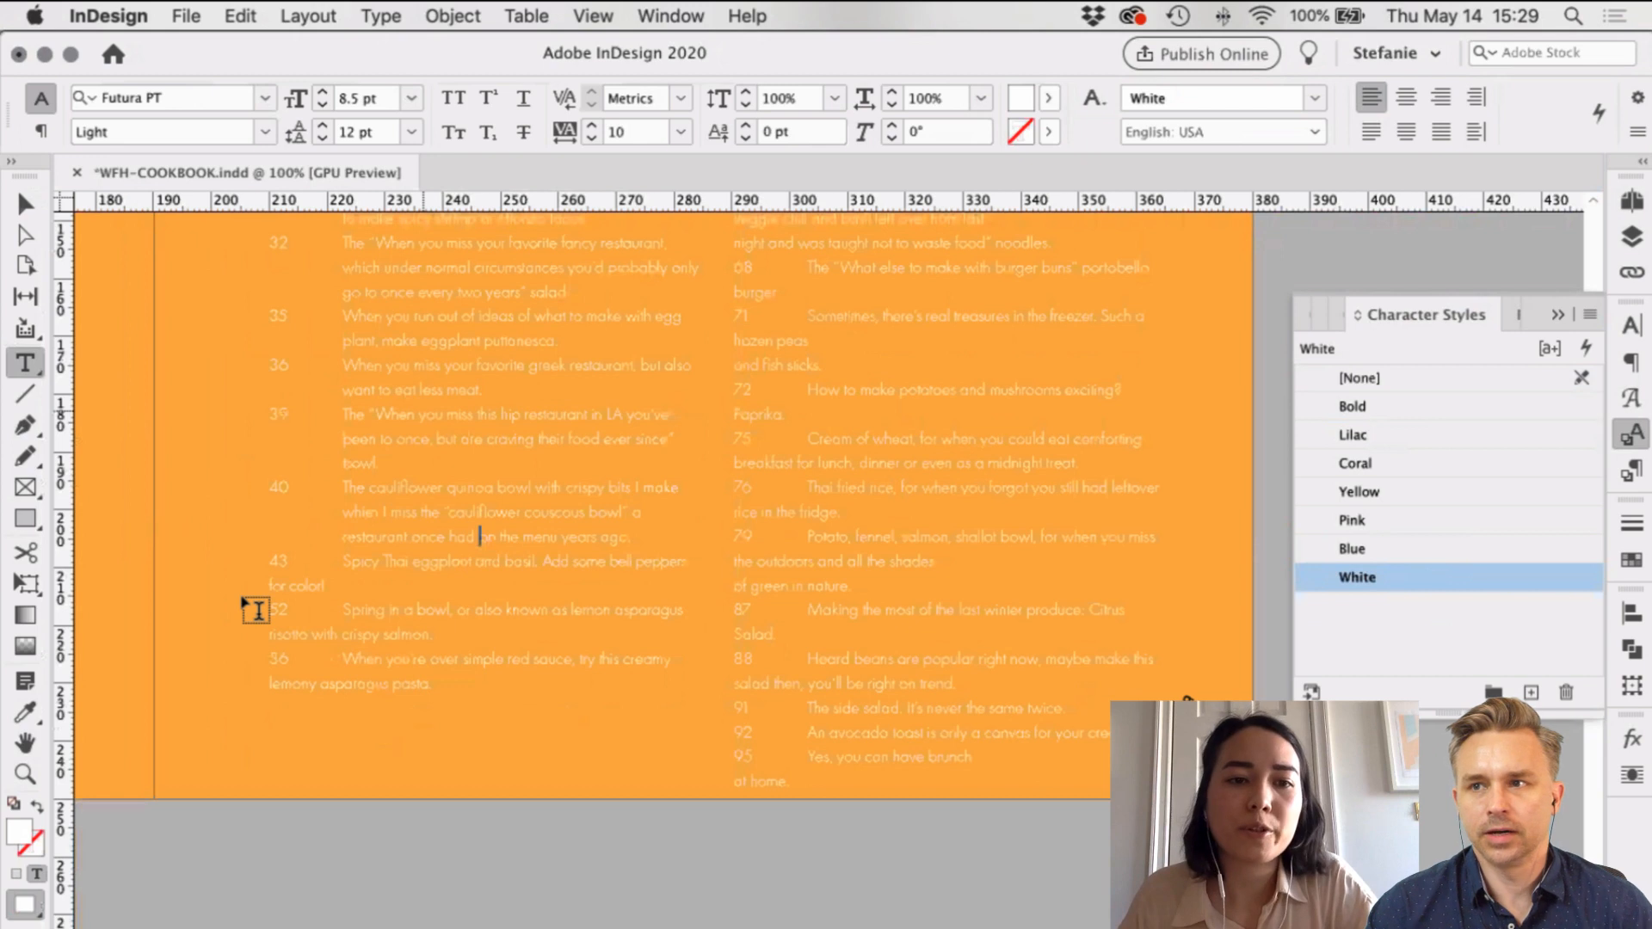
key("super+Down")
key("Down")
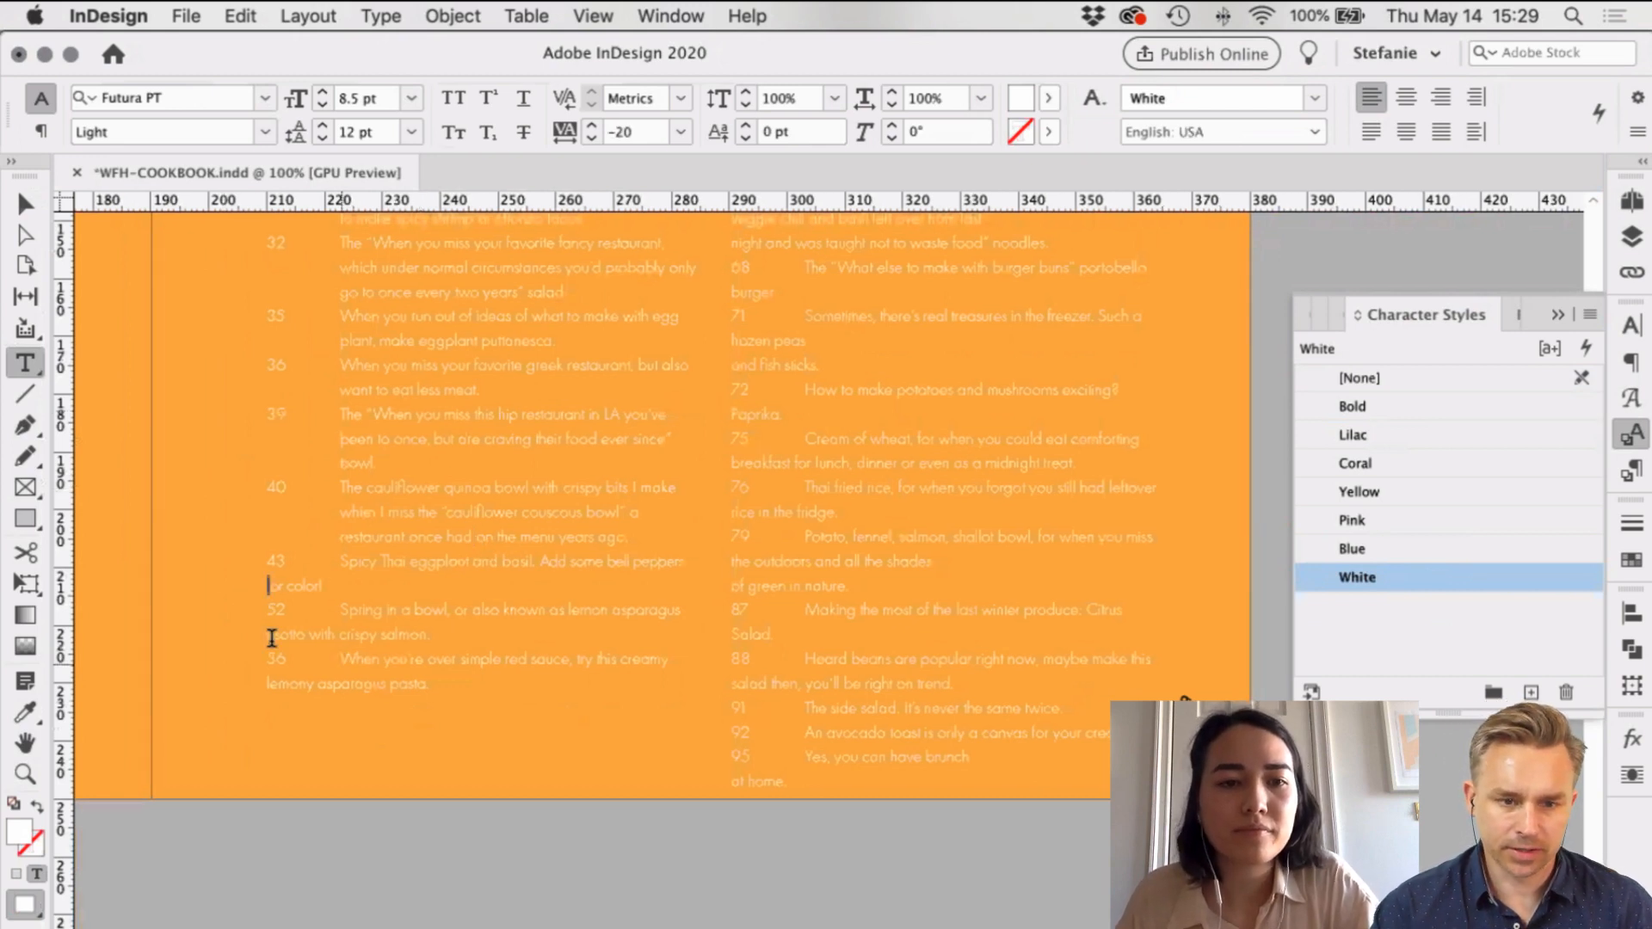
key("Tab")
key("Down")
key("Tab")
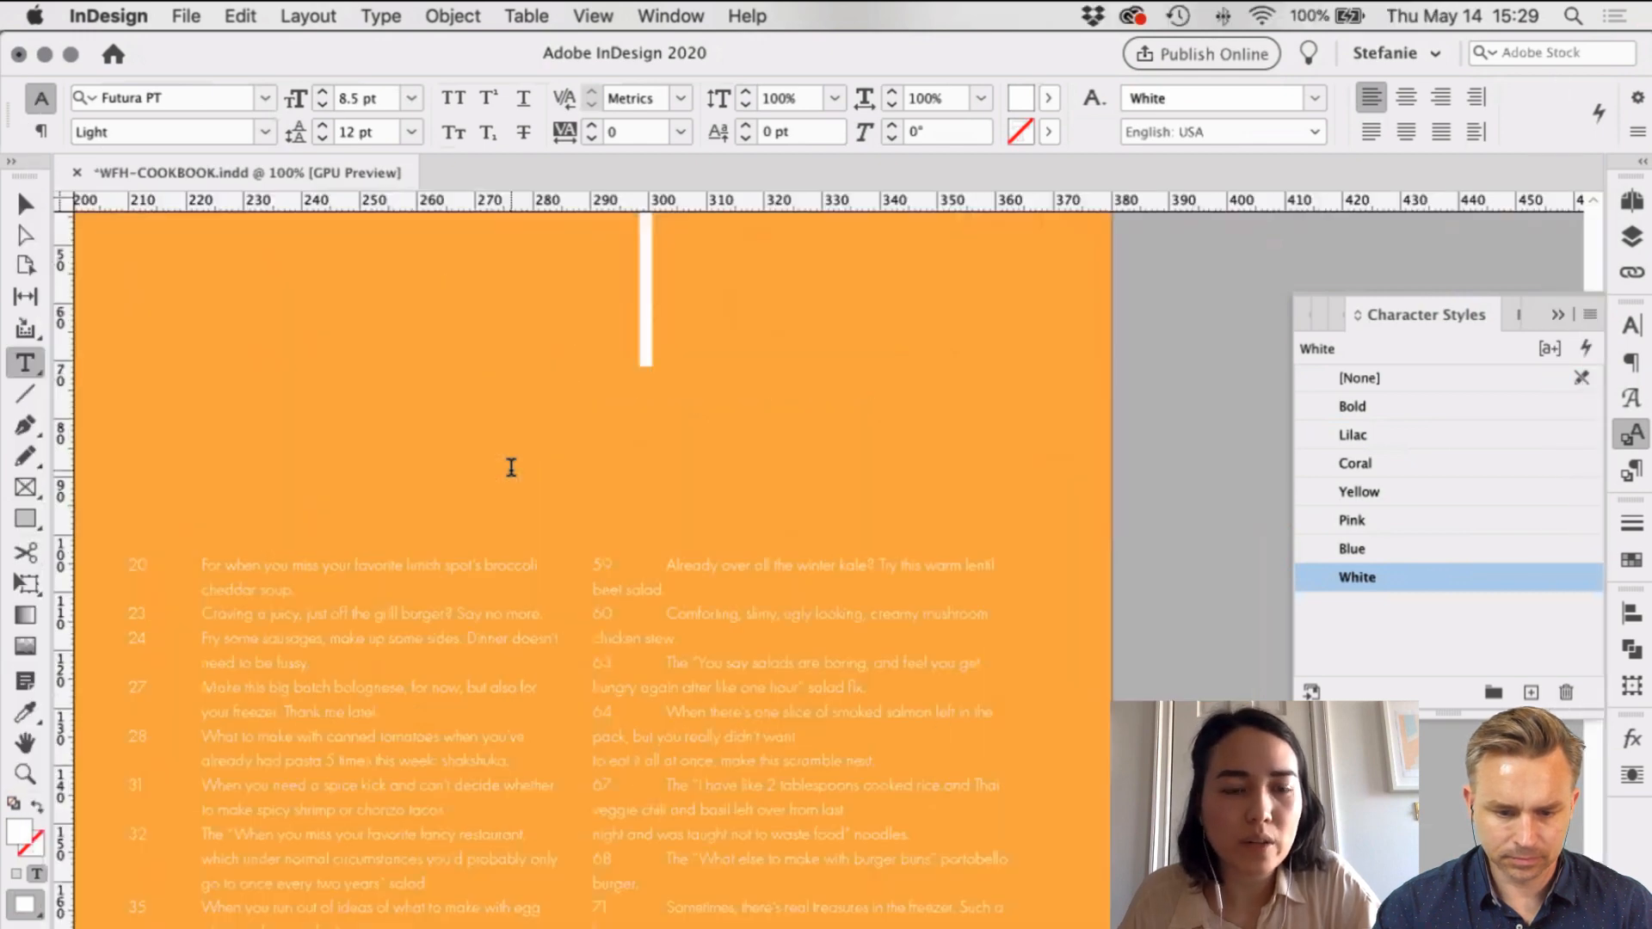
scroll(511, 467, "down", 3)
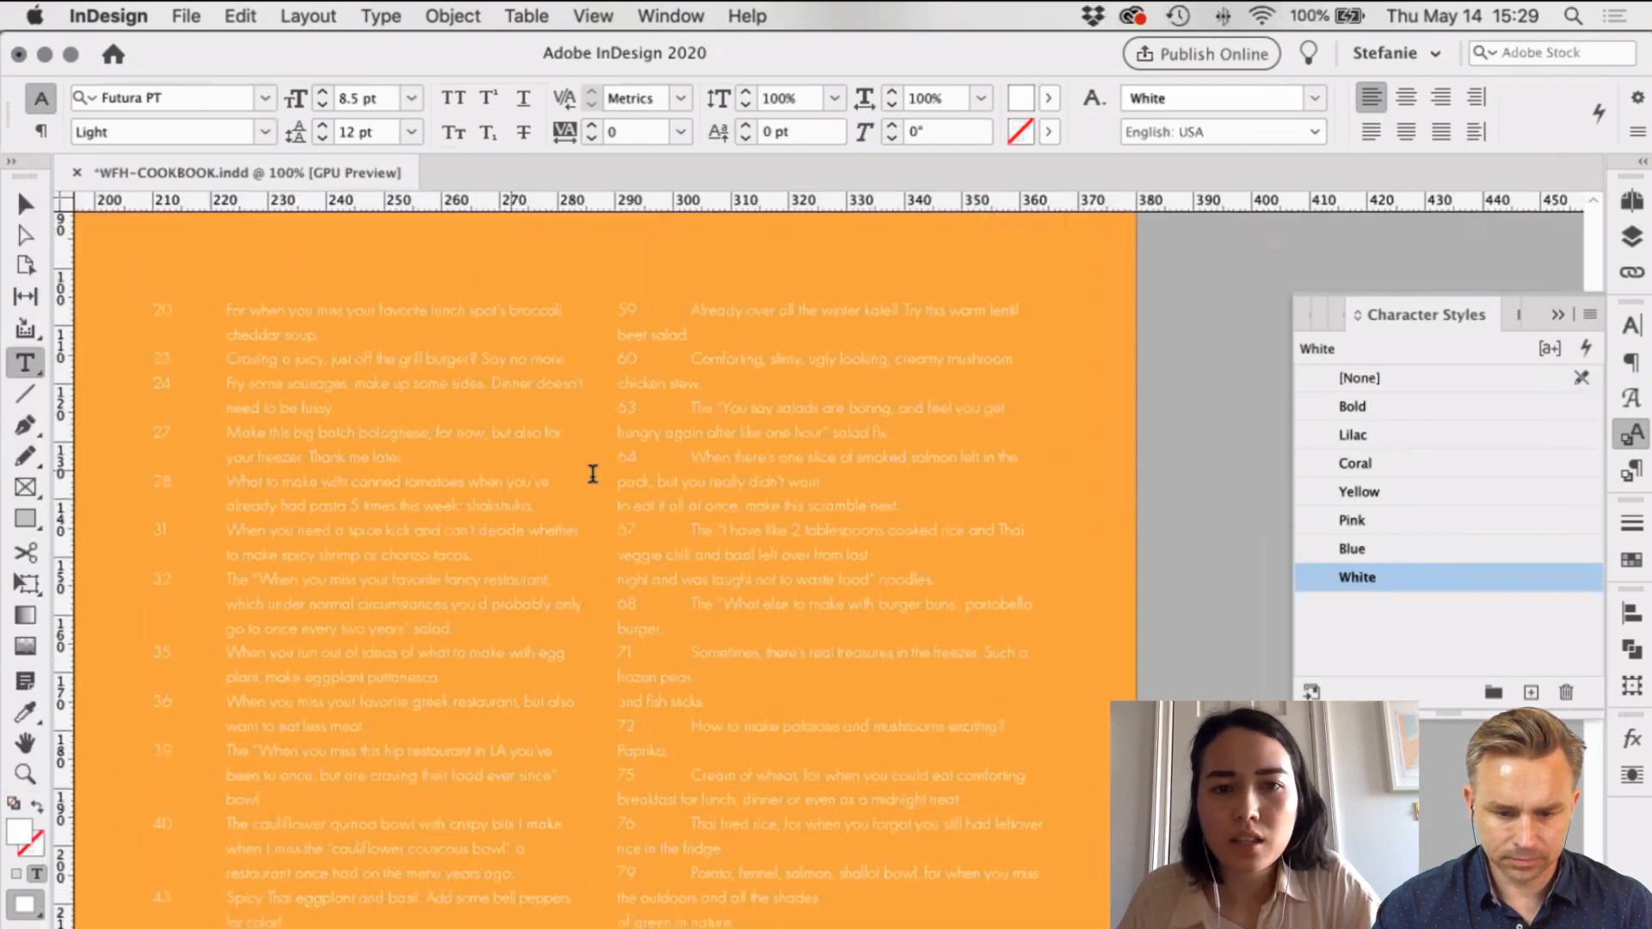
Step: Indent the chicken stew and 'hungry again' continuation lines in the right column
scroll(590, 473, "up", 2)
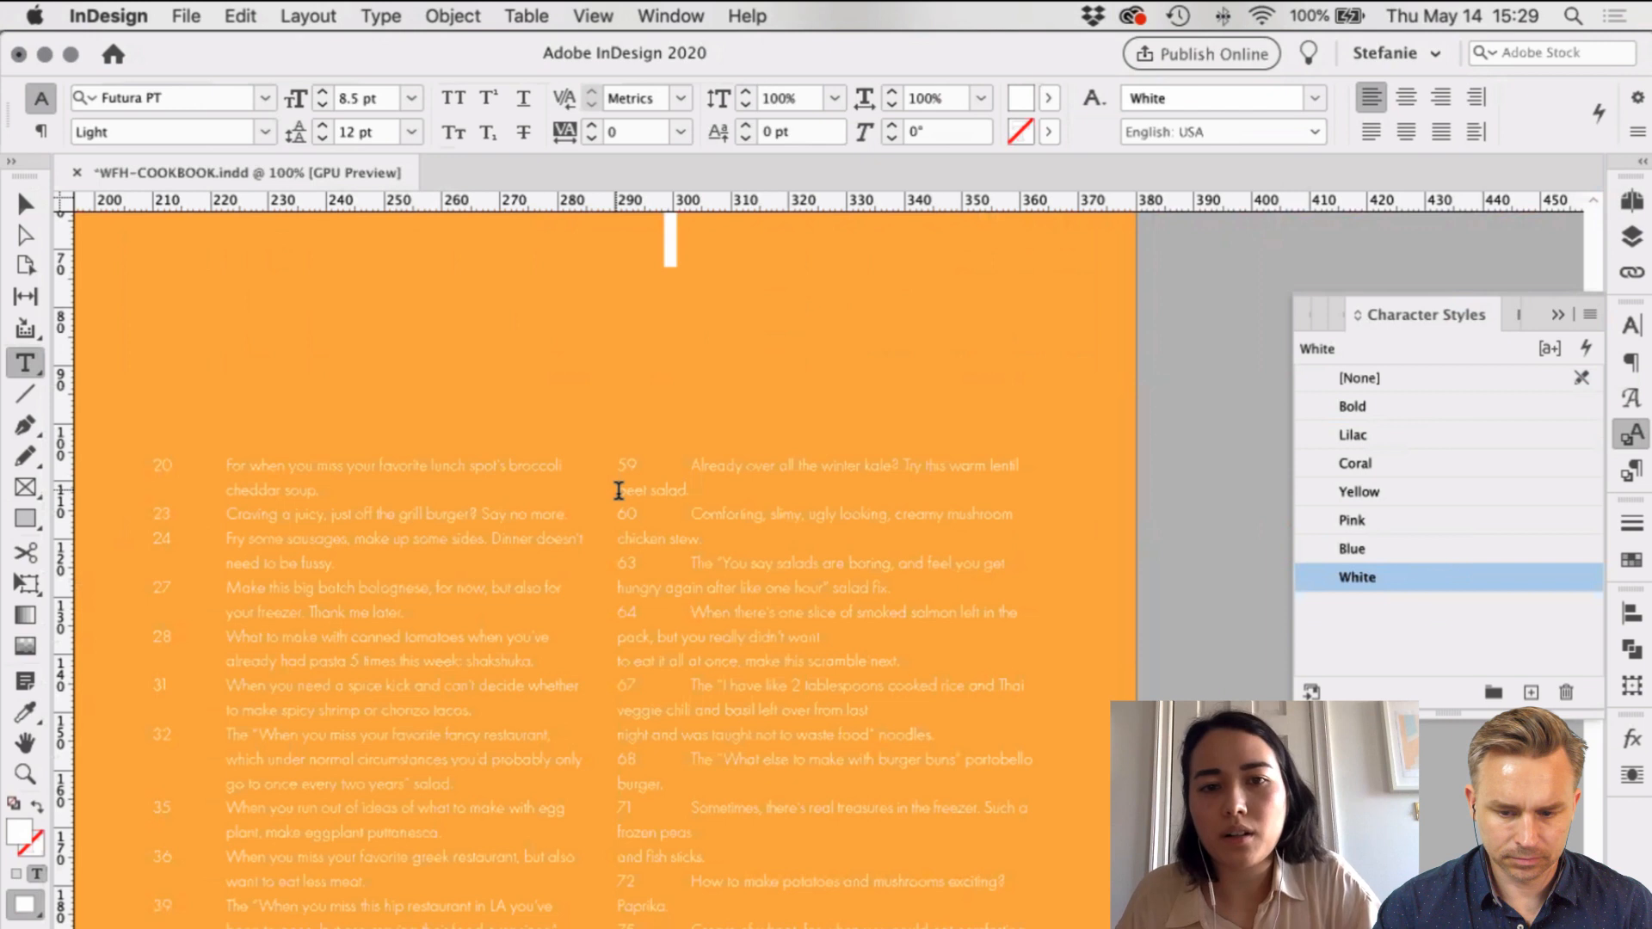
left_click(619, 491)
left_click(618, 539)
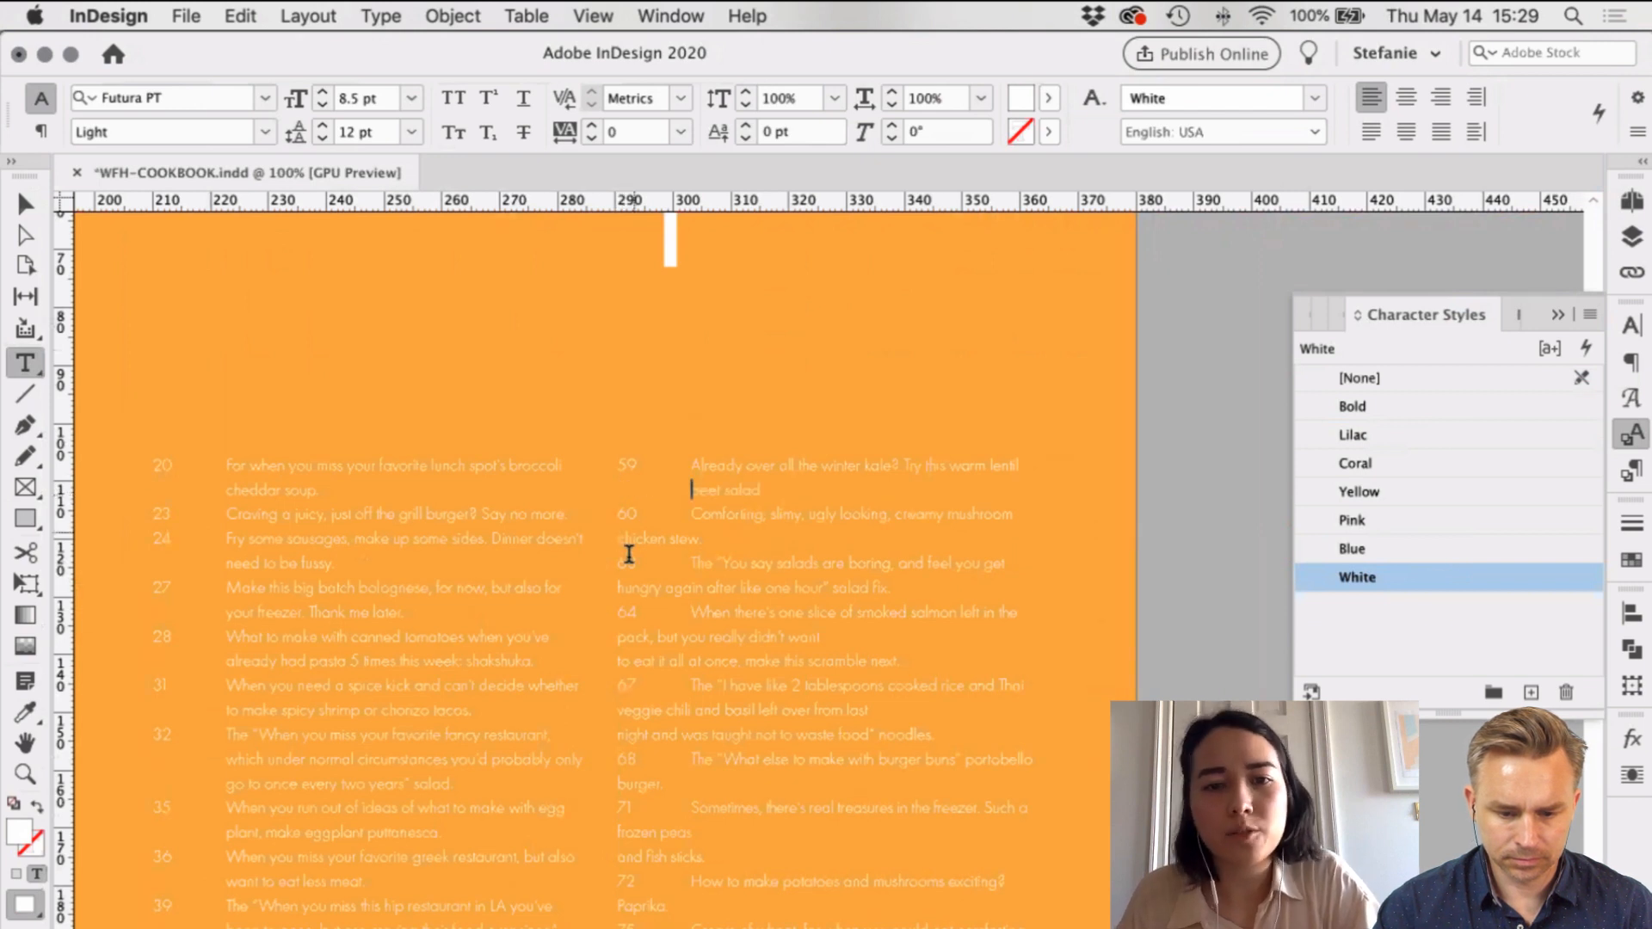
key("Tab")
left_click(617, 587)
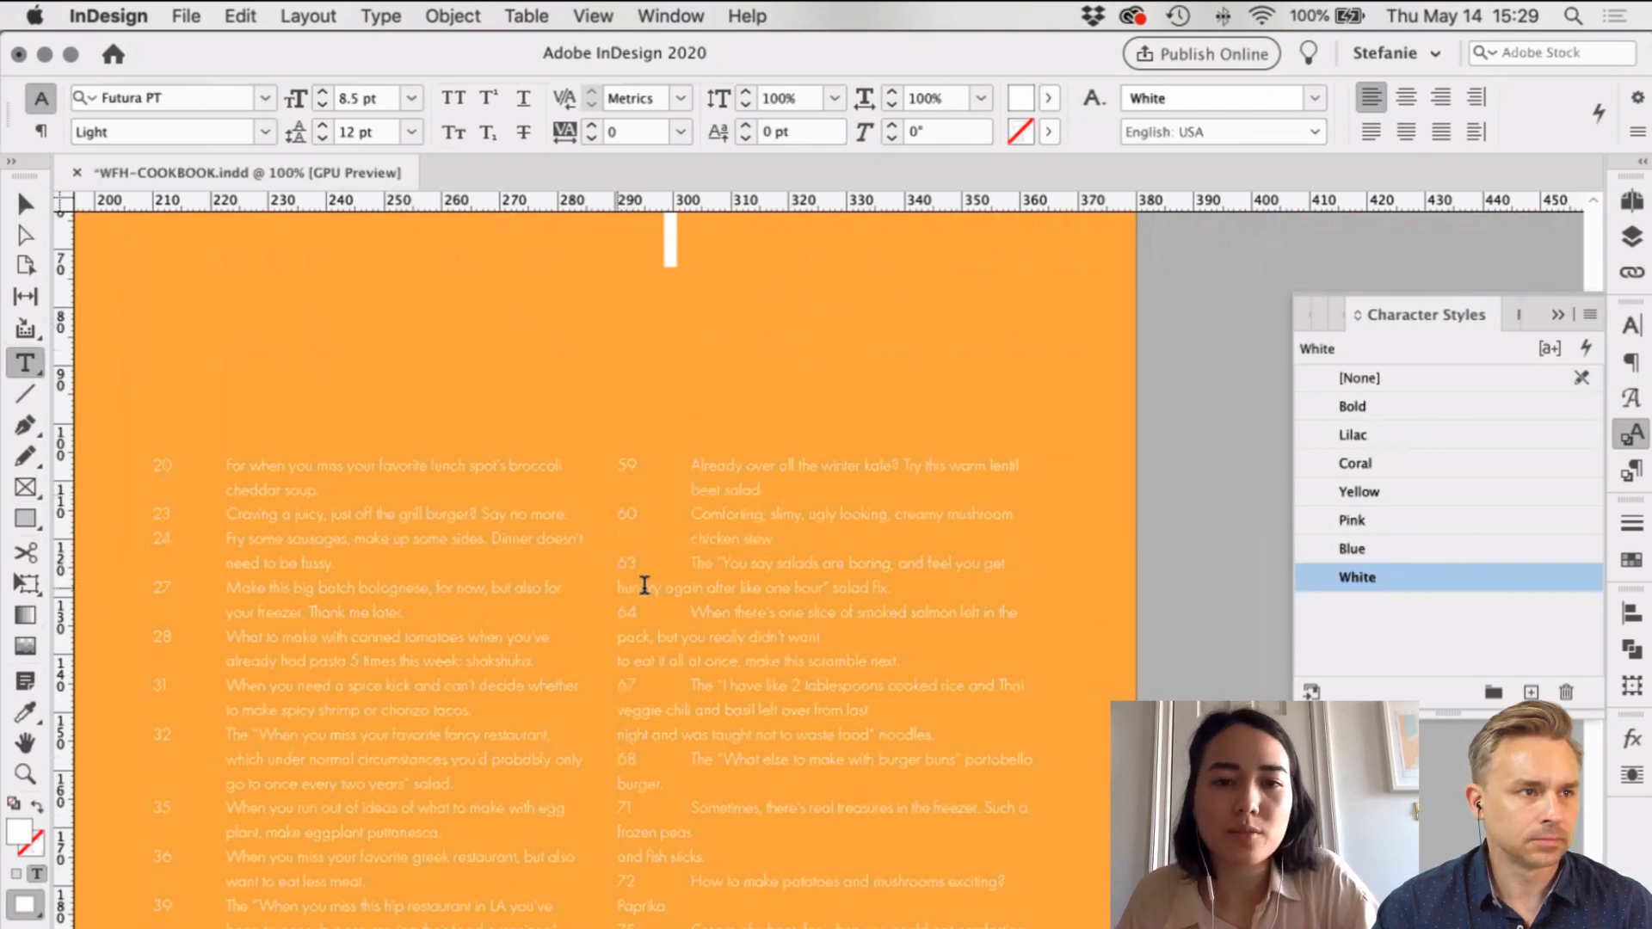
key("Tab")
scroll(630, 454, "down", 3)
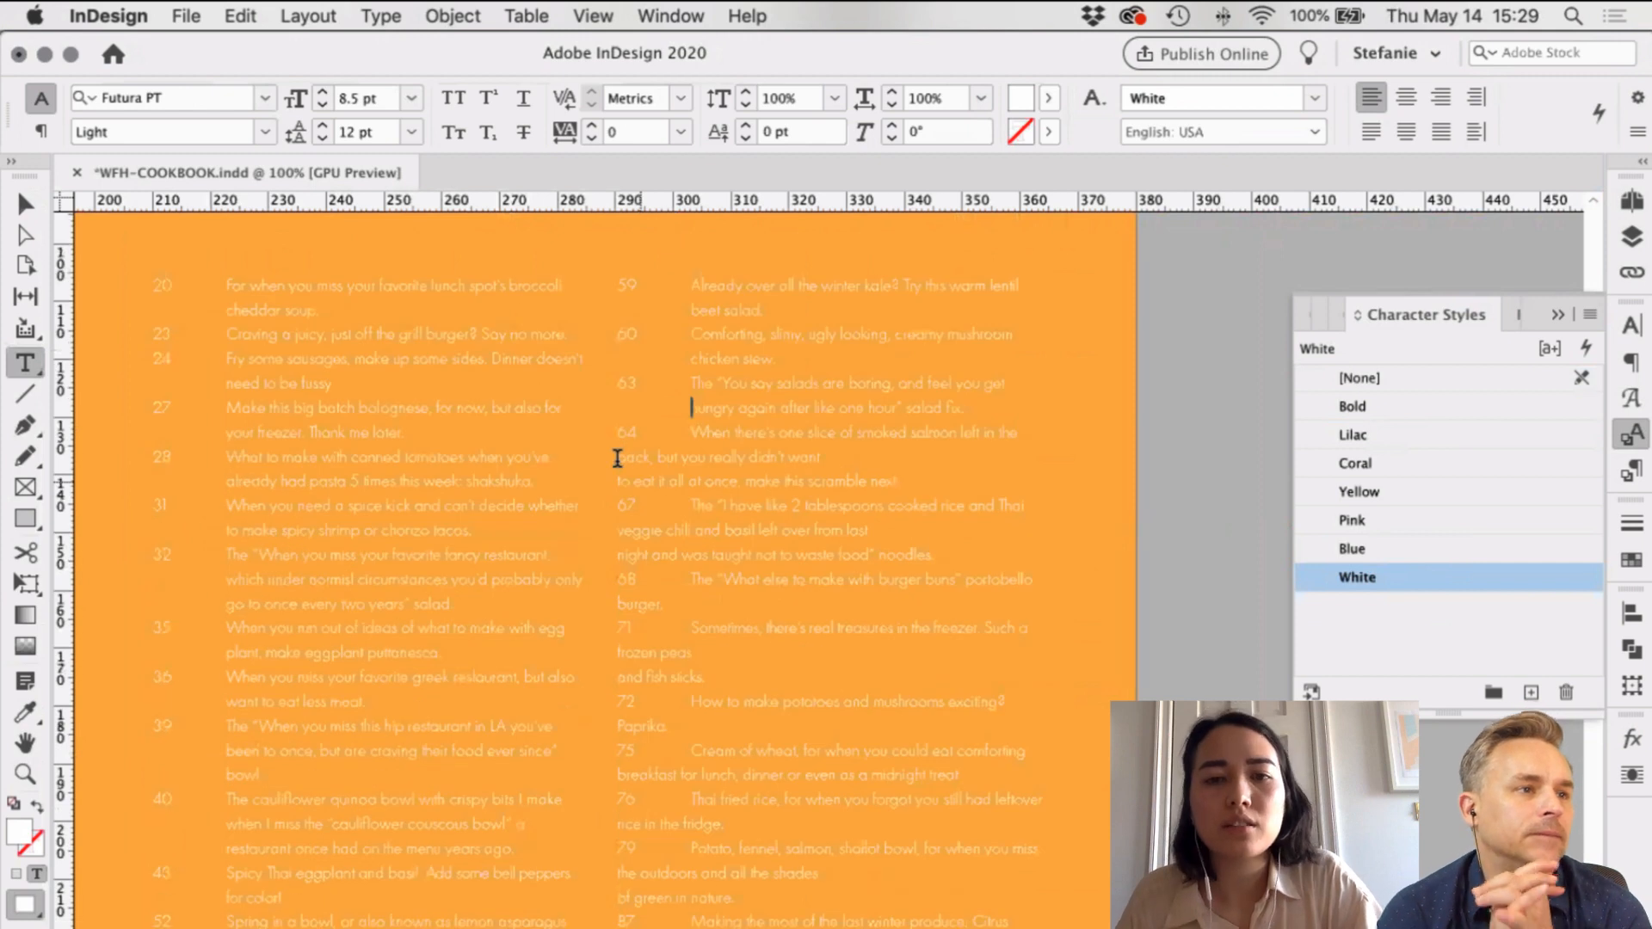
Step: Indent the pack, scramble, veggie chili and burger lines; join 'and fish sticks' onto the frozen peas line
left_click(617, 457)
key("Tab")
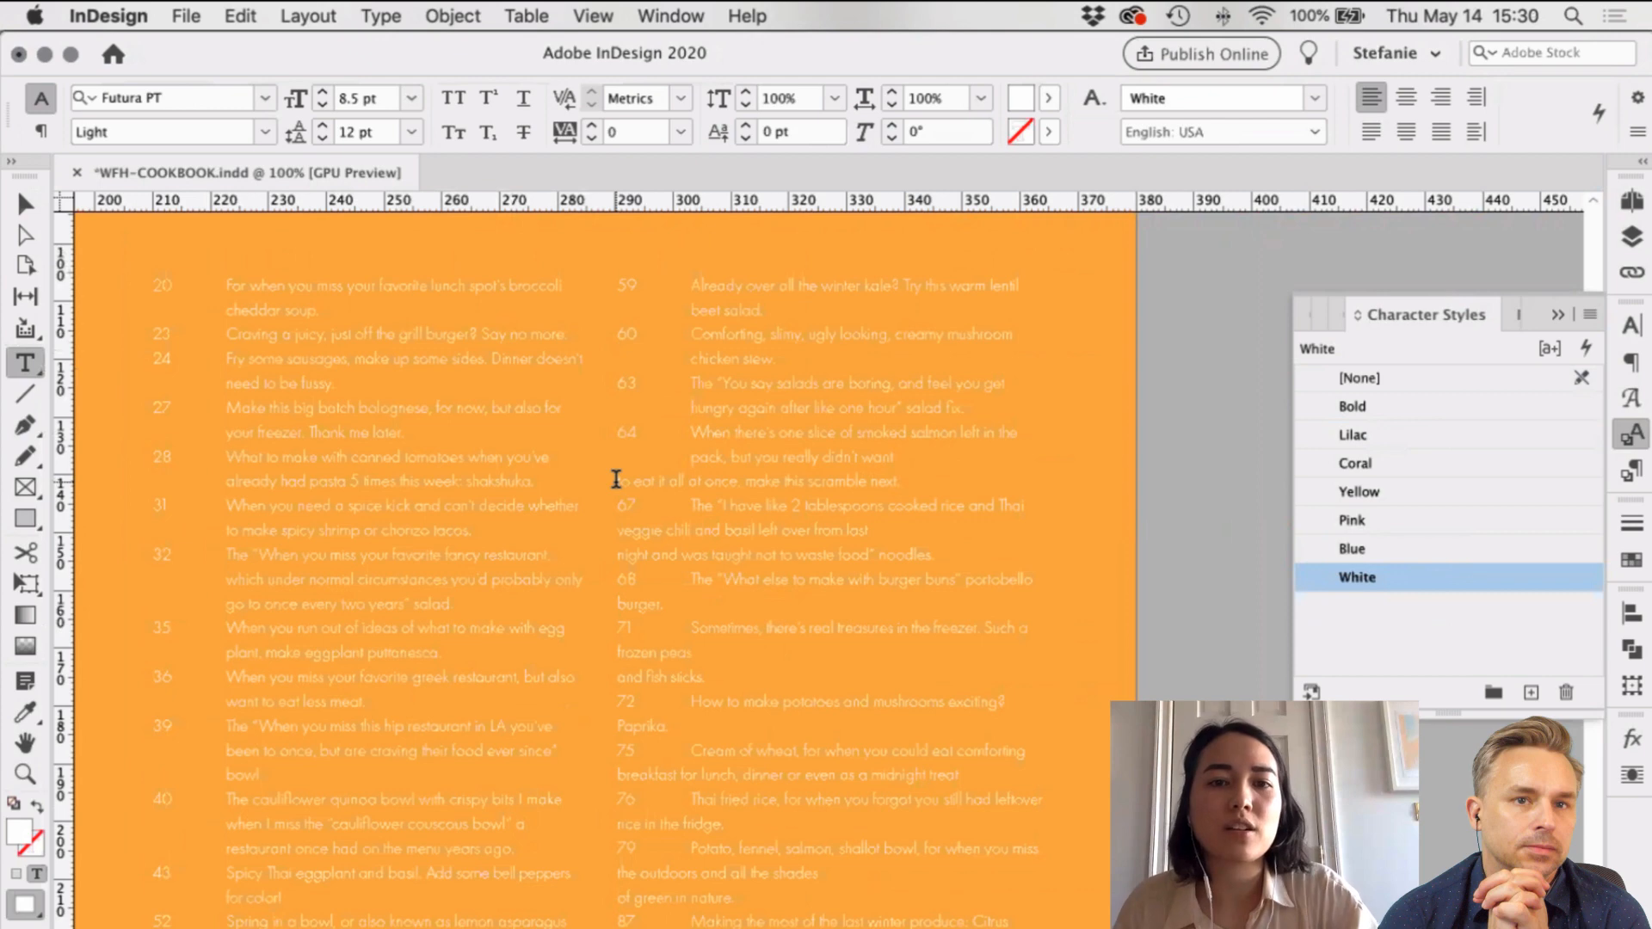
left_click(616, 479)
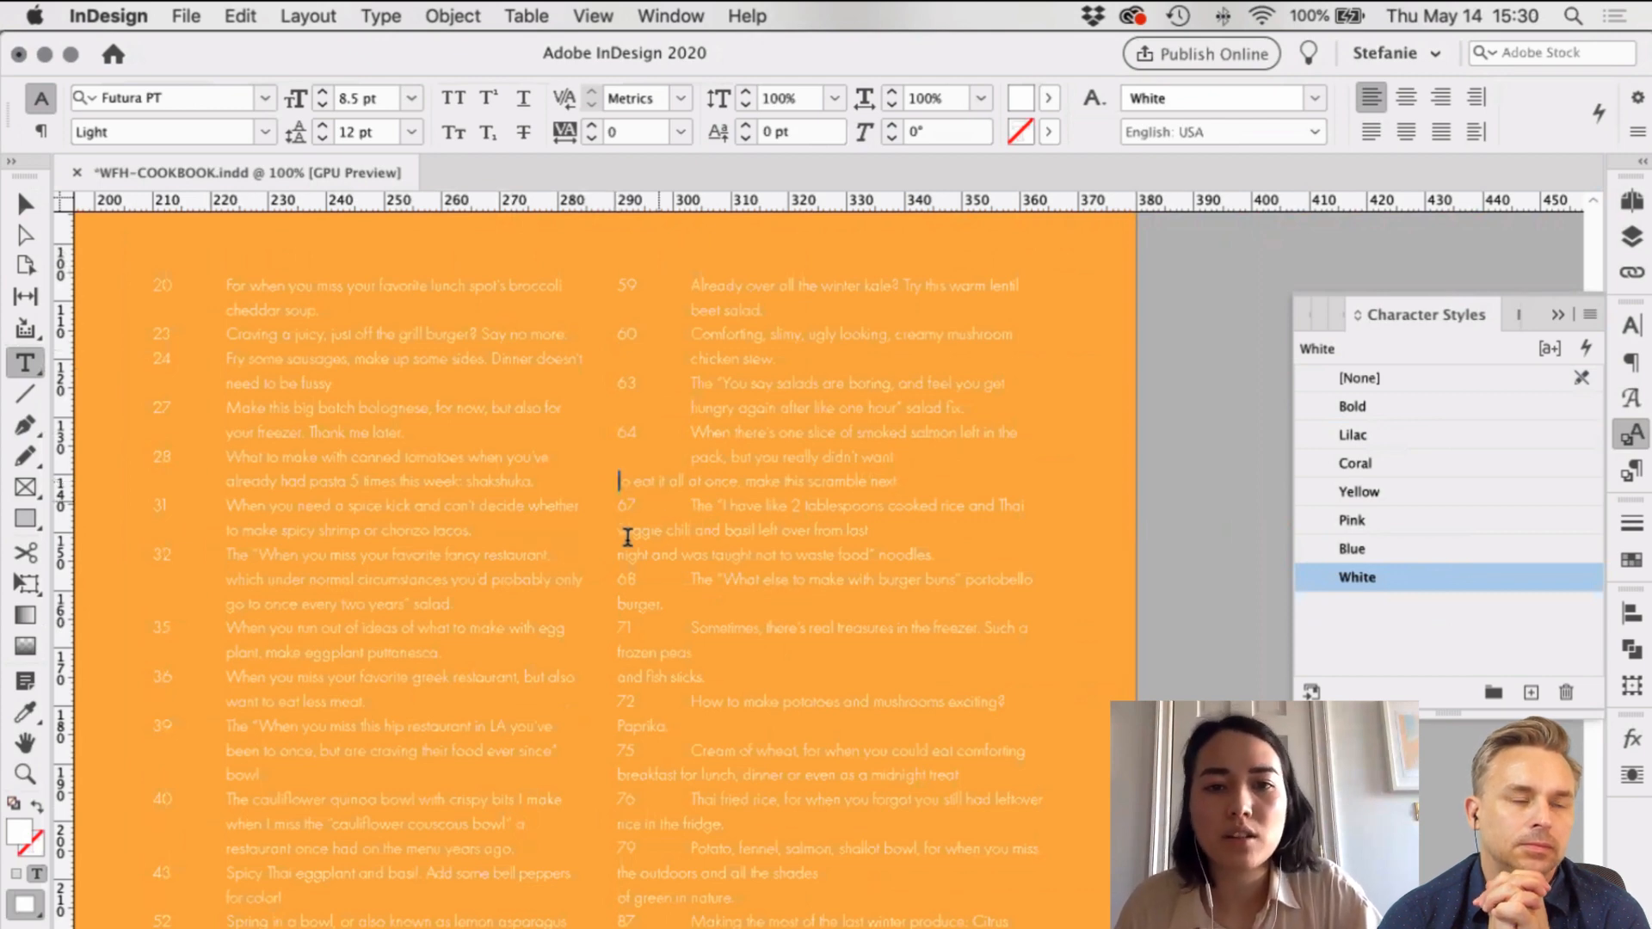
key("Tab")
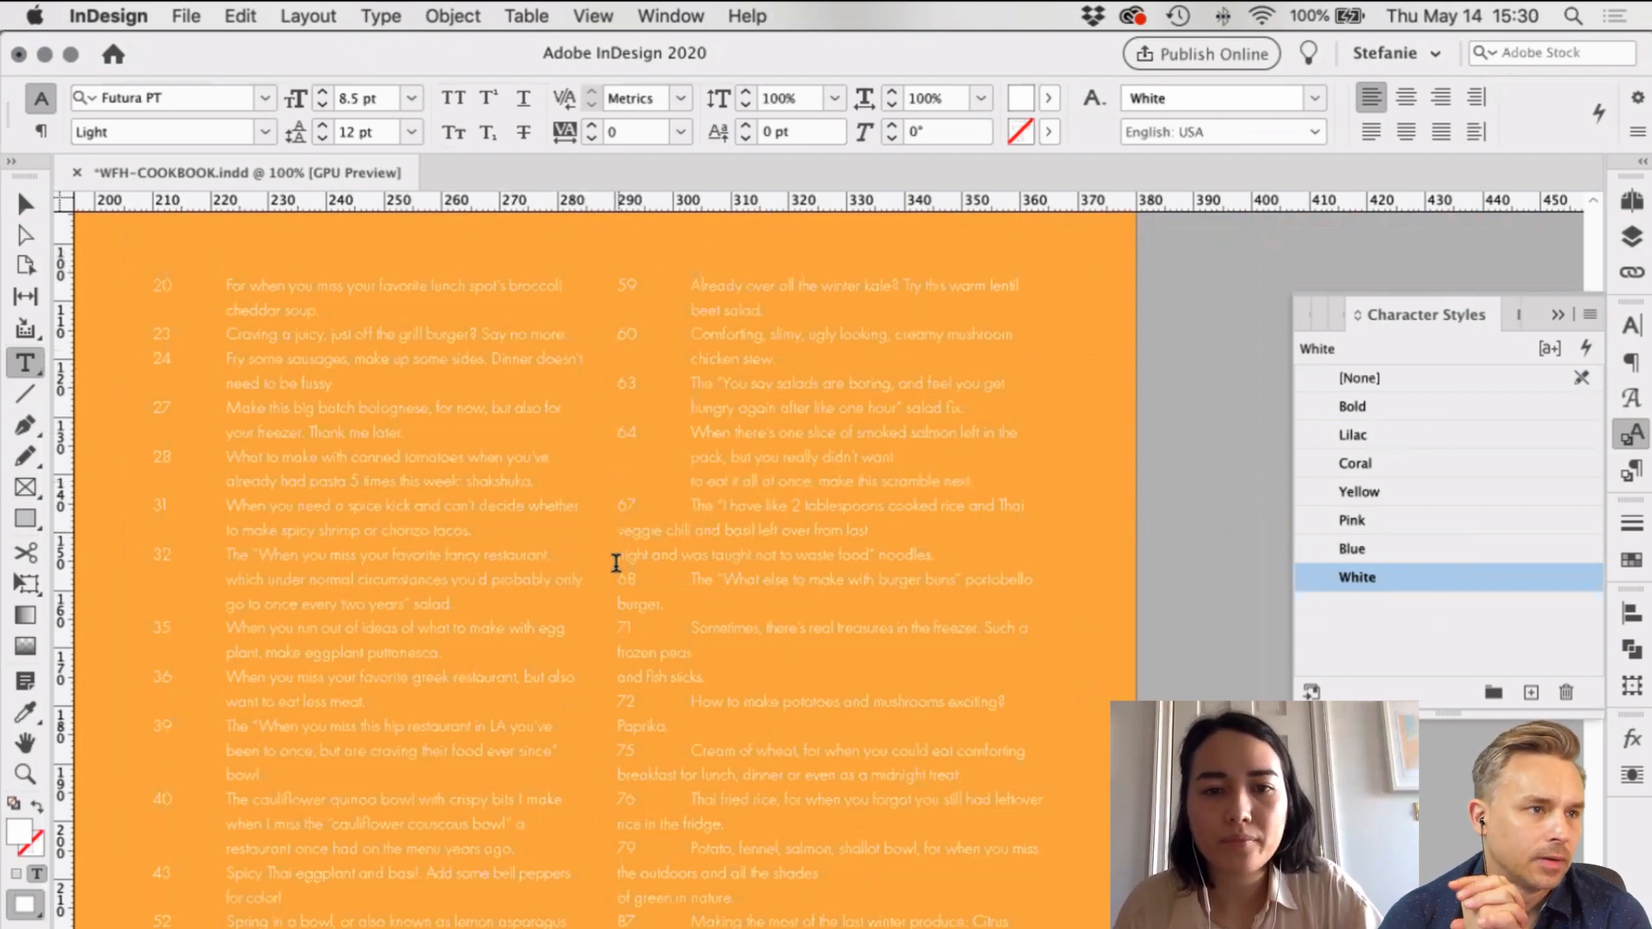
left_click(617, 530)
key("Tab")
left_click(616, 555)
key("Tab")
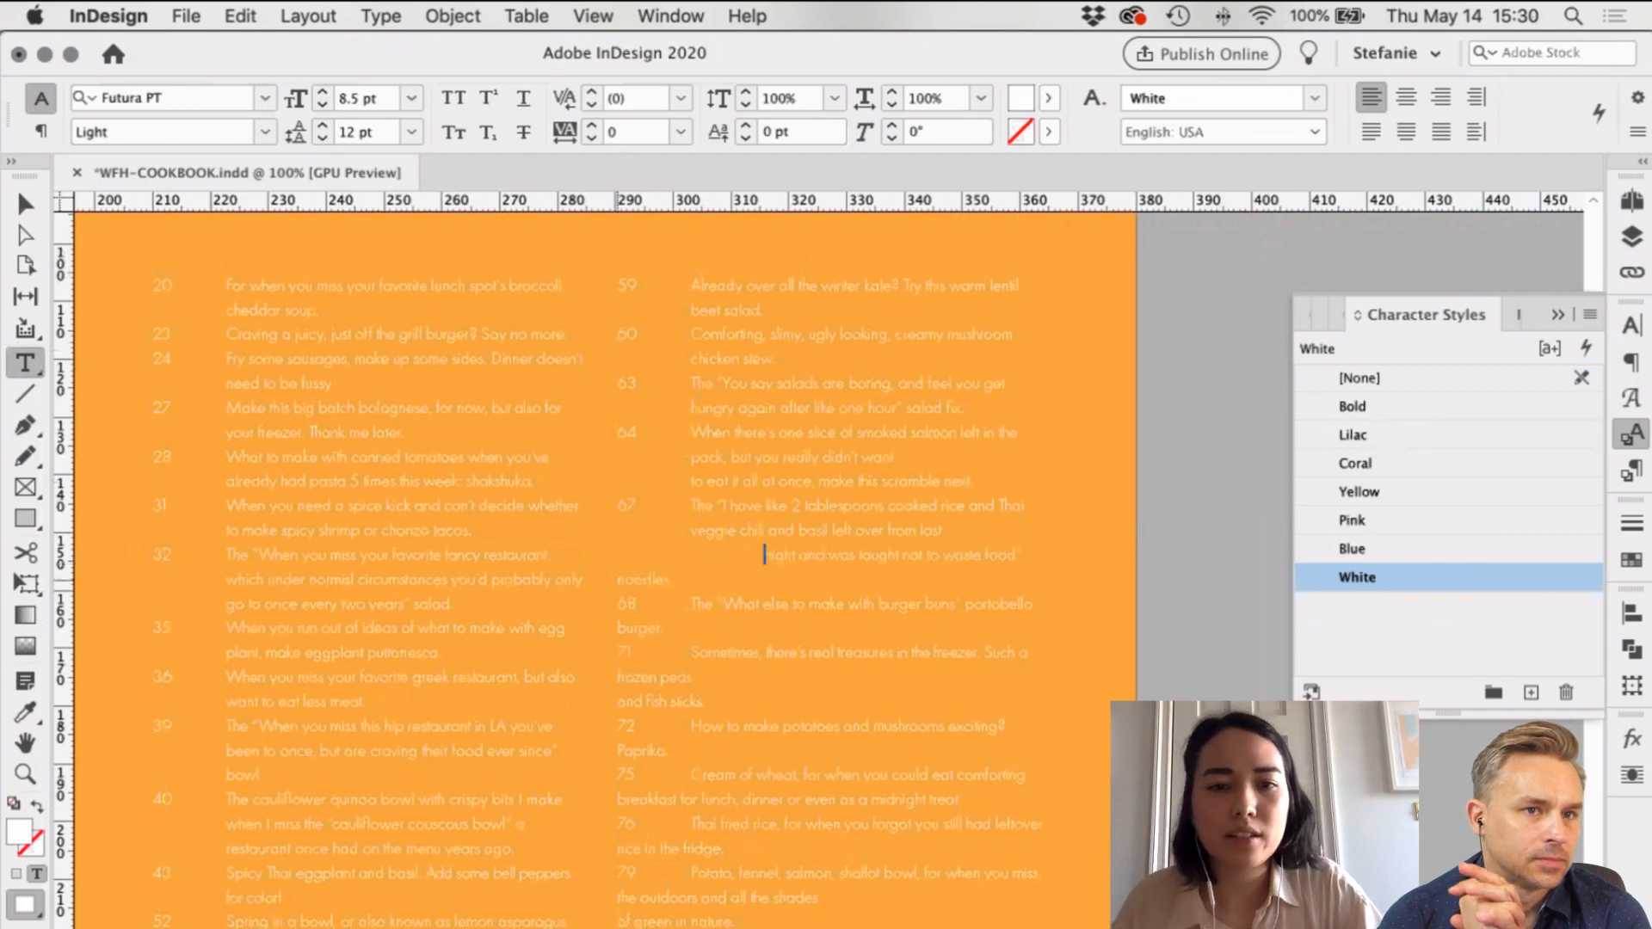
key("BackSpace")
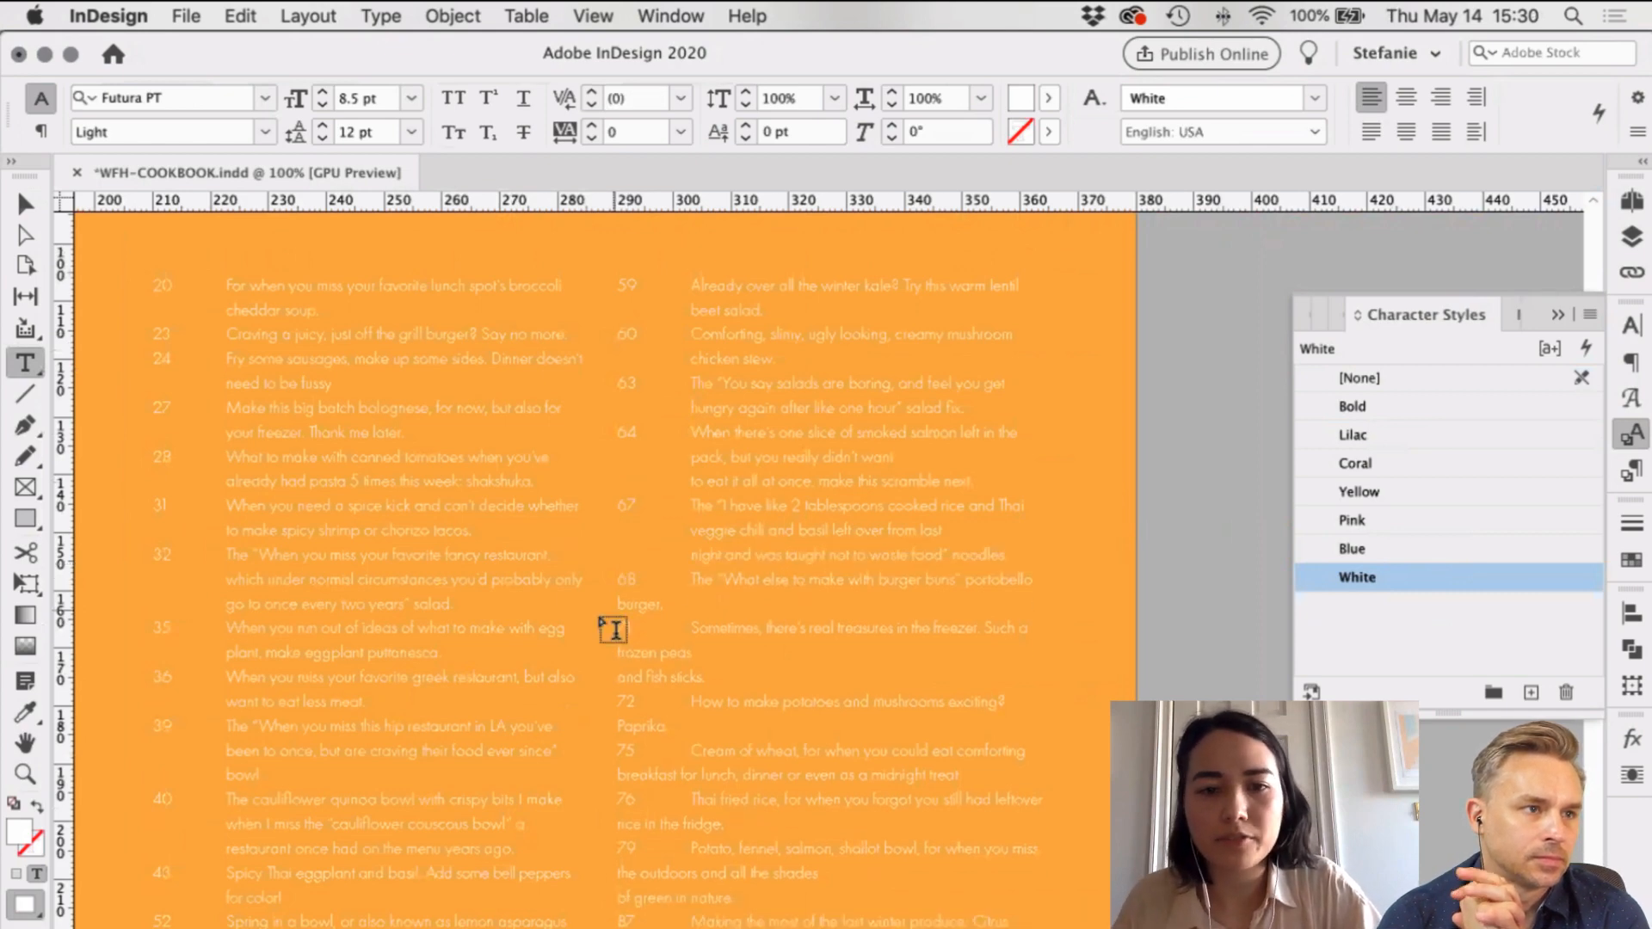
left_click(601, 608)
key("Tab")
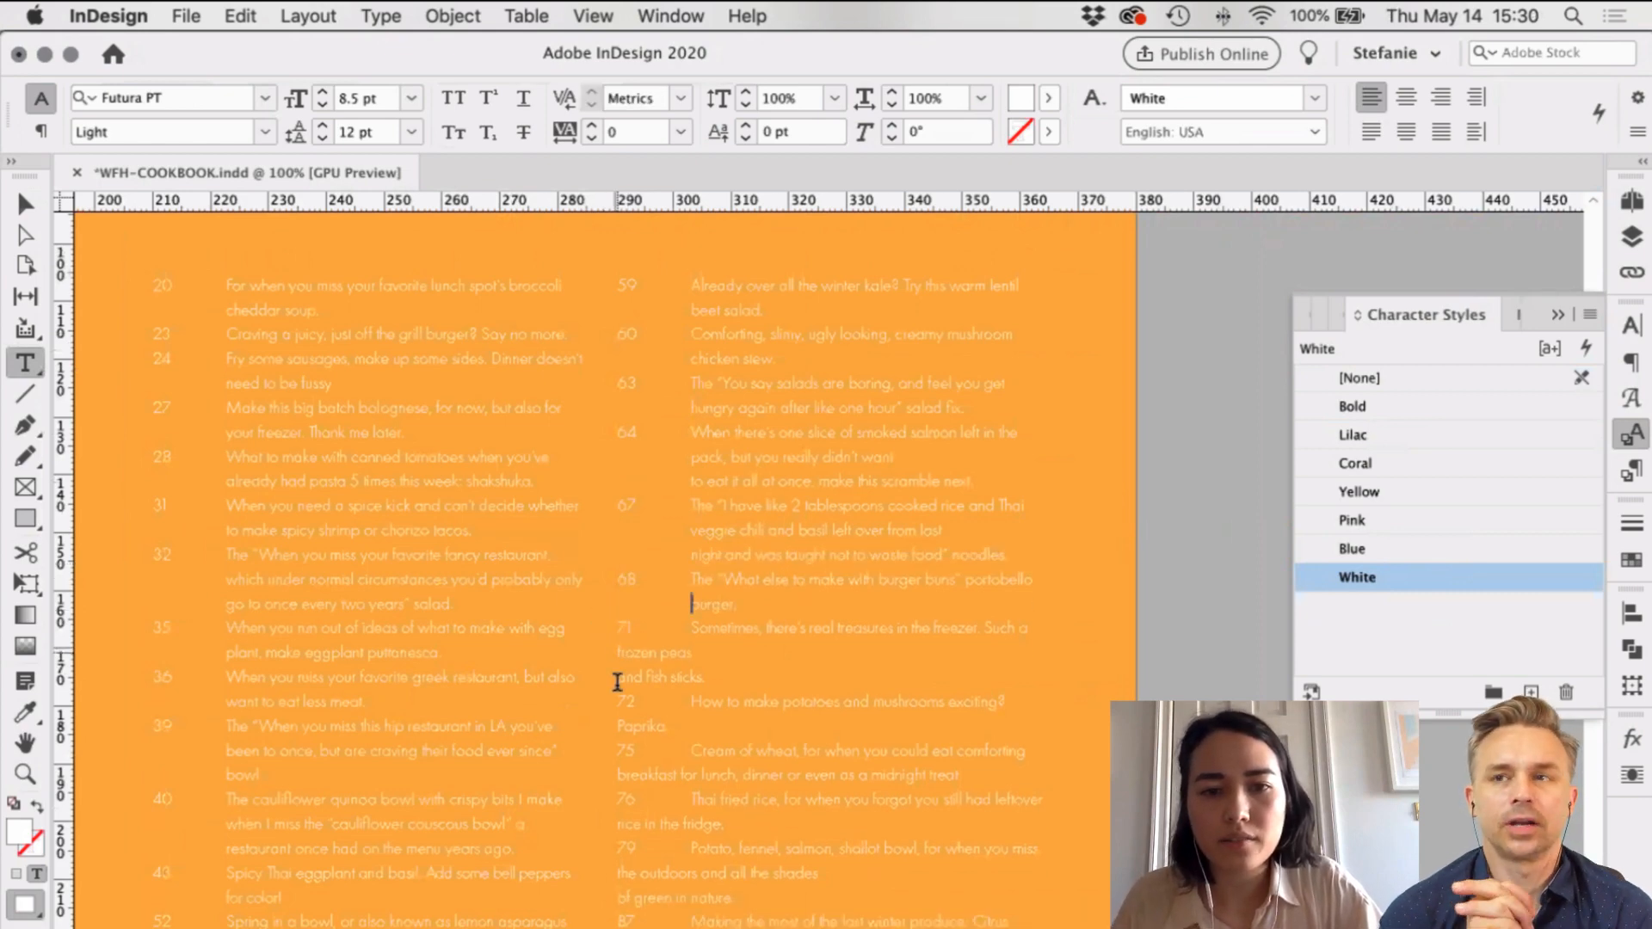
left_click(743, 612)
key("BackSpace")
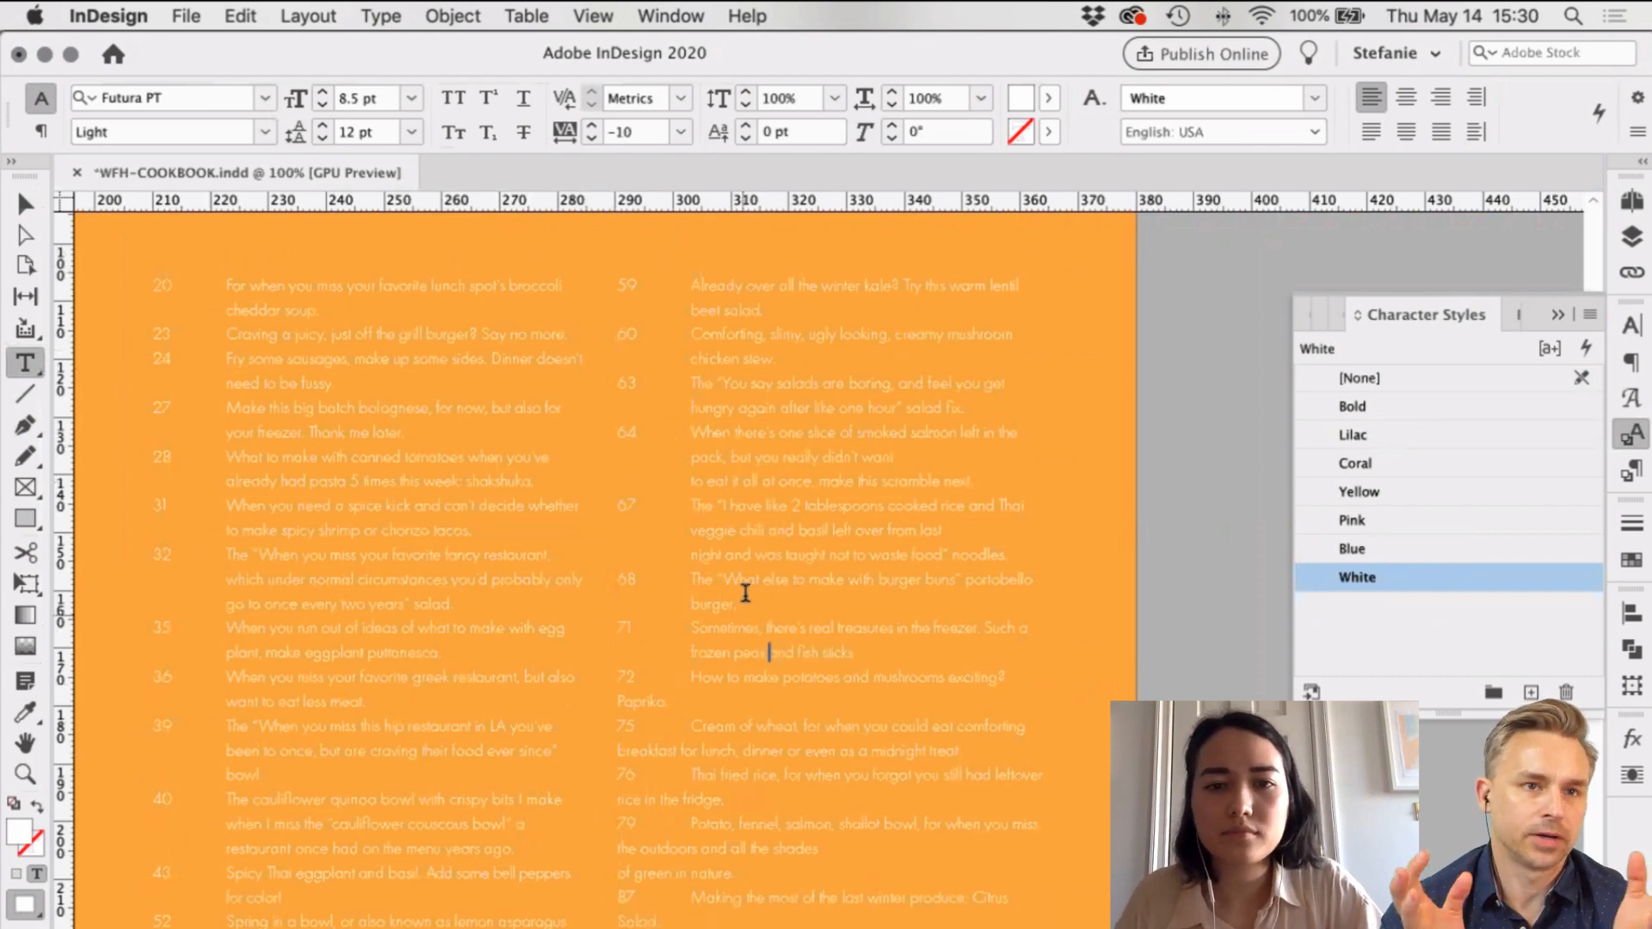
Step: Join Paprika, breakfast for lunch, rice in the fridge, outdoors and 'of green in nature' onto their entries
scroll(745, 594, "down", 5)
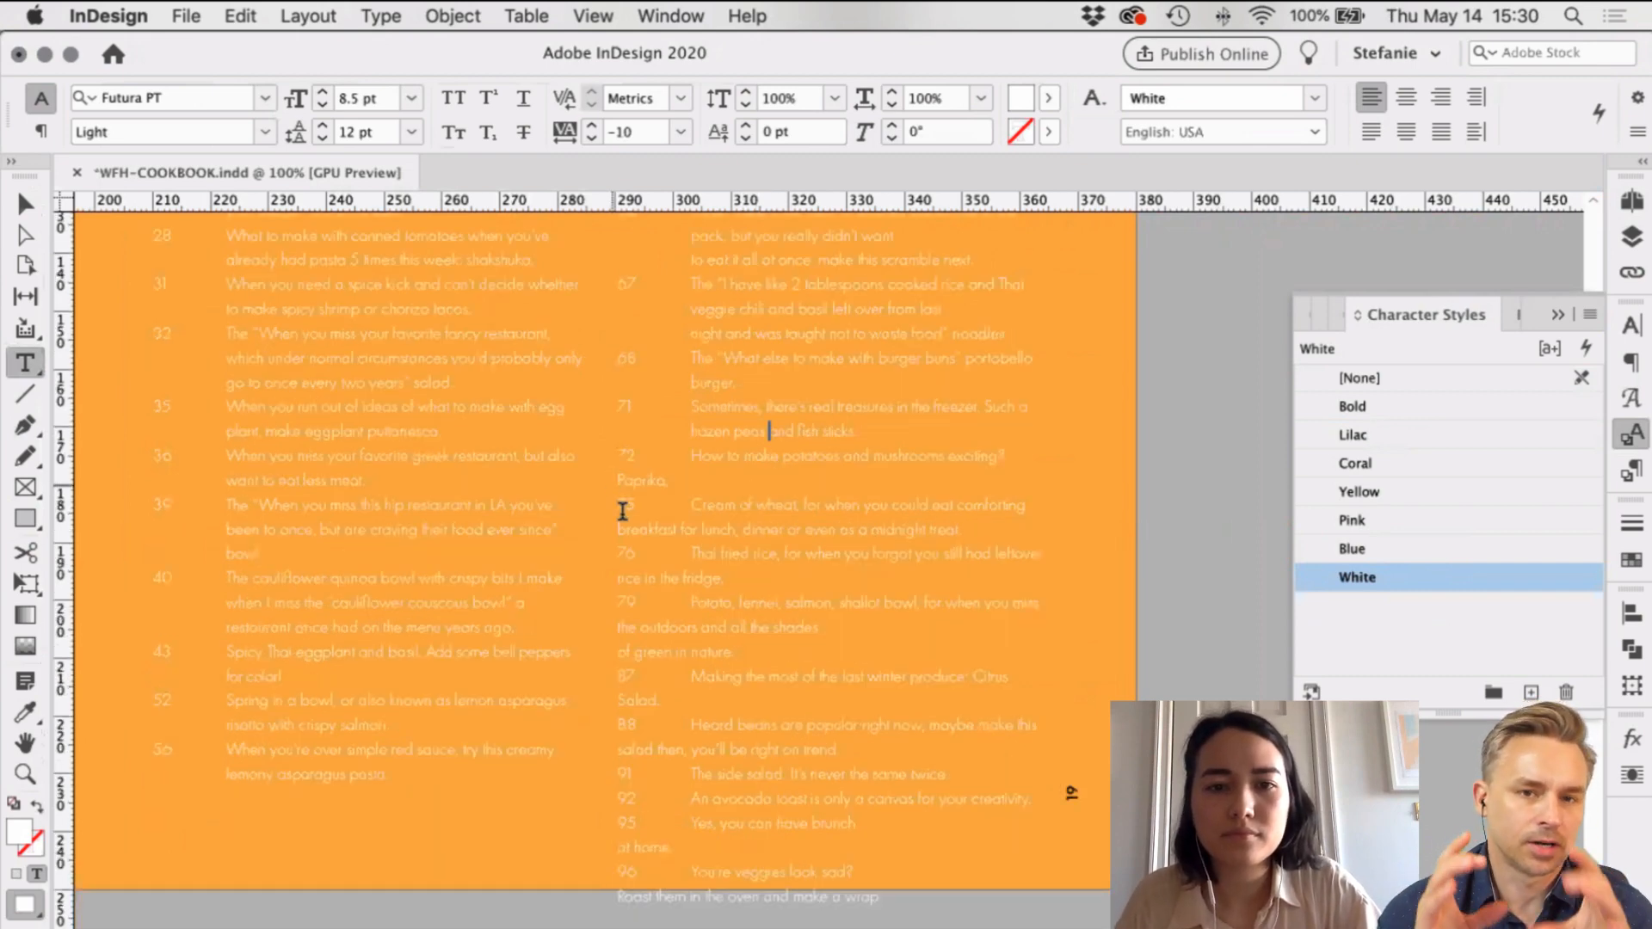
left_click(618, 484)
key("BackSpace")
left_click(616, 528)
key("BackSpace")
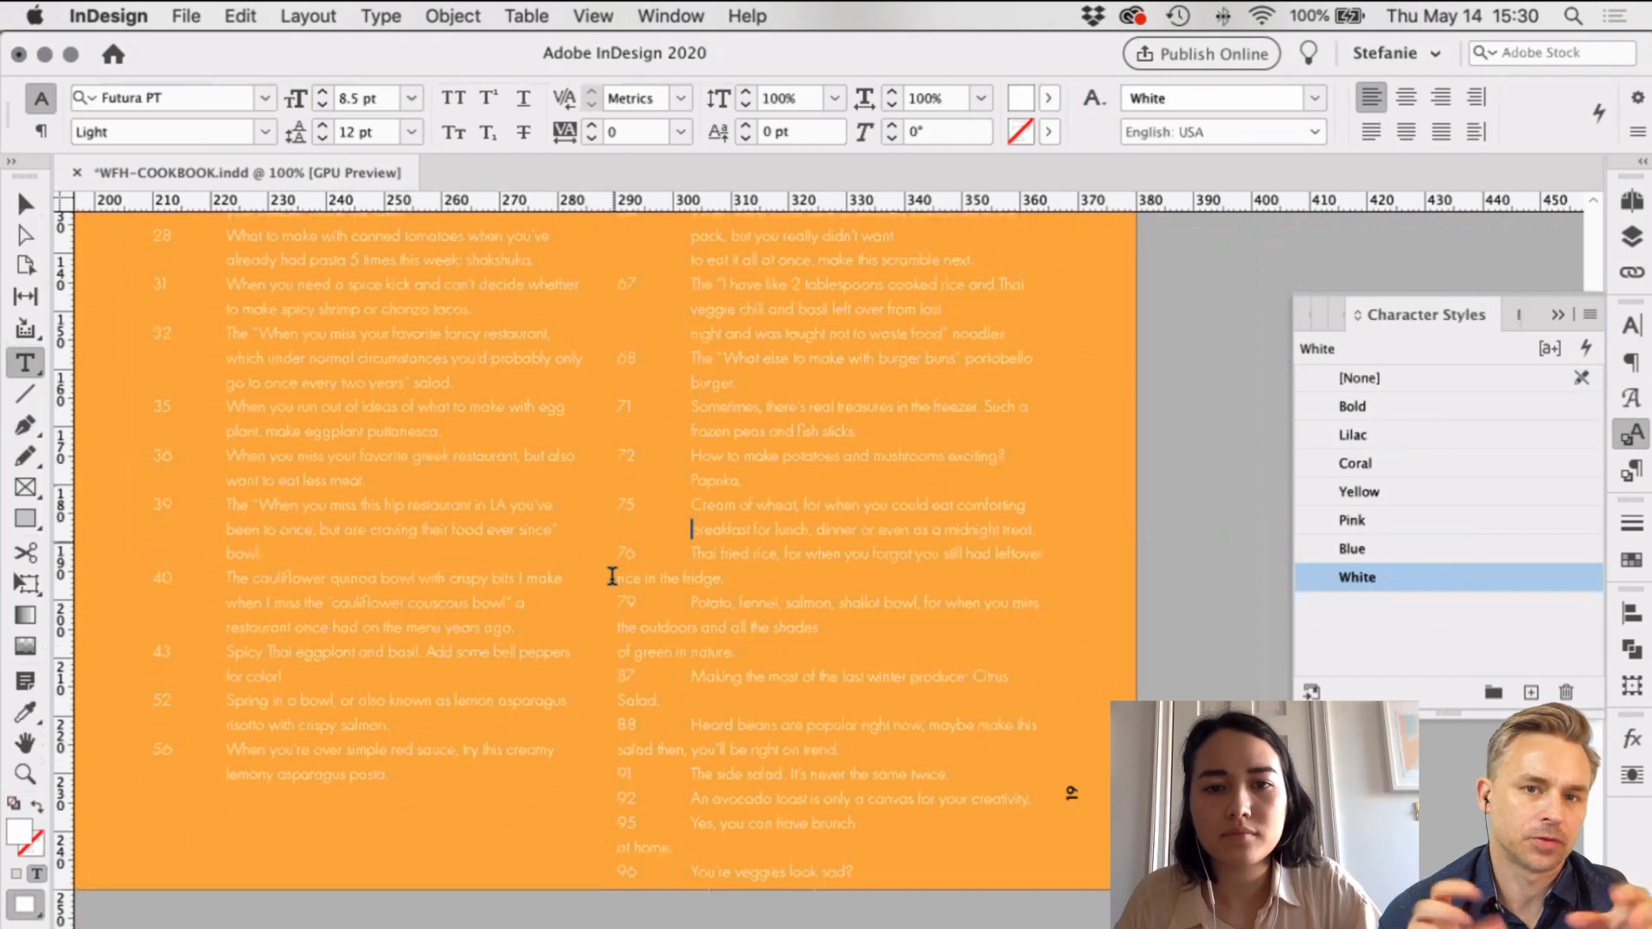
left_click(614, 578)
key("BackSpace")
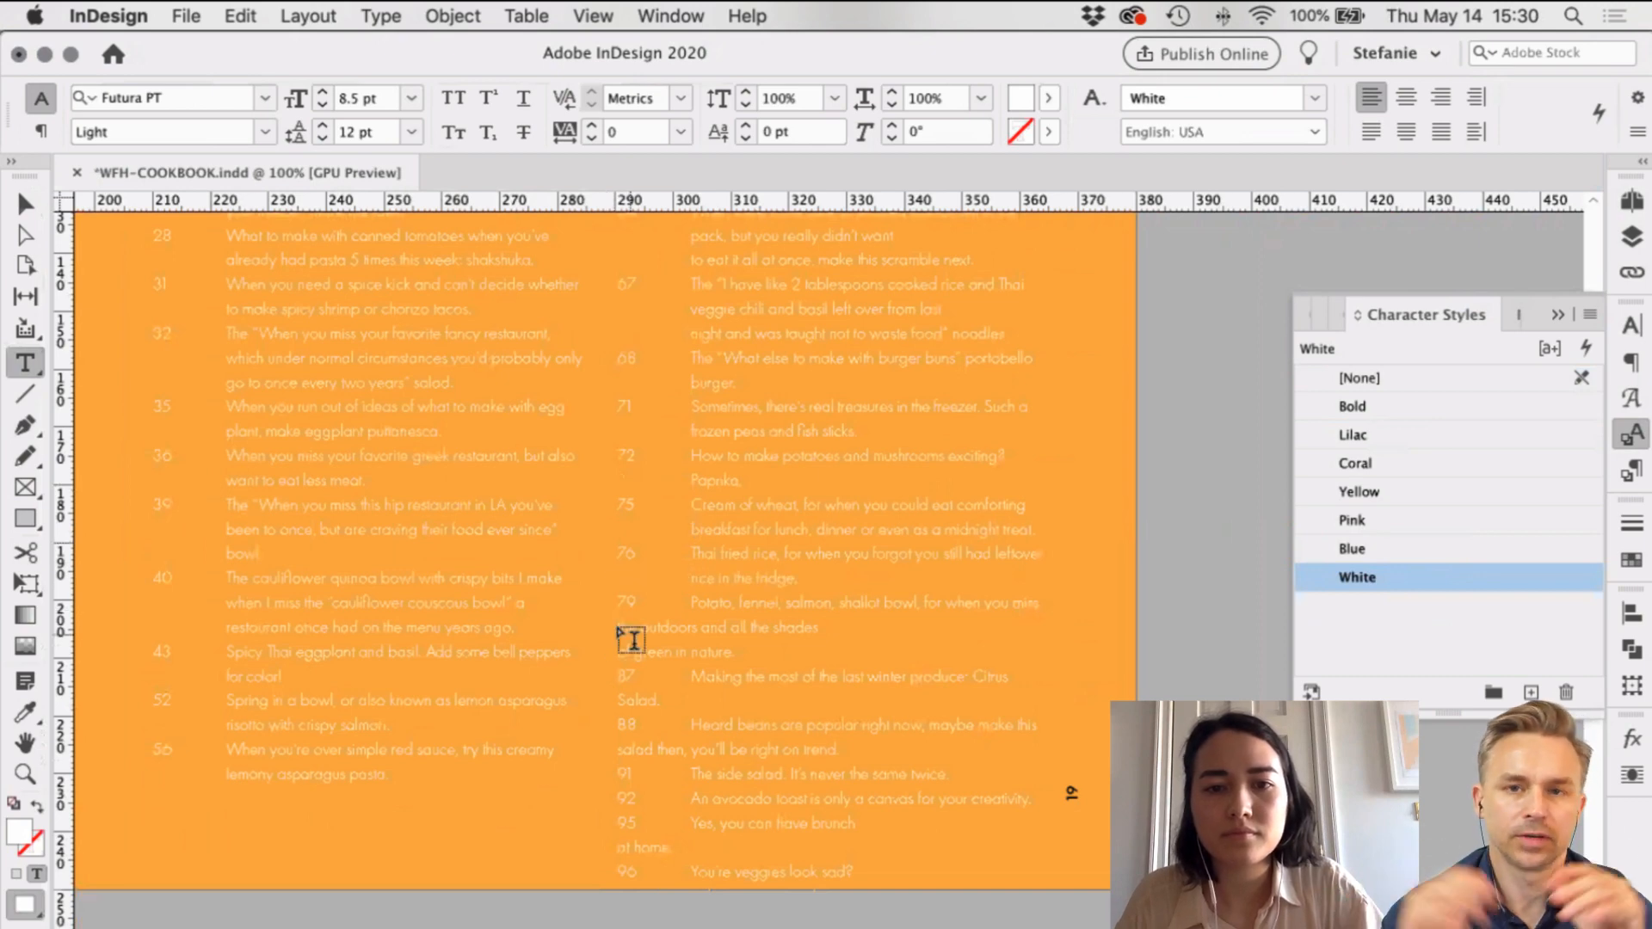
left_click(618, 627)
key("BackSpace")
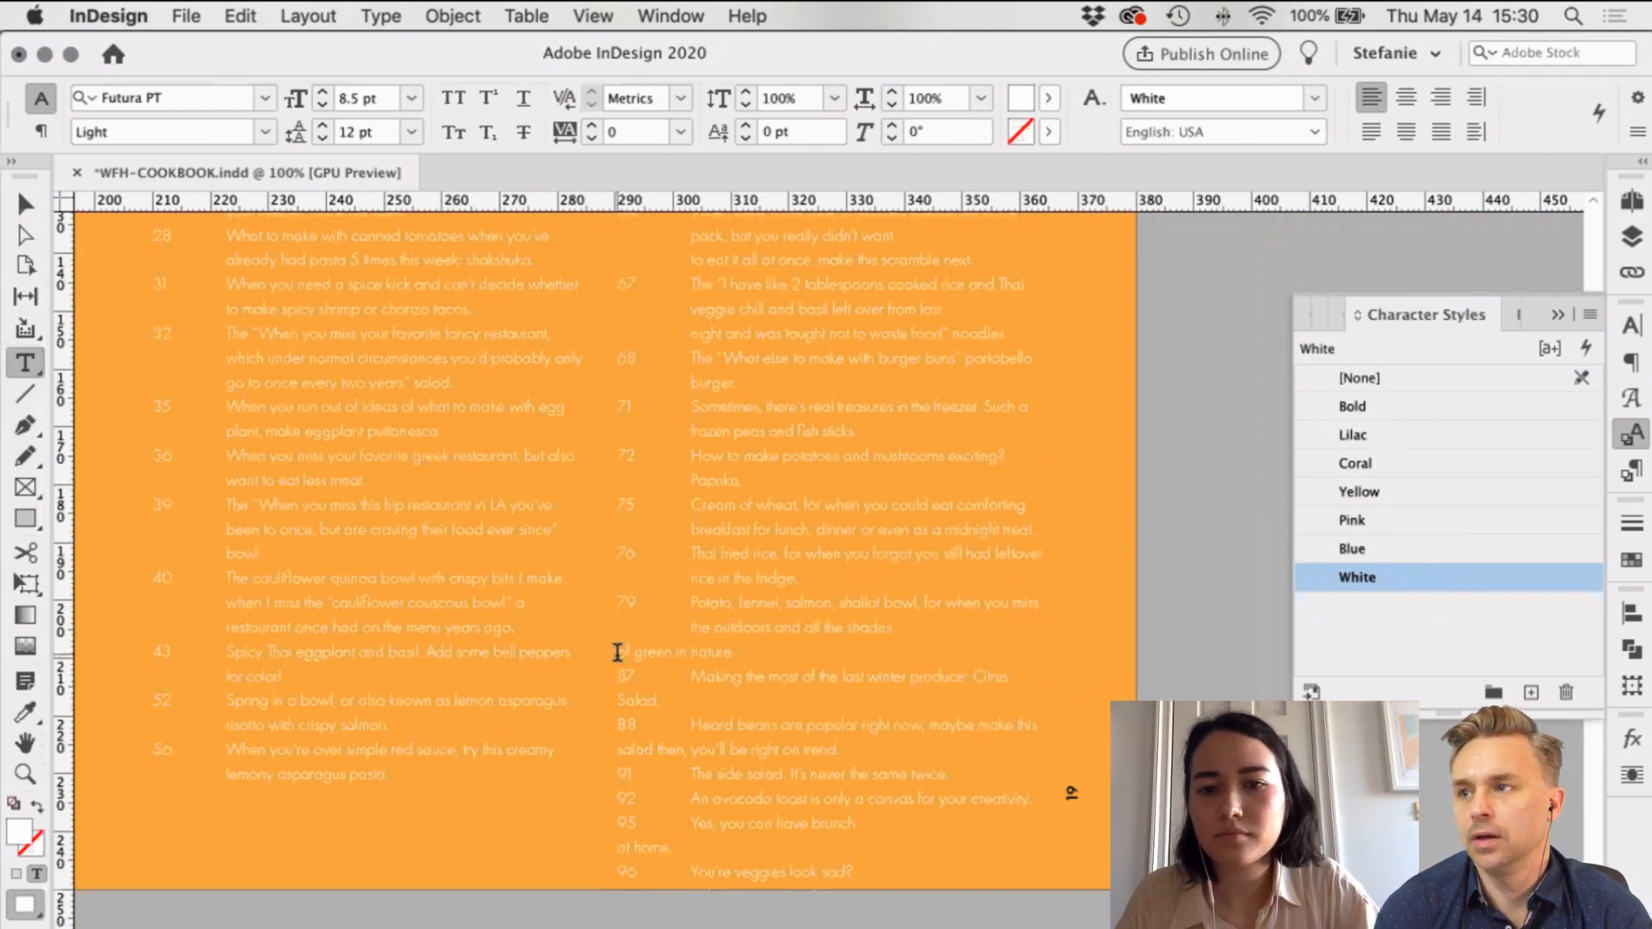
left_click(617, 653)
key("BackSpace")
scroll(618, 653, "down", 1)
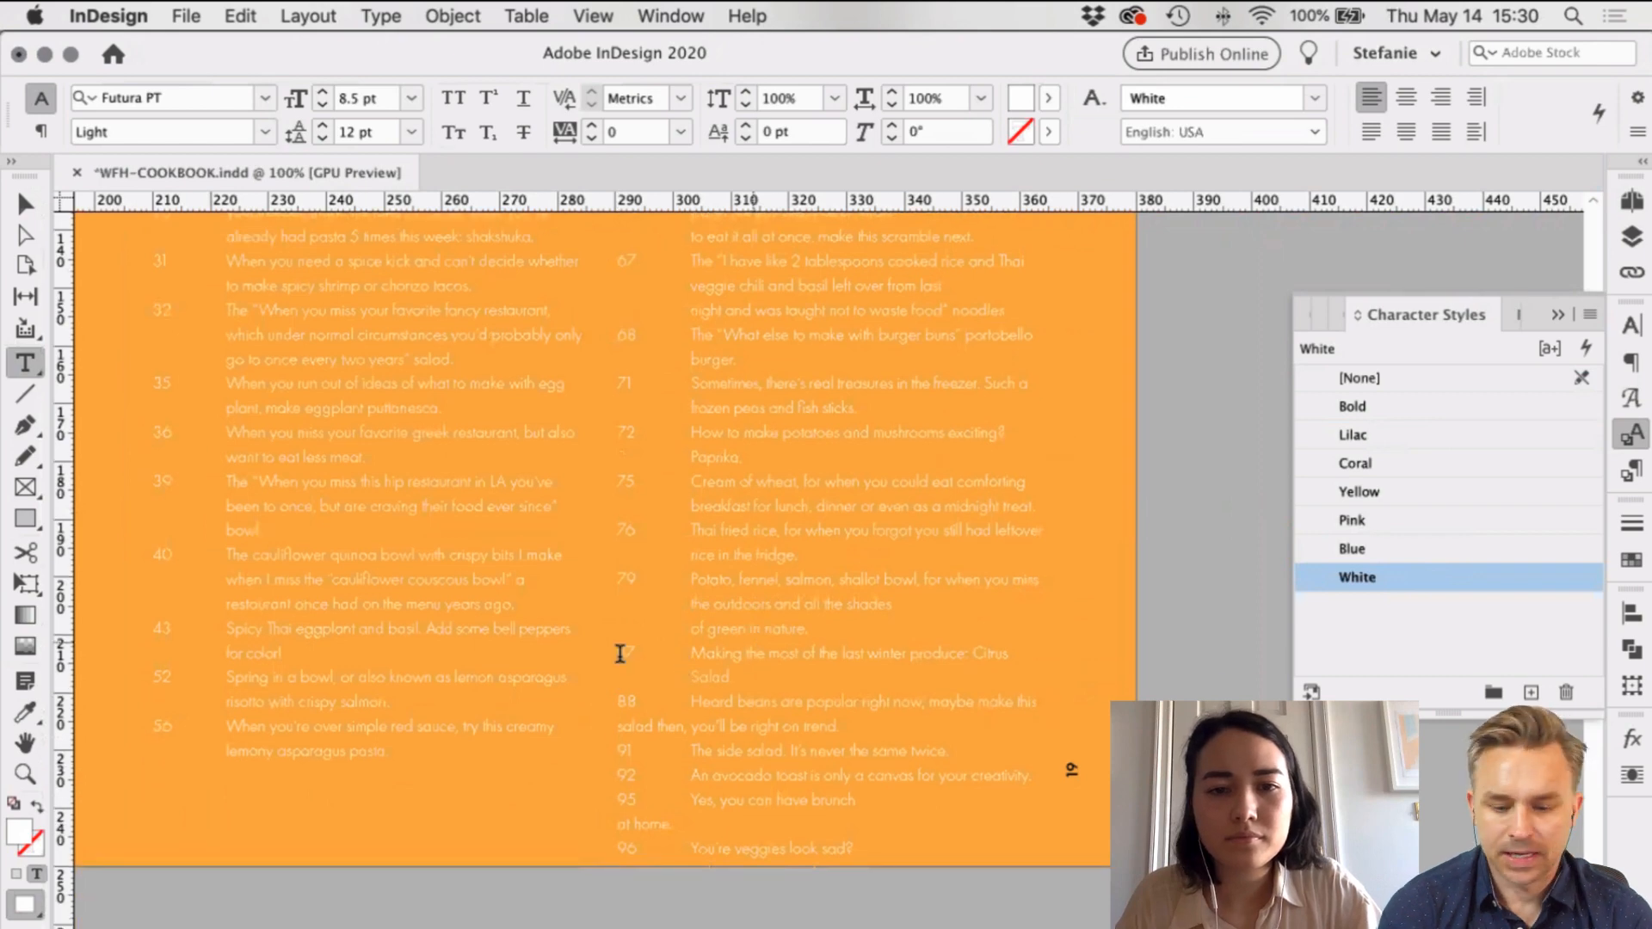
scroll(619, 653, "down", 2)
Step: Remove the line breaks before 'salad then,' and 'at home.', then select the contents frame
left_click(619, 651)
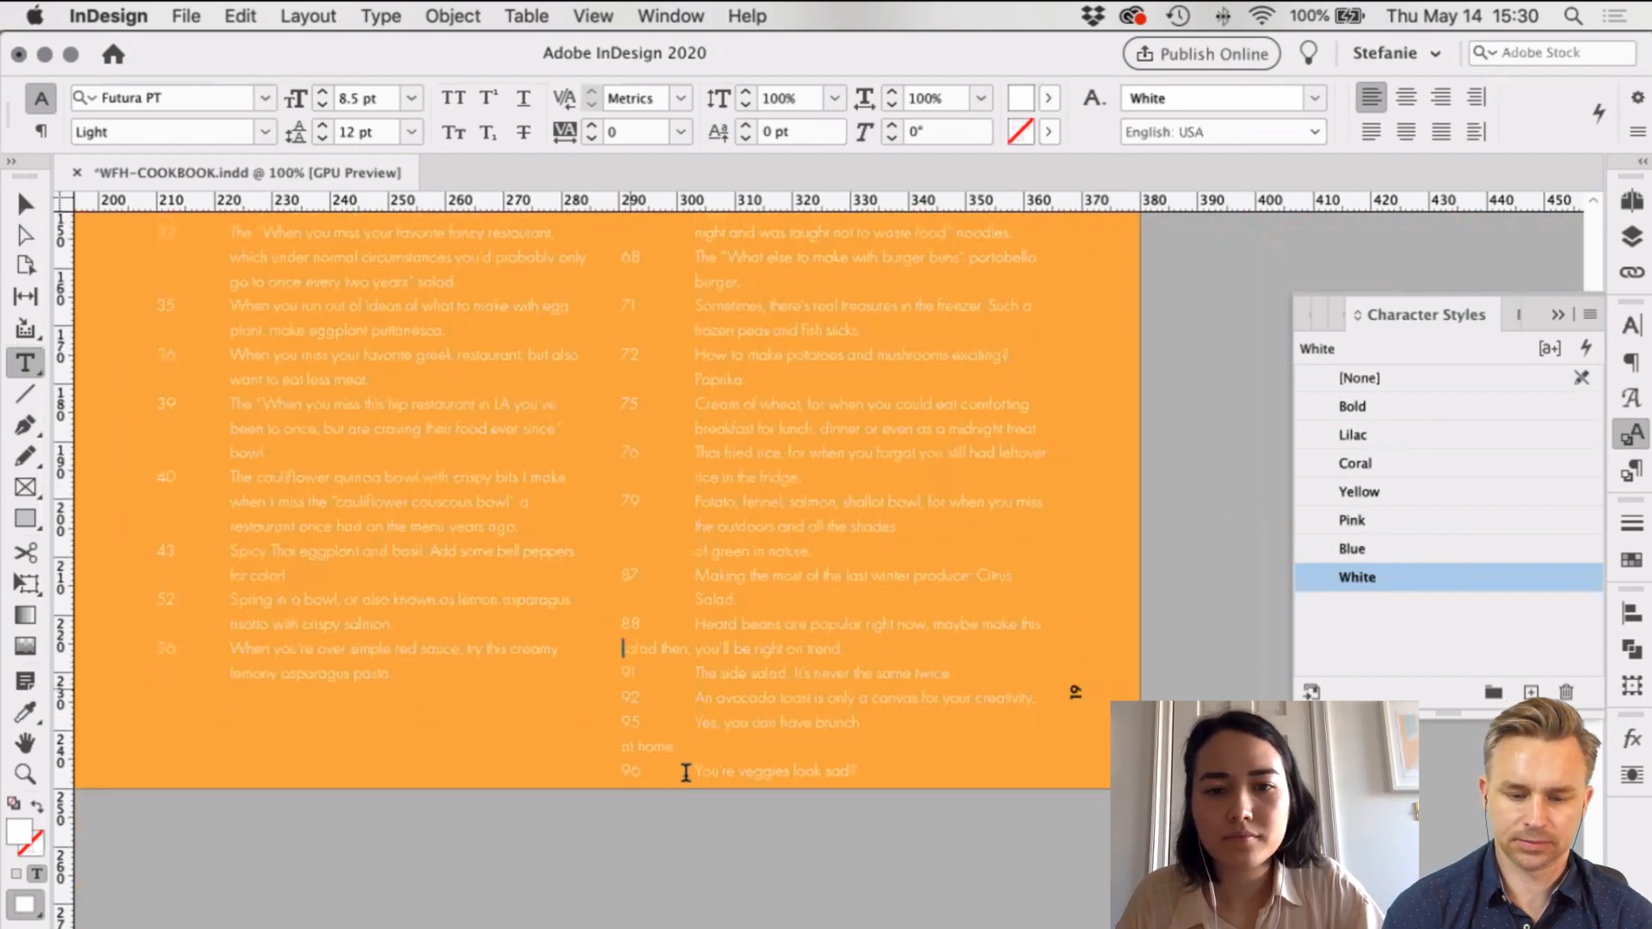
key("BackSpace")
left_click(622, 746)
key("BackSpace")
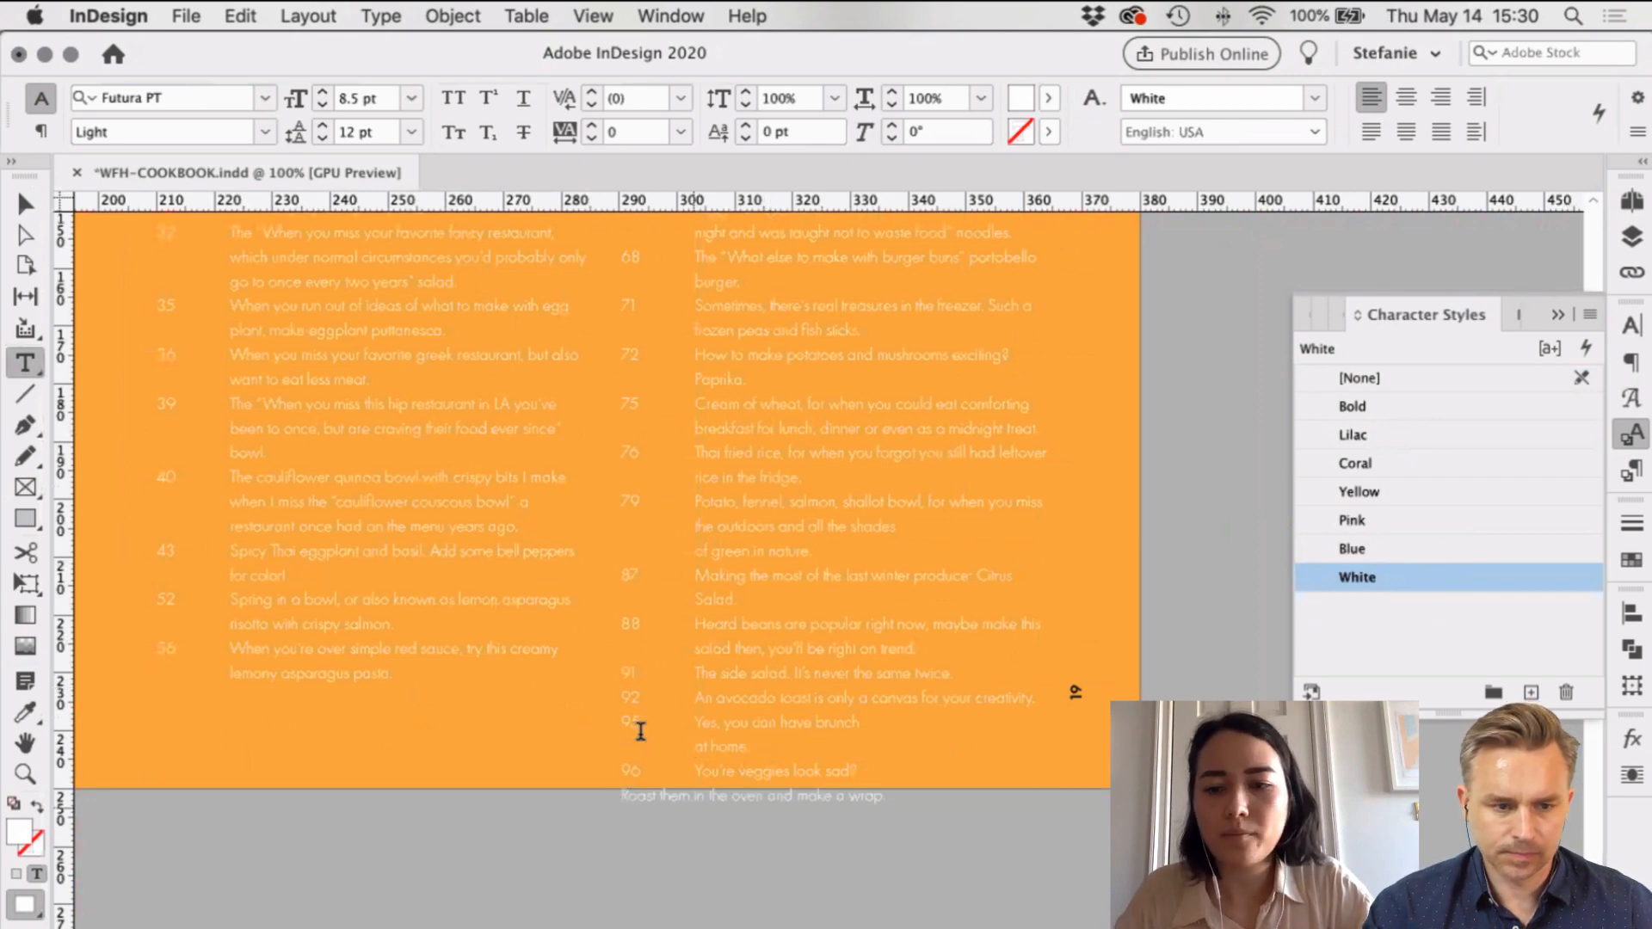
key("Escape")
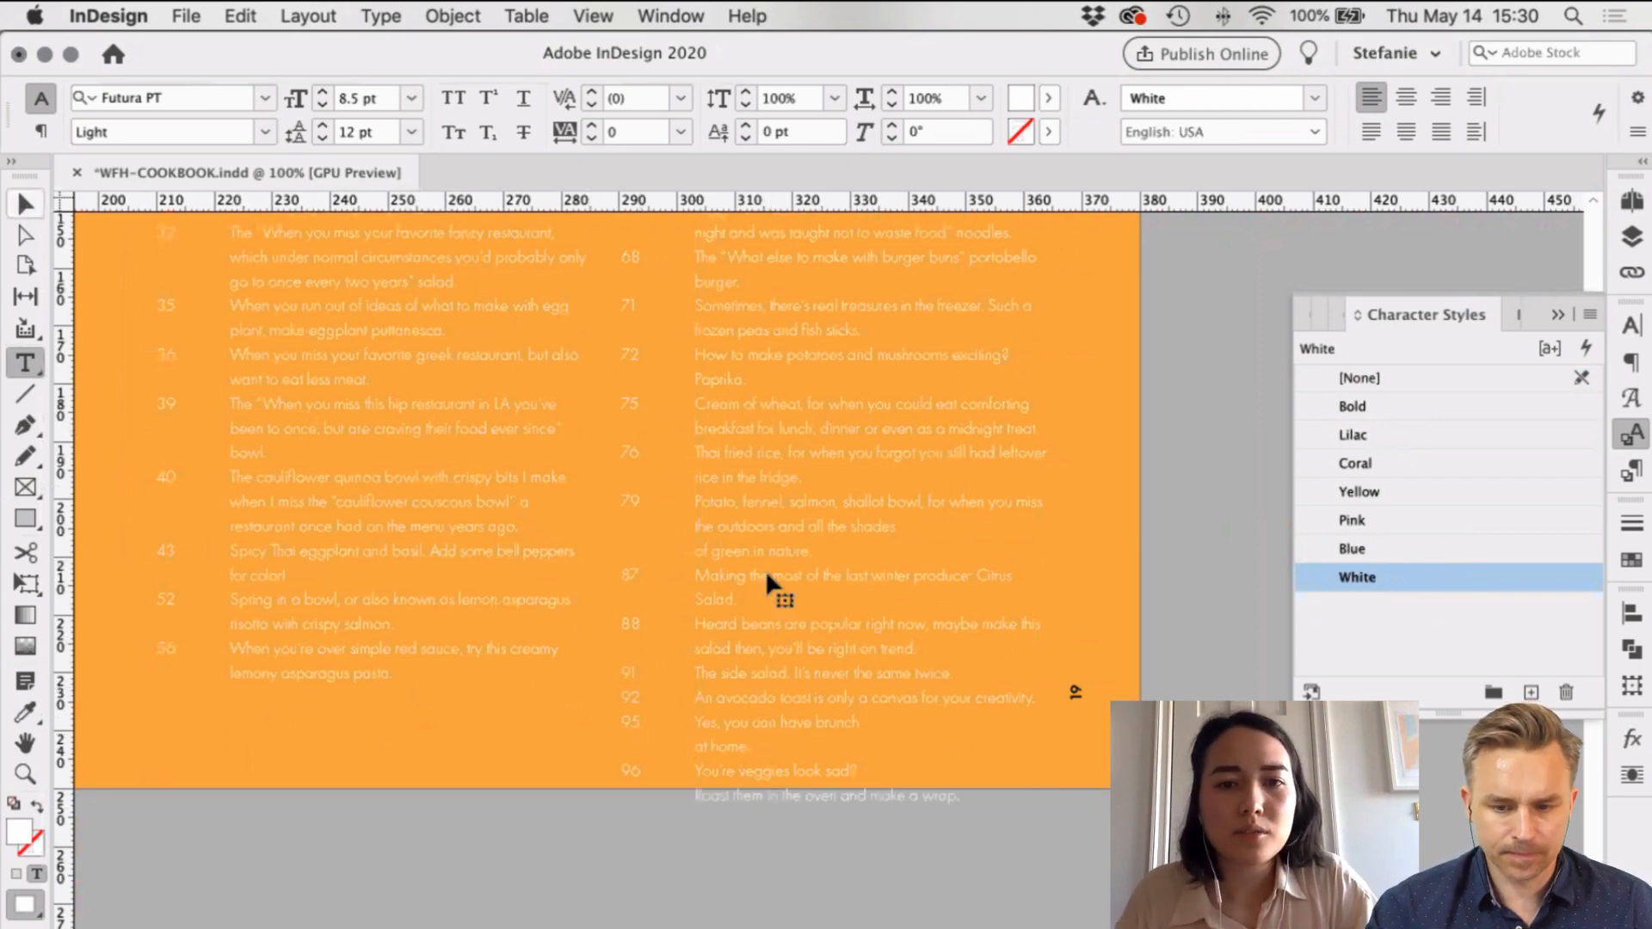
key("Escape")
scroll(766, 569, "up", 3)
key("super+minus")
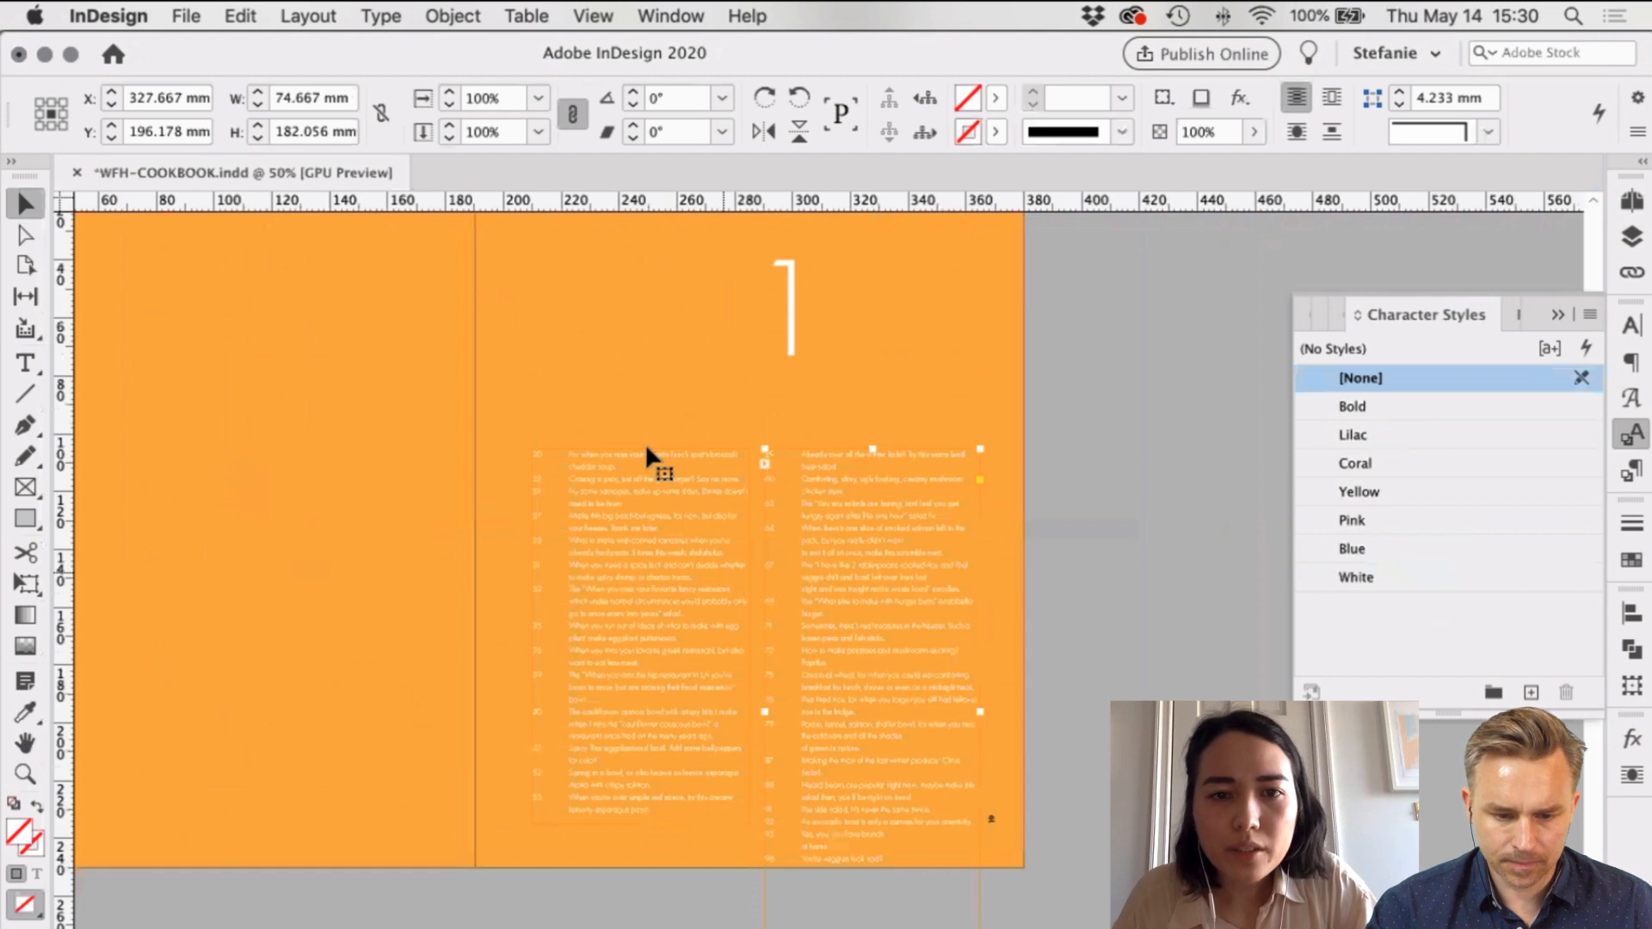
Step: Thread the contents story into the left column frame and shorten the right frame so text reflows
left_click_drag(641, 448, 640, 402)
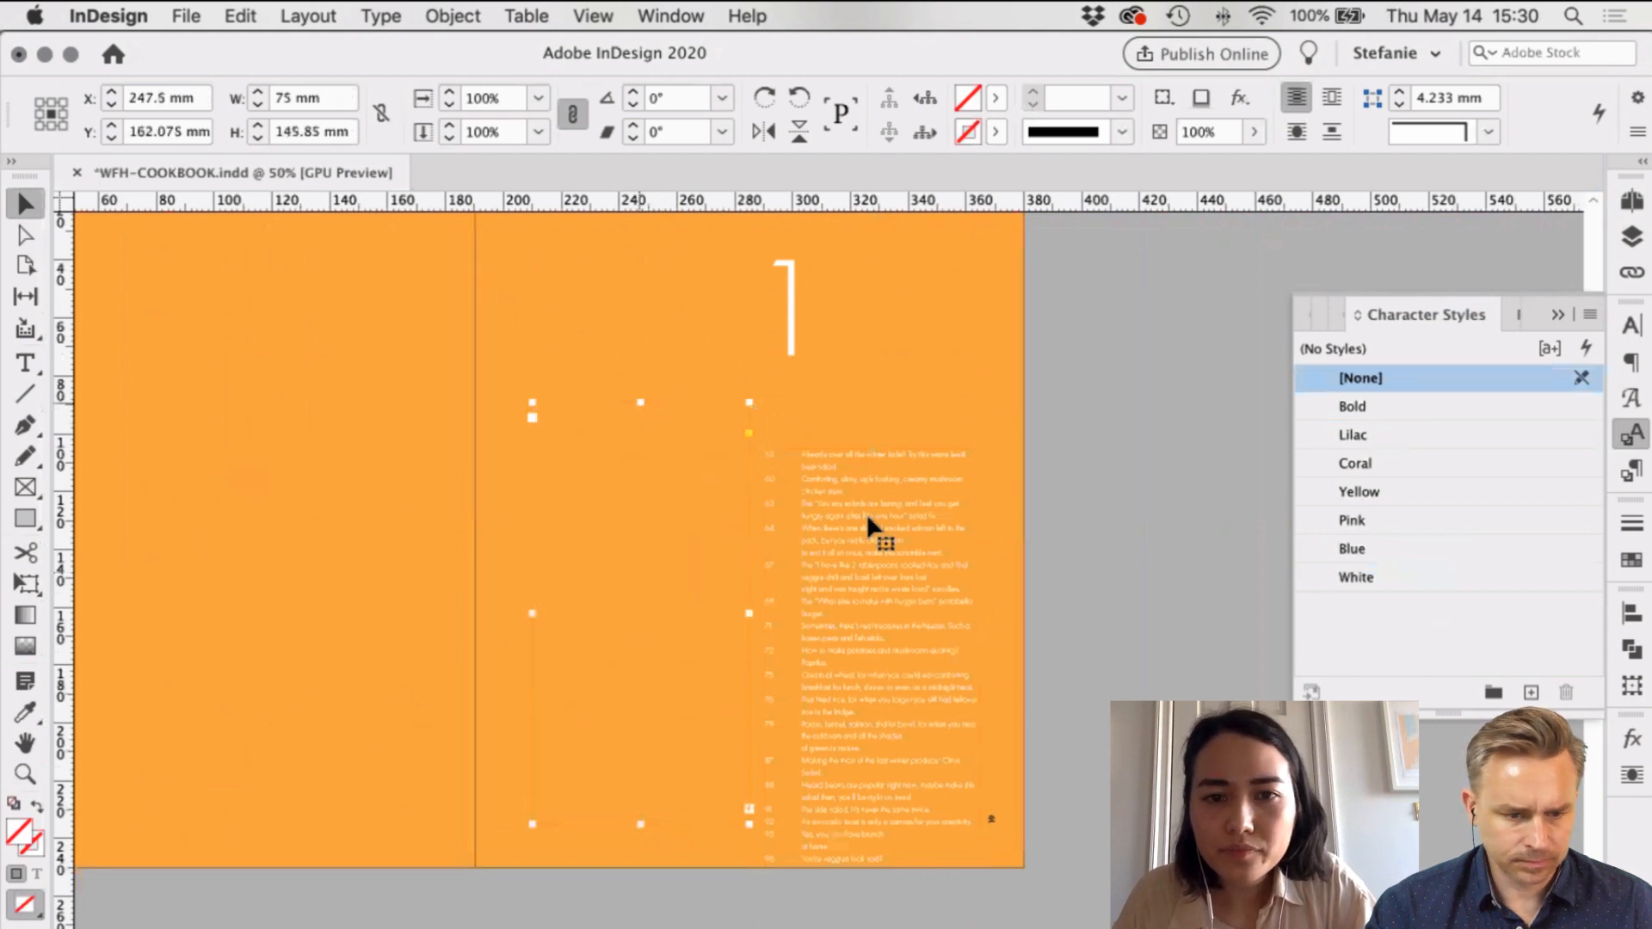
left_click(865, 513)
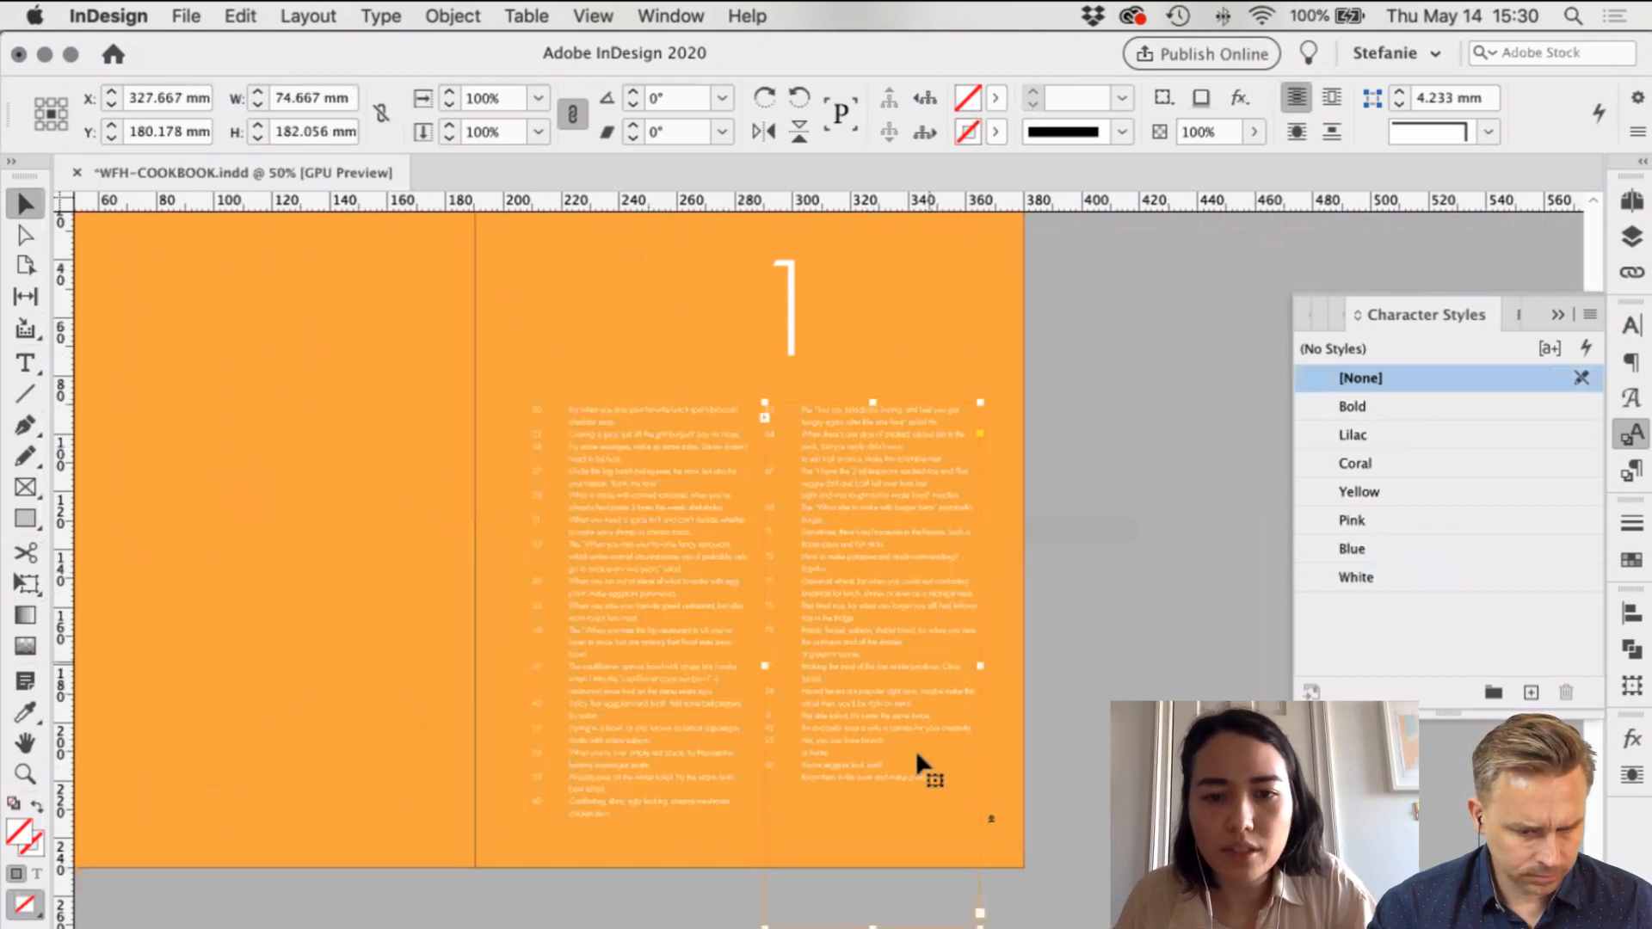
scroll(877, 768, "down", 4)
left_click_drag(875, 765, 864, 663)
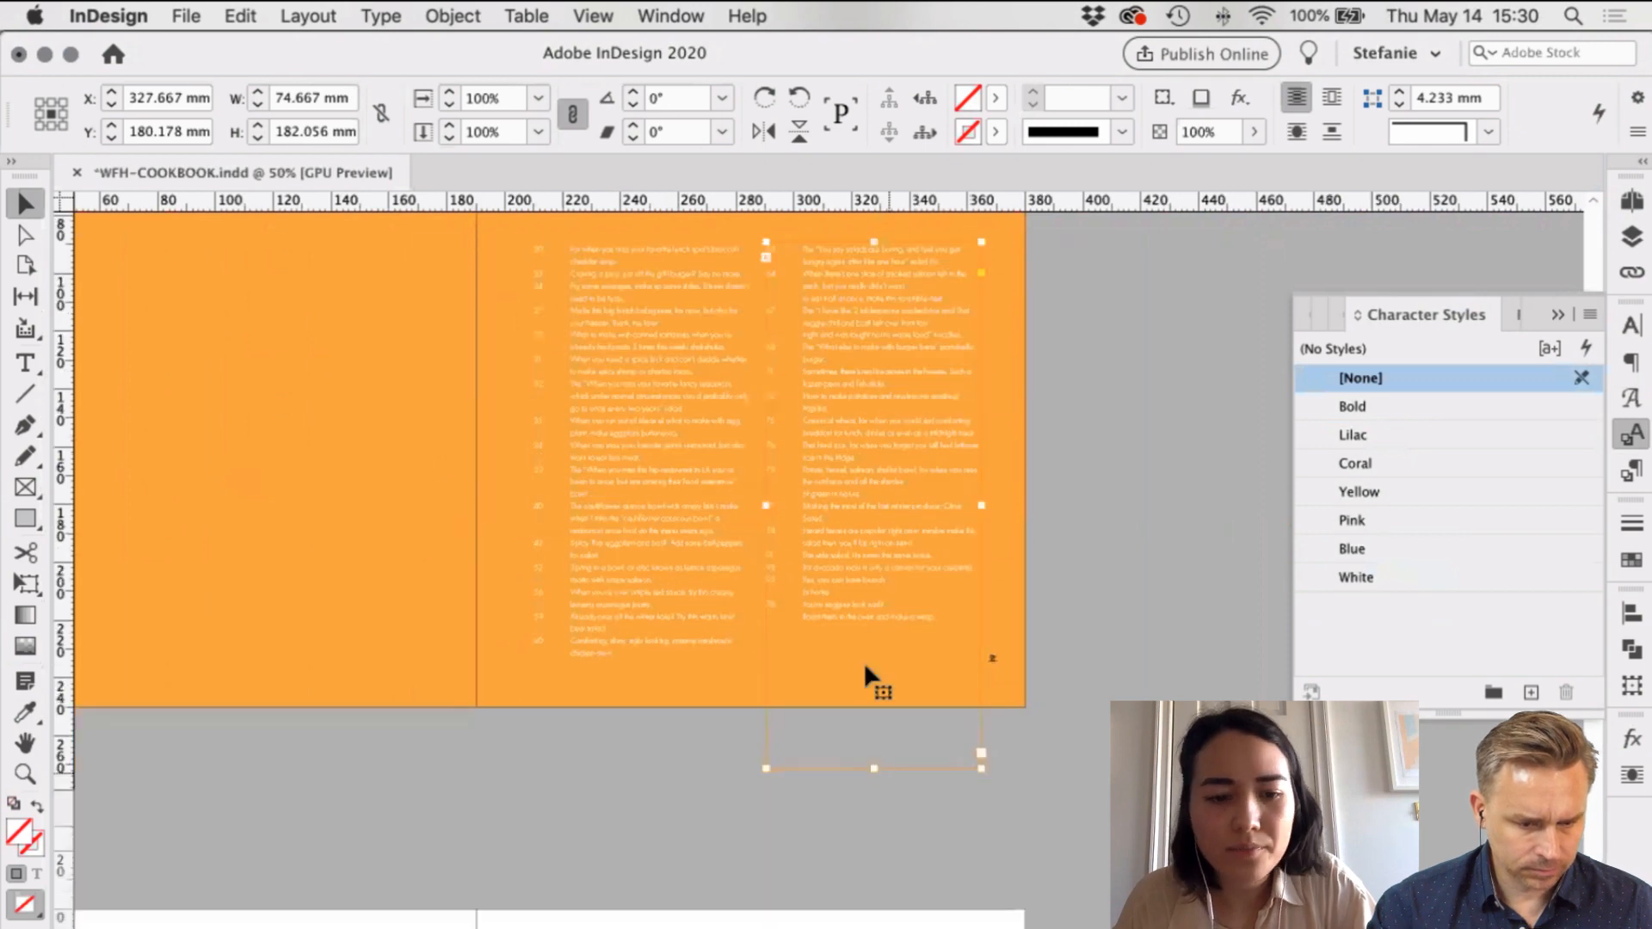
Step: Undo an accidental resize and adjust the text frame's top edge to align the columns
key("super+1")
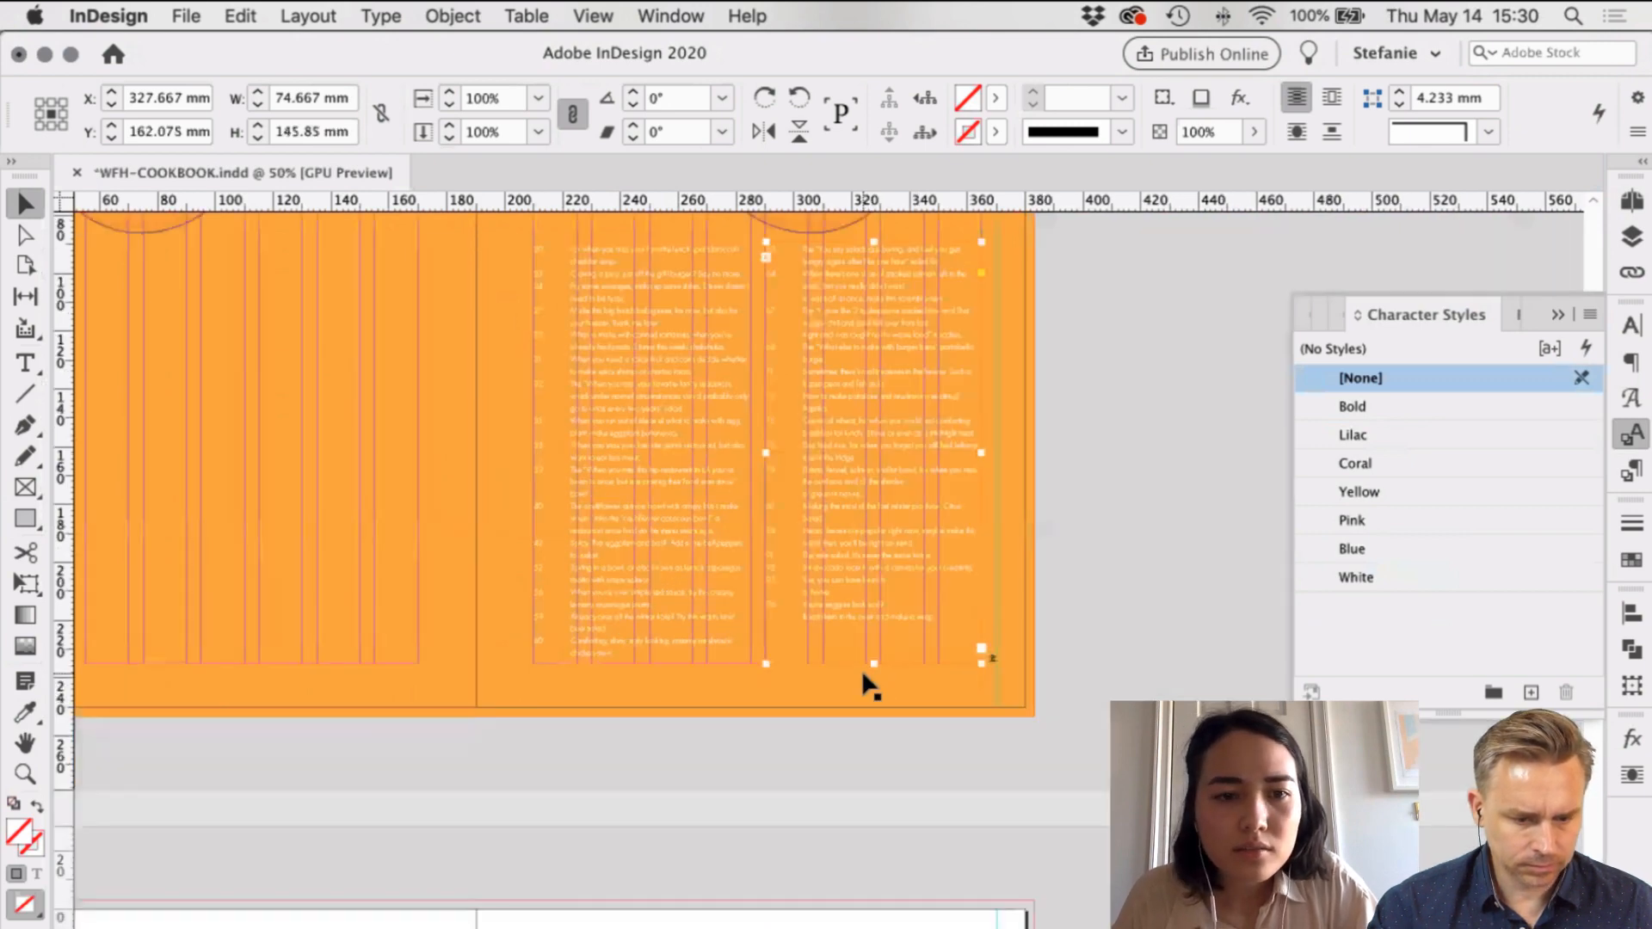
left_click(477, 603)
scroll(477, 603, "up", 3)
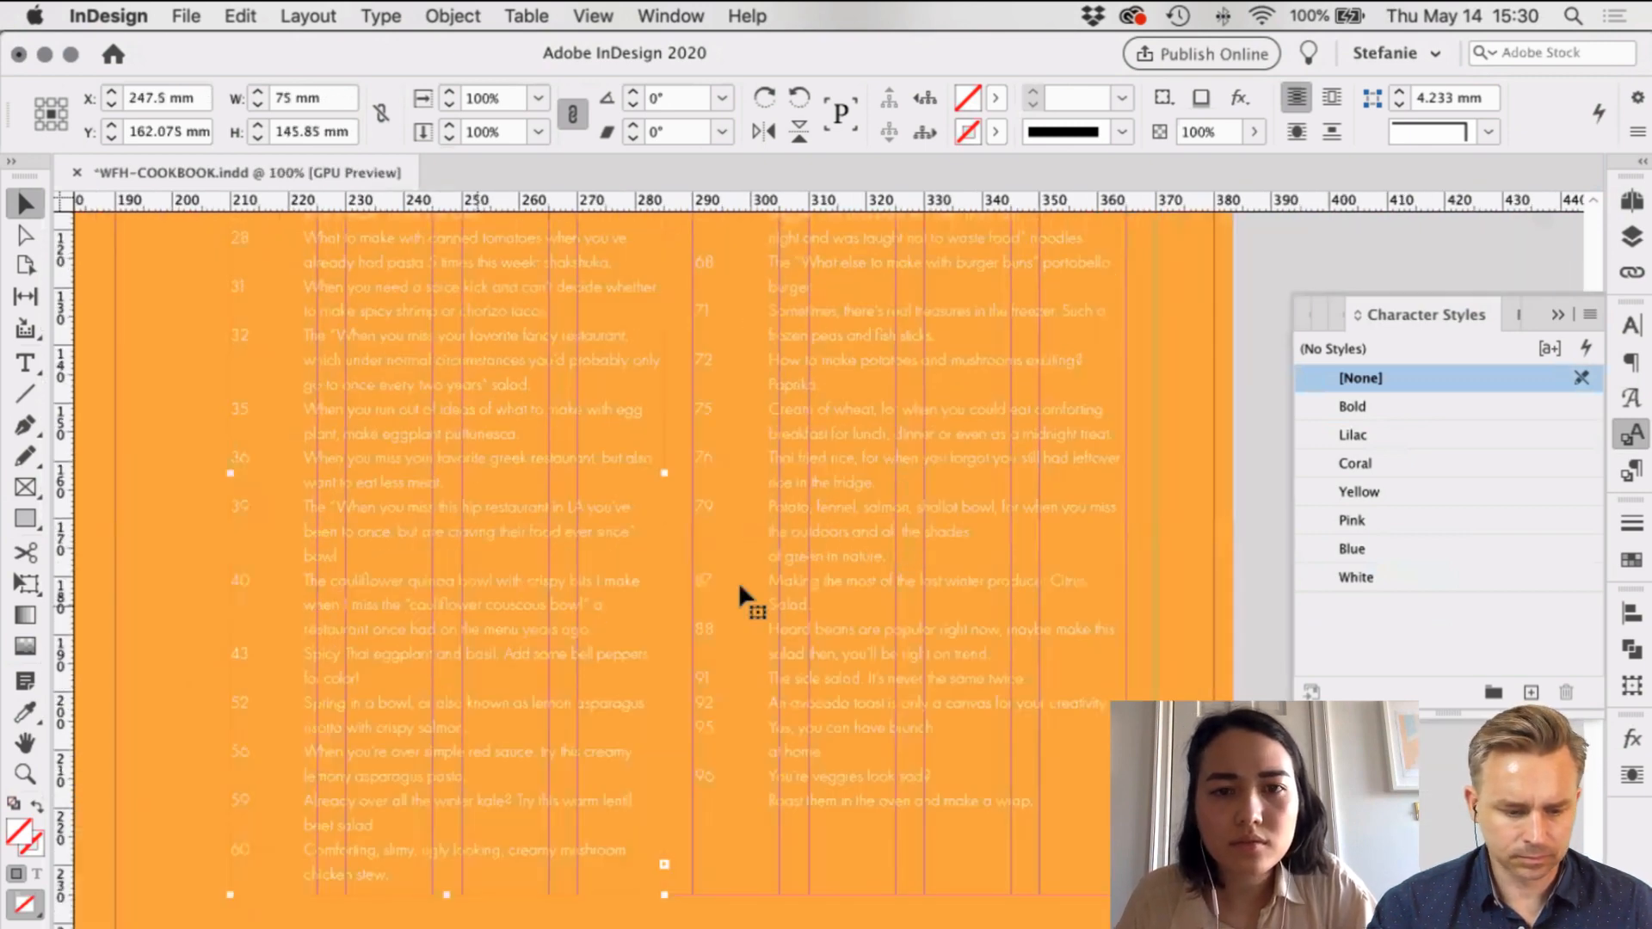
key("super+minus")
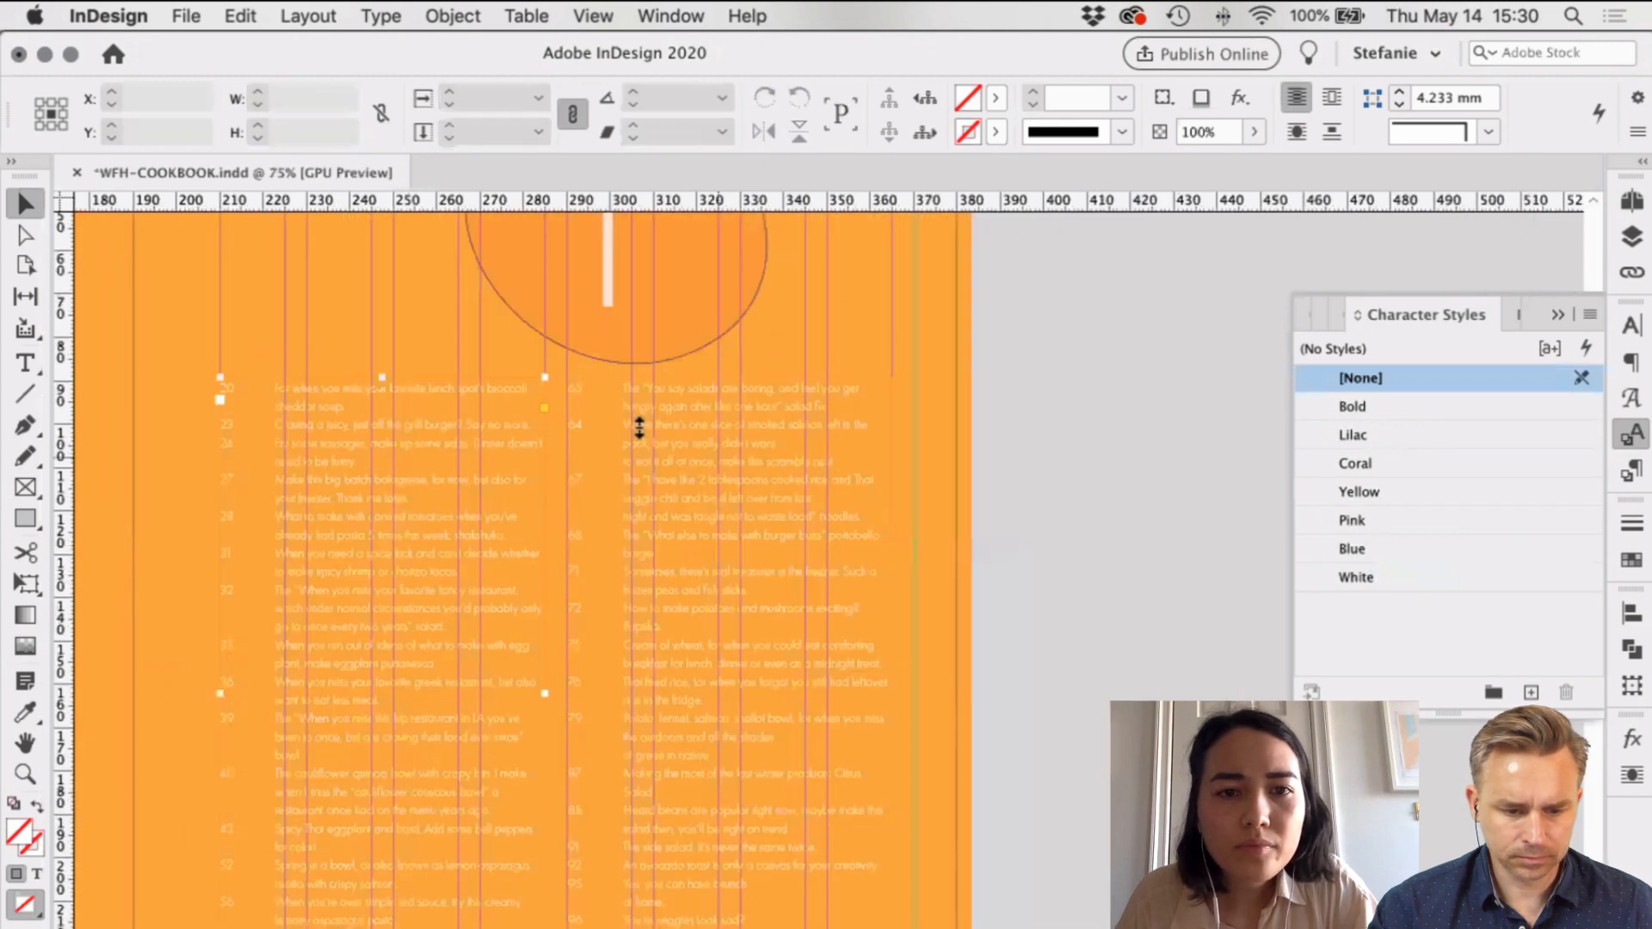
left_click(550, 402)
key("super+z")
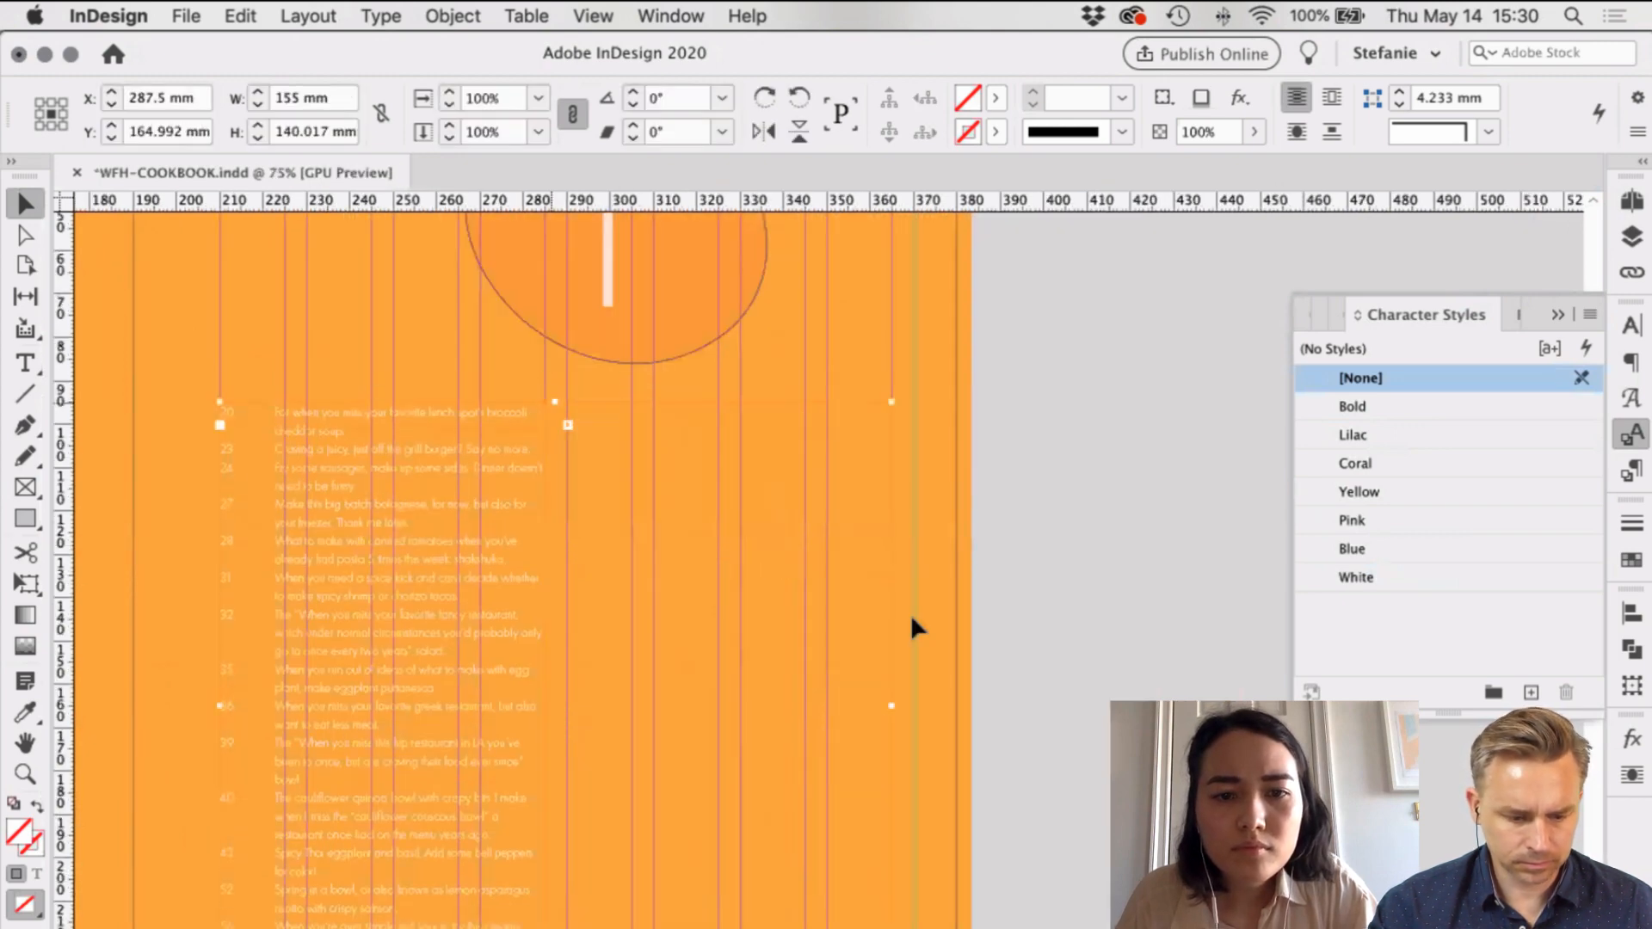
scroll(910, 612, "down", 2)
scroll(533, 274, "up", 1)
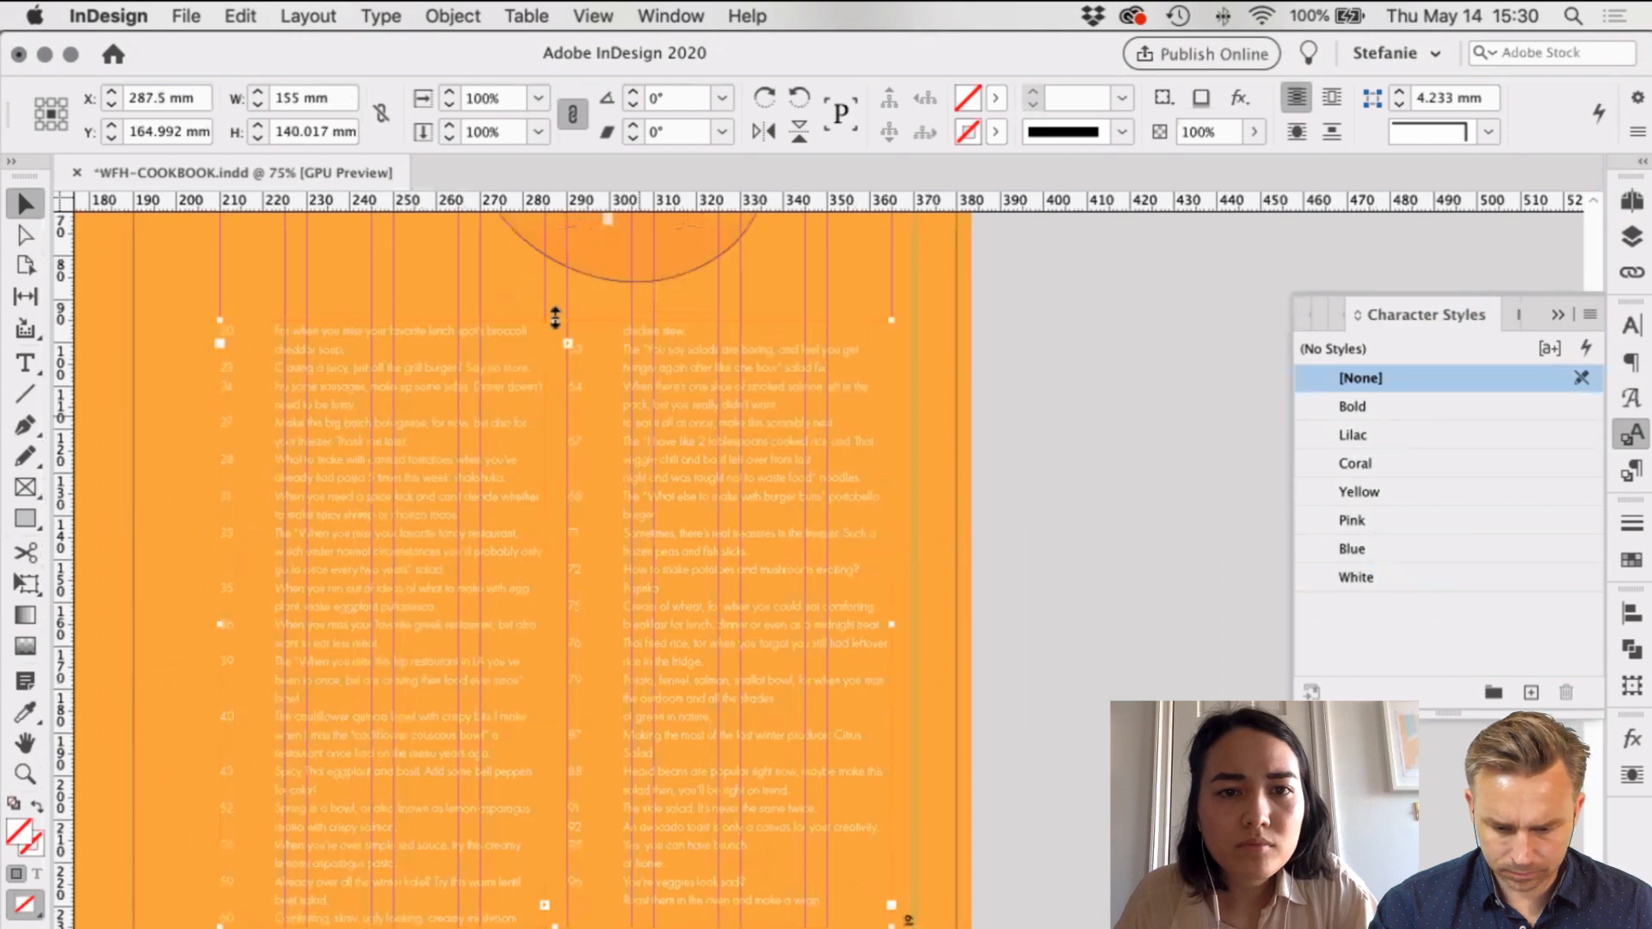
left_click_drag(557, 318, 556, 303)
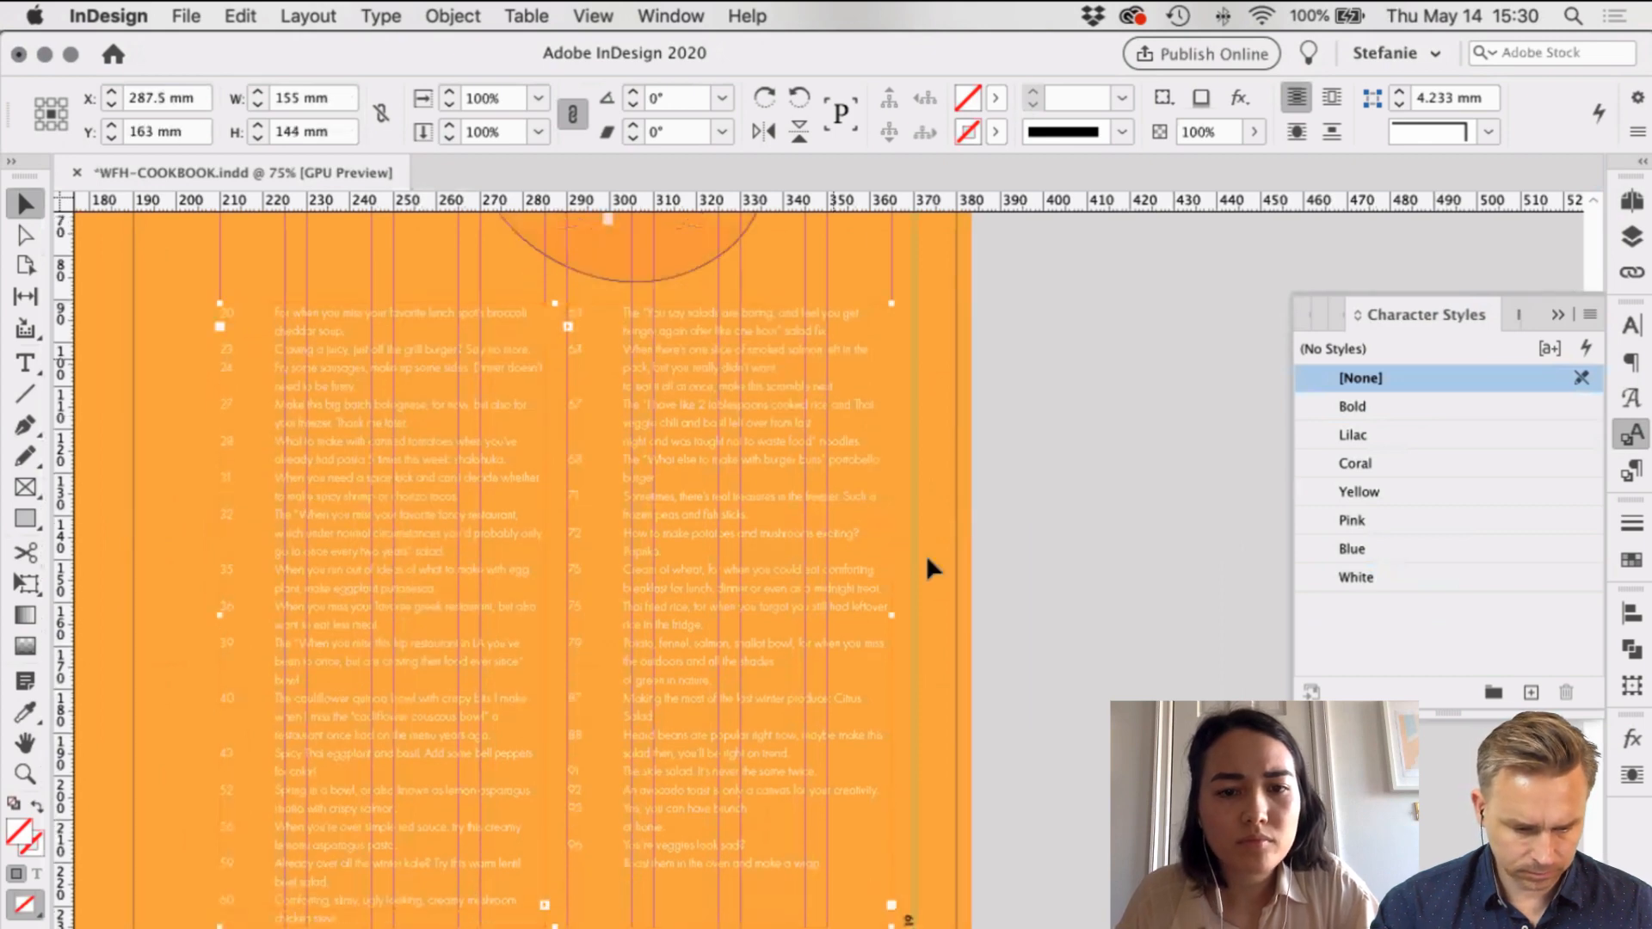
left_click(959, 590)
Step: Toggle Preview mode with W to check the finished contents spread without guides
key("w")
key("super+minus")
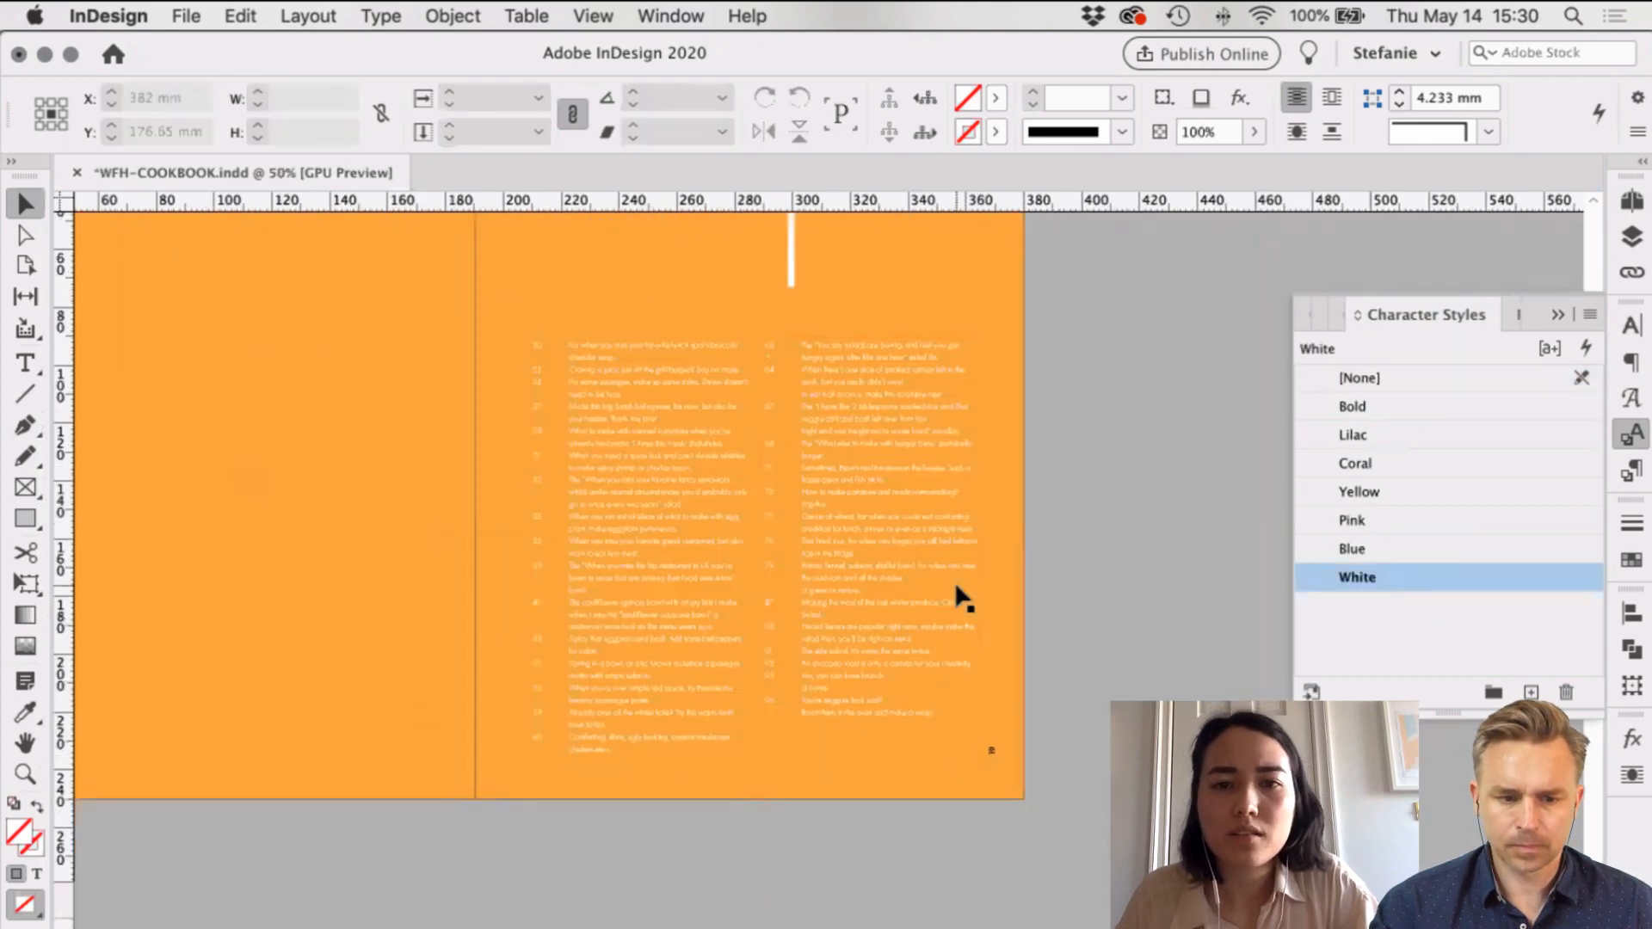
left_click(888, 571)
key("w")
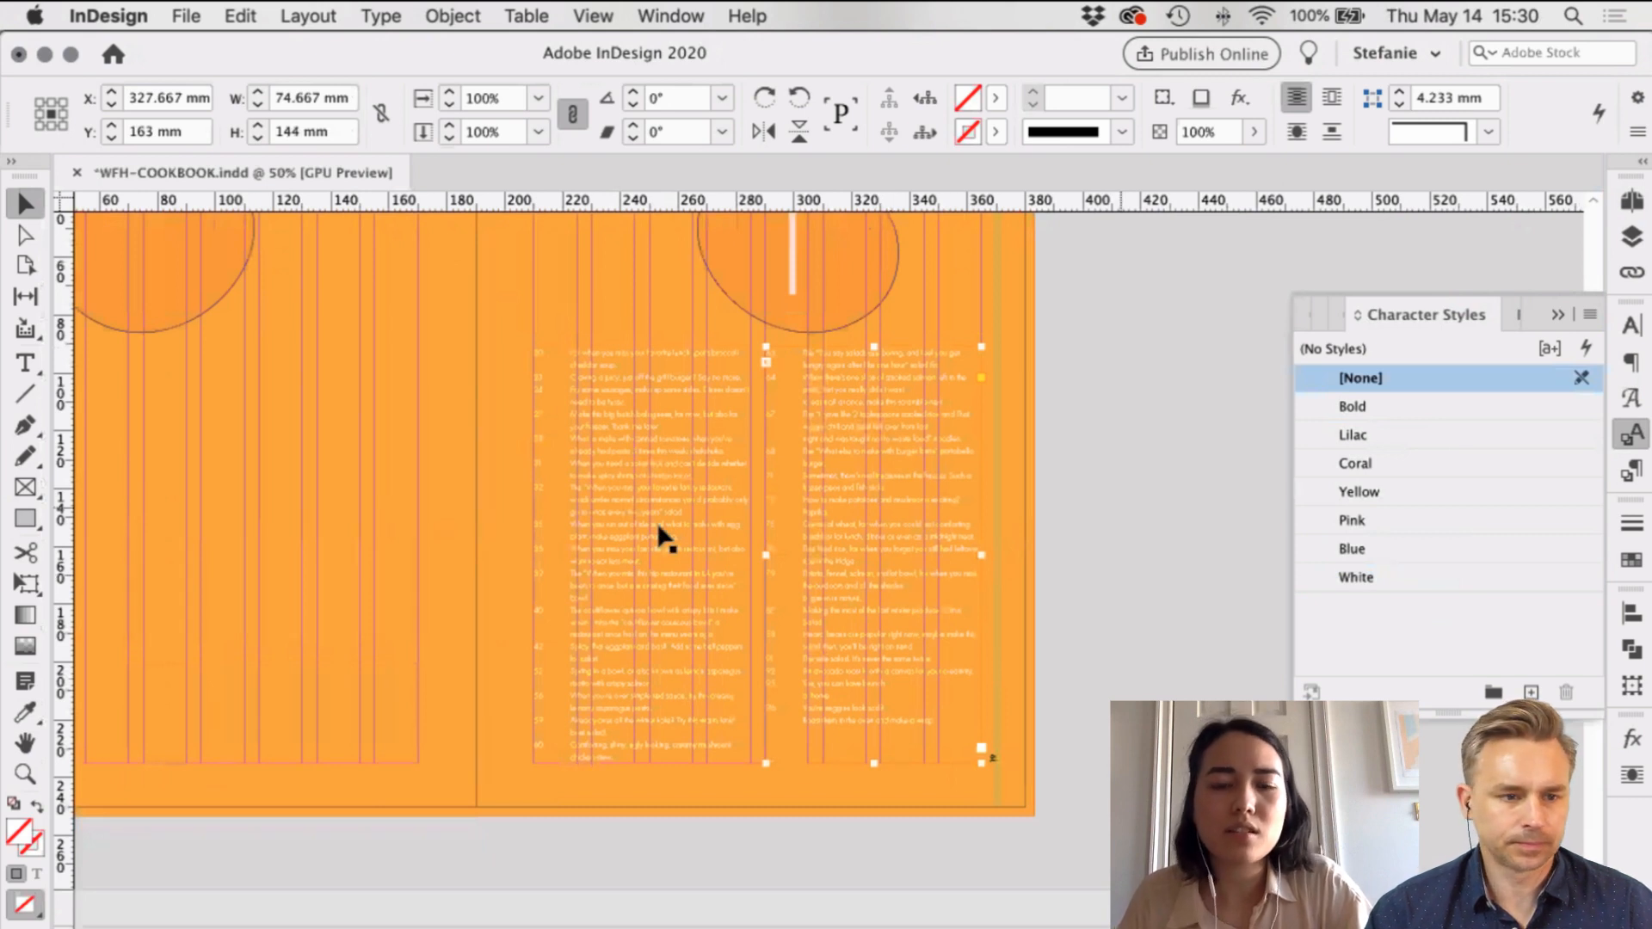
left_click(1010, 607)
key("w")
scroll(1012, 610, "up", 5)
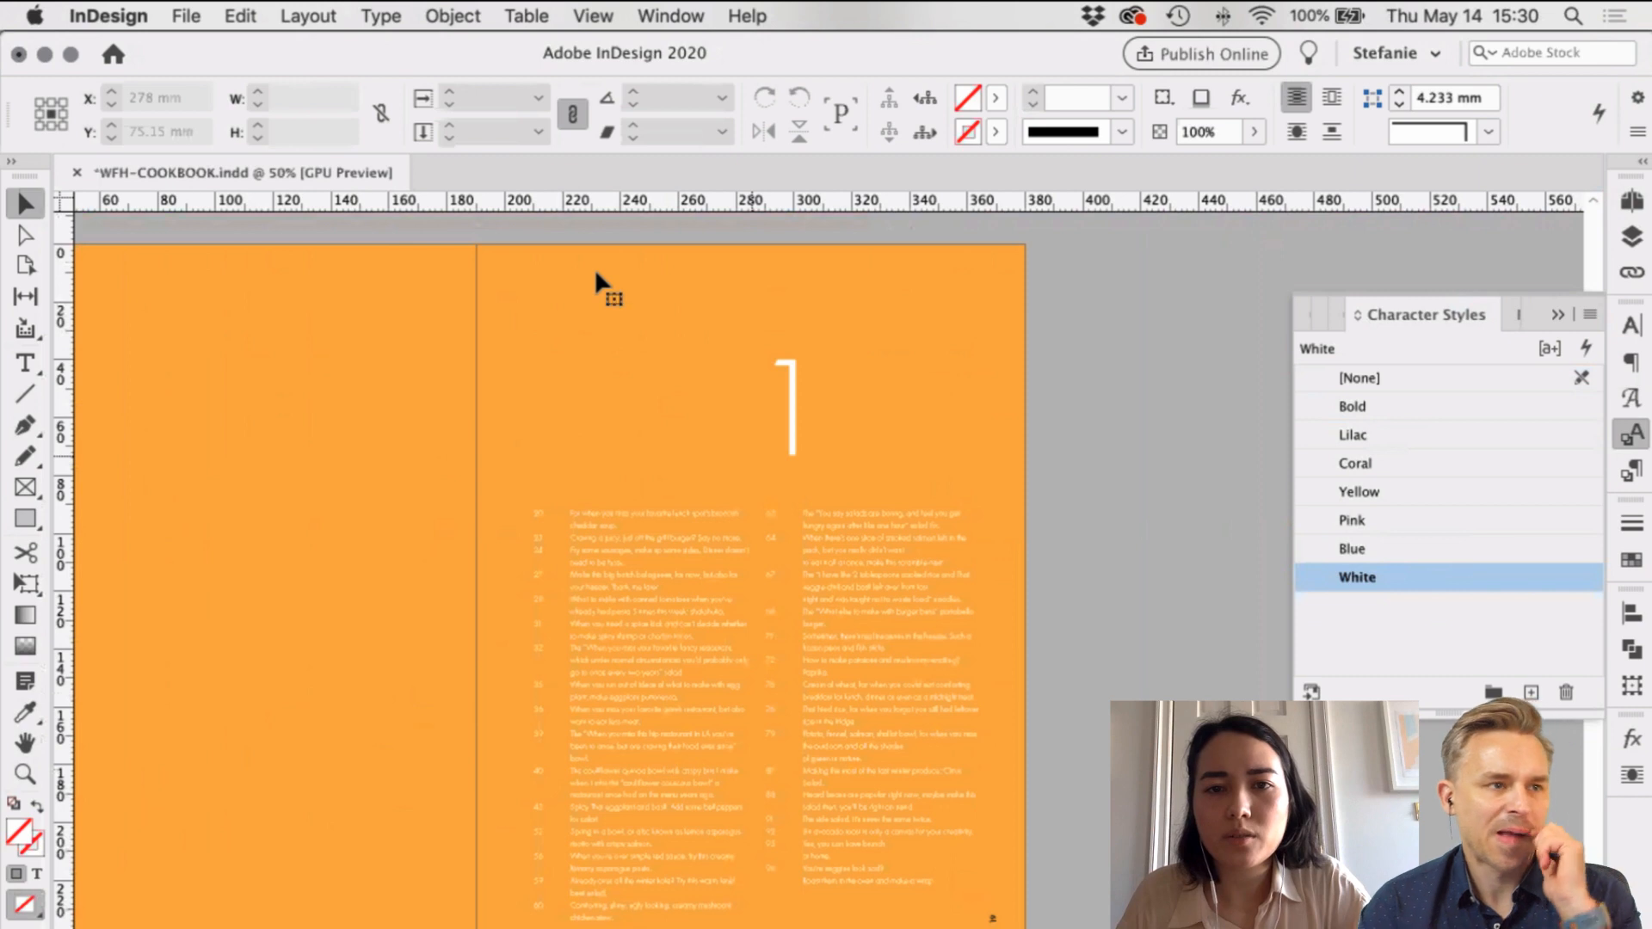
Step: Move up to the illustrated 'my favorite restaurants' spread with the chapter number 1
left_click(806, 401)
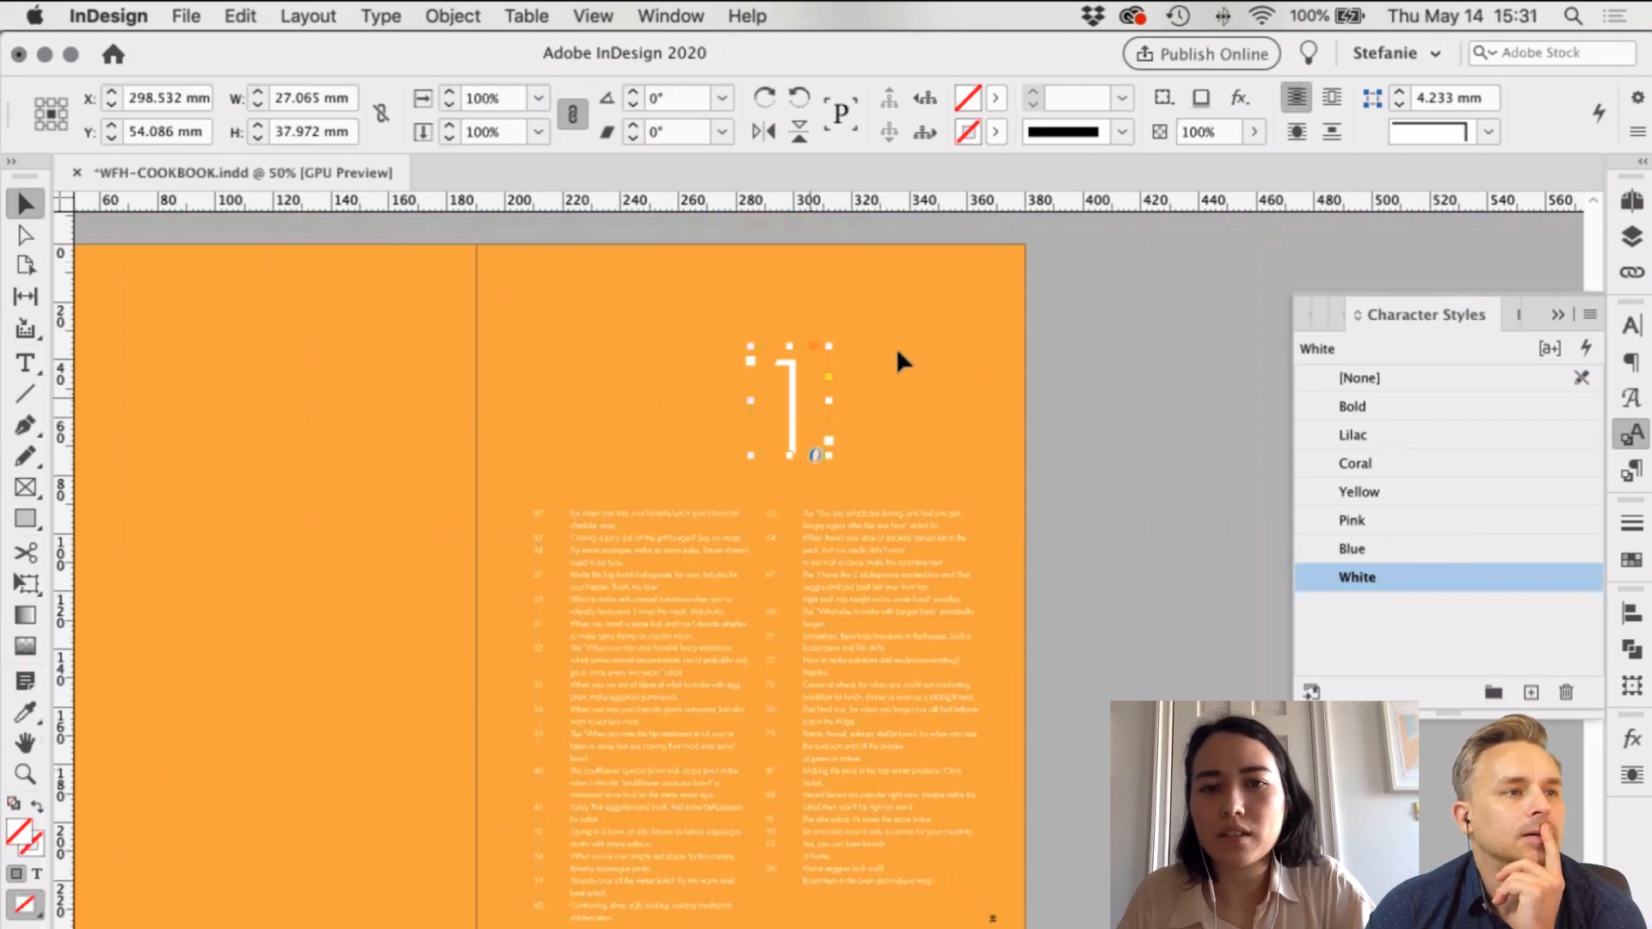
scroll(896, 348, "up", 1)
scroll(898, 349, "up", 12)
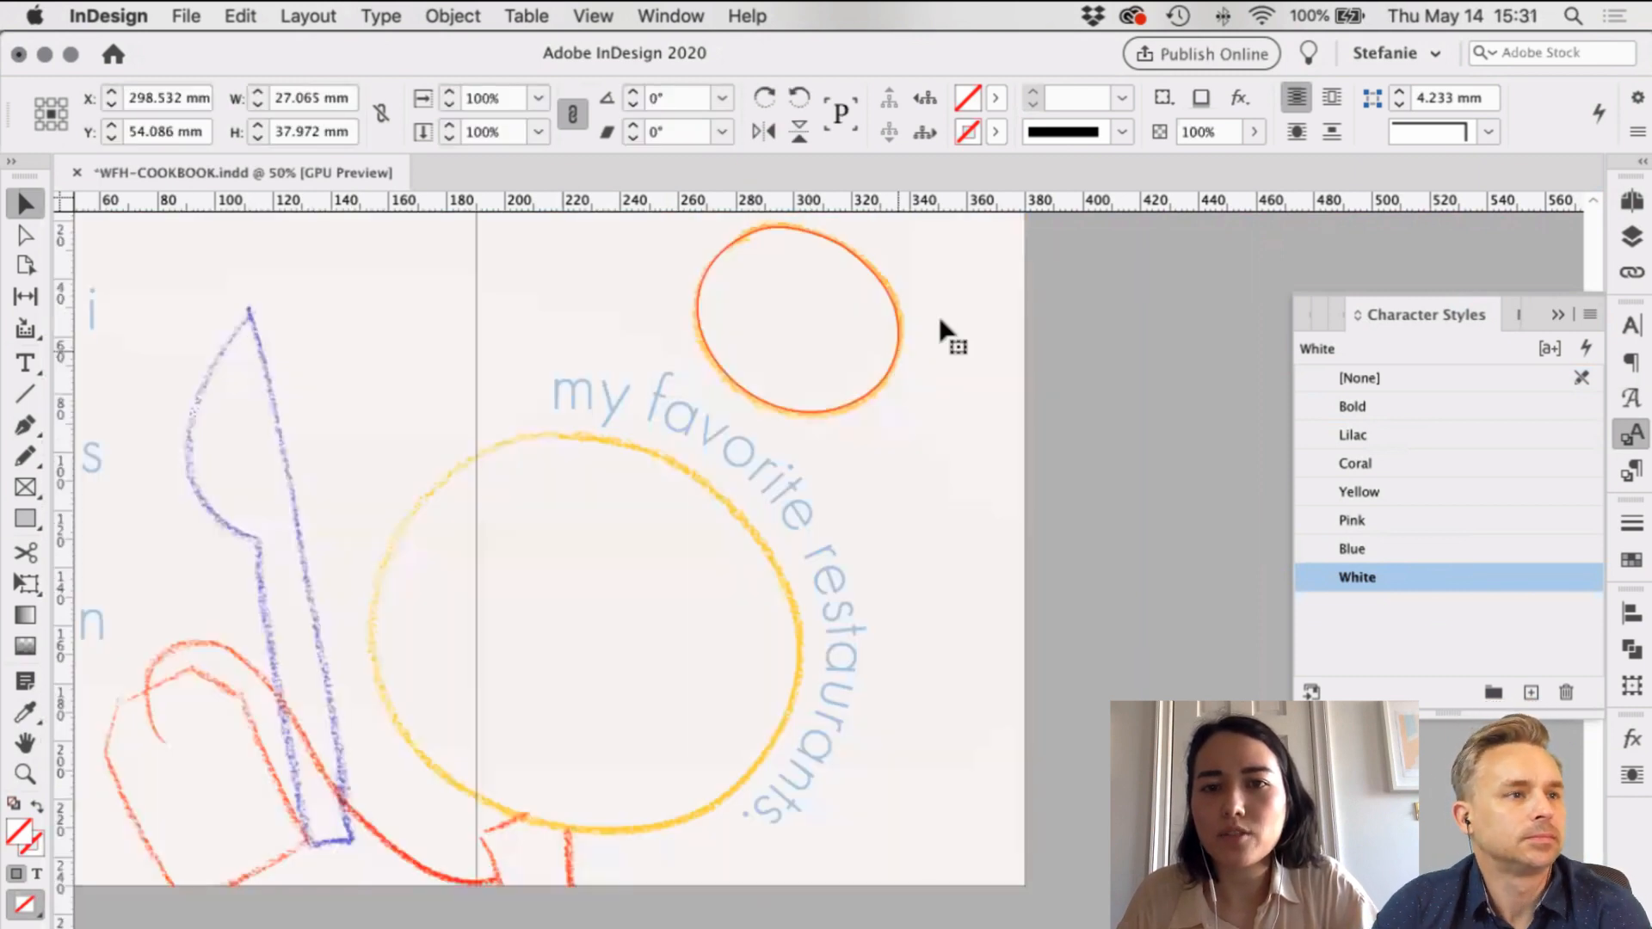
left_click(973, 322)
scroll(973, 333, "up", 2)
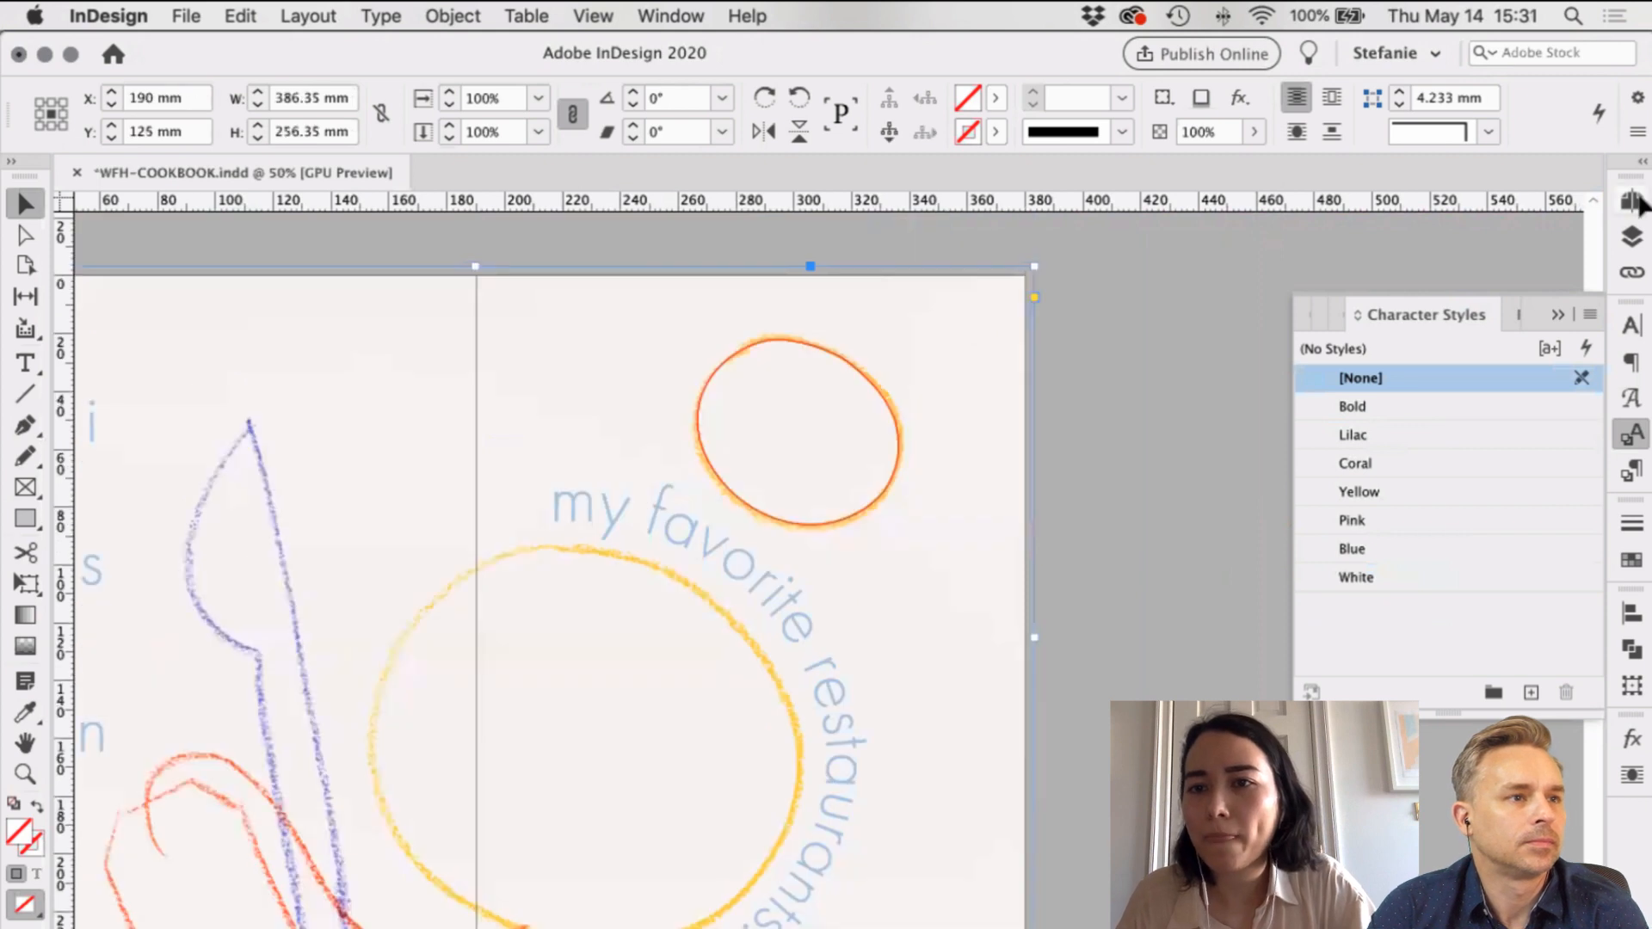
Step: Unlock the DIECUT NOTES layer and make it the active layer
key("super+F12")
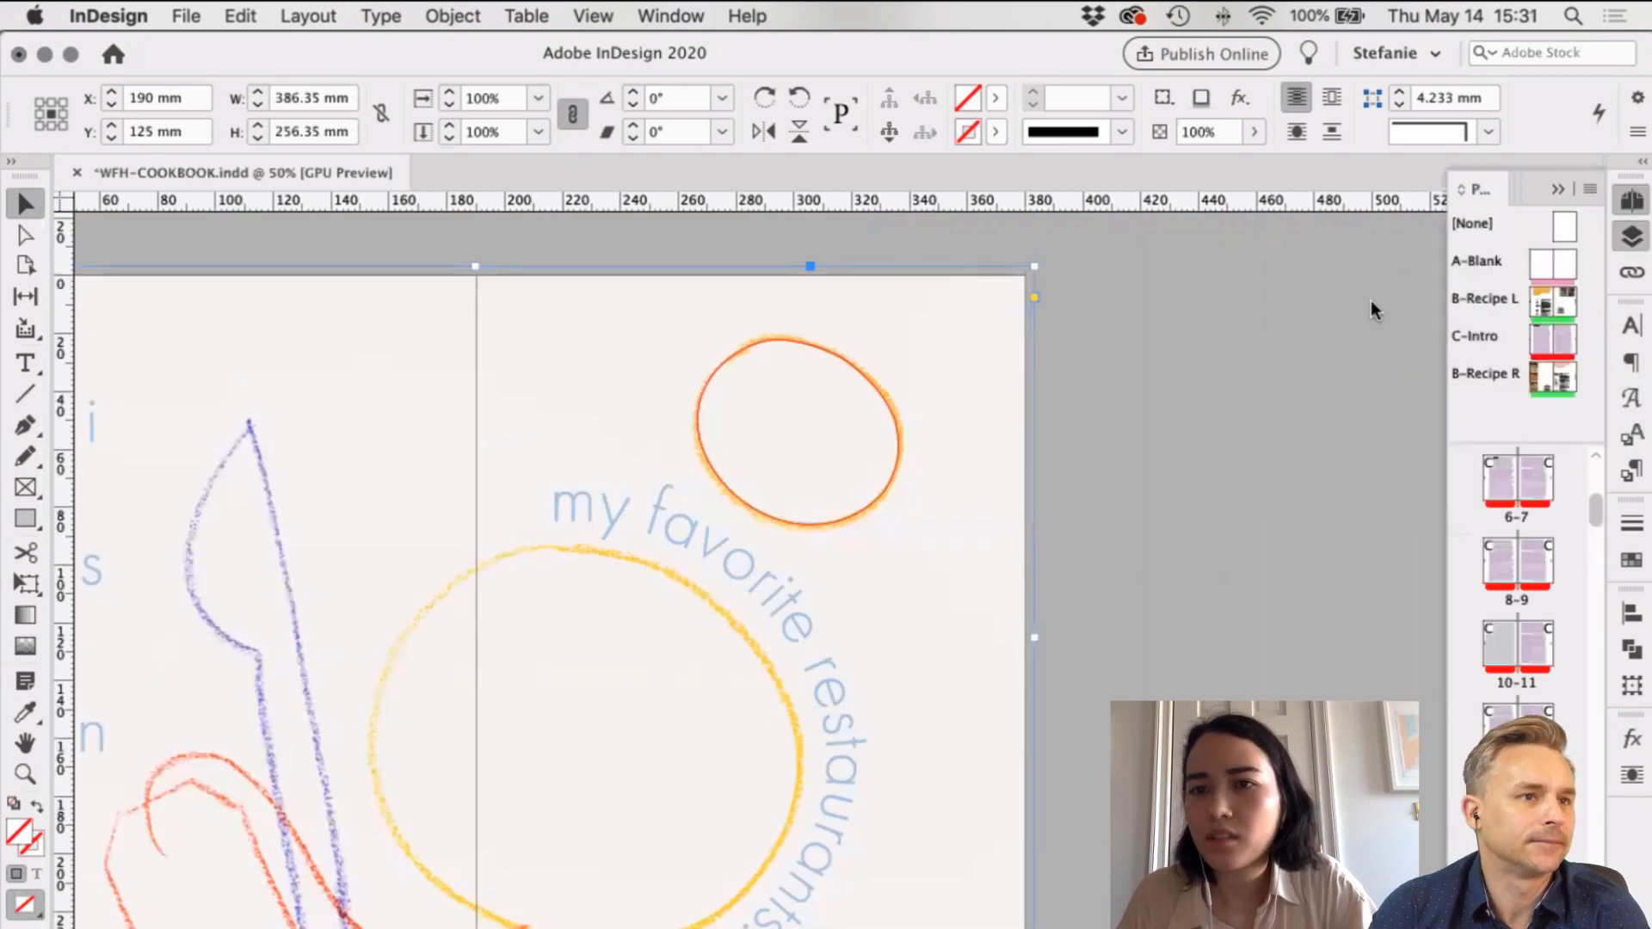
left_click(1404, 189)
left_click(1336, 253)
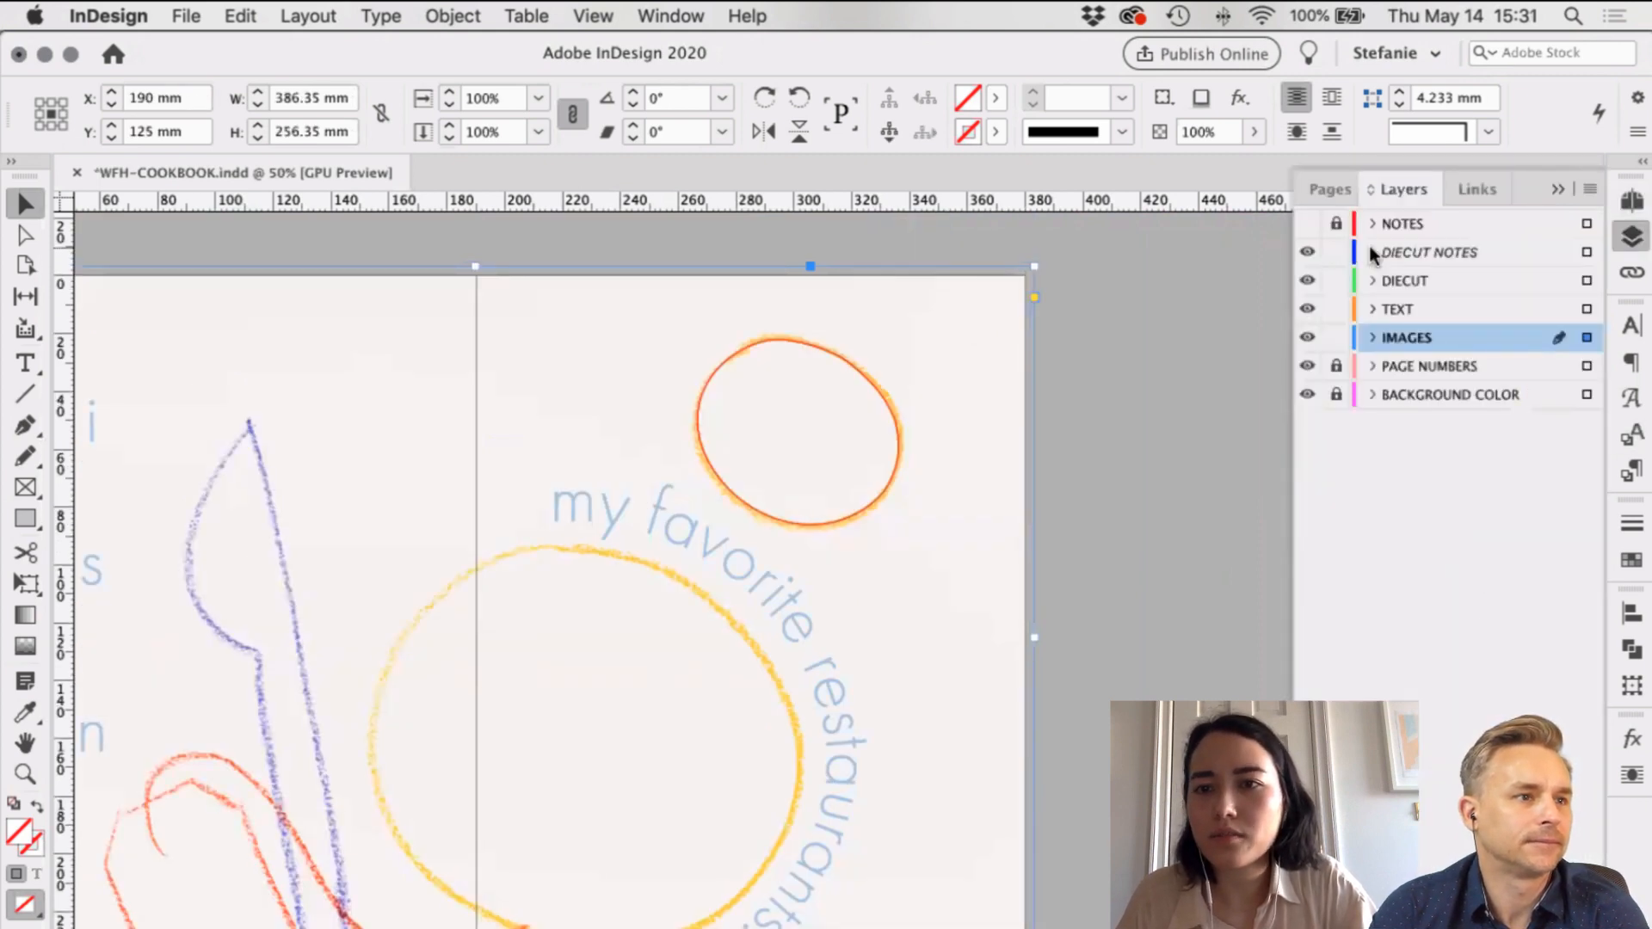
left_click(1372, 255)
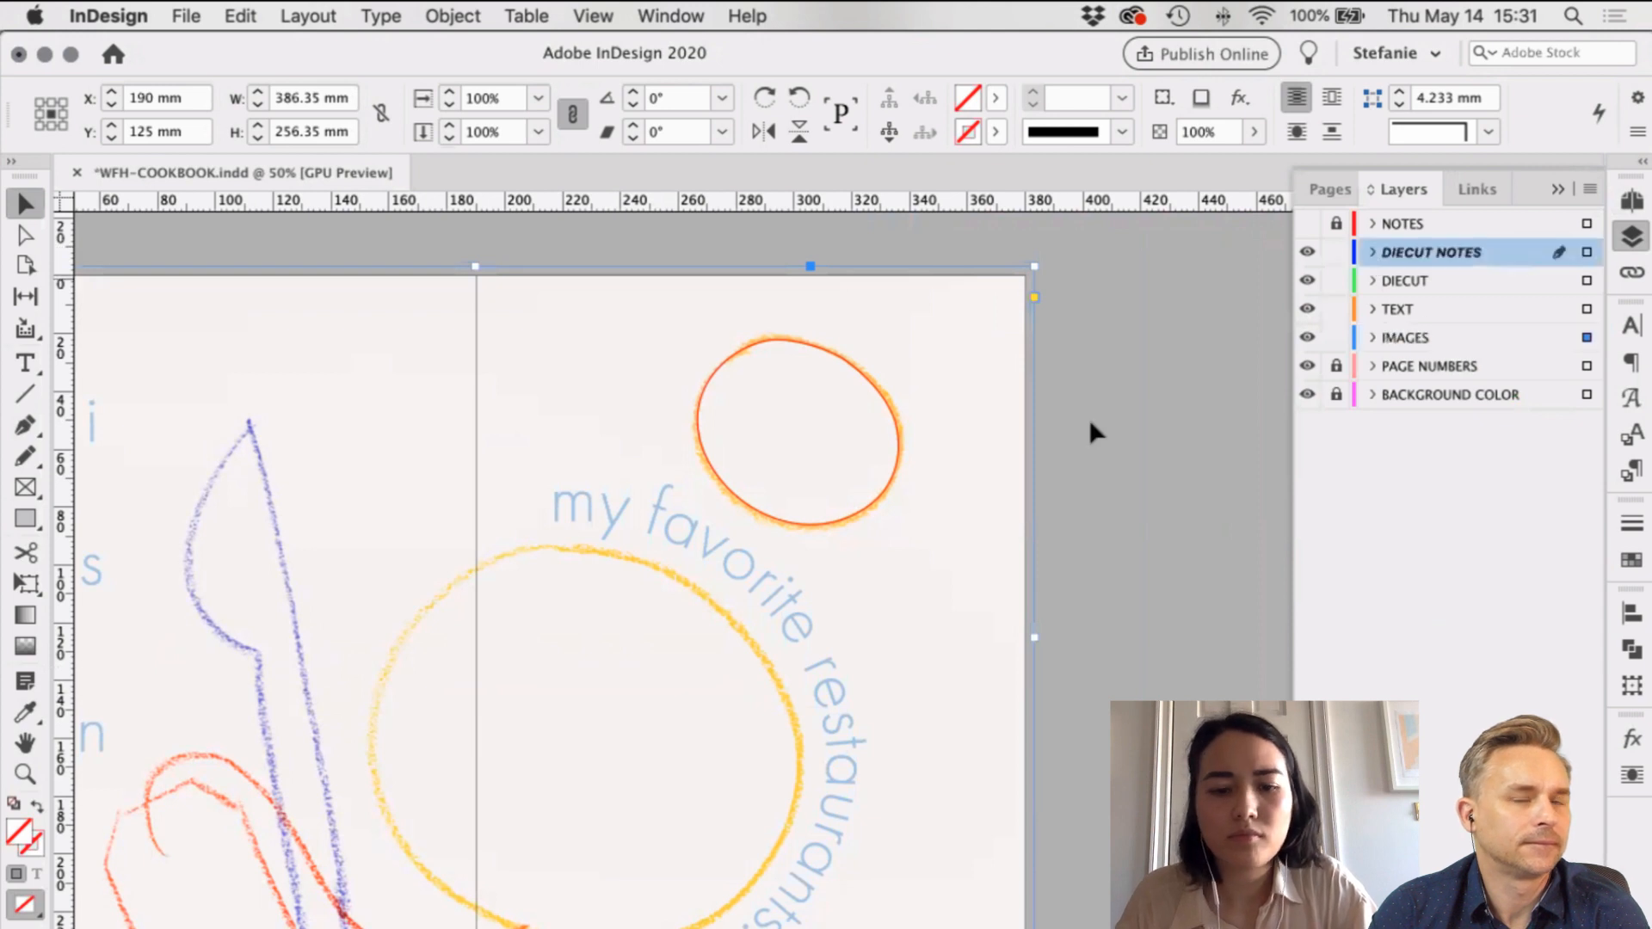
left_click(1113, 437)
scroll(1114, 436, "up", 1)
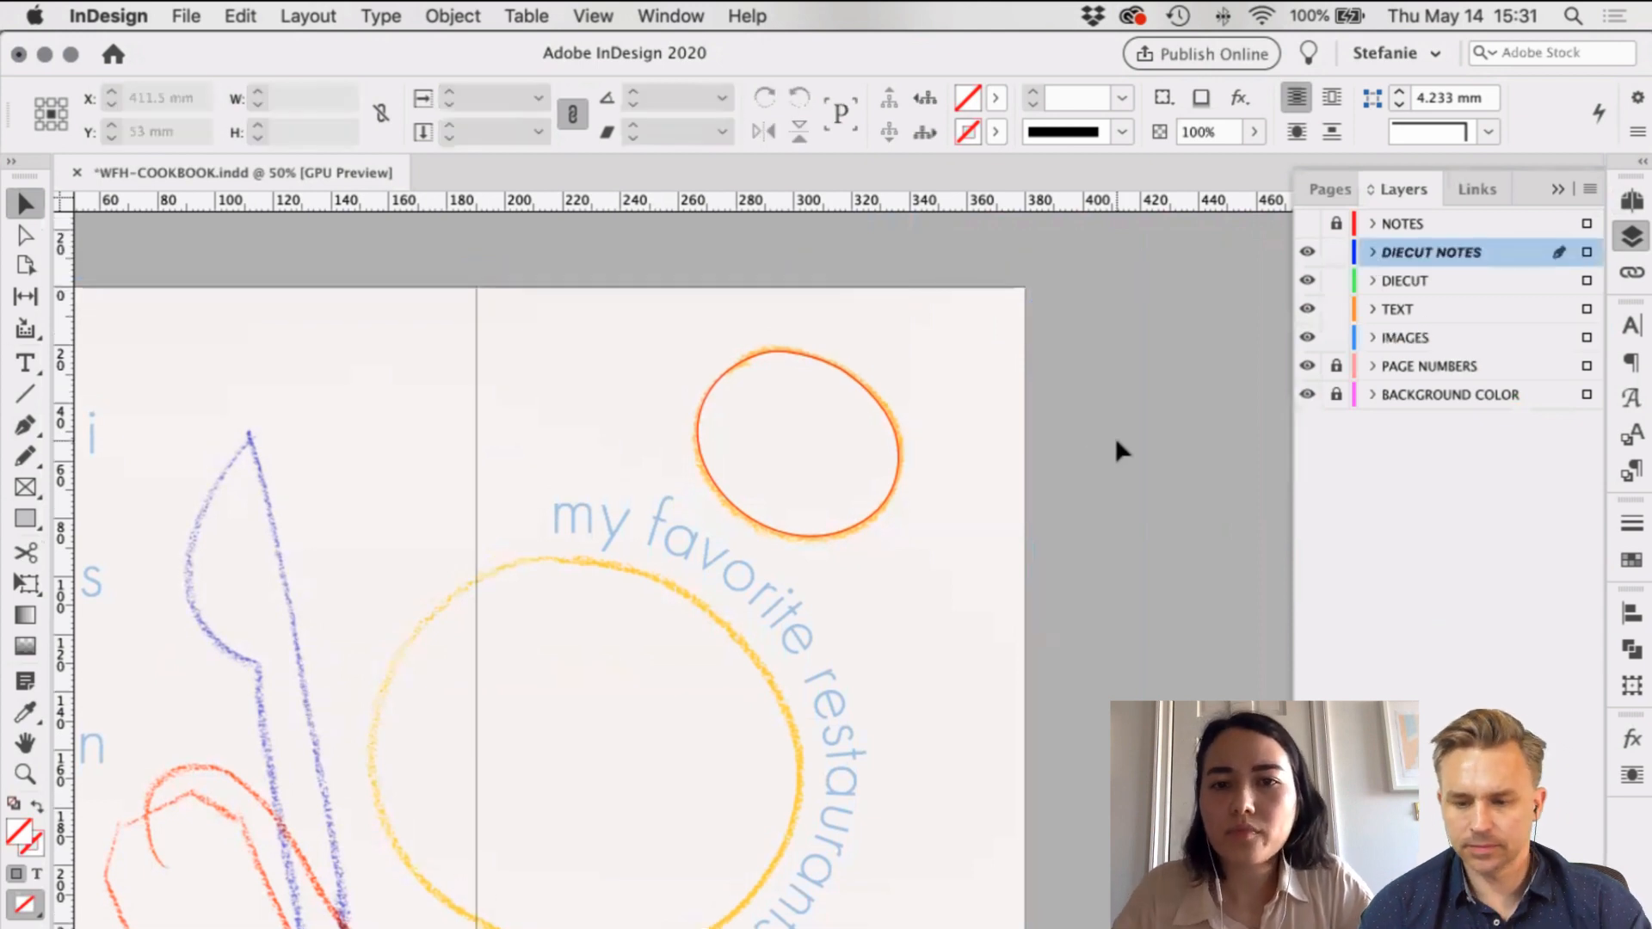
Step: Give the chapter circle a YELLOW fill by swapping fill and stroke
key("super+alt+shift+v")
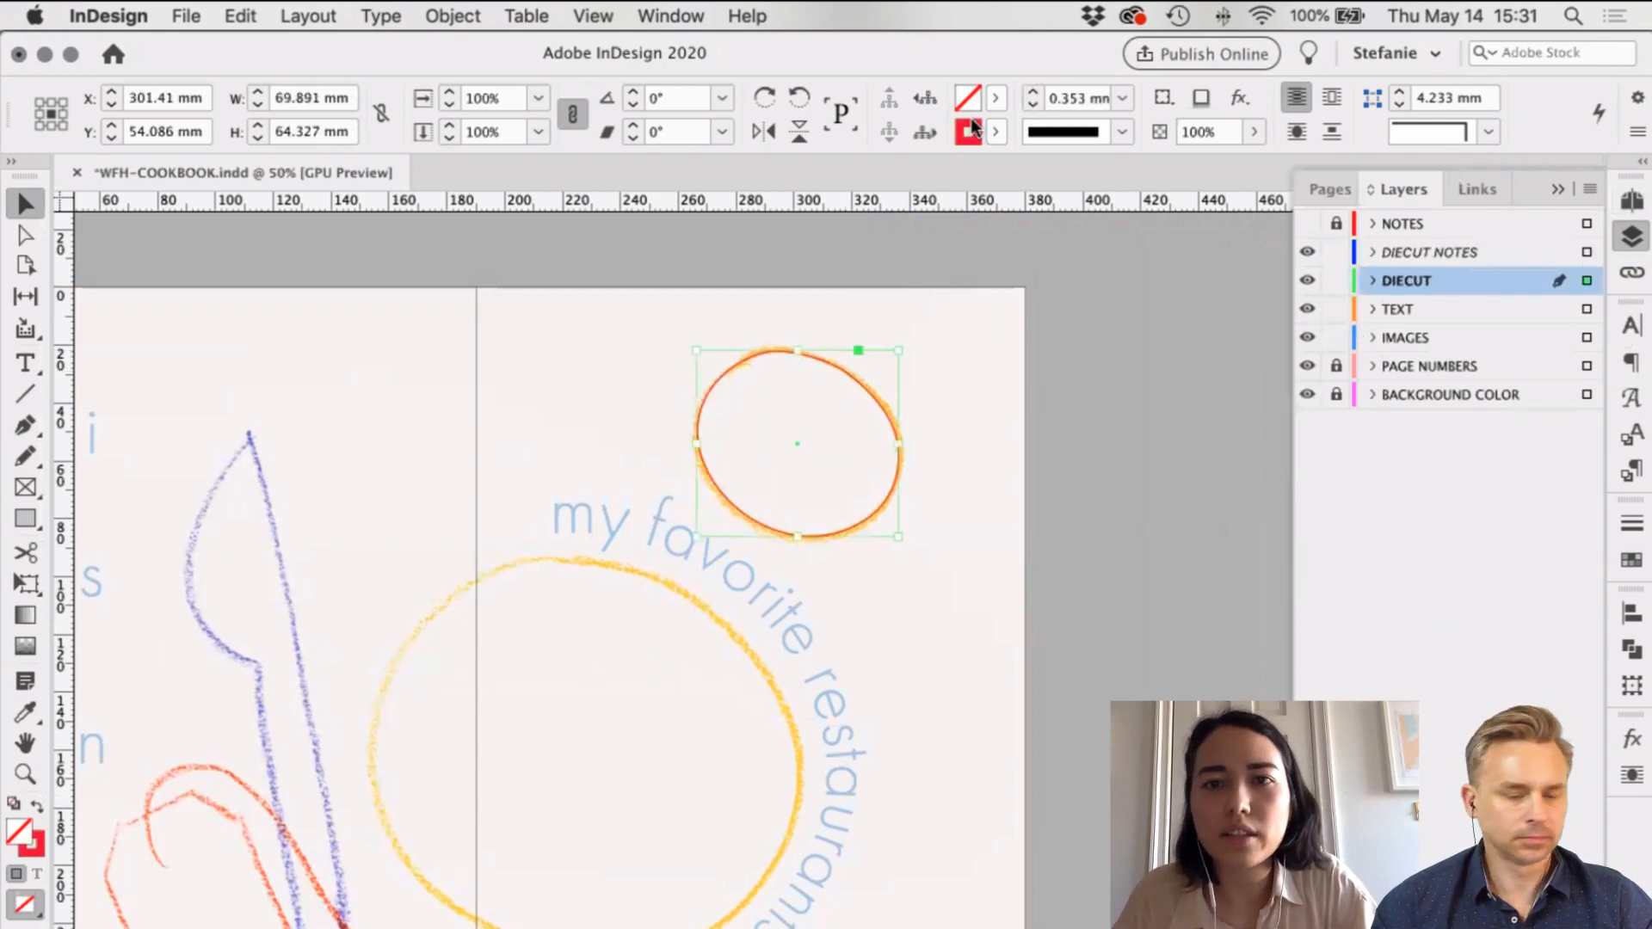
key("shift+x")
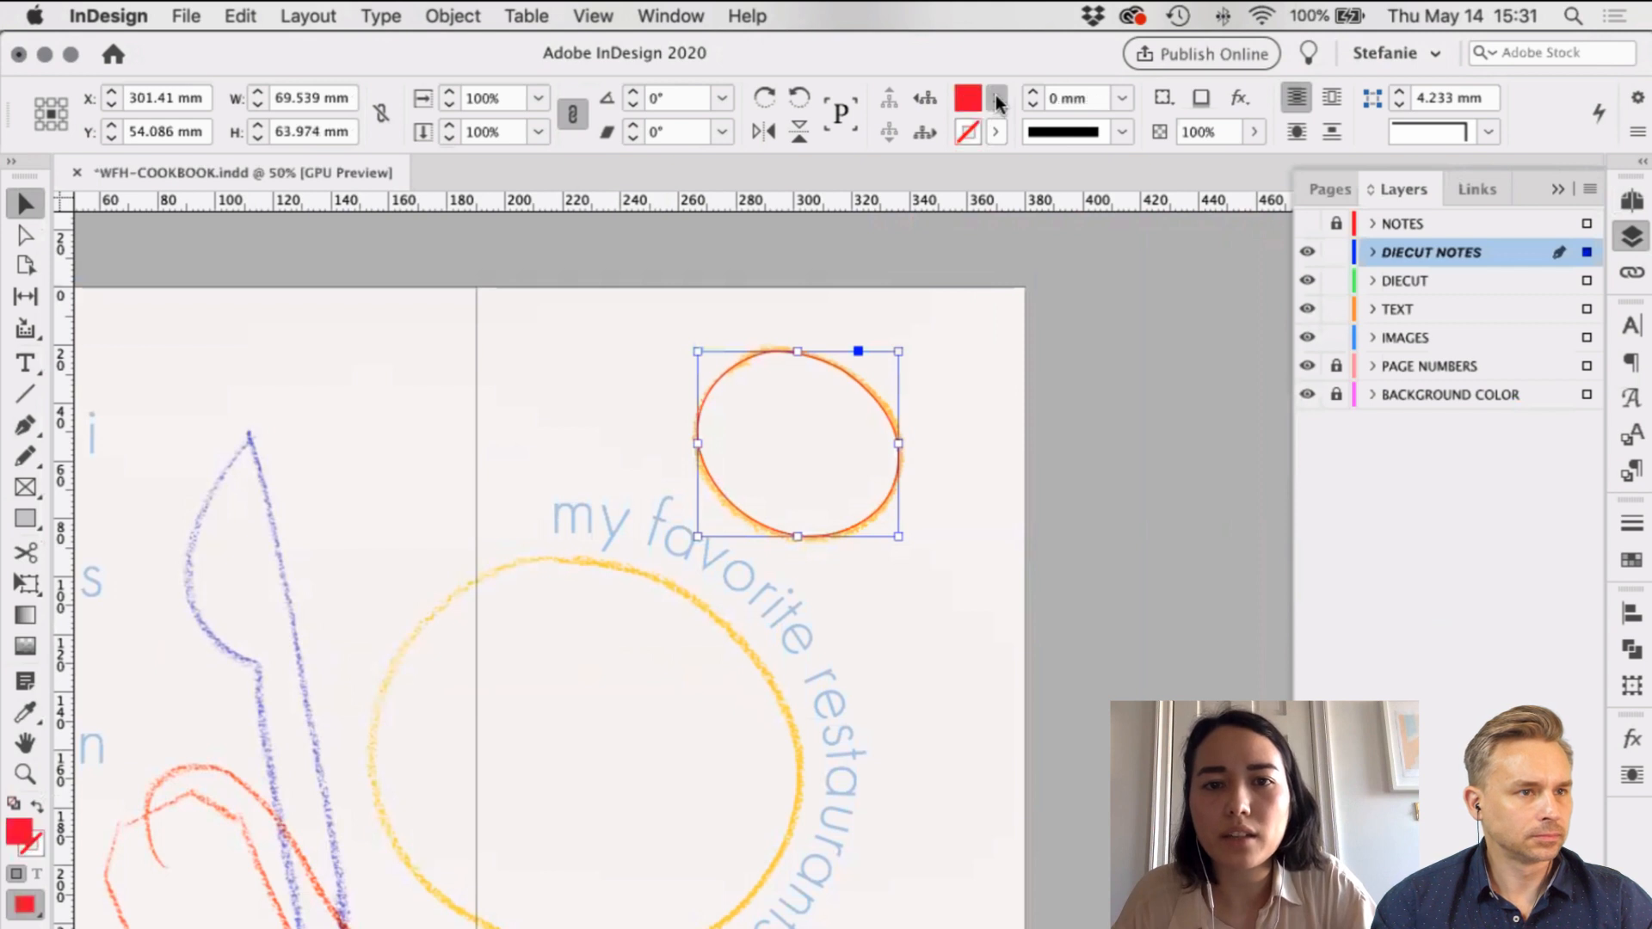
left_click(824, 283)
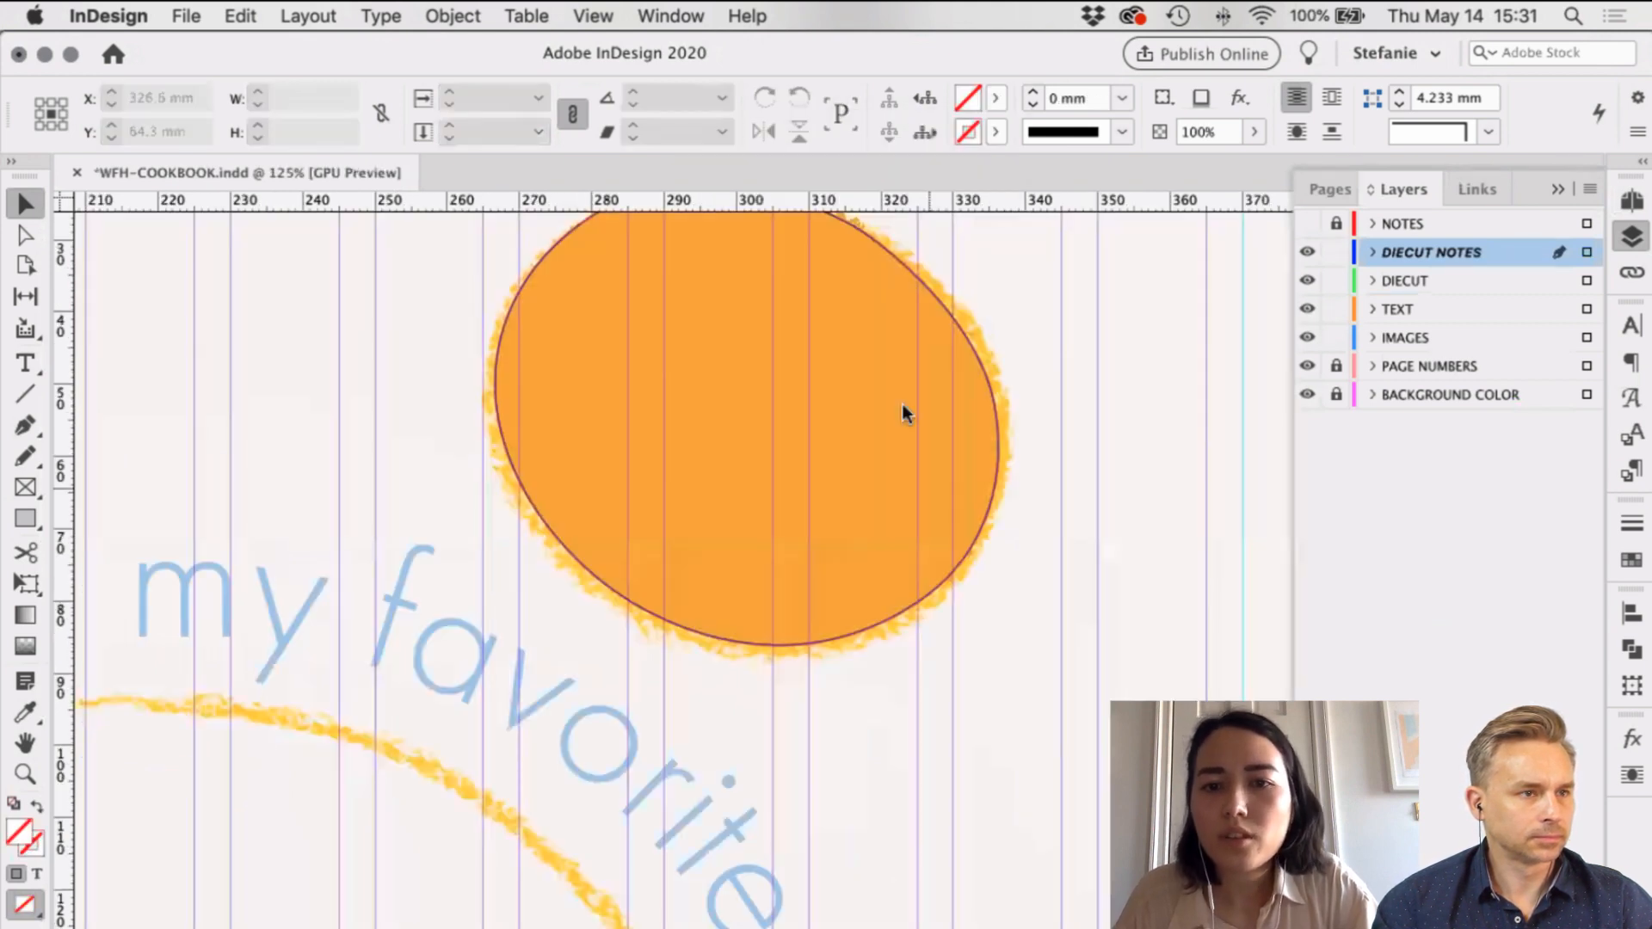
left_click(902, 406)
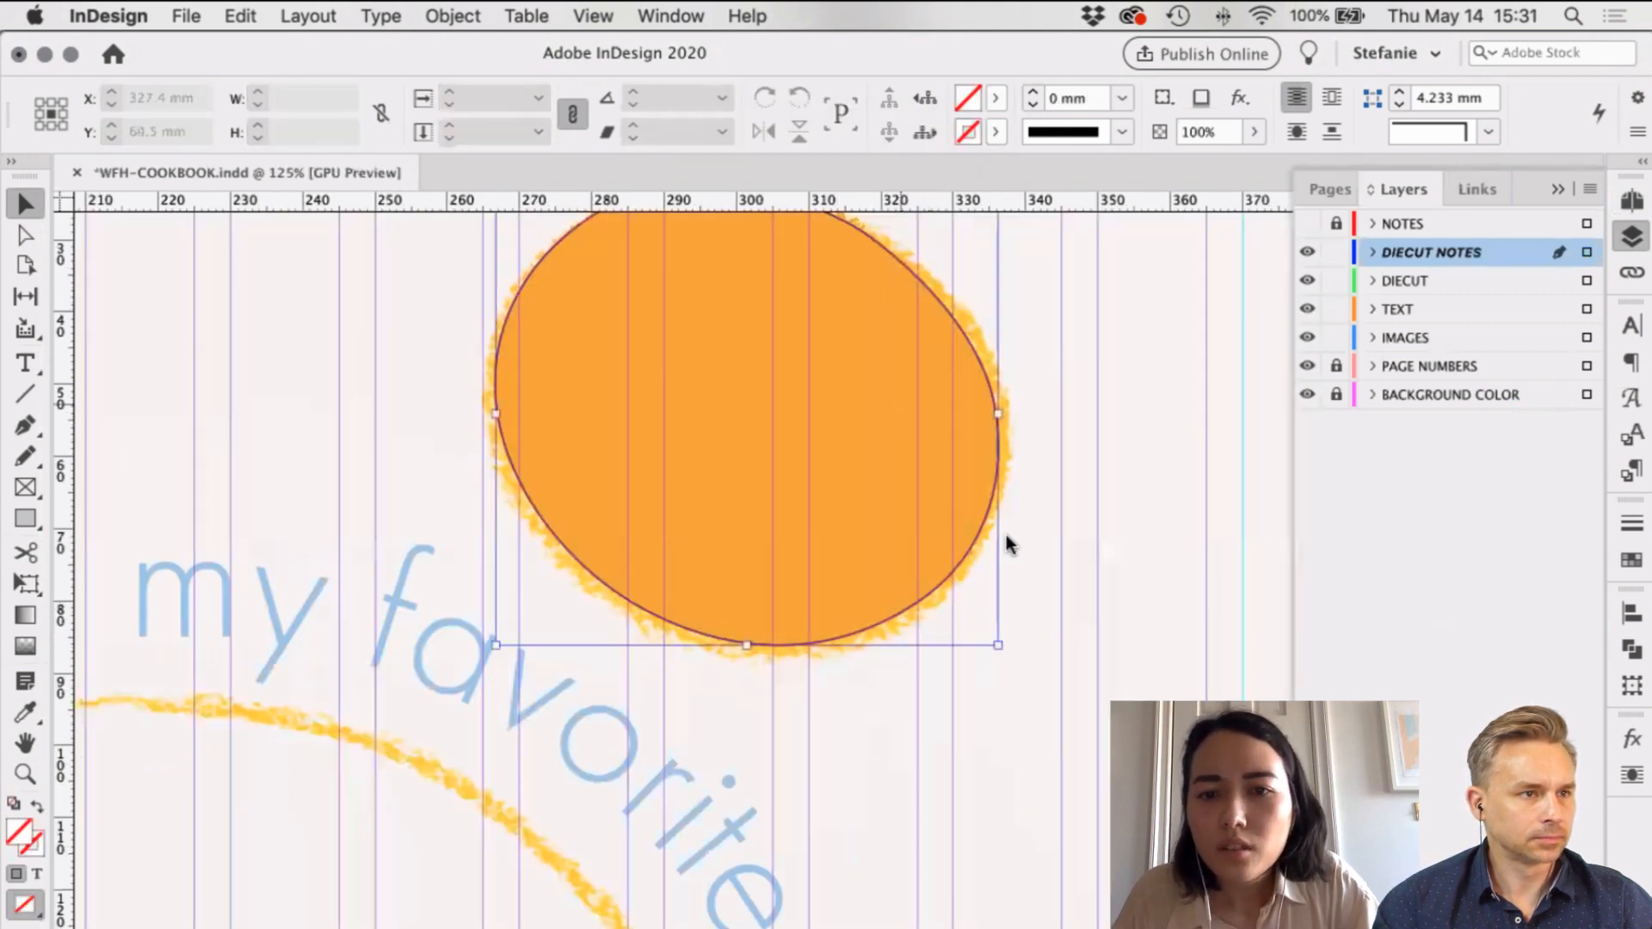
Step: Send the yellow circle to the back, behind the white number 1
right_click(1210, 577)
mouse_move(1200, 561)
left_click(1257, 586)
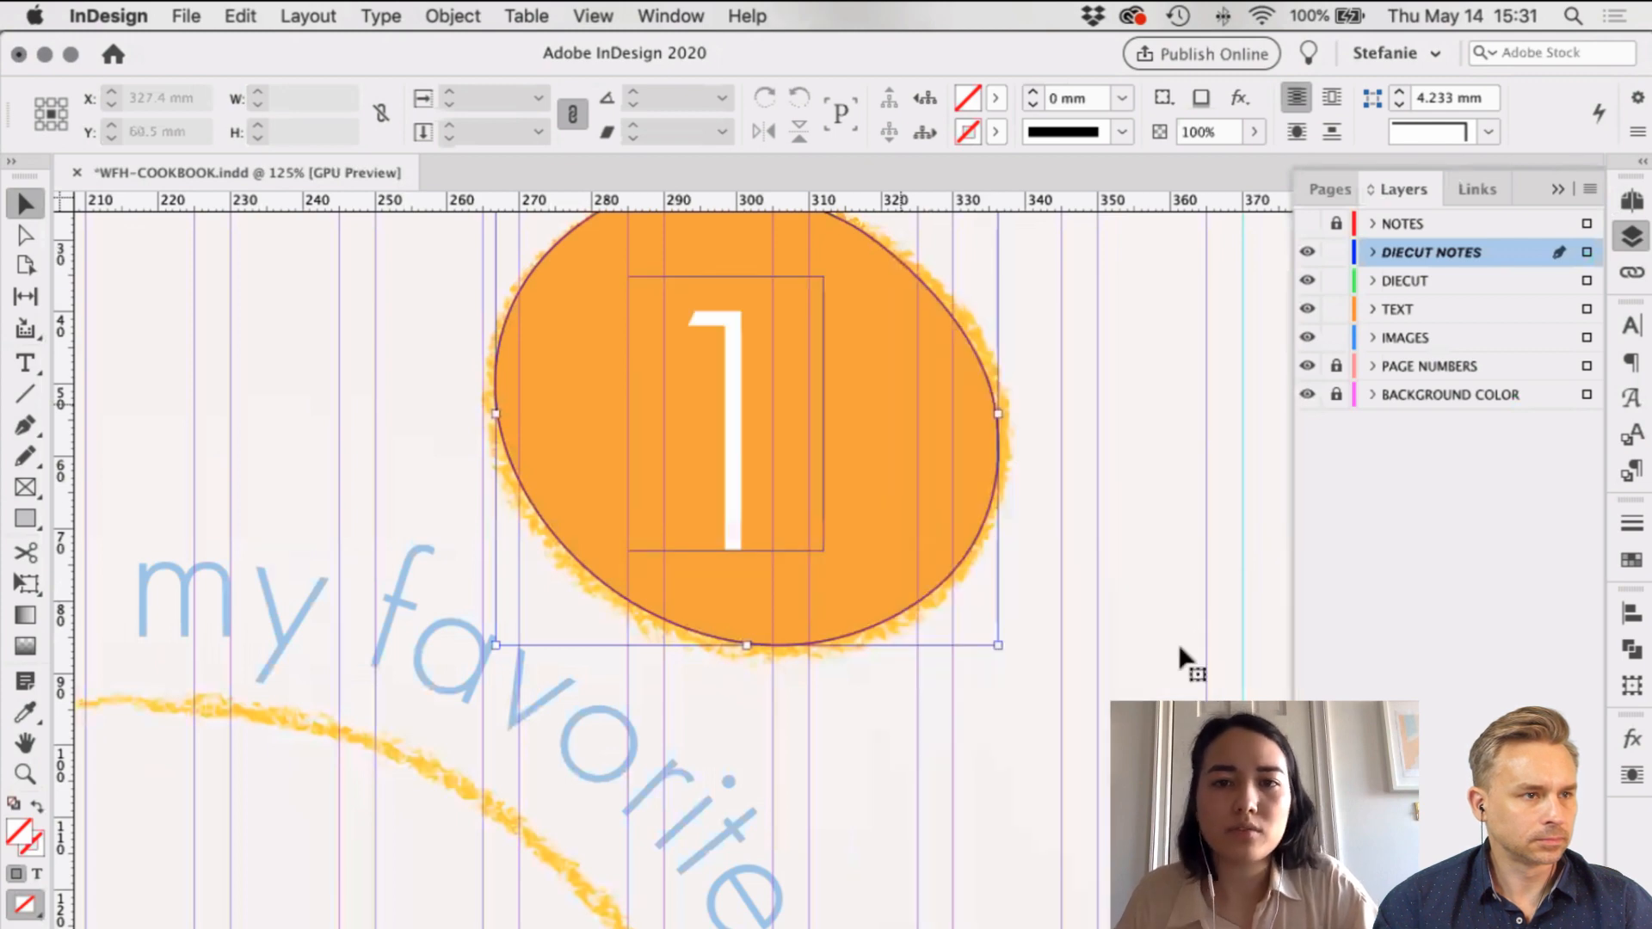
left_click(1163, 564)
scroll(1164, 564, "up", 3)
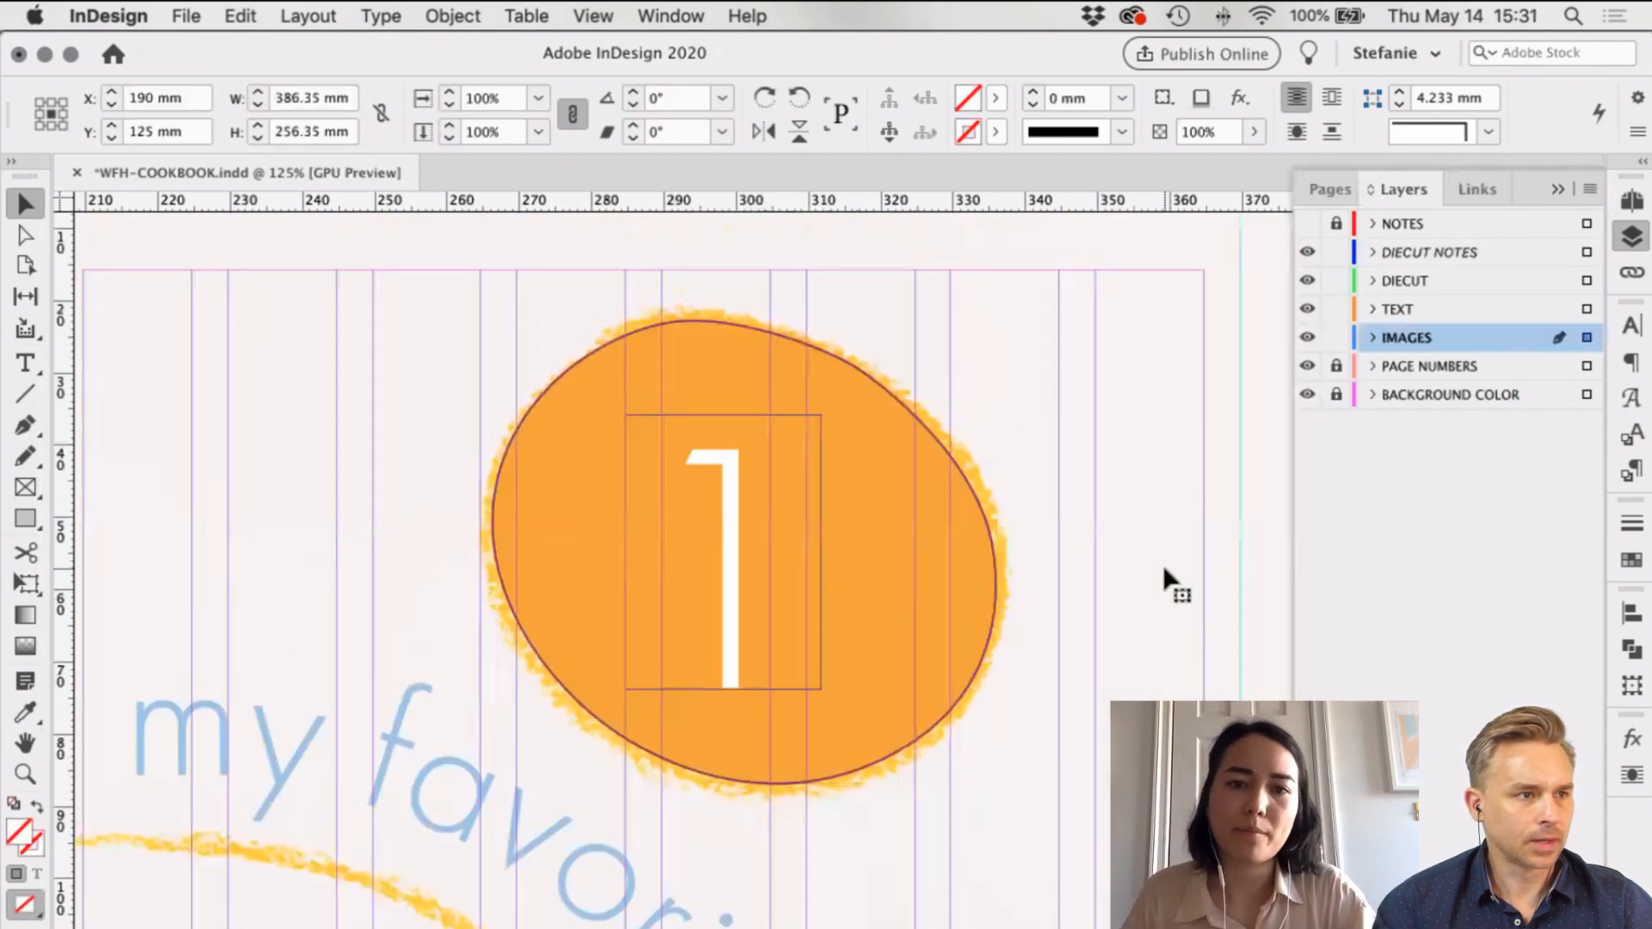
Step: Zoom out across the spreads and preview the pages without guides, then restore guides and frames
scroll(1162, 559, "down", 2)
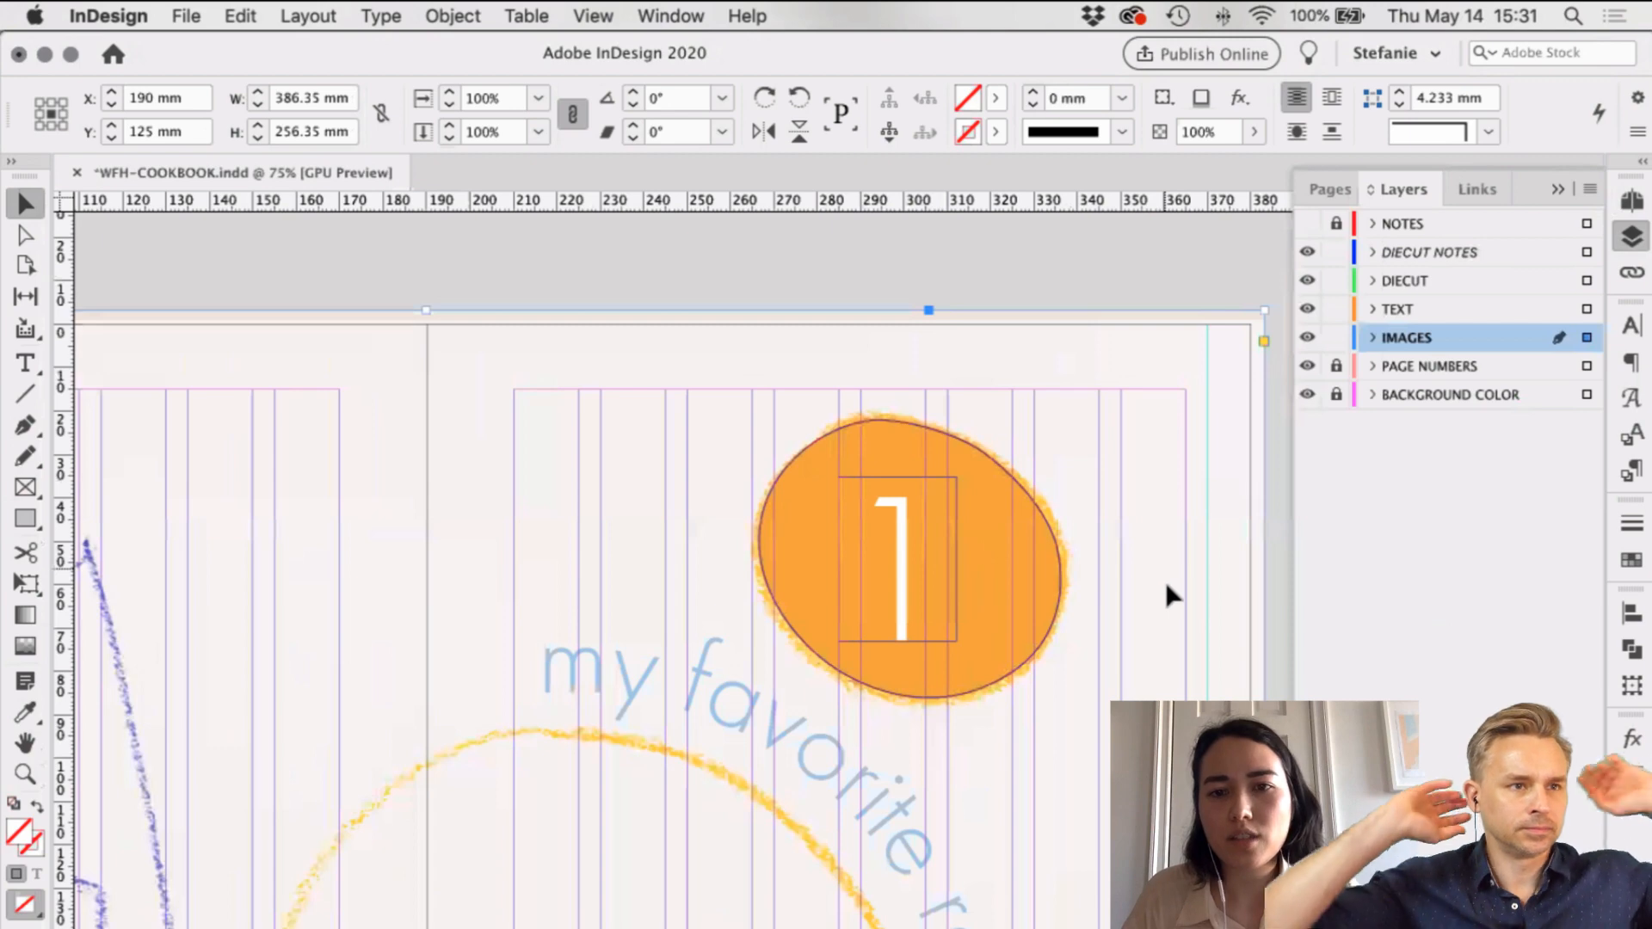
scroll(1167, 587, "down", 3)
left_click(941, 472)
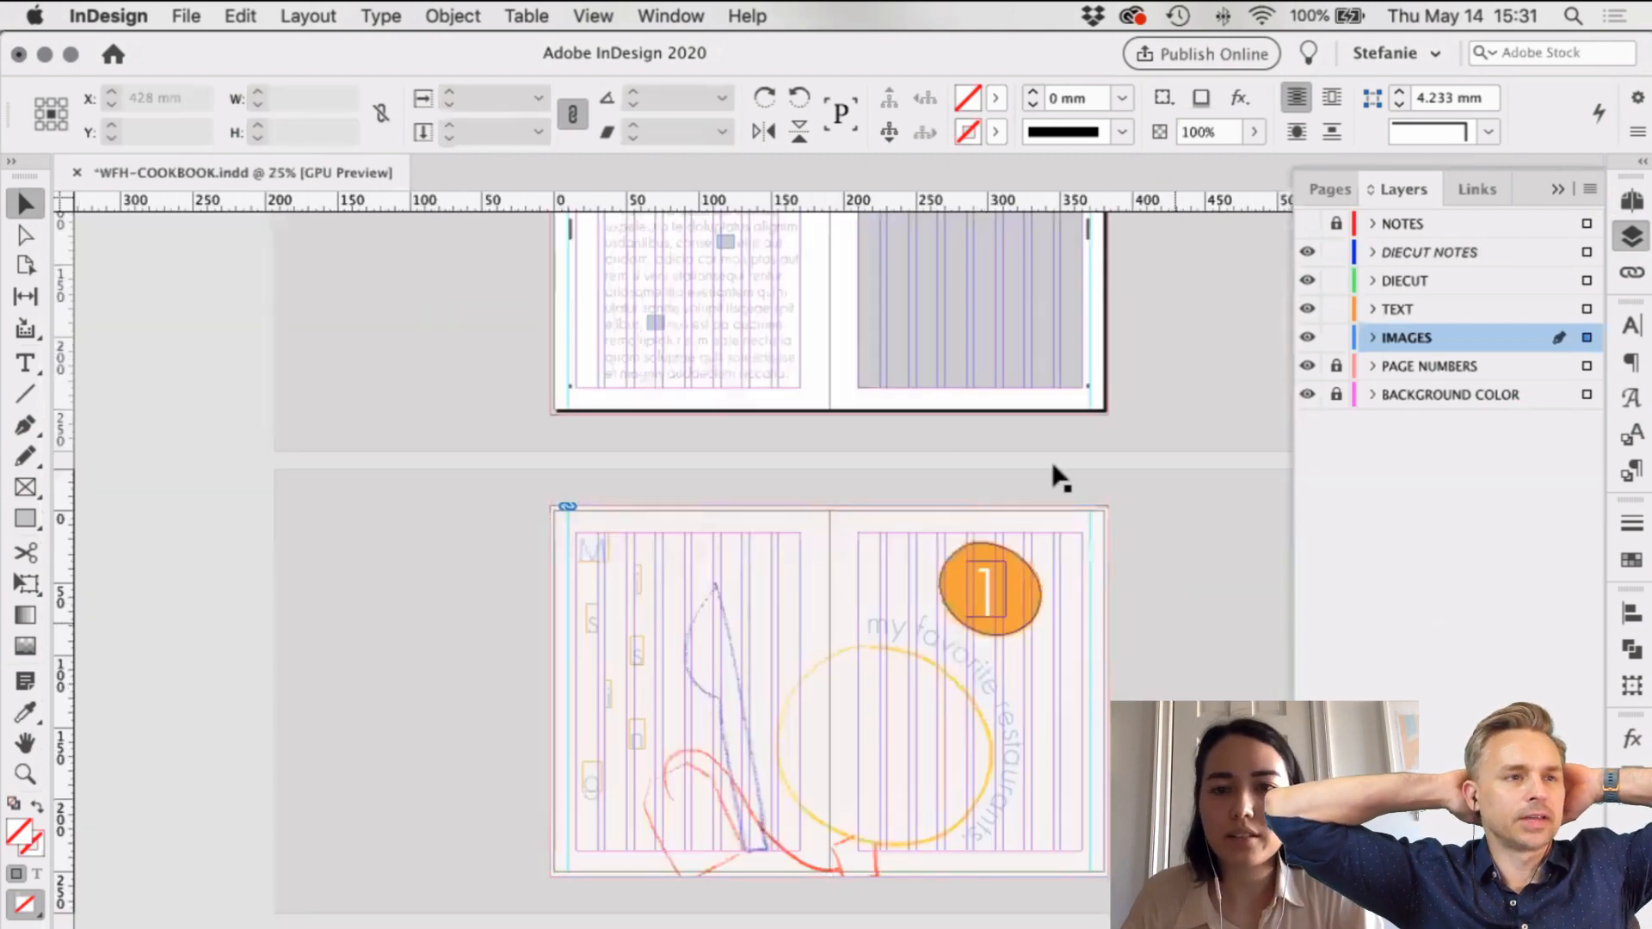
scroll(1058, 477, "down", 2)
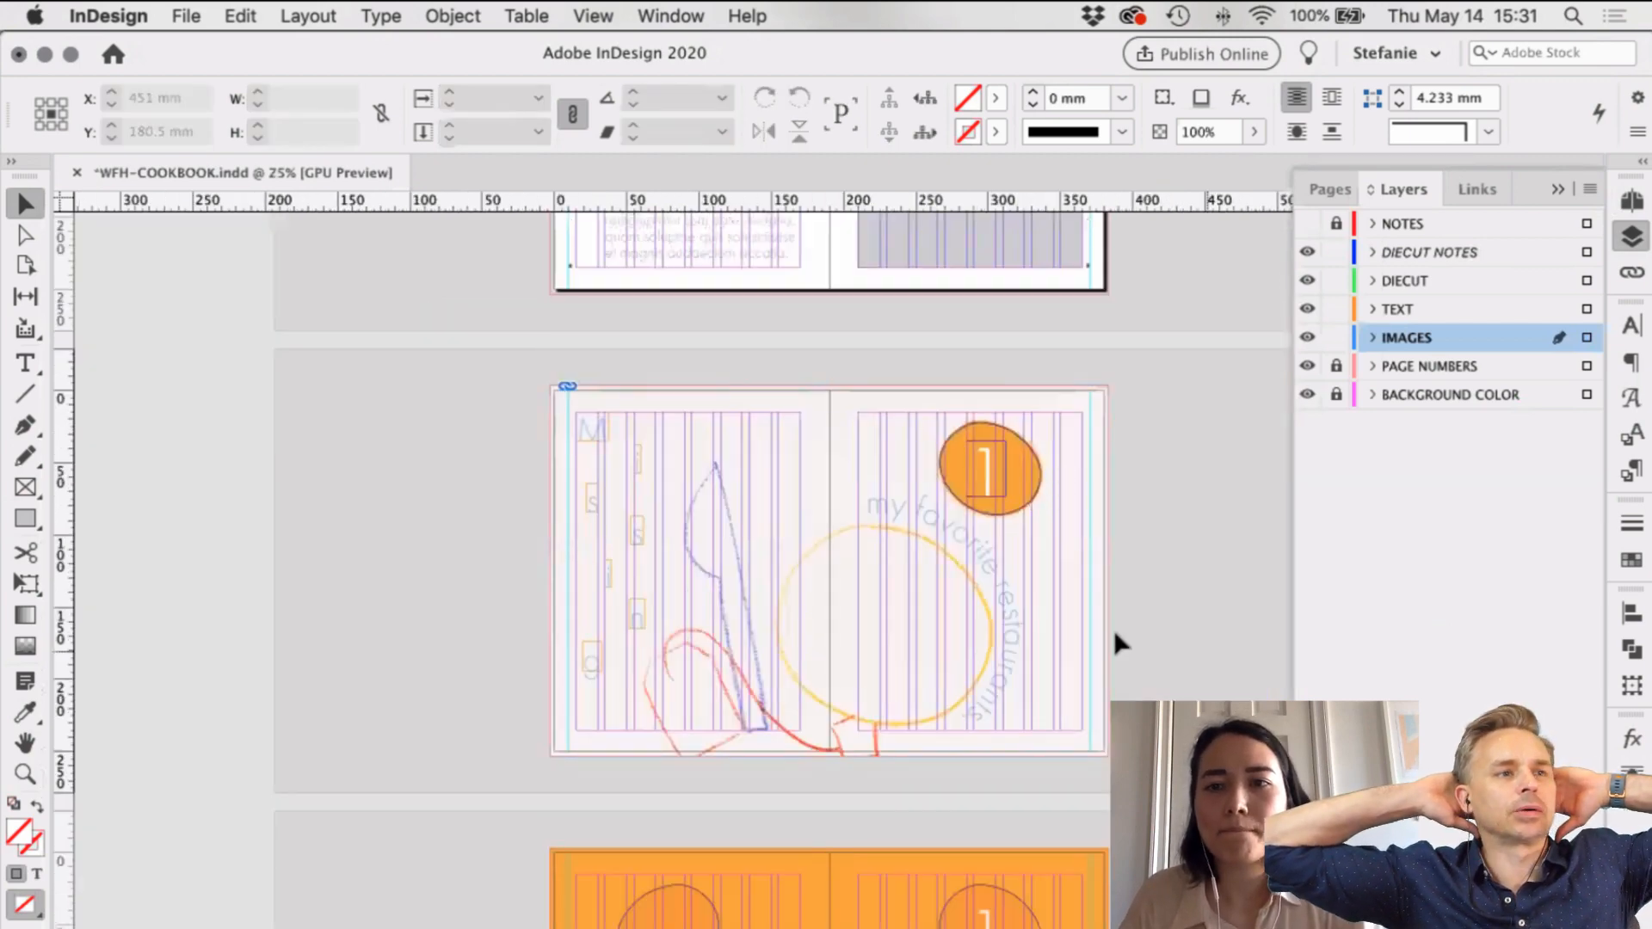
scroll(1114, 629, "up", 2)
scroll(1110, 417, "right", 3)
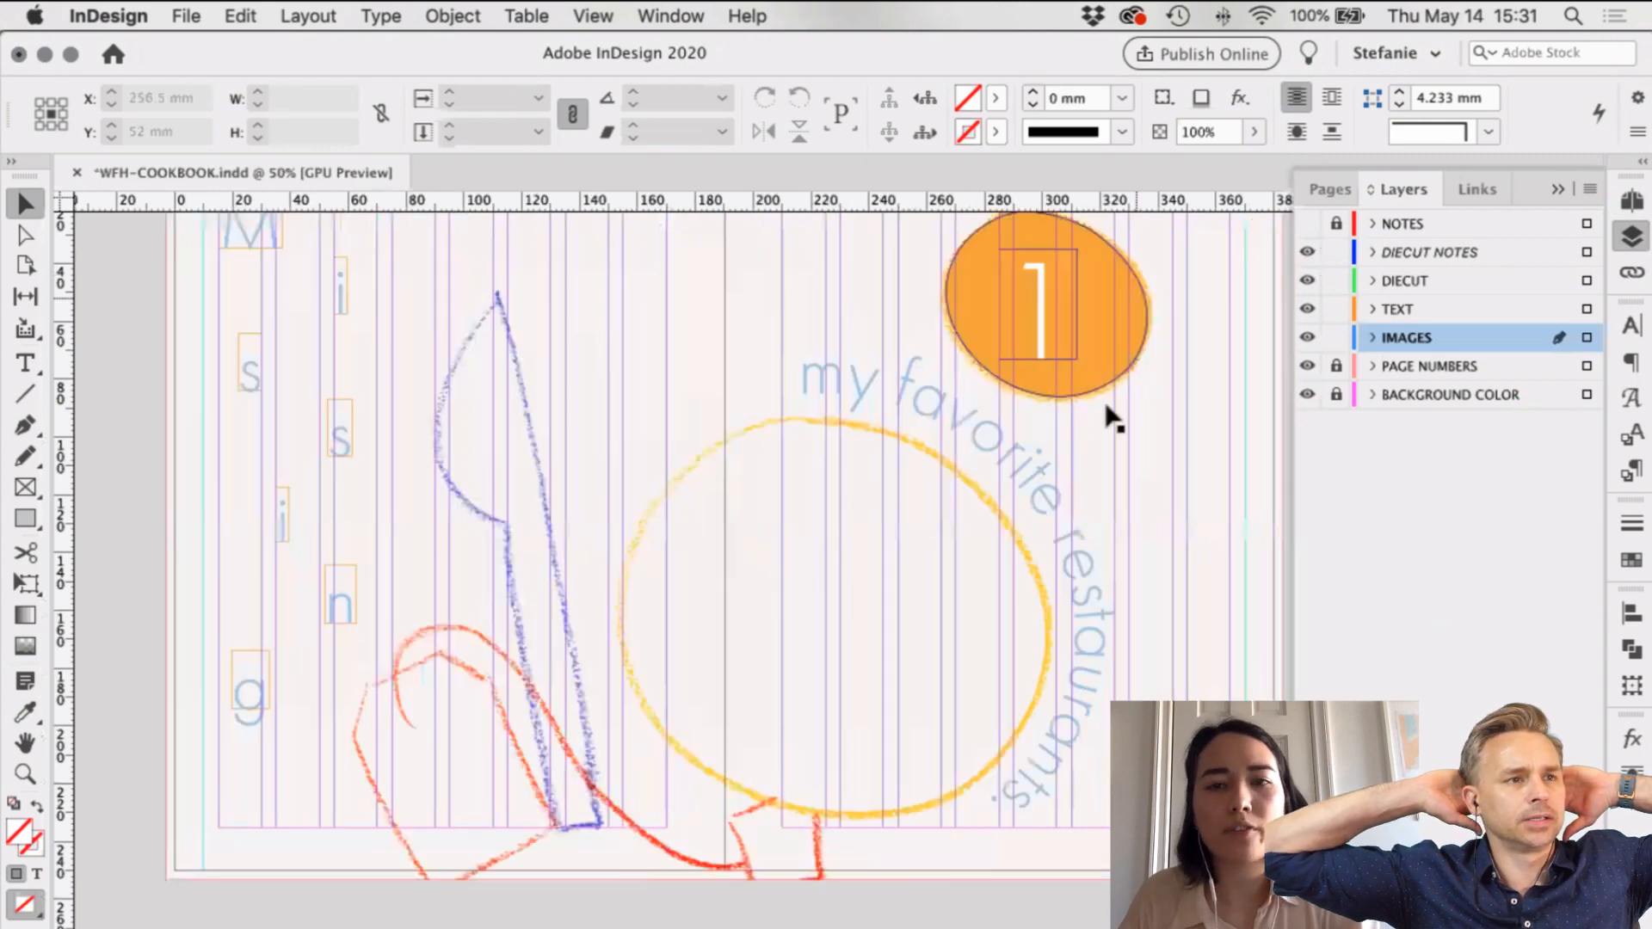
key("w")
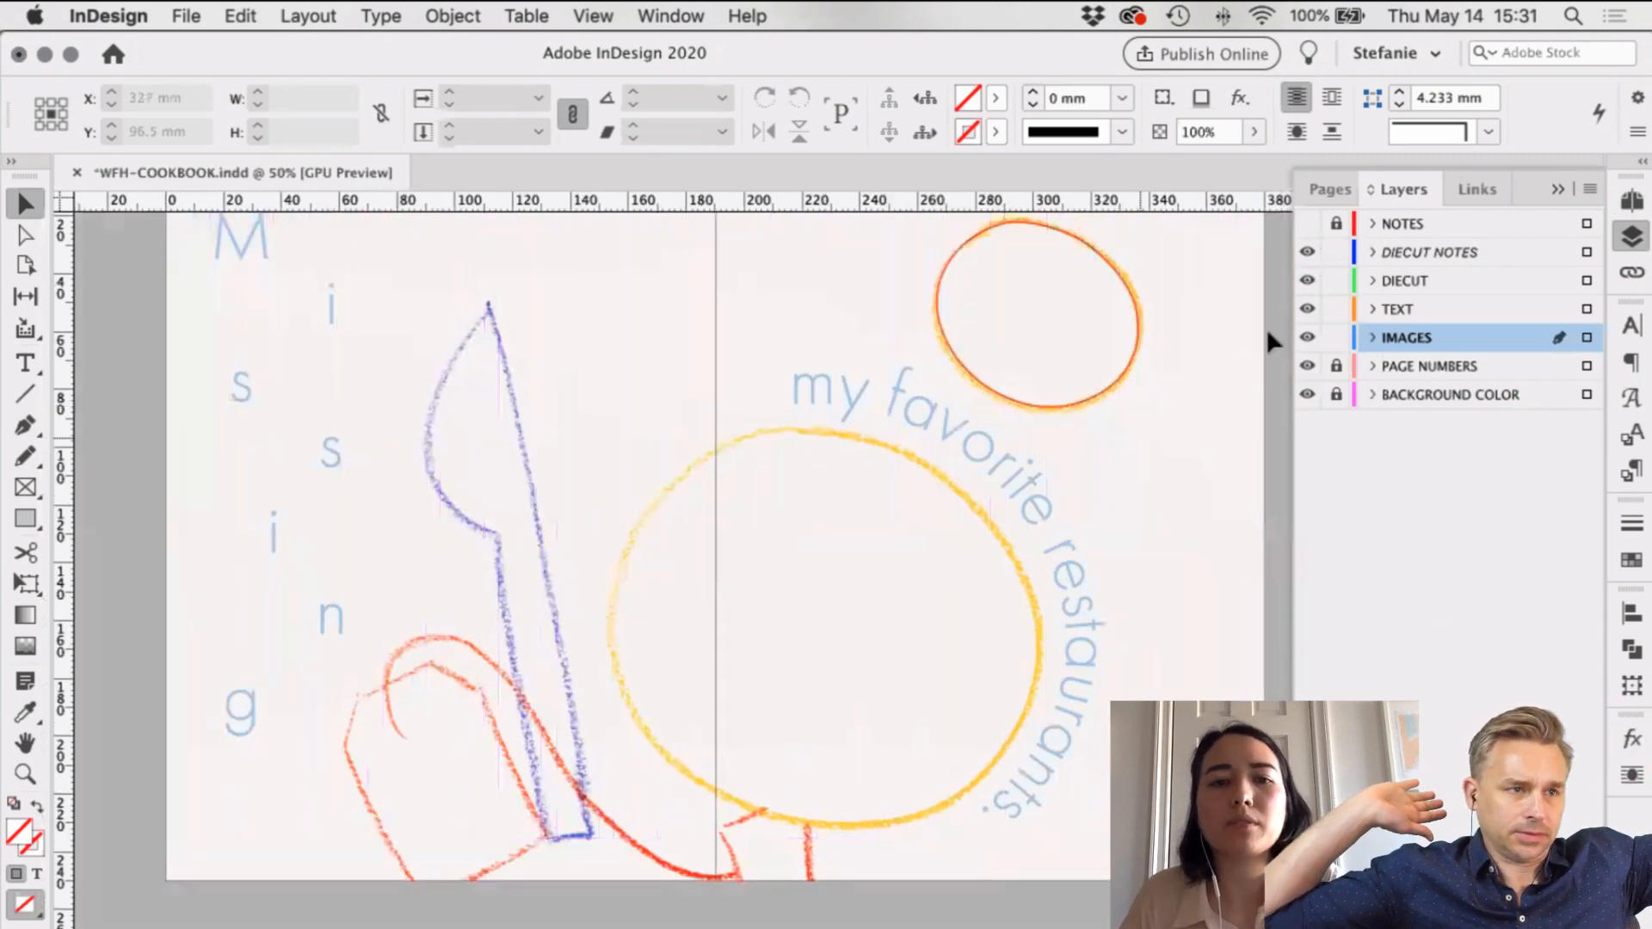
scroll(1267, 328, "up", 2)
scroll(1267, 328, "right", 1)
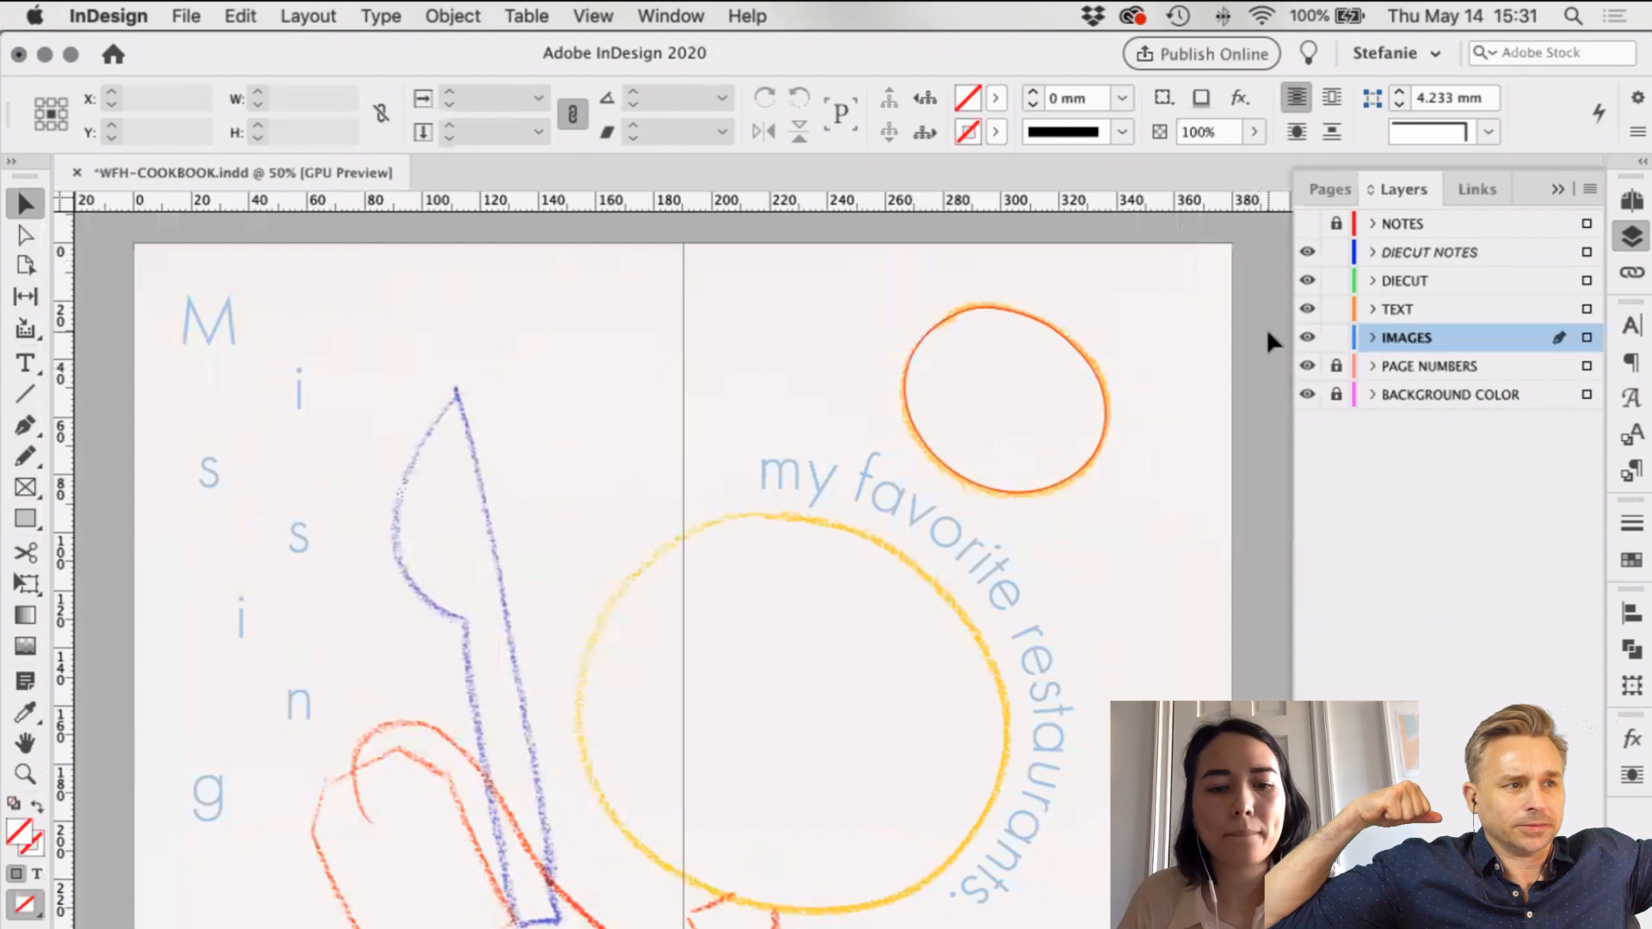
key("w")
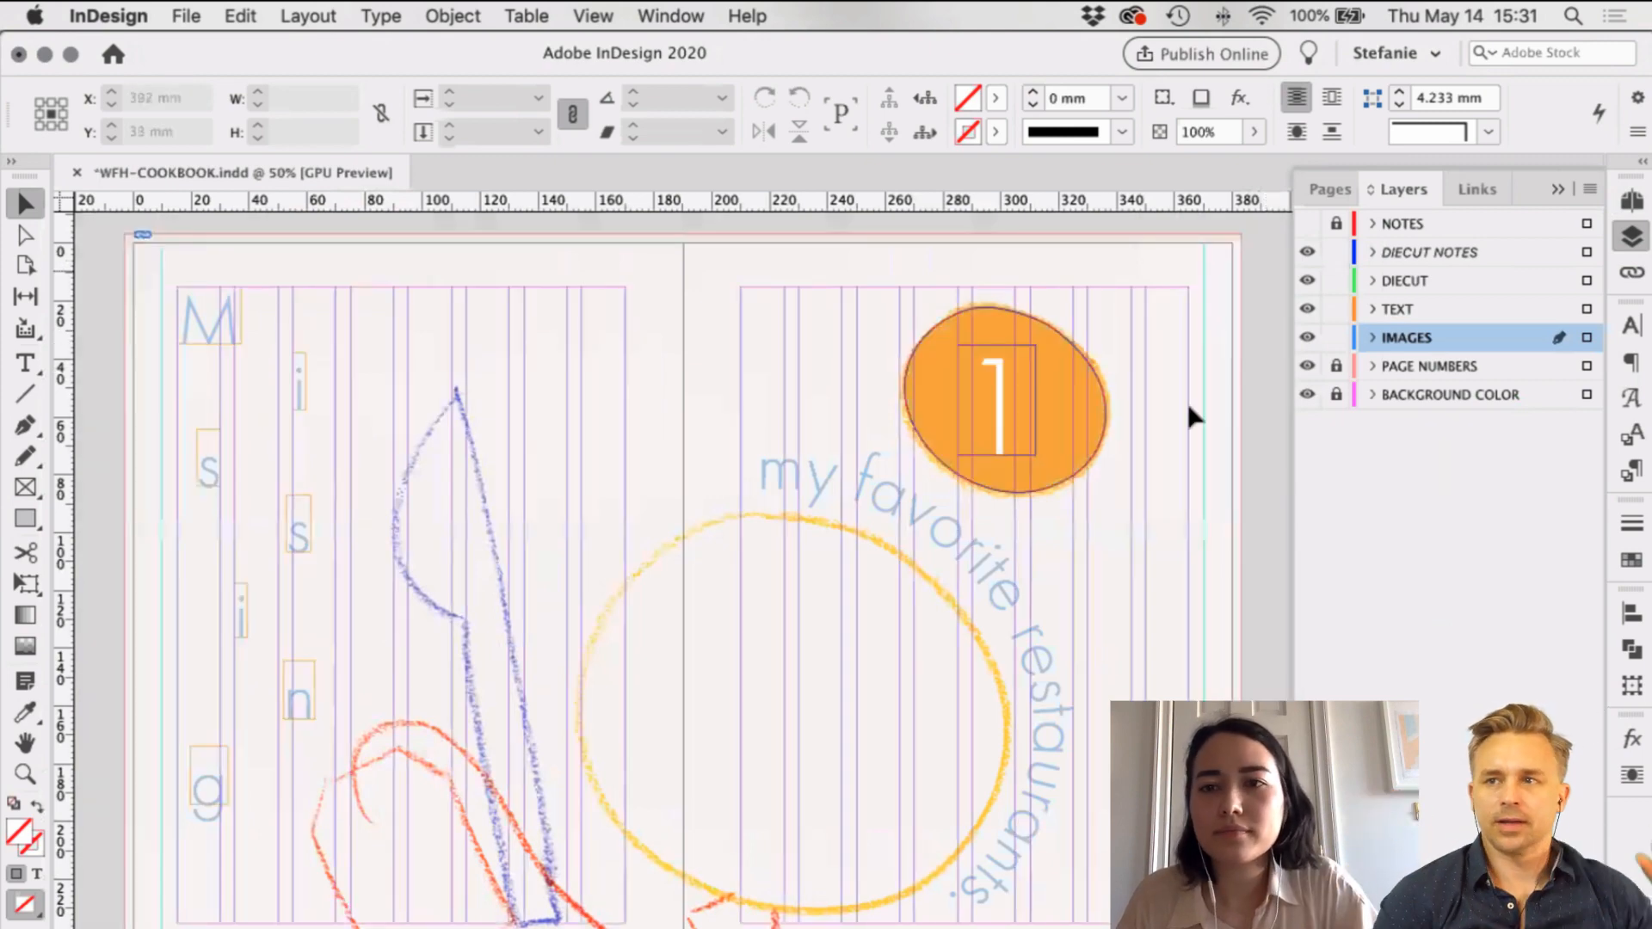
Step: Lock the DIECUT NOTES layer and zoom back in on the orange contents spread
key("super+z")
key("super+minus")
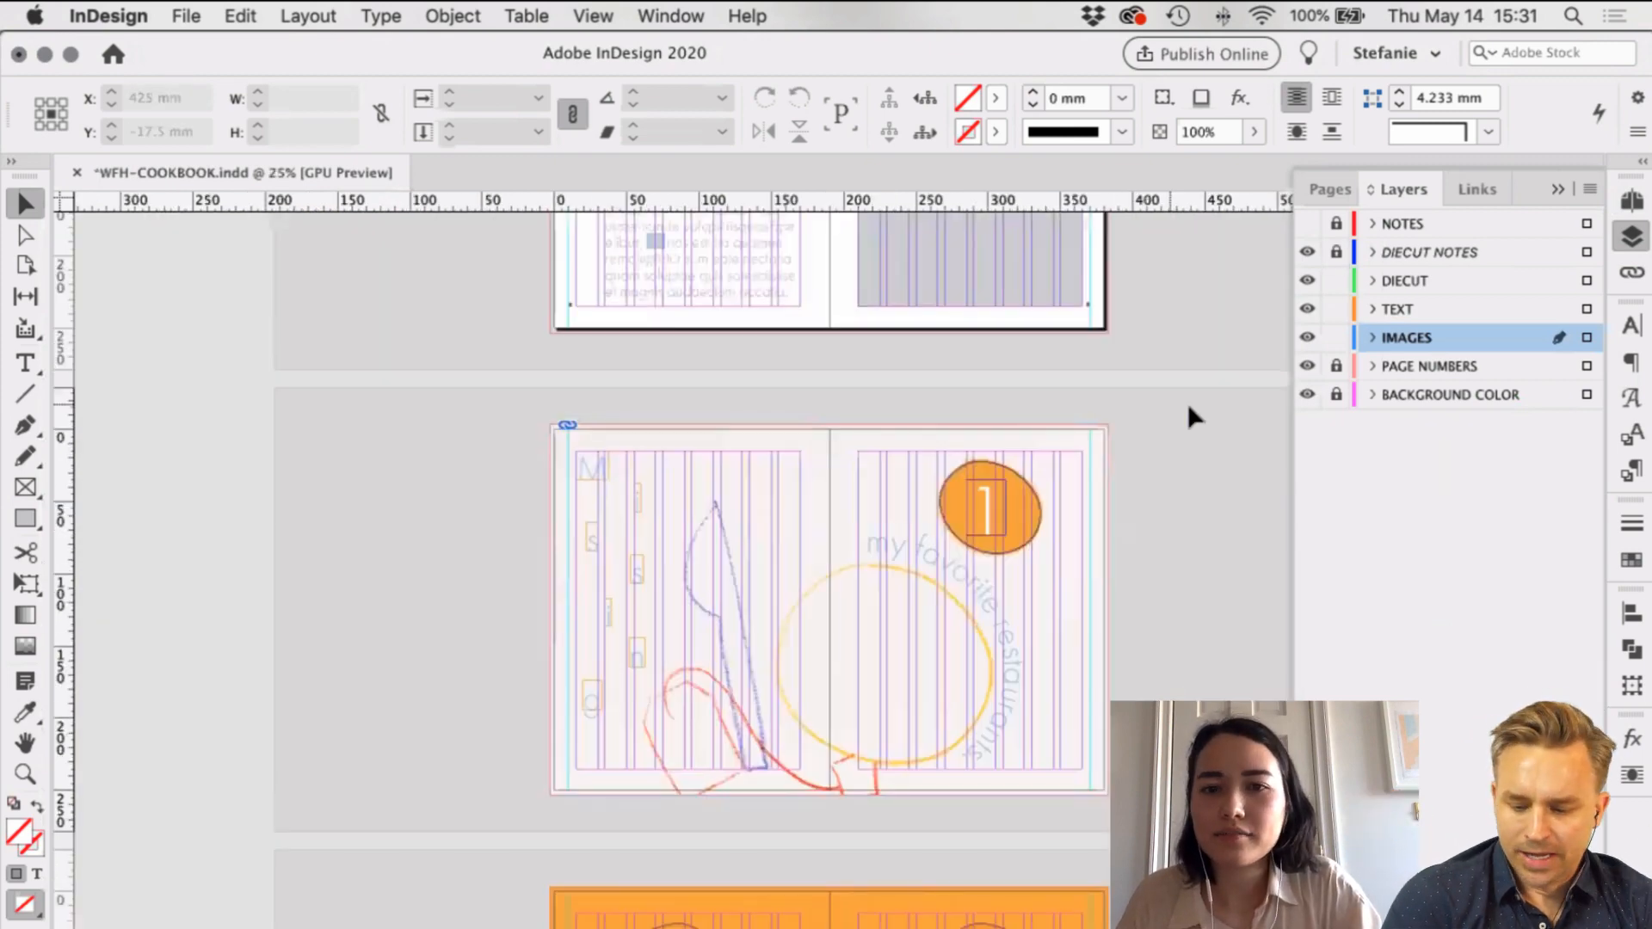
scroll(1188, 405, "down", 5)
scroll(1081, 378, "down", 2)
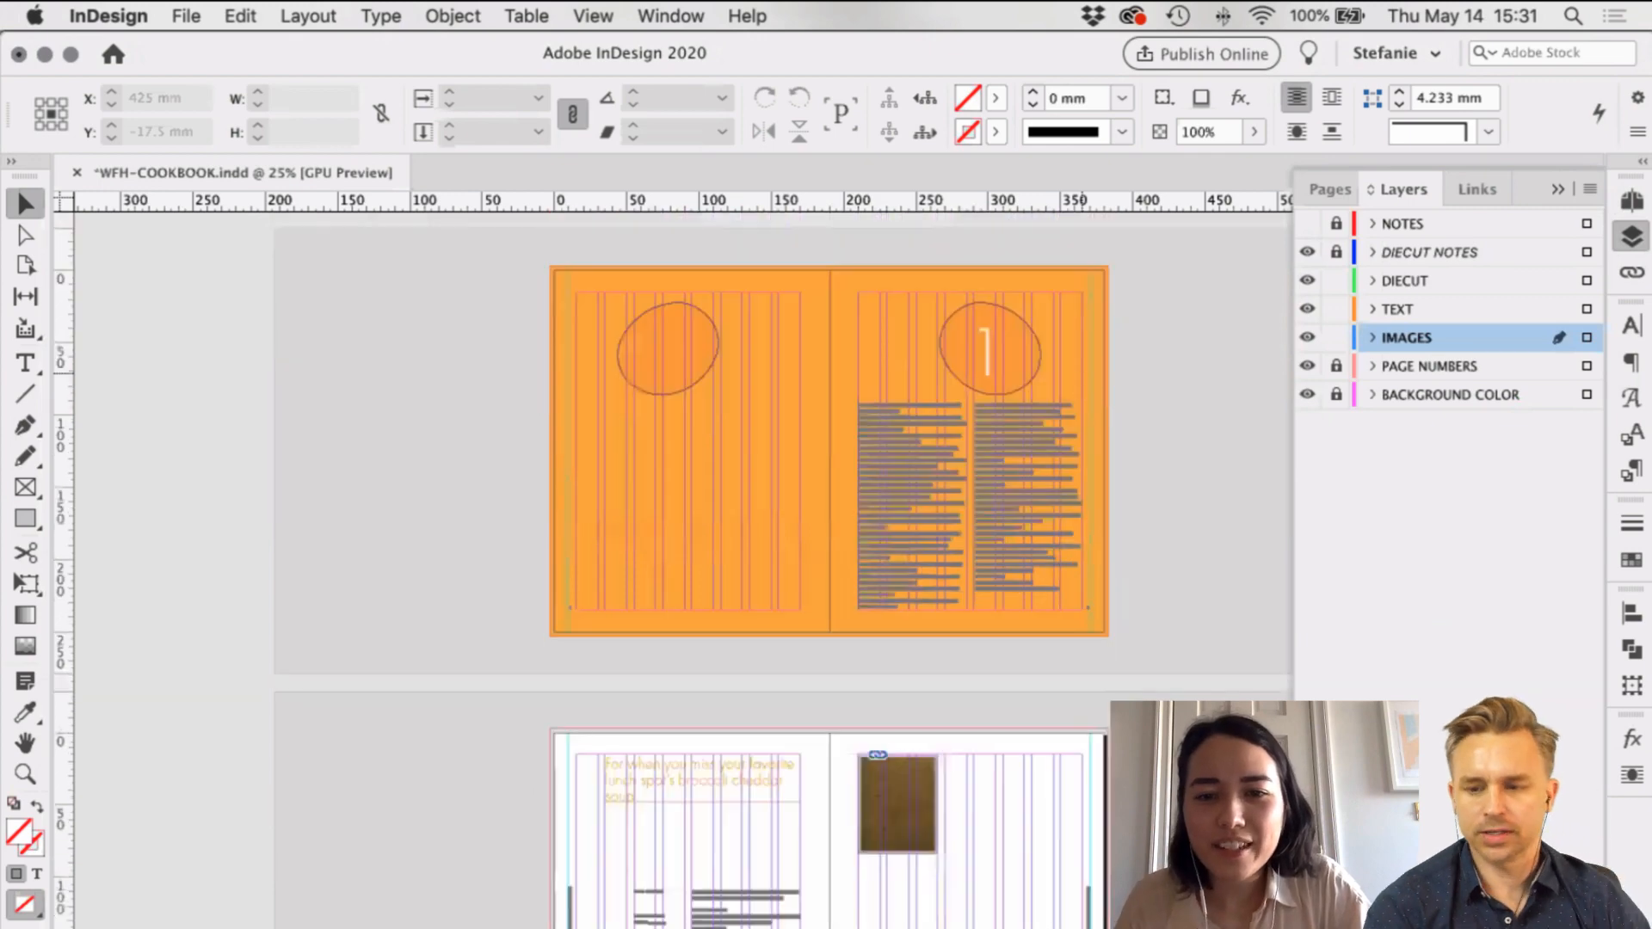
key("super+equal")
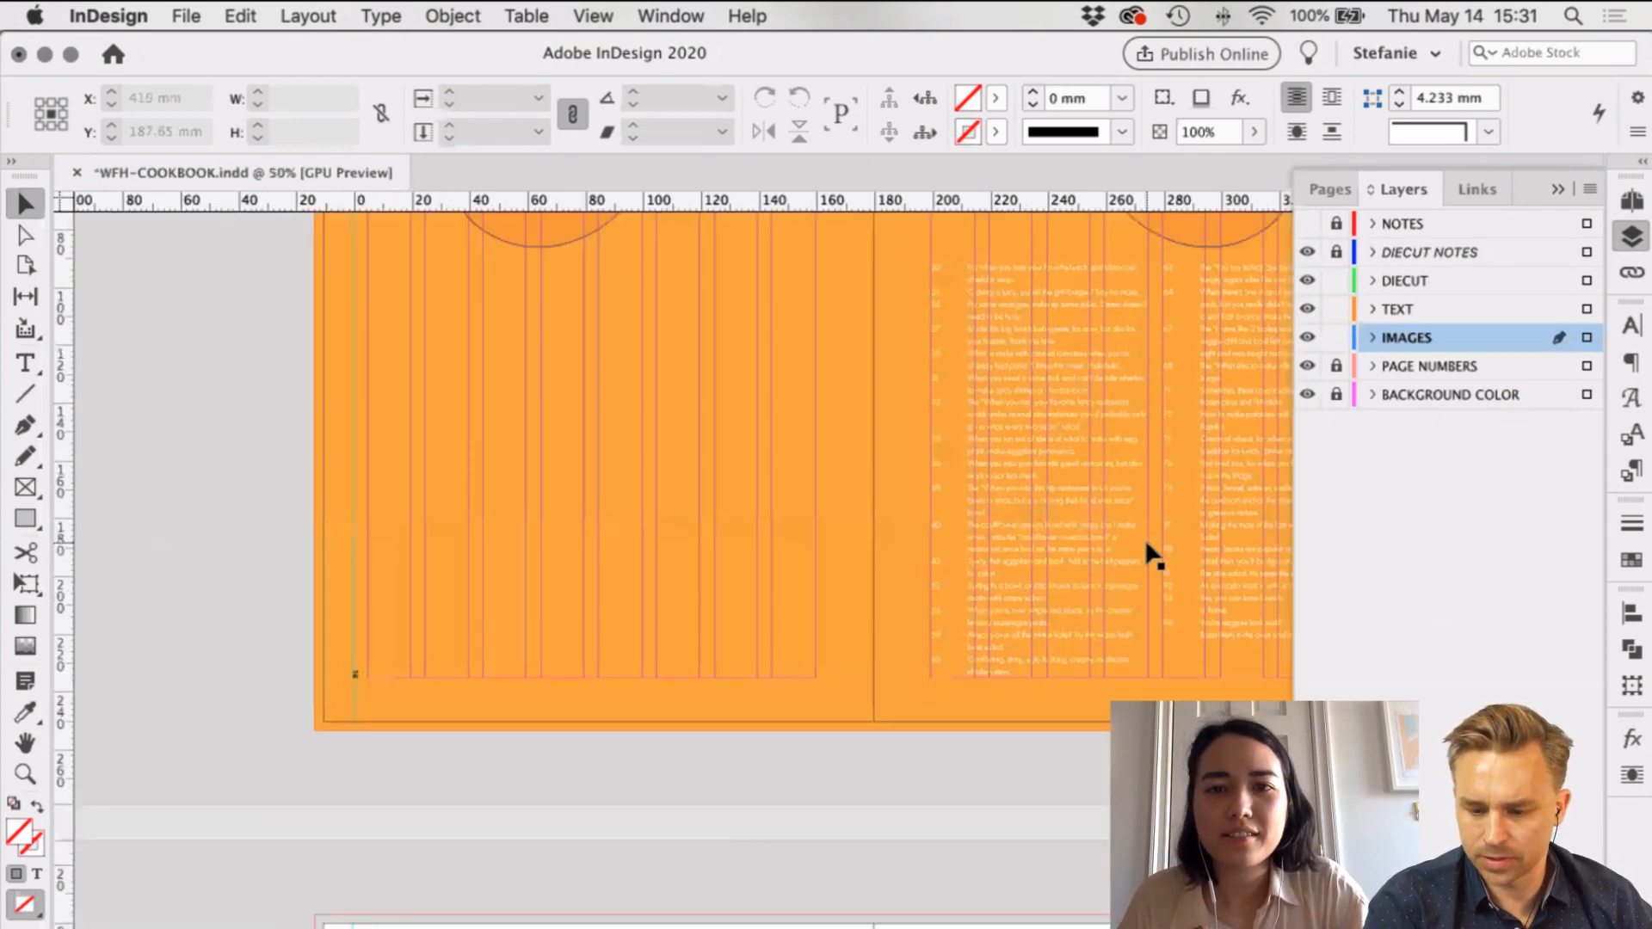
scroll(1153, 555, "up", 3)
scroll(1153, 555, "right", 3)
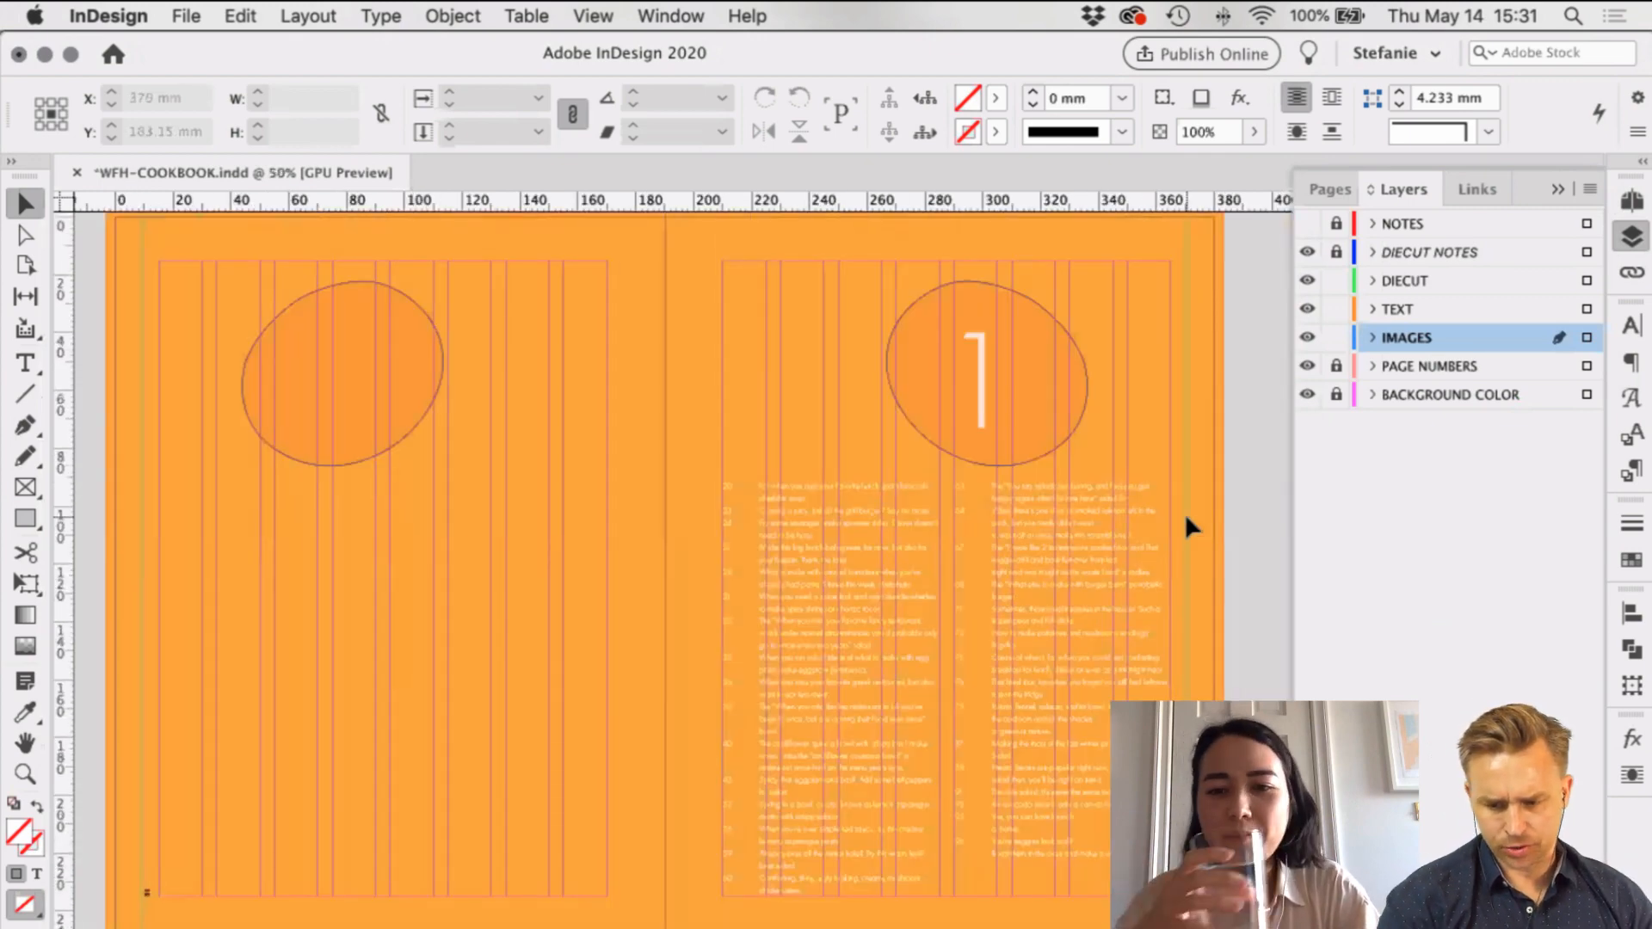
Step: Save the cookbook document and recheck the orange contents spread
key("super+s")
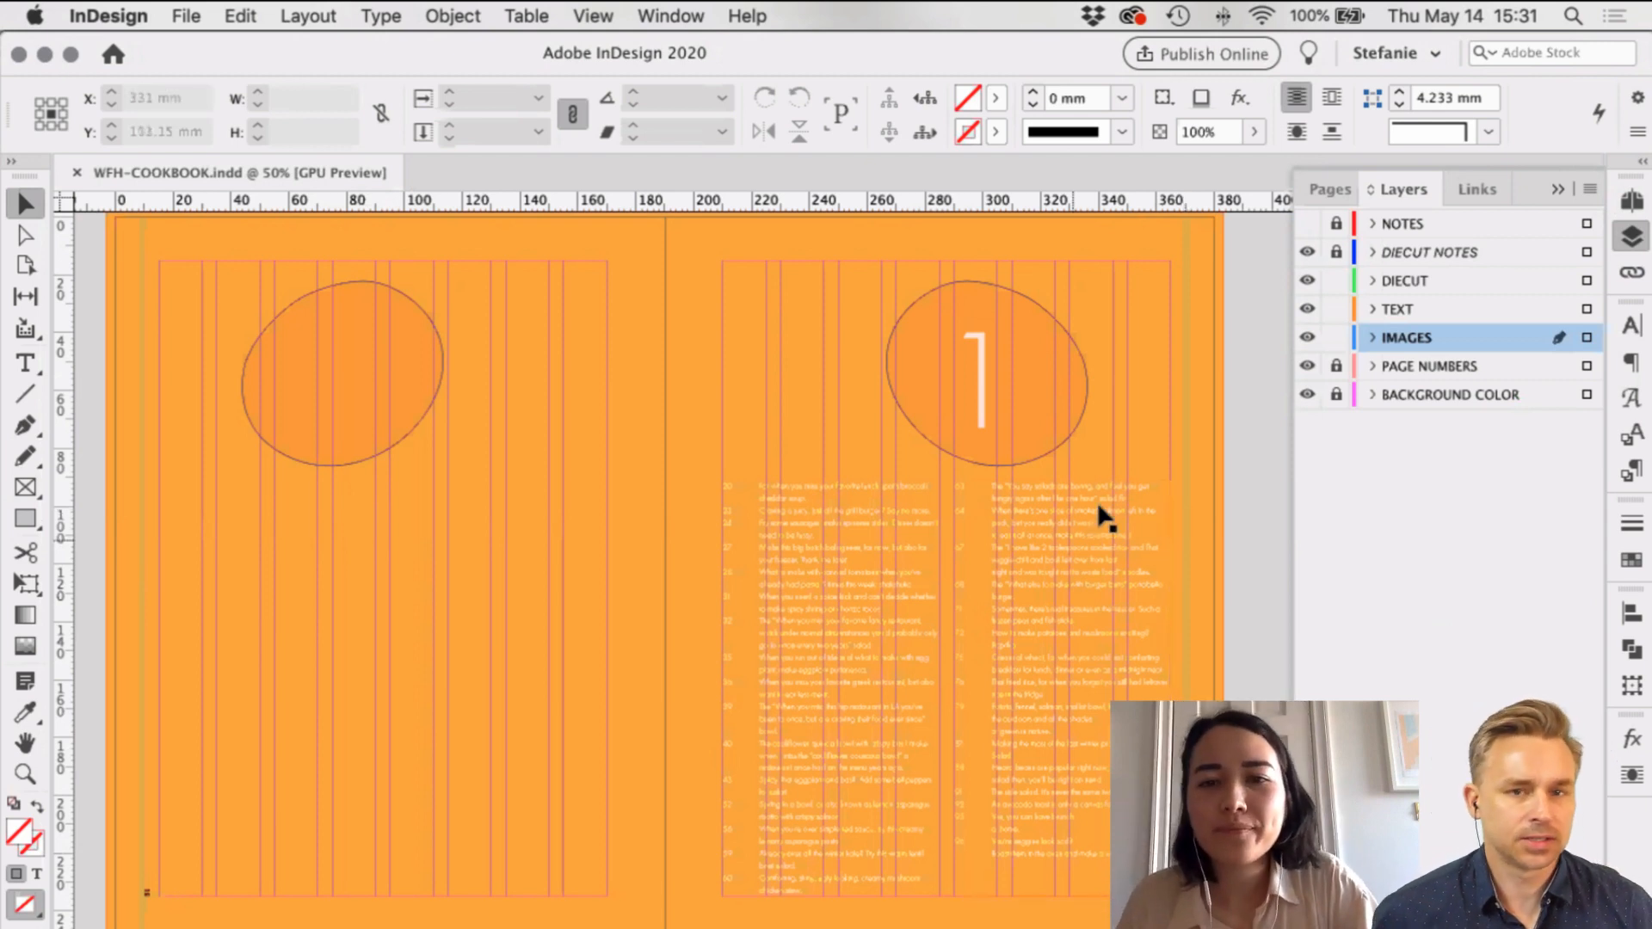
scroll(1099, 513, "down", 2)
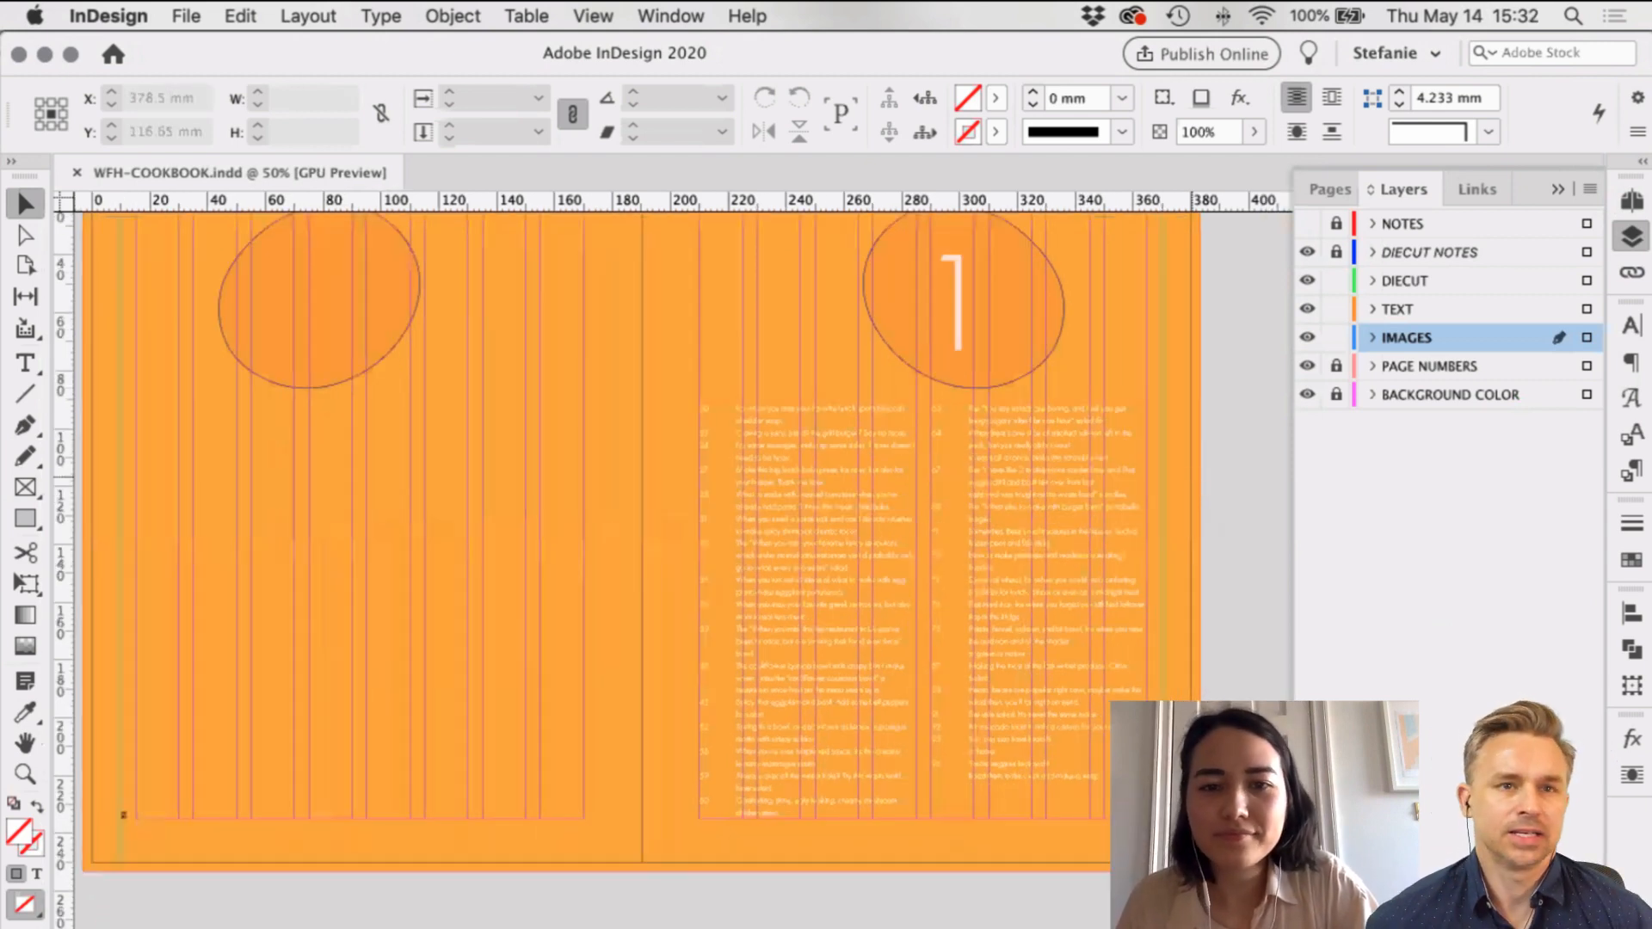
scroll(1000, 570, "up", 1)
scroll(930, 579, "up", 1)
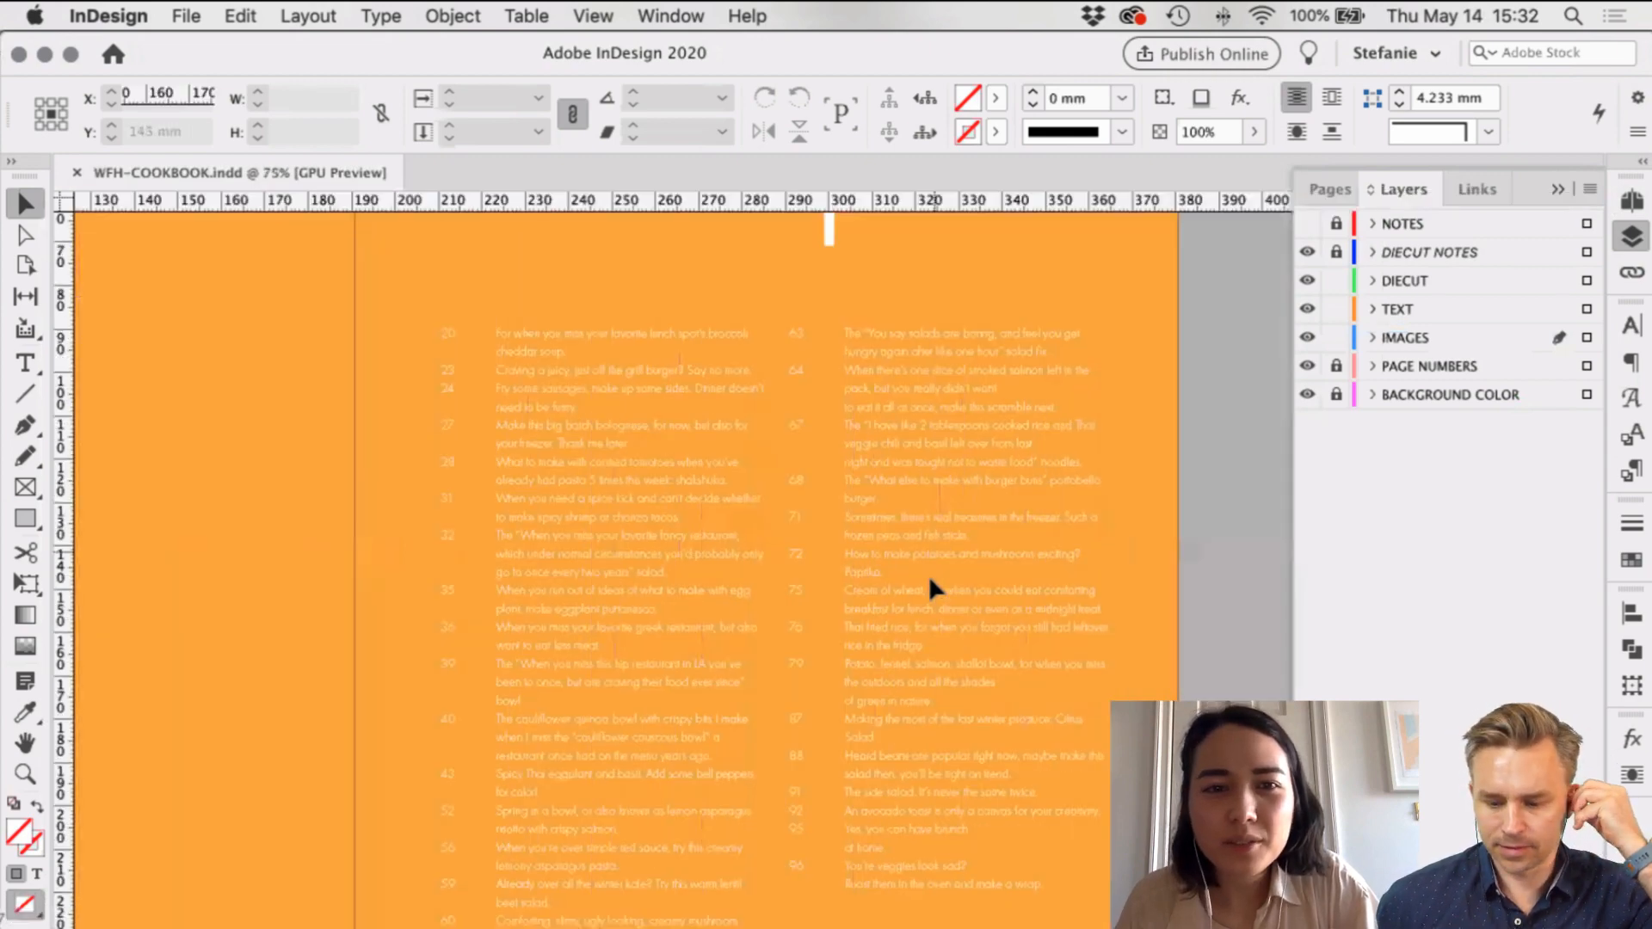
Step: In the contents list, delete and restore the tab after number 20, then save
left_click(724, 396)
scroll(465, 427, "up", 2)
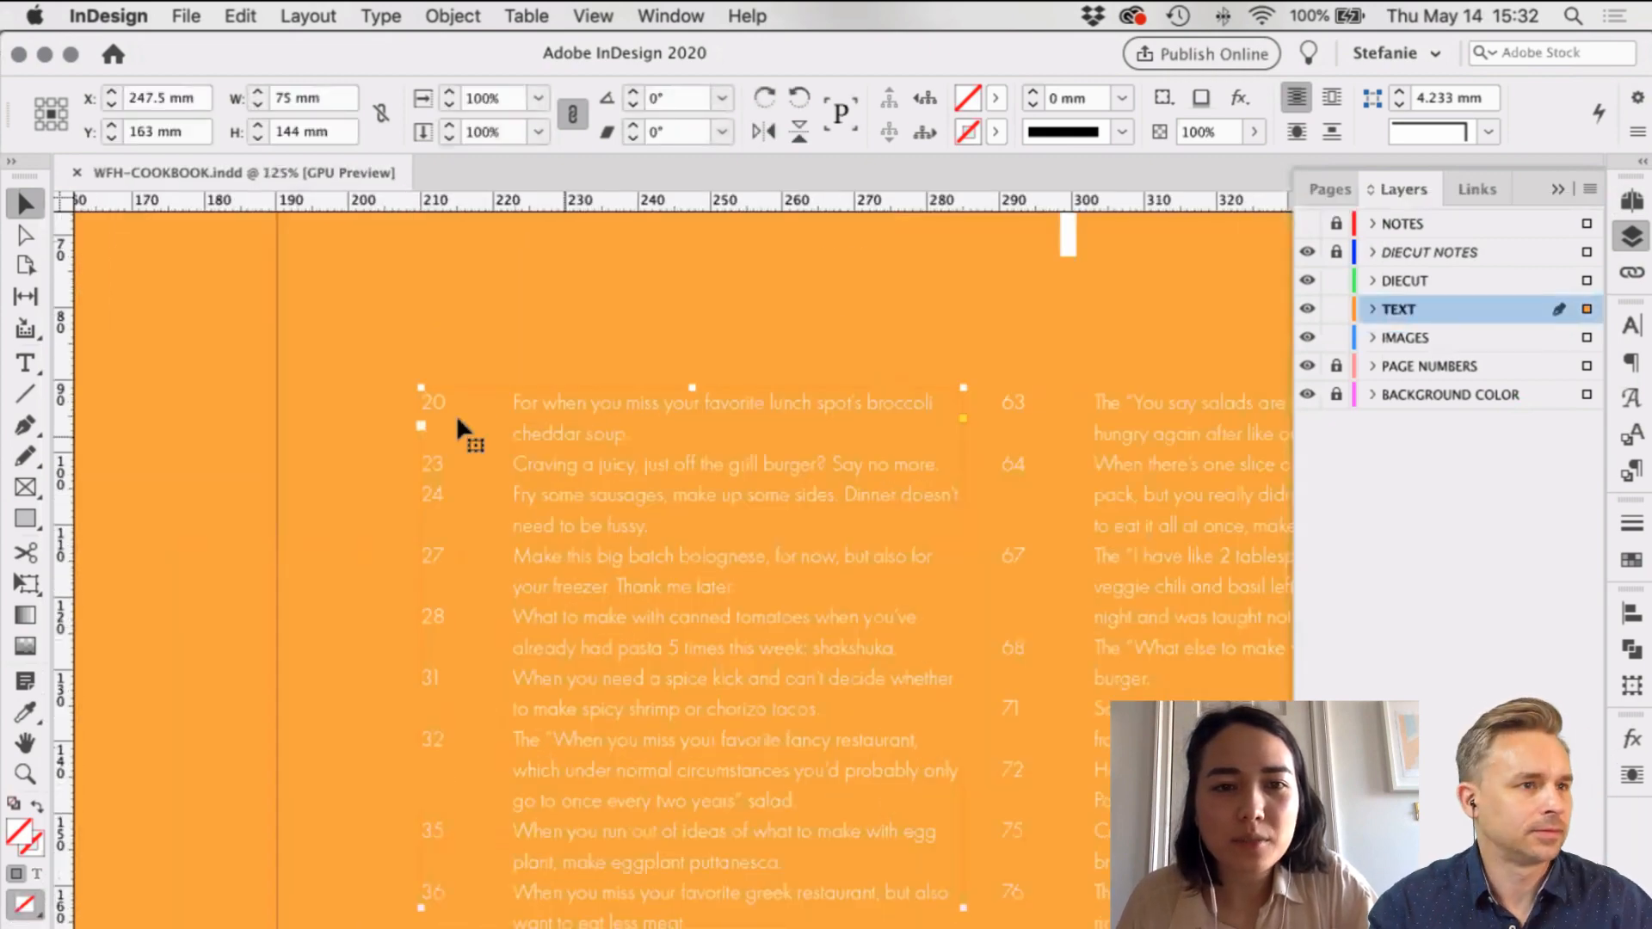
scroll(456, 421, "up", 3)
double_click(365, 363)
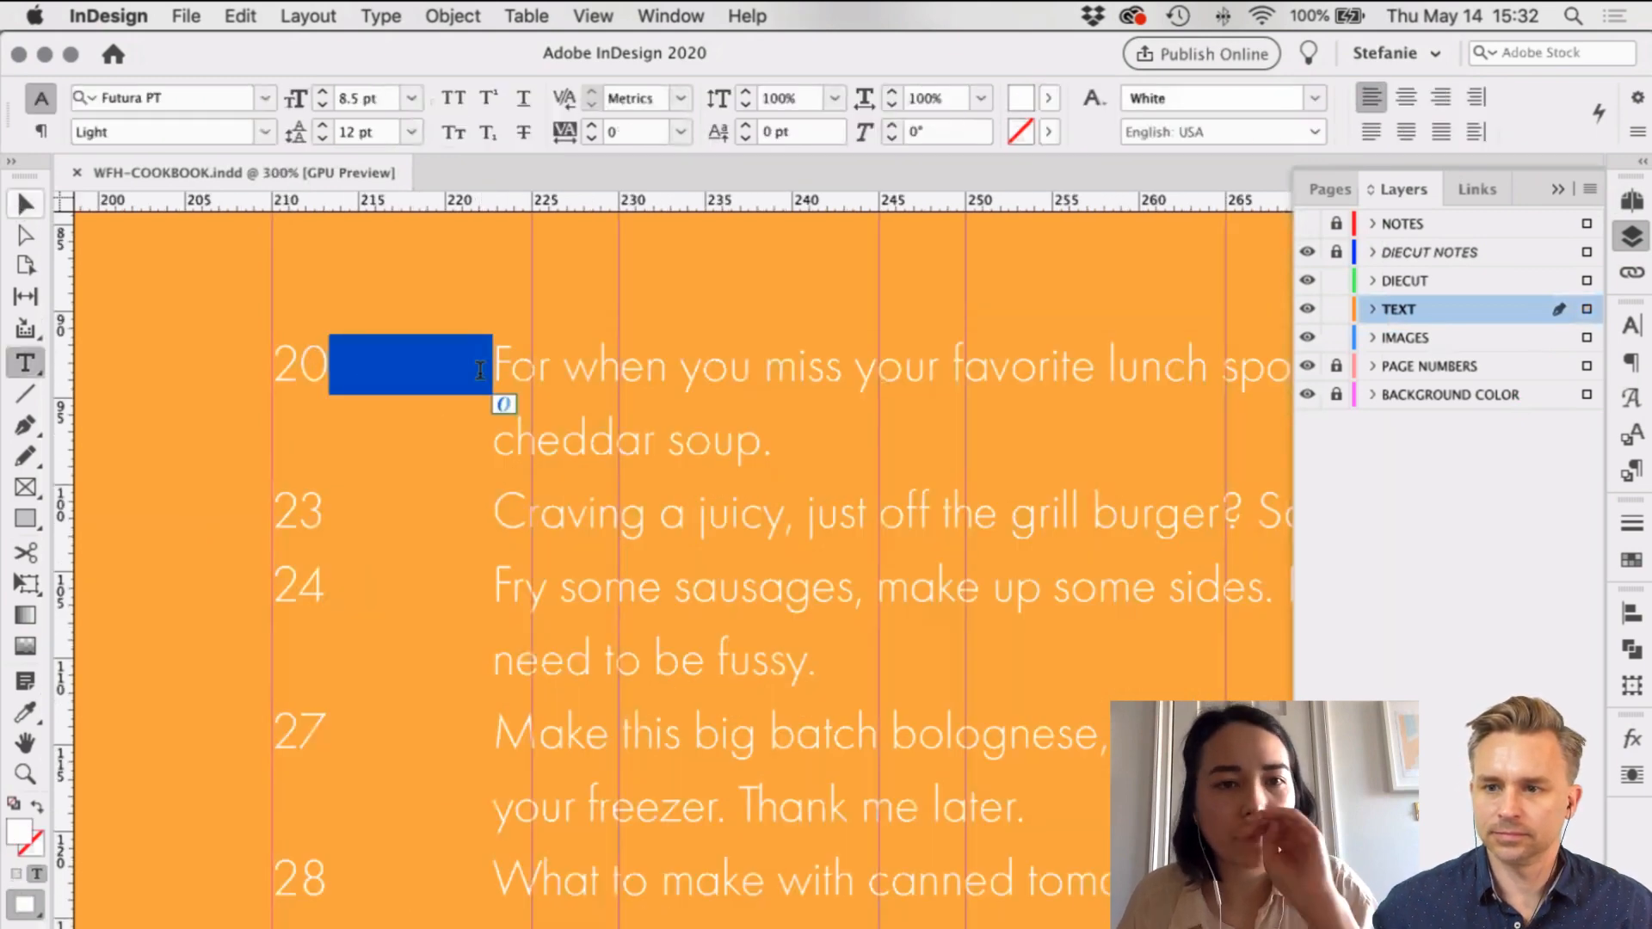
key("Right")
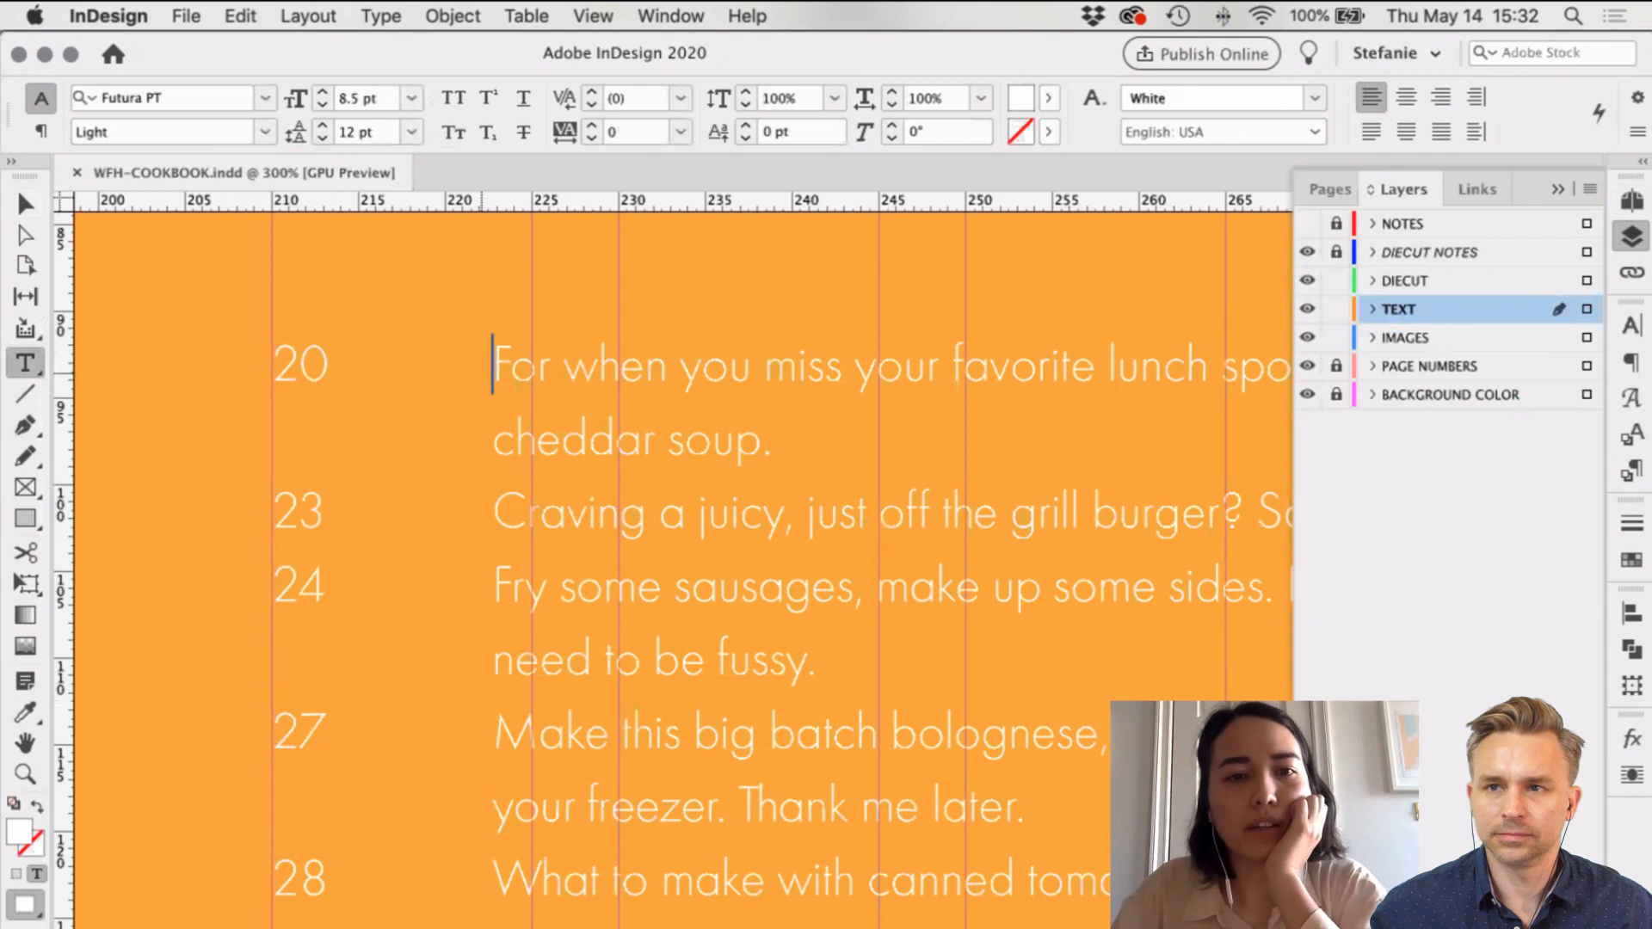
key("BackSpace")
key("Tab")
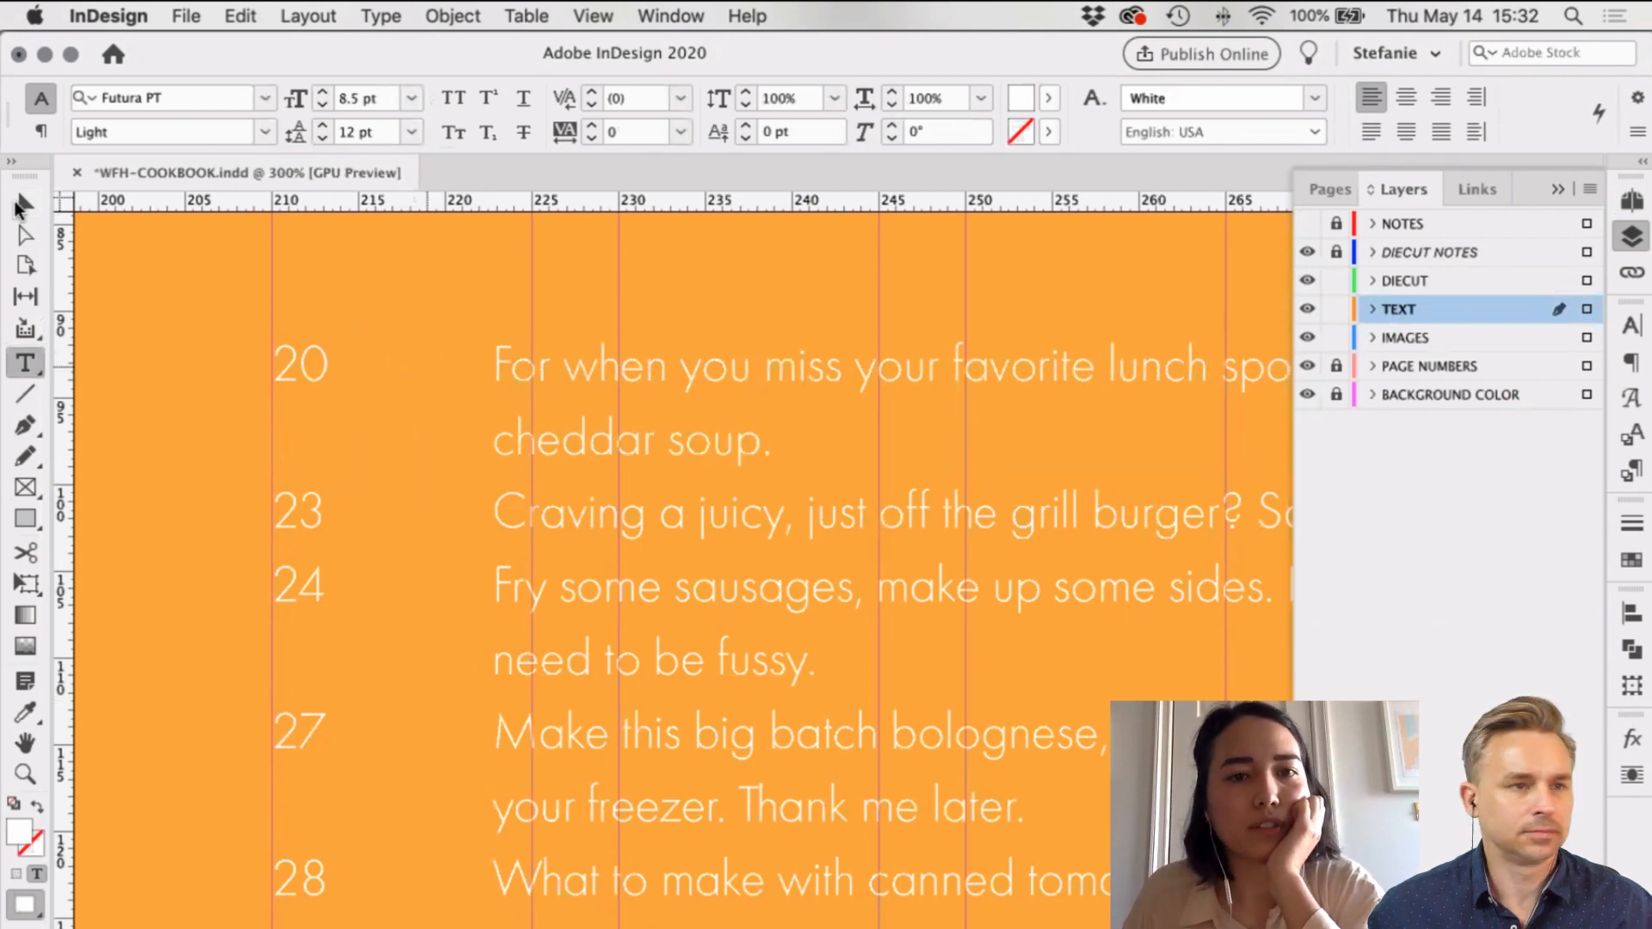
key("super+s")
key("Escape")
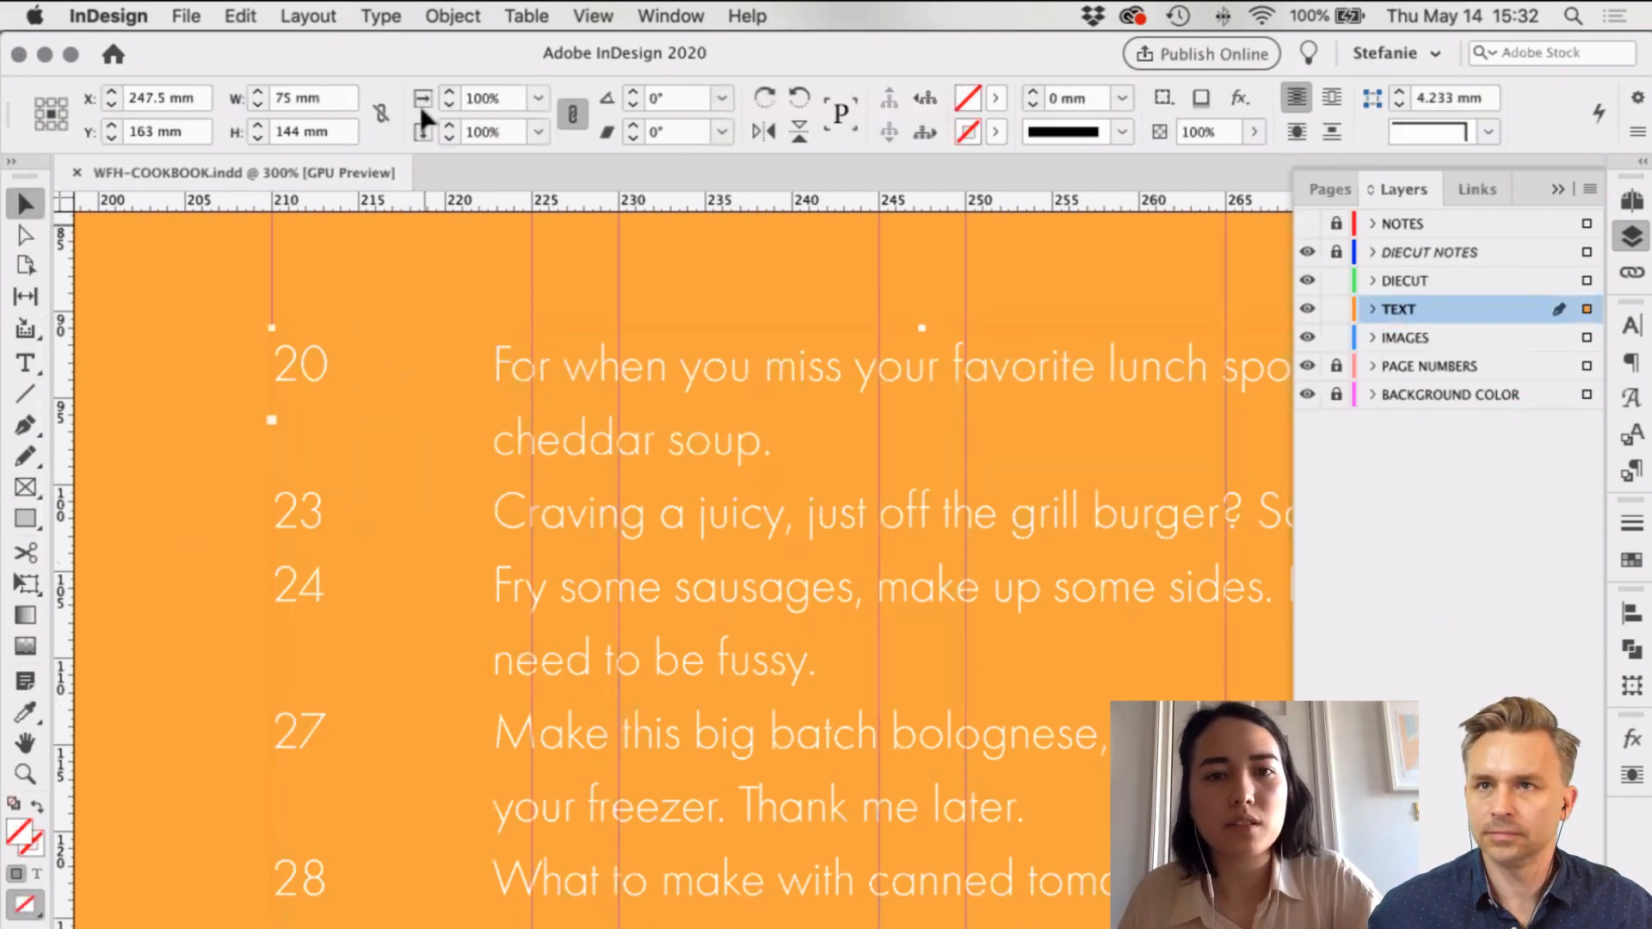
Step: In the Tabs panel, try a tab stop near 2.8 mm for entry 20, then undo it
key("super+shift+t")
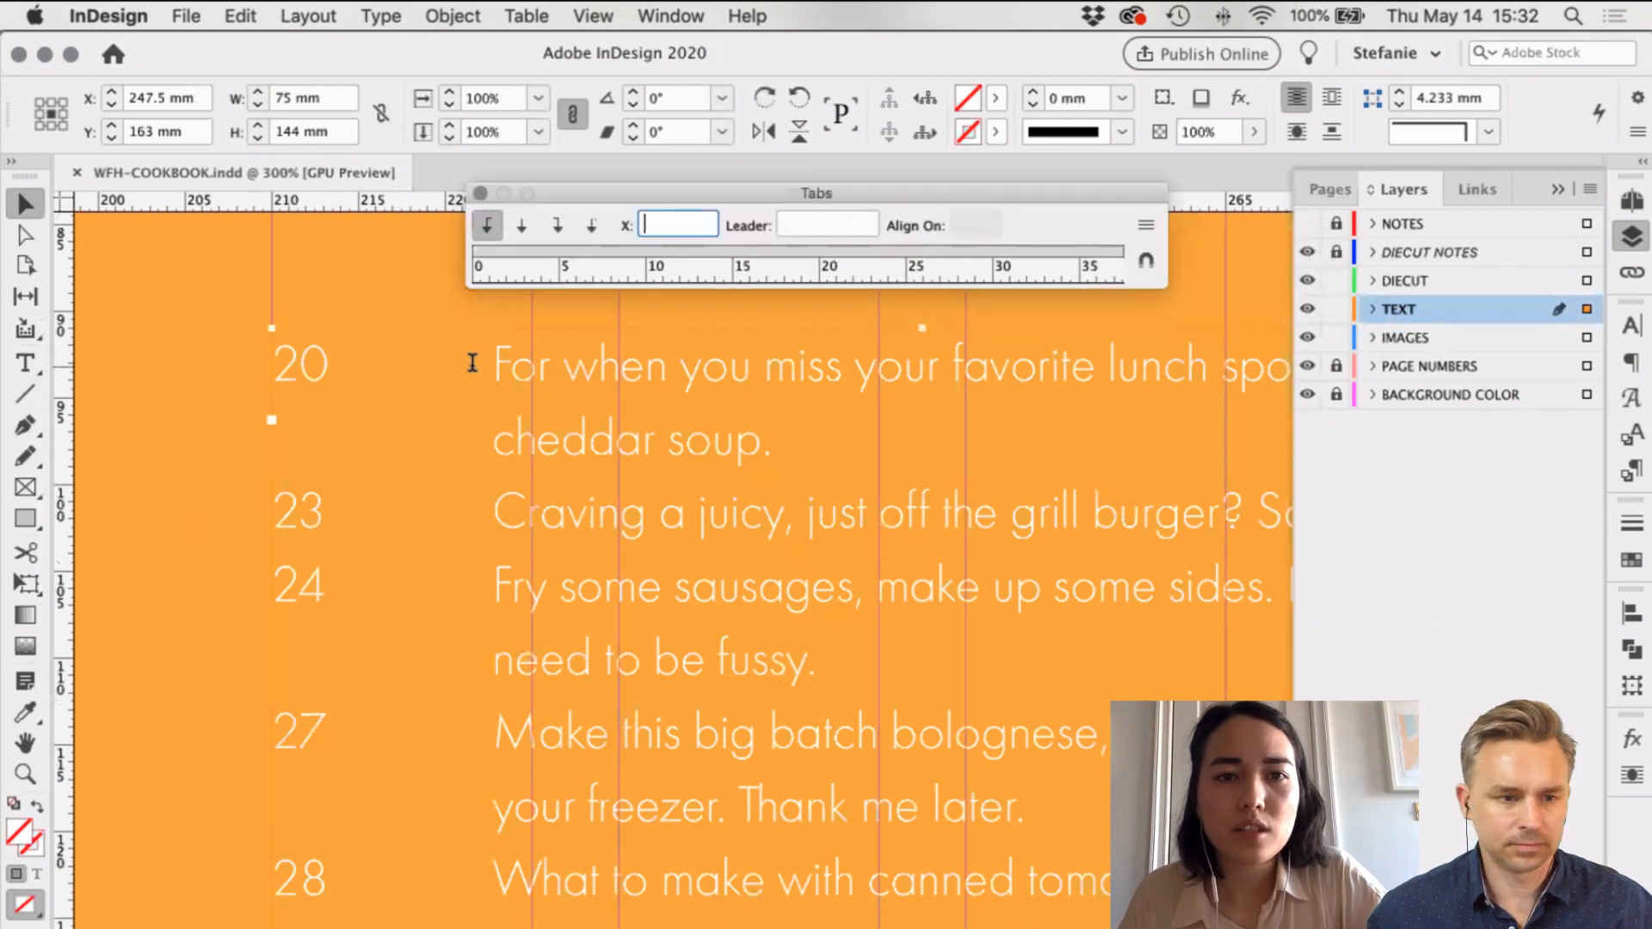
double_click(484, 357)
left_click(496, 251)
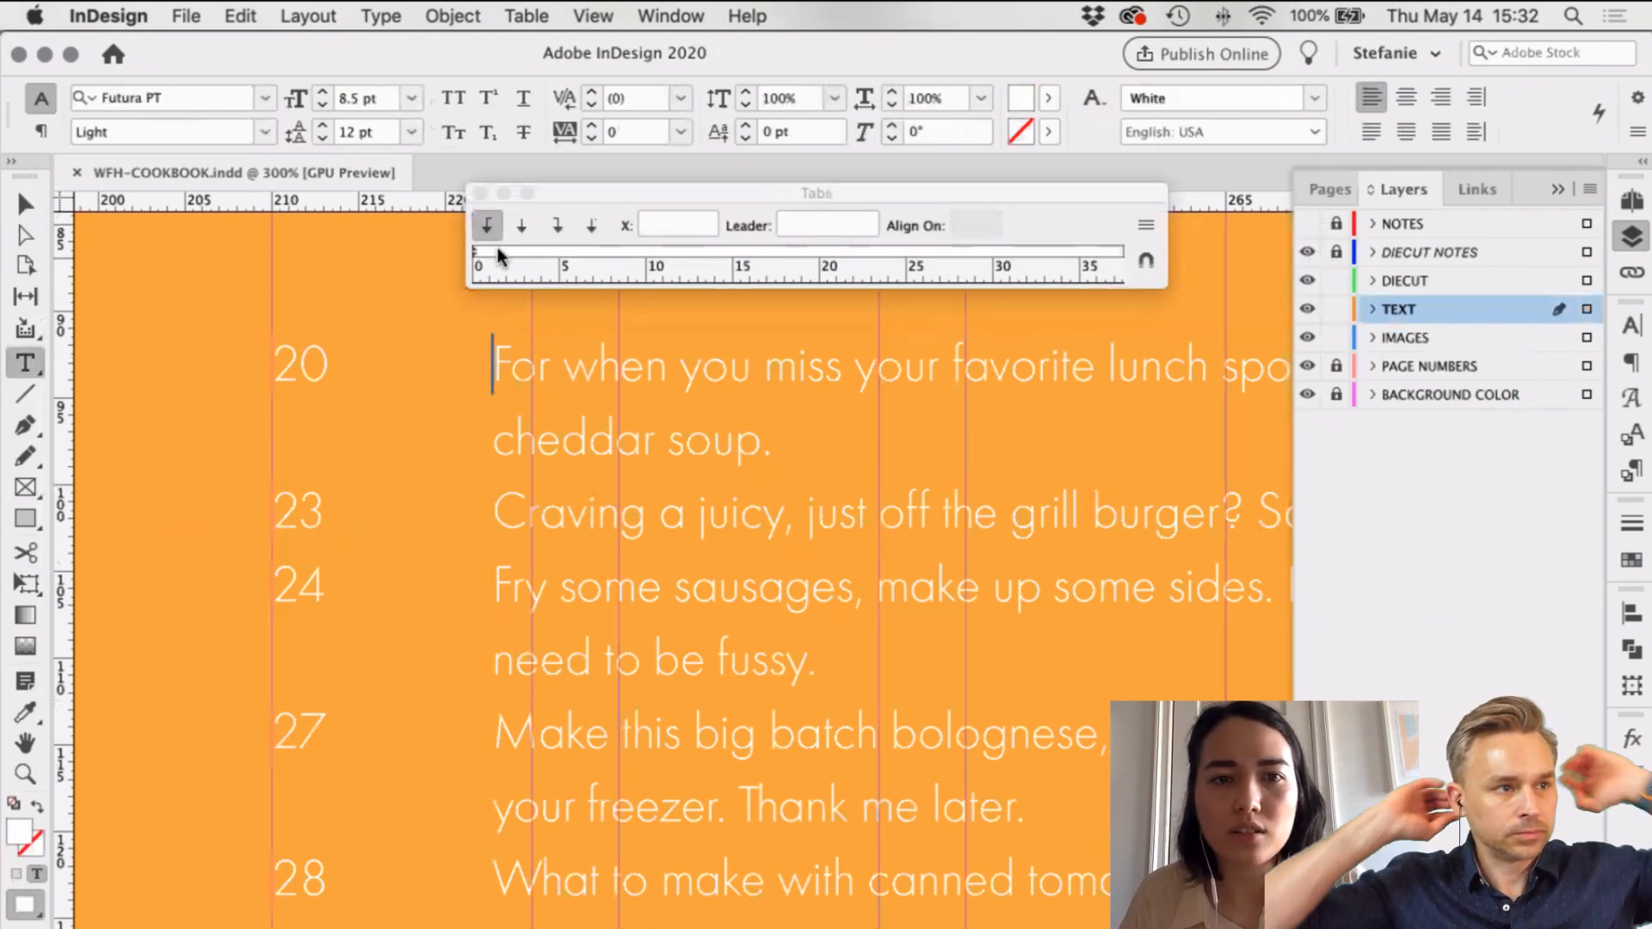
left_click_drag(521, 252, 519, 251)
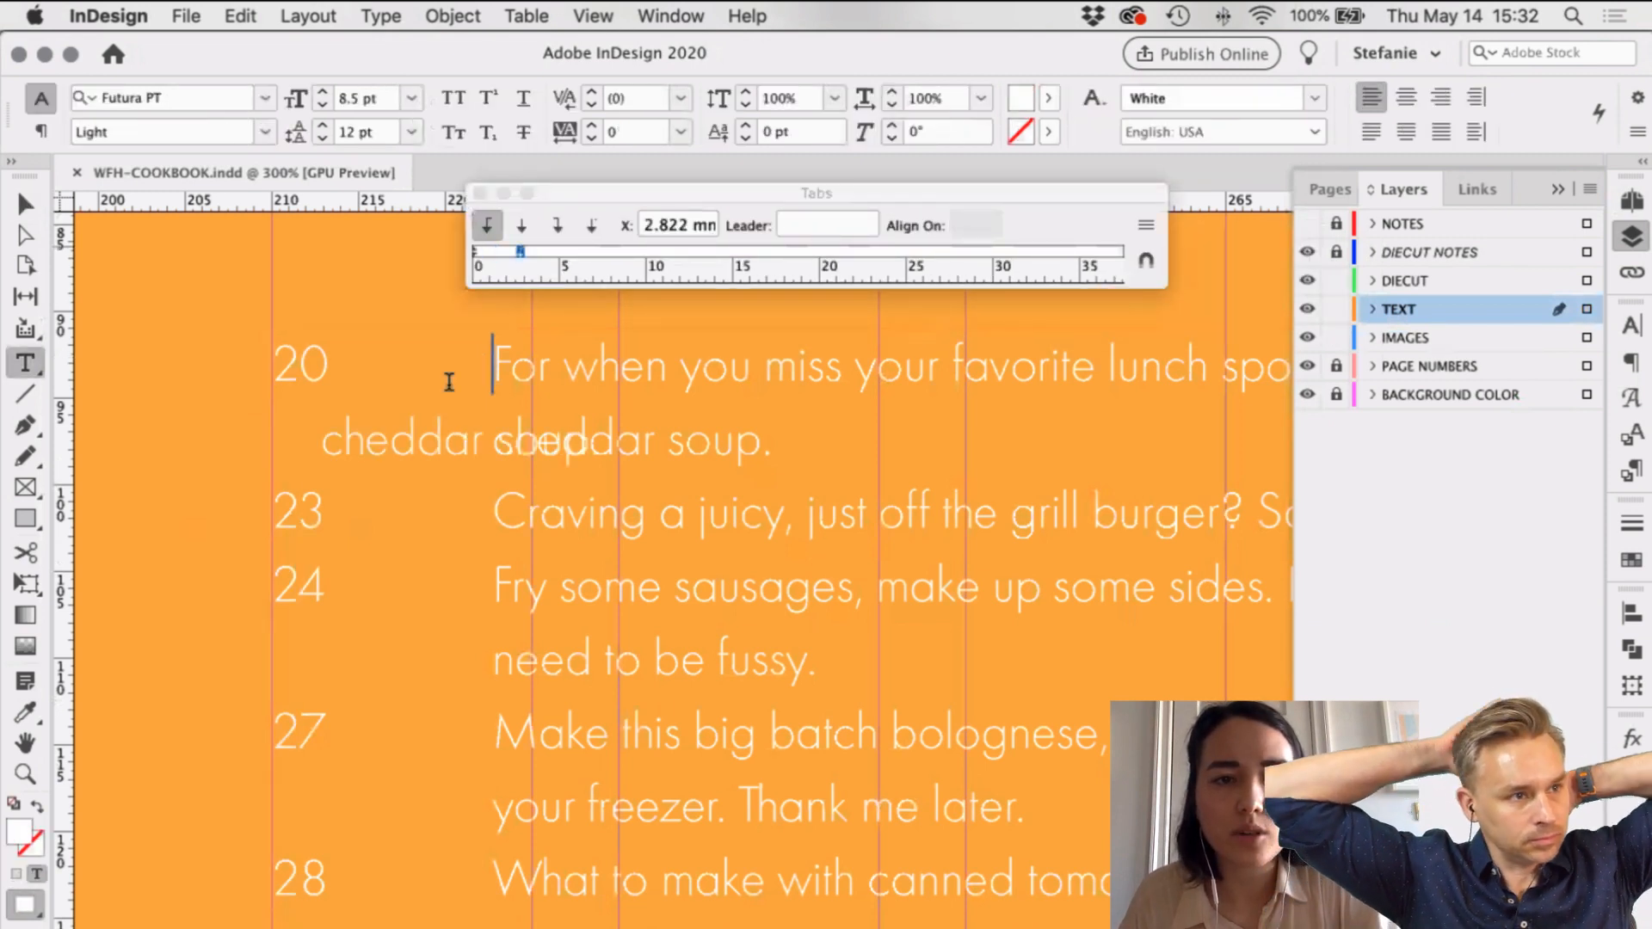
key("super+z")
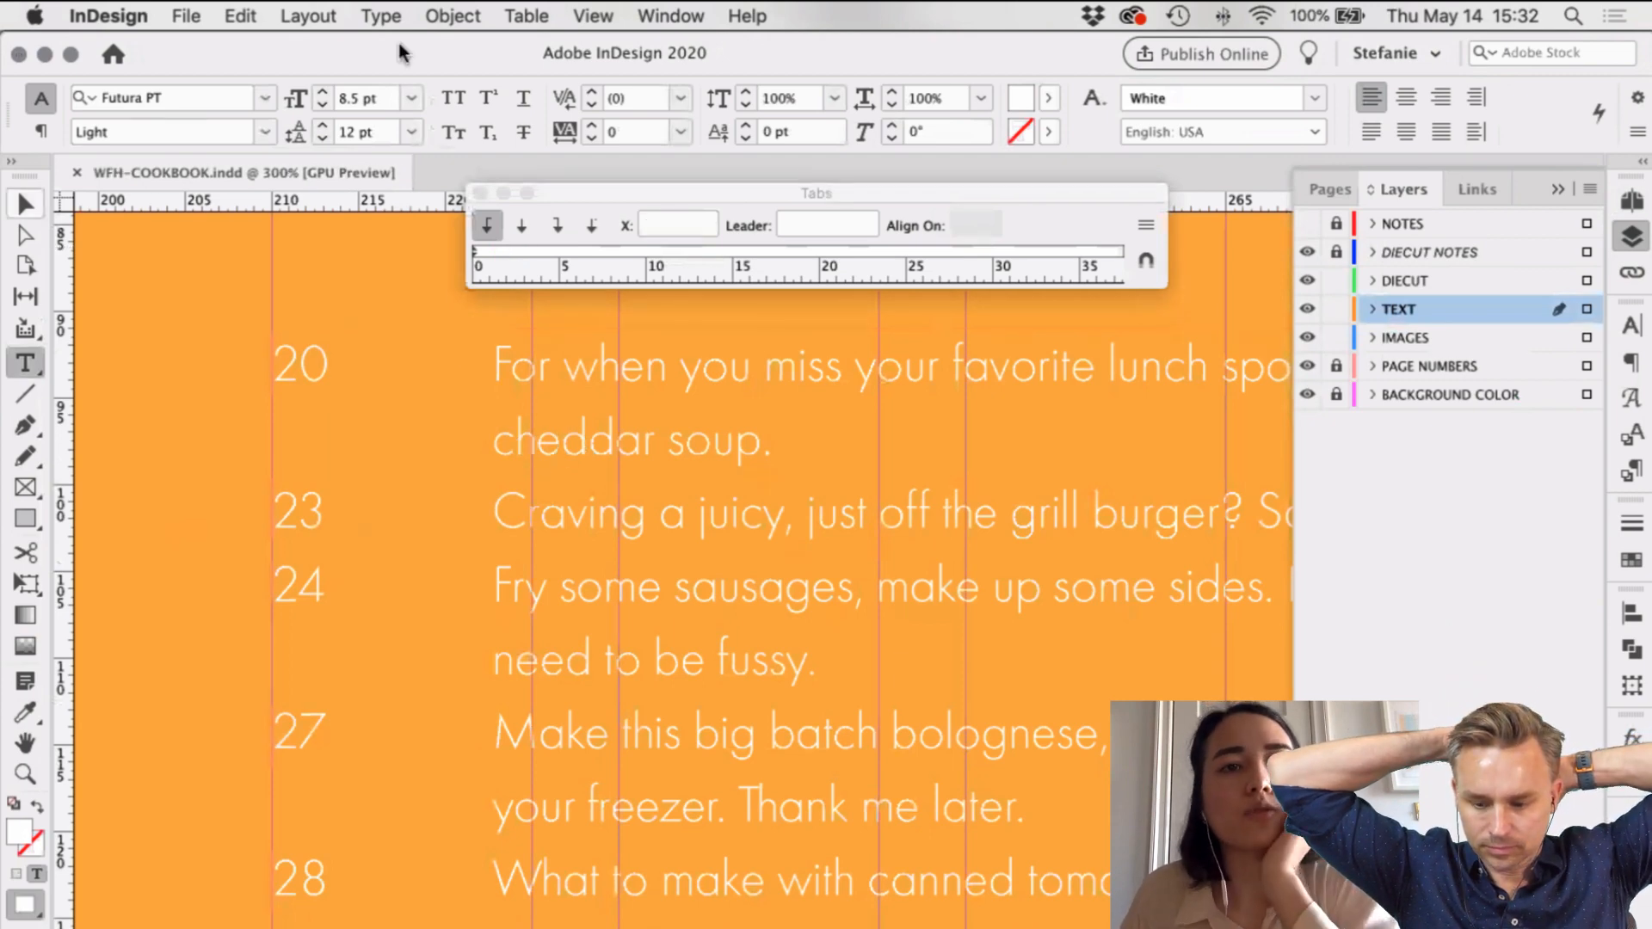
key("Escape")
left_click(308, 16)
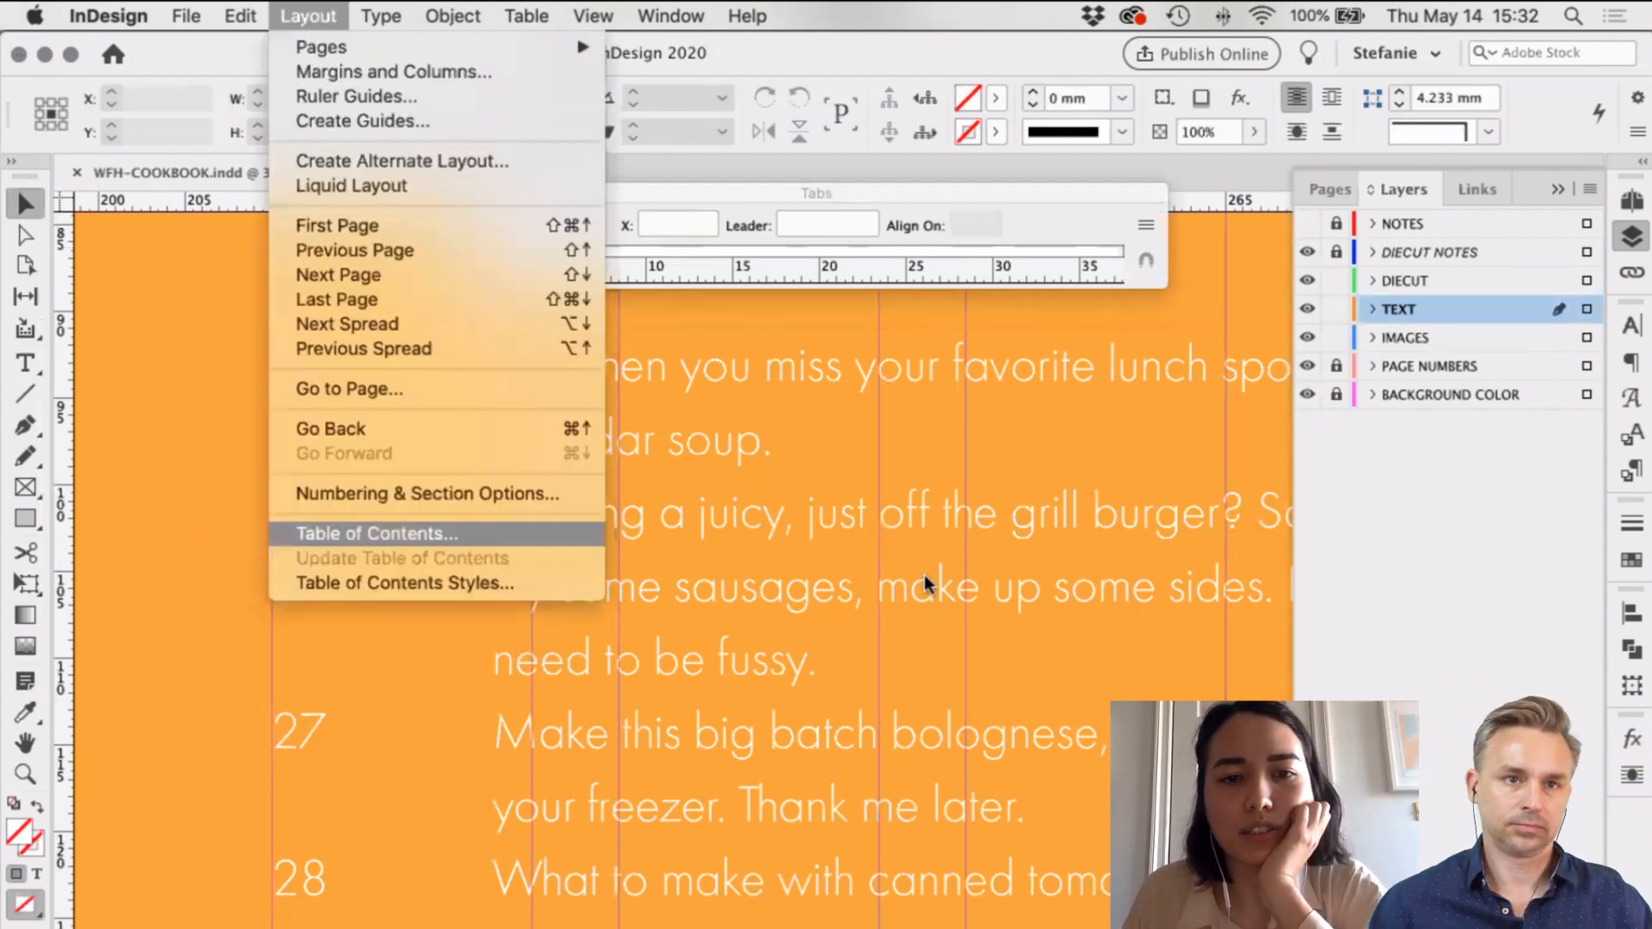
Step: In Table of Contents settings, browse special characters for the Between Entry and Number tab (^t)
left_click(446, 535)
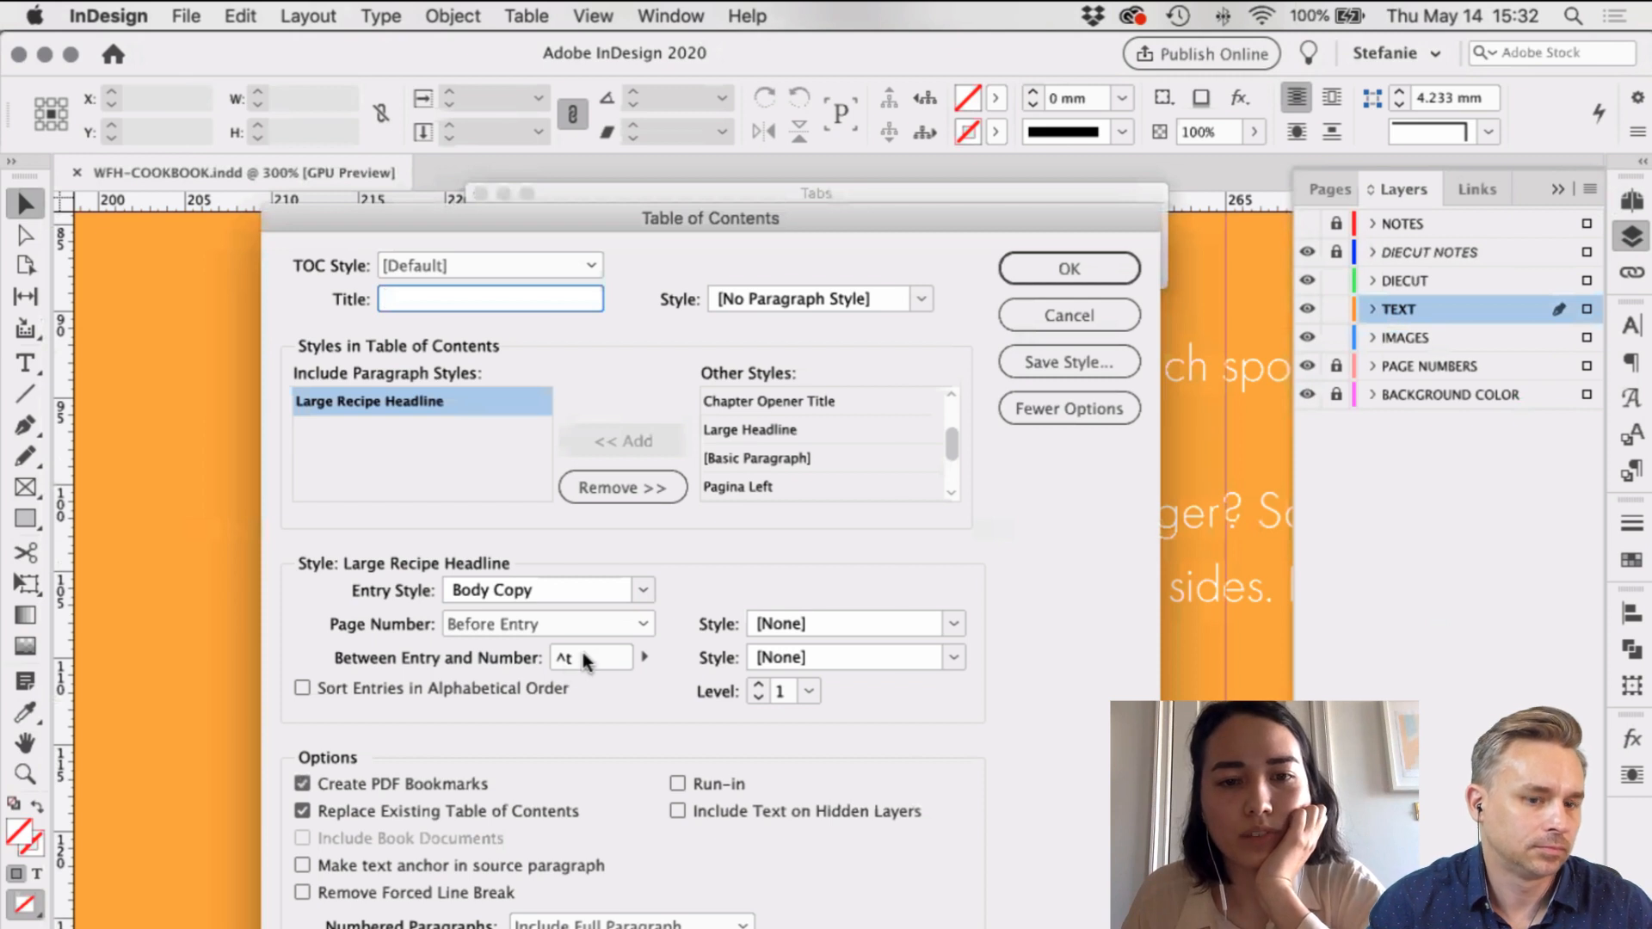
left_click(549, 657)
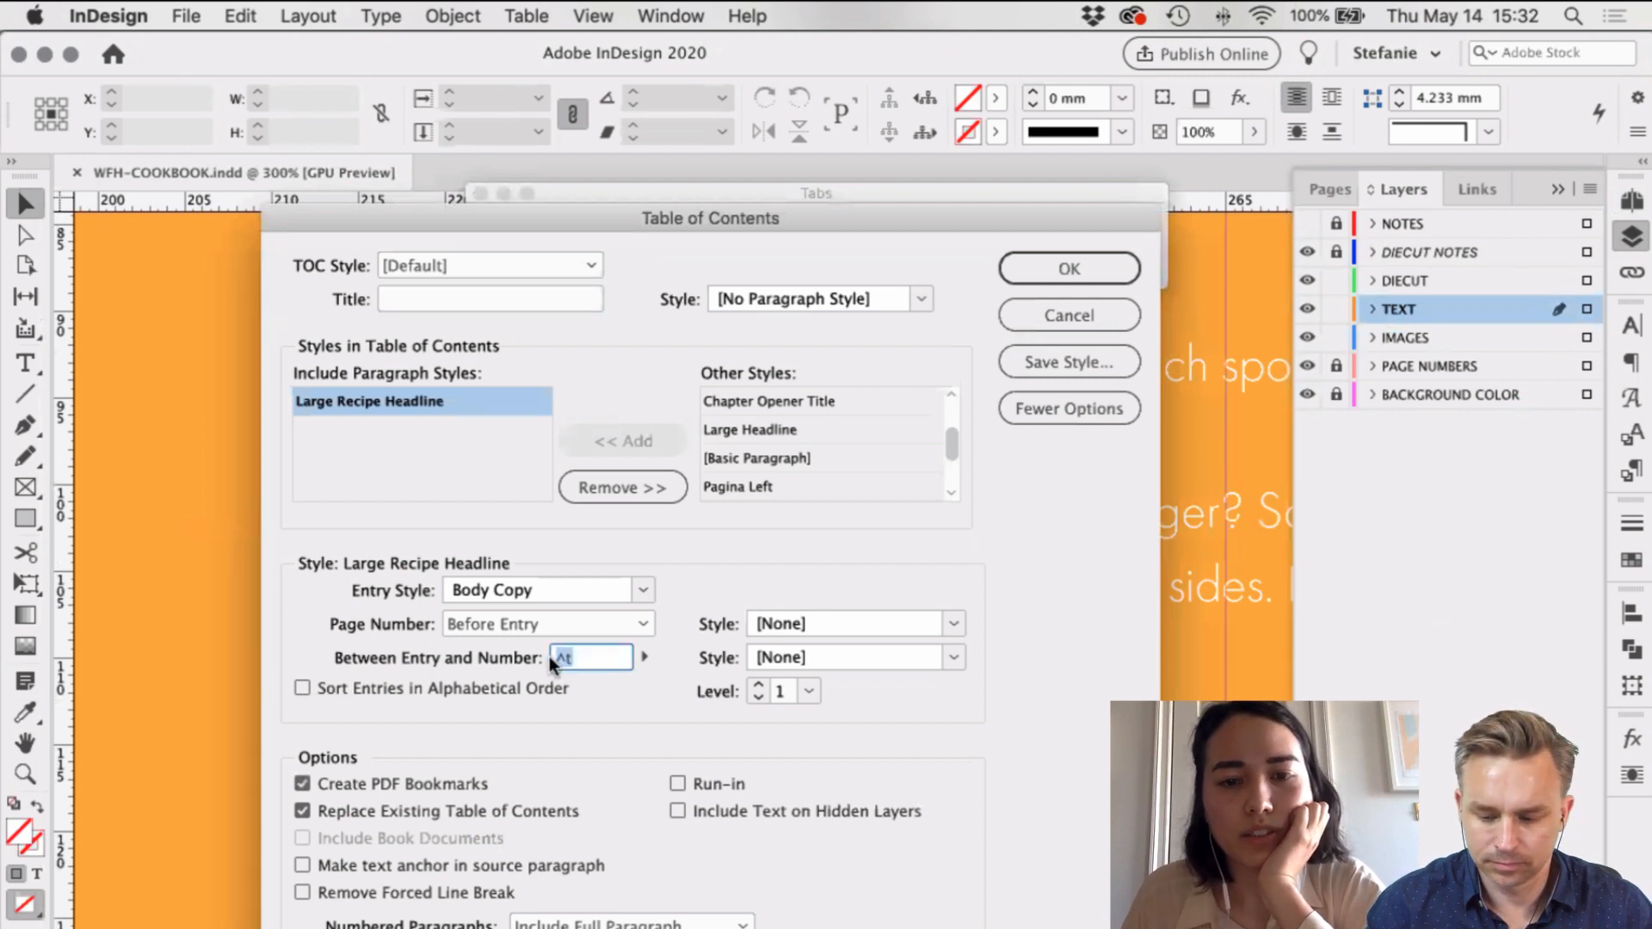
left_click(647, 657)
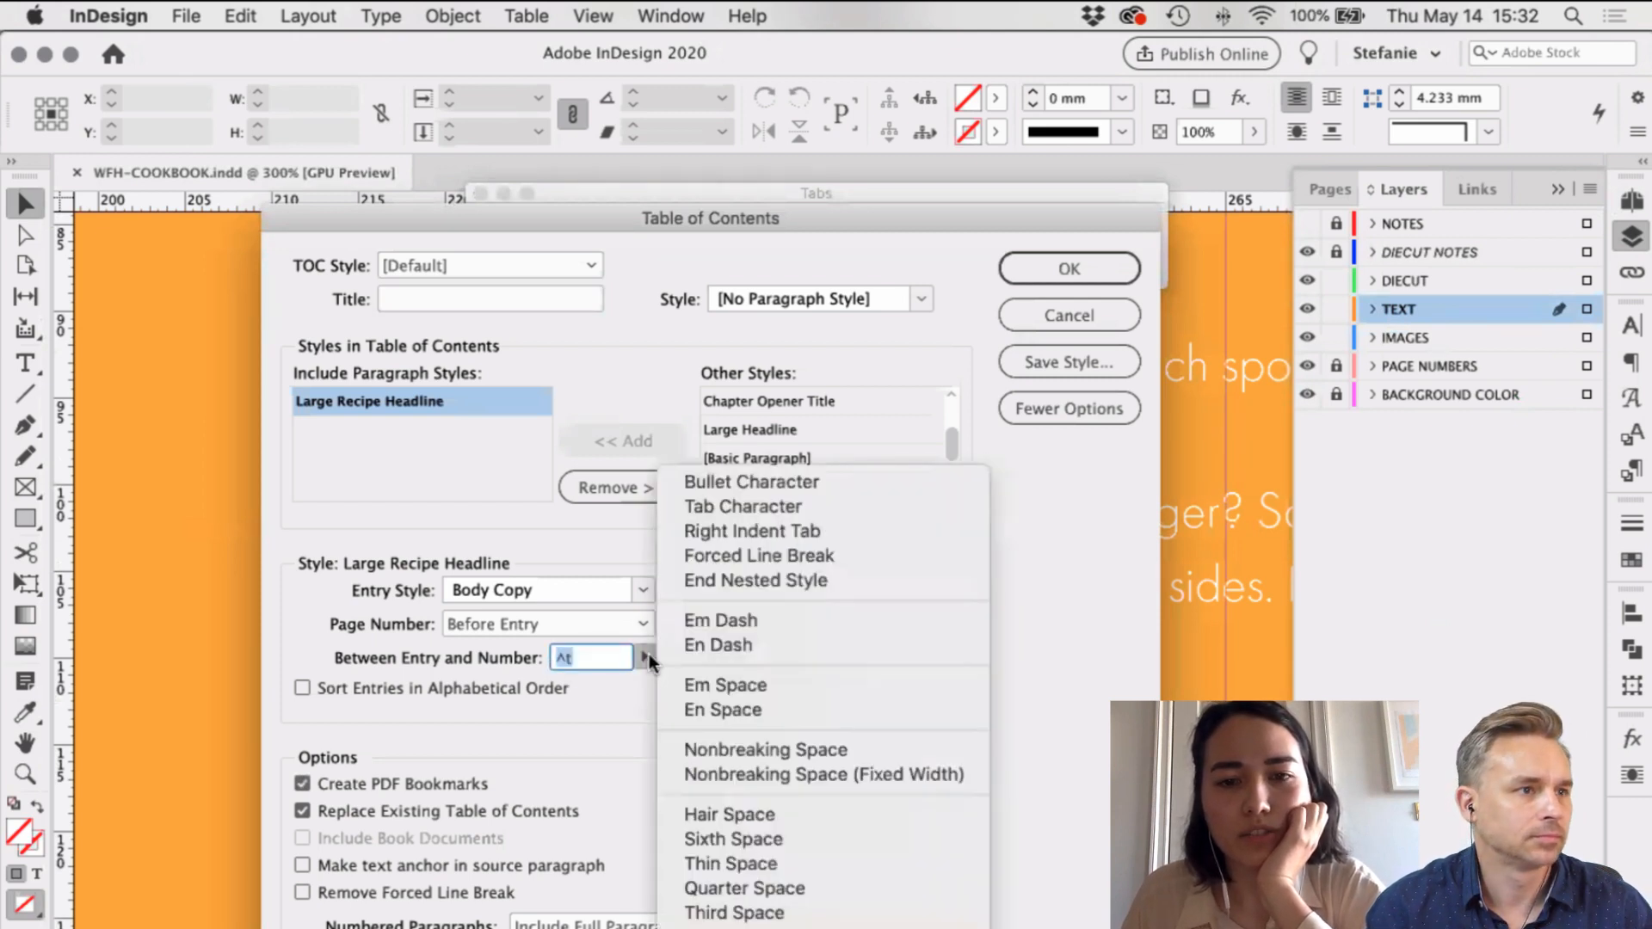
left_click(530, 662)
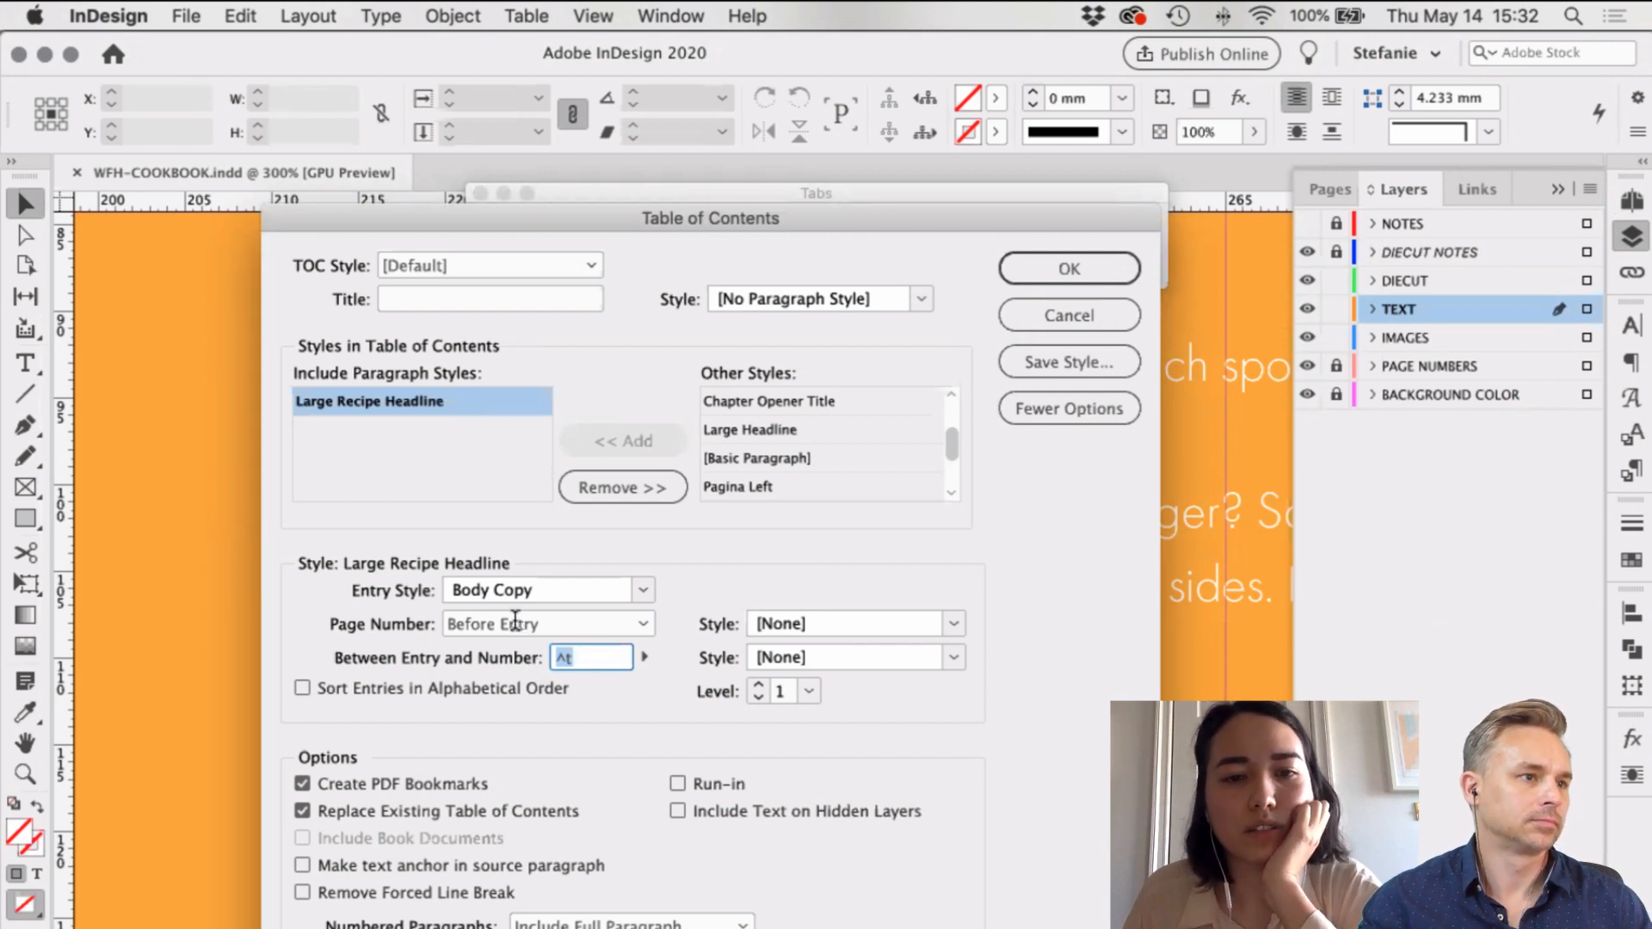
left_click(646, 657)
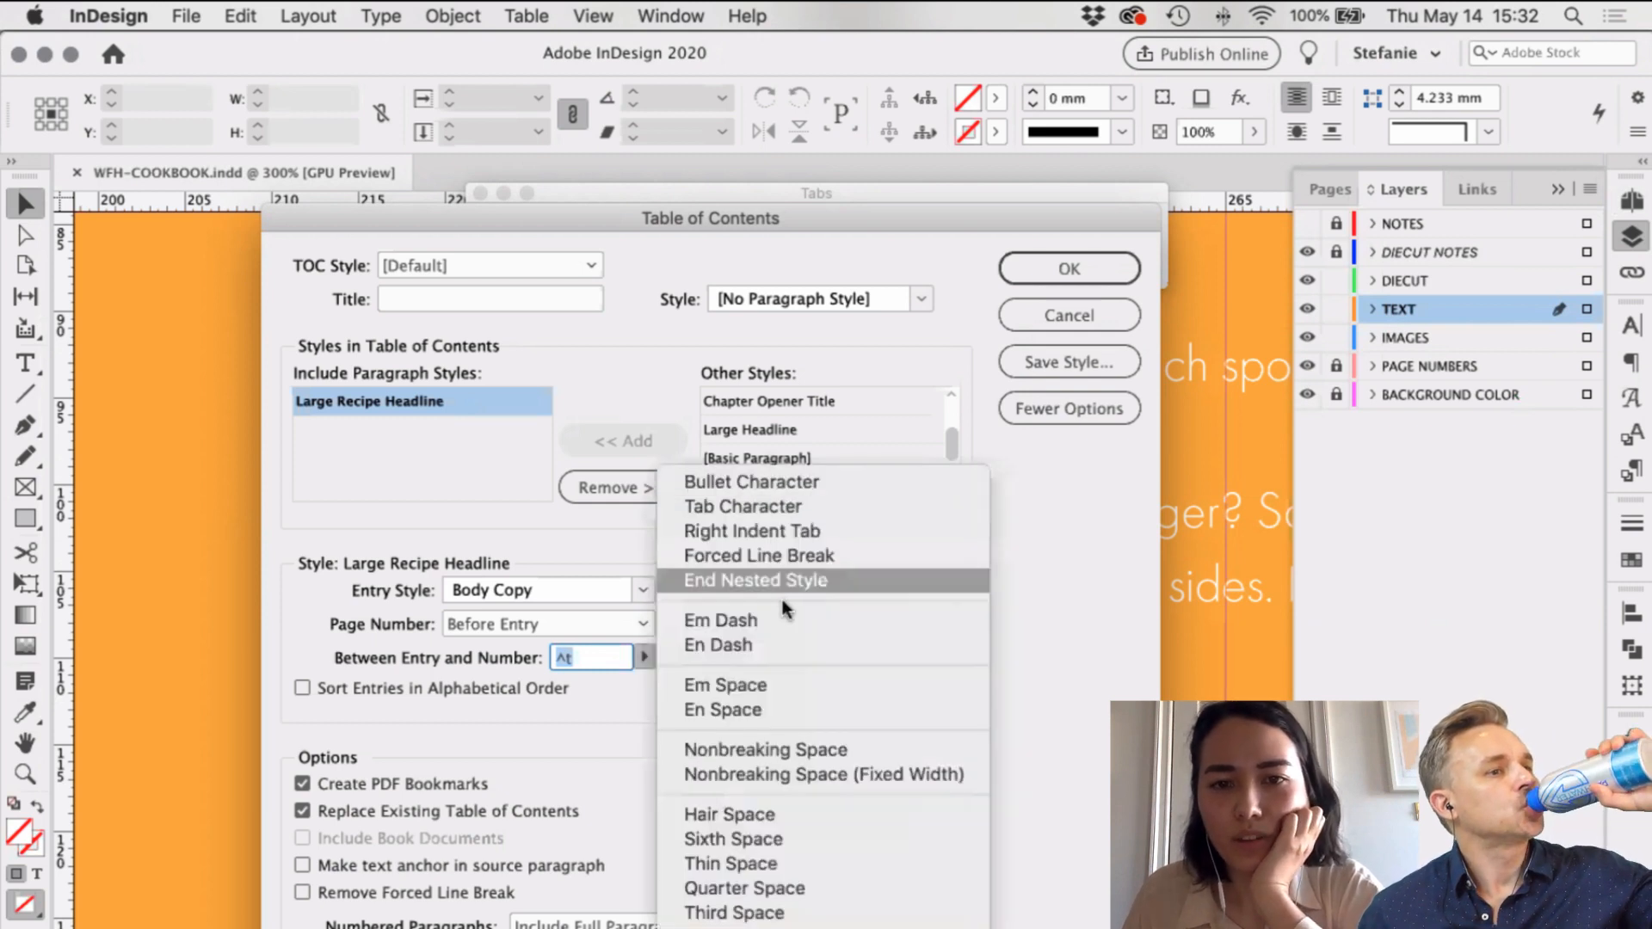
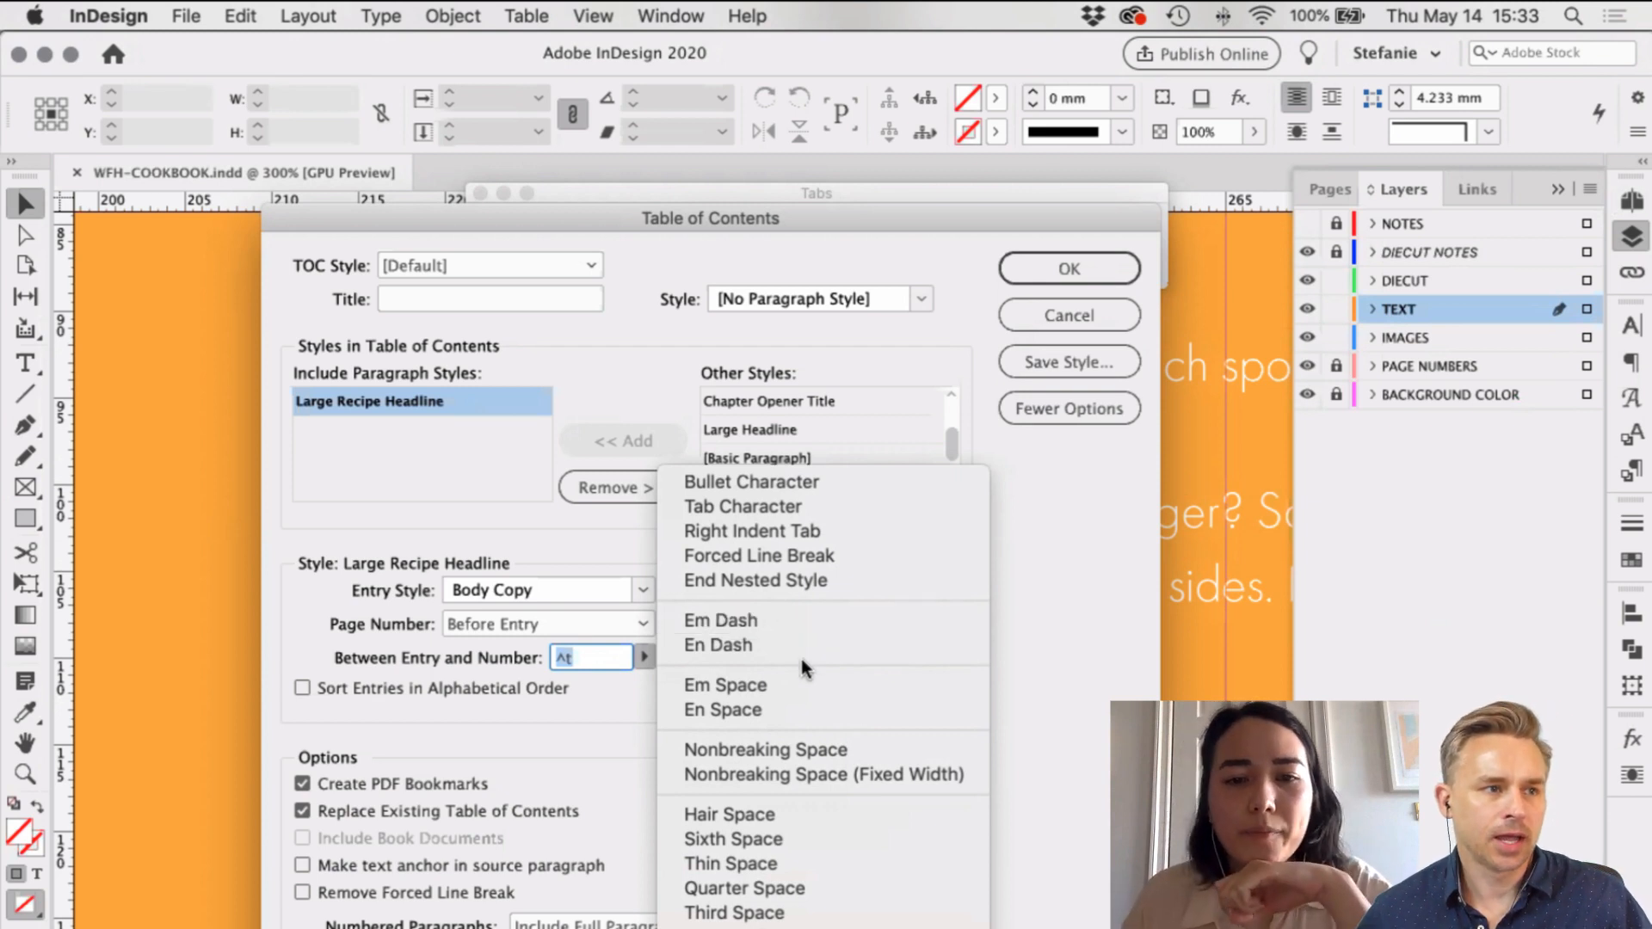
Step: Use Em Space (^m) between entry and number, and update the table of contents
left_click(771, 683)
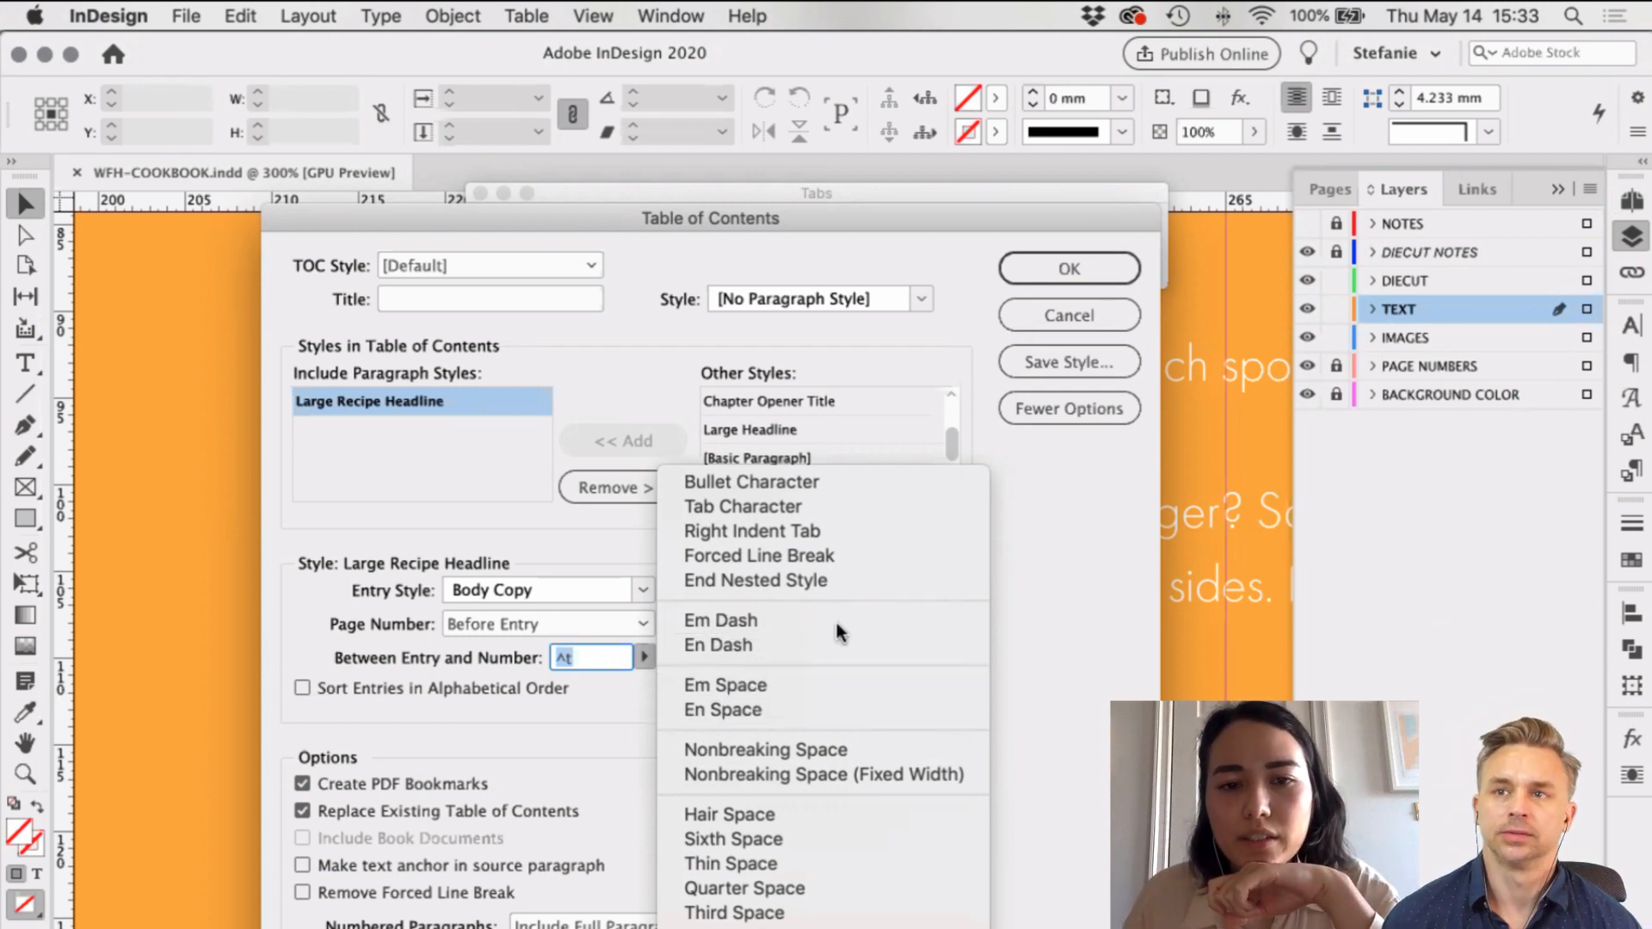
left_click(1056, 267)
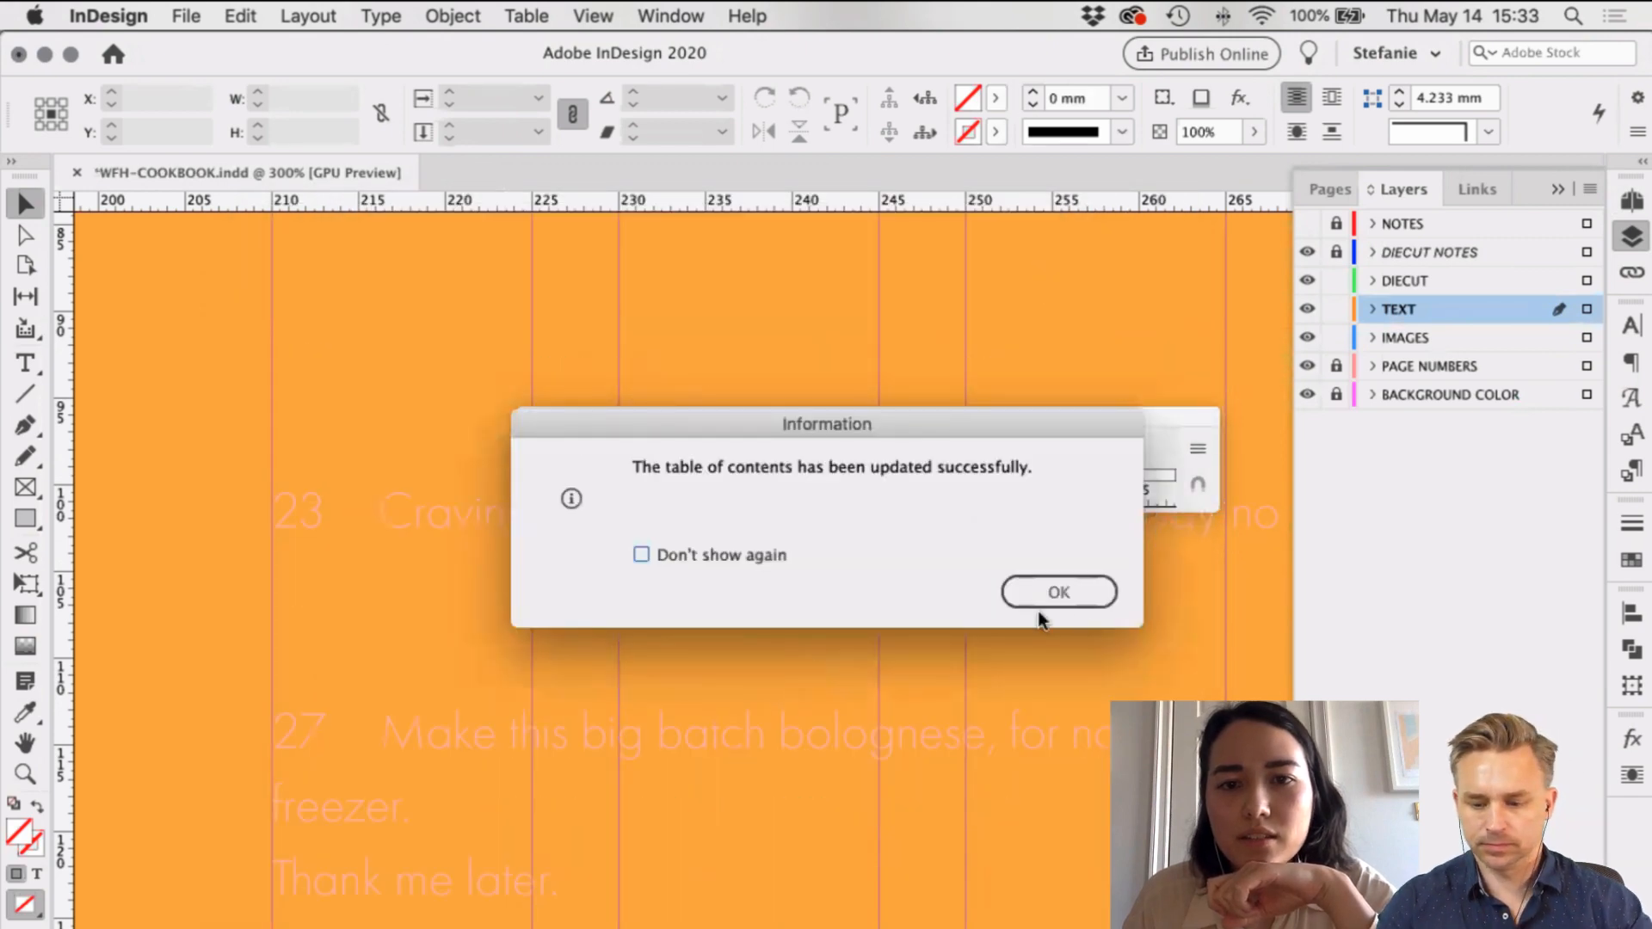
left_click(1062, 594)
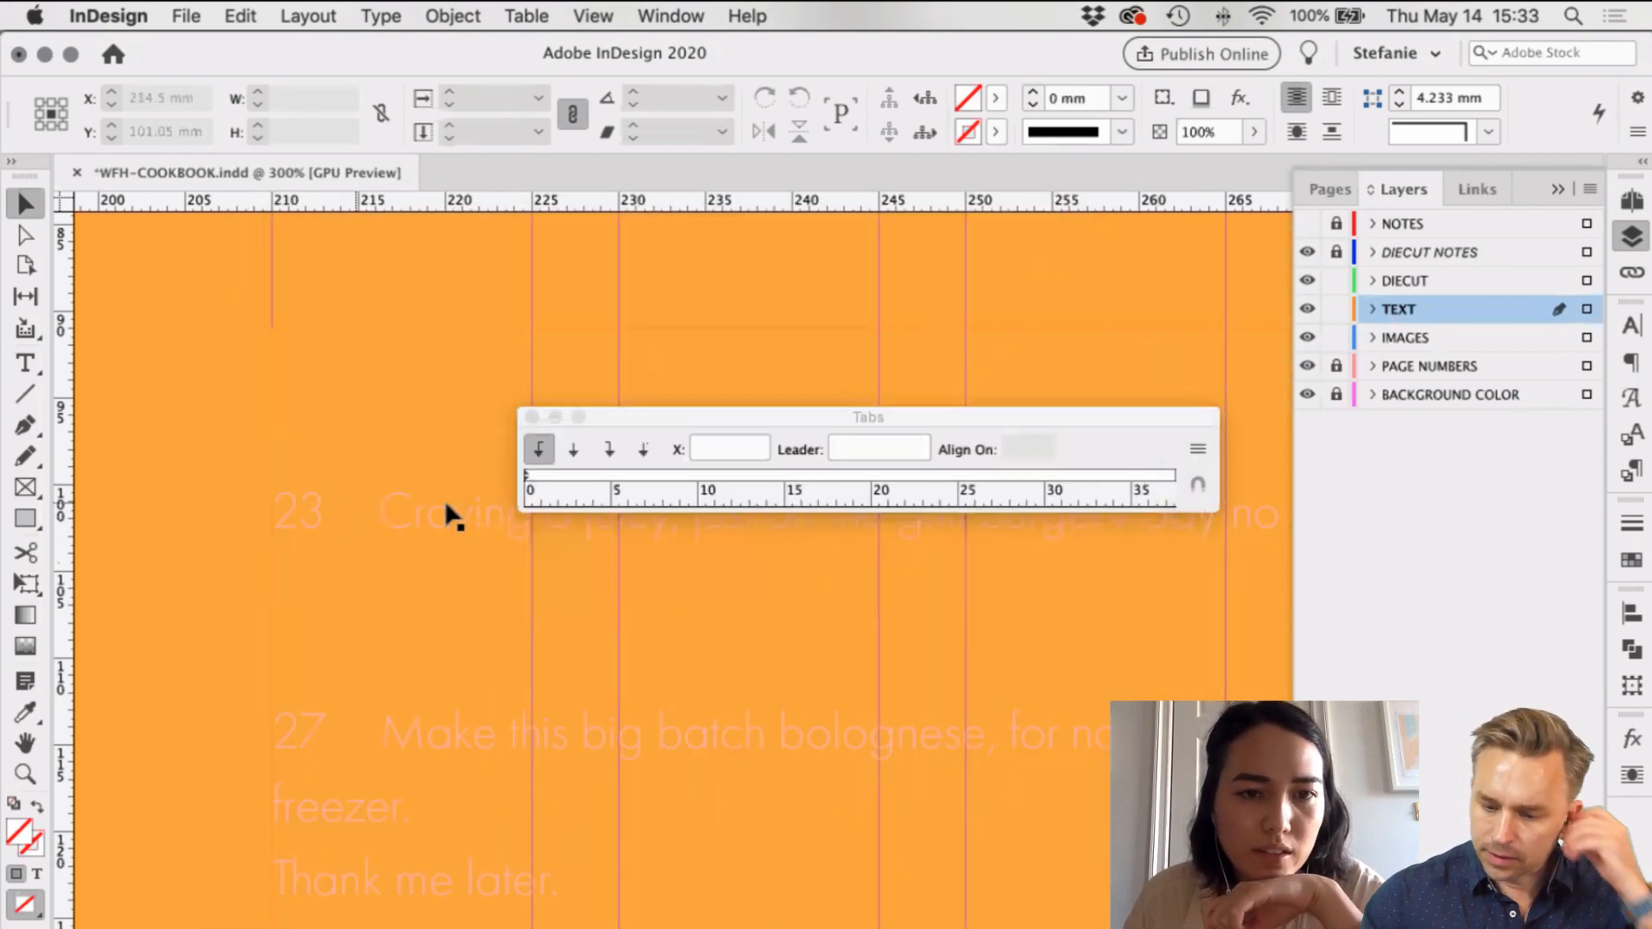
left_click(532, 417)
scroll(492, 561, "down", 2)
scroll(497, 566, "down", 1, "alt")
scroll(491, 564, "down", 2, "alt")
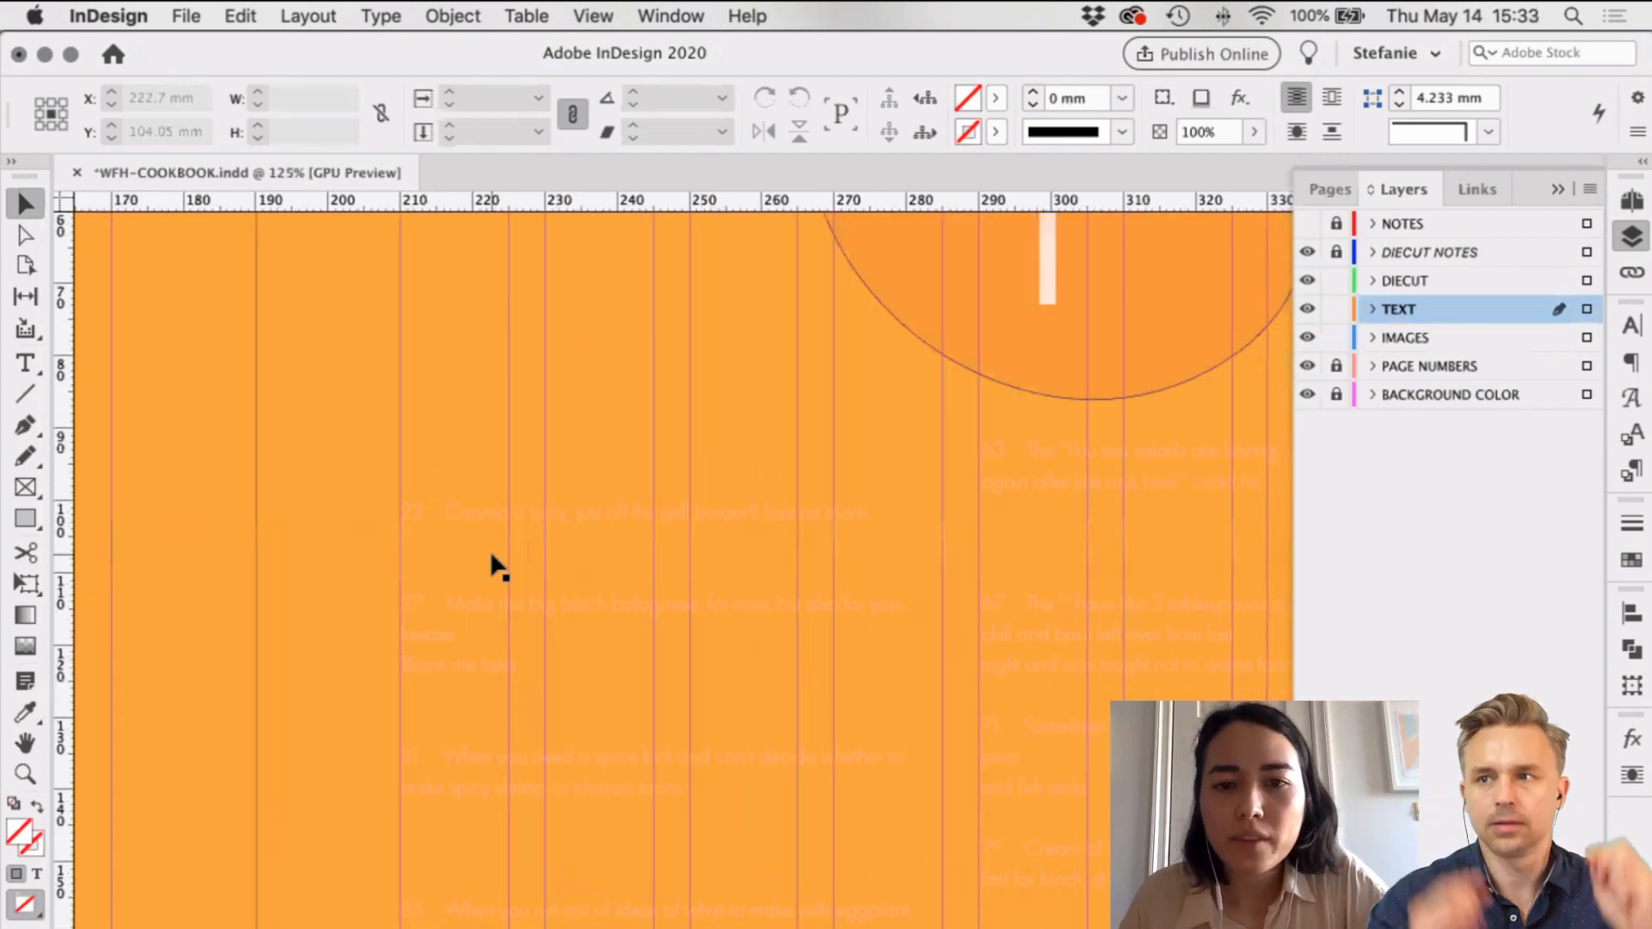
scroll(490, 563, "down", 2)
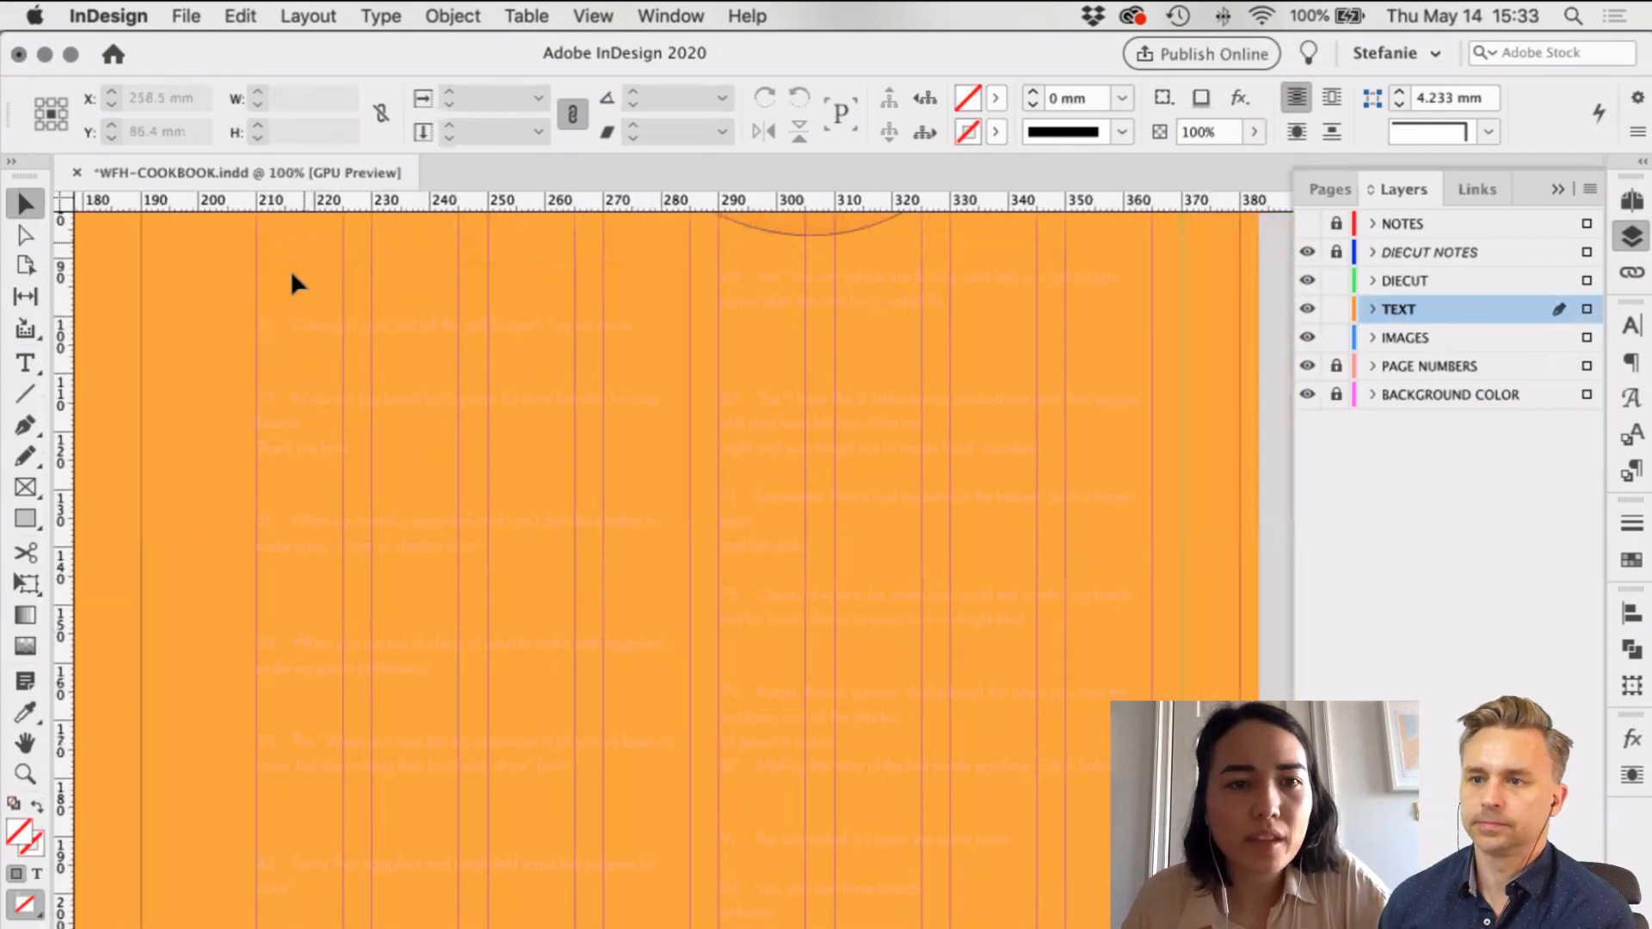
scroll(227, 379, "up", 3)
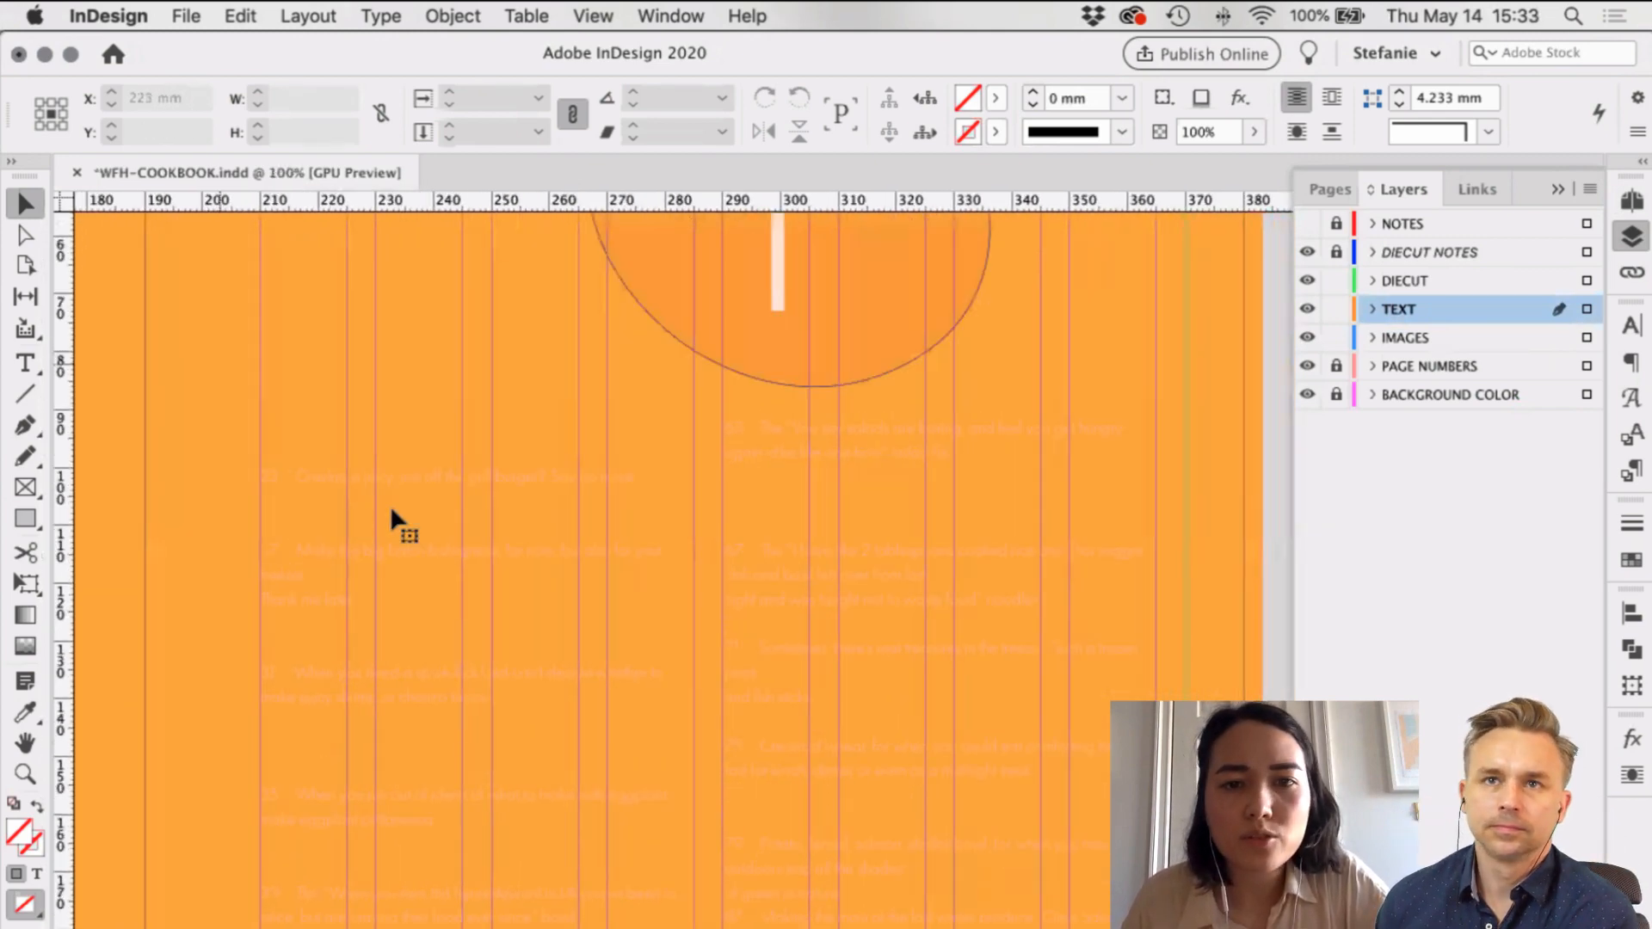
left_click(354, 303)
left_click(381, 15)
left_click(308, 15)
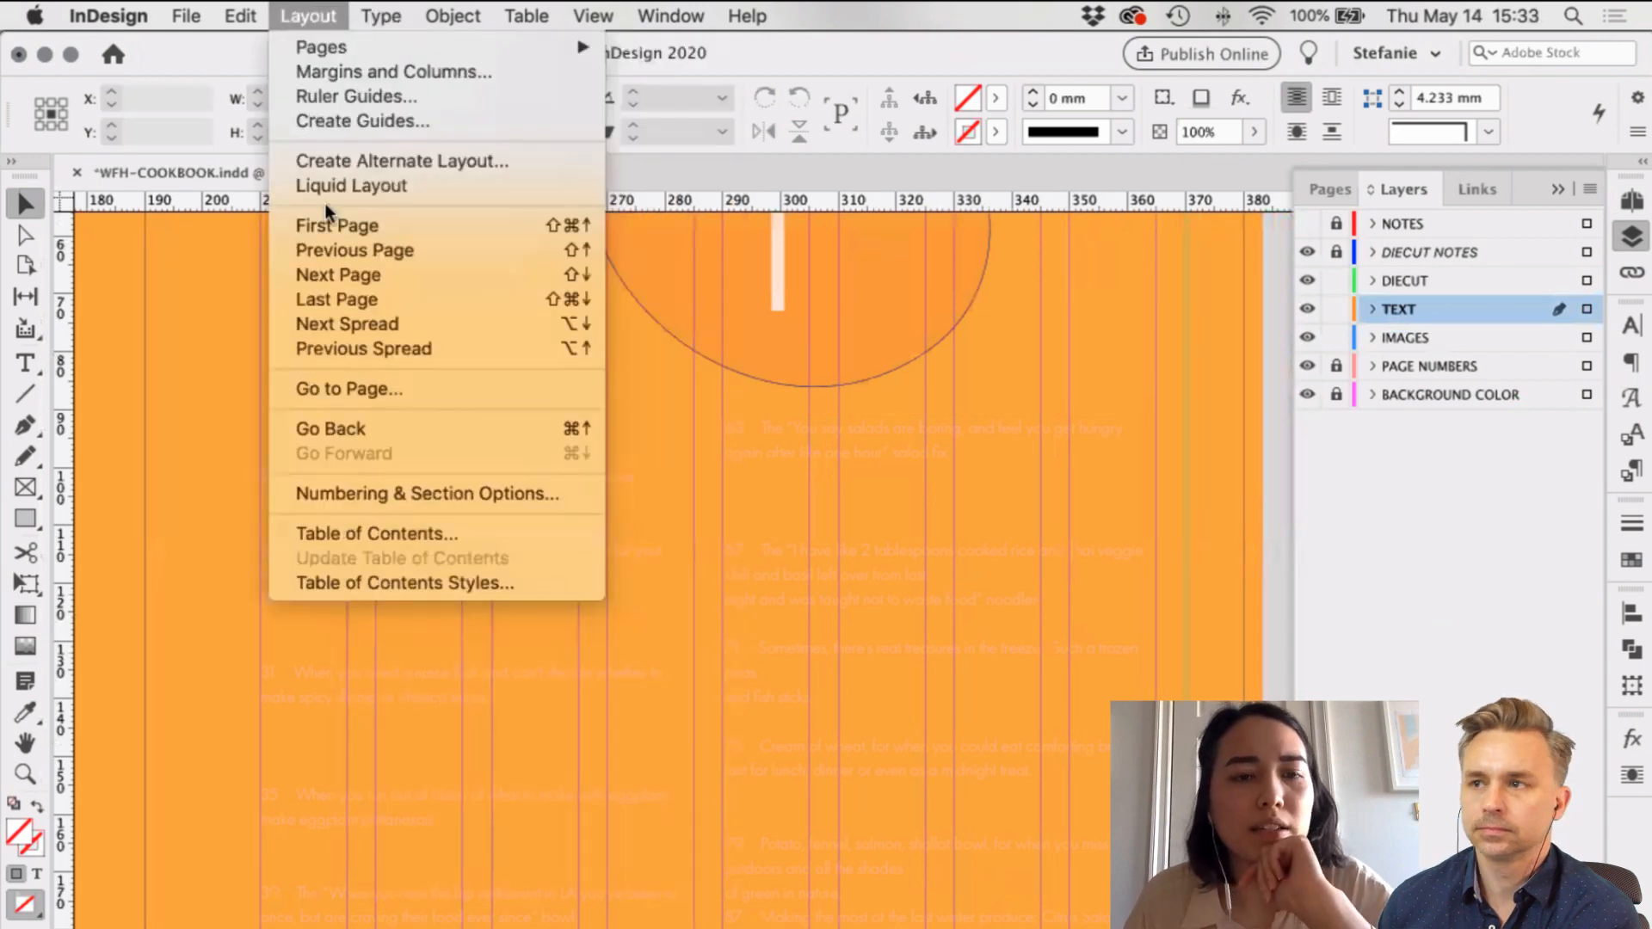
left_click(413, 535)
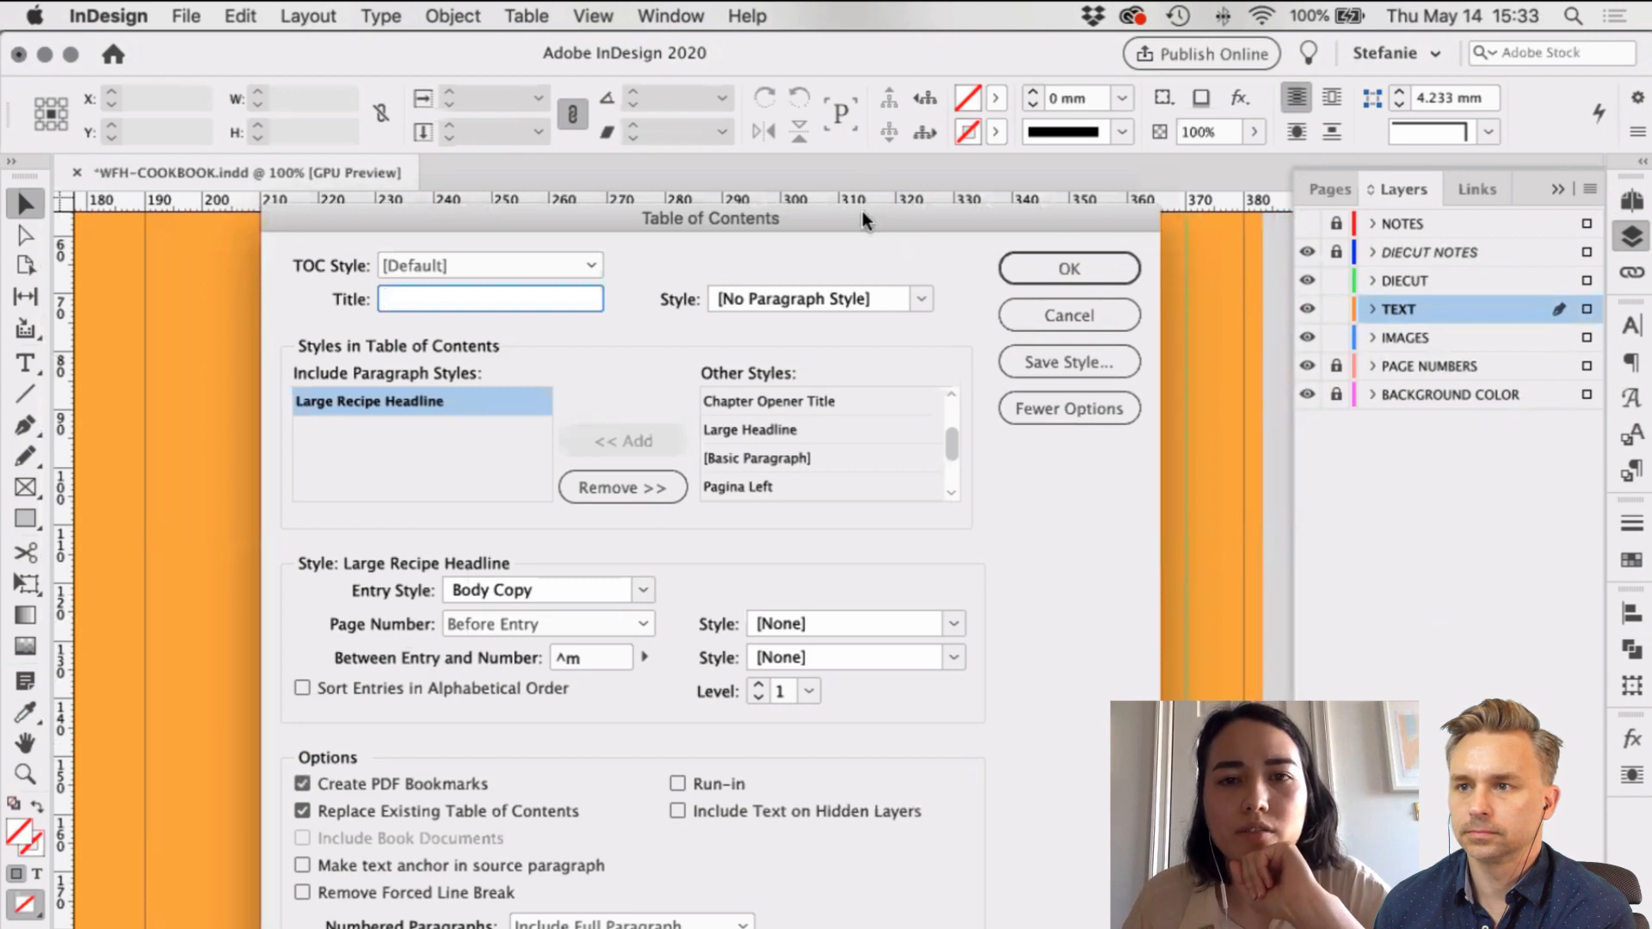
left_click_drag(863, 219, 618, 169)
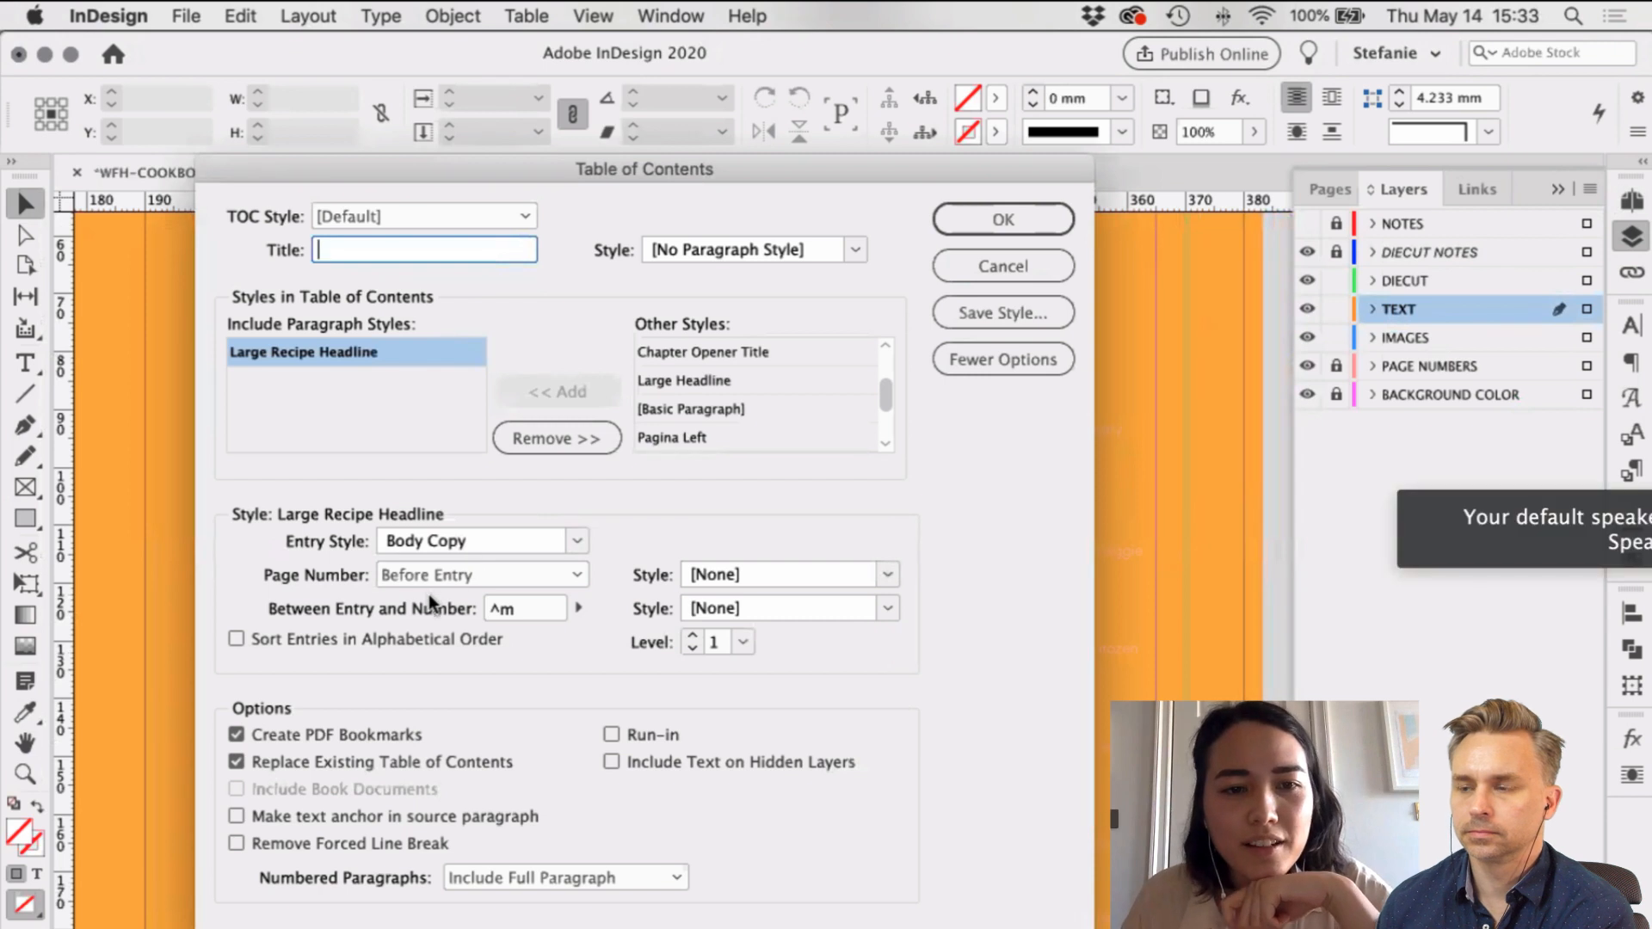
left_click(886, 575)
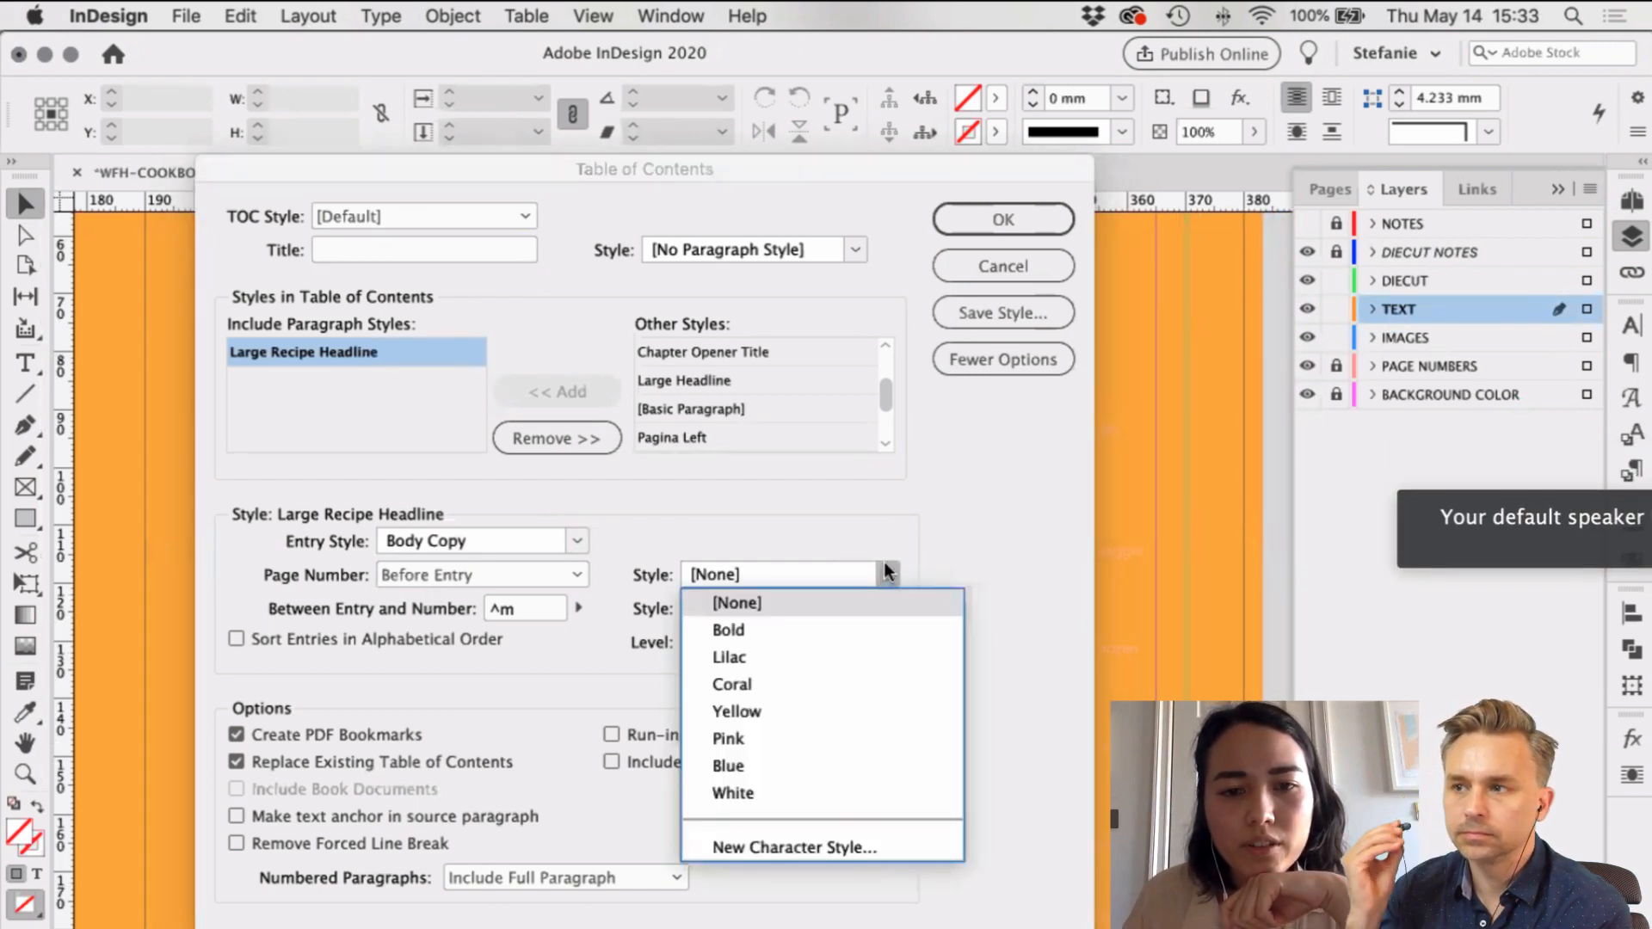
left_click(375, 555)
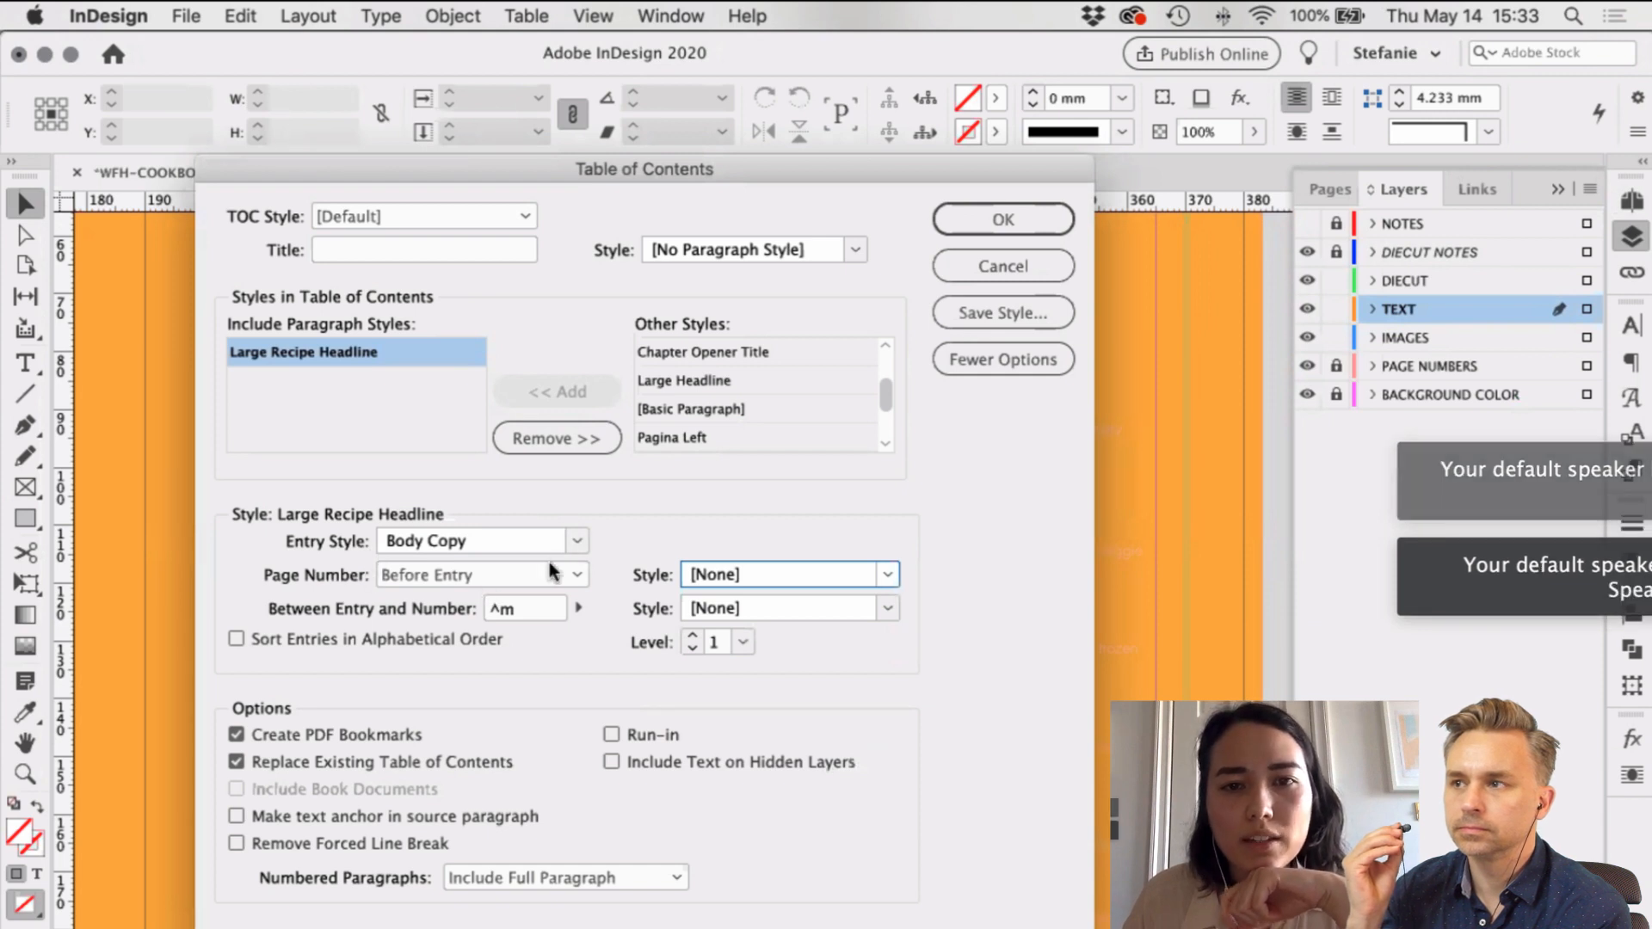
left_click(854, 250)
left_click(852, 250)
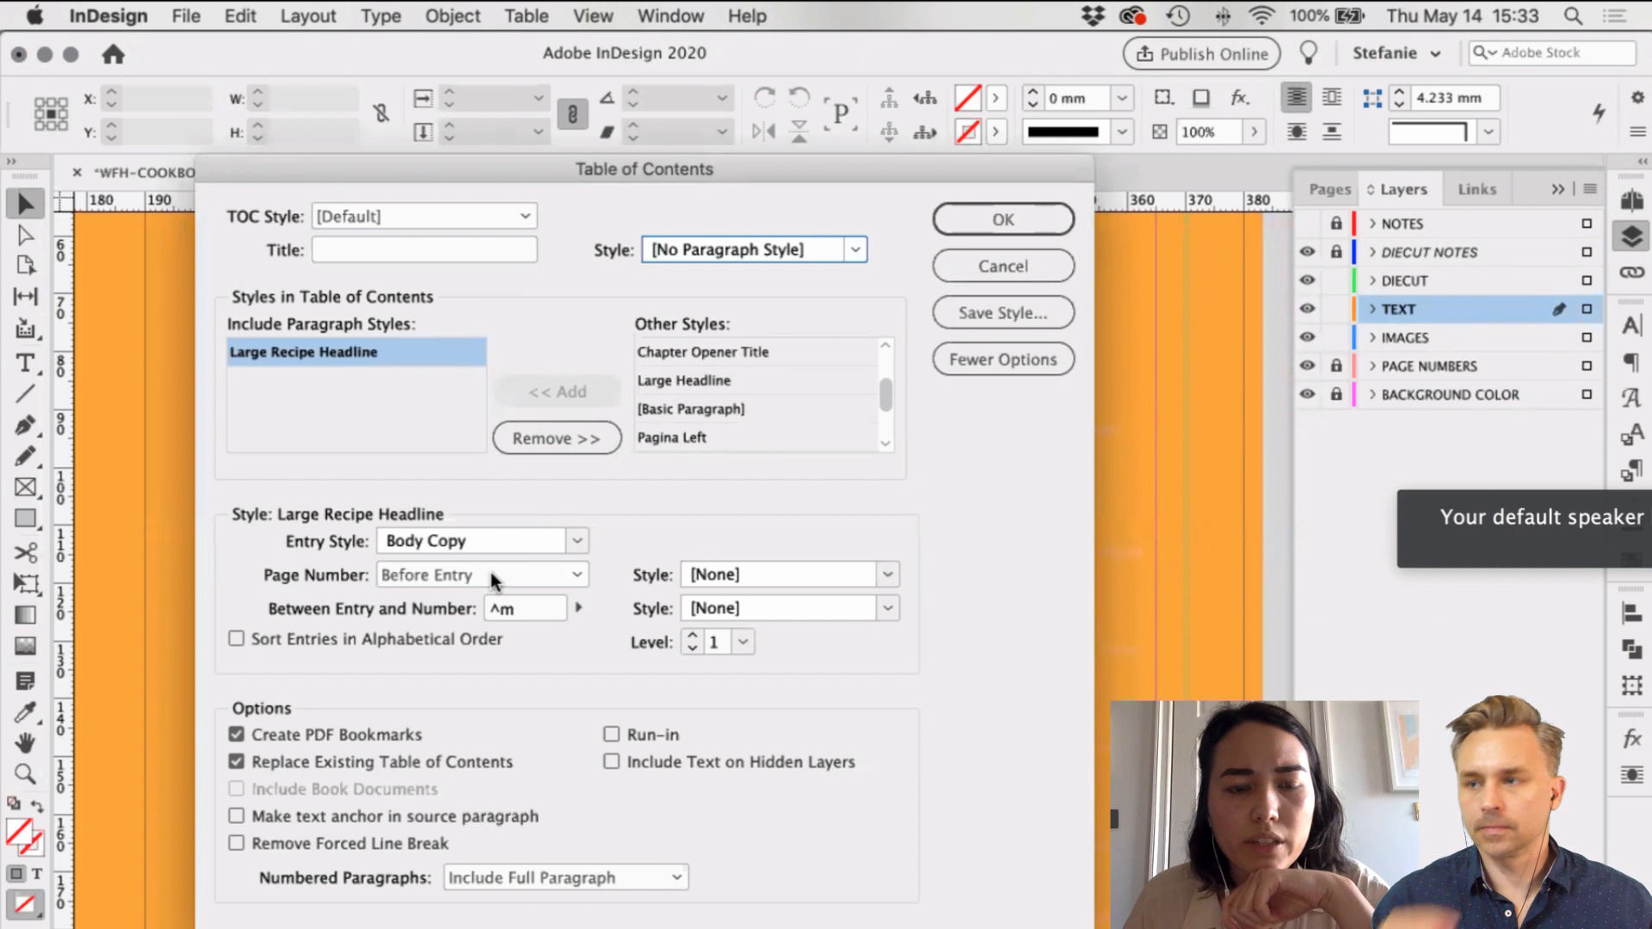
left_click(579, 542)
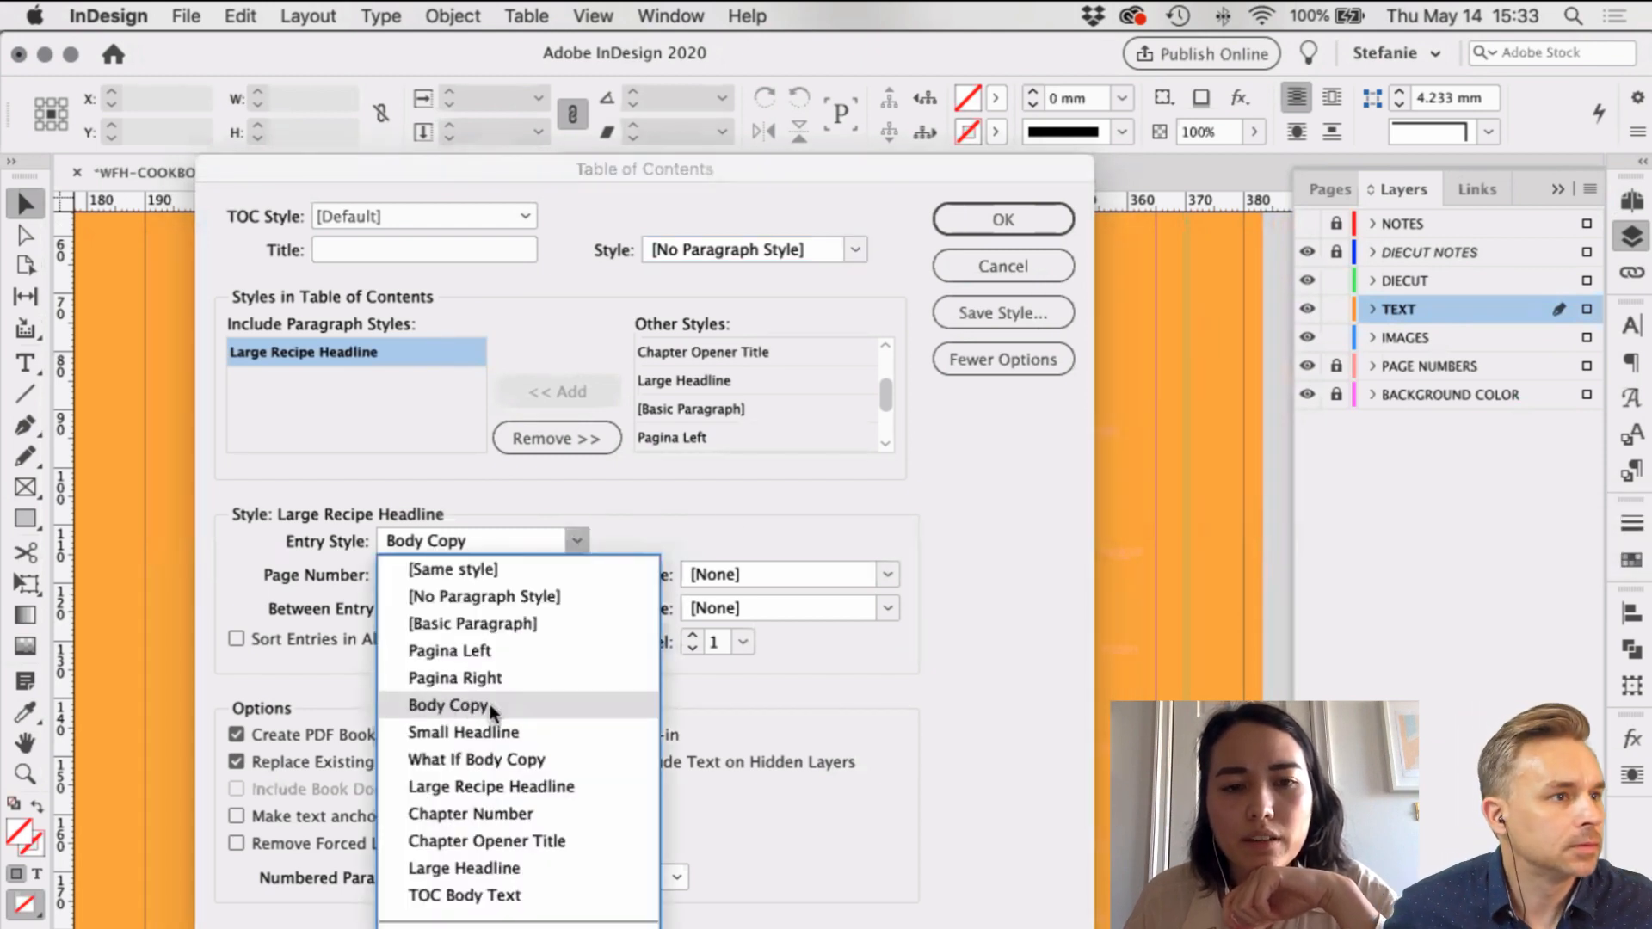
left_click(855, 439)
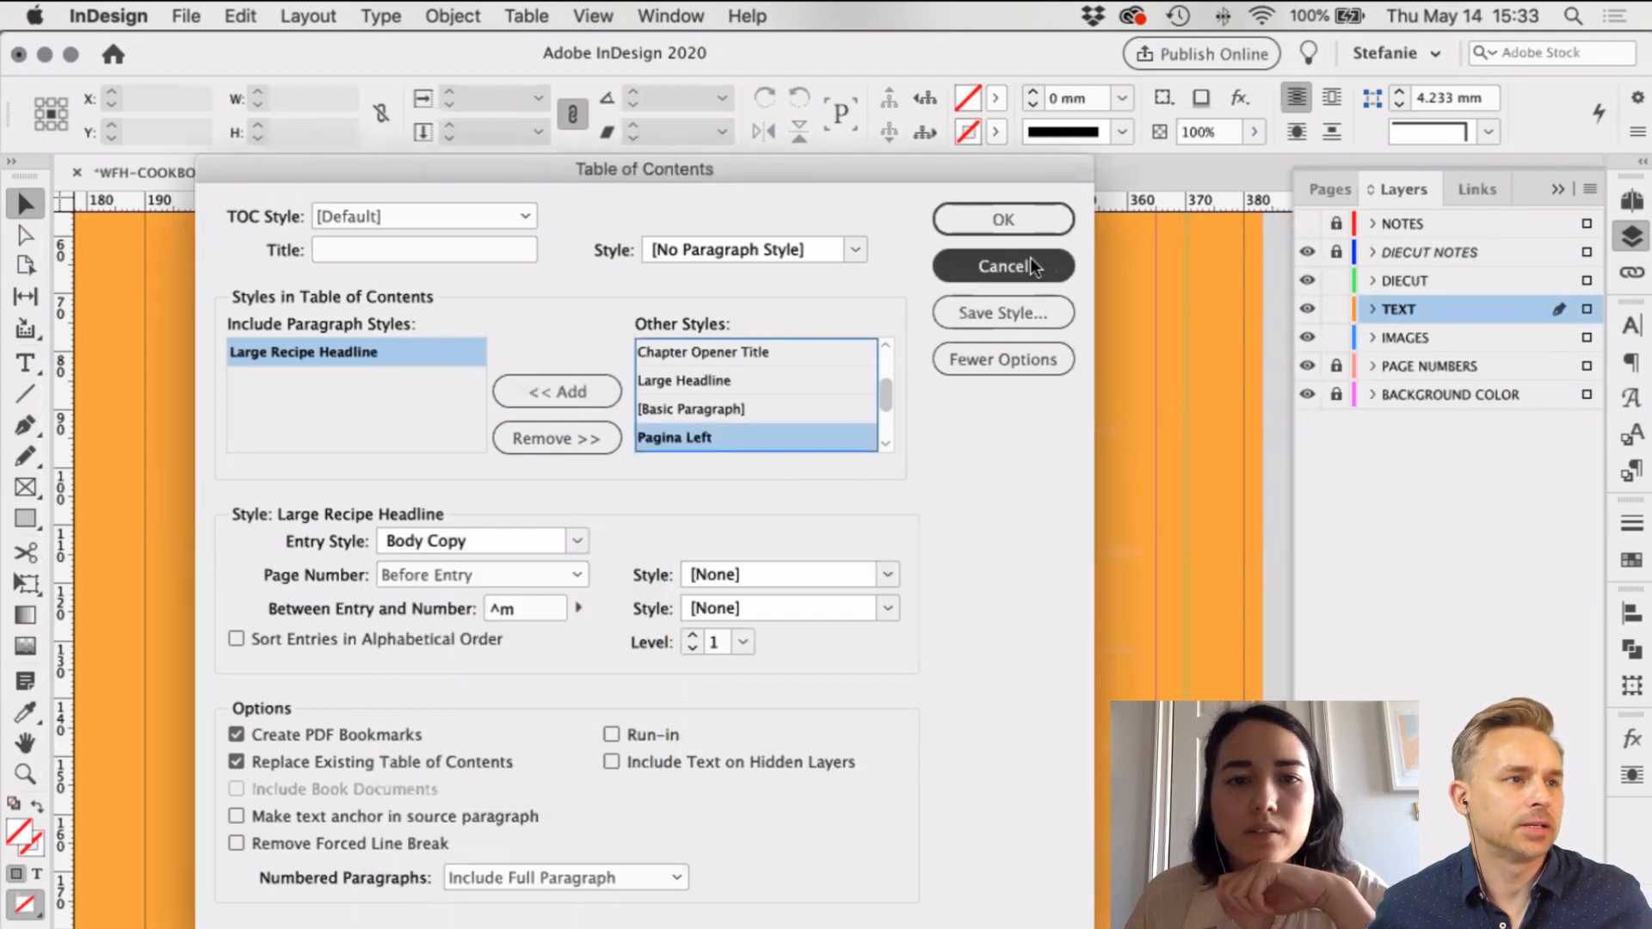
left_click(1030, 258)
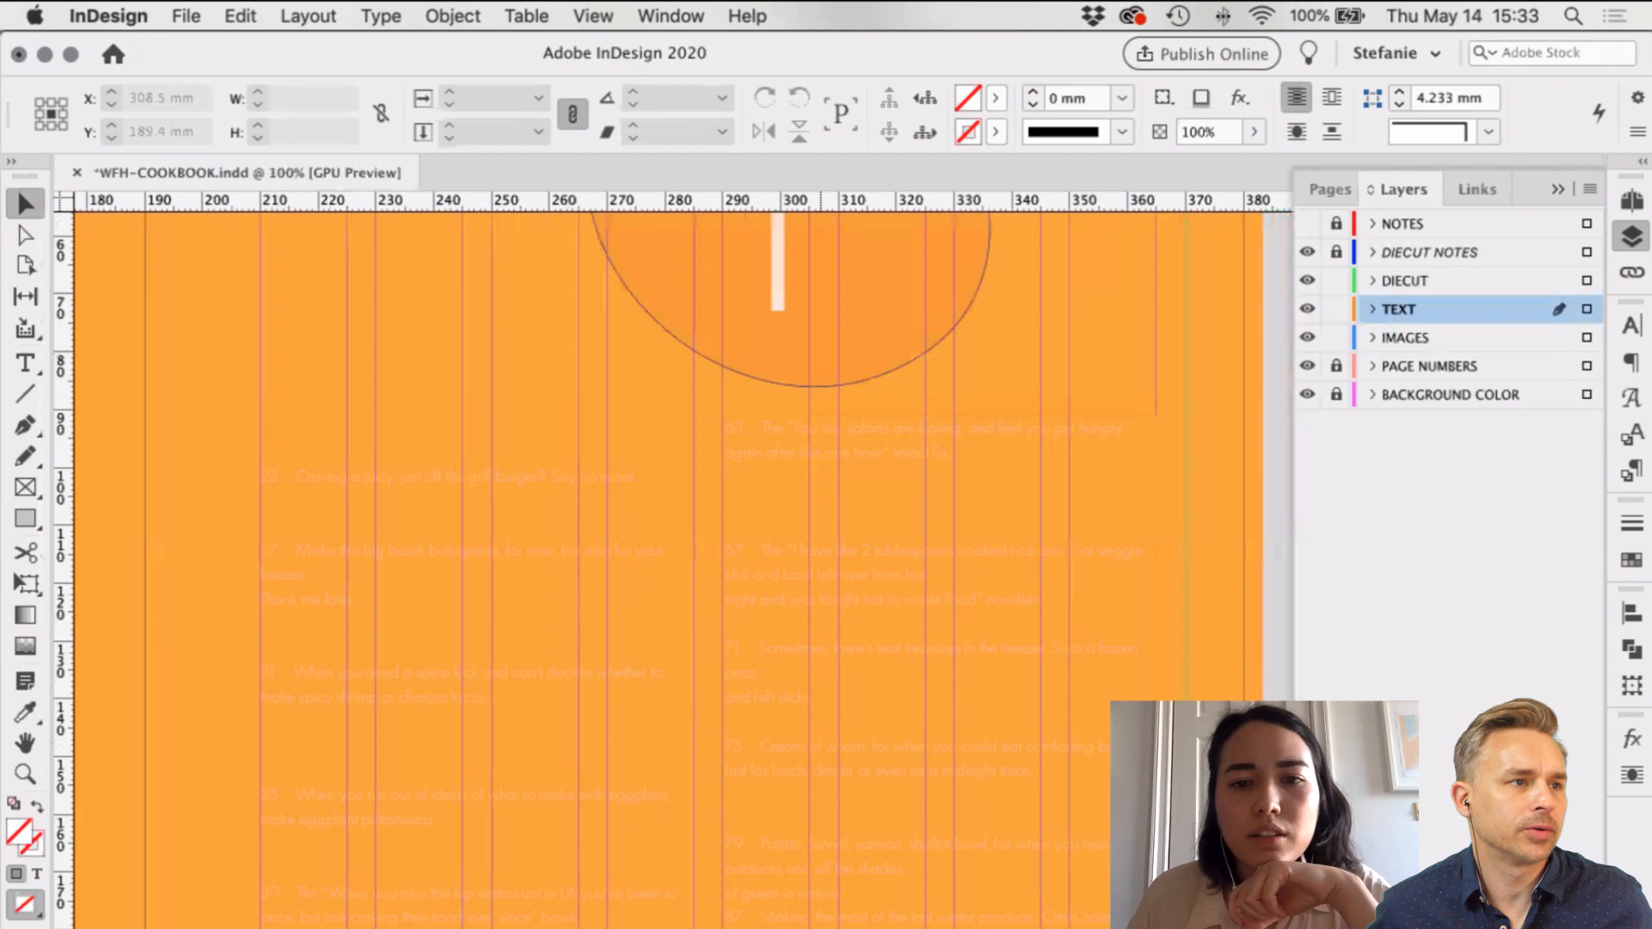
scroll(779, 802, "right", 5)
Step: Add a 'Table of Contents' paragraph style based on Body Copy, with character colour [Paper]
scroll(425, 628, "left", 2)
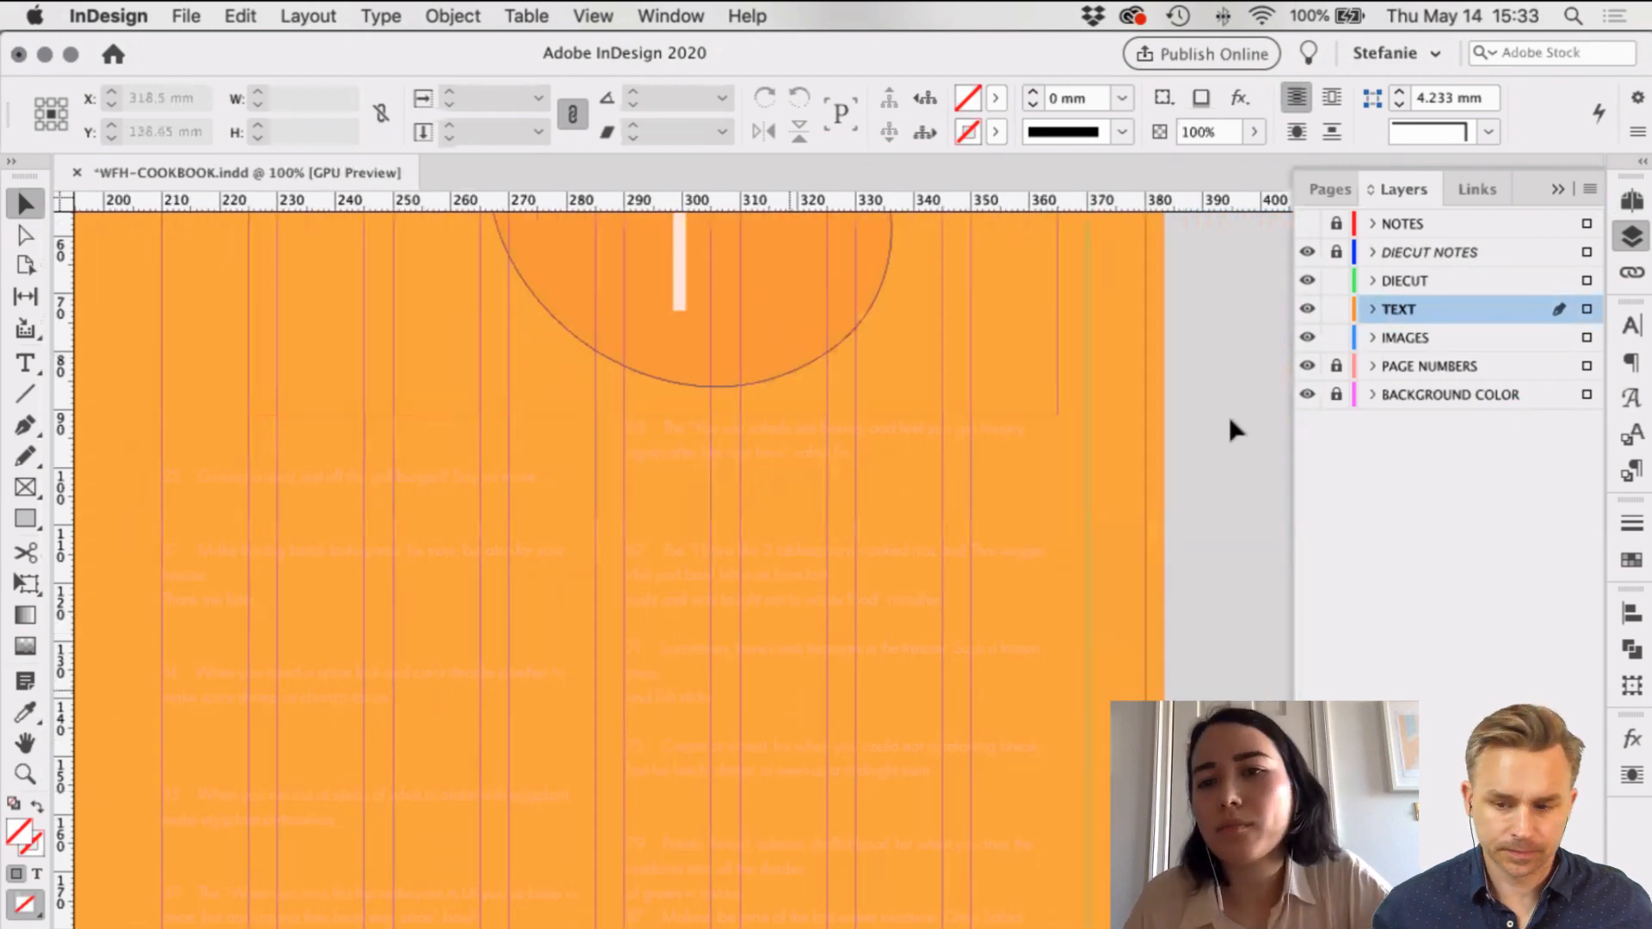
left_click(1633, 469)
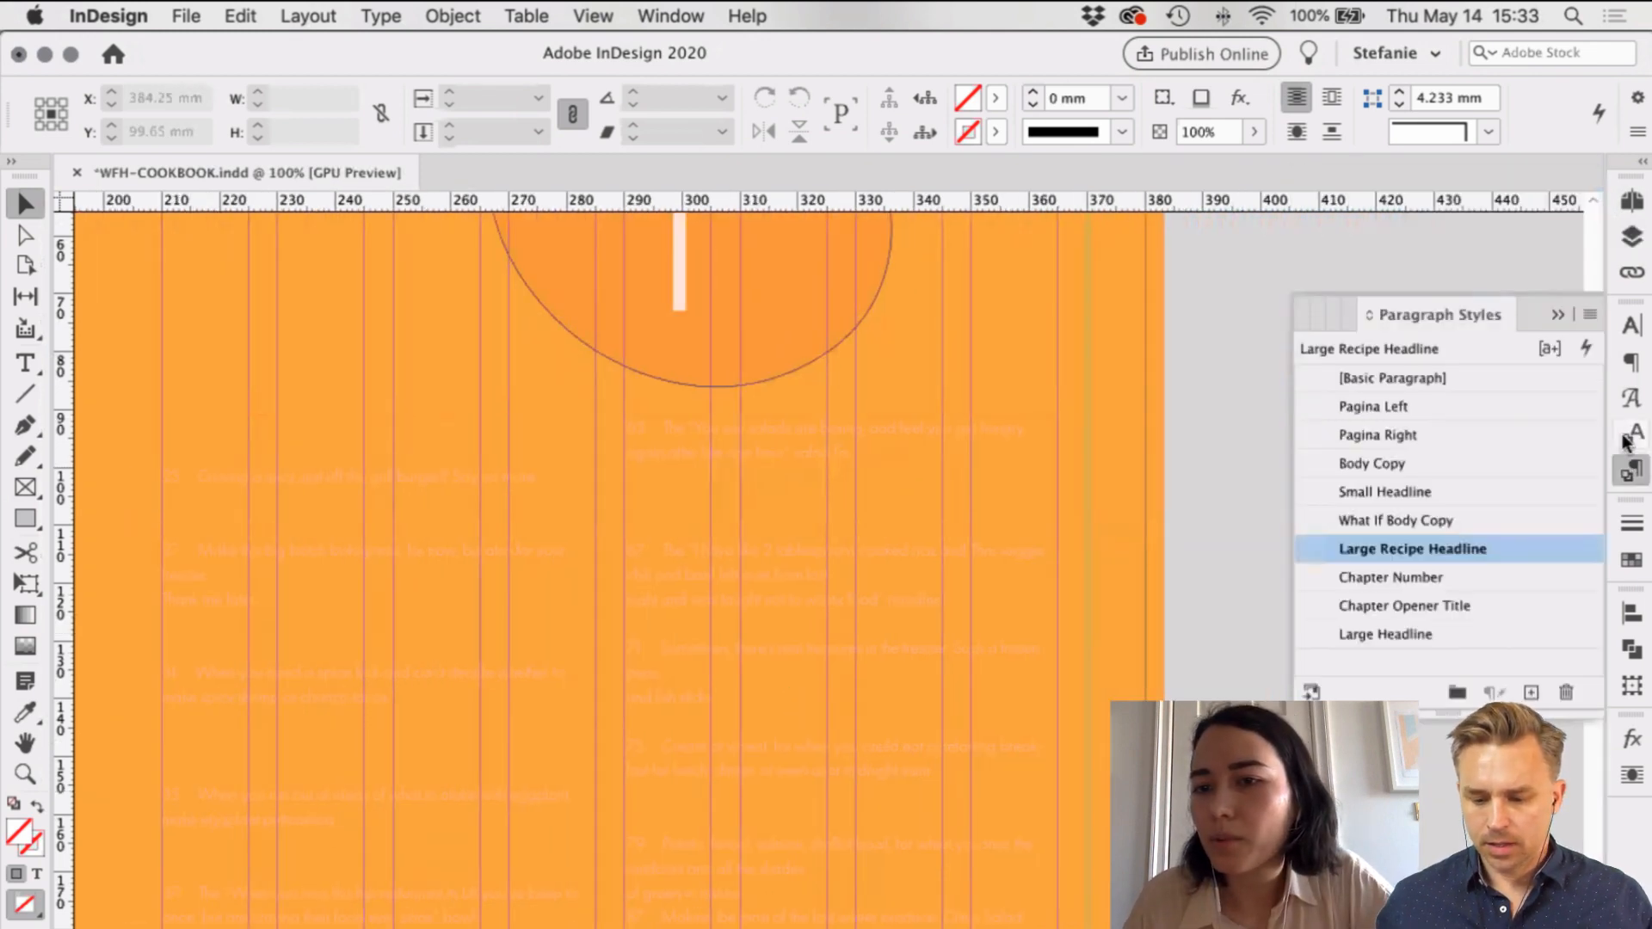
left_click(1394, 464)
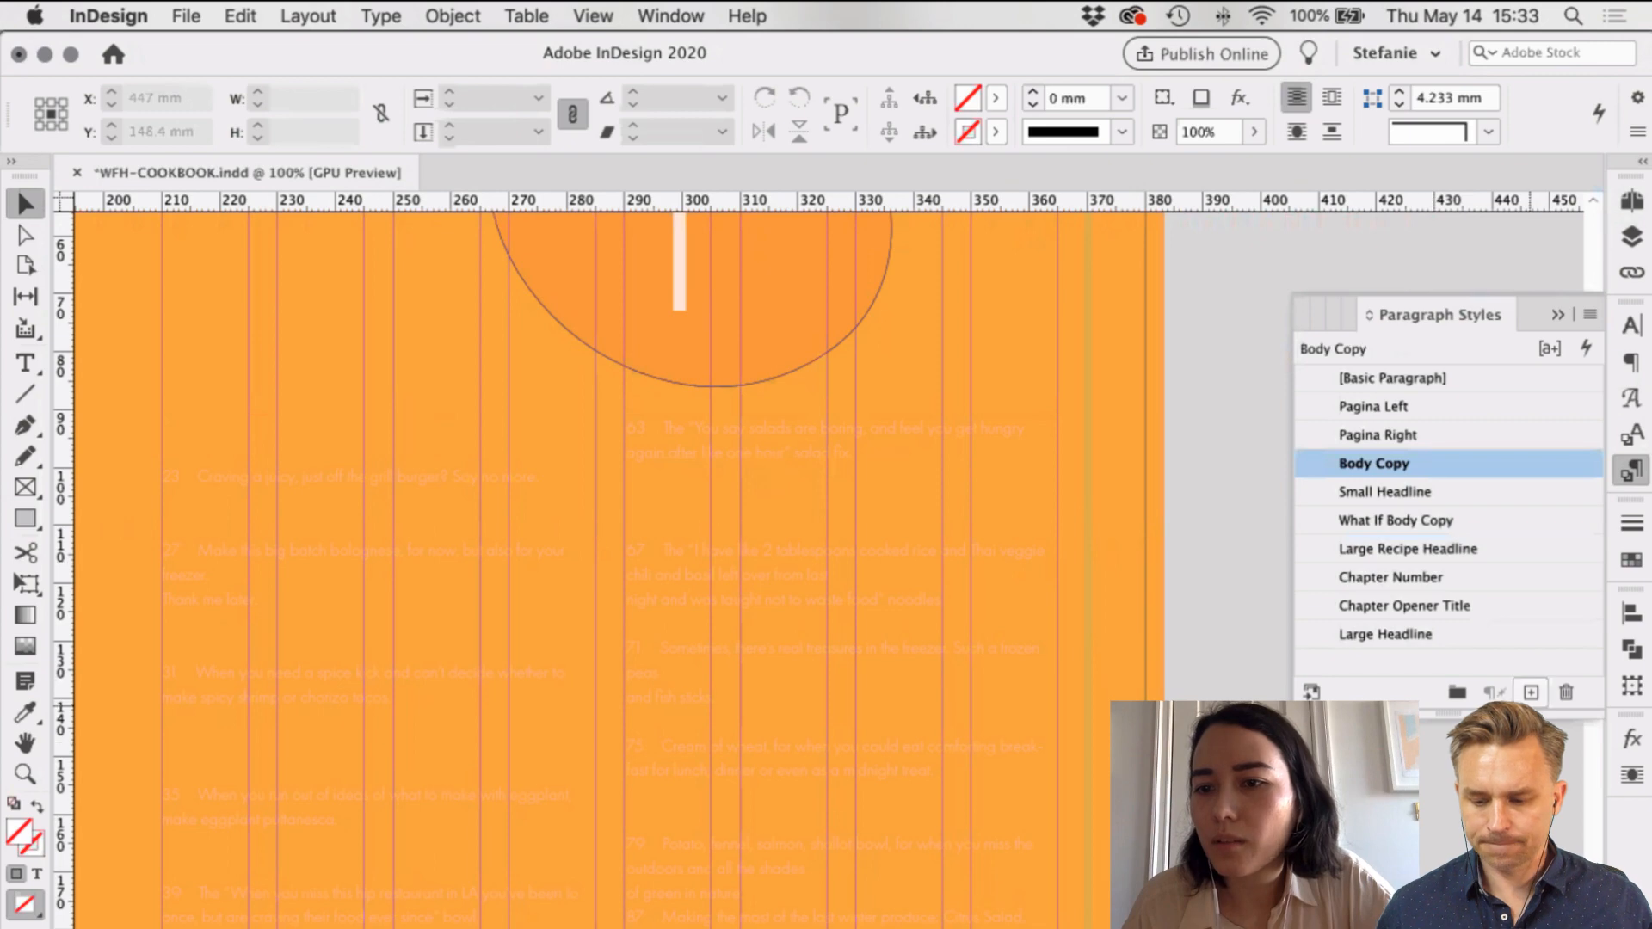
double_click(1439, 495)
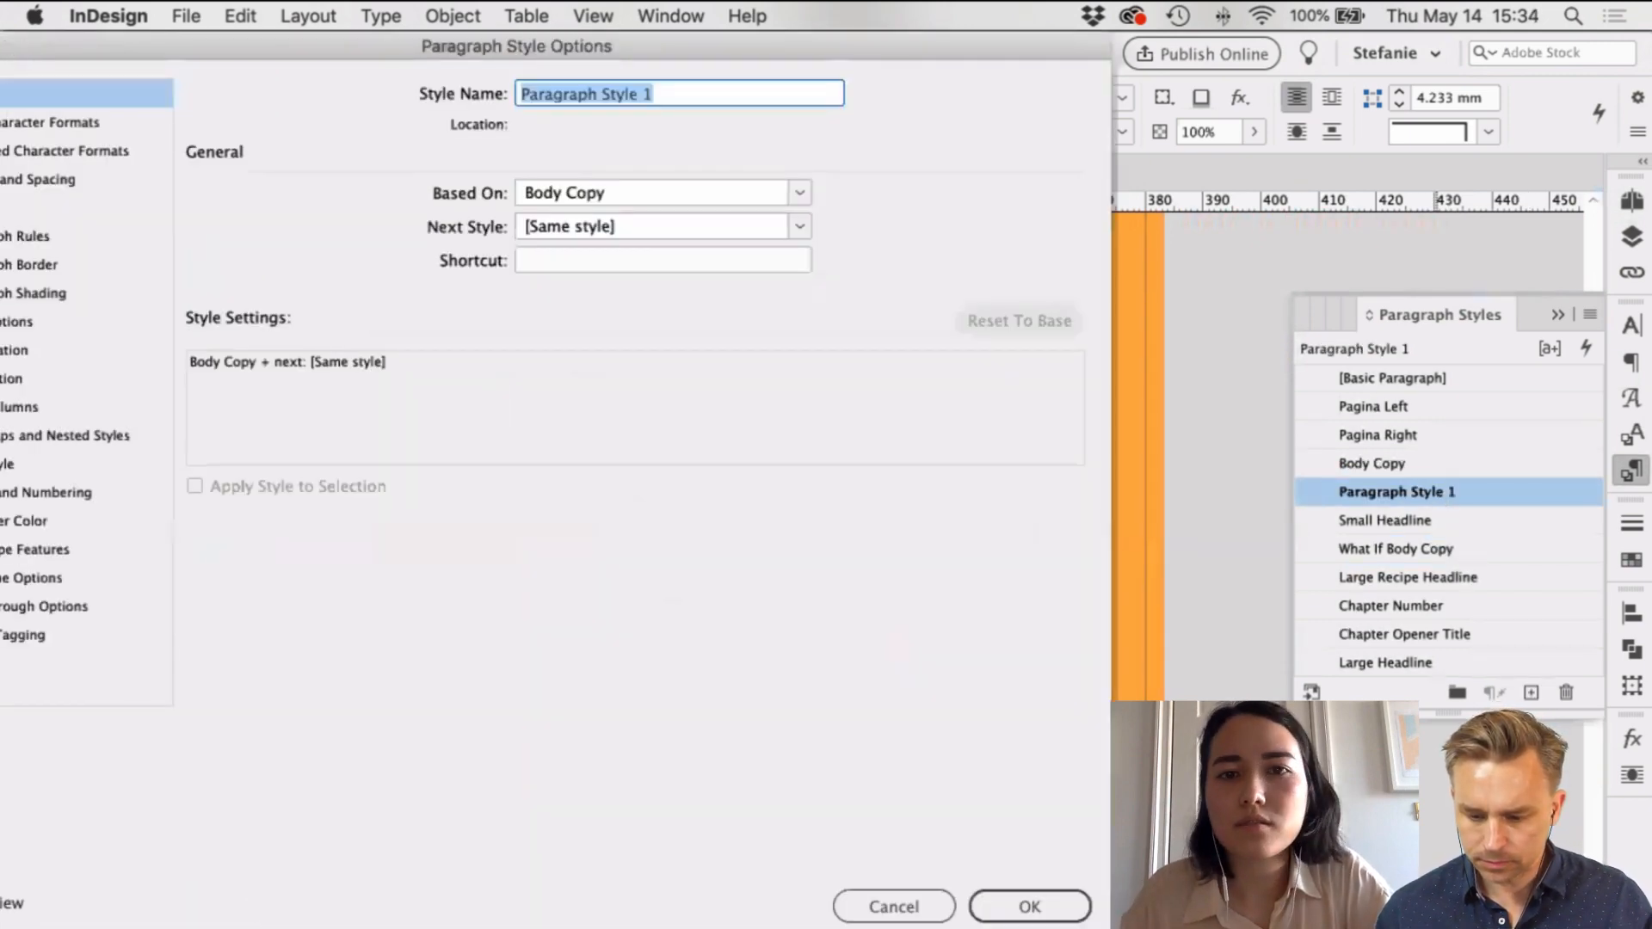
type("Table")
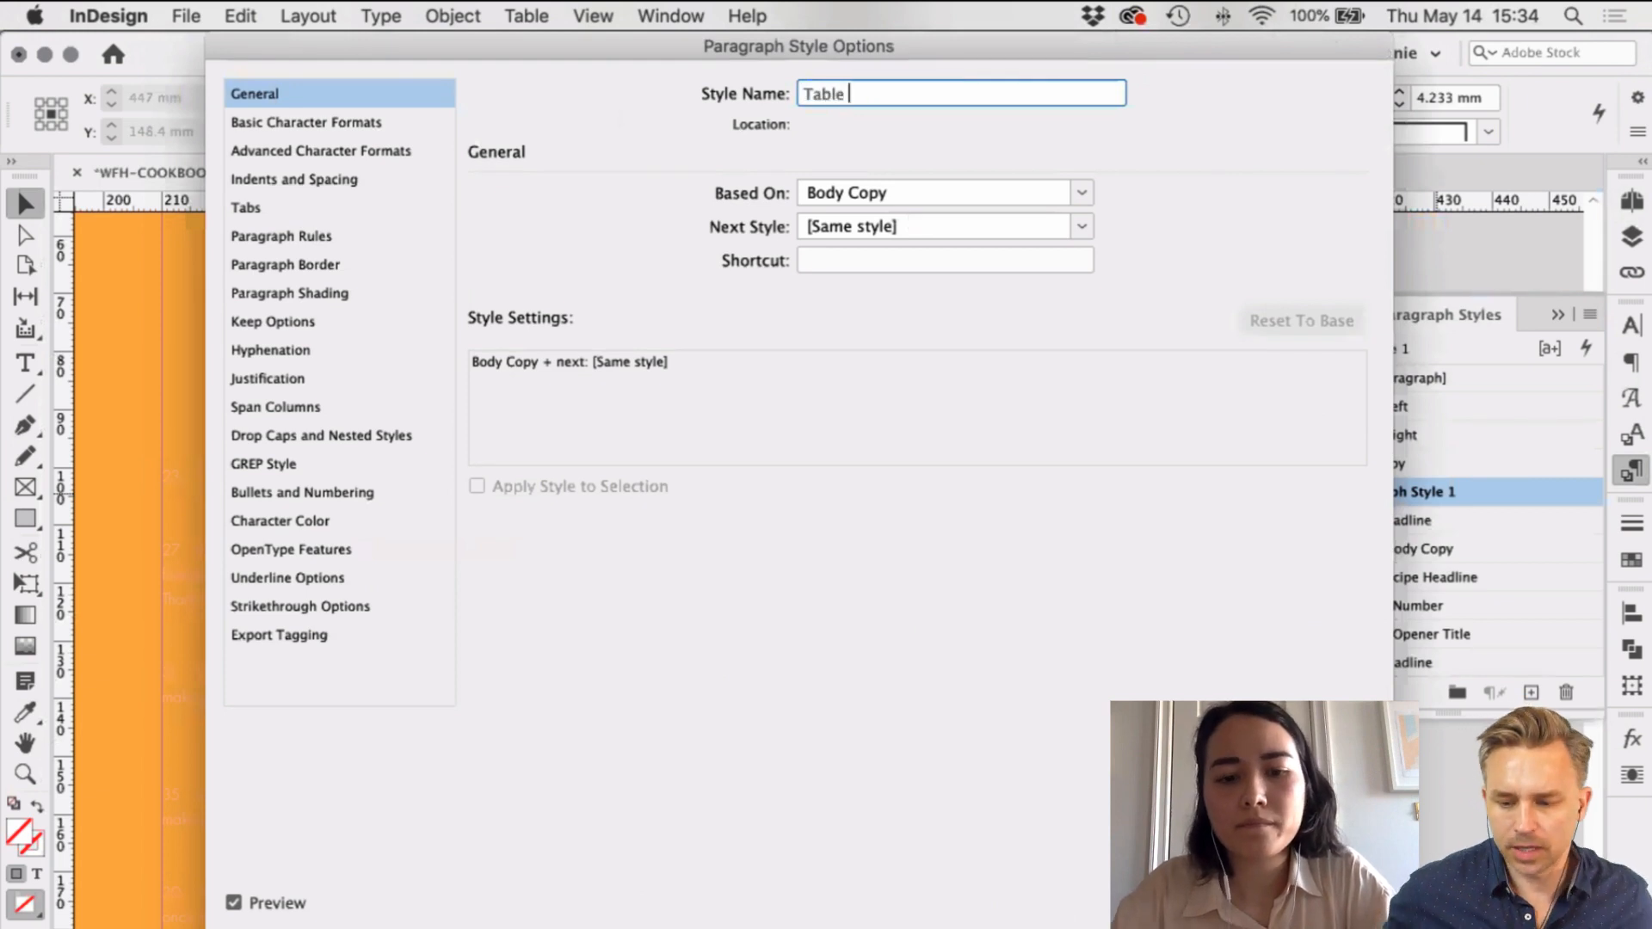
type(" o")
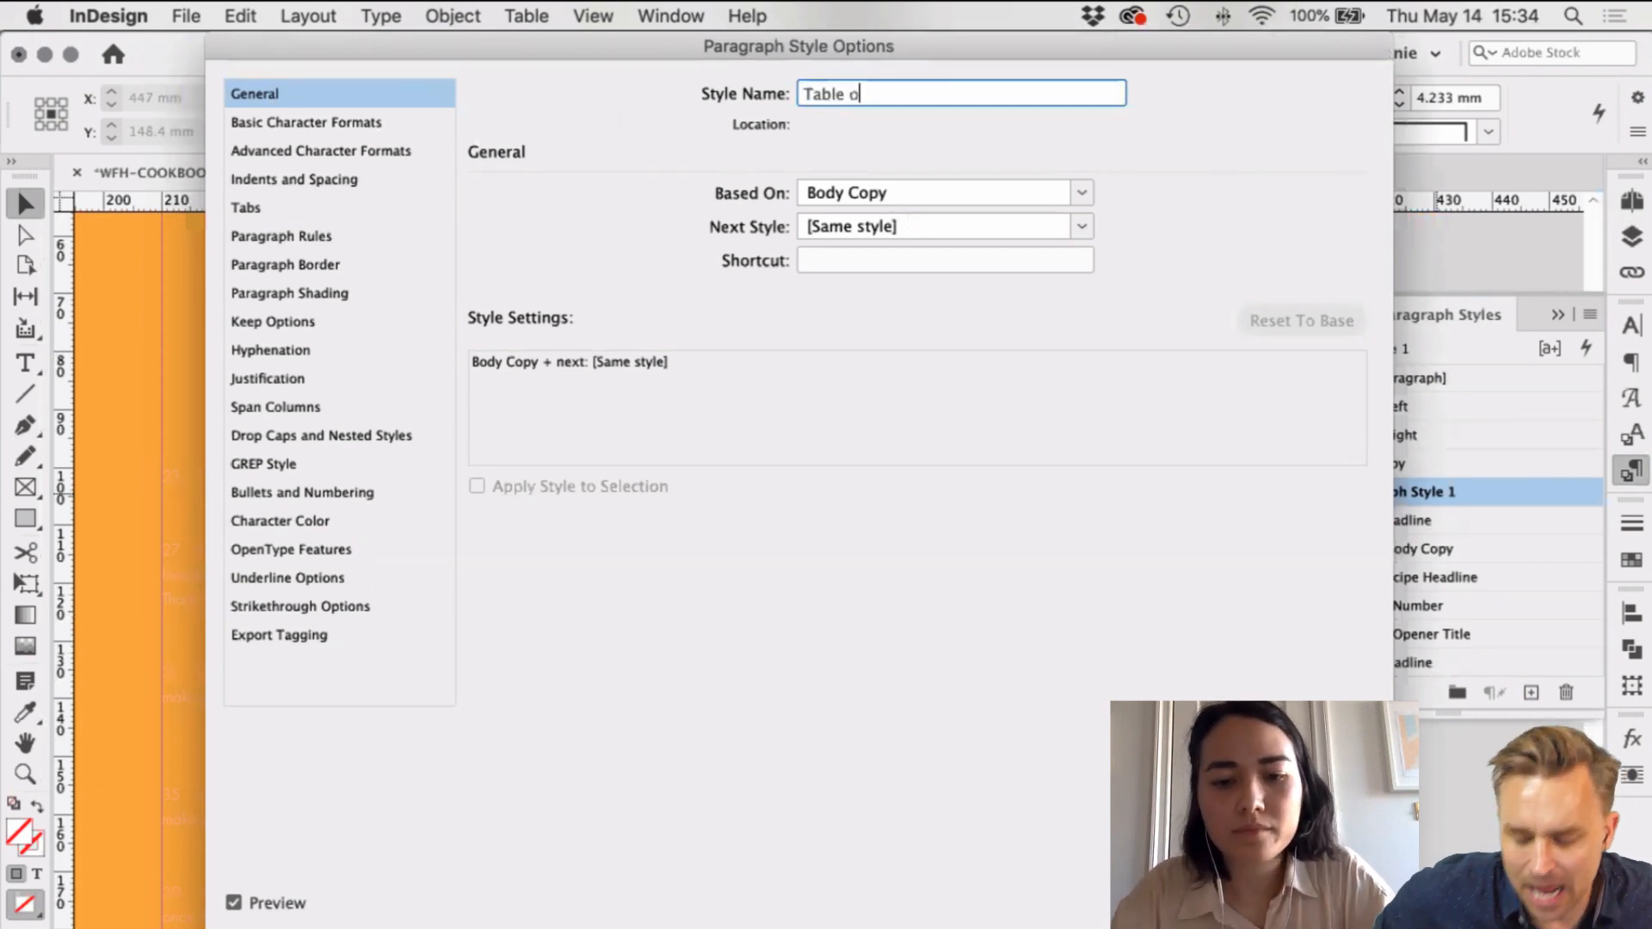
type("f Contents")
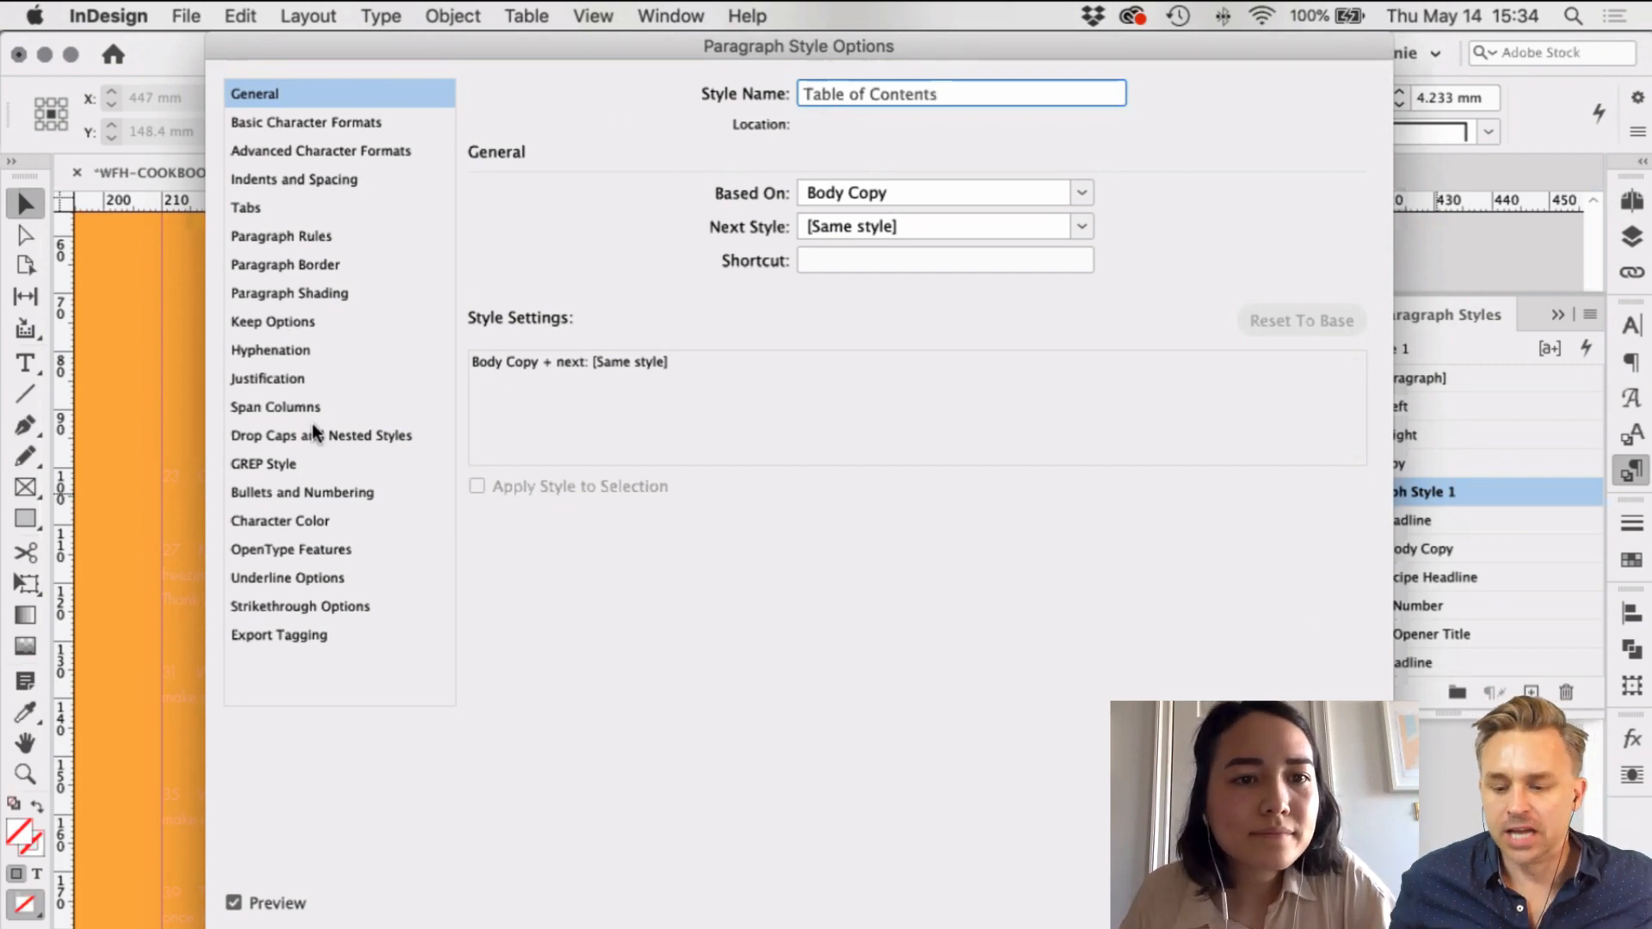
left_click(281, 520)
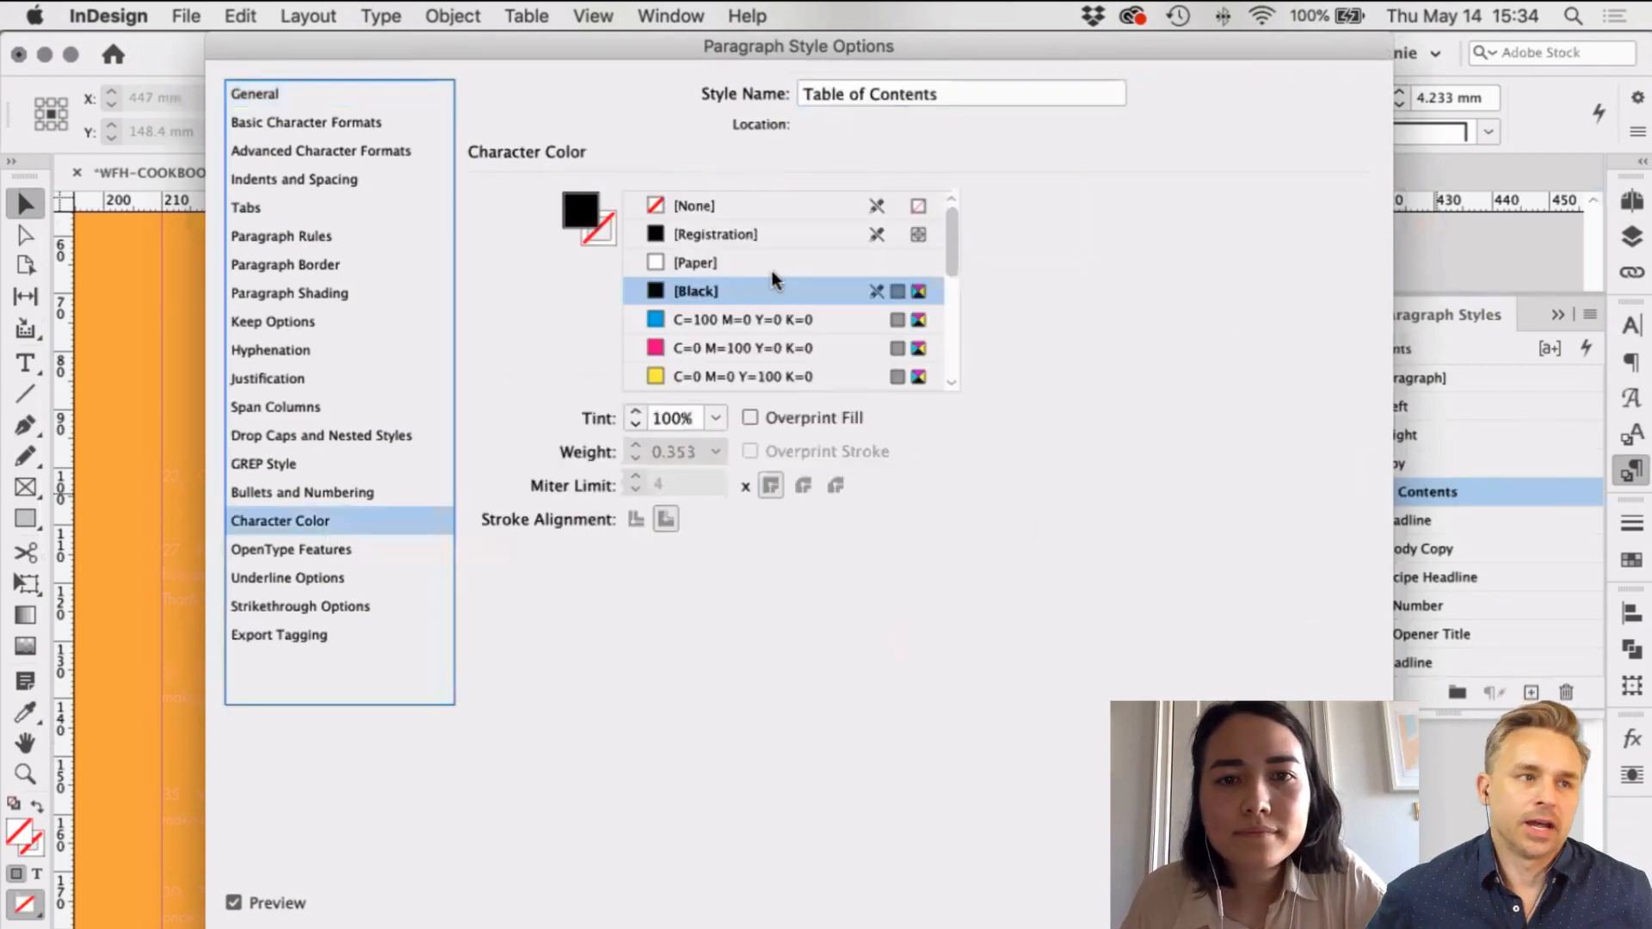
left_click(772, 268)
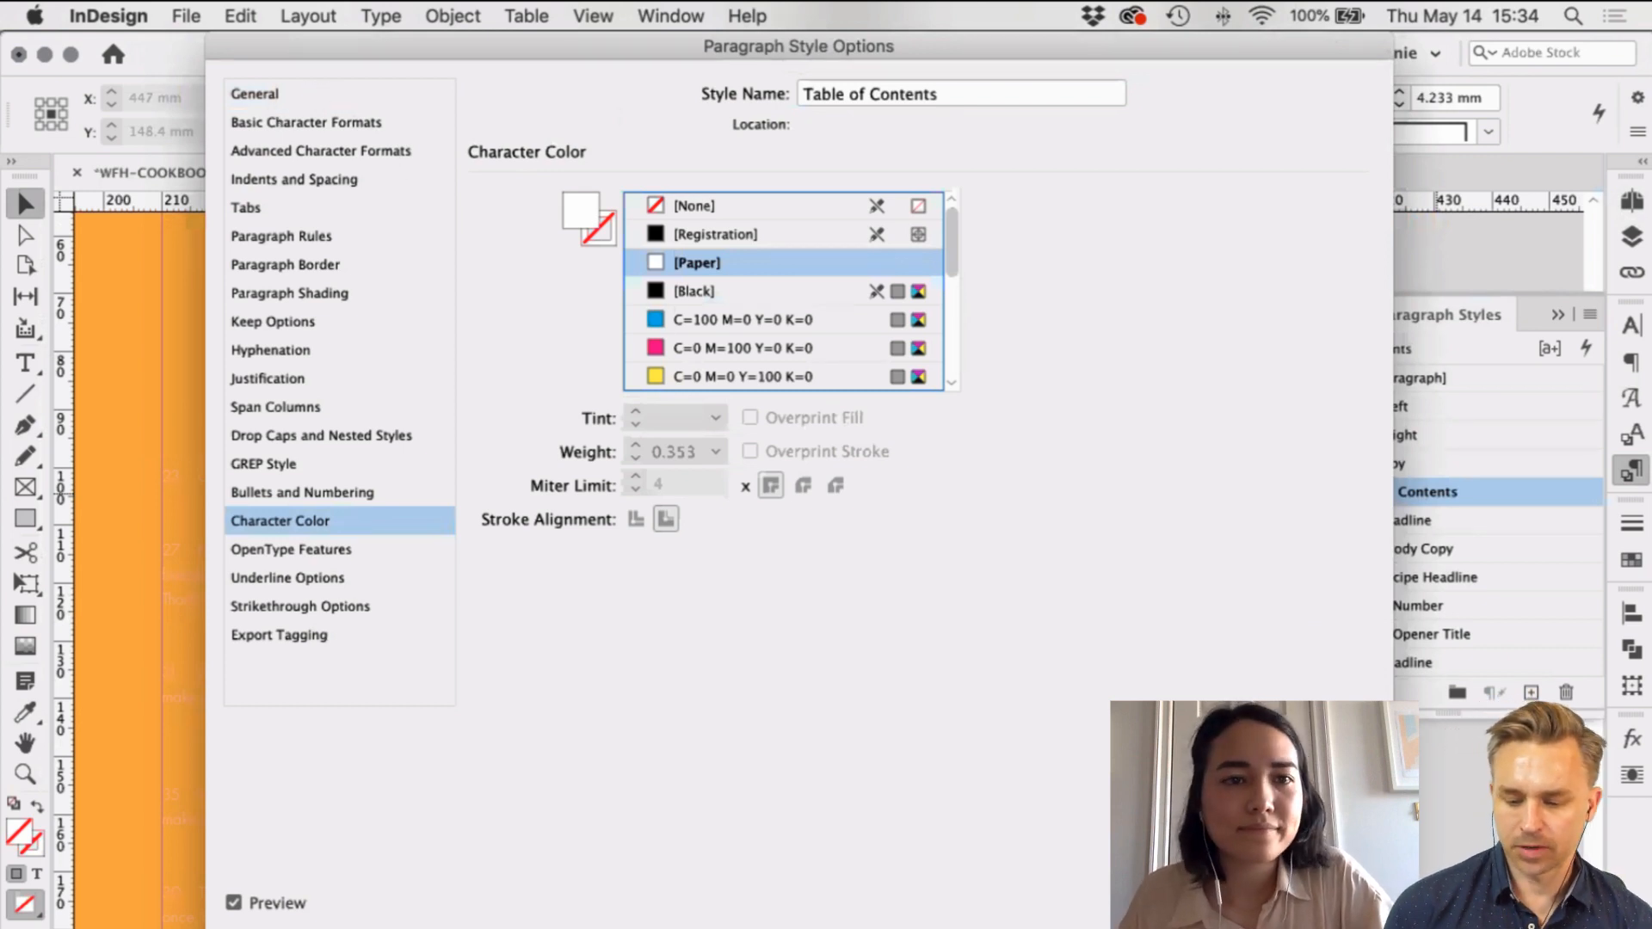
key("Return")
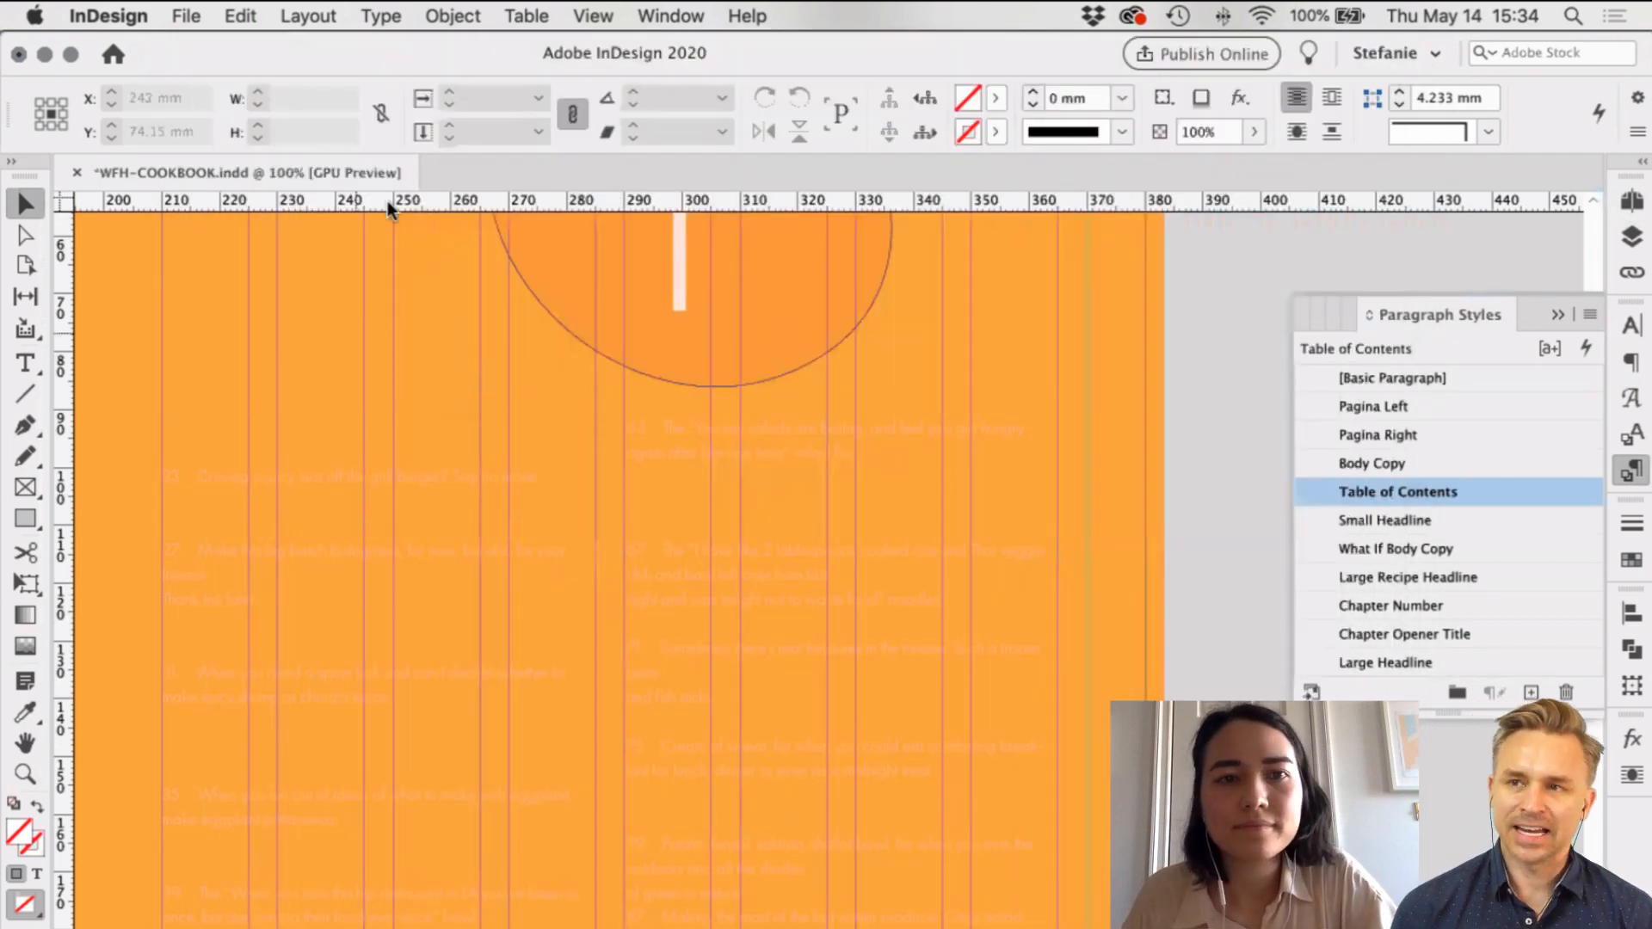
left_click(293, 15)
Step: Set the contents entry style to 'Table of Contents' and regenerate the table of contents
left_click(364, 525)
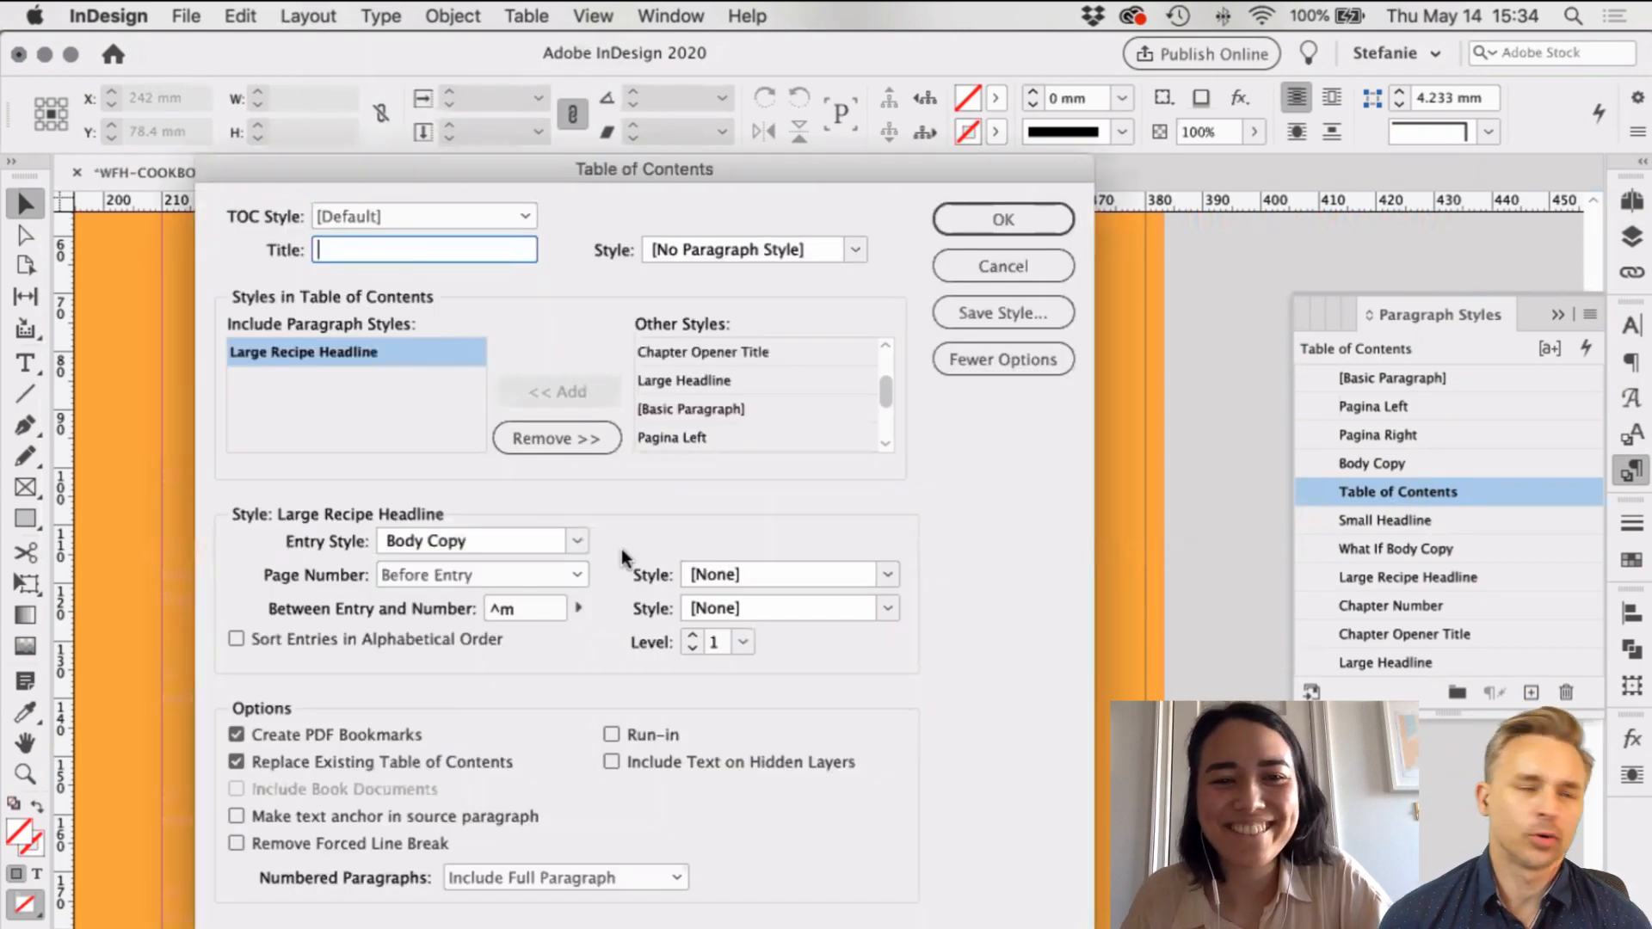
left_click(551, 540)
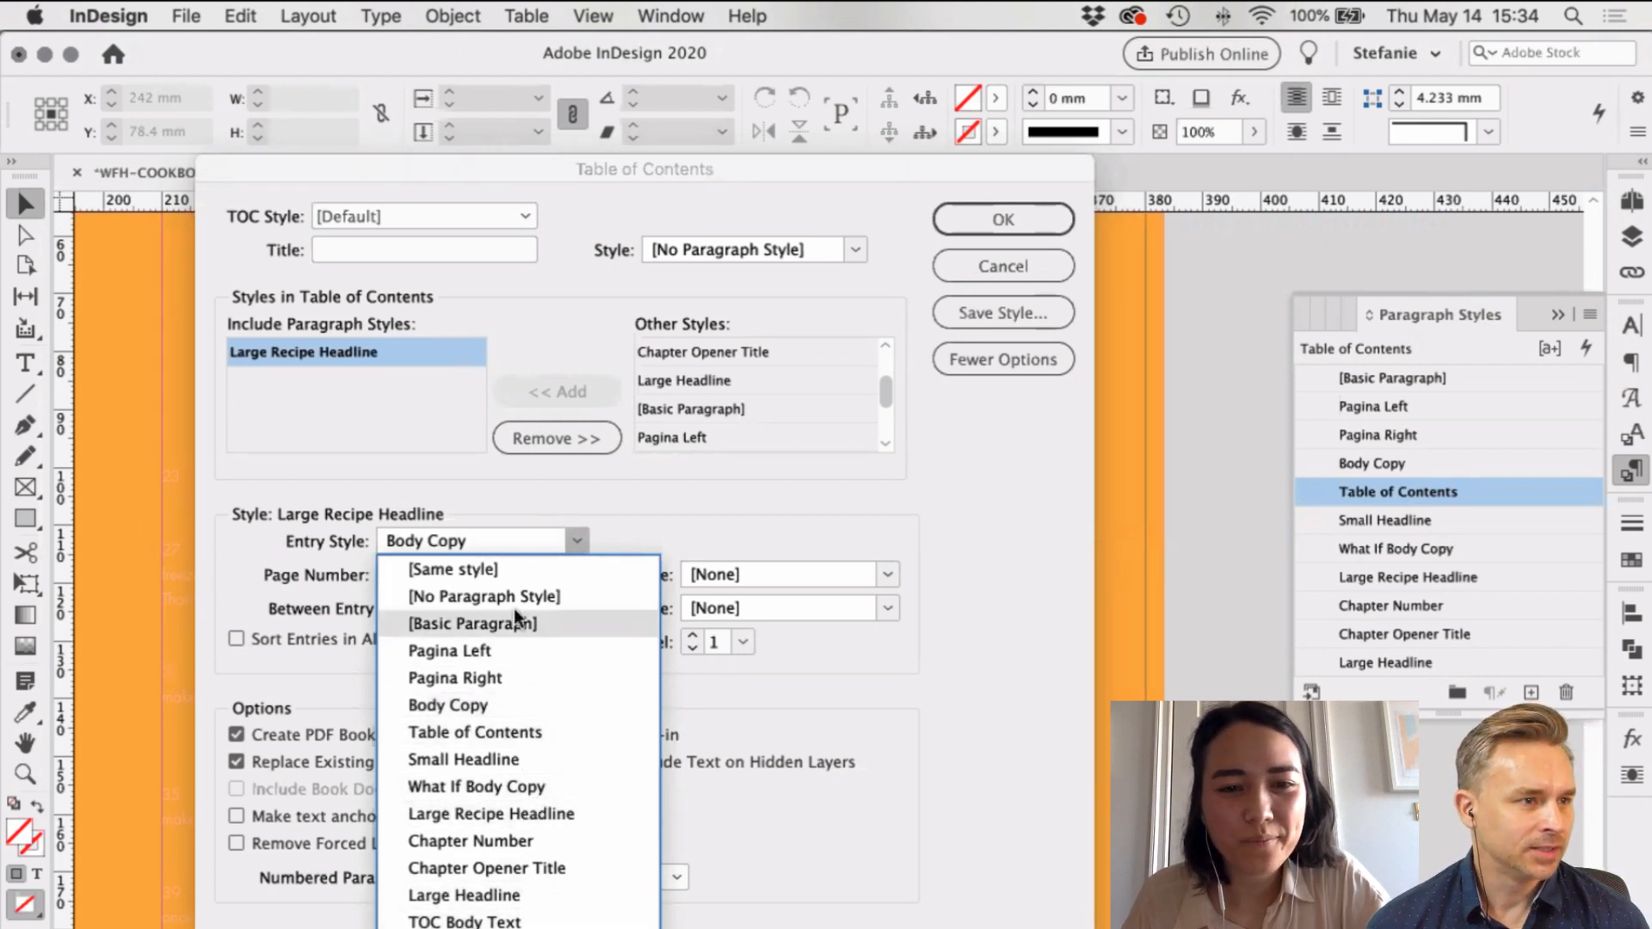
left_click(503, 730)
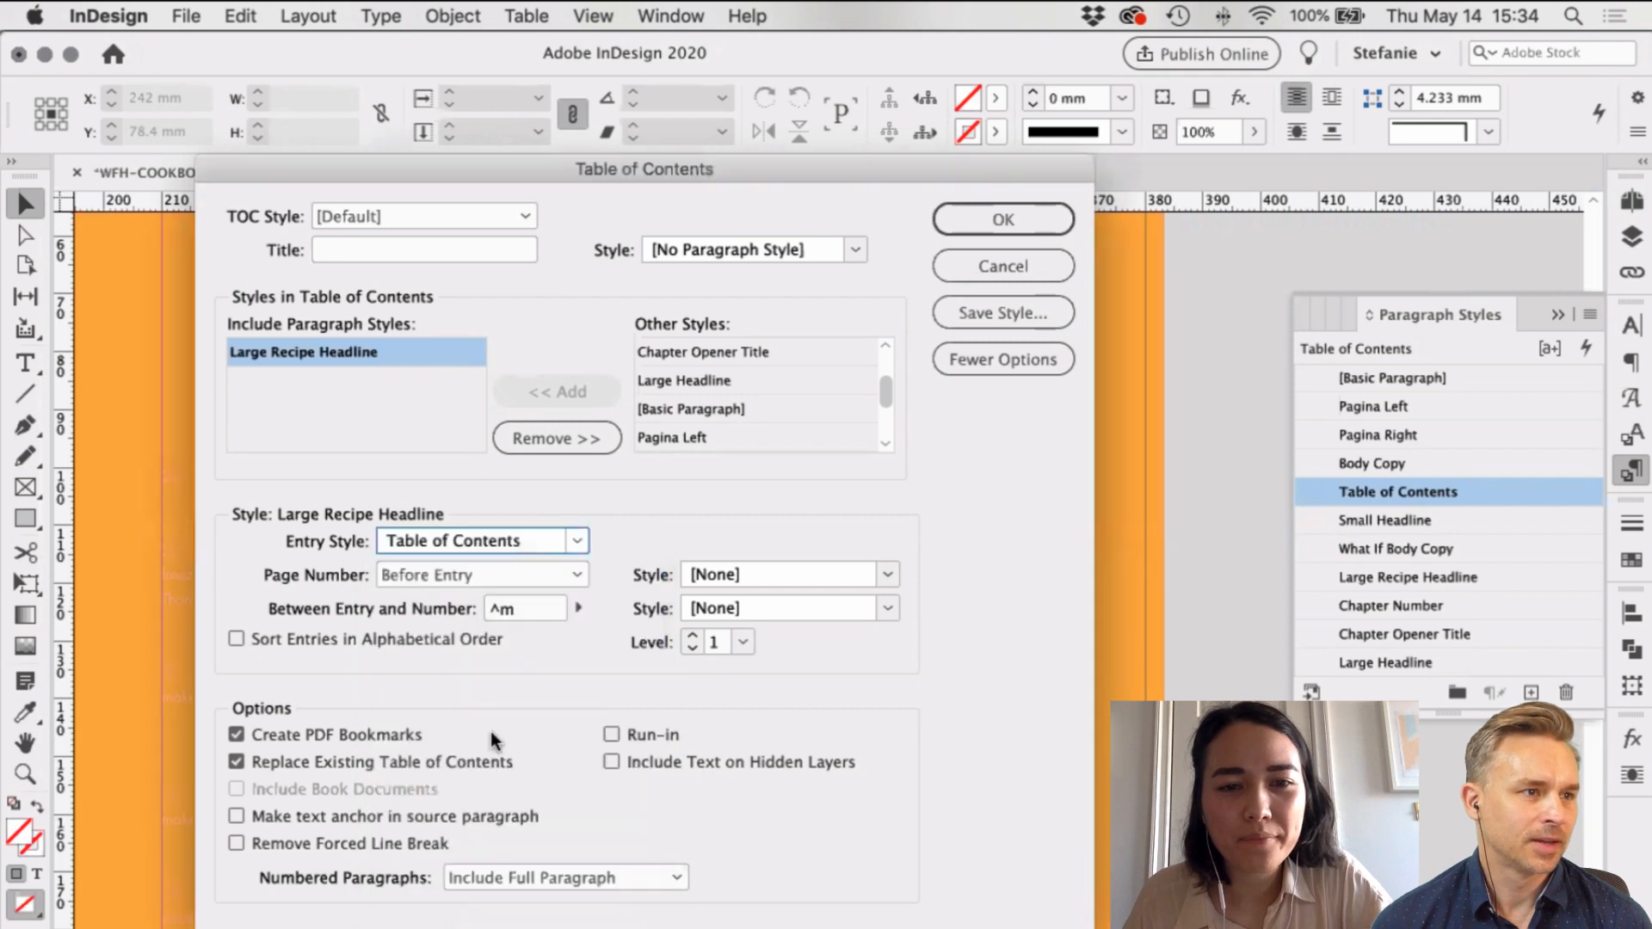
left_click(1013, 225)
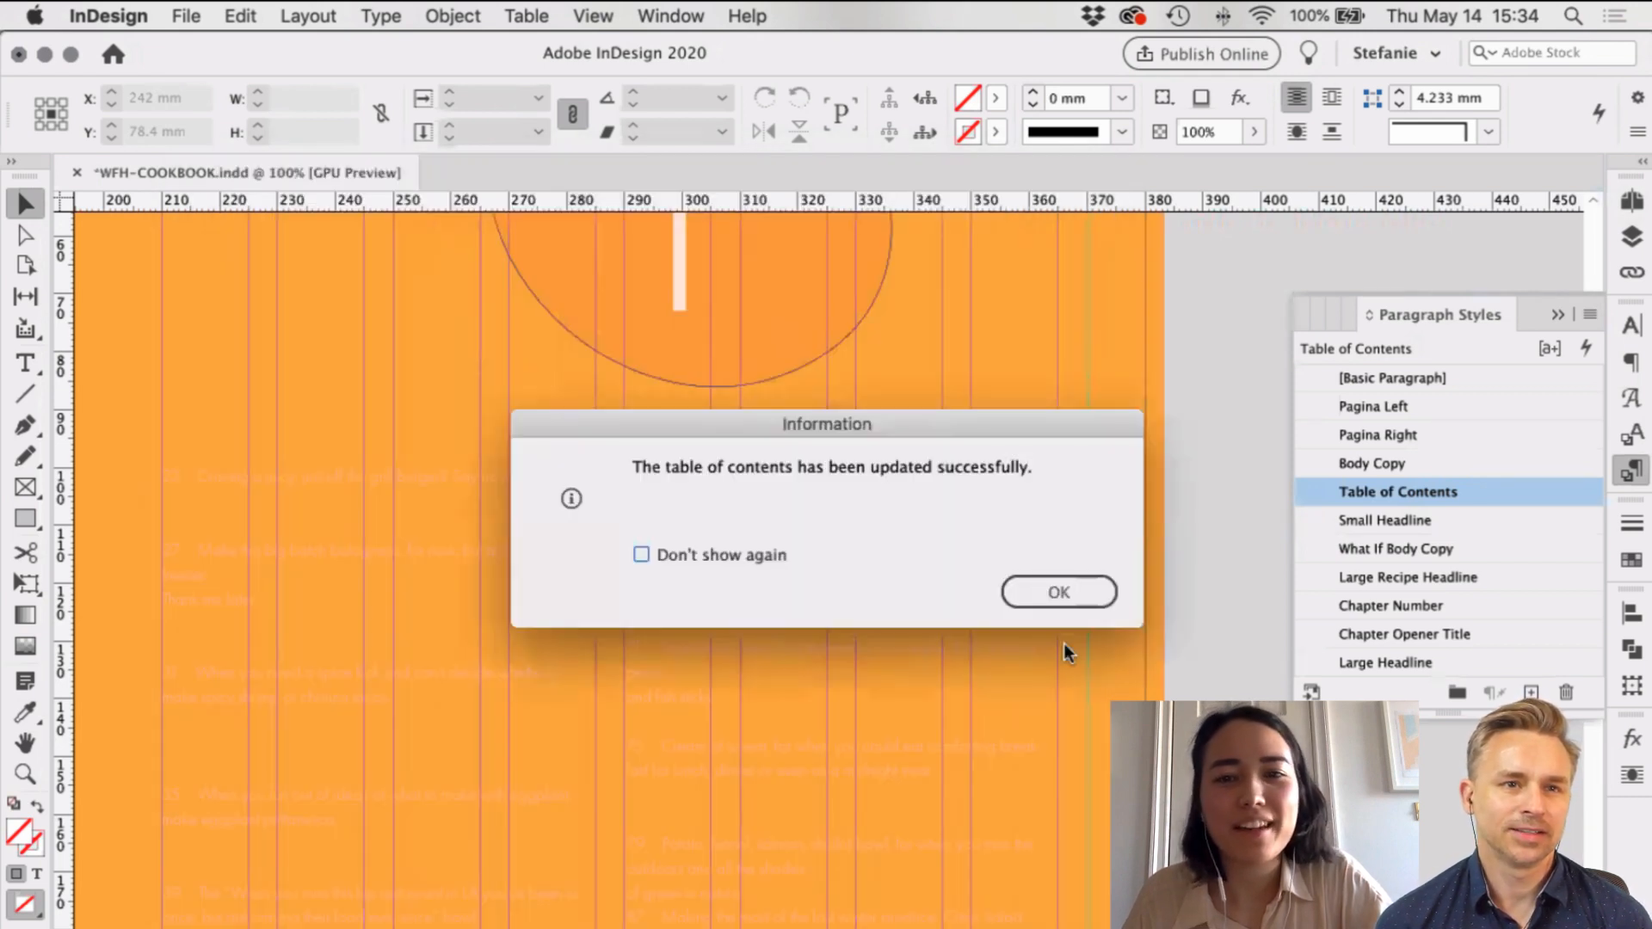
left_click(1035, 596)
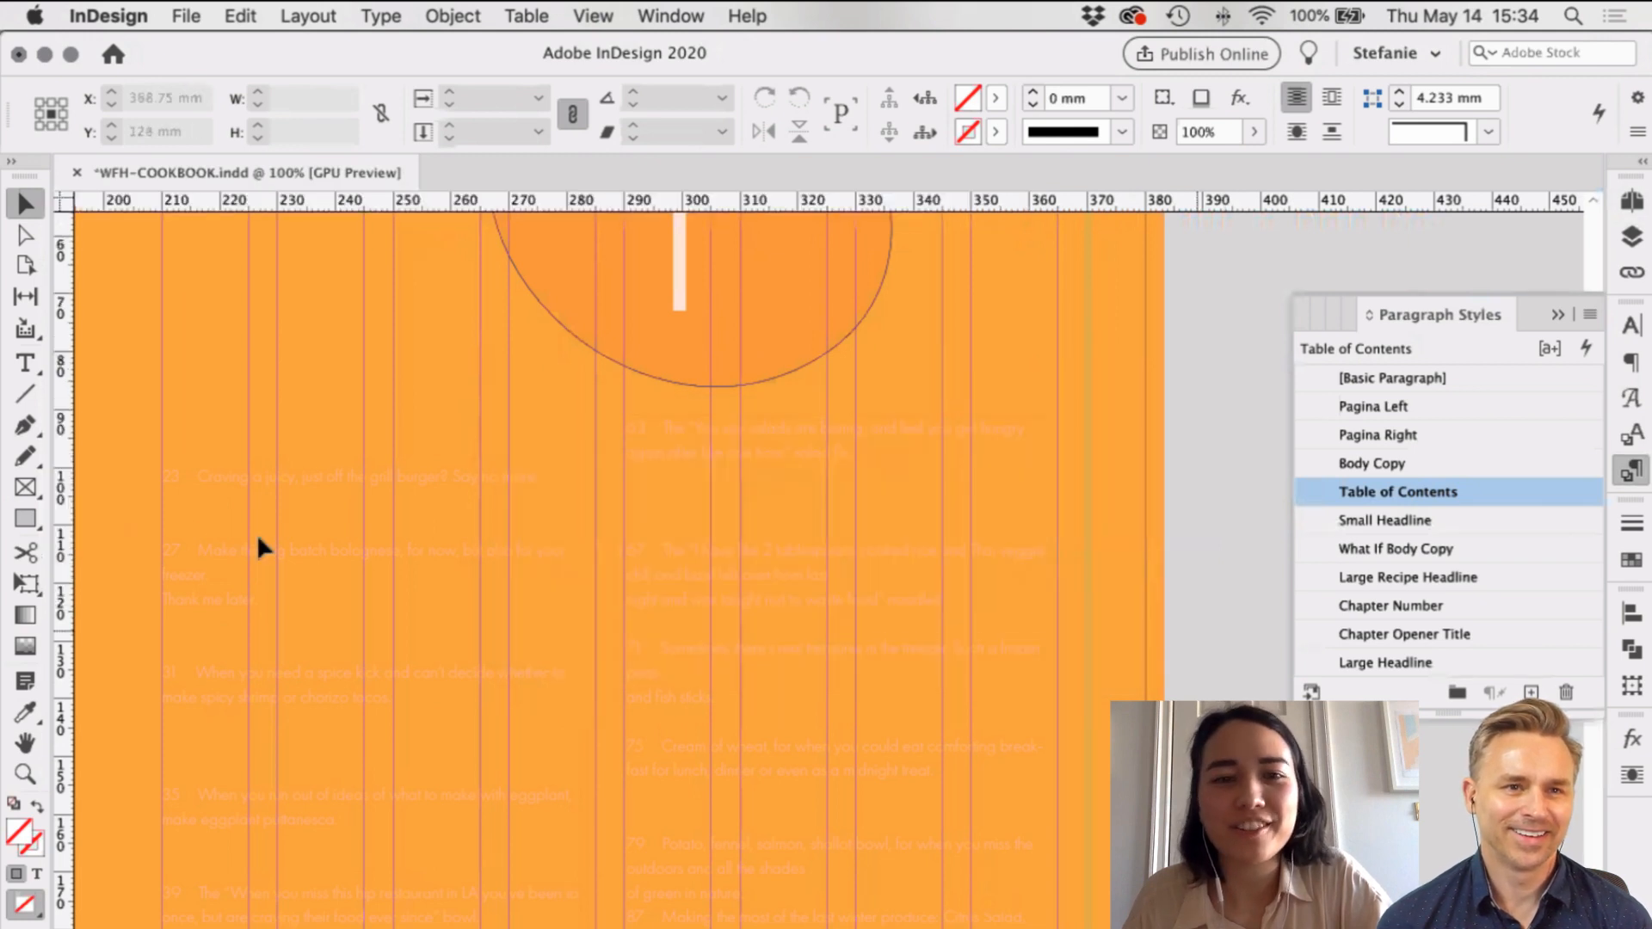
Step: Select all the contents text and clear overrides on the Table of Contents style
double_click(284, 525)
key("super+a")
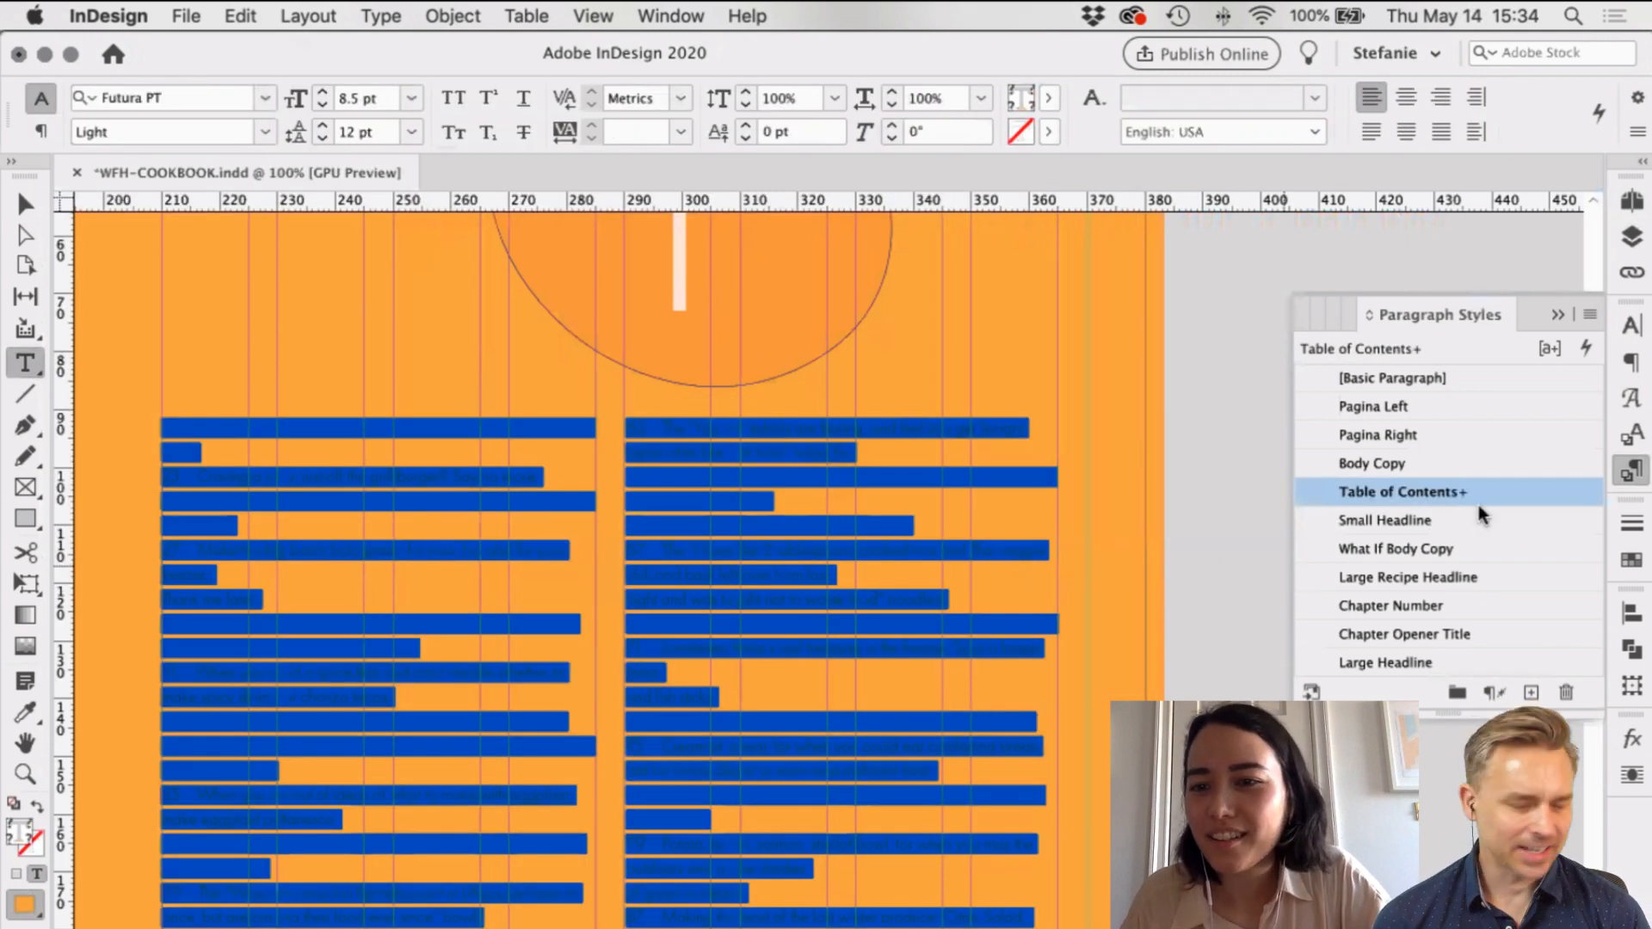
left_click(1502, 498, "alt")
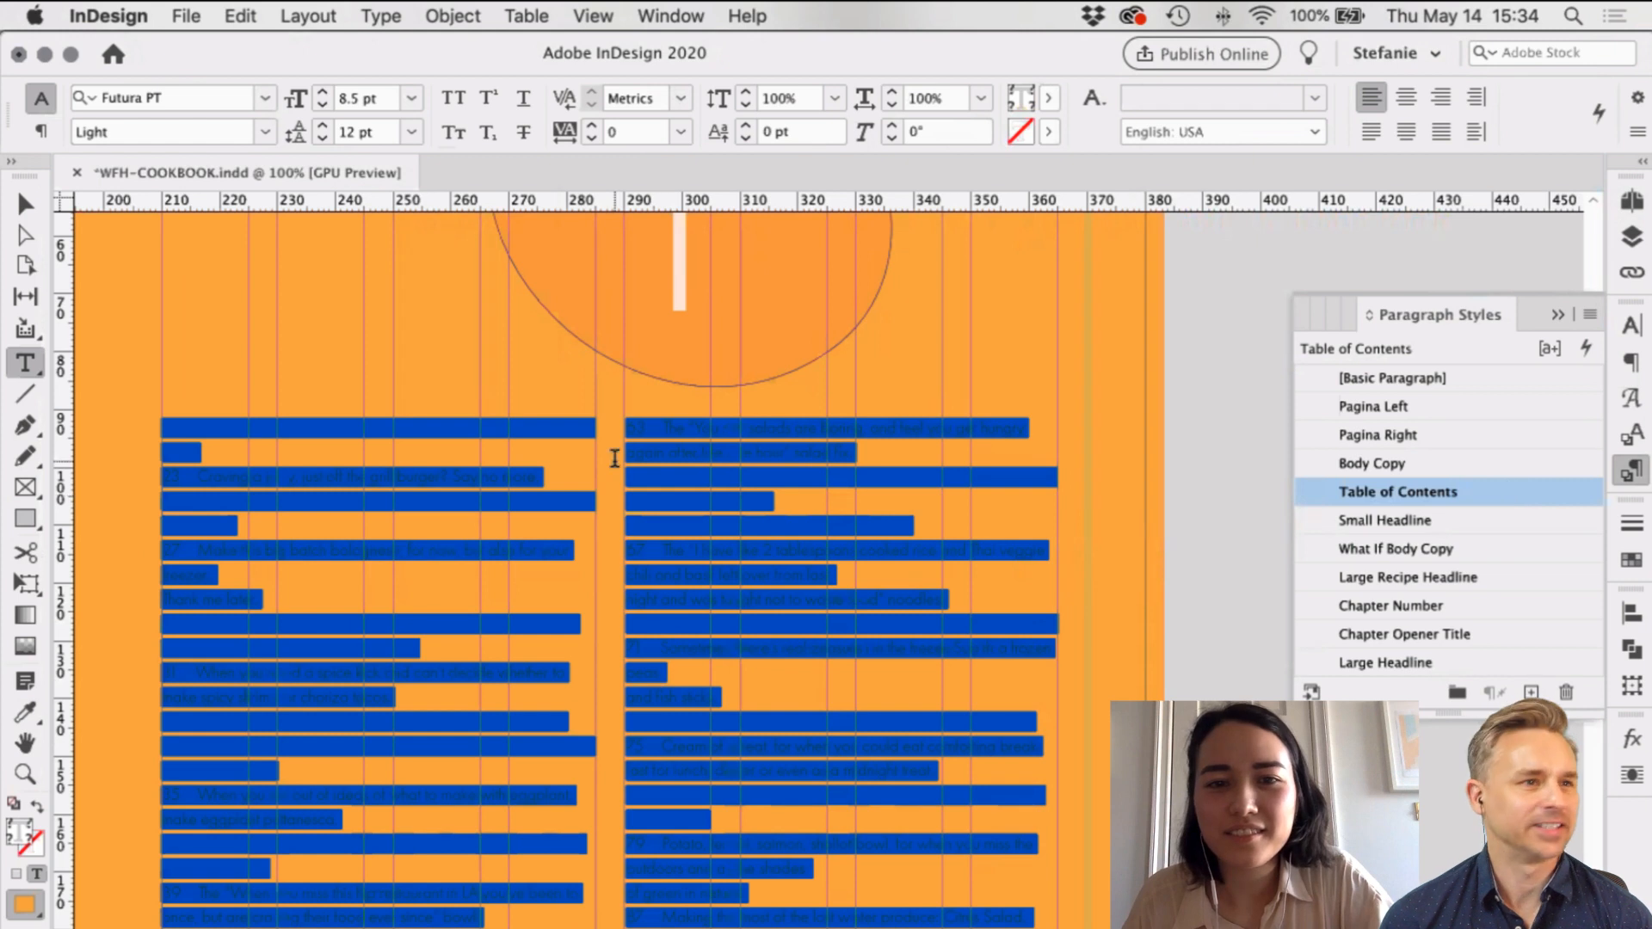
left_click(711, 487)
key("Escape")
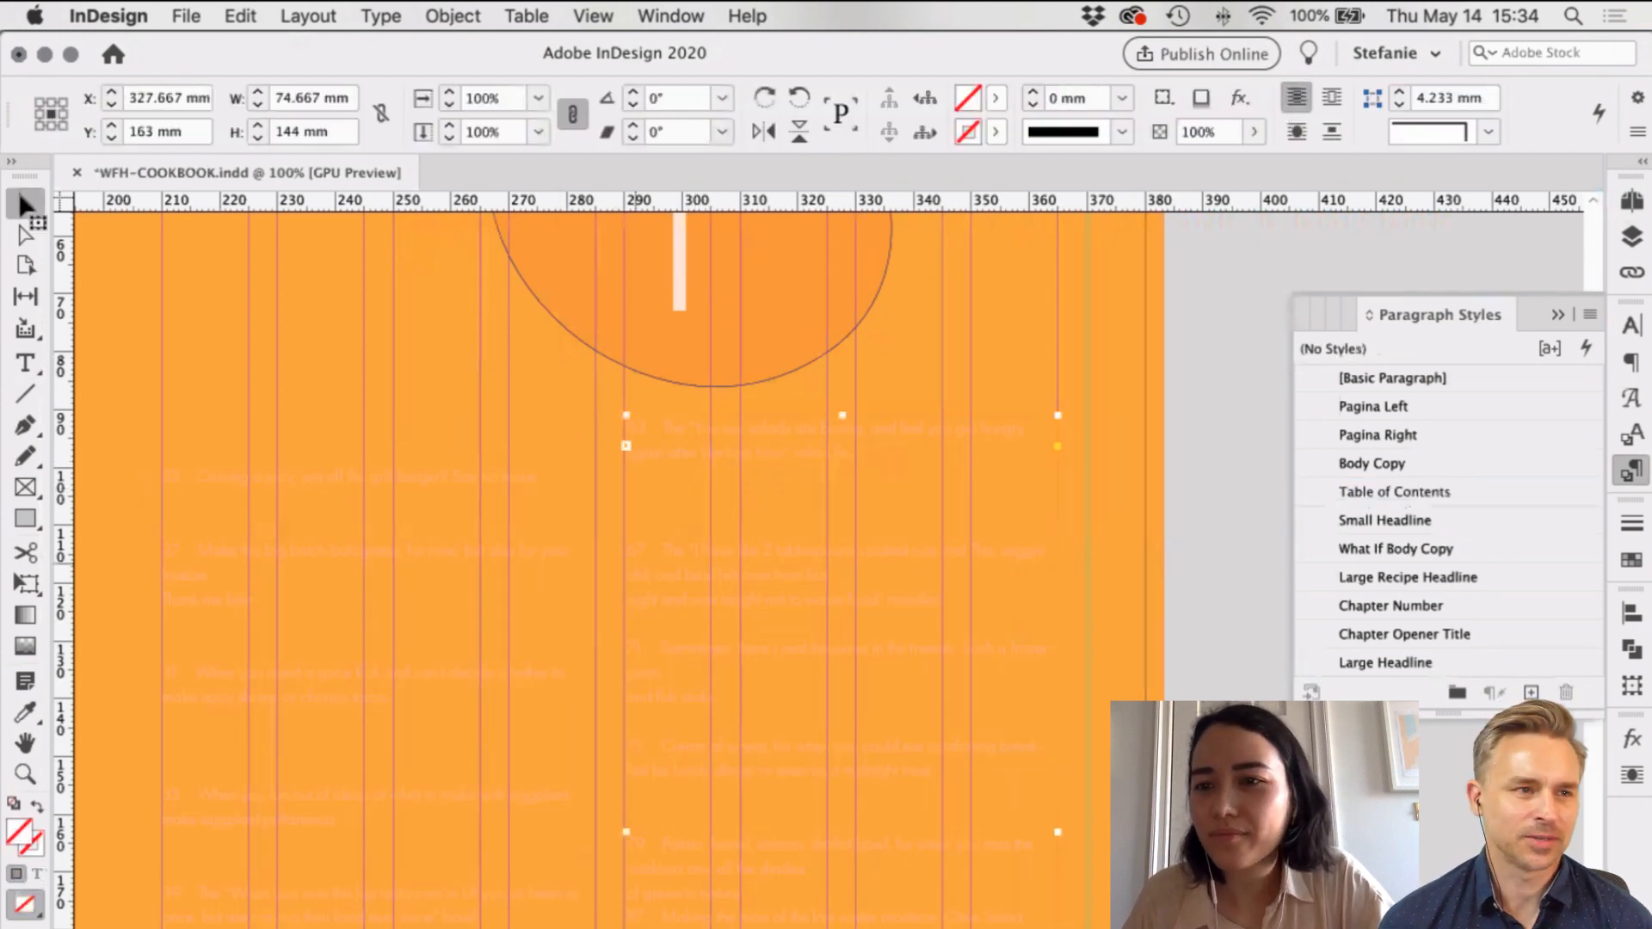
Step: Review the Table of Contents paragraph style's character colour setting
left_click(1639, 439)
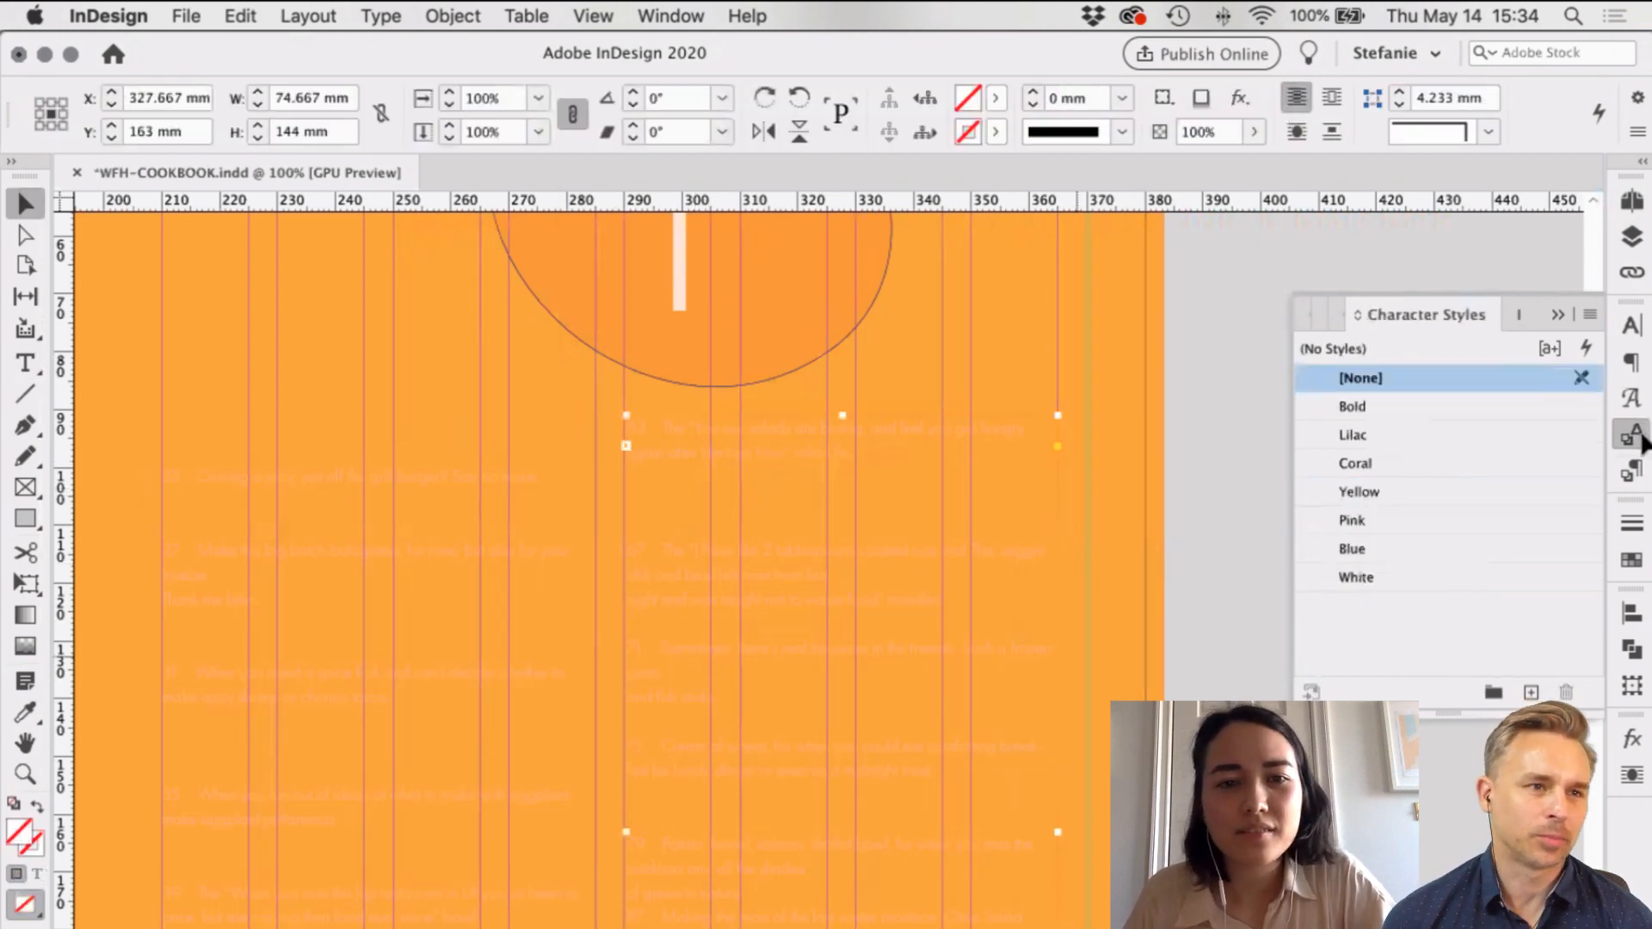
left_click(470, 580)
double_click(470, 580)
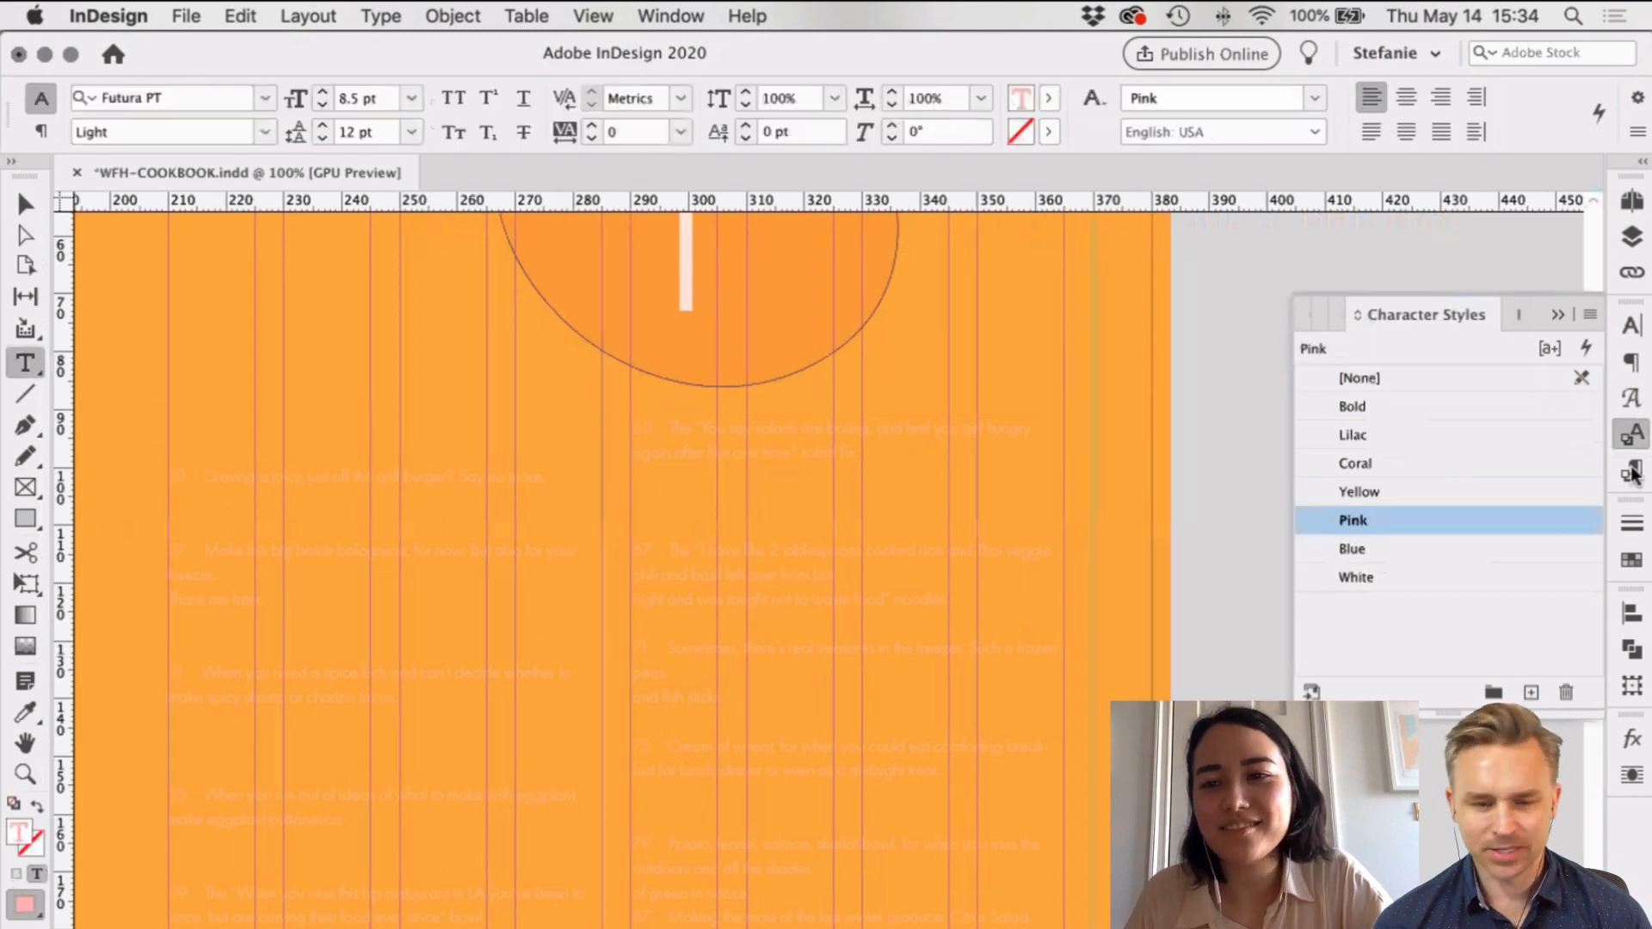
left_click(1633, 467)
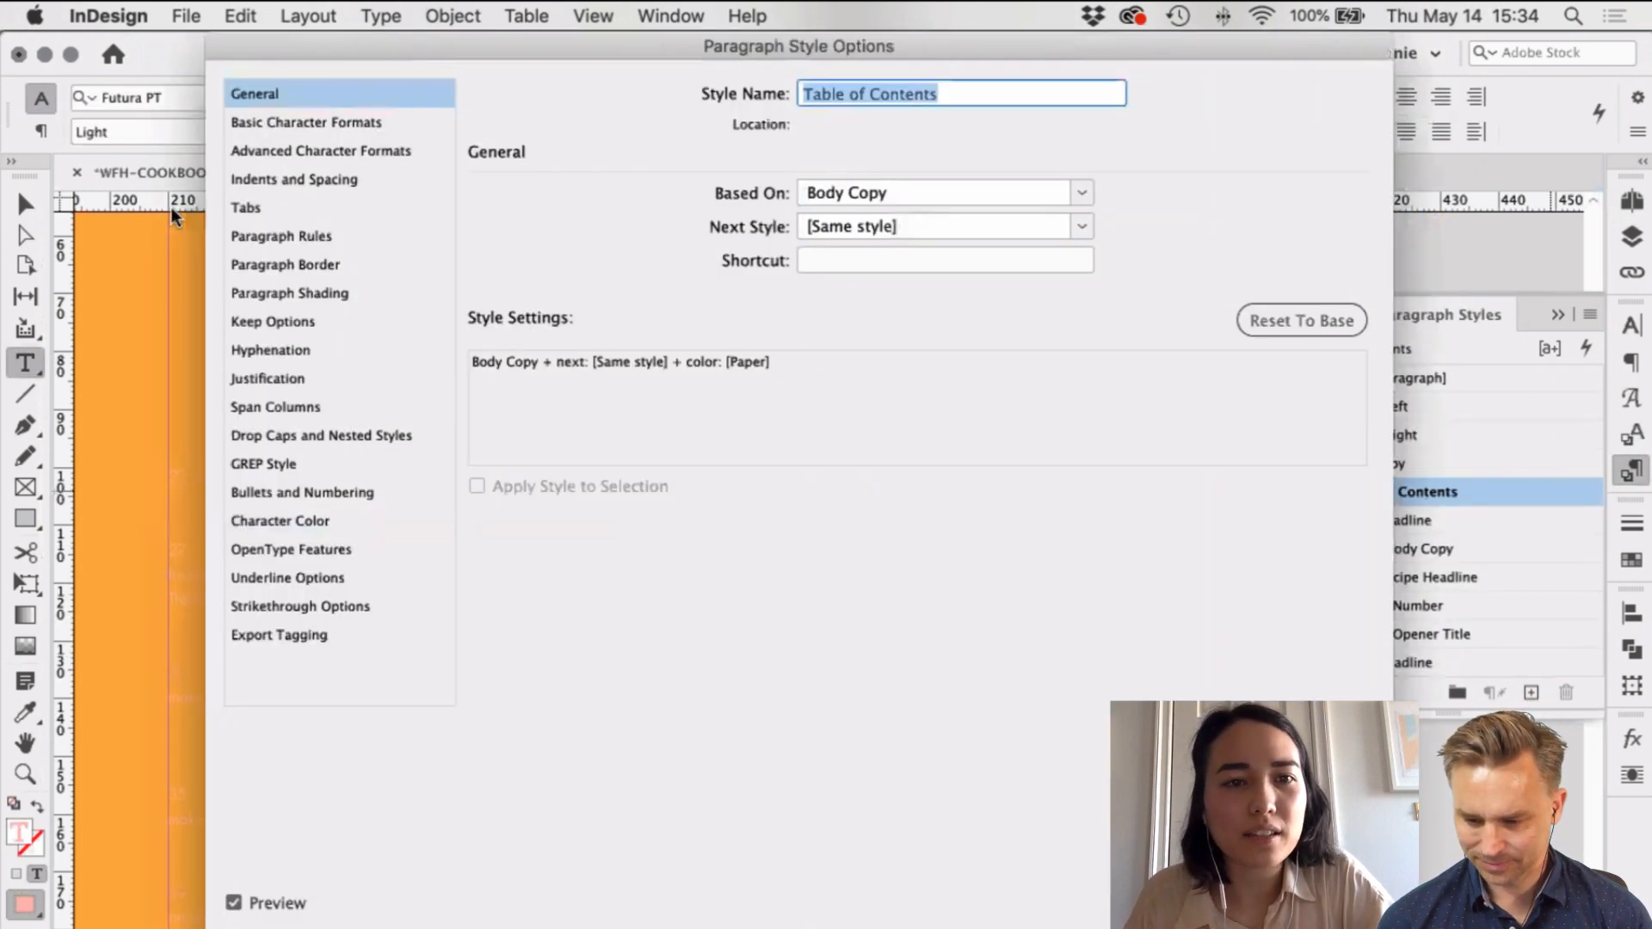
double_click(1398, 492)
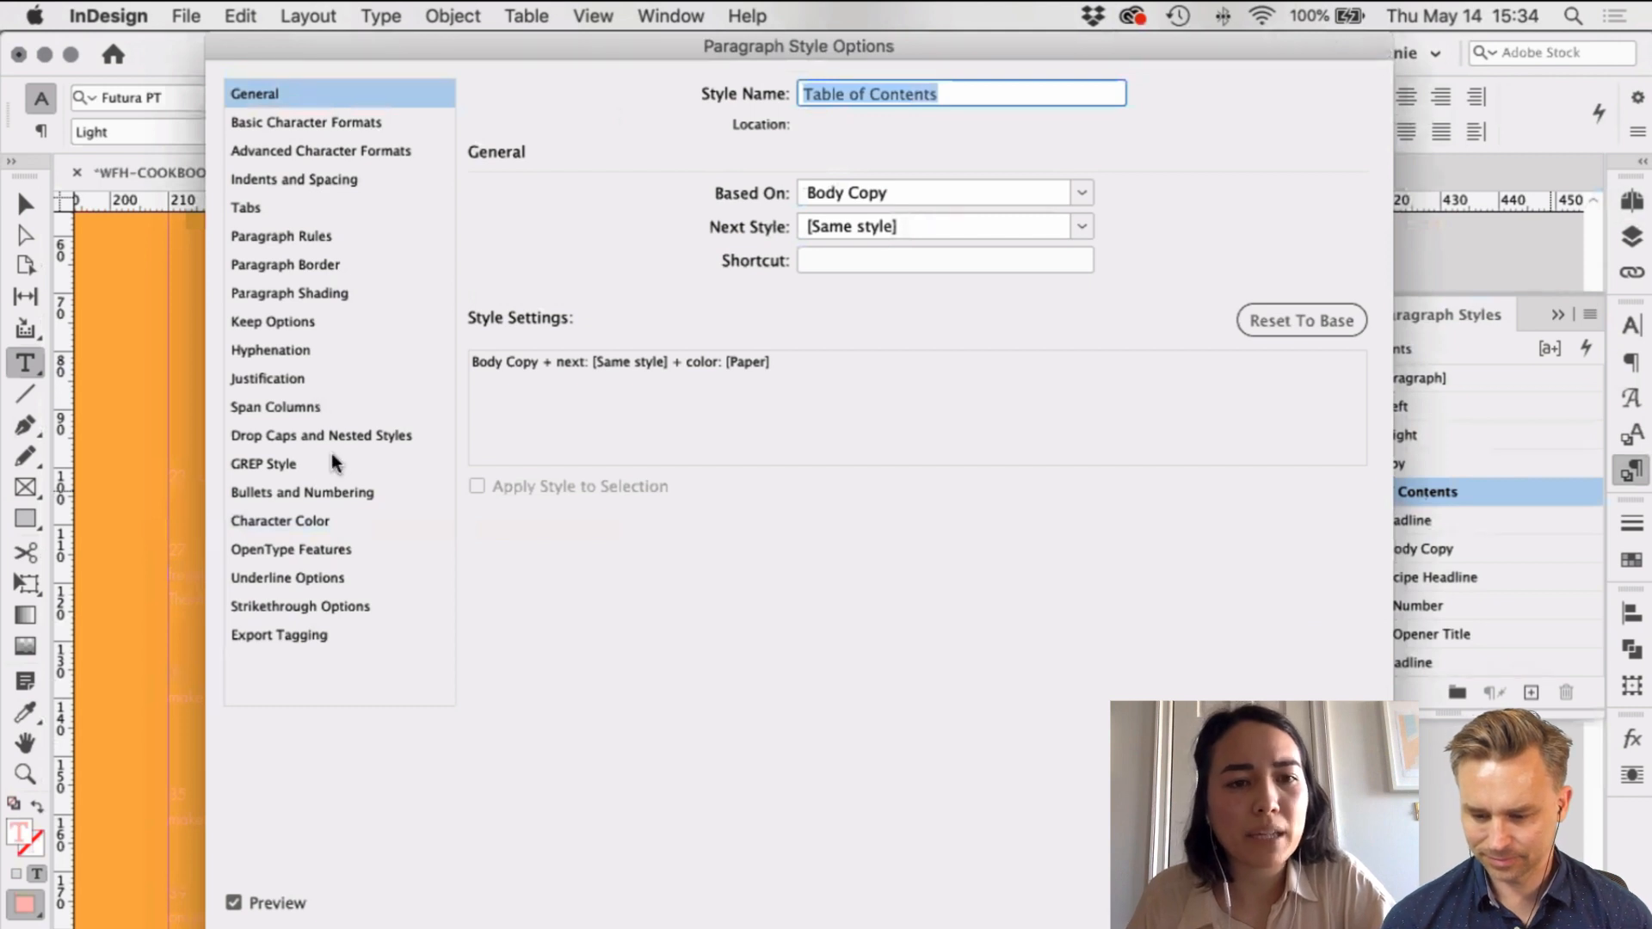
left_click(299, 521)
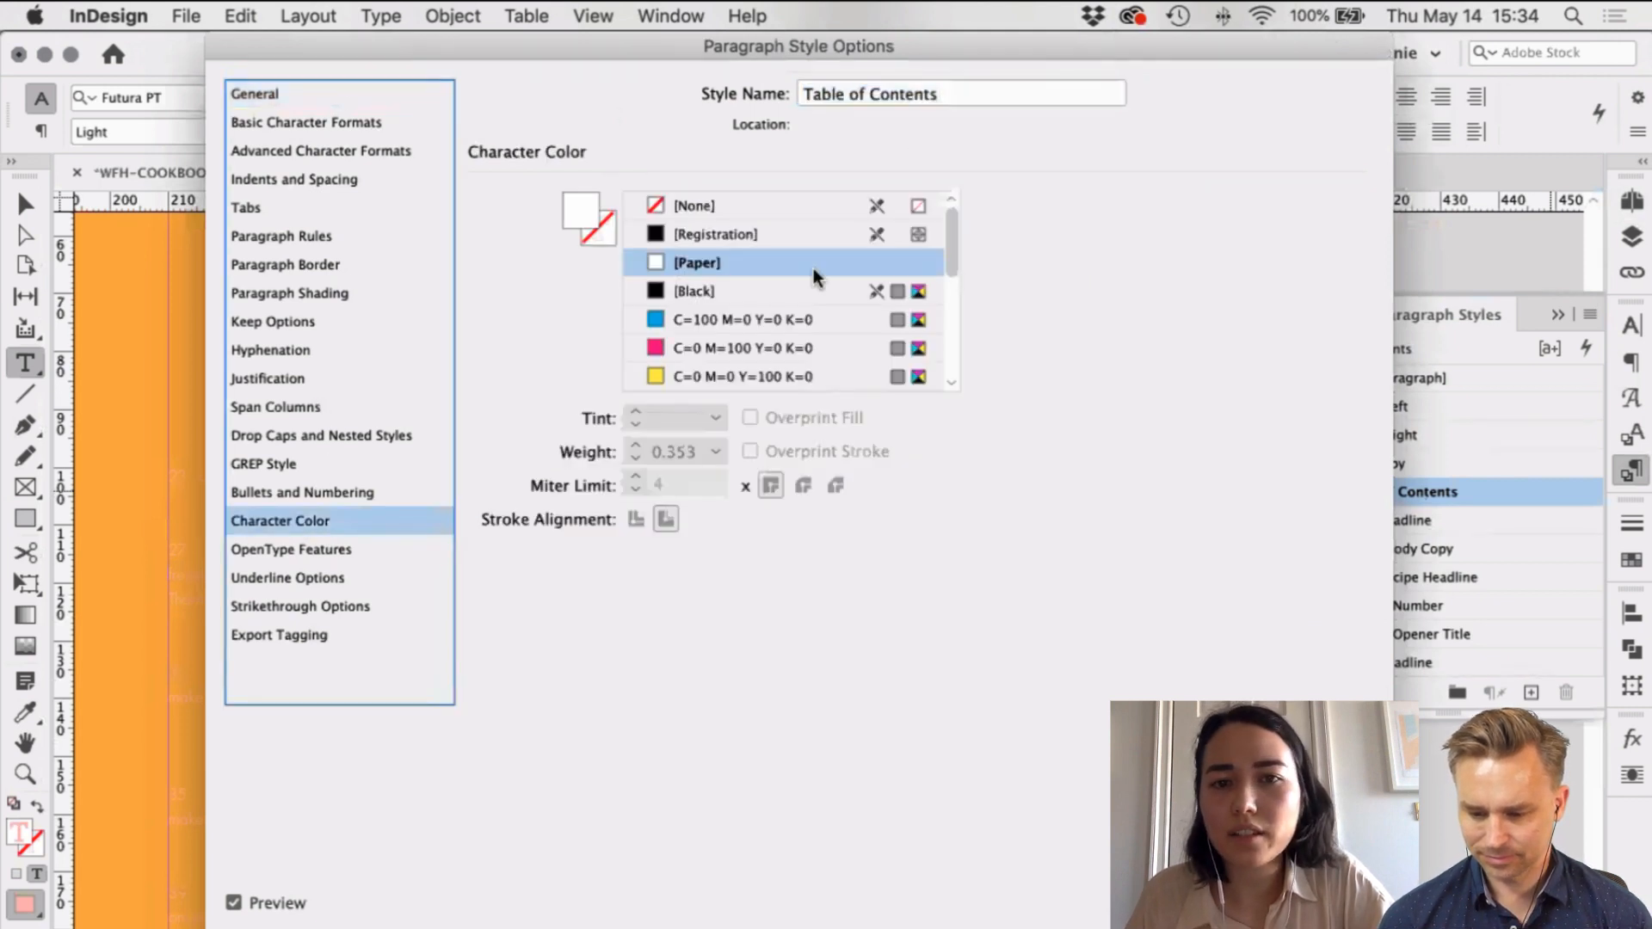
key("Return")
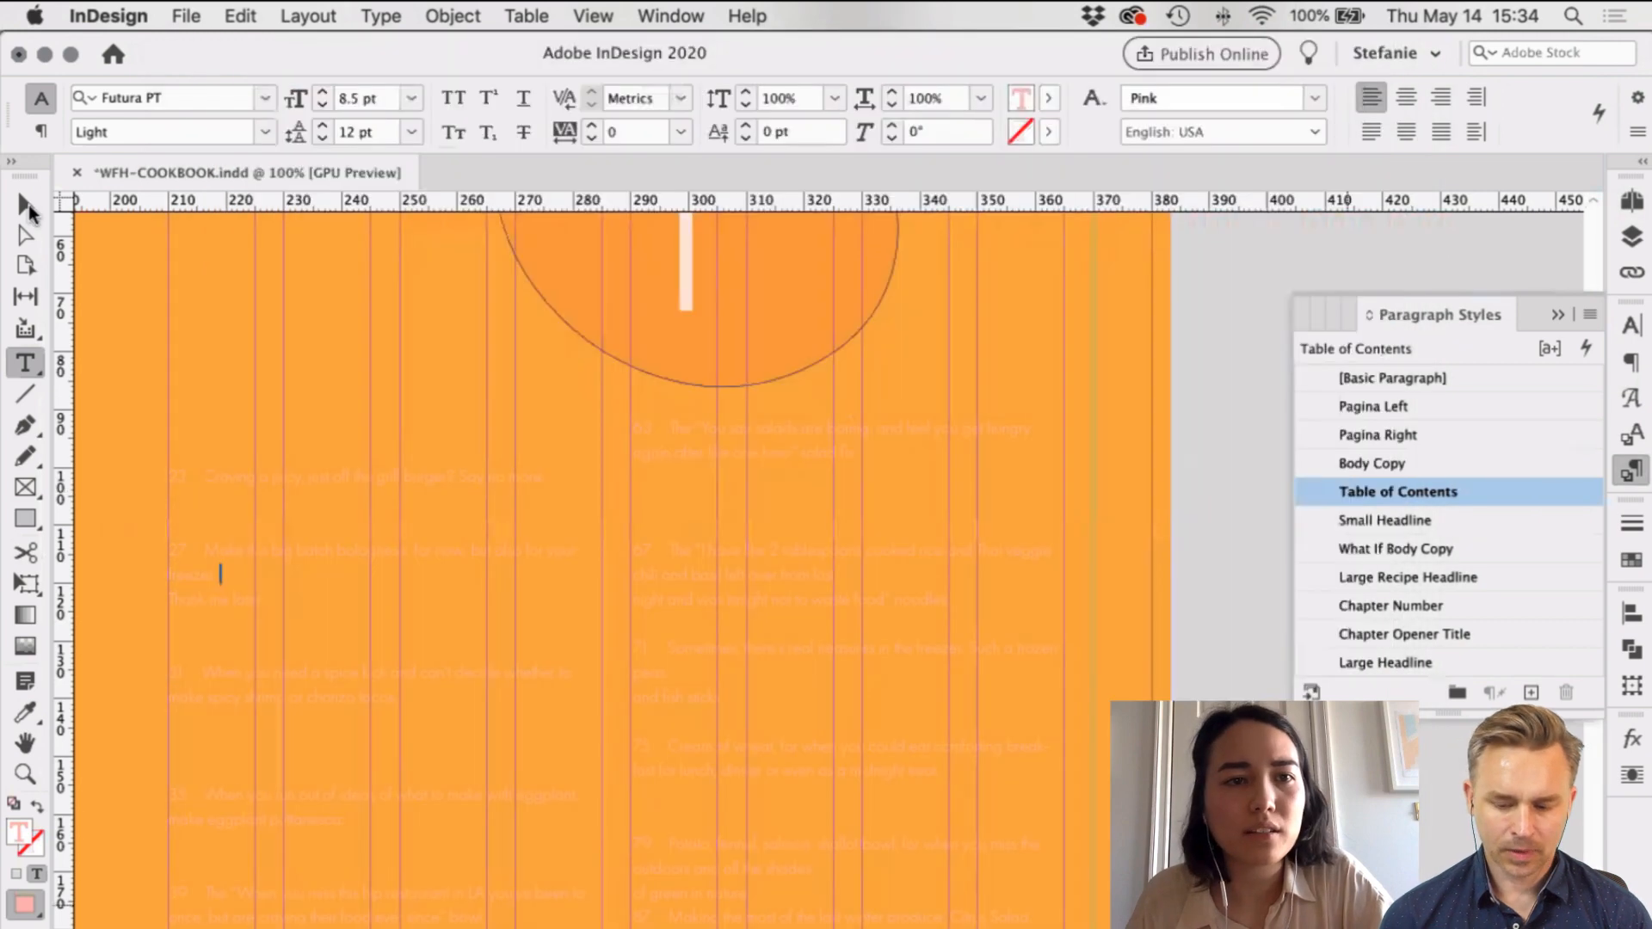
left_click(324, 385, "super")
Step: Regenerate the table of contents, keeping 'Table of Contents' as the entry style
left_click(308, 15)
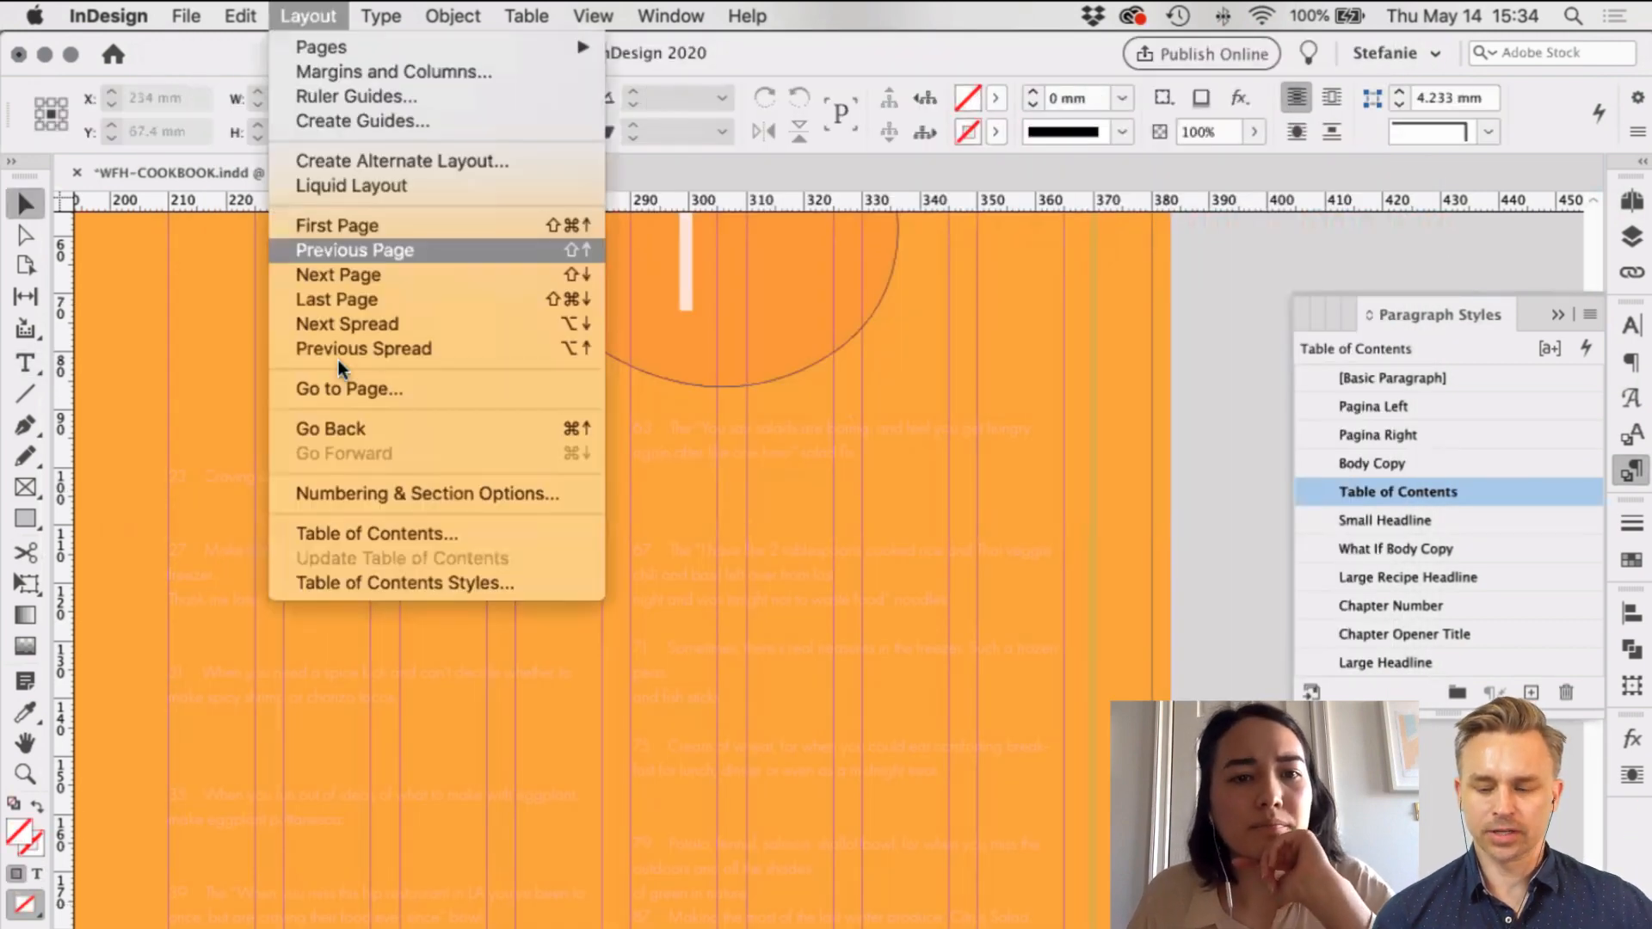
left_click(404, 532)
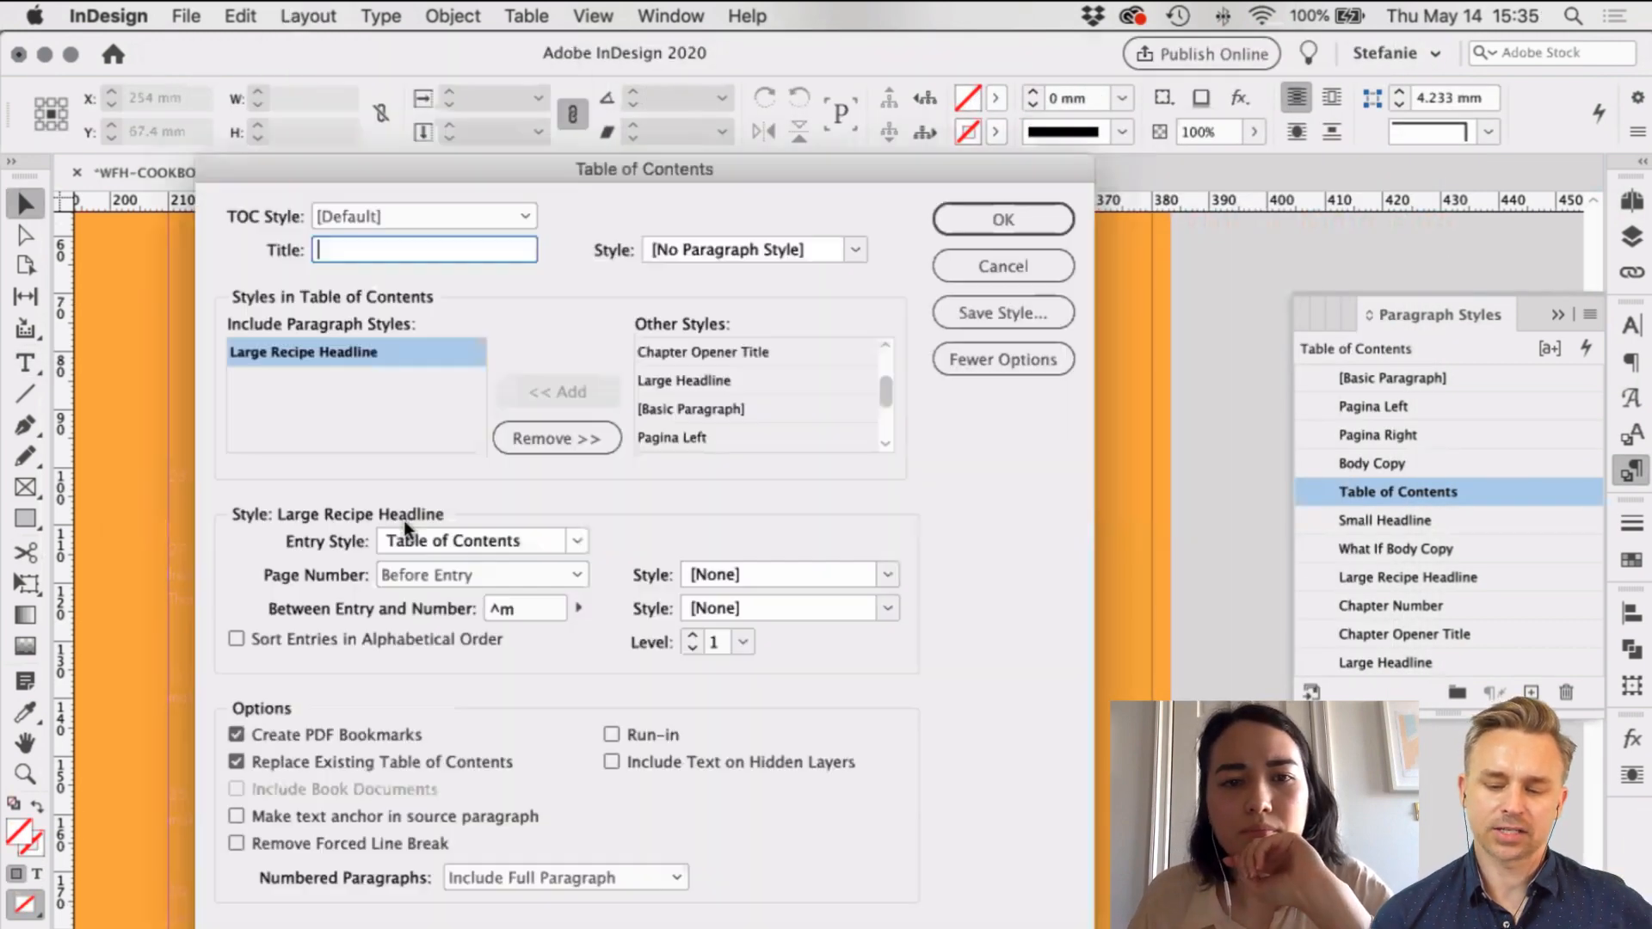
left_click(1026, 276)
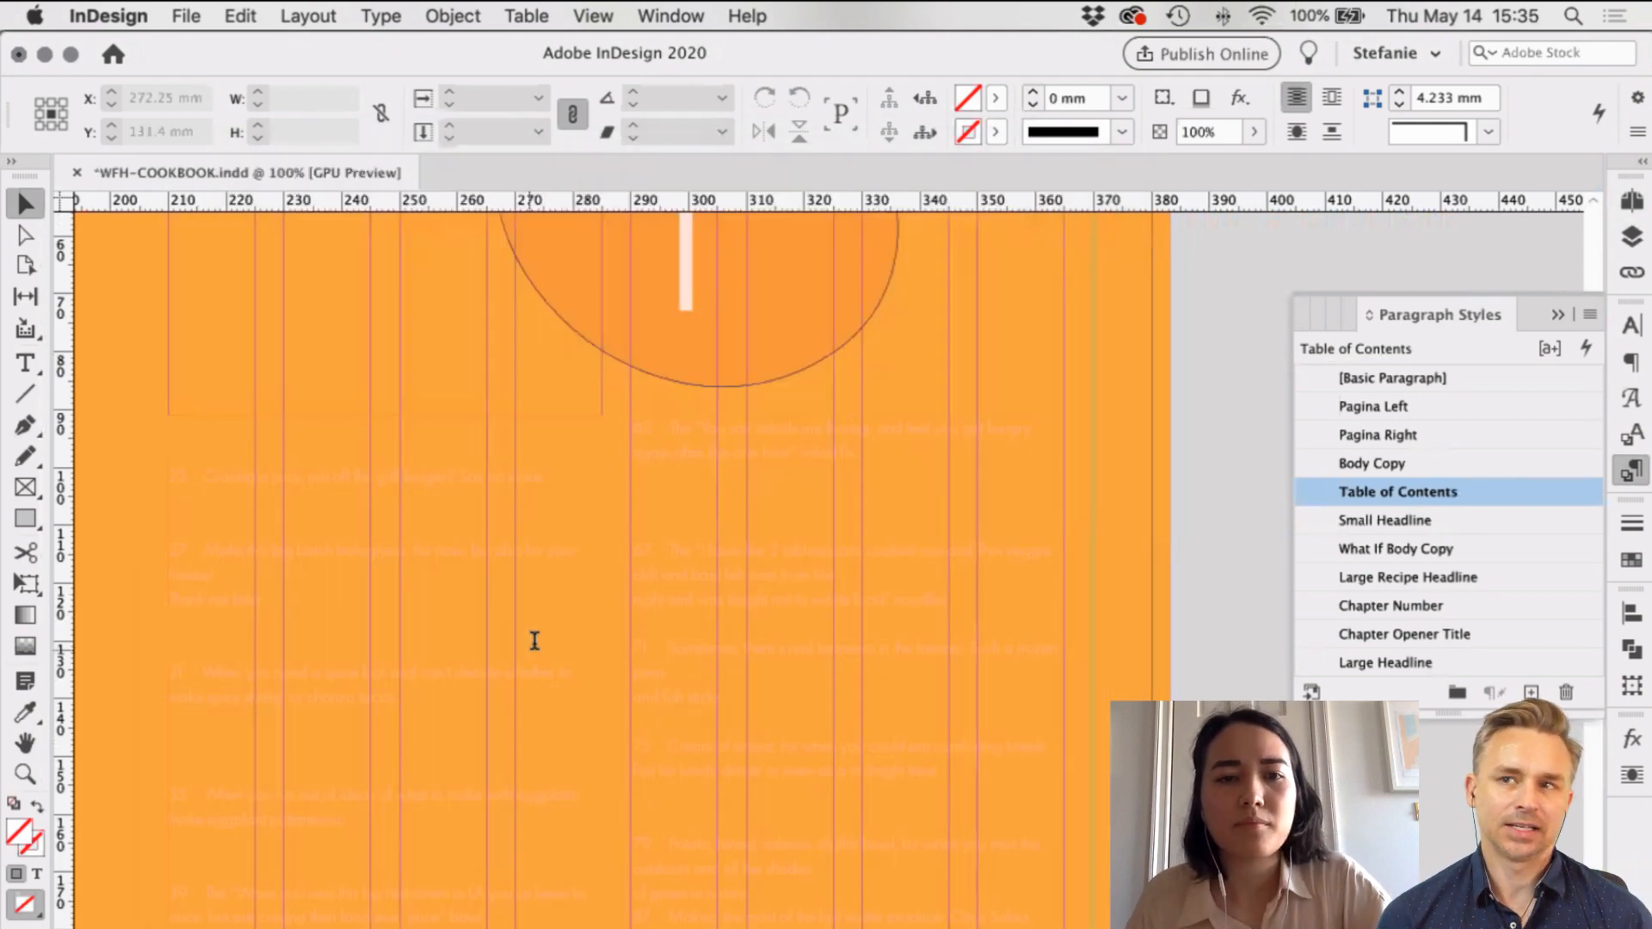
double_click(534, 640)
key("super+a")
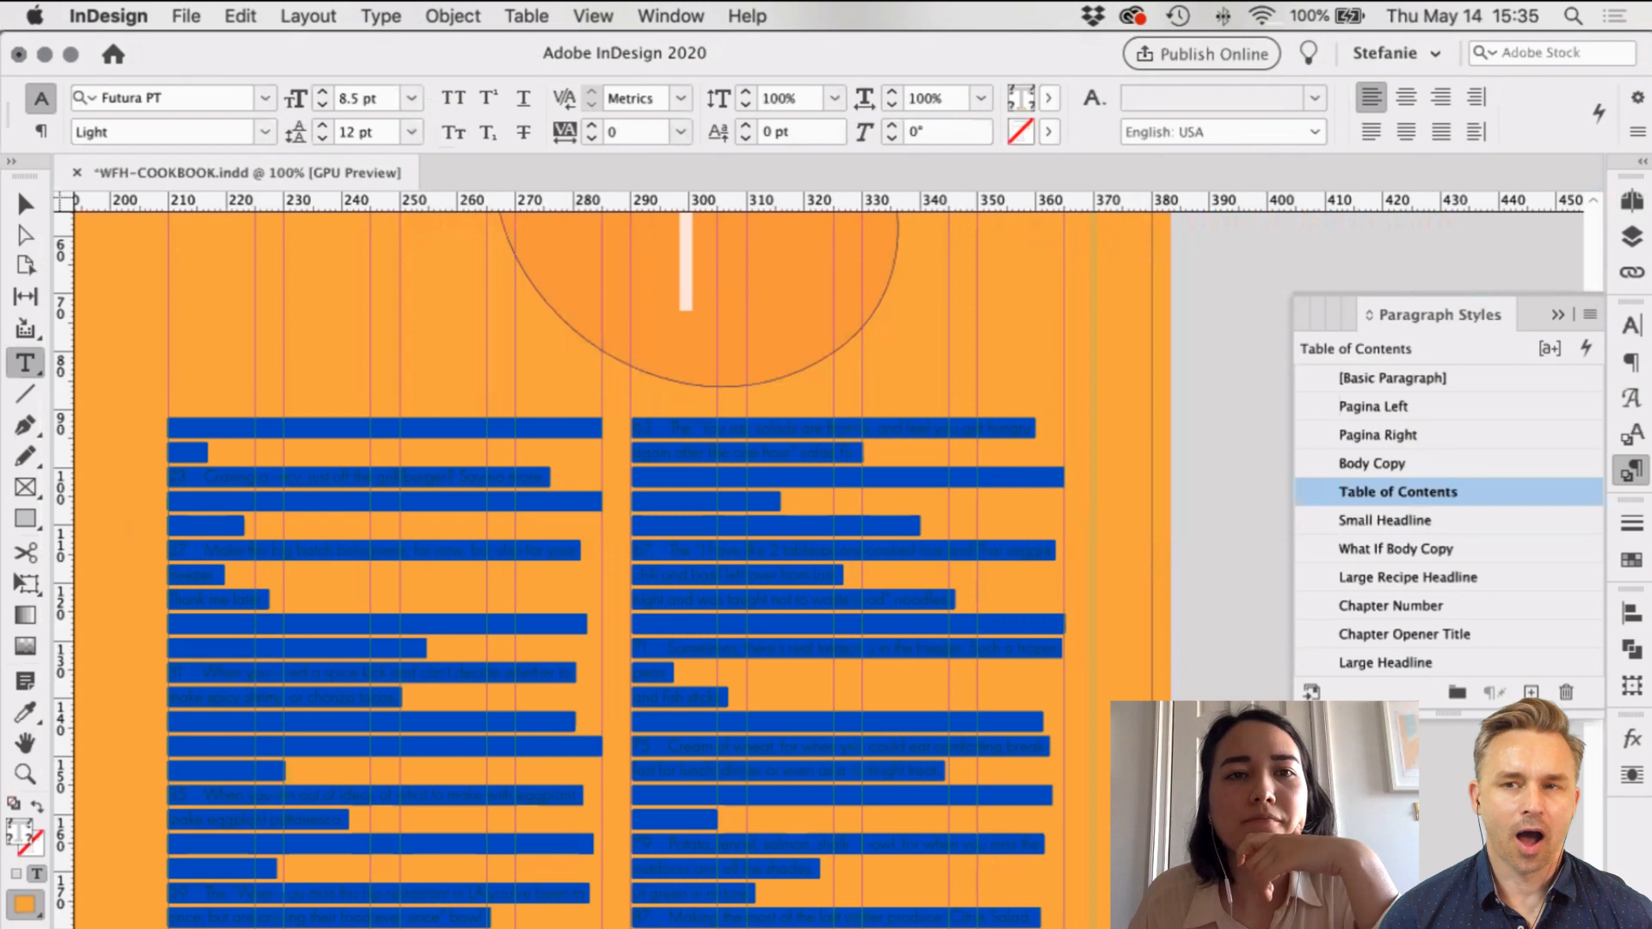
left_click(453, 15)
mouse_move(309, 15)
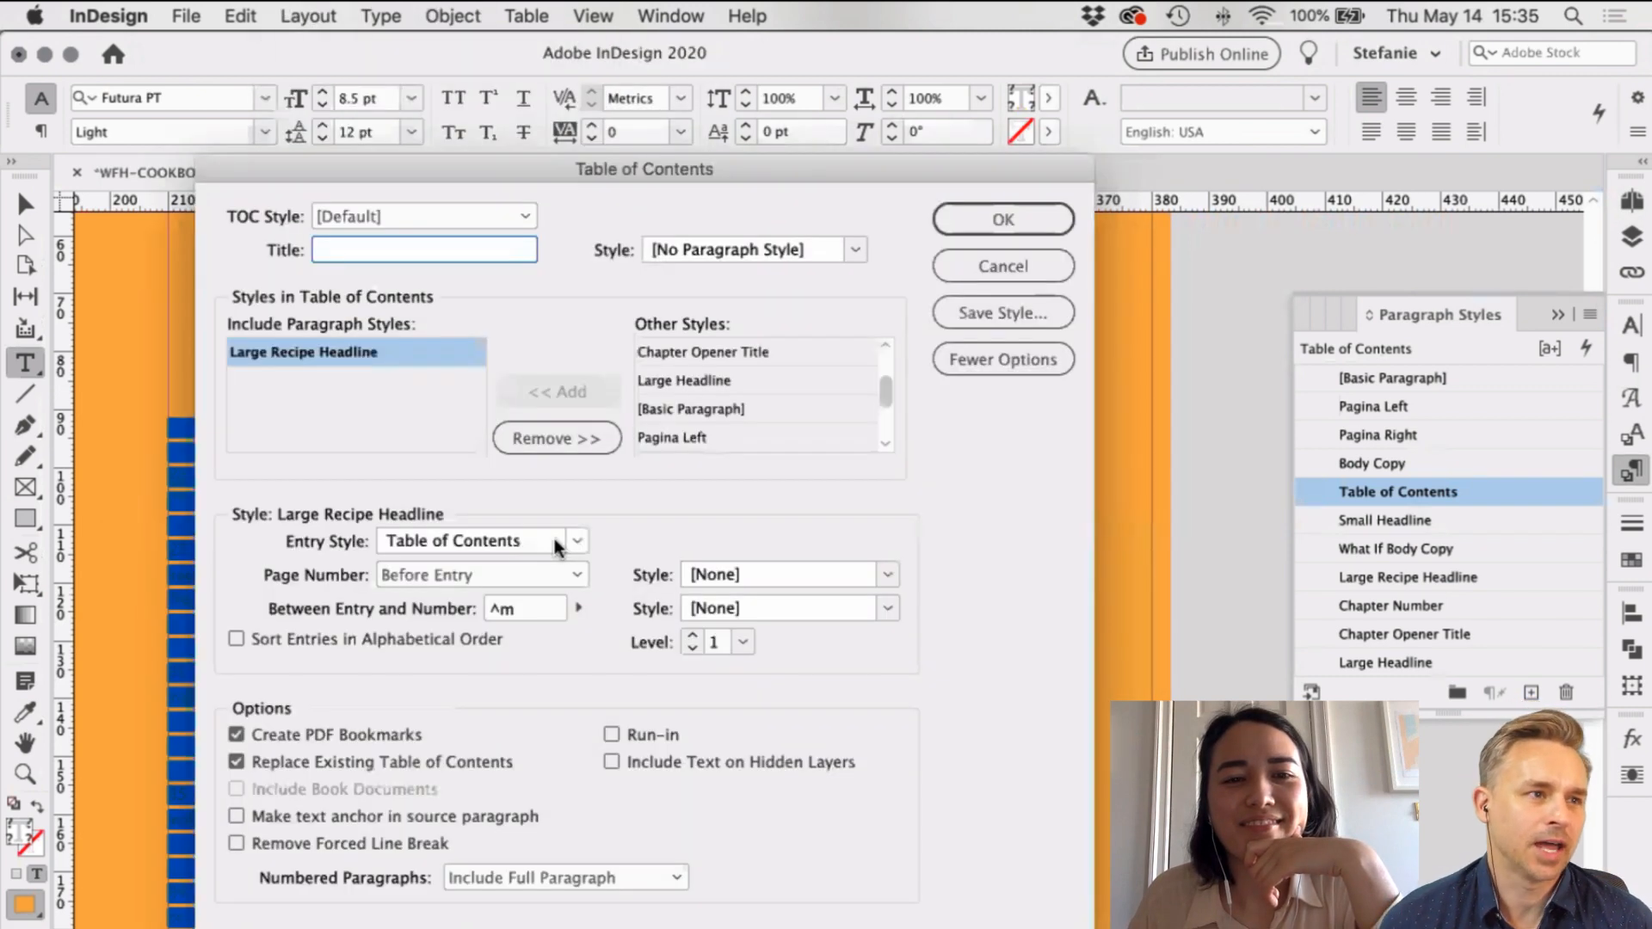
left_click(576, 541)
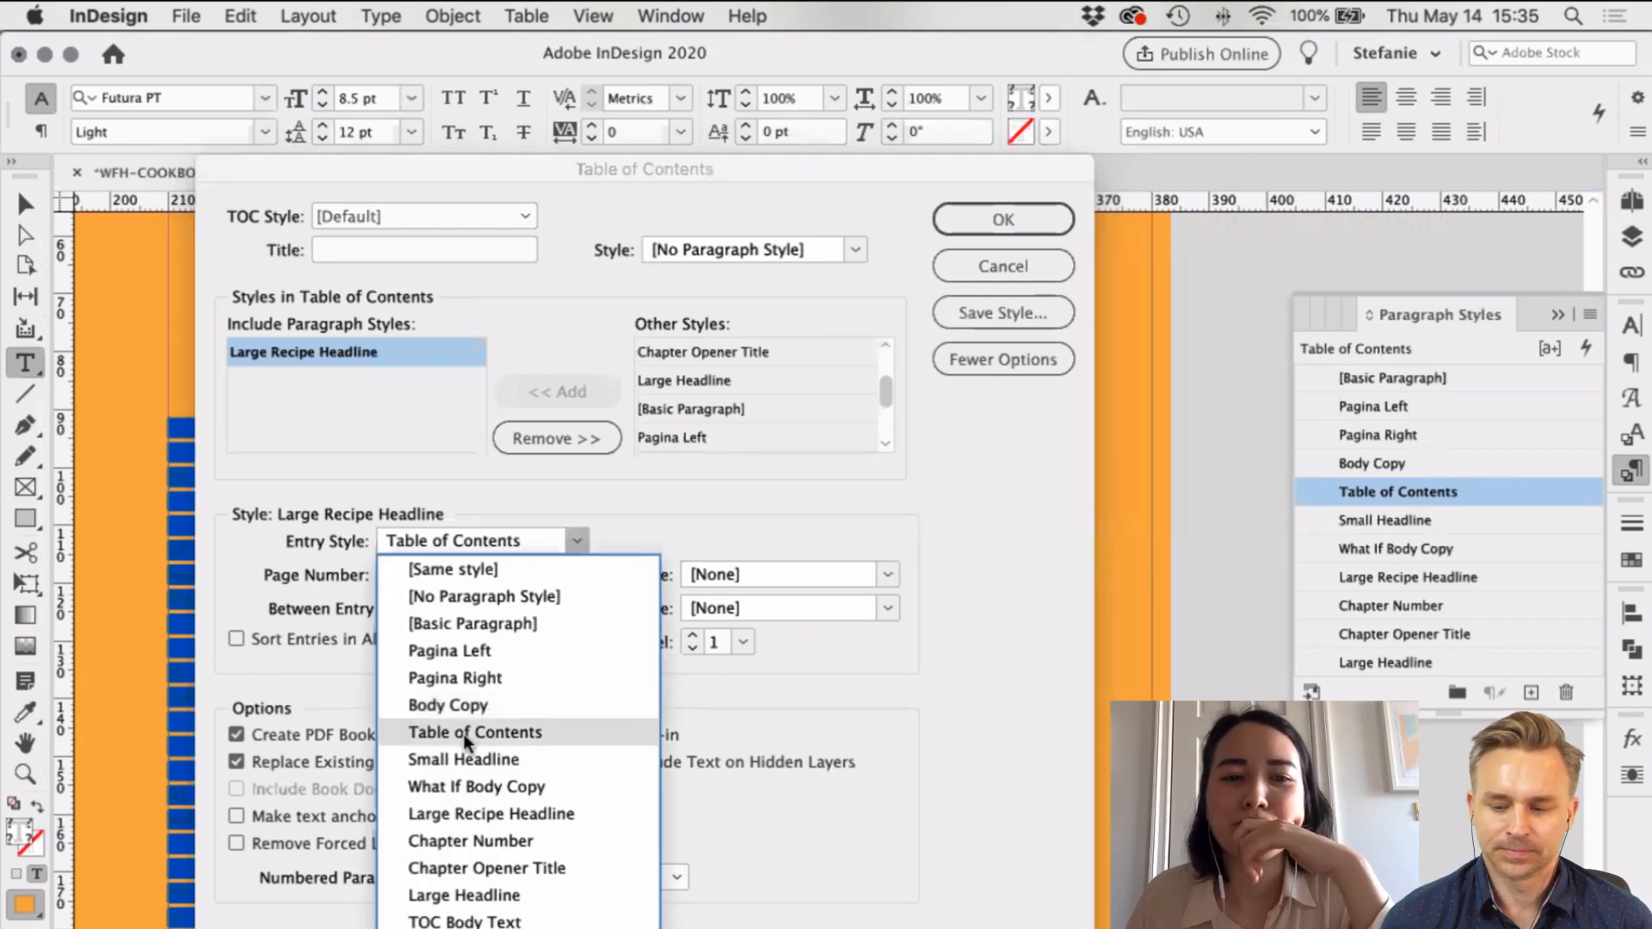
left_click(637, 512)
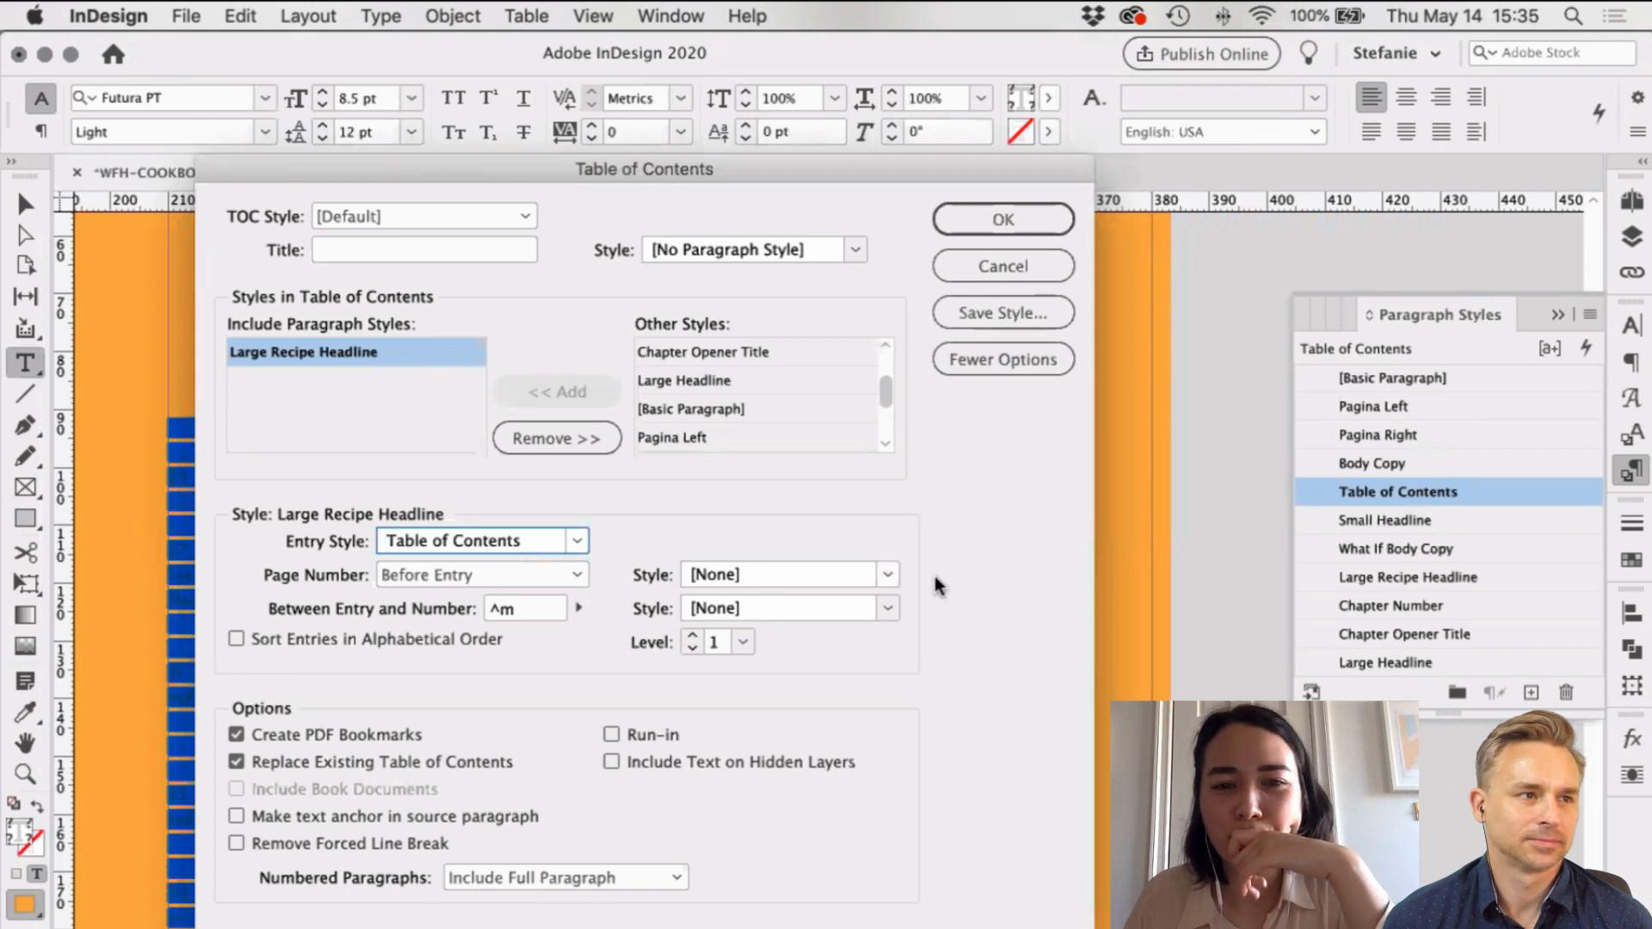
left_click(1004, 217)
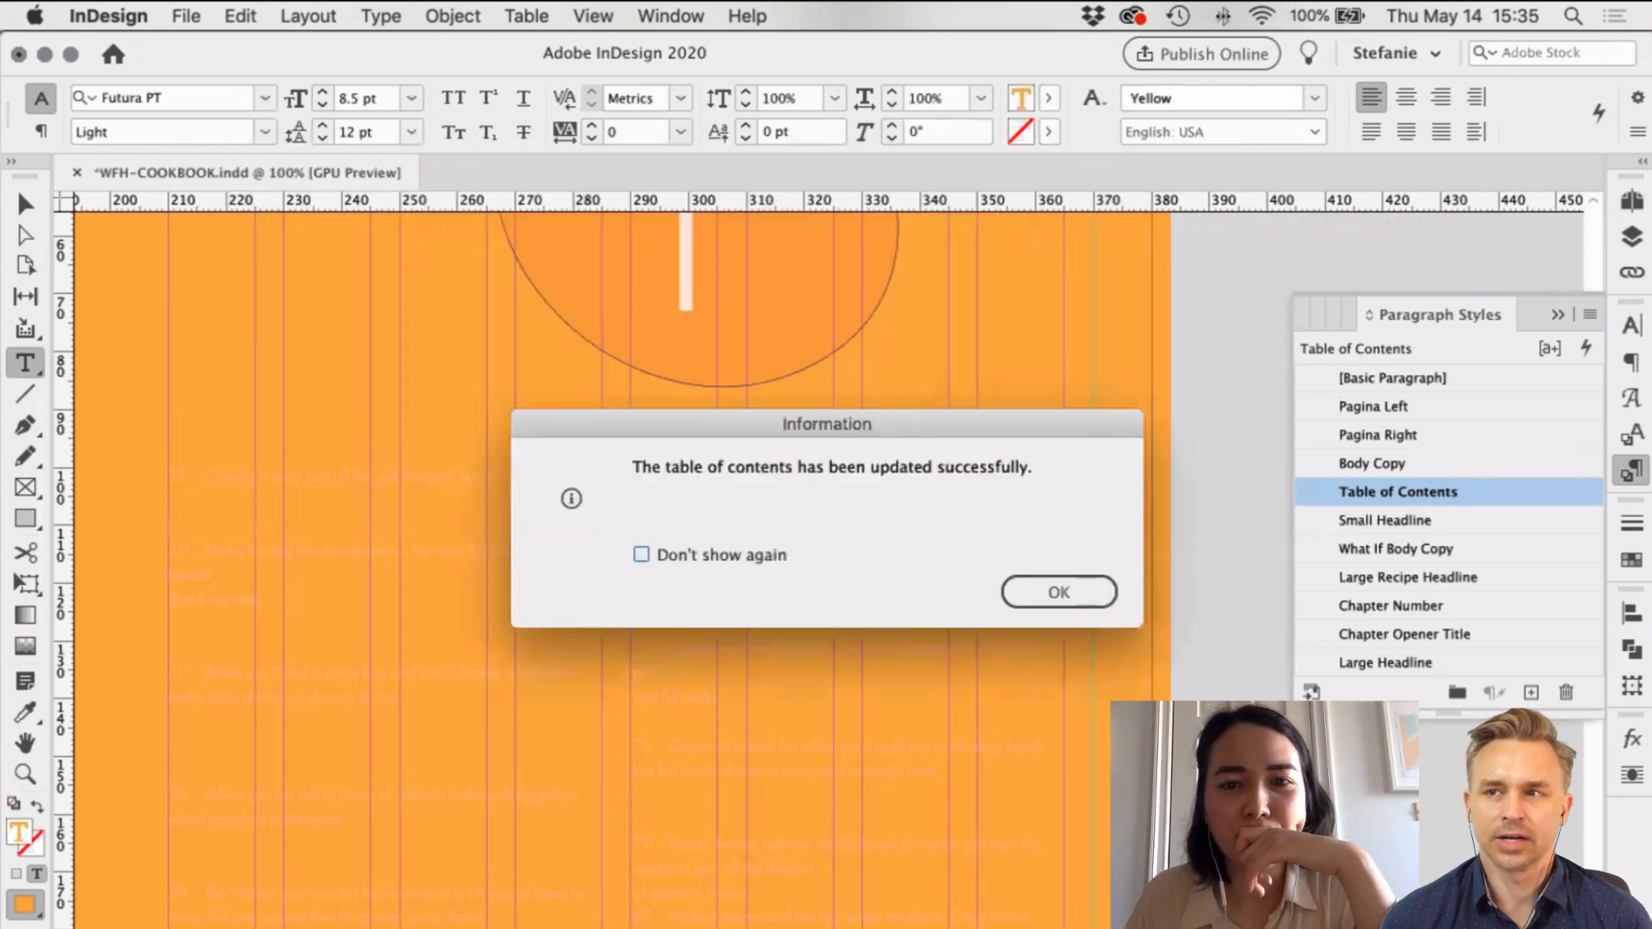
left_click(1058, 590)
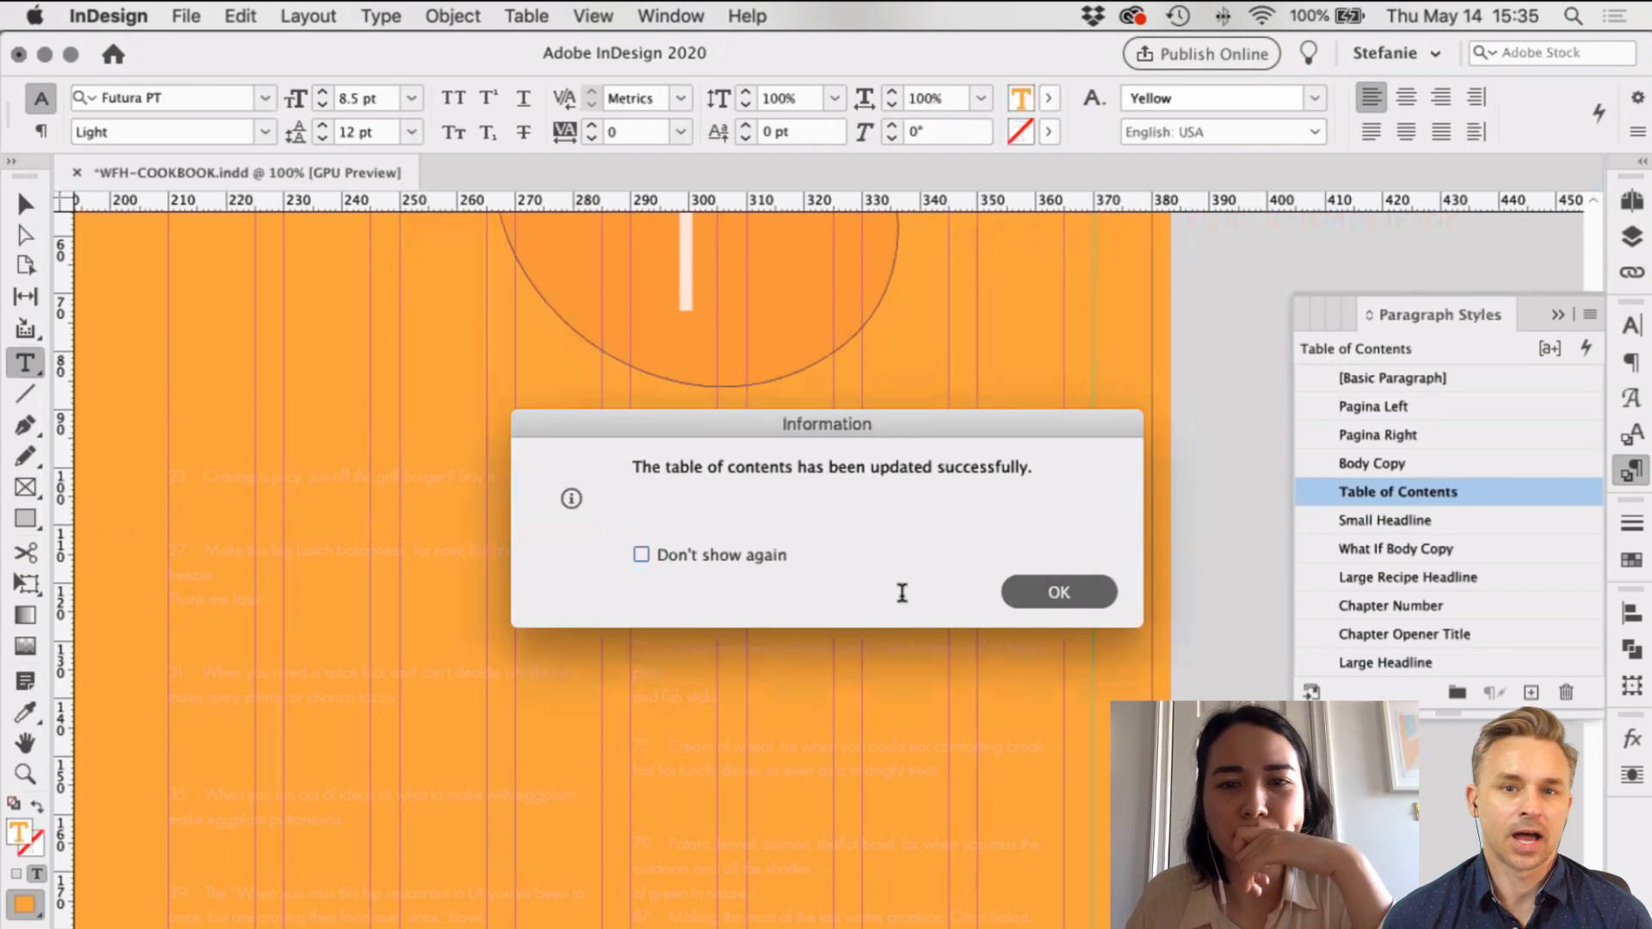
Step: Select all the contents text and clear overrides on the Table of Contents style
key("super+a")
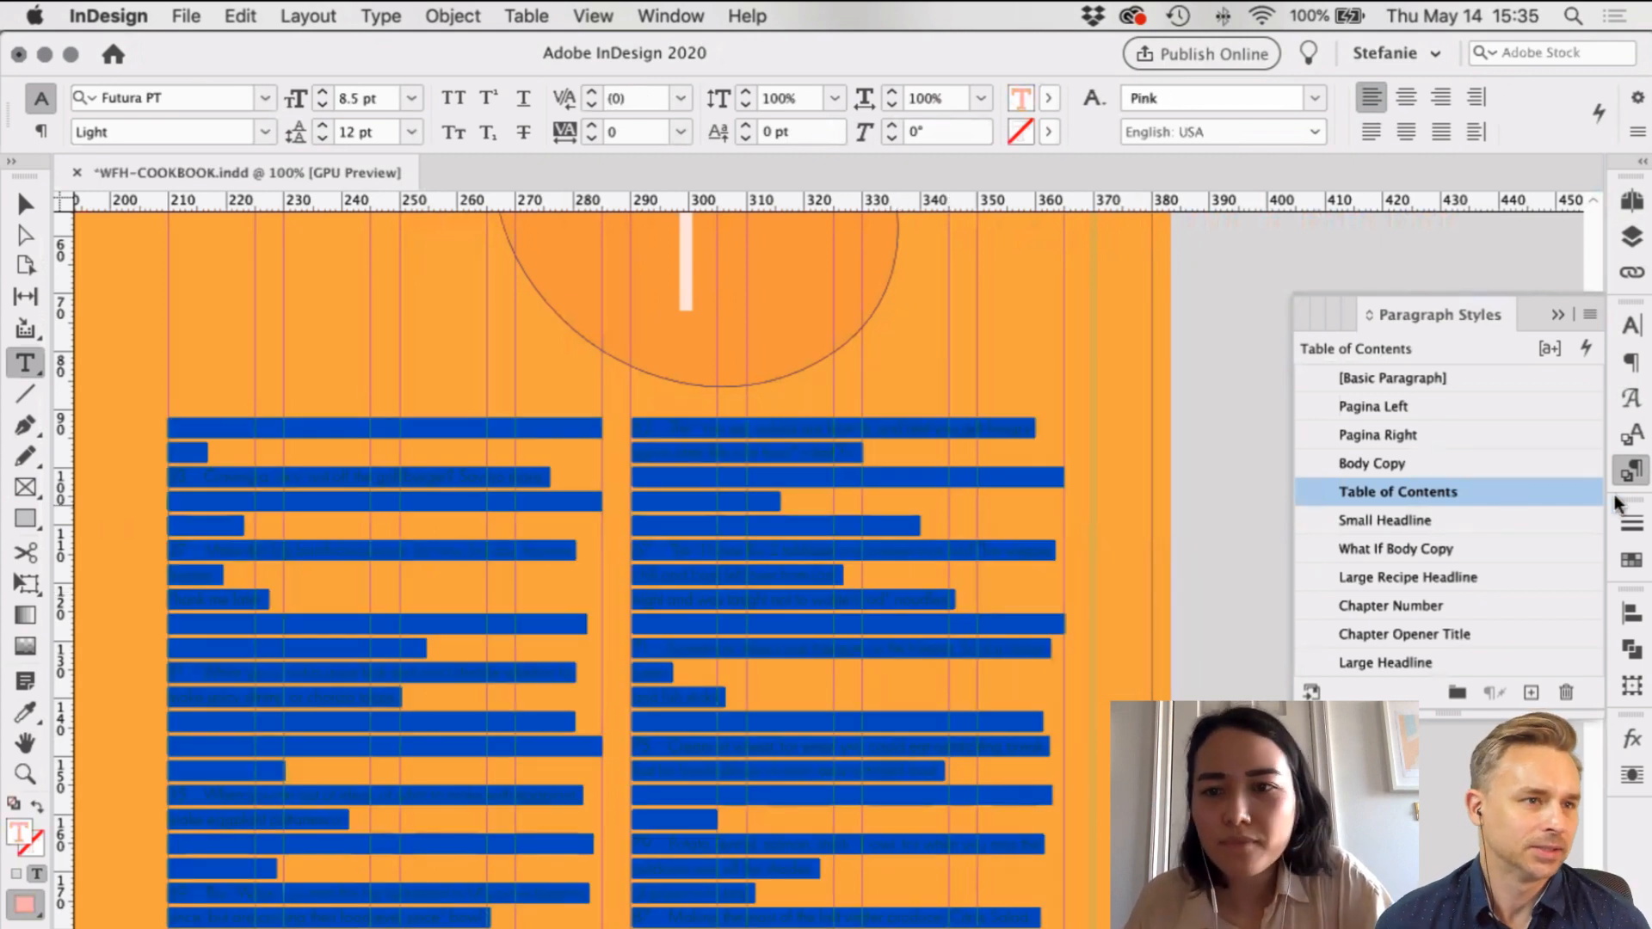
left_click(1626, 437)
left_click(1633, 467)
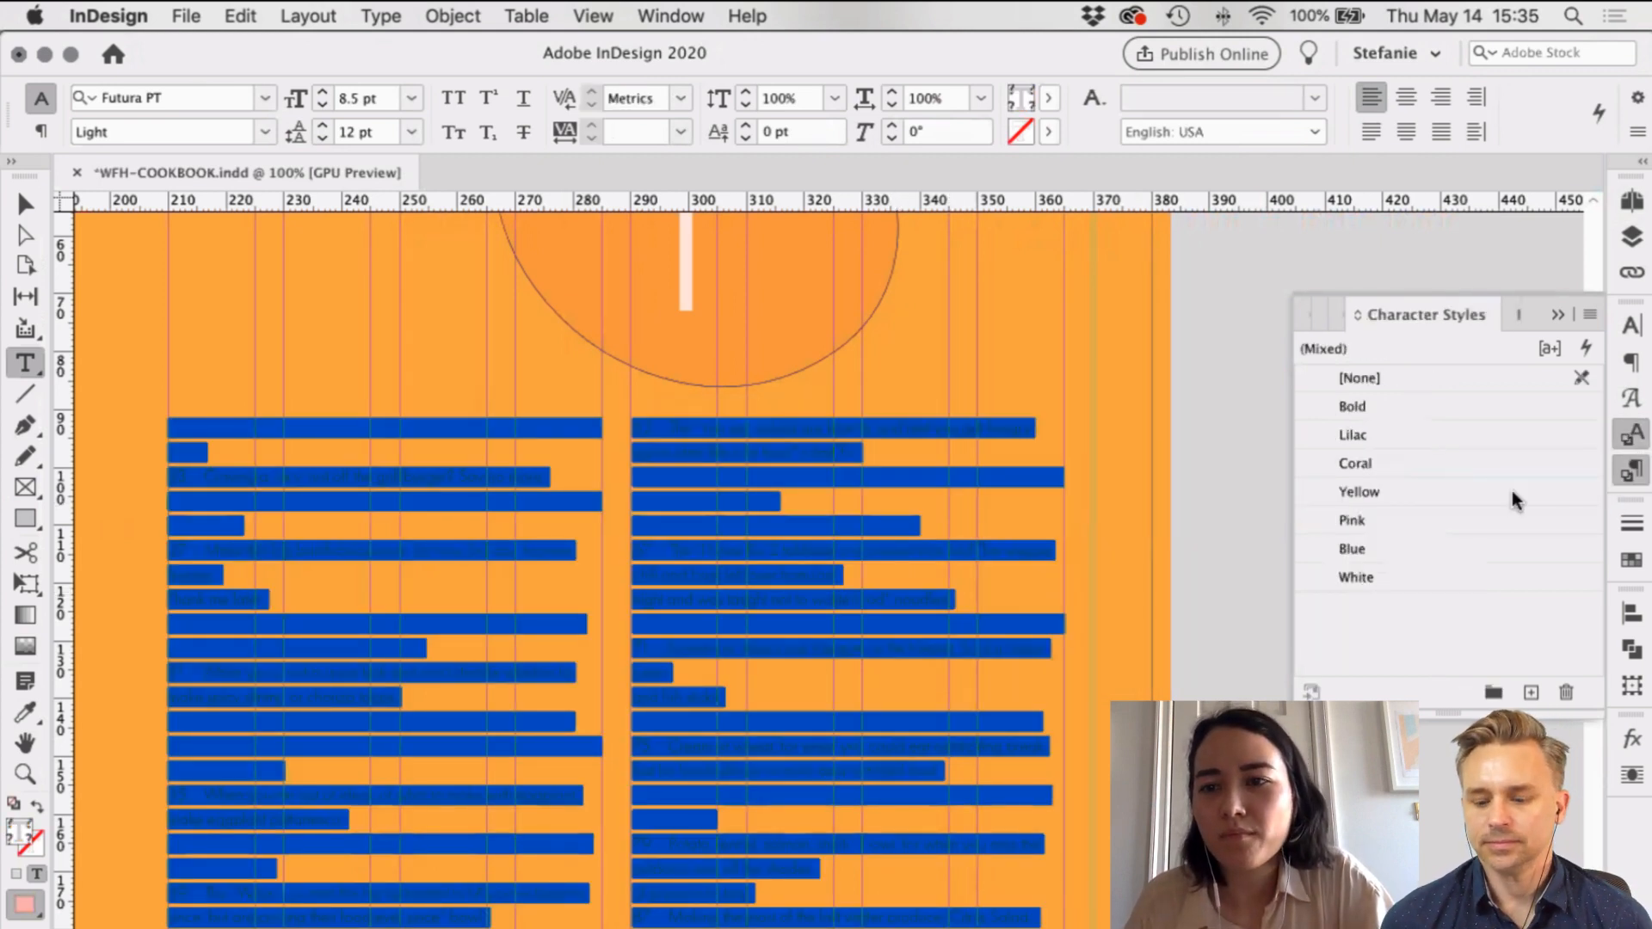
left_click(1473, 494, "alt")
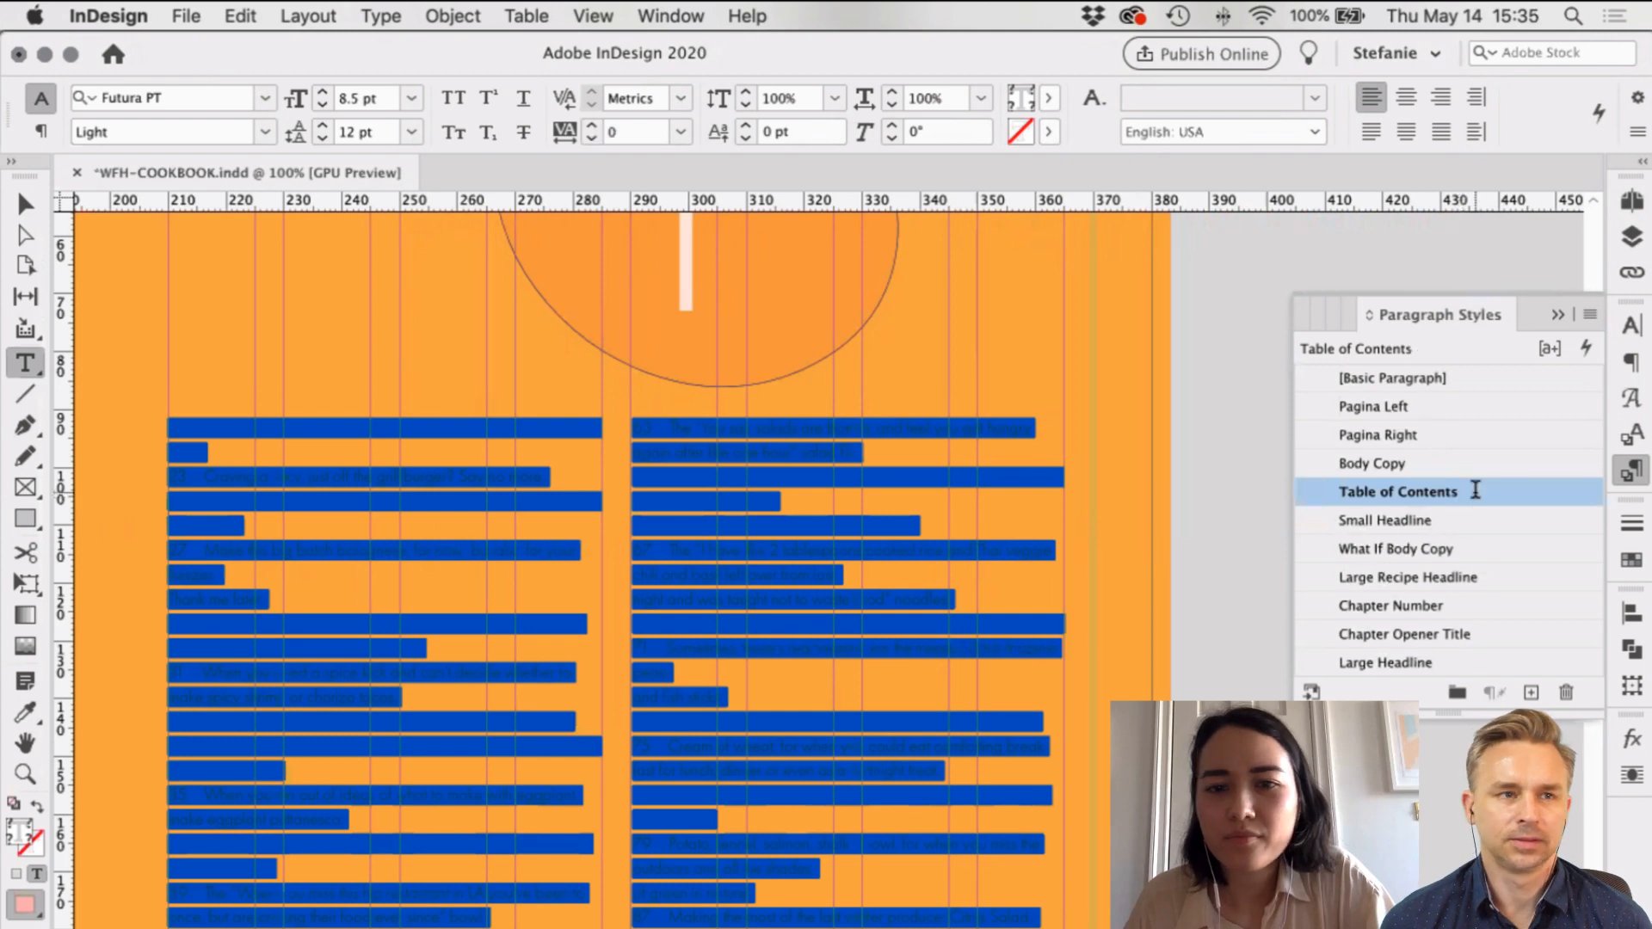
left_click(940, 617)
Step: Apply the White character style to all the contents text
scroll(941, 620, "down", 2)
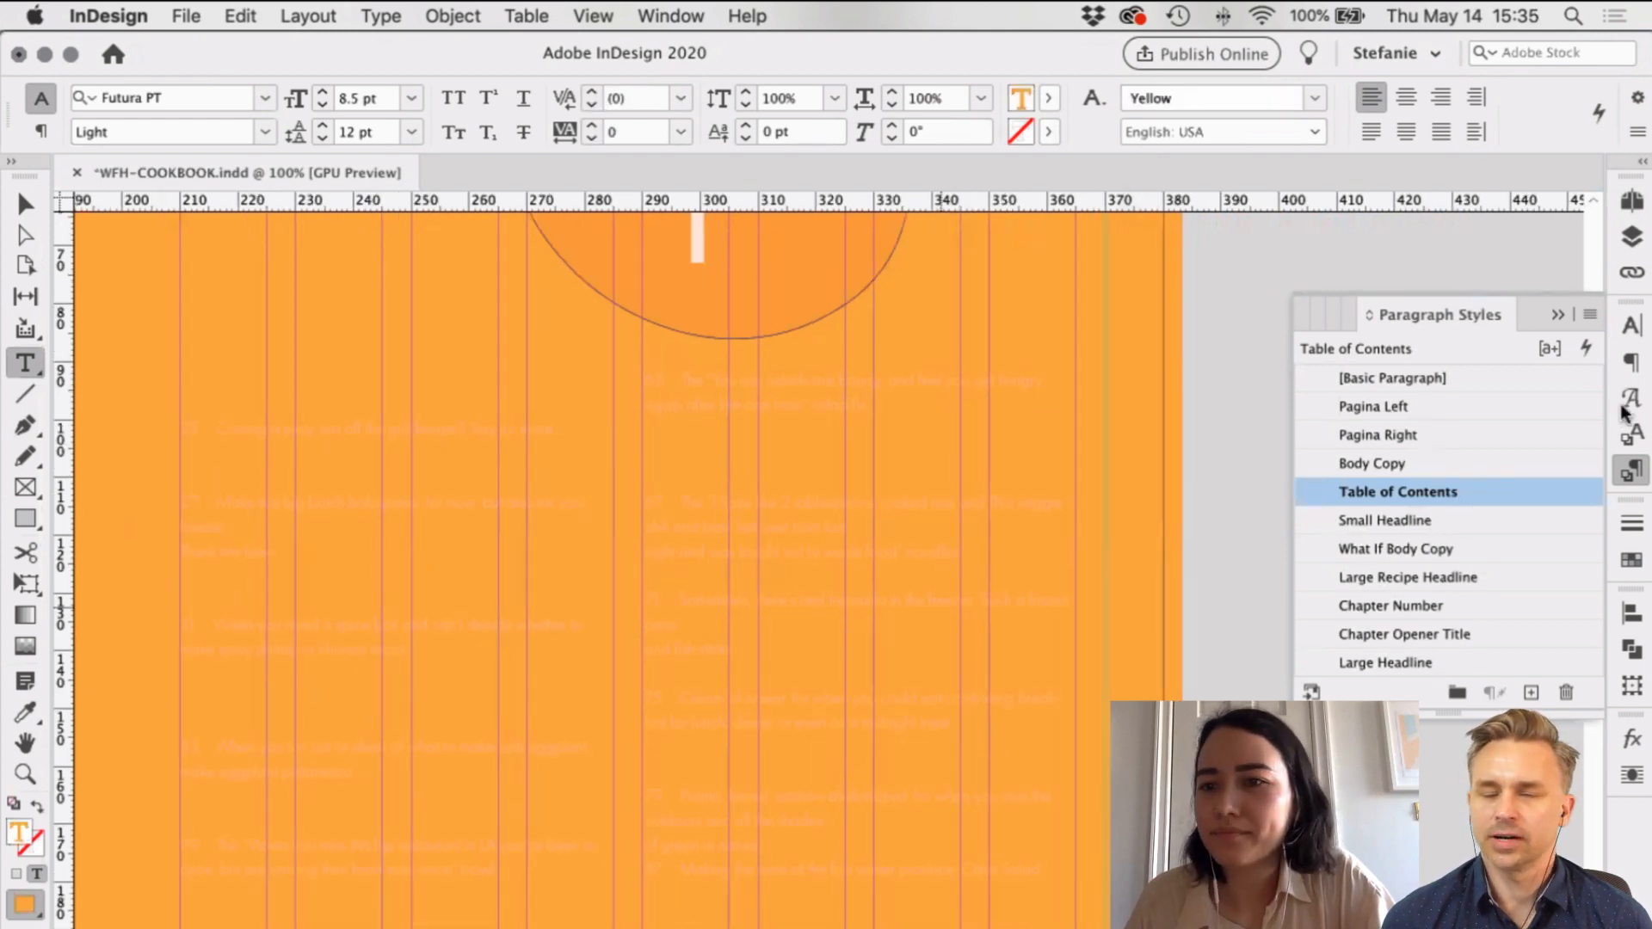
left_click(944, 601)
key("super+a")
left_click(1375, 575)
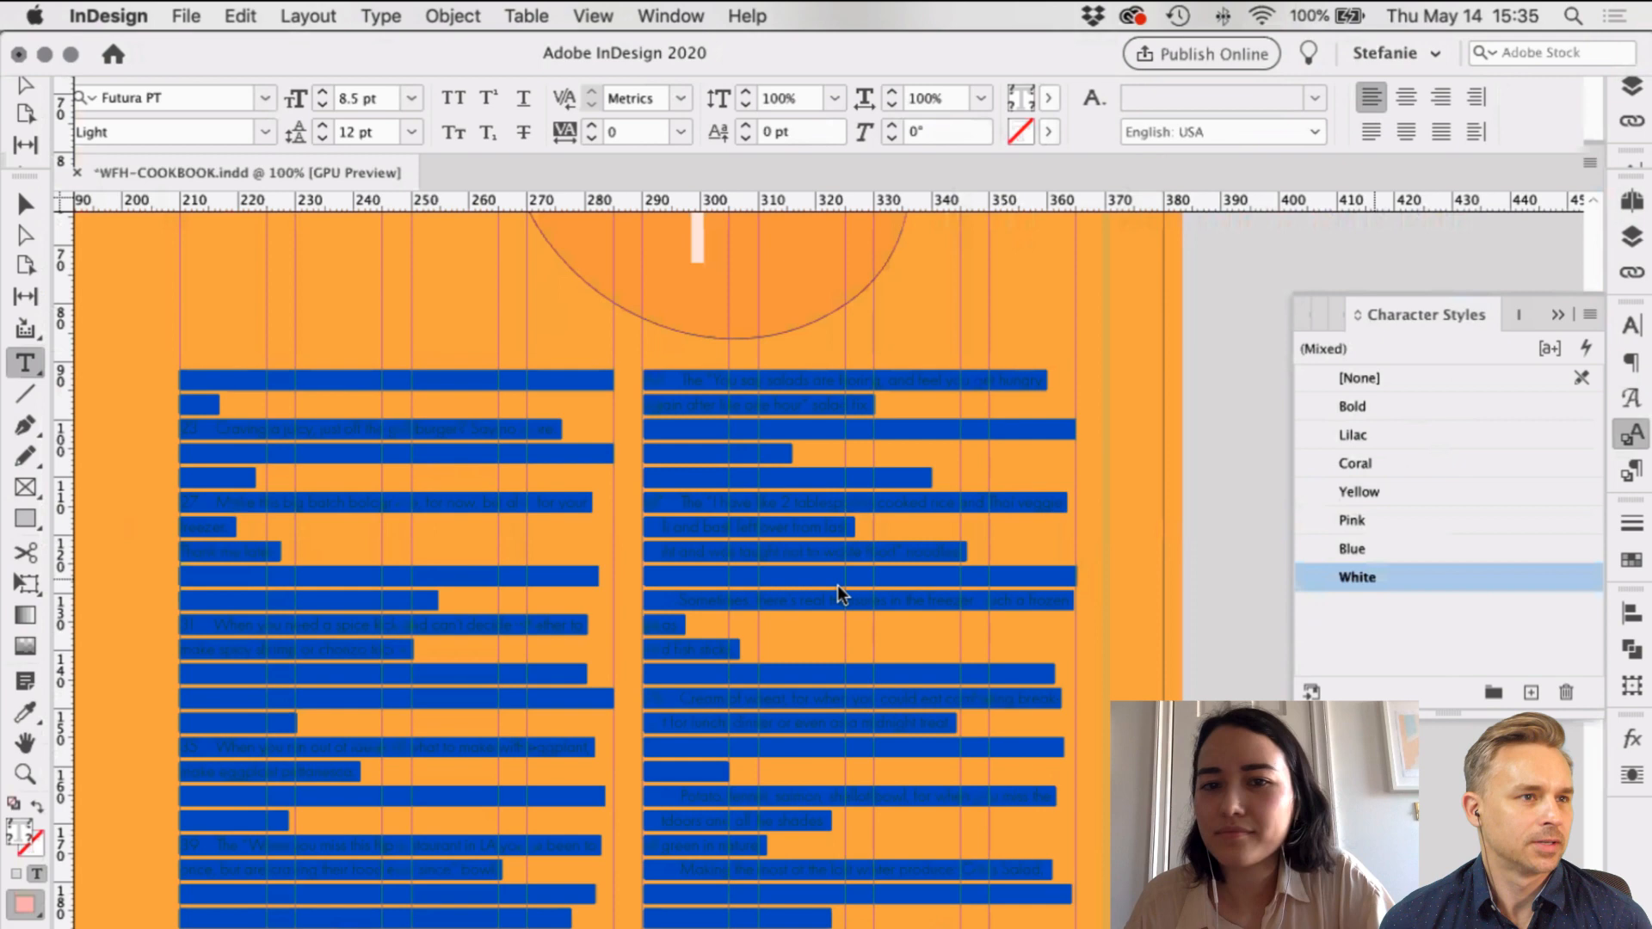
left_click(839, 570)
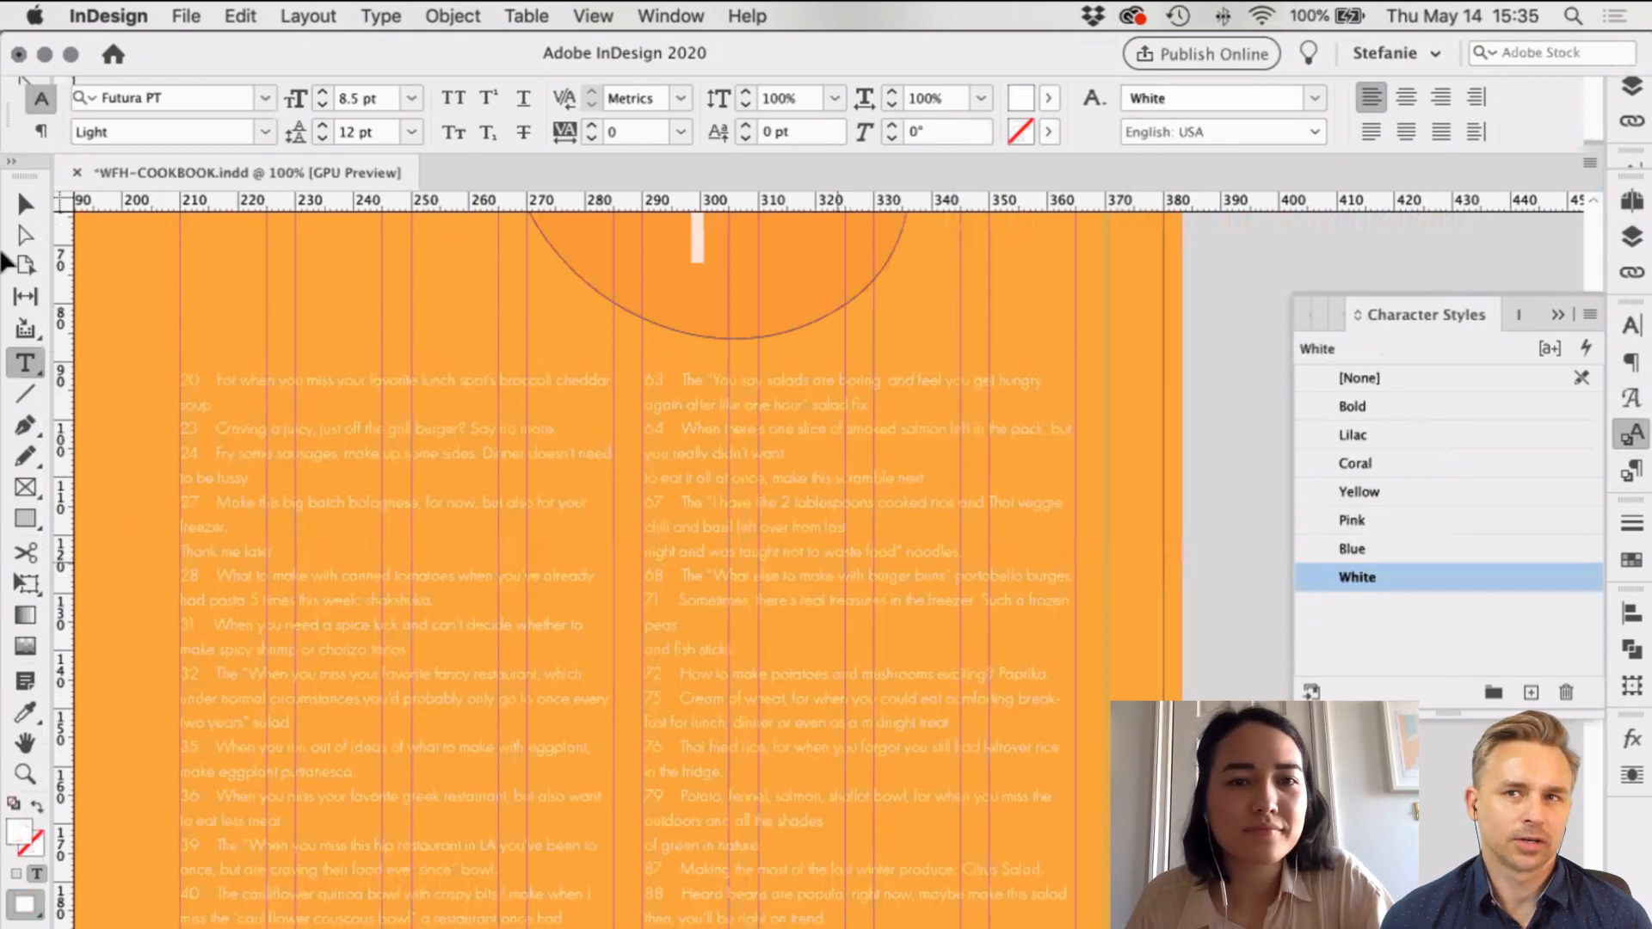
key("Escape")
key("super+shift+a")
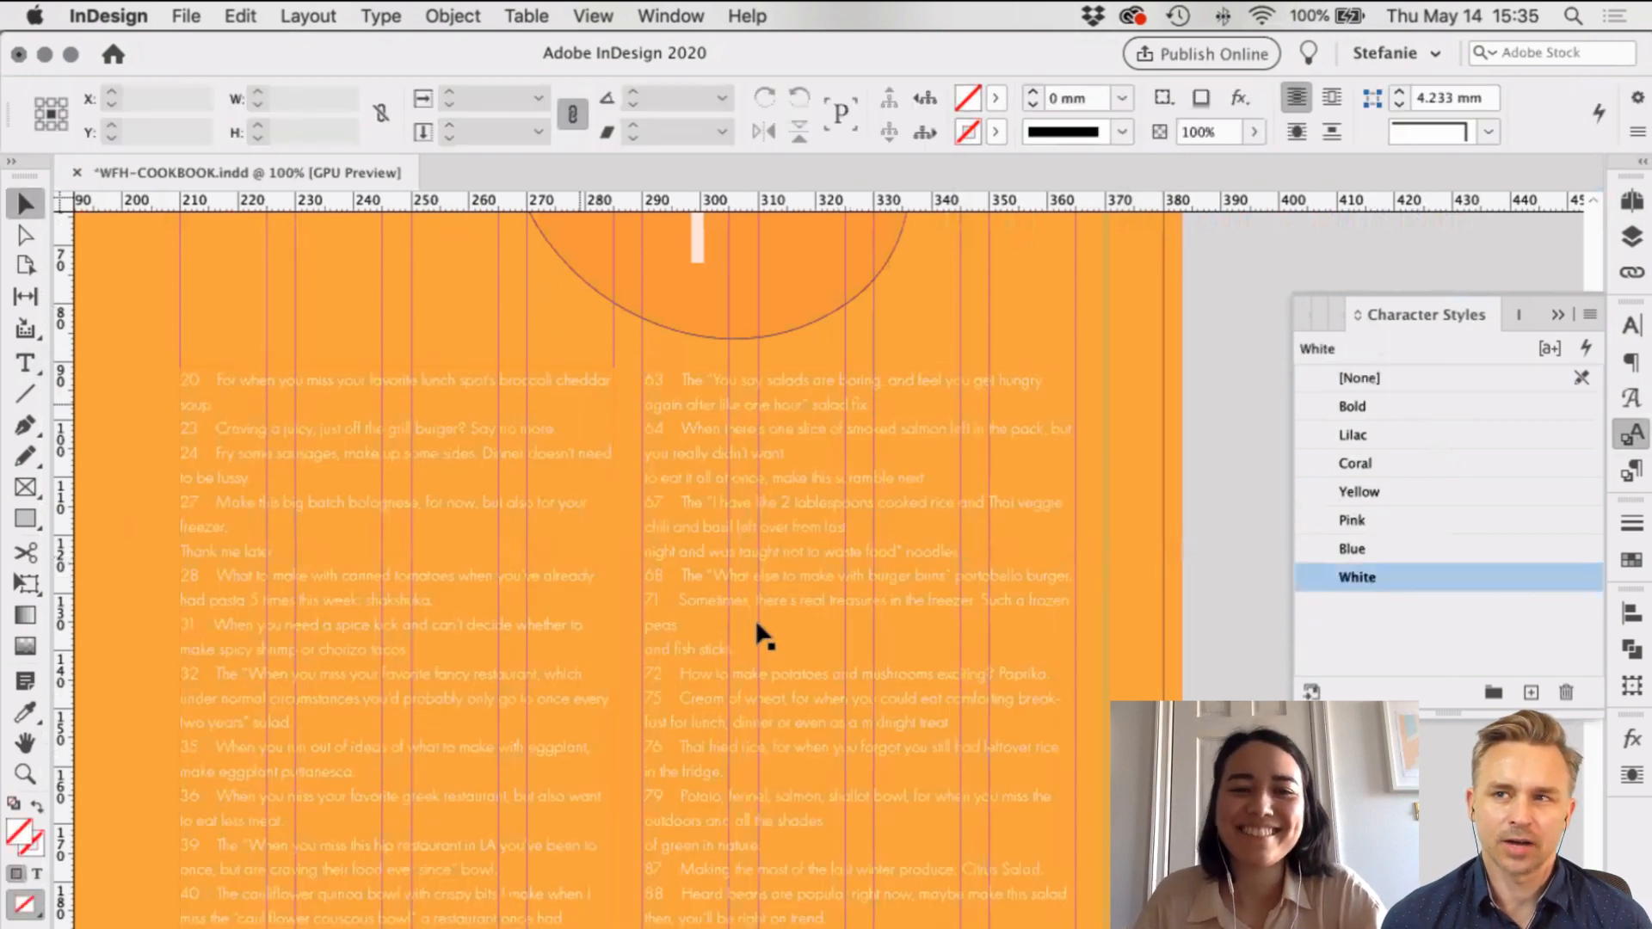
Step: Zoom out and back in on the page to inspect the white contents text
key("super+minus")
scroll(757, 634, "down", 5)
scroll(757, 634, "left", 2)
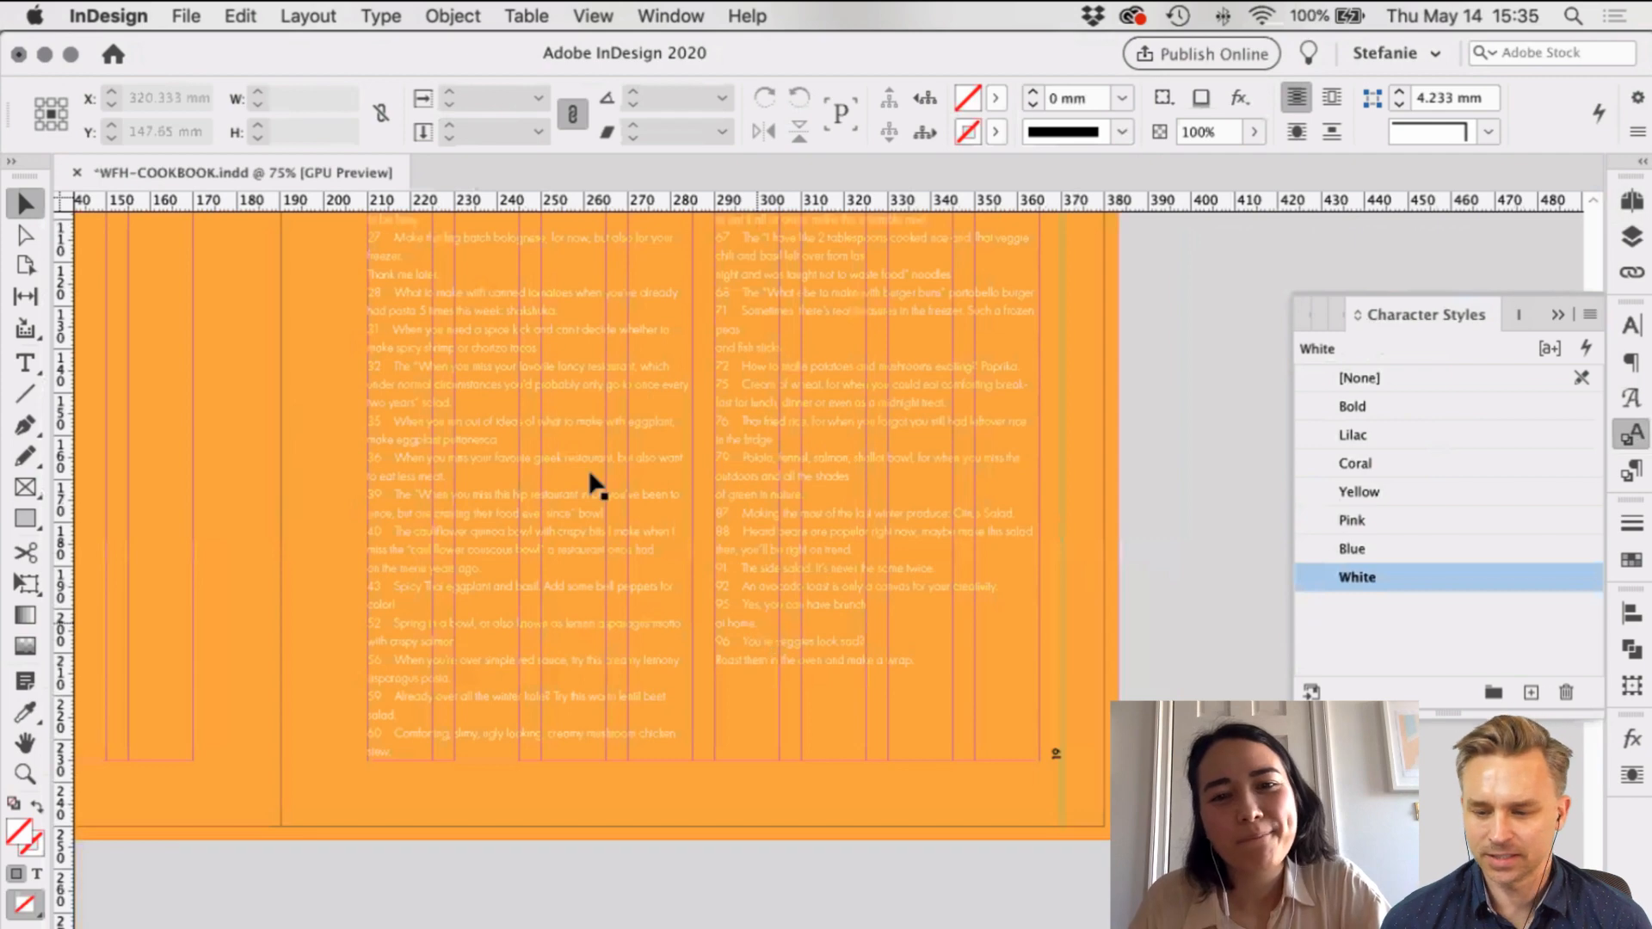
key("super+equal")
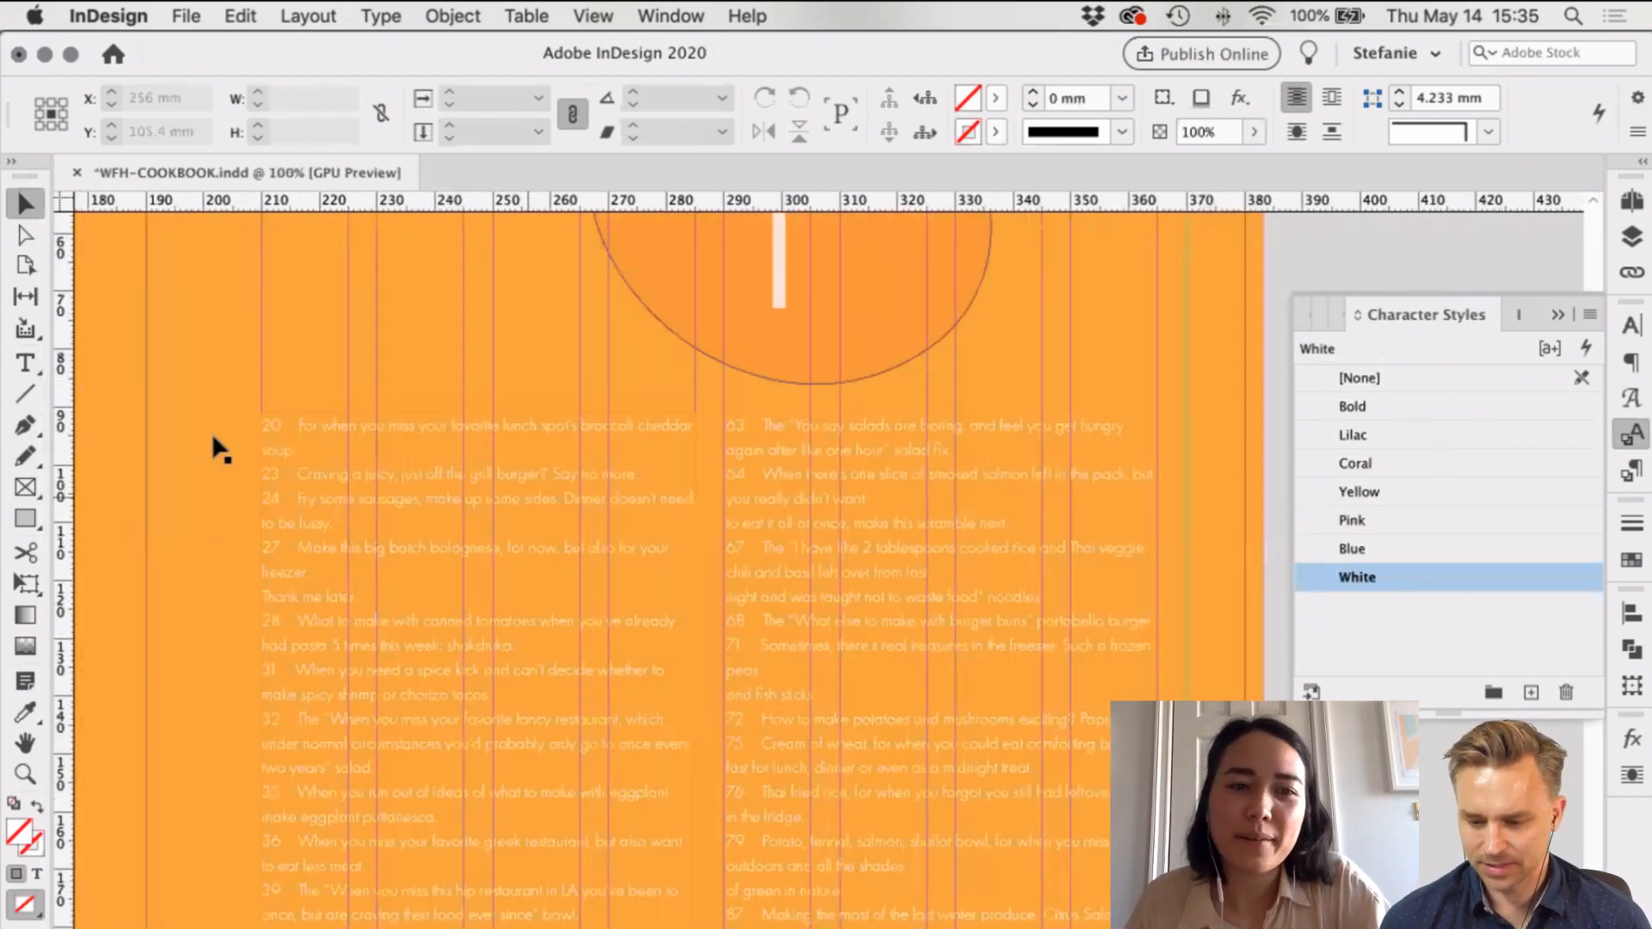
key("super+equal")
key("t")
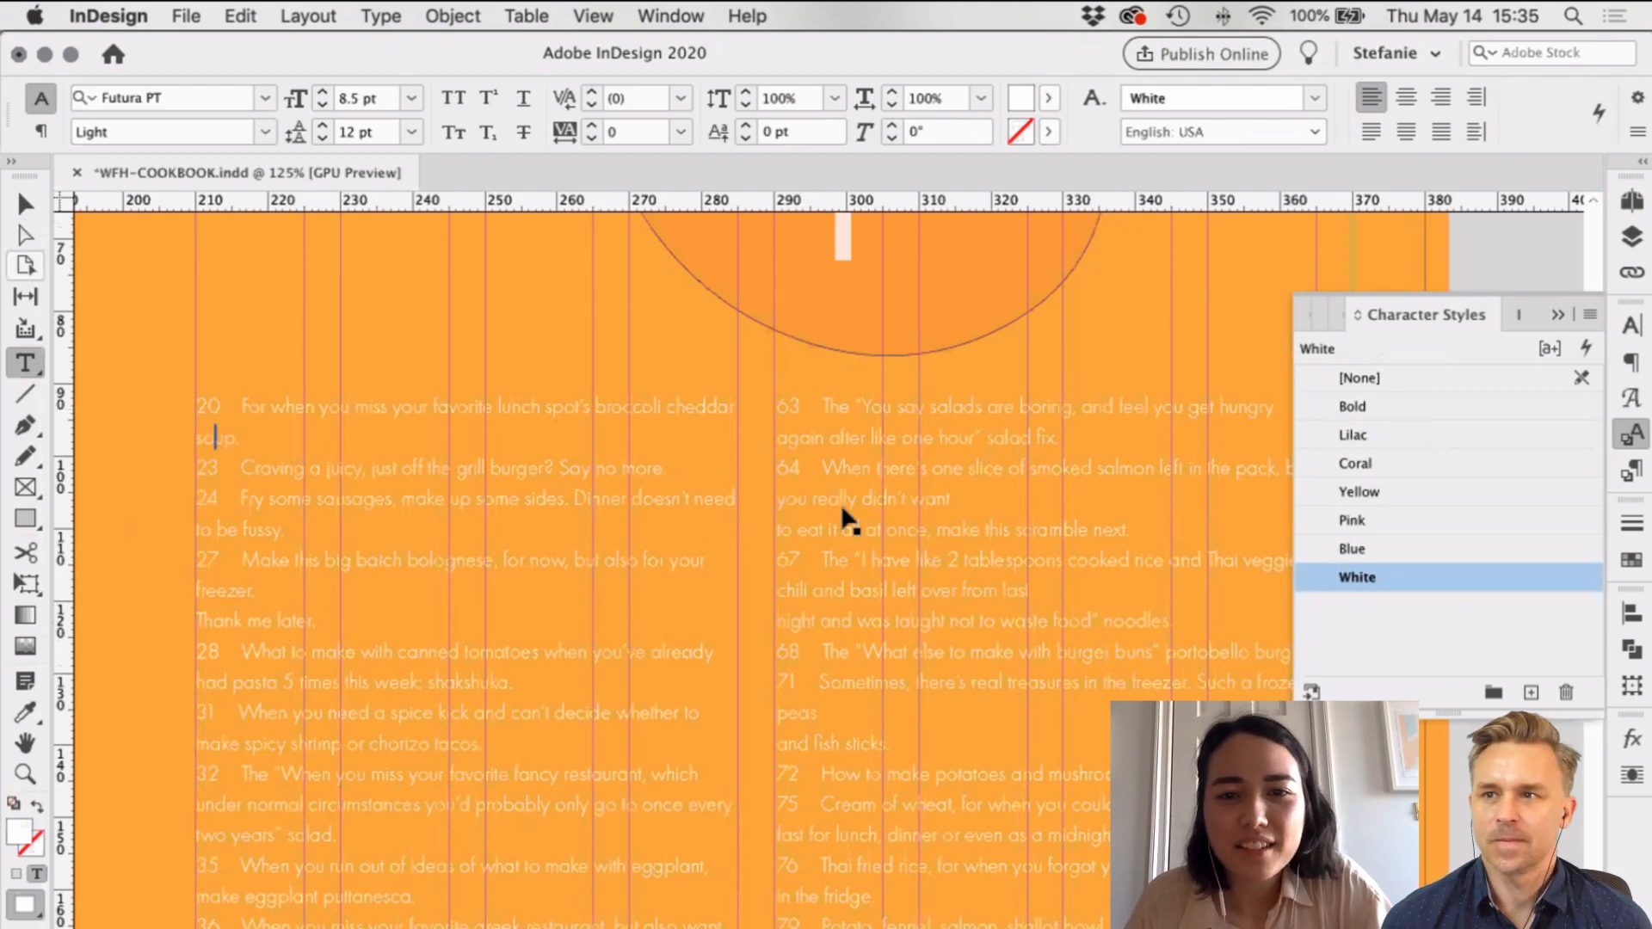
key("Escape")
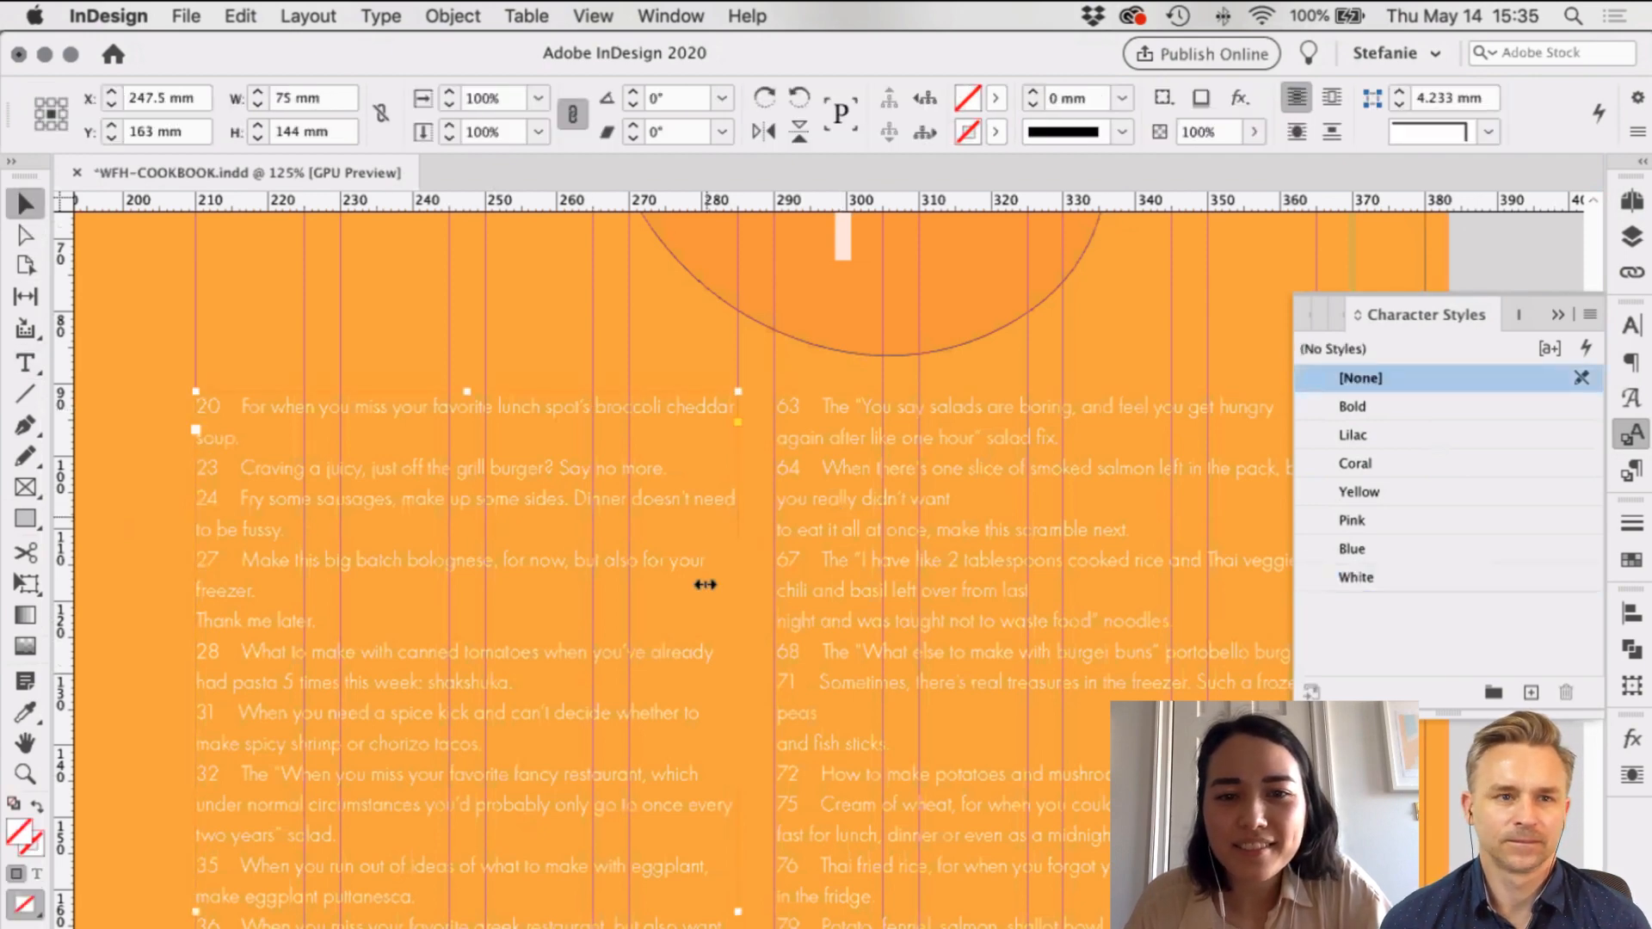
scroll(705, 584, "down", 5)
left_click_drag(706, 585, 582, 590)
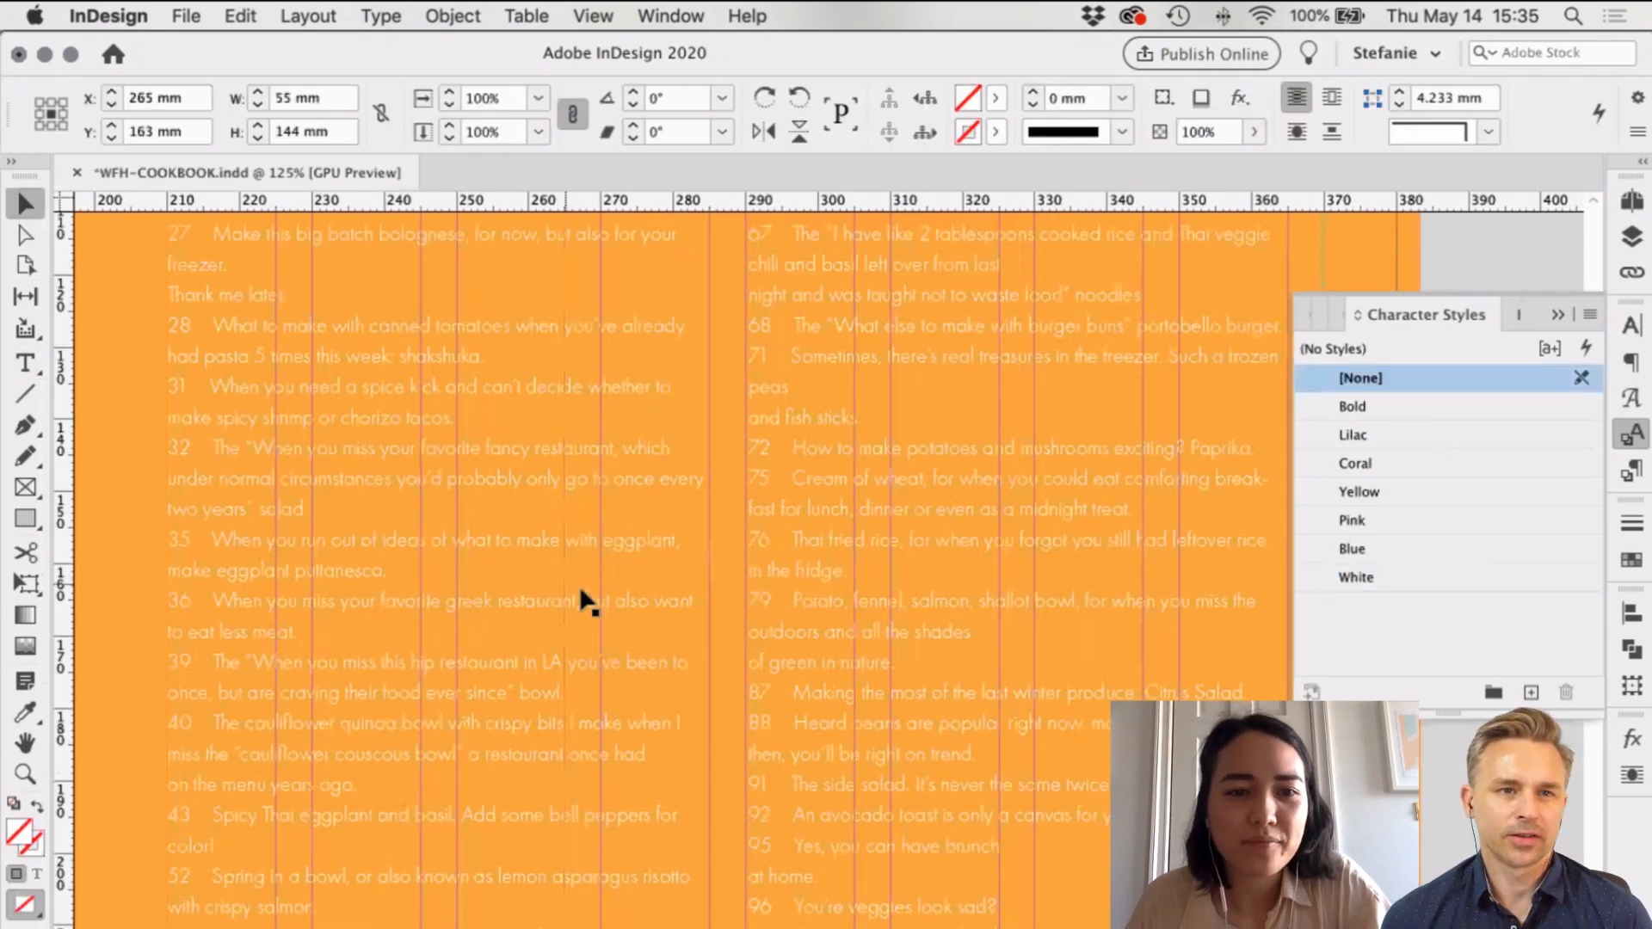
scroll(600, 559, "up", 5)
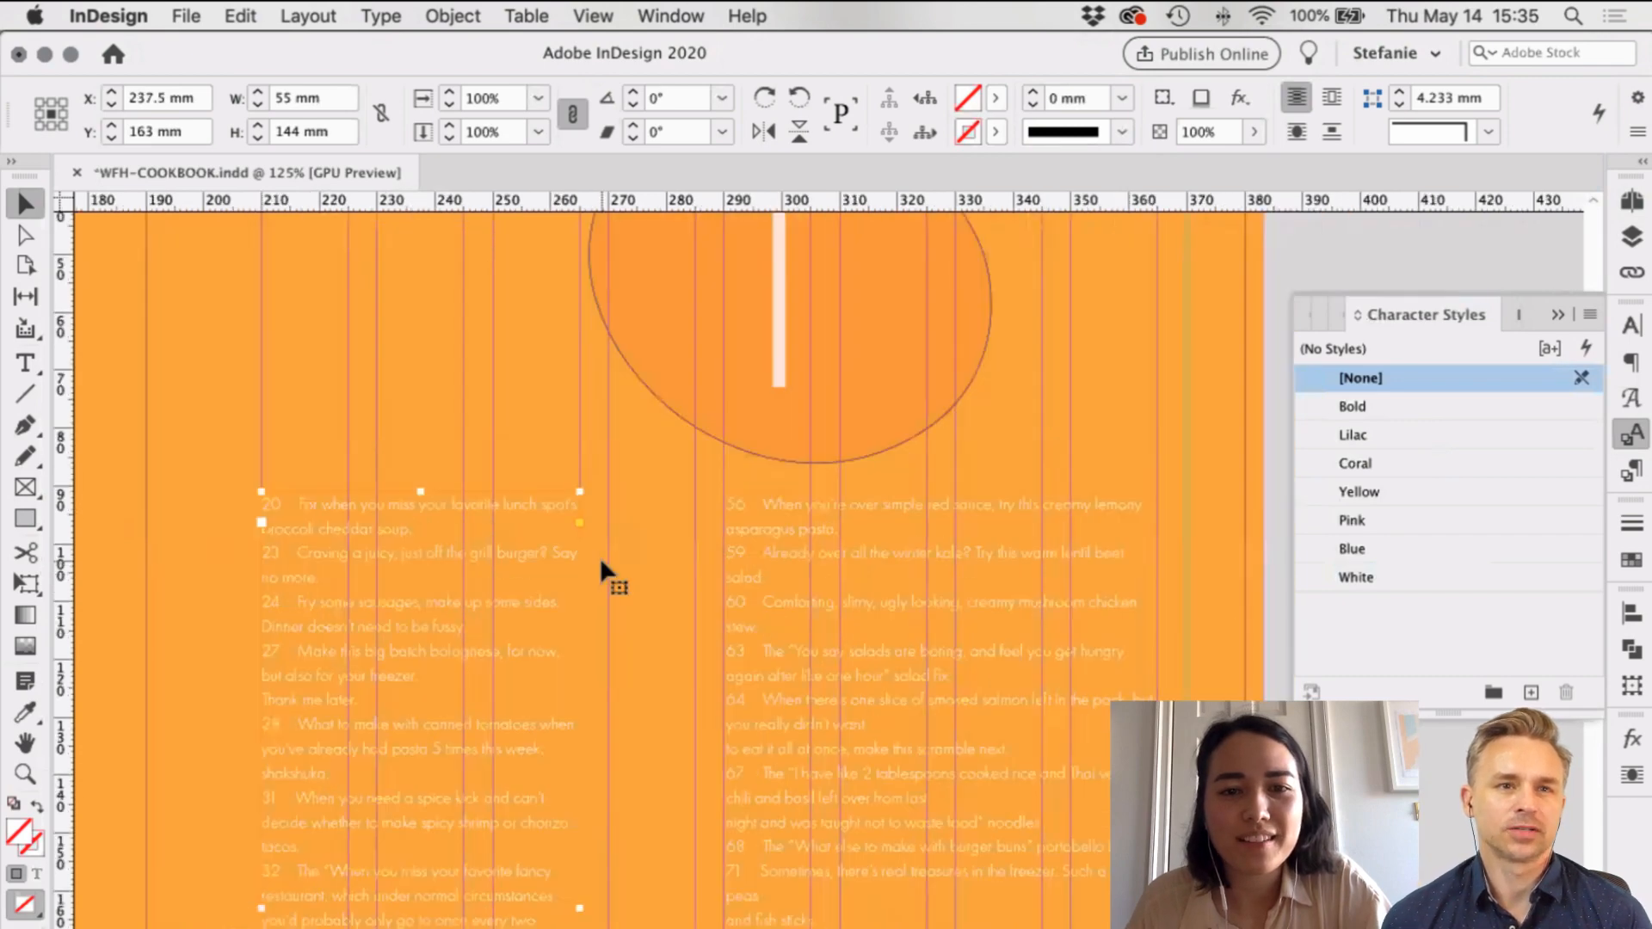
scroll(750, 654, "down", 5)
scroll(861, 662, "down", 5)
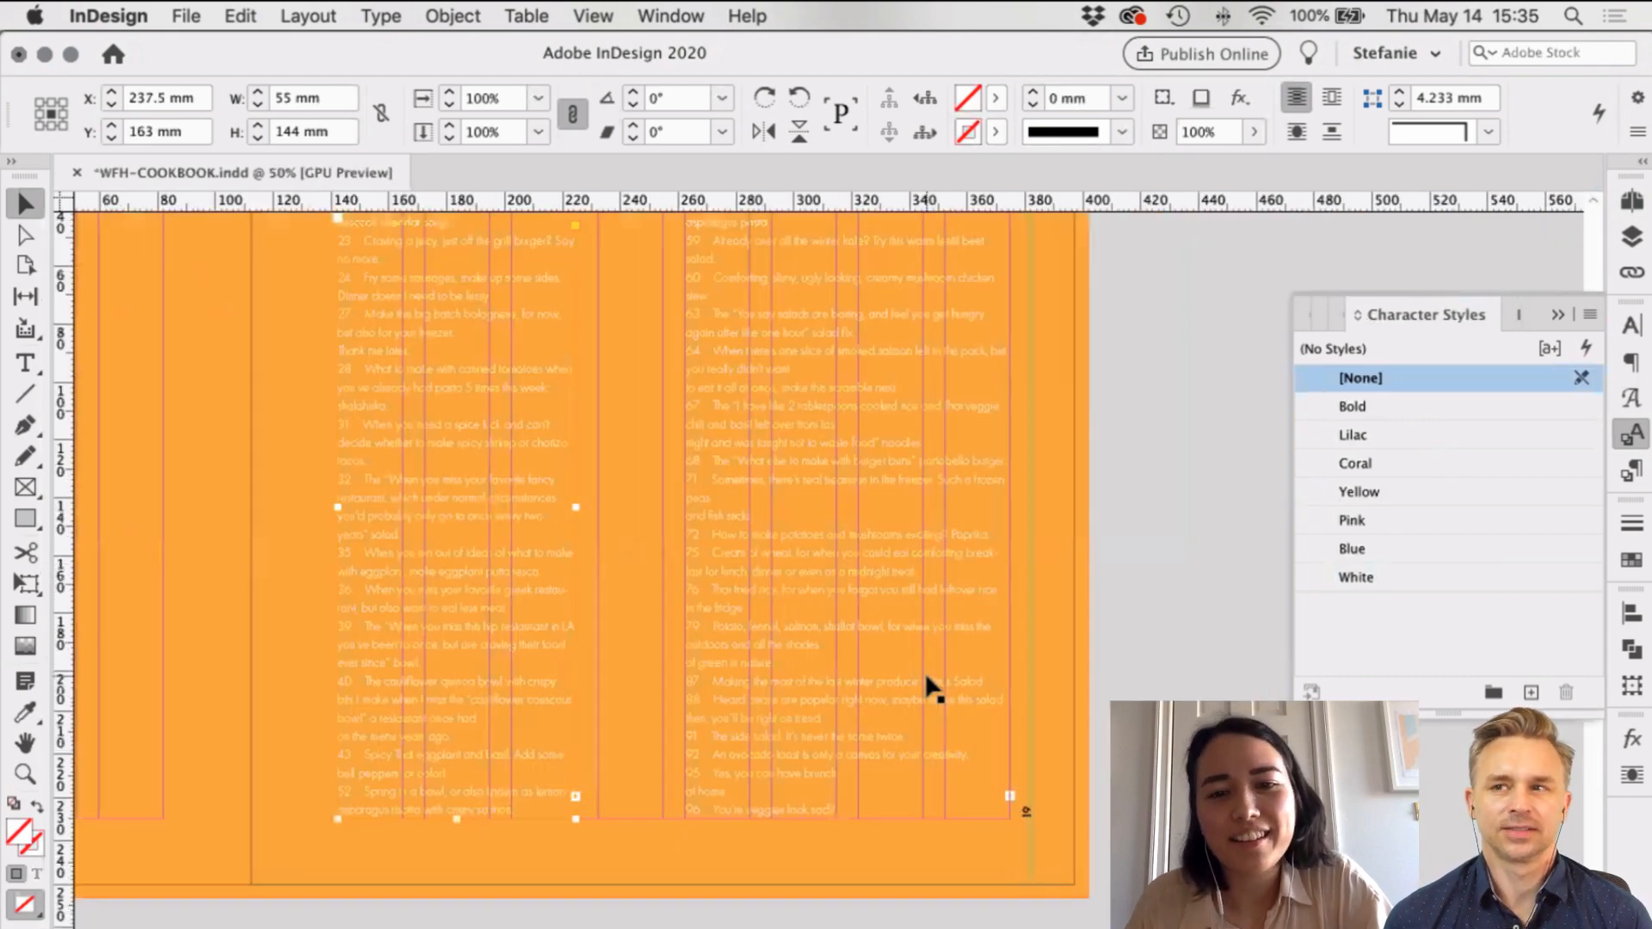
scroll(813, 635, "up", 2)
left_click(813, 635)
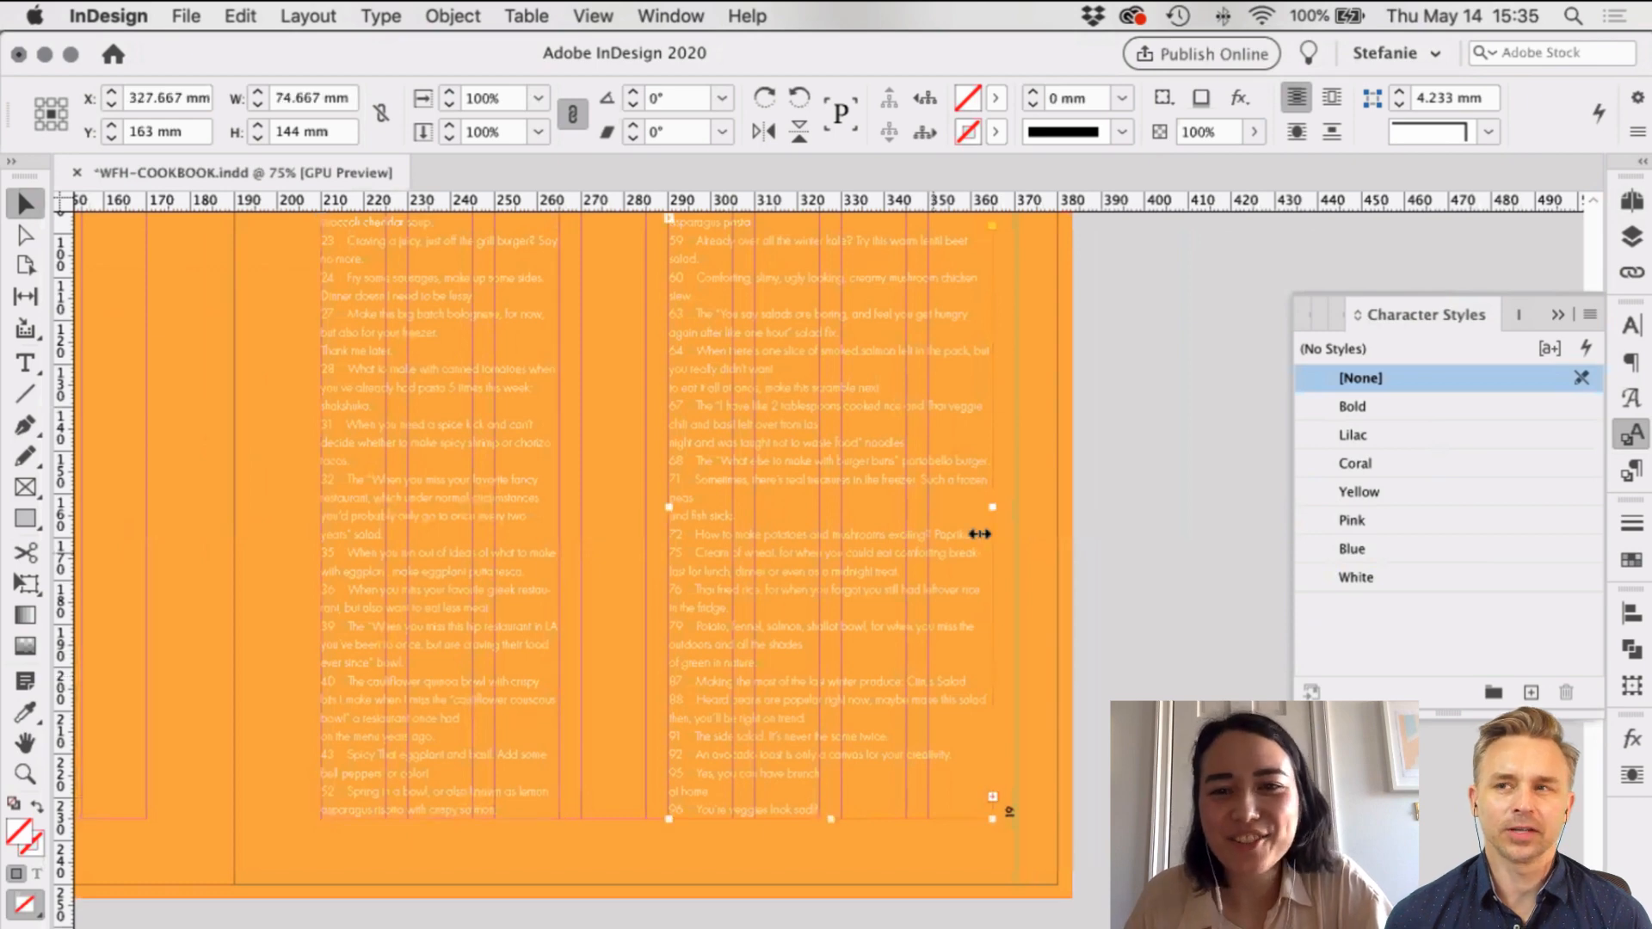
left_click_drag(980, 533, 906, 512)
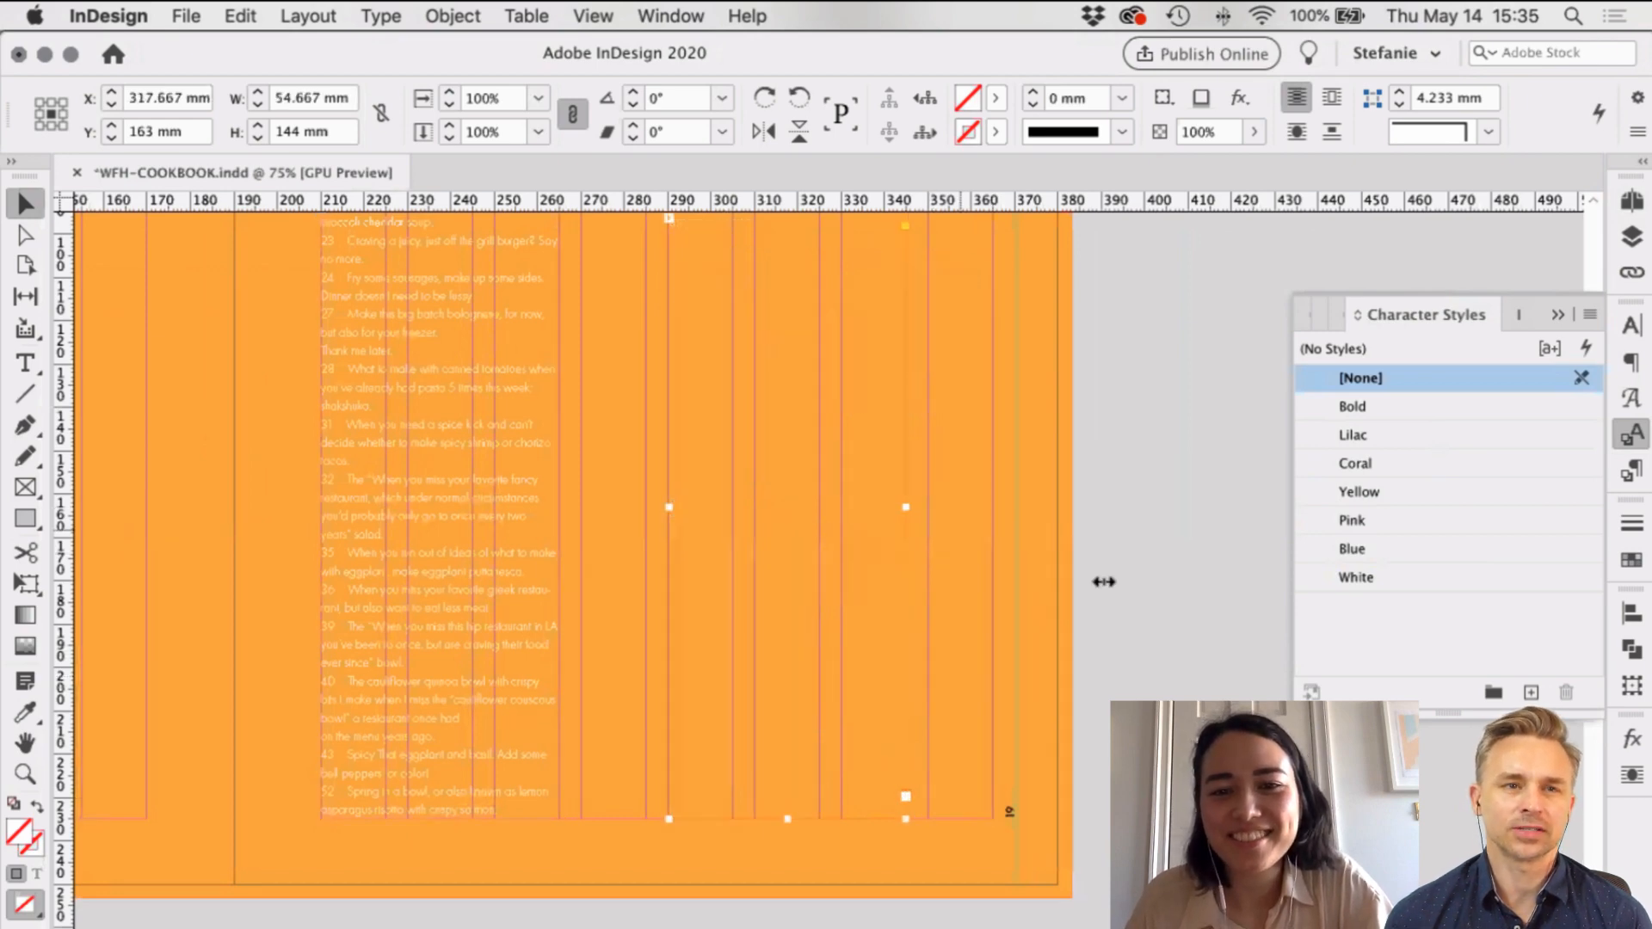
left_click(970, 606)
key("w")
scroll(915, 613, "up", 5)
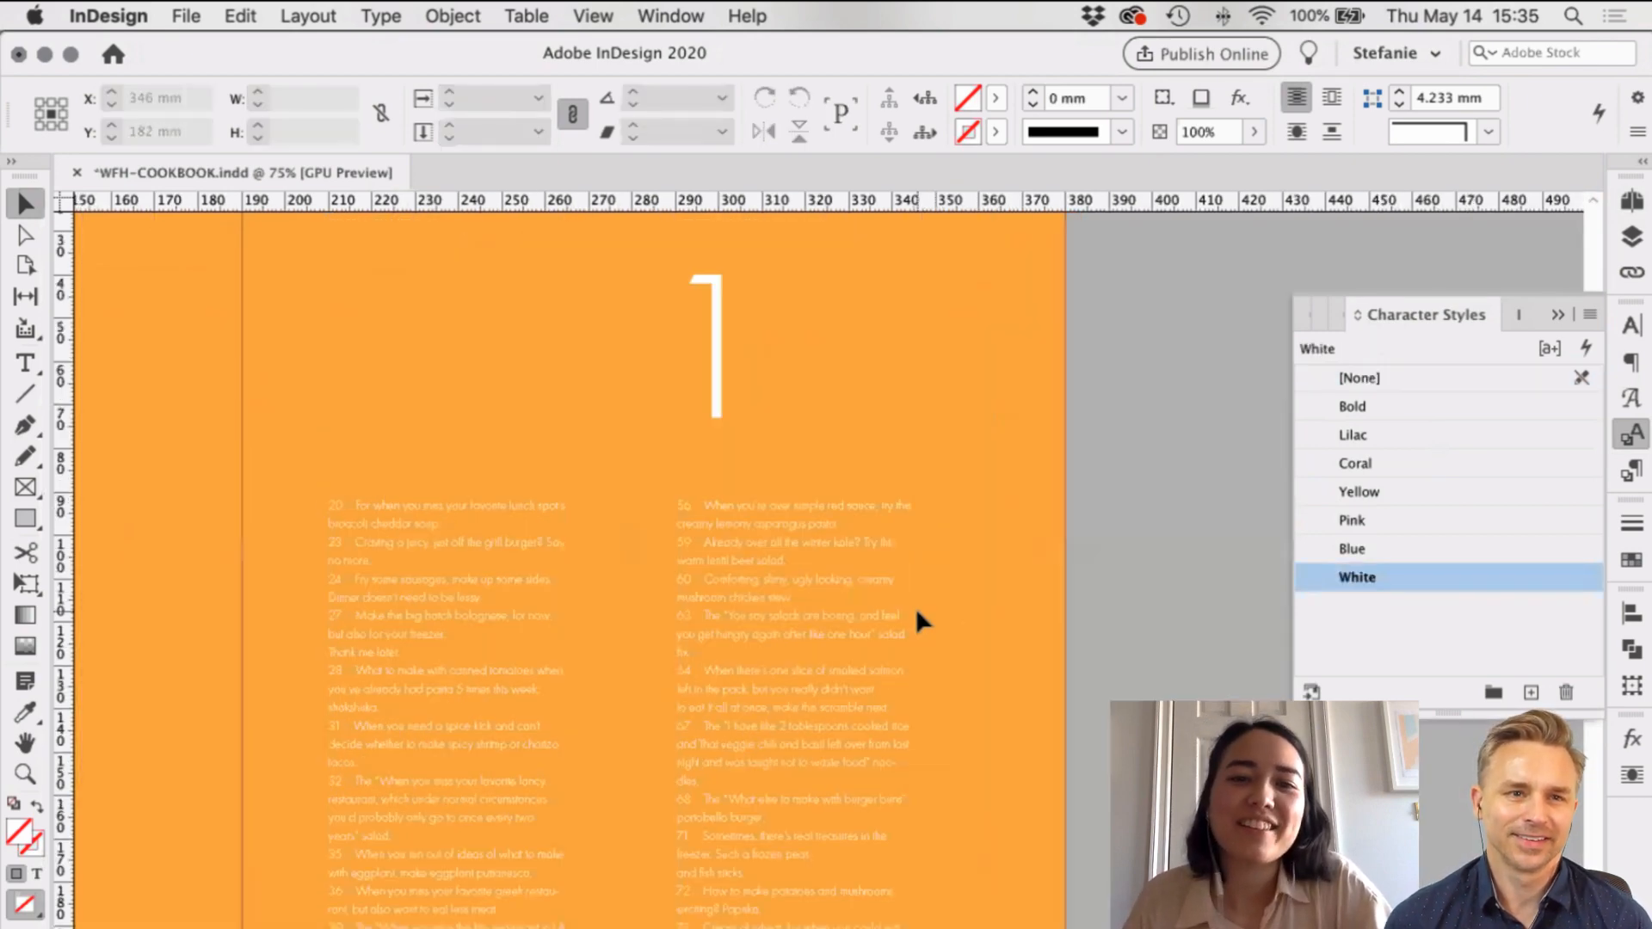
scroll(915, 608, "down", 3)
scroll(916, 607, "up", 3)
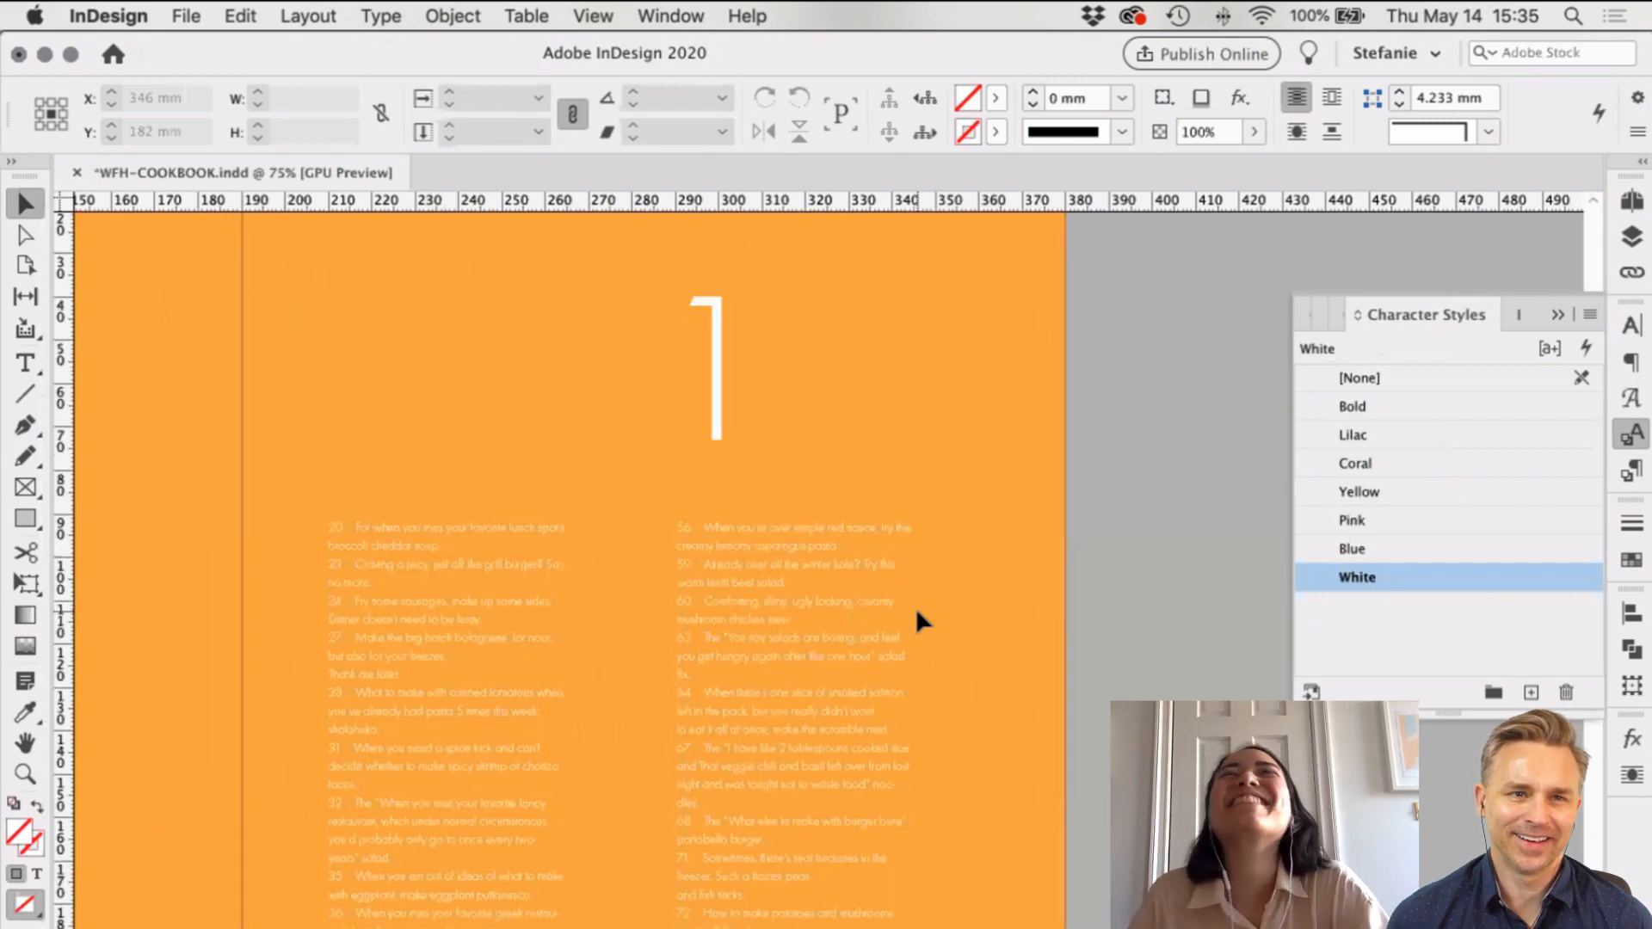
scroll(916, 607, "up", 2)
scroll(913, 615, "down", 5)
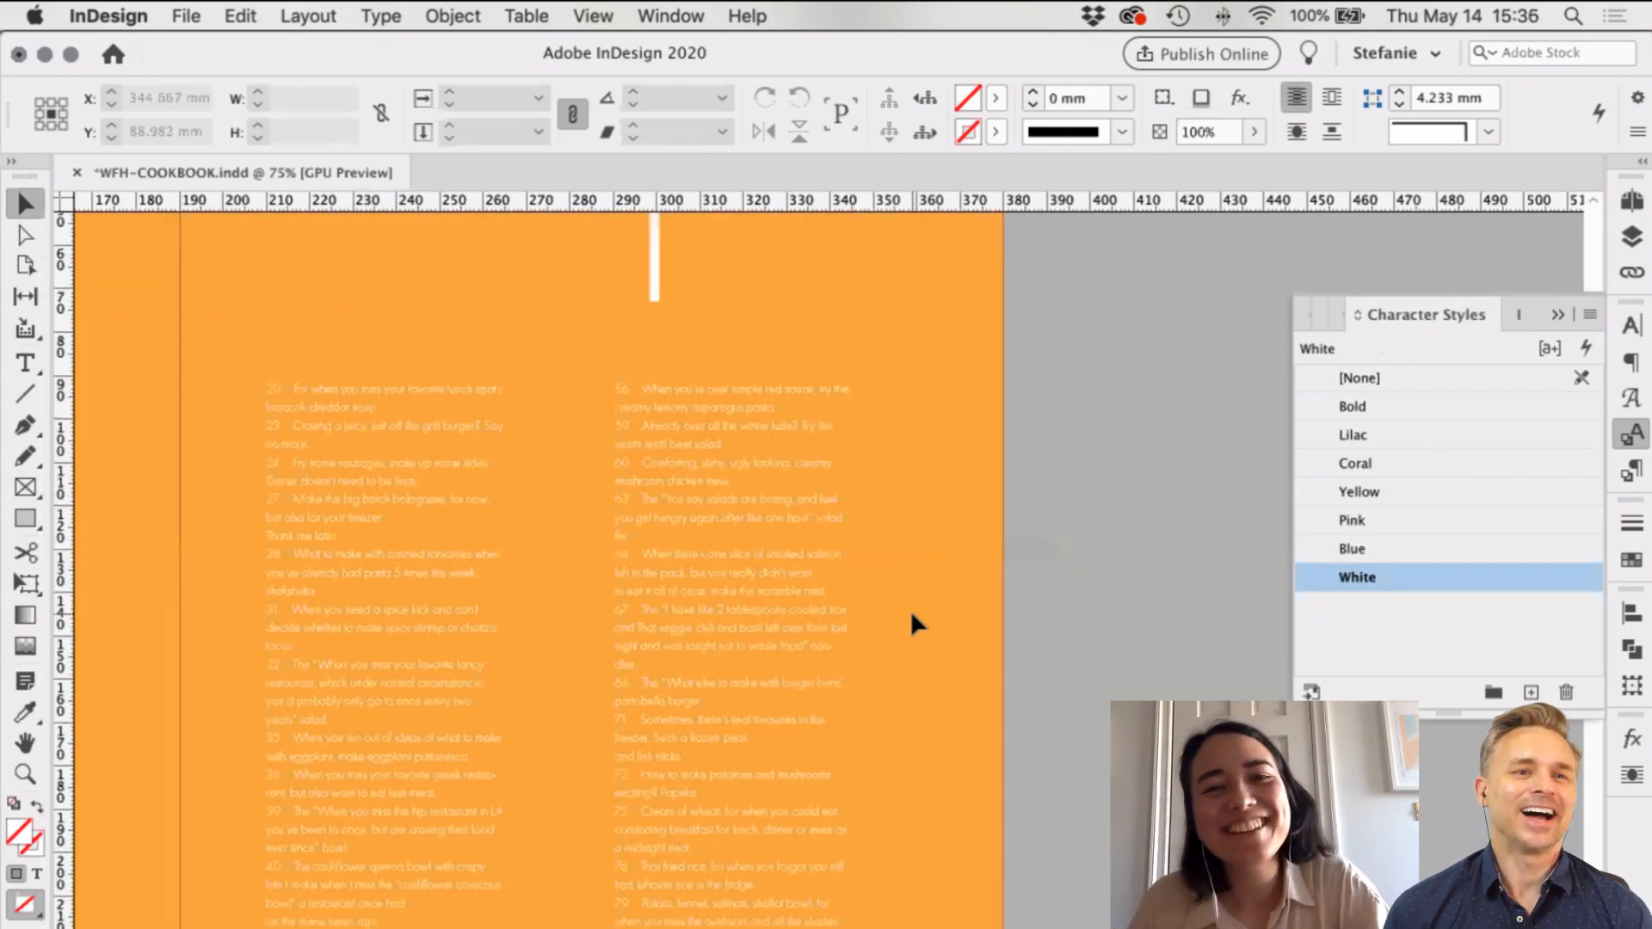
scroll(912, 637, "left", 2)
key("w")
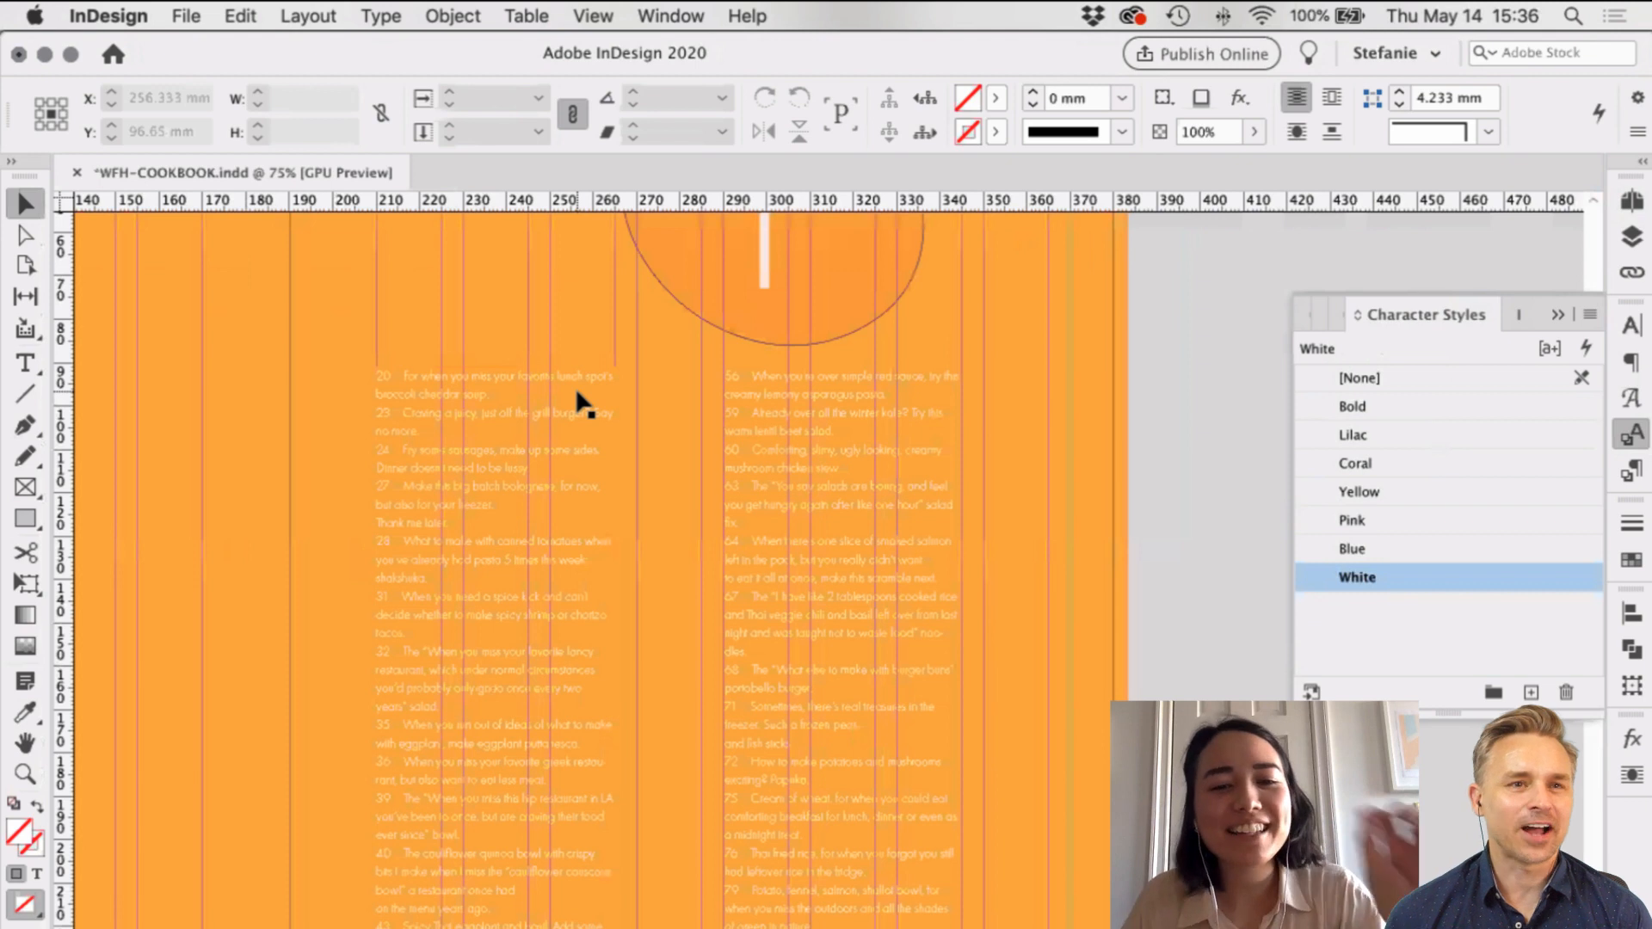
scroll(582, 404, "down", 1)
scroll(583, 405, "right", 1)
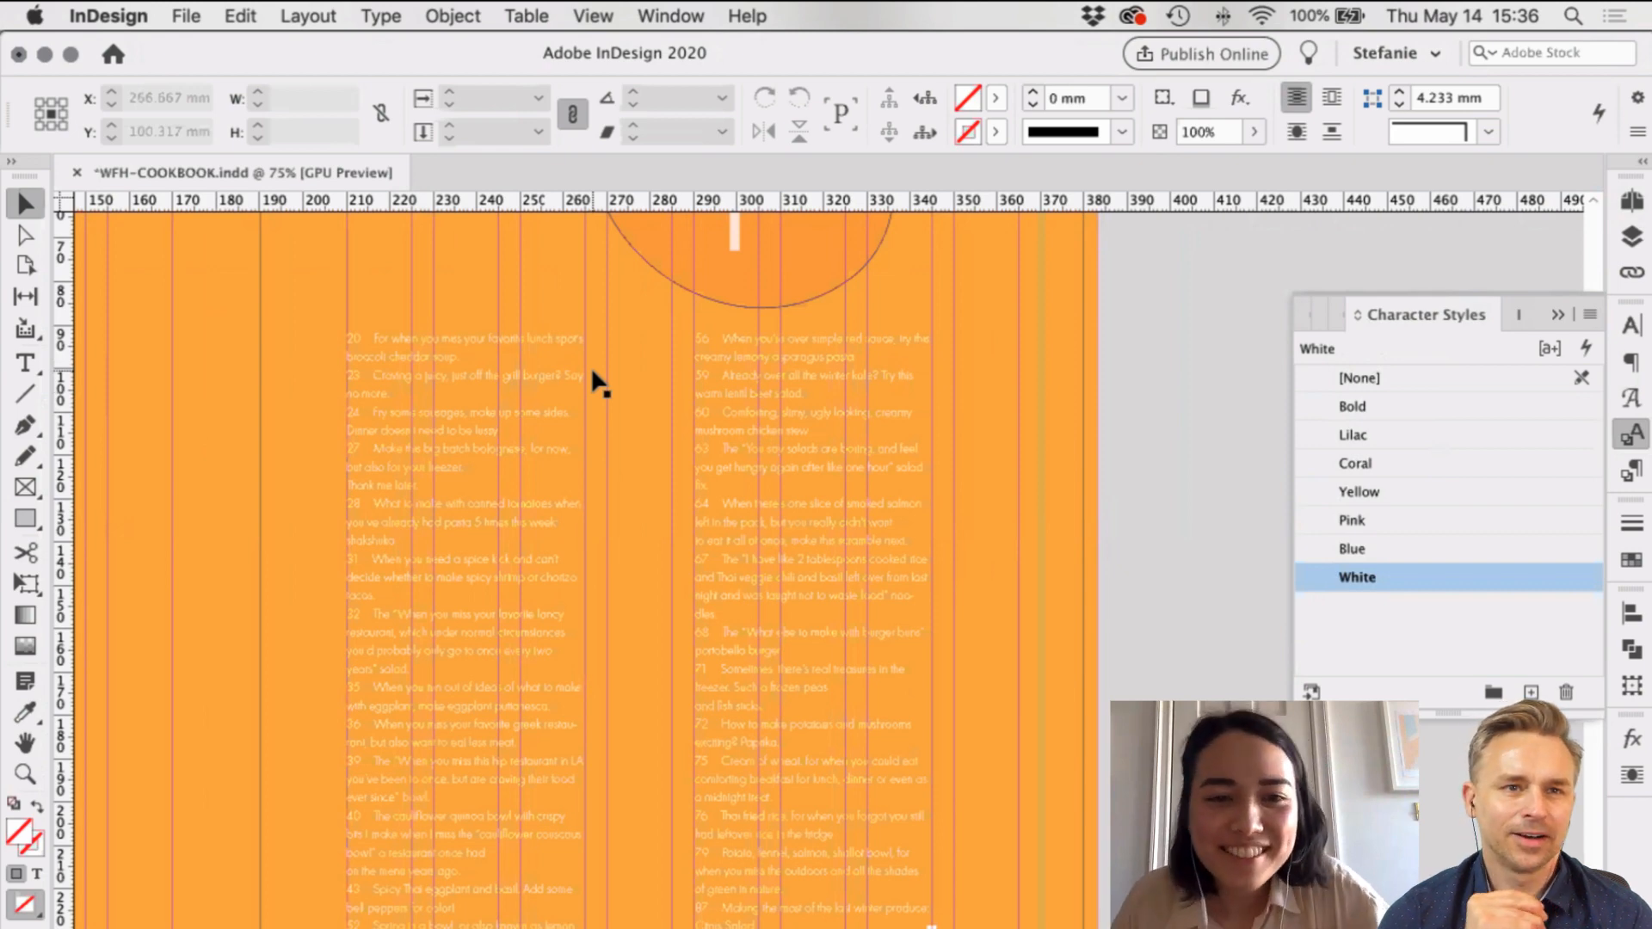
scroll(534, 477, "down", 2)
scroll(533, 476, "right", 2)
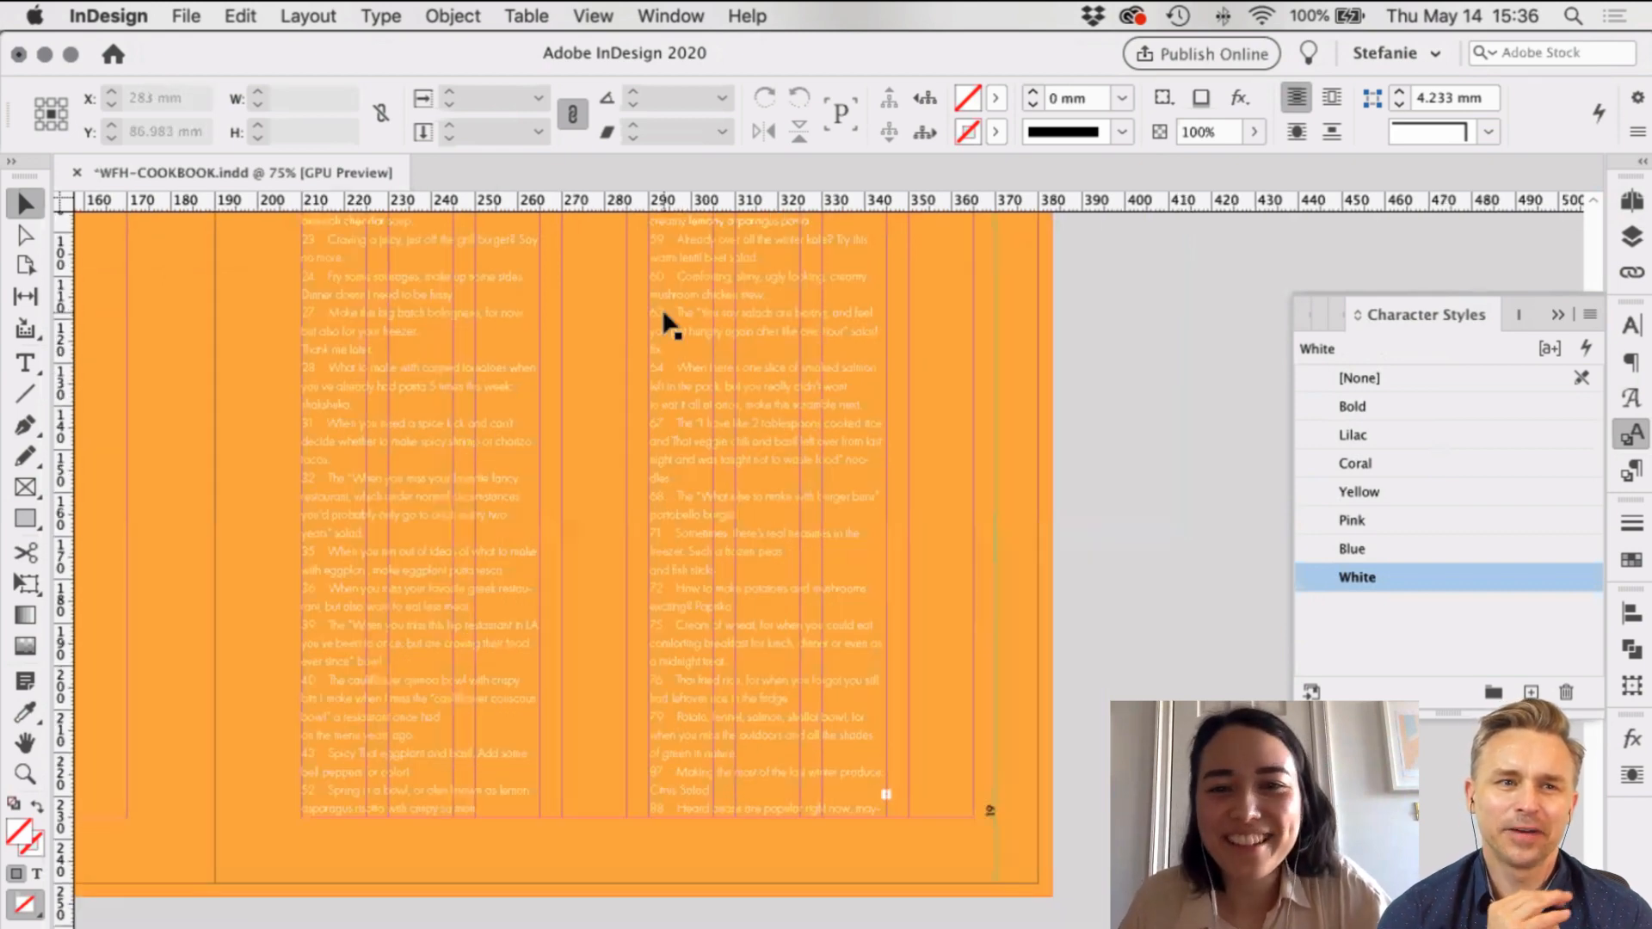
left_click(730, 354)
scroll(808, 447, "down", 2)
scroll(807, 447, "left", 2)
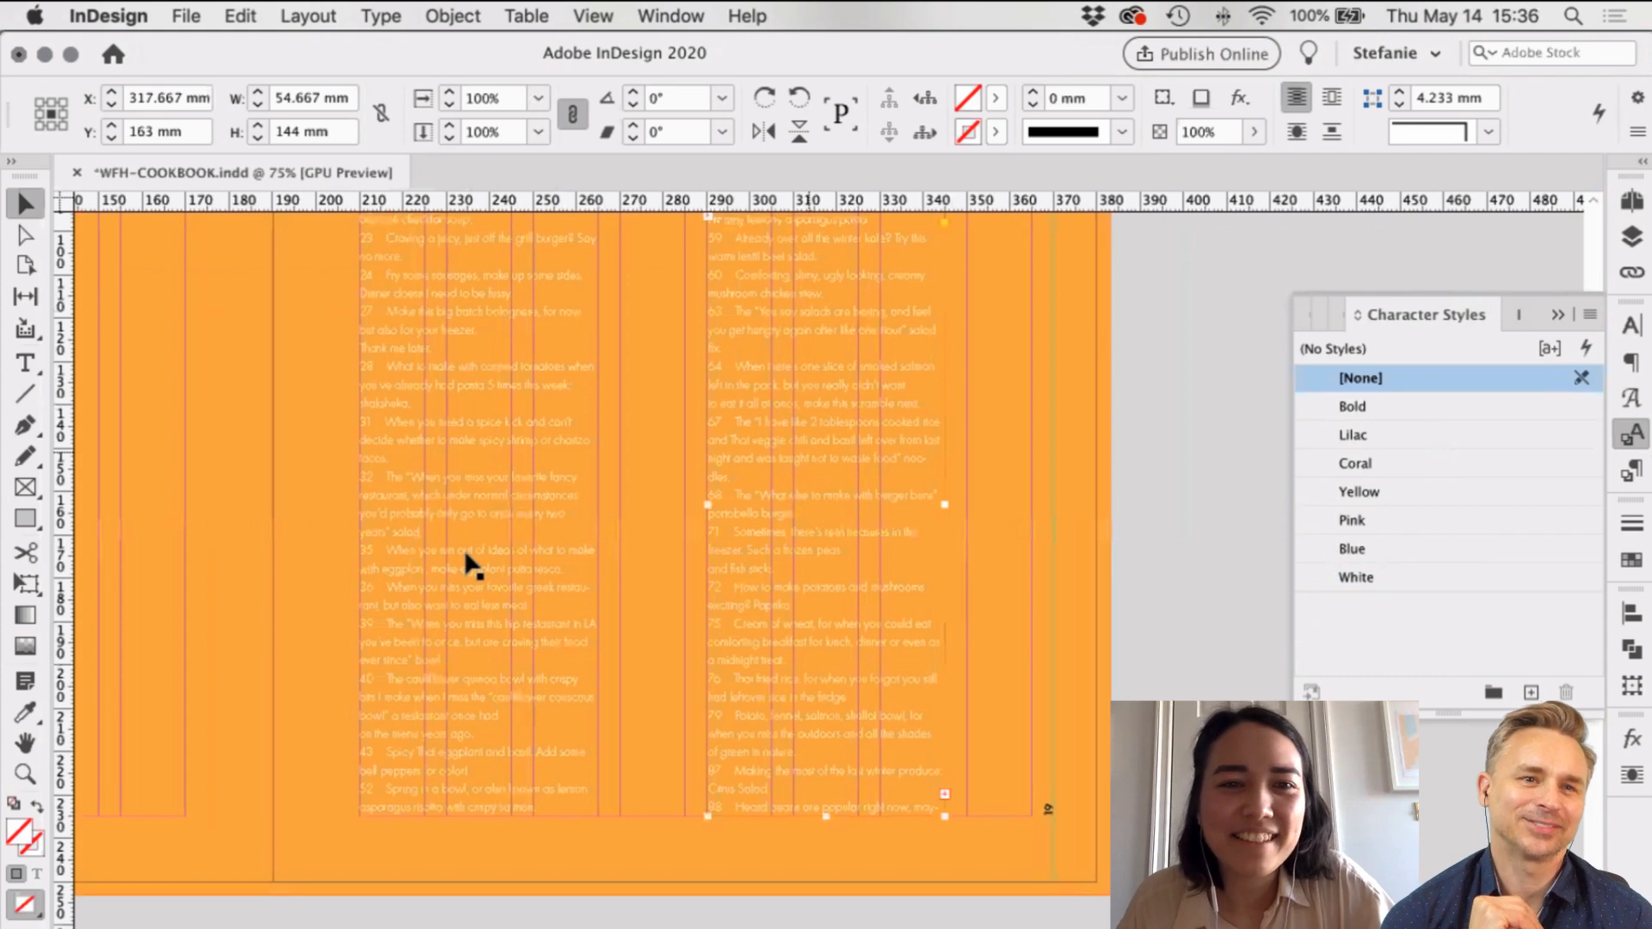
key("super+equal")
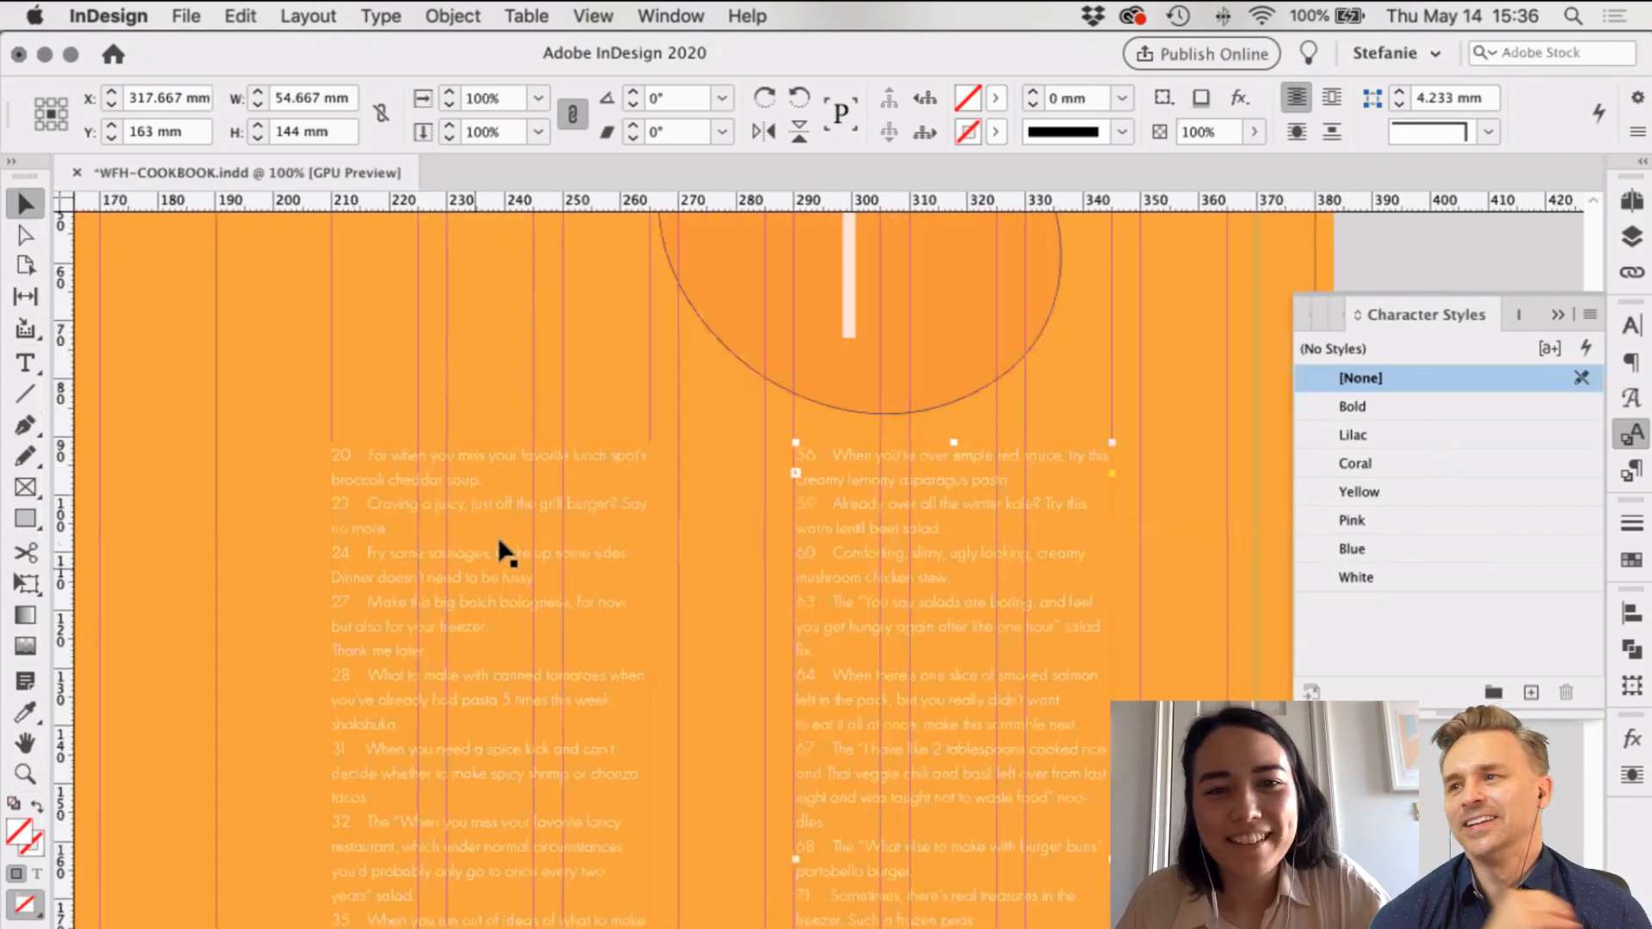
key("super+minus")
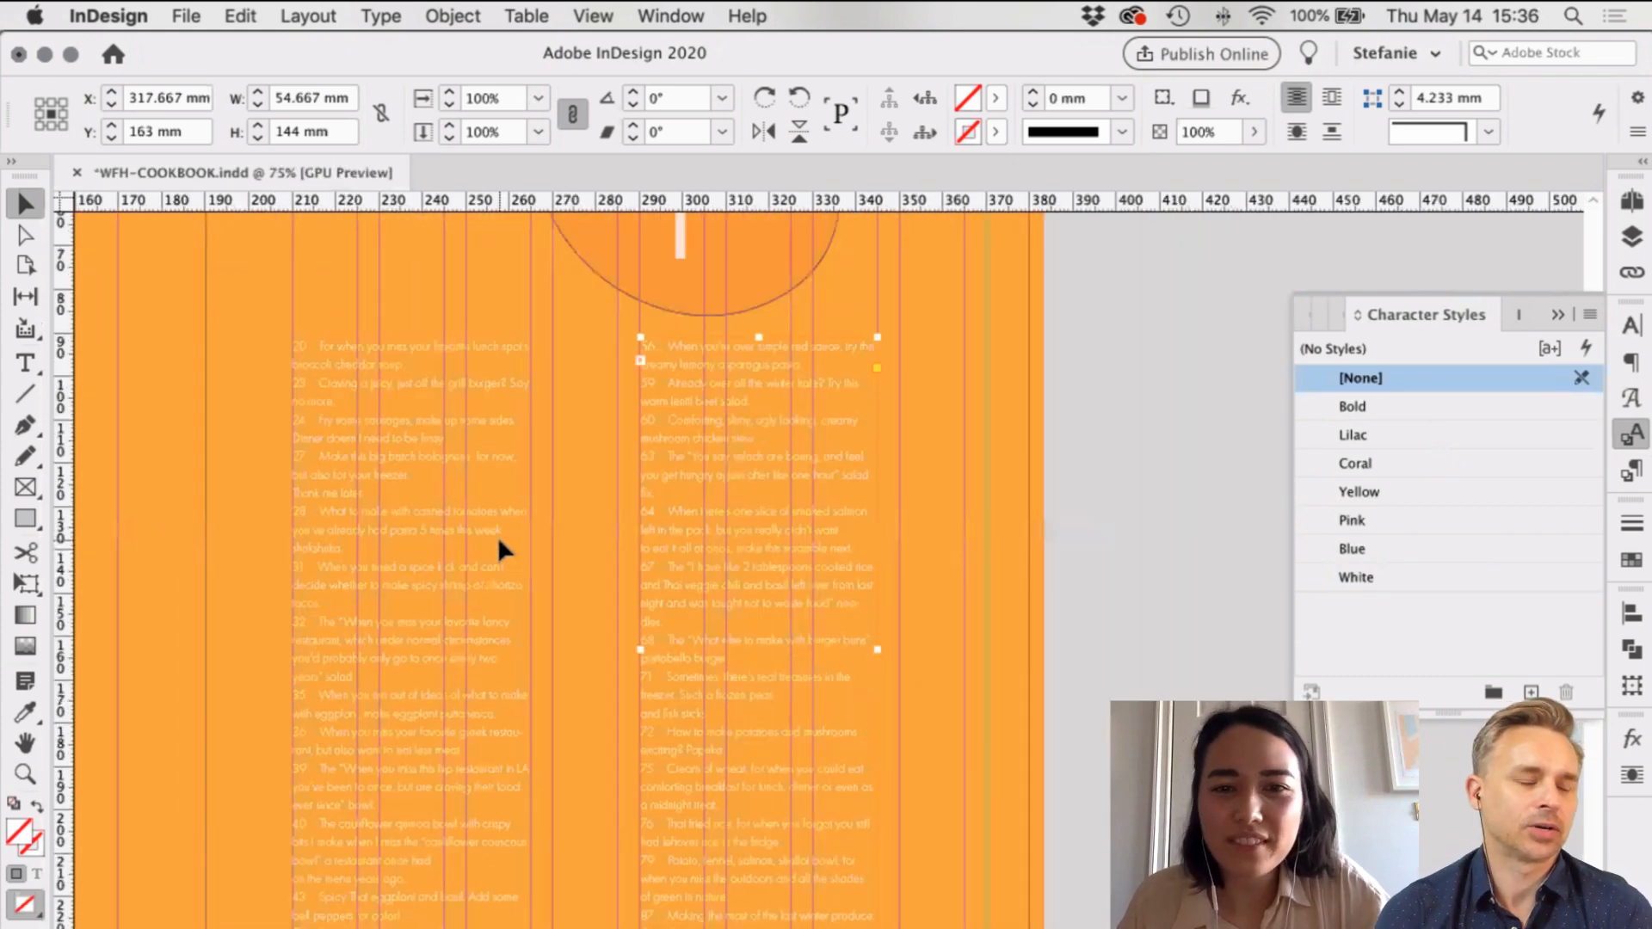
key("super+minus")
left_click(1057, 590)
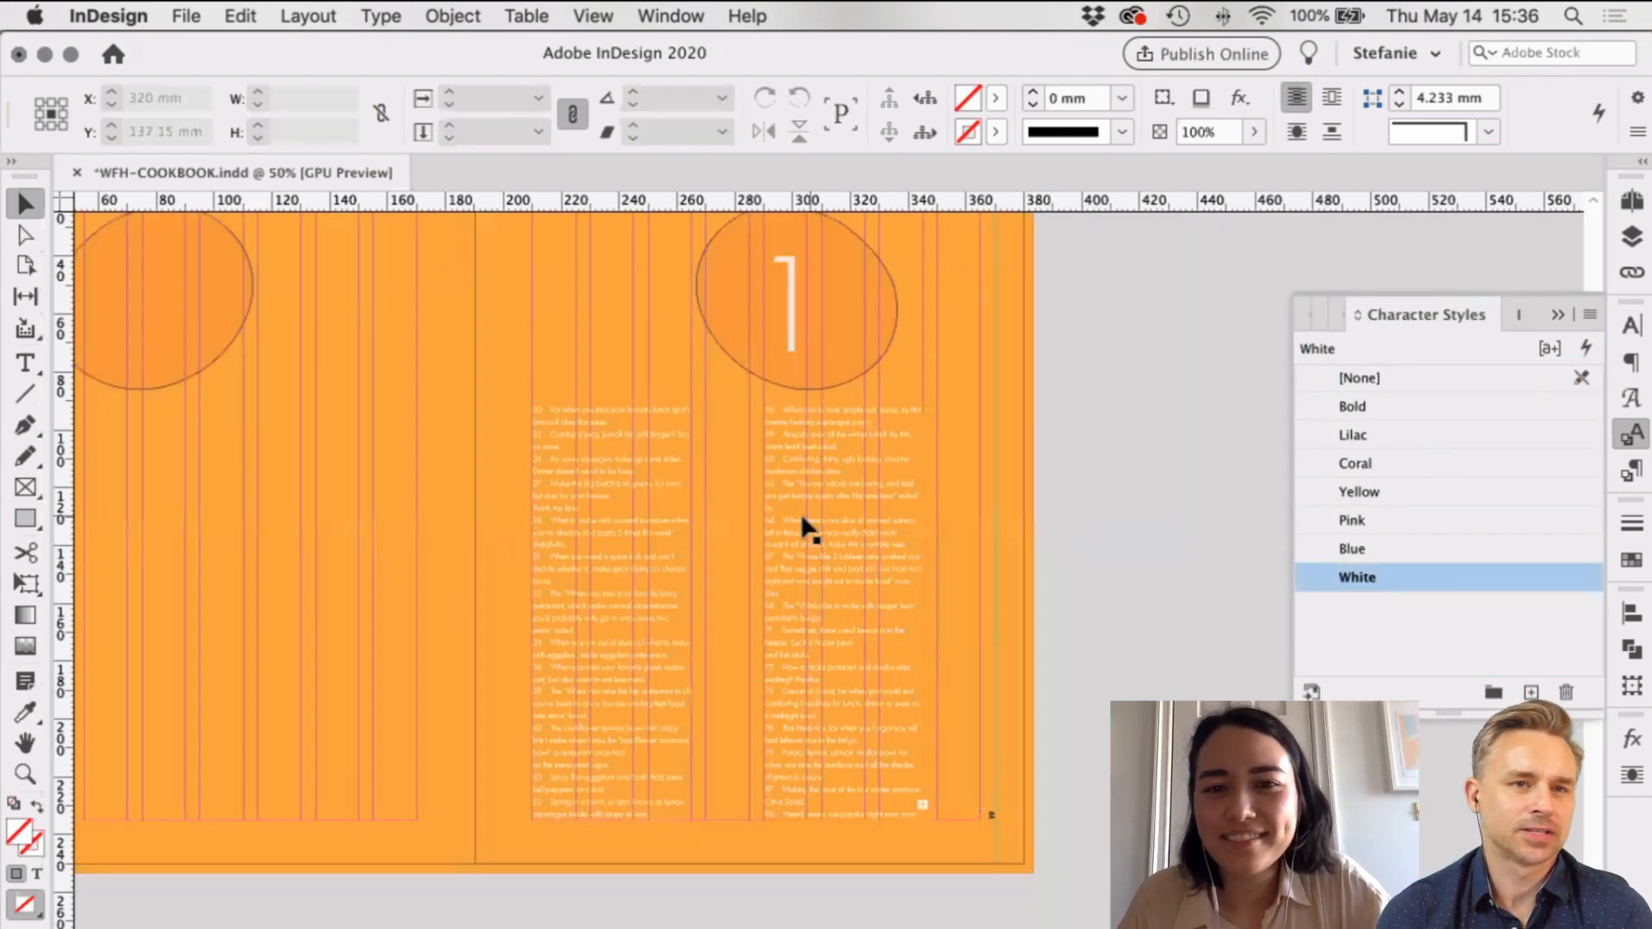
key("super+1")
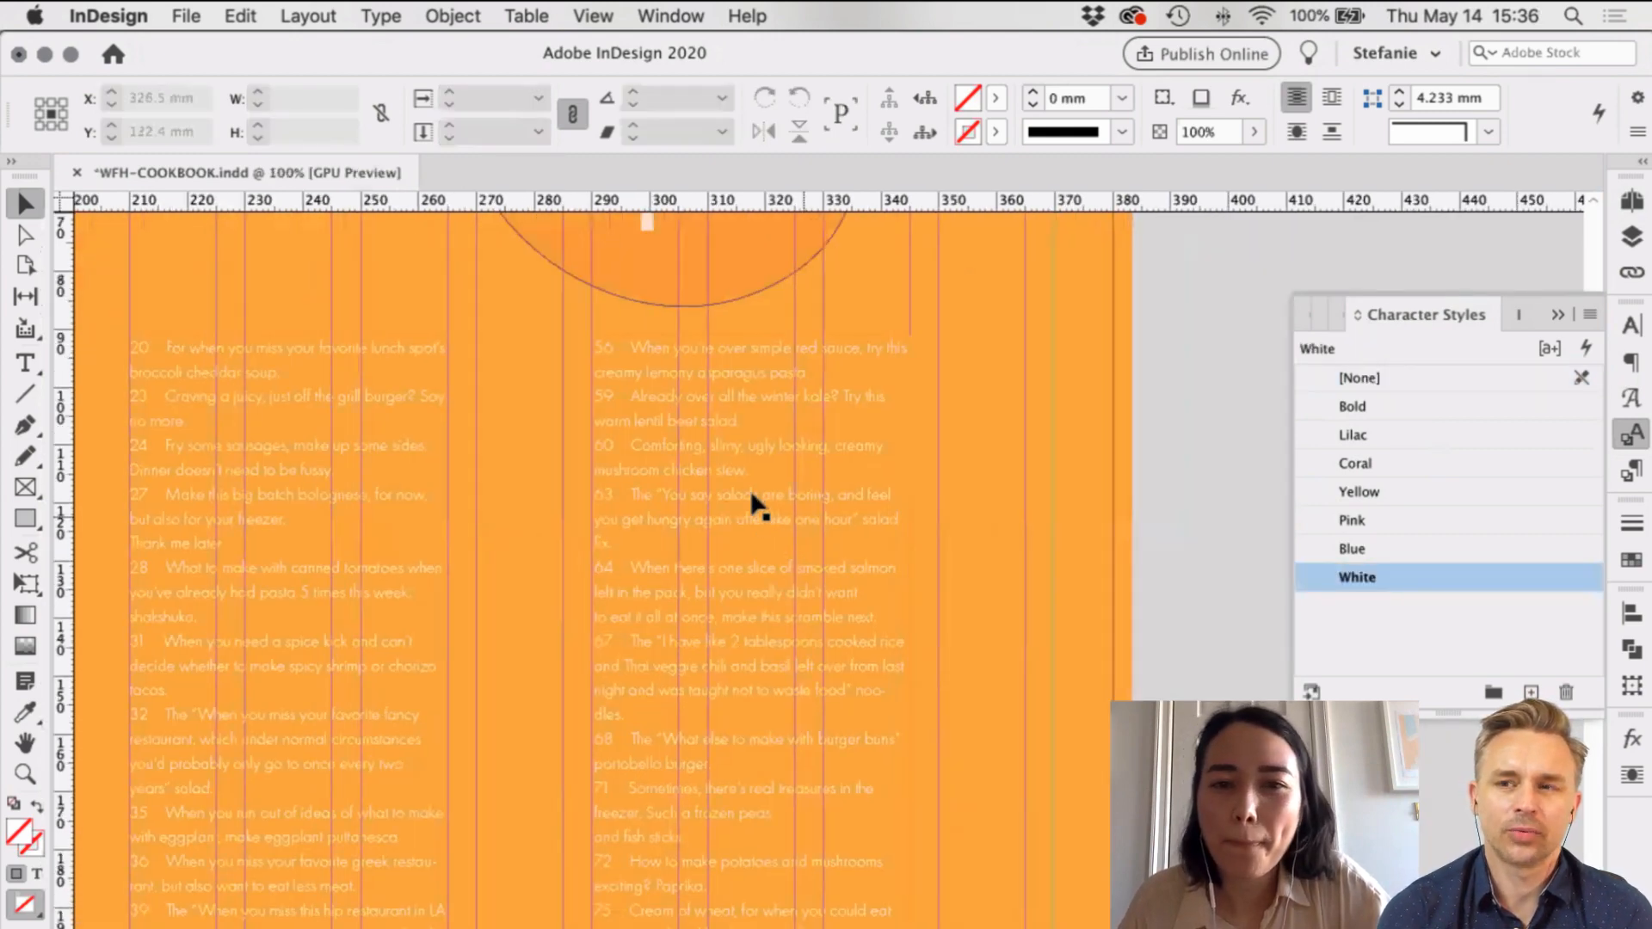
scroll(754, 503, "down", 1)
left_click(785, 497)
left_click_drag(973, 581, 1013, 579)
scroll(1003, 579, "down", 3)
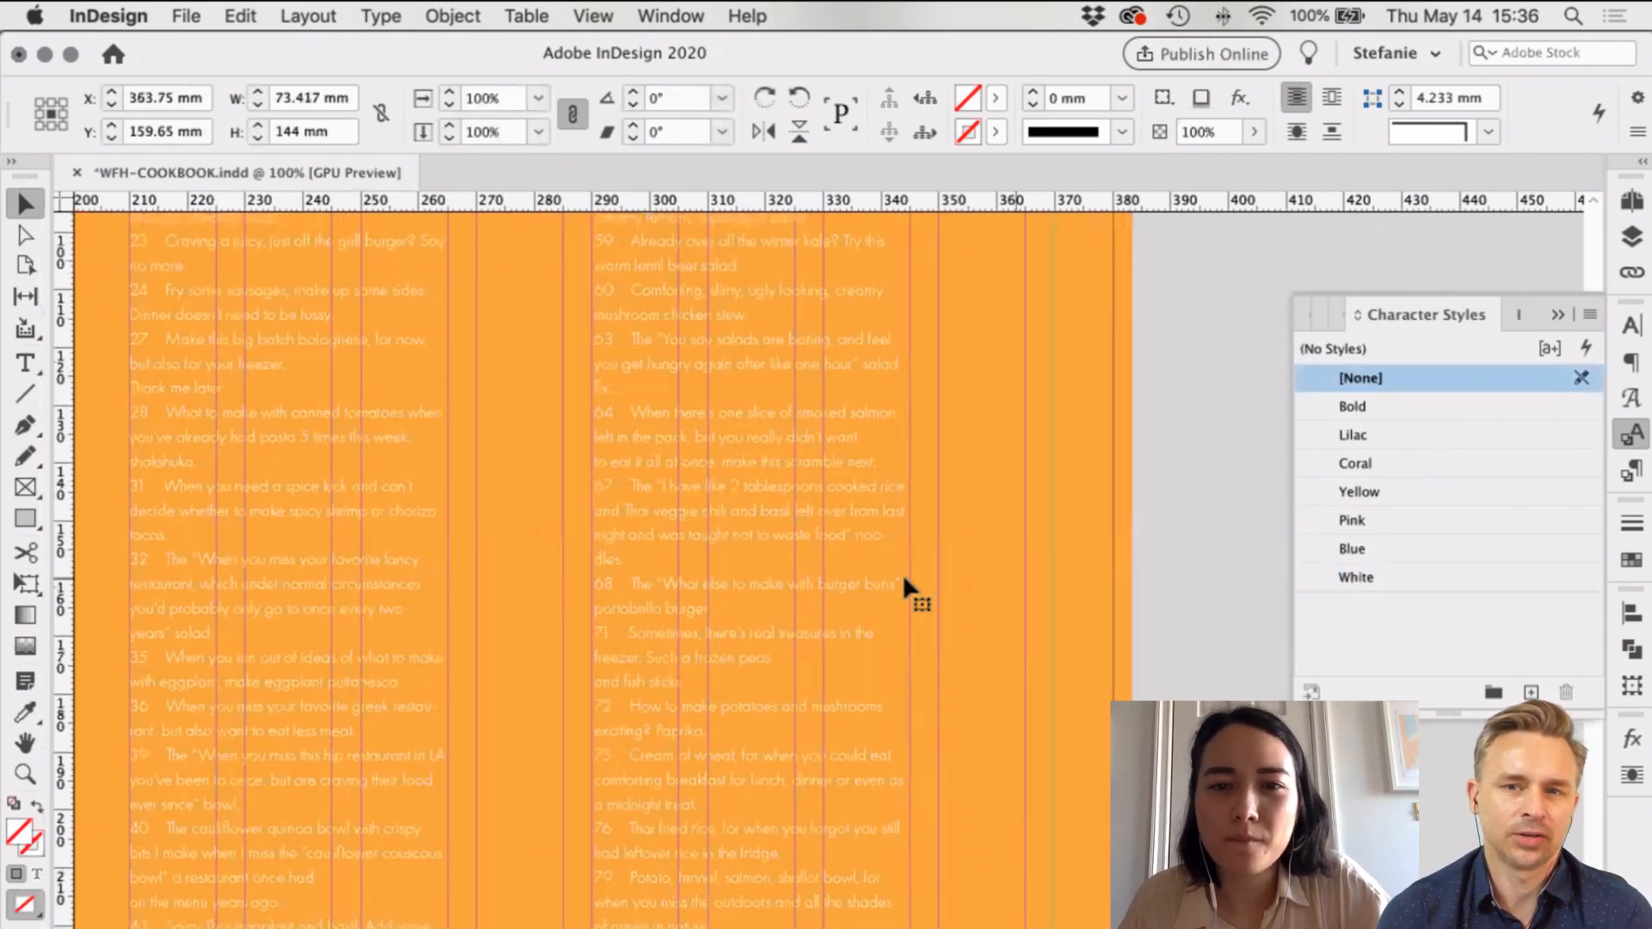
key("super+z")
scroll(730, 442, "up", 2)
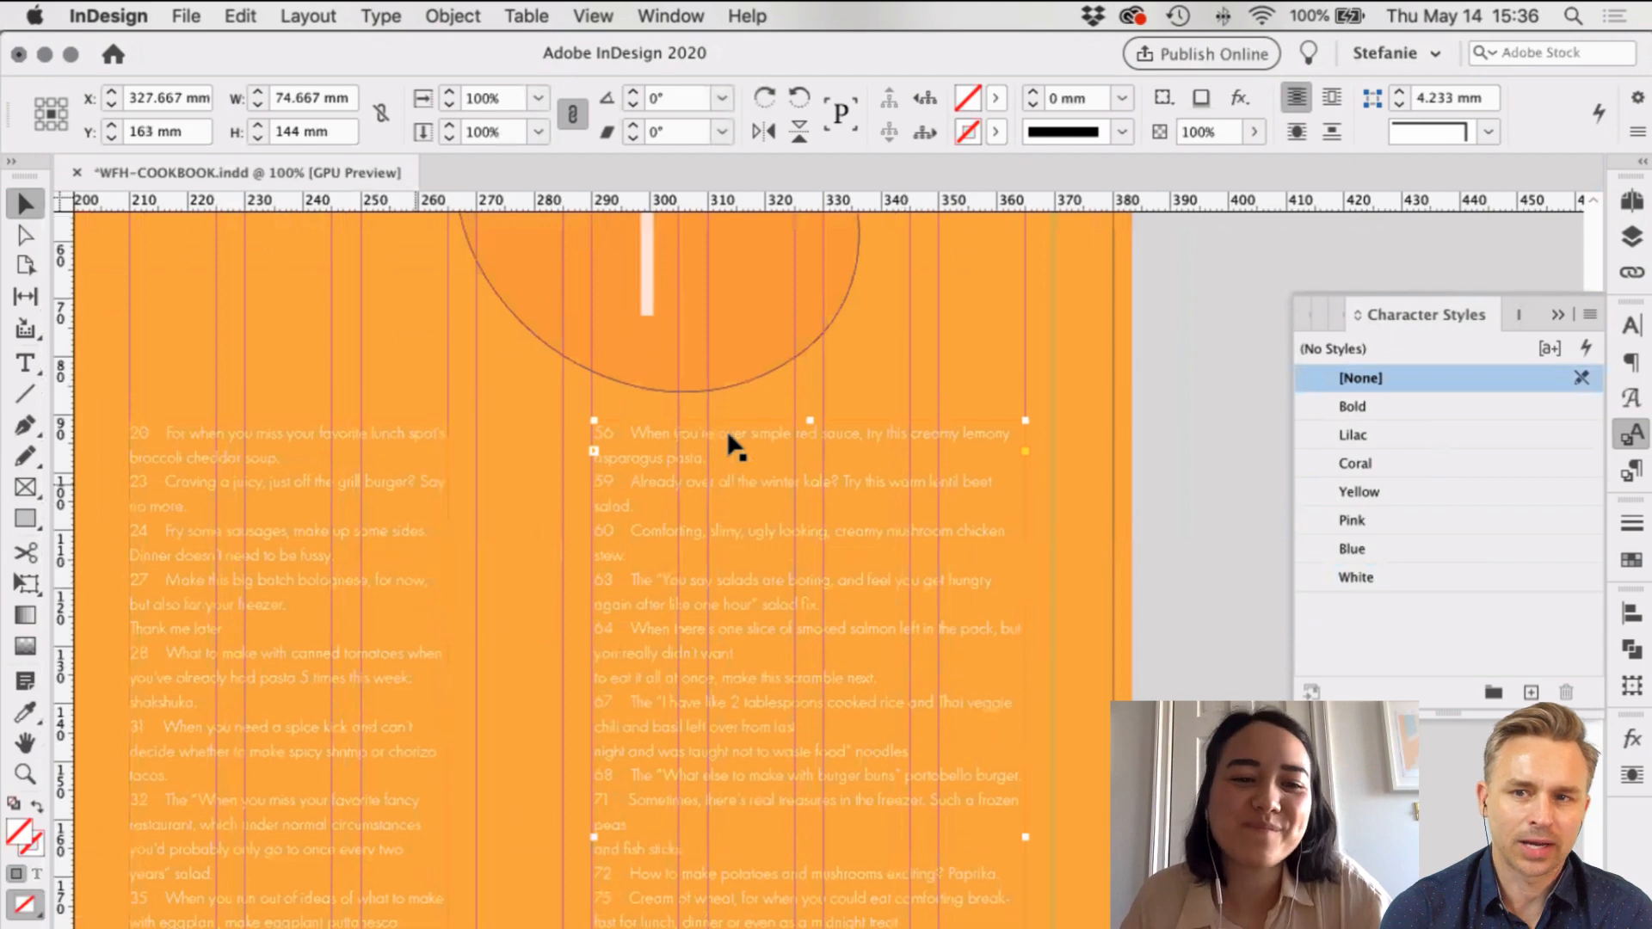
left_click(401, 487)
scroll(446, 788, "down", 1)
left_click_drag(446, 787, 539, 764)
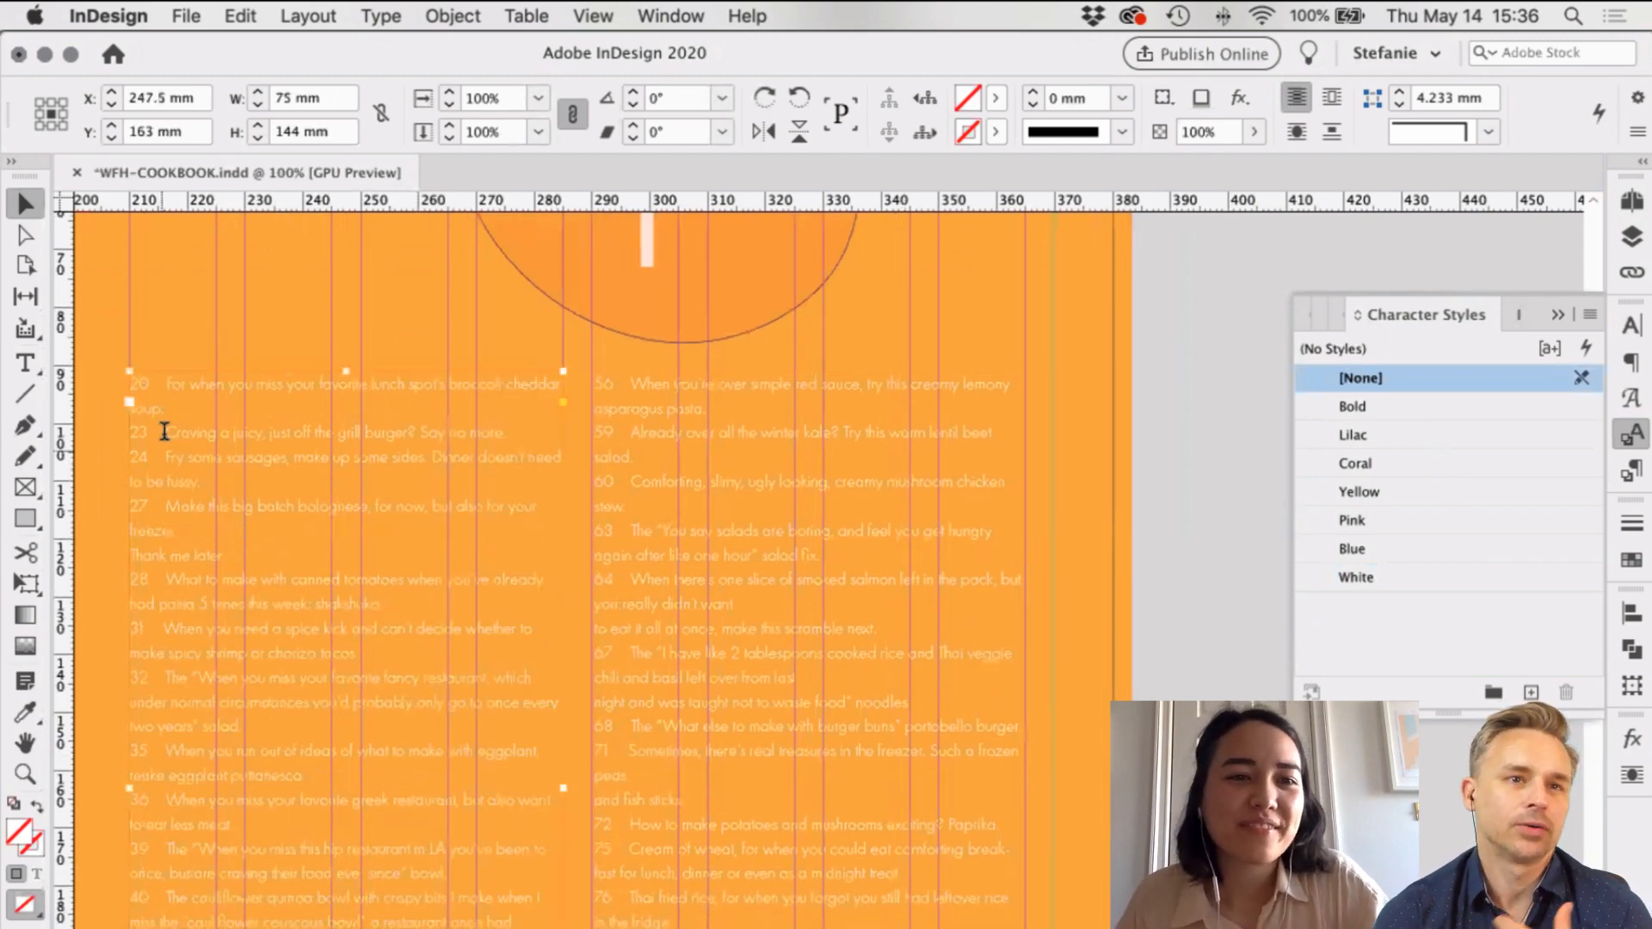
double_click(164, 432)
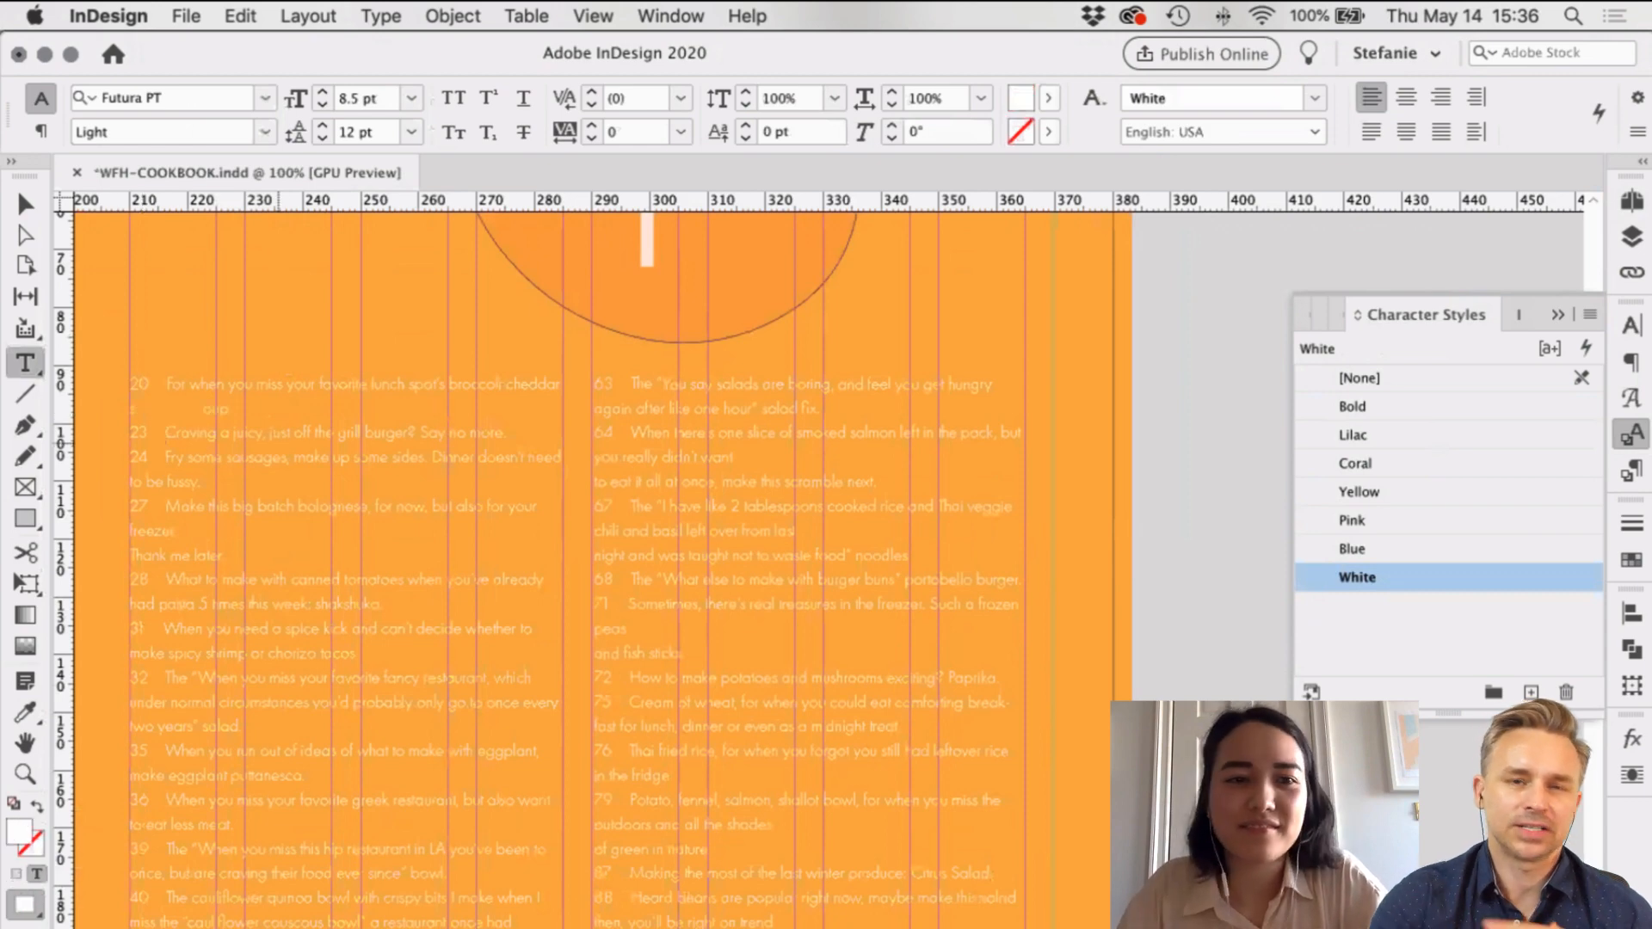
left_click(204, 408)
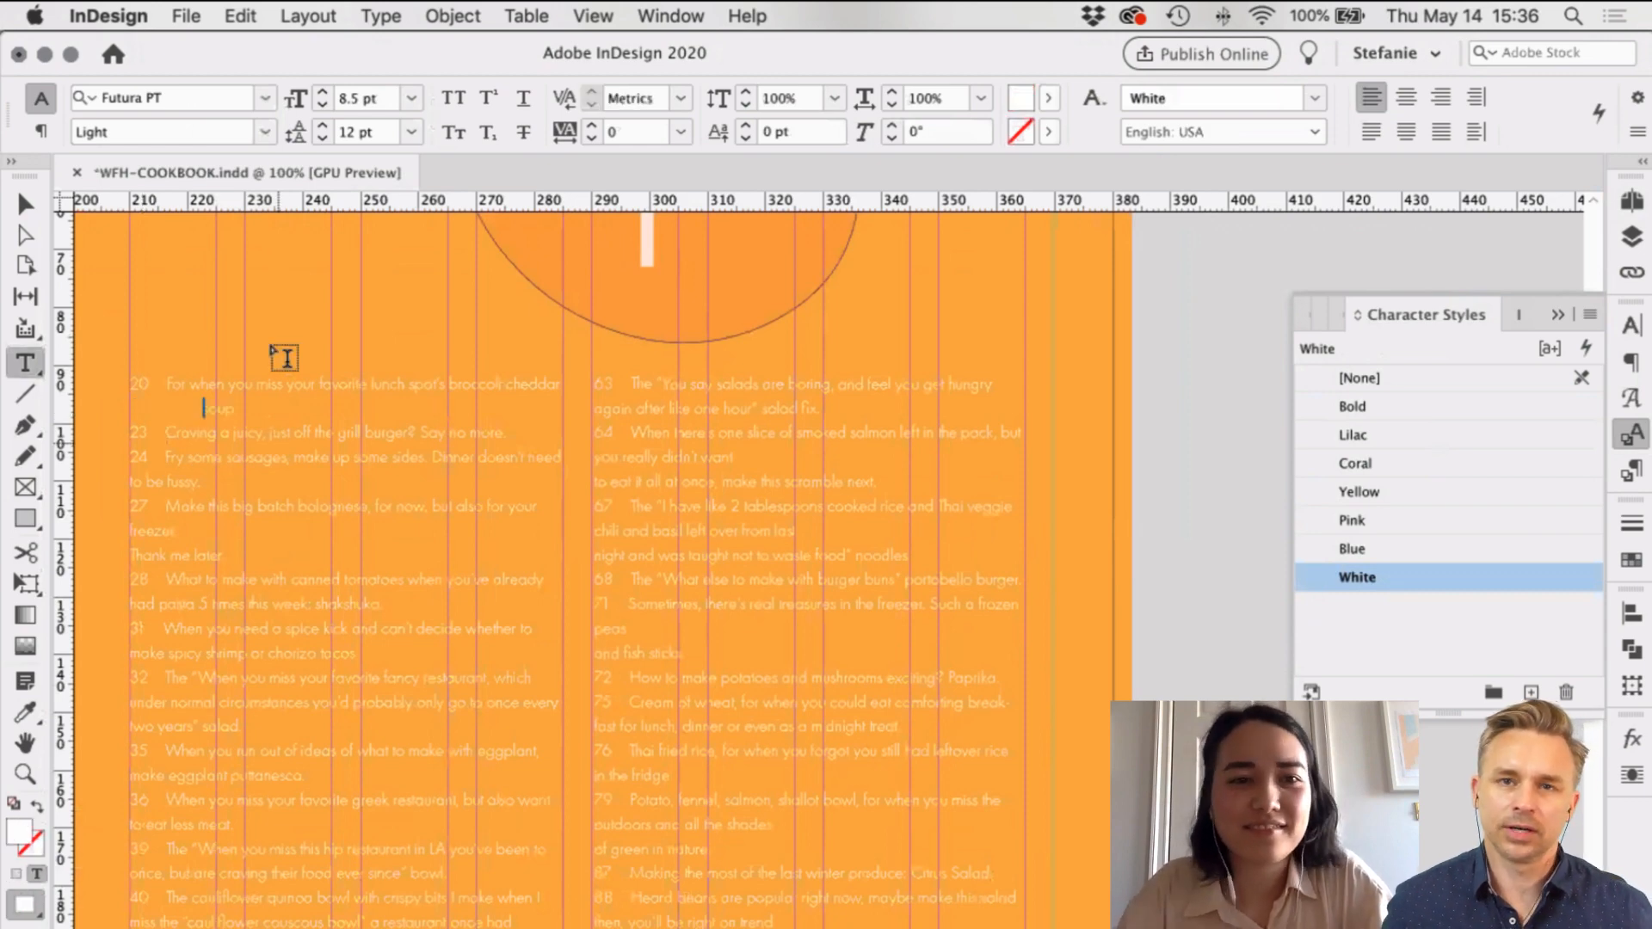
key("BackSpace")
key("super+z")
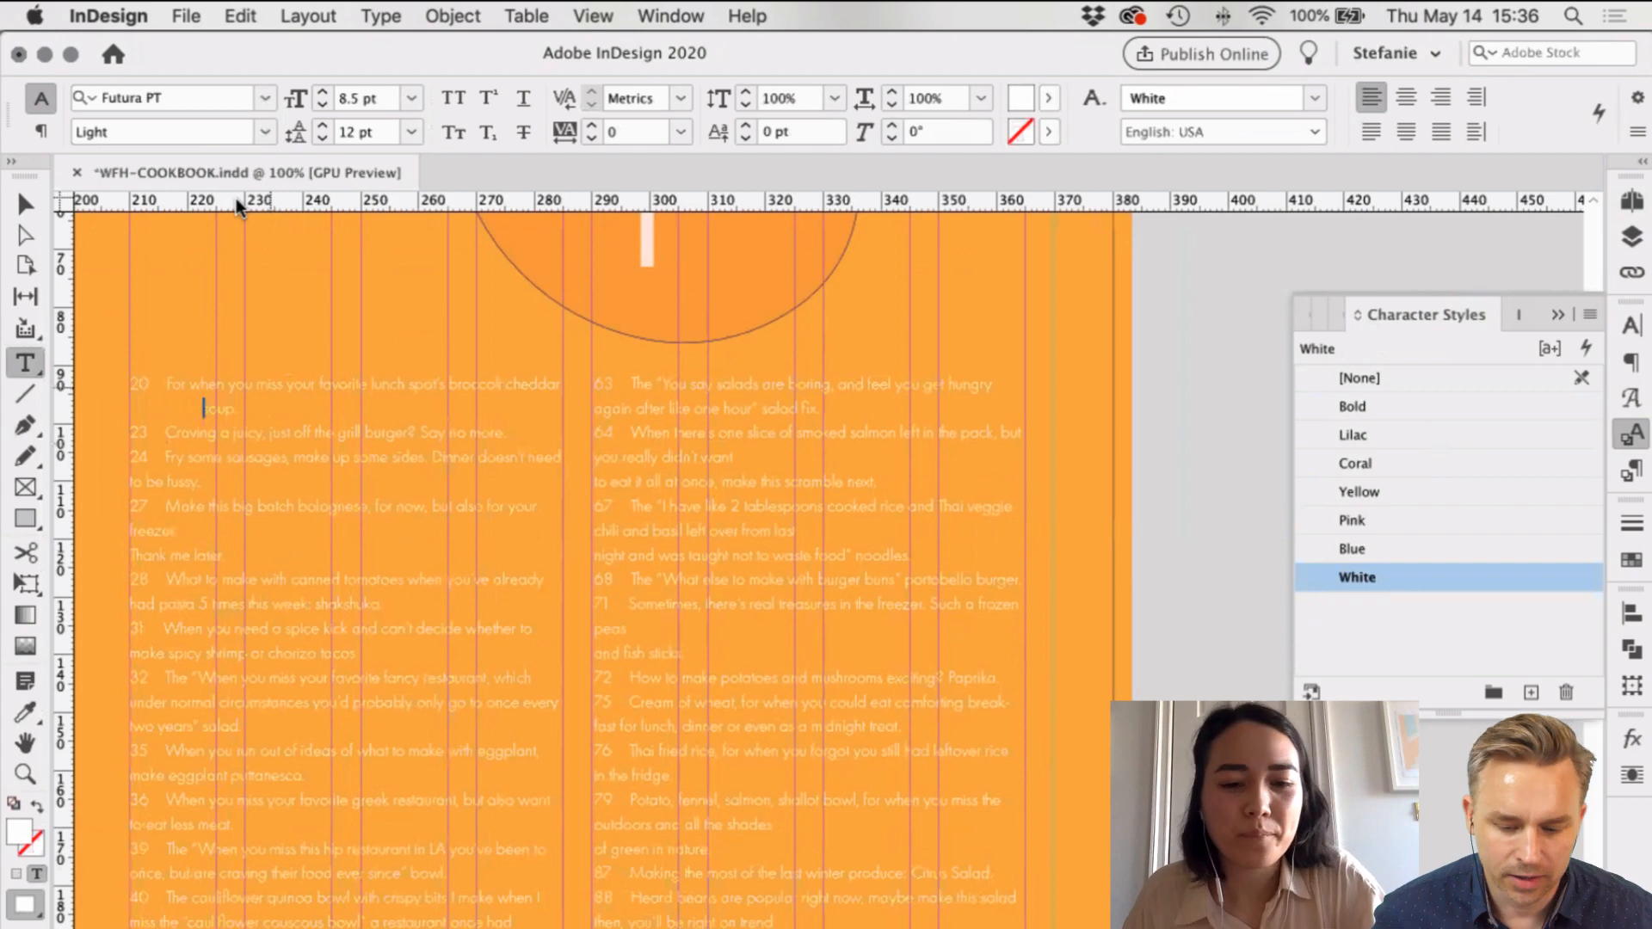
Step: Add a left tab stop near 6.35 mm in the Tabs panel
key("super+shift+t")
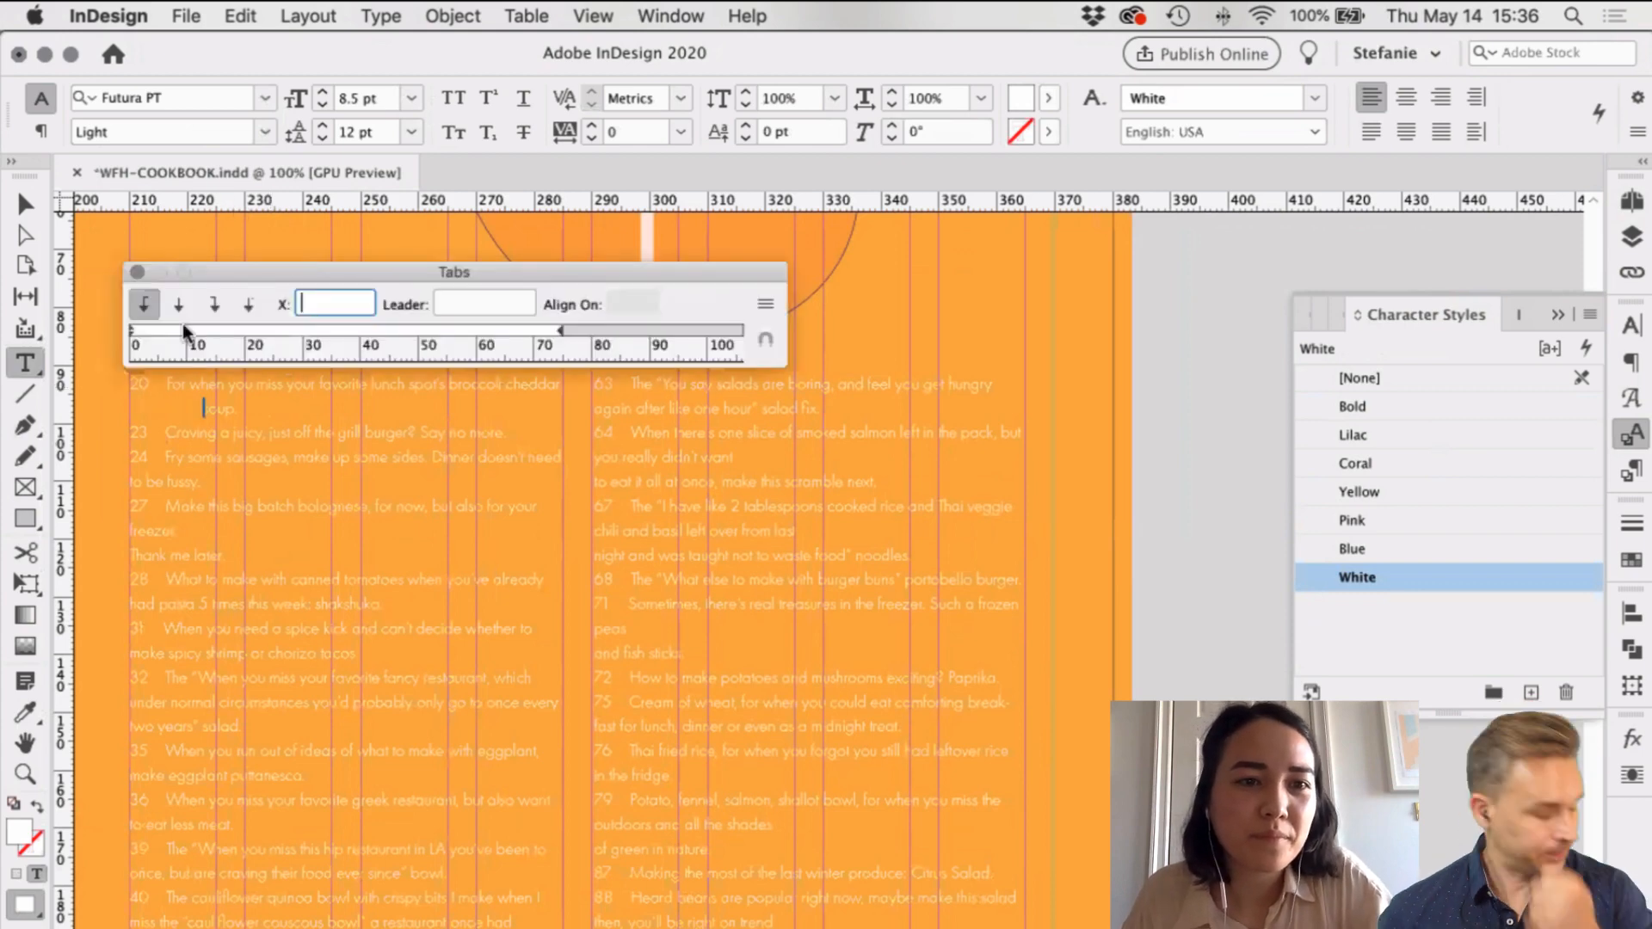
left_click(173, 331)
left_click_drag(173, 332, 167, 335)
key("super+shift+t")
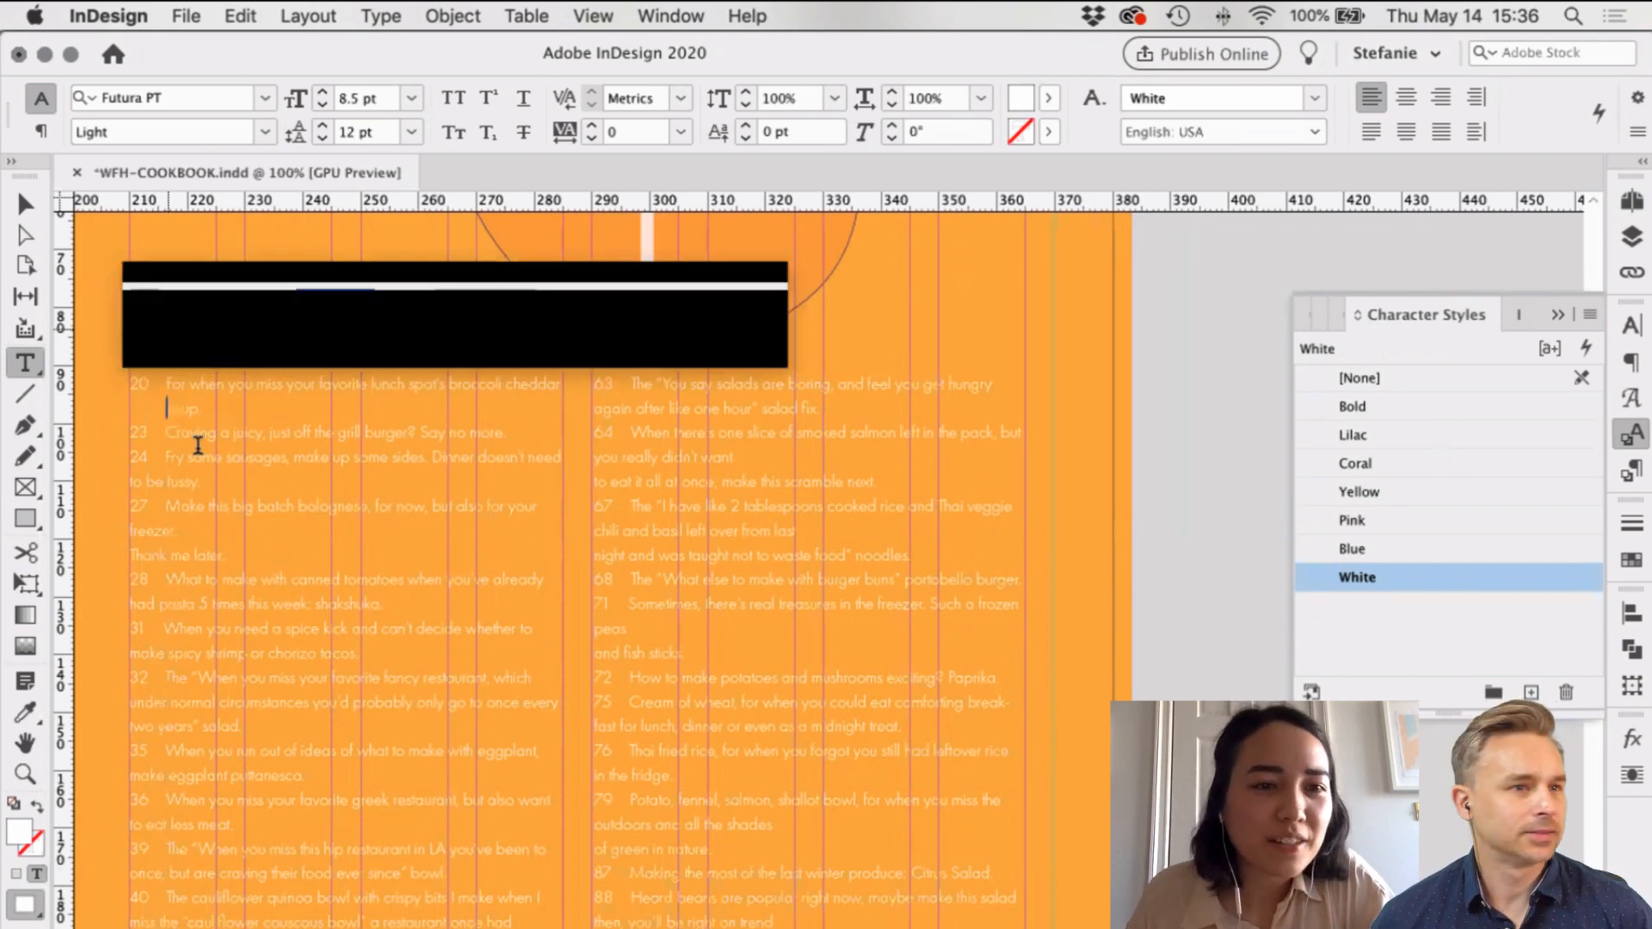
left_click(167, 408)
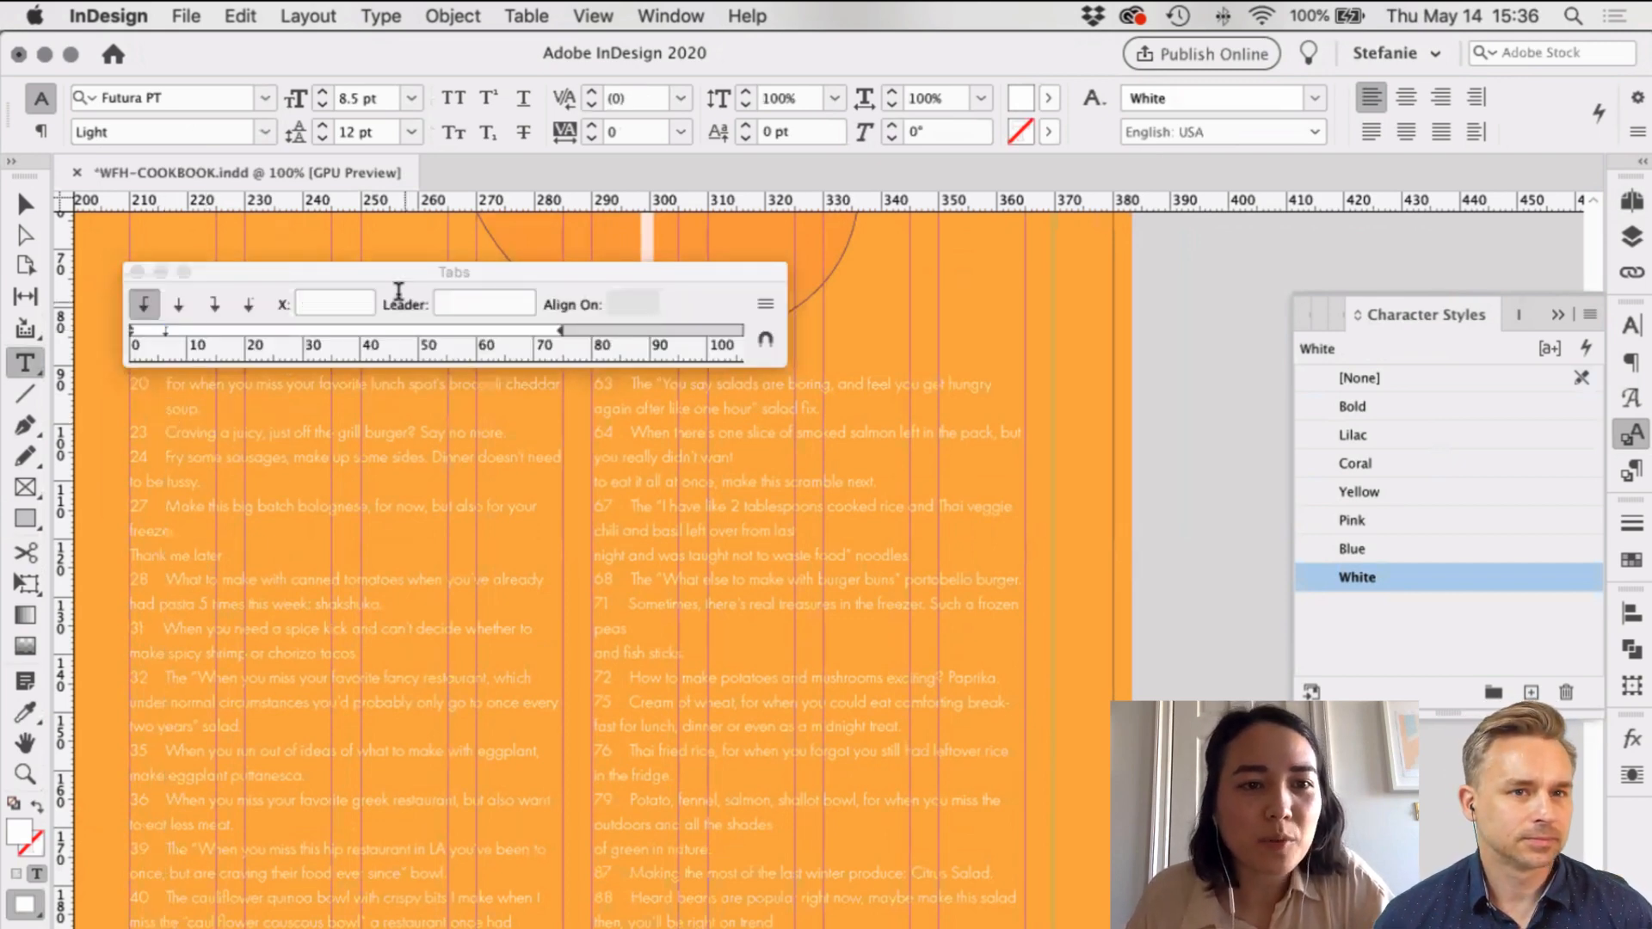
left_click(165, 333)
left_click(261, 303)
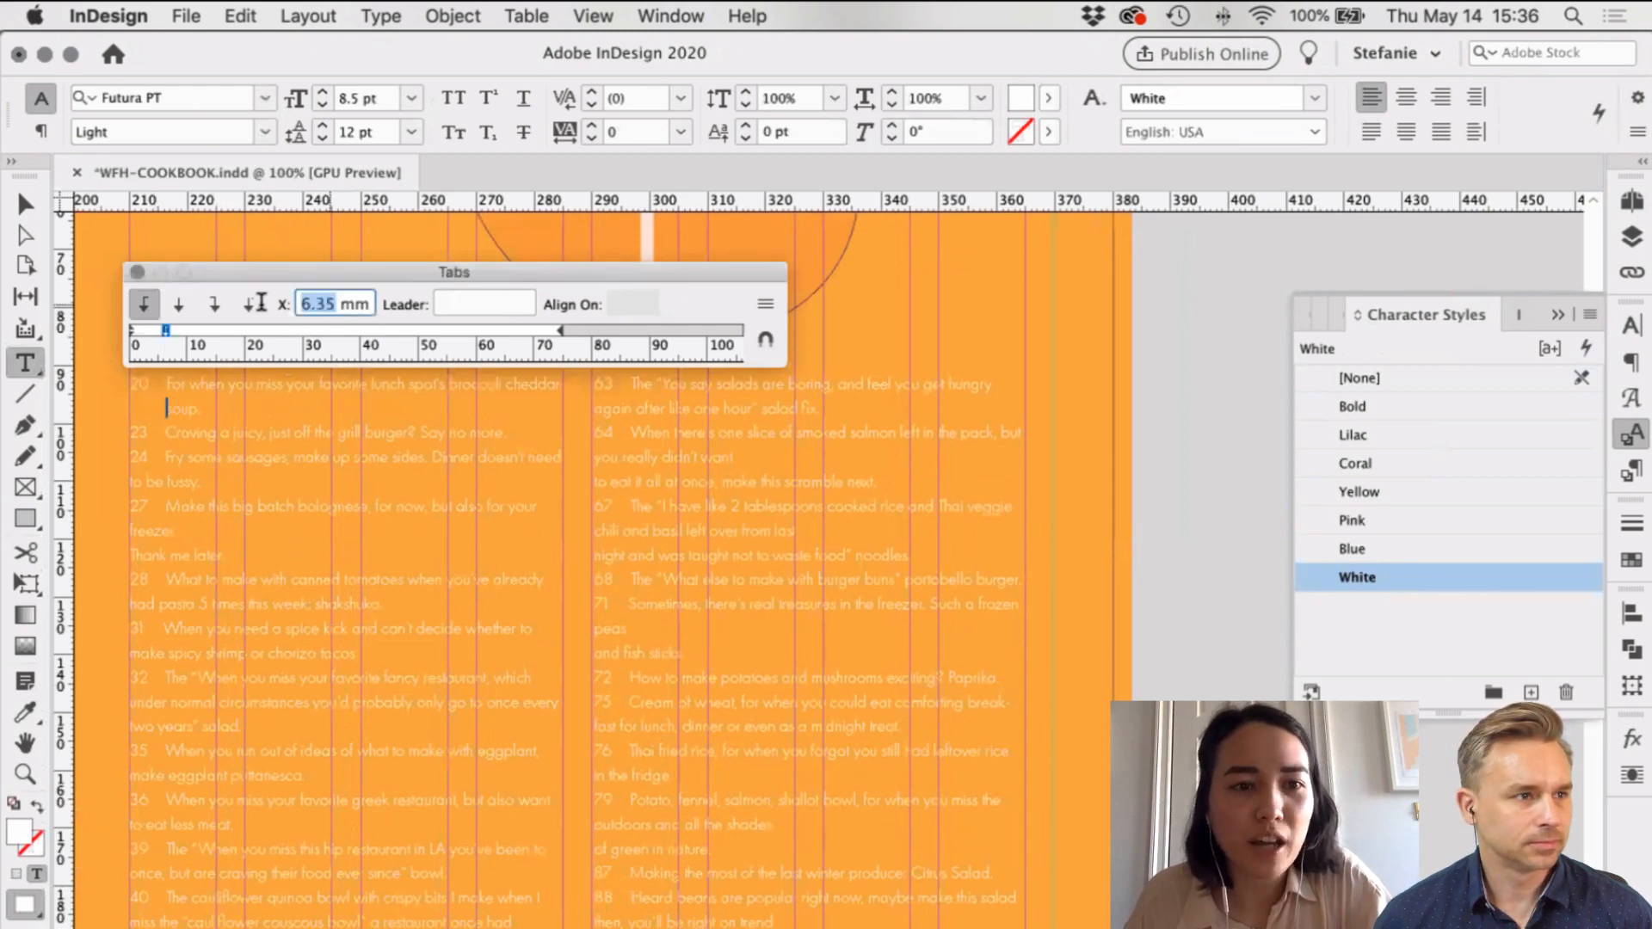
Step: Indent the 'to be fussy' wrapped line with a tab stop at 6.35 mm
left_click(193, 483)
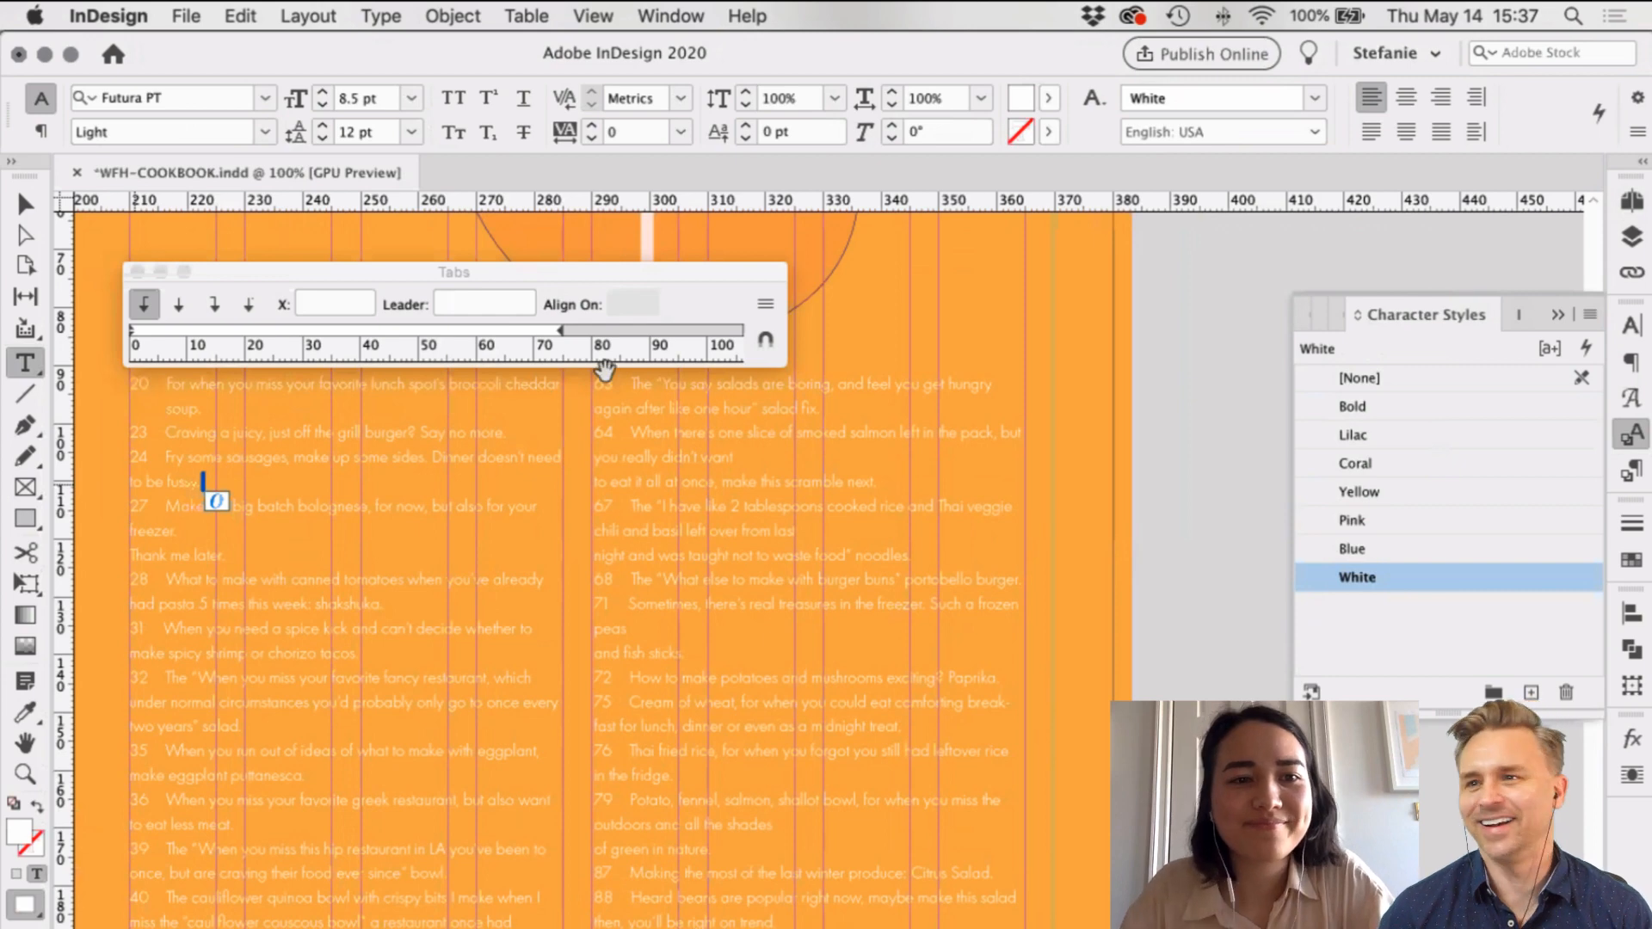
key("Home")
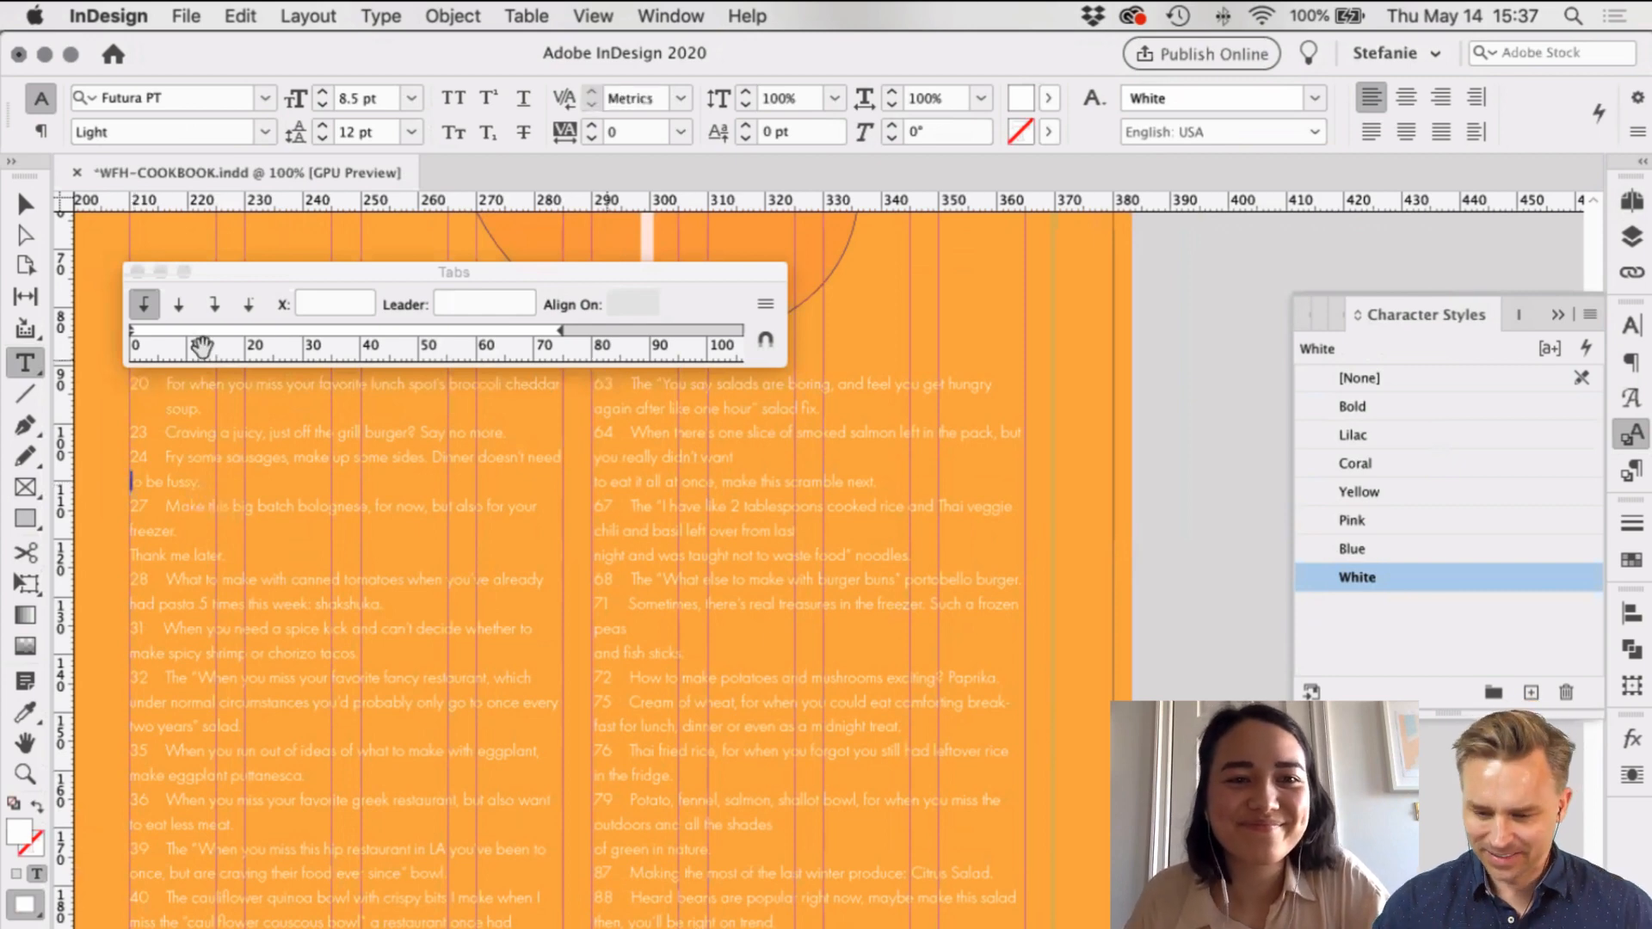
left_click_drag(200, 346, 158, 327)
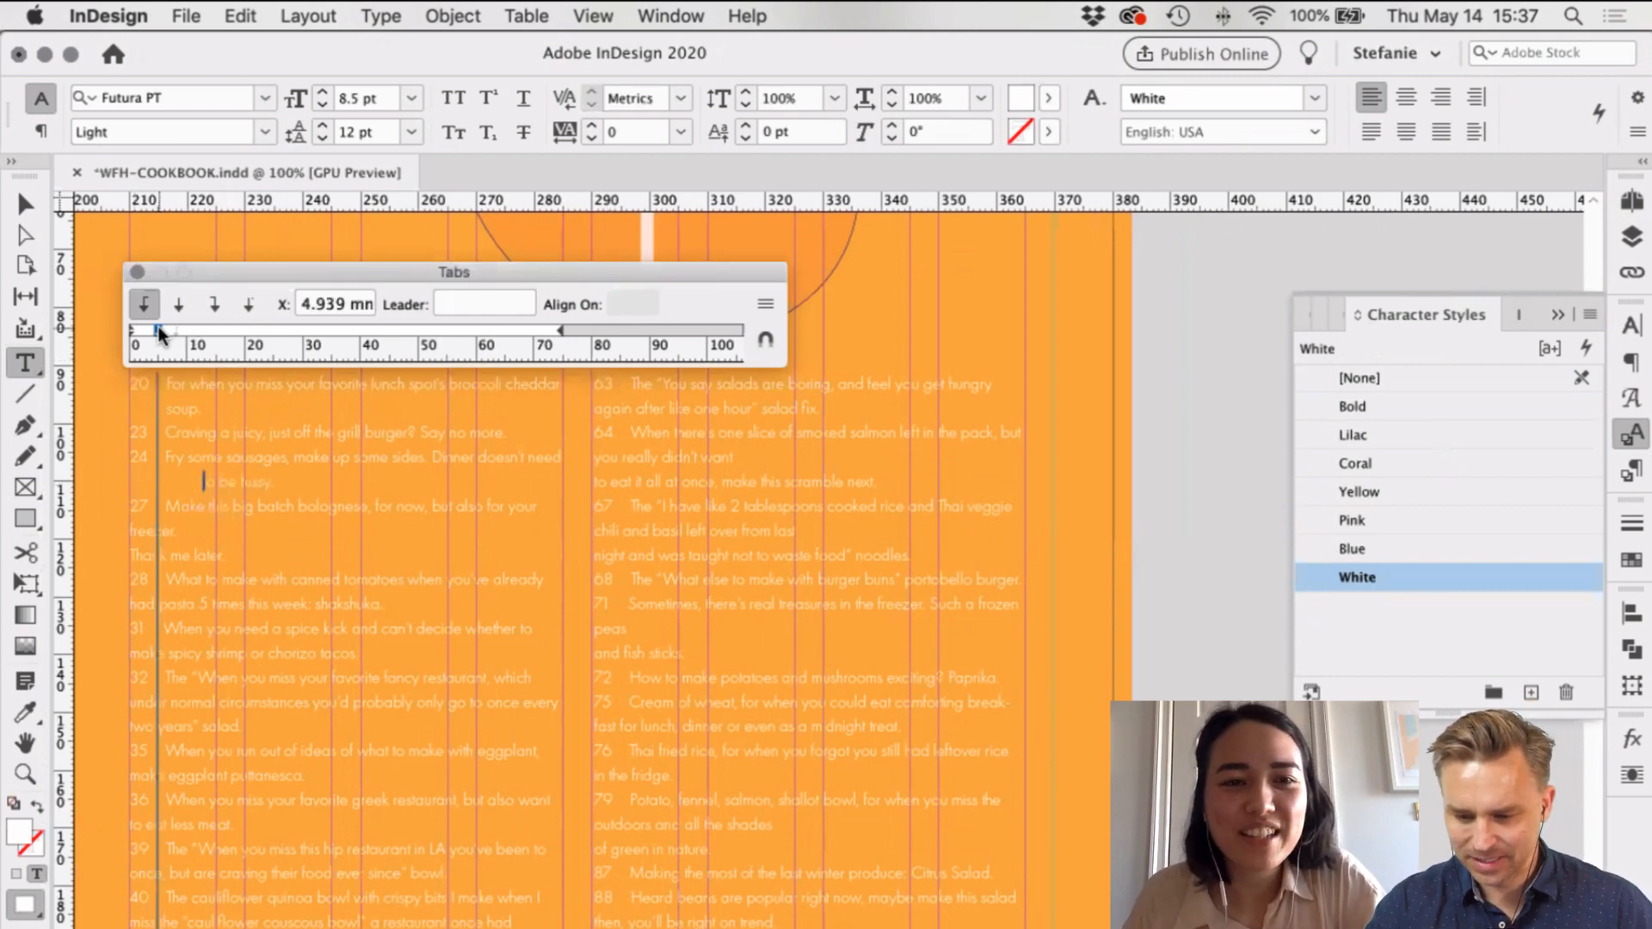
double_click(332, 301)
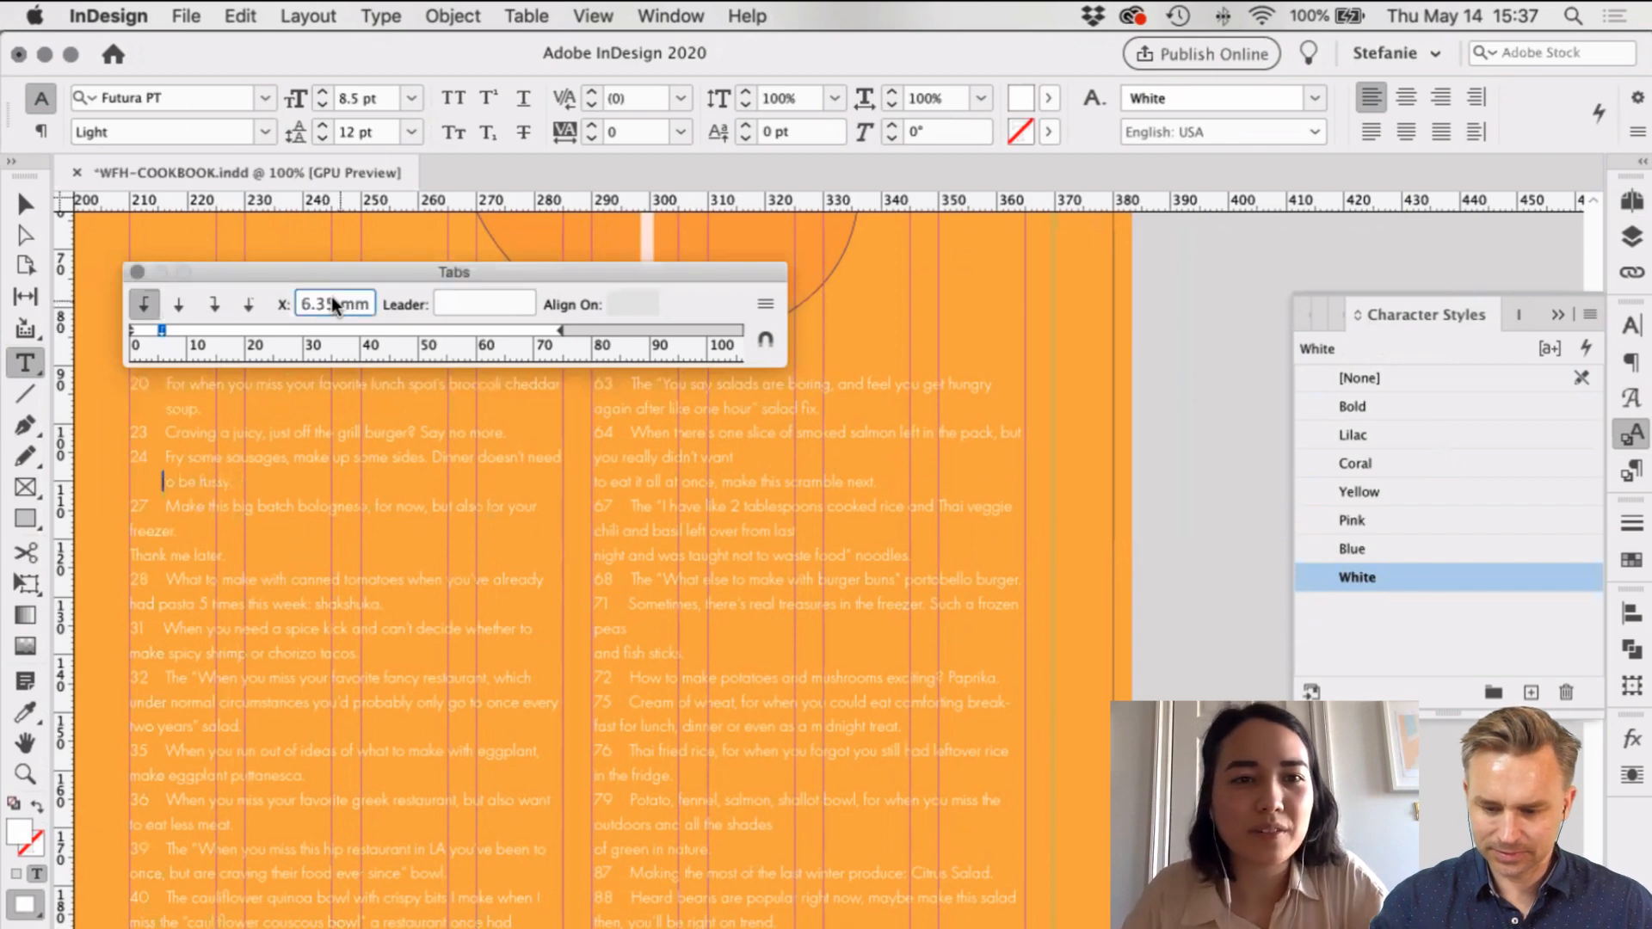
type("6.35")
key("Return")
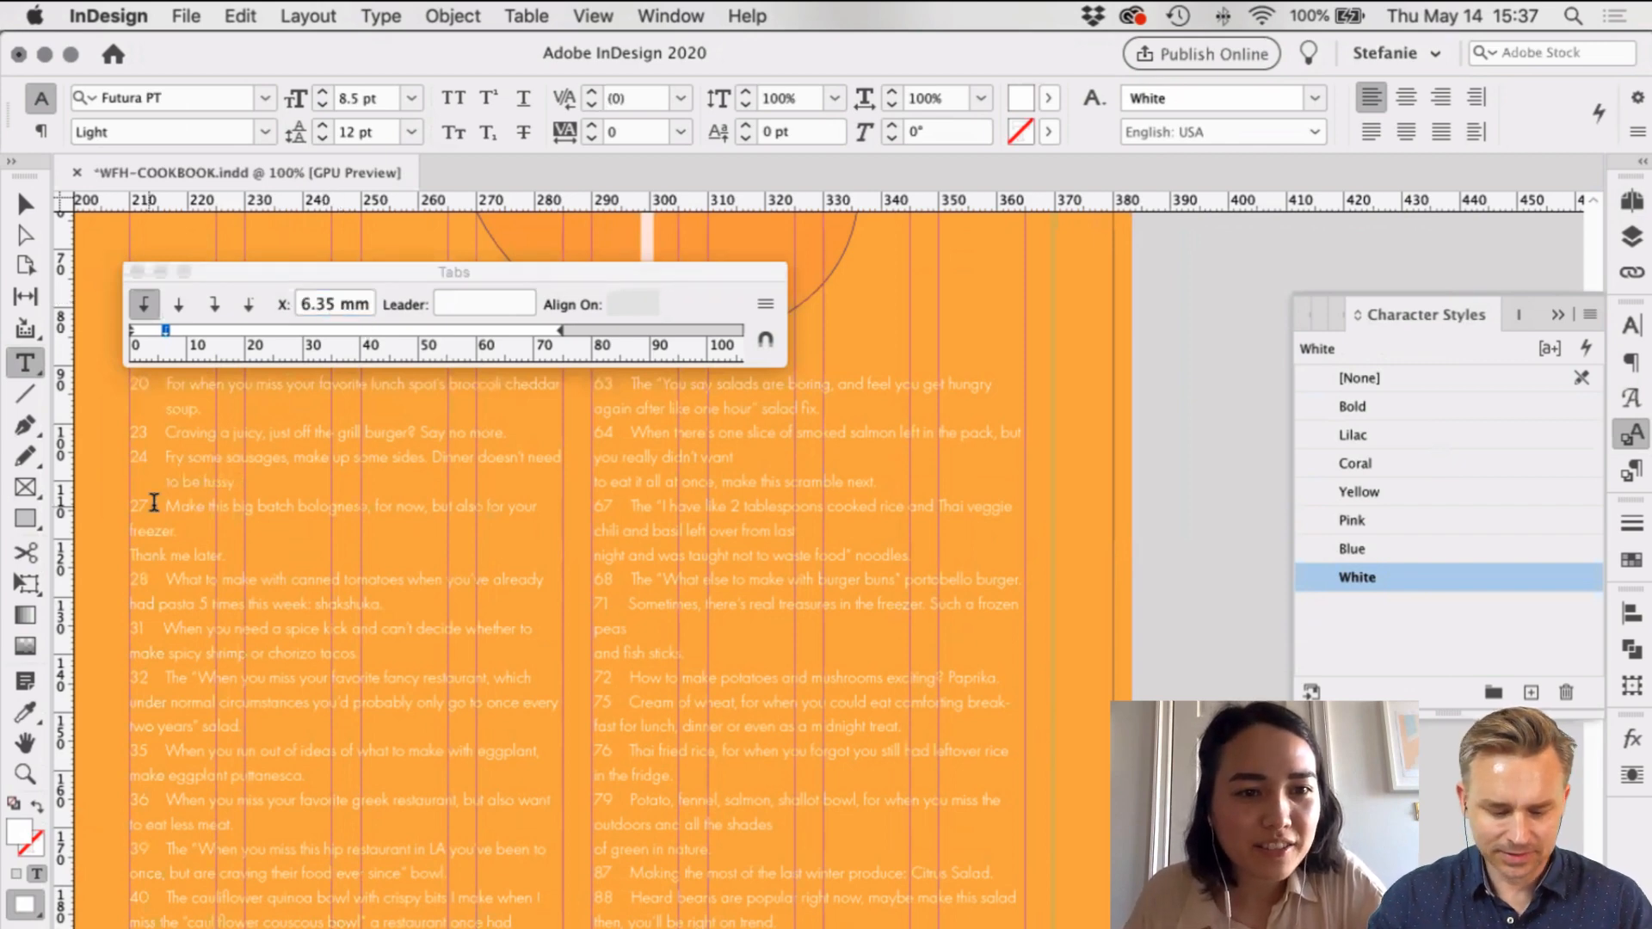
Step: Tab in the 'freezer.' line, join 'Thank me later.' onto it, tab stop 5.35 mm
left_click(236, 543)
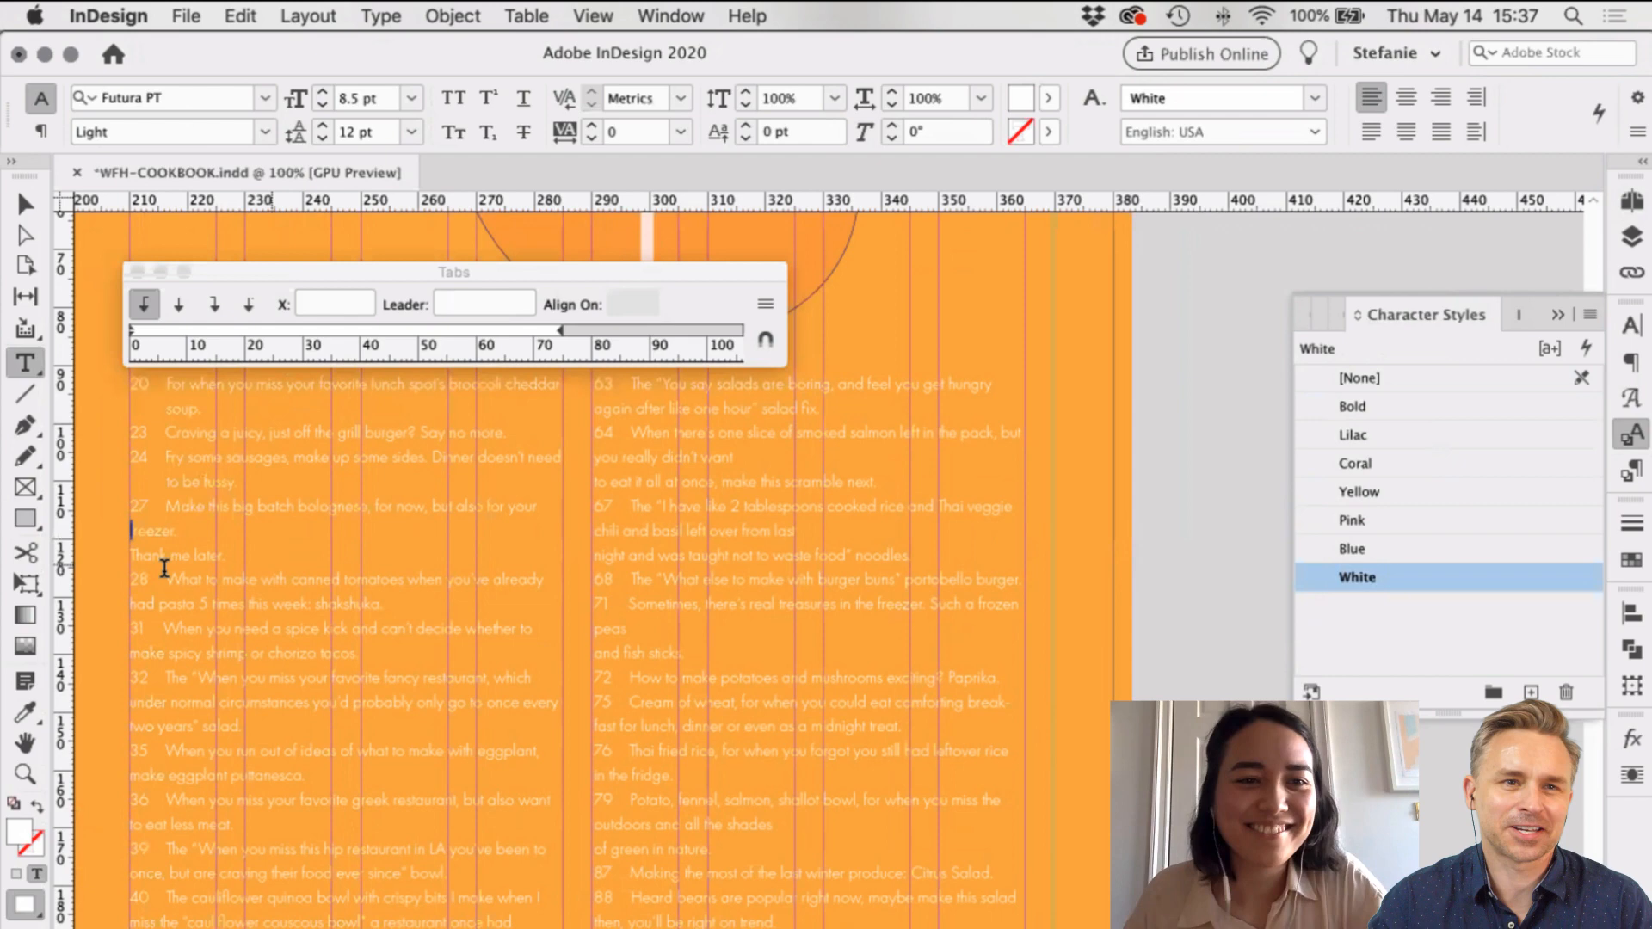
key("Tab")
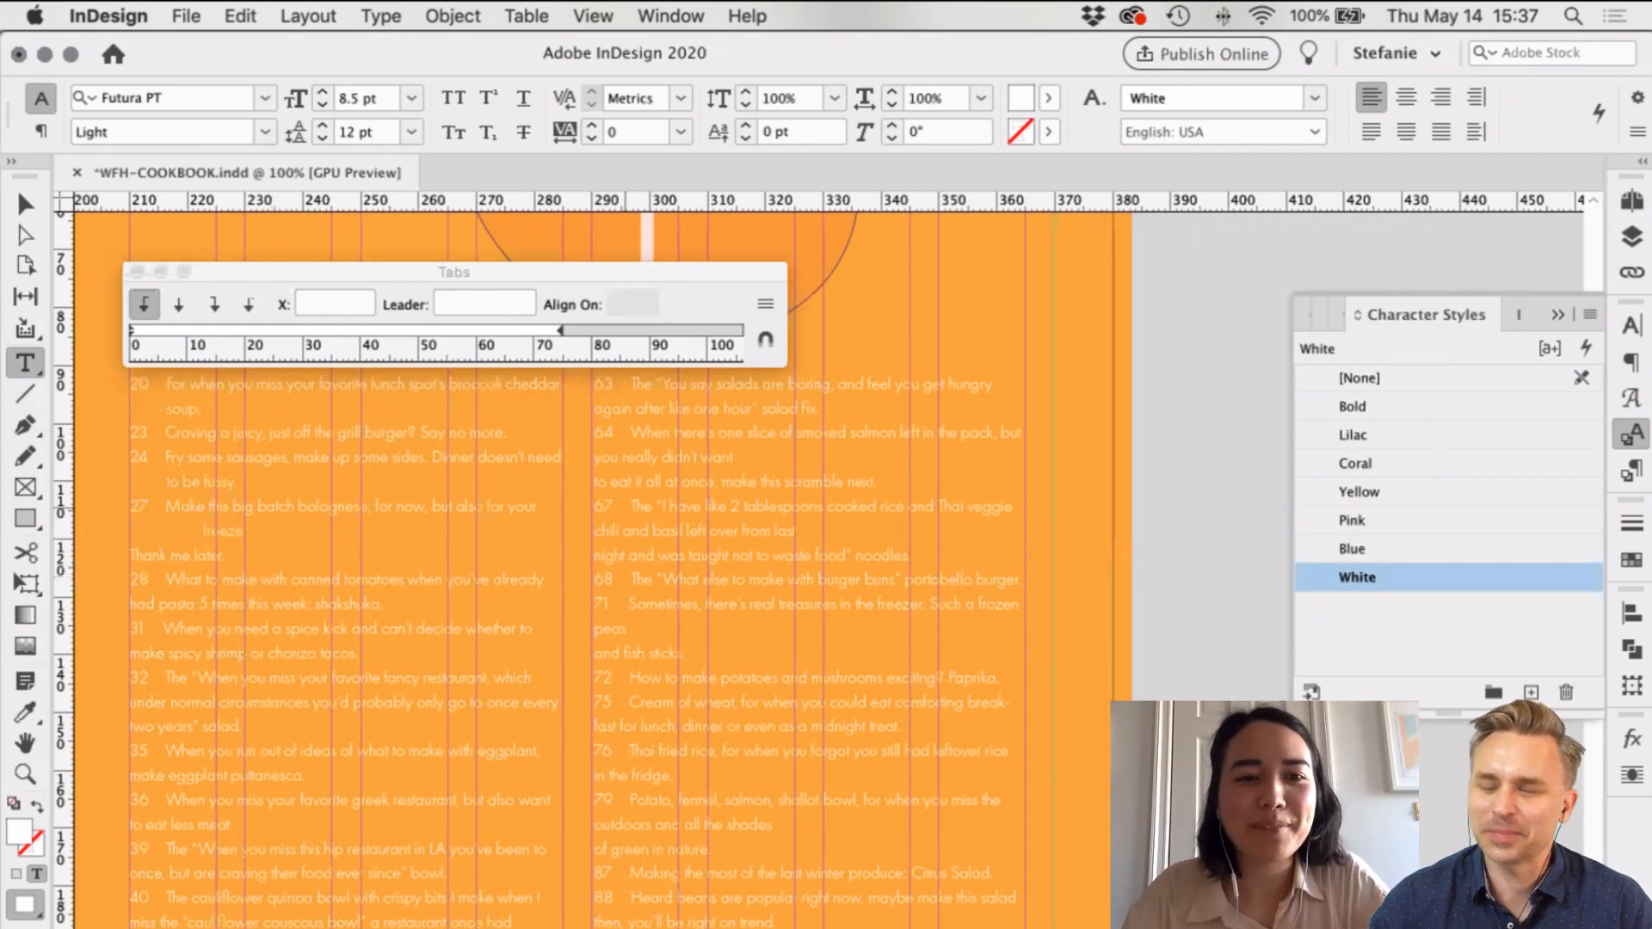
key("Delete")
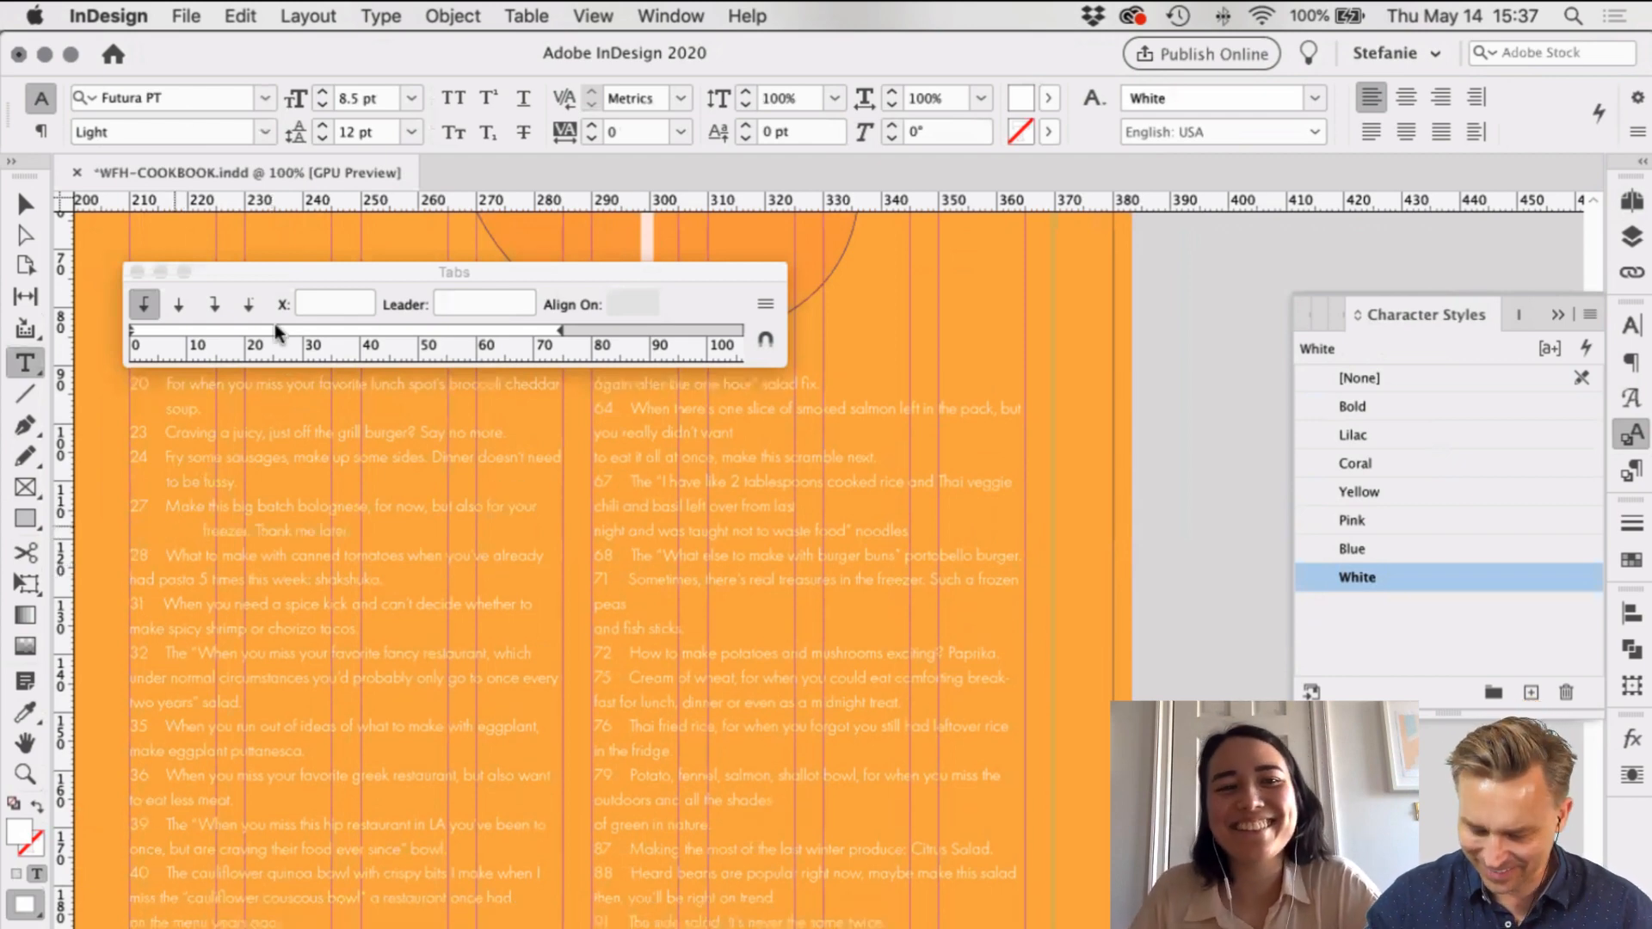
left_click(156, 324)
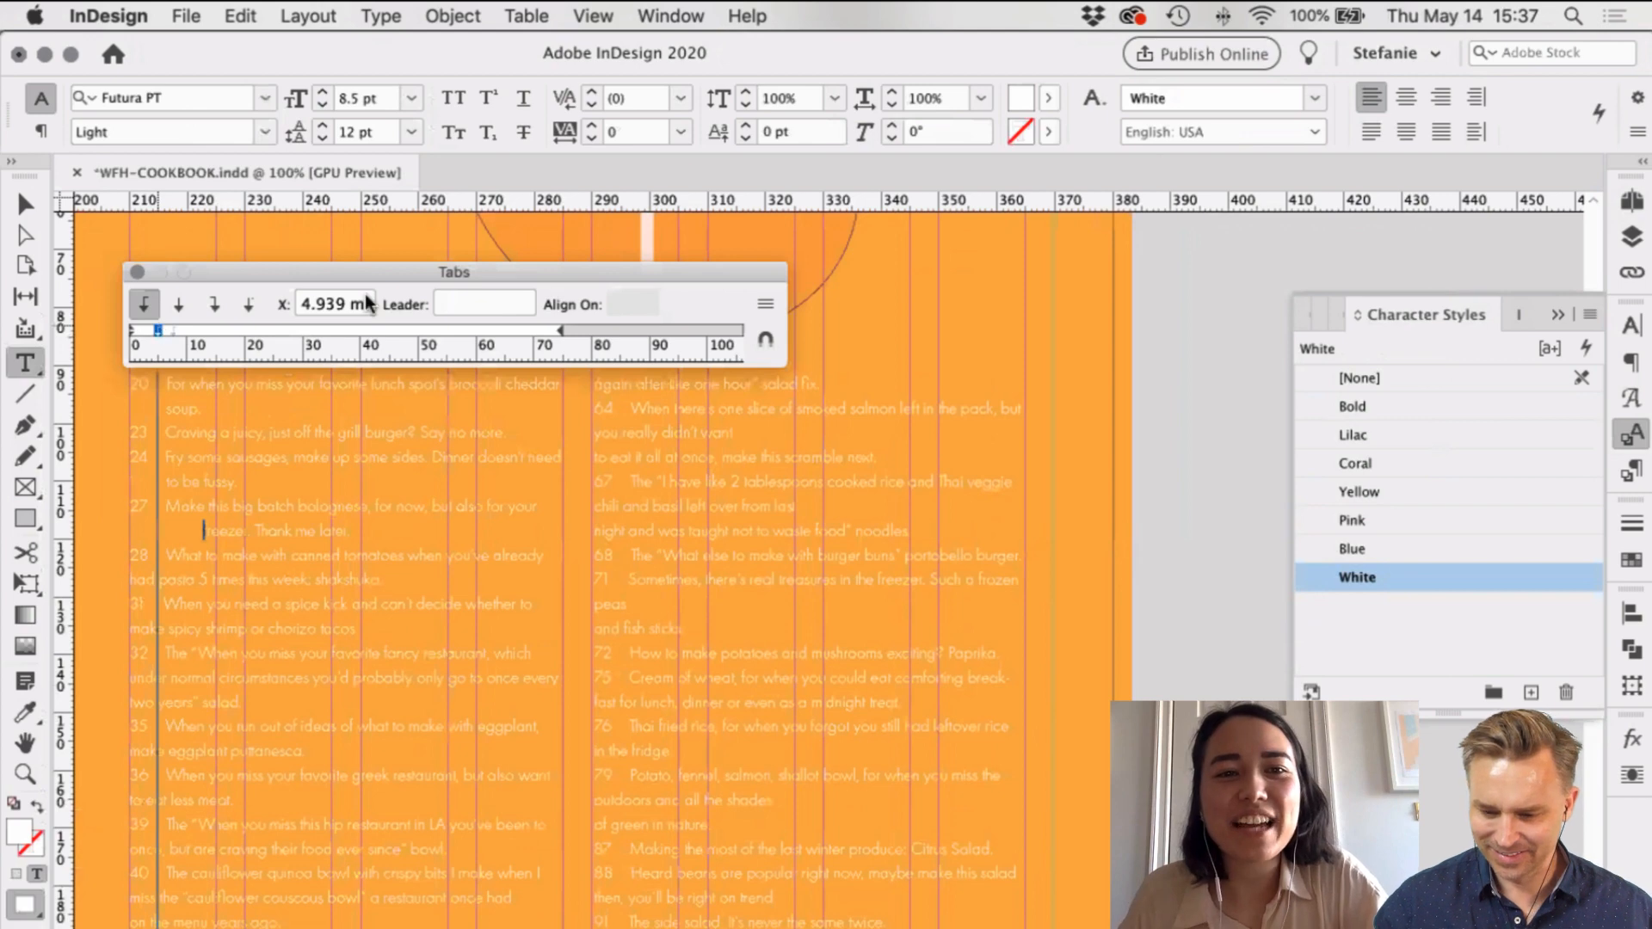
left_click_drag(156, 325, 159, 325)
left_click(297, 302)
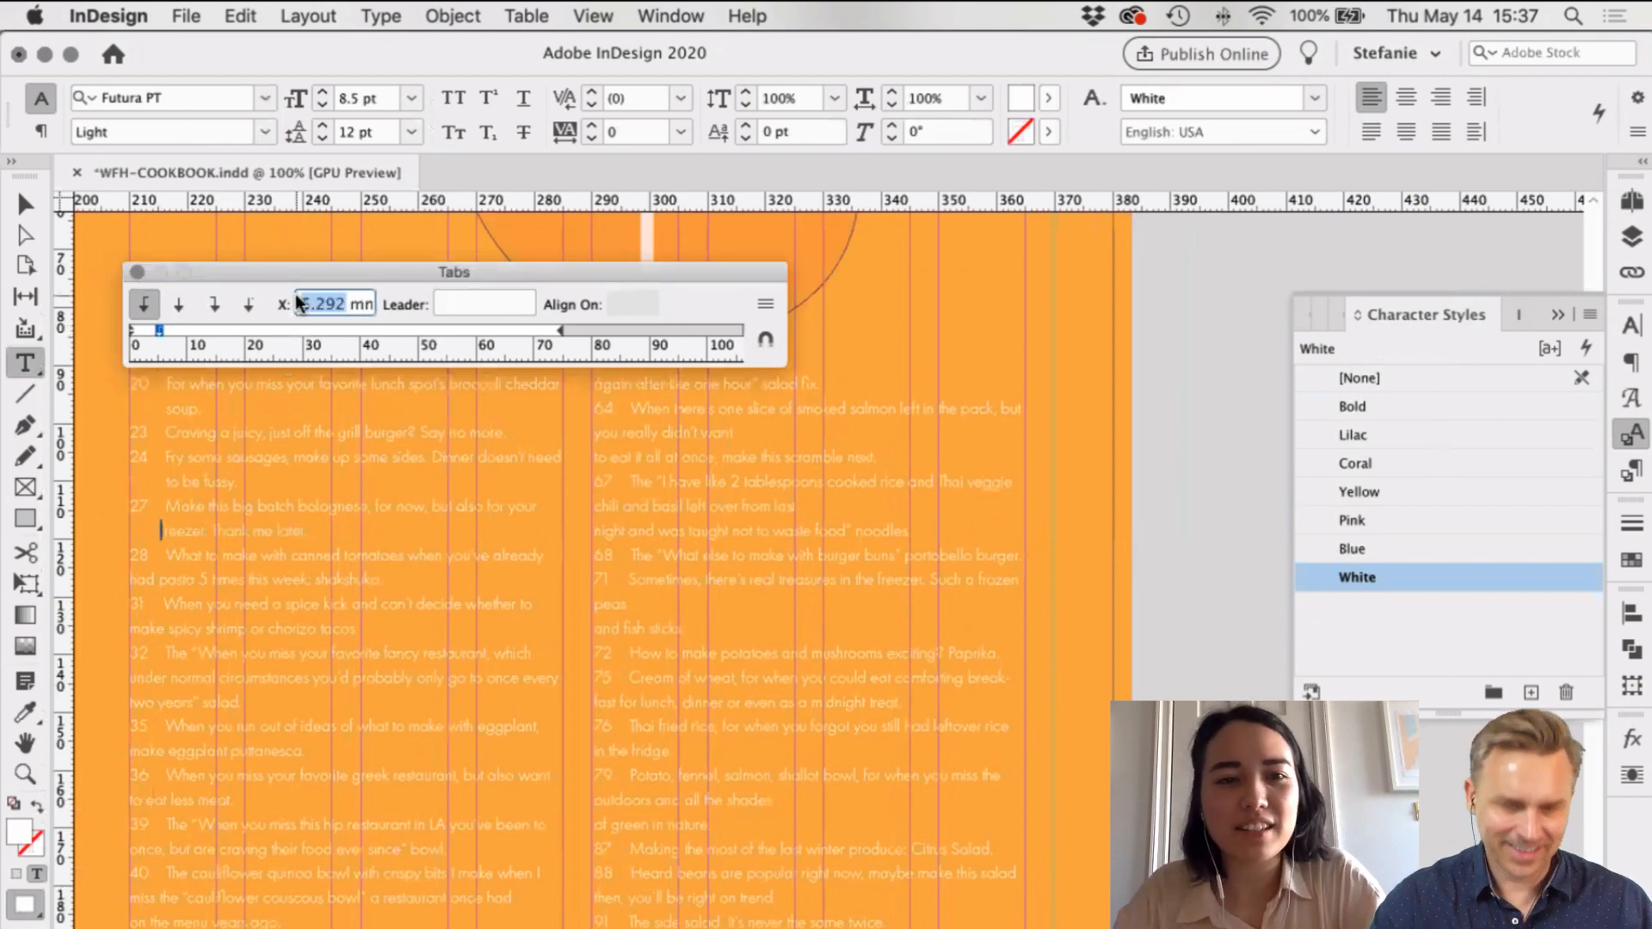
type("5.35")
key("Return")
key("Return")
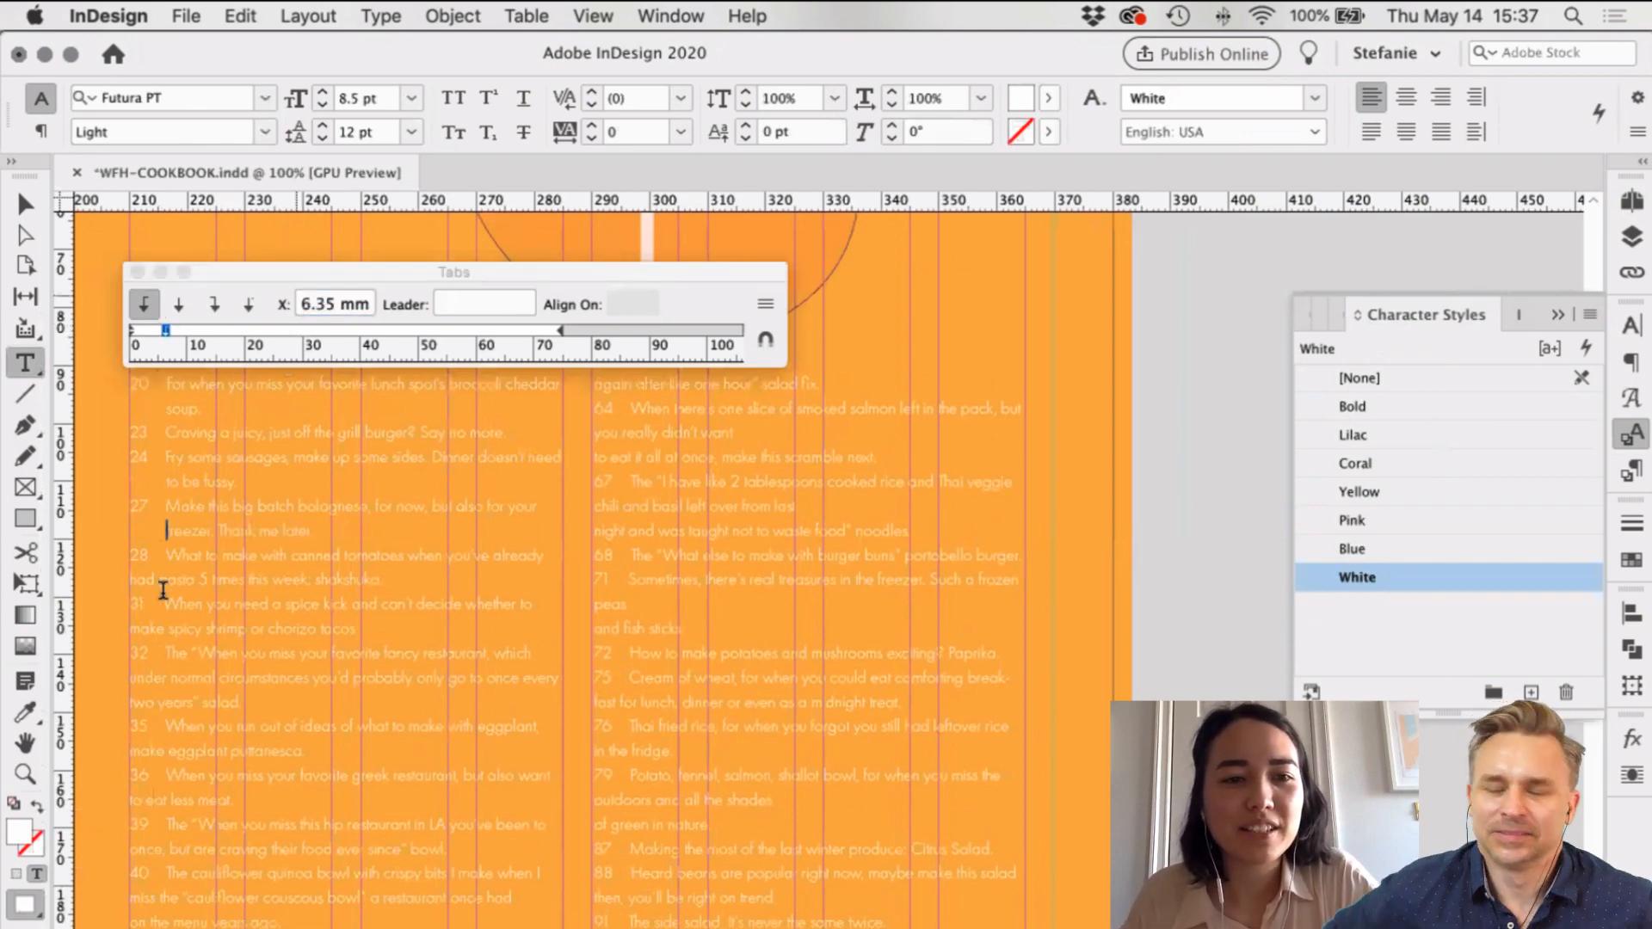
Step: Indent the 'had pasta 5 times' line with a 6.35 mm tab stop
left_click(132, 578)
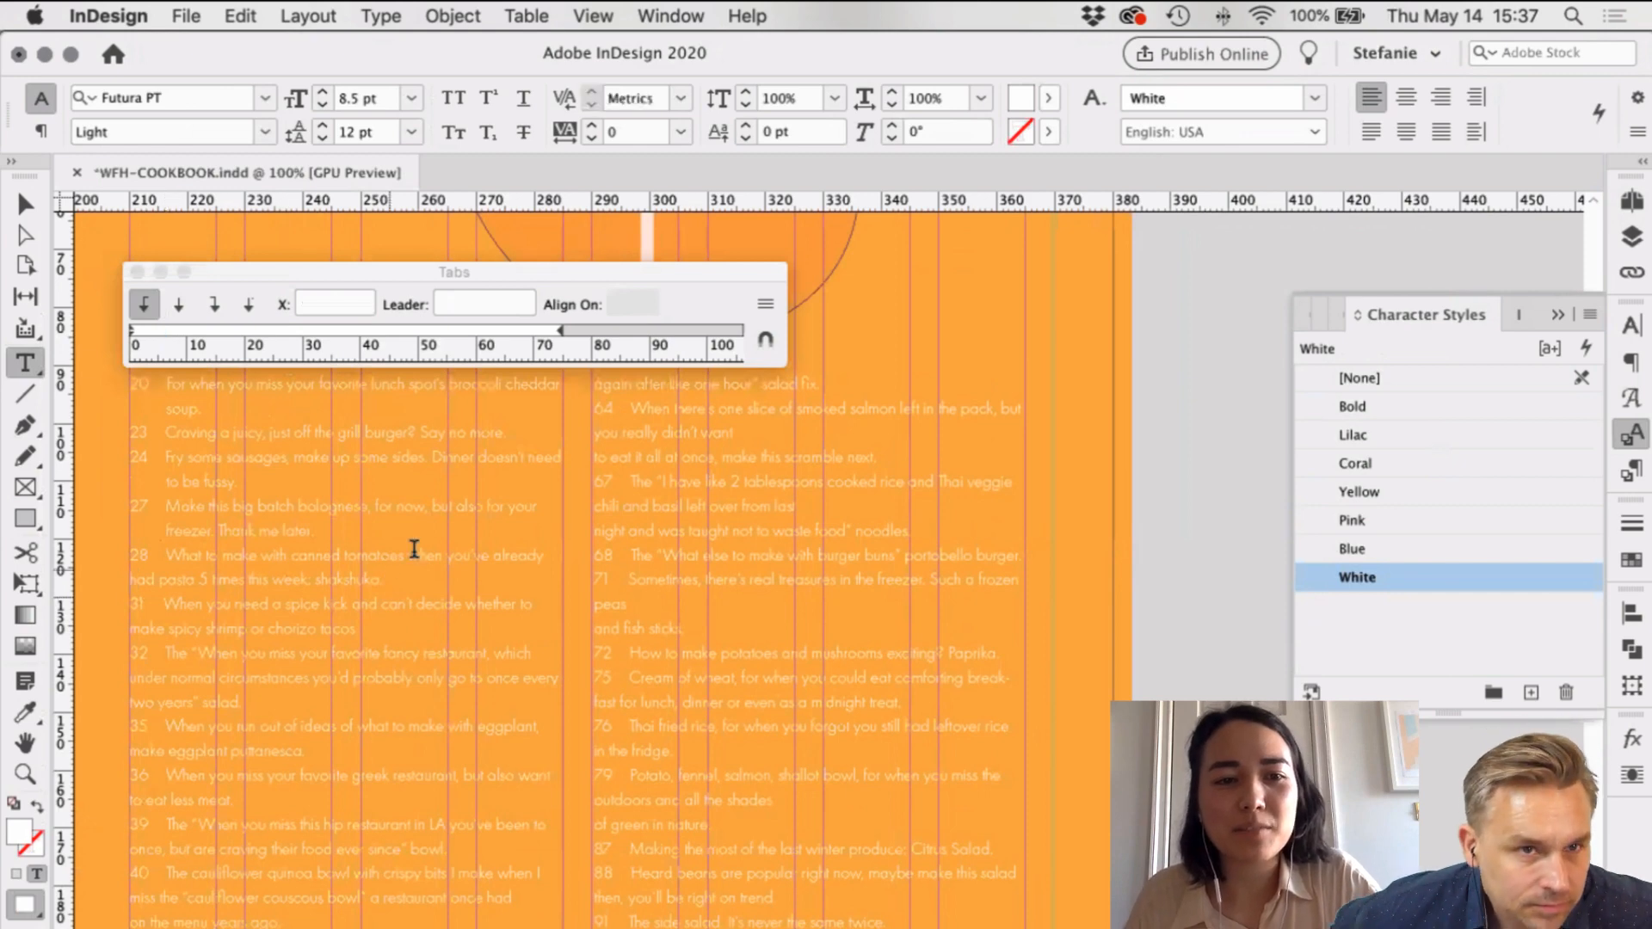
key("Tab")
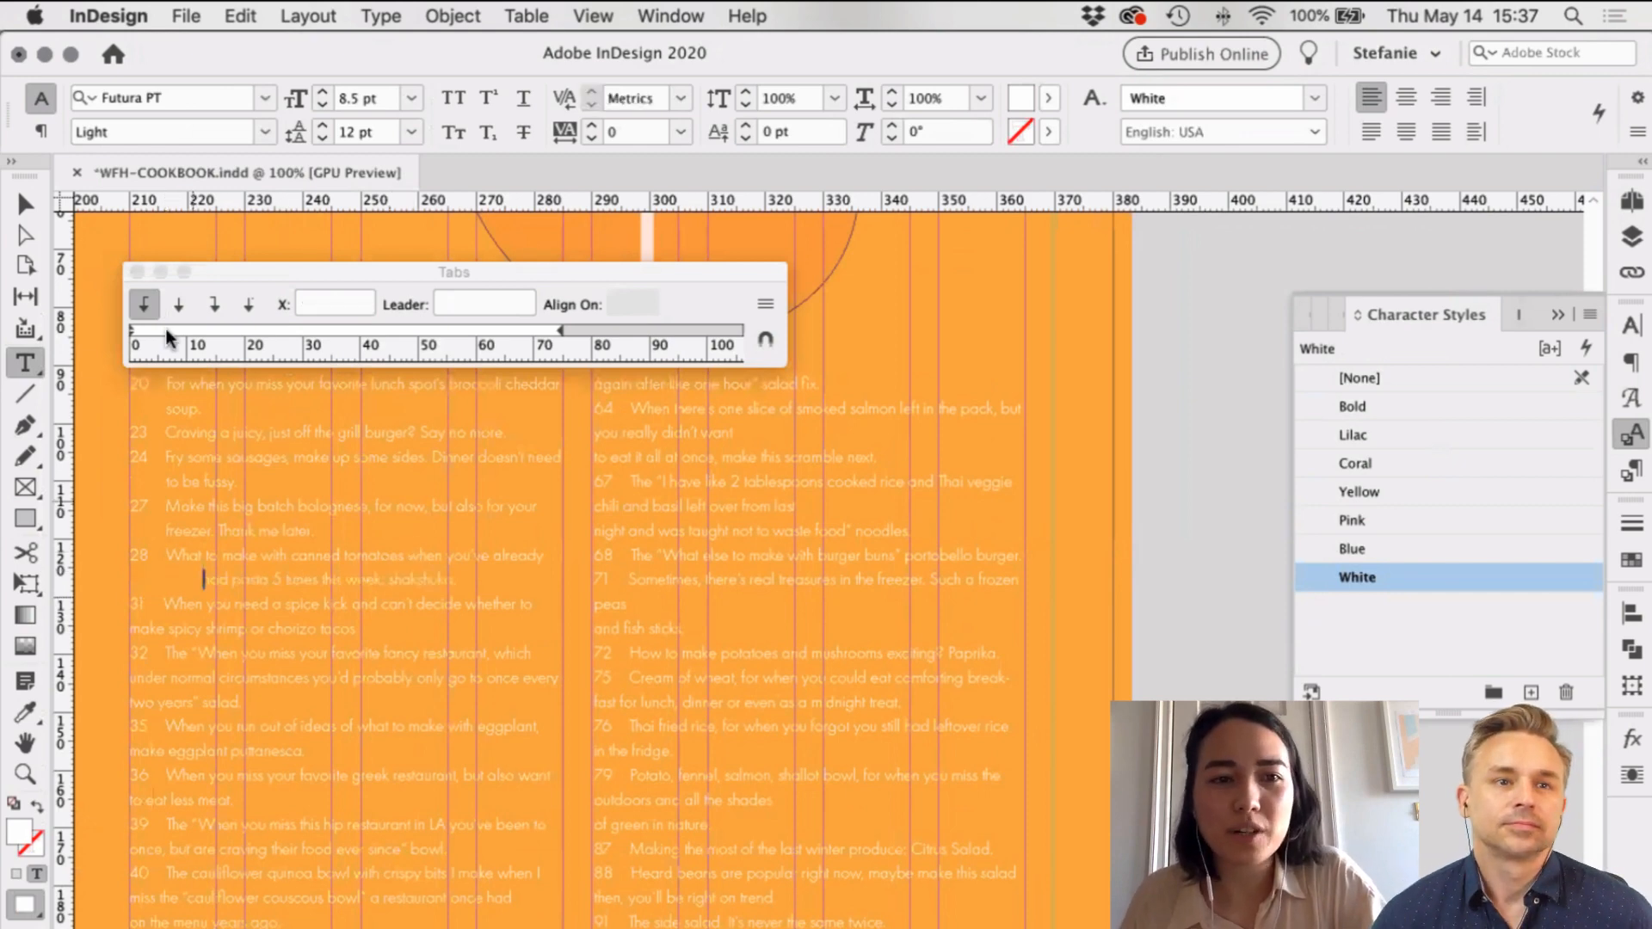
left_click(306, 310)
type("6.35")
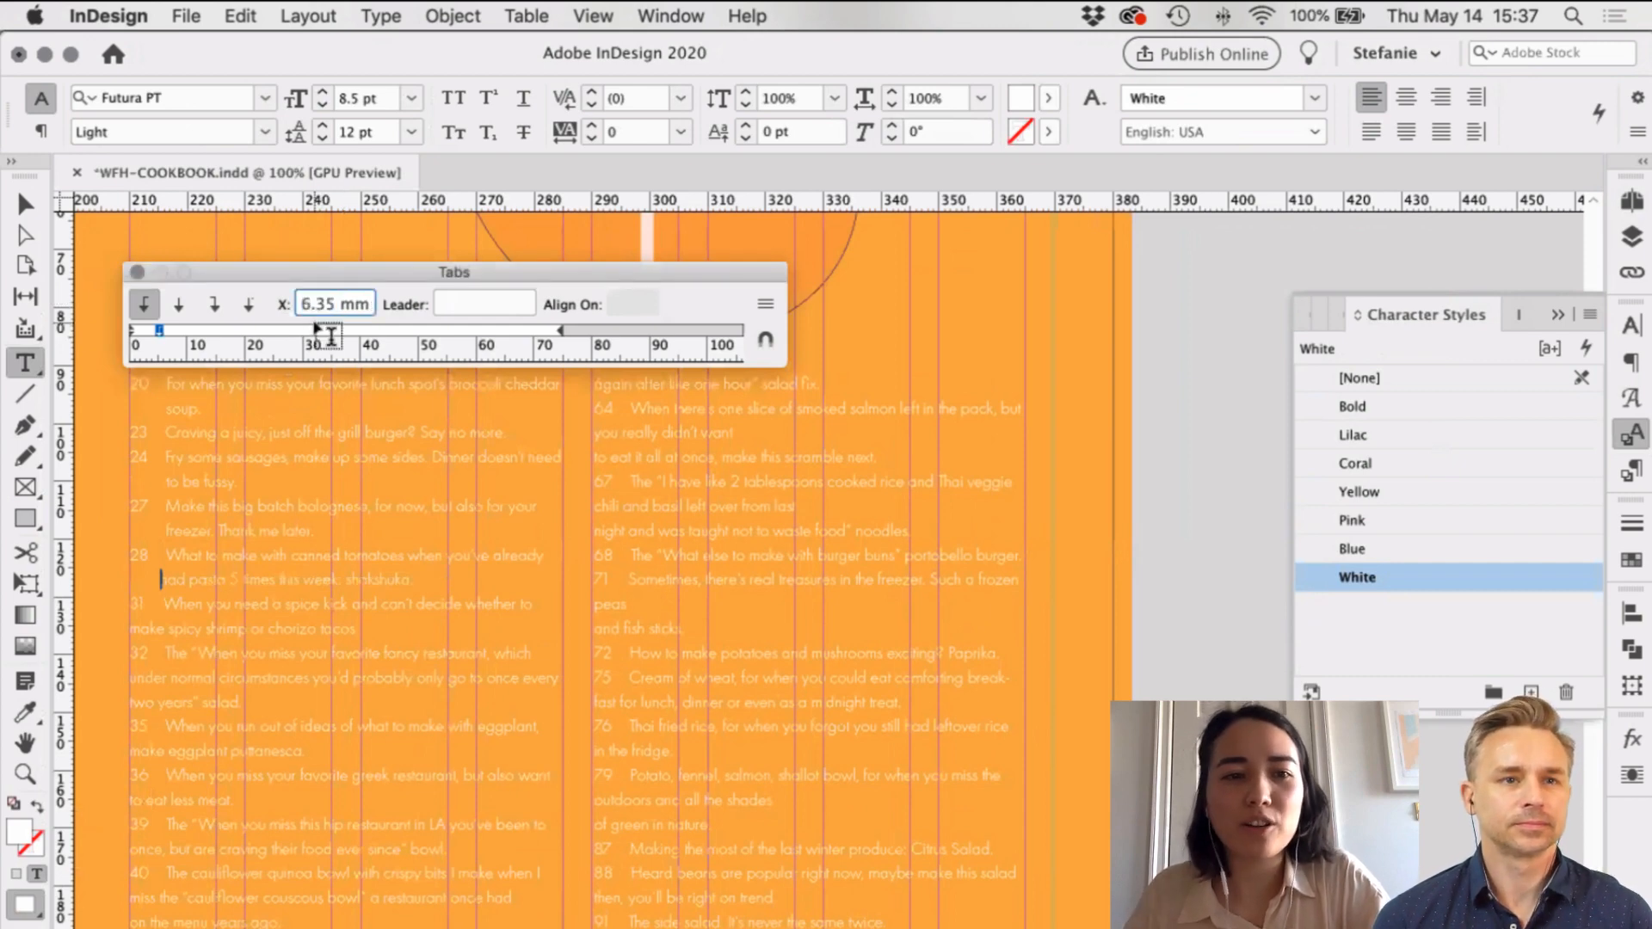
key("Return")
Step: Indent entry 31's 'make spicy shrimp' line with a 6.35 mm tab stop
left_click(280, 611)
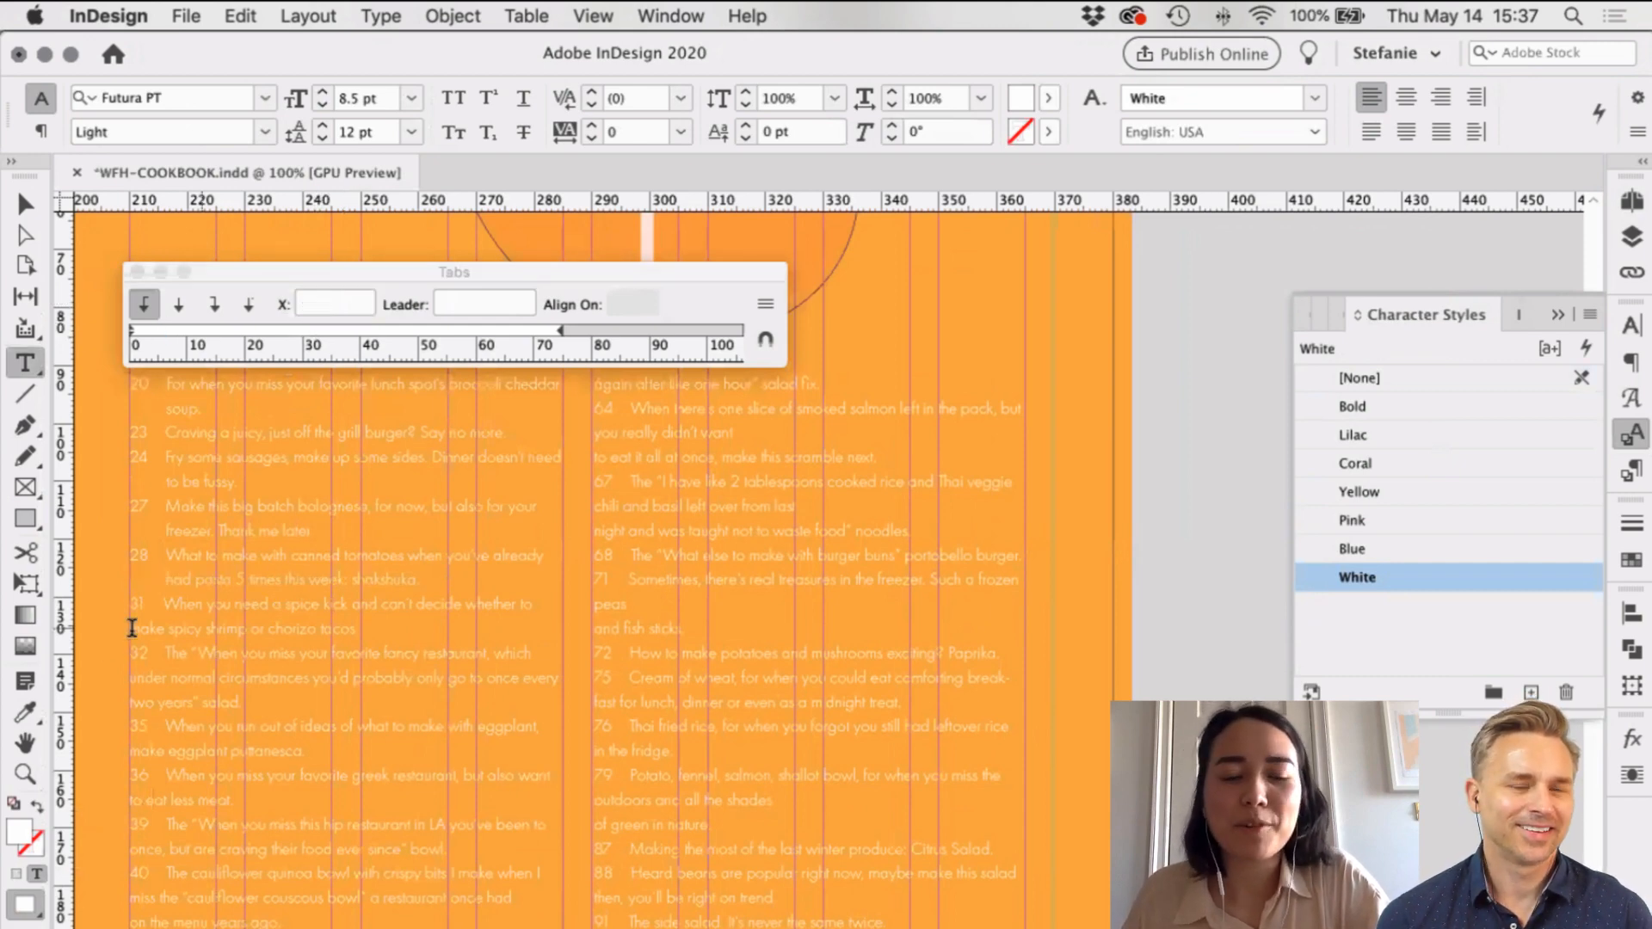
key("Tab")
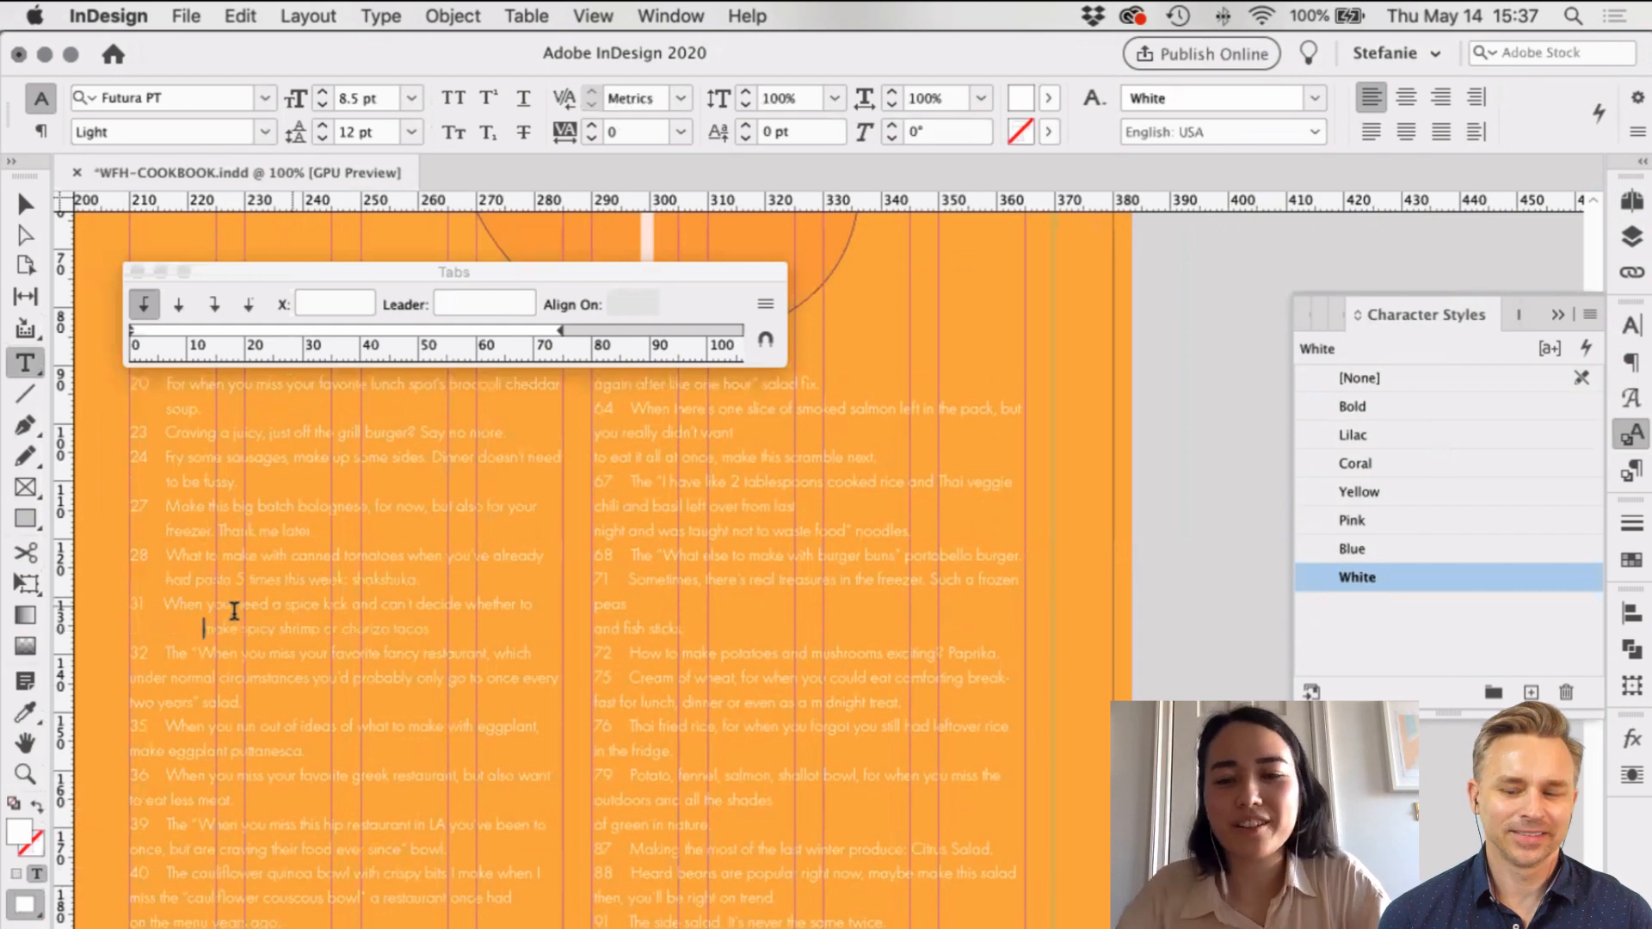
left_click(159, 332)
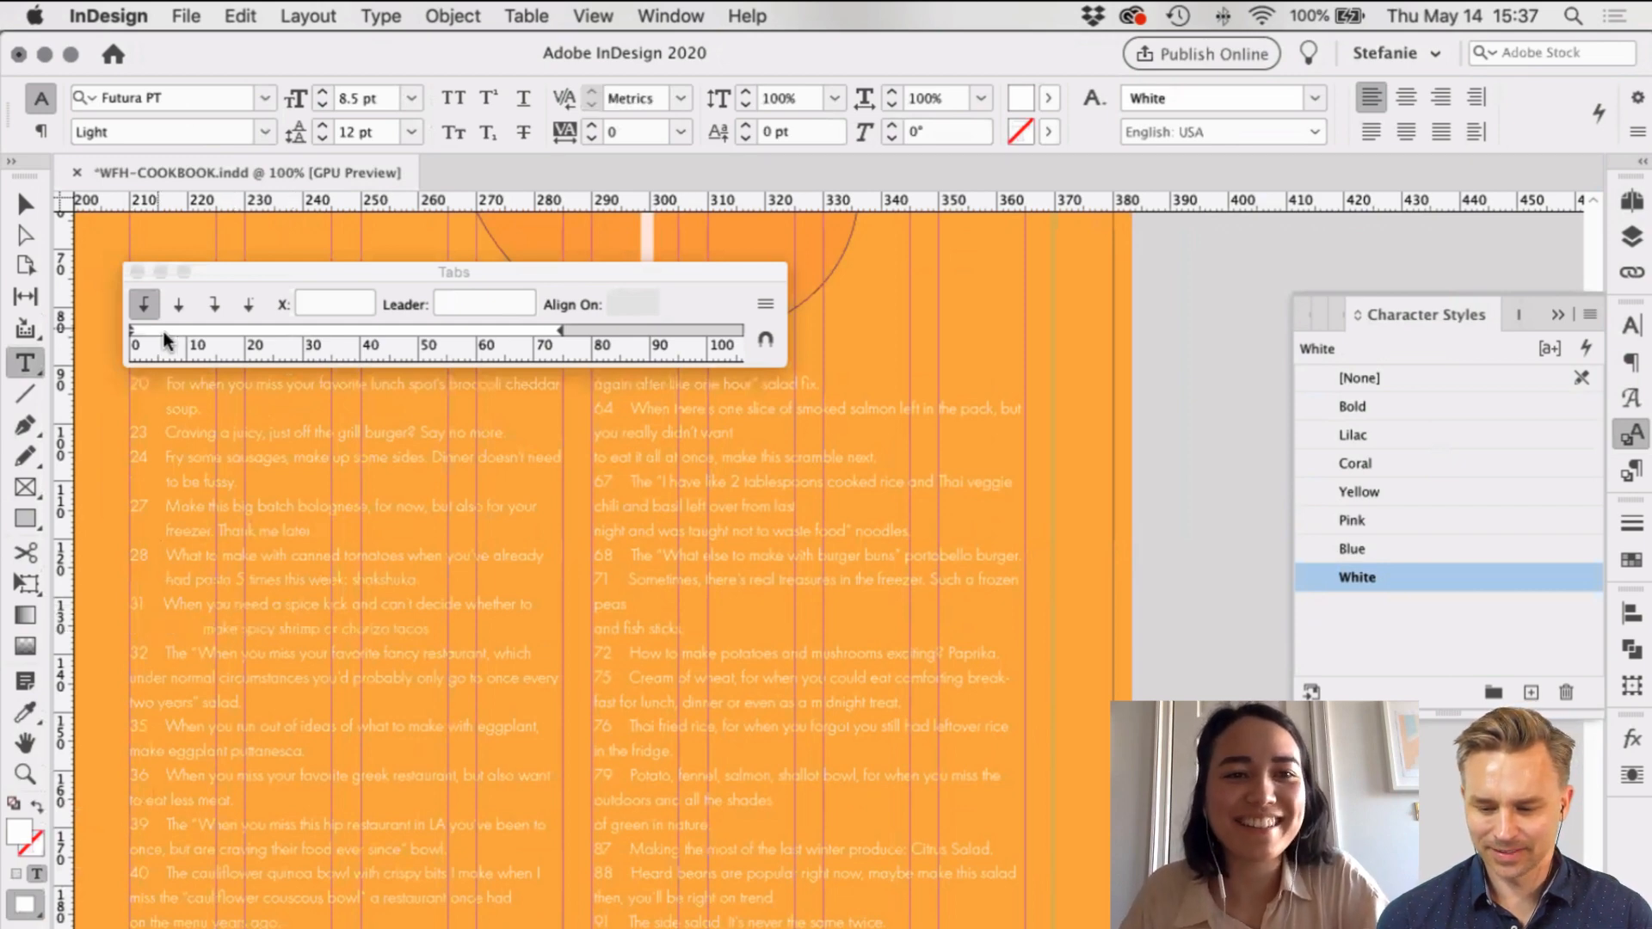
double_click(301, 305)
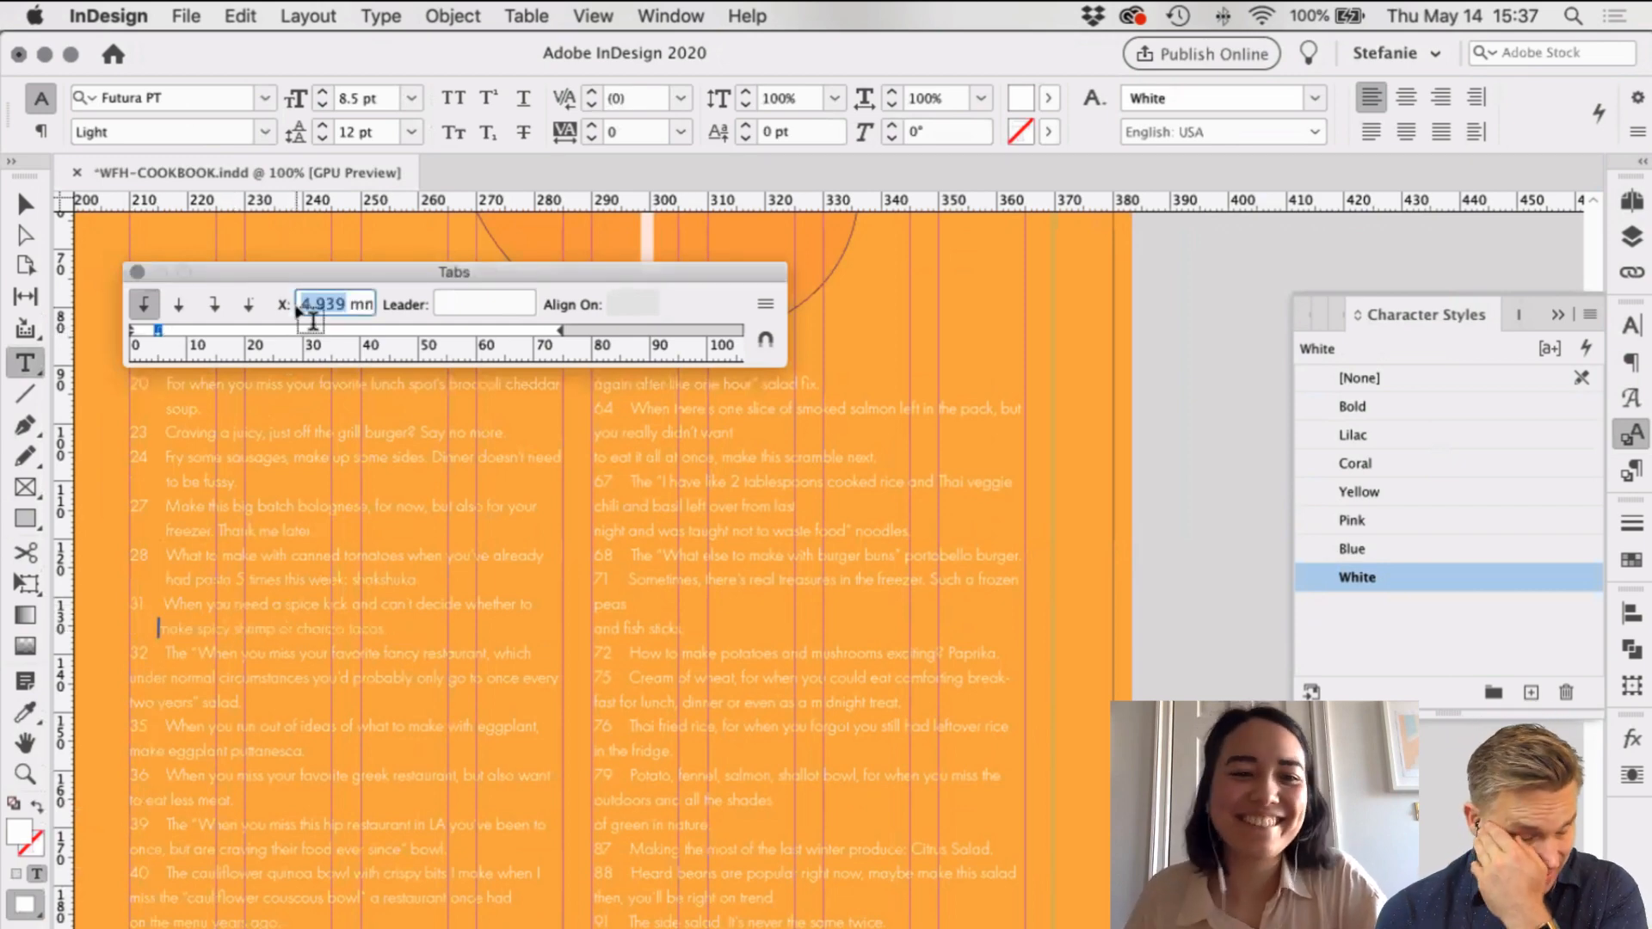
type("6.35")
key("Return")
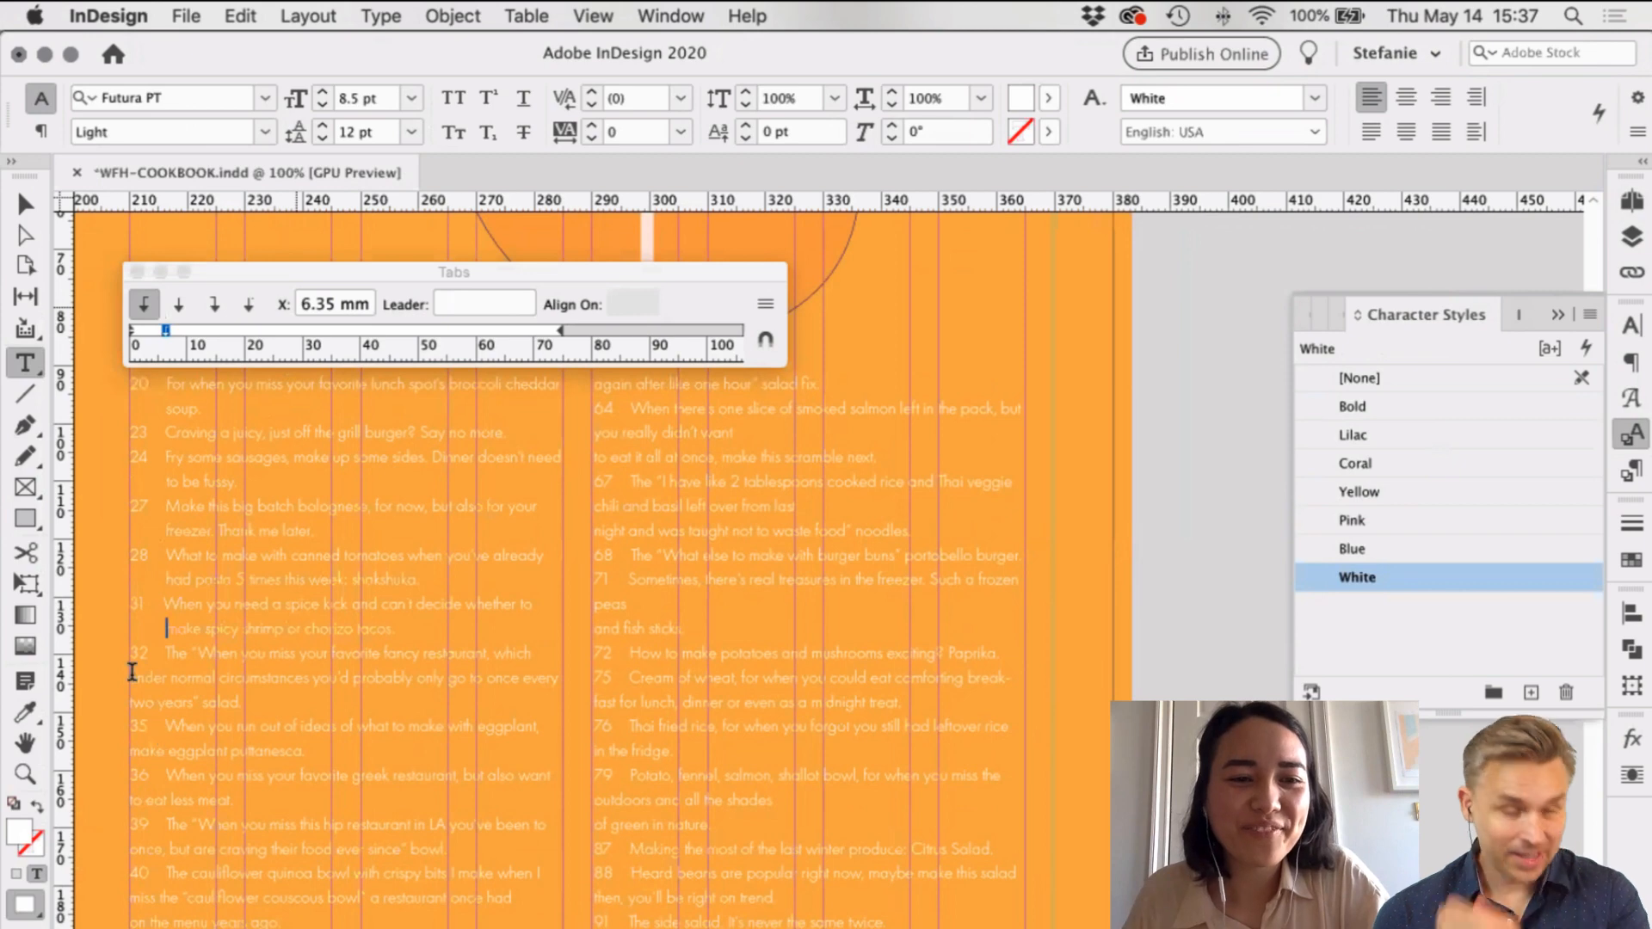
Step: Indent the 'under normal circumstances' and 'every two years salad' lines at 6.35 mm
left_click(171, 748)
key("Tab")
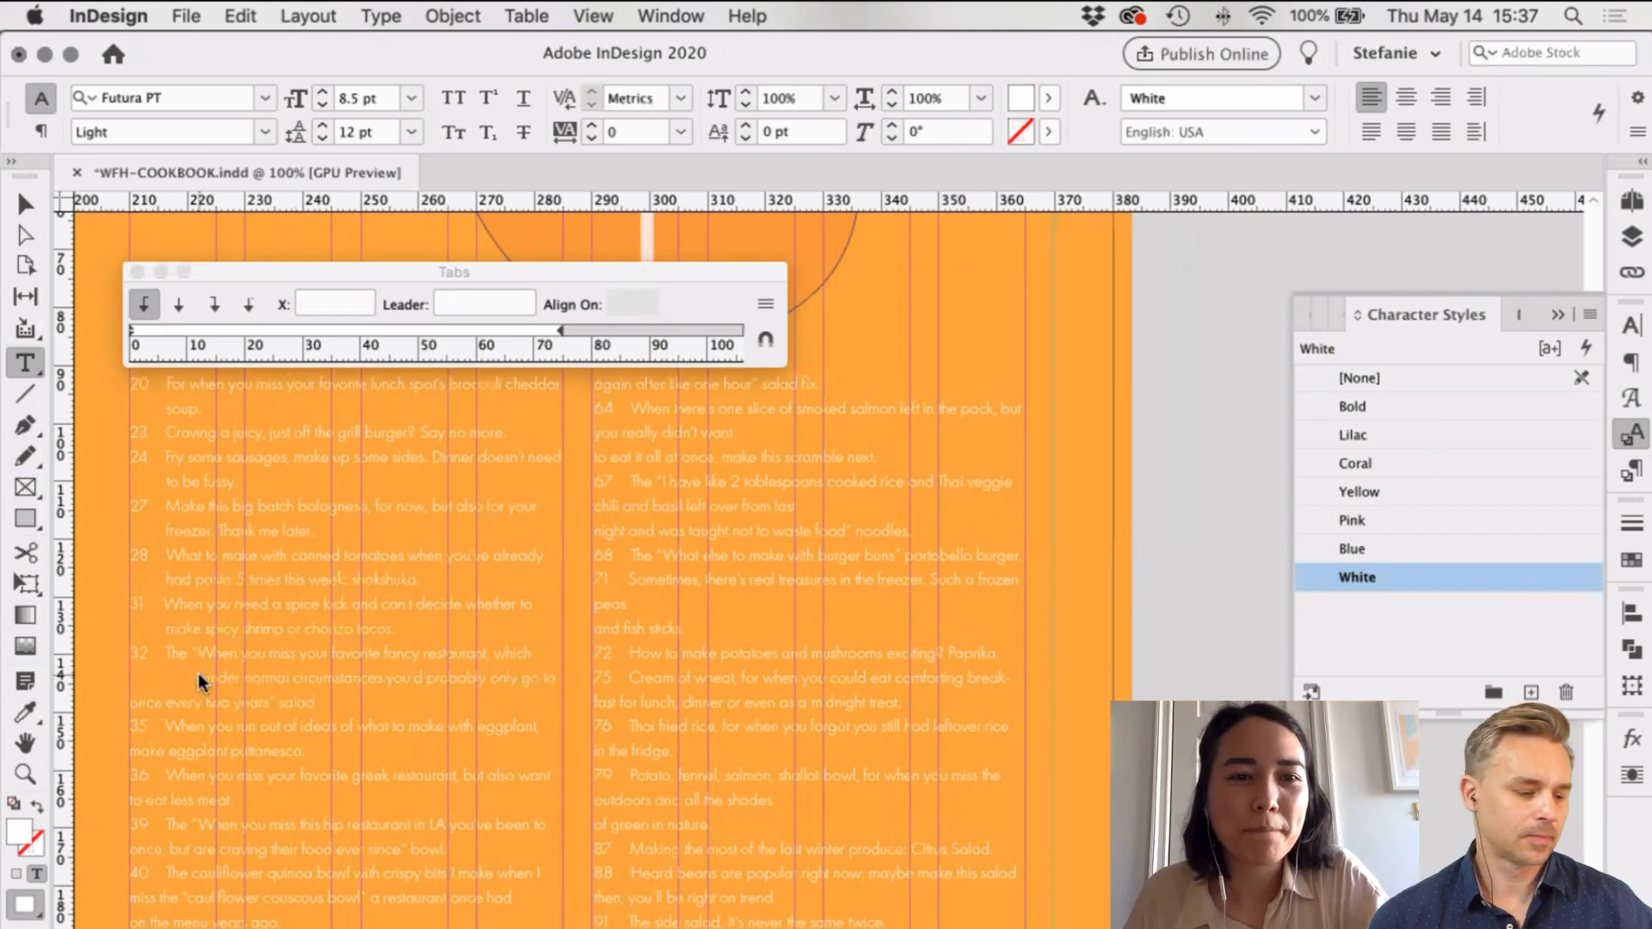
key("super+z")
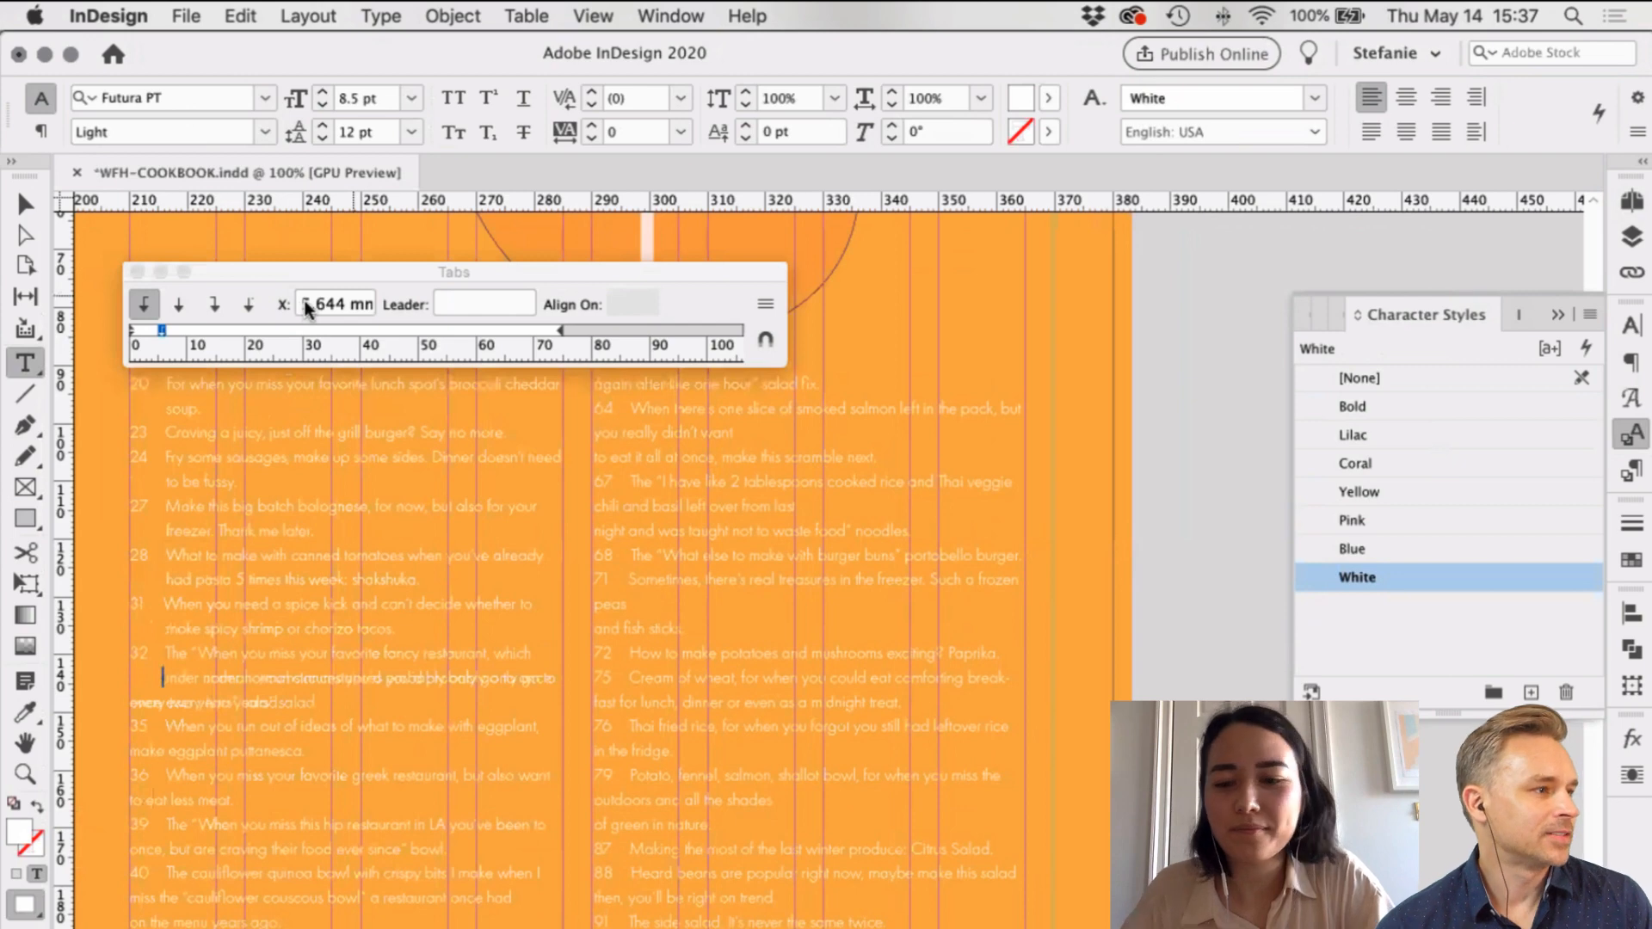
double_click(321, 309)
type("6.35")
key("Return")
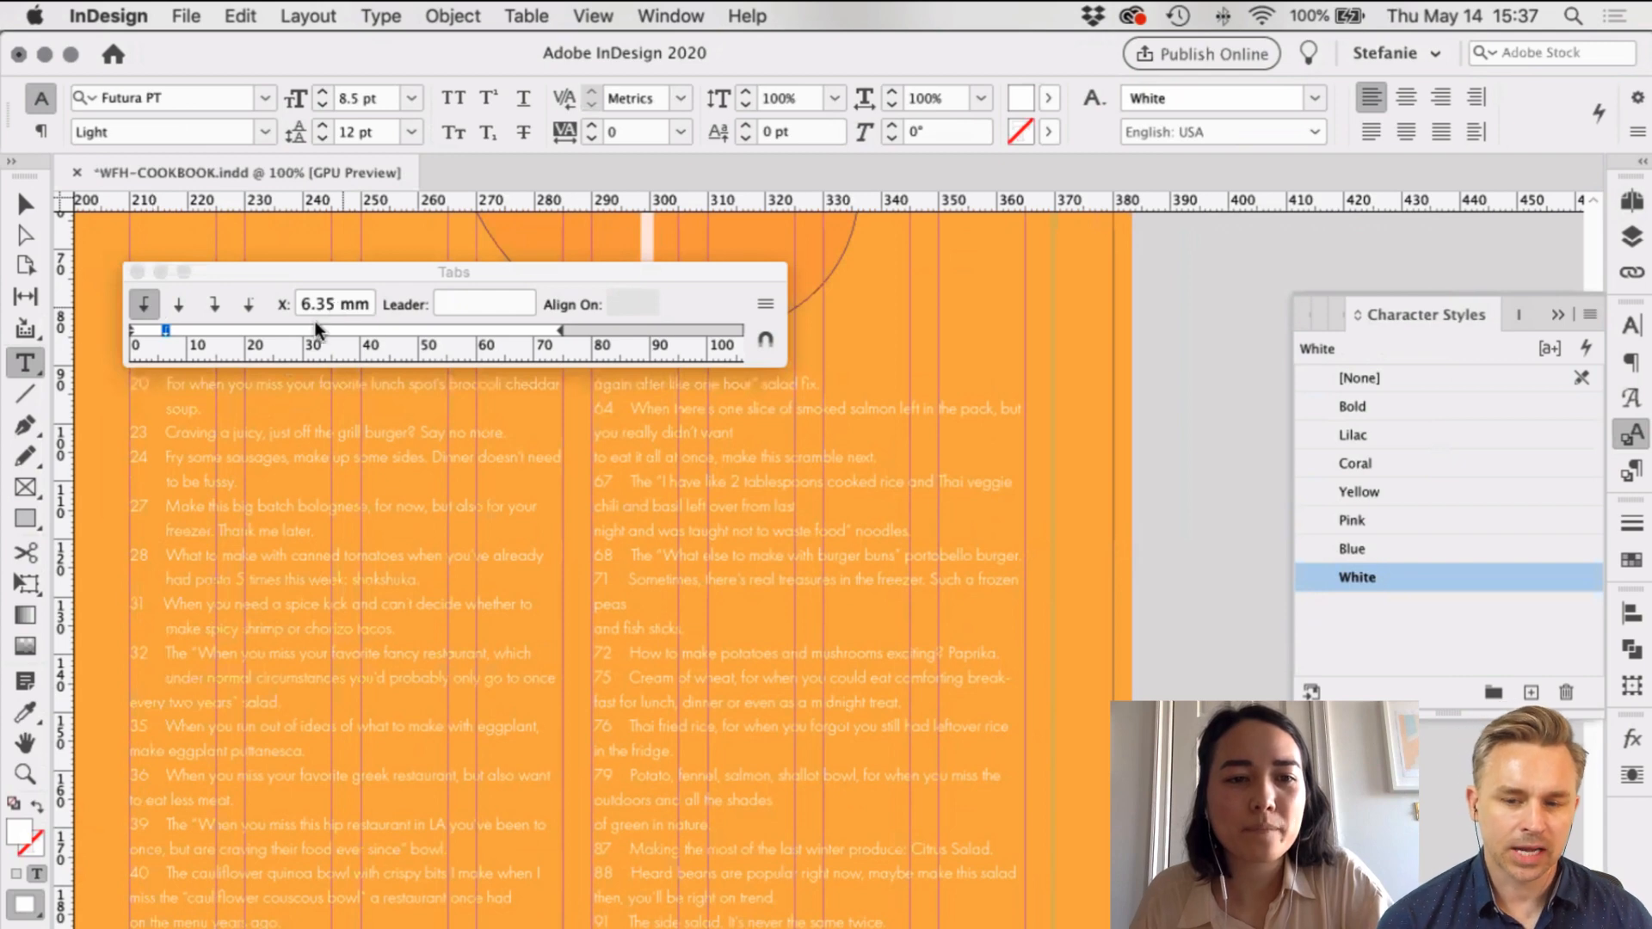
key("Tab")
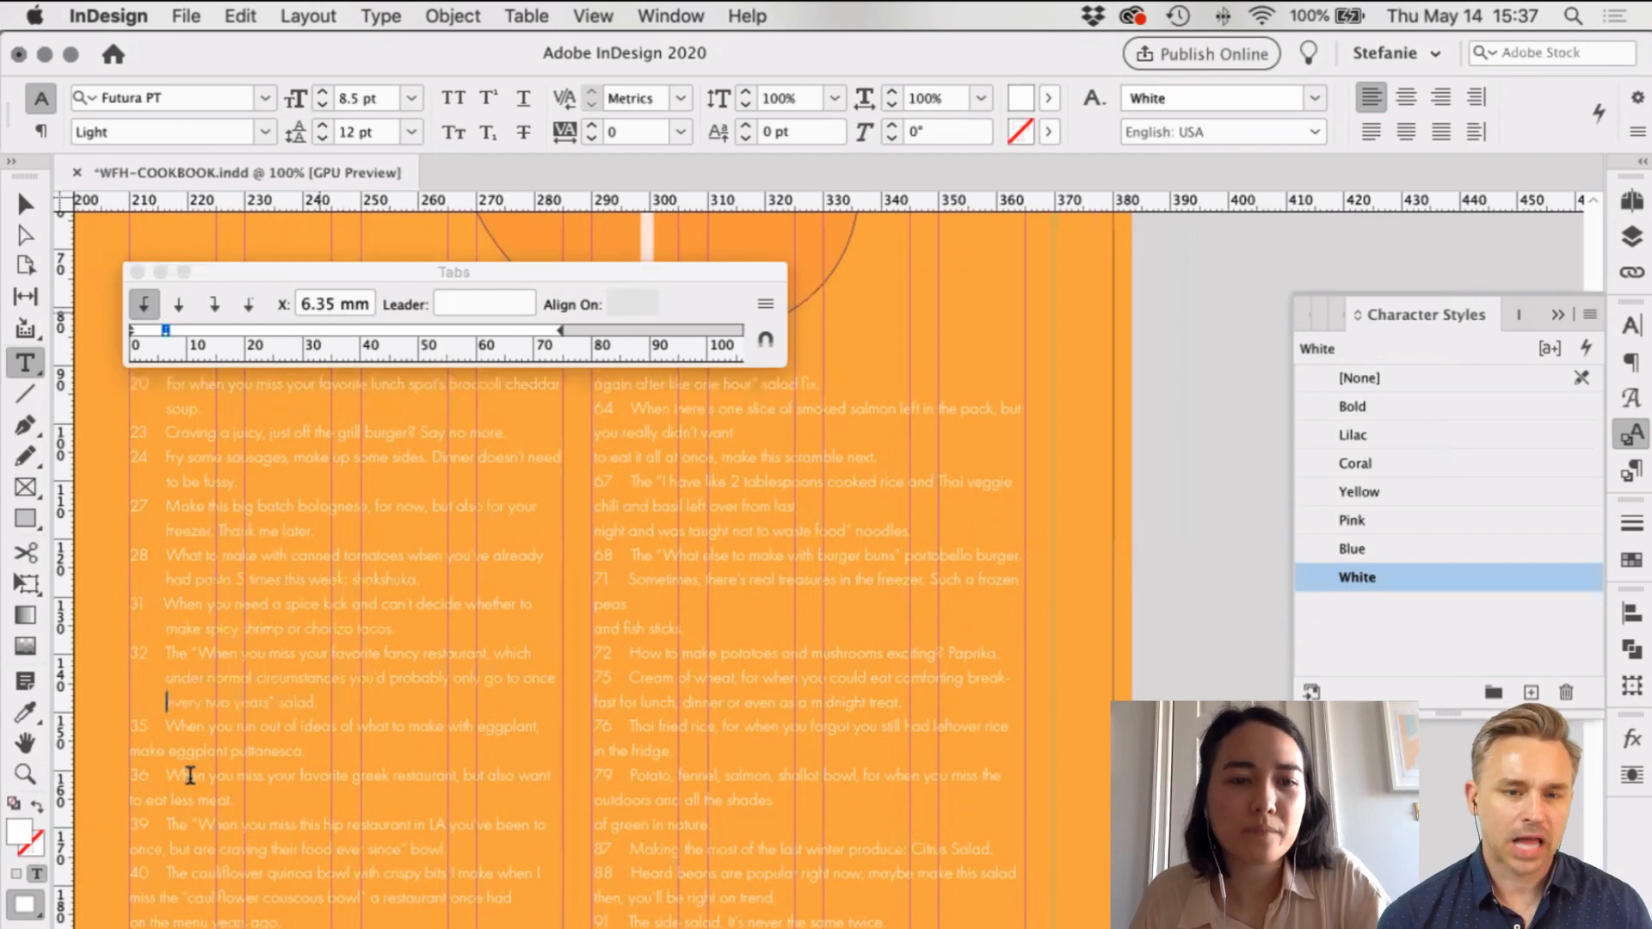
Step: Indent the 'make eggplant puttanesca' line with a 6.35 mm tab stop
left_click(134, 752)
key("Tab")
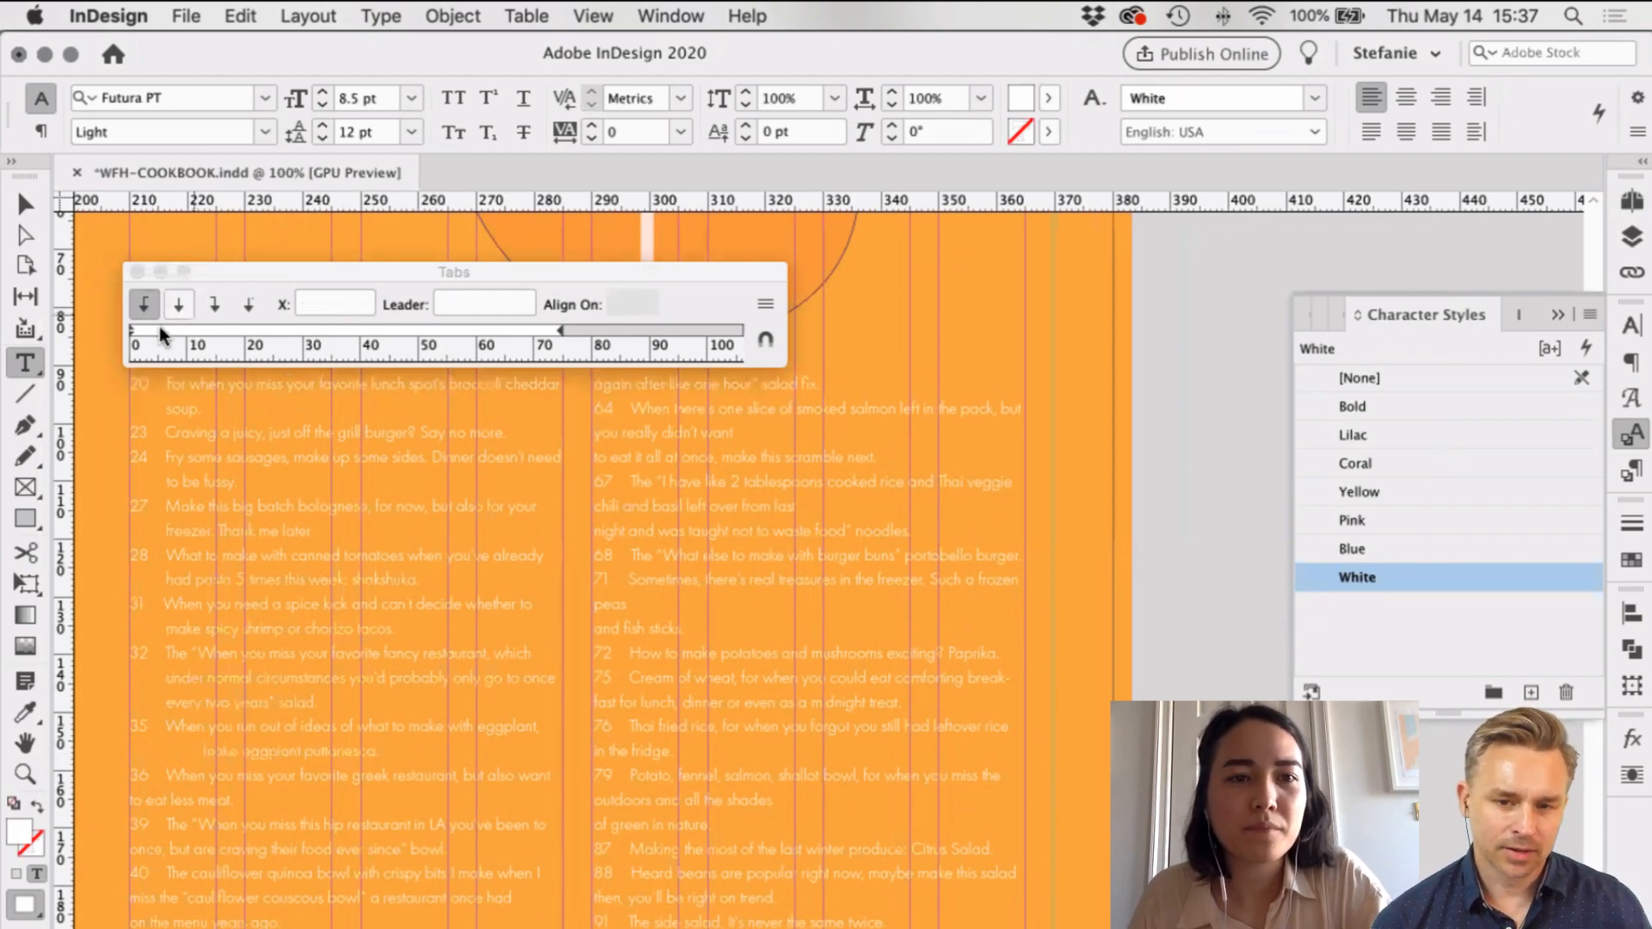
left_click(158, 327)
left_click(306, 305)
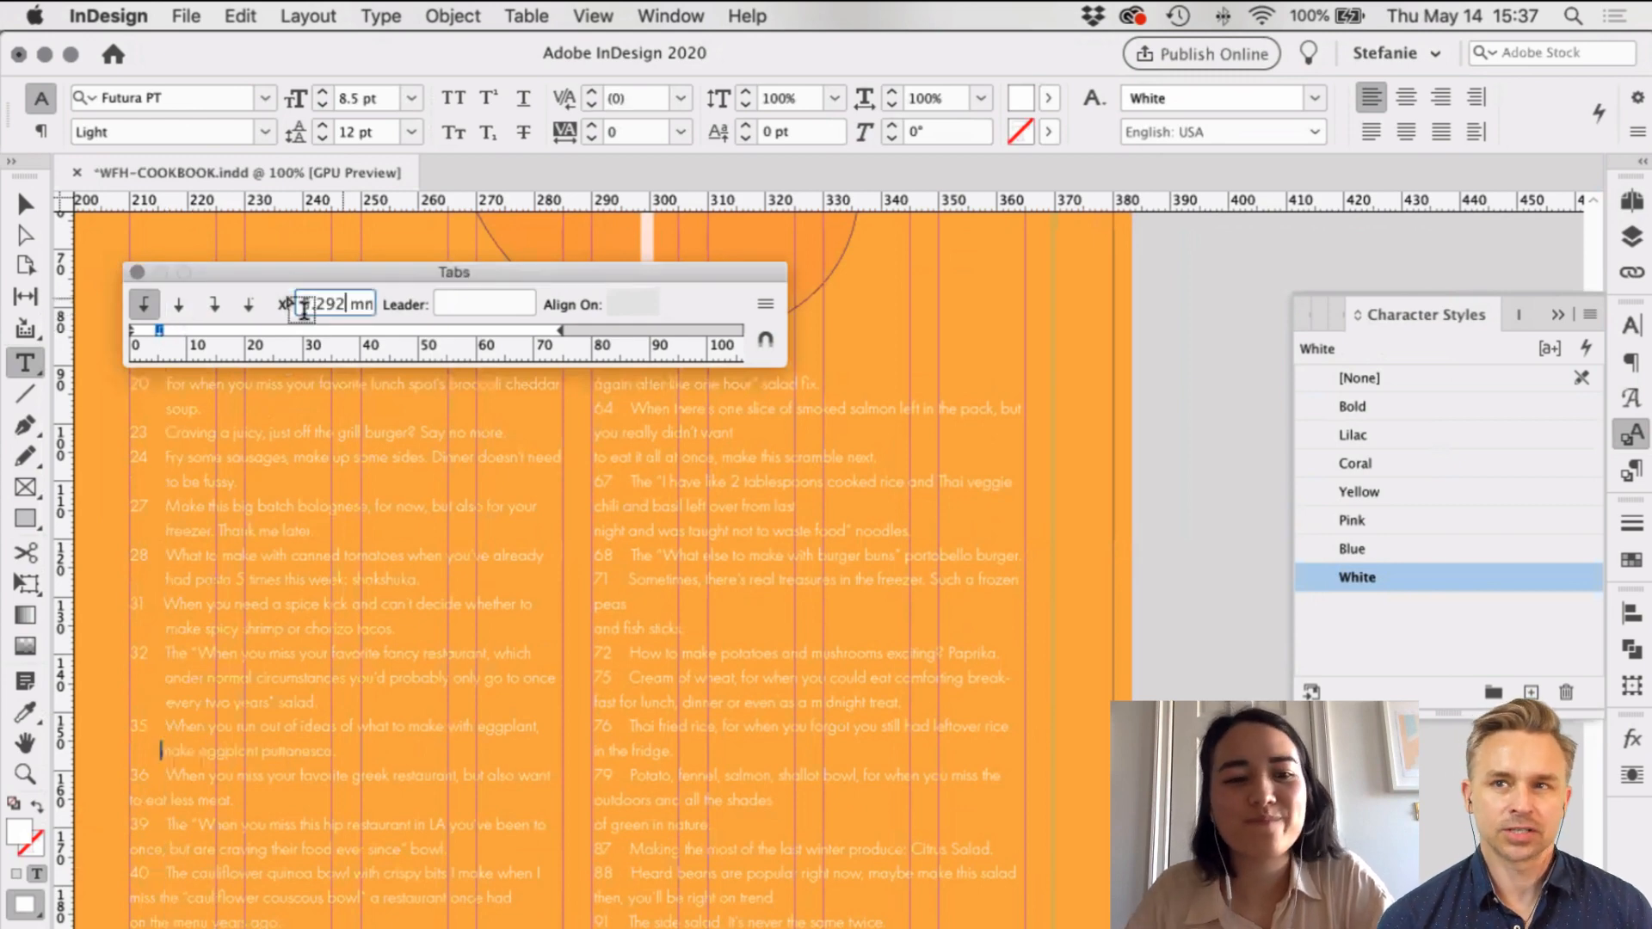
key("BackSpace")
key("BackSpace")
key("BackSpace")
type("35")
key("Return")
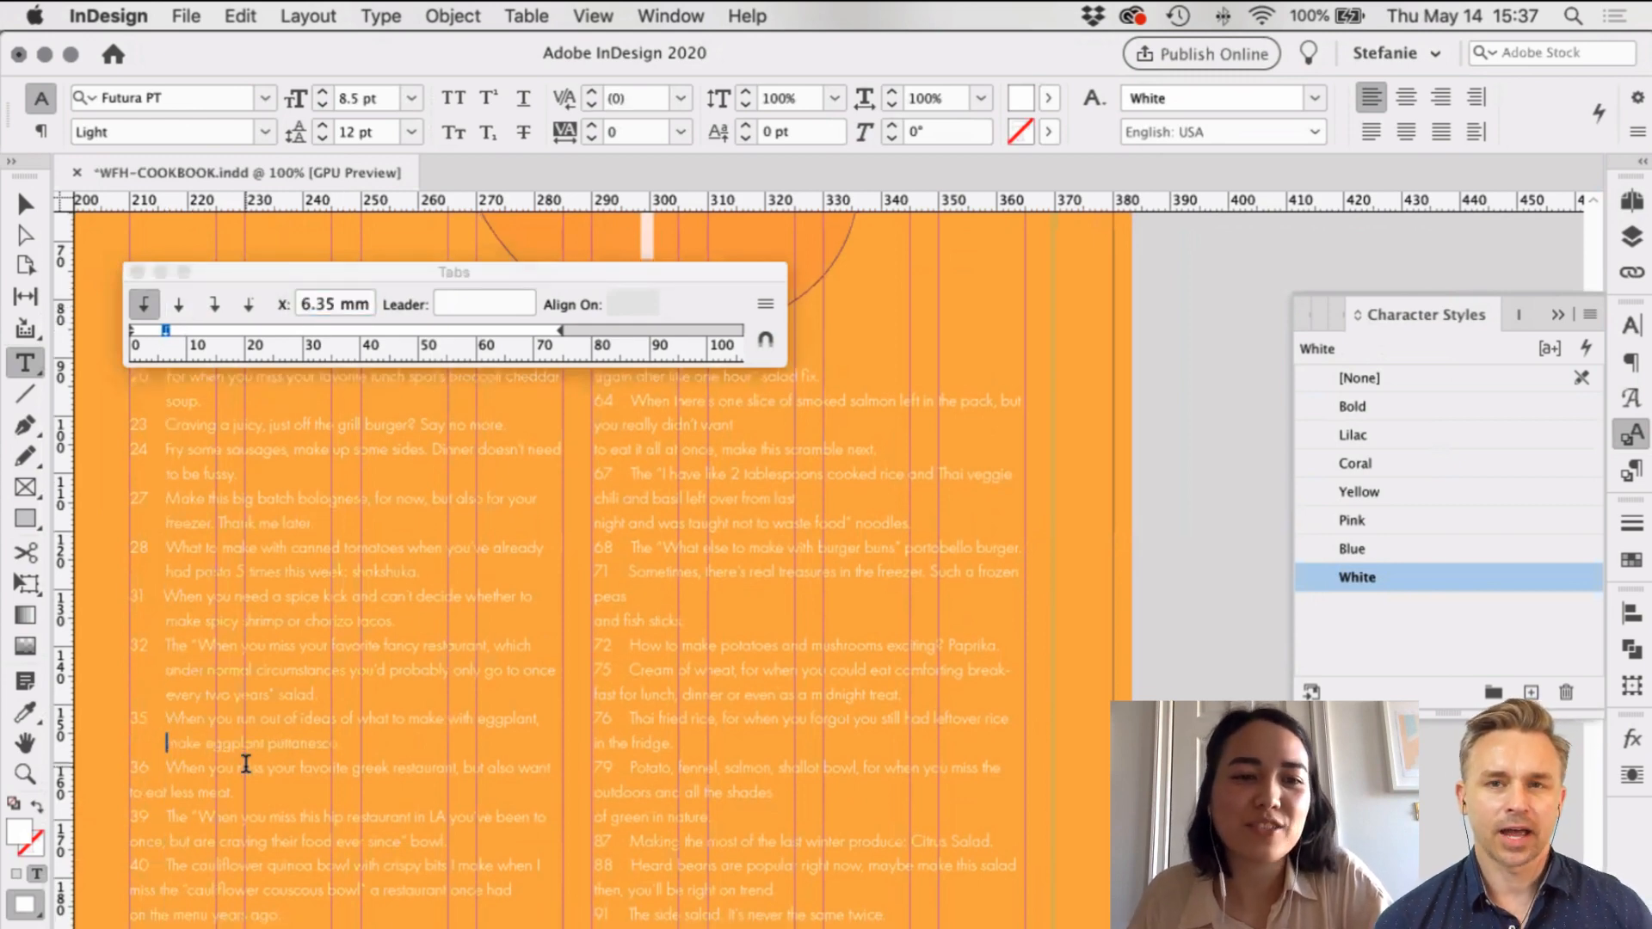
scroll(245, 764, "down", 3)
Step: Indent the wrapped 'to eat less meat.' line with a tab stop at 6.35 mm
left_click(130, 675)
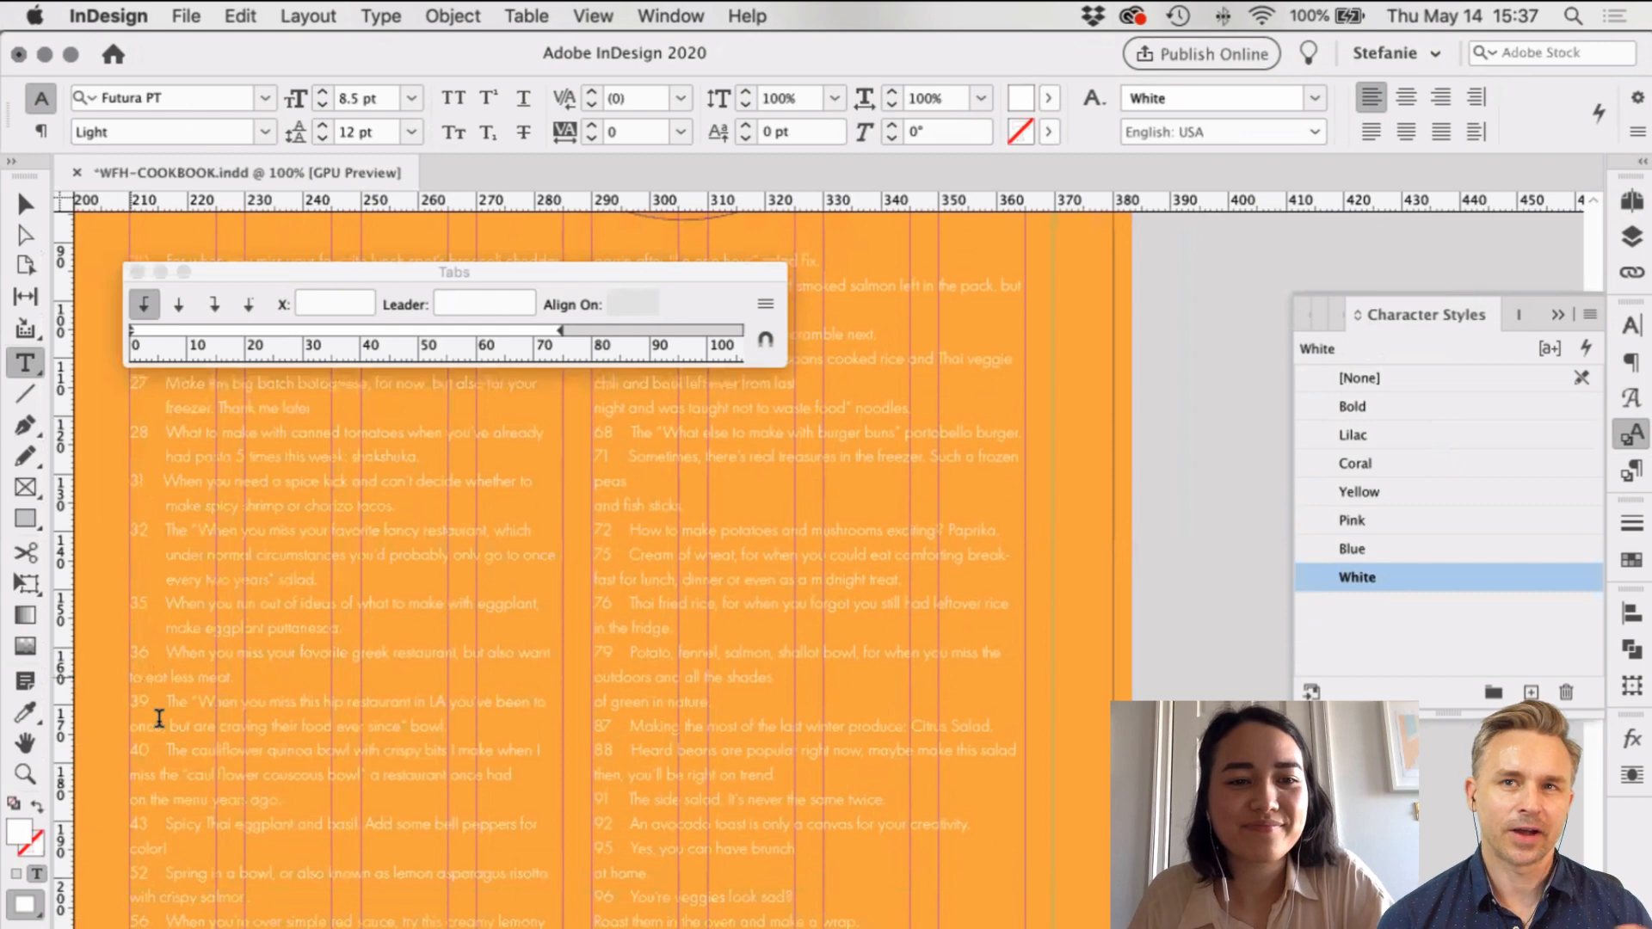
key("Tab")
left_click(172, 326)
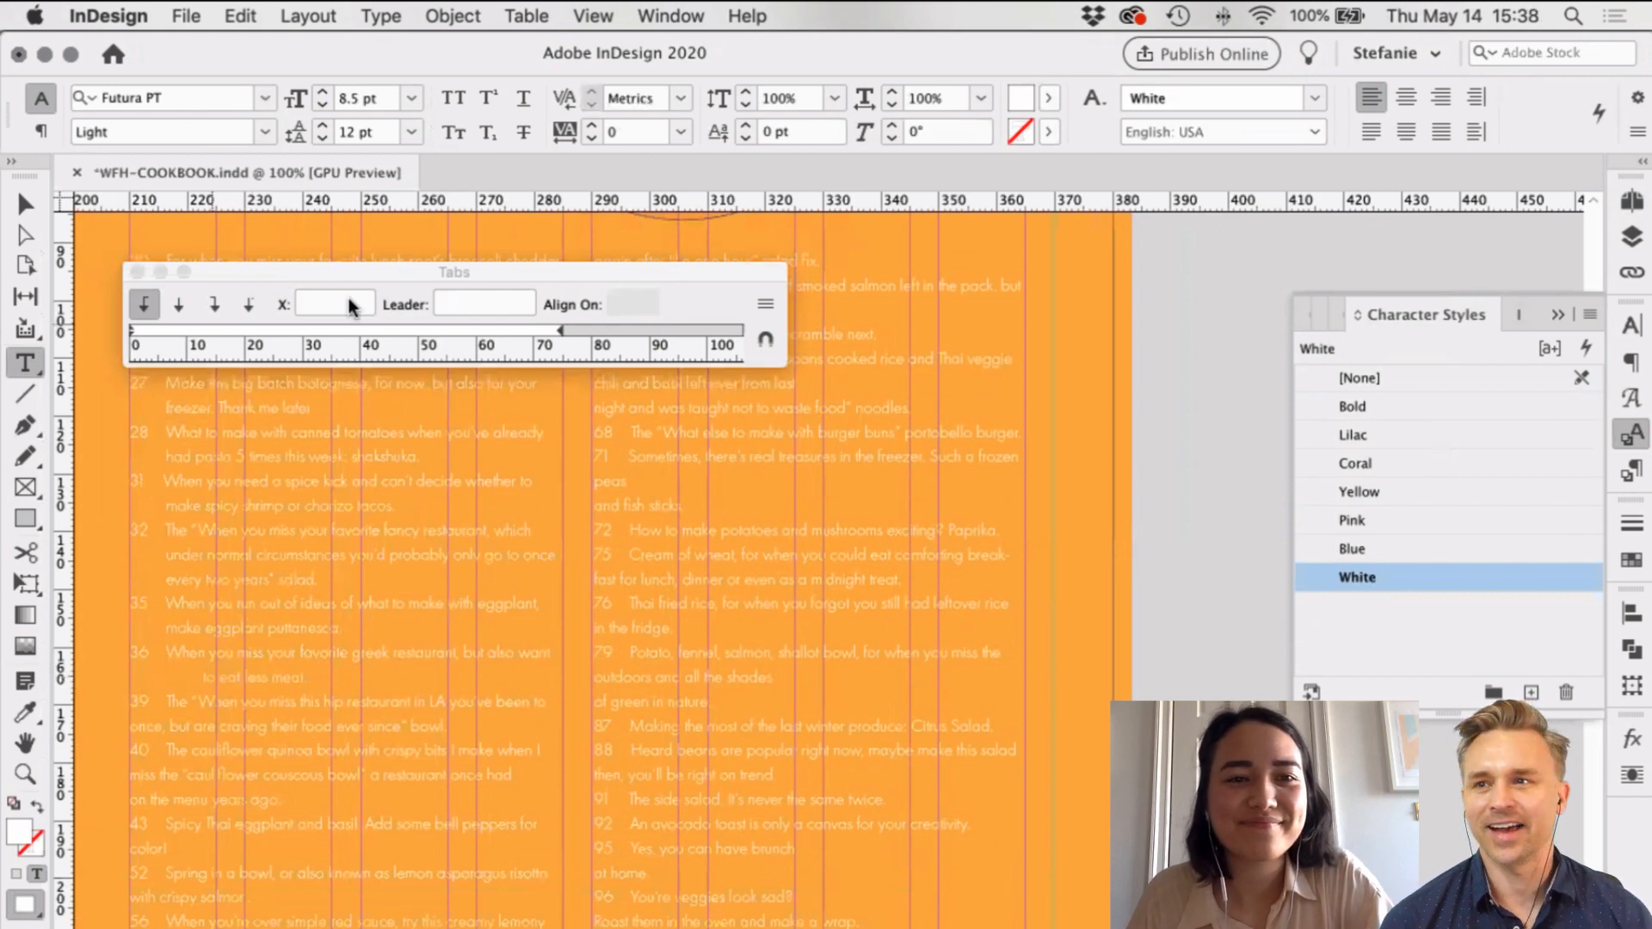
left_click_drag(349, 297, 287, 302)
type("6.35")
key("Return")
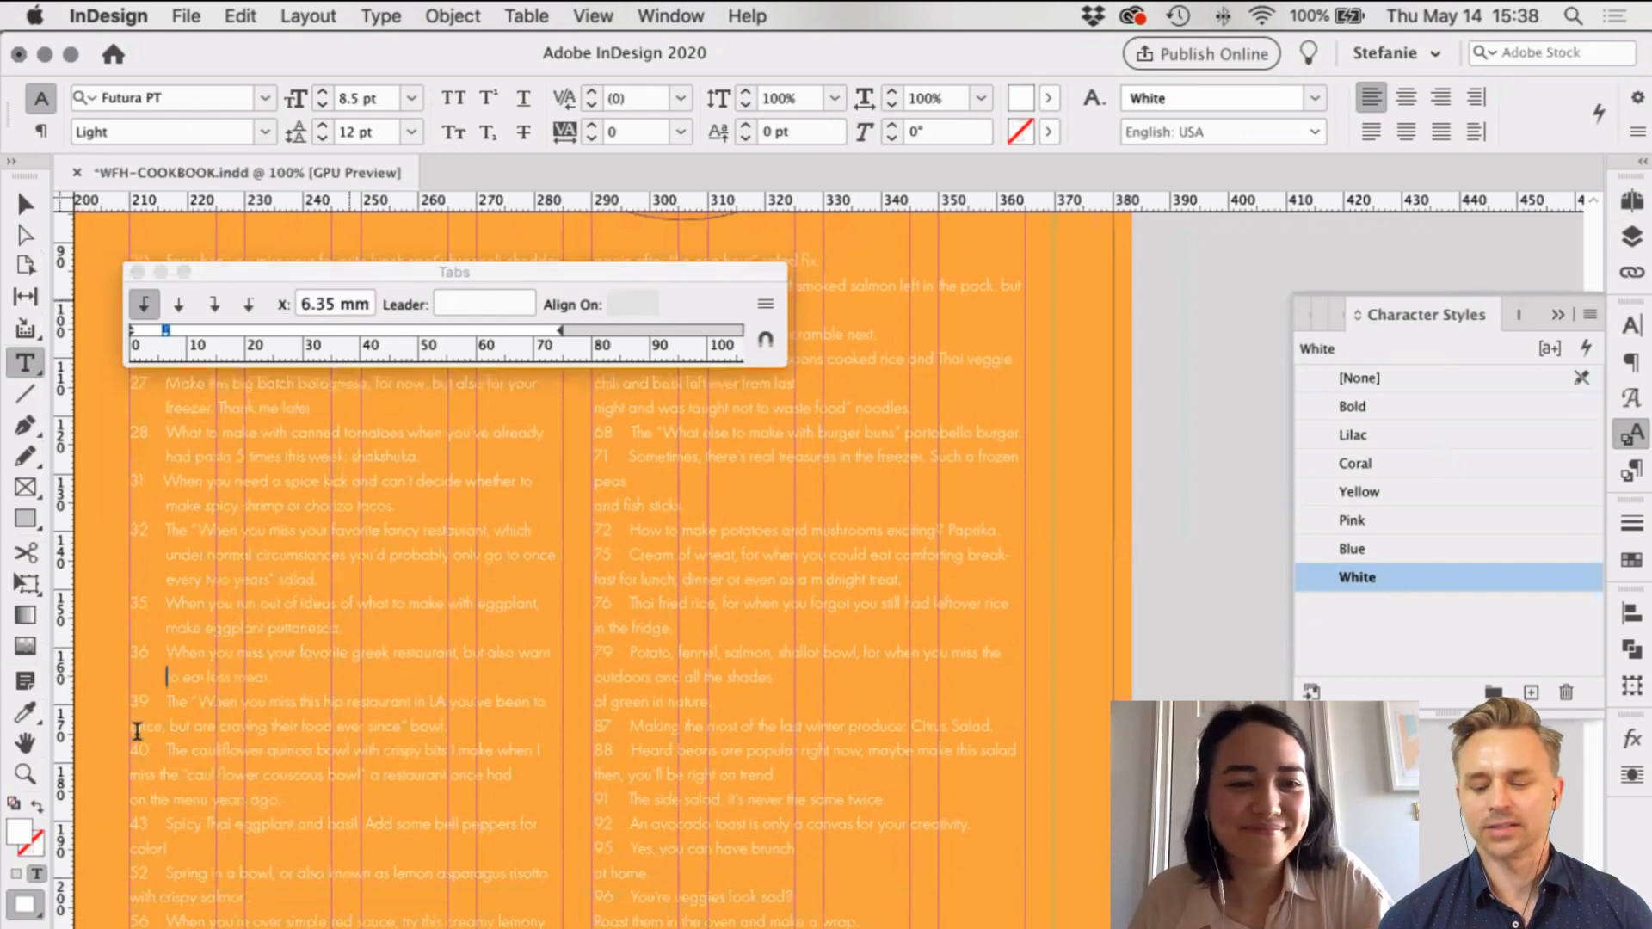
Step: Indent the wrapped 'once,' line with a 6.35 mm tab stop
key("Down")
key("Down")
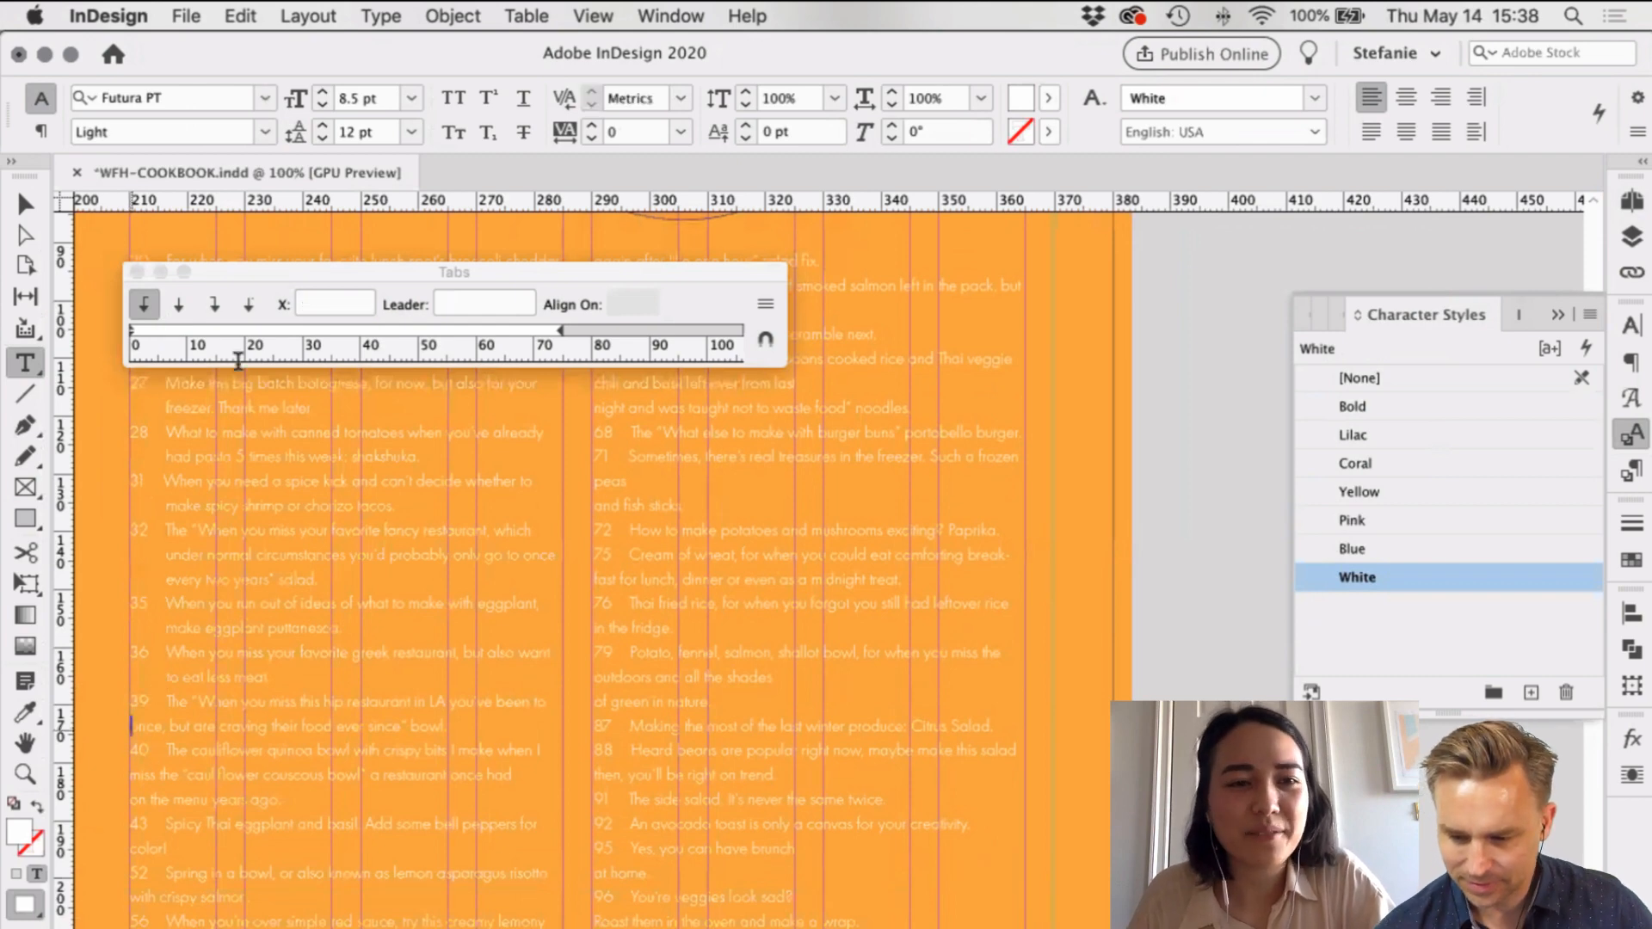
key("Tab")
left_click(158, 332)
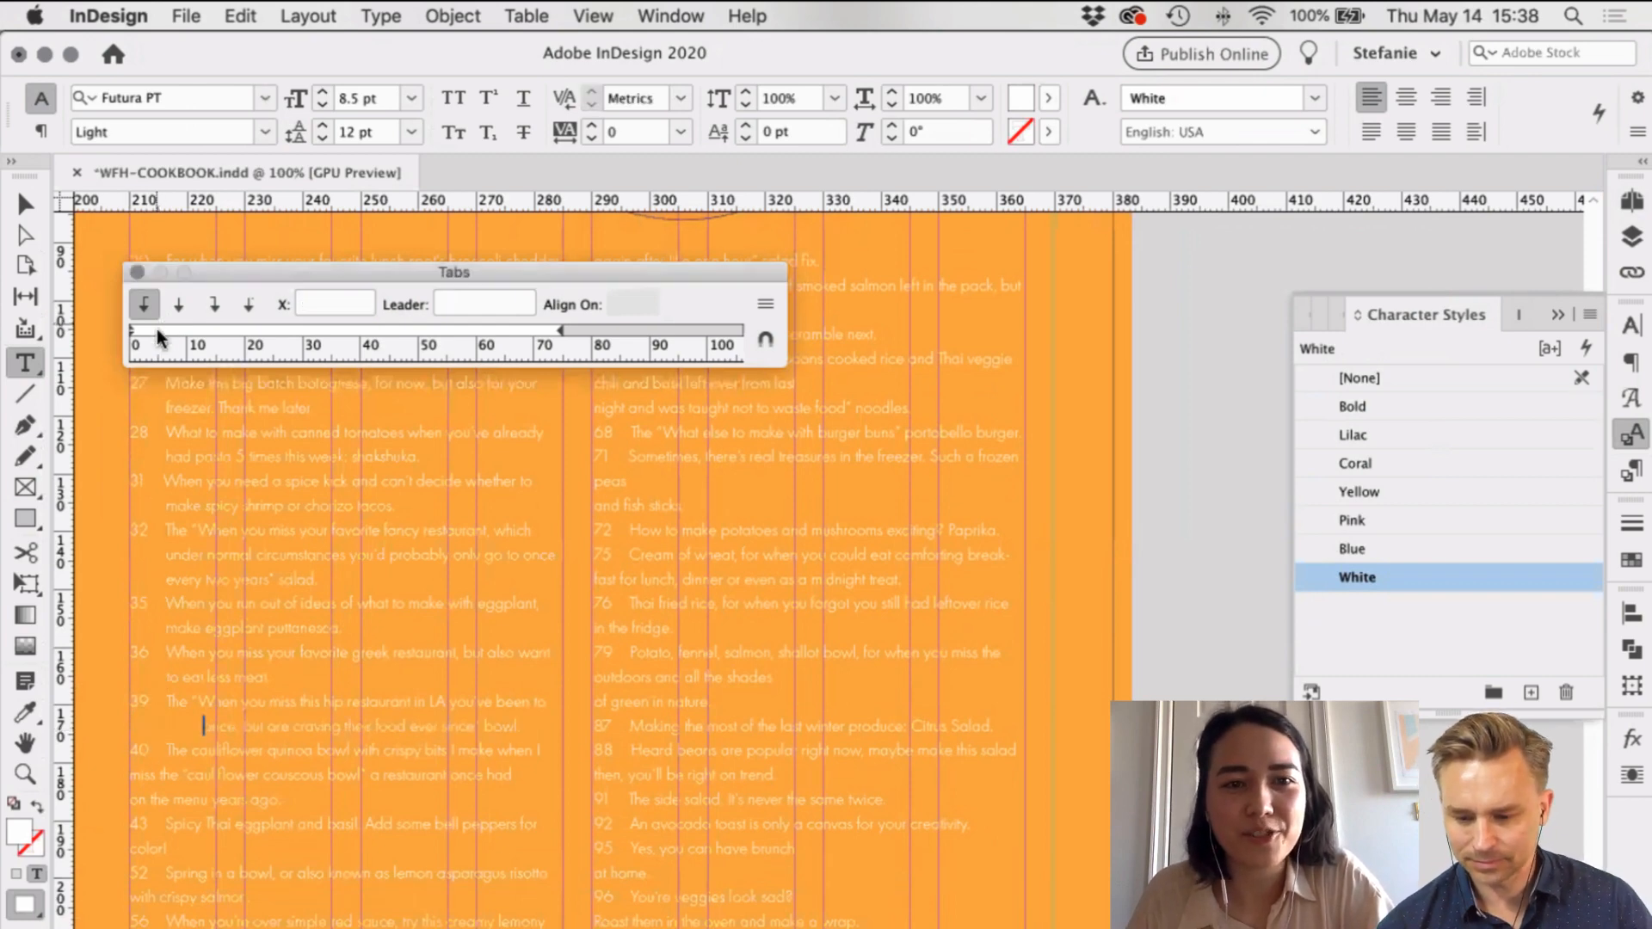
left_click(158, 332)
double_click(296, 303)
type("6.35")
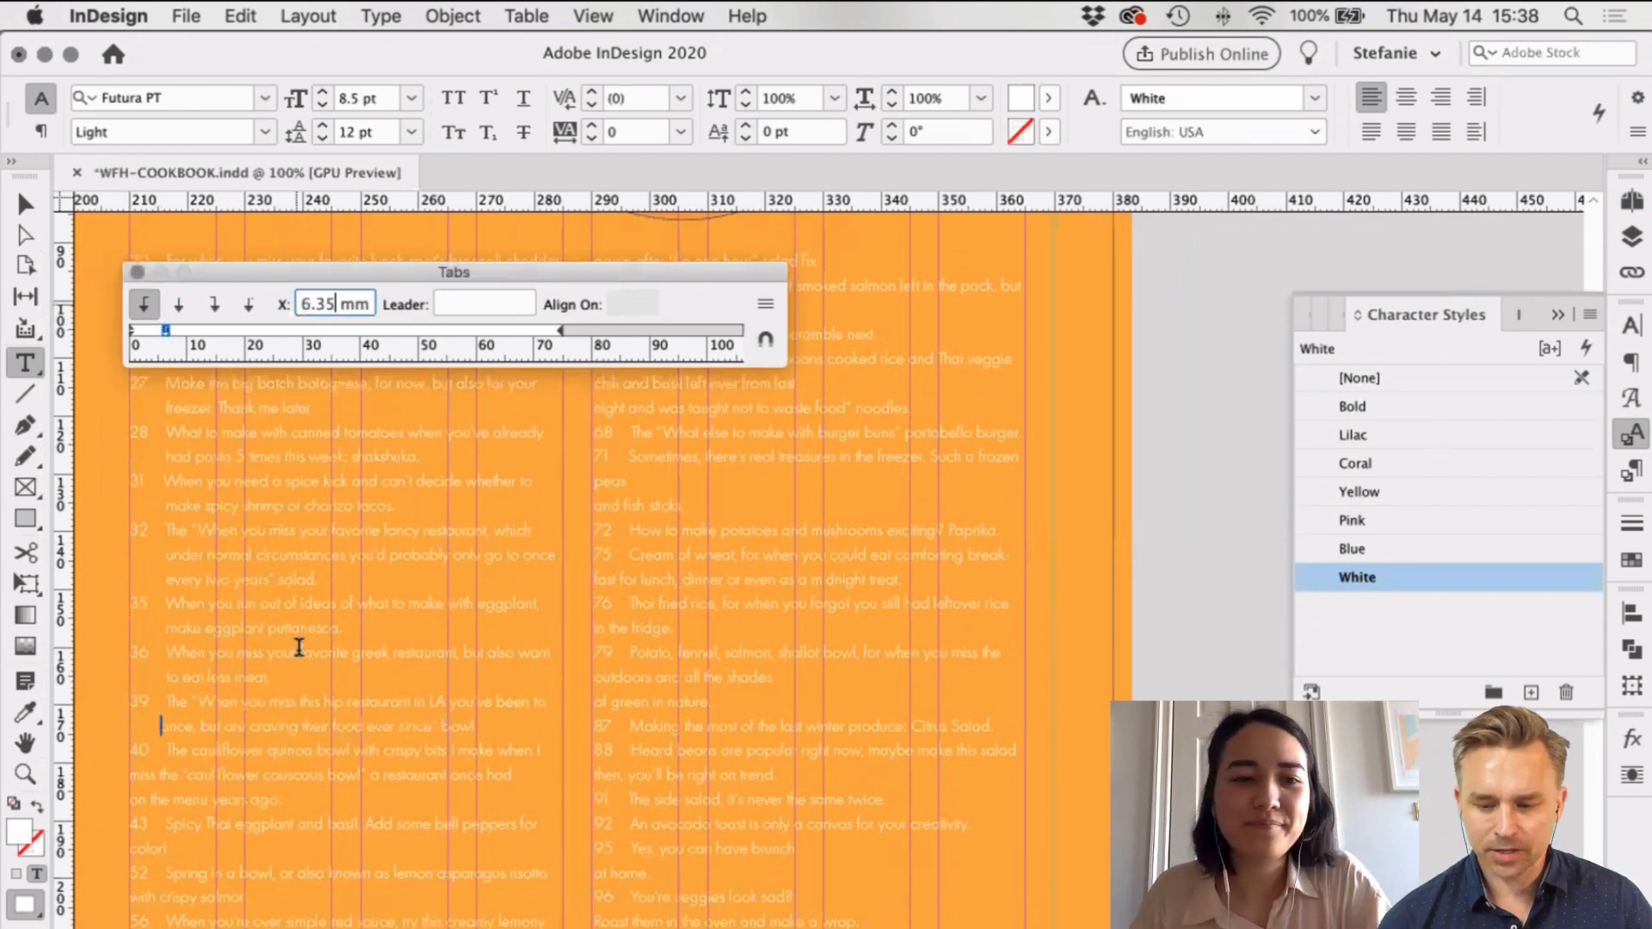
key("Return")
Step: Indent the 'miss the cauliflower' line with a 6.35 mm tab stop
scroll(251, 693, "down", 2)
scroll(251, 692, "left", 2)
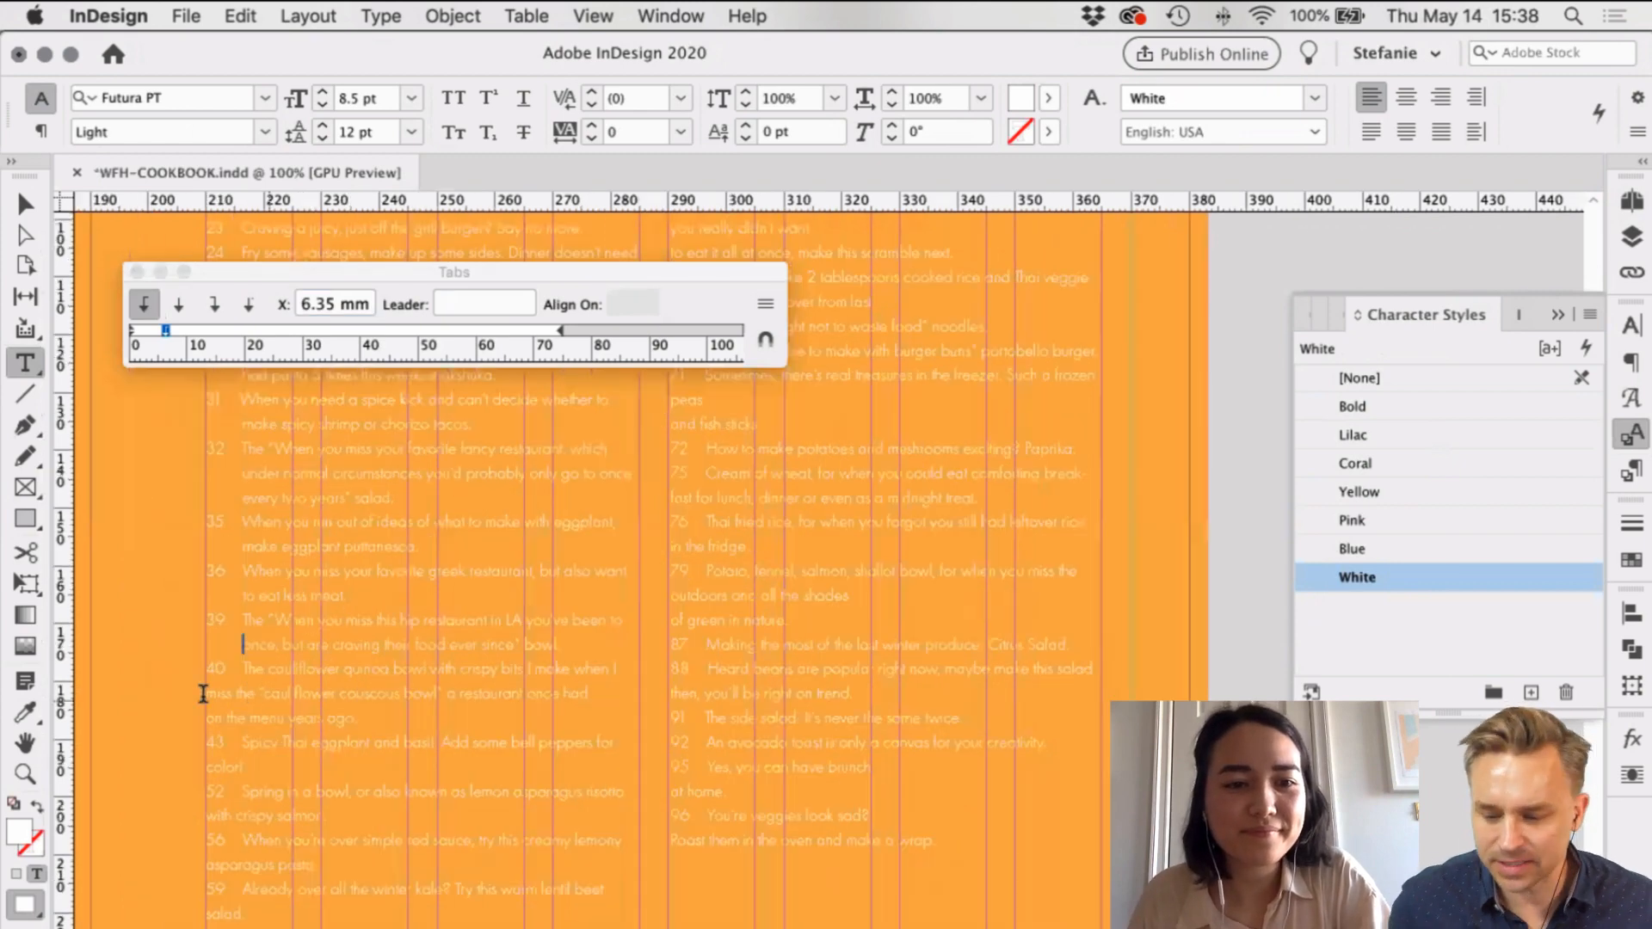
key("Tab")
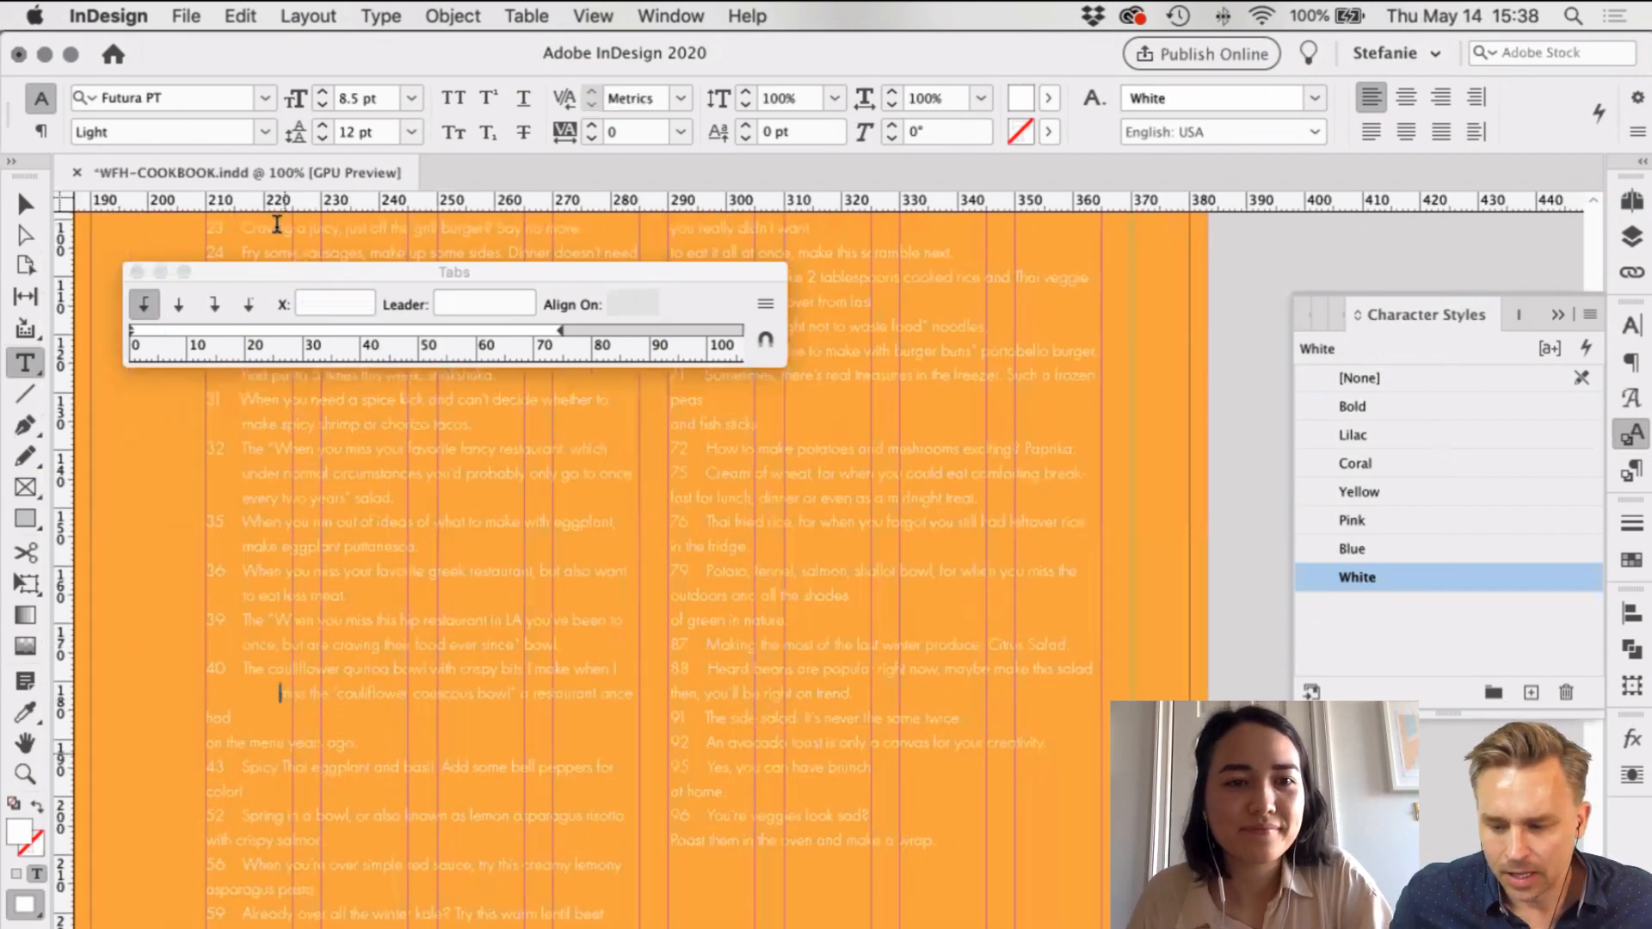
left_click(166, 331)
left_click(301, 304)
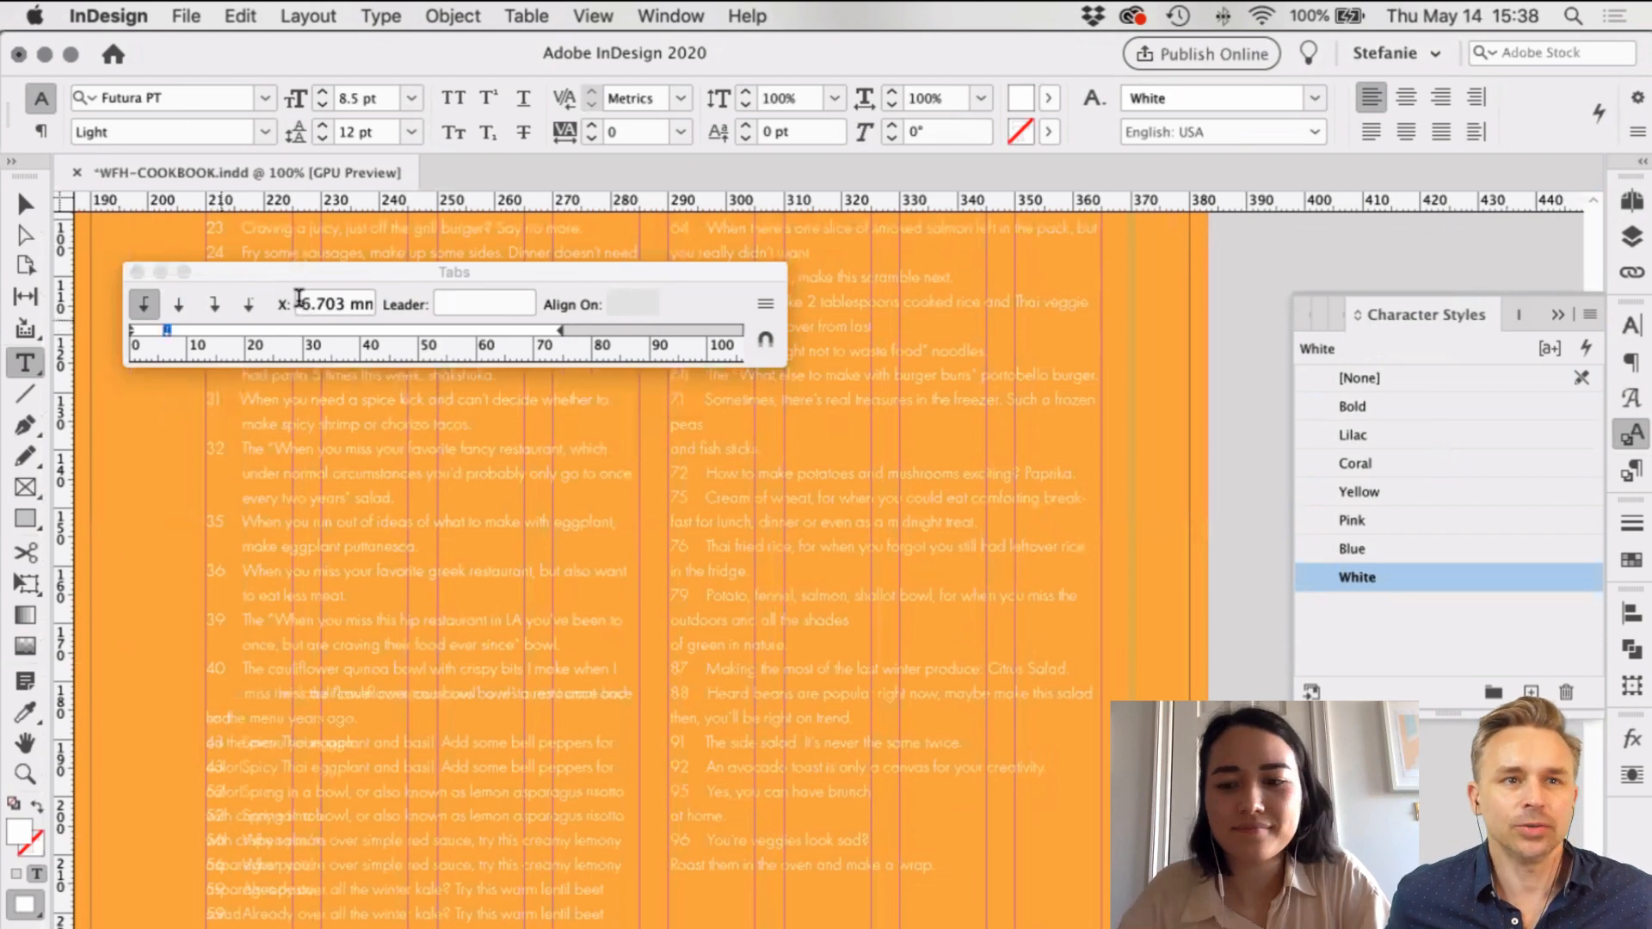
type("6.35")
key("Return")
Step: Tab-indent the 'on the menu years ago' and 'color' lines to 6.35 mm
left_click(206, 717)
key("Tab")
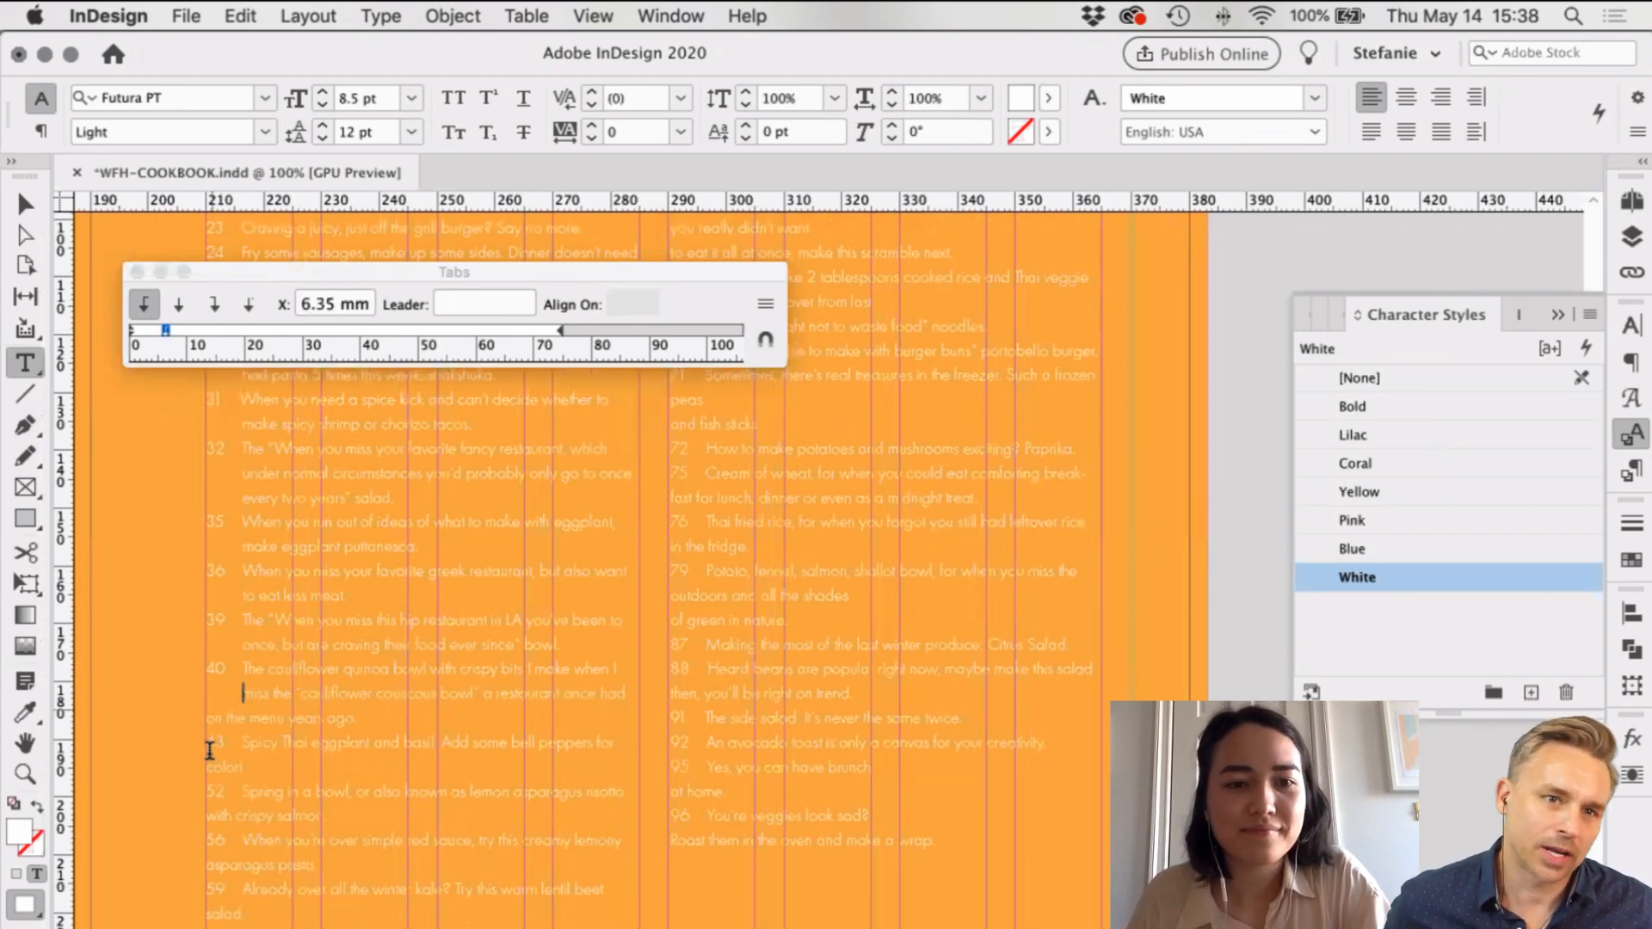
left_click(206, 766)
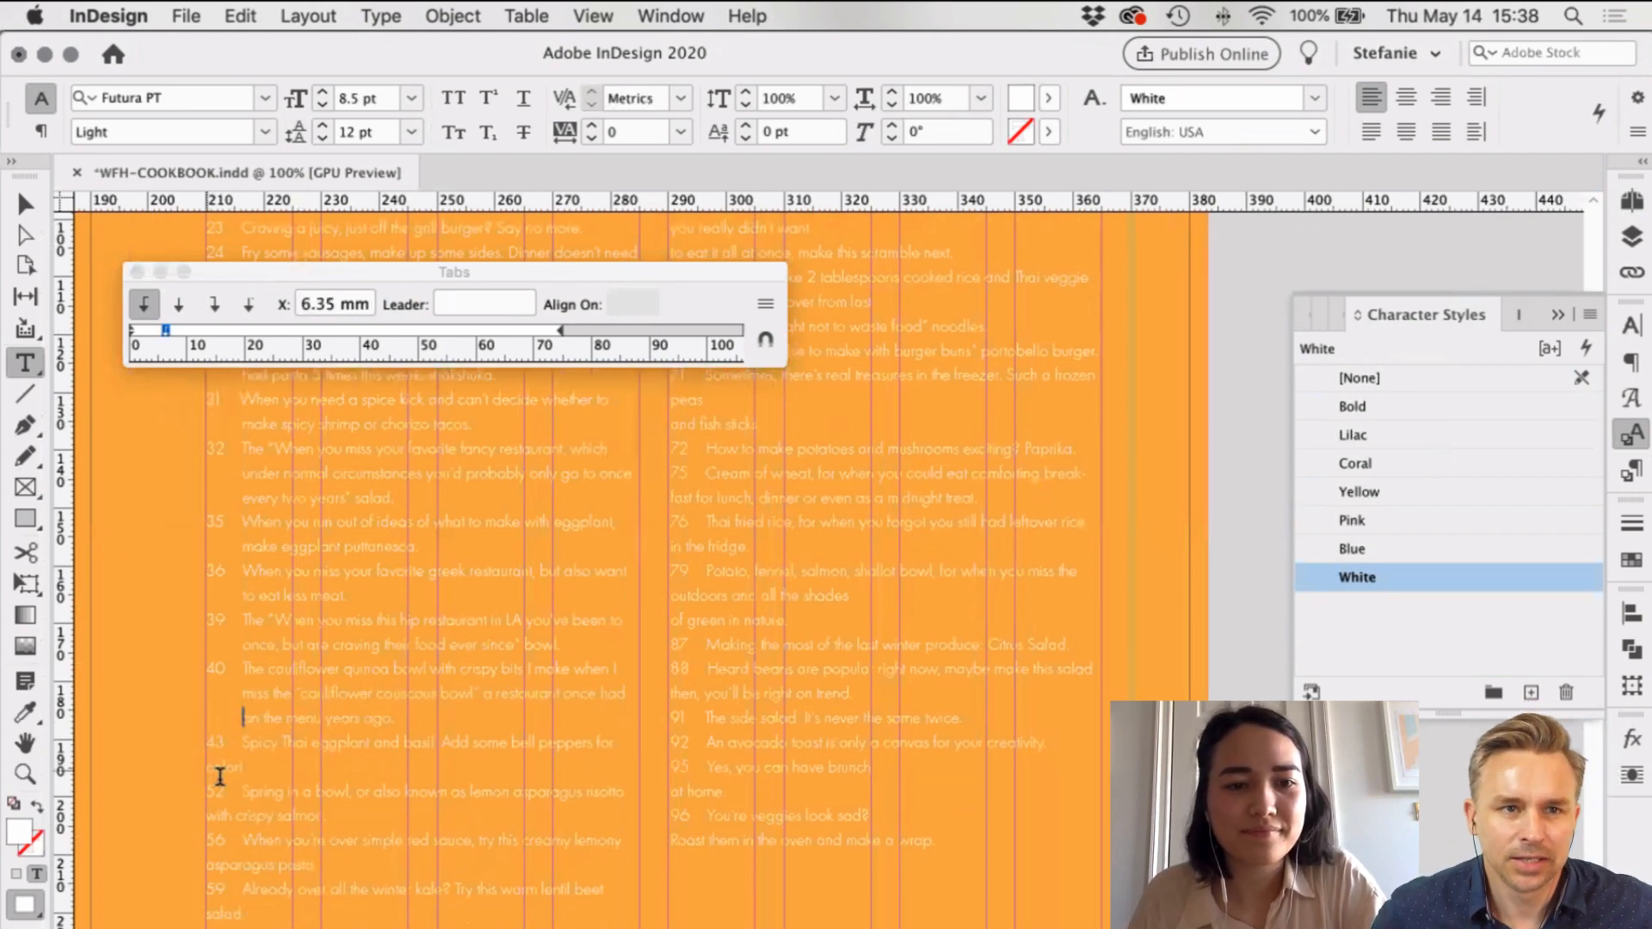
key("Tab")
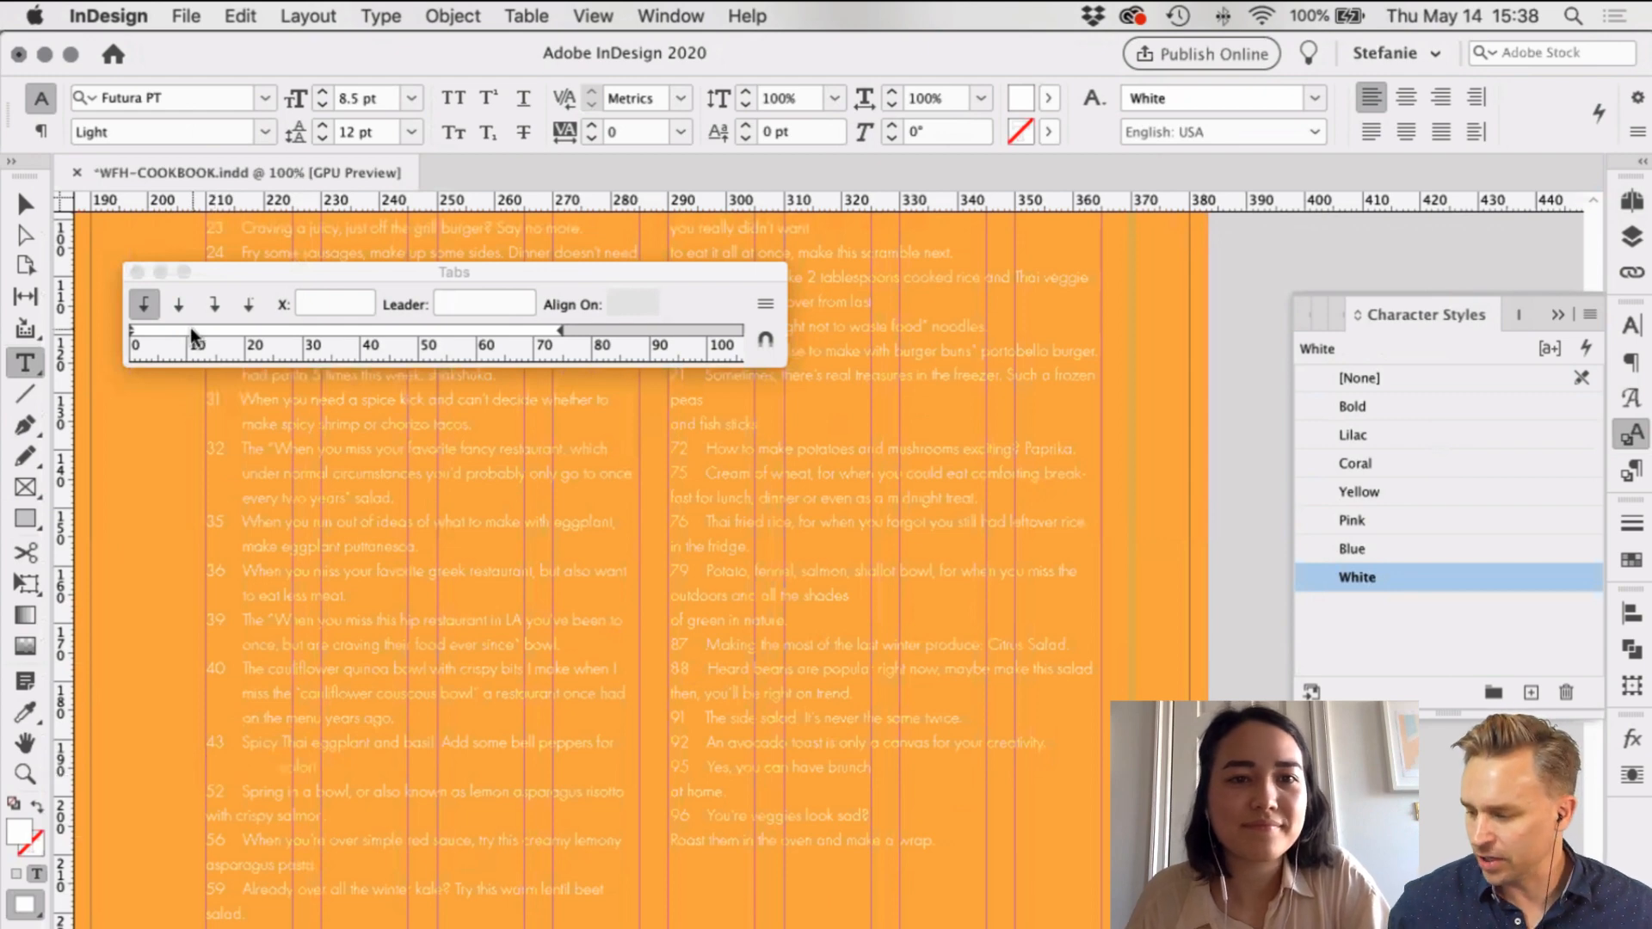
left_click(166, 331)
left_click(292, 302)
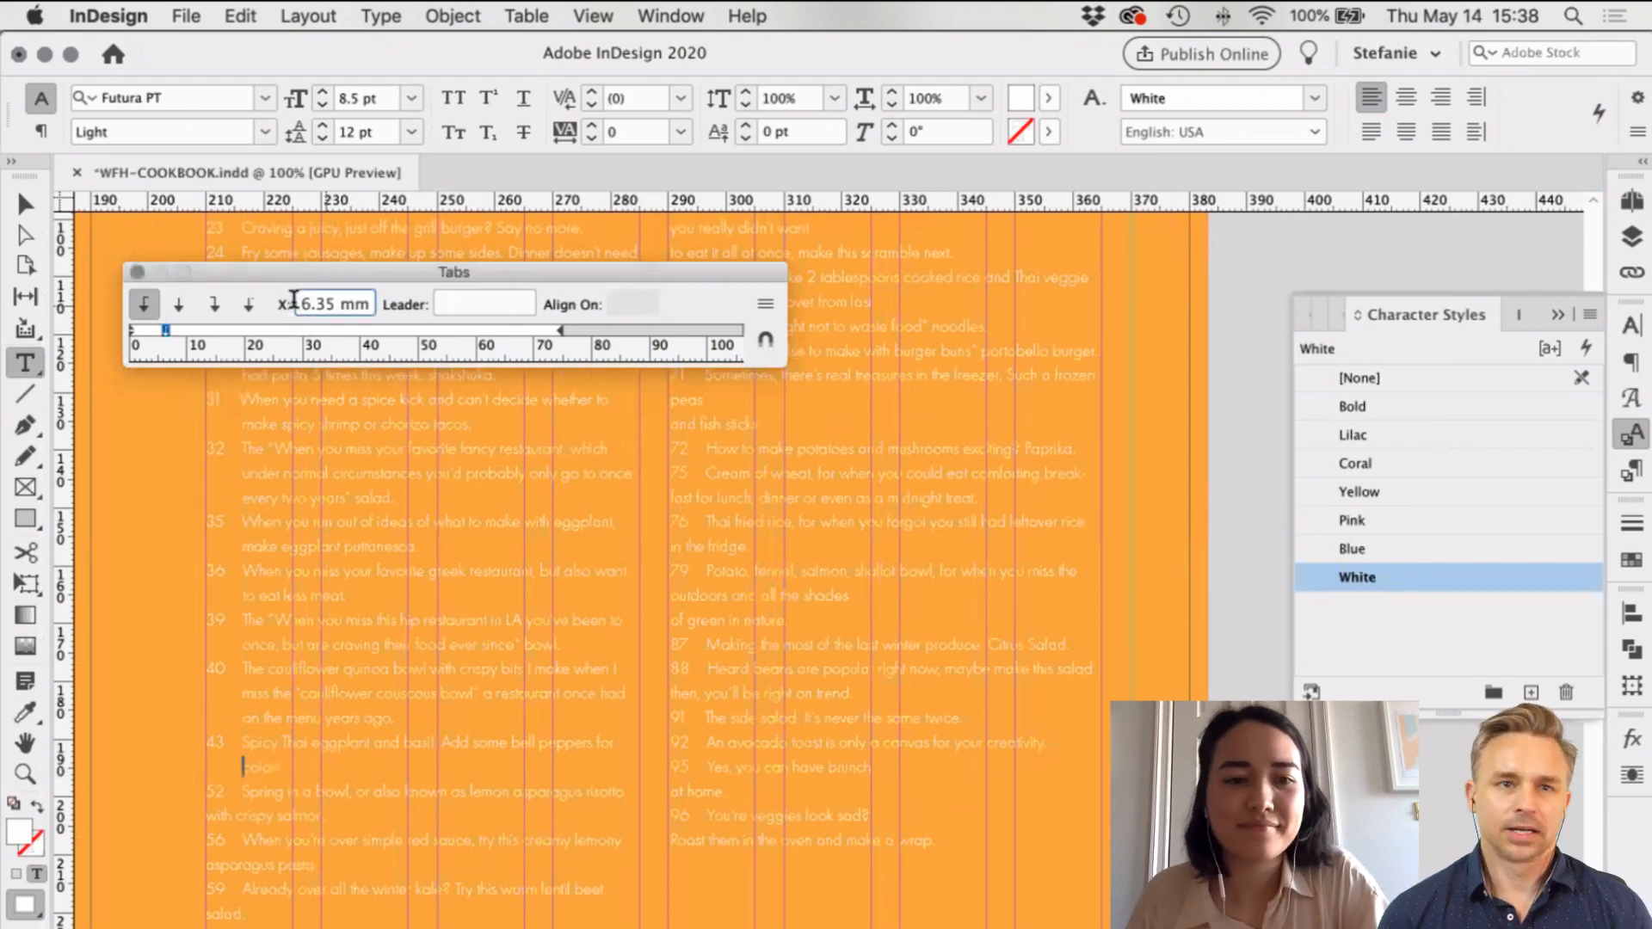
key("Return")
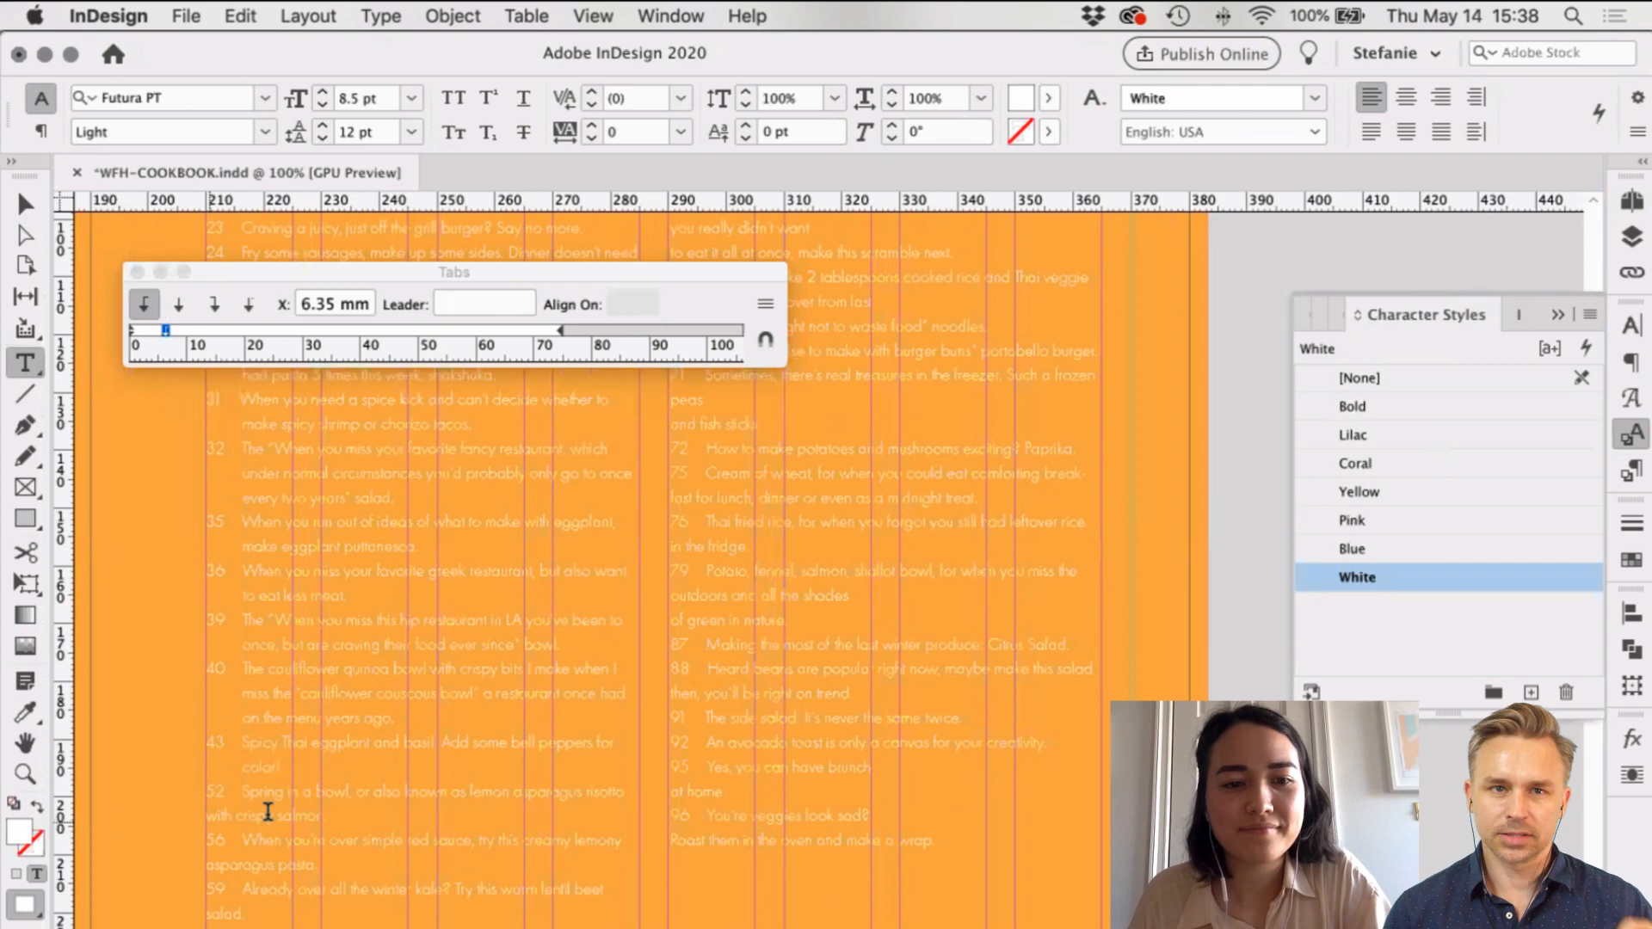
Step: Set a 6.35 mm tab stop for the 'with crispy salmon' line
left_click(209, 816)
left_click_drag(192, 327, 167, 323)
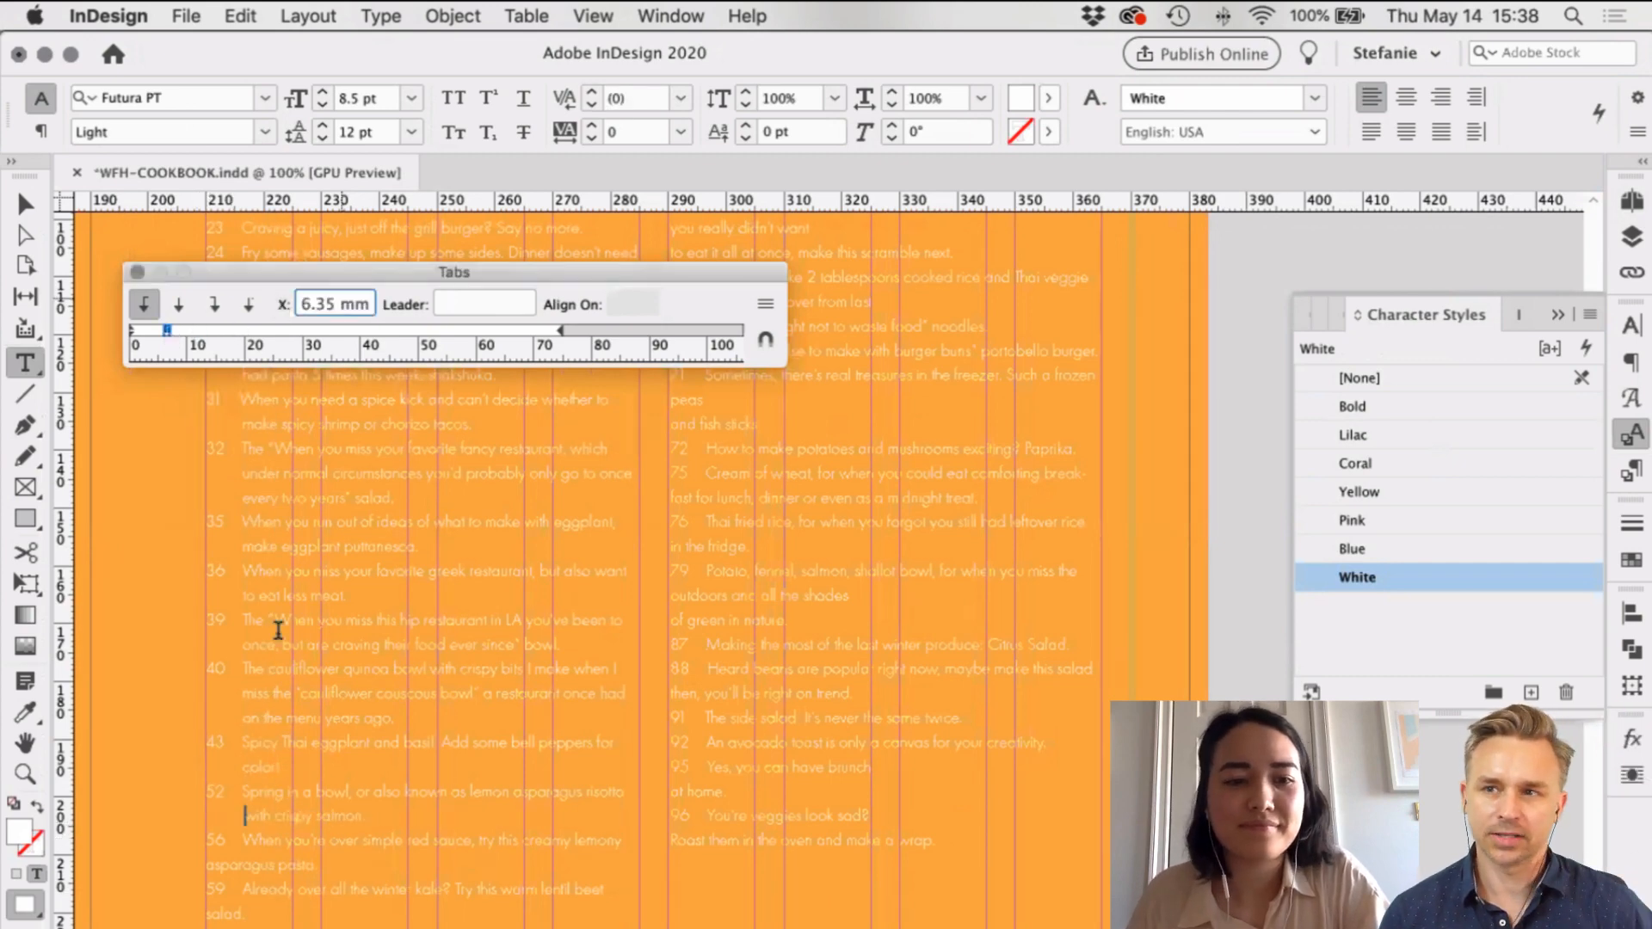
left_click(277, 590)
scroll(179, 773, "down", 3)
scroll(179, 774, "right", 1)
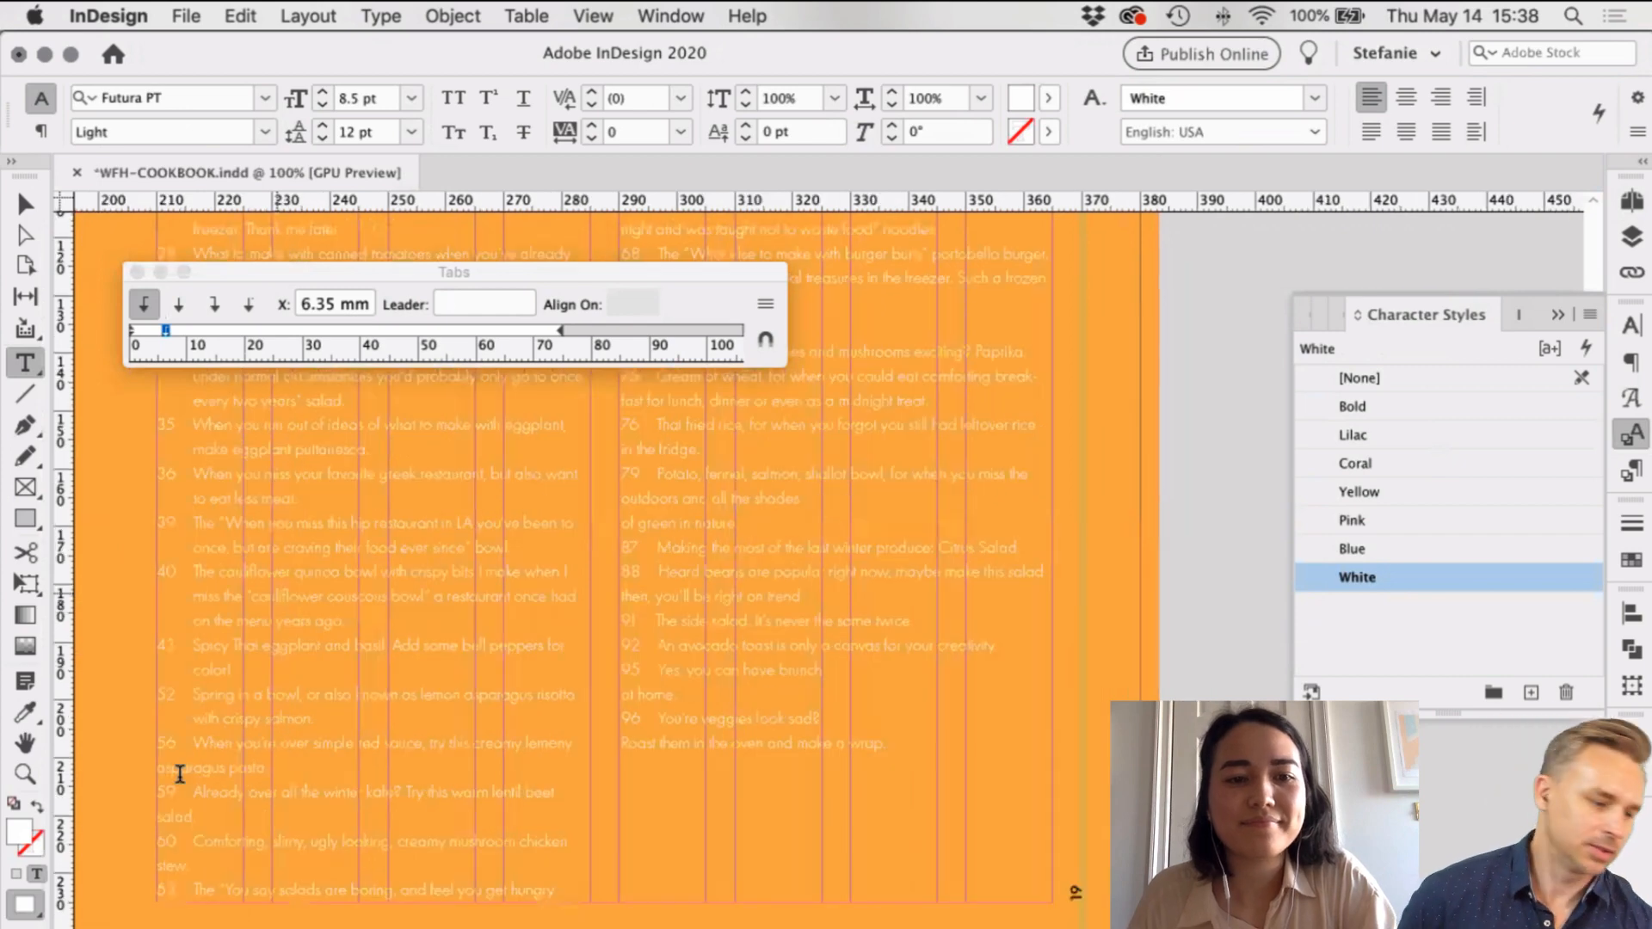
Step: Add 6.35 mm tab stops for the 'asparagus pasta' and item 59 salad lines
left_click(159, 768)
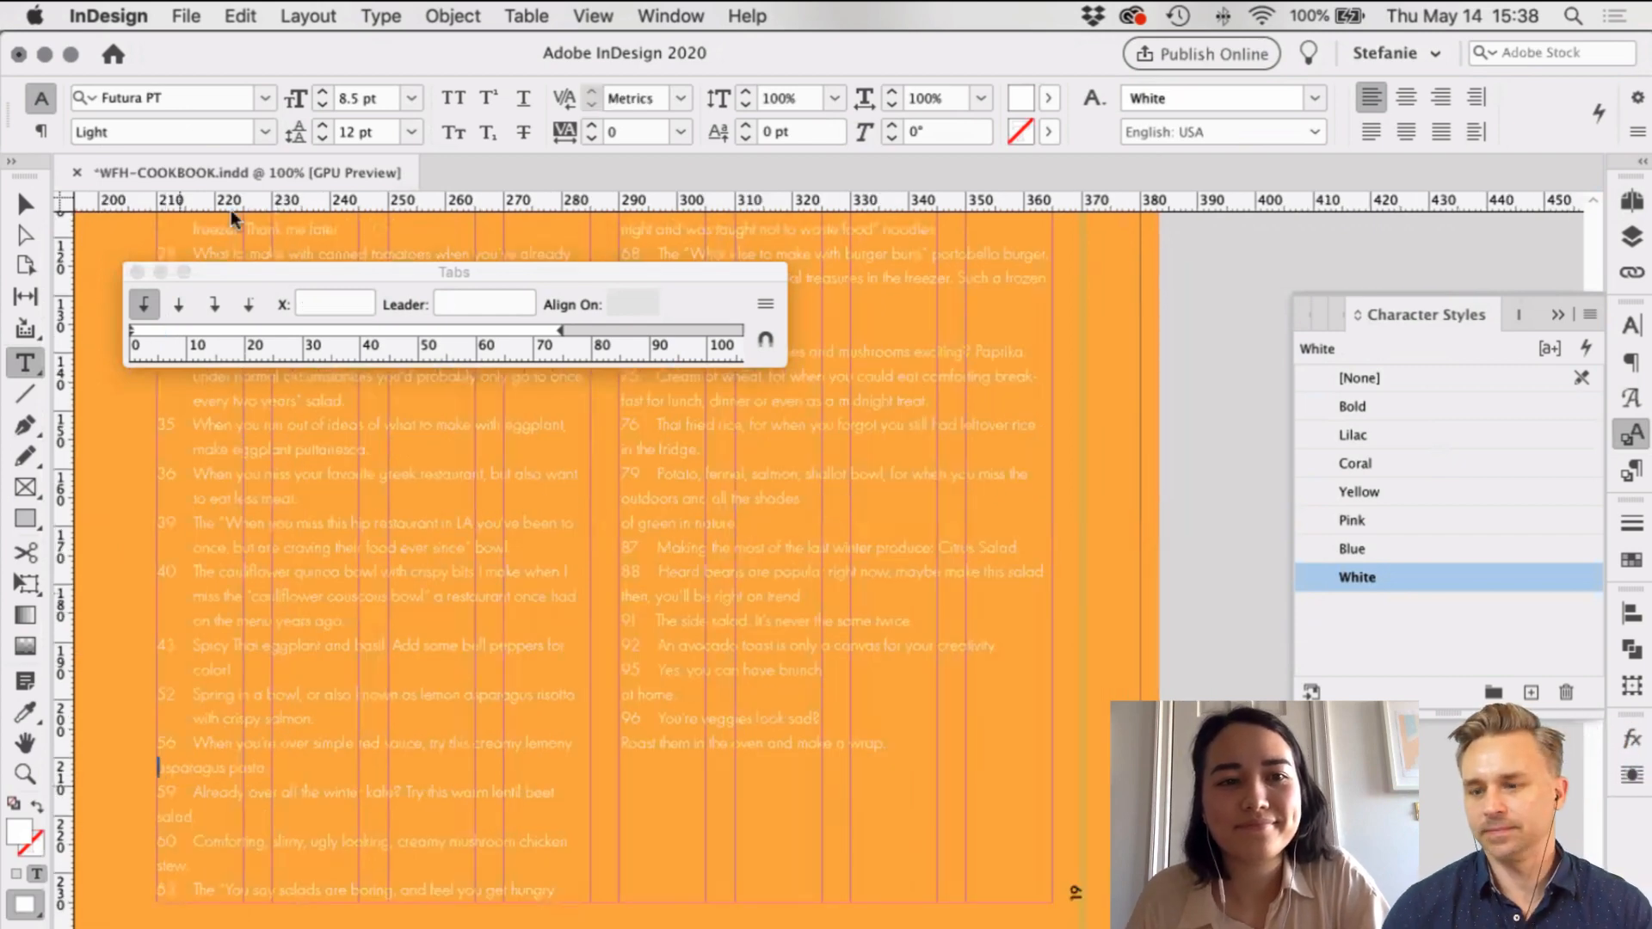
left_click(179, 331)
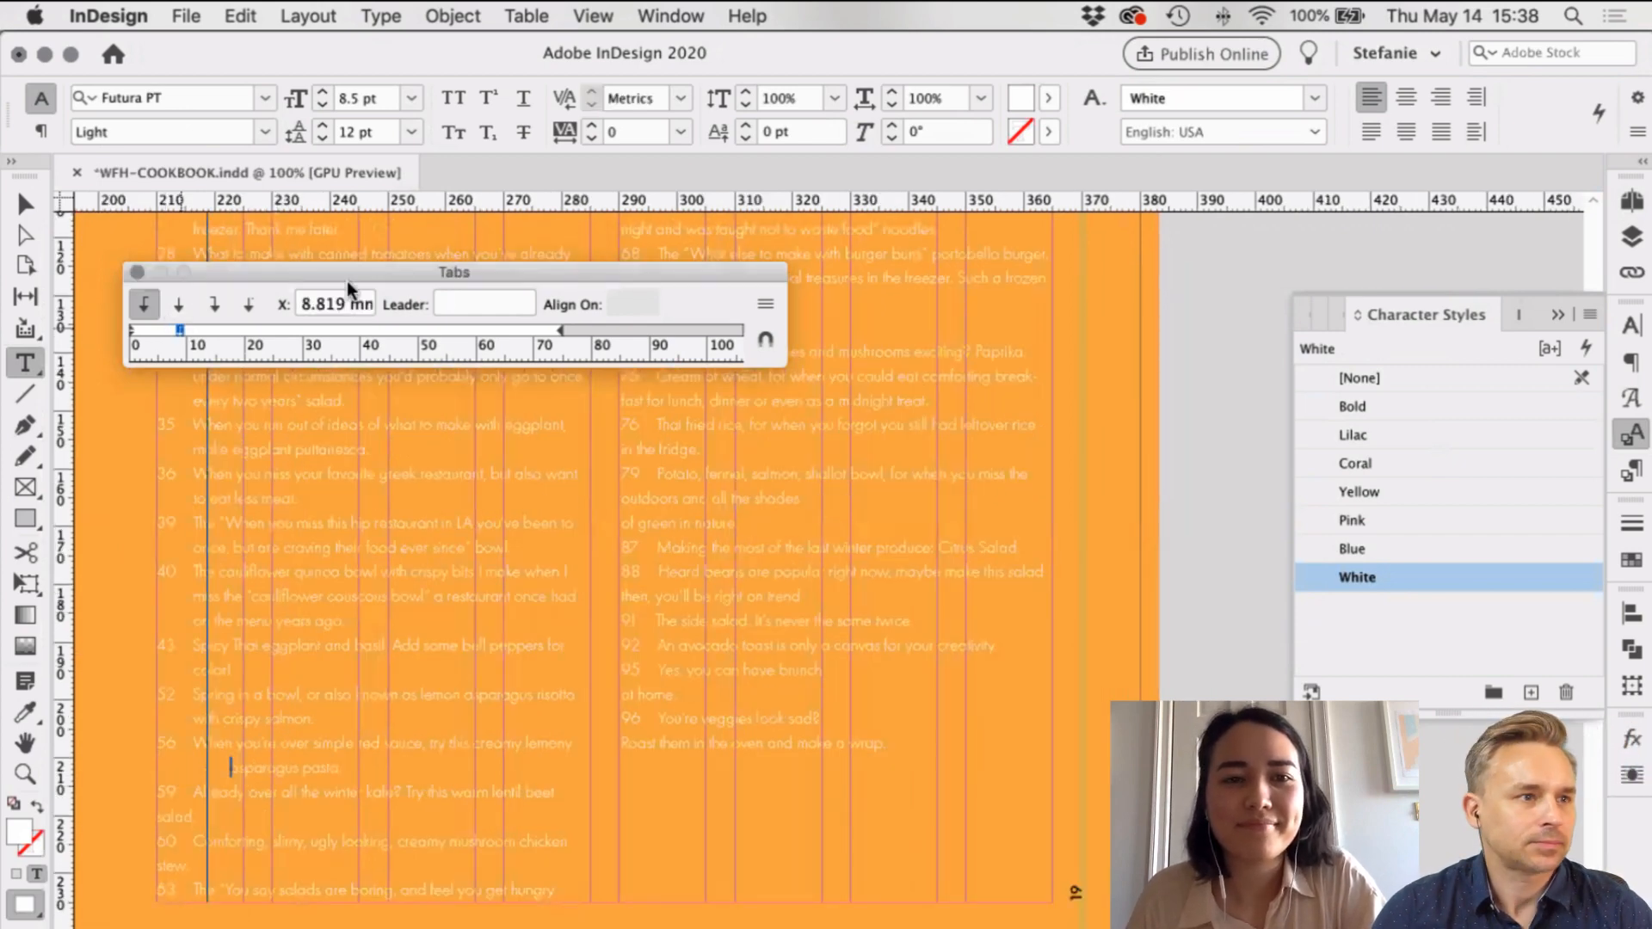
left_click(293, 305)
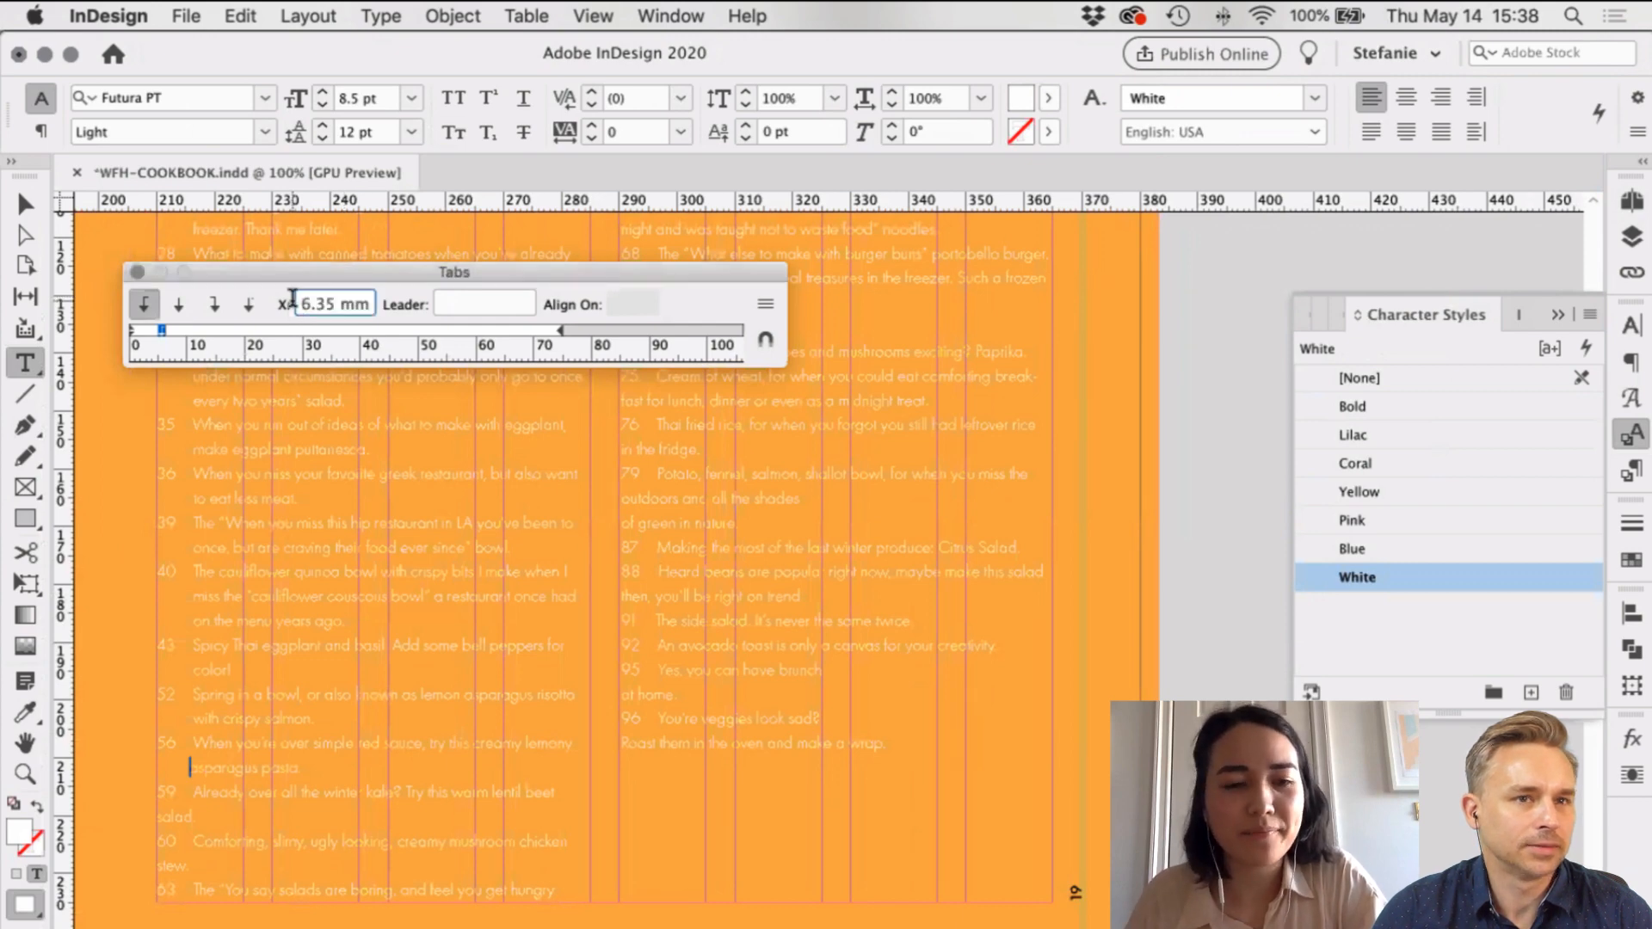
left_click(215, 762)
left_click(158, 816)
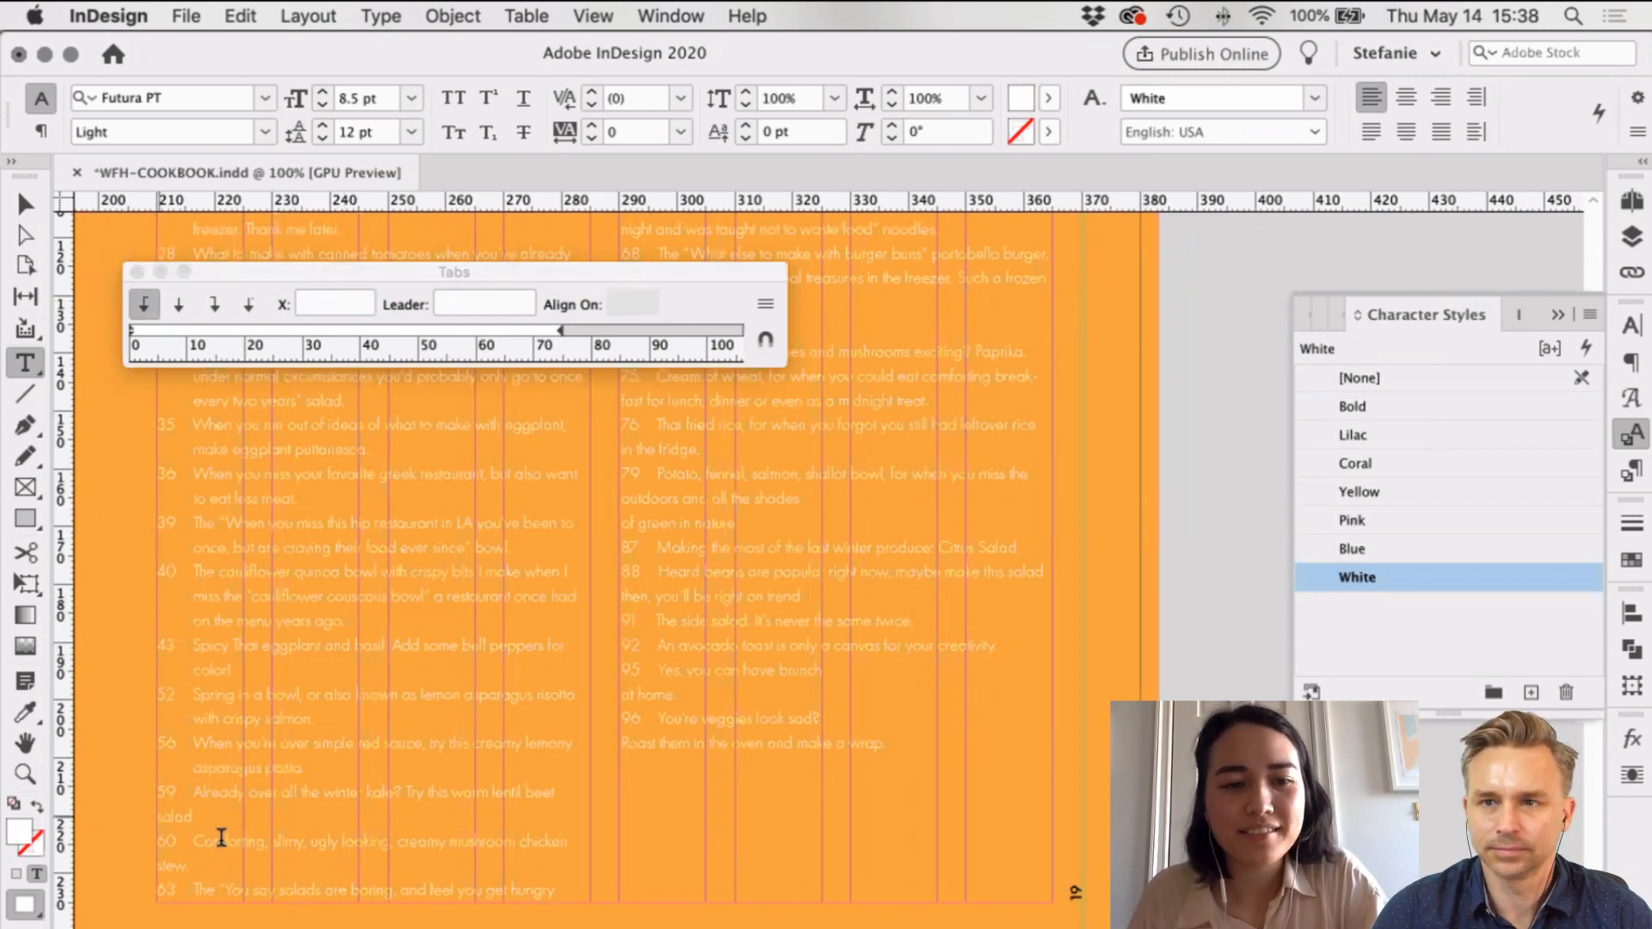
left_click(173, 331)
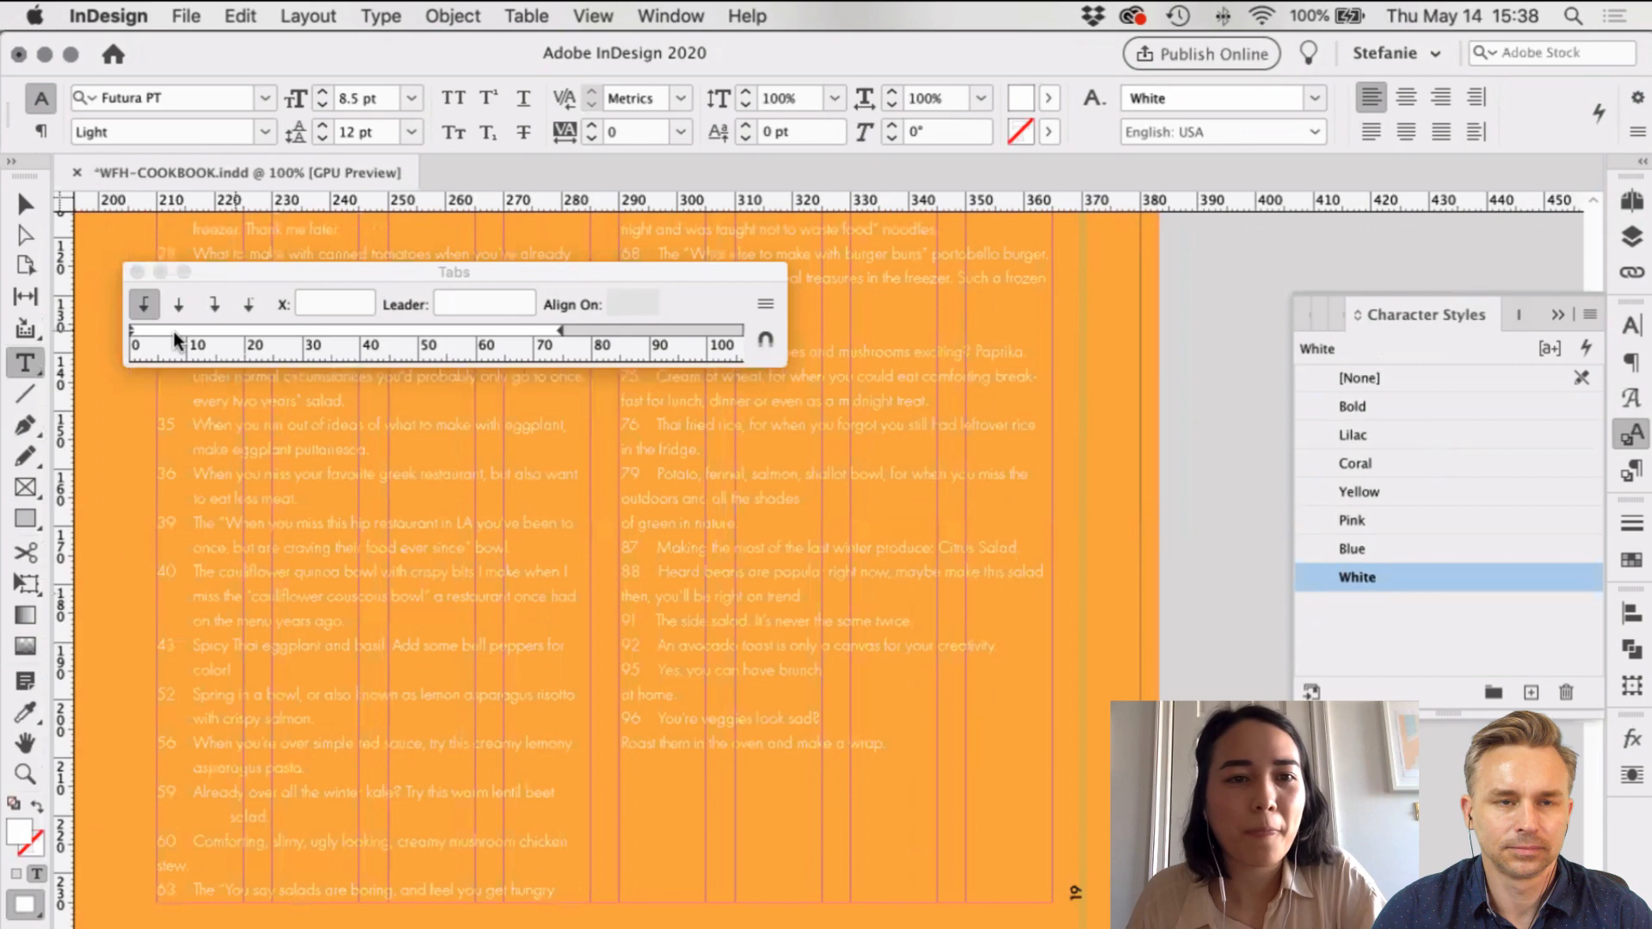
left_click(328, 301)
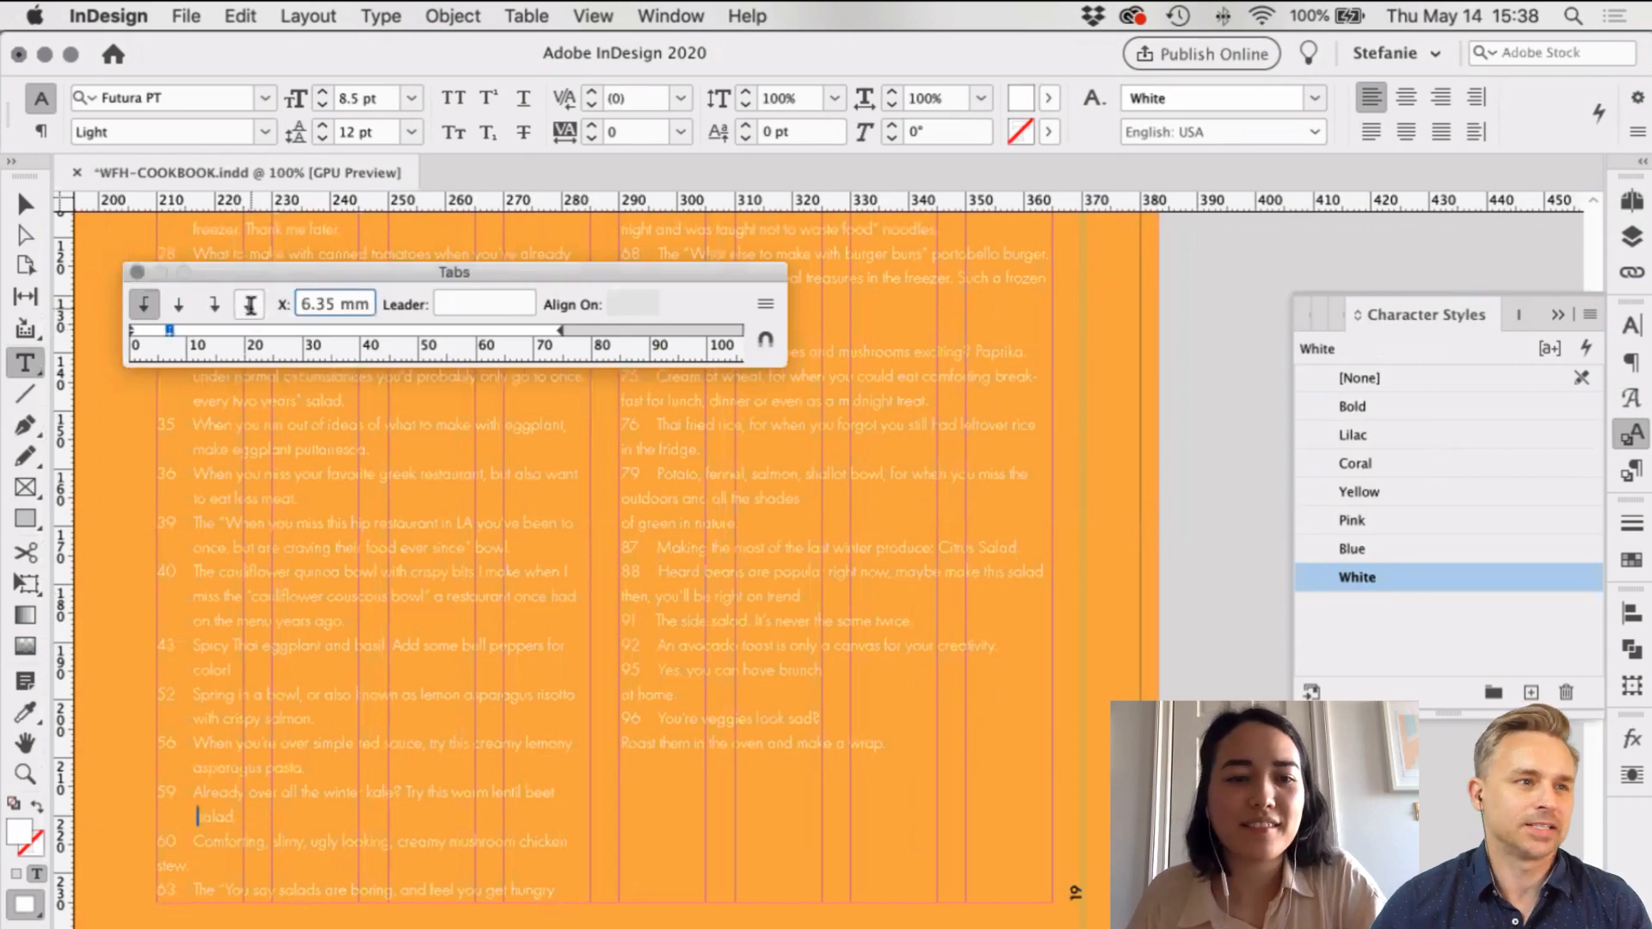
key("Return")
Step: Indent the wrapped 'stew.' line with a 6.35 mm tab stop
left_click(159, 868)
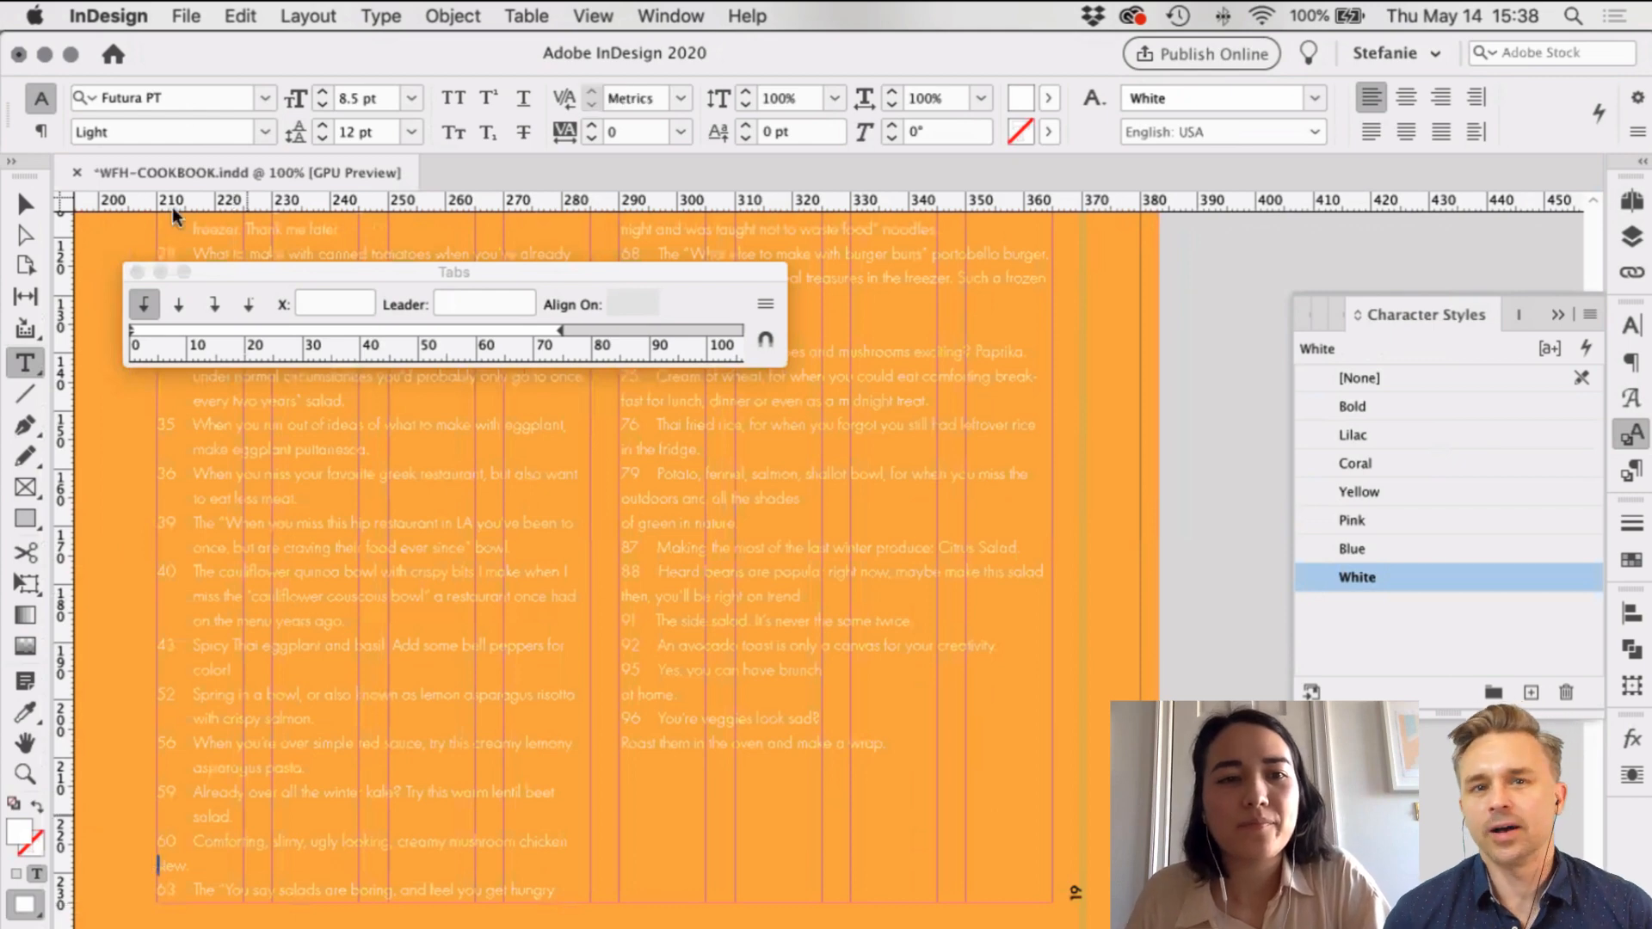
key("Tab")
left_click(166, 329)
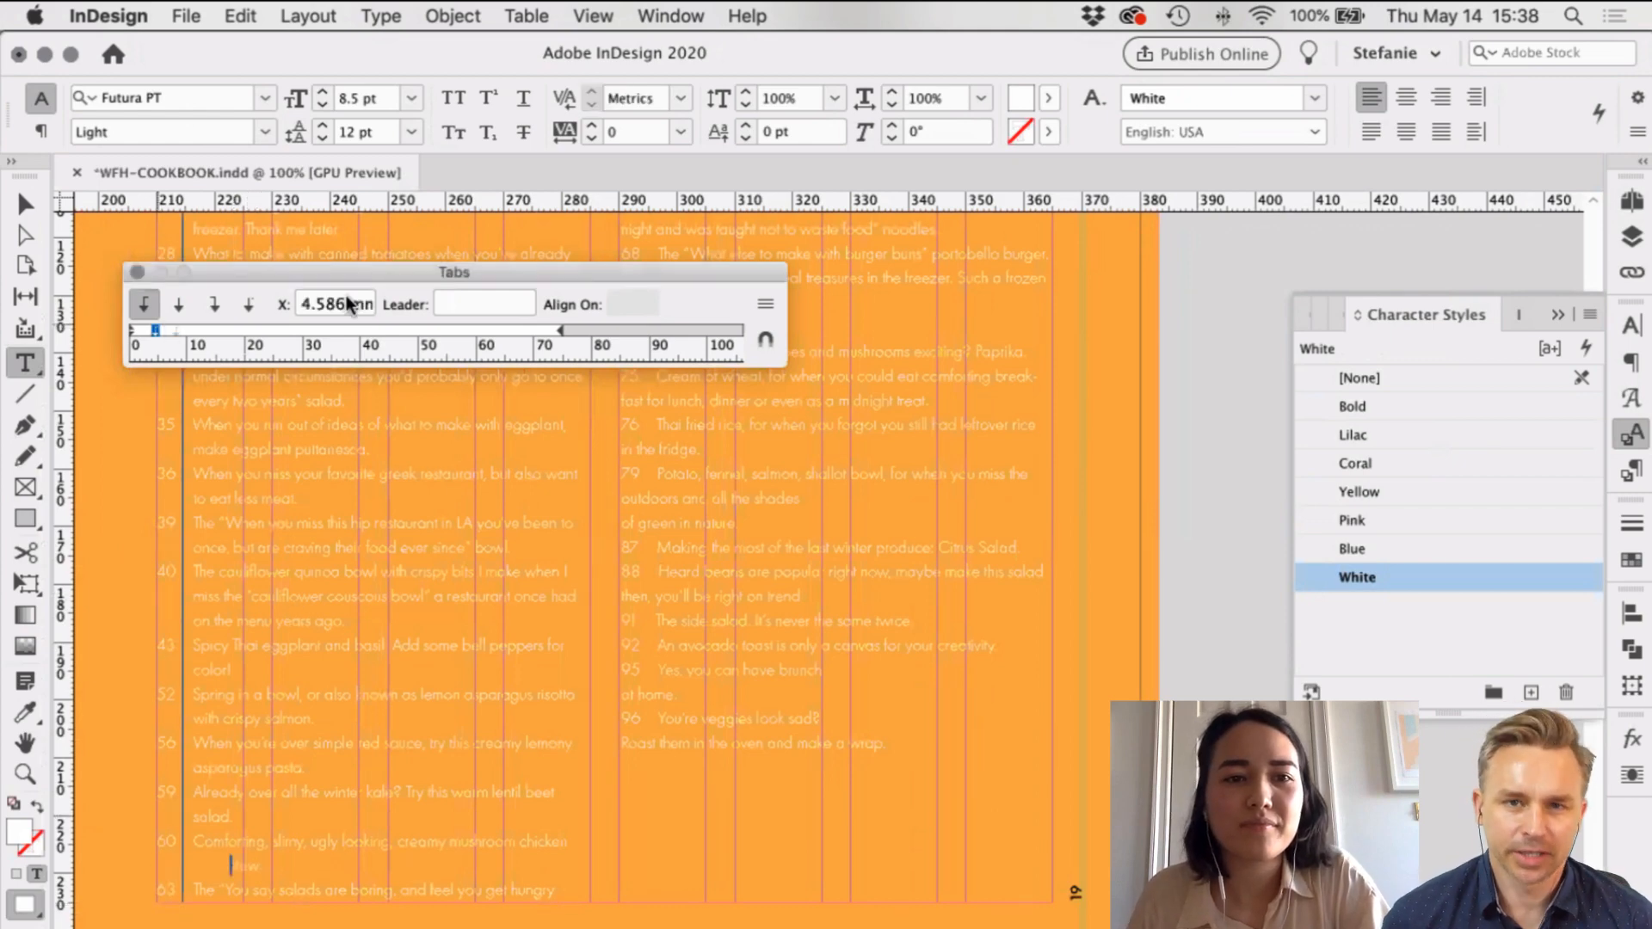
type("6.35")
key("Return")
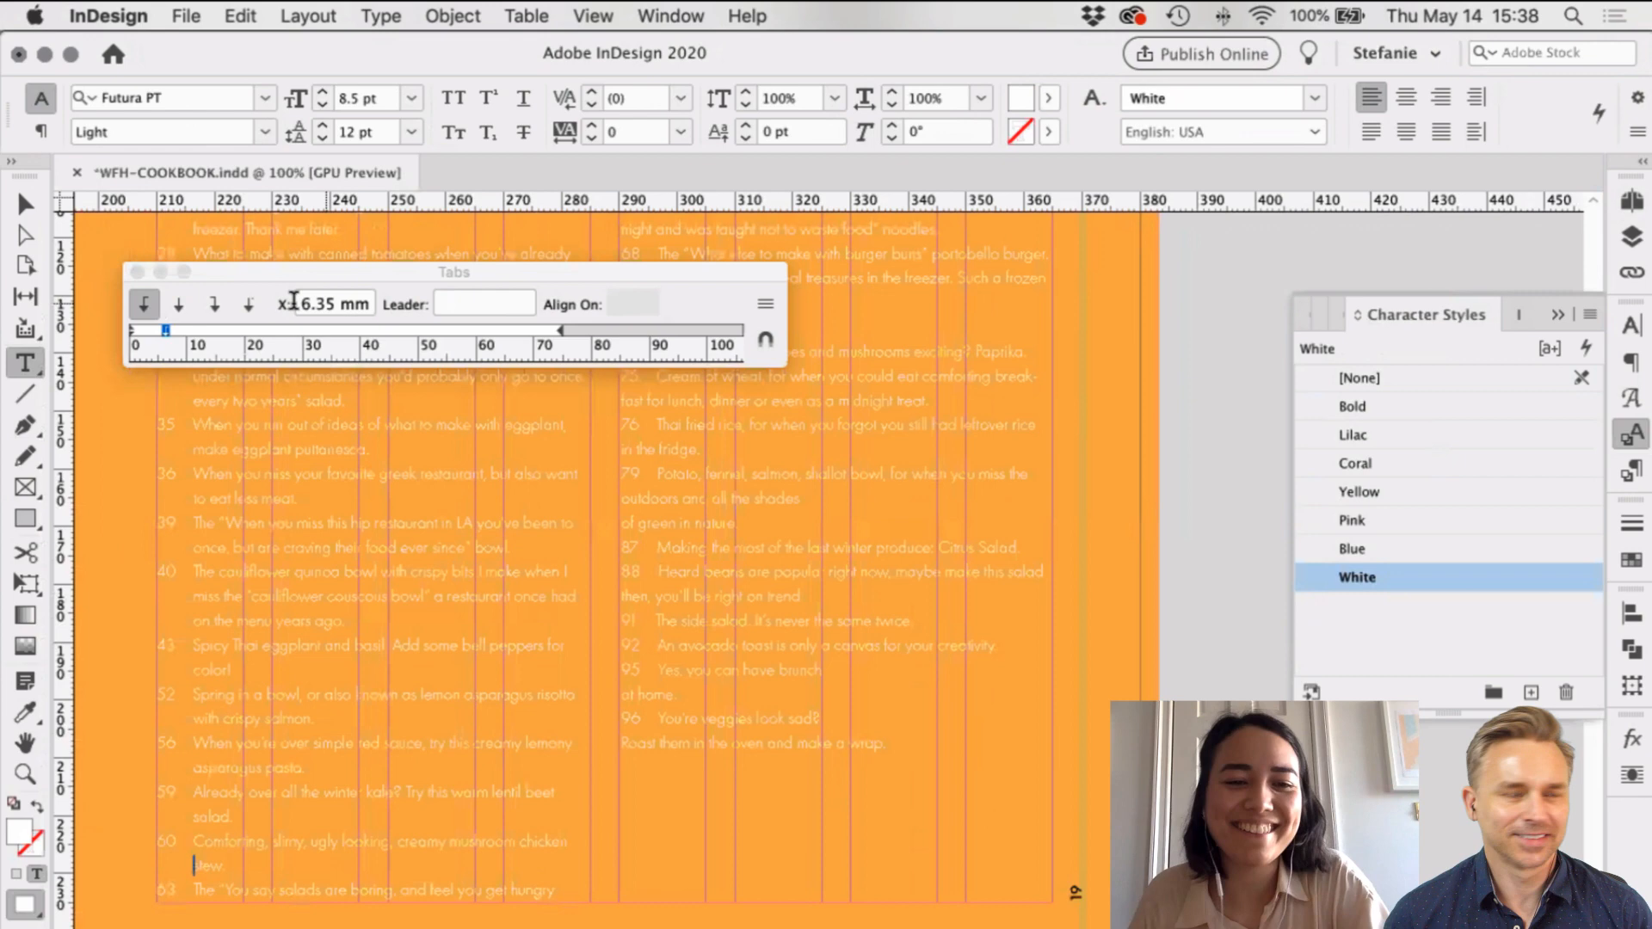
scroll(376, 561, "up", 10)
scroll(376, 561, "right", 3)
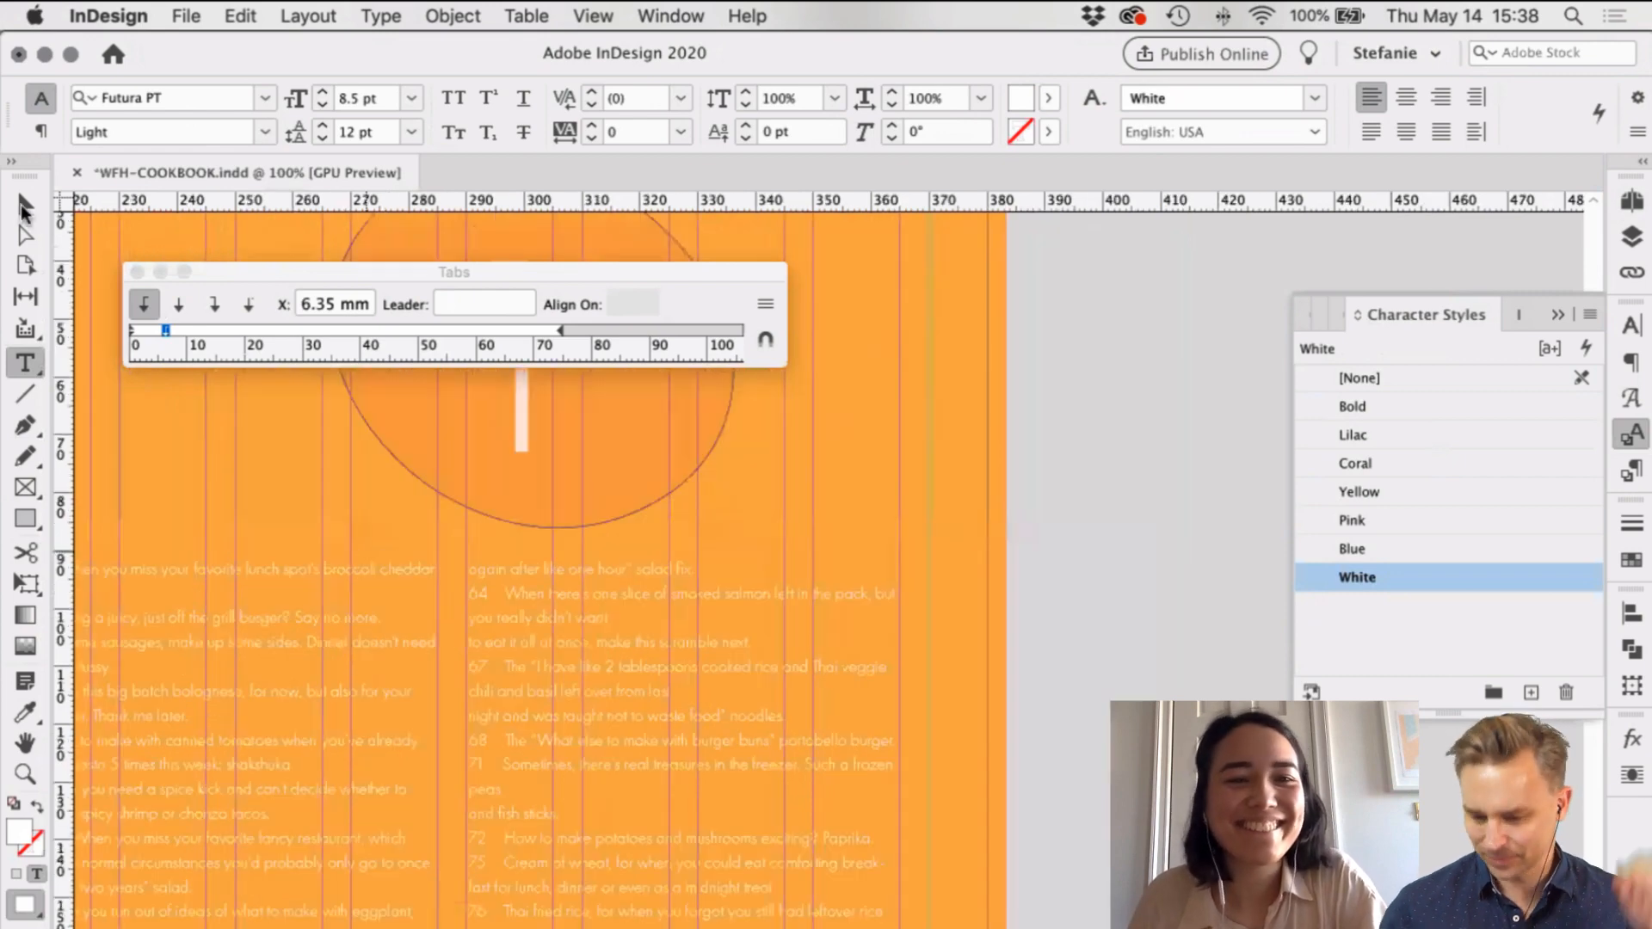
Step: Lower the top edge of both text column frames and preview the page without guides
left_click(24, 206)
key("super+minus")
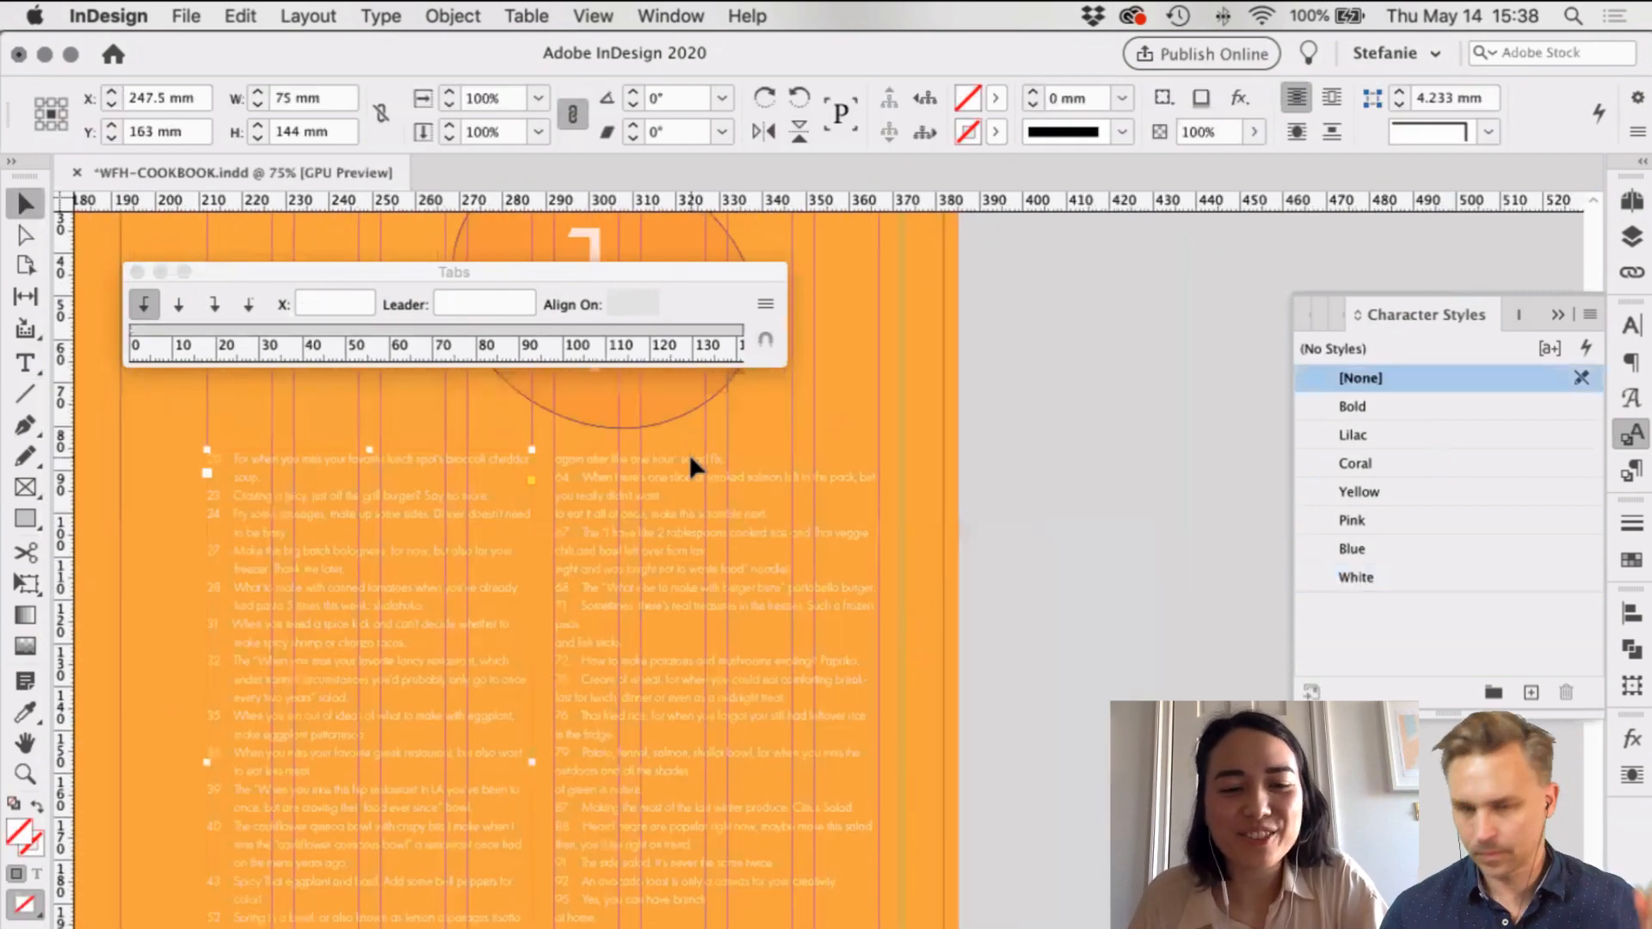
scroll(551, 465, "down", 3)
scroll(410, 473, "right", 1)
left_click(608, 448, "shift")
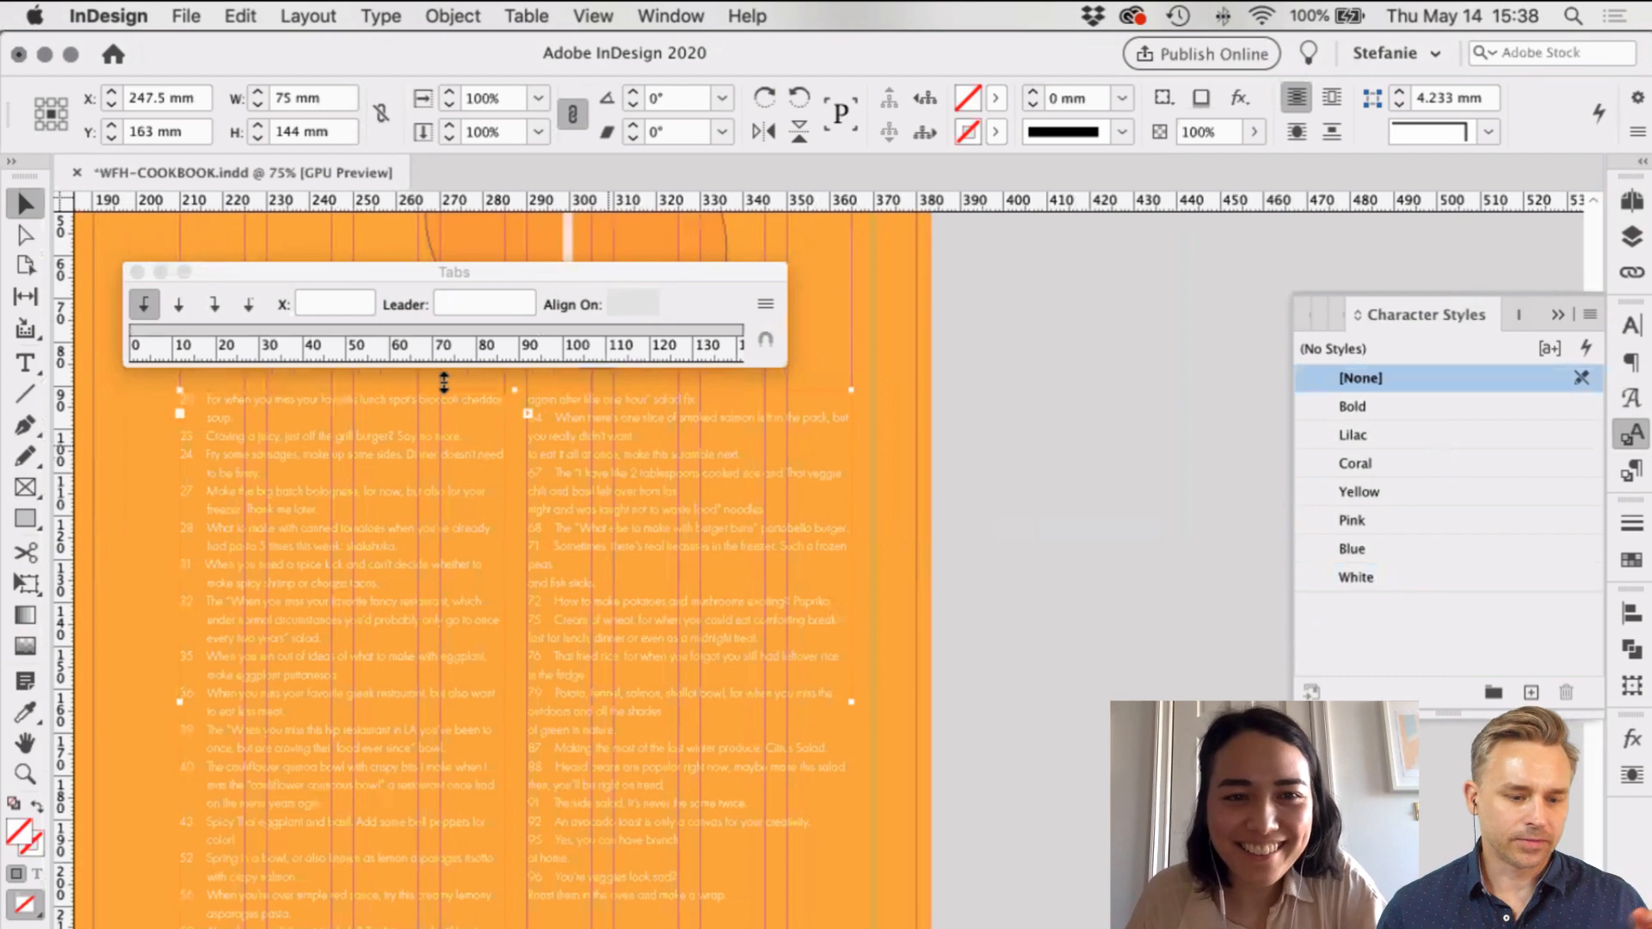
left_click_drag(444, 383, 517, 403)
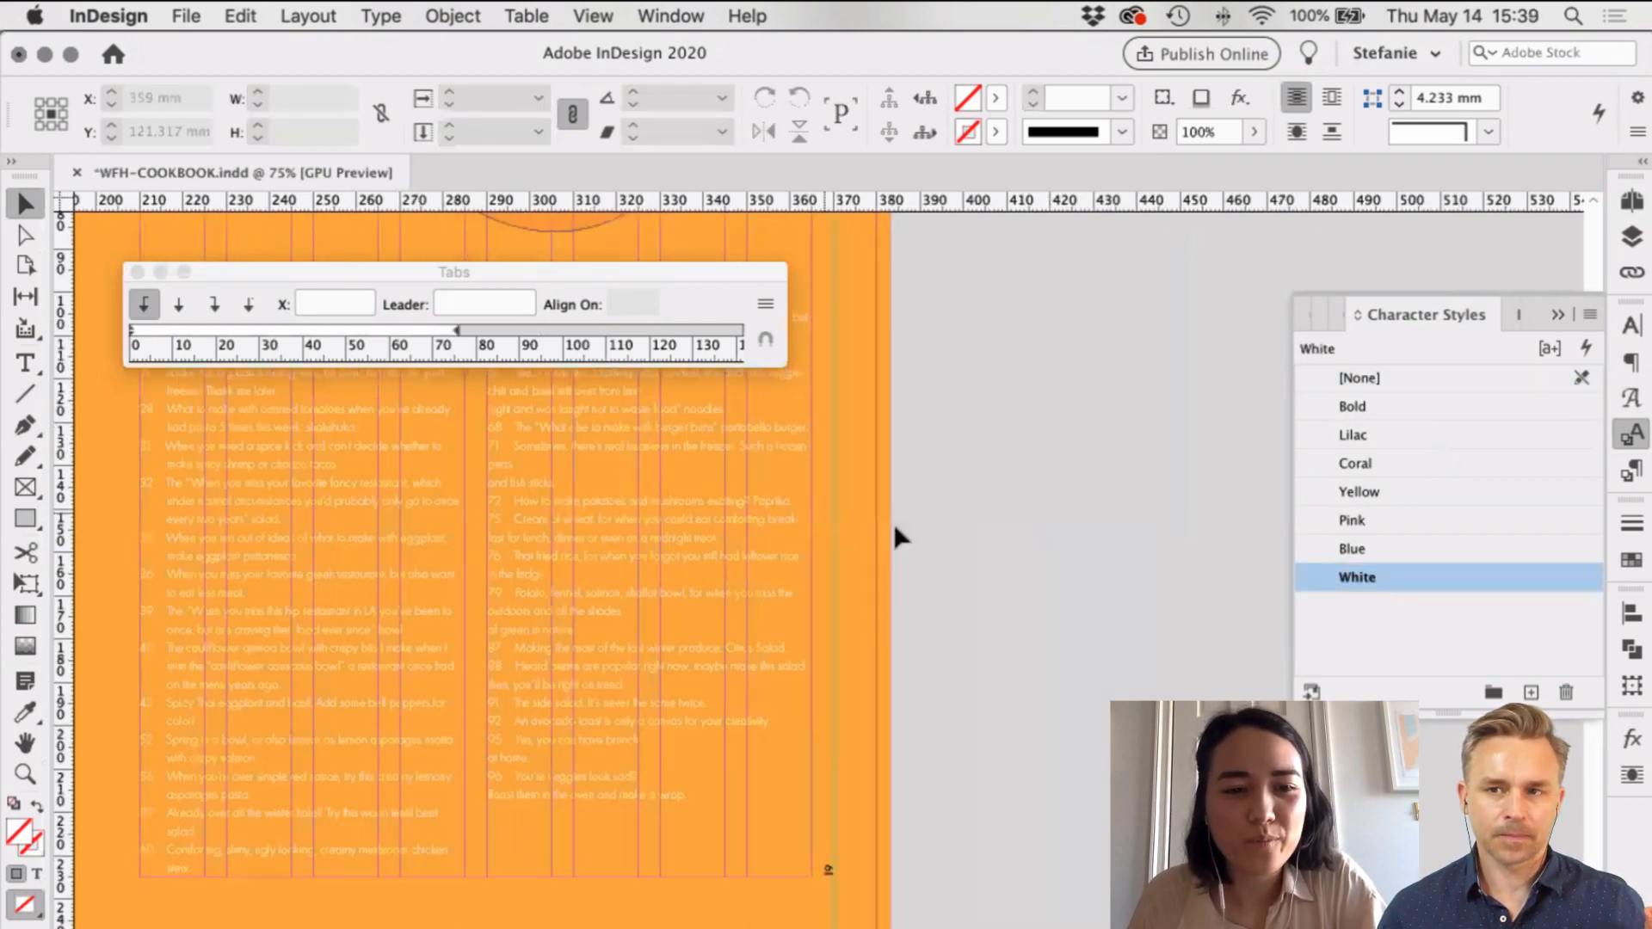
key("w")
scroll(418, 478, "up", 4)
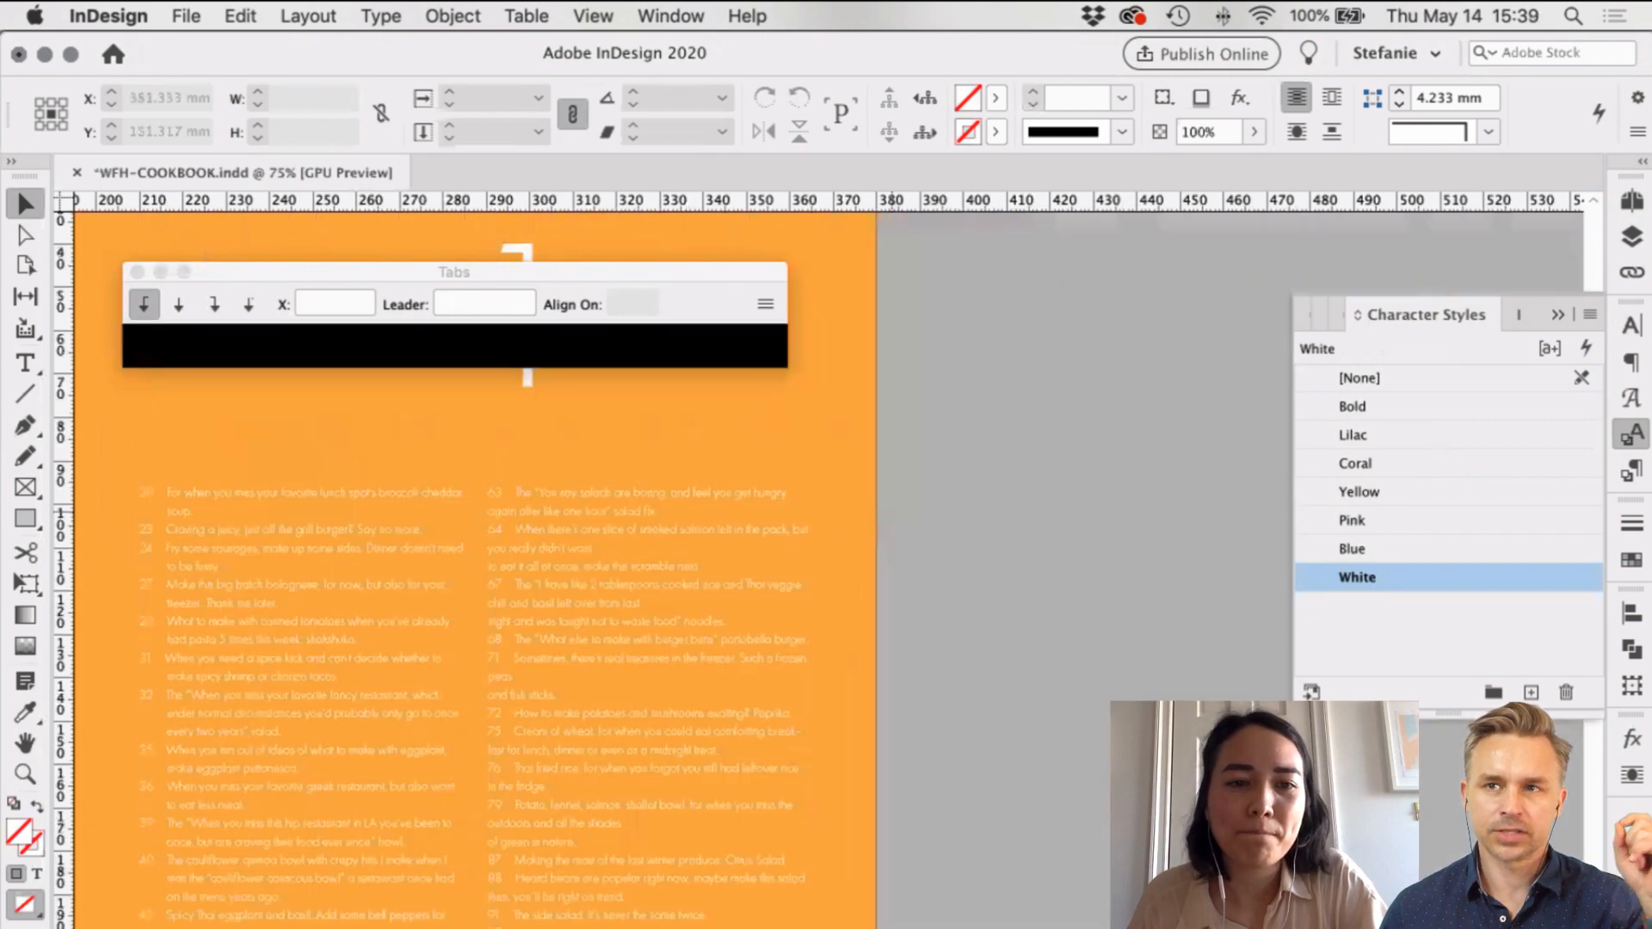
scroll(752, 496, "down", 3)
scroll(752, 496, "left", 3)
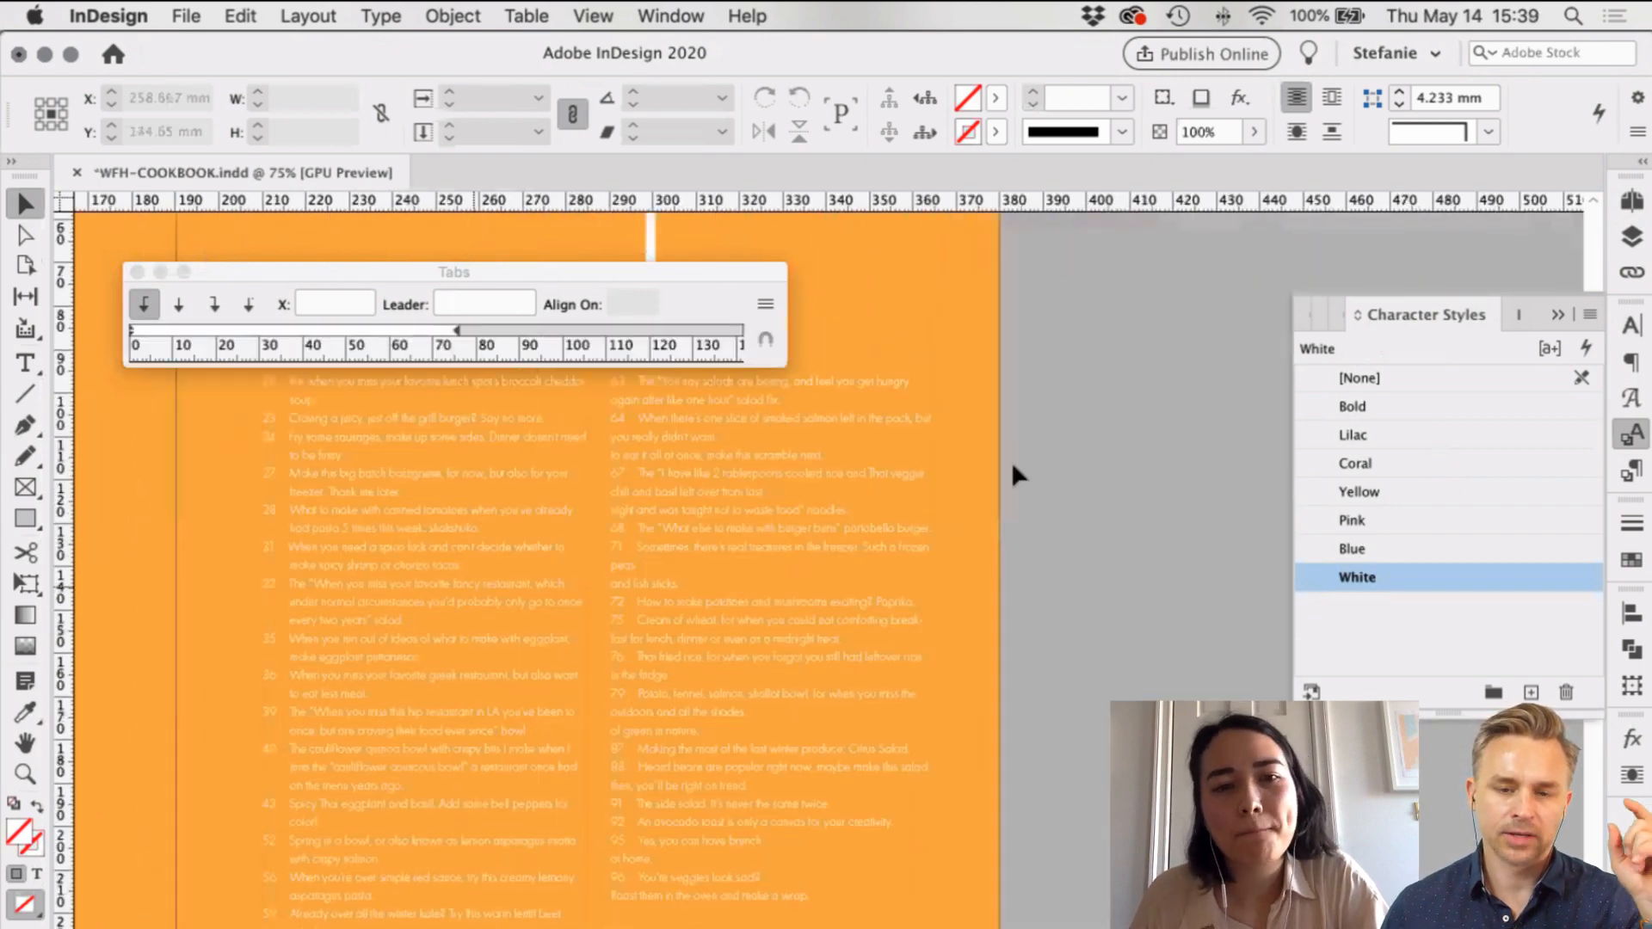
scroll(1010, 462, "up", 3)
scroll(1010, 461, "right", 2)
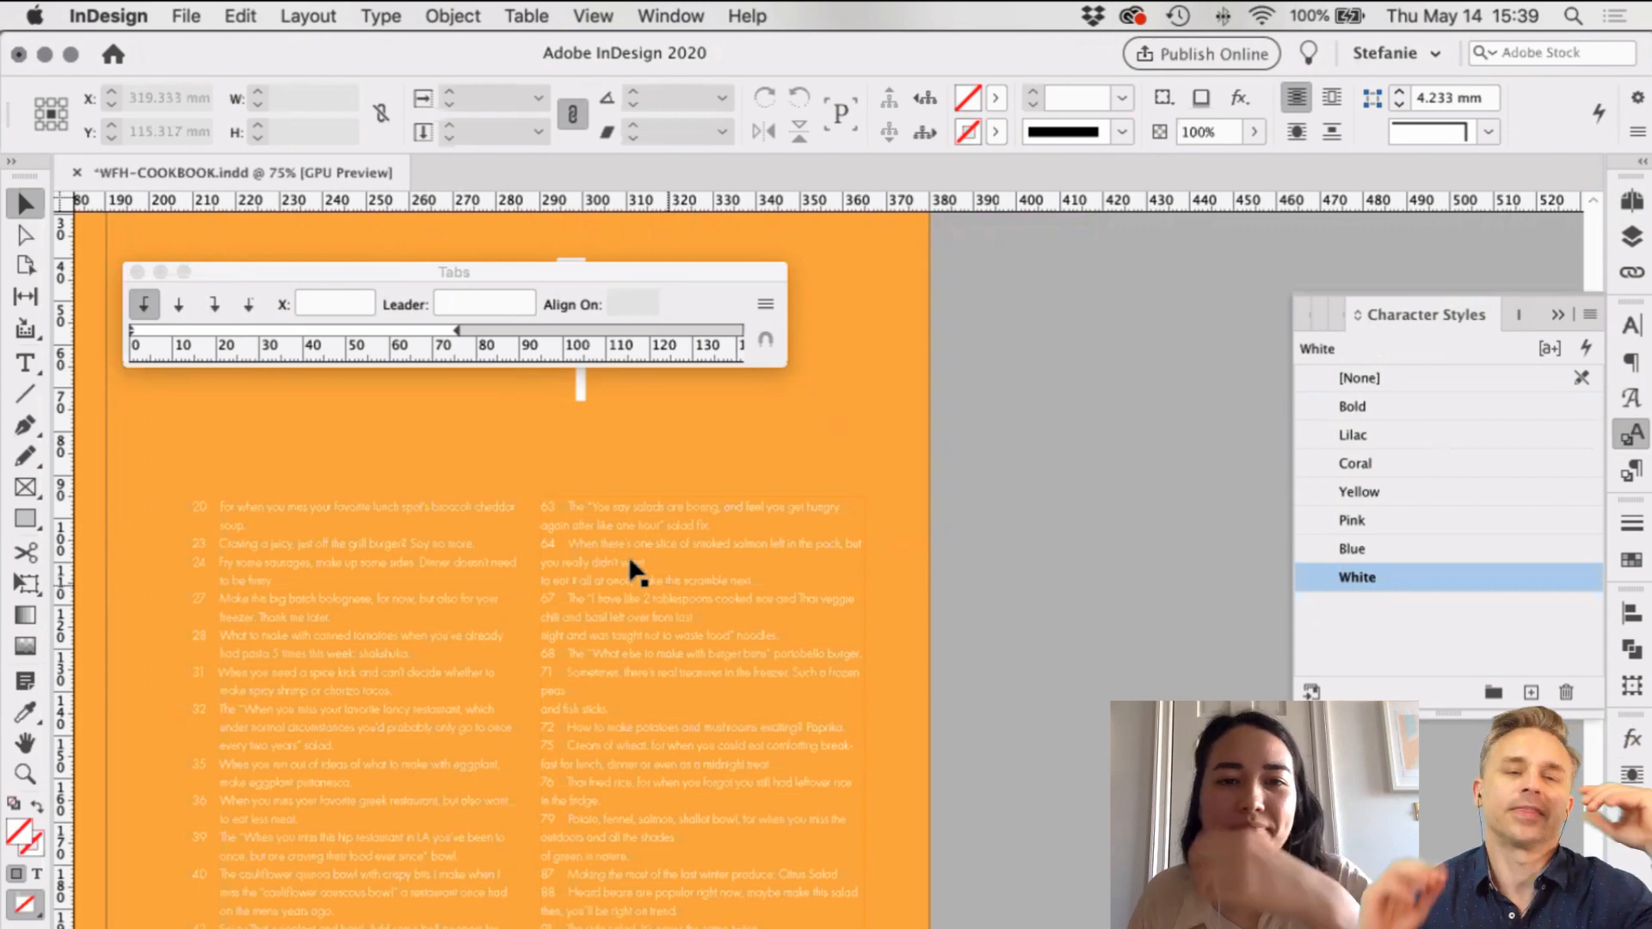
scroll(611, 549, "up", 2)
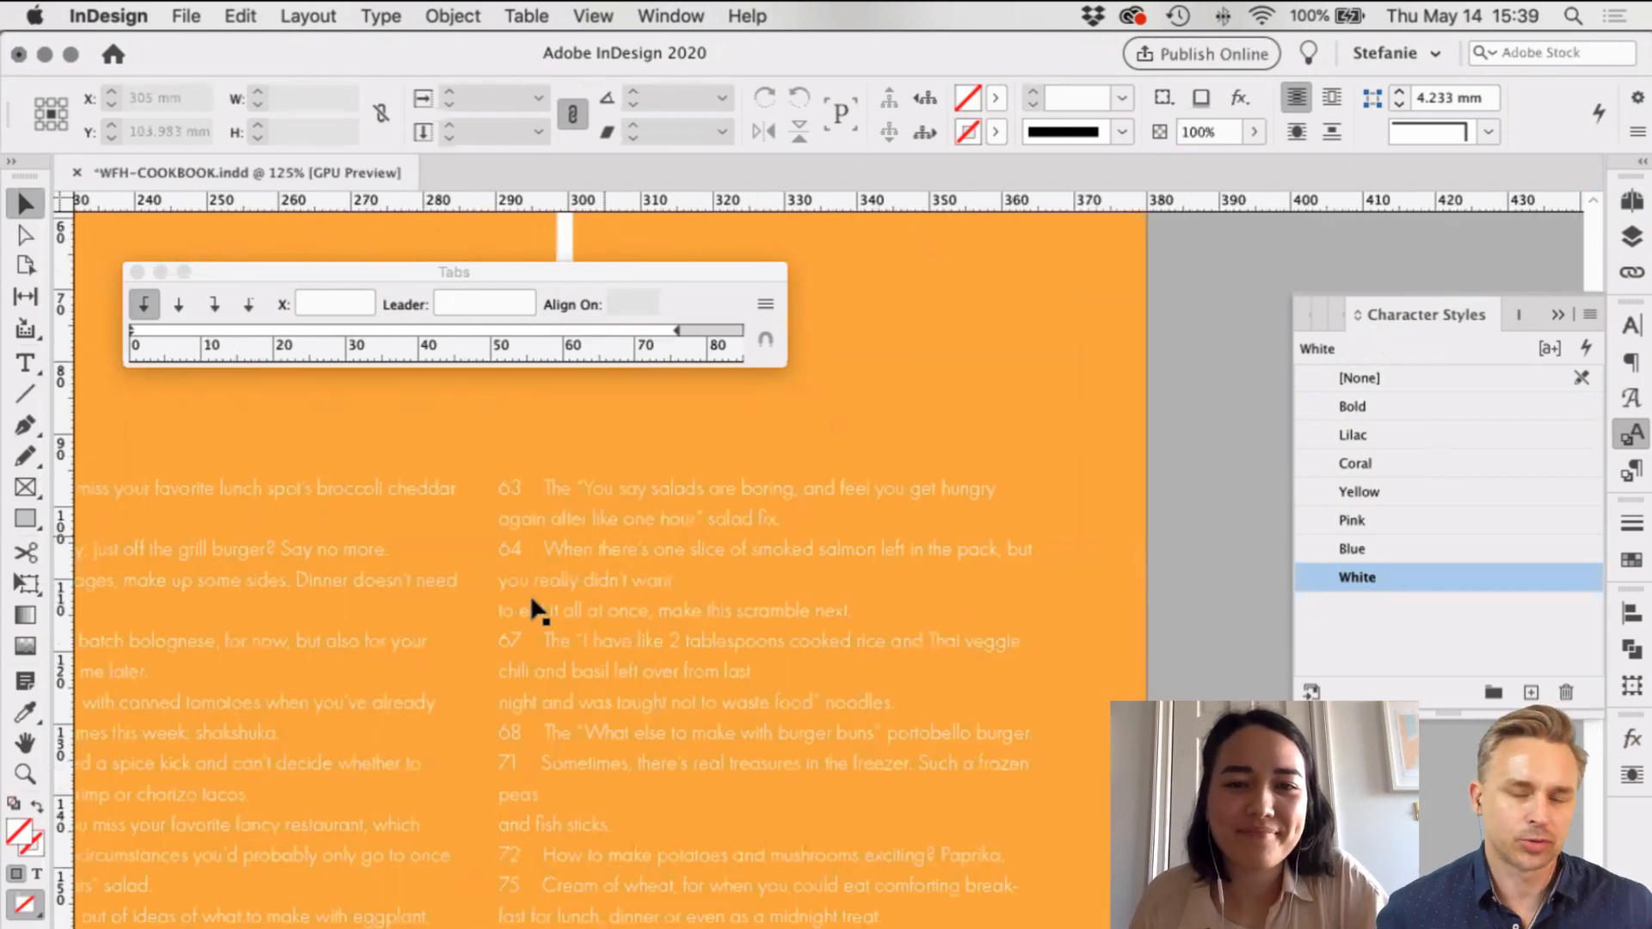
Step: Indent item 63's wrapped 'again' line with a 6.35 mm tab stop
scroll(499, 594, "up", 3)
scroll(469, 568, "down", 2)
double_click(450, 563)
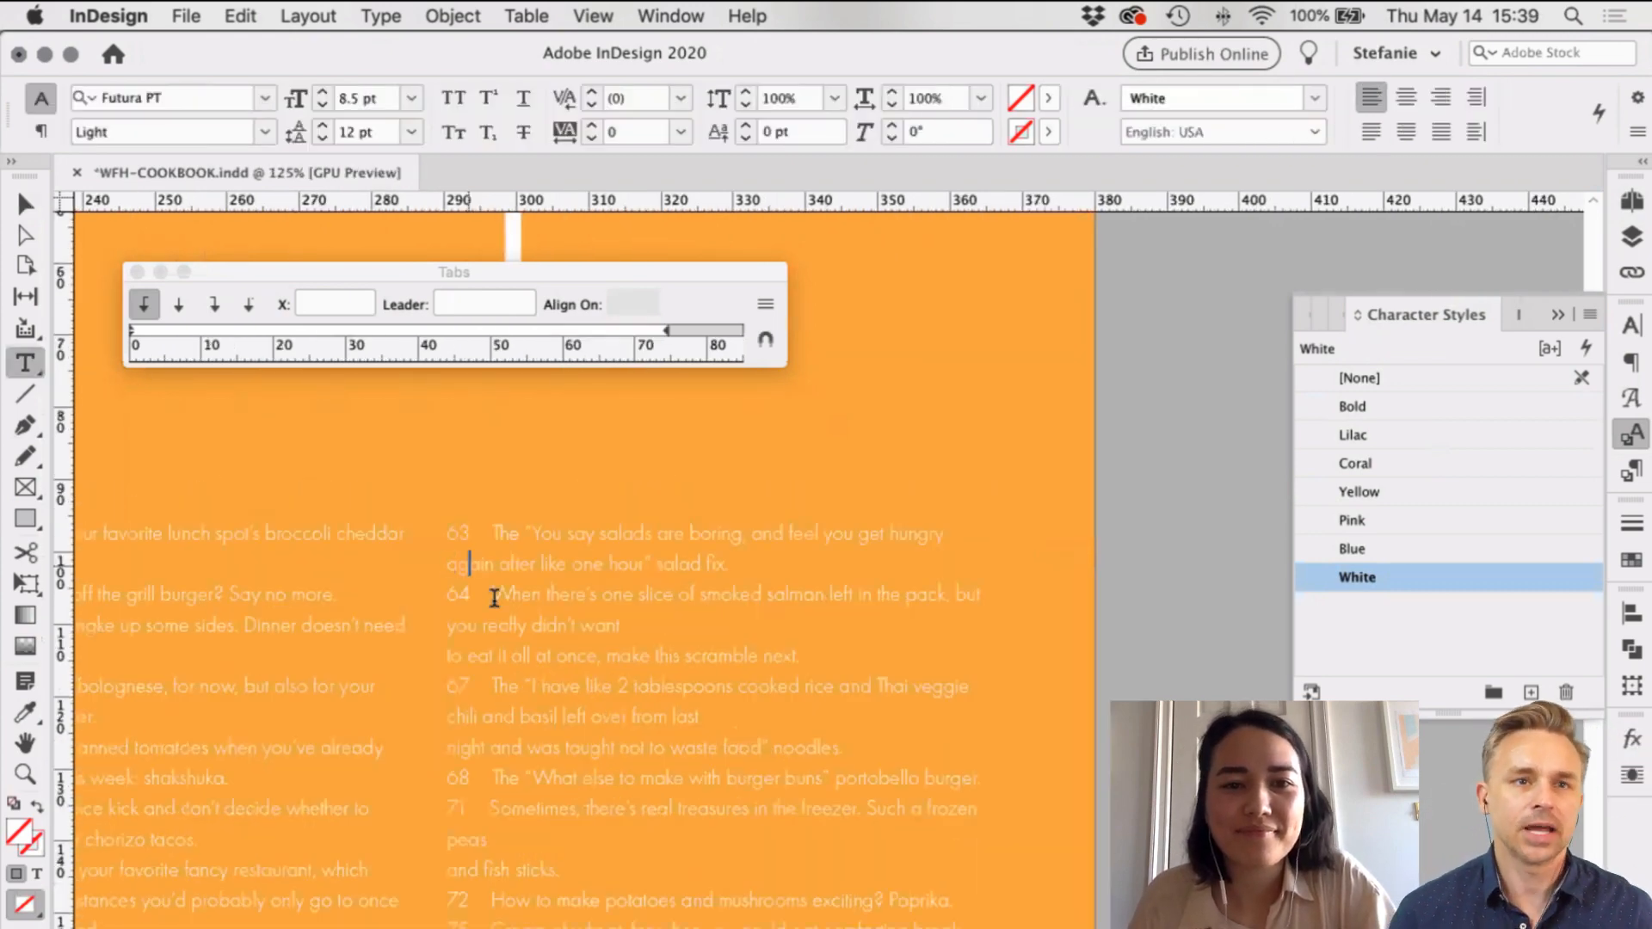
key("Tab")
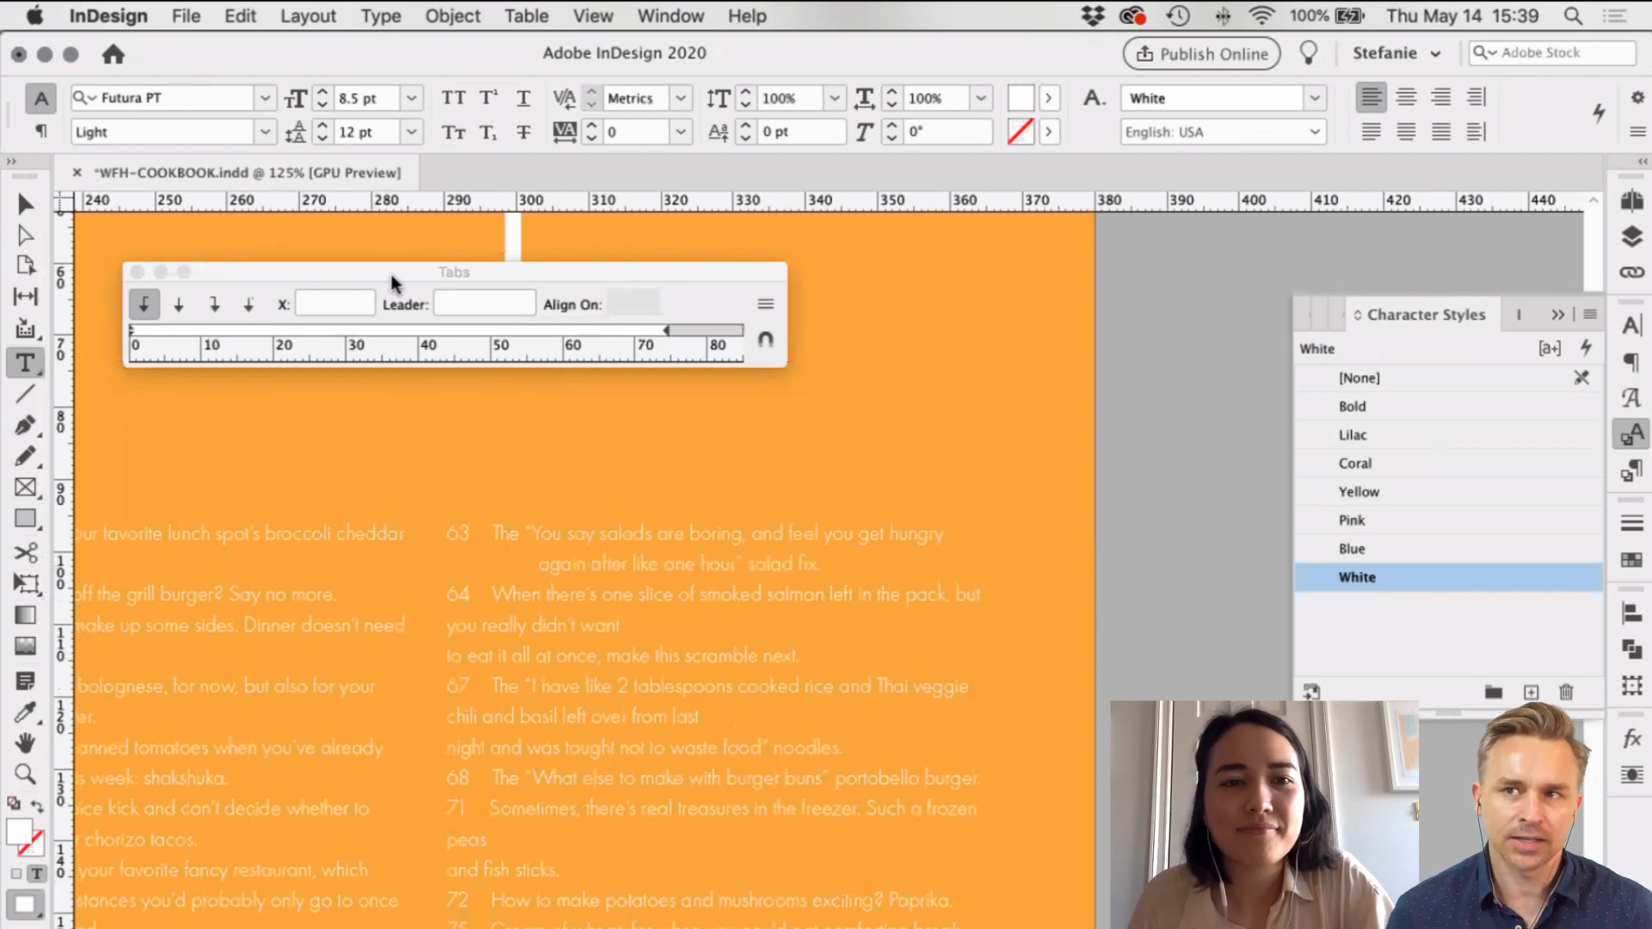
left_click(156, 330)
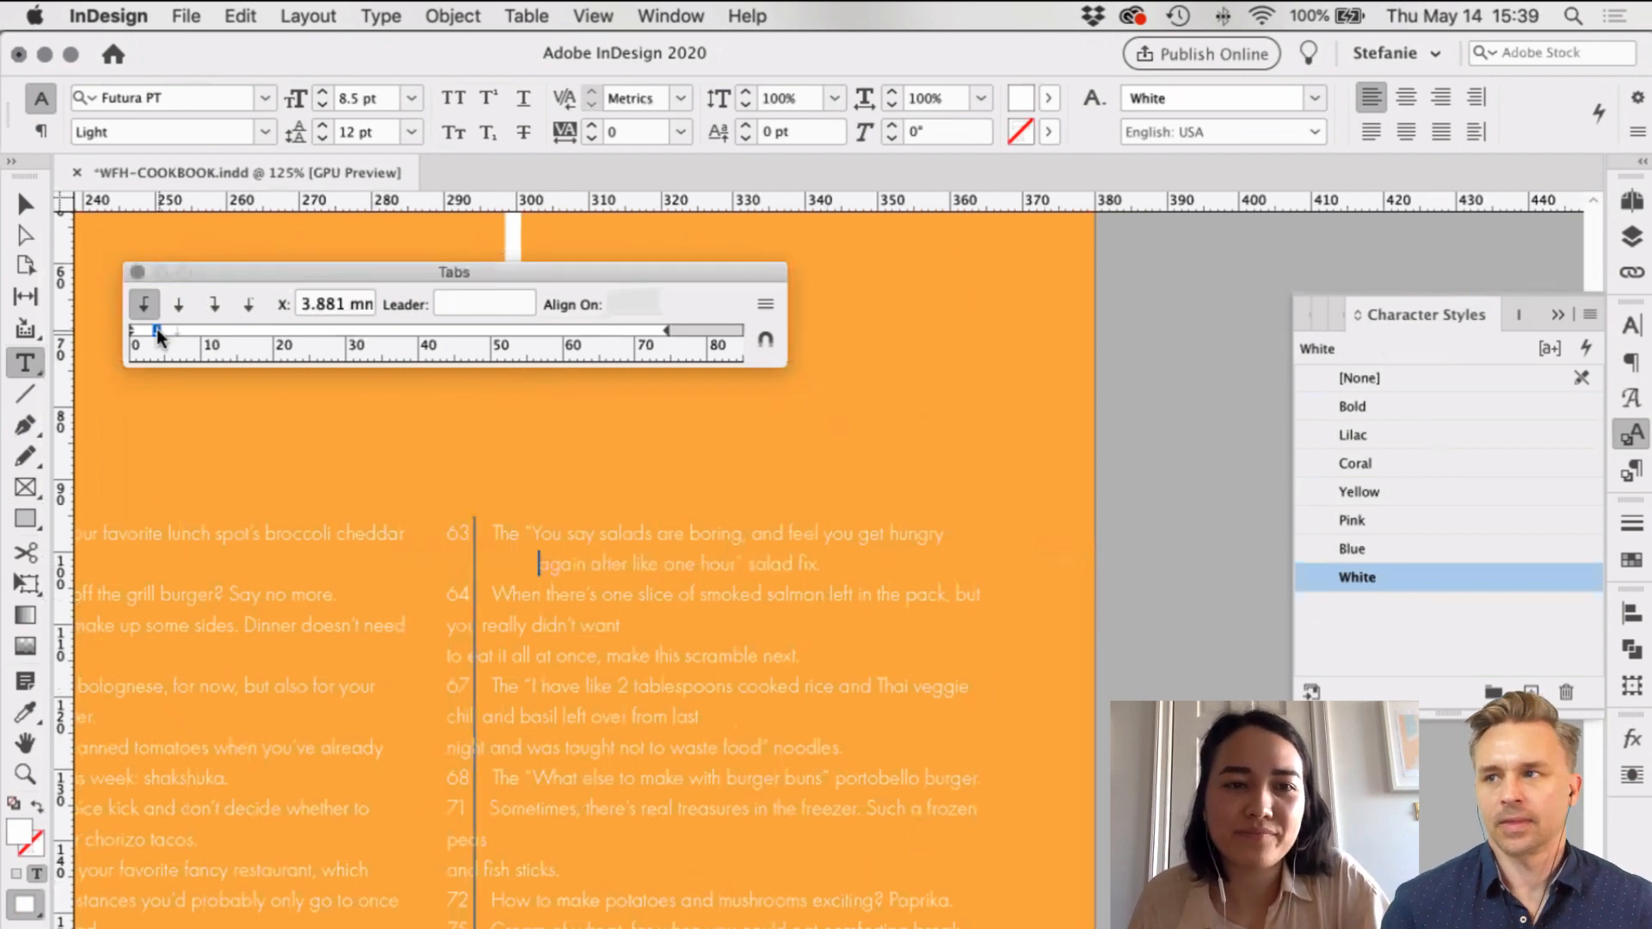
double_click(297, 309)
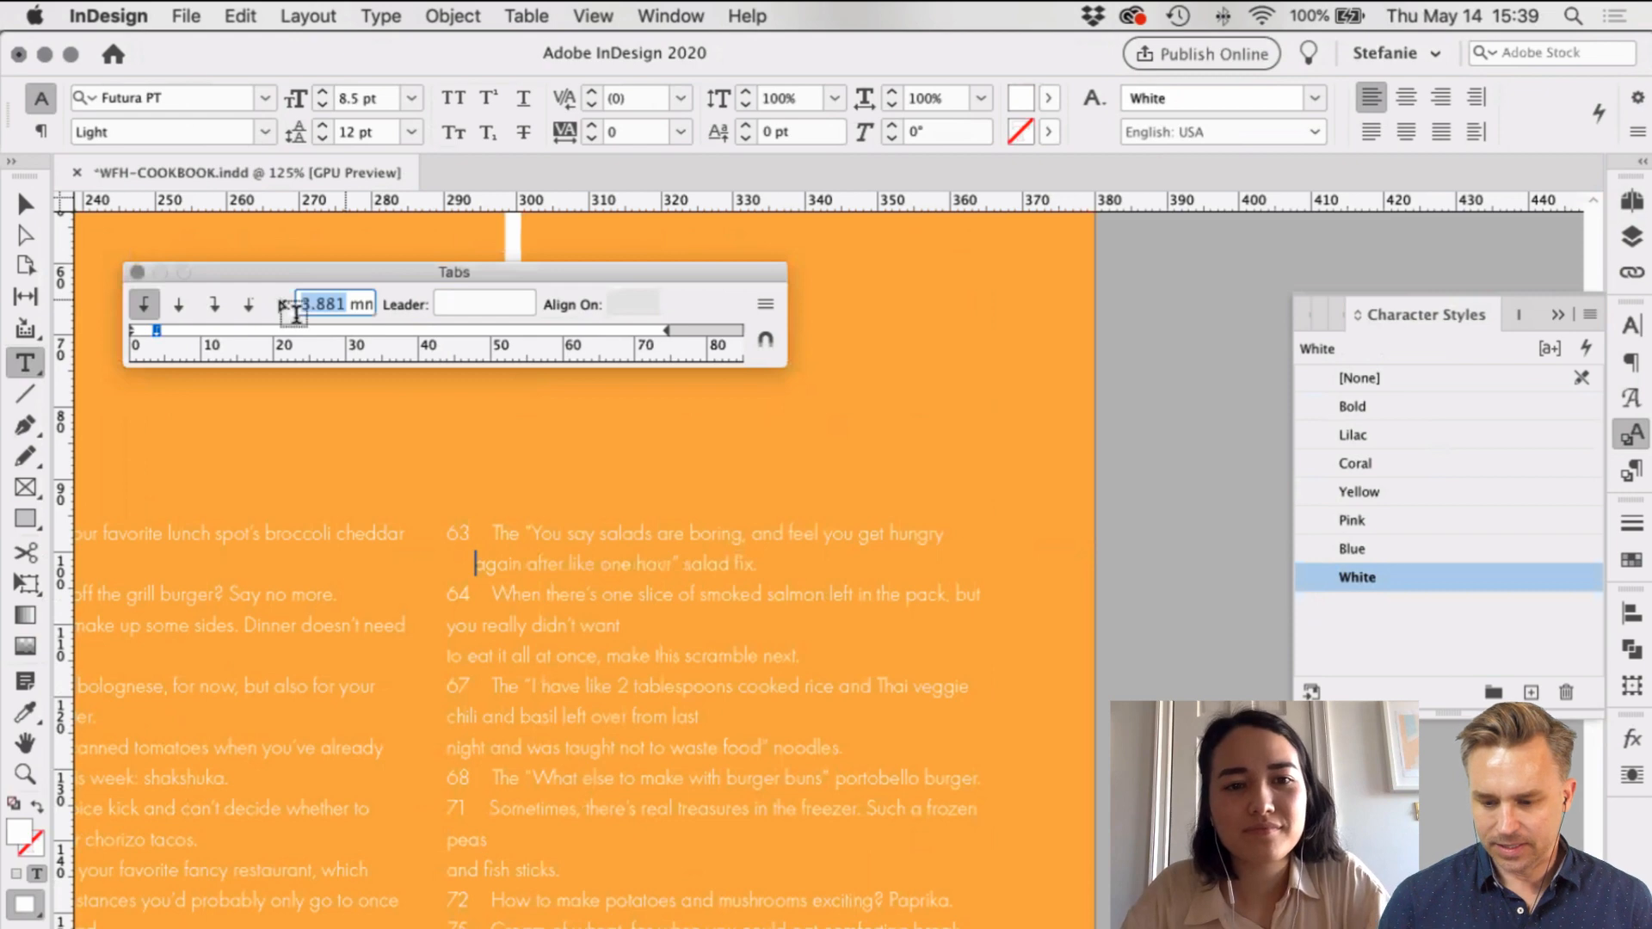
type("6.35")
key("Return")
left_click(1062, 488, "super")
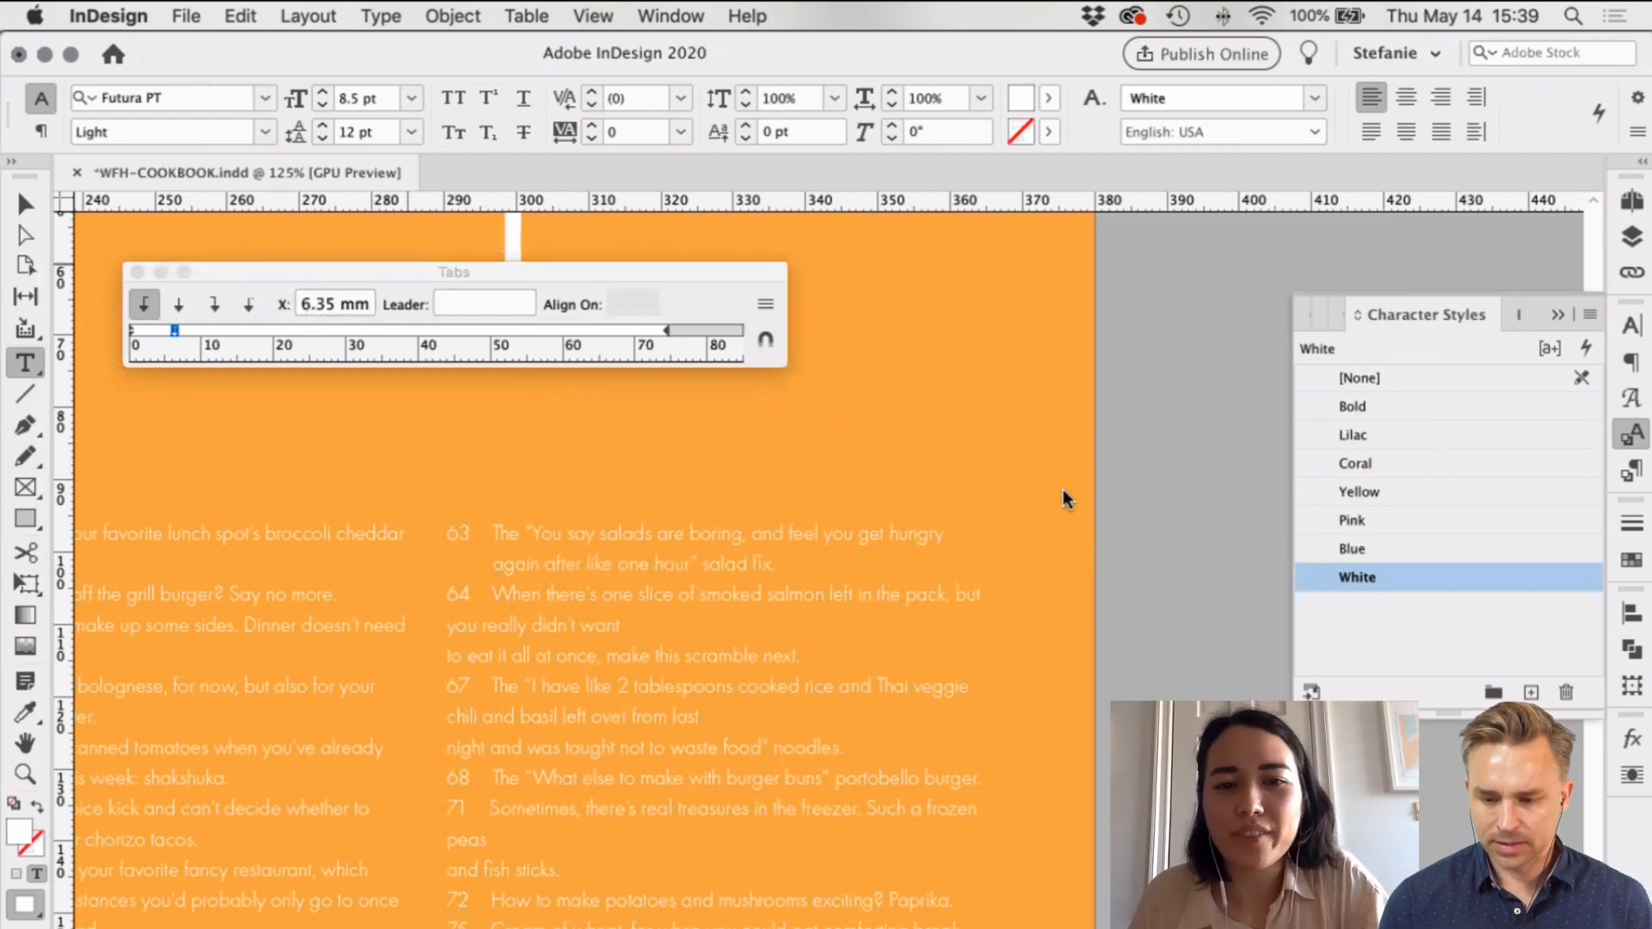
Step: Move item 64's tab stop to about 4.9 mm and open Paragraph Styles
scroll(876, 417, "down", 2)
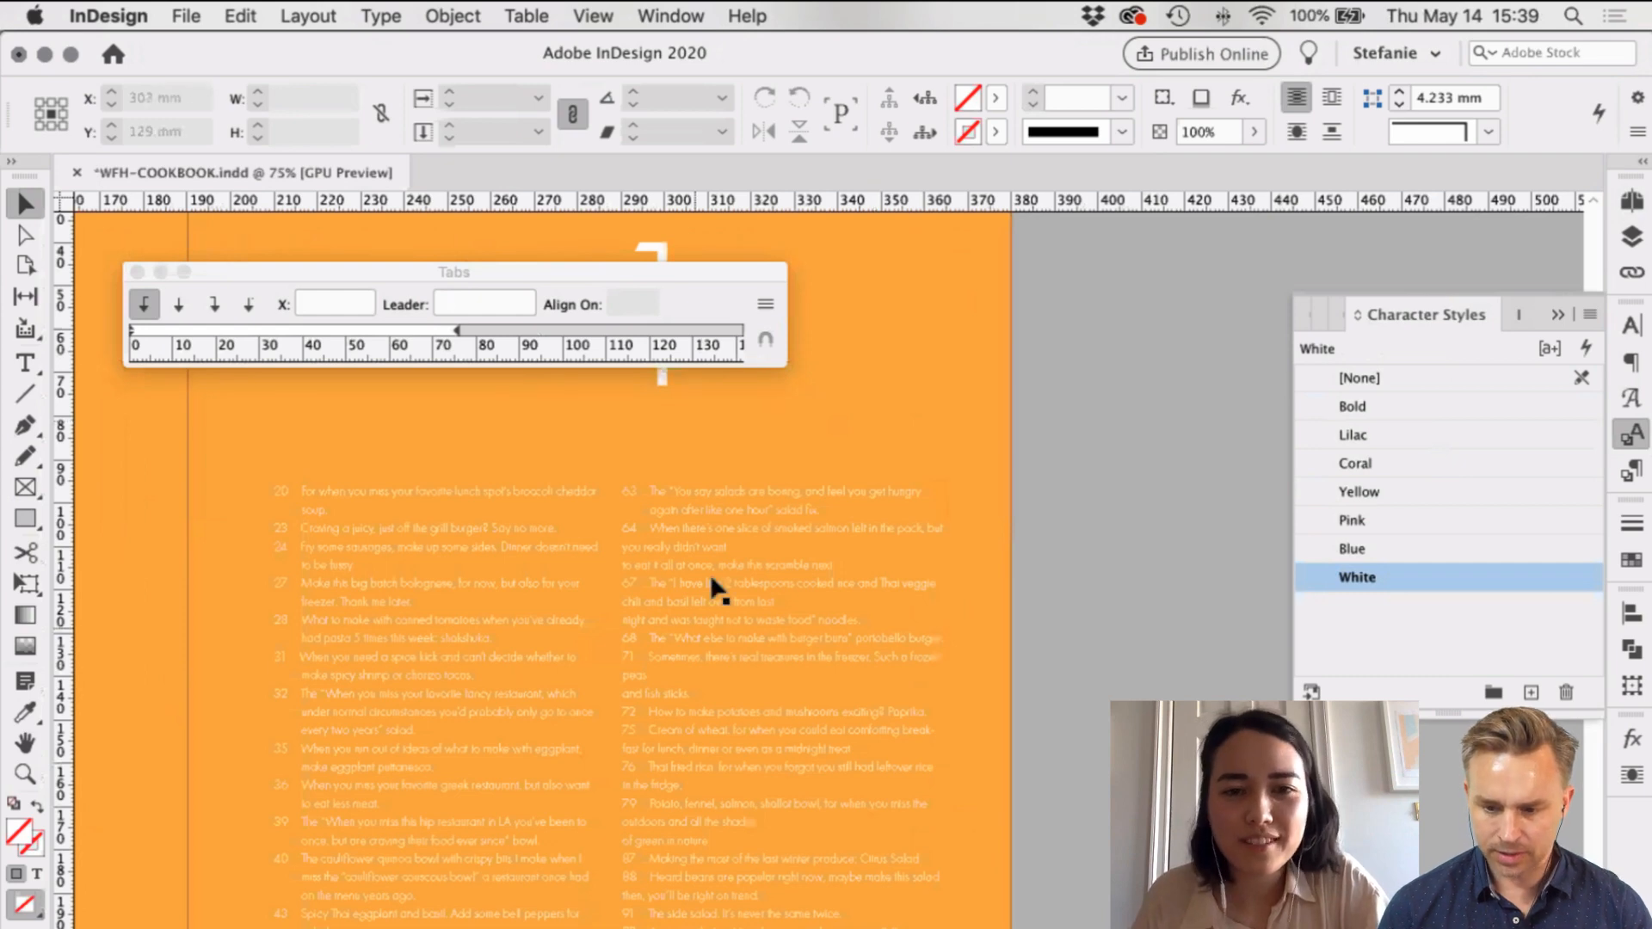
scroll(713, 590, "up", 2)
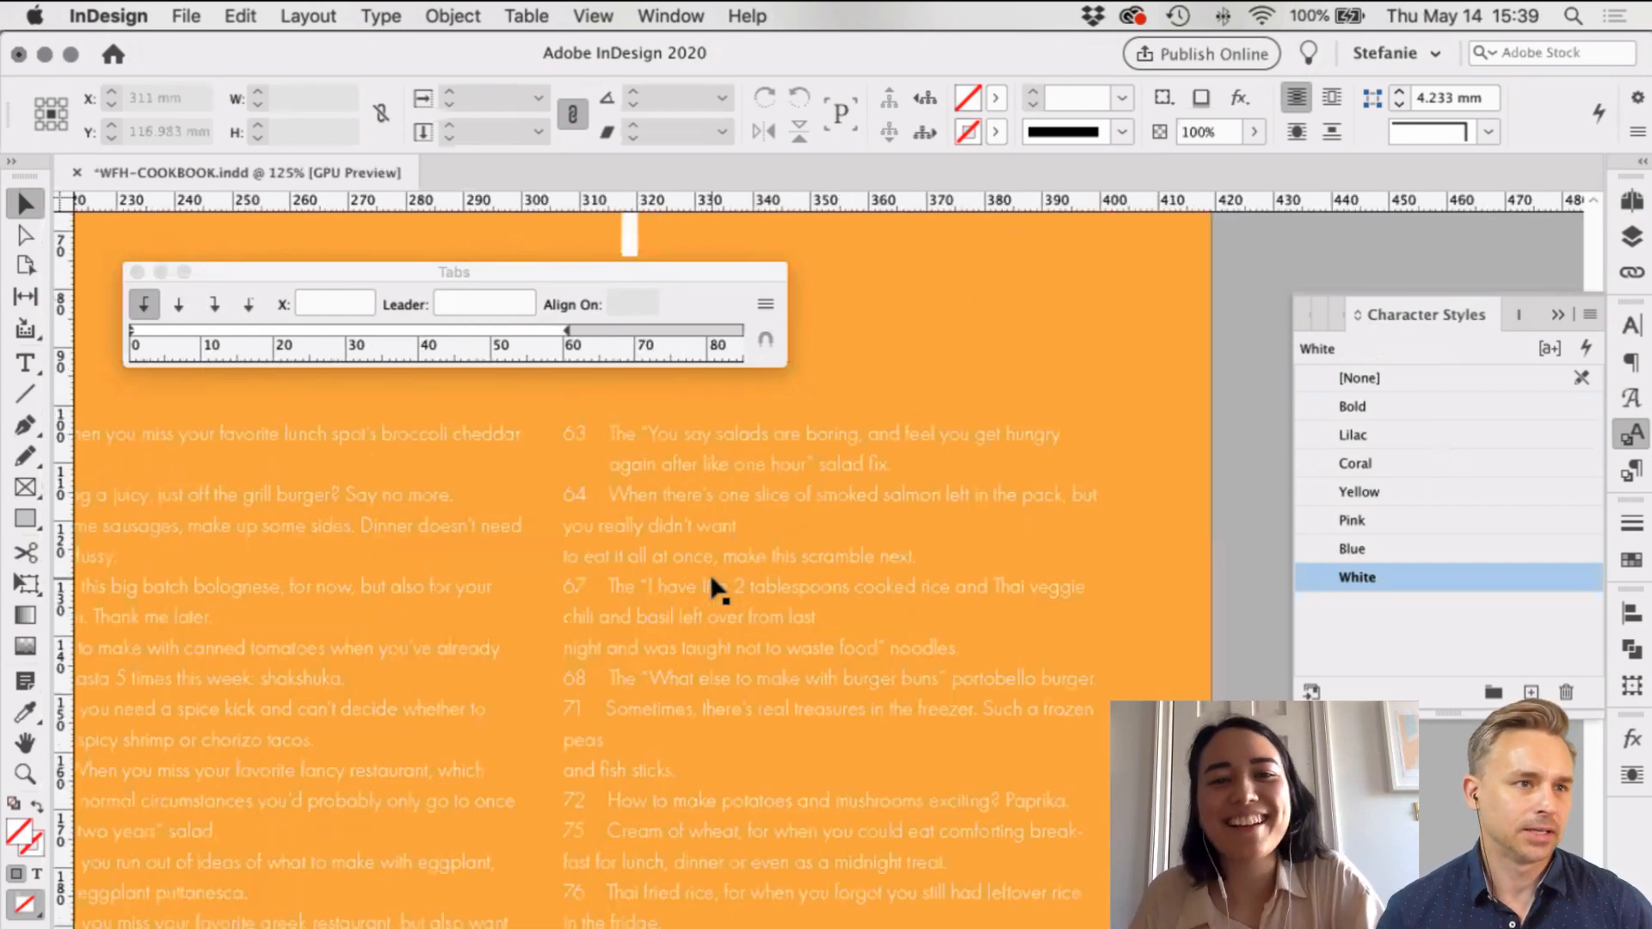
scroll(713, 590, "down", 2)
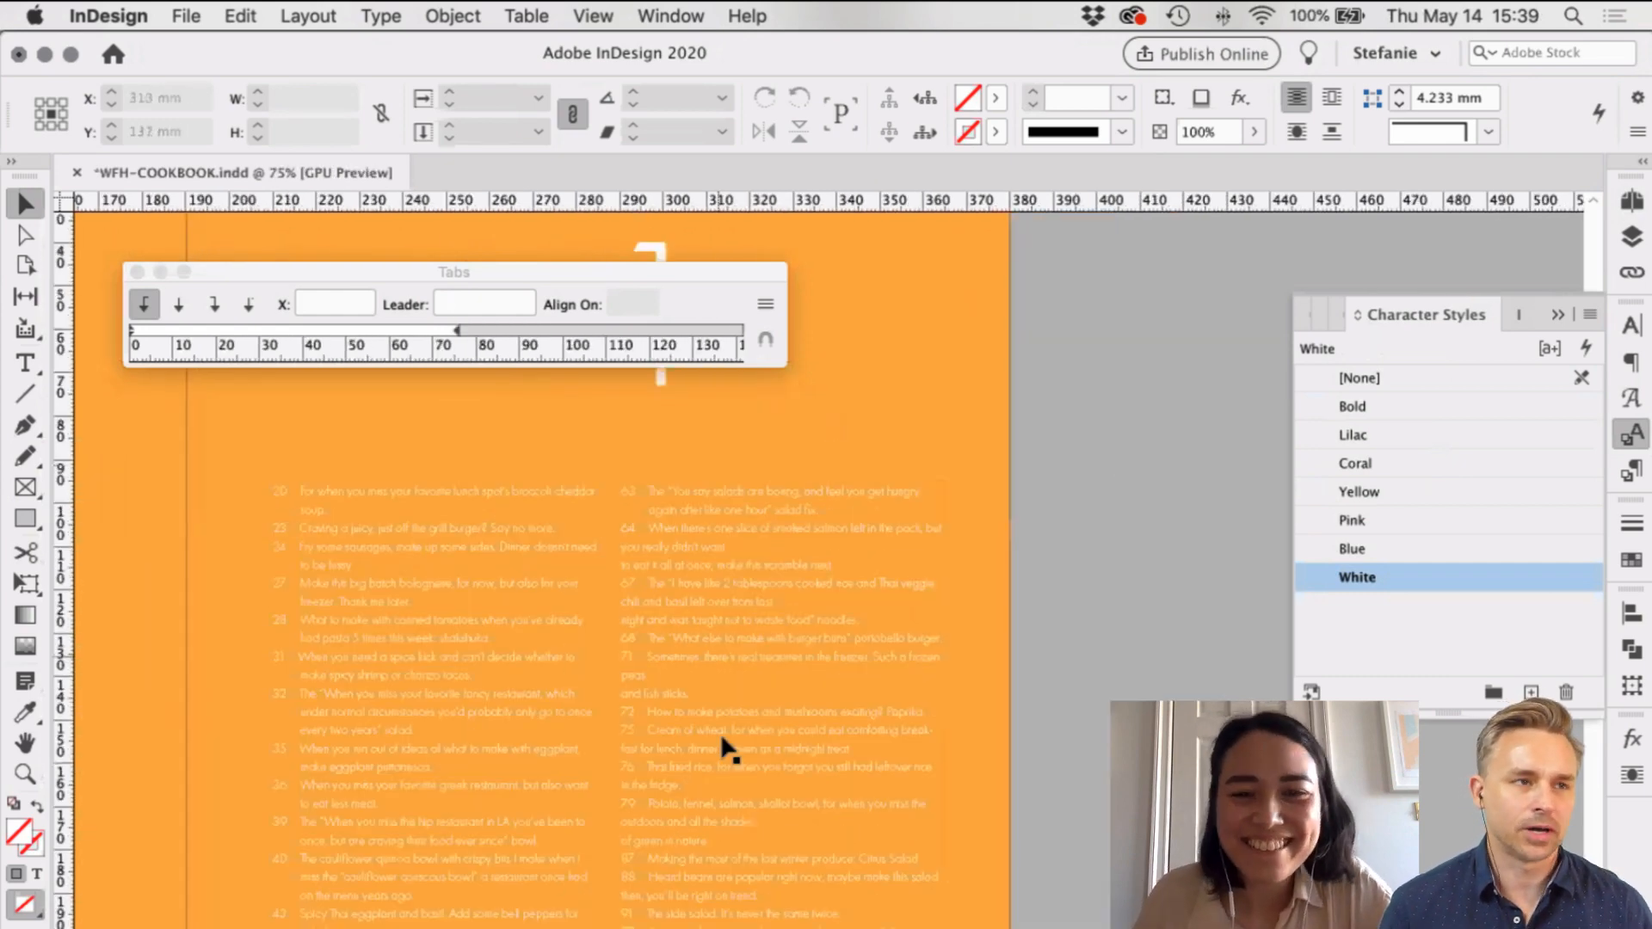
scroll(1171, 479, "left", 2)
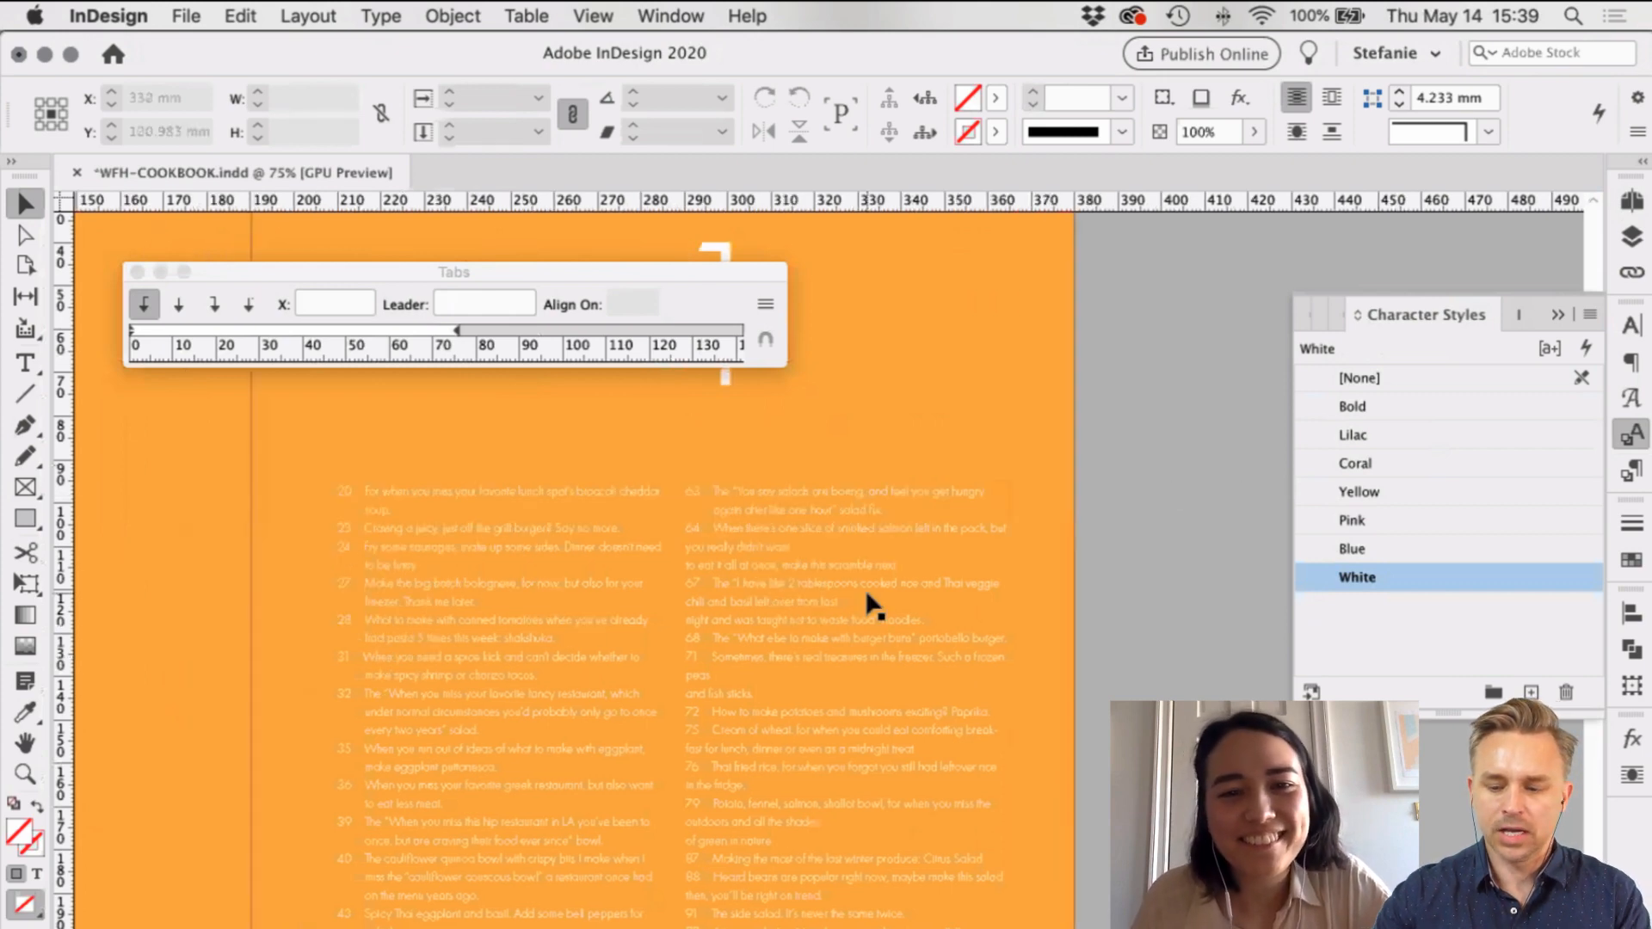
scroll(638, 555, "up", 2)
left_click(549, 519)
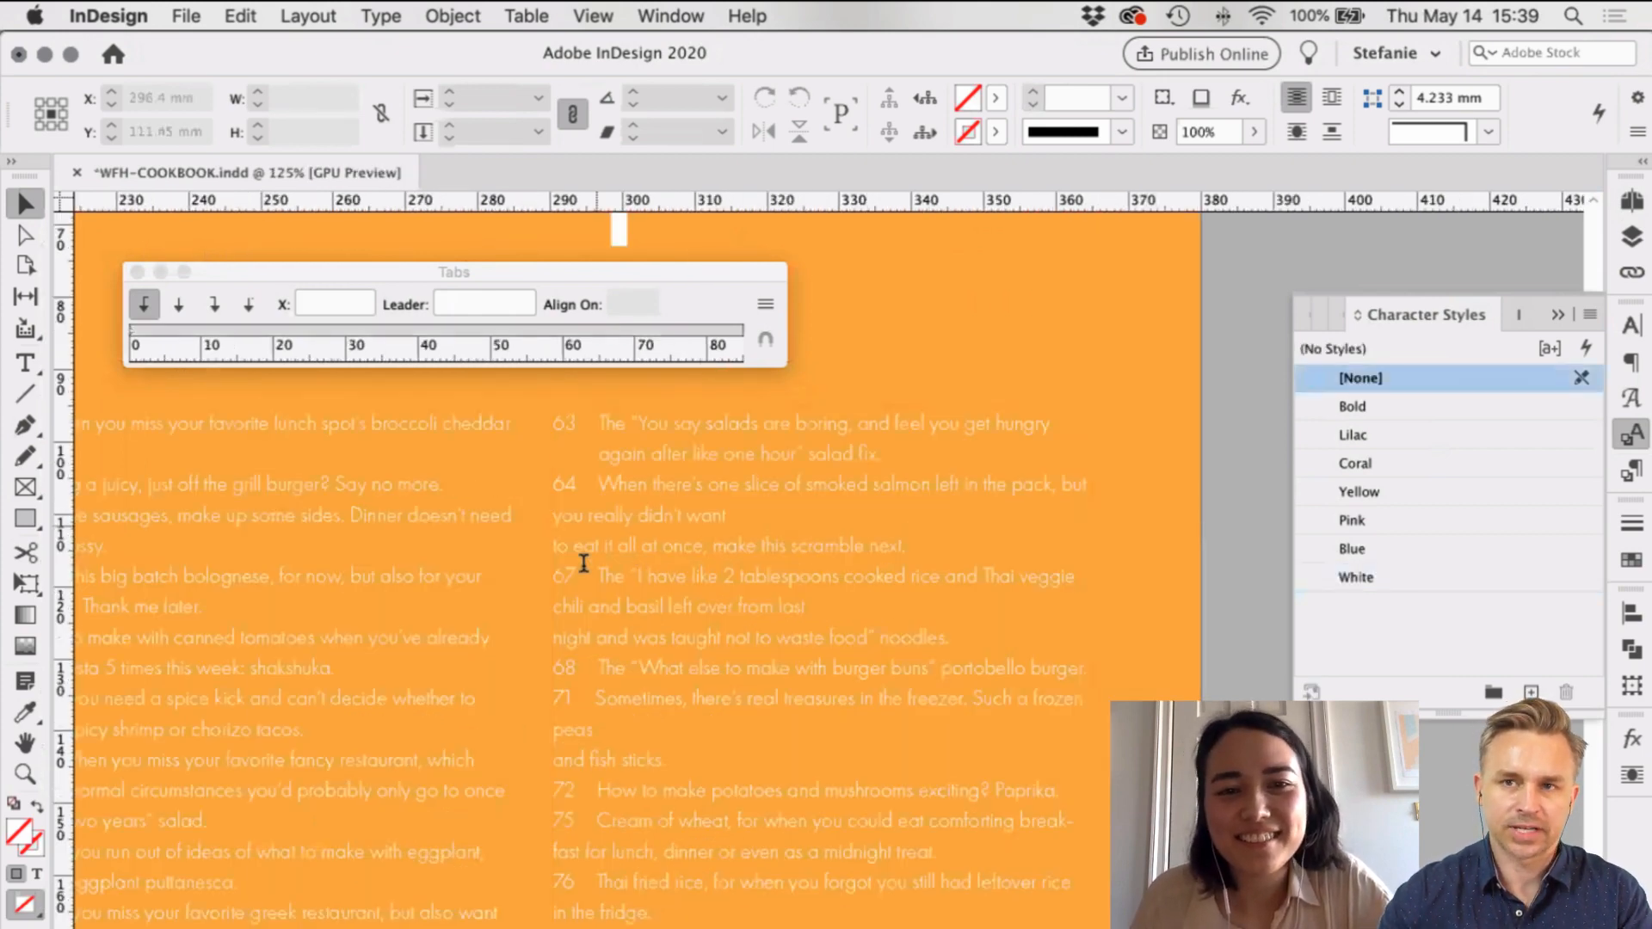
double_click(640, 534)
left_click(640, 534)
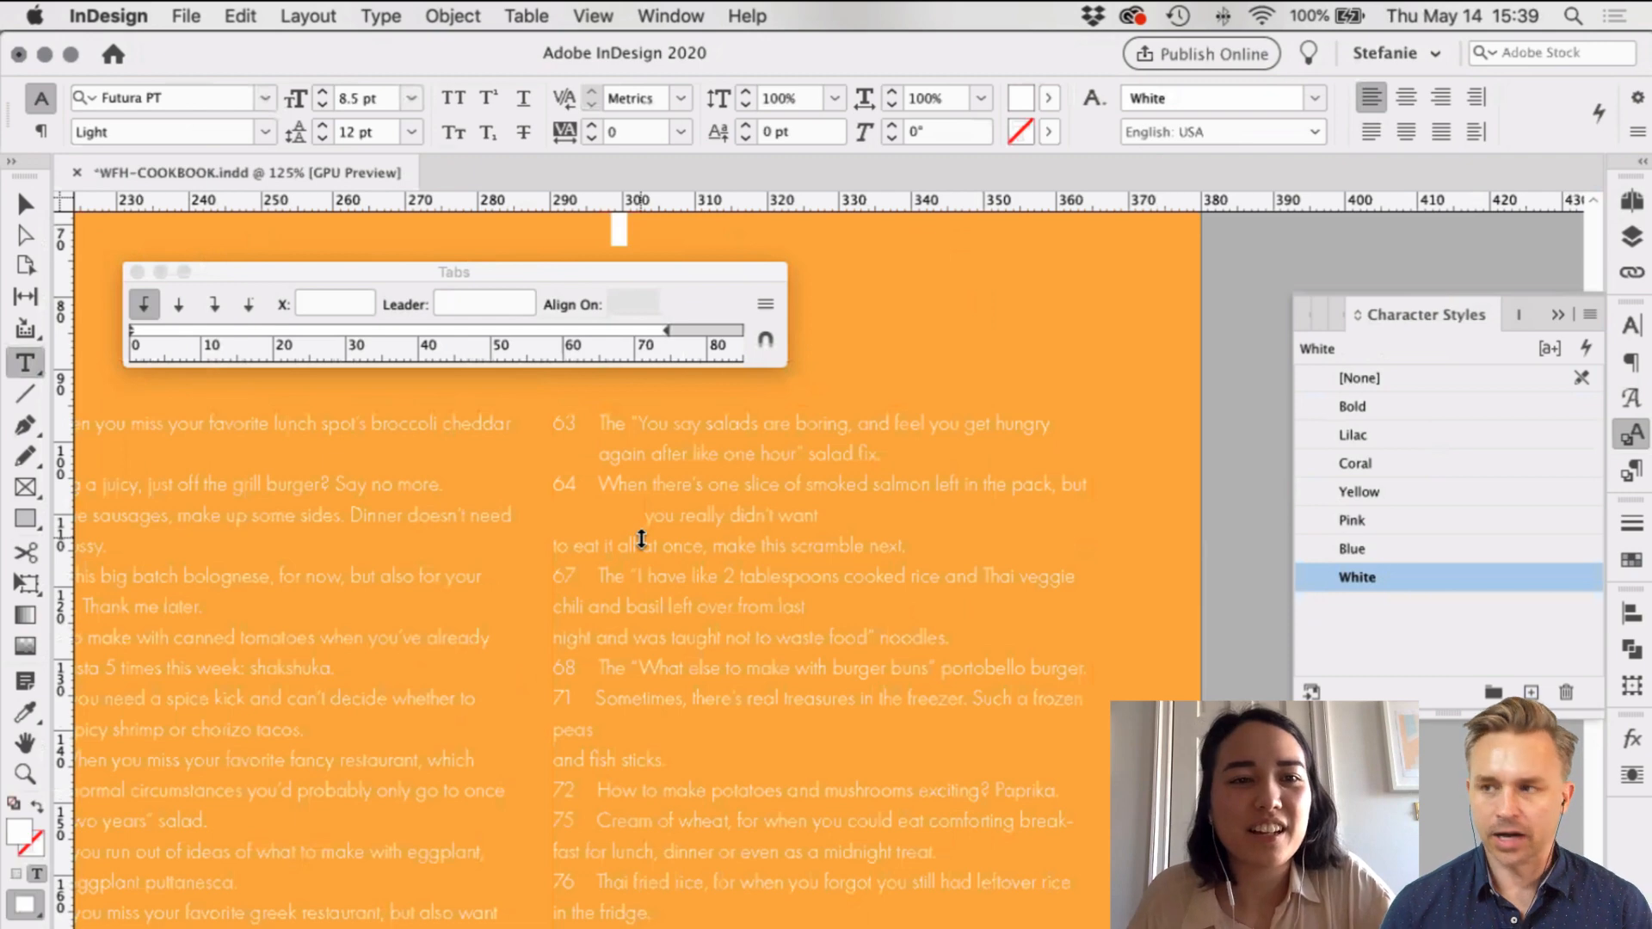
left_click(159, 330)
left_click_drag(160, 332, 167, 330)
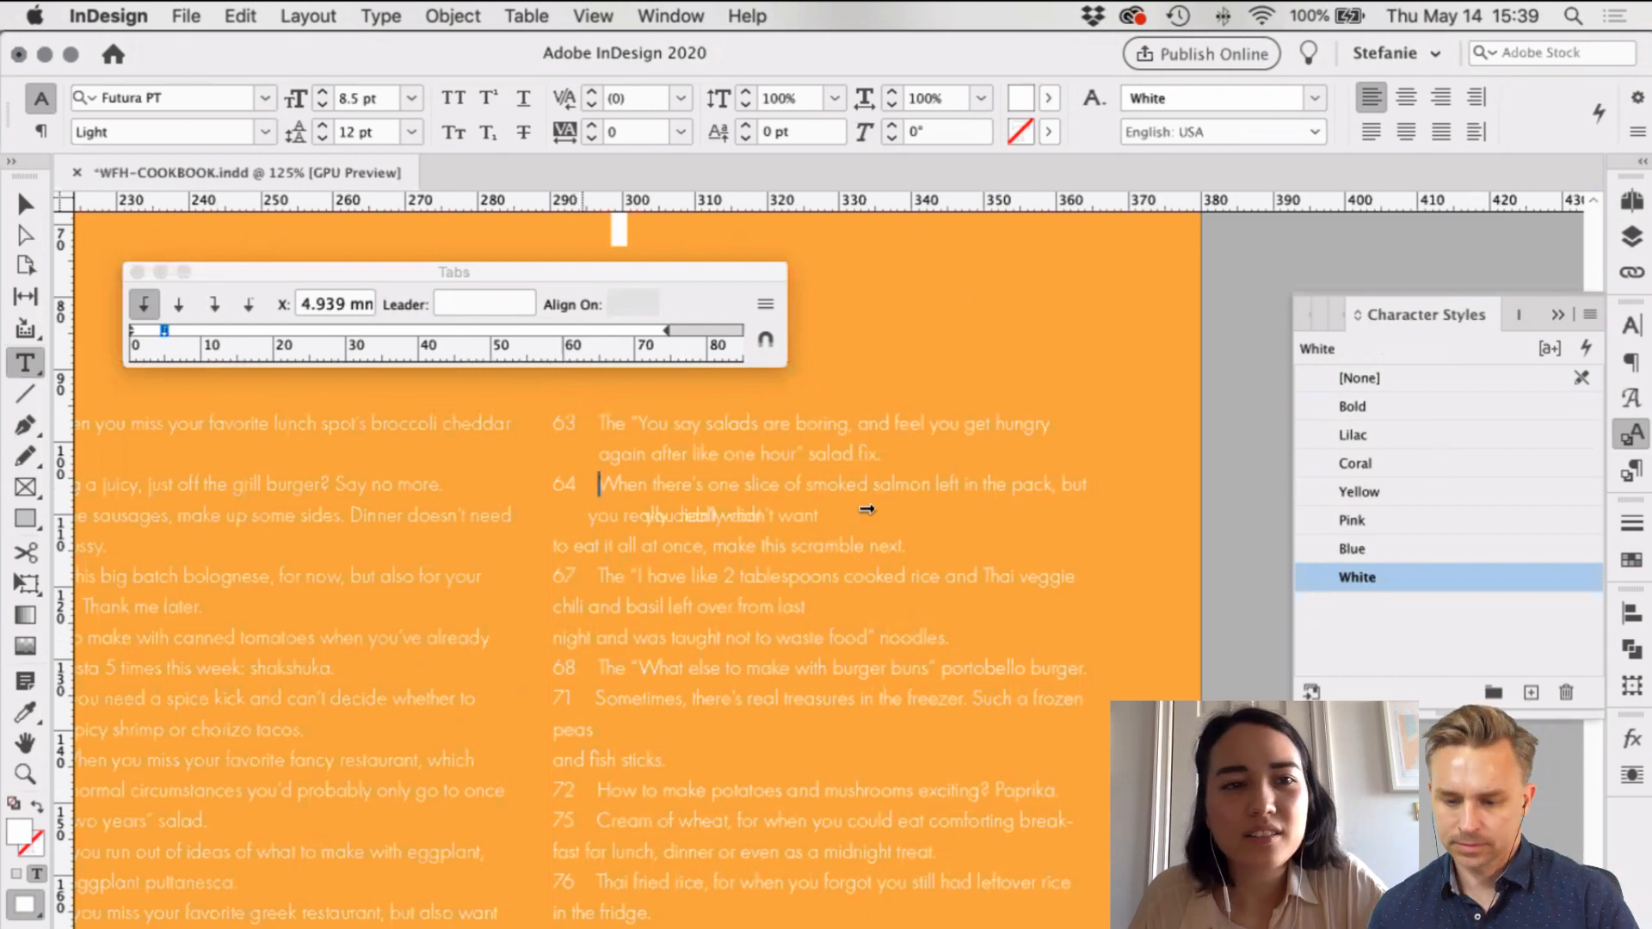
key("Down")
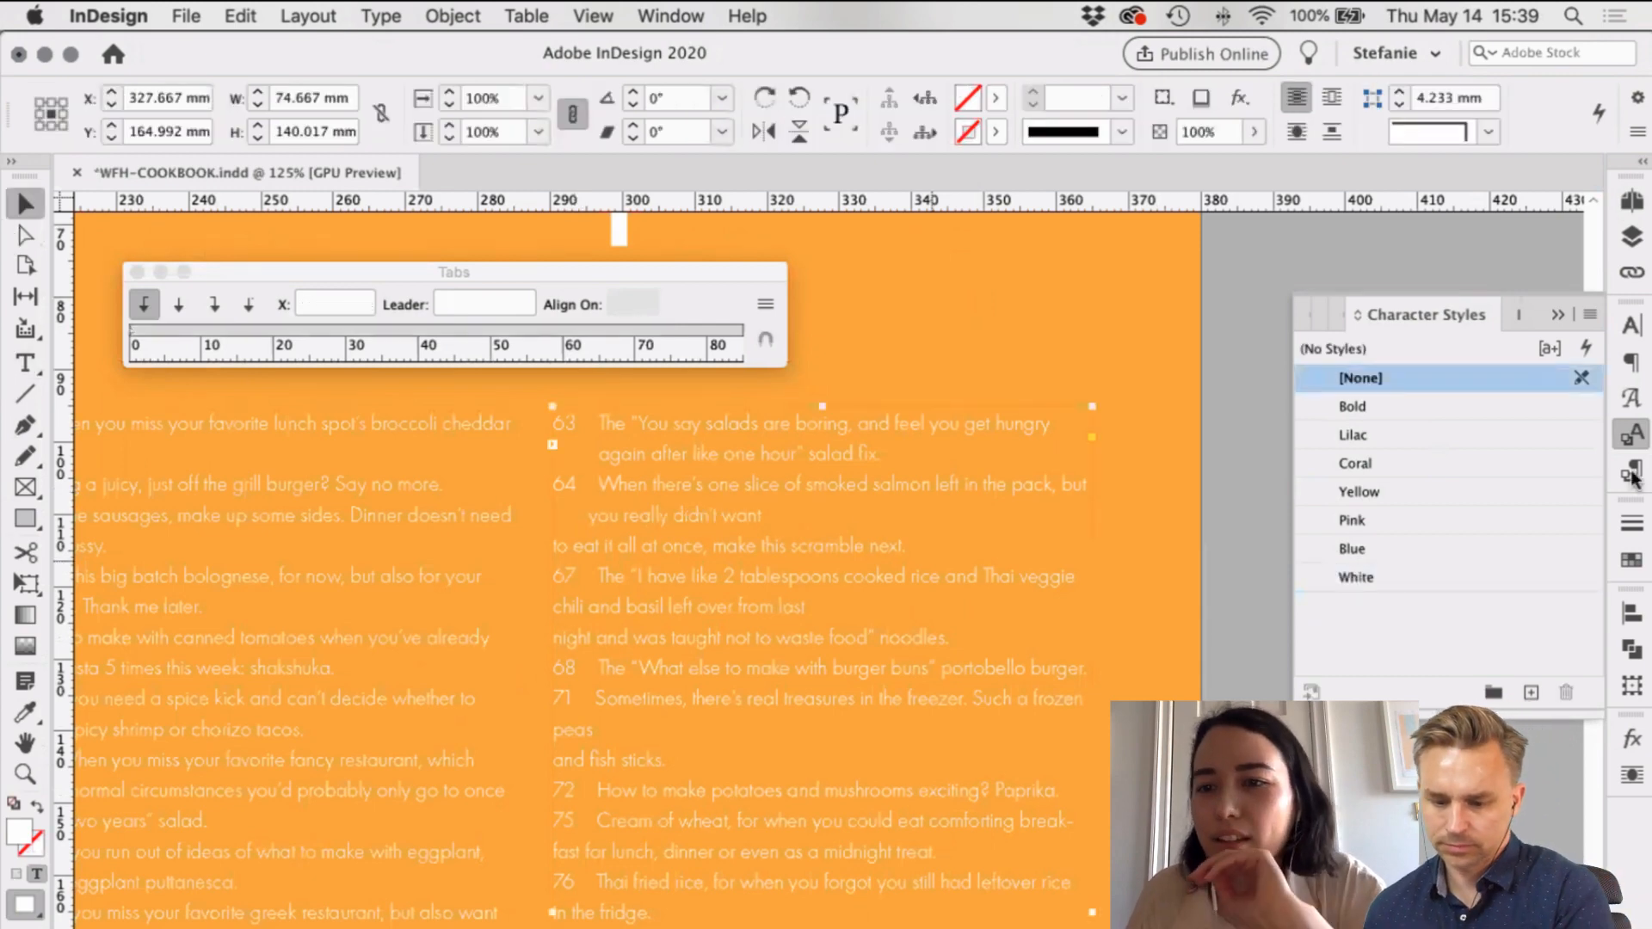
key("super+F11")
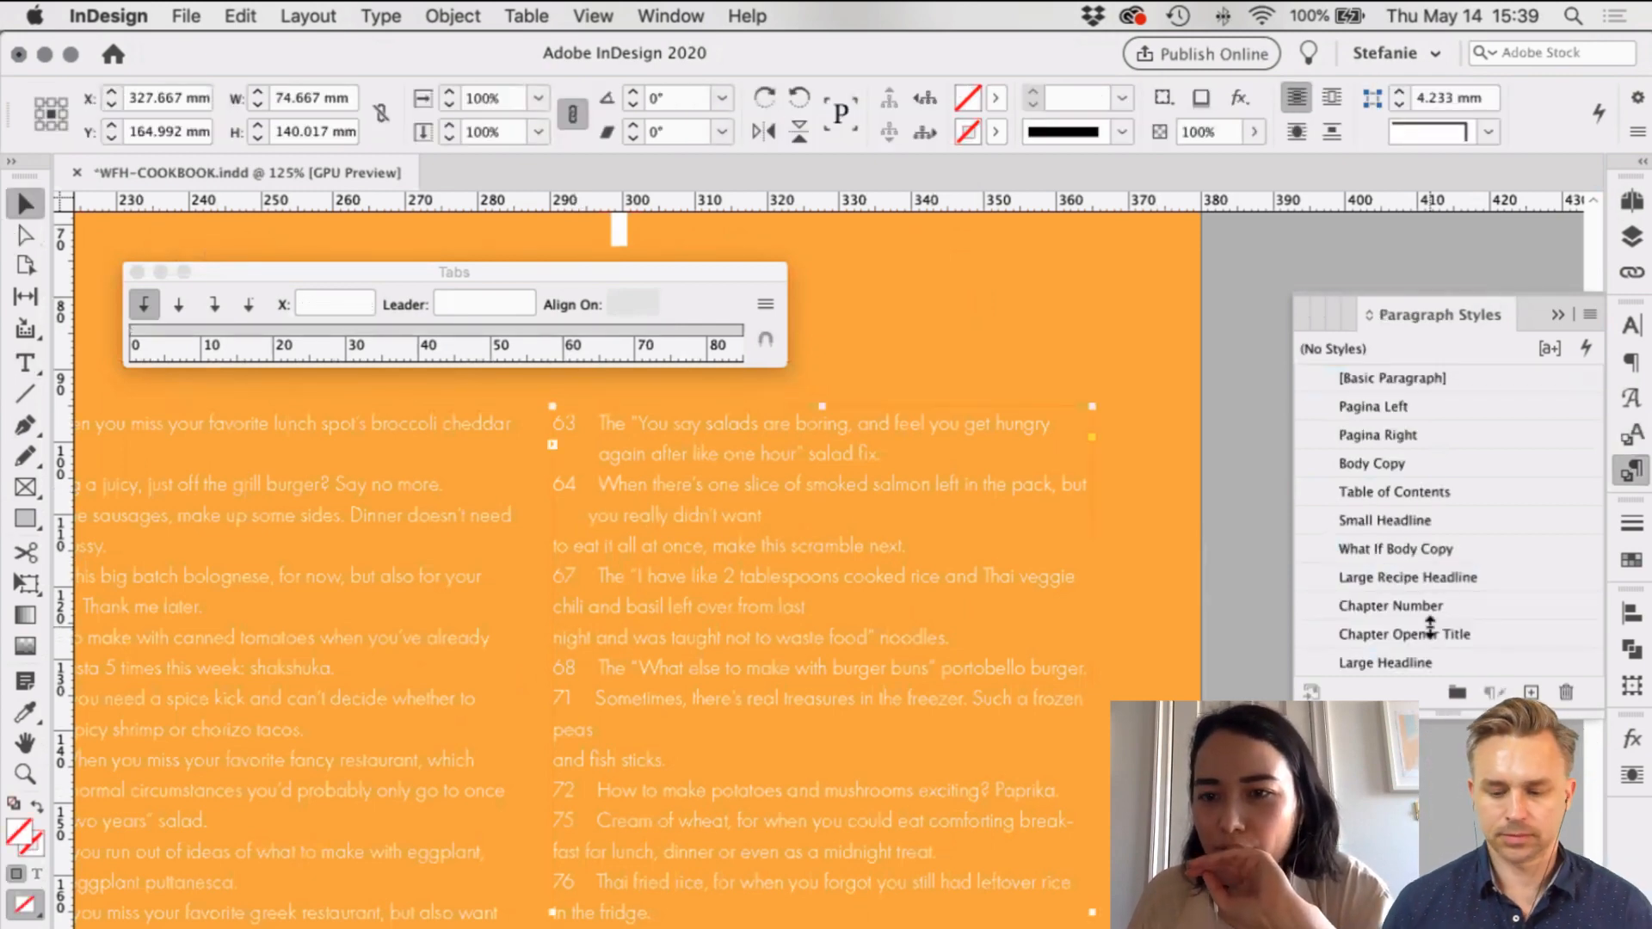
left_click(1480, 492)
double_click(1478, 488)
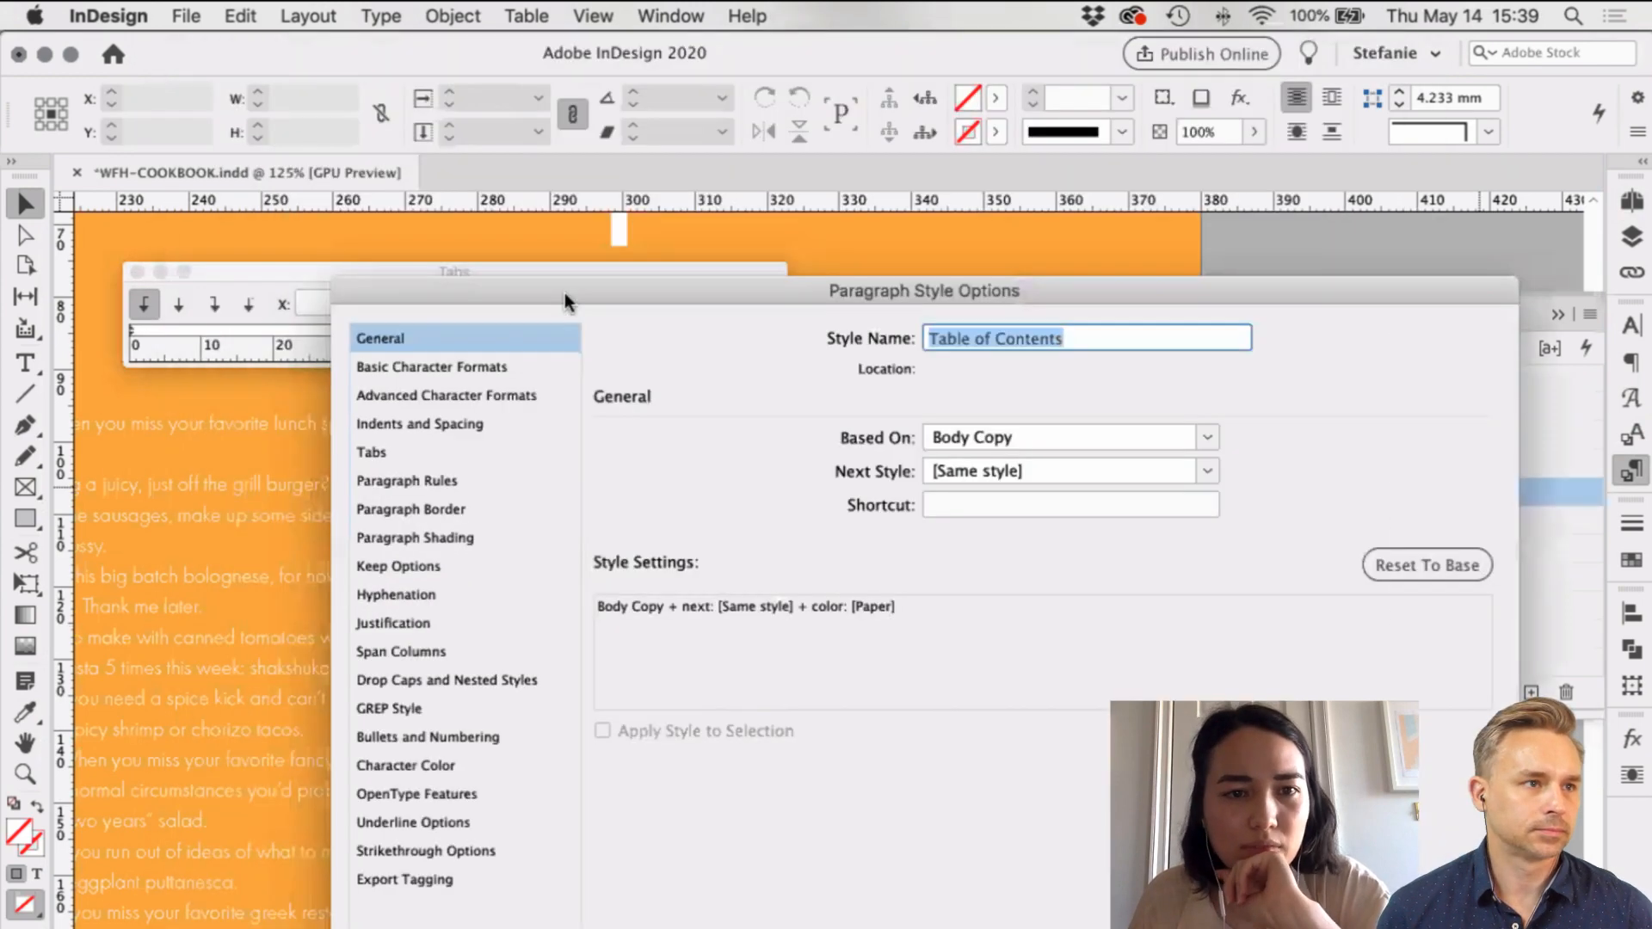
left_click_drag(565, 292, 509, 134)
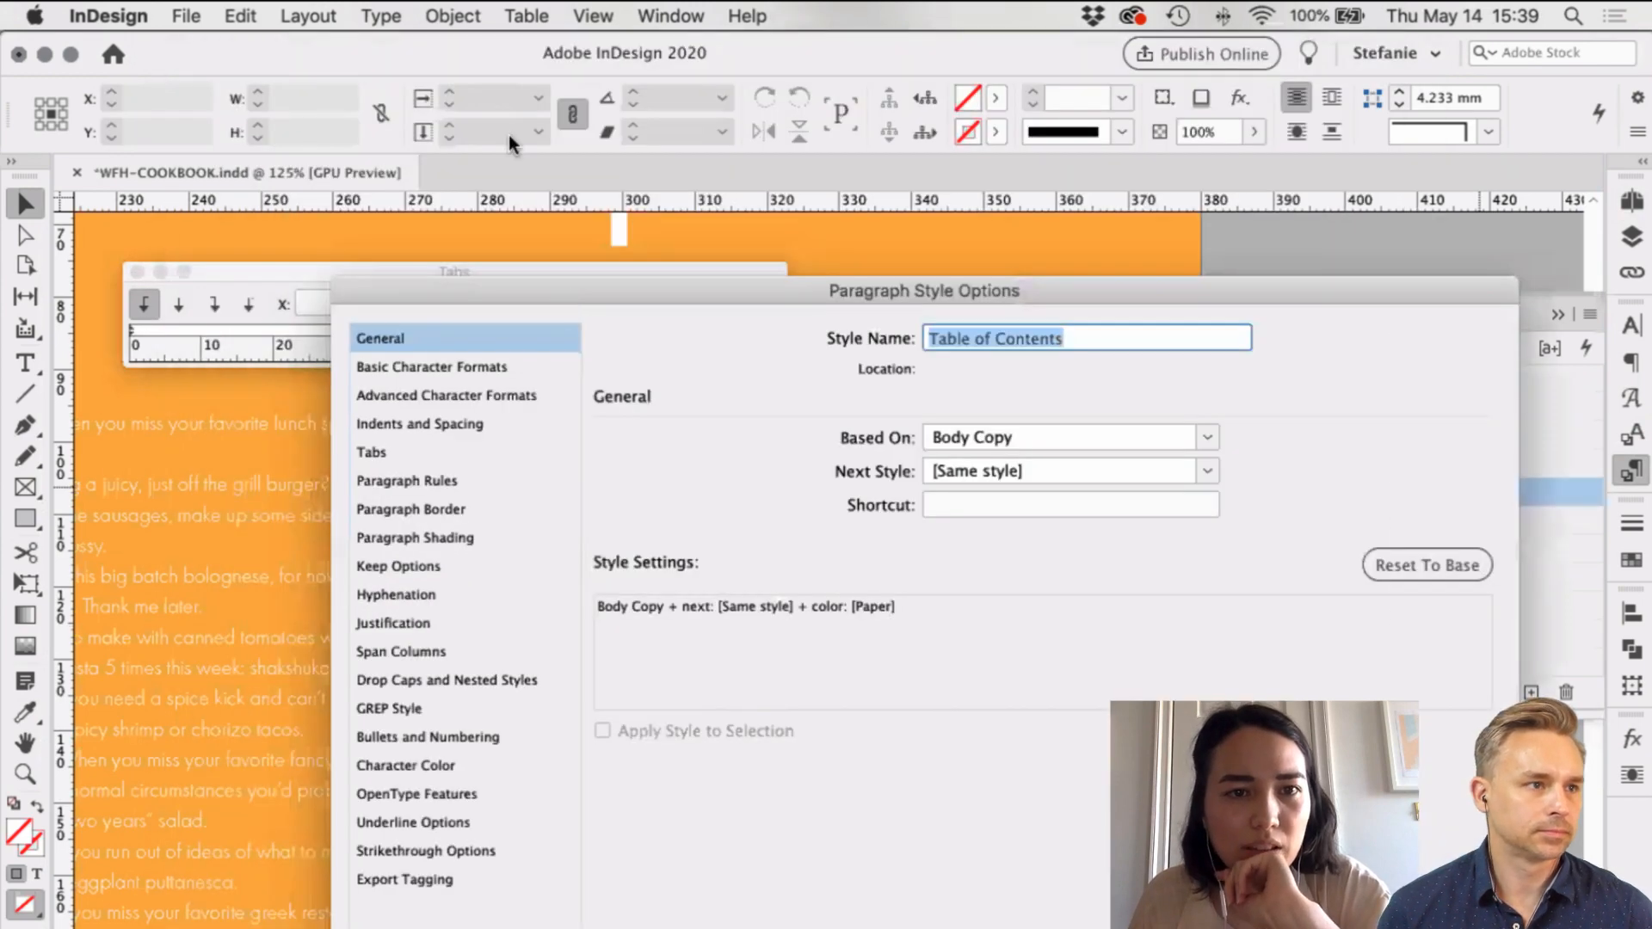
left_click(441, 267)
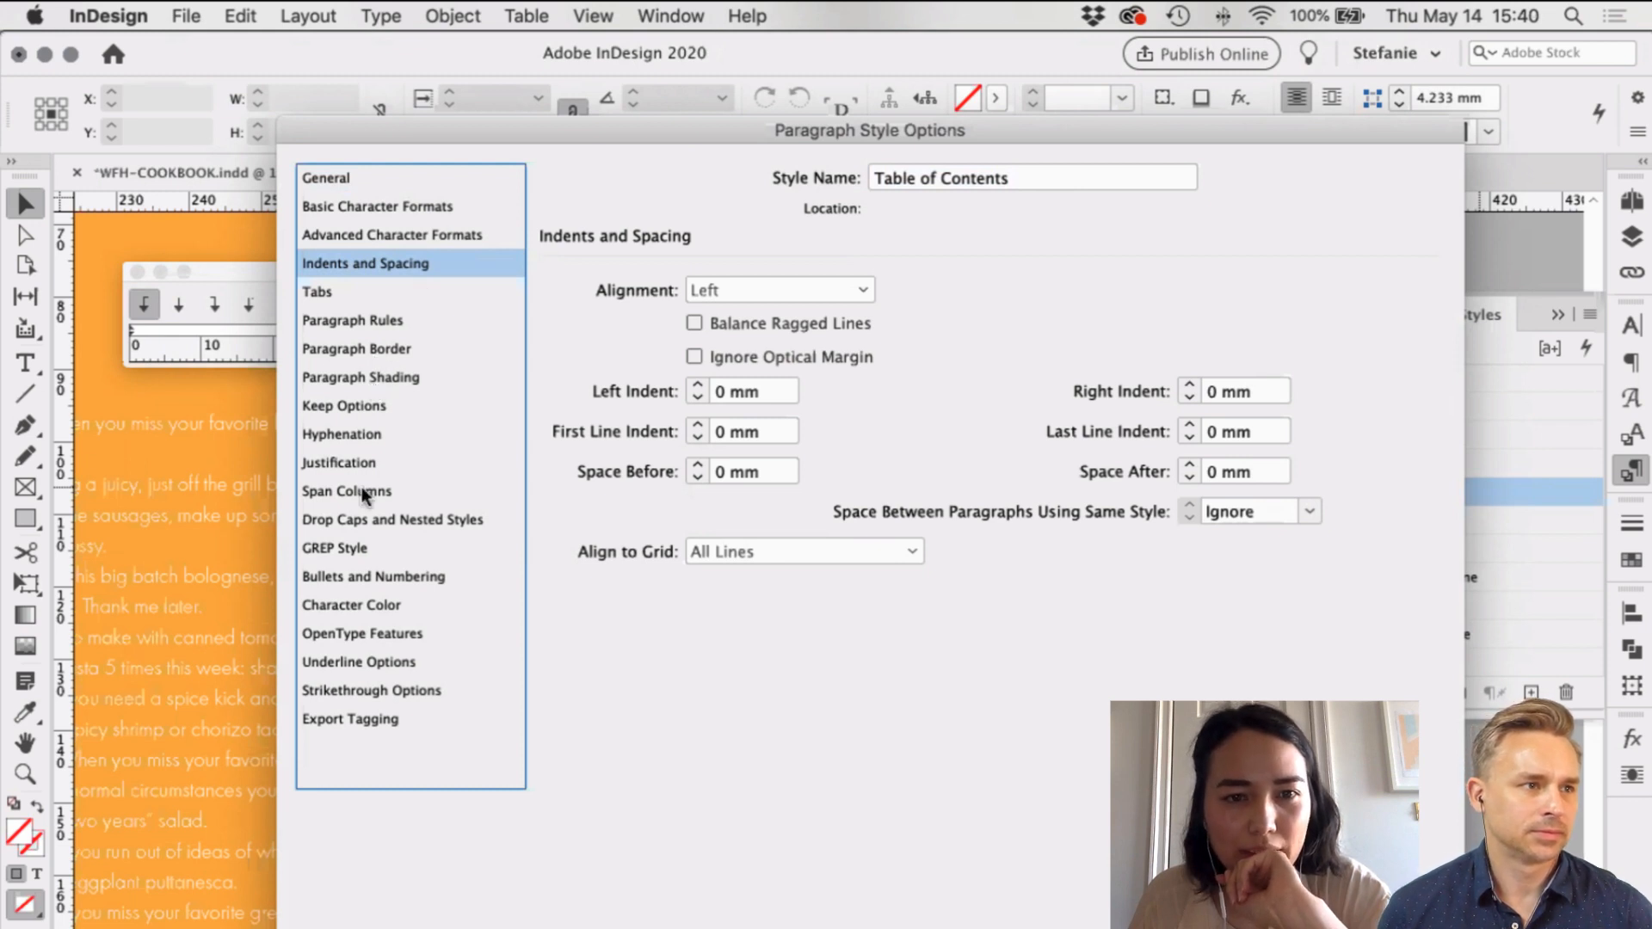
left_click(377, 520)
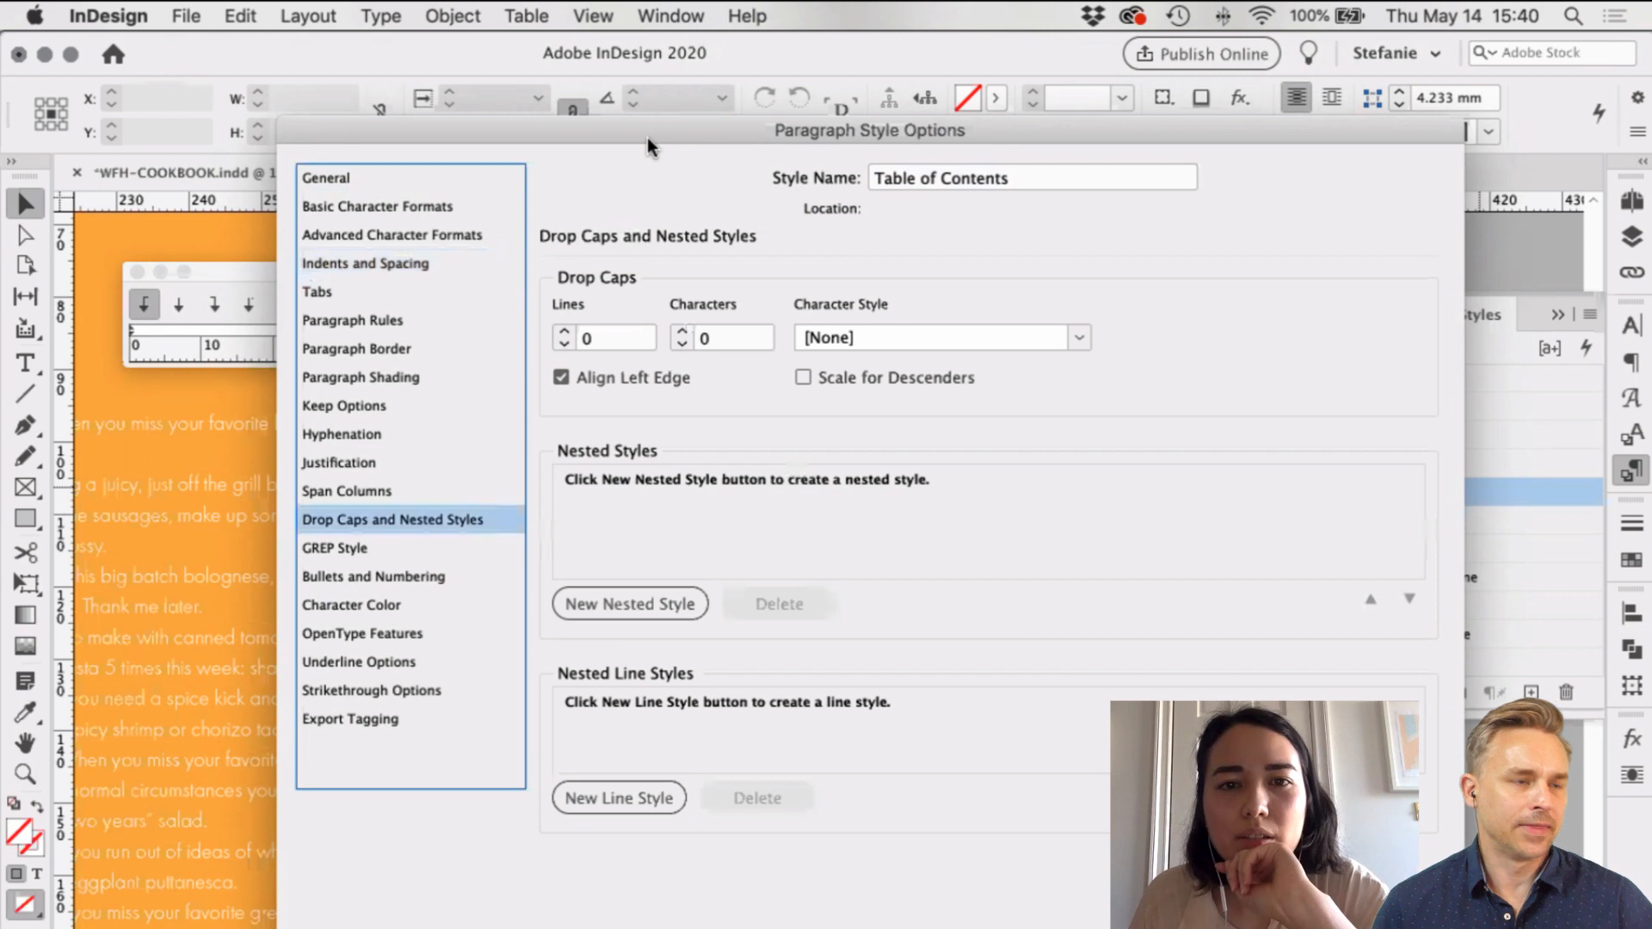
left_click_drag(649, 135, 652, 51)
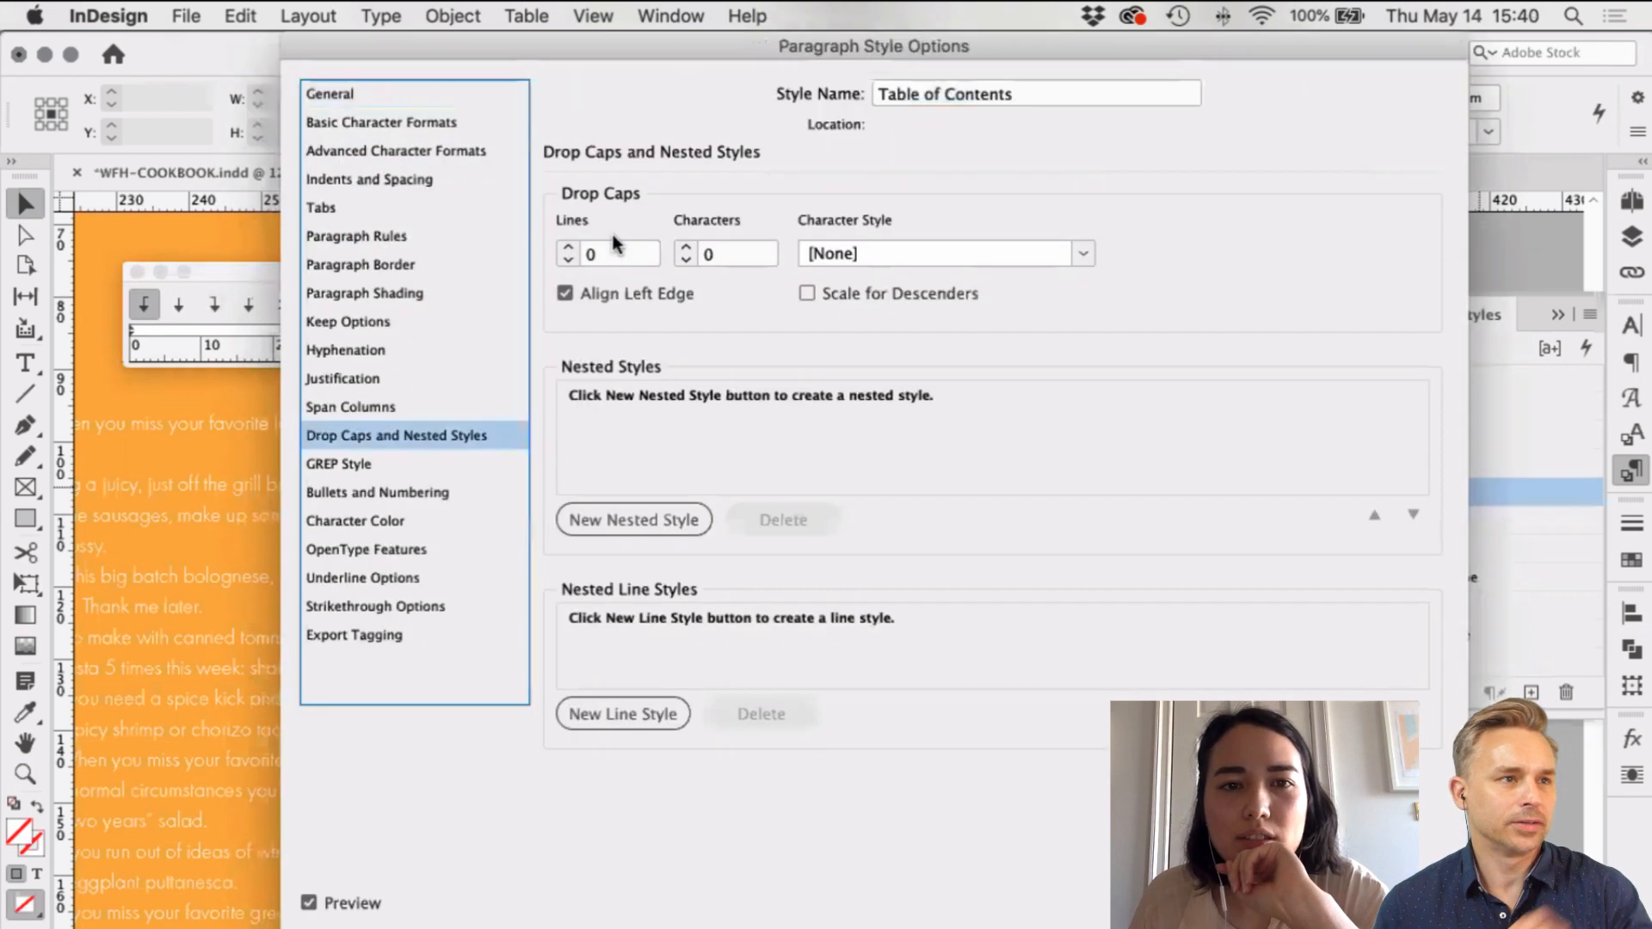
left_click(568, 249)
left_click(568, 248)
left_click(569, 249)
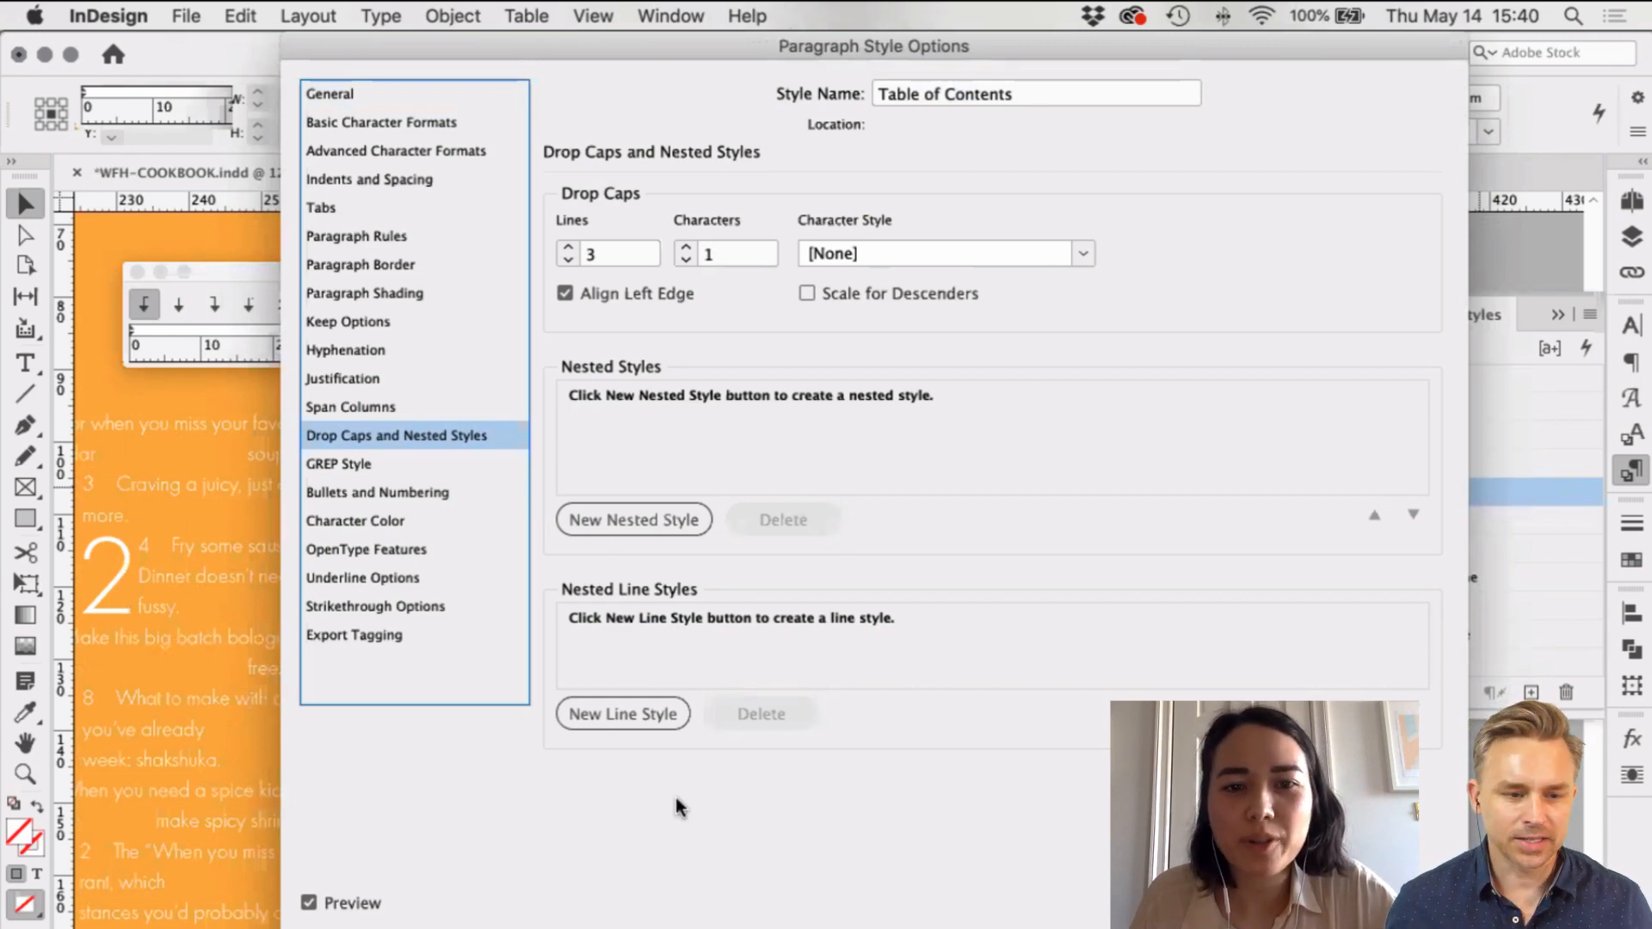
left_click_drag(677, 41, 674, 800)
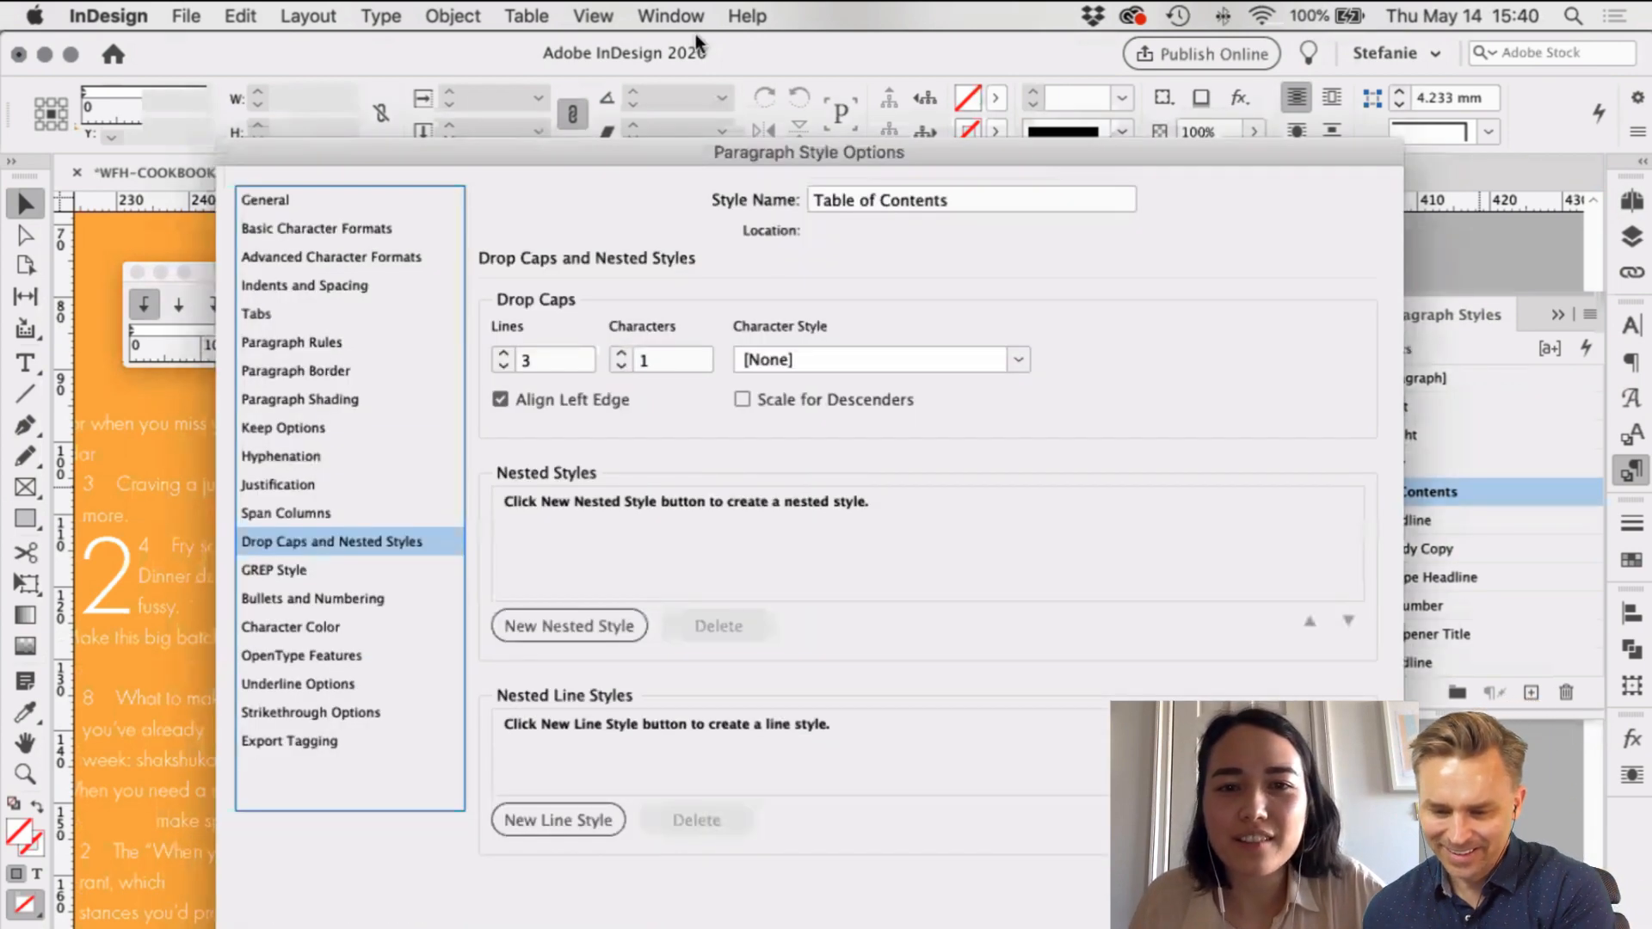
left_click_drag(696, 33, 695, 17)
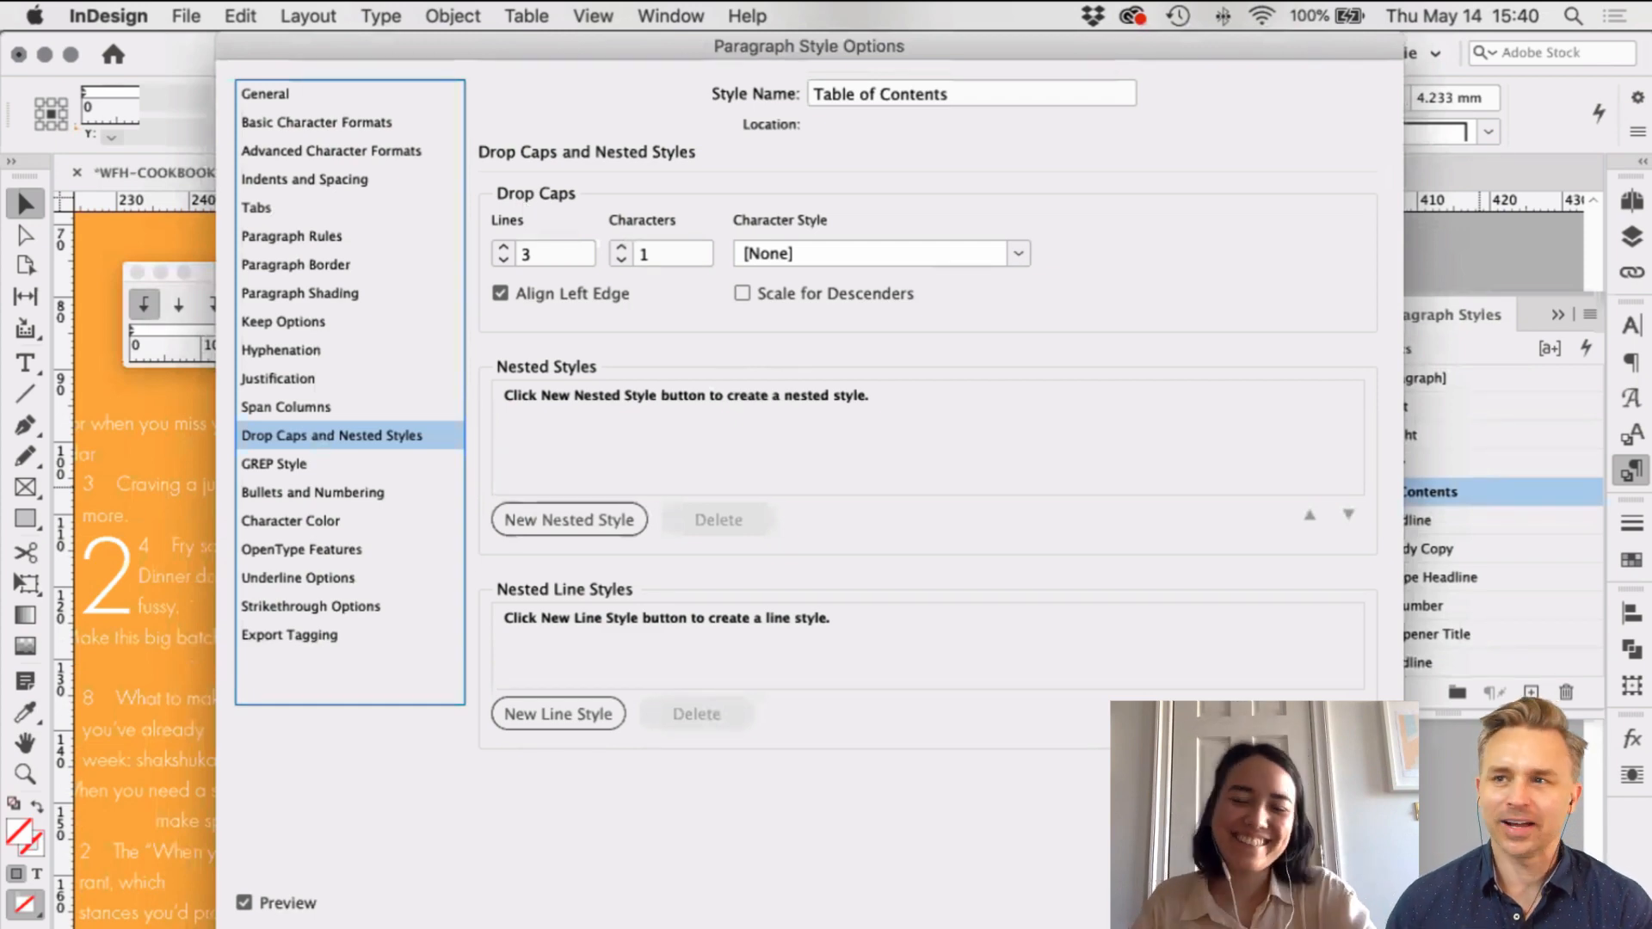
key("Escape")
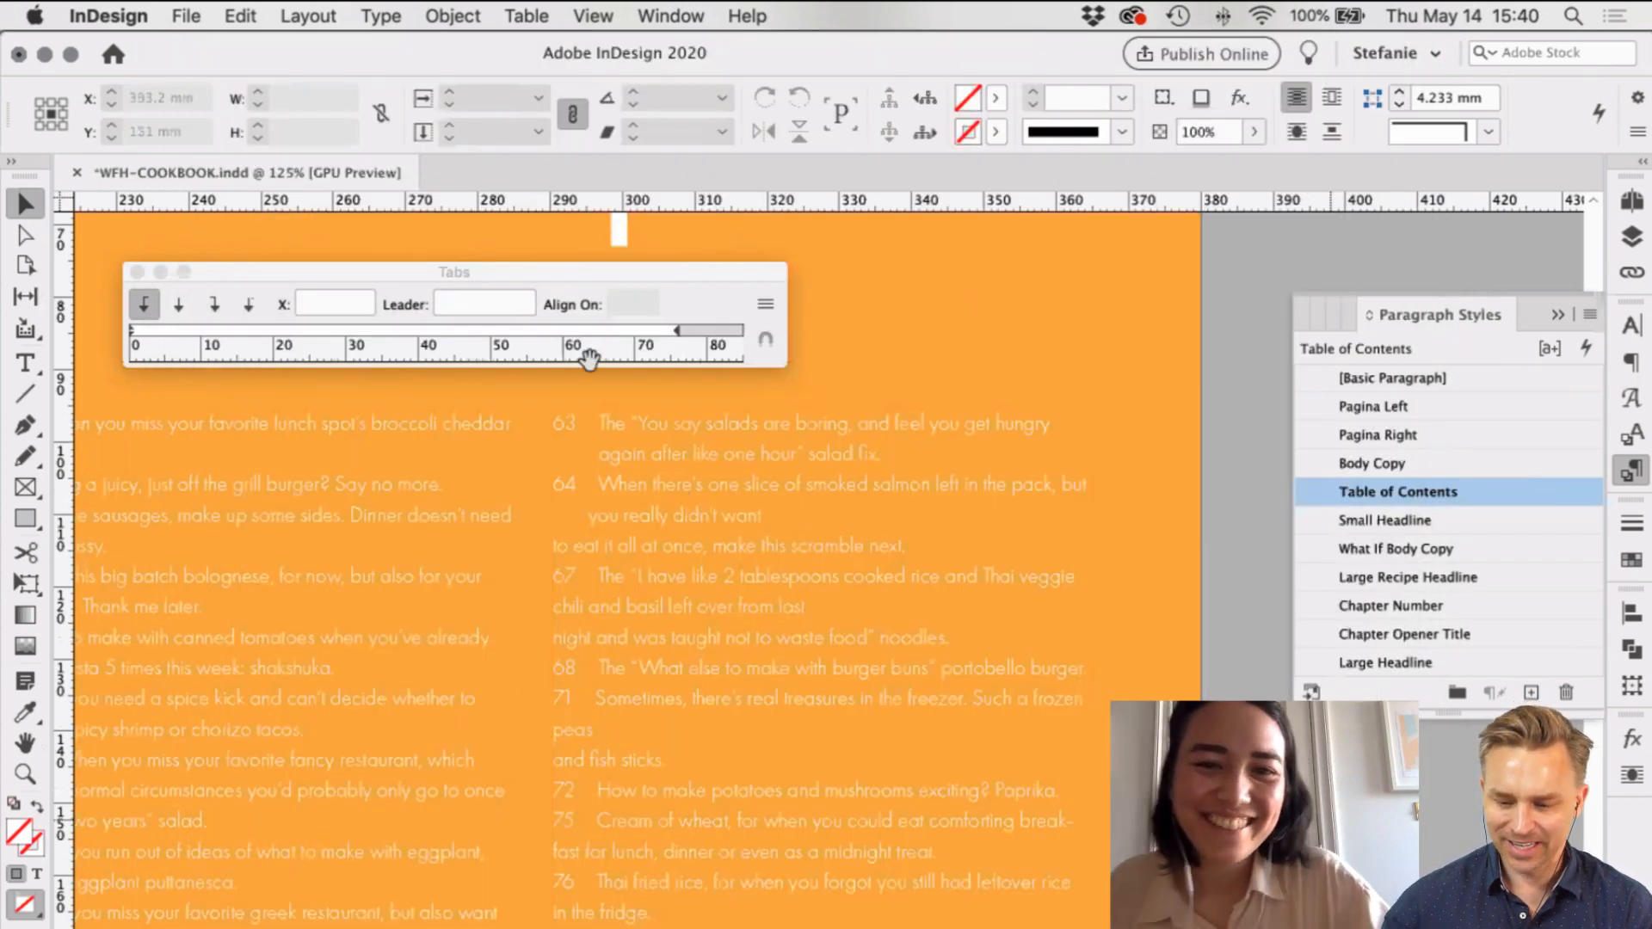
Step: Return to the Selection tool and save the cookbook document
scroll(762, 559, "left", 3)
scroll(761, 564, "left", 2)
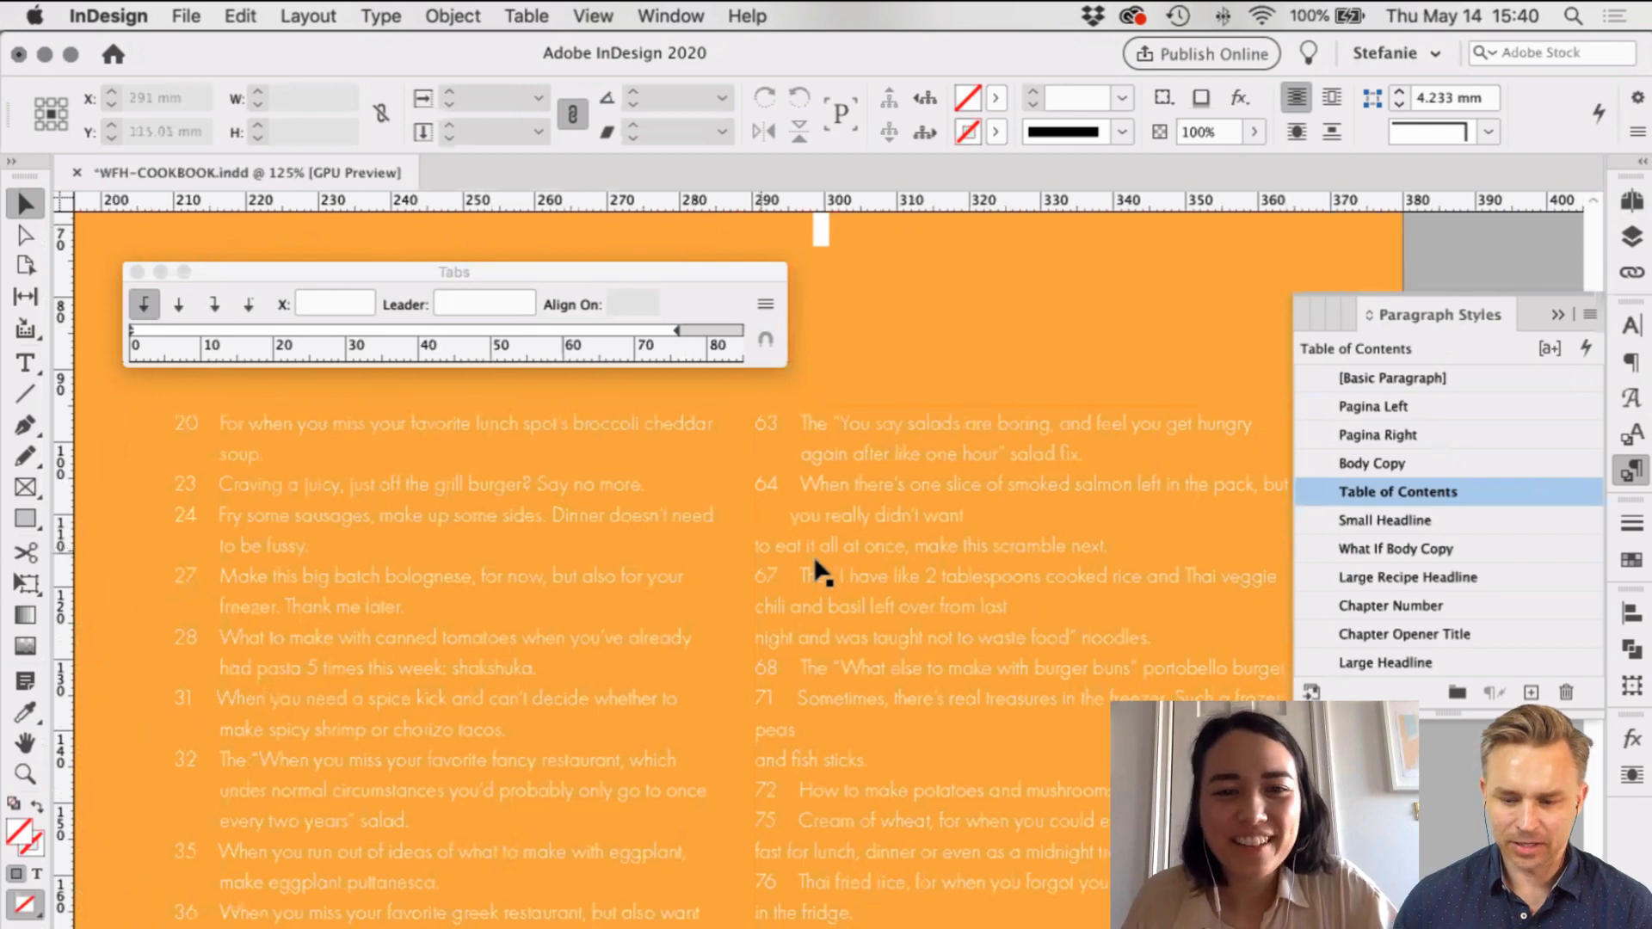
scroll(818, 572, "down", 2)
scroll(818, 568, "right", 3)
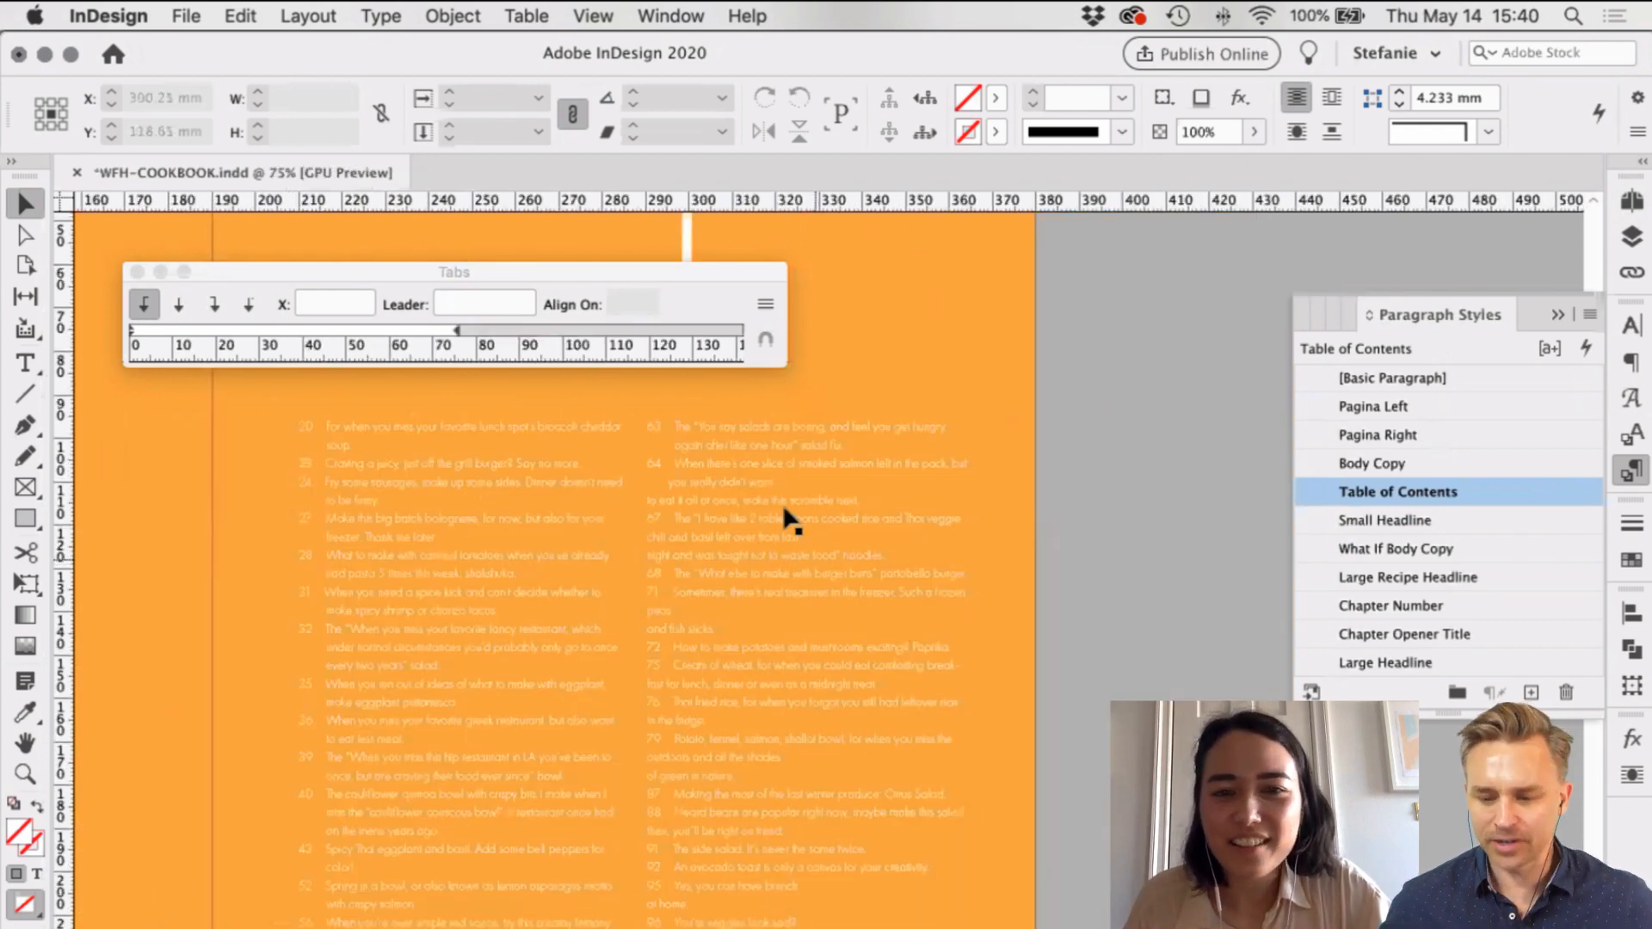
scroll(596, 506, "up", 2)
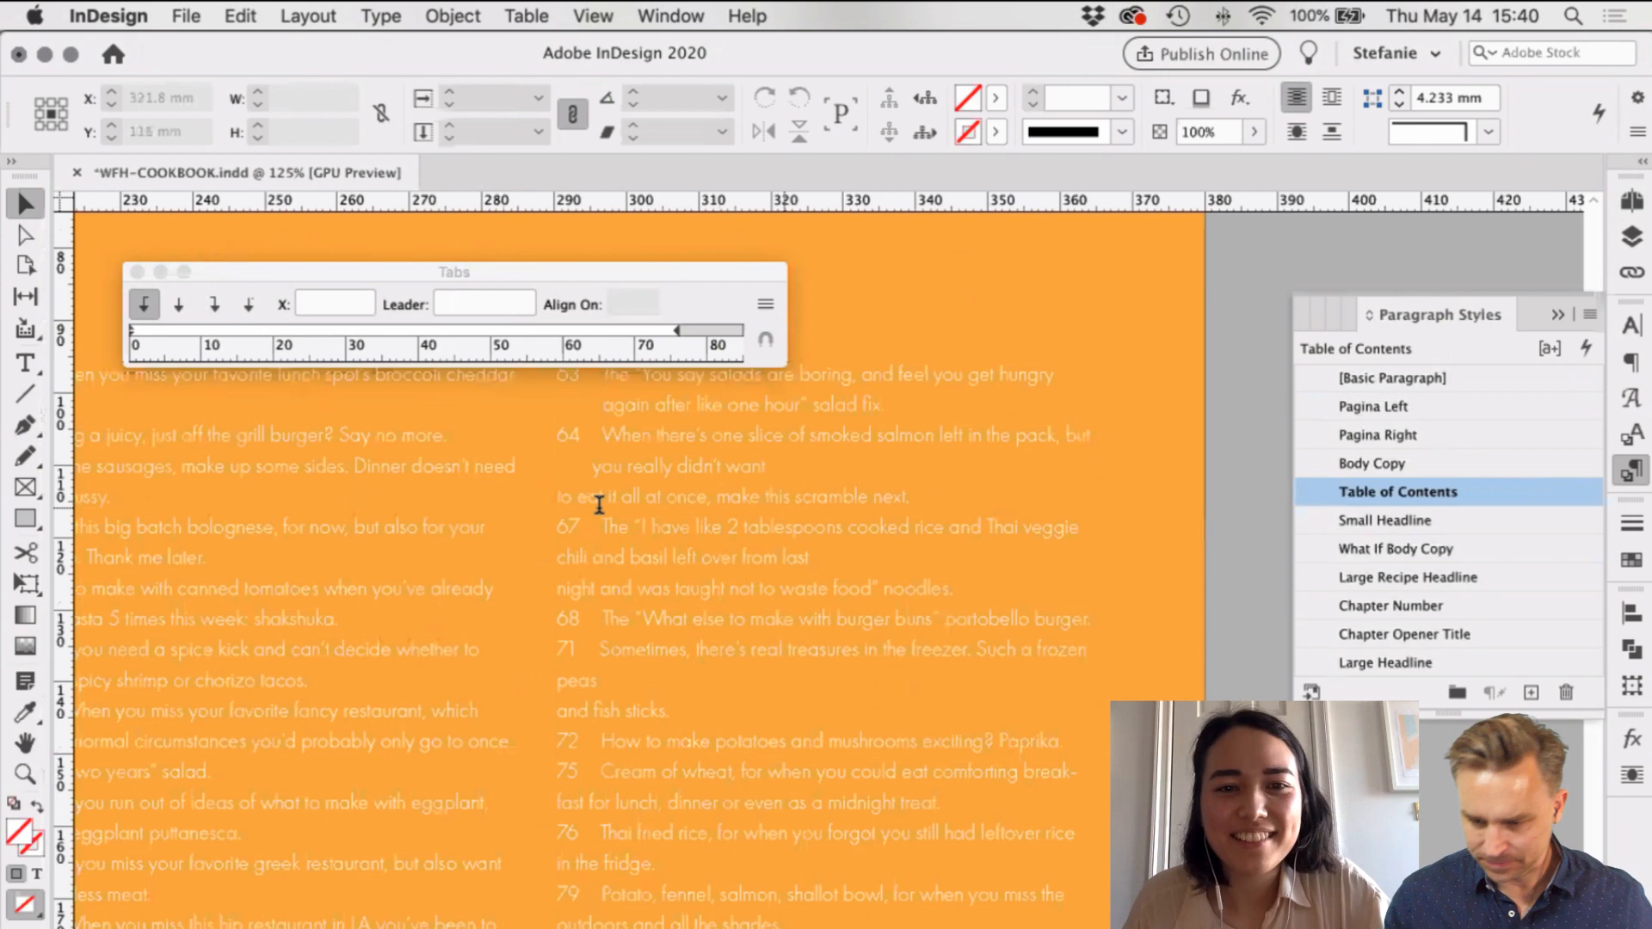
double_click(560, 497)
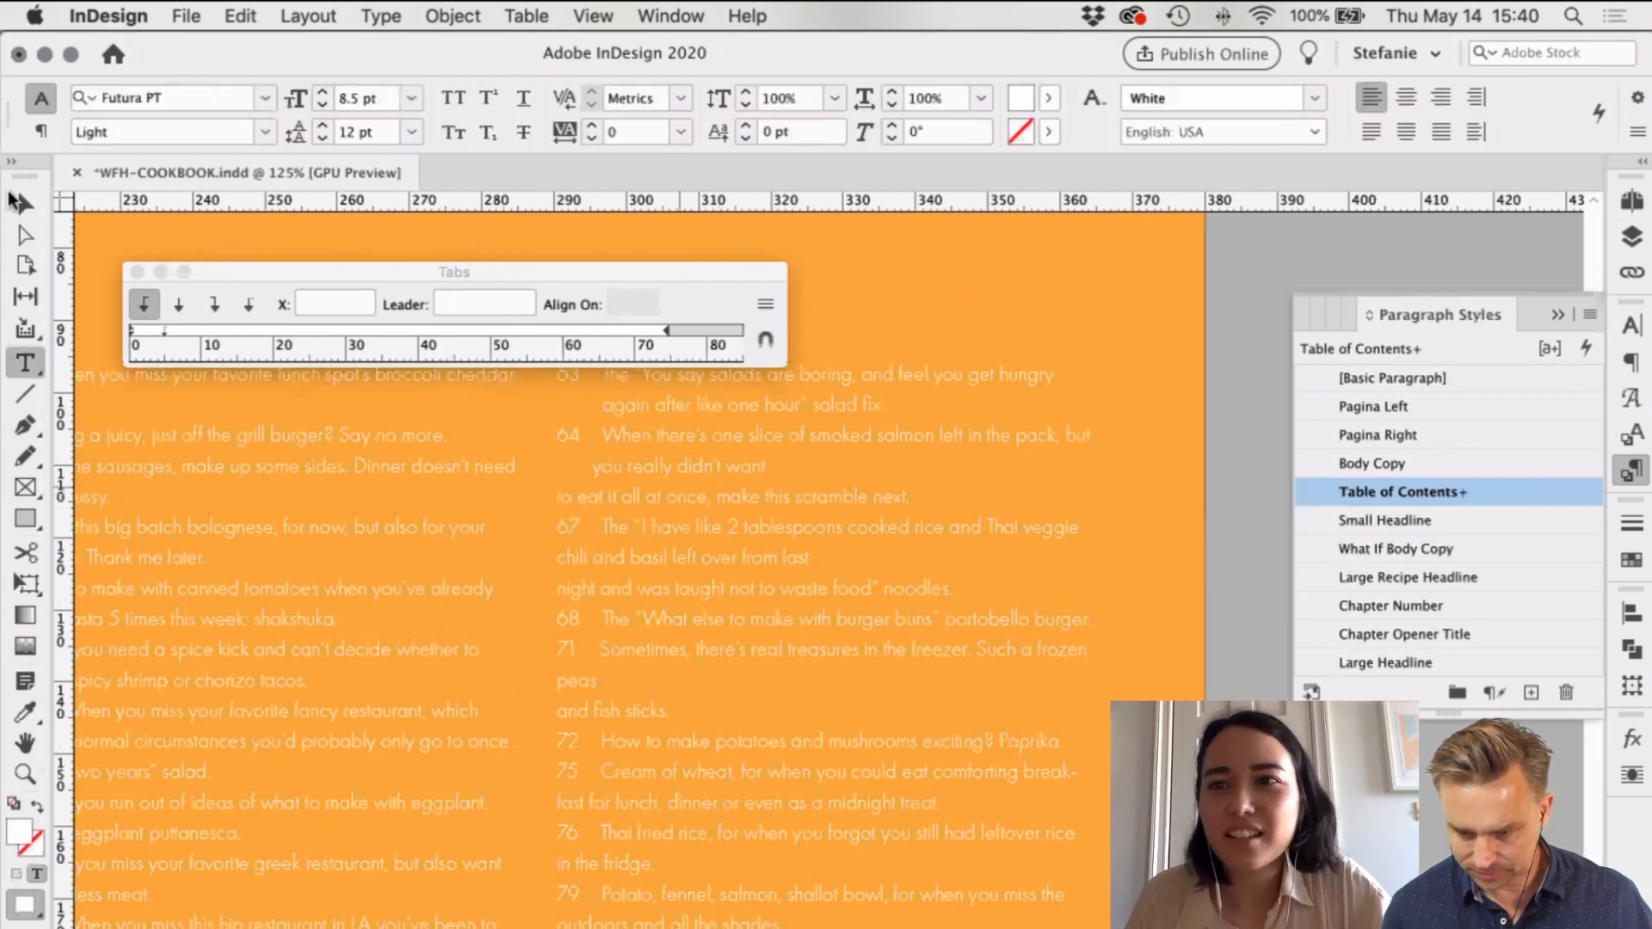
left_click(19, 203)
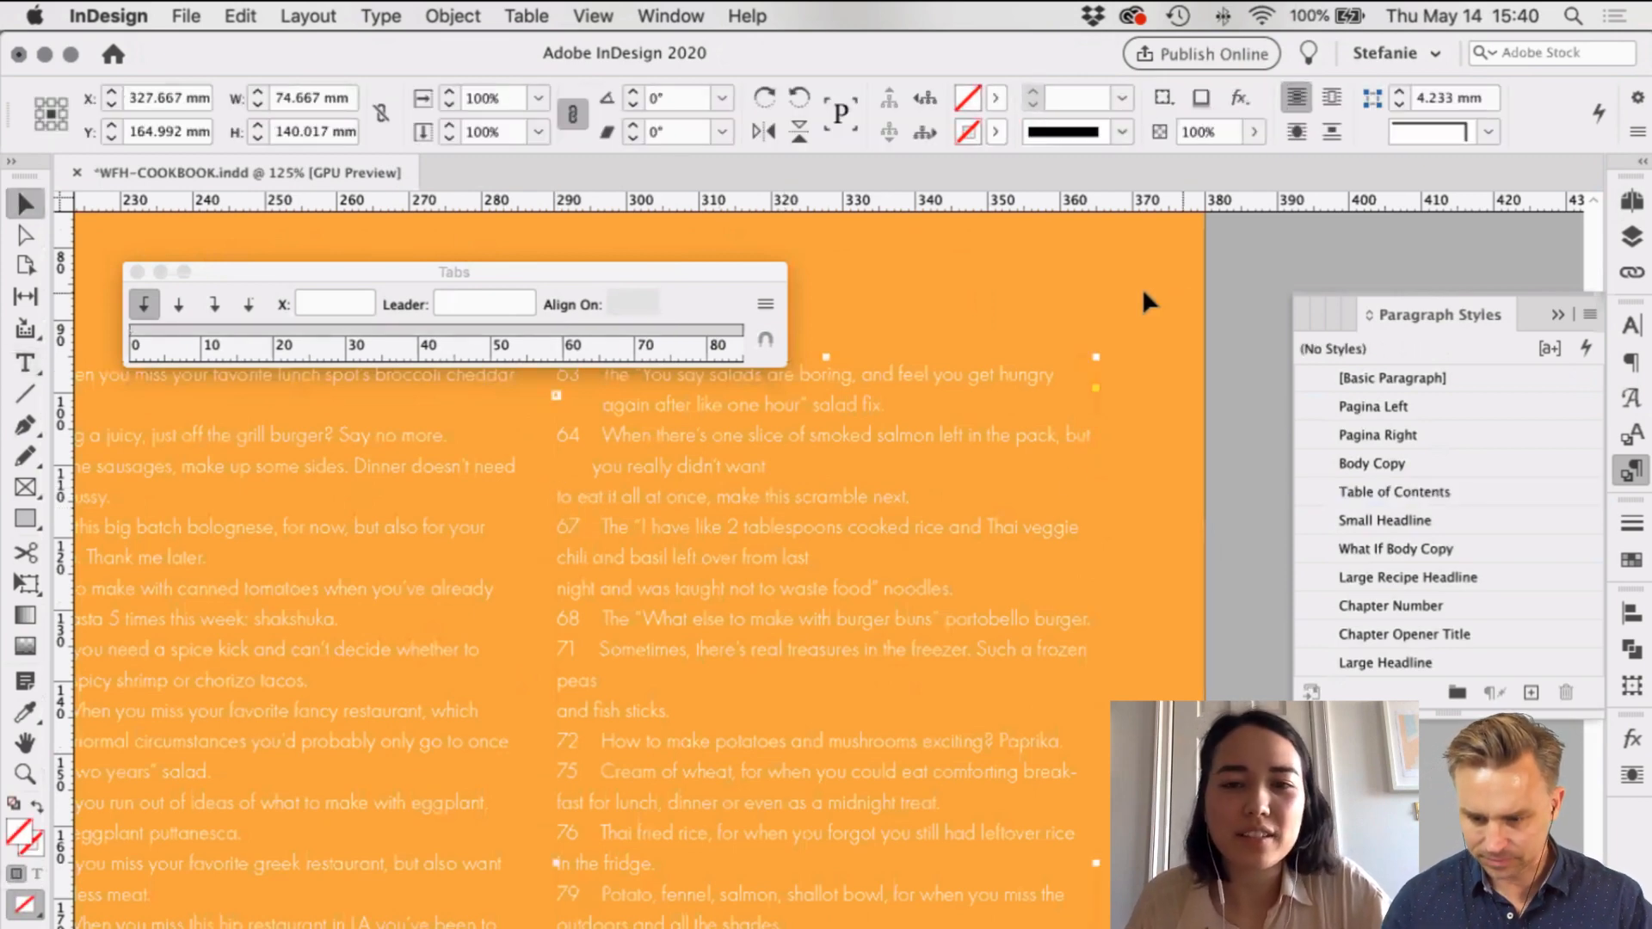
scroll(1070, 471, "down", 2)
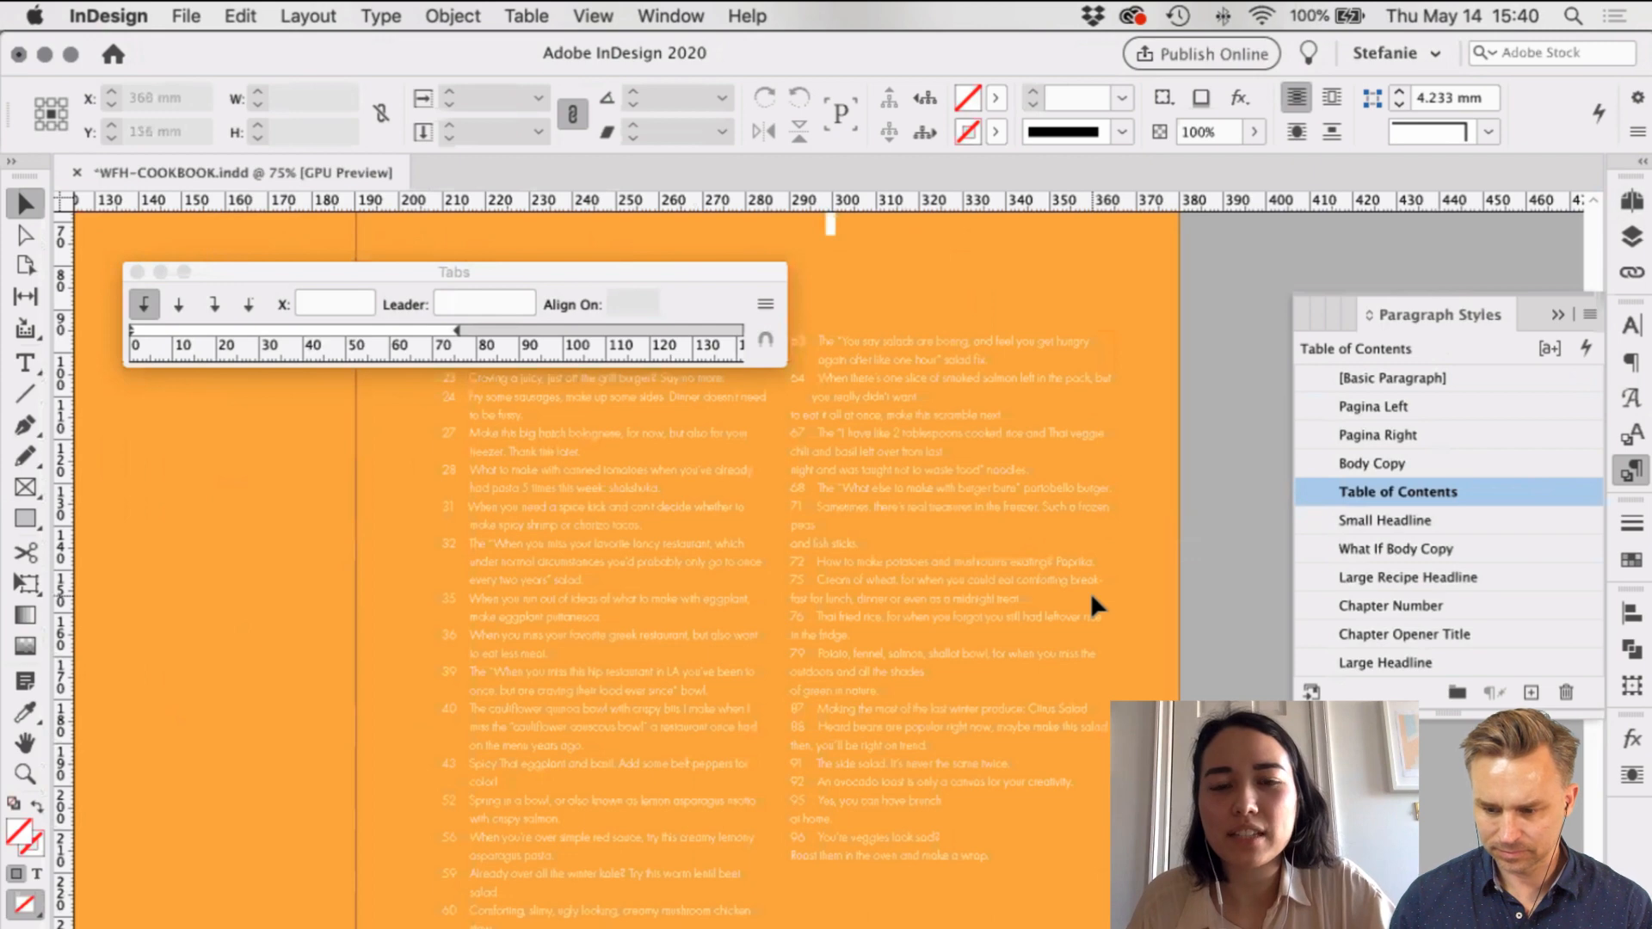
scroll(1091, 592, "down", 1)
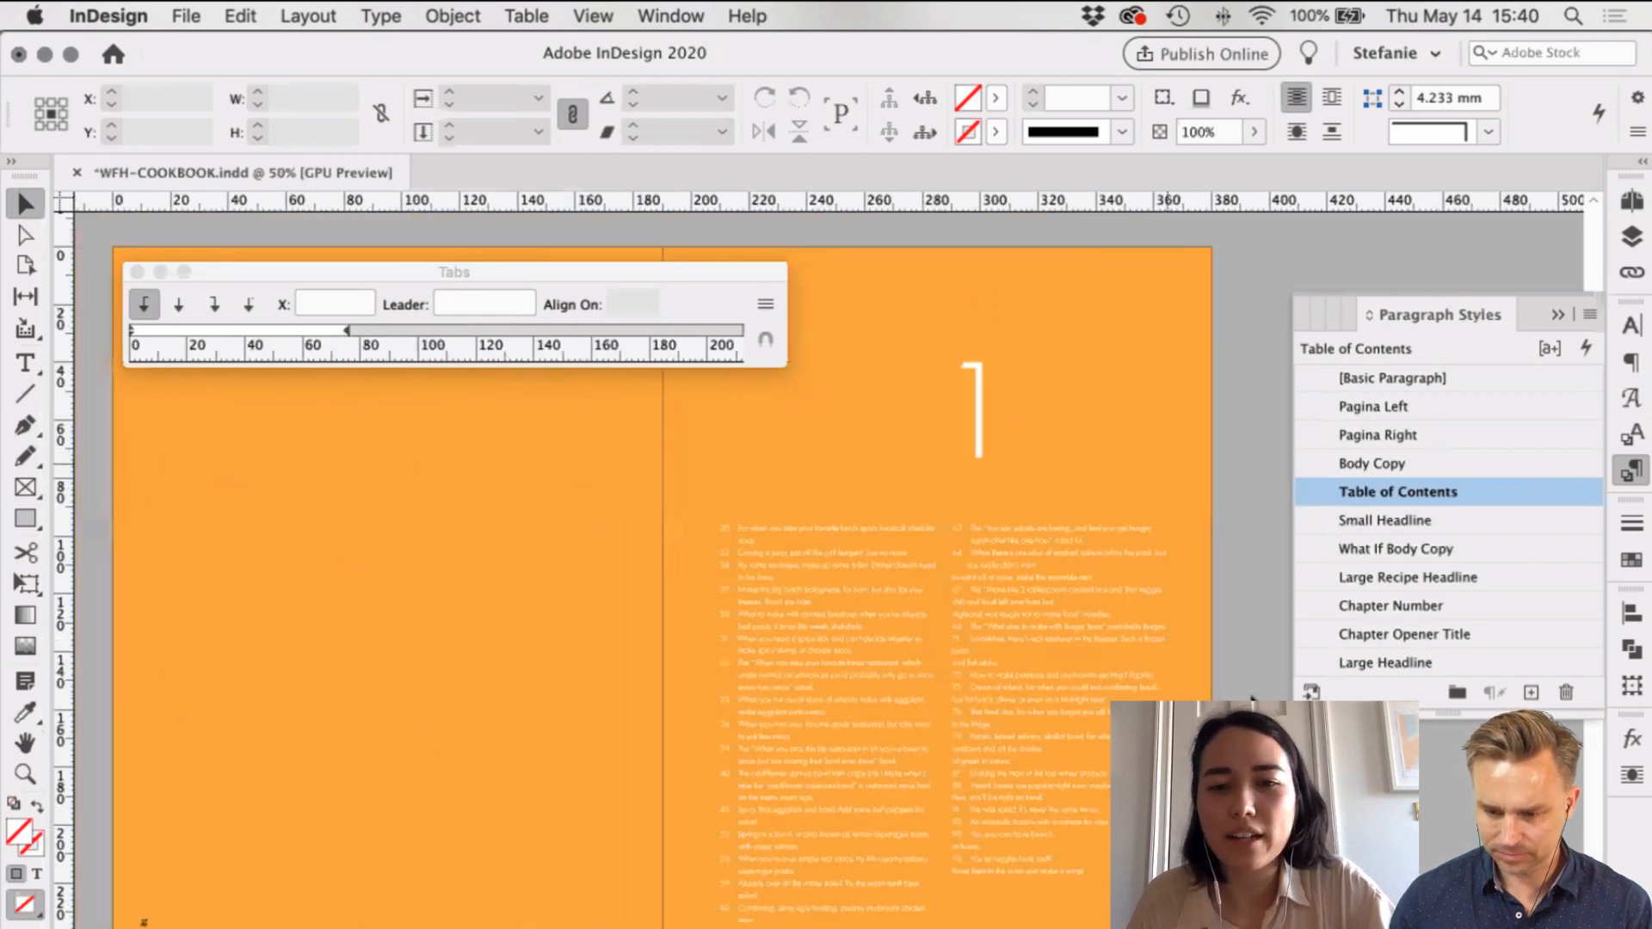
key("super+s")
Step: Scroll back to the restaurants spread and bring the Text.rtf notes forward
scroll(1252, 699, "up", 3)
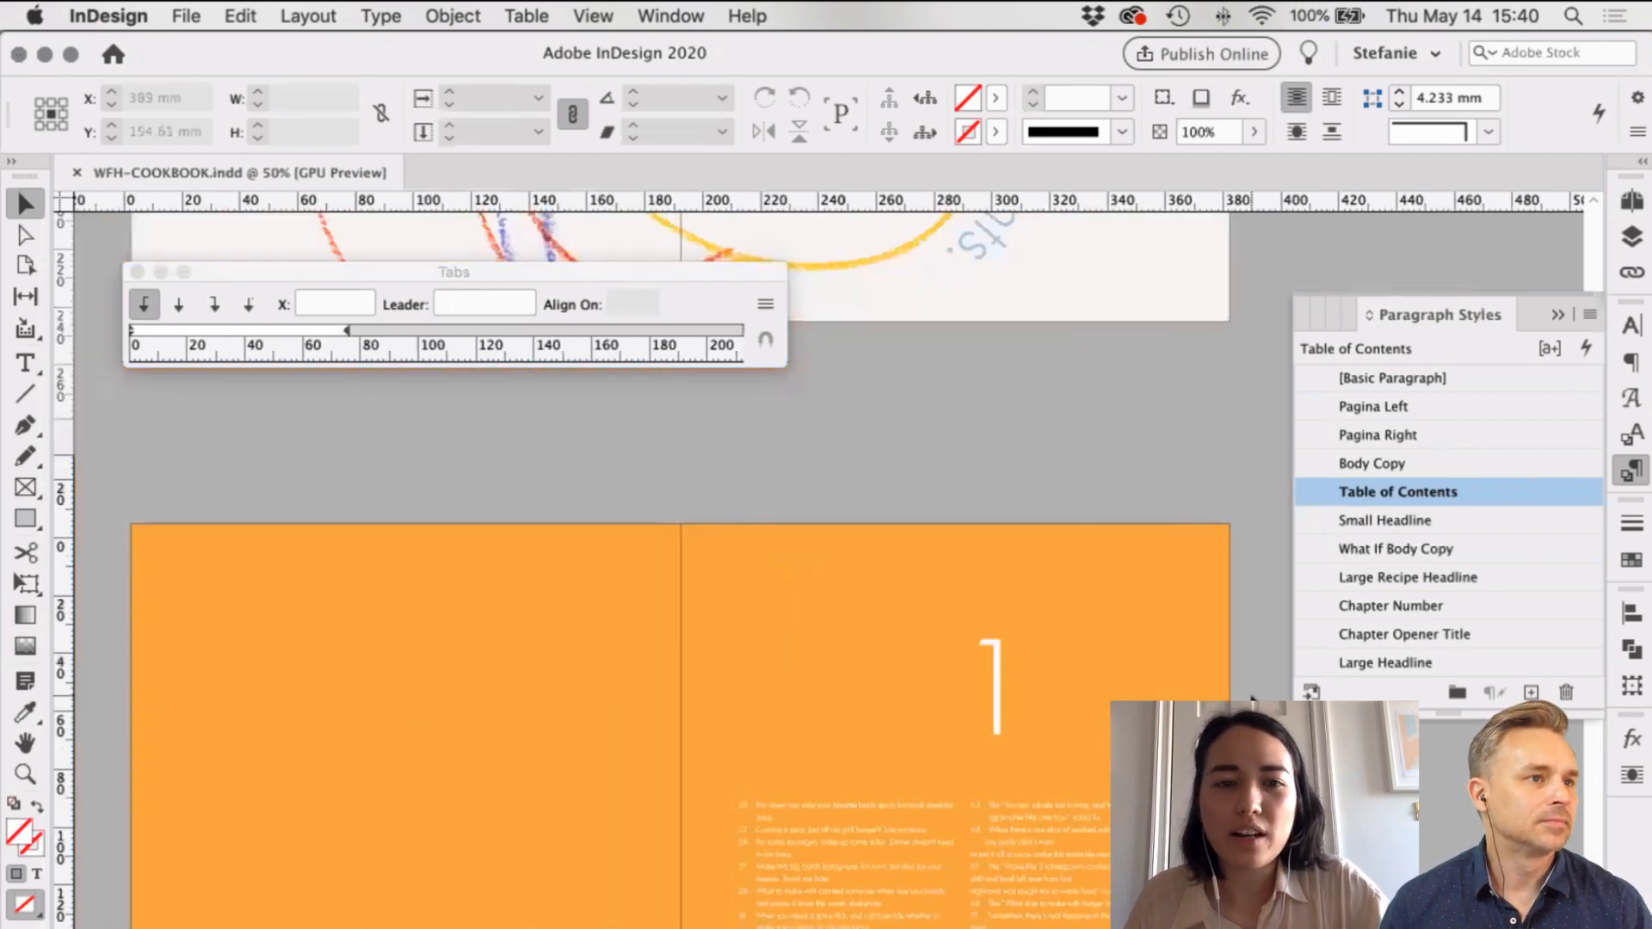
scroll(1252, 698, "up", 5)
scroll(1252, 698, "down", 2)
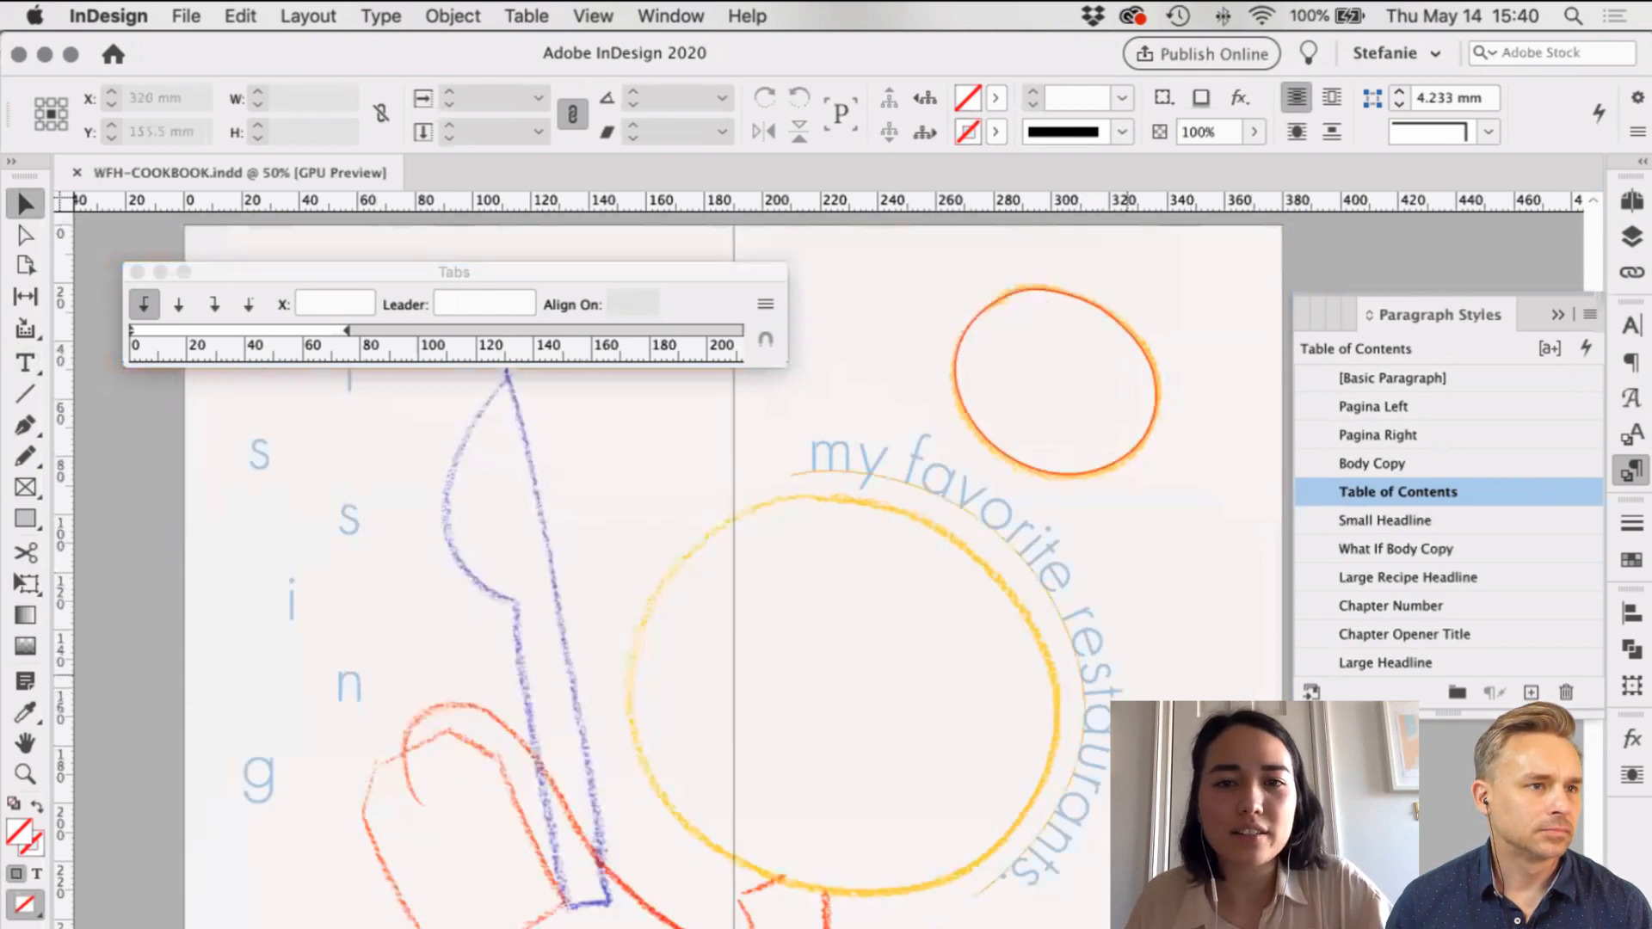
scroll(1236, 572, "right", 2)
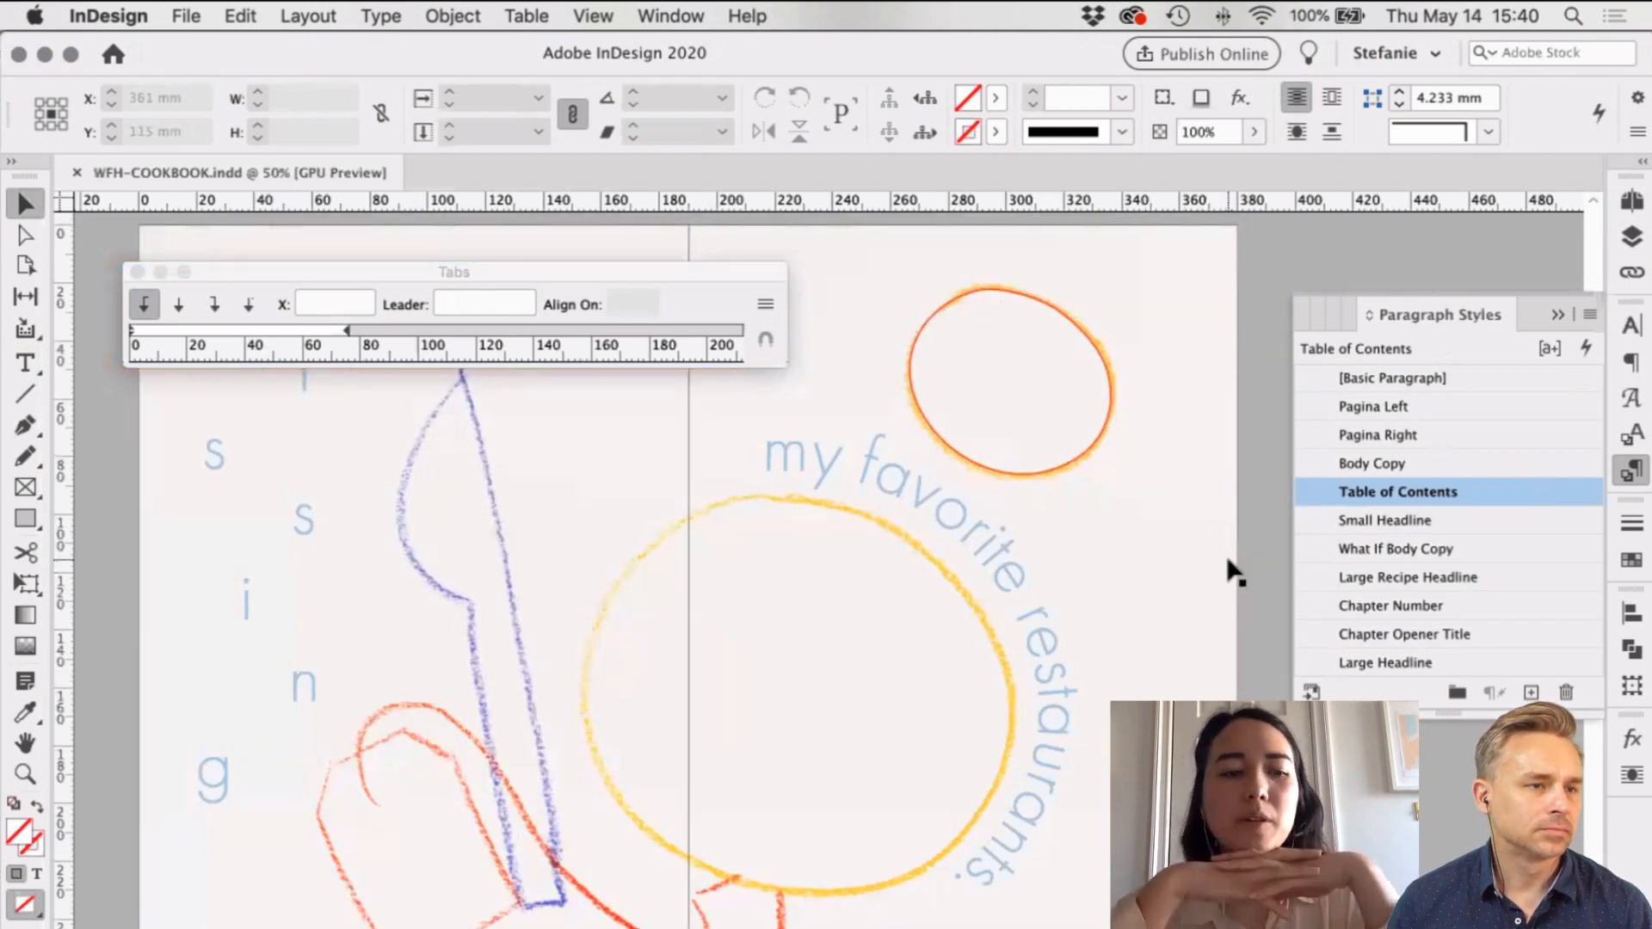
scroll(1236, 573, "left", 2)
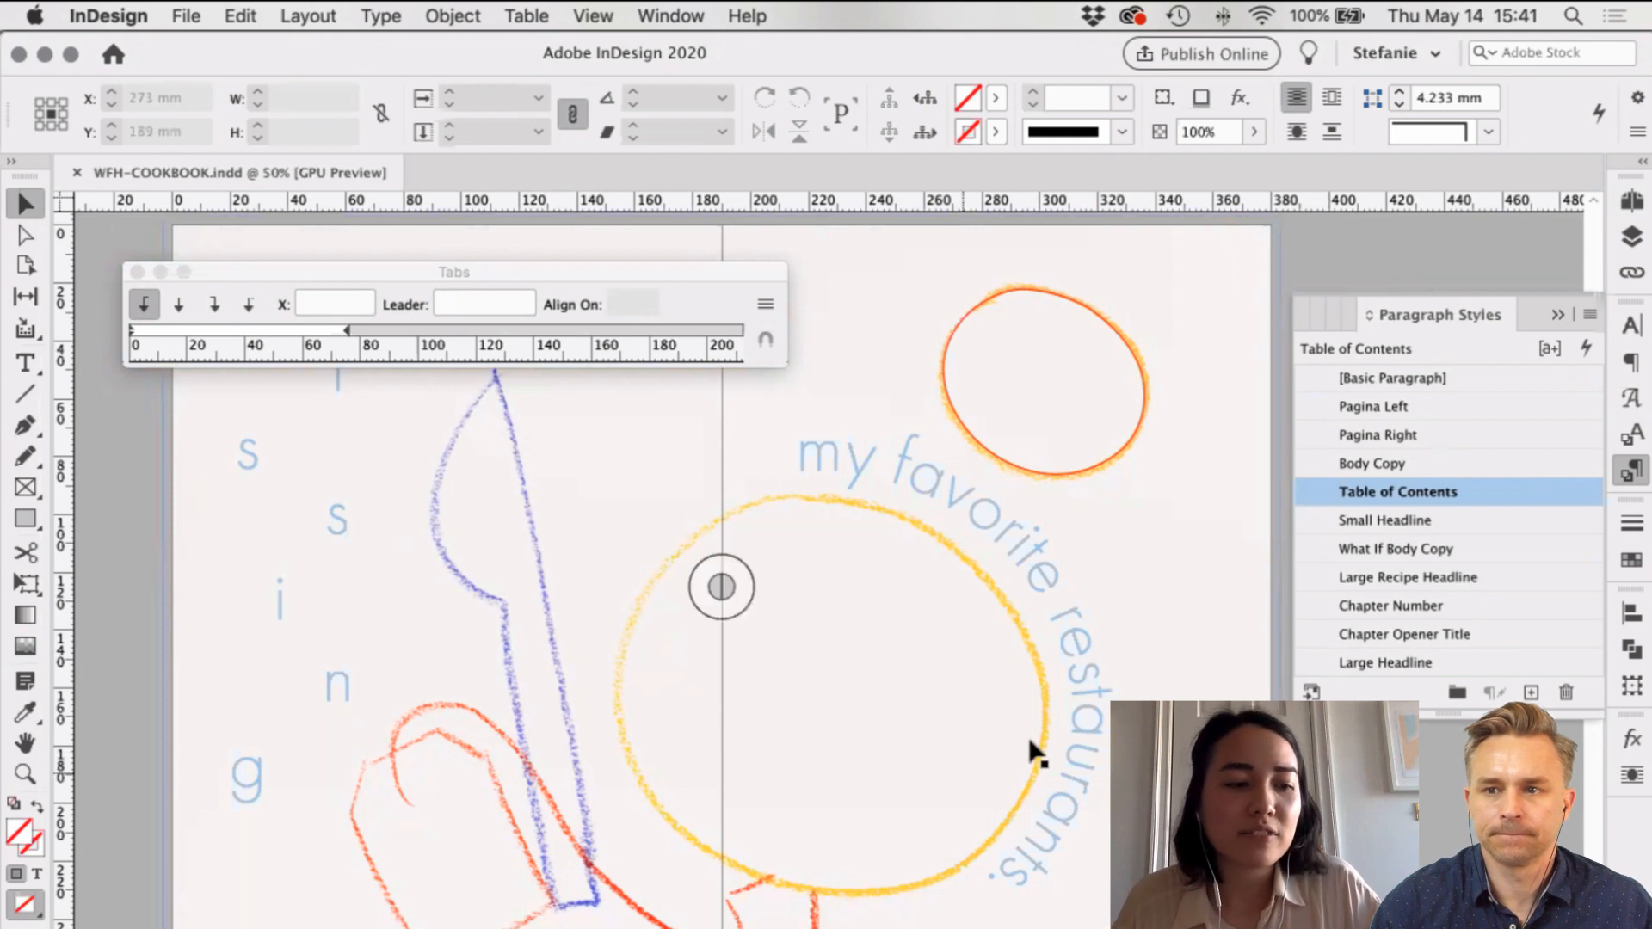
left_click(12, 566)
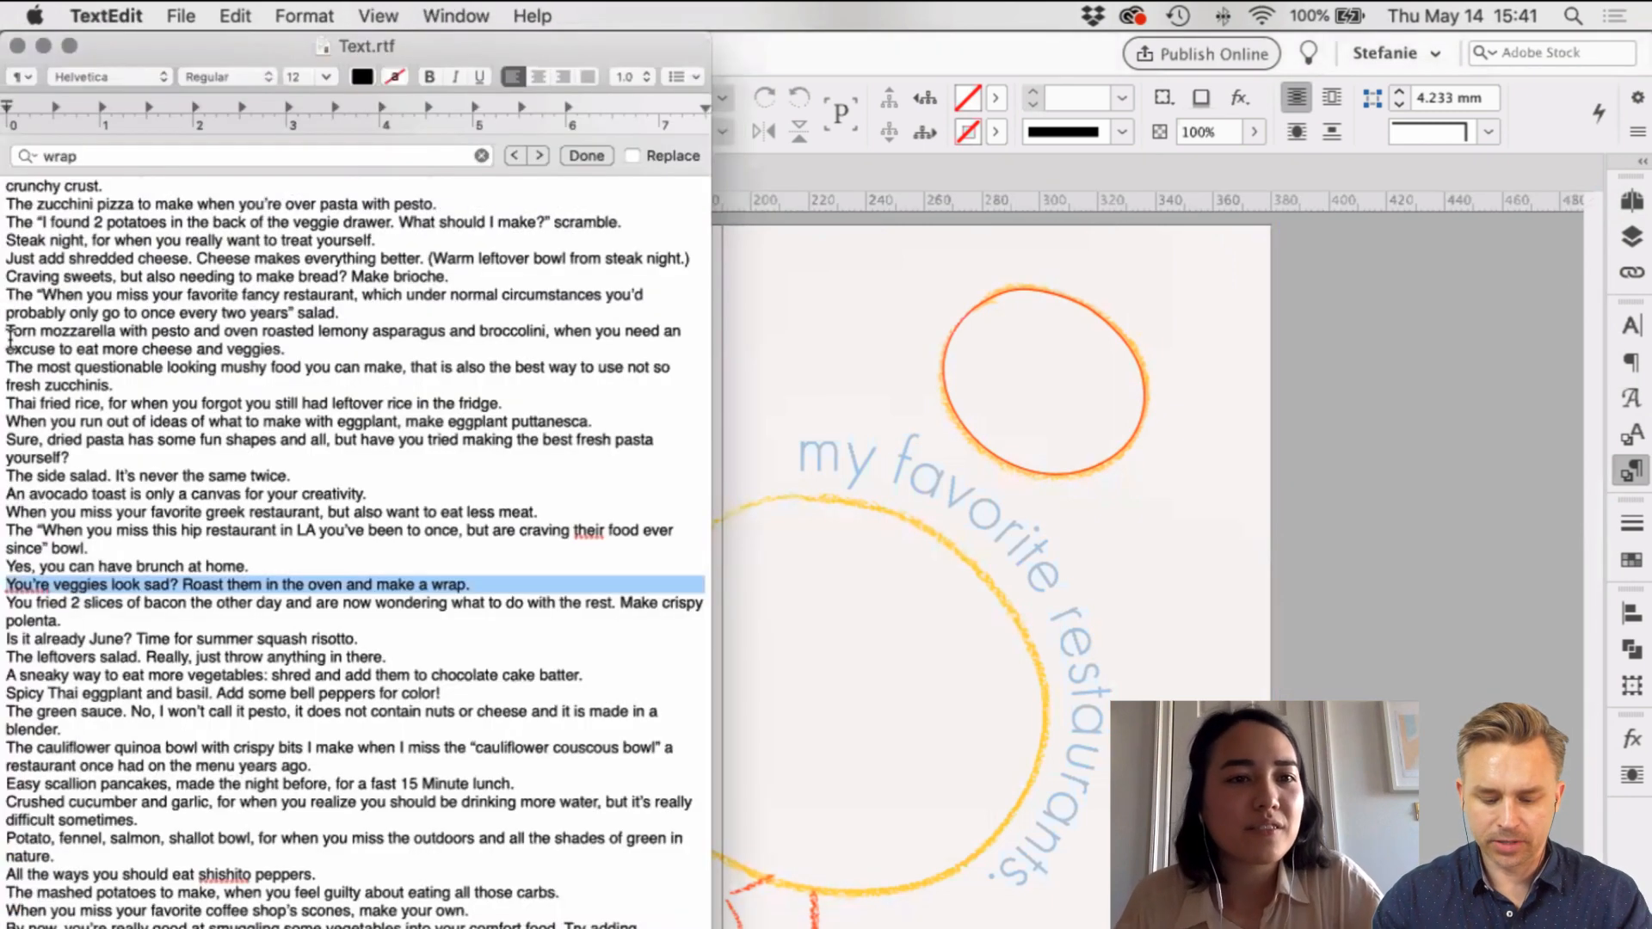
Step: Set the two Book Title lines to 36 pt
scroll(107, 360, "up", 10)
left_click_drag(266, 389, 7, 369)
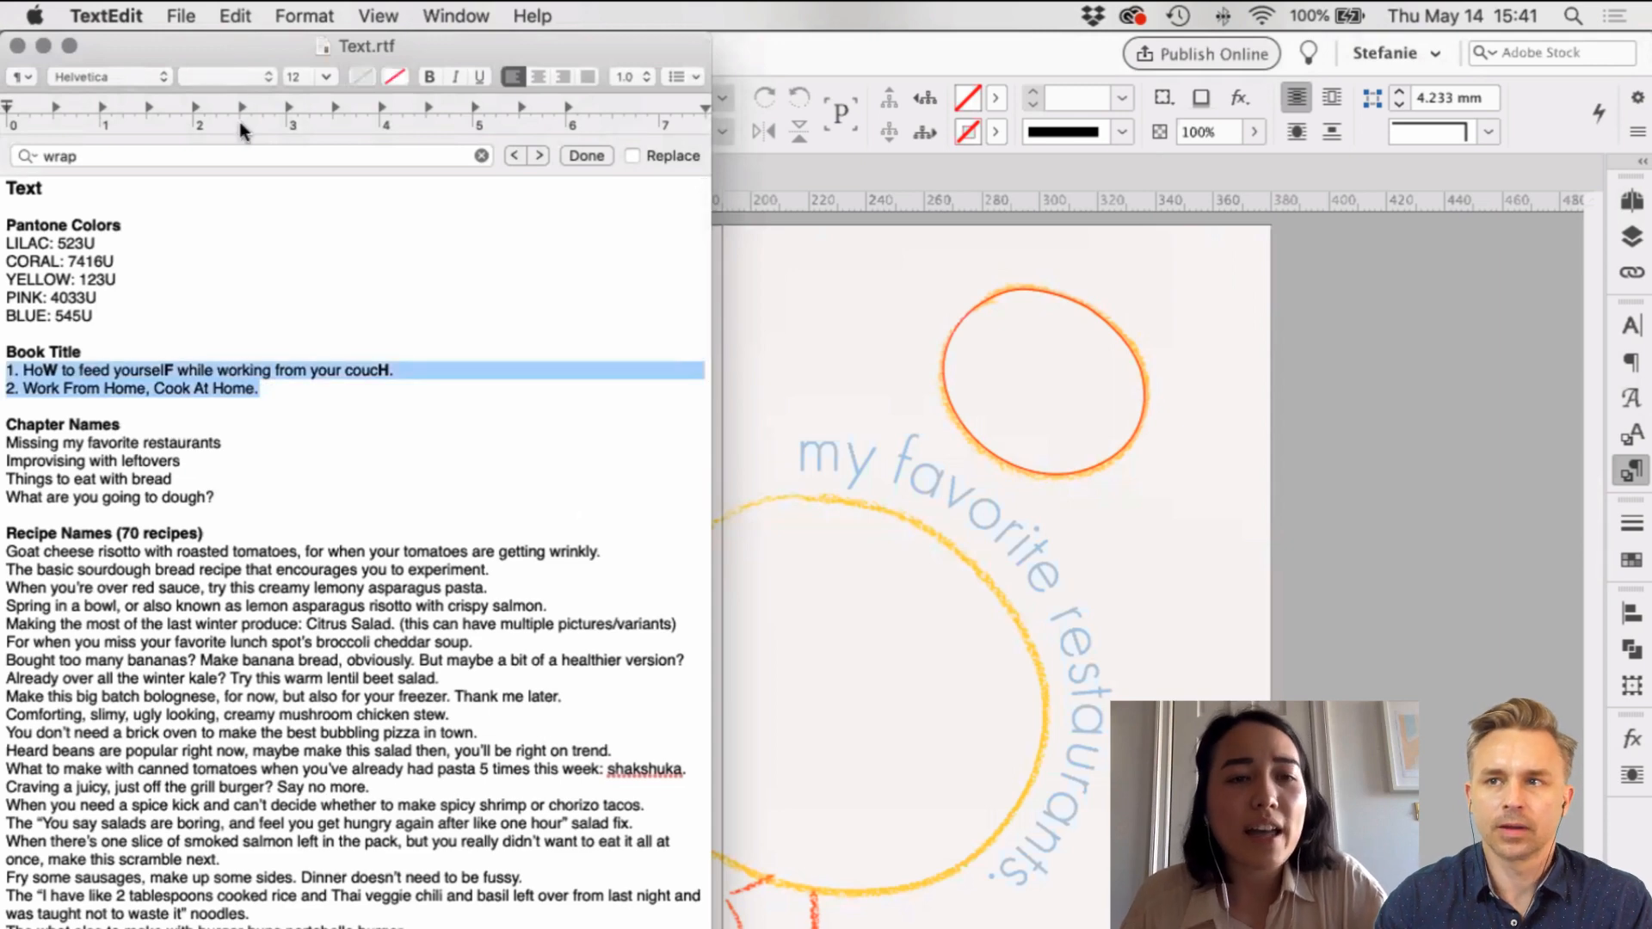
left_click(319, 72)
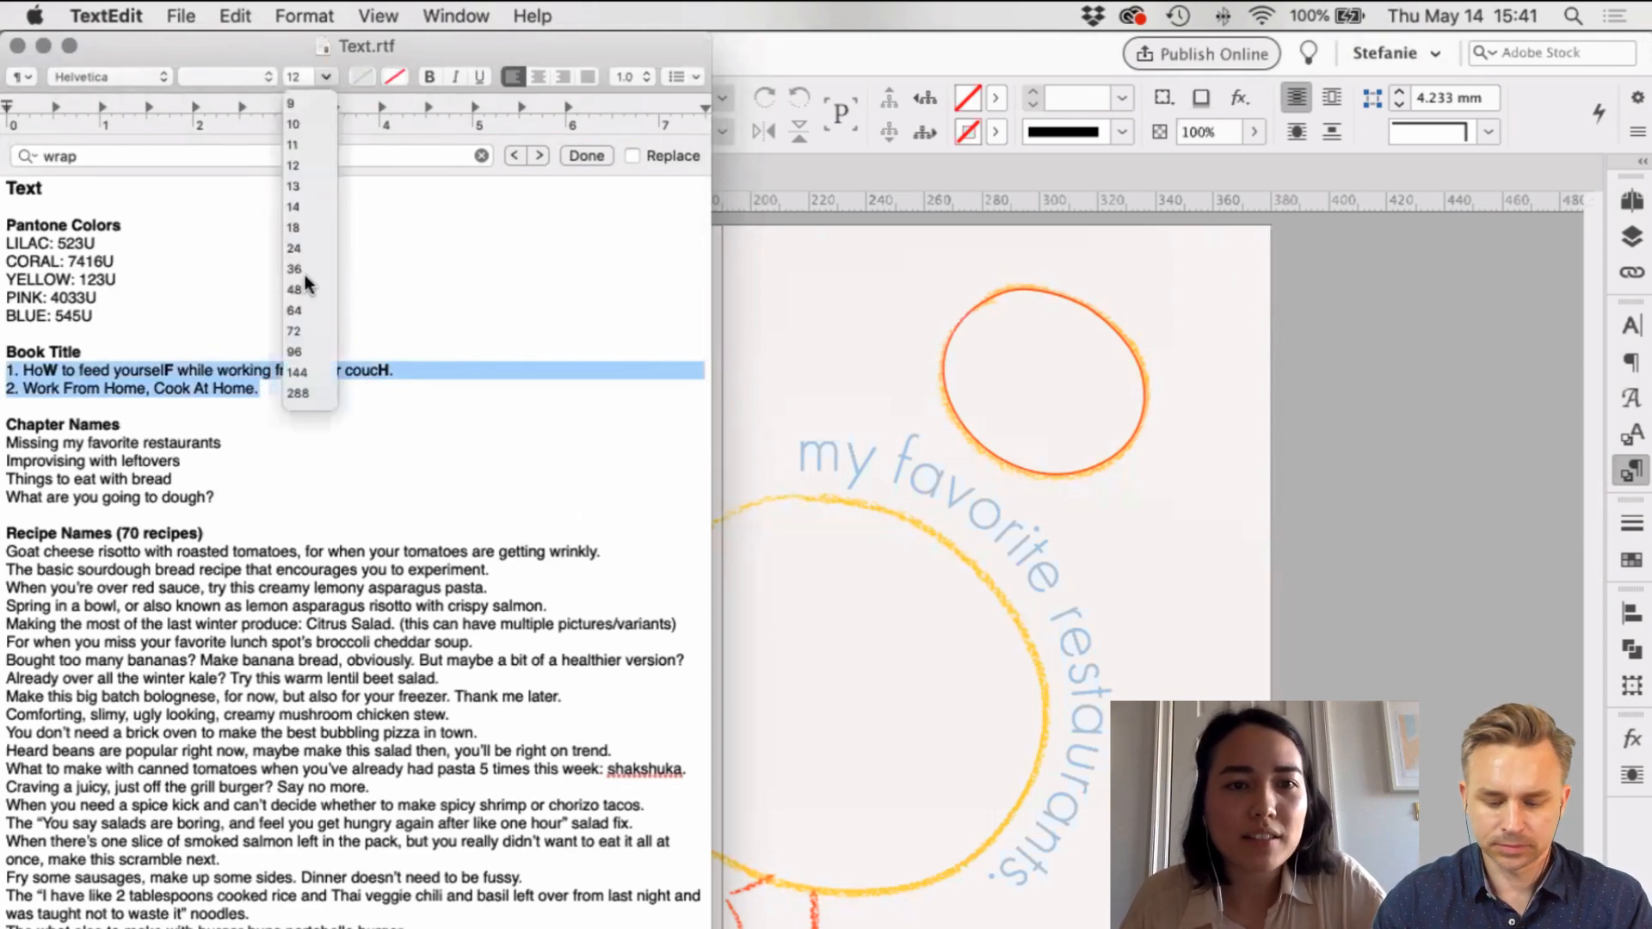
left_click(303, 288)
left_click(327, 79)
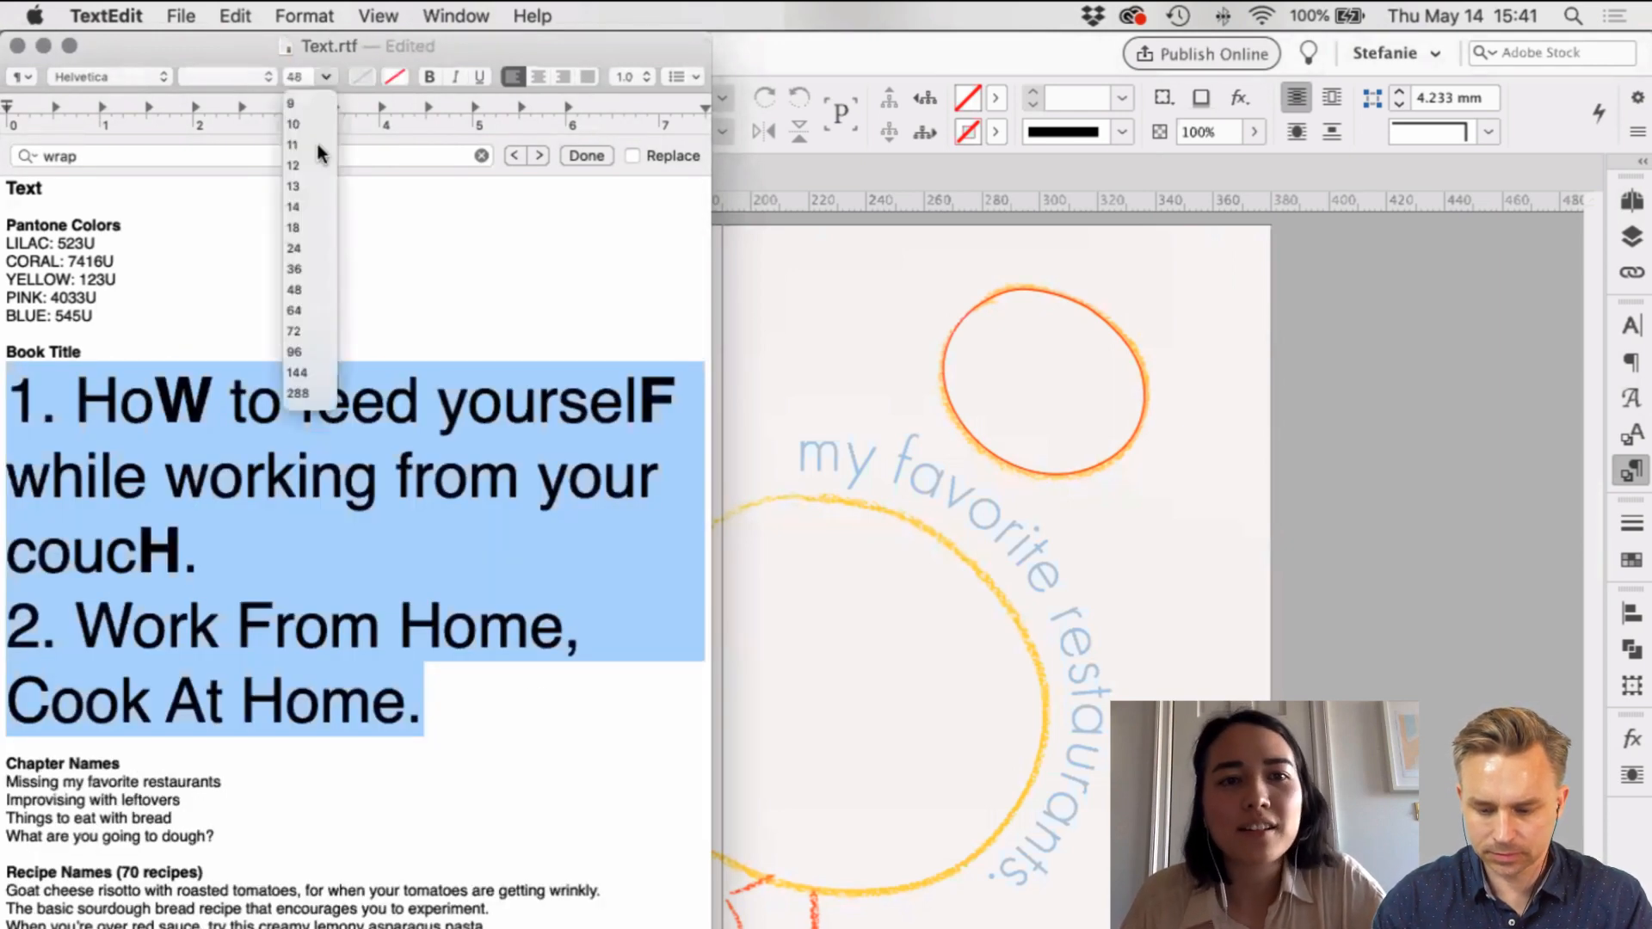
left_click(301, 270)
left_click(297, 537)
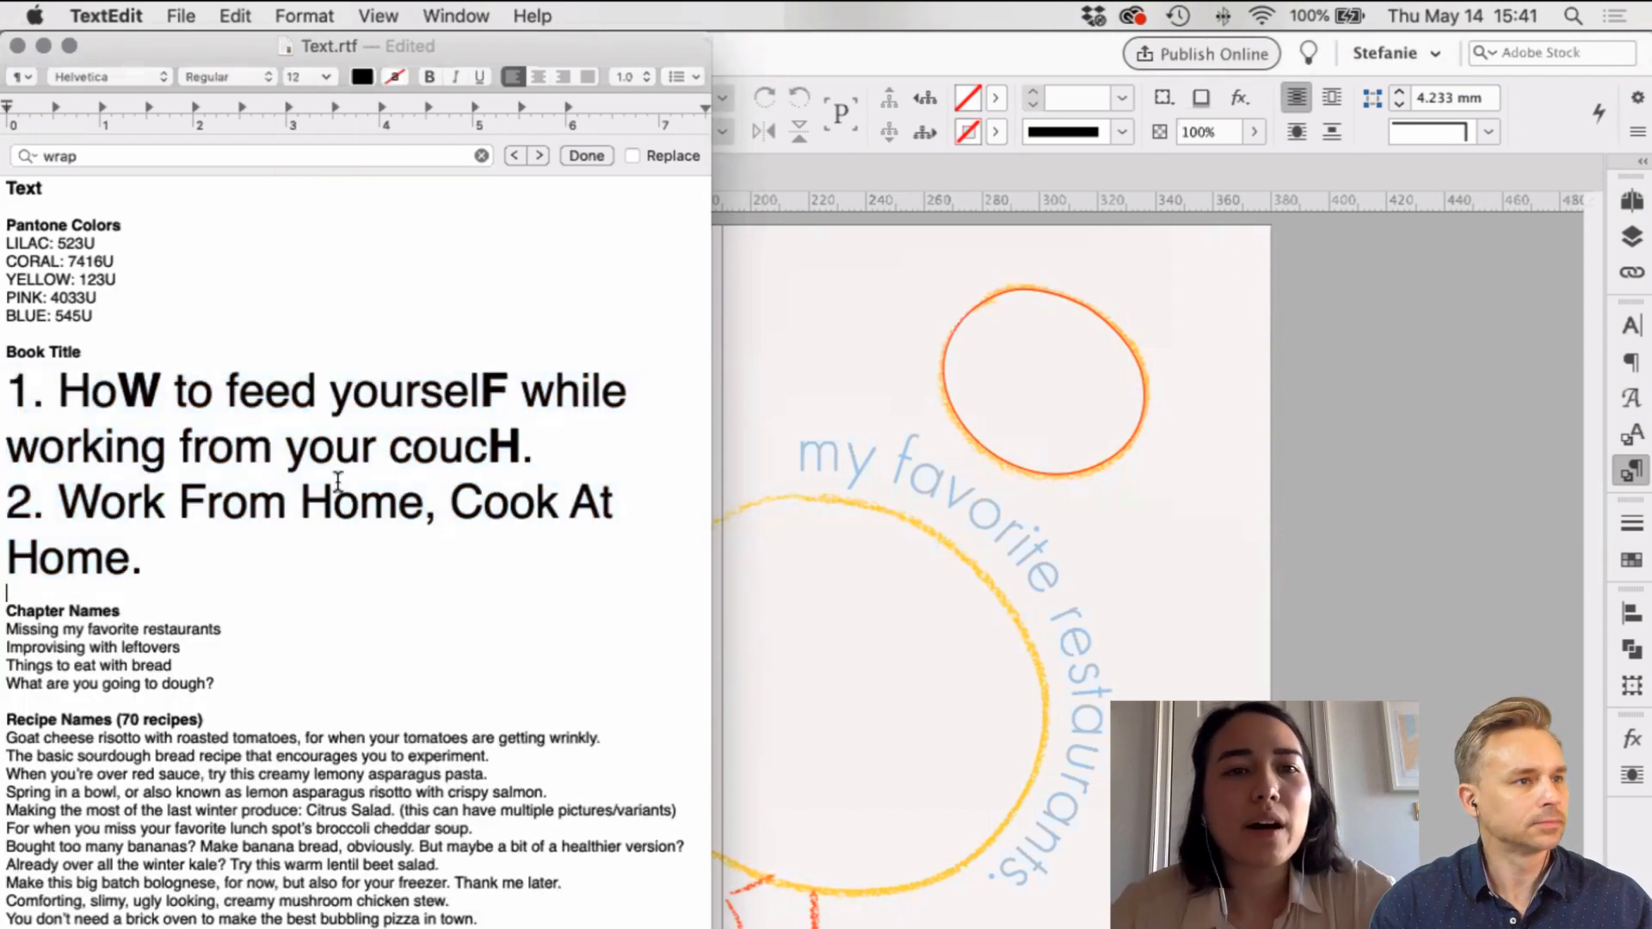
Step: Bold the W, F and H of 'Work From Home' in the second title
left_click_drag(410, 48, 728, 47)
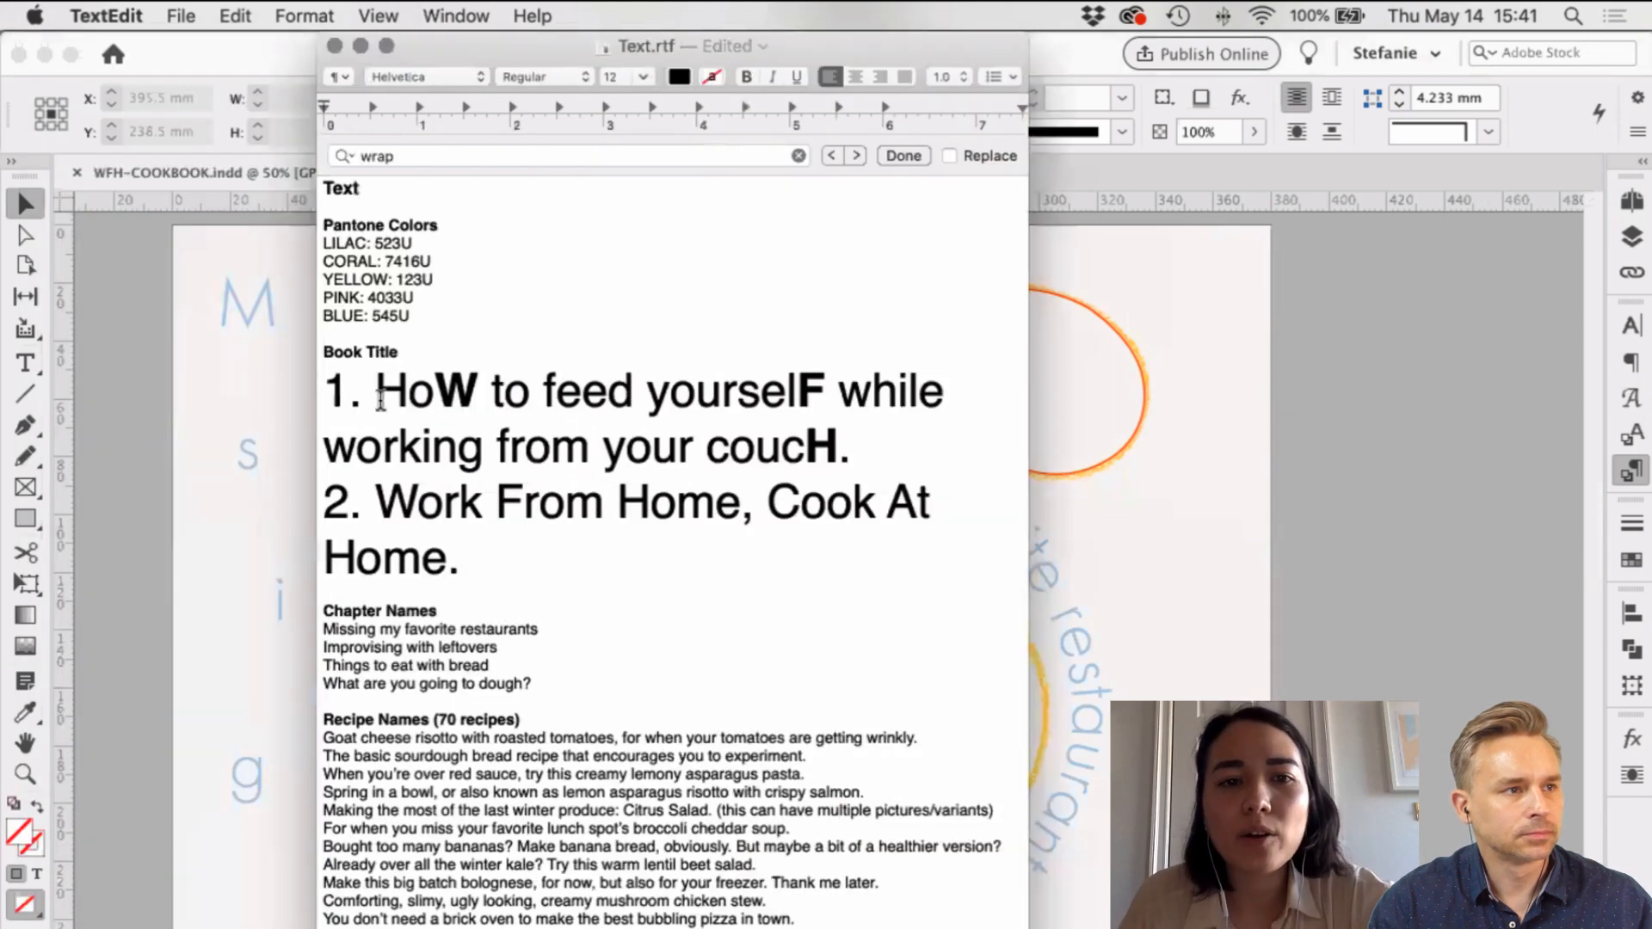
left_click_drag(434, 391, 493, 392)
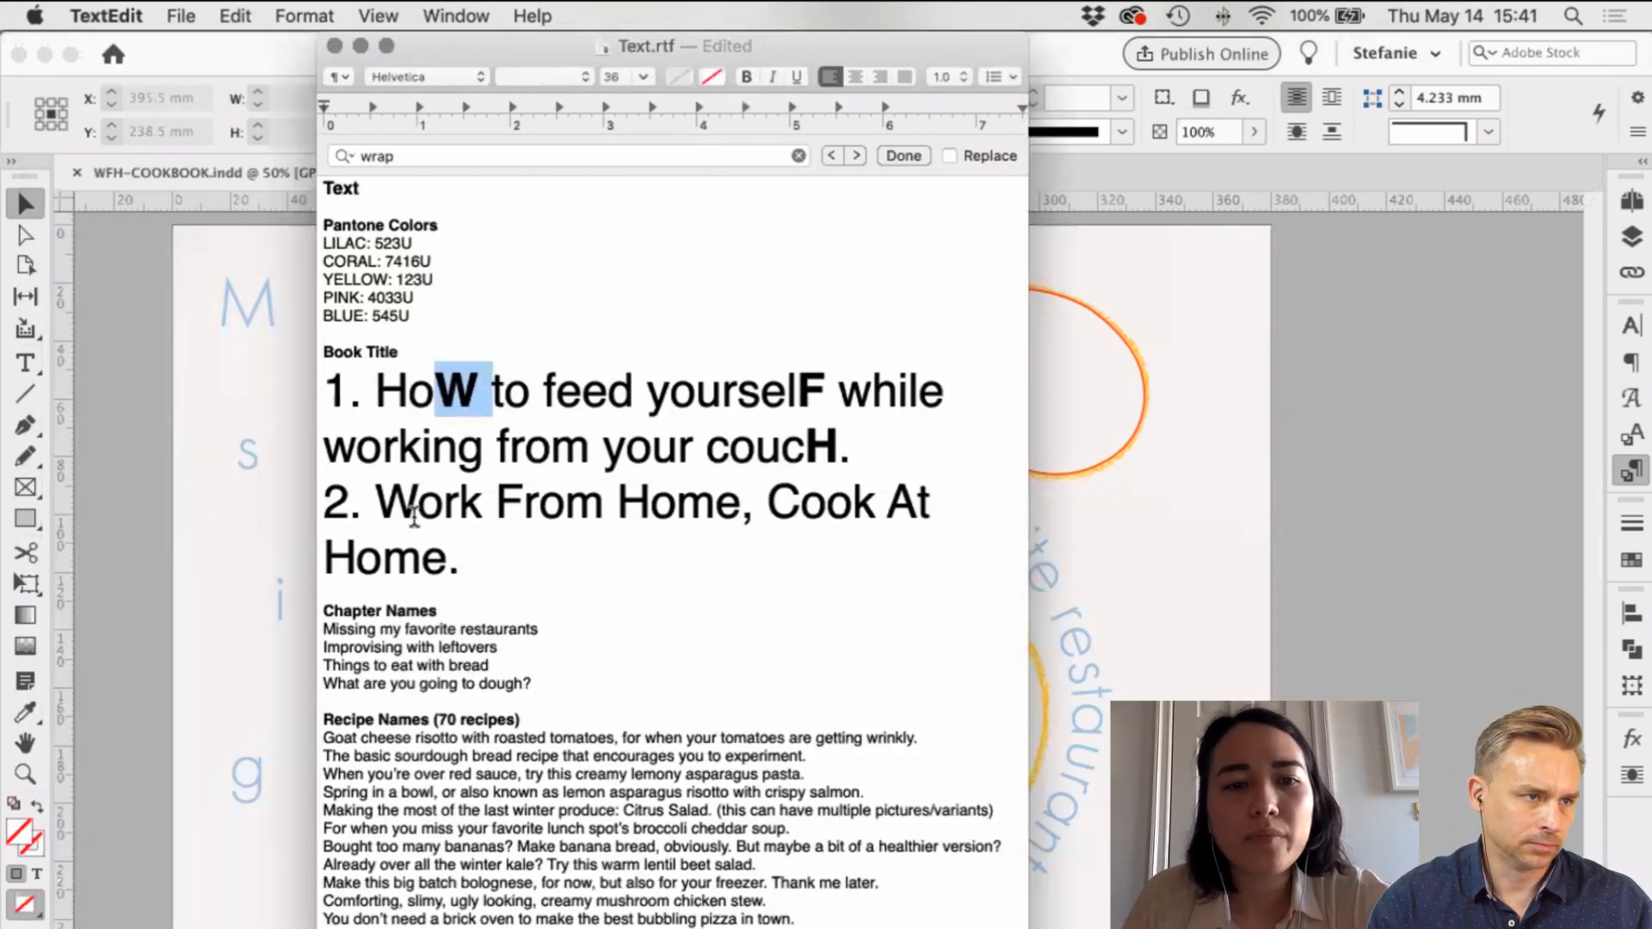
left_click_drag(414, 517, 376, 515)
key("super+b")
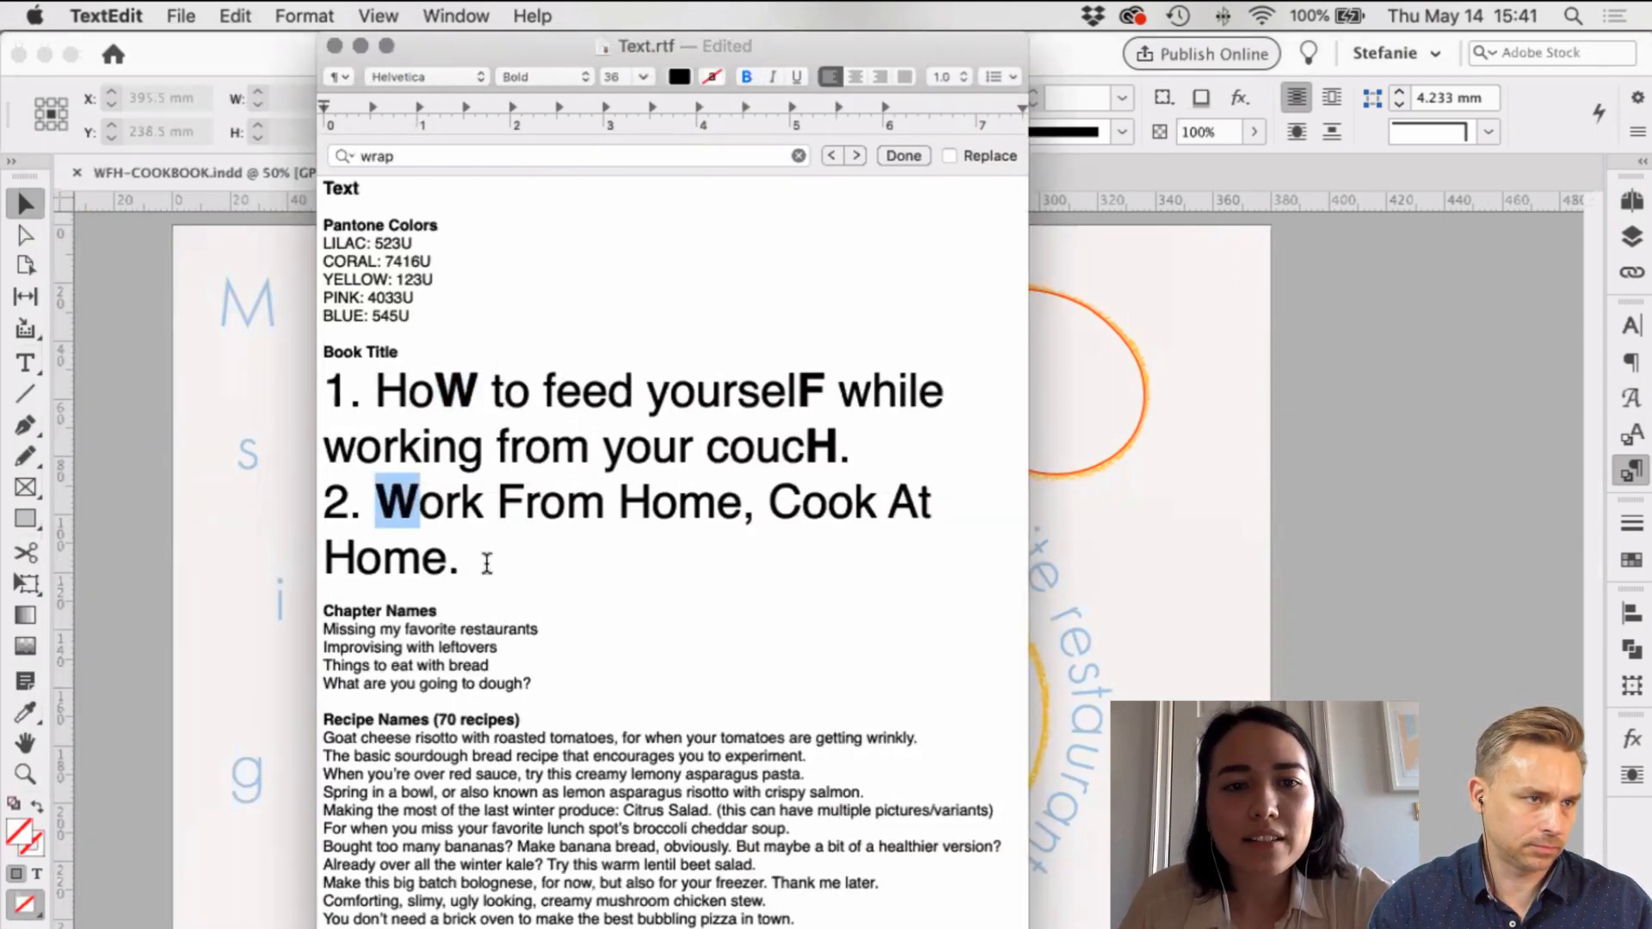
left_click_drag(497, 508, 654, 504)
left_click(748, 80)
left_click(747, 78)
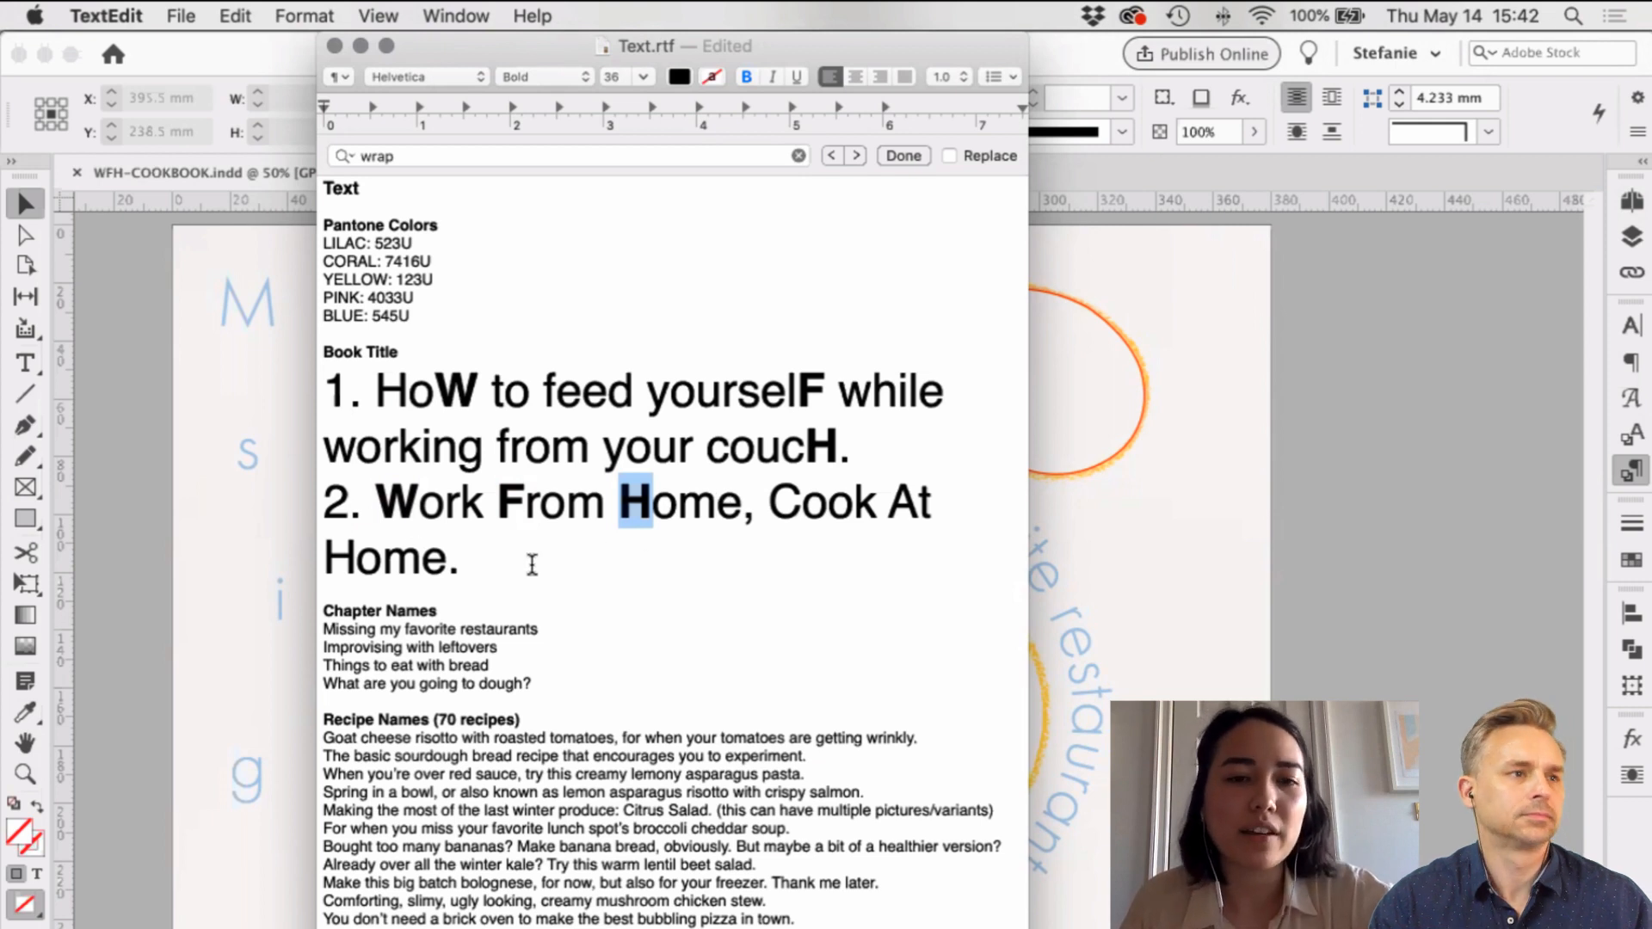
left_click_drag(534, 564, 383, 509)
left_click(459, 512)
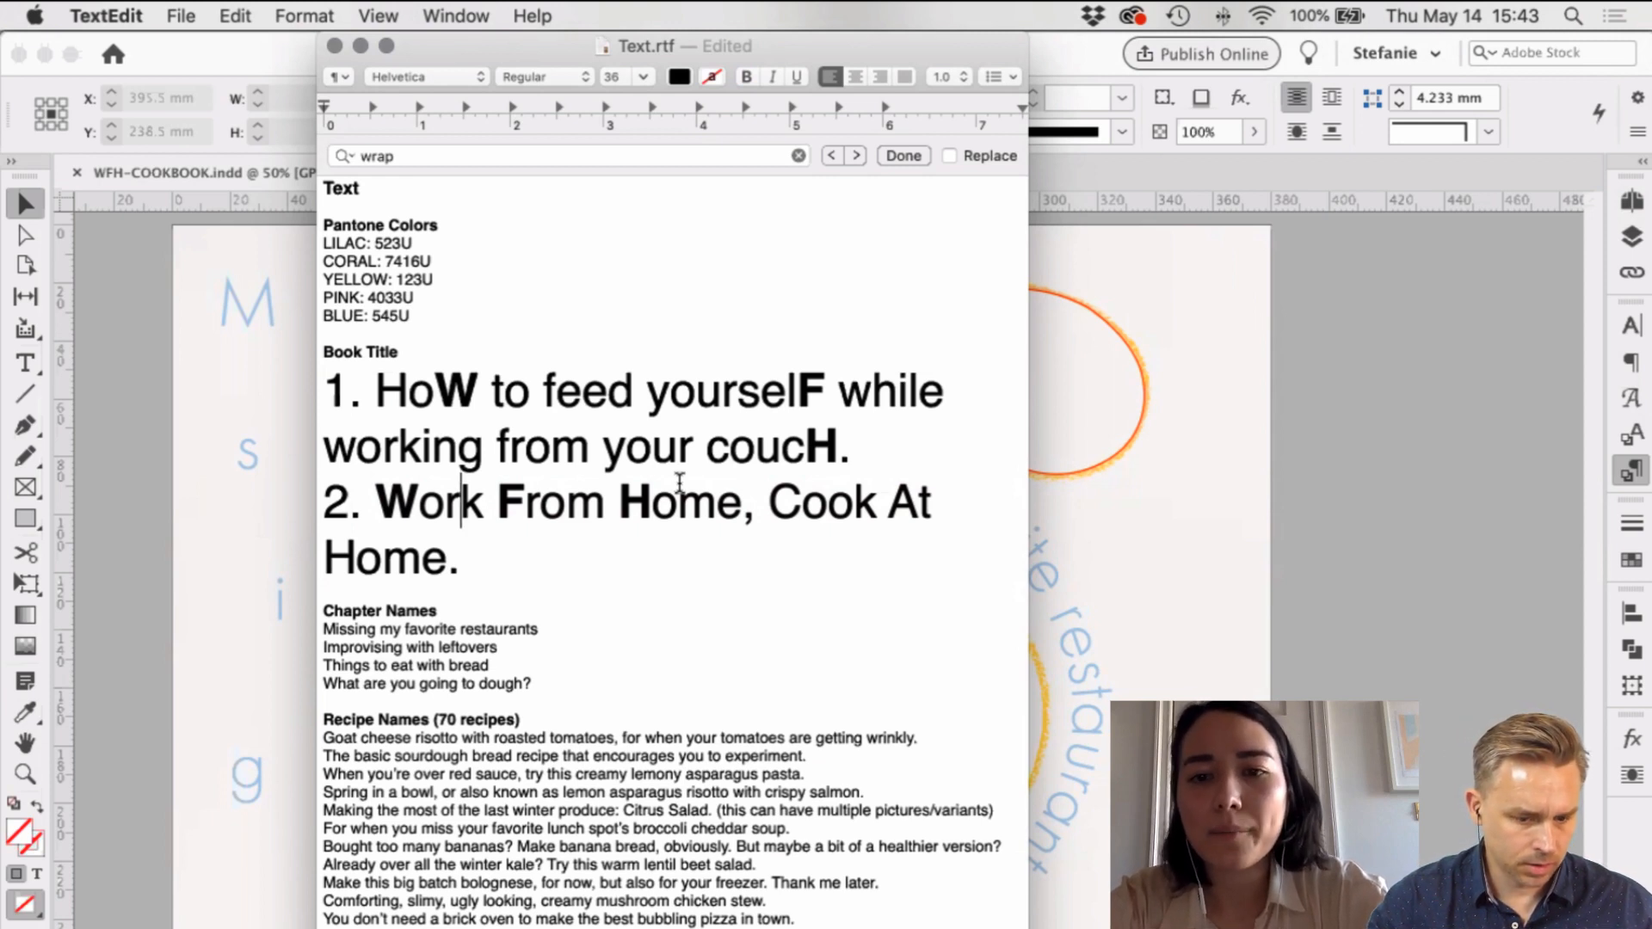
Step: Return to InDesign, deselect everything, and choose File > New > Document
left_click(1265, 499)
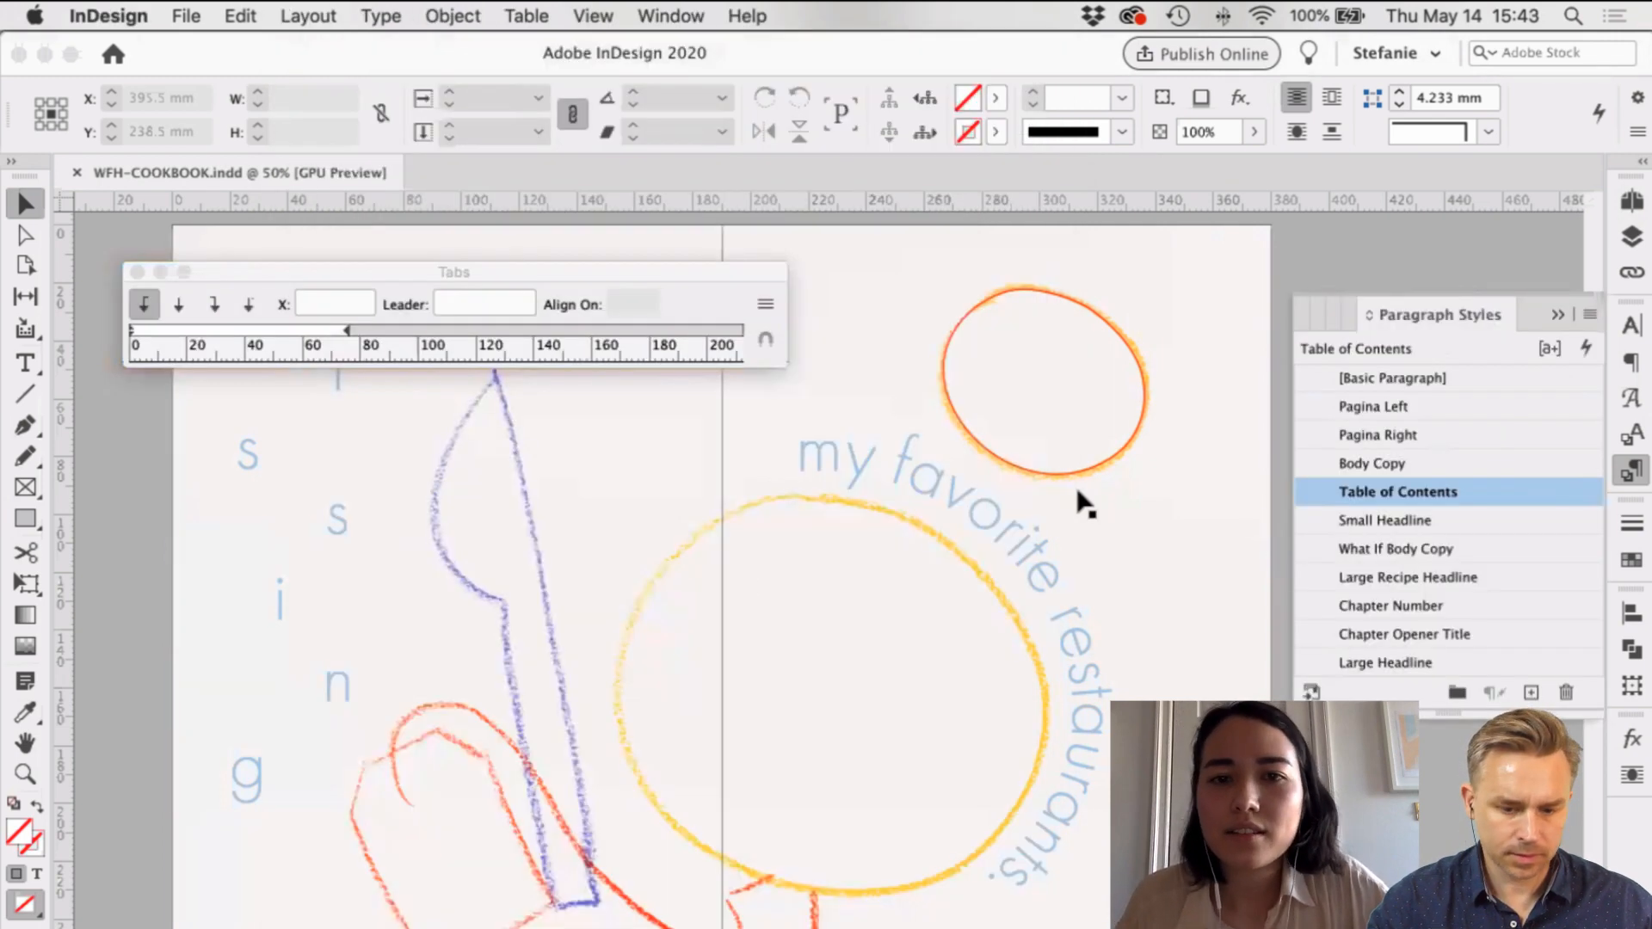
scroll(1069, 509, "left", 3)
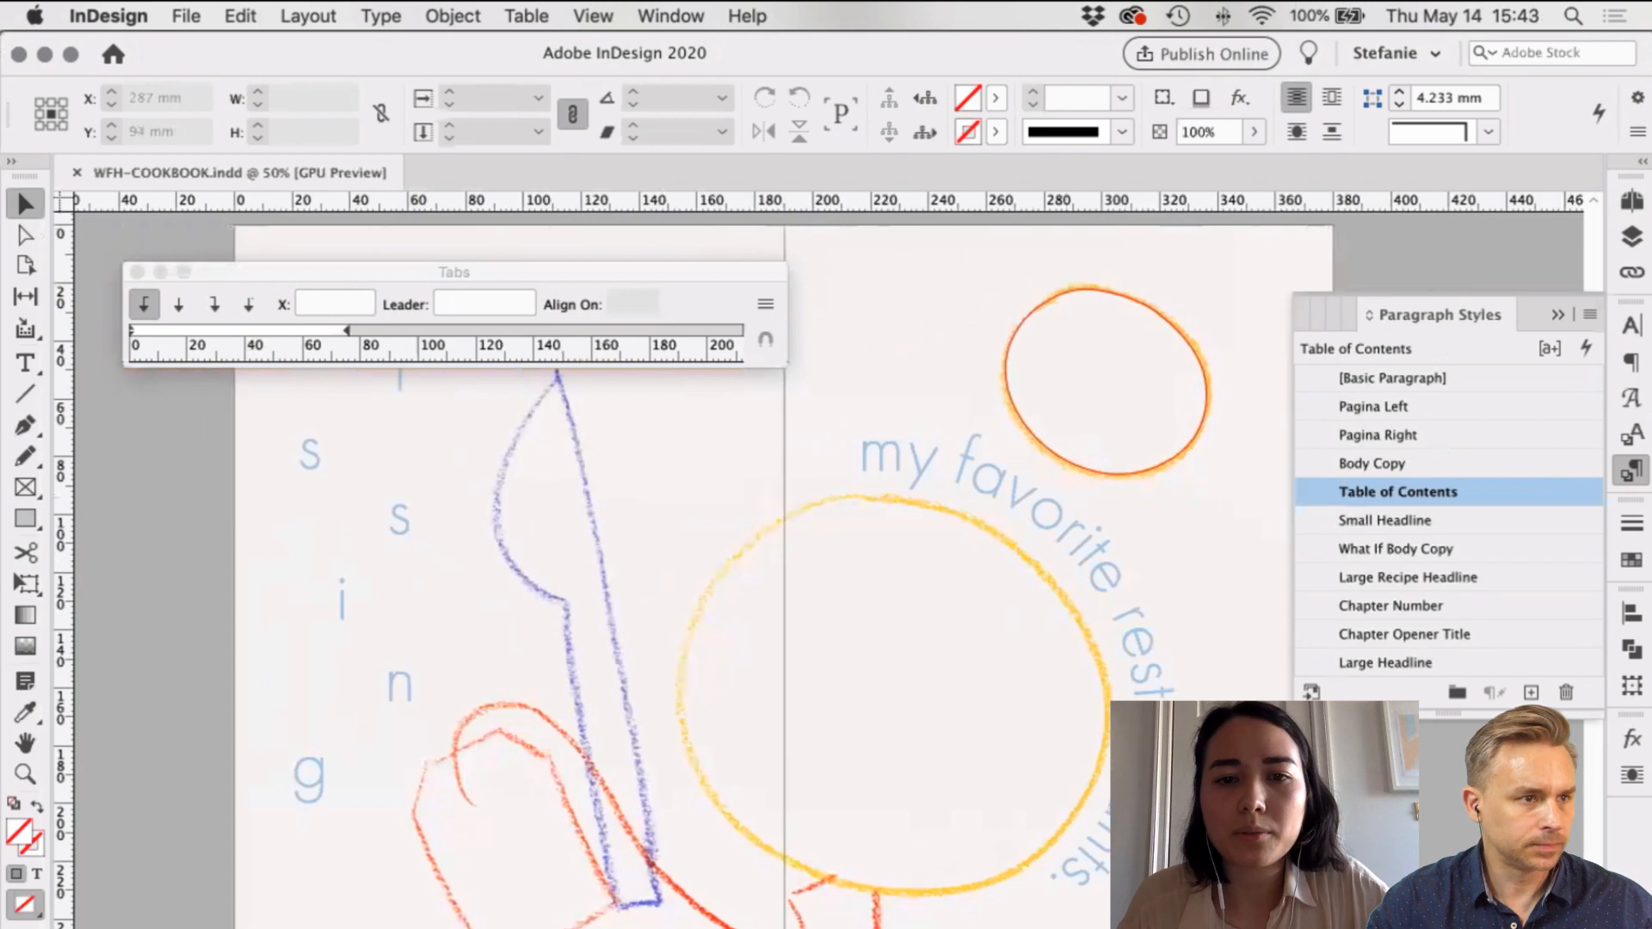
left_click(1237, 926)
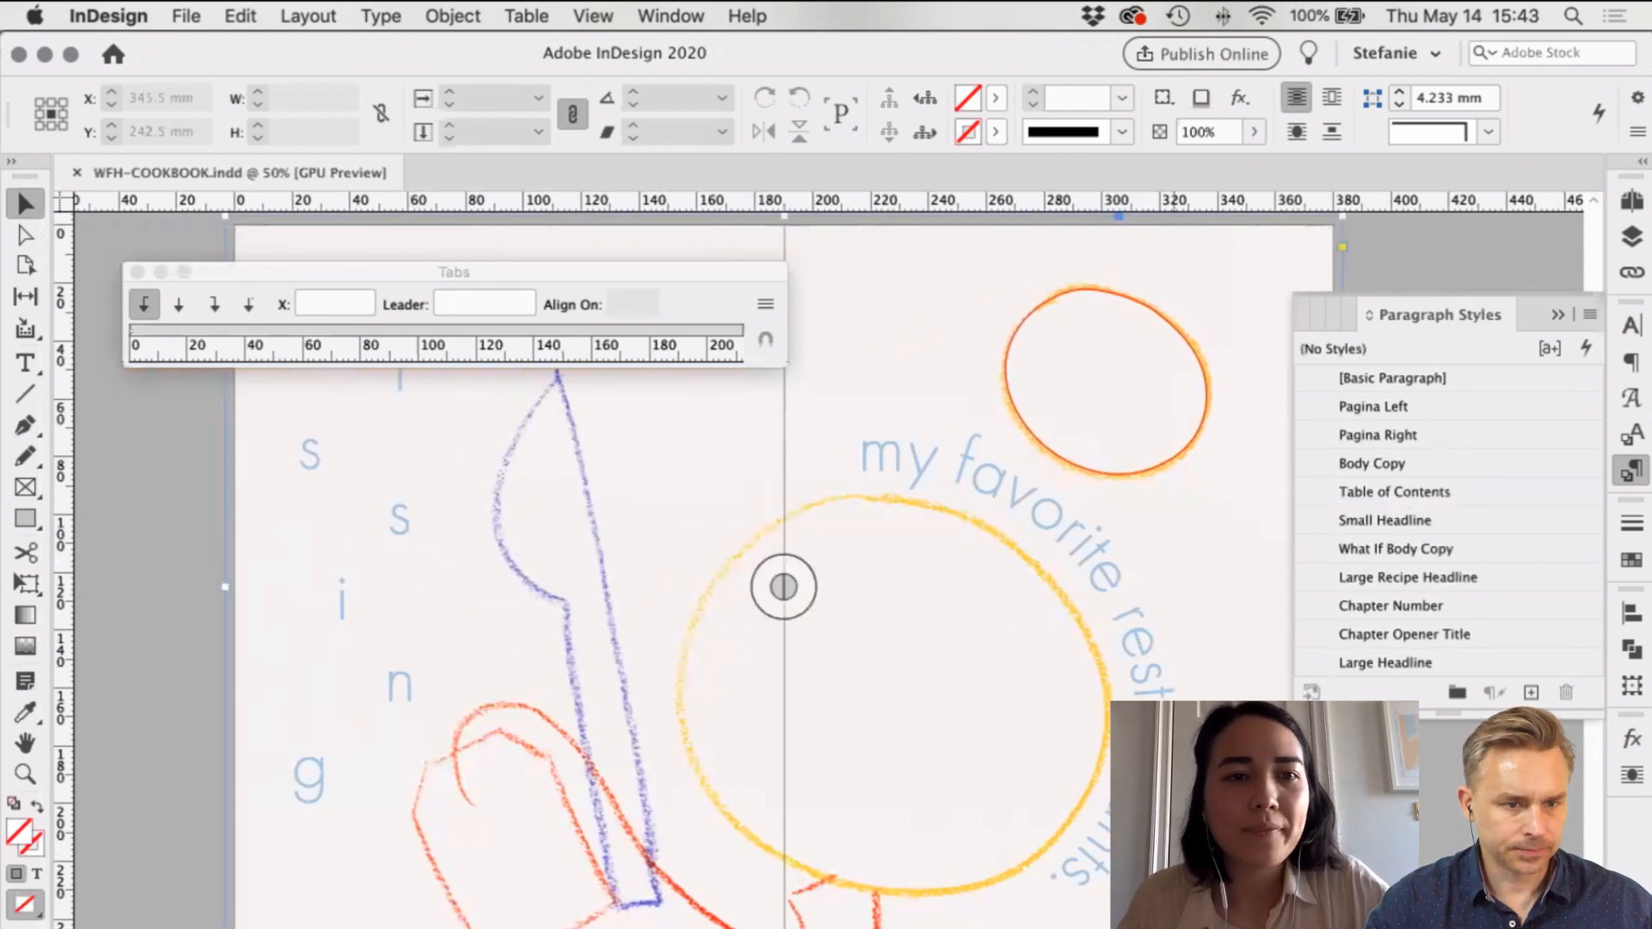
left_click(95, 403)
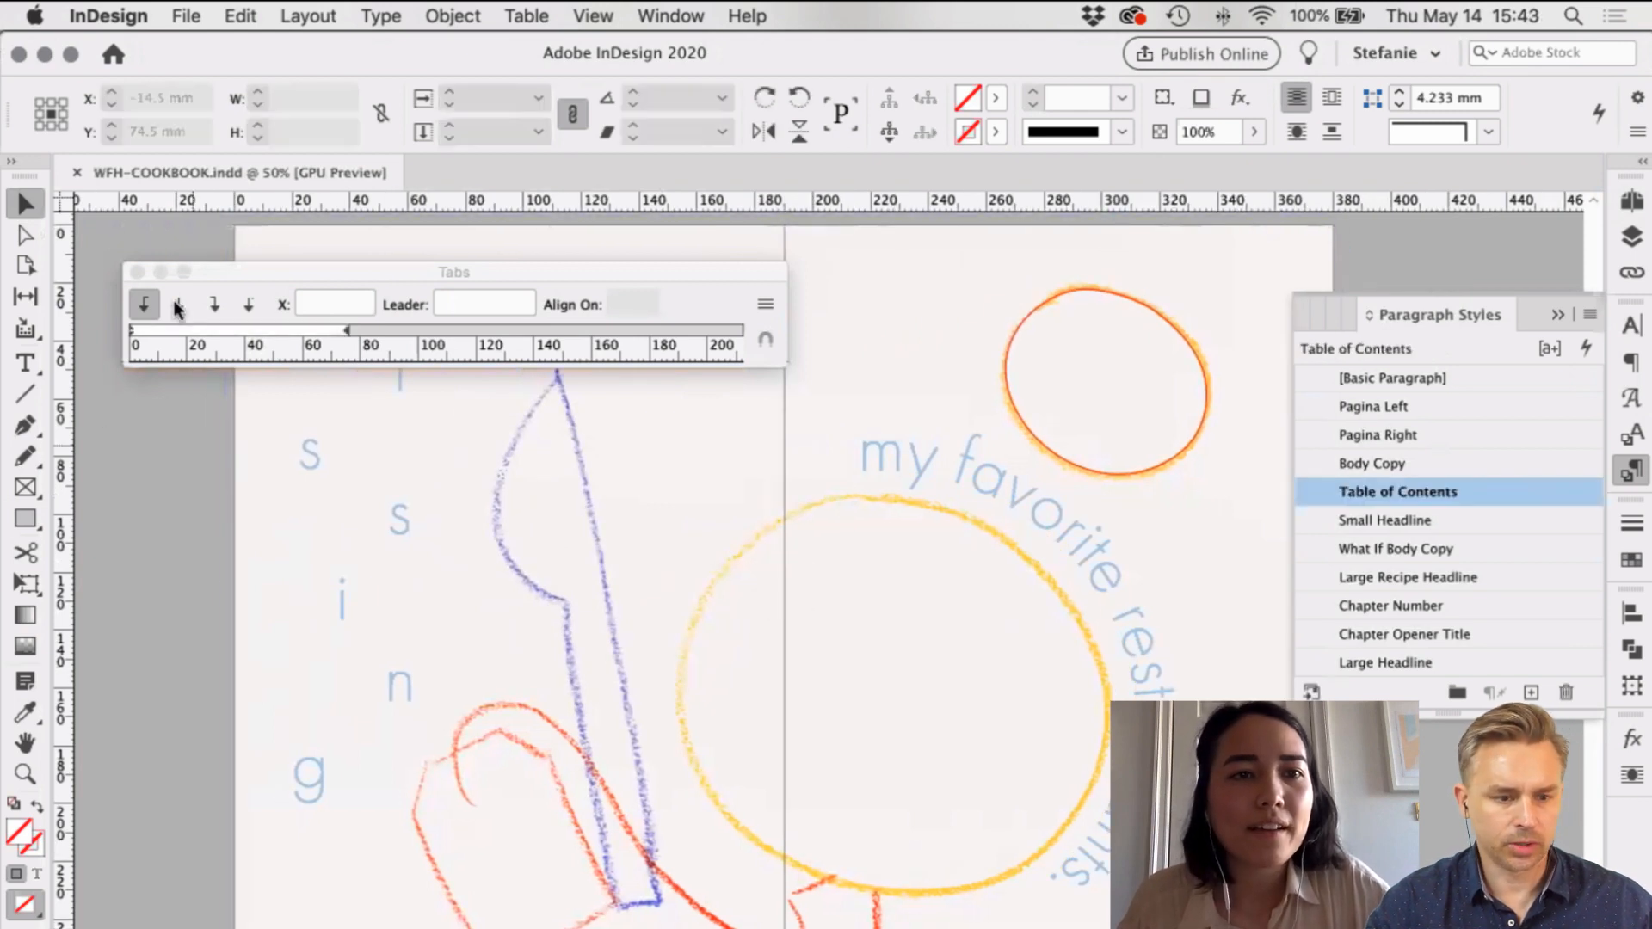
left_click(189, 19)
mouse_move(352, 48)
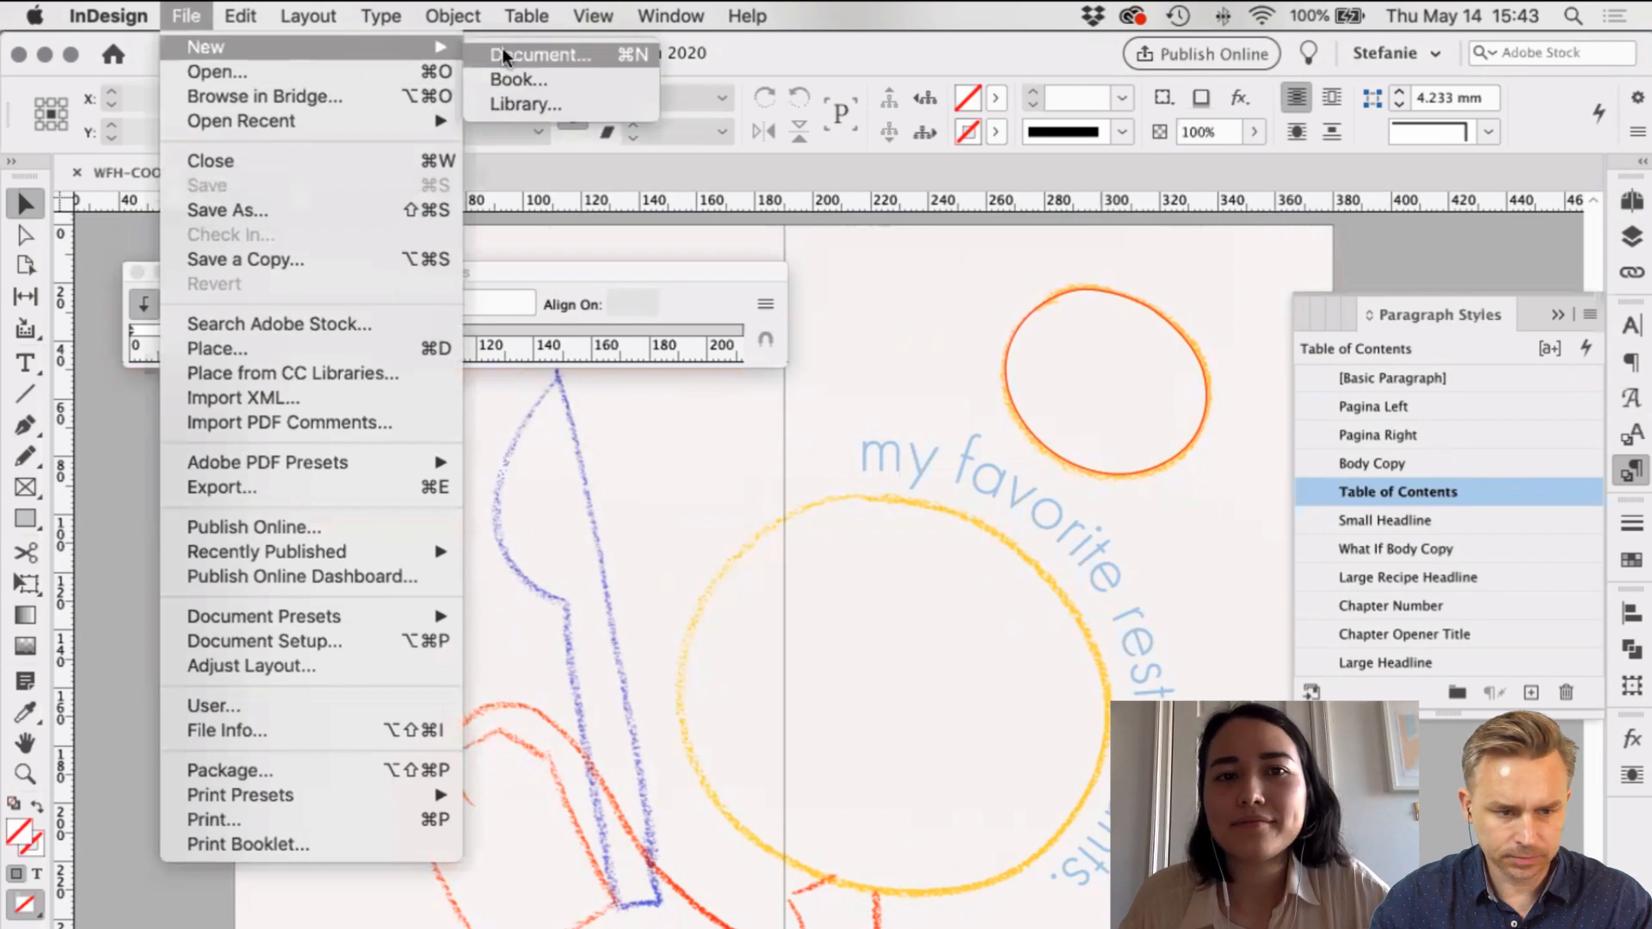
left_click(503, 54)
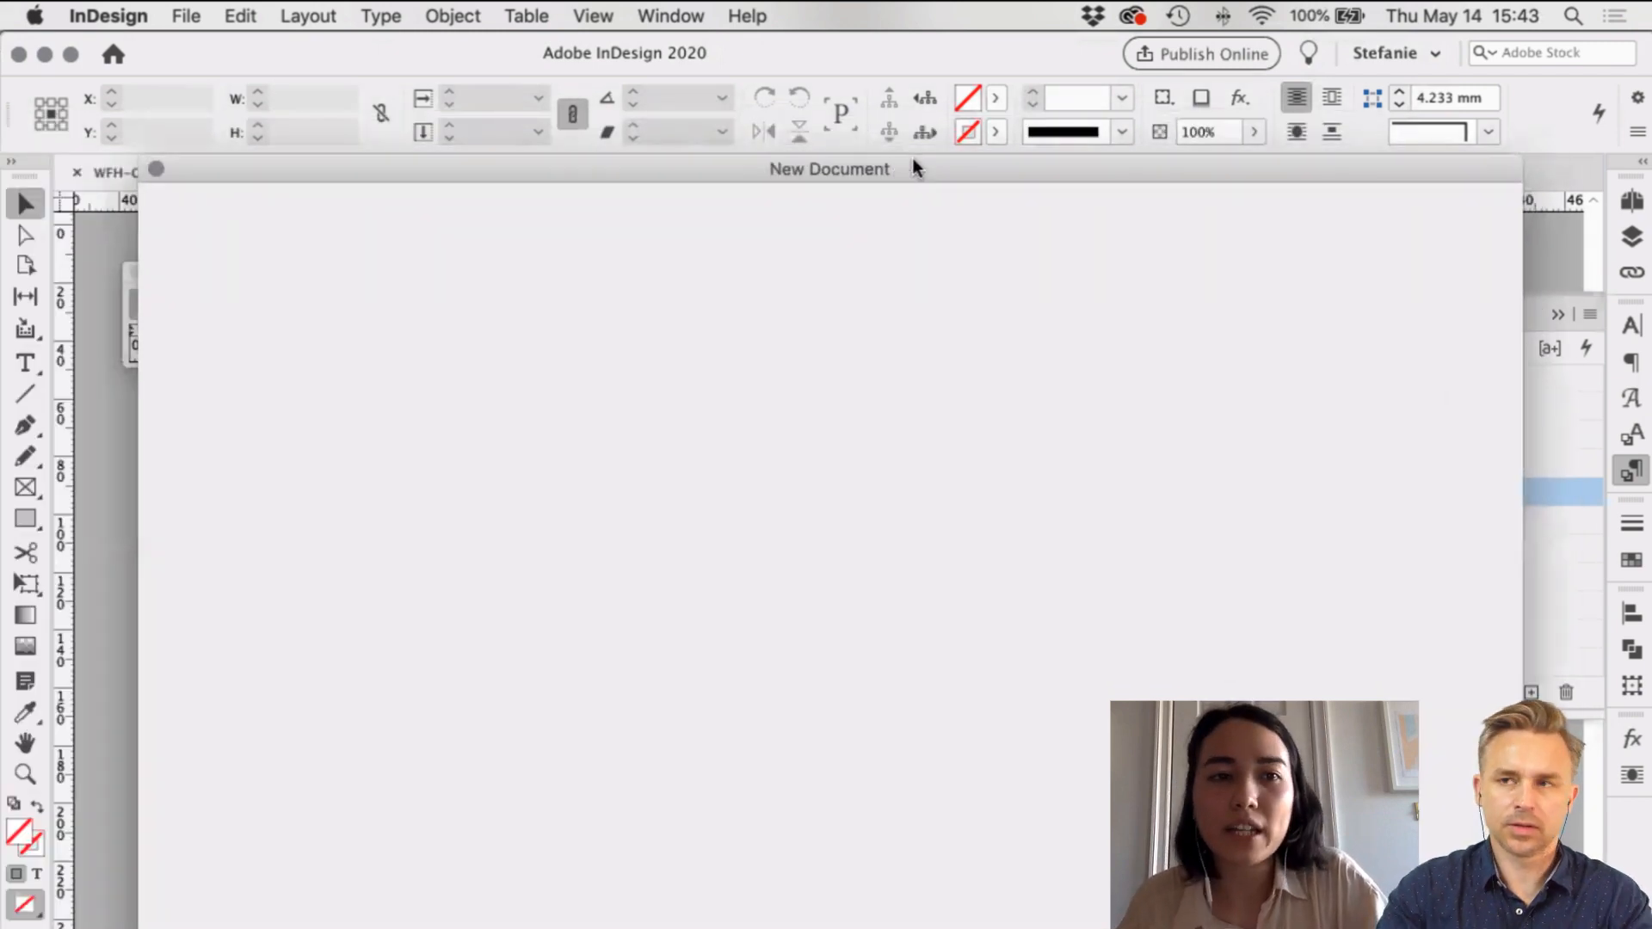
left_click_drag(933, 169, 907, 93)
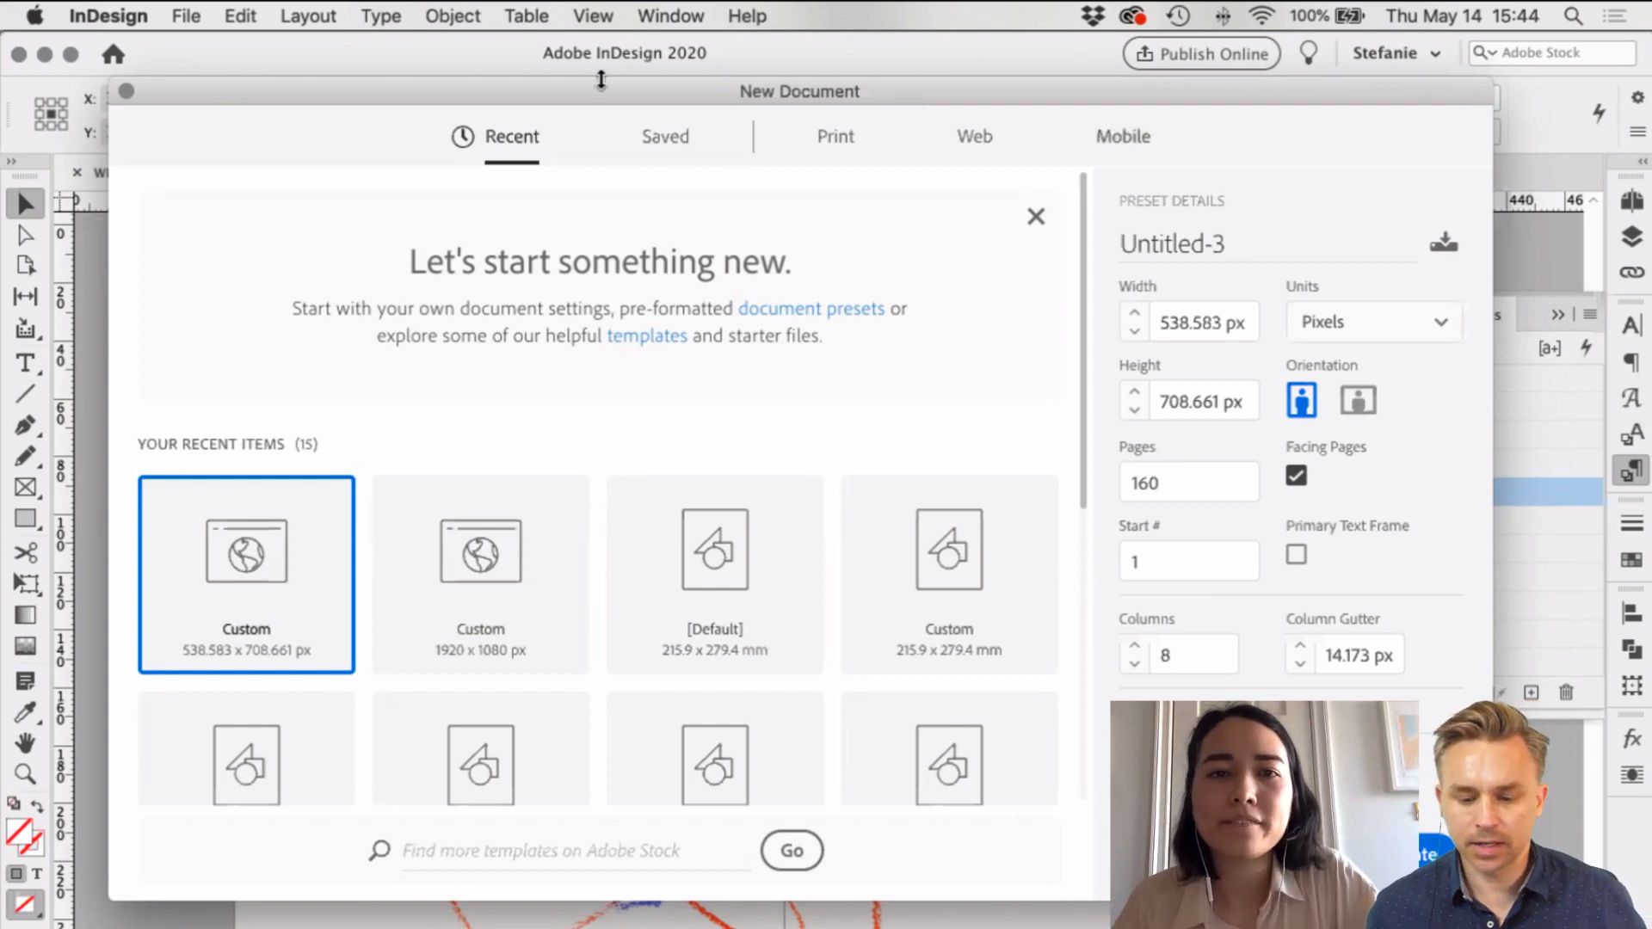
Step: Switch to the Print presets and turn off Facing Pages
left_click_drag(602, 80, 513, 33)
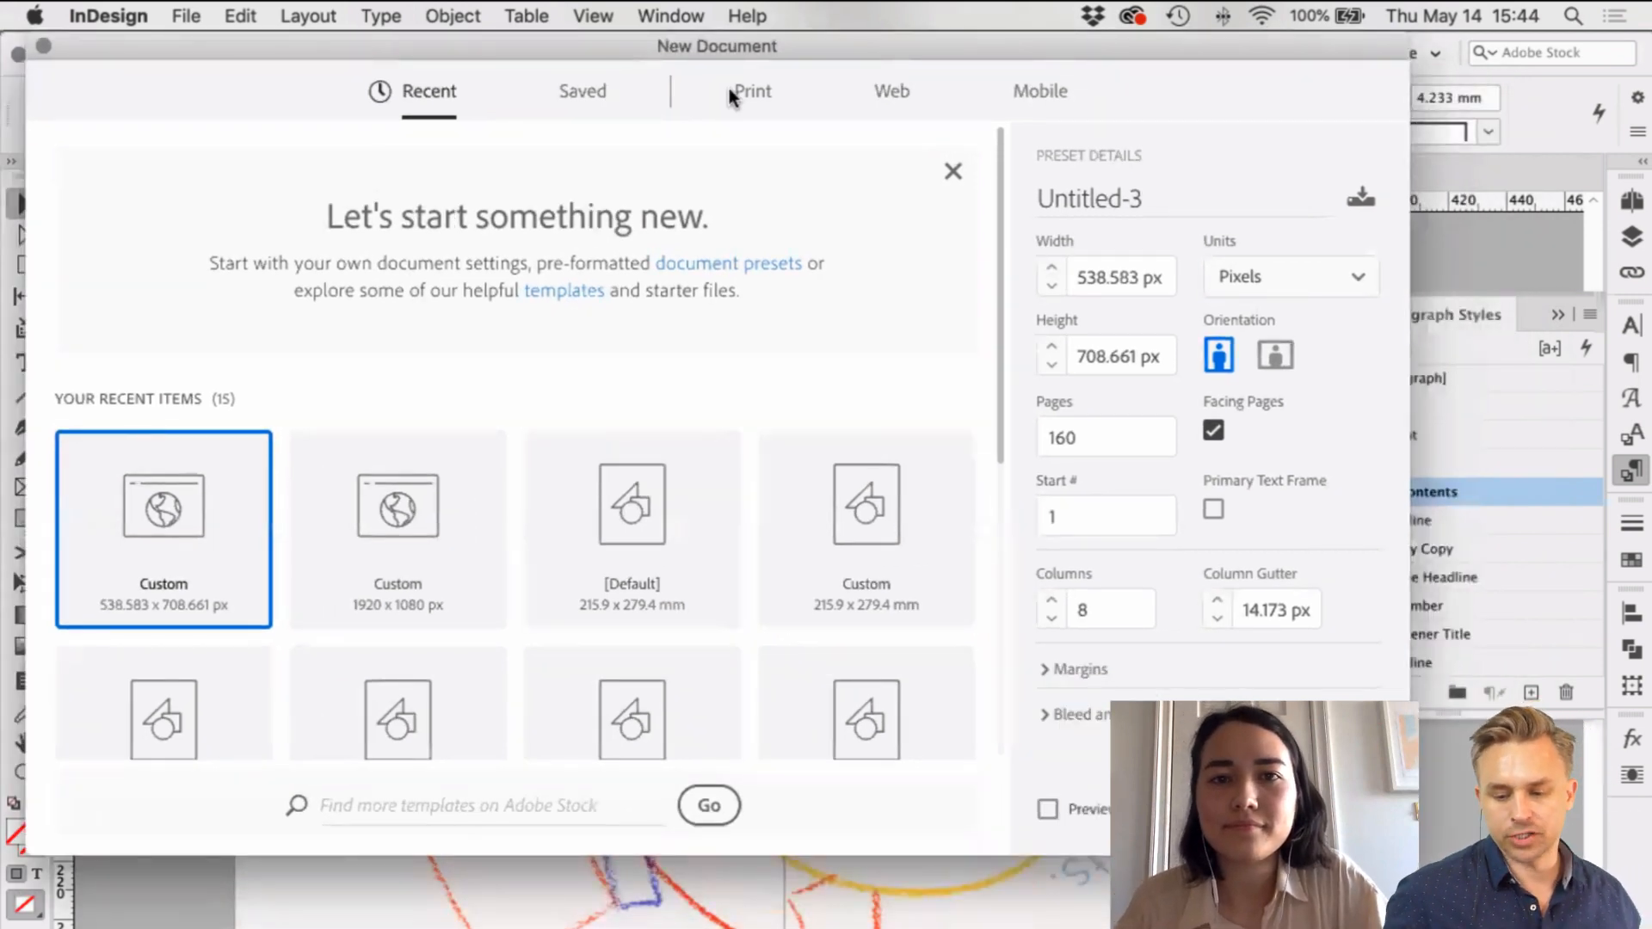
left_click_drag(678, 45, 680, 90)
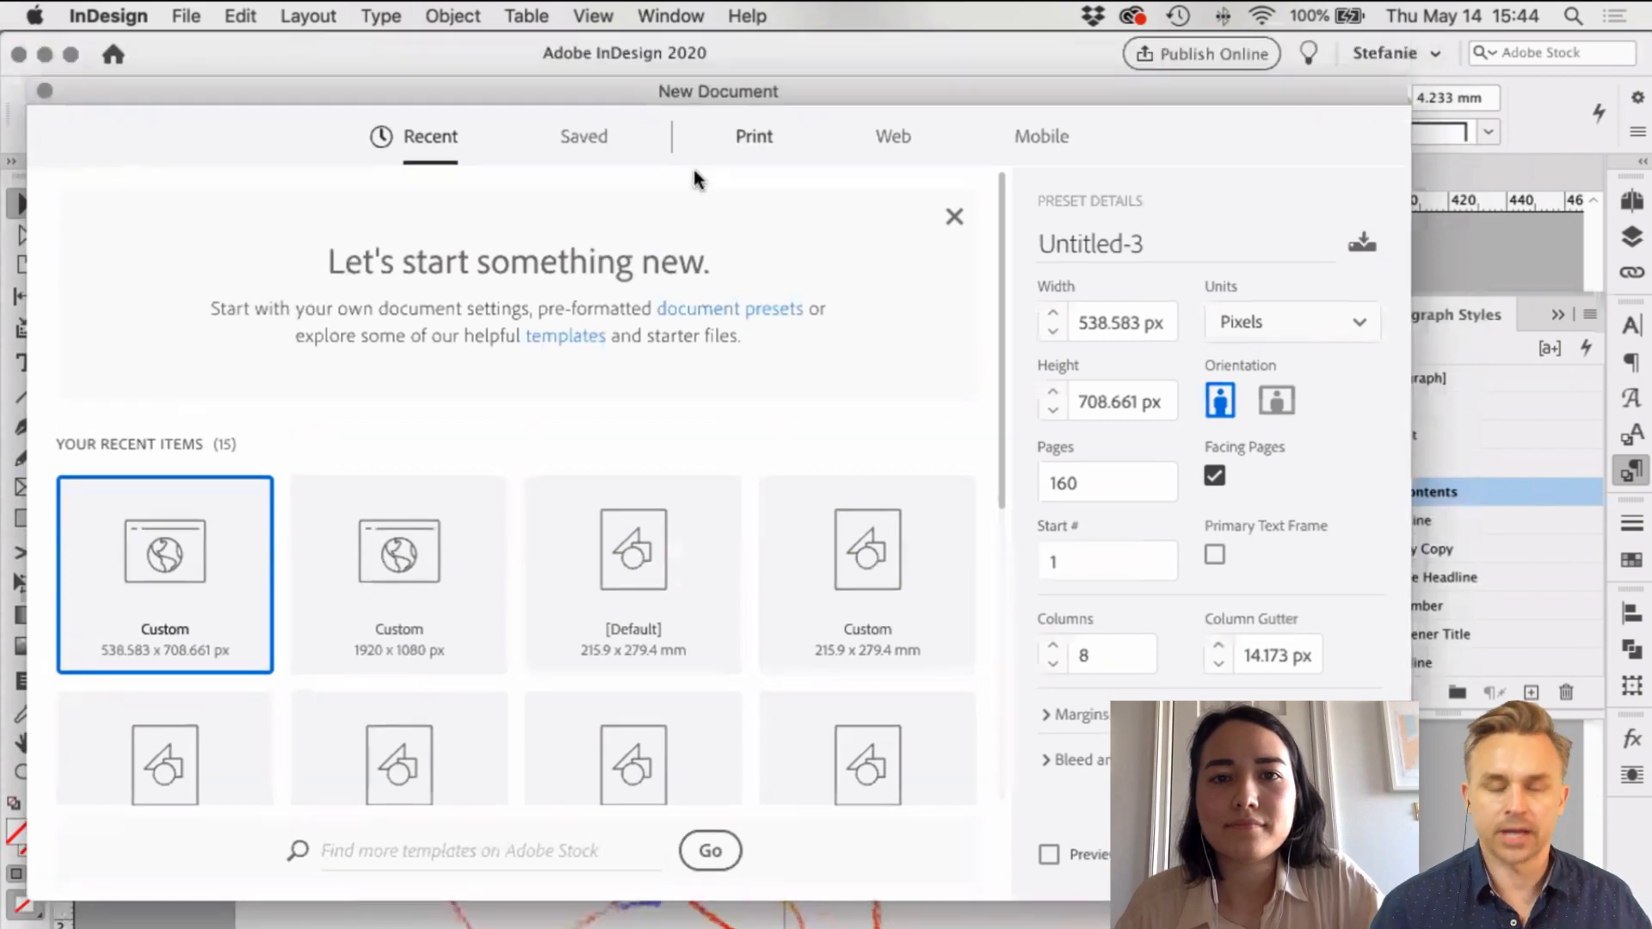
left_click(766, 220)
left_click_drag(813, 171, 746, 24)
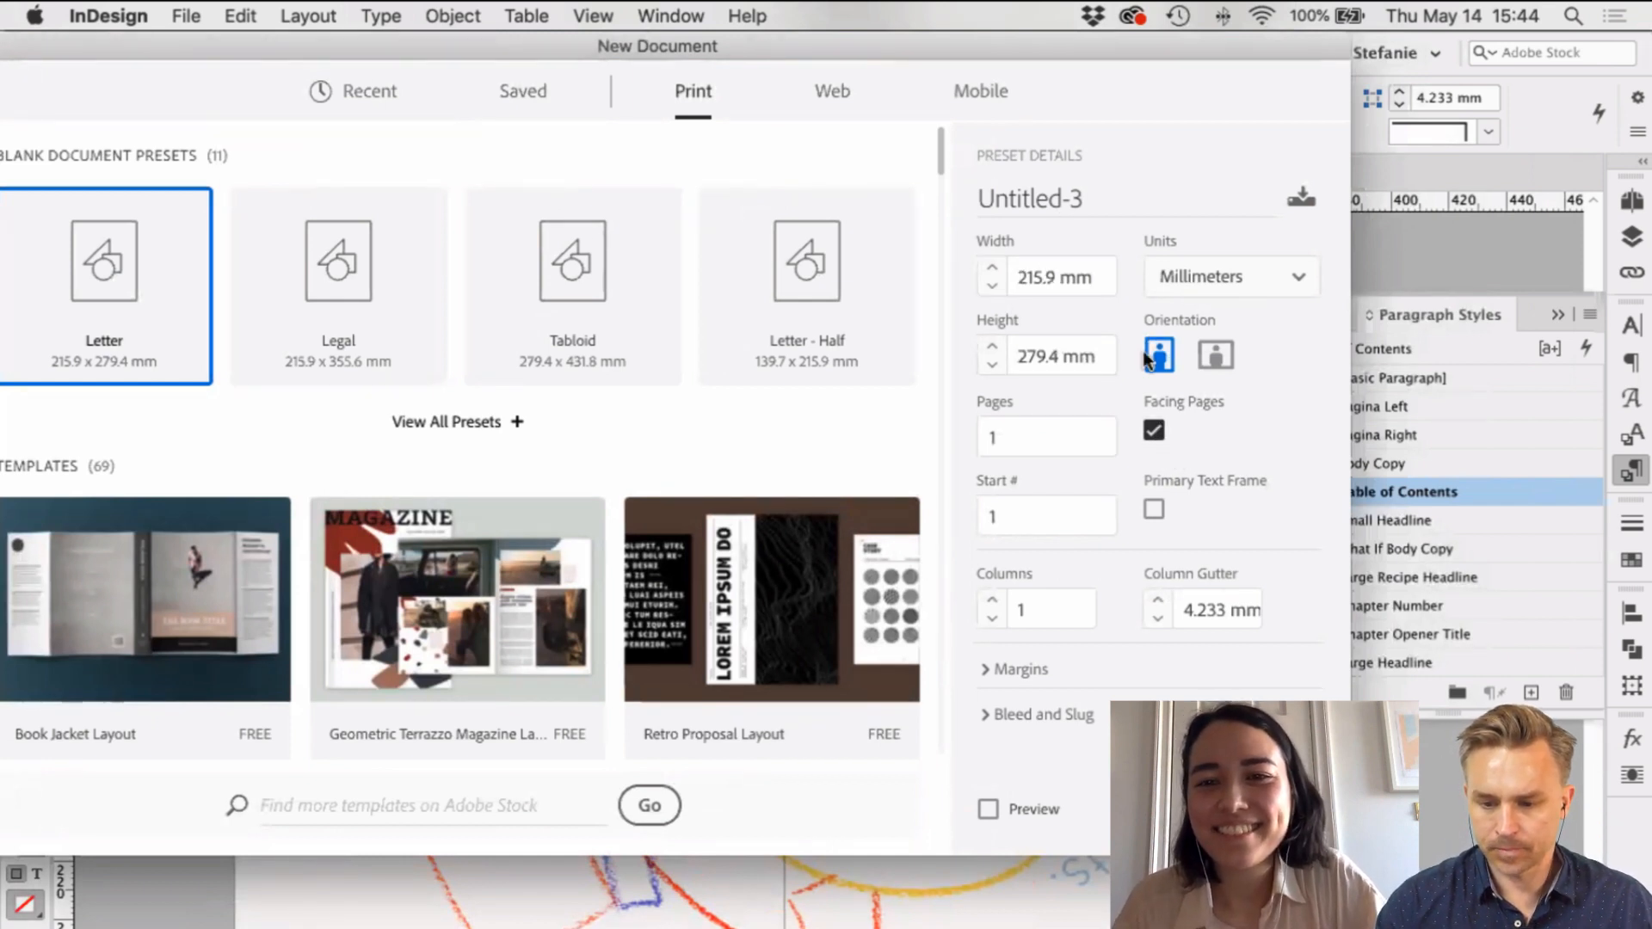
left_click(1153, 429)
Step: Set the page to 454 mm wide by 285 mm tall, 1 page
left_click(1053, 272)
double_click(1032, 272)
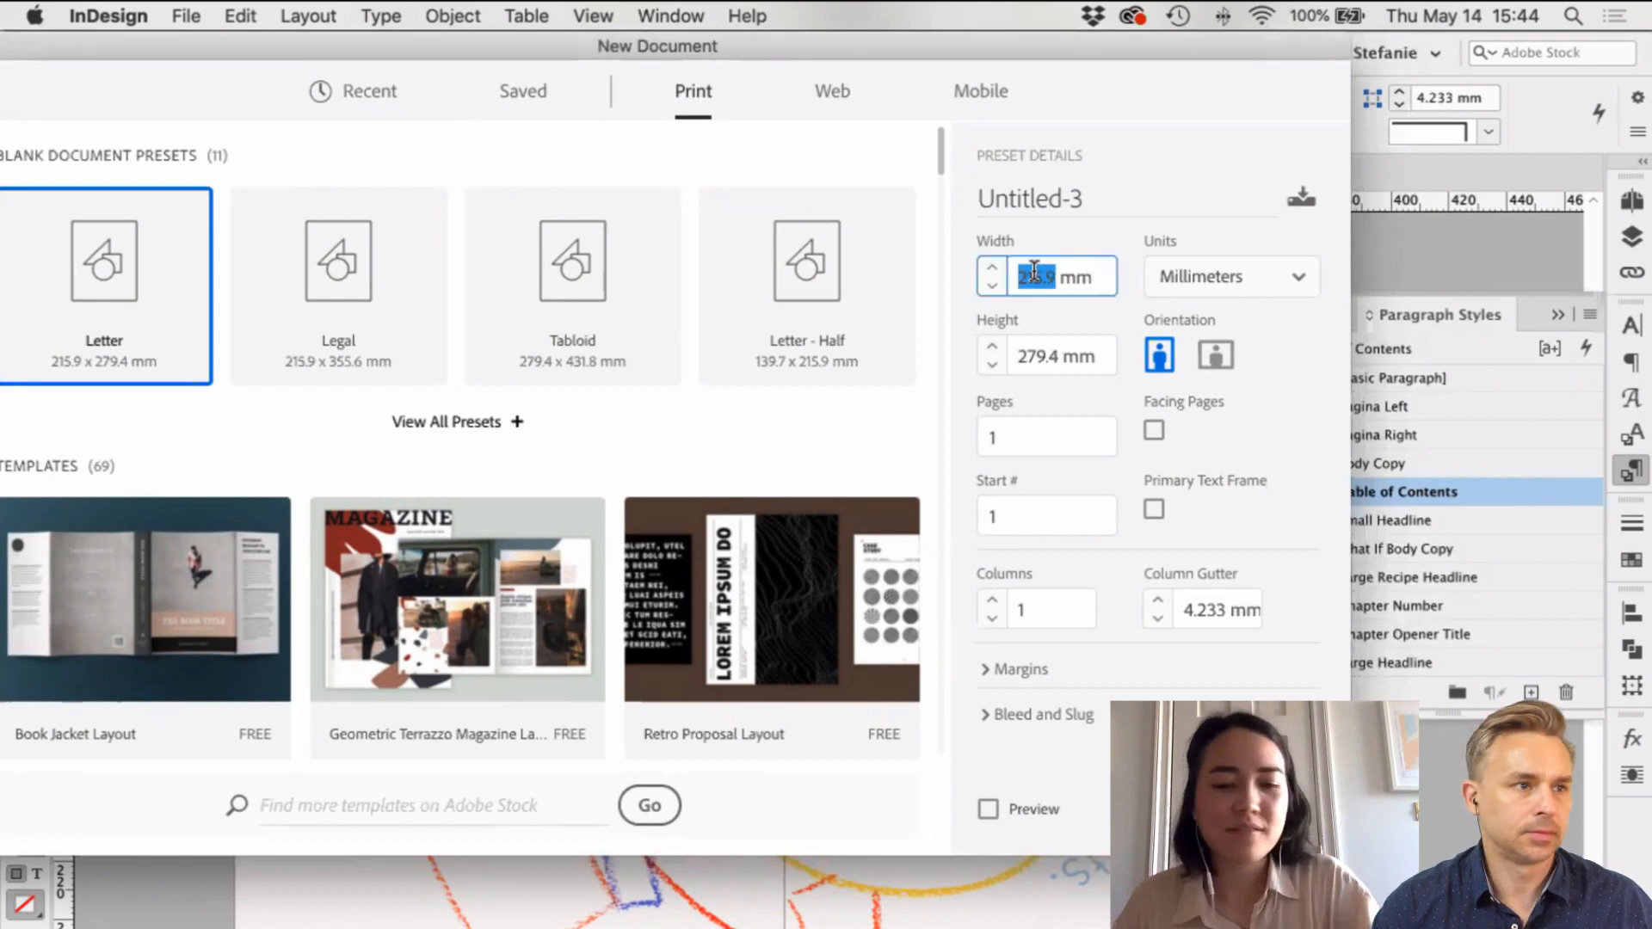
type("414")
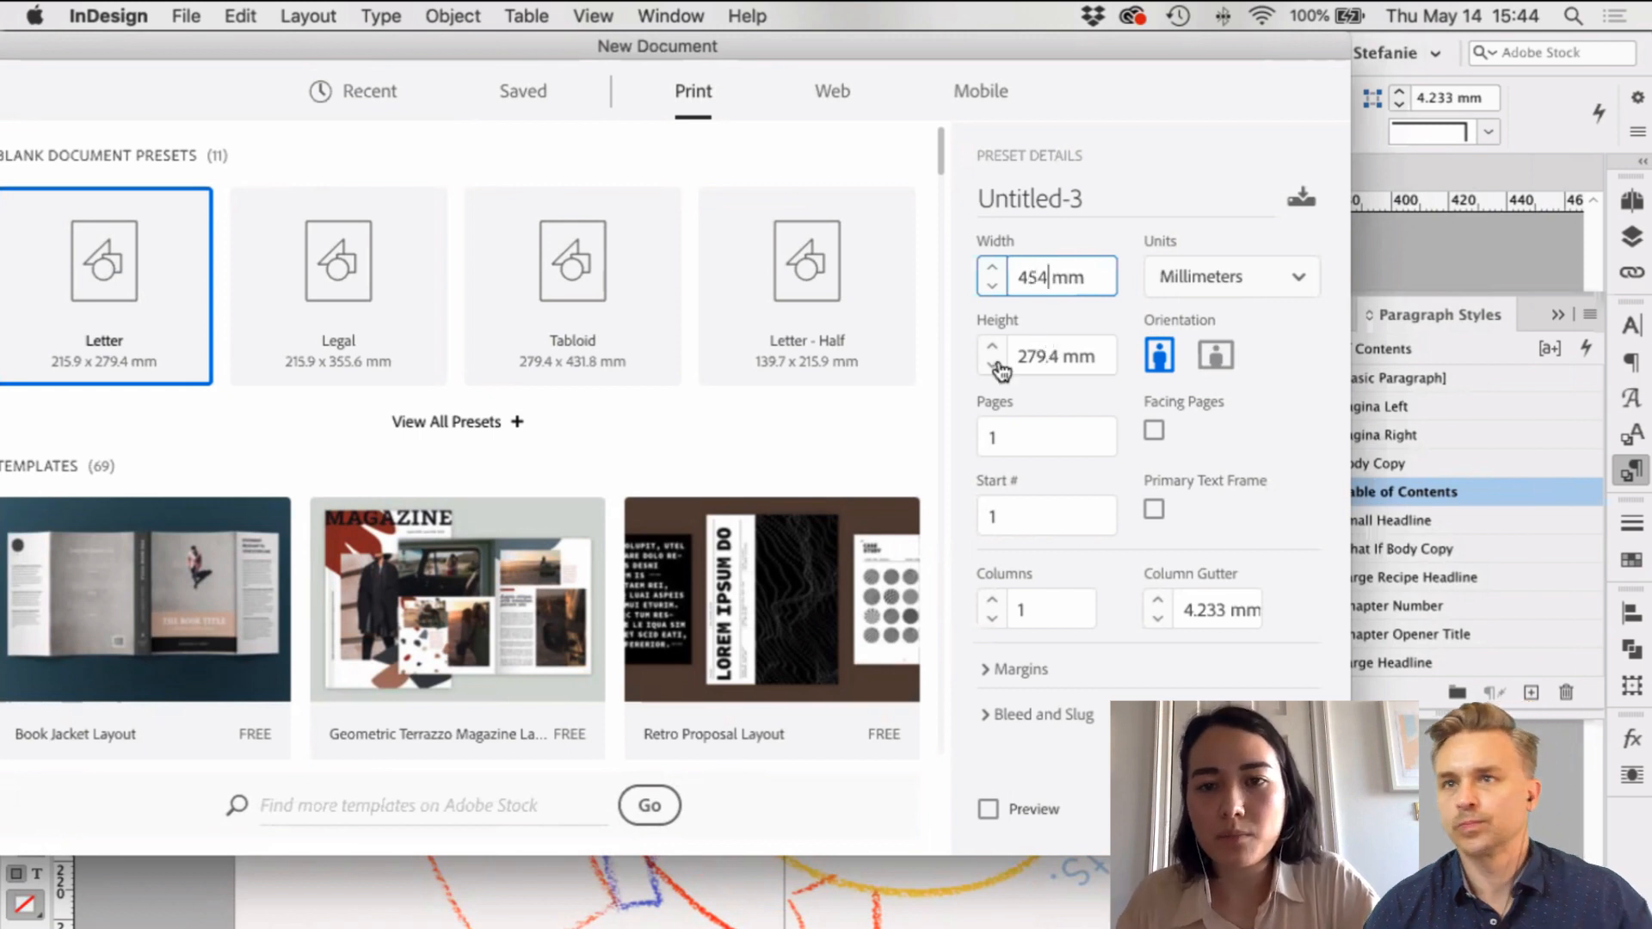
double_click(1028, 355)
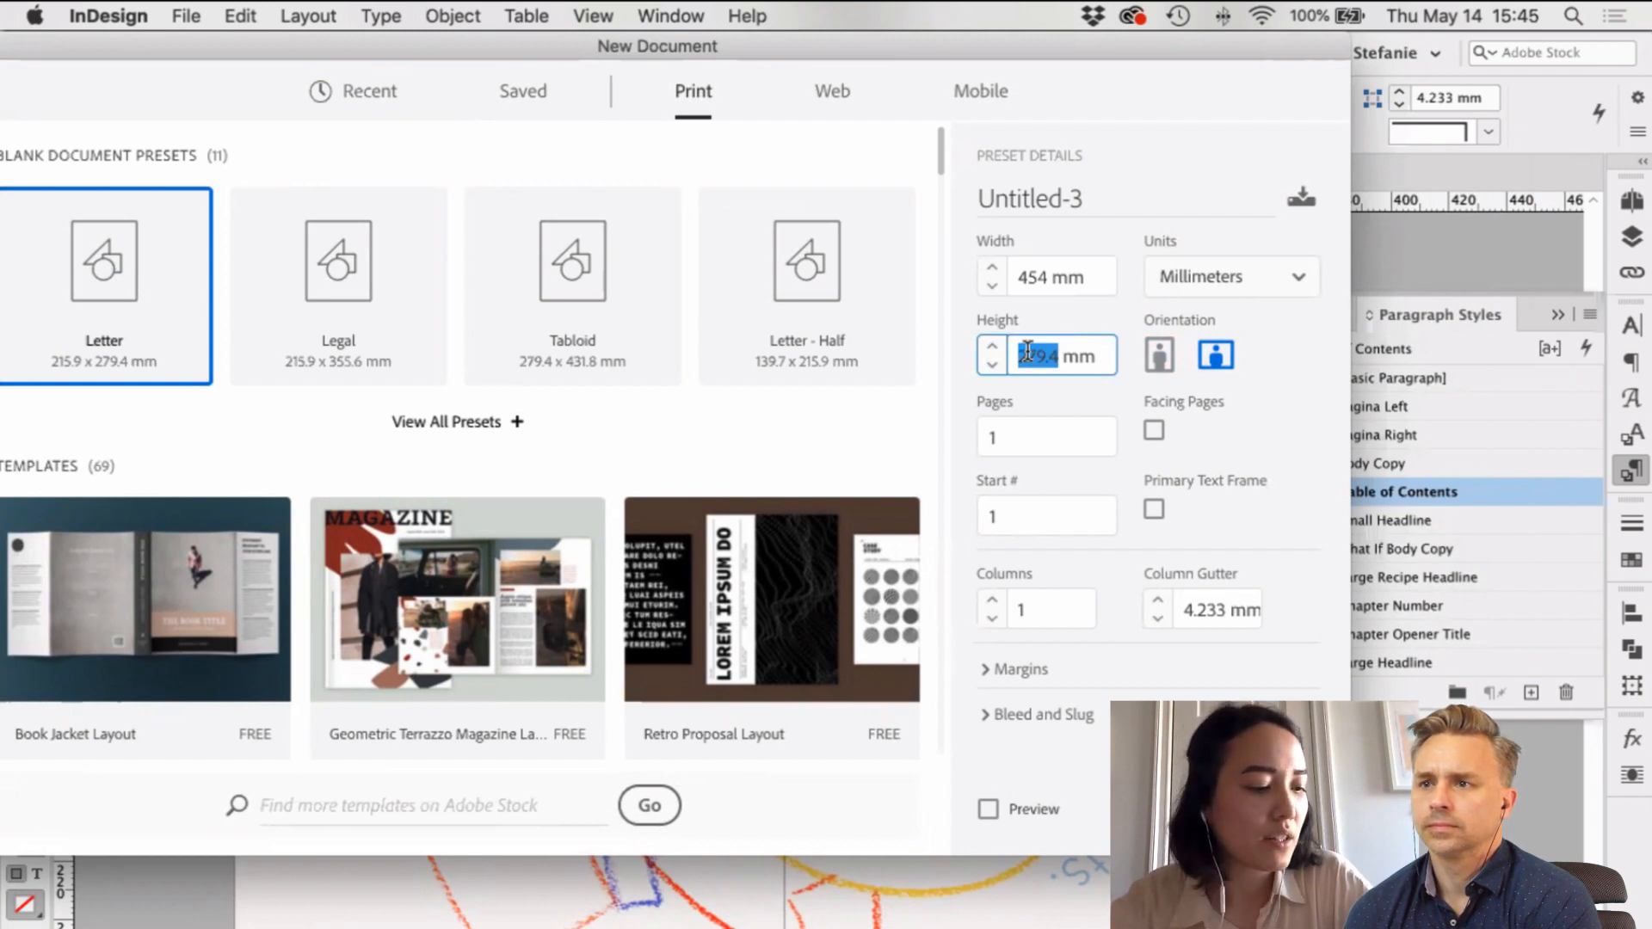
type("285")
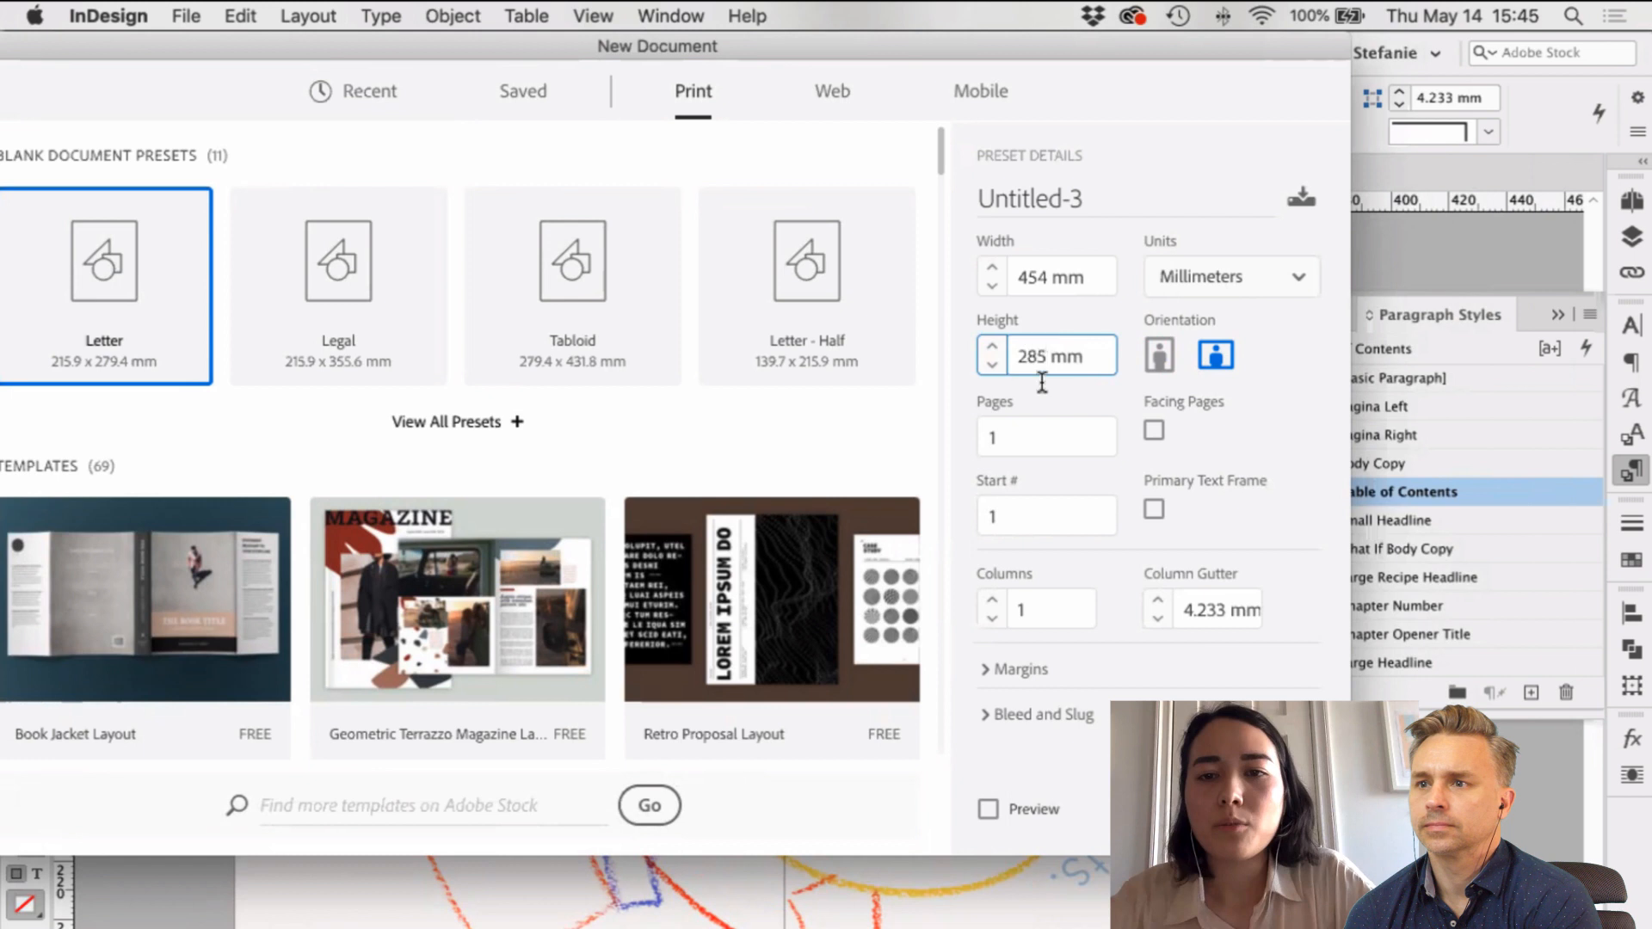
left_click(1065, 426)
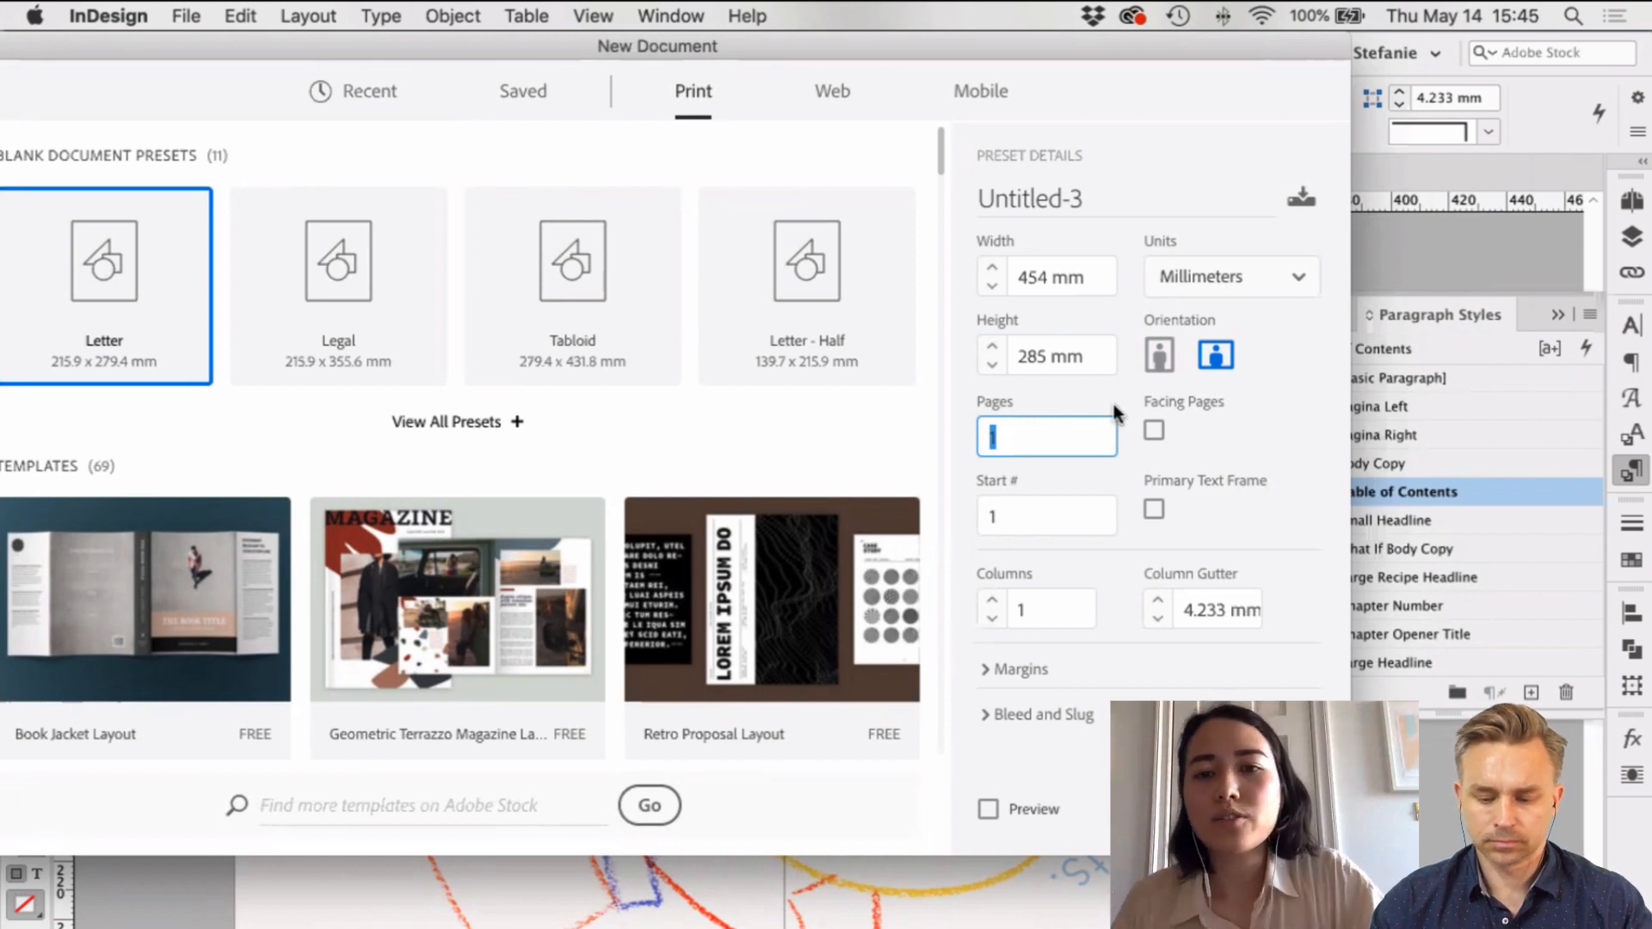
left_click(1081, 399)
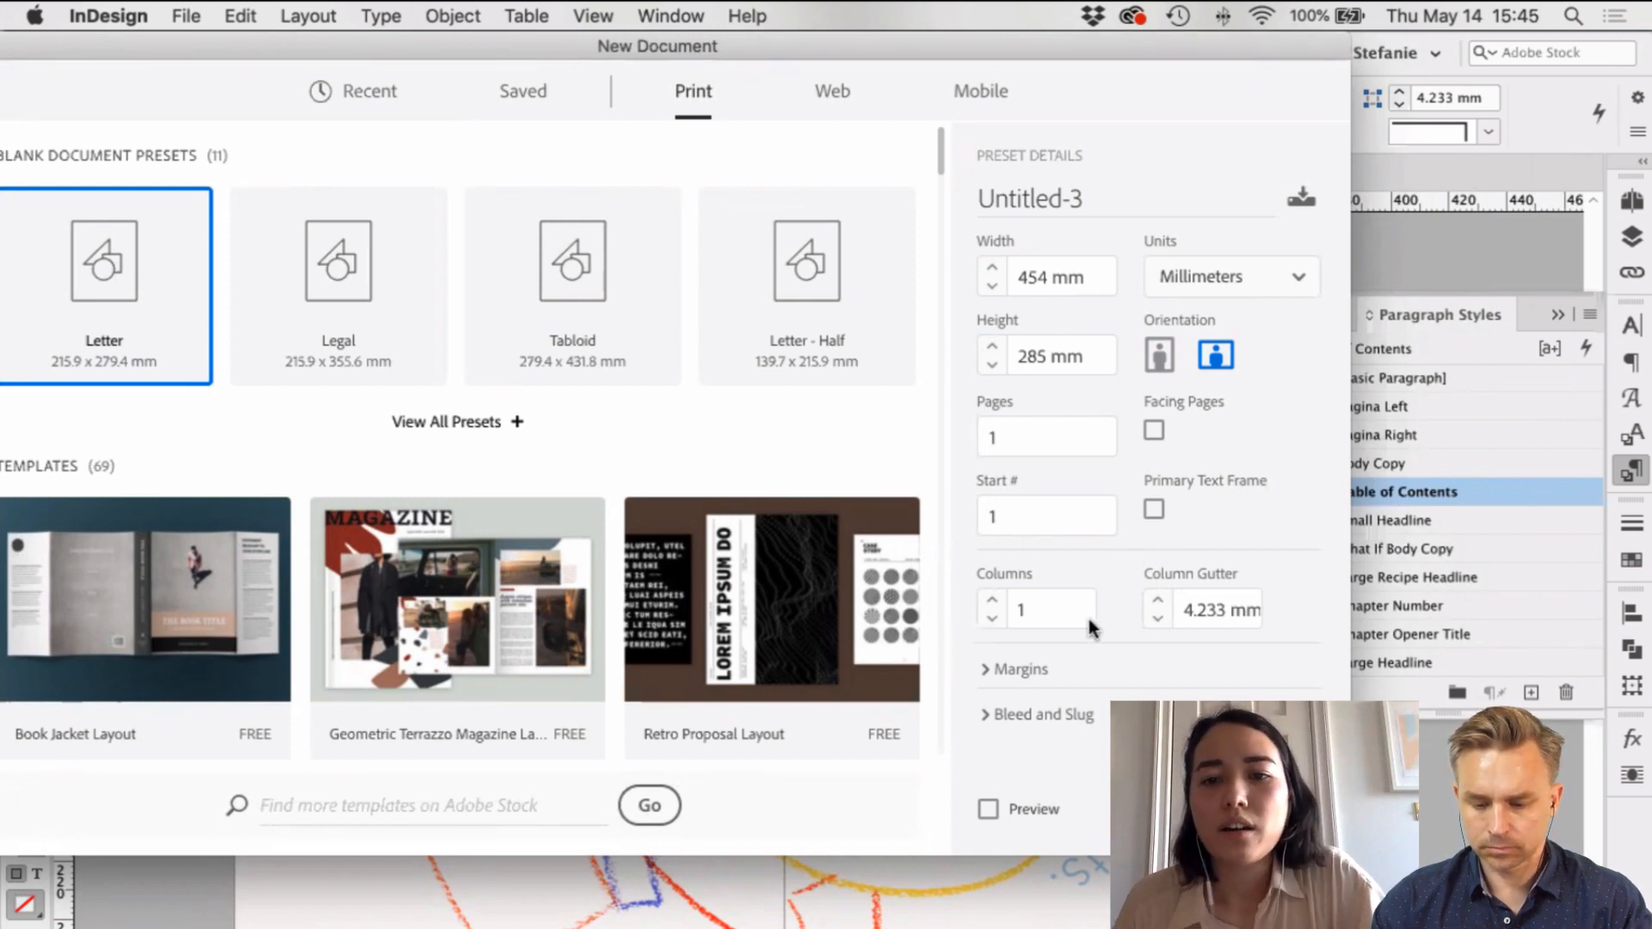
Step: Reveal the bleed settings and enter 0.125in as the top bleed
left_click(998, 669)
scroll(1076, 635, "down", 2)
scroll(1076, 634, "down", 2)
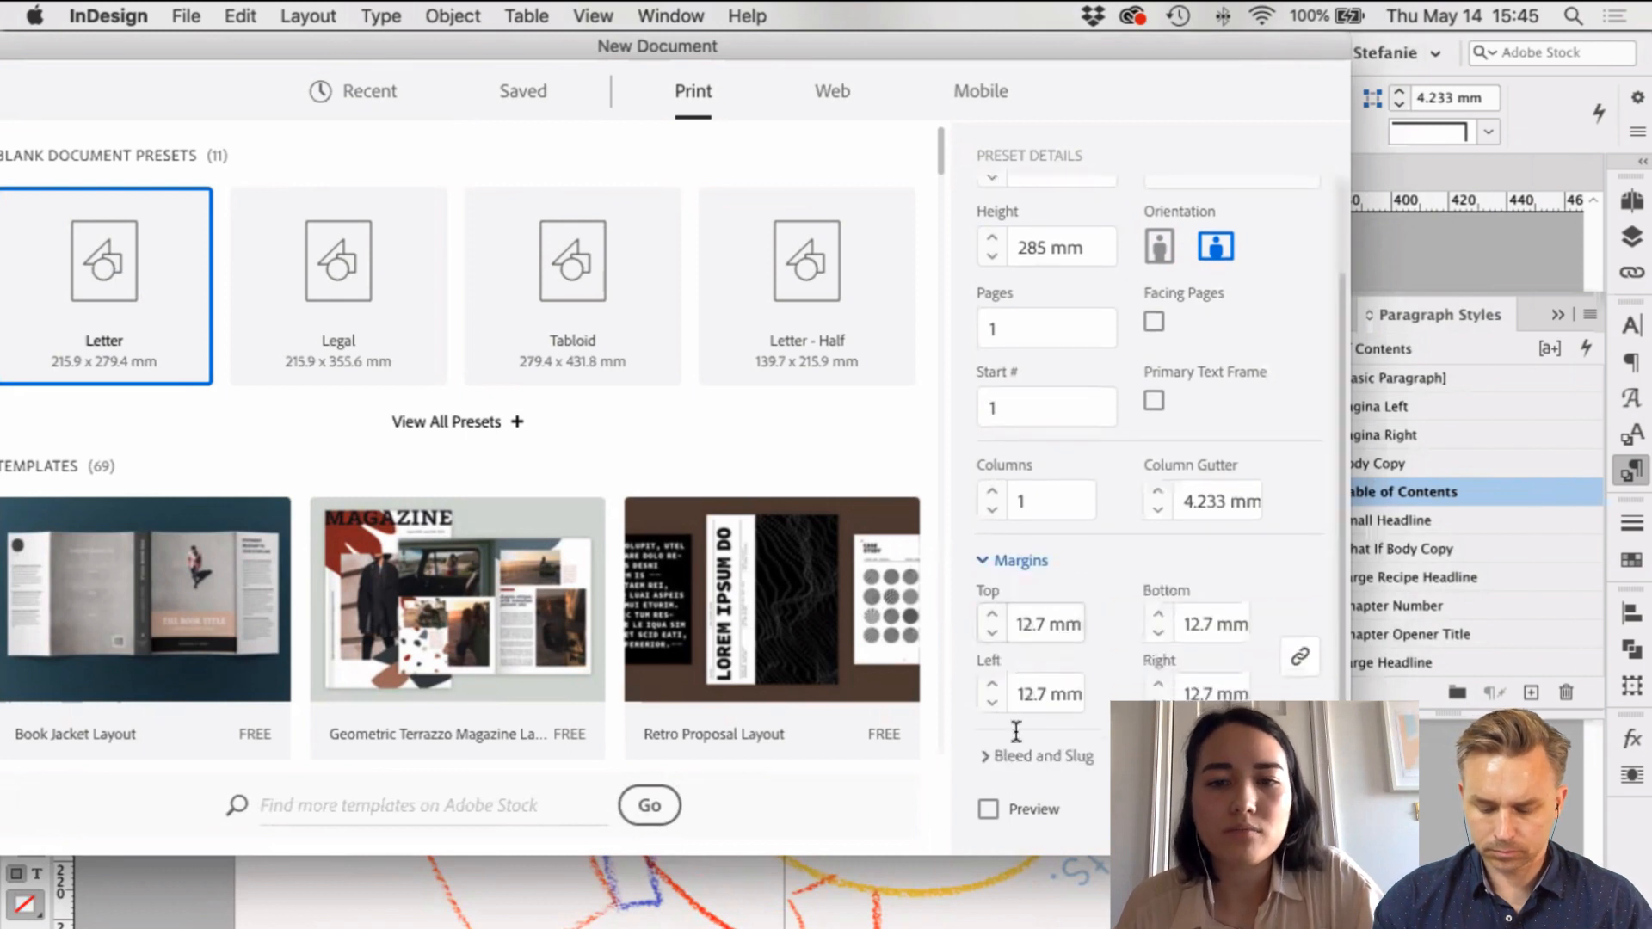
scroll(1095, 719, "down", 5)
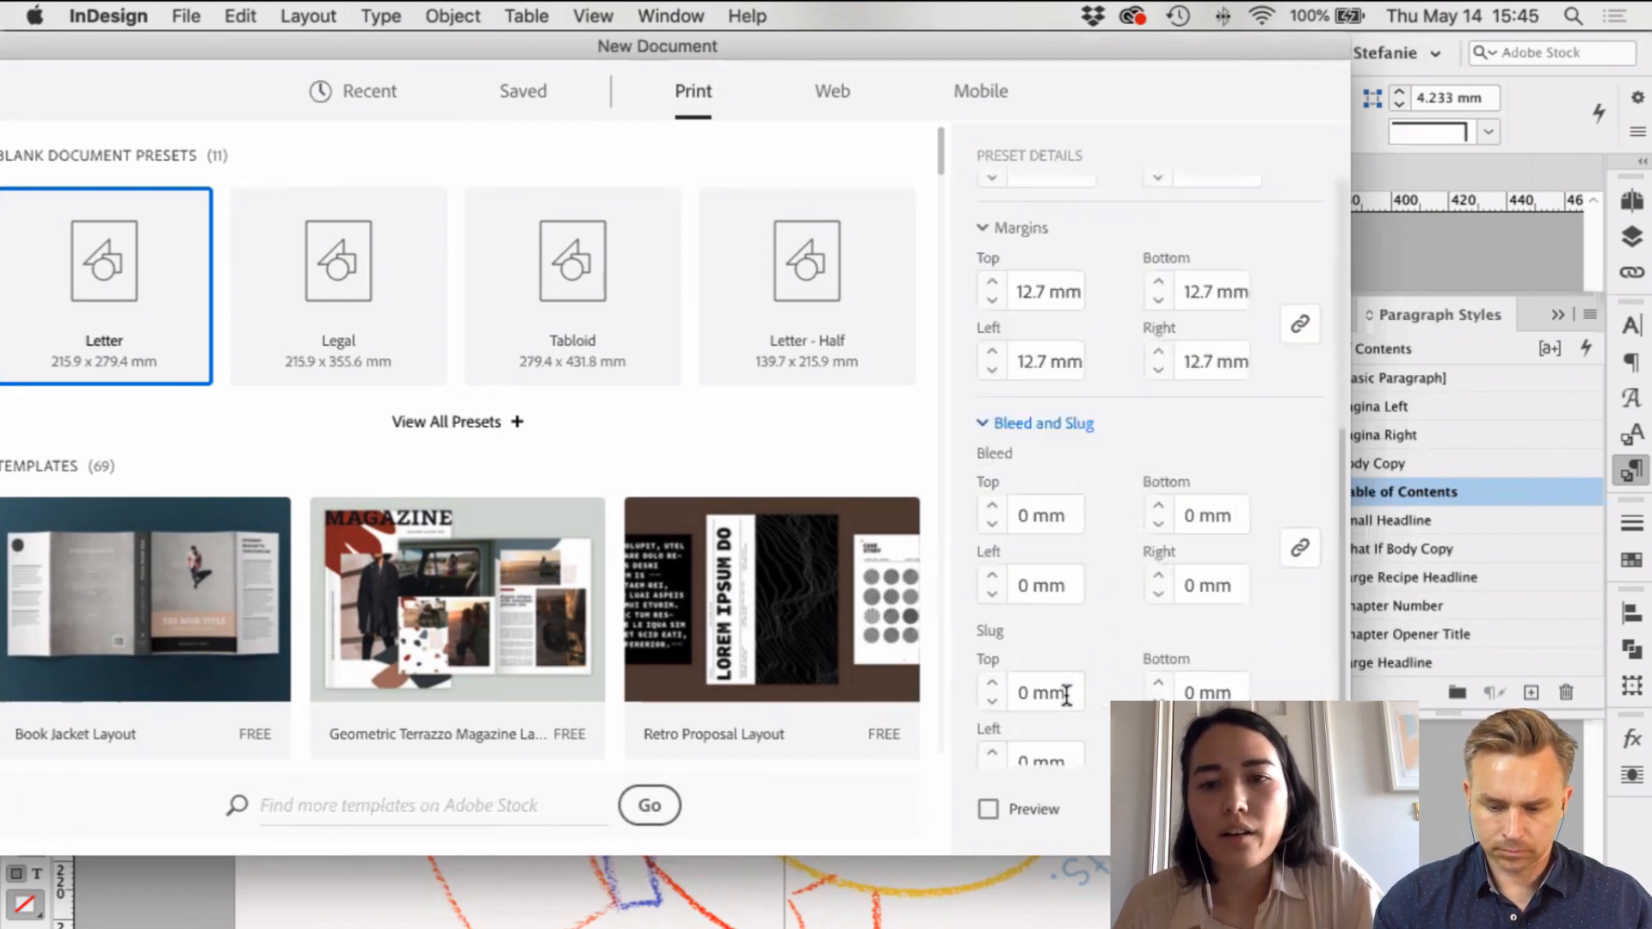
left_click(1029, 494)
key("Up")
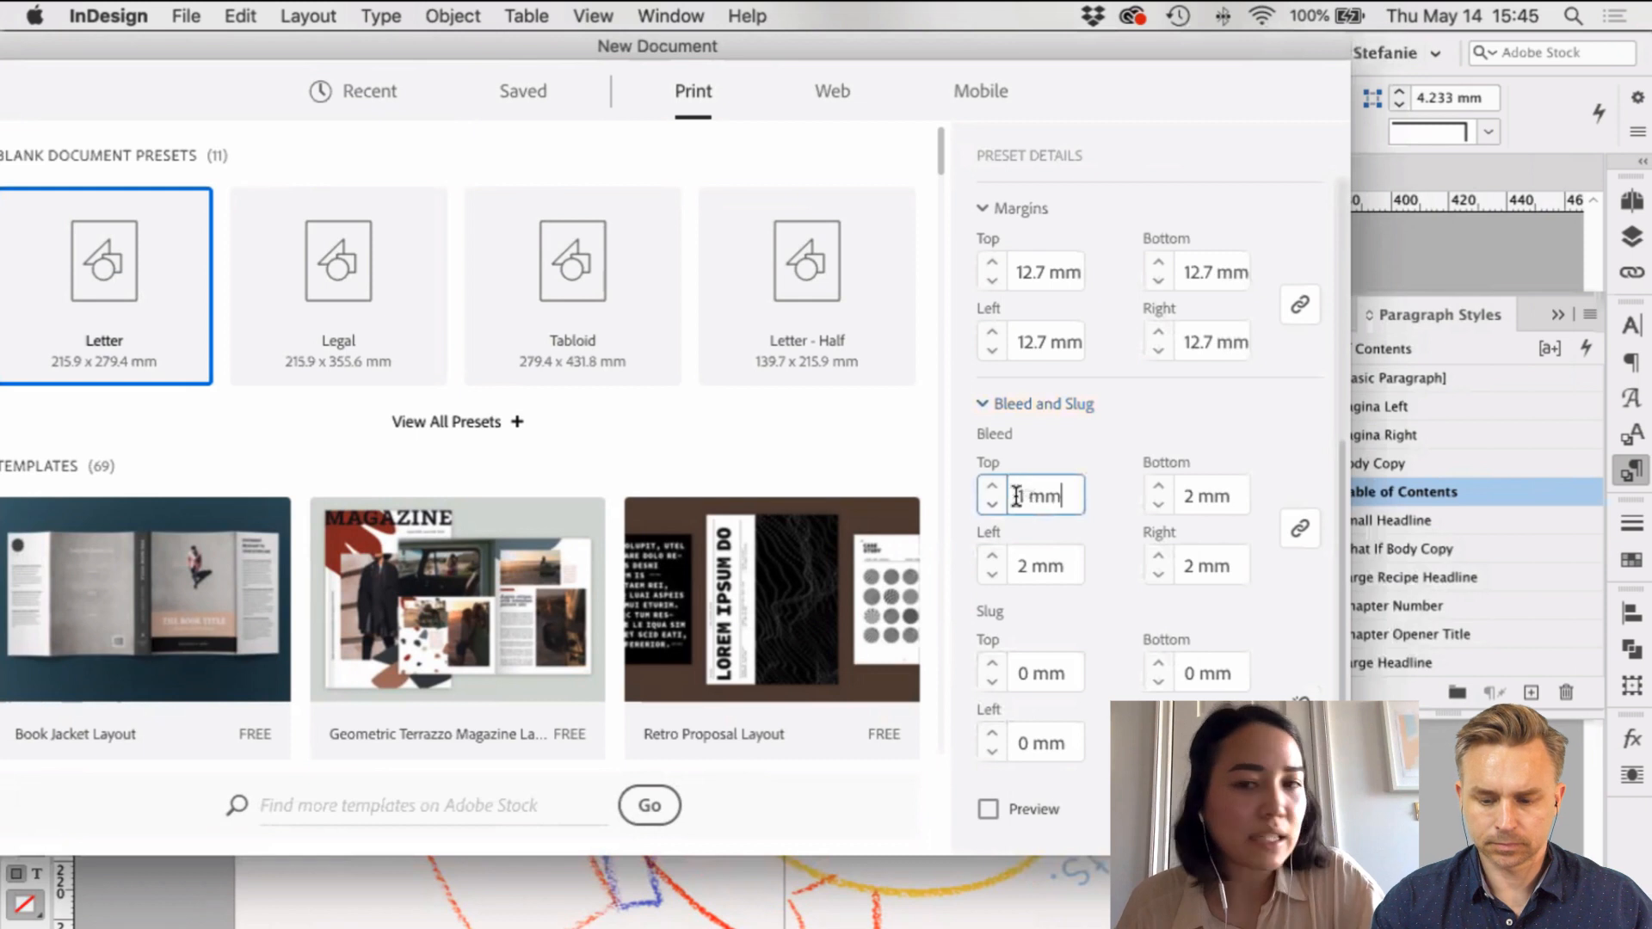
key("Down")
key("Down")
key("Up")
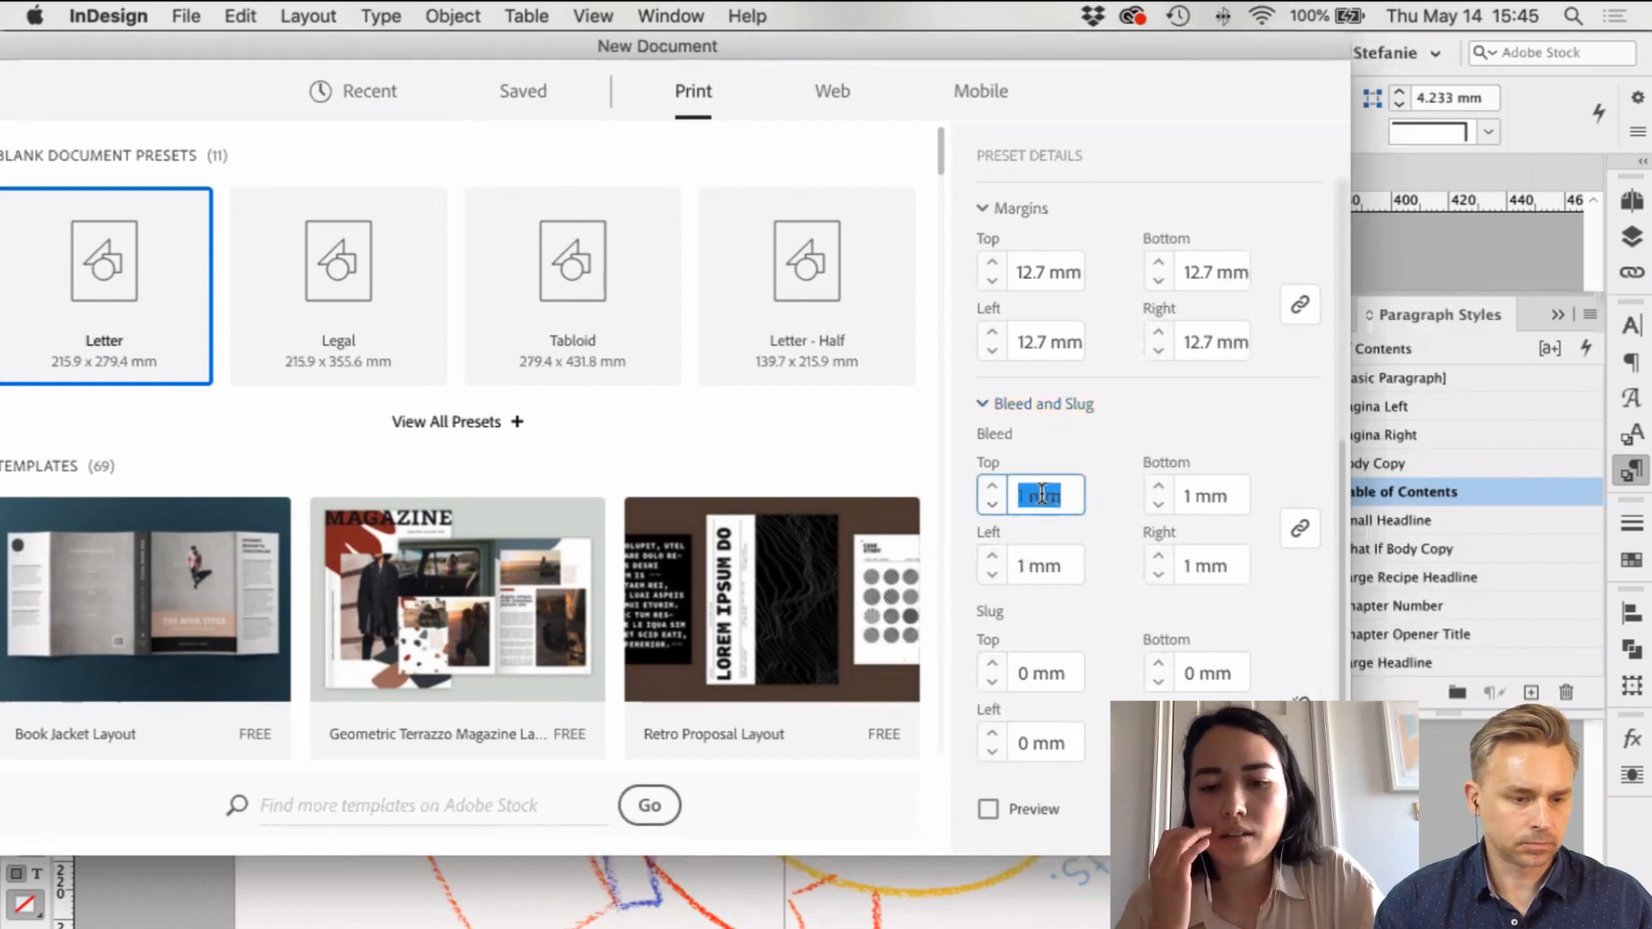
type("0.125in")
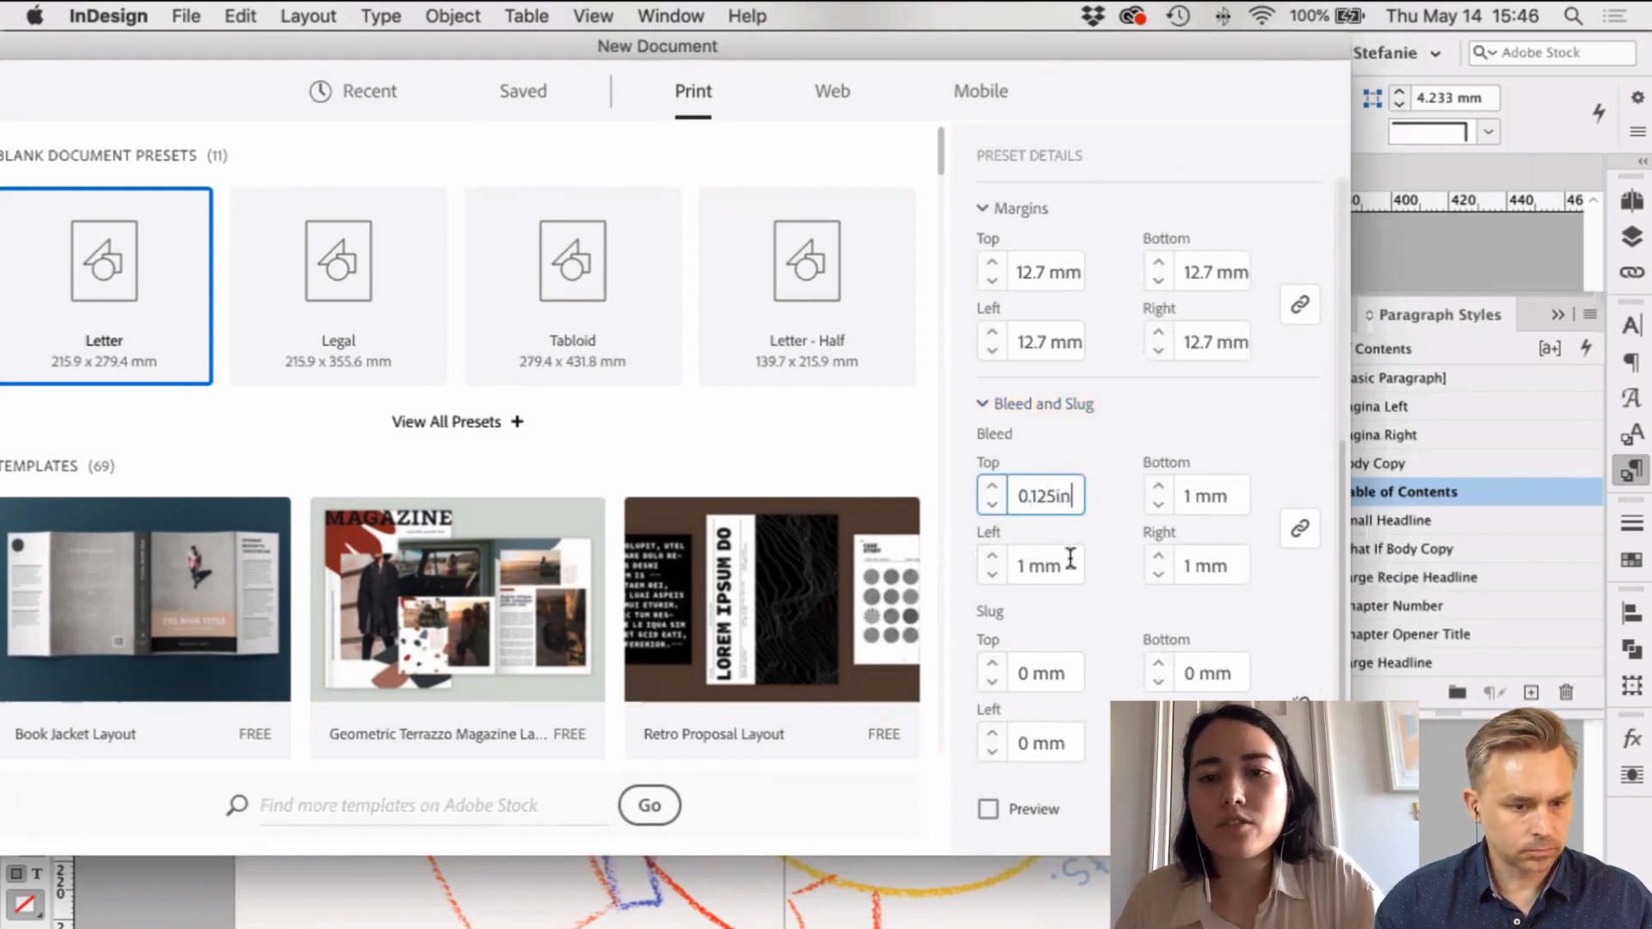
key("Return")
Step: Re-enter 0.125in in Bleed Top so all linked sides read 3.175 mm
left_click(1069, 563)
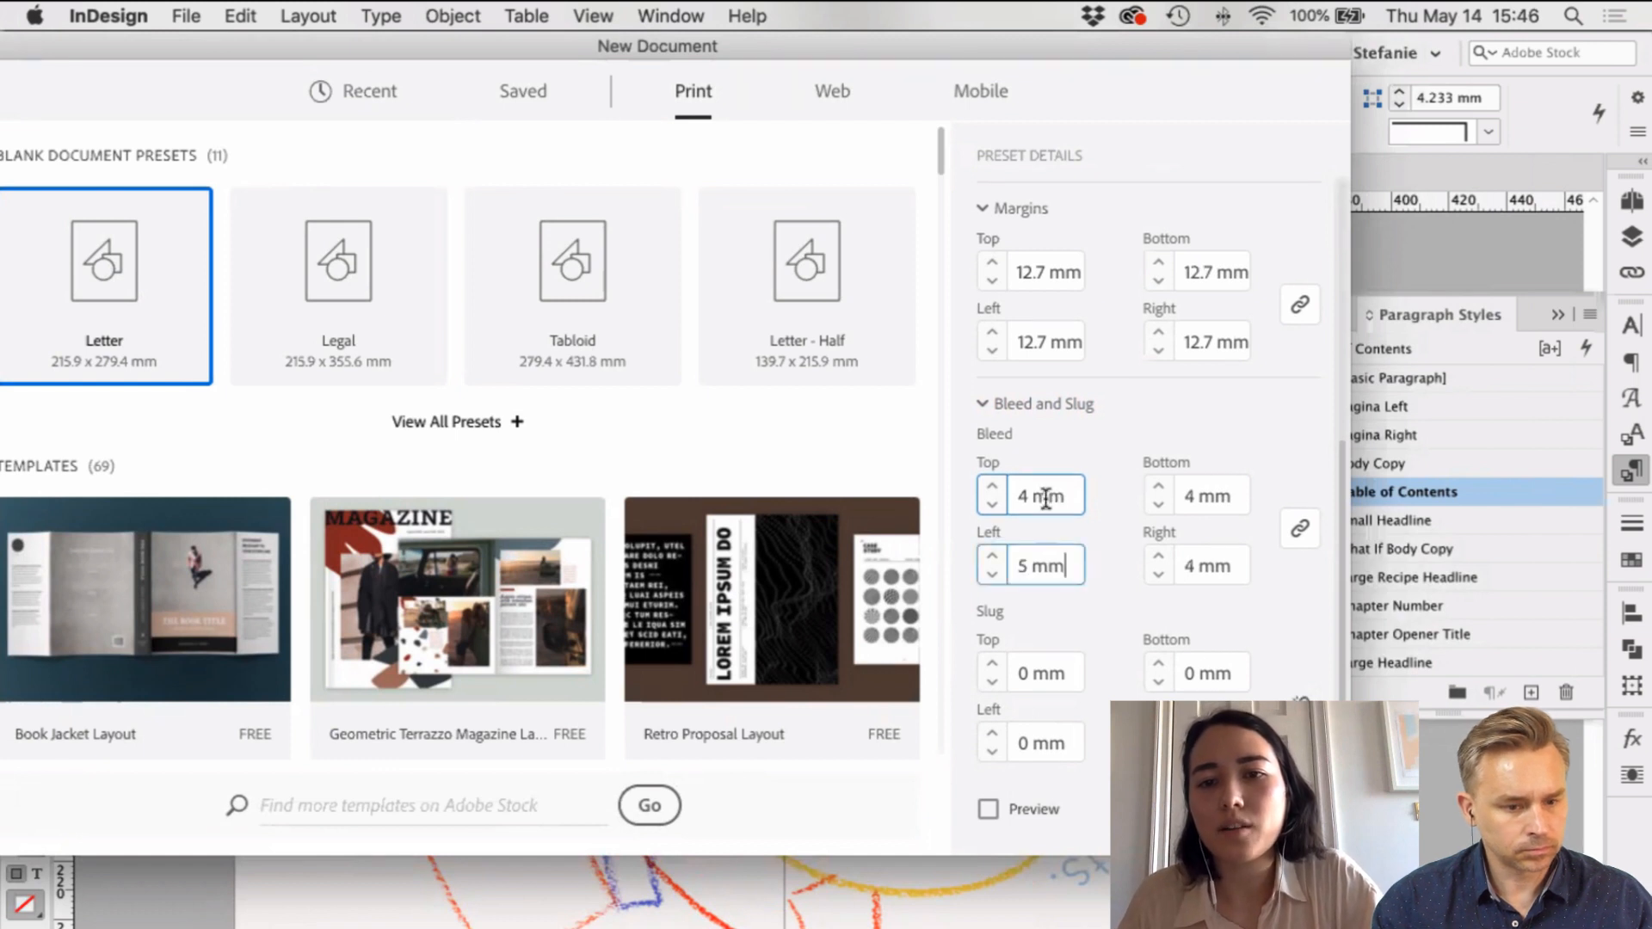
triple_click(1049, 503)
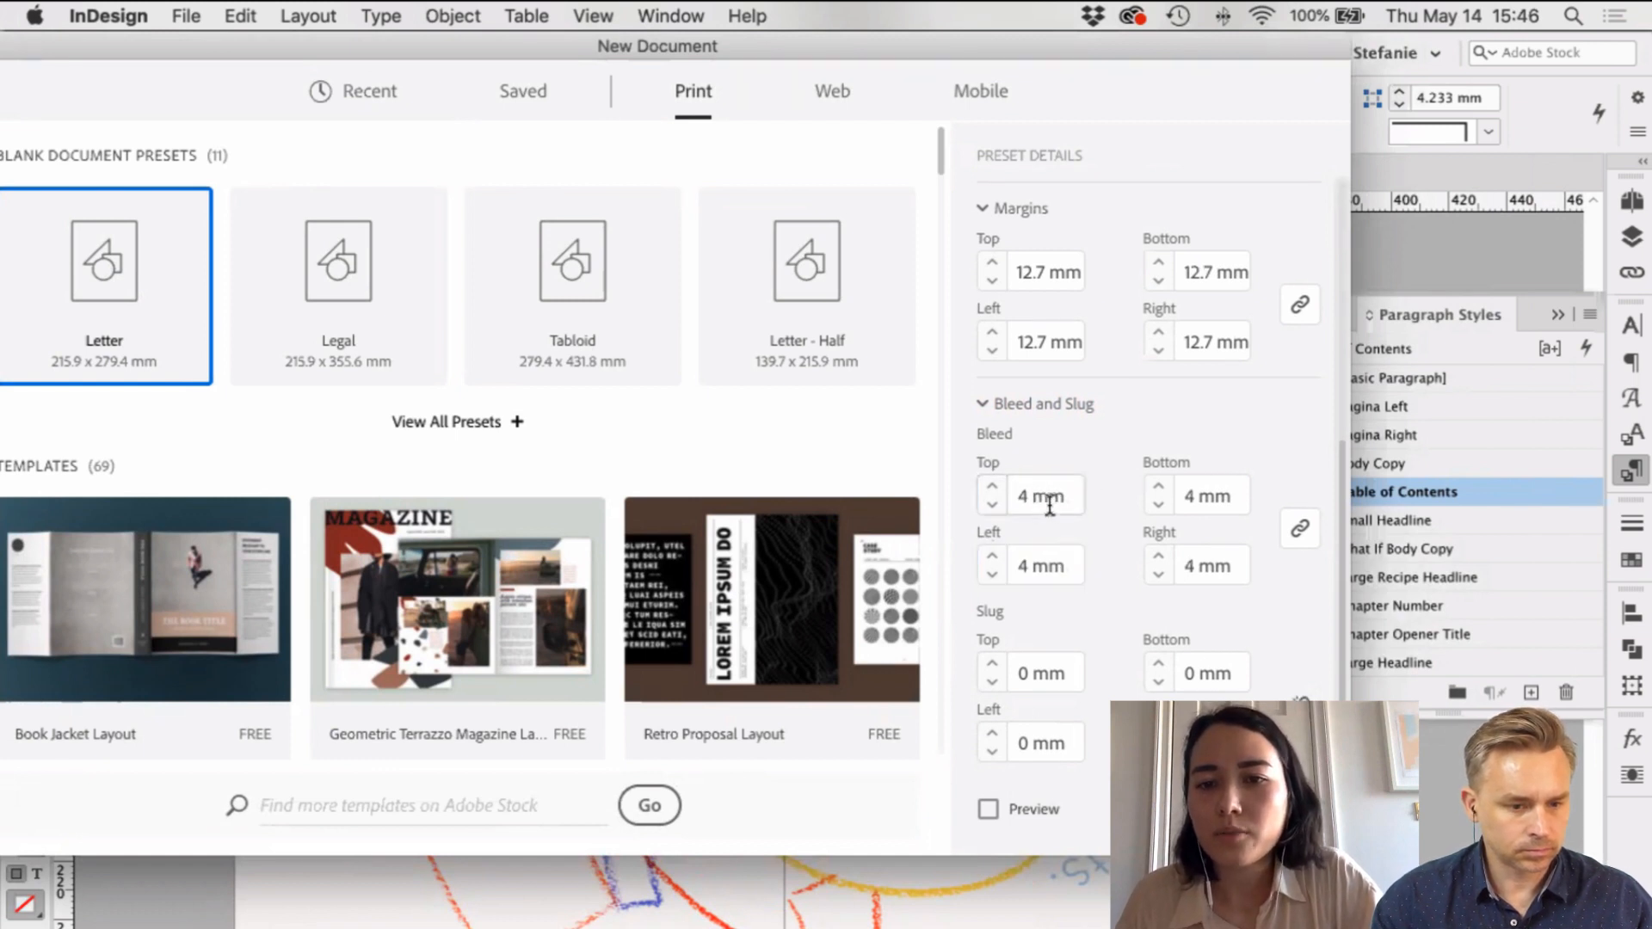
type("0.125")
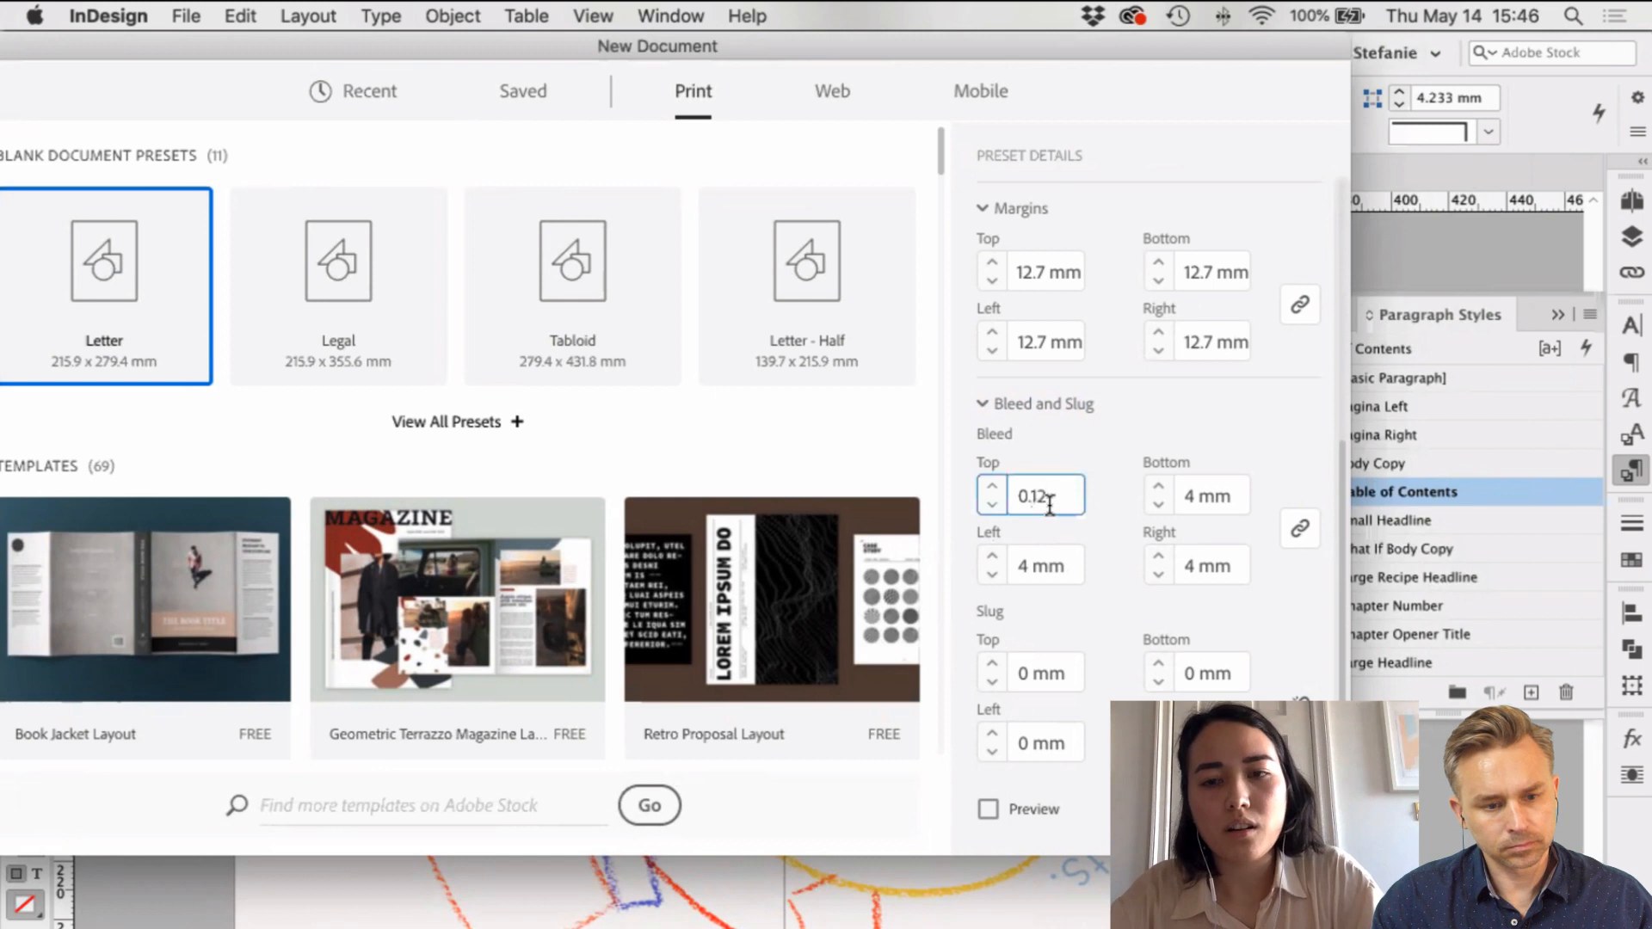
type("in")
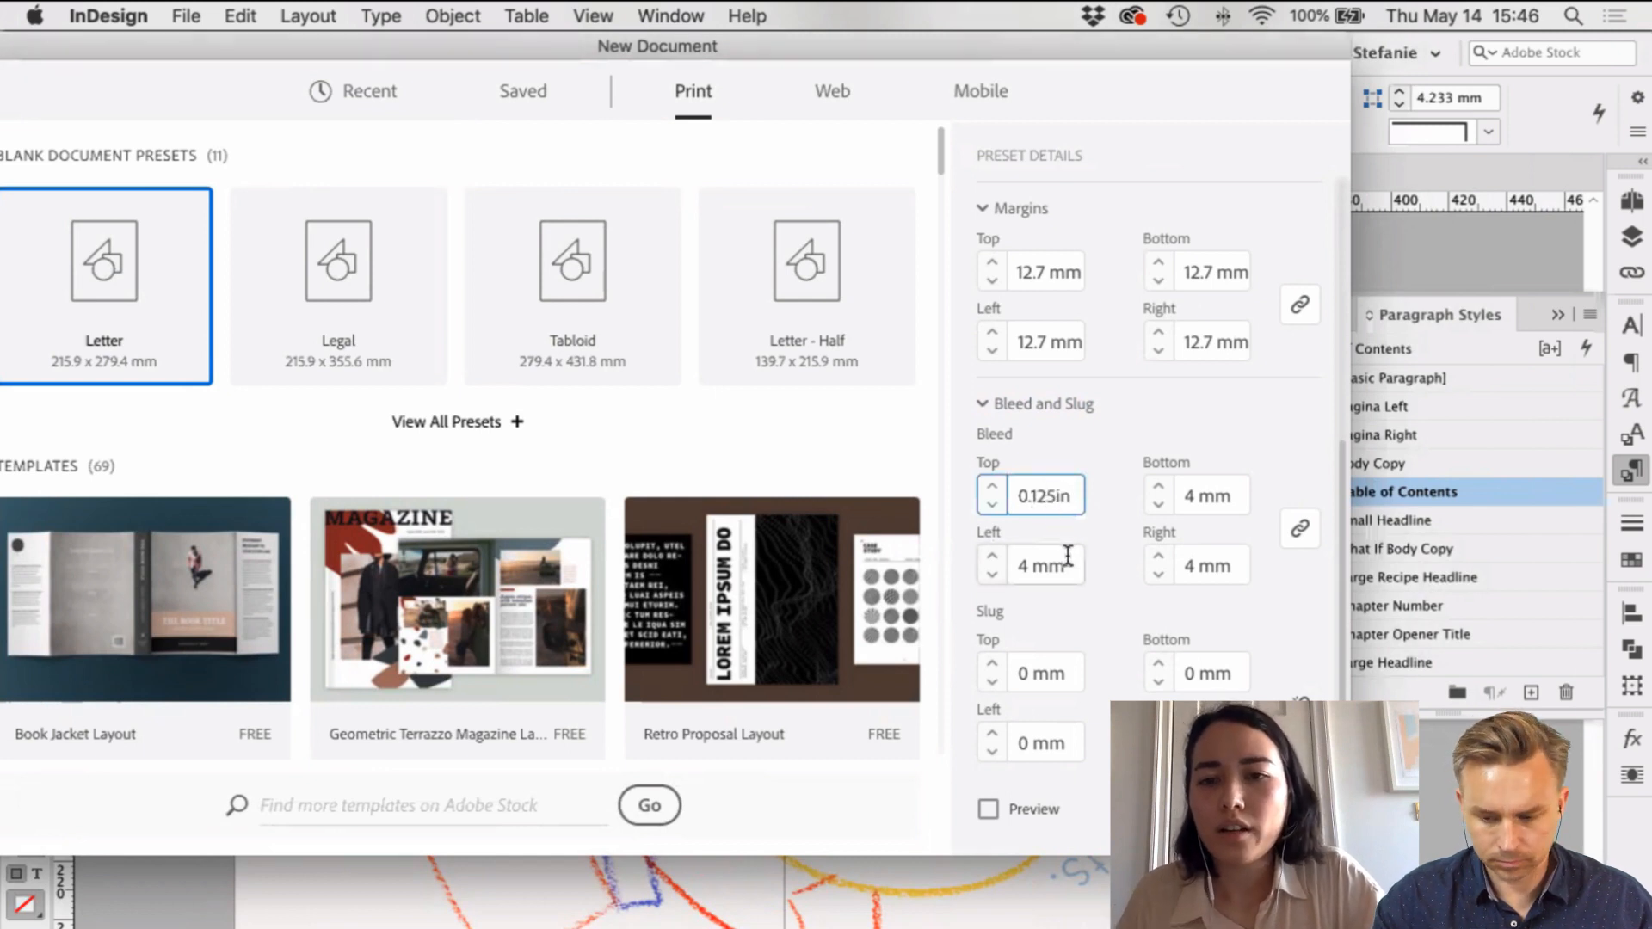
key("Tab")
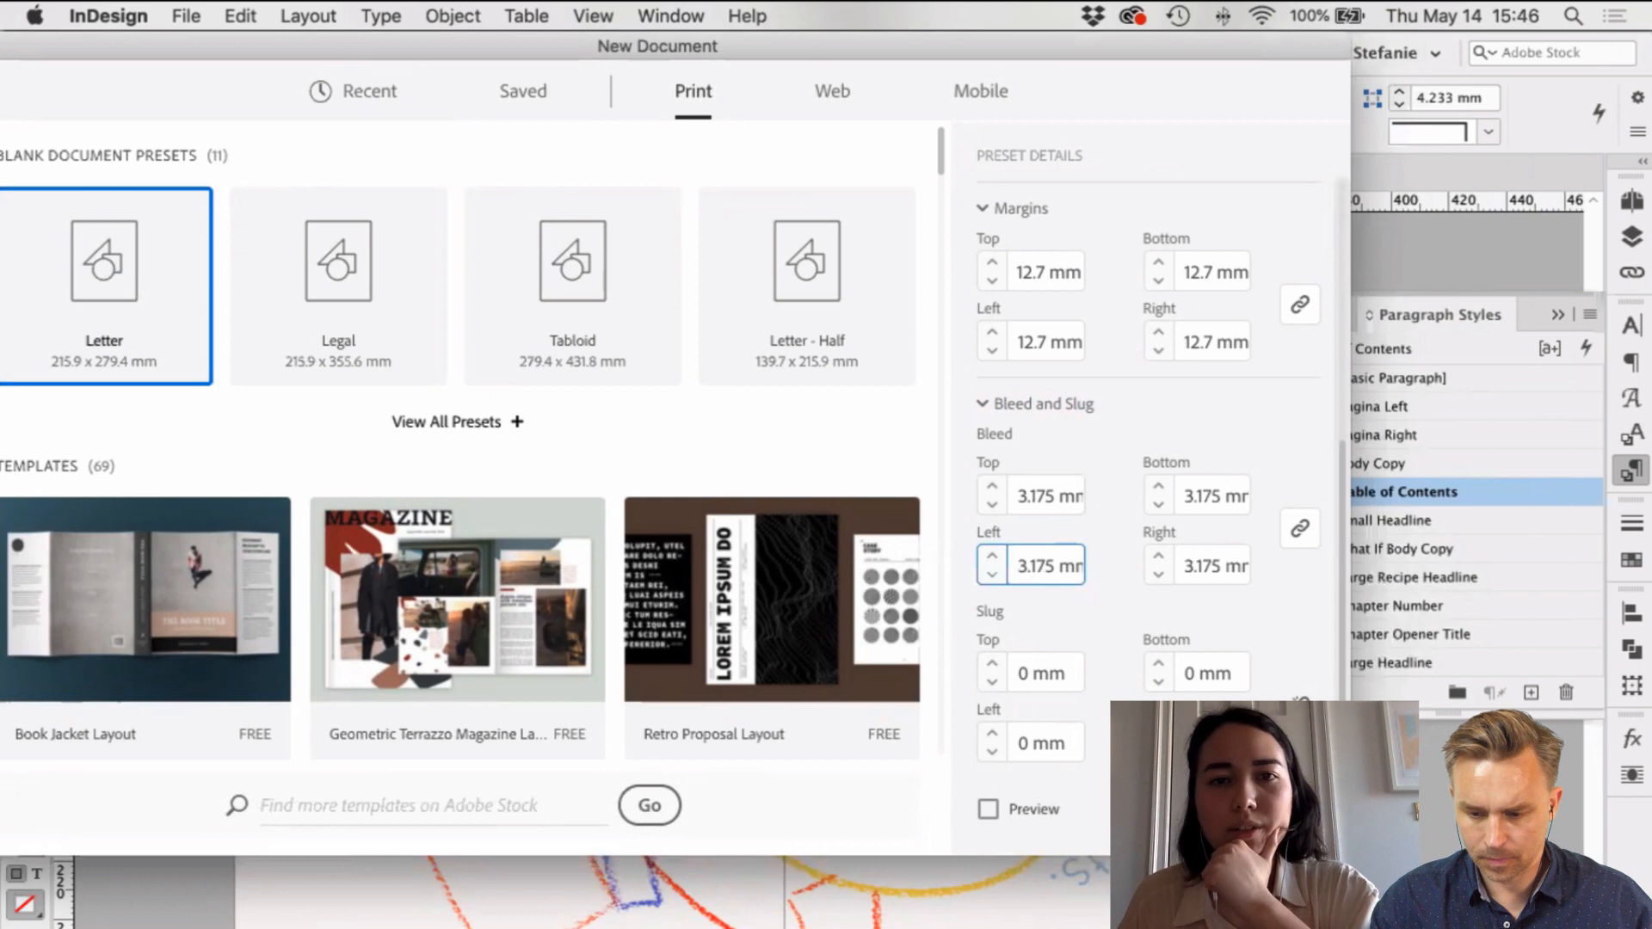
Step: Create the new document and close the Tab stops panel
key("Return")
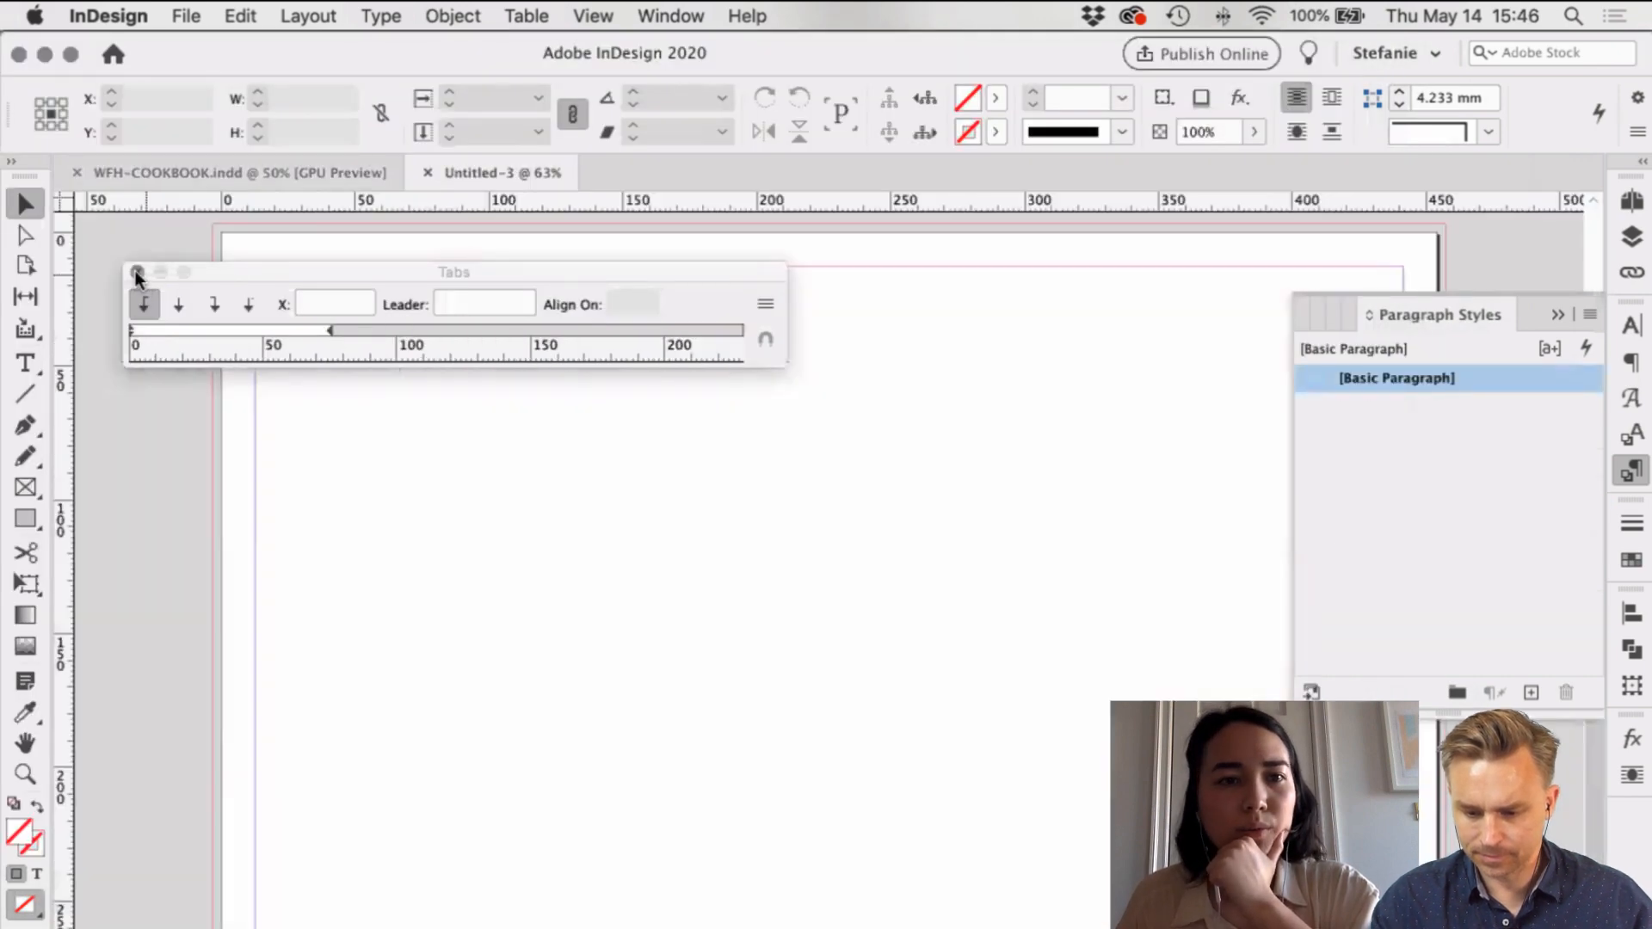
left_click(136, 272)
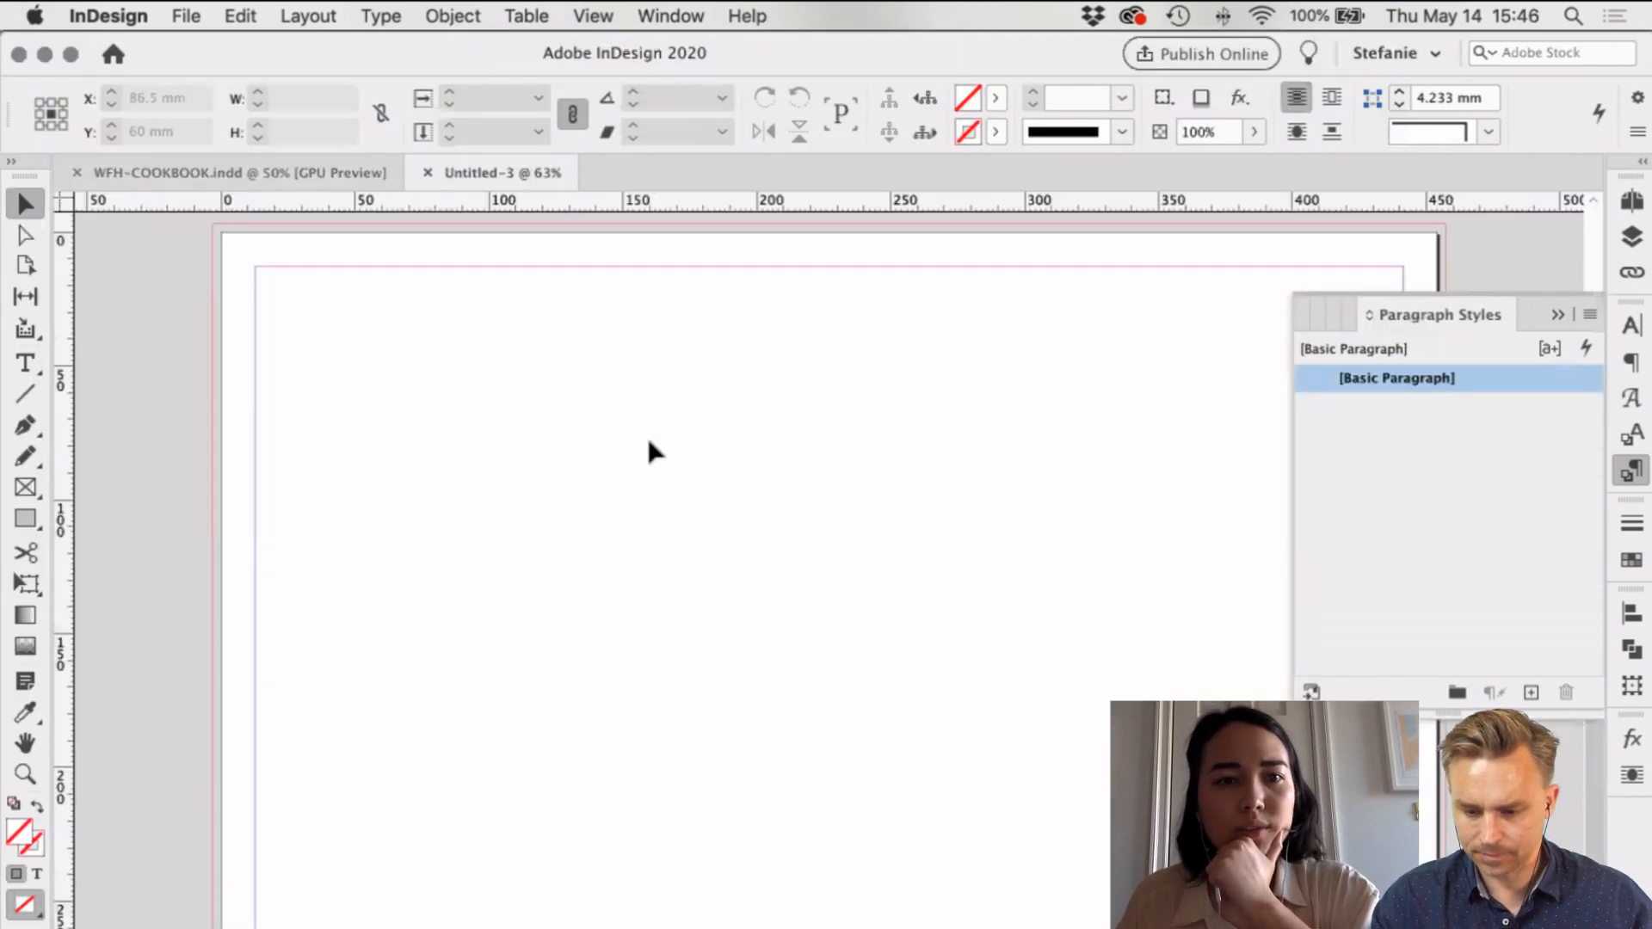
scroll(647, 435, "right", 4)
scroll(647, 436, "left", 2)
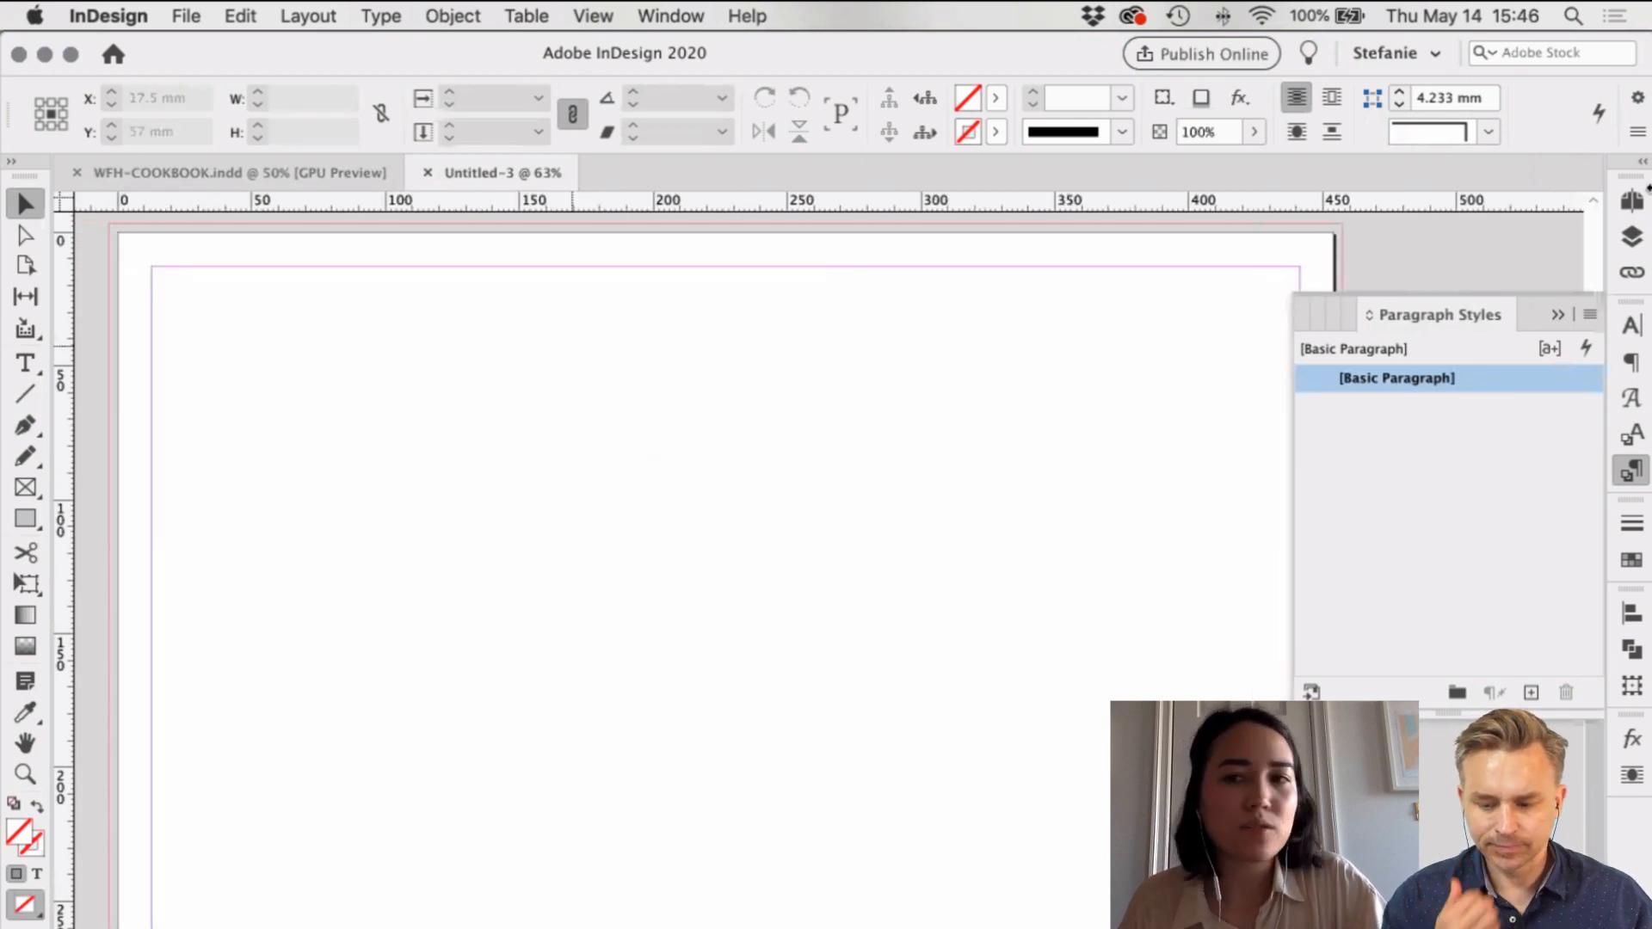
Step: Rename Layer 1 to DESIGN in the Layers panel
left_click(1632, 237)
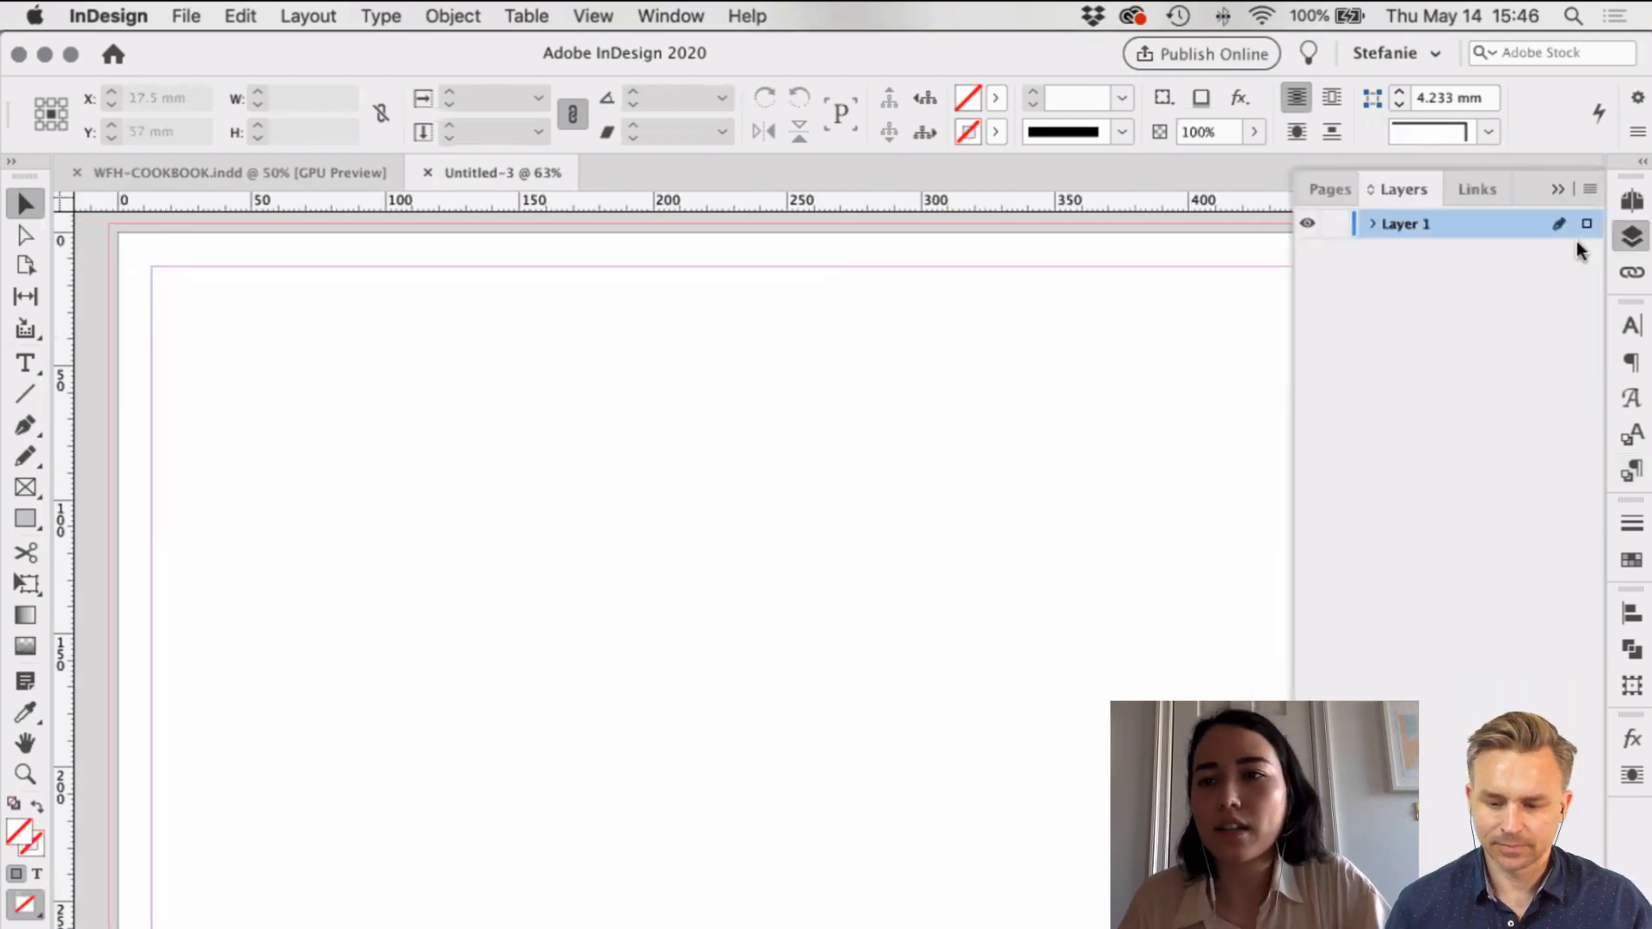
double_click(1418, 222)
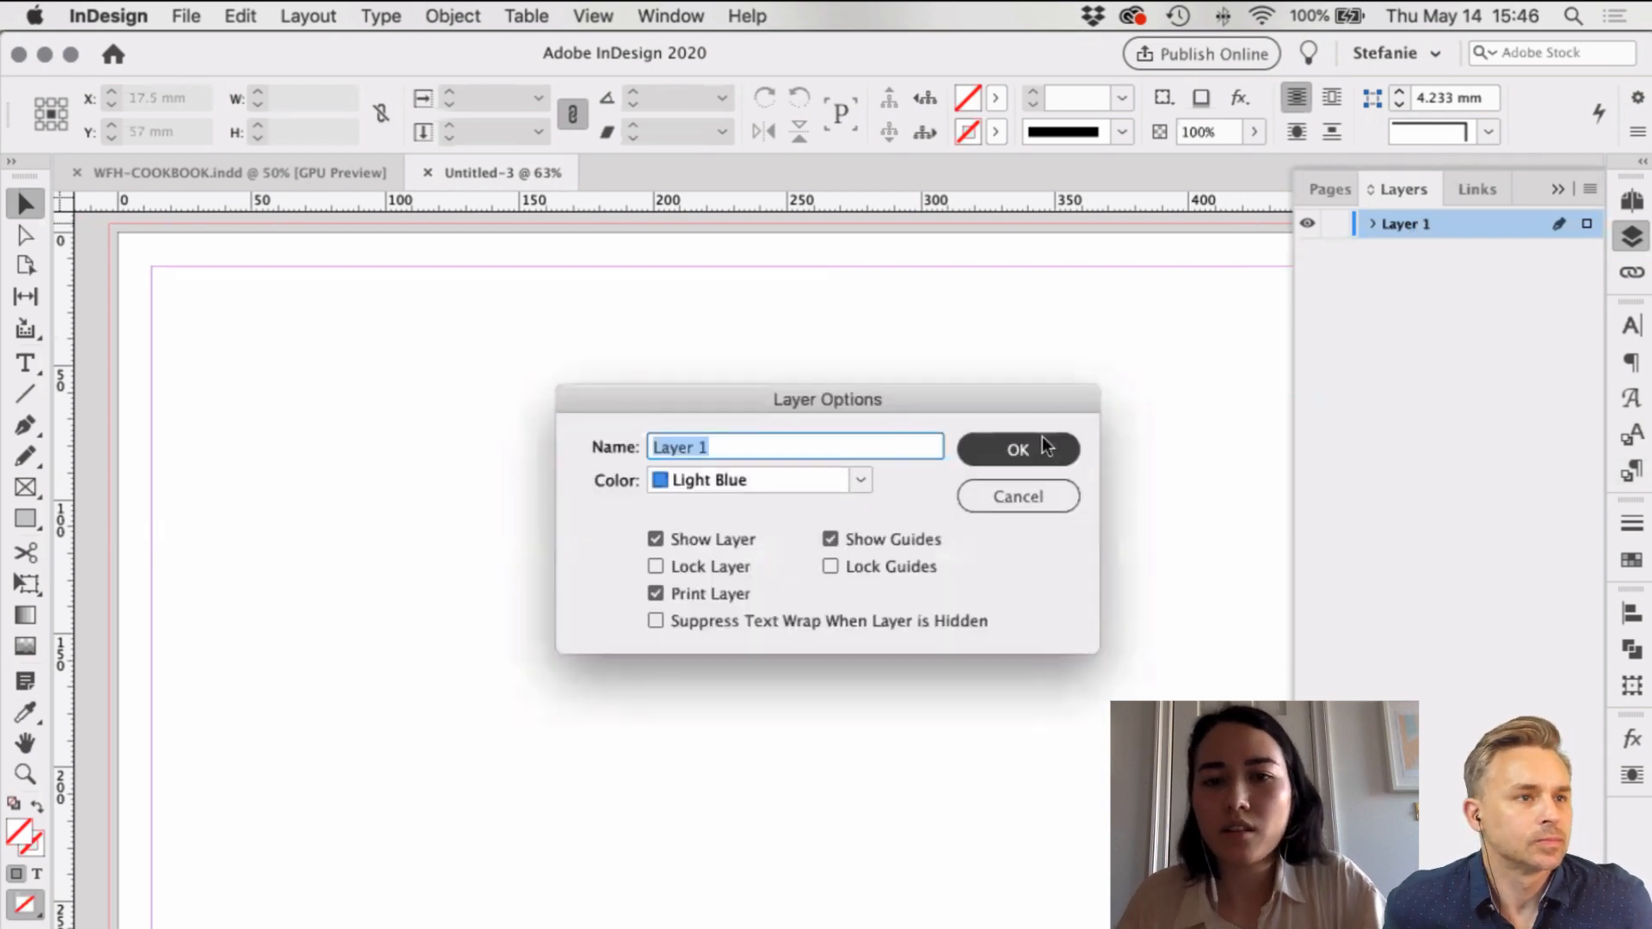
type("DESIGN")
key("Return")
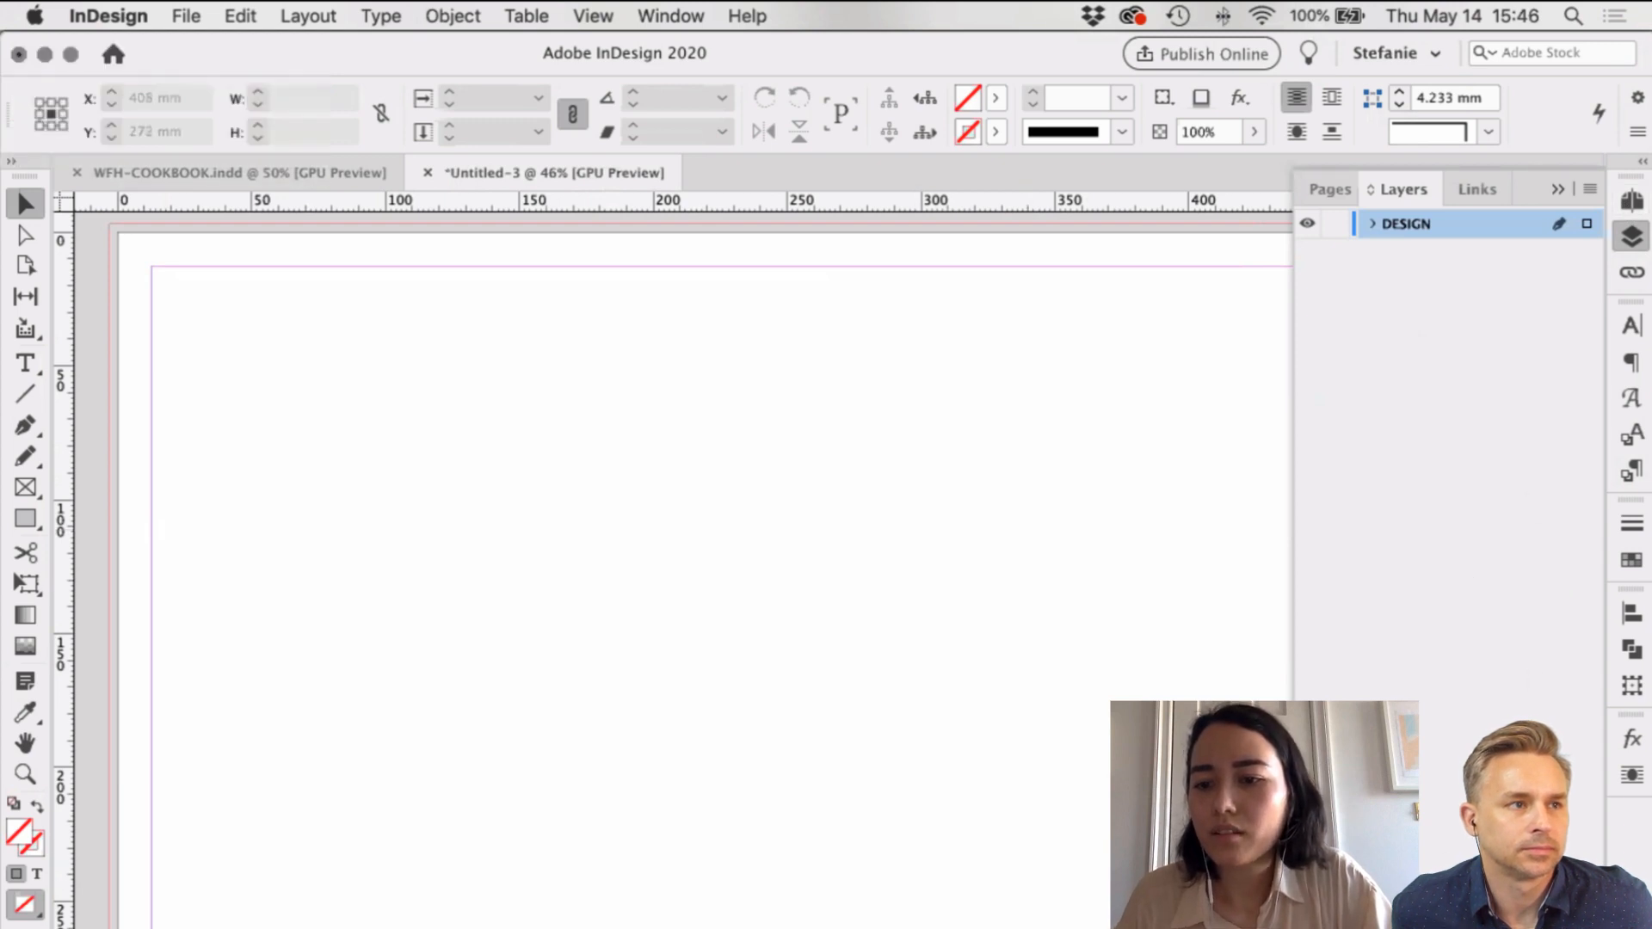
Step: Rename the second layer to GUIDES
double_click(1433, 222)
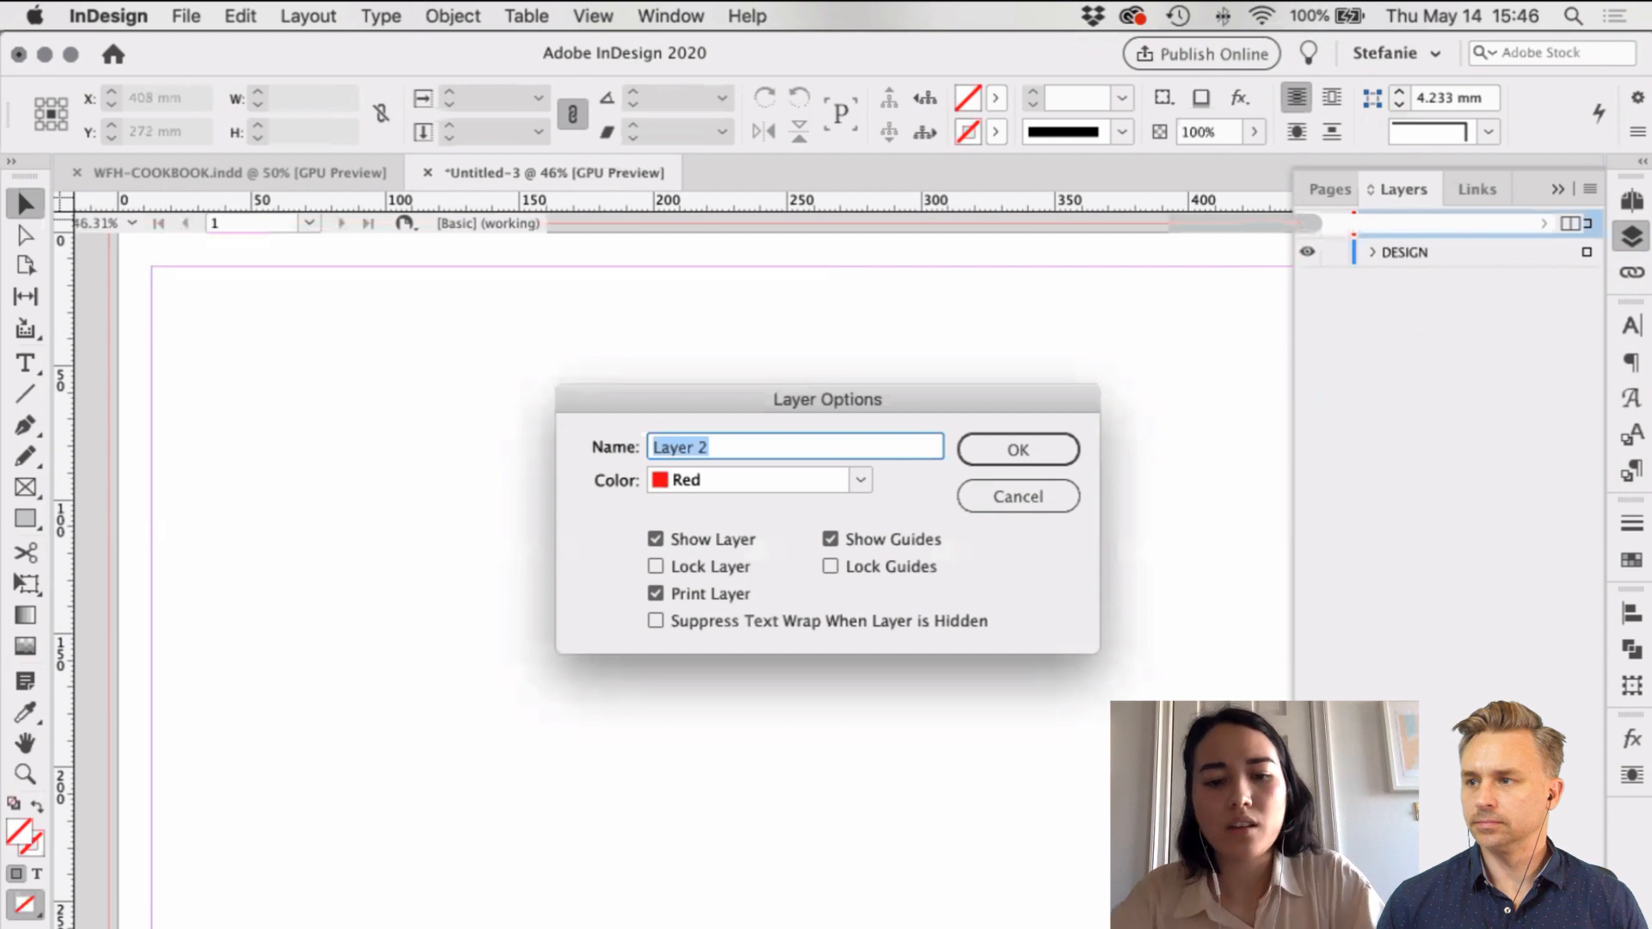
type("GUIDES")
key("Return")
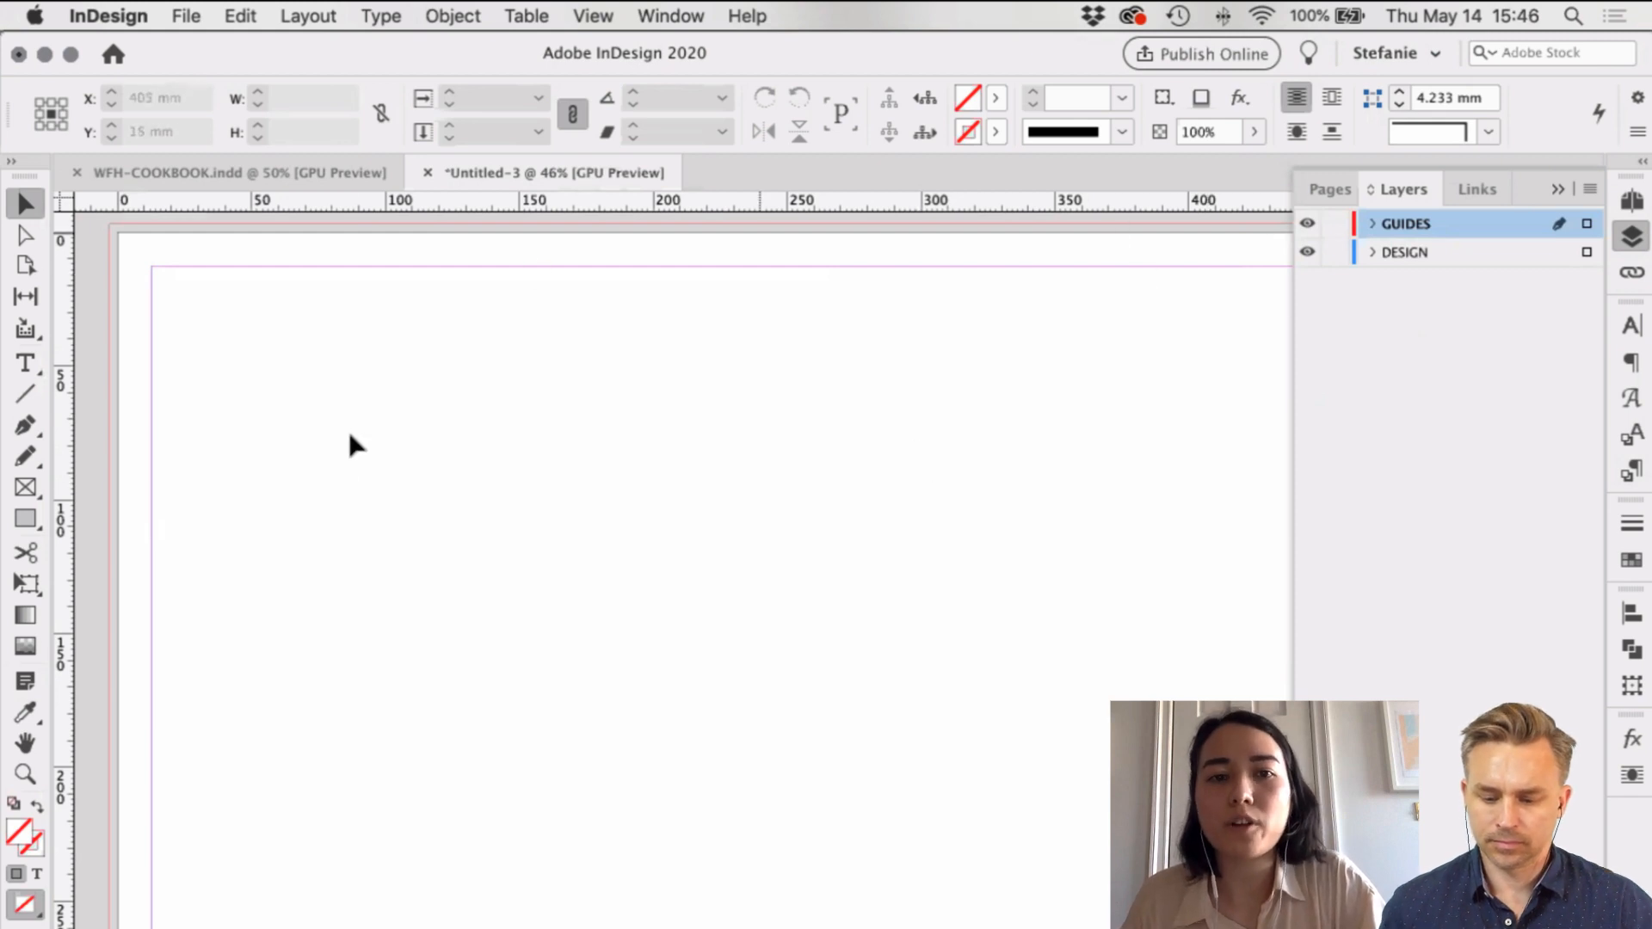
scroll(940, 465, "right", 3)
scroll(942, 465, "left", 1)
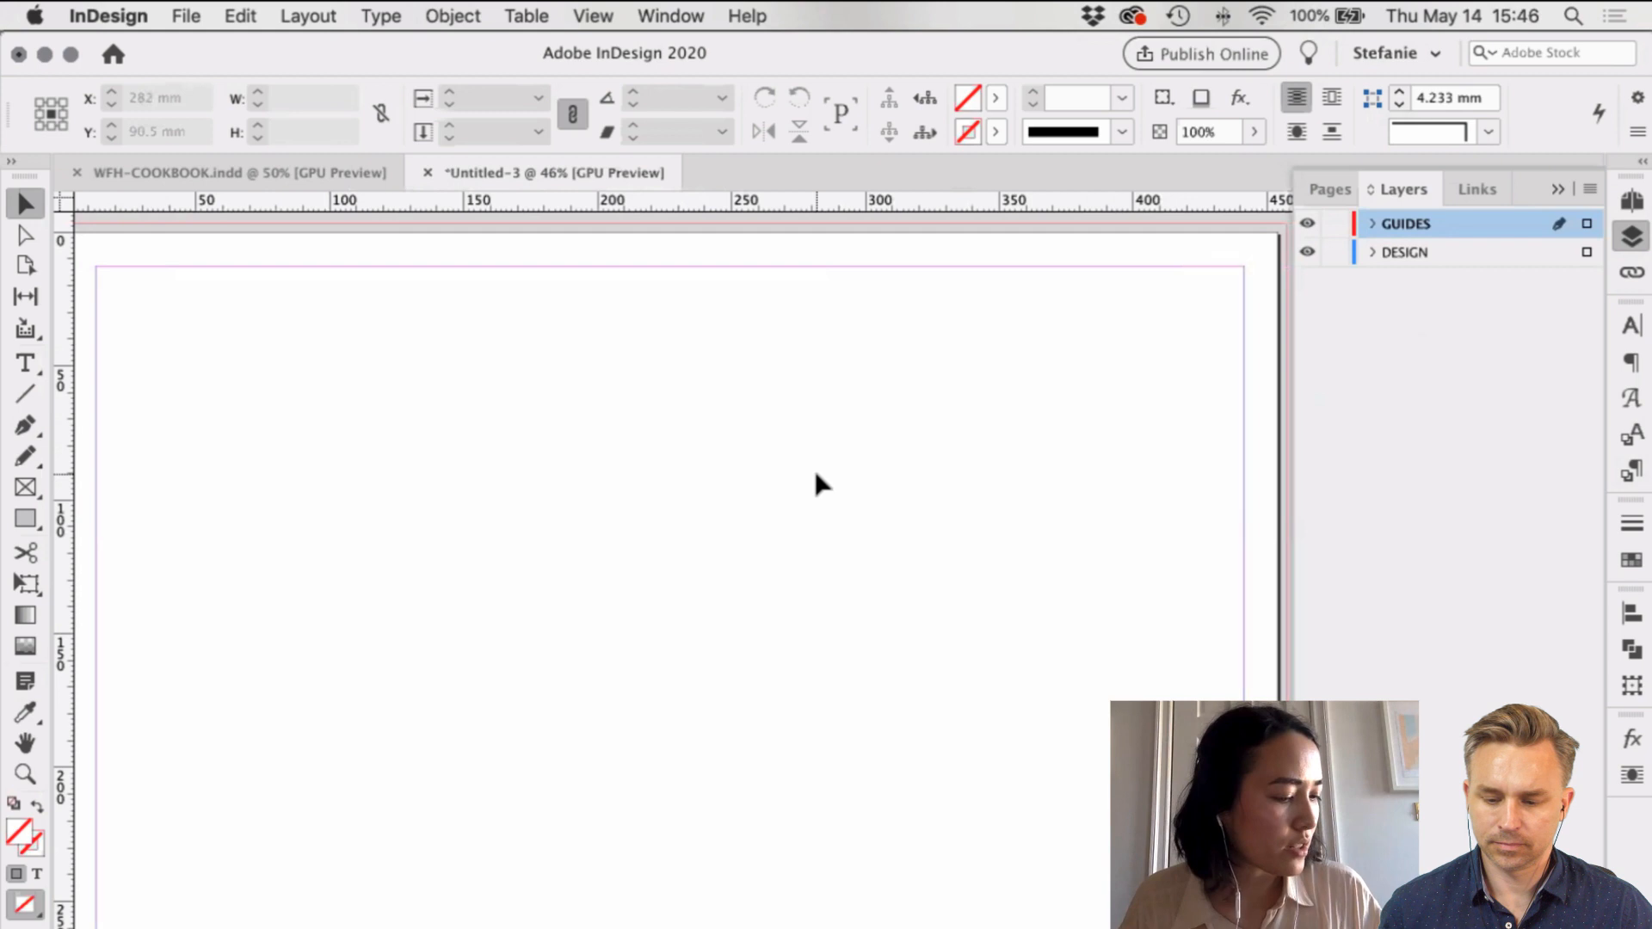
scroll(816, 474, "right", 1)
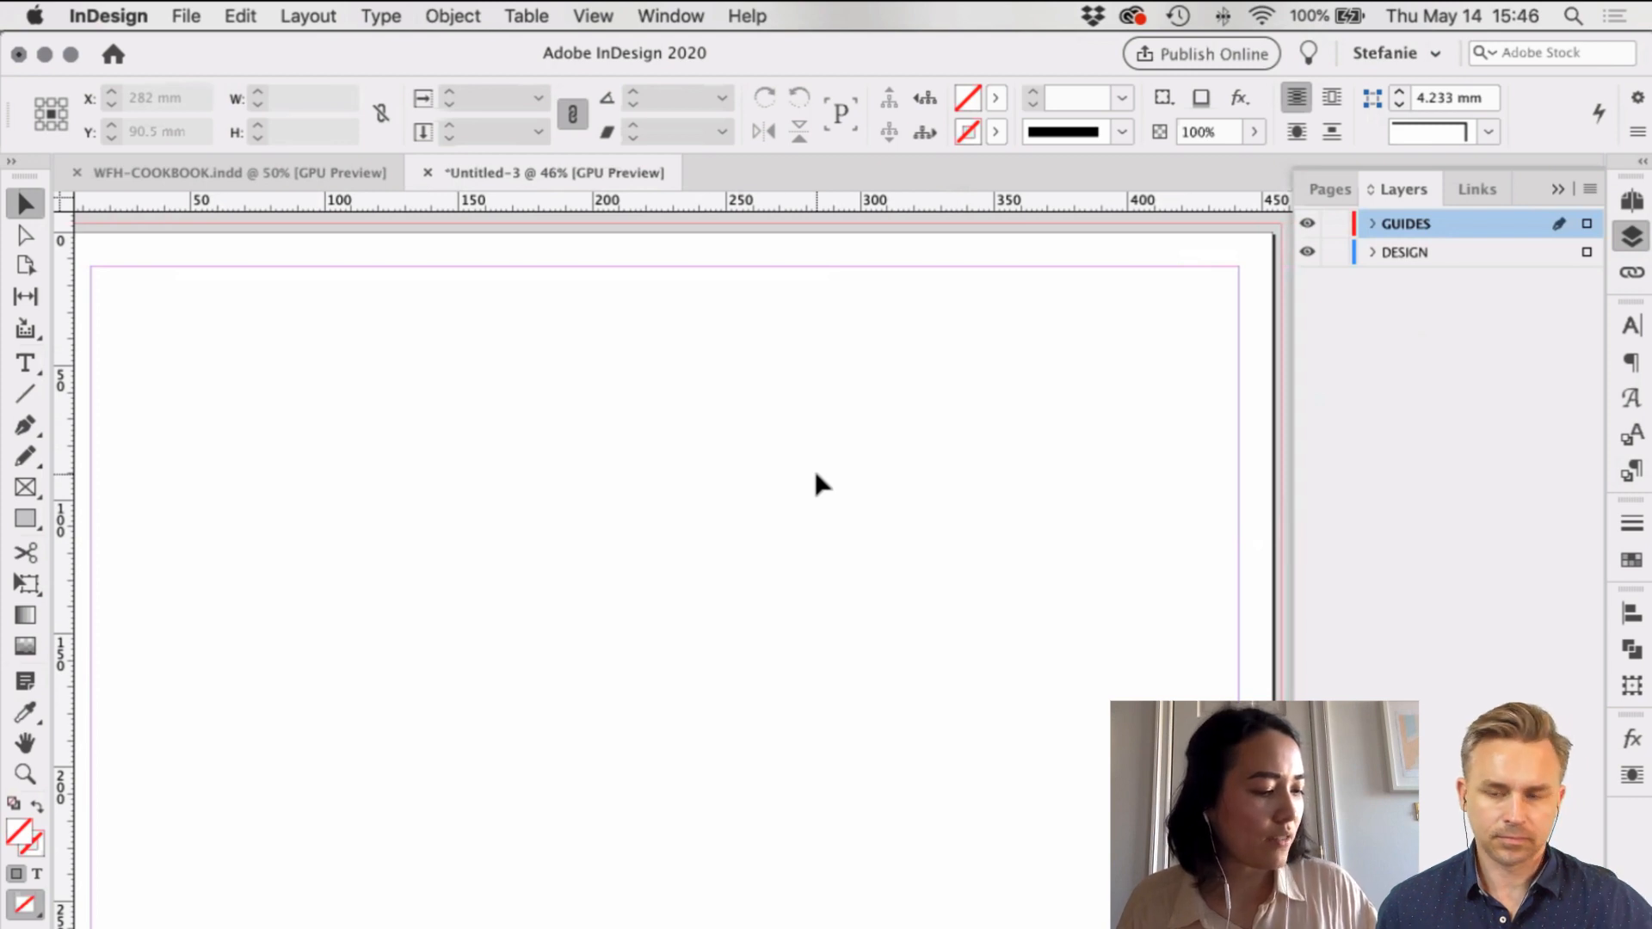
scroll(745, 456, "right", 4)
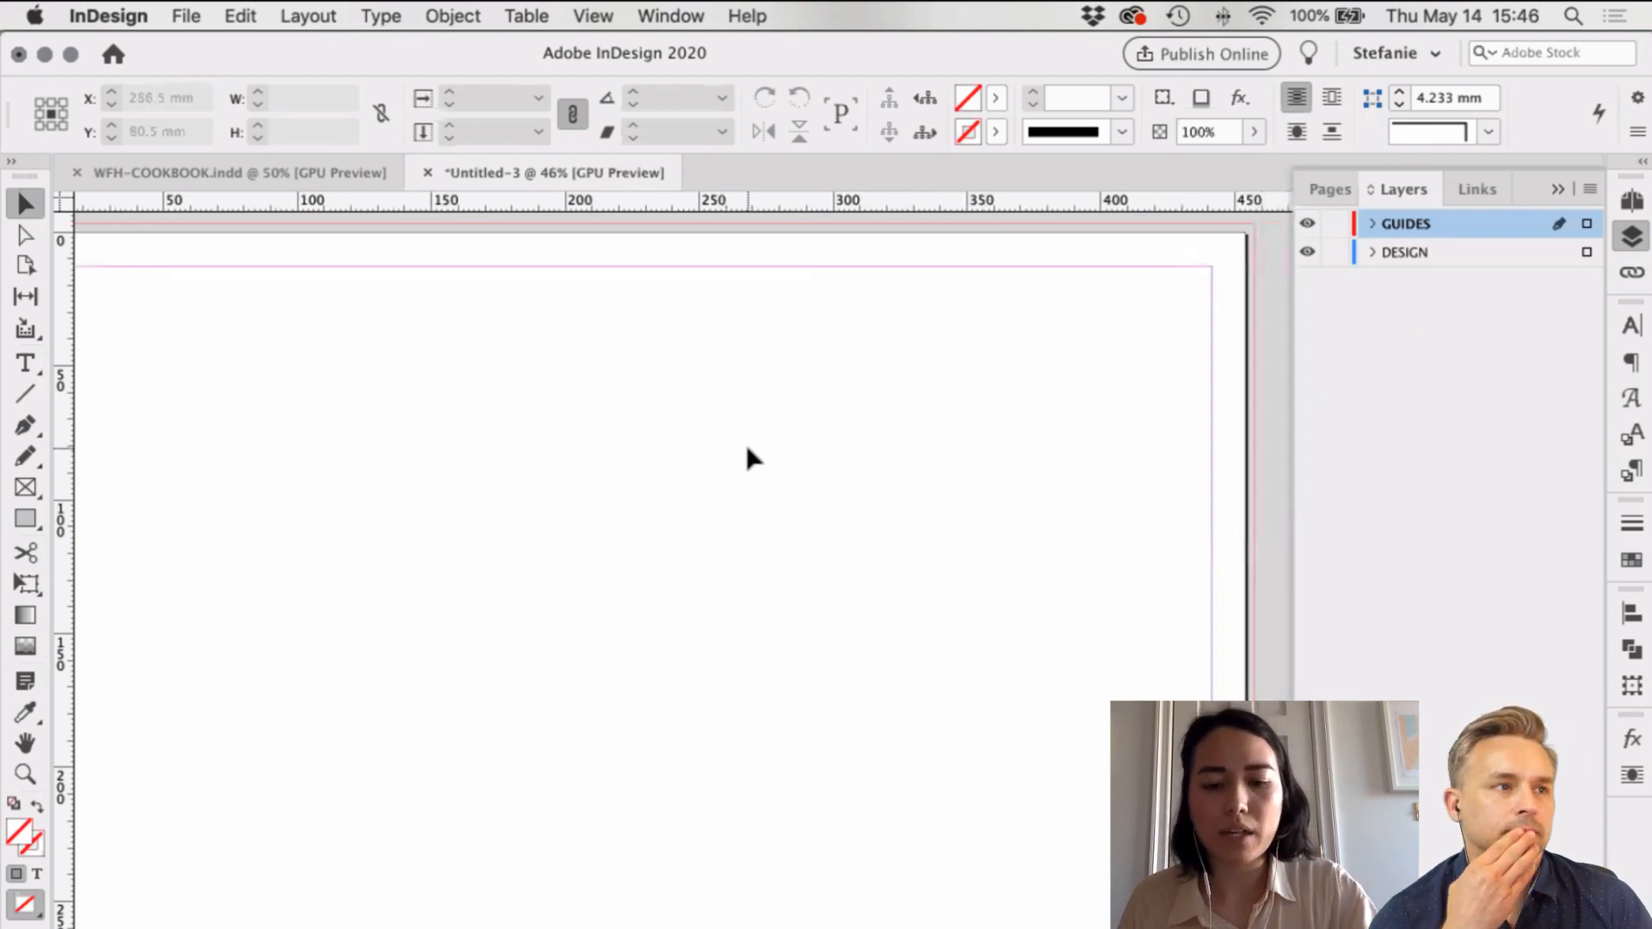
scroll(207, 422, "left", 8)
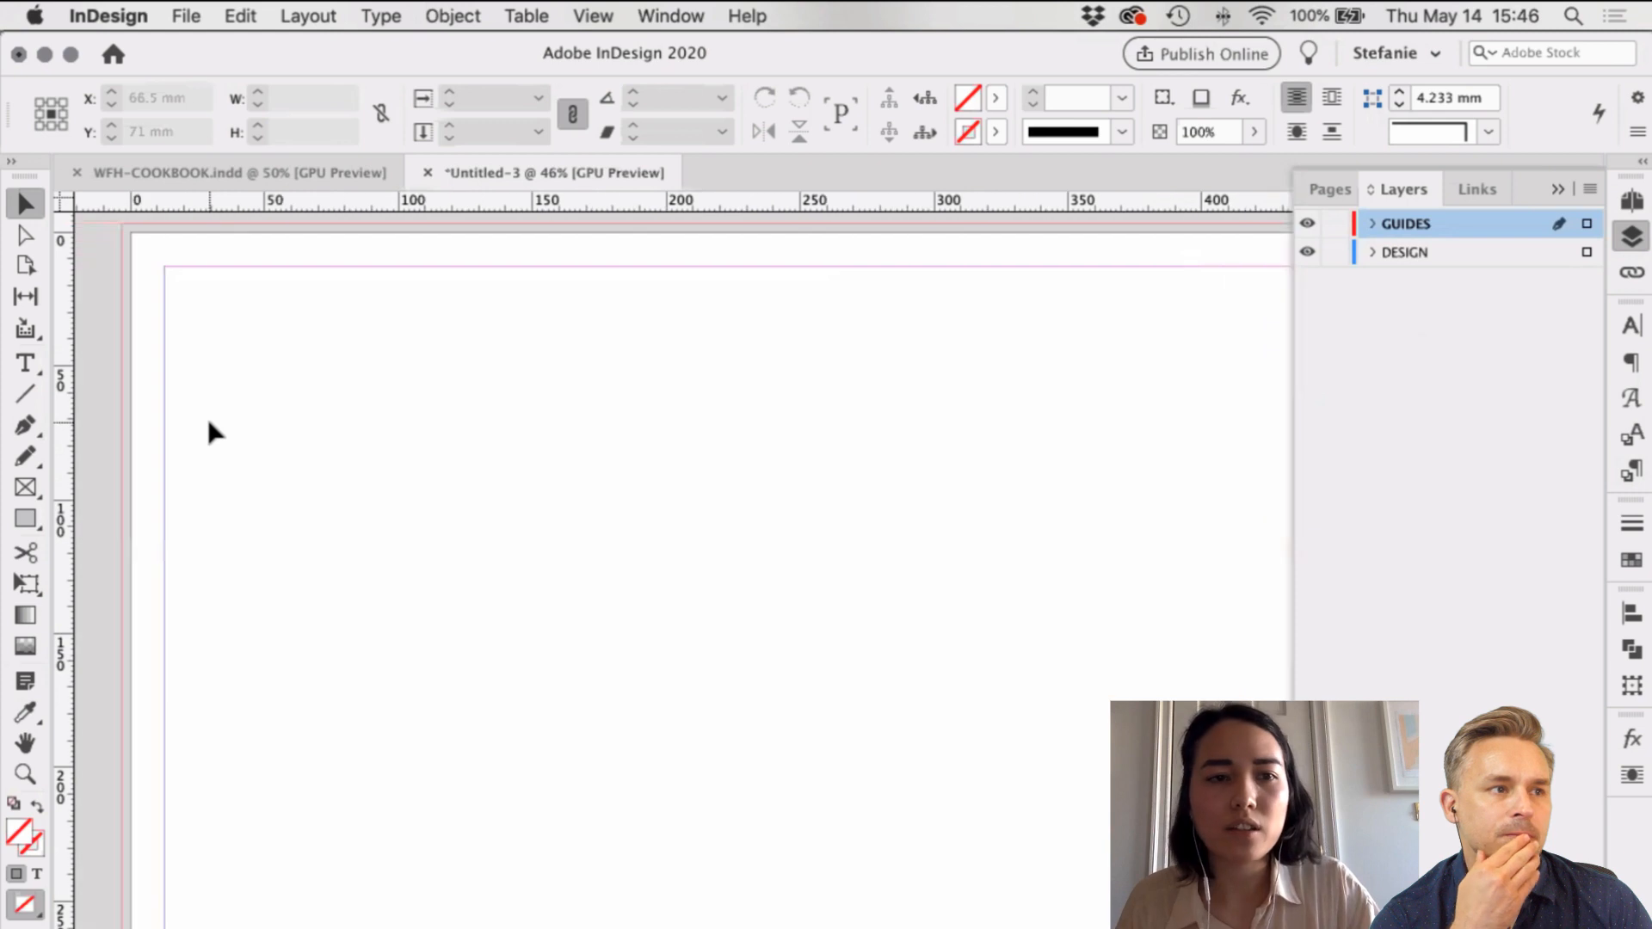
scroll(1199, 516, "right", 8)
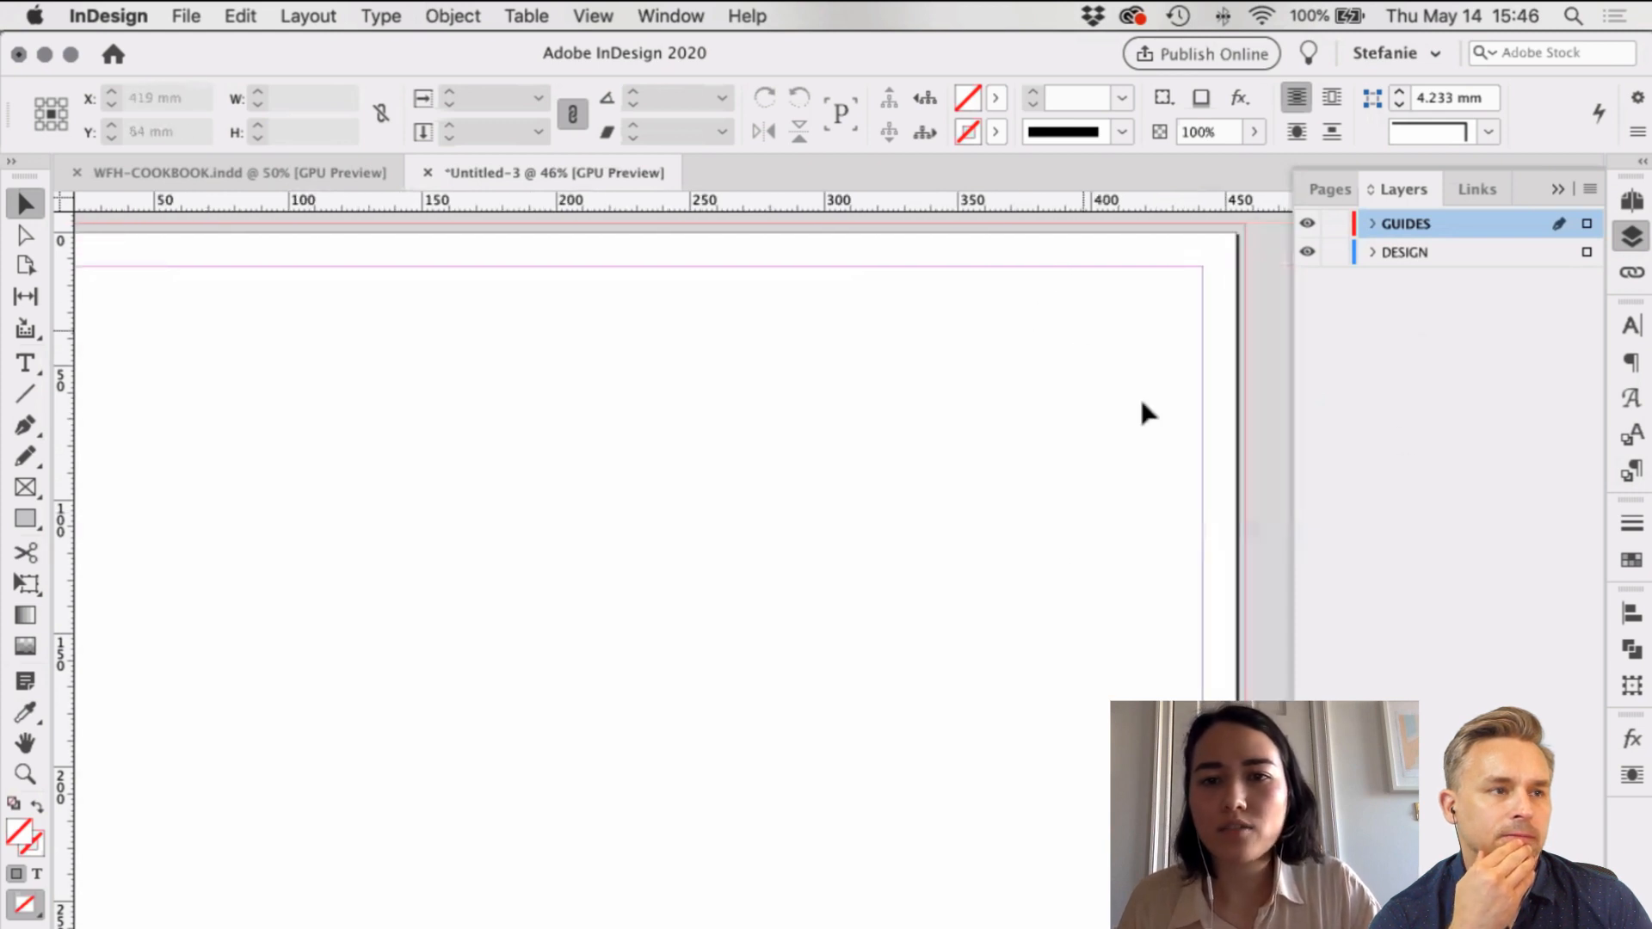
scroll(958, 507, "left", 6)
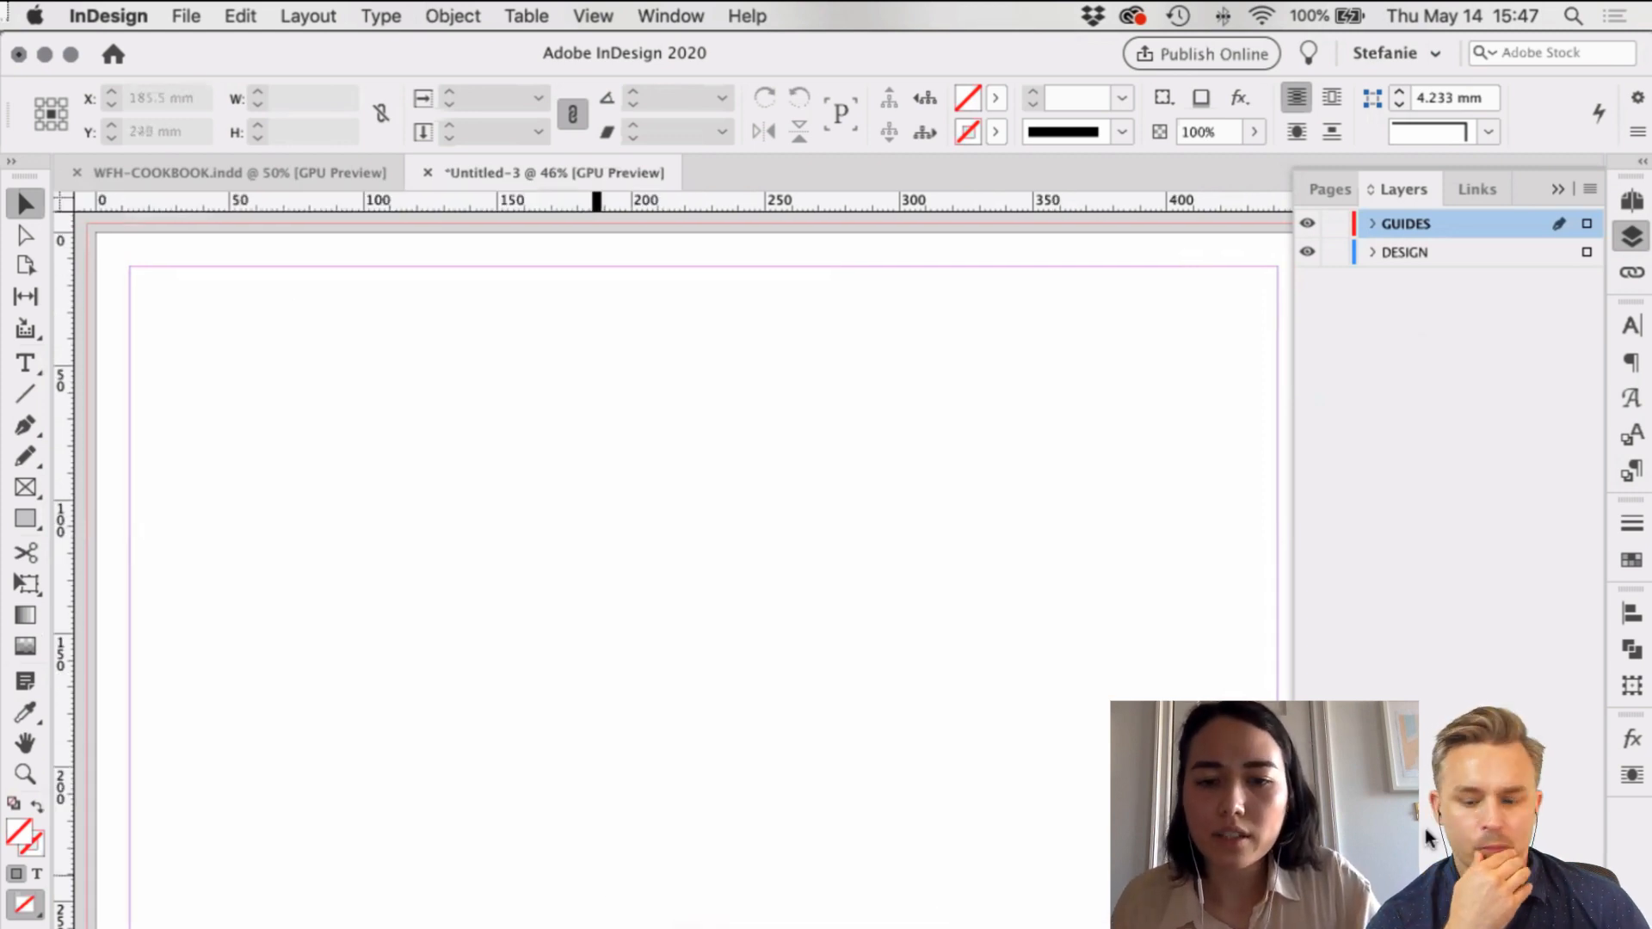
Step: View the cover sketch on page 6 of Sketches.pdf in Acrobat, then return to InDesign
left_click(954, 927)
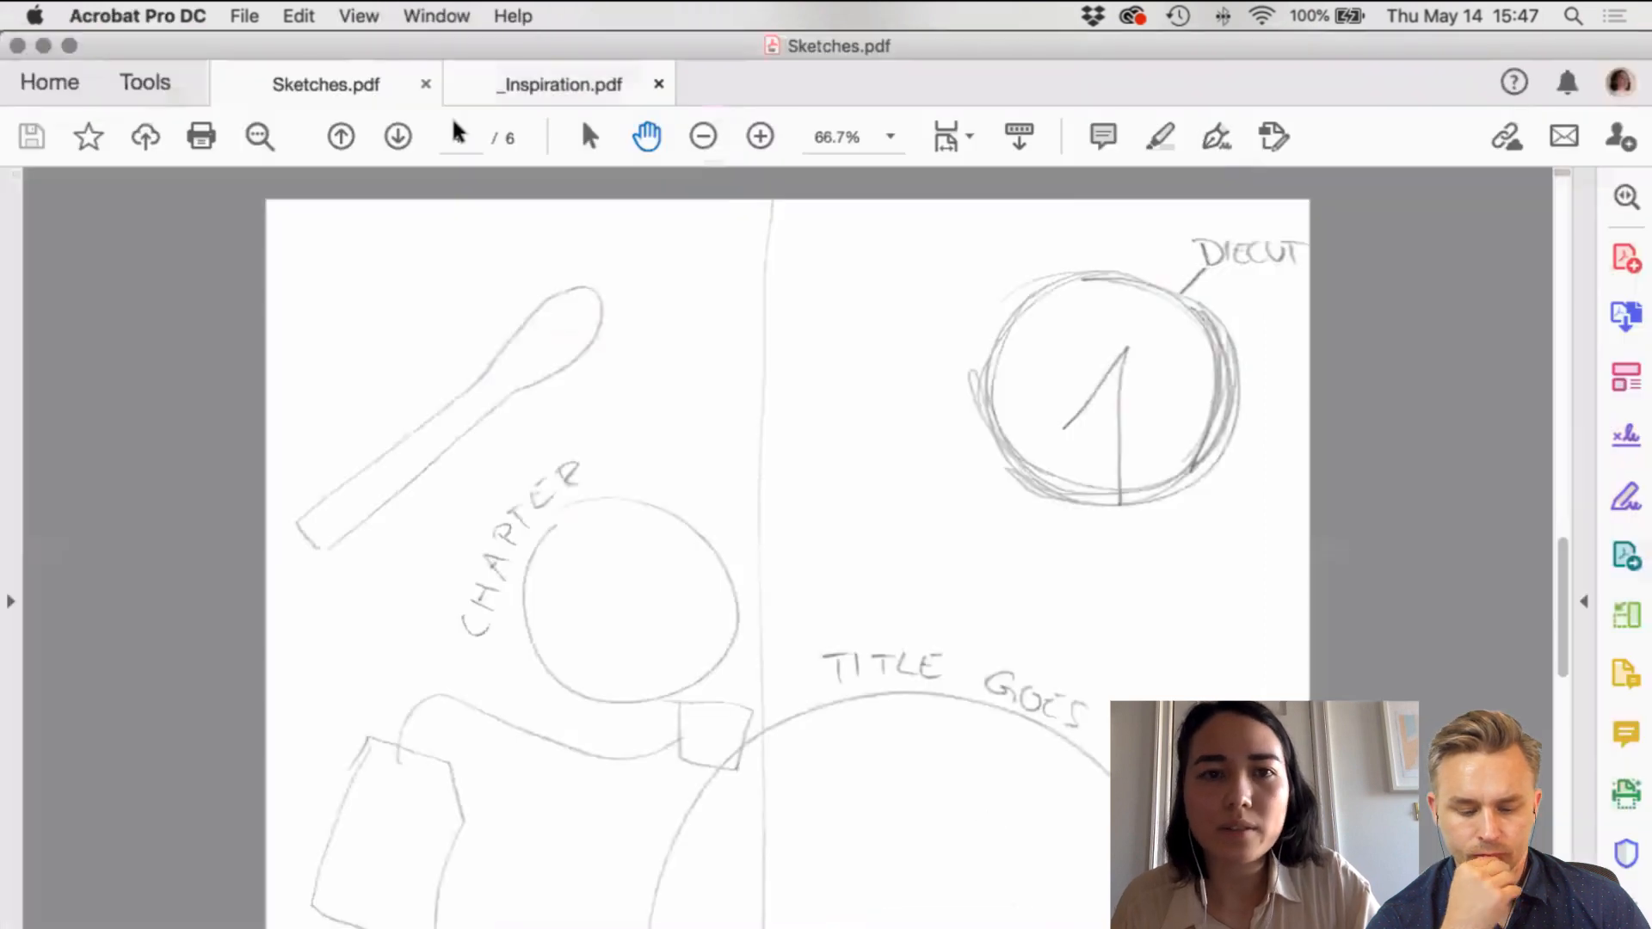
left_click(397, 138)
left_click(397, 138)
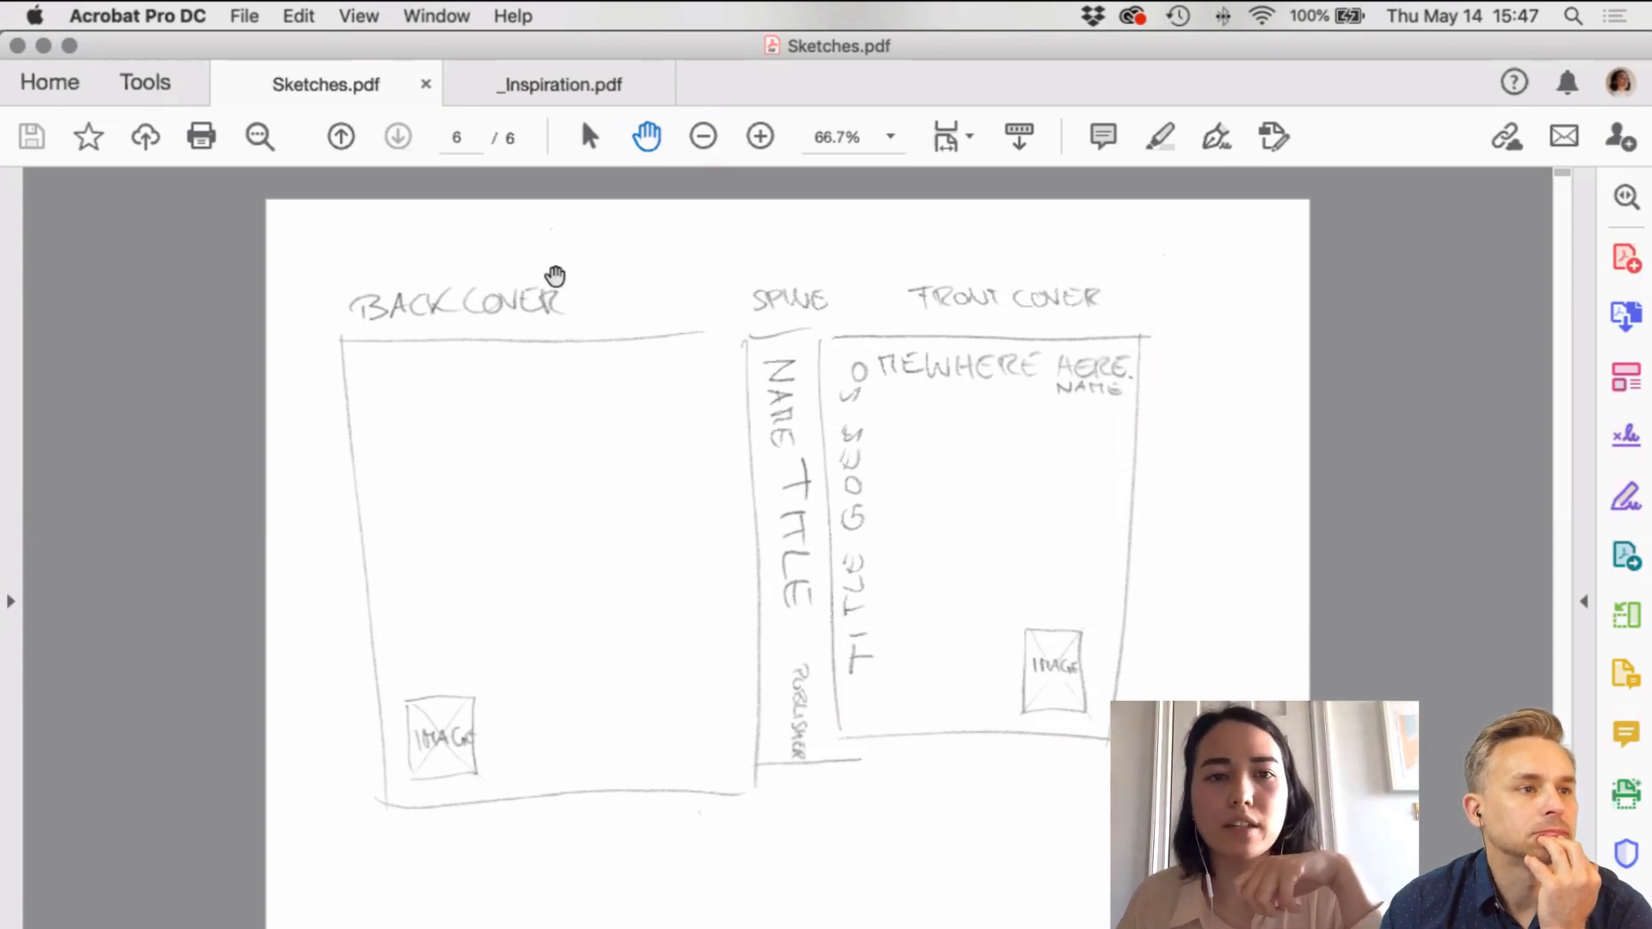
left_click(43, 45)
left_click(908, 407)
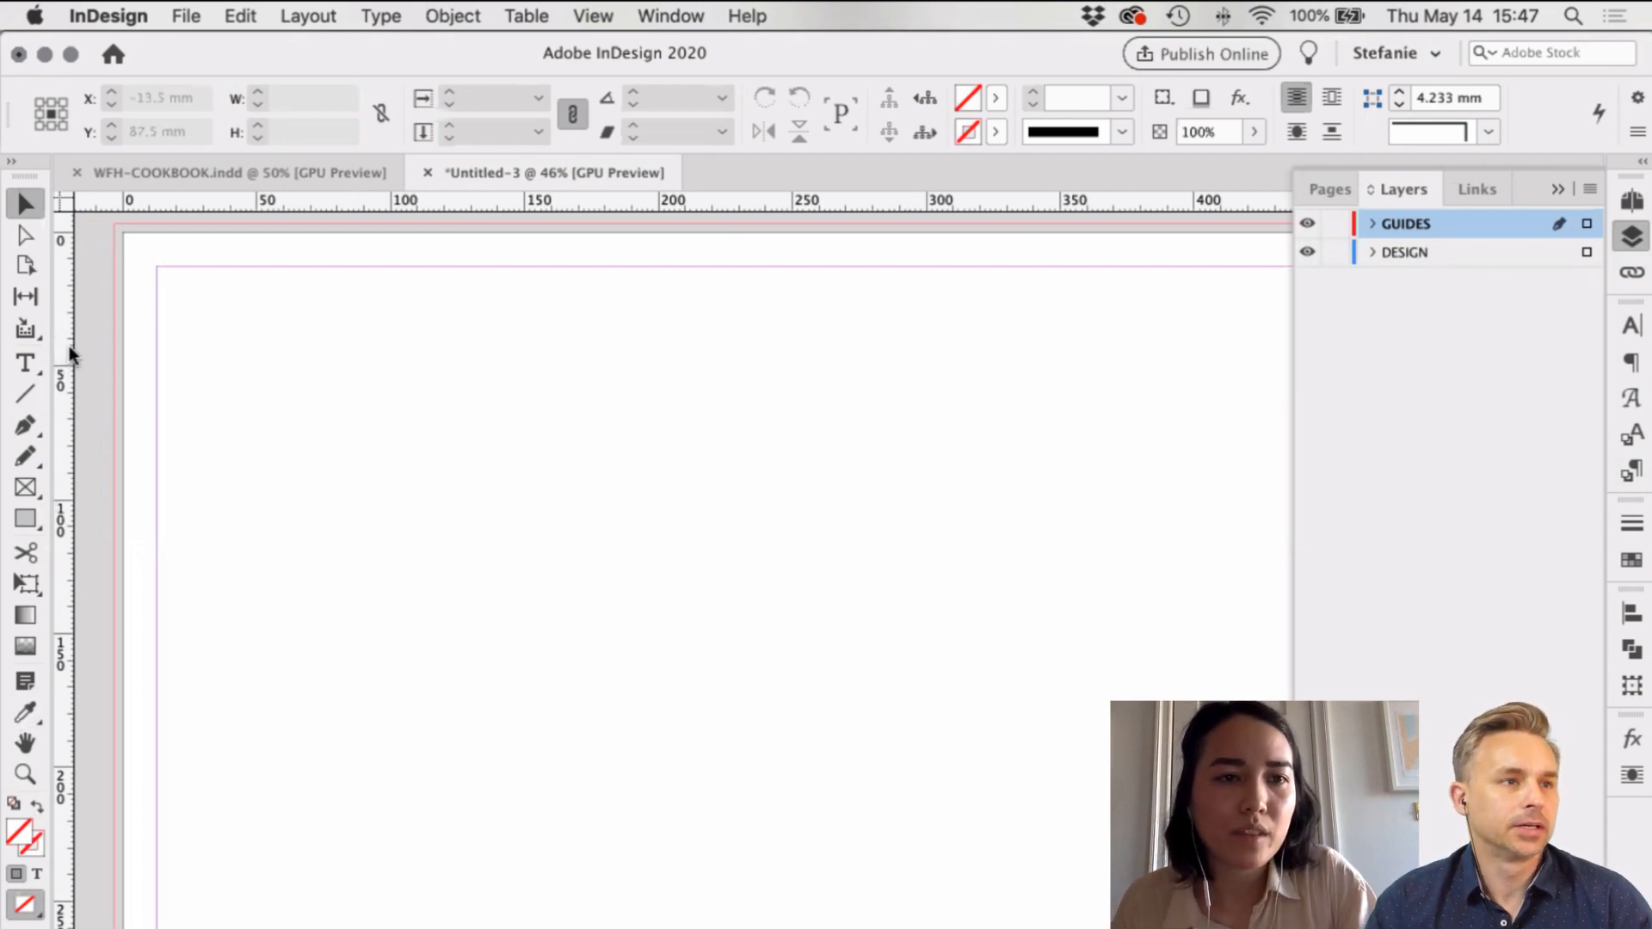
Step: Pull a vertical ruler guide onto the page and position it at 255 mm
left_click_drag(69, 345, 655, 356)
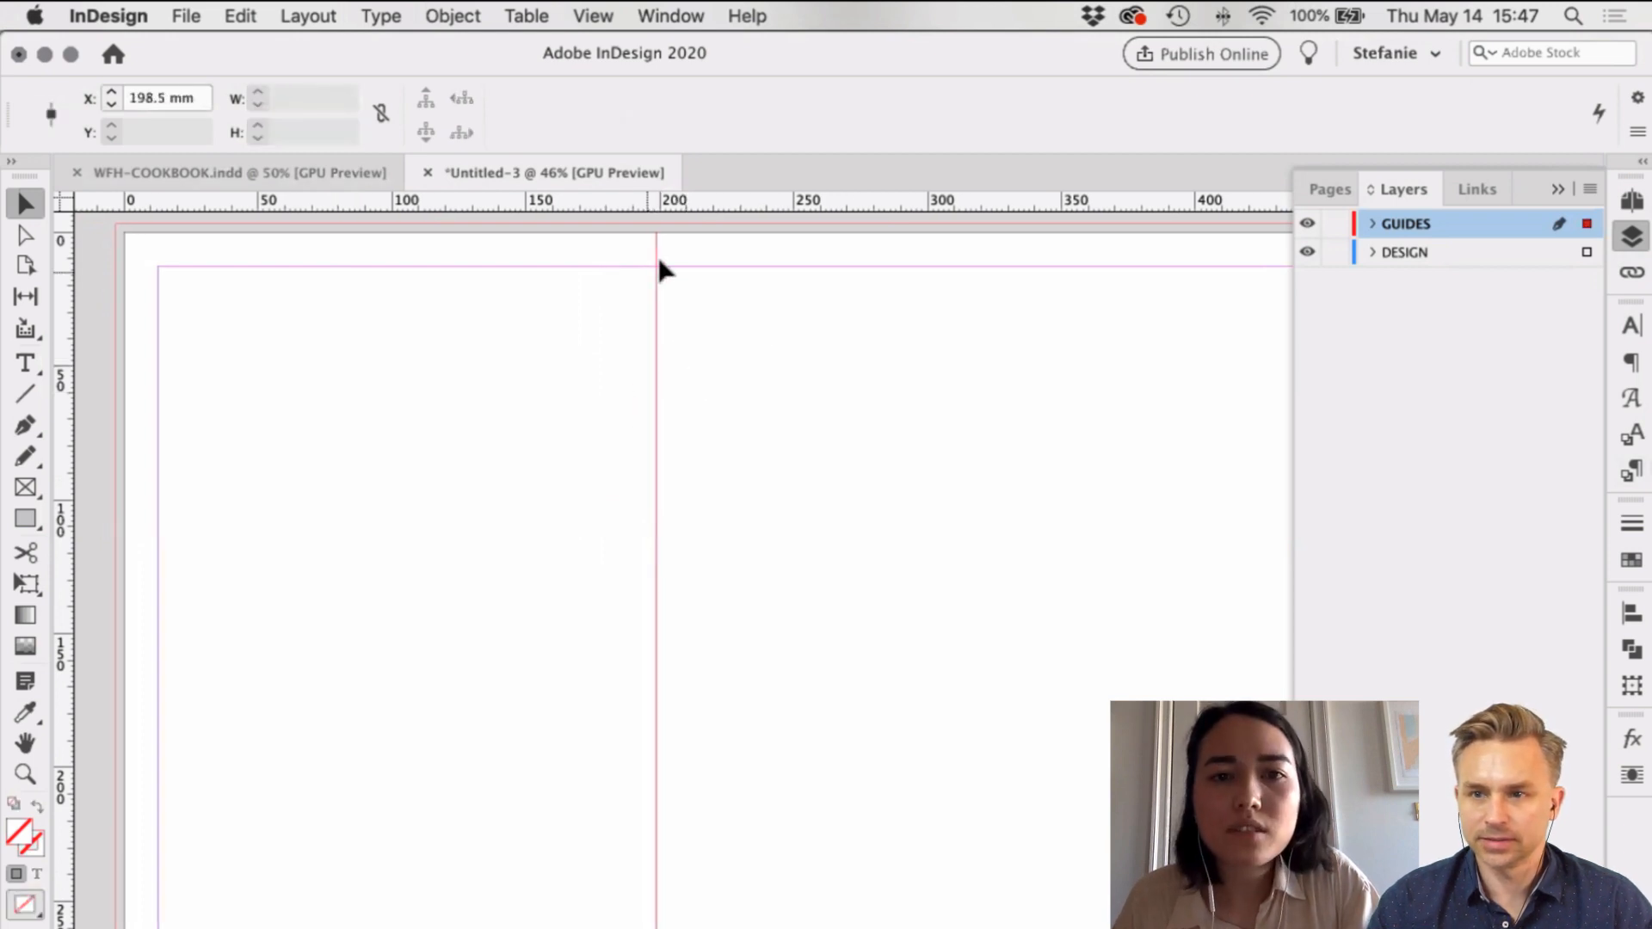
double_click(169, 98)
type("255")
key("Return")
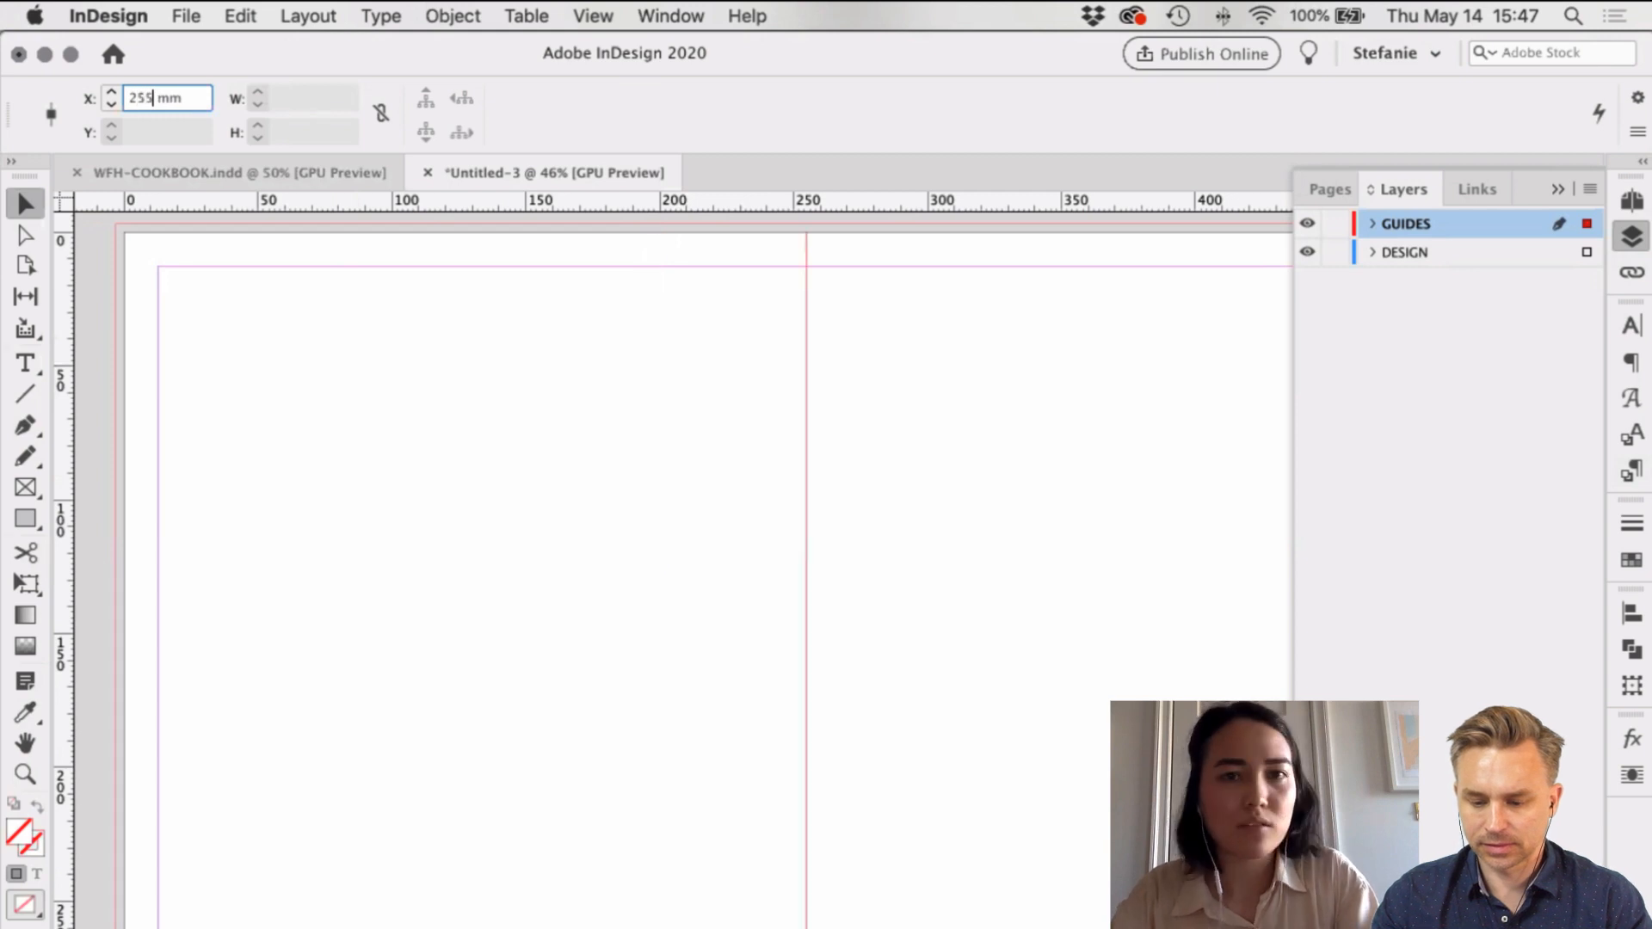
scroll(886, 545, "right", 3)
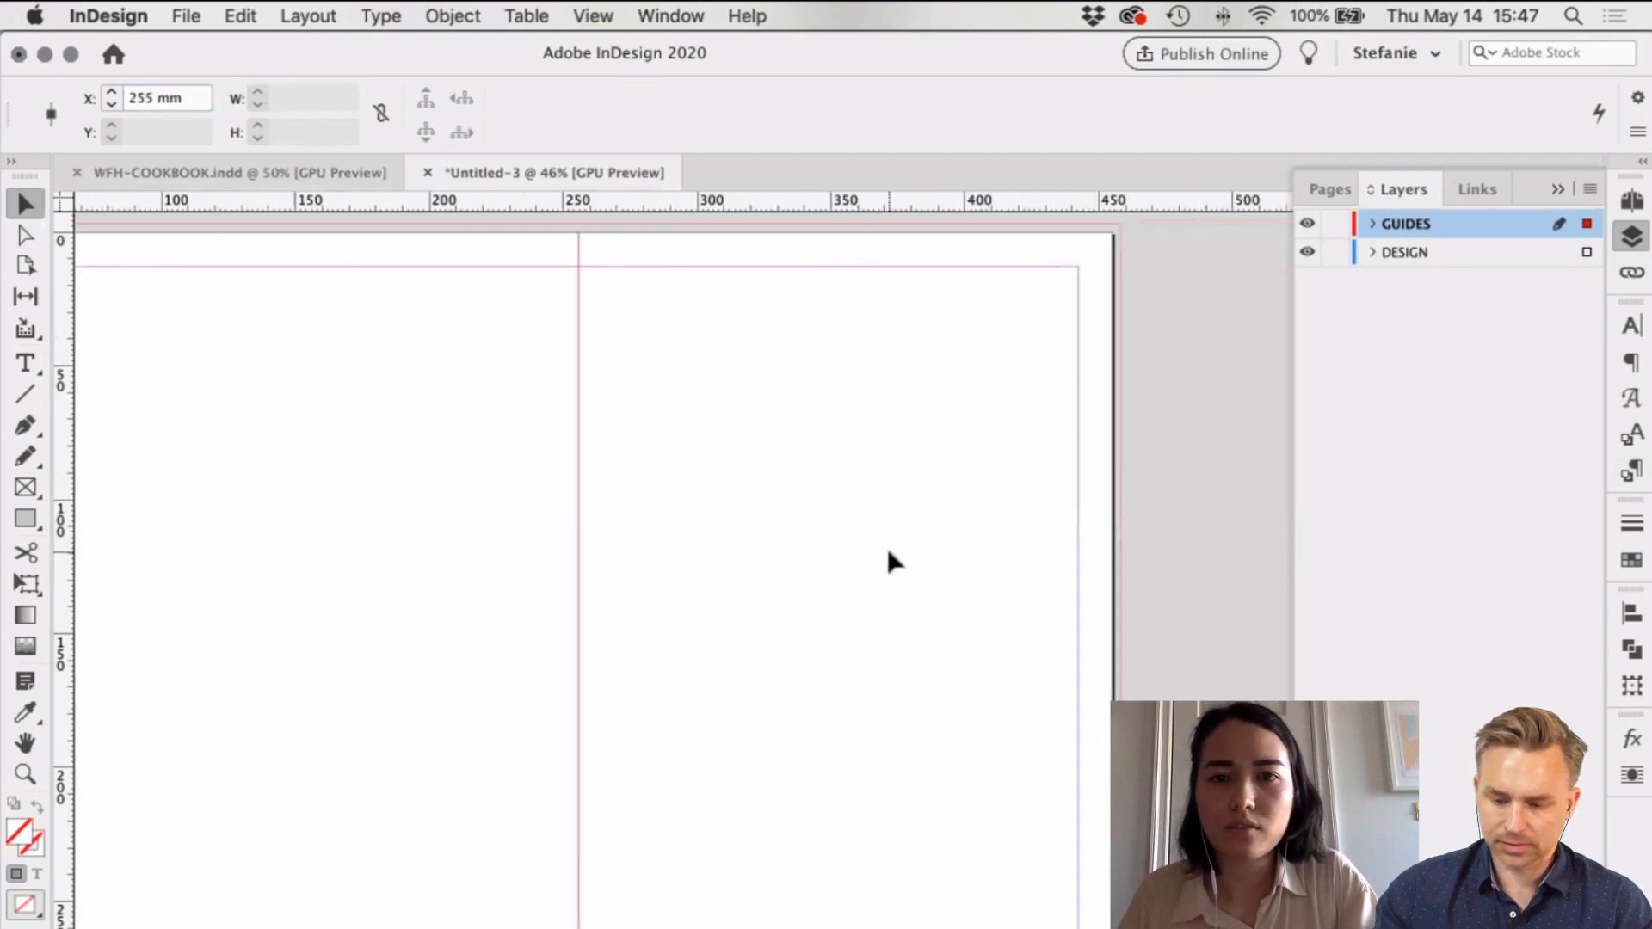
left_click(996, 550)
scroll(996, 550, "left", 2)
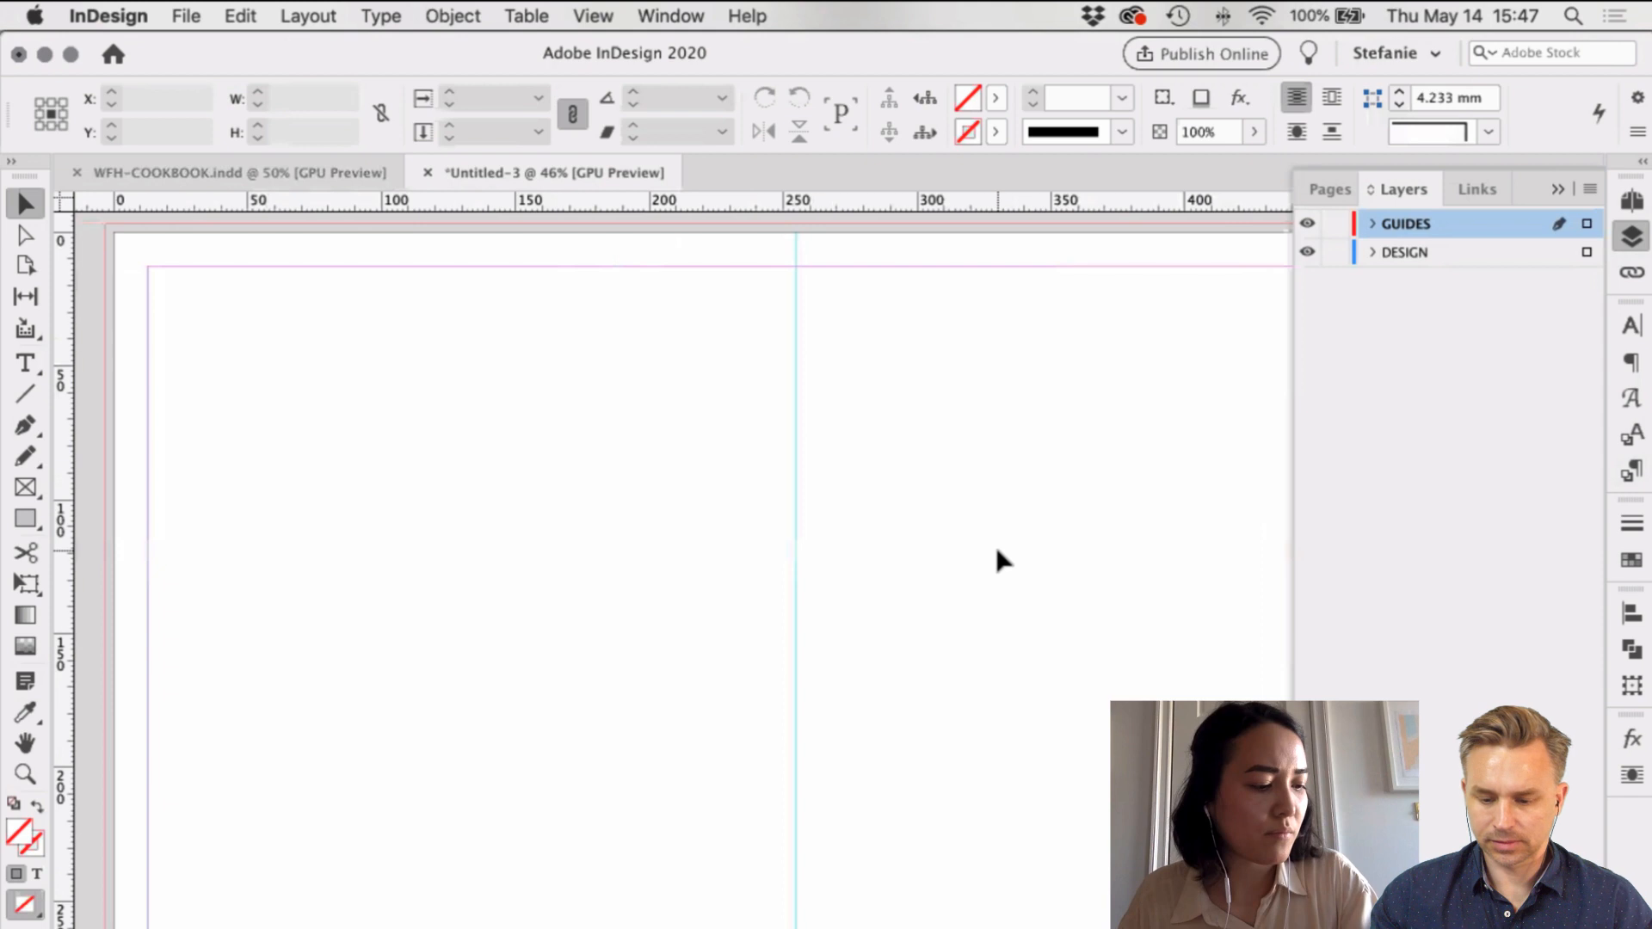
Step: Move that vertical guide from 255 mm to 197 mm
left_click_drag(997, 549, 577, 277)
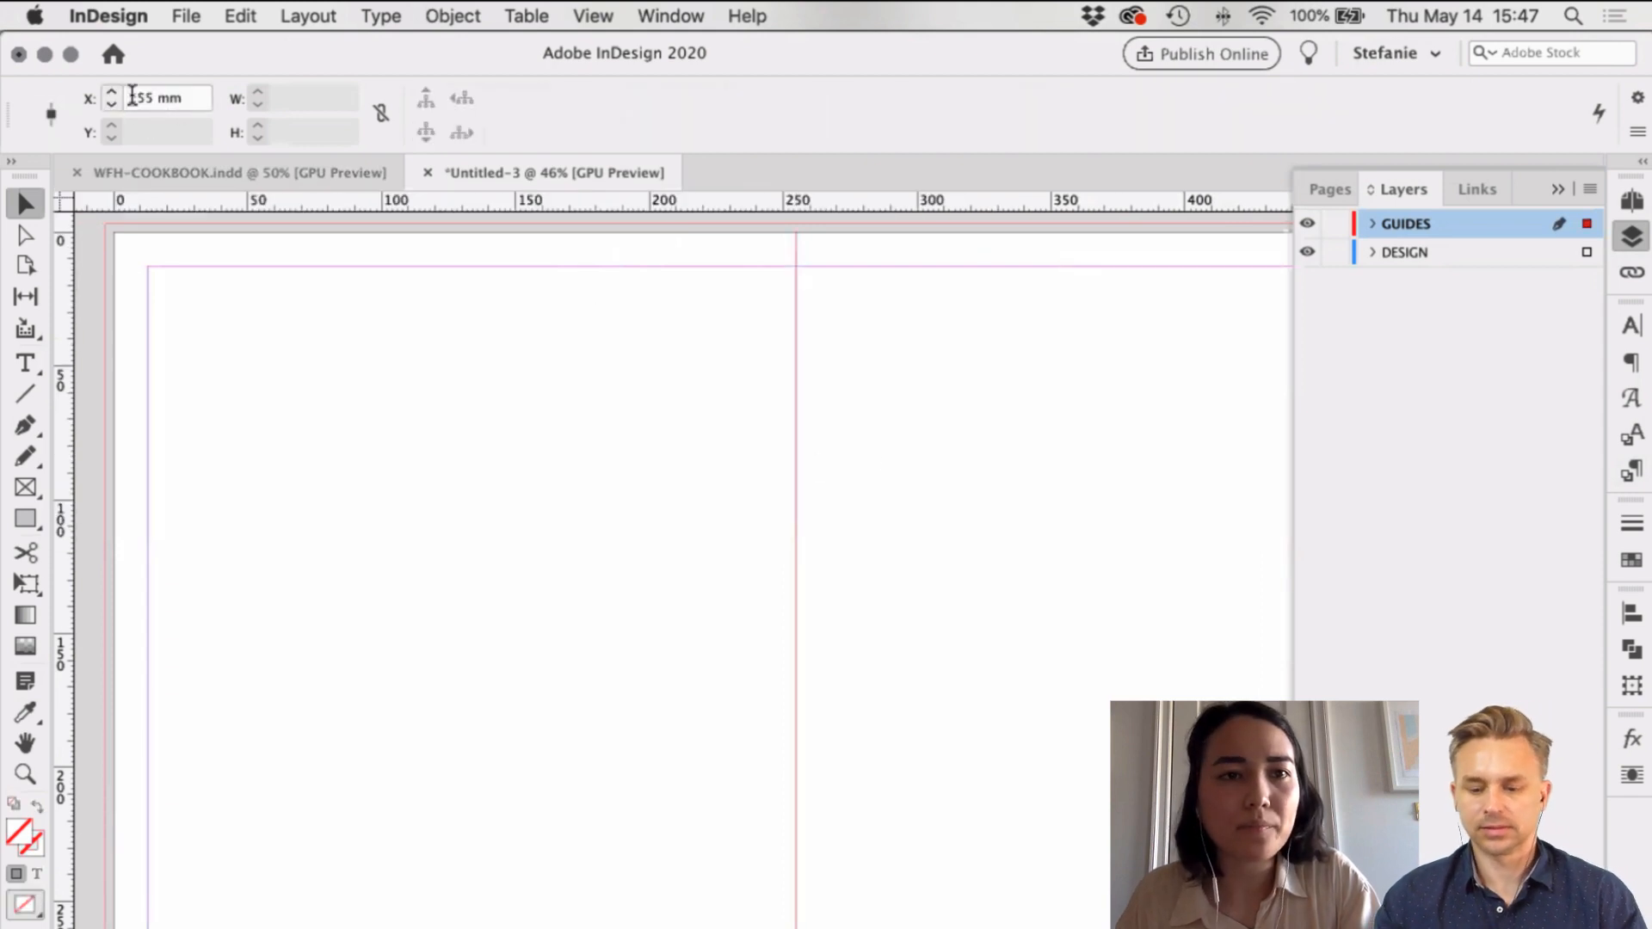
triple_click(132, 96)
type("197")
key("Return")
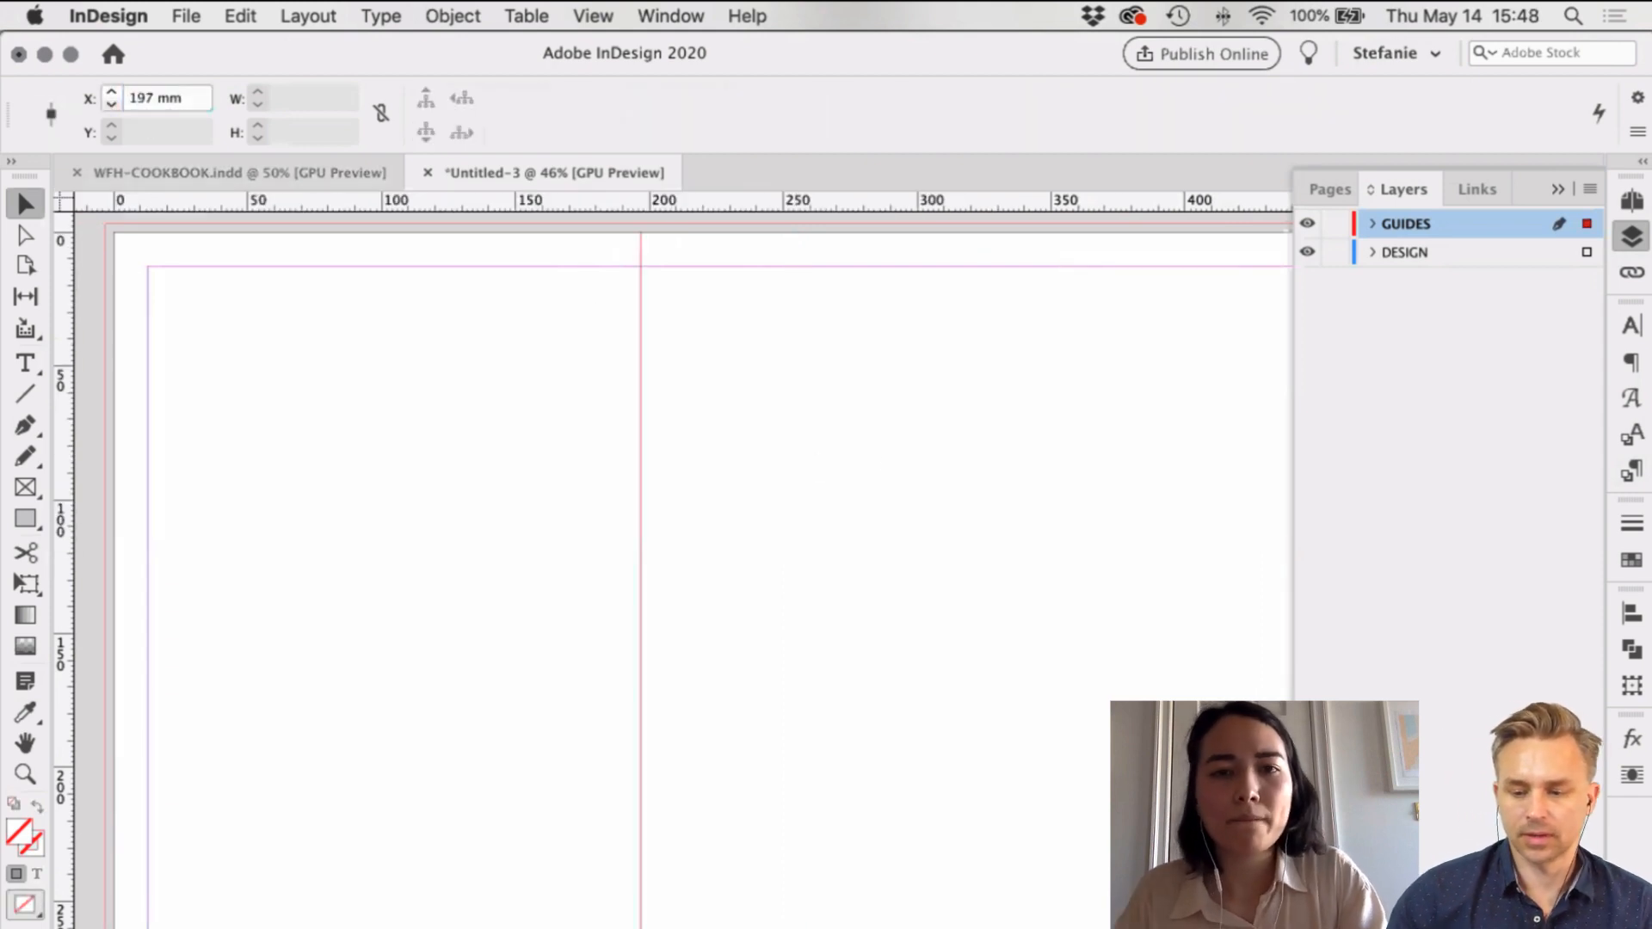
left_click(146, 431)
Step: Add a second vertical guide at 236 mm, then open Layout > Margins and Columns
left_click_drag(64, 417, 743, 408)
scroll(744, 407, "right", 2)
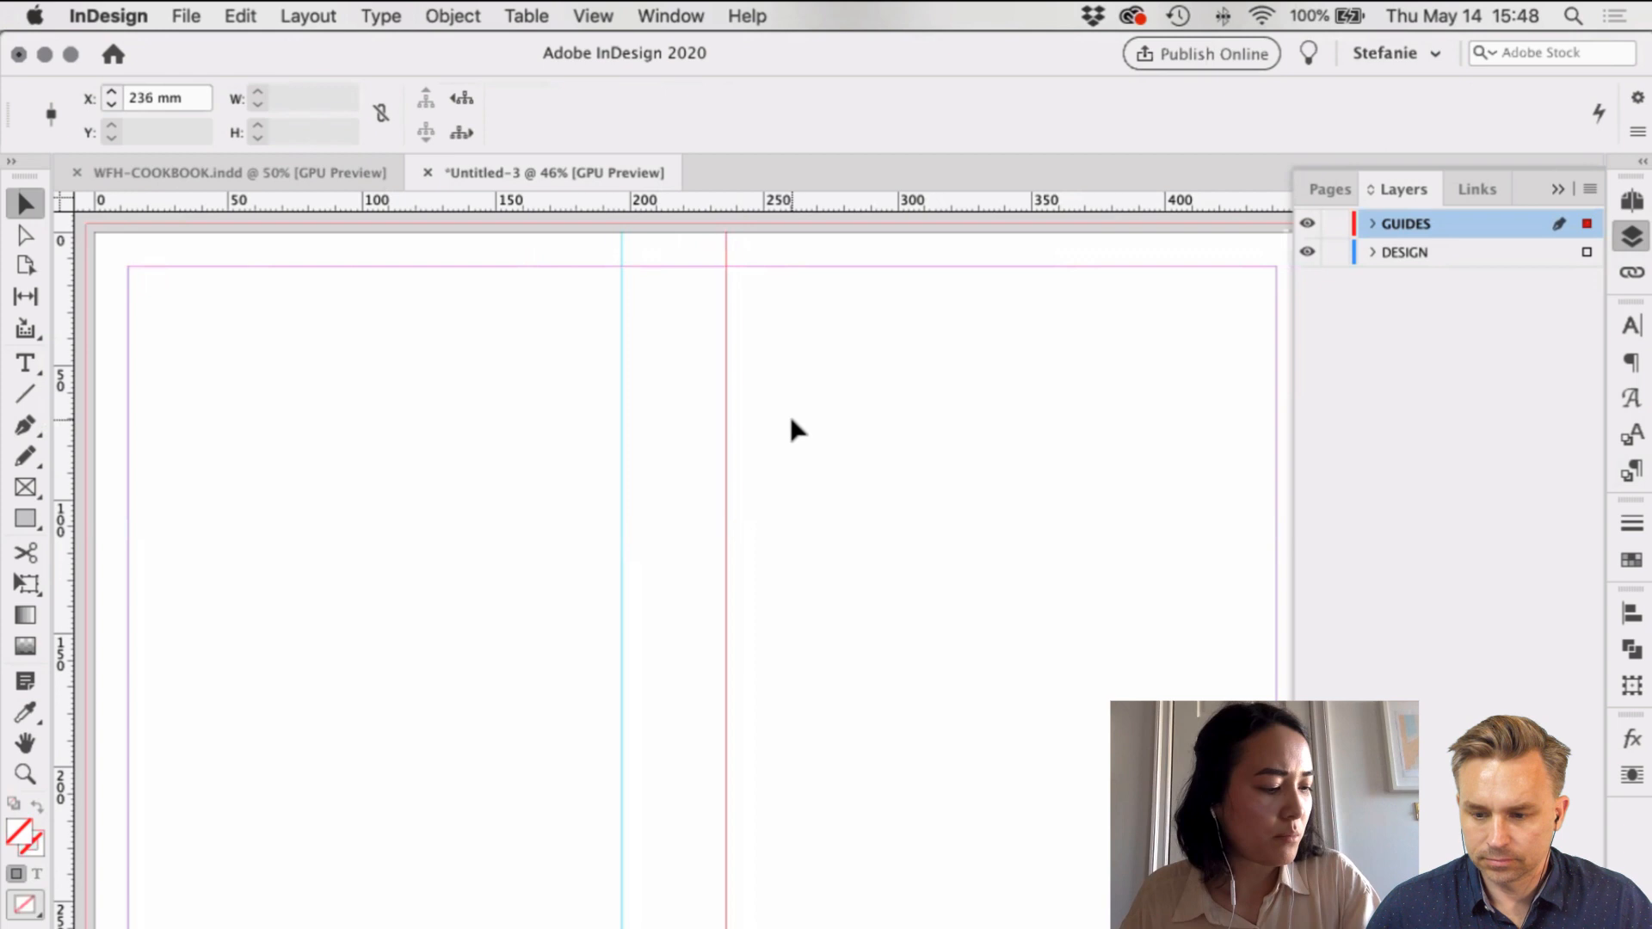
scroll(791, 420, "right", 5)
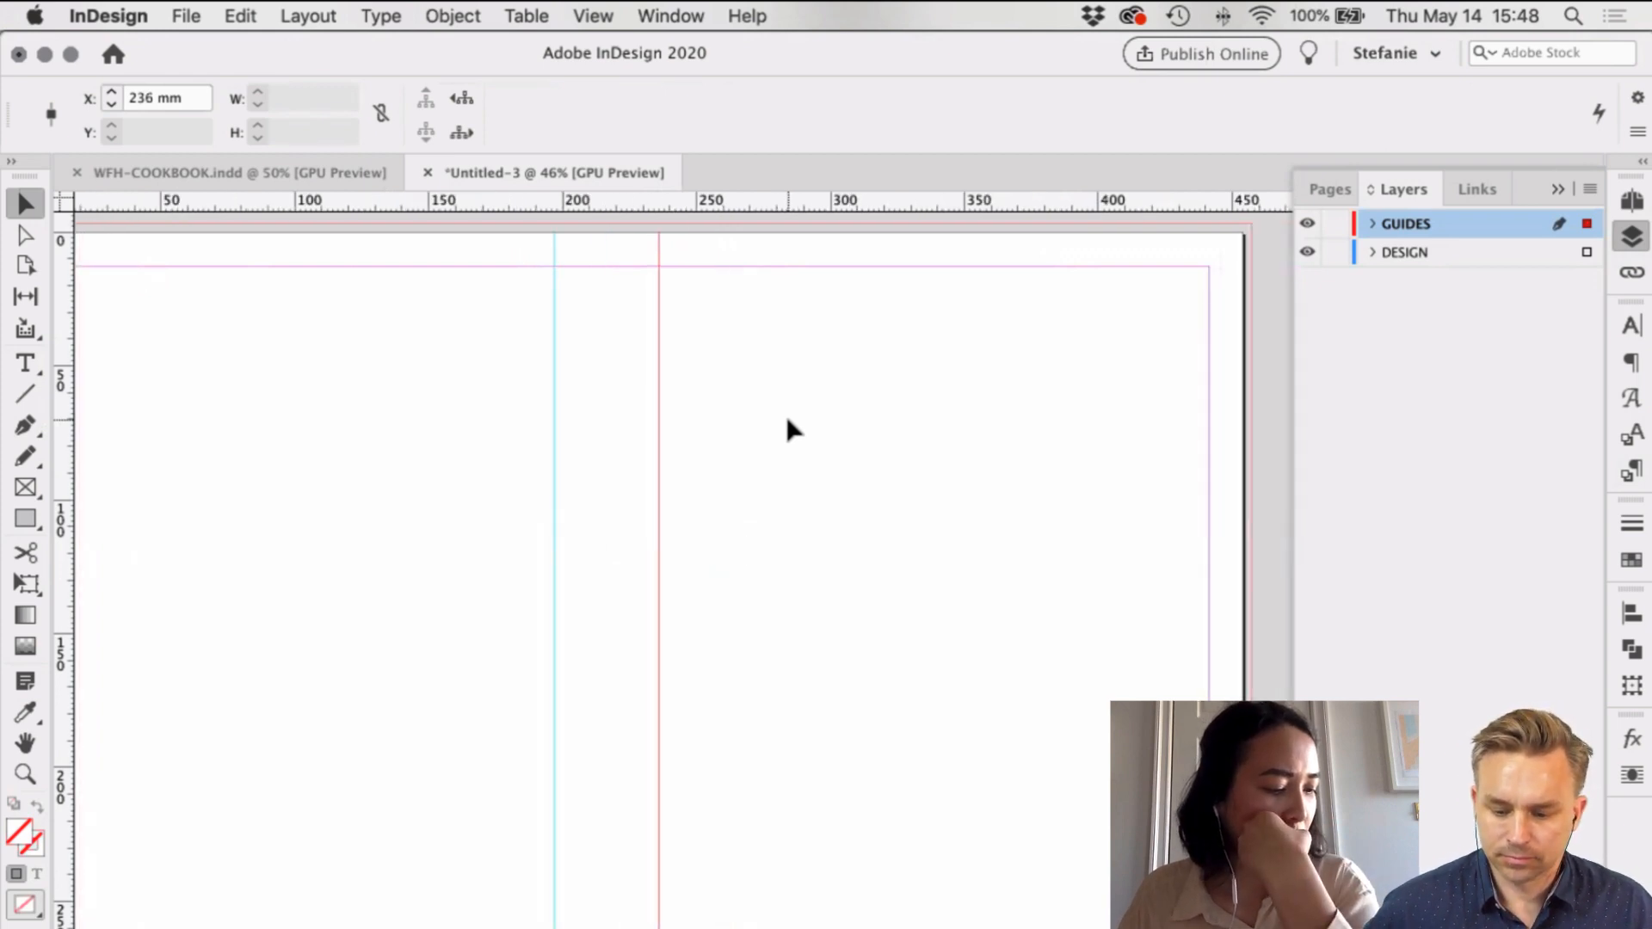
left_click(826, 390)
scroll(826, 390, "left", 7)
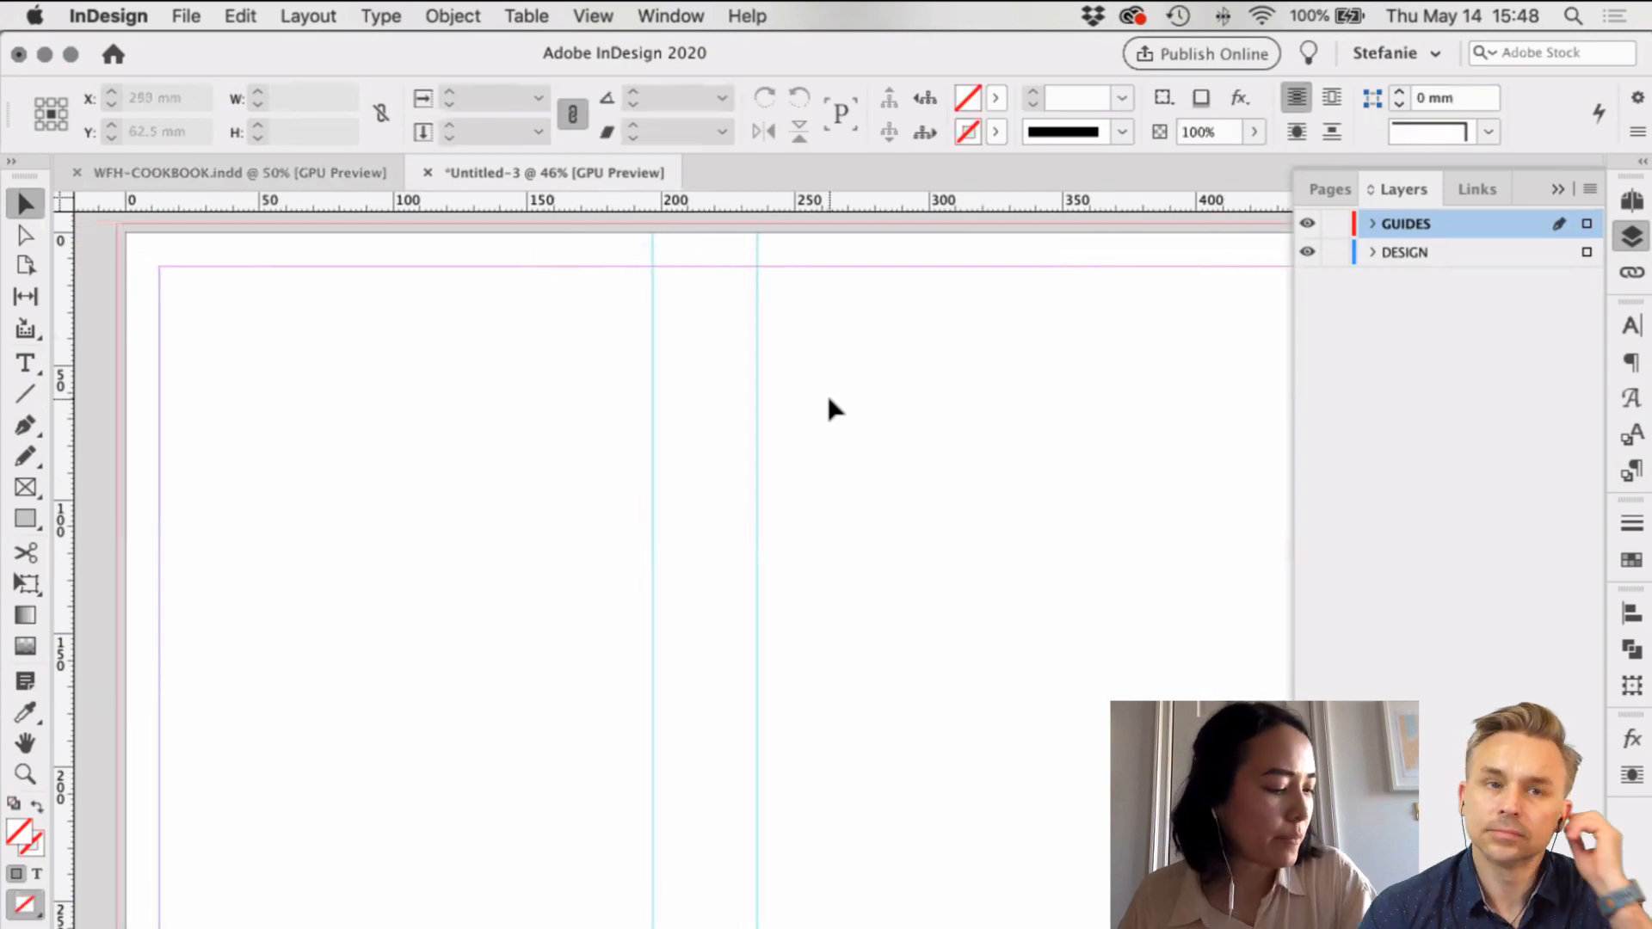
left_click(288, 13)
left_click(328, 67)
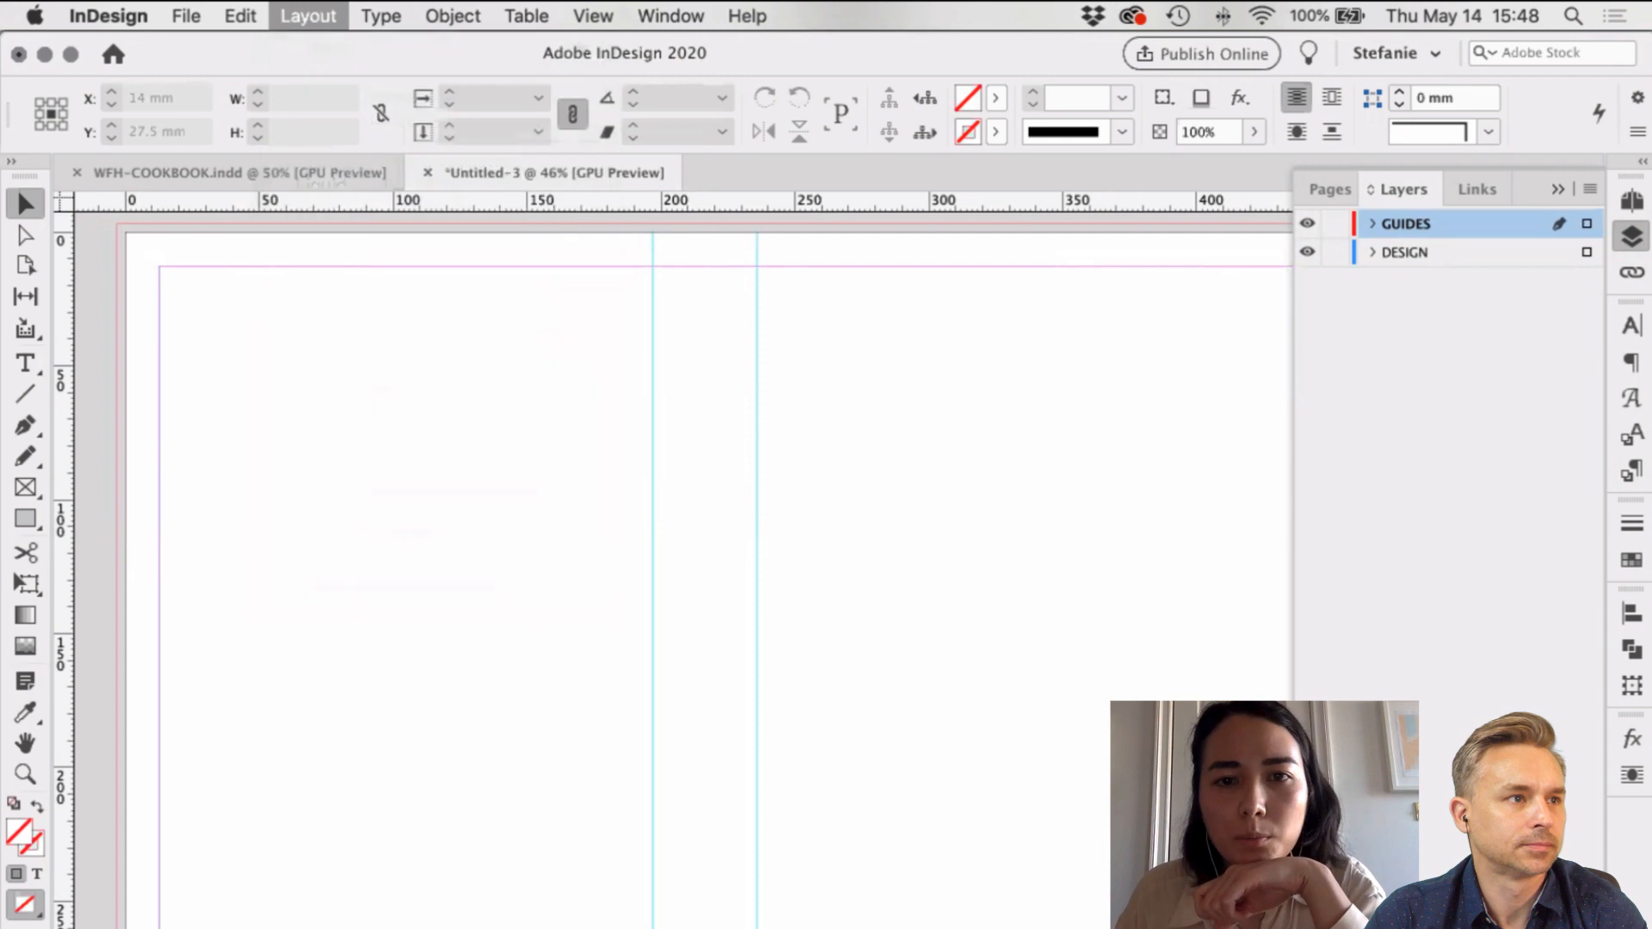
Step: Enter 15 mm as the linked margin for top, bottom, left and right, and confirm
left_click_drag(690, 355, 665, 356)
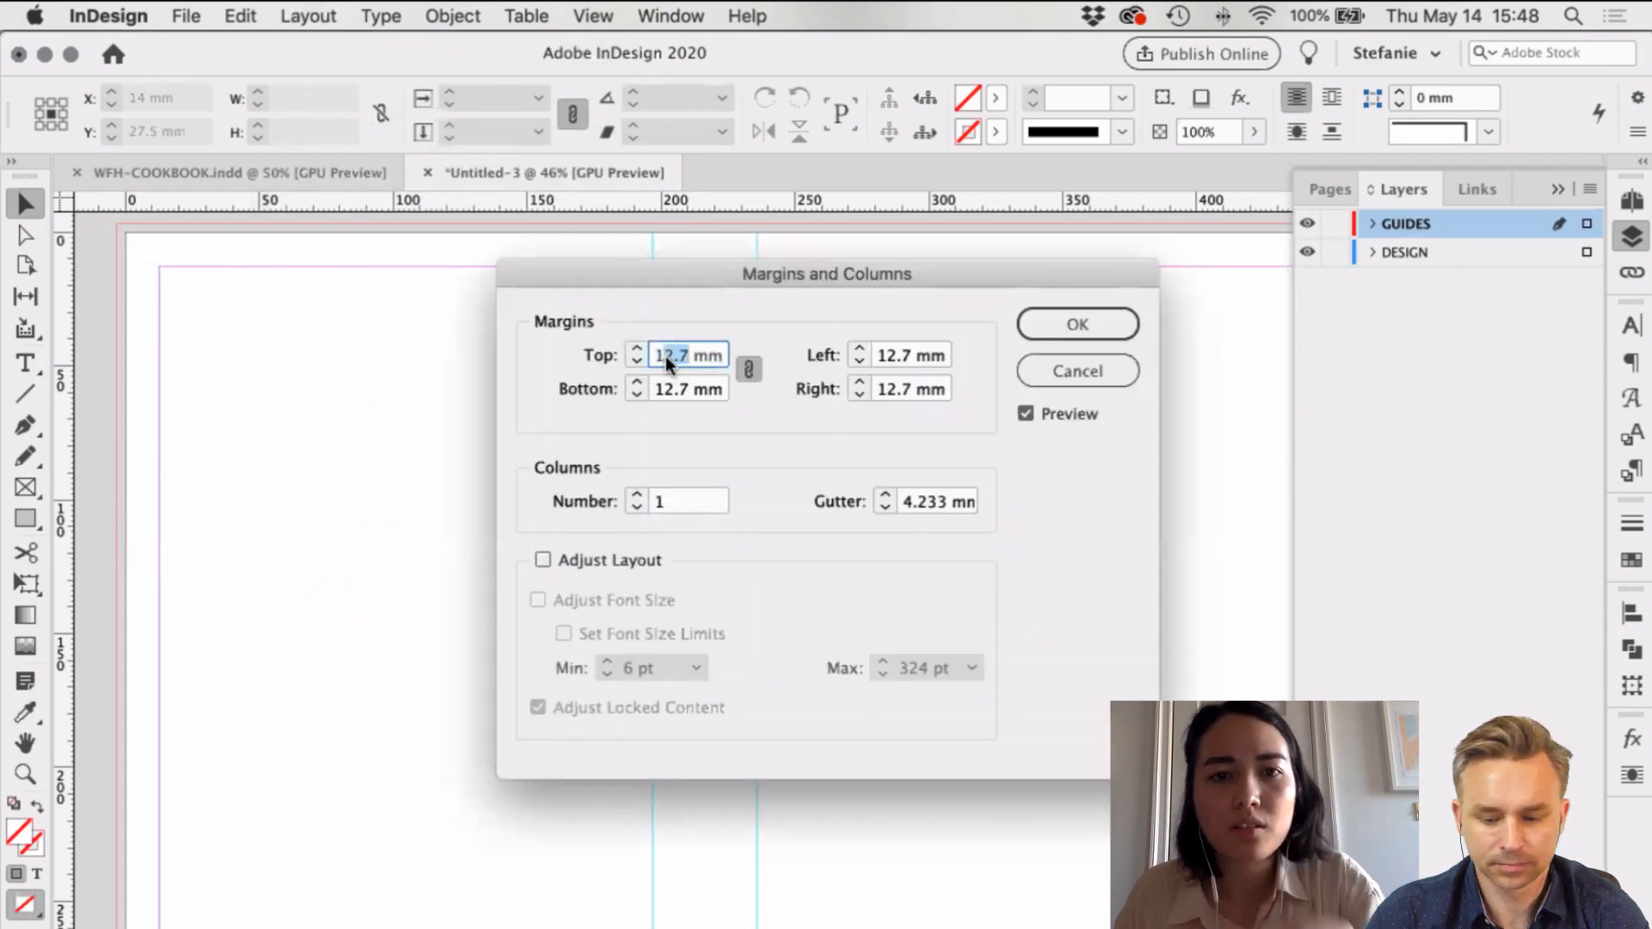
type("5")
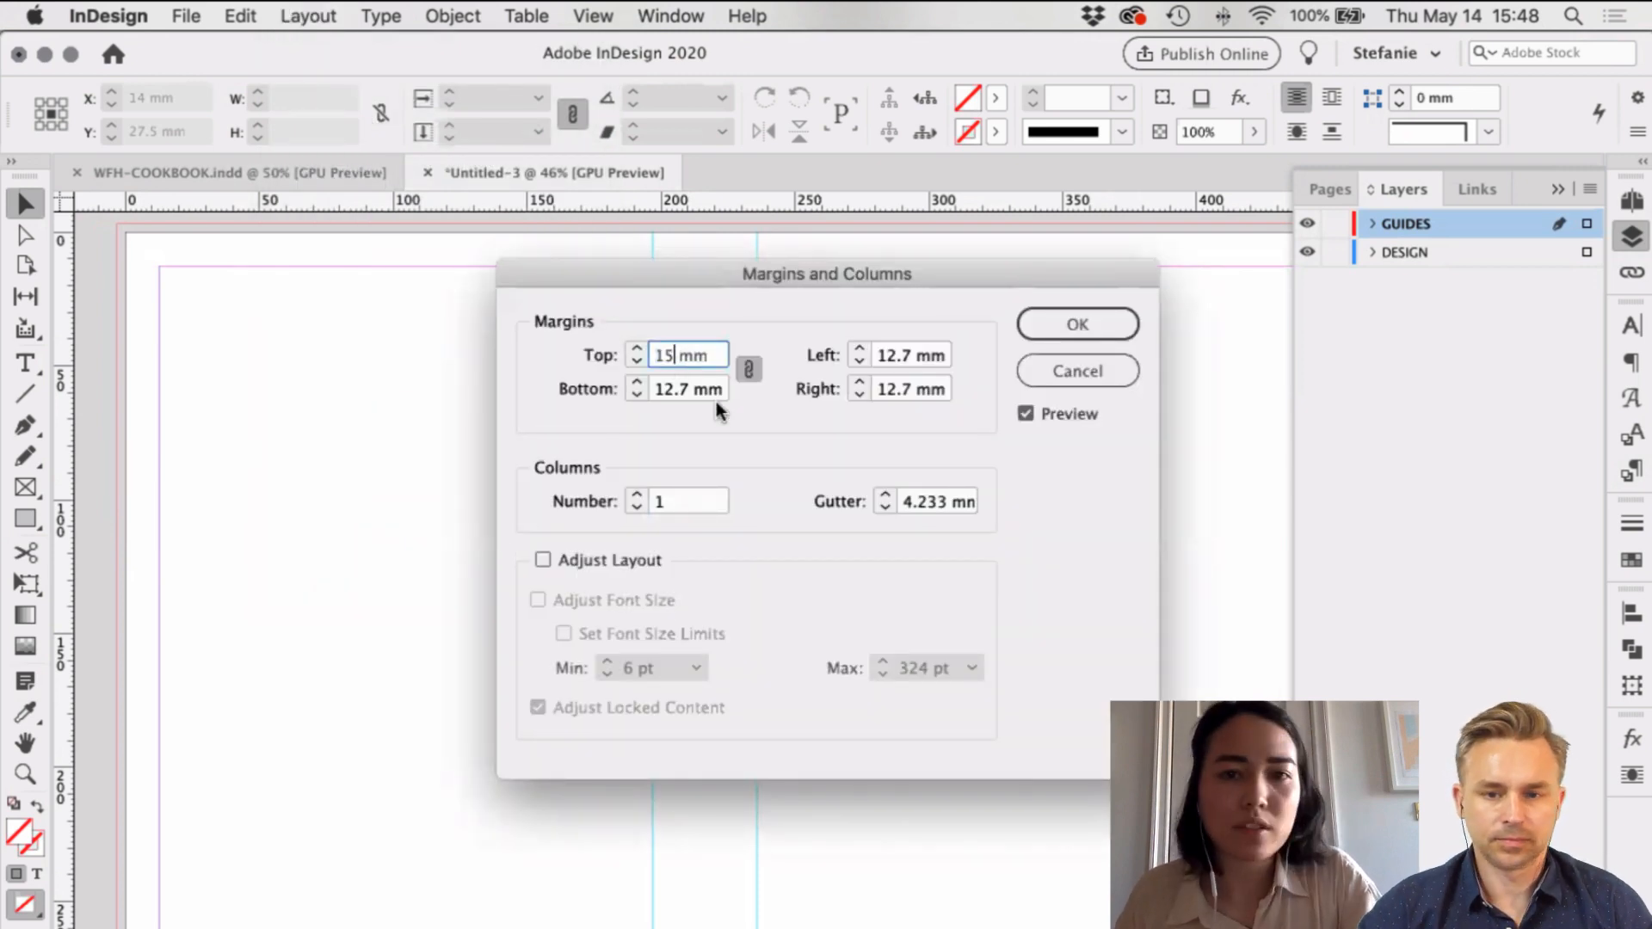
key("Tab")
left_click(1061, 327)
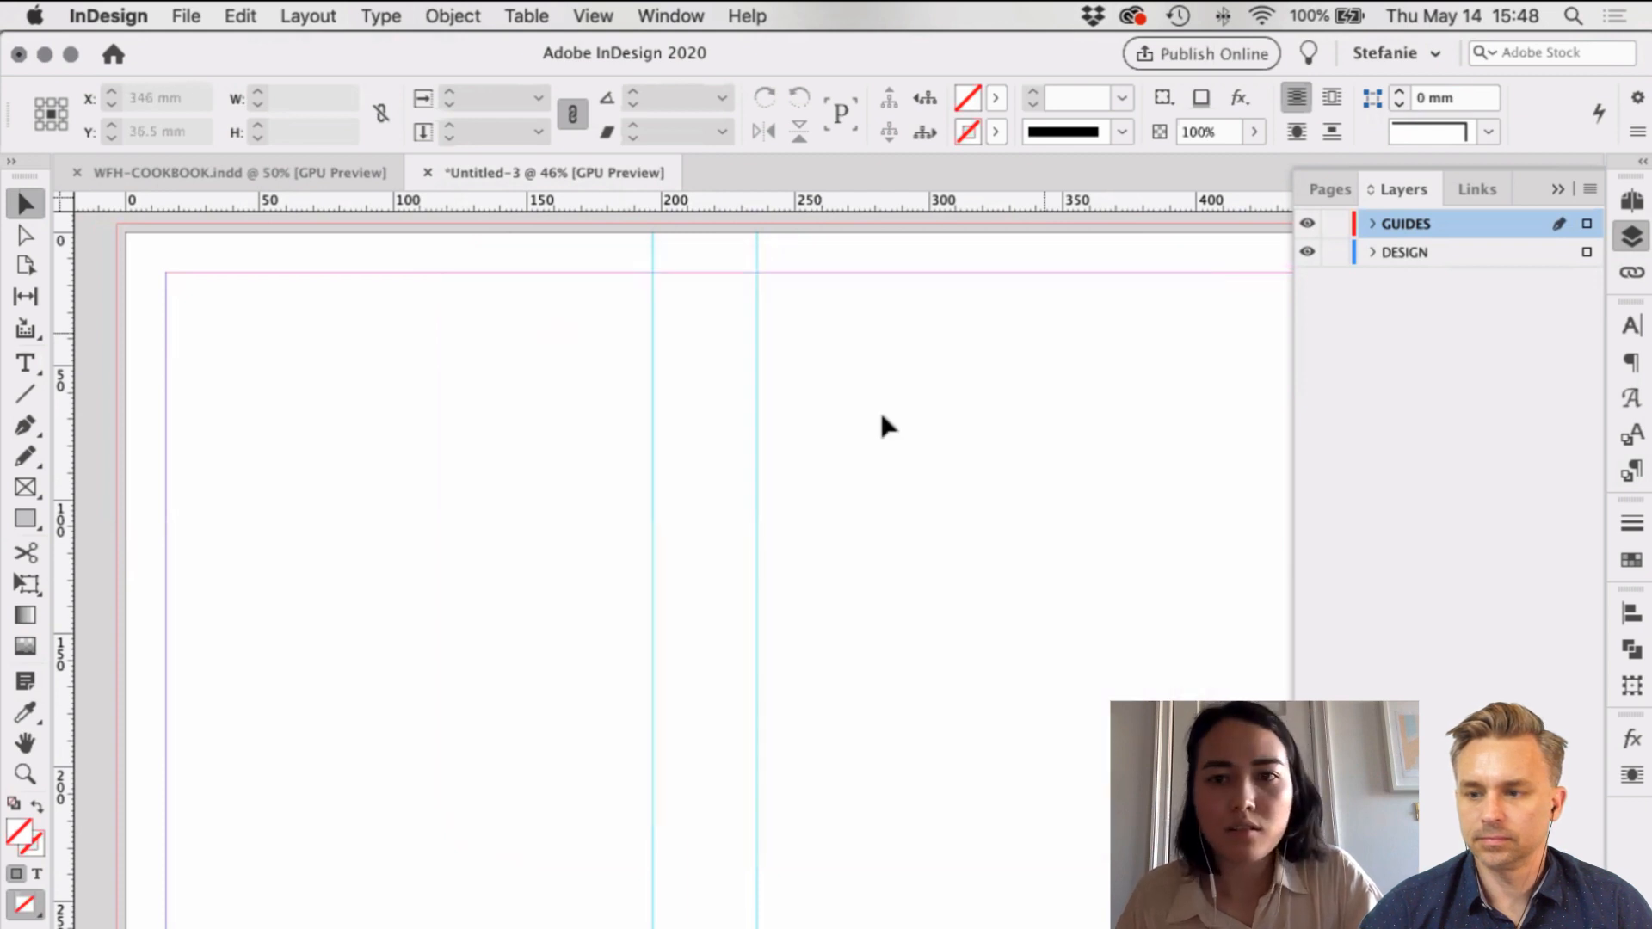
Step: Place vertical guides near the left edge, one offset +4 mm and one at 15 mm
scroll(856, 433, "right", 5)
scroll(852, 426, "left", 5)
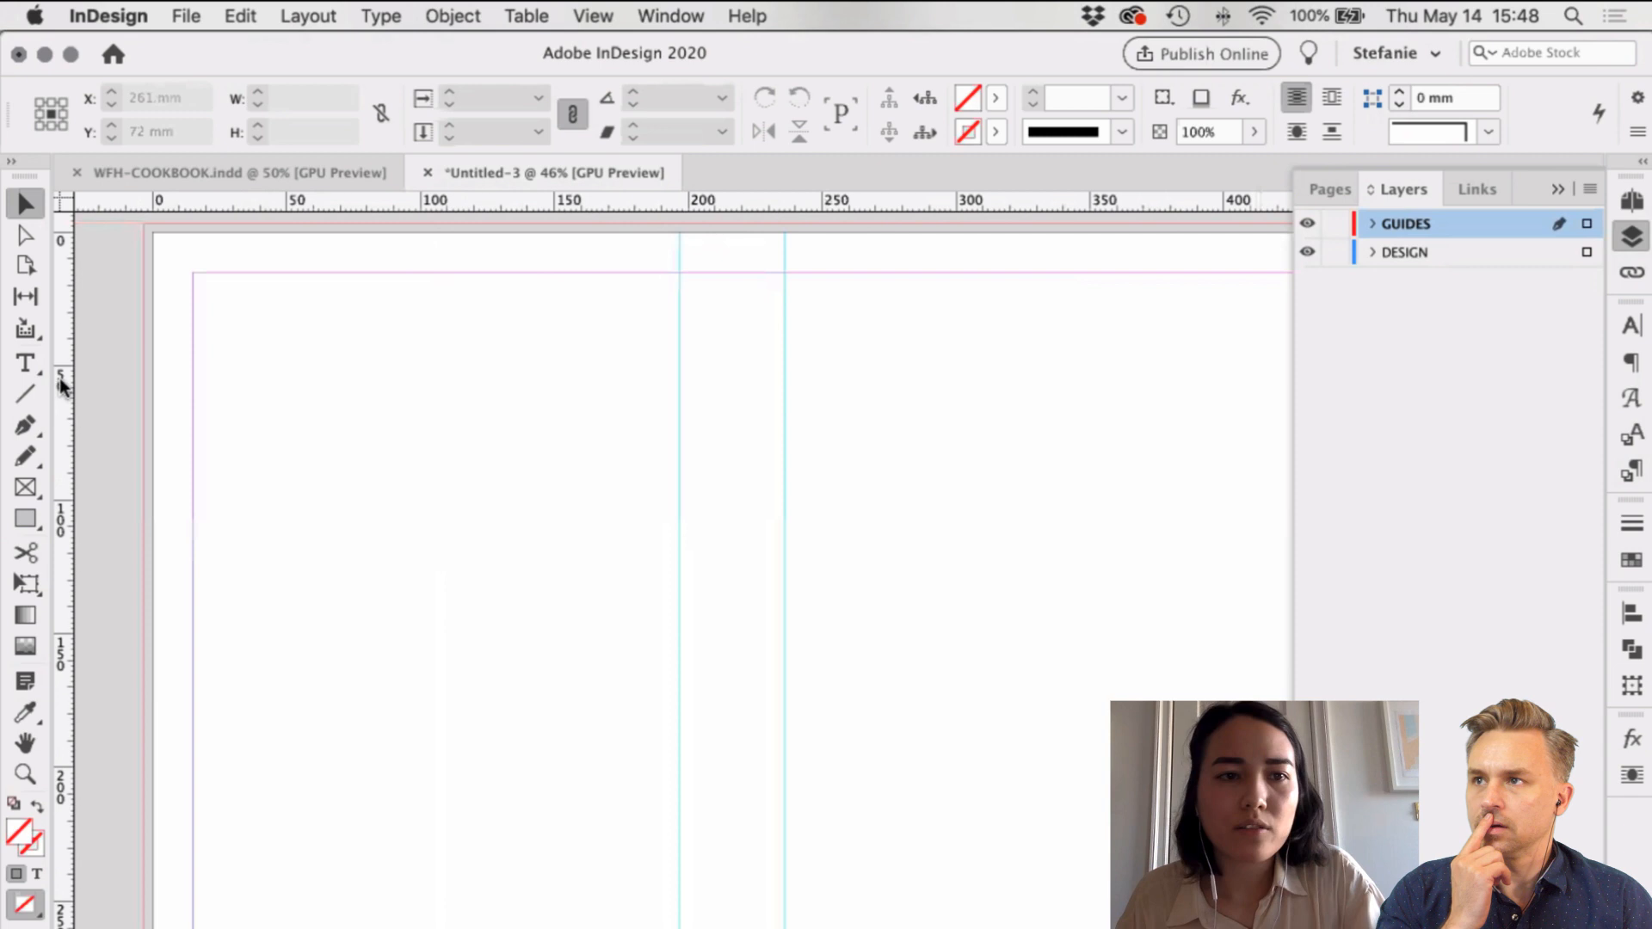
left_click_drag(65, 388, 194, 363)
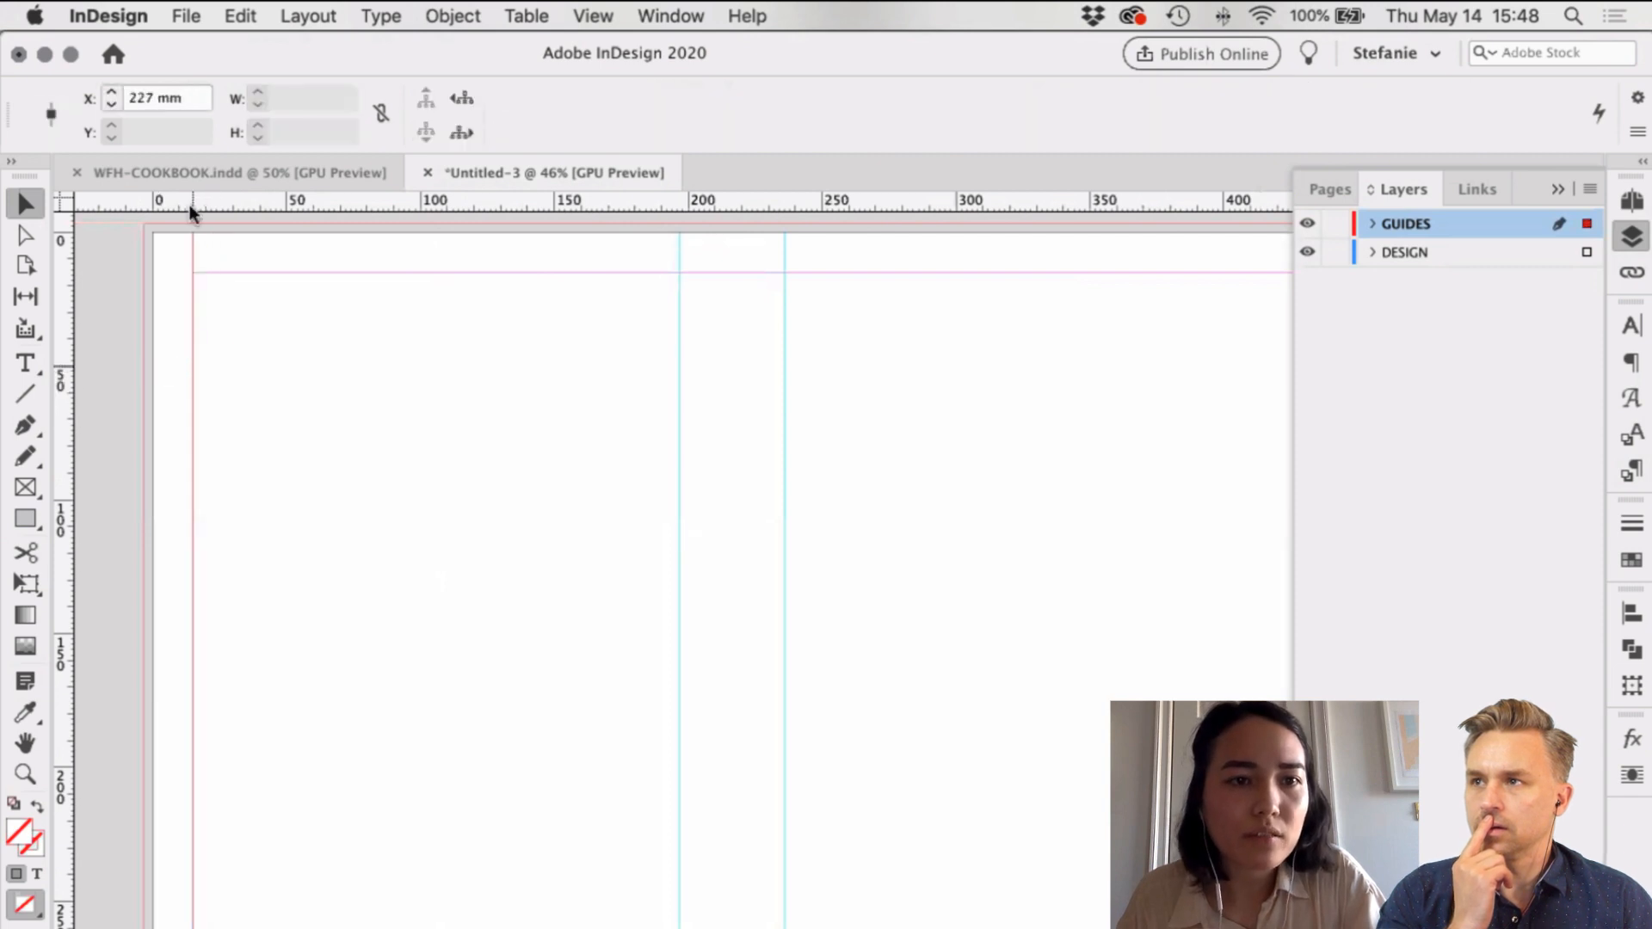
left_click(186, 93)
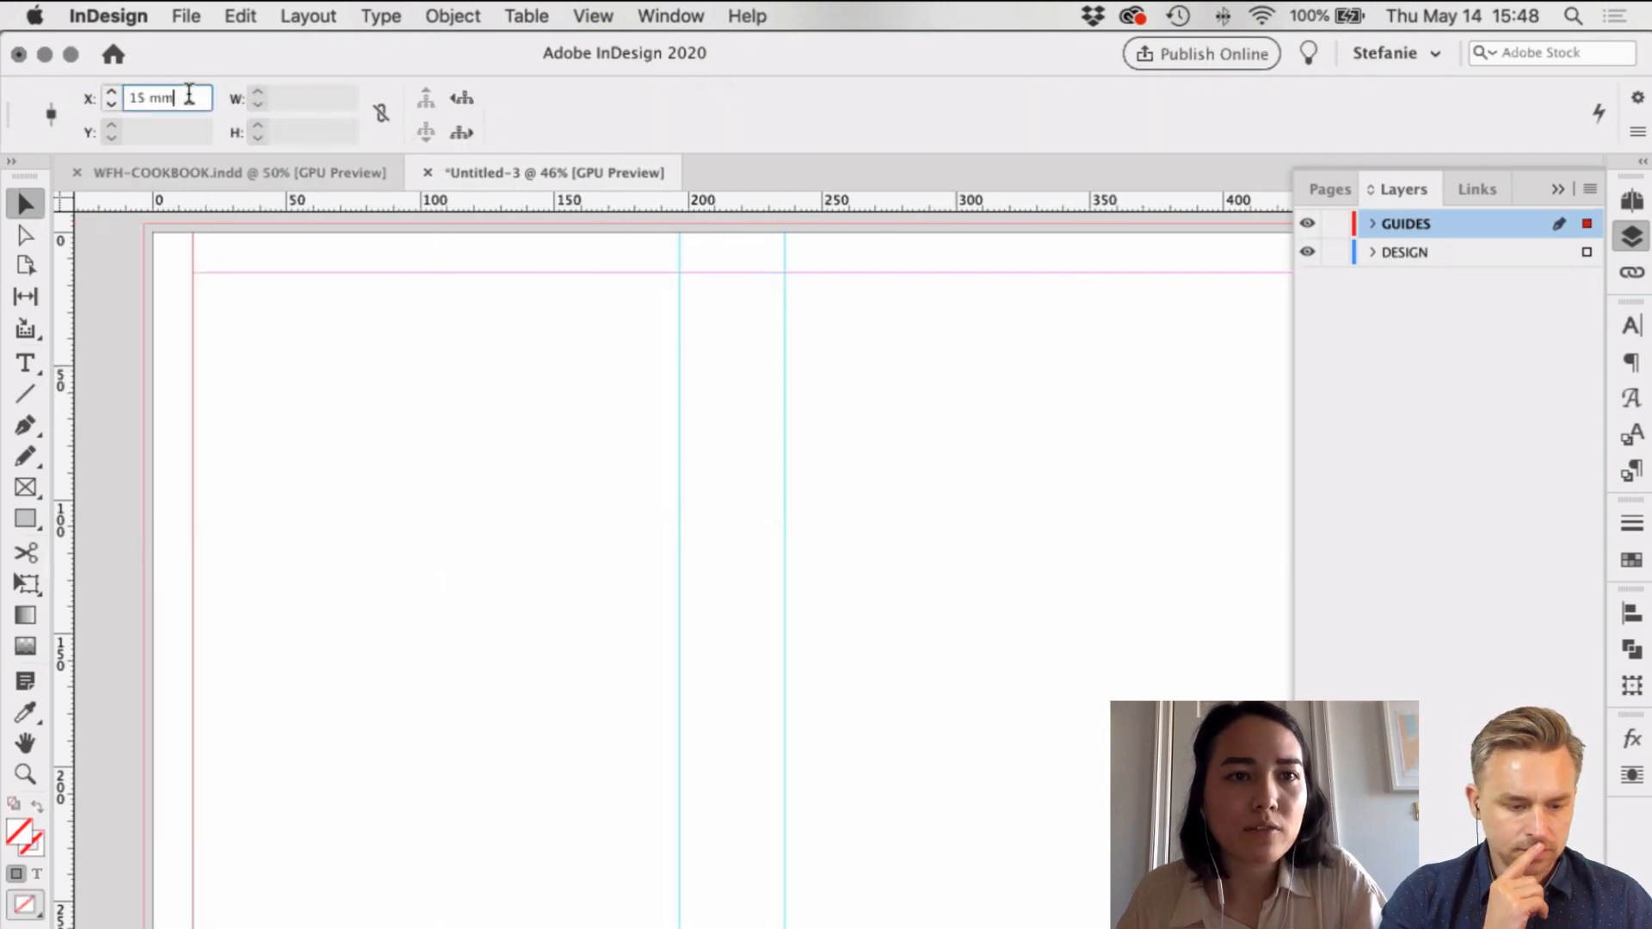
type("+")
type("4")
key("Return")
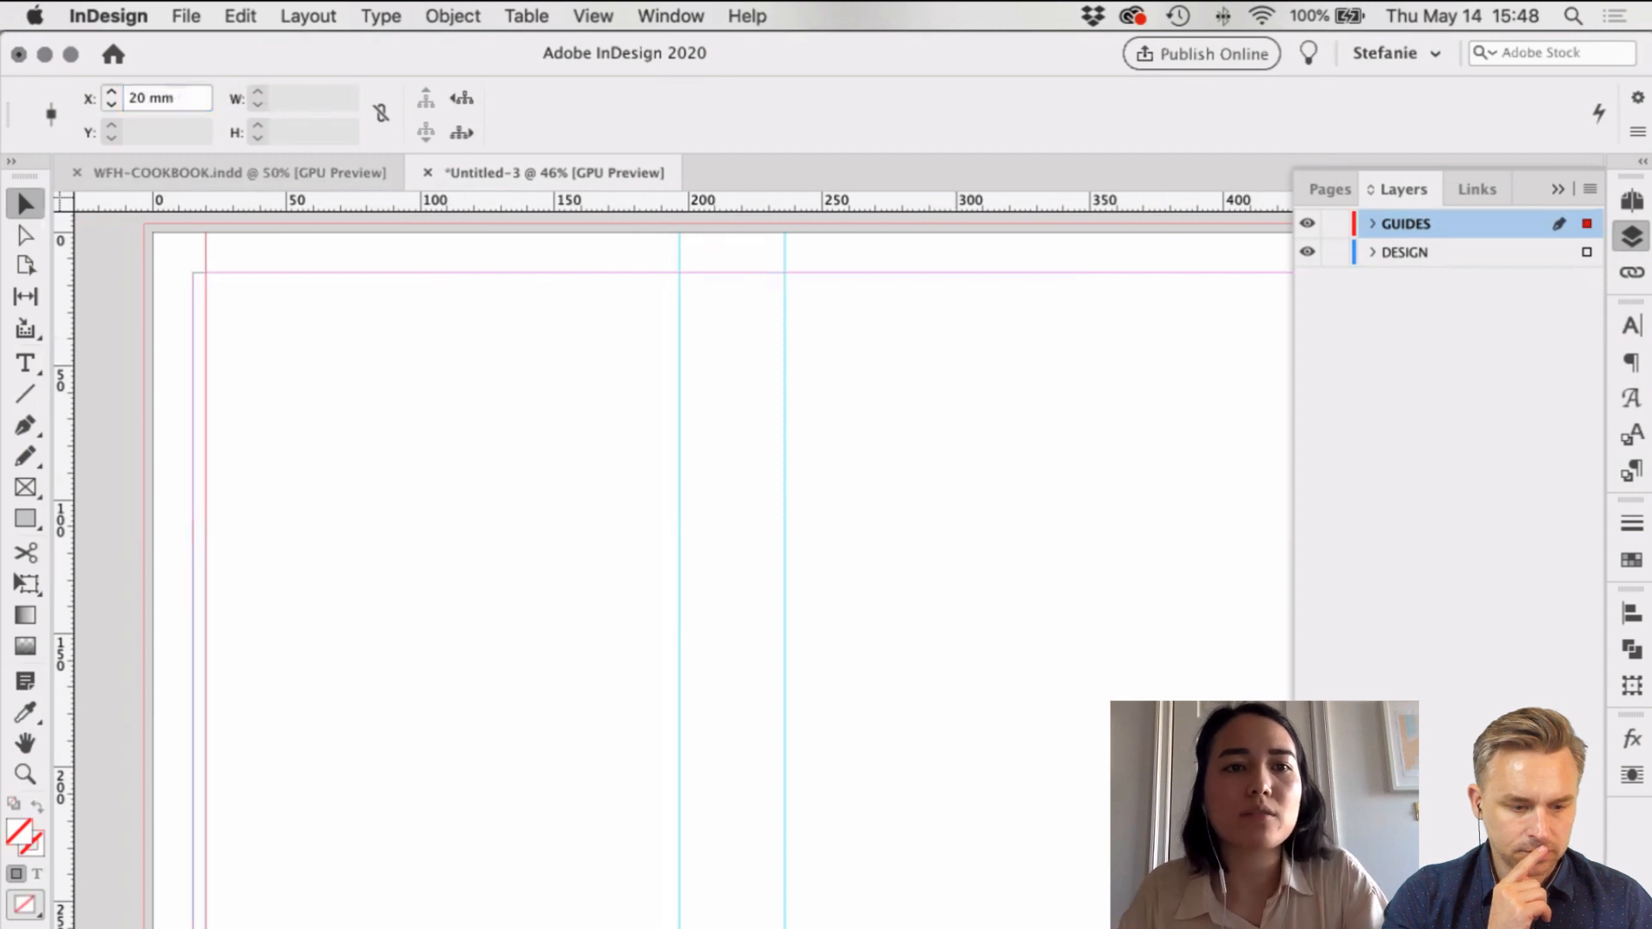
left_click(179, 225)
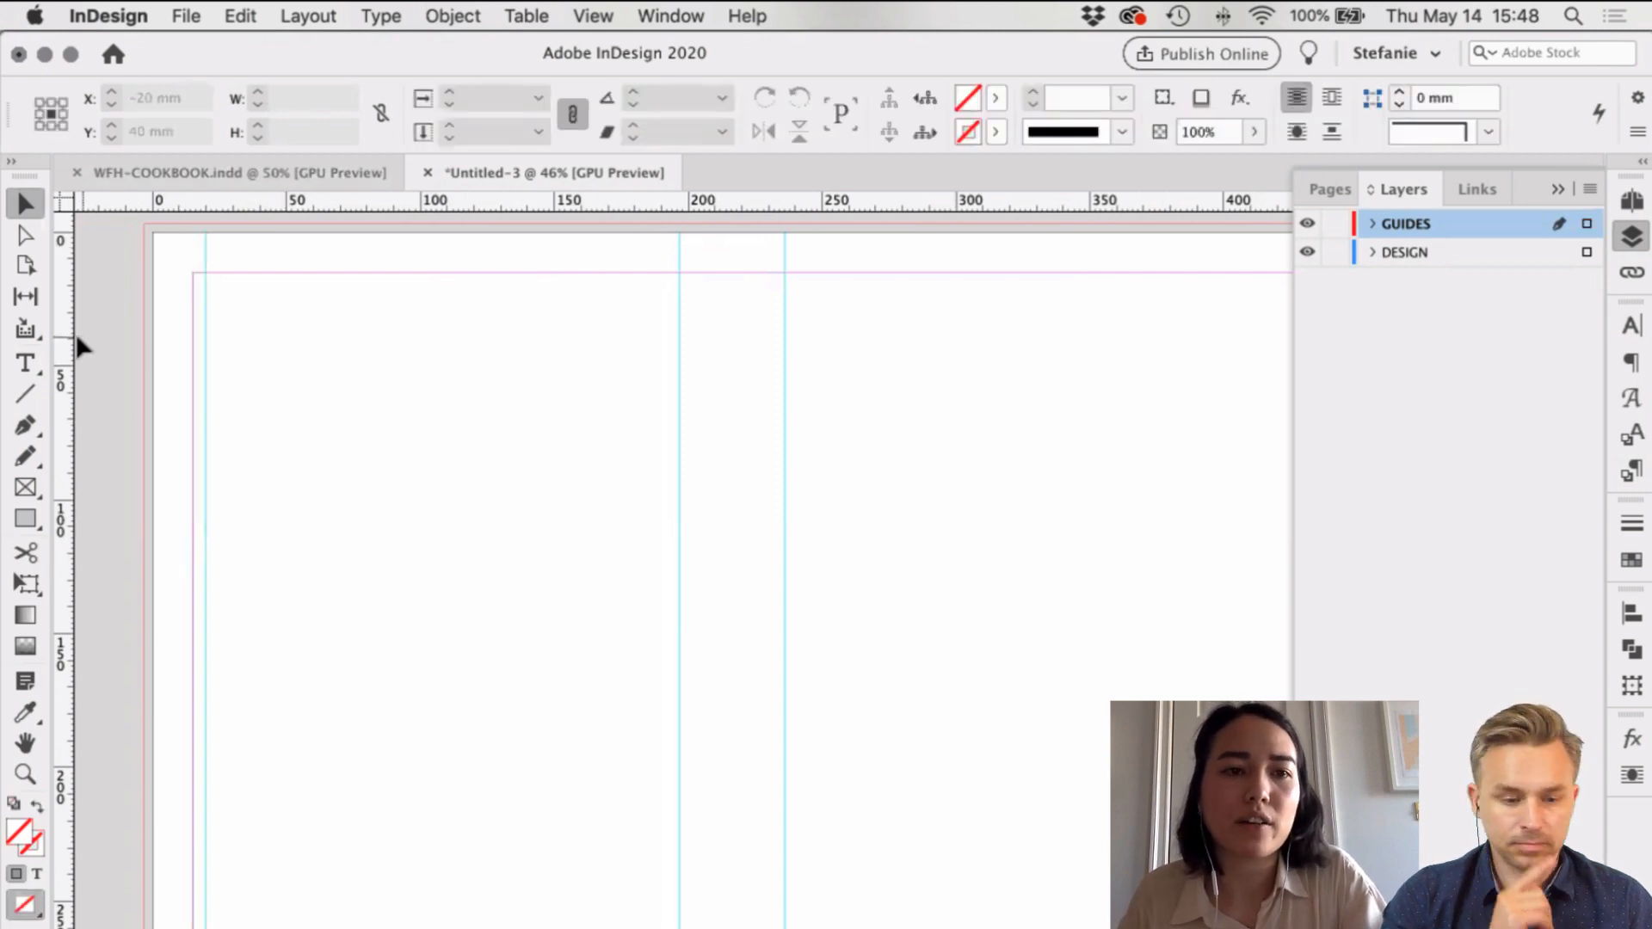
left_click_drag(69, 325, 192, 320)
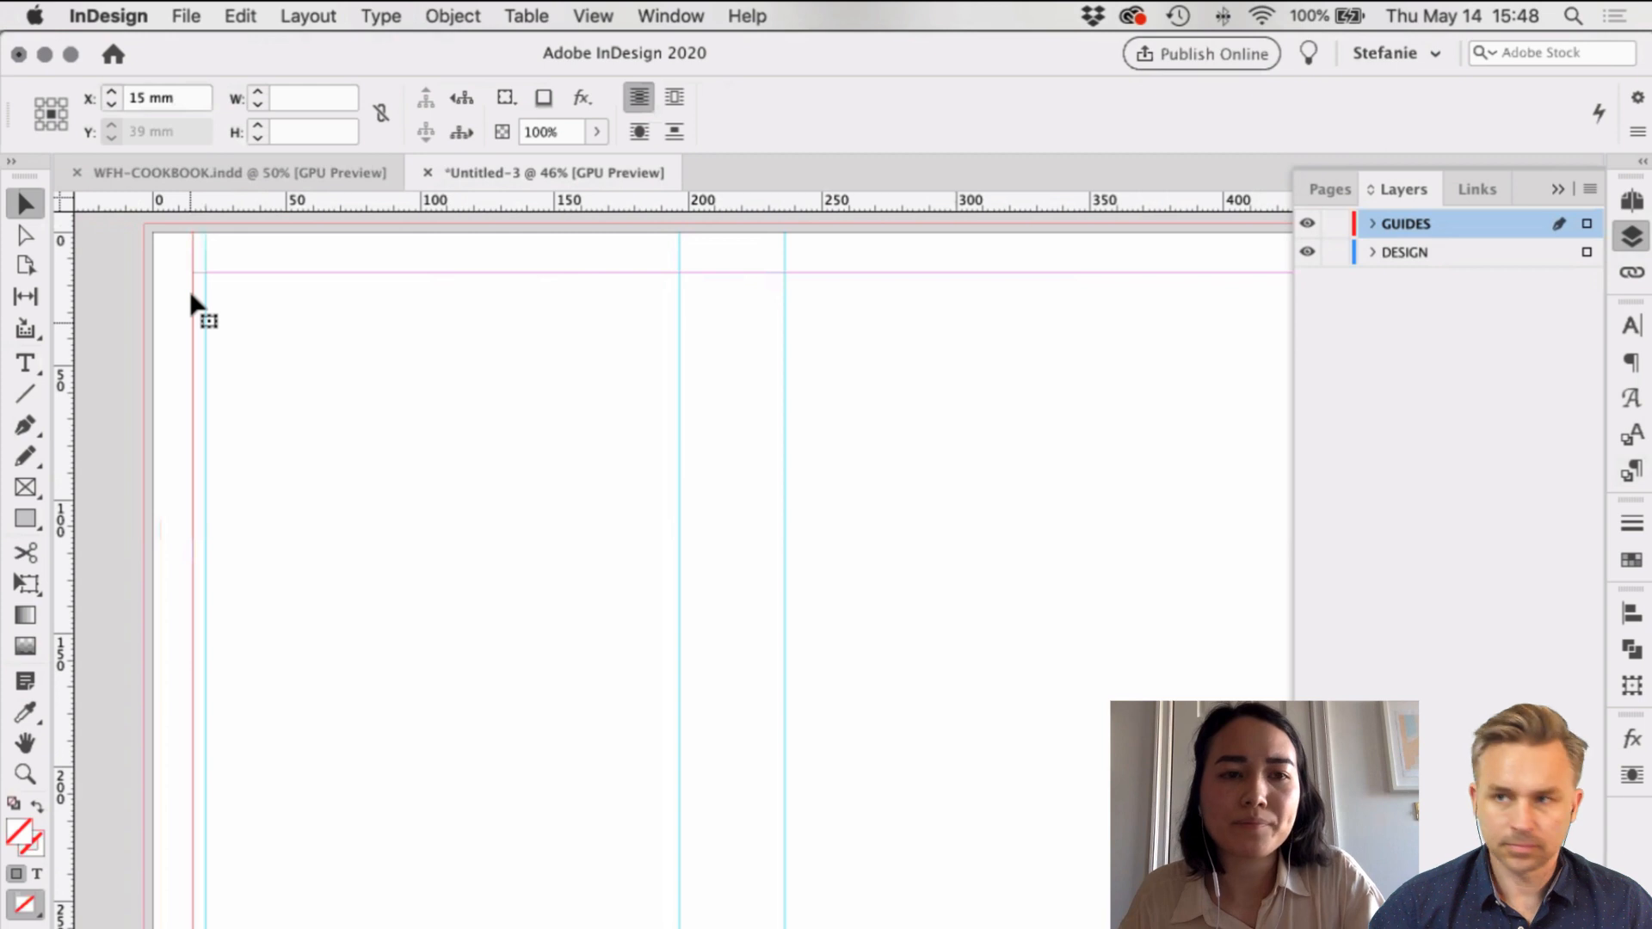
left_click(255, 392)
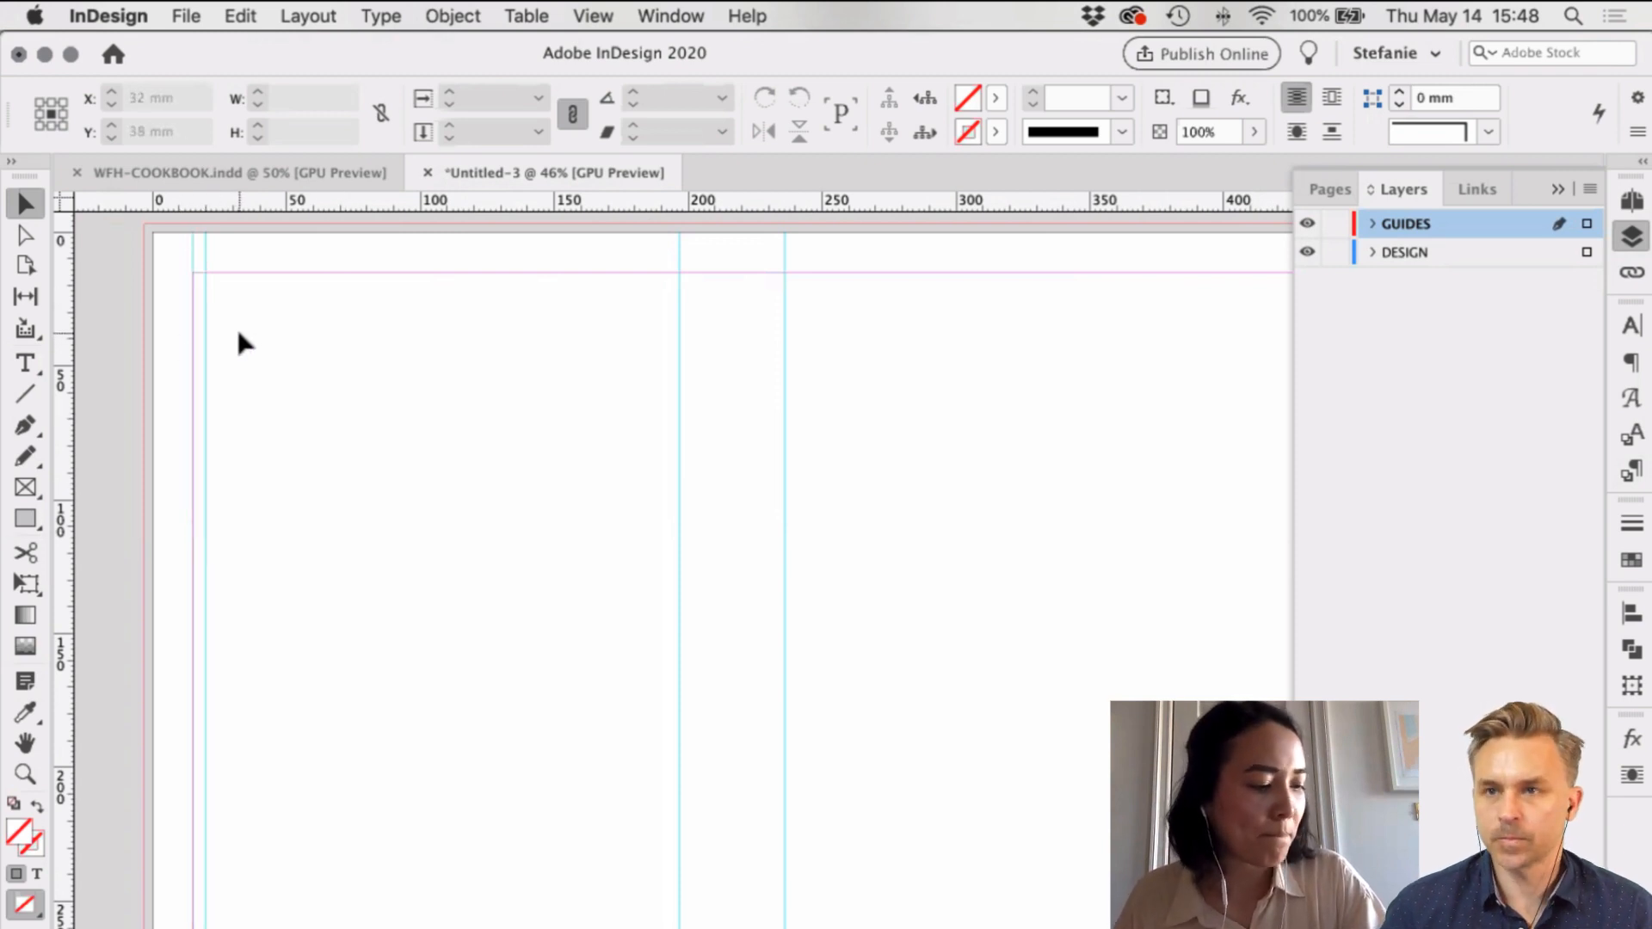
Step: Add a guide at 20 mm and copy it 197 mm right to 217 mm for the spine
left_click_drag(64, 262, 206, 260)
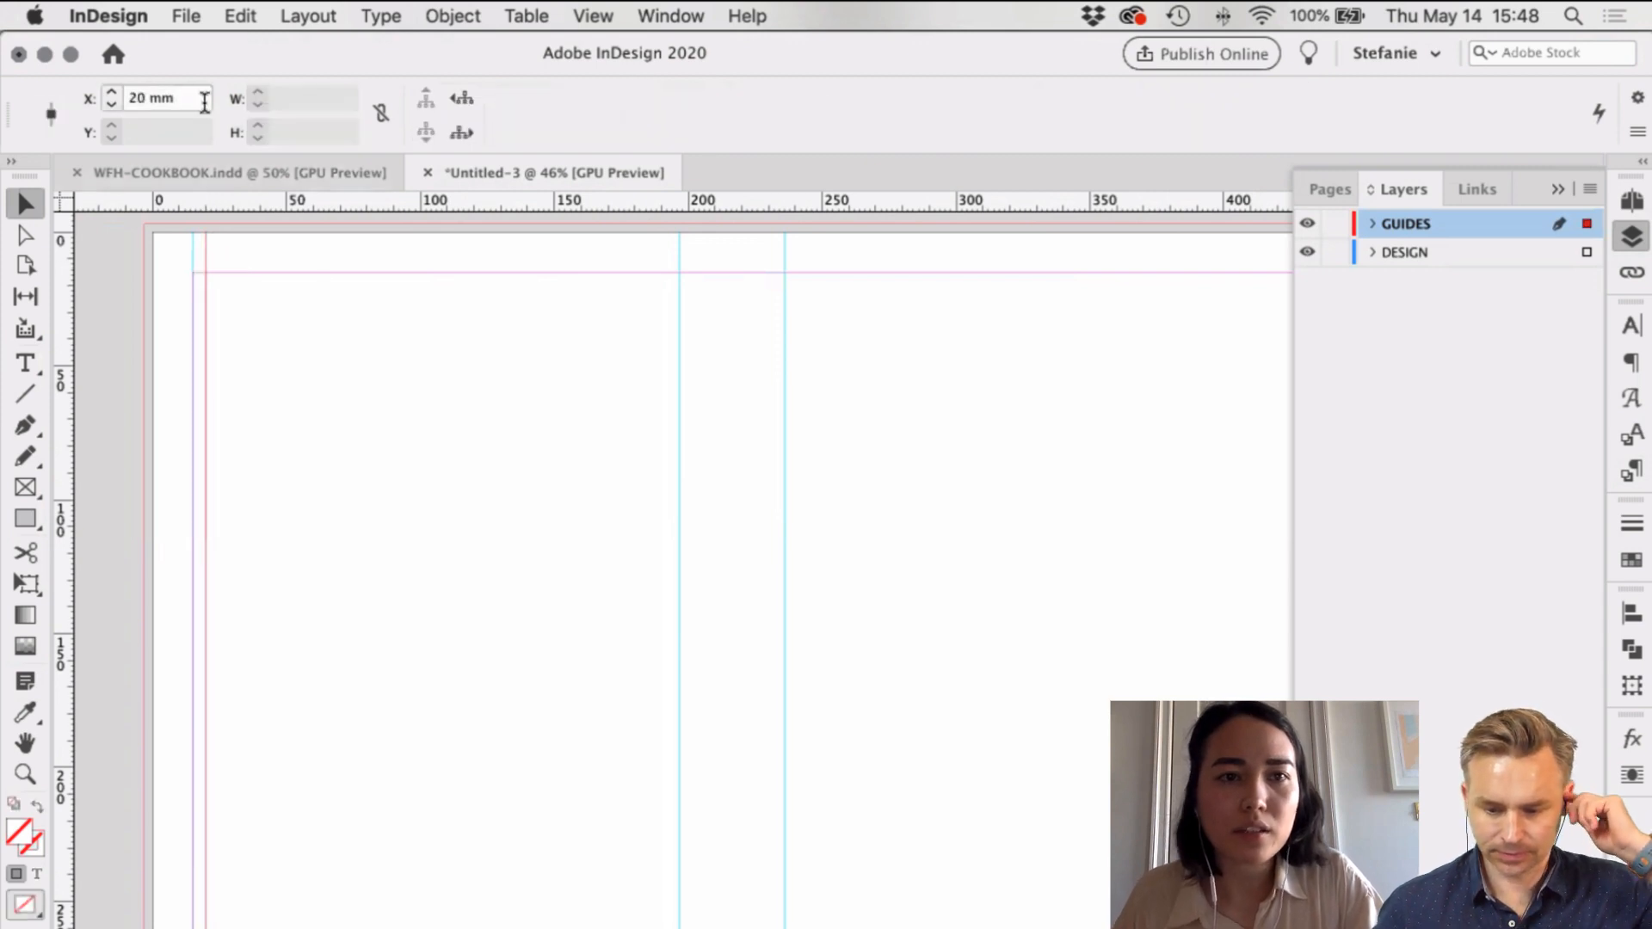
left_click(205, 100)
type("+197")
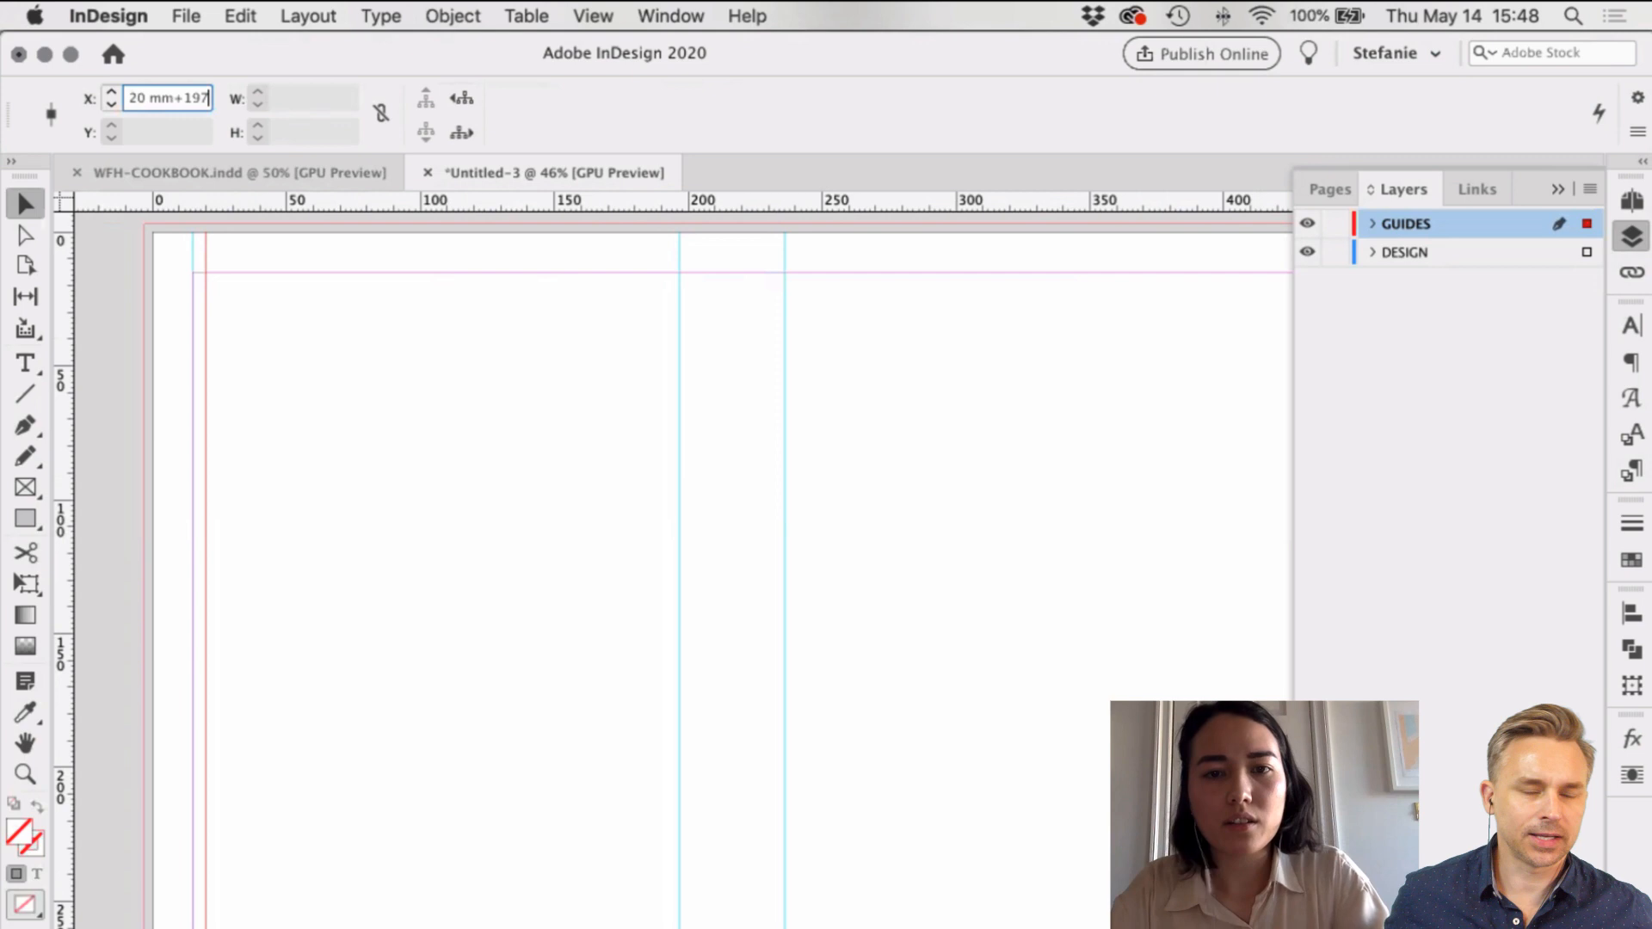
key("alt+Return")
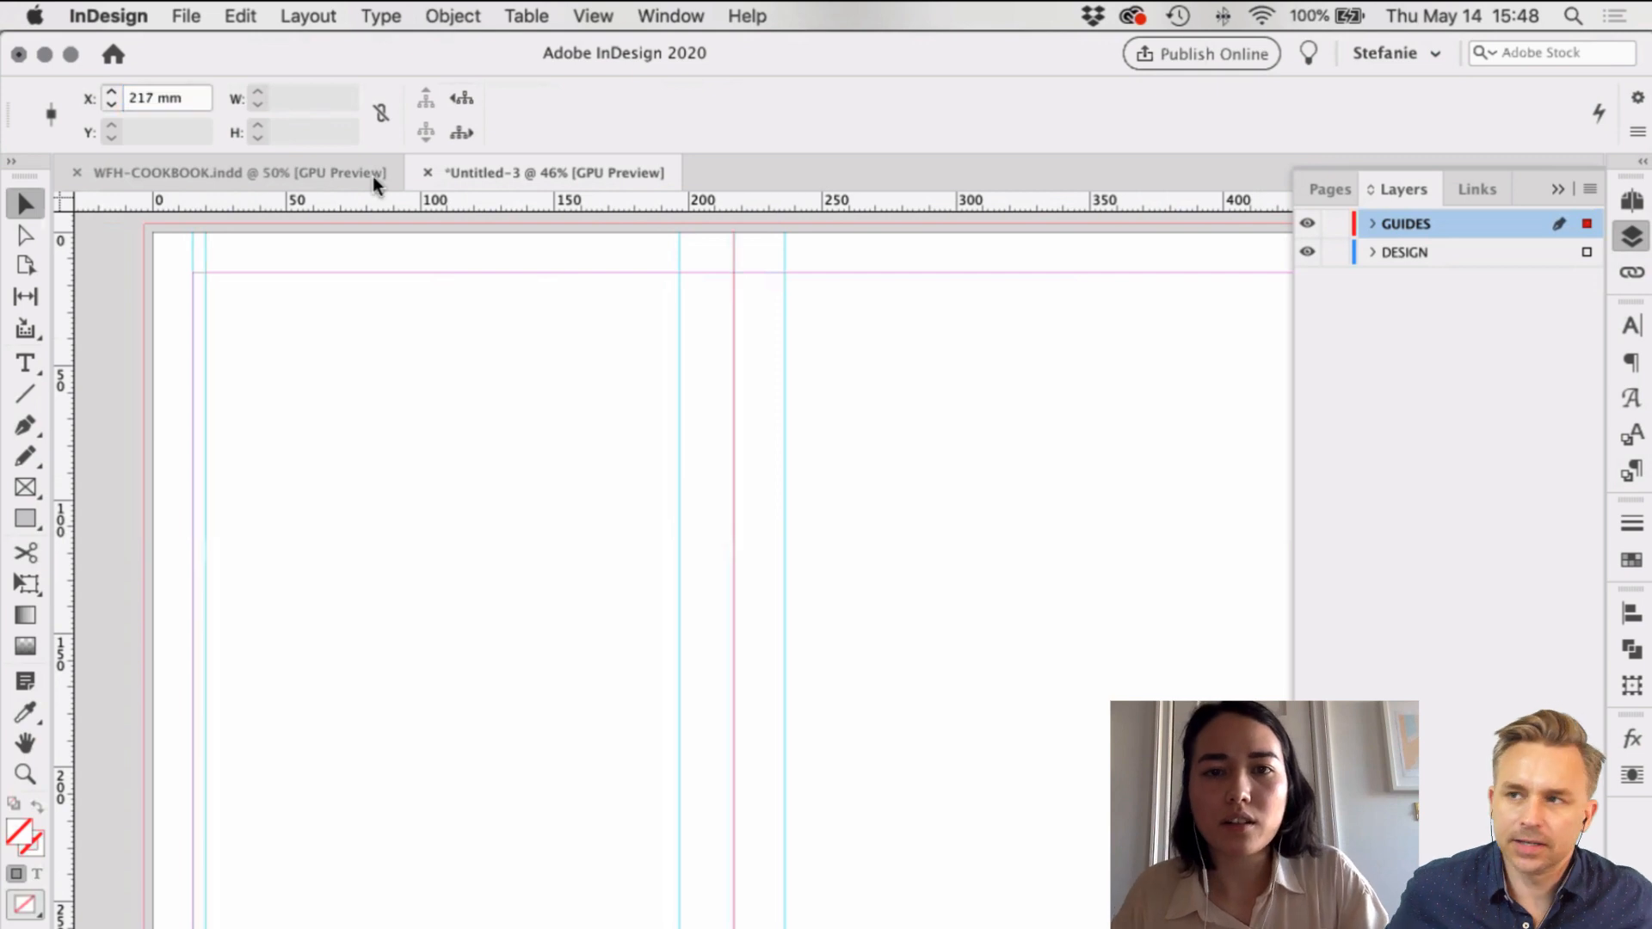
left_click(644, 356)
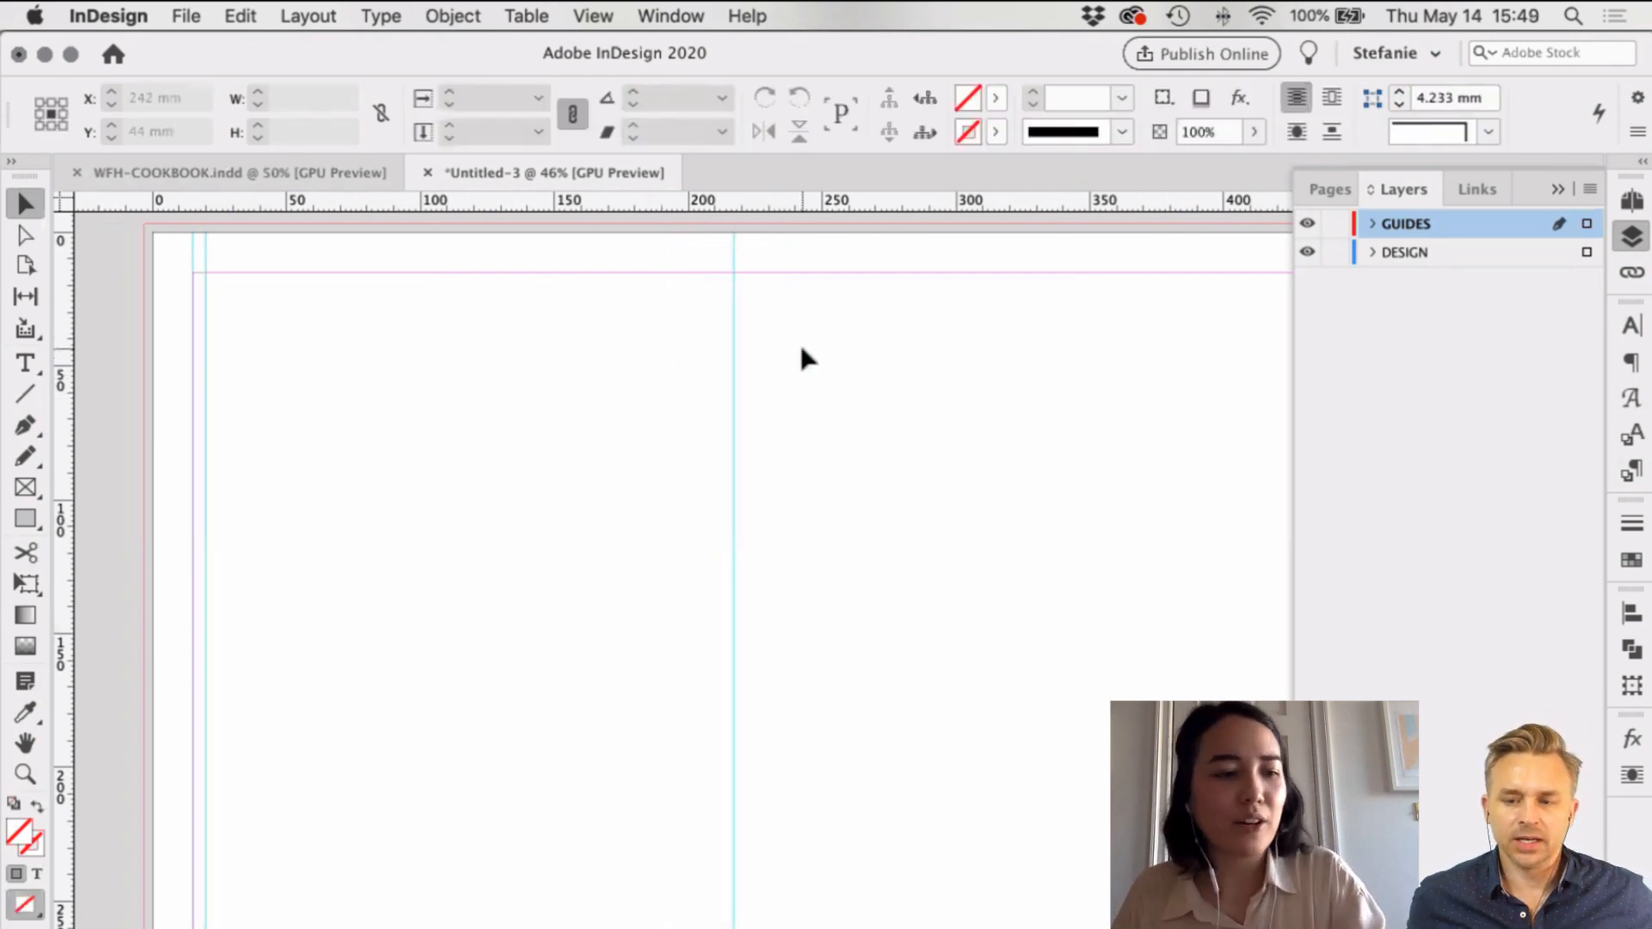
Step: Place a vertical guide at 439 mm and shift it 5 mm left to 434 mm
scroll(769, 376, "right", 2)
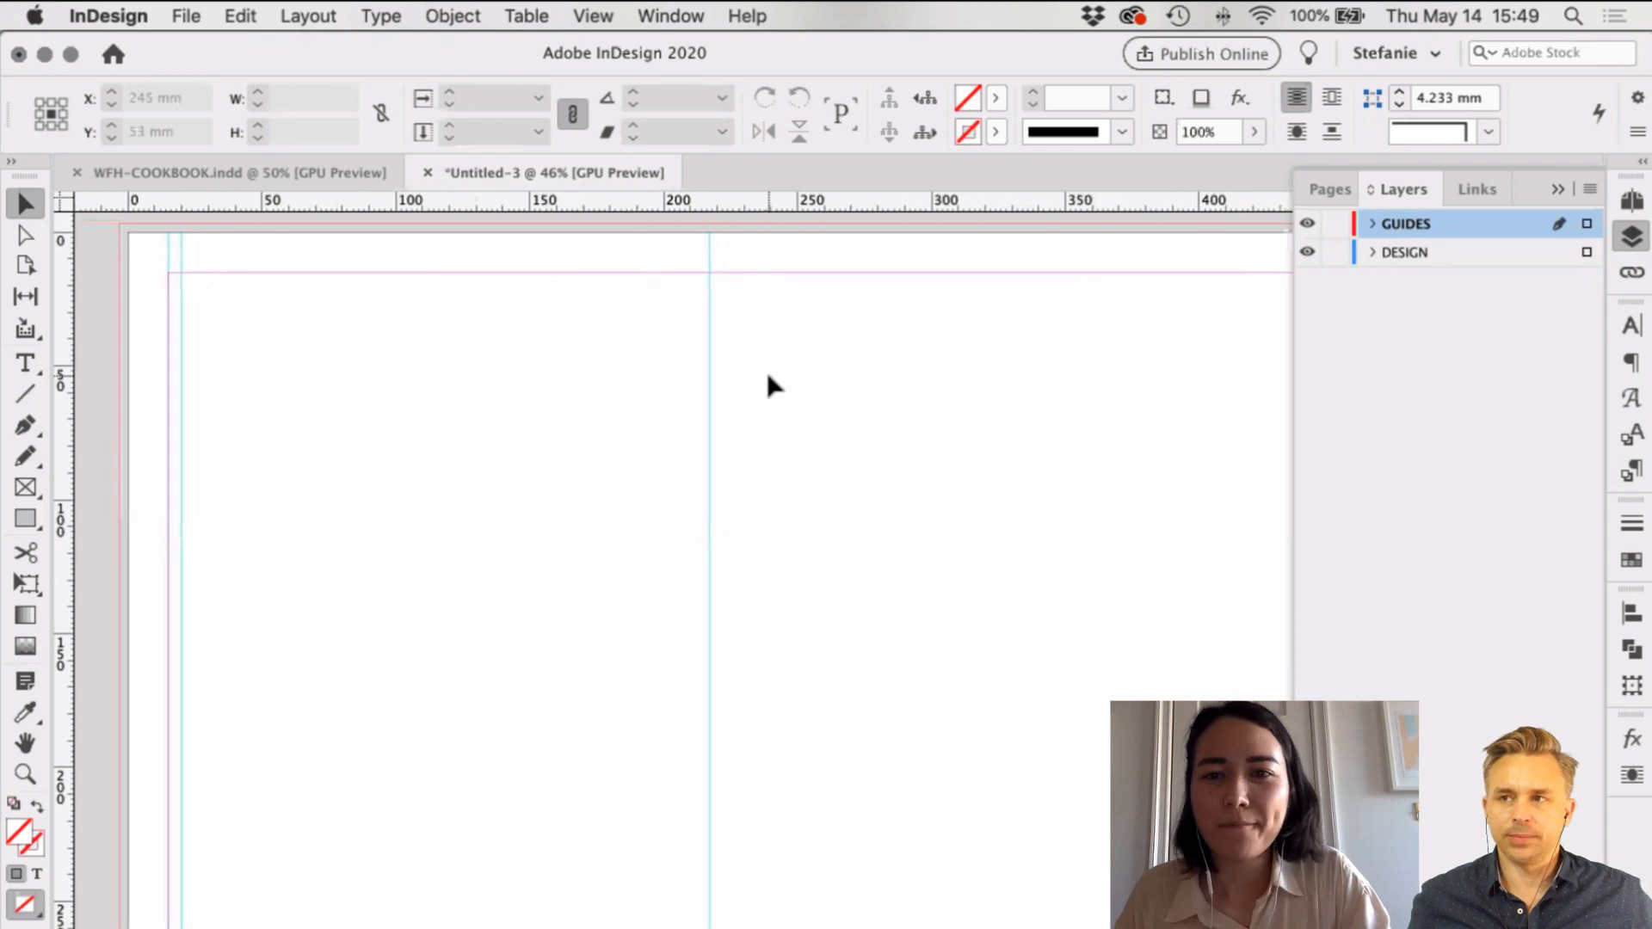
scroll(769, 387, "right", 6)
left_click_drag(63, 342, 1051, 353)
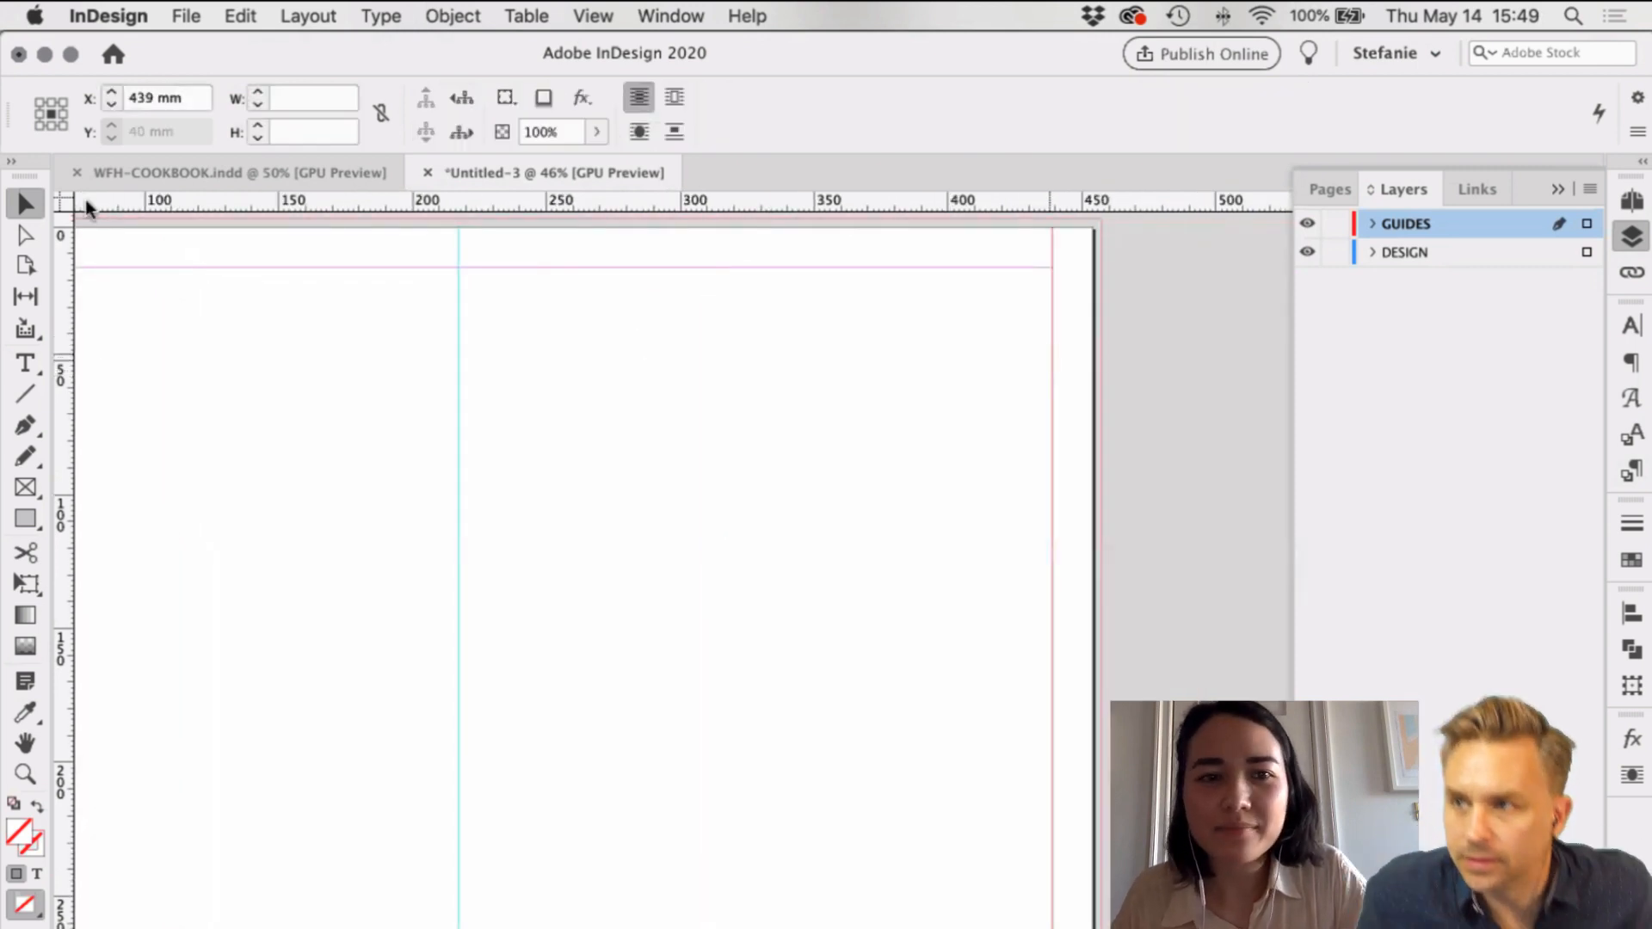
left_click_drag(64, 233, 1057, 262)
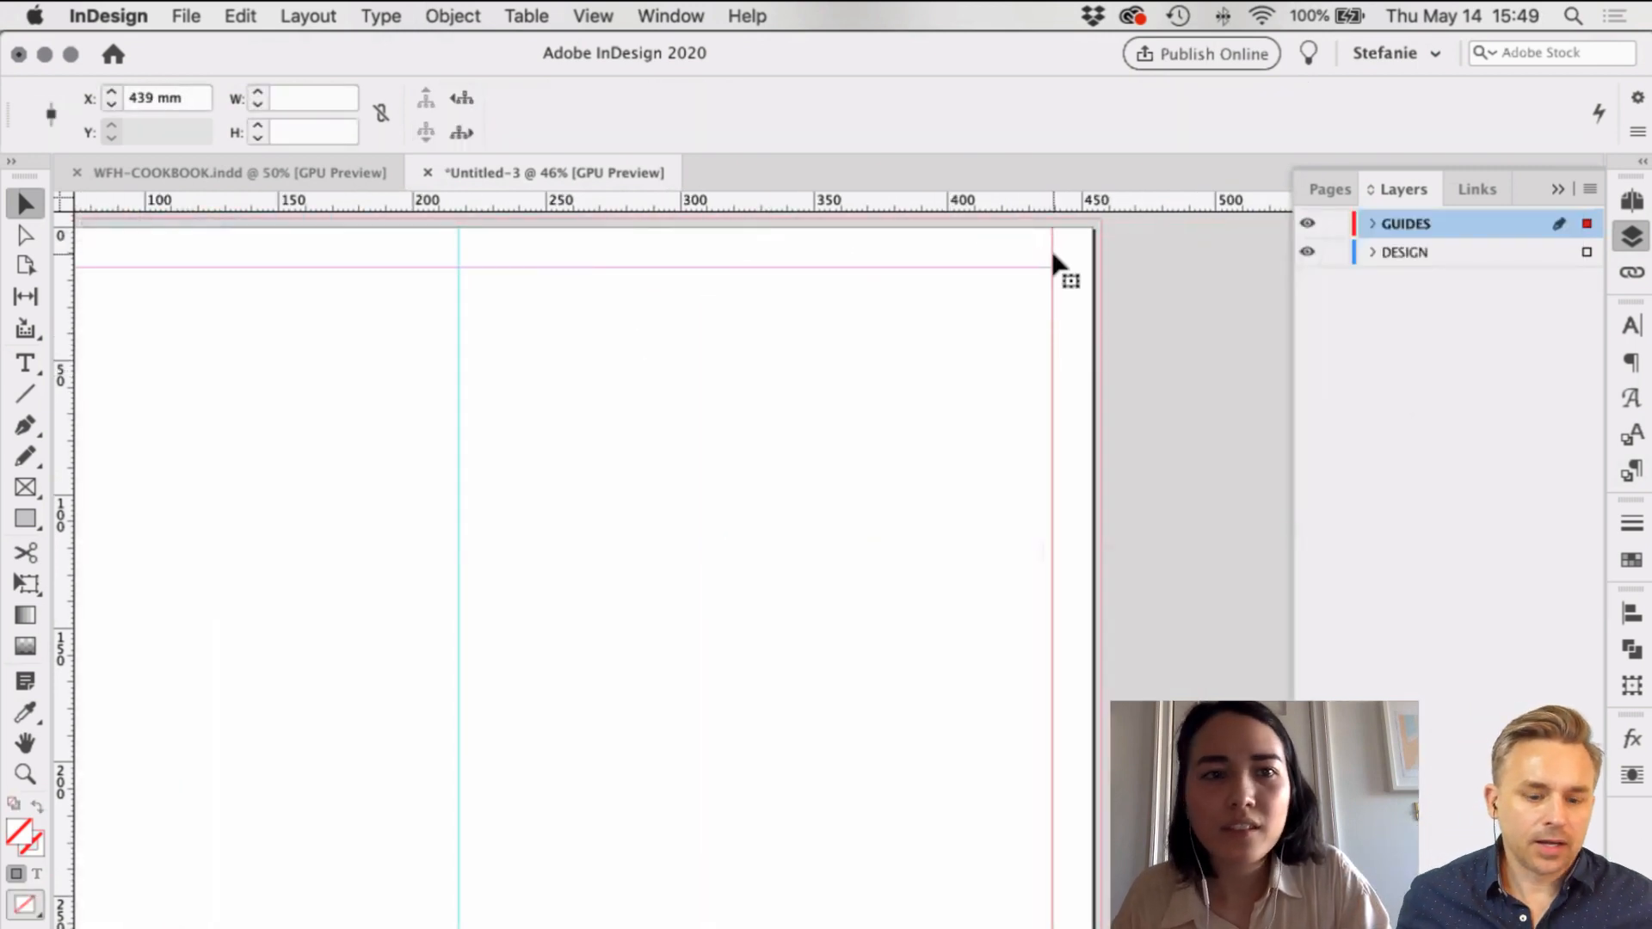
left_click(193, 97)
type("-5")
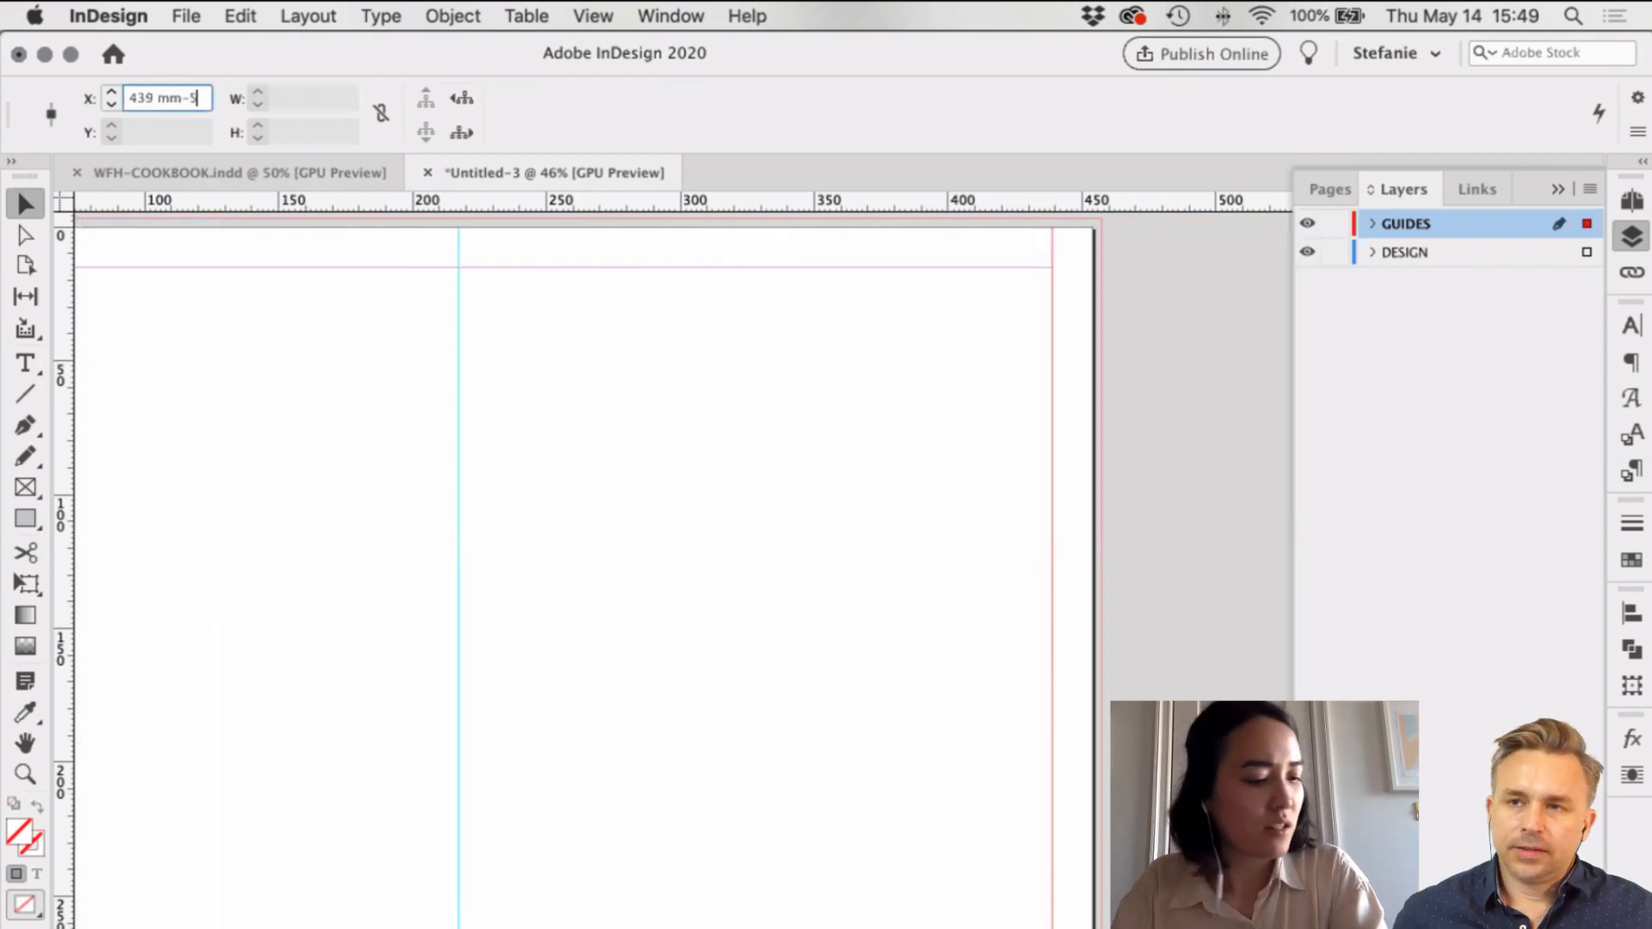
key("Return")
left_click(940, 561)
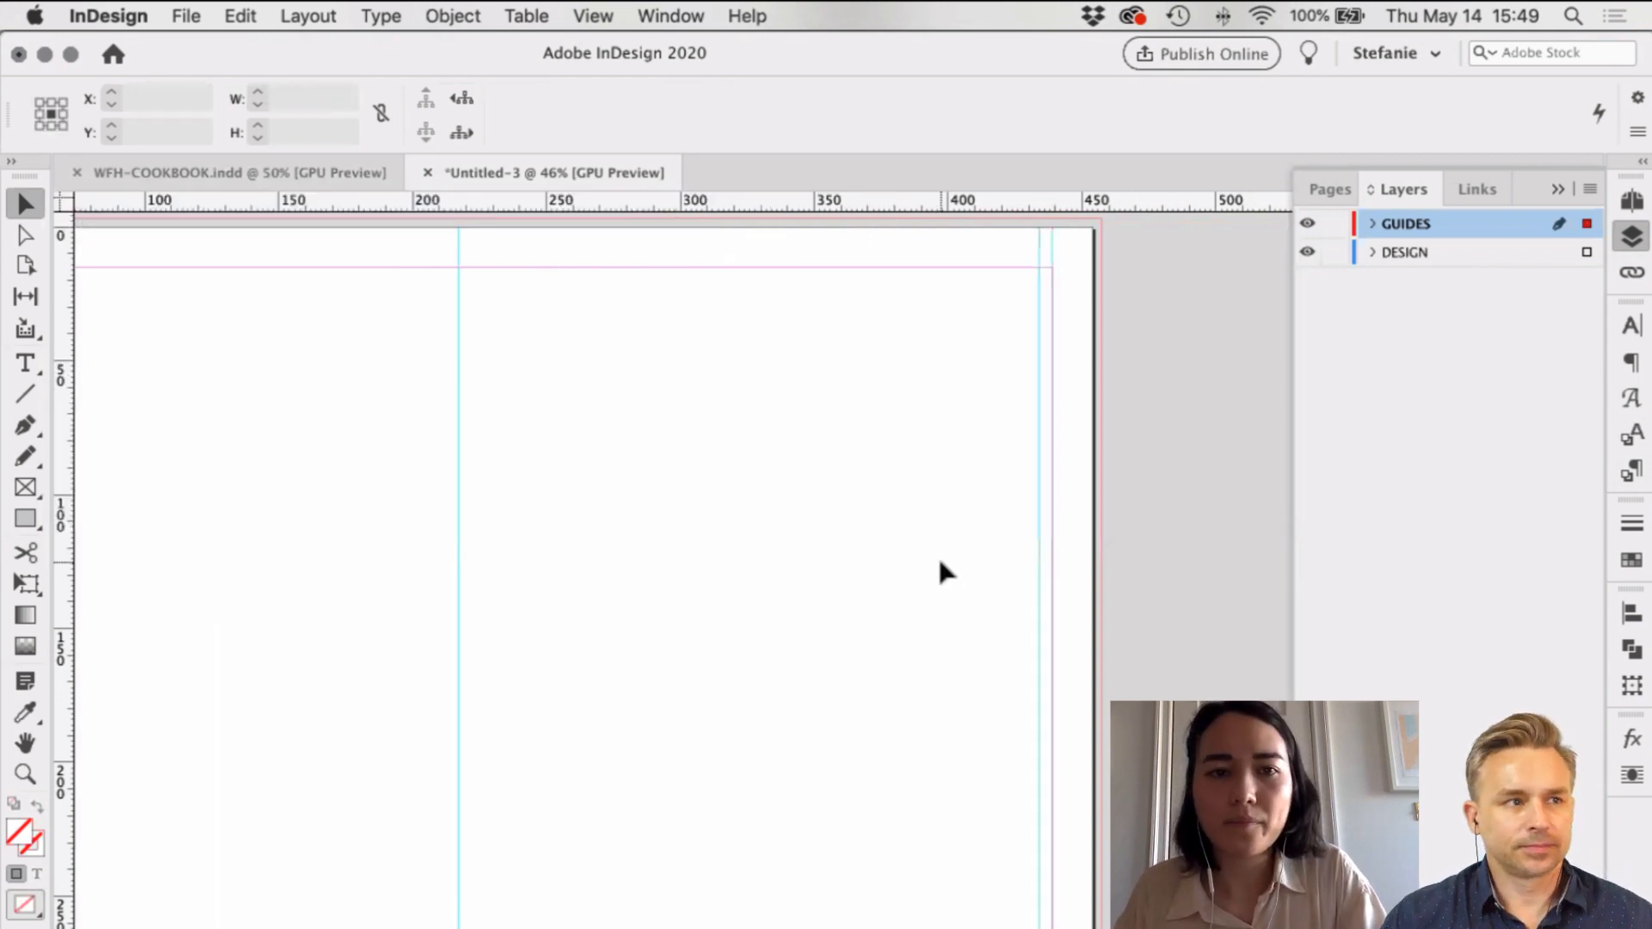
scroll(939, 562, "left", 5)
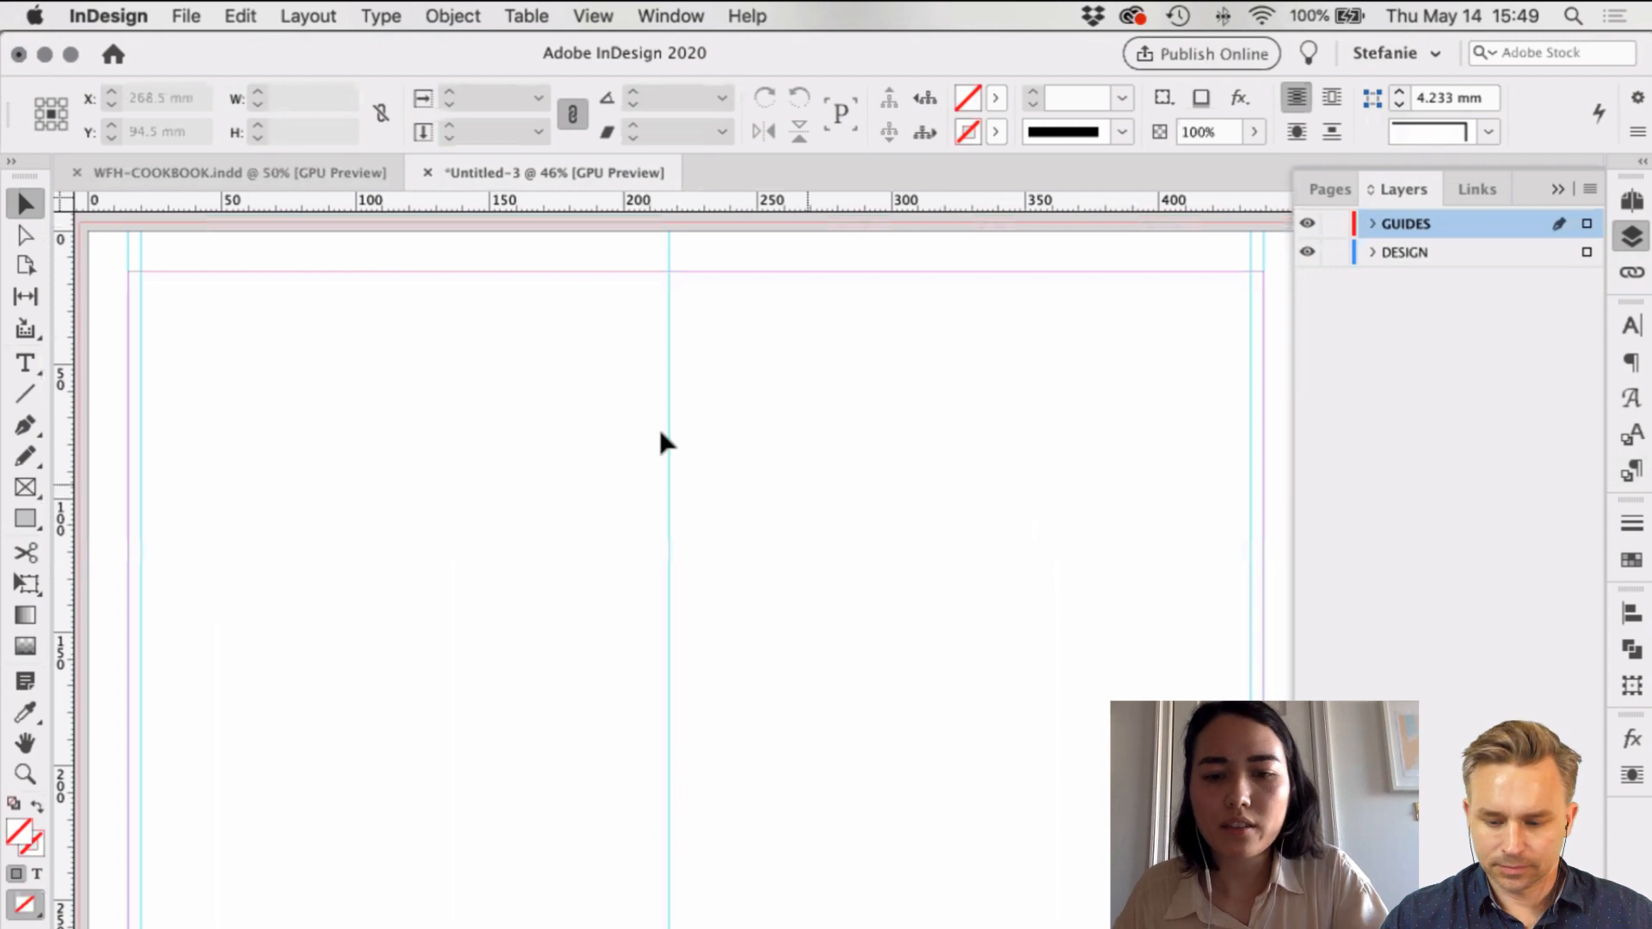
key("m")
left_click_drag(141, 272, 670, 463)
key("v")
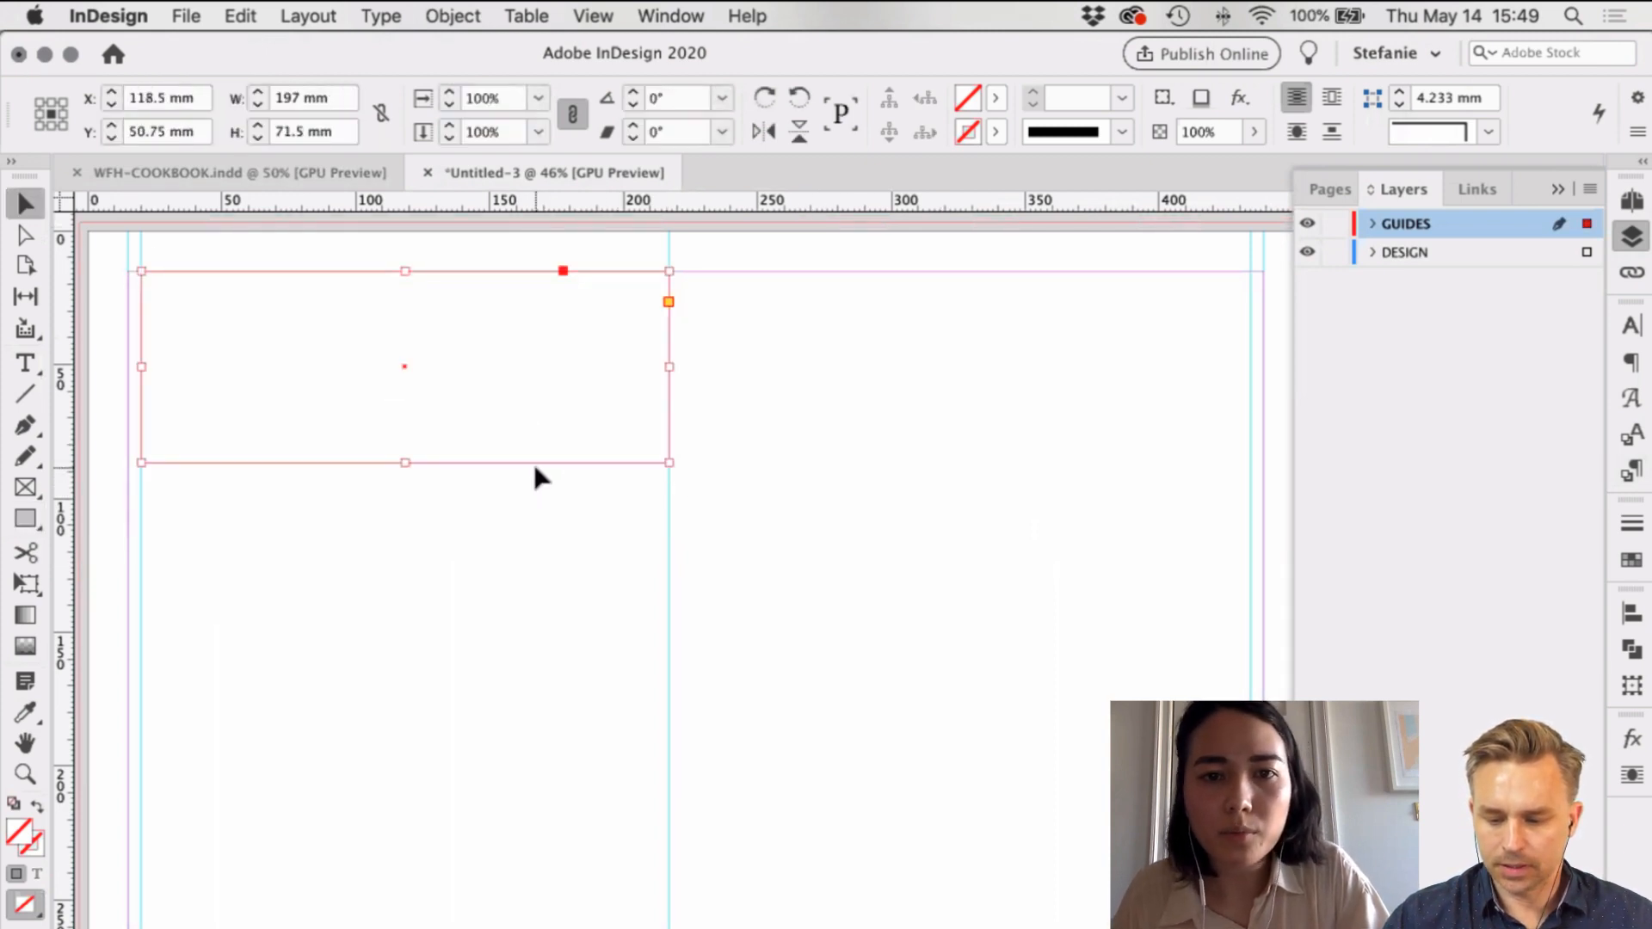
left_click_drag(520, 464, 1099, 456)
left_click(656, 506)
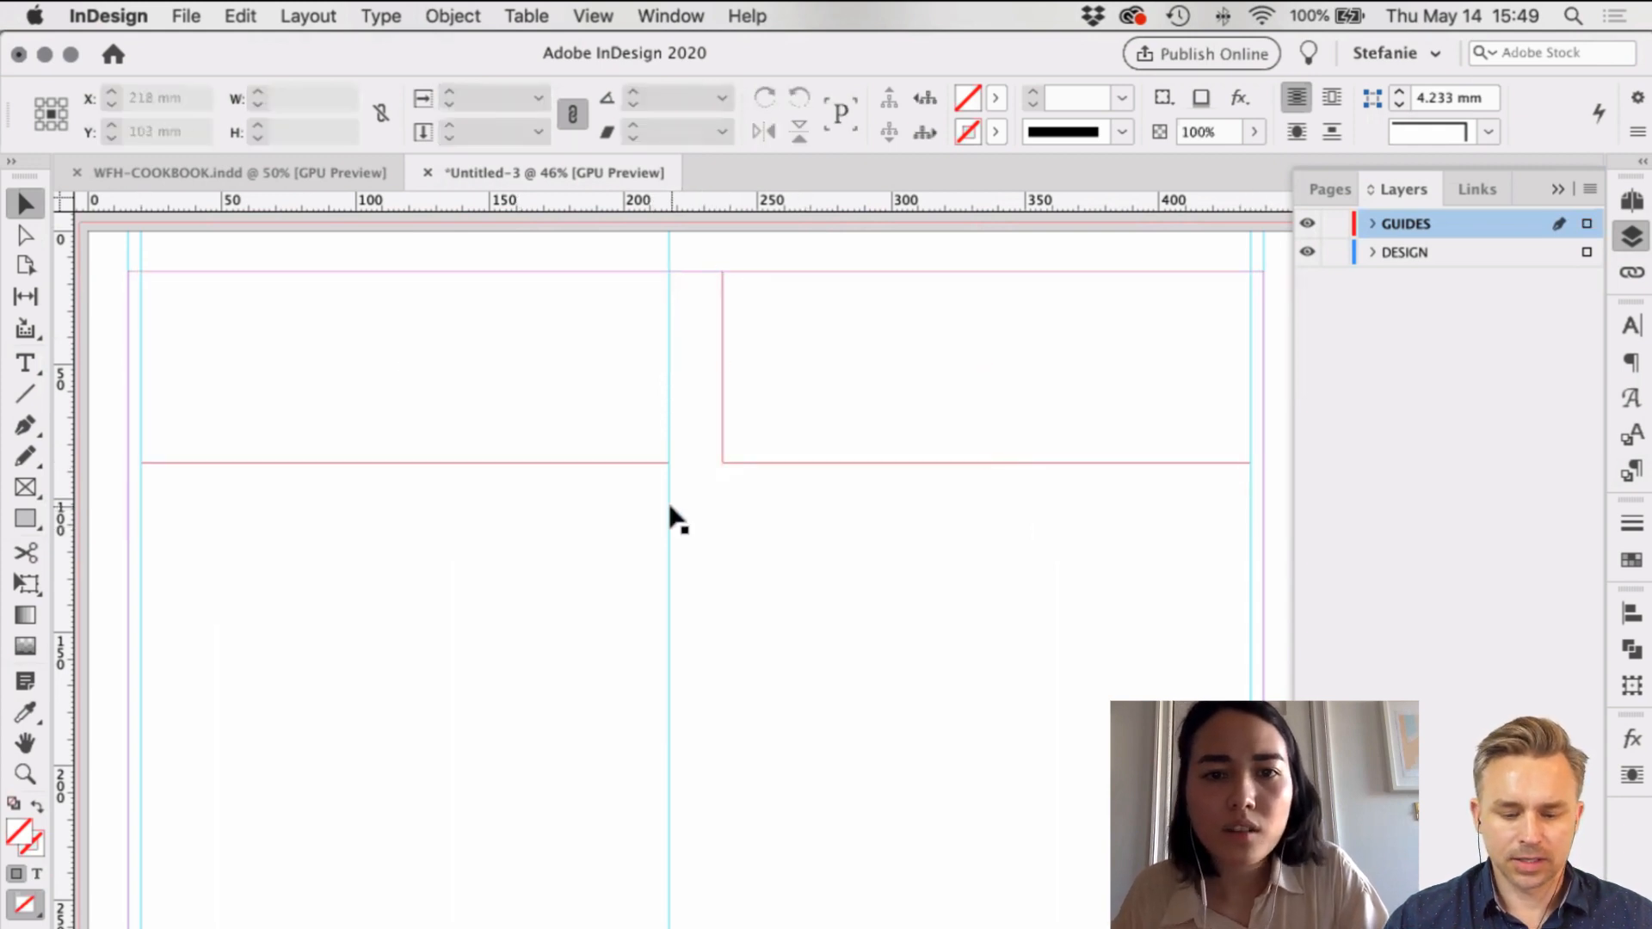
left_click_drag(668, 506, 723, 503)
key("super+z")
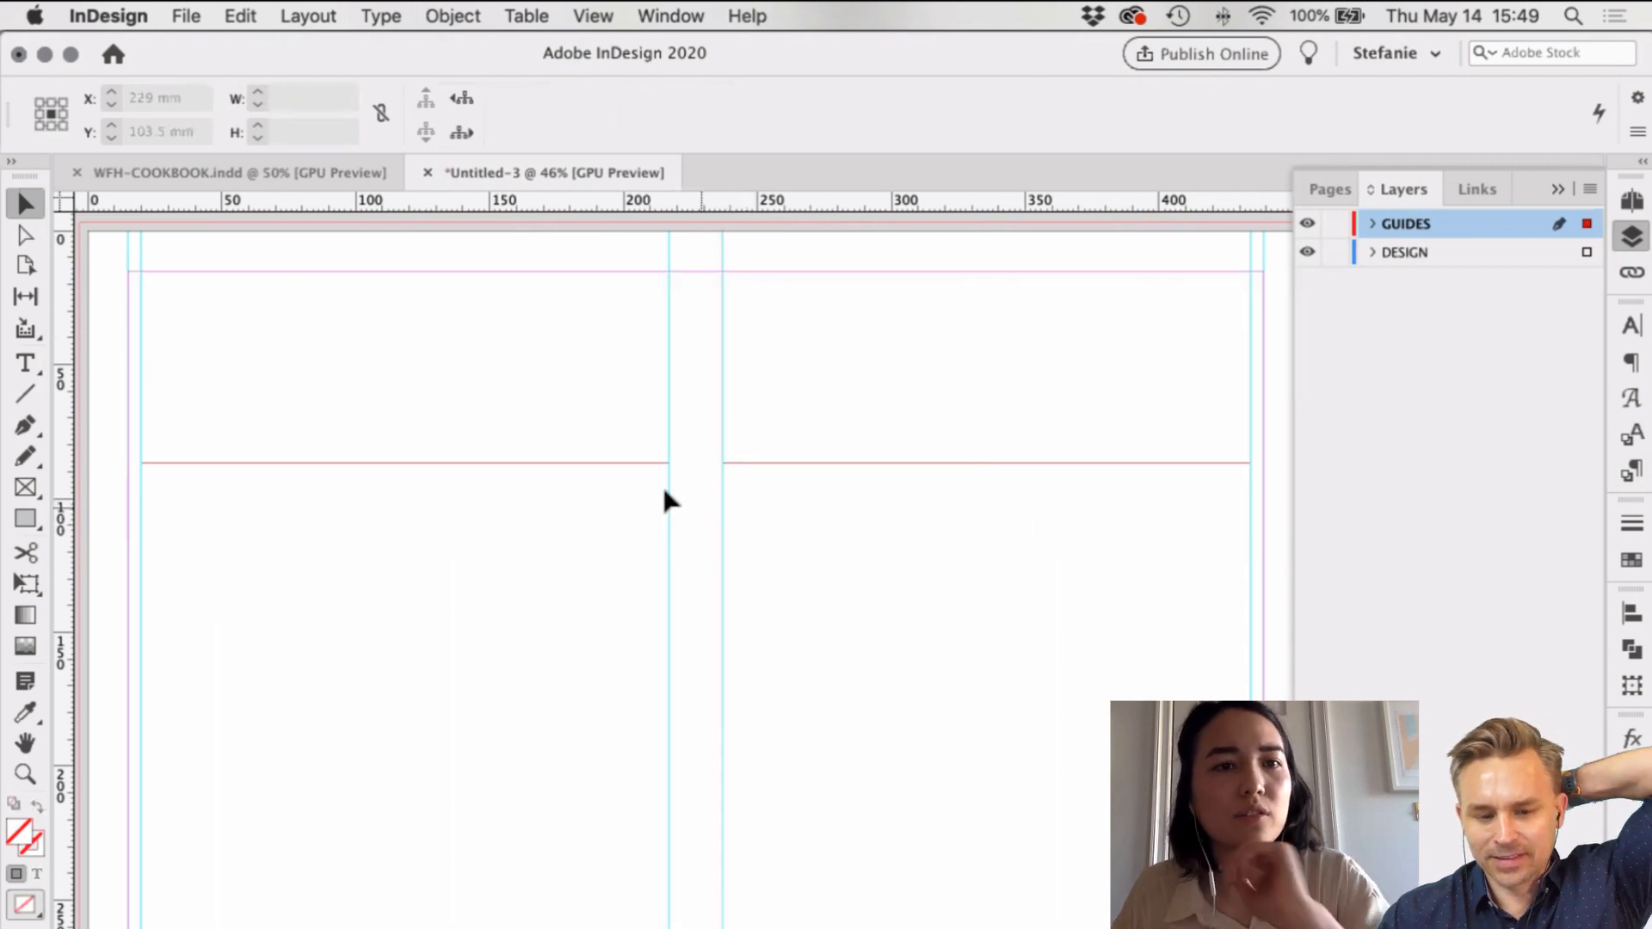
left_click(795, 471)
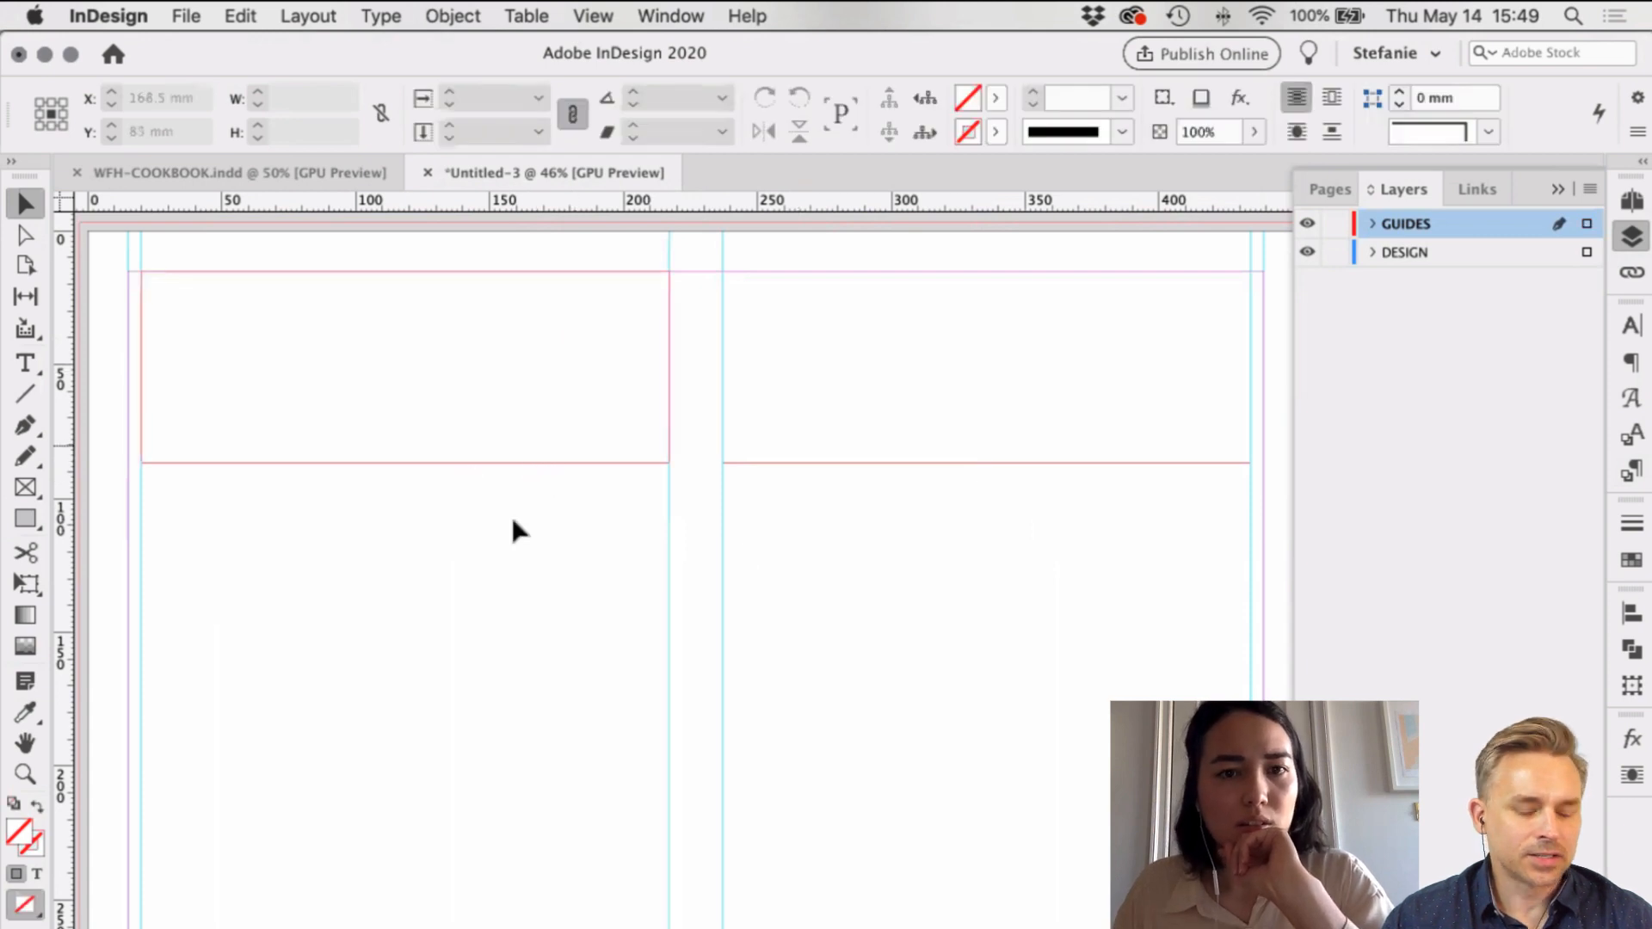
left_click_drag(554, 509, 768, 520)
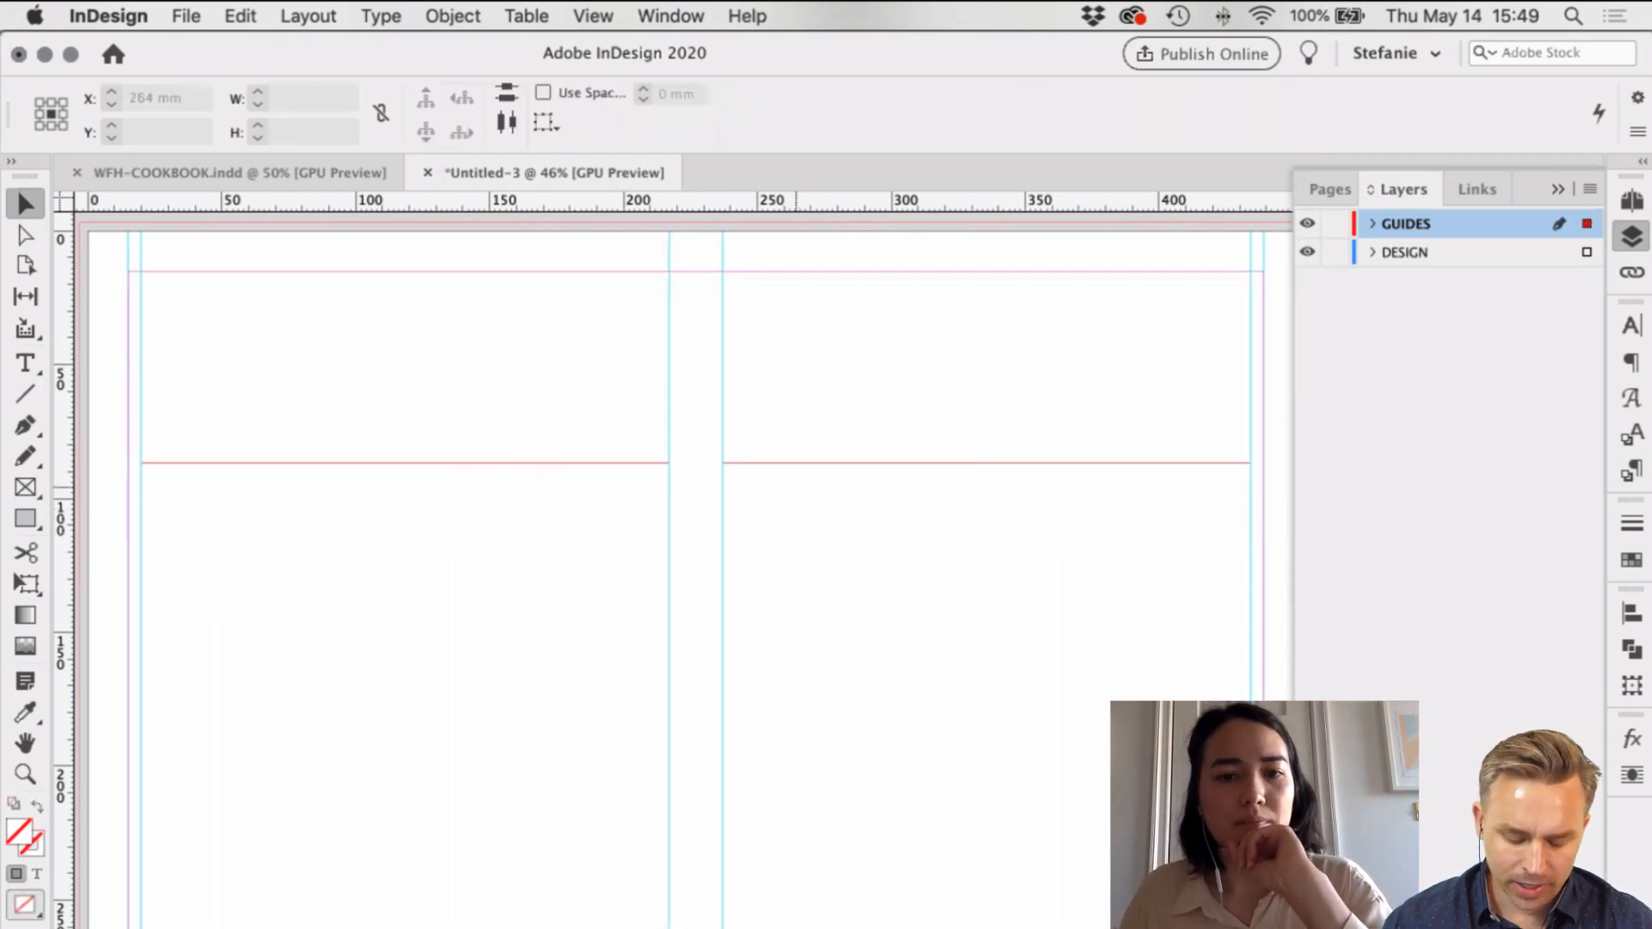
left_click(895, 564)
left_click(829, 462)
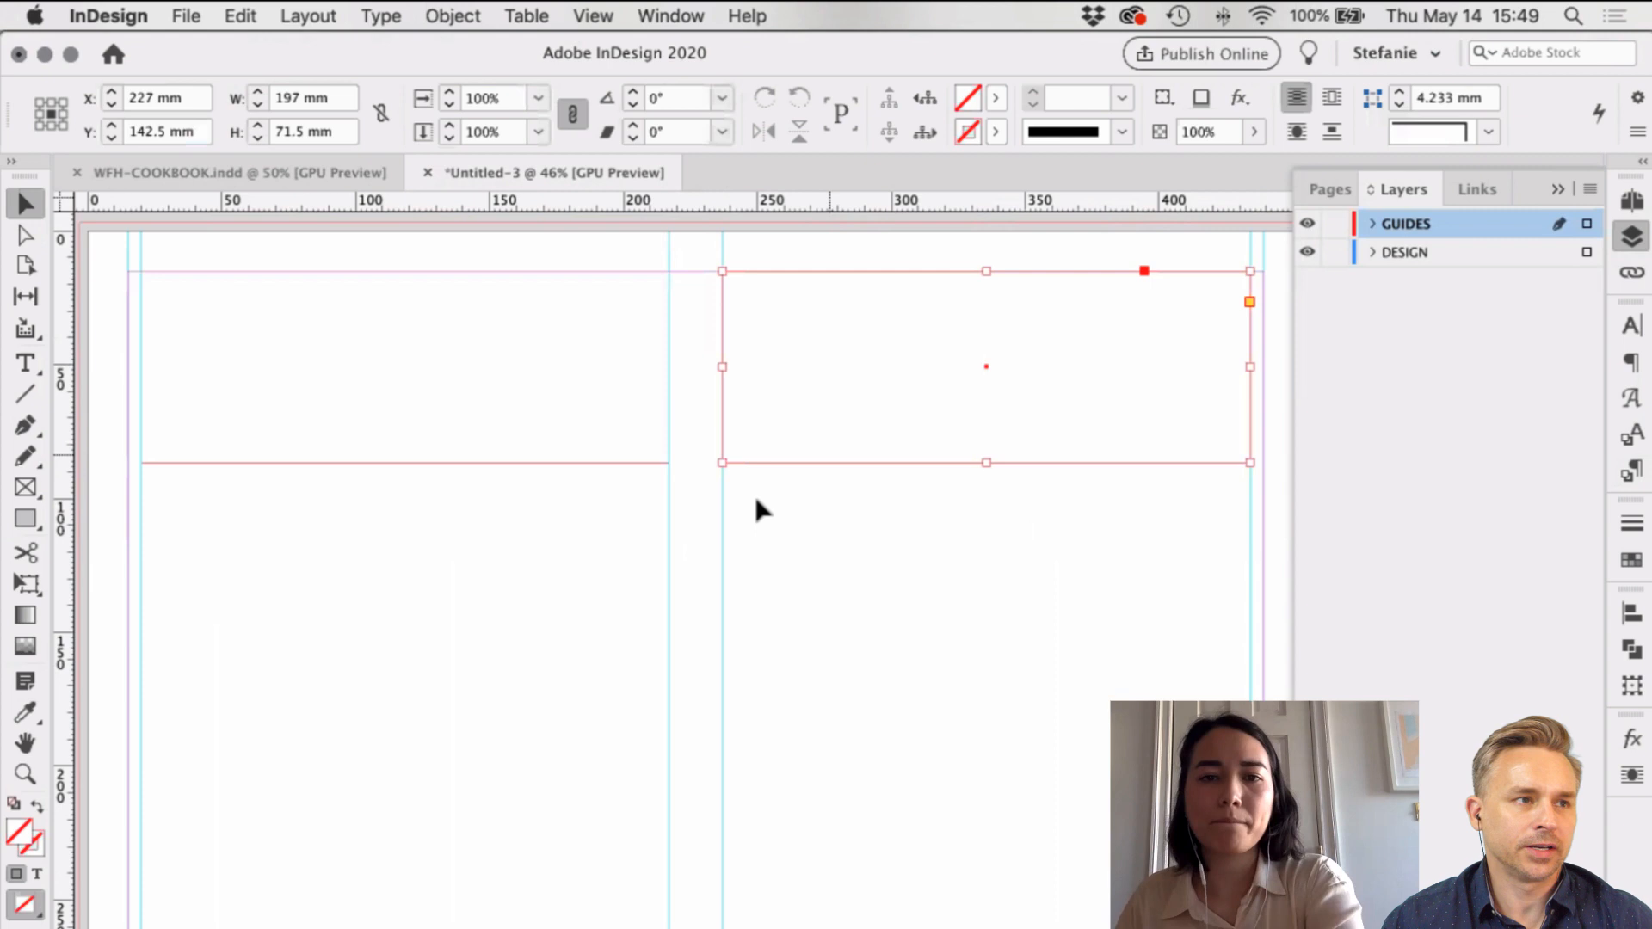
left_click(680, 493)
left_click_drag(577, 528, 531, 461)
key("Delete")
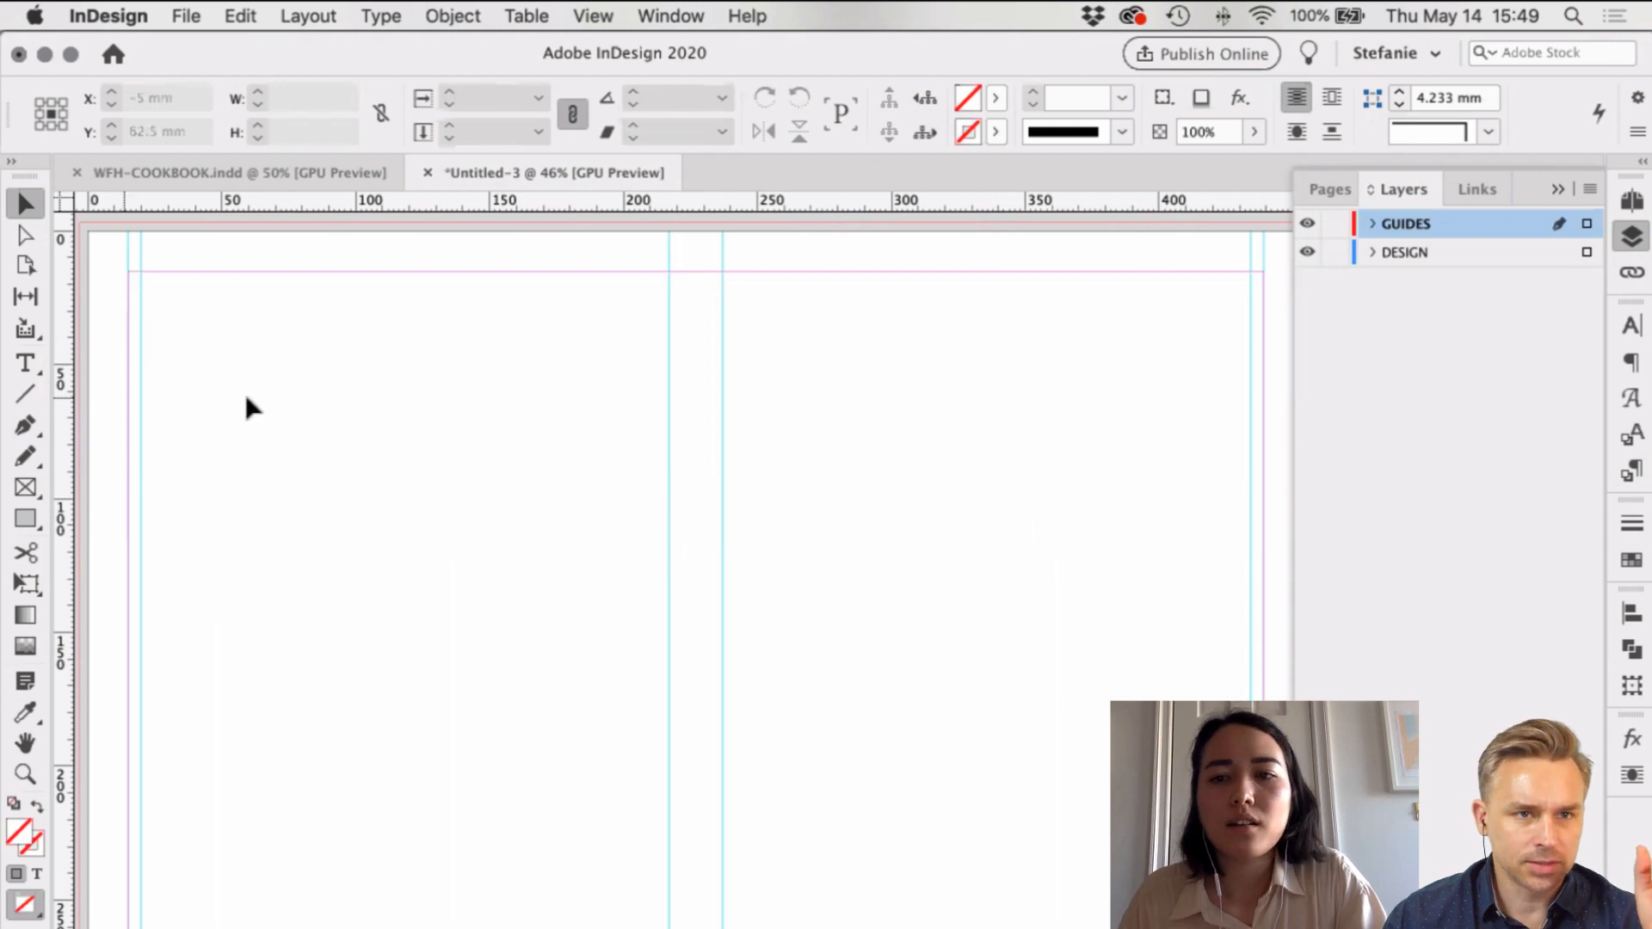
scroll(353, 405, "right", 1)
scroll(353, 404, "left", 1)
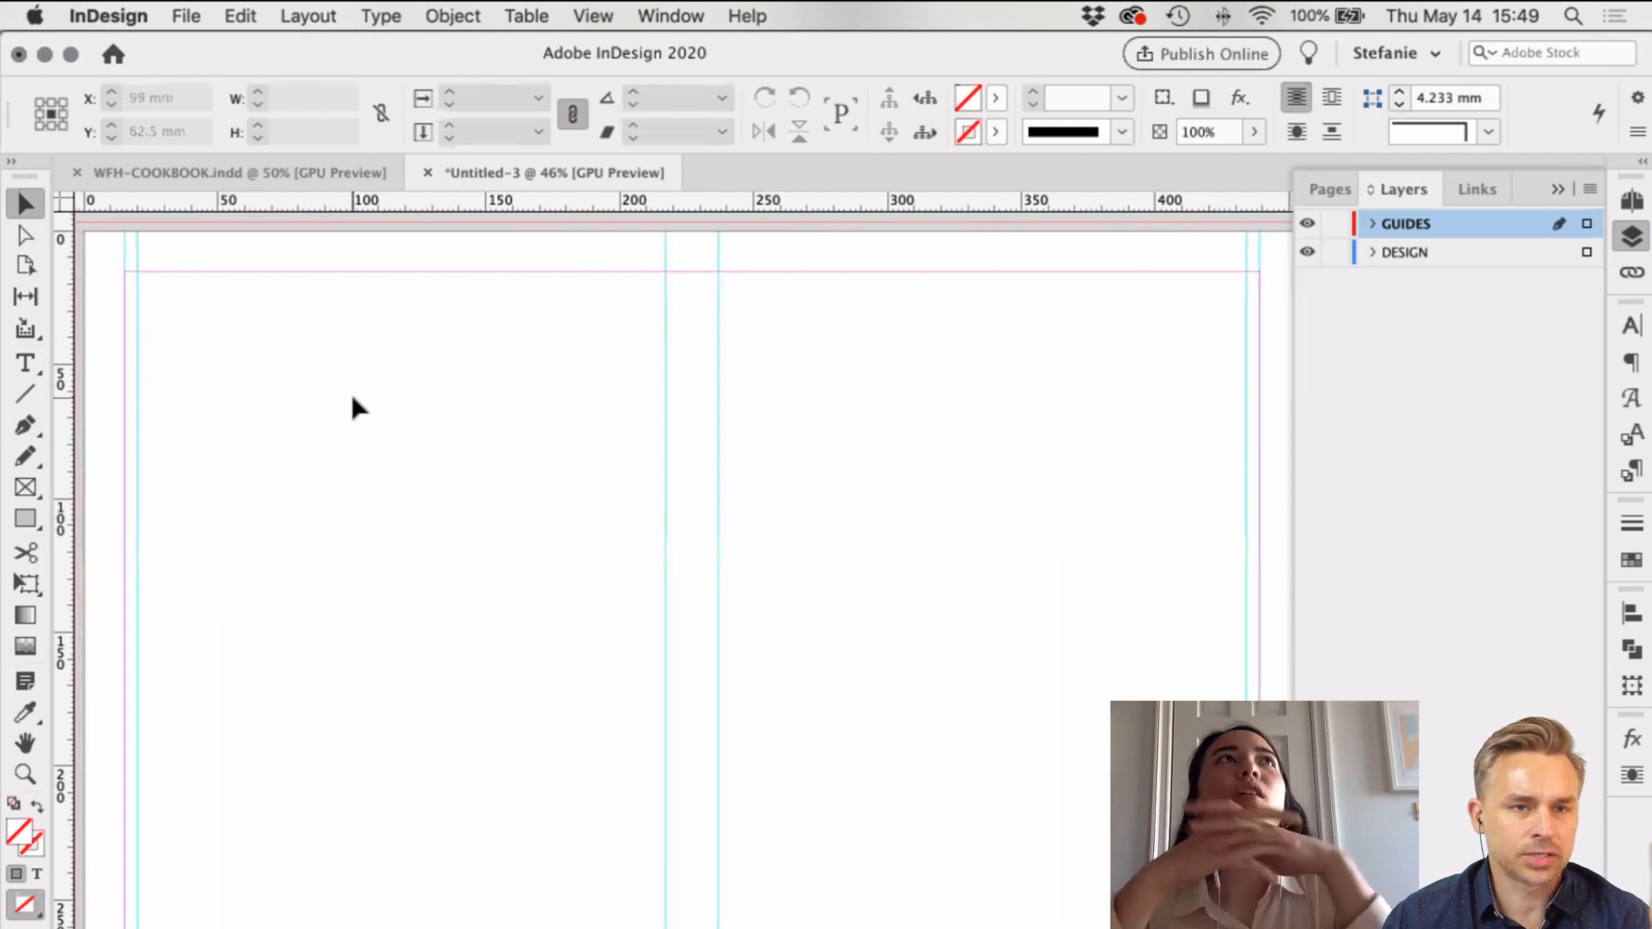
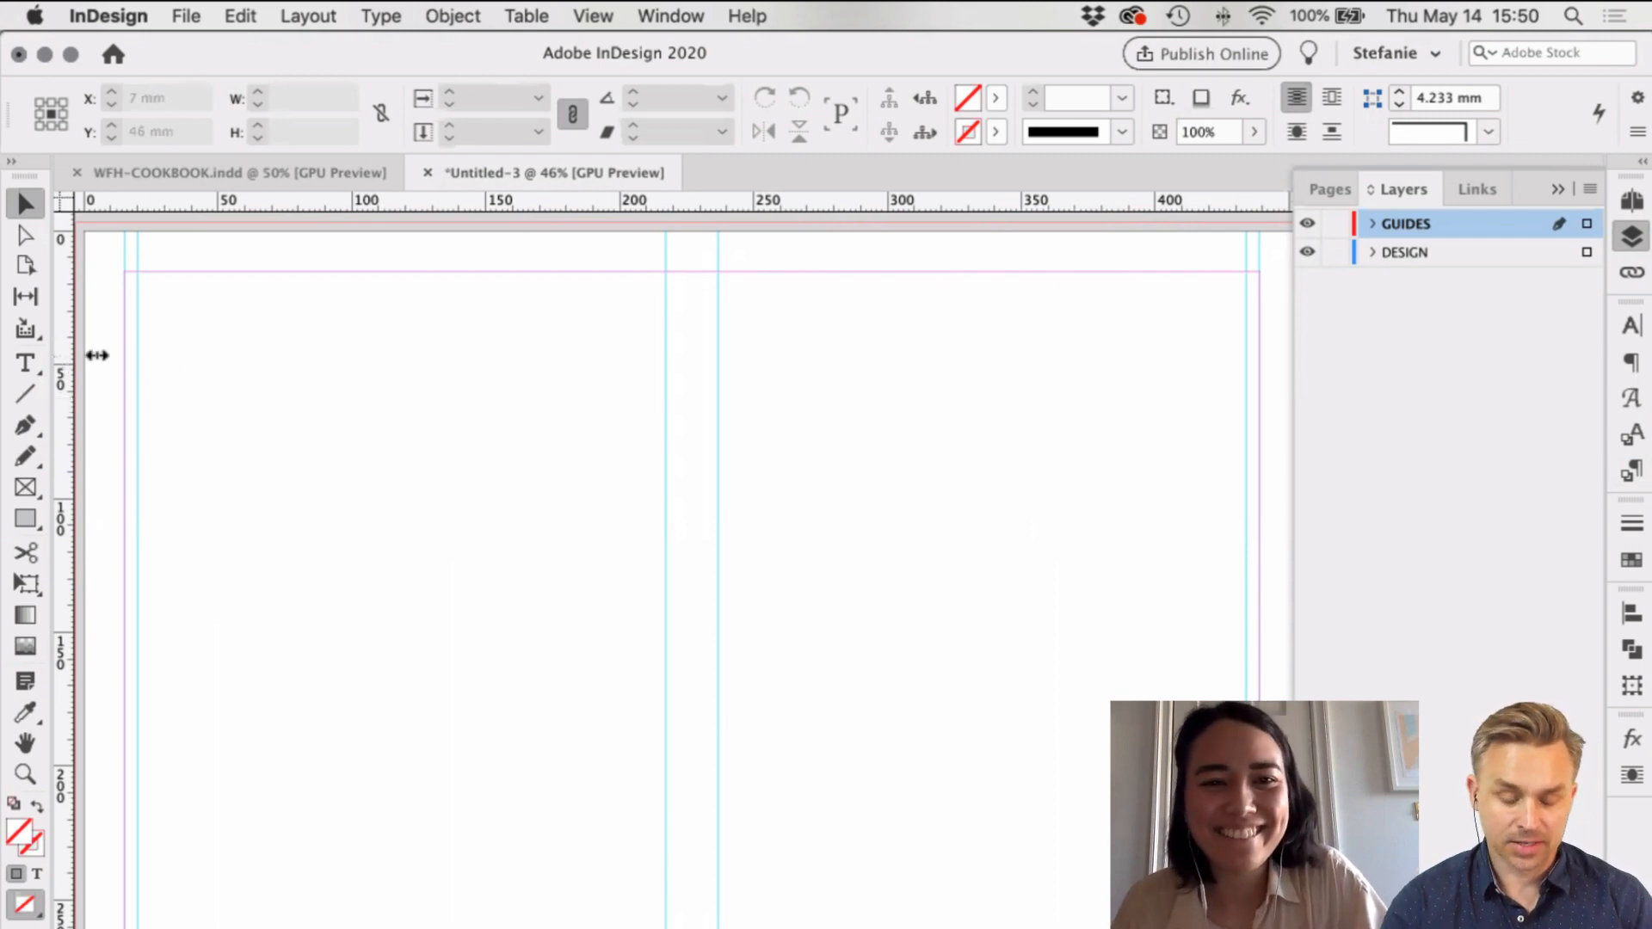
Step: Drag out a vertical guide and set its X position to 210 mm
left_click_drag(97, 356, 665, 362)
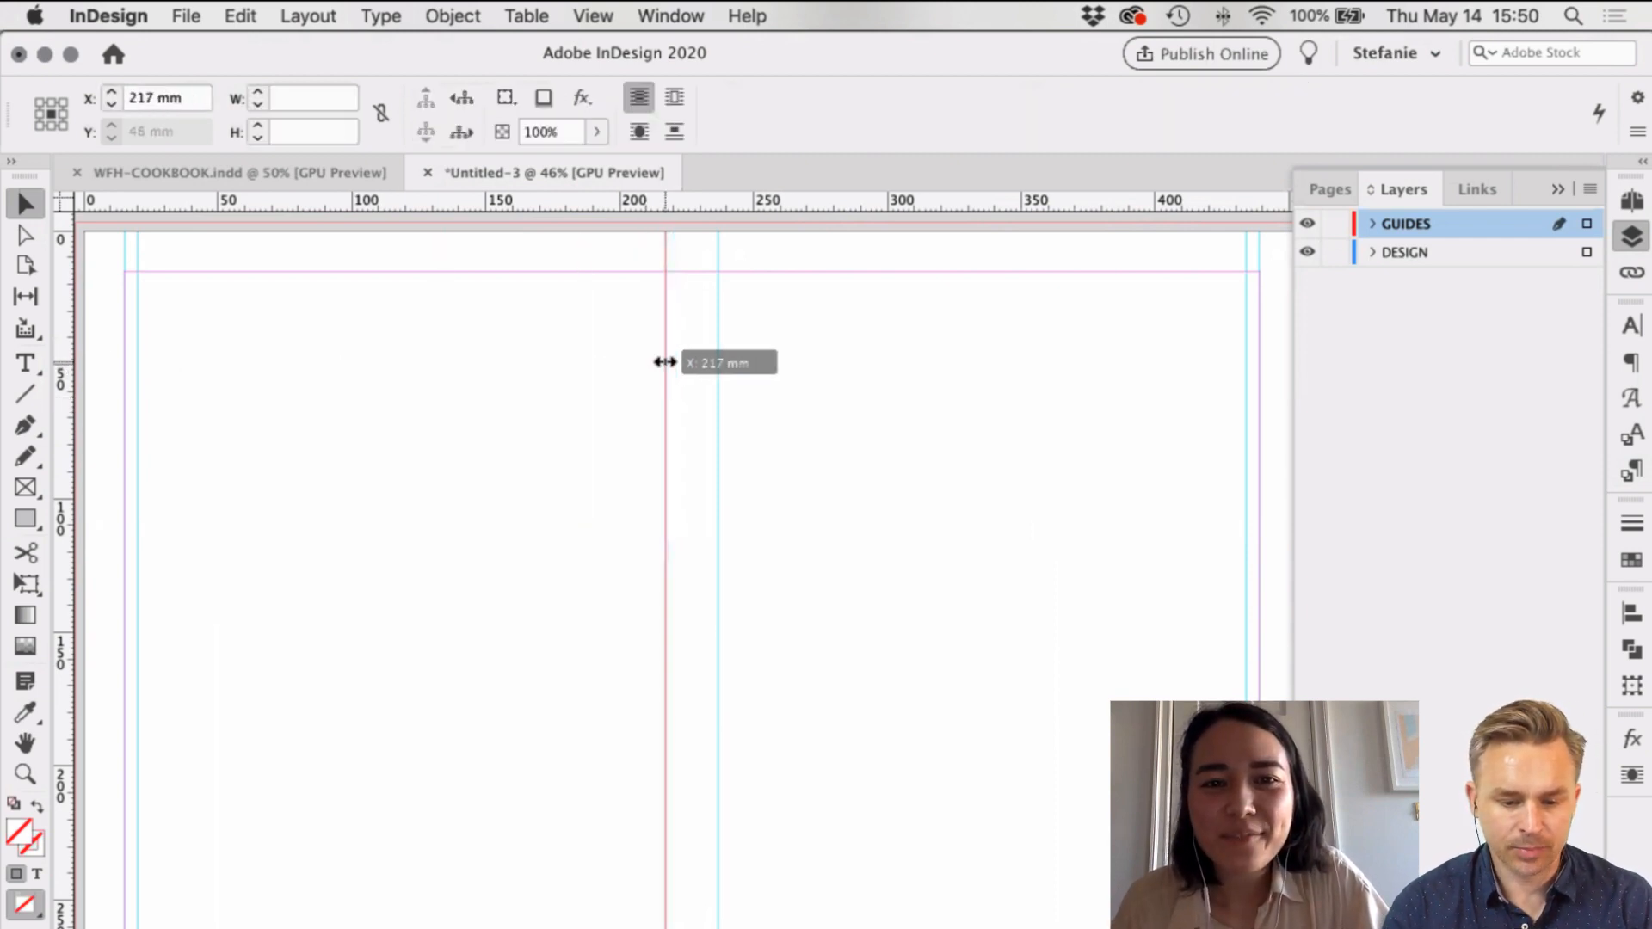
left_click(188, 98)
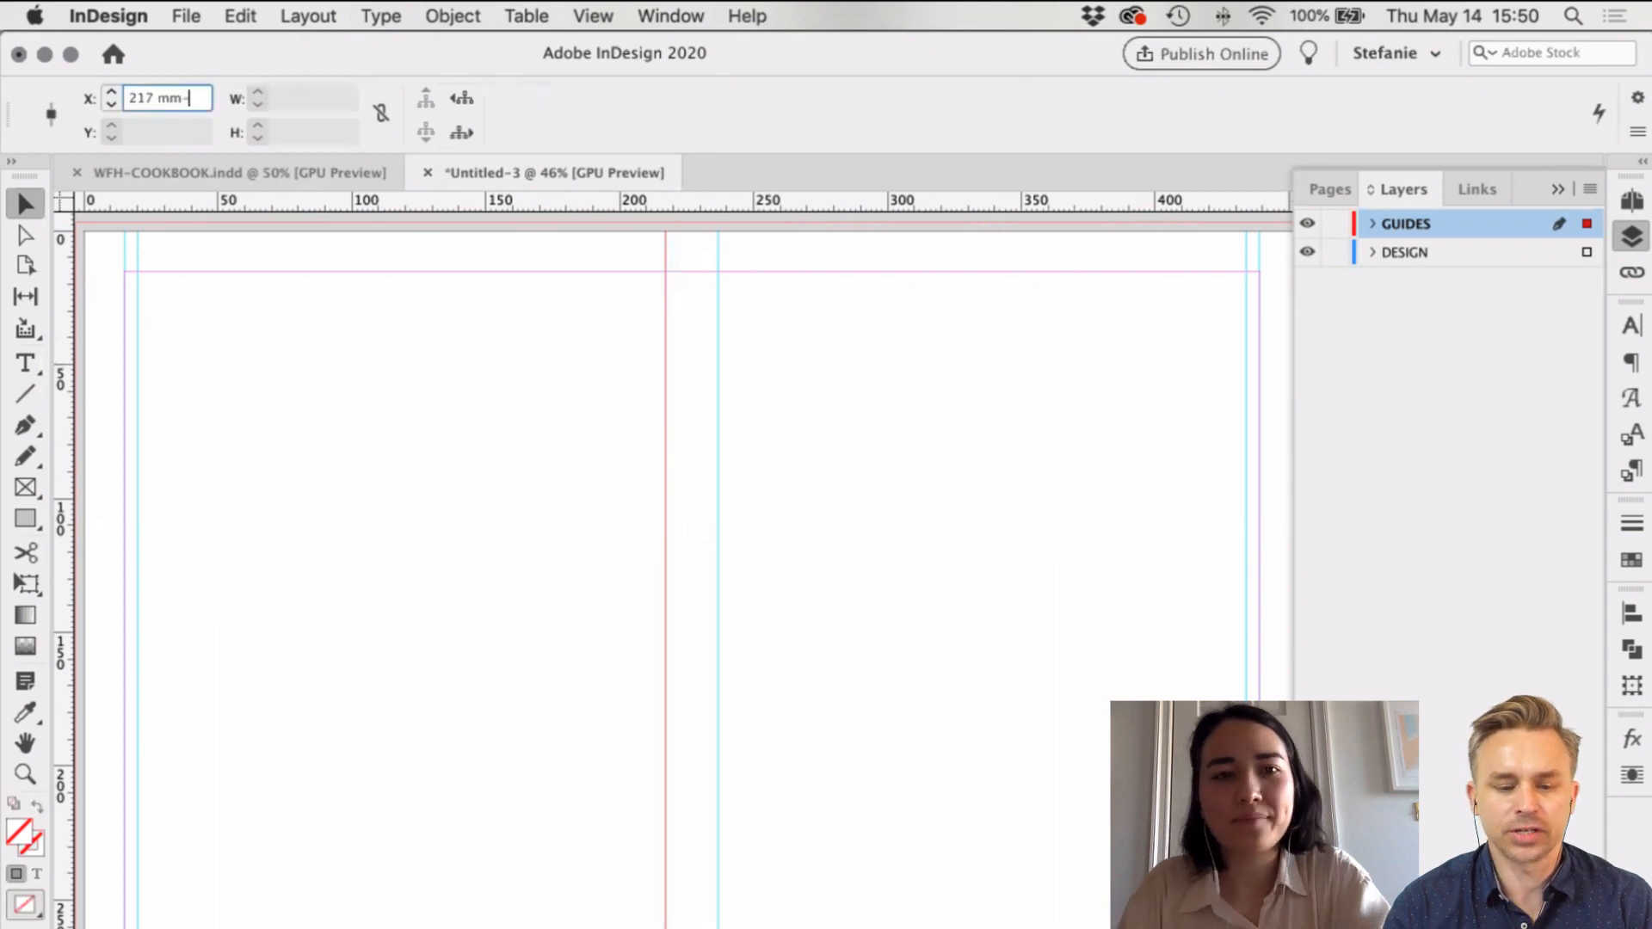
key("BackSpace")
key("BackSpace")
key("BackSpace")
key("BackSpace")
type("0")
key("Return")
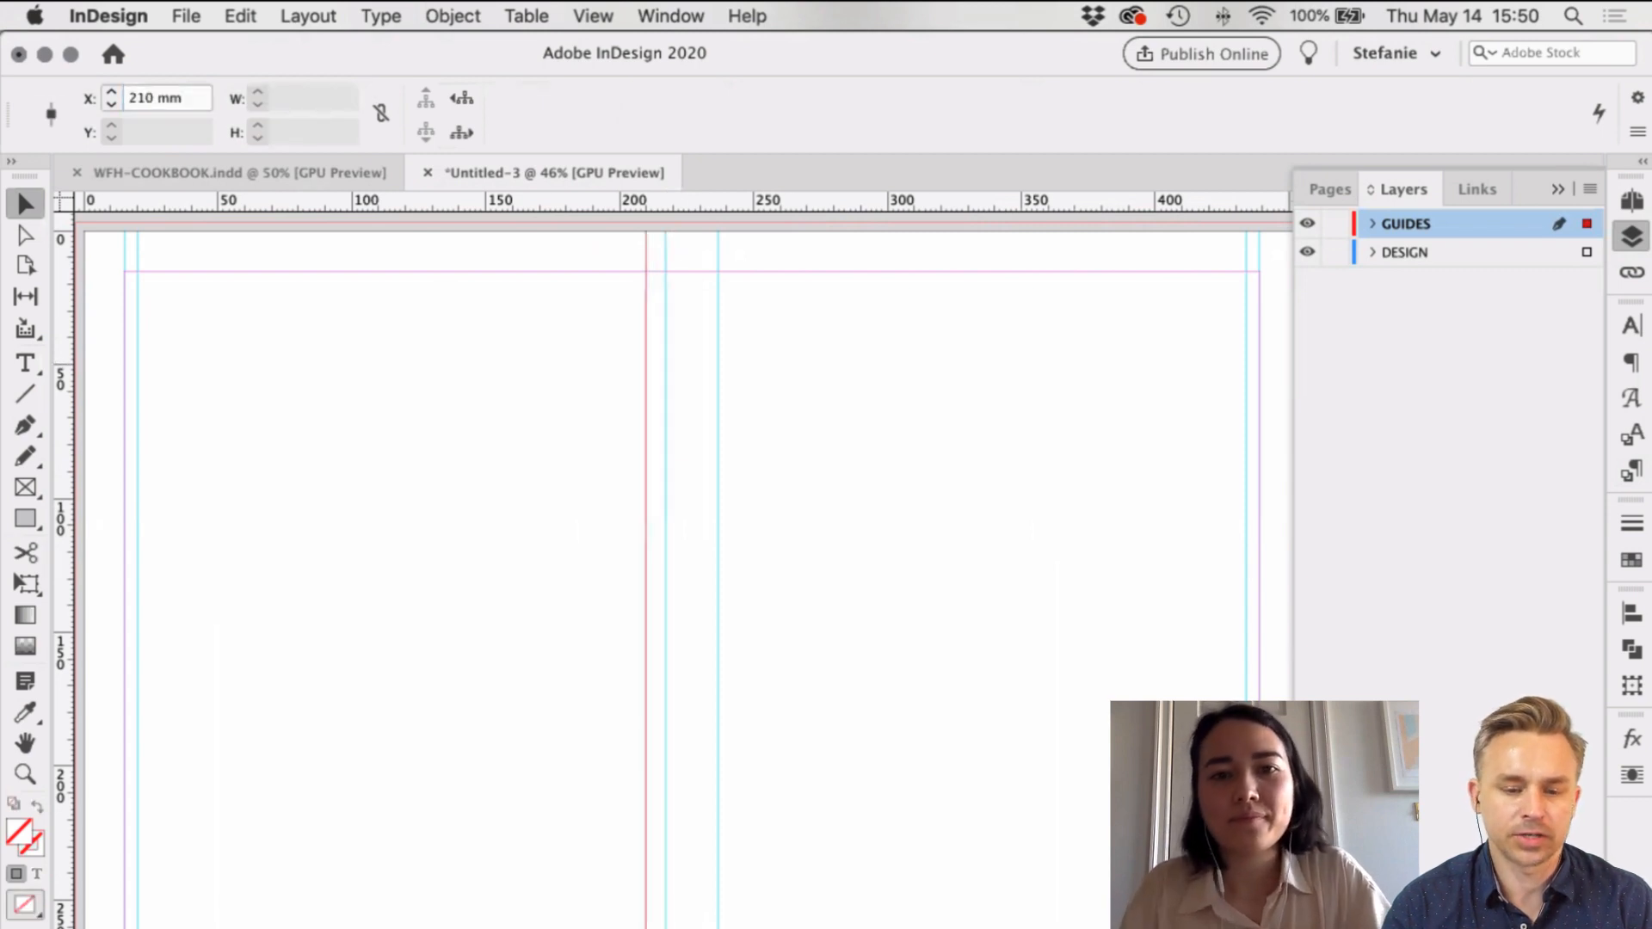
left_click(280, 443)
Step: Add a second vertical guide right of the spine at 237+7 = 244 mm
left_click_drag(65, 361, 718, 384)
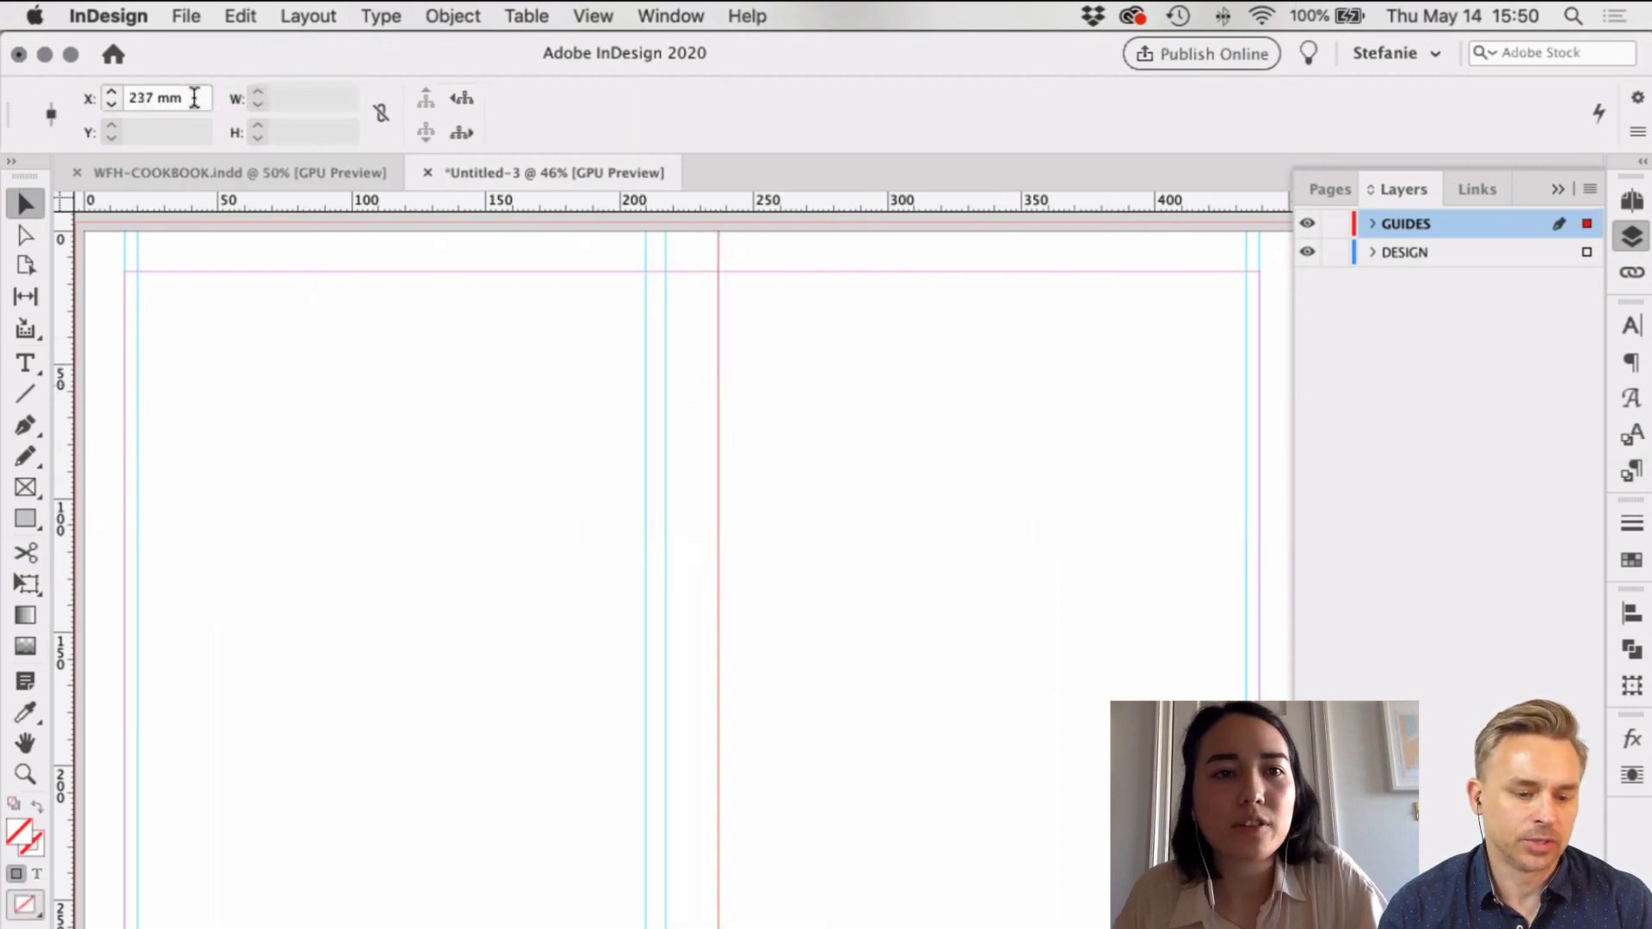
left_click(195, 98)
type("+7")
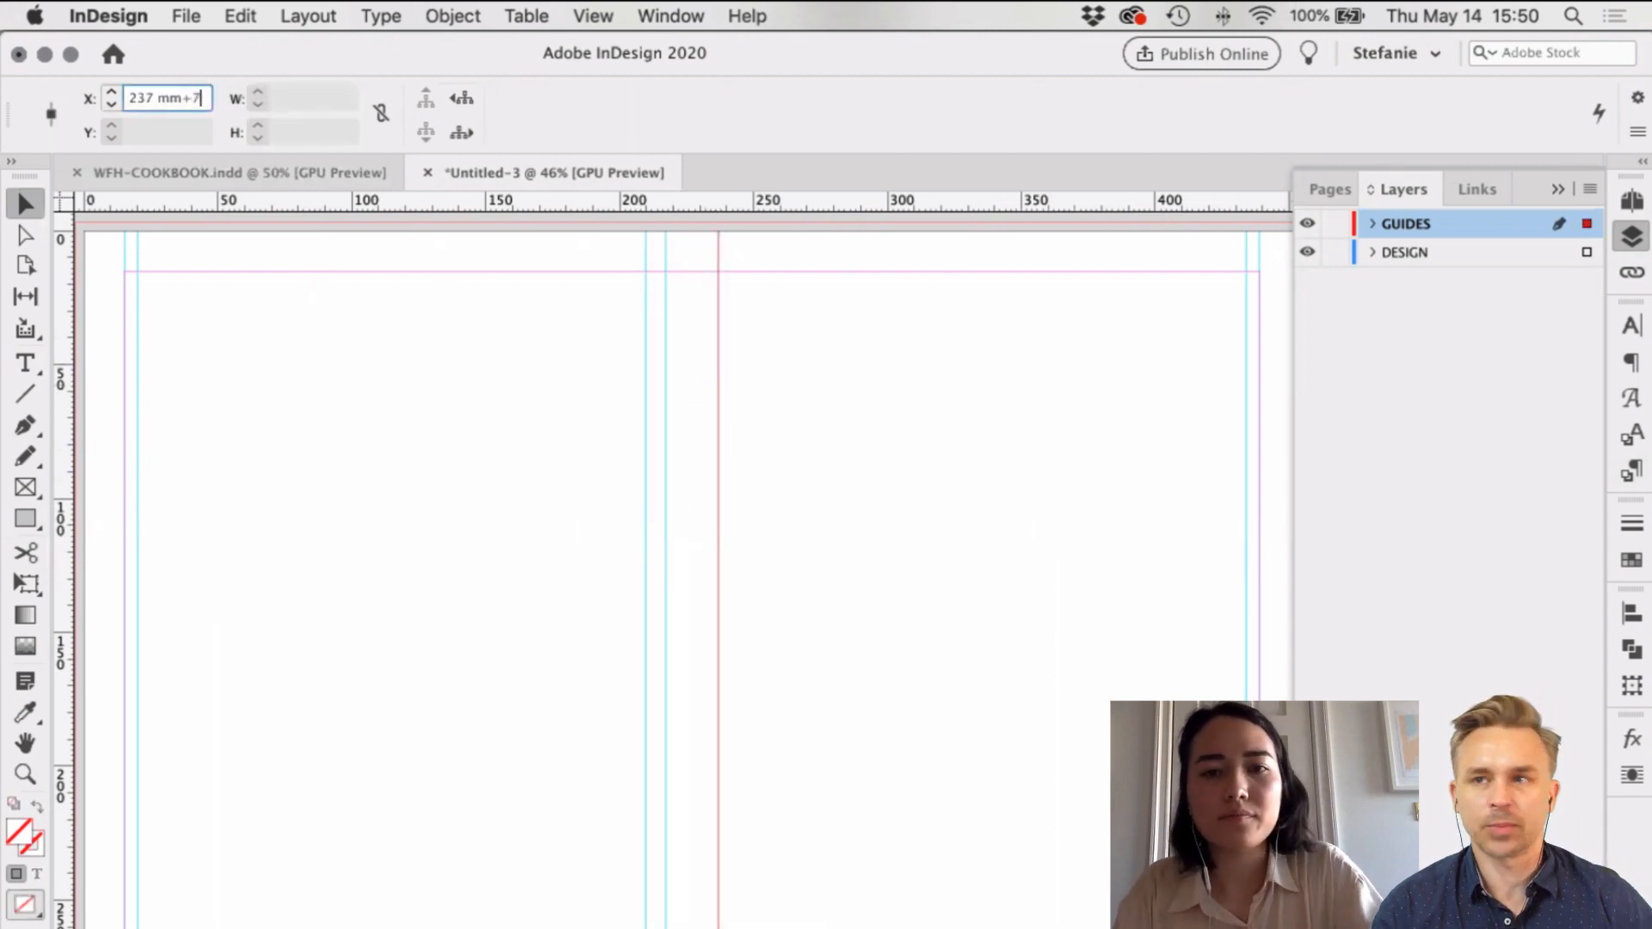
key("Return")
left_click(968, 446)
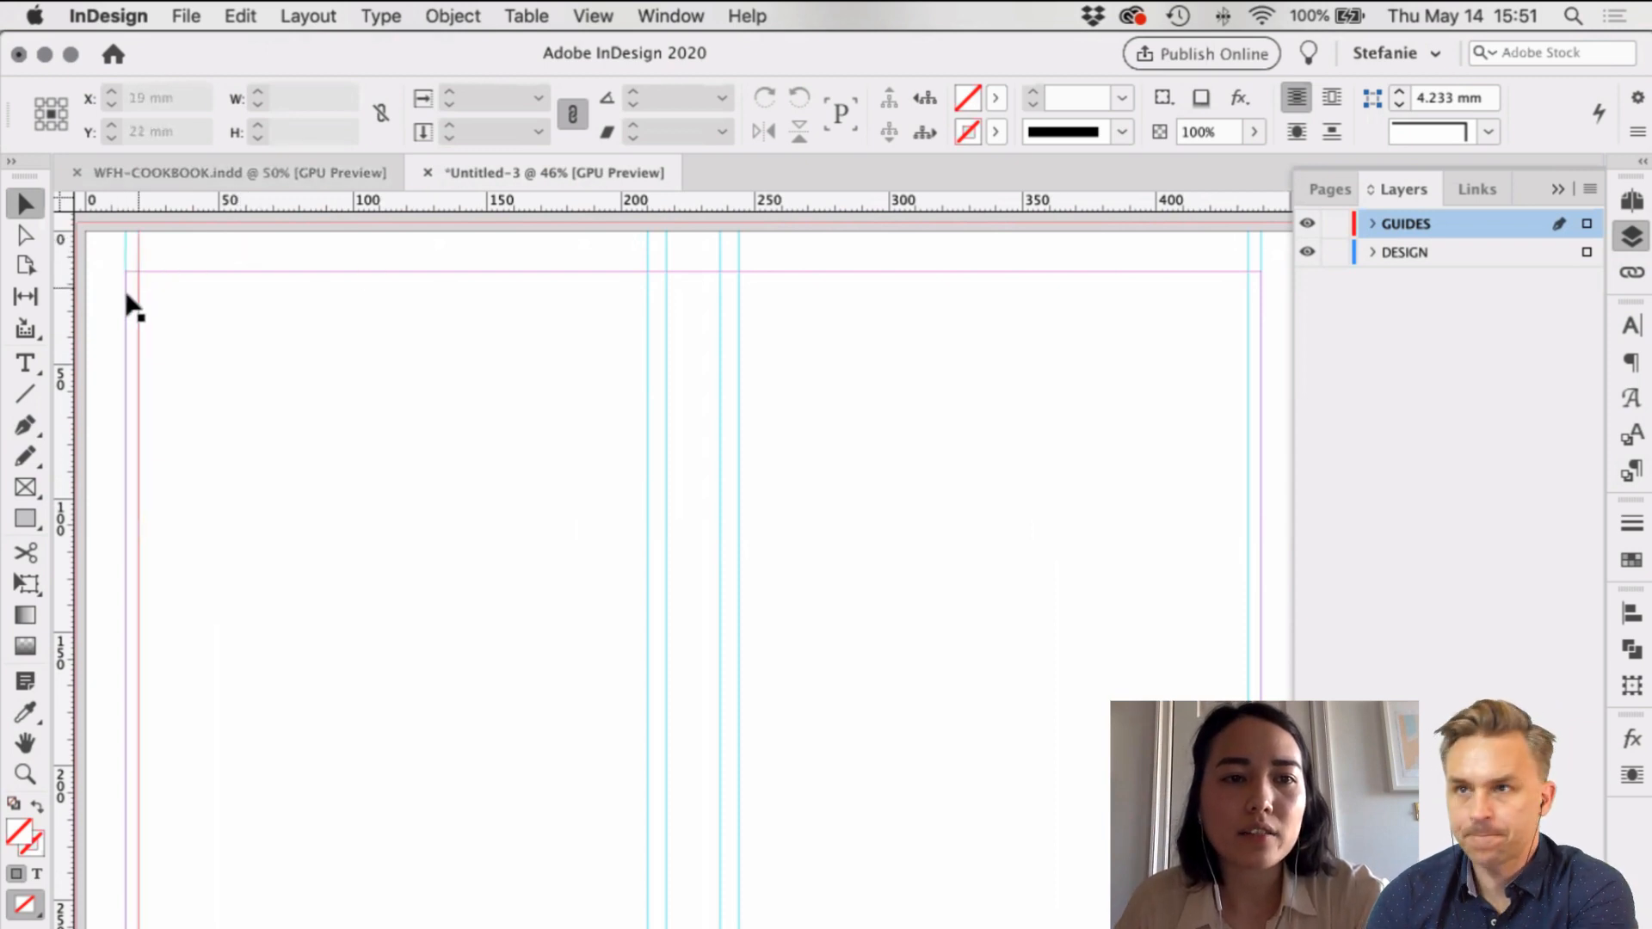
Step: Move the 15 mm horizontal guide down by 5 mm to 20 mm
left_click(1249, 344)
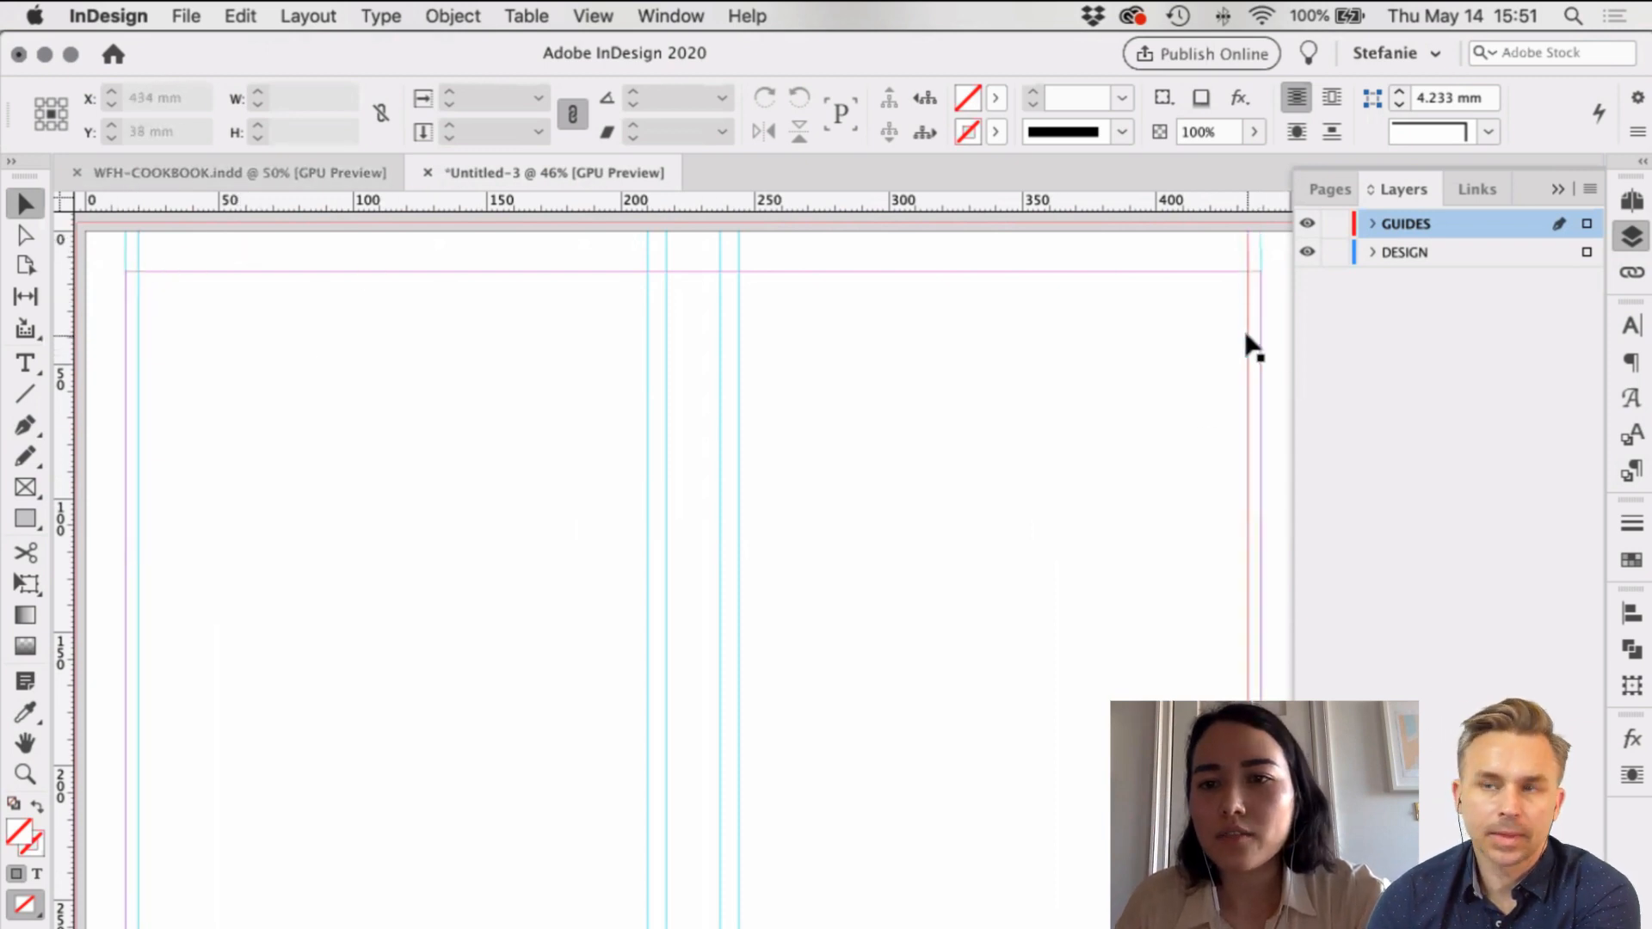
left_click(1106, 272)
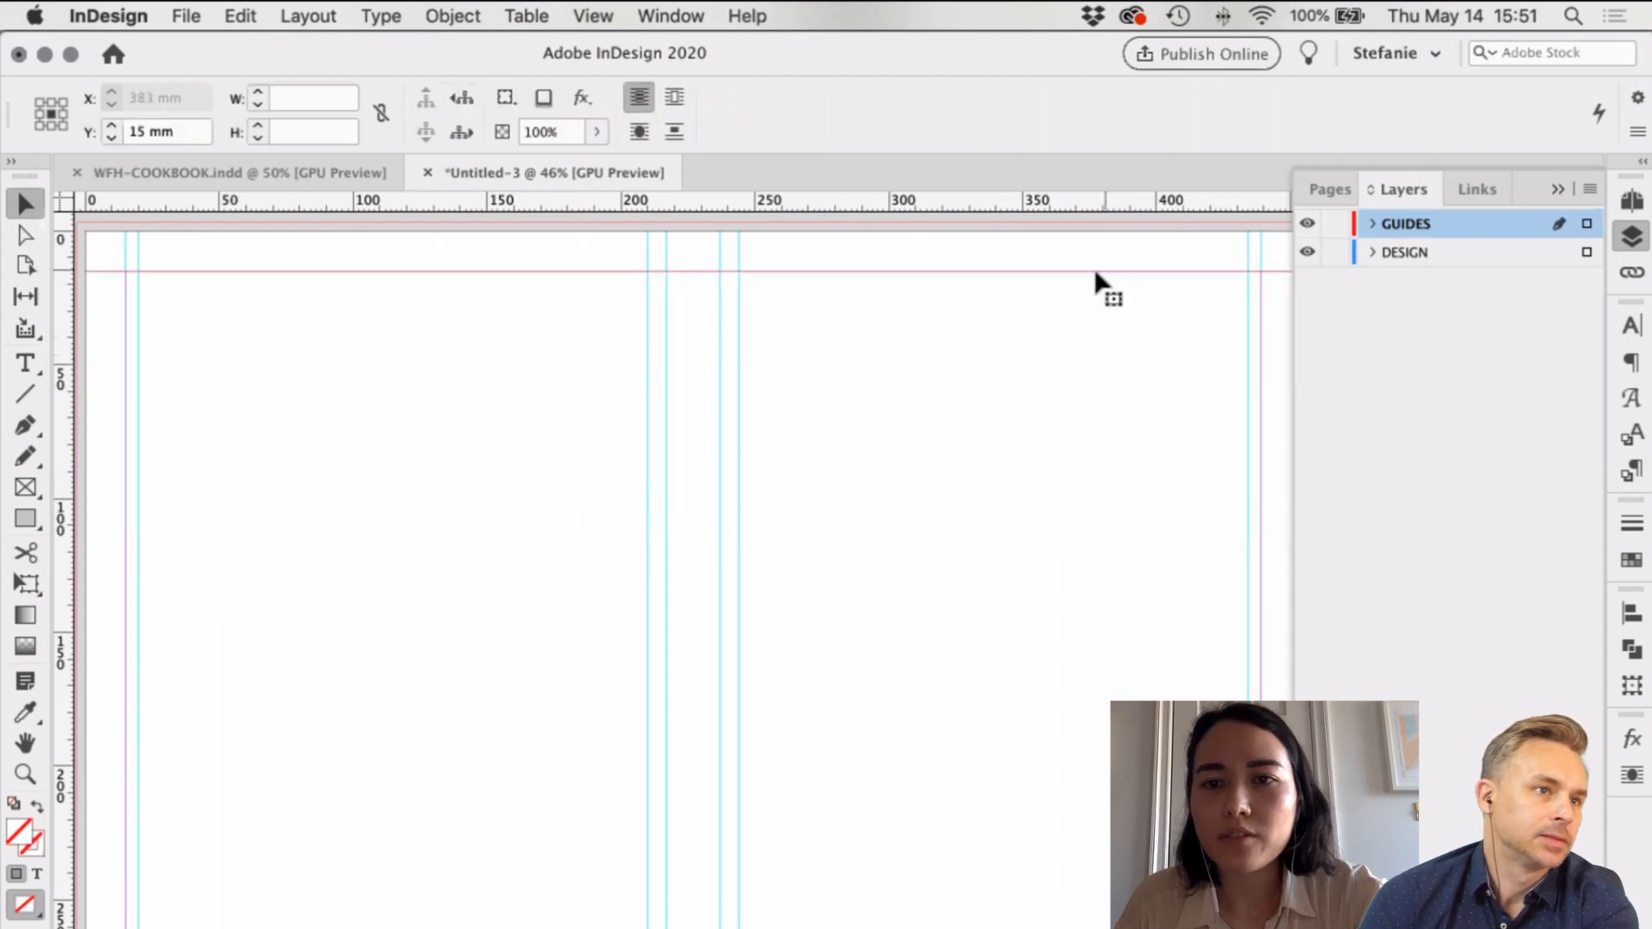
left_click(183, 129)
type("+5")
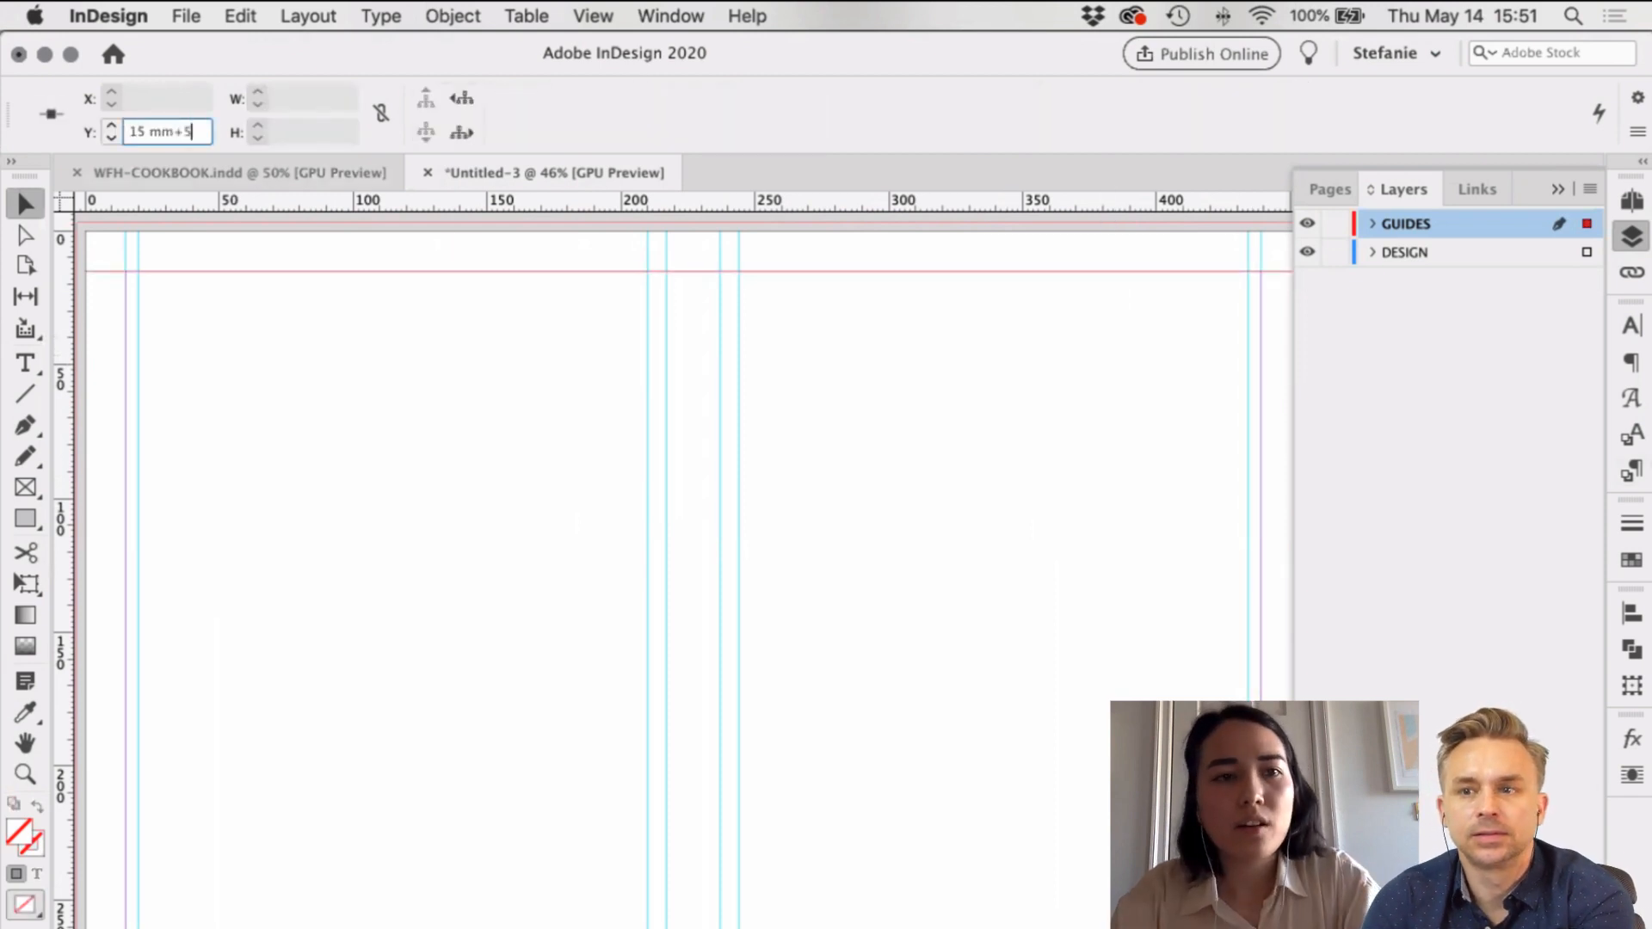
key("Return")
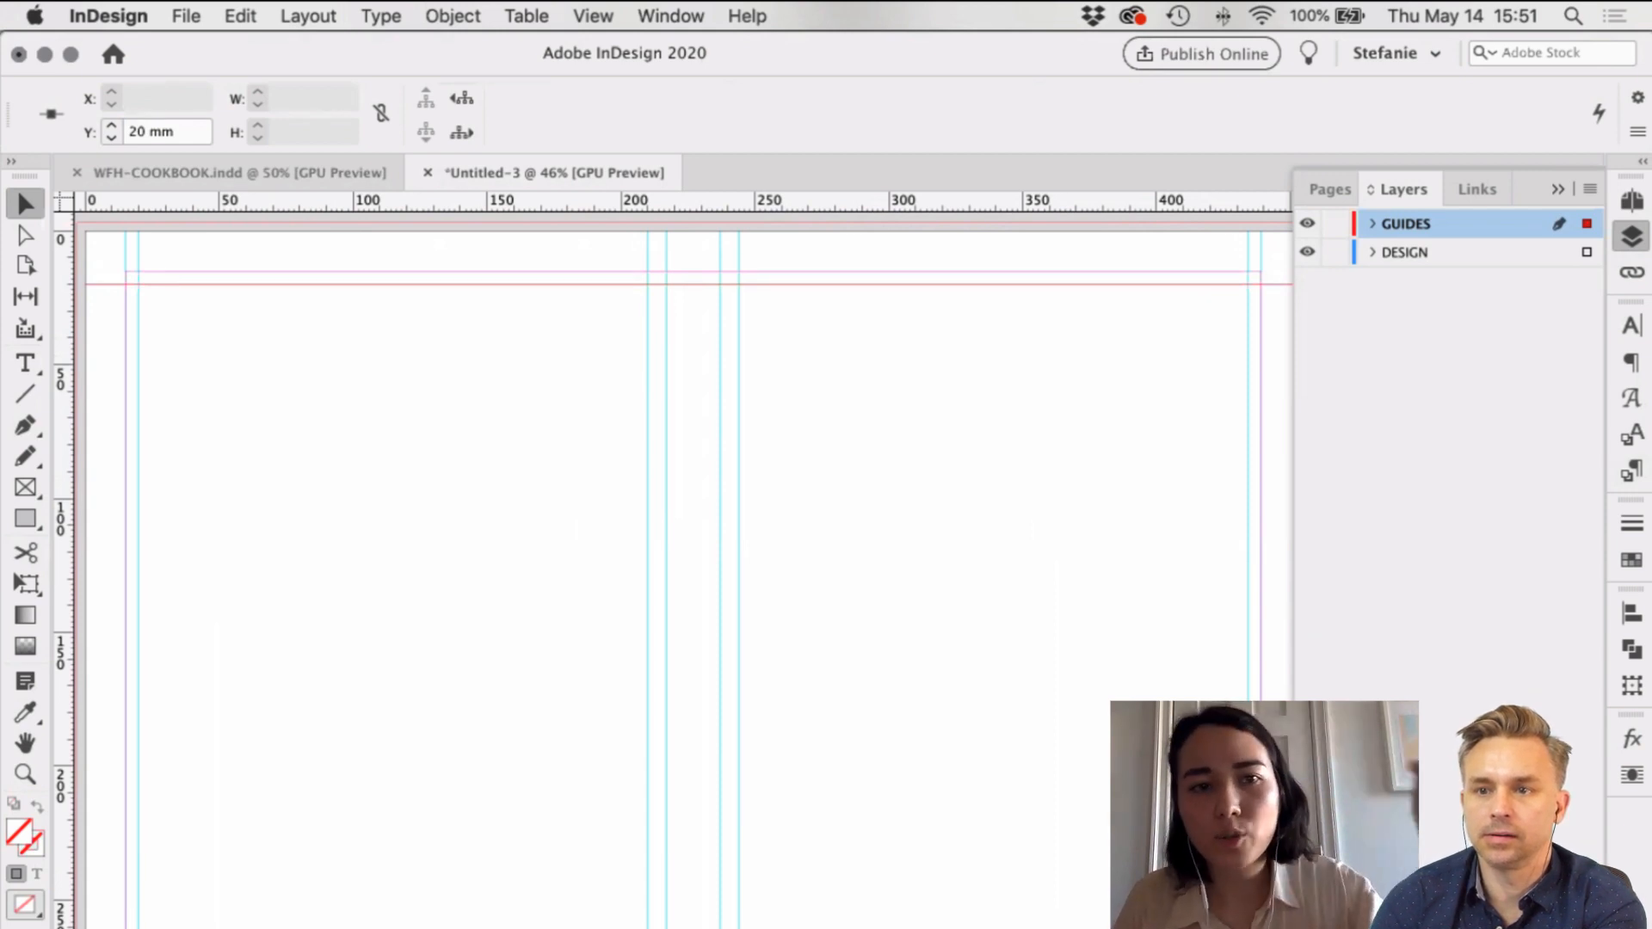
left_click(957, 375)
Step: Add a horizontal guide near the bottom at 270-5 = 265 mm
left_click_drag(937, 197, 998, 928)
left_click(191, 132)
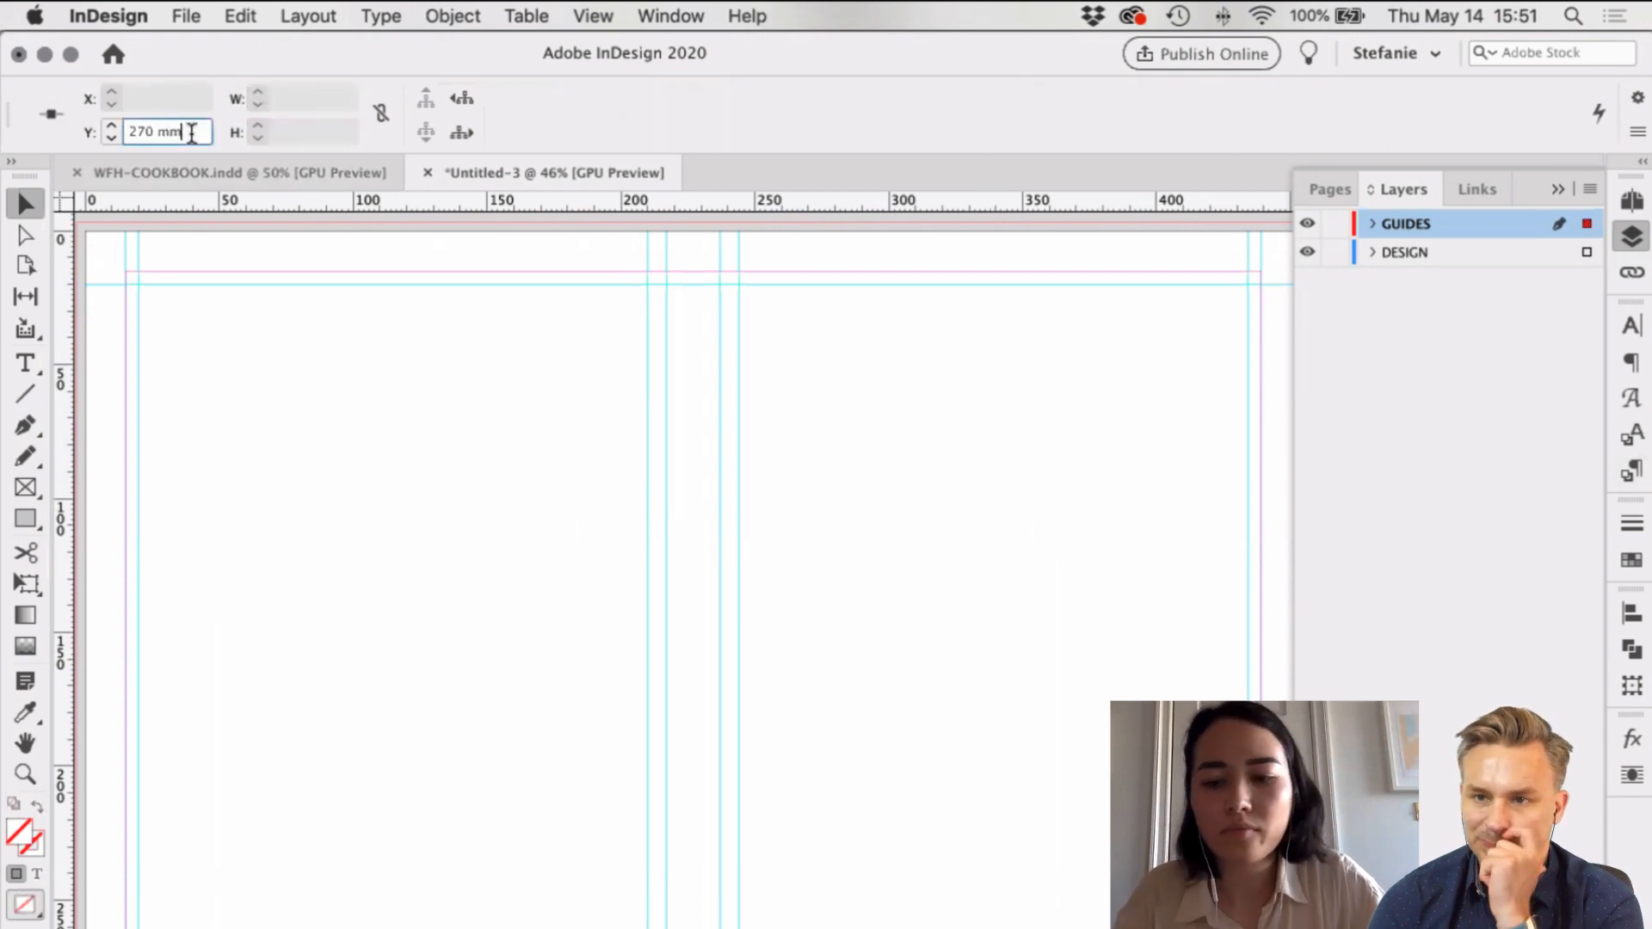
type("-5")
key("Return")
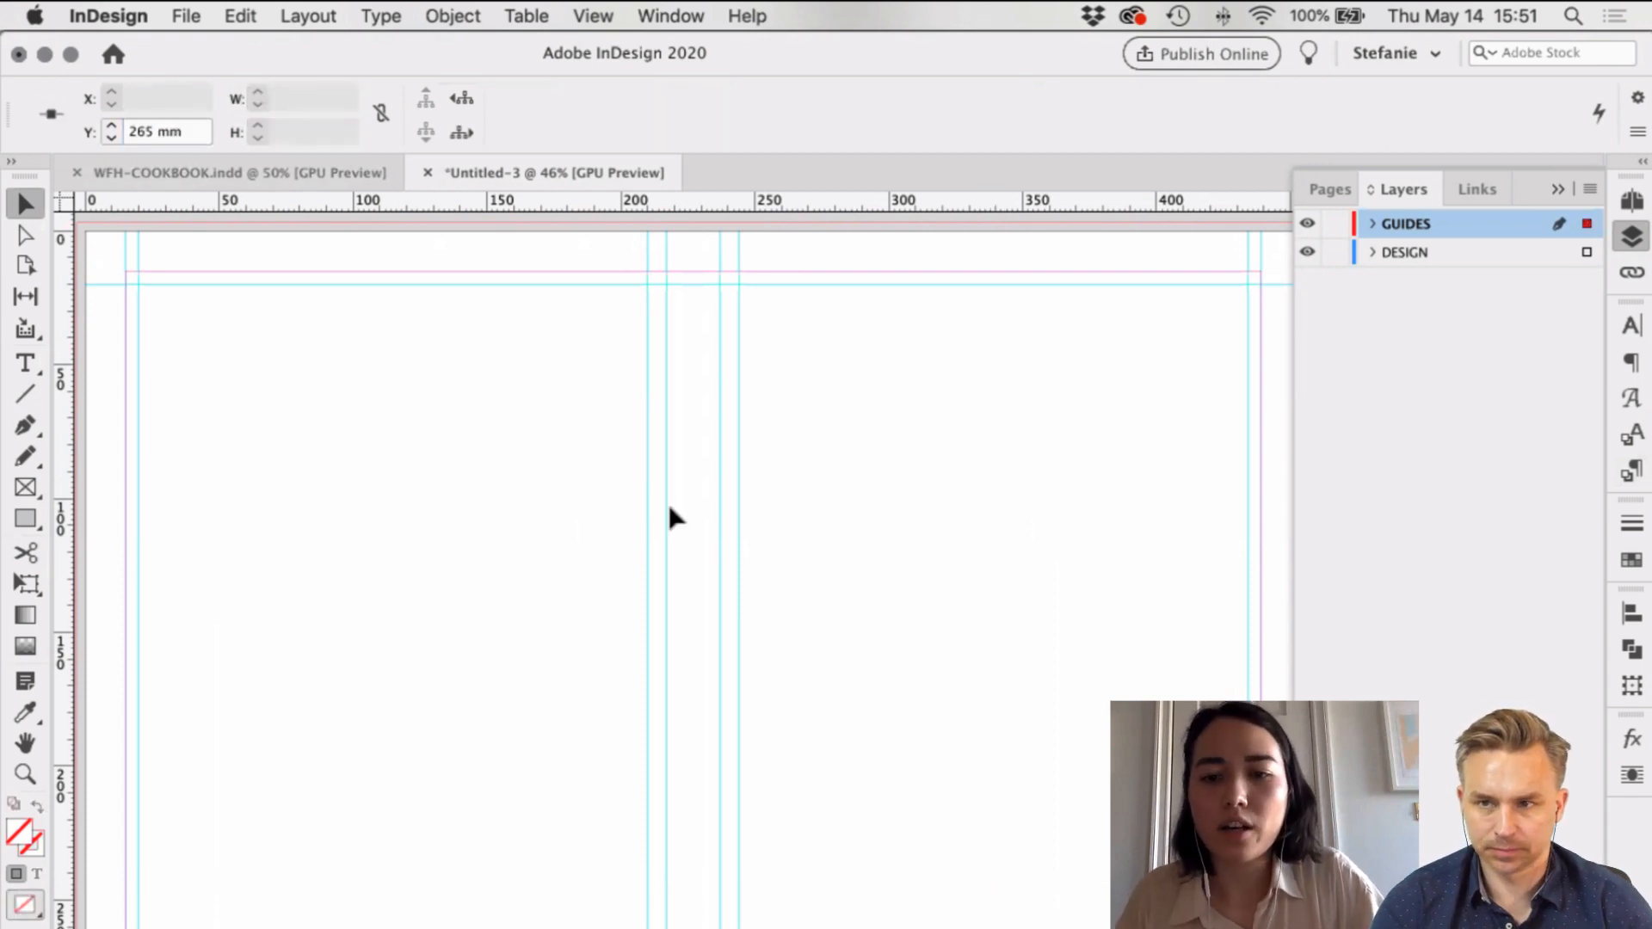
left_click(1061, 707)
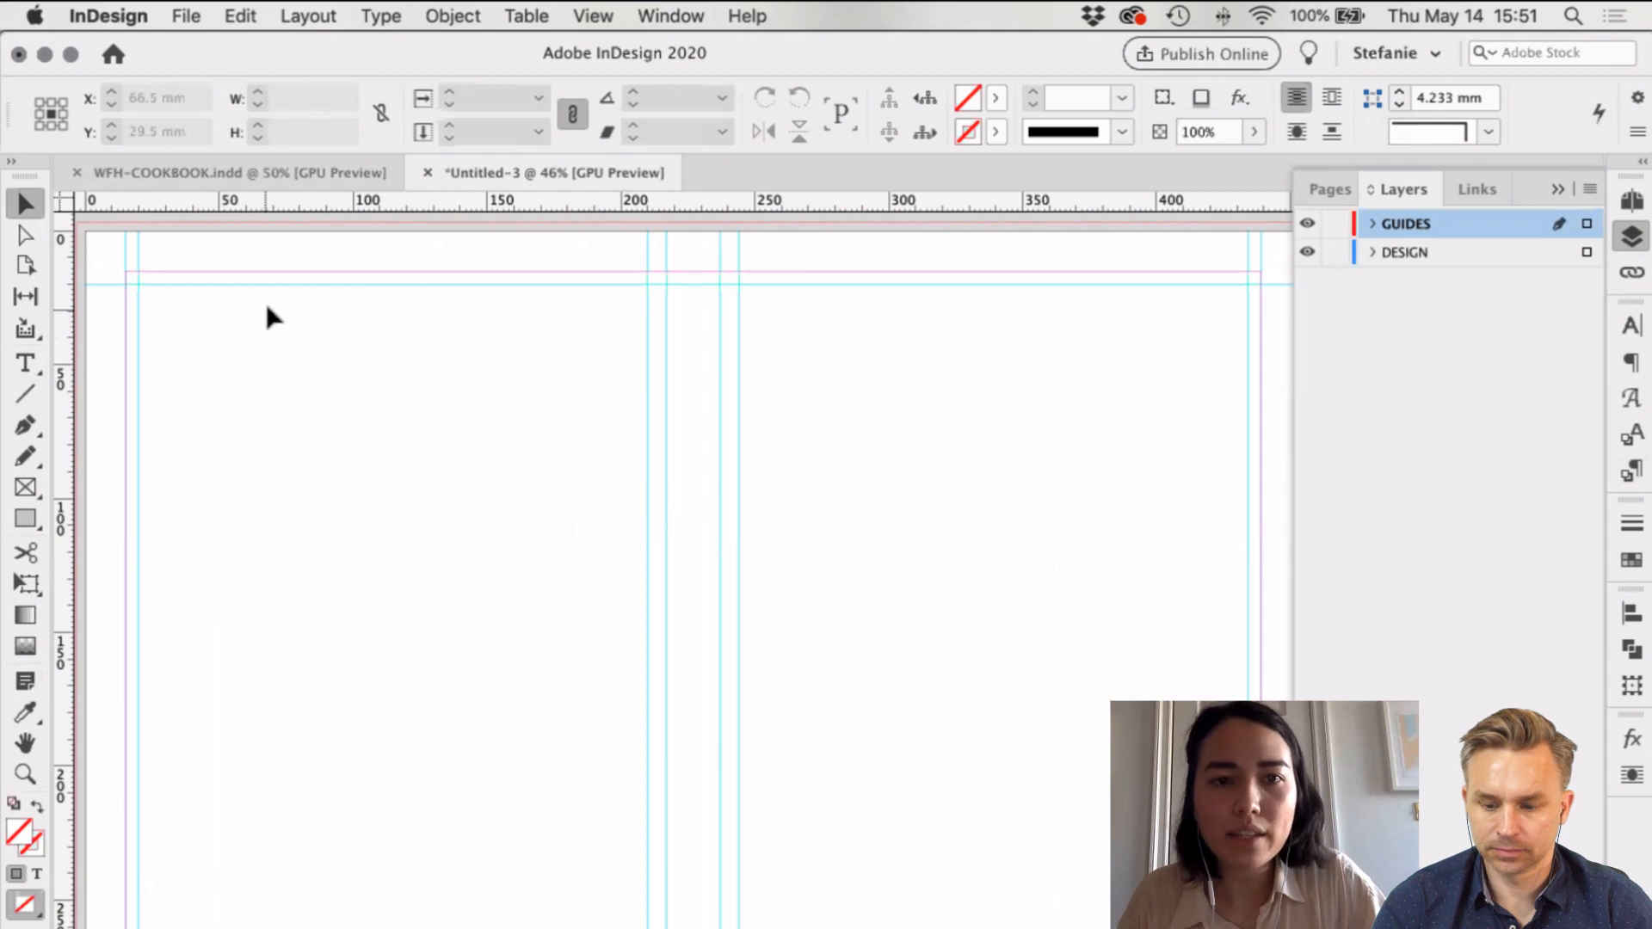
Step: On the DESIGN layer, draw a cyan C=100 rectangle over the back cover and Alt-drag a copy onto the front cover
key("n")
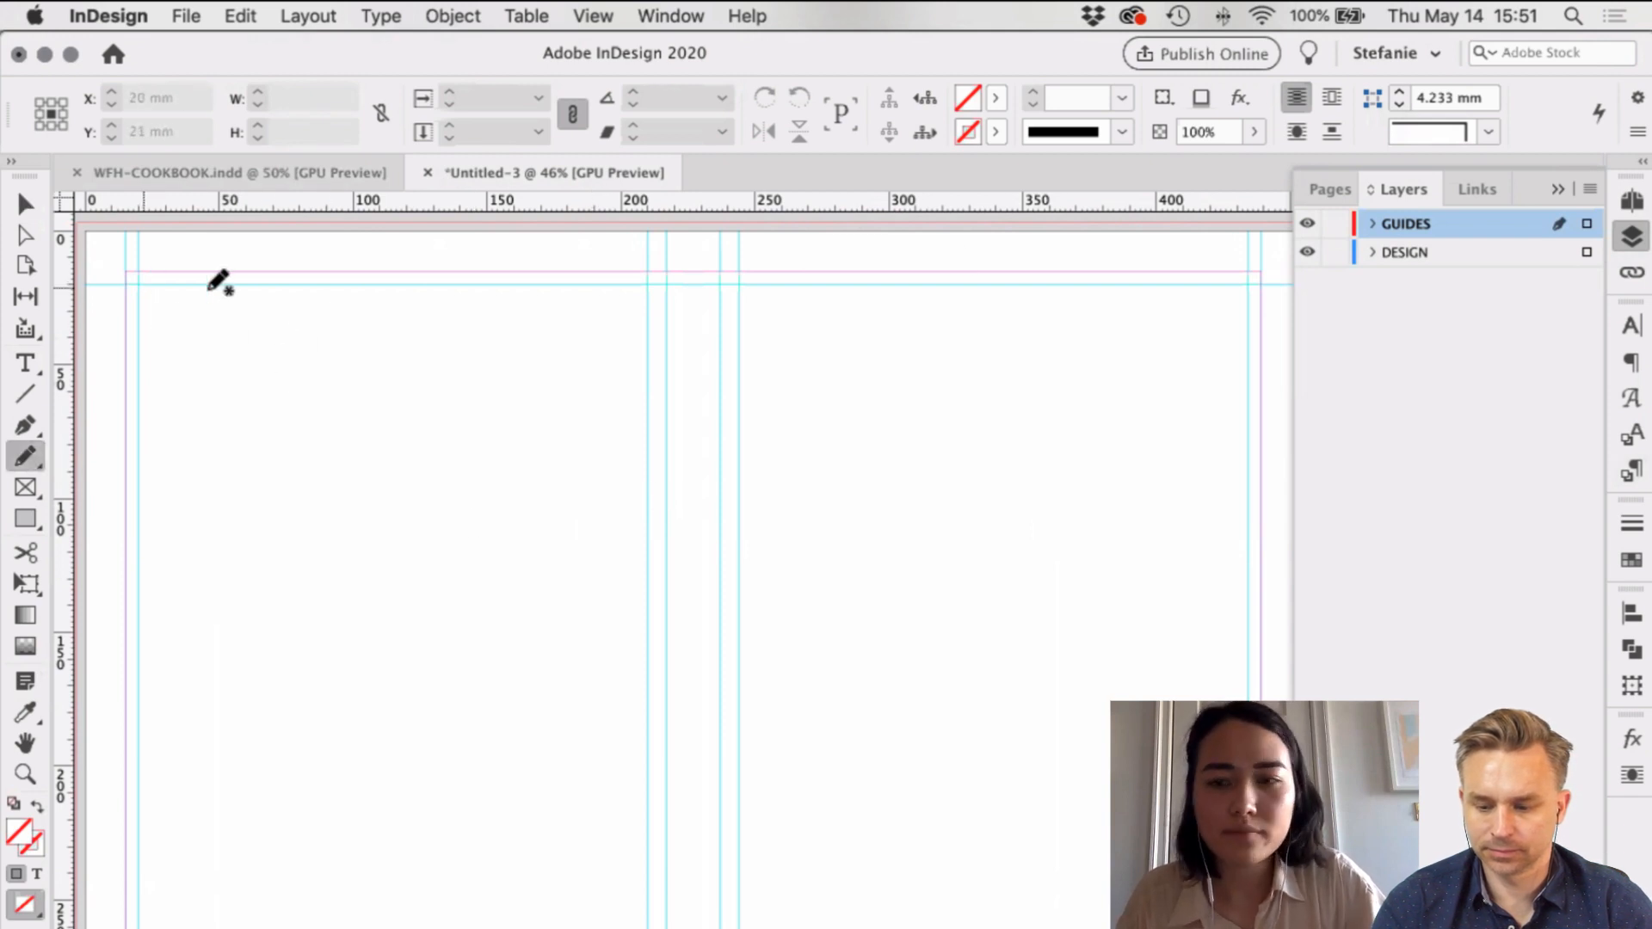
key("m")
left_click(1502, 254)
left_click_drag(140, 284, 648, 928)
left_click(998, 98)
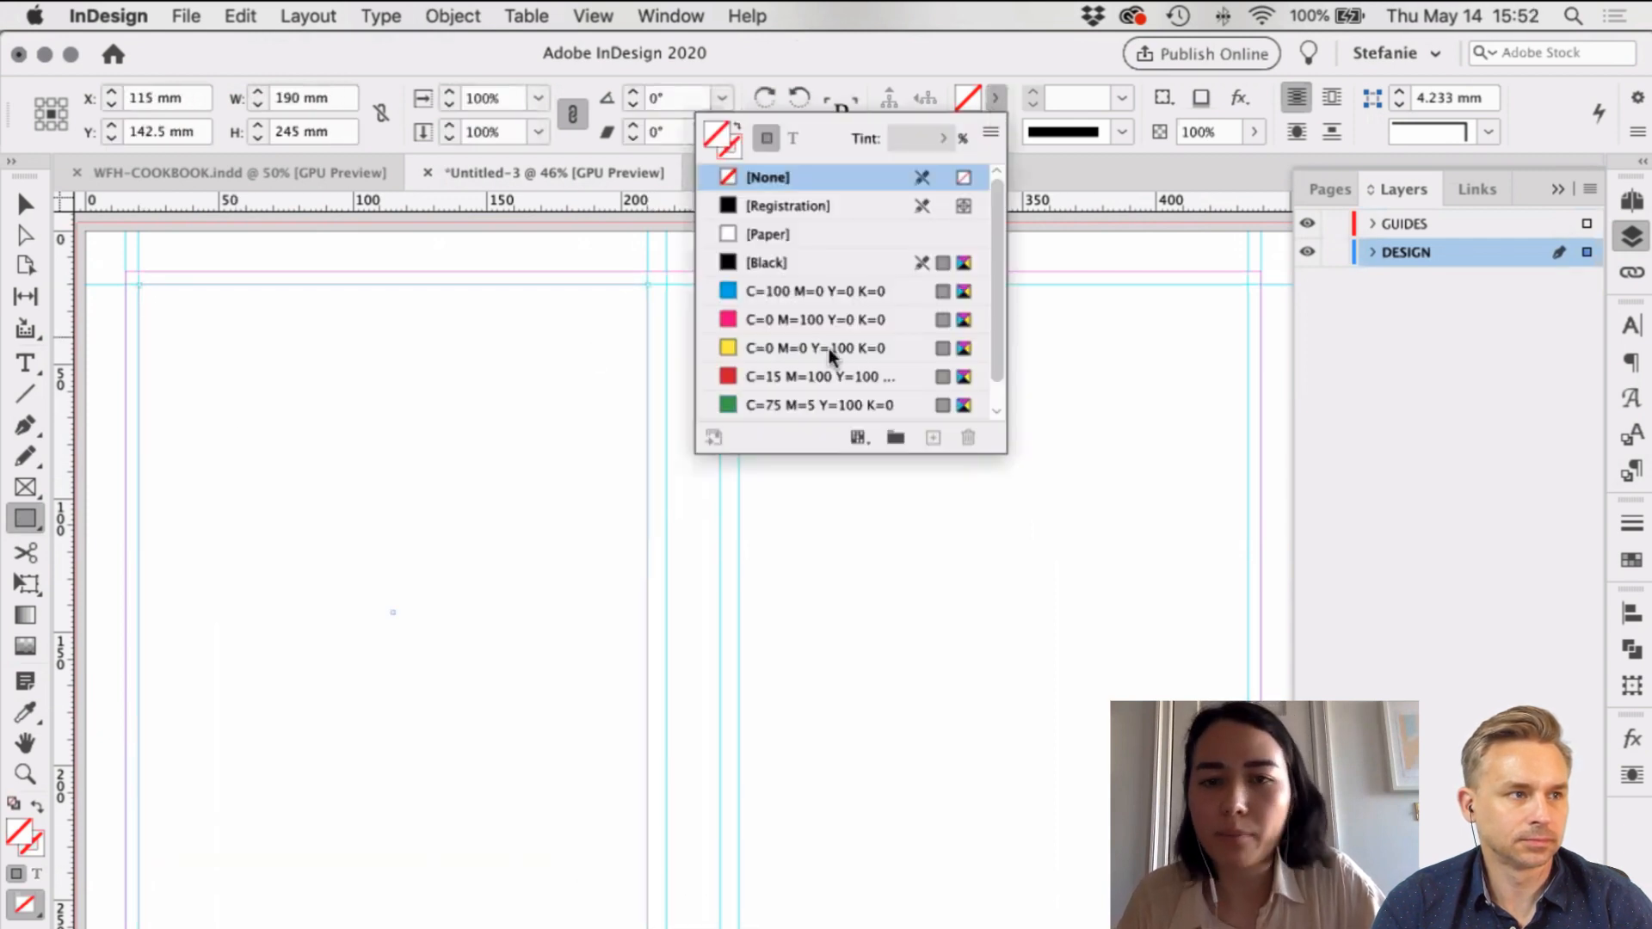
left_click(817, 293)
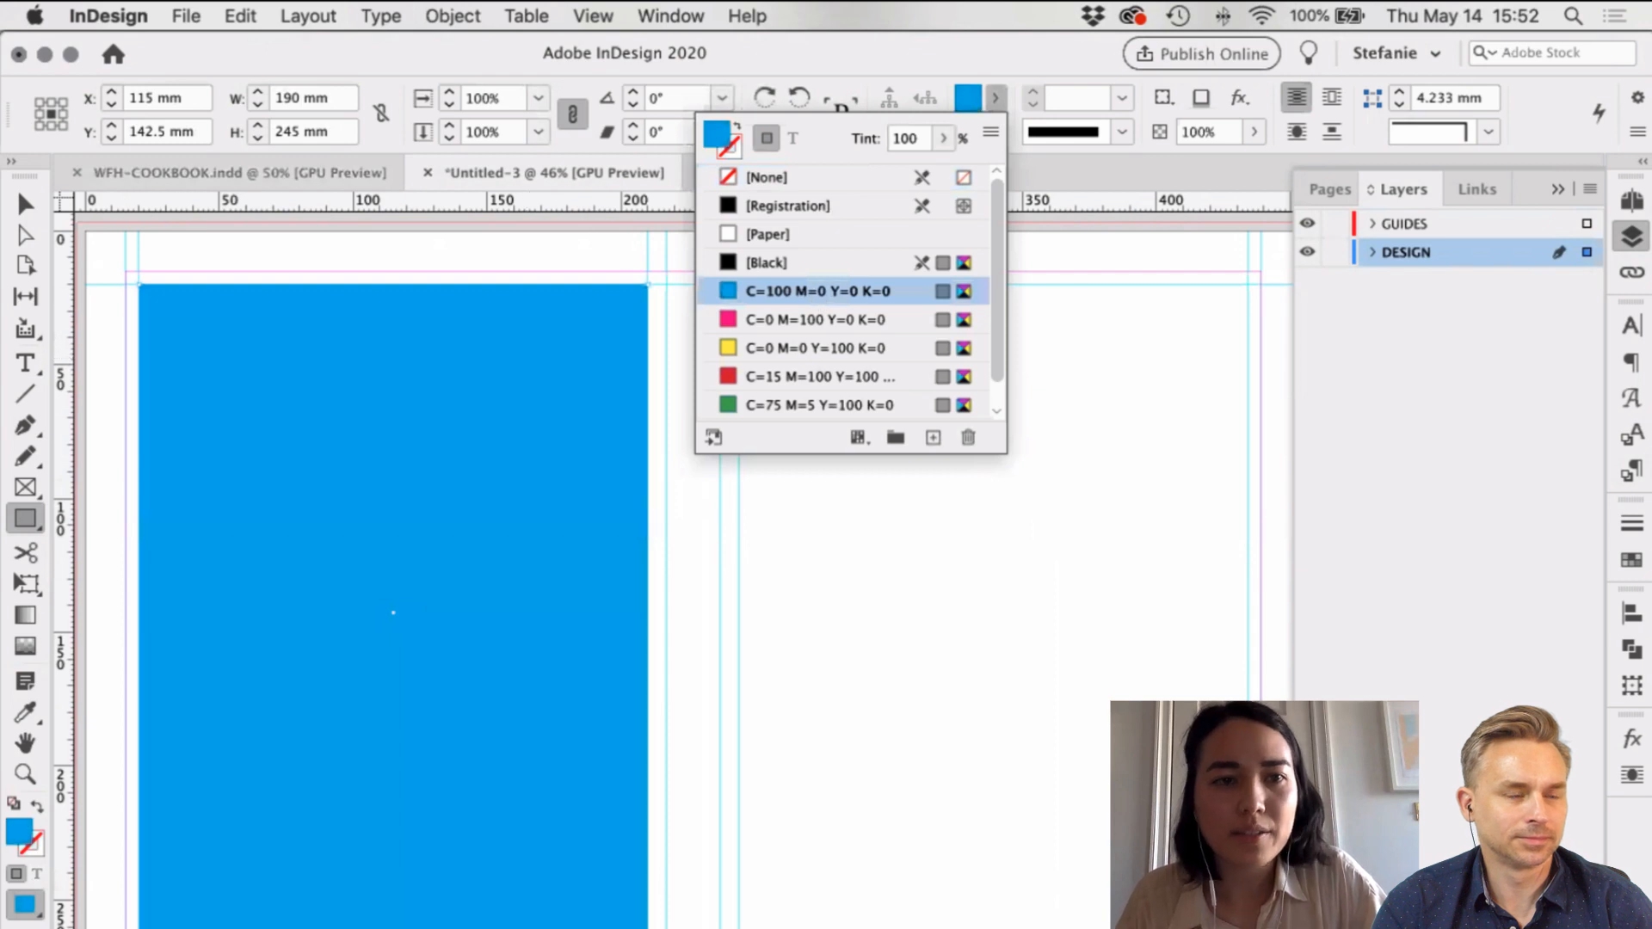
key("Escape")
key("v")
left_click_drag(906, 414, 998, 495)
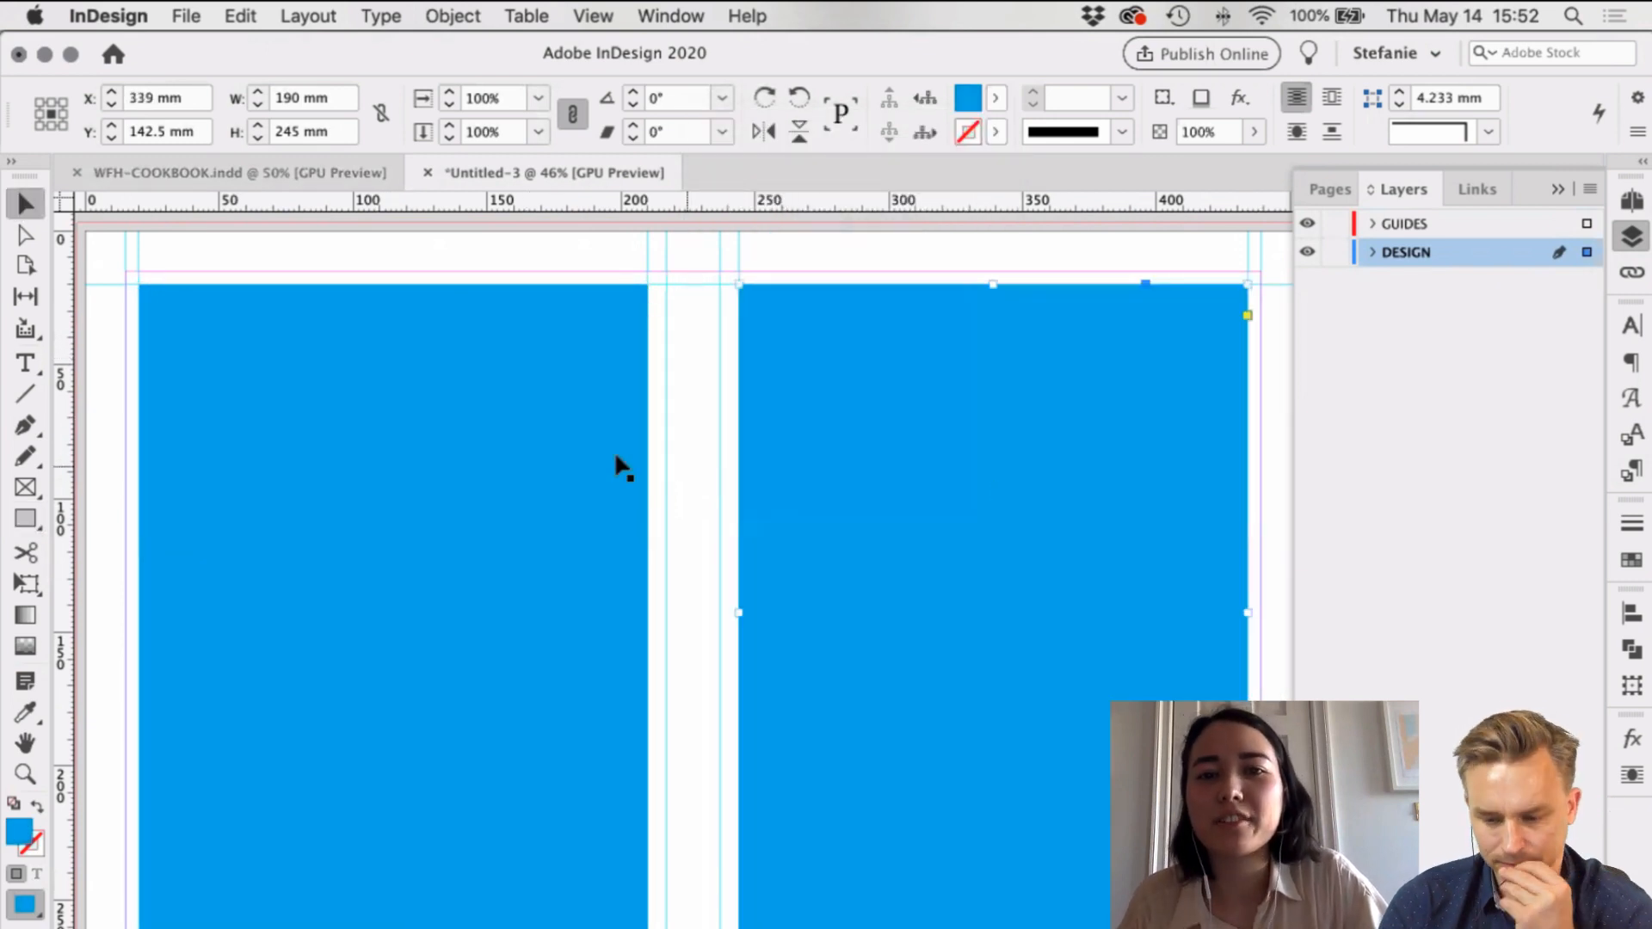
left_click(1587, 252)
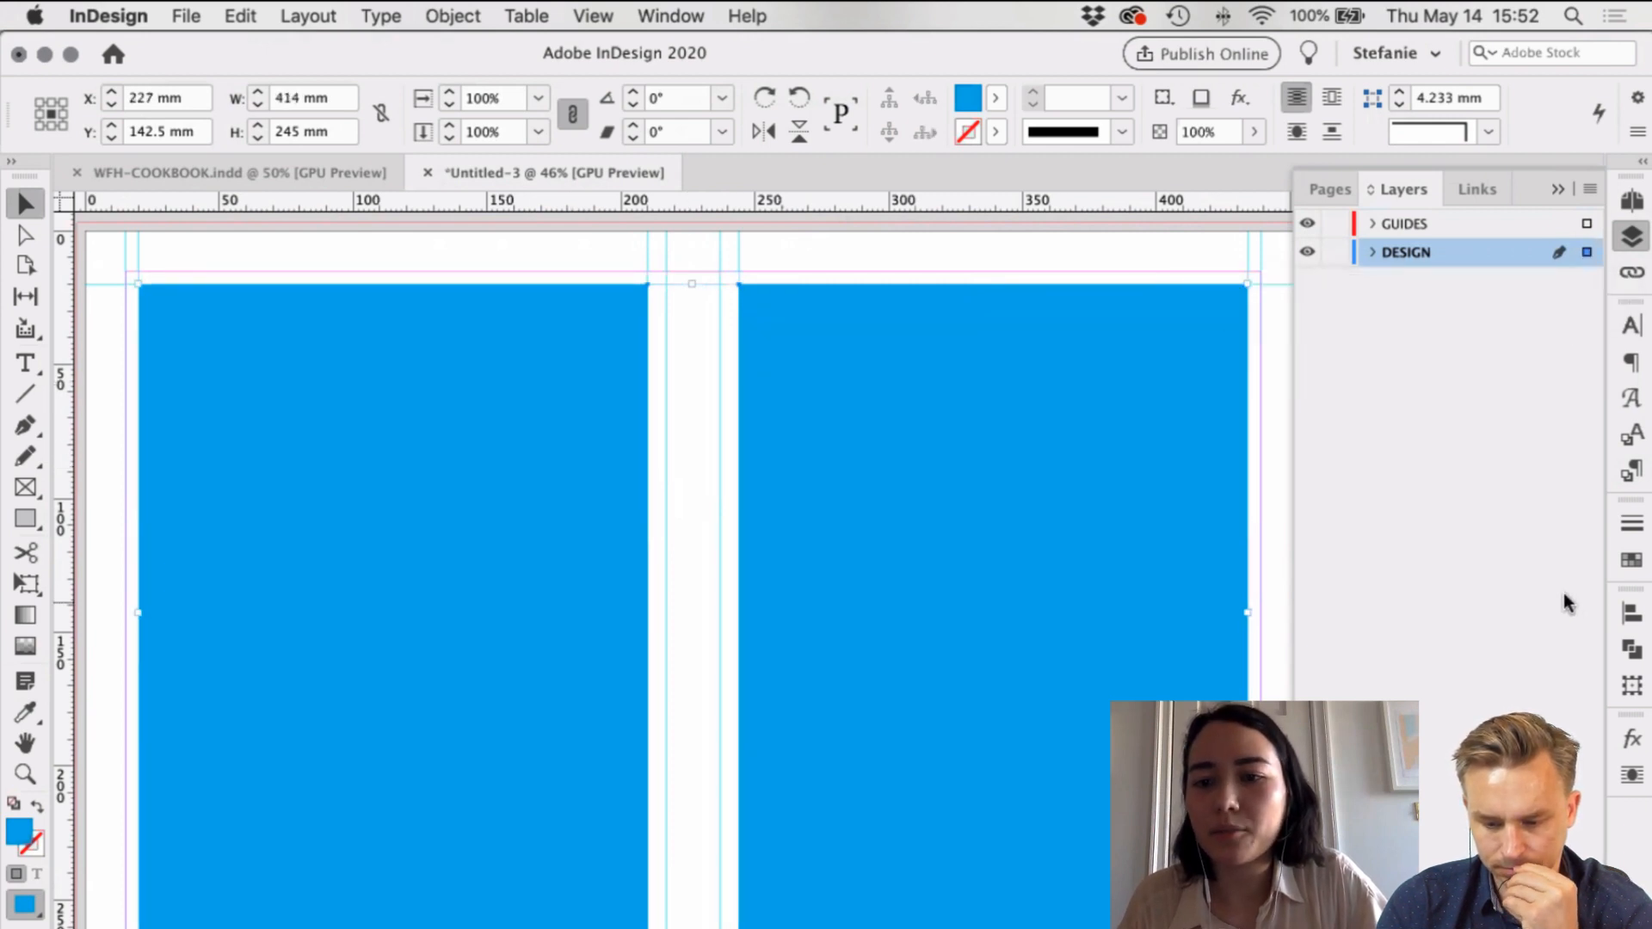
left_click(680, 291)
Step: Draw a 20 mm spine rectangle and eyedropper the cyan fill onto it
key("m")
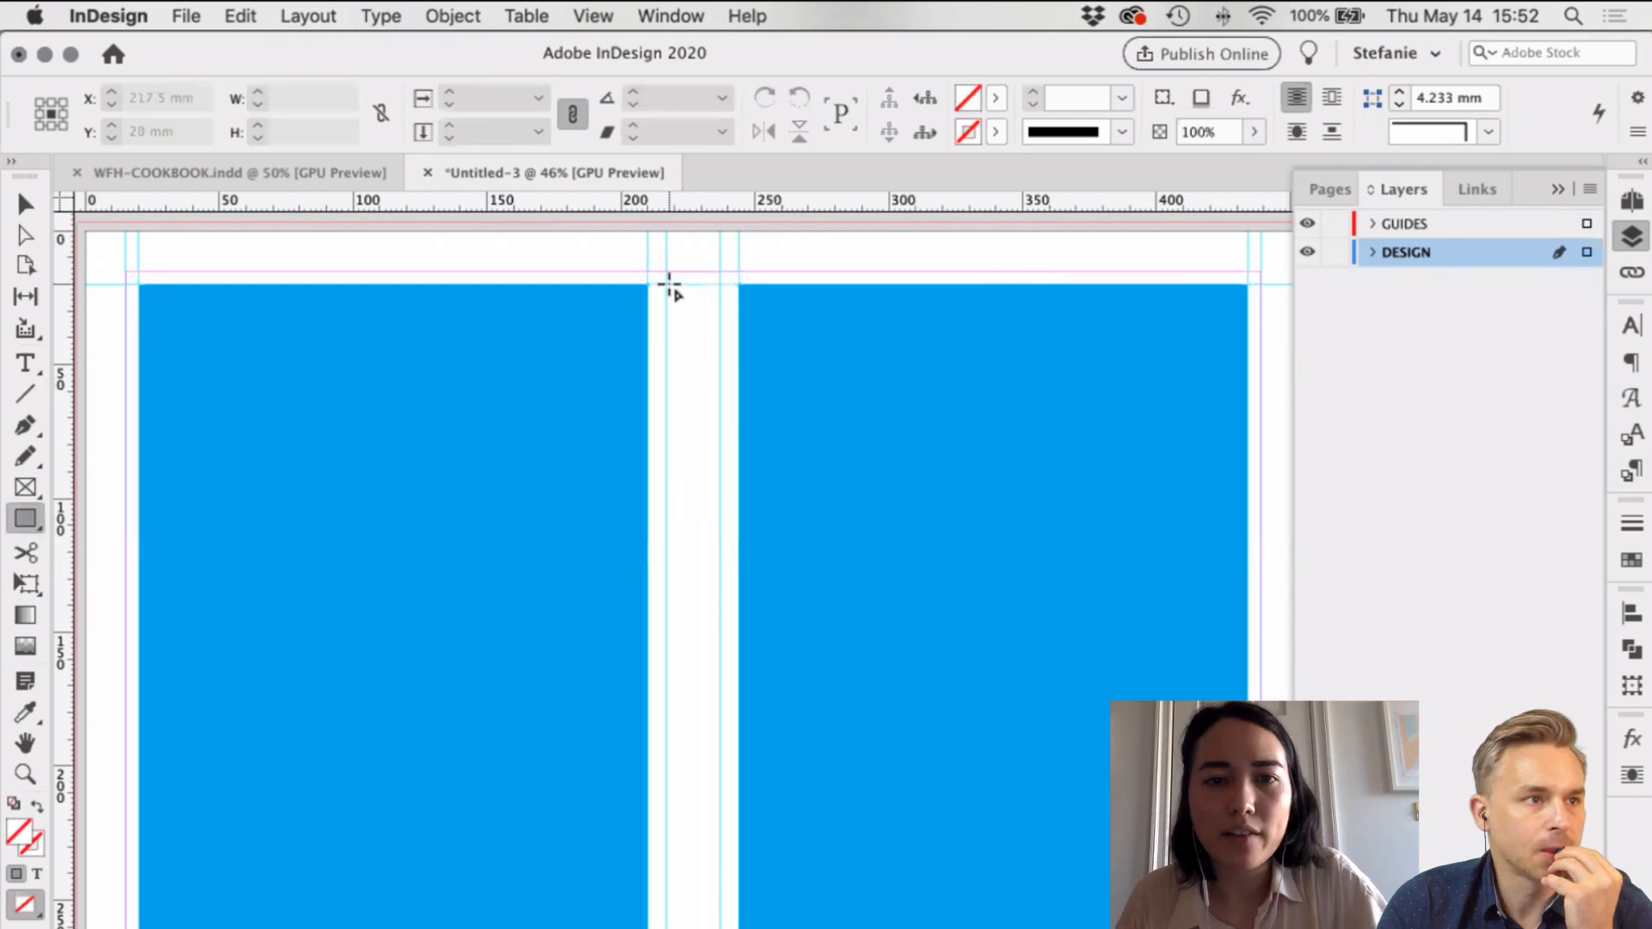
left_click_drag(670, 284, 721, 927)
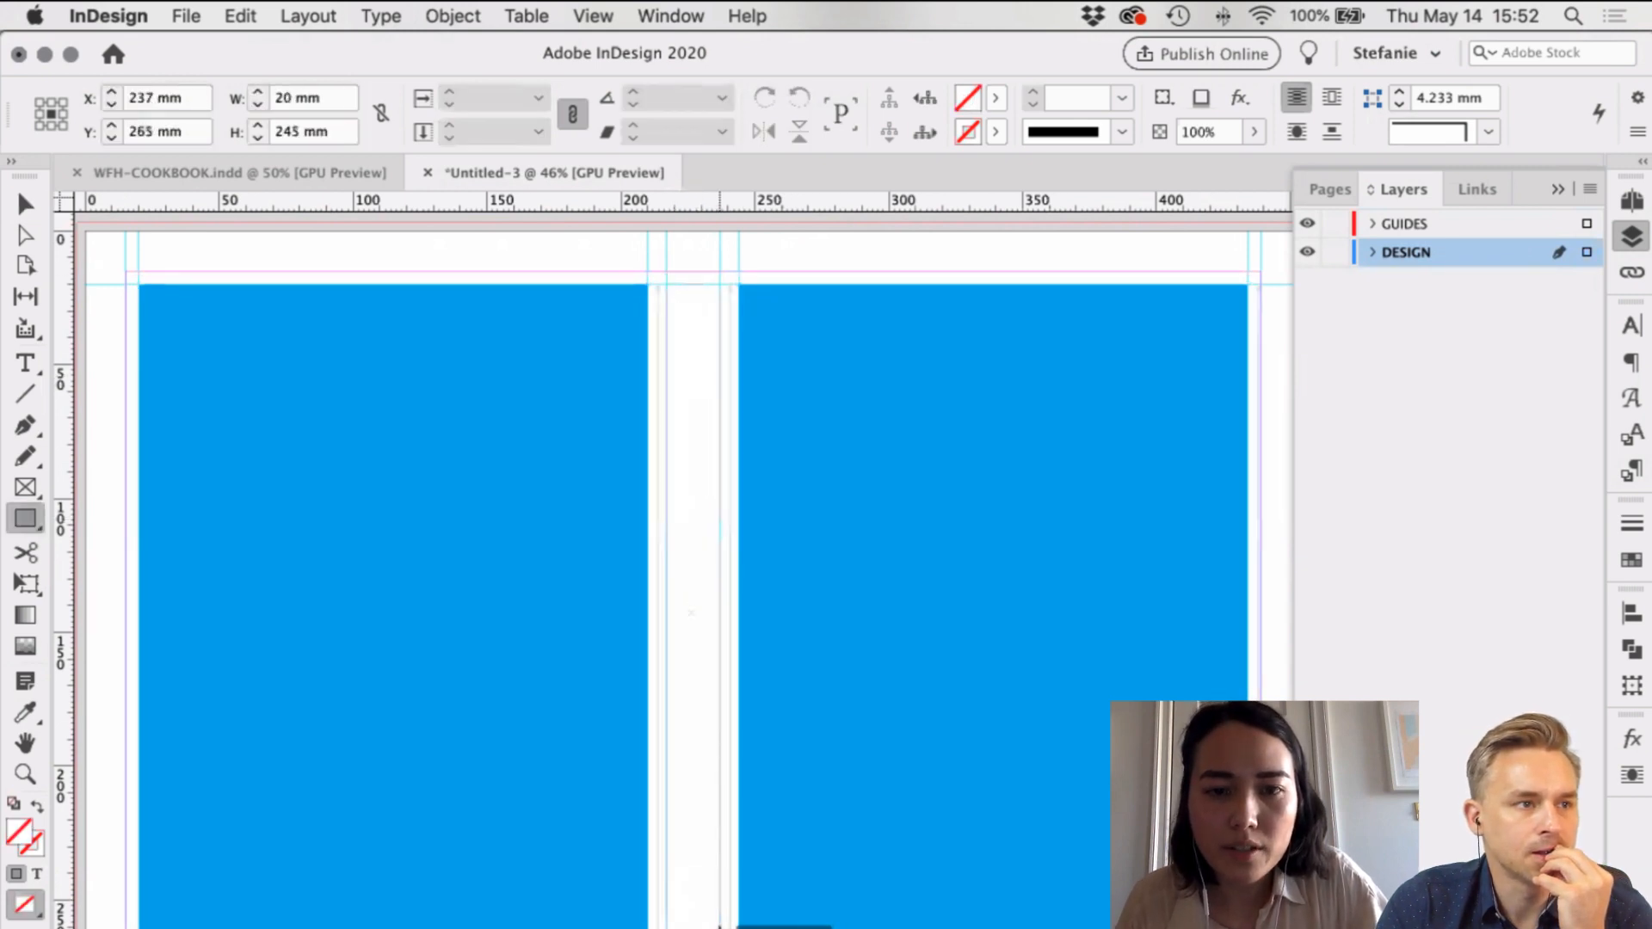
key("i")
left_click(925, 530)
key("v")
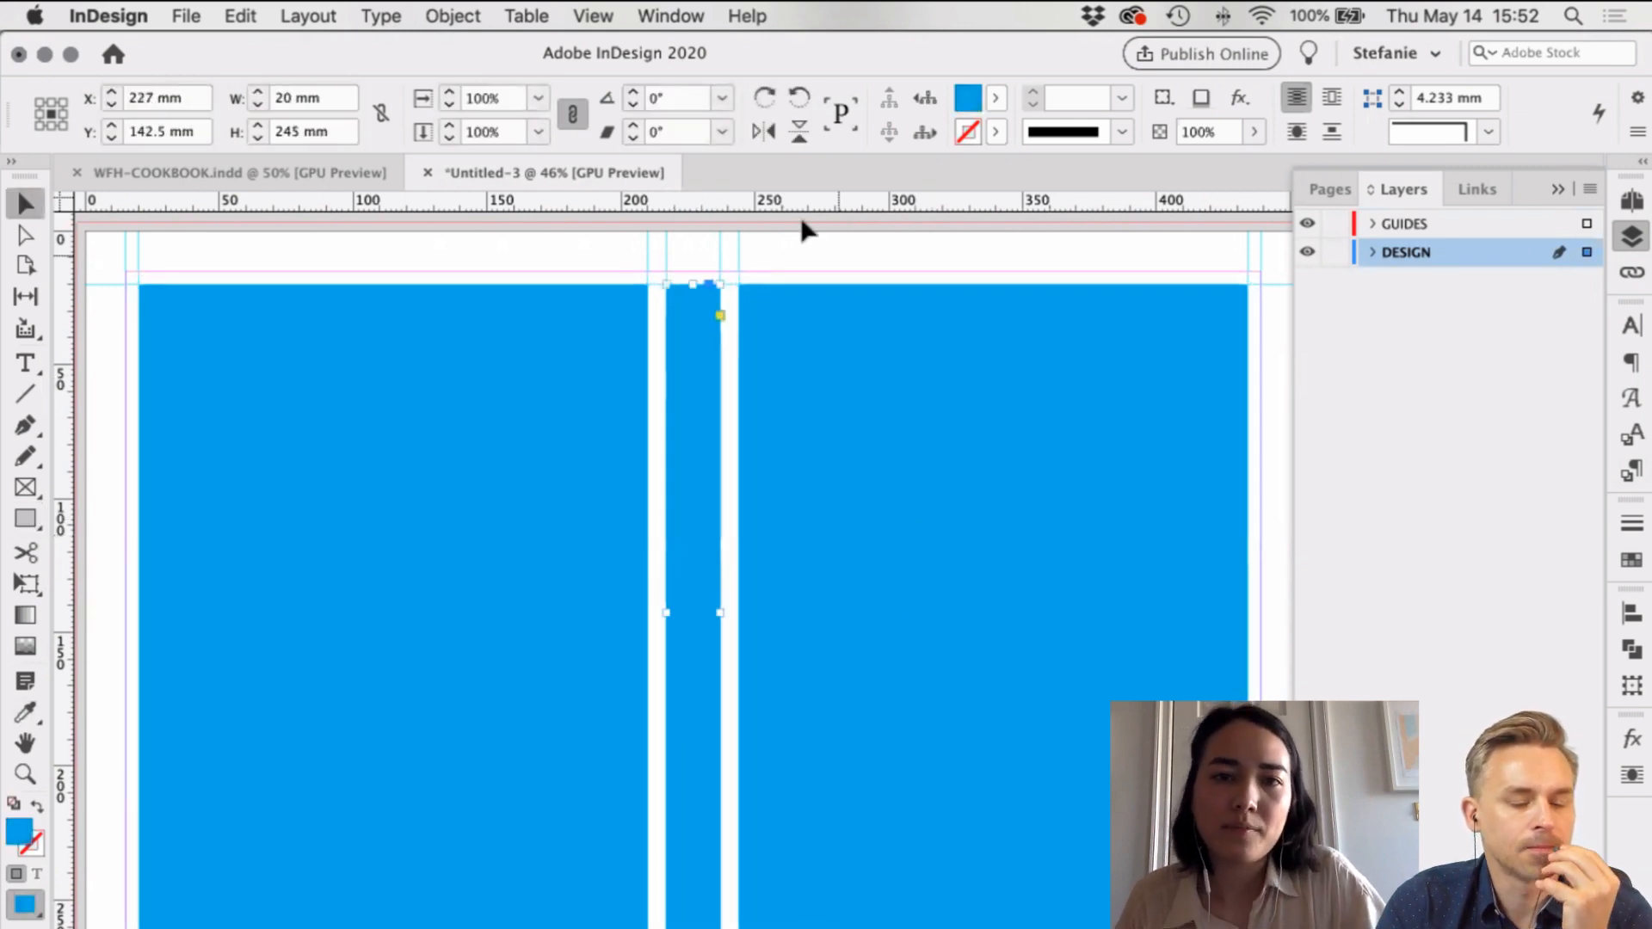
left_click(802, 231)
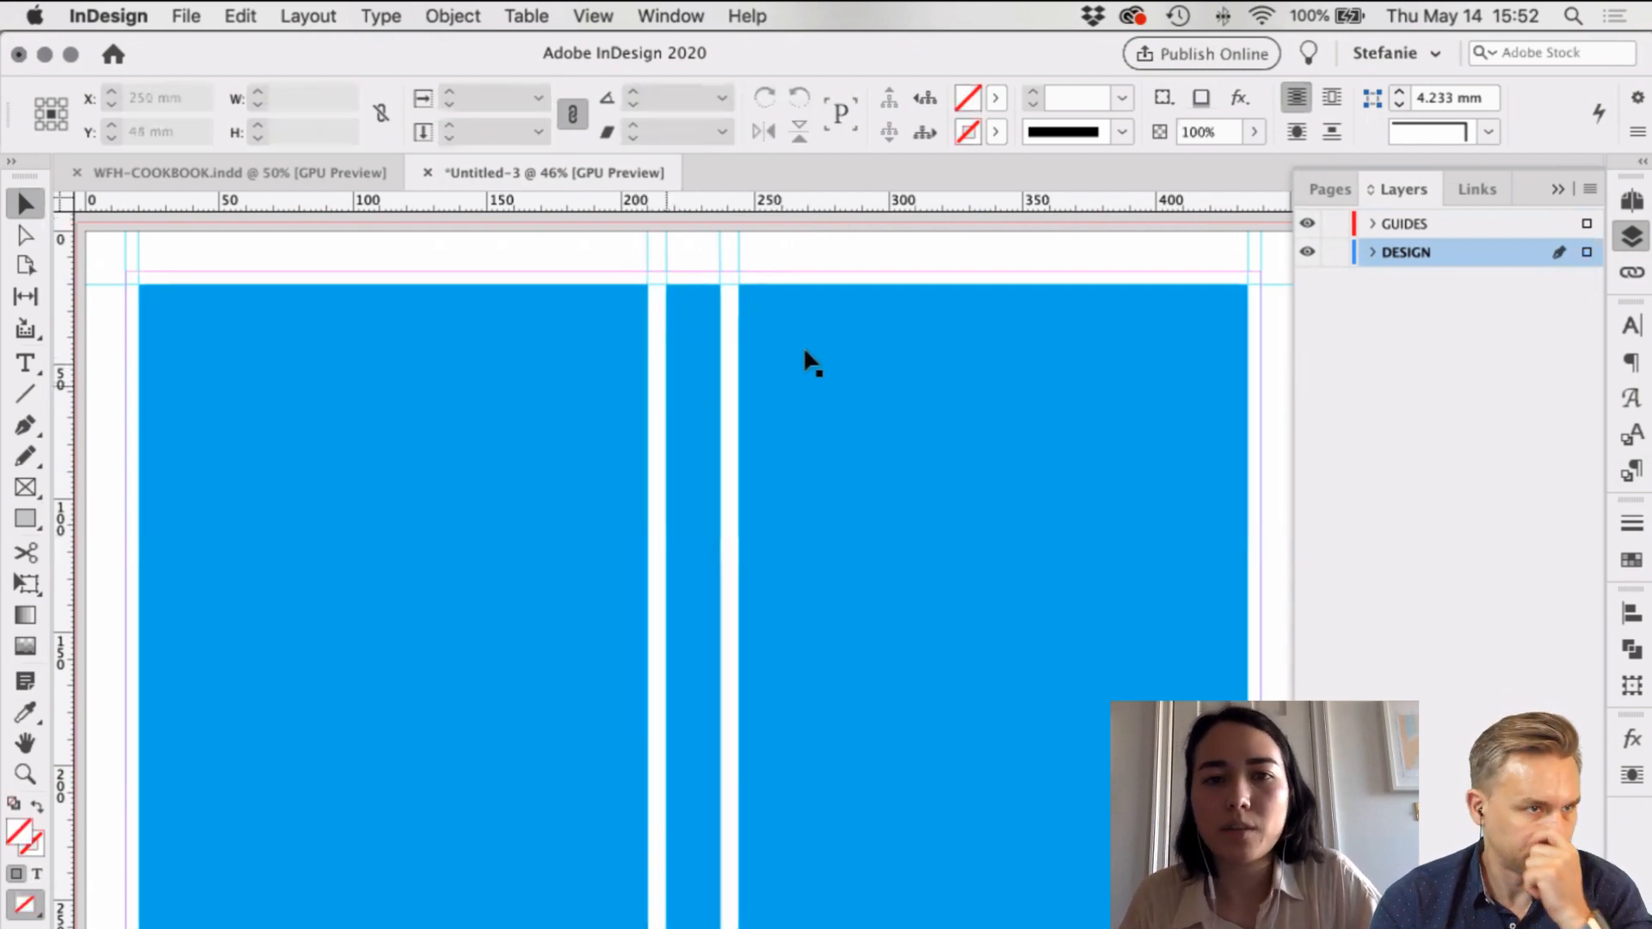
left_click(671, 387)
Step: Move the three cyan panels onto the GUIDES layer and set their opacity to 10%
left_click(1587, 252)
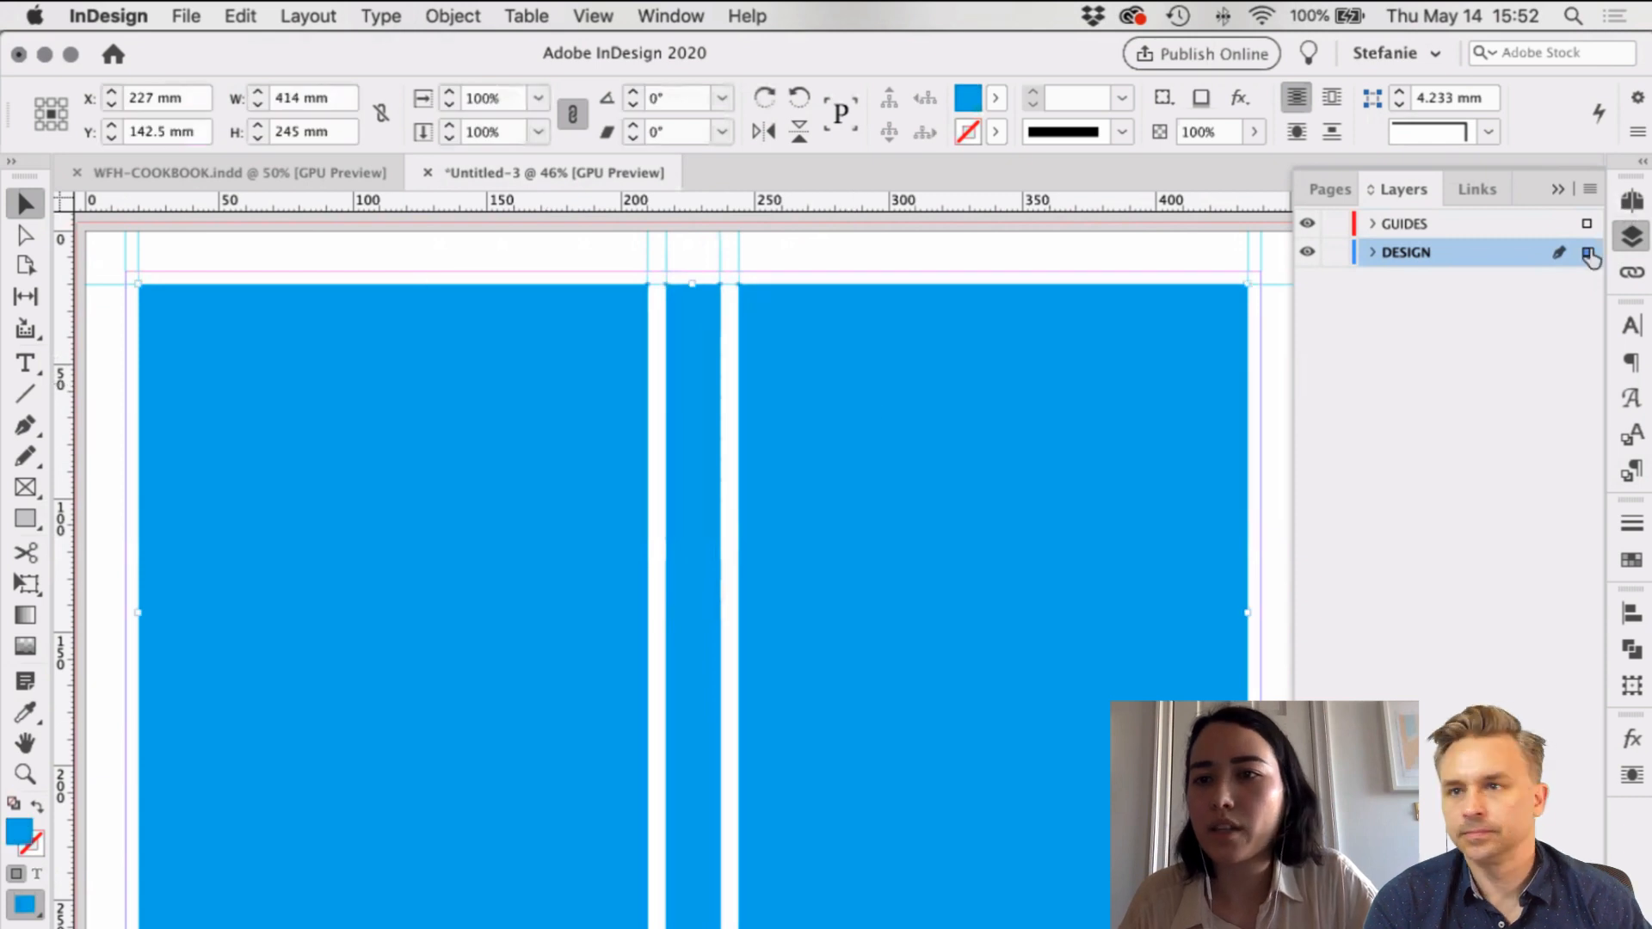
left_click_drag(1590, 254, 1587, 224)
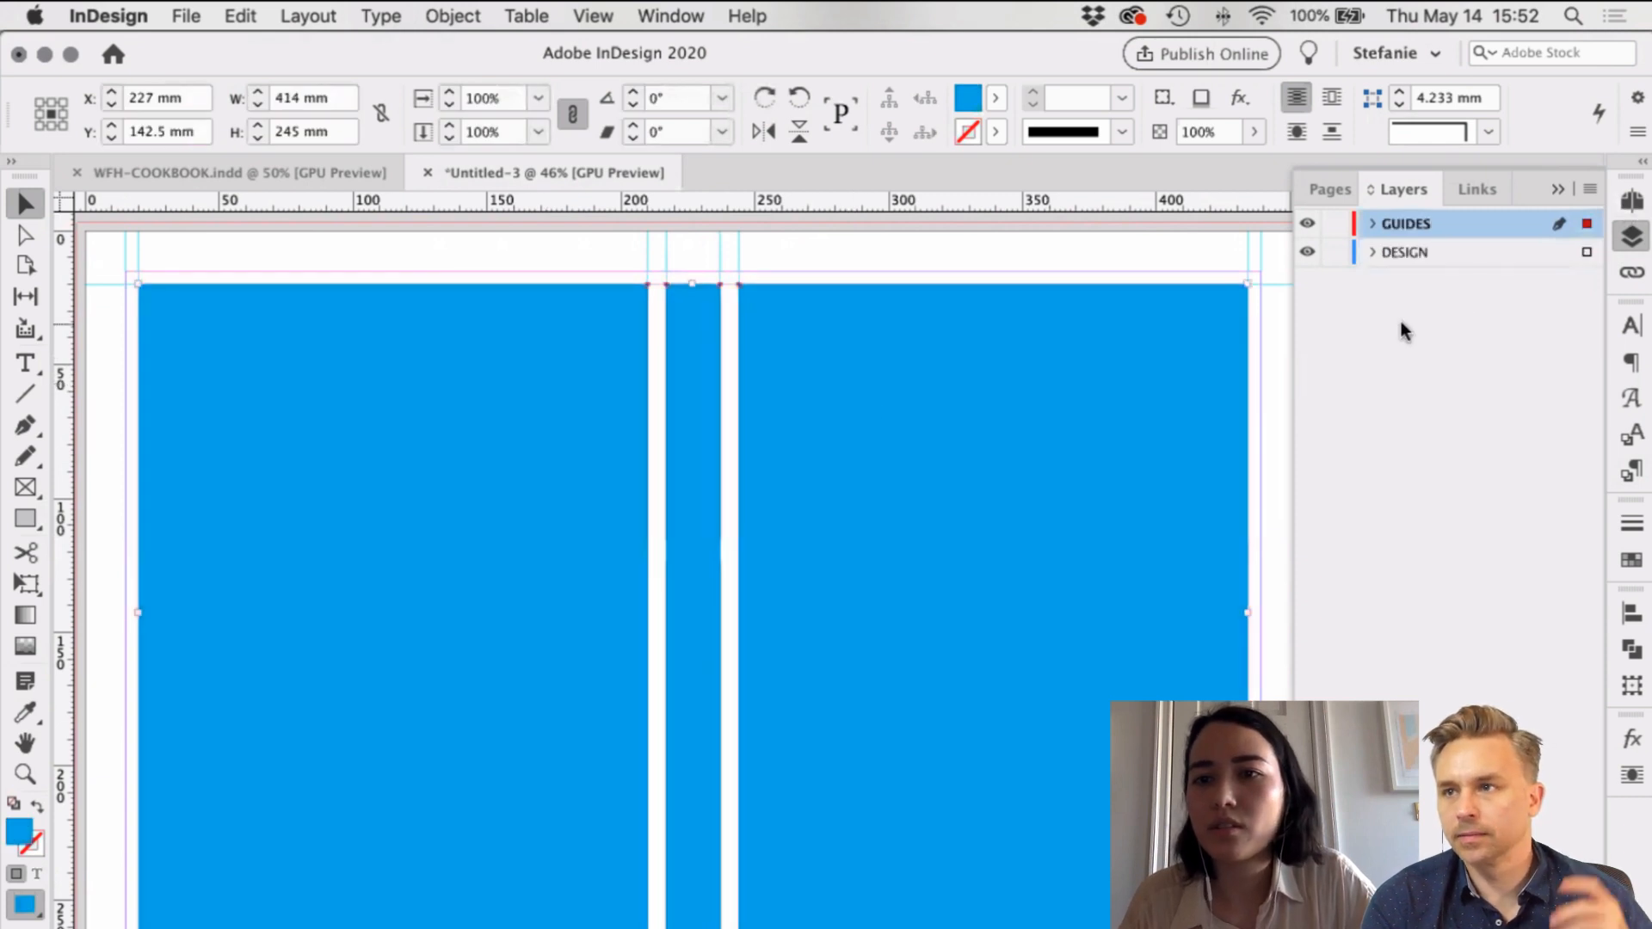
left_click(1255, 132)
left_click_drag(1254, 163, 1132, 165)
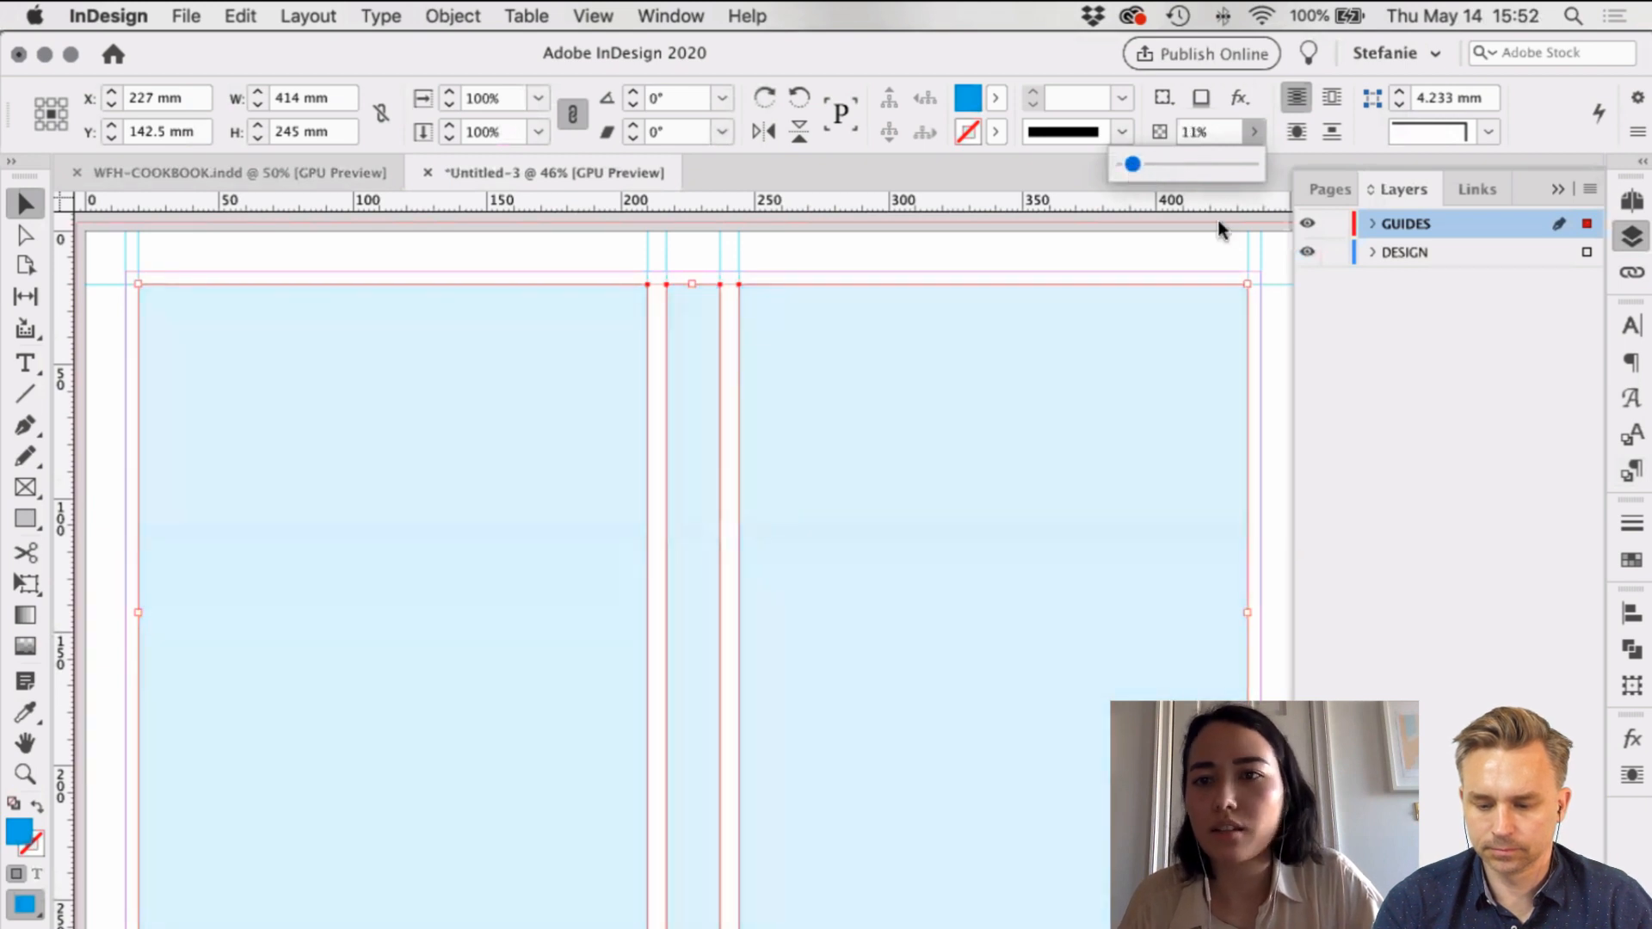
left_click(1180, 134)
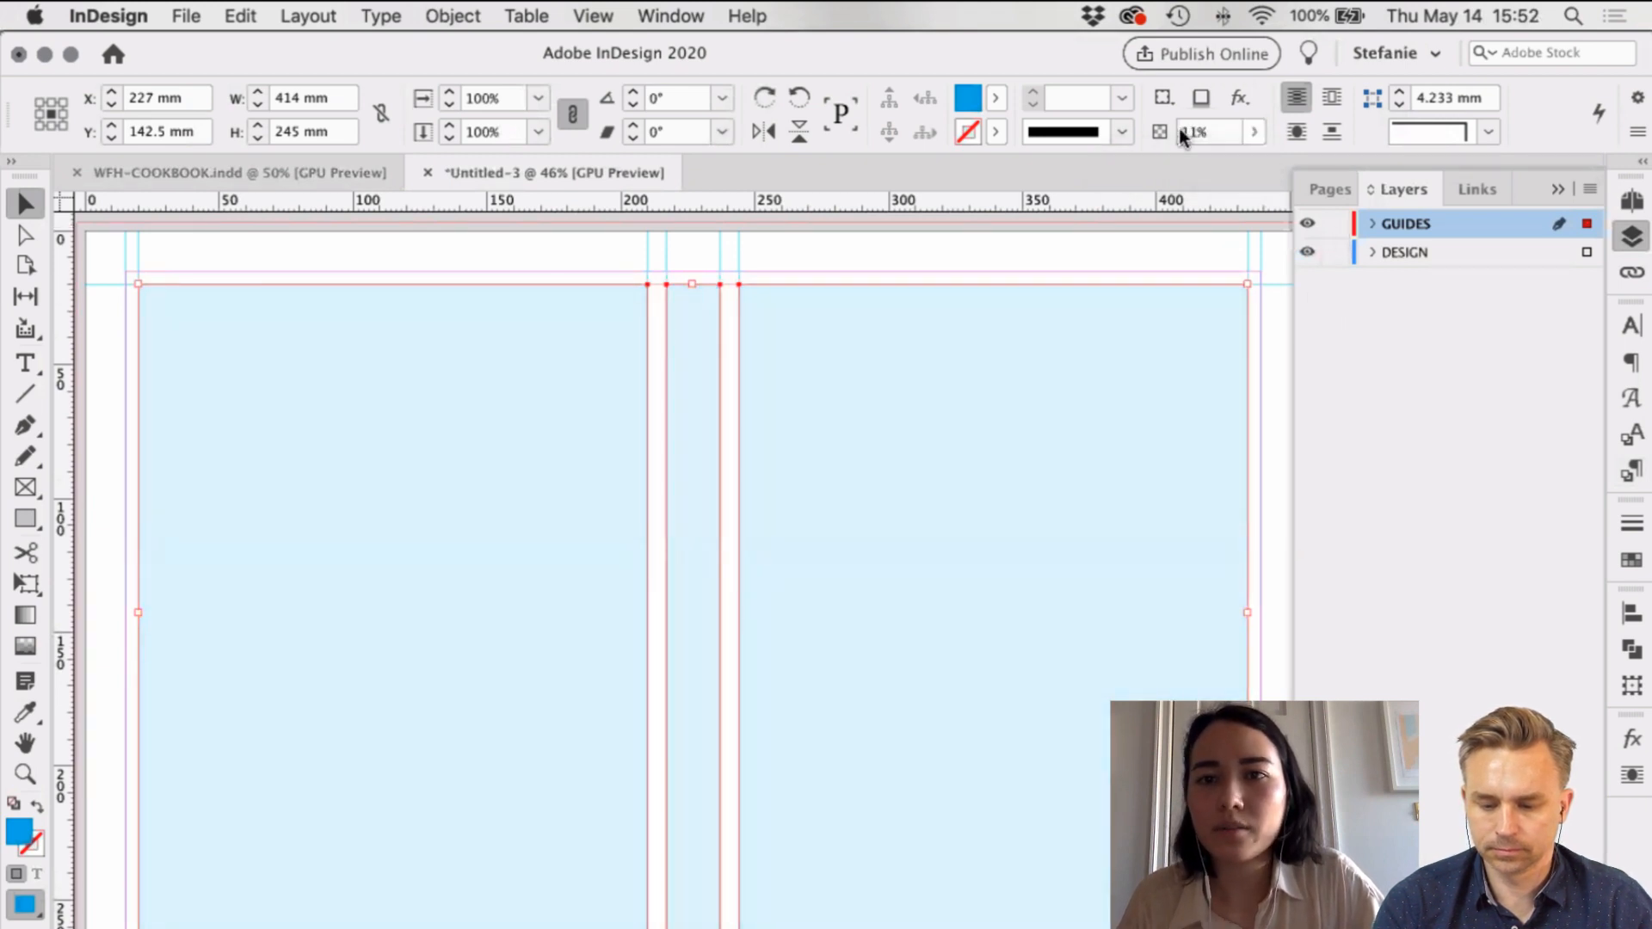
left_click(1174, 131)
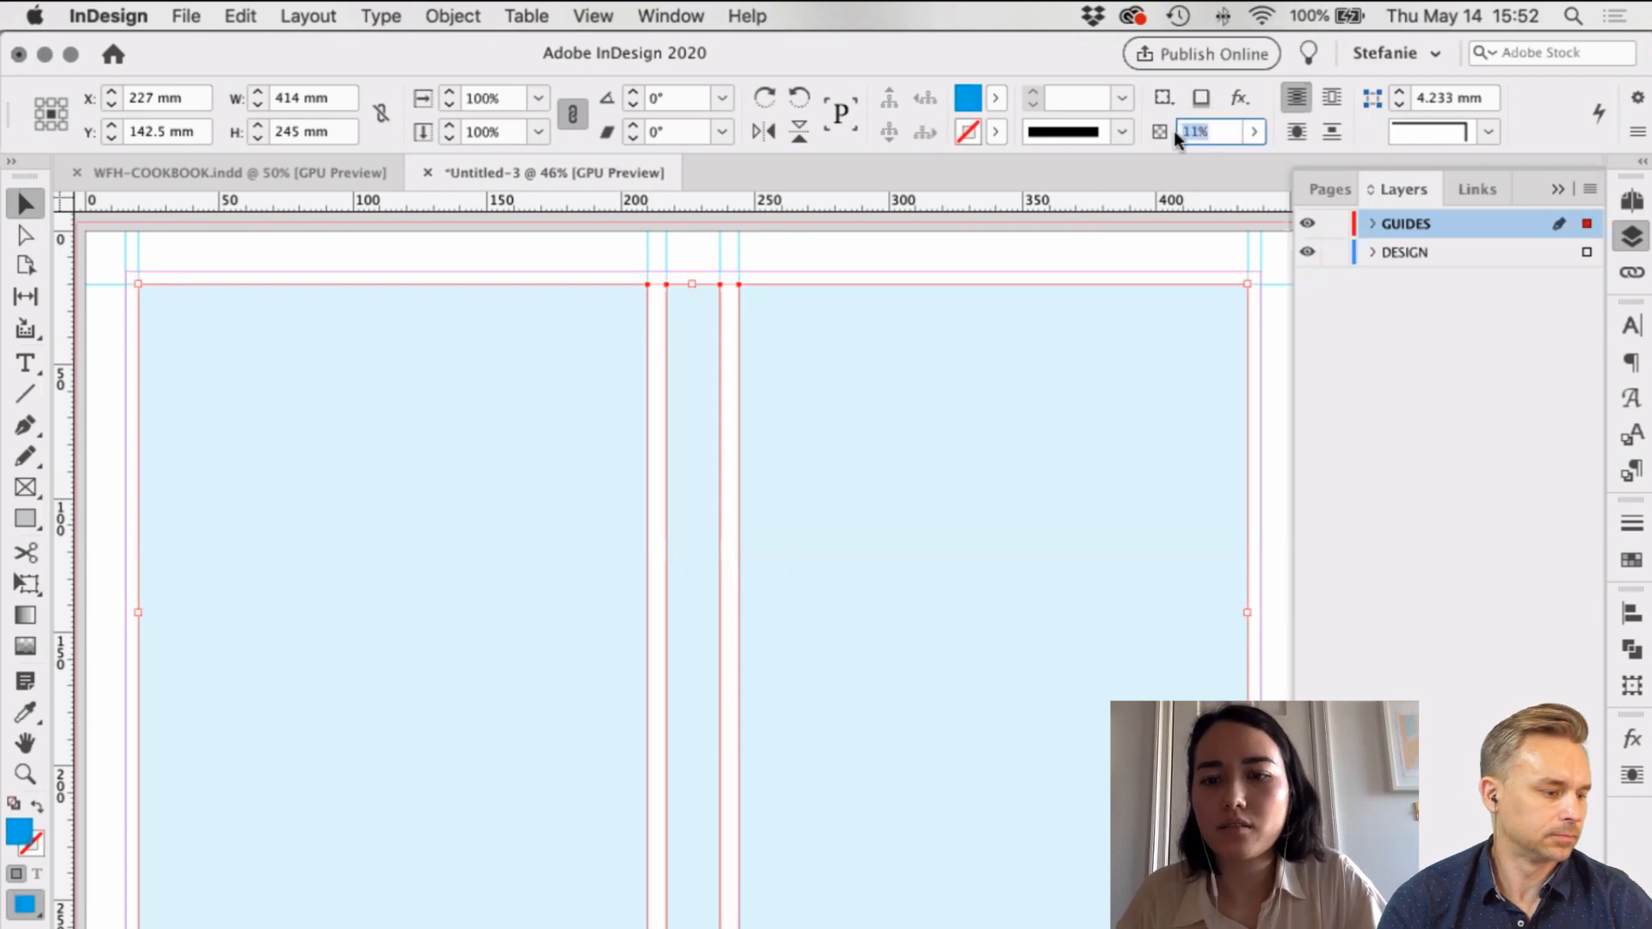
type("10")
Step: Lock the GUIDES layer and clear the selection
left_click(1335, 223)
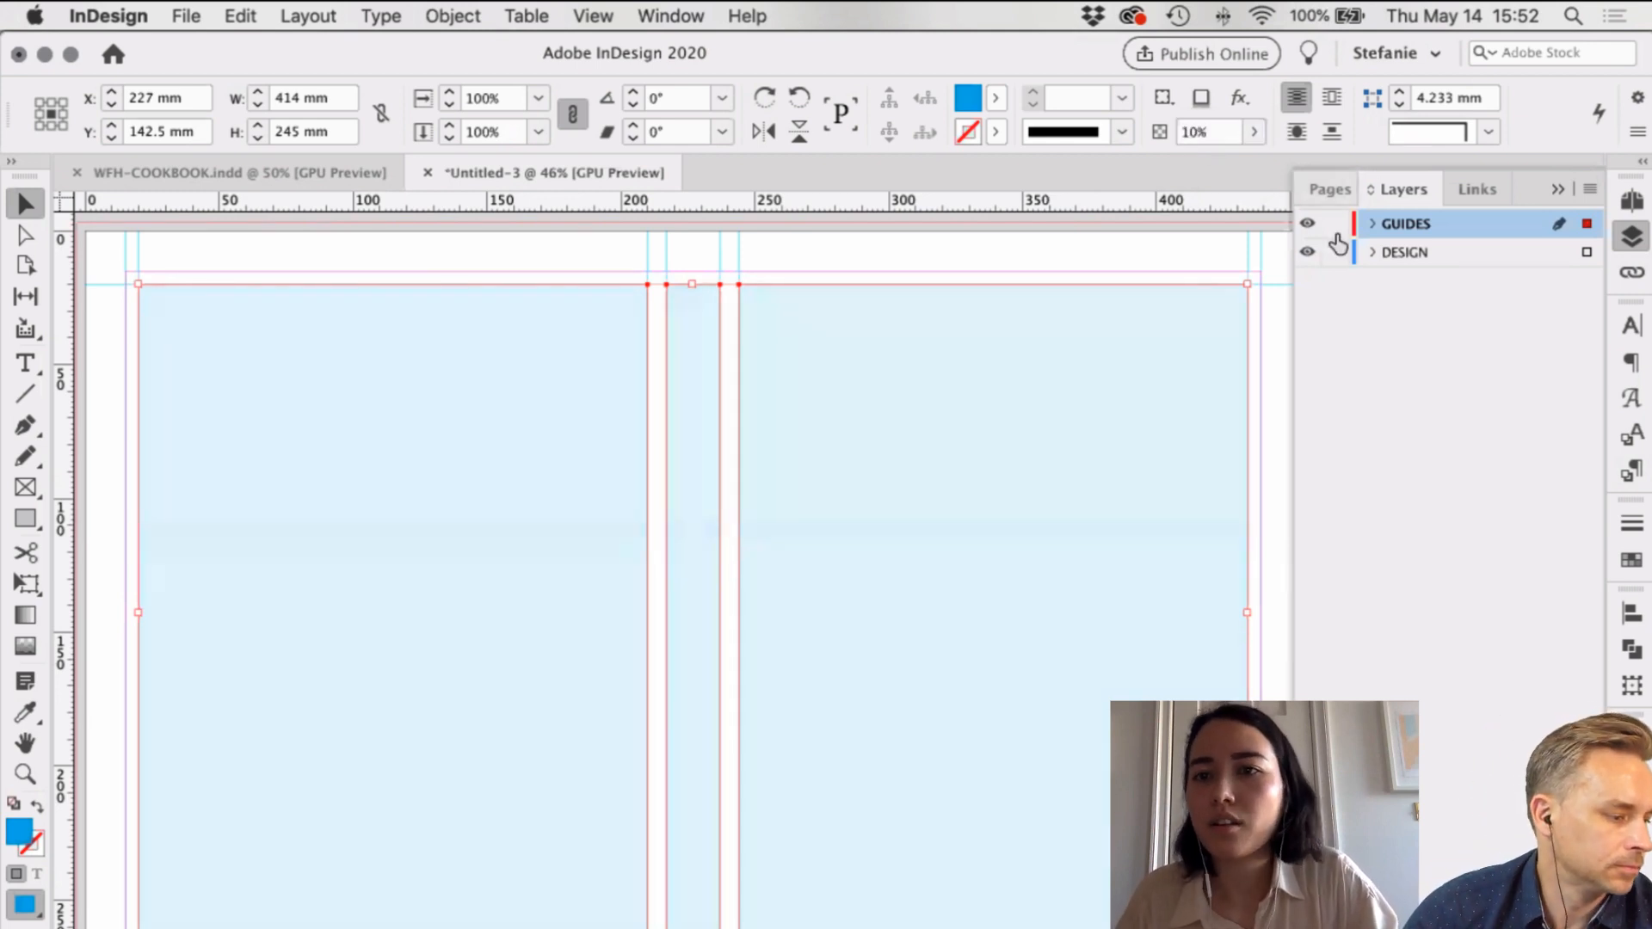
left_click(1360, 324)
scroll(842, 361, "right", 2)
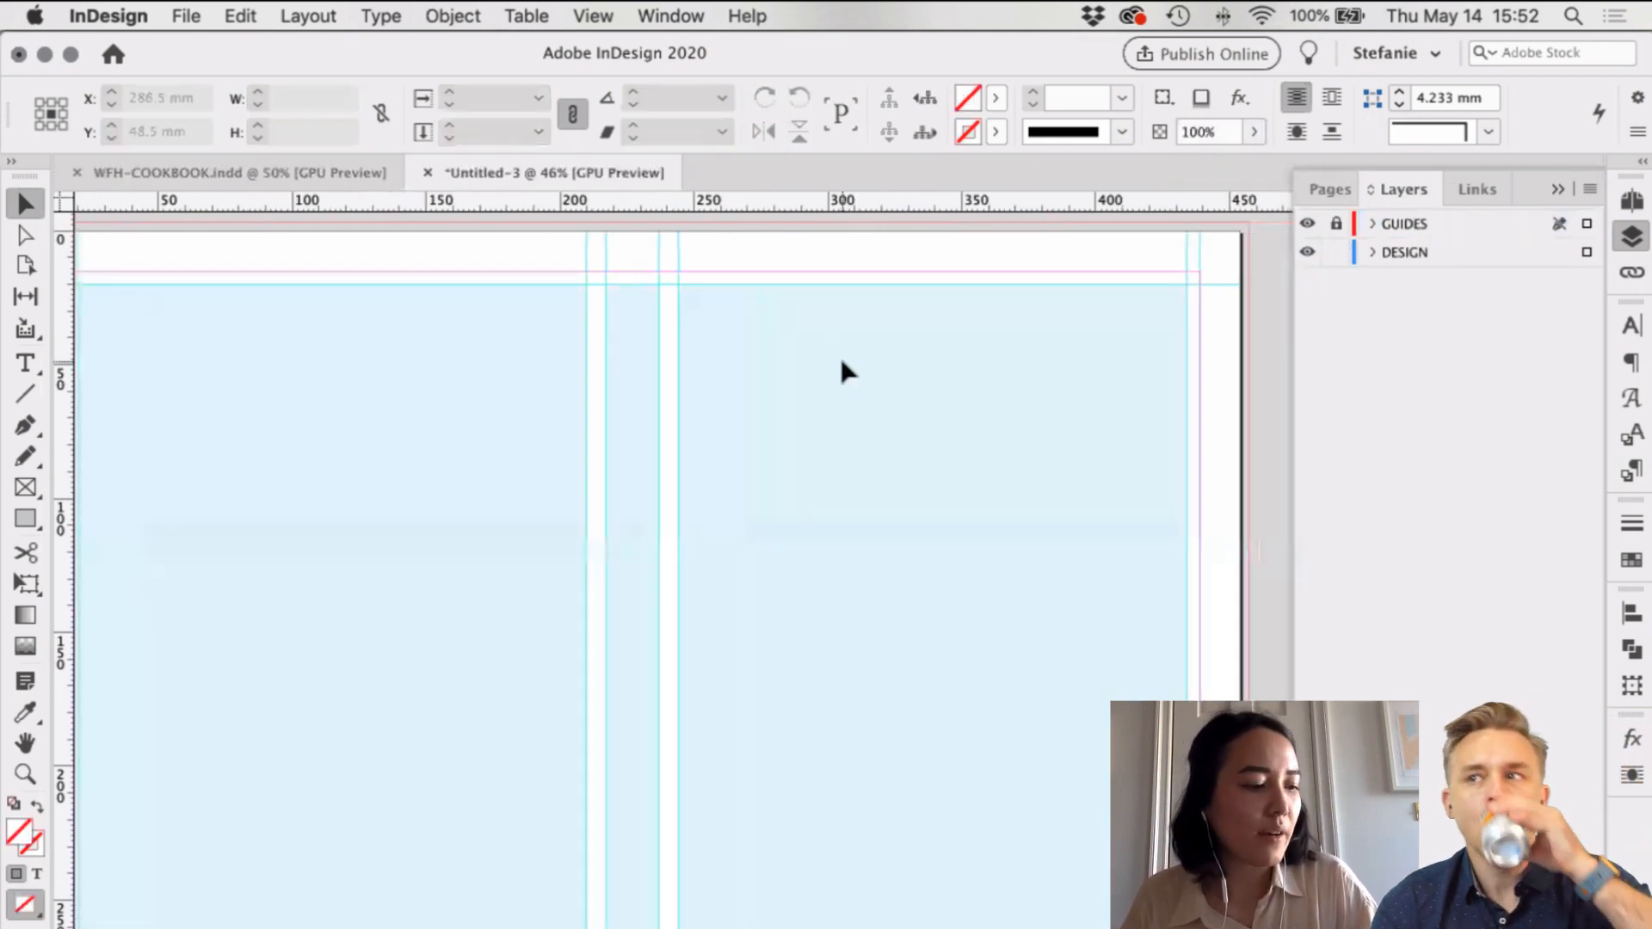
scroll(841, 362, "right", 1)
scroll(841, 362, "right", 1)
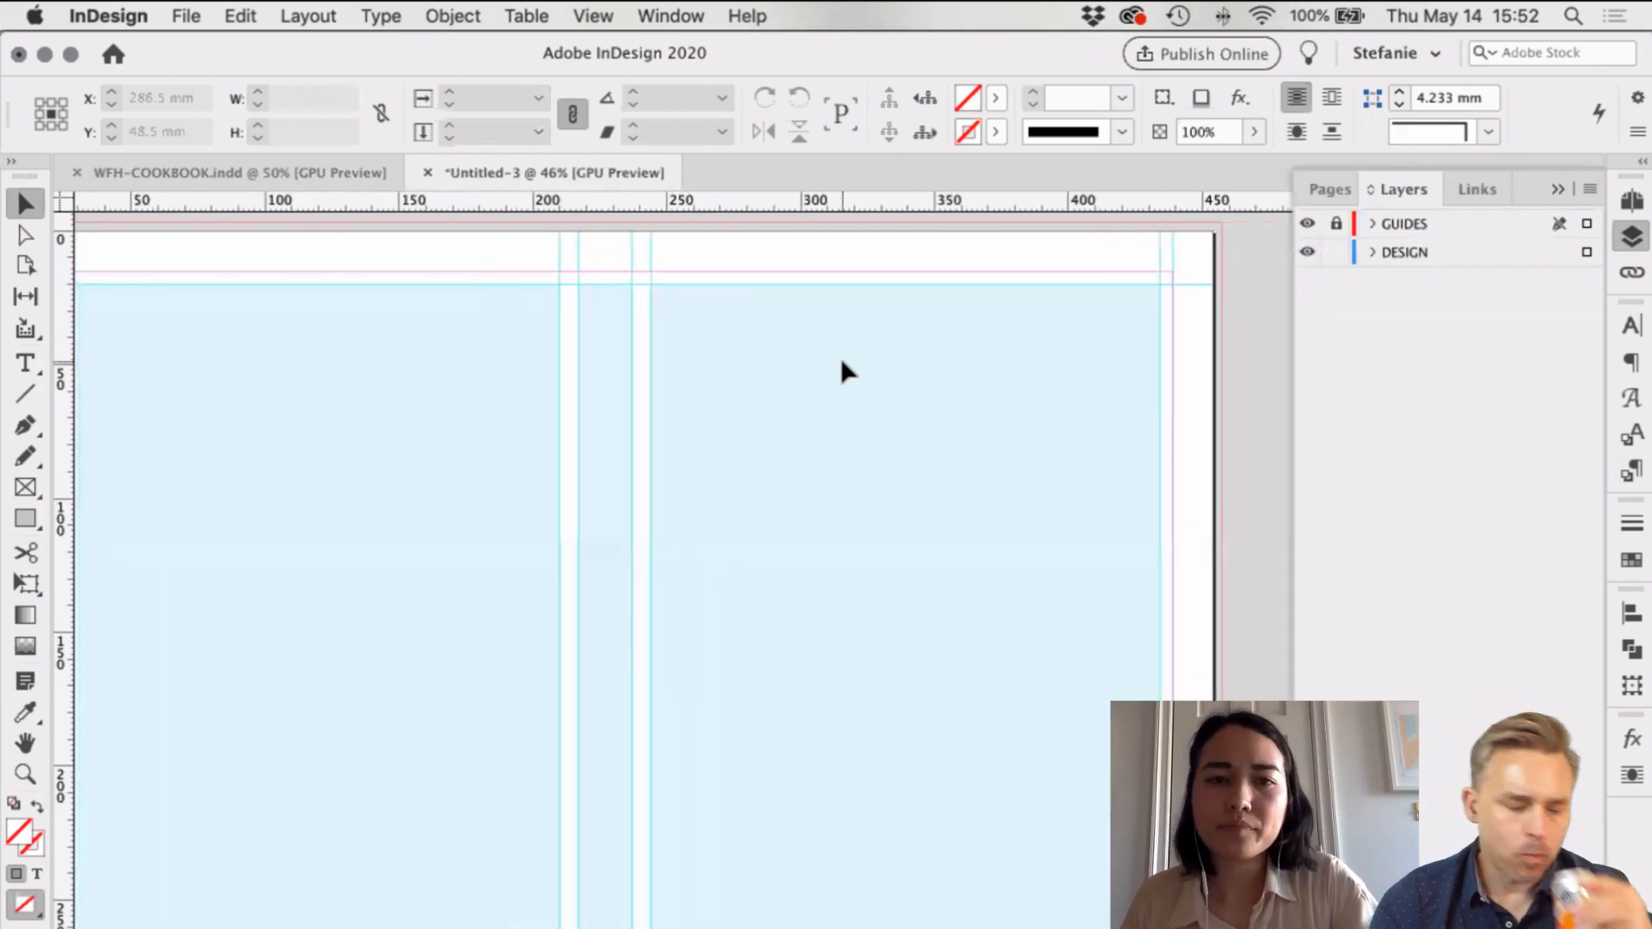
scroll(841, 361, "left", 4)
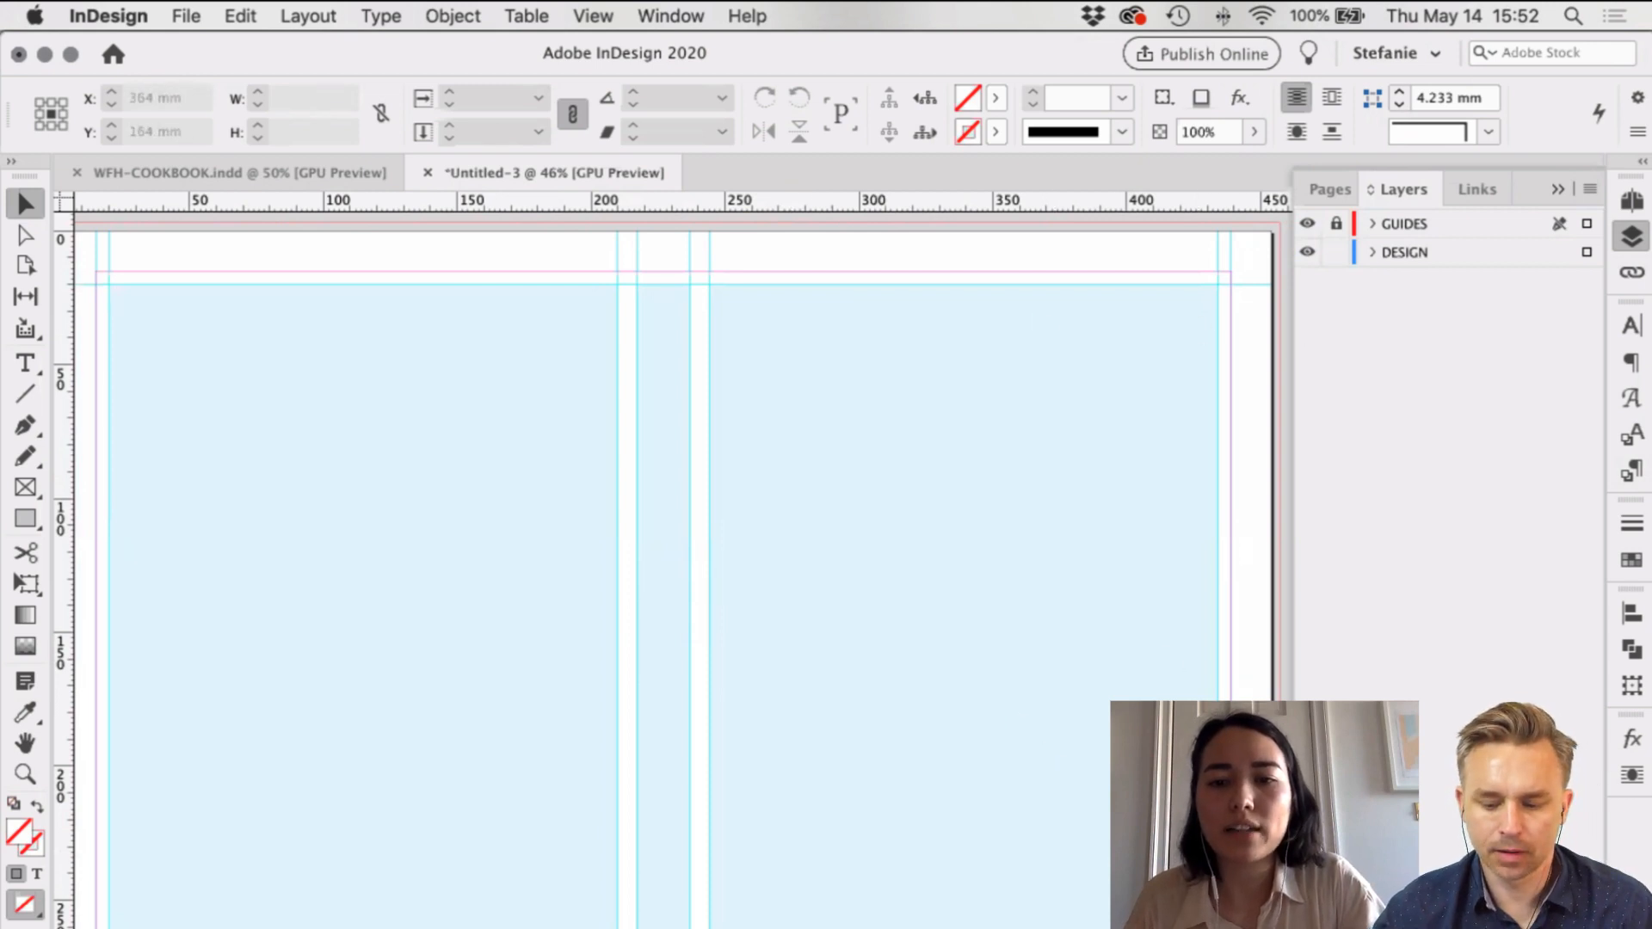
Step: In Acrobat, view the _Inspiration.pdf Special Printing Effects page zoomed in on the book-cover photos
left_click(930, 927)
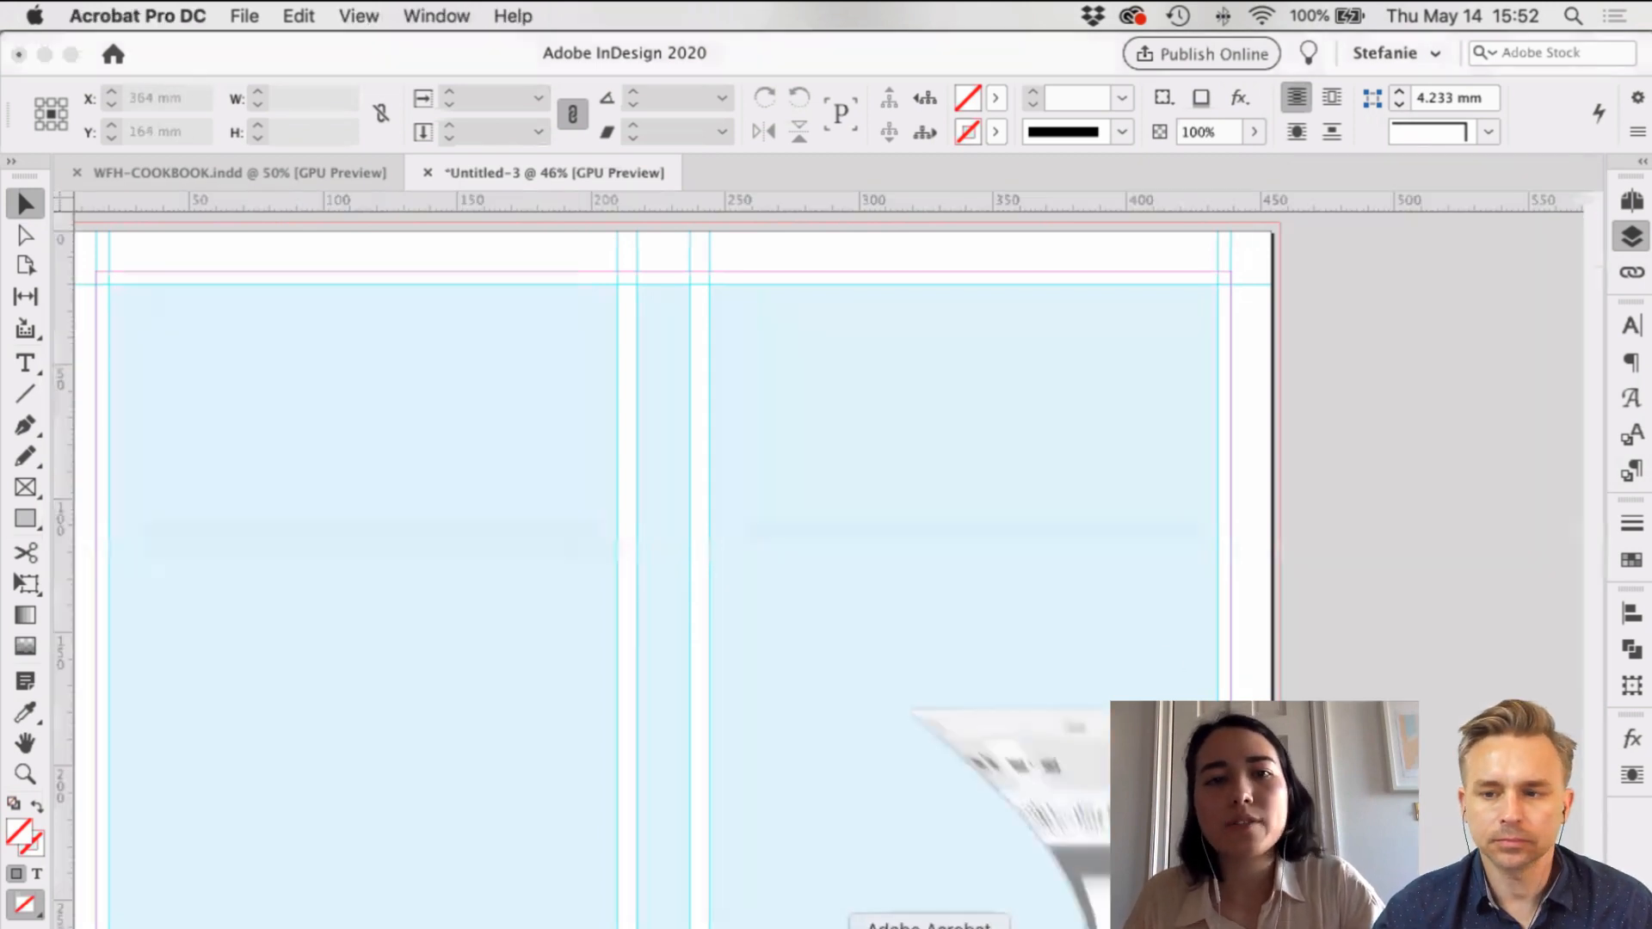
left_click(502, 83)
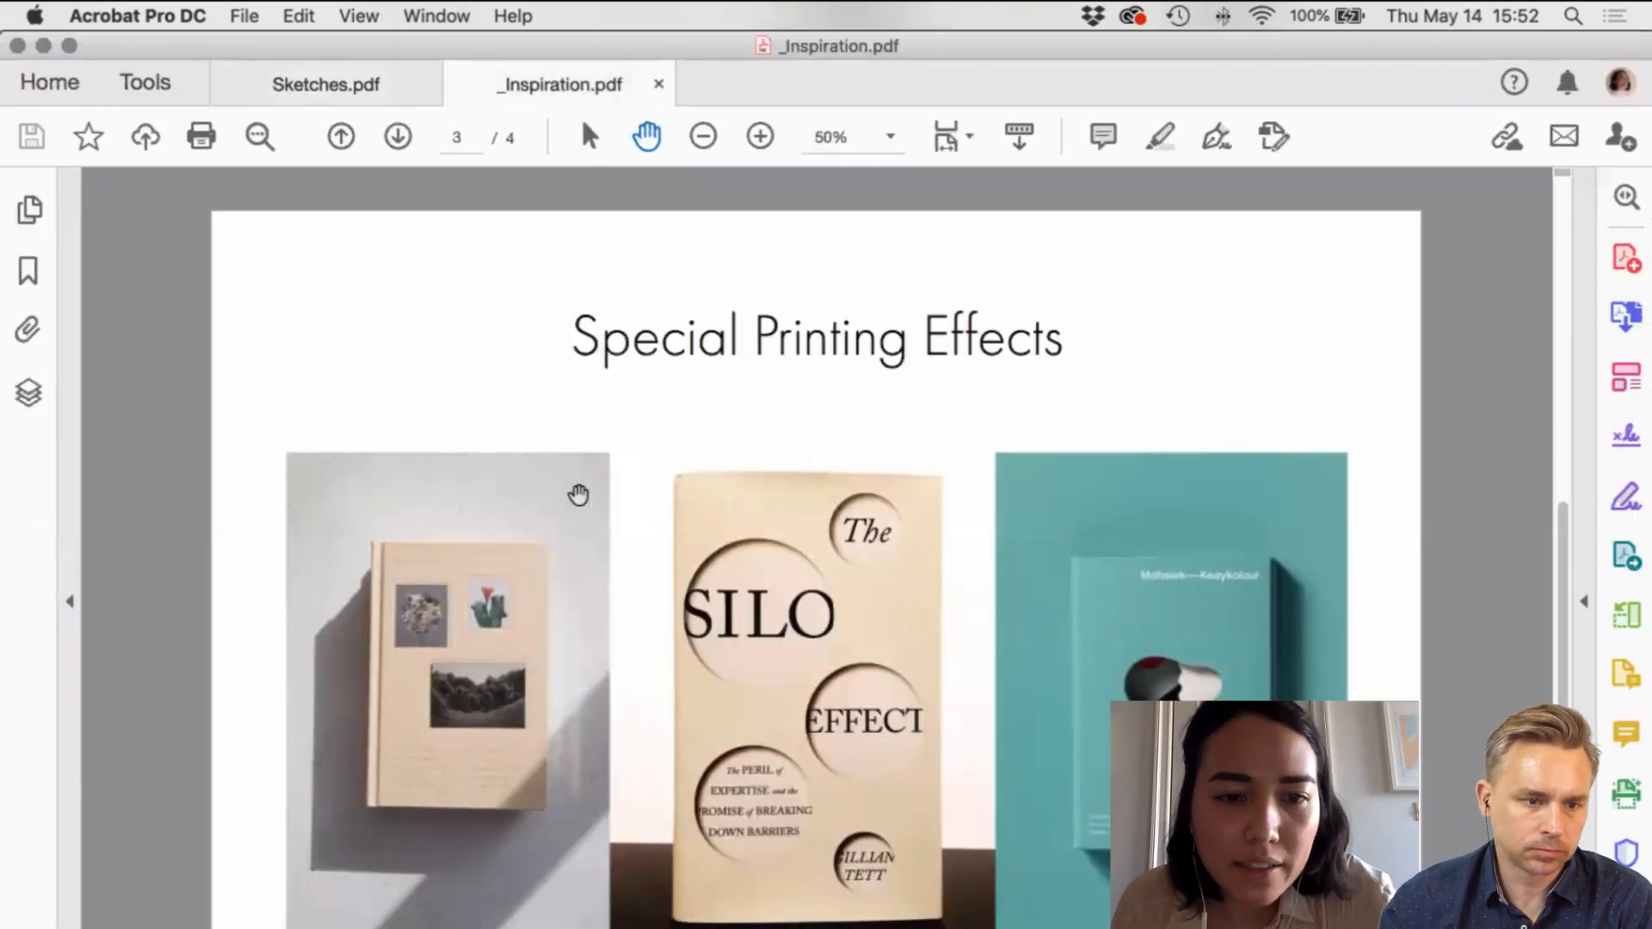
left_click(759, 136)
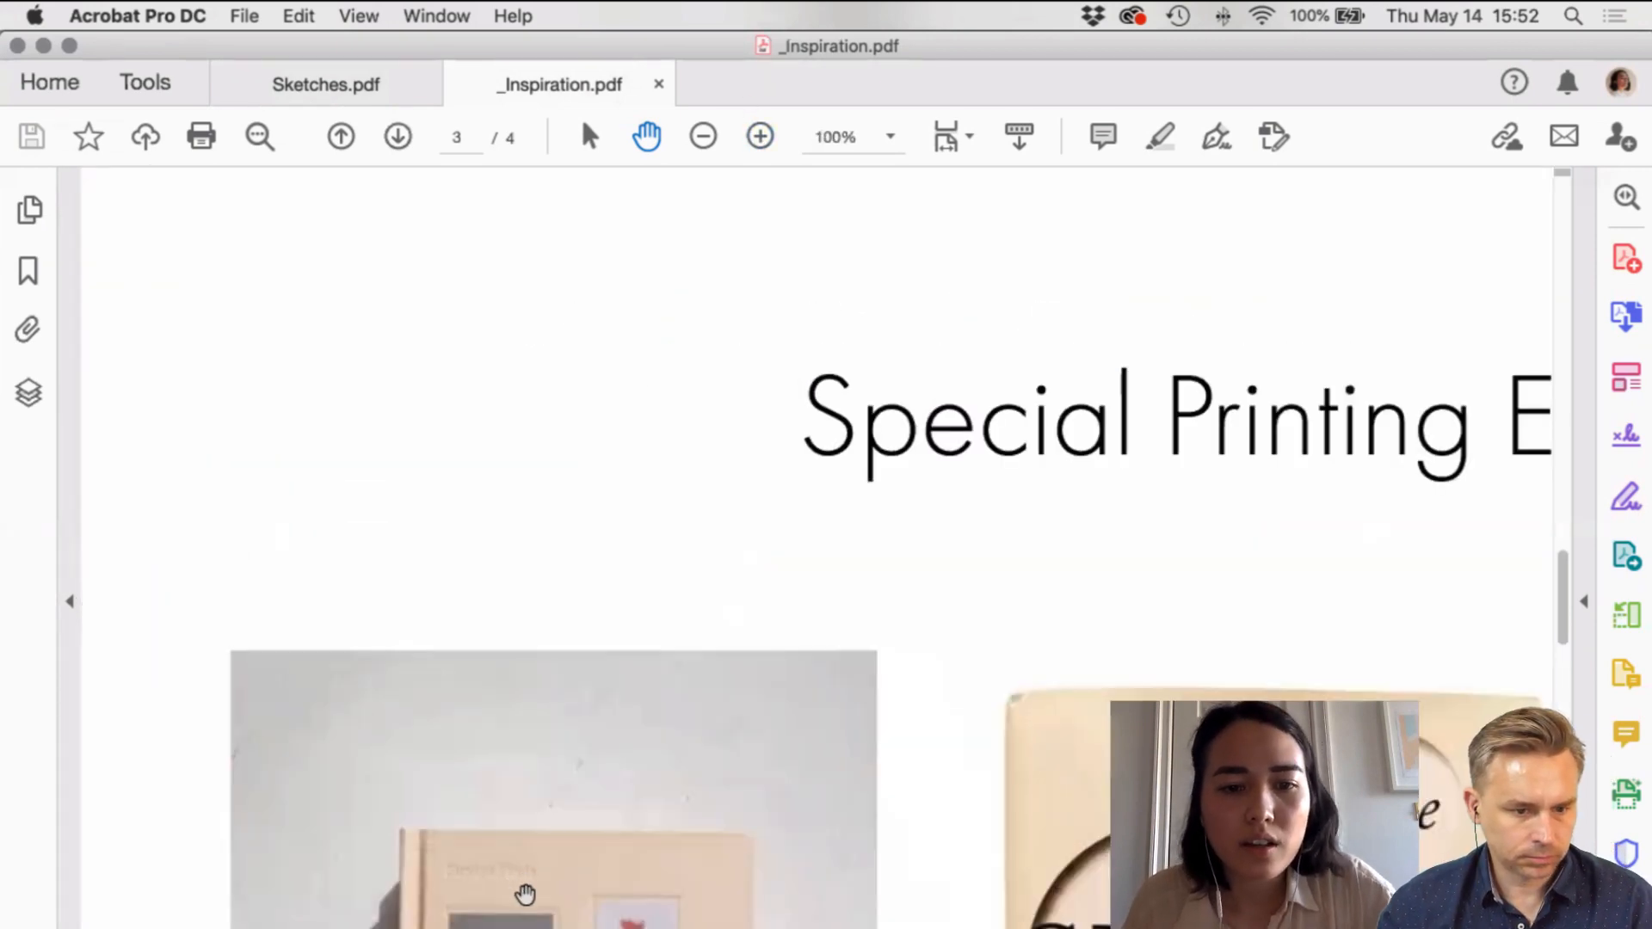
scroll(519, 789, "down", 6)
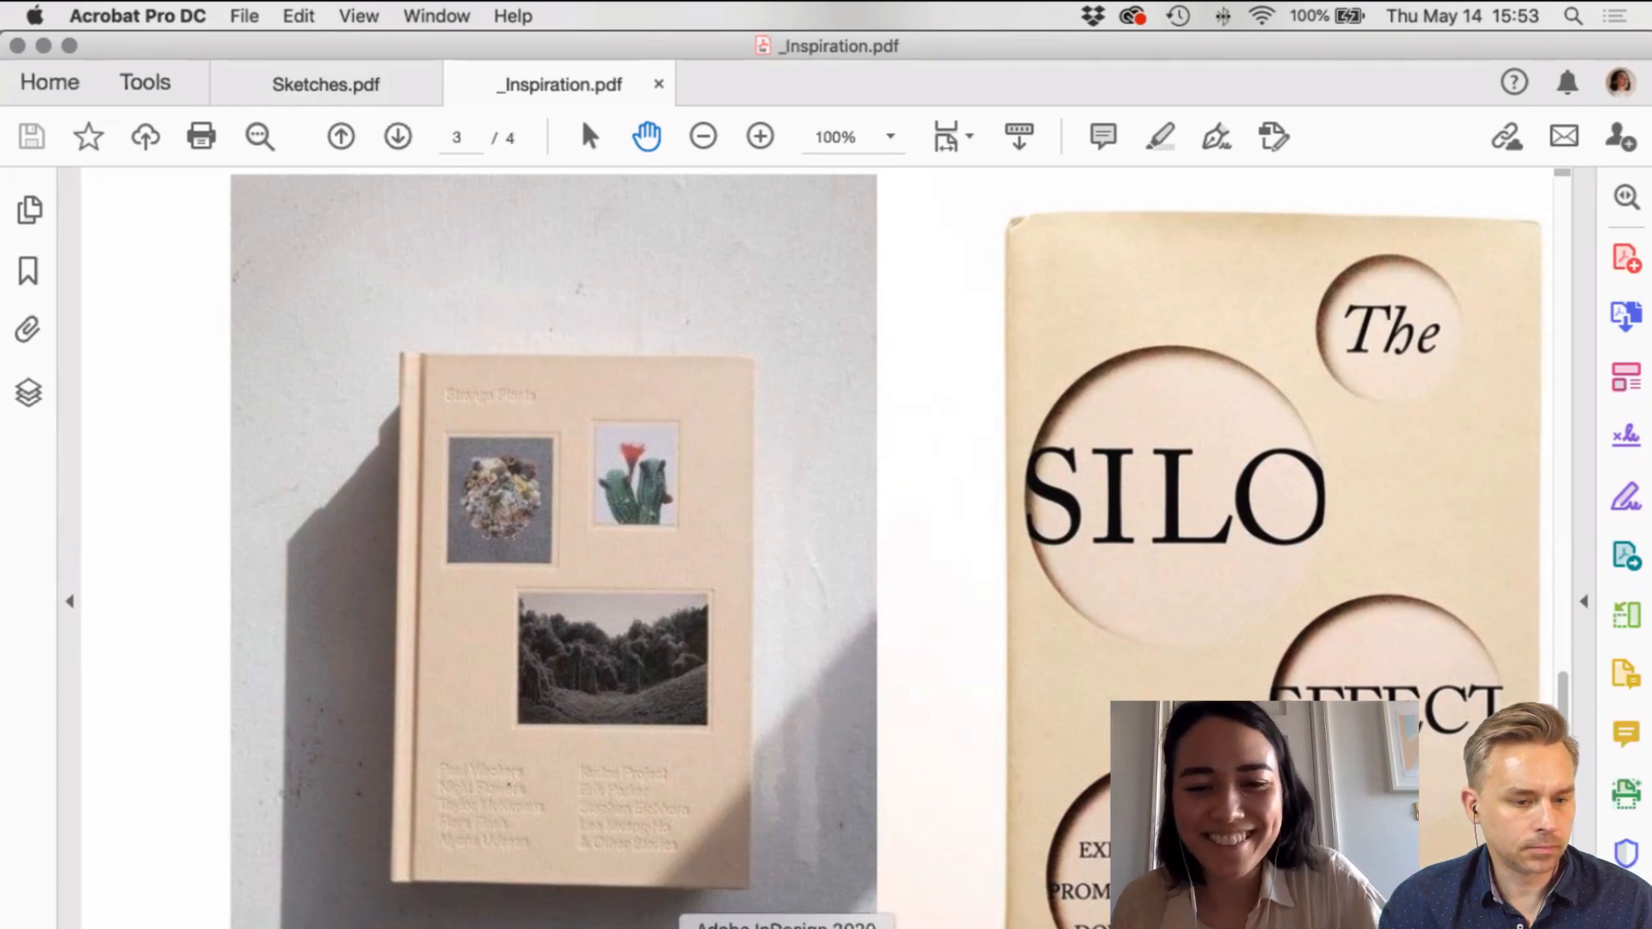
Step: Back in InDesign, create a layer above DESIGN, below GUIDES, and rename it EMBOSS
left_click(788, 925)
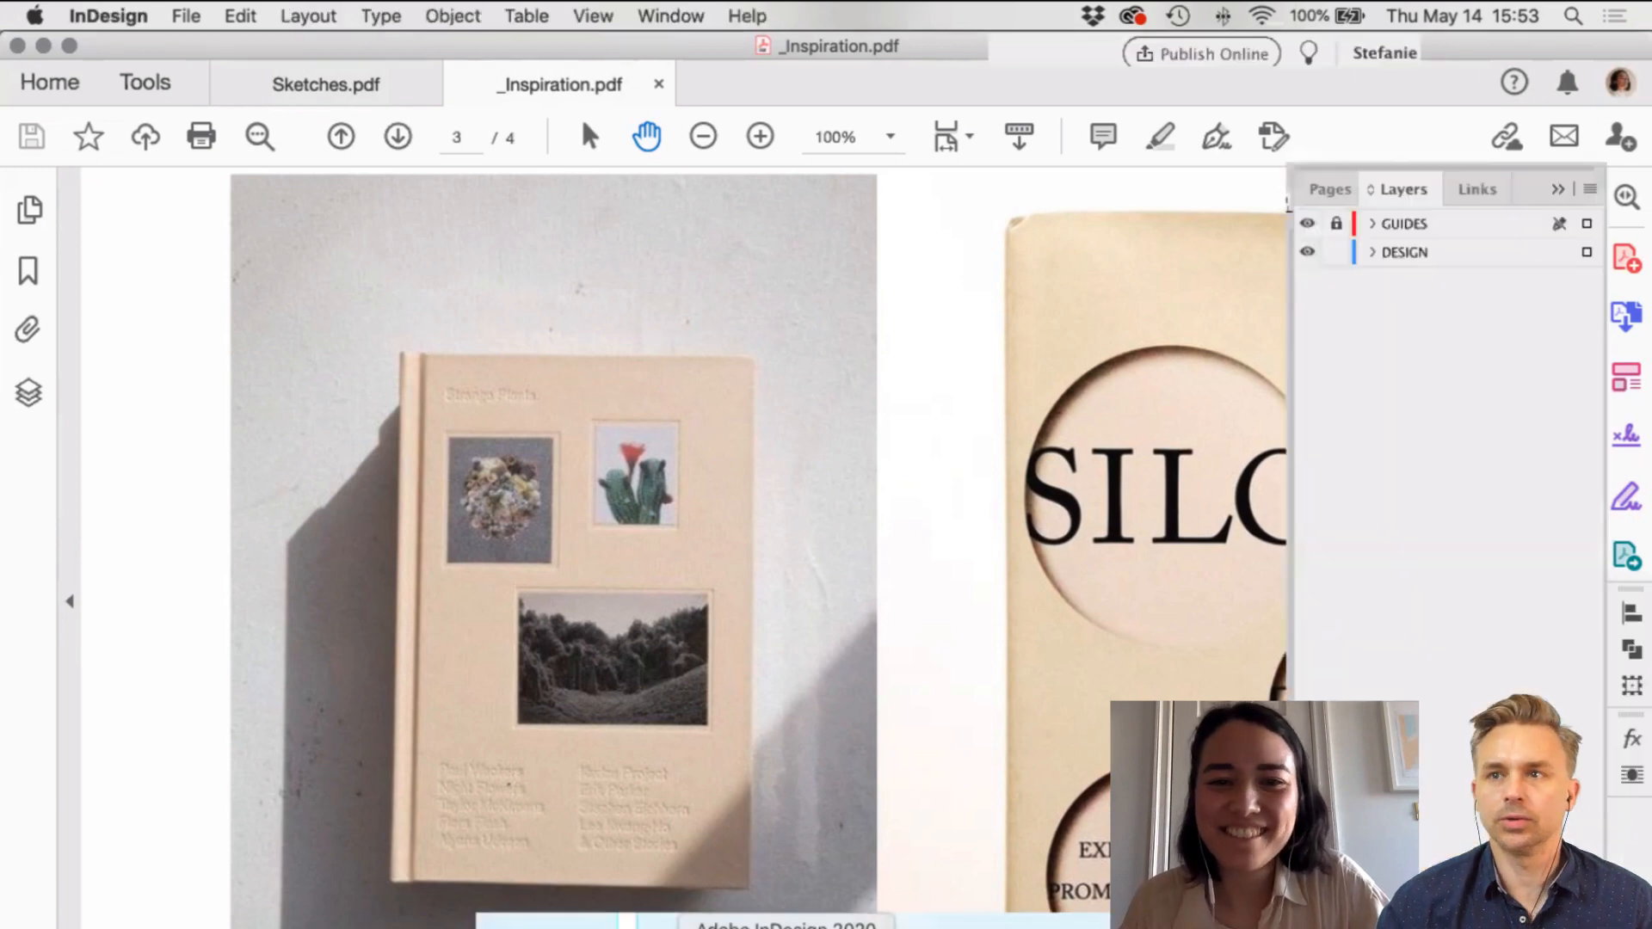
scroll(777, 508, "right", 2)
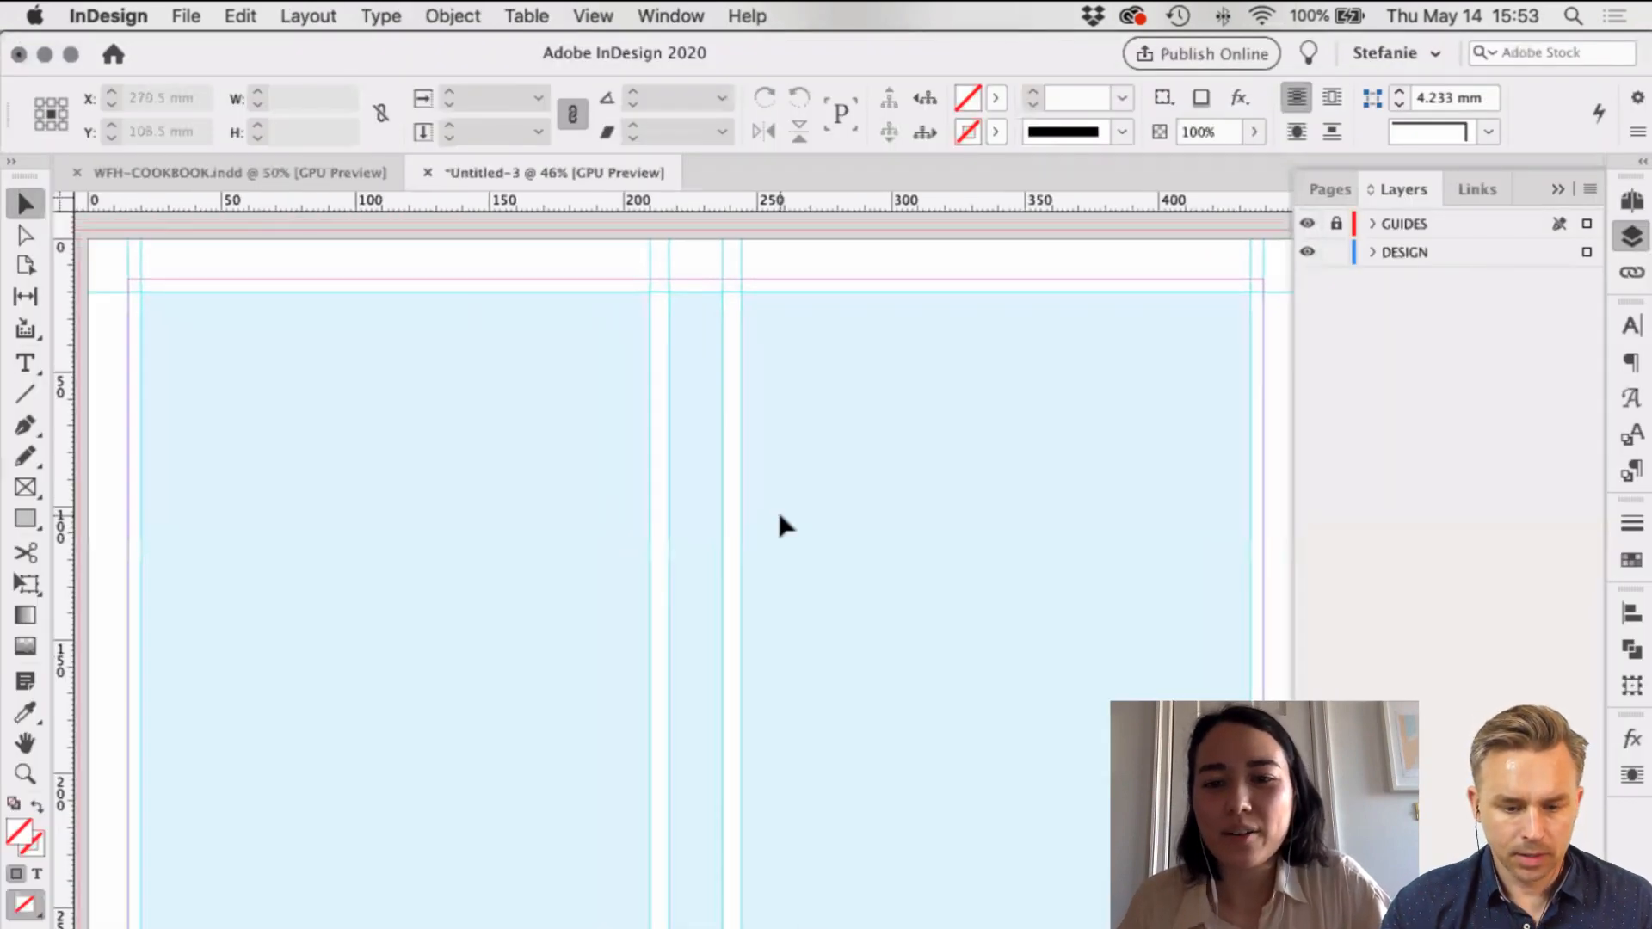
scroll(781, 528, "left", 3)
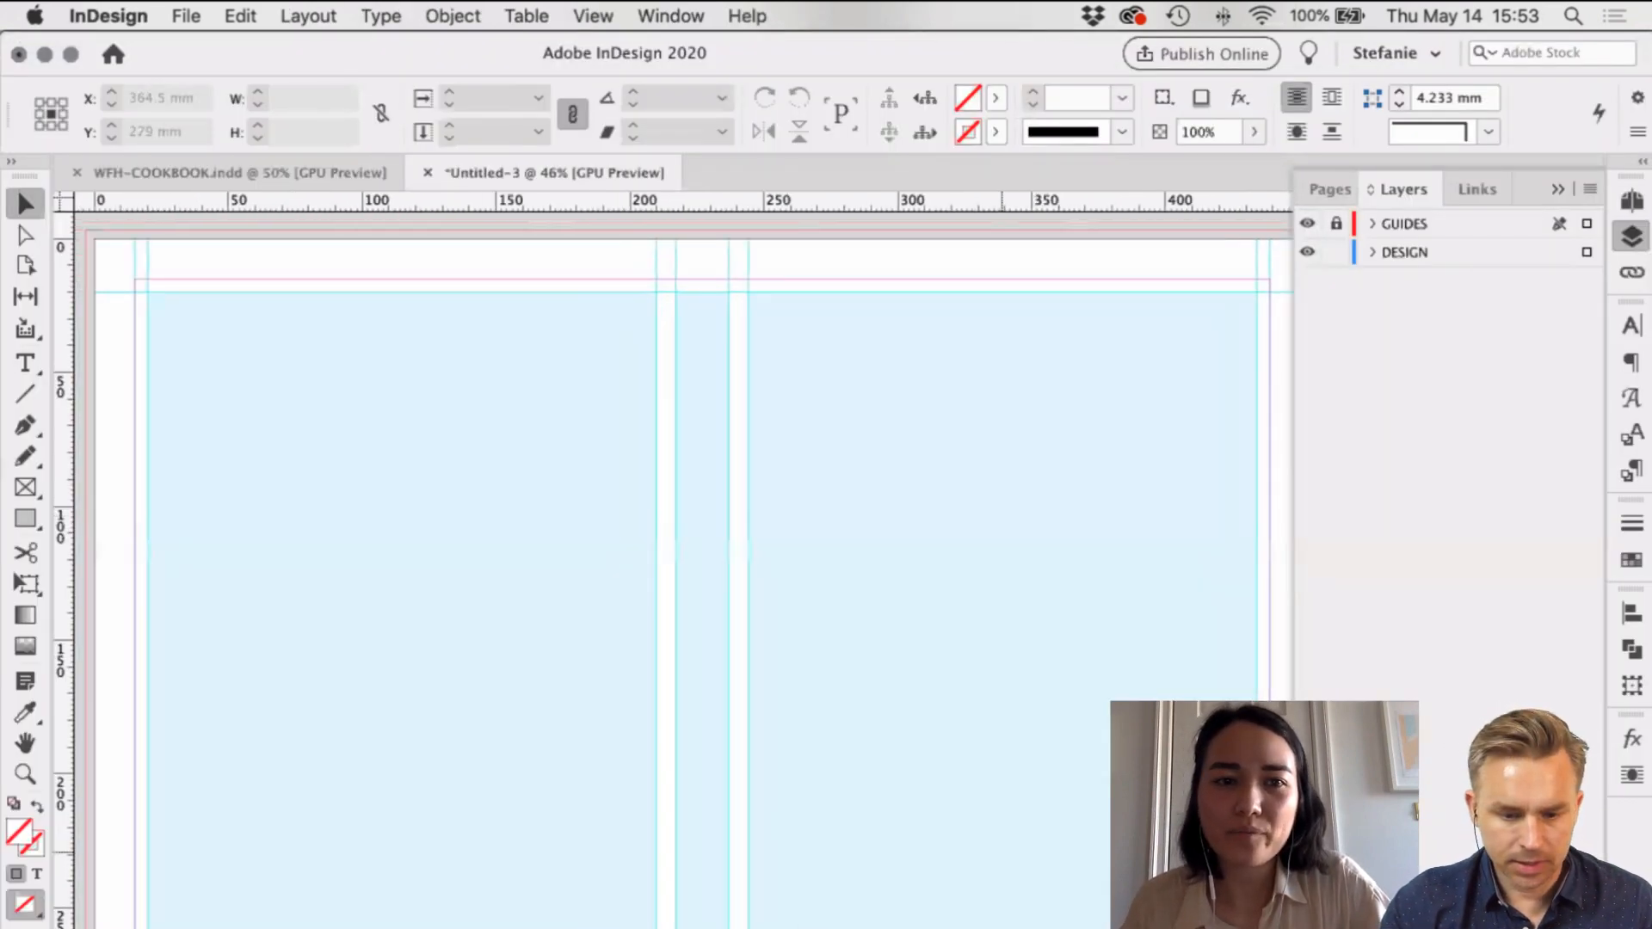
scroll(1001, 851, "right", 2)
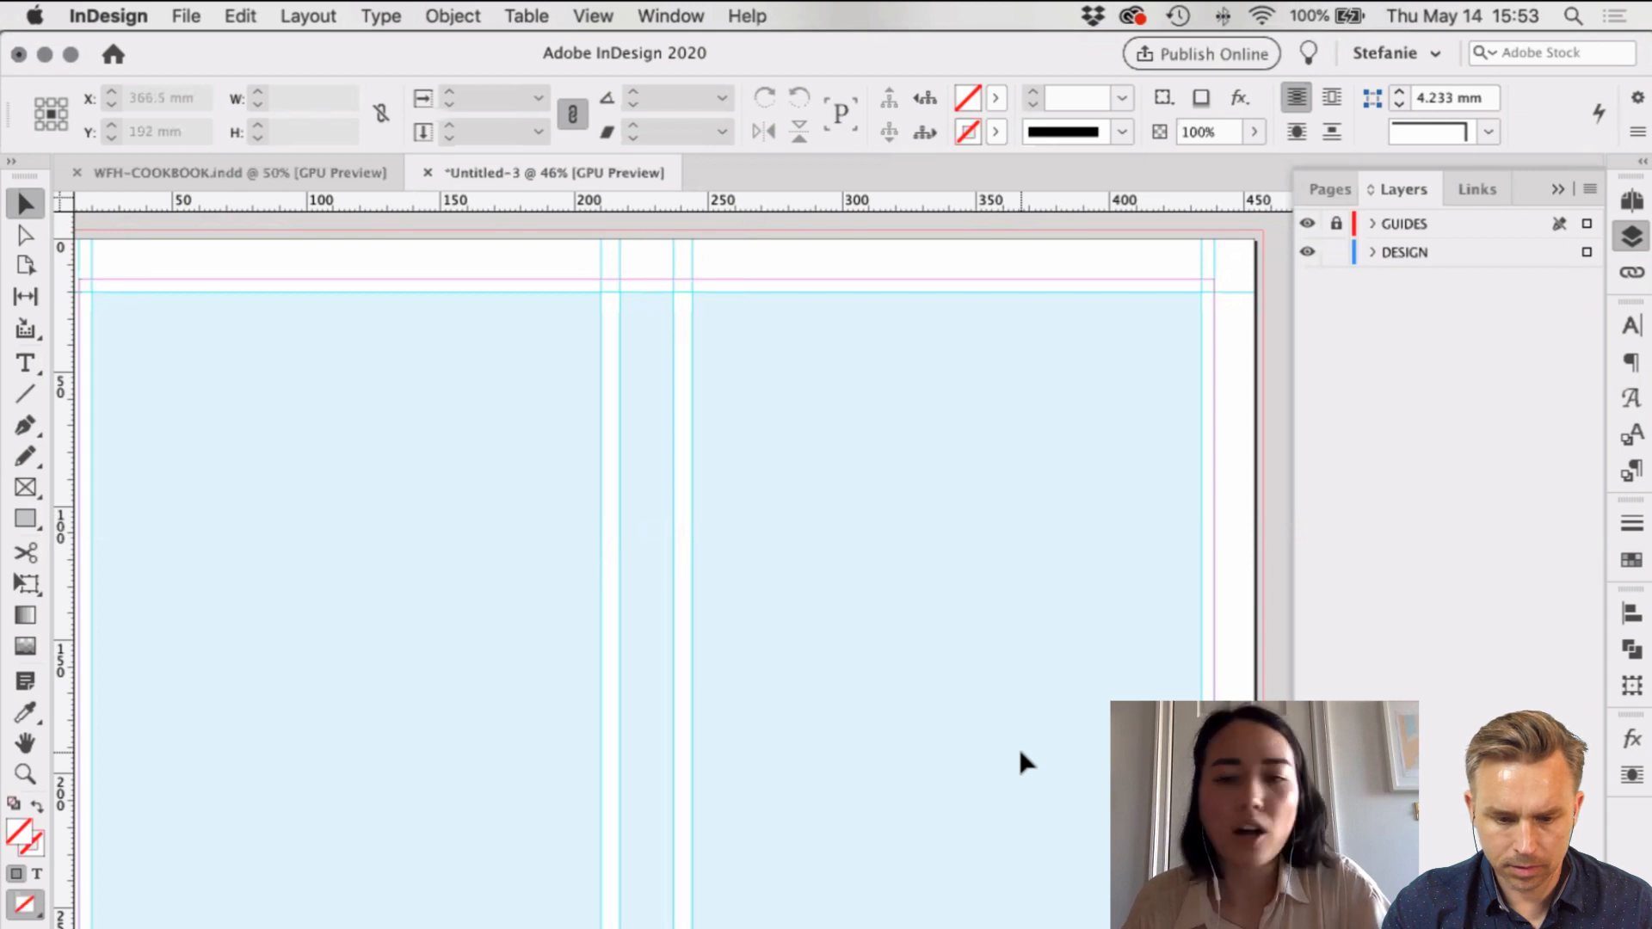
scroll(1036, 735, "right", 1)
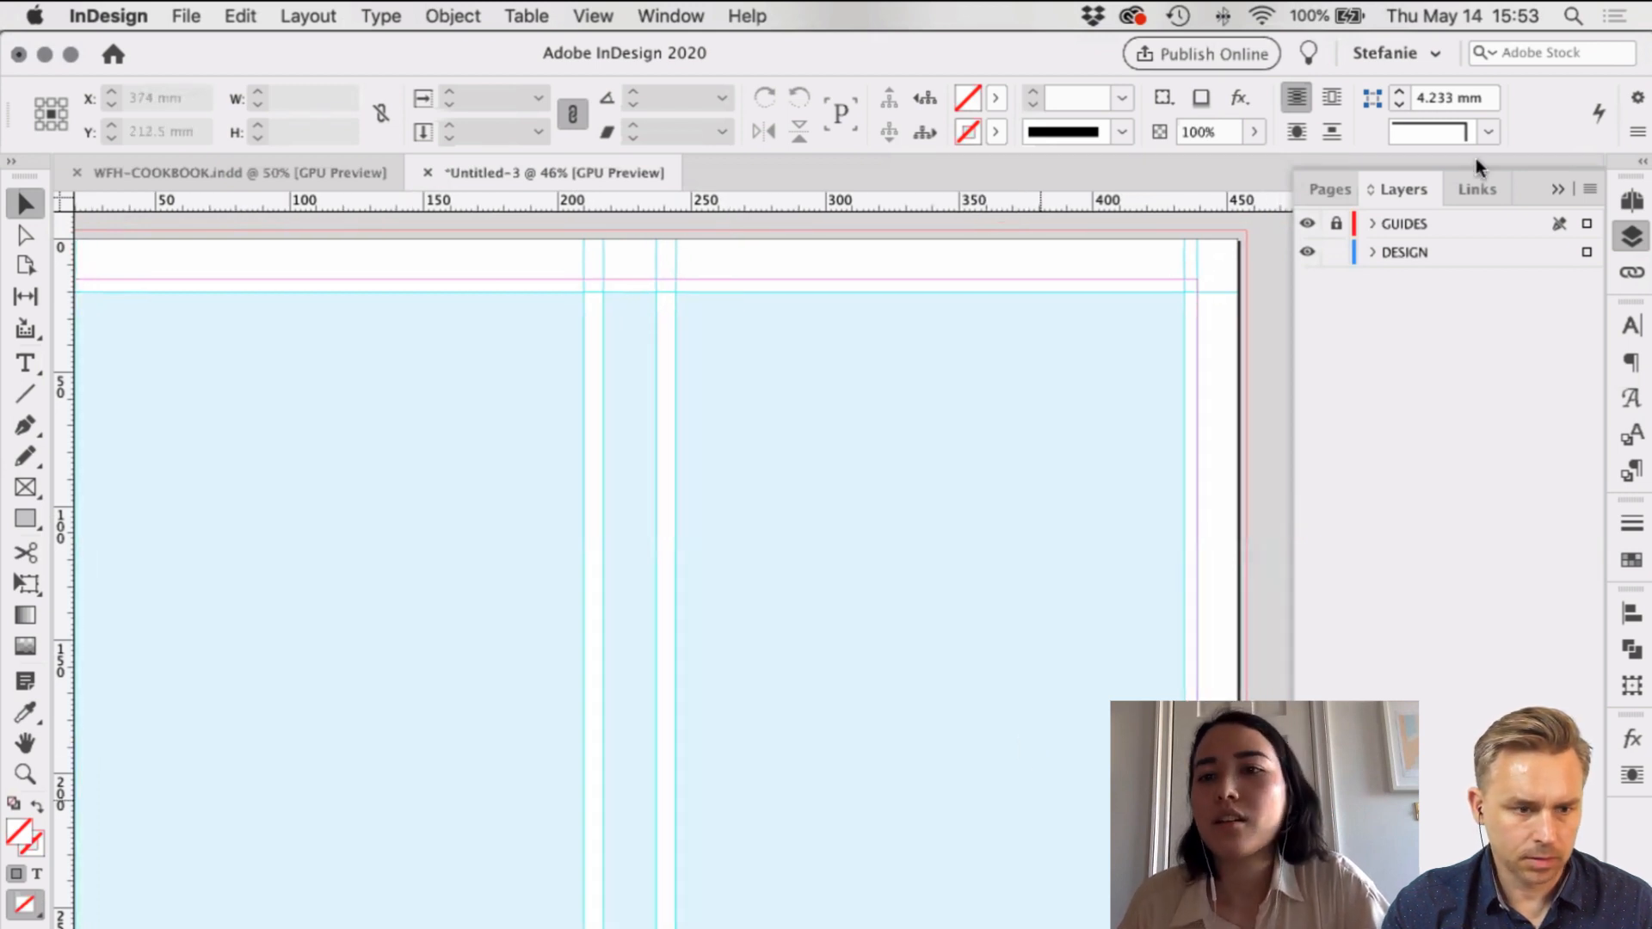
left_click(1448, 254)
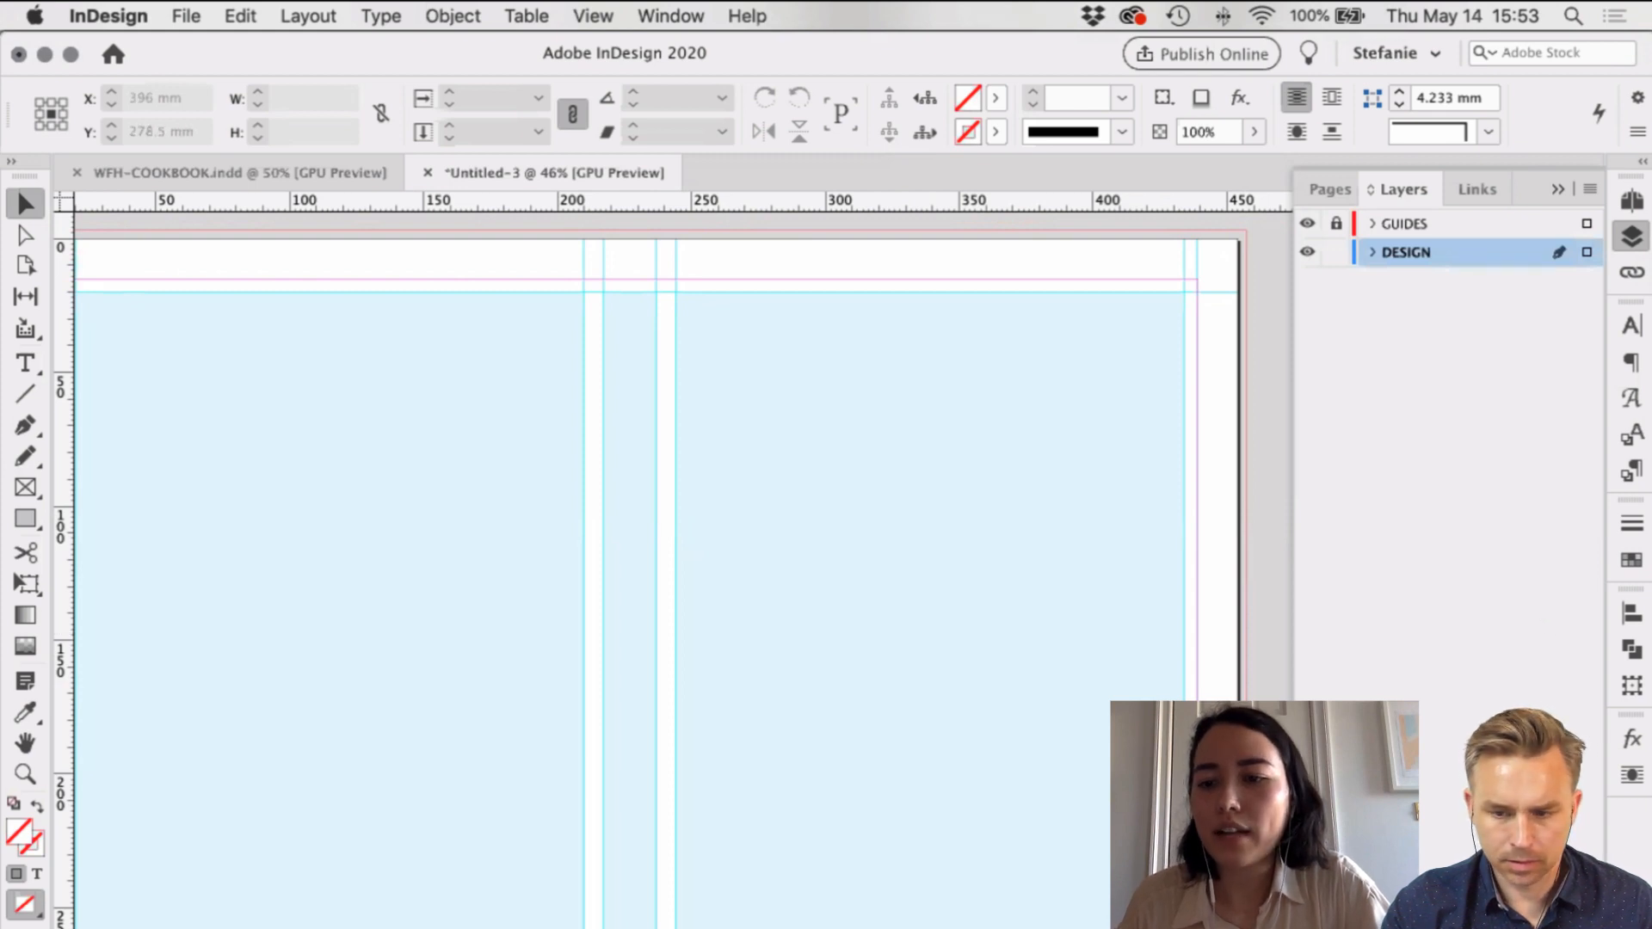
double_click(1411, 255)
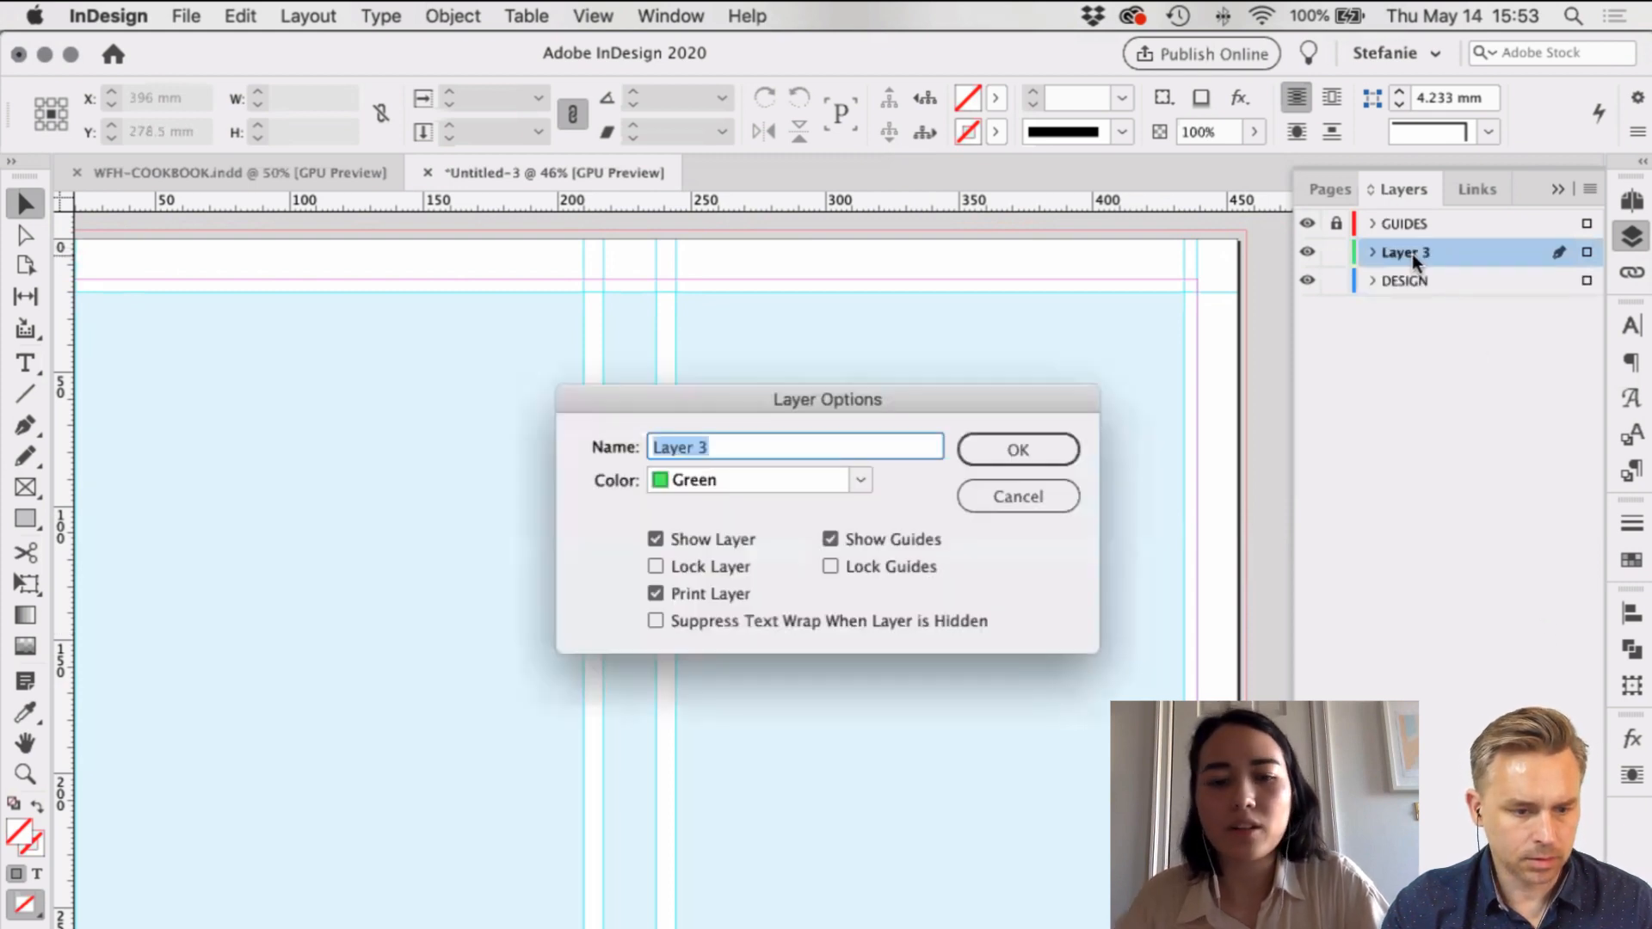
type("EMBOSS")
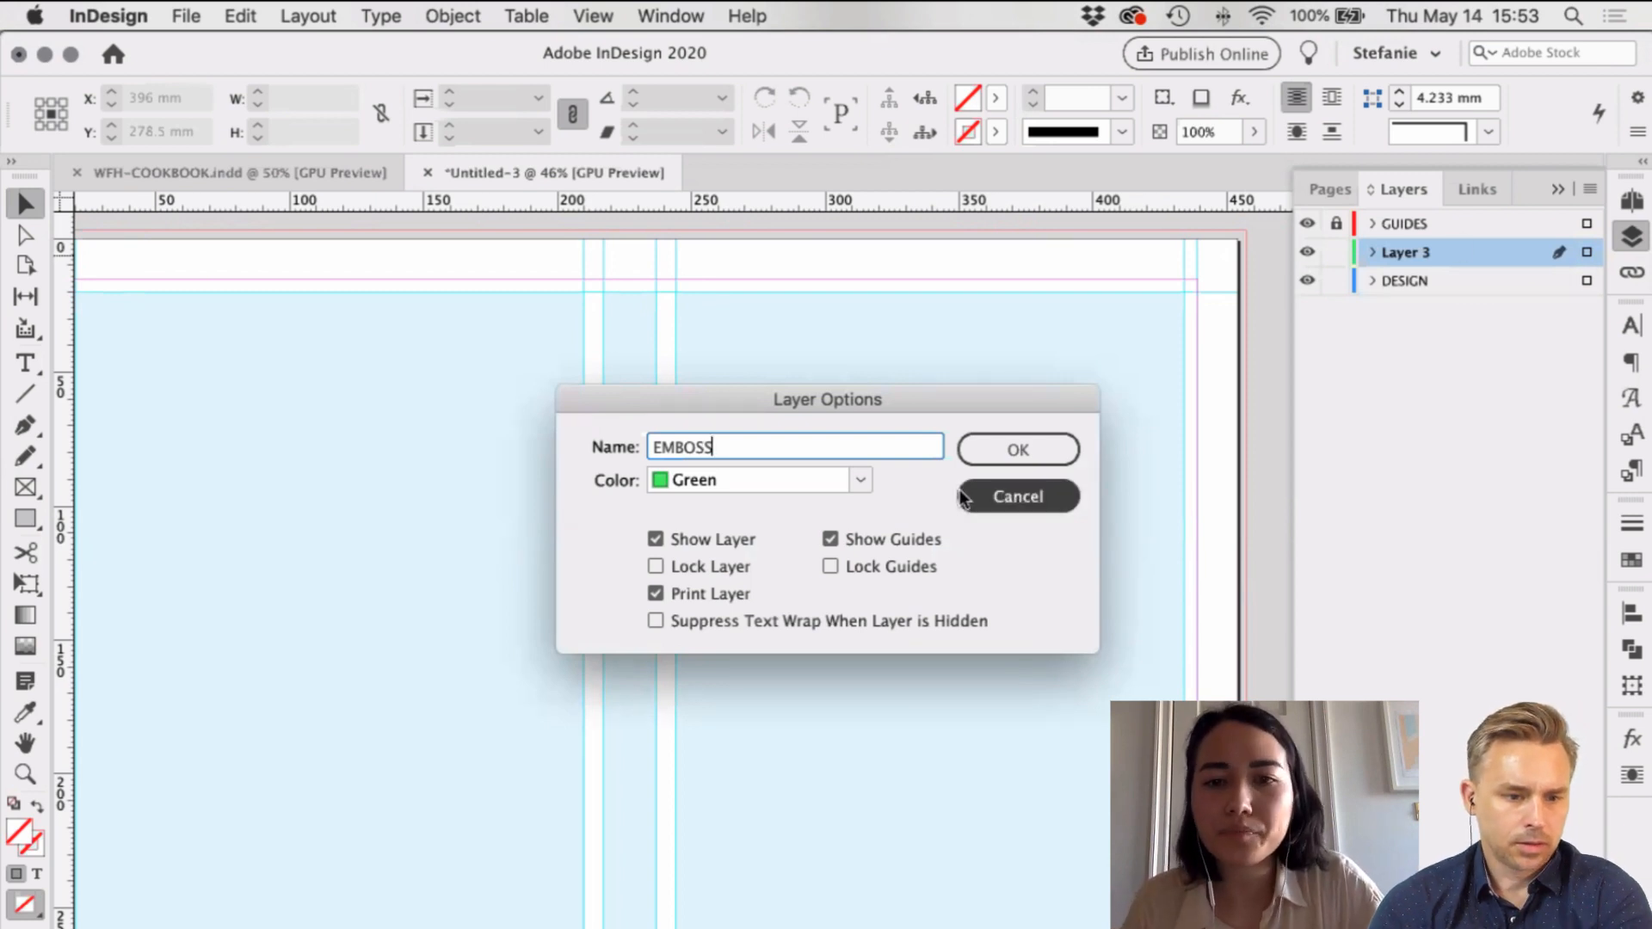
left_click(997, 455)
scroll(1144, 468, "right", 5)
scroll(1145, 468, "down", 2)
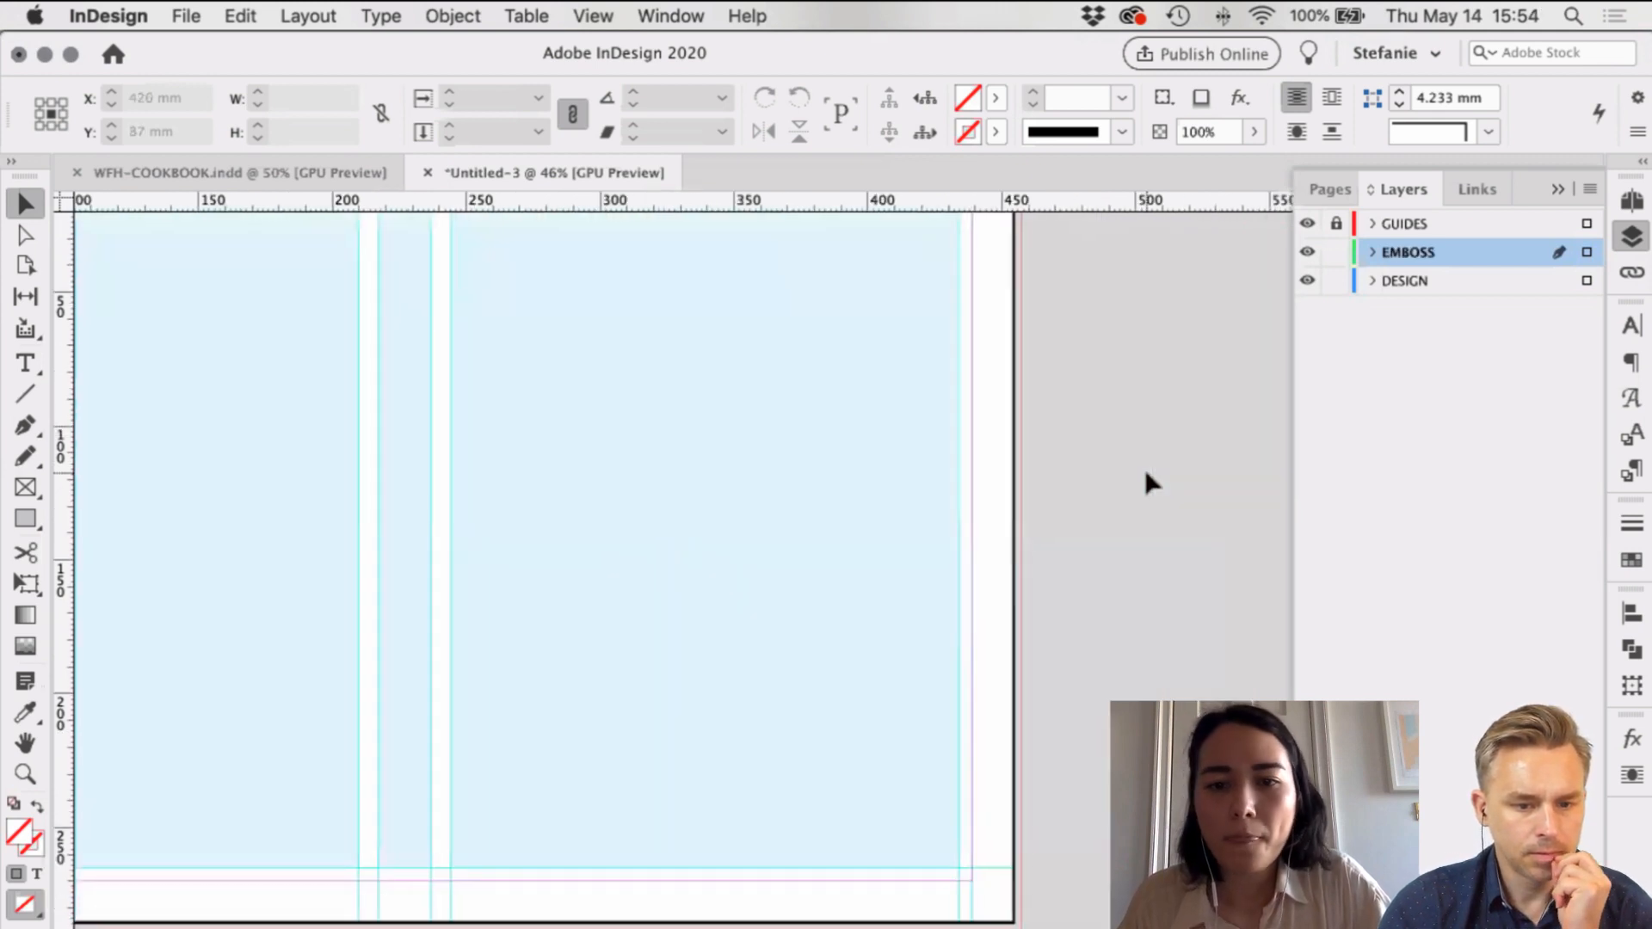
Step: Draw a rectangle on the front cover, size it 40 mm wide by 50 mm tall, and fill it Black
left_click(25, 518)
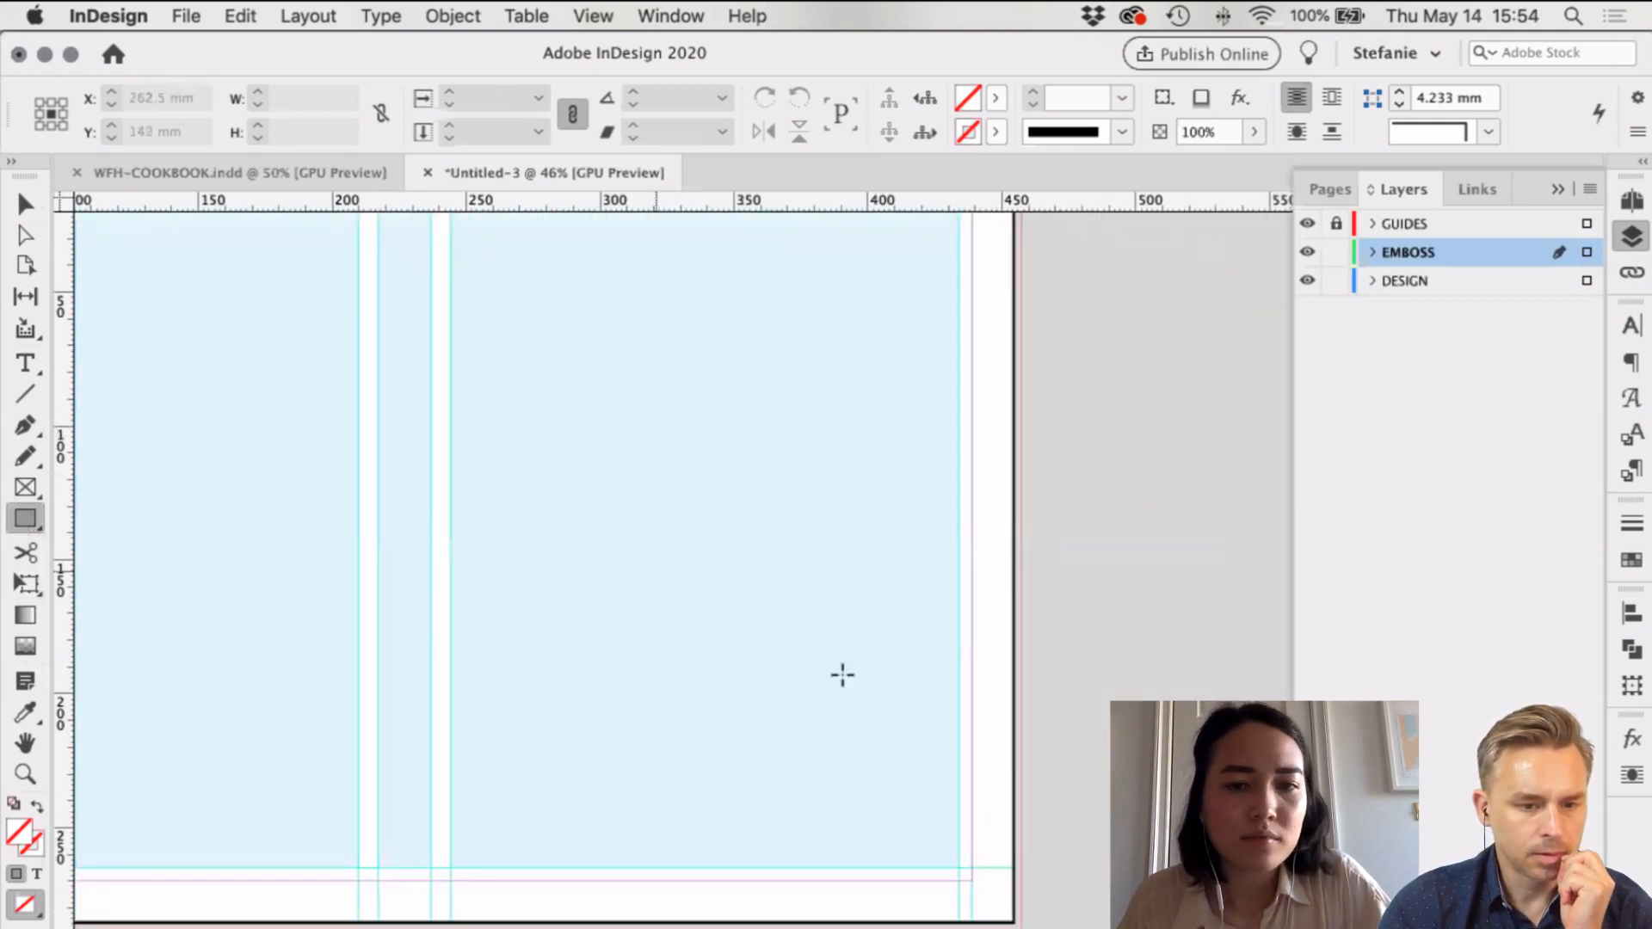
left_click_drag(758, 586, 951, 828)
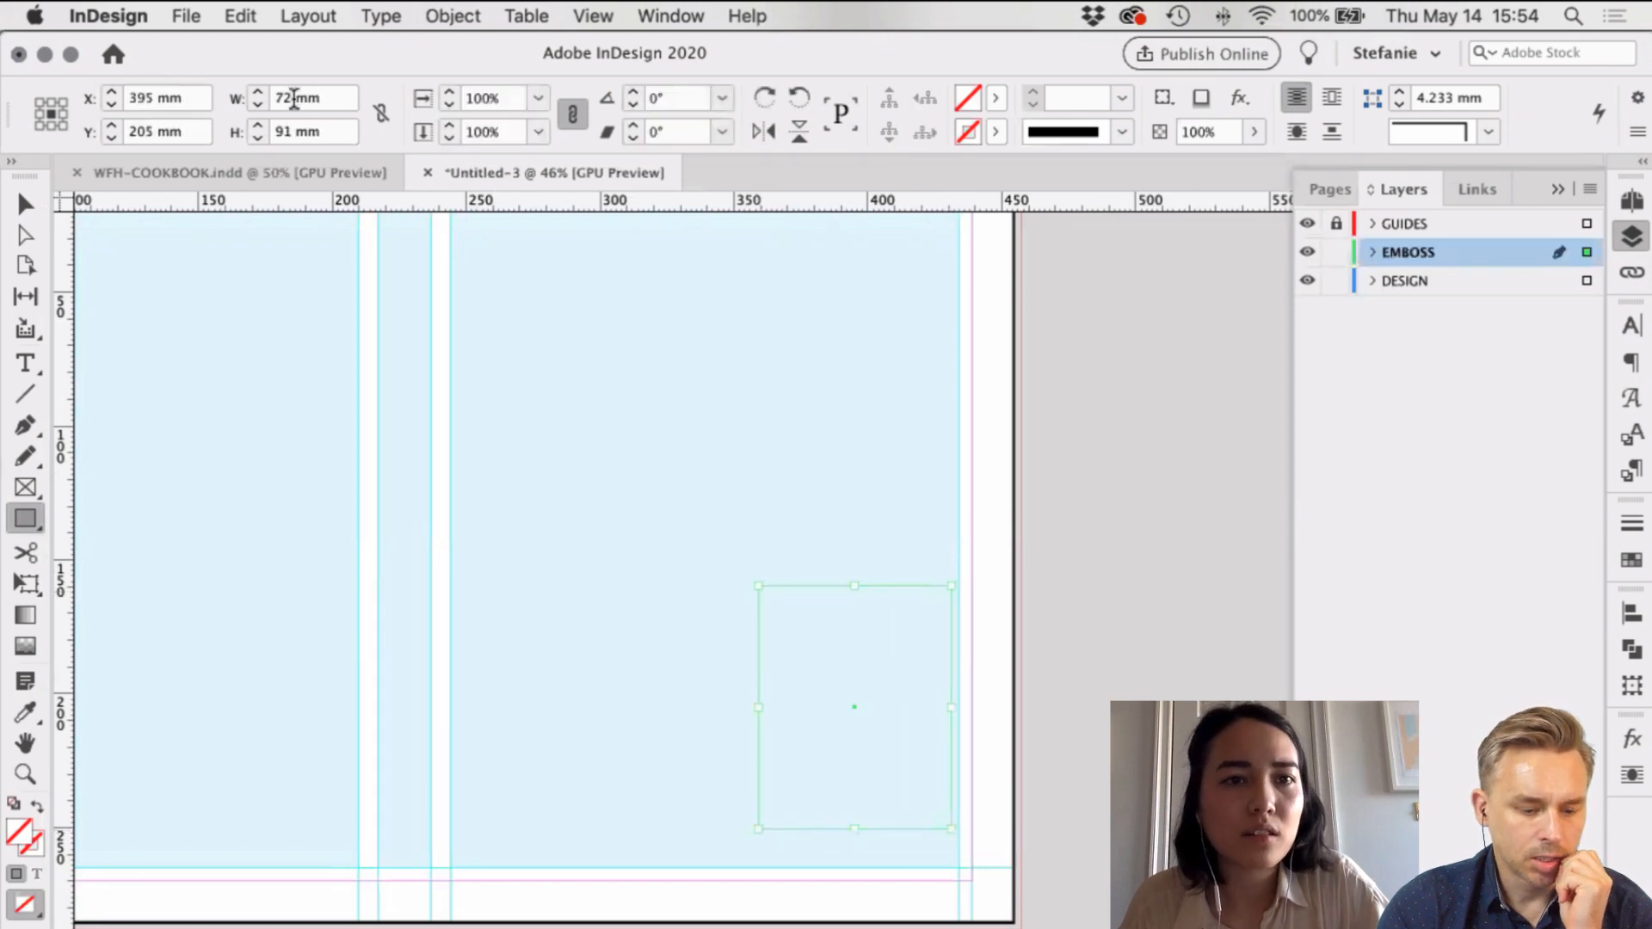
left_click(248, 102)
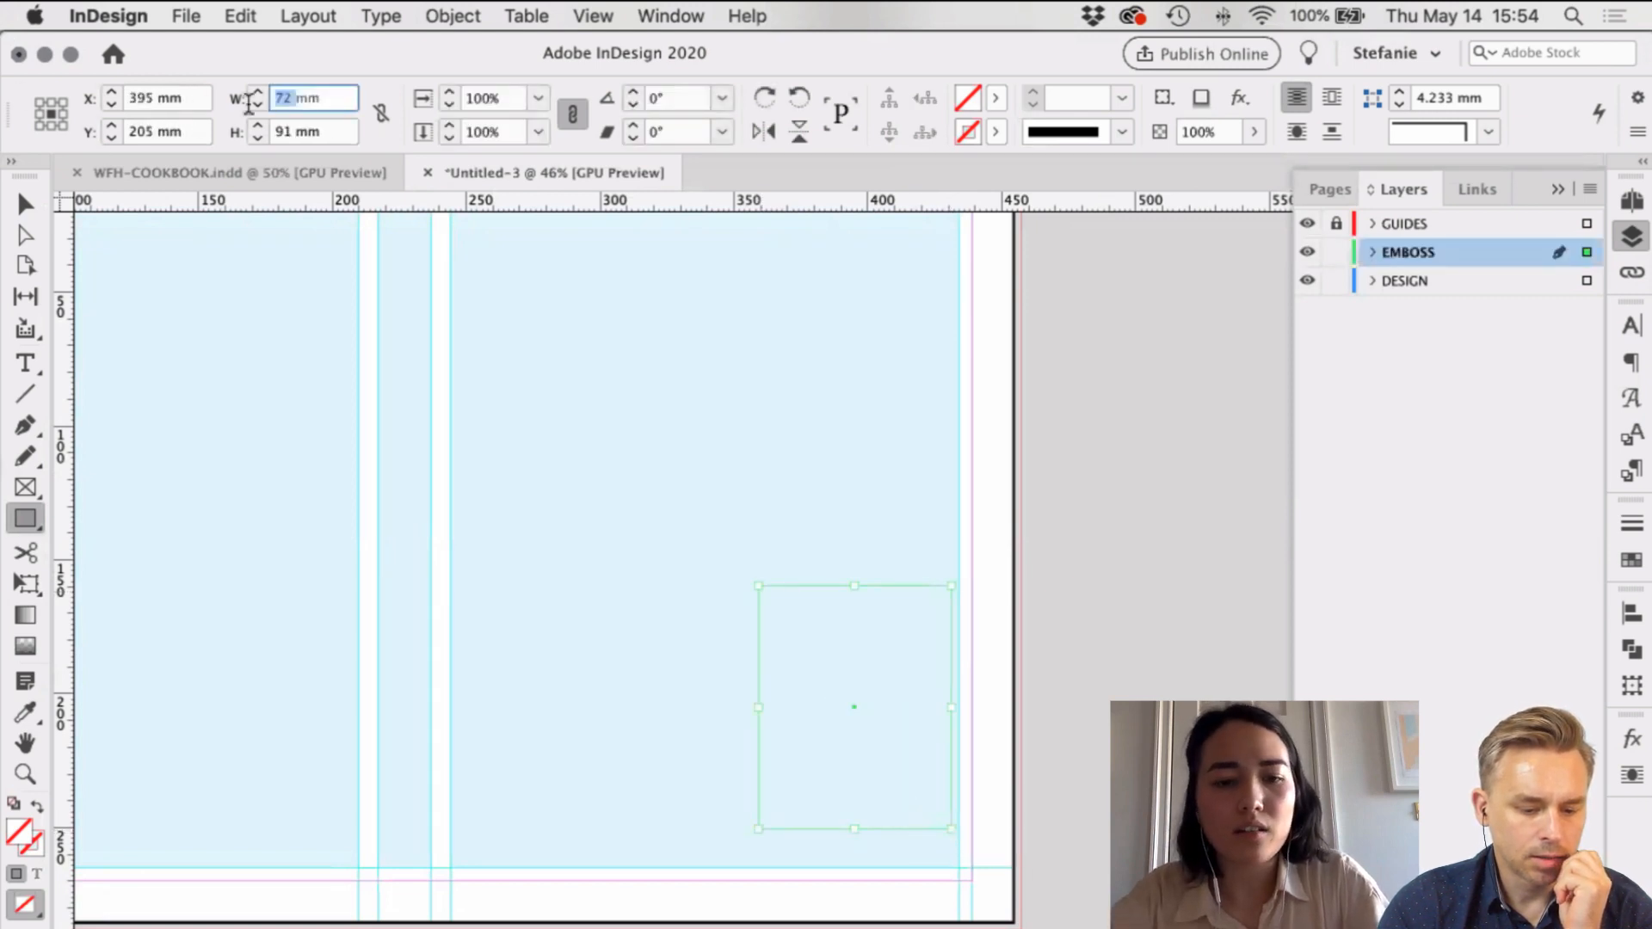
type("40")
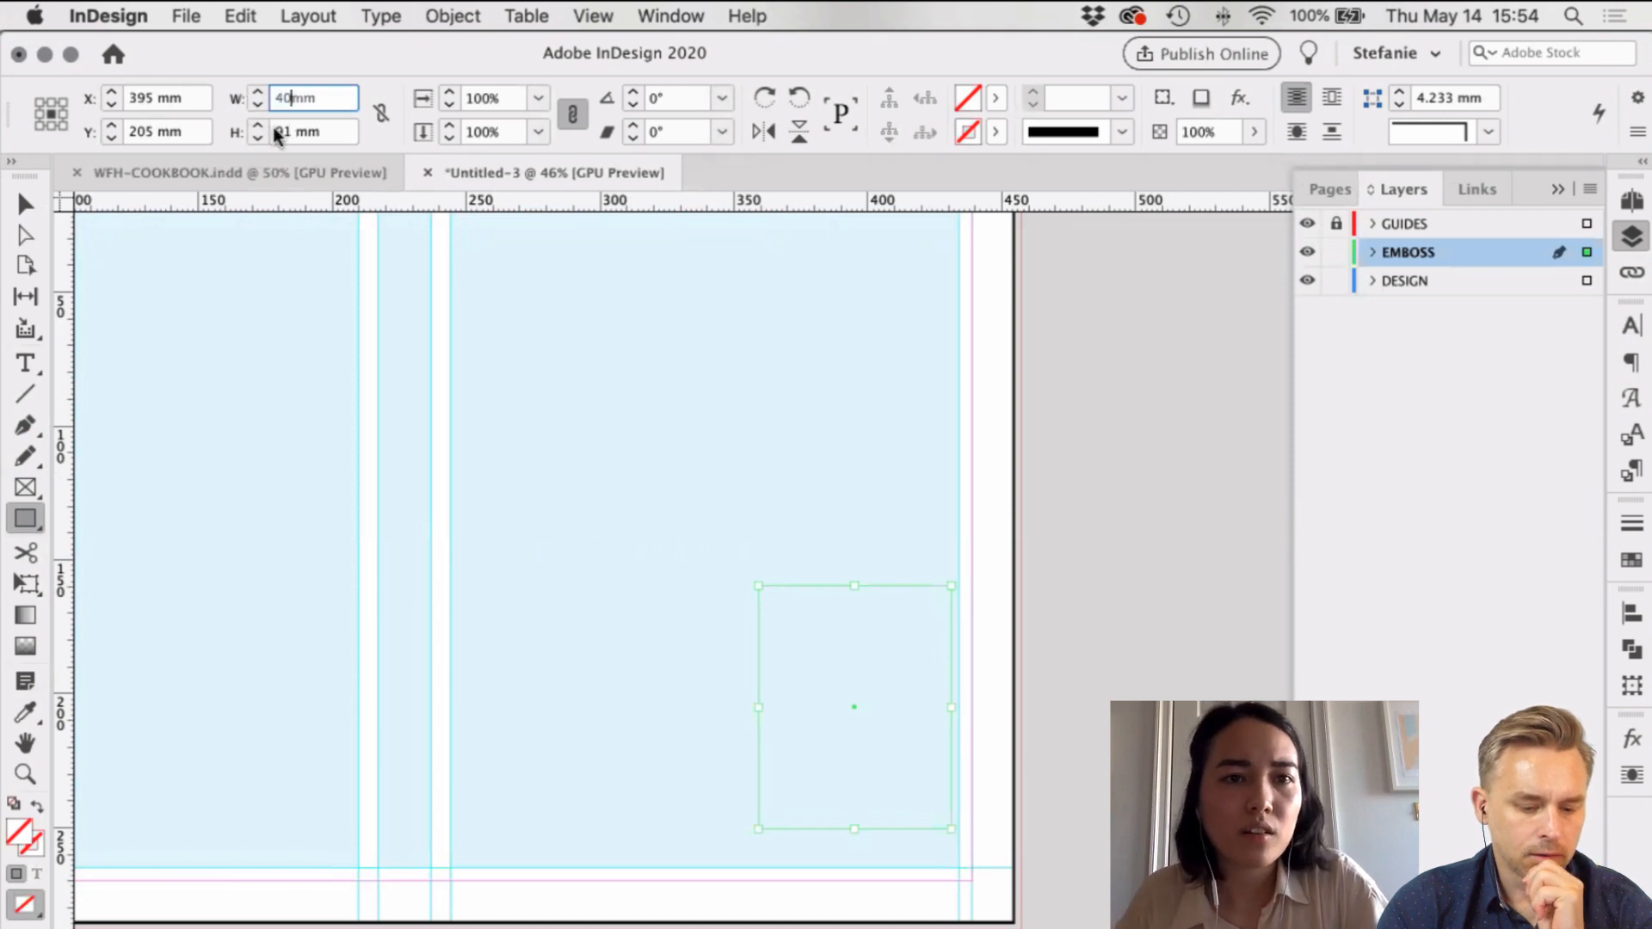
key("Tab")
type("80")
key("Return")
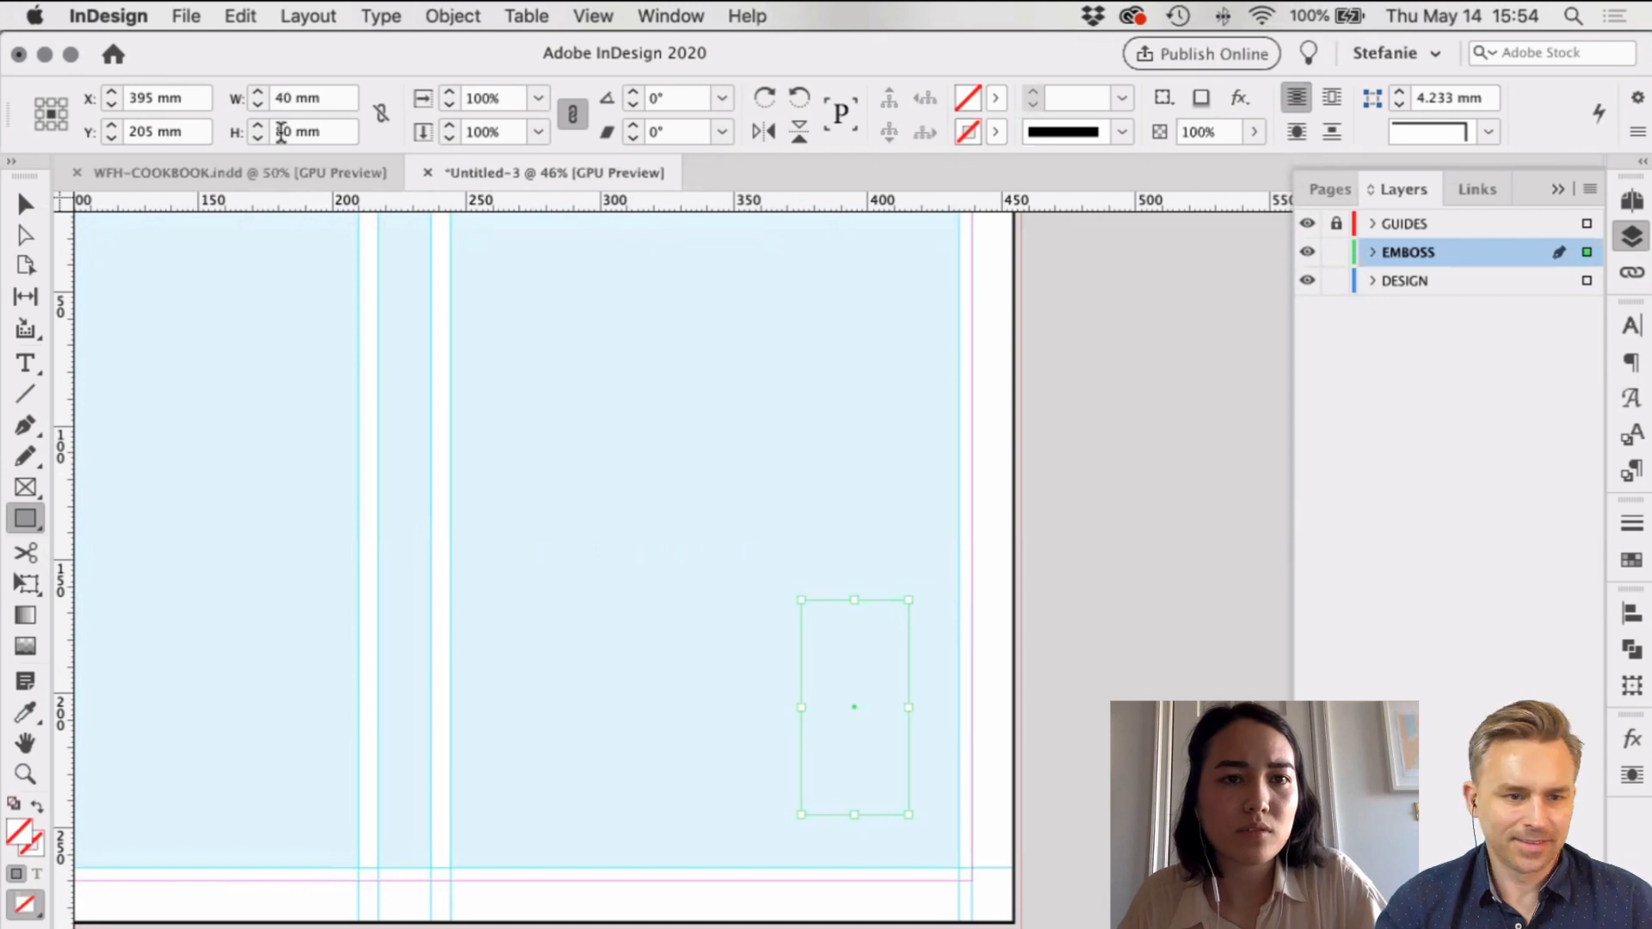
left_click(279, 134)
key("BackSpace")
type("5")
key("Return")
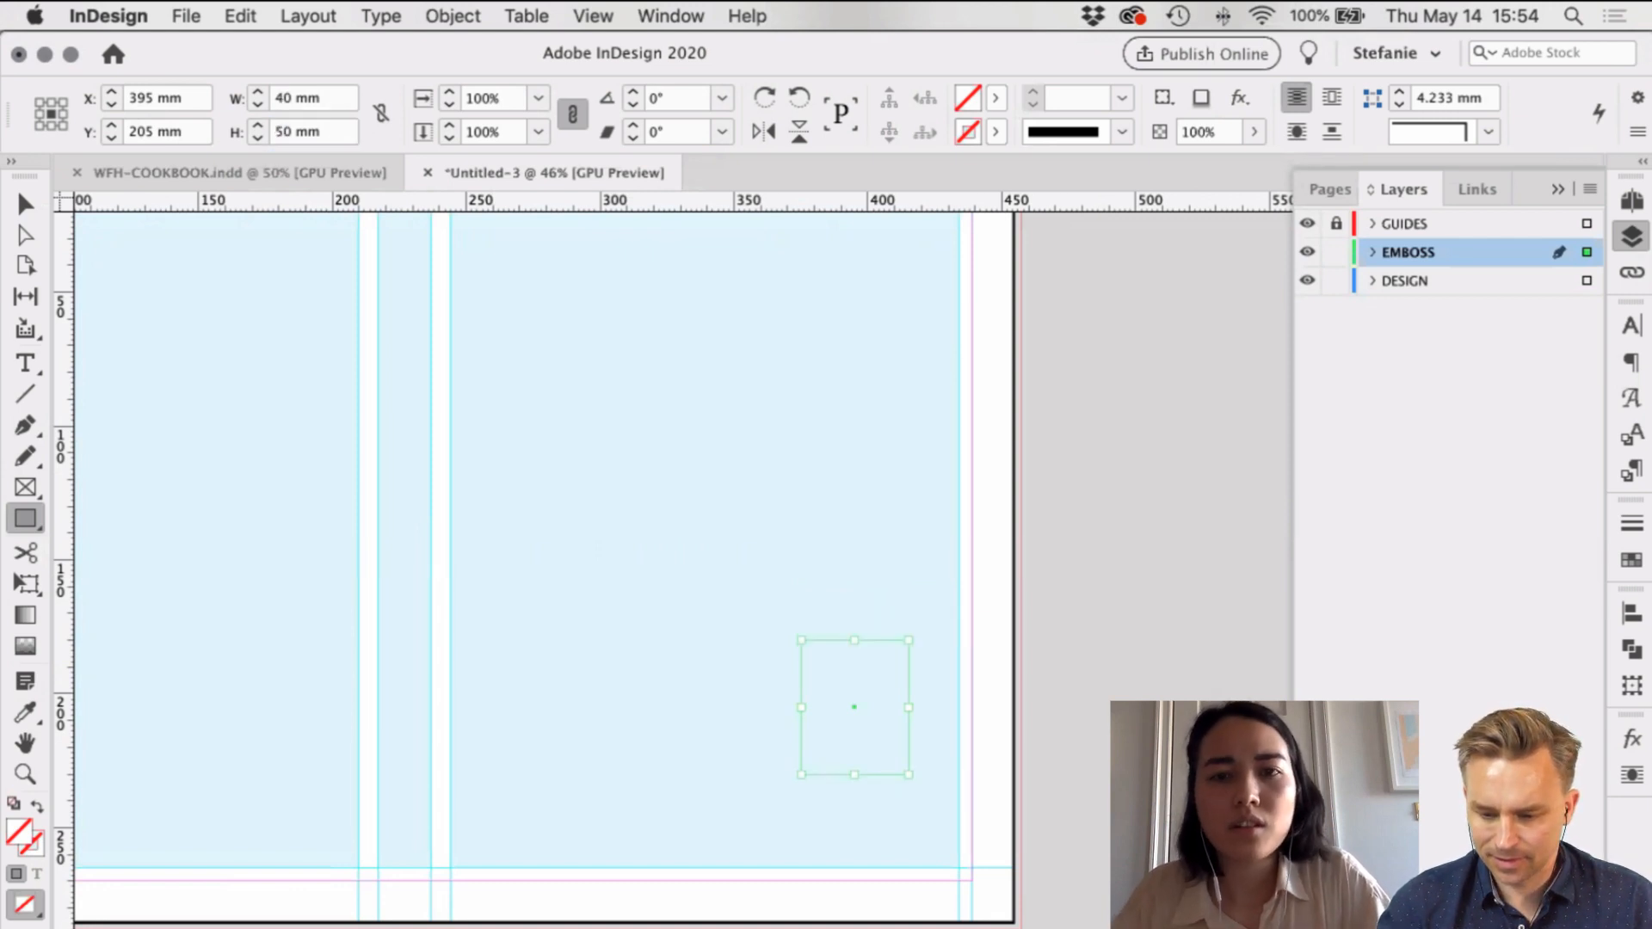
left_click(996, 100)
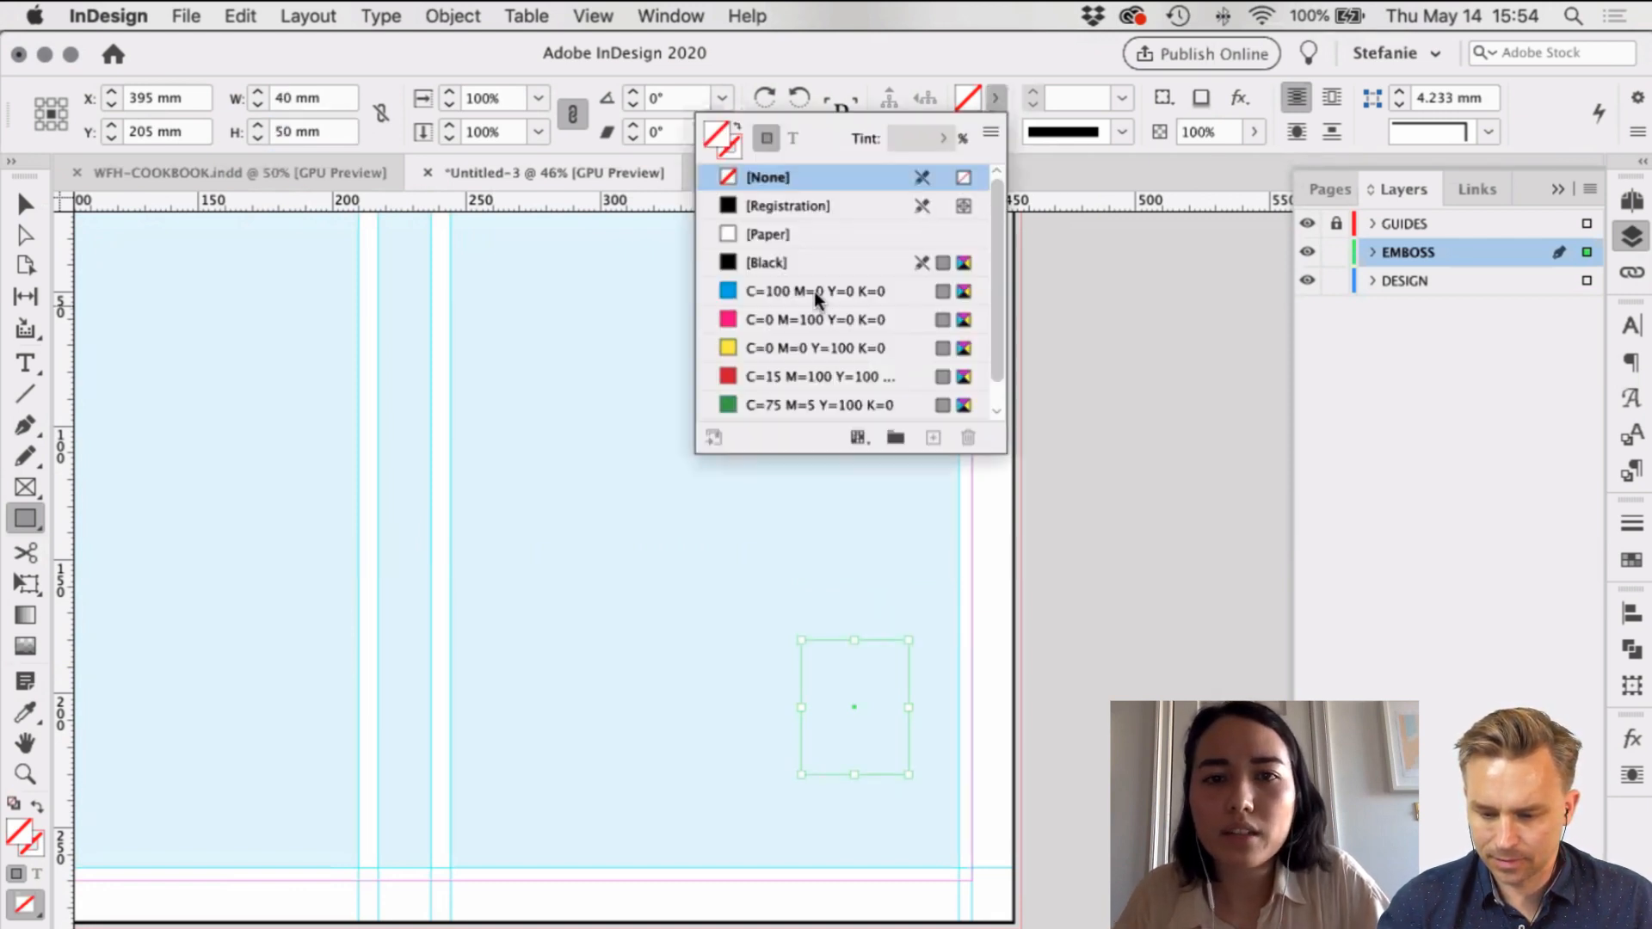
left_click(800, 264)
Step: Move the black rectangle lower and scale it proportionally to 50 mm wide
left_click(10, 204)
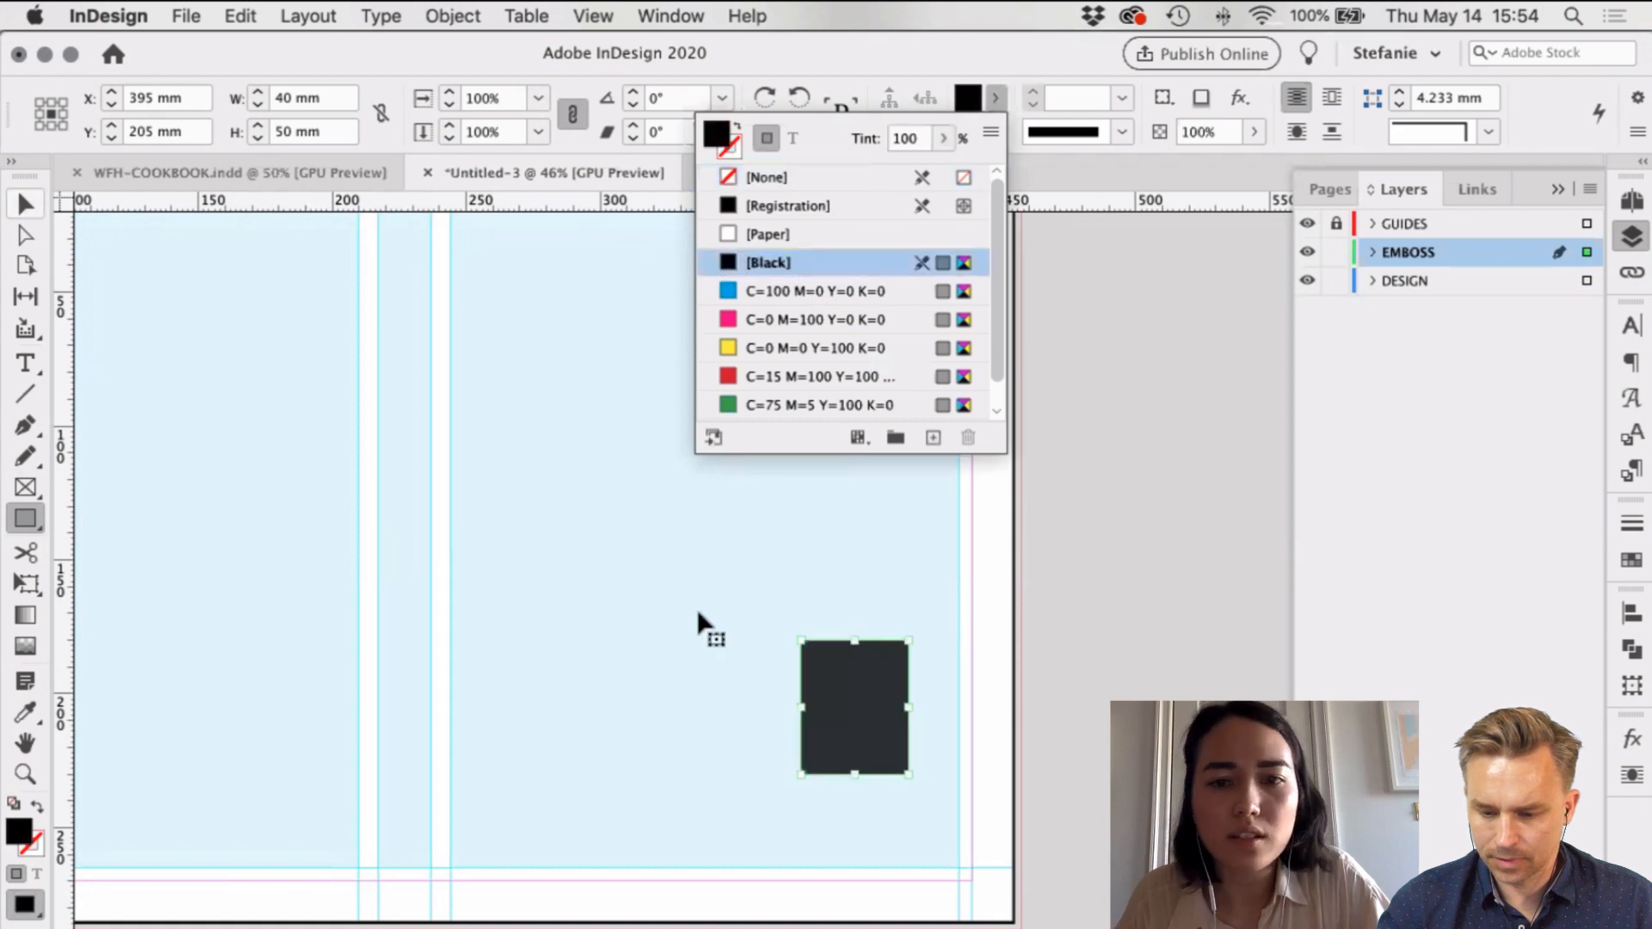
left_click(699, 615)
left_click_drag(870, 723, 854, 757)
left_click_drag(803, 690, 772, 653)
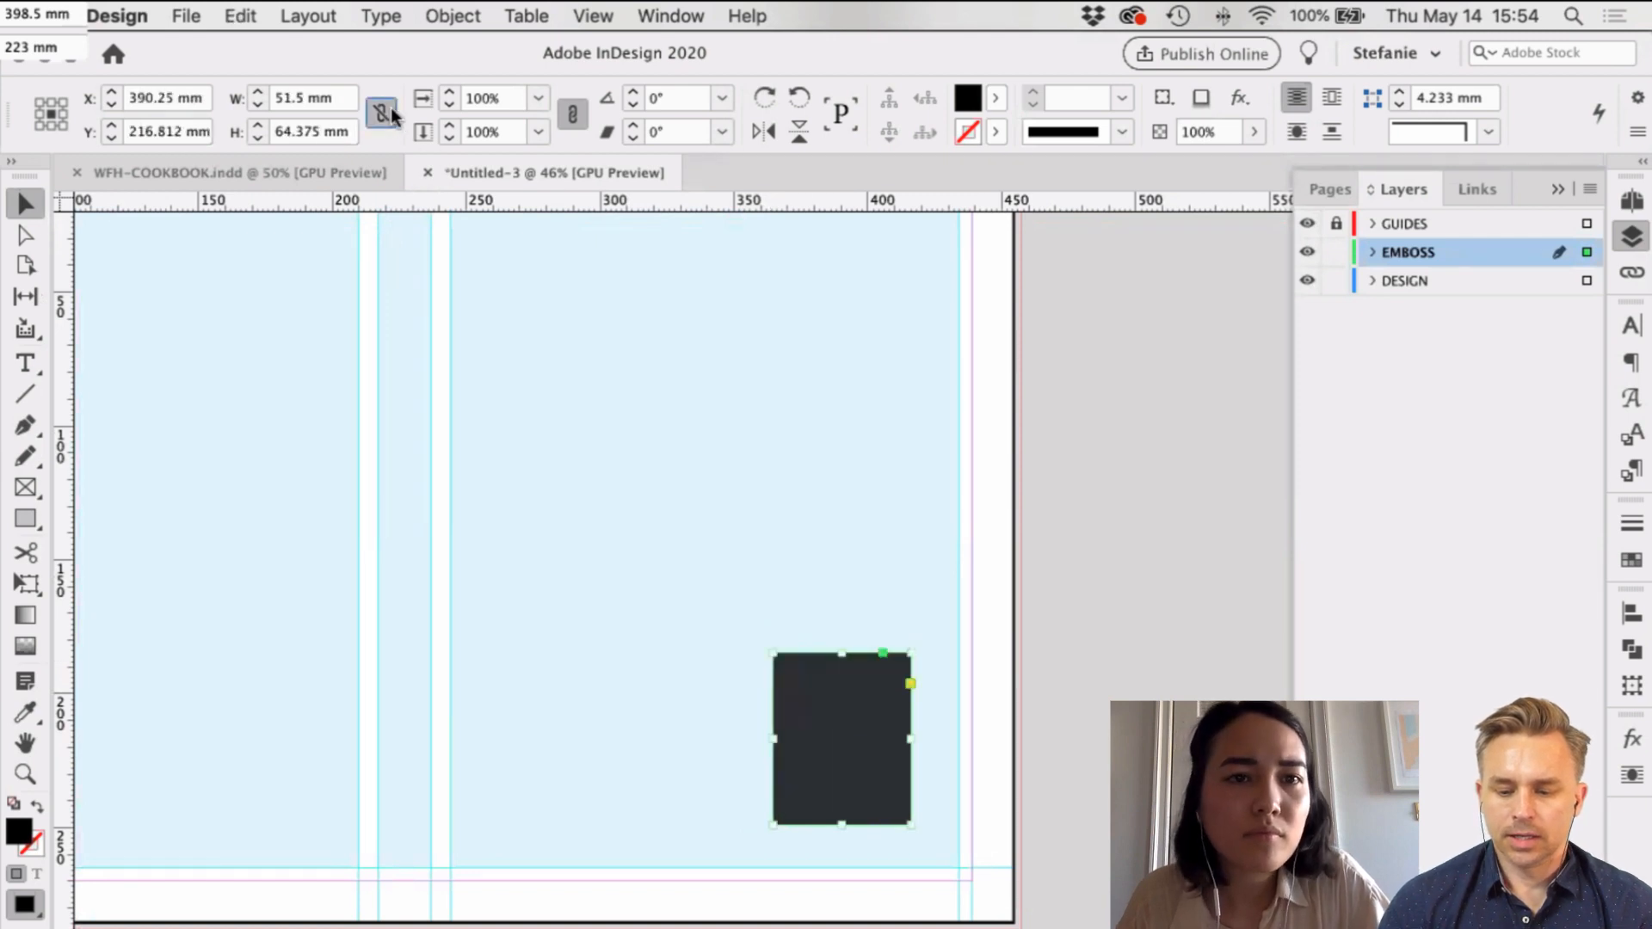
left_click(294, 105)
type("50")
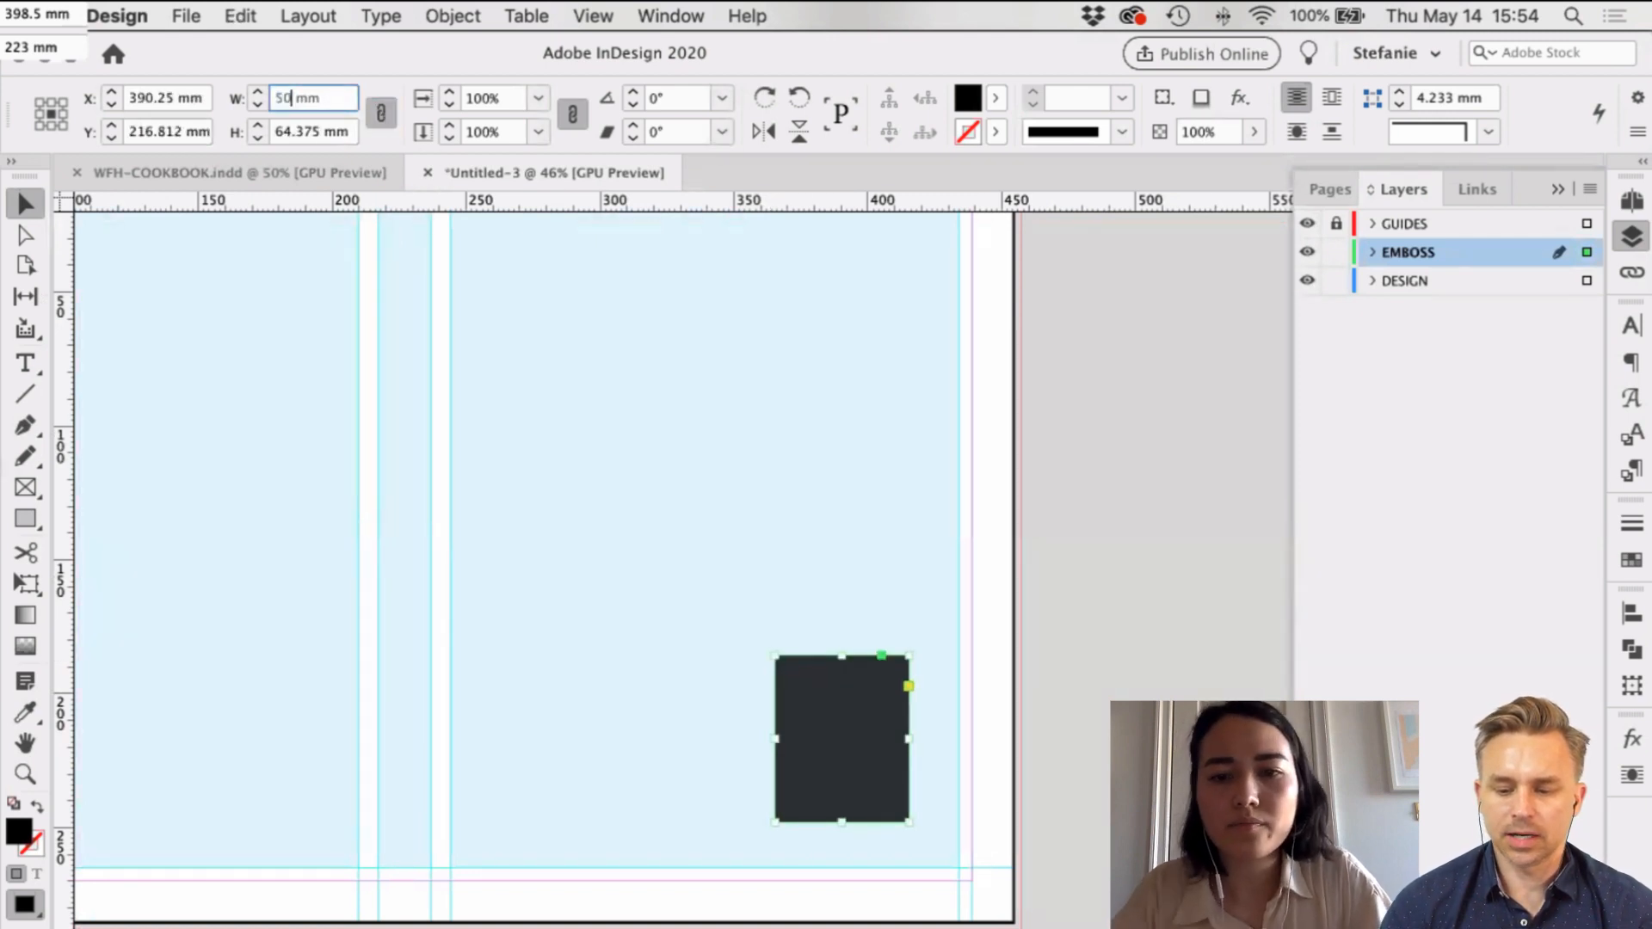
key("Return")
left_click(1150, 670)
scroll(1150, 670, "right", 3)
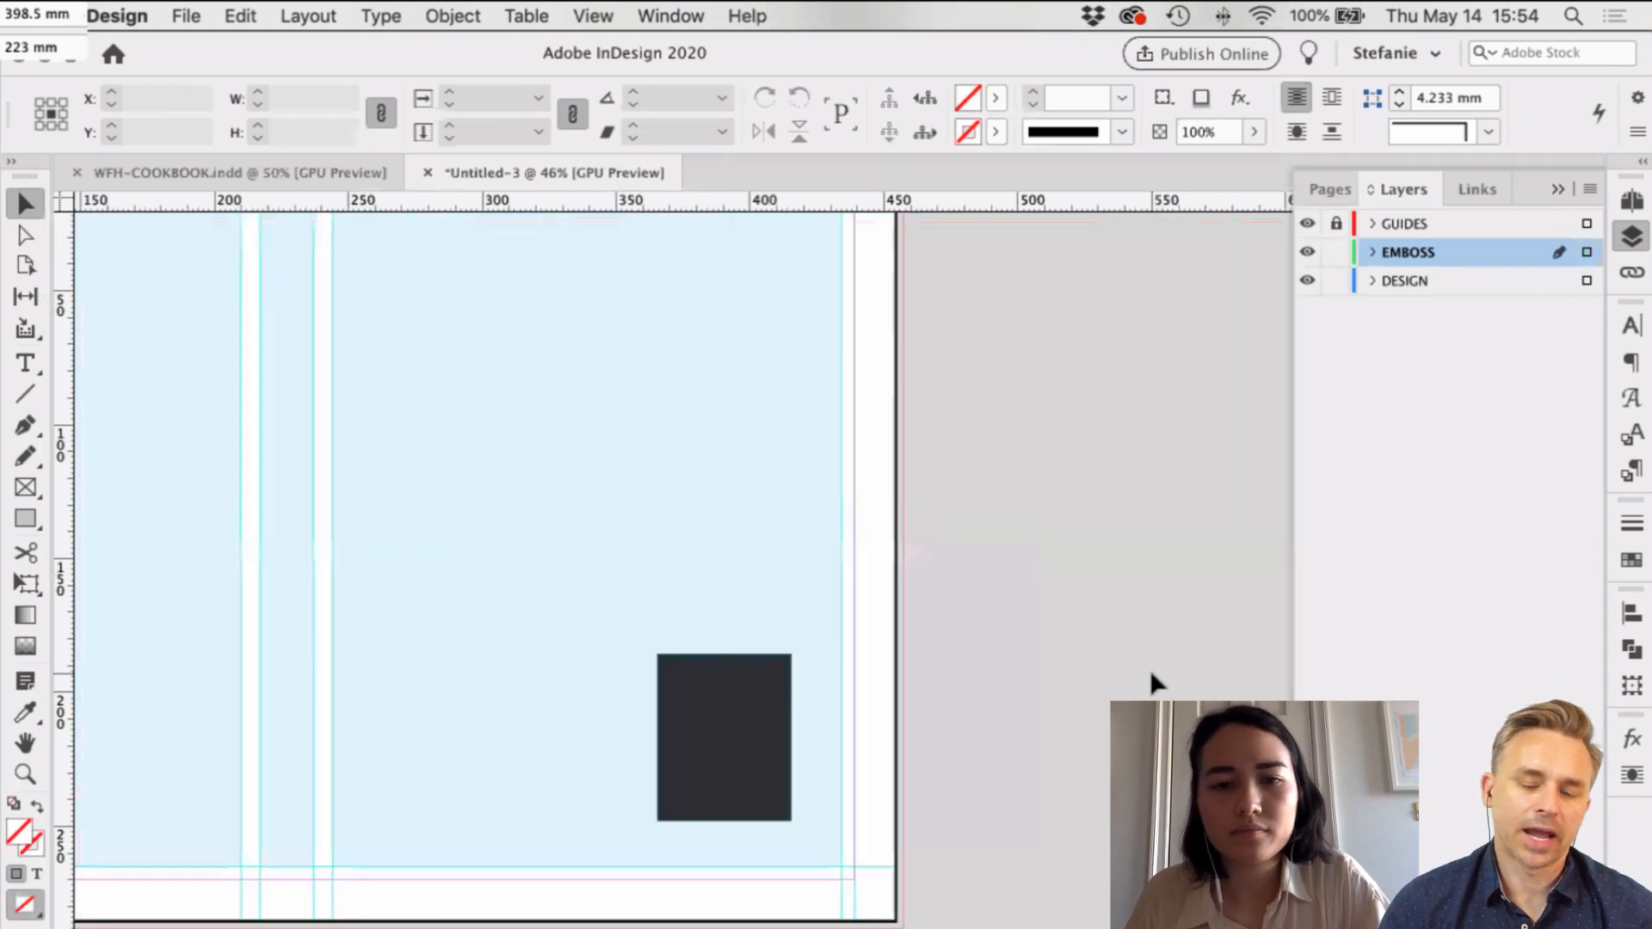
scroll(1122, 638, "up", 3)
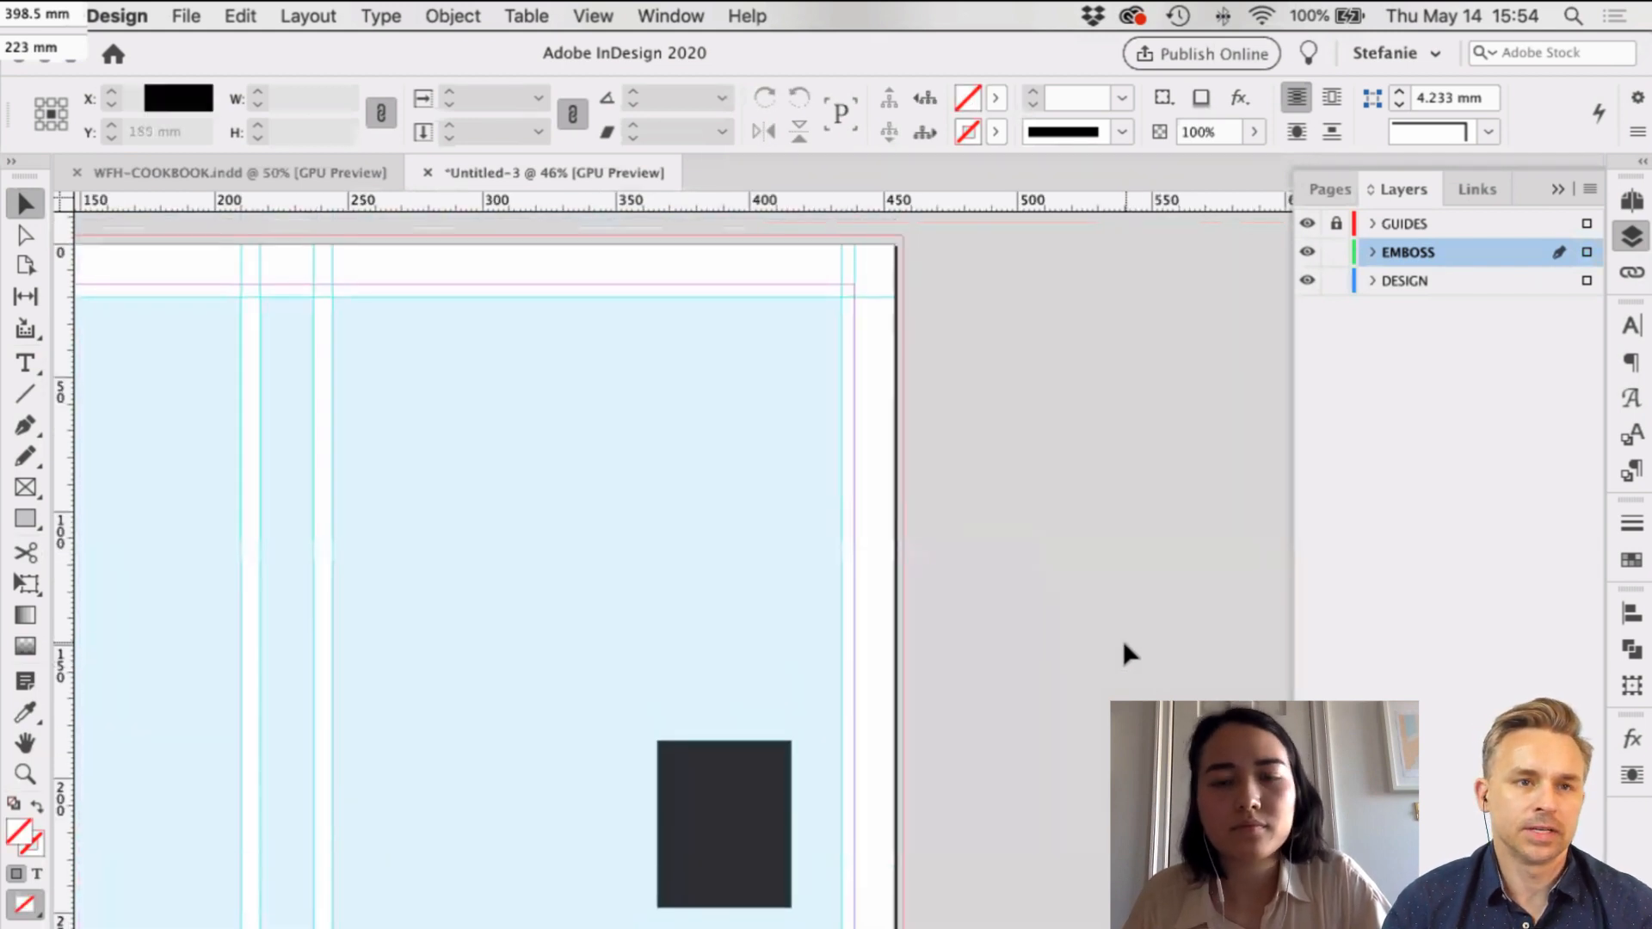
scroll(1123, 638, "left", 3)
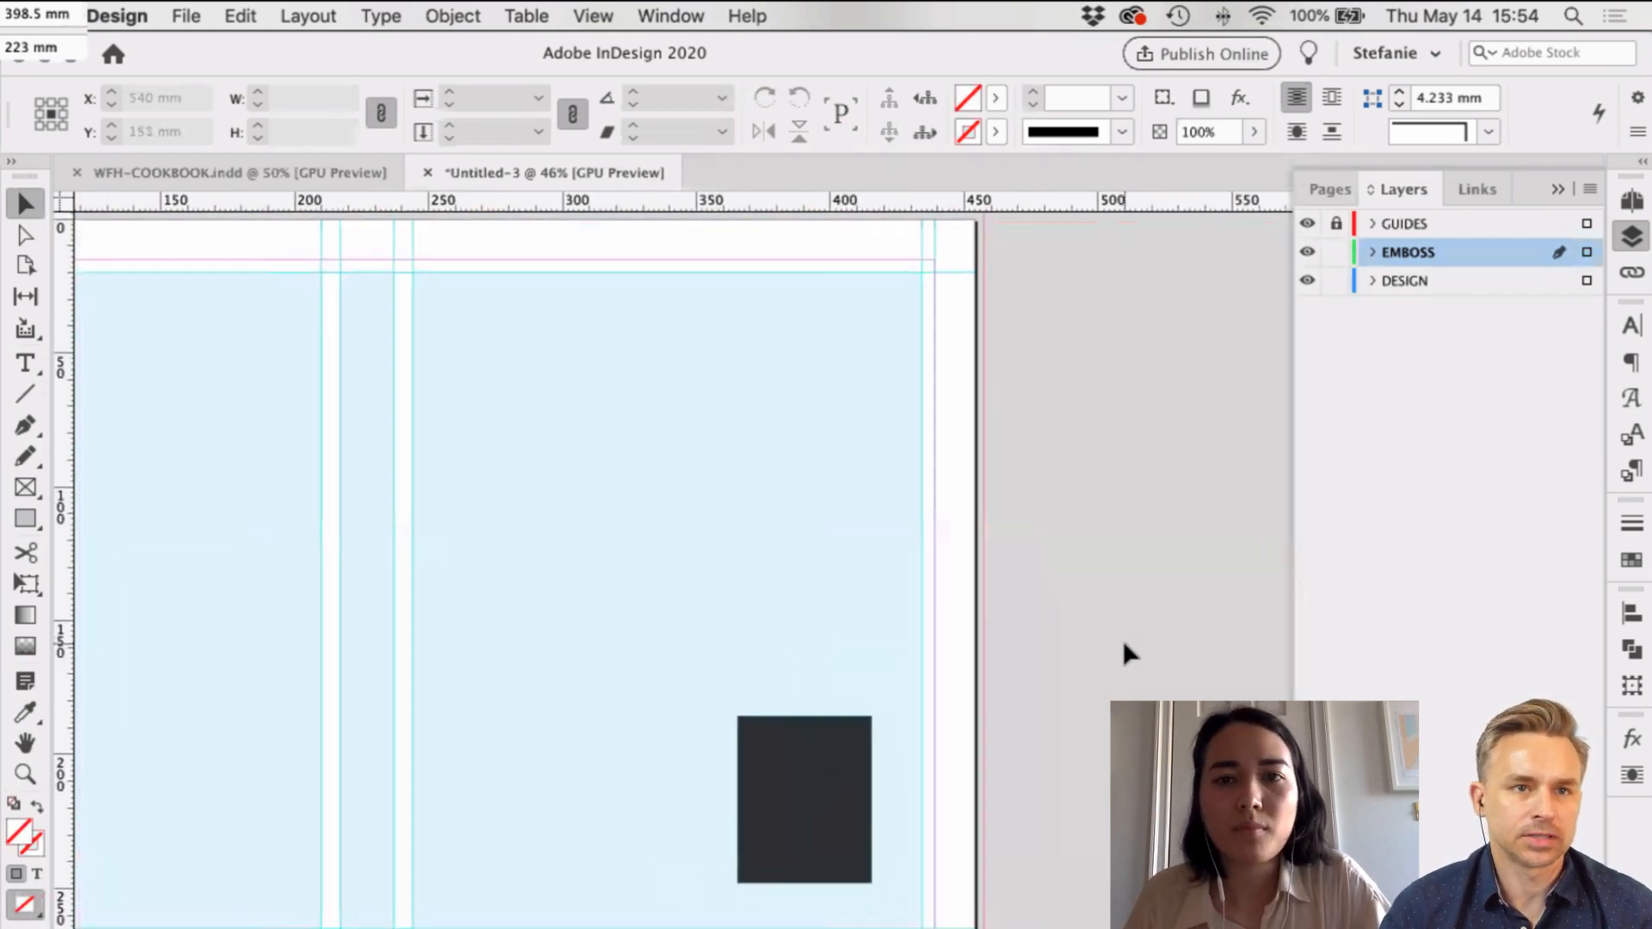
scroll(1122, 638, "right", 3)
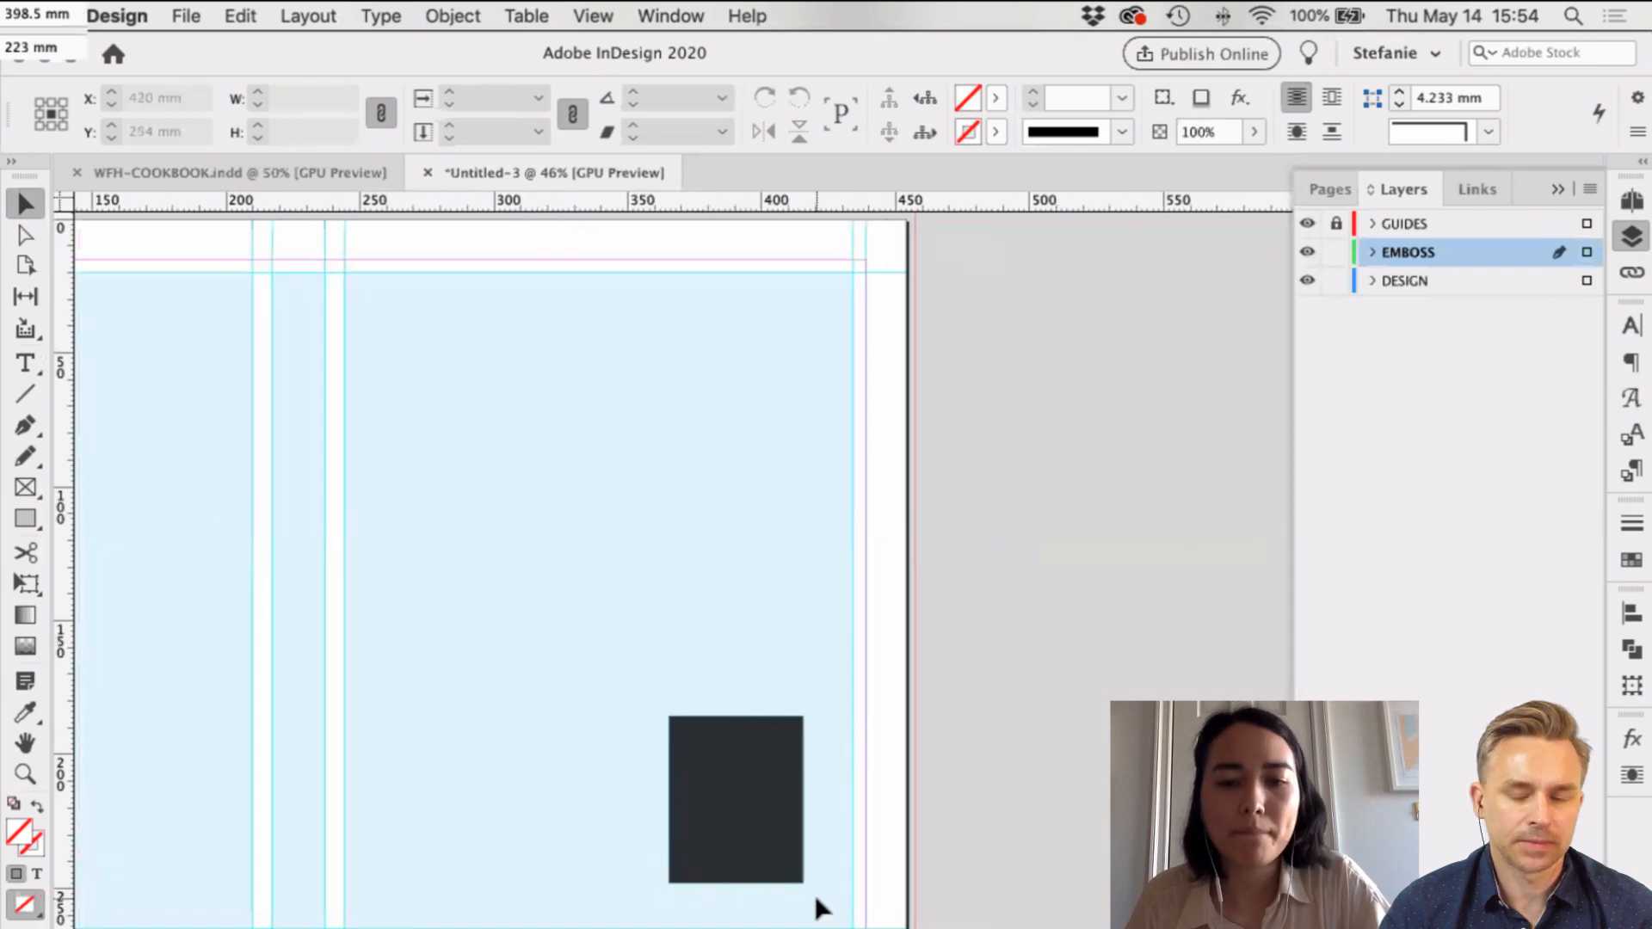
Step: Draw a small empty frame at the black rectangle's lower-right corner
key("m")
left_click_drag(848, 921, 786, 849)
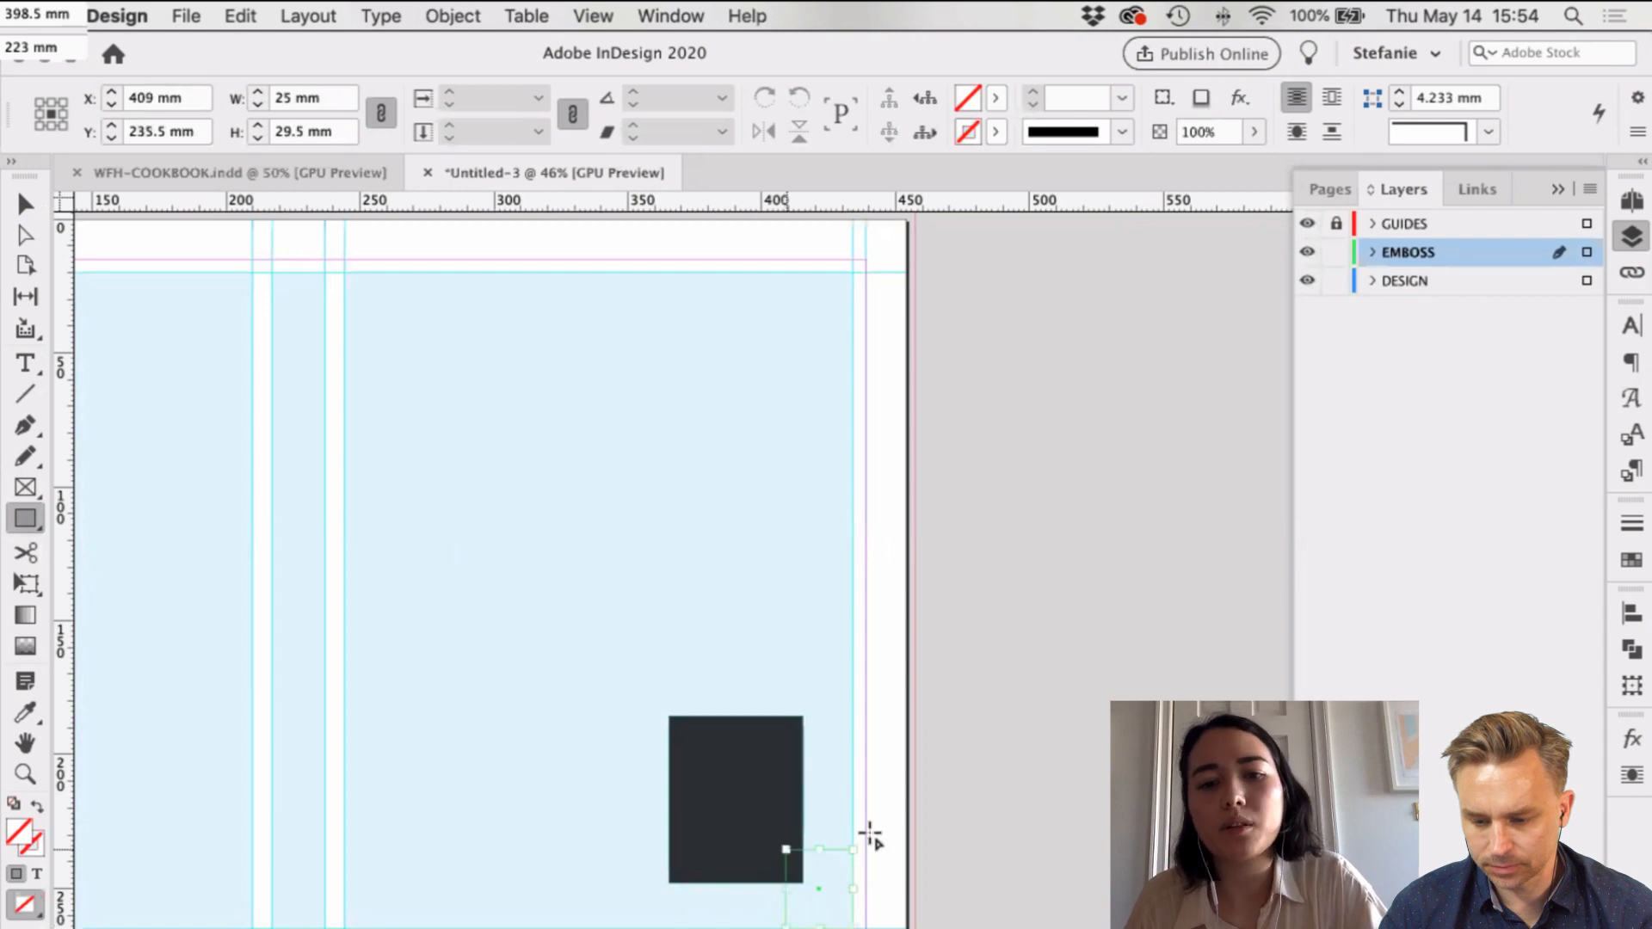
key("v")
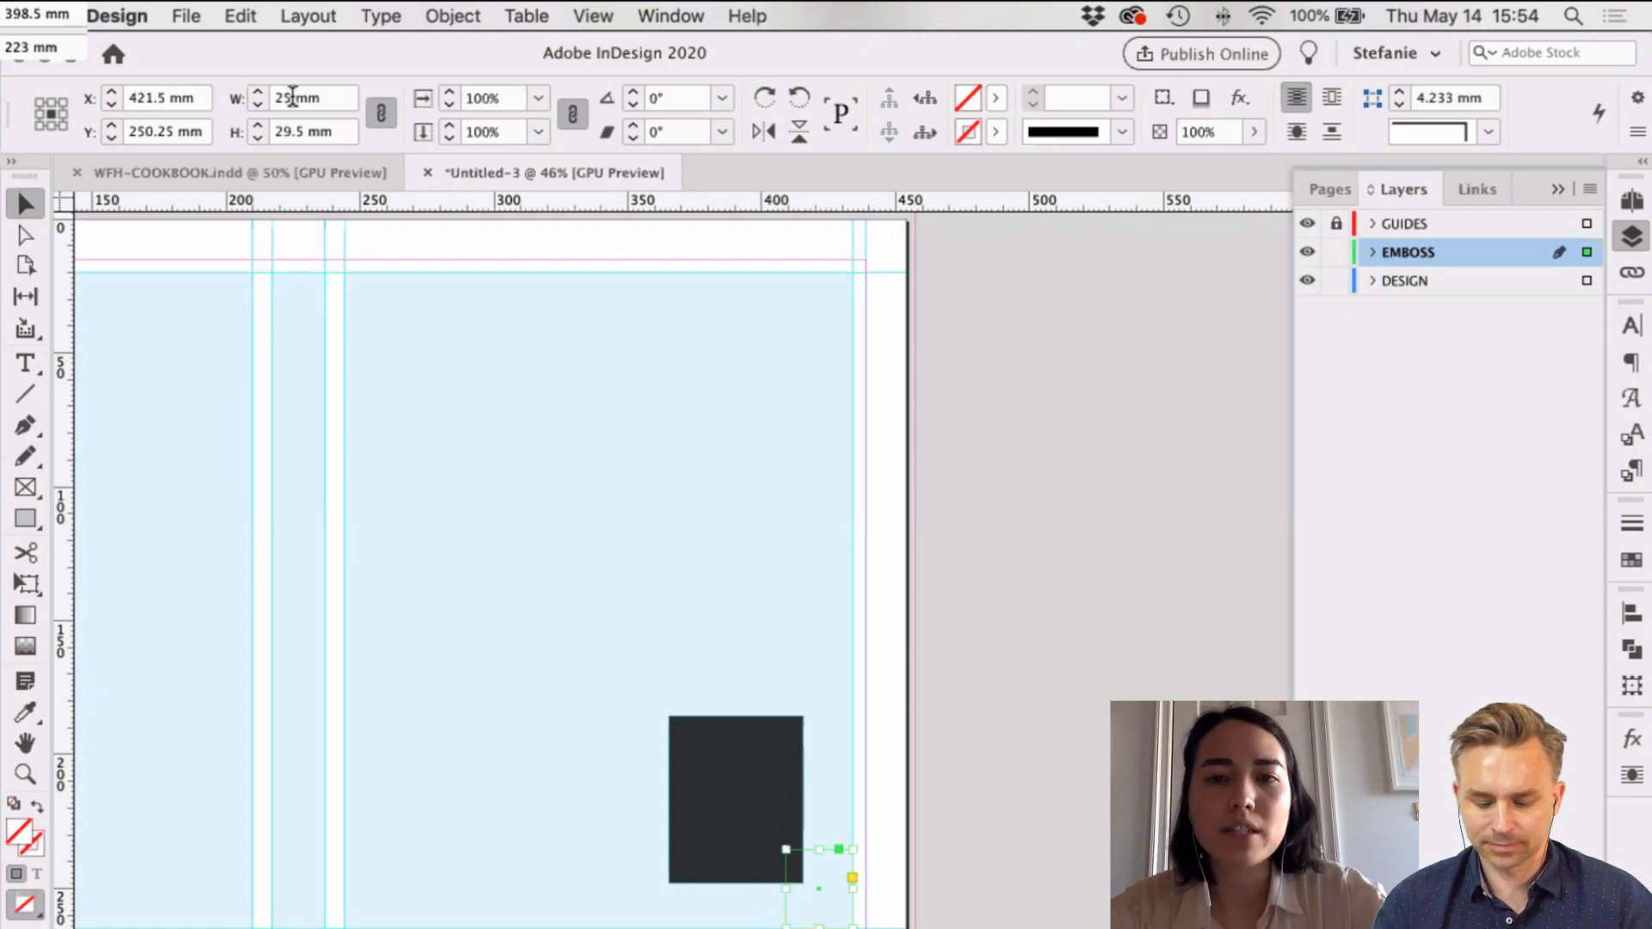
scroll(730, 440, "left", 6)
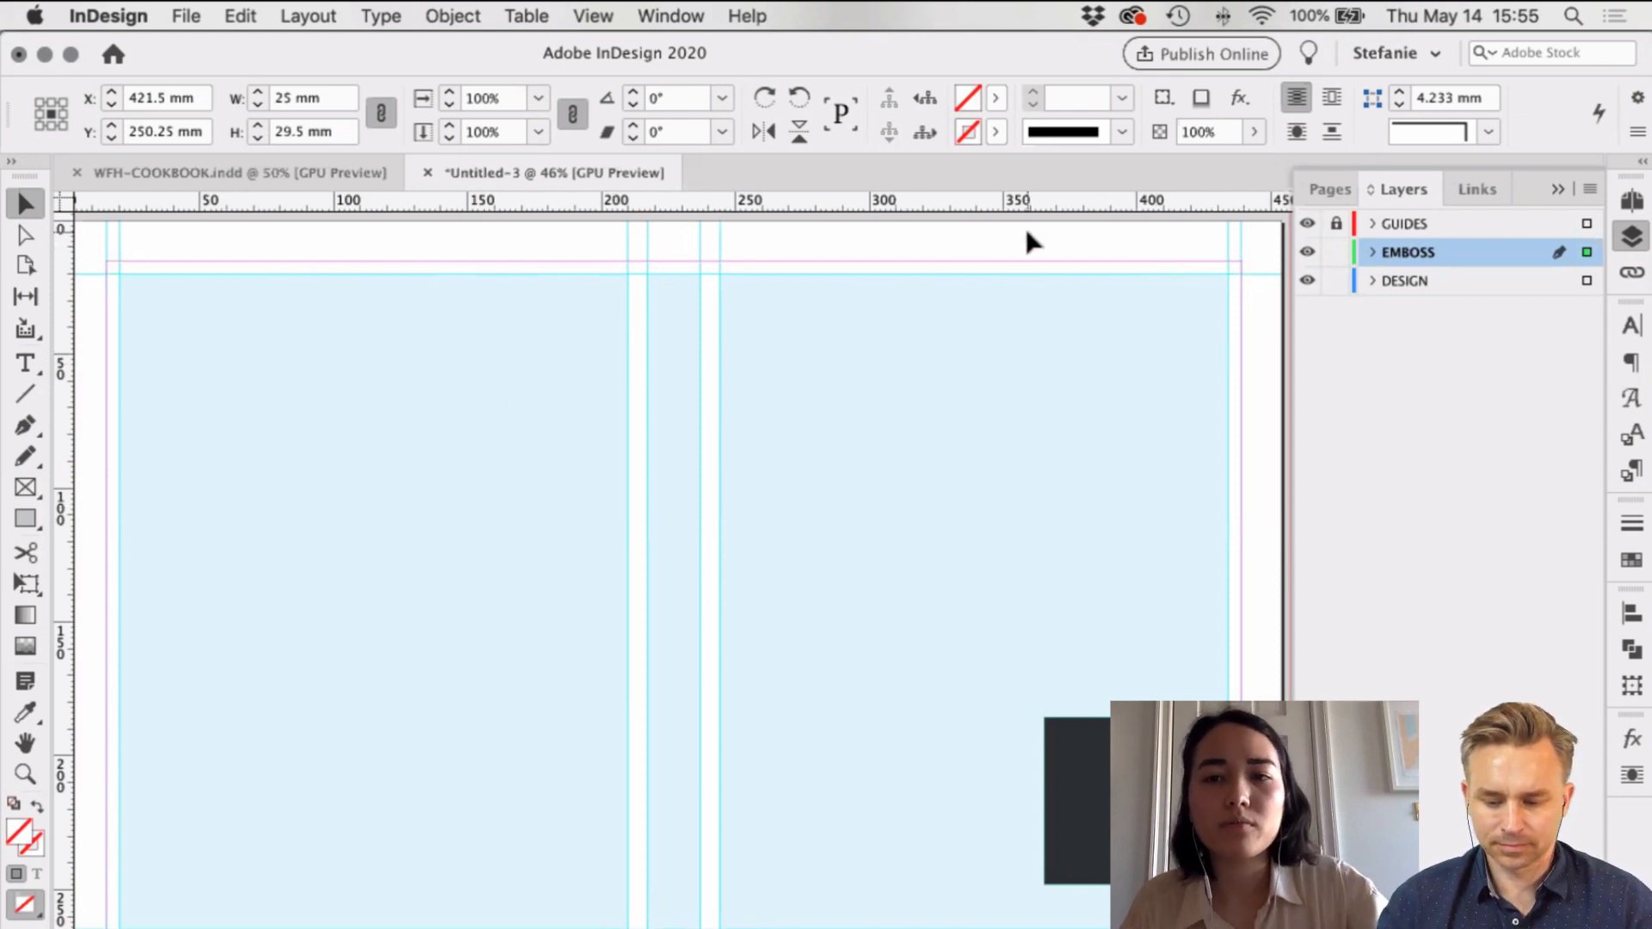
scroll(1025, 247, "right", 3)
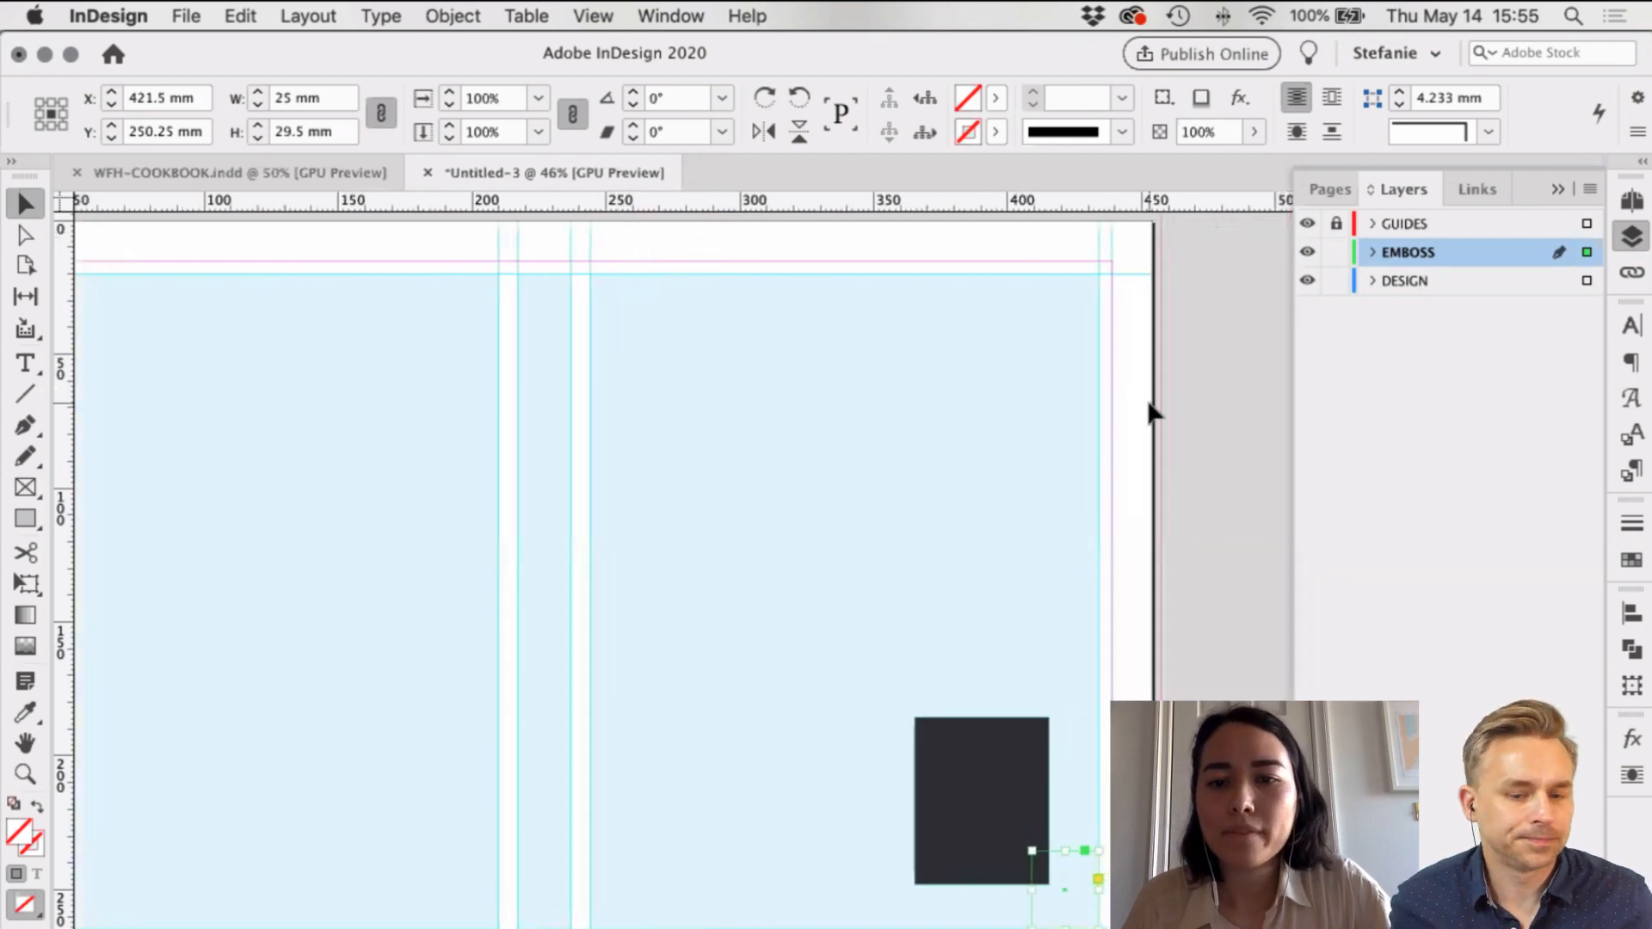
scroll(1150, 403, "down", 2)
left_click(1150, 403)
scroll(1105, 708, "up", 3)
scroll(1106, 707, "left", 2)
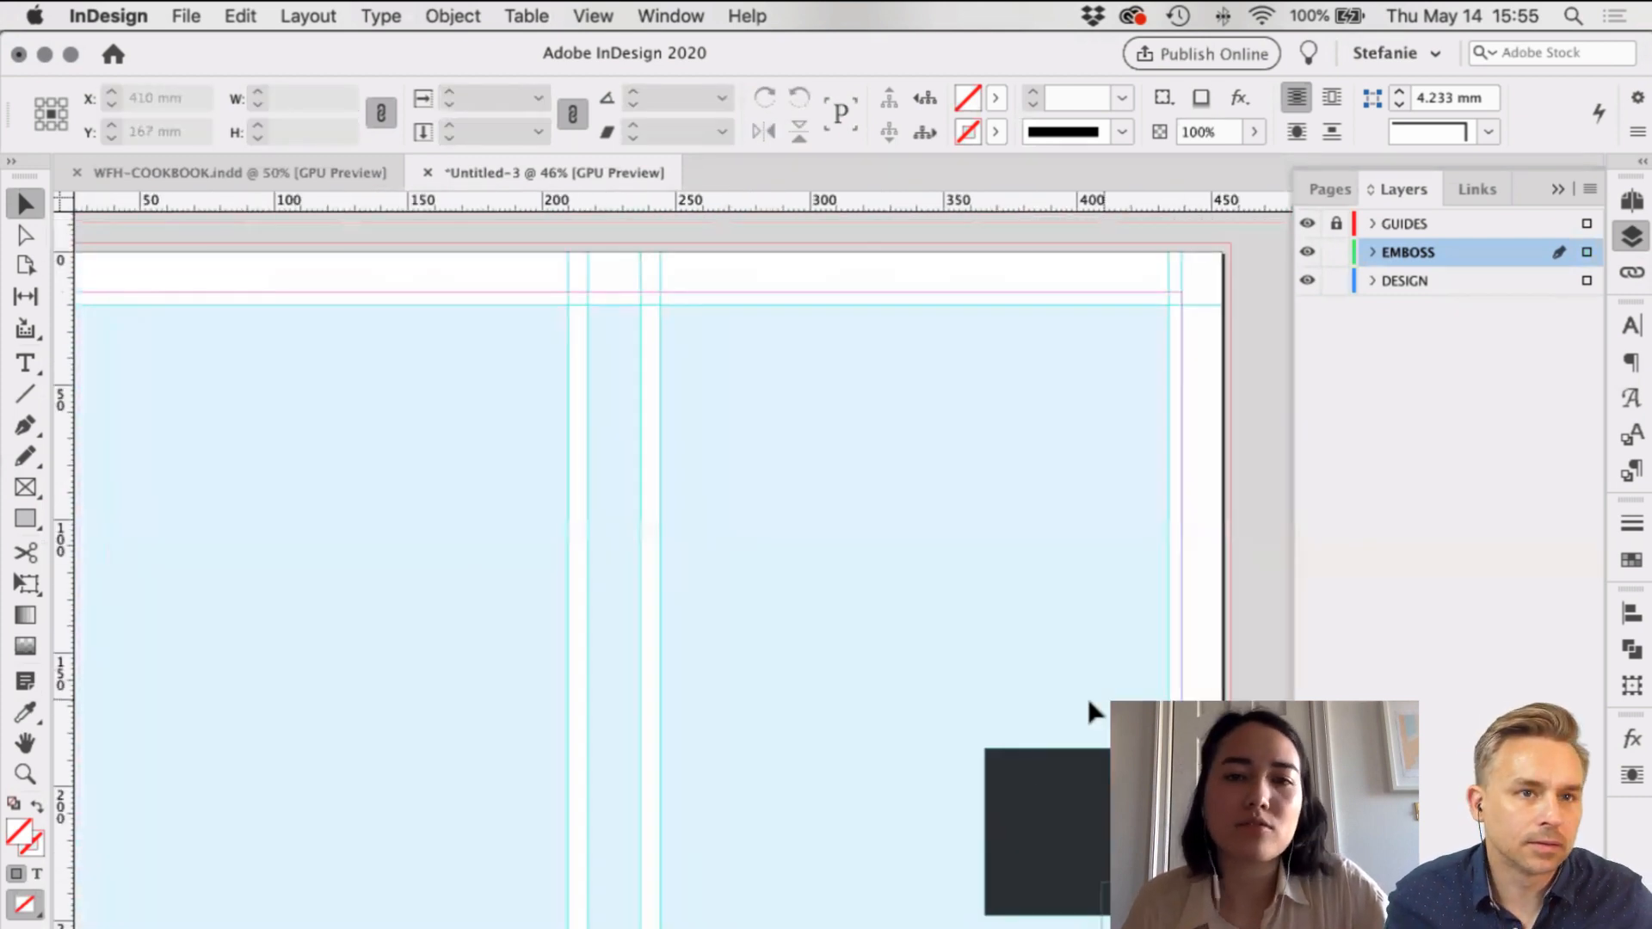
scroll(1200, 460, "down", 2)
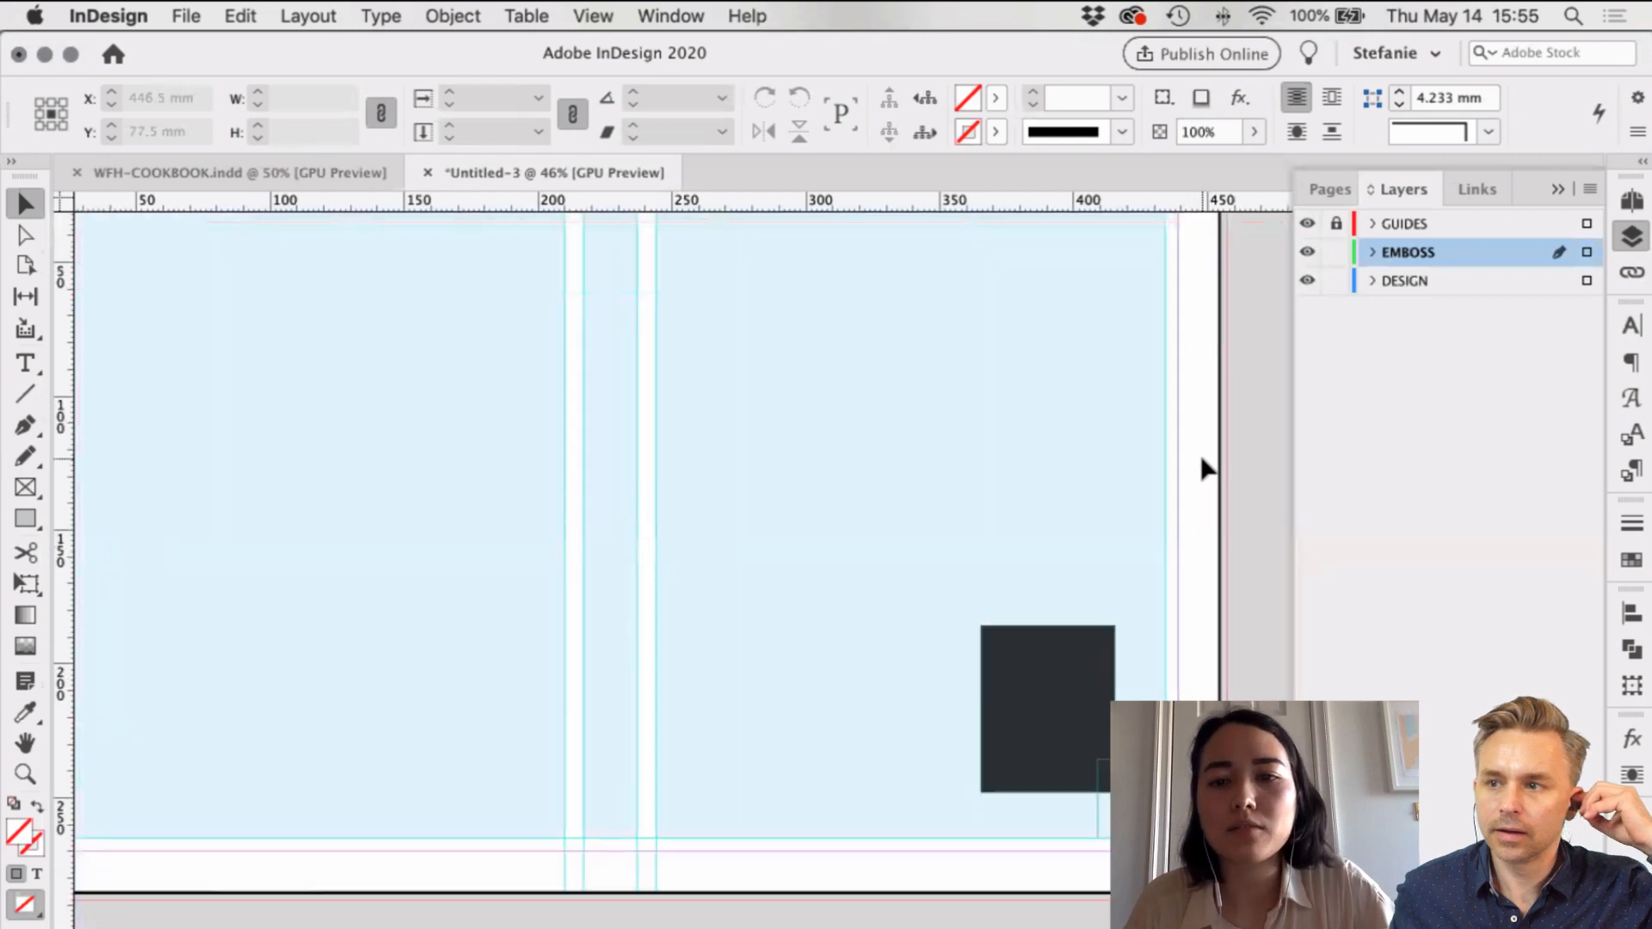
scroll(946, 361, "up", 1)
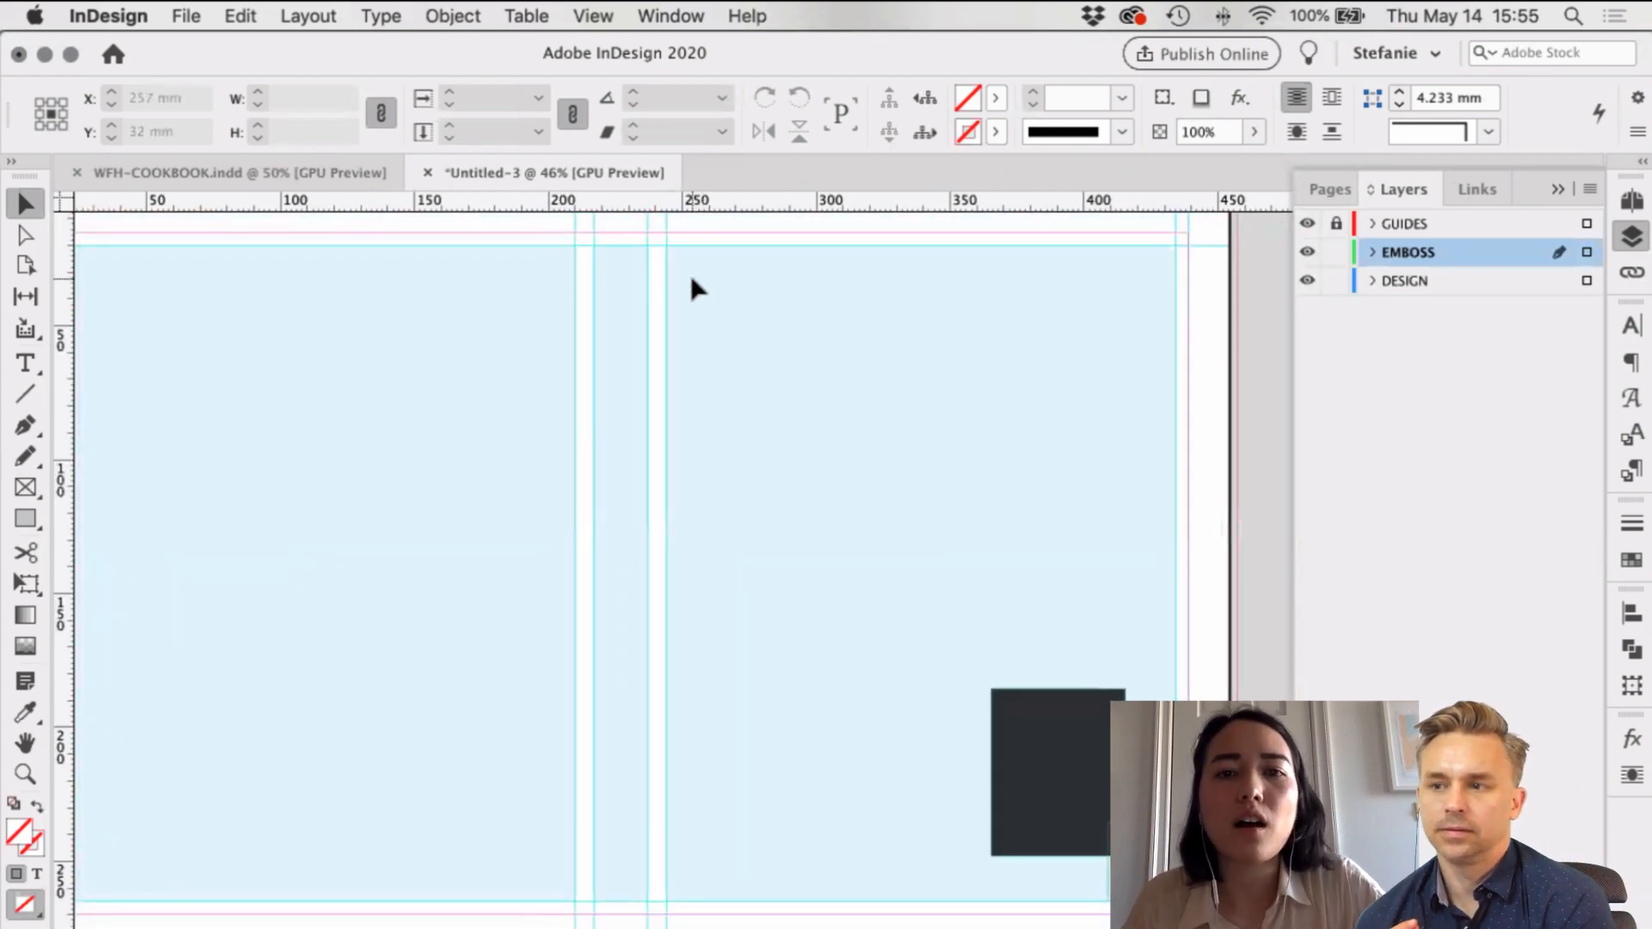
scroll(689, 283, "left", 3)
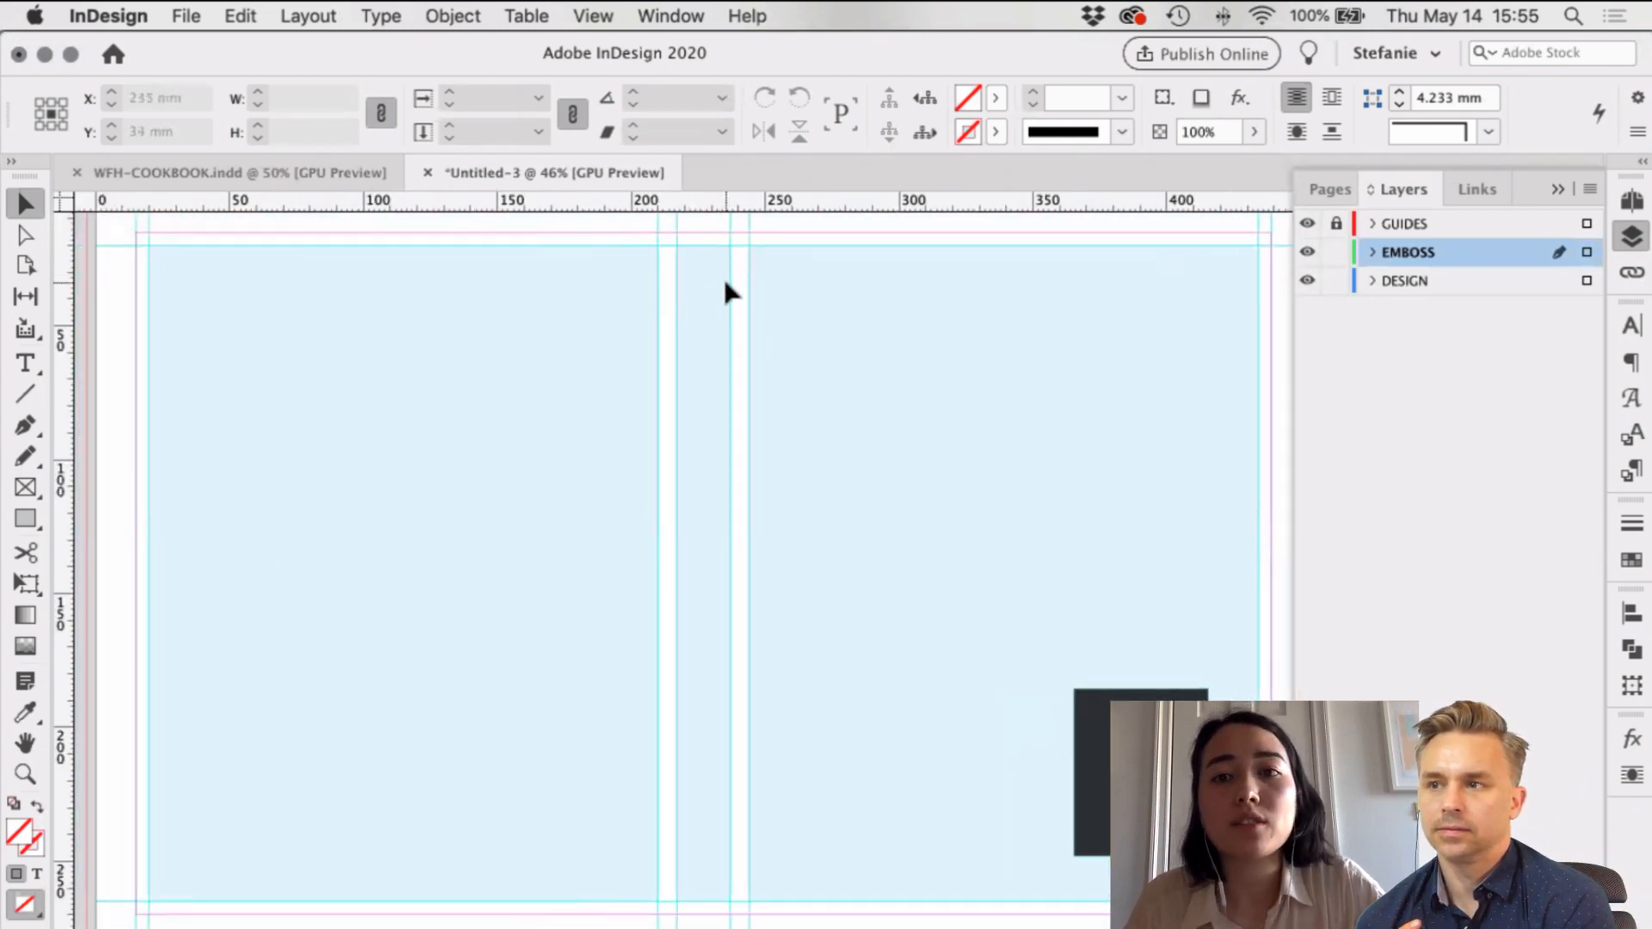
scroll(729, 283, "right", 1)
scroll(674, 266, "up", 1)
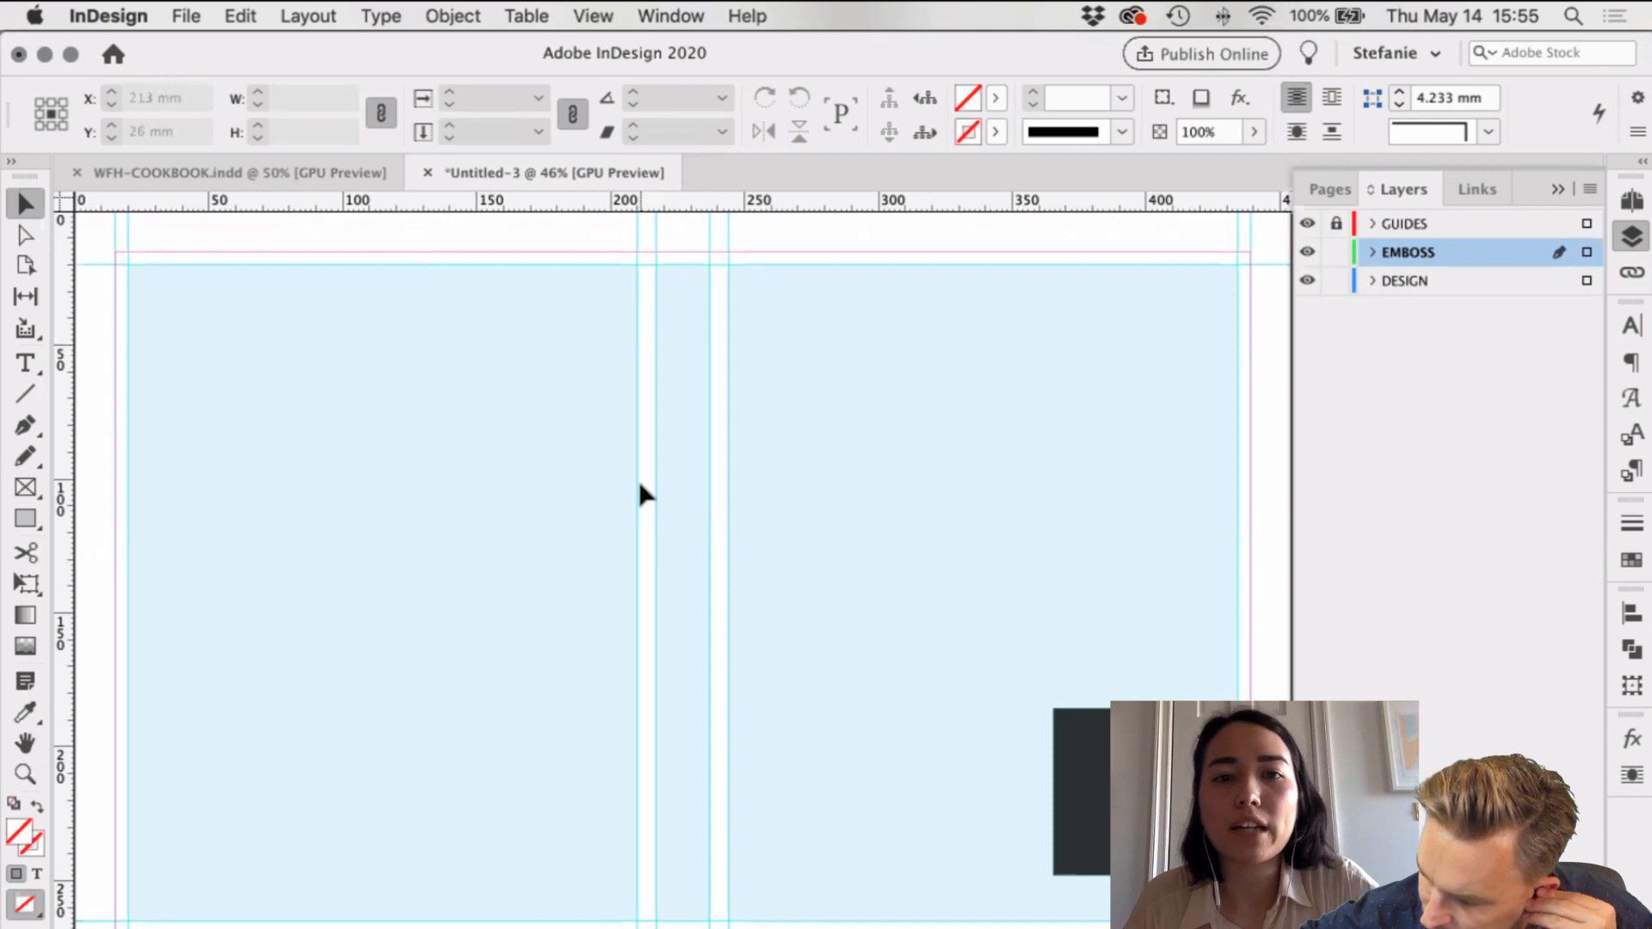
scroll(693, 410, "right", 10)
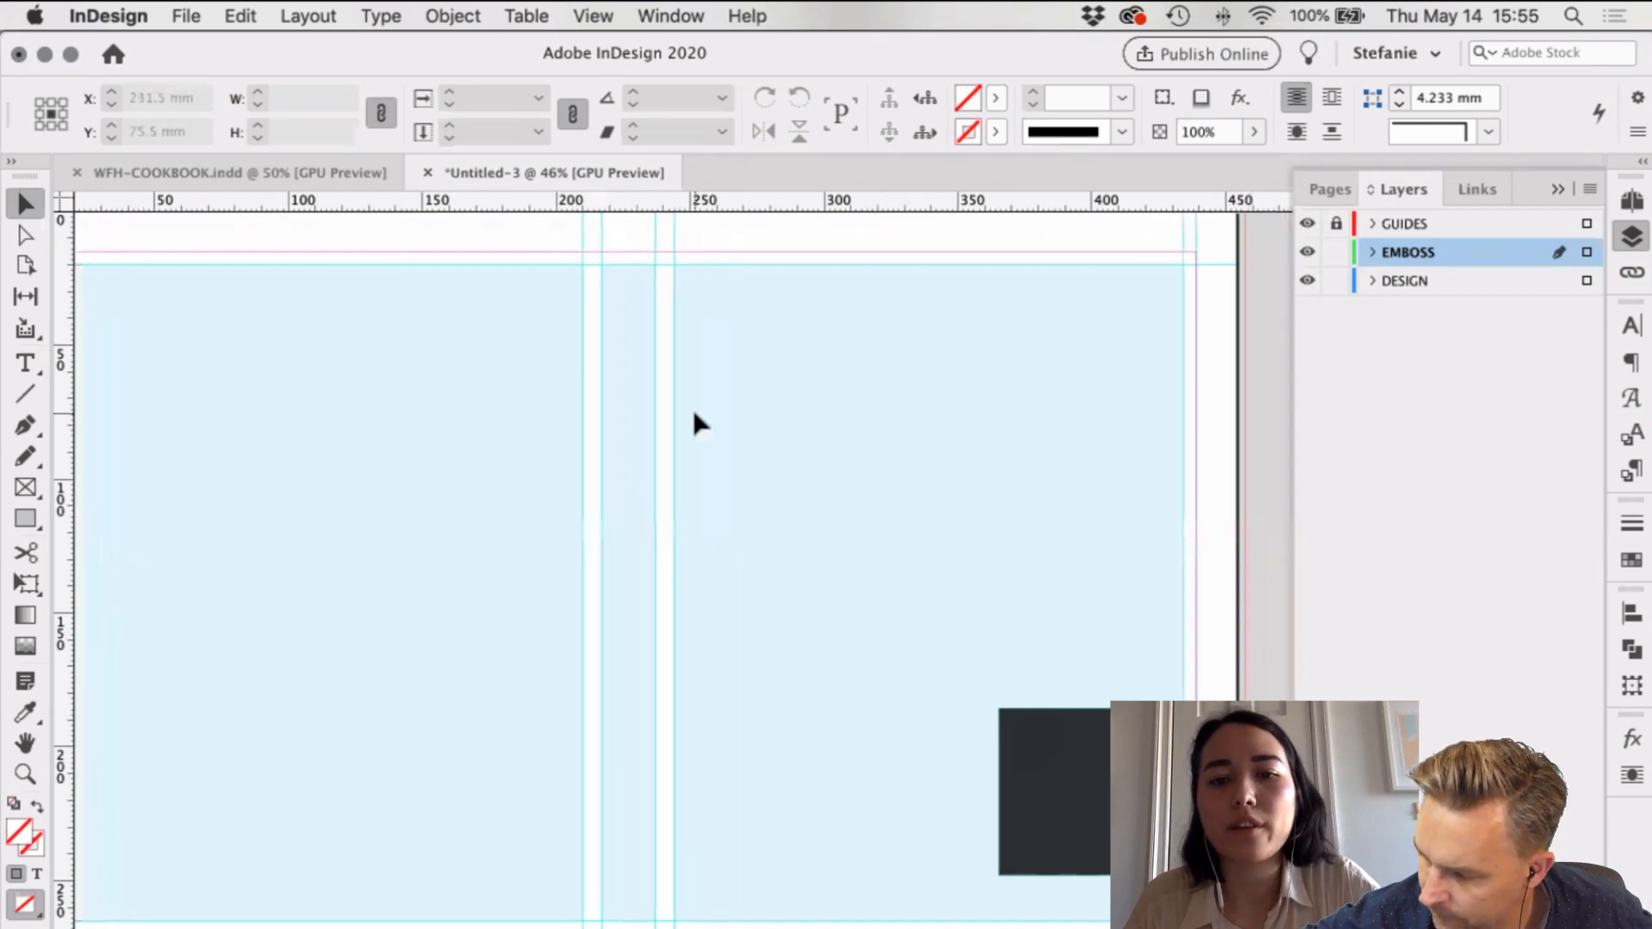
scroll(694, 410, "down", 5)
scroll(693, 409, "right", 5)
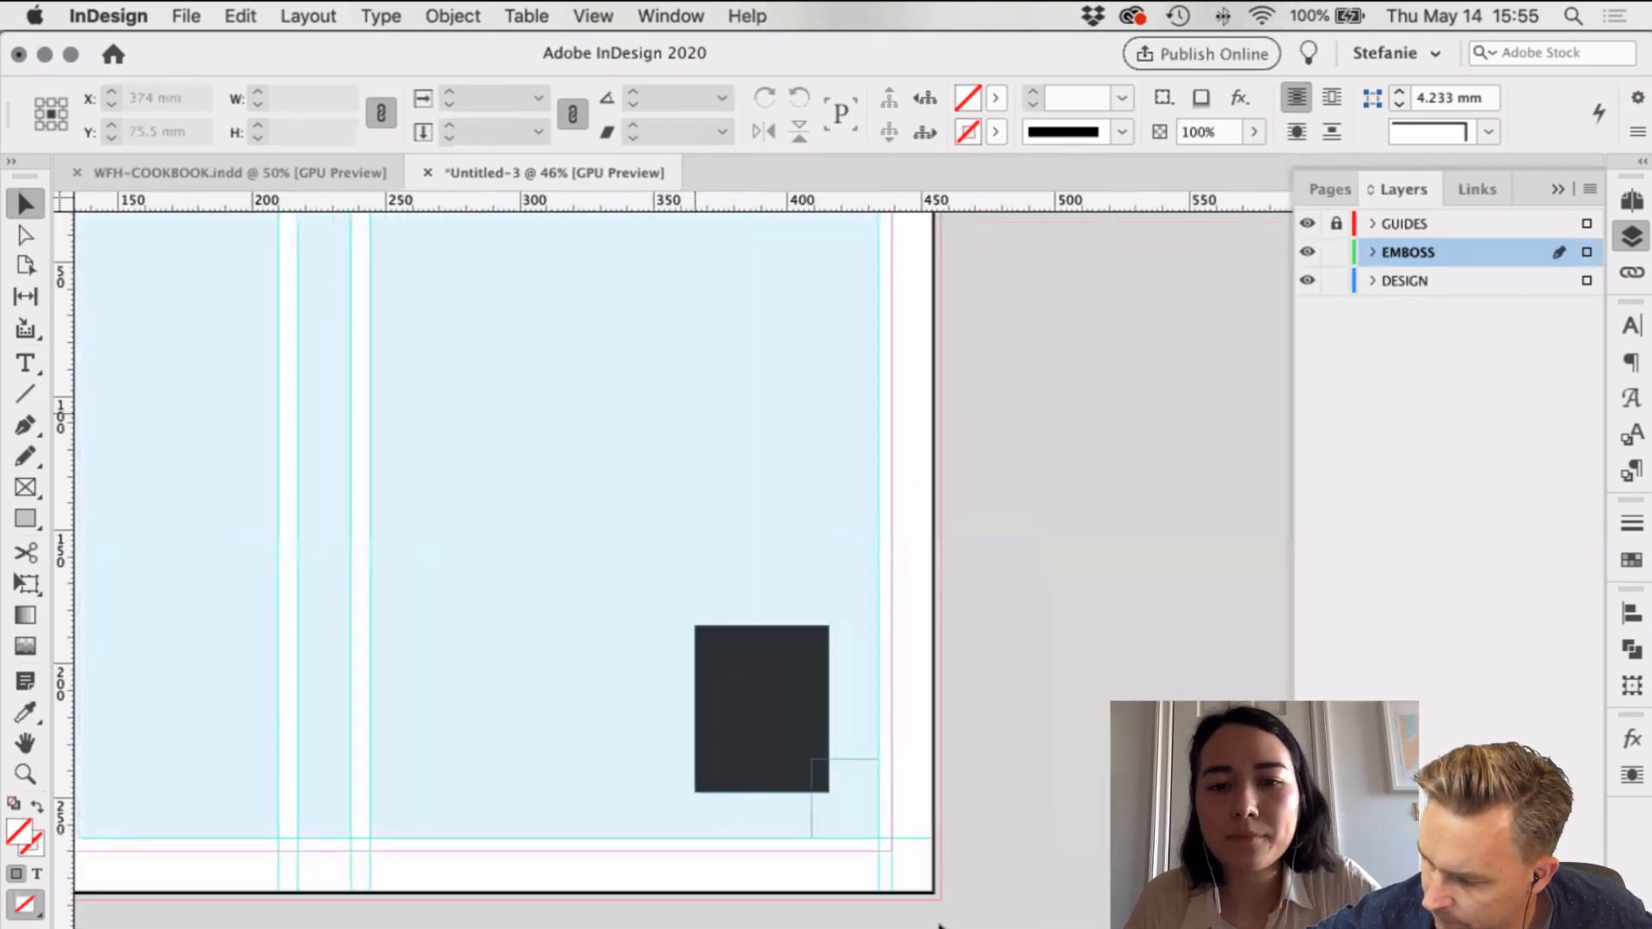
Step: With proportions constrained, set the small frame's height to 25 mm, making a 25 mm square
left_click(848, 762)
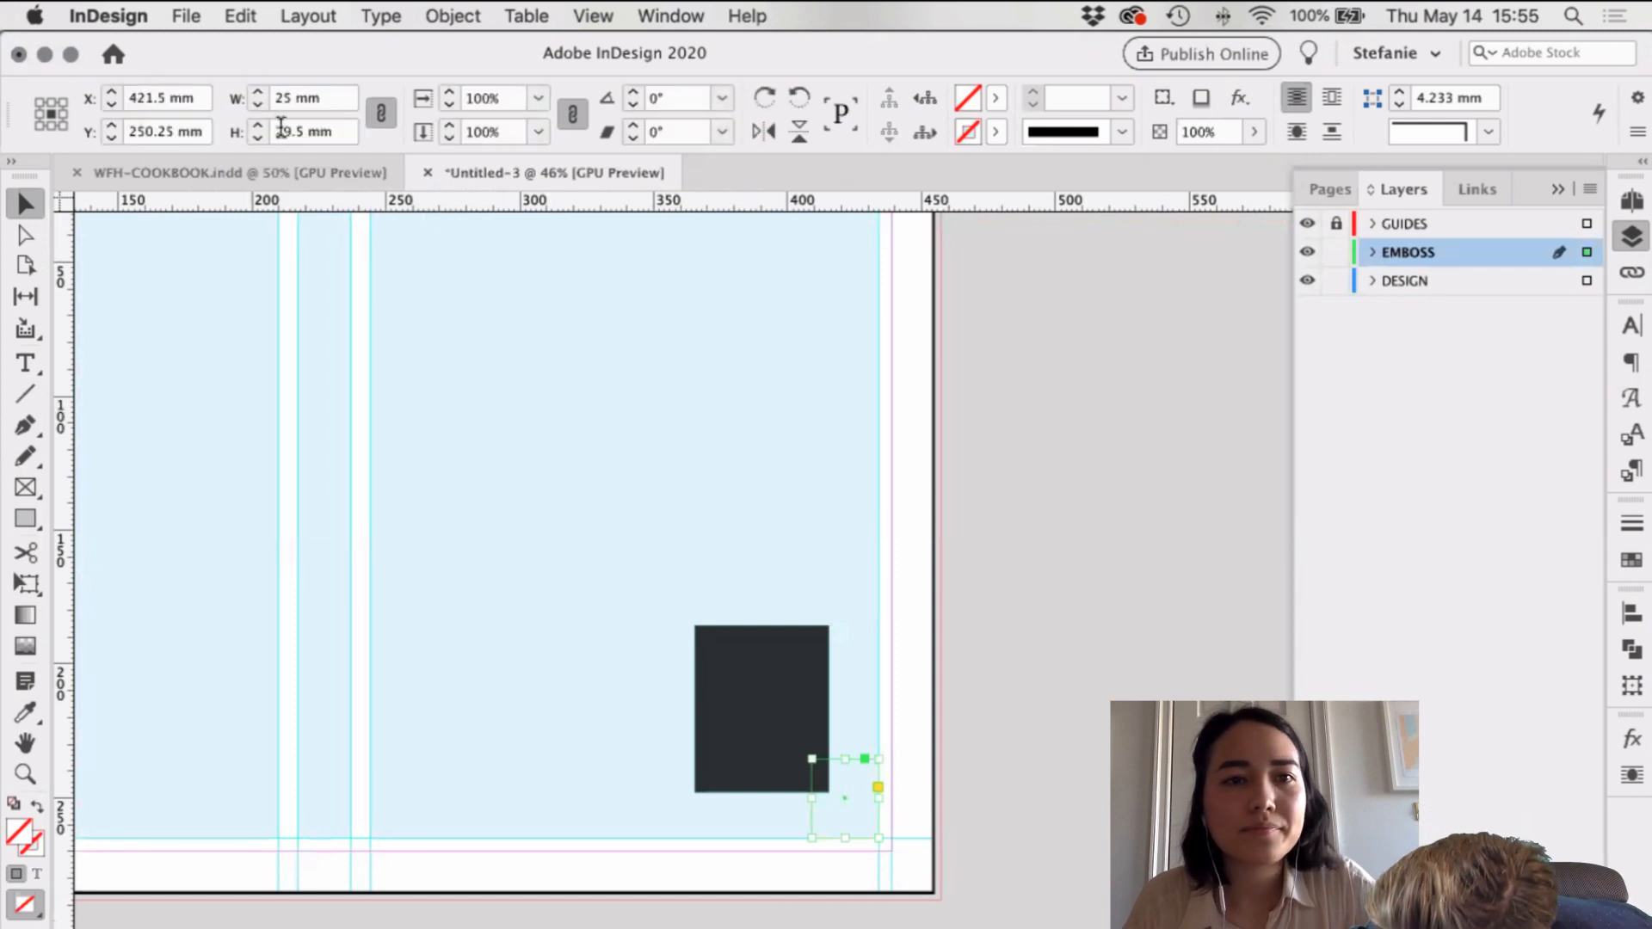
left_click(380, 114)
triple_click(279, 134)
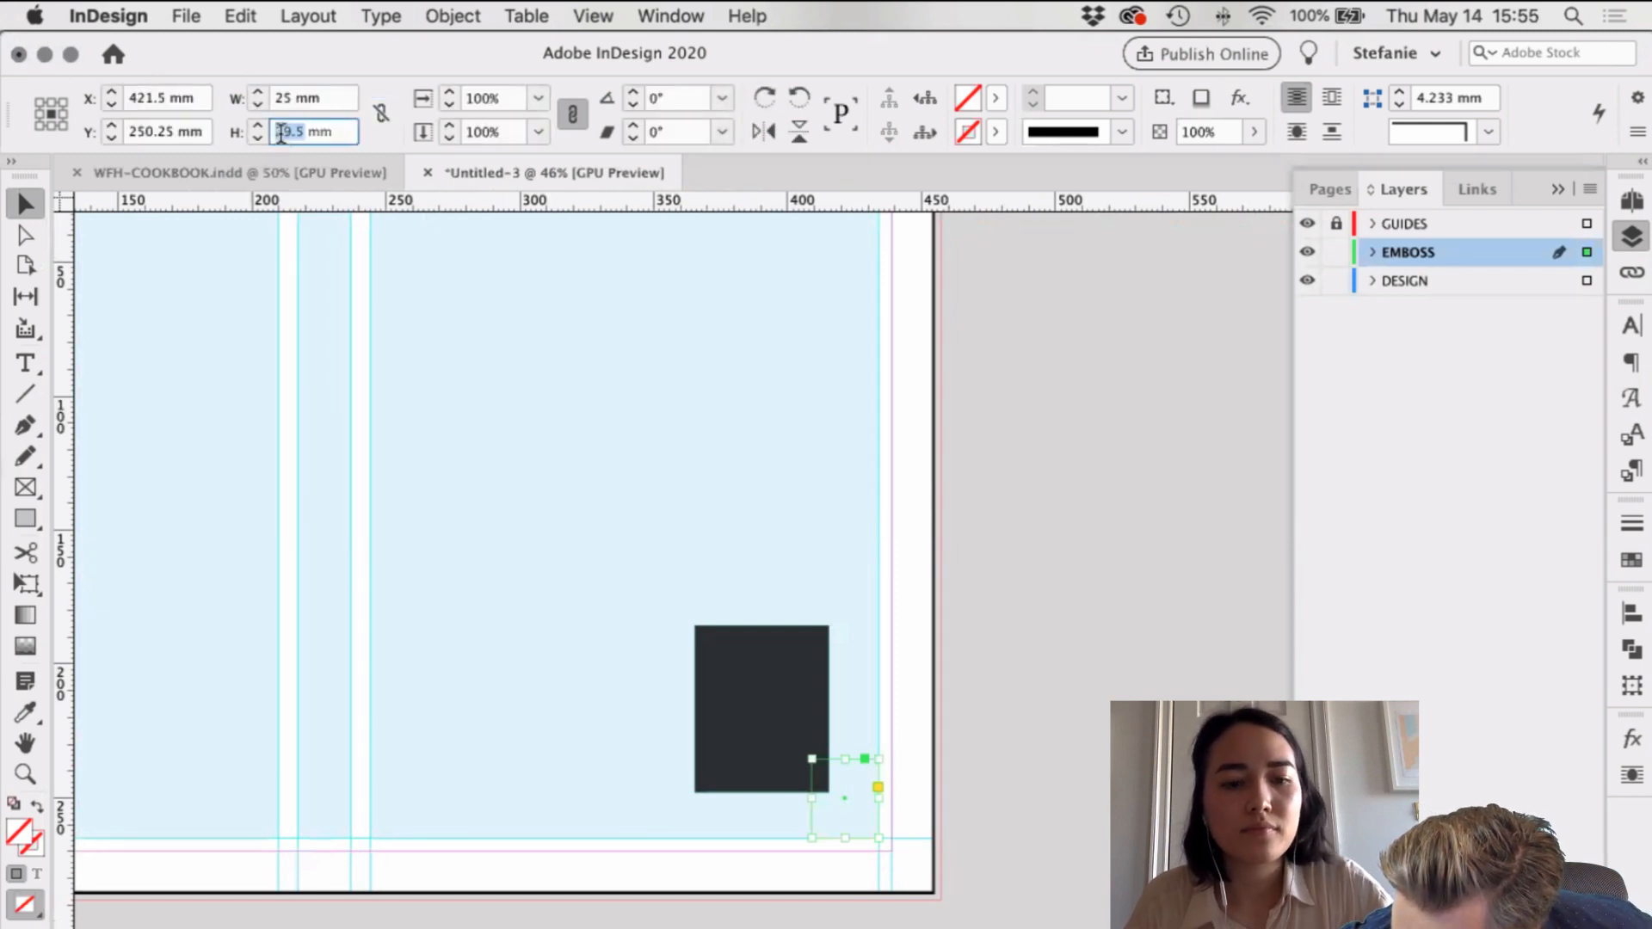
type("25")
key("Return")
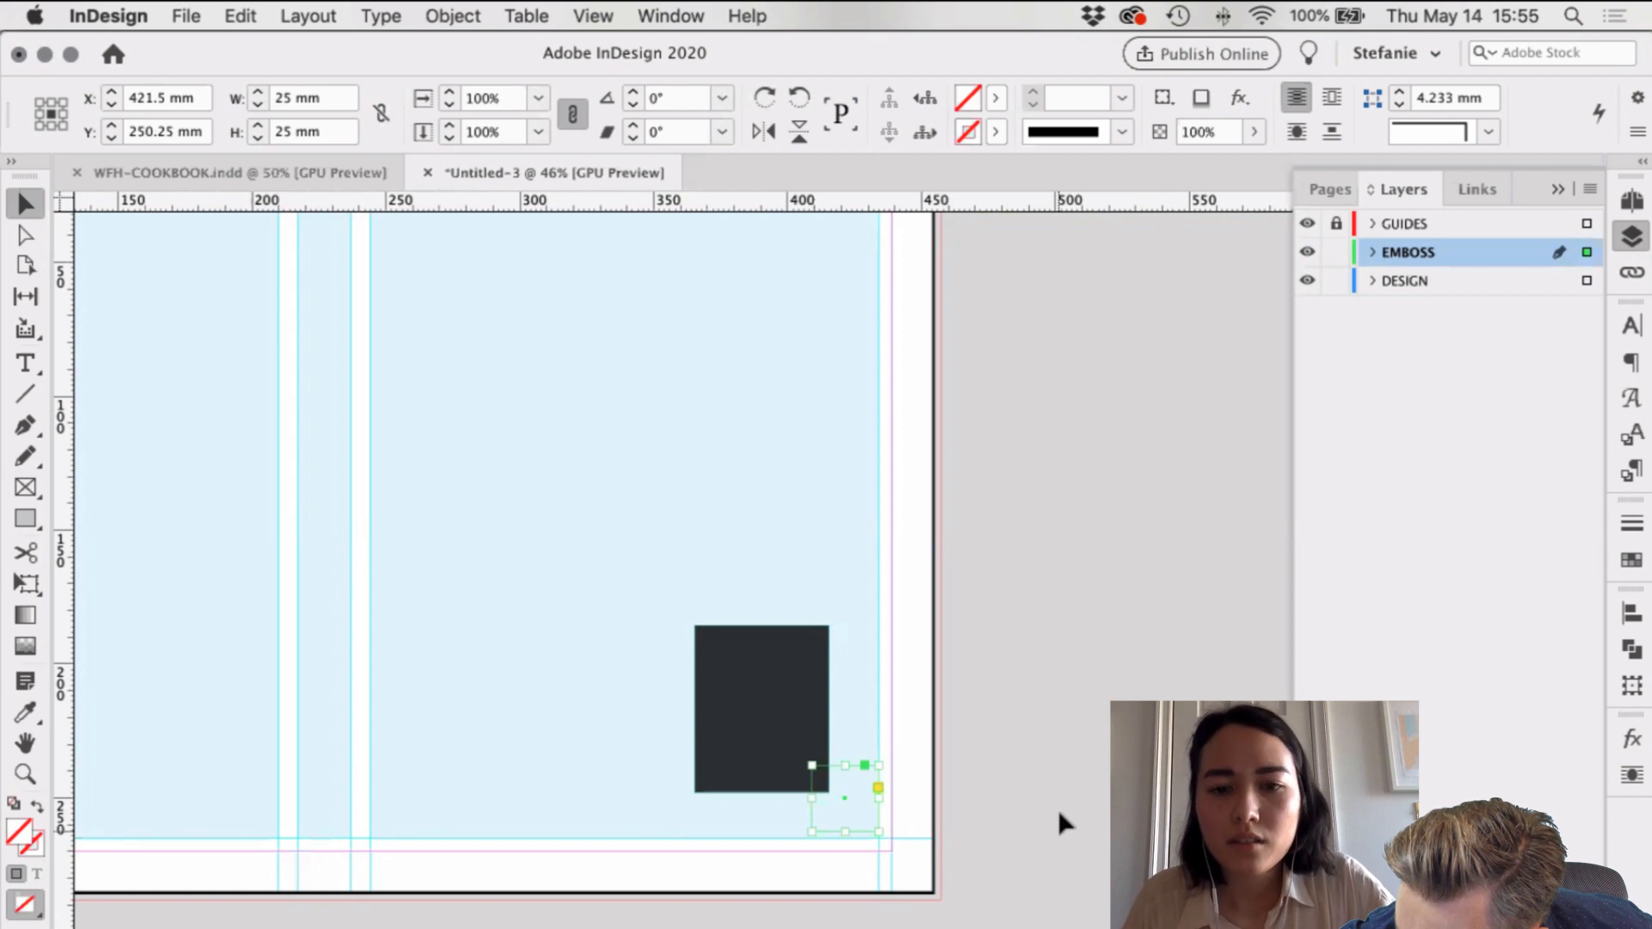
left_click(956, 812)
scroll(952, 814, "up", 3)
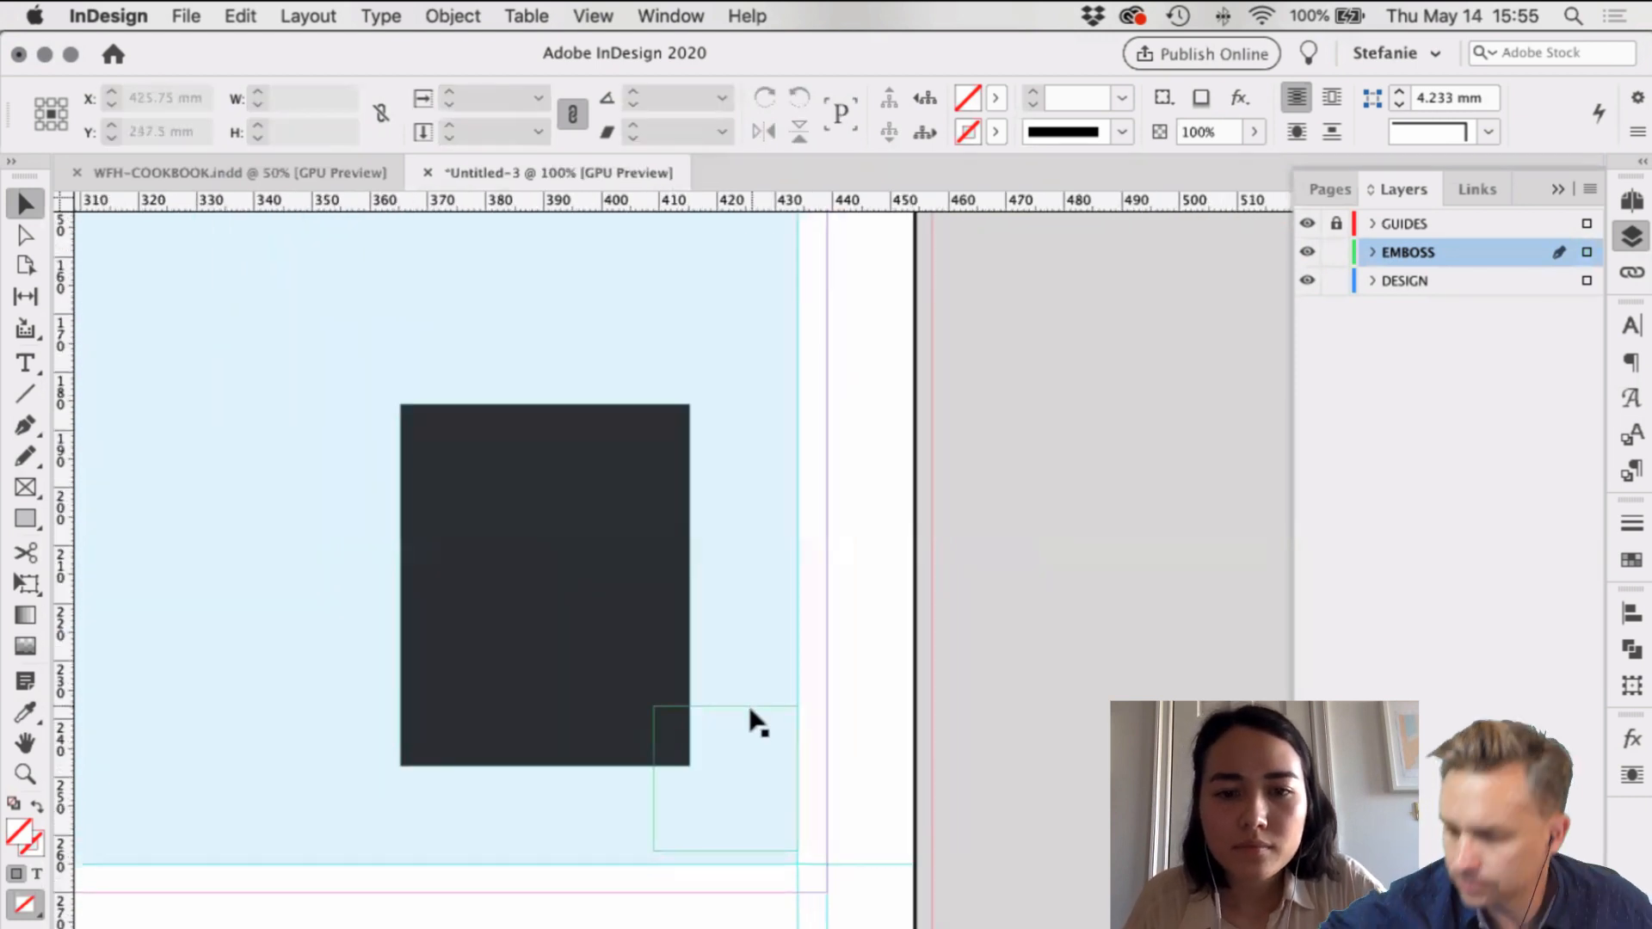
Step: Butt the black rectangle against the 25 mm square's corner and add a horizontal guide at 240 mm along its bottom
left_click_drag(749, 716, 749, 729)
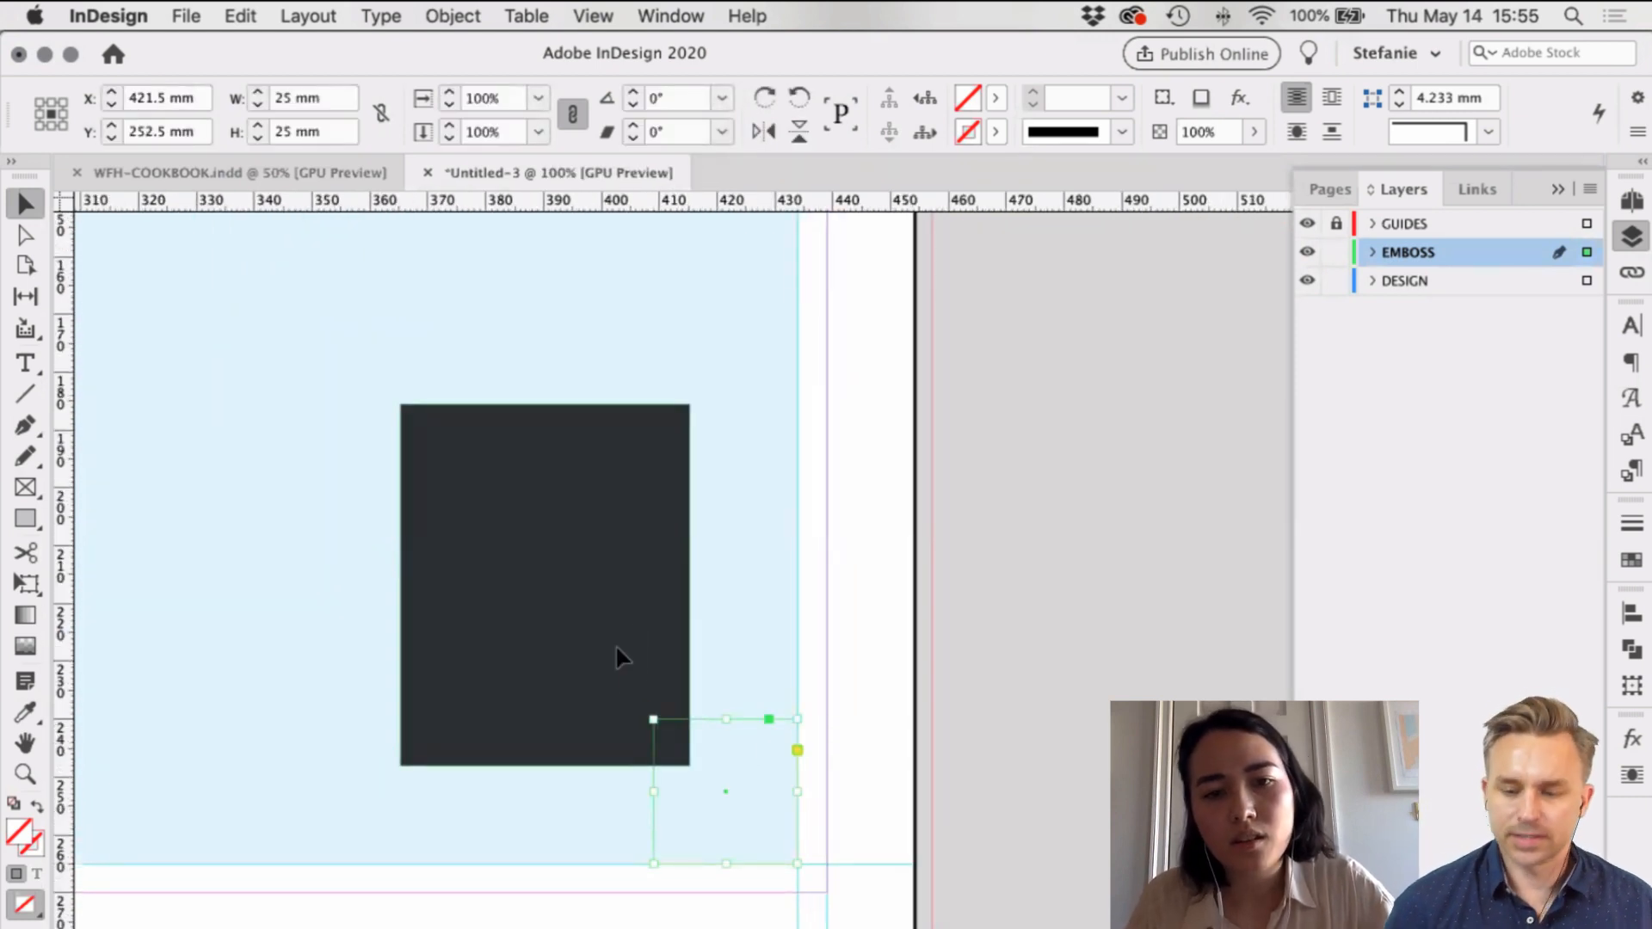
left_click_drag(616, 644, 589, 611)
left_click(993, 879)
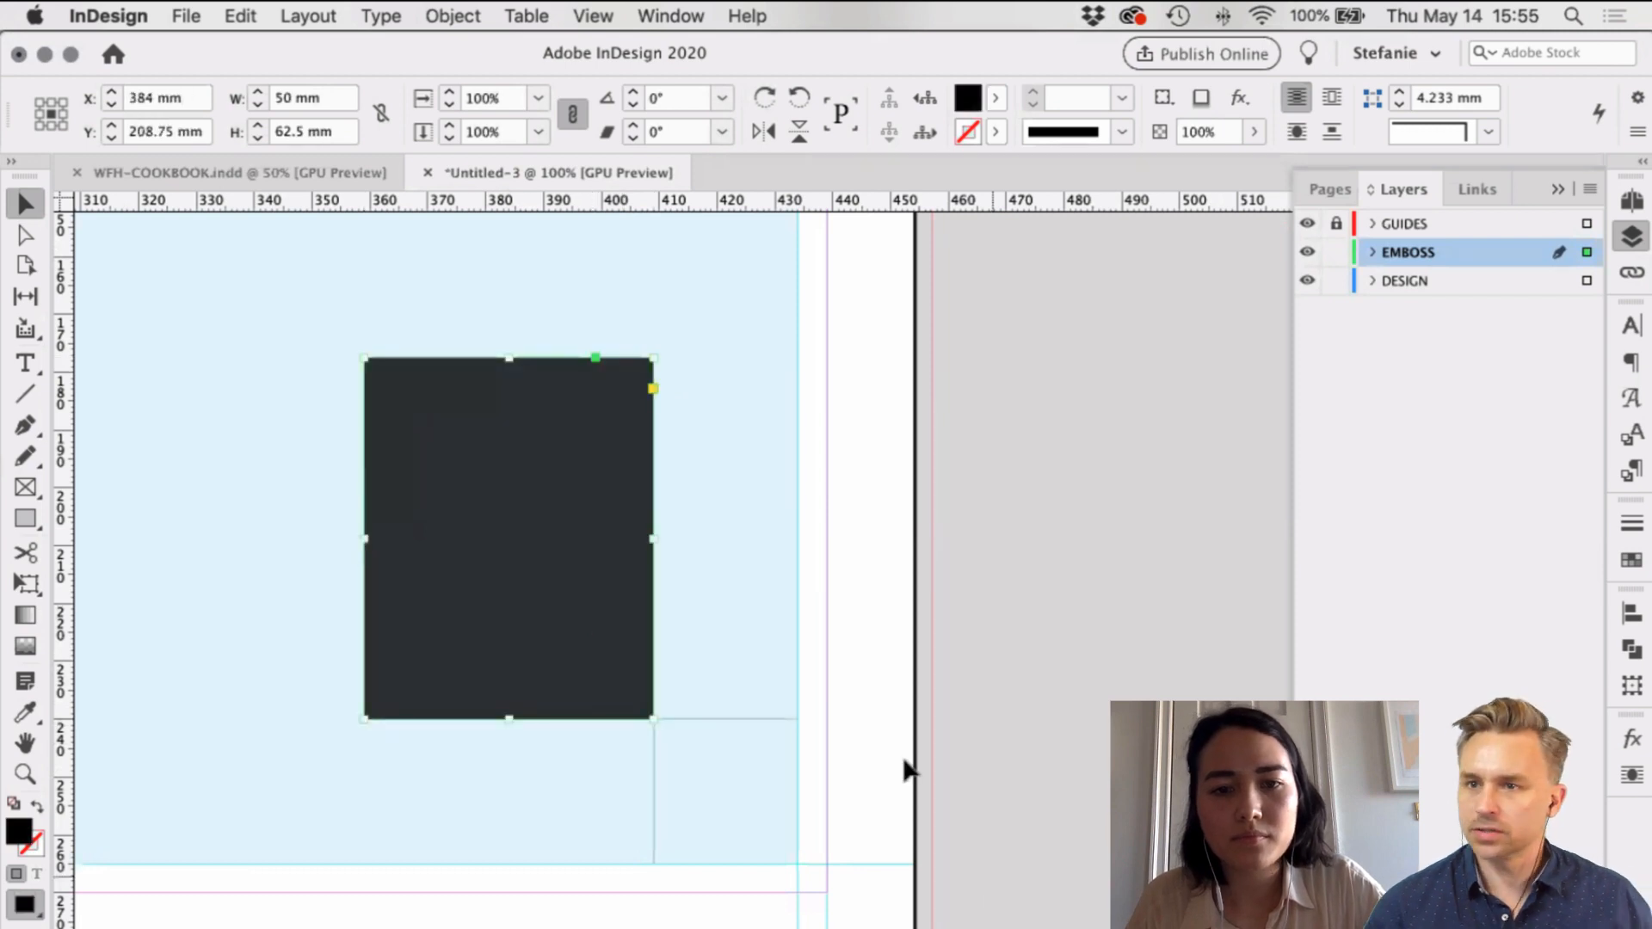
left_click_drag(716, 202, 763, 723)
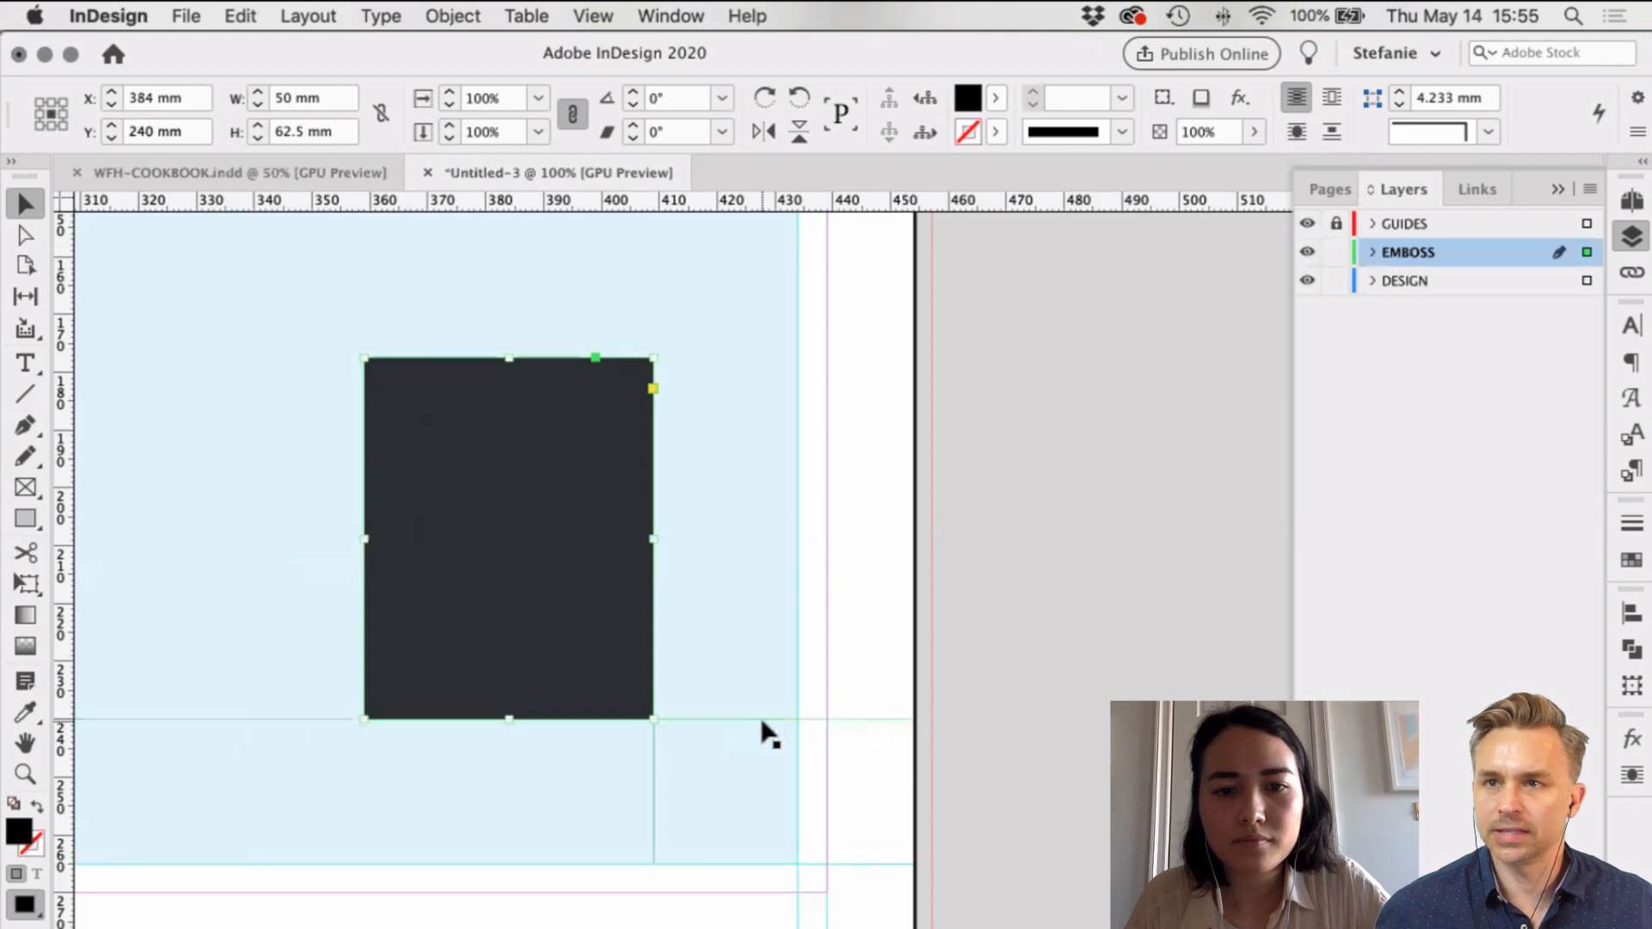
left_click(1094, 745)
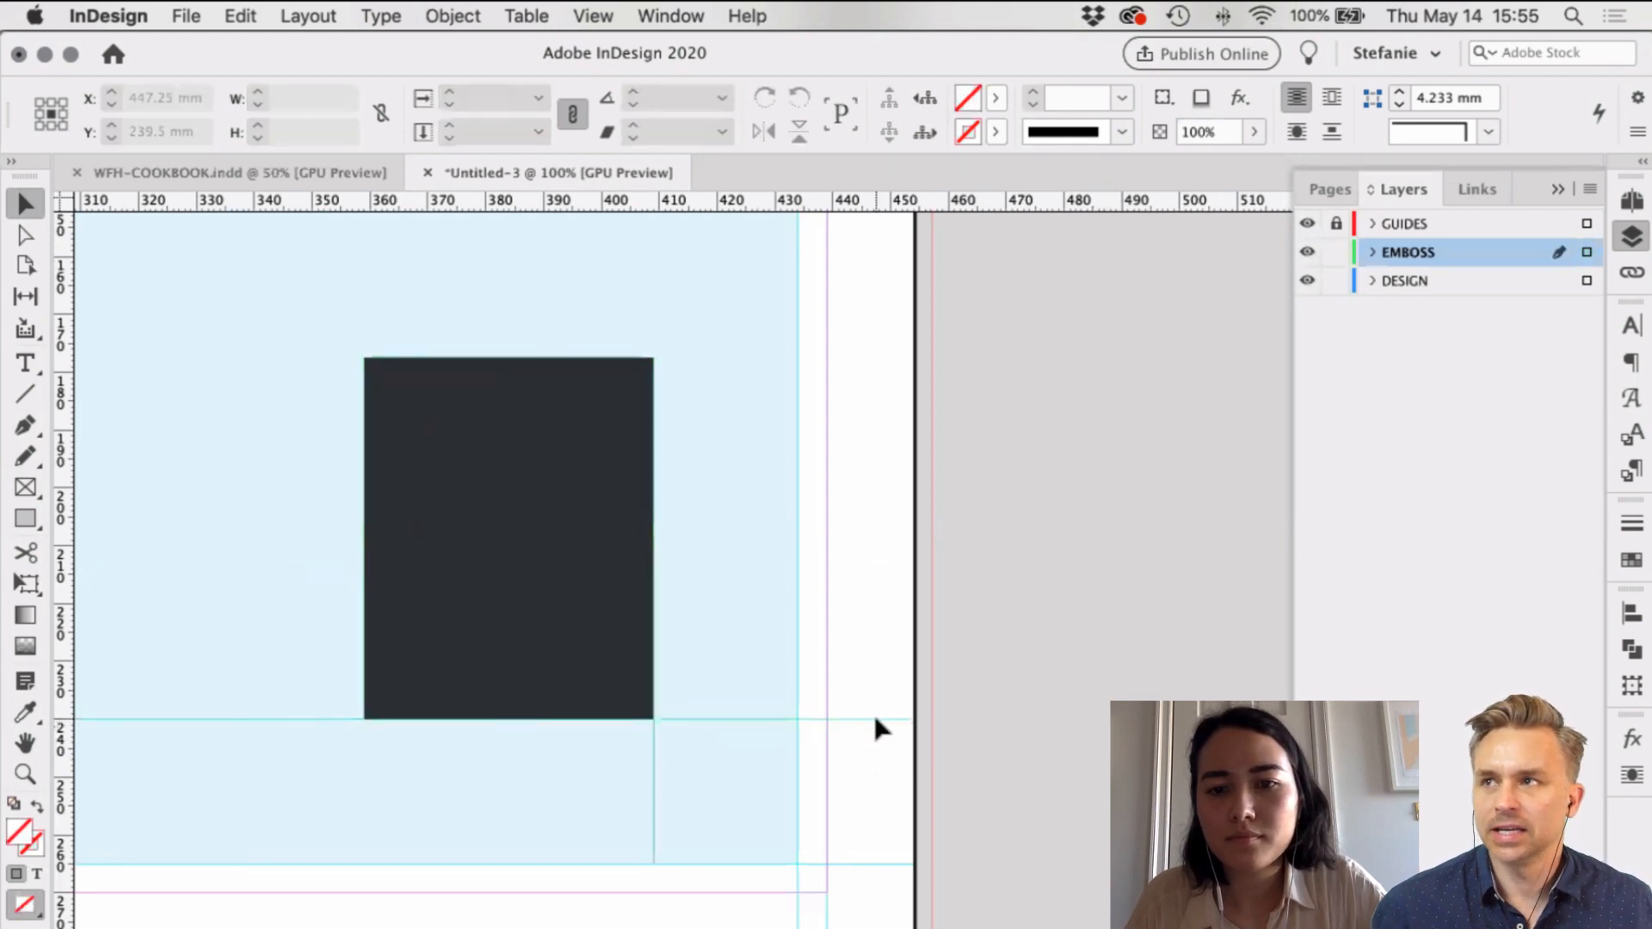
left_click(1587, 251)
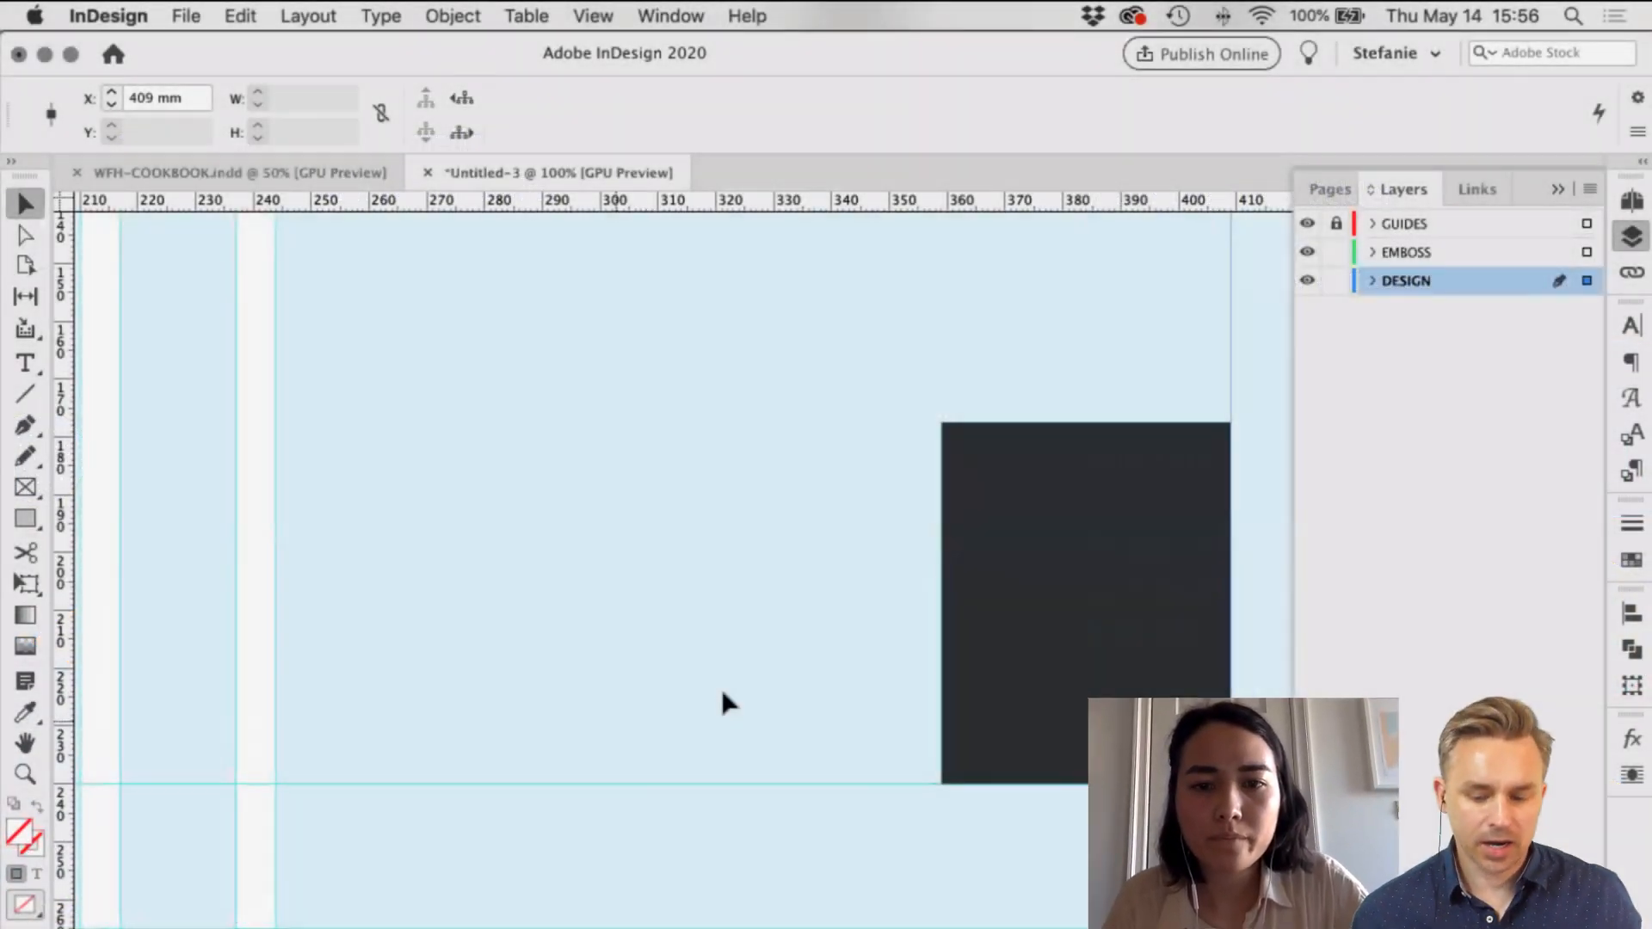
key("super+v")
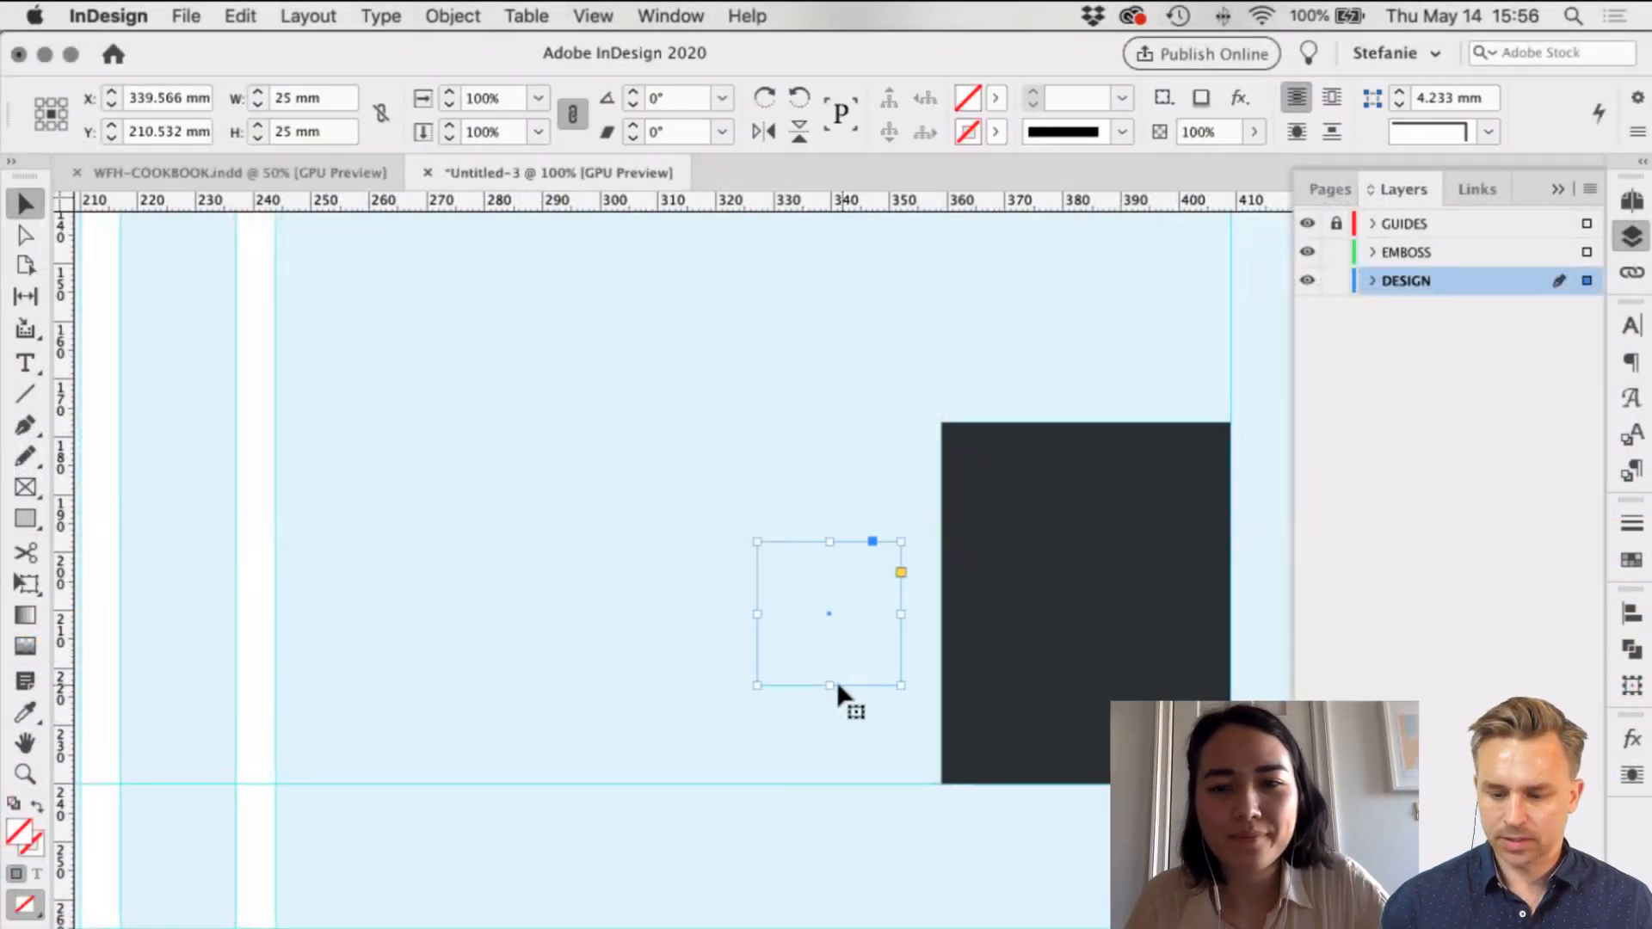
key("Delete")
scroll(815, 688, "right", 5)
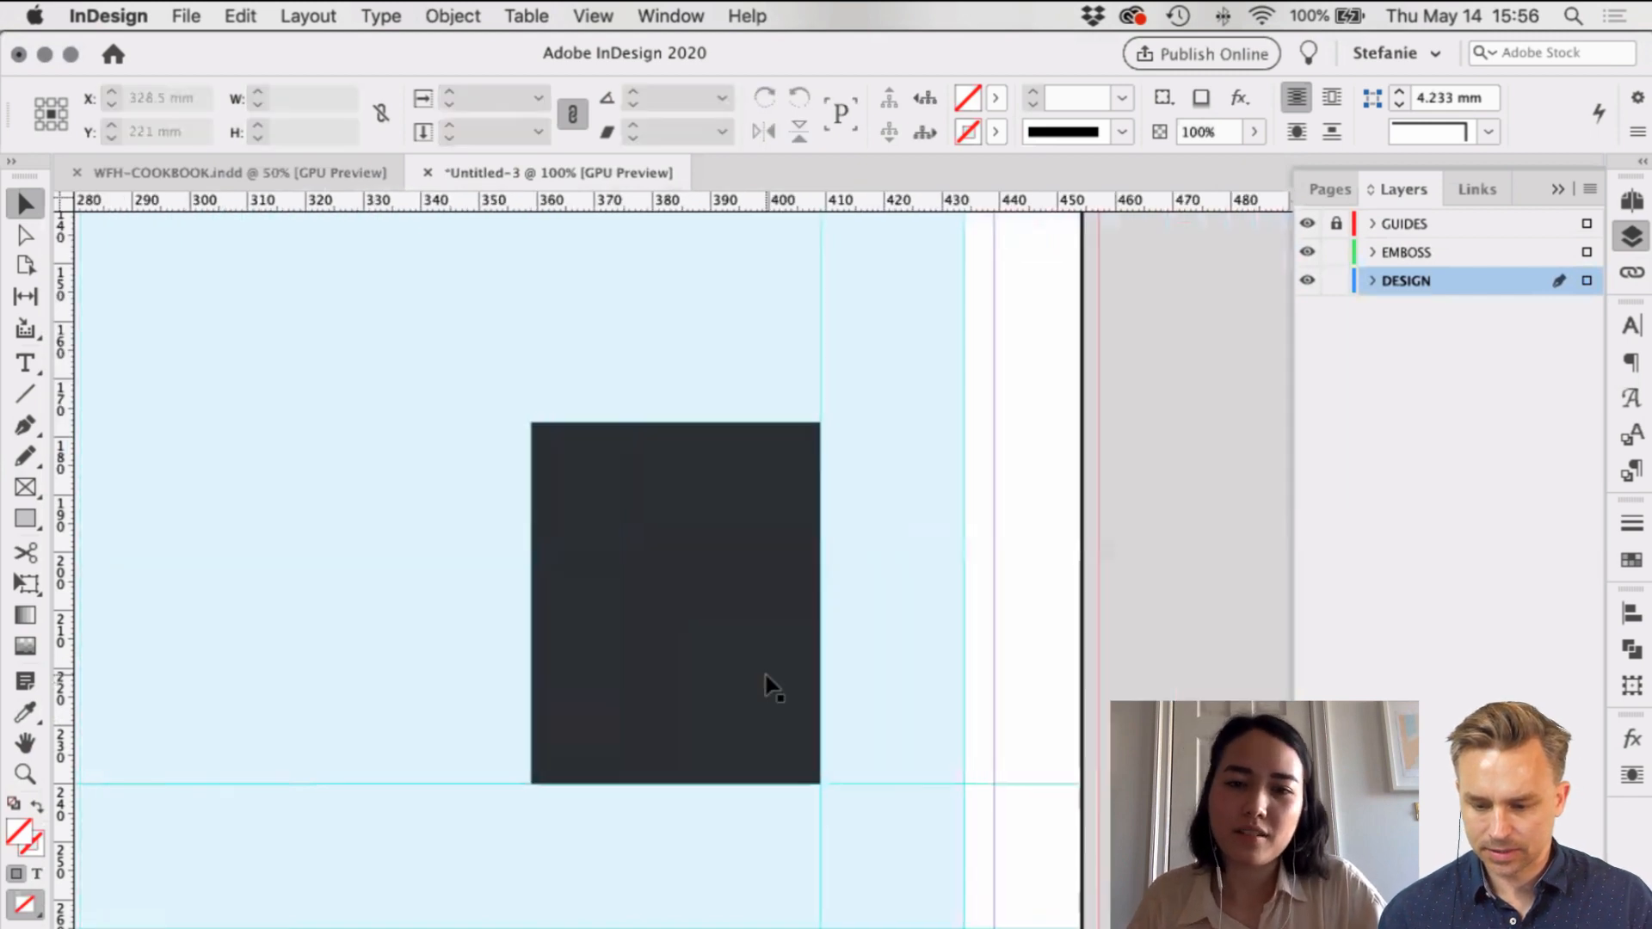
key("super+minus")
key("super+minus")
left_click_drag(951, 608, 952, 656)
key("super+v")
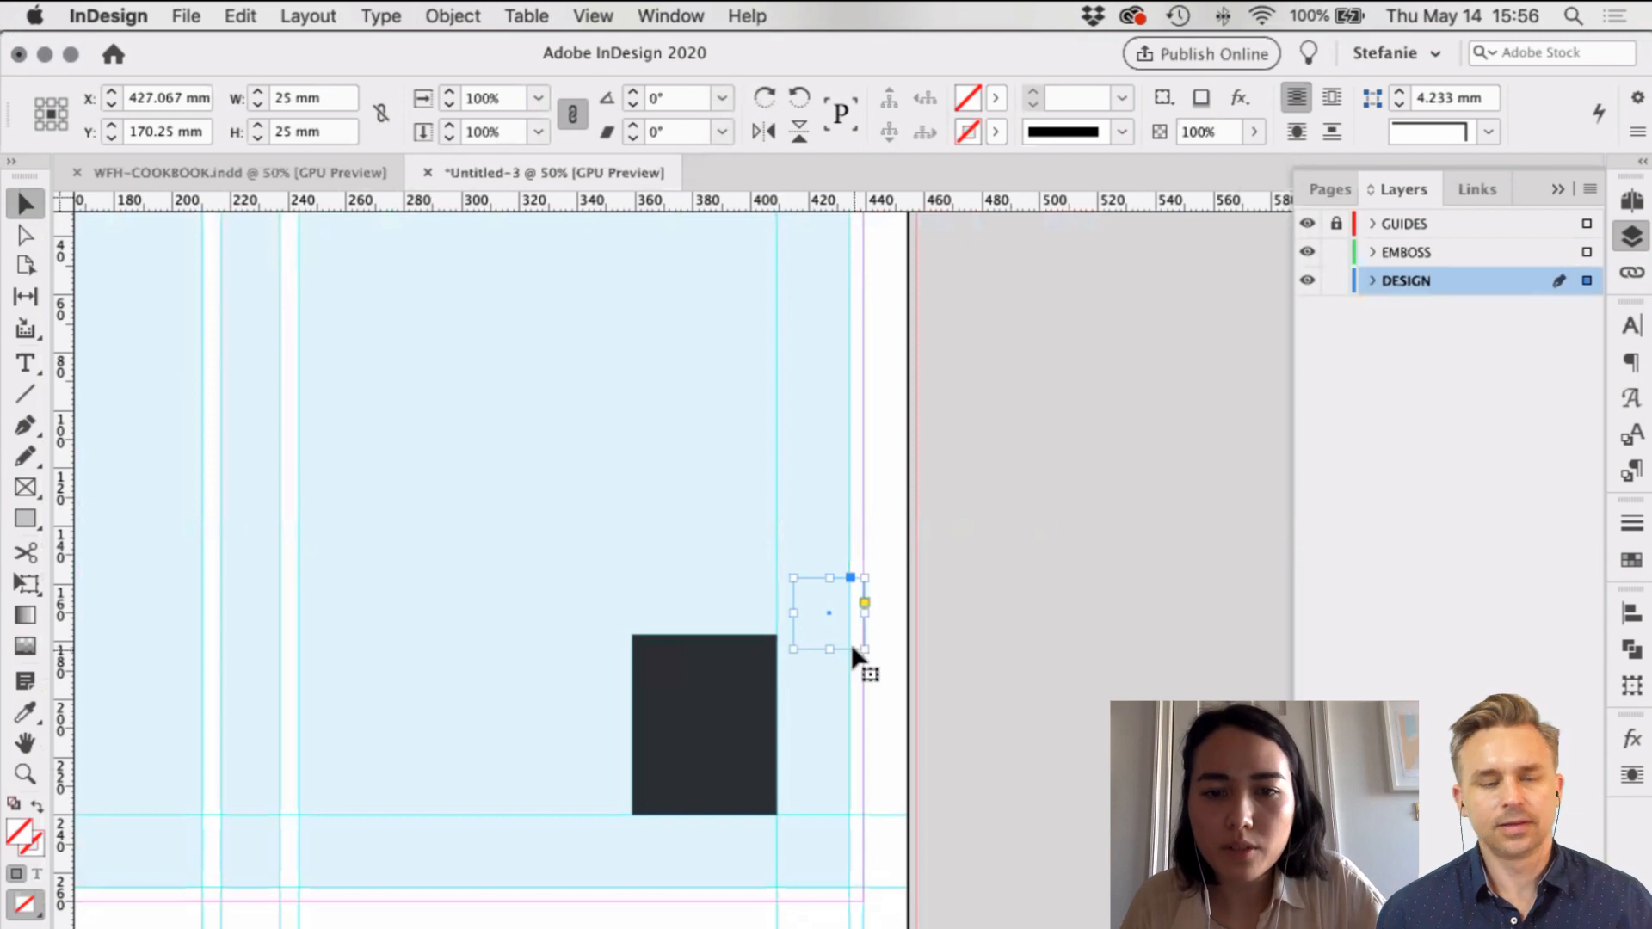
left_click_drag(850, 644, 841, 897)
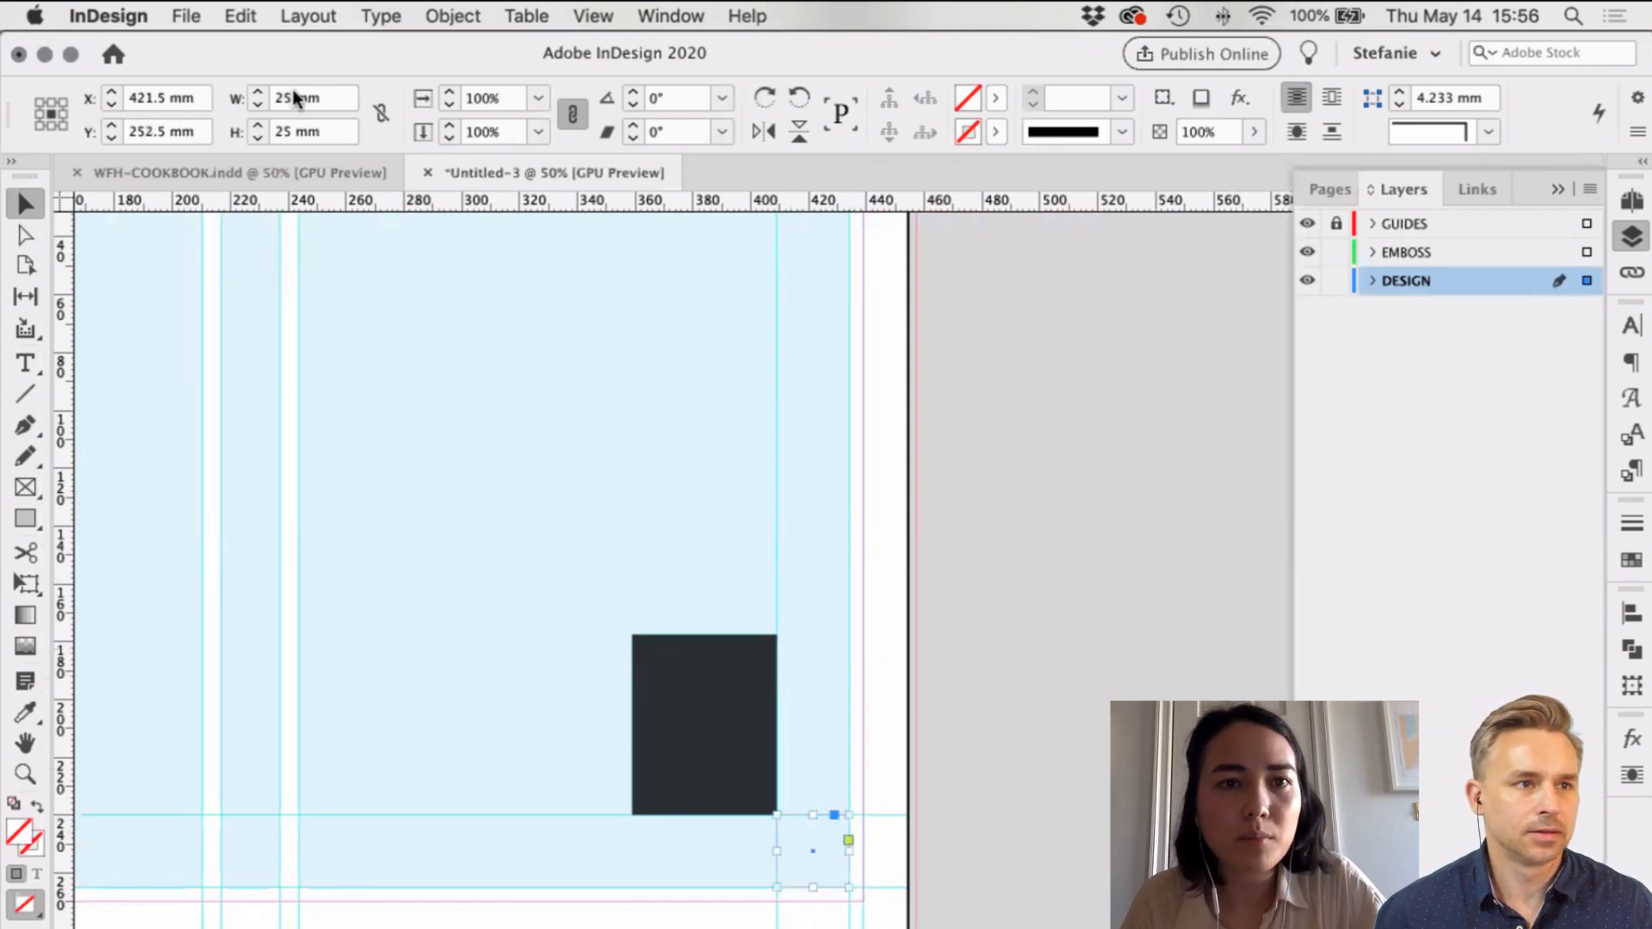
double_click(293, 97)
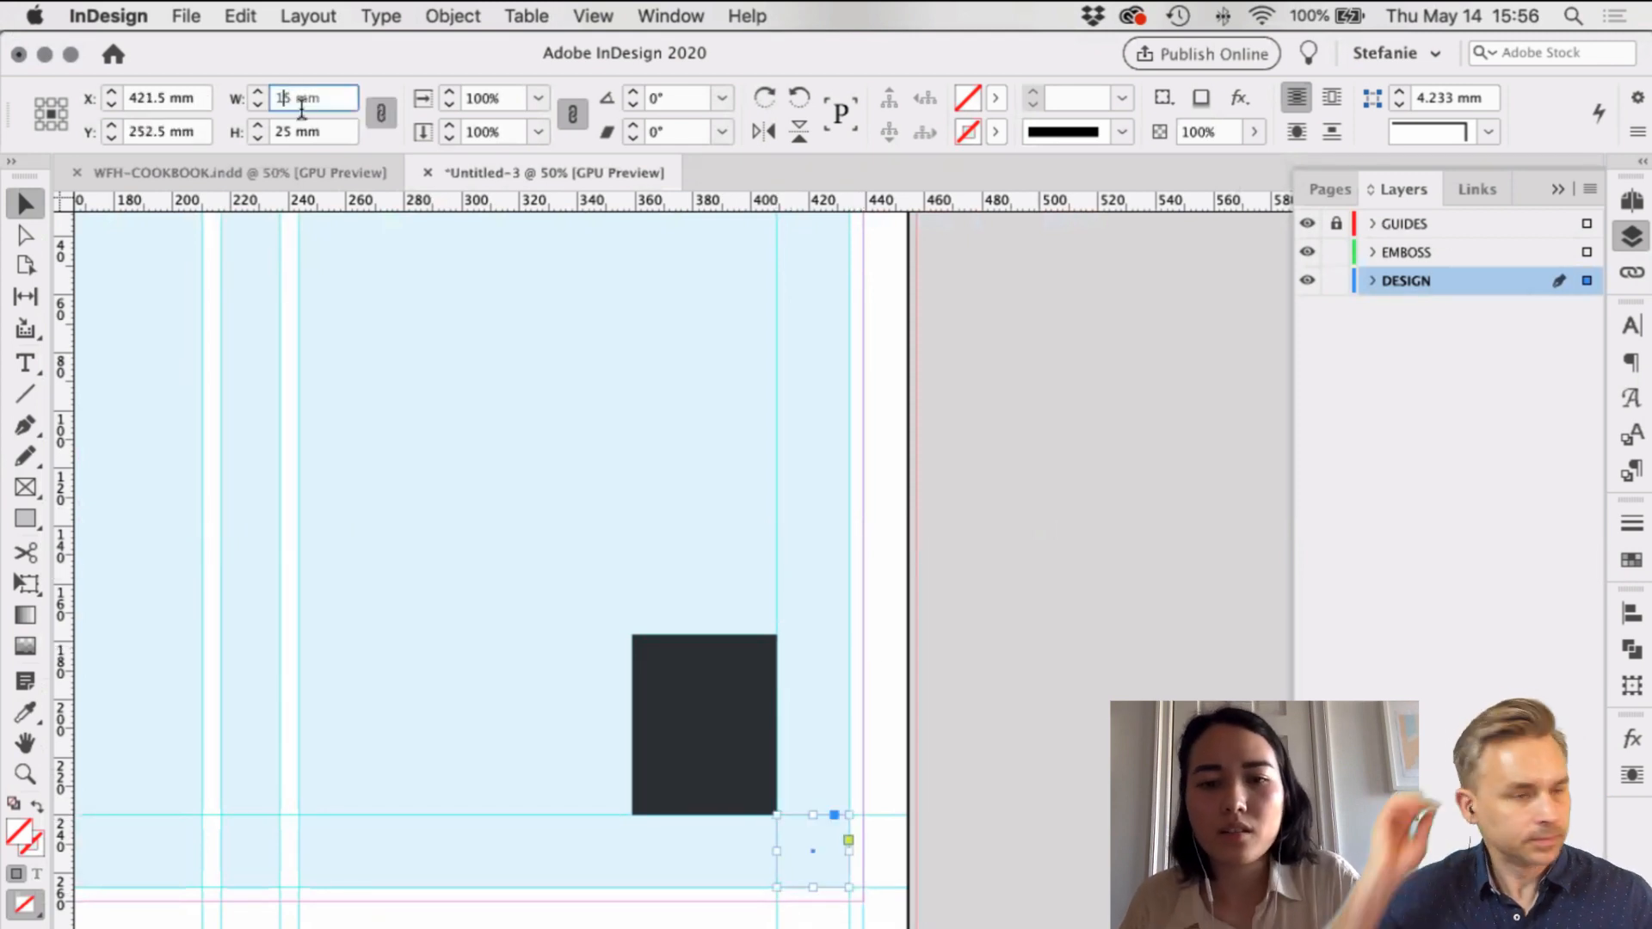
left_click(874, 833)
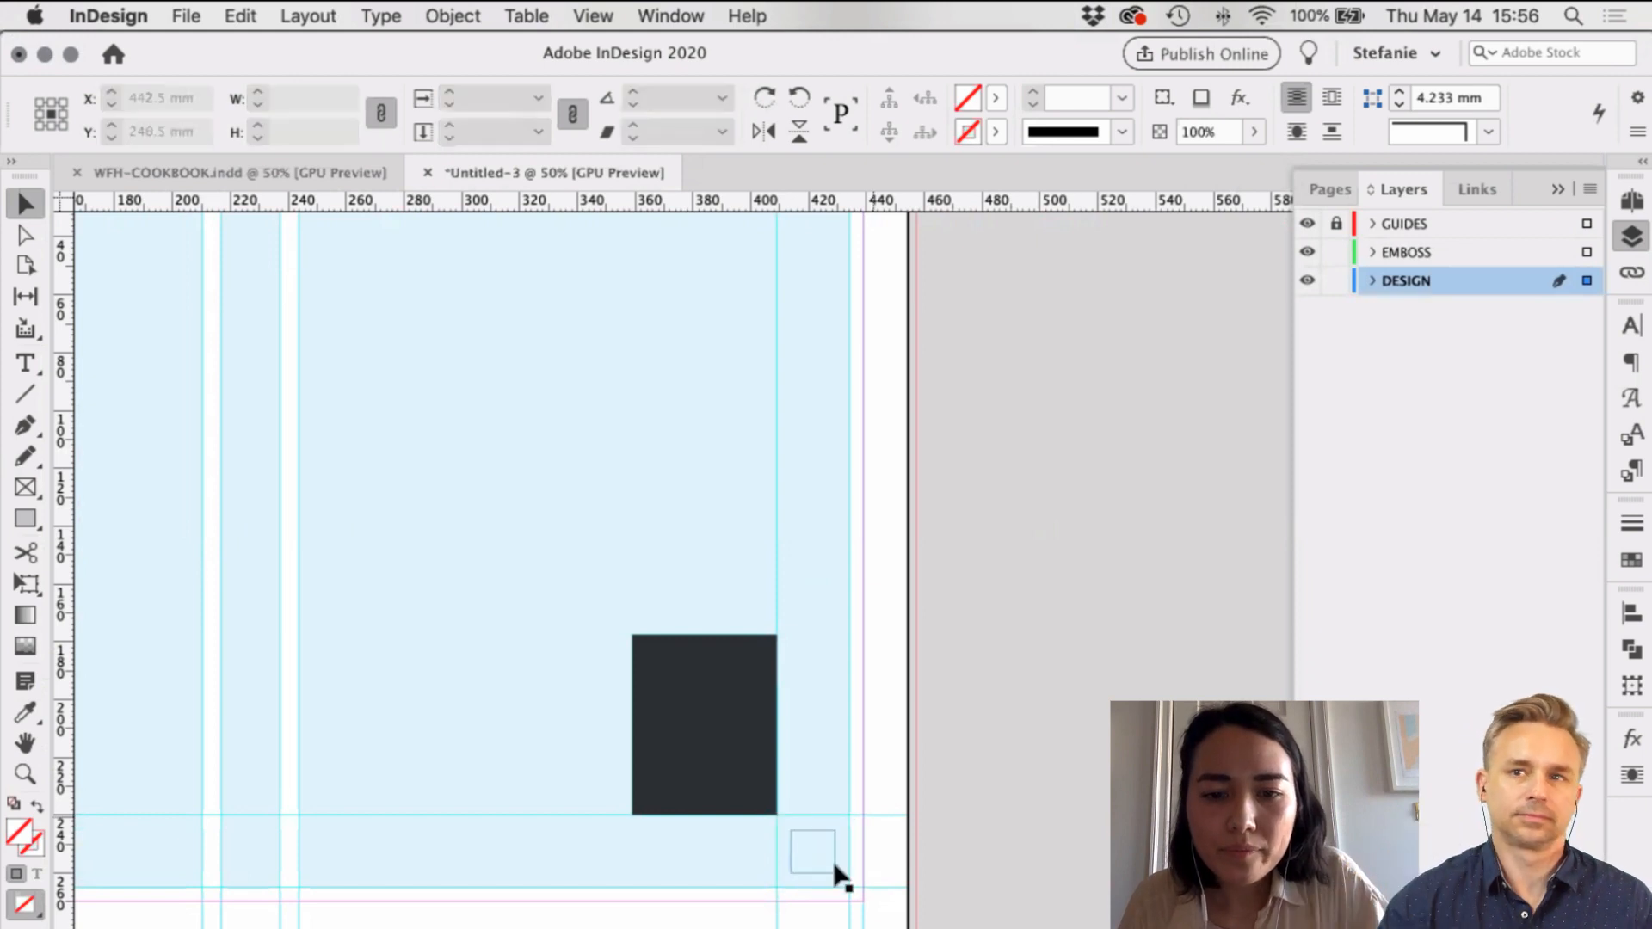
left_click_drag(834, 863, 849, 878)
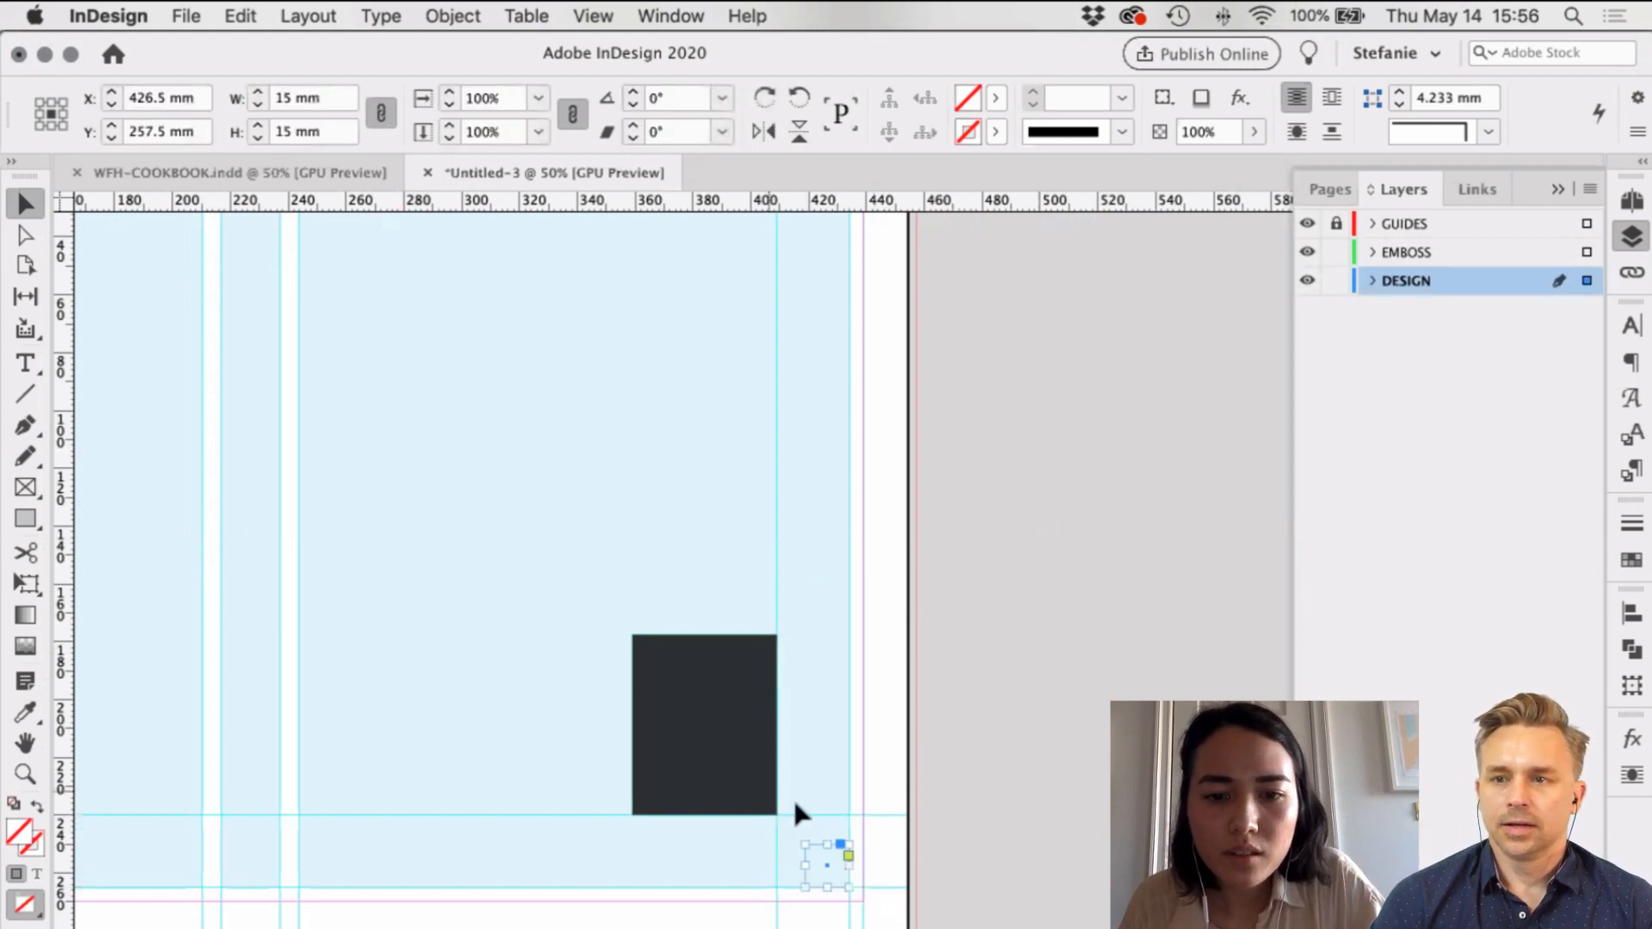
left_click_drag(776, 779, 807, 844)
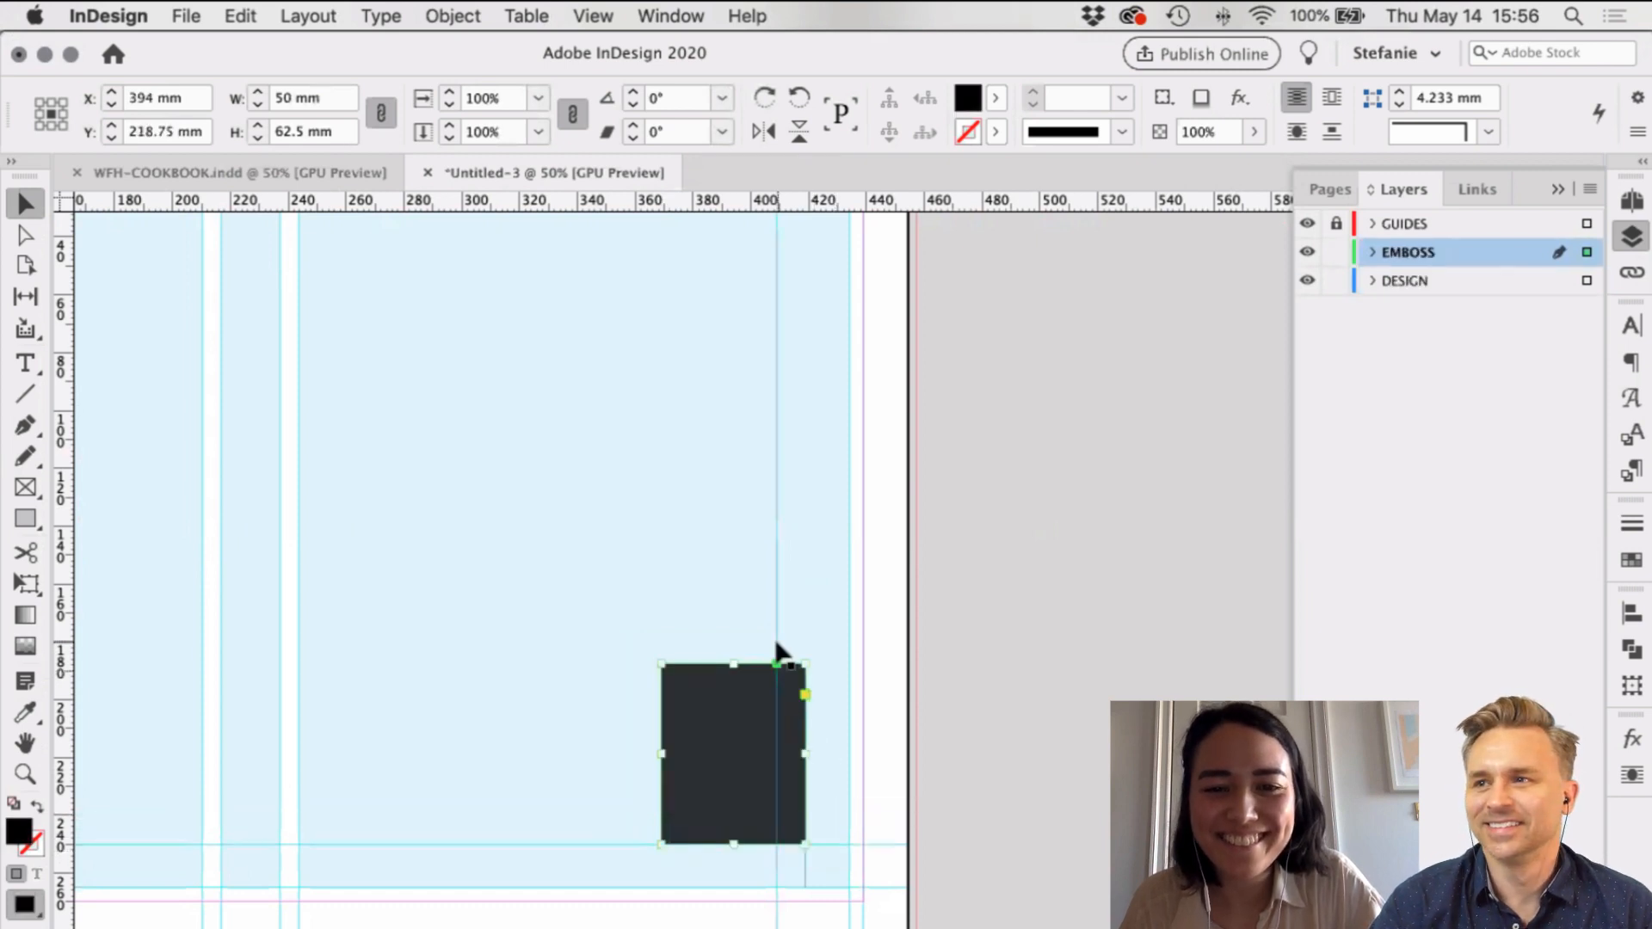
left_click_drag(777, 641, 805, 639)
left_click(1064, 632)
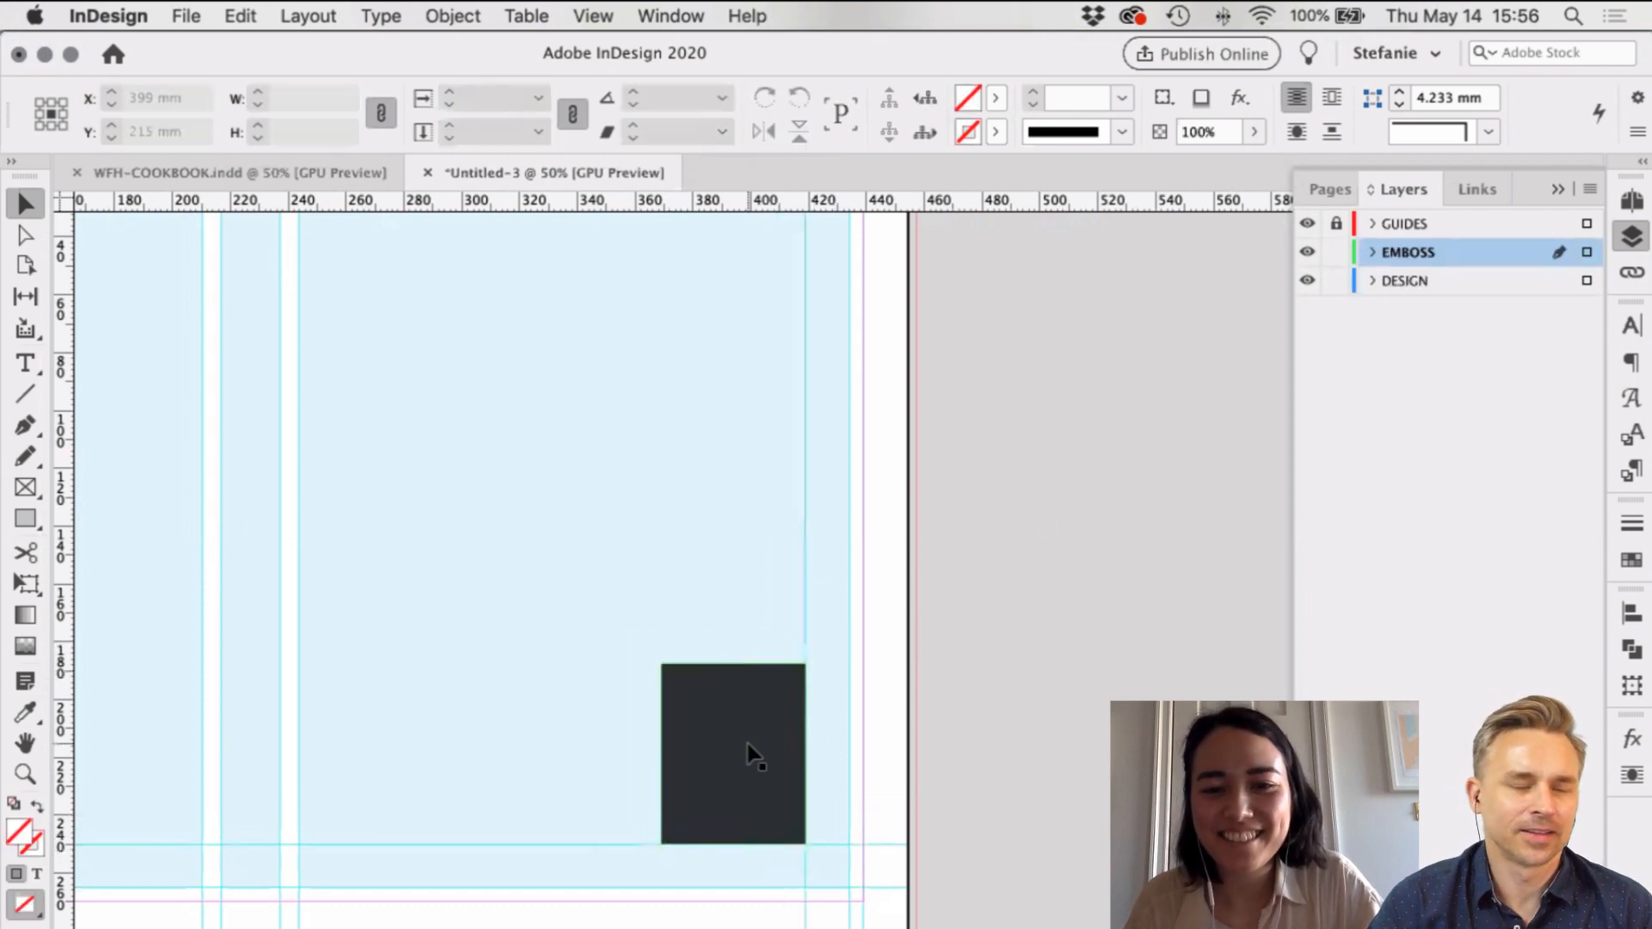
left_click_drag(839, 882, 314, 889)
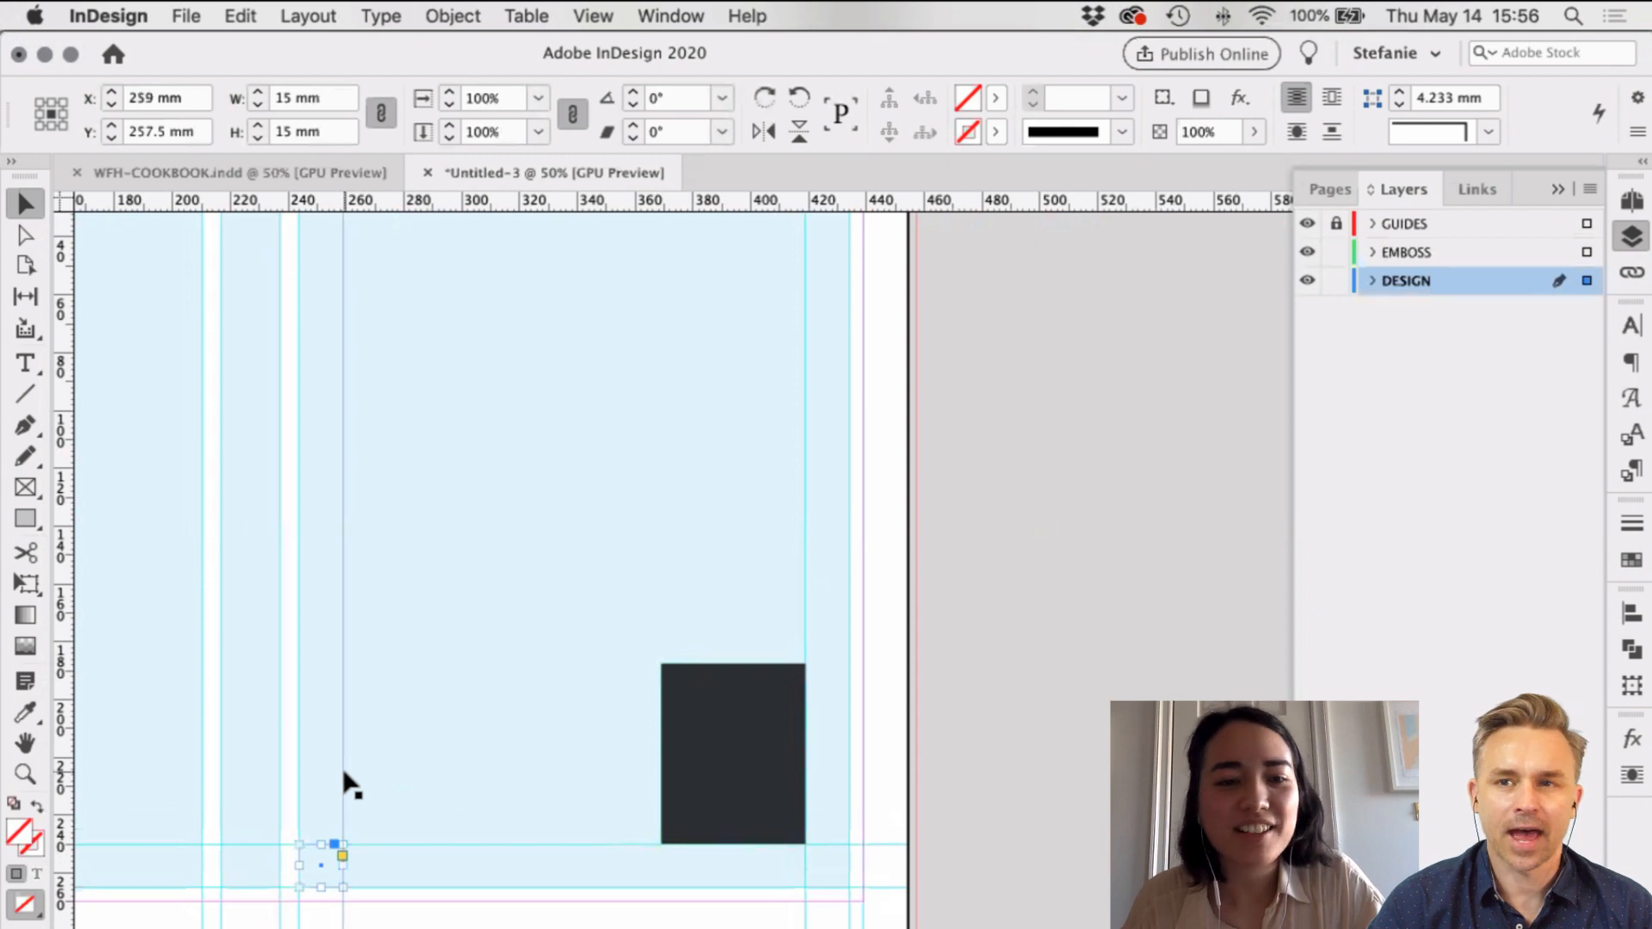
left_click_drag(342, 780, 343, 783)
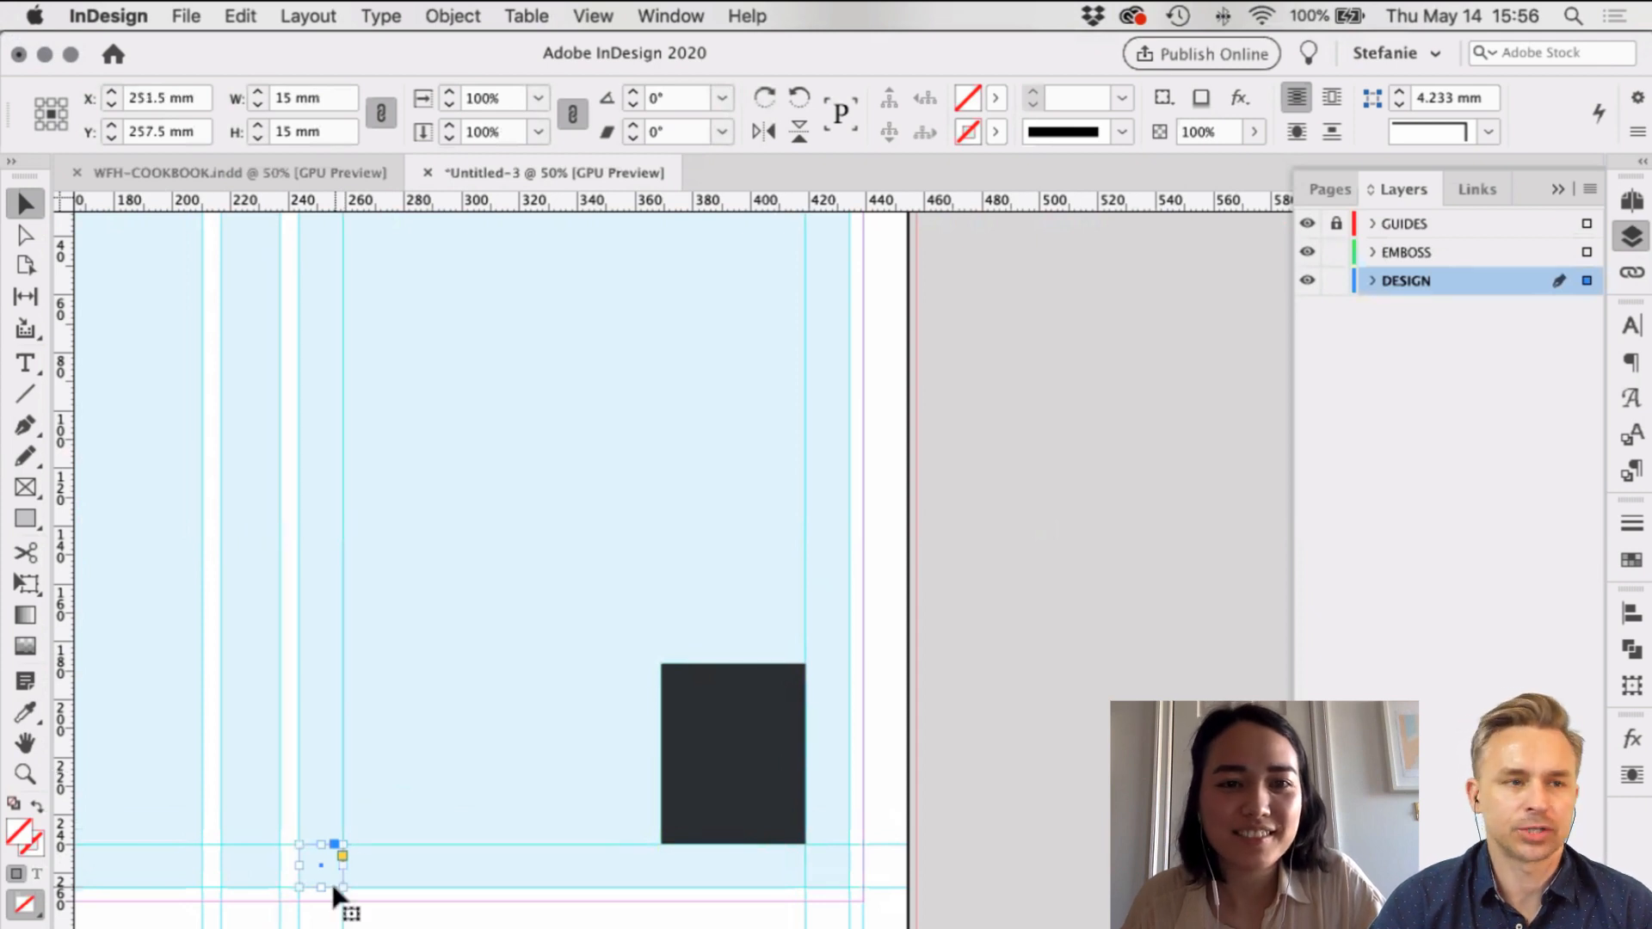
left_click_drag(333, 889, 783, 331)
scroll(781, 326, "up", 3)
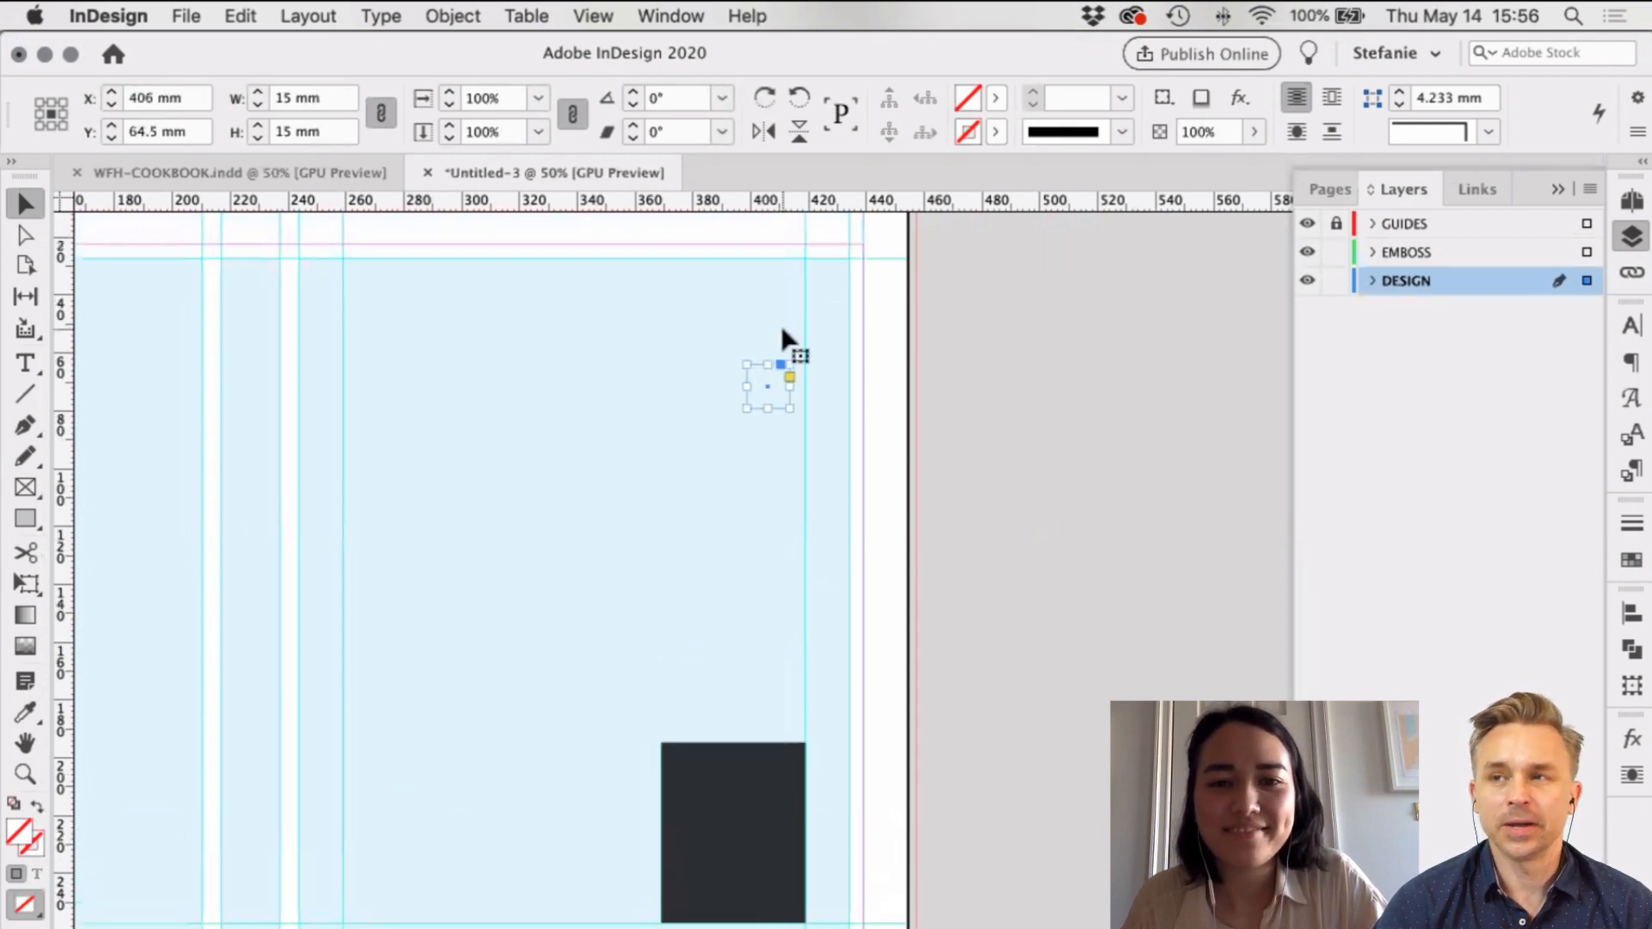
left_click_drag(793, 298, 786, 320)
left_click_drag(791, 205, 792, 317)
left_click(1084, 475)
scroll(1084, 475, "left", 6)
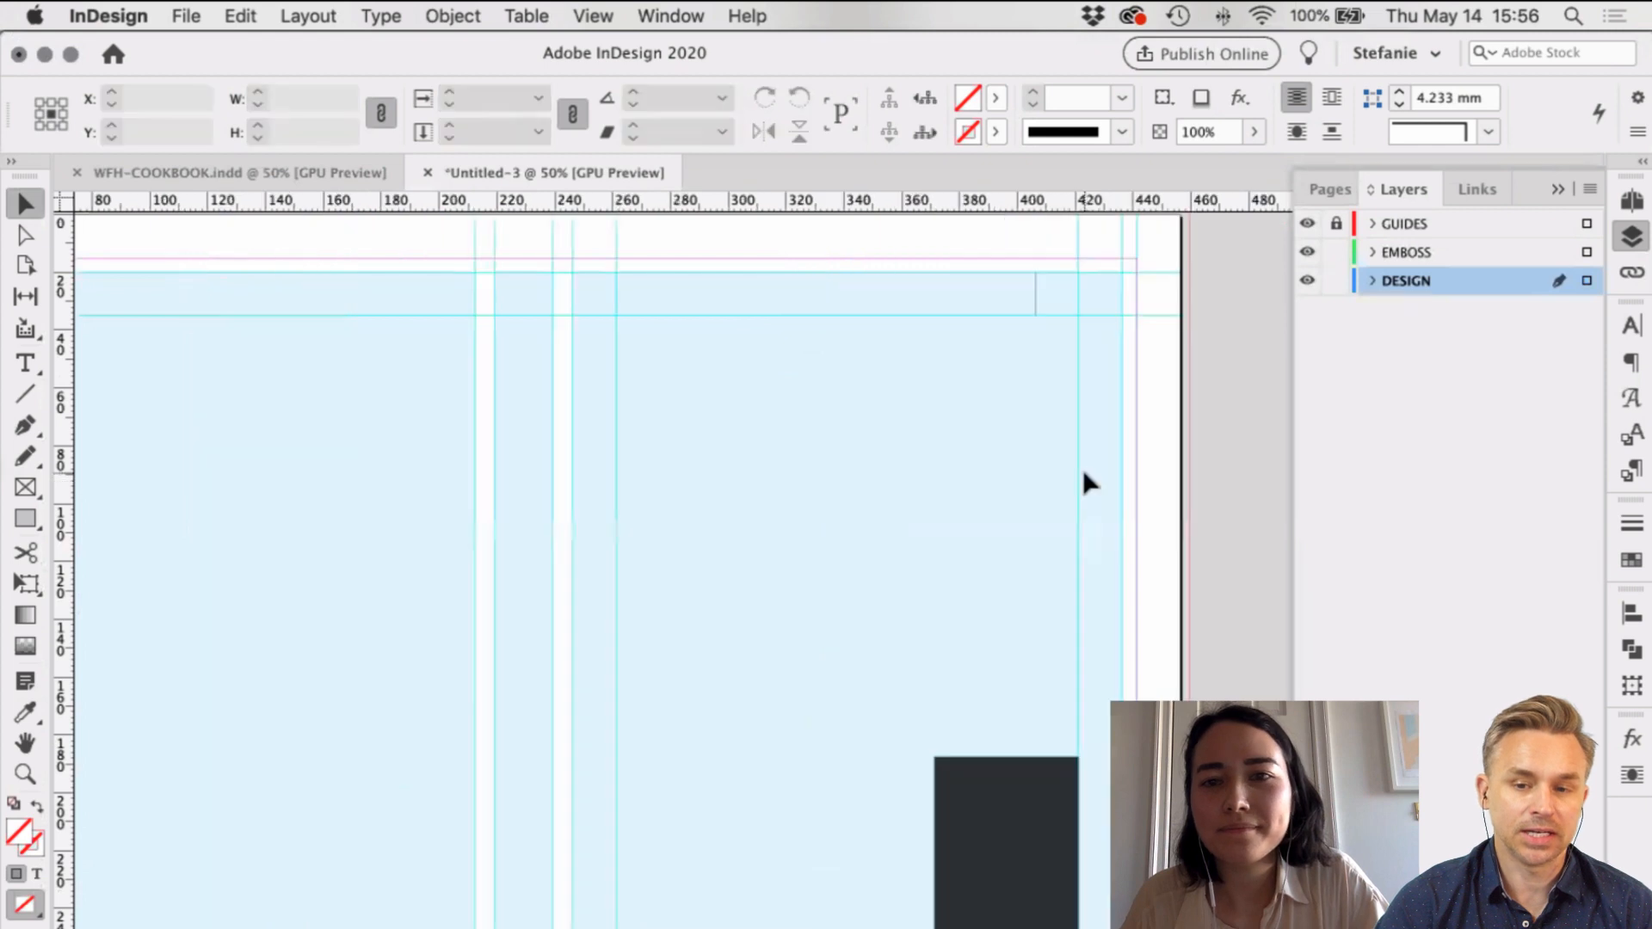
scroll(1214, 325, "left", 4)
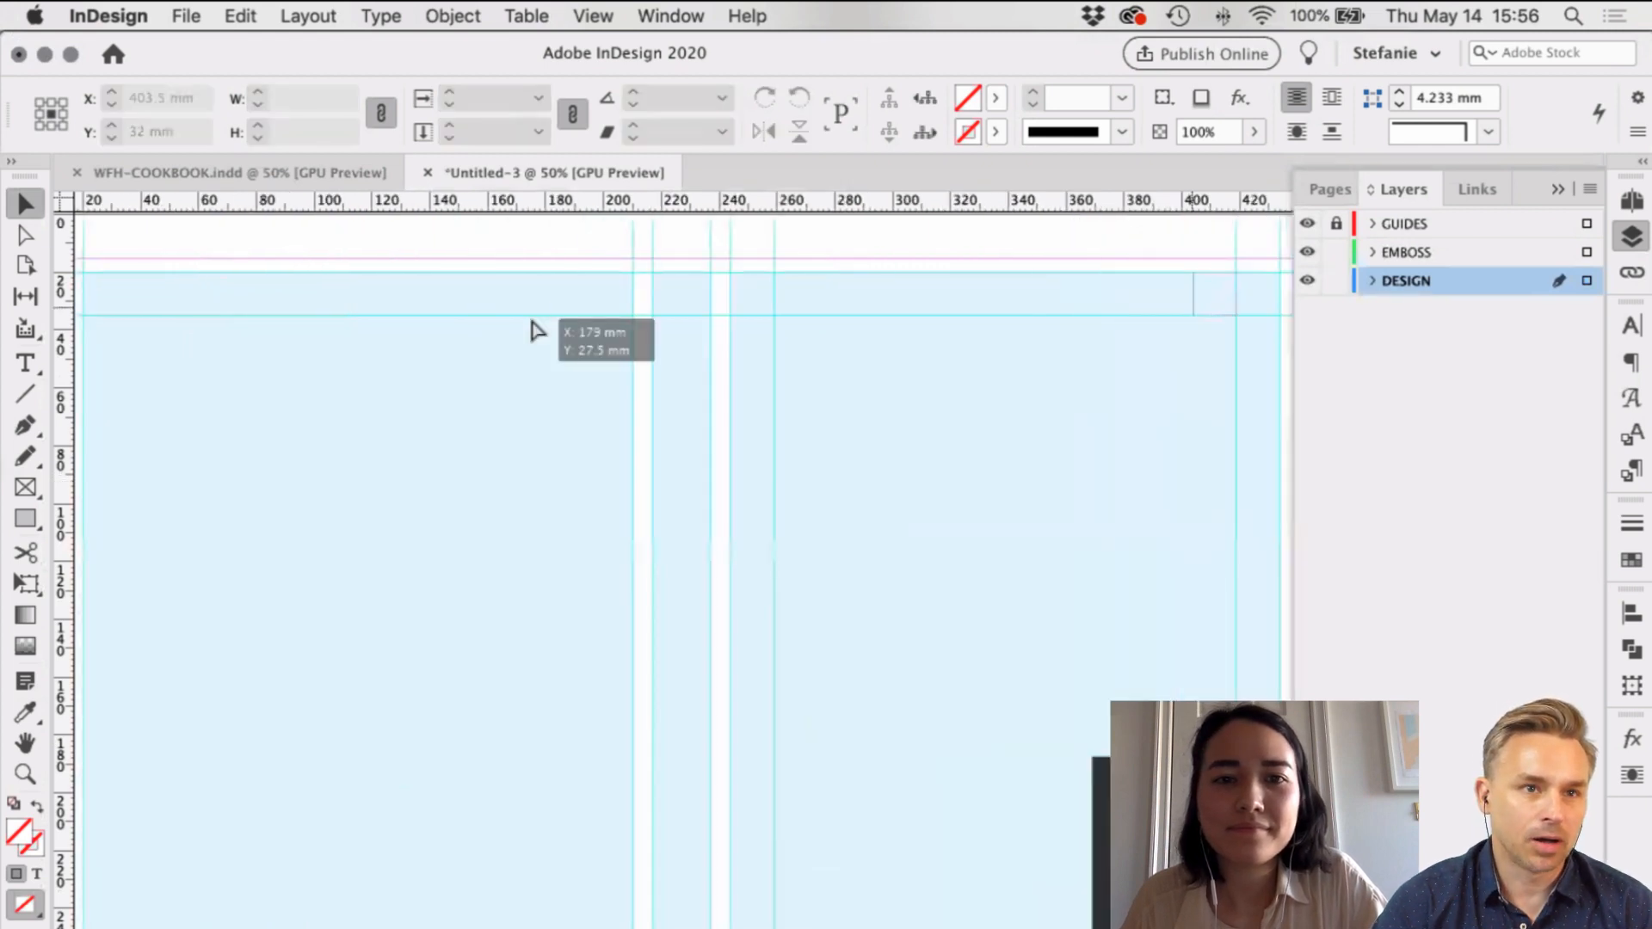
left_click_drag(534, 329, 581, 308)
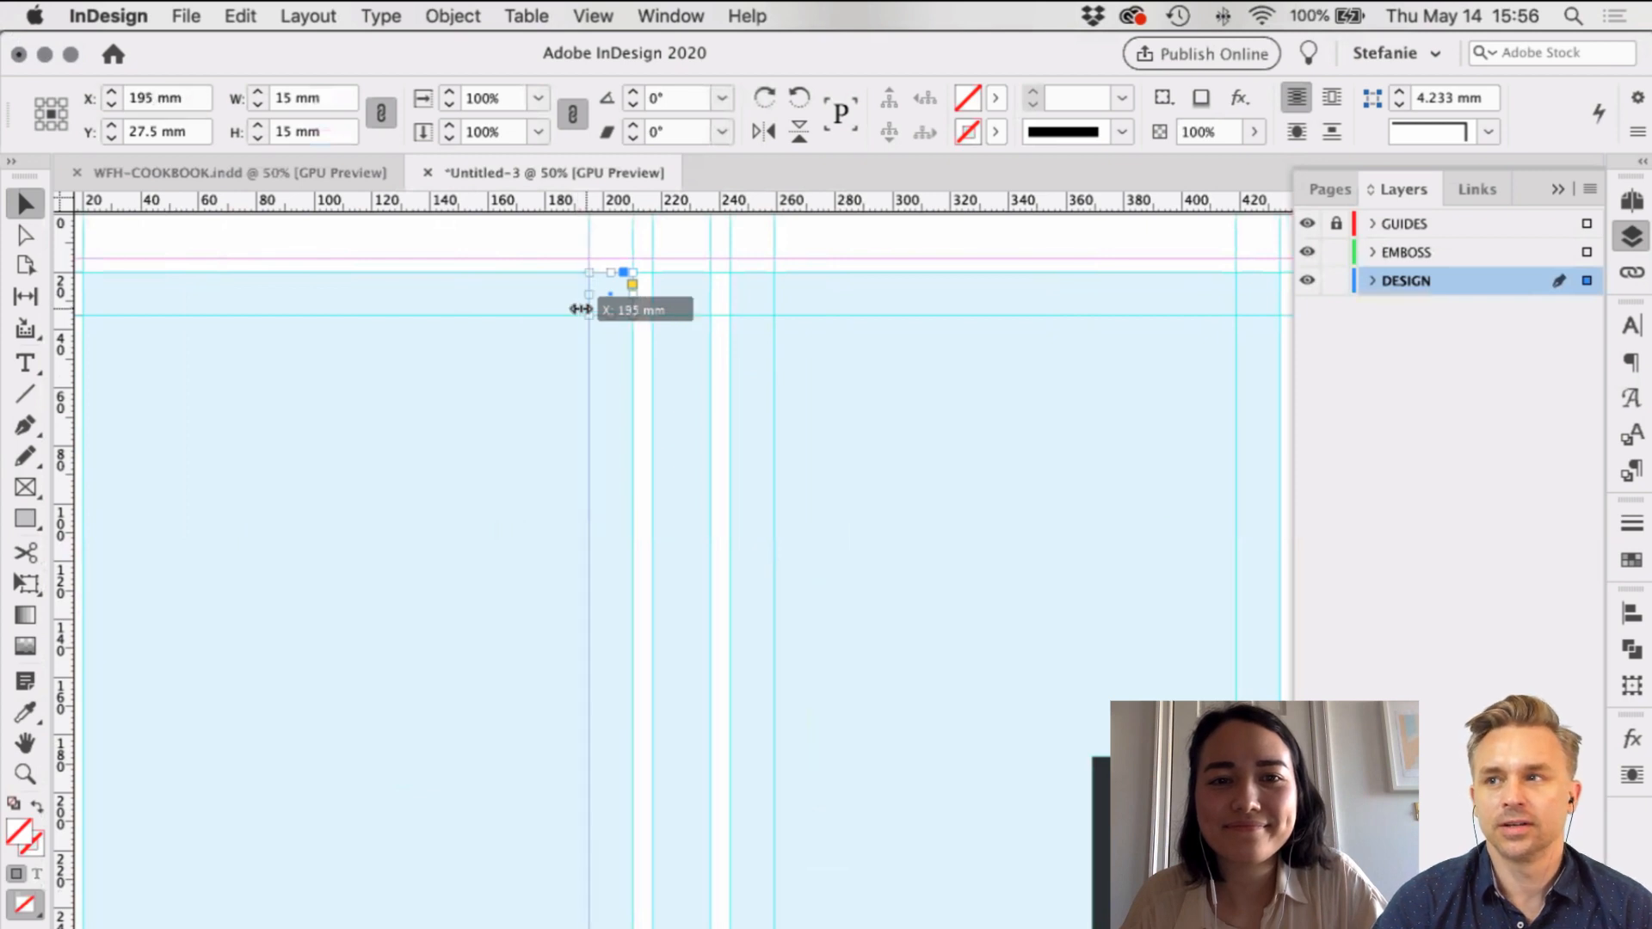
left_click(132, 326)
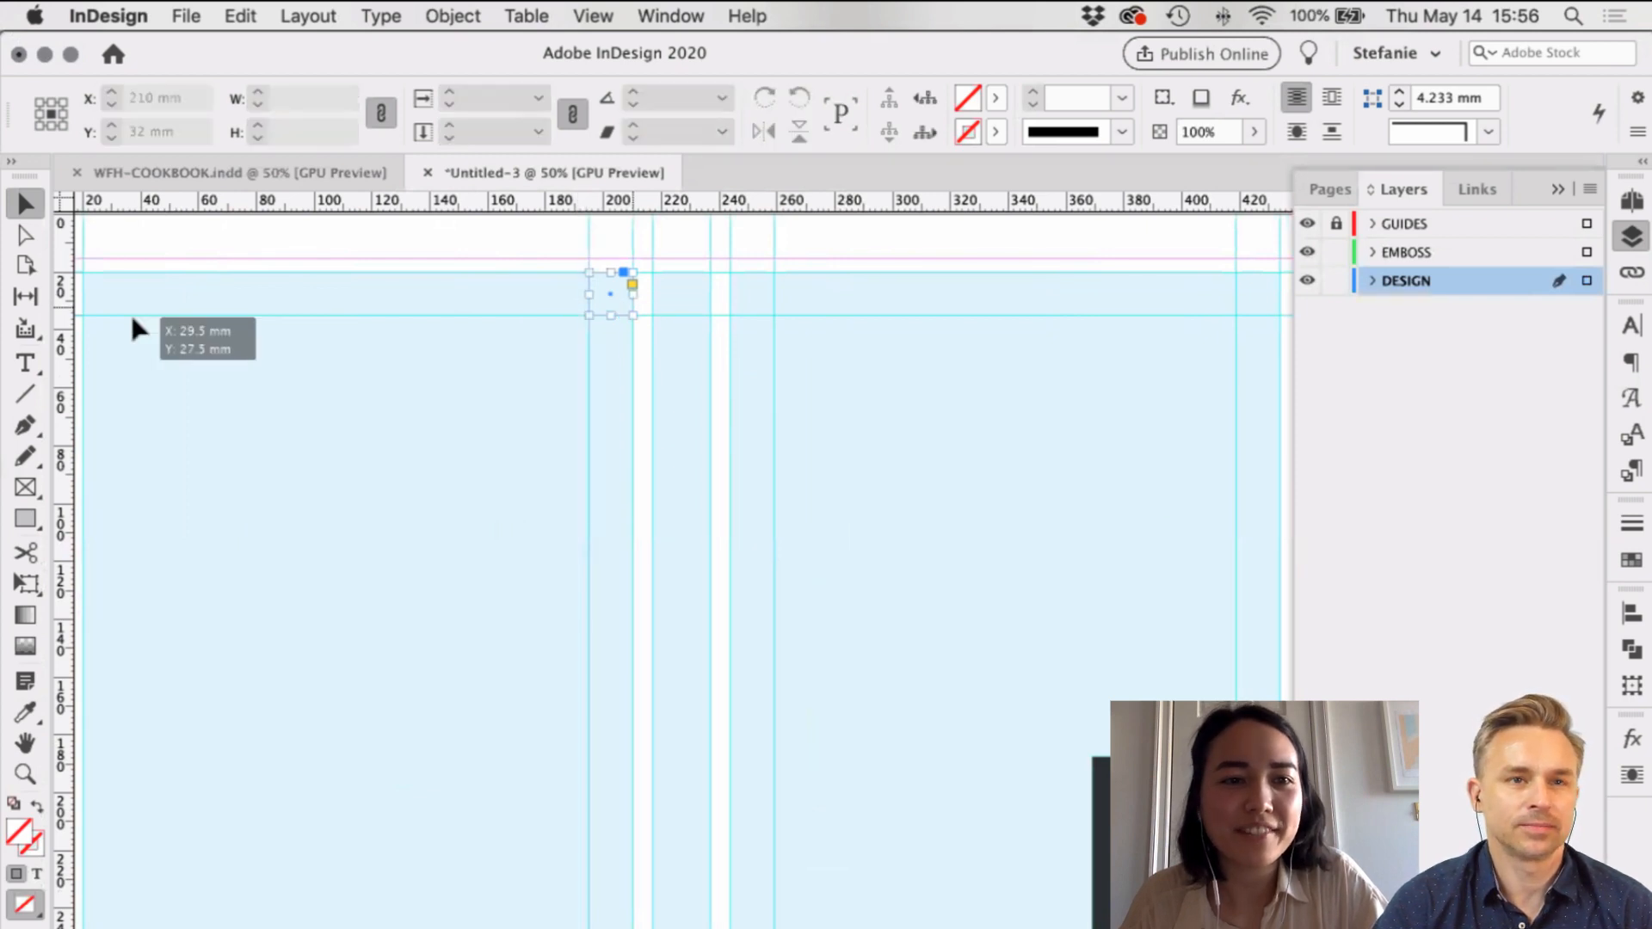
mouse_move(132, 316)
left_mouse_down()
mouse_move(126, 287)
mouse_move(129, 310)
left_mouse_up()
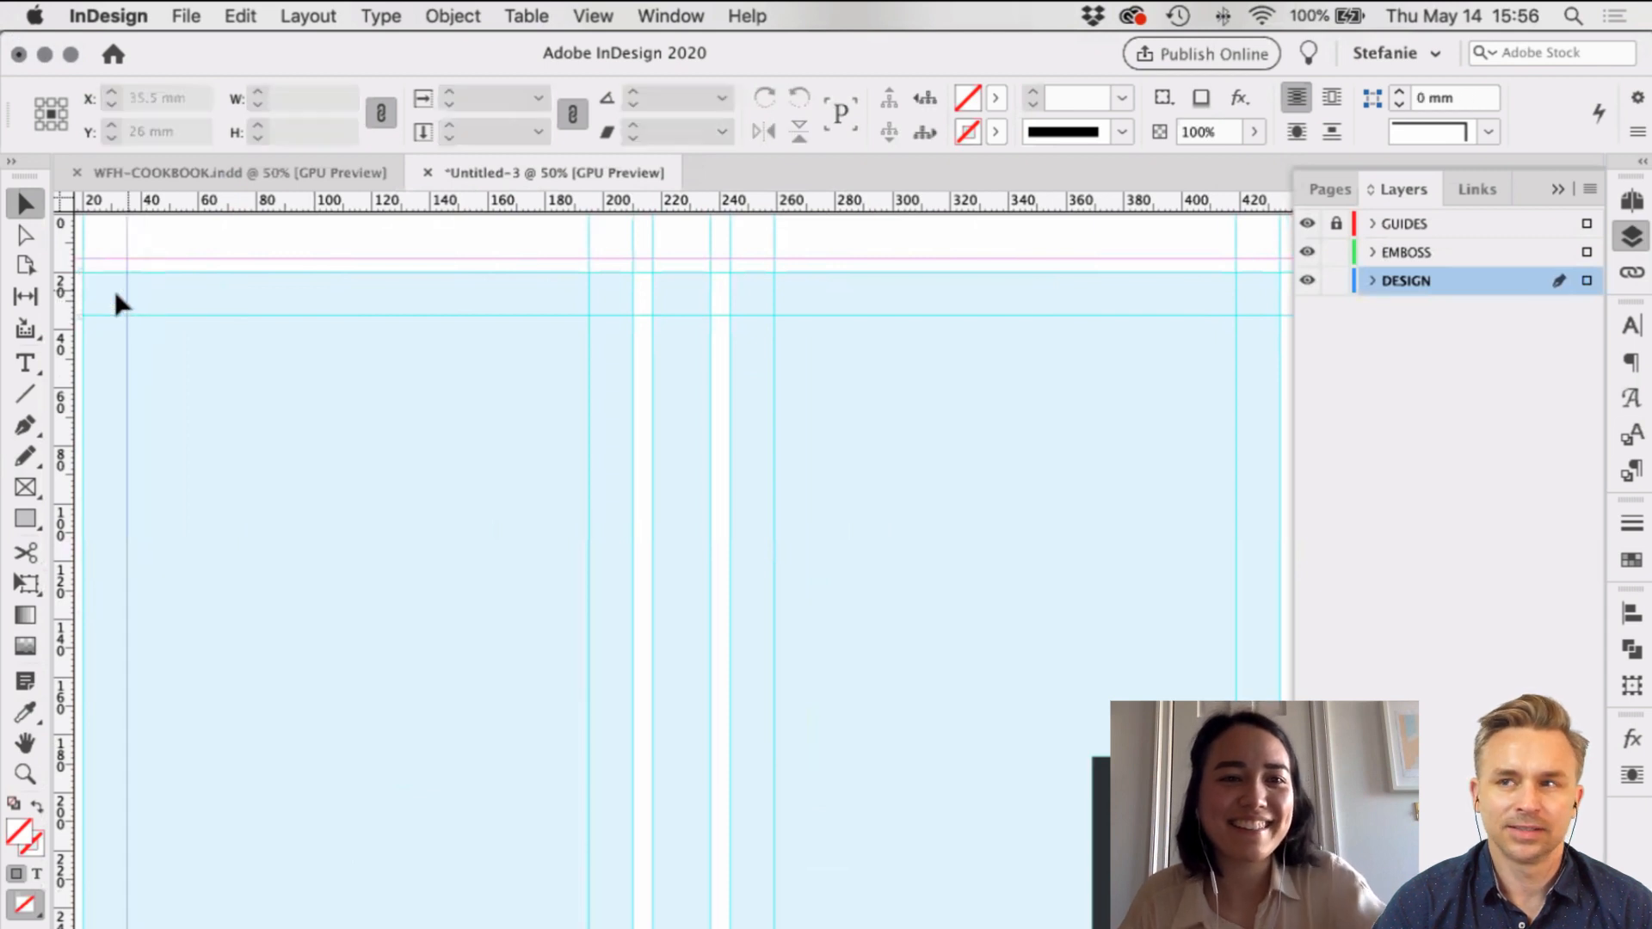
left_click(330, 451)
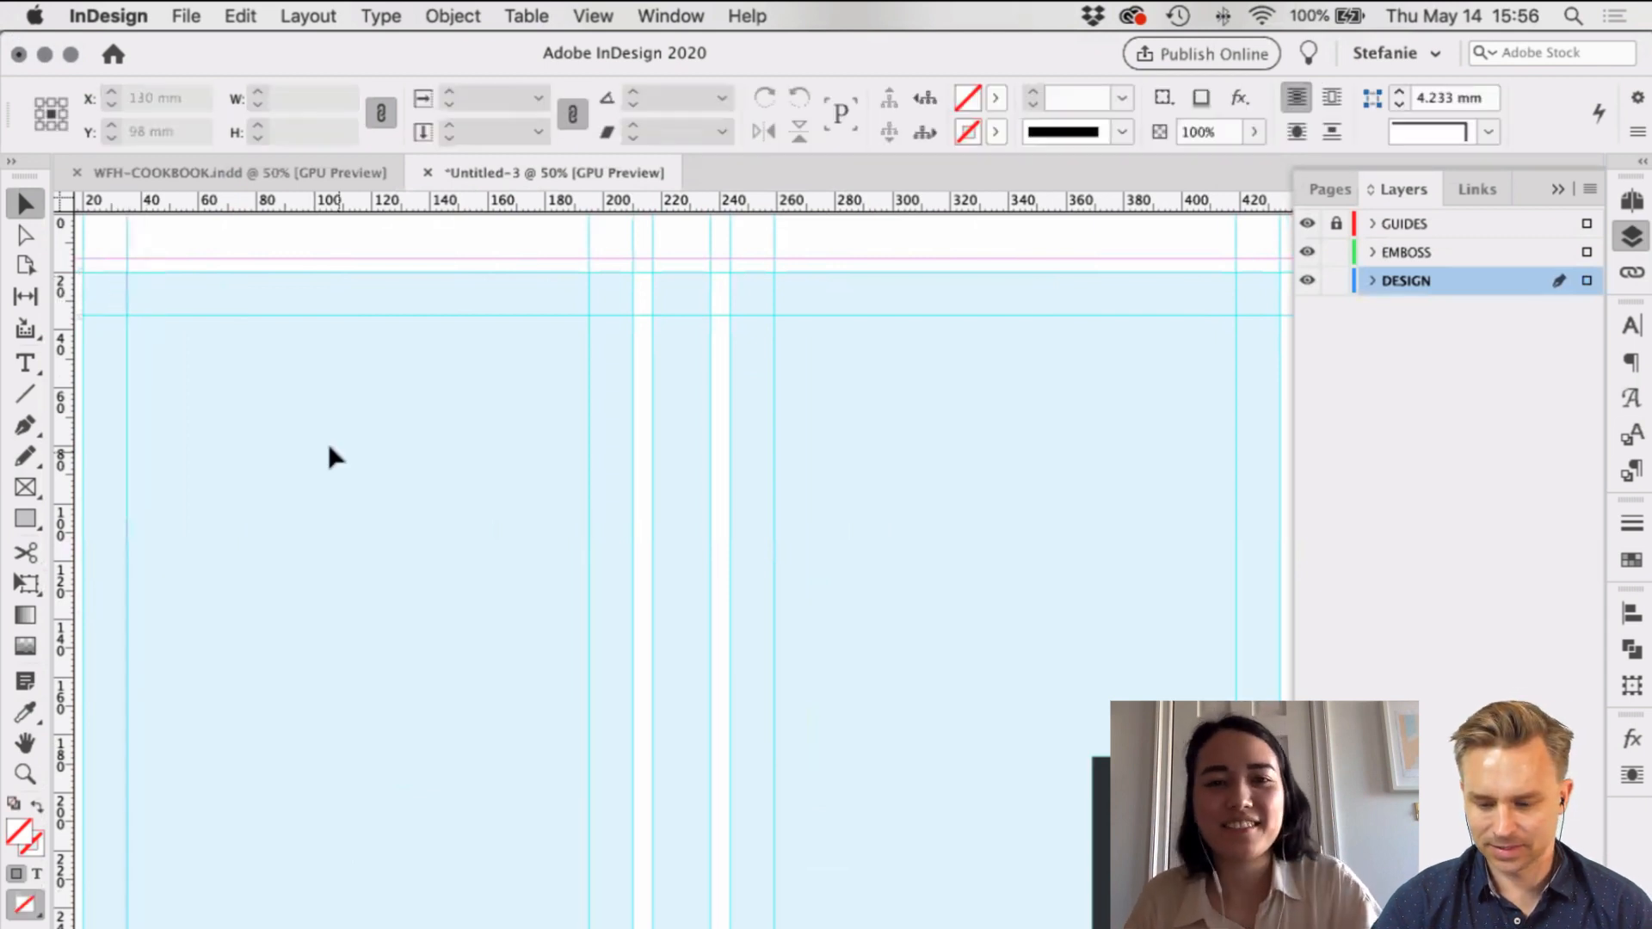
key("super+minus")
key("super+equal")
key("super+equal")
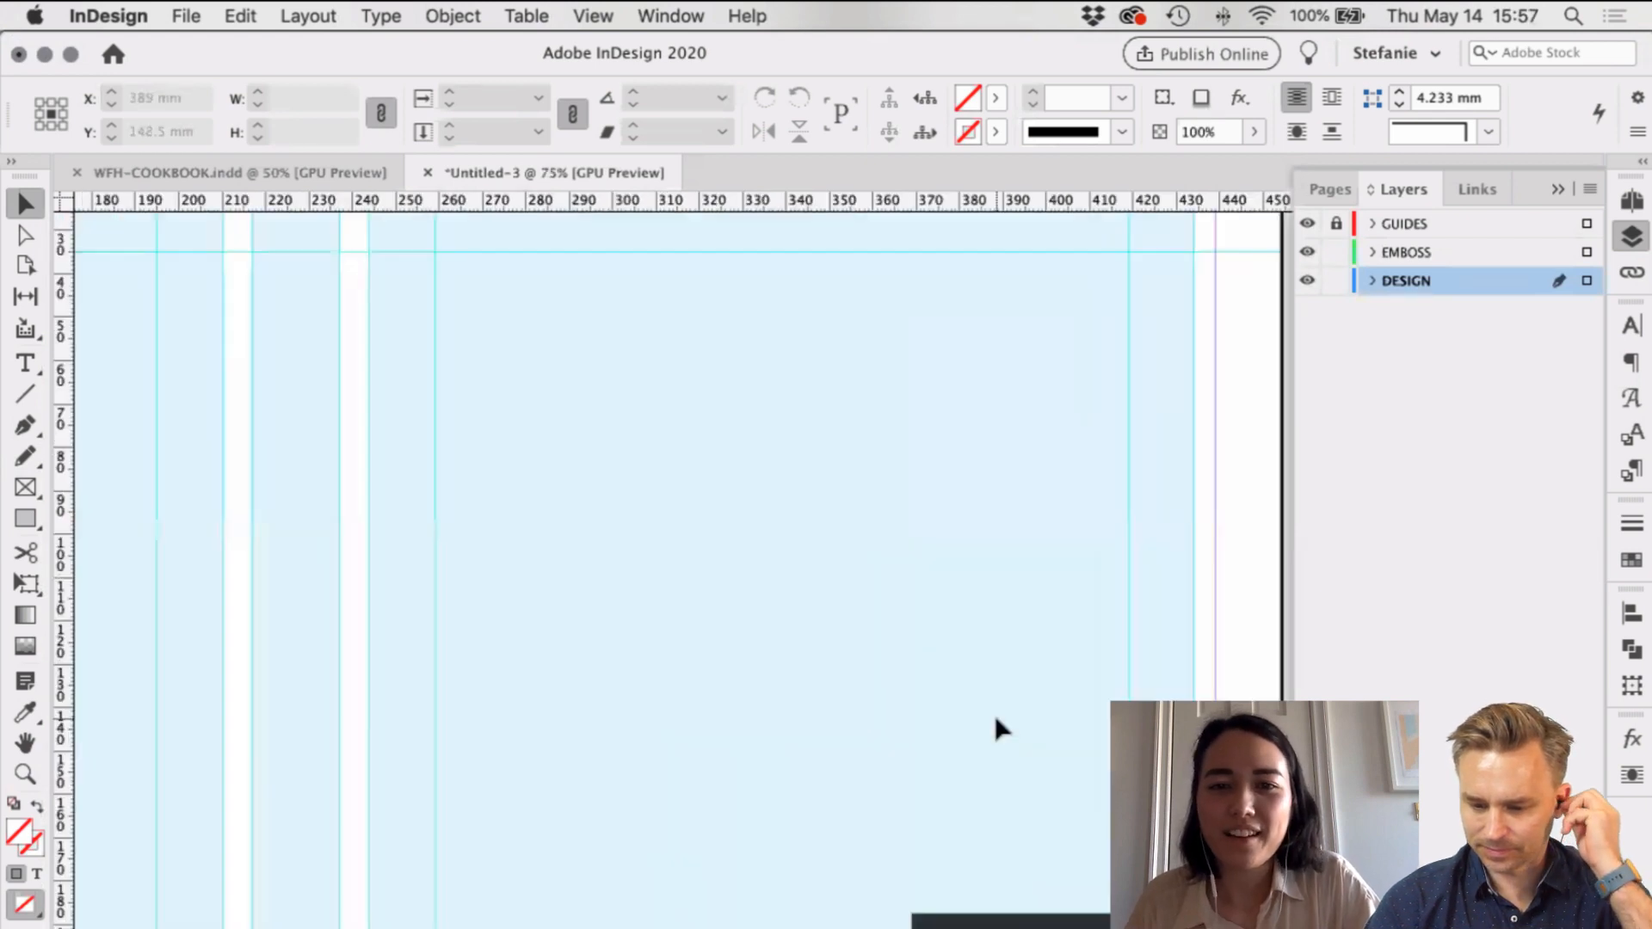
left_click(995, 720, "alt+super")
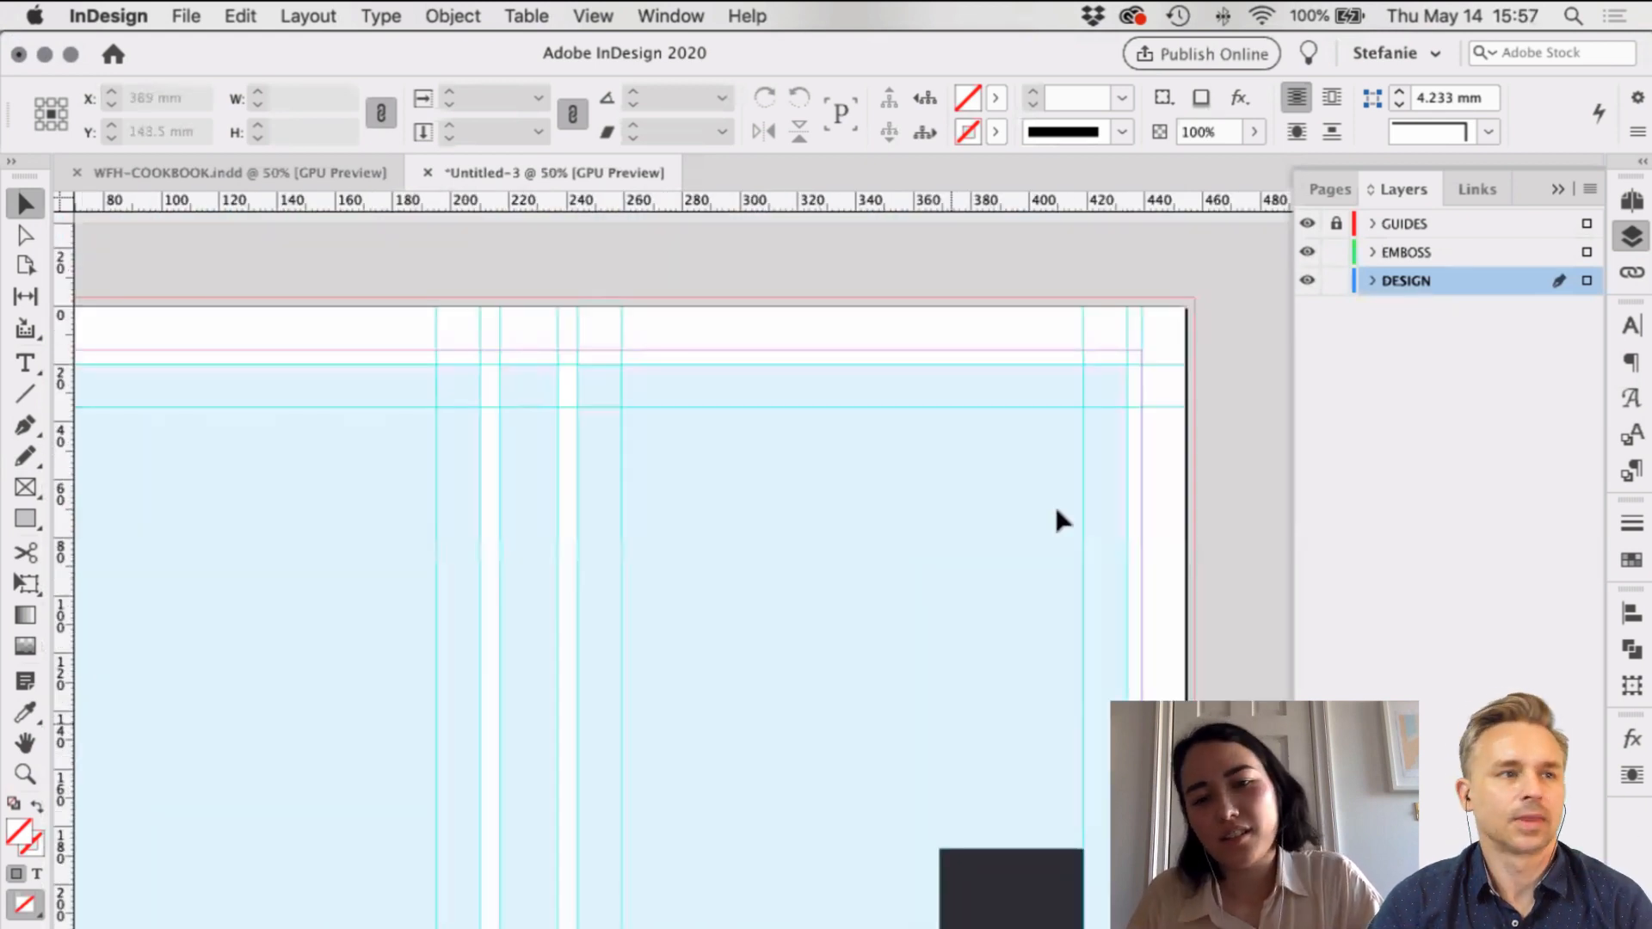
scroll(1057, 514, "down", 5)
scroll(1056, 515, "right", 4)
Step: Fill the rectangle with C=0 M=100 Y=0 K=0 and save it as a spot swatch named EMBOSS
left_click(896, 753)
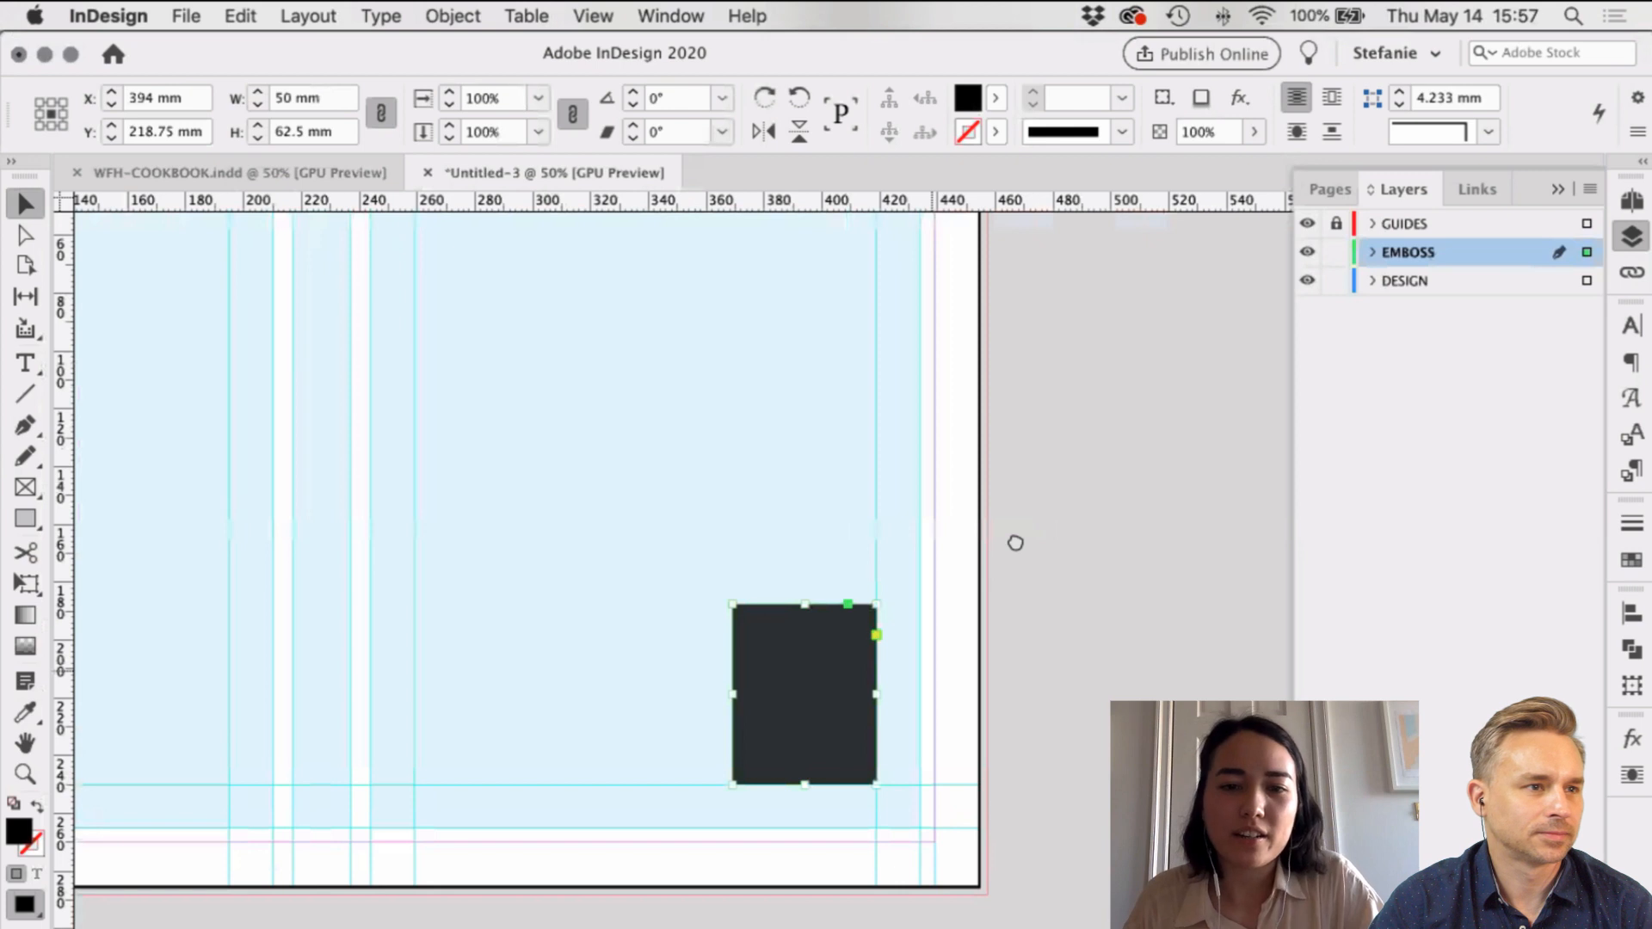
scroll(695, 700, "right", 3)
scroll(695, 700, "up", 1)
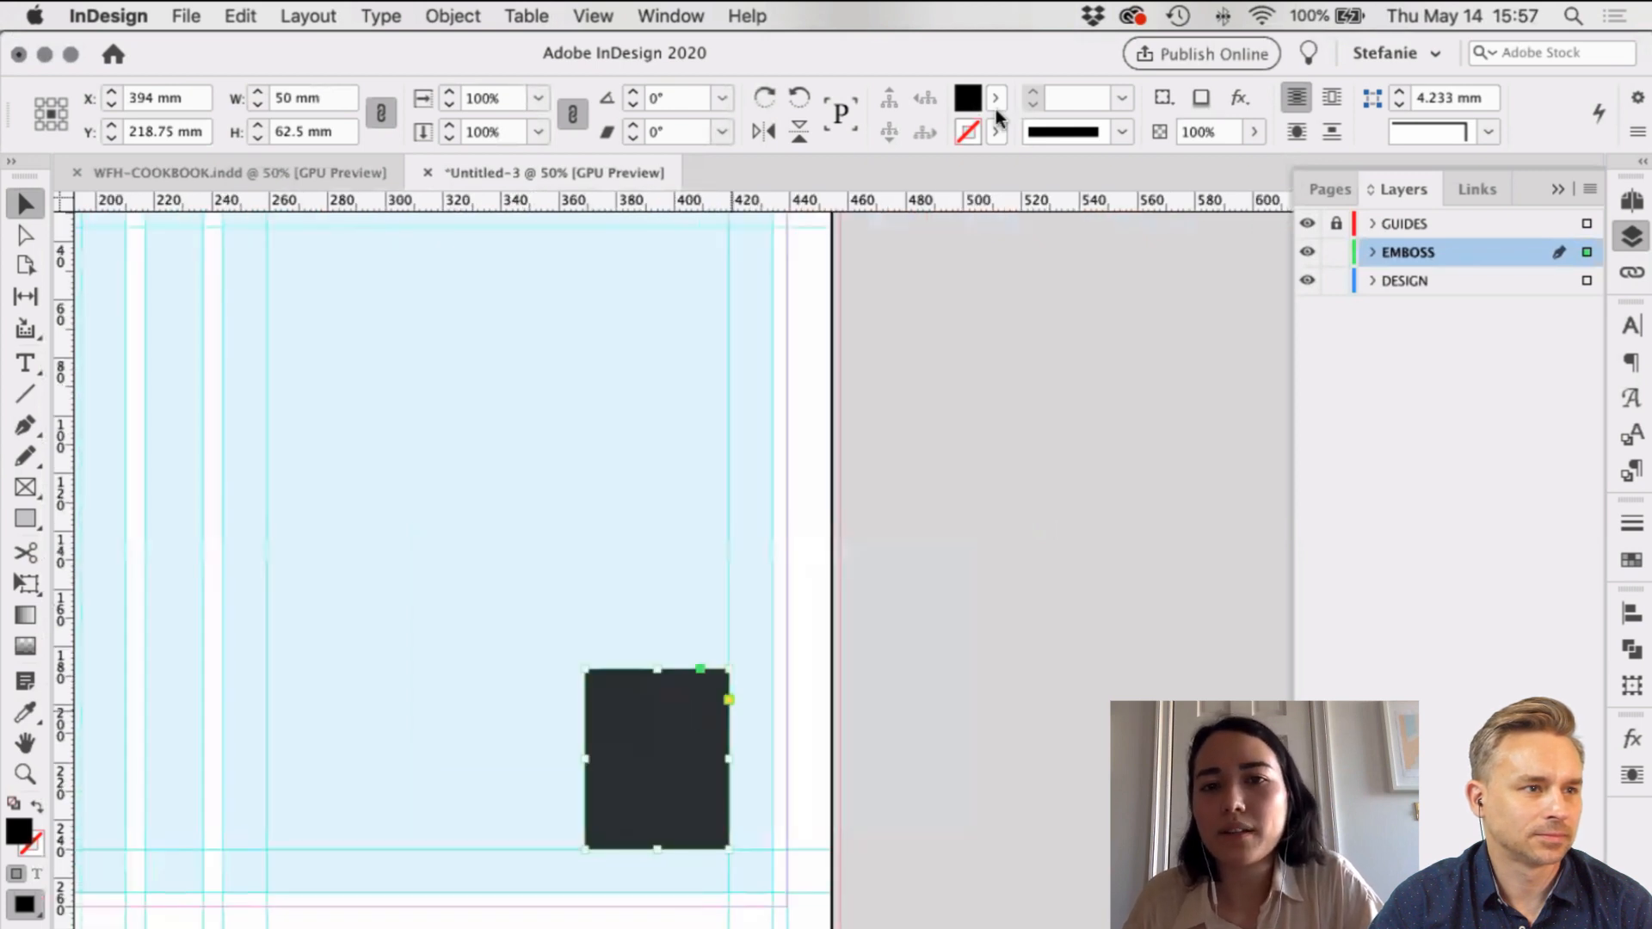
left_click(997, 110)
left_click(818, 319)
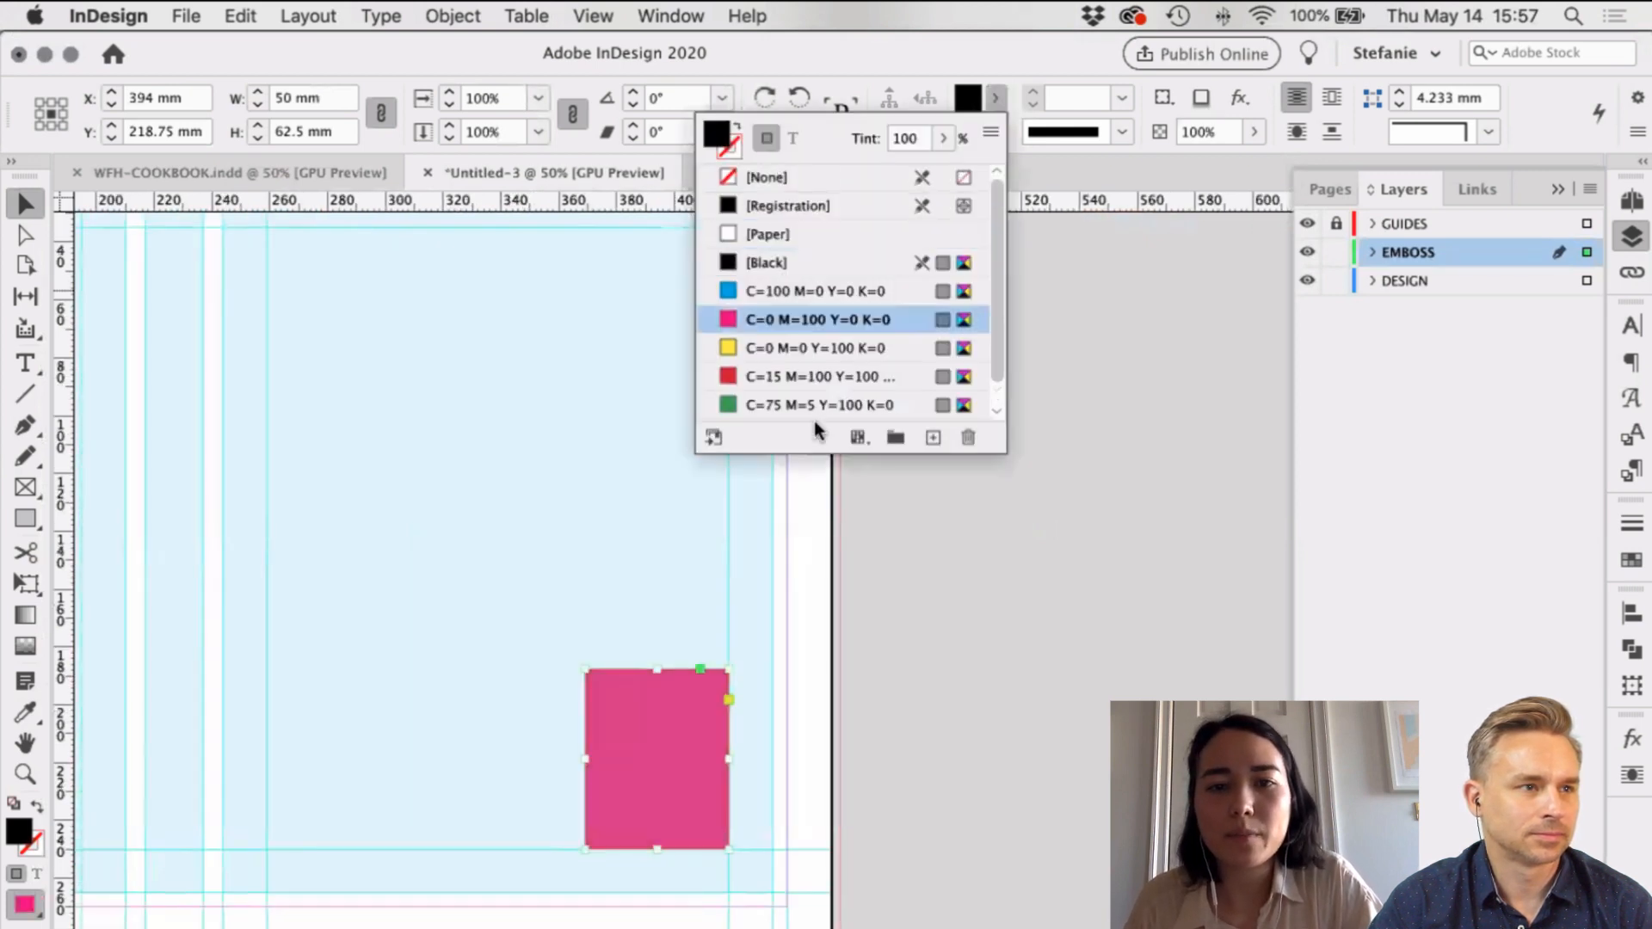
left_click(933, 437)
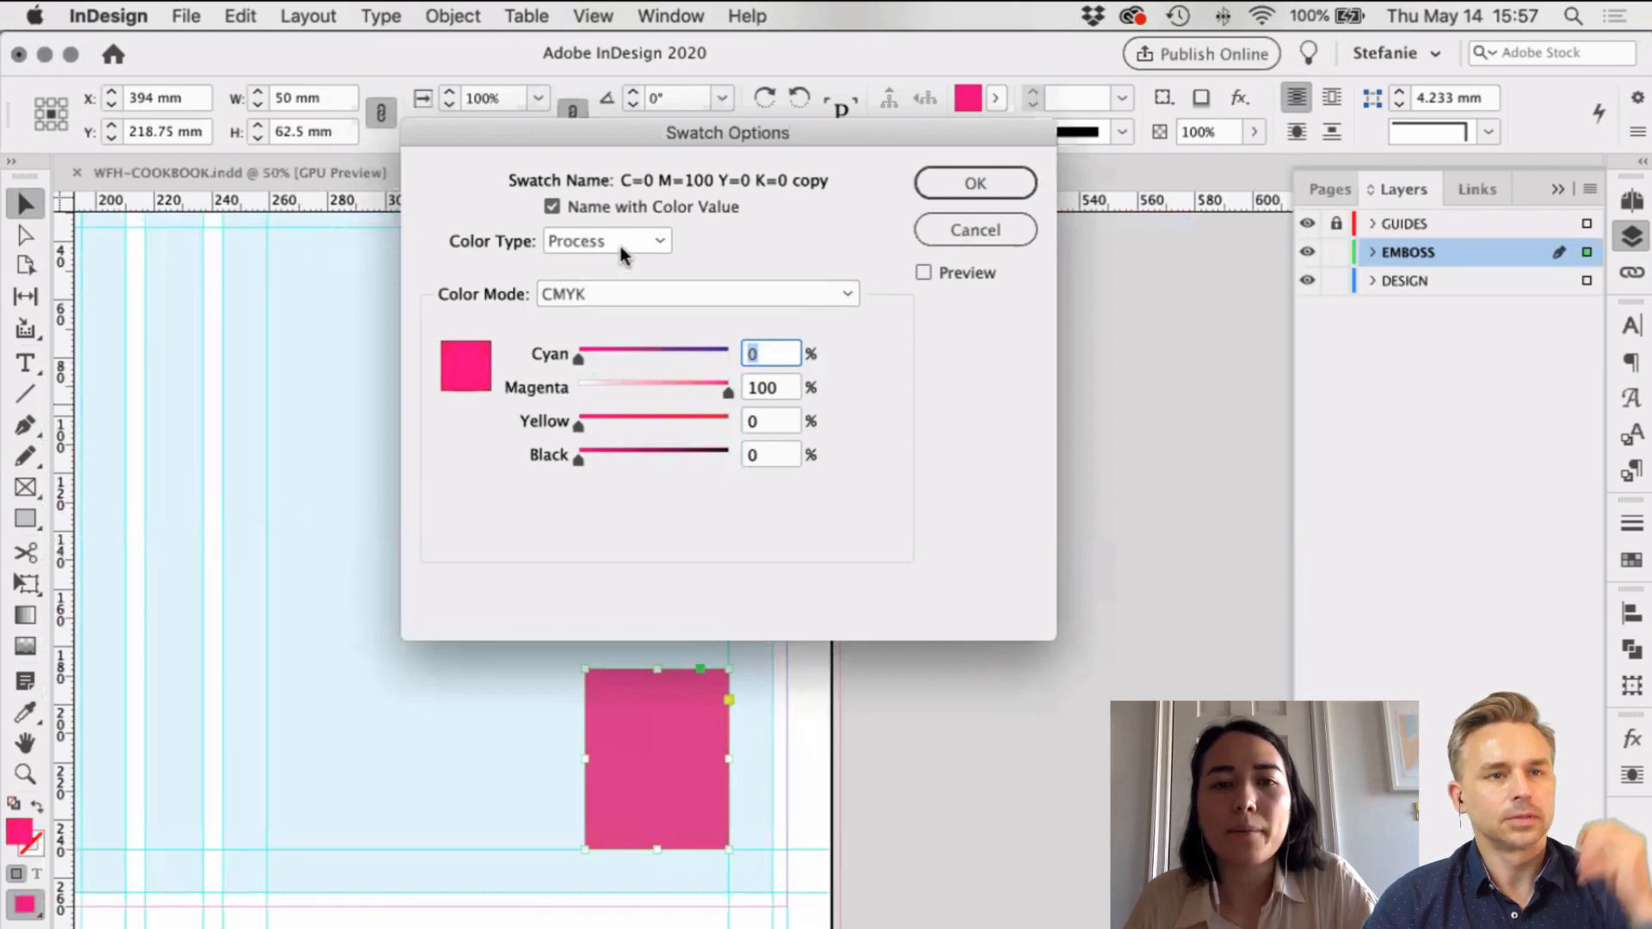
left_click(621, 247)
left_click(585, 296)
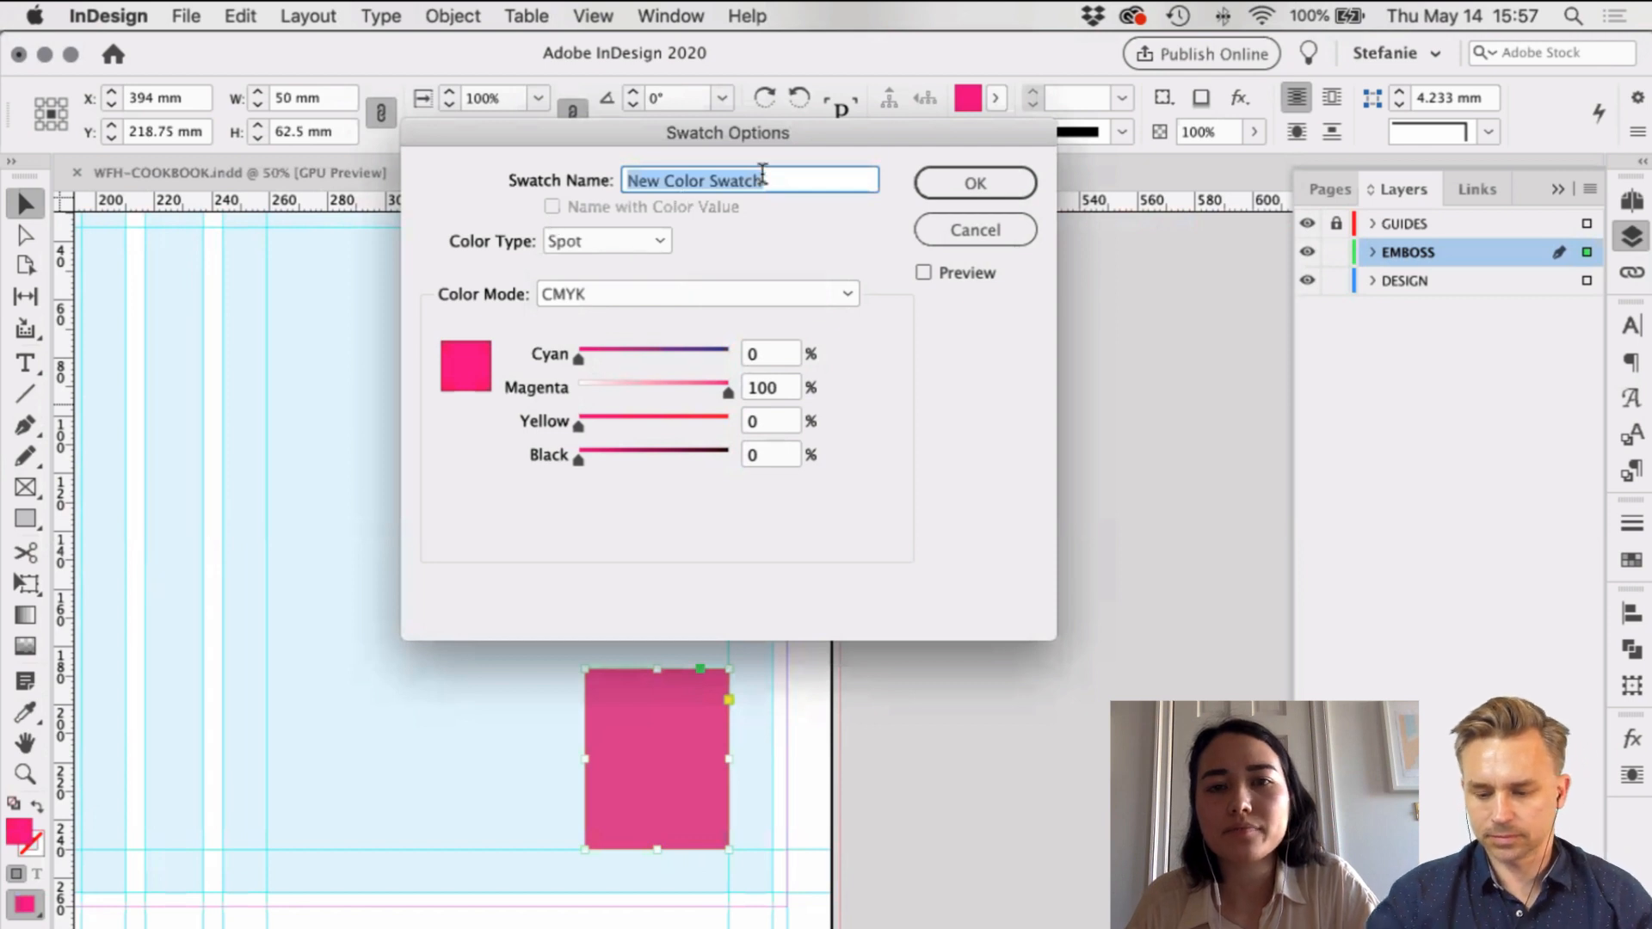
type("EMB")
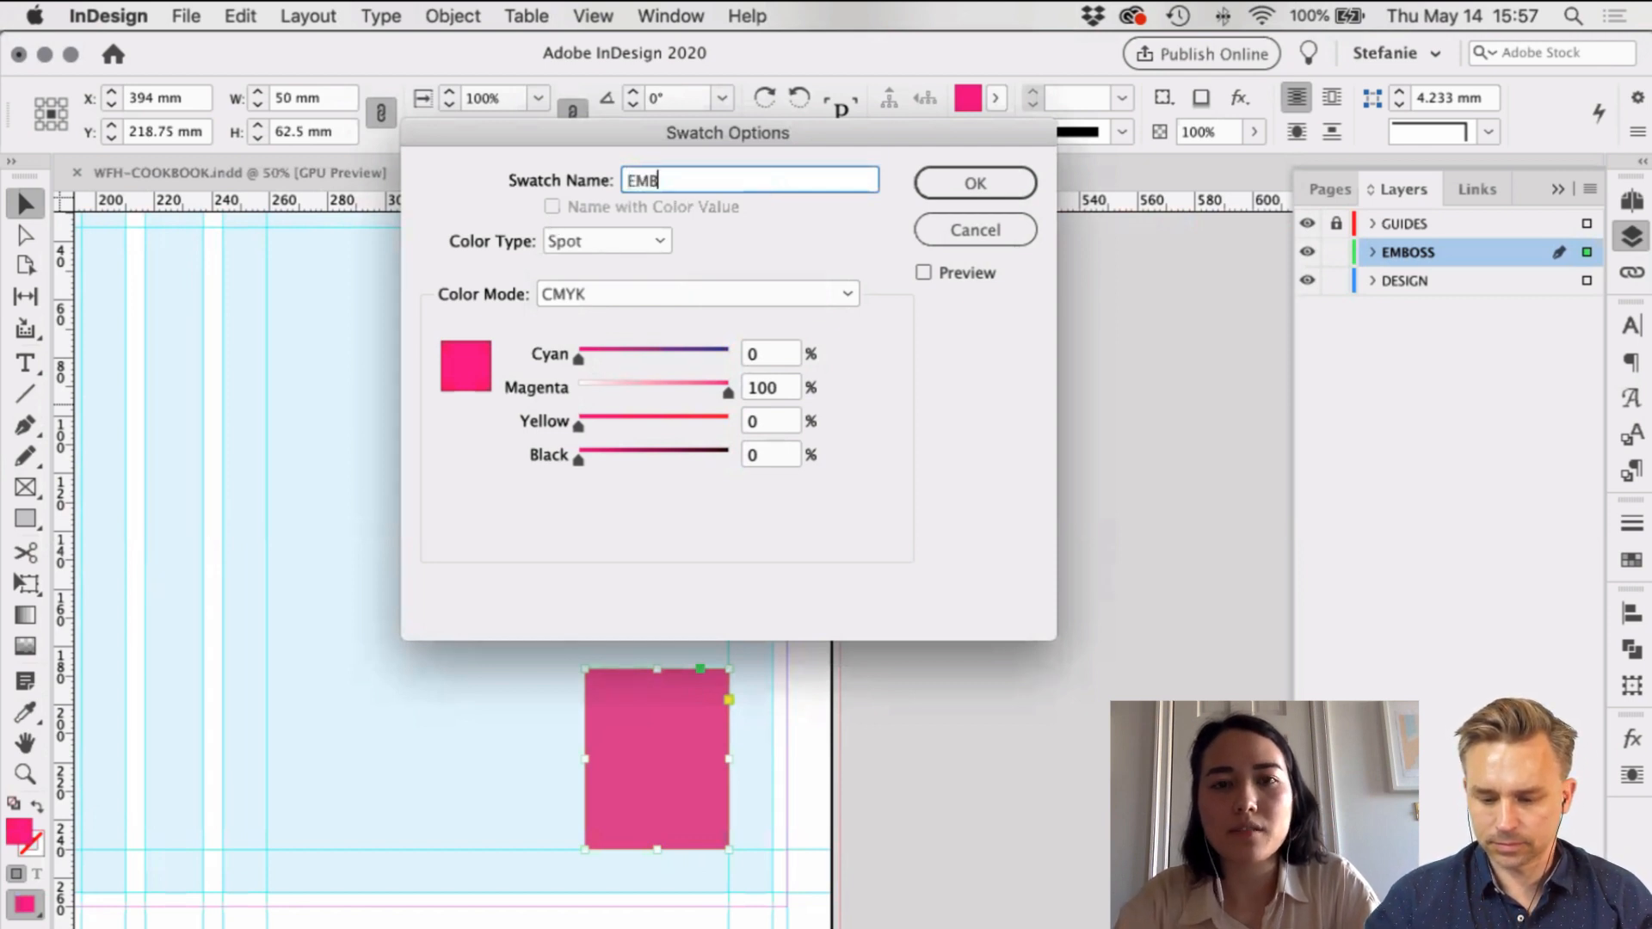
type("OSS")
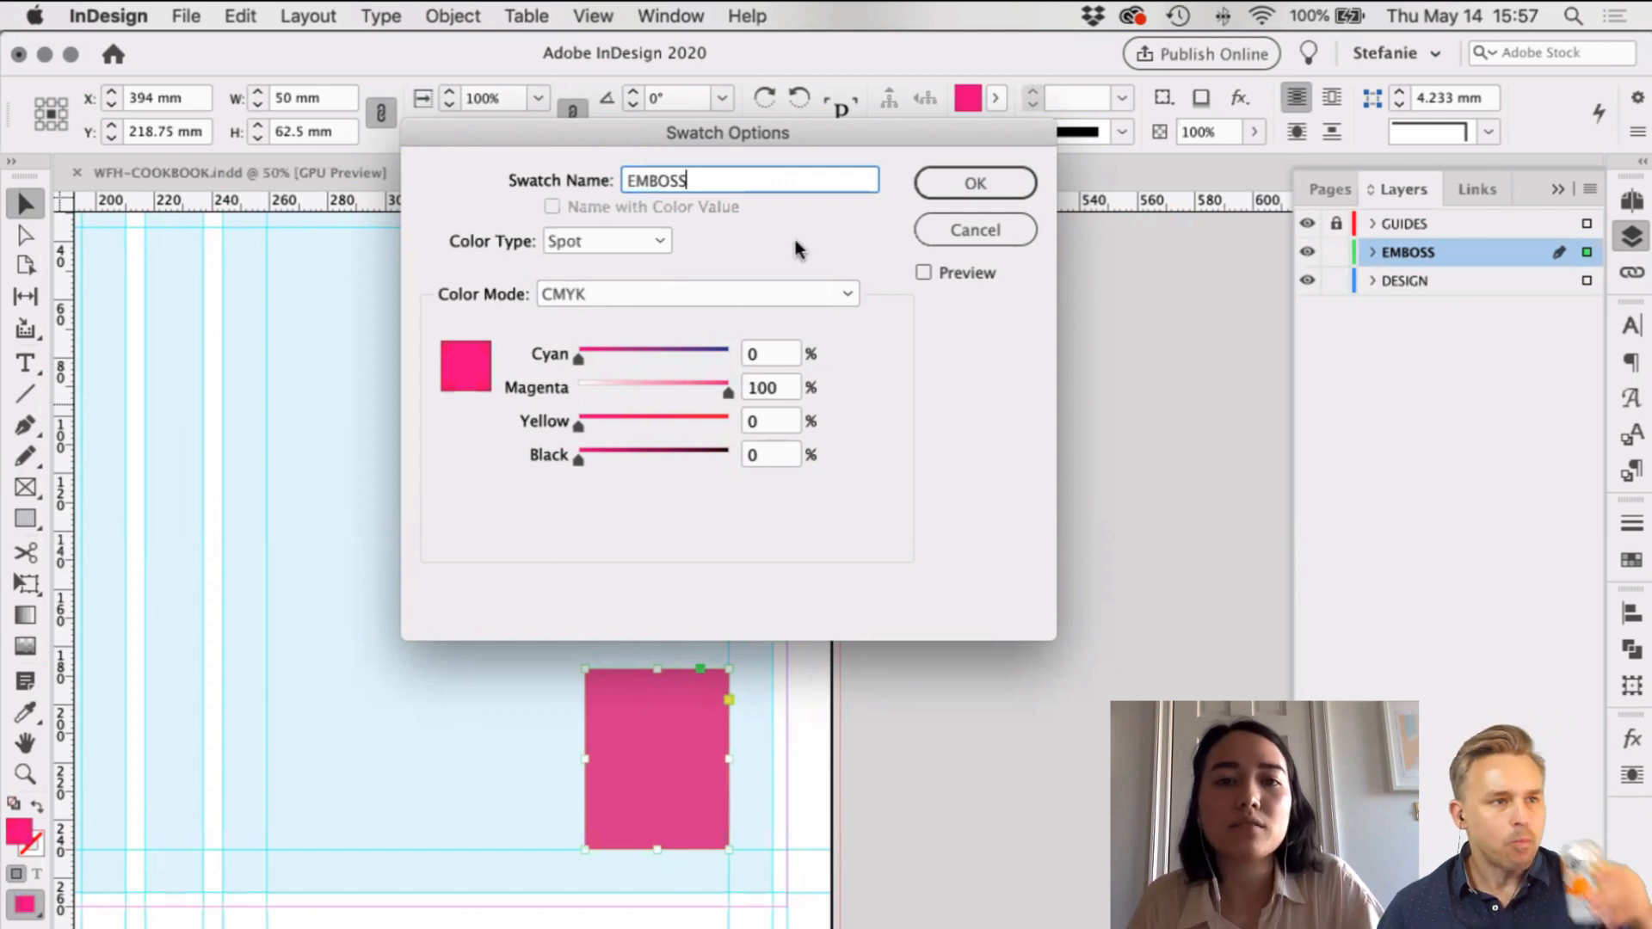
left_click(976, 184)
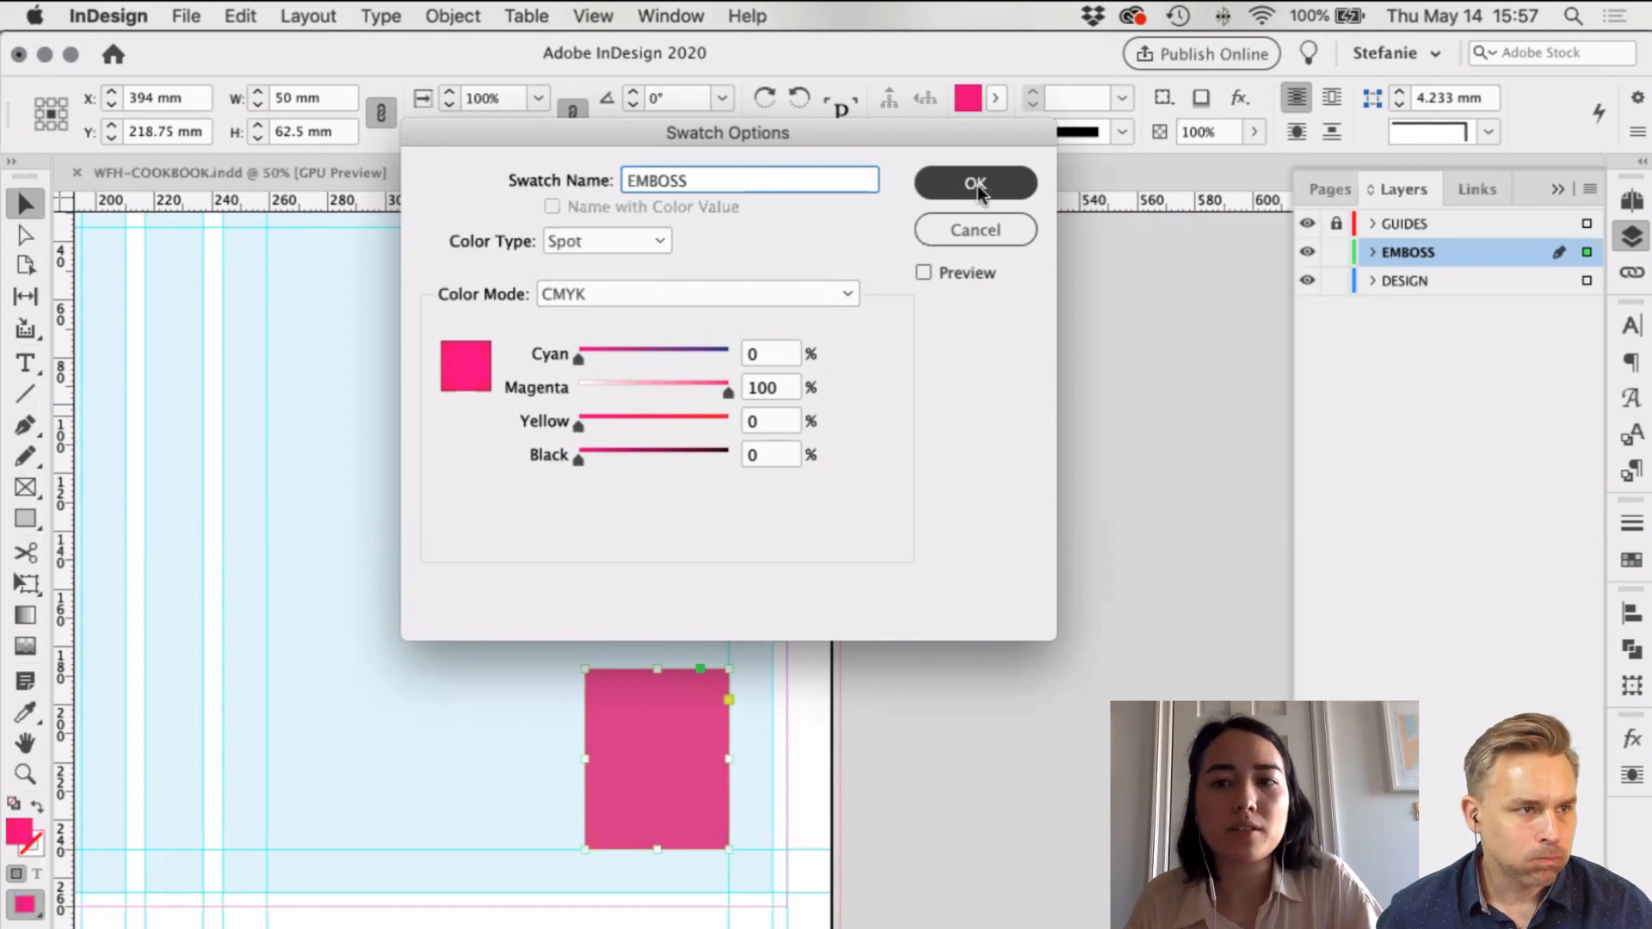
left_click(1057, 524)
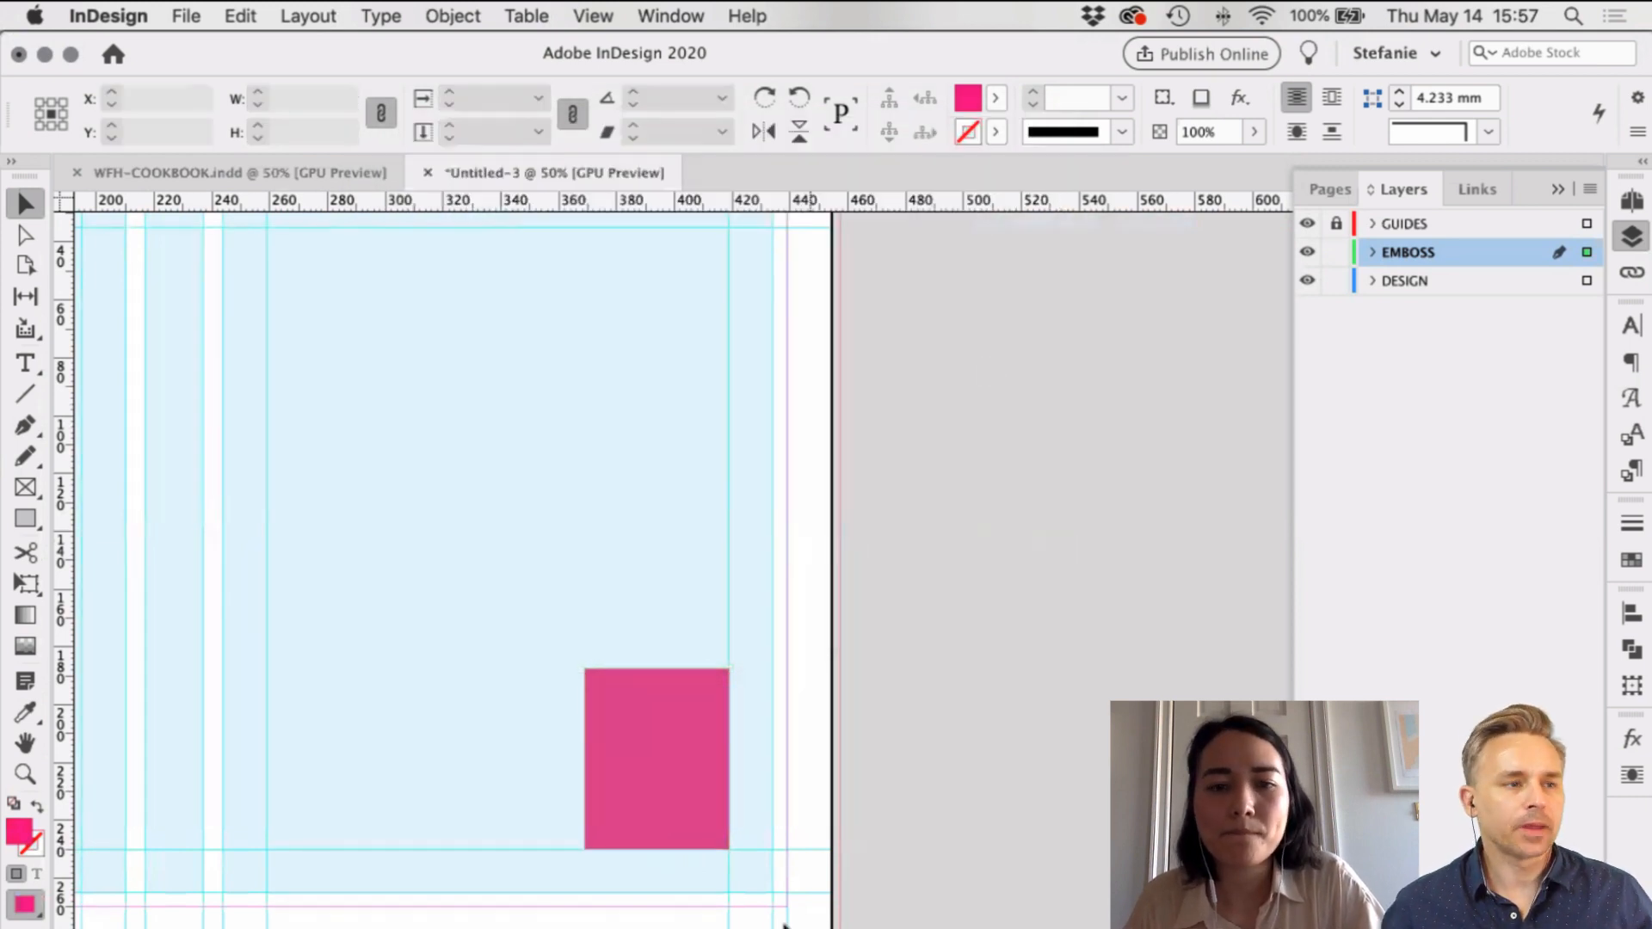
left_click_drag(654, 815, 654, 852)
Step: Alt-drag a duplicate of the pink rectangle slightly to the left
scroll(647, 834, "up", 2)
scroll(702, 803, "down", 1)
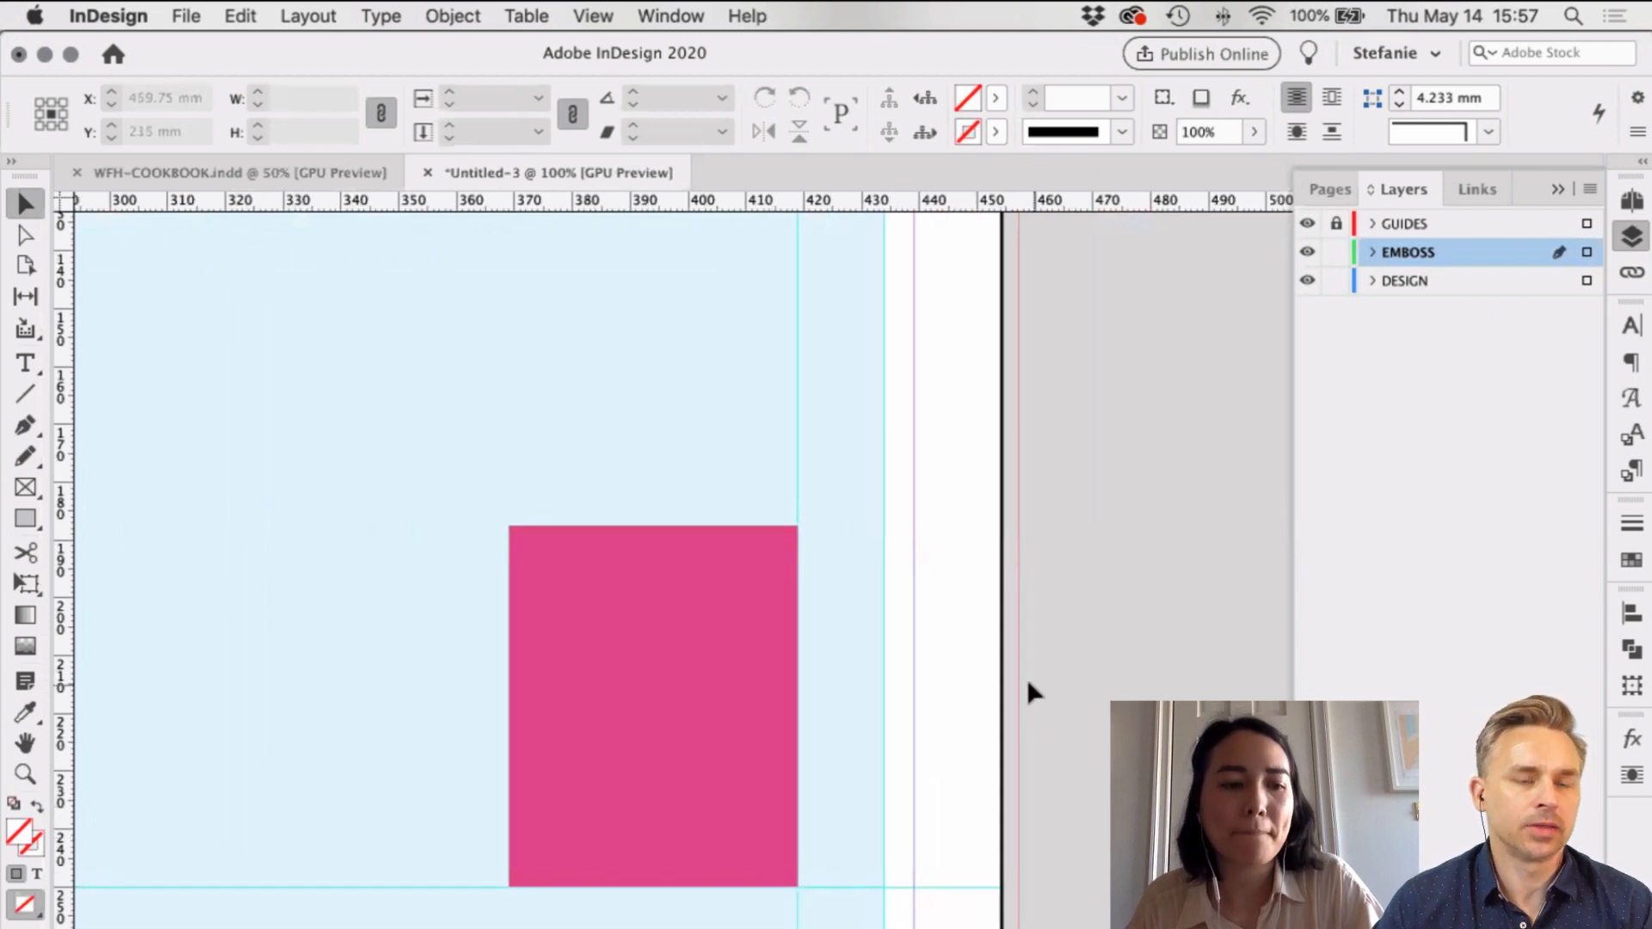
left_click(711, 661)
left_click_drag(759, 627, 719, 634)
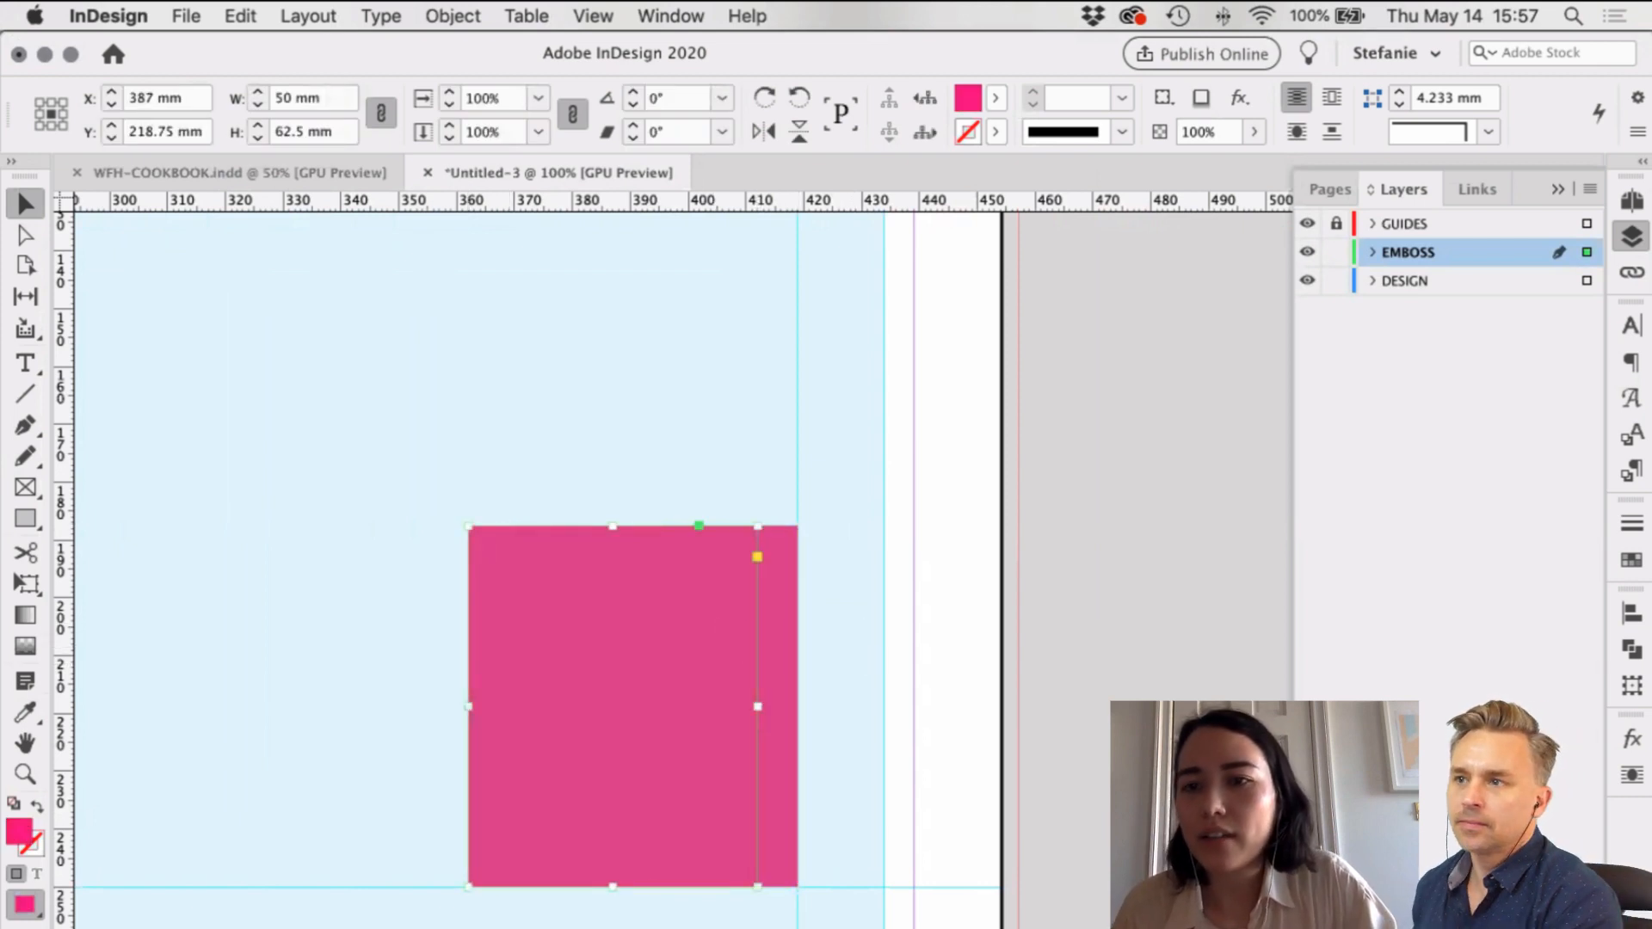
Step: Add a new layer named IMAGES and set it not to print
left_click(1559, 914)
double_click(1416, 255)
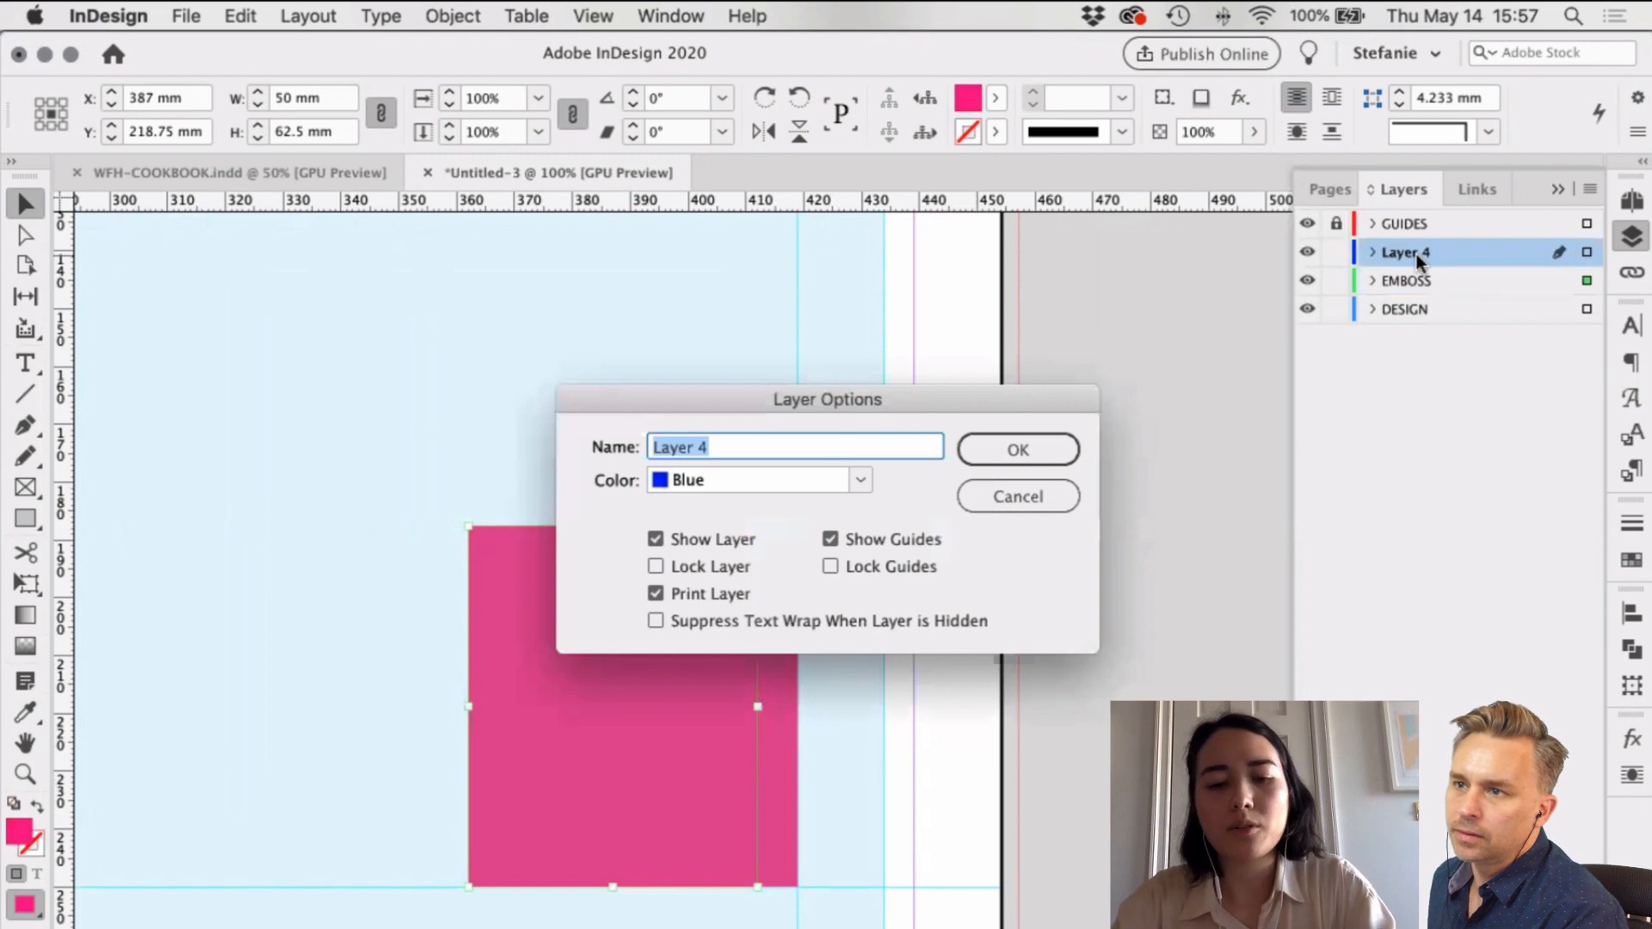
type("IMAGES")
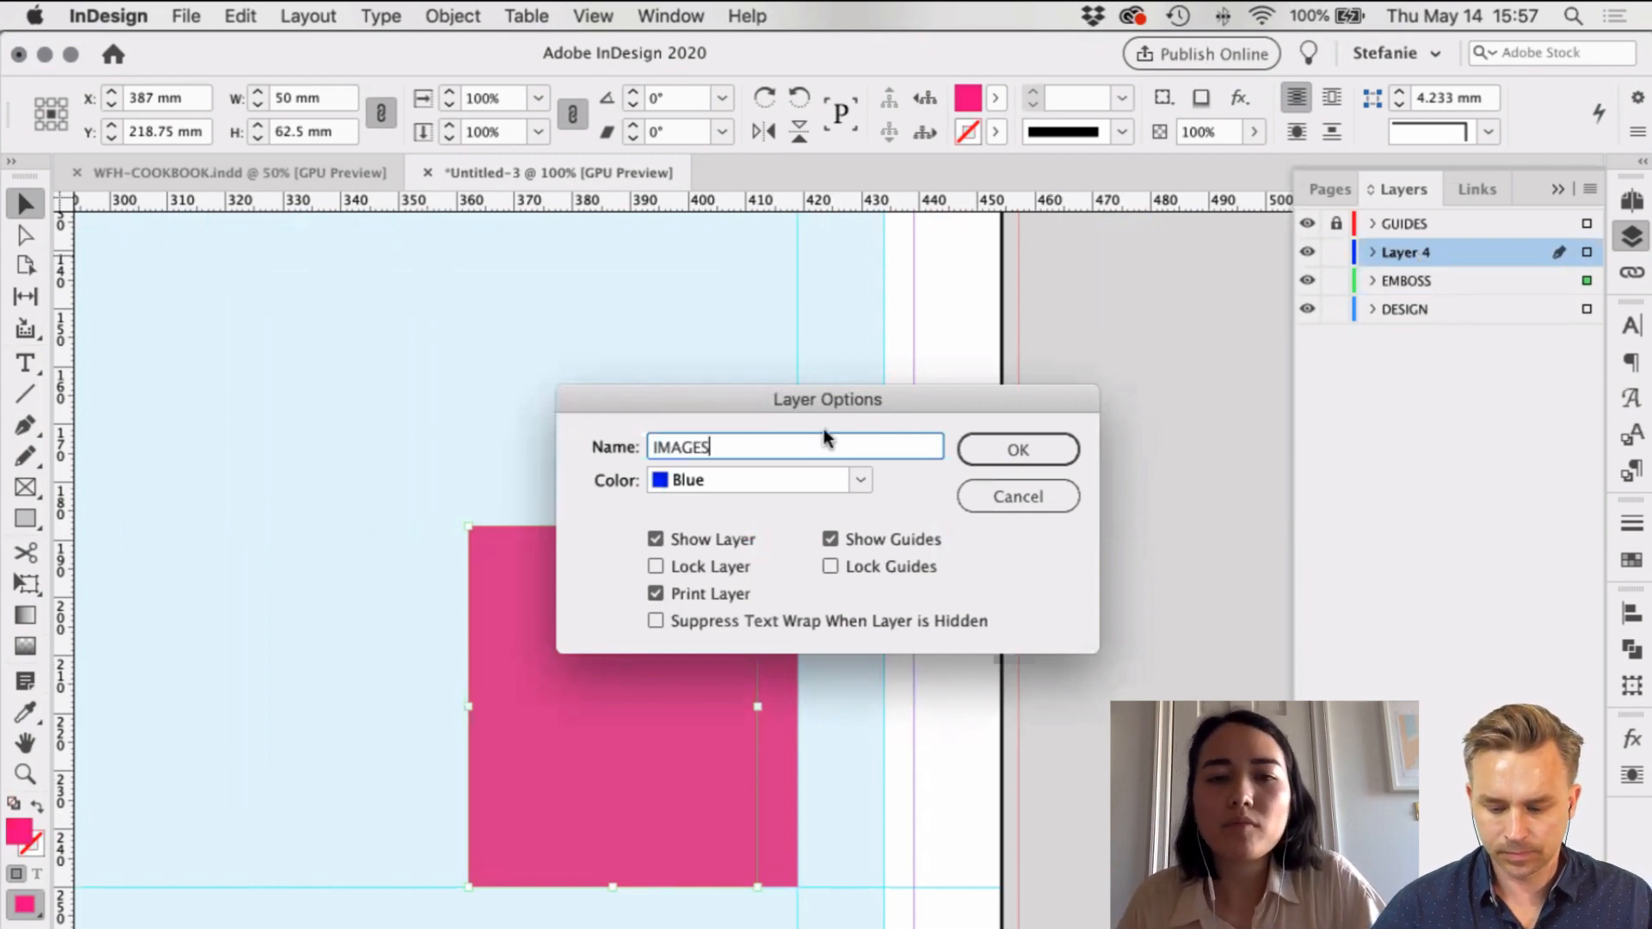
left_click_drag(817, 405, 1144, 459)
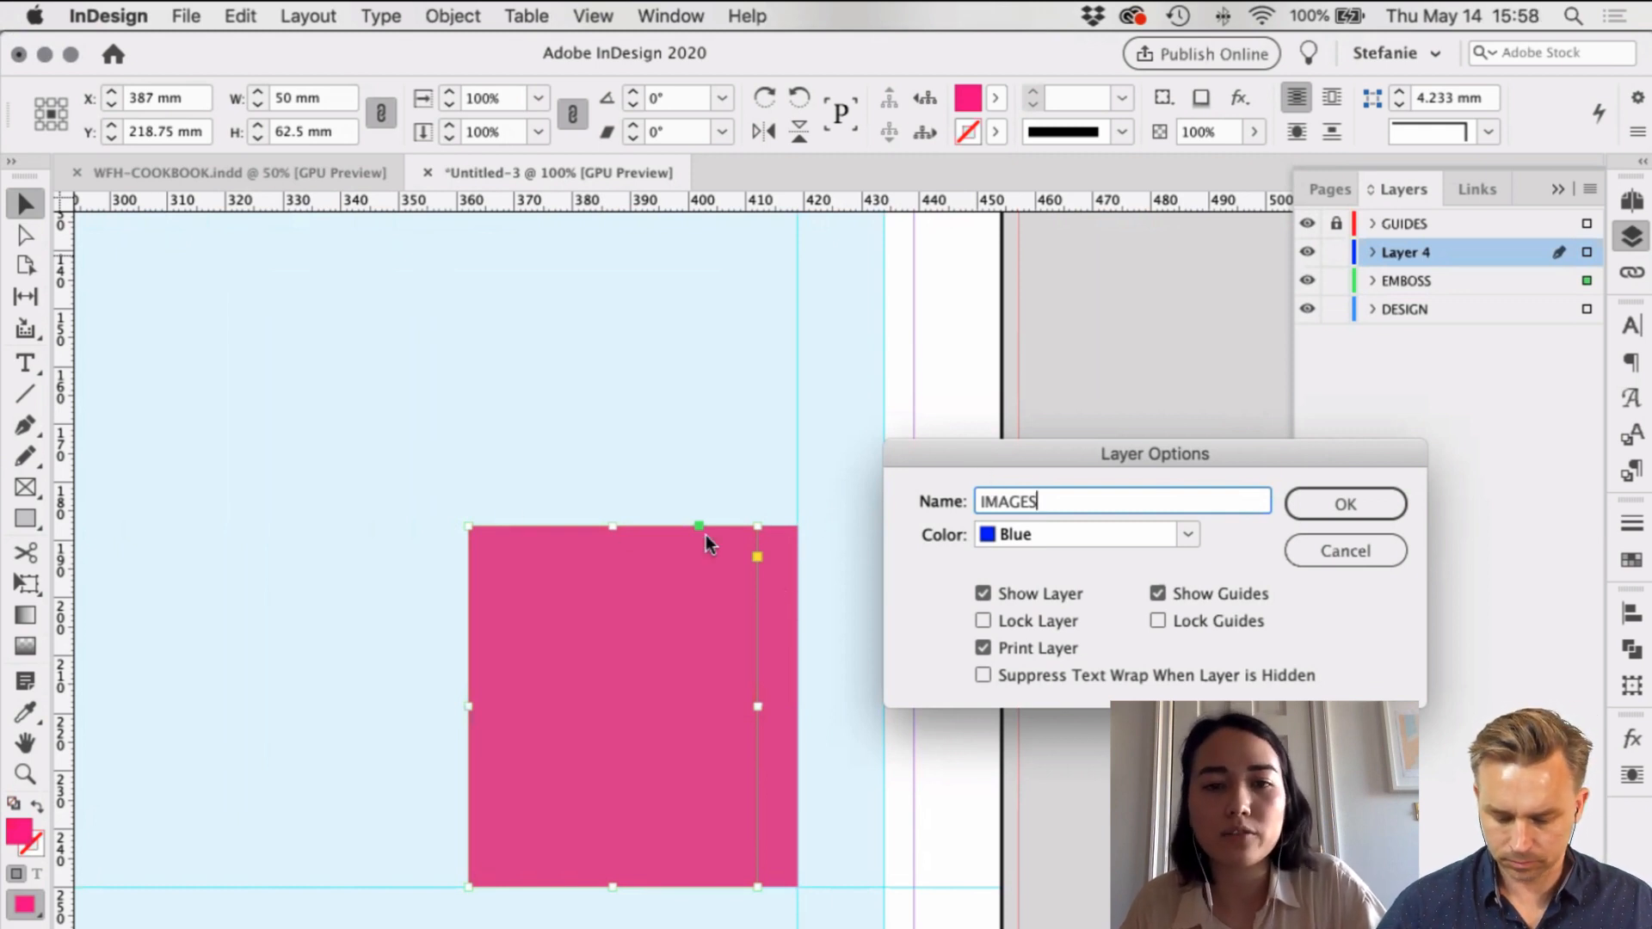
left_click(988, 651)
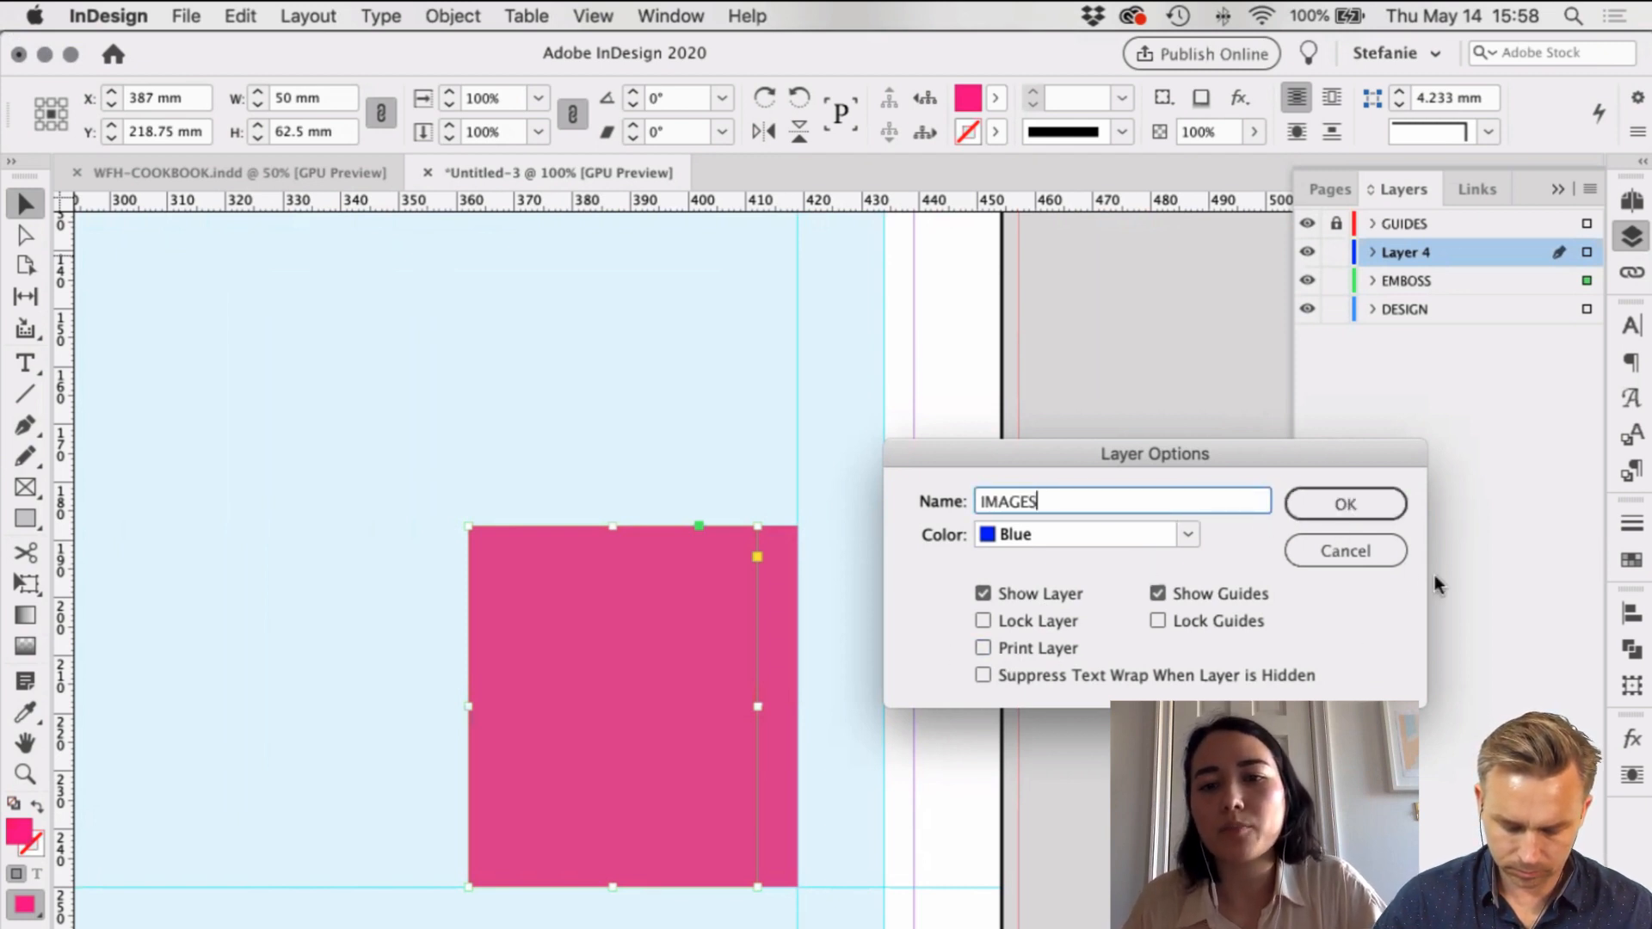
left_click(1346, 503)
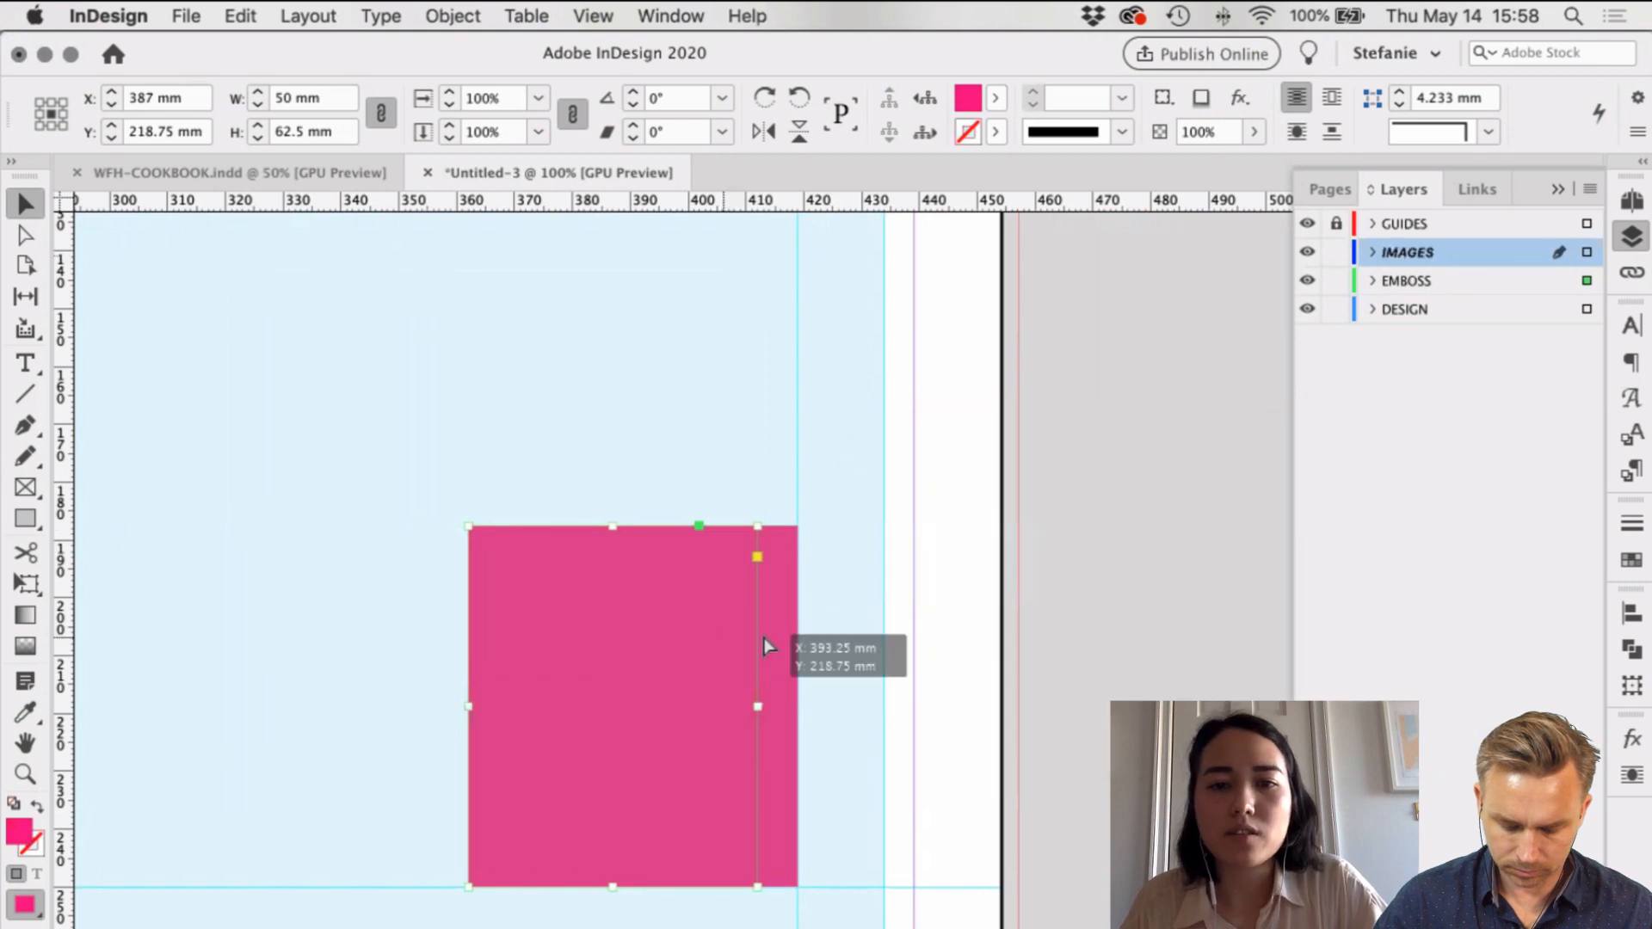
Step: Align the duplicate over the original and shrink it by 3 mm each way to 47 × 59.5 mm
left_click_drag(765, 639, 768, 637)
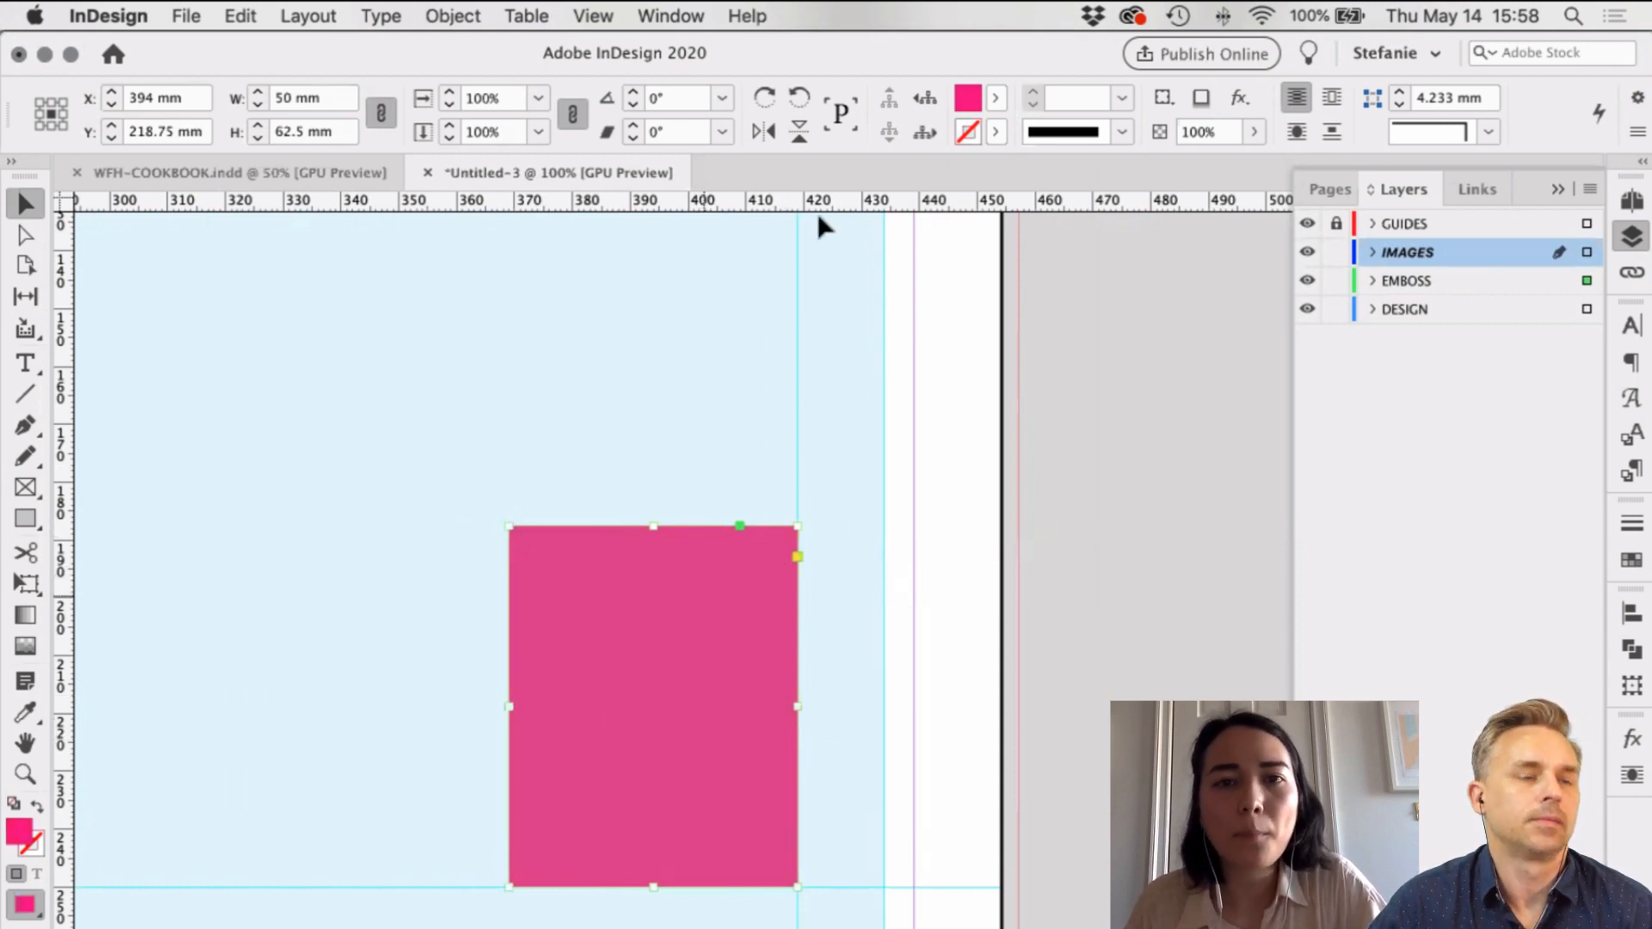
left_click(381, 112)
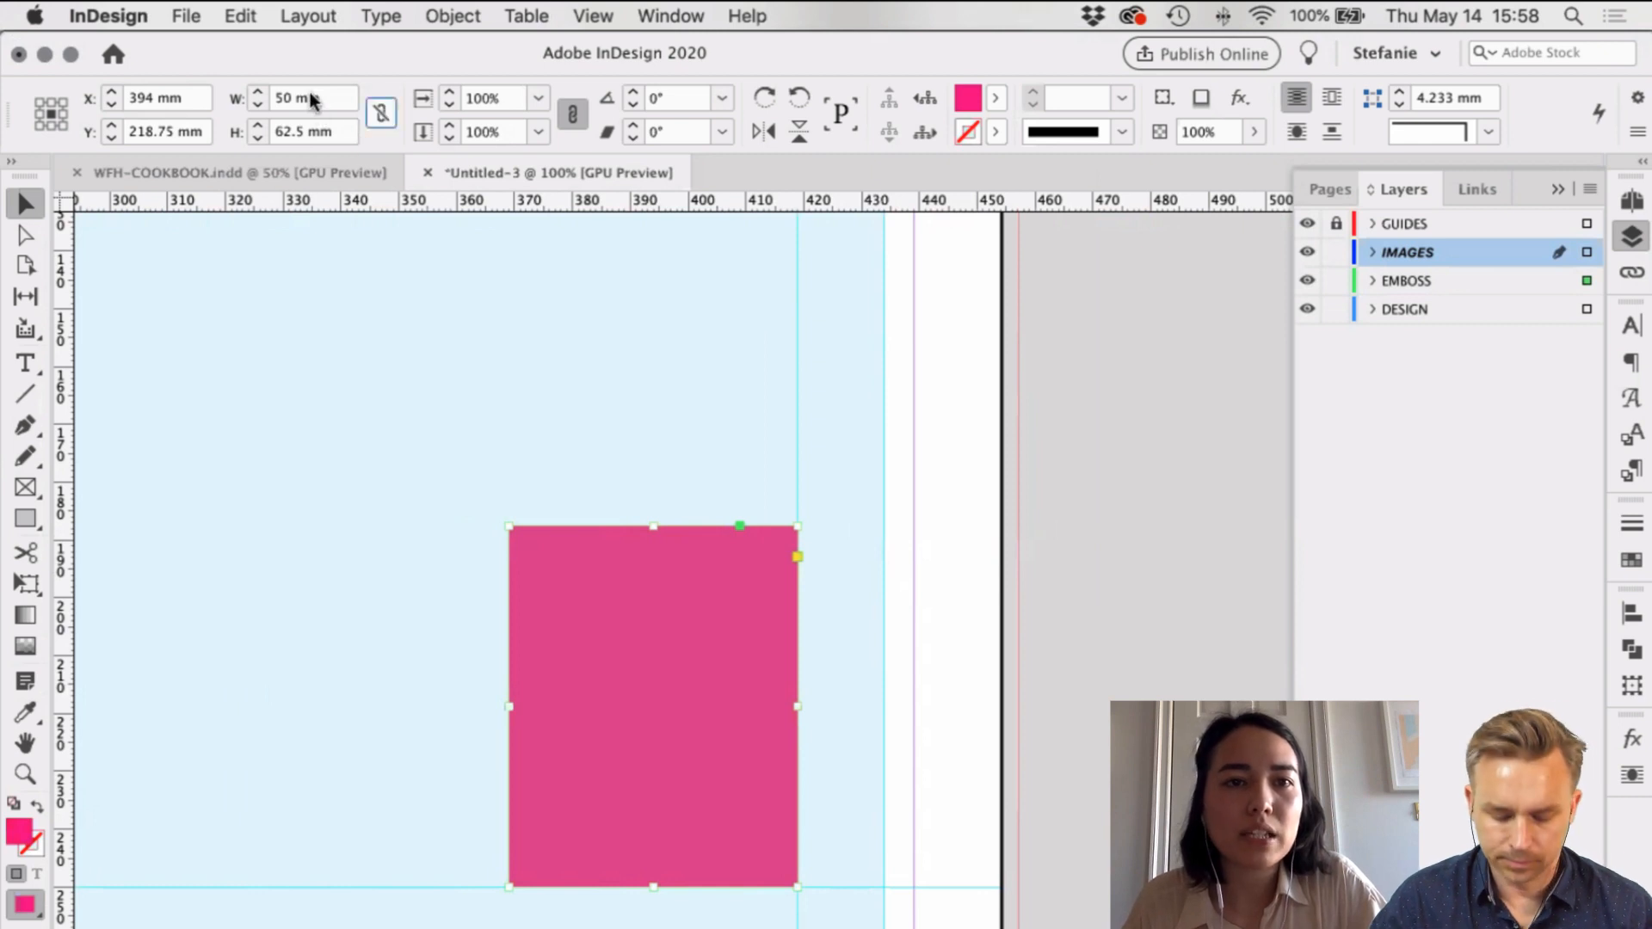
left_click(320, 98)
type("-3")
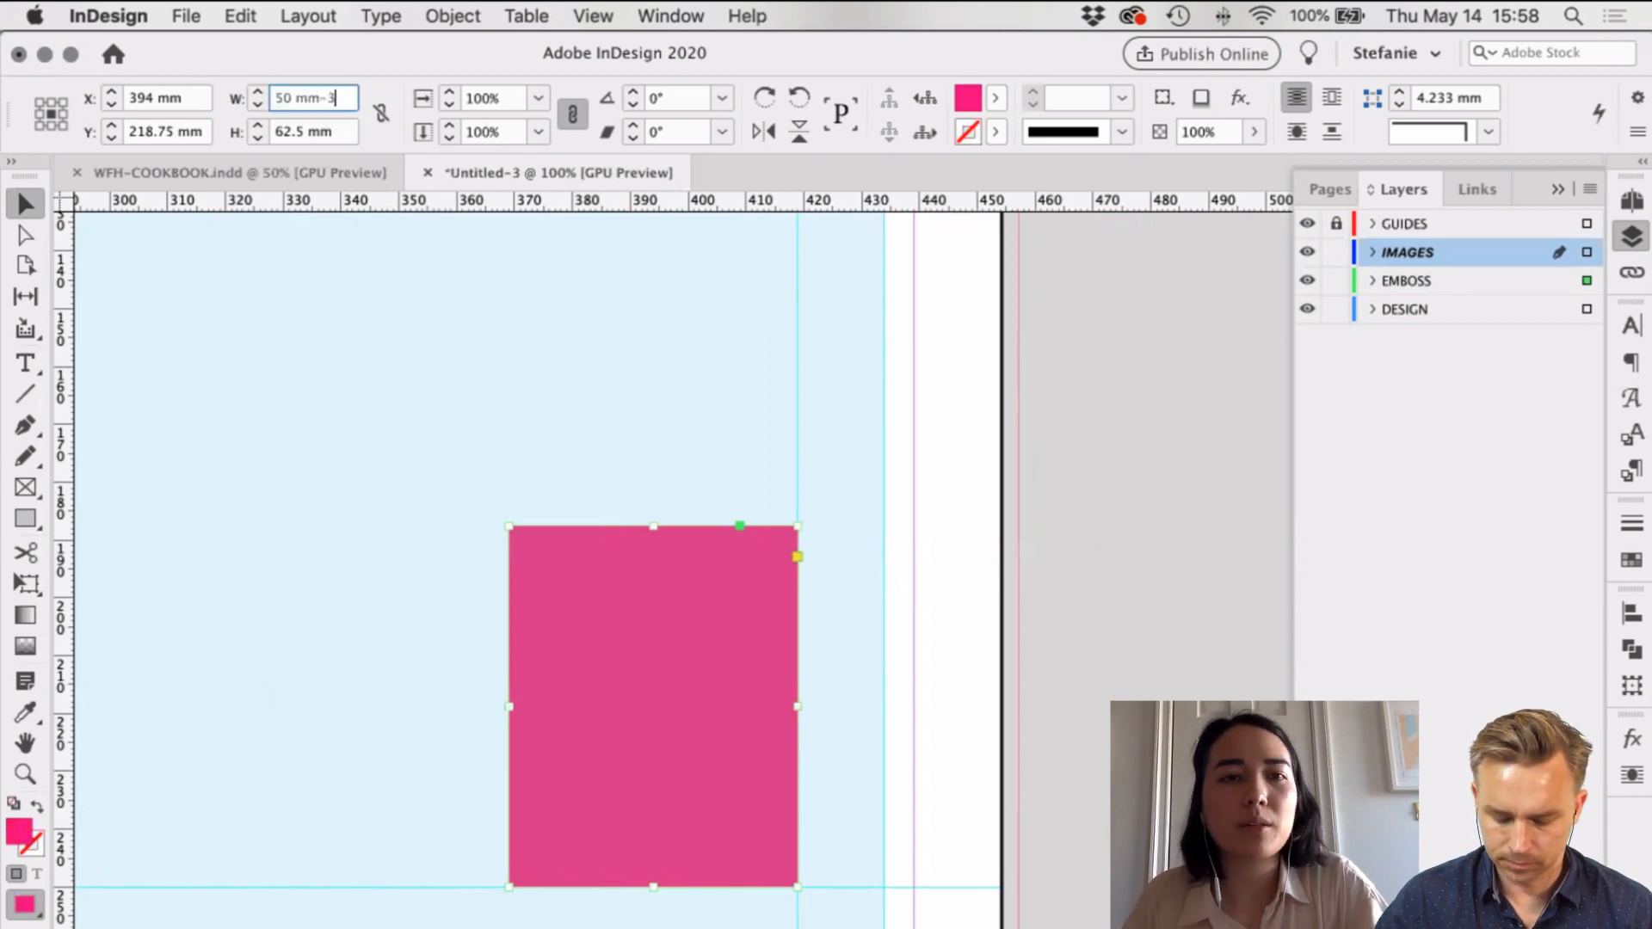
left_click(343, 131)
type("-3")
key("Return")
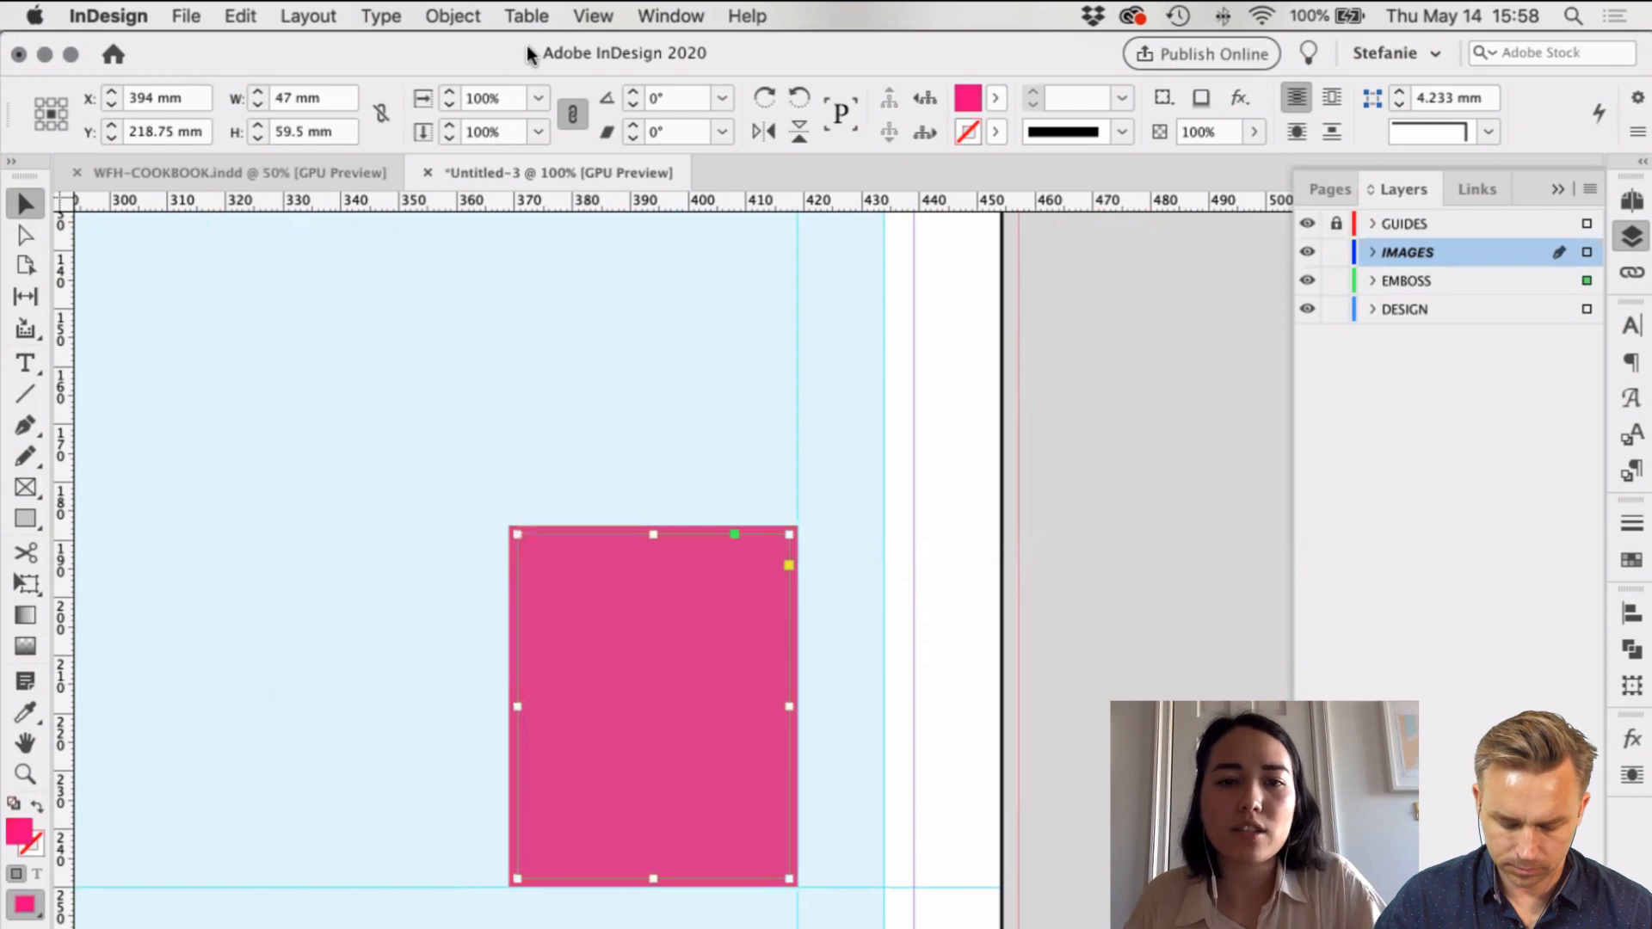
Step: Fill the smaller frame with the cyan swatch C=100 M=0 Y=0 K=0
left_click(1231, 593)
left_click(778, 533)
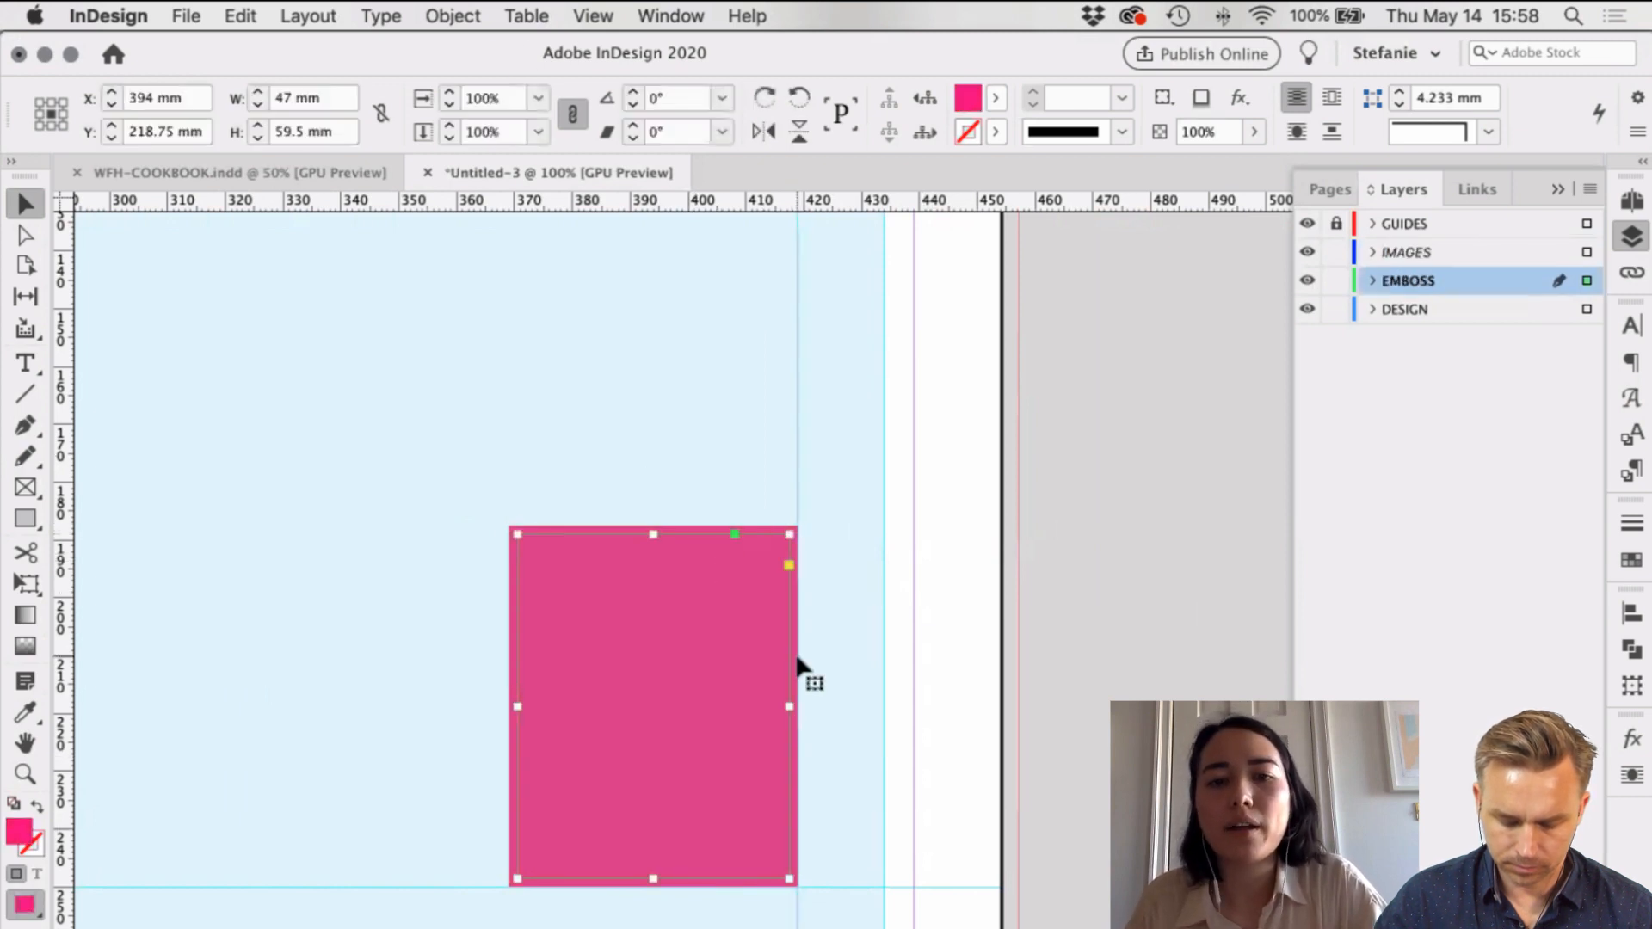
left_click(1127, 514)
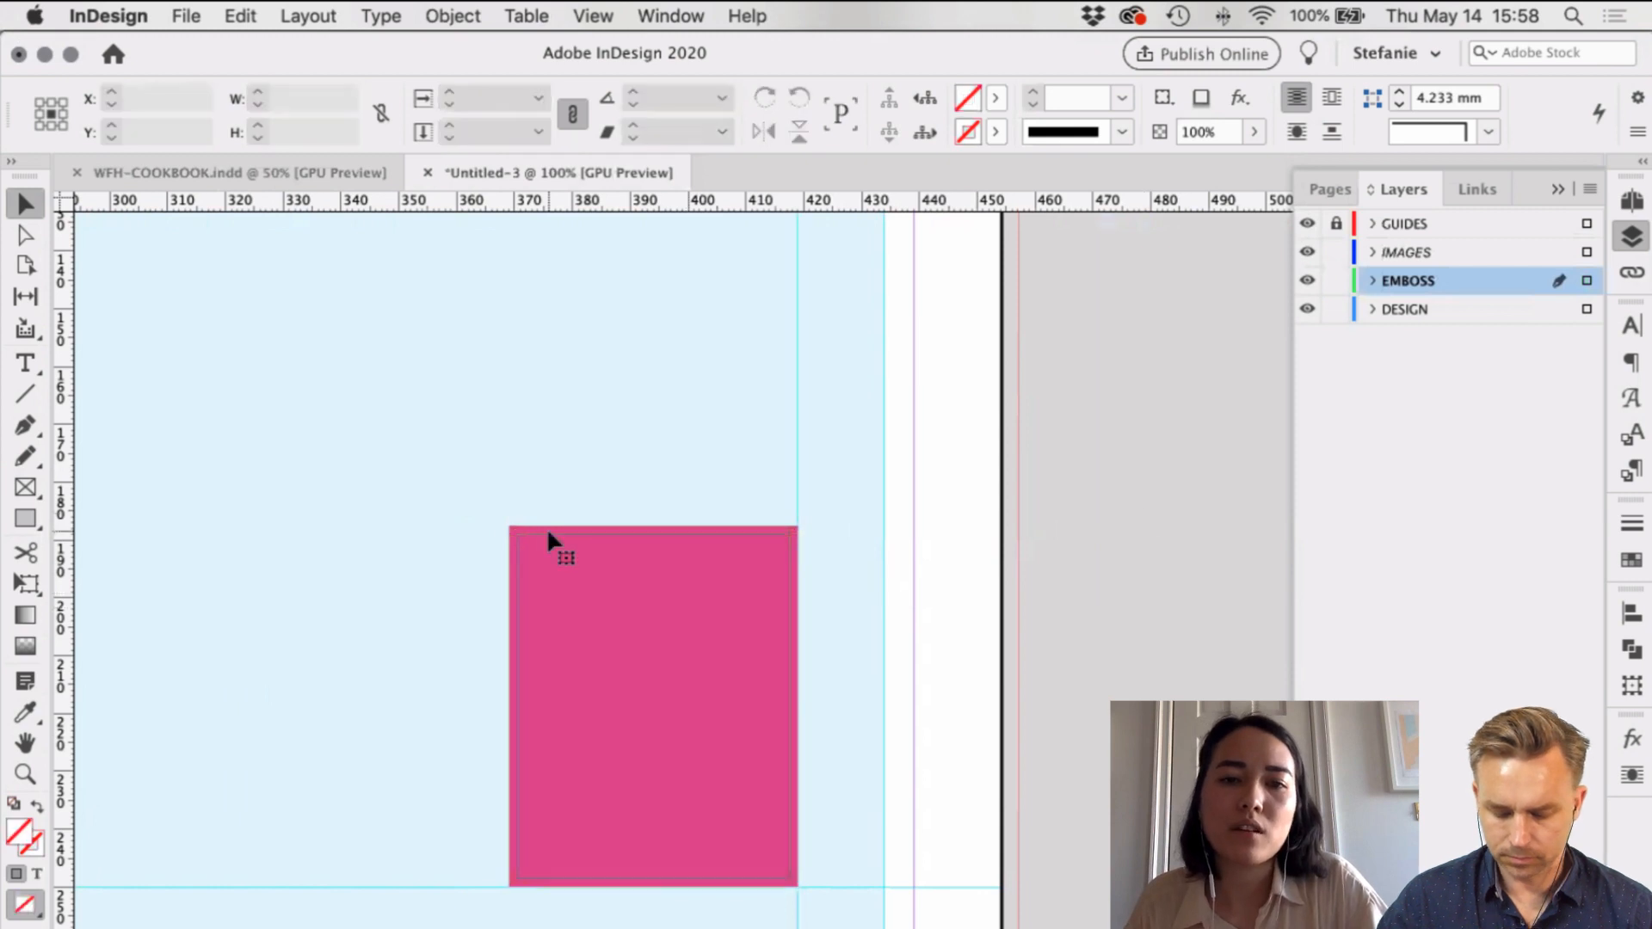
left_click(528, 551)
left_click(375, 109)
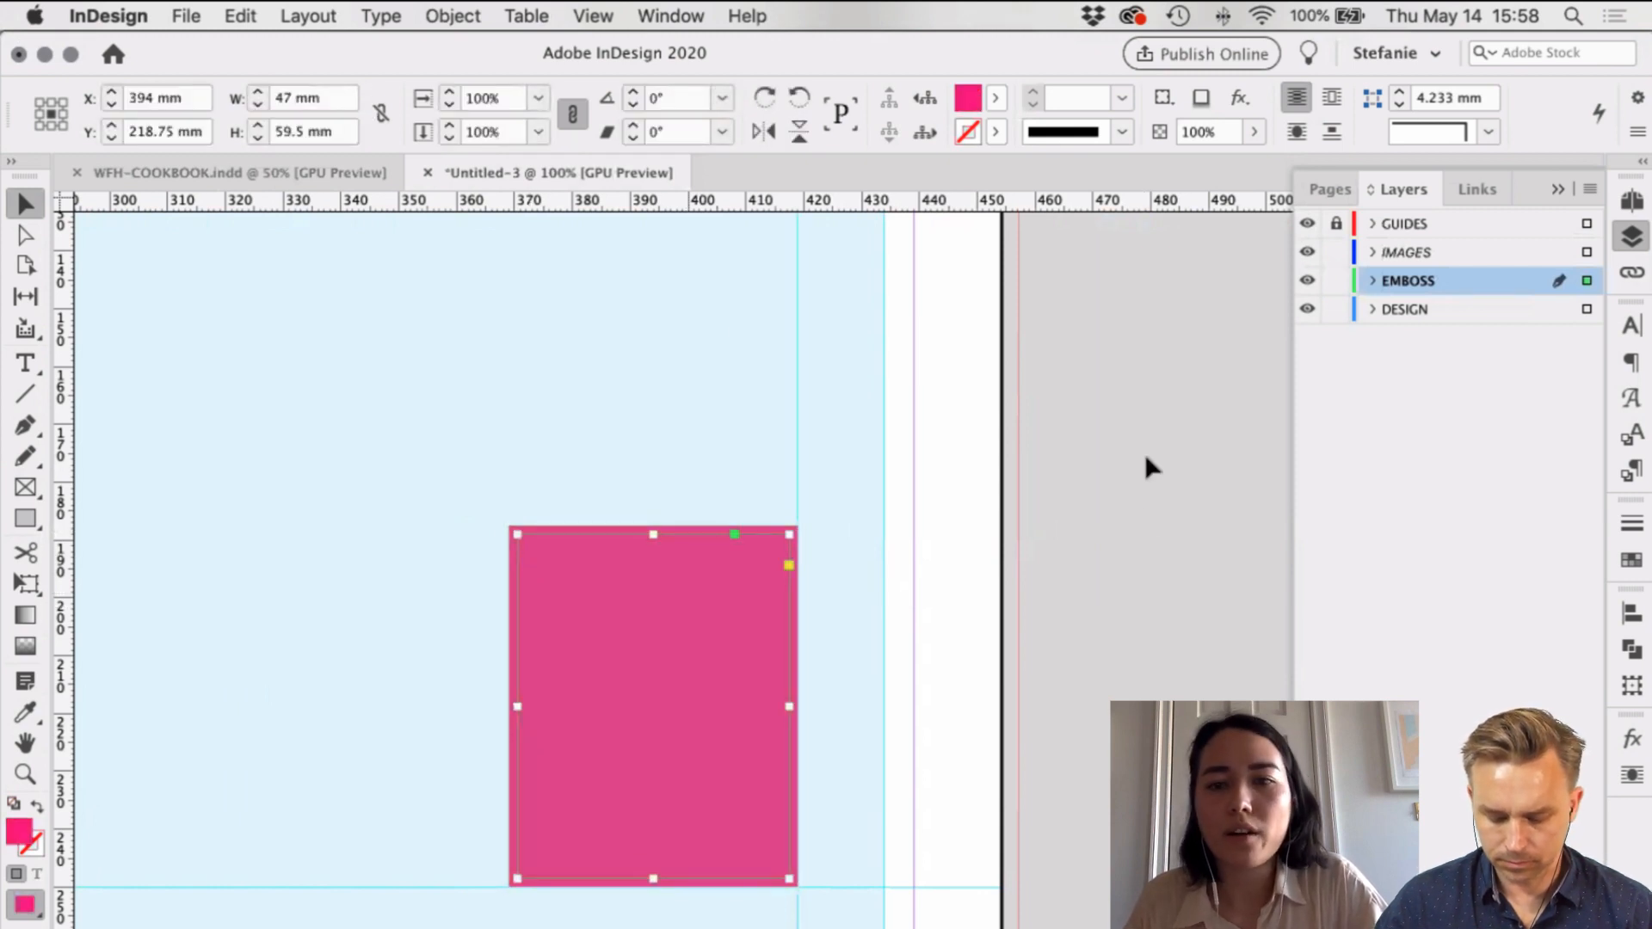
left_click(995, 98)
left_click(800, 234)
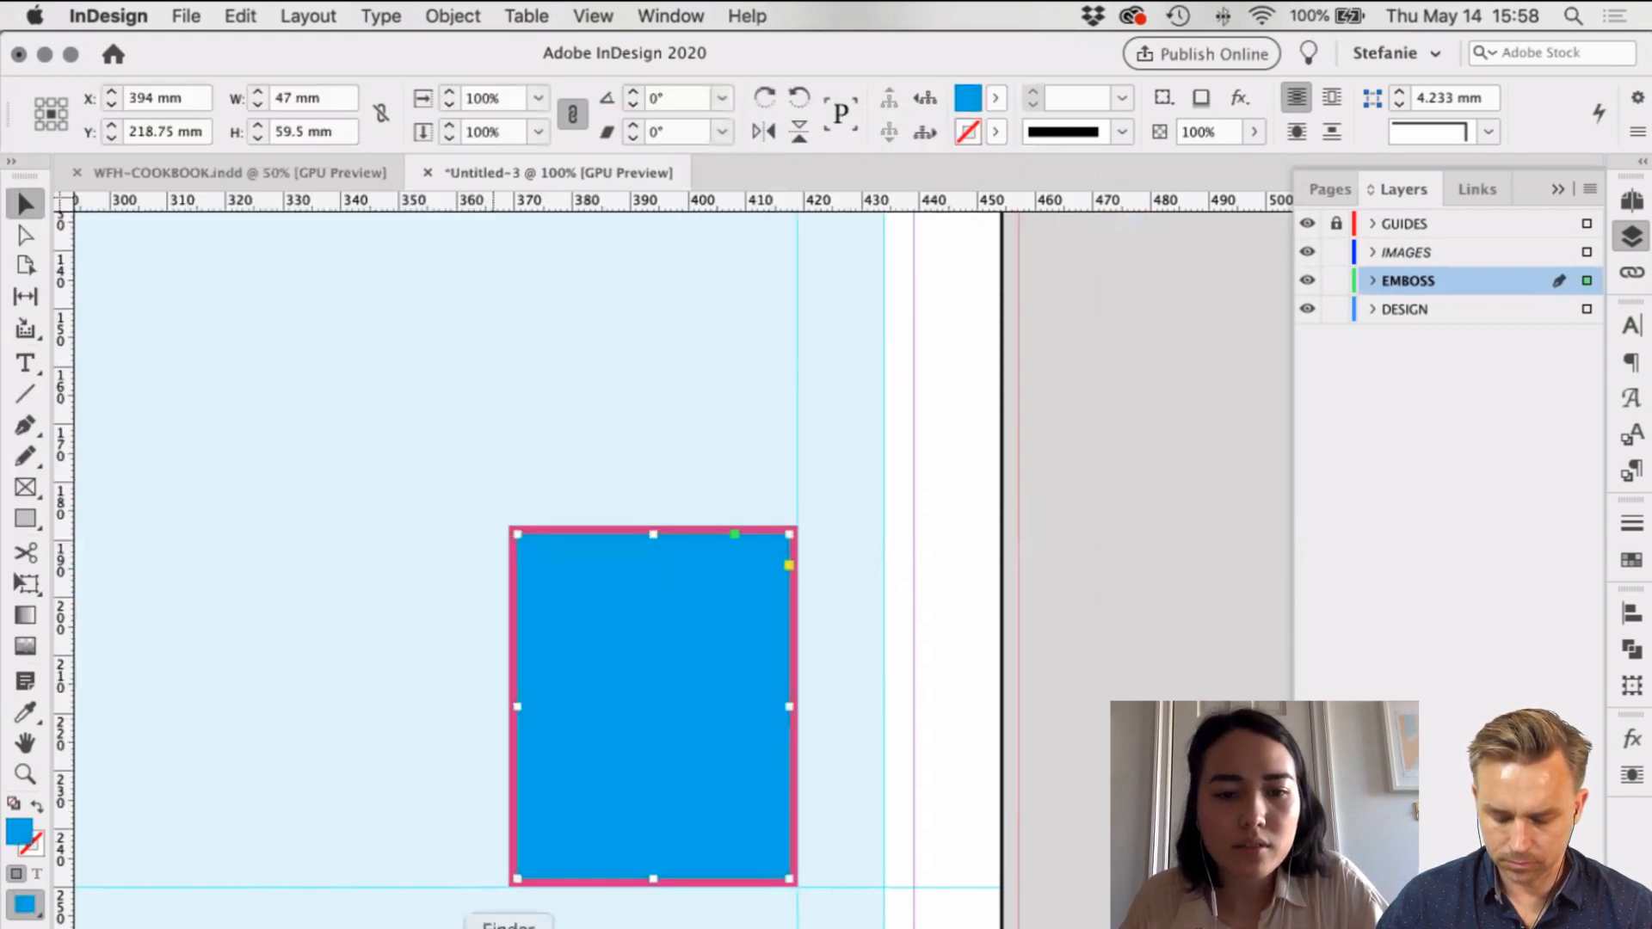
left_click(508, 927)
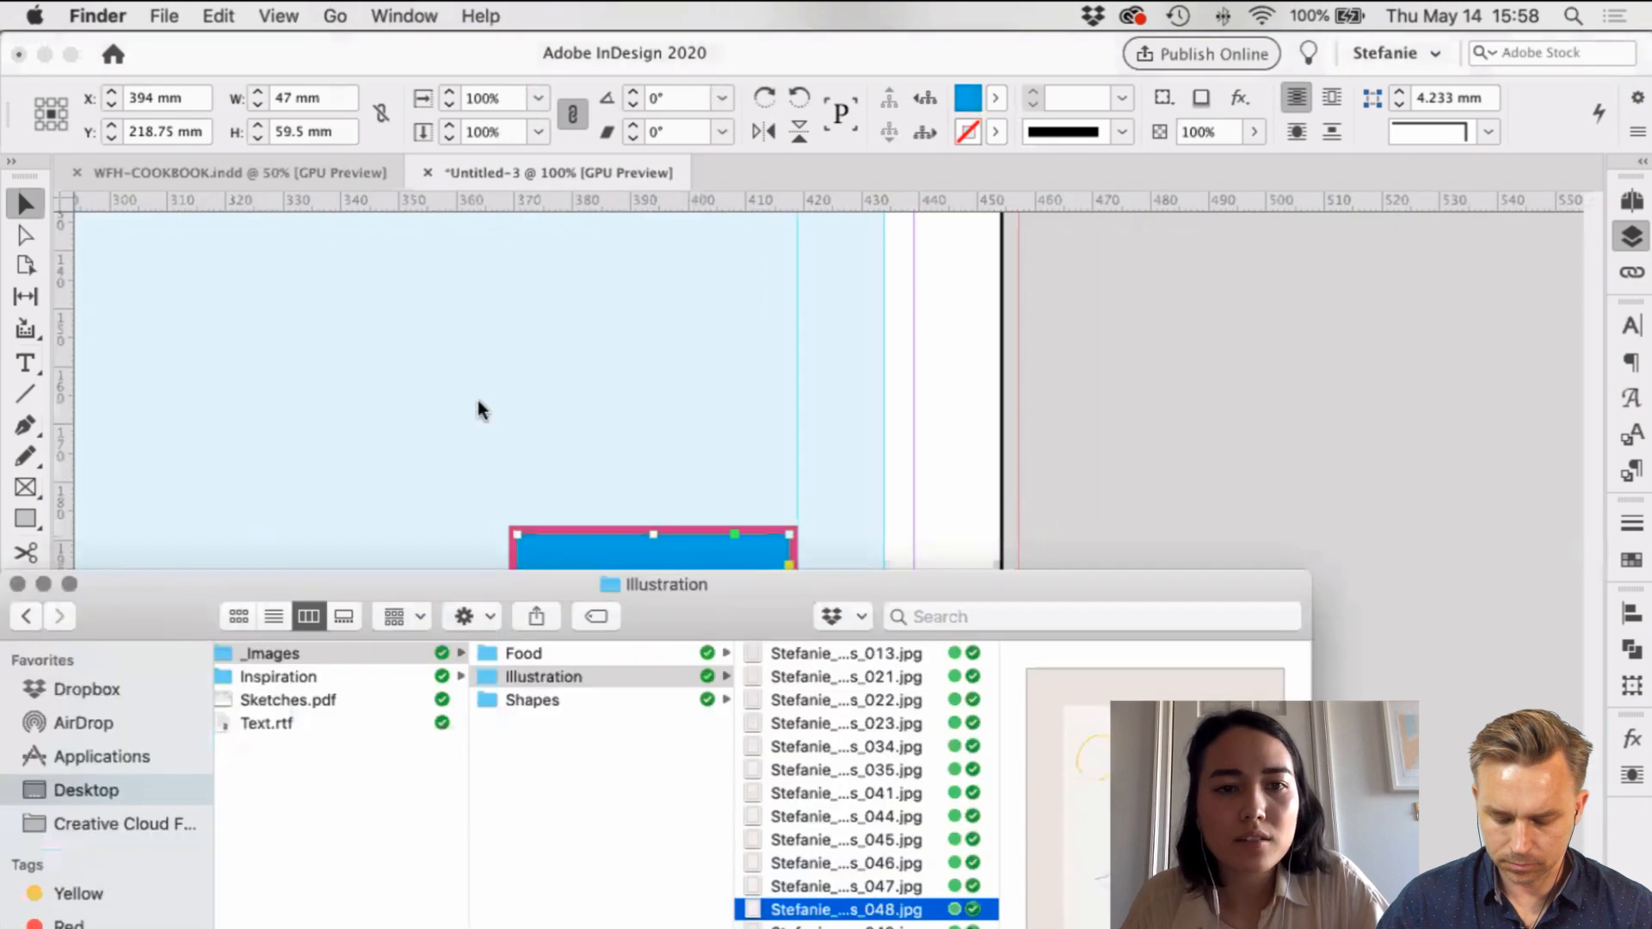
Step: Open the Food folder and preview its photos one by one, starting from IMG_5703.psd
left_click(523, 654)
left_click_drag(828, 585, 106, 26)
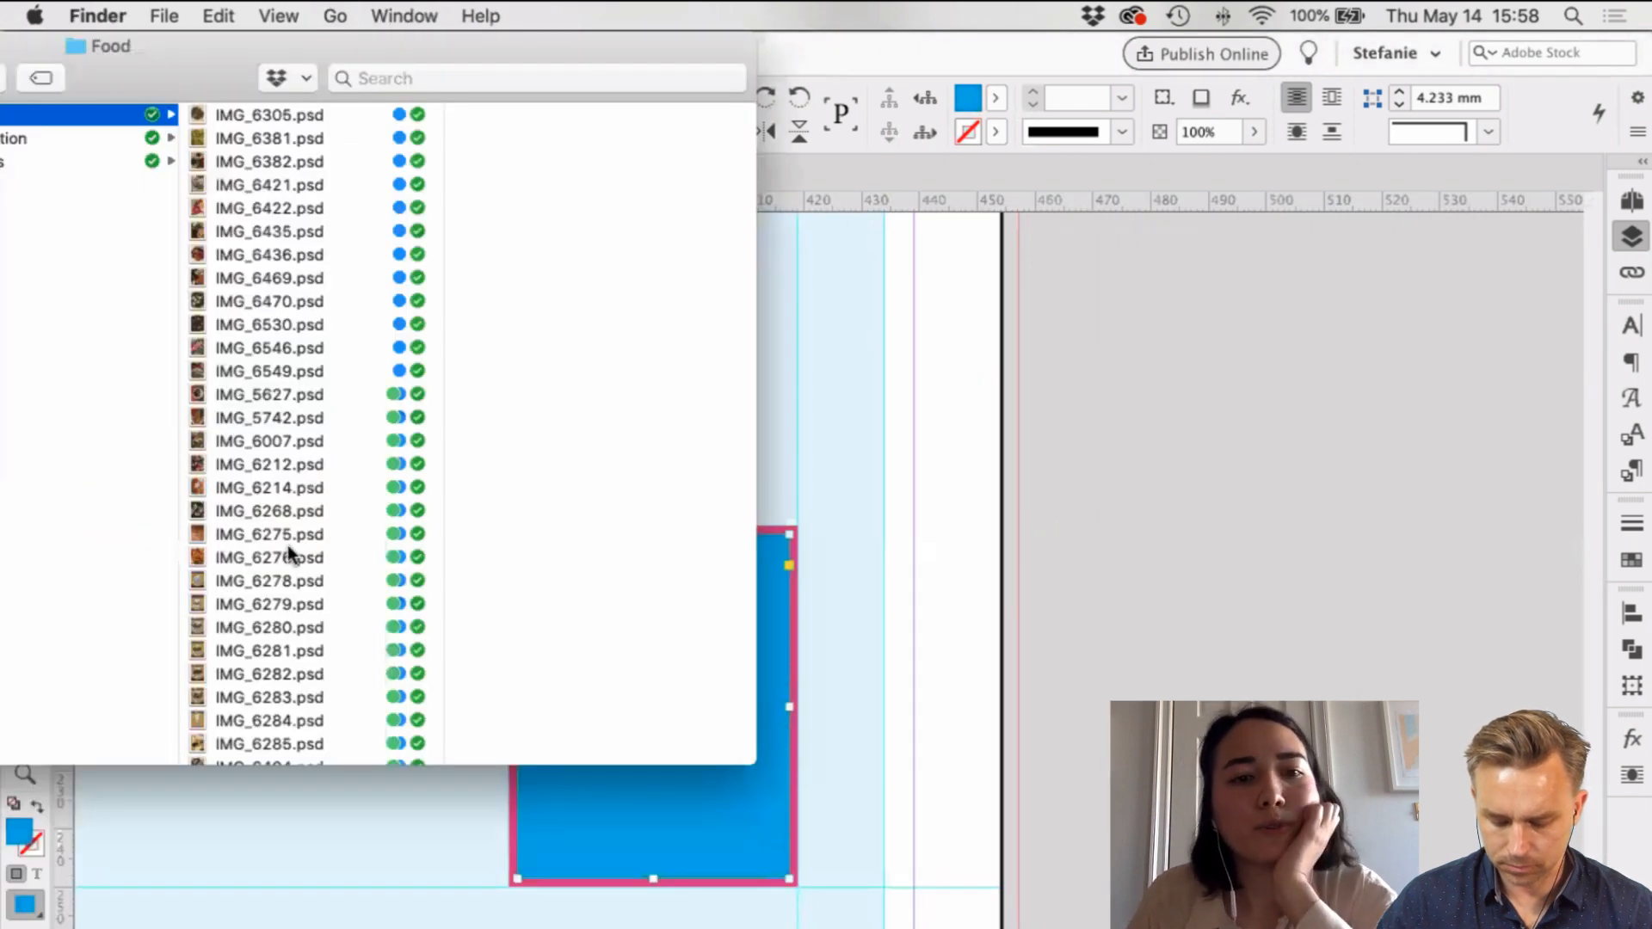
scroll(289, 549, "down", 8)
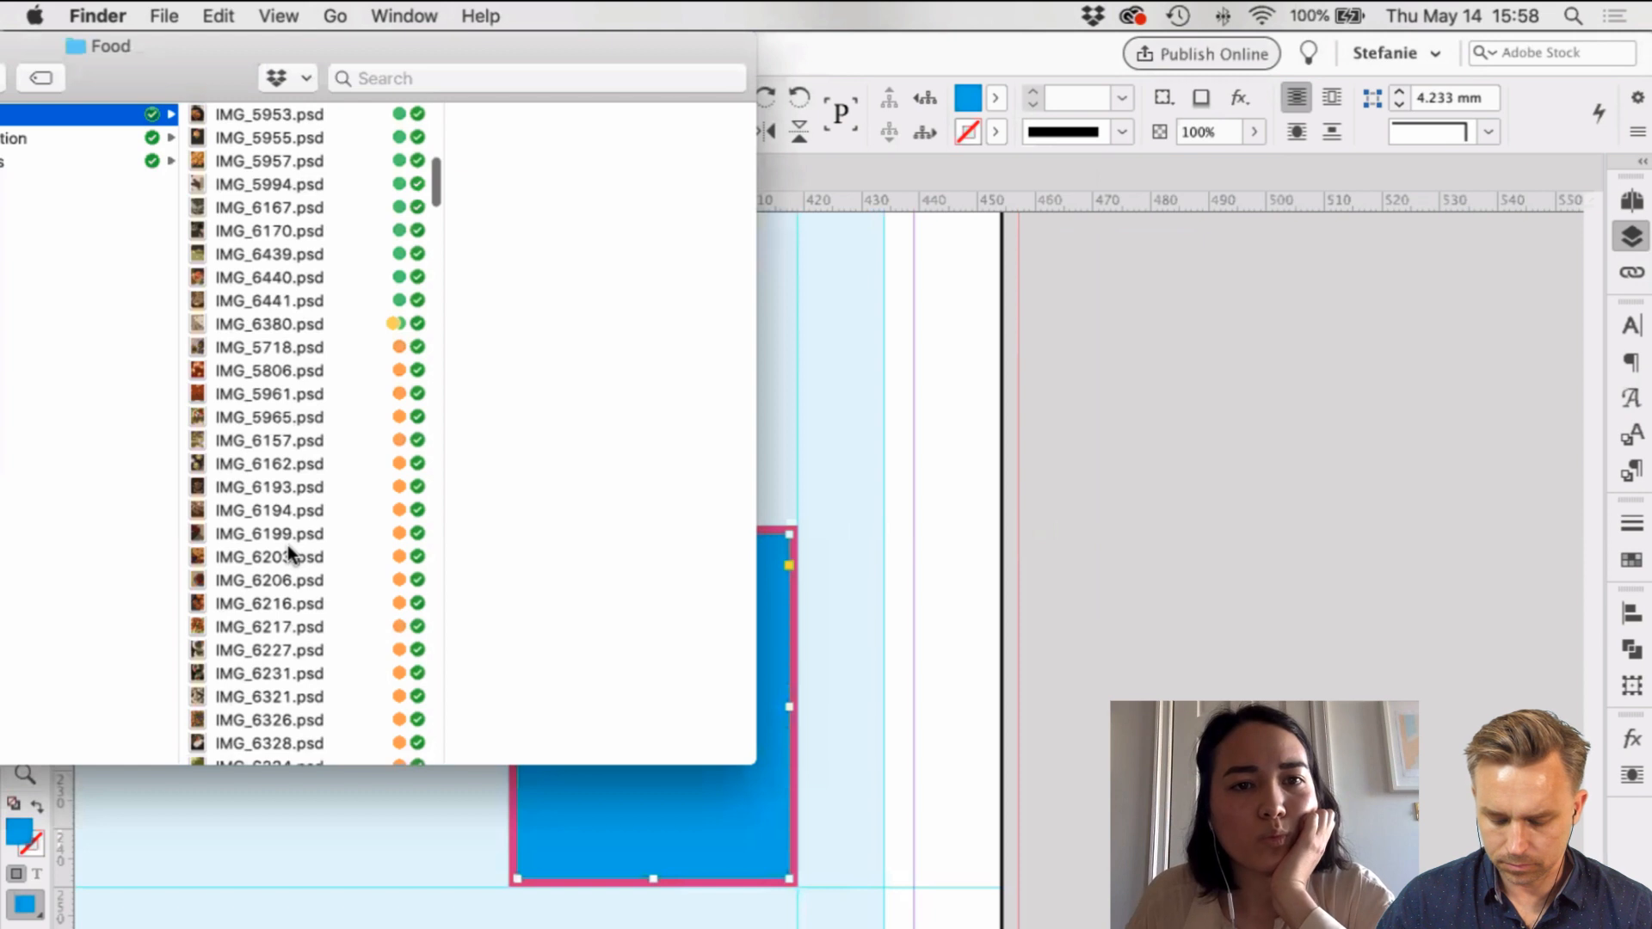
scroll(289, 545, "up", 5)
left_click(313, 443)
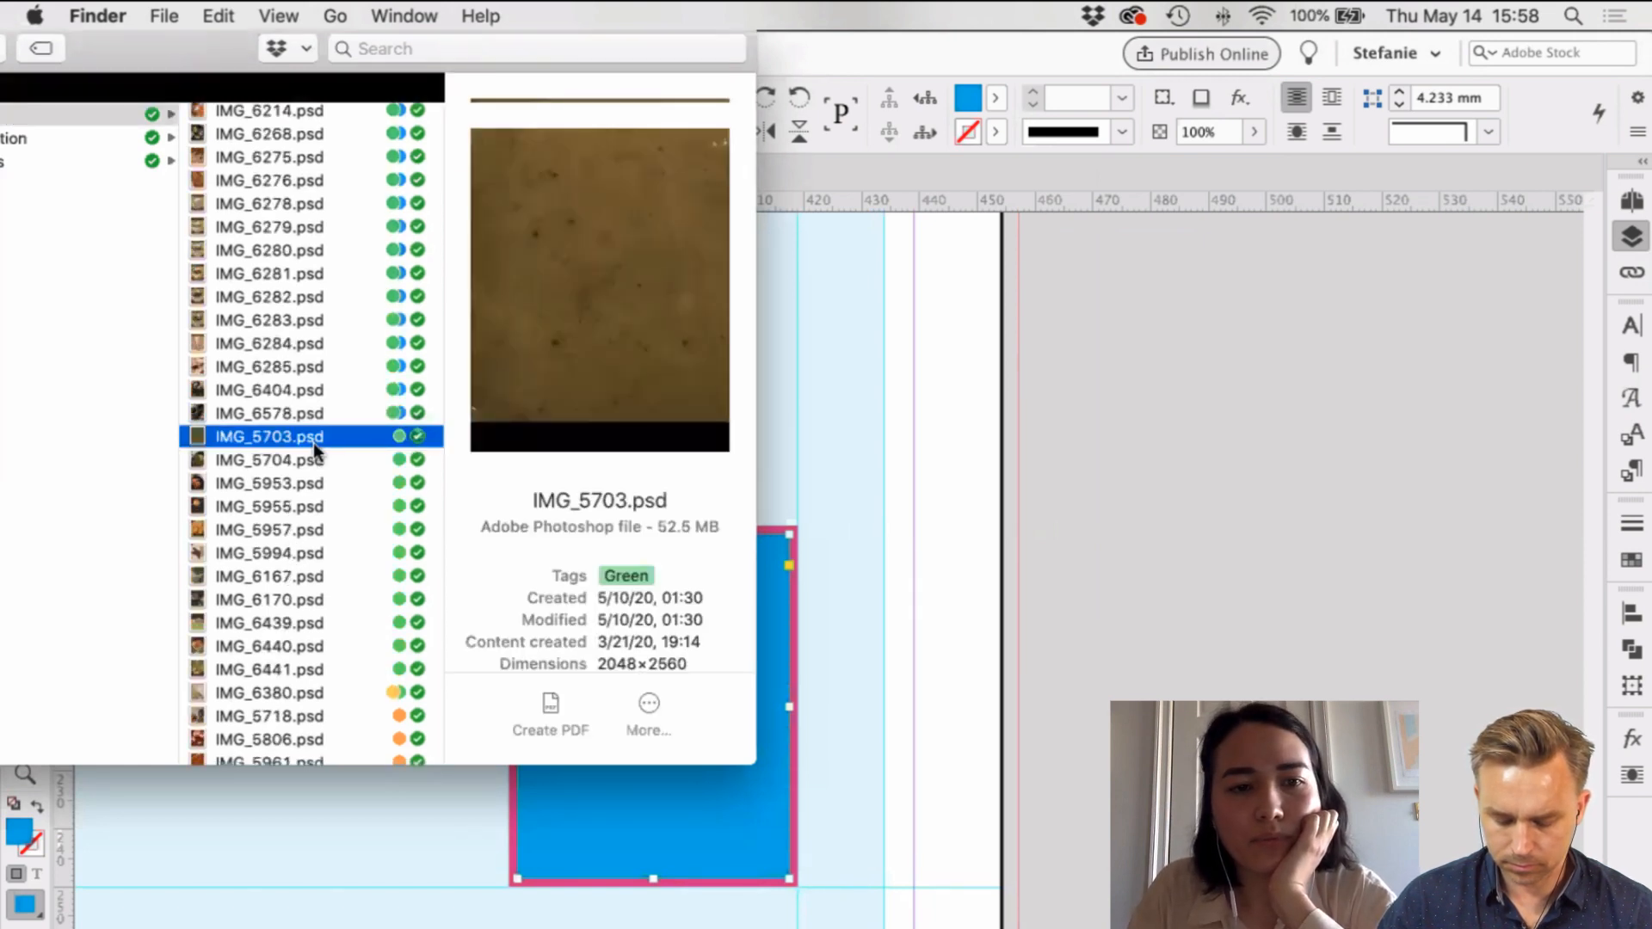
key("Down")
key("Down")
key("Down")
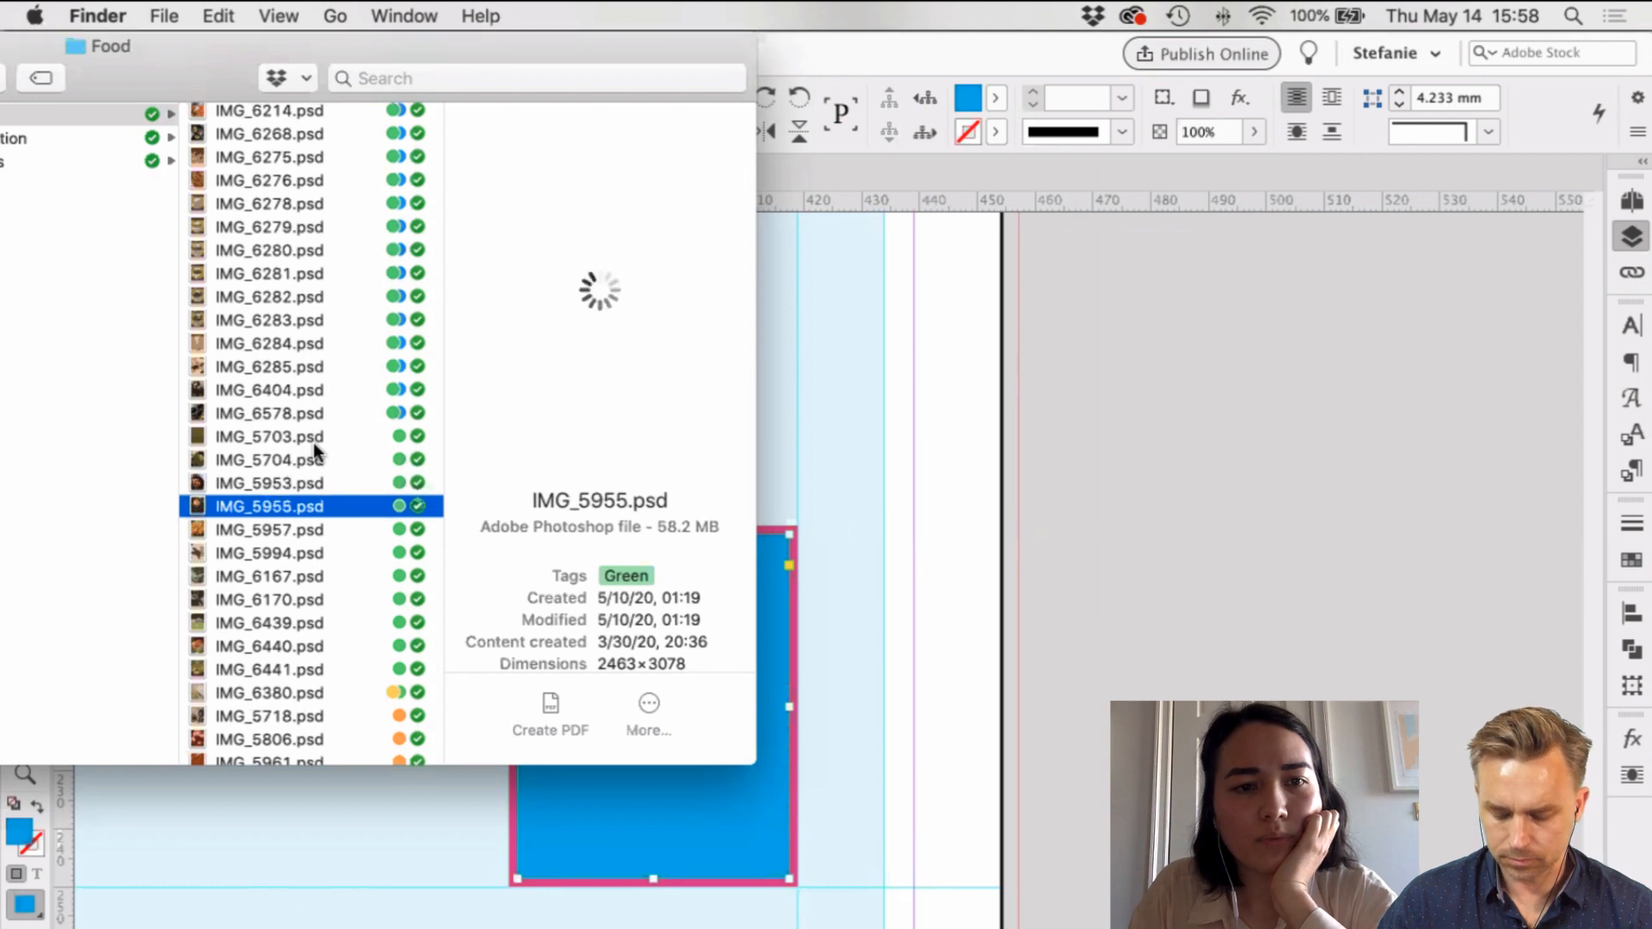
key("Down")
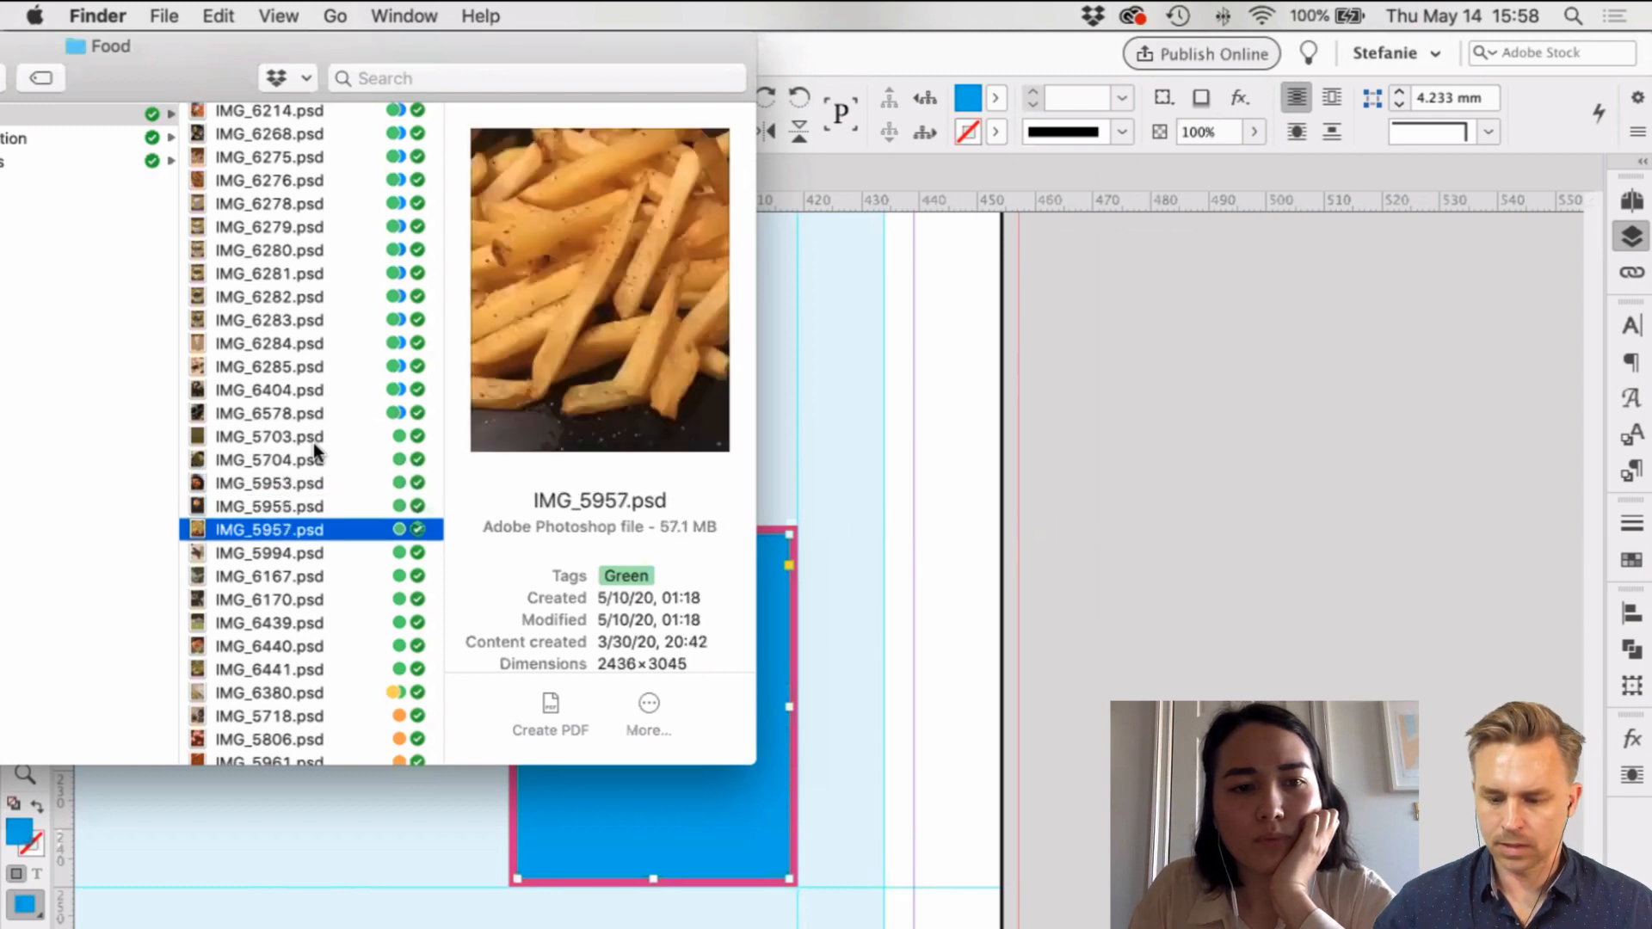
key("Down")
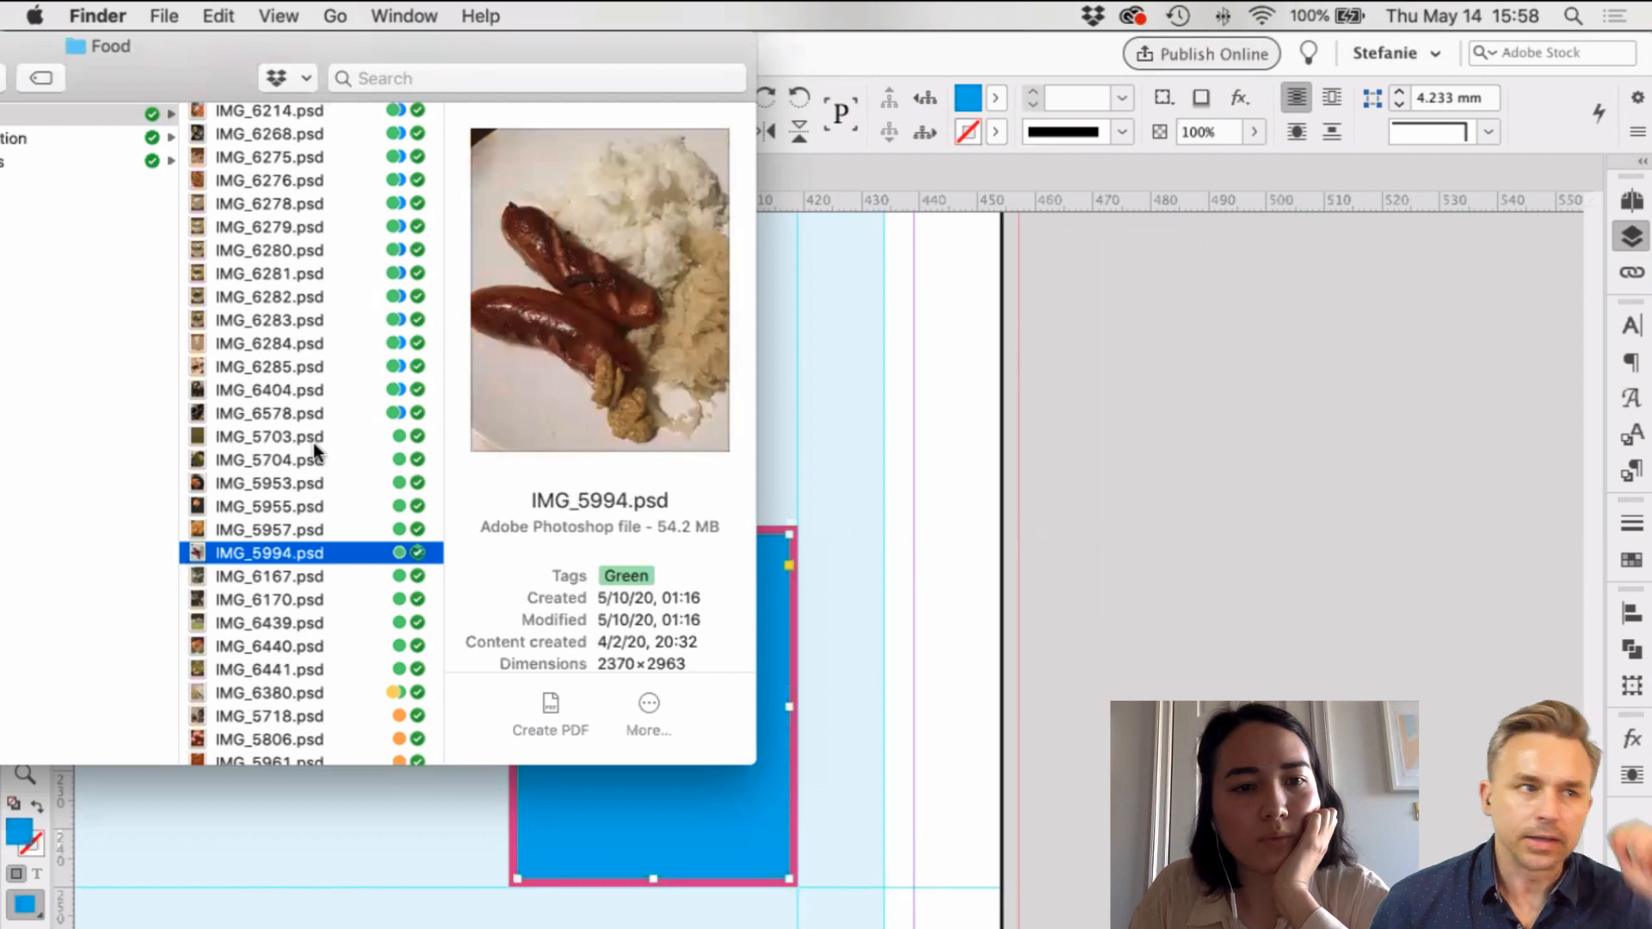
key("Down")
key("Down")
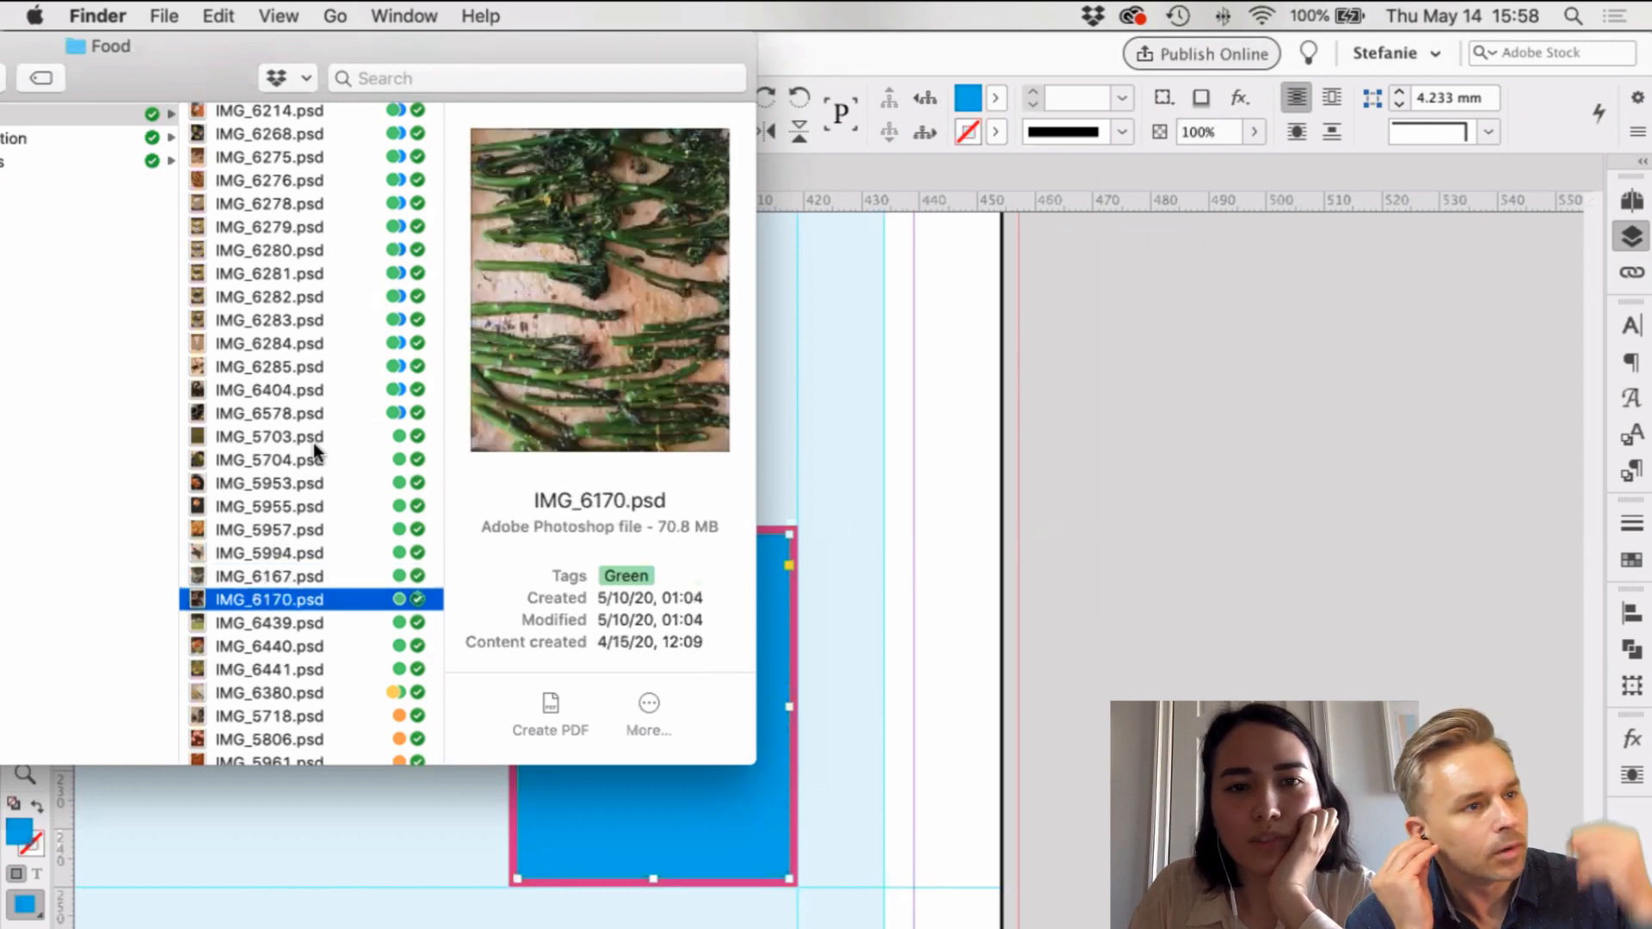
key("Down")
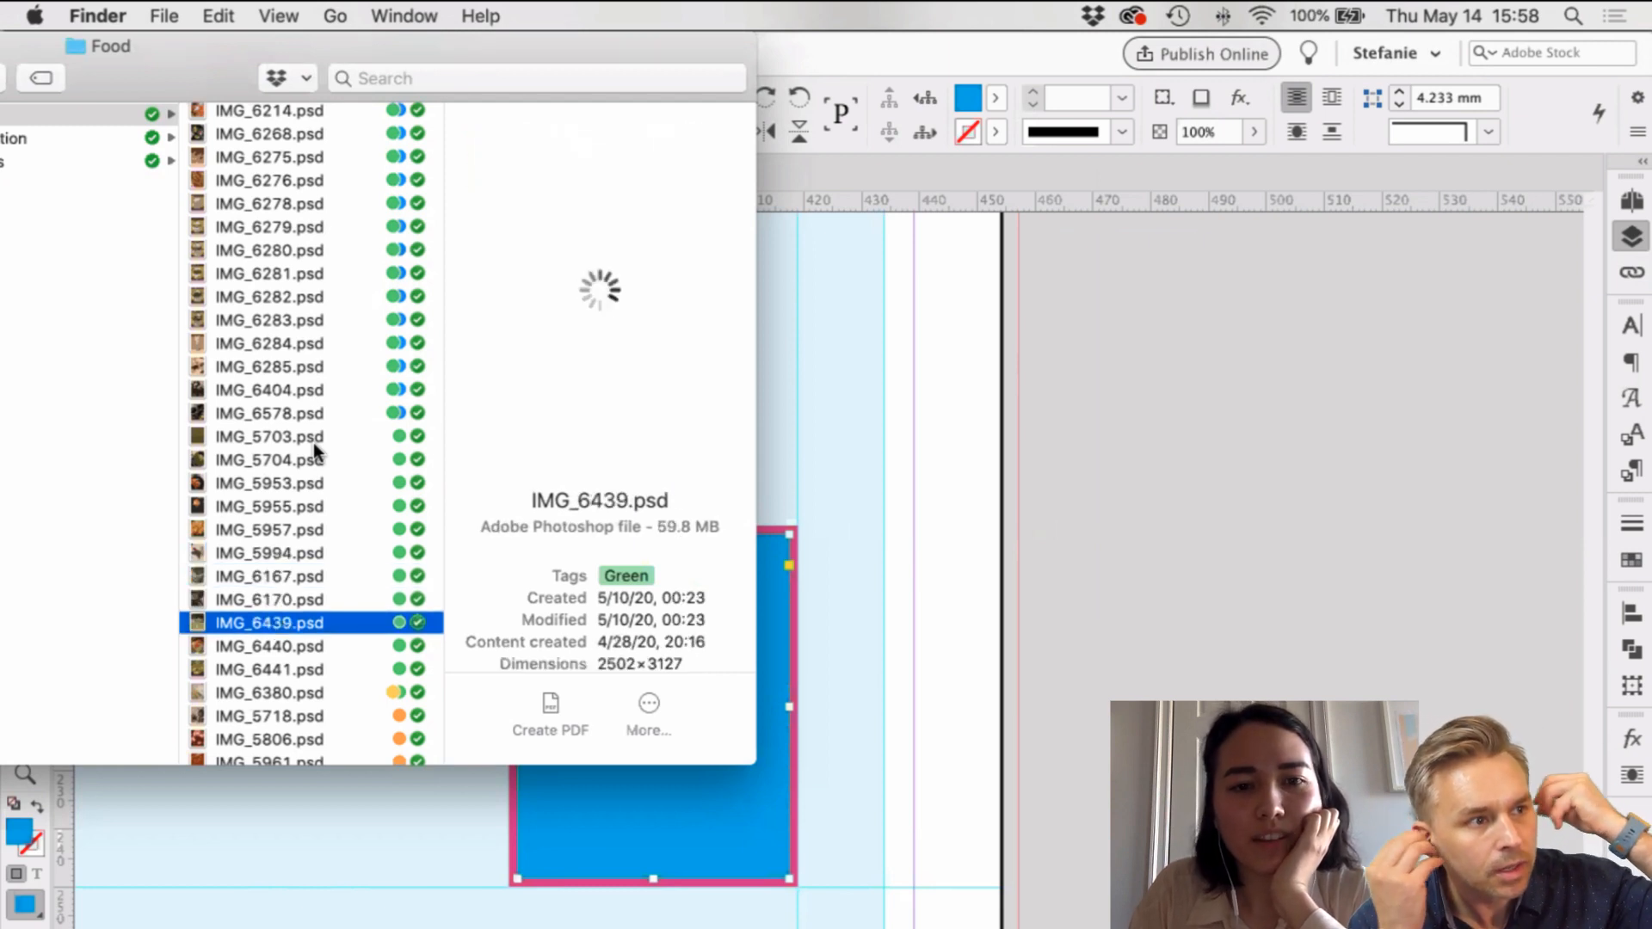
key("Down")
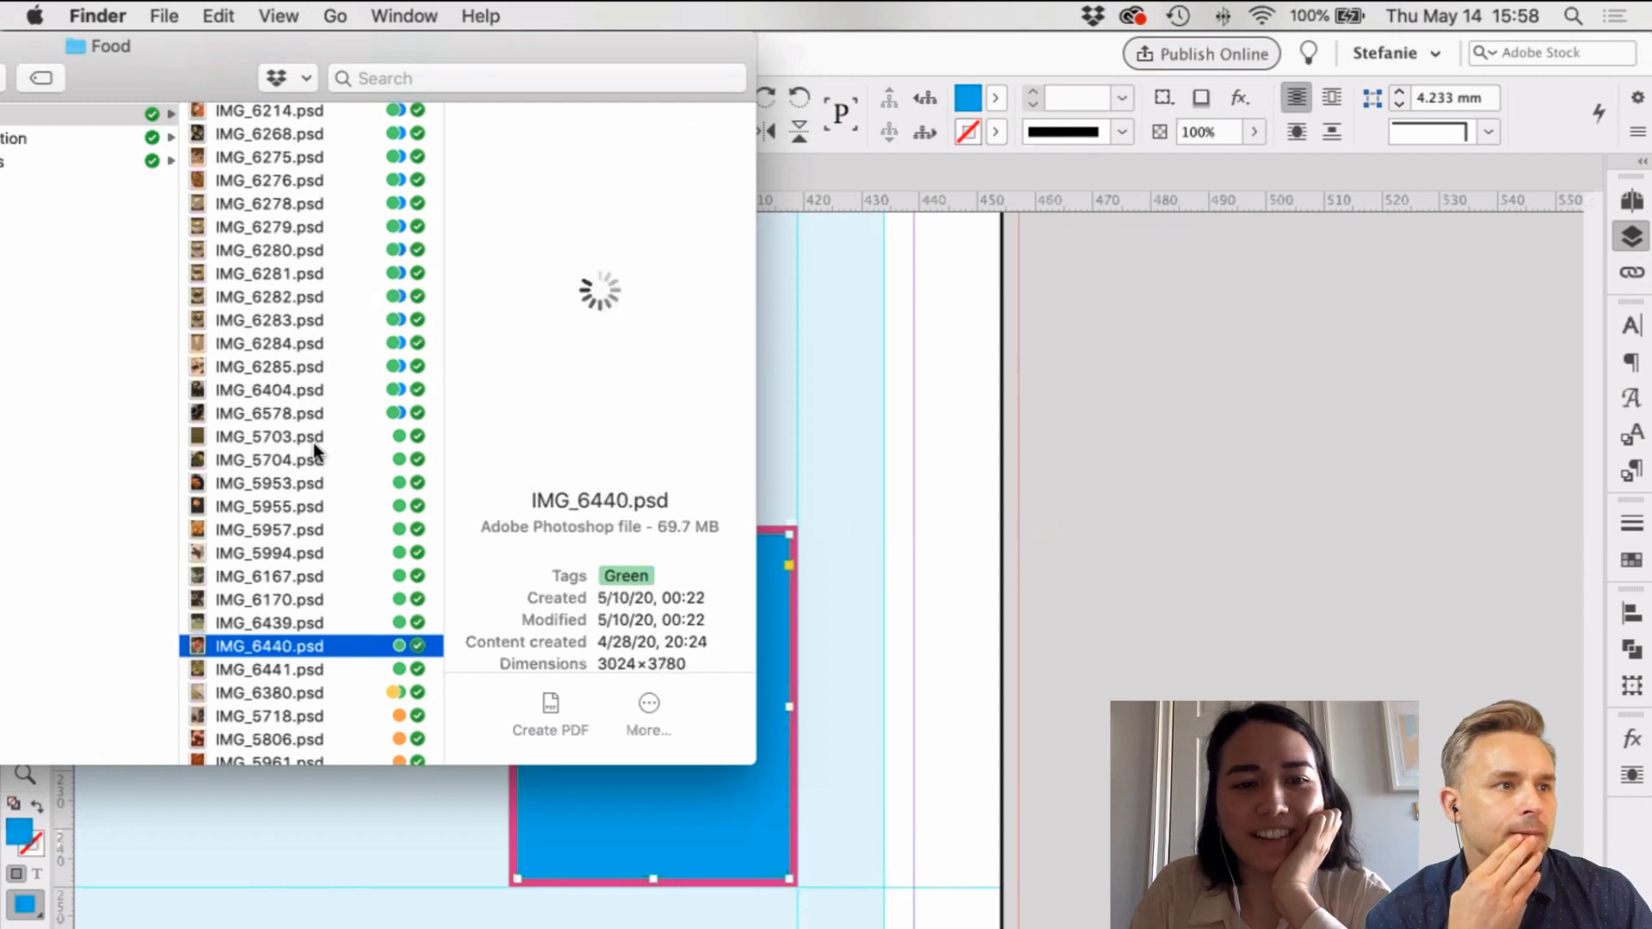
key("Down")
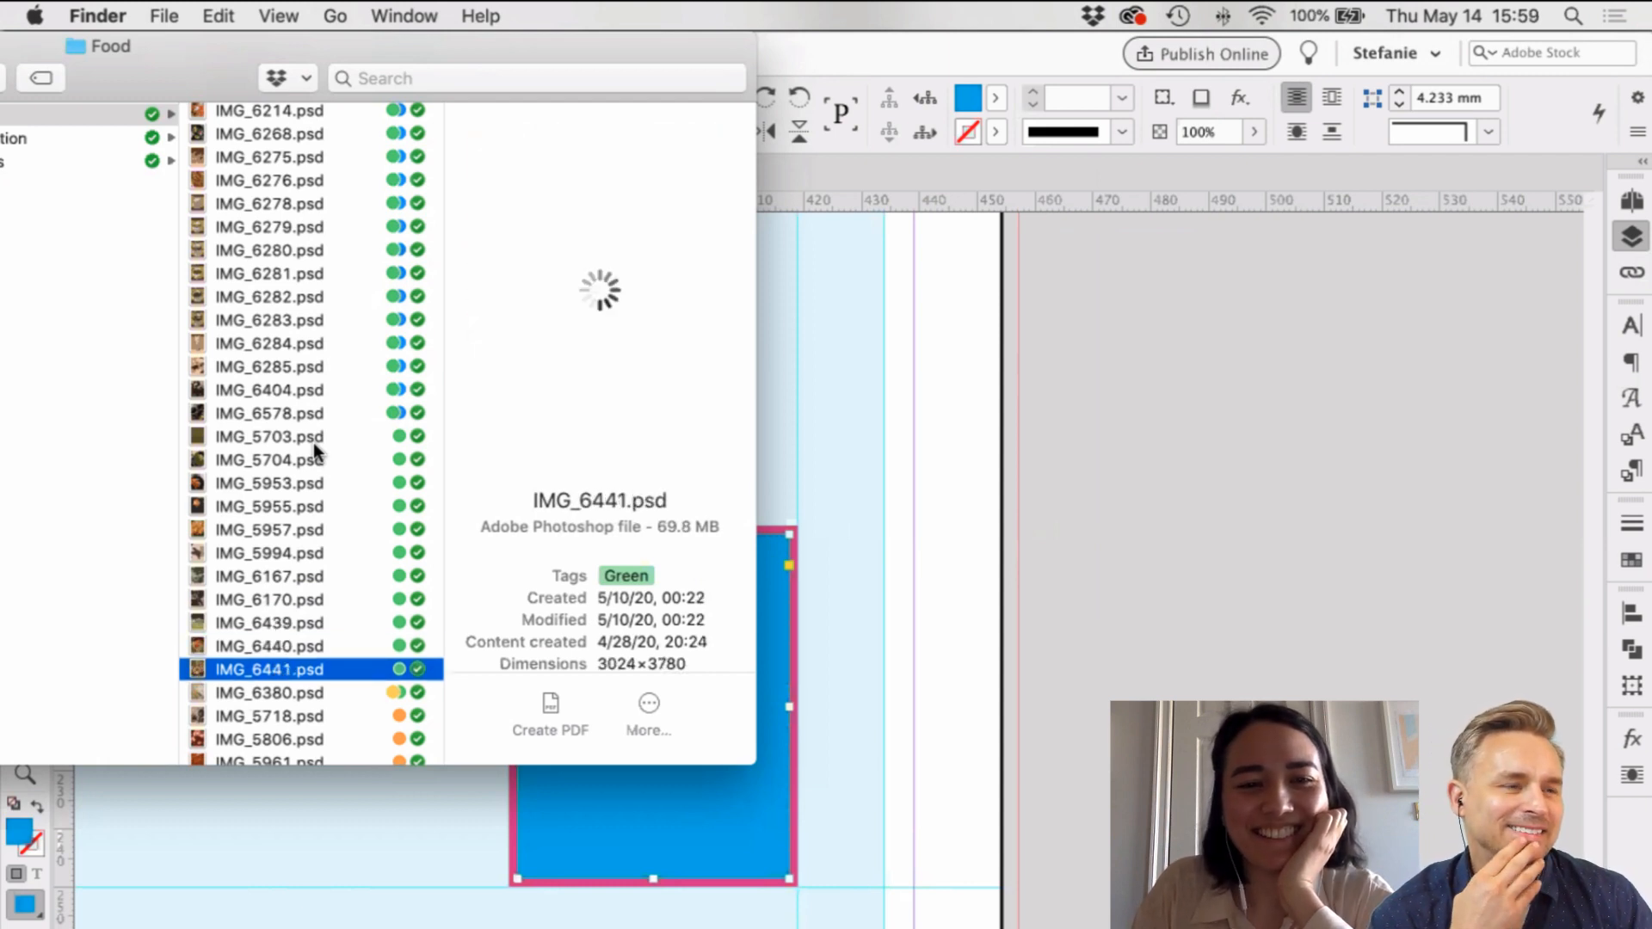
key("Down")
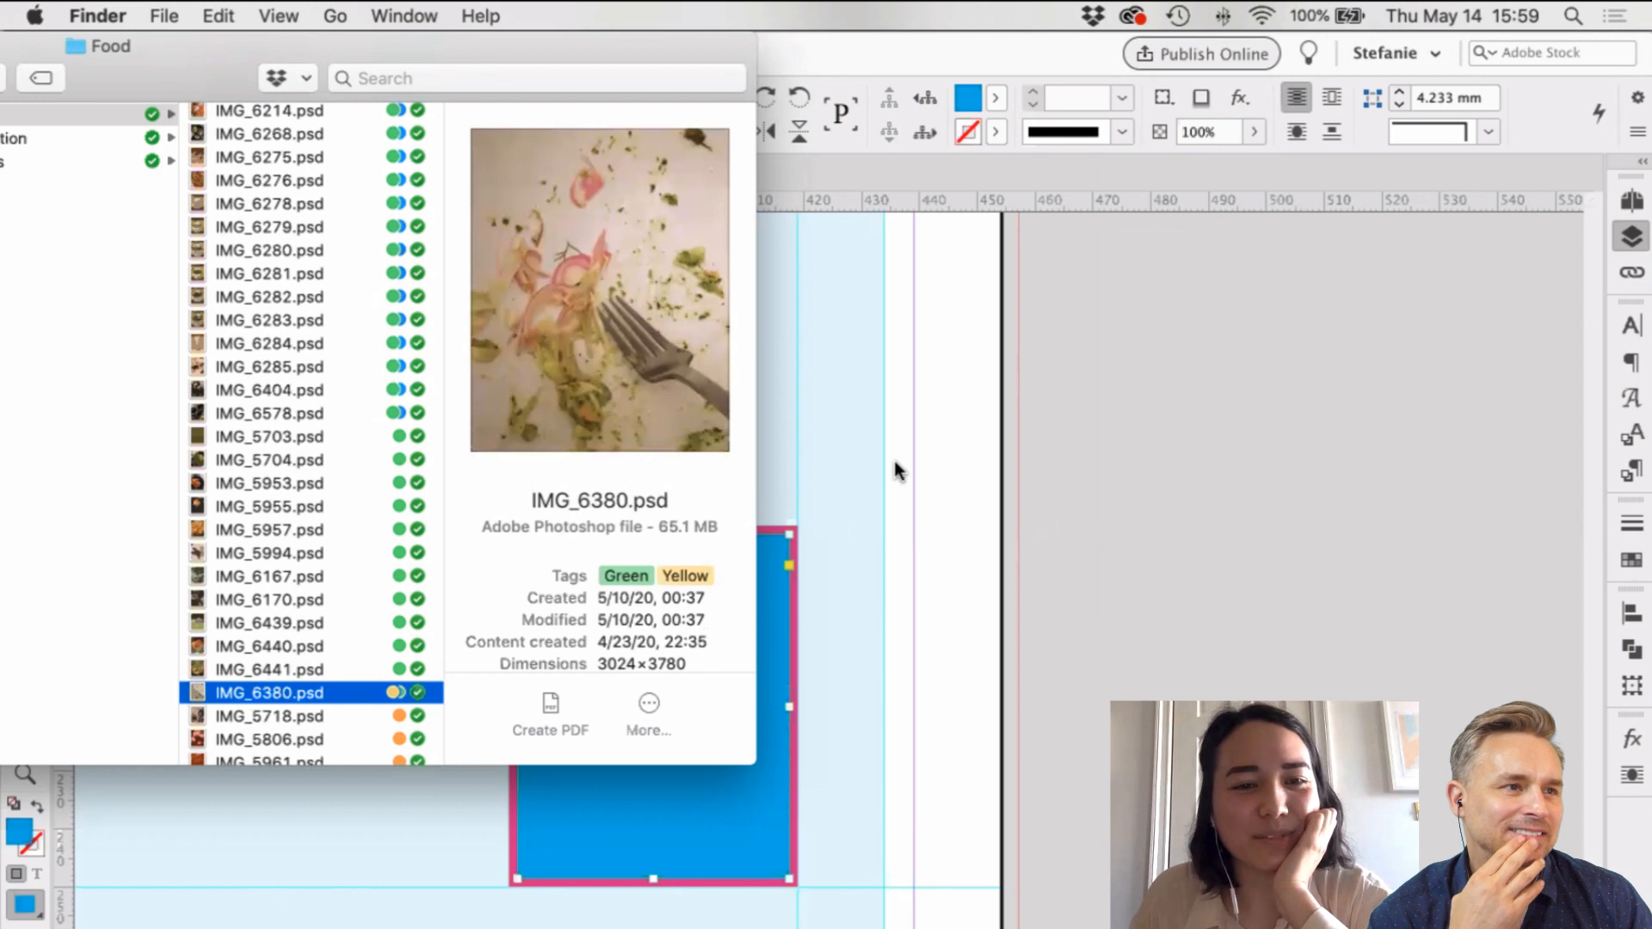
Step: Sort the Food folder's photos by file name
scroll(893, 457, "left", 5)
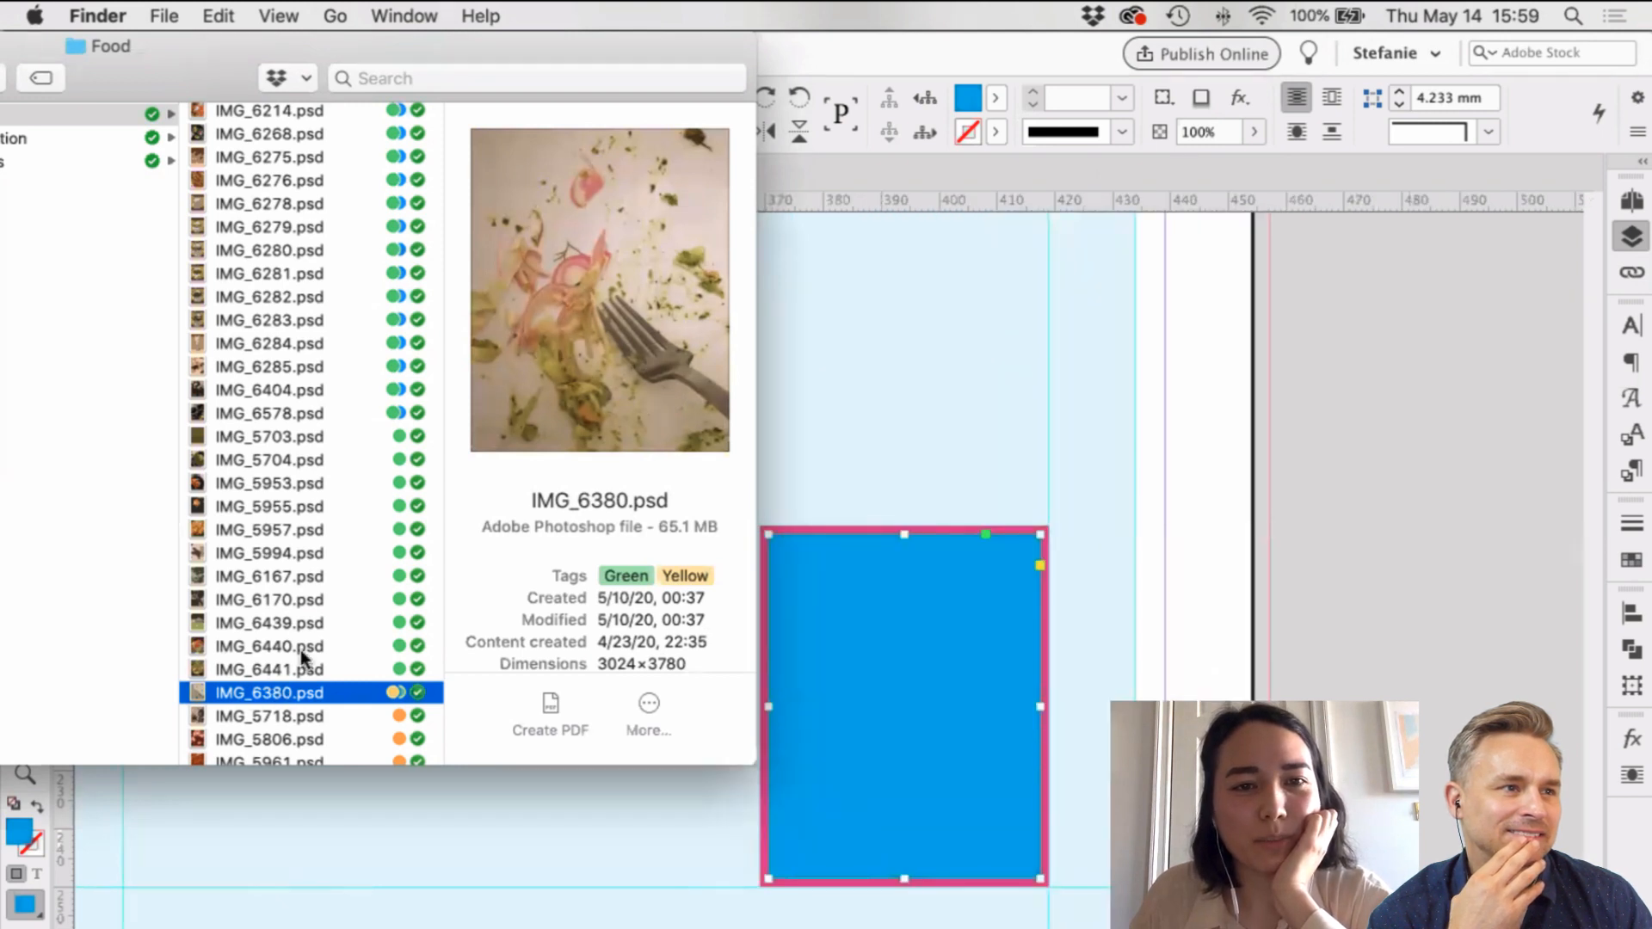
scroll(303, 658, "down", 3)
scroll(303, 659, "up", 1)
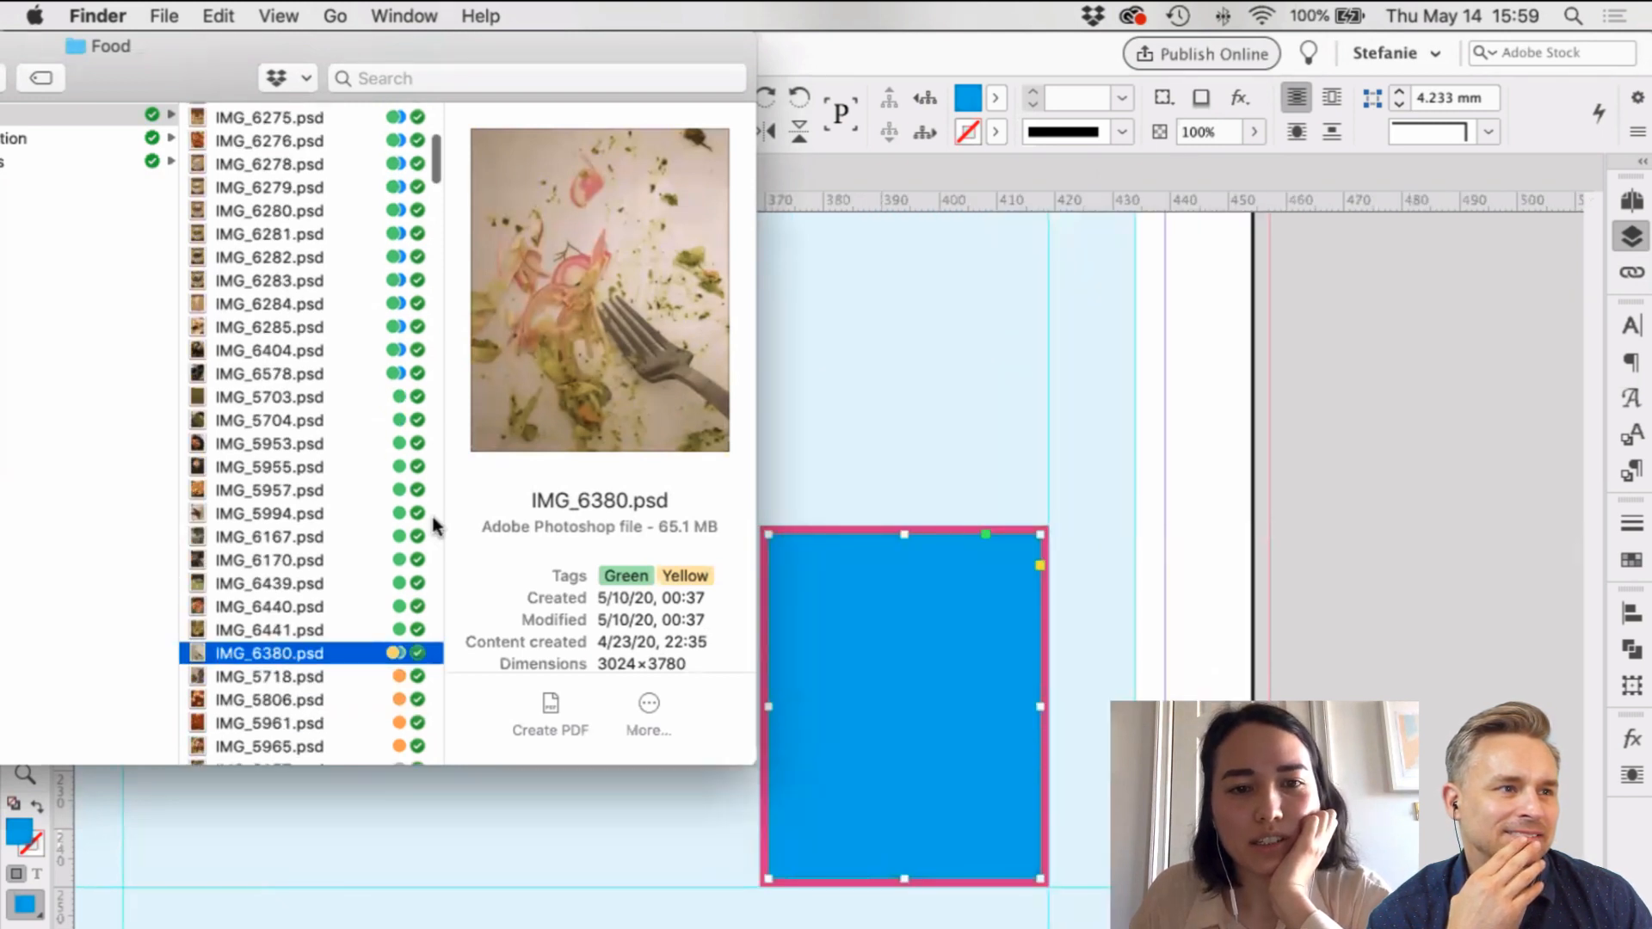
left_click_drag(444, 489, 606, 489)
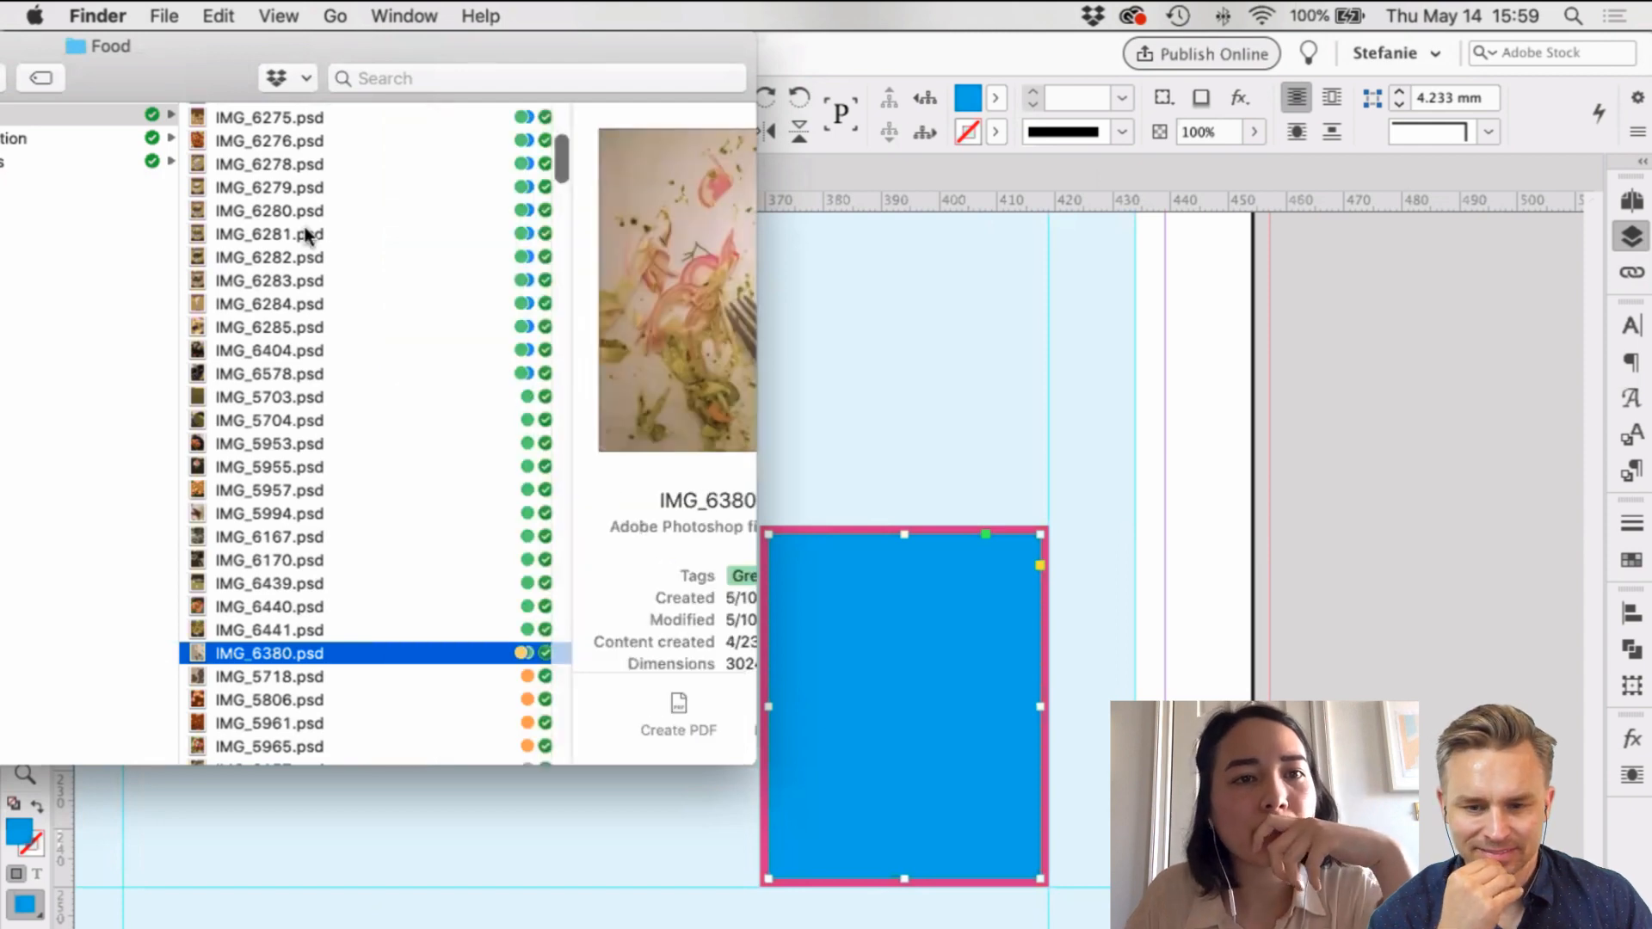
scroll(310, 234, "left", 2)
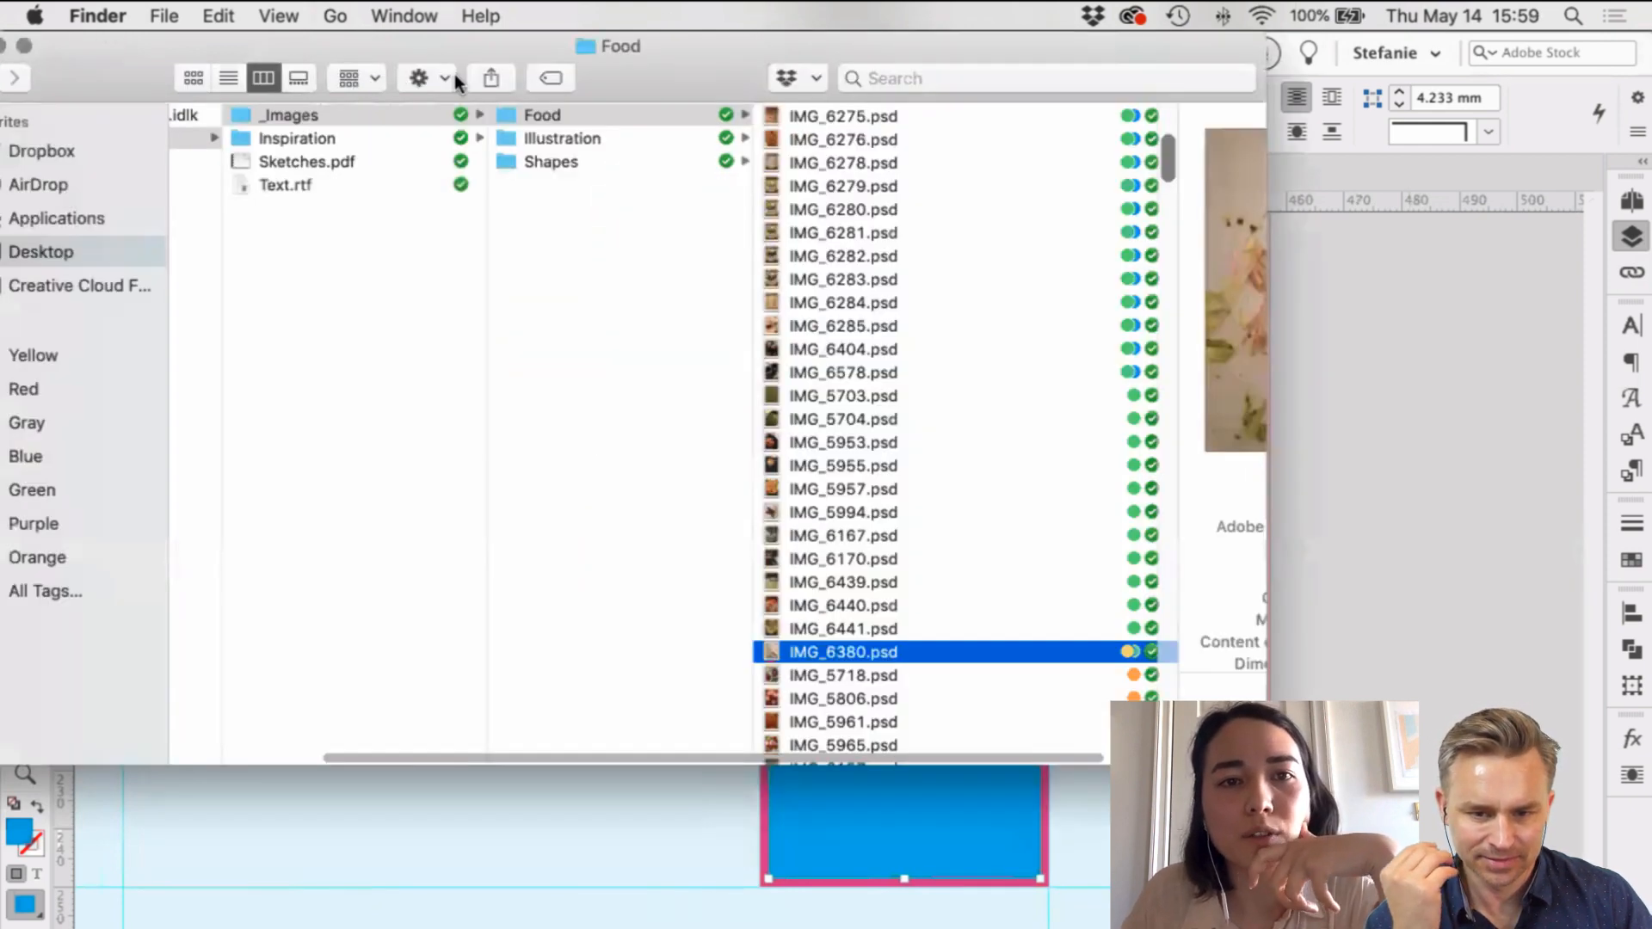
left_click(454, 74)
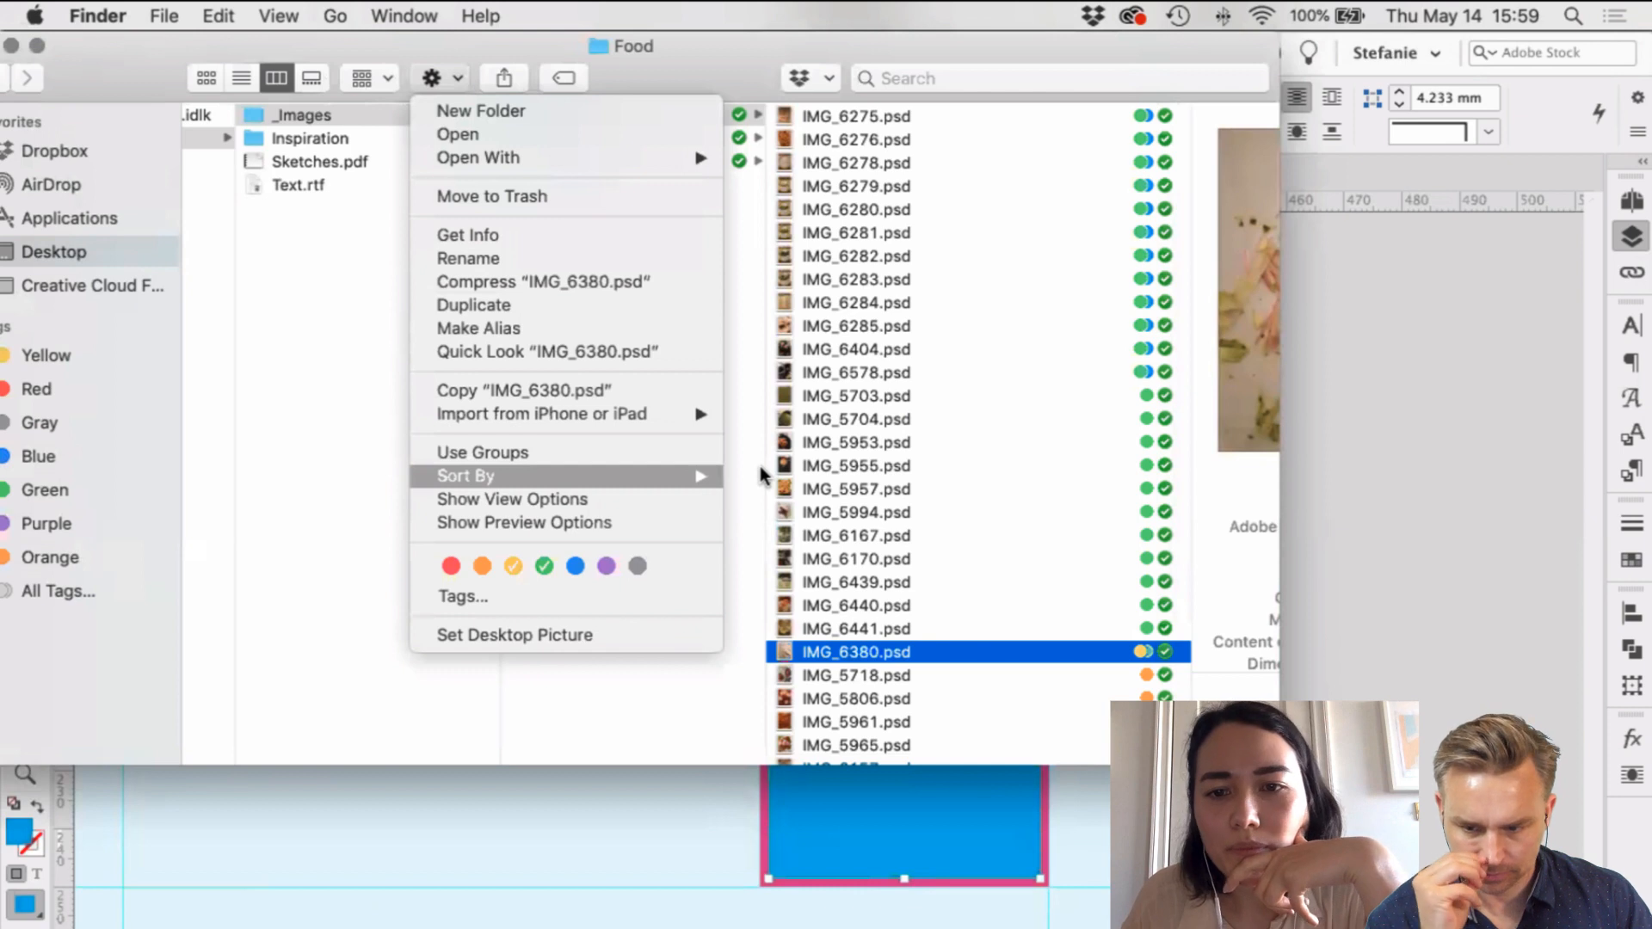
left_click(996, 615)
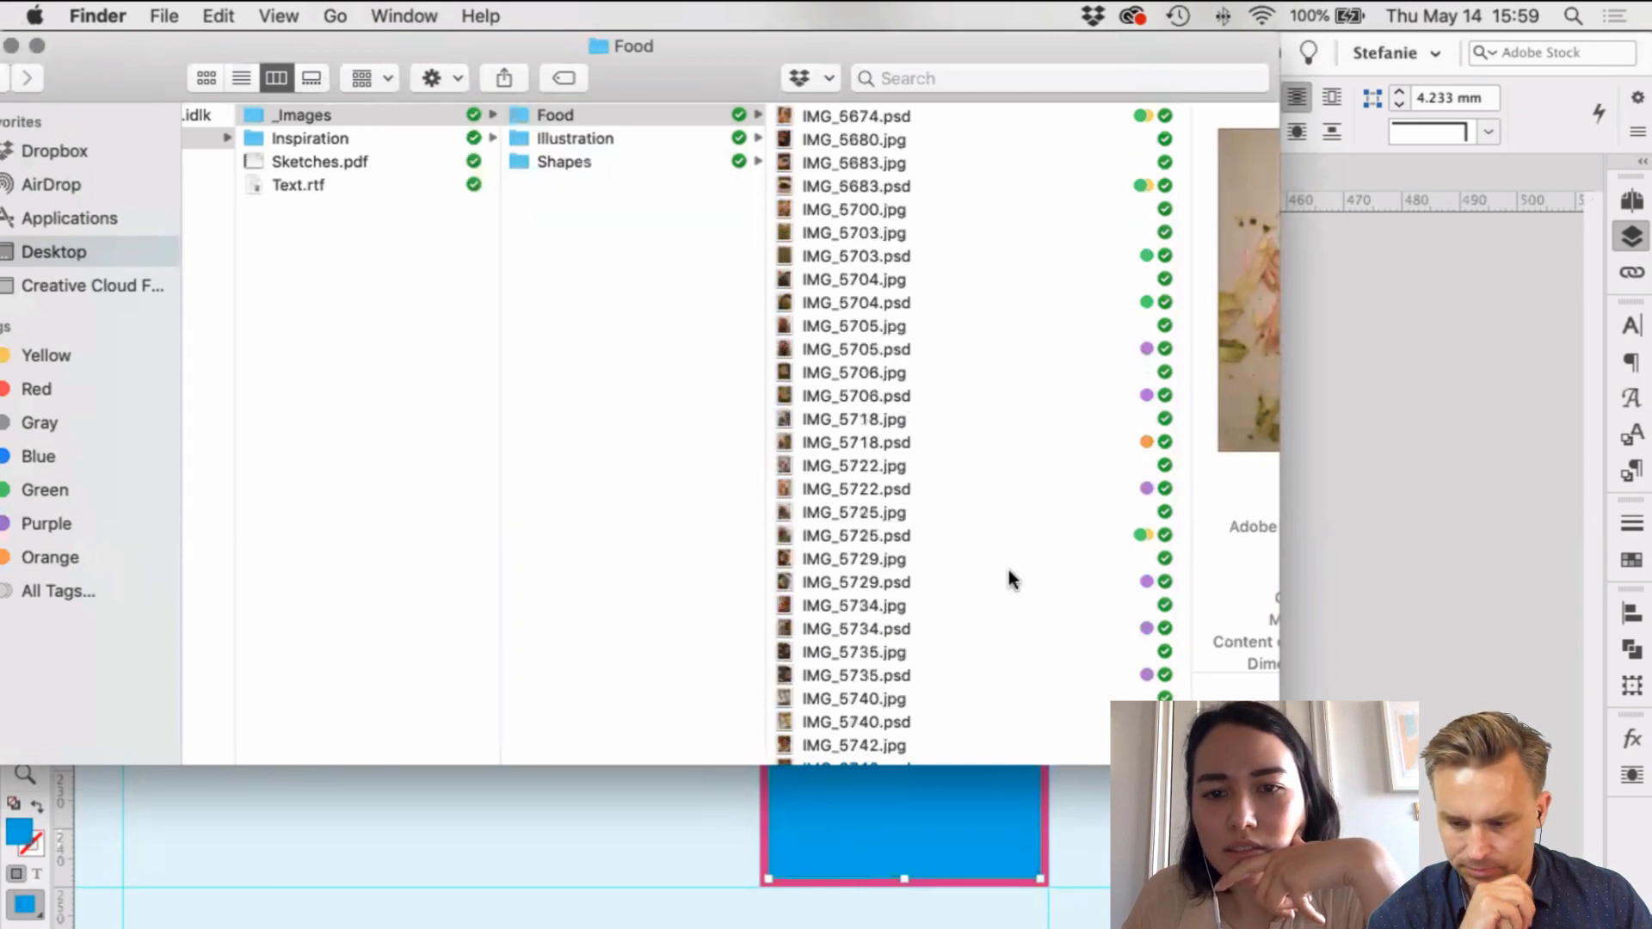
Step: Compare IMG_6363 and IMG_6360, then drag the IMG_6359.psd salad photo into the blue frame
scroll(1012, 579, "down", 8)
scroll(1013, 580, "down", 9)
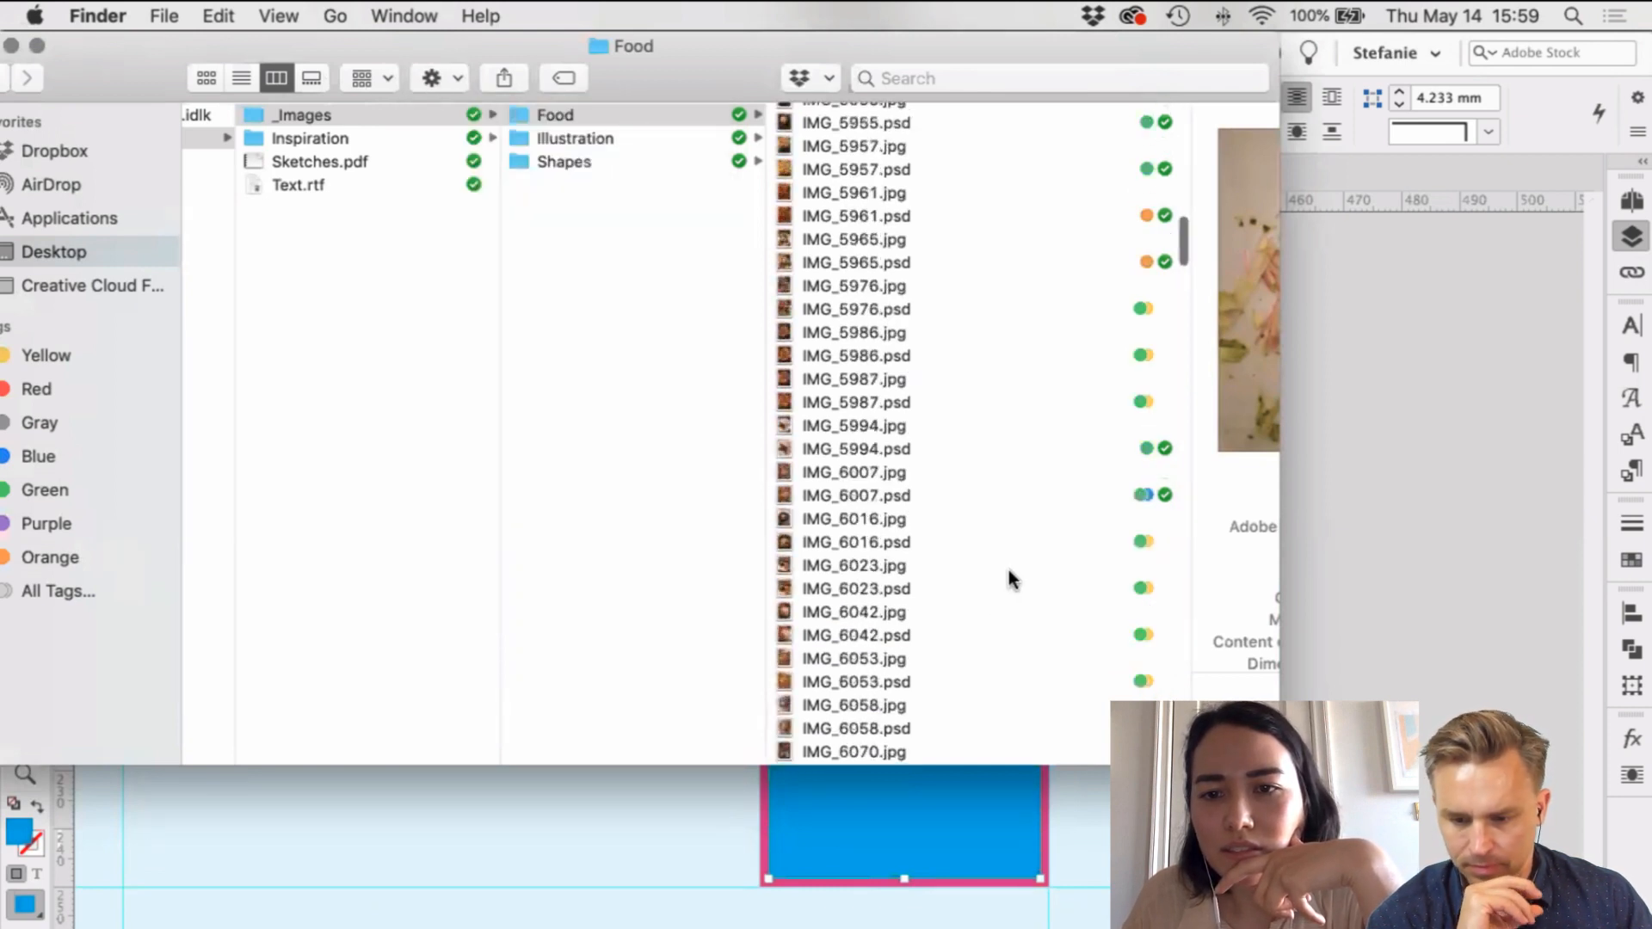
scroll(1012, 579, "down", 10)
scroll(1013, 579, "down", 10)
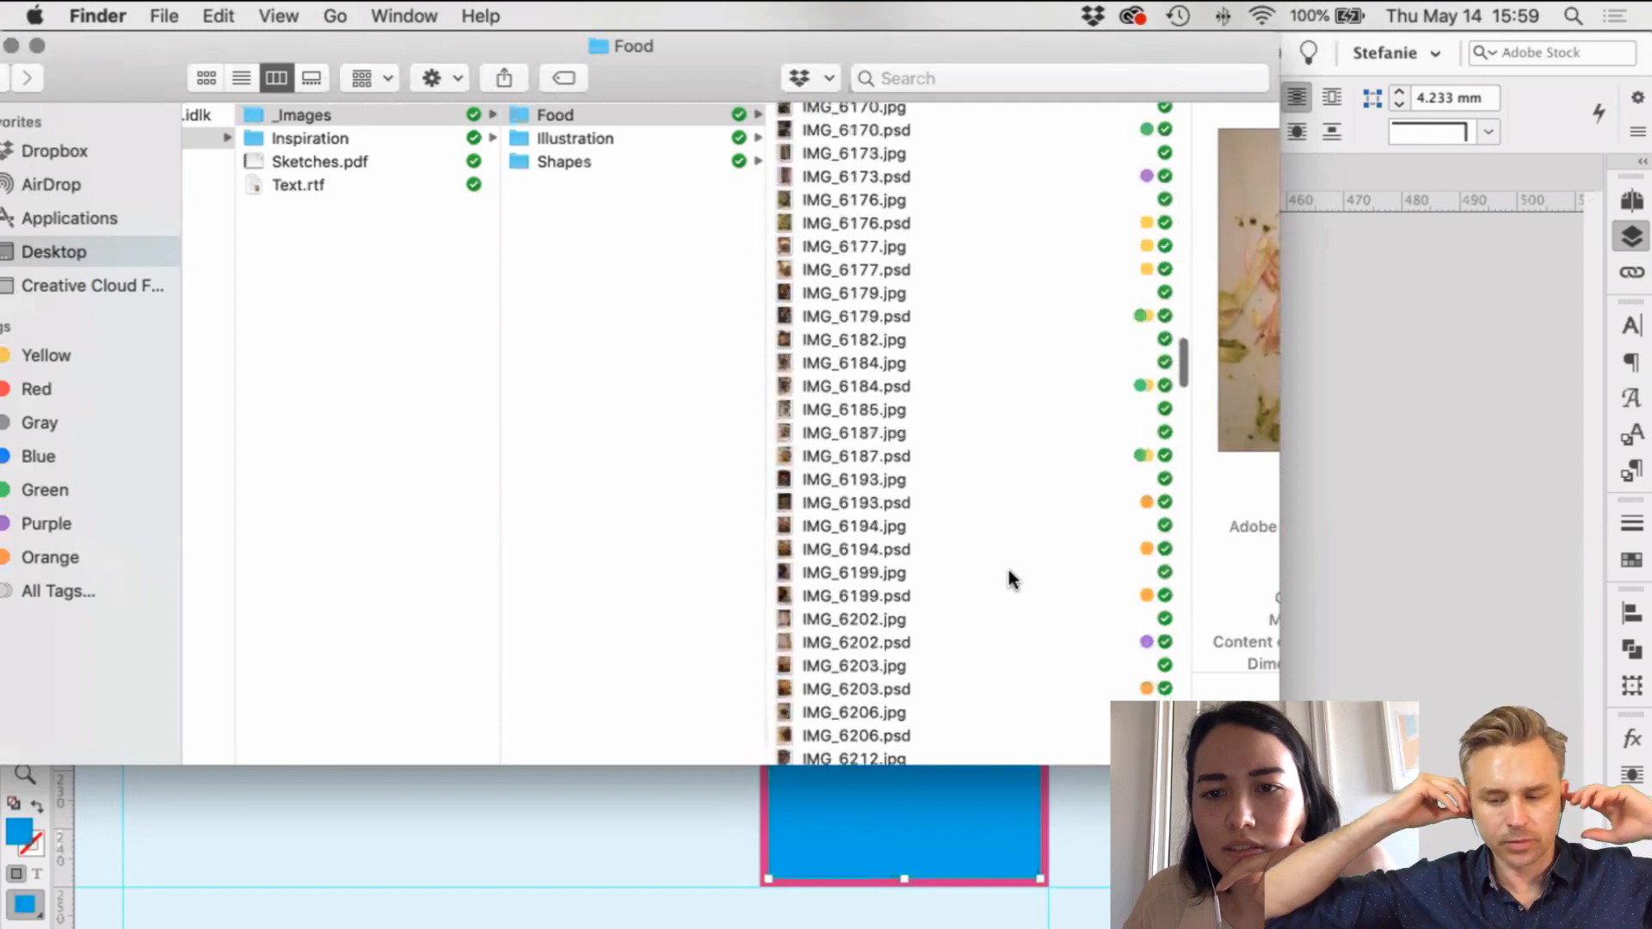
scroll(1013, 580, "down", 10)
scroll(1013, 579, "down", 10)
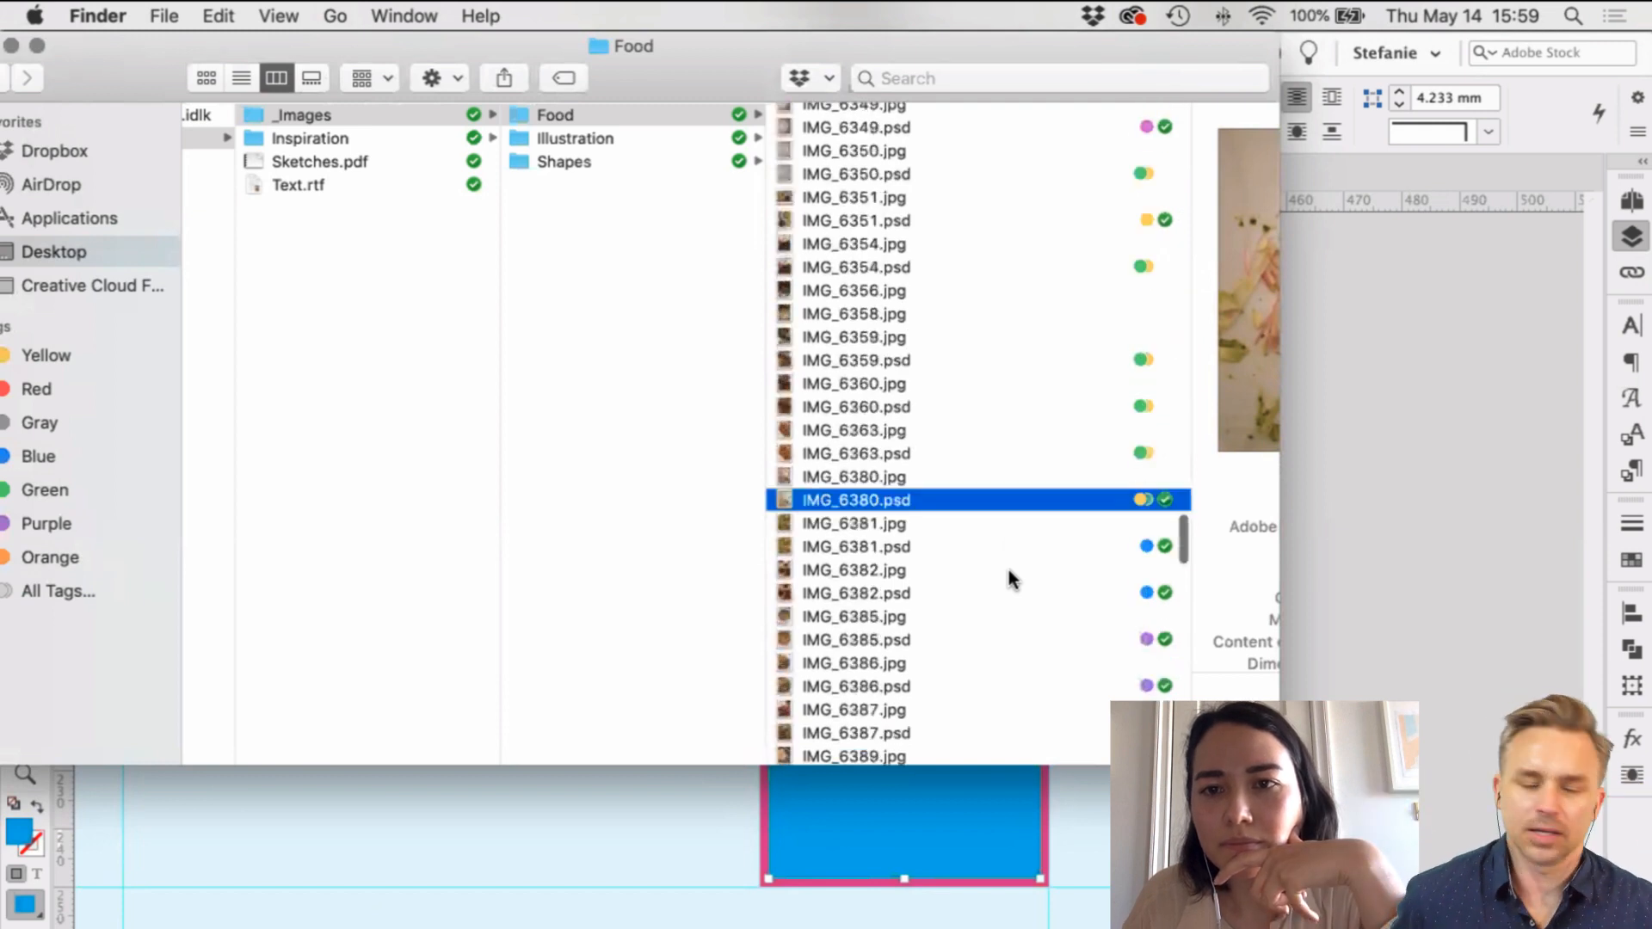
scroll(1013, 579, "down", 3)
left_click(979, 275)
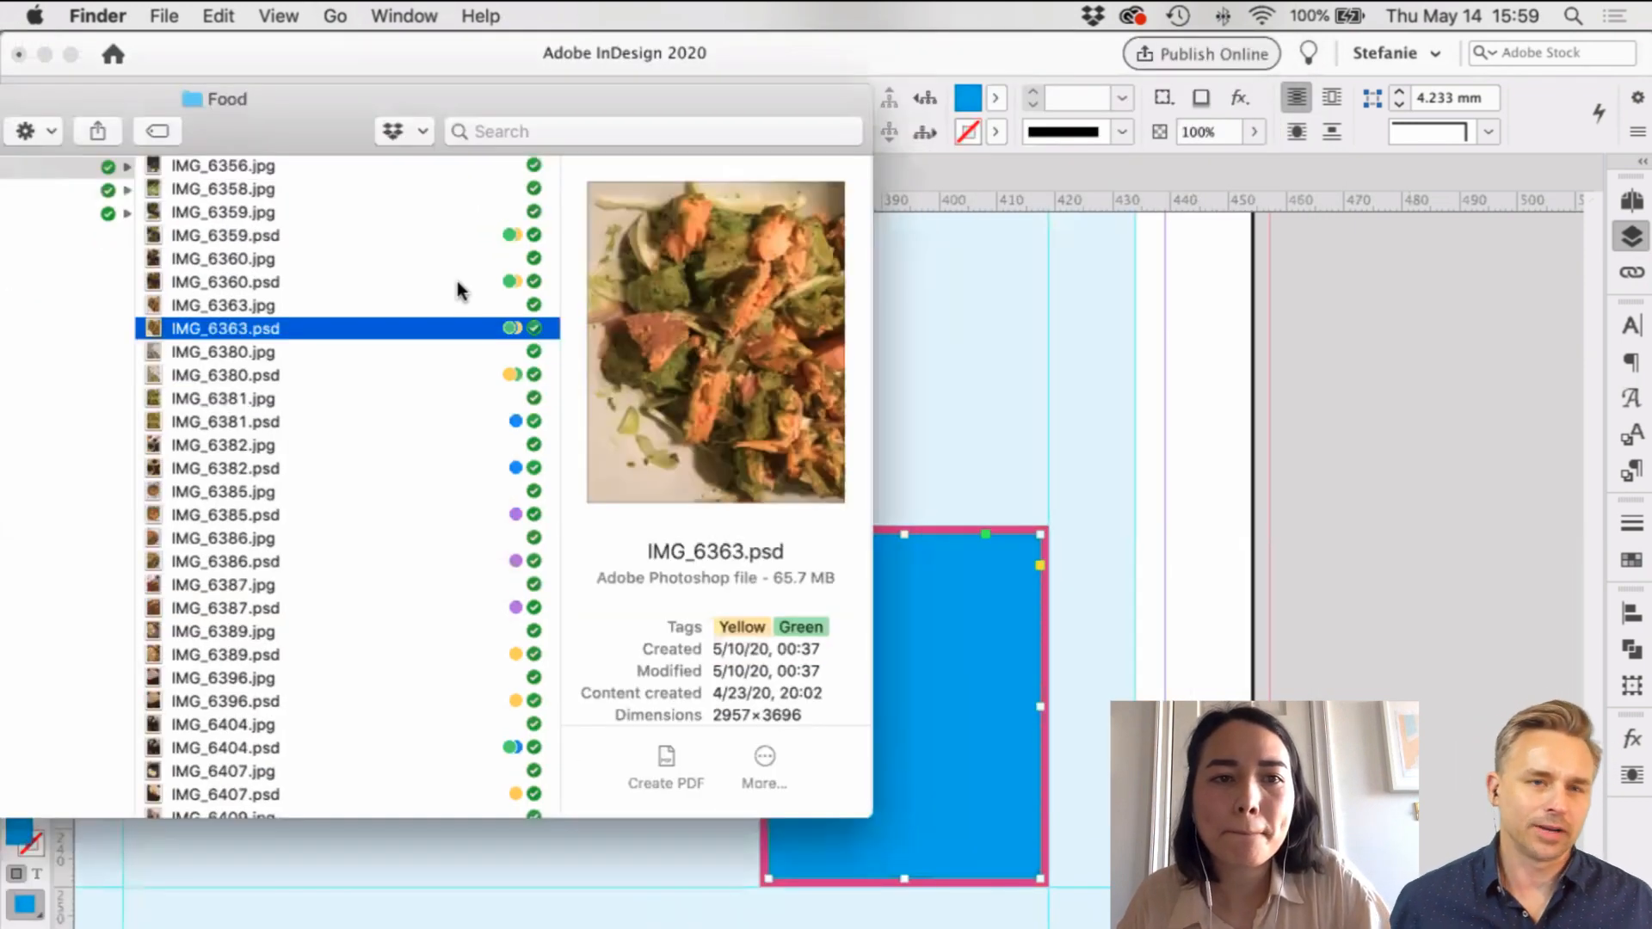
left_click(457, 282)
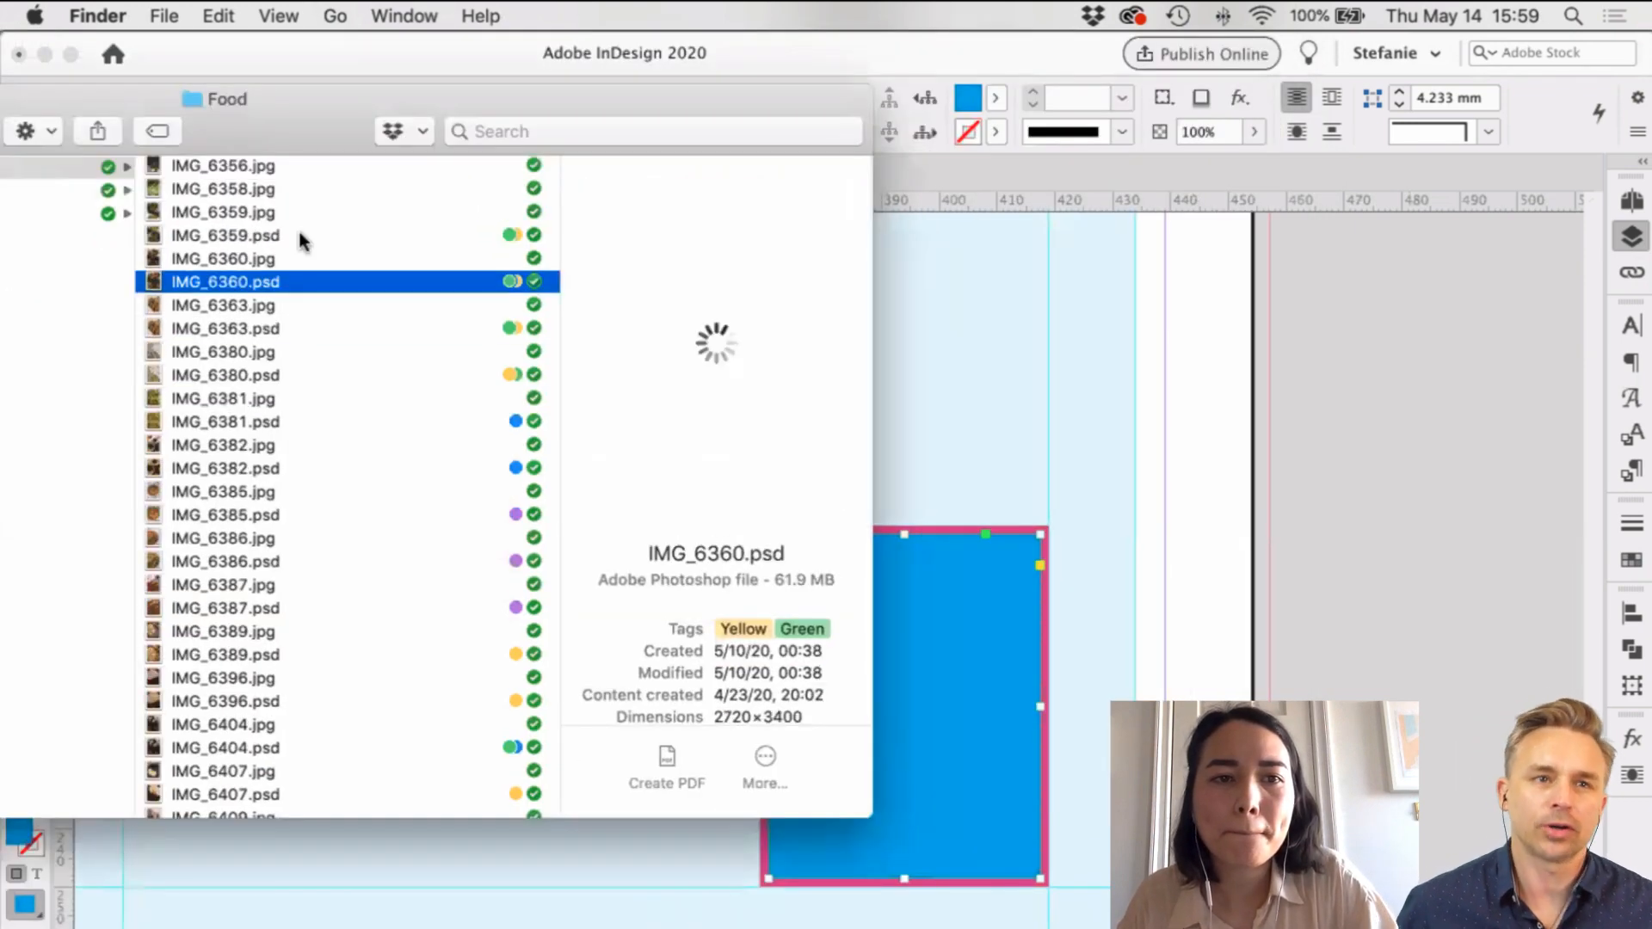
left_click(251, 236)
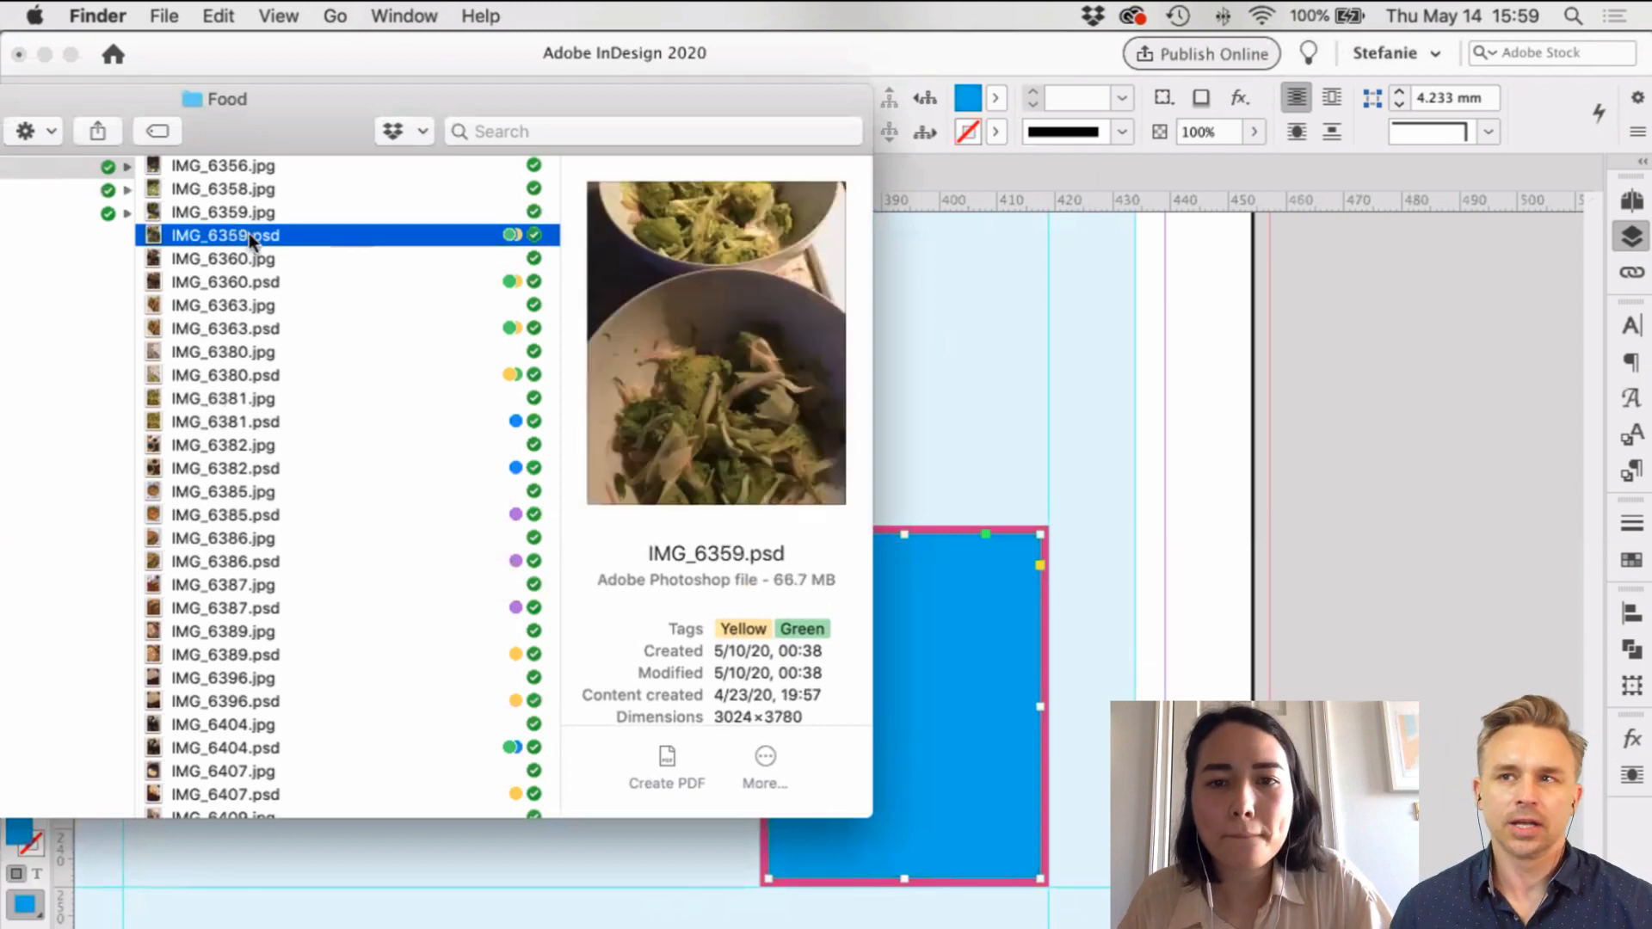
left_click_drag(249, 235, 1002, 591)
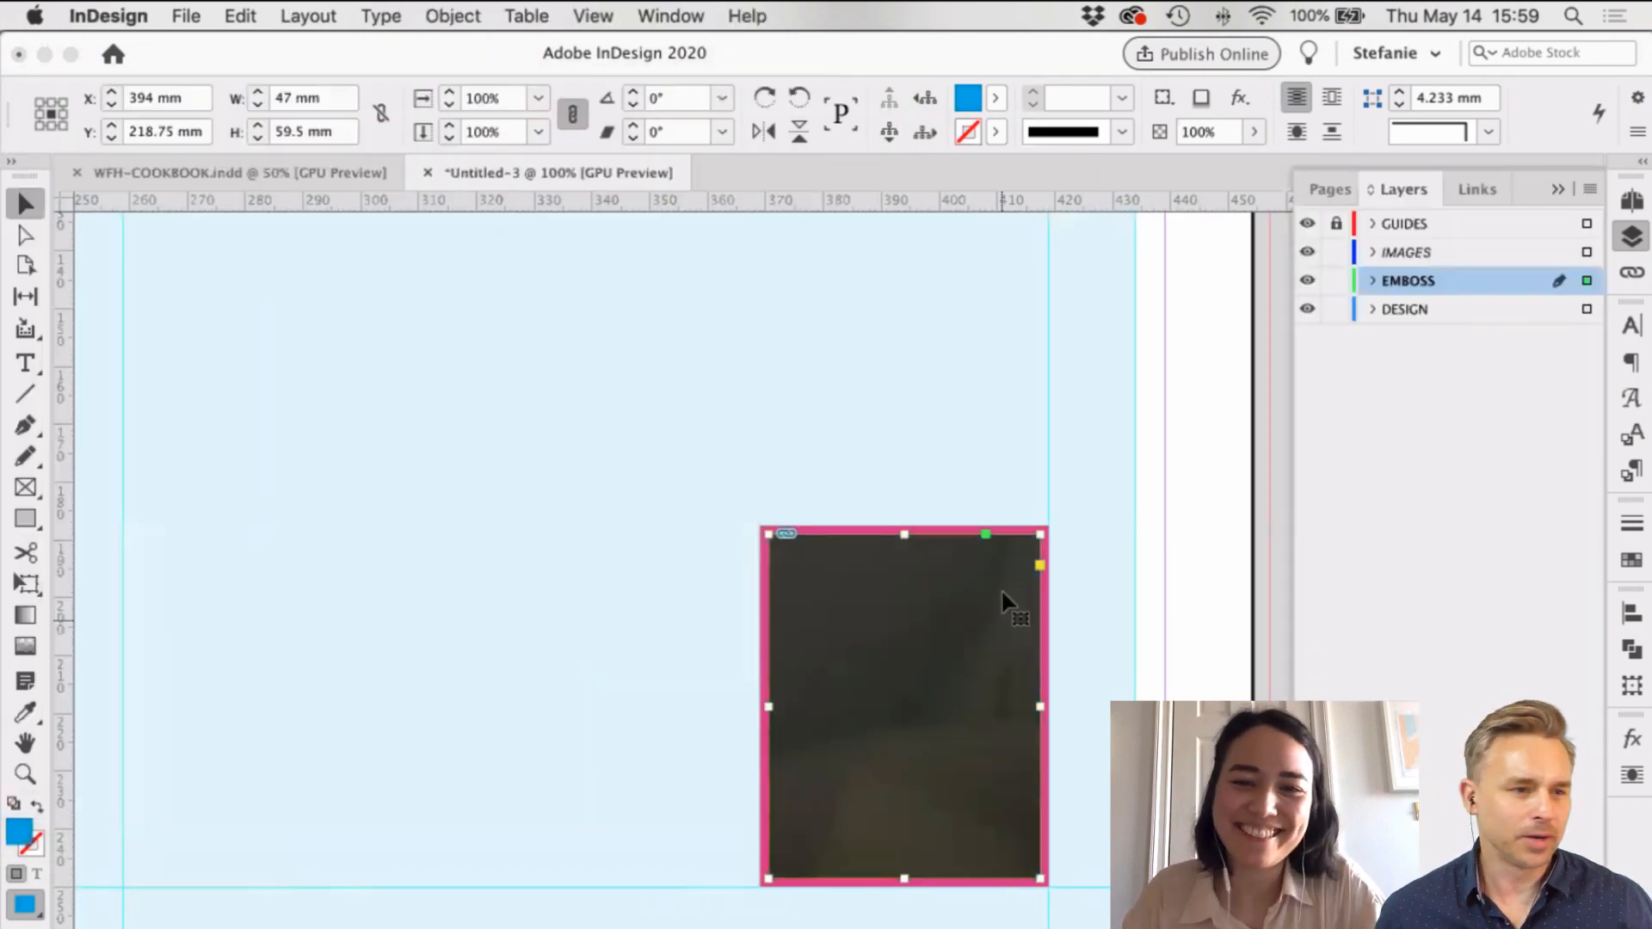
Step: Widen the salad photo slightly inside its front-cover frame, checking it in Preview mode
left_click(1000, 588)
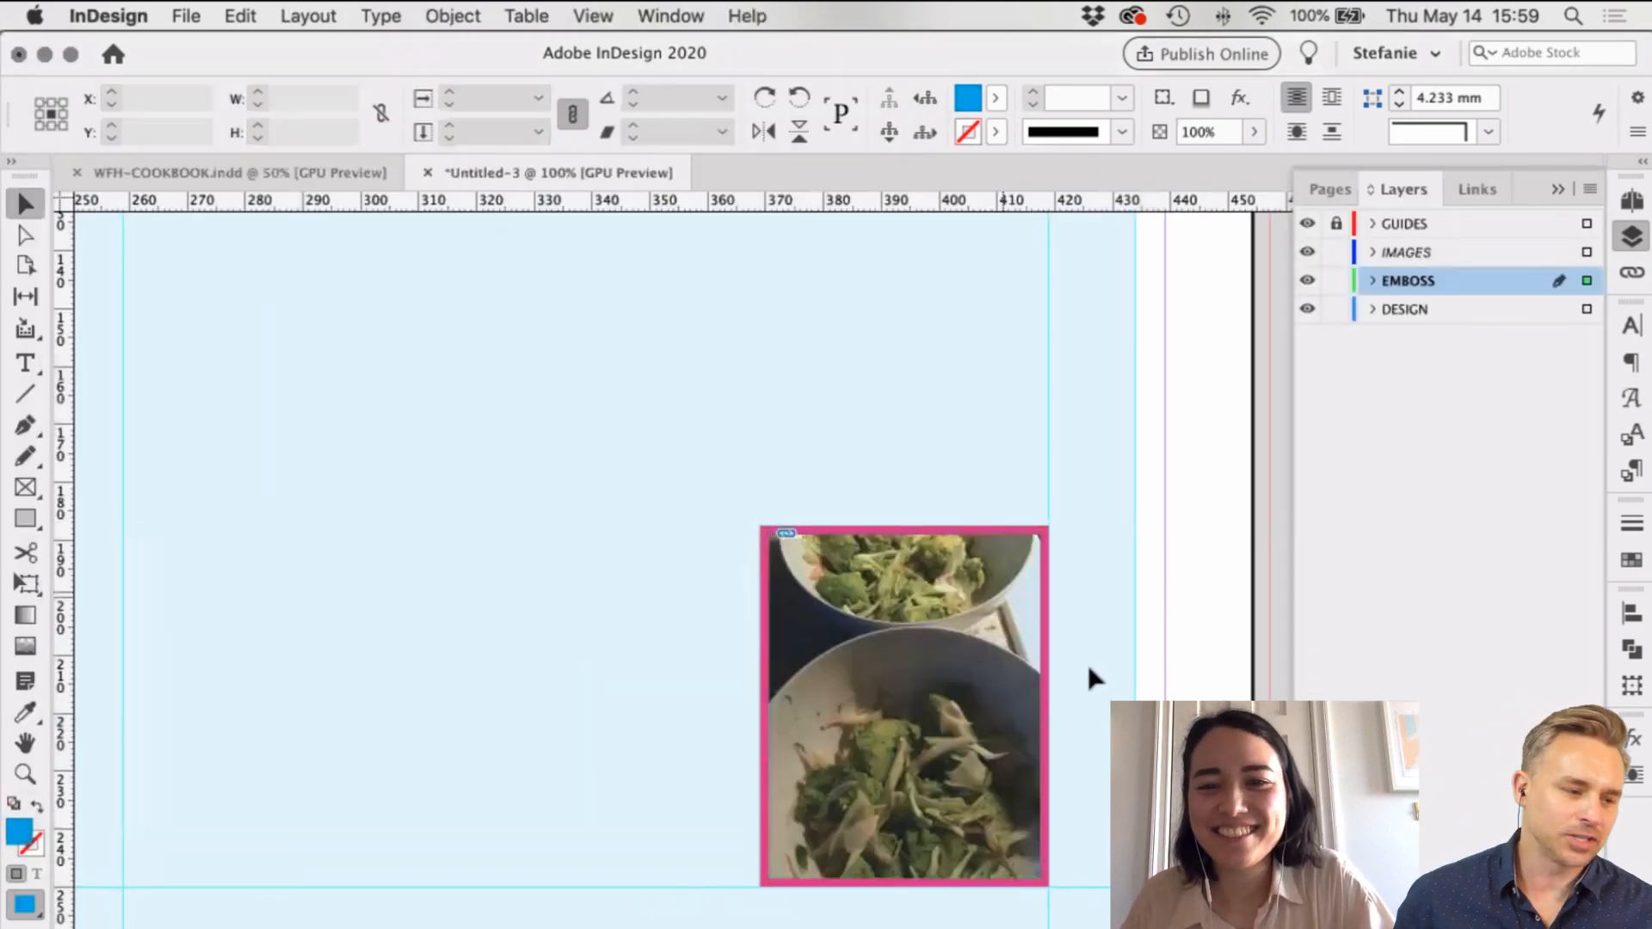
scroll(1088, 668, "down", 1)
left_click(1026, 663)
key("w")
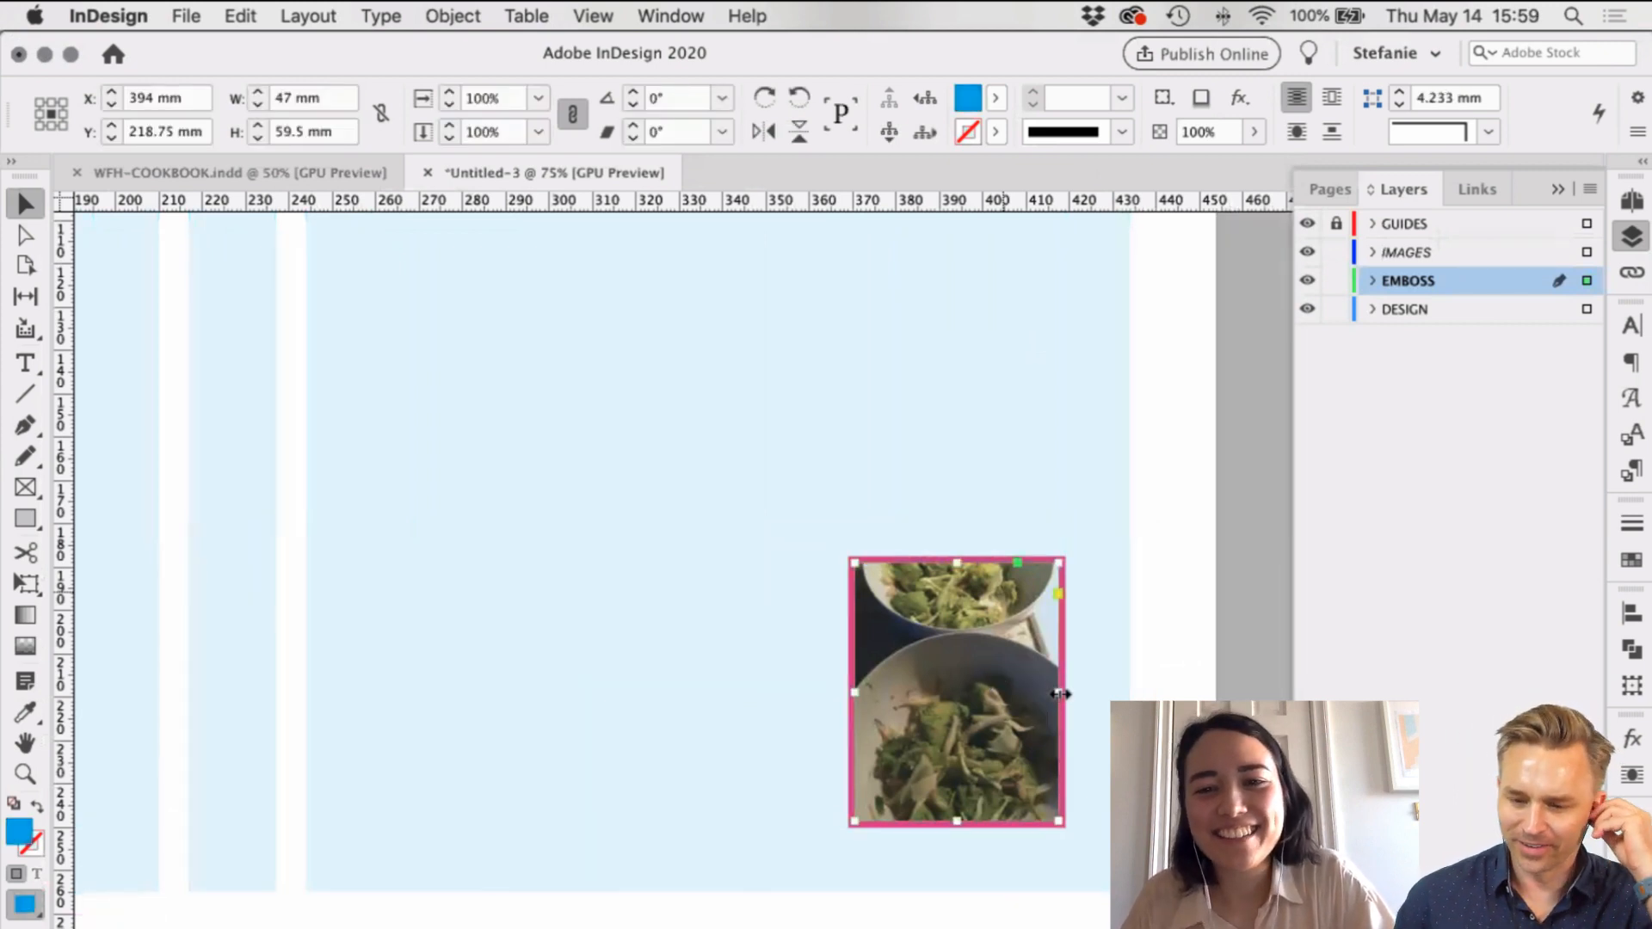
left_click_drag(1060, 694, 1069, 695)
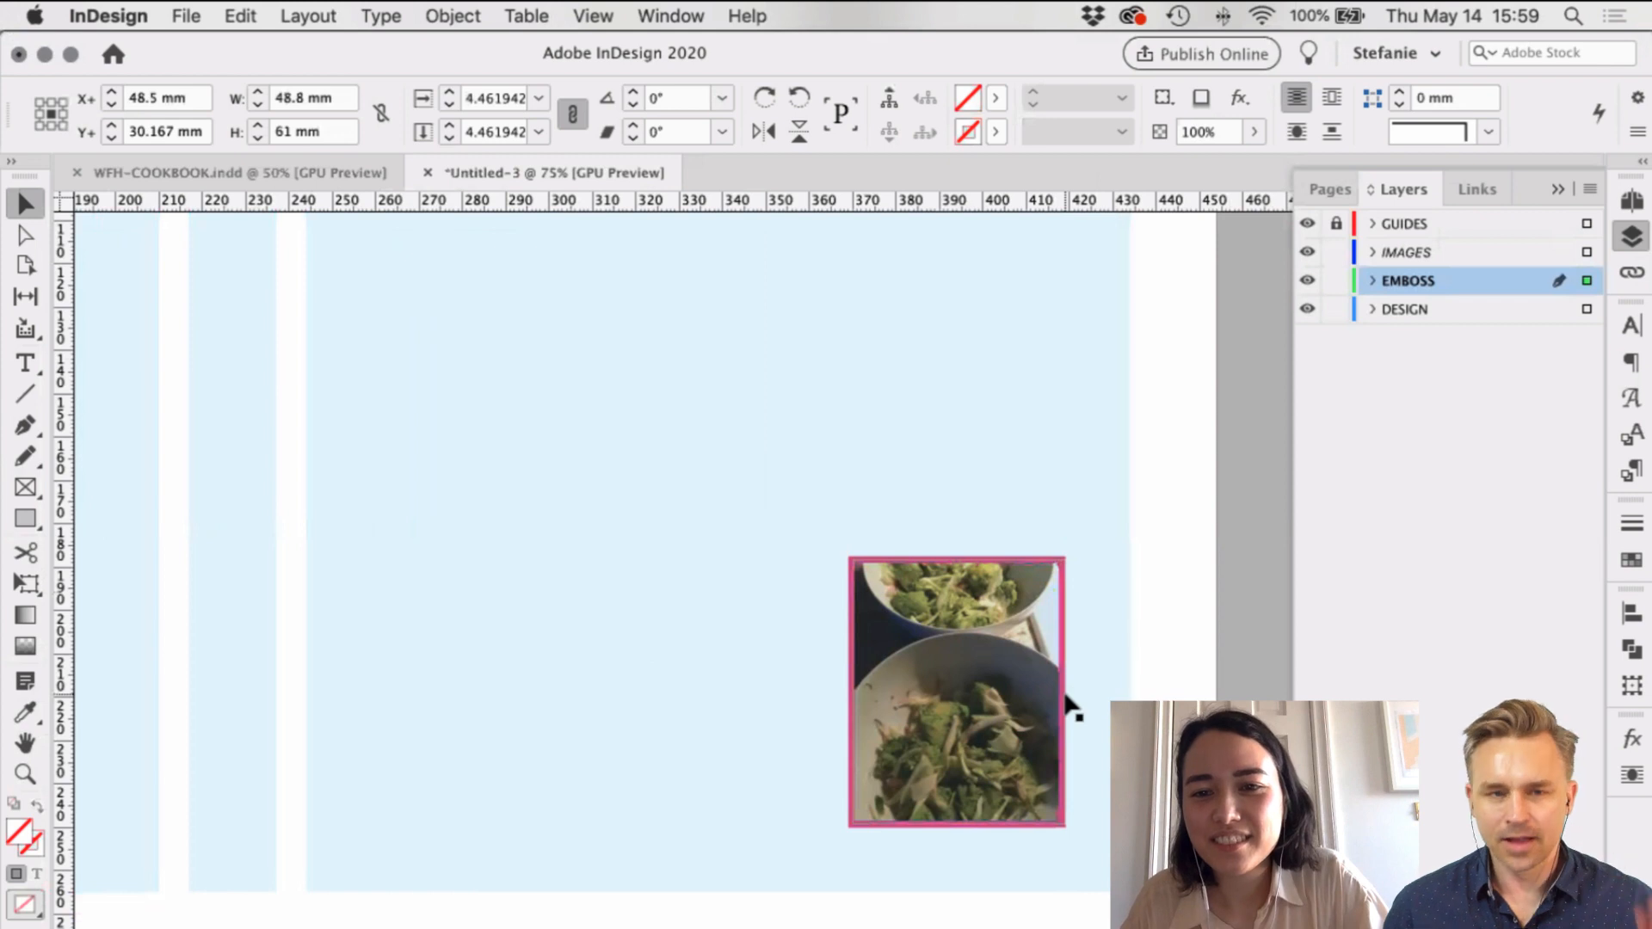
left_click(1587, 281)
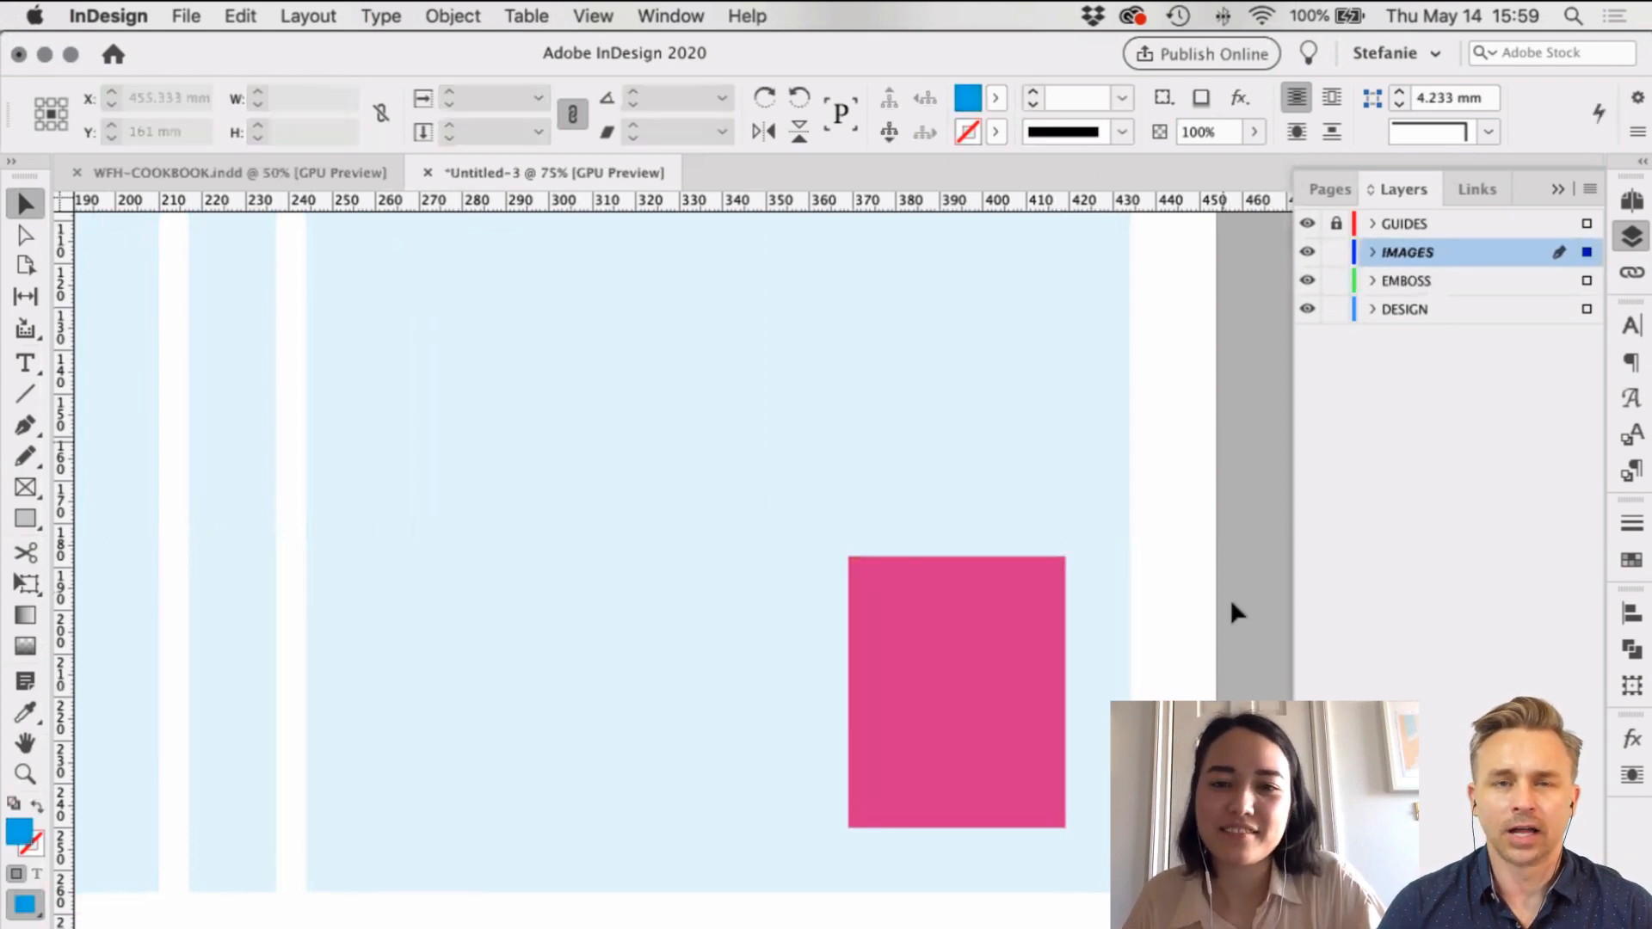
key("w")
scroll(1226, 606, "right", 4)
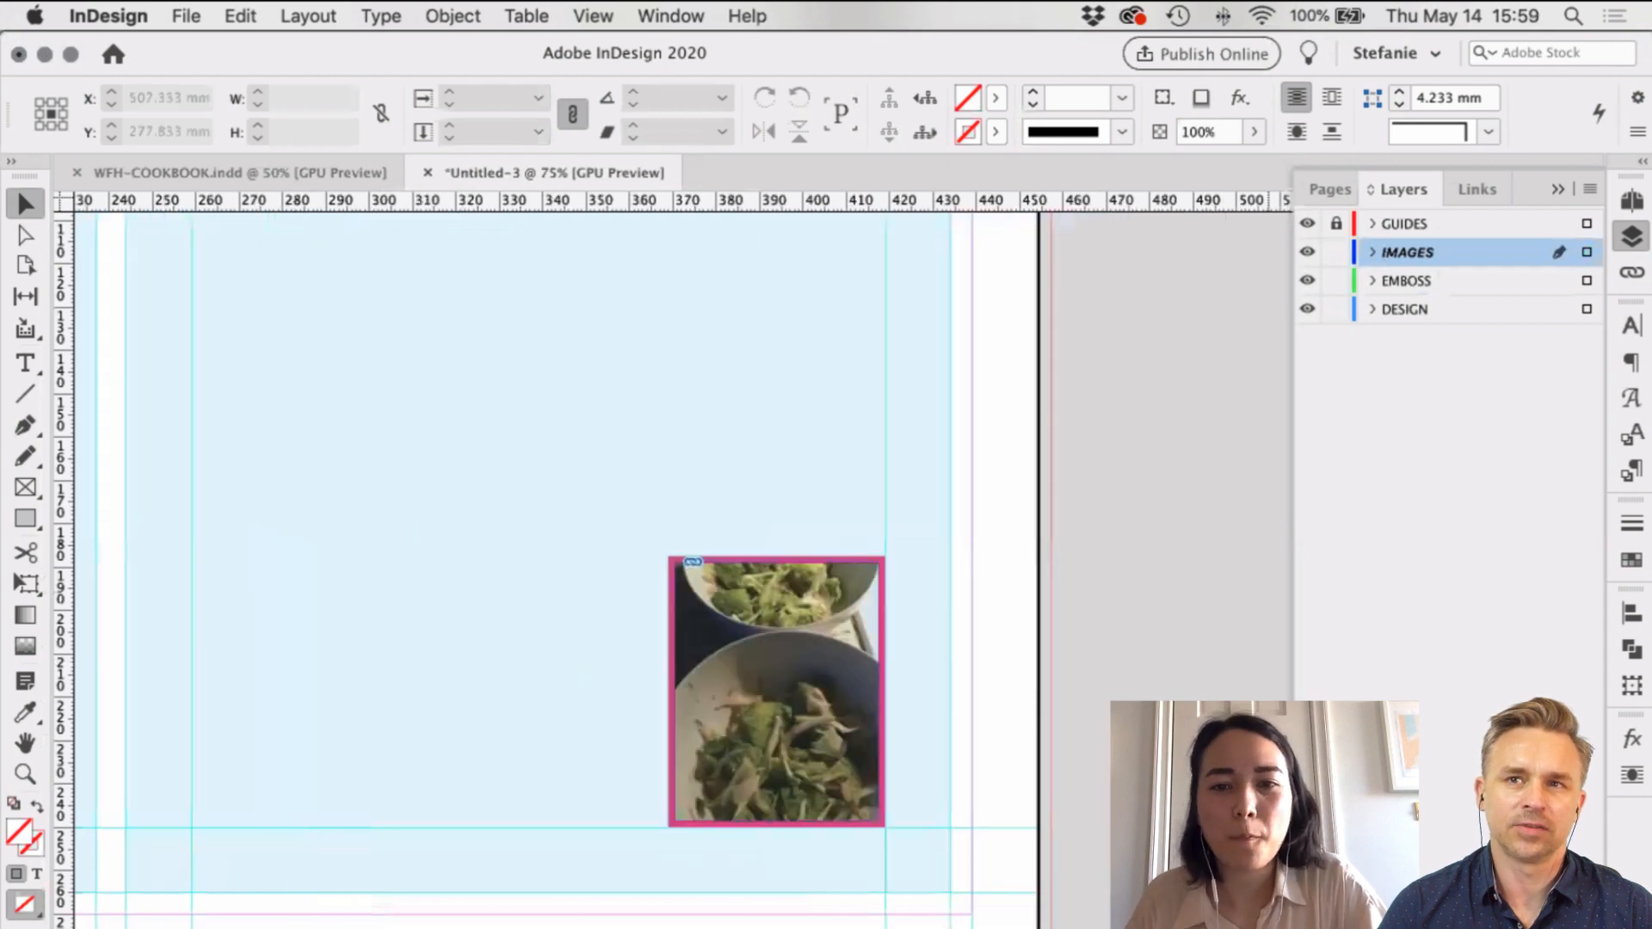
key("super+minus")
key("super+minus")
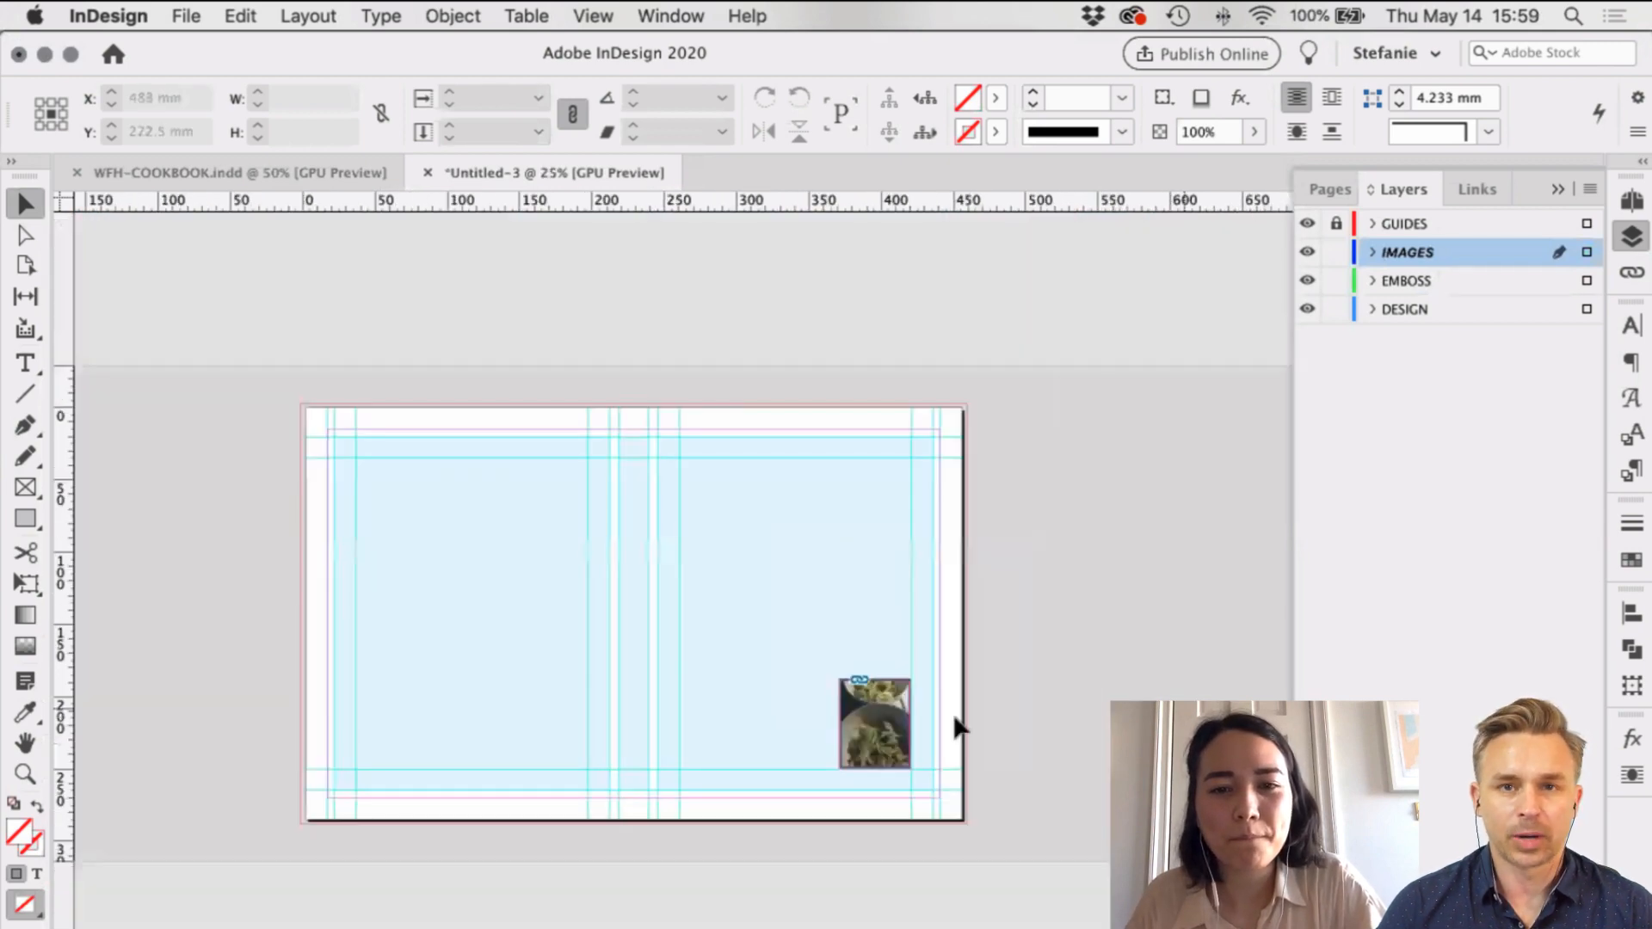
key("super+equal")
scroll(1136, 579, "down", 4)
scroll(1136, 578, "left", 5)
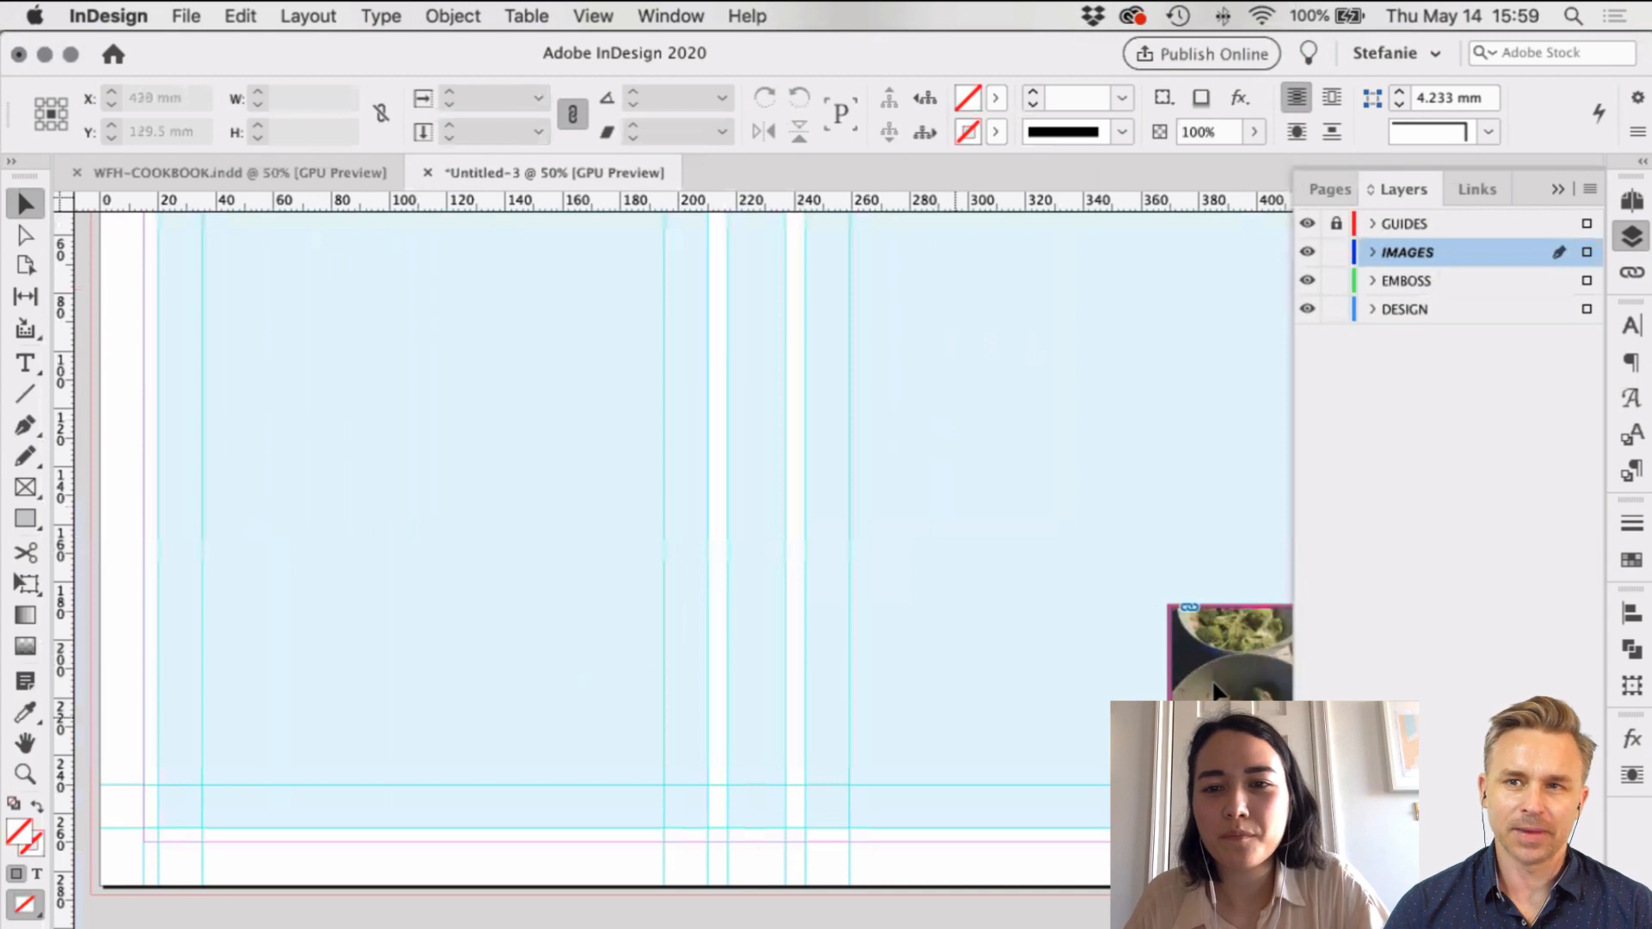
Step: Snap the back-cover photo frame to the margin guide, then bring the Food folder forward
left_click_drag(202, 709, 199, 634)
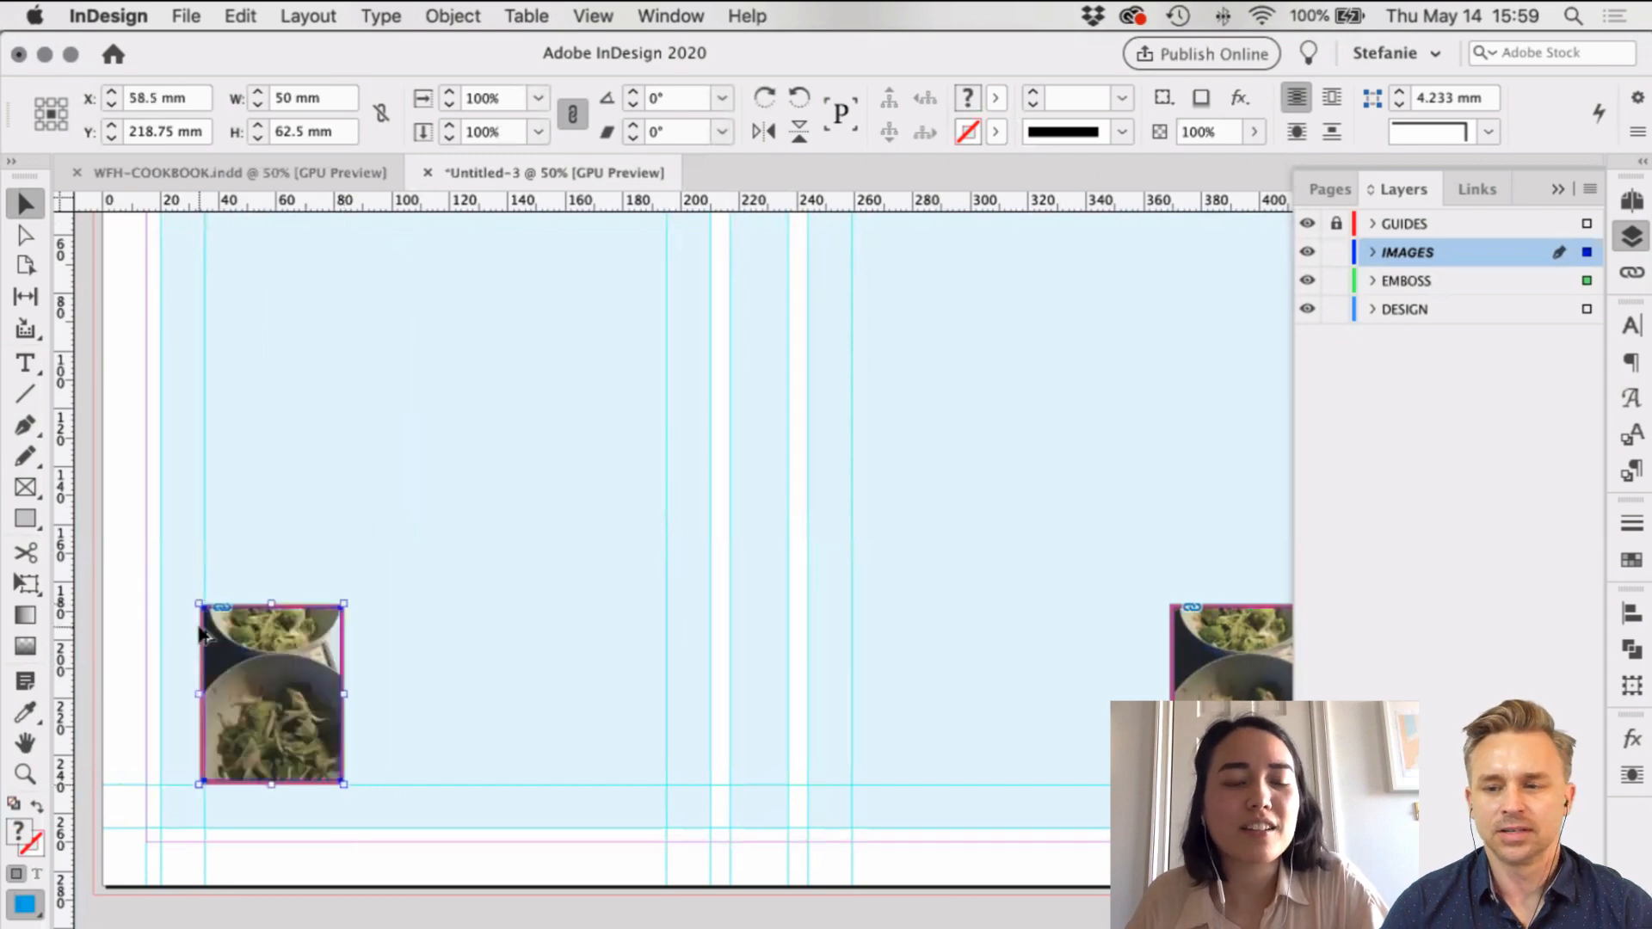
scroll(199, 634, "up", 3)
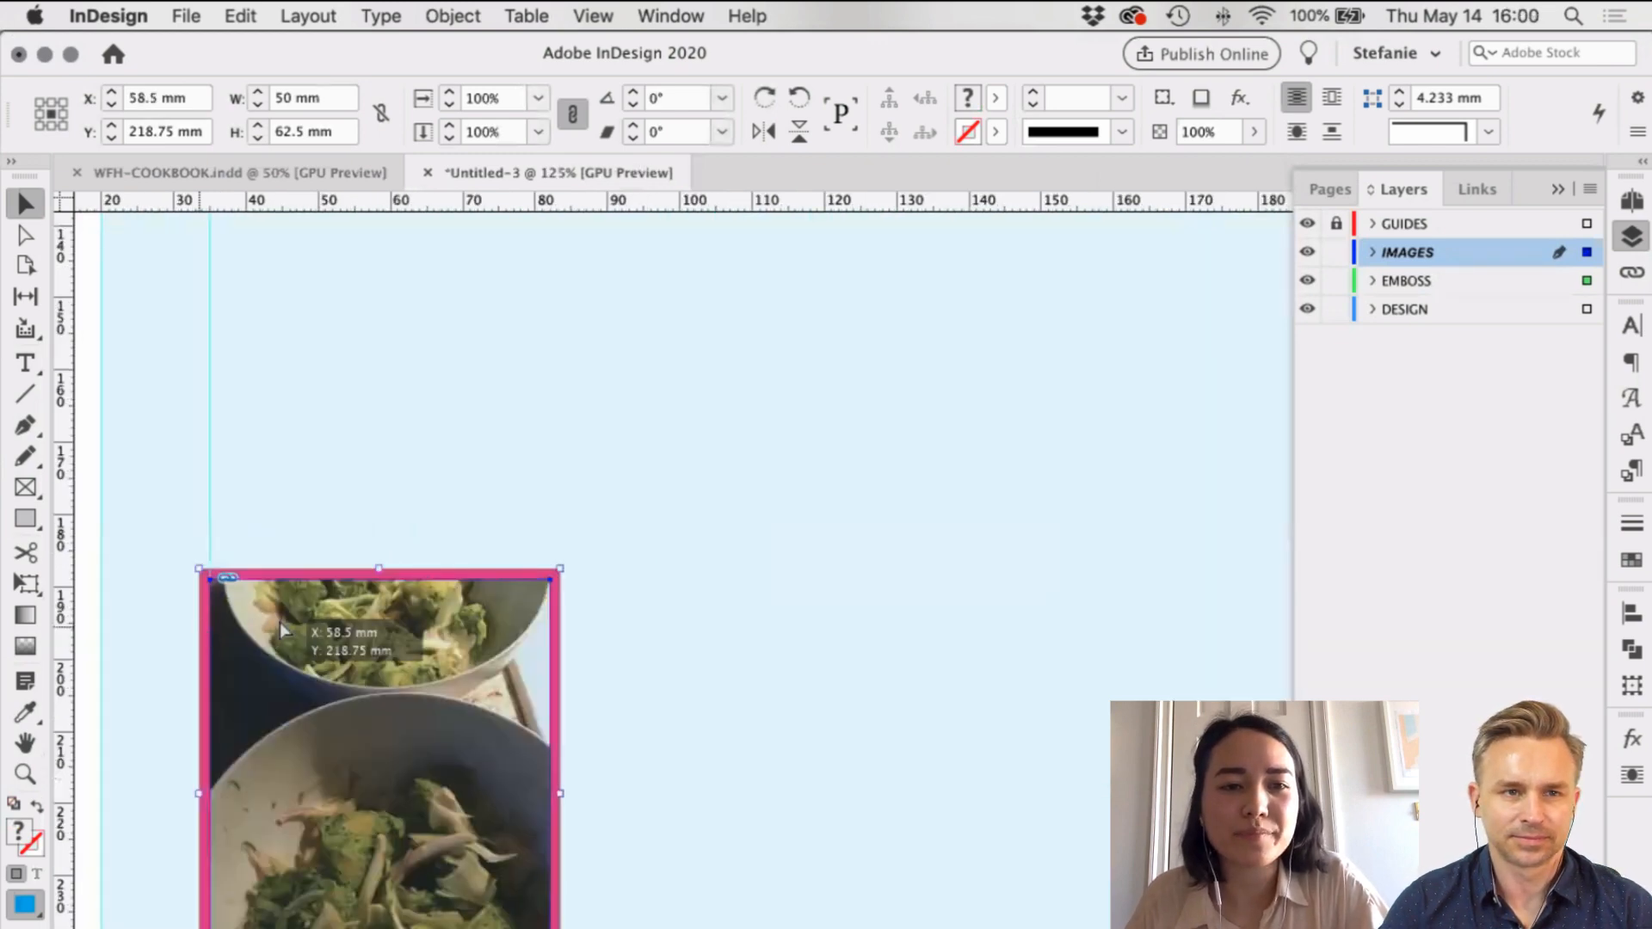
scroll(232, 602, "up", 1)
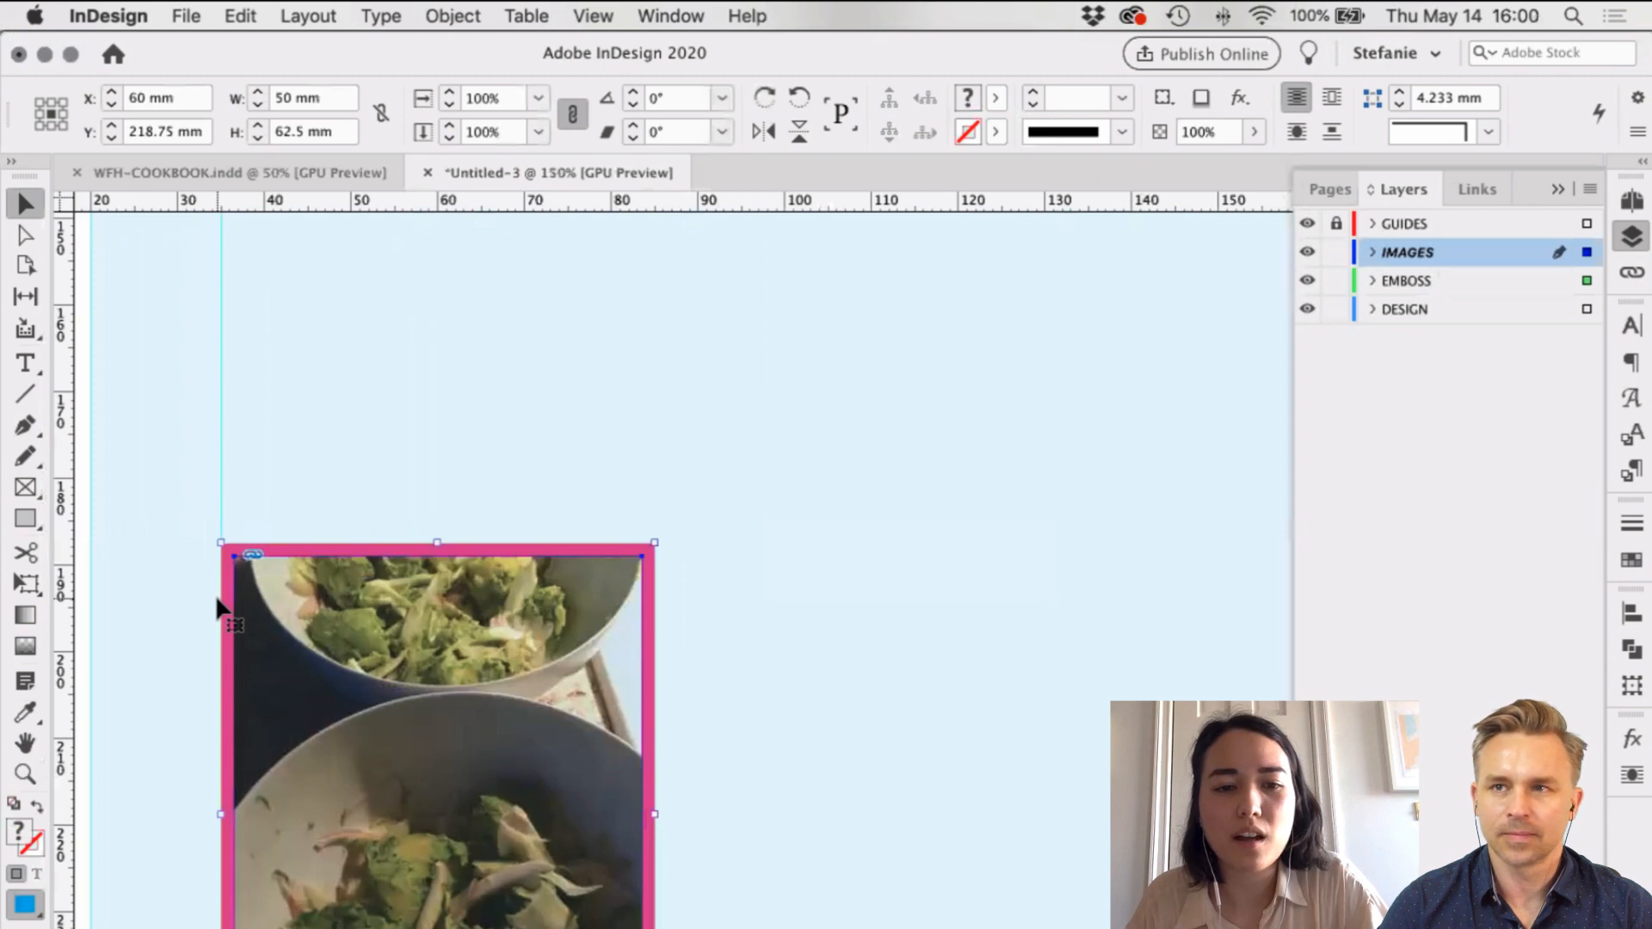
scroll(219, 607, "down", 3)
left_click(522, 847)
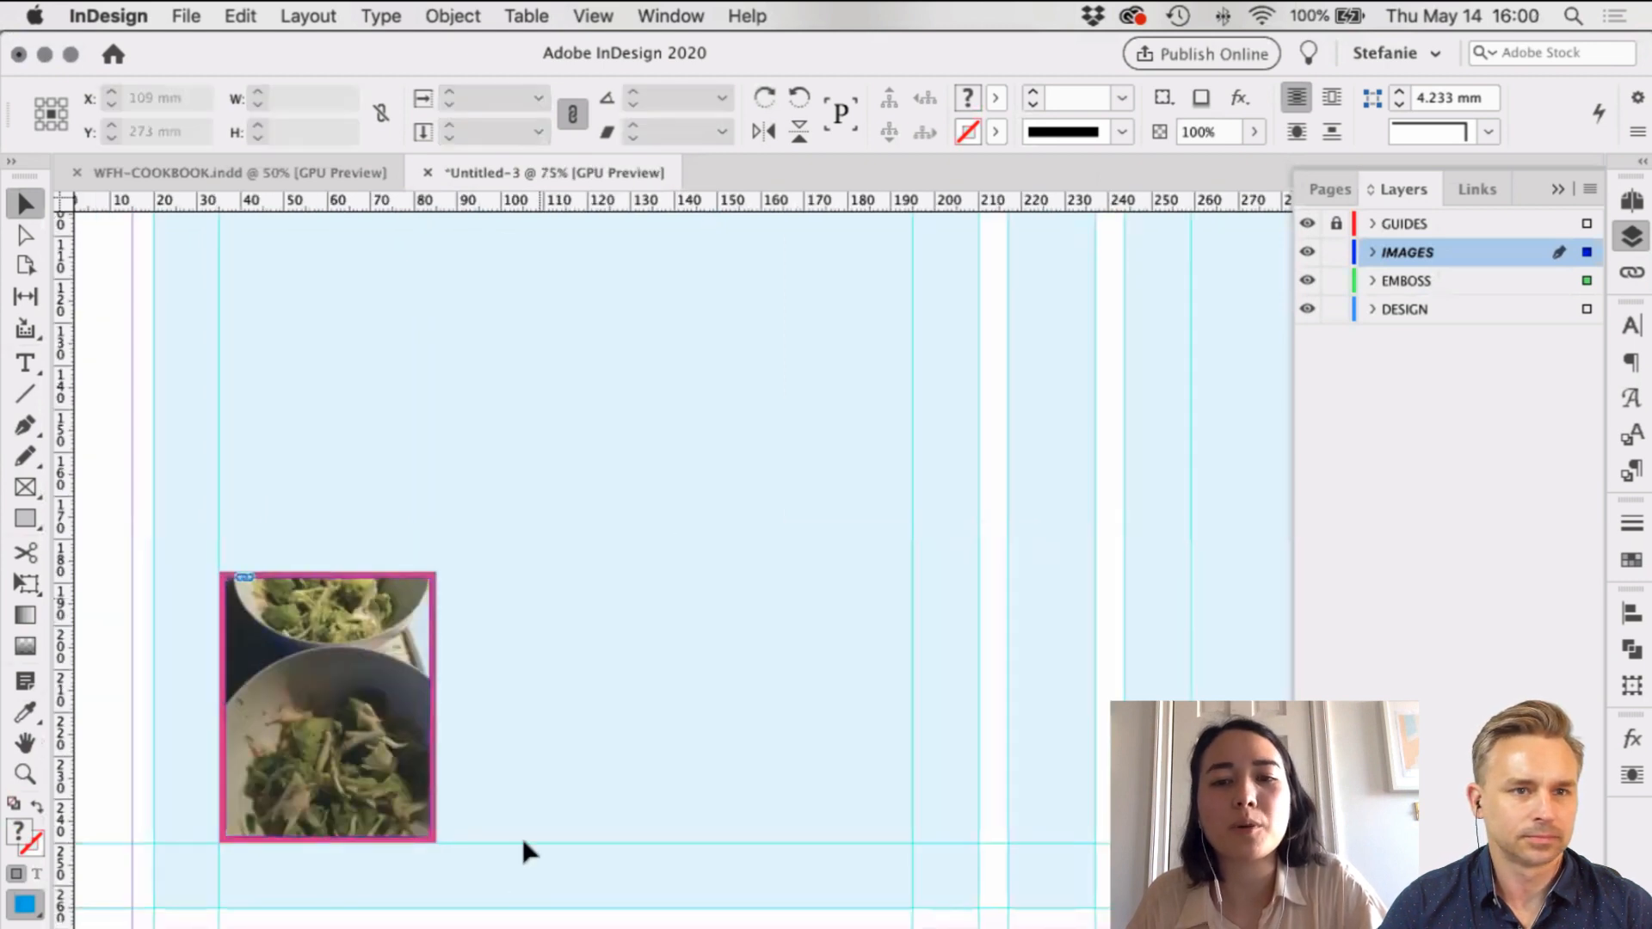
scroll(748, 775, "down", 3)
scroll(836, 767, "up", 2)
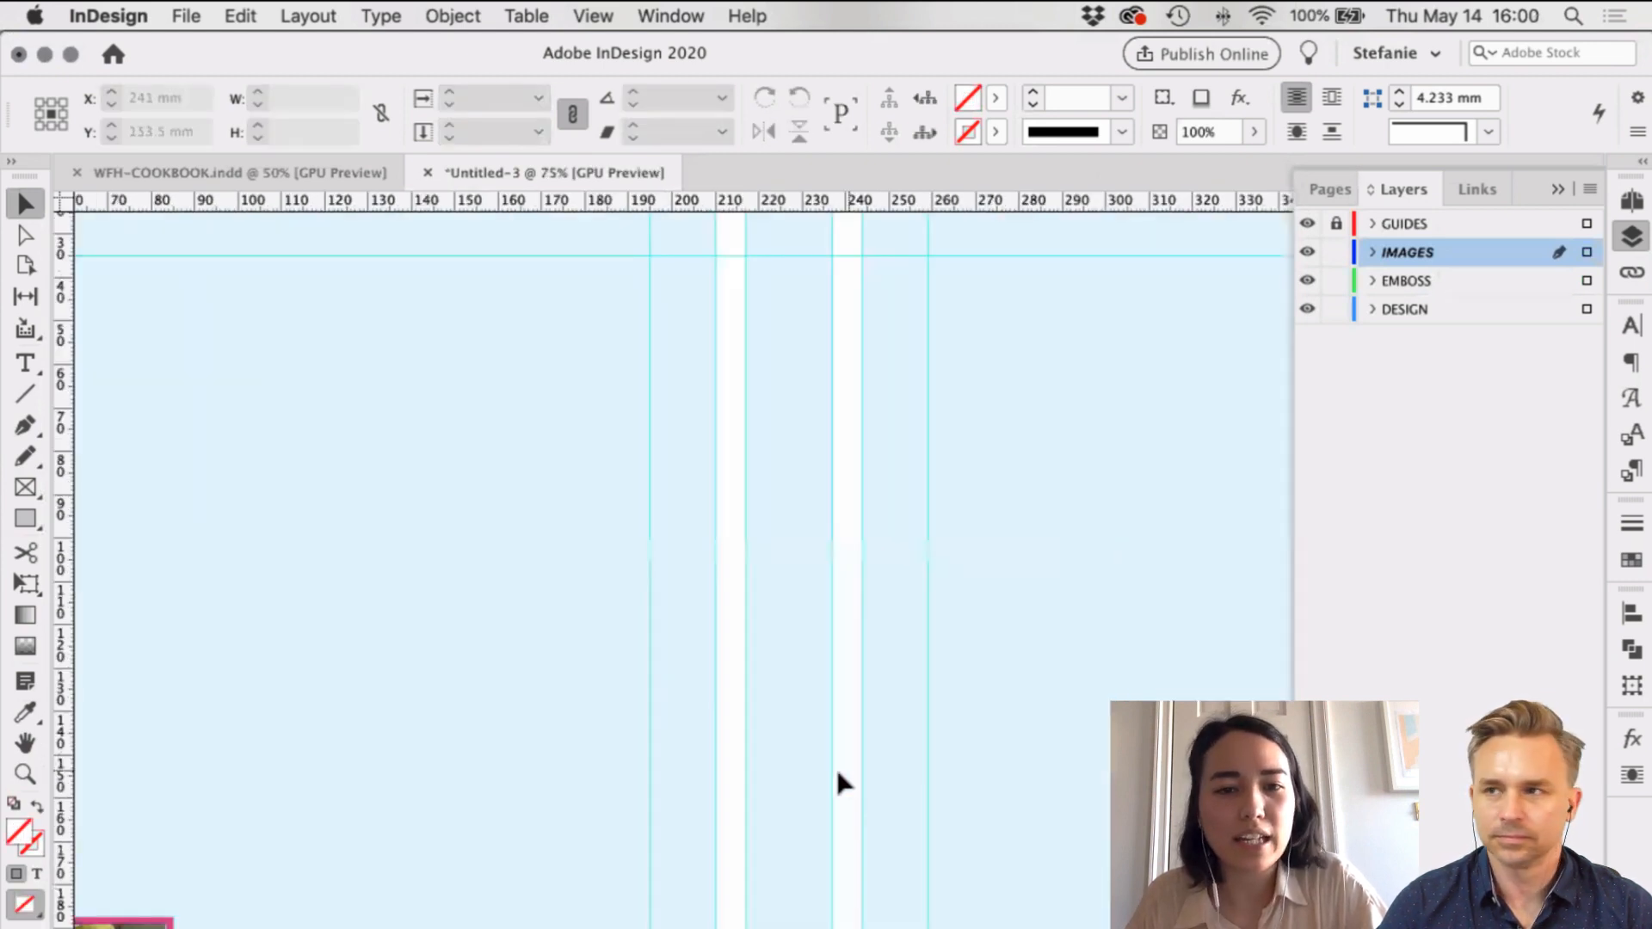
scroll(722, 753, "down", 1)
scroll(723, 760, "right", 2)
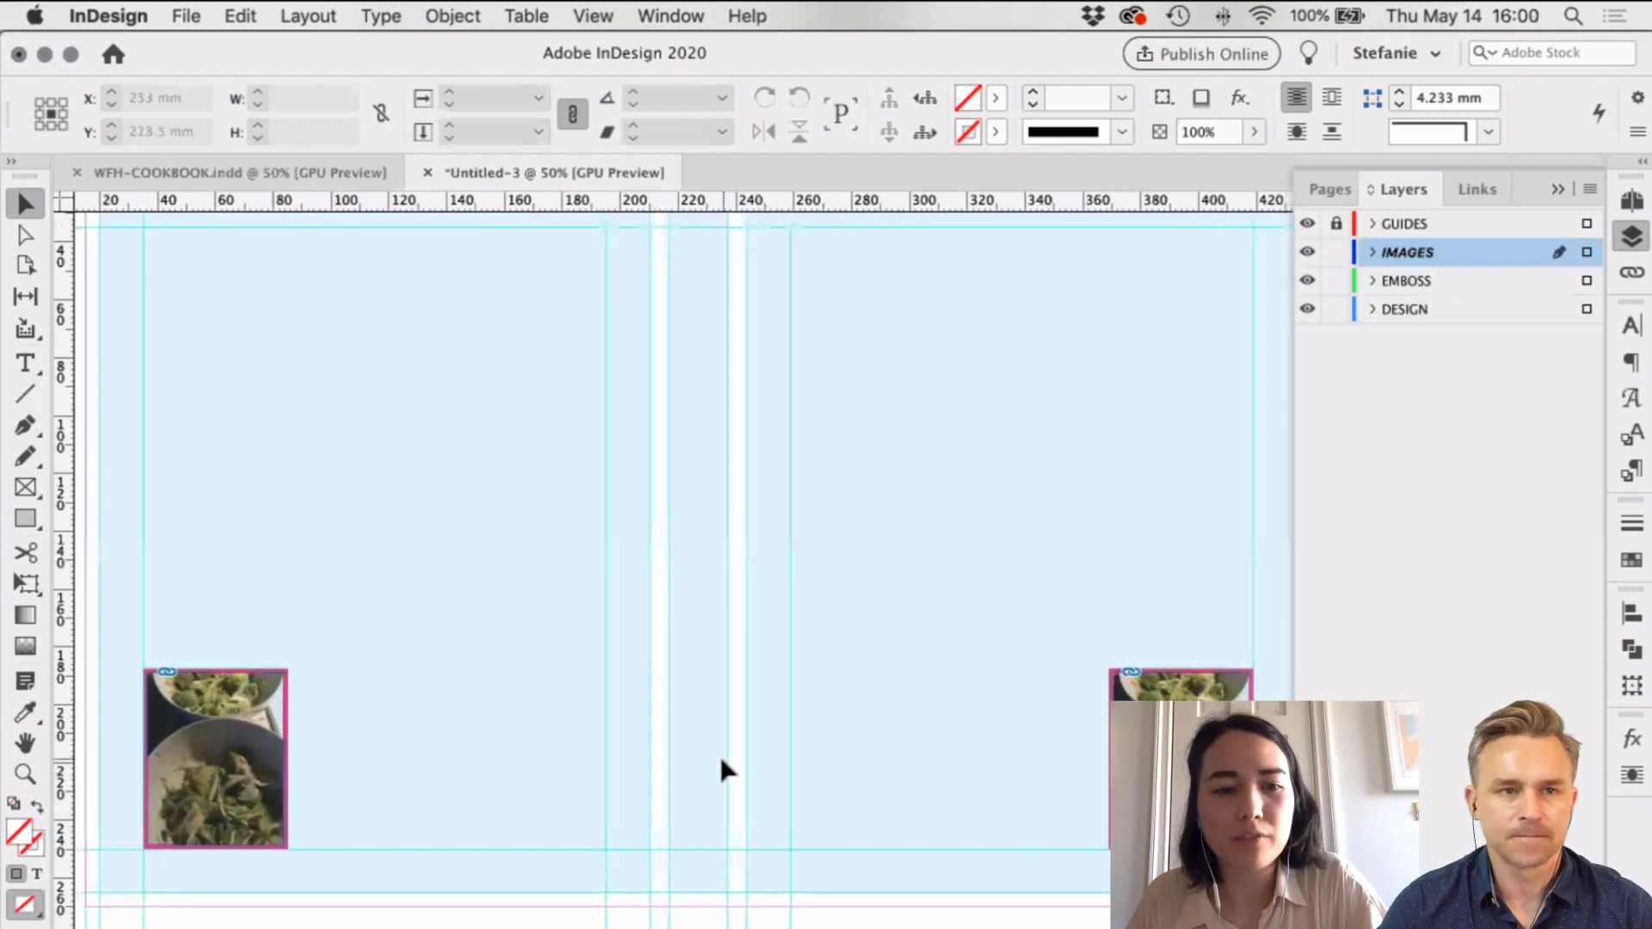
scroll(721, 761, "left", 1)
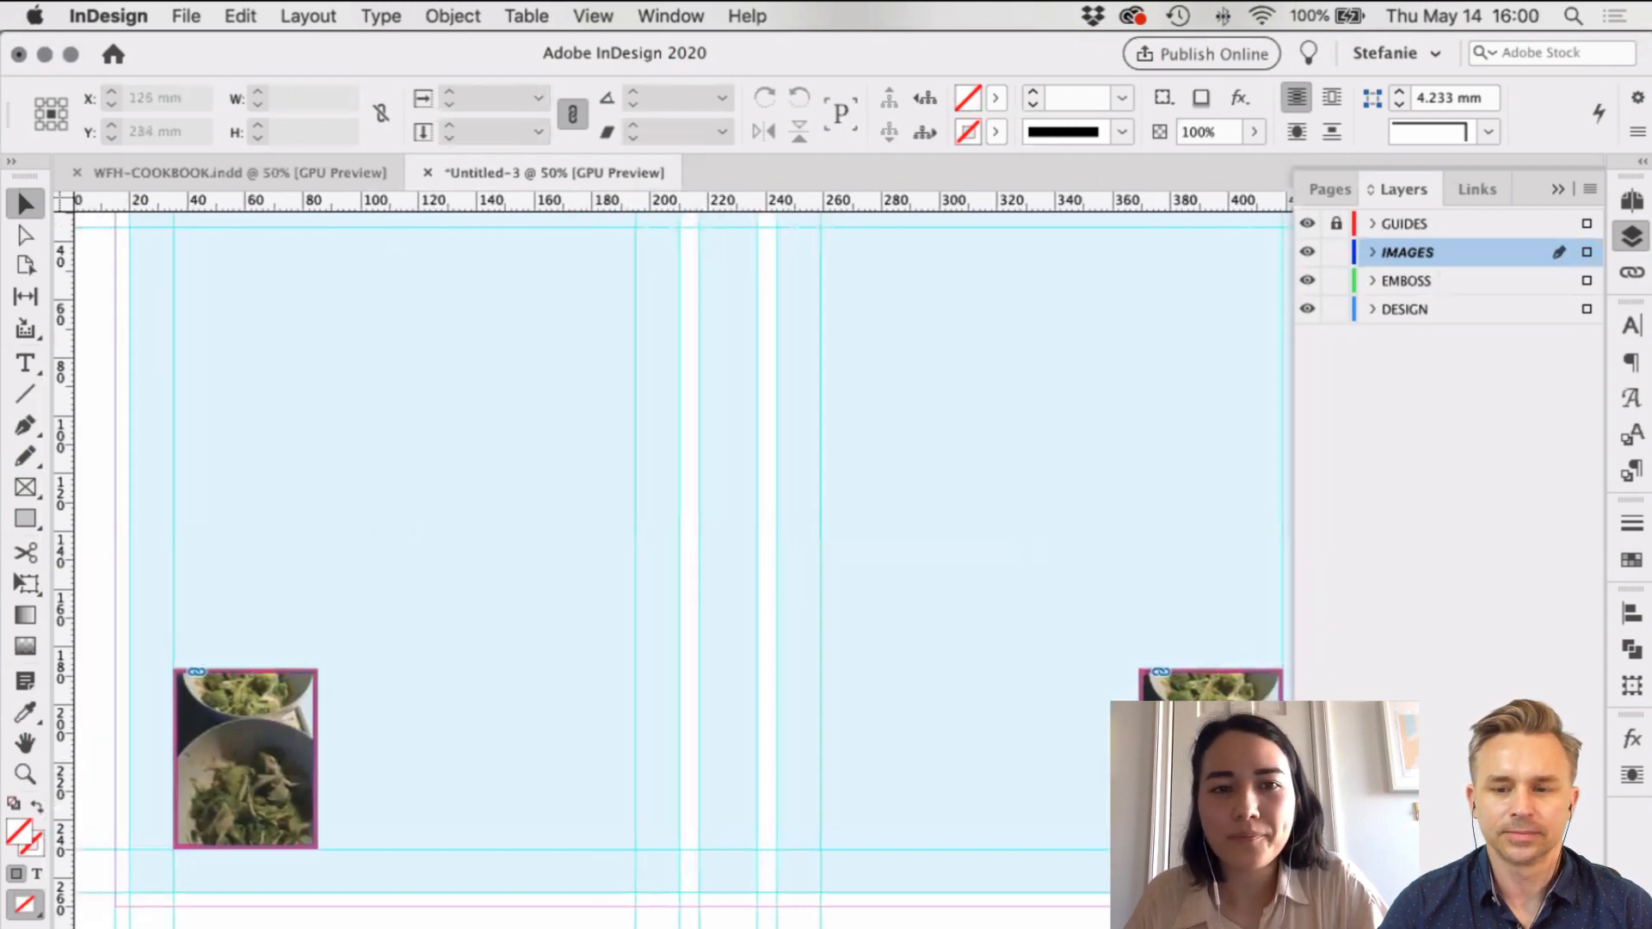
key("super+Tab")
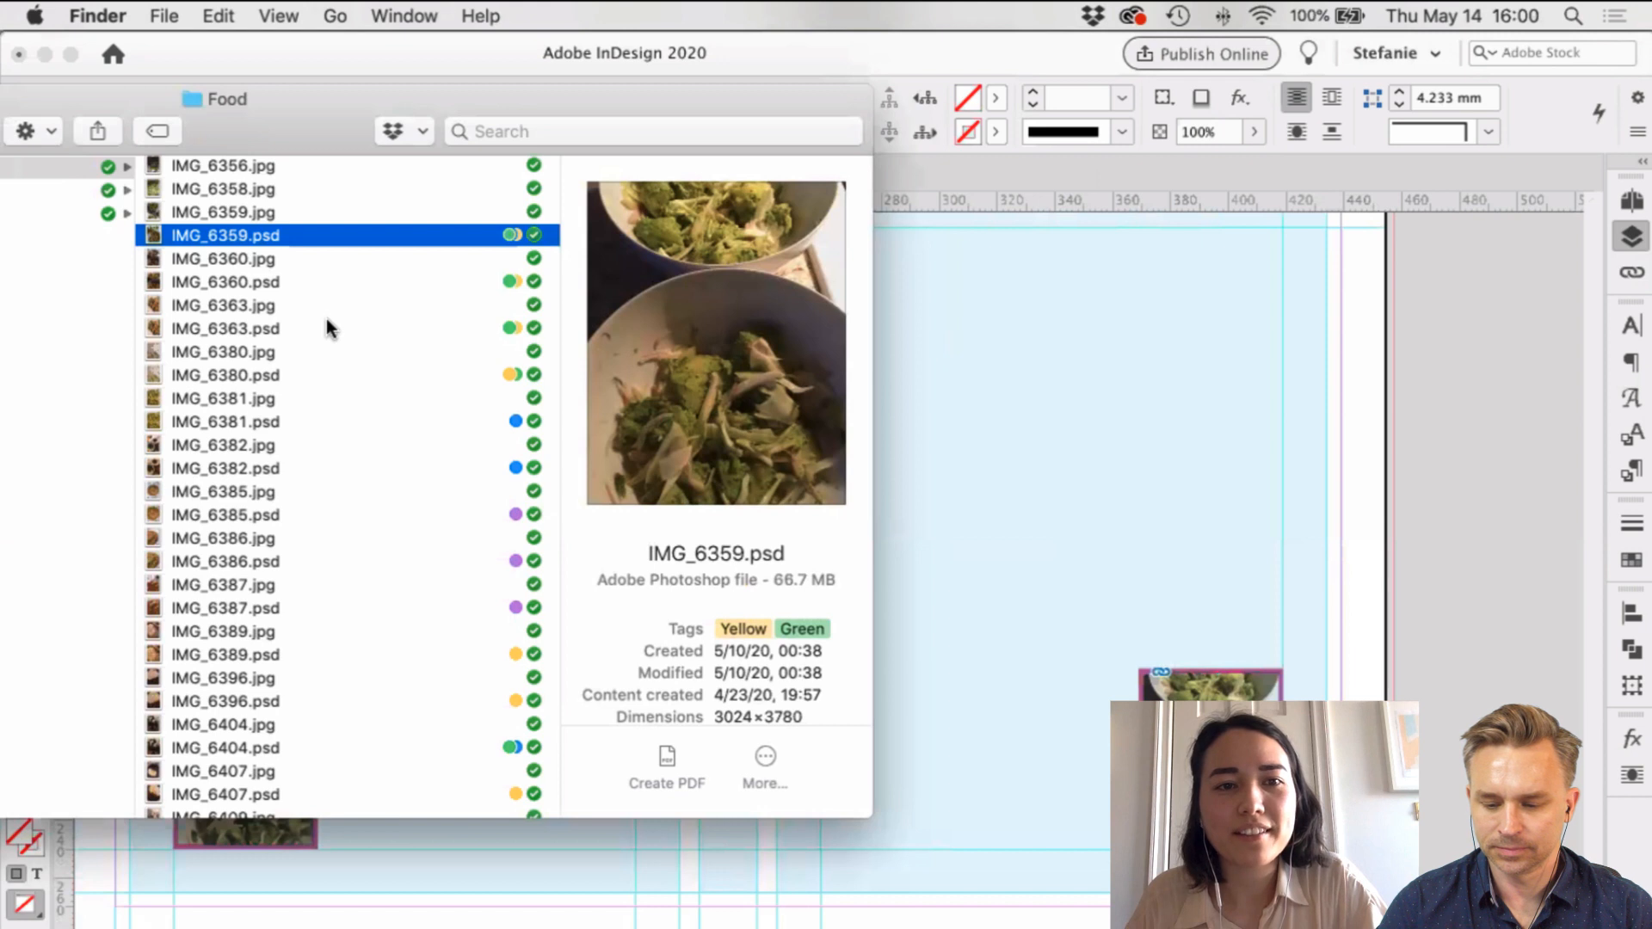
Step: Replace the back-cover frame's image with a new food photo of a plate with a fork
key("Down")
key("Down")
key("Down")
key("Down")
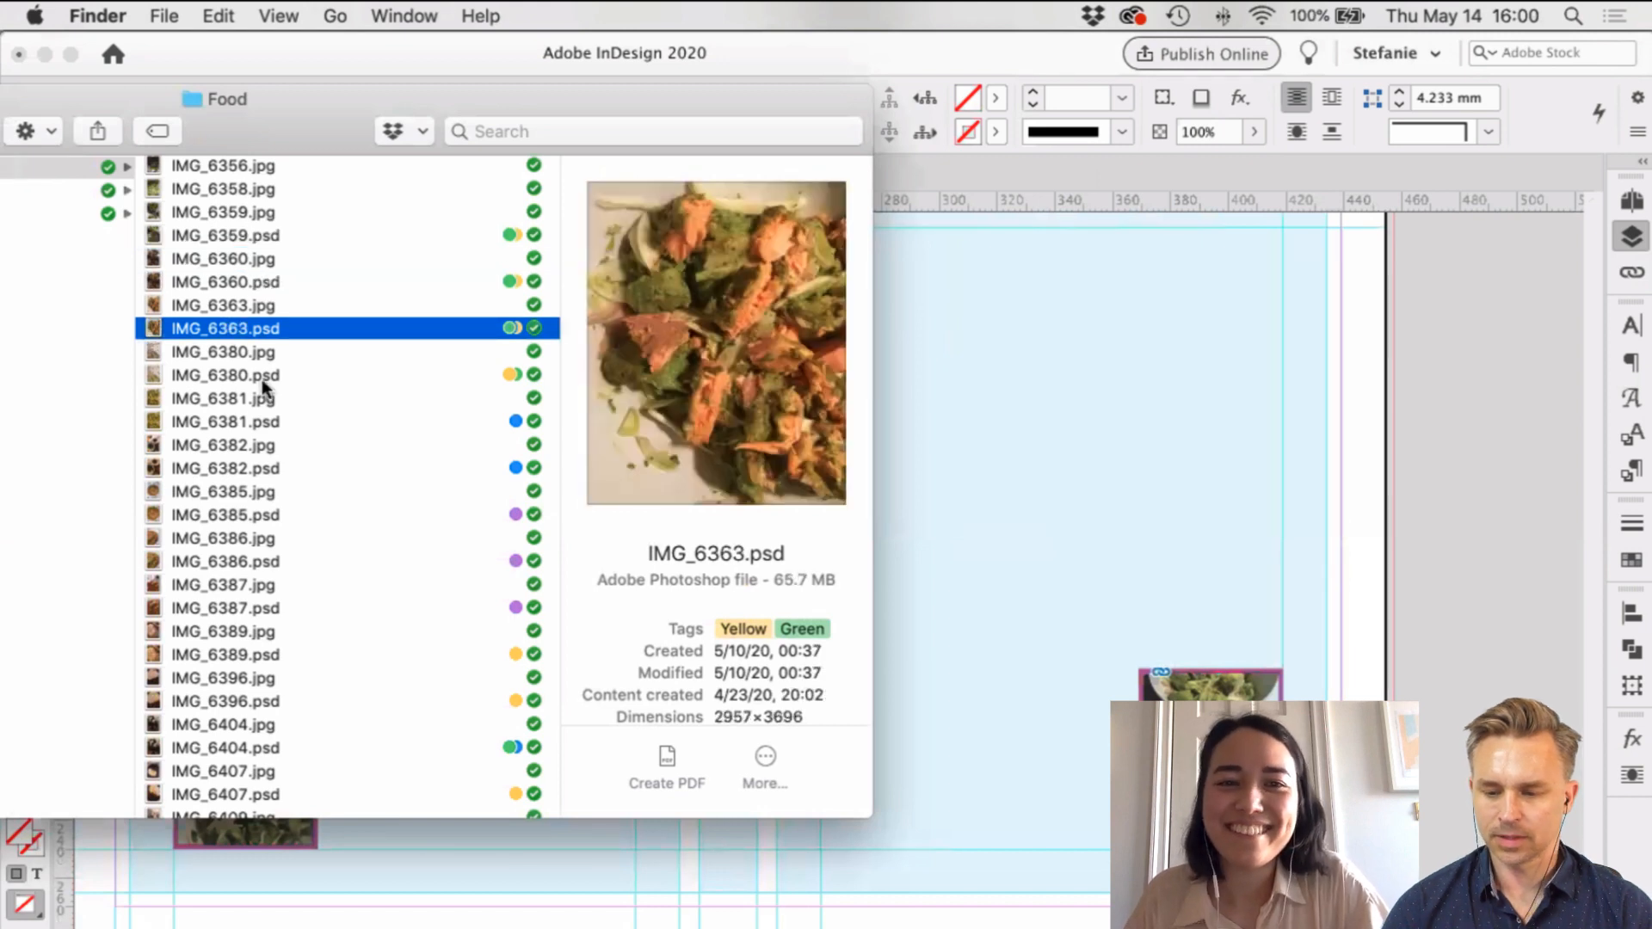
key("Down")
key("Down")
left_click_drag(264, 384, 256, 690)
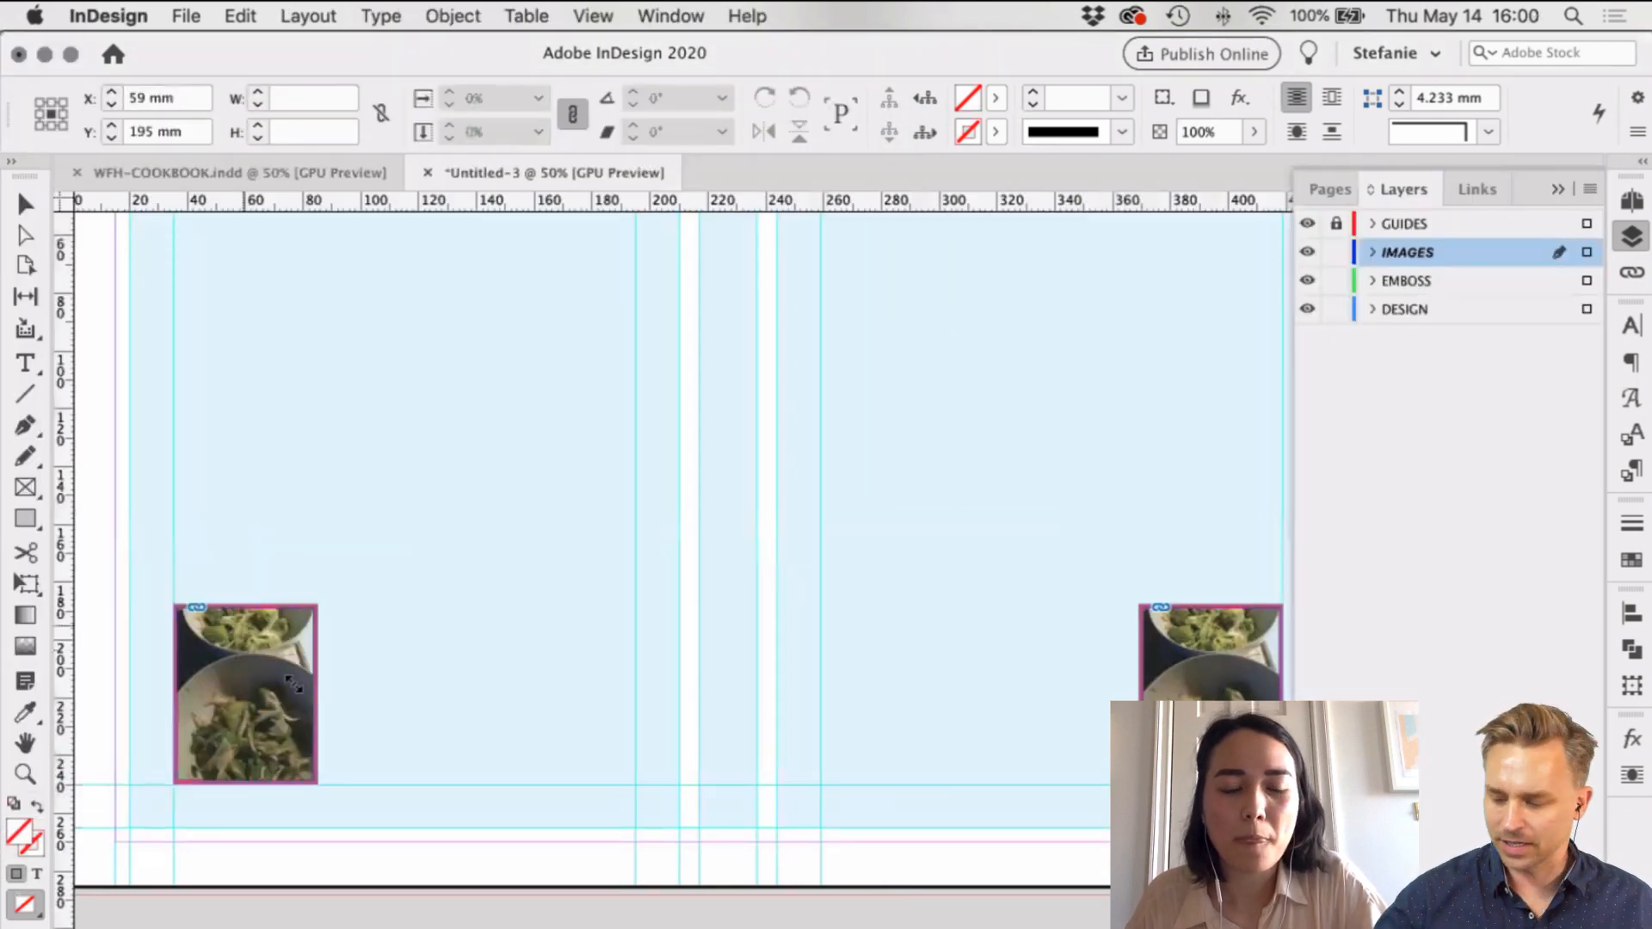
left_click_drag(294, 684, 328, 739)
right_click(278, 681)
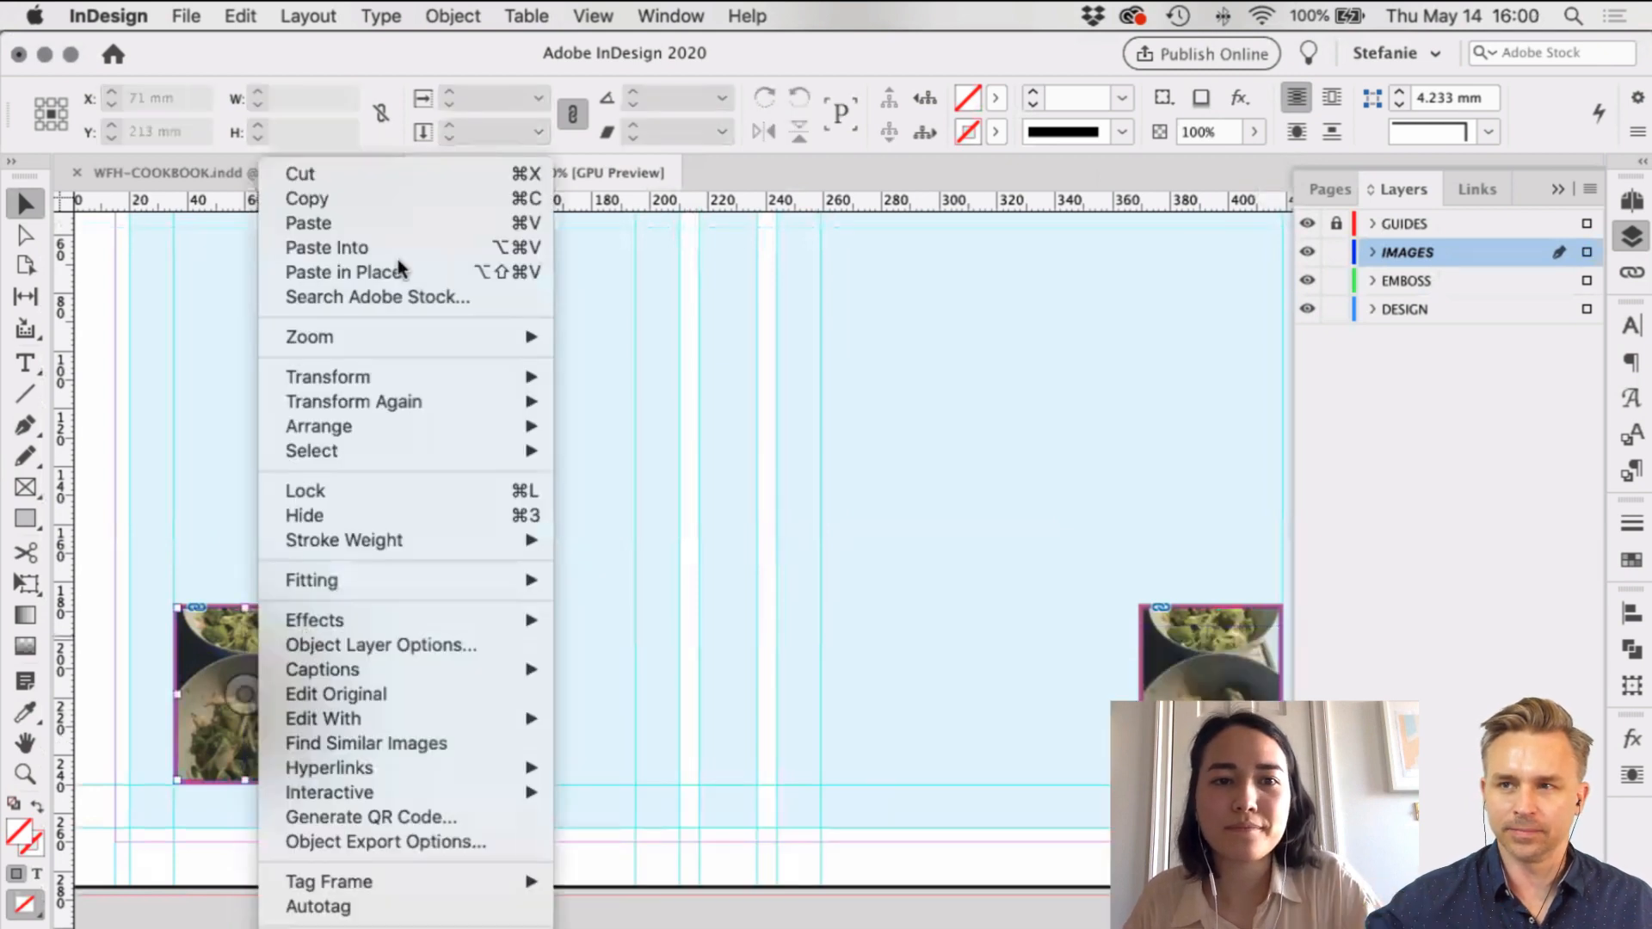
key("alt+super+v")
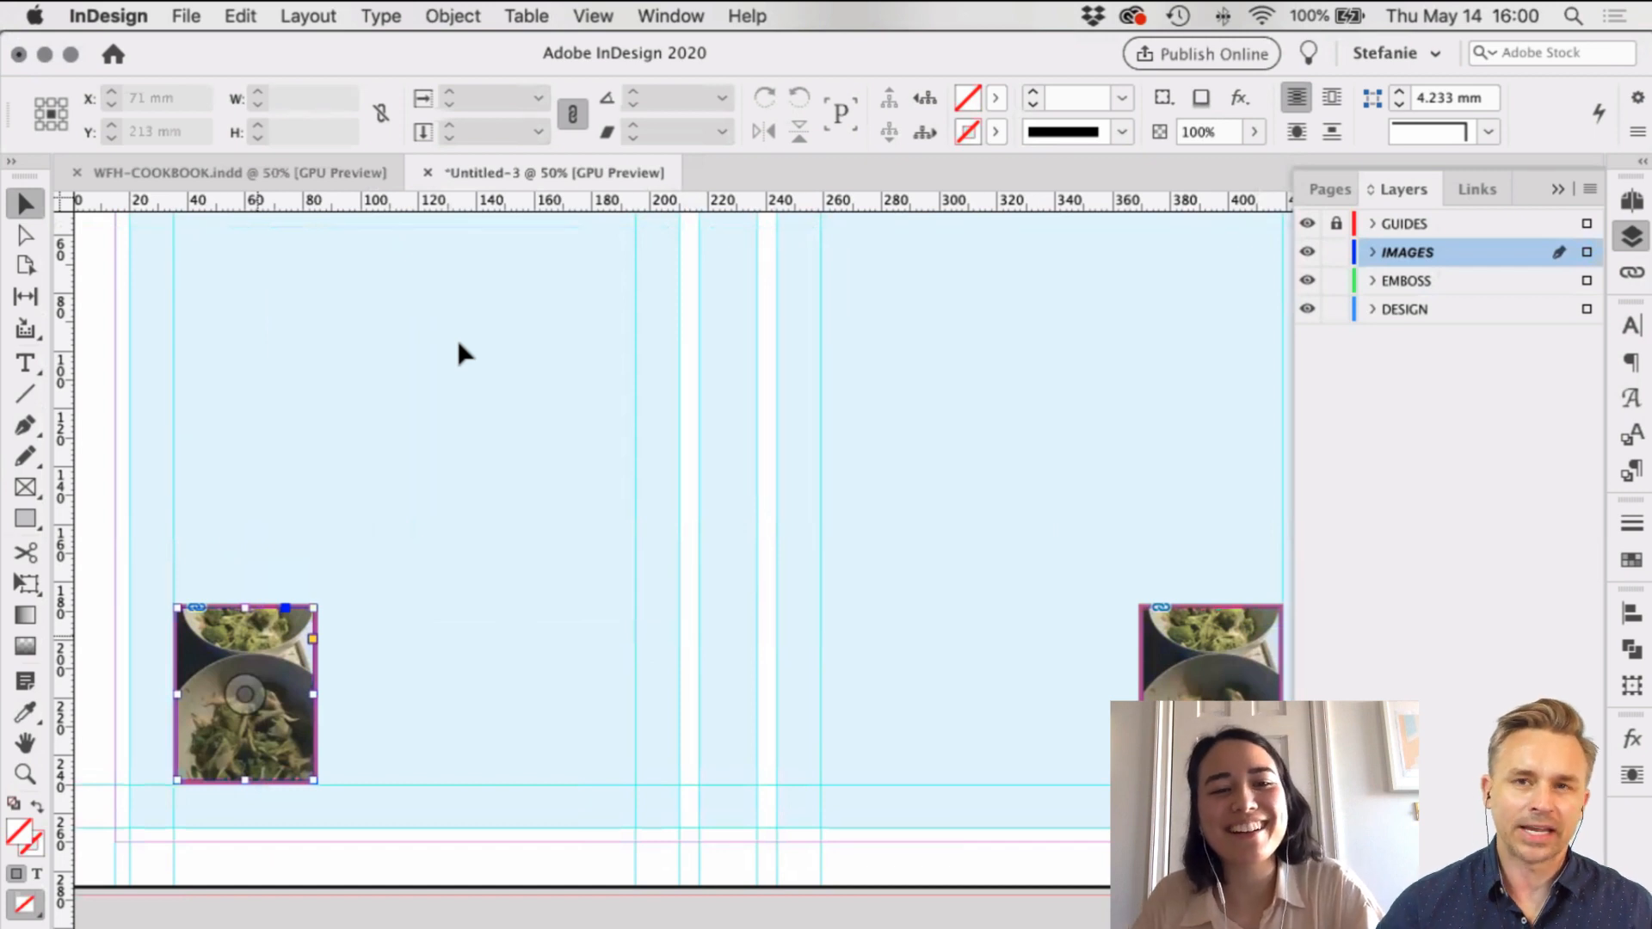
key("super+z")
left_click(470, 698)
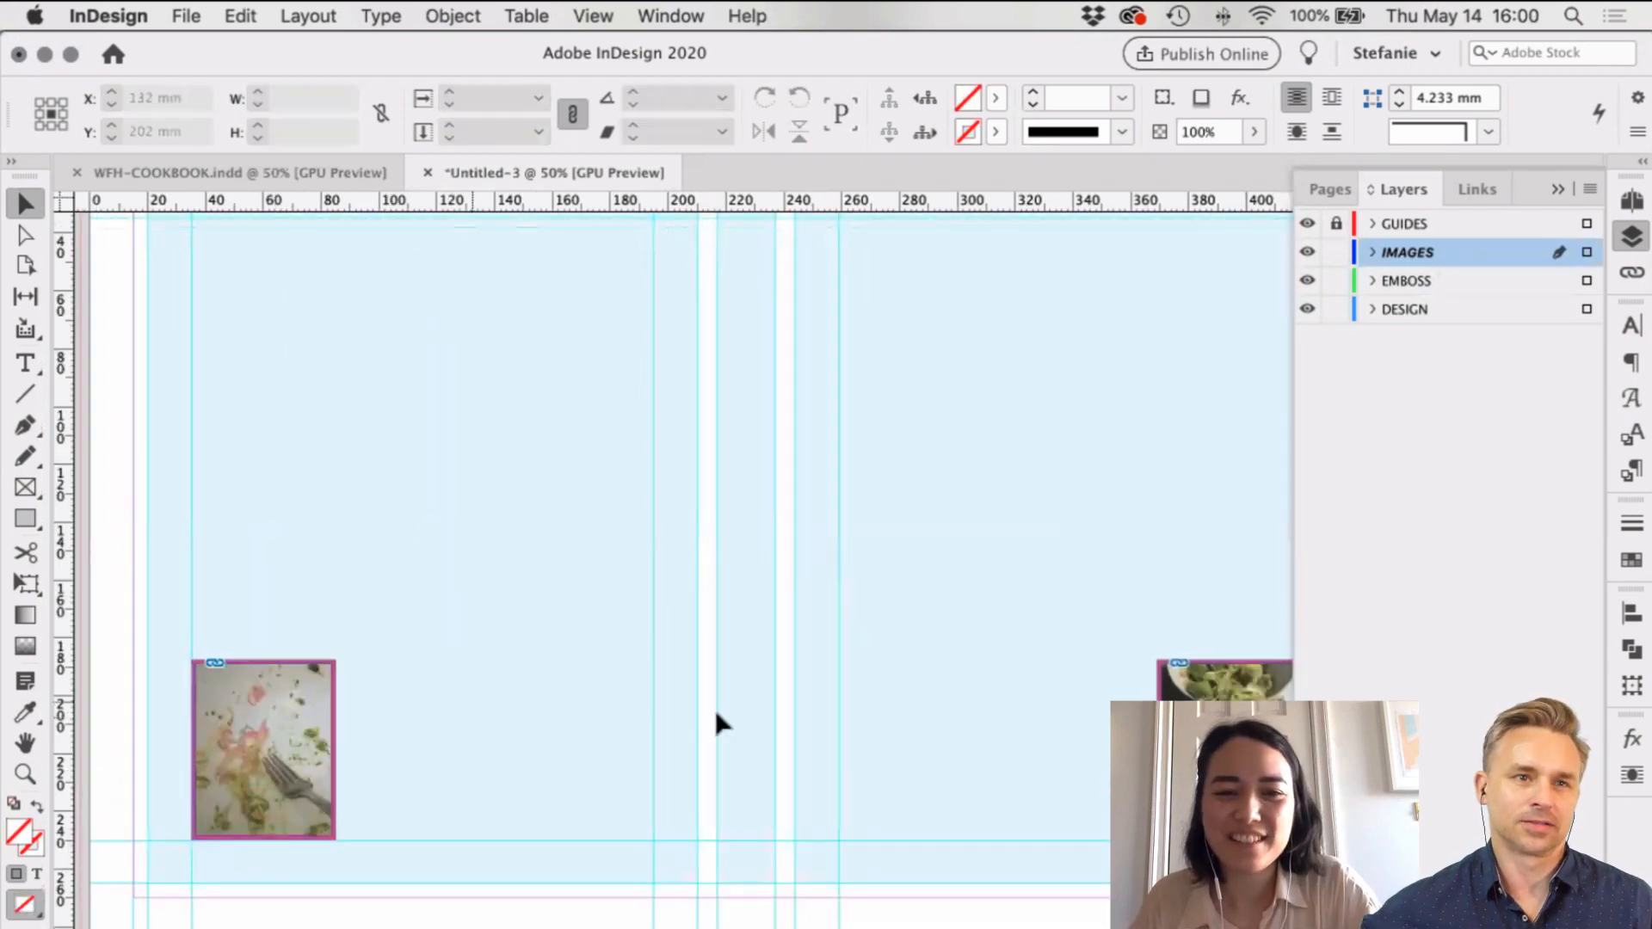
Step: Save the cover spread as WFH-HARDCOVER.indd
scroll(835, 710, "up", 5)
scroll(834, 710, "right", 3)
scroll(834, 710, "down", 2)
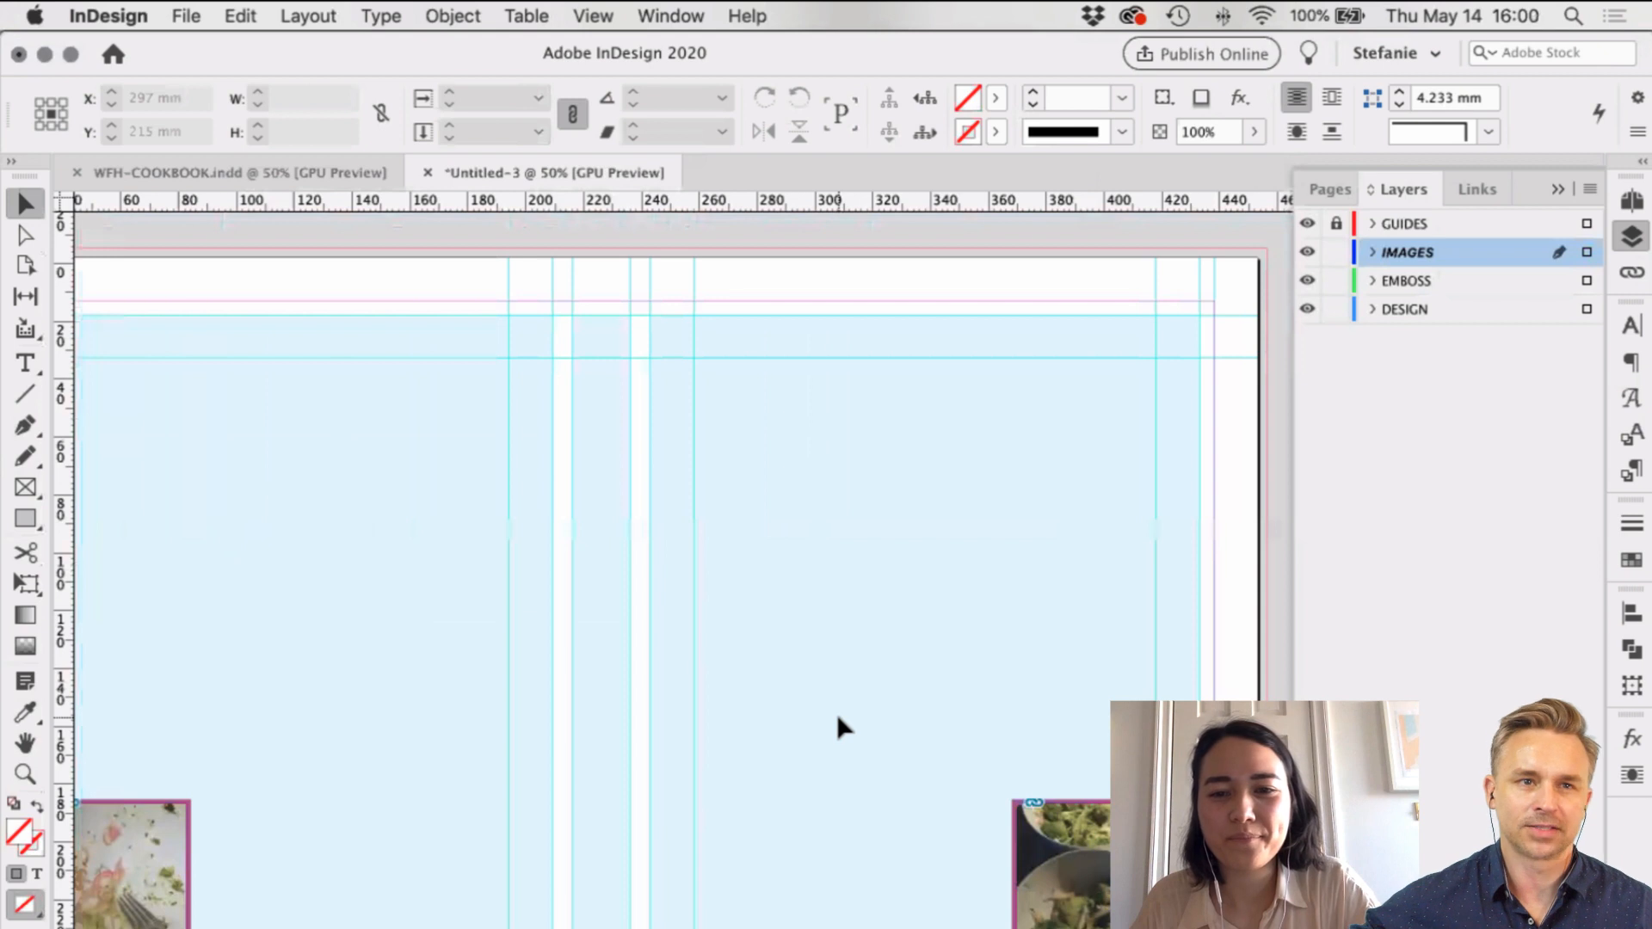
scroll(837, 714, "right", 3)
scroll(837, 714, "down", 2)
scroll(955, 682, "left", 1)
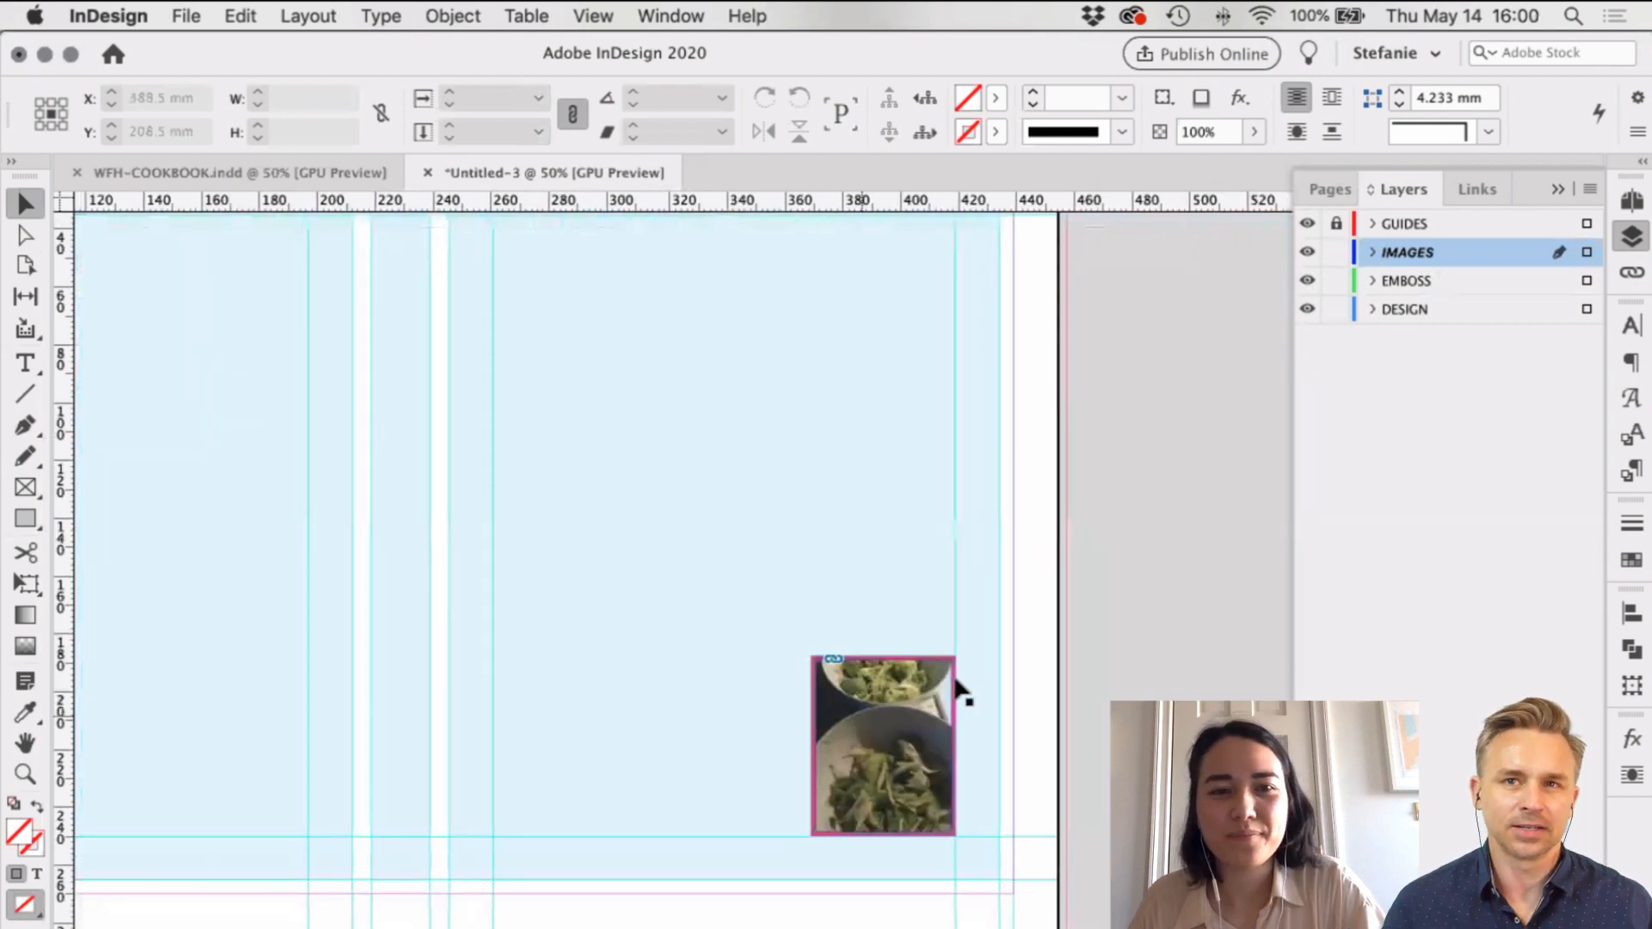
scroll(613, 742, "left", 6)
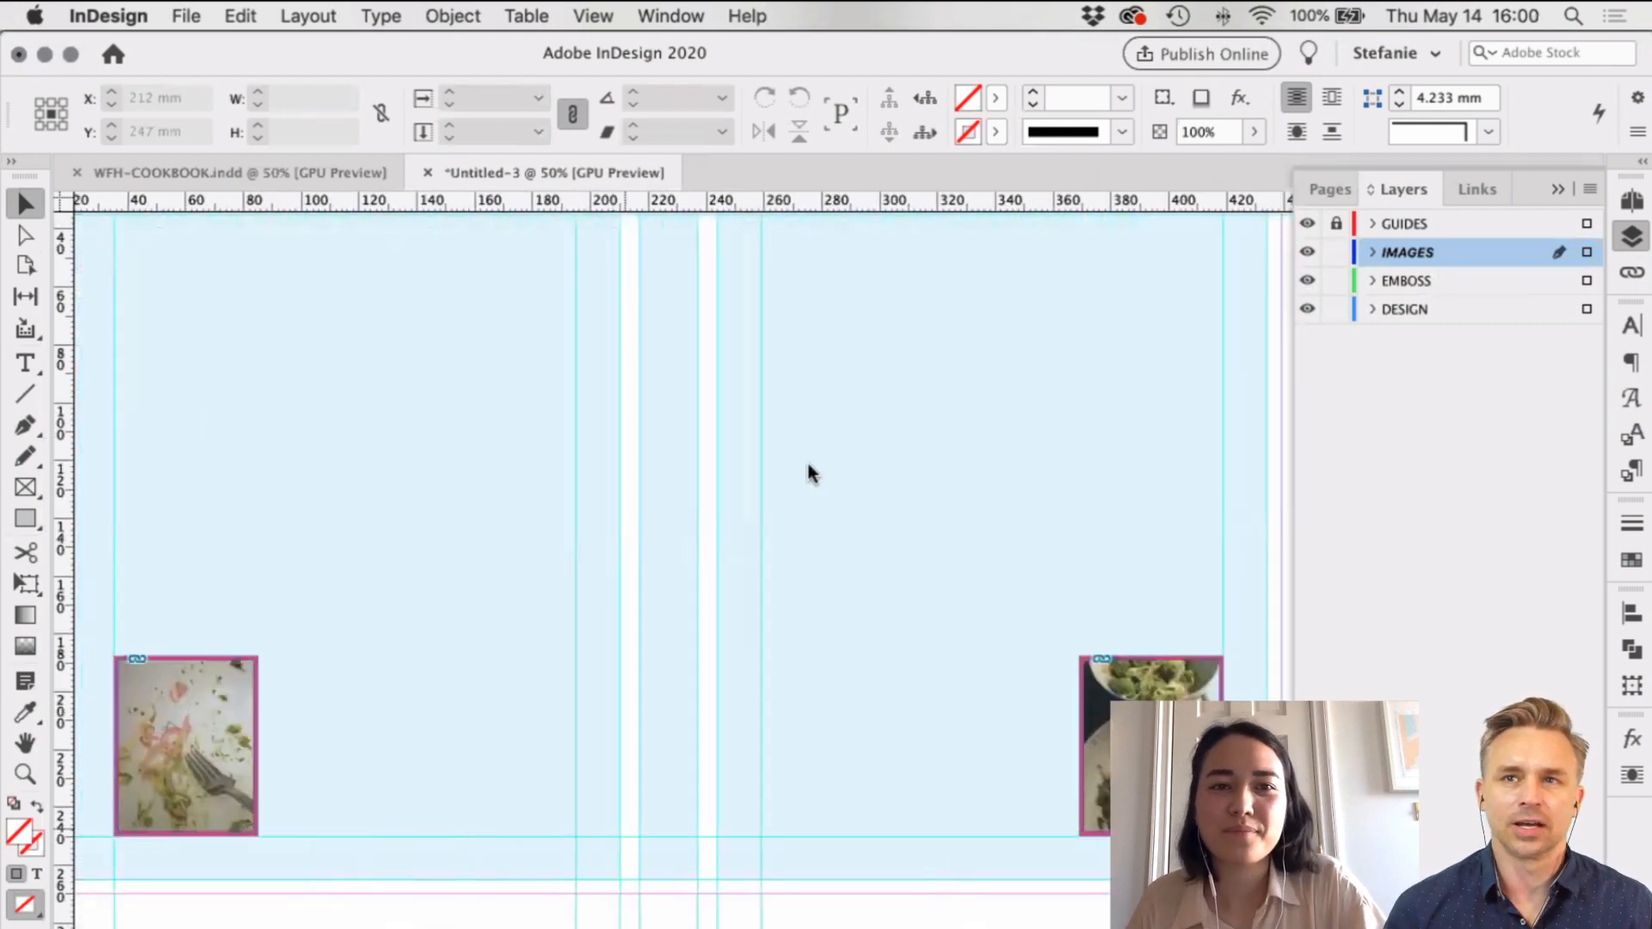
key("super+s")
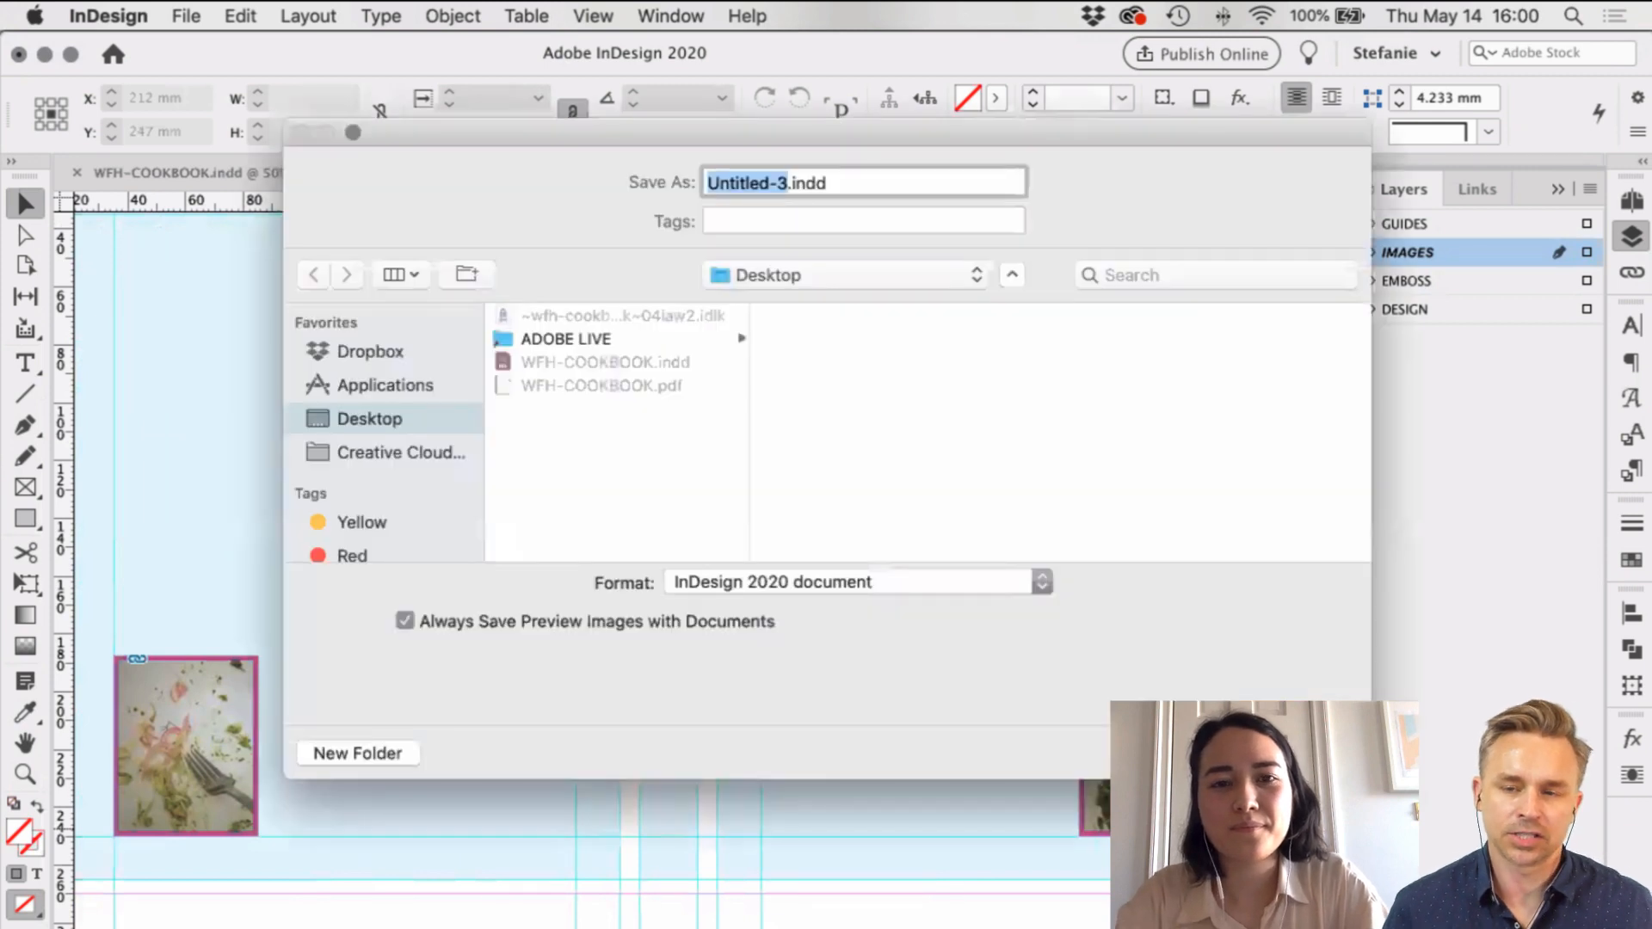
type("WFH-H")
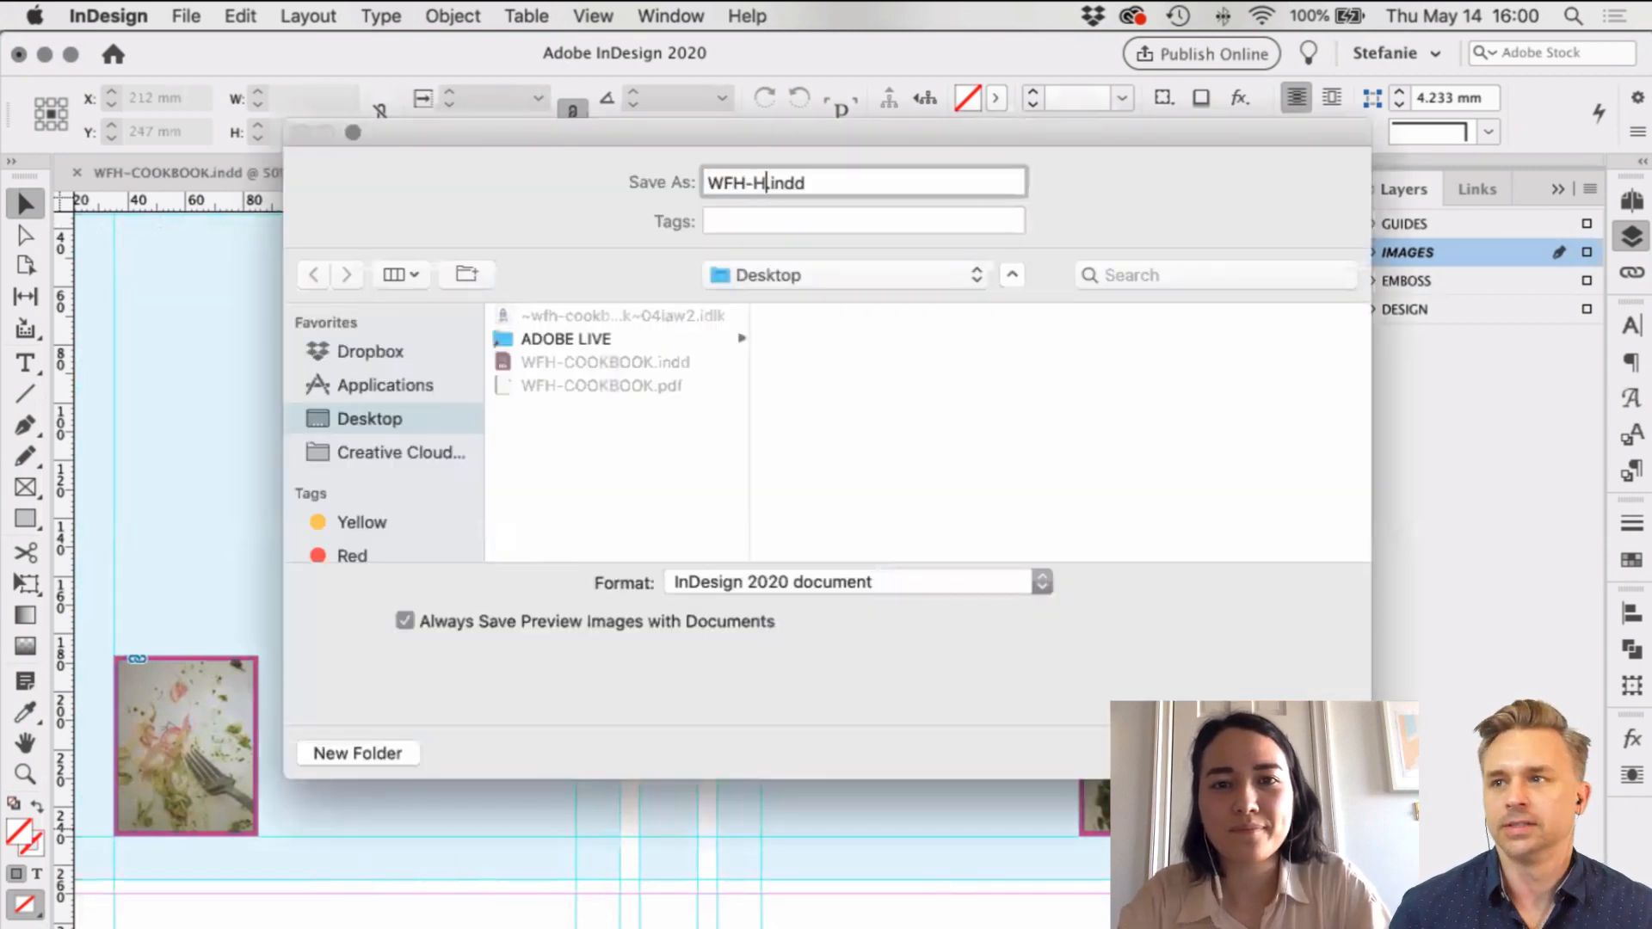
type("ARDCOVER")
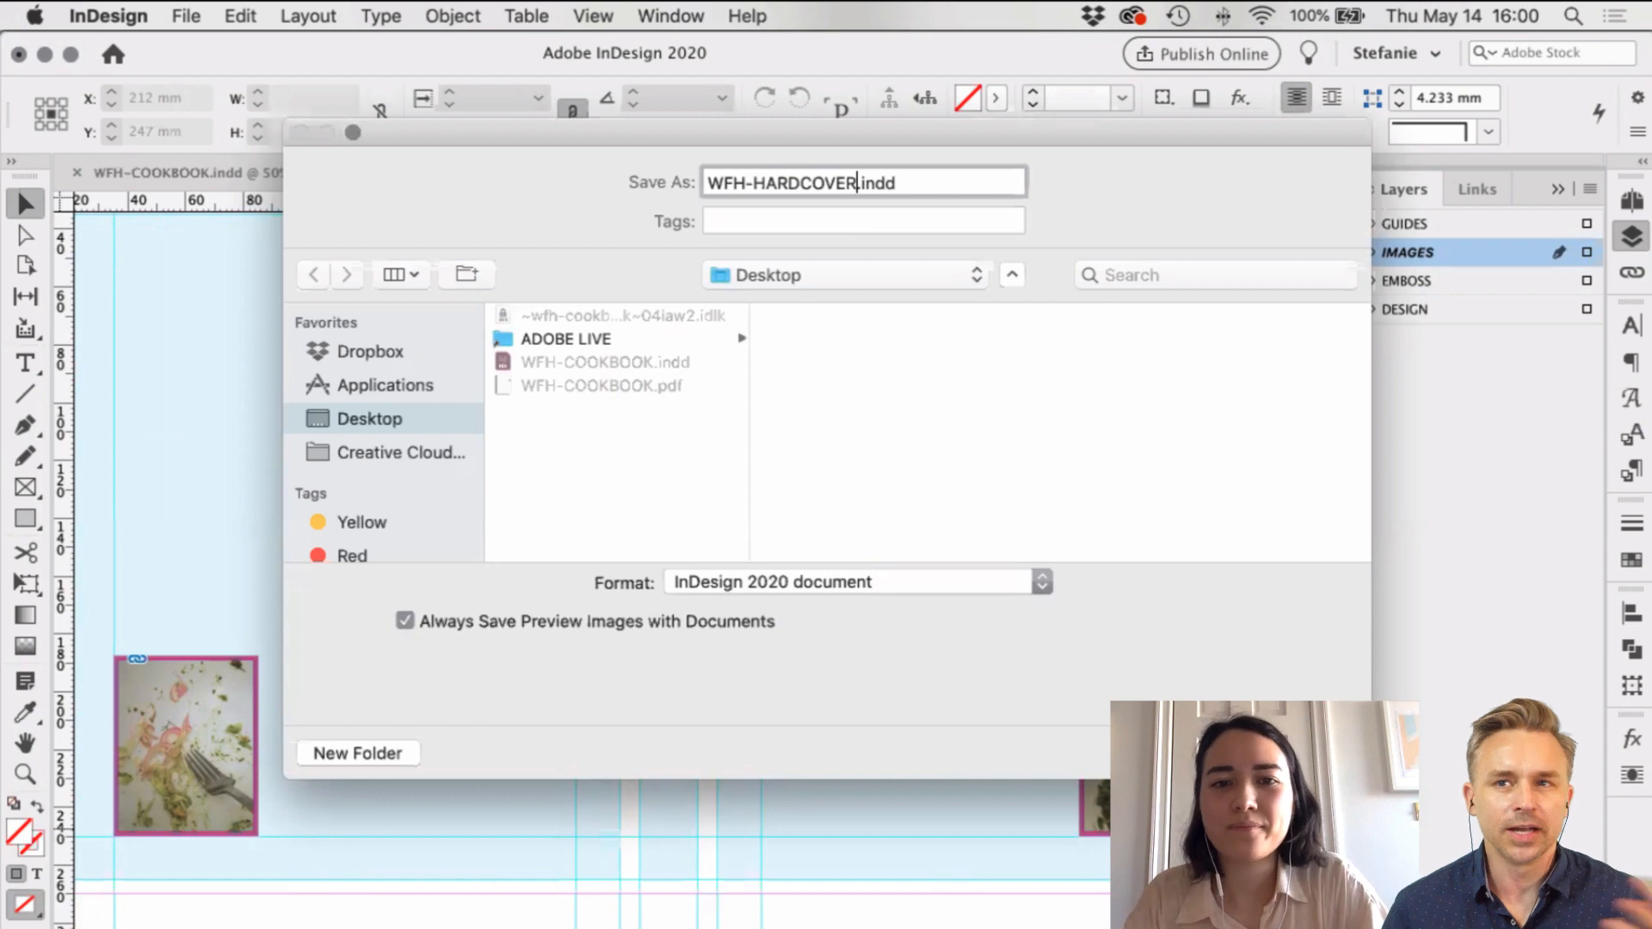
key("Return")
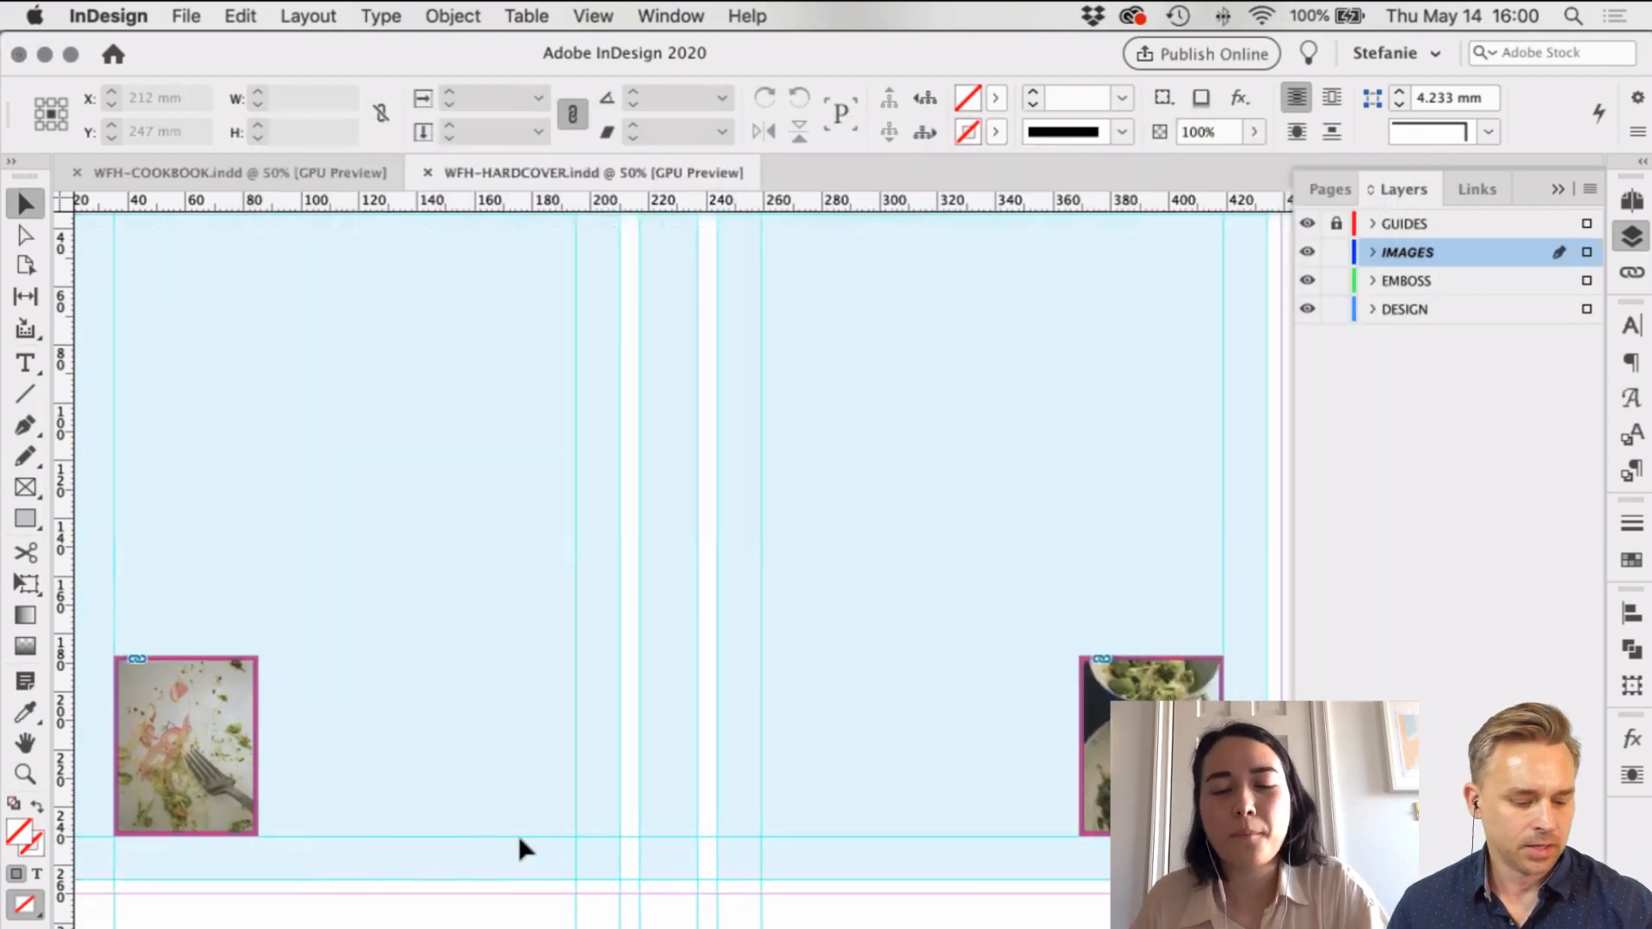
scroll(520, 840, "right", 5)
scroll(518, 833, "right", 2)
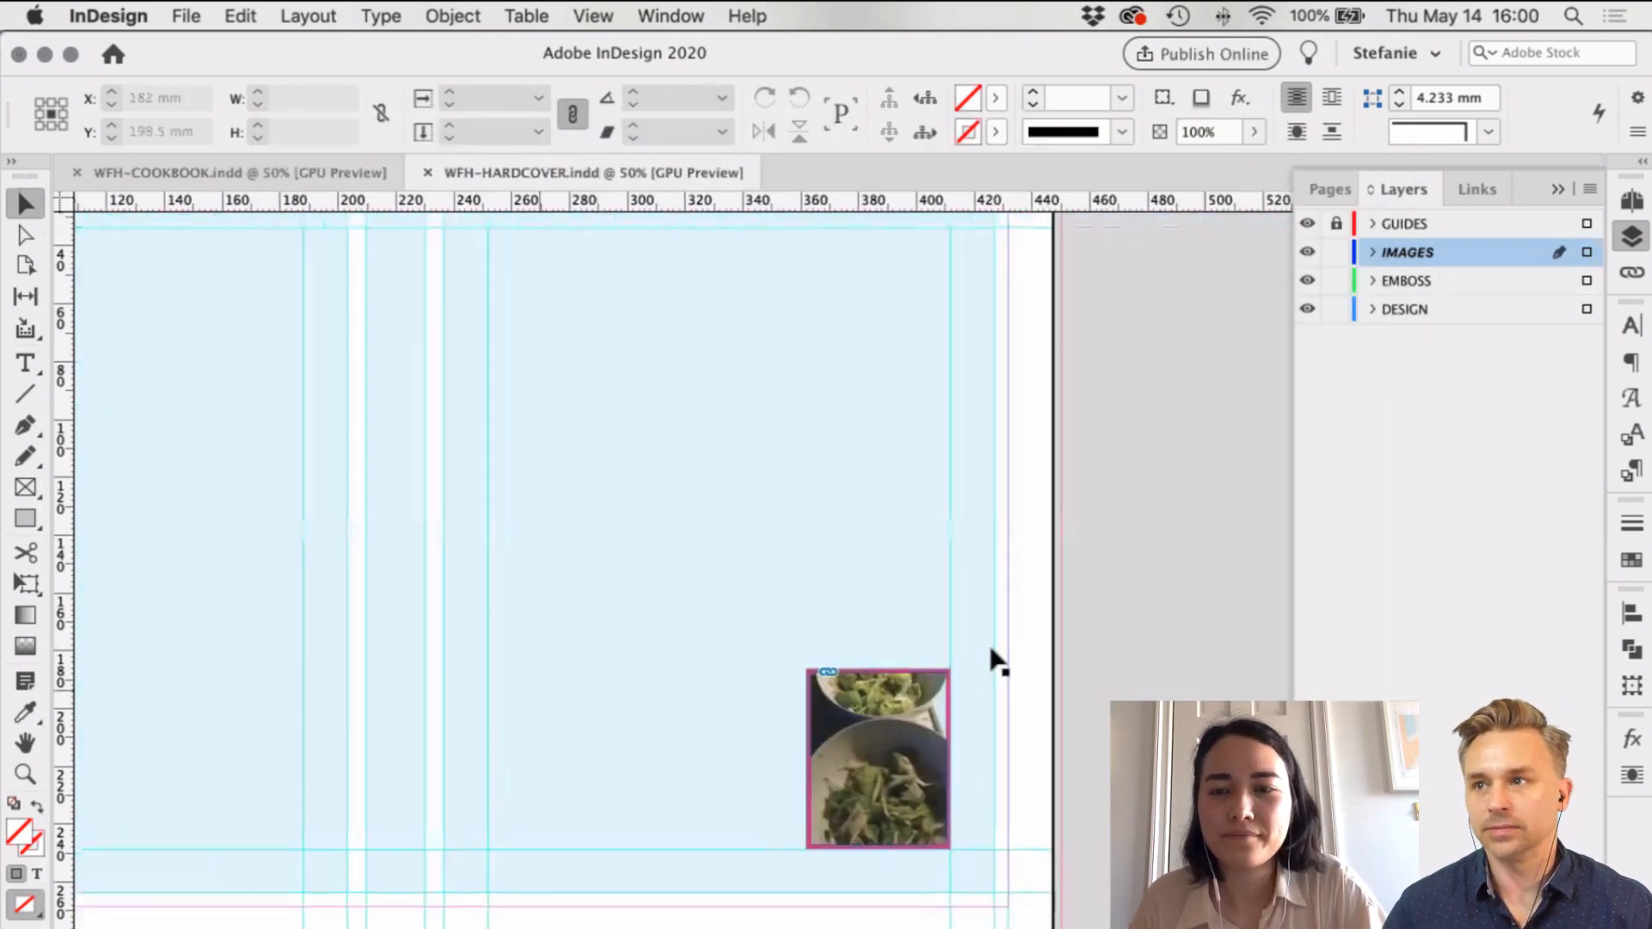
scroll(994, 661, "left", 2)
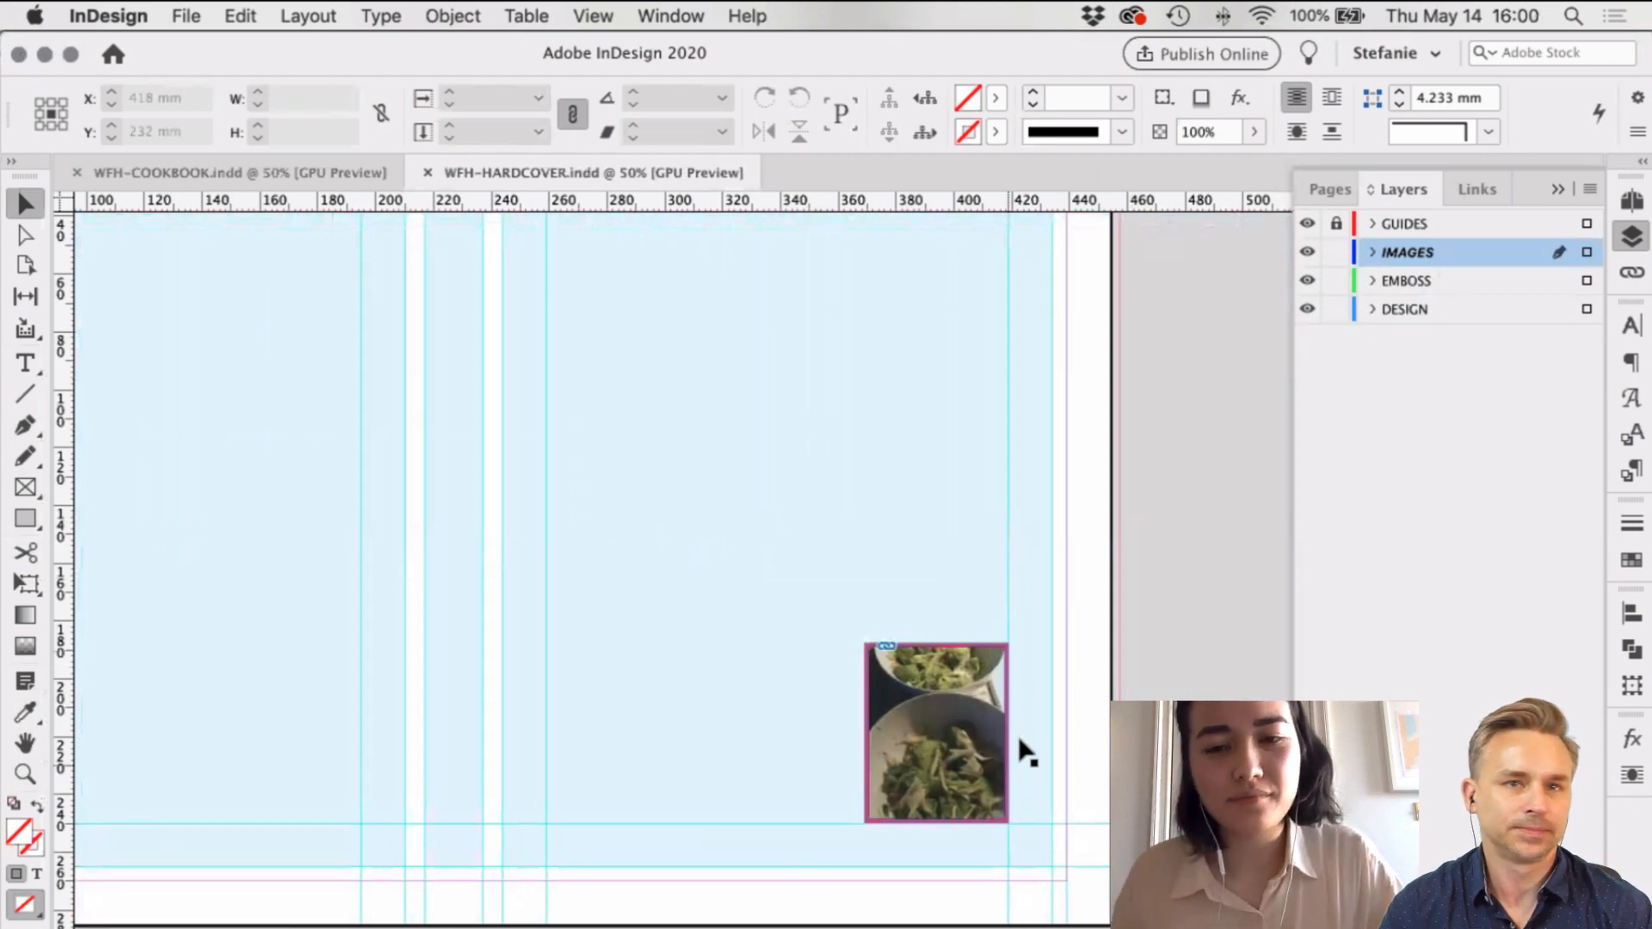
scroll(1024, 748, "left", 1)
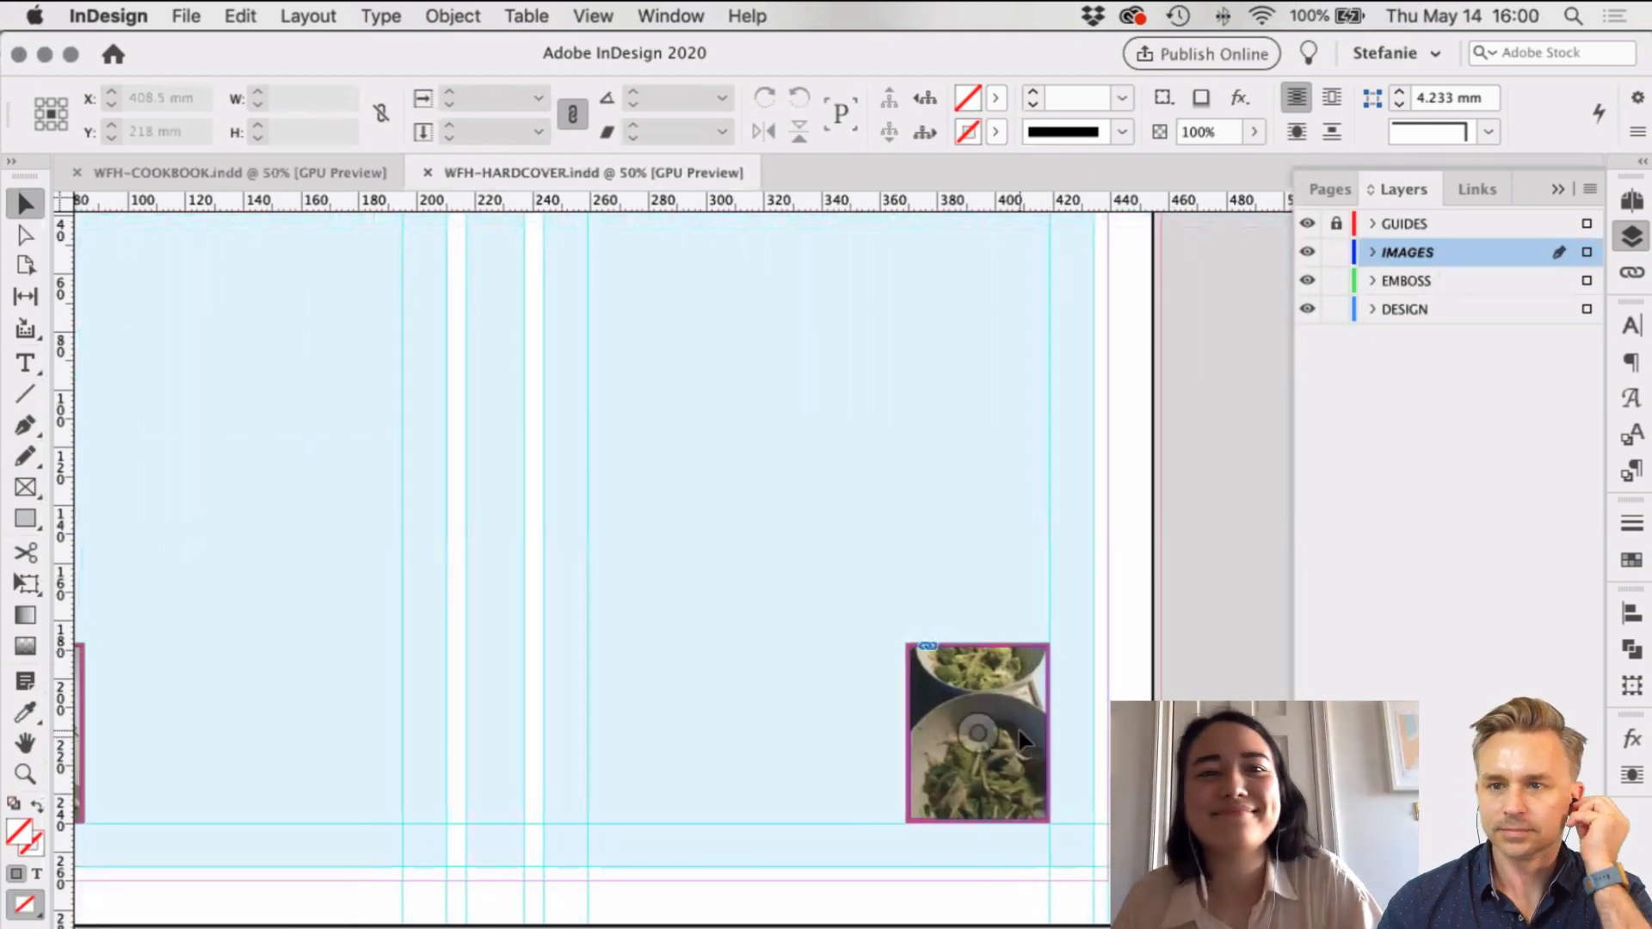
left_click(1019, 730)
scroll(1070, 662, "left", 1)
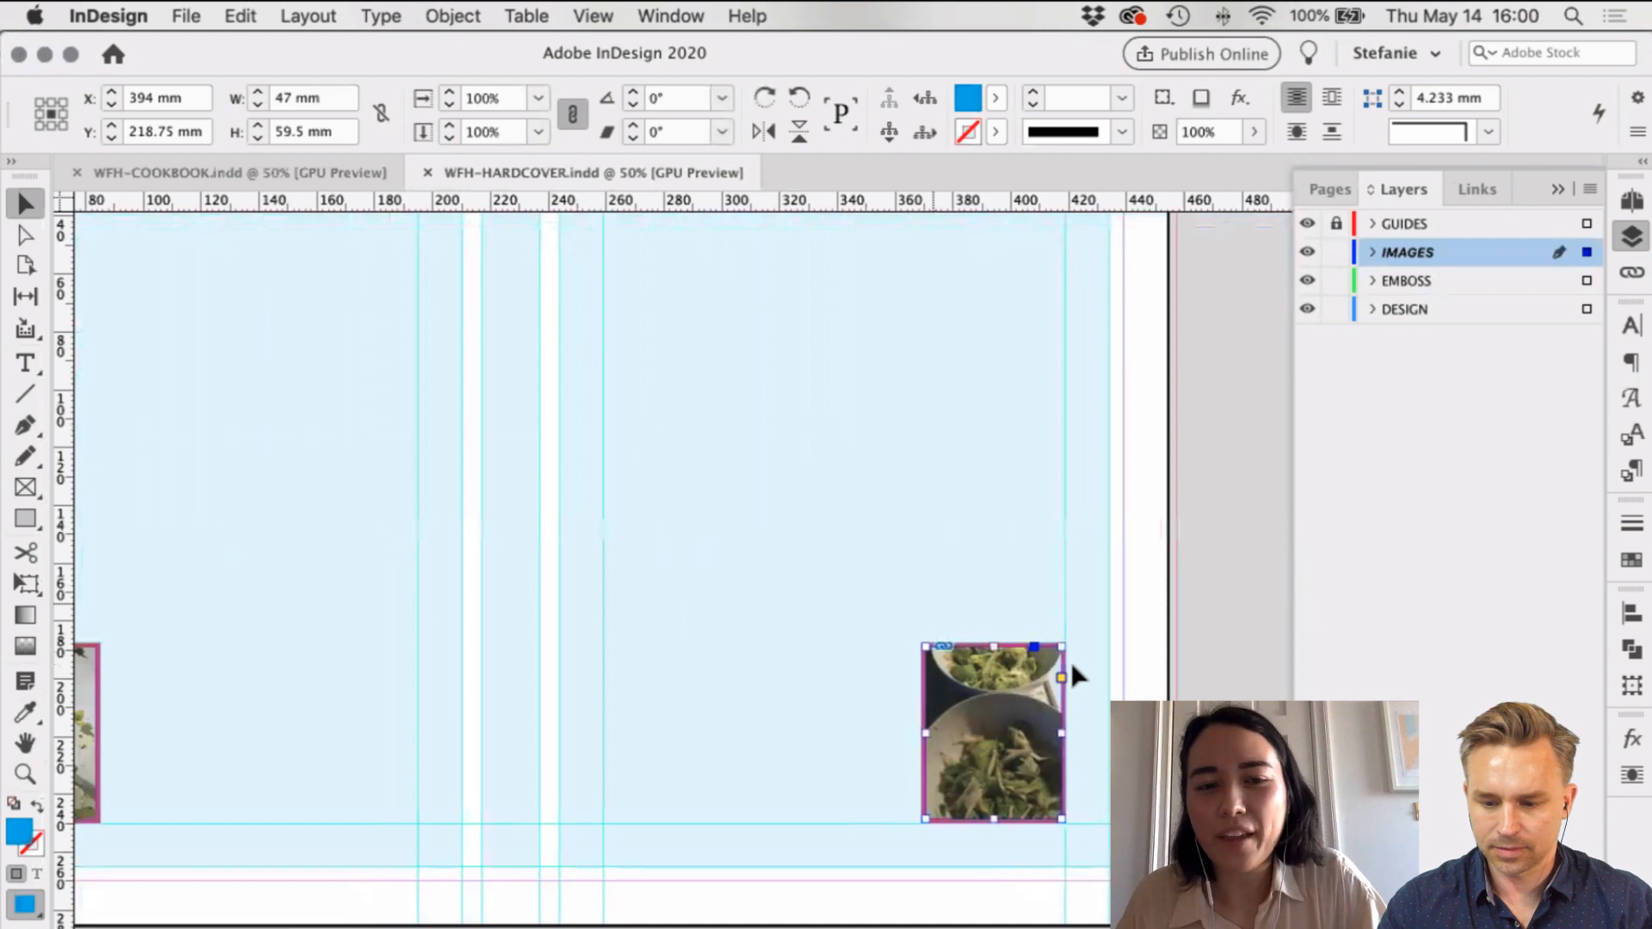
scroll(1070, 662, "left", 3)
scroll(1070, 658, "up", 3)
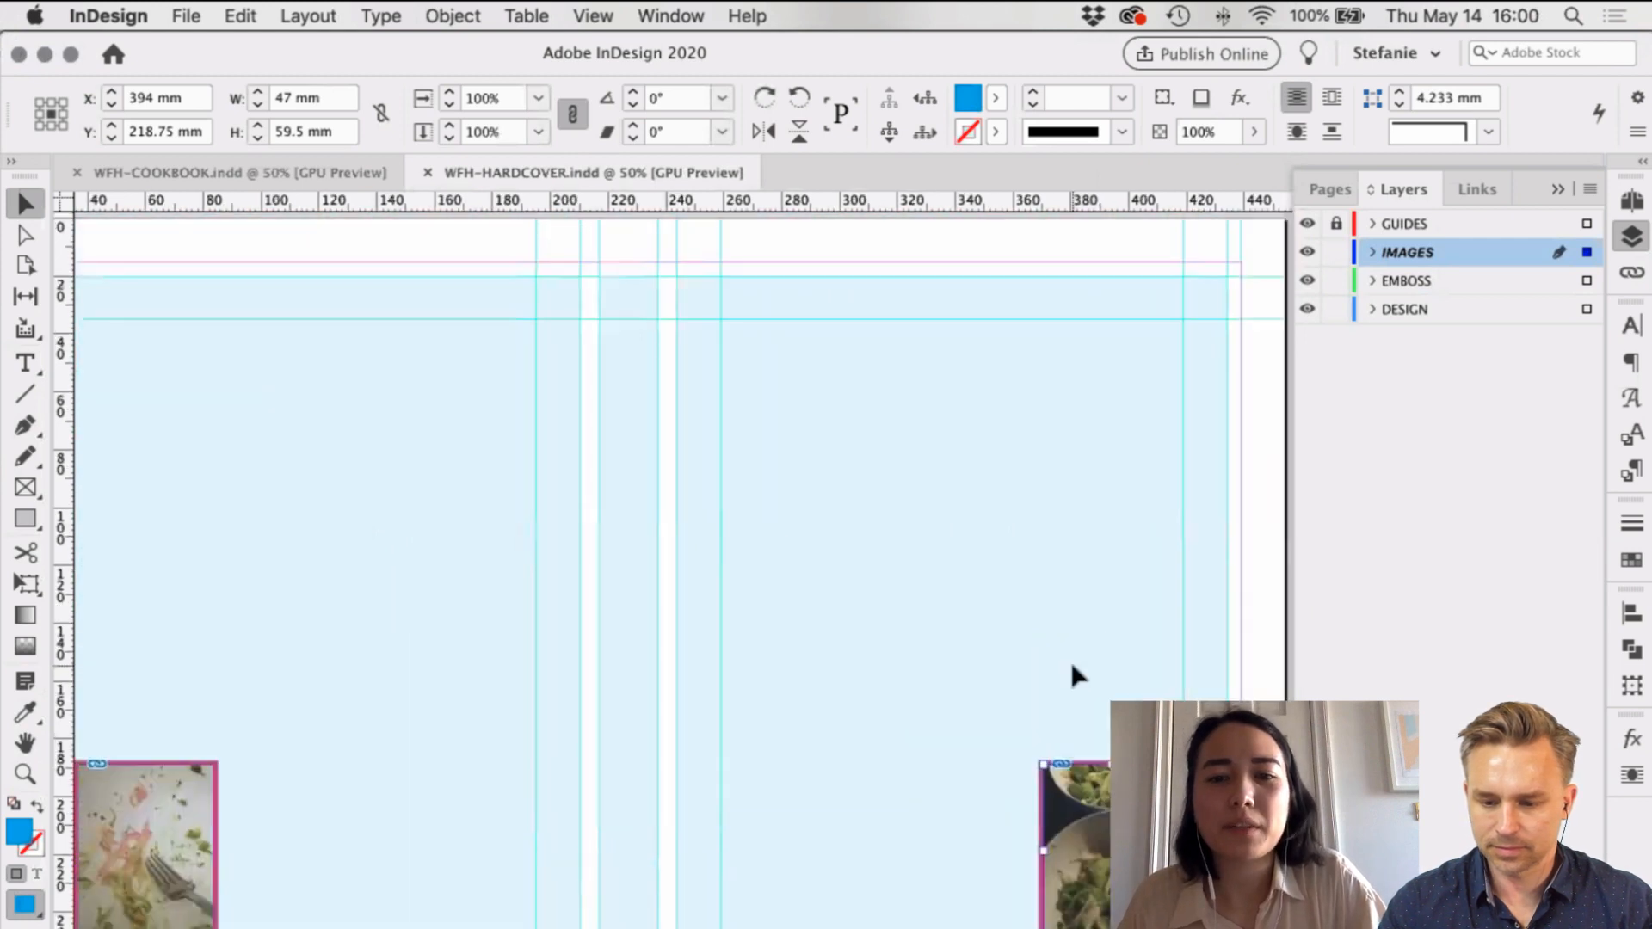
scroll(1071, 659, "down", 3)
scroll(1070, 658, "right", 5)
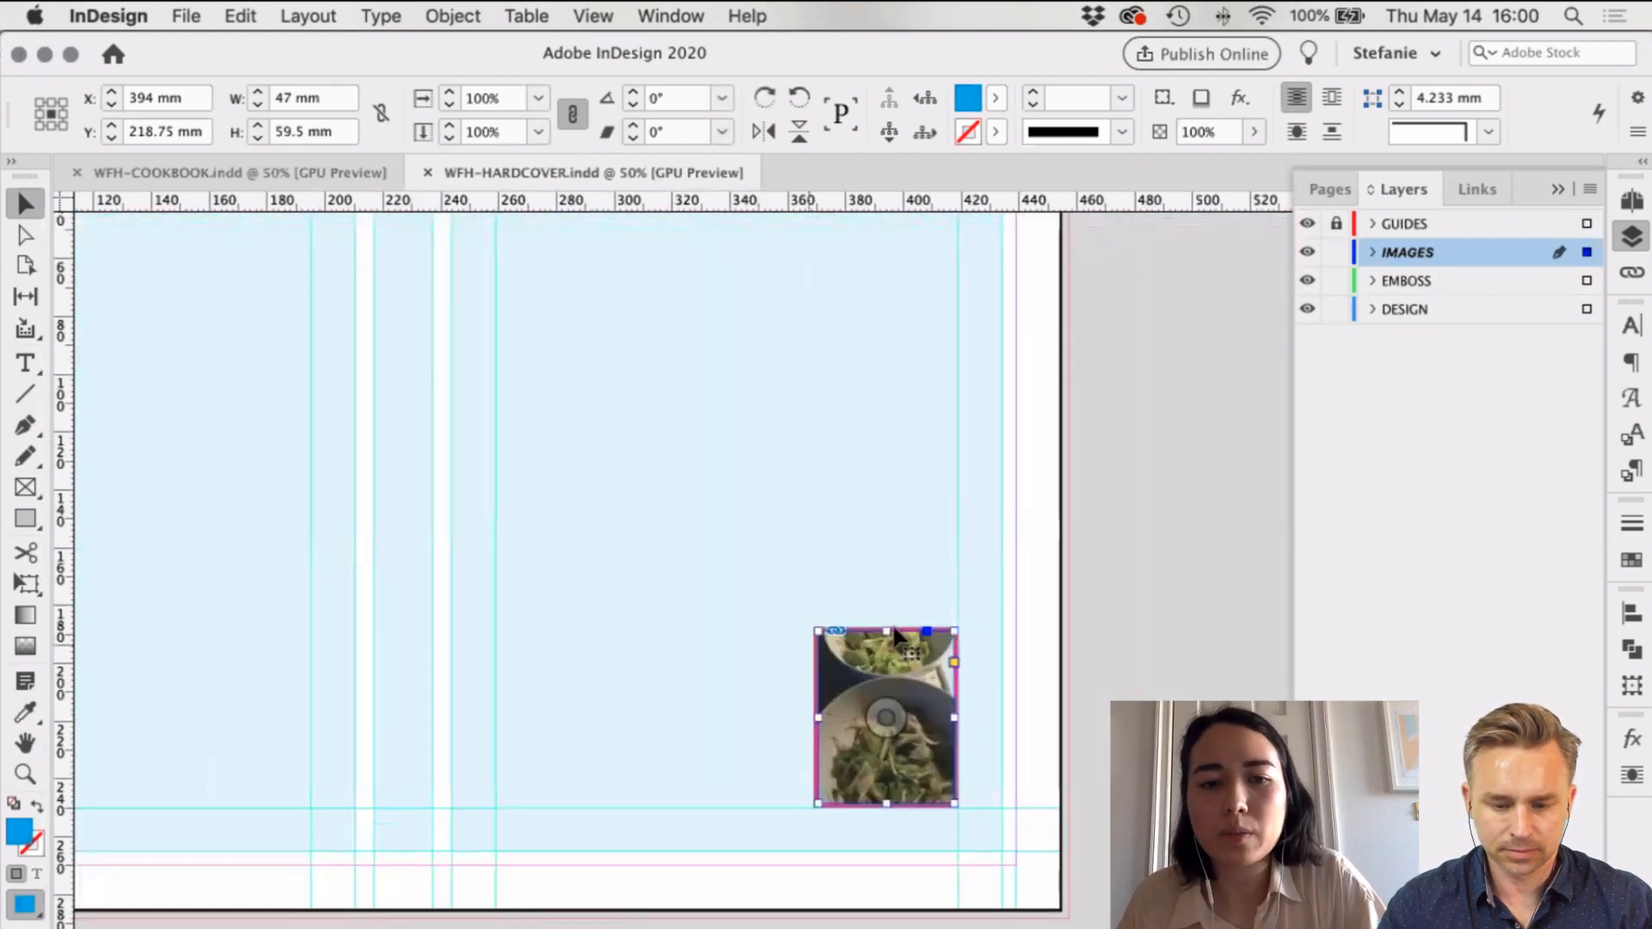
scroll(892, 642, "left", 4)
left_click(519, 919)
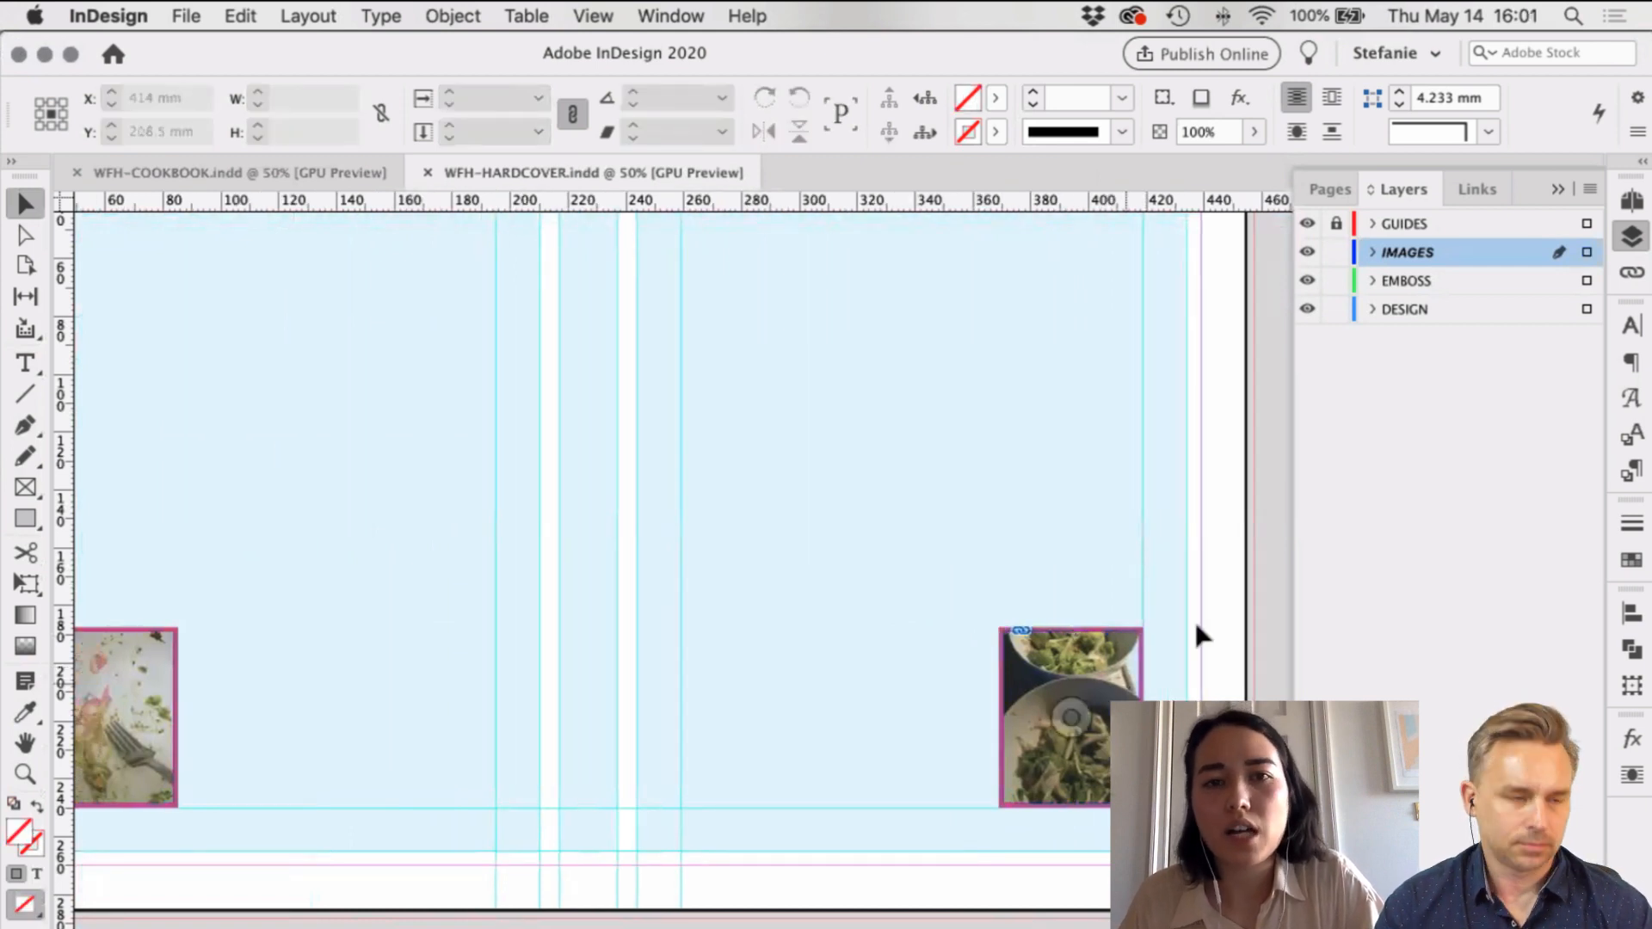
scroll(1195, 617, "right", 2)
scroll(1195, 622, "left", 5)
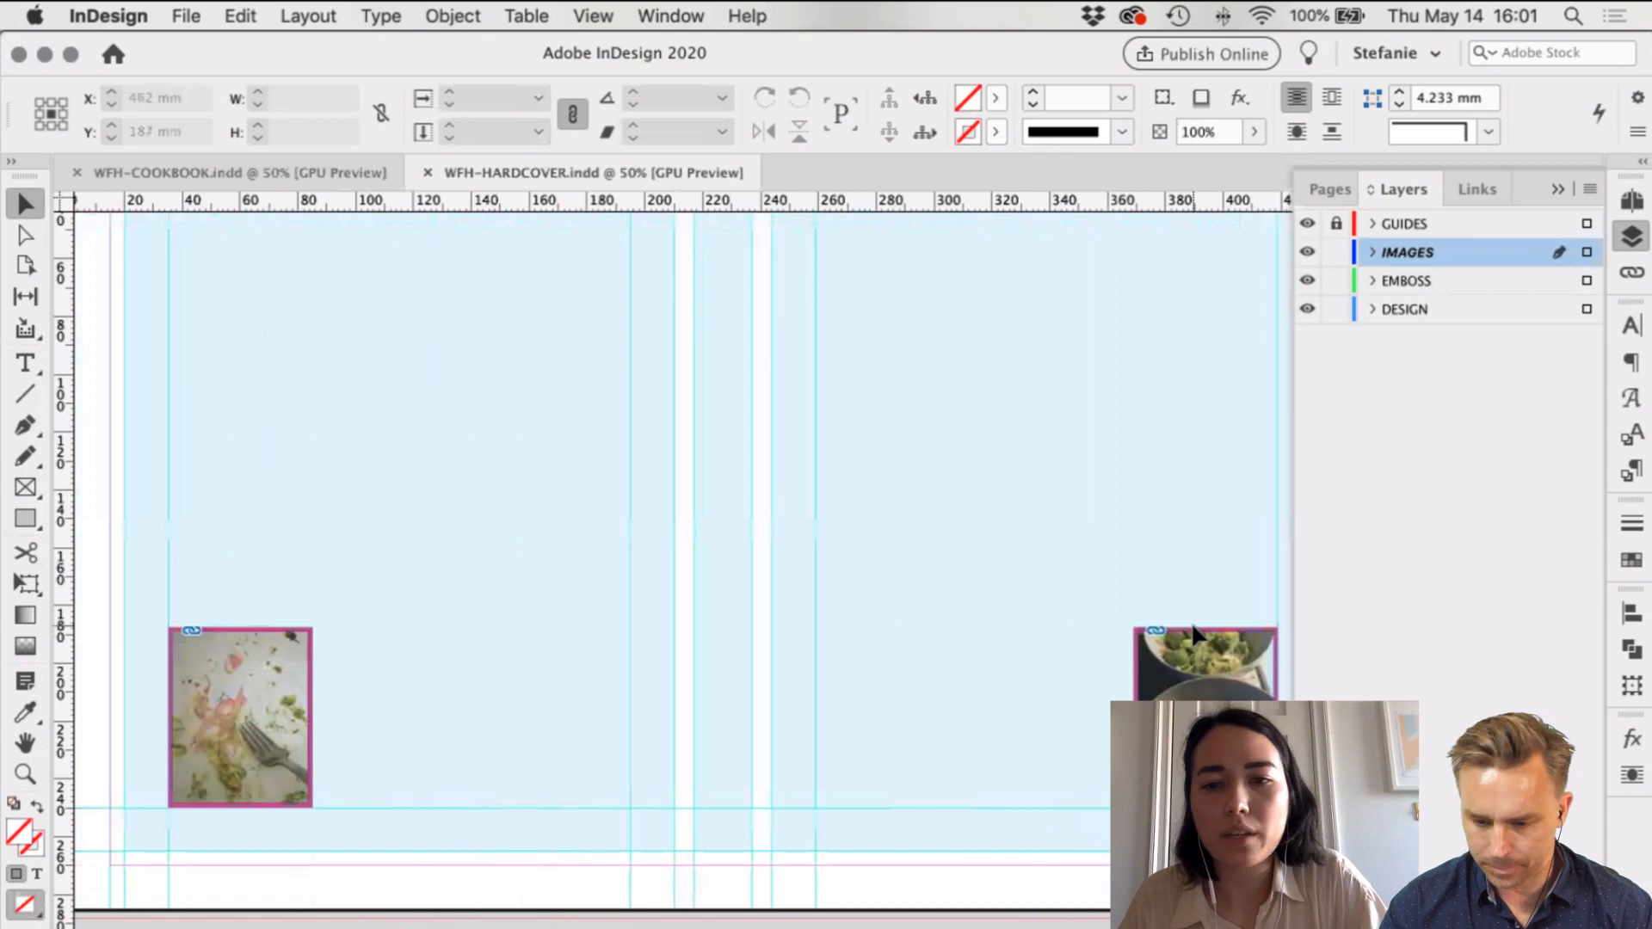
key("super+minus")
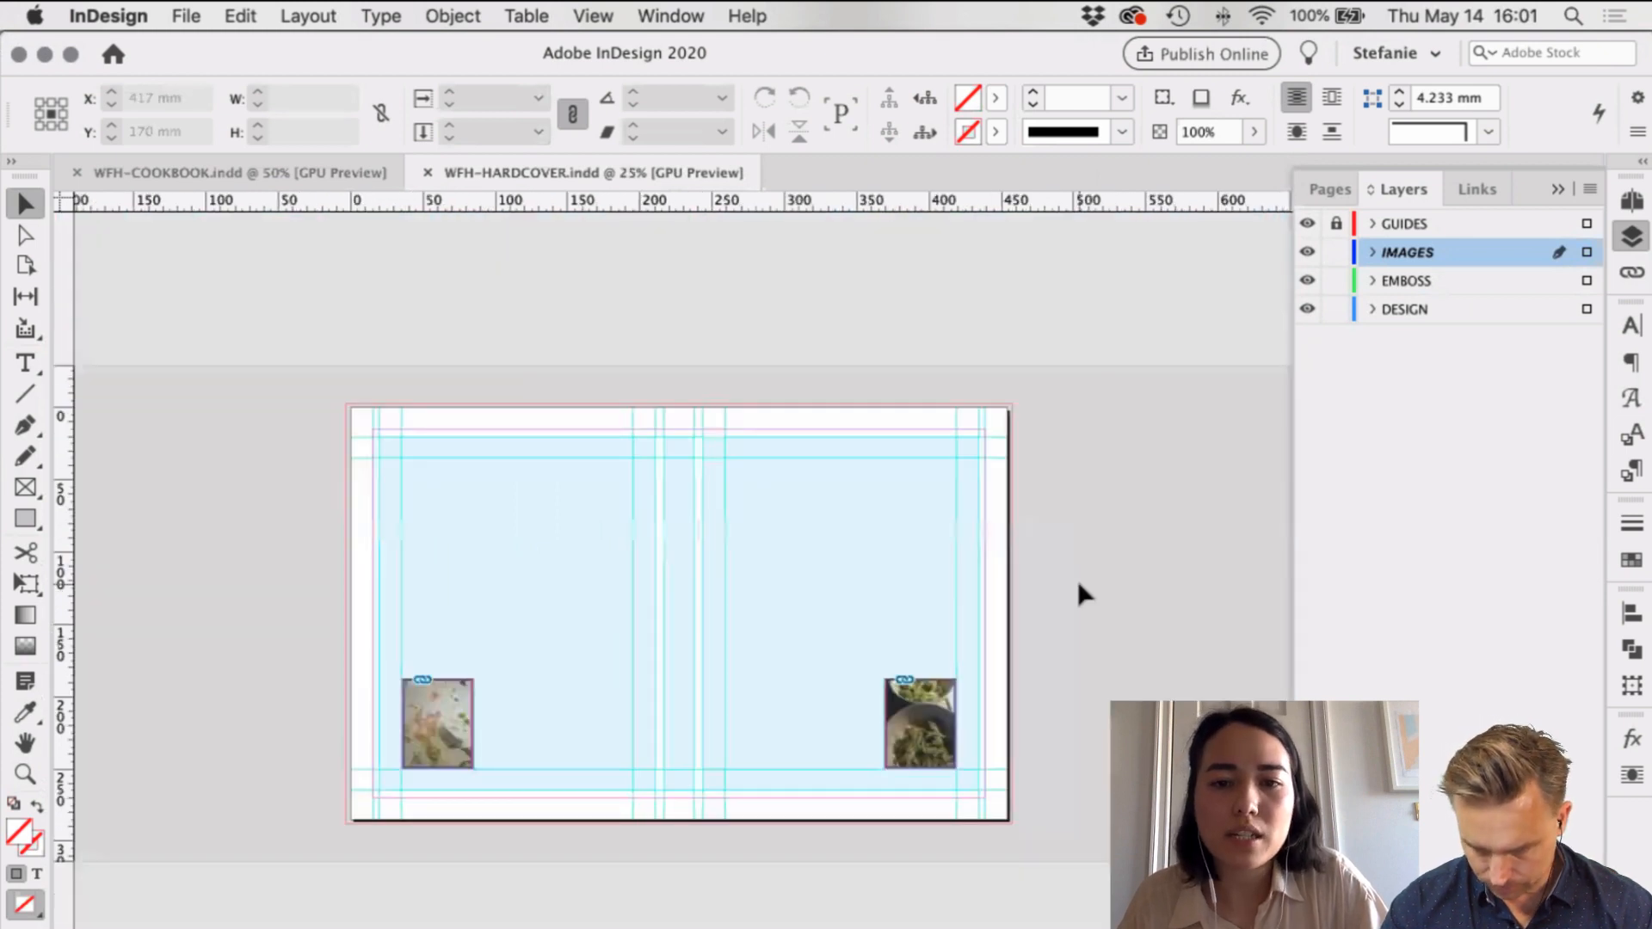
key("super+equal")
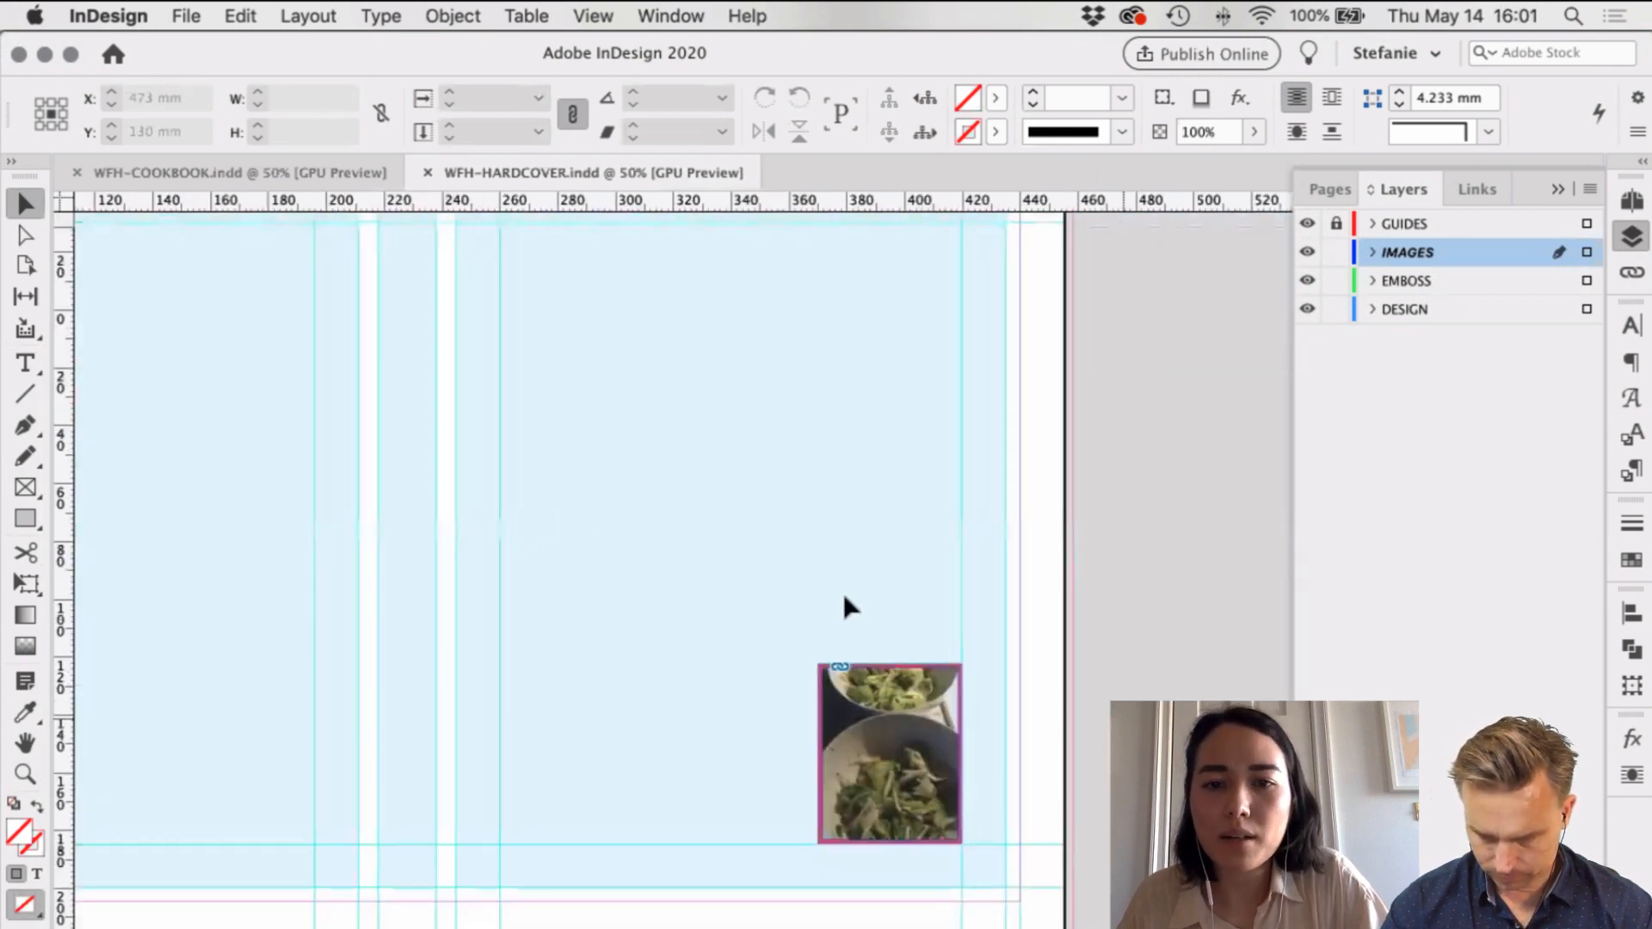
scroll(844, 607, "down", 2)
scroll(844, 607, "left", 1)
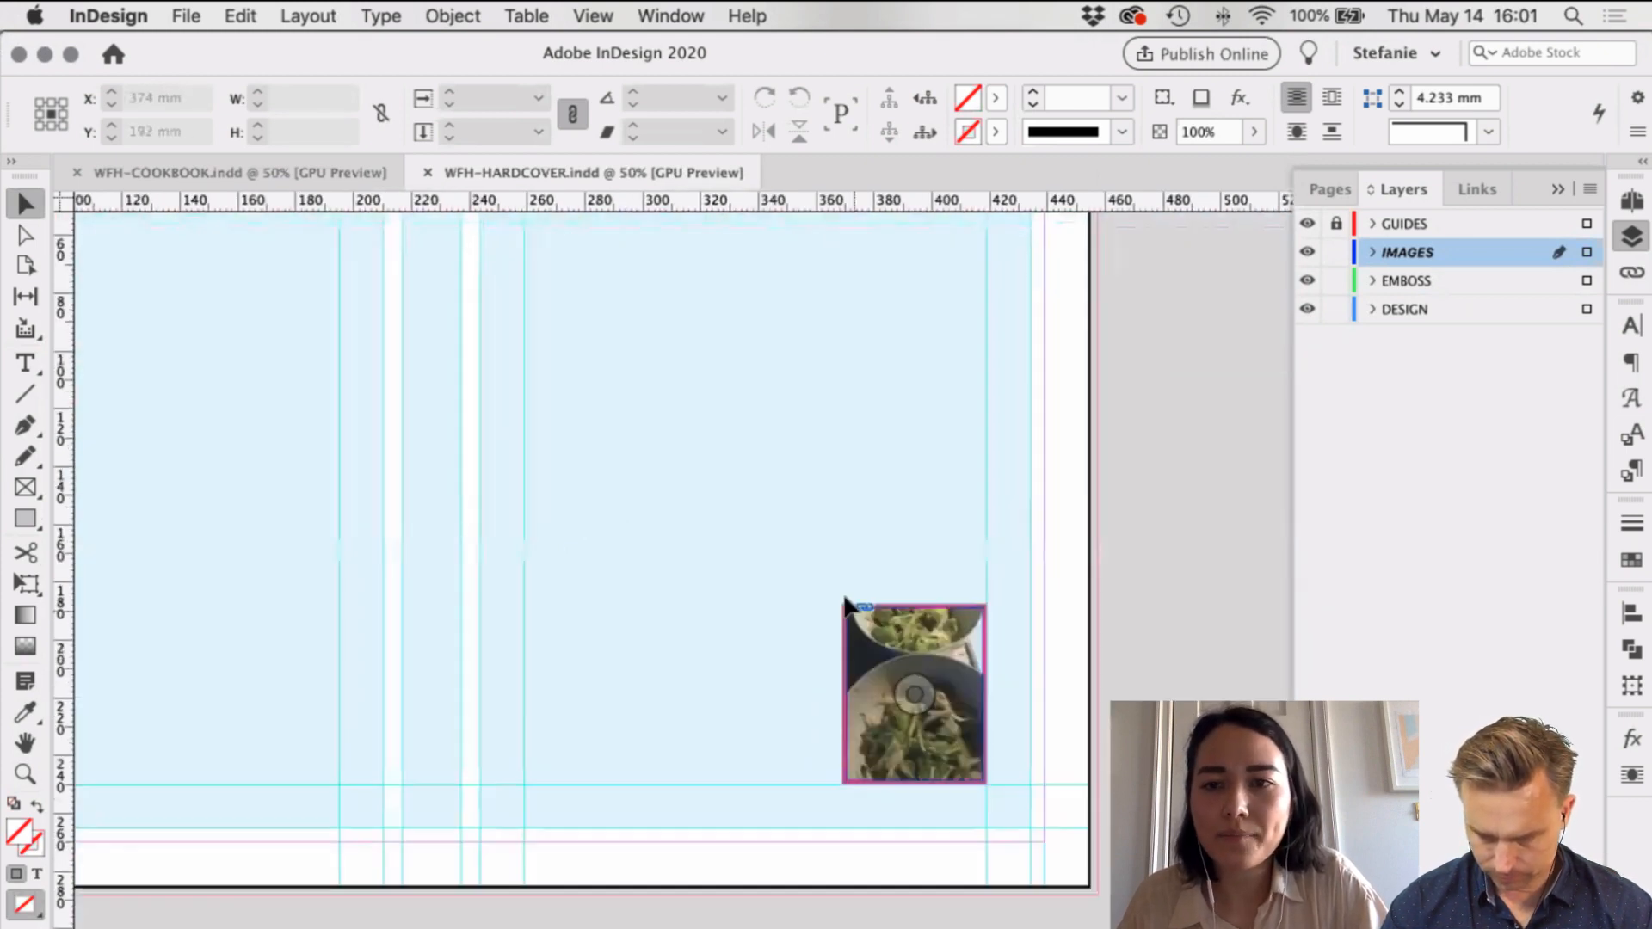
Step: Hide and reshow the IMAGES layer's photos, then unlock the IMAGES layer for editing
left_click(1306, 253)
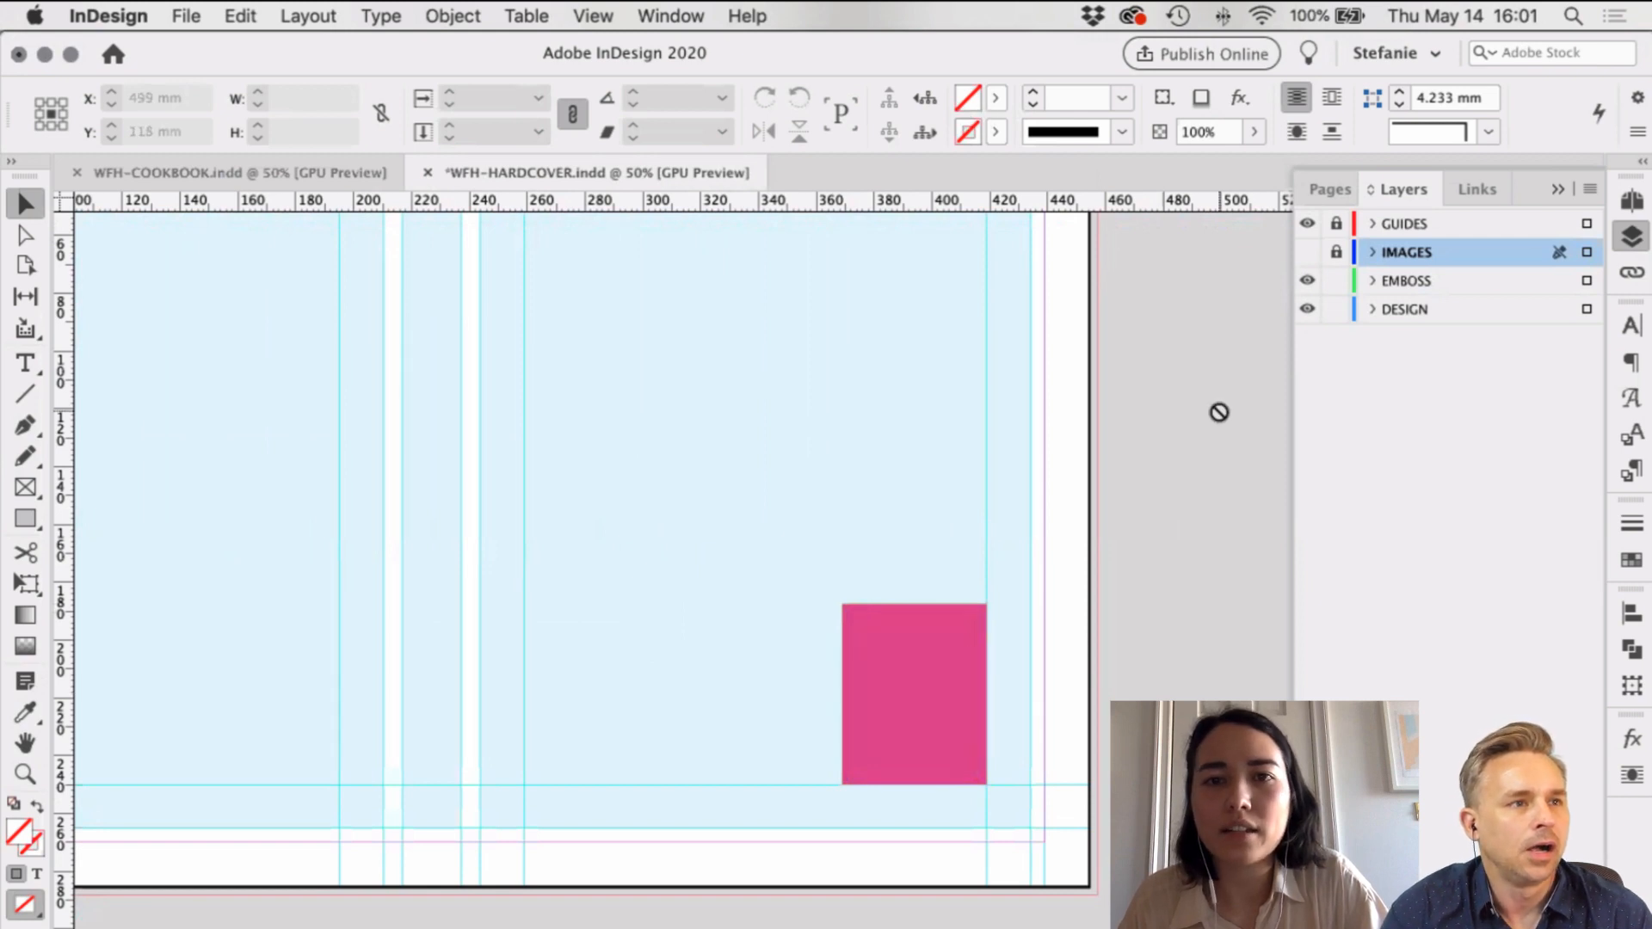
scroll(1220, 412, "up", 1)
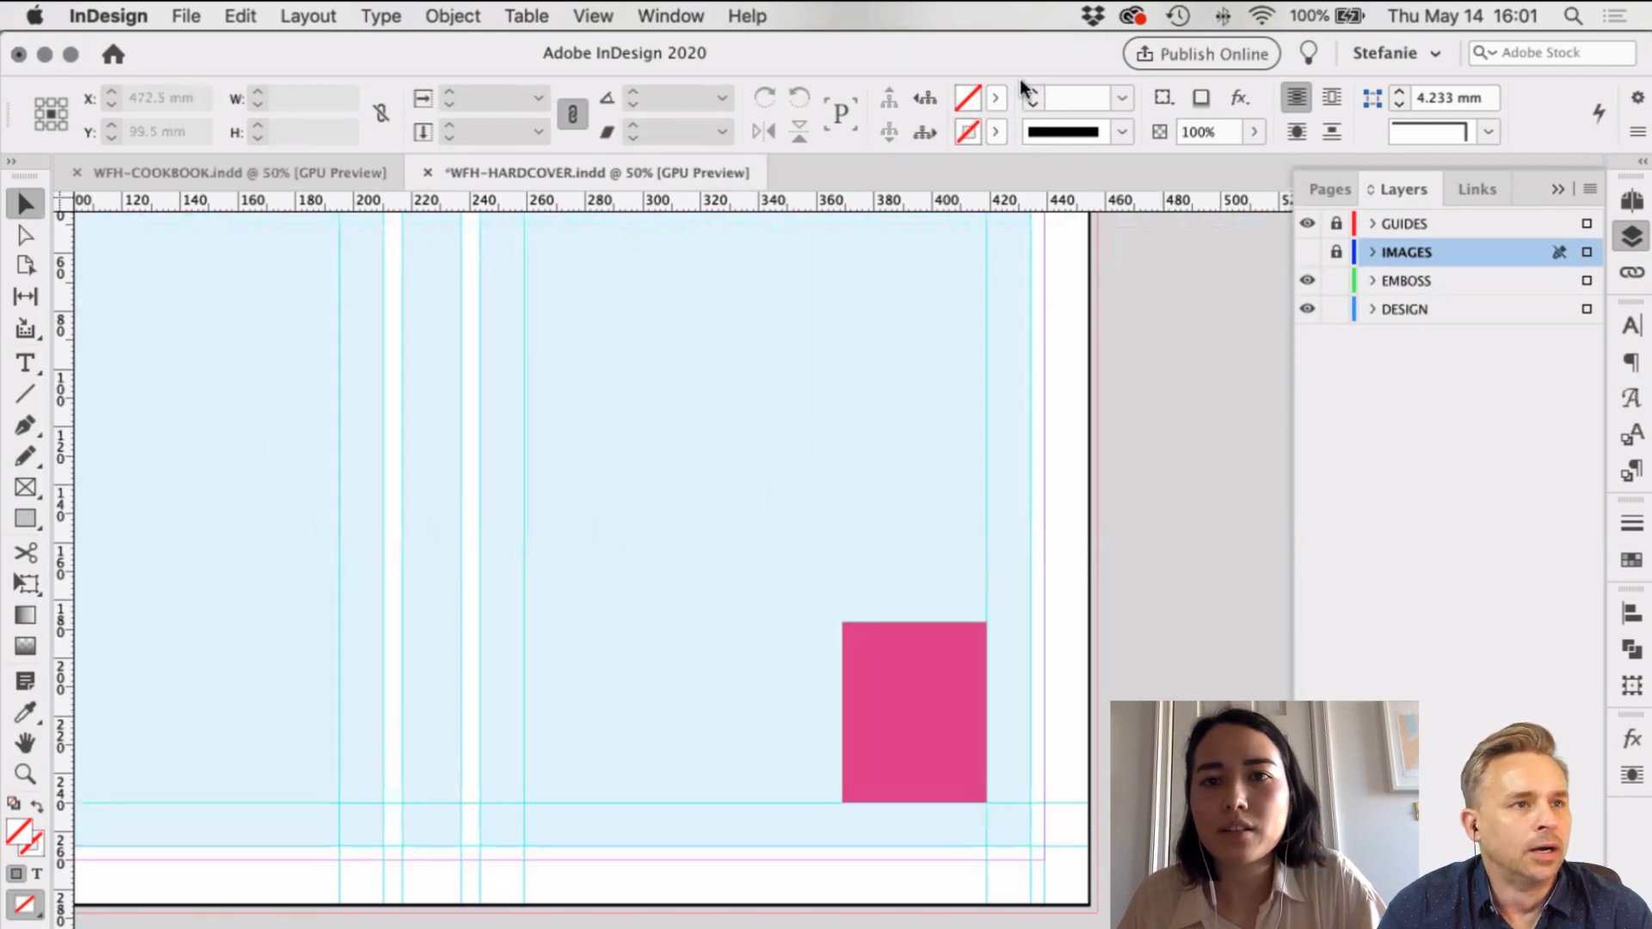
left_click(996, 97)
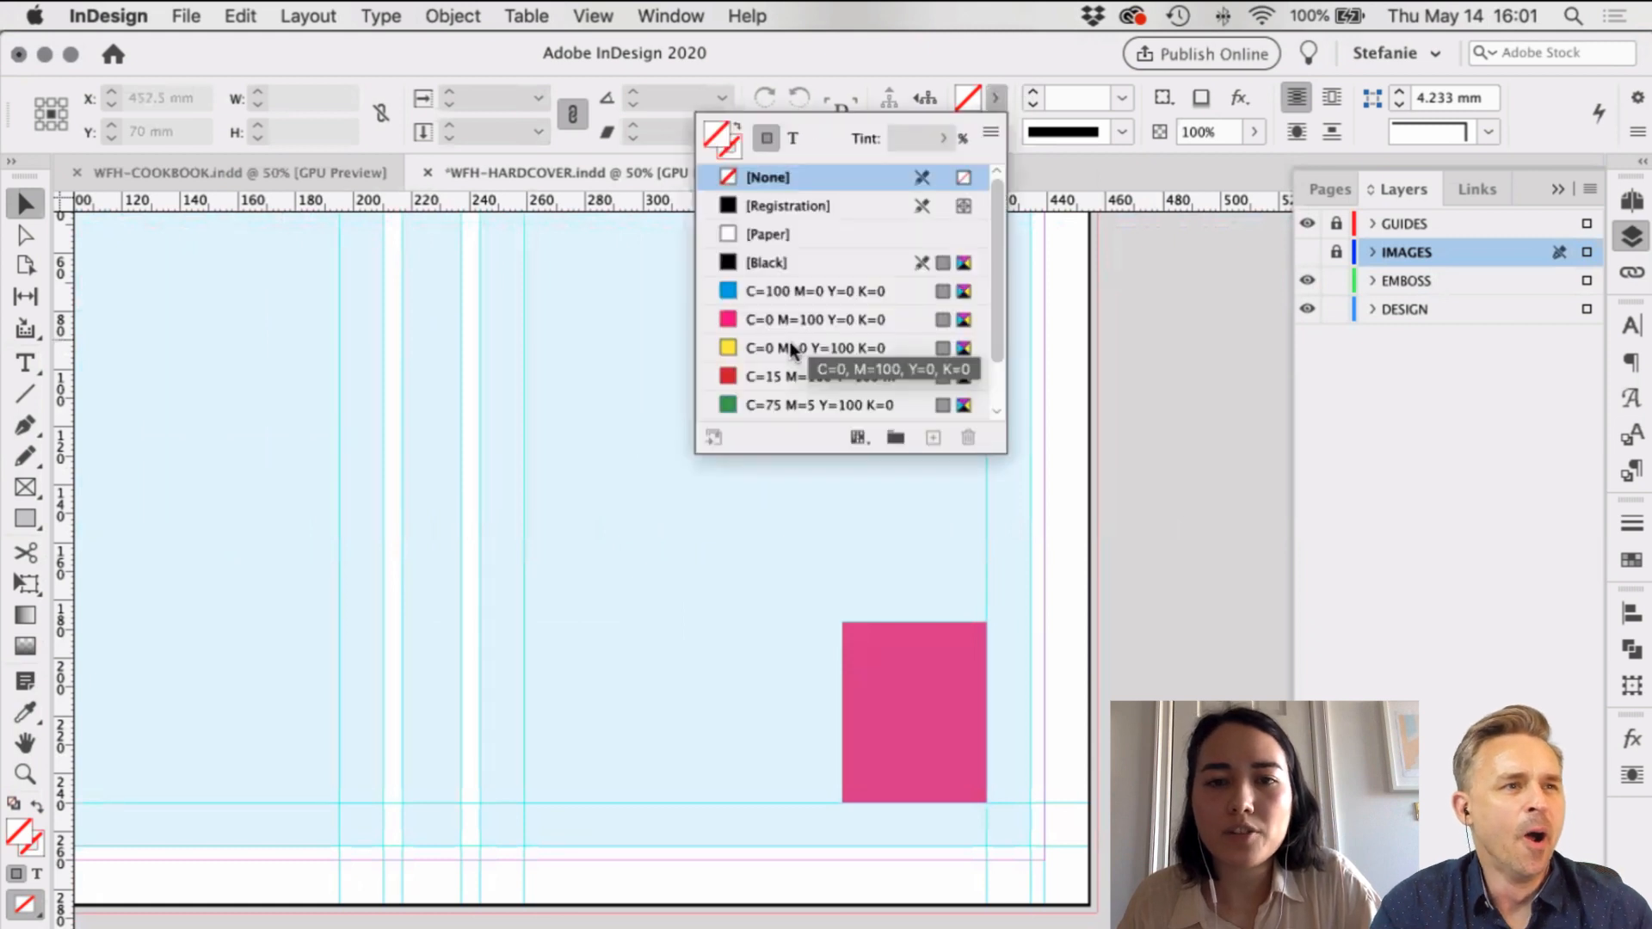
scroll(792, 349, "down", 2)
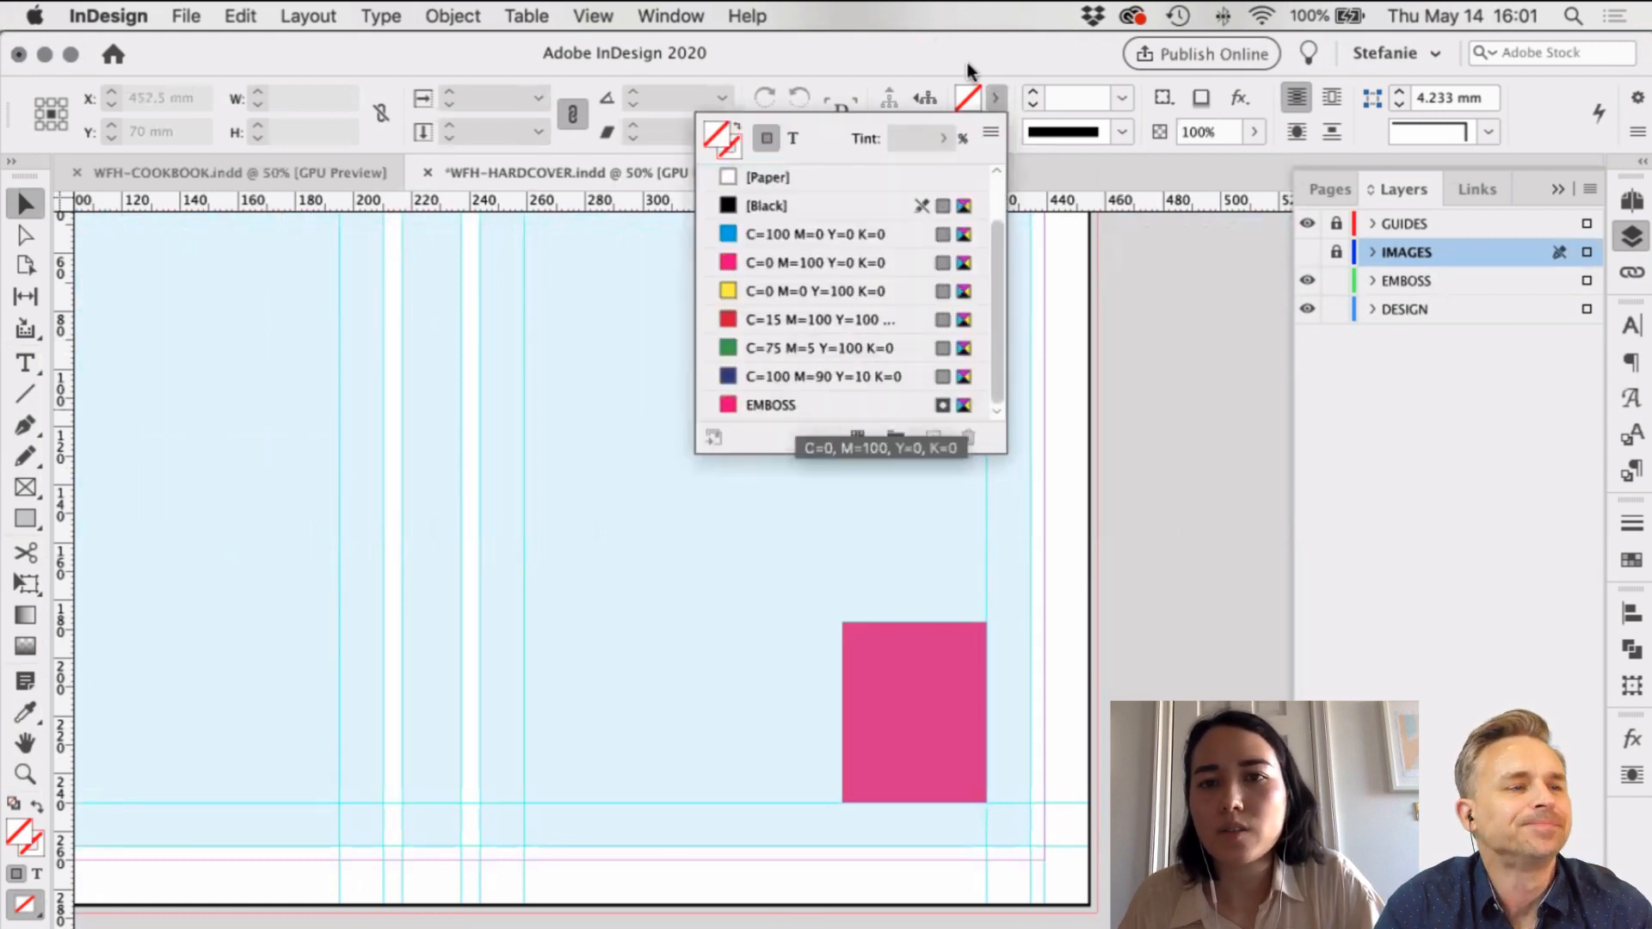
left_click(1022, 183)
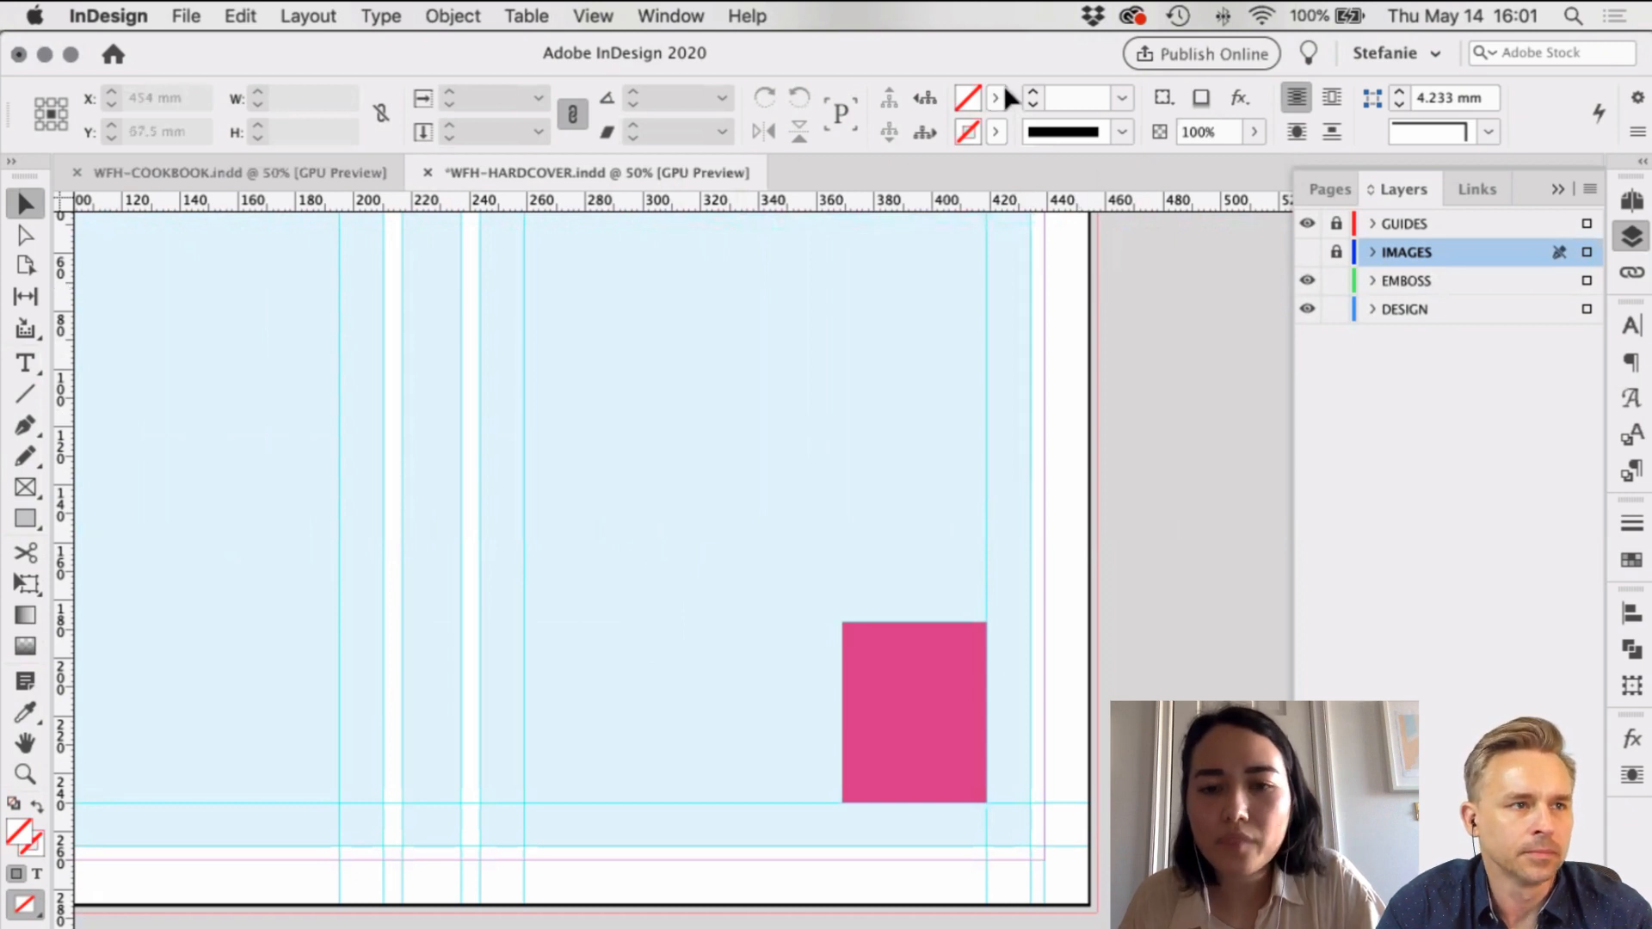
scroll(1082, 630, "left", 3)
scroll(330, 619, "left", 4)
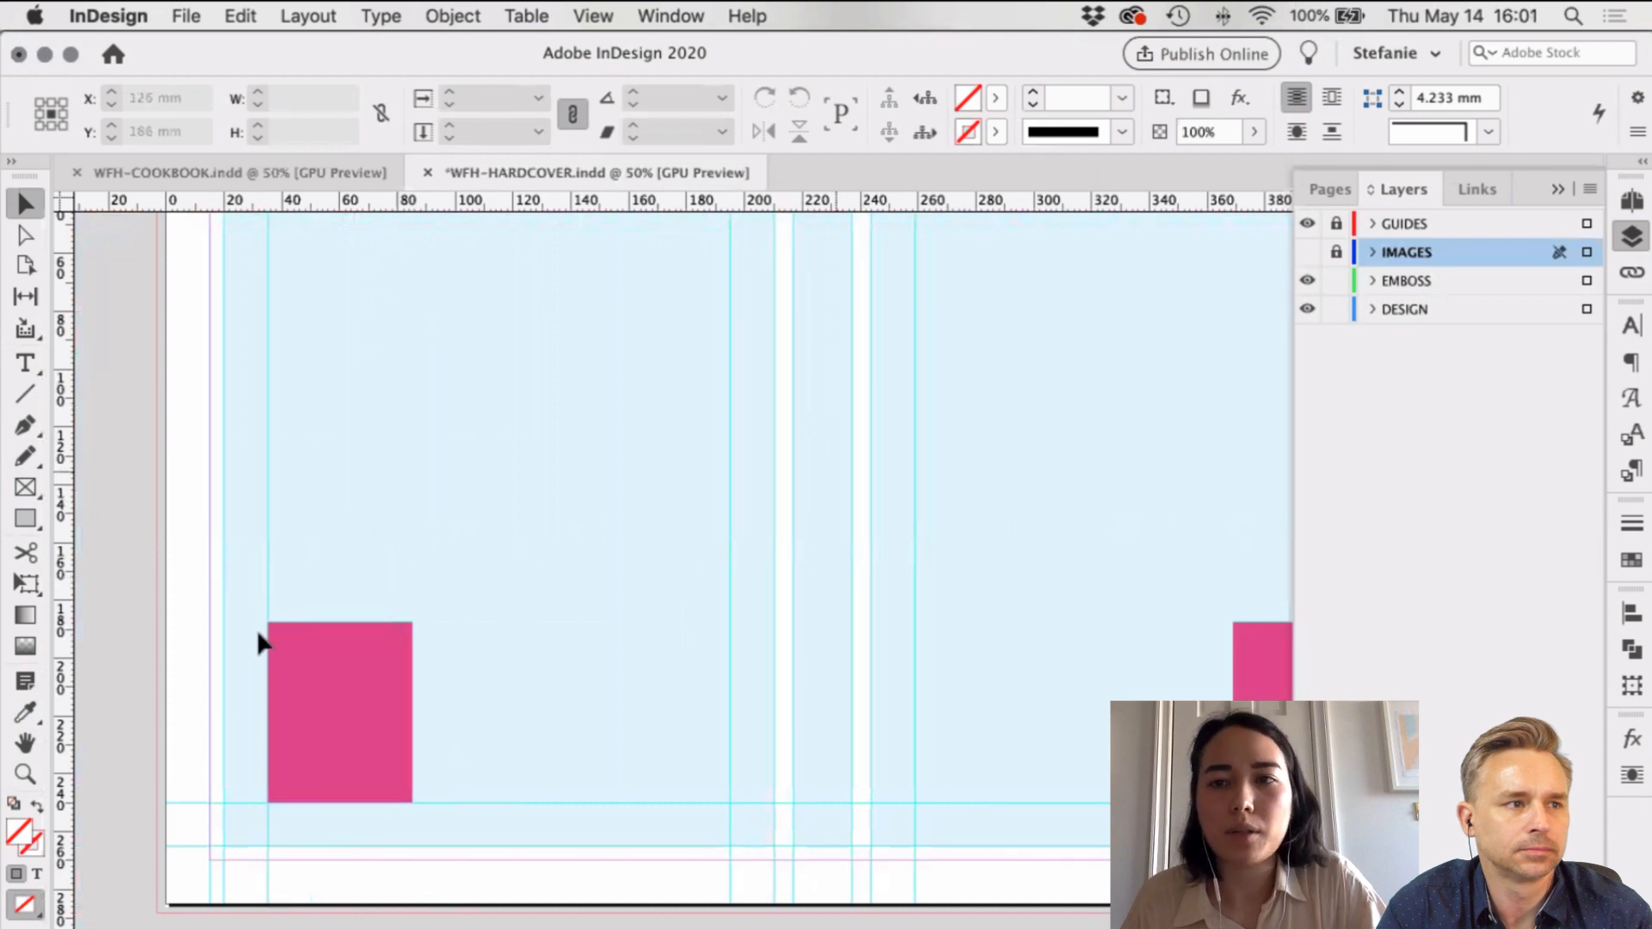
left_click(1304, 252)
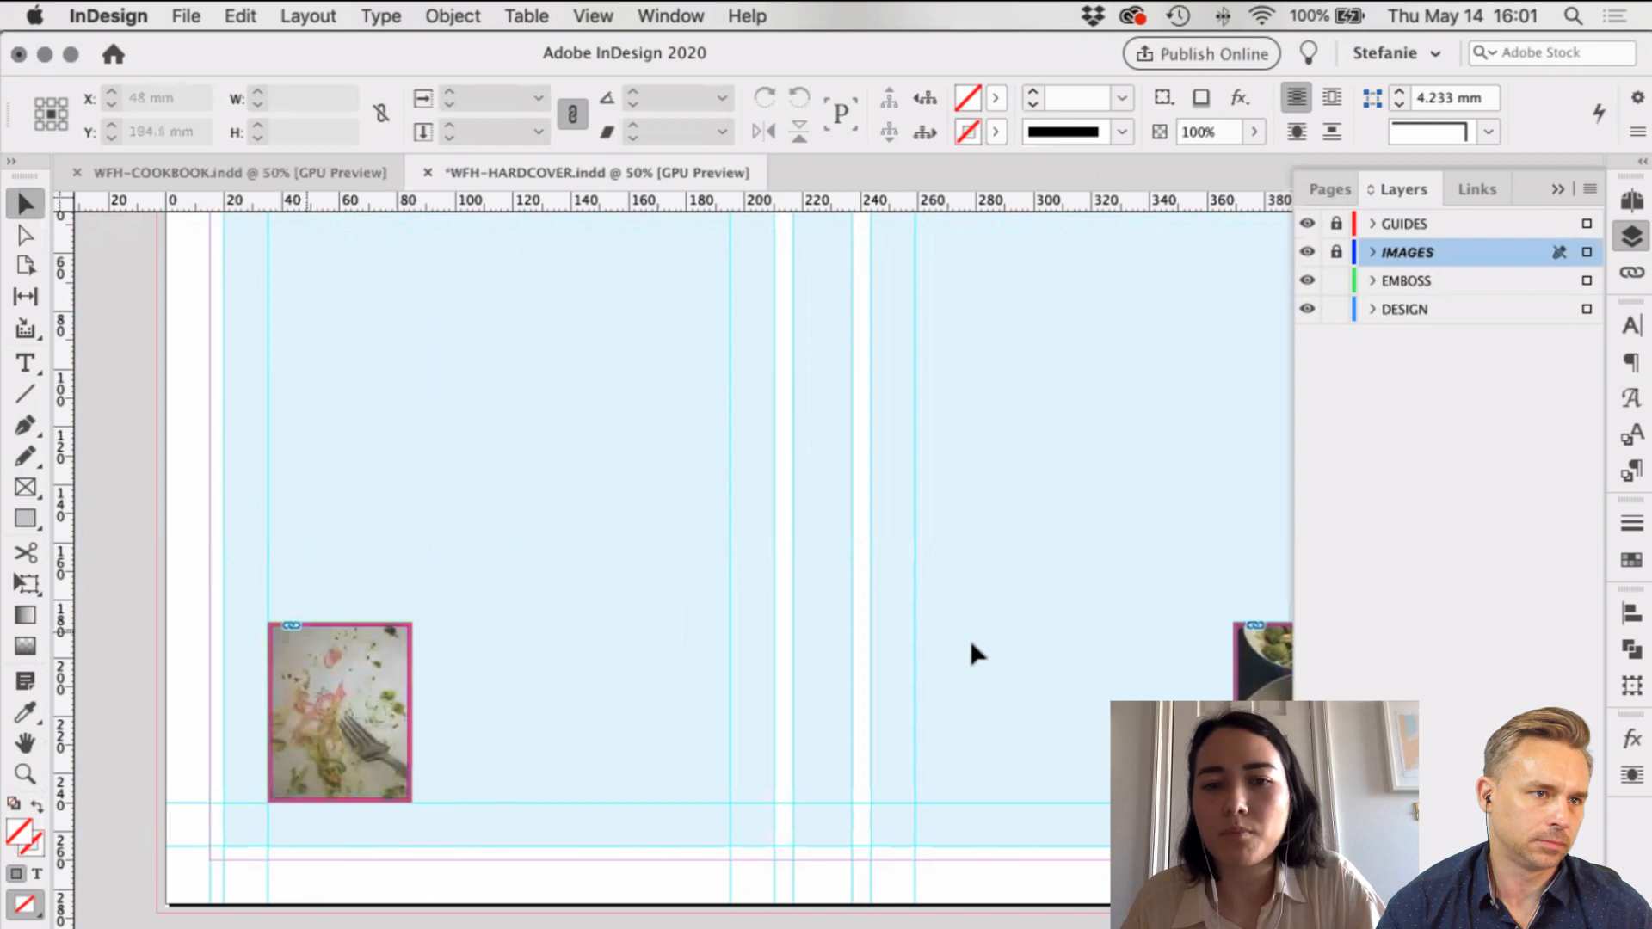
scroll(546, 653, "right", 10)
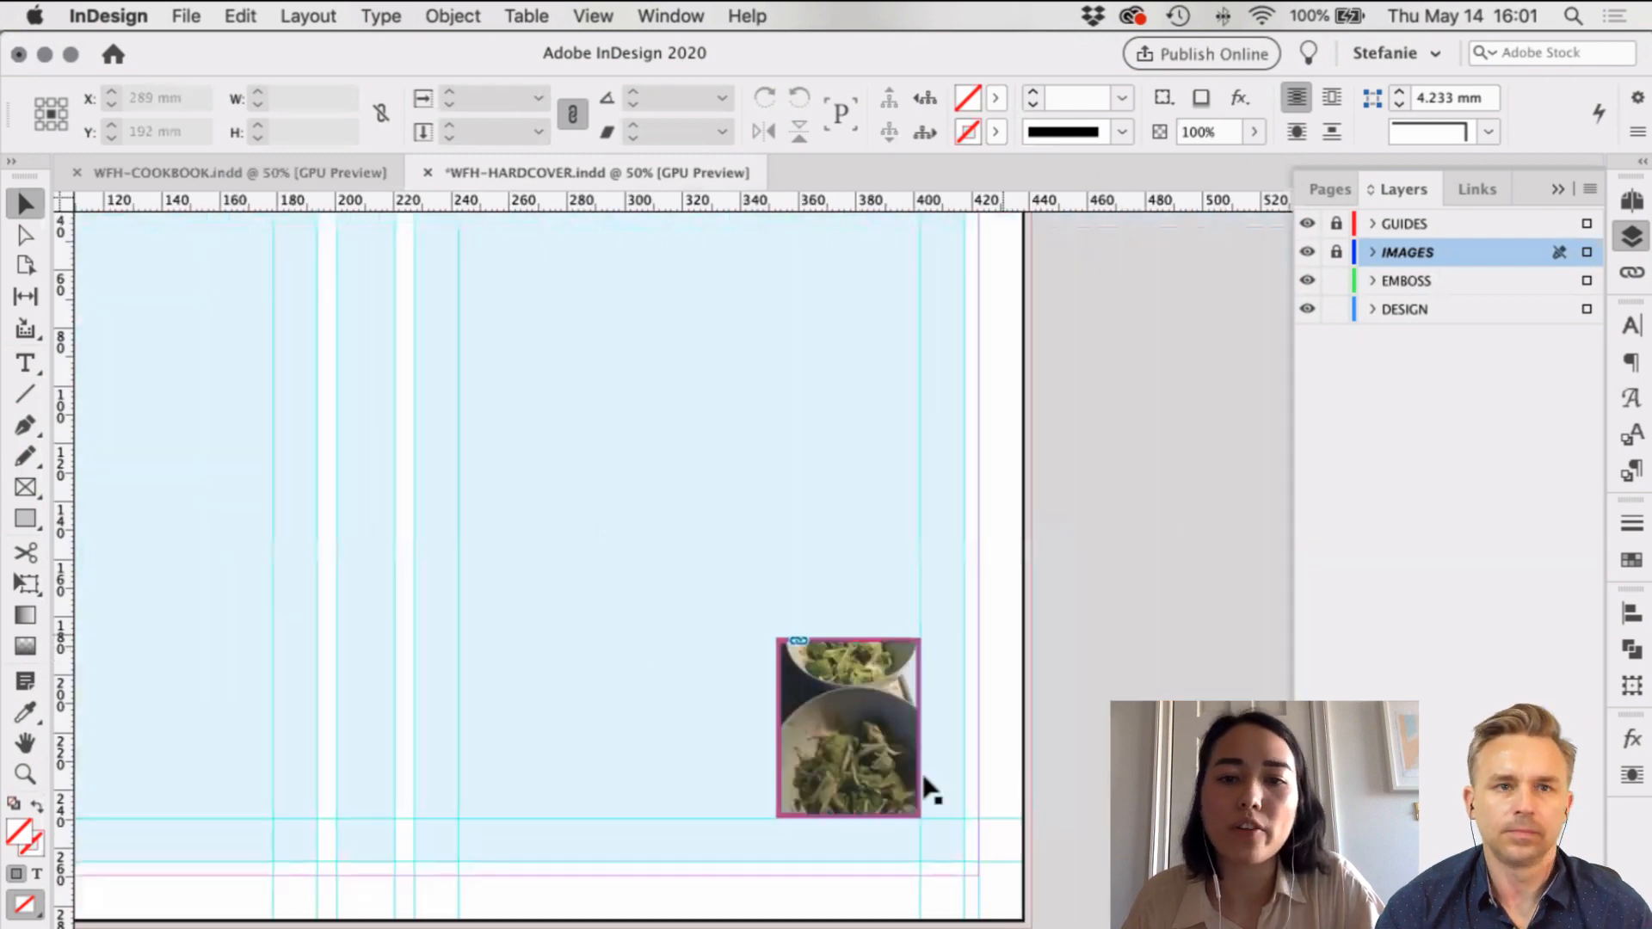
left_click(902, 687)
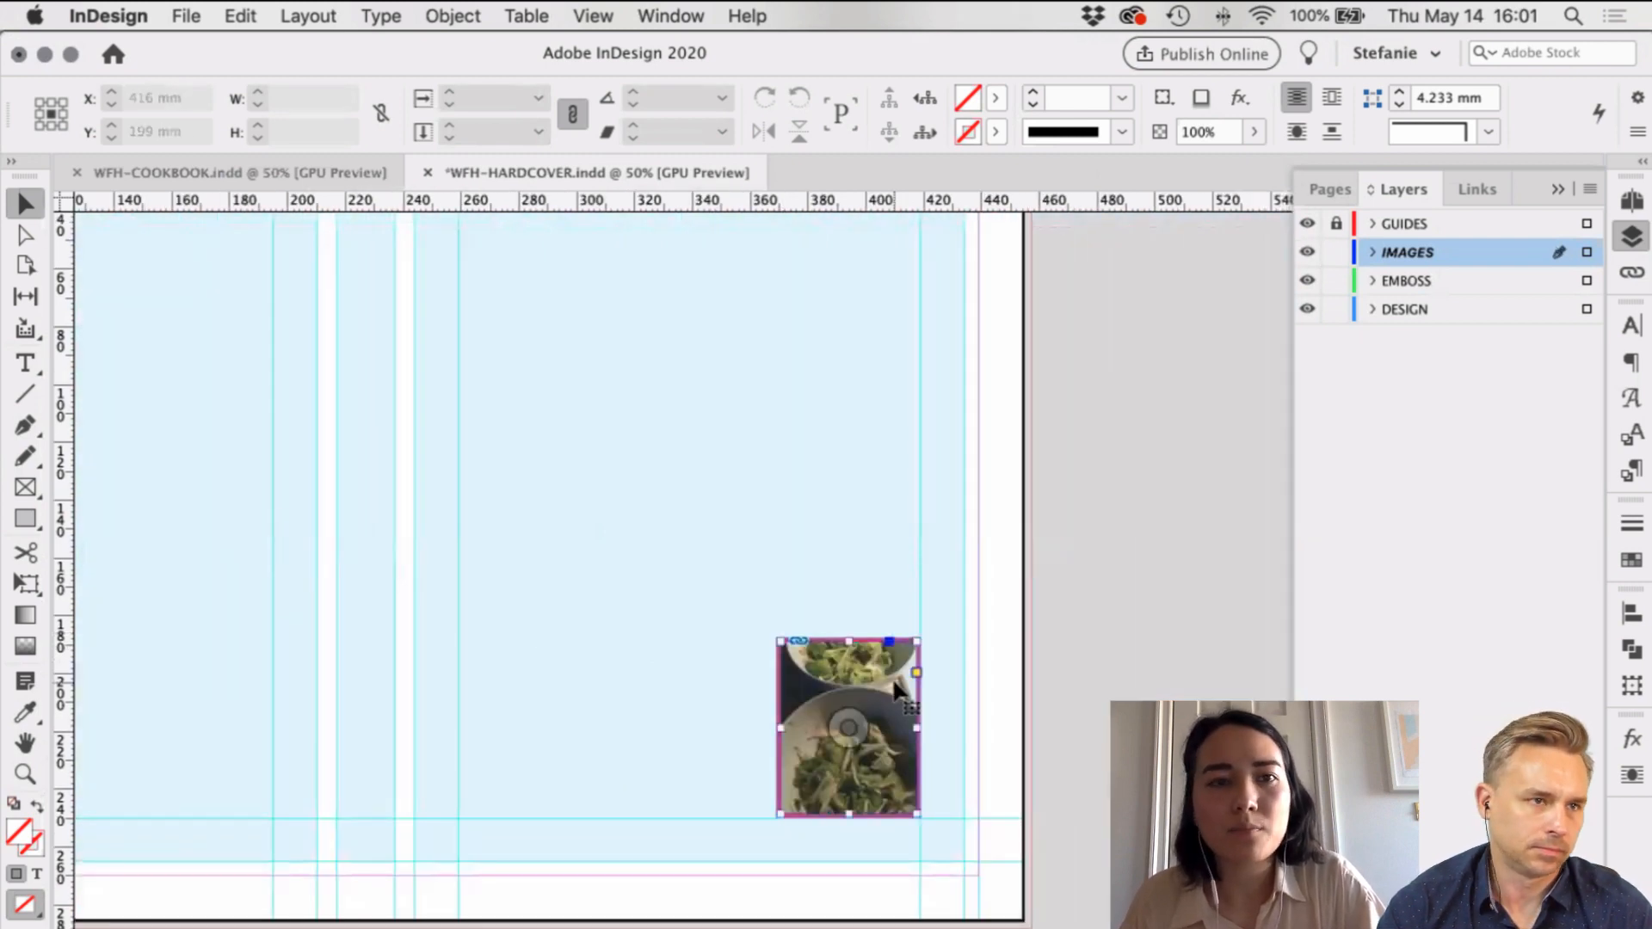
Step: Create a new document 47 mm wide by 59.5 mm tall, reviewing its bleed and slug settings
left_click(187, 15)
mouse_move(439, 47)
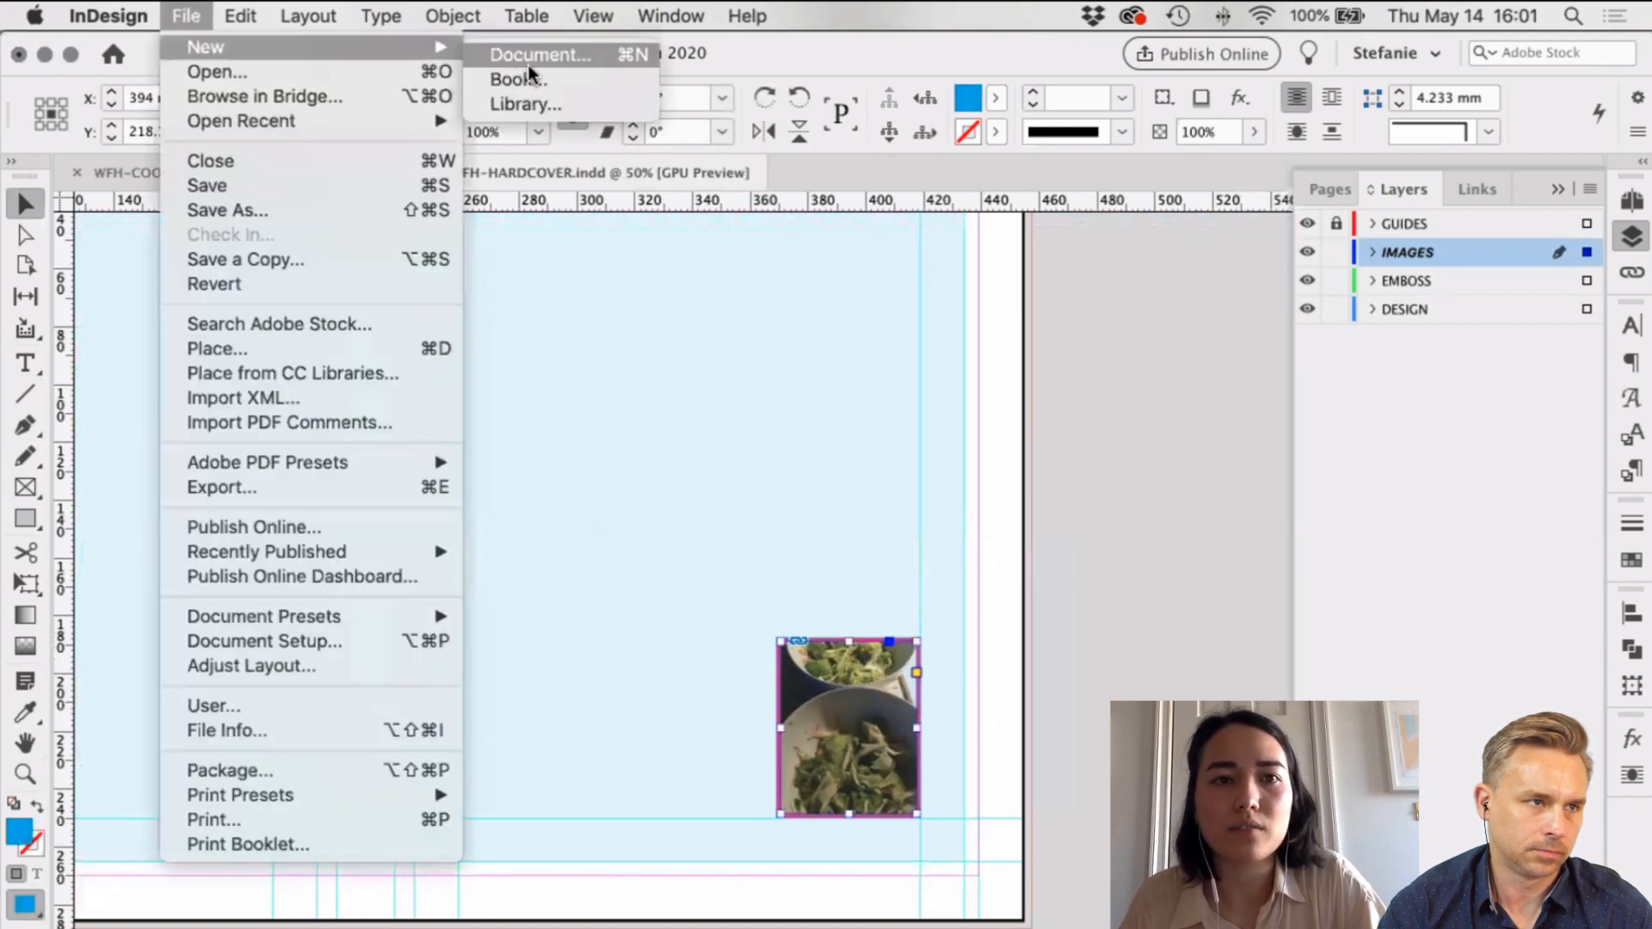
left_click(719, 218)
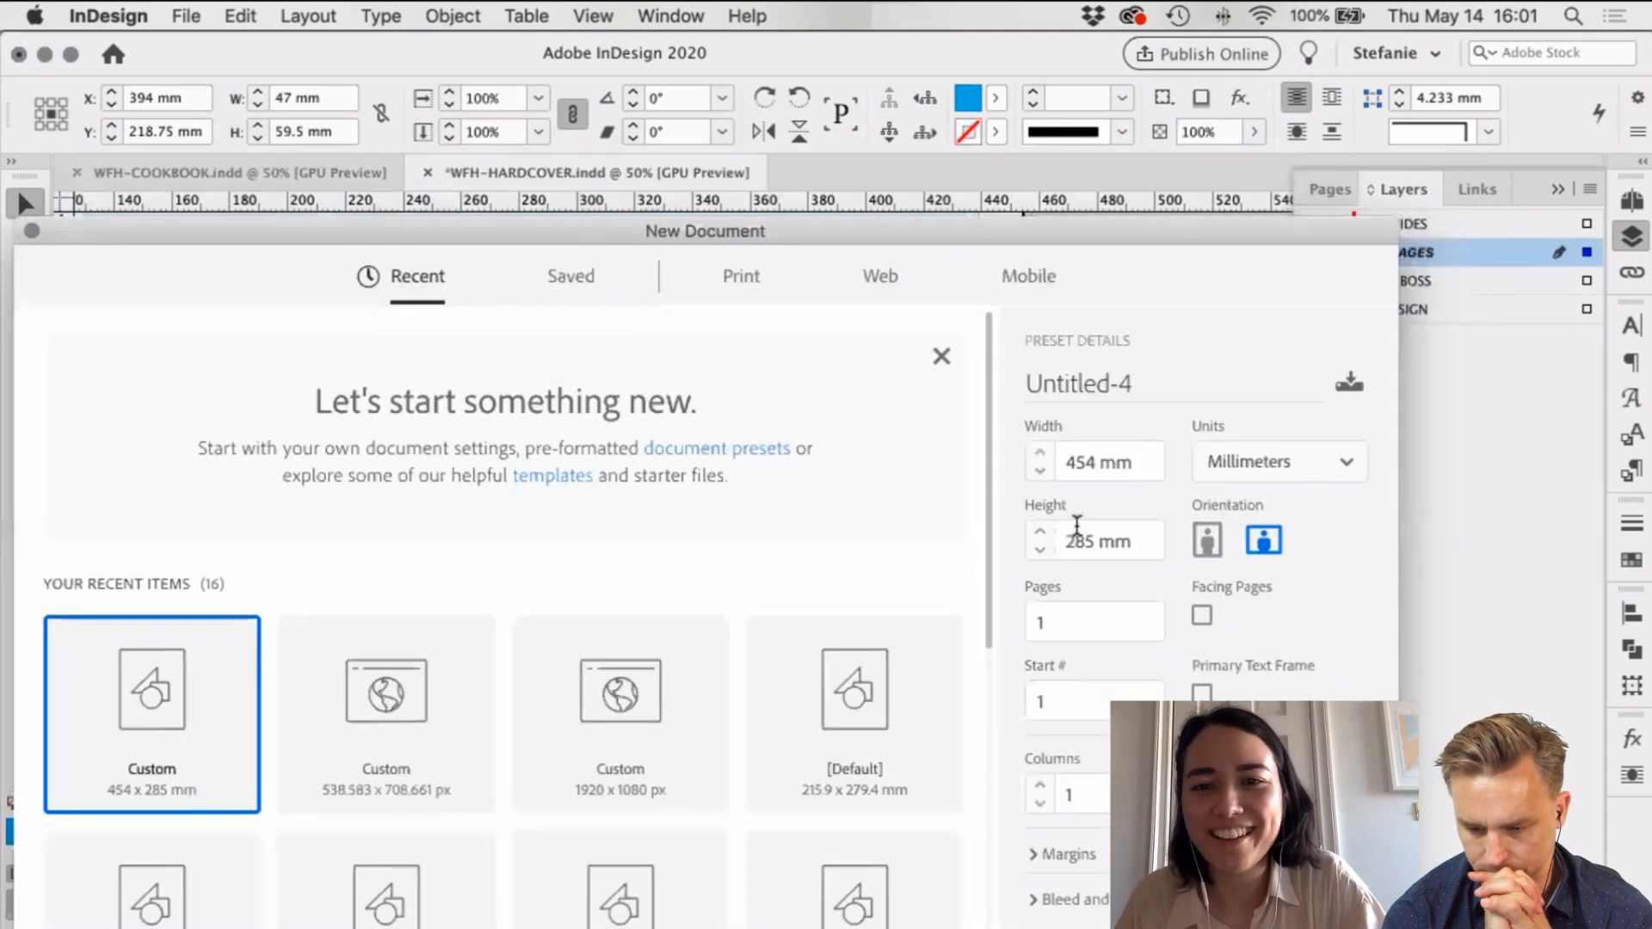
double_click(1058, 465)
type("47")
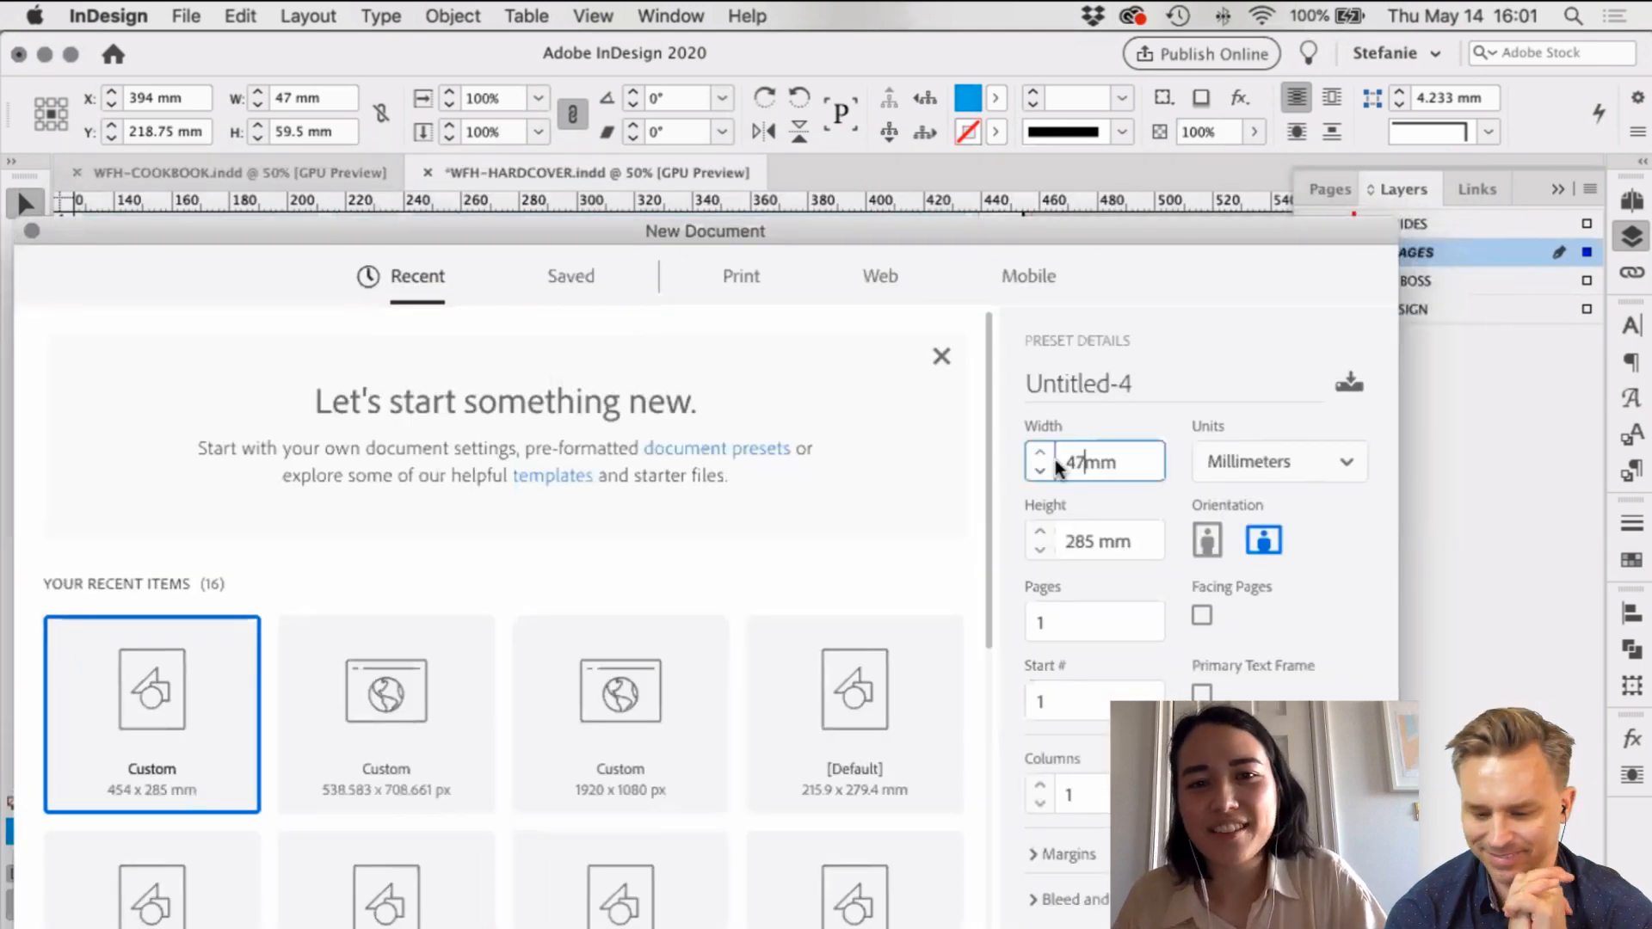
double_click(1096, 542)
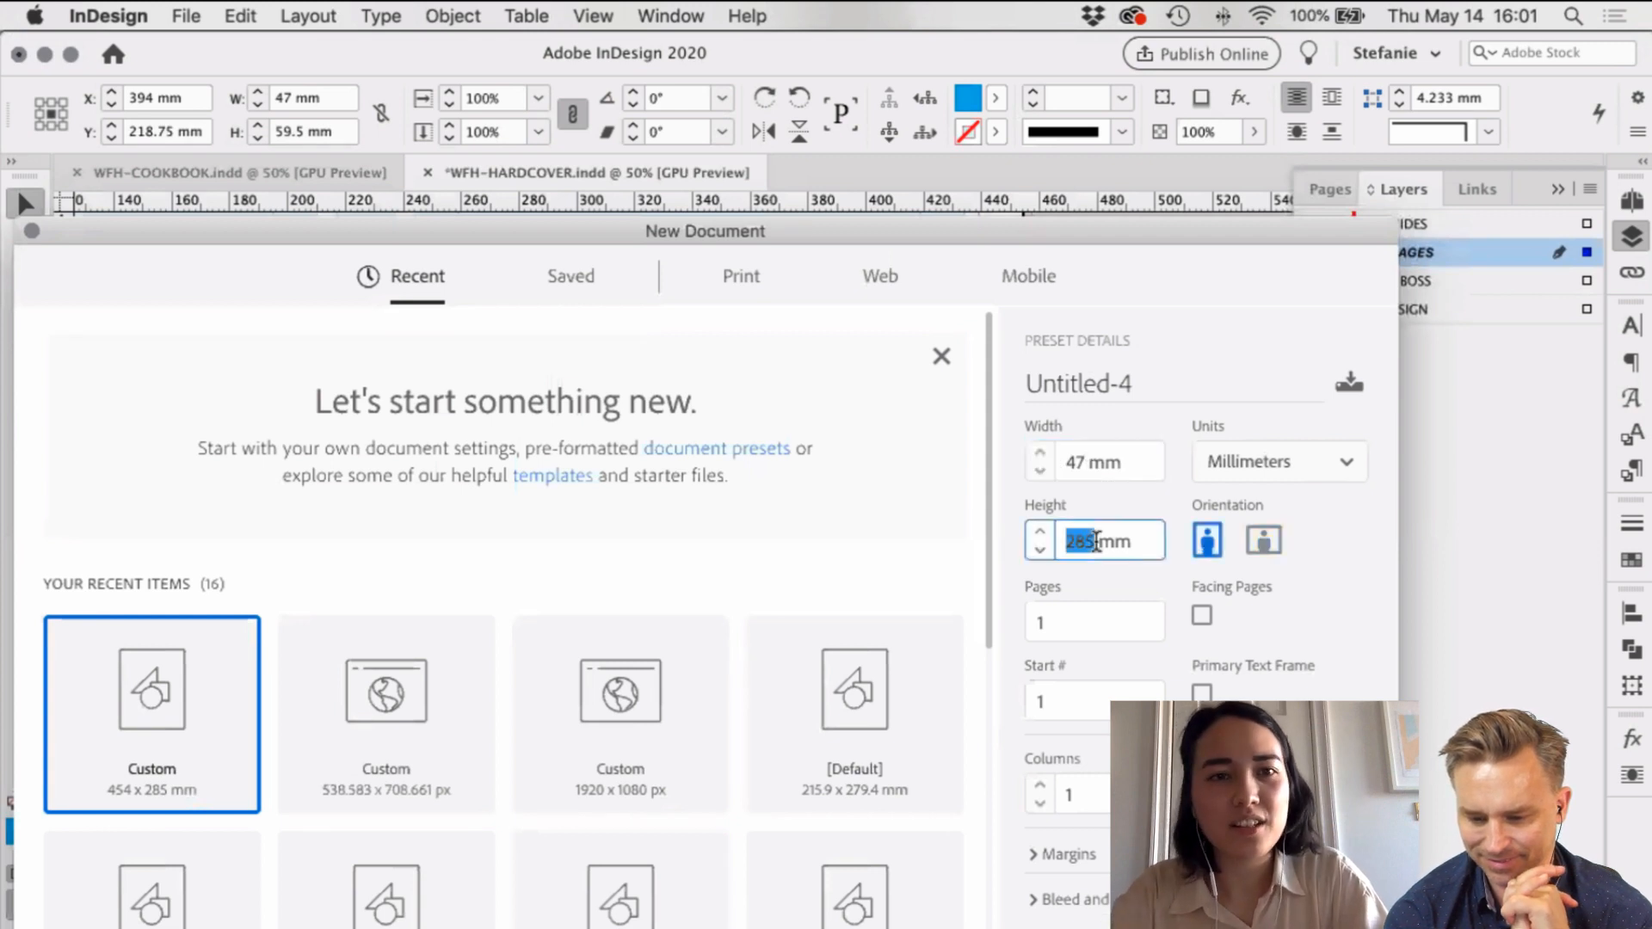
type("59")
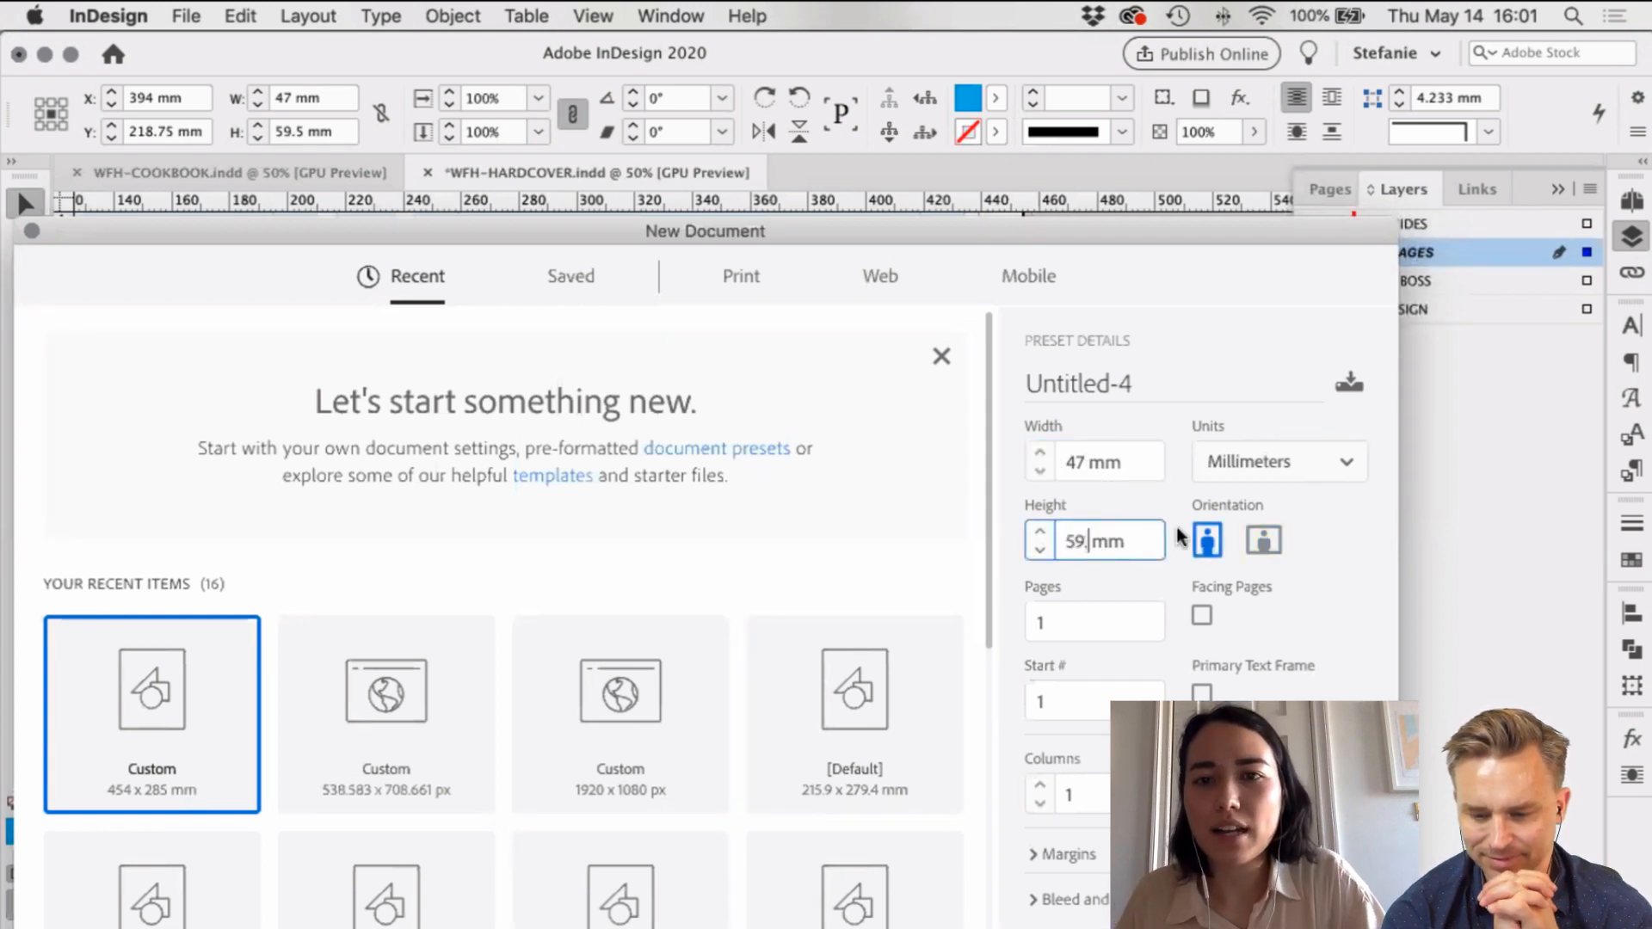
type(".5")
left_click_drag(1155, 226, 1134, 74)
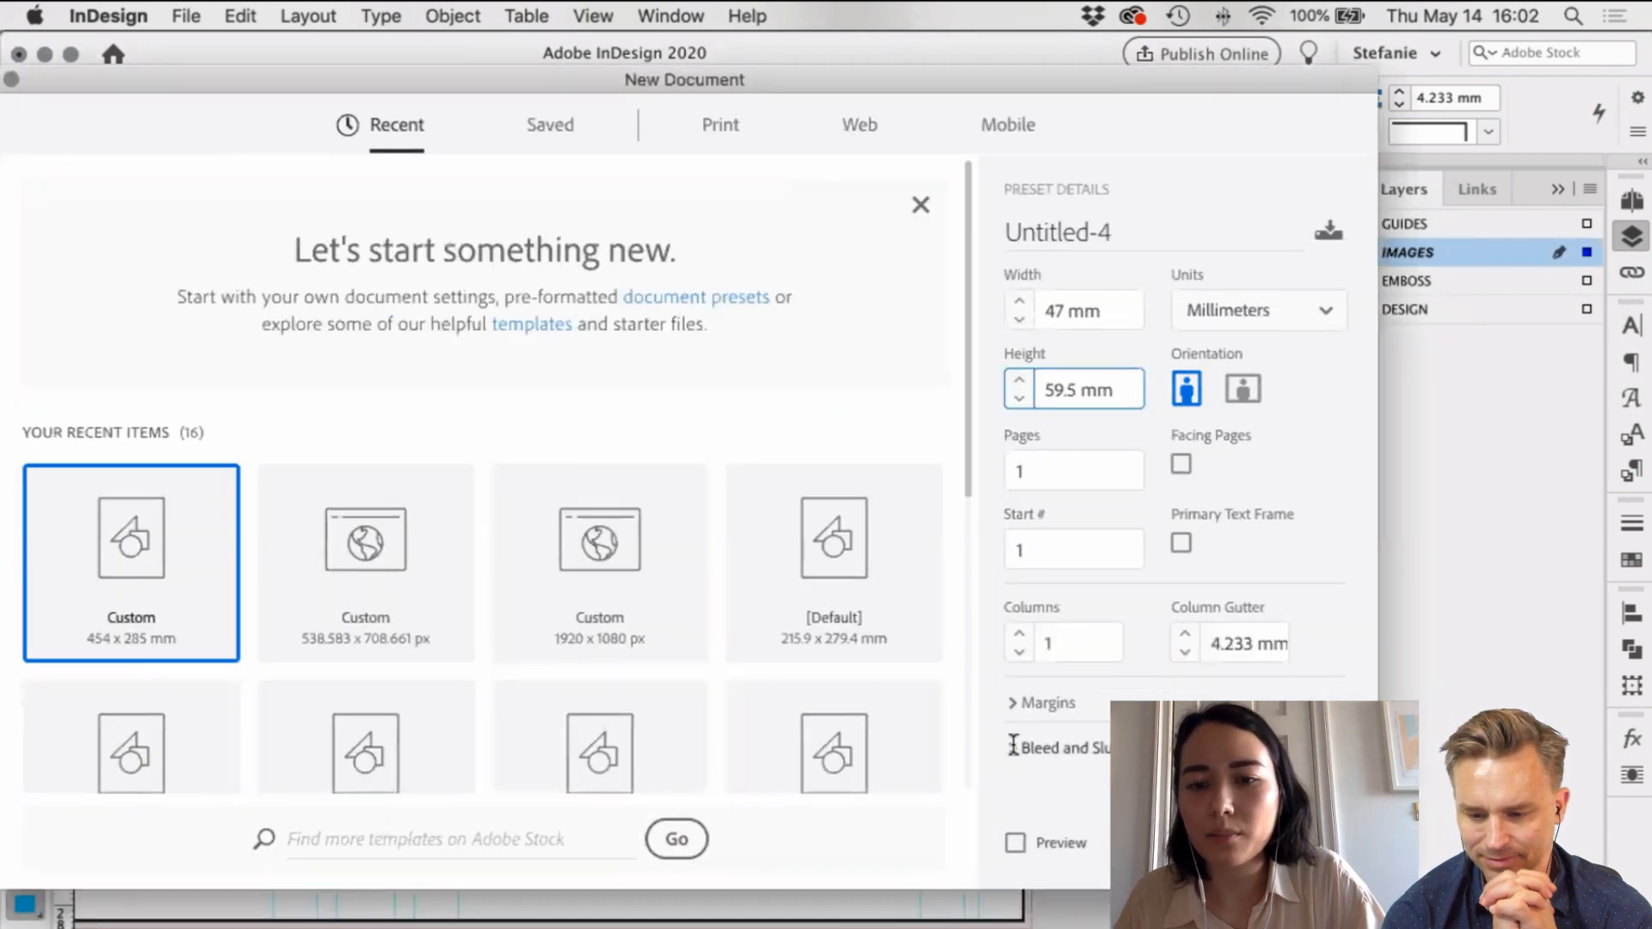
left_click(1016, 749)
scroll(1093, 537, "down", 5)
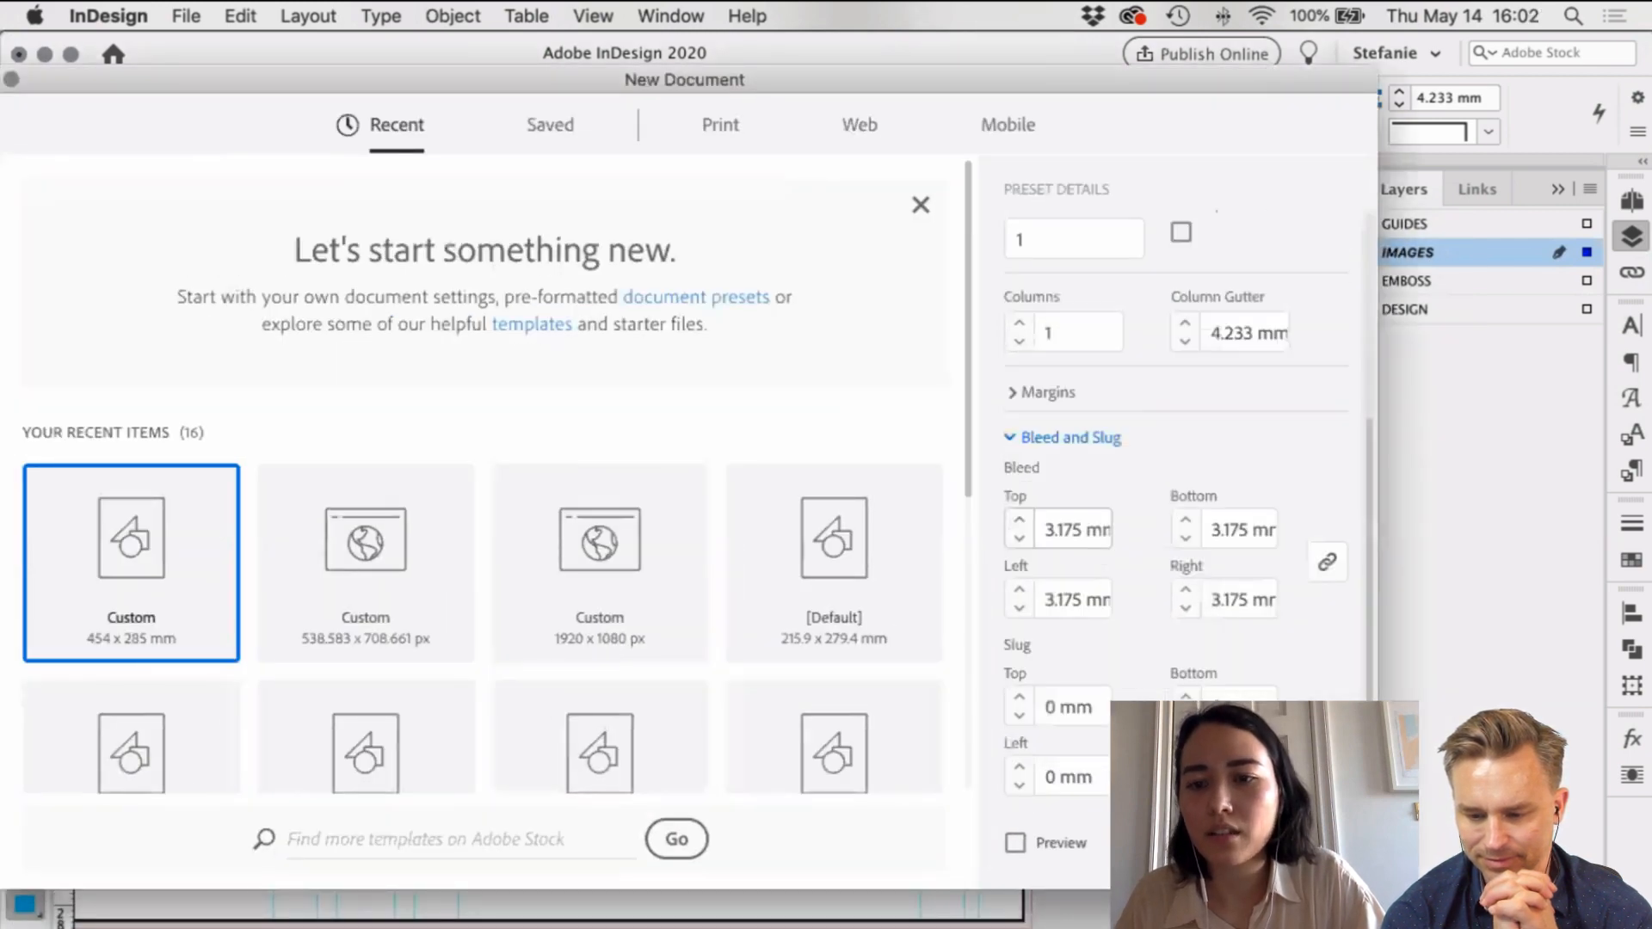
key("Escape")
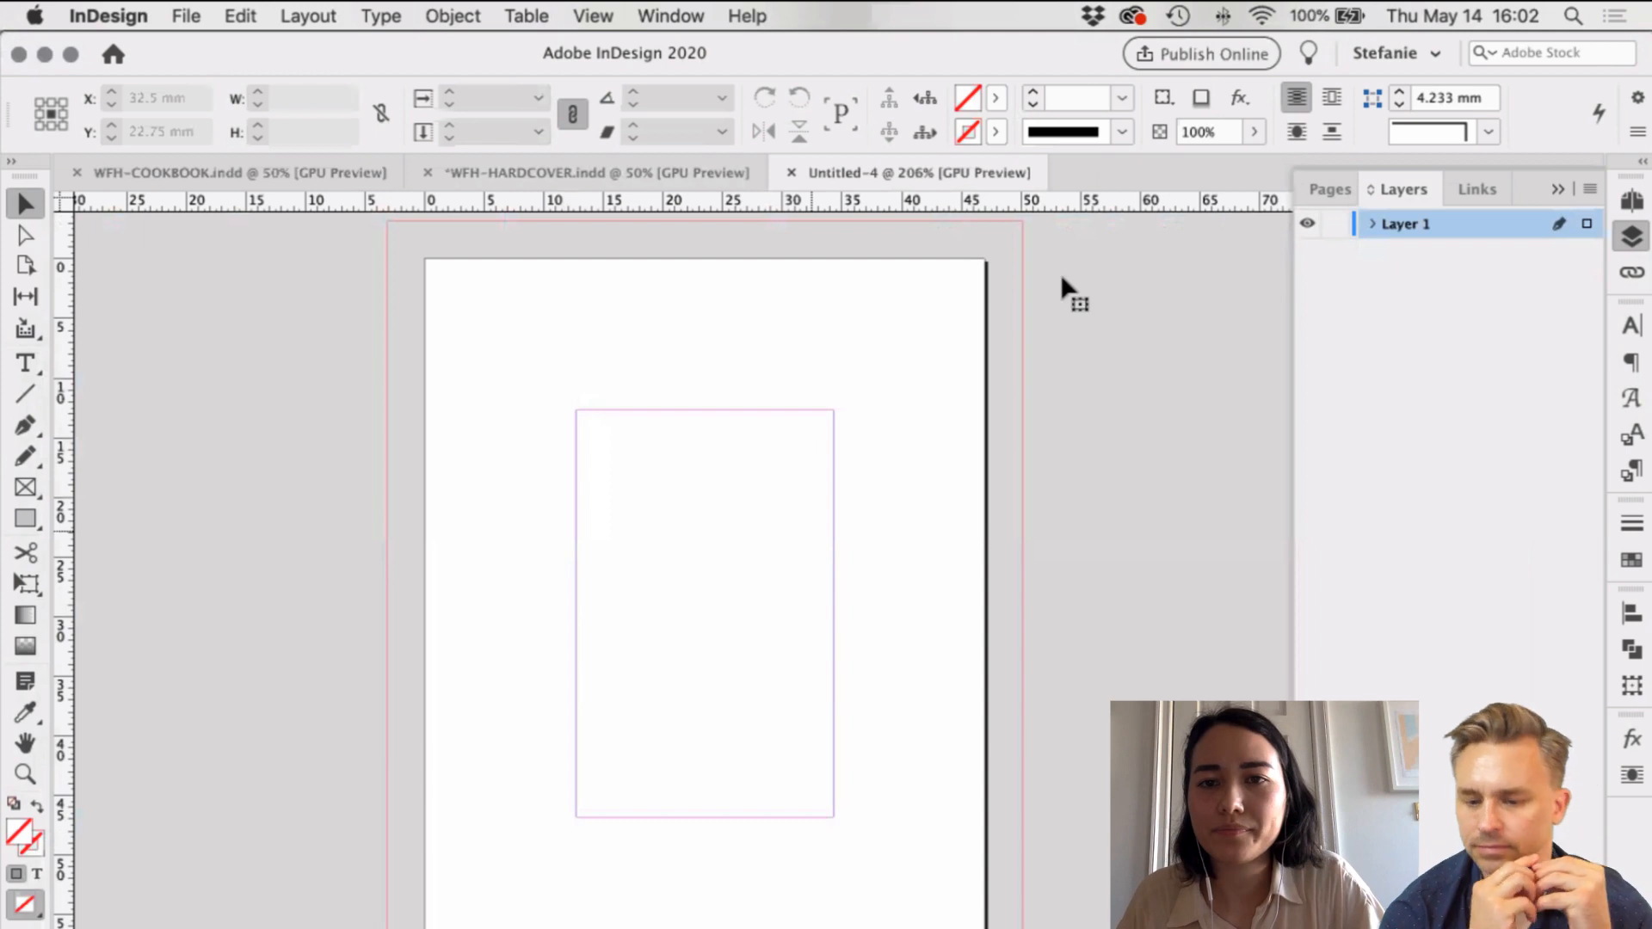
Step: Paste the salad photo, stretch its frame to the bleed and fill the frame proportionally
key("super+v")
left_click_drag(993, 366, 870, 377)
left_click_drag(958, 212, 1012, 233)
scroll(417, 870, "down", 5)
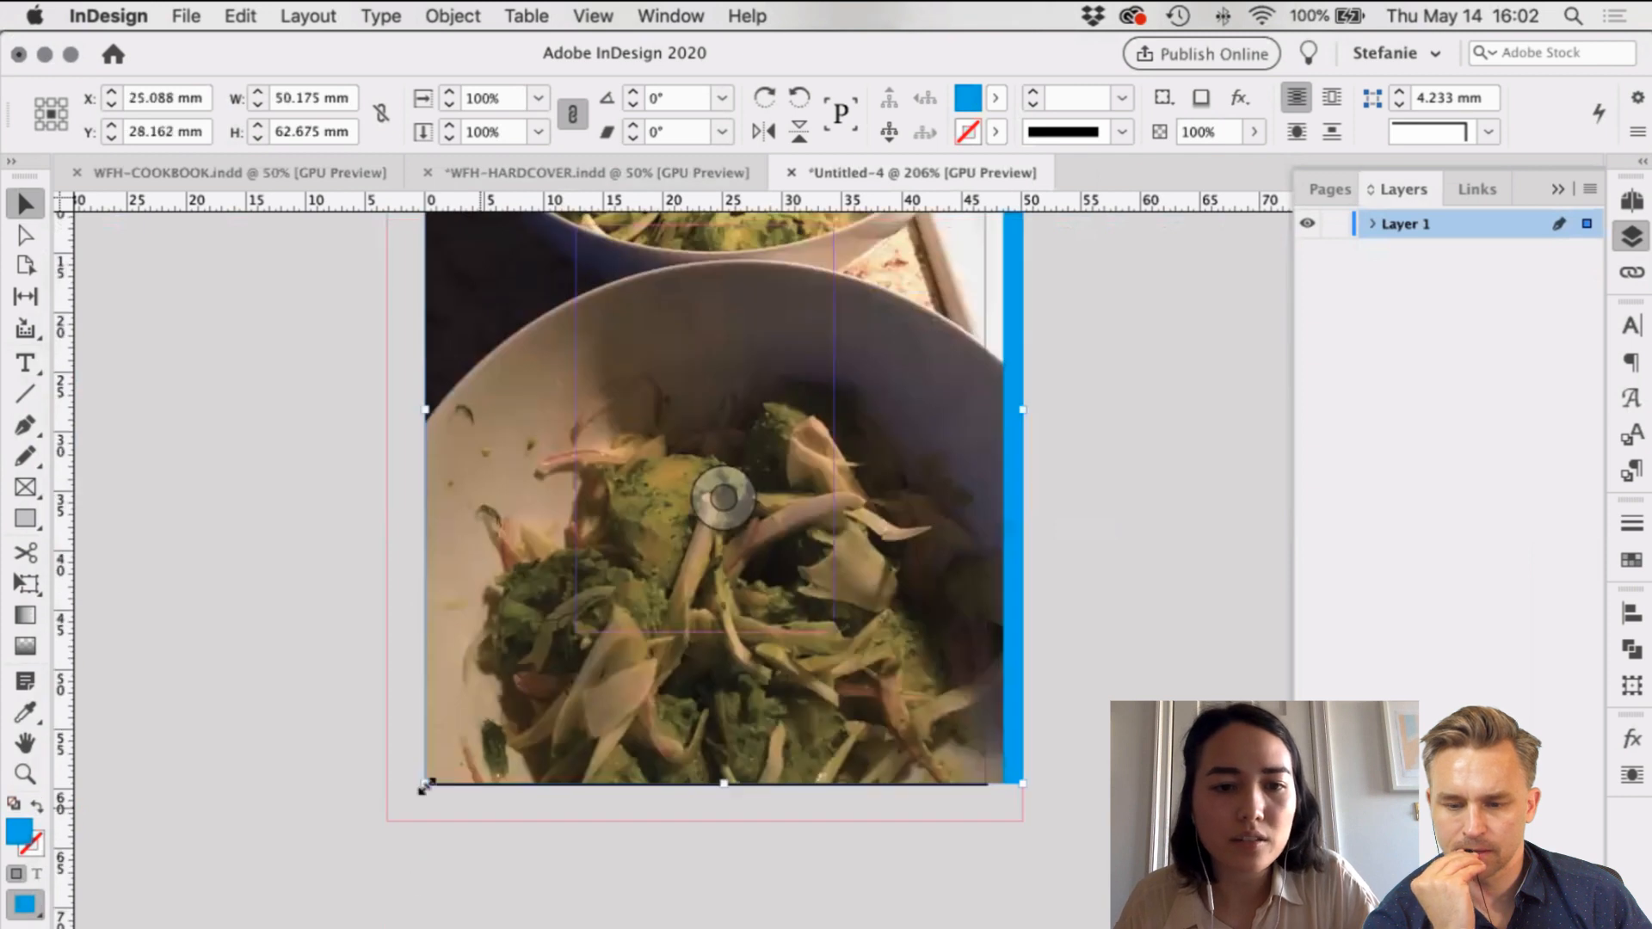
left_click_drag(424, 785, 387, 822)
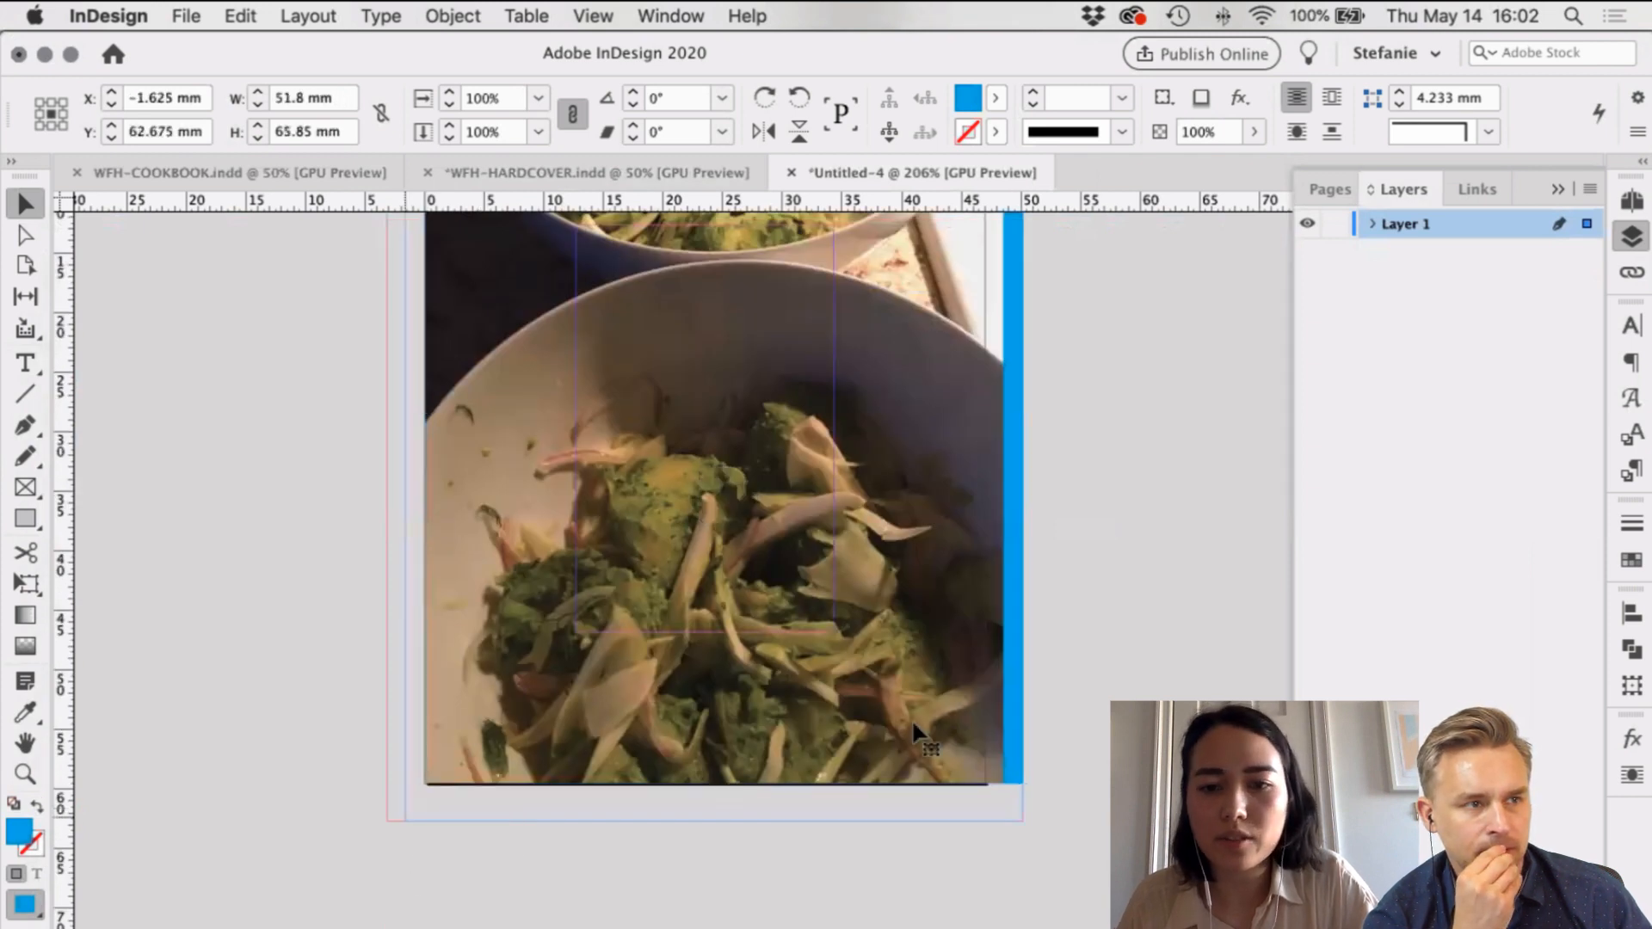
key("alt+shift+super+c")
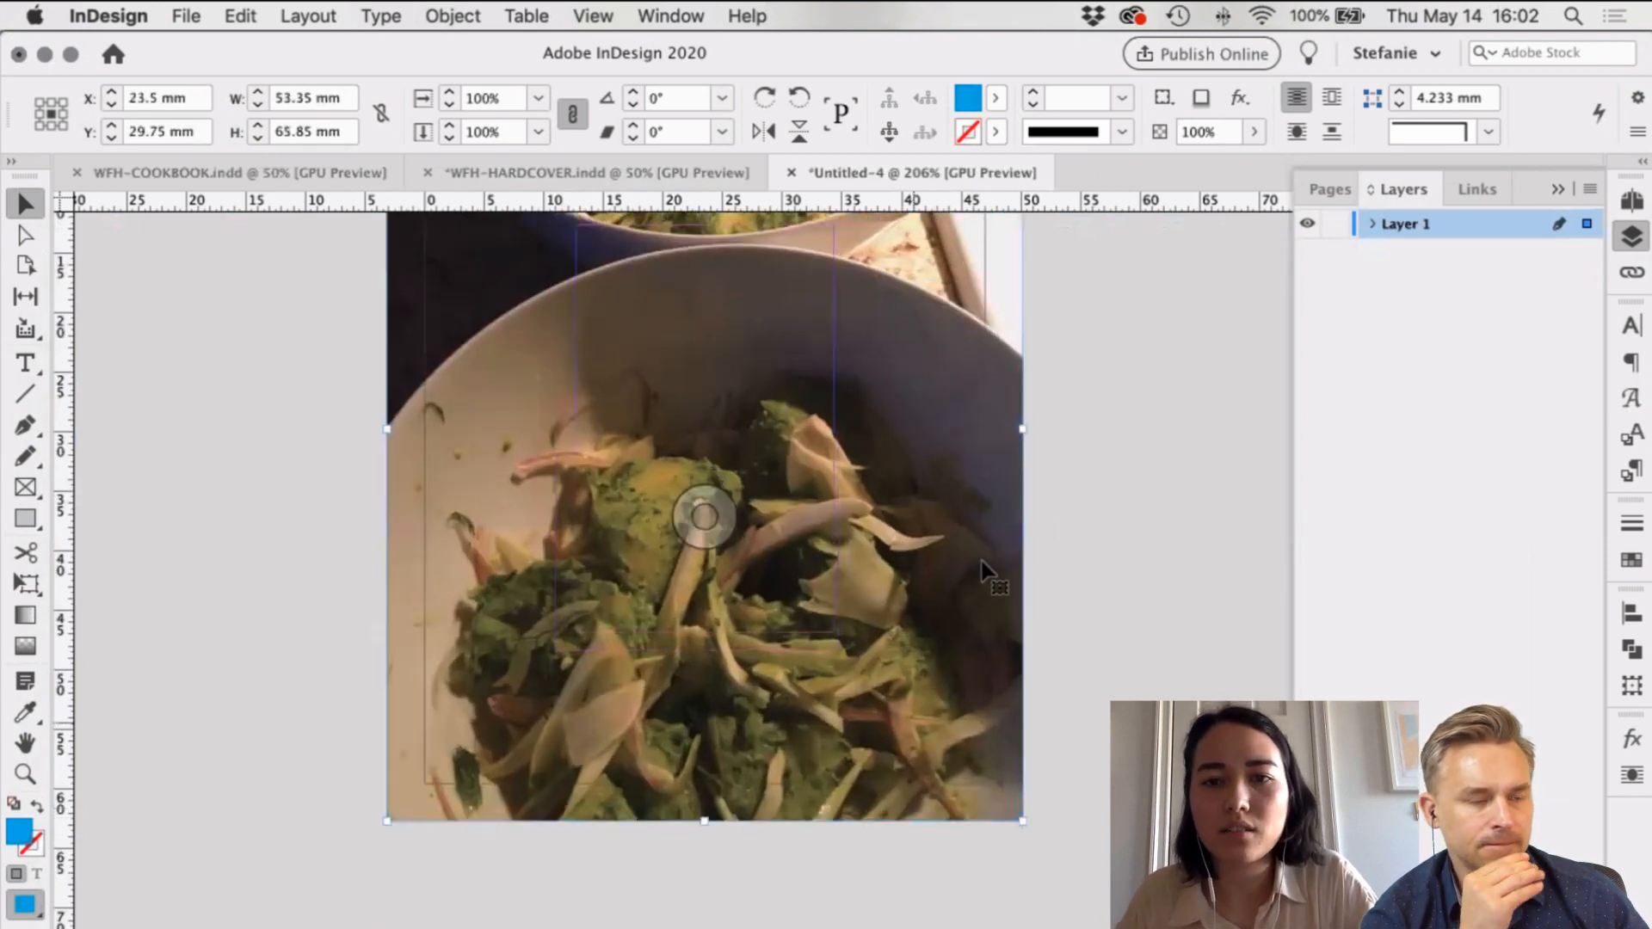
scroll(982, 561, "up", 10)
left_click(890, 487)
Step: Try pulling the frame corners inward, then undo back to the full-bleed photo
scroll(890, 487, "down", 3)
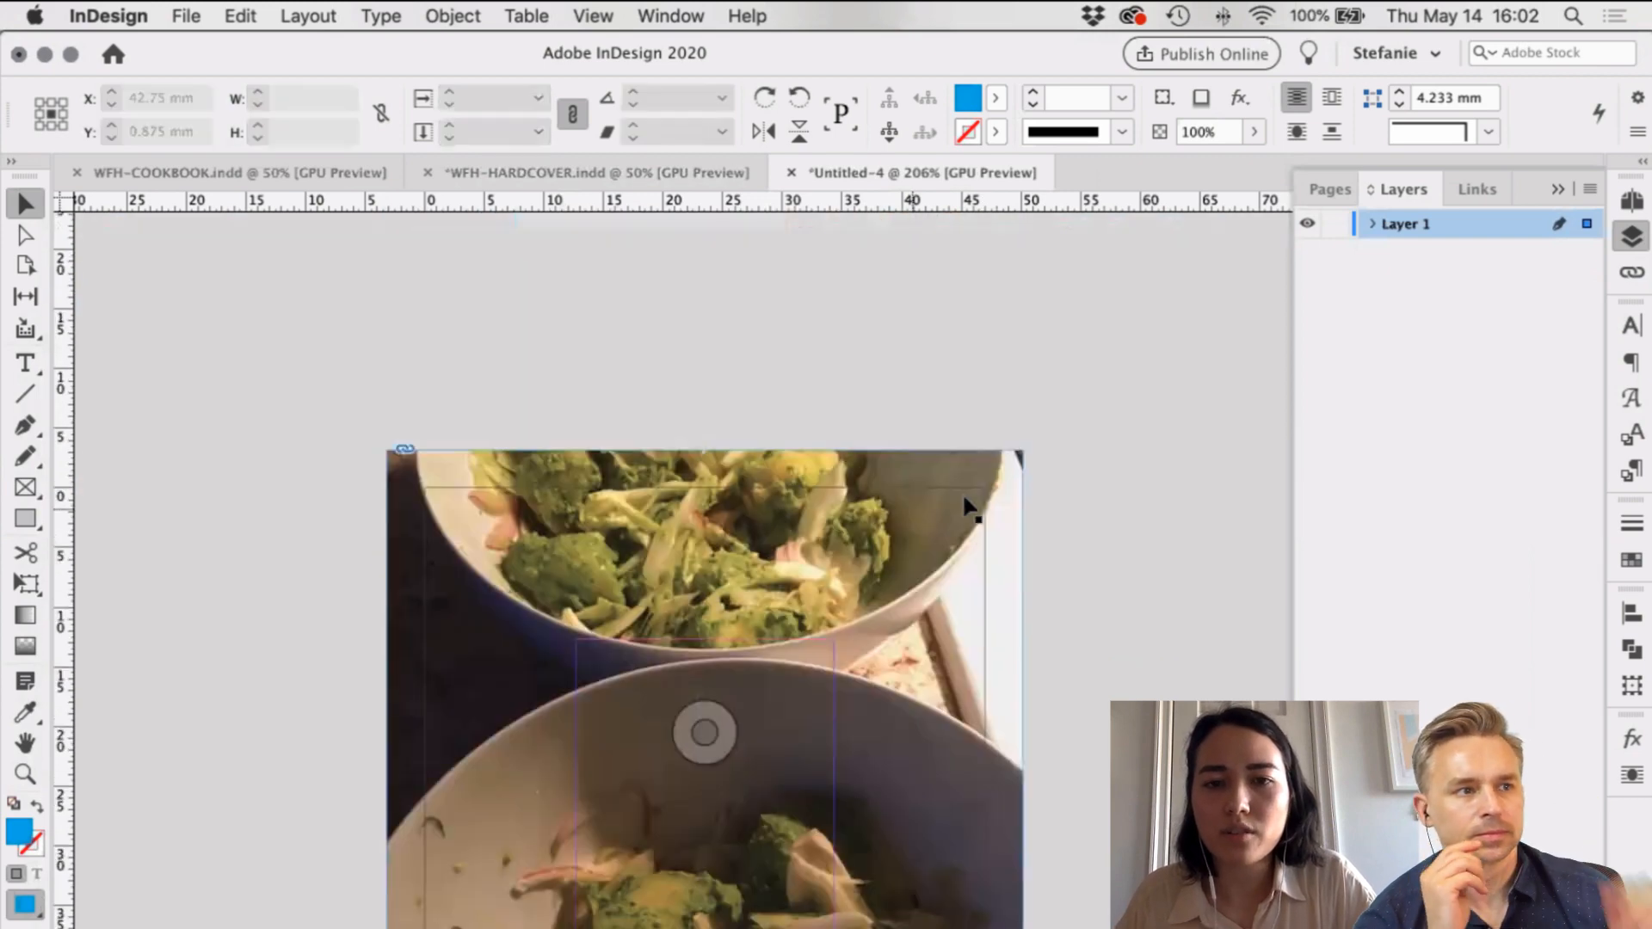
scroll(849, 405, "down", 7)
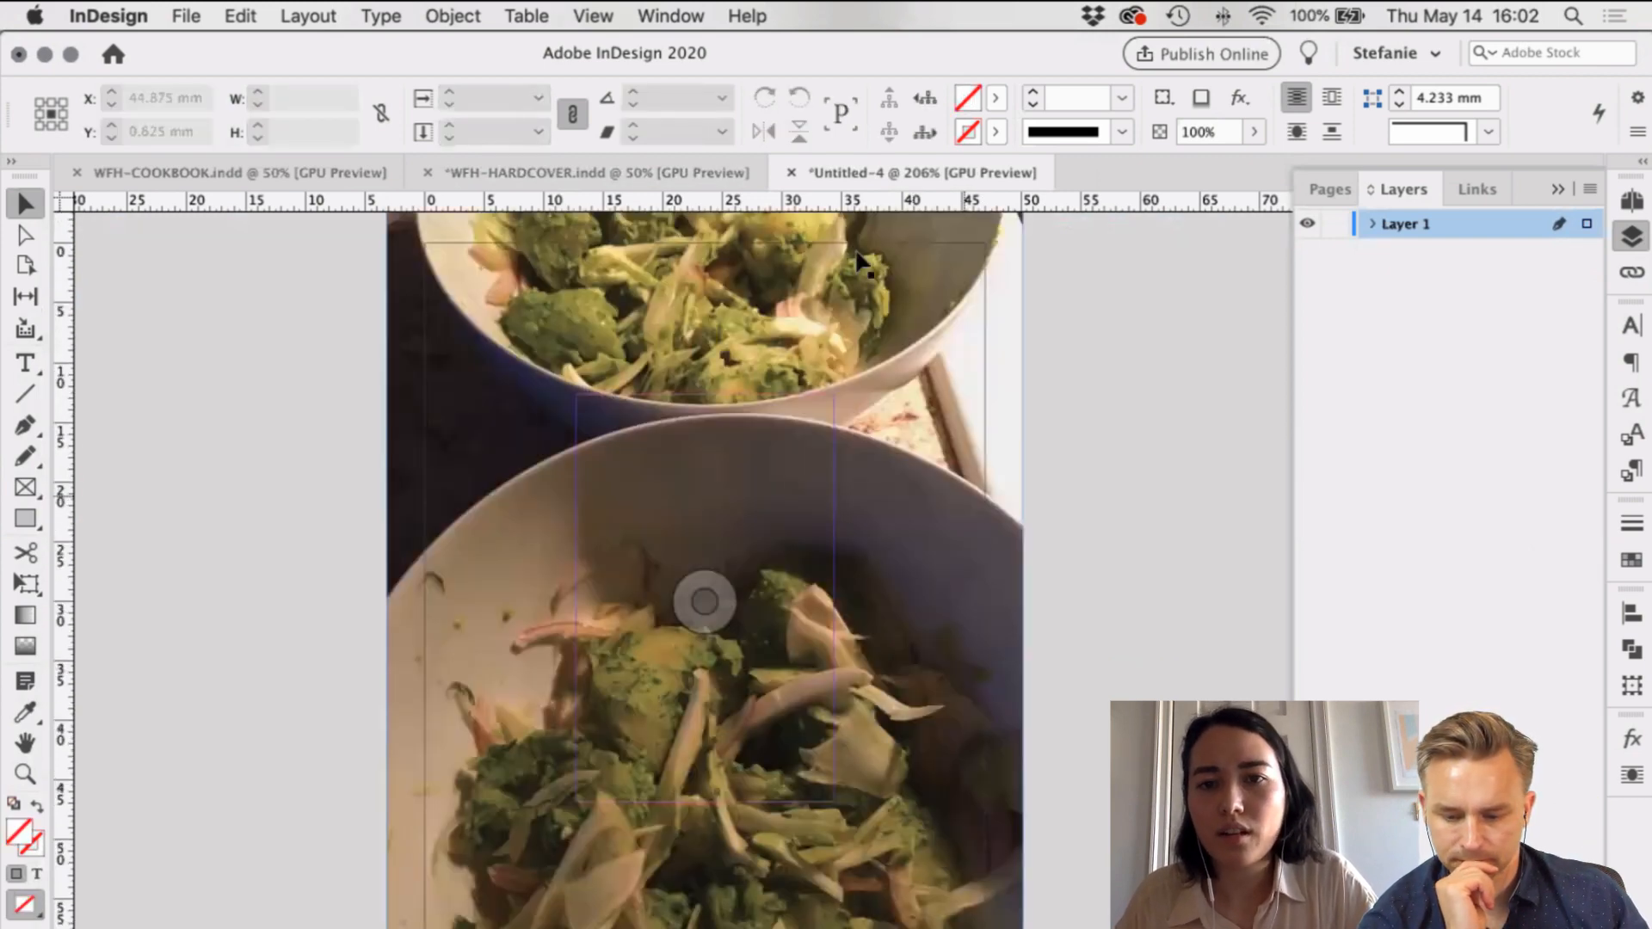
scroll(482, 200, "up", 2)
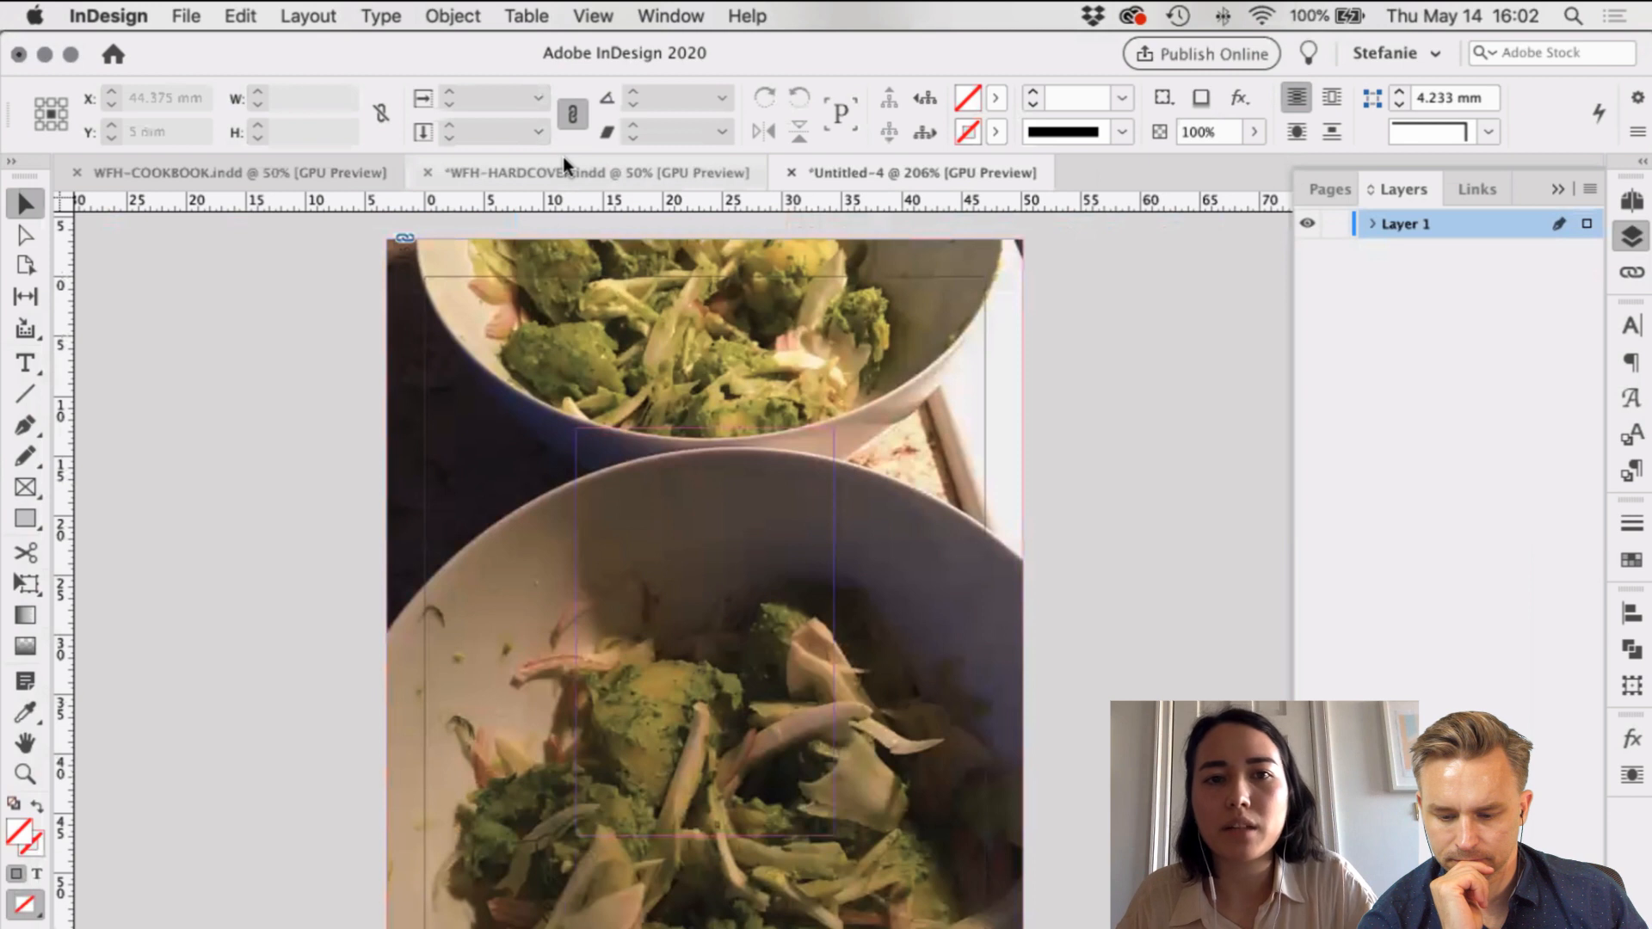
left_click(919, 272)
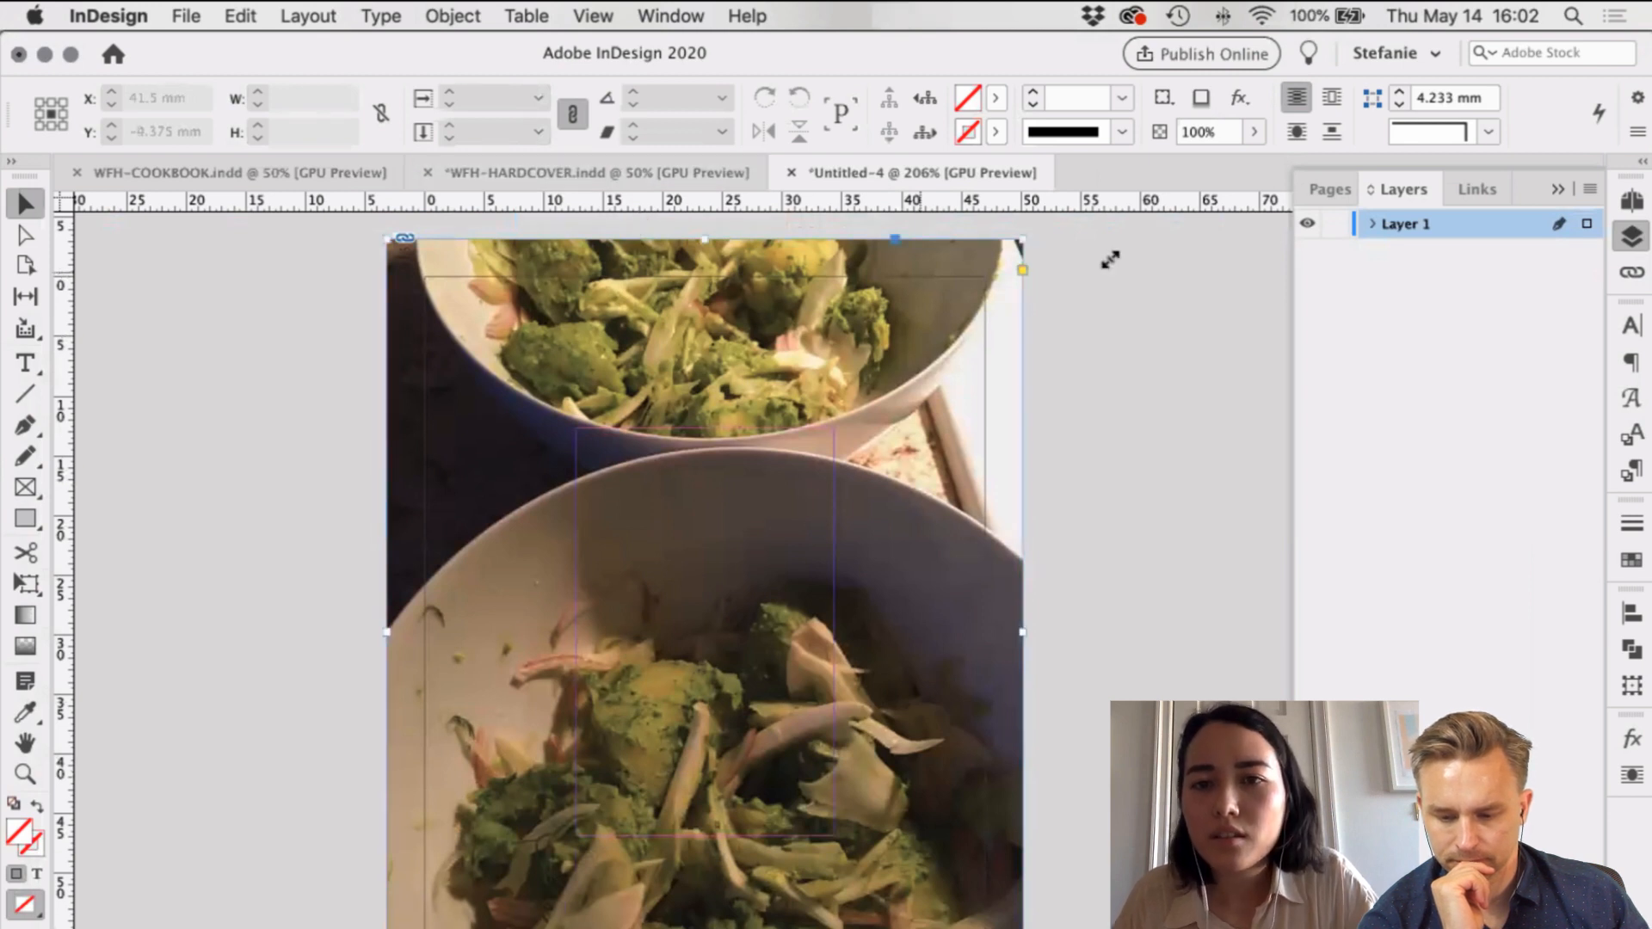
left_click_drag(1023, 239, 986, 276)
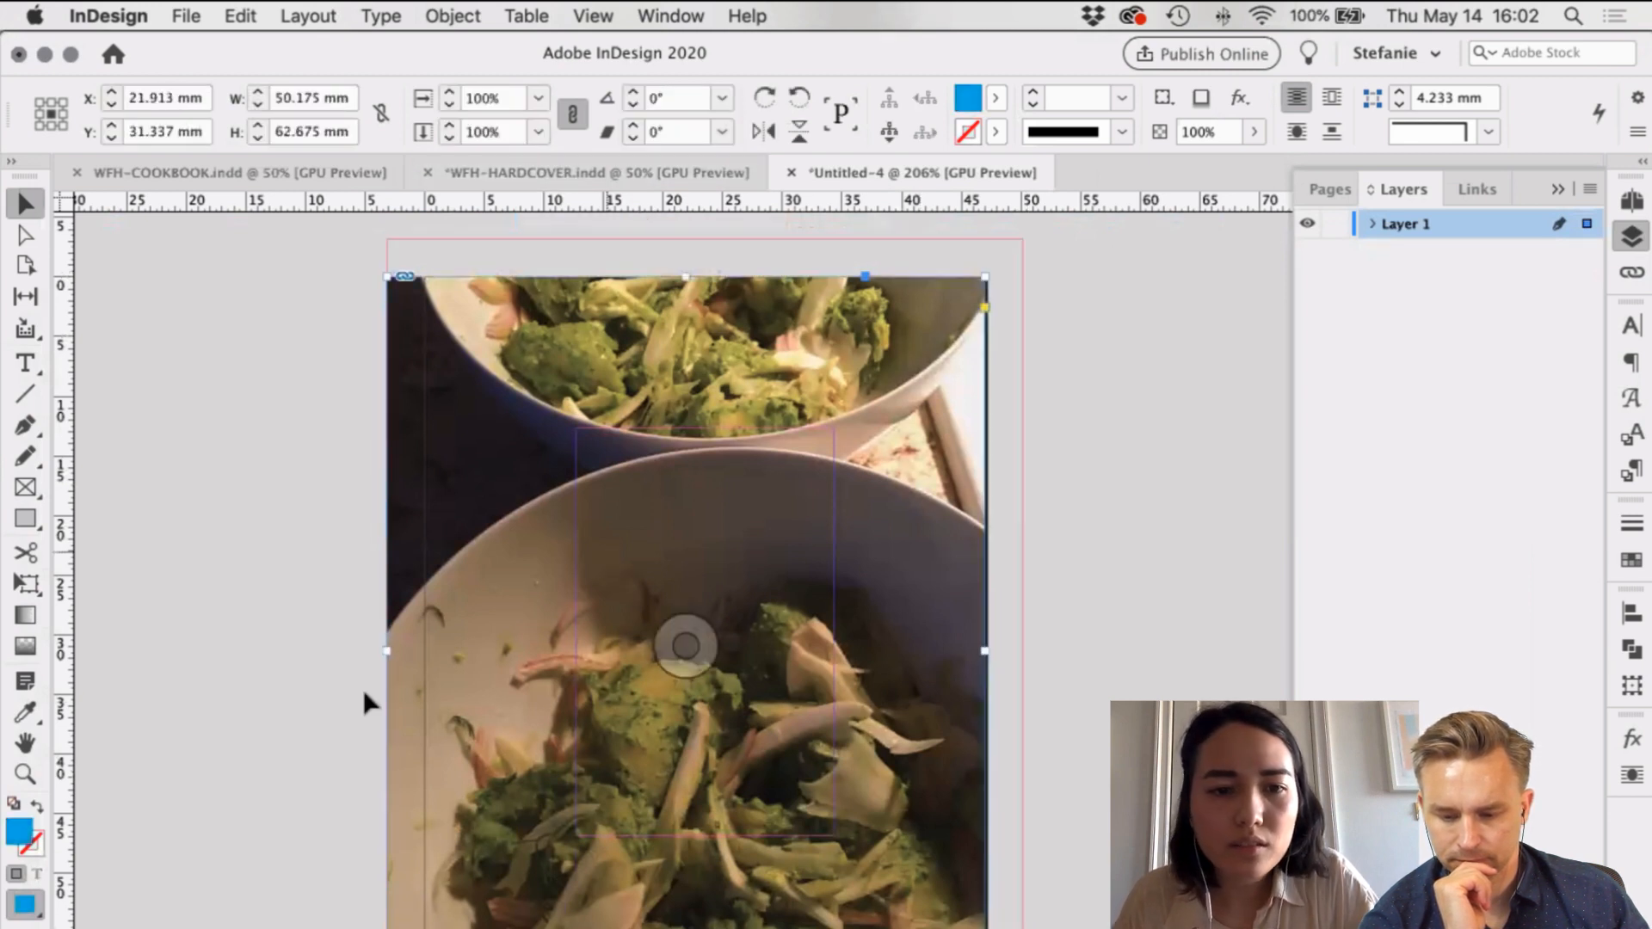
scroll(363, 689, "down", 5)
left_click_drag(365, 694, 428, 644)
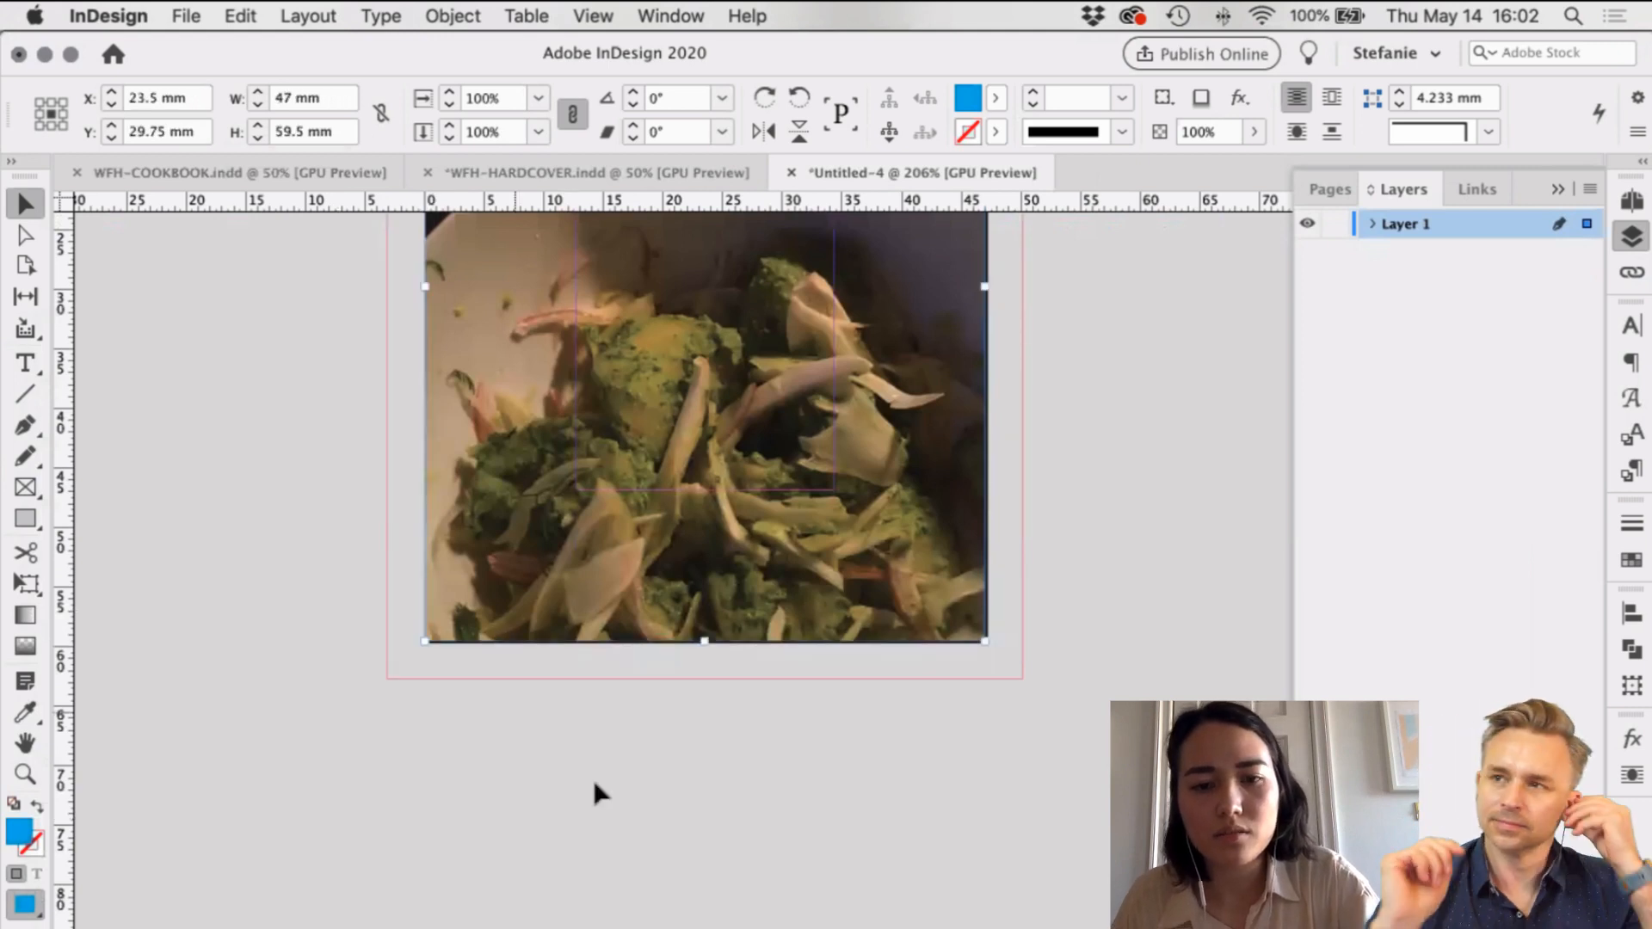
key("super+z")
left_click(737, 711)
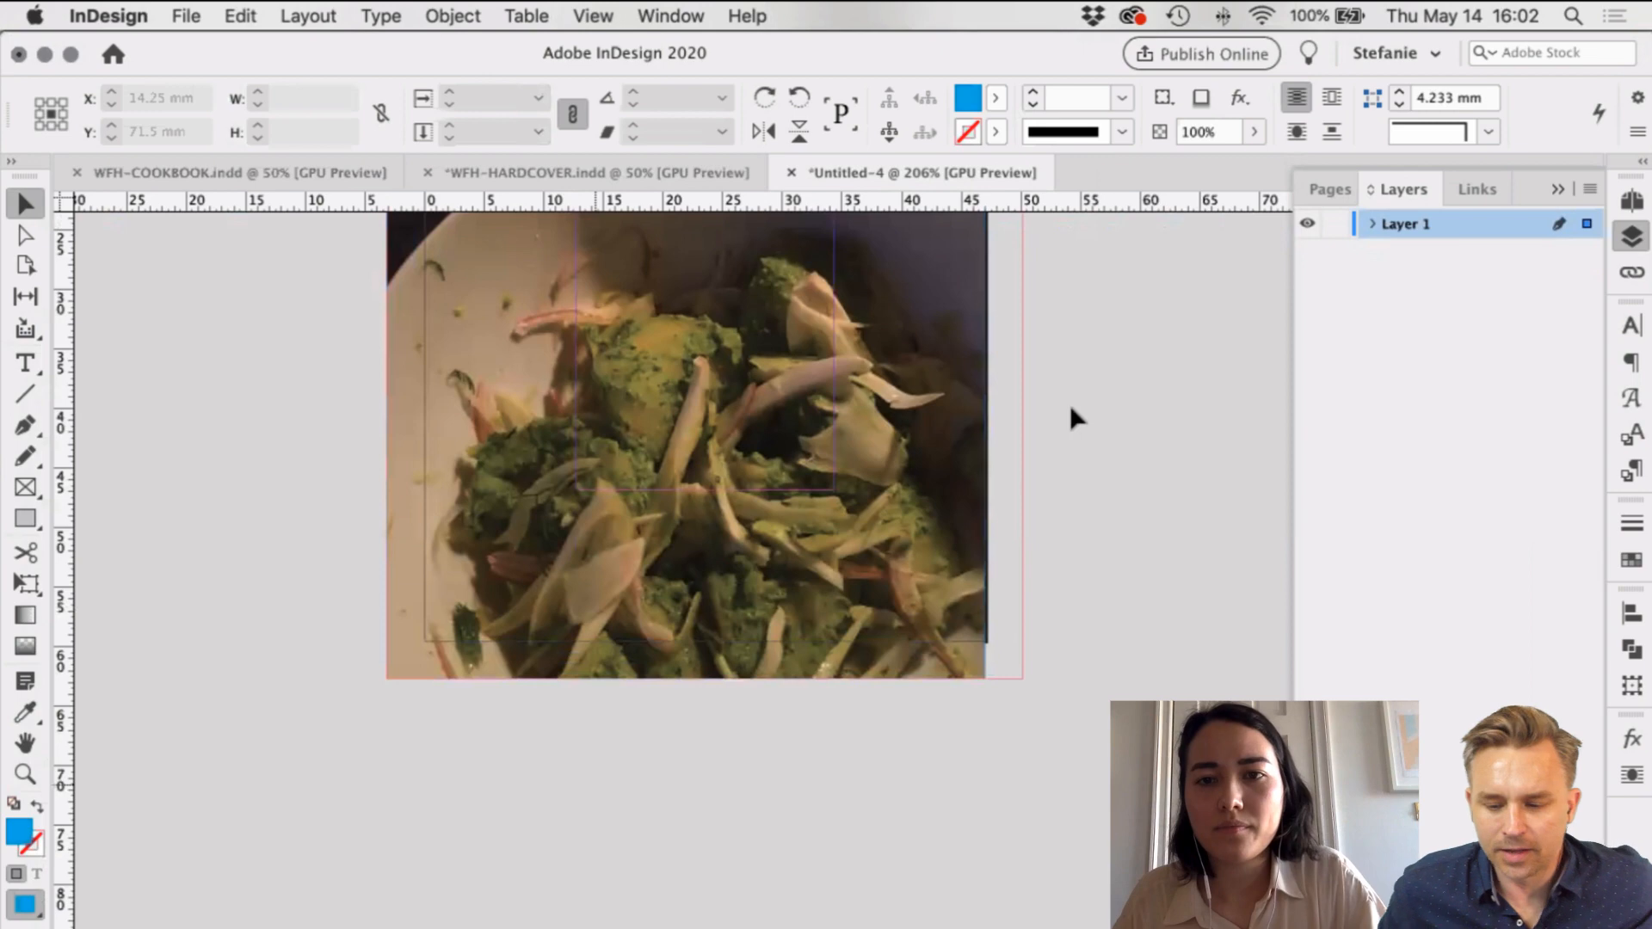
key("super+z")
left_click(716, 187)
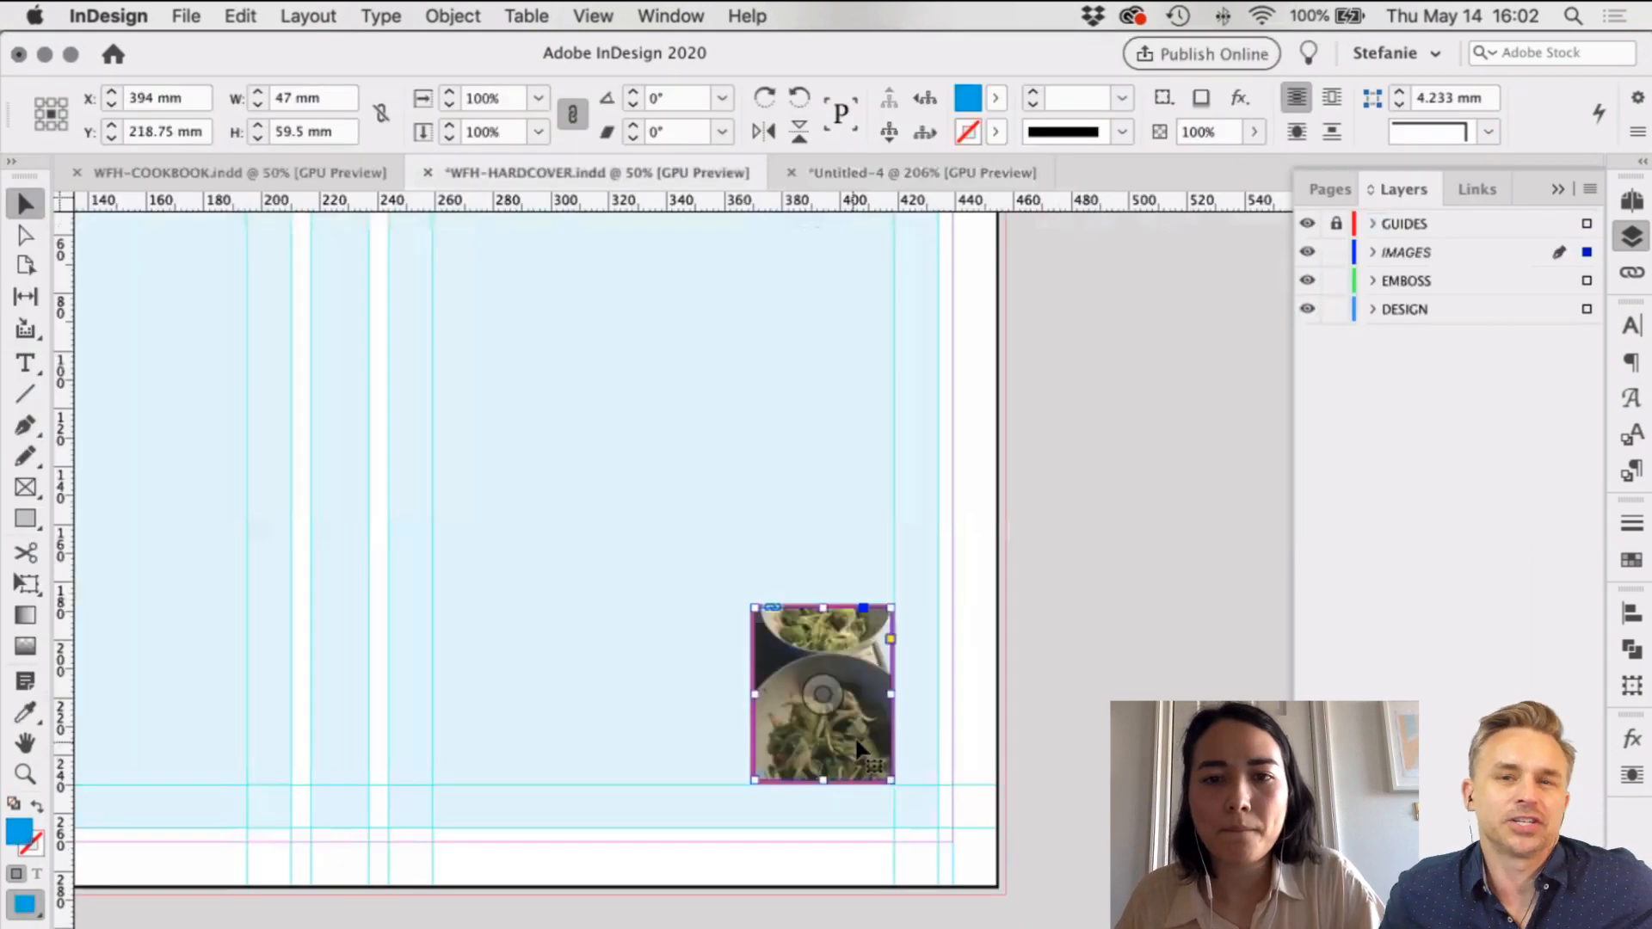
Step: Remove and re-paste the salad photo, placing it back over its pink frame on the cover
scroll(869, 689, "up", 2)
scroll(884, 692, "down", 1)
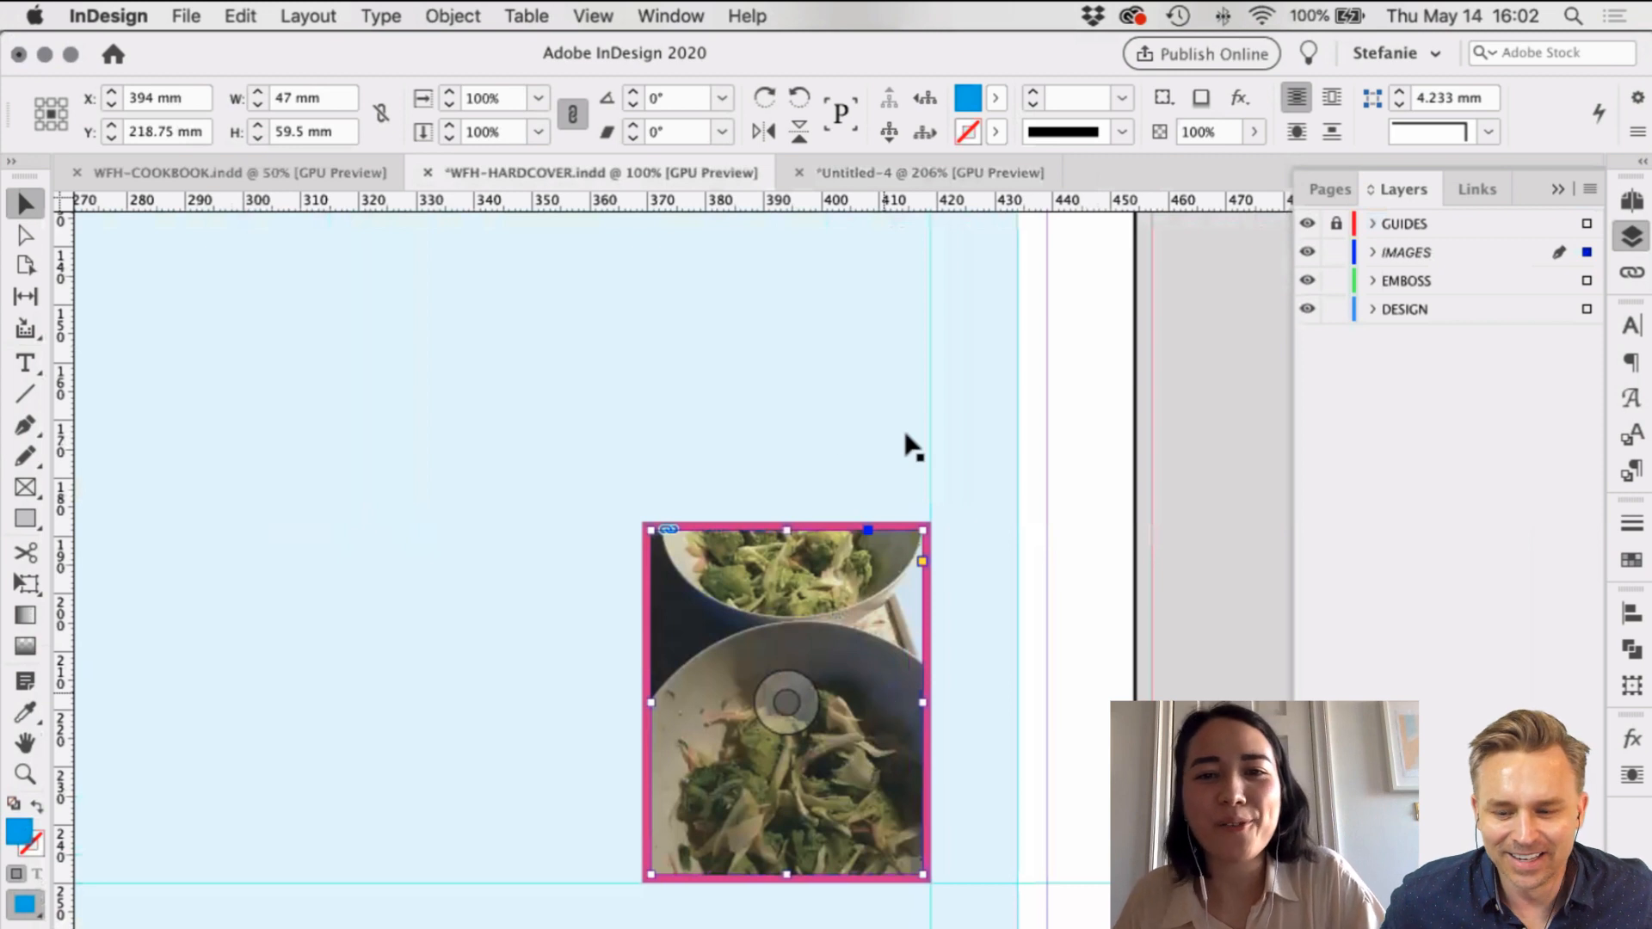
key("BackSpace")
key("super+v")
left_click_drag(837, 535, 829, 581)
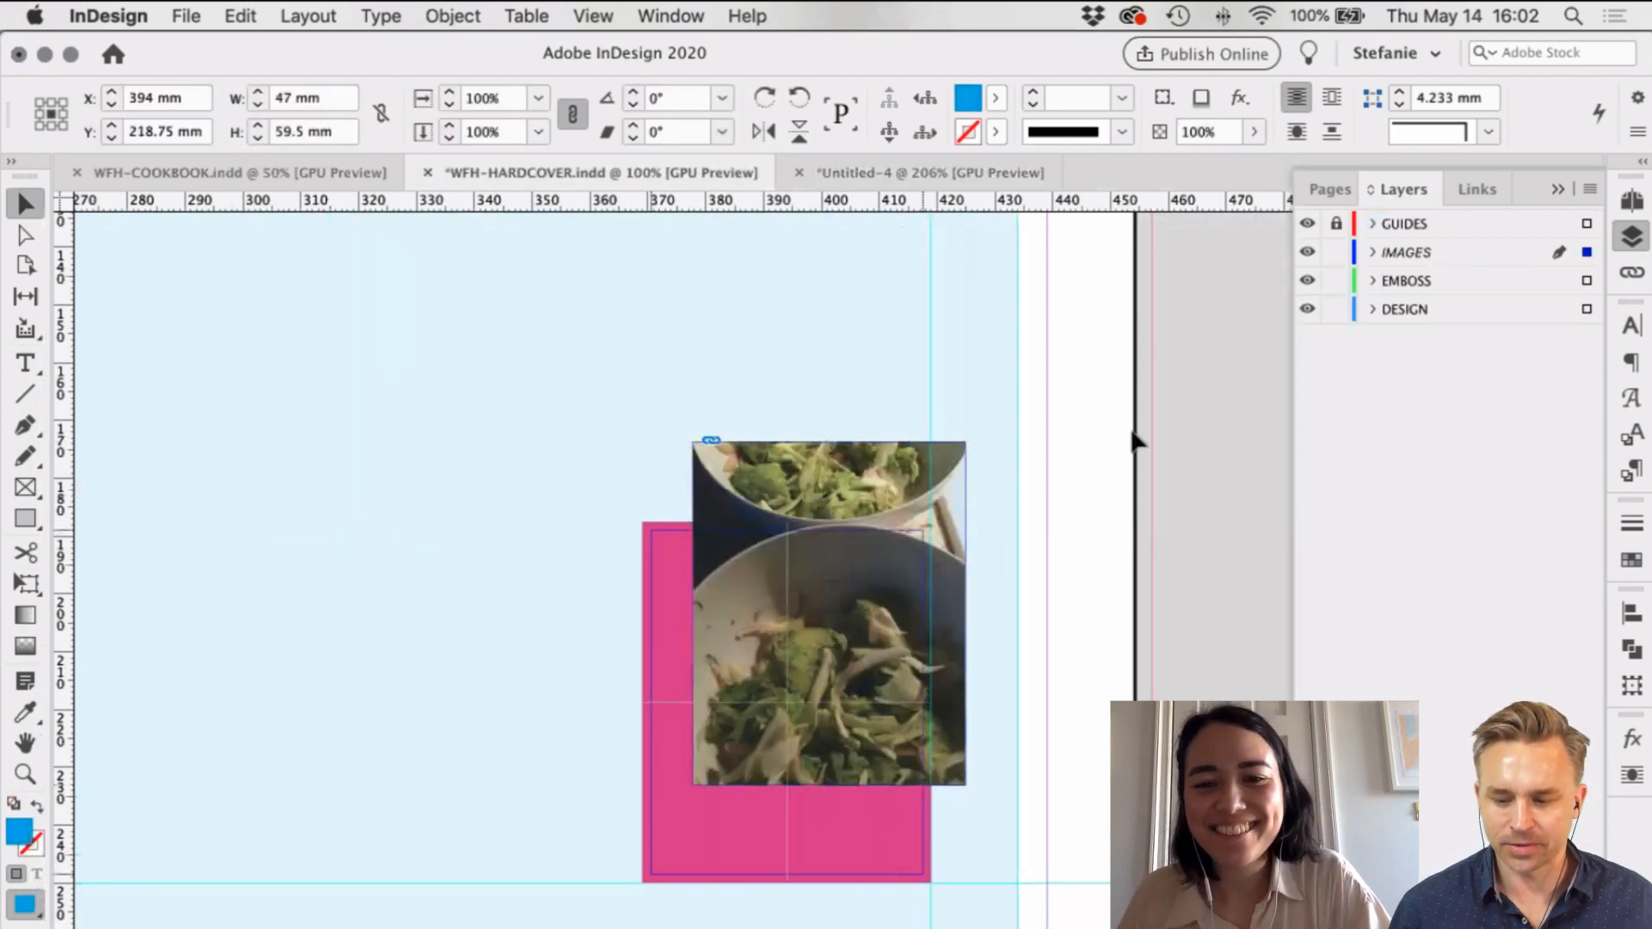
left_click(1154, 410)
Step: Zoom out to see both cover photos, then switch to the Untitled-4 tip-in document
key("super+minus")
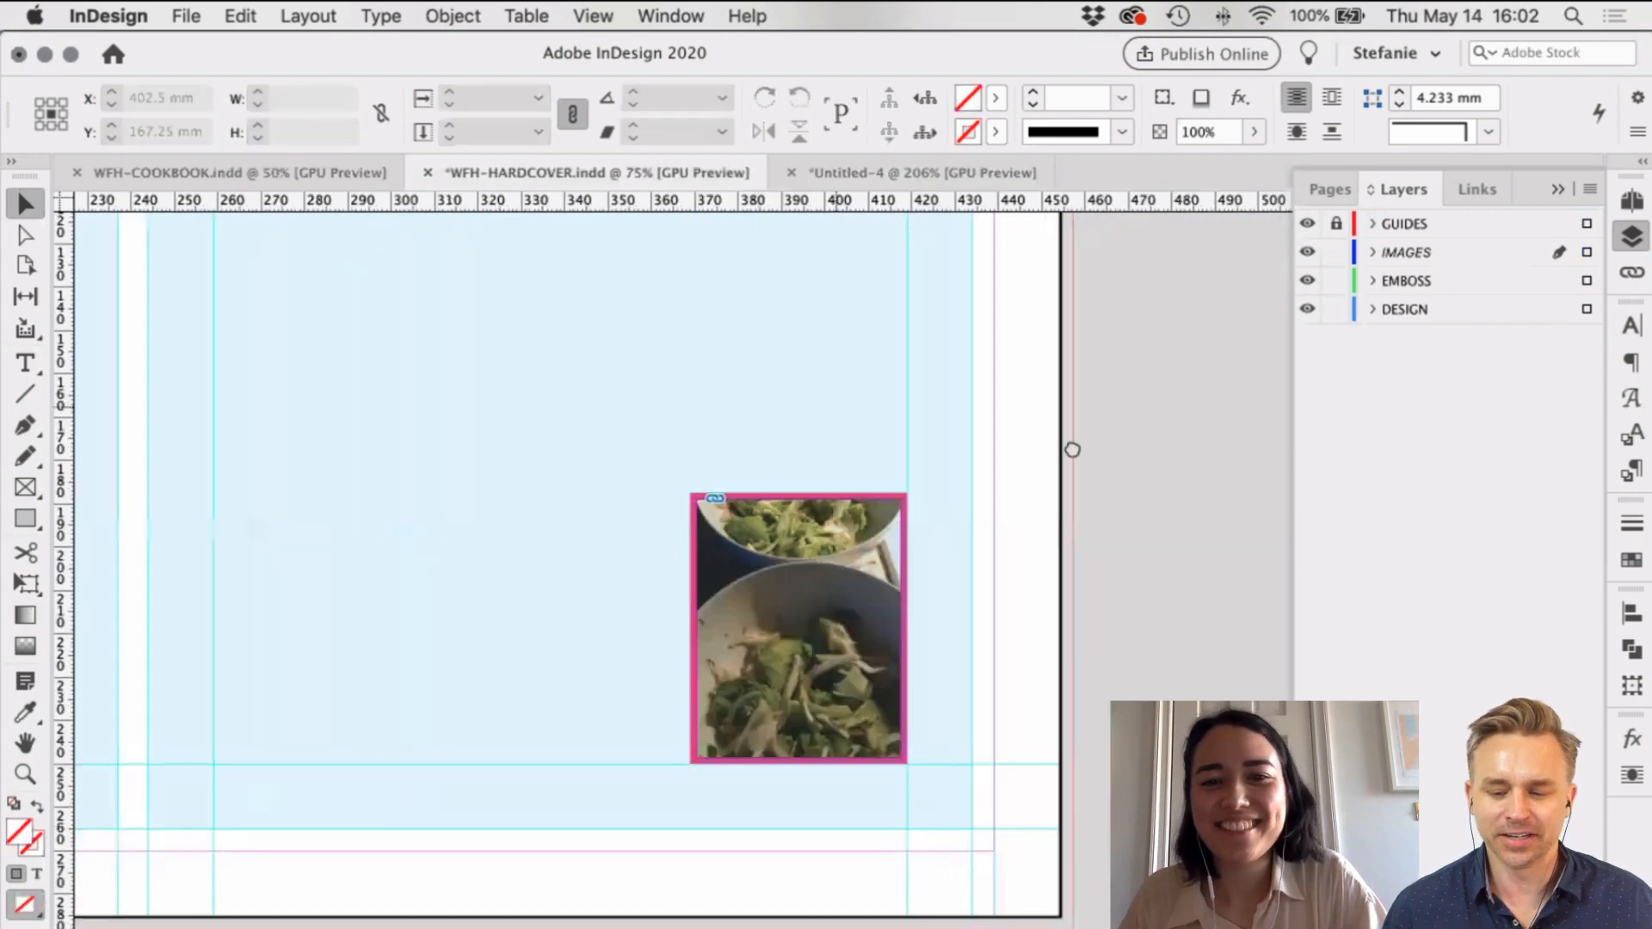
scroll(1073, 450, "left", 1)
key("super+minus")
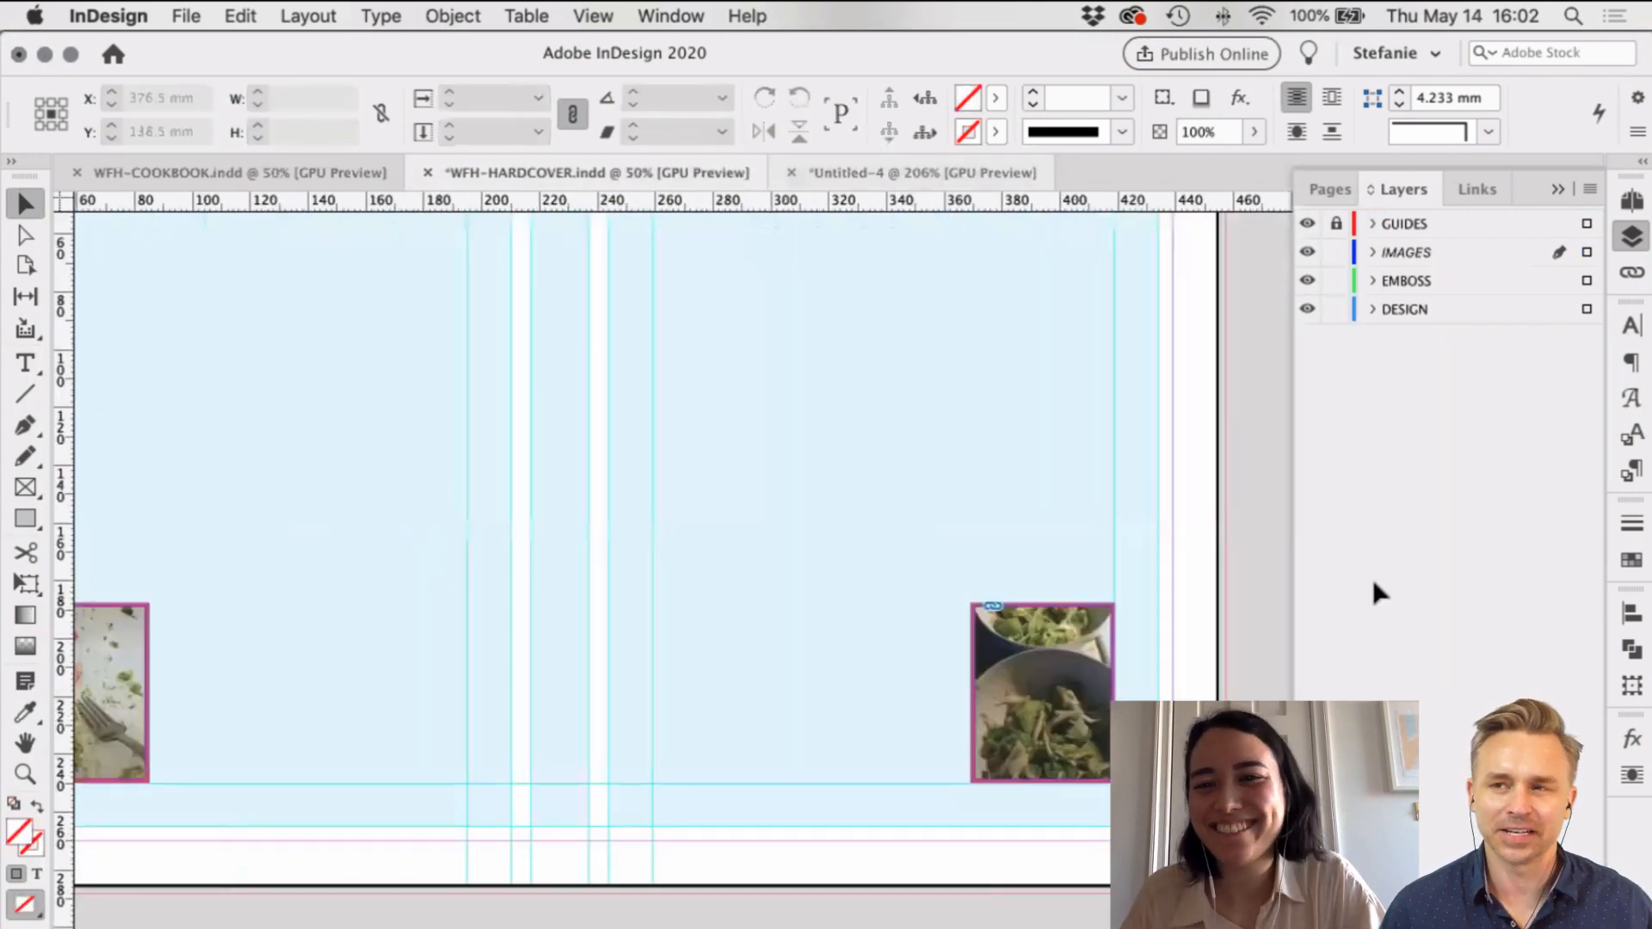
key("super+grave")
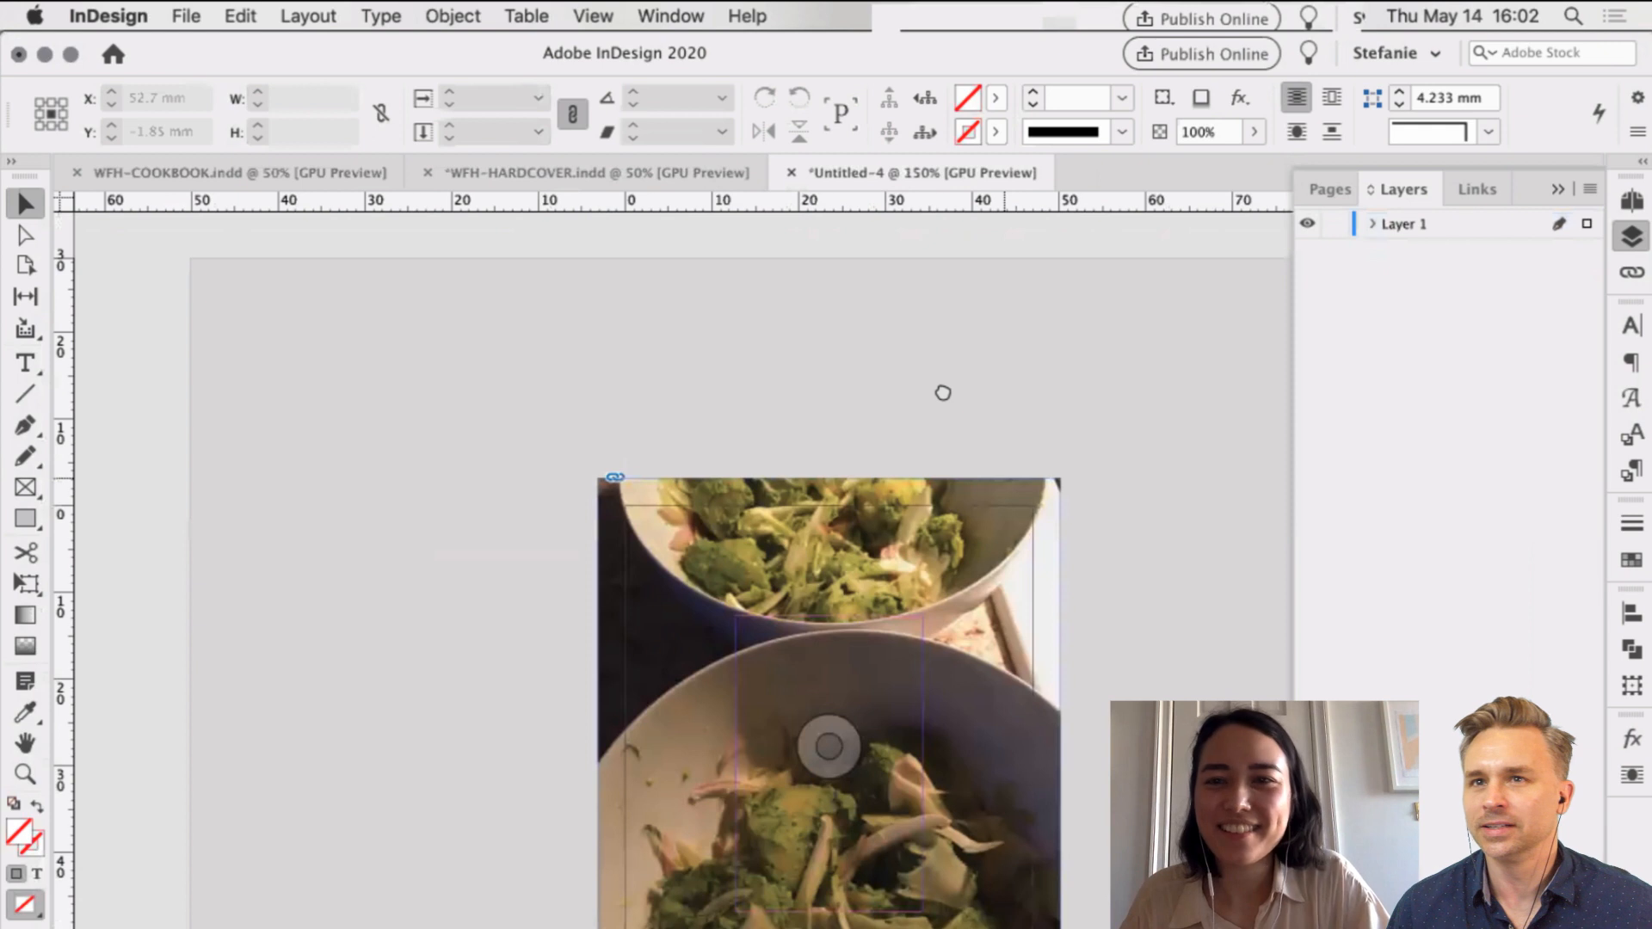
scroll(943, 393, "down", 3)
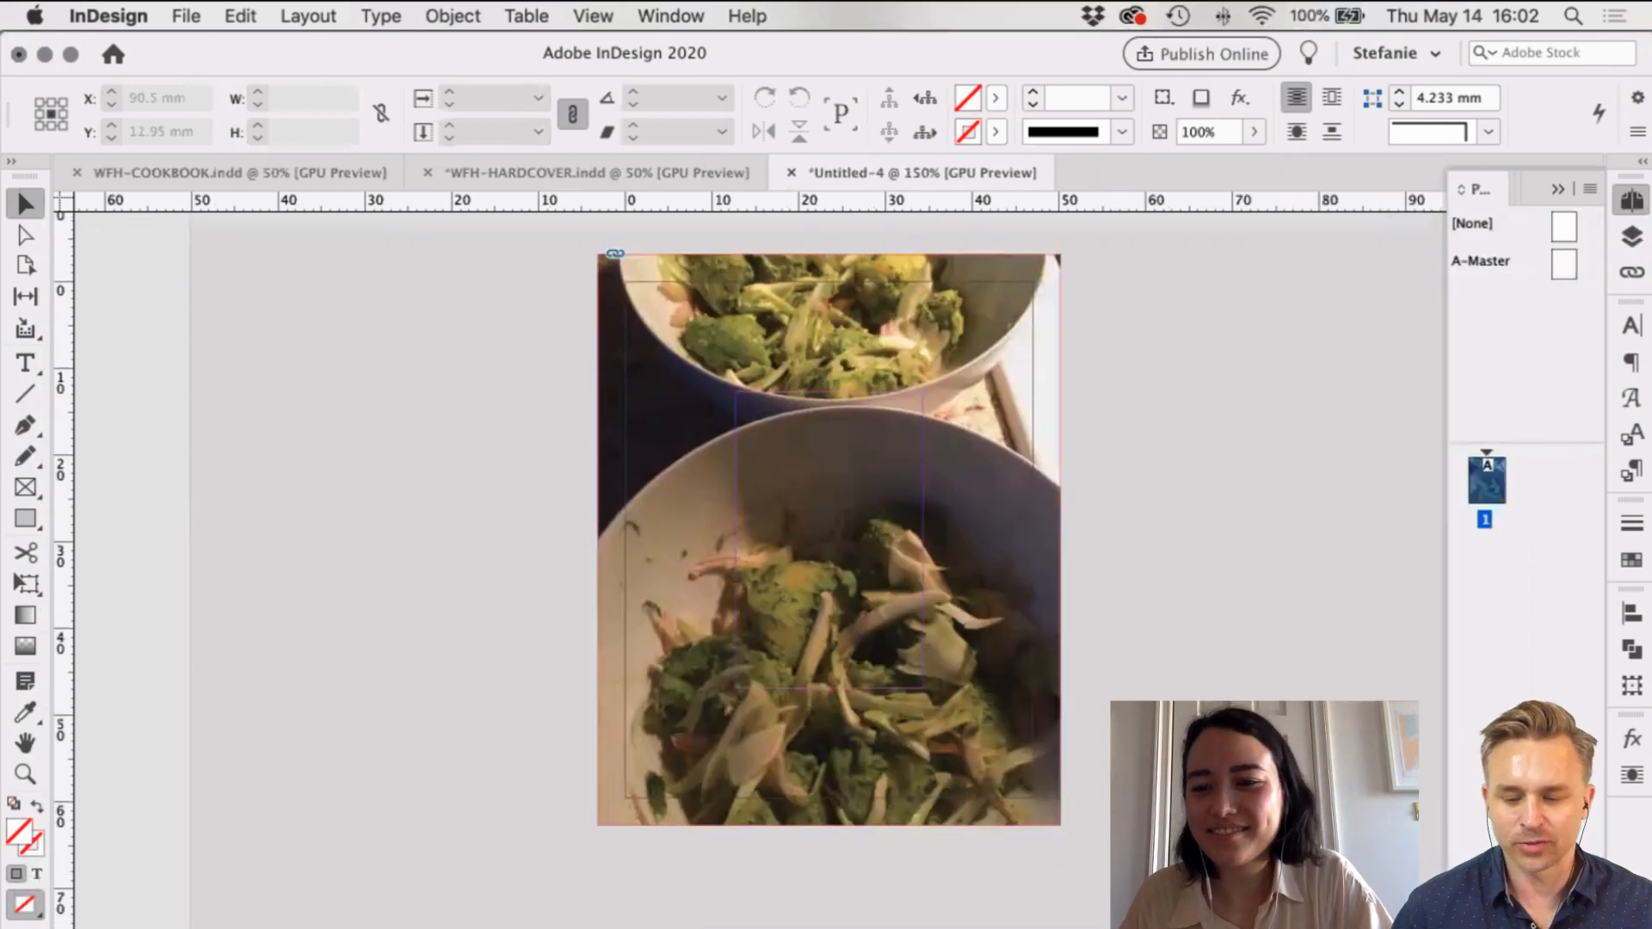
Step: Add a second page to the tip-in document and paste the fork food photo onto it
key("super+shift+p")
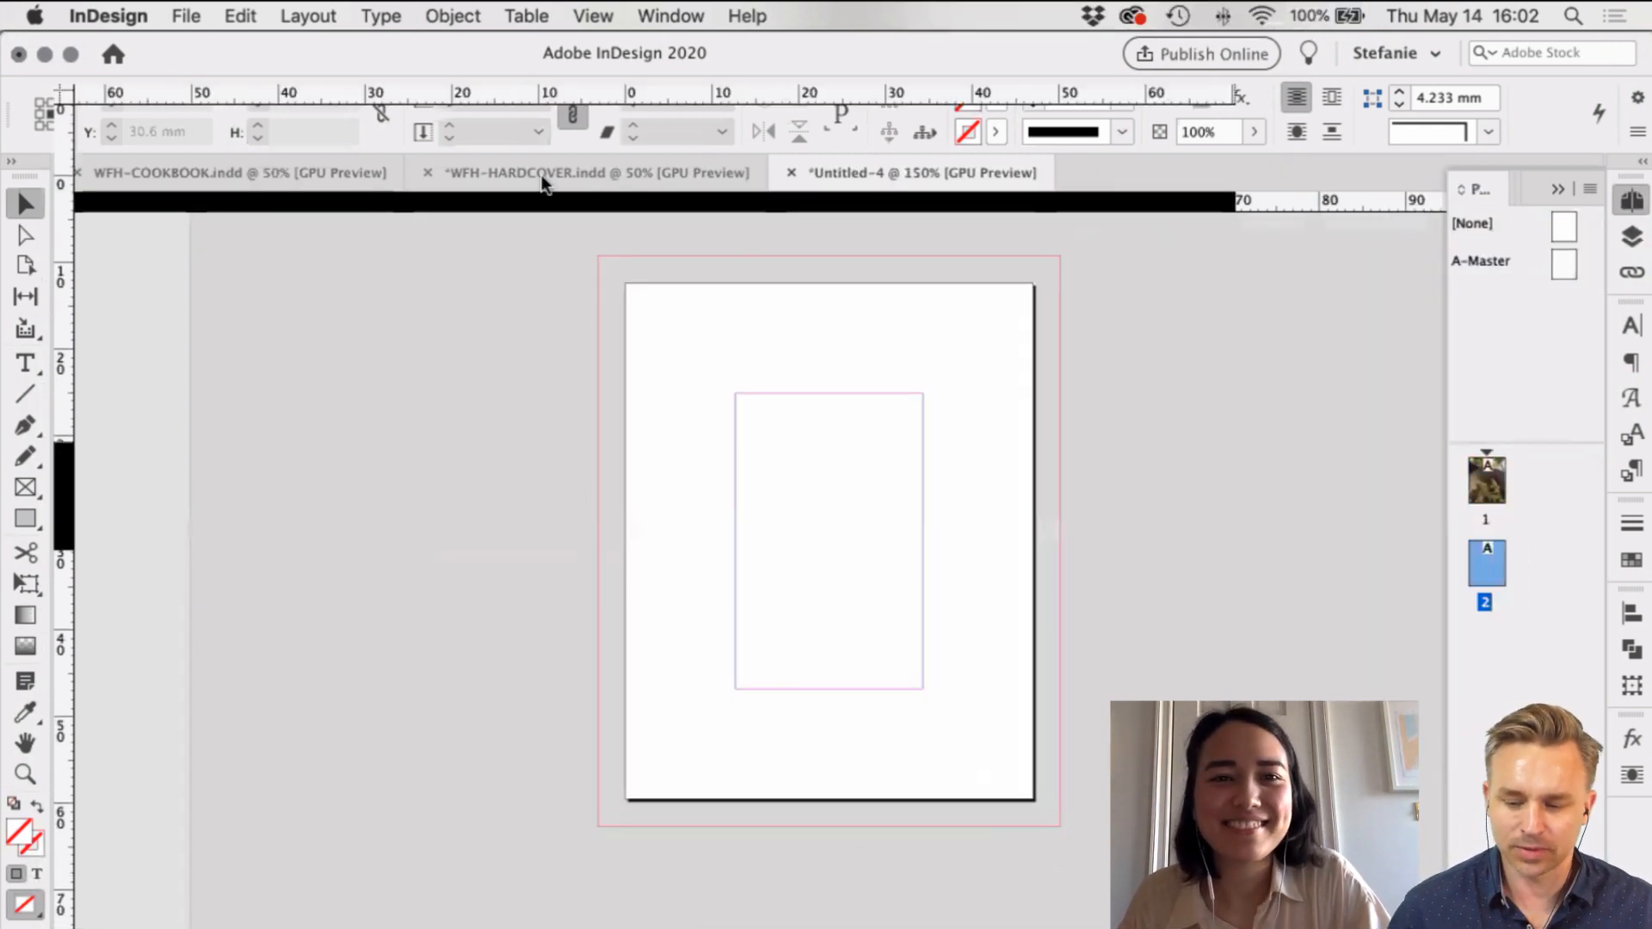
key("super+grave")
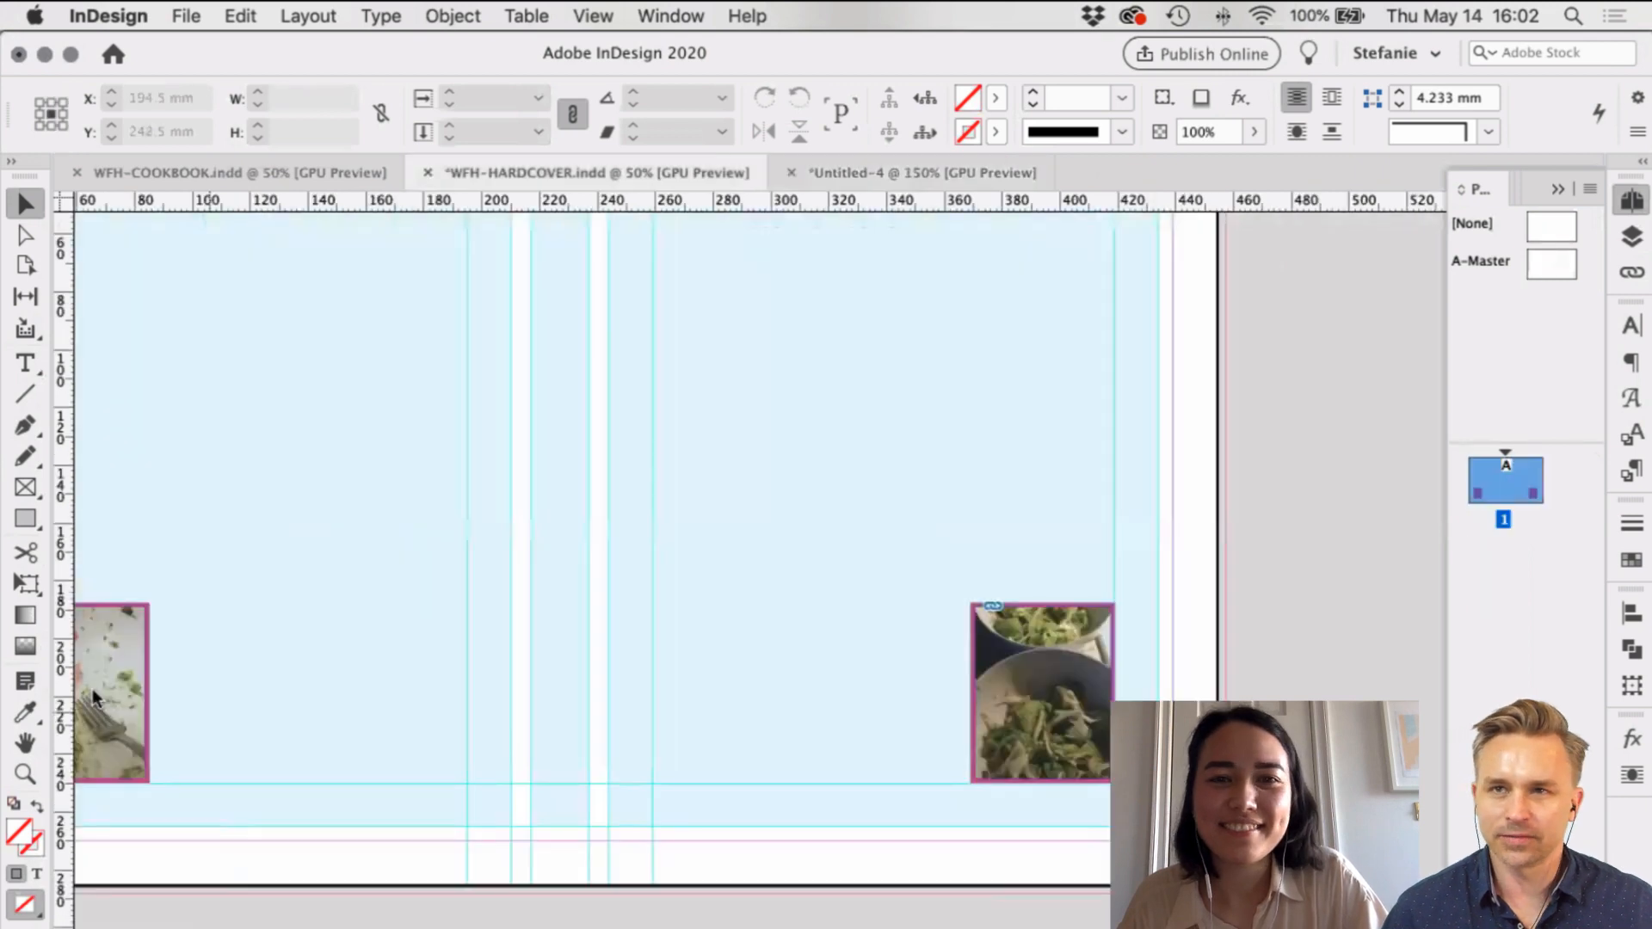
key("super+grave")
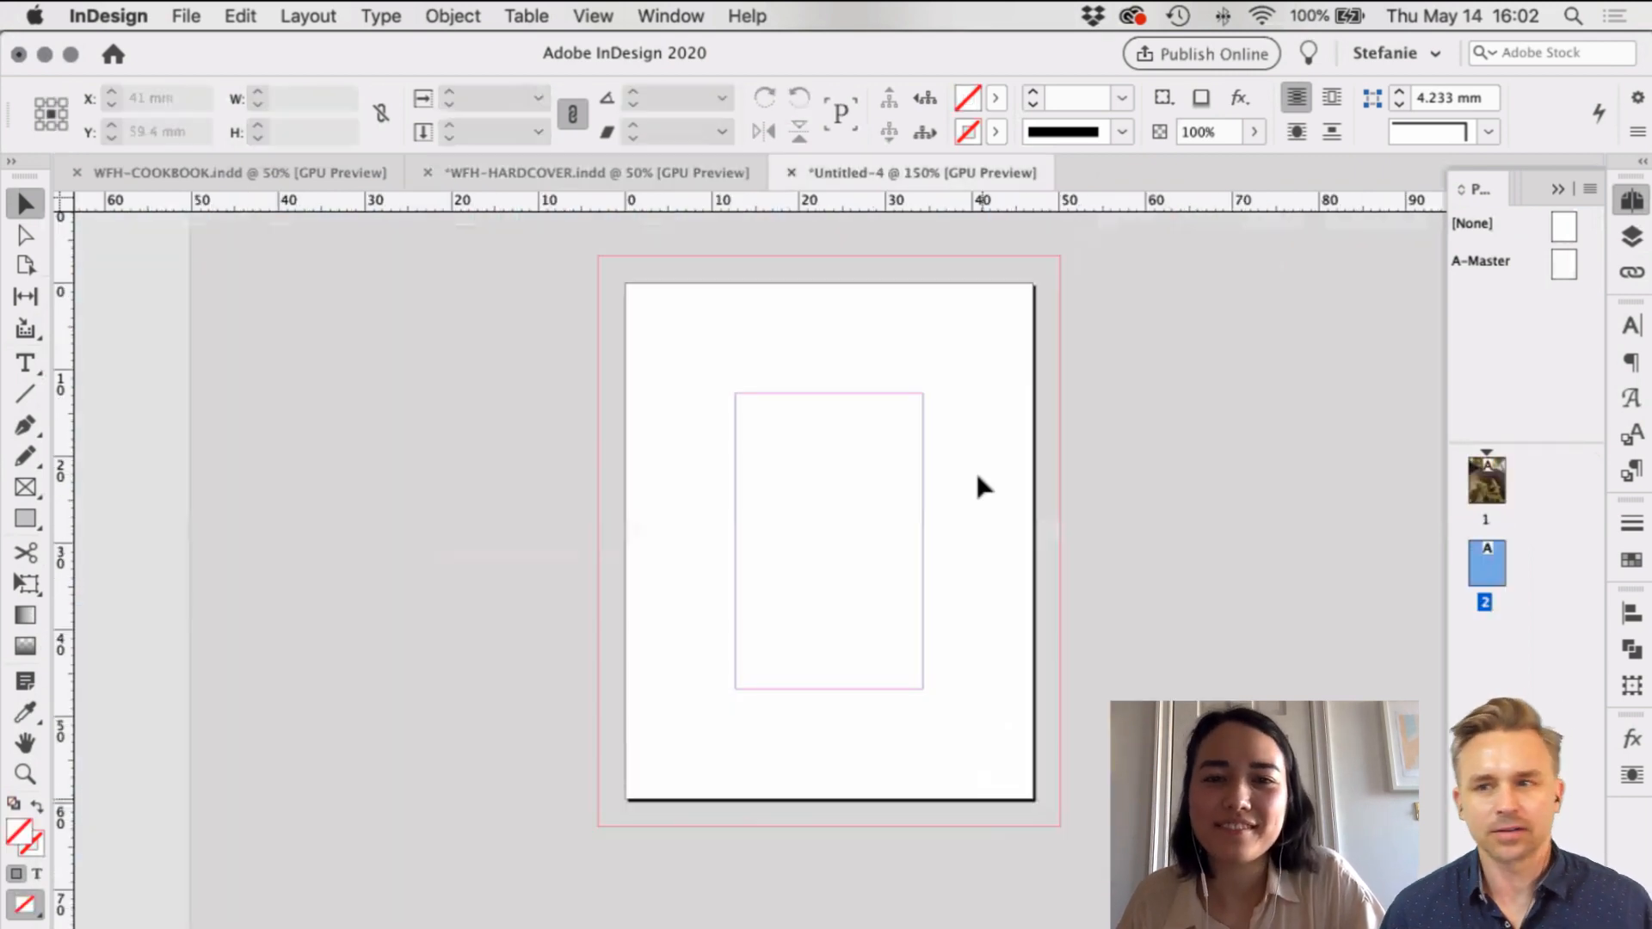
key("super+v")
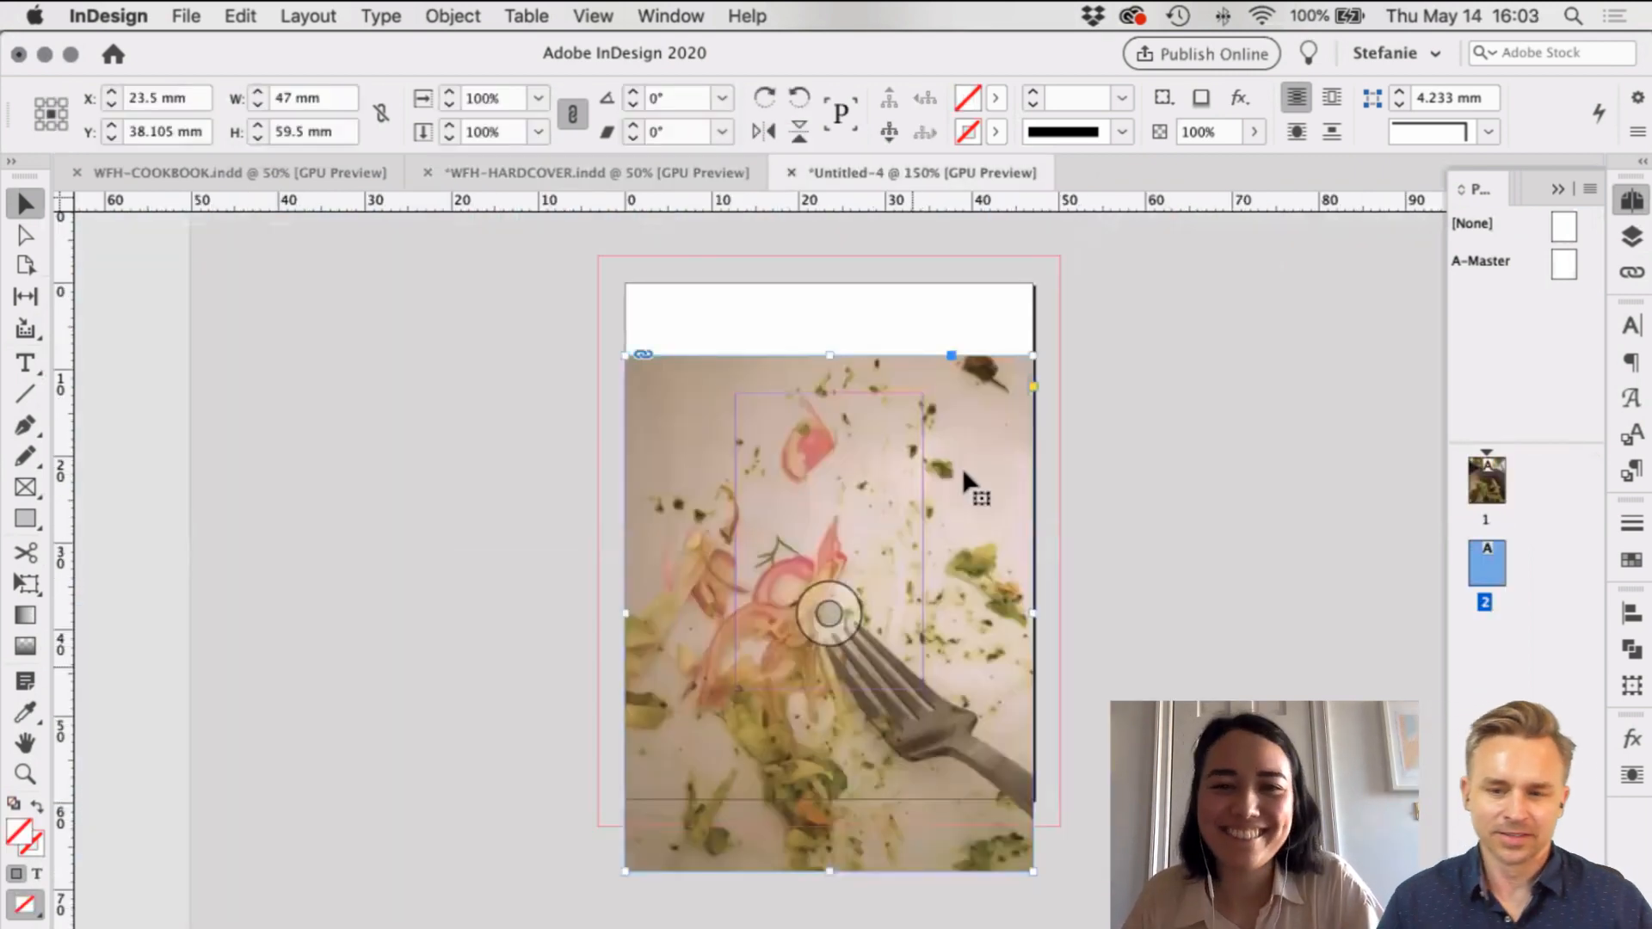
Step: Stretch the fork photo frame to the bleed, fill it proportionally, and undo the extra crop
left_click_drag(965, 408, 986, 387)
left_click_drag(1032, 283, 1059, 255)
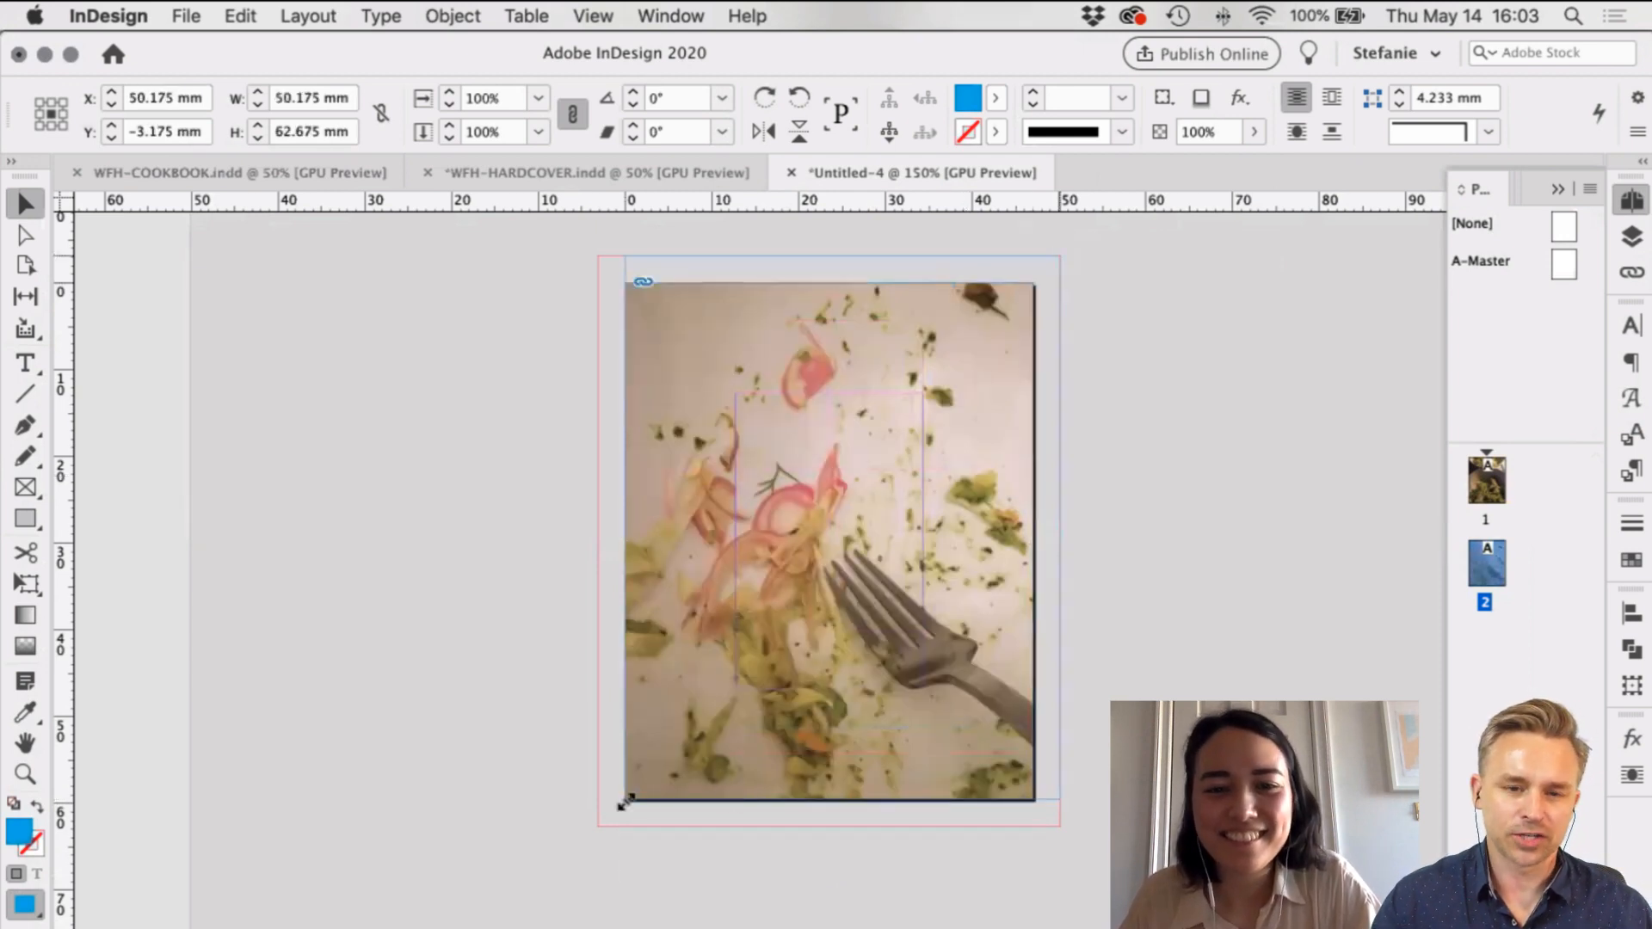
left_click_drag(624, 799, 600, 828)
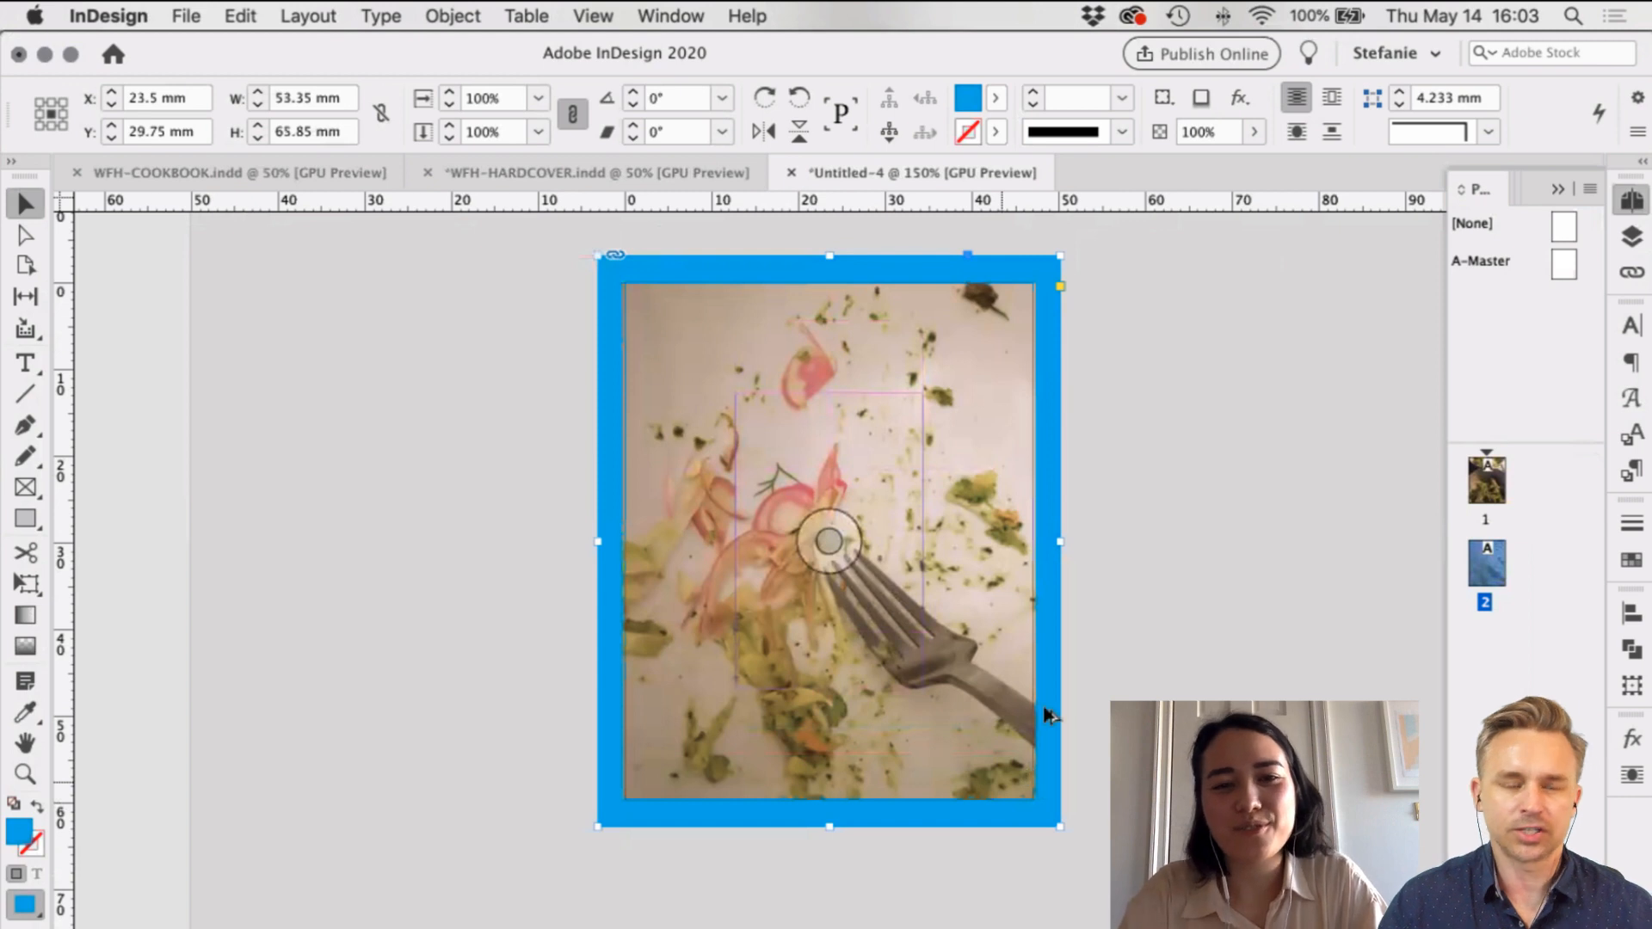
key("super+alt+shift+c")
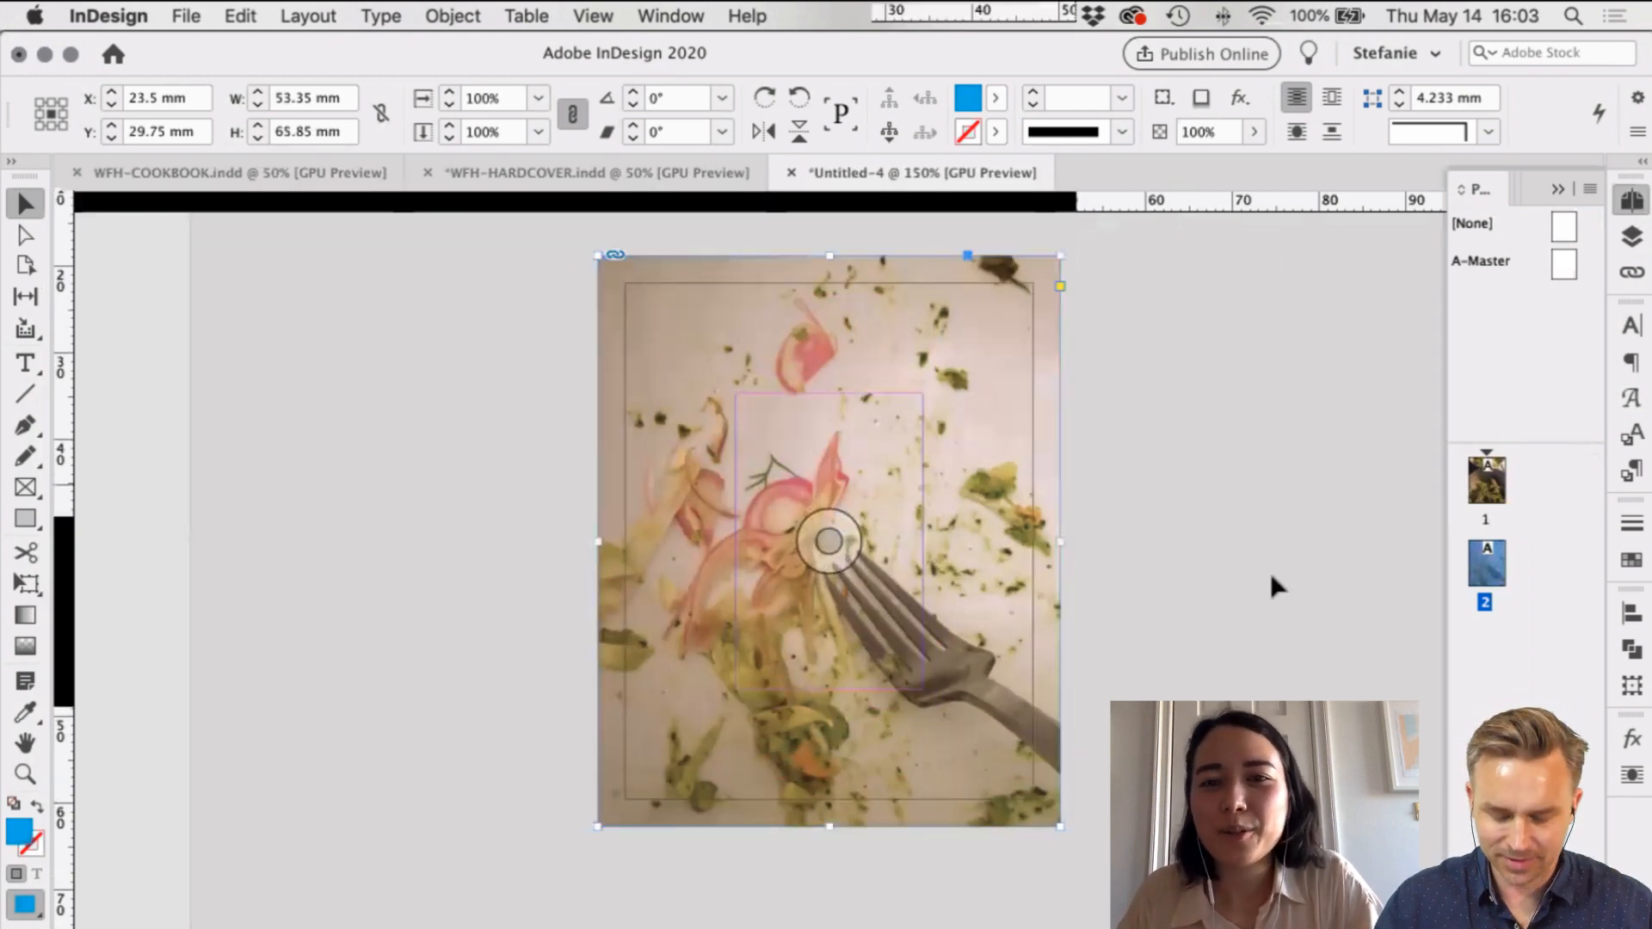
left_click_drag(1060, 256, 1050, 261)
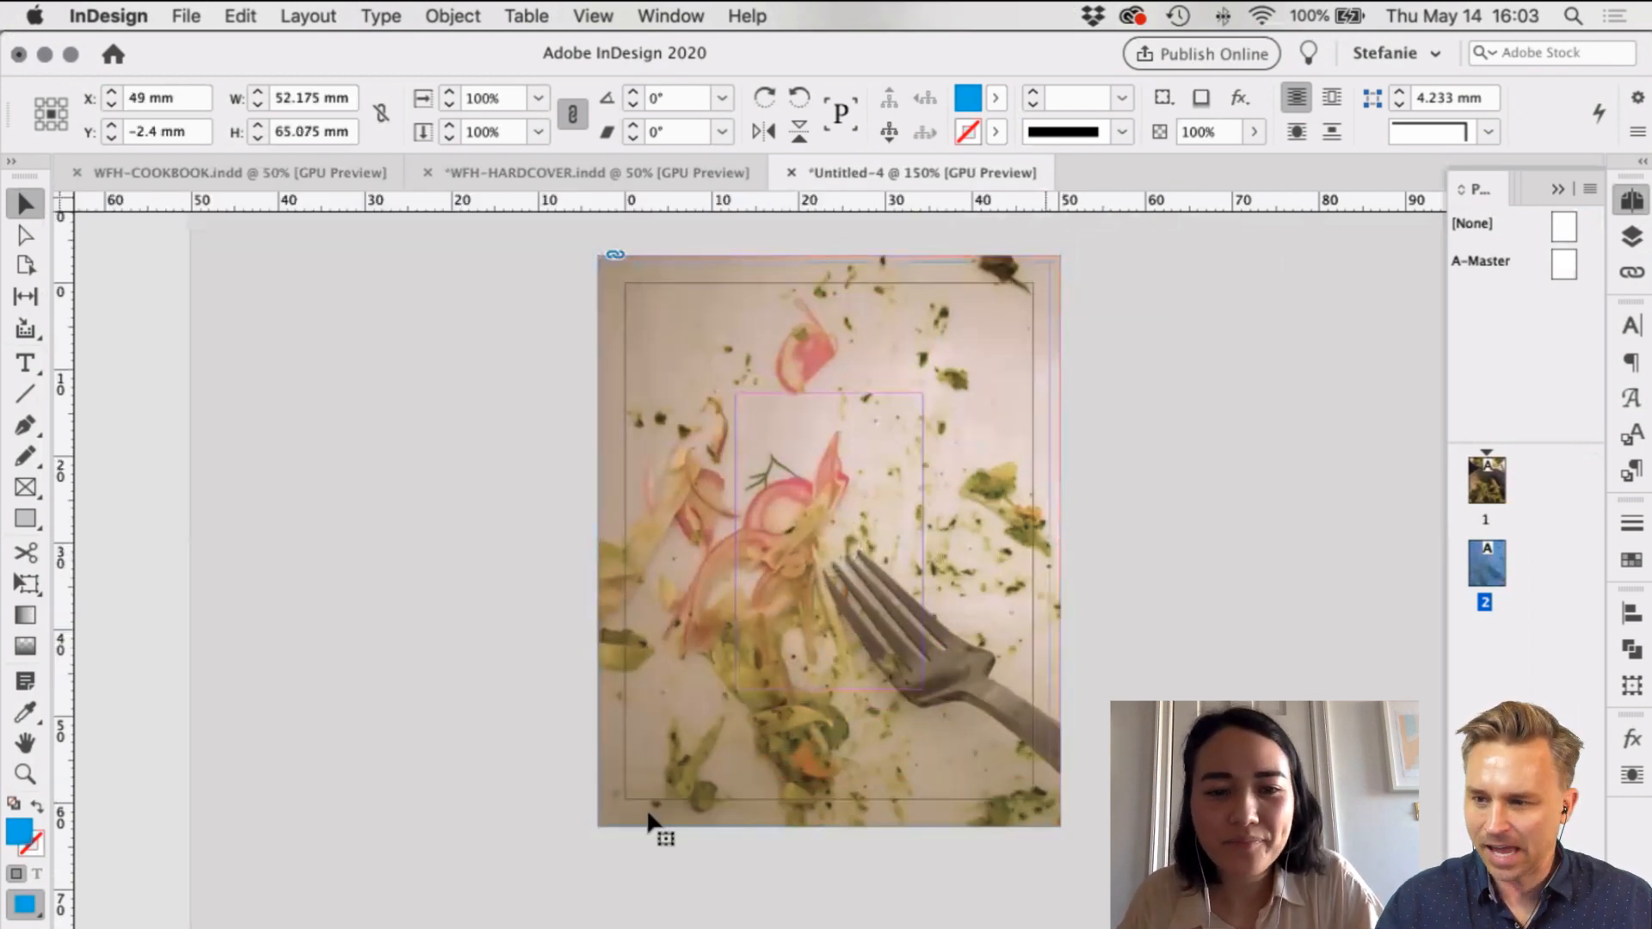
left_click_drag(598, 826, 621, 796)
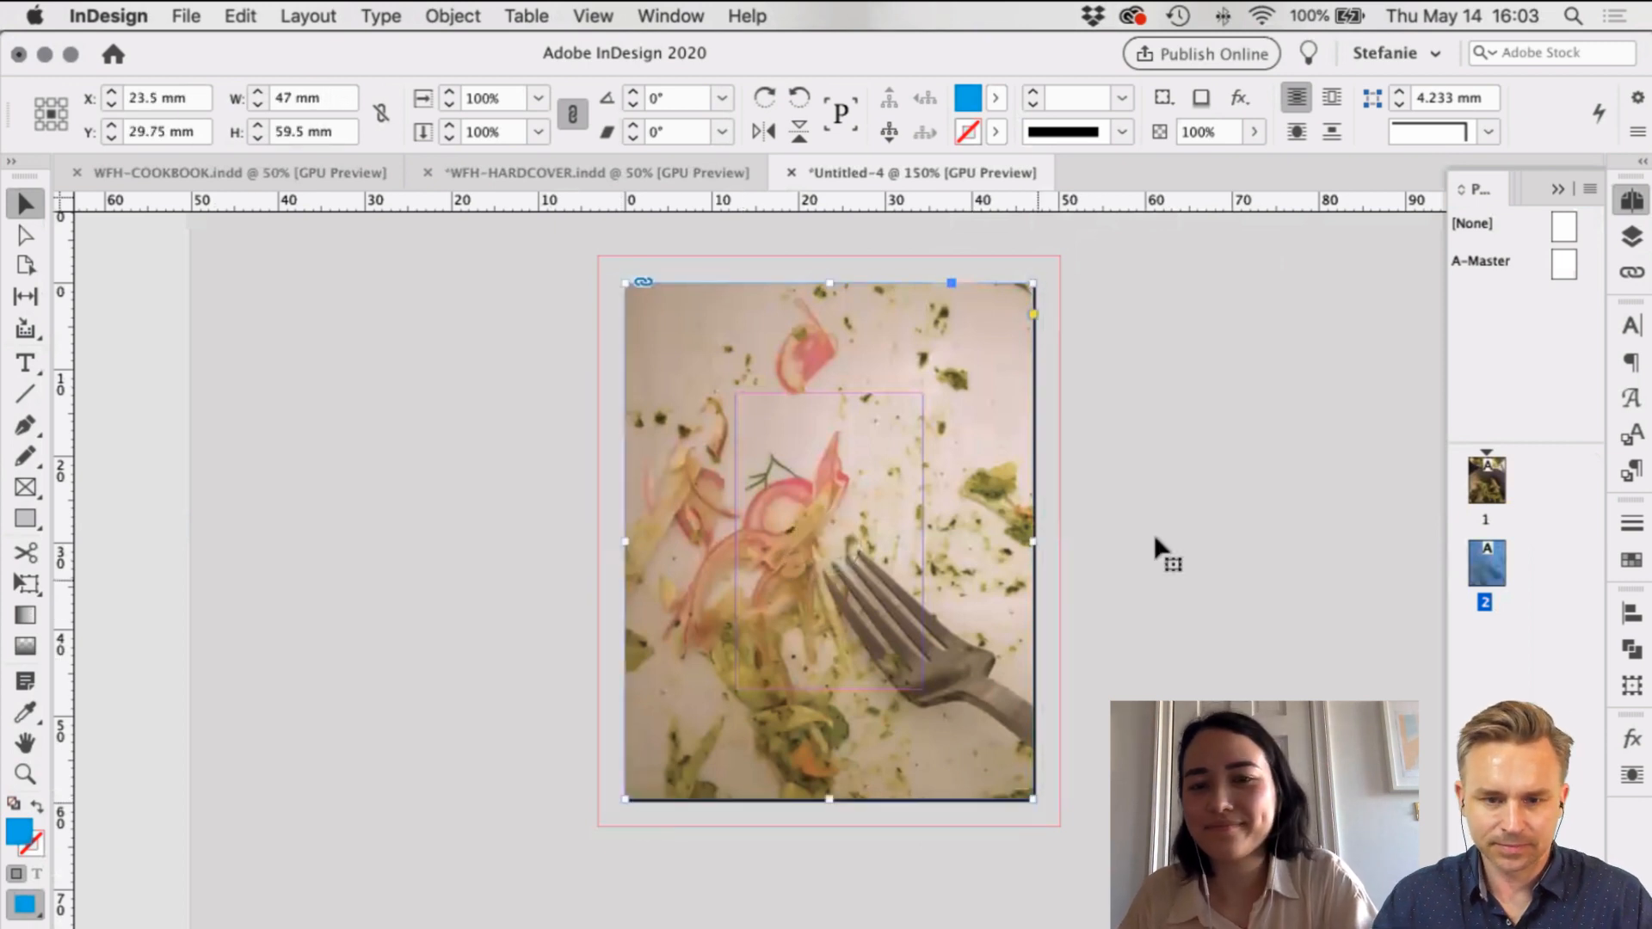
key("super+z")
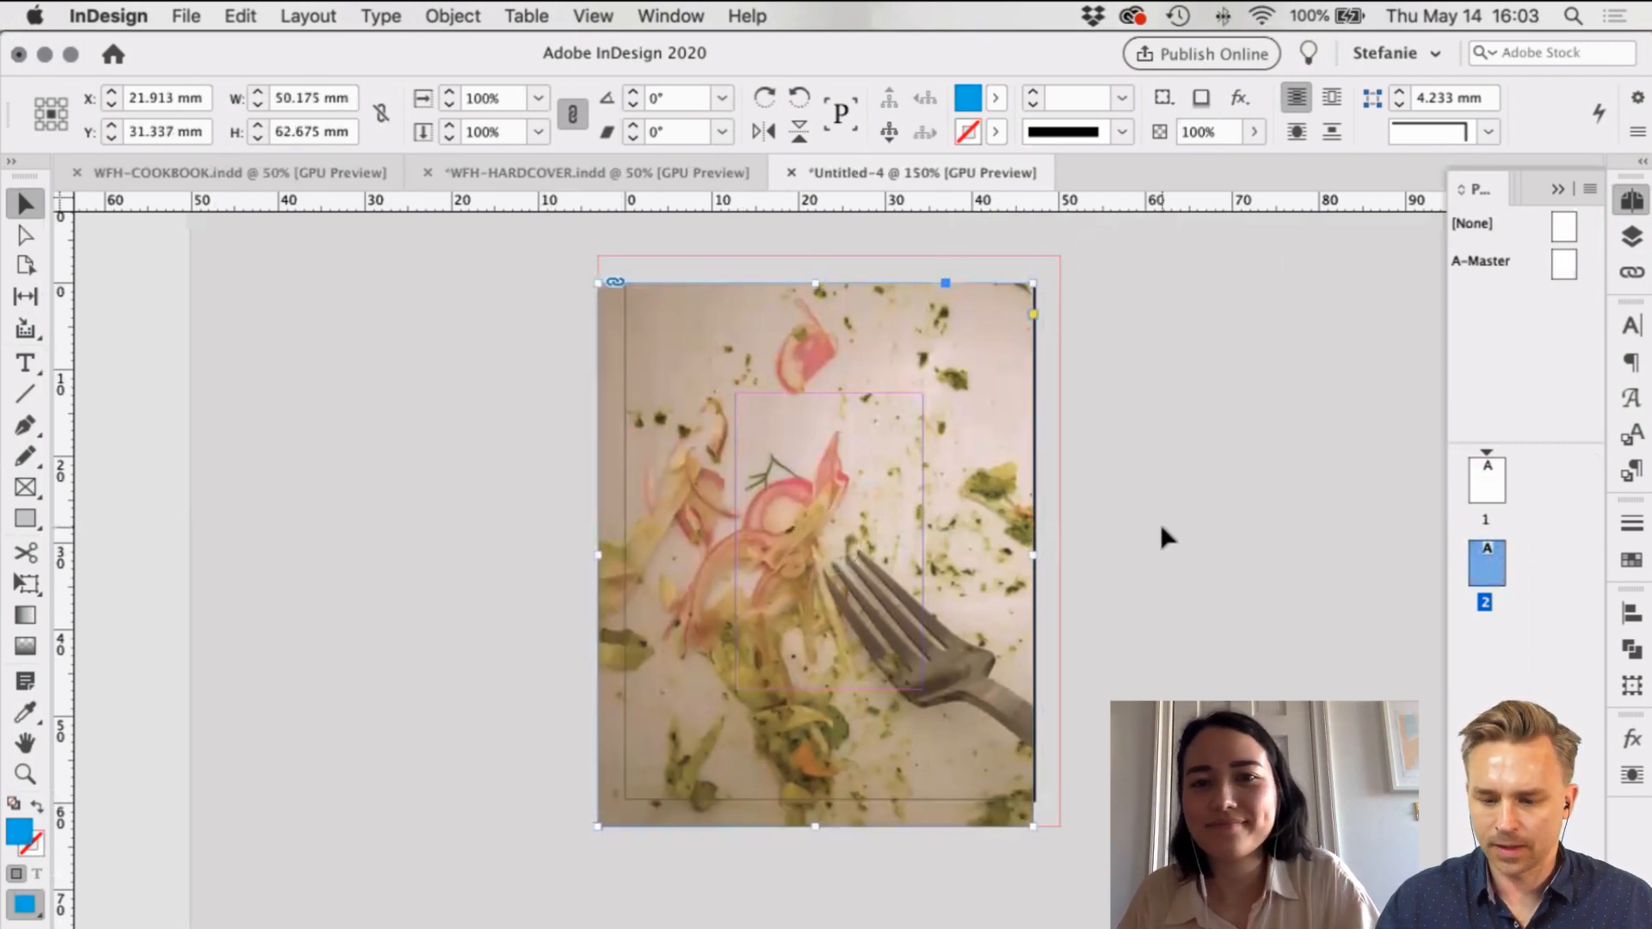
key("super+shift+a")
Step: On the WFH-HARDCOVER spread, delete the fork photo, then restore it with undo
left_click(595, 174)
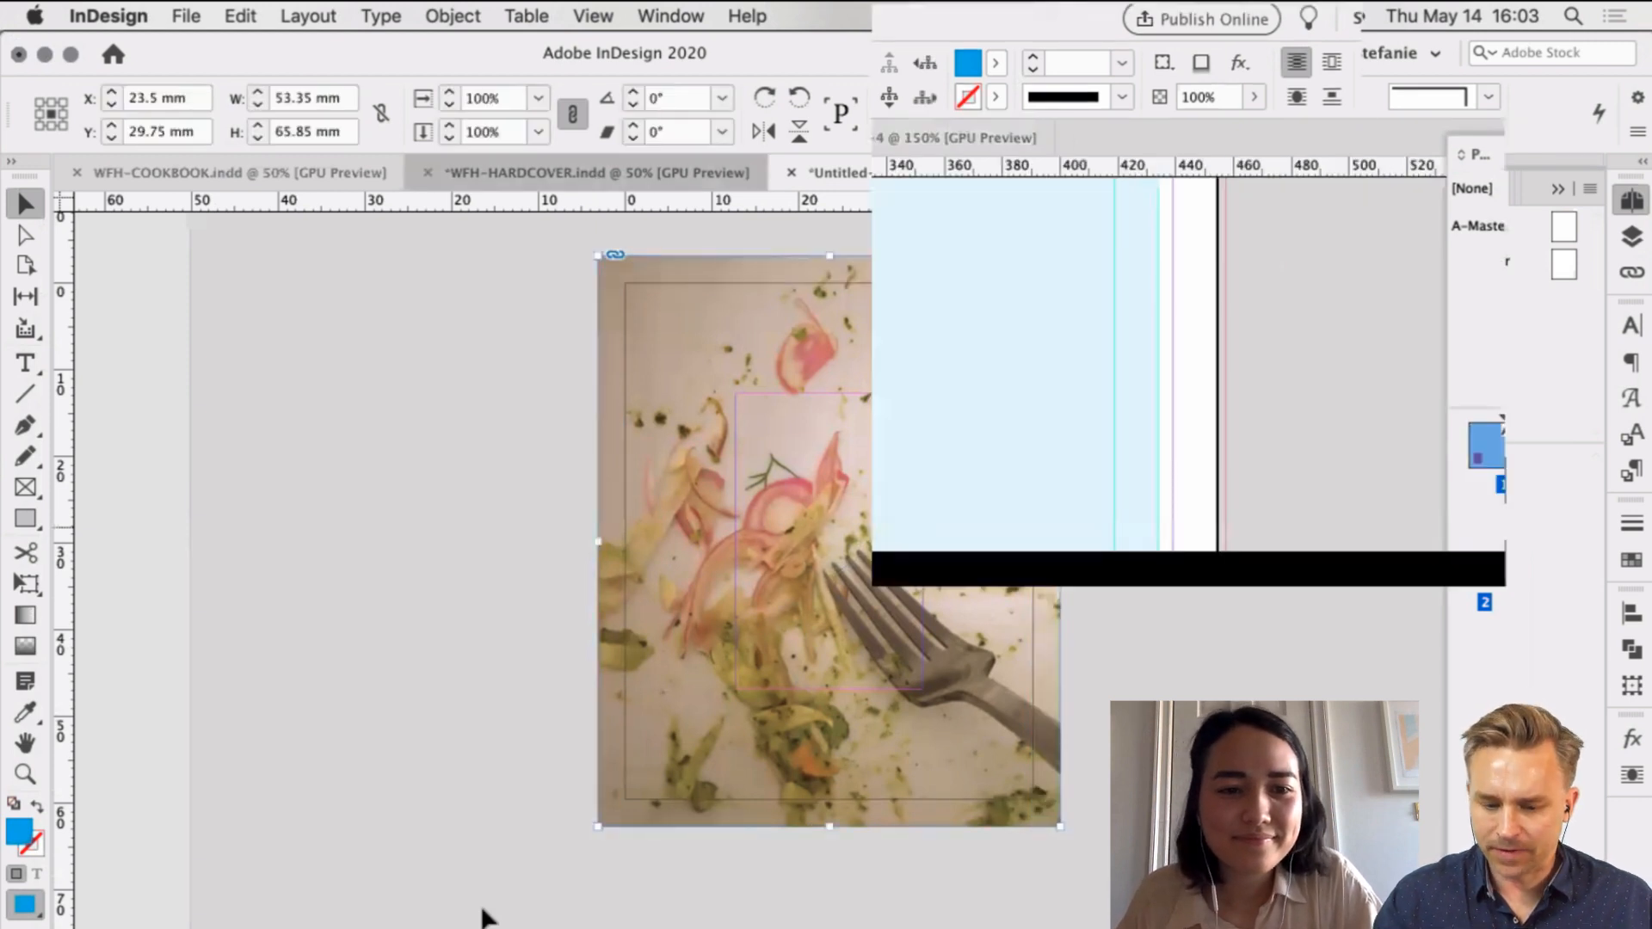
scroll(389, 711, "left", 2)
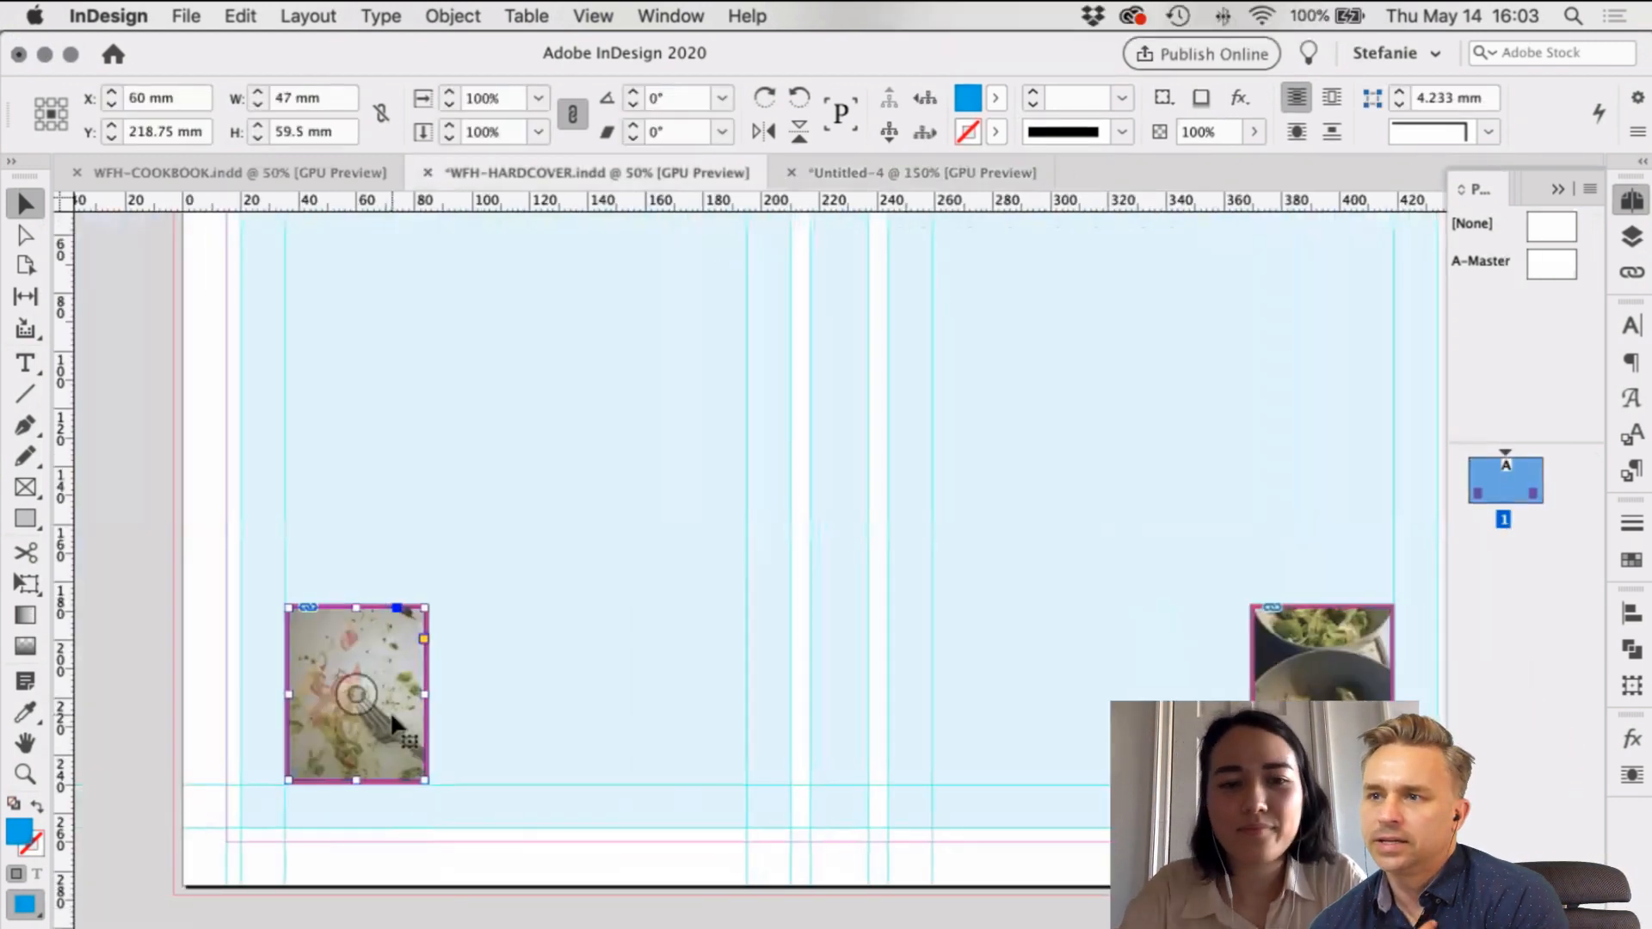
key("Delete")
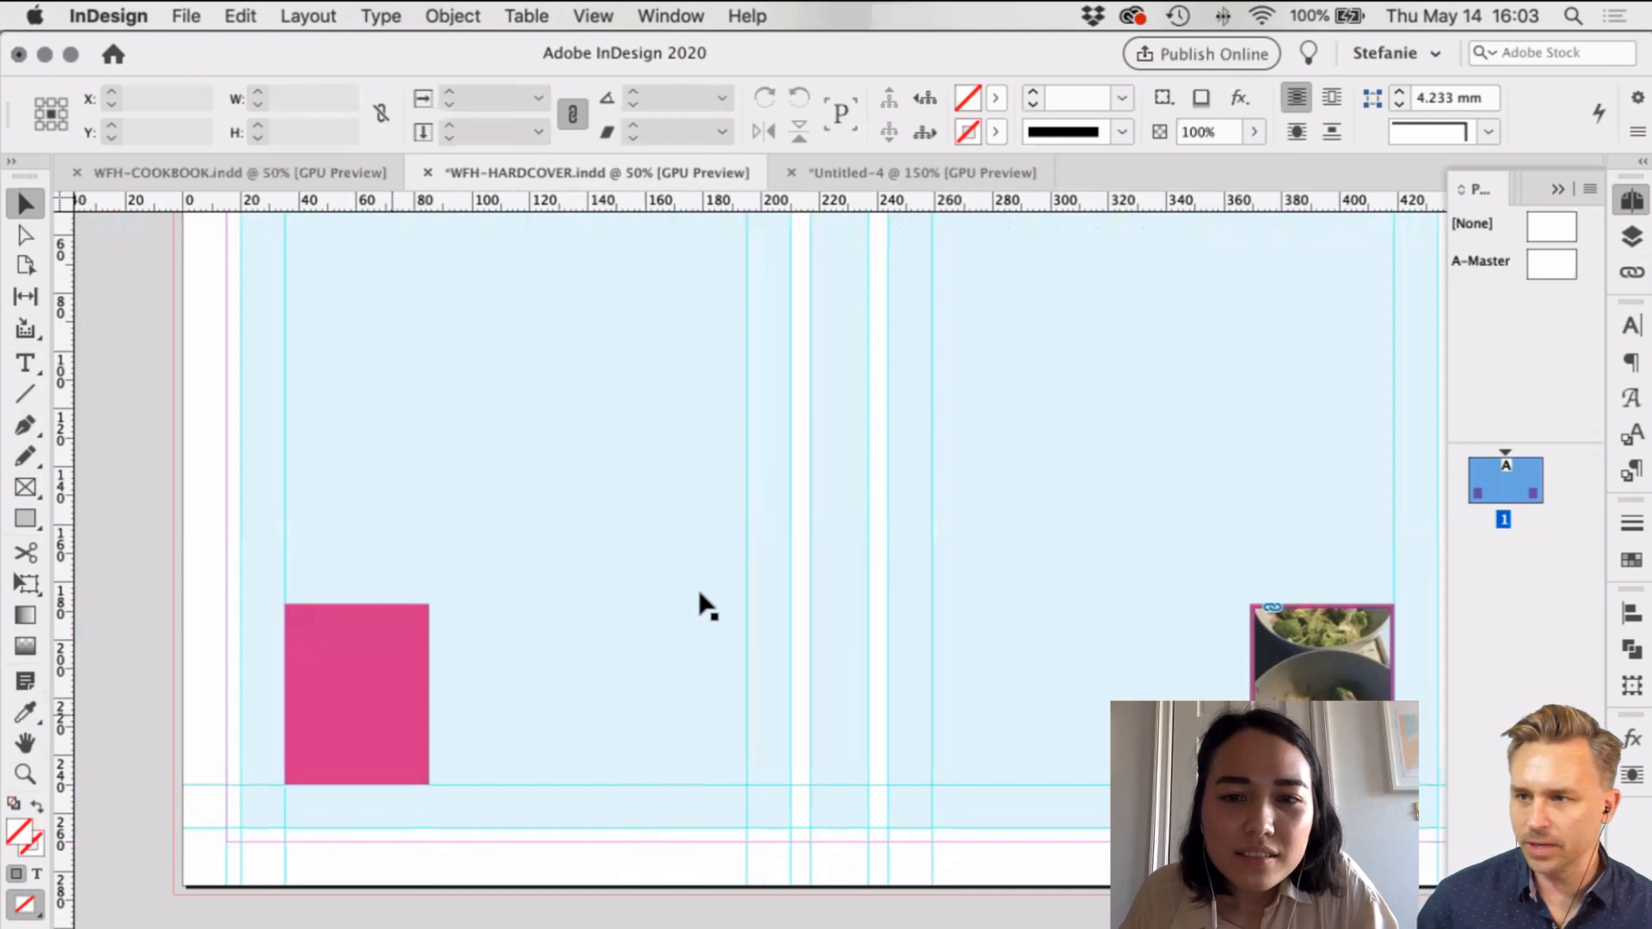
key("super+z")
left_click(763, 375)
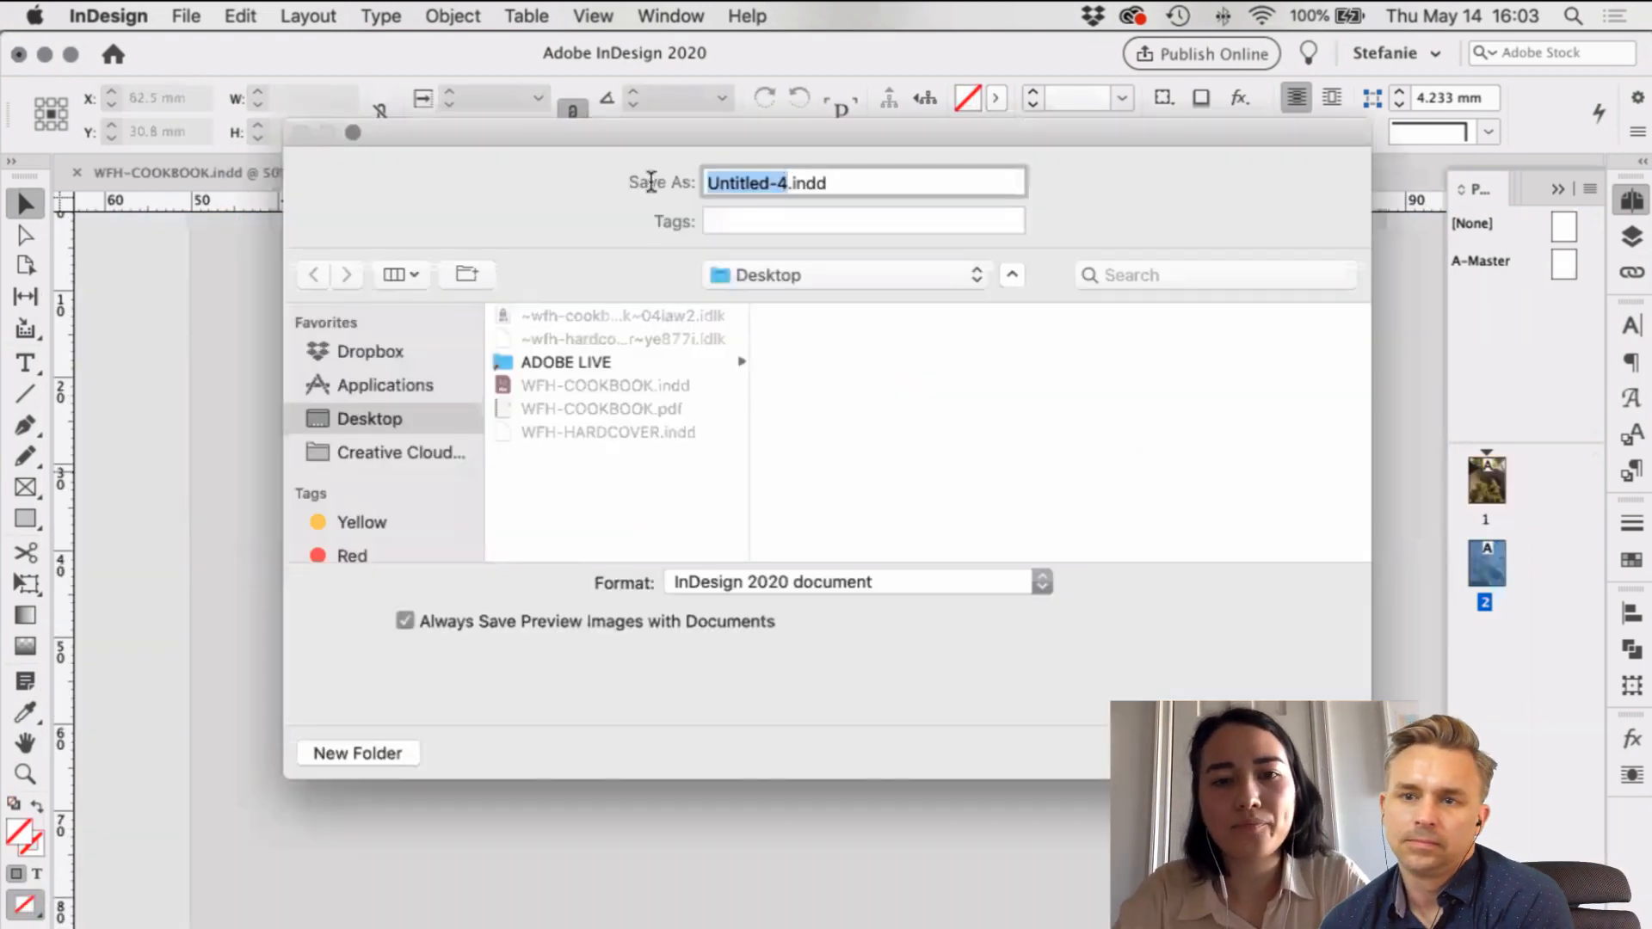
Step: Save the tip-in document to the Desktop as WFH-TIP-IN.indd
type("WFH-T")
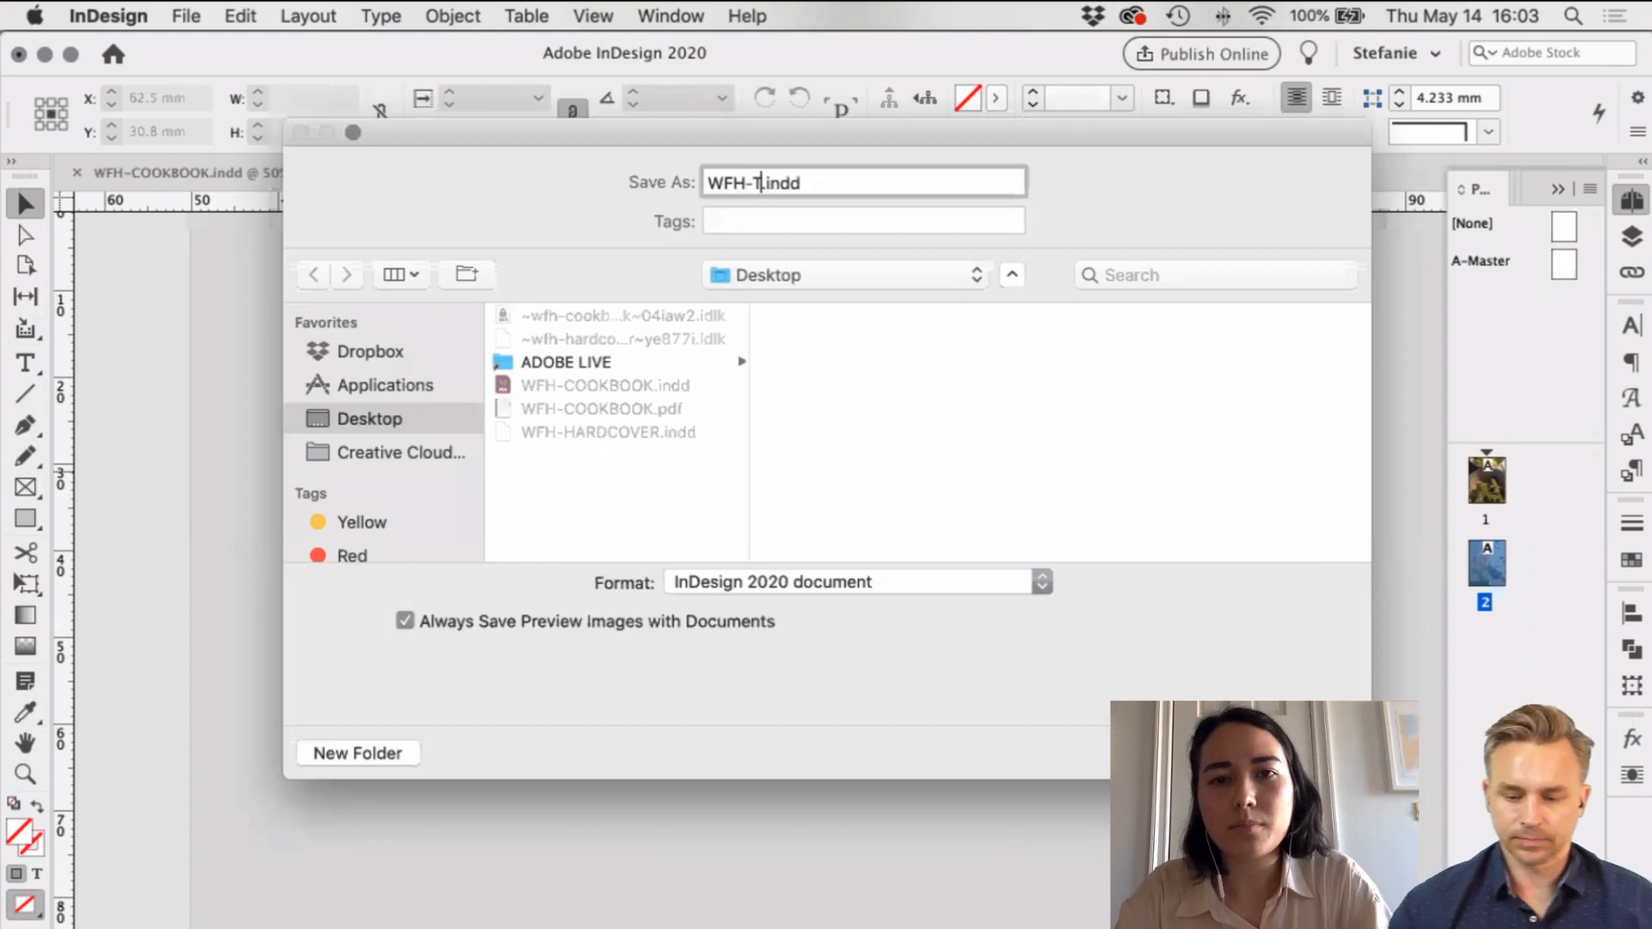
type("IP-IN")
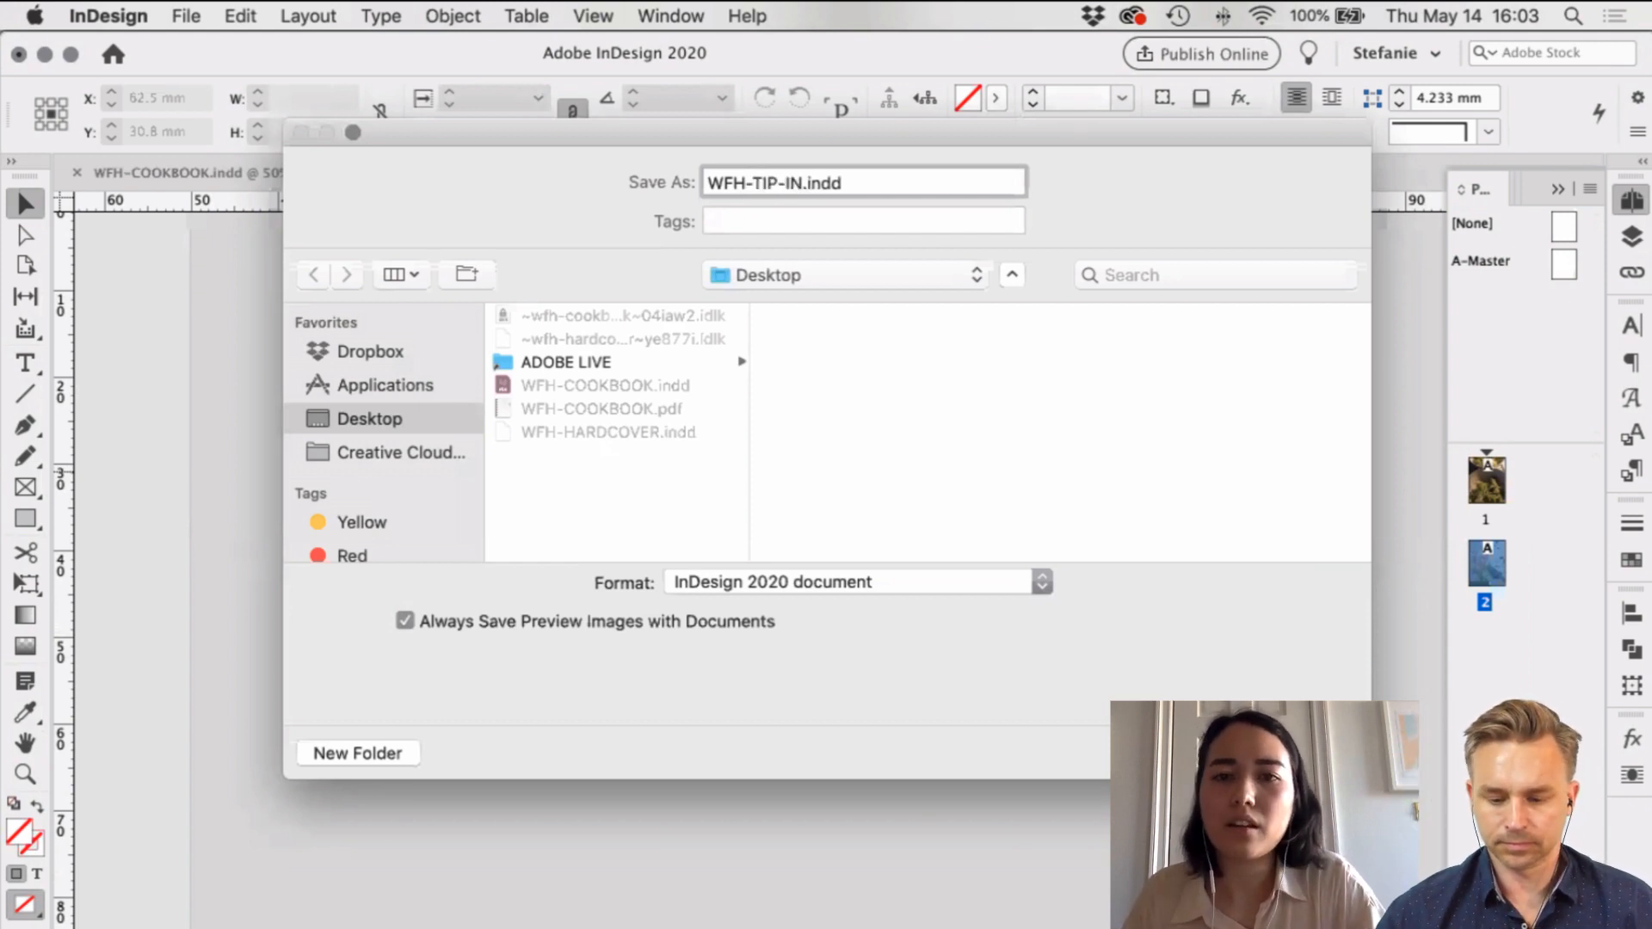
key("Return")
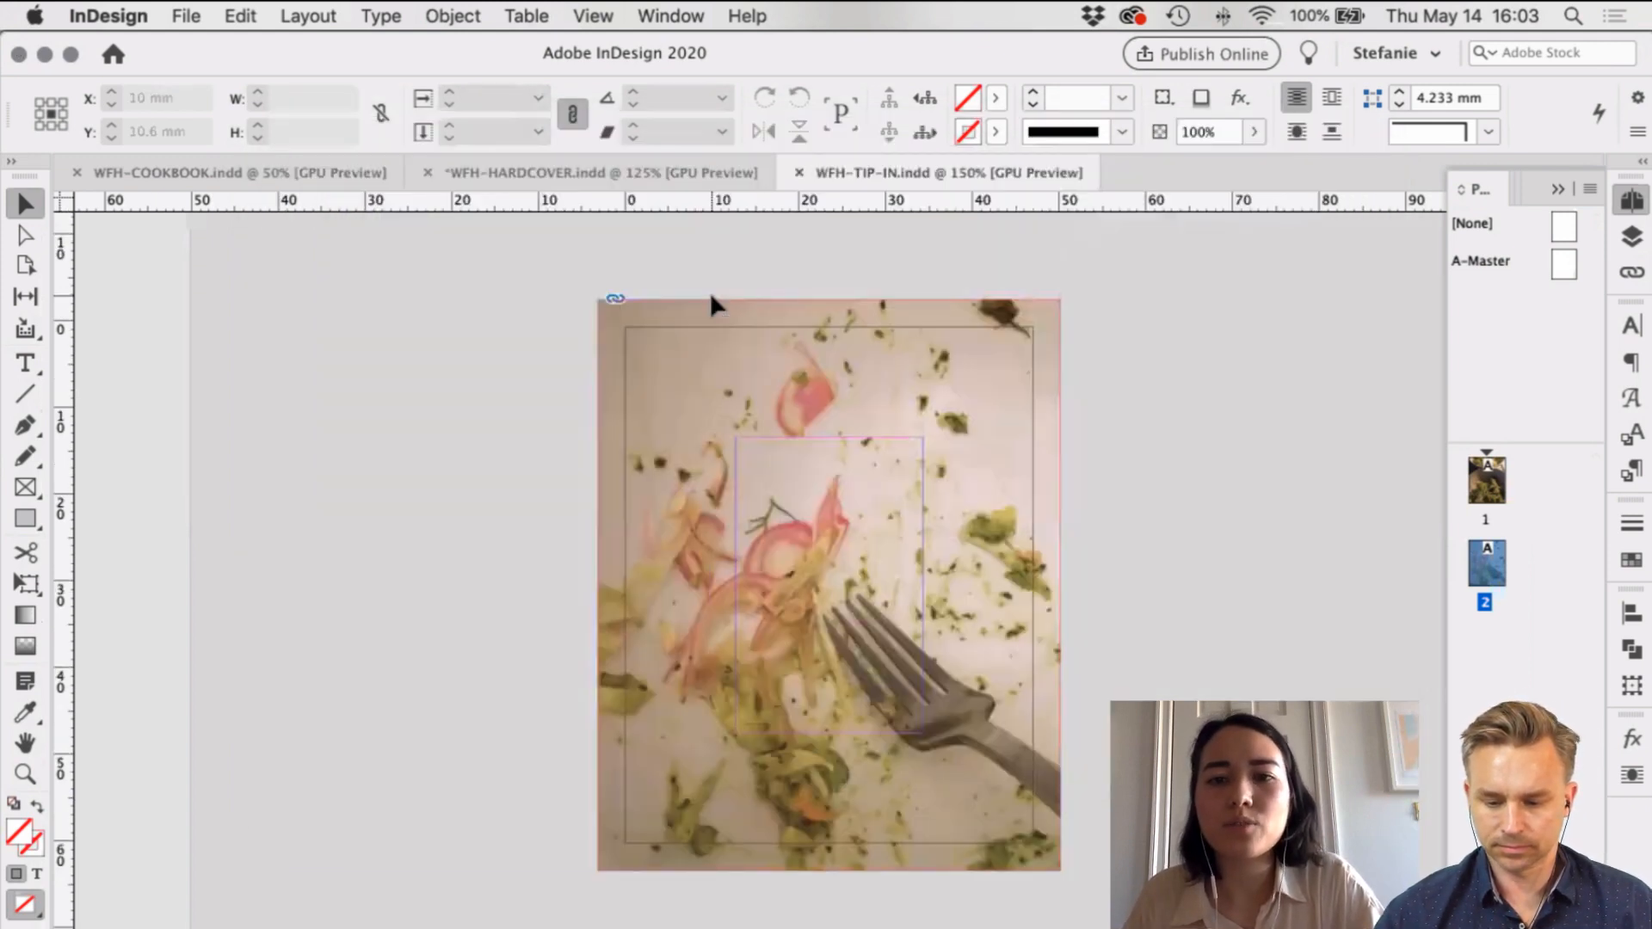
scroll(710, 292, "up", 3)
scroll(711, 294, "up", 9)
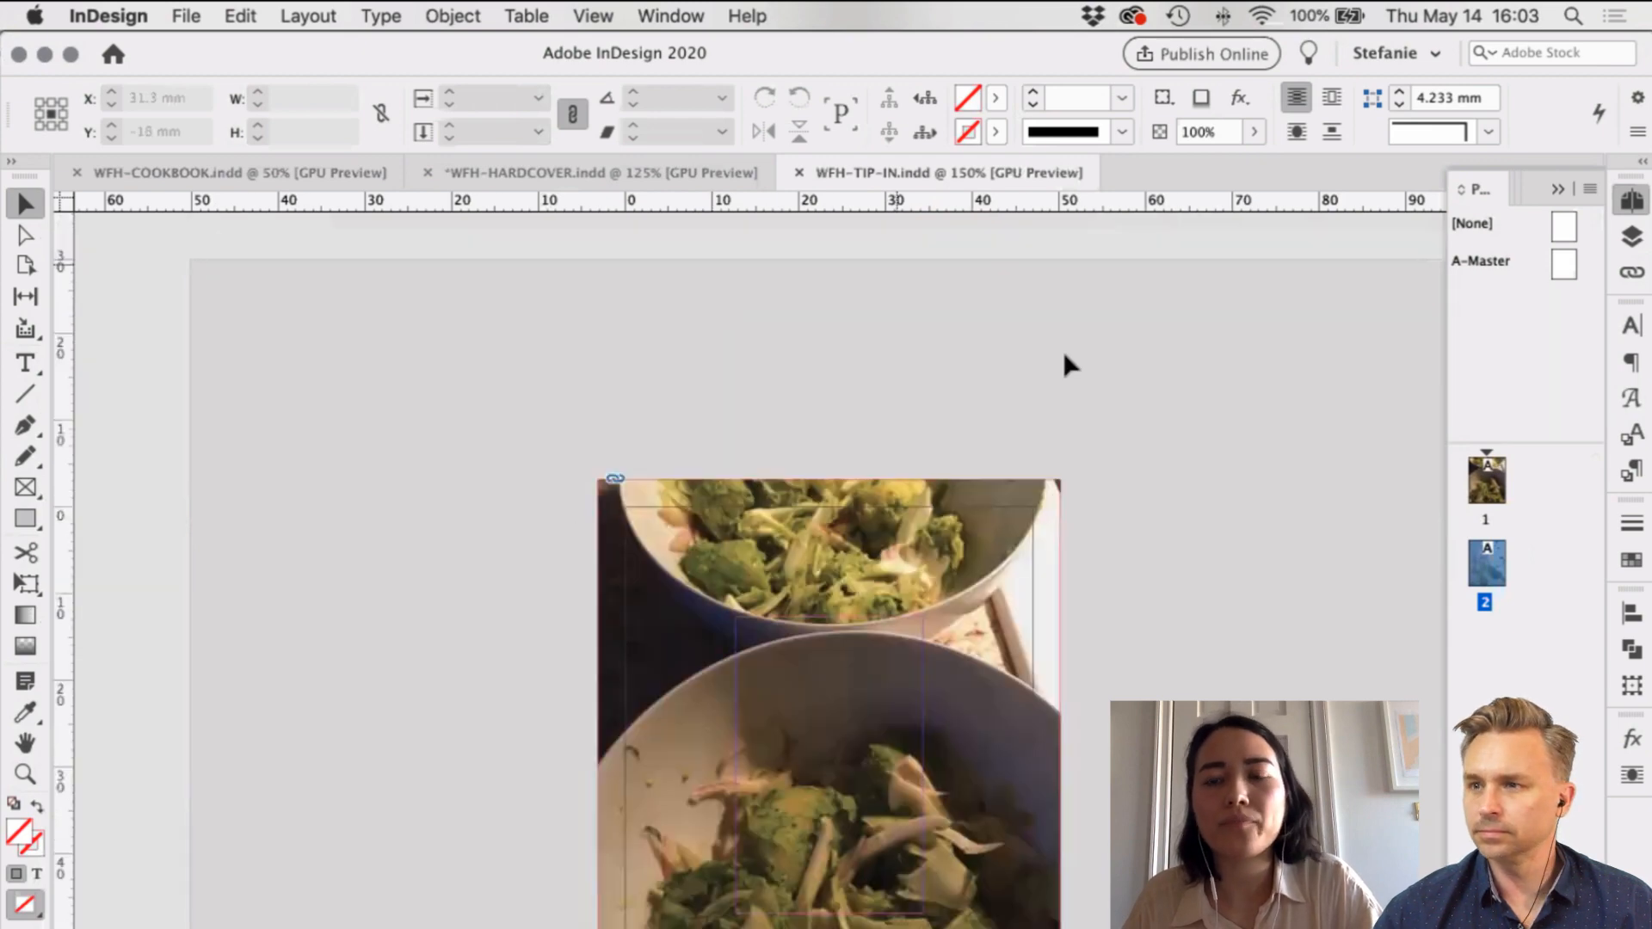
scroll(953, 355, "down", 1)
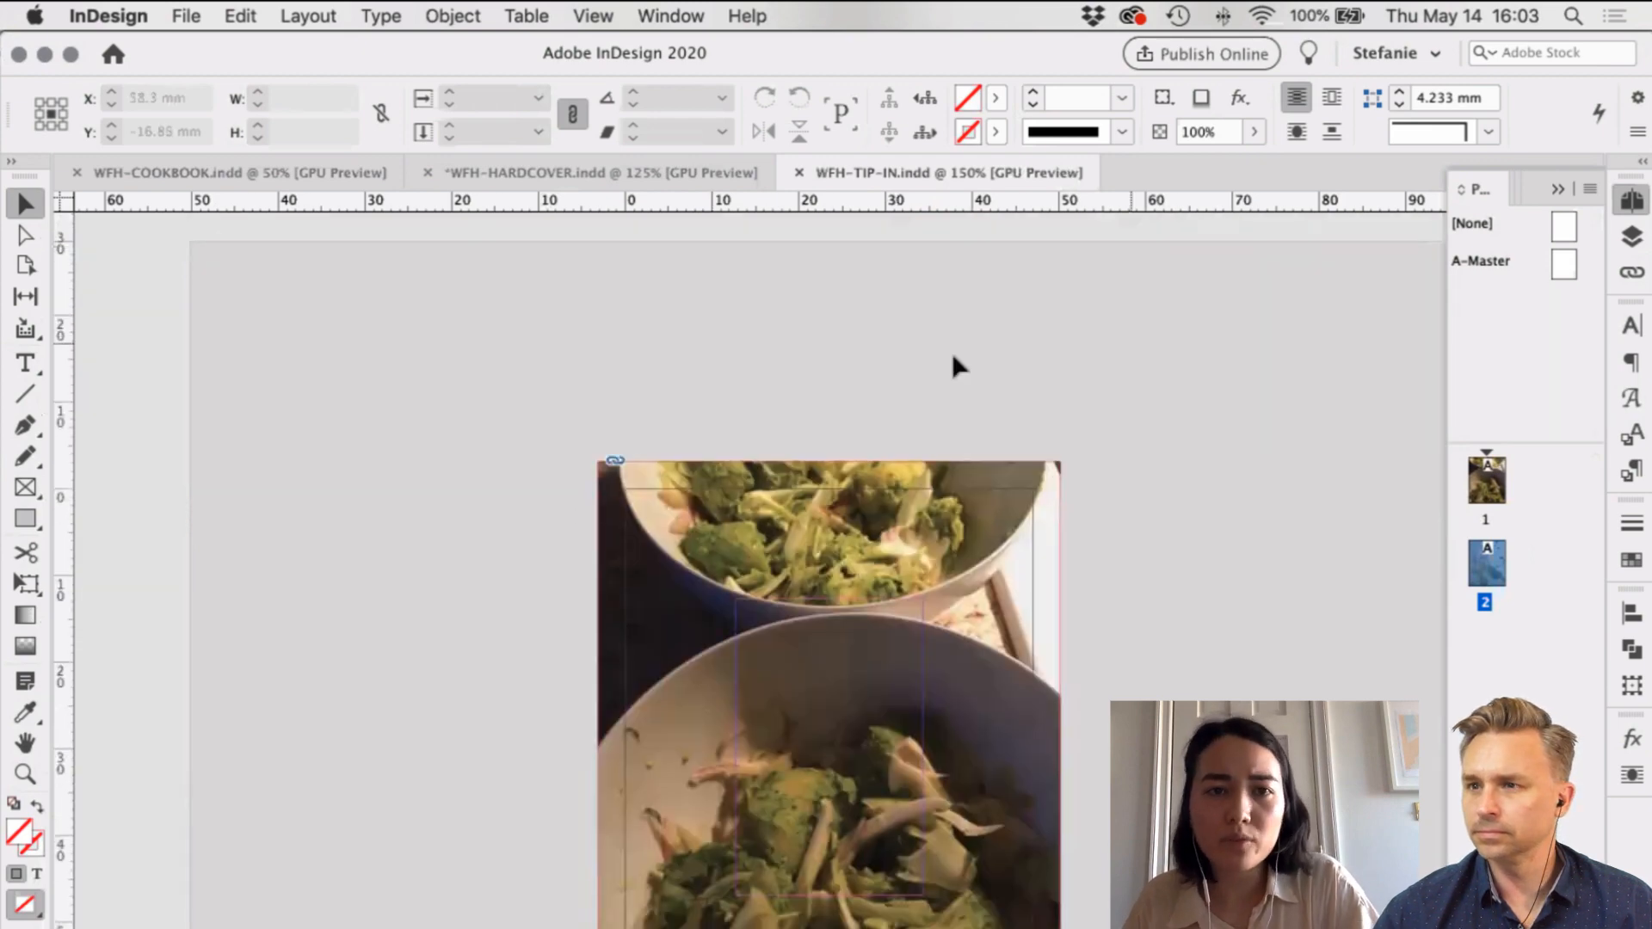
Step: Package WFH-TIP-IN to the Desktop, including a High Quality Print PDF
left_click(185, 15)
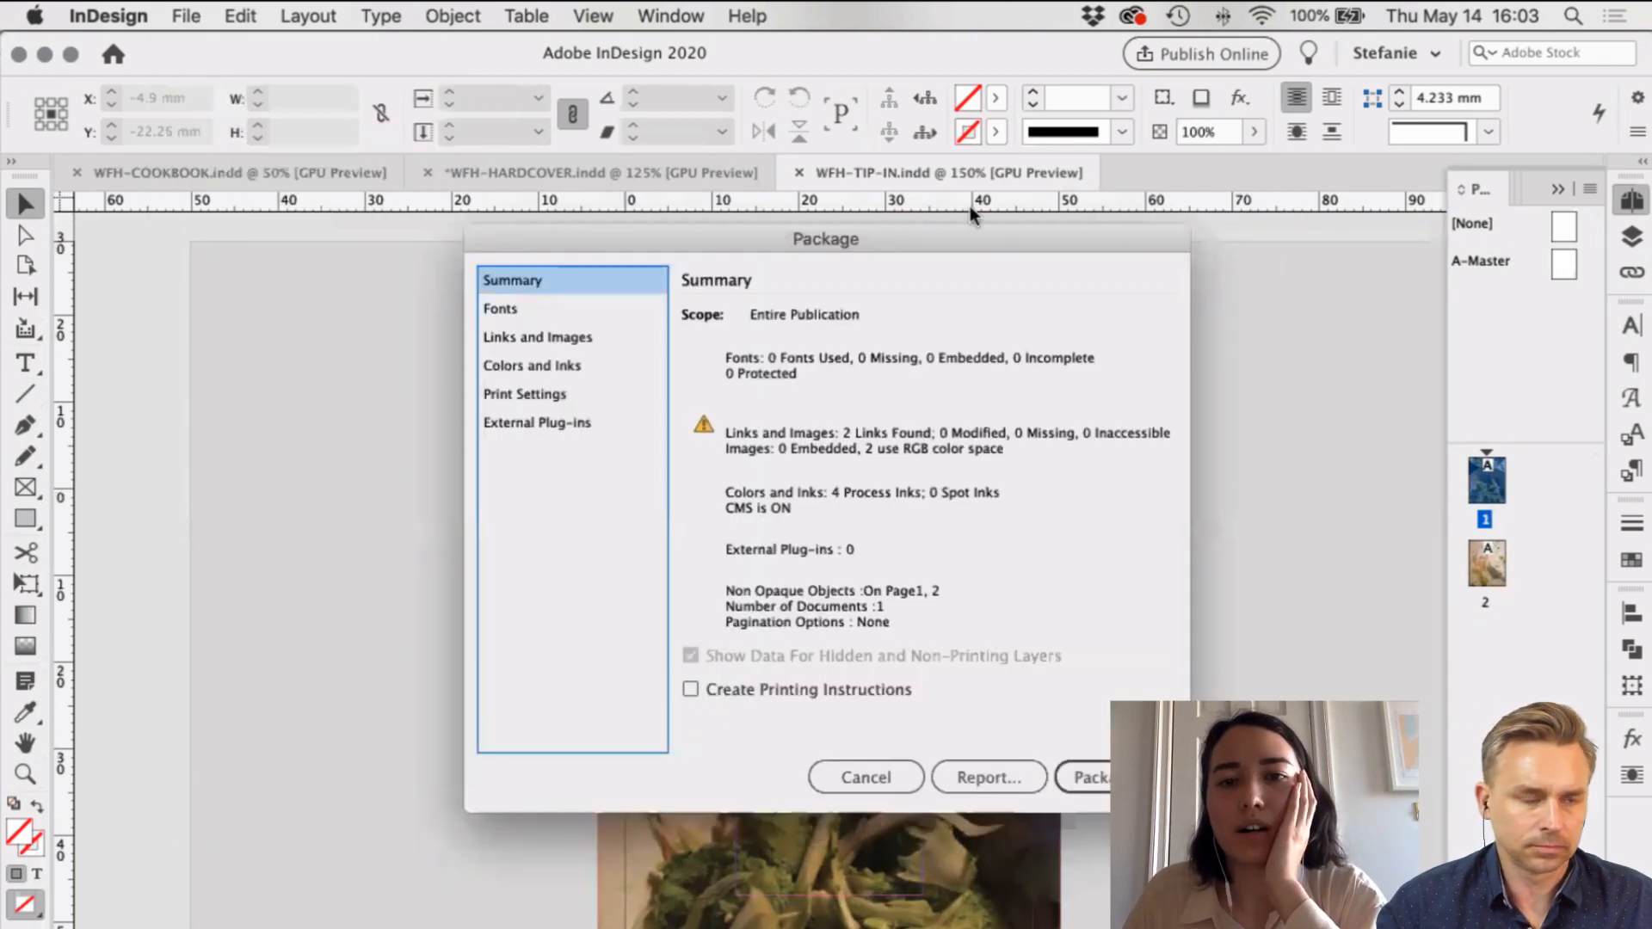
left_click_drag(871, 258, 859, 291)
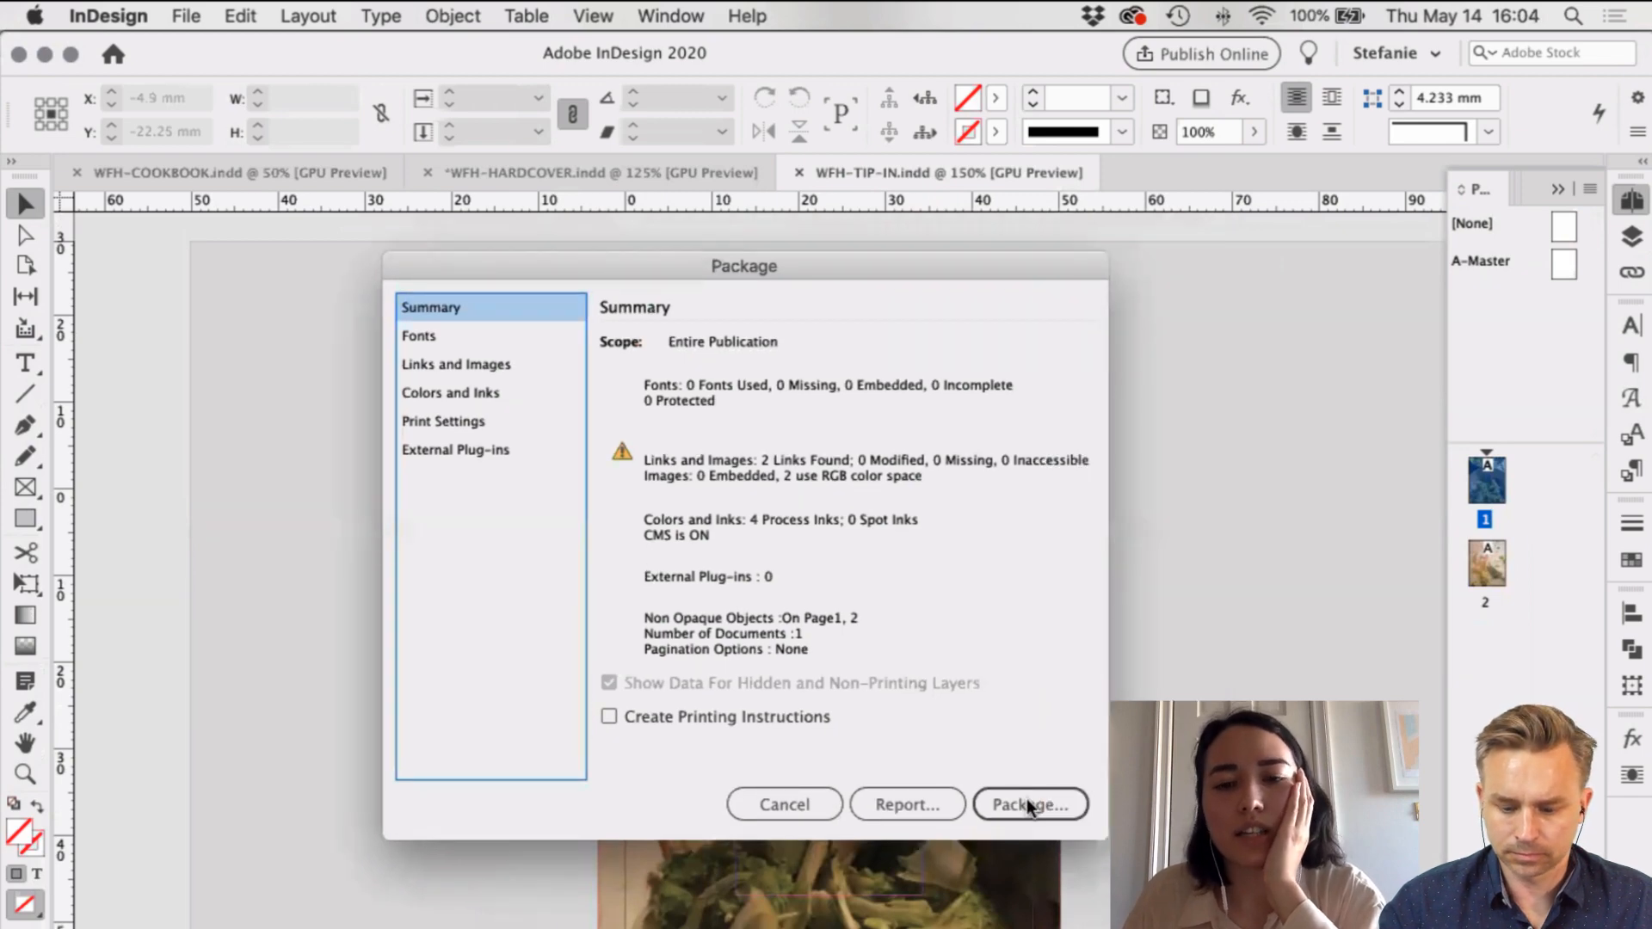
left_click(1028, 805)
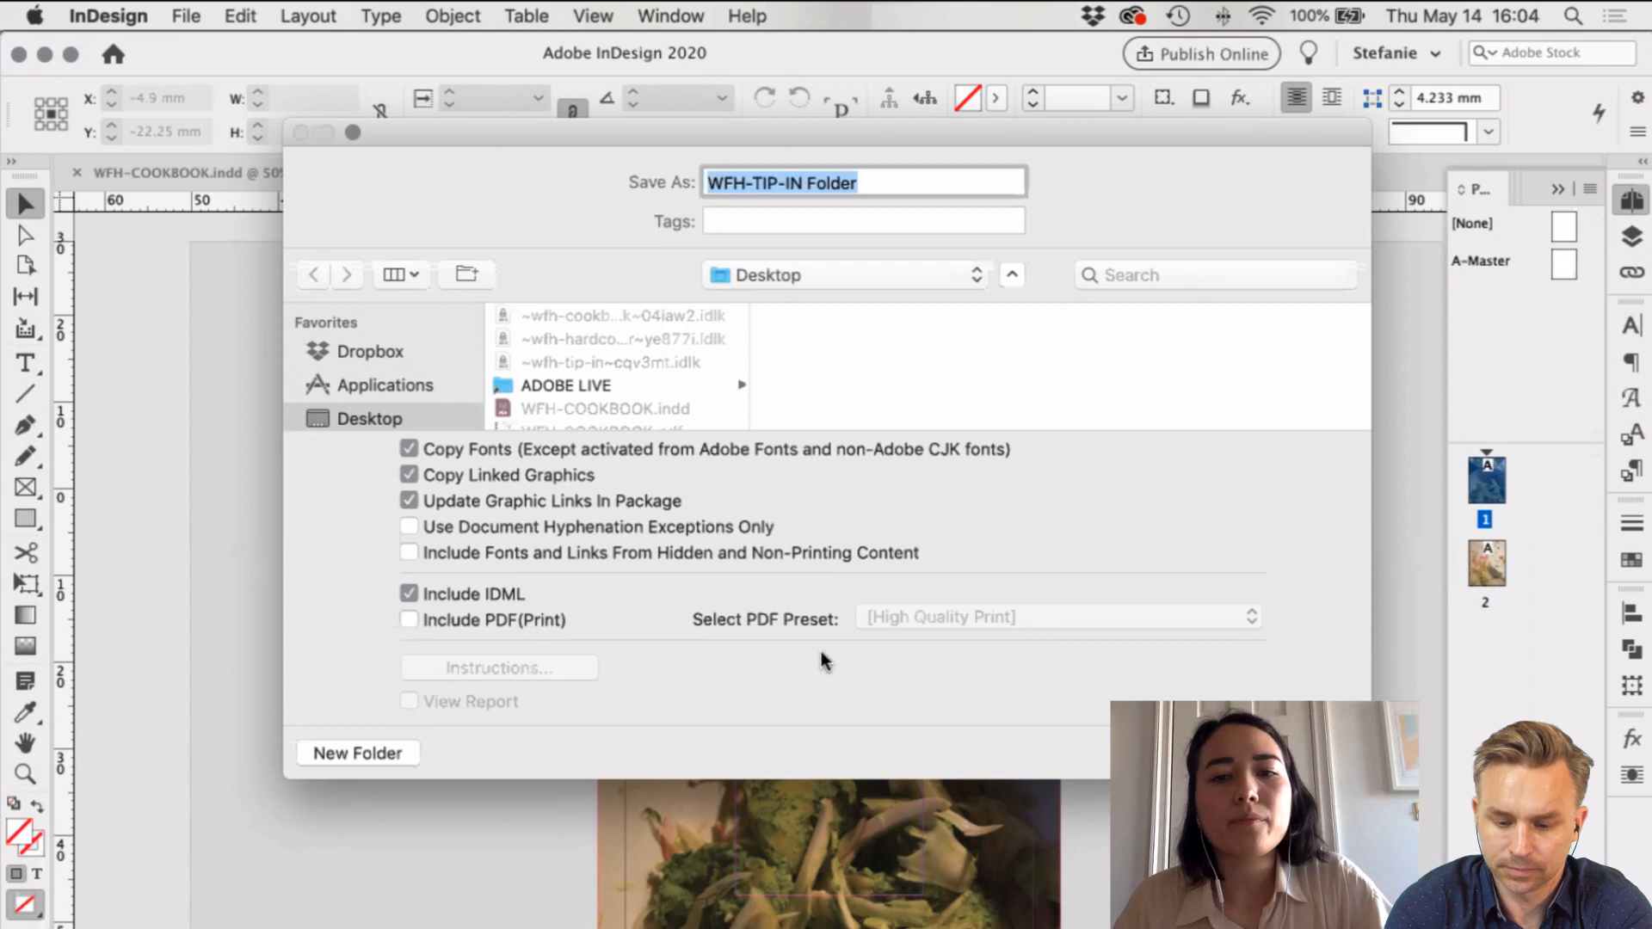
left_click(444, 621)
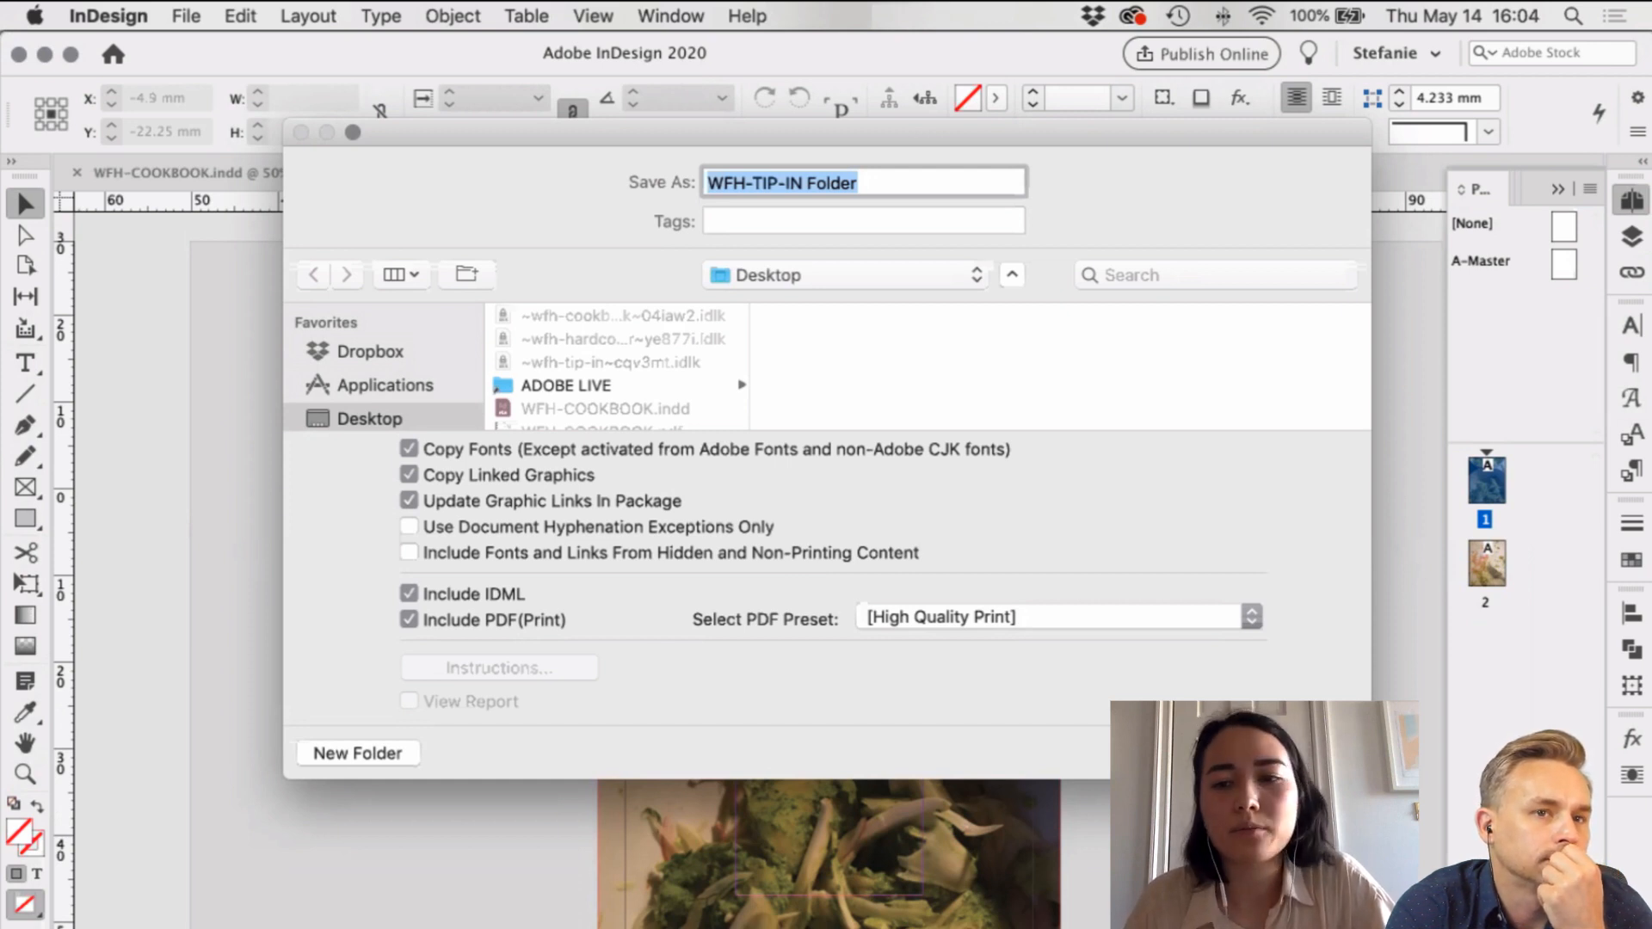
key("Return")
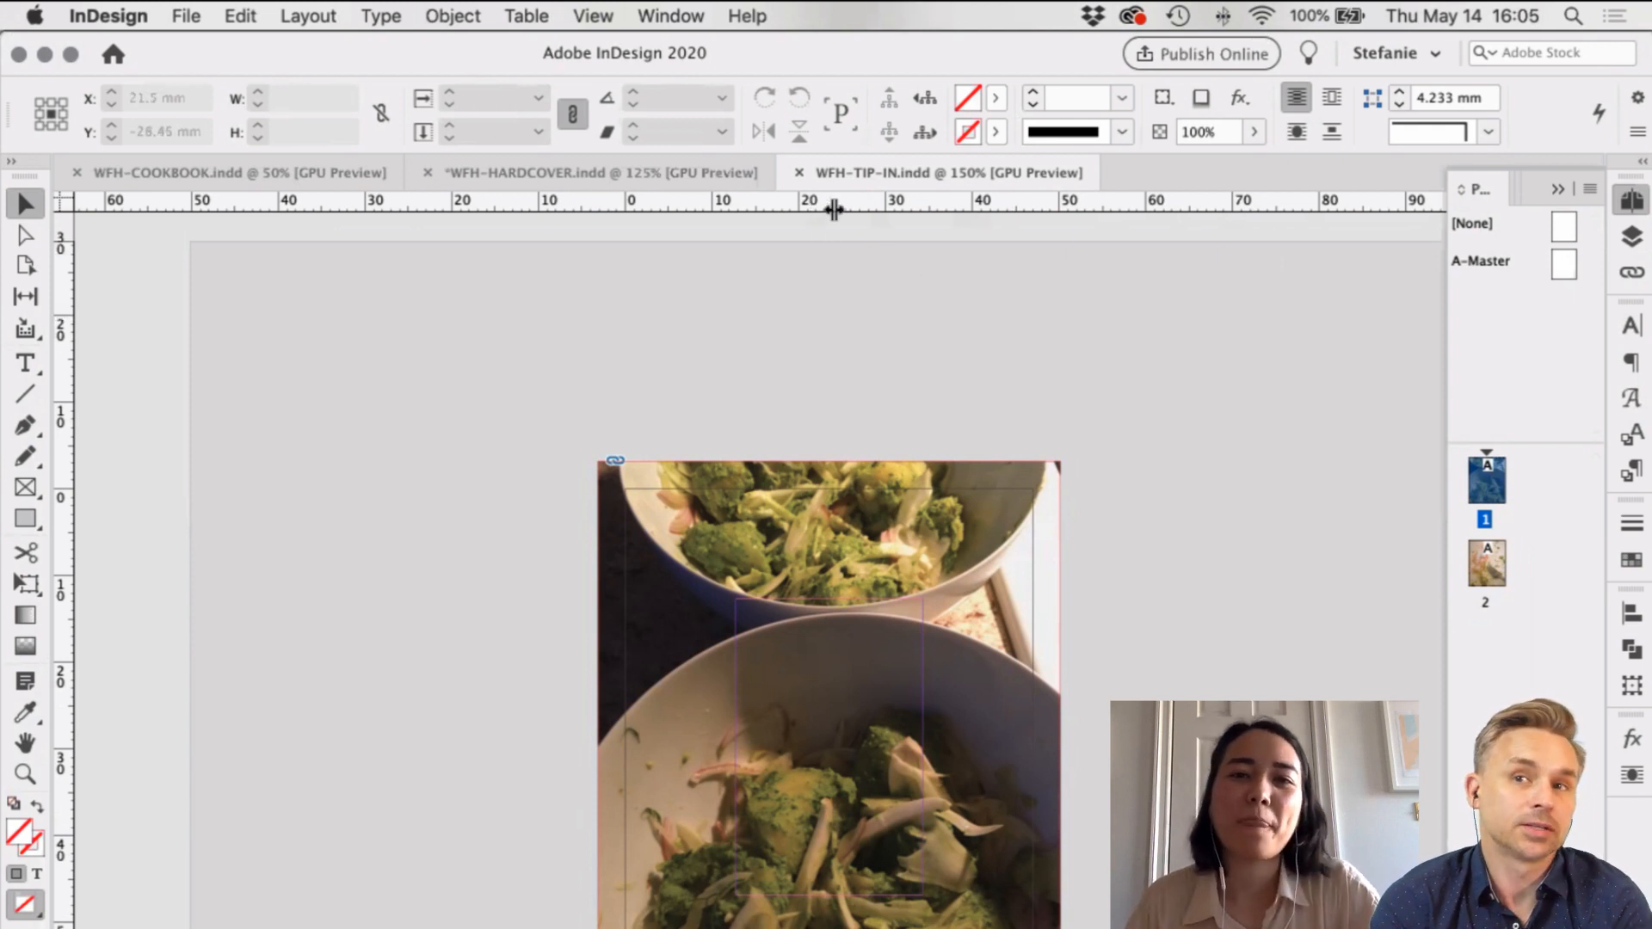
Step: Close WFH-TIP-IN and zoom the hardcover spread out to 50%
left_click(795, 174)
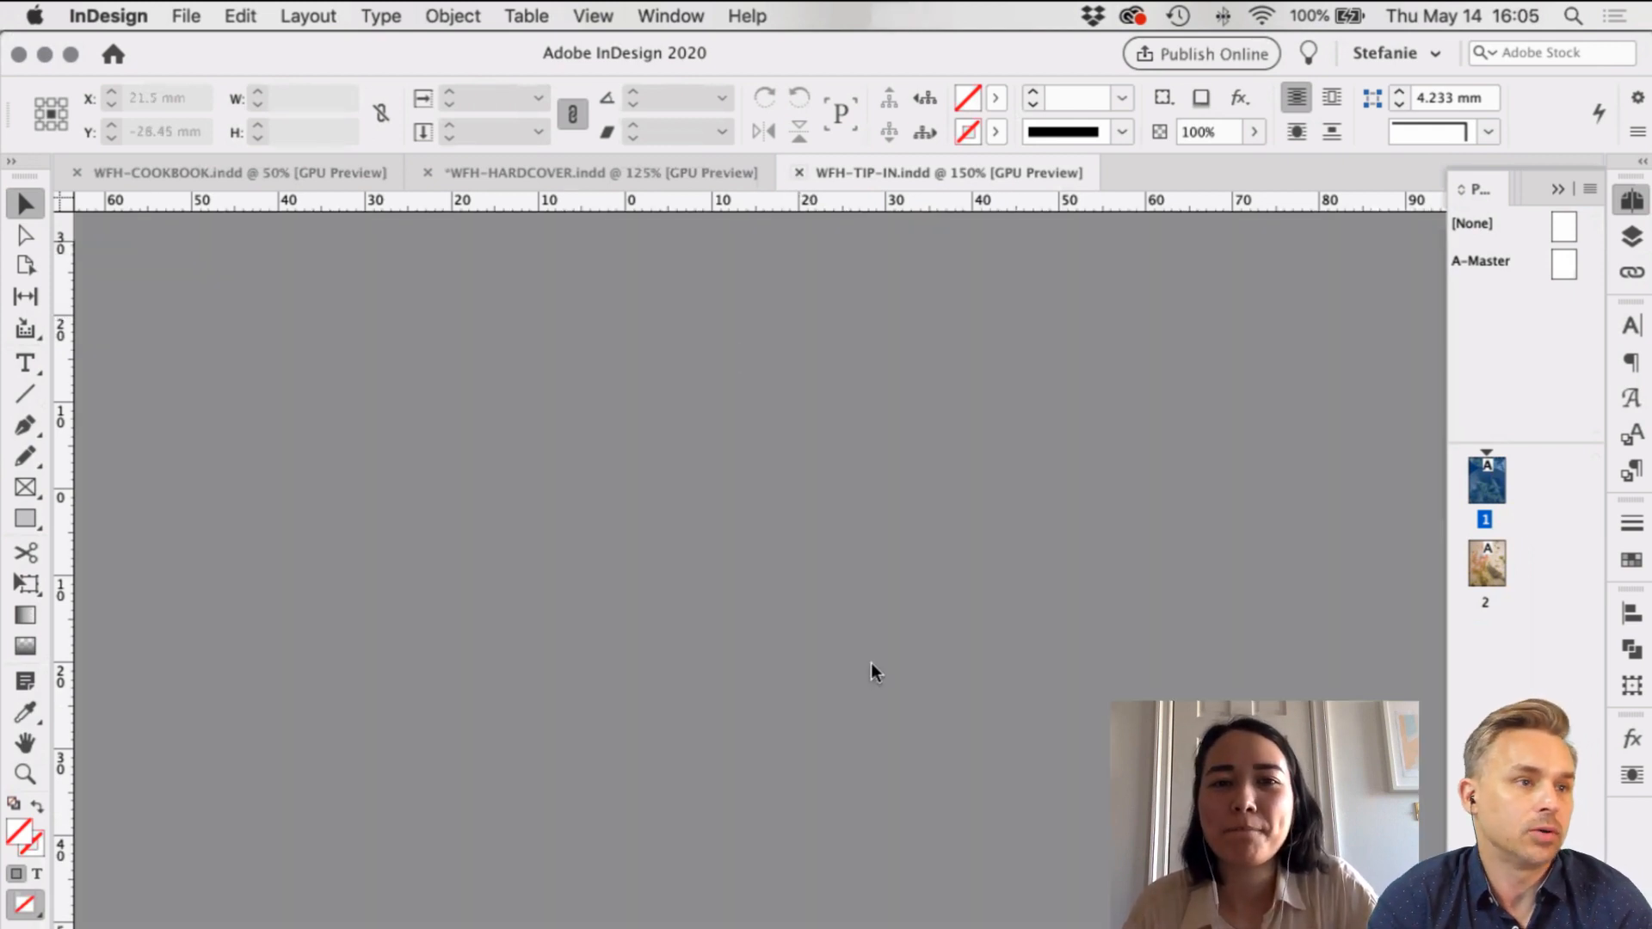
key("super+minus")
key("super+minus")
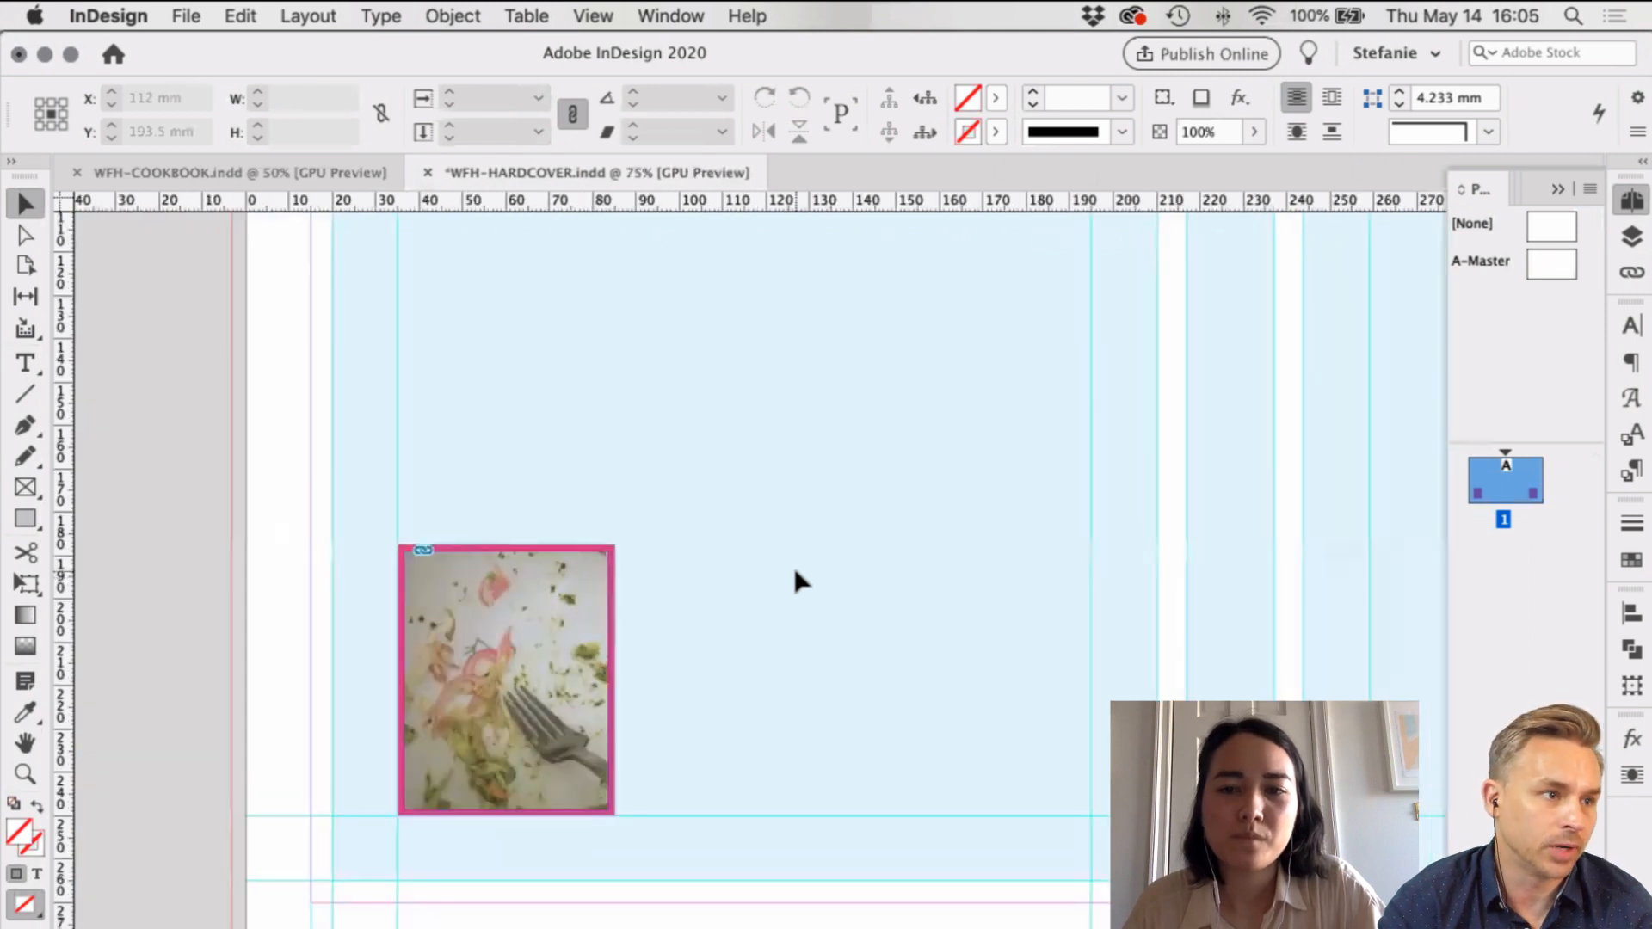
key("super+minus")
scroll(792, 565, "up", 3)
scroll(793, 565, "right", 10)
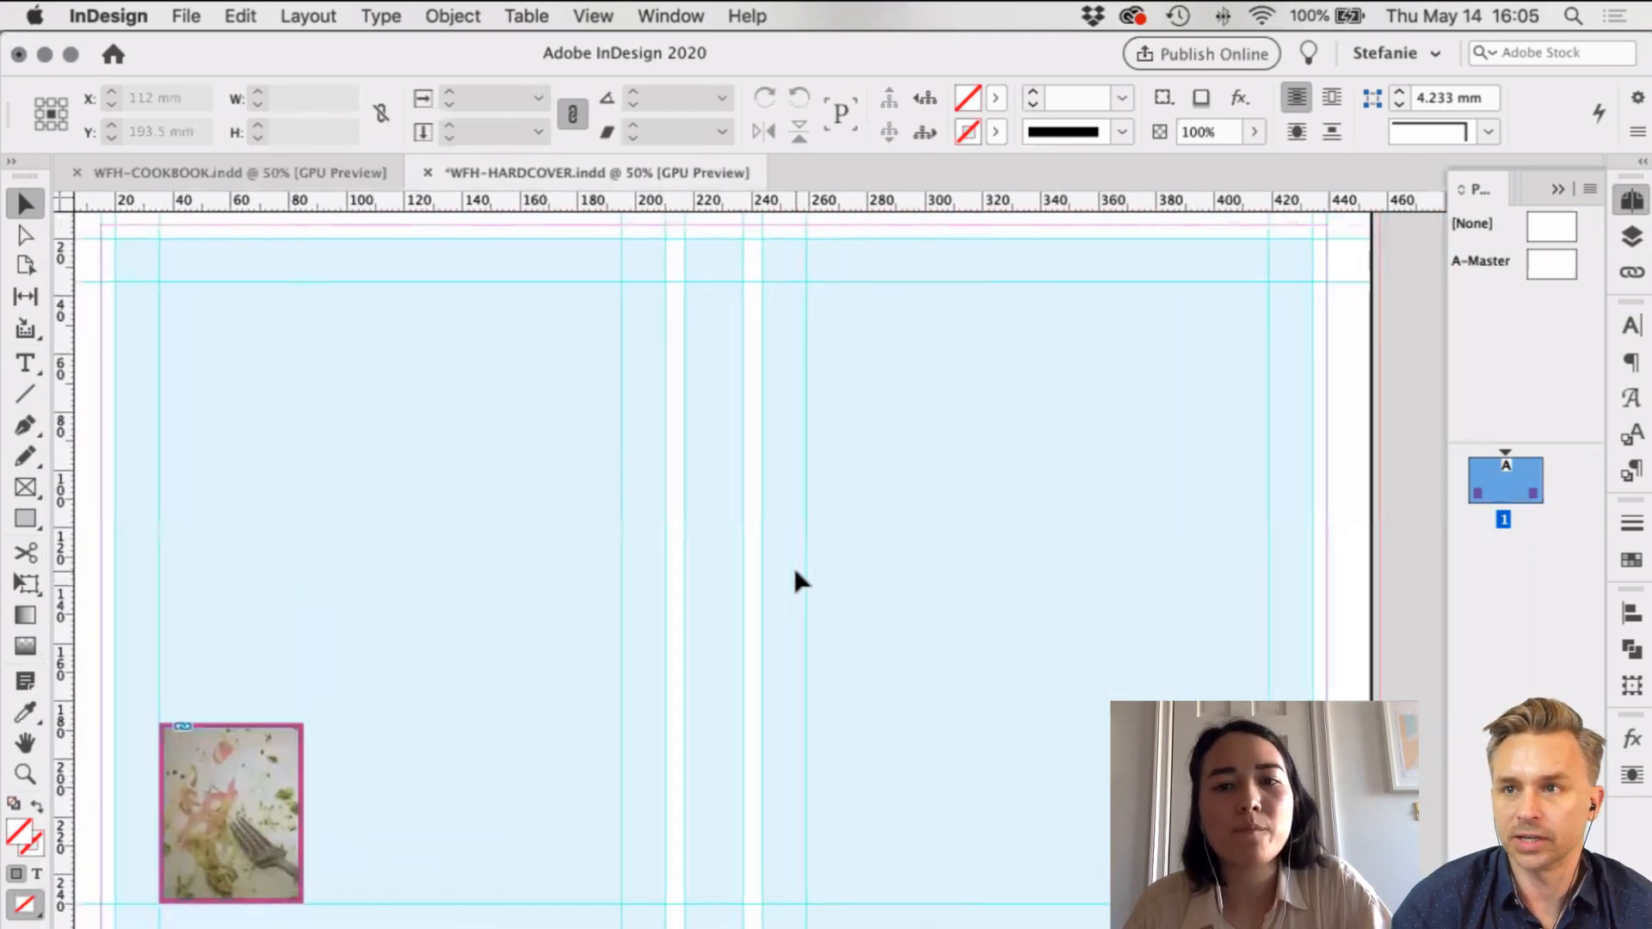
scroll(792, 564, "left", 5)
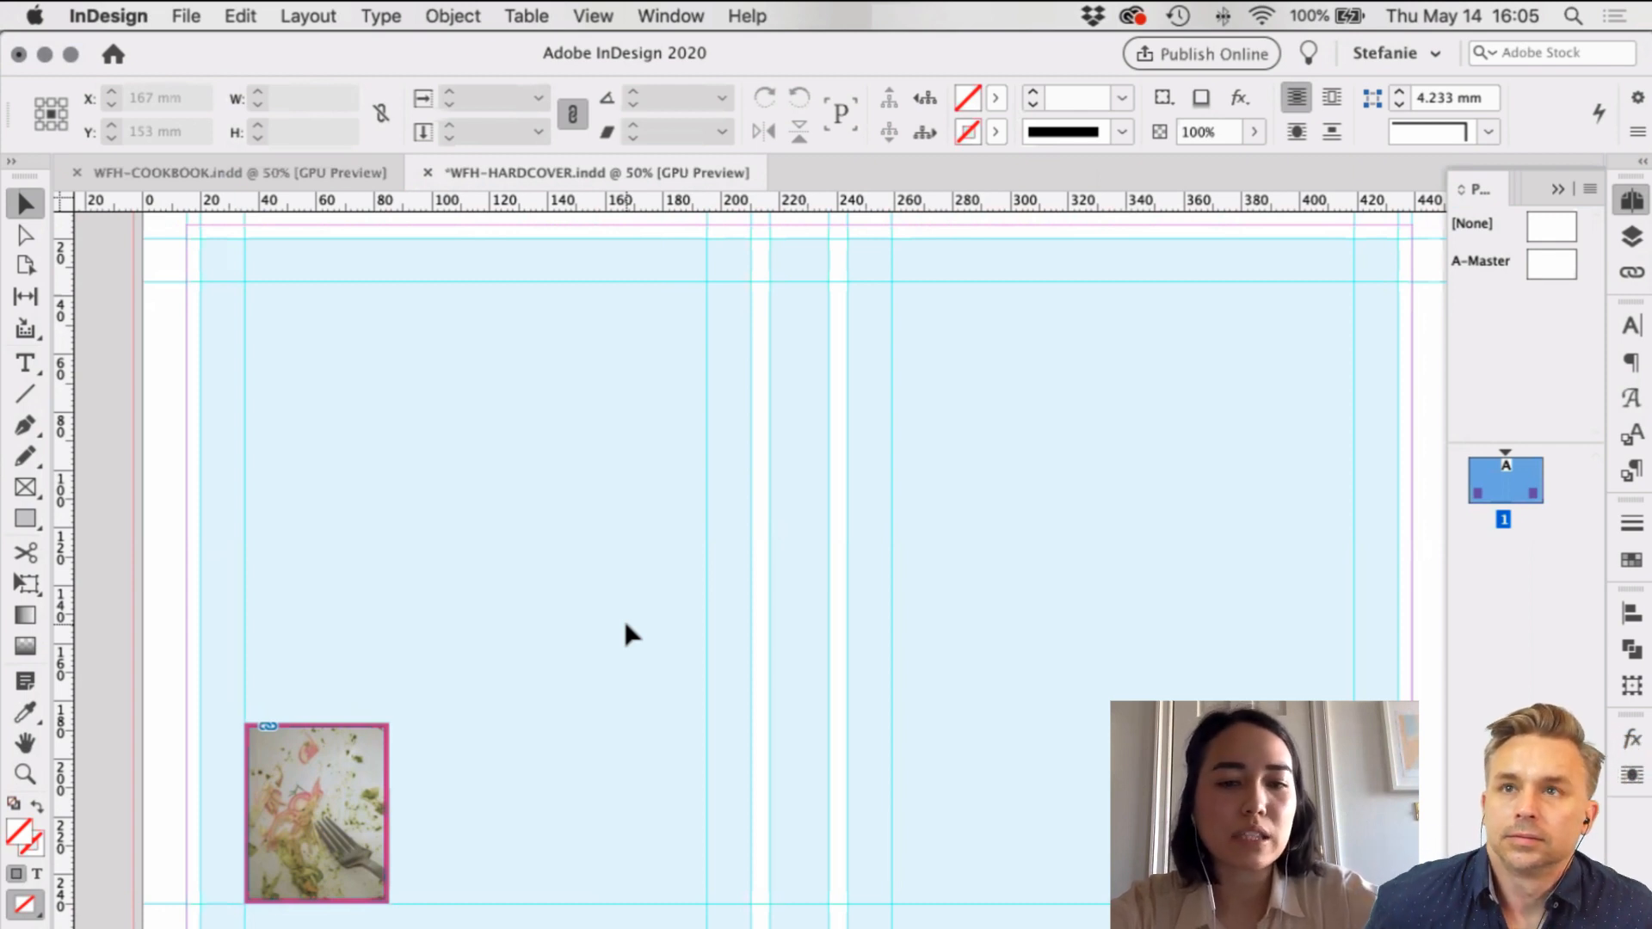
Step: Scroll around the hardcover spread to inspect both food photos on the covers
scroll(637, 551, "right", 5)
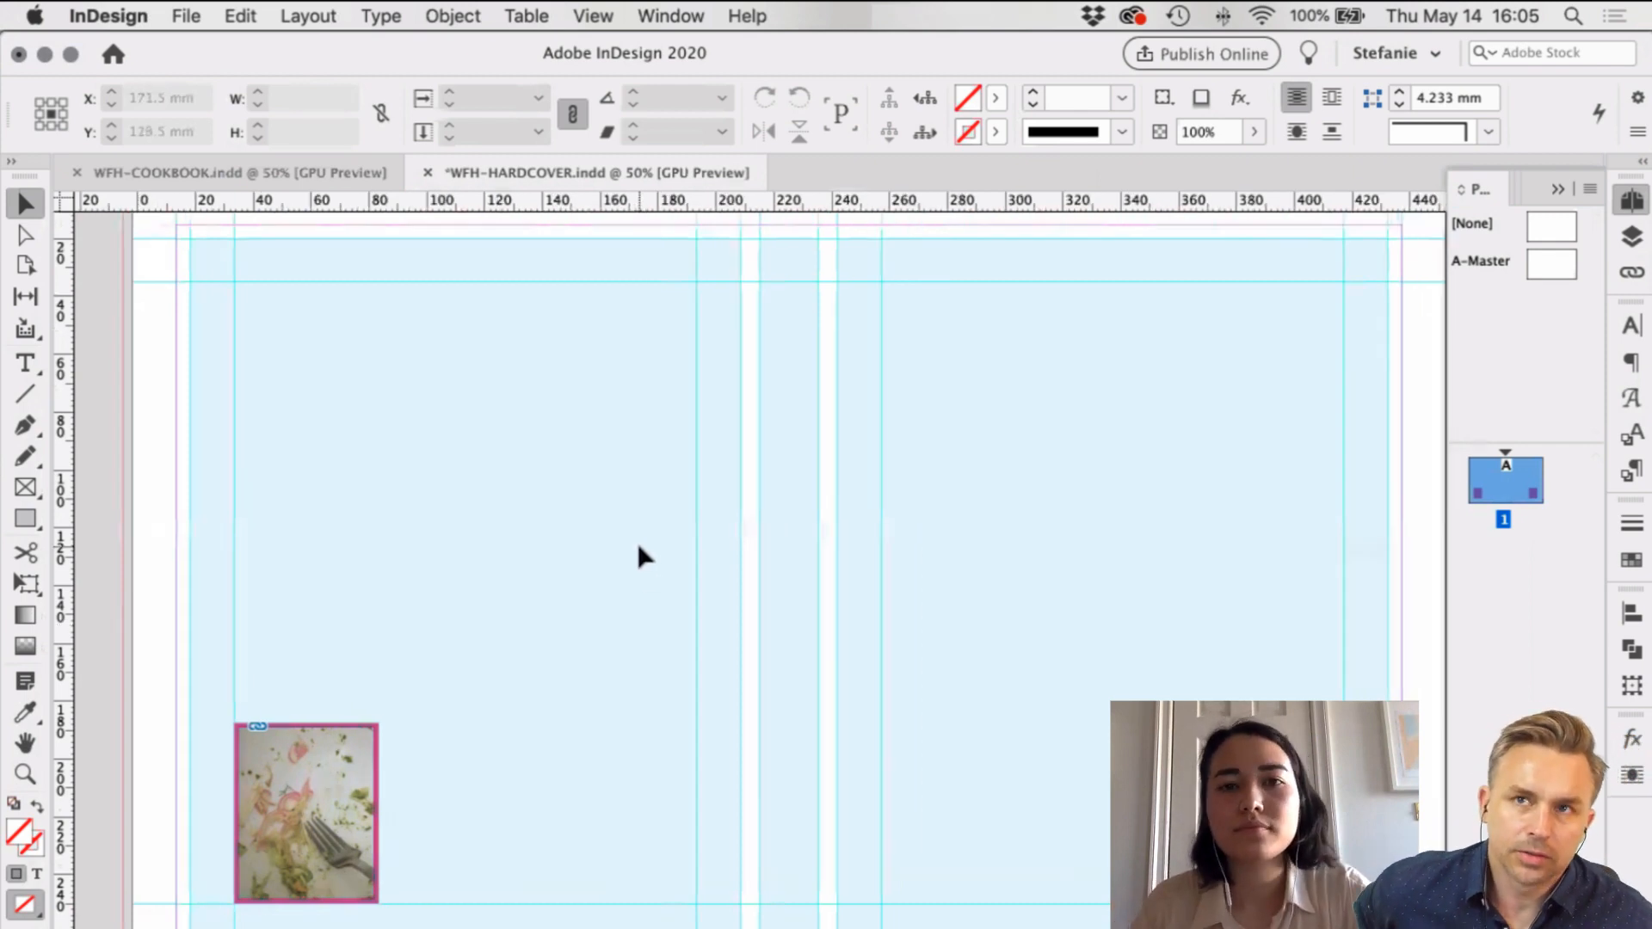
scroll(856, 489, "right", 3)
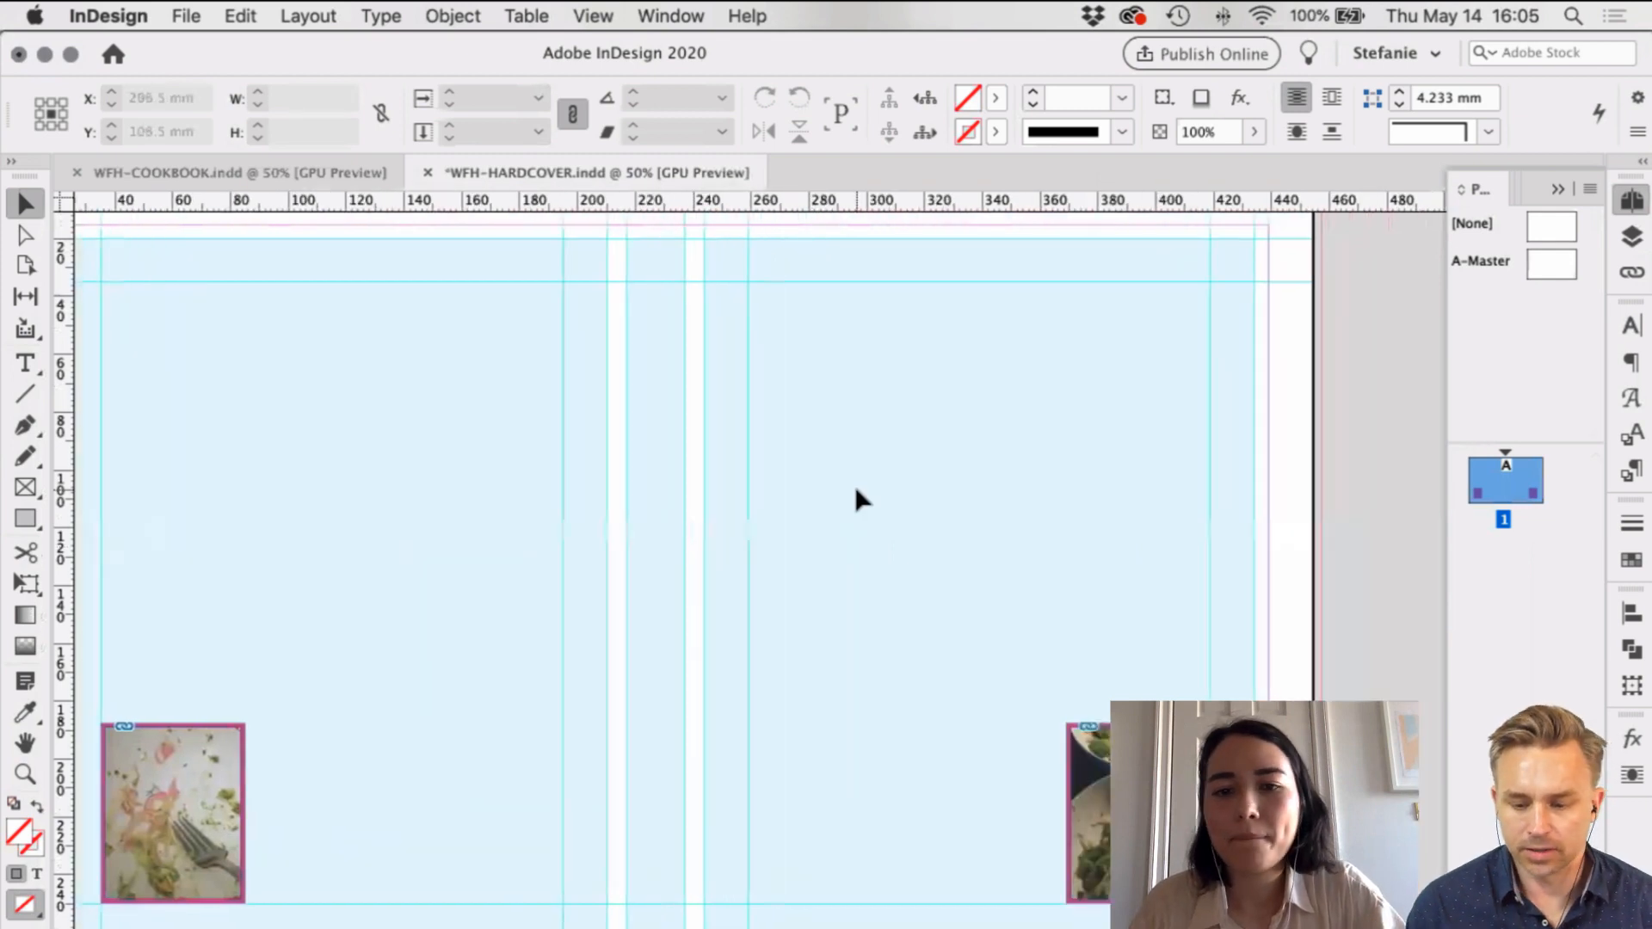
scroll(845, 548, "left", 1)
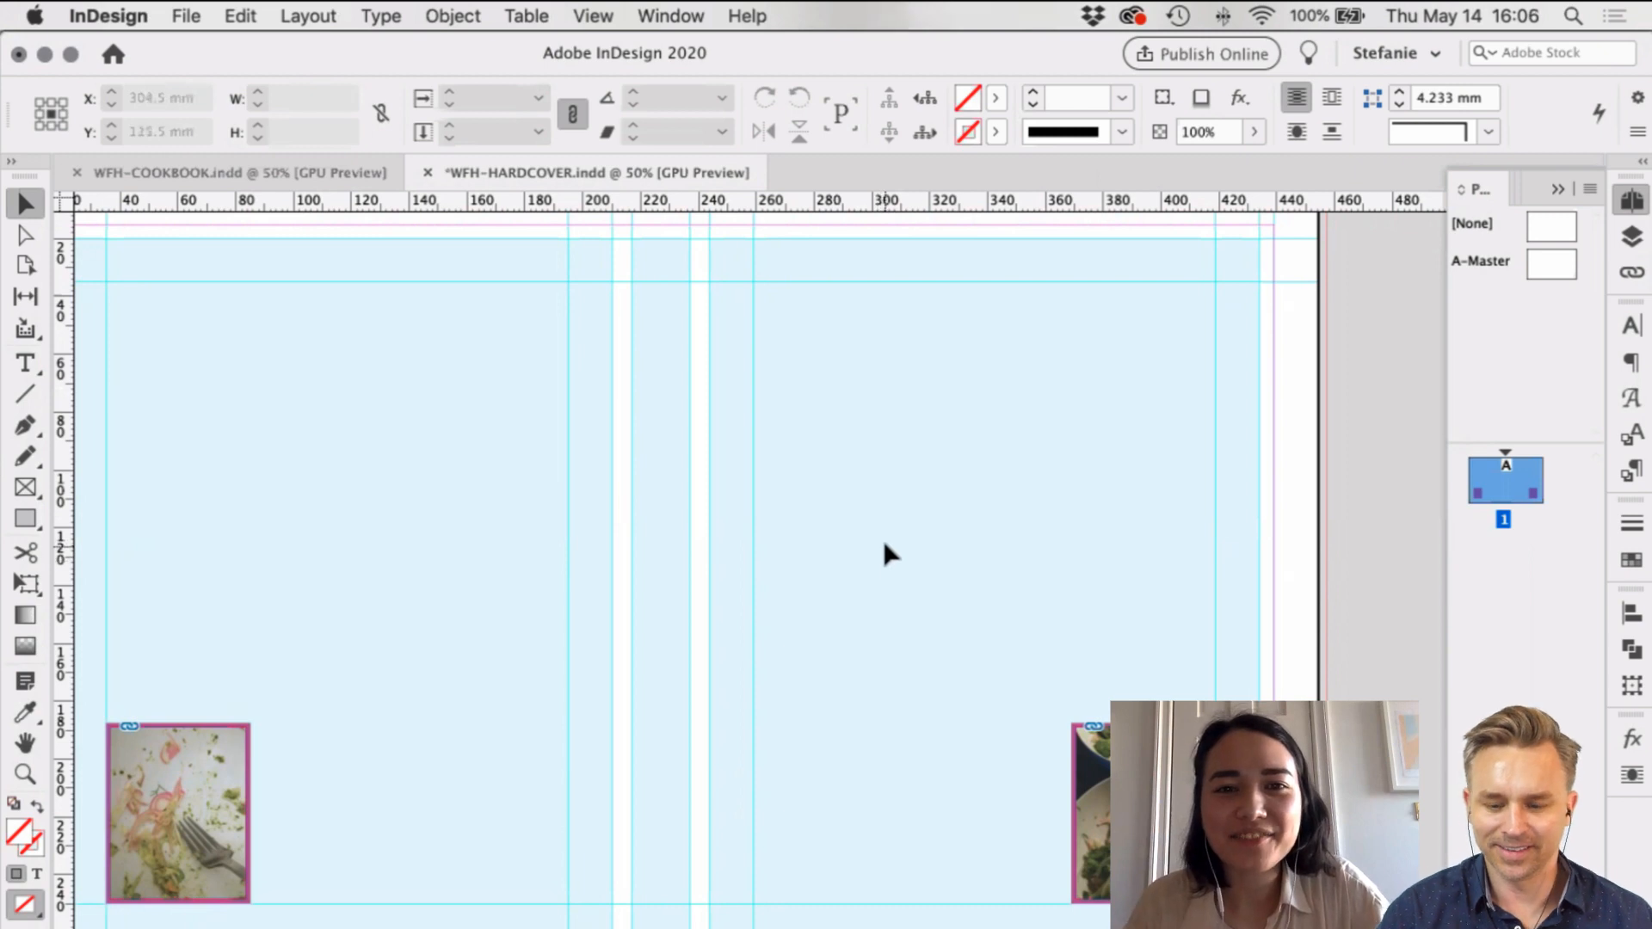
scroll(885, 544, "left", 3)
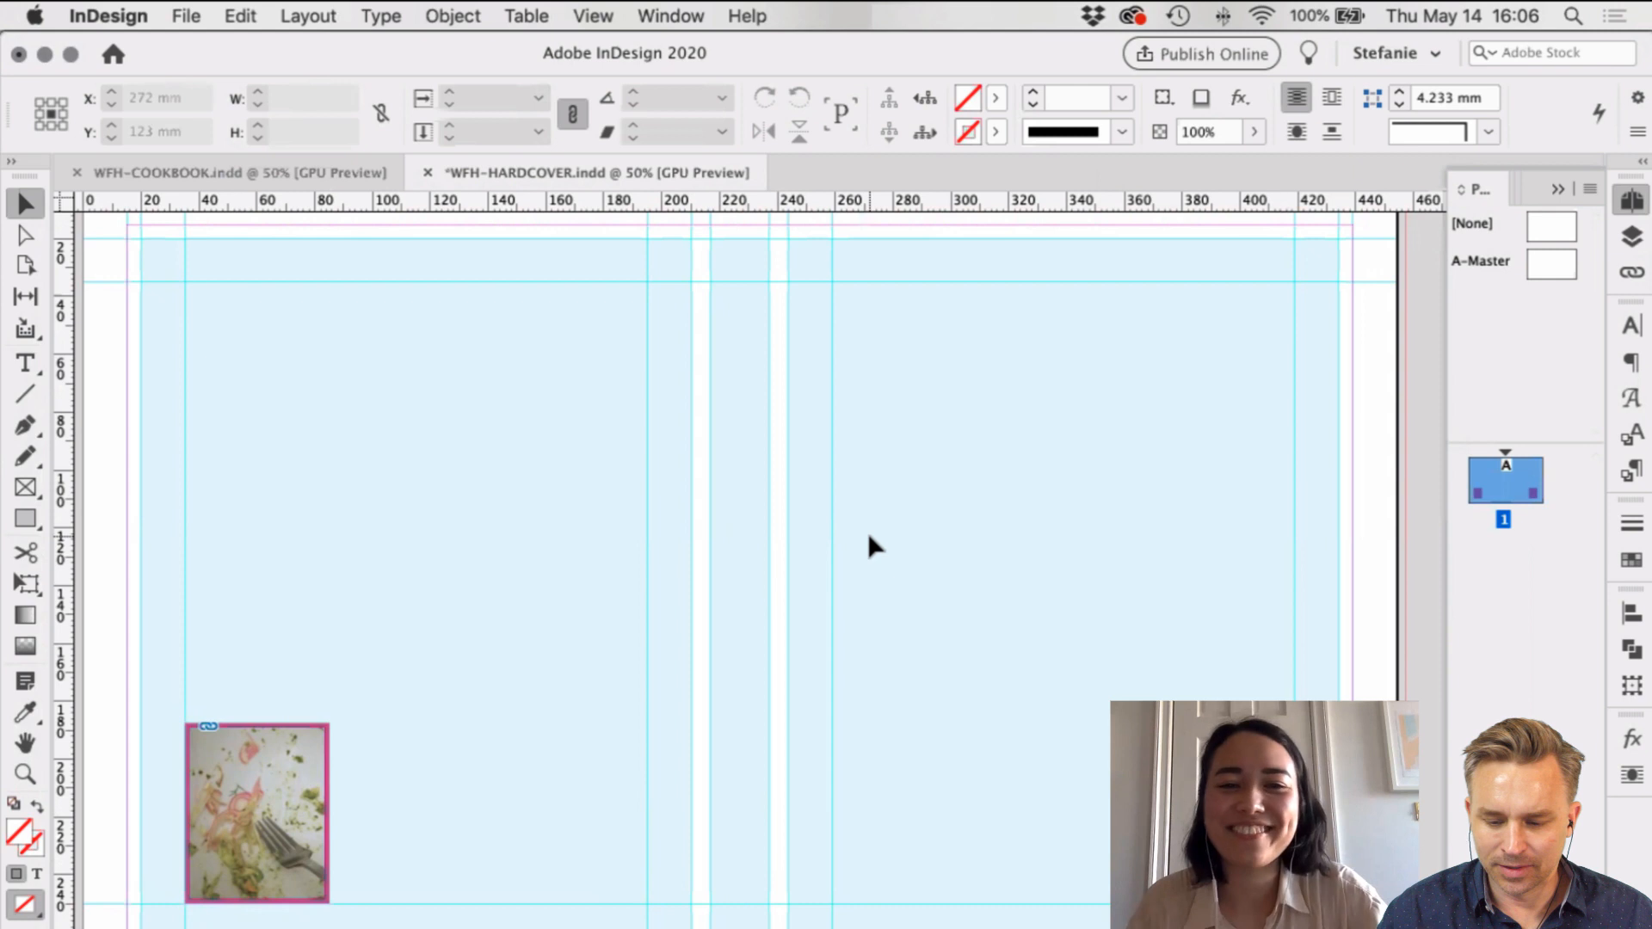
scroll(865, 536, "right", 5)
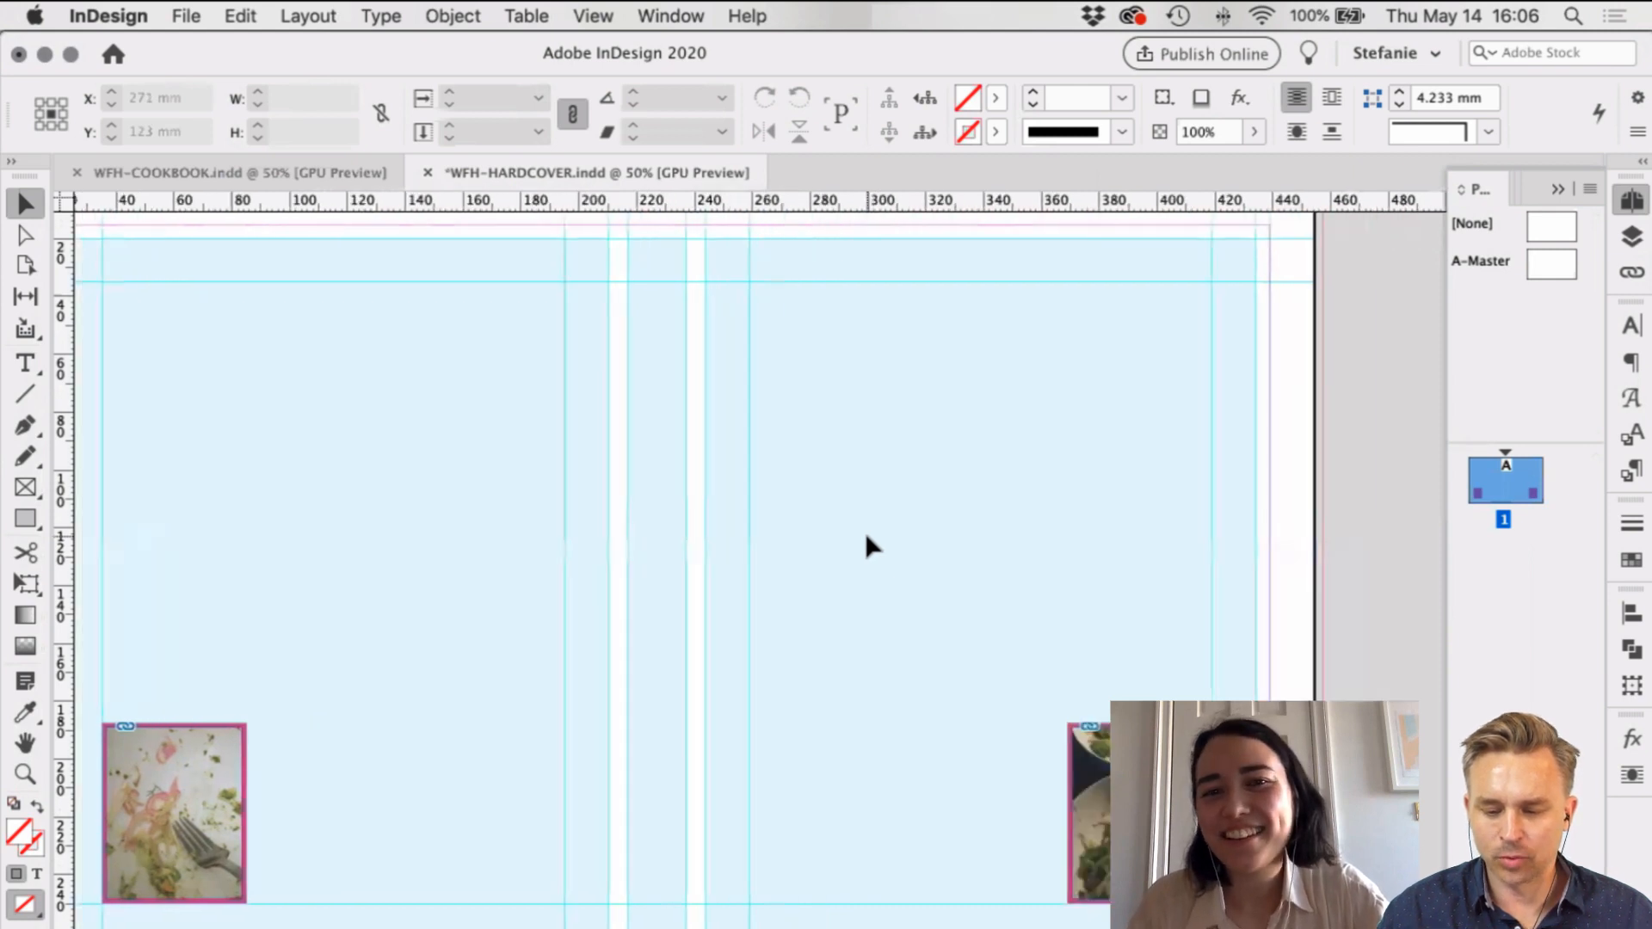
scroll(865, 533, "left", 3)
scroll(864, 533, "up", 2)
scroll(865, 534, "down", 4)
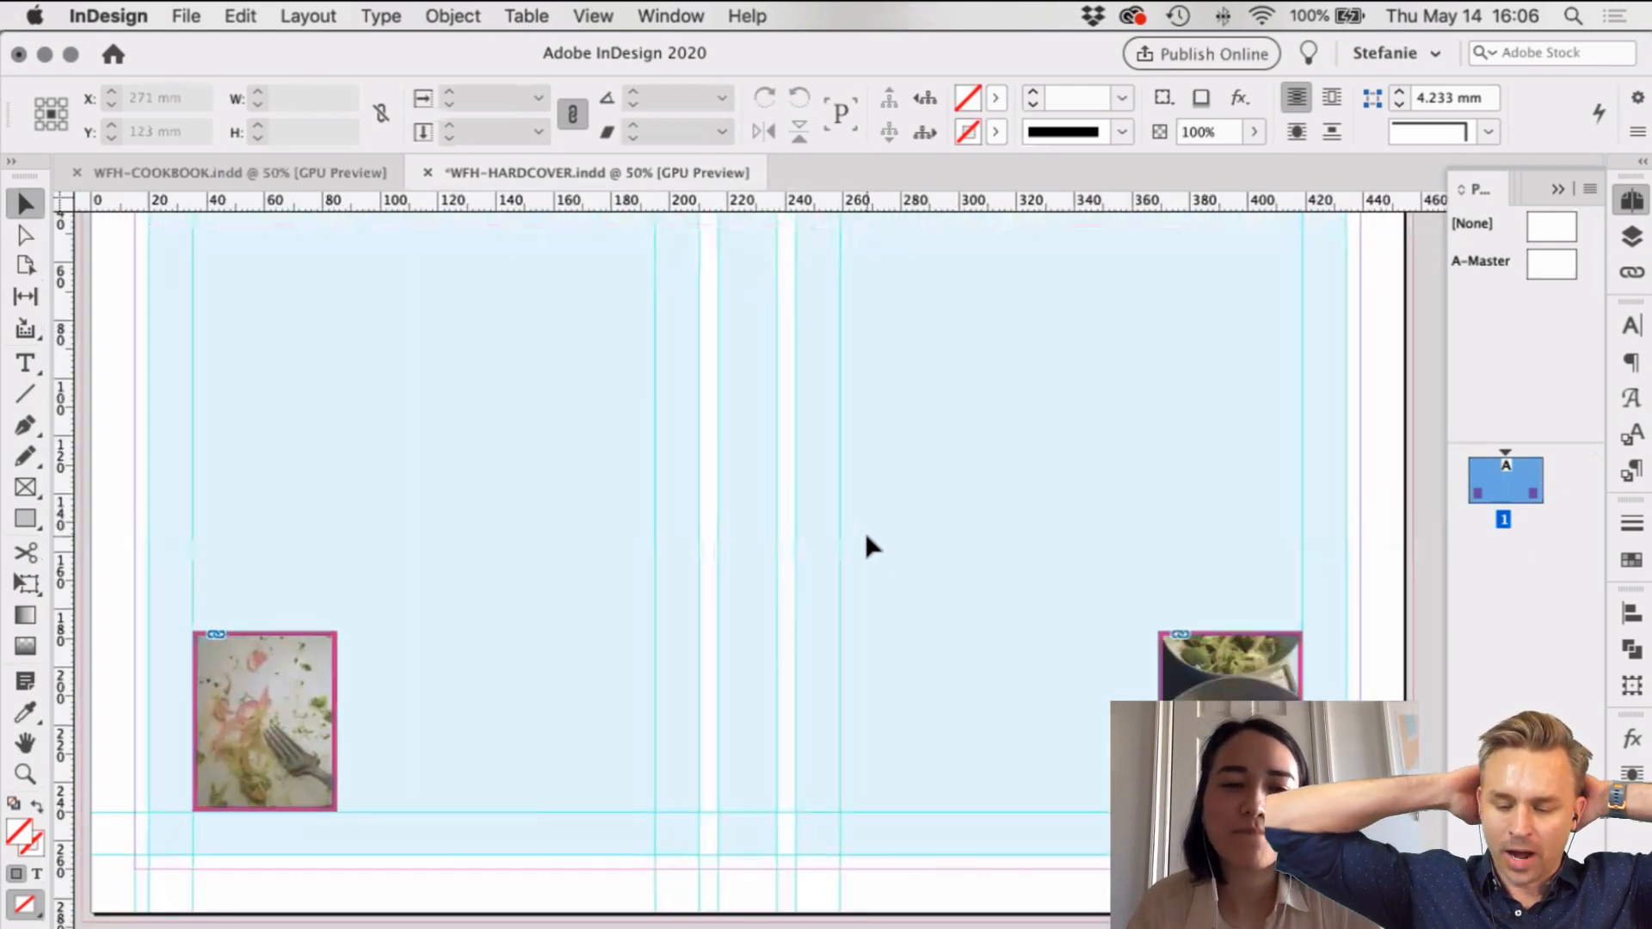
scroll(864, 534, "up", 3)
scroll(865, 534, "right", 3)
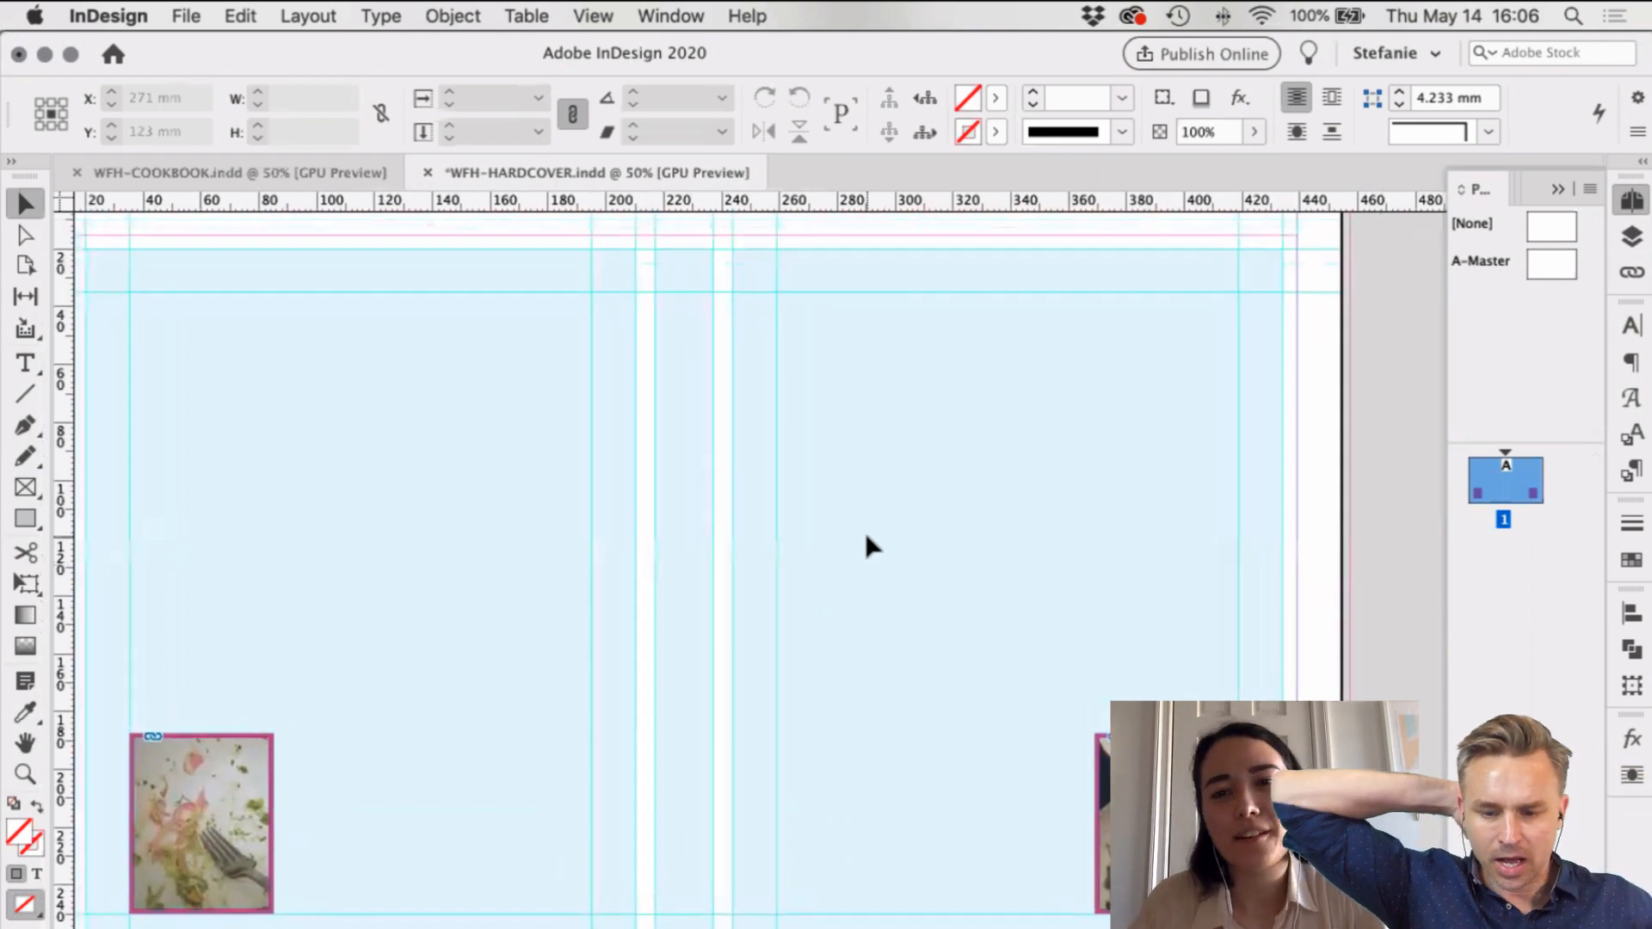
scroll(866, 537, "left", 1)
scroll(865, 537, "down", 1)
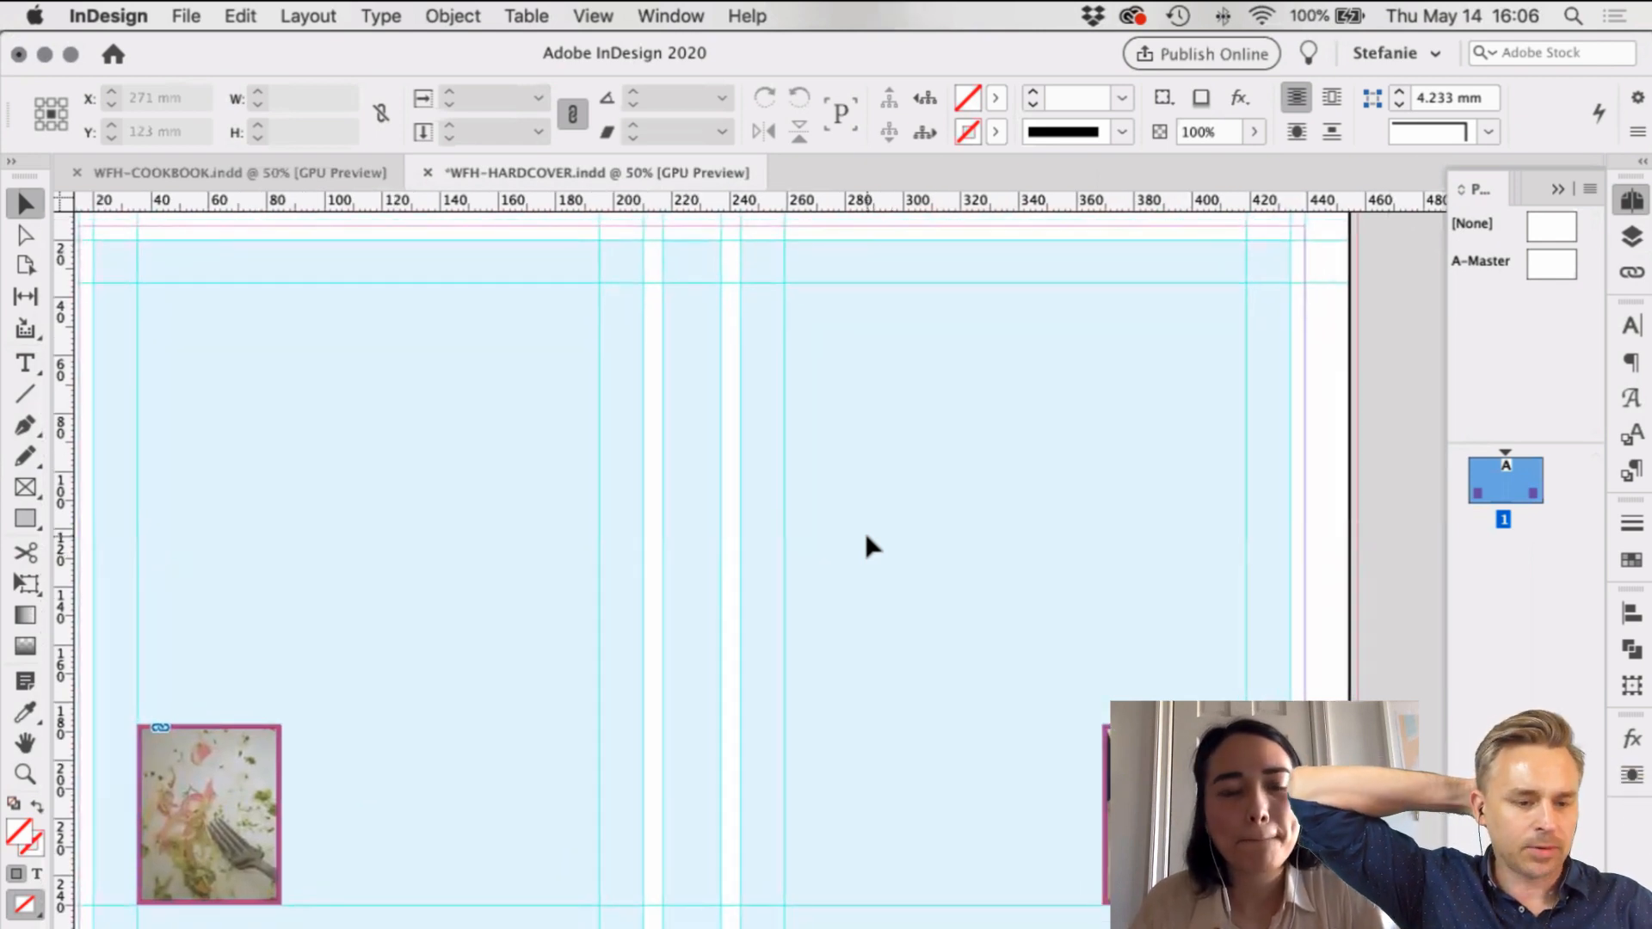
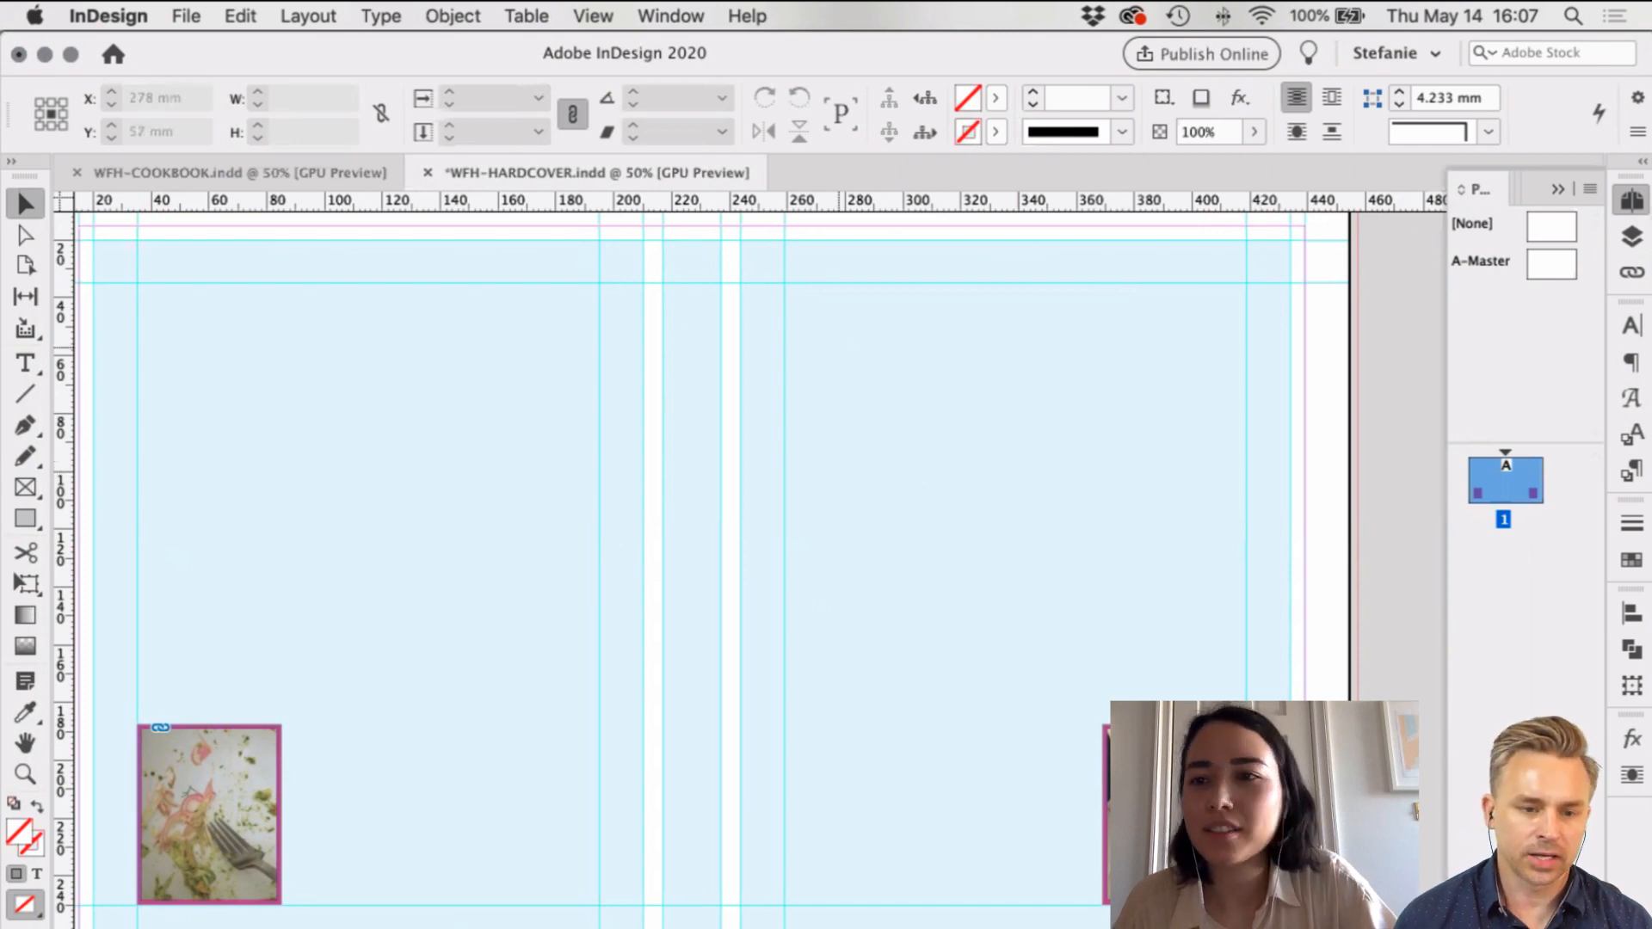
Step: Lock the EMBOSS layer and make DESIGN the active layer for new content
left_click(1631, 238)
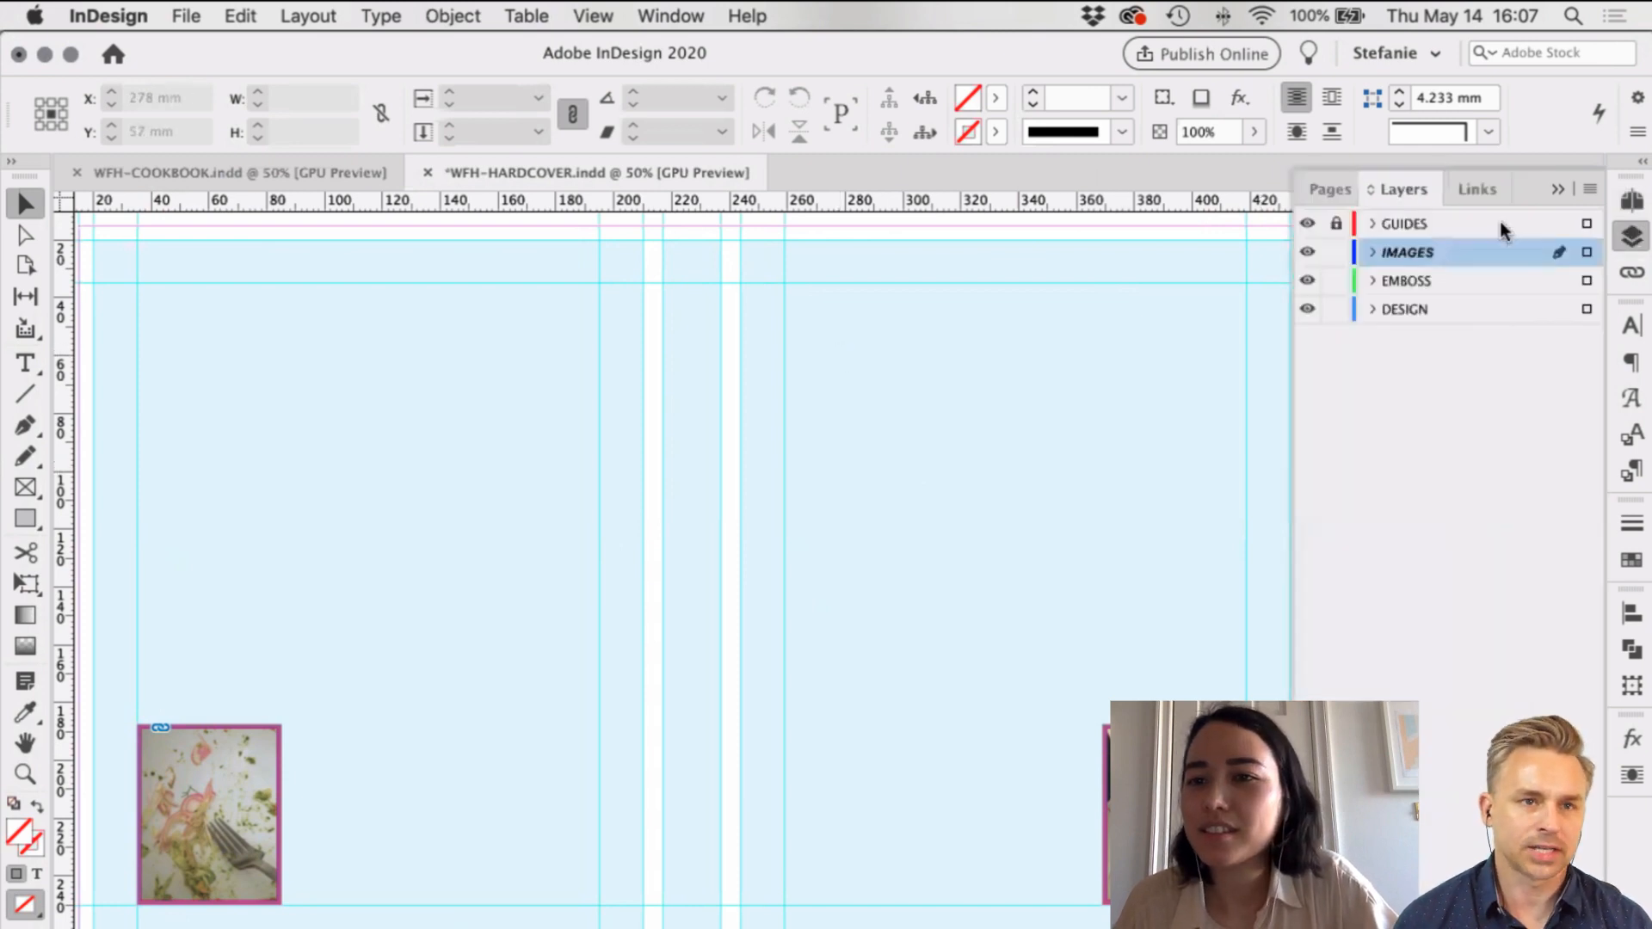
left_click(1453, 285)
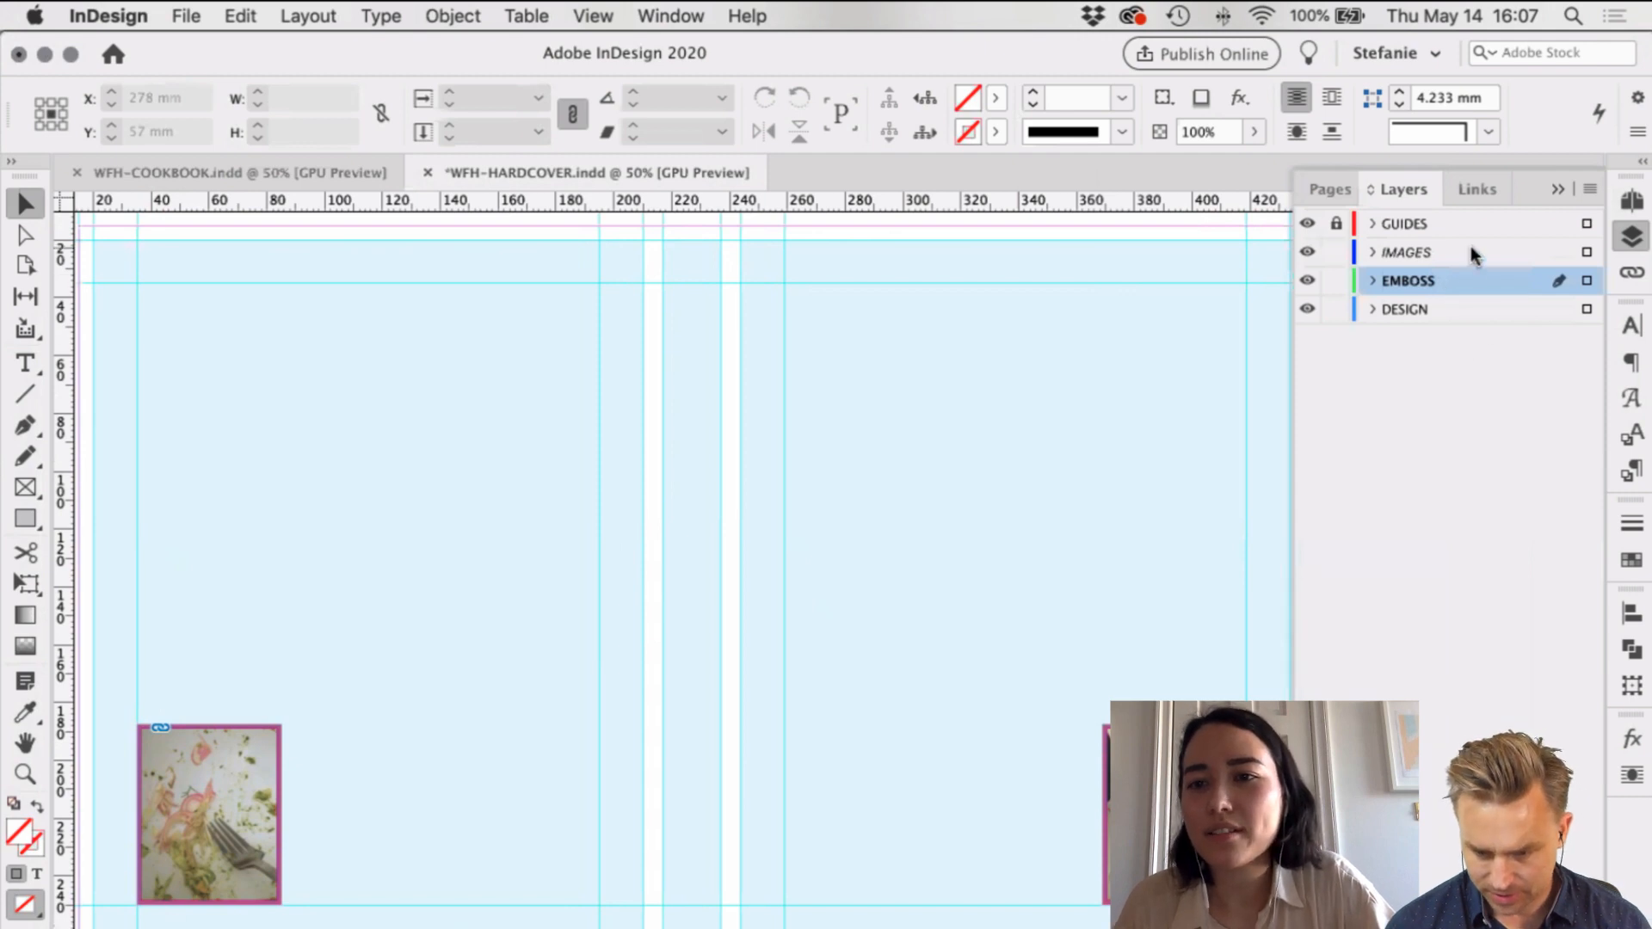
left_click(1337, 280)
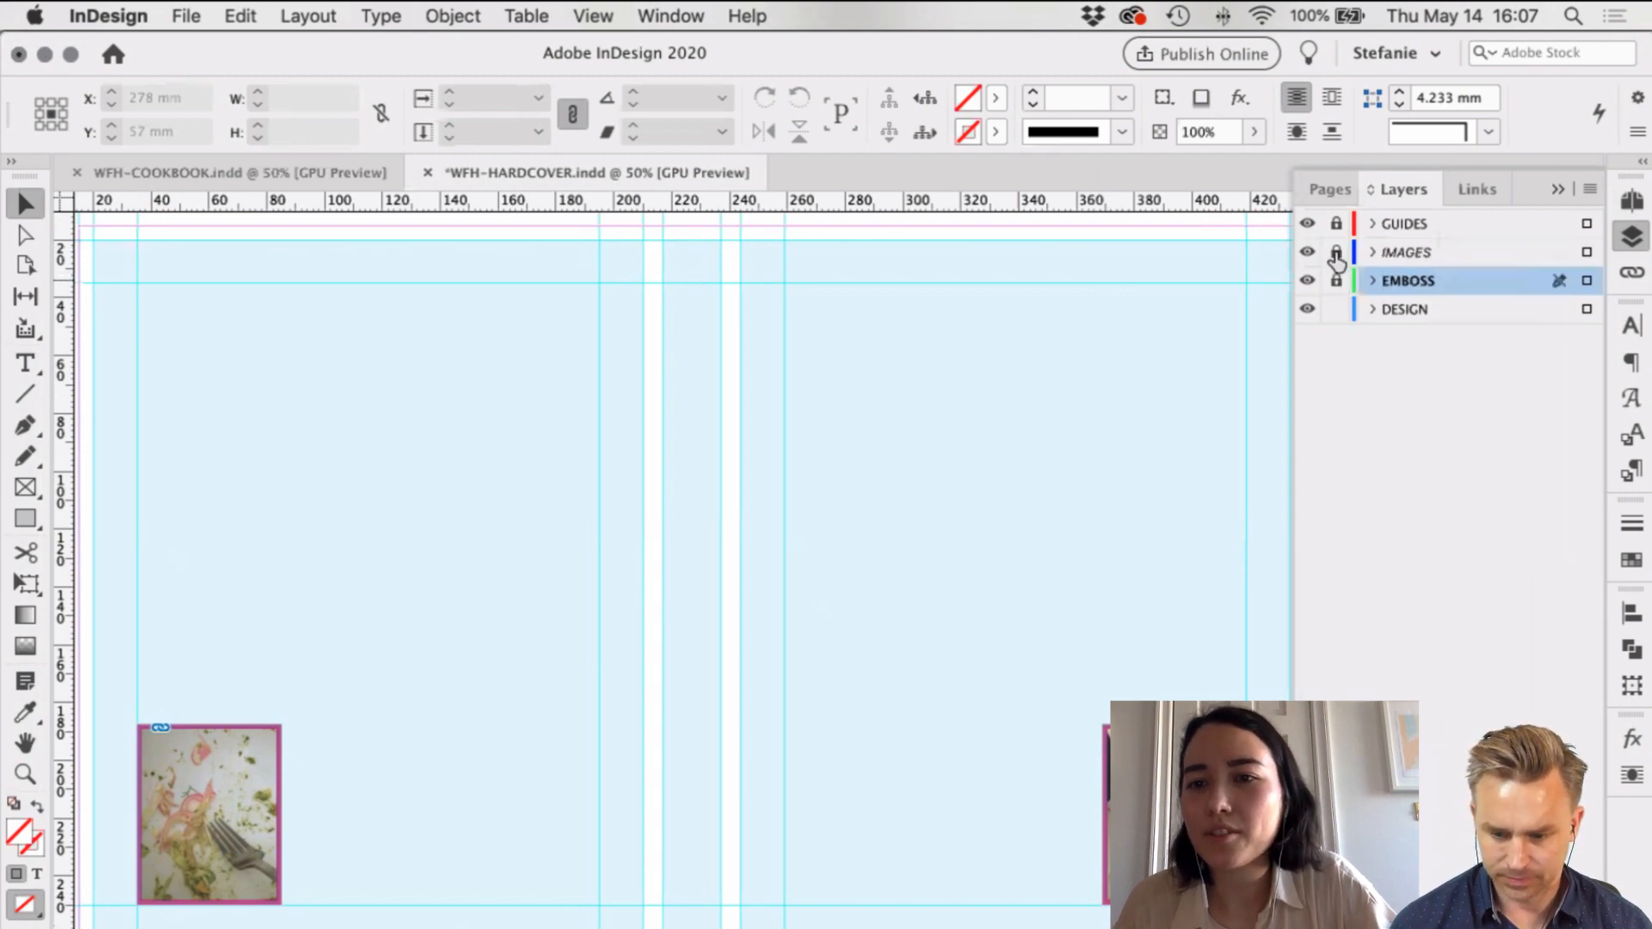
left_click(1420, 315)
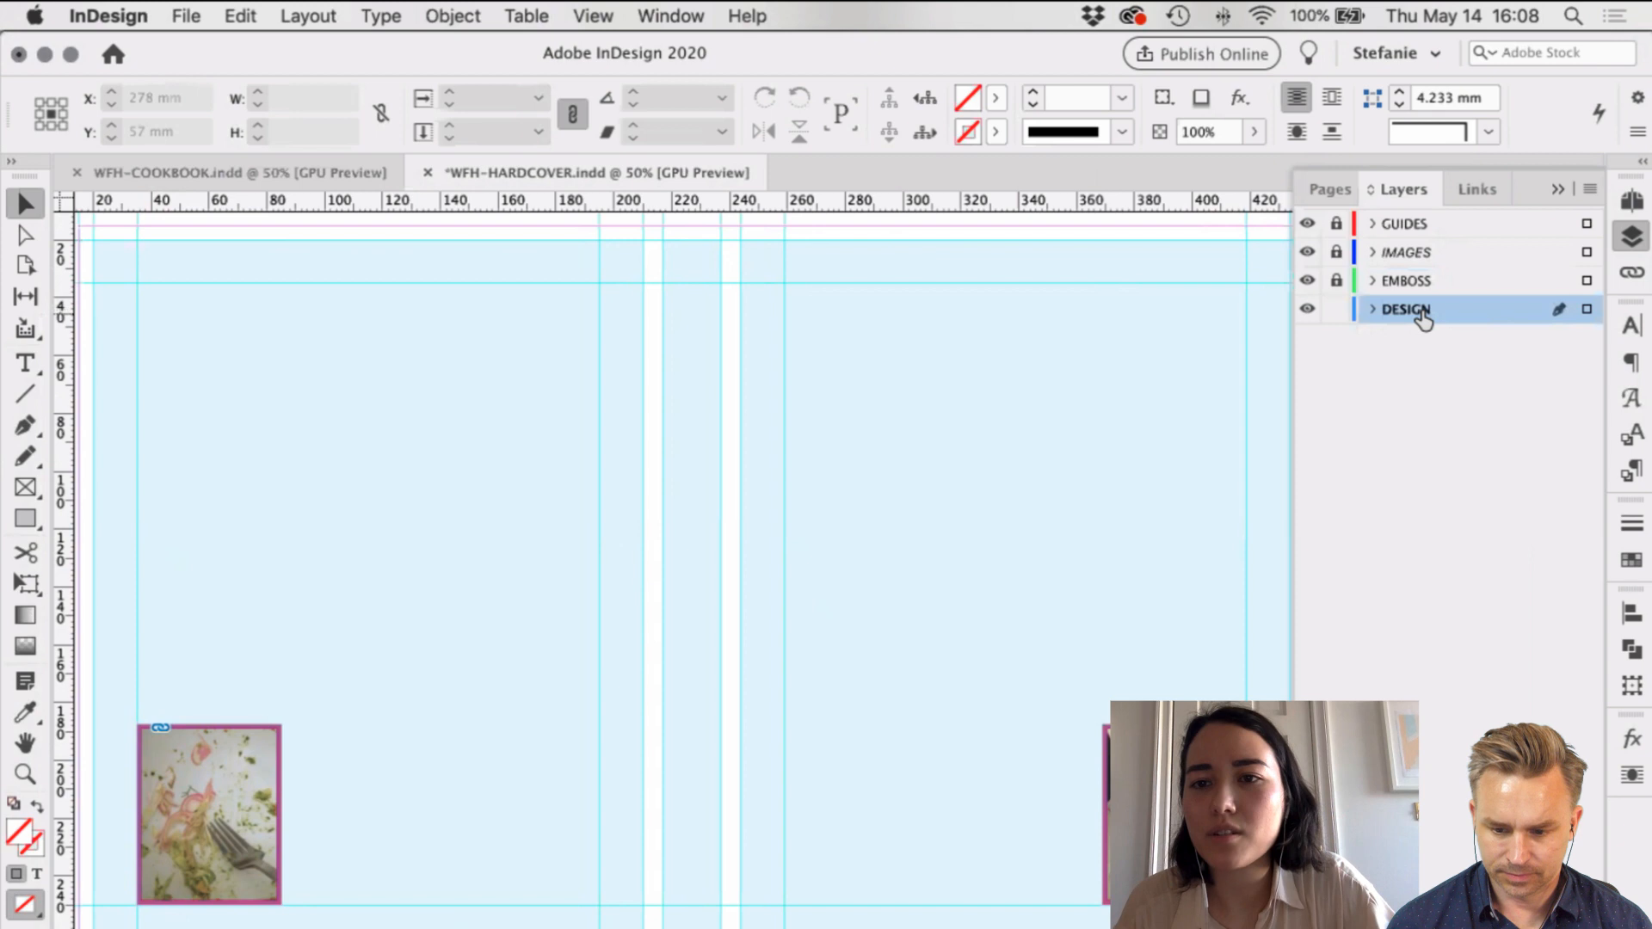
scroll(963, 680, "right", 5)
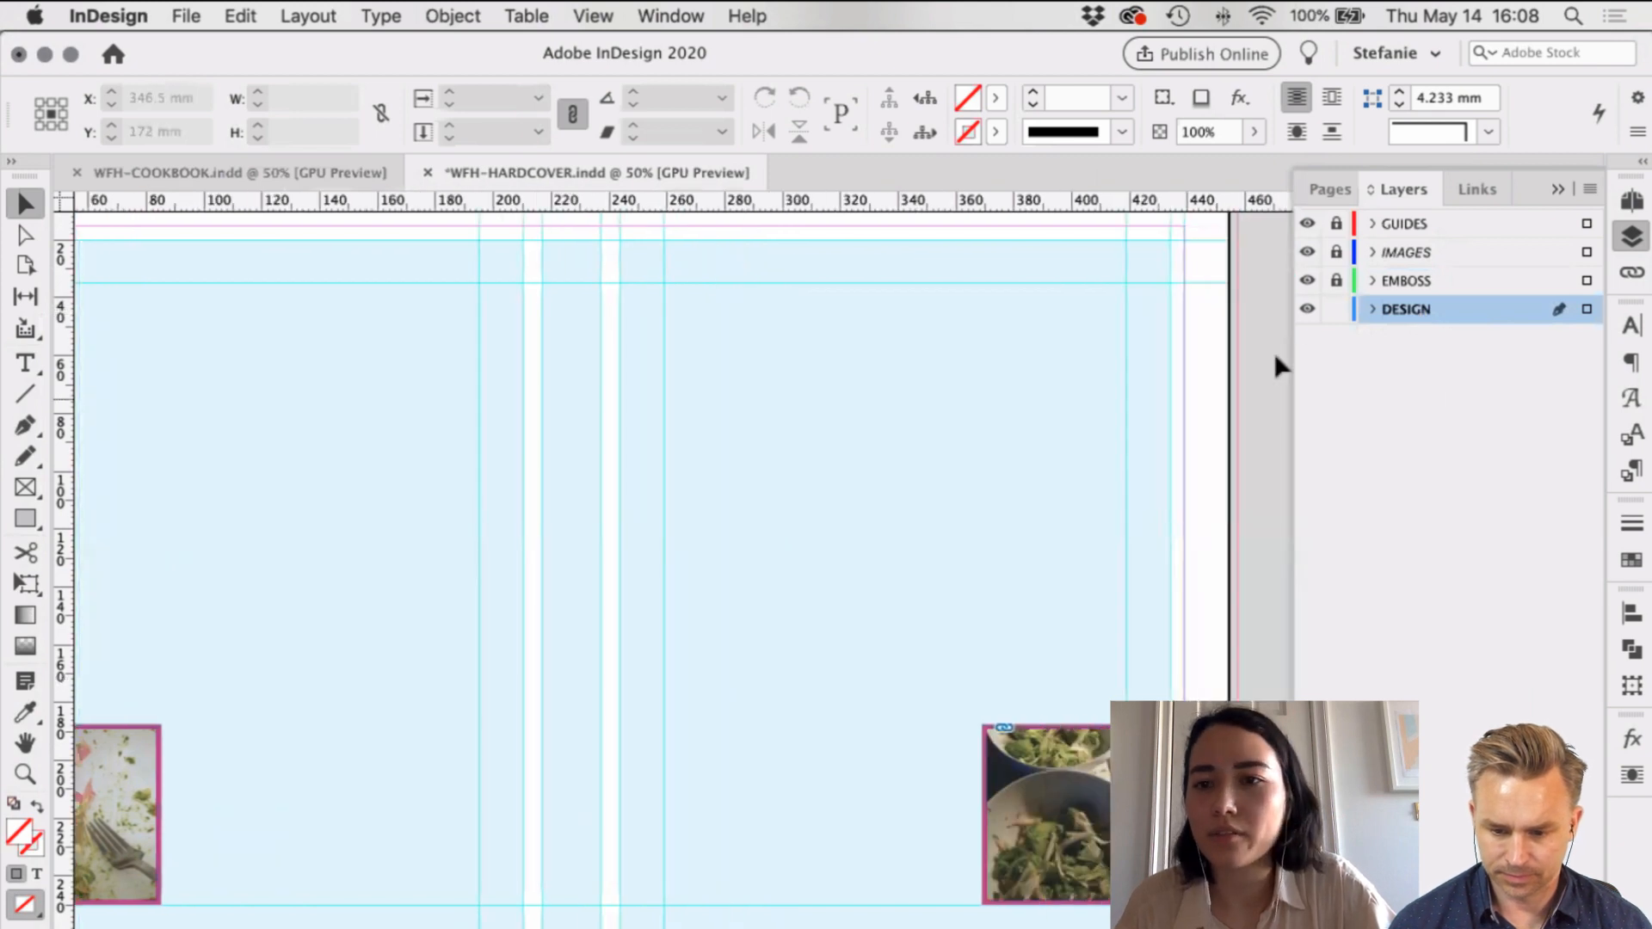
key("t")
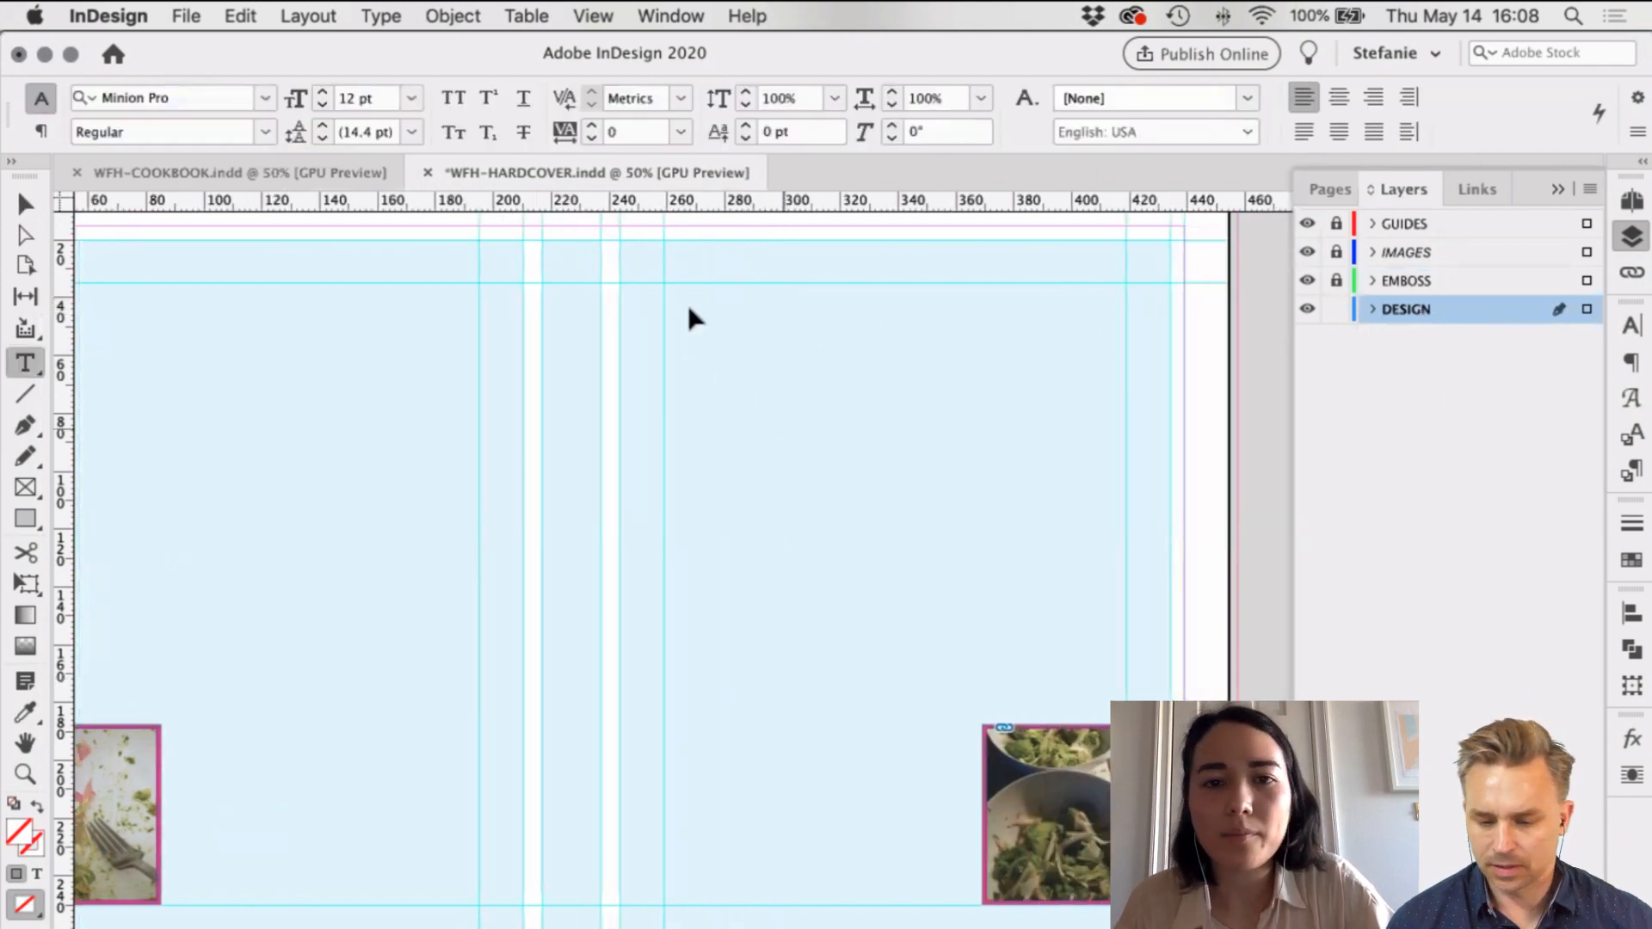
Step: Add a text frame on the right cover reading 'wonderful Flavors at Home' in 40 pt Futura PT Light
left_click_drag(780, 377, 1107, 552)
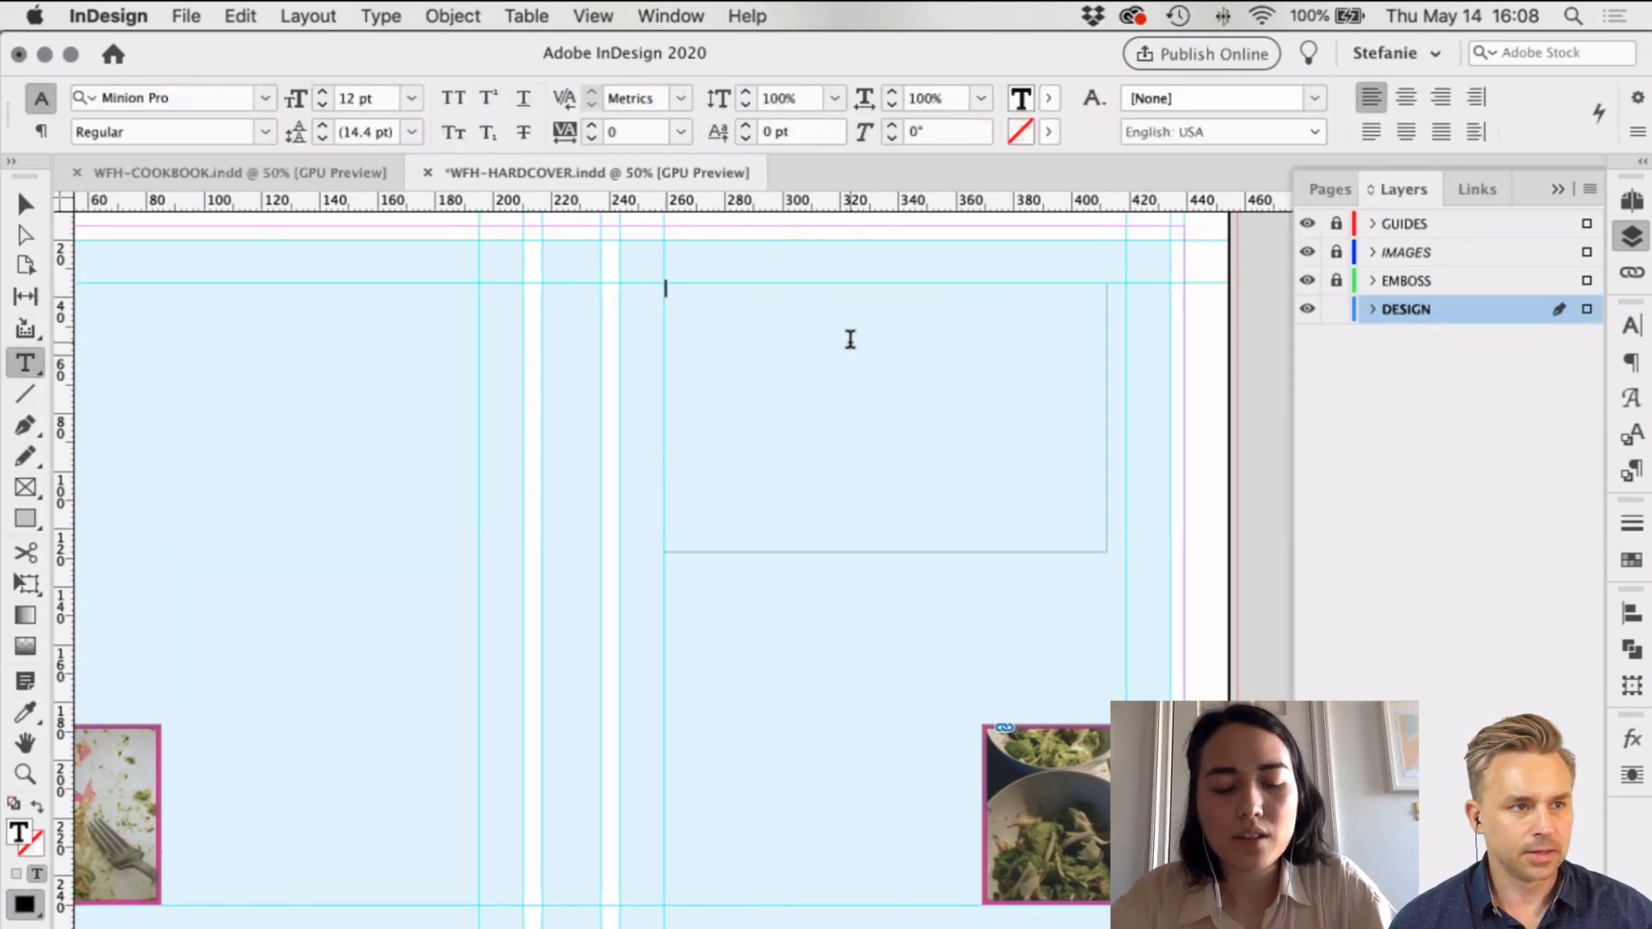
type("wo")
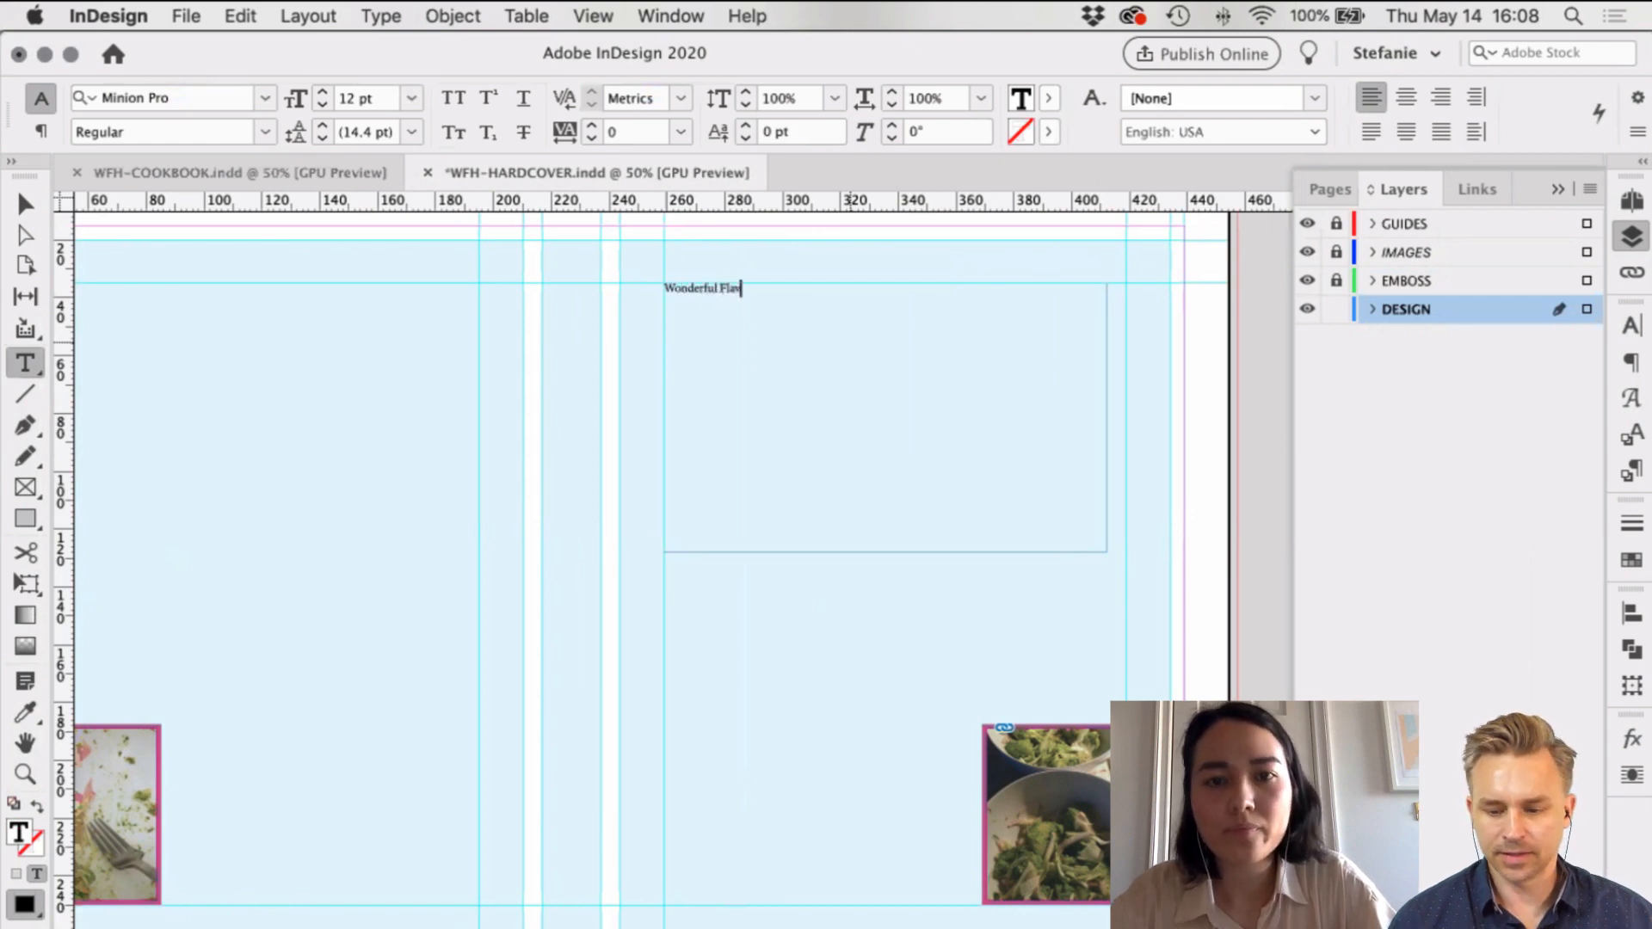
type("nderful Flavors at Home")
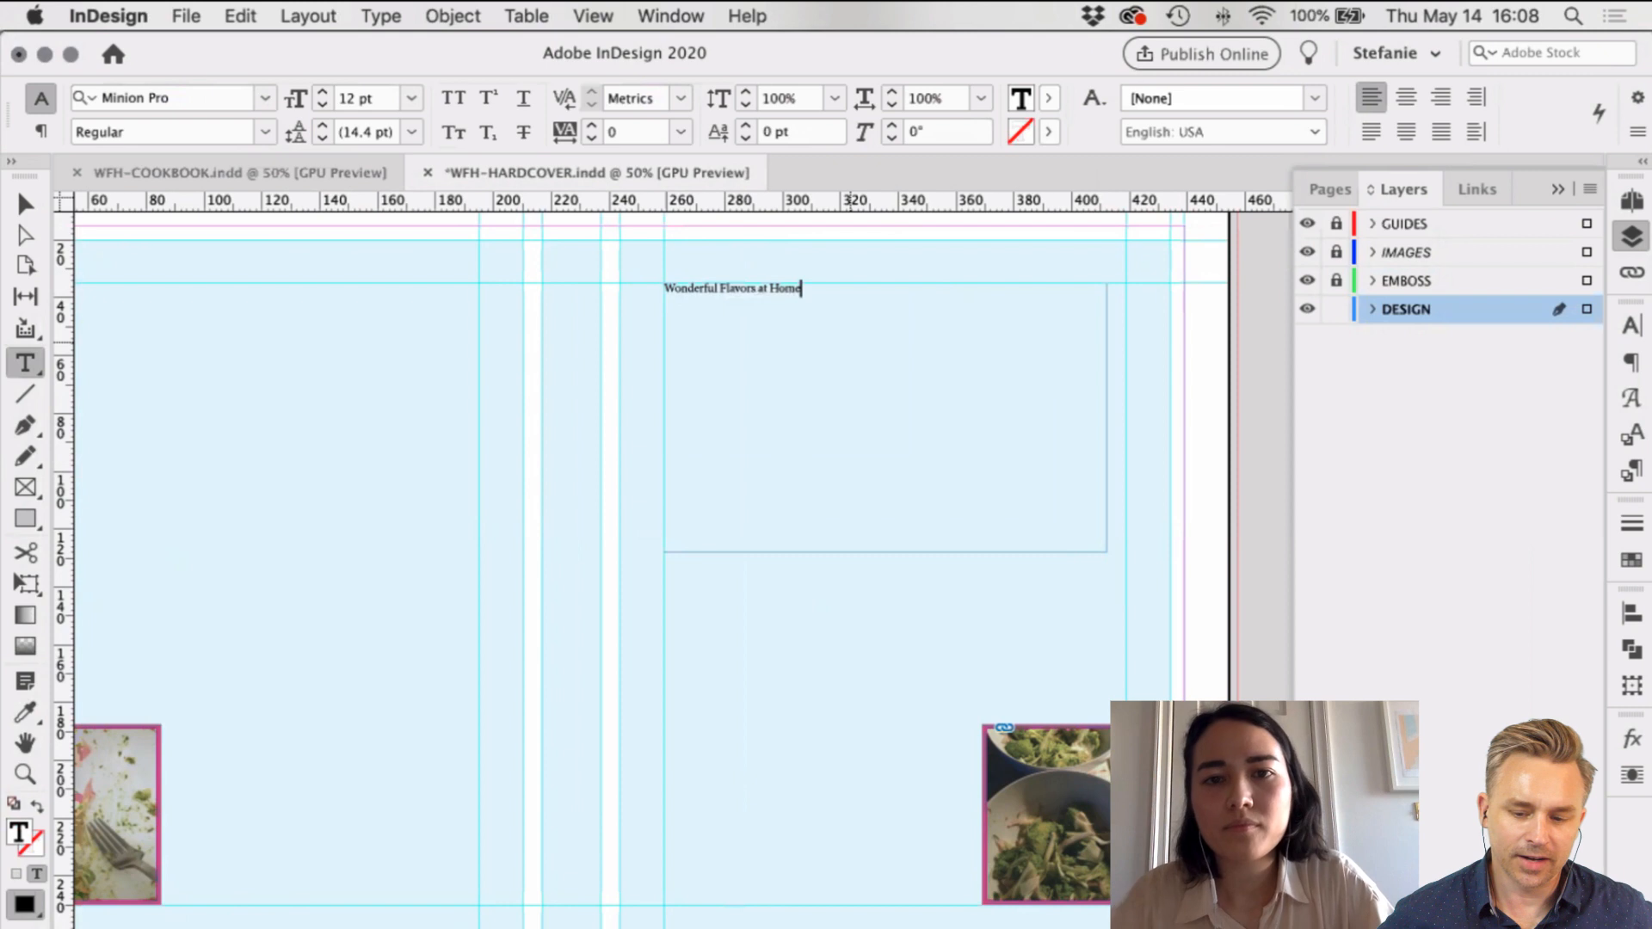
key("super+a")
left_click(320, 93)
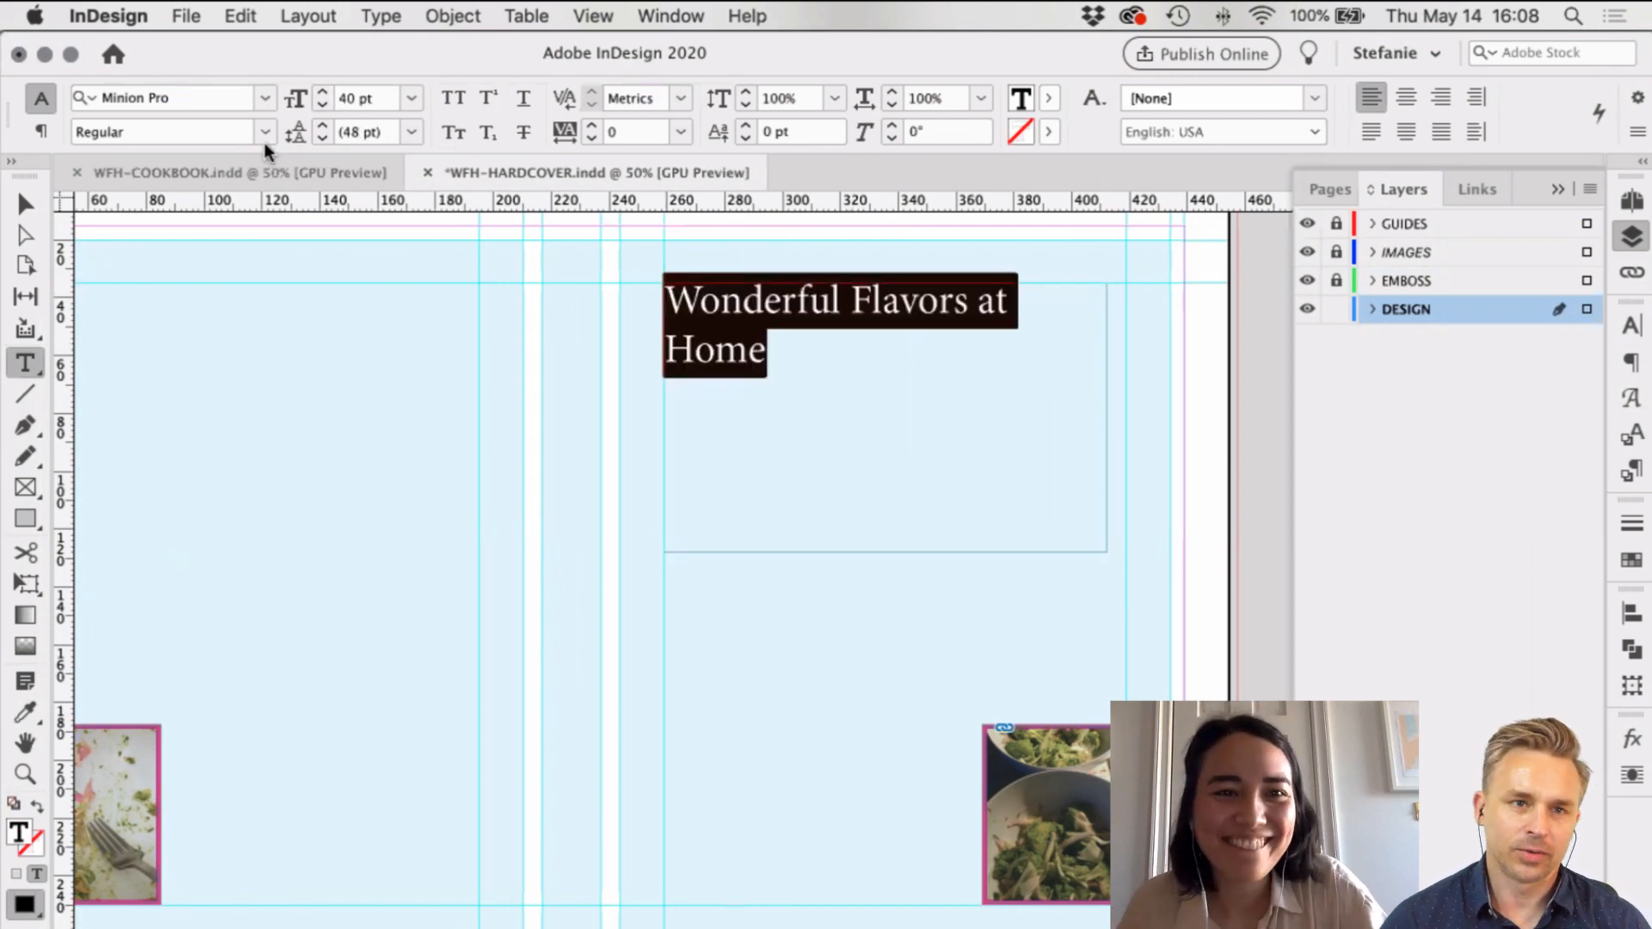
left_click(215, 98)
type("futura")
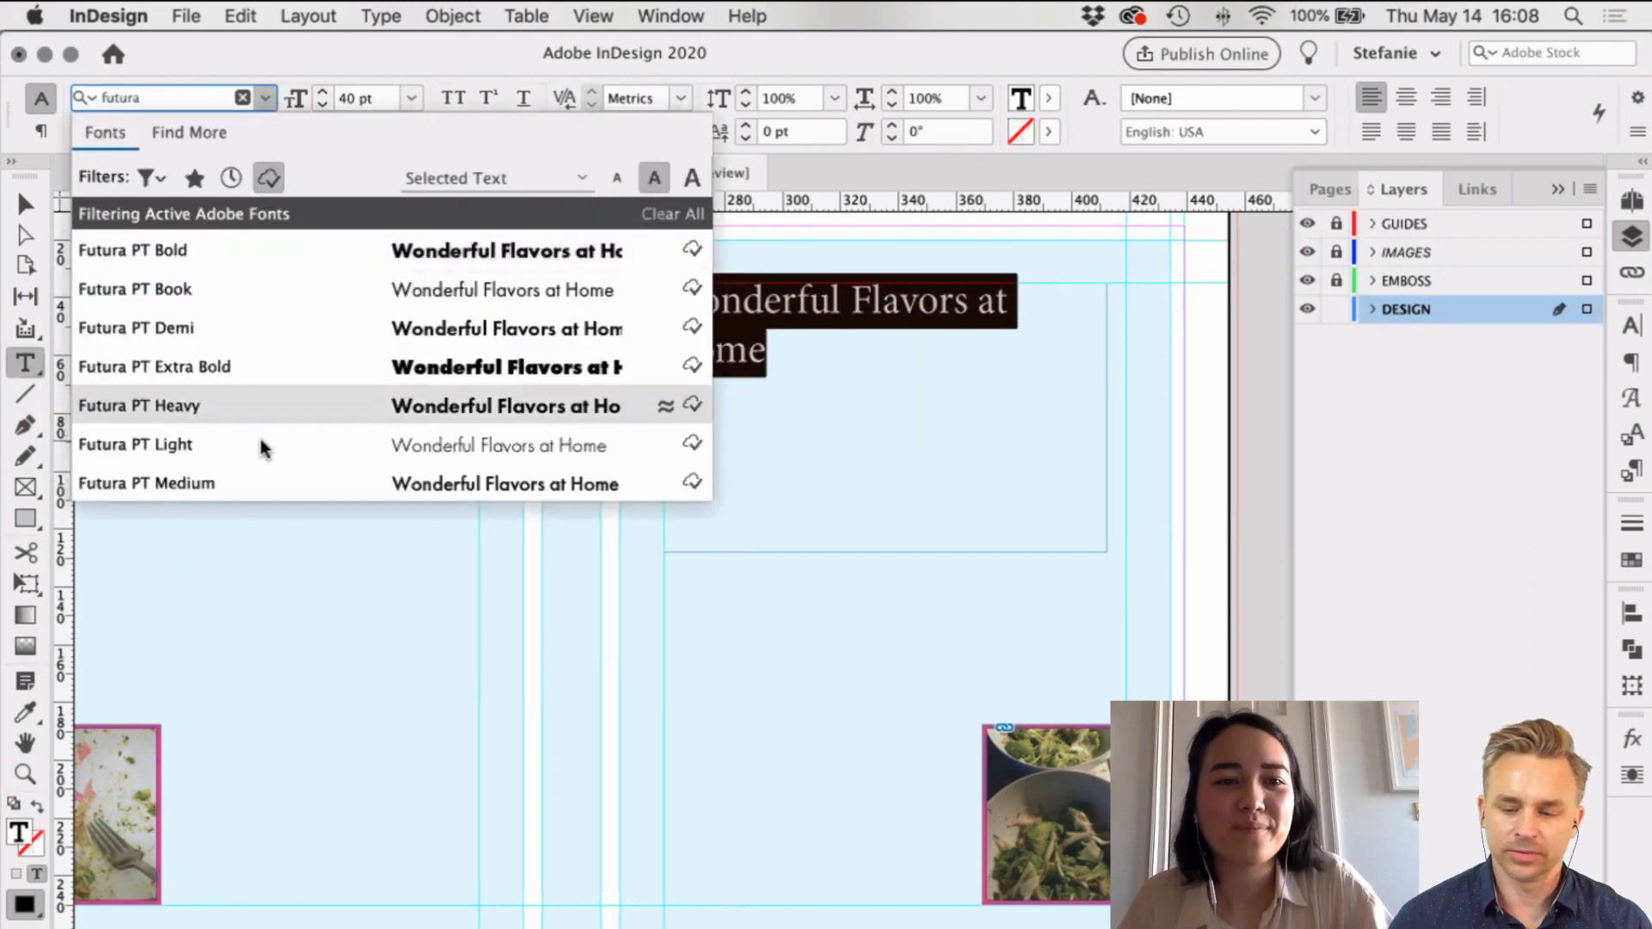
left_click(499, 446)
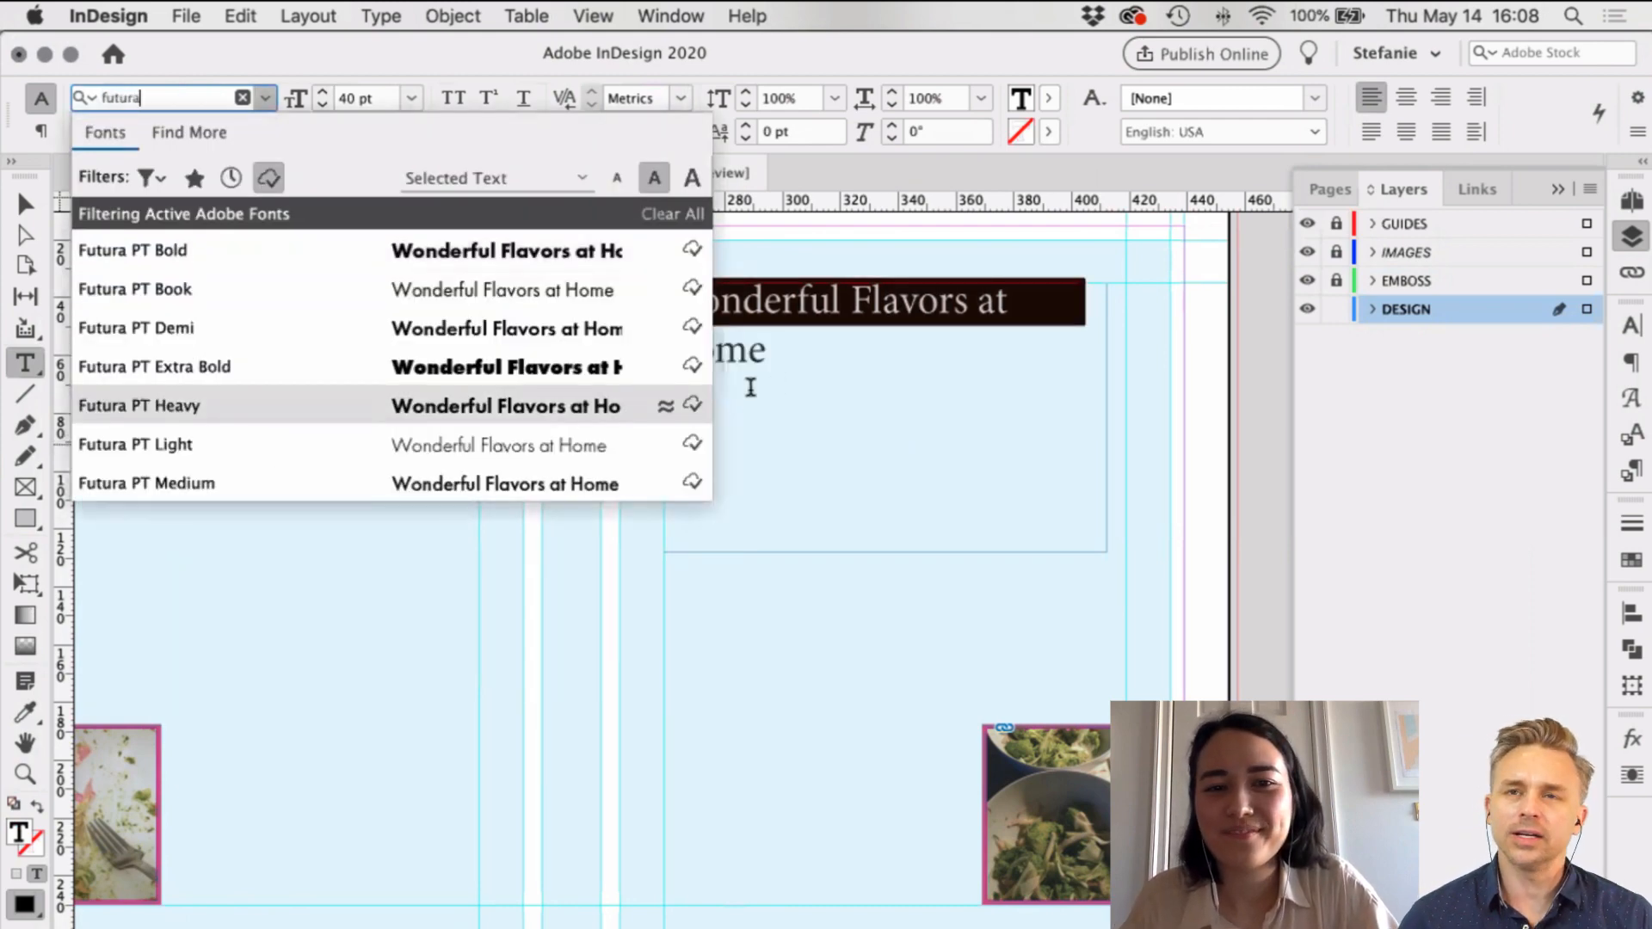
left_click(432, 263)
Step: Move the headline frame lower on the cover
scroll(432, 262, "left", 2)
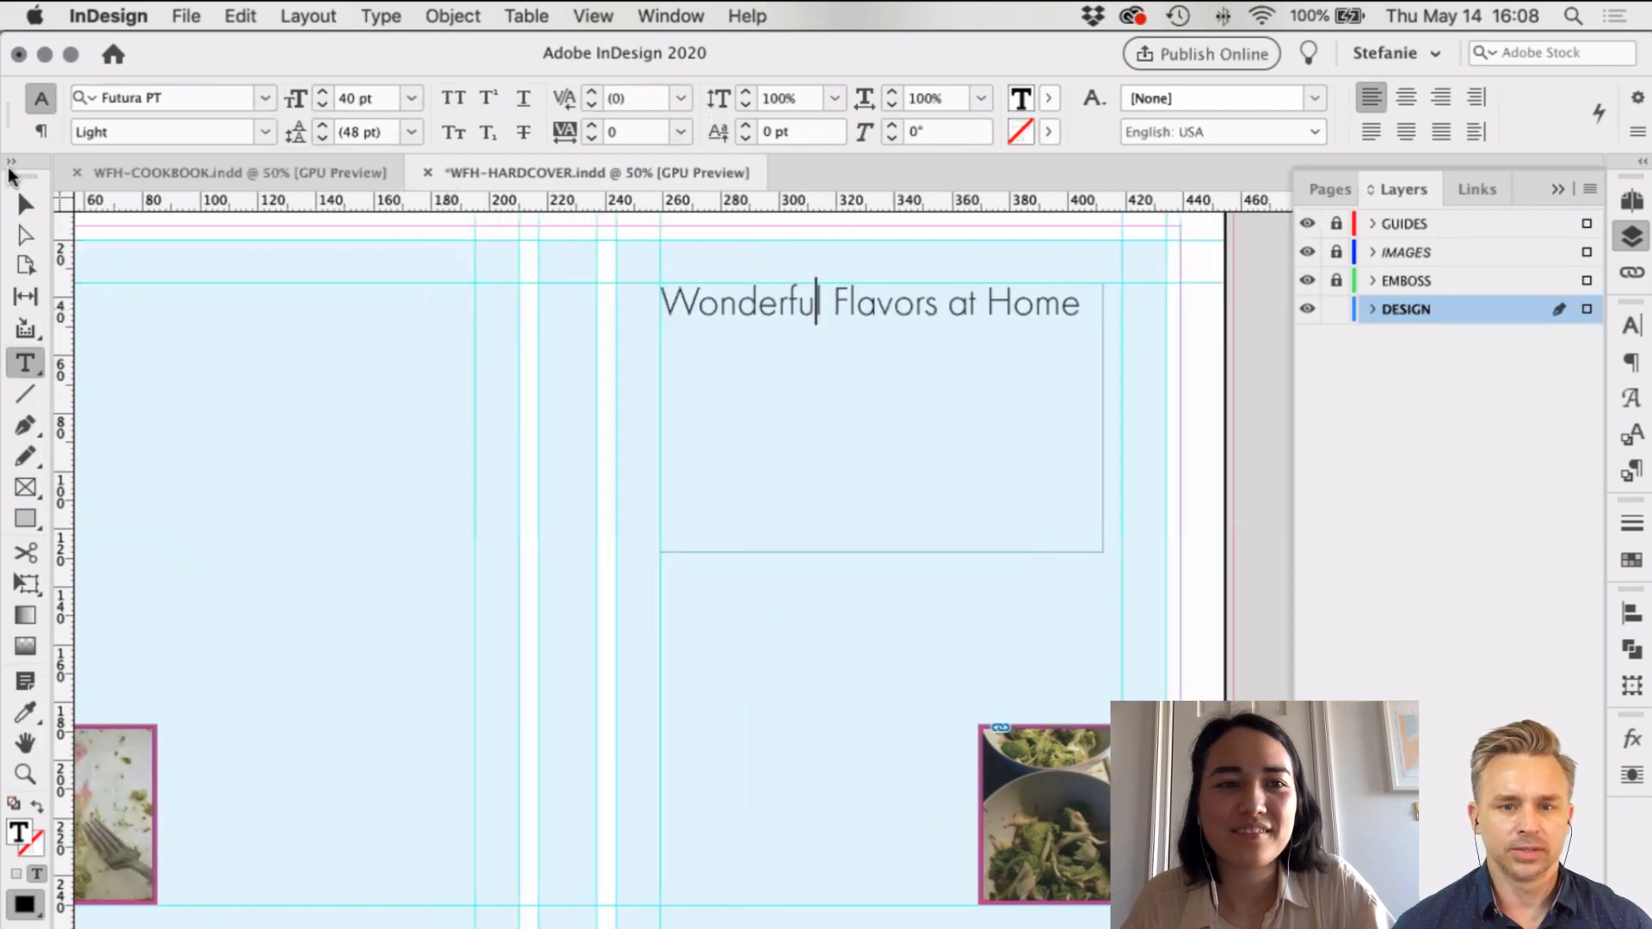
key("Escape")
left_click_drag(788, 305, 790, 410)
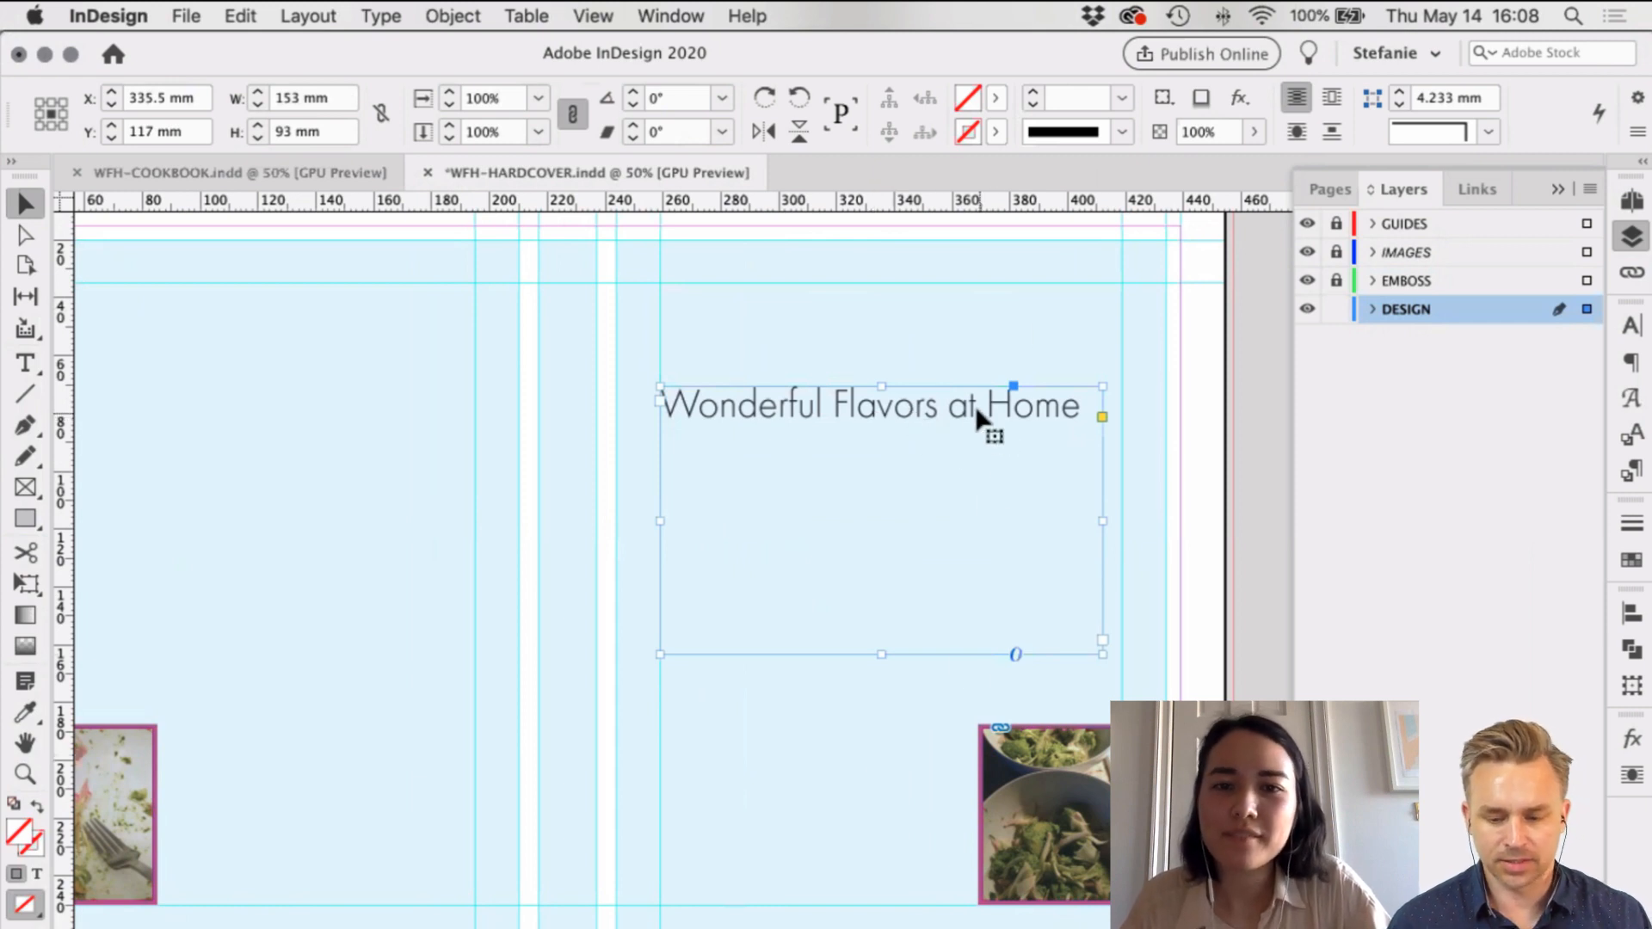
left_click(873, 786)
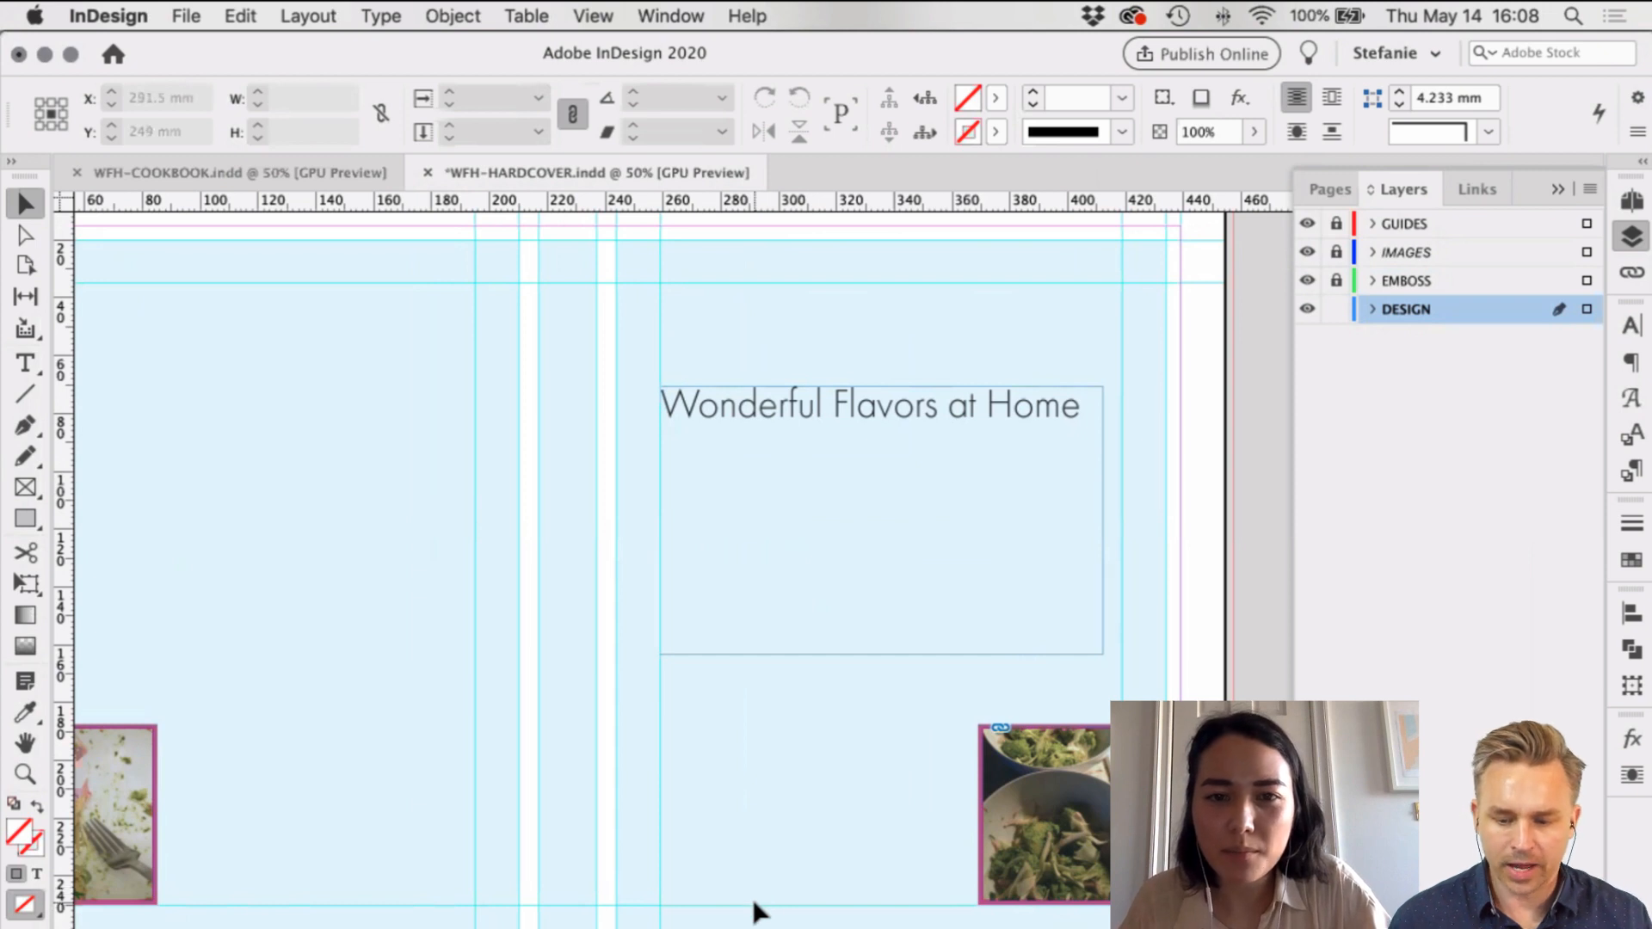
Step: Try 'from' in place of 'at' in the headline, then restore 'at'
double_click(901, 409)
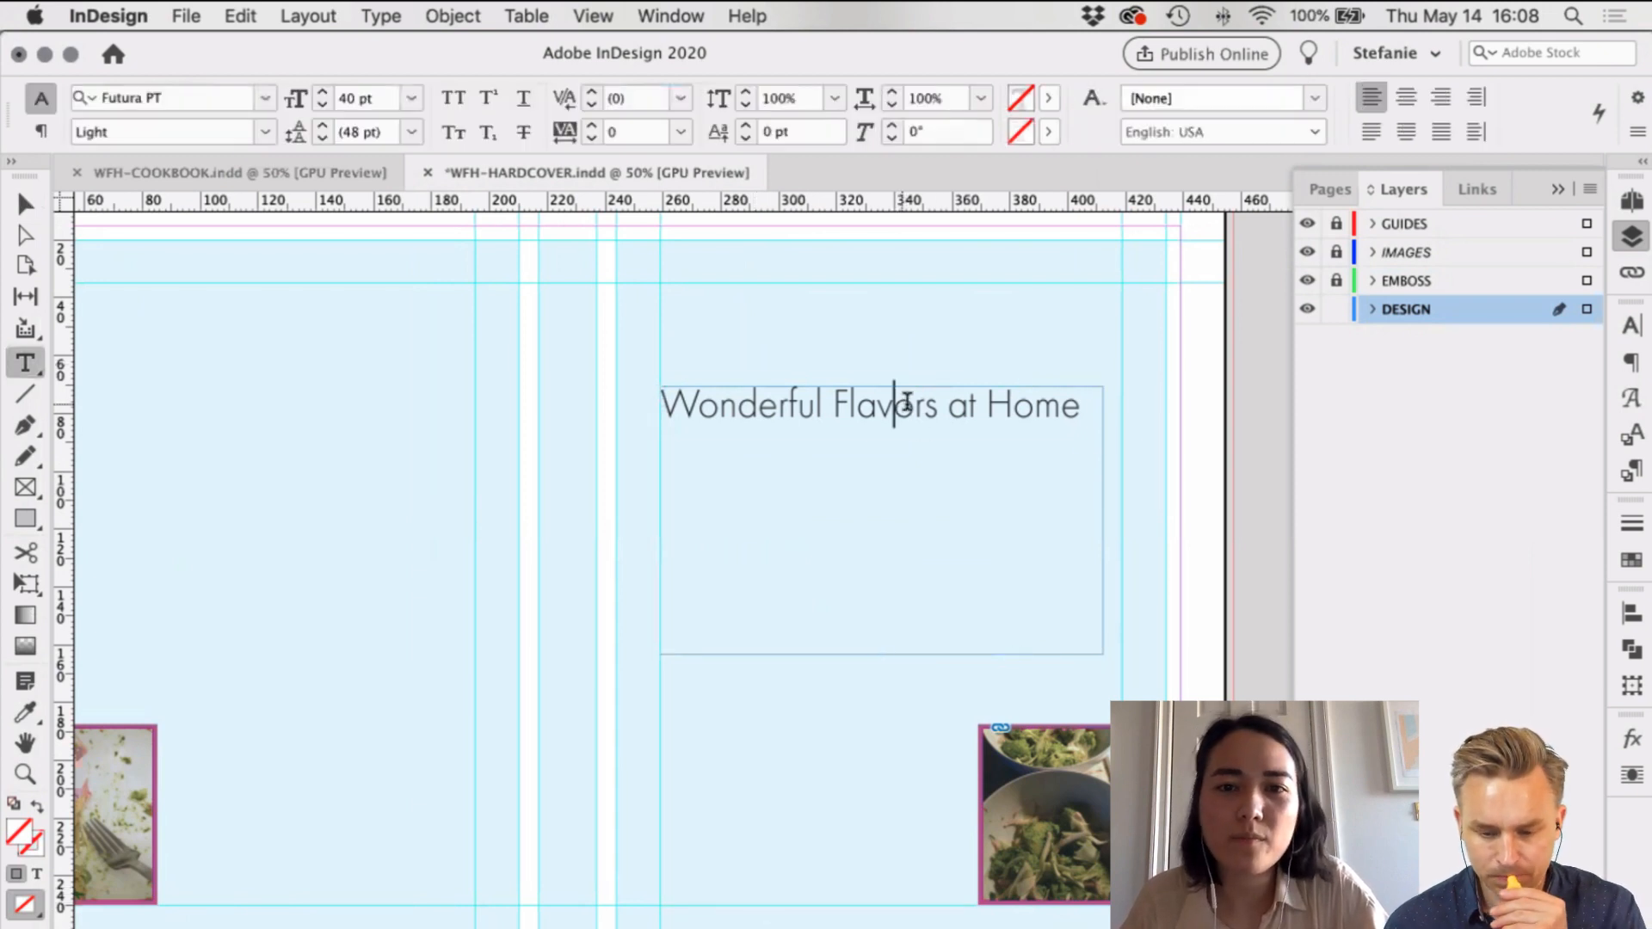
left_click_drag(950, 393, 982, 394)
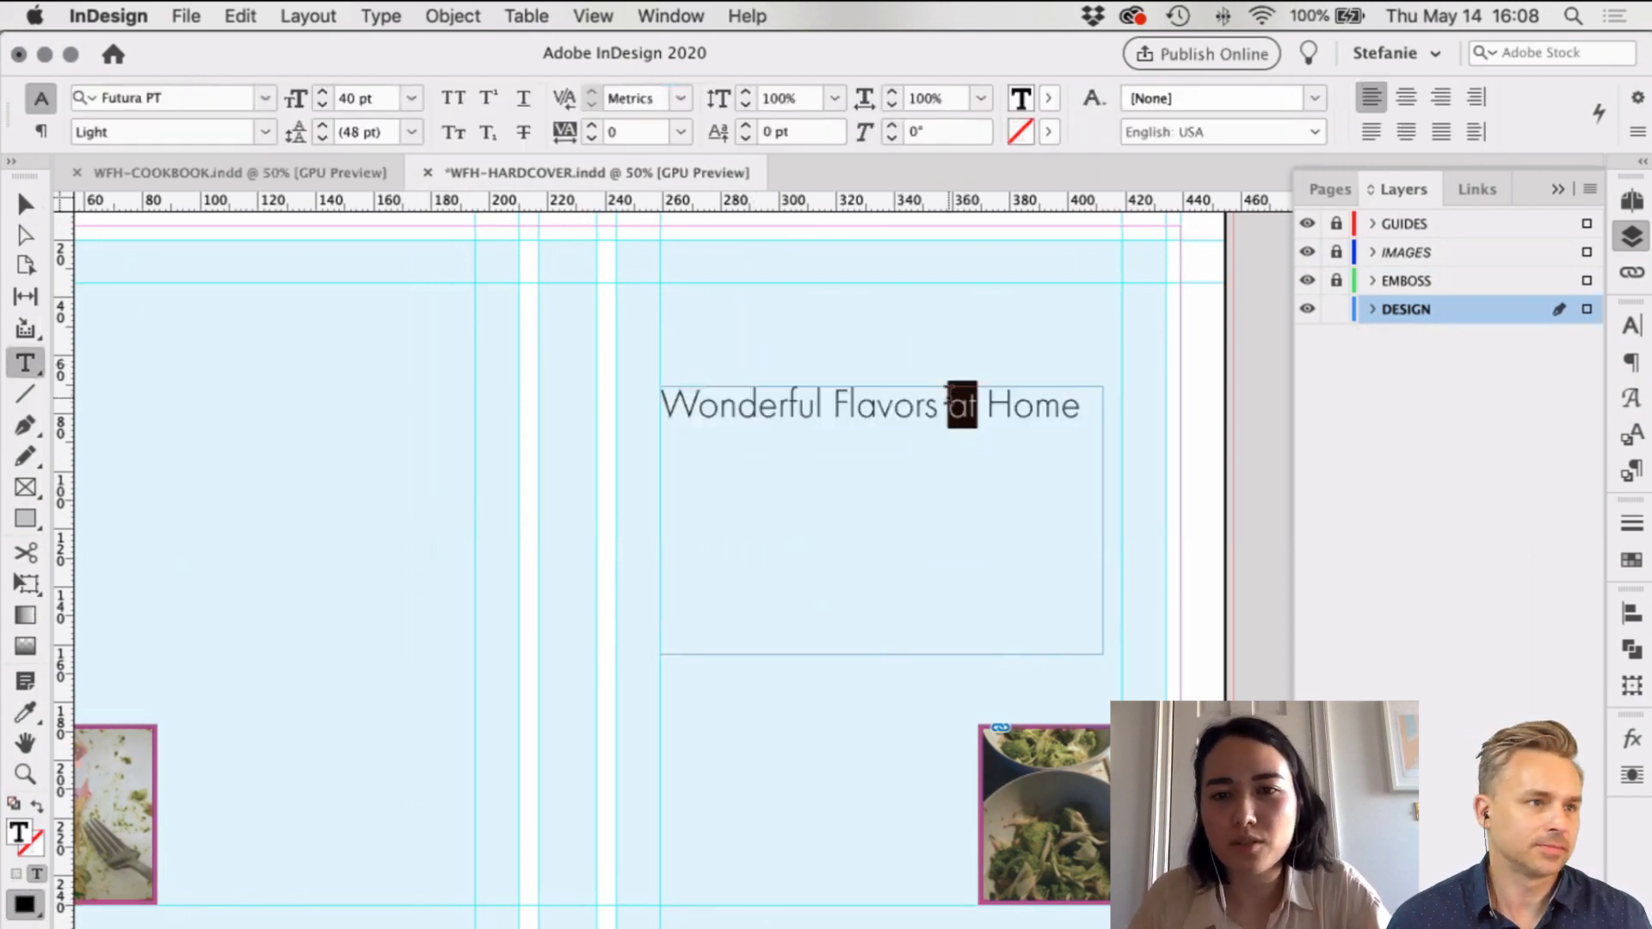
type("from")
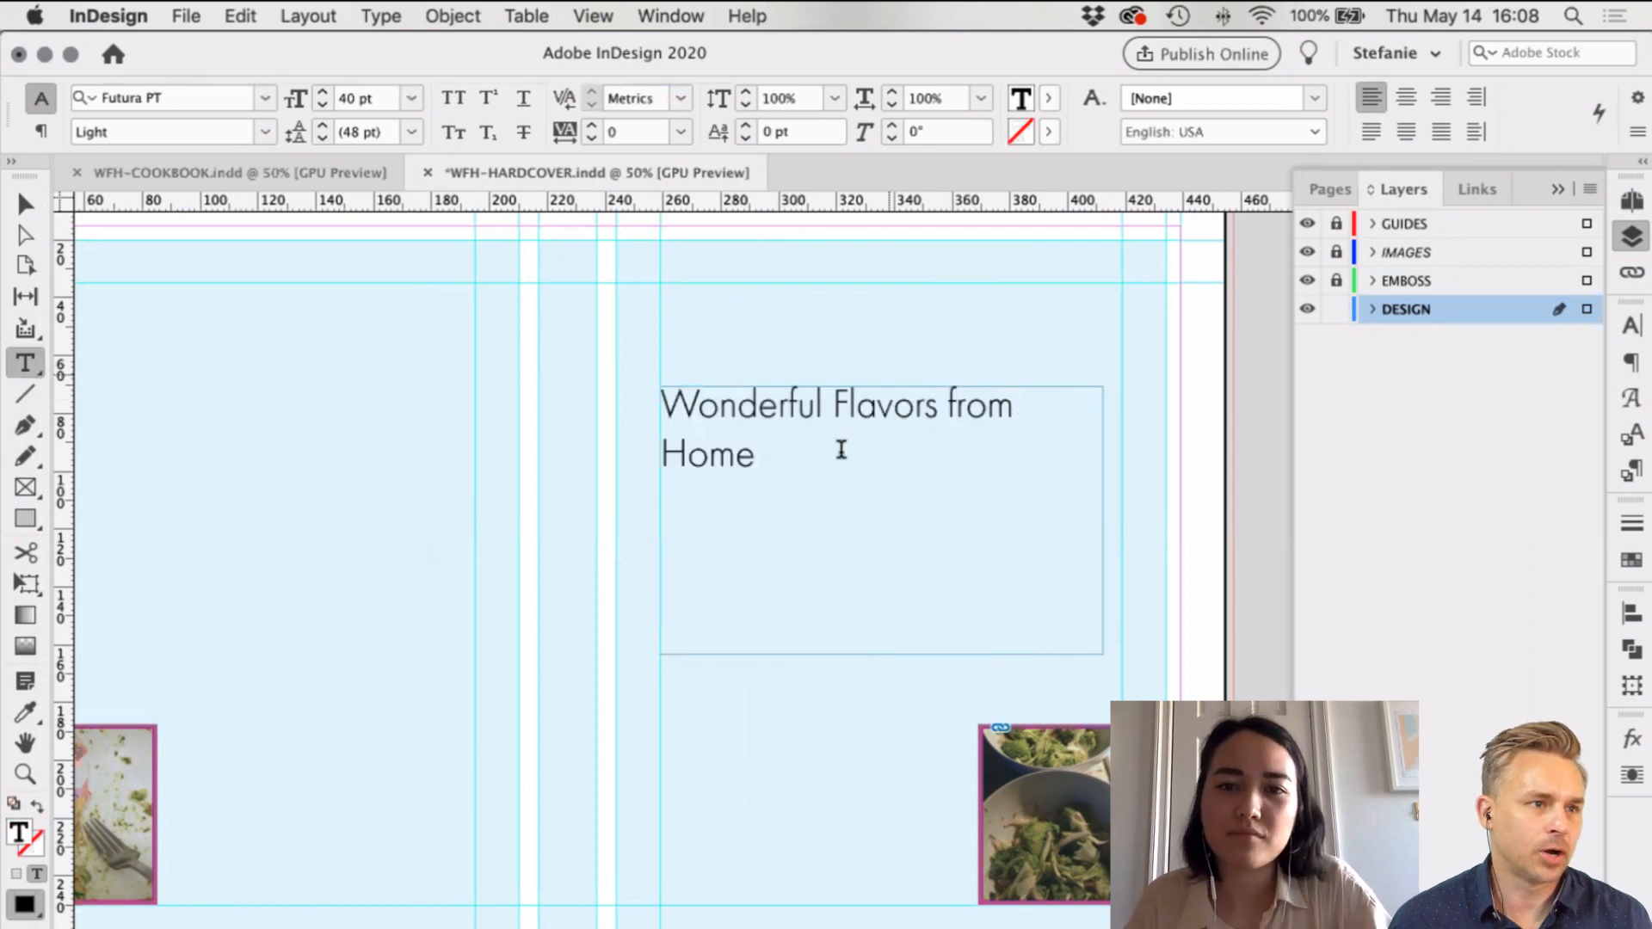
double_click(984, 405)
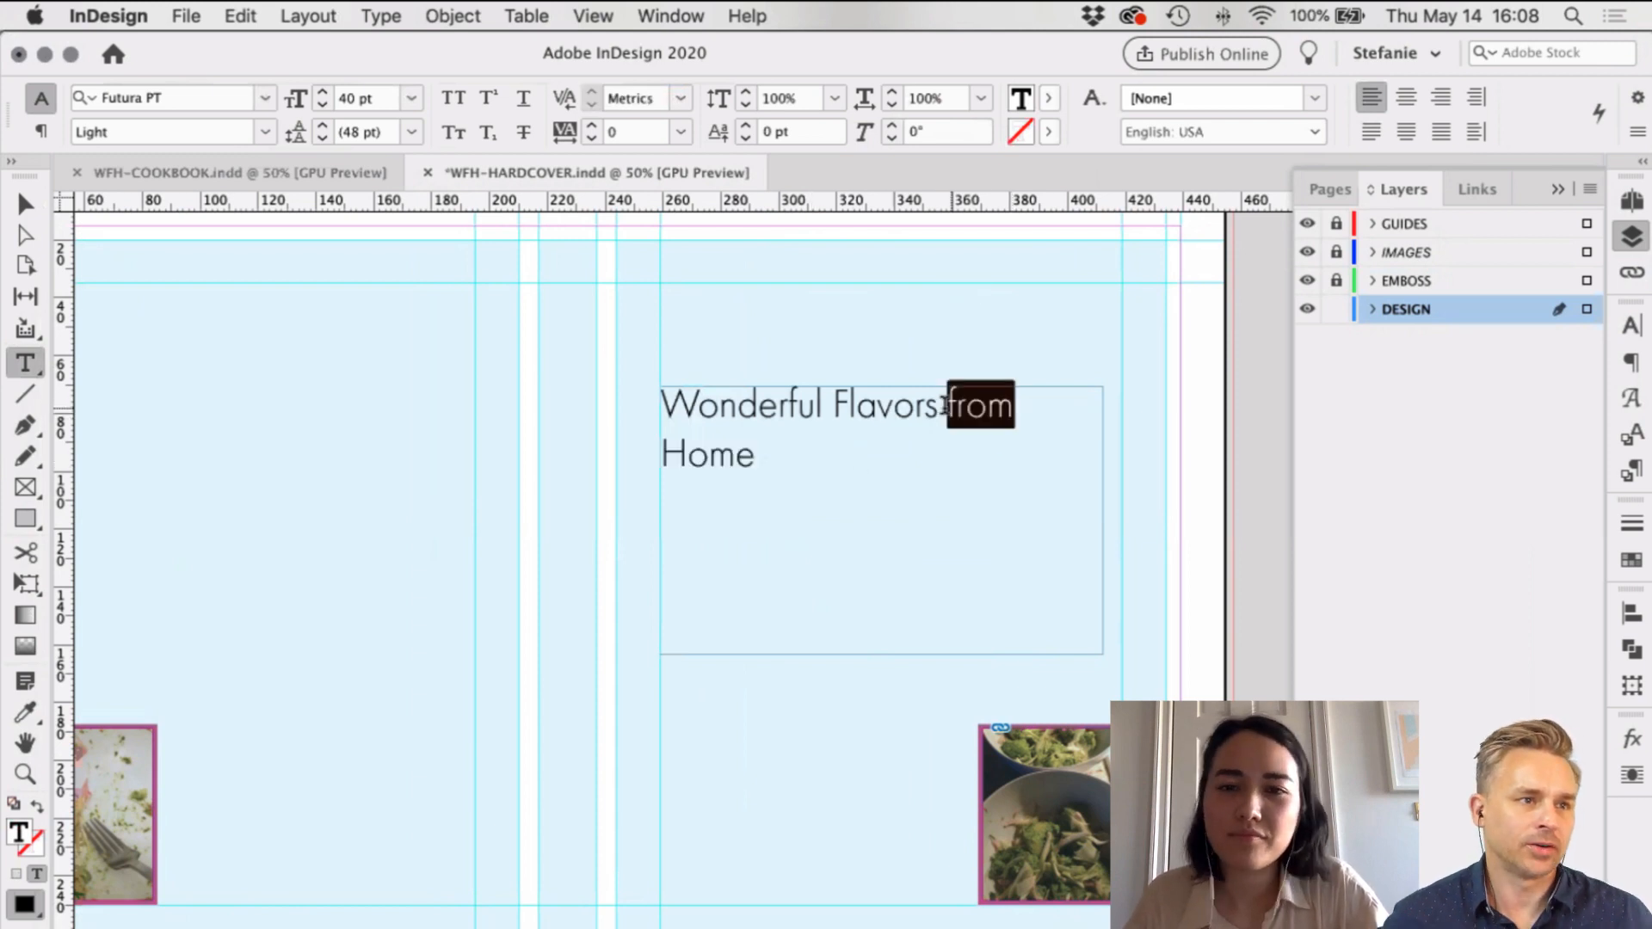
type("at Home")
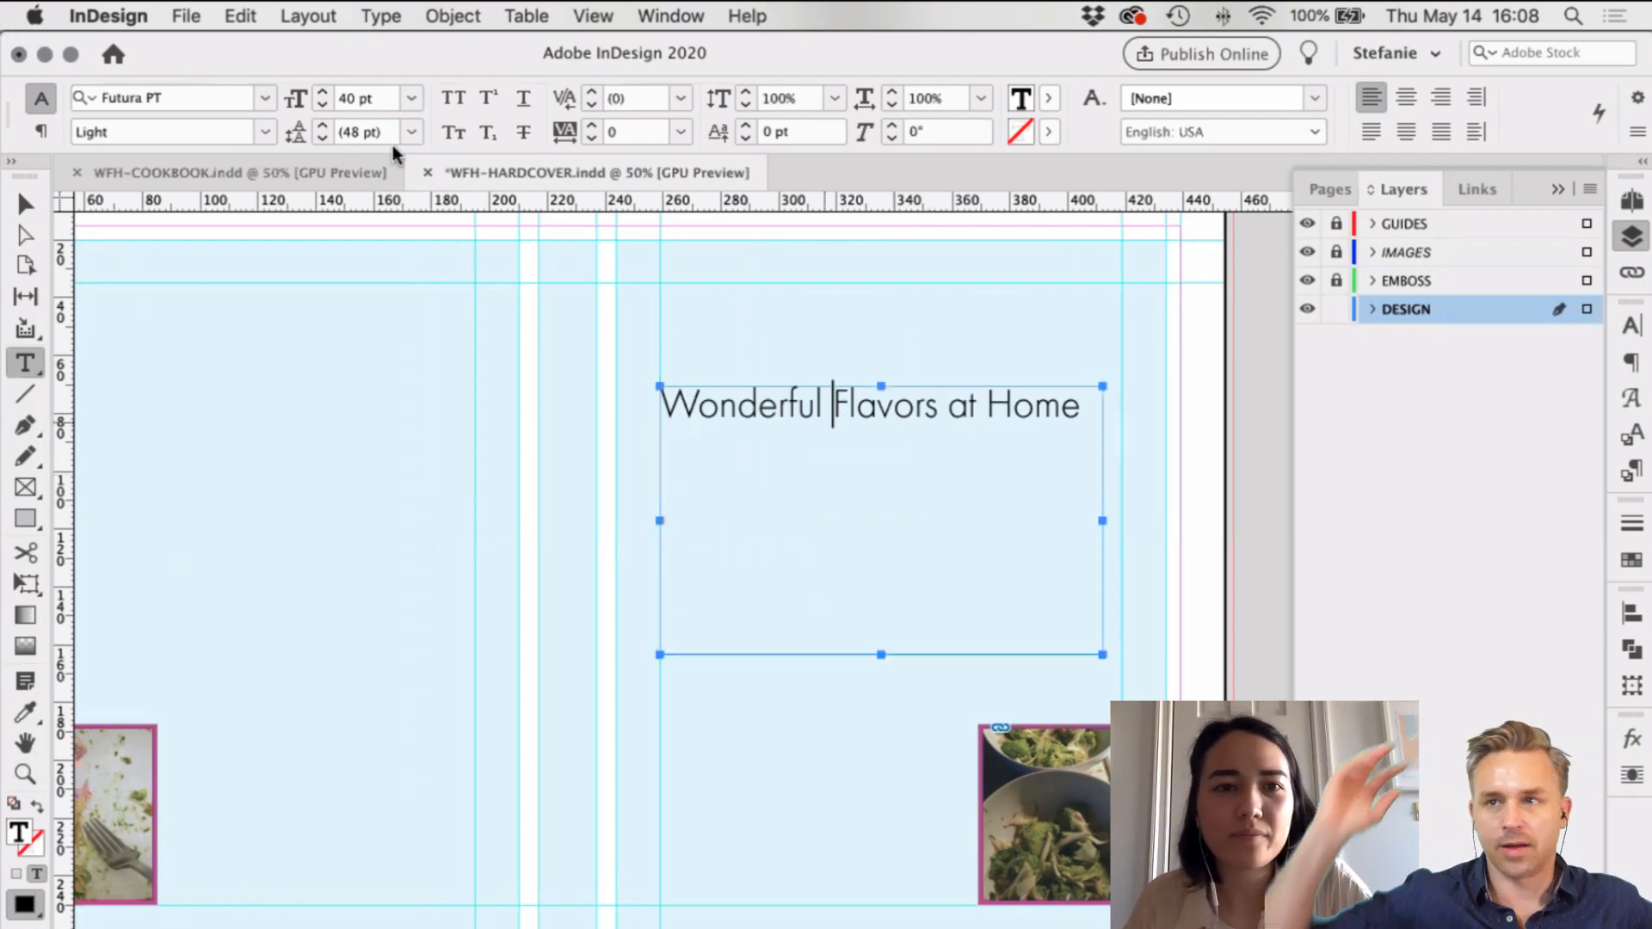
key("super+a")
Step: Enlarge the headline to 100 pt and fit the frame to its text
left_click(325, 93)
left_click(324, 92)
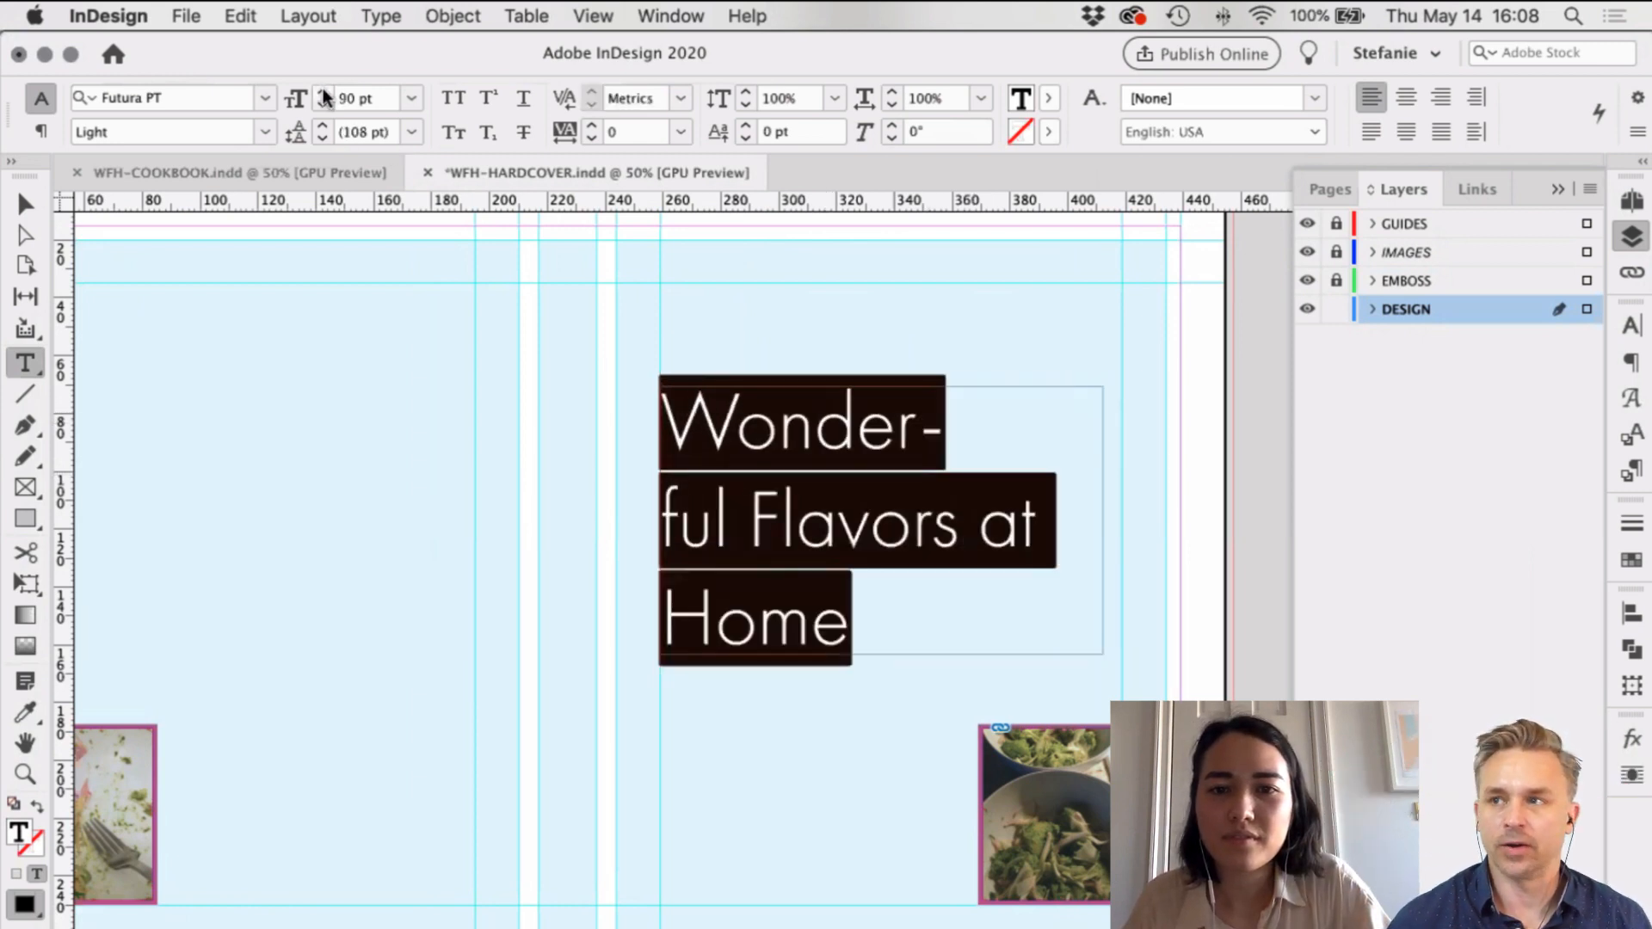
left_click(324, 93)
key("Escape")
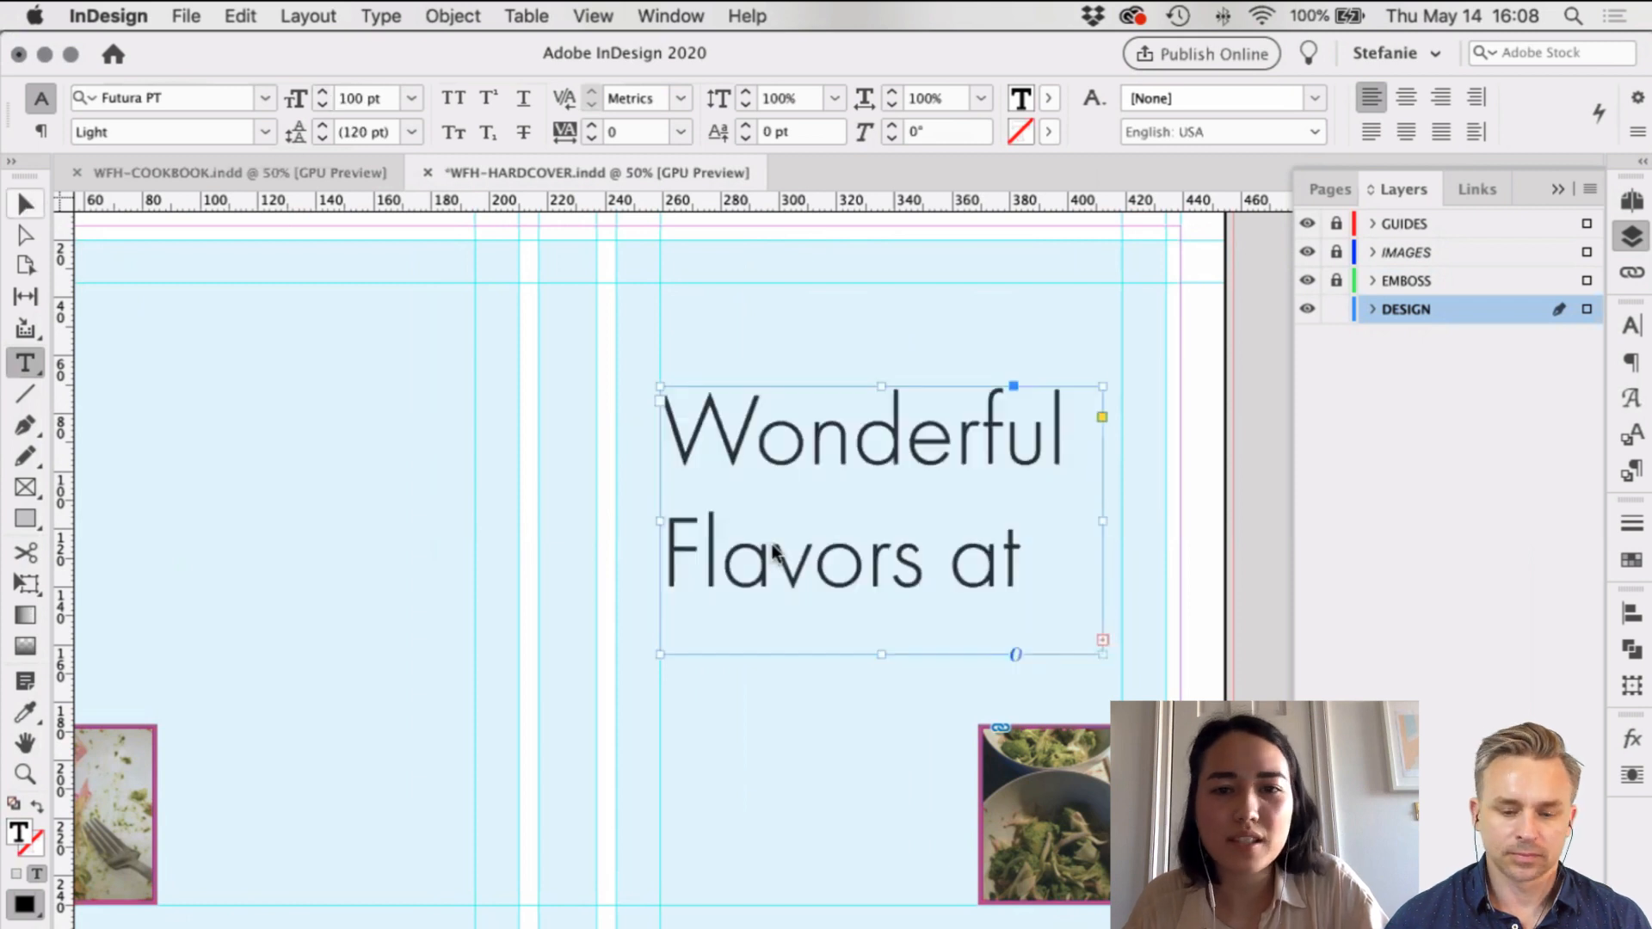
key("super+alt+c")
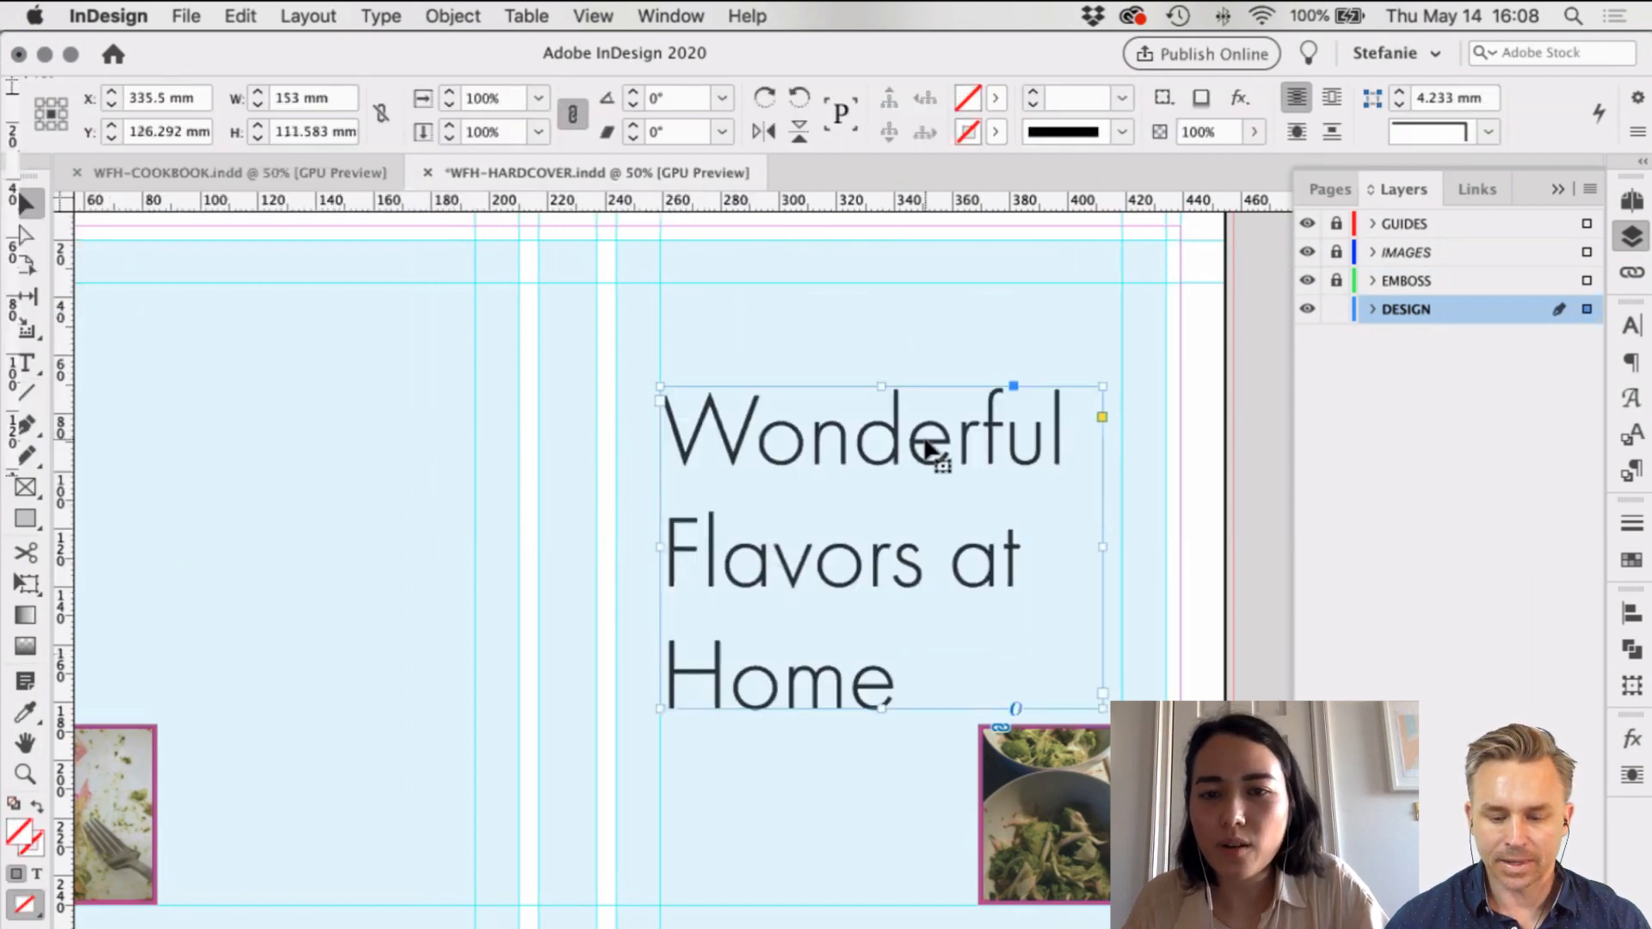
Step: Move 'Wonderful' into its own fitted frame, rotated 90° counterclockwise to run vertically
double_click(926, 449)
left_click_drag(1069, 424, 645, 439)
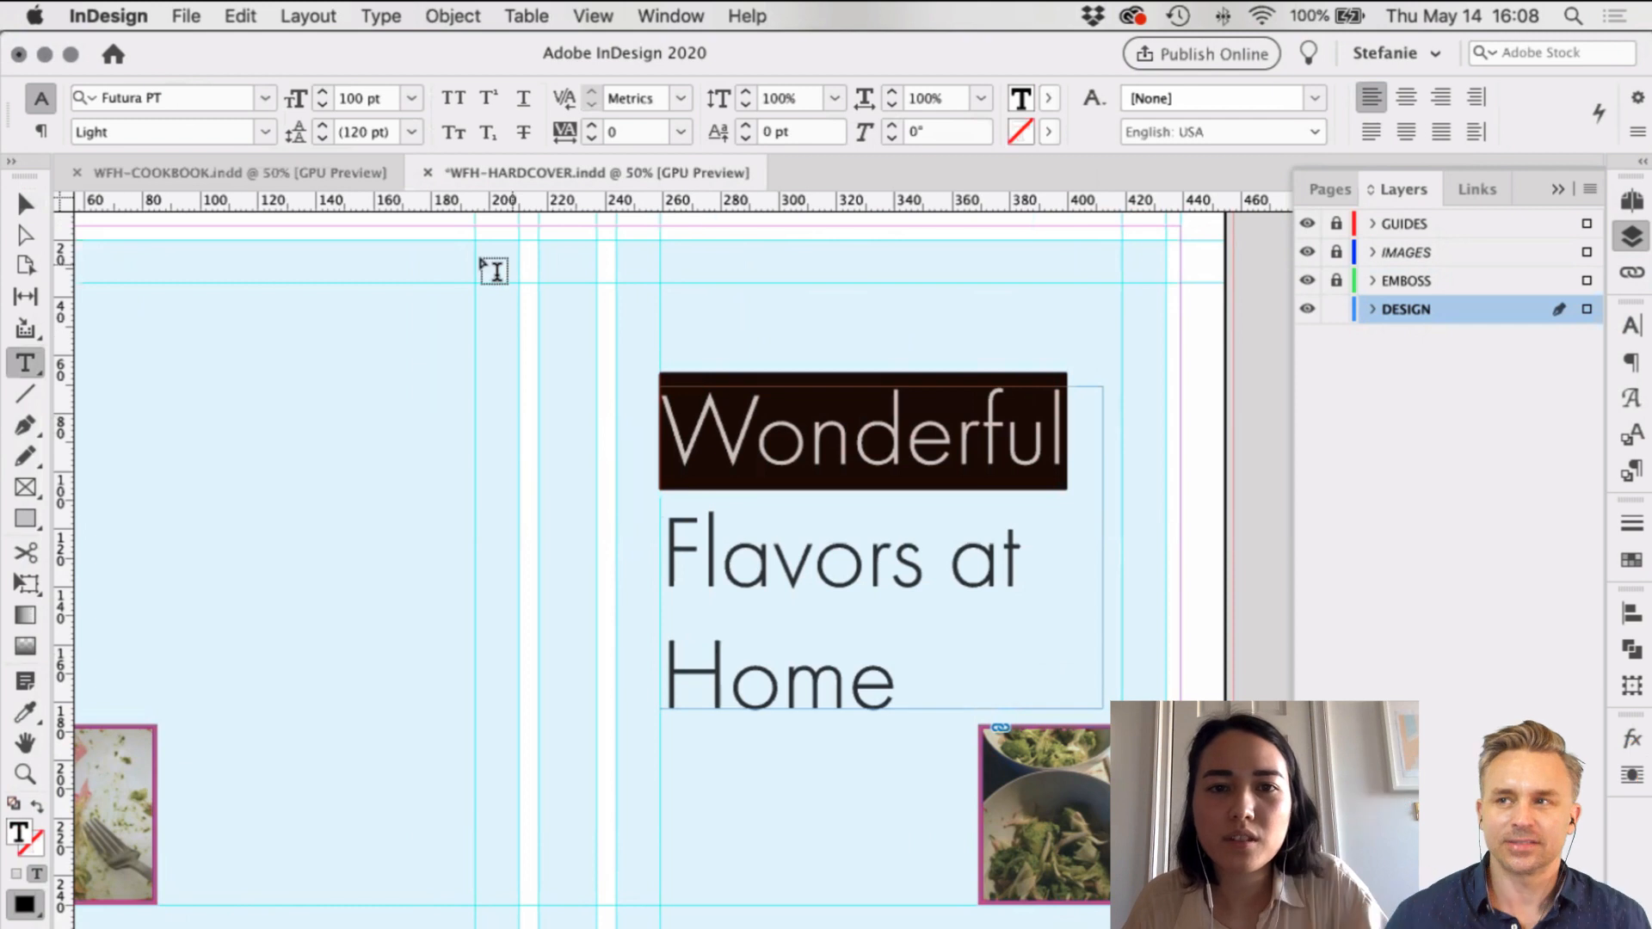
key("super+x")
left_click_drag(479, 256, 953, 386)
key("super+v")
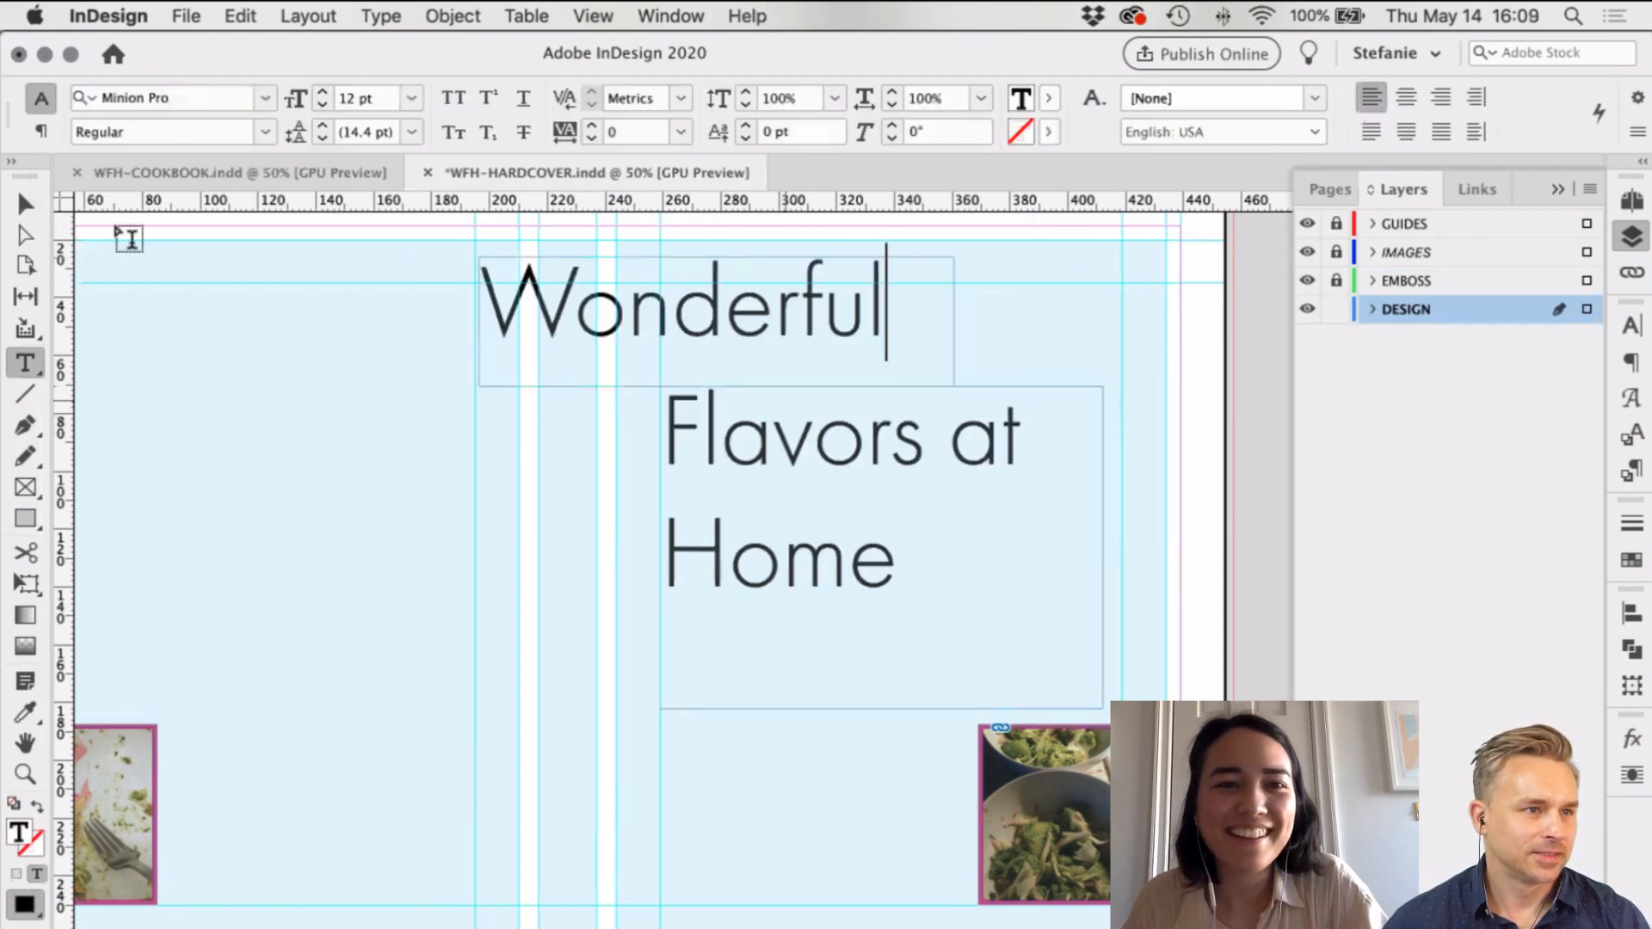
key("Escape")
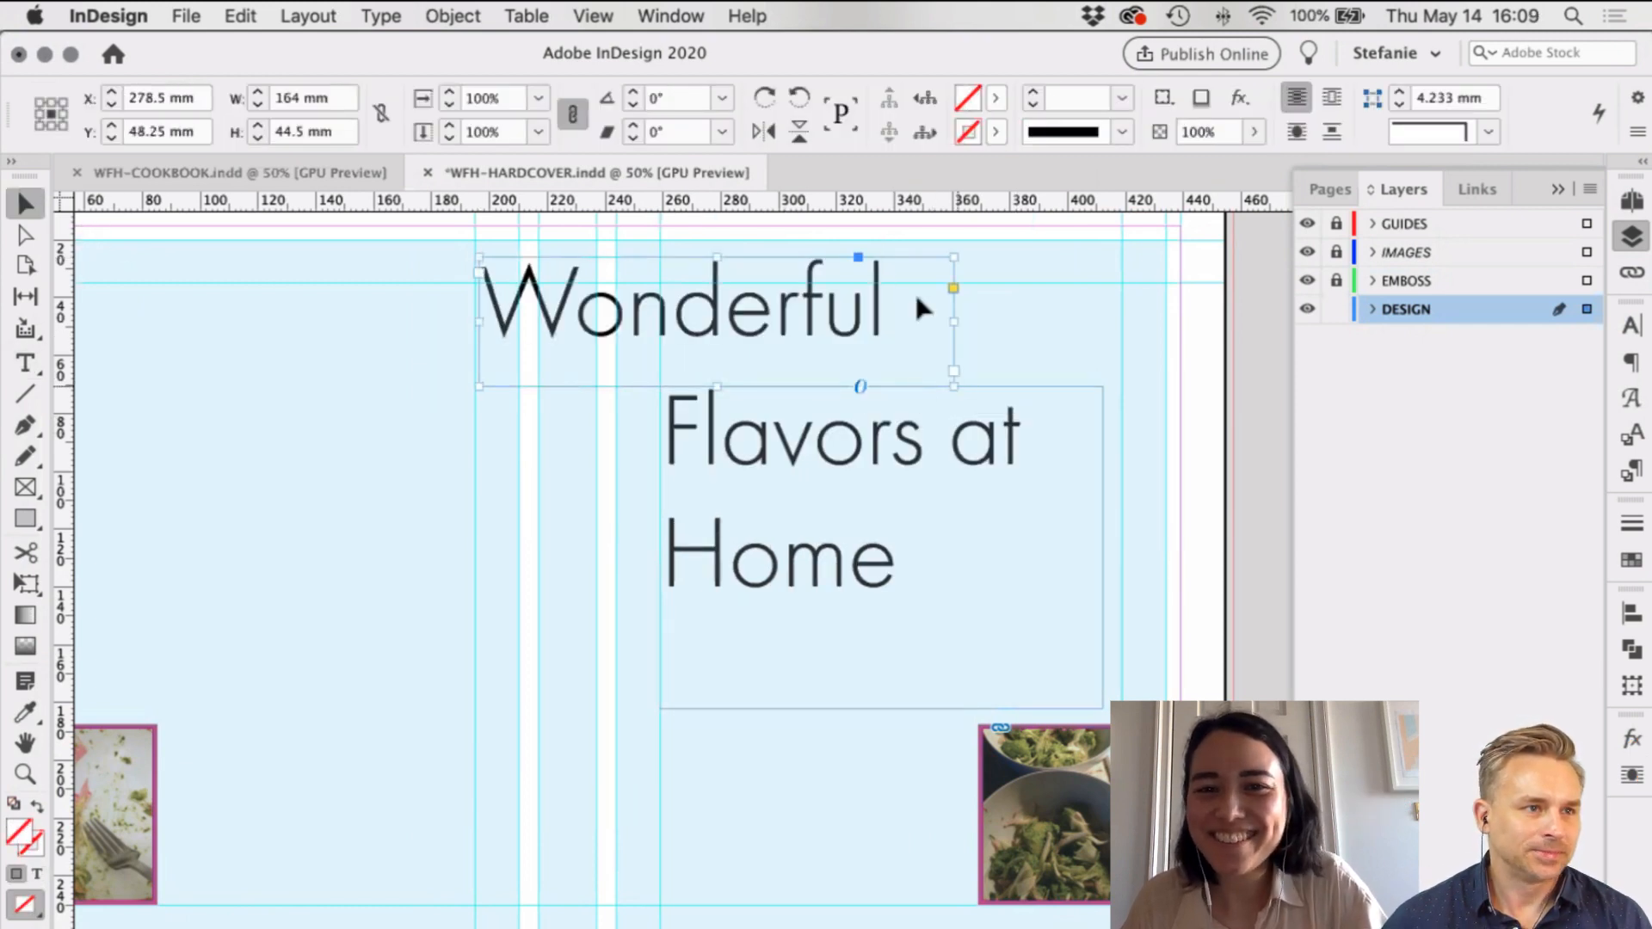
key("super+alt+c")
left_click_drag(894, 248, 667, 219)
scroll(738, 413, "right", 1)
left_click_drag(676, 767, 701, 752)
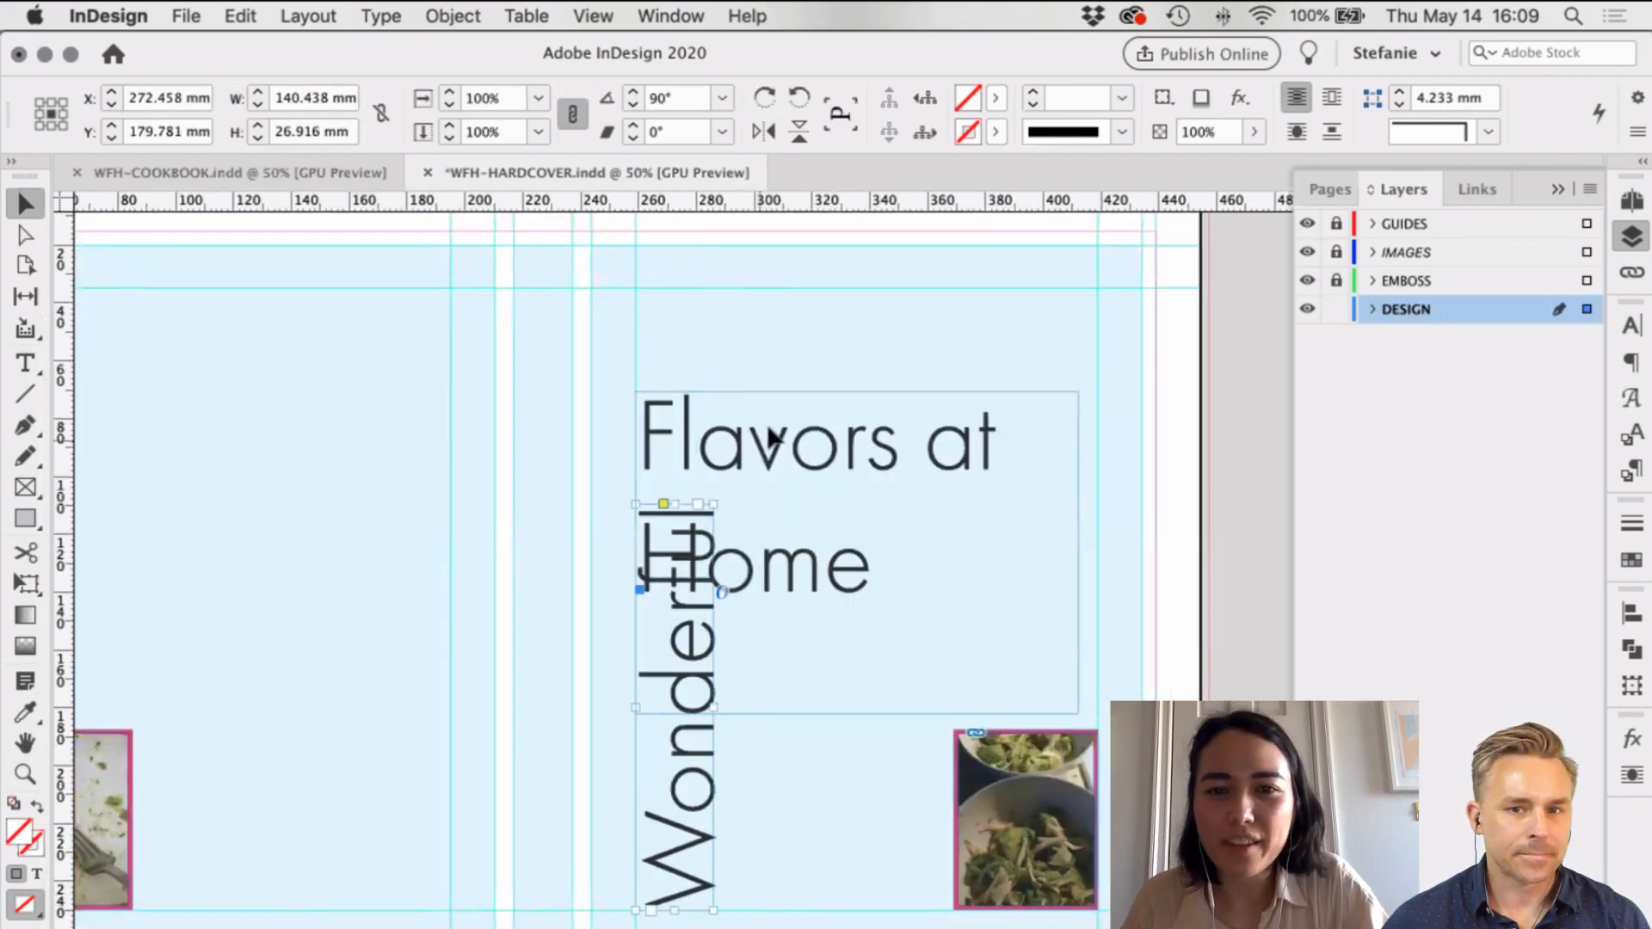
Step: Reposition the 'Flavors at Home' frame, cut 'Home' from it, and shorten the frame
left_click(811, 379)
left_click_drag(887, 443, 1020, 443)
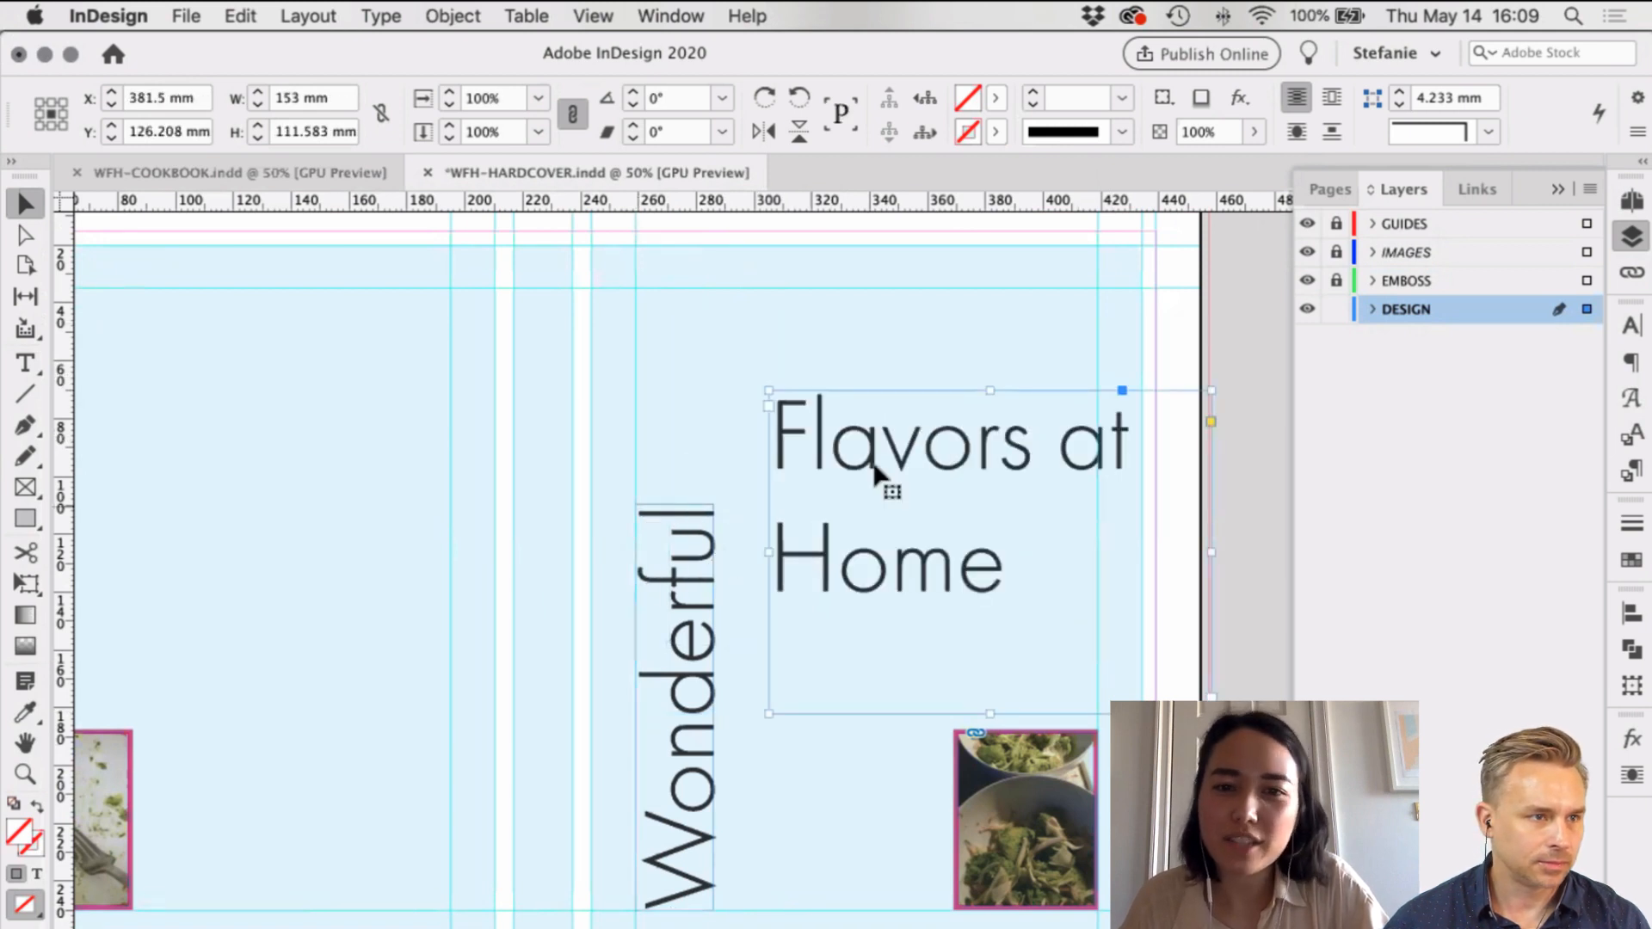
left_click_drag(870, 441, 736, 339)
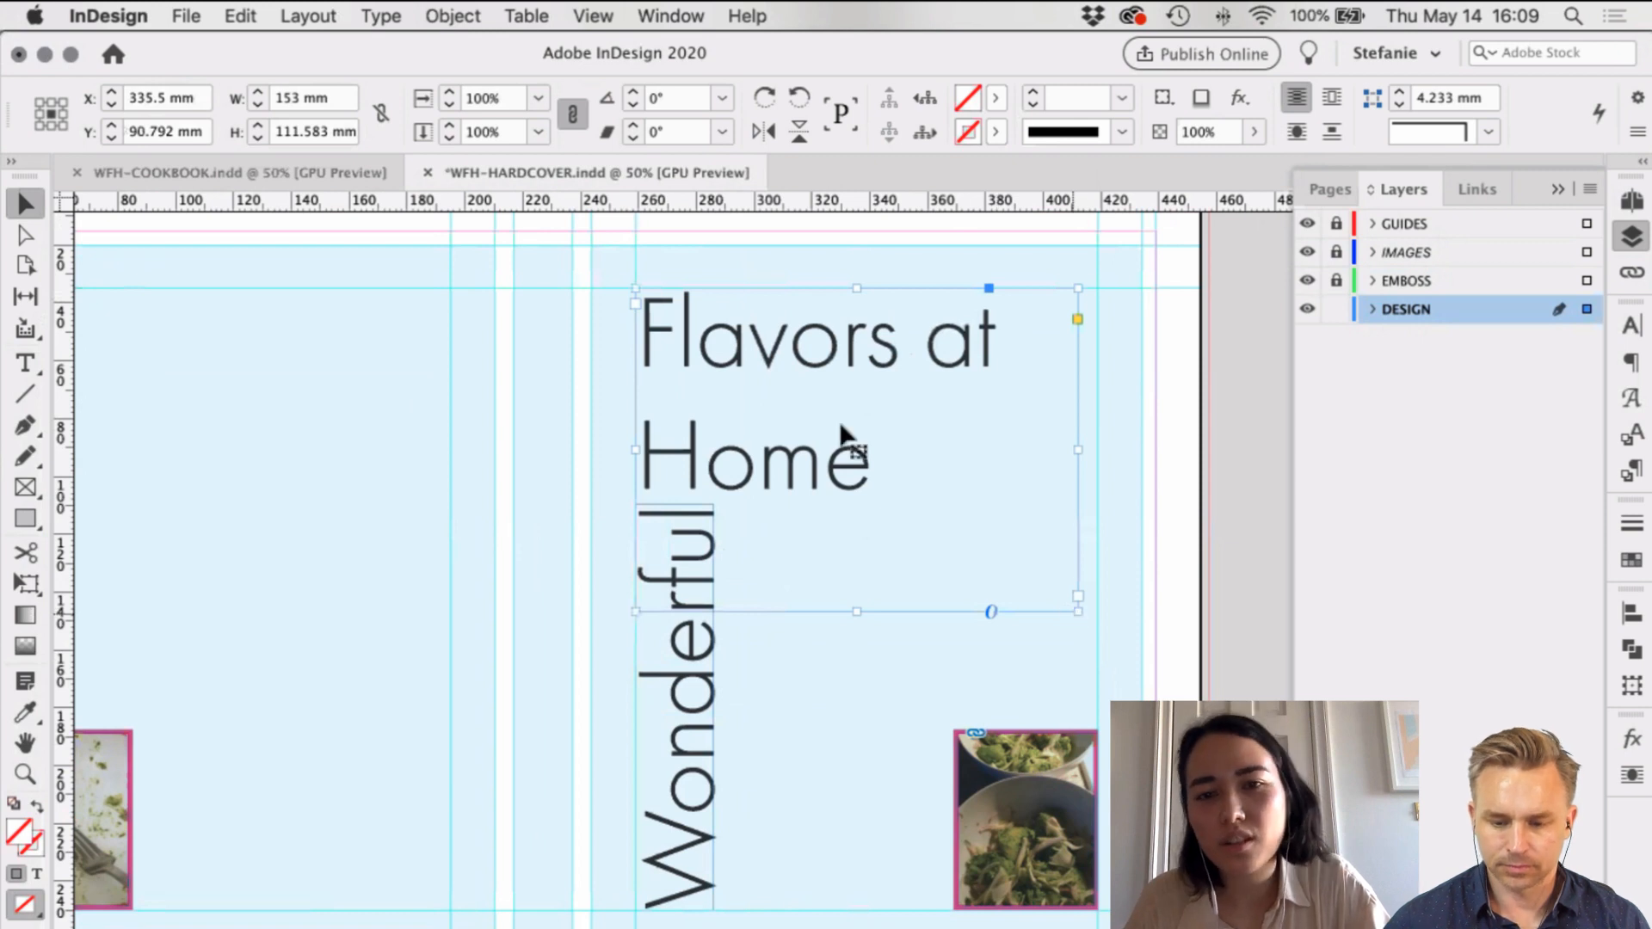
double_click(797, 444)
double_click(815, 450)
key("super+x")
key("Escape")
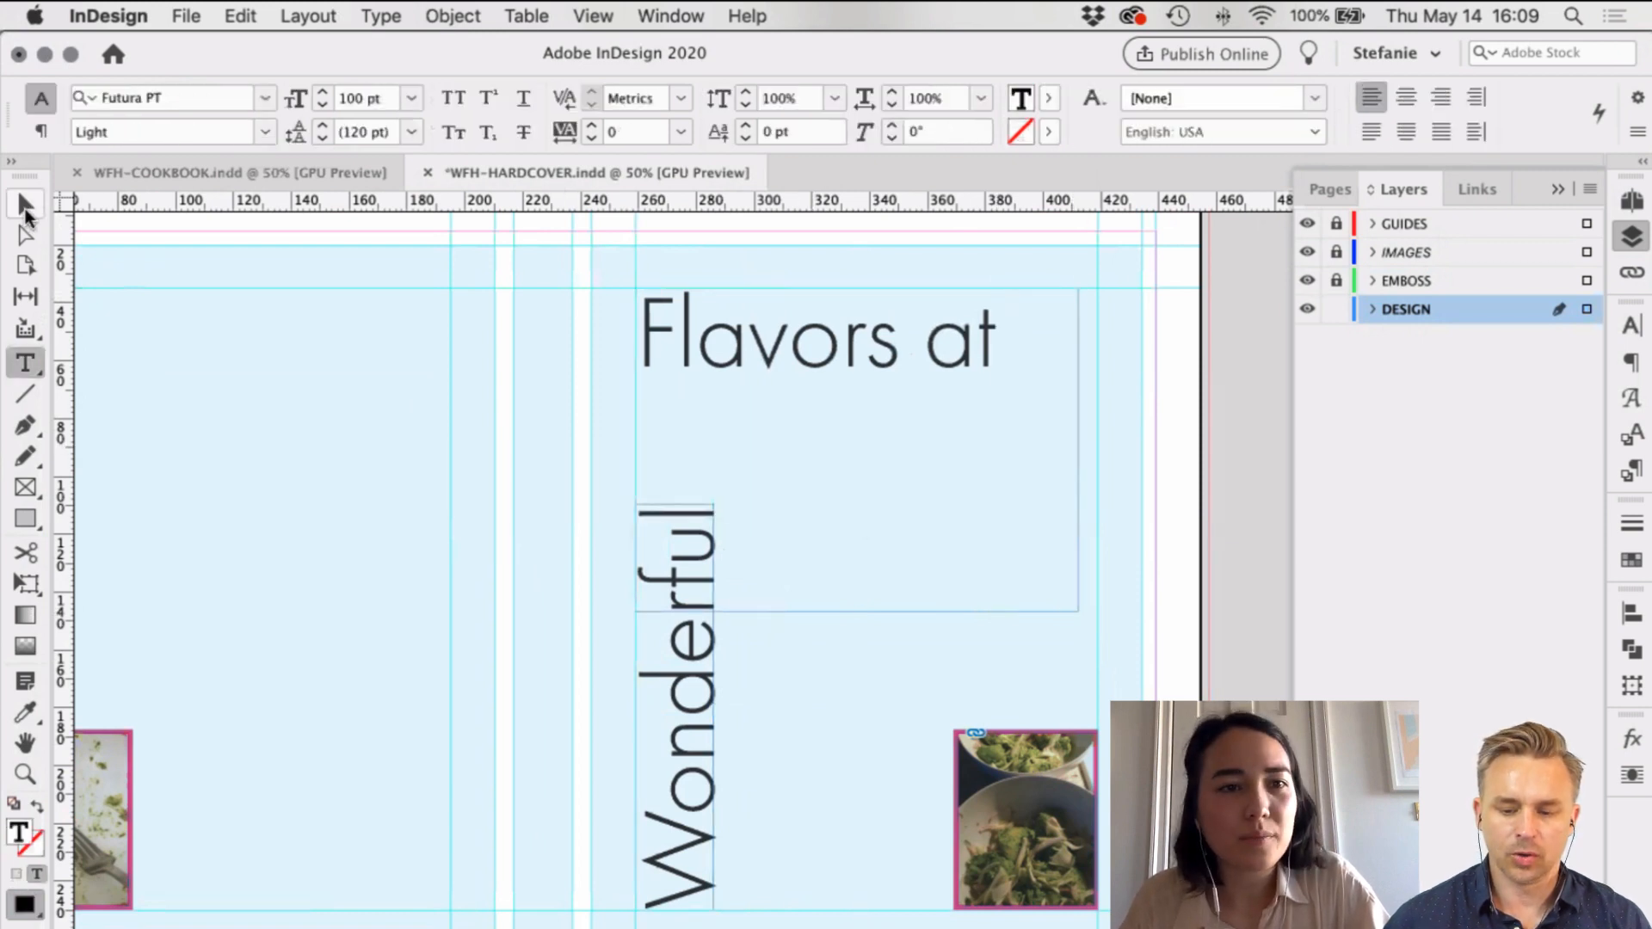
left_click_drag(857, 611, 1063, 706)
Step: Paste 'Home' into its own fitted frame, rotated vertically beside 'Flavors at'
key("t")
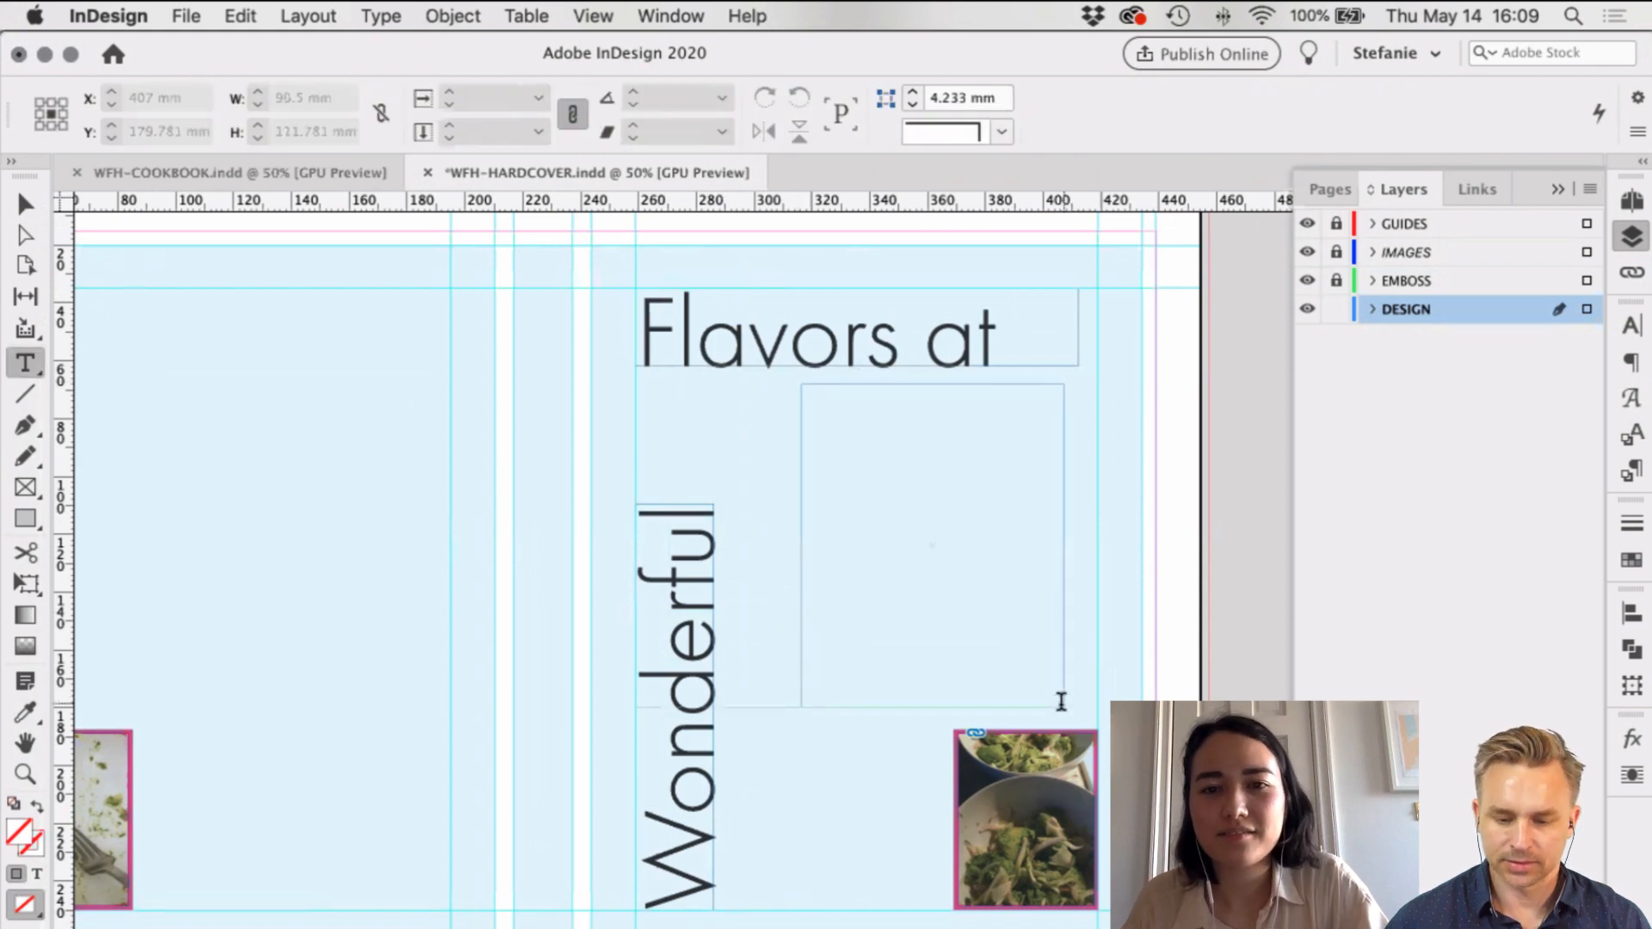
key("super+v")
left_click(29, 206)
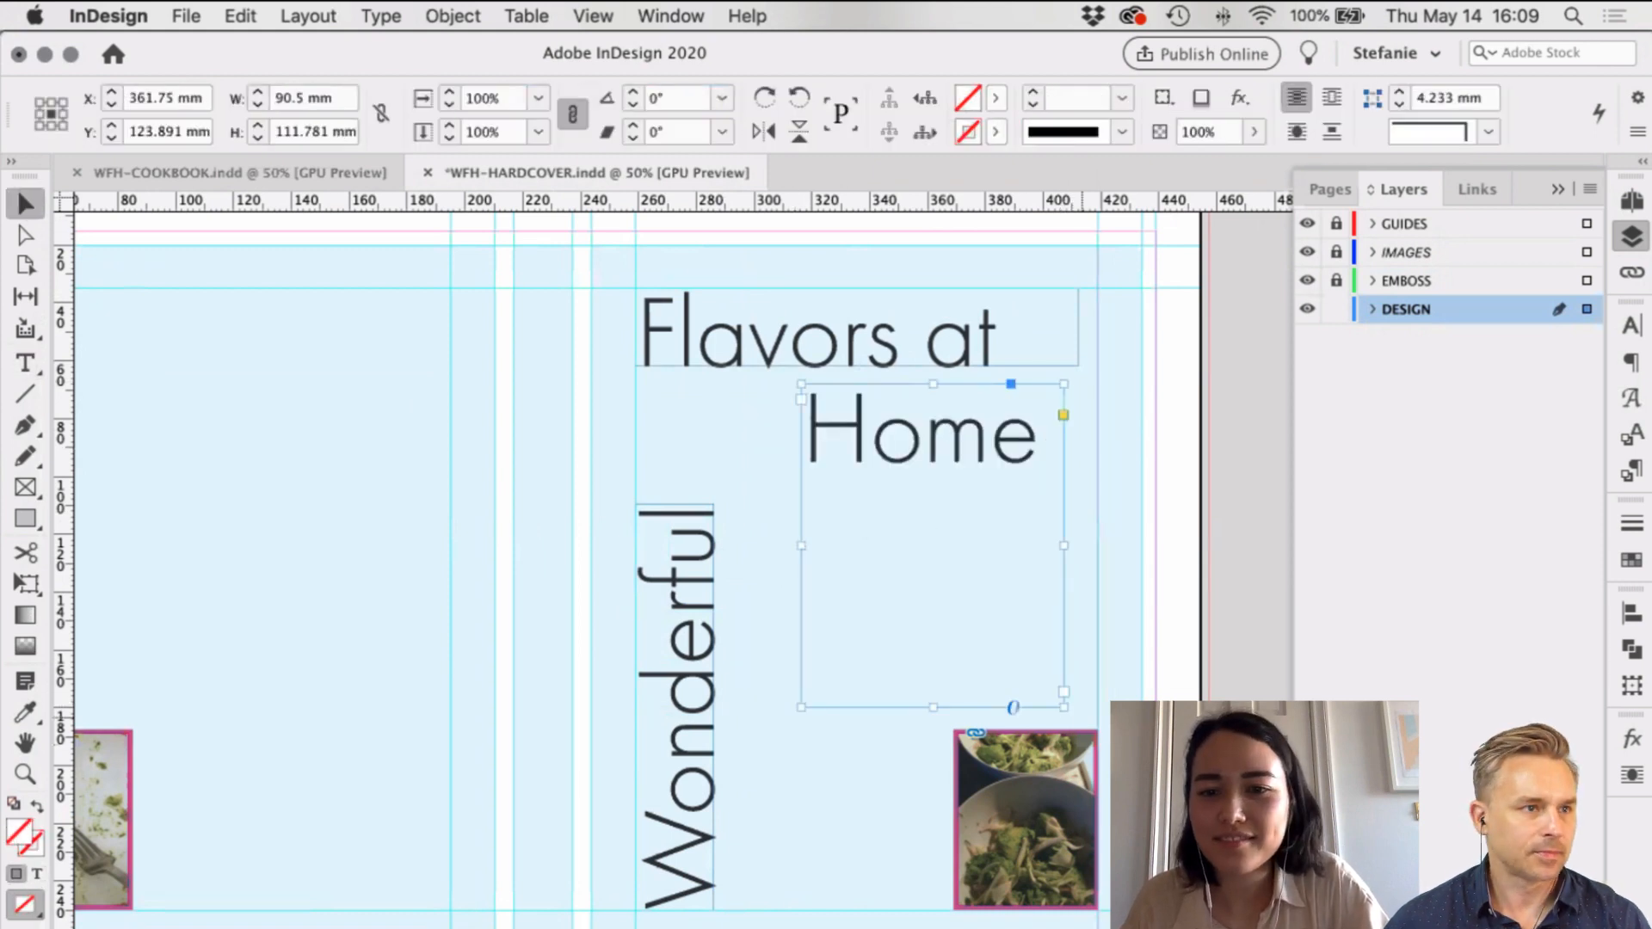
key("alt+super+c")
left_click_drag(1049, 381, 990, 603)
left_click_drag(1051, 524, 1051, 472)
left_click(1086, 635)
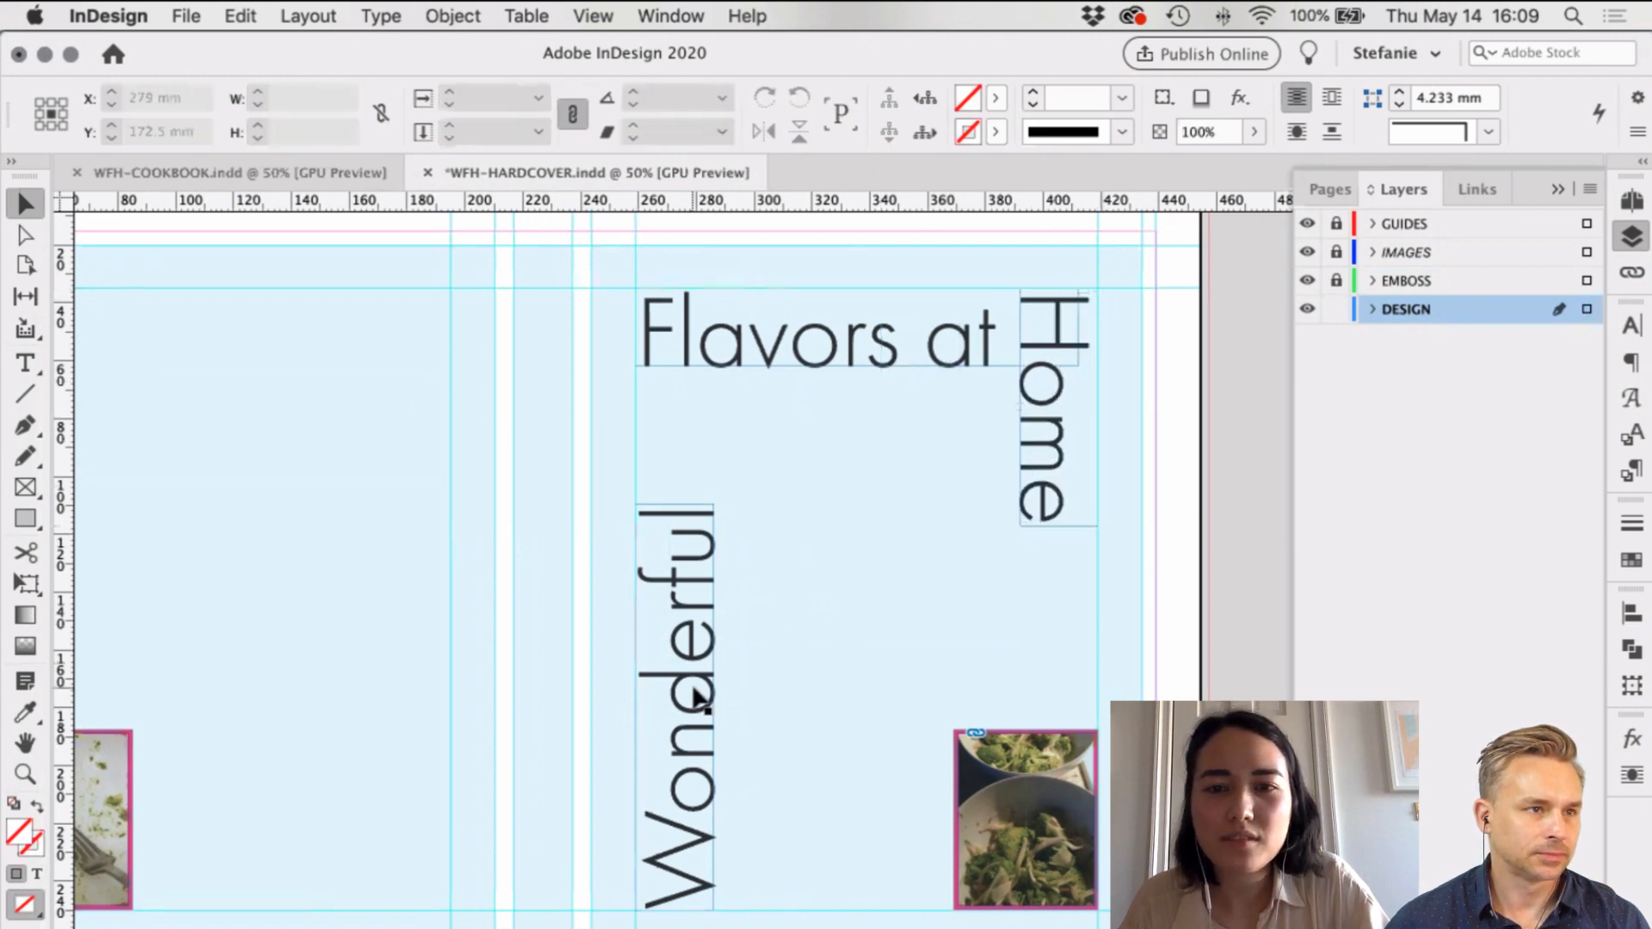
Step: Fine-tune positions: lower 'Wonderful' and nudge 'Home' further down
mouse_move(694, 686)
left_mouse_down()
mouse_move(694, 632)
mouse_move(697, 671)
left_mouse_up()
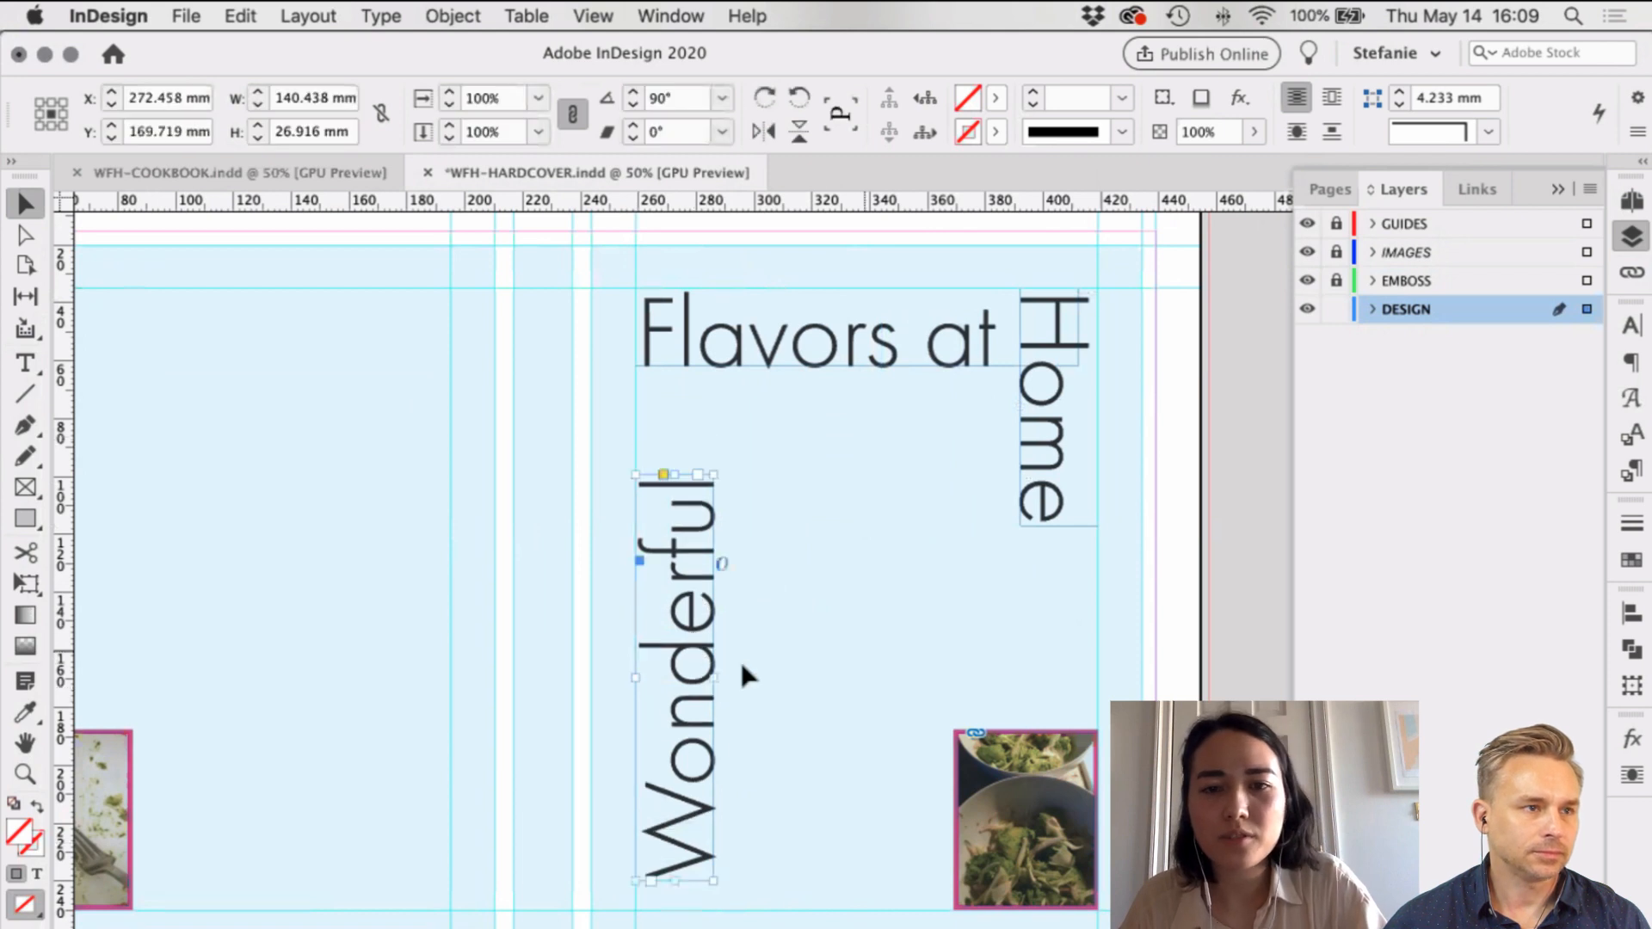
left_click(1158, 653)
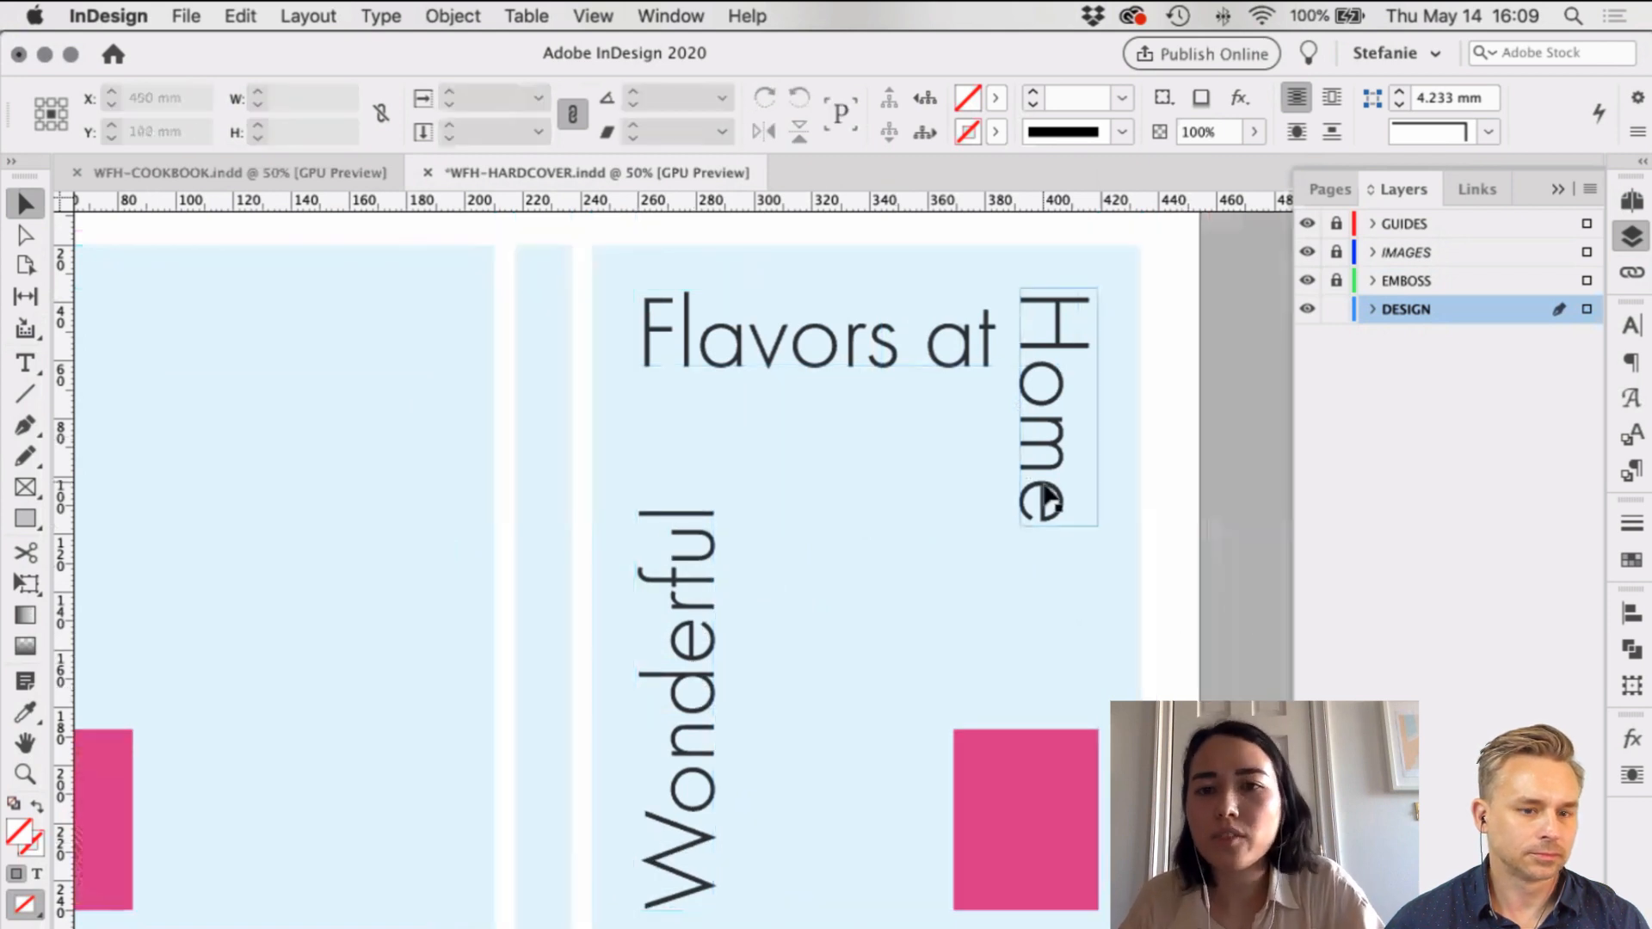
left_click_drag(1047, 512, 1047, 546)
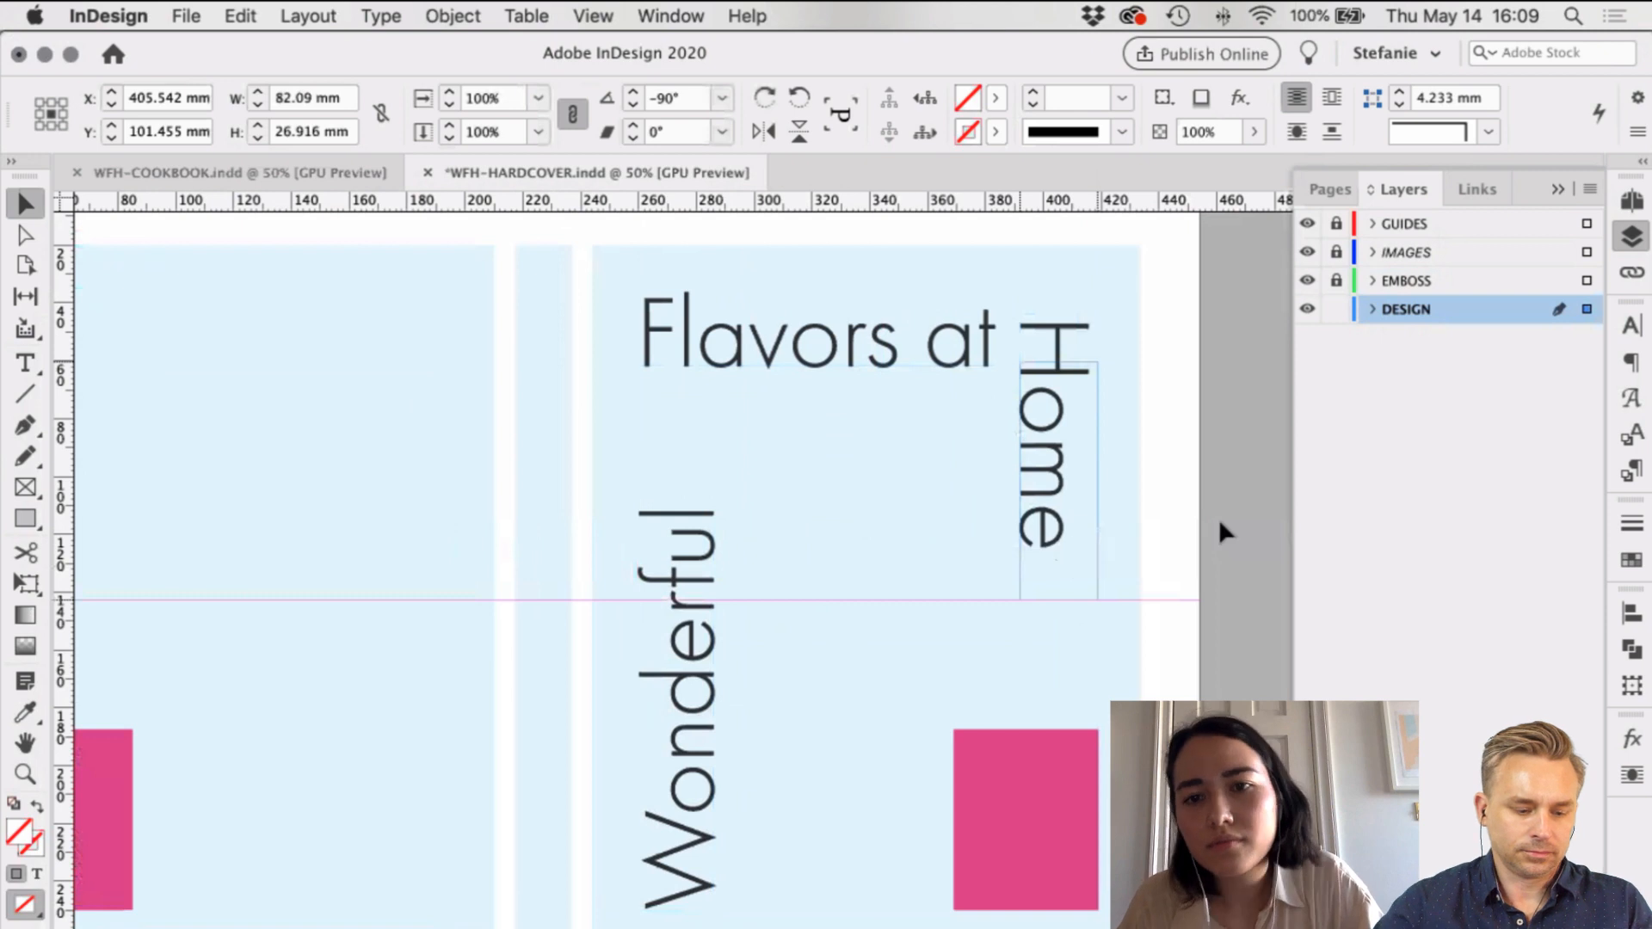
left_click(1181, 546)
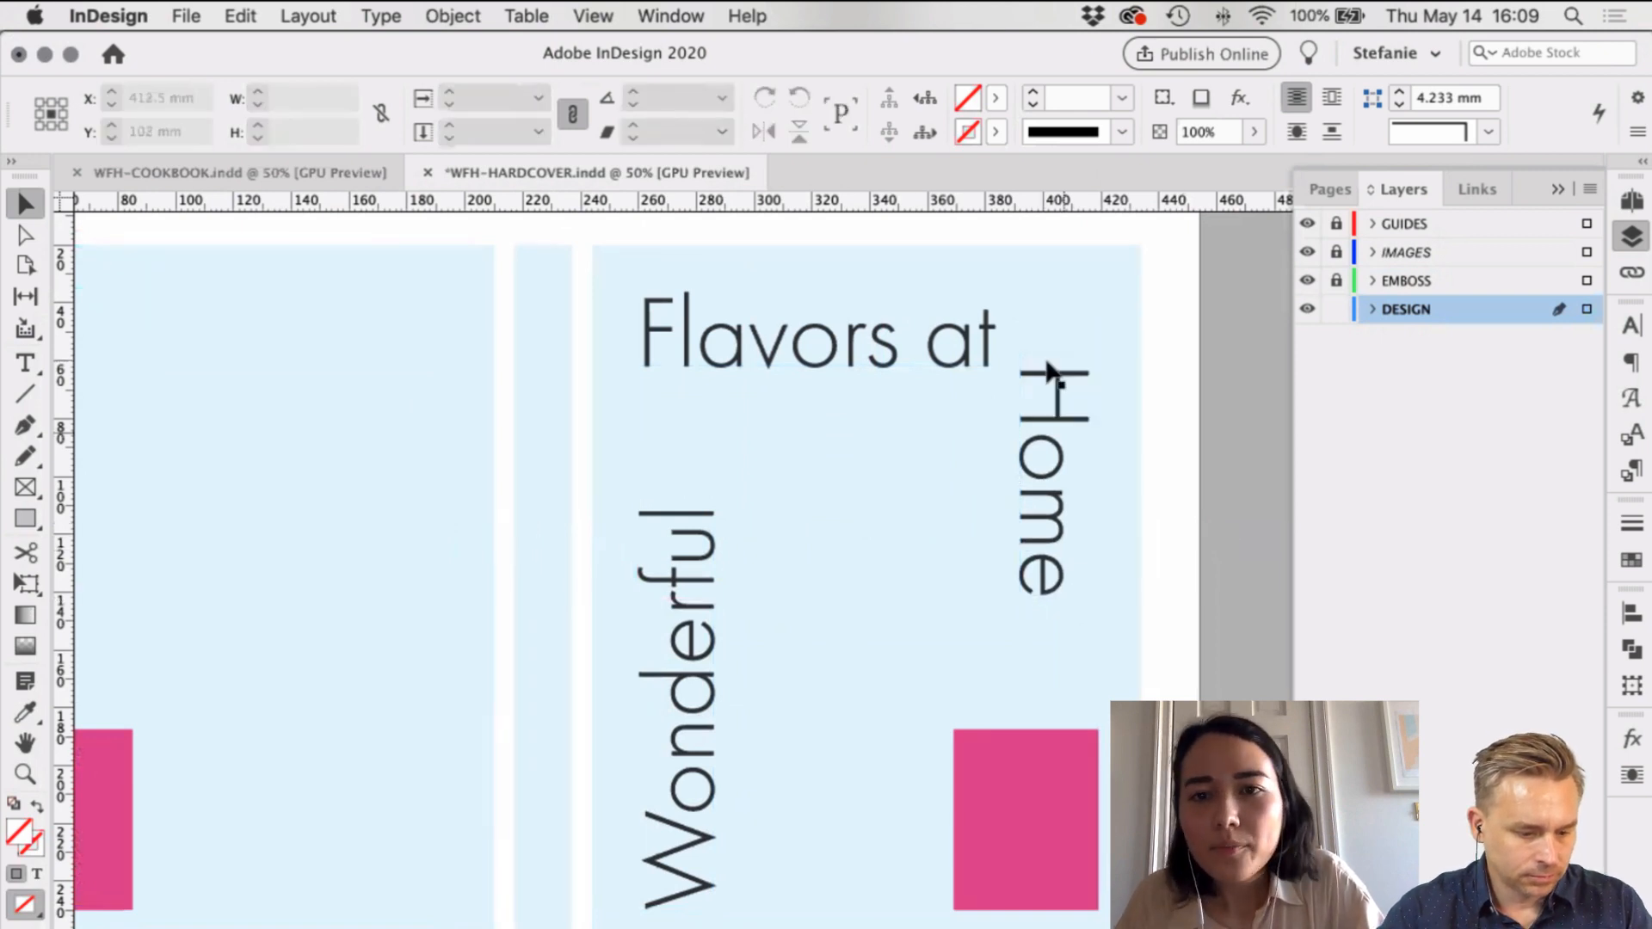
left_click(841, 358)
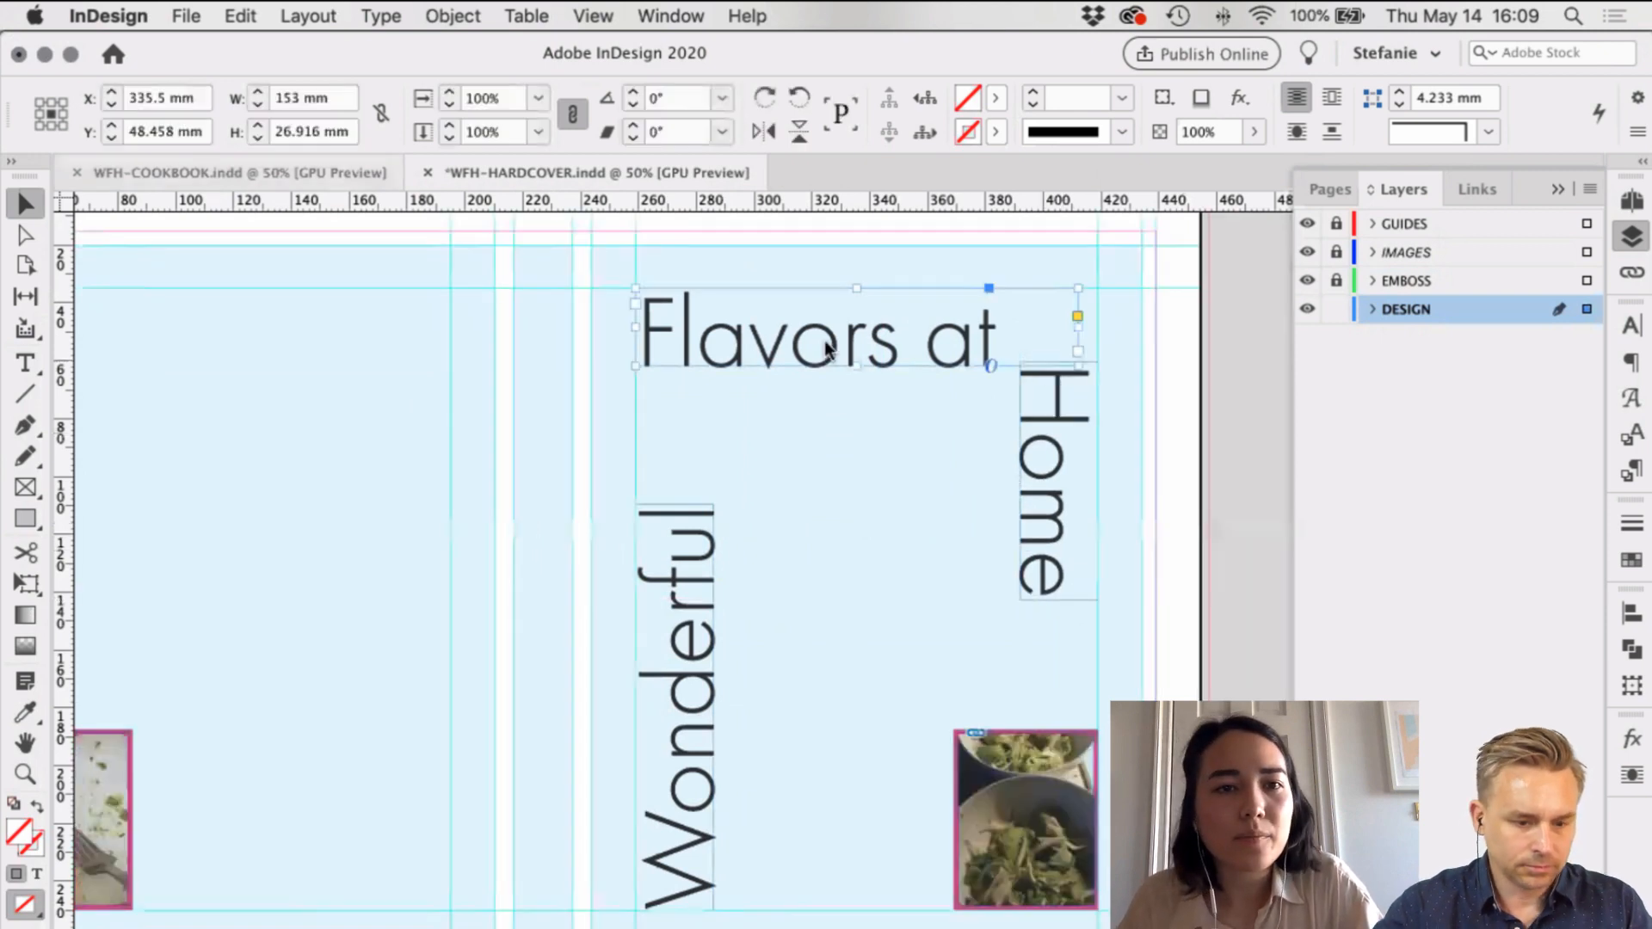
Step: Lock the IMAGES layer and hide the GUIDES layer
left_click(1336, 251)
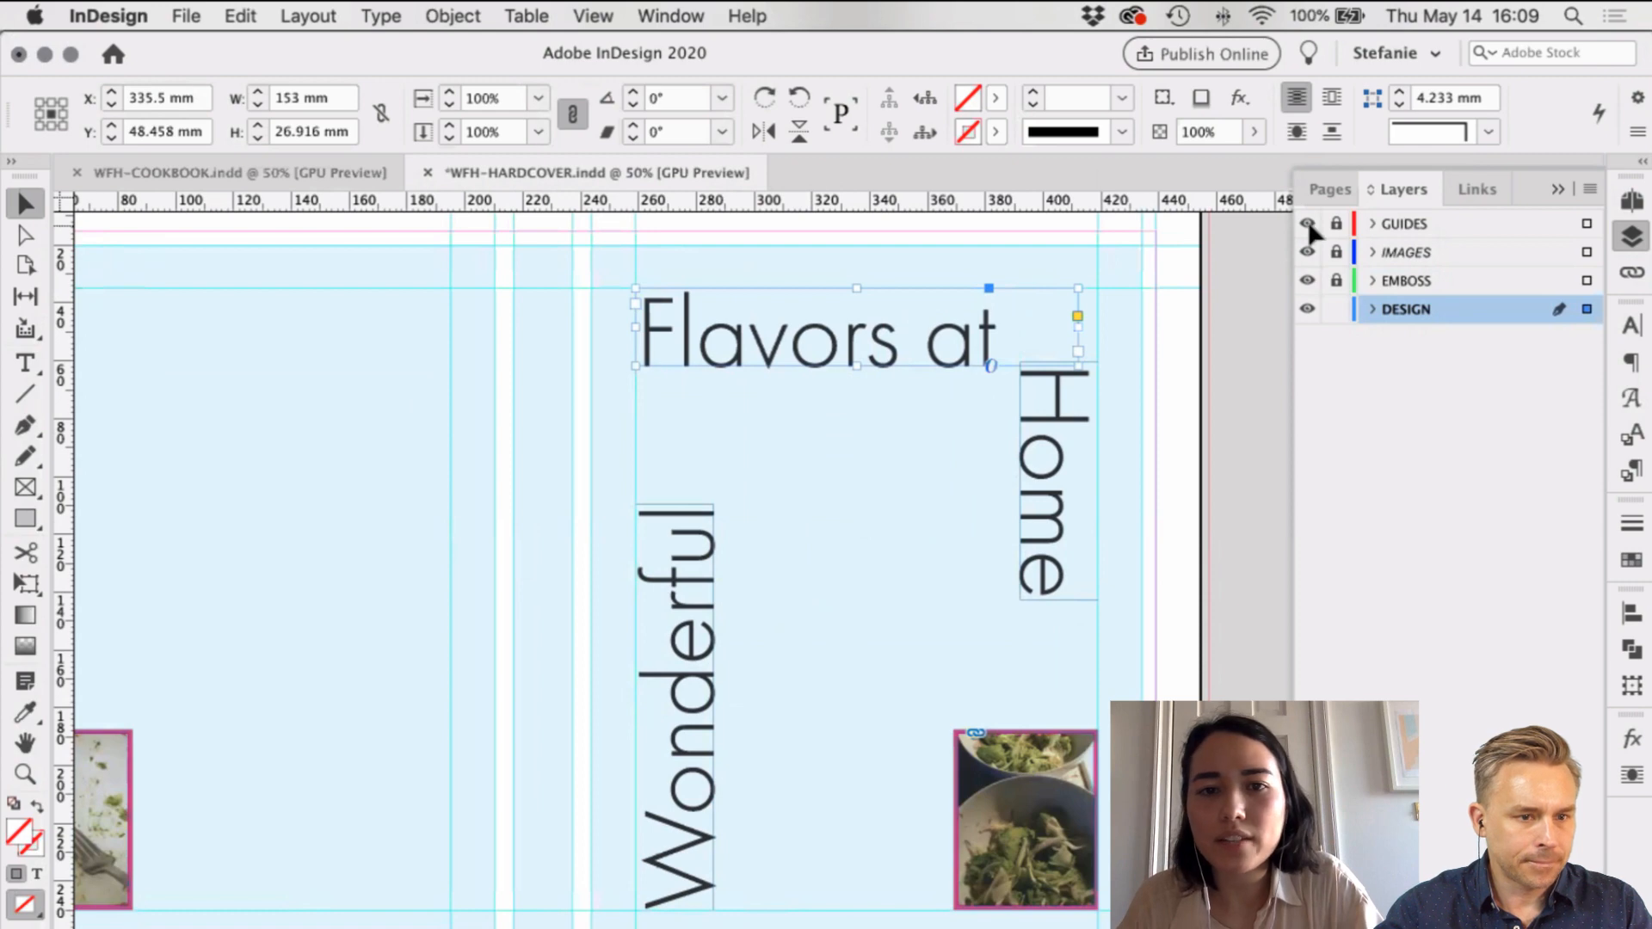
left_click(1307, 222)
scroll(947, 357, "left", 3)
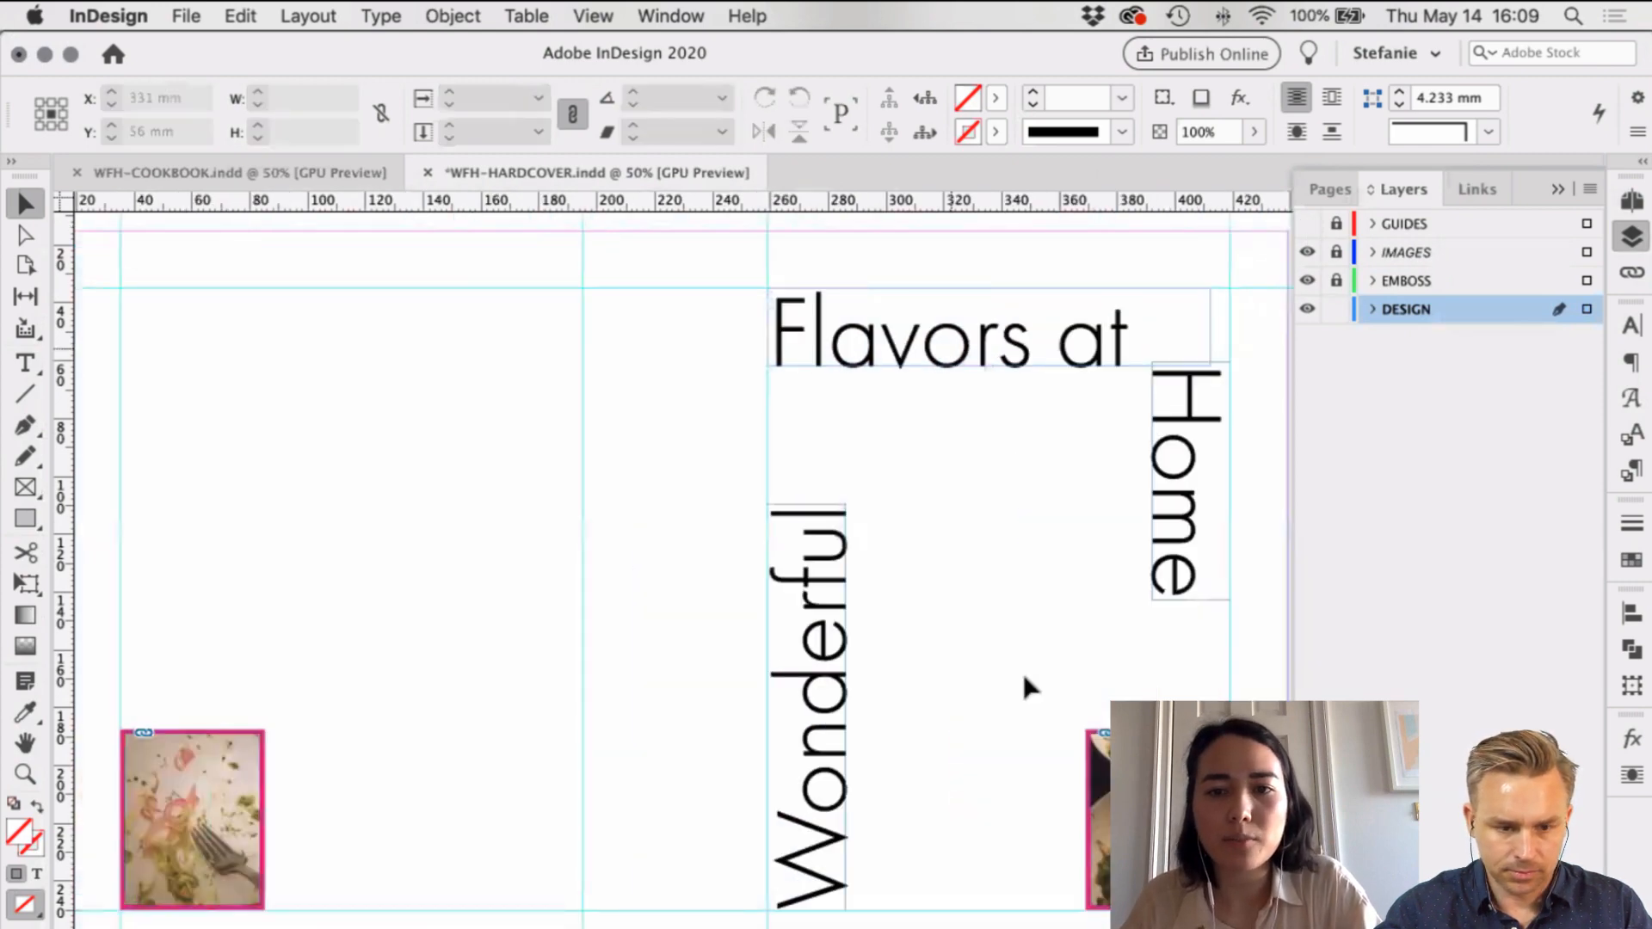
Step: Create a new layer named BACKGROUND below DESIGN, then switch to WFH-COOKBOOK
key("super+minus")
key("super+equal")
scroll(1025, 660, "left", 3)
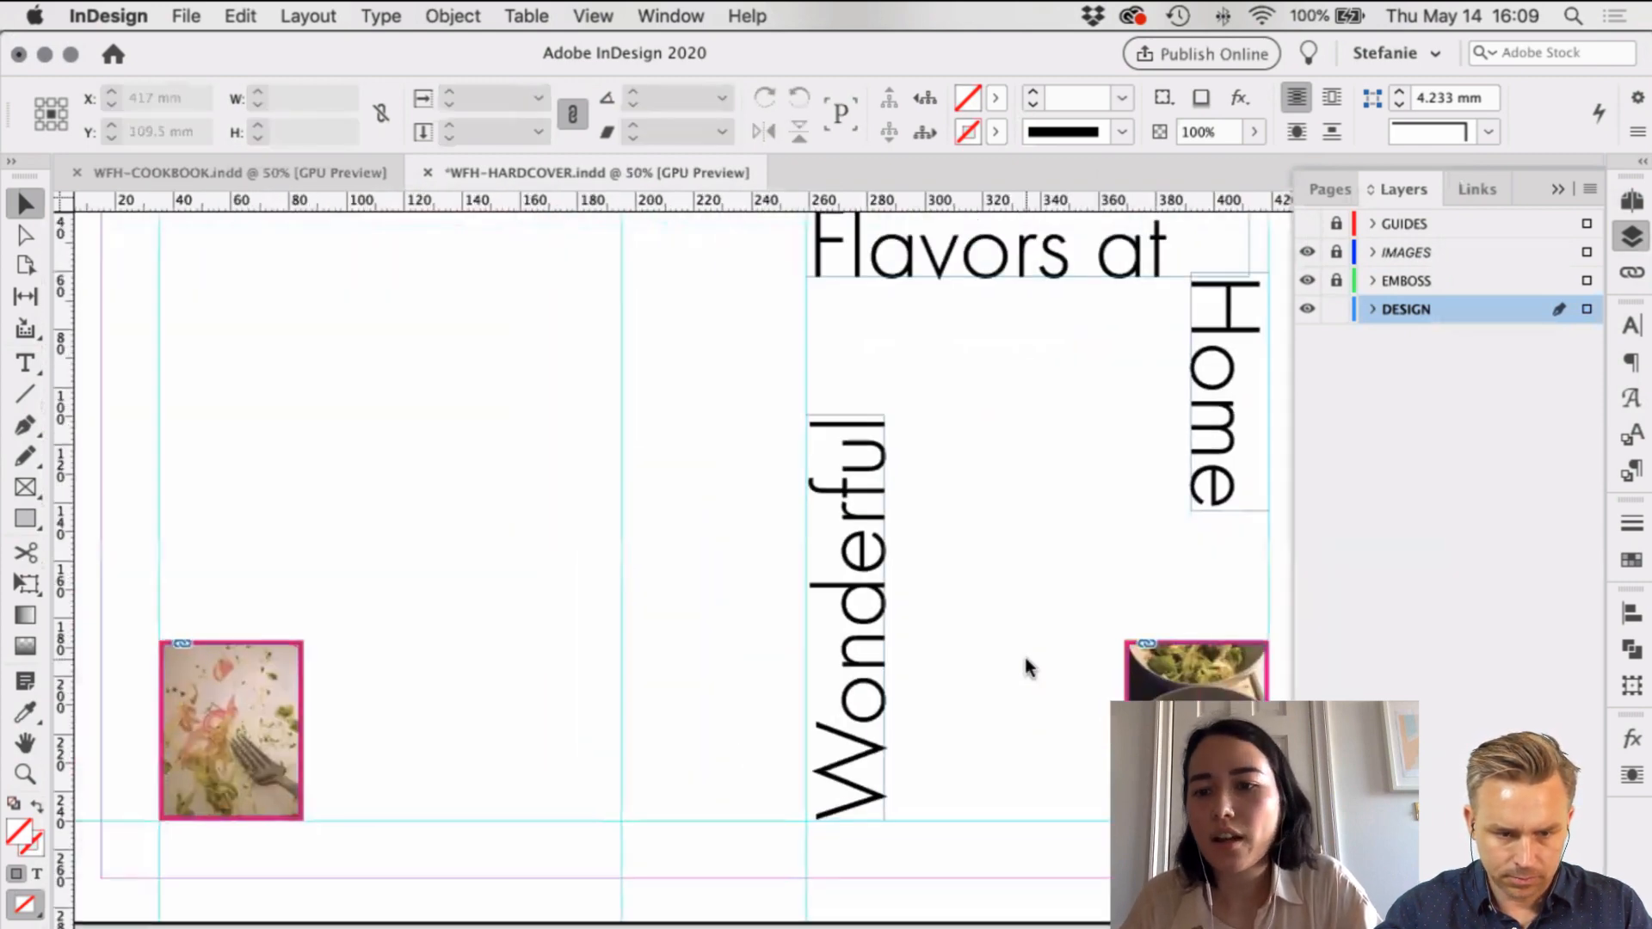
left_click(1554, 912)
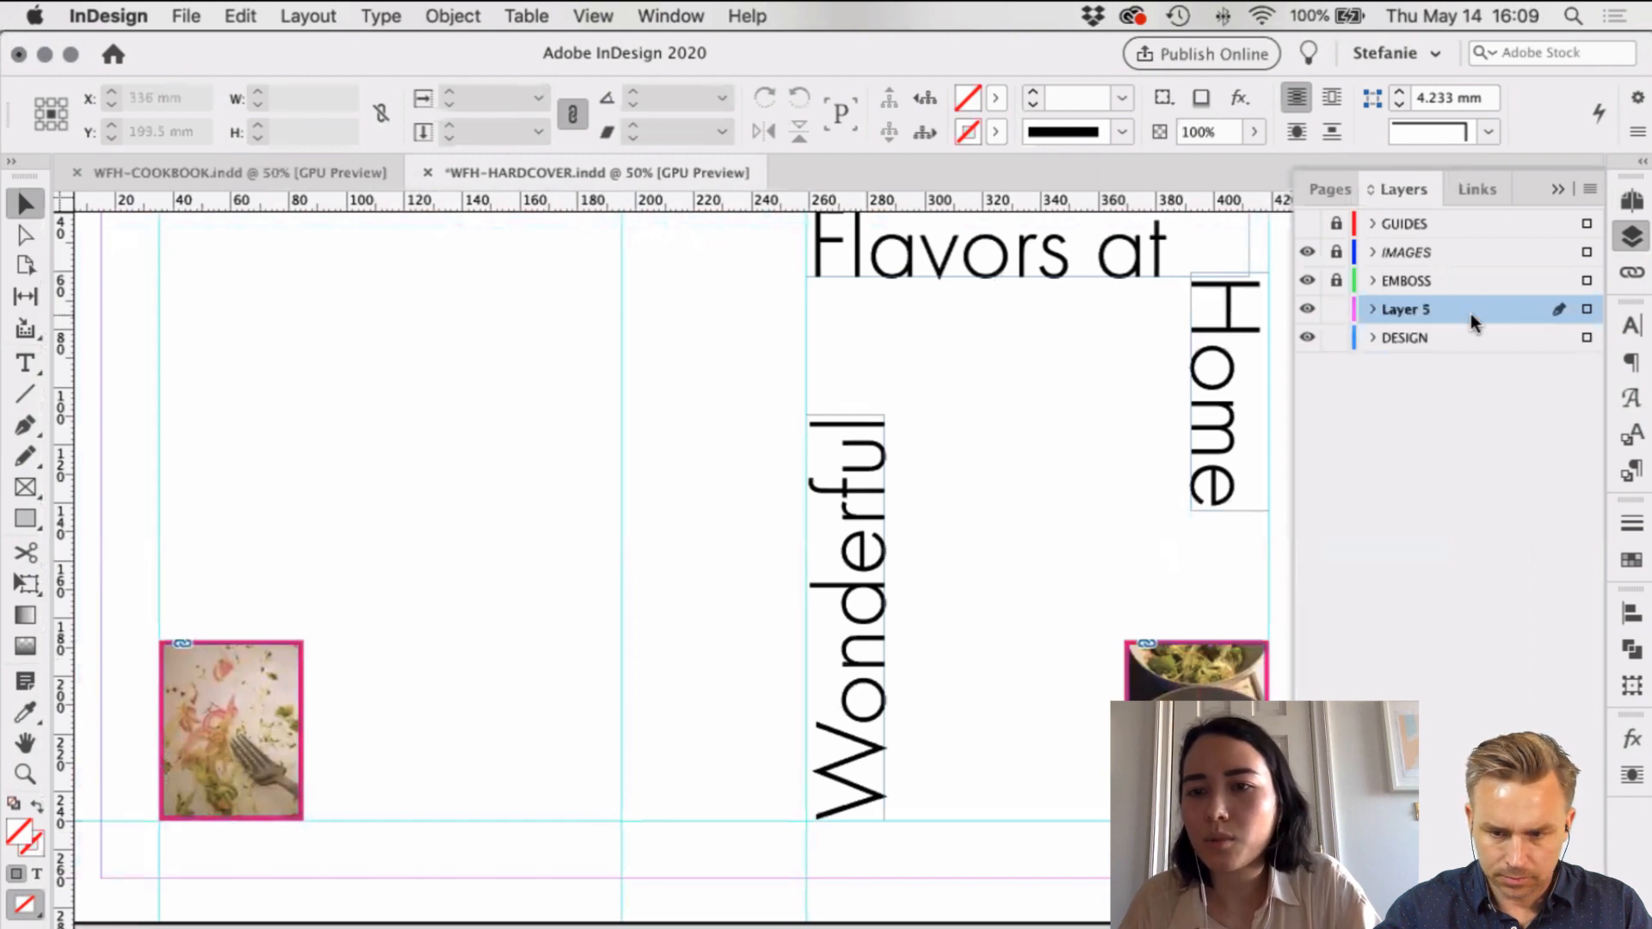
left_click_drag(1446, 325, 1410, 340)
double_click(1410, 338)
type("B")
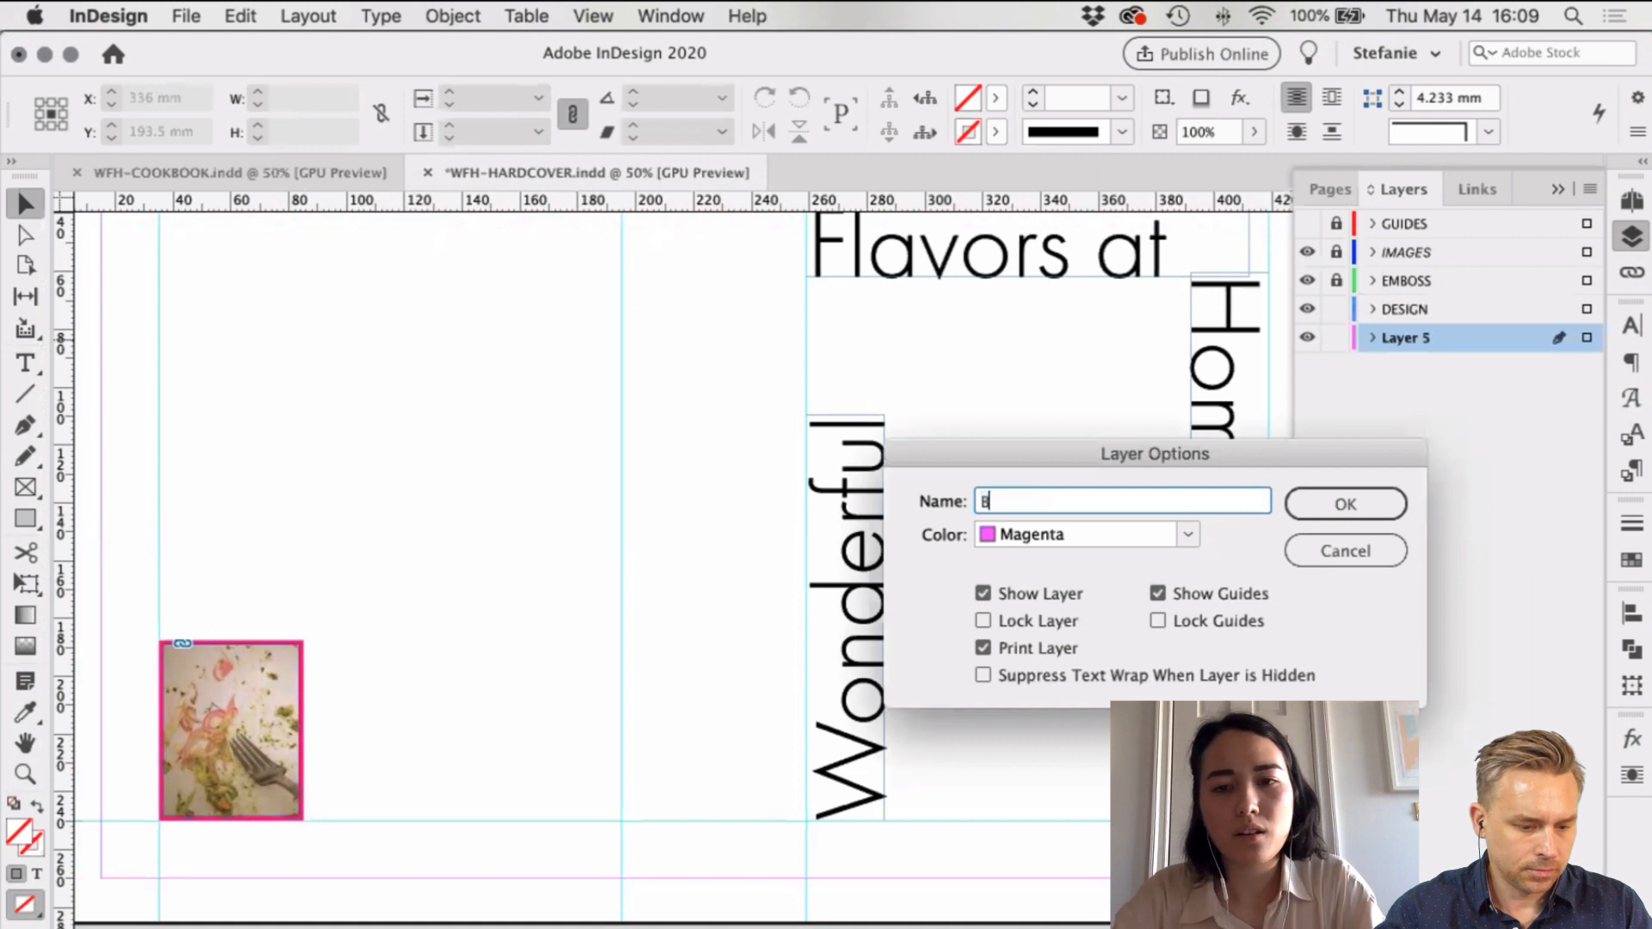
type("A")
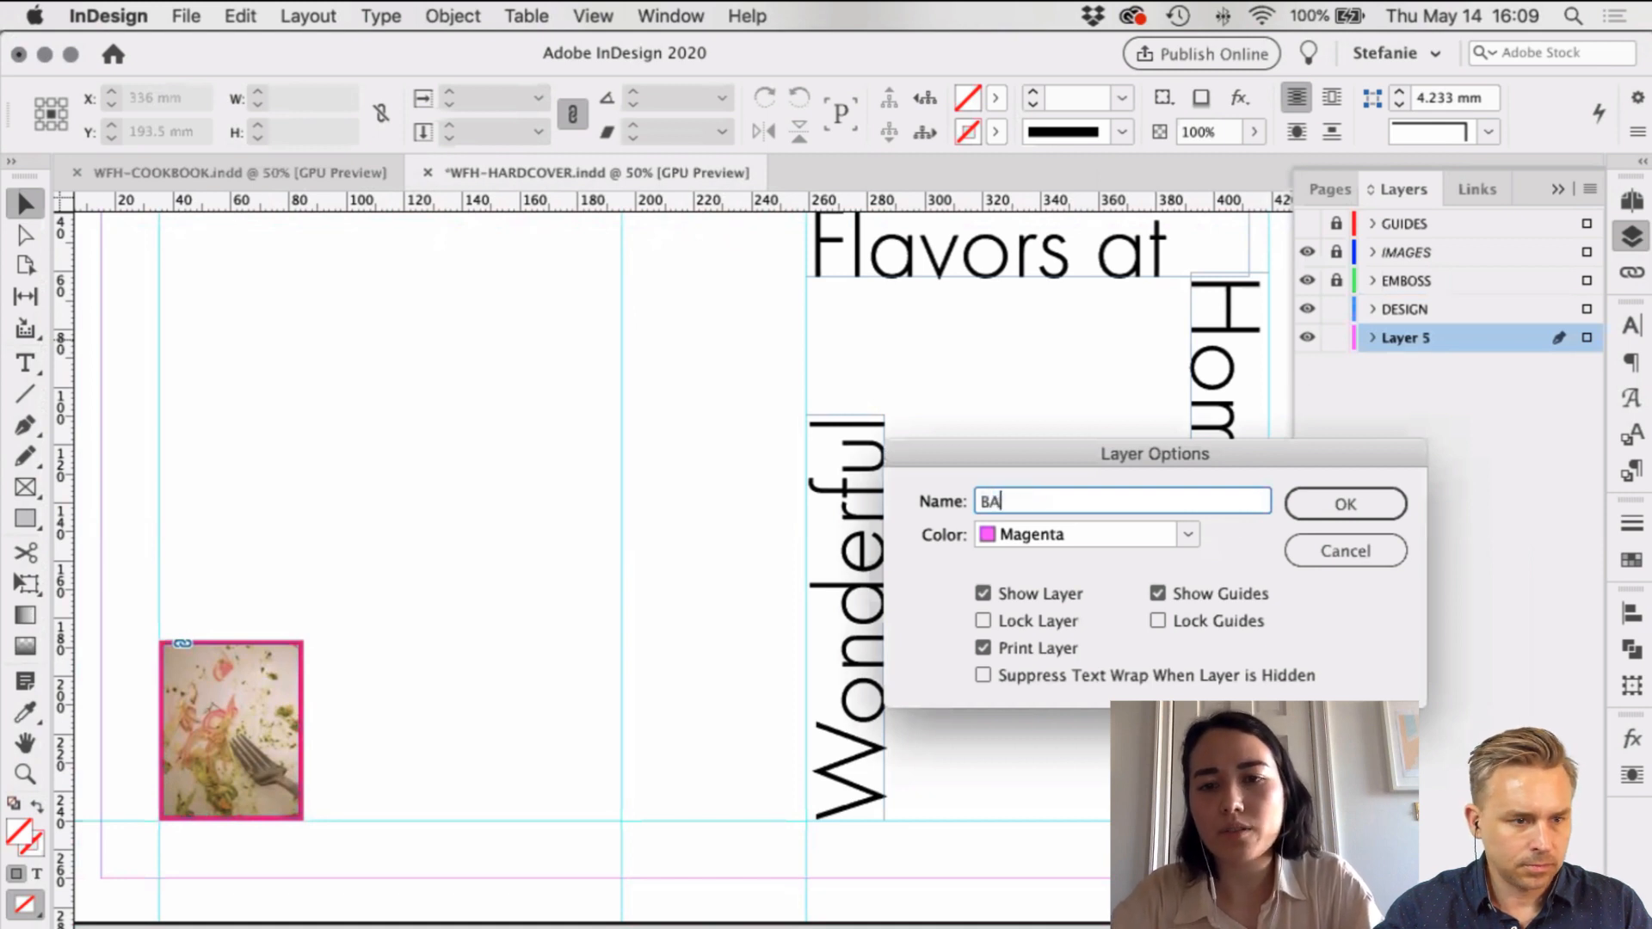
type("CKGROUND")
key("Return")
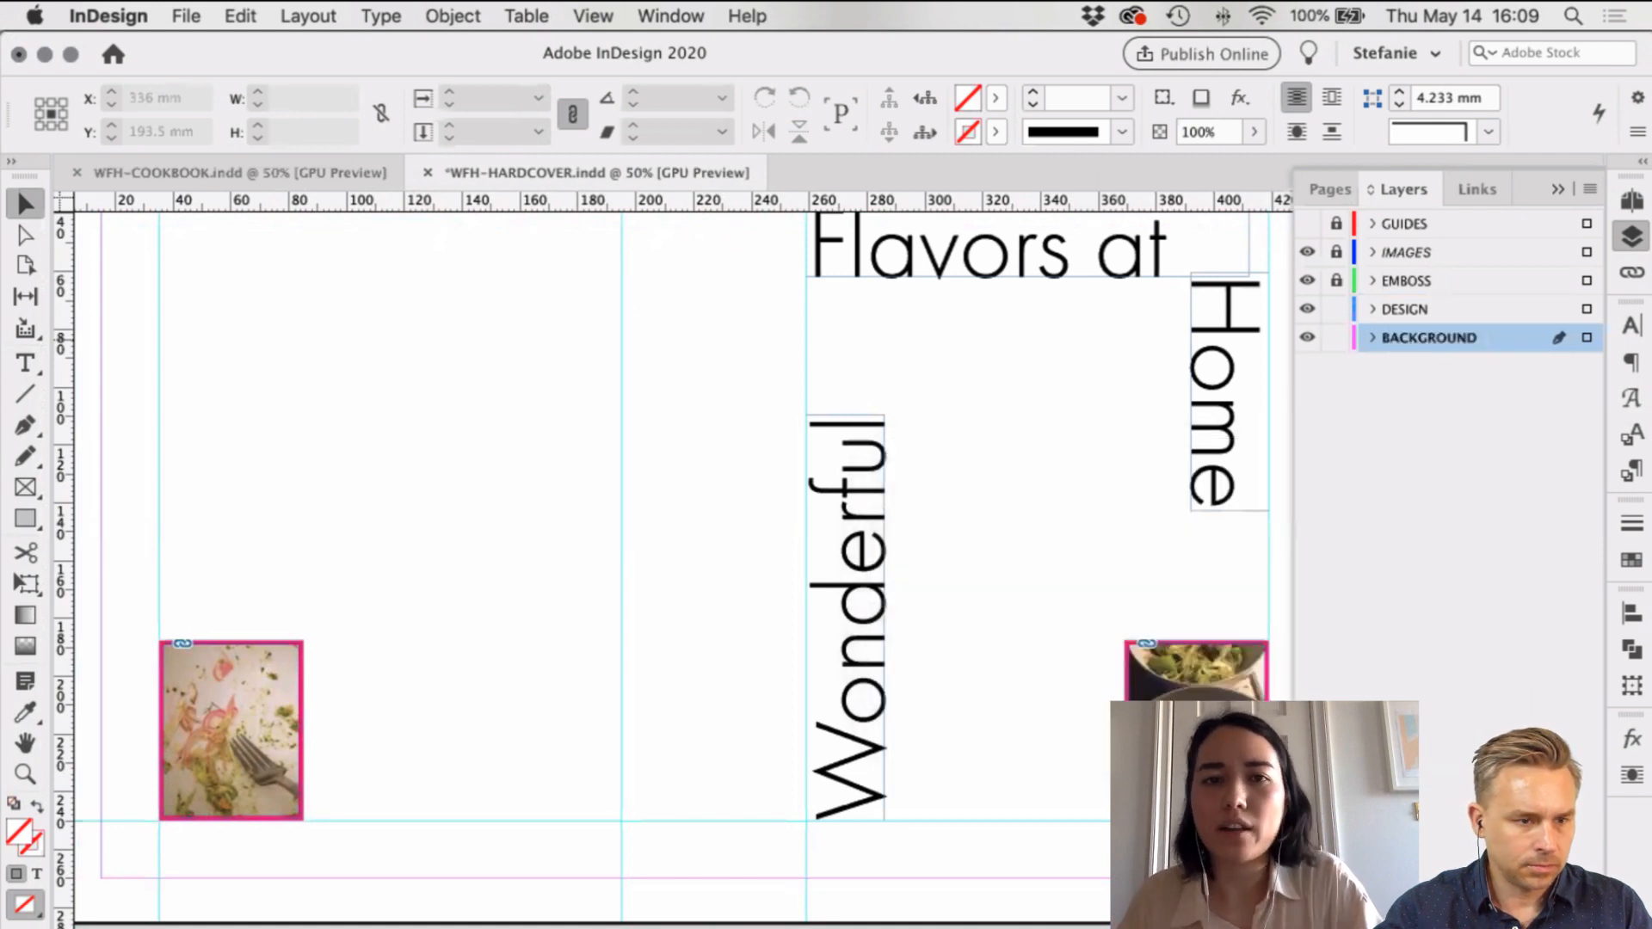
left_click(200, 172)
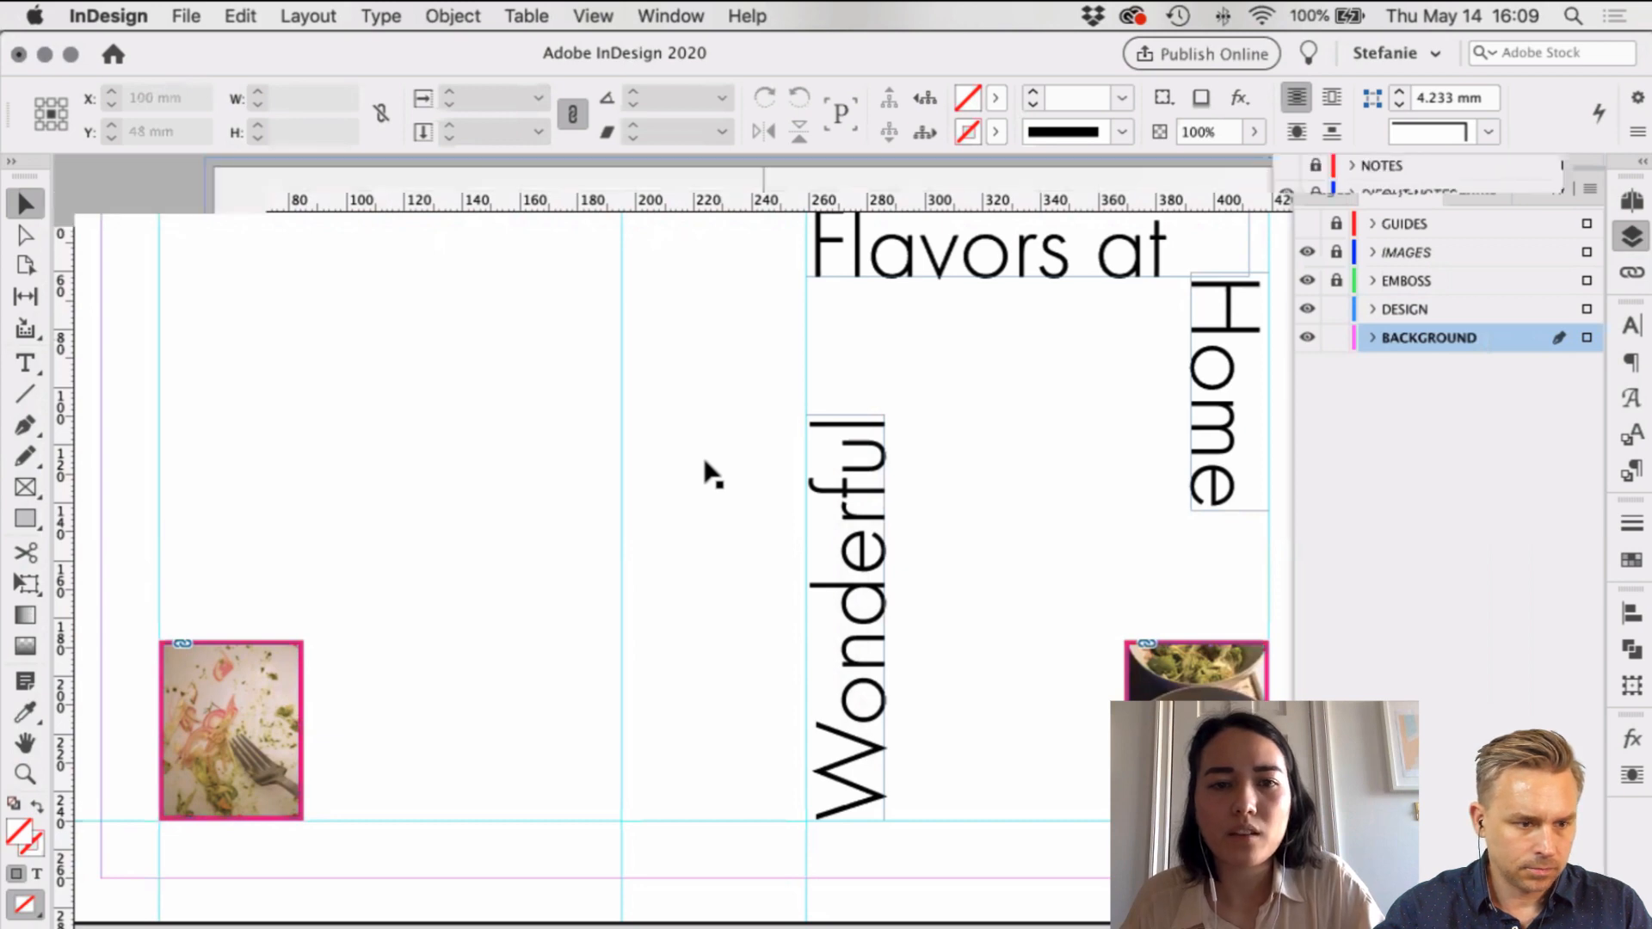
scroll(704, 462, "down", 10)
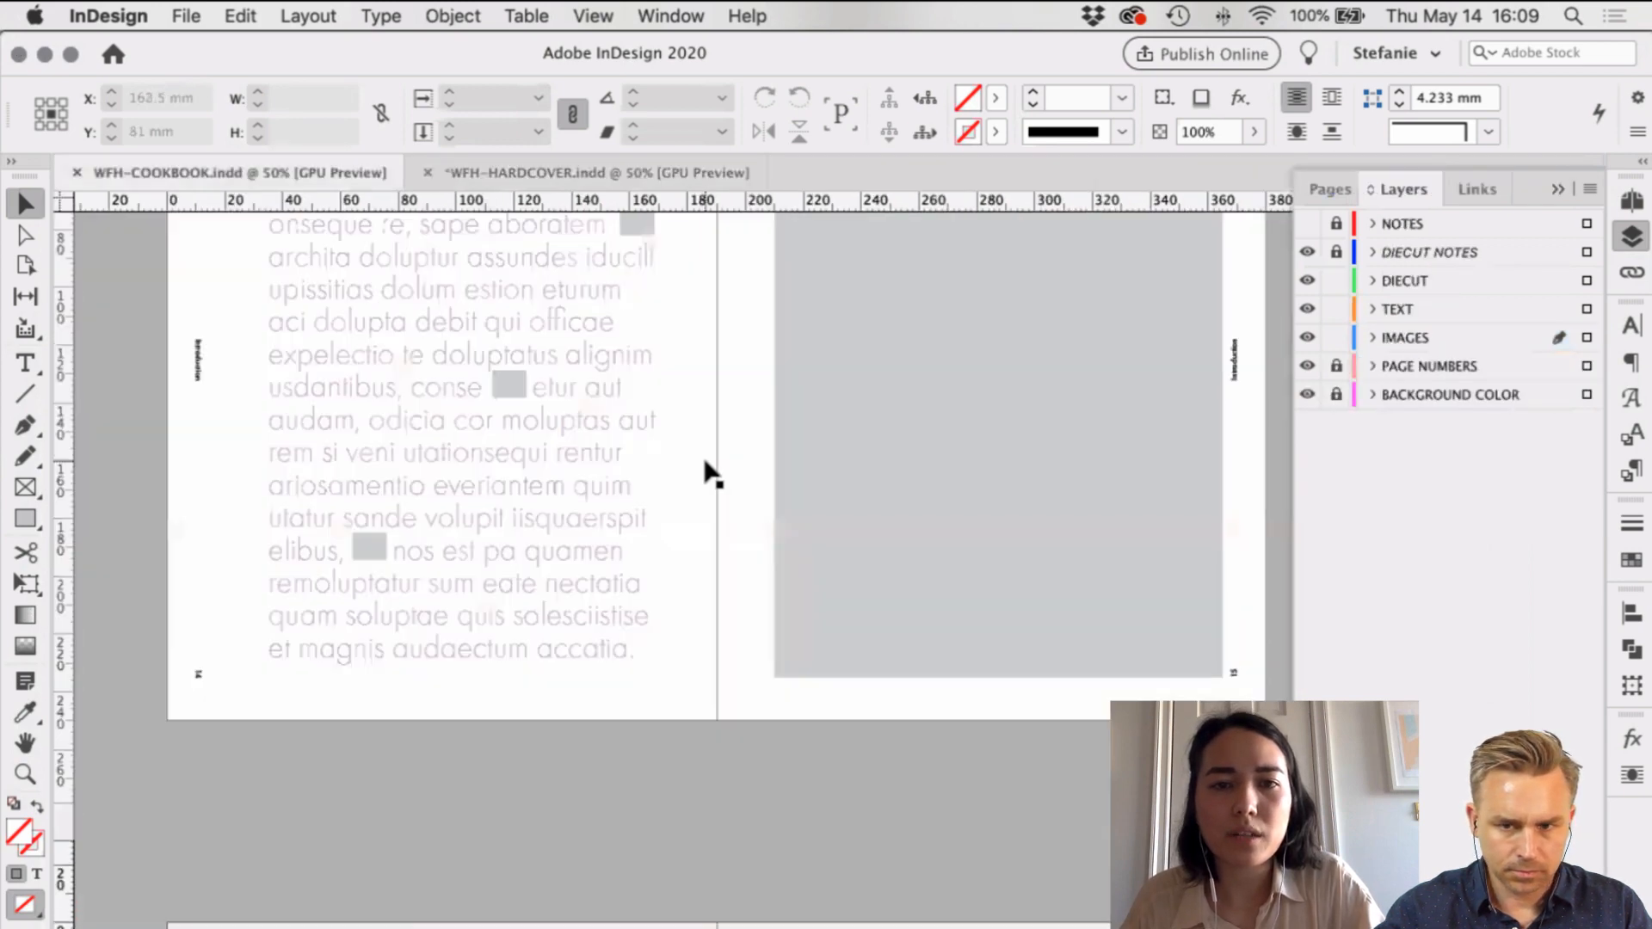
Step: Browse the cookbook's spreads and check the available fill swatches
scroll(711, 473, "down", 3)
scroll(705, 462, "up", 5)
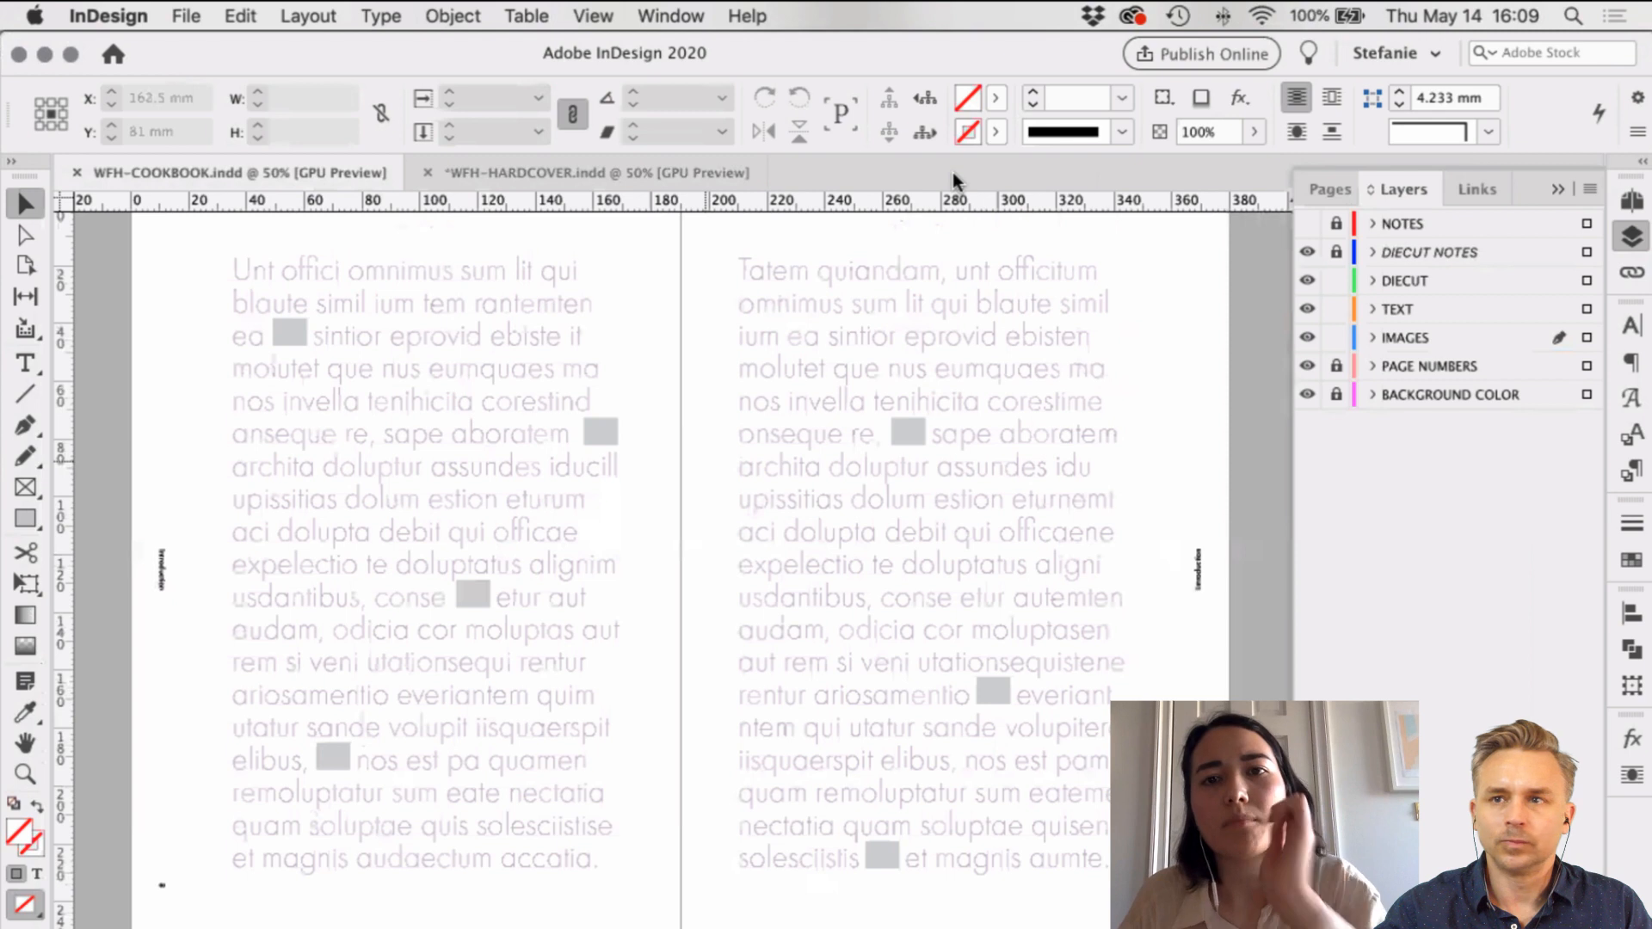
scroll(953, 173, "up", 8)
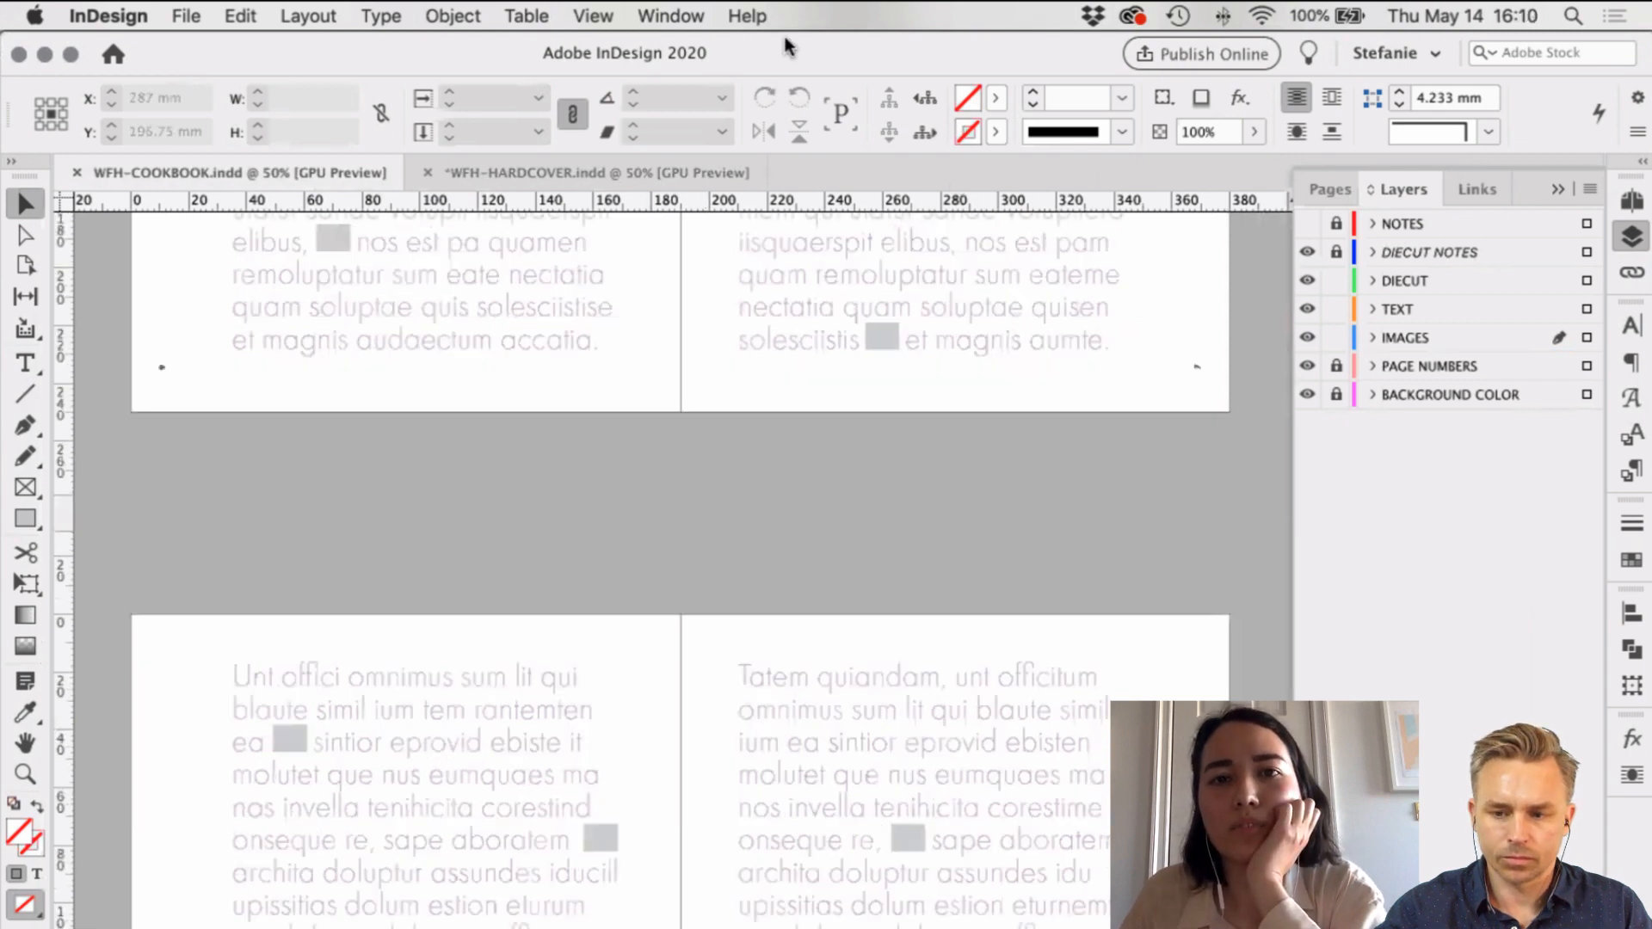
left_click(994, 96)
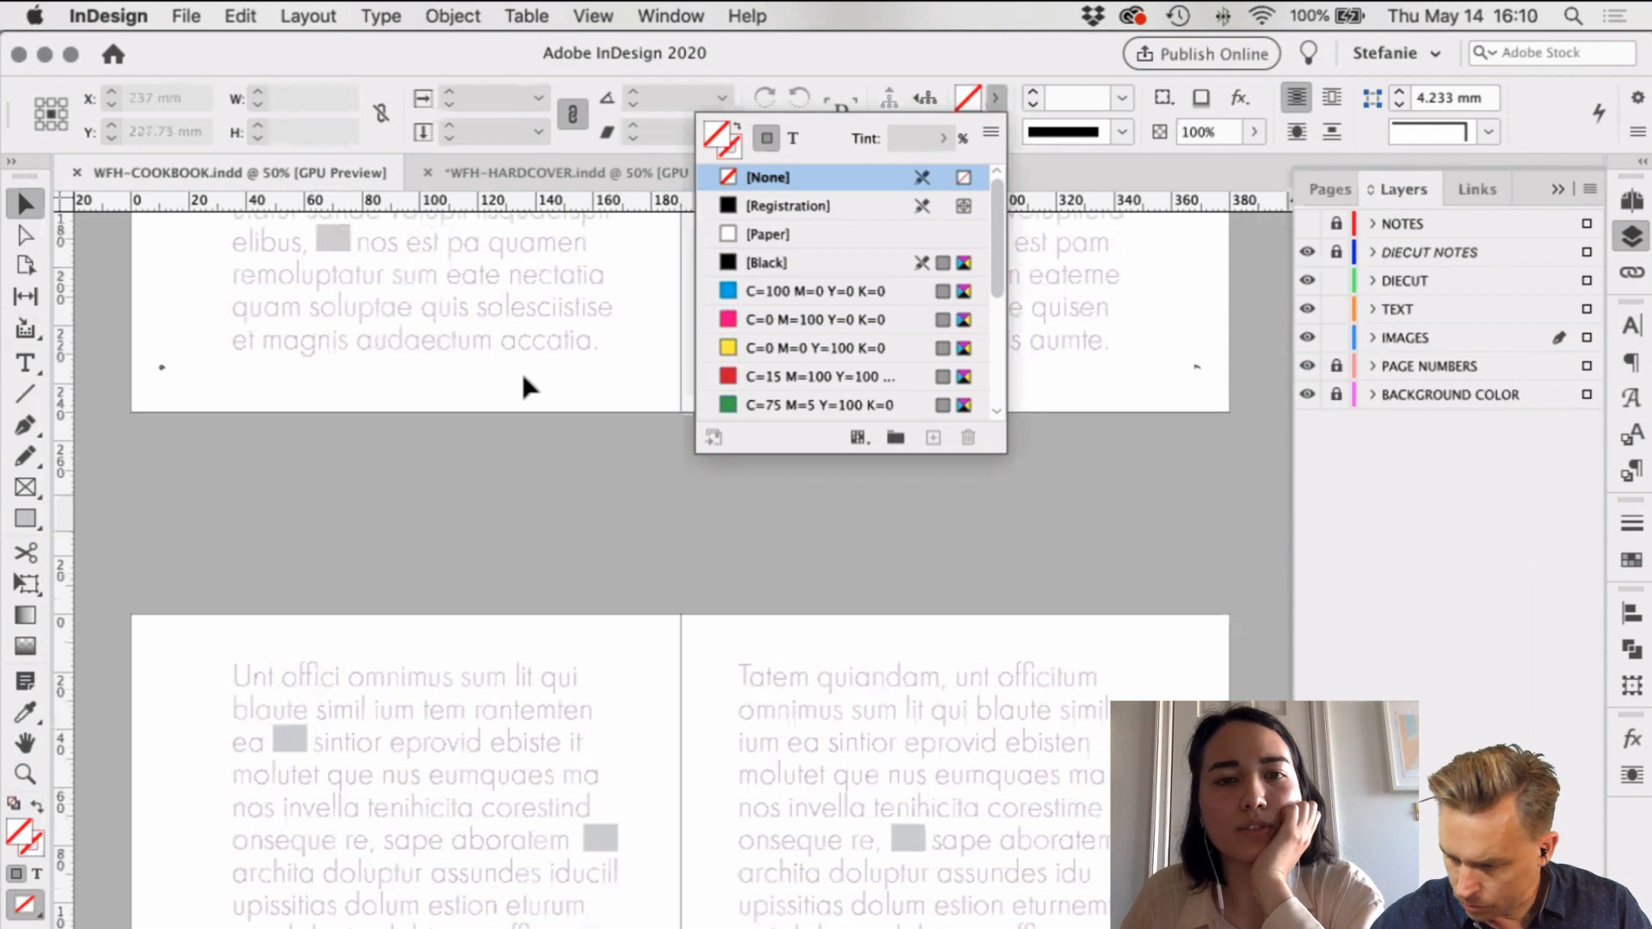
scroll(522, 370, "up", 2)
scroll(523, 377, "down", 10)
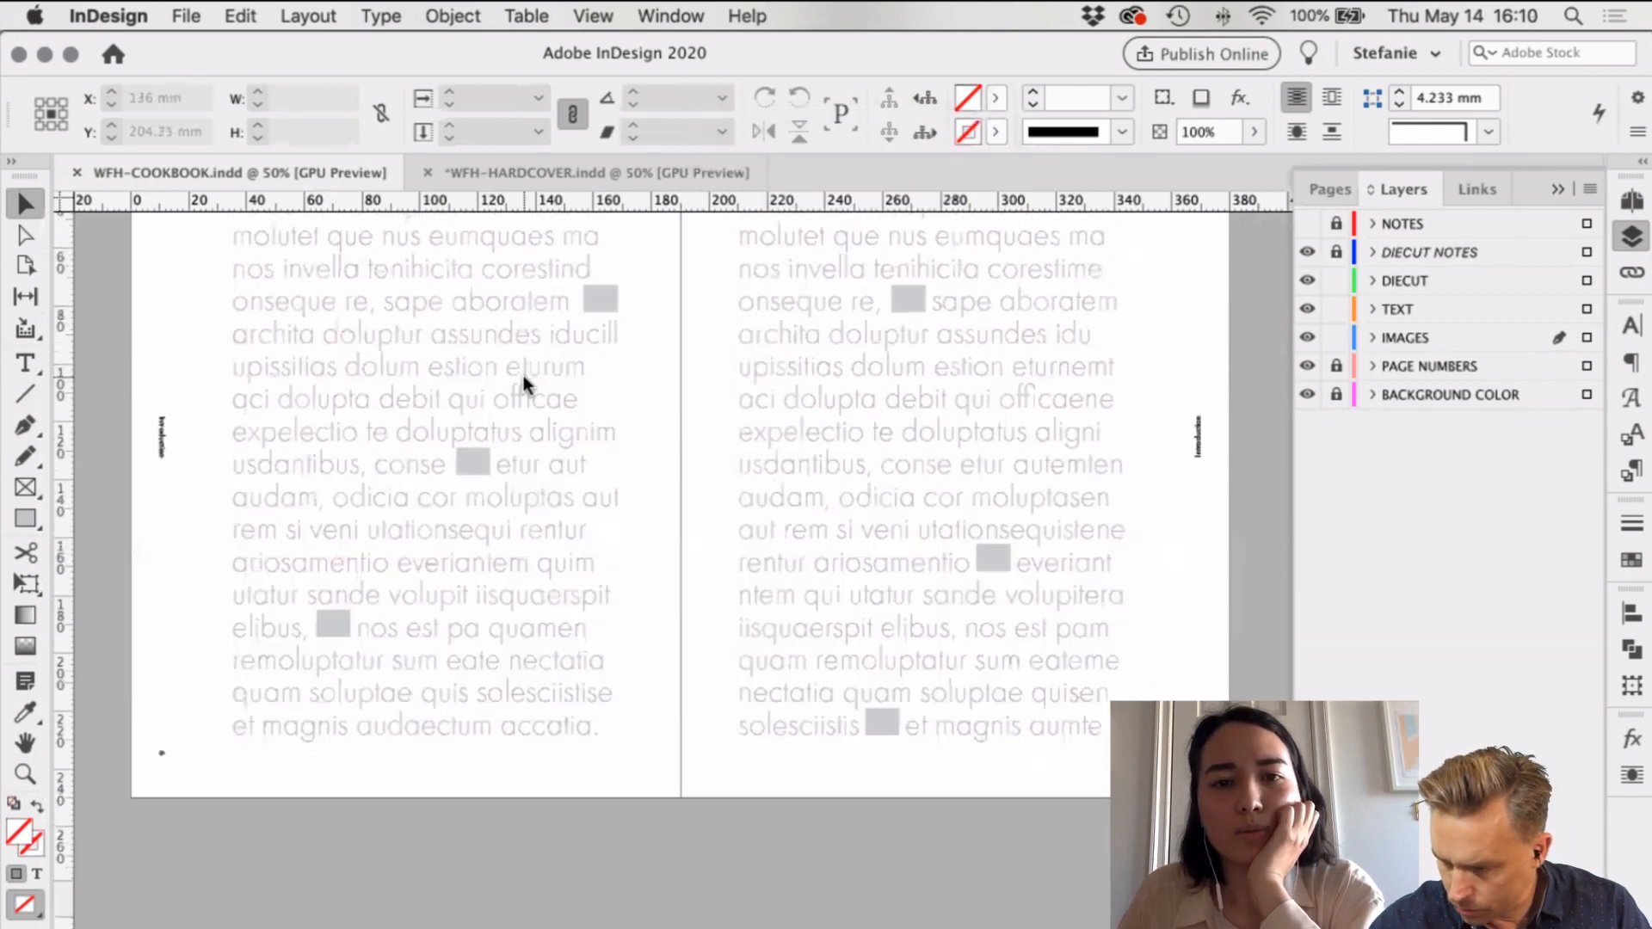
scroll(525, 381, "down", 10)
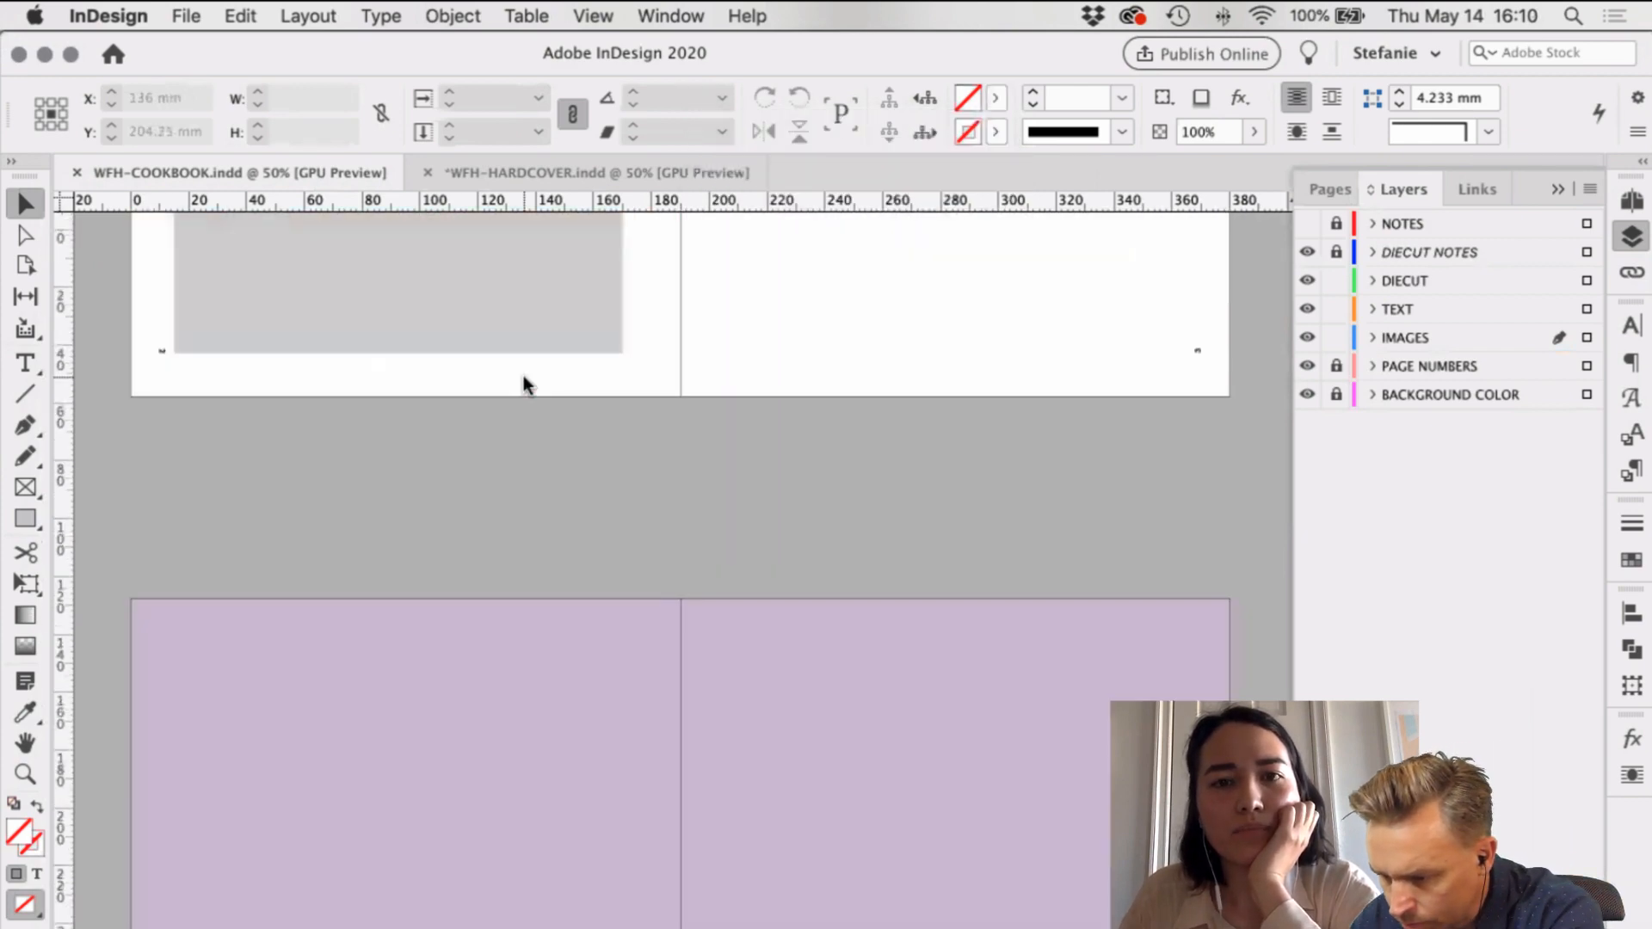
scroll(523, 379, "up", 5)
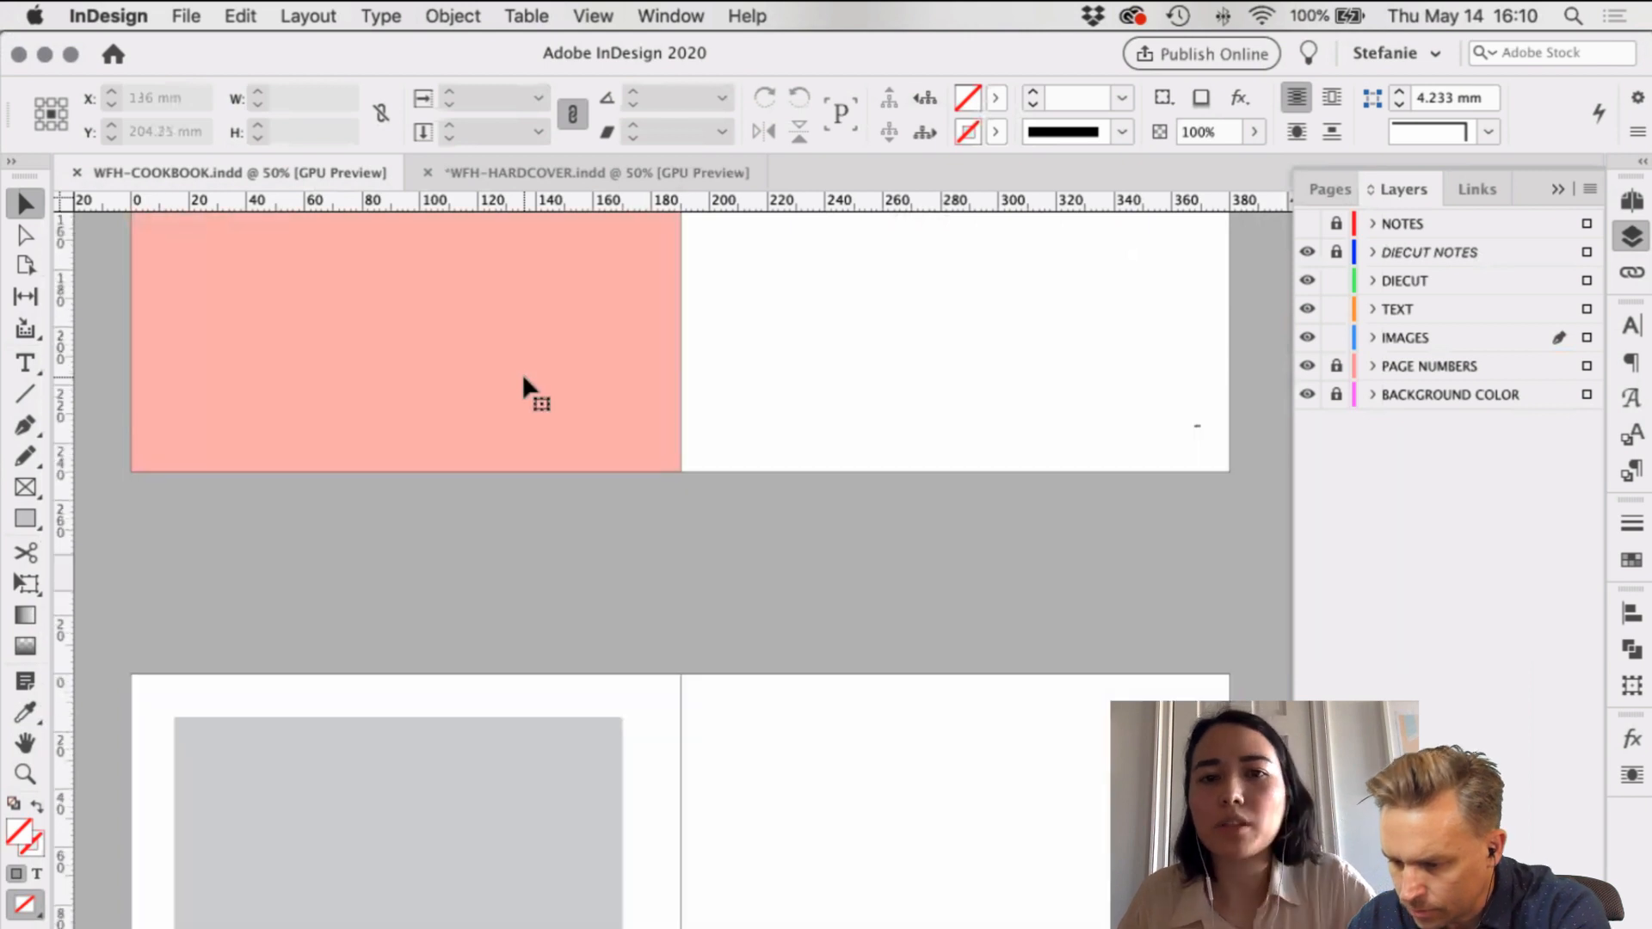
Step: Read the pink background's fill as R247 G183 B176, then return to WFH-HARDCOVER
left_click(525, 382)
scroll(526, 382, "up", 5)
double_click(29, 826)
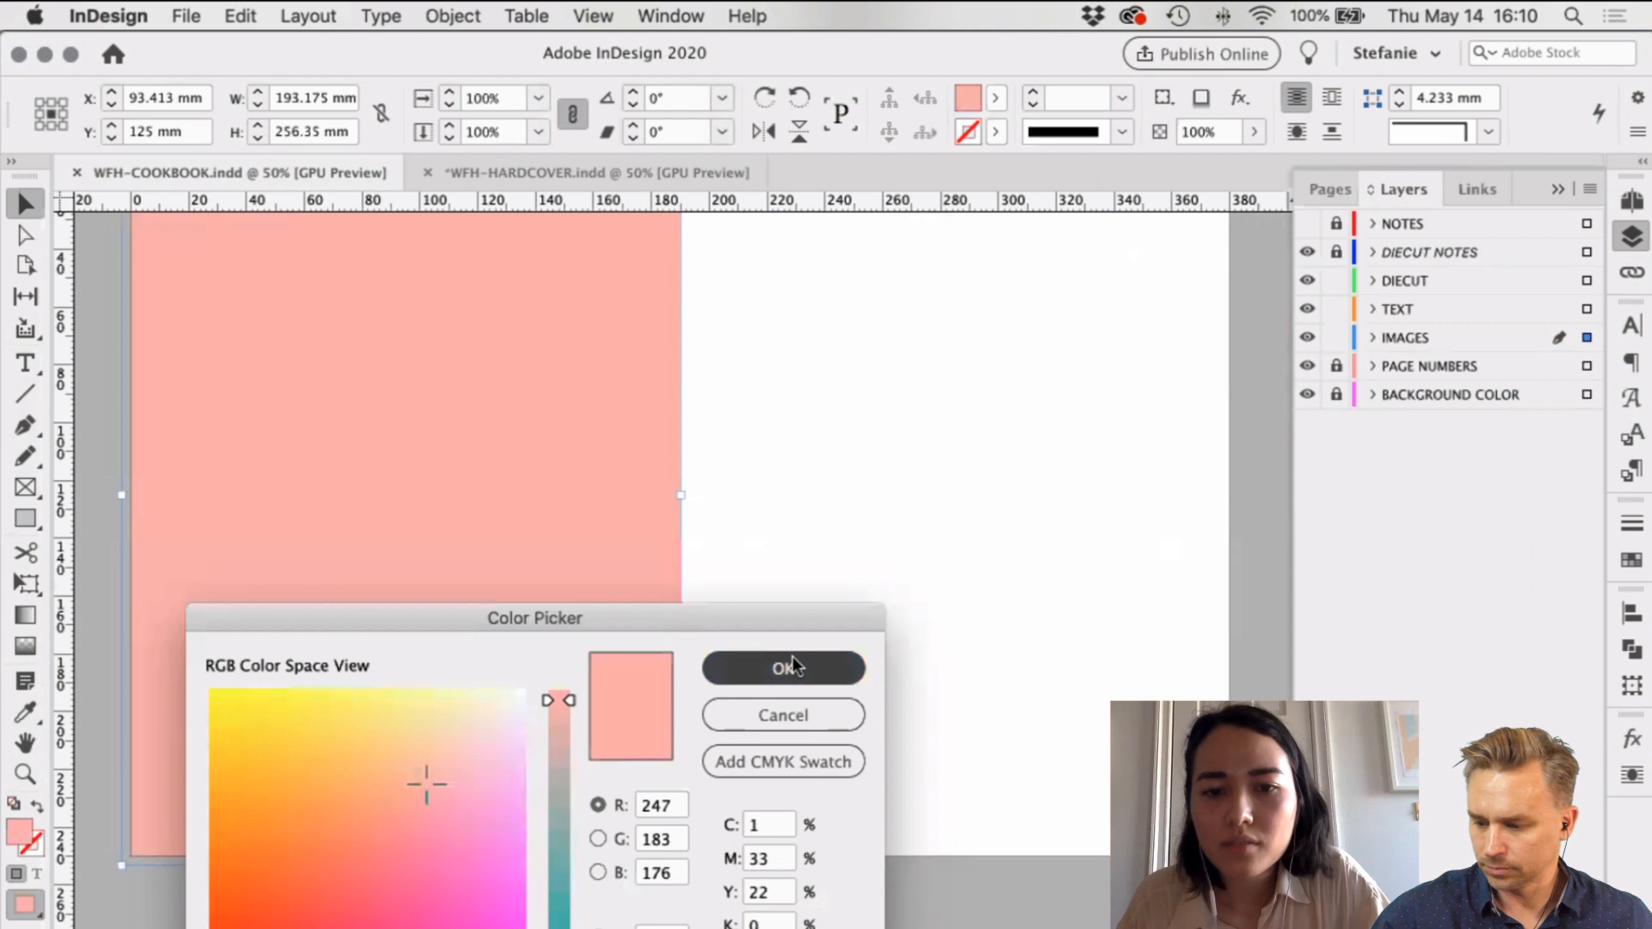
left_click(768, 717)
left_click(467, 165)
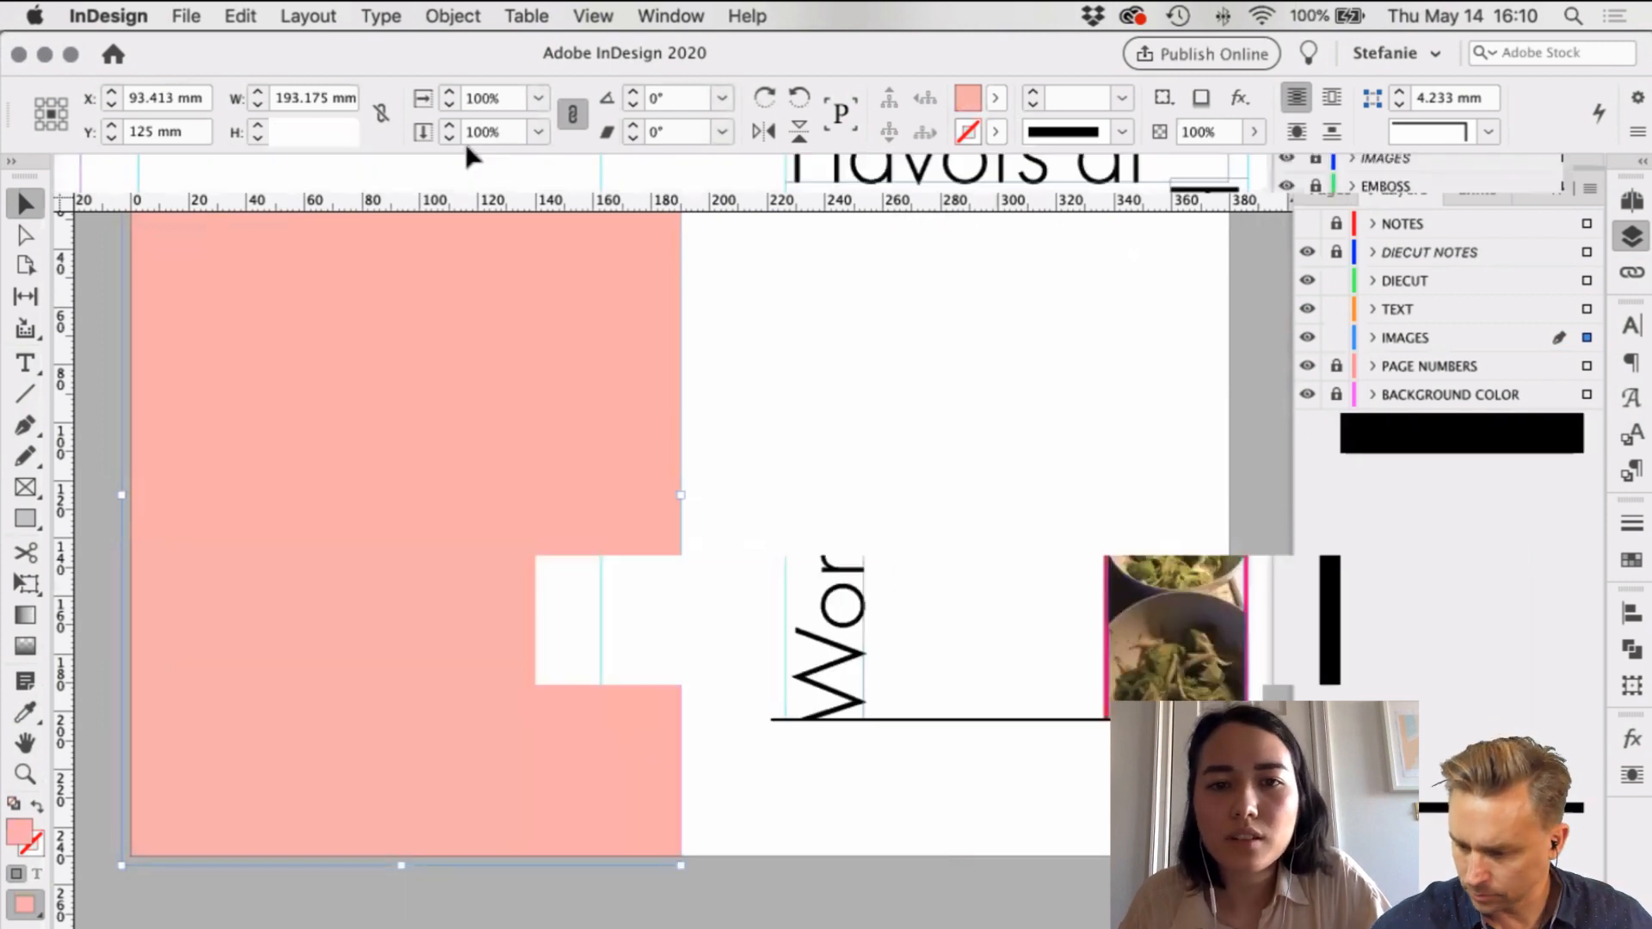
Step: Draw a rectangle covering the whole hardcover spread out to the bleed
scroll(453, 378, "up", 1)
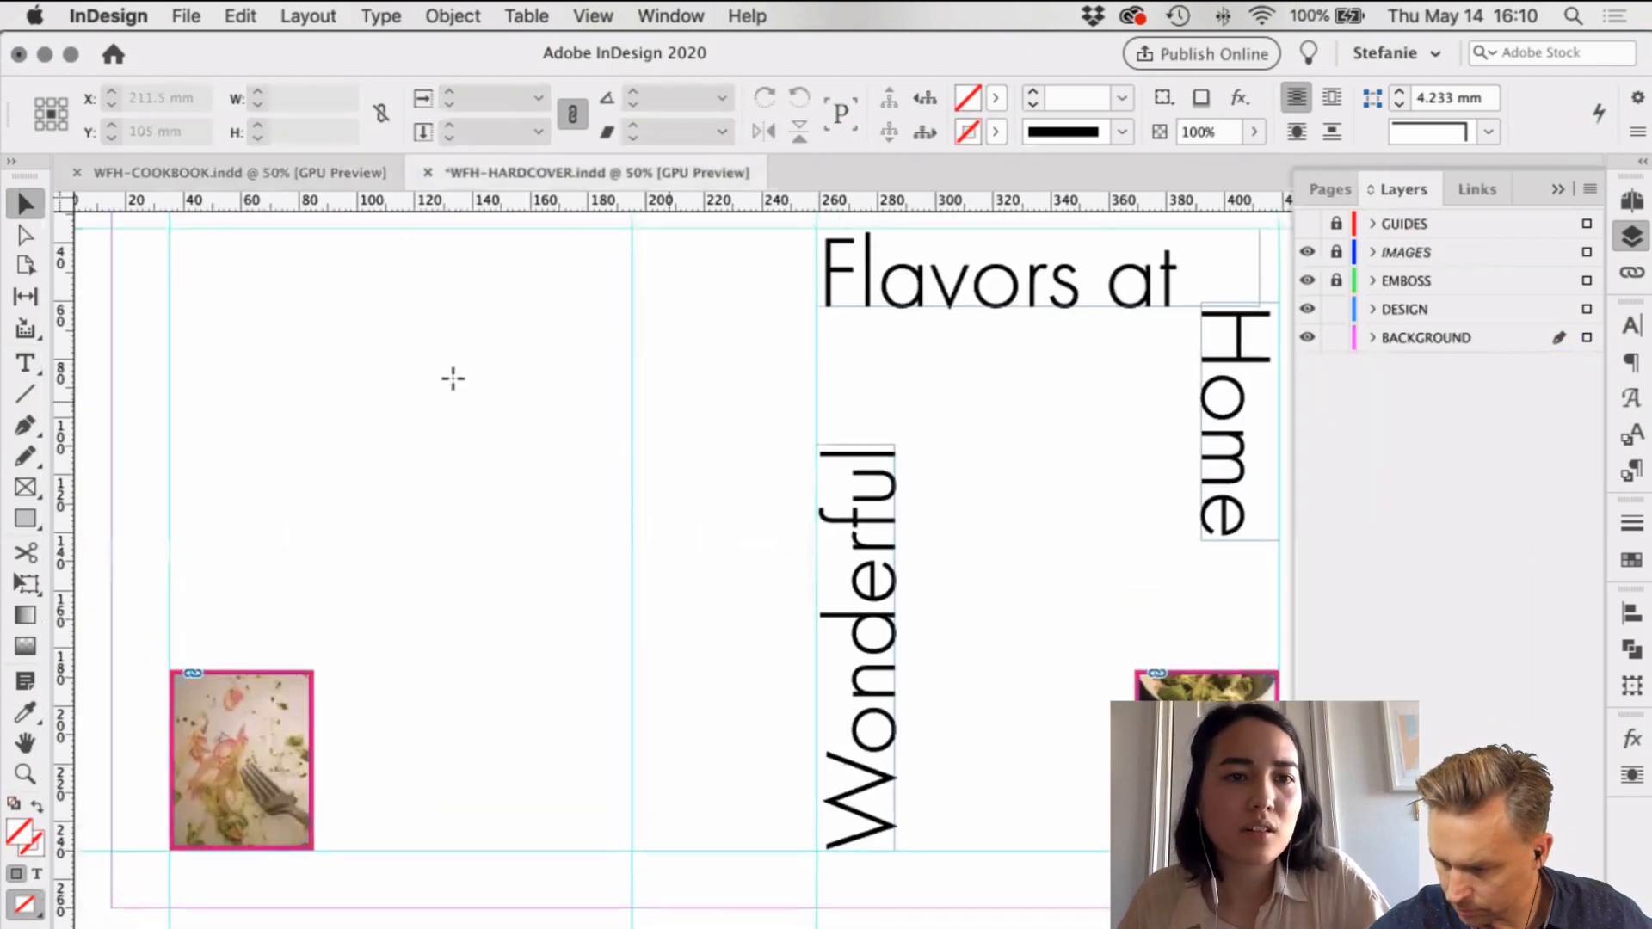
key("m")
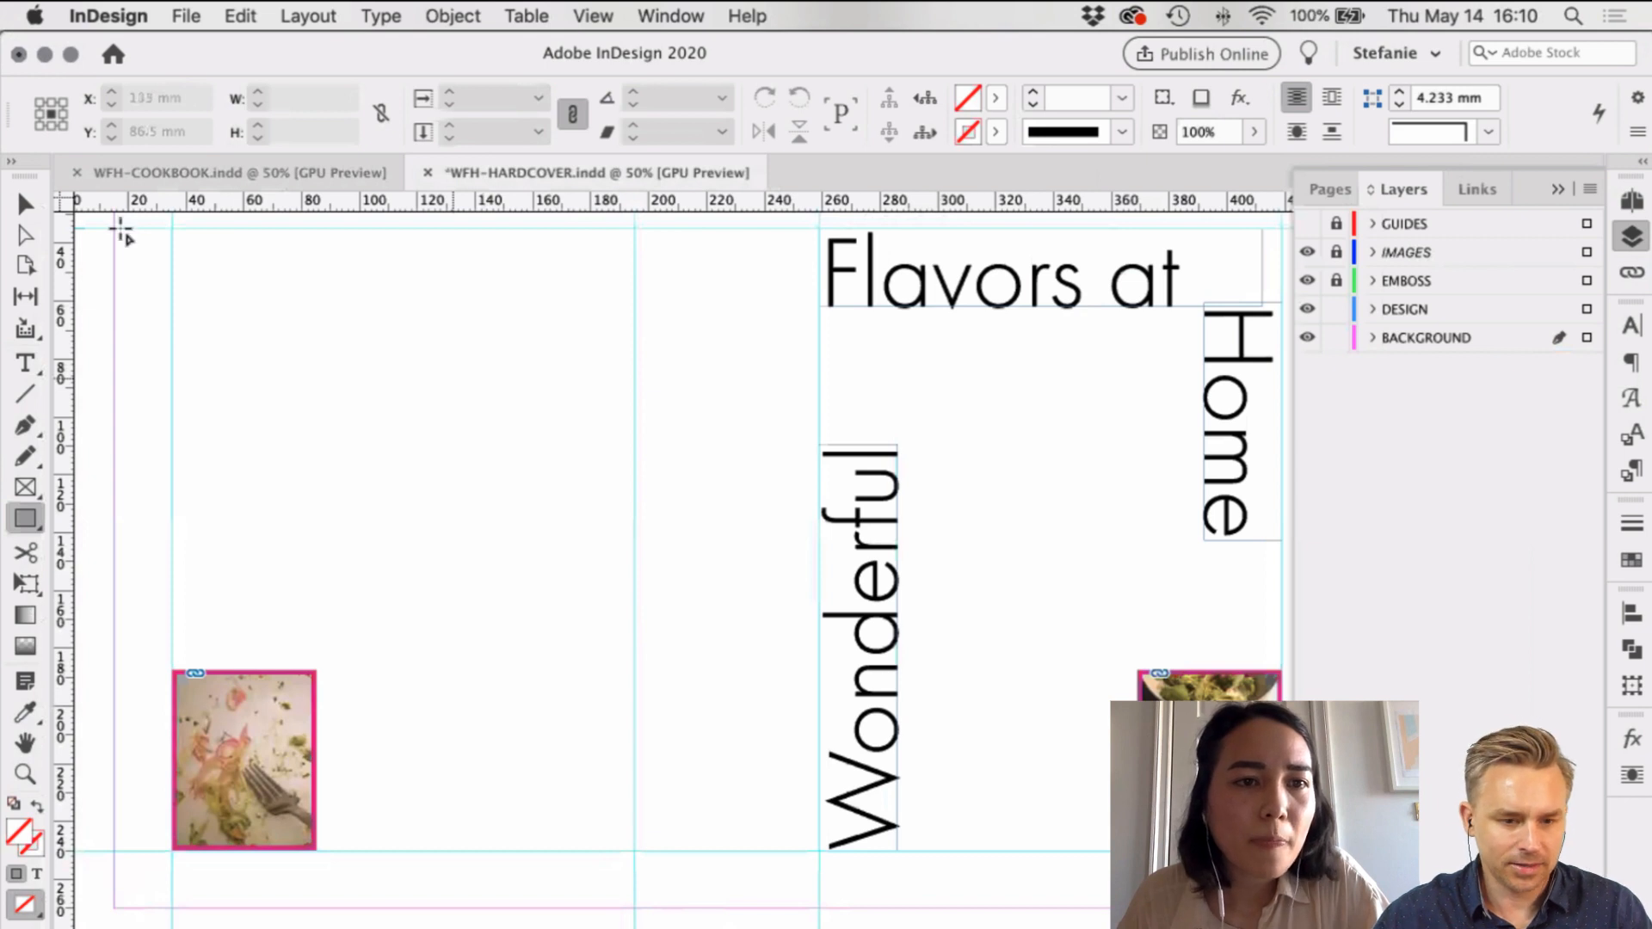
scroll(122, 228, "up", 4)
scroll(122, 229, "left", 2)
mouse_move(121, 231)
left_mouse_down()
mouse_move(839, 699)
mouse_move(1283, 928)
left_mouse_up()
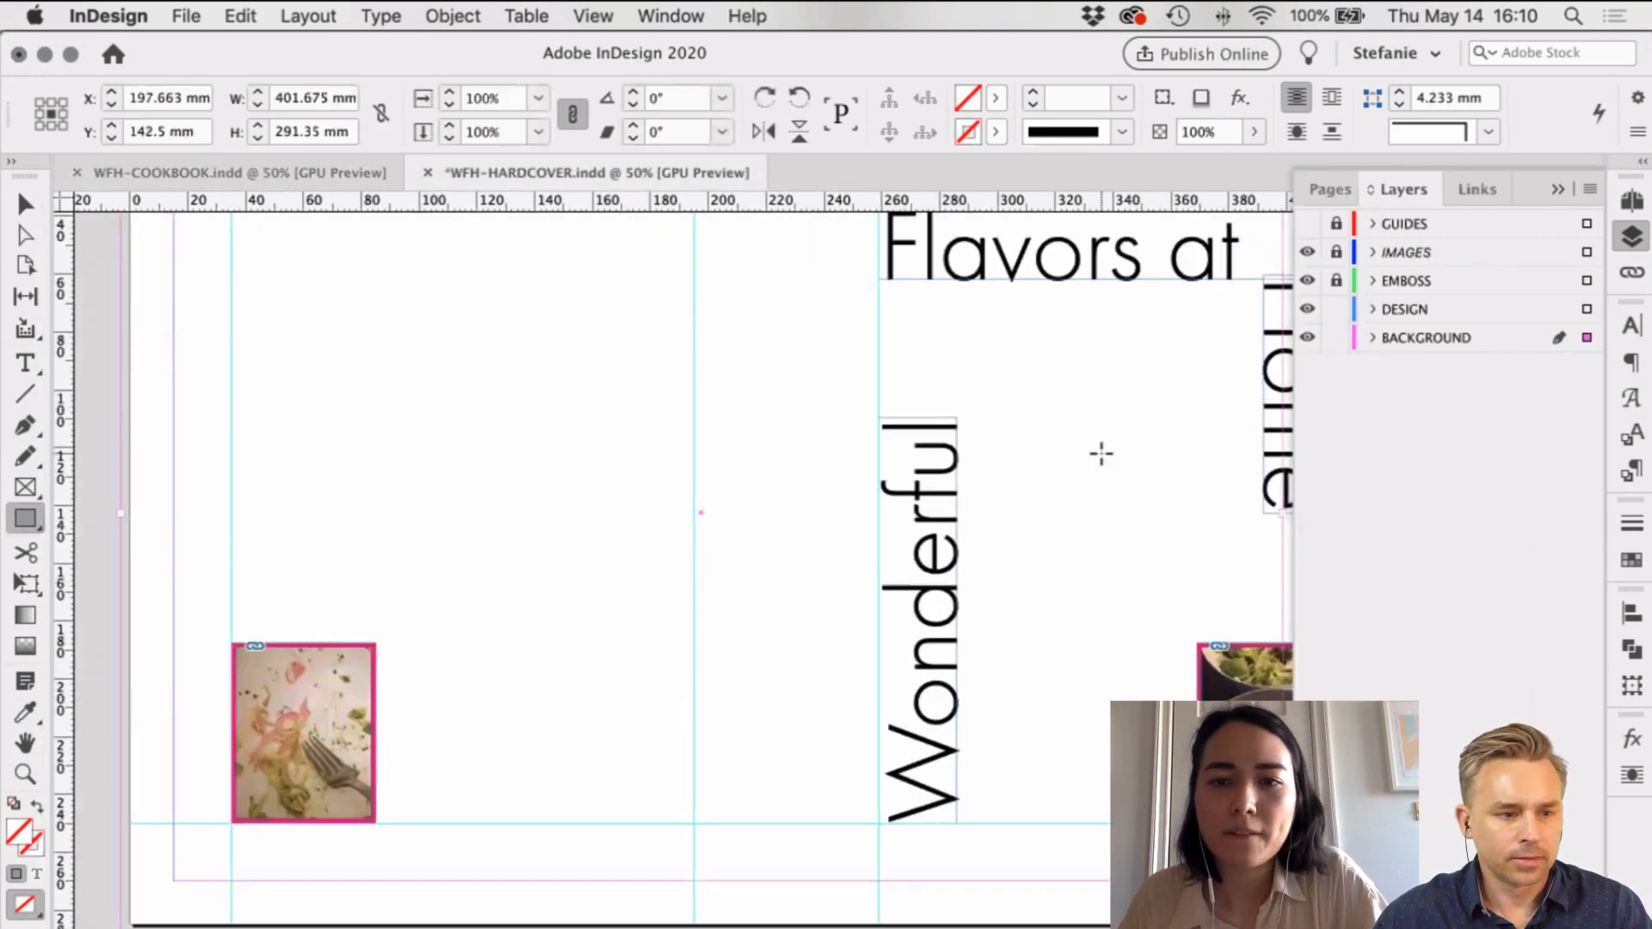
scroll(978, 505, "right", 4)
left_click_drag(1070, 499, 1170, 499)
Step: Fill the rectangle with salmon pink R247 G183 B176
key("v")
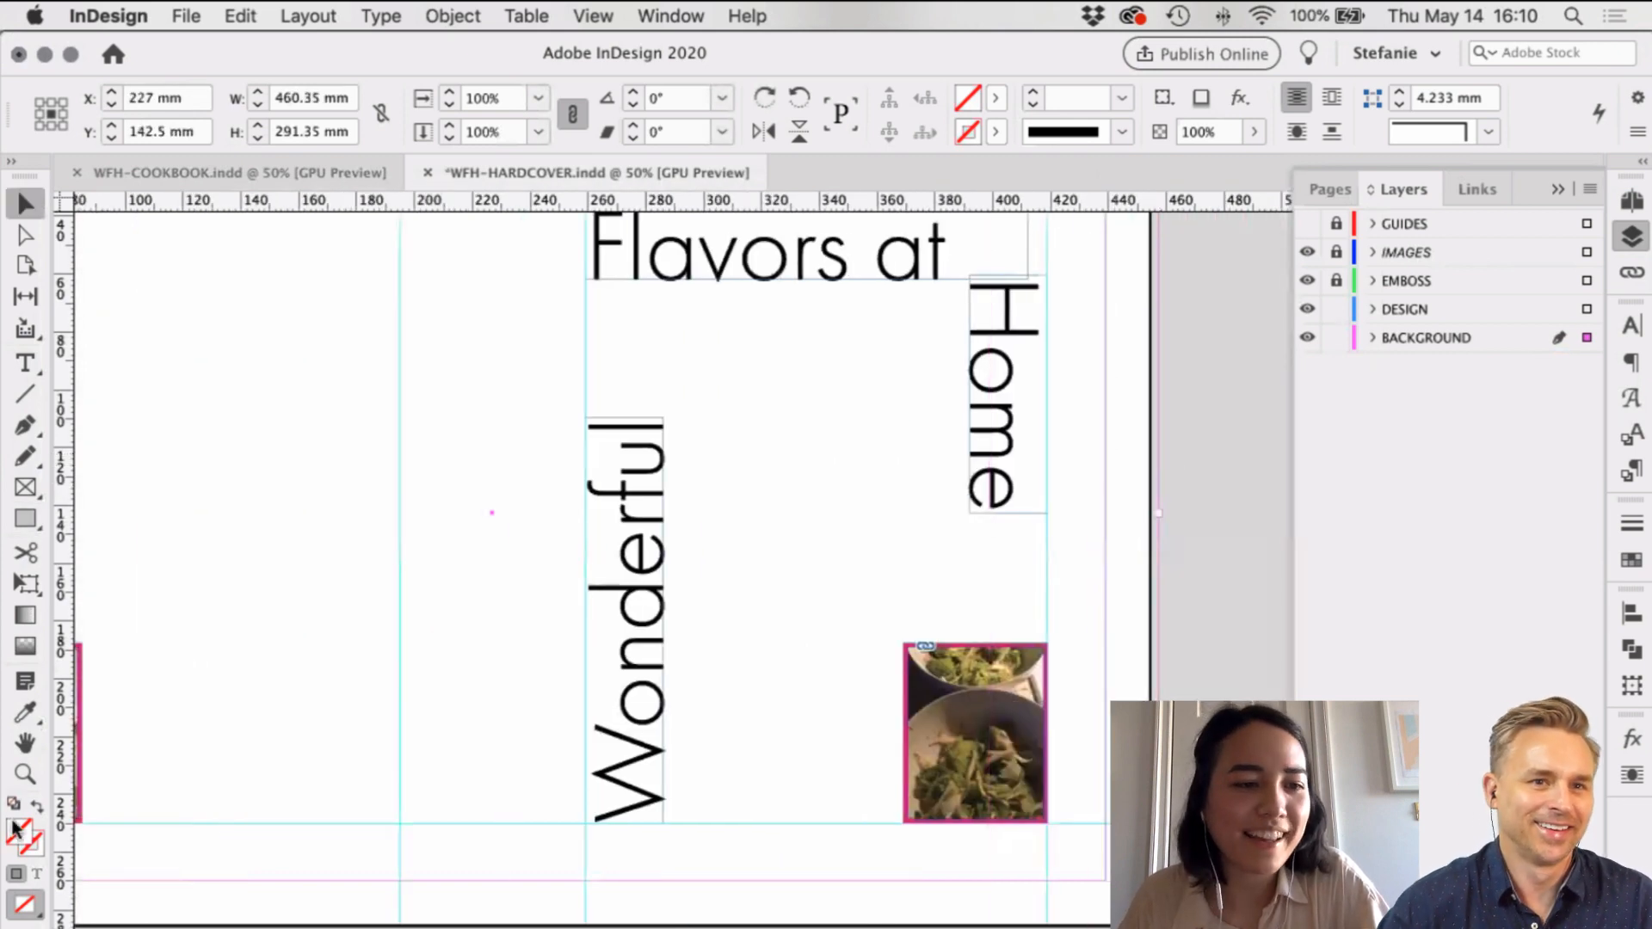
double_click(15, 829)
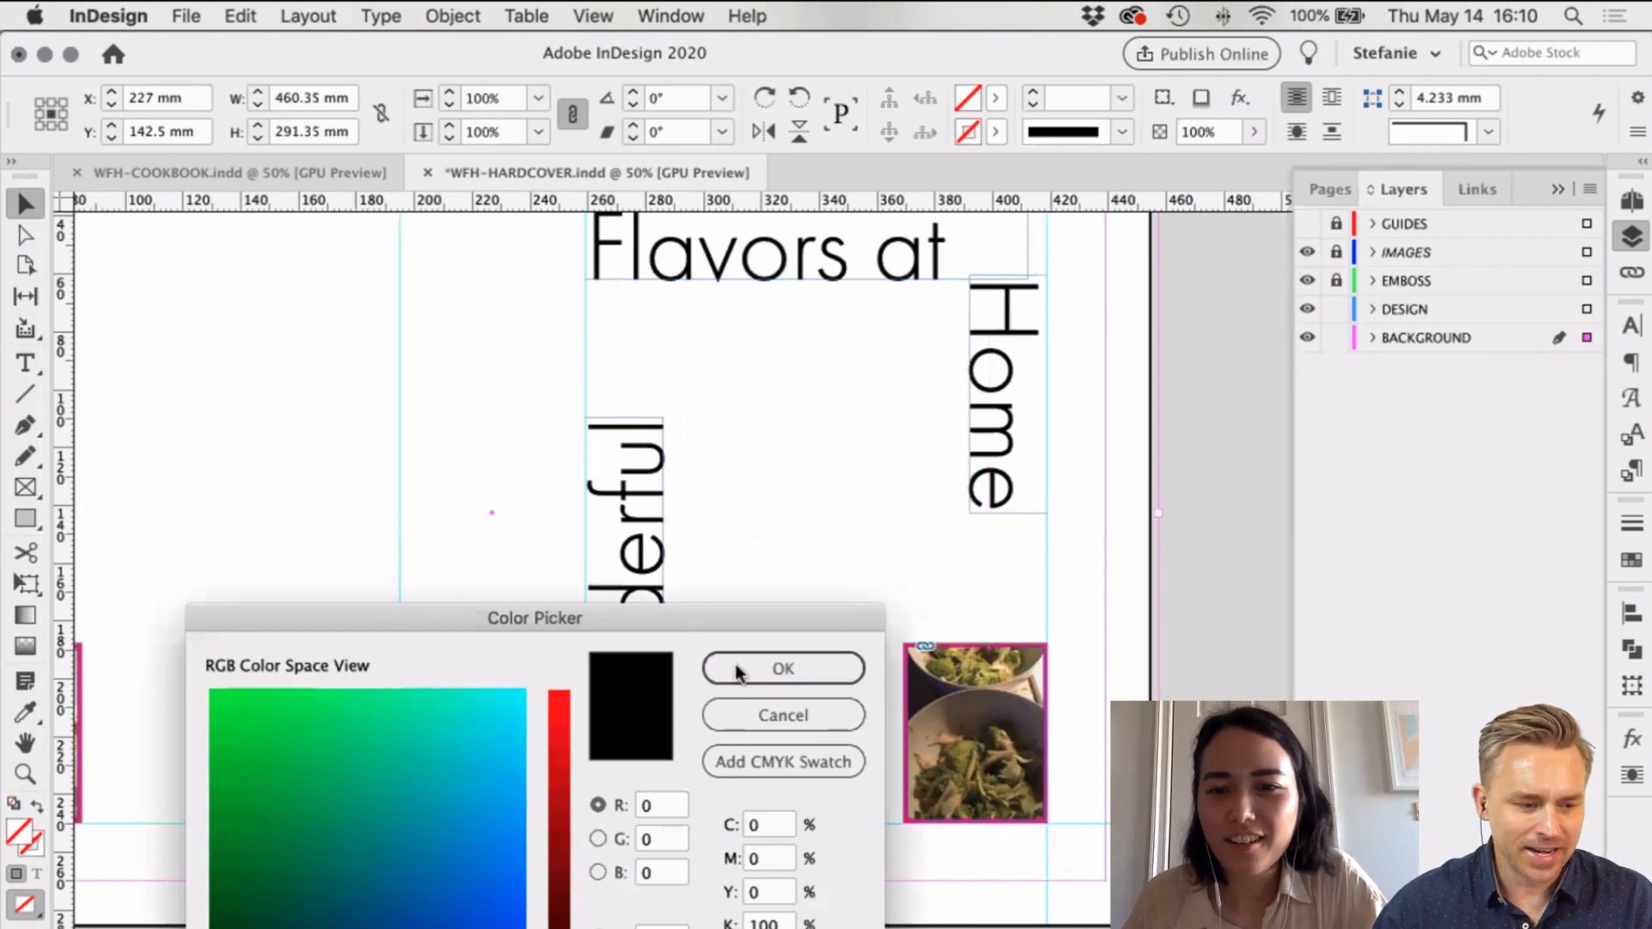
left_click(1209, 387)
key("Return")
key("super+minus")
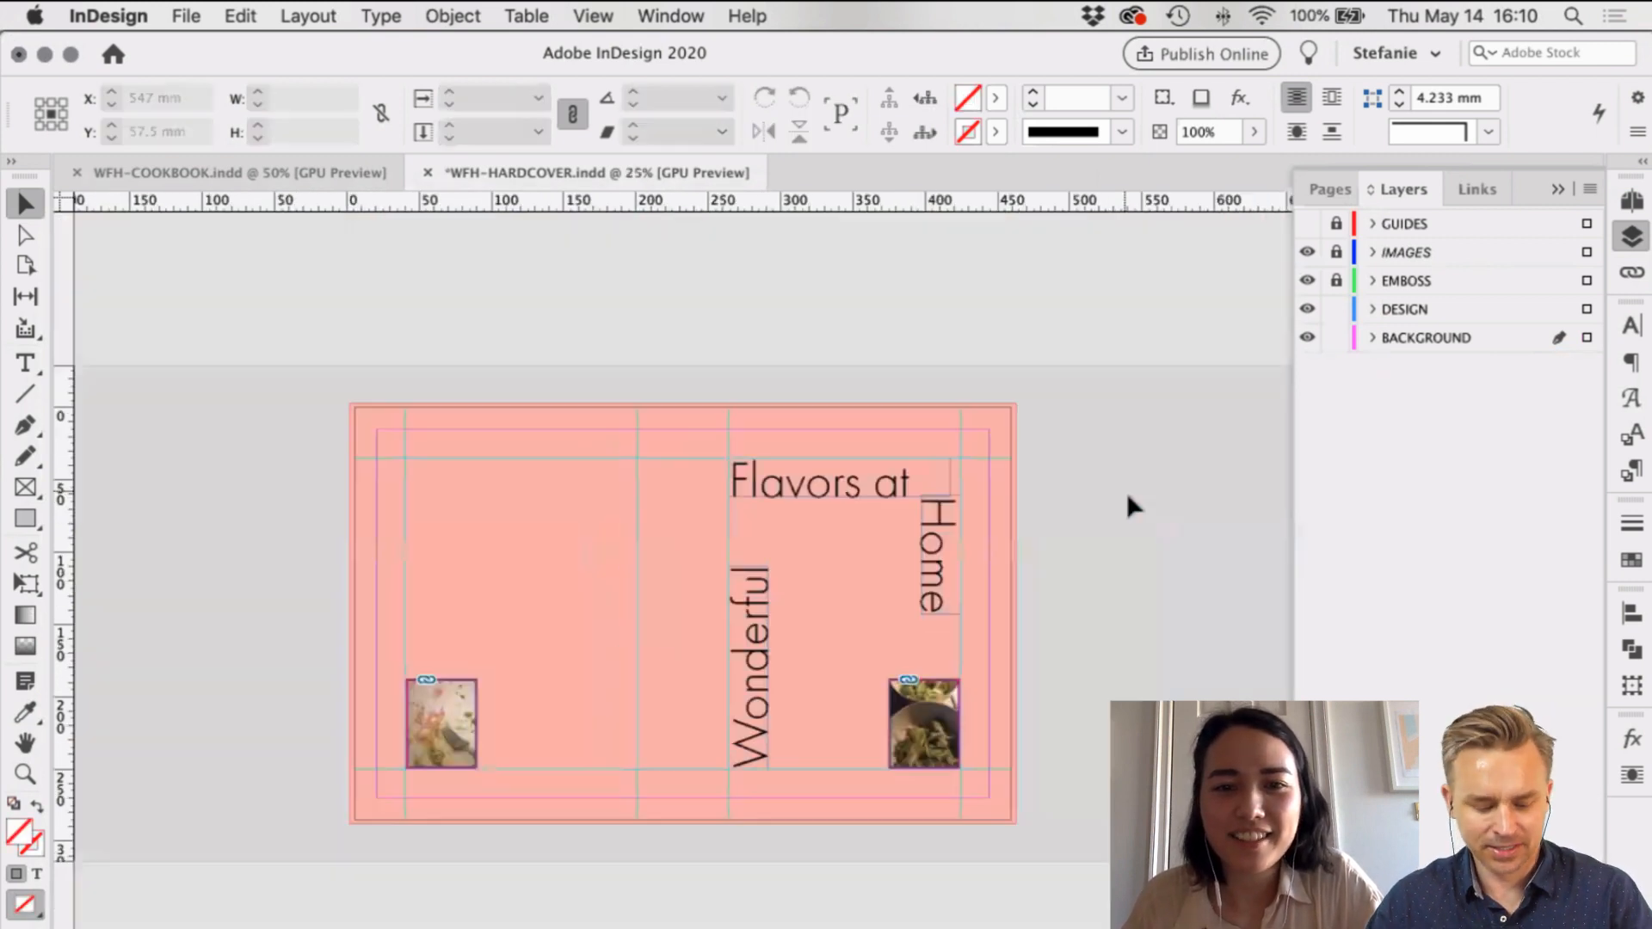
key("super+equal")
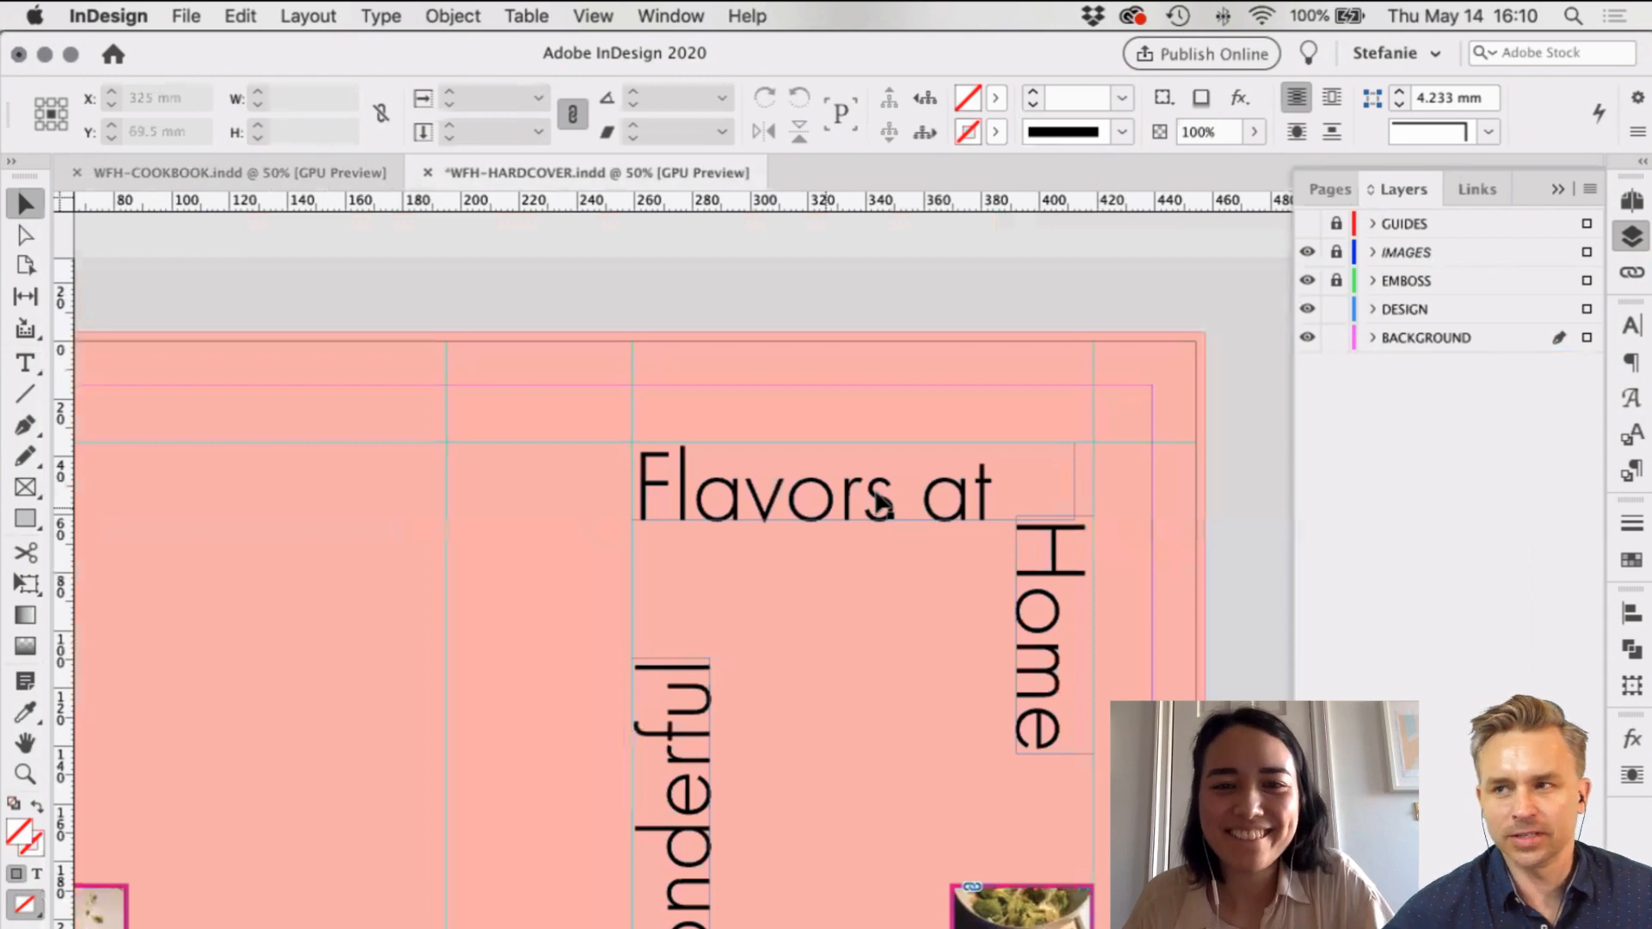
key("super+equal")
key("super+minus")
key("super+minus")
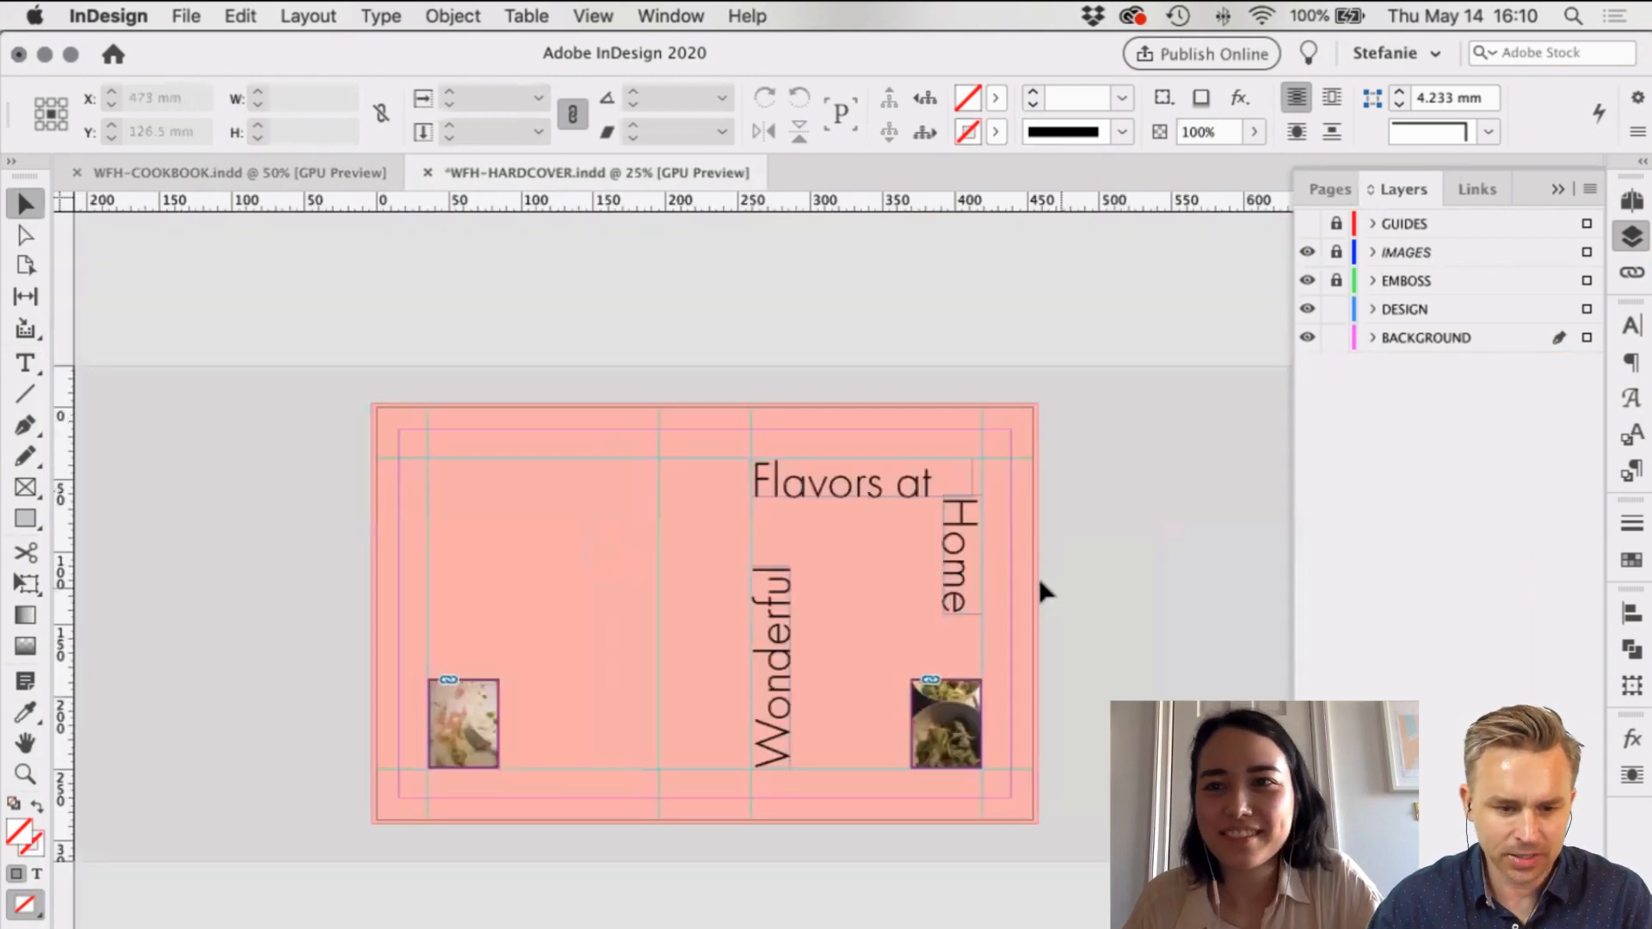
key("super+equal")
scroll(1044, 590, "left", 5)
scroll(1044, 590, "down", 2)
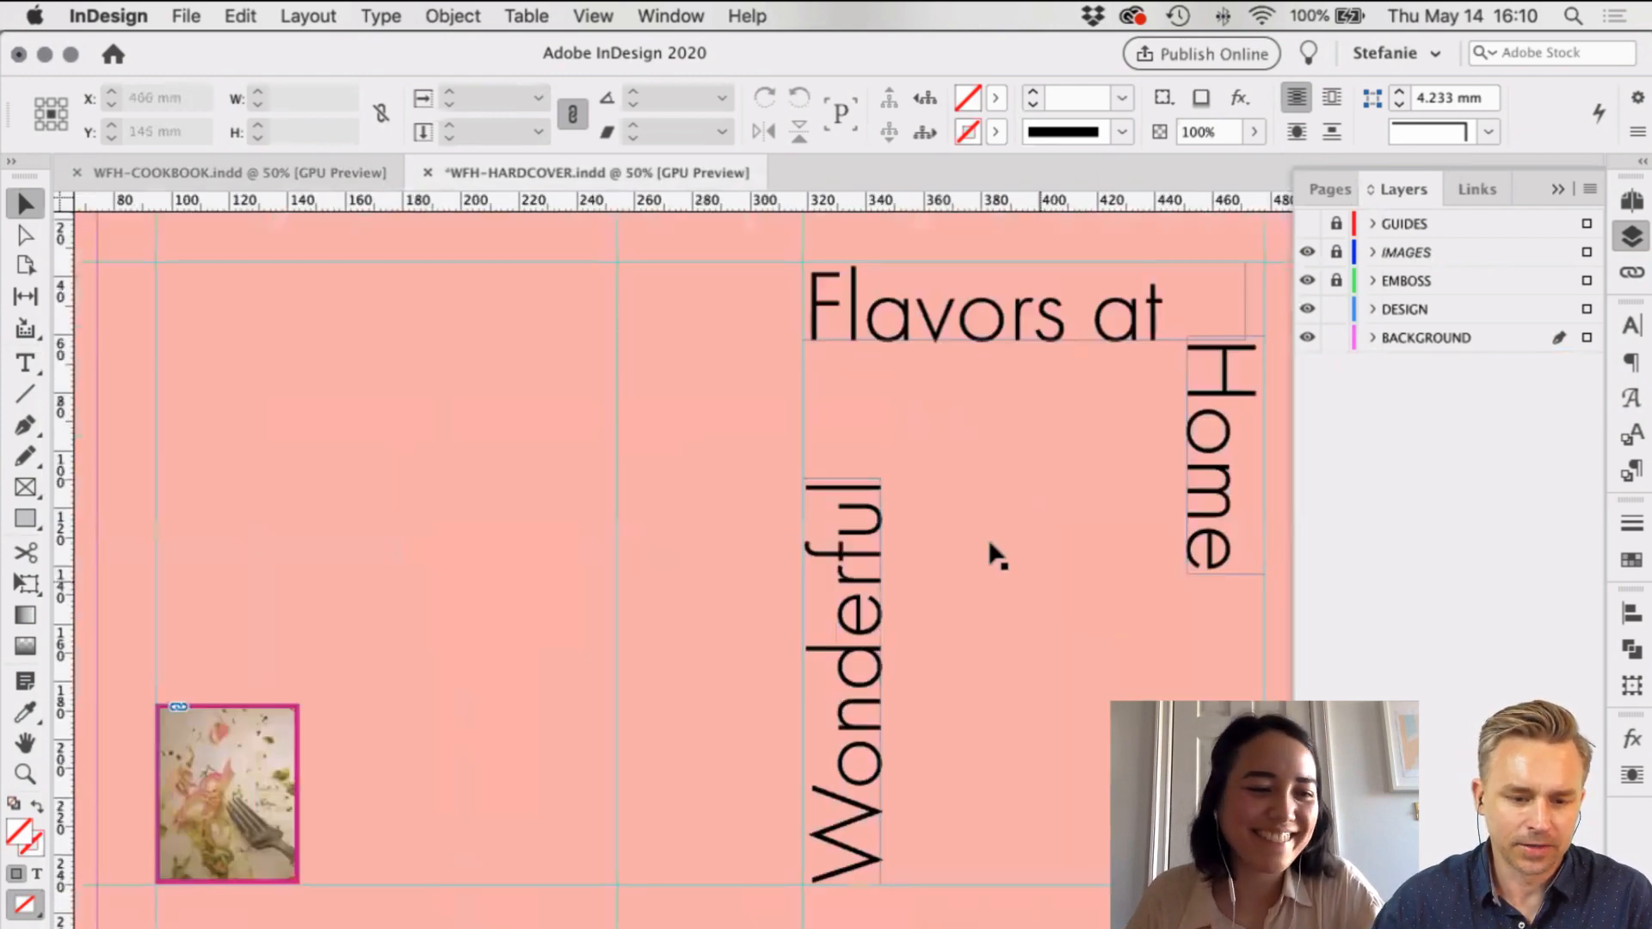
scroll(992, 552, "left", 2)
scroll(994, 551, "right", 4)
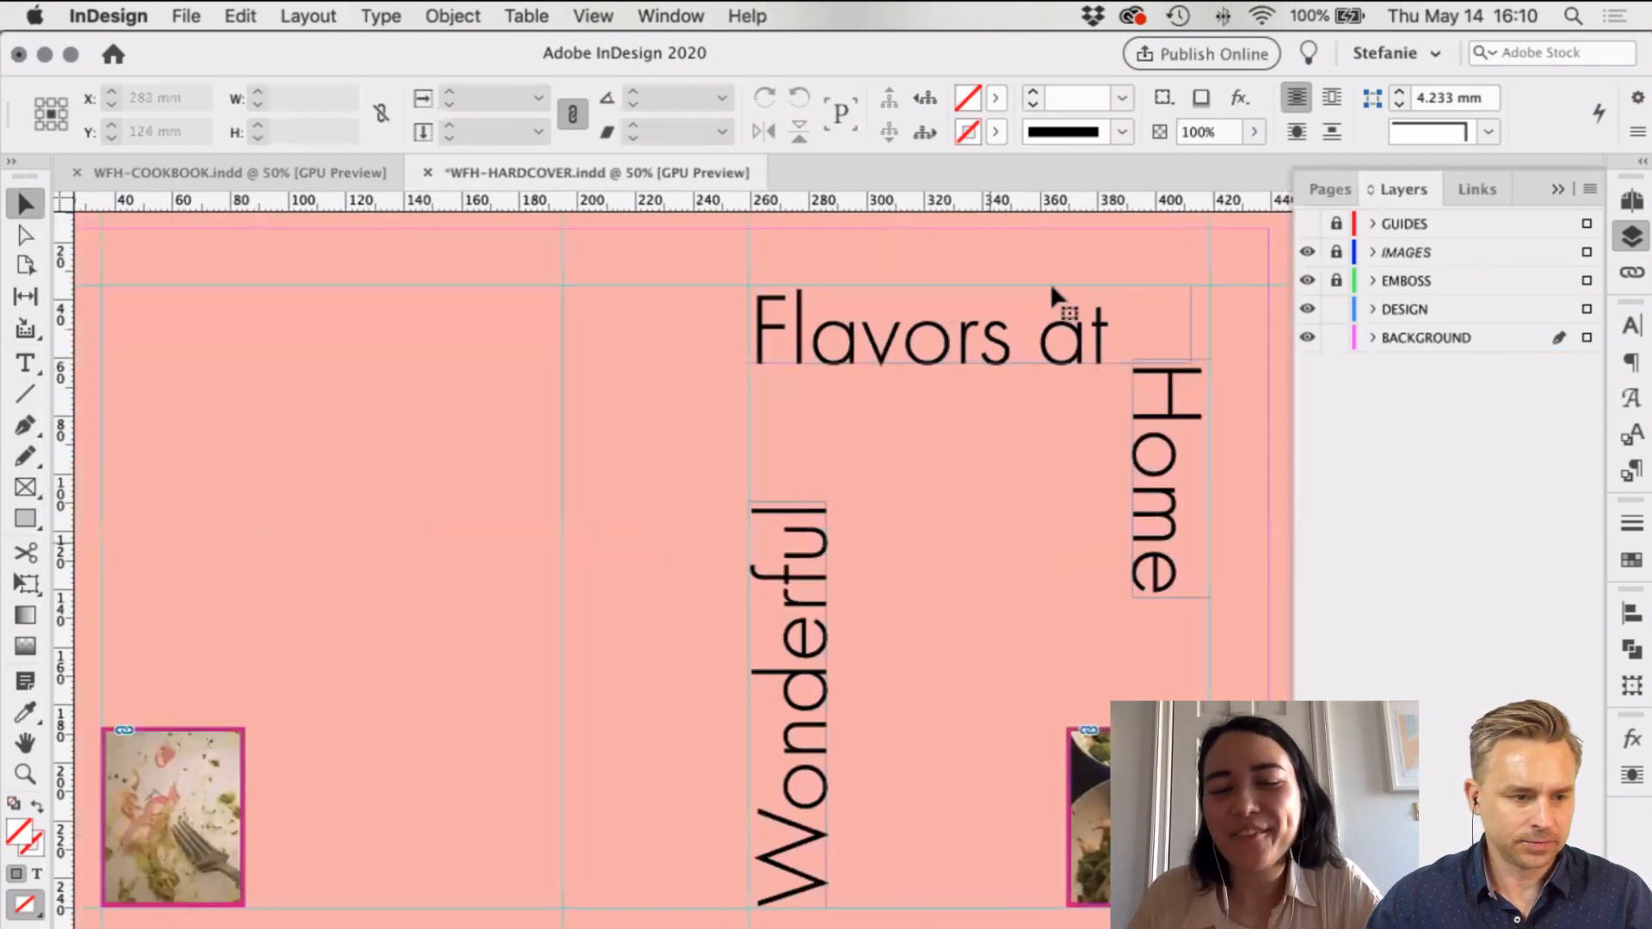
scroll(1059, 303, "right", 3)
scroll(1059, 303, "up", 1)
left_click(1157, 318)
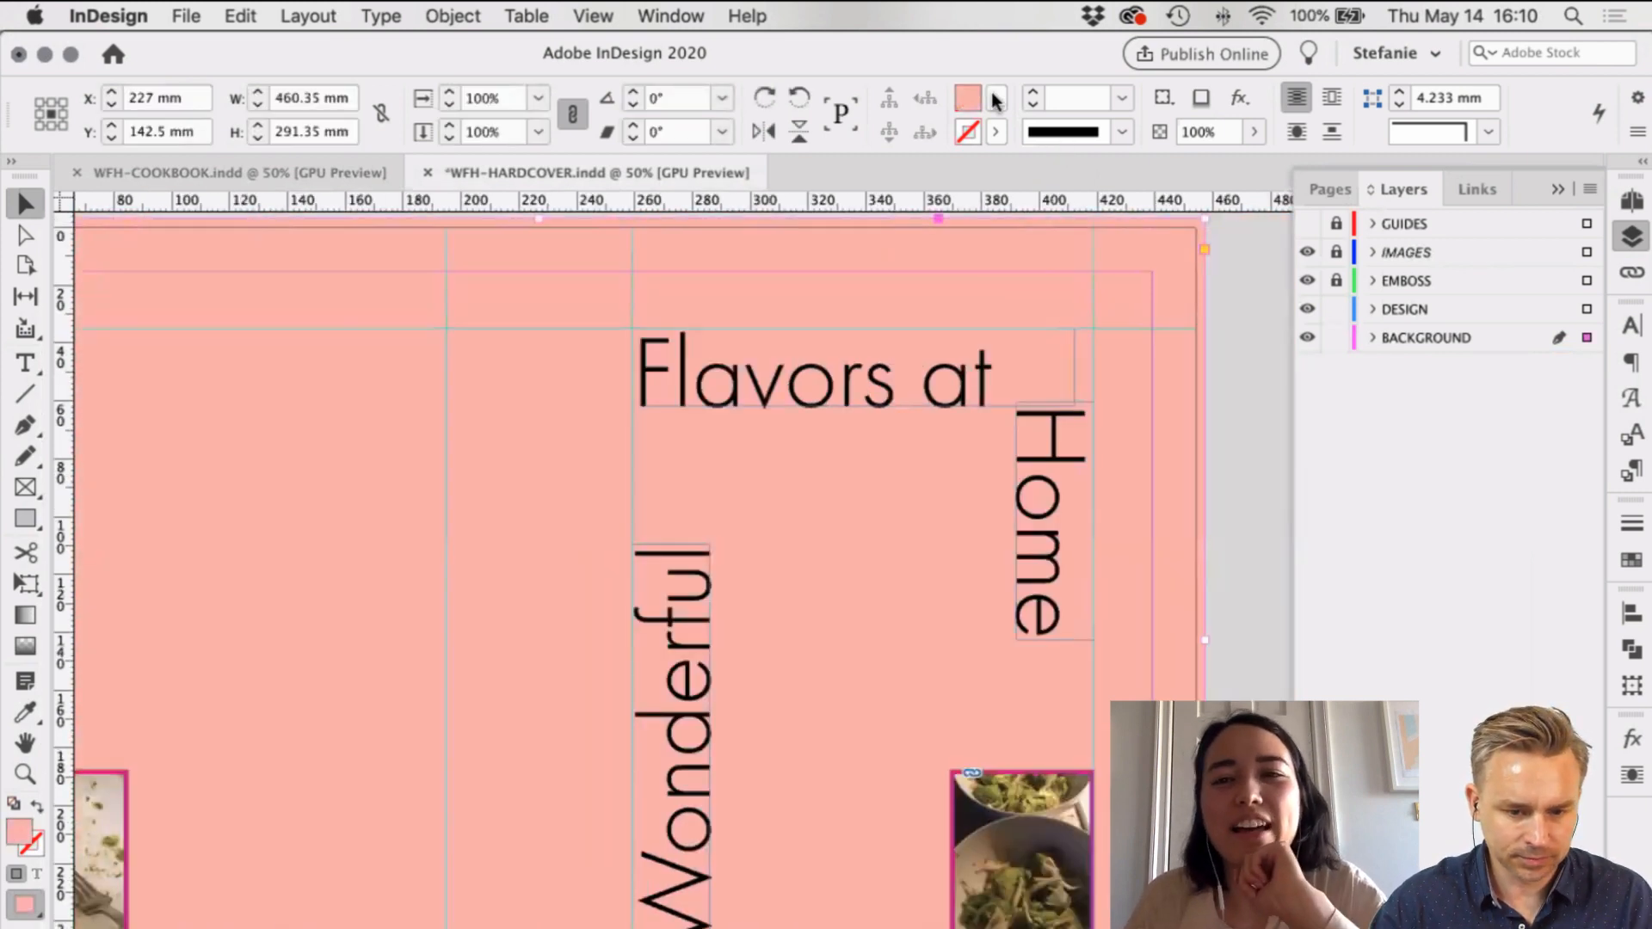
left_click(940, 381)
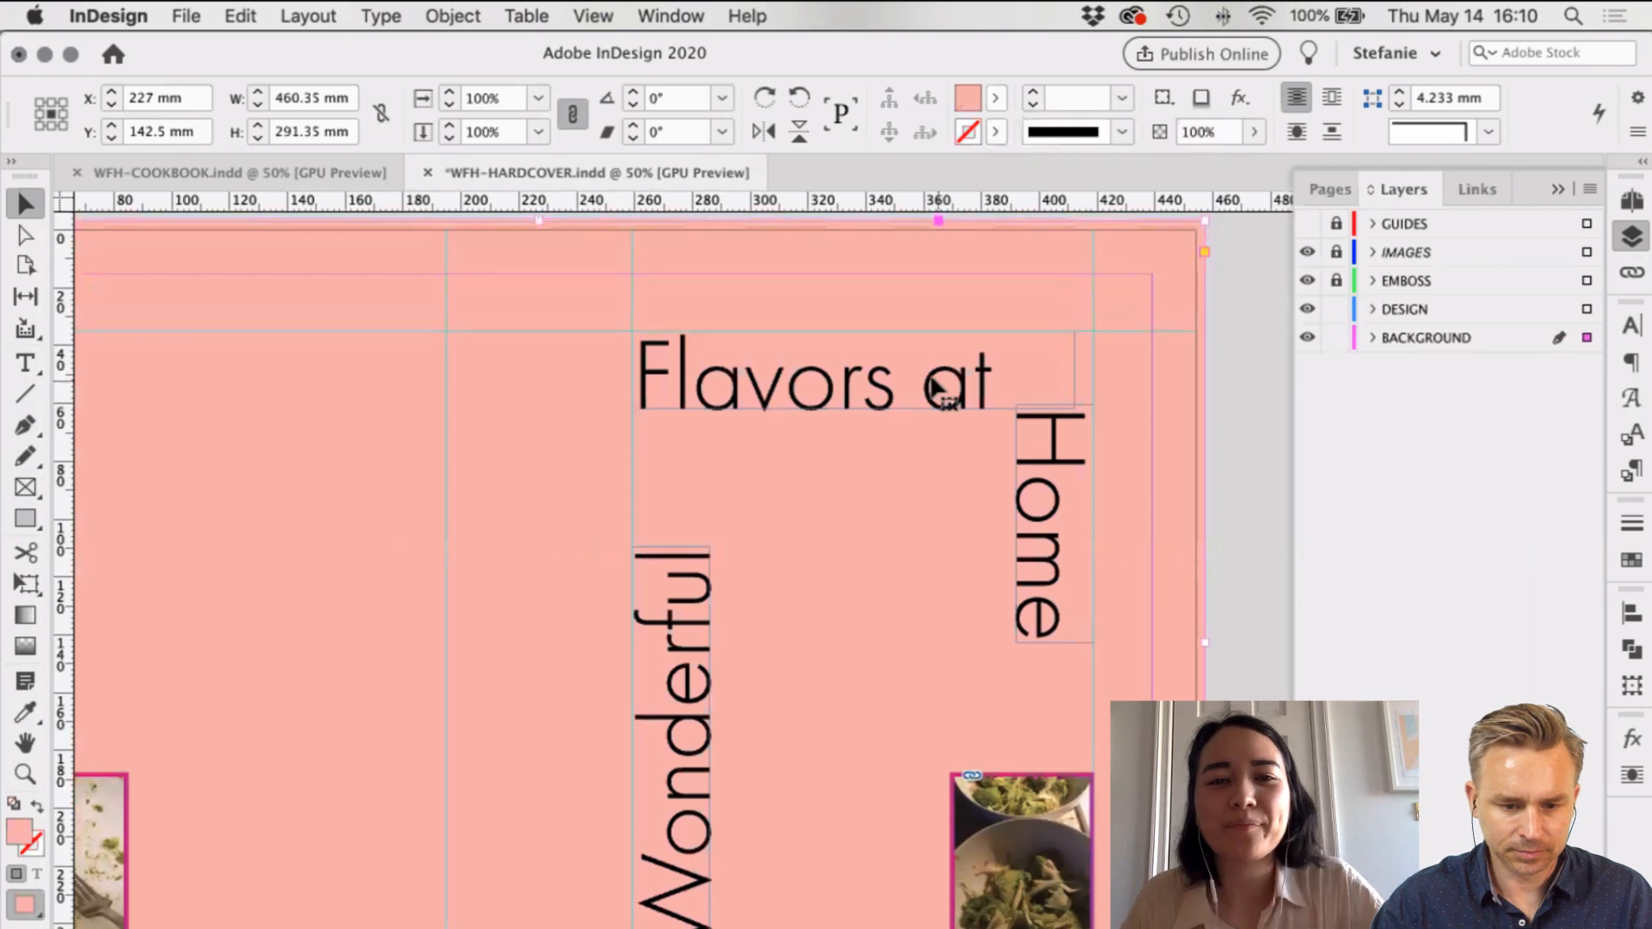
left_click(680, 684)
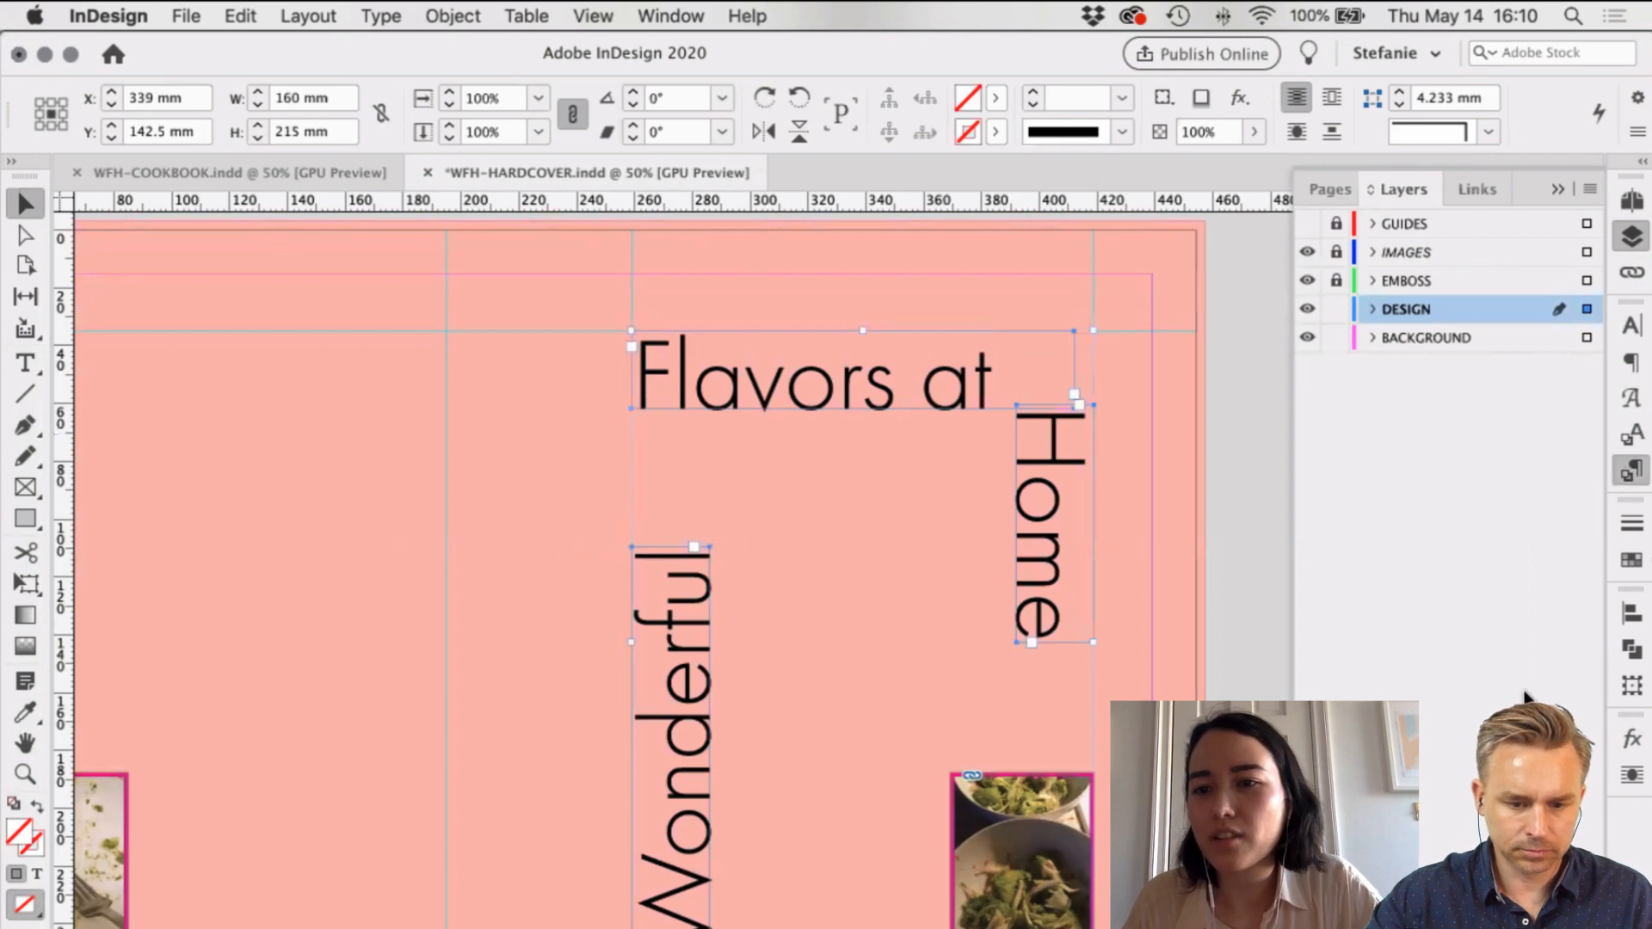
Step: Rename Paragraph Style 1 to Title
left_click(1633, 470)
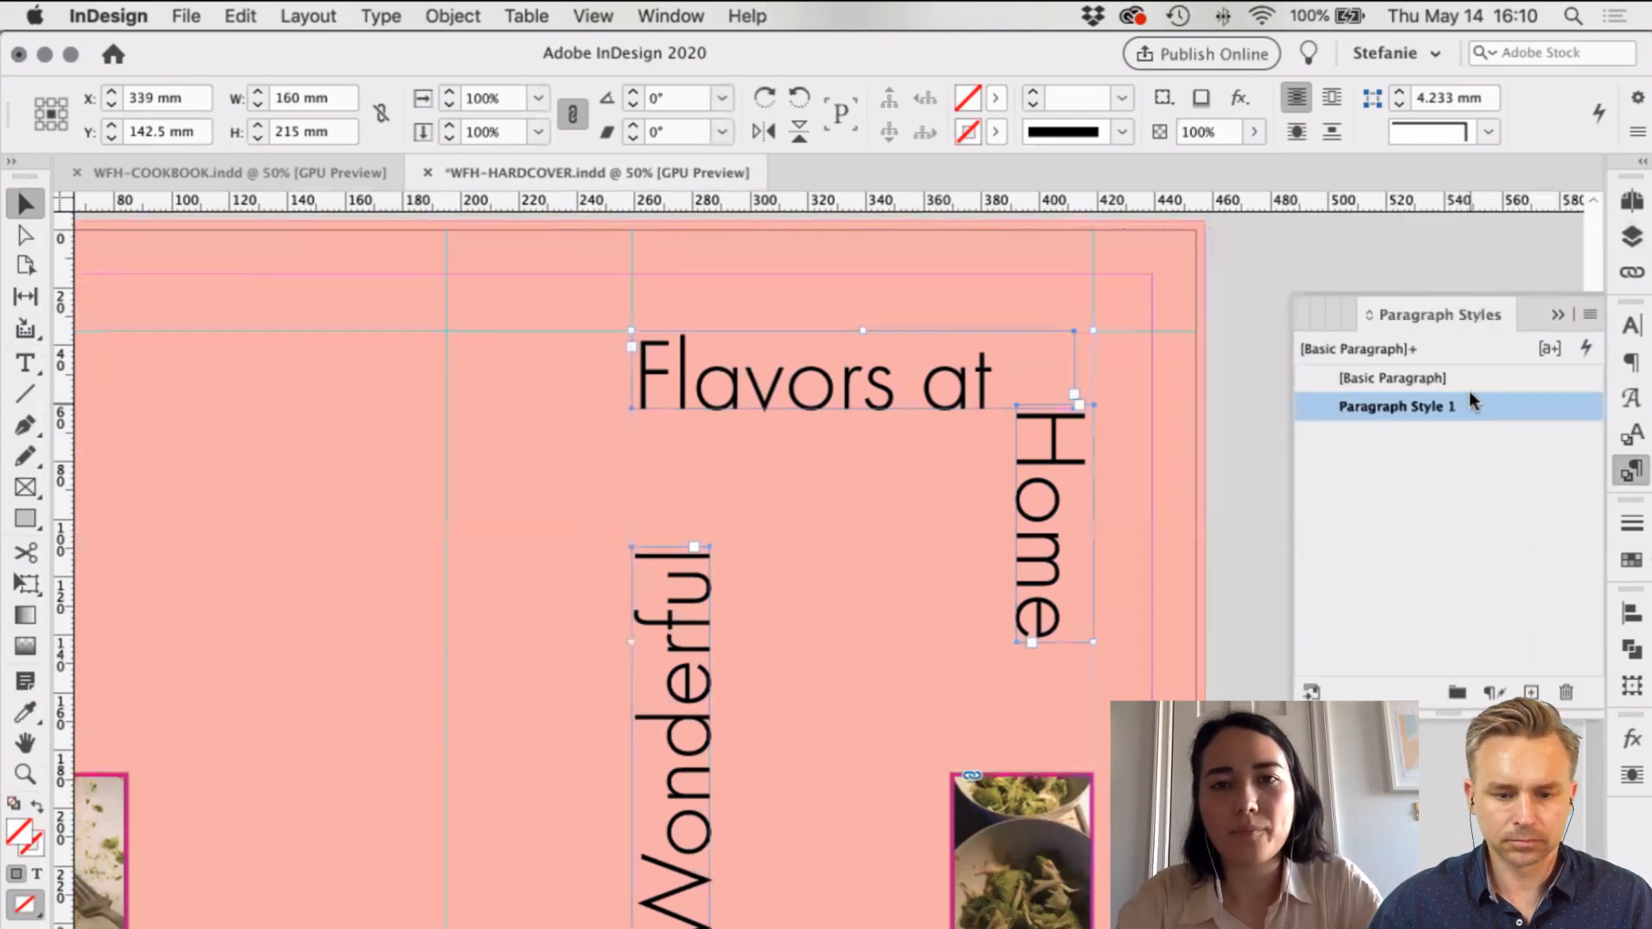
double_click(1469, 394)
type("Title")
key("Return")
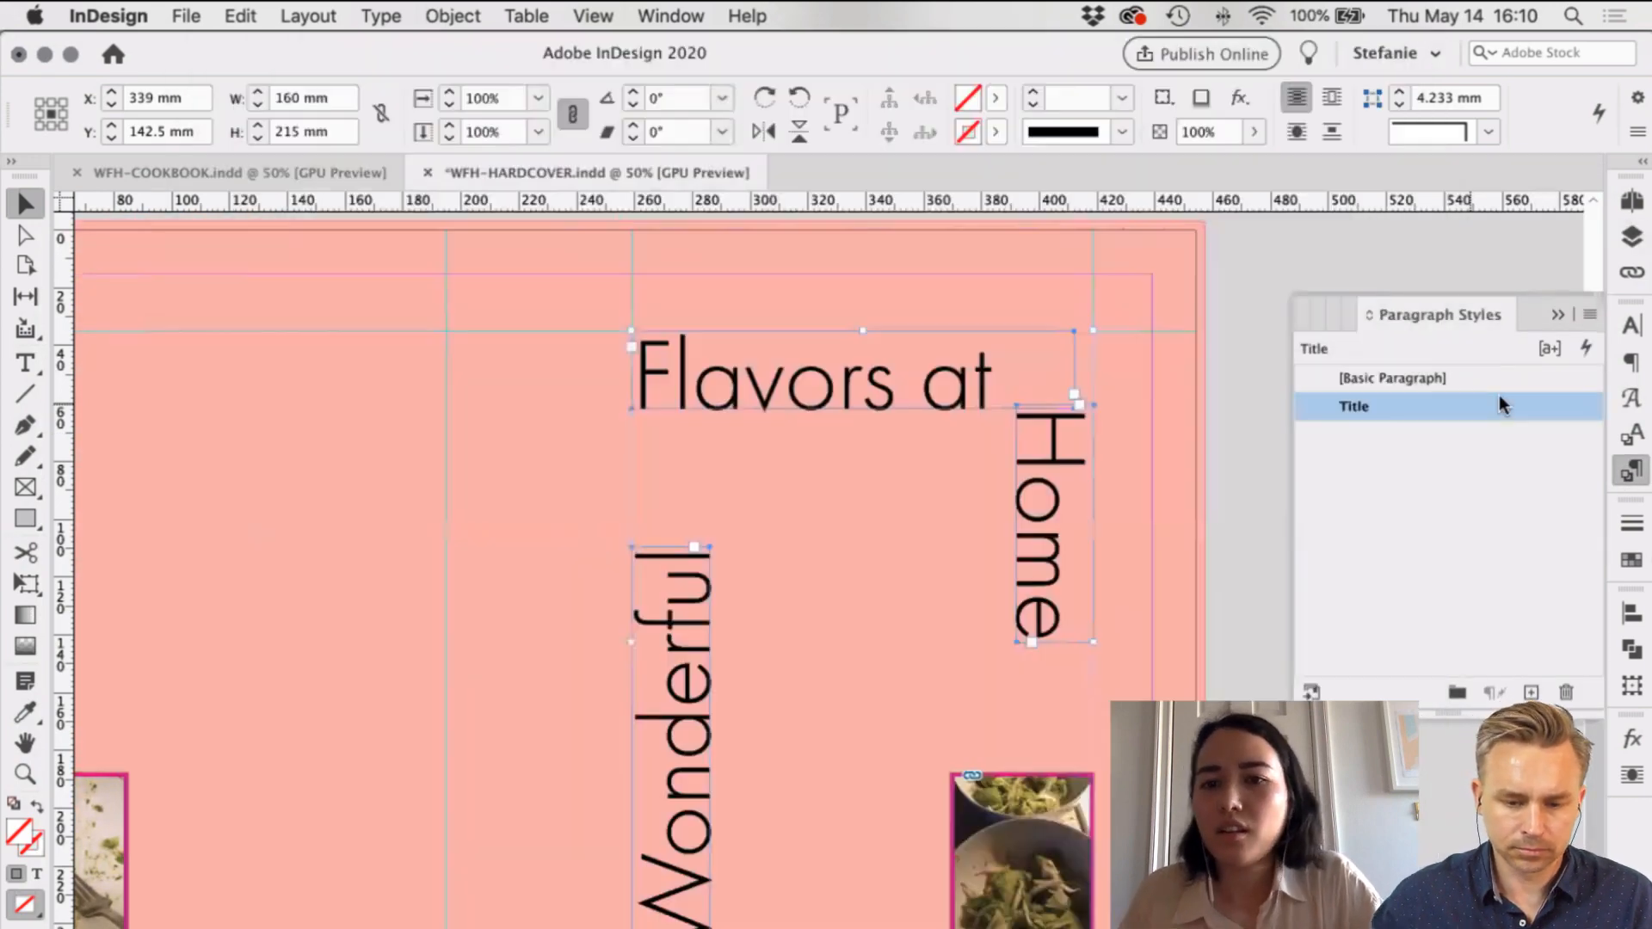
Step: Select the pink background rectangle and bring up its fill swatch choices
key("super+shift+a")
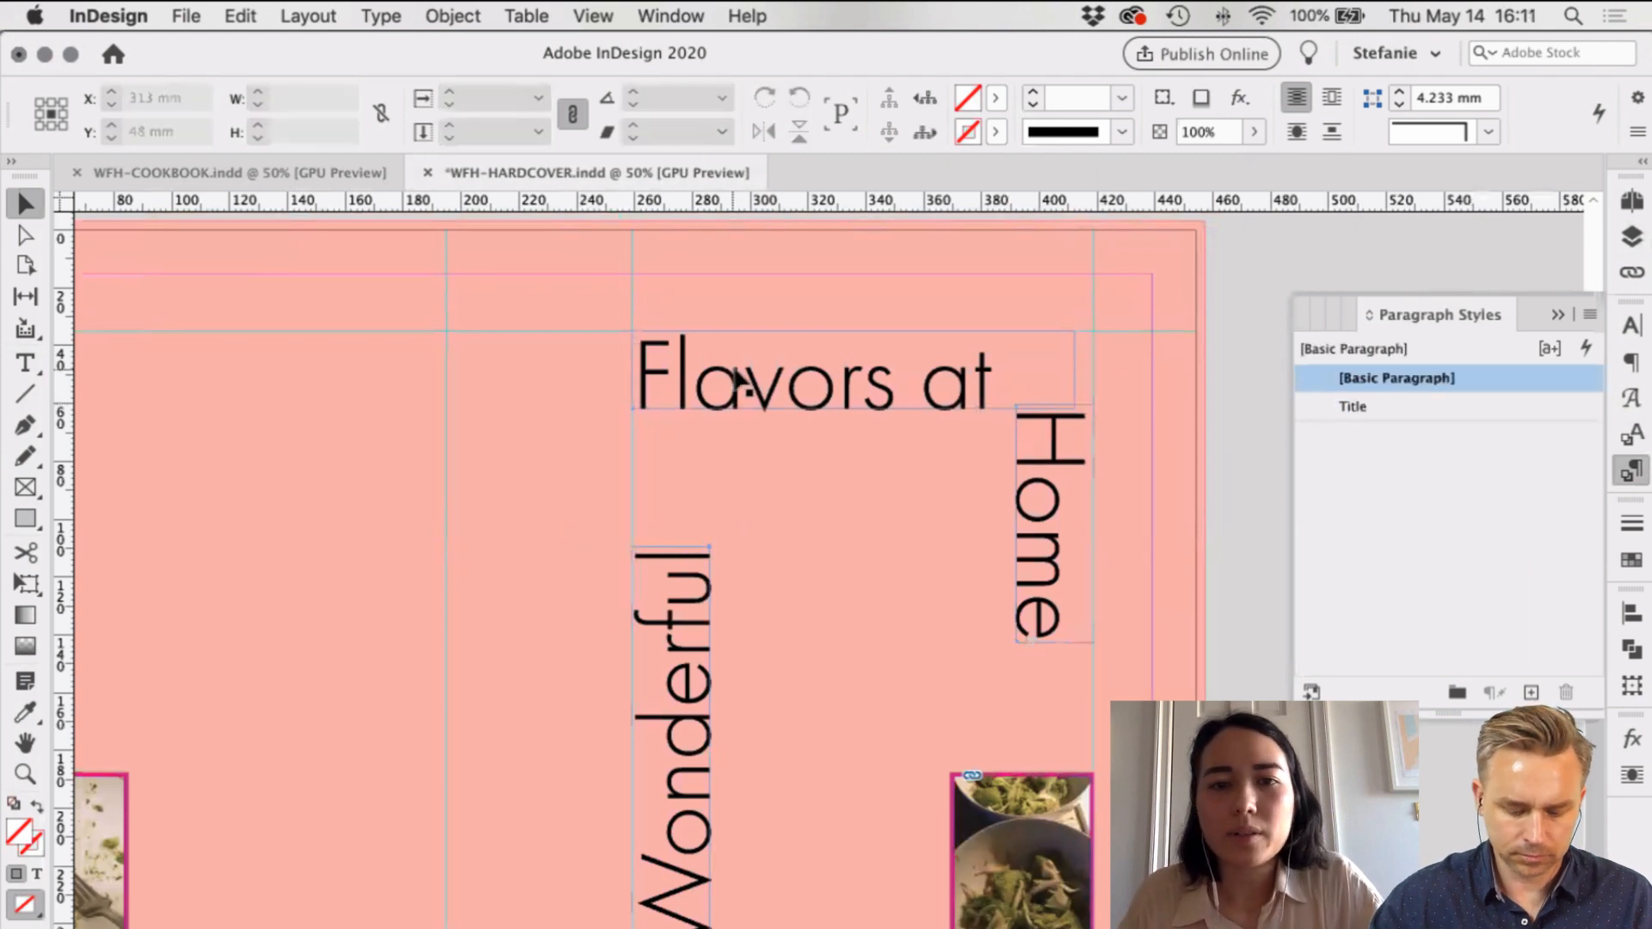
scroll(736, 378, "left", 3)
left_click(856, 288)
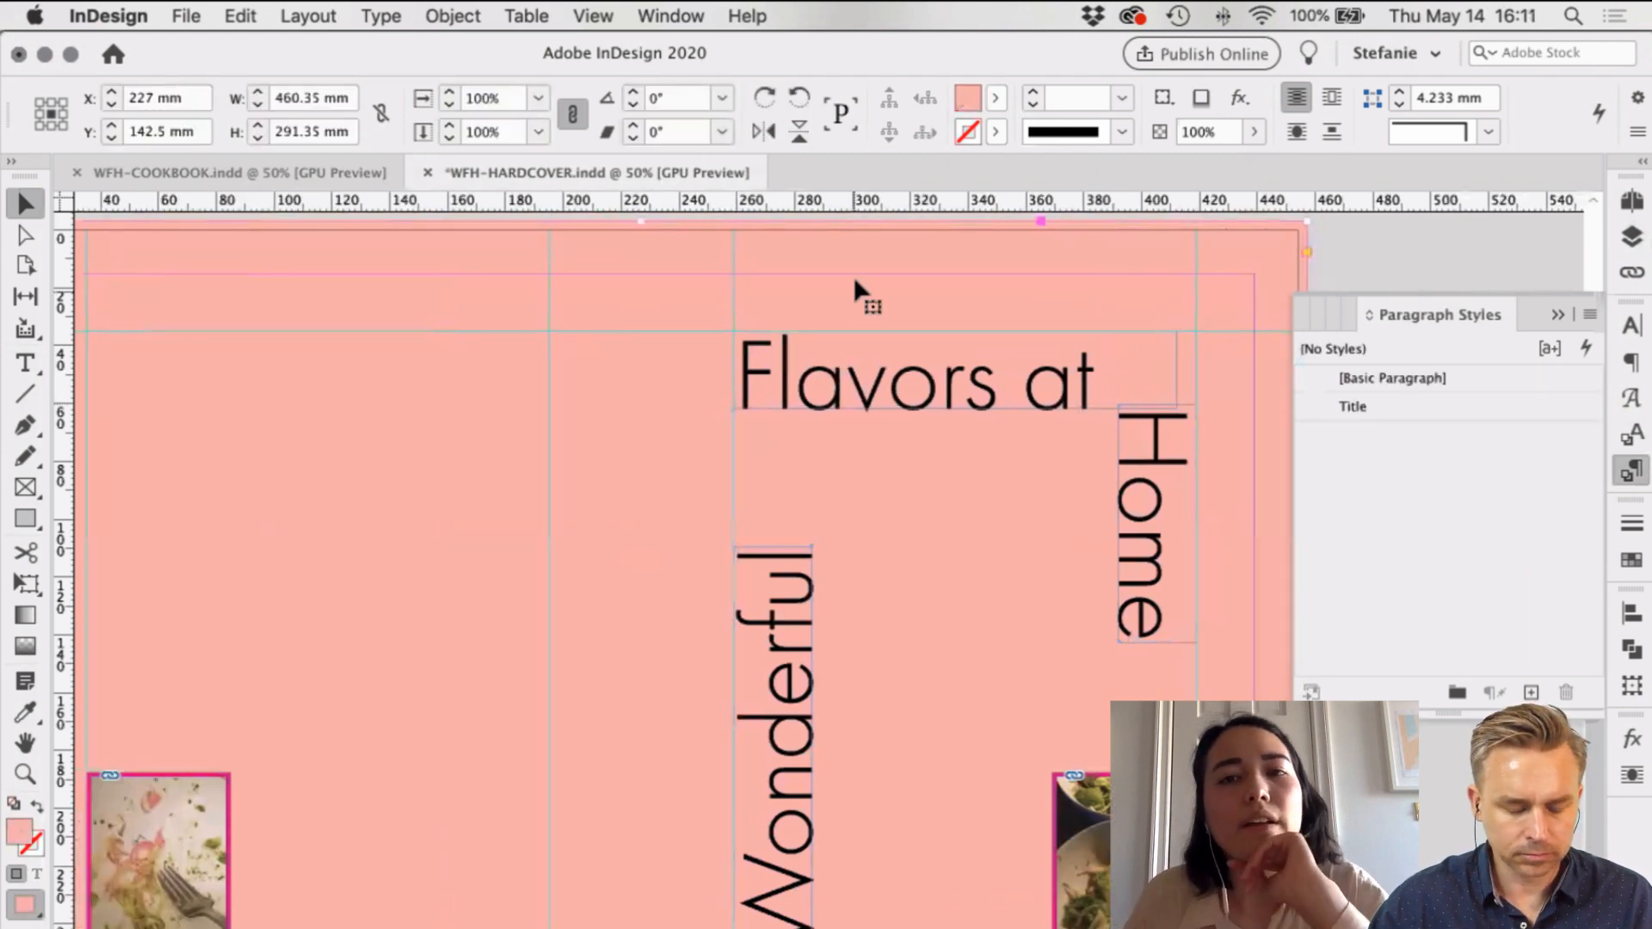
scroll(855, 282, "left", 3)
scroll(853, 276, "left", 1)
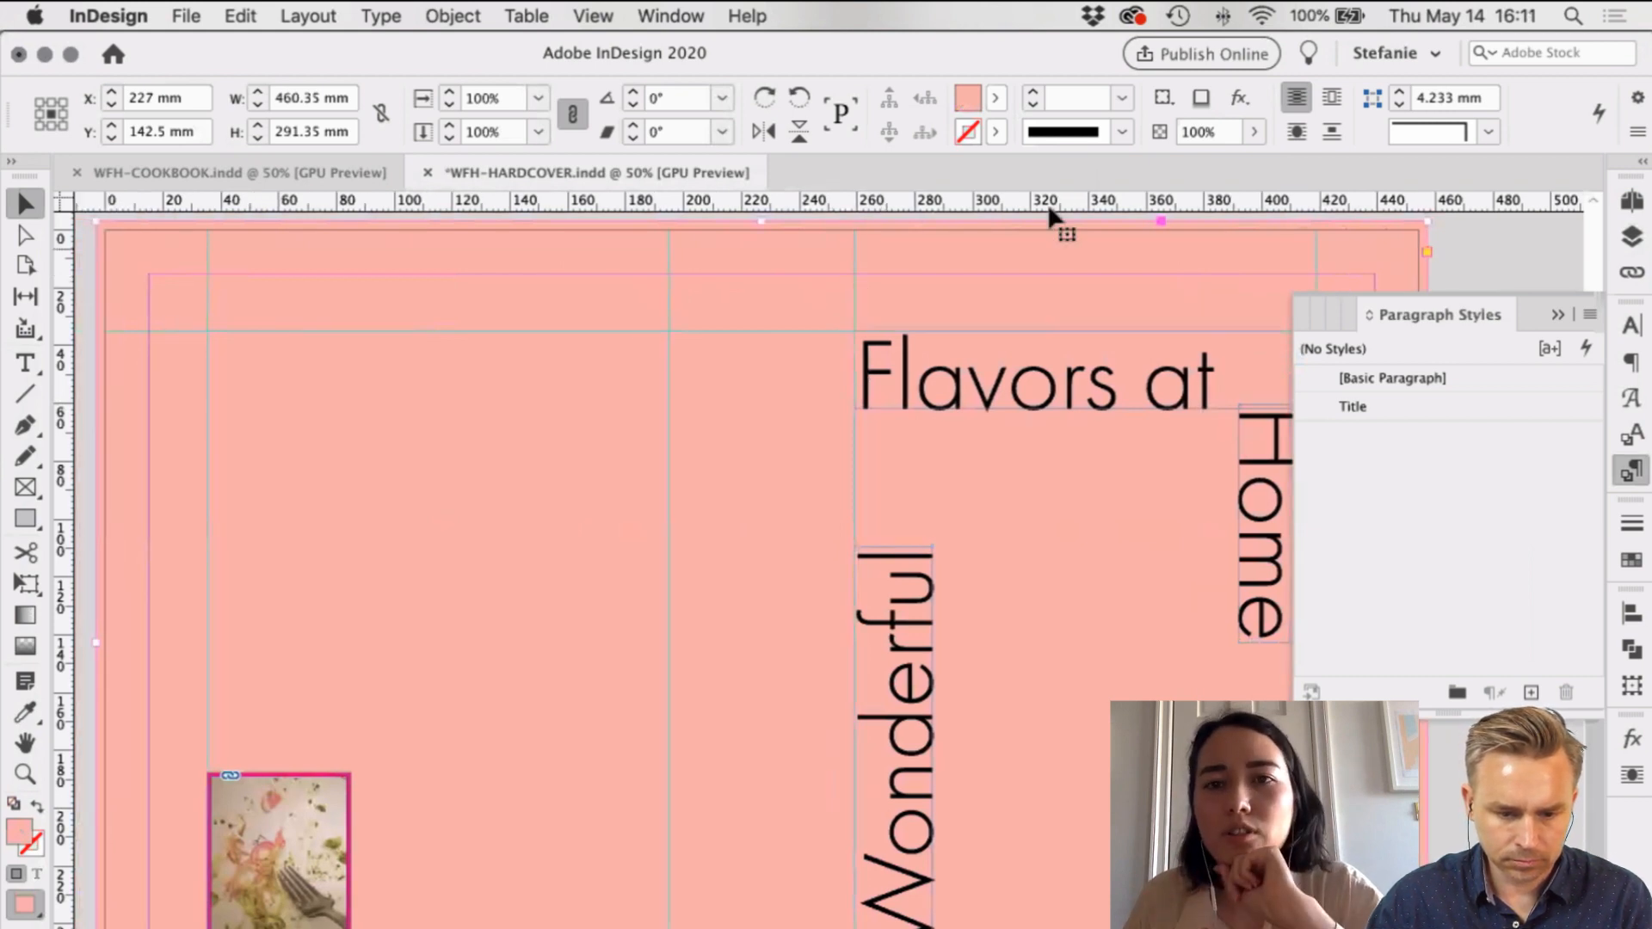
left_click(996, 98)
Step: Create a new swatch from the current pink and set its type to Spot
scroll(876, 410, "down", 2)
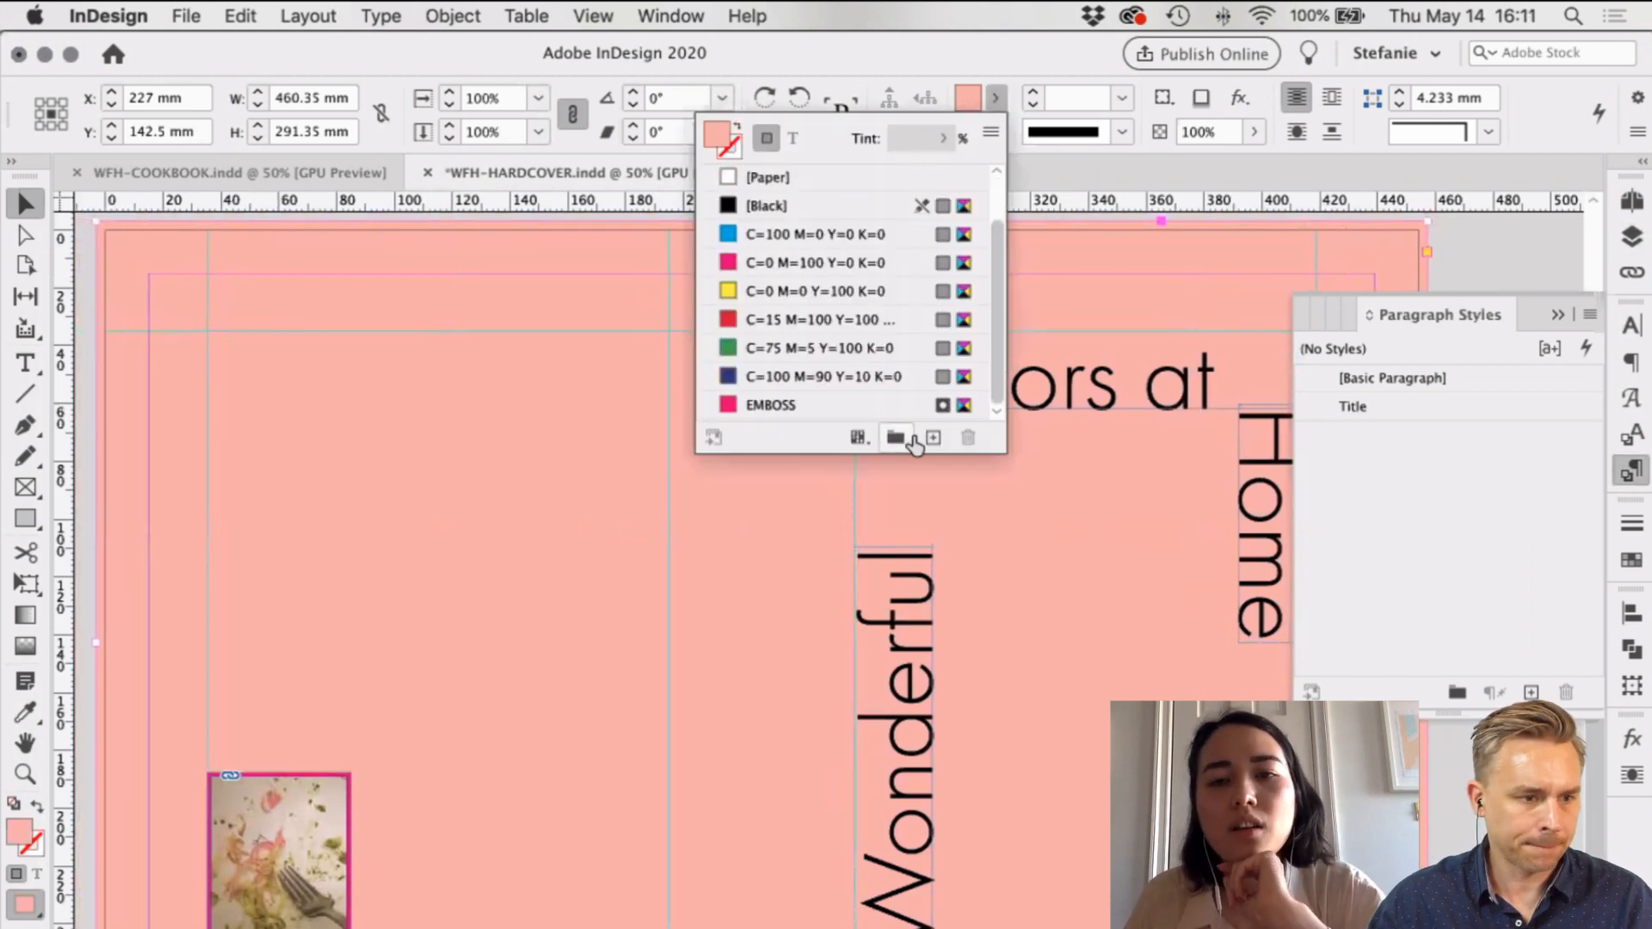
left_click(933, 435)
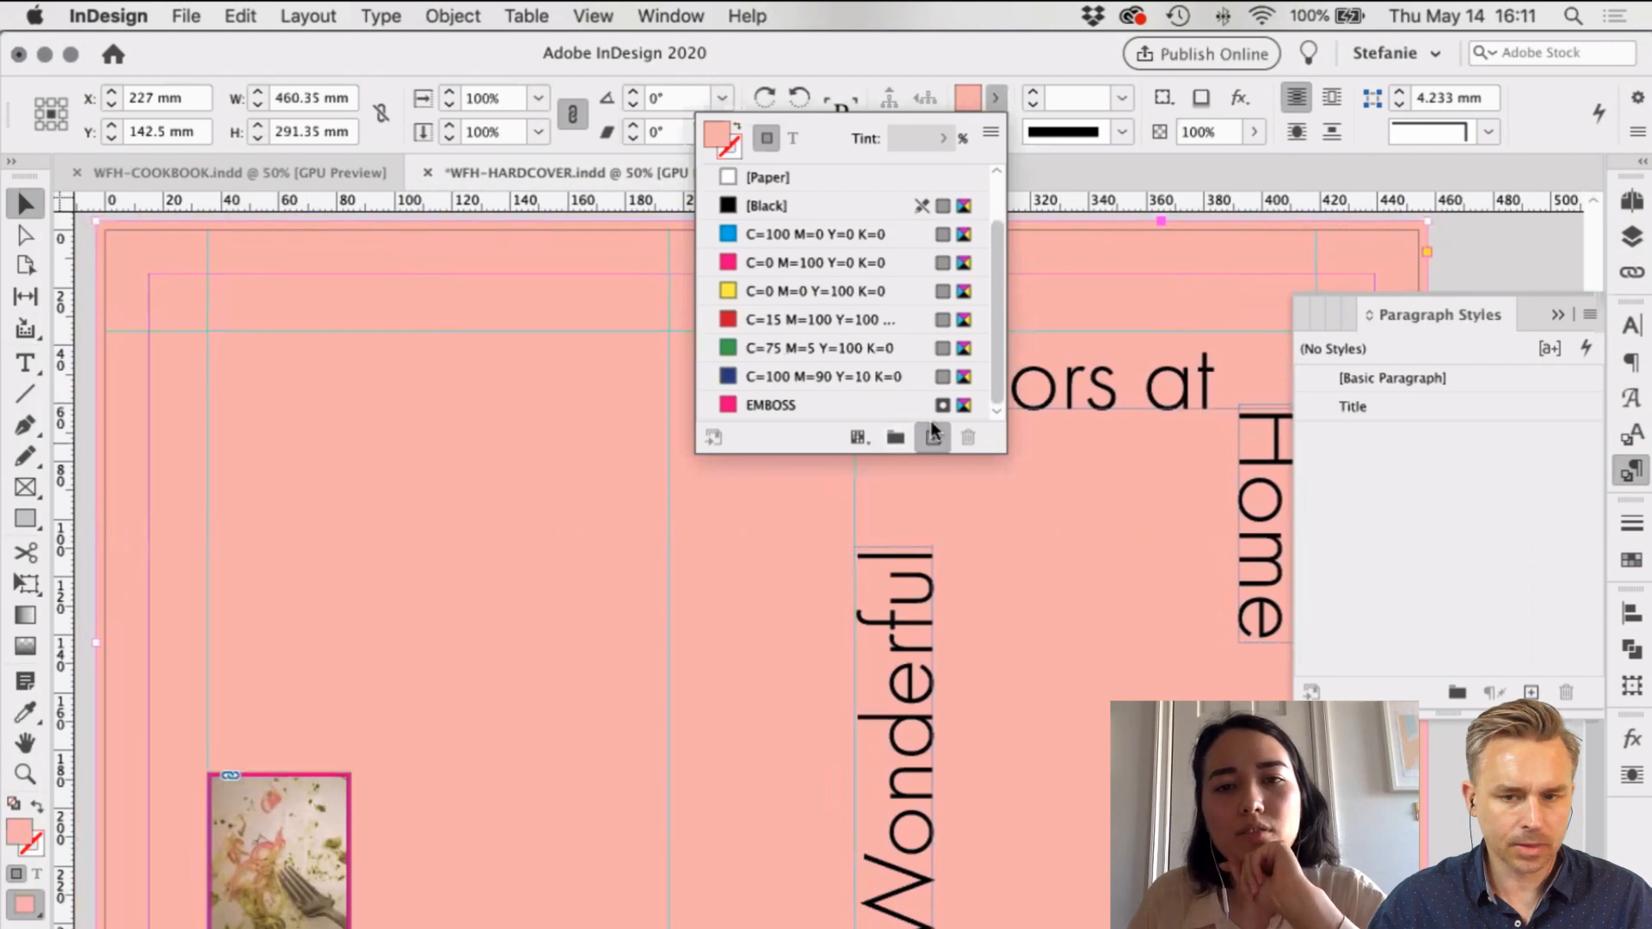
double_click(914, 405)
left_click_drag(728, 133, 880, 567)
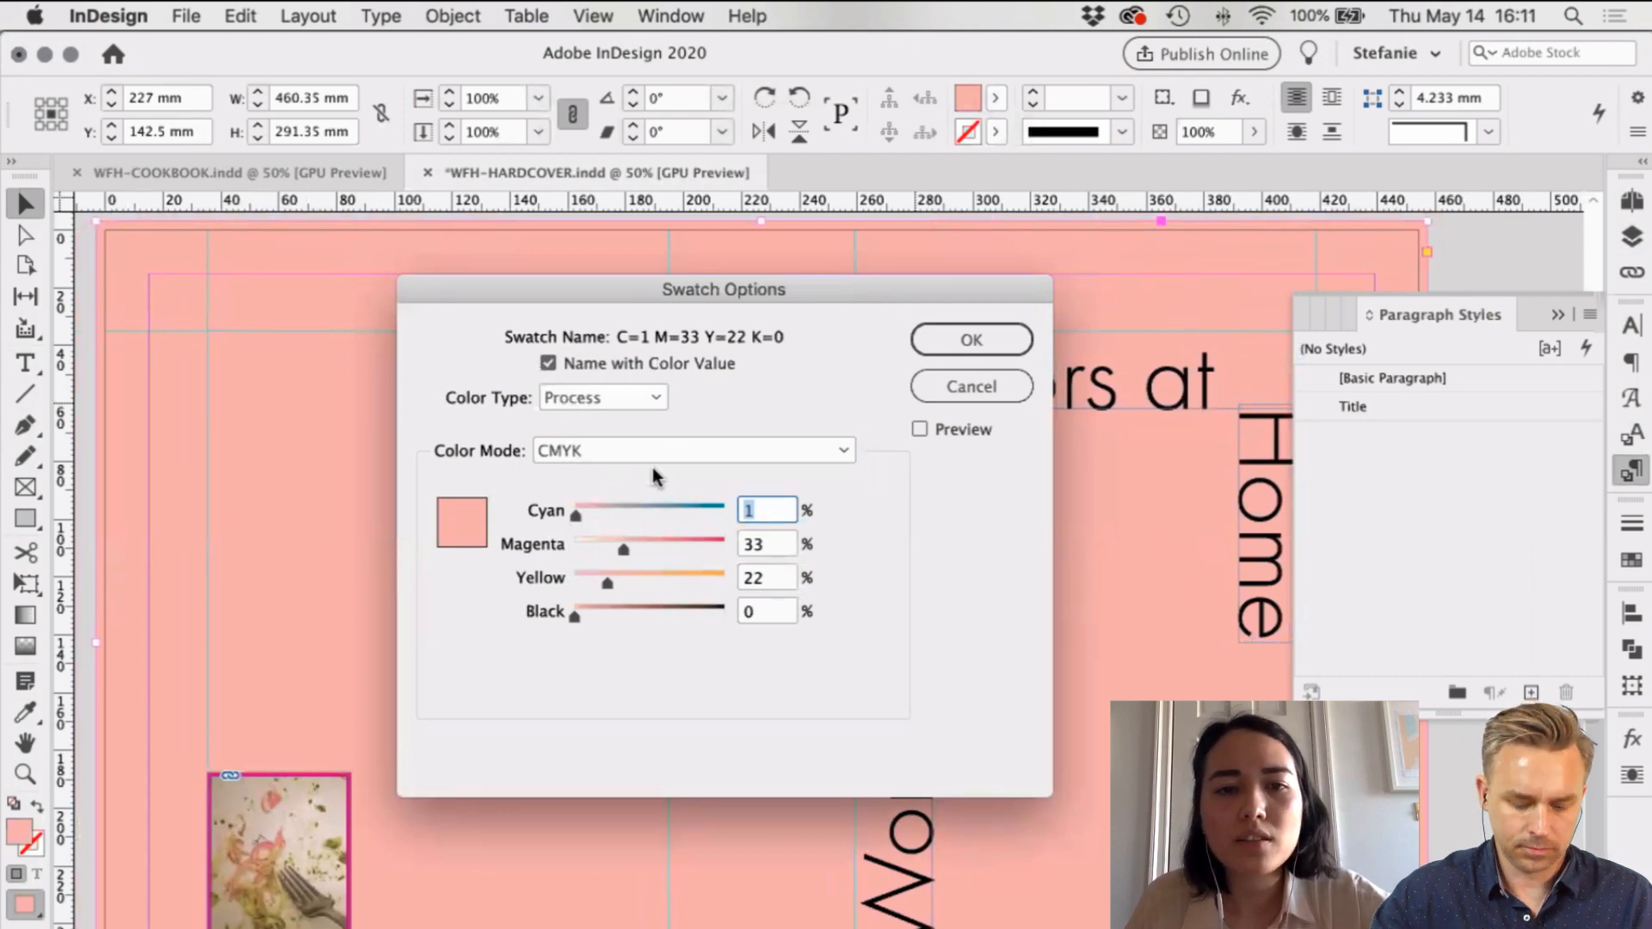
left_click(602, 397)
left_click(602, 416)
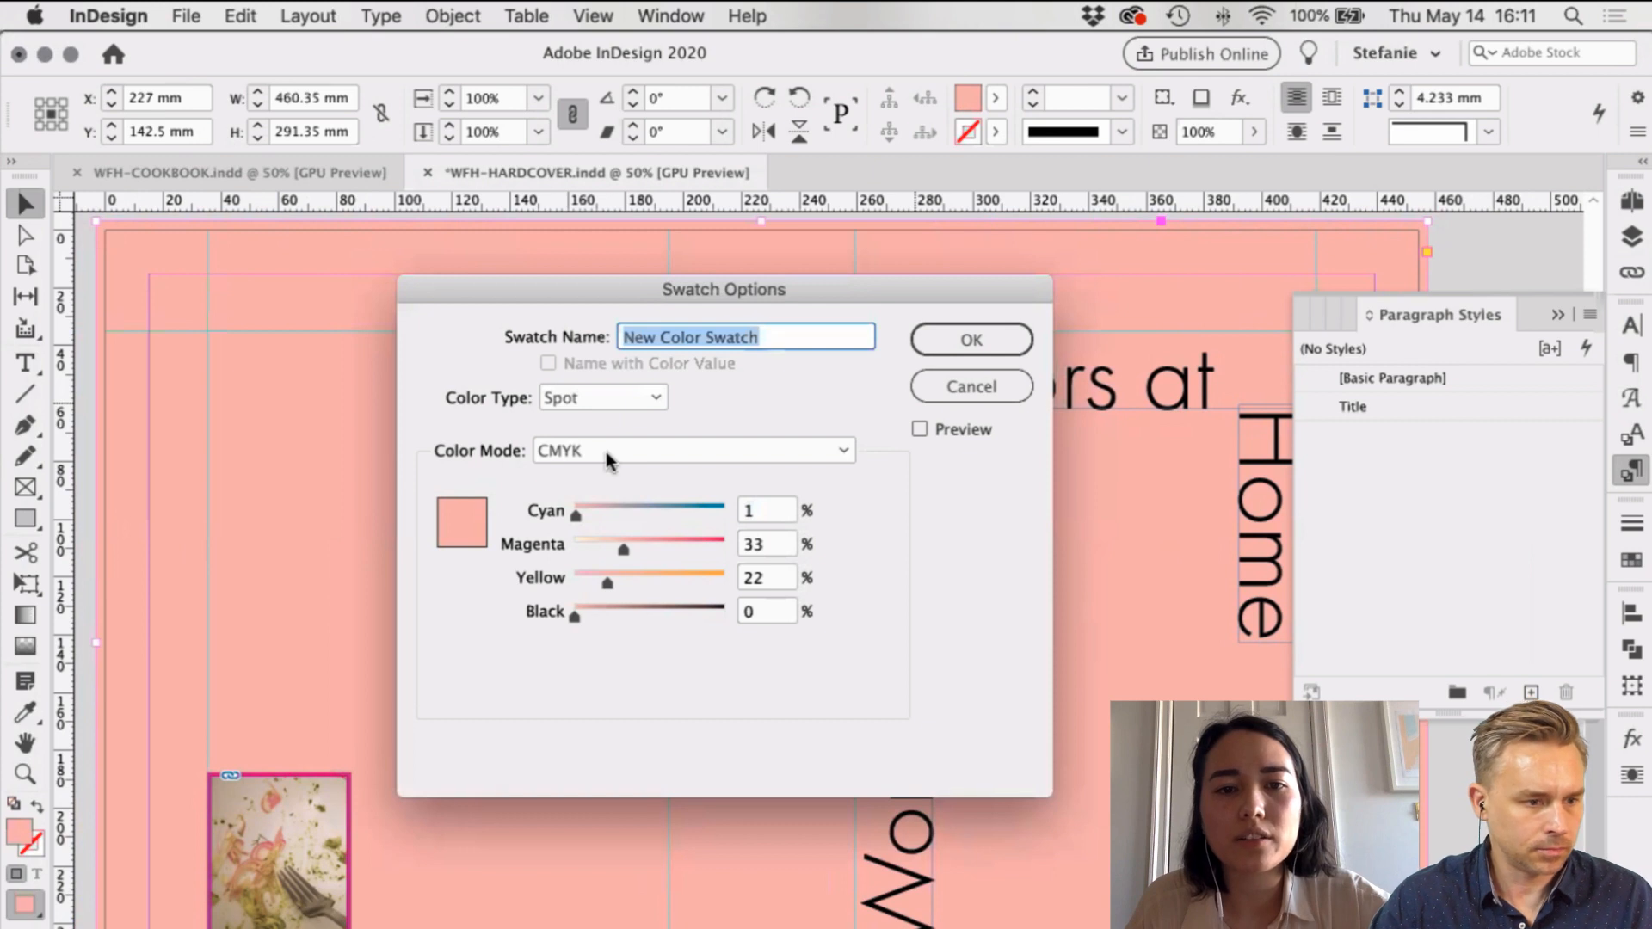
Step: Choose the PANTONE+ Color Bridge Uncoated library and look up the PINK code 4033U in the notes
left_click(694, 450)
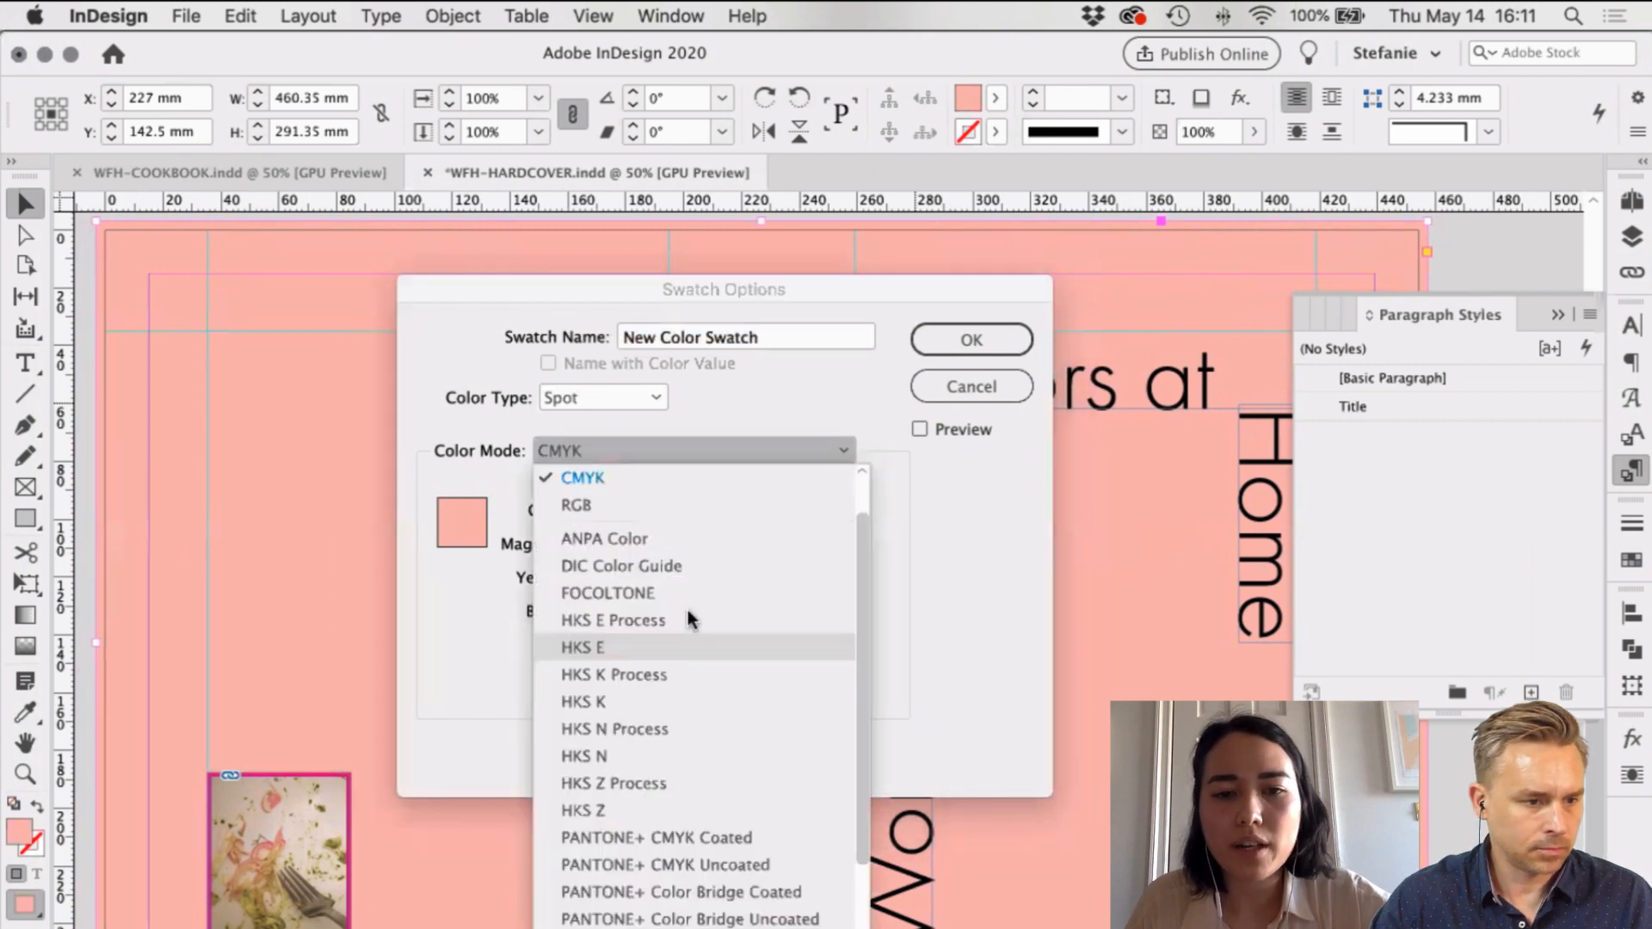
scroll(689, 609, "down", 3)
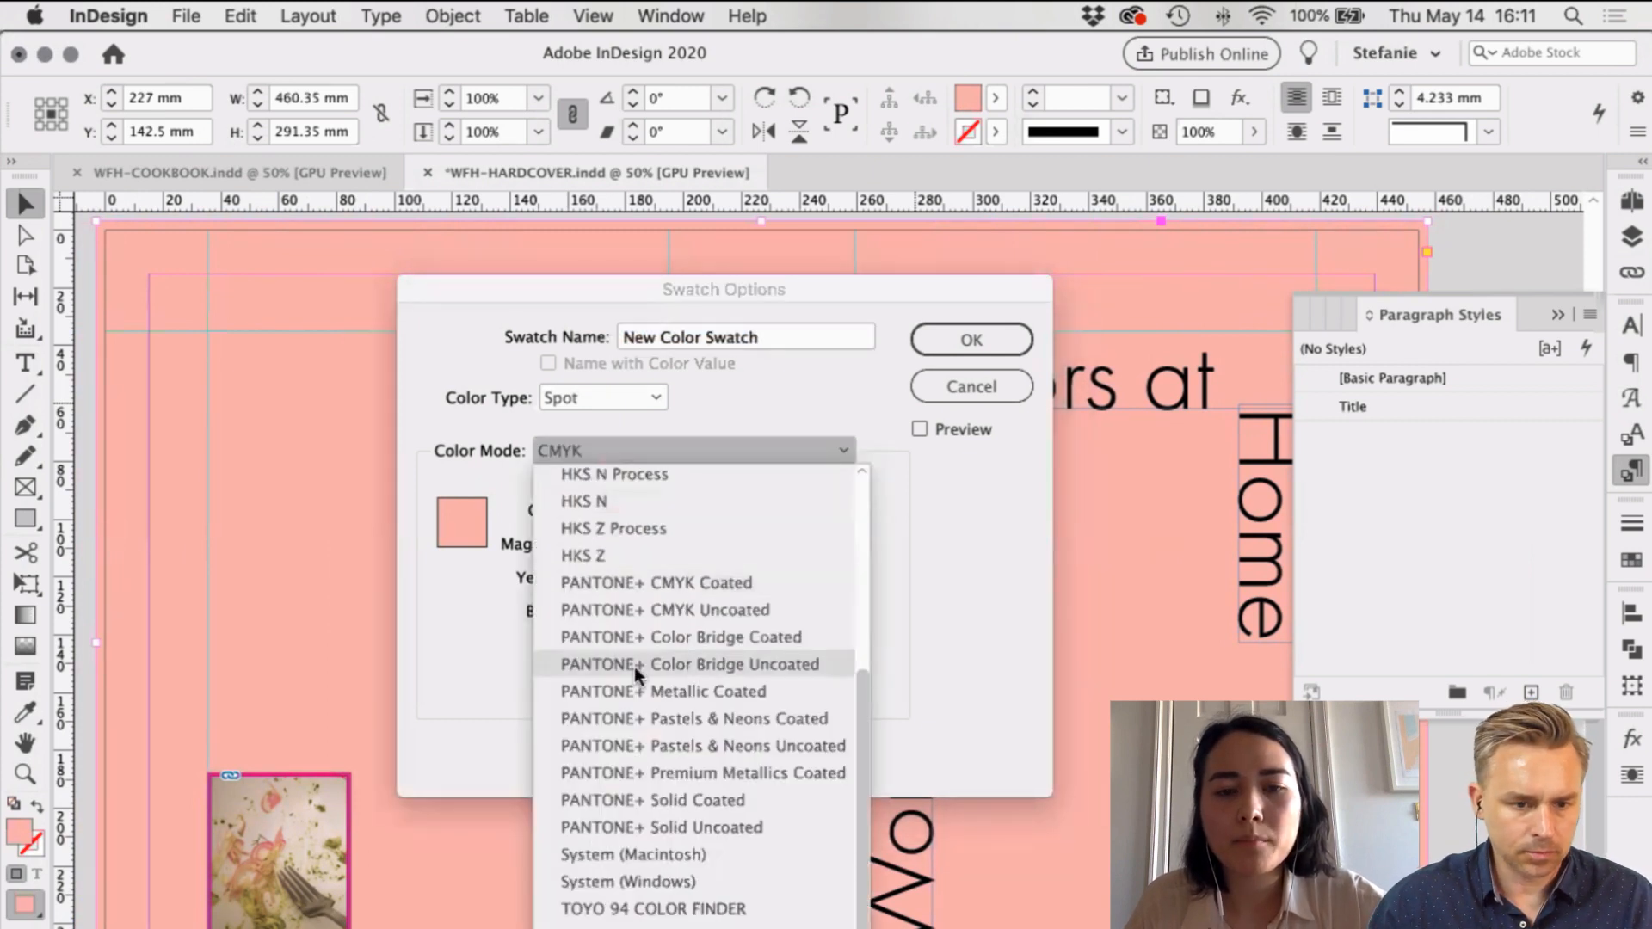
left_click(727, 669)
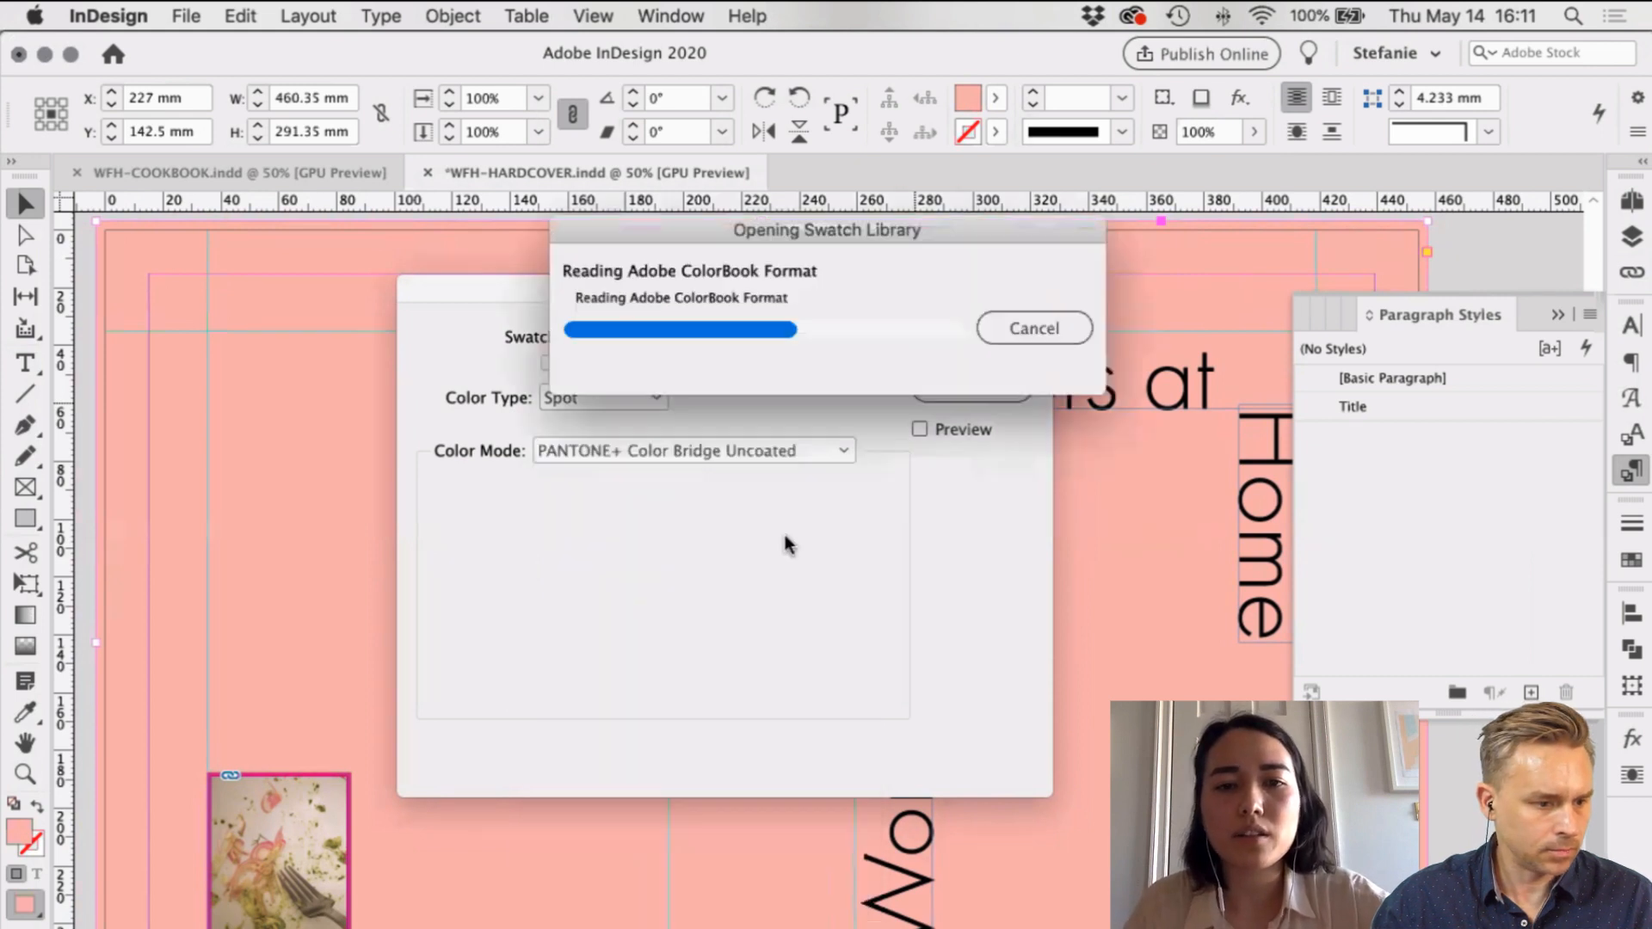
key("Tab")
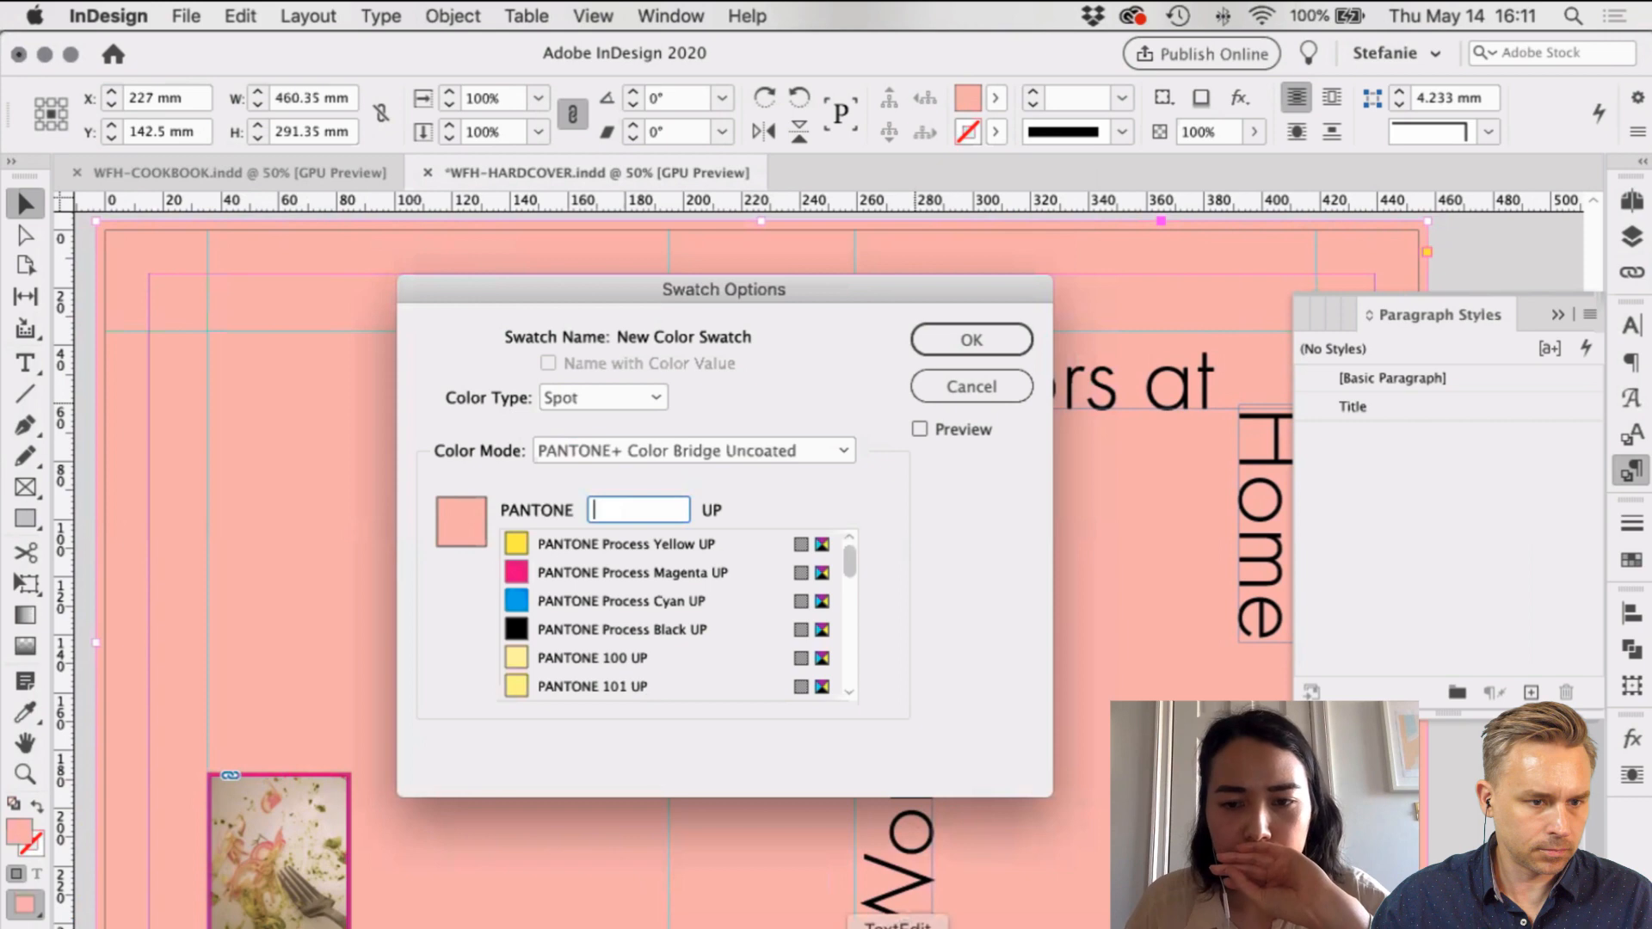
left_click(898, 926)
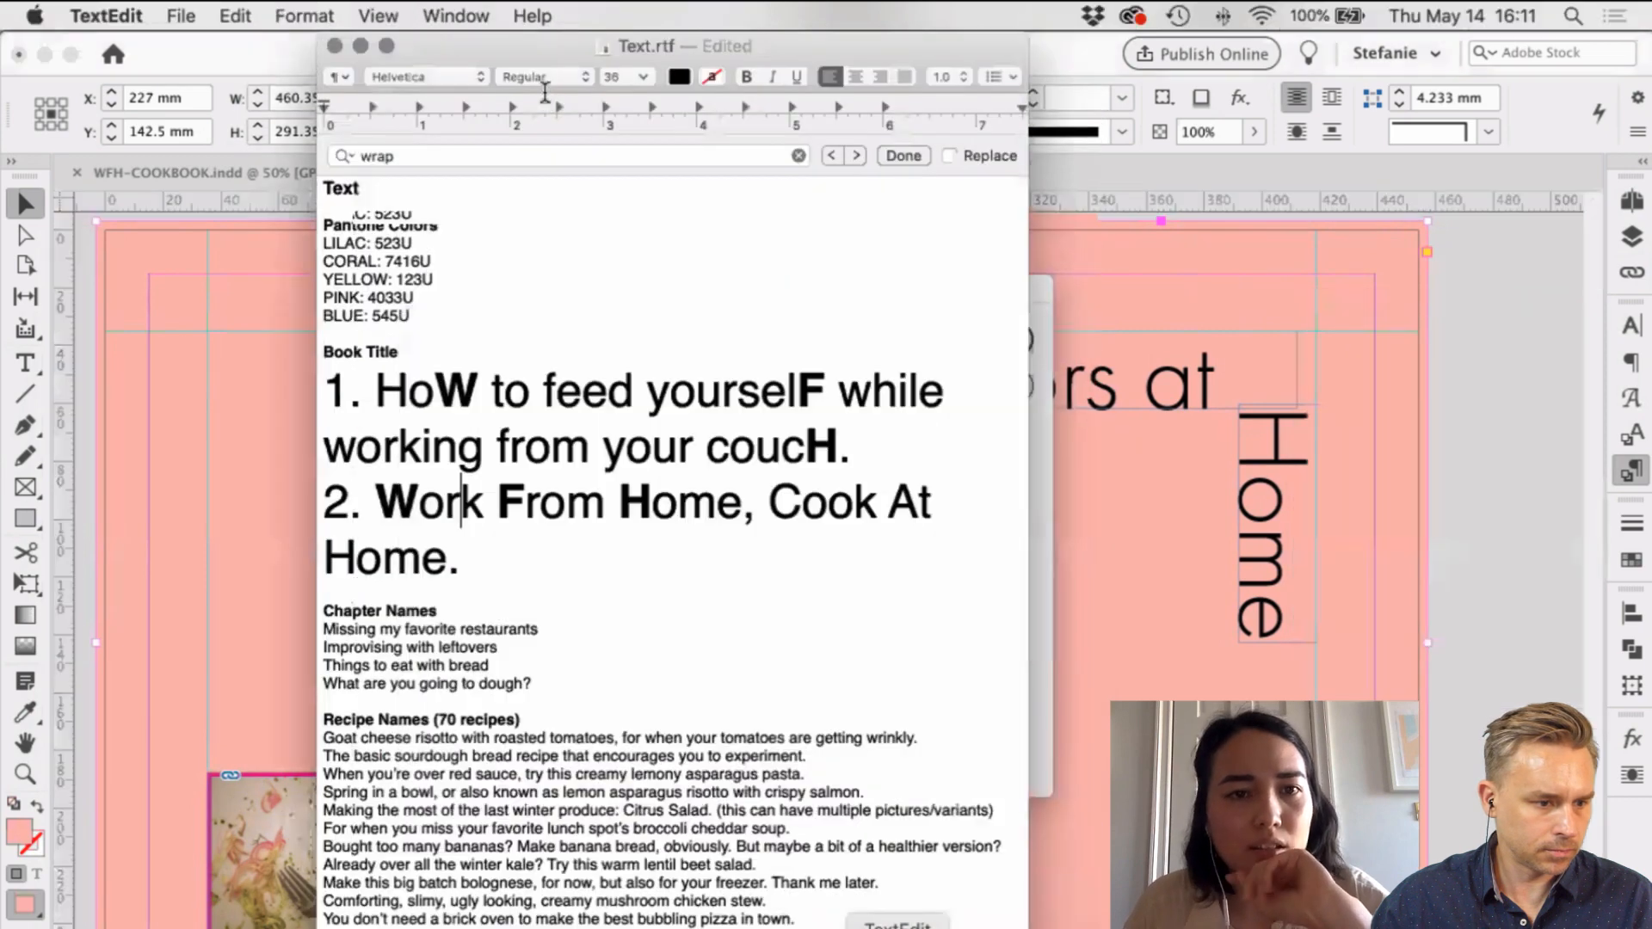
double_click(396, 297)
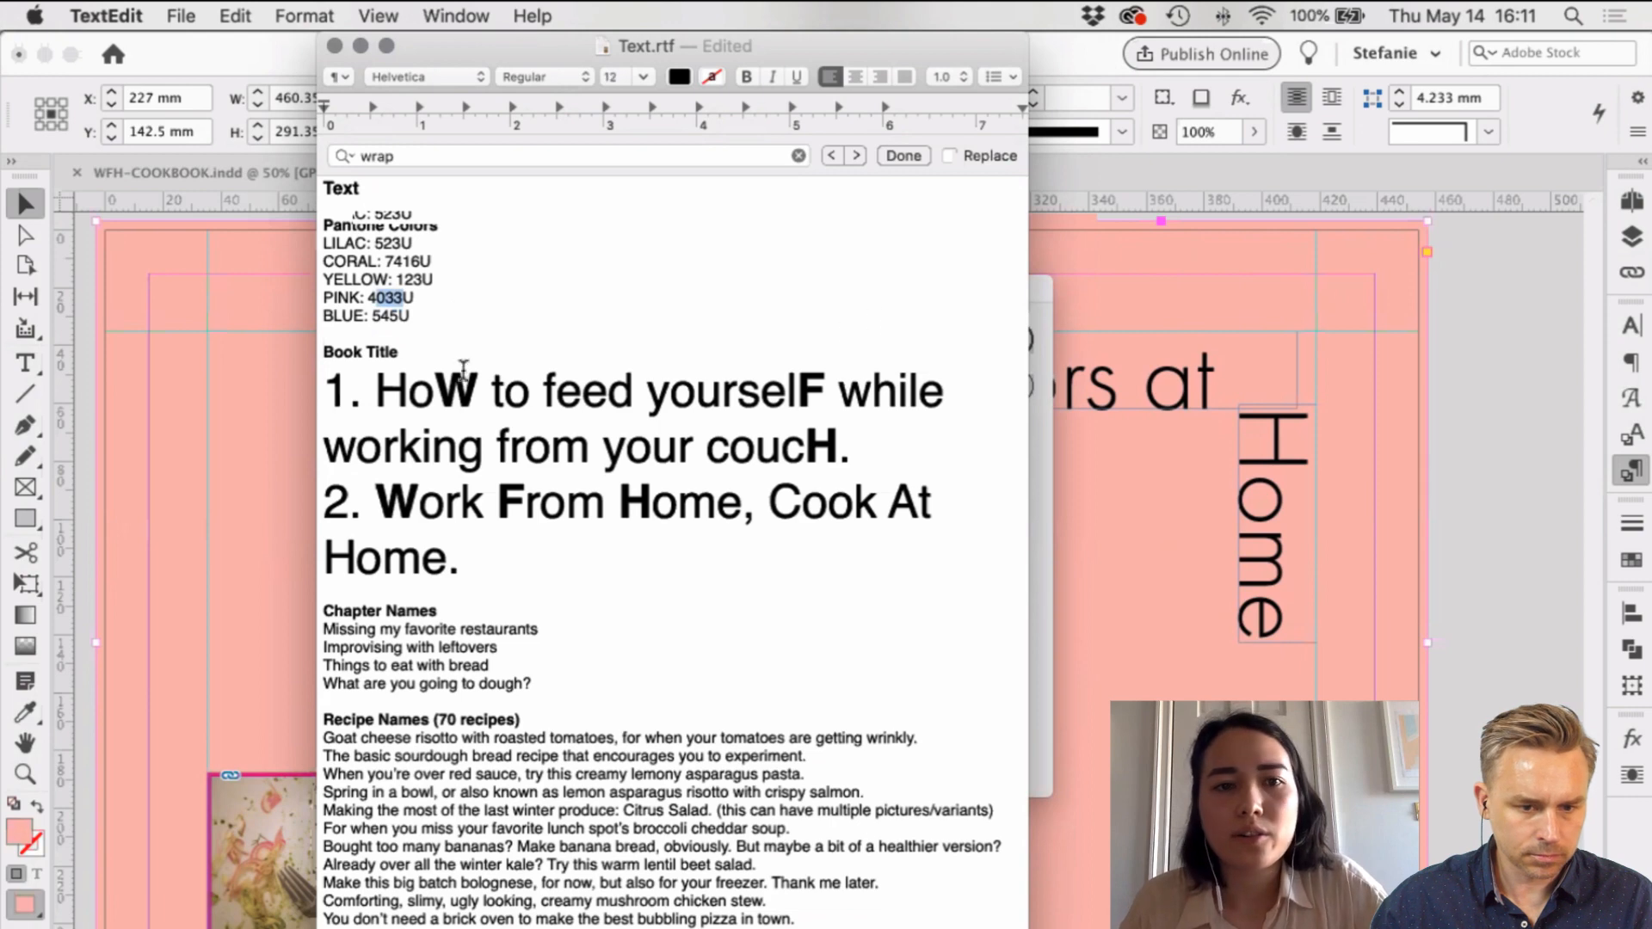
Step: Enter Pantone number 403 and switch the swatch to the PANTONE+ CMYK Uncoated library
left_click(1051, 296)
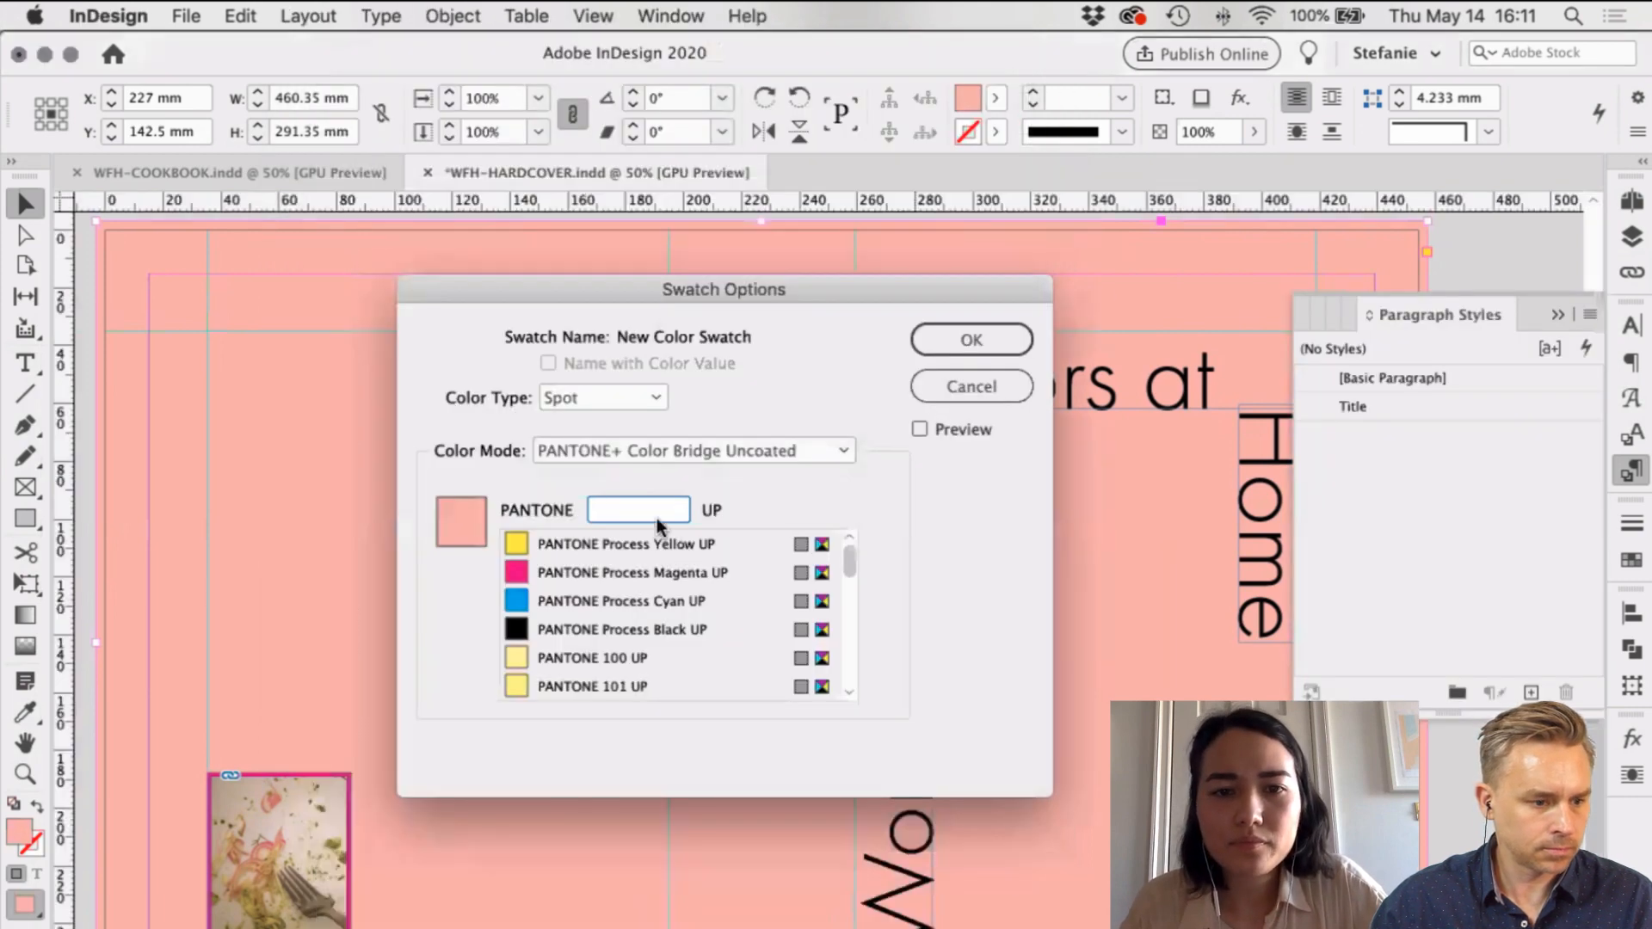
type("489")
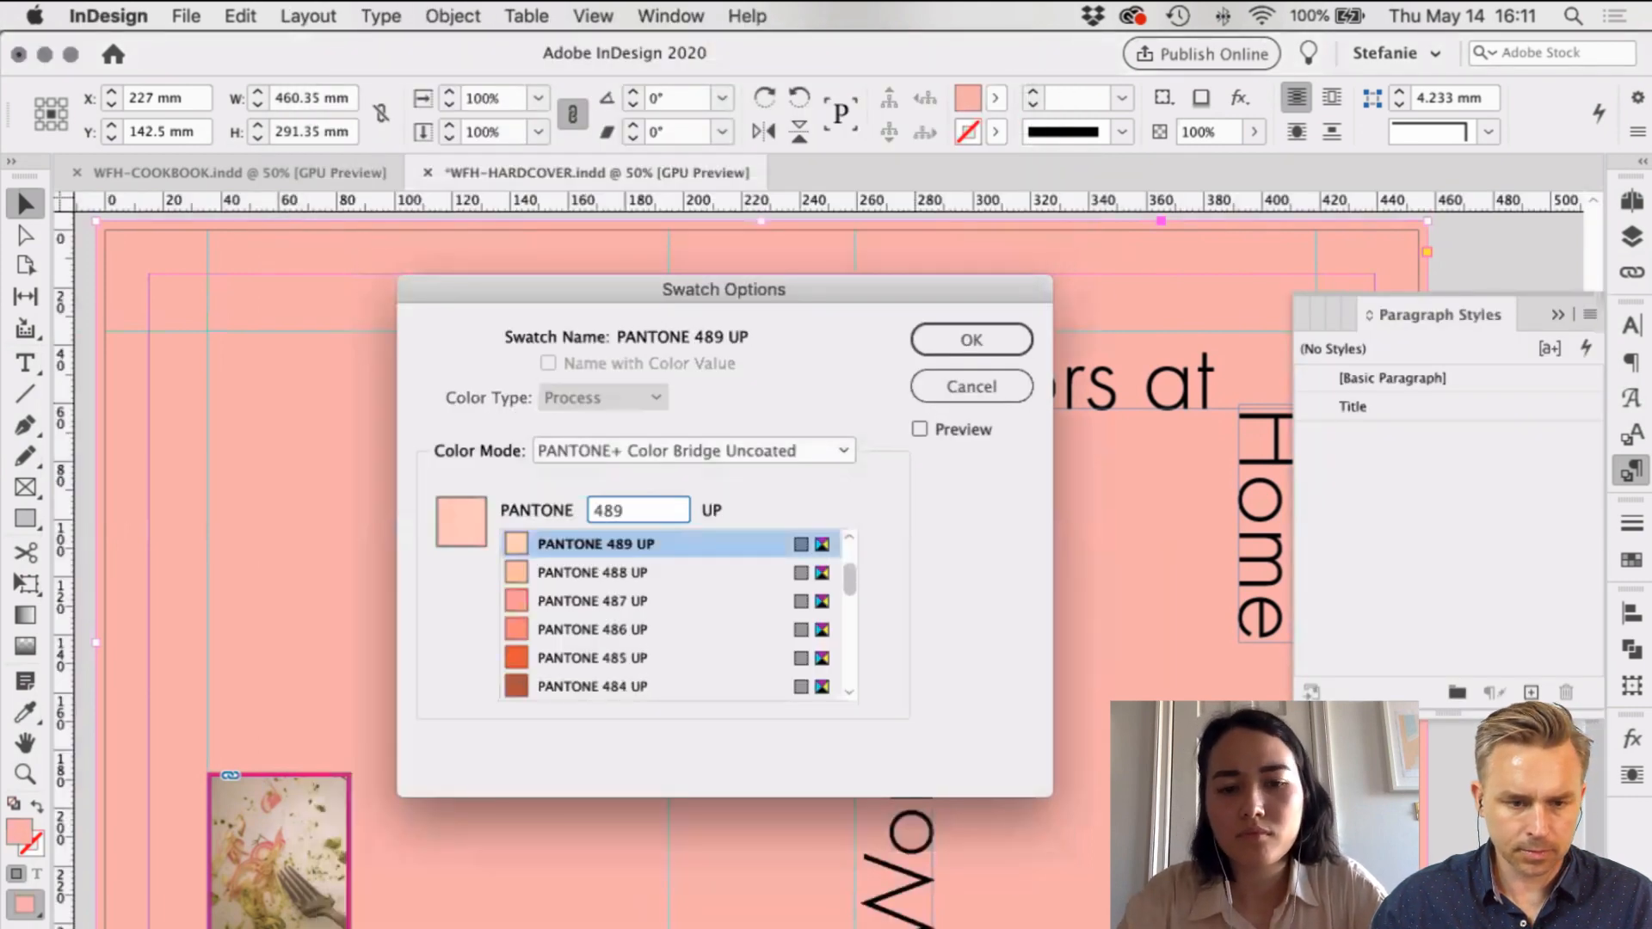
key("BackSpace")
key("BackSpace")
key("BackSpace")
type("403")
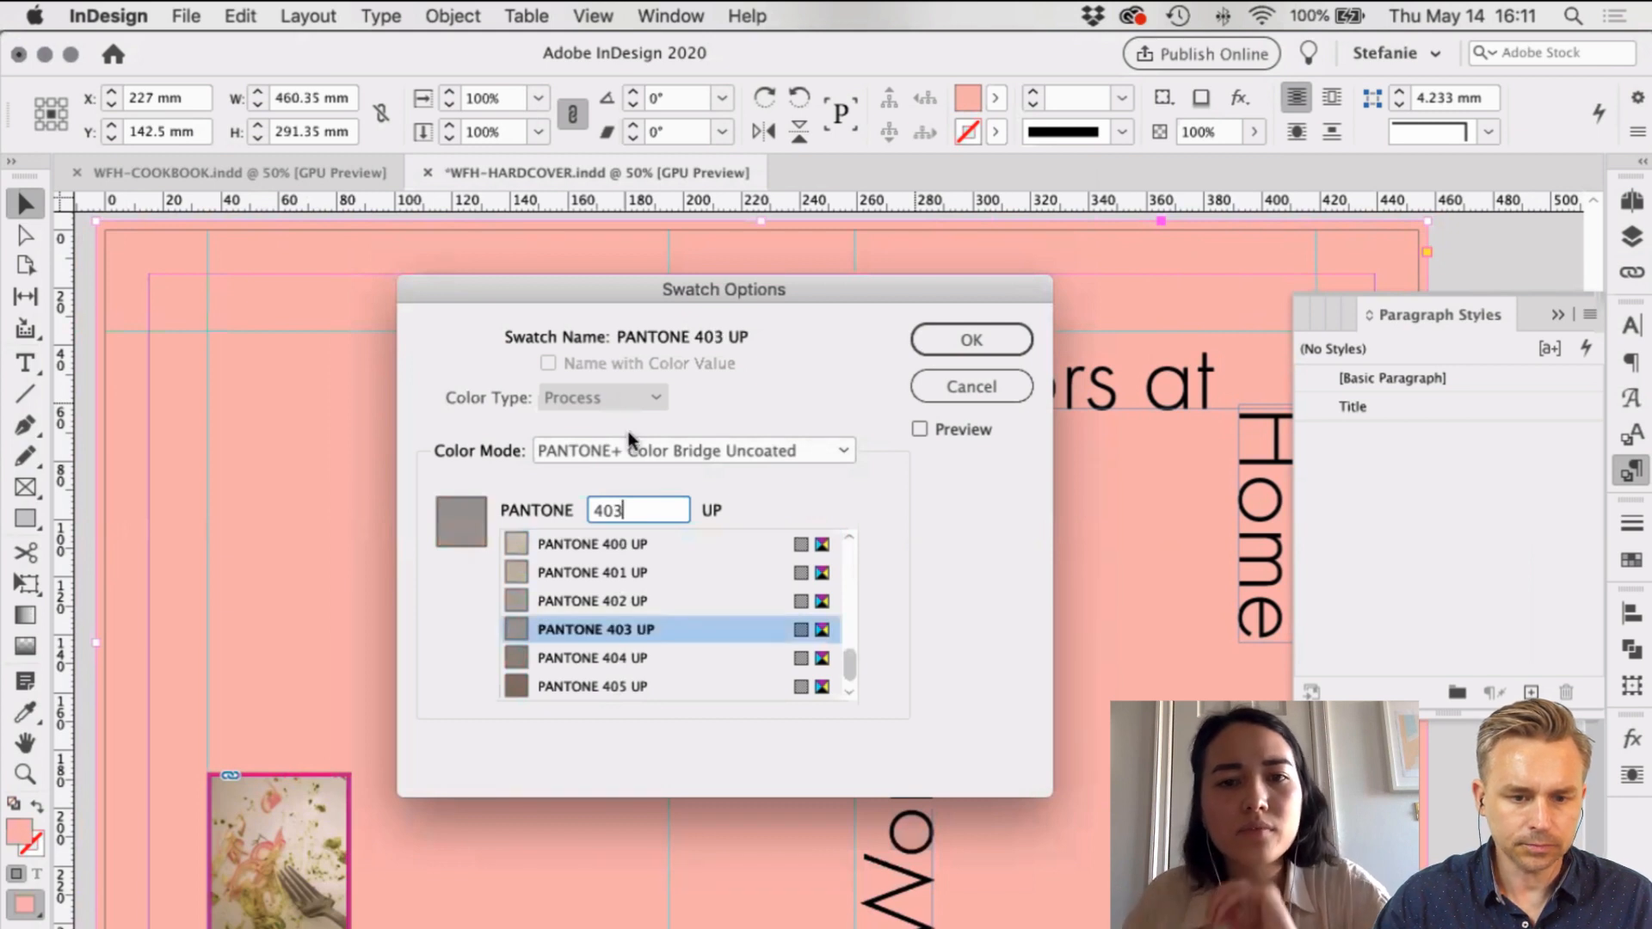
left_click(647, 450)
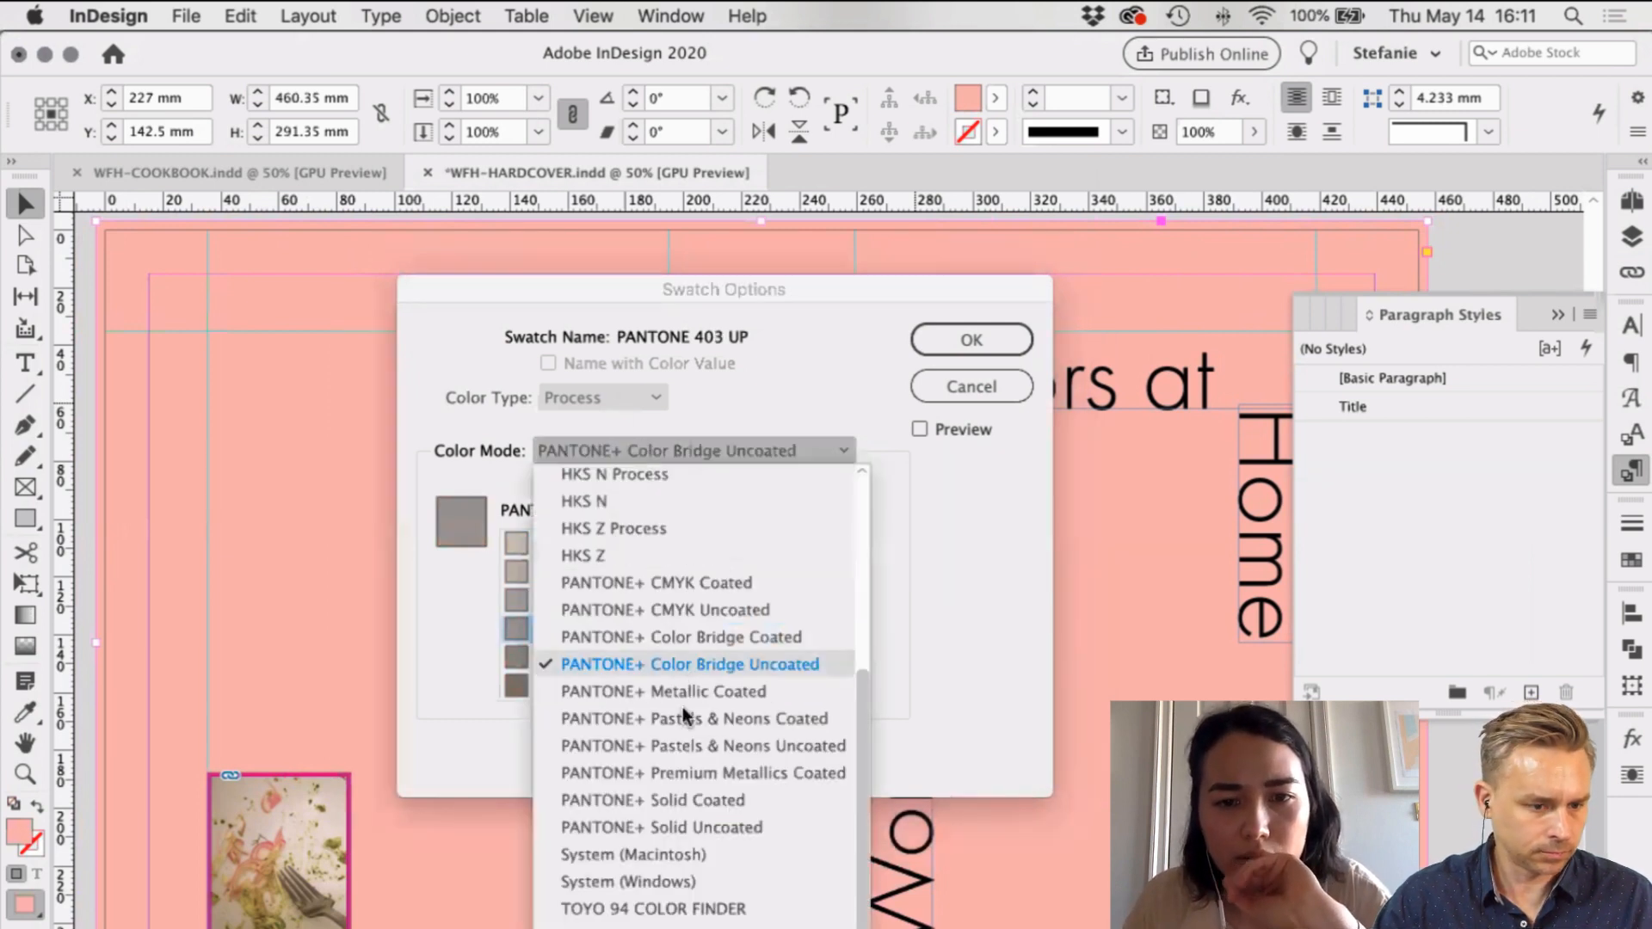
left_click(689, 617)
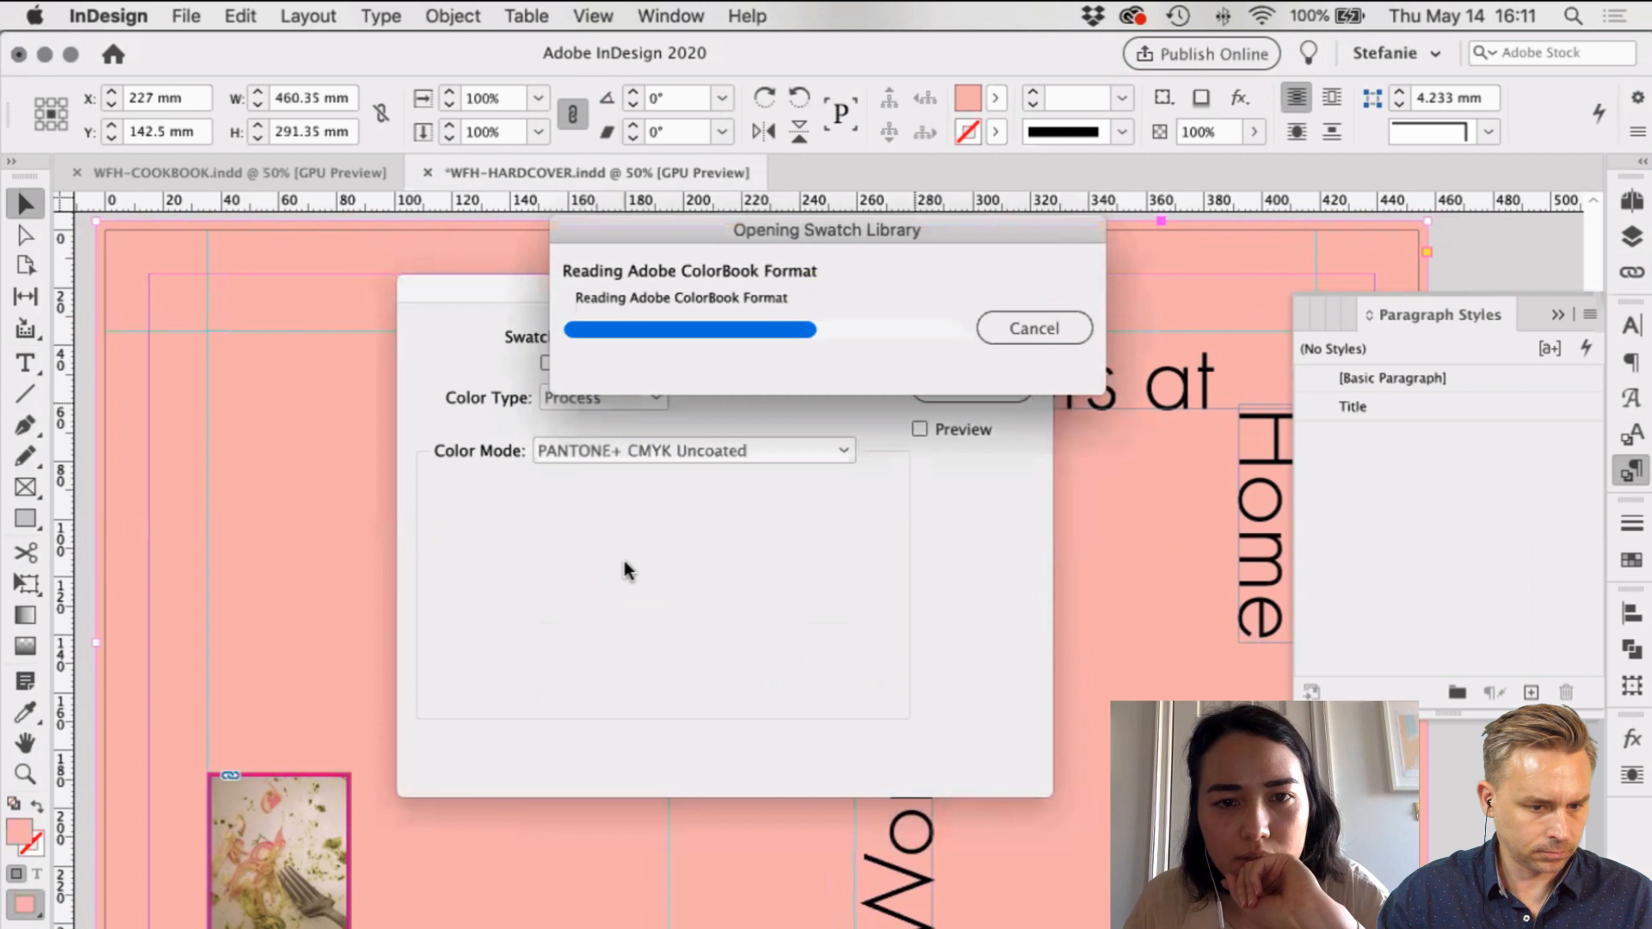
Step: Switch the swatch to the PANTONE+ Solid Uncoated library and re-enter Pantone 403
type("40-1")
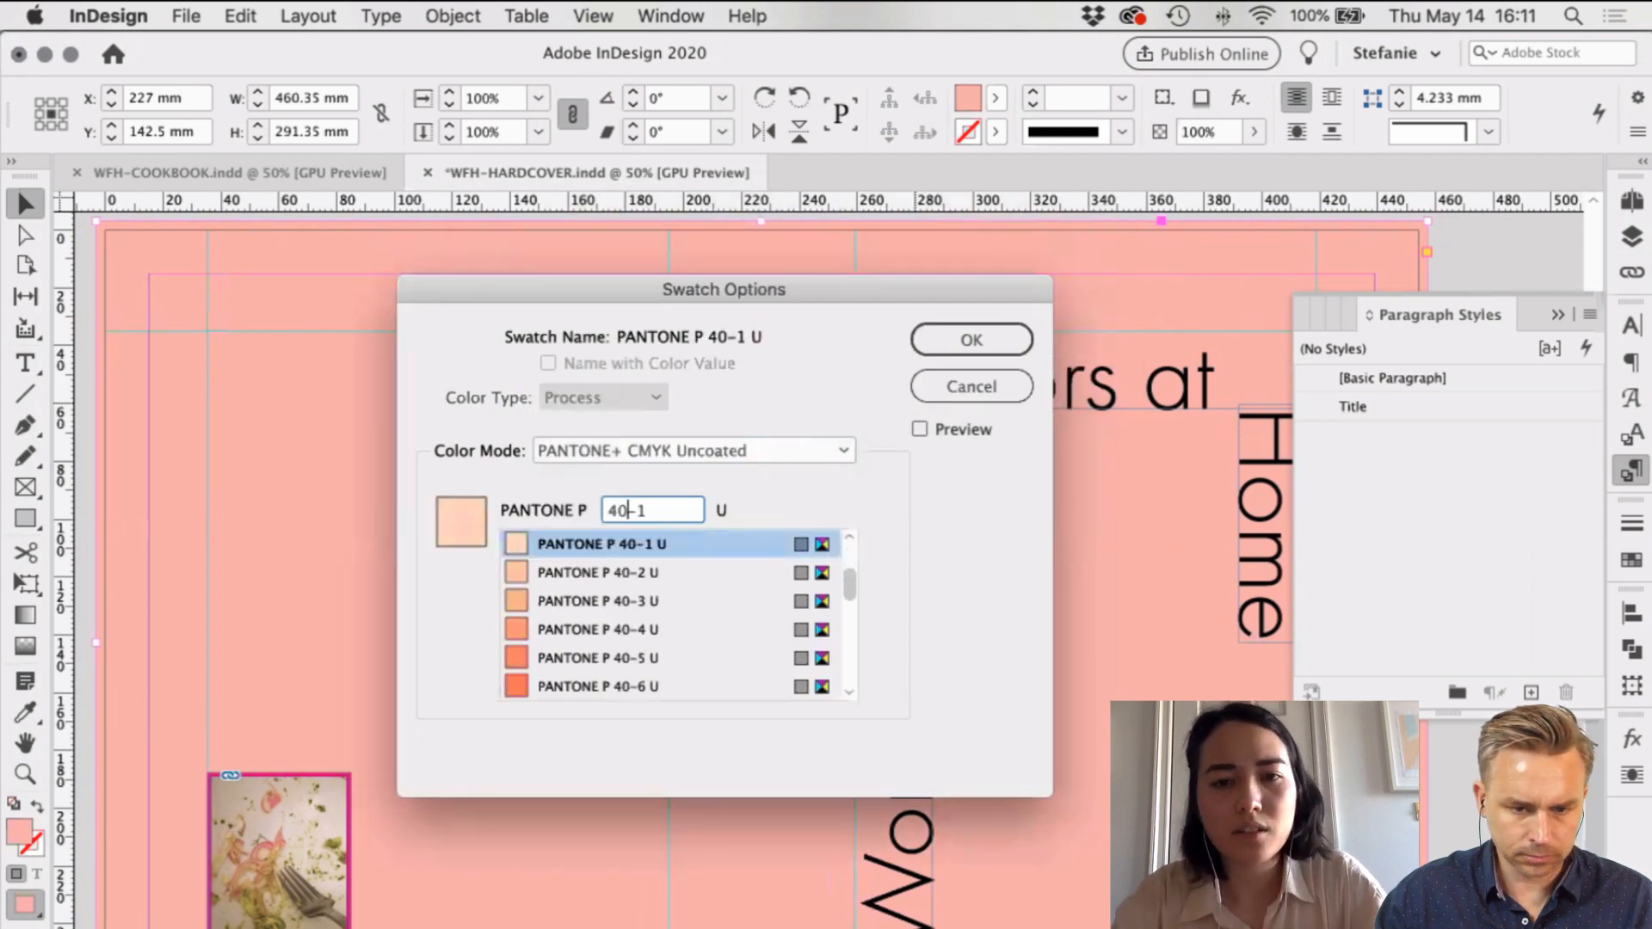
left_click(662, 449)
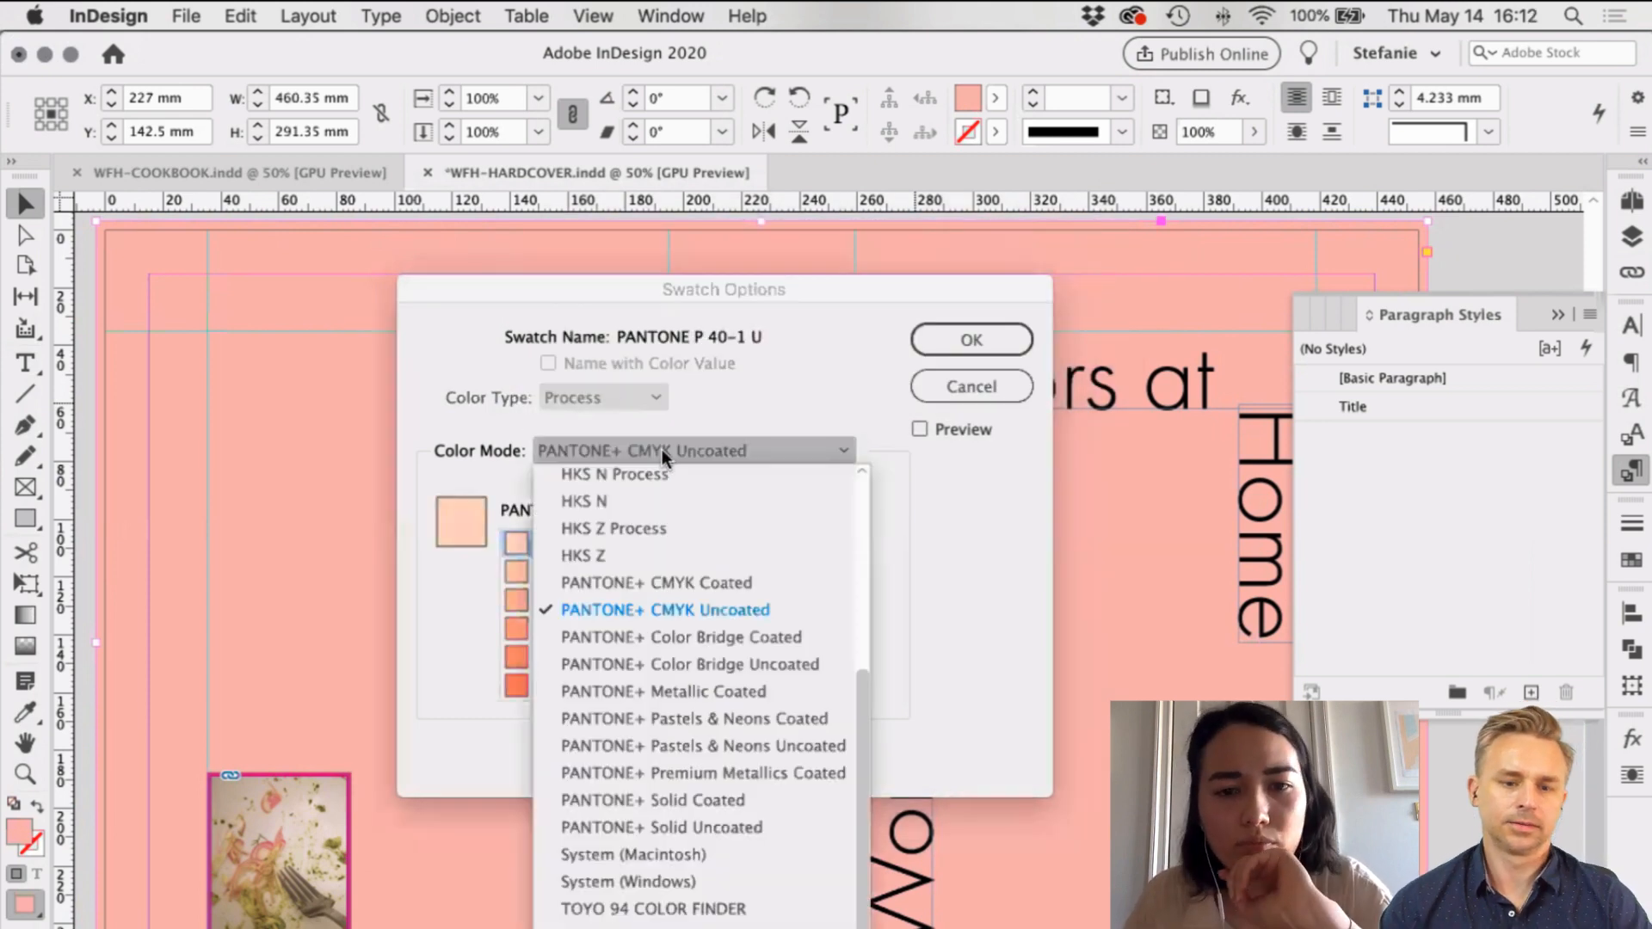
scroll(699, 657, "down", 1)
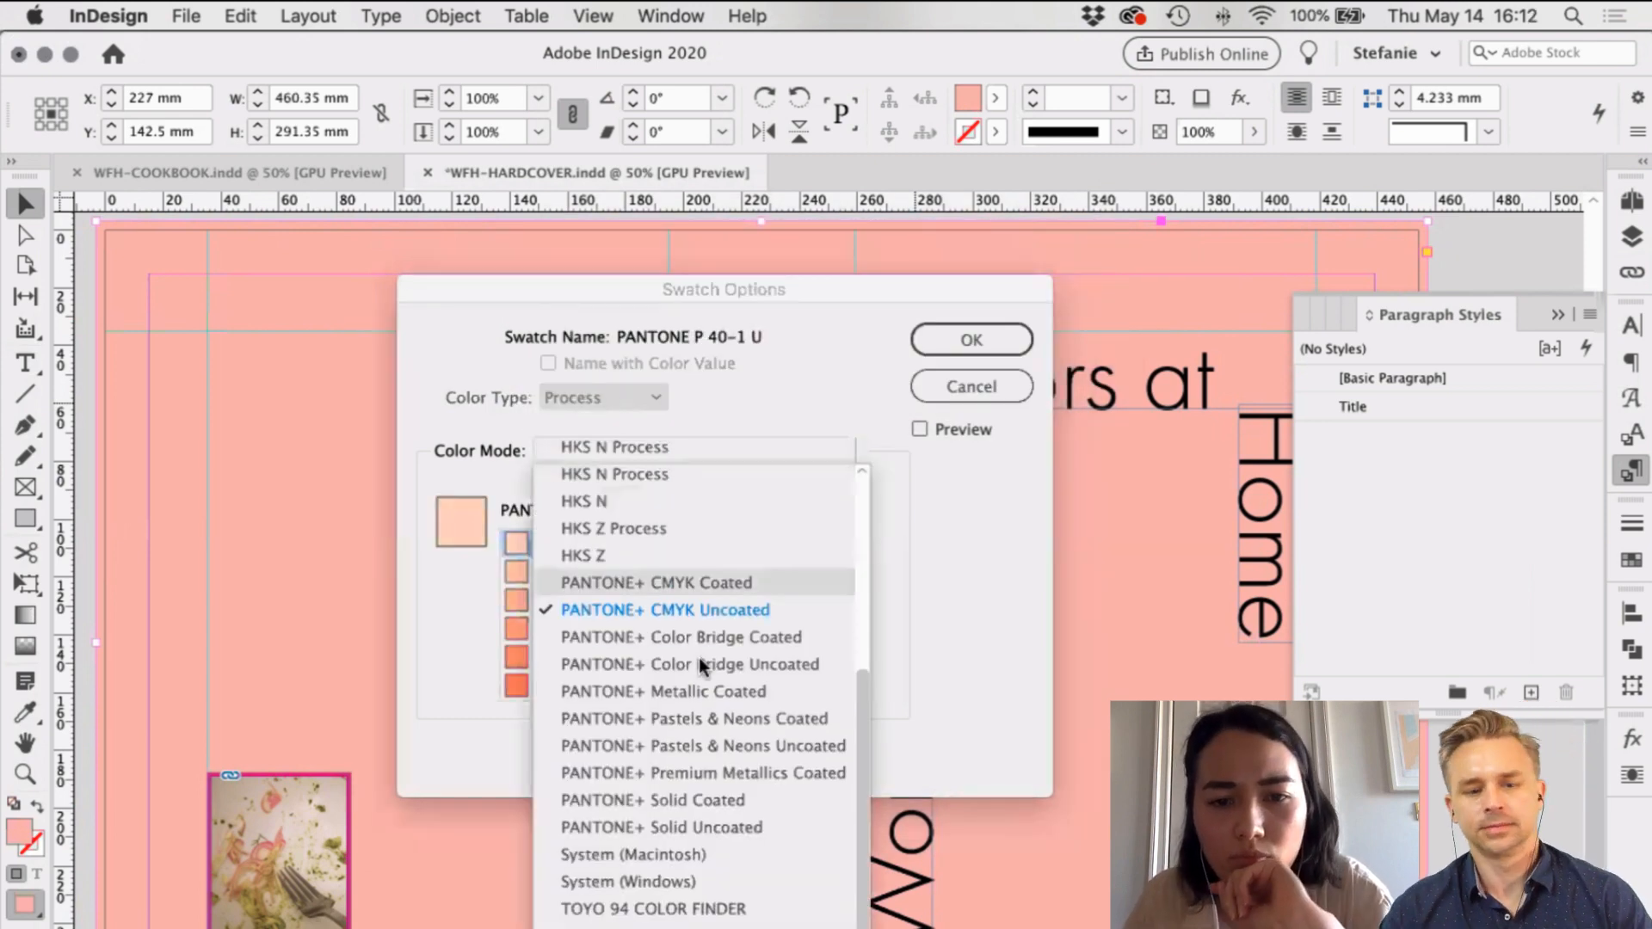
left_click(699, 825)
left_click(628, 513)
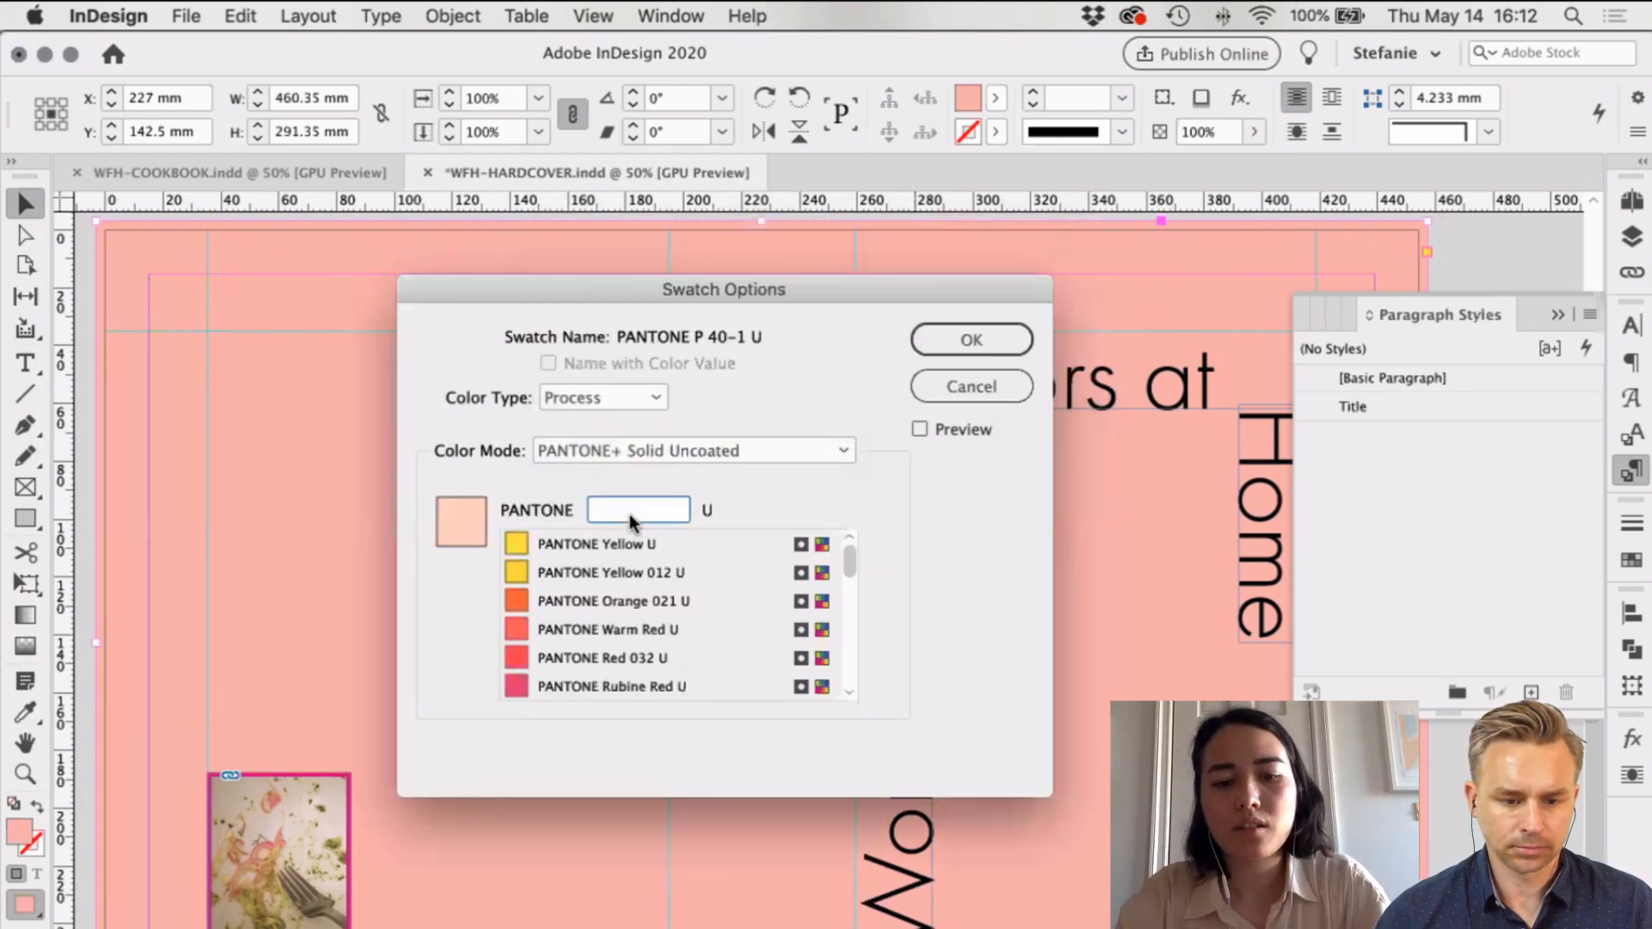
type("489")
key("BackSpace")
key("BackSpace")
type("03")
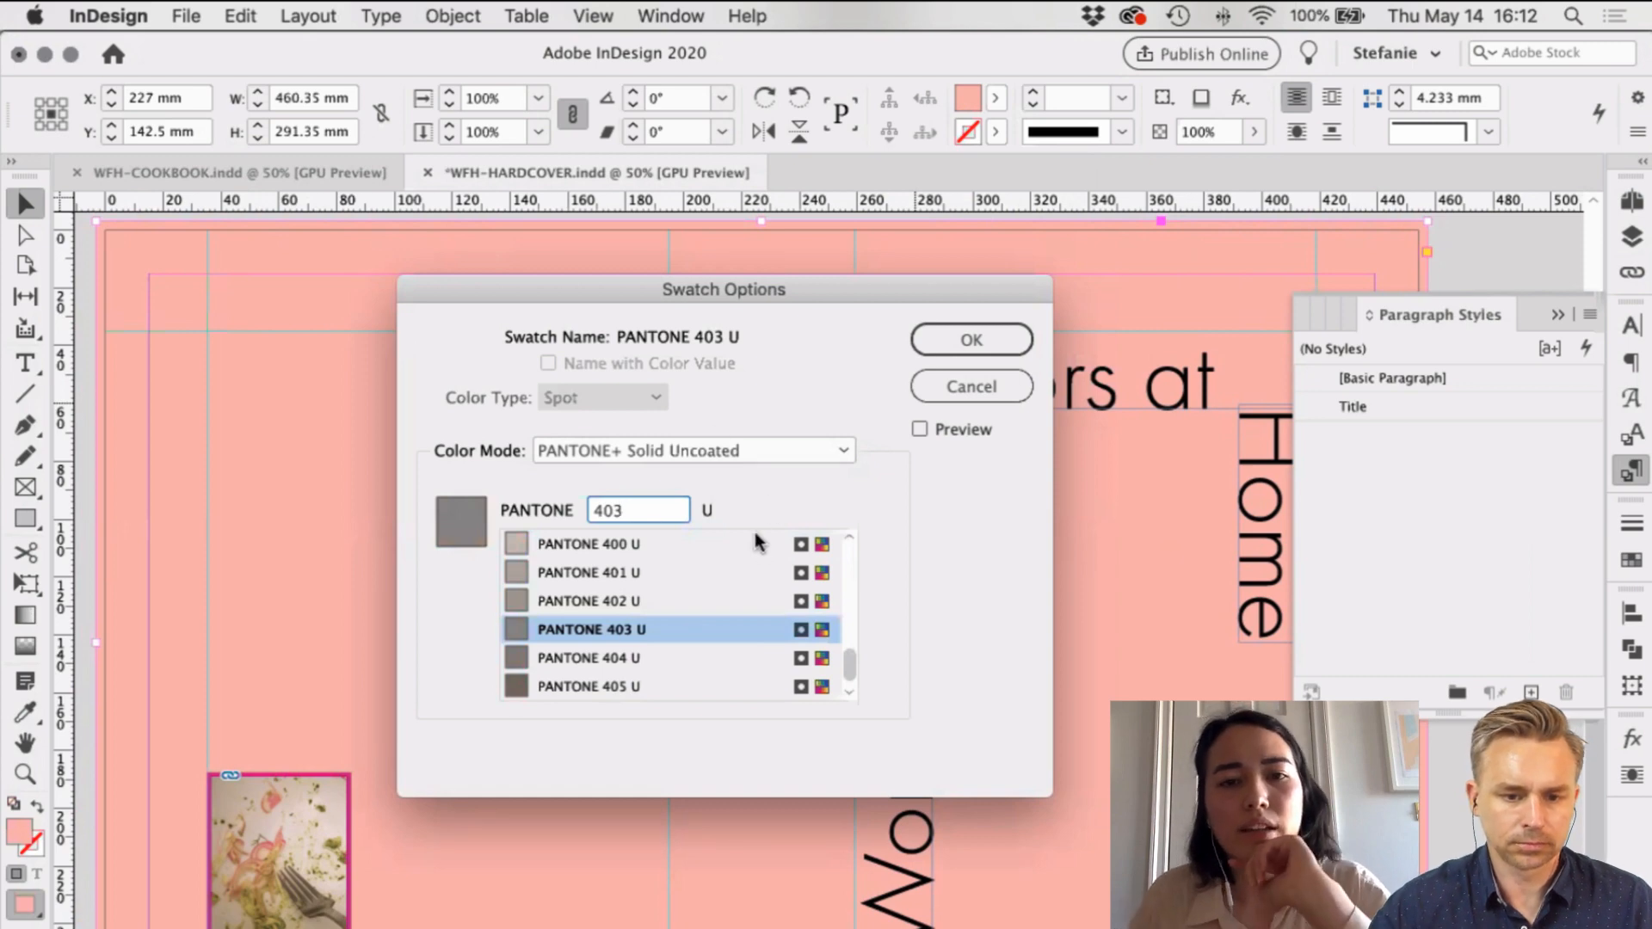
Step: Check the Pantone notes, clear the number field and select PANTONE 510 U from the list
key("super+Tab")
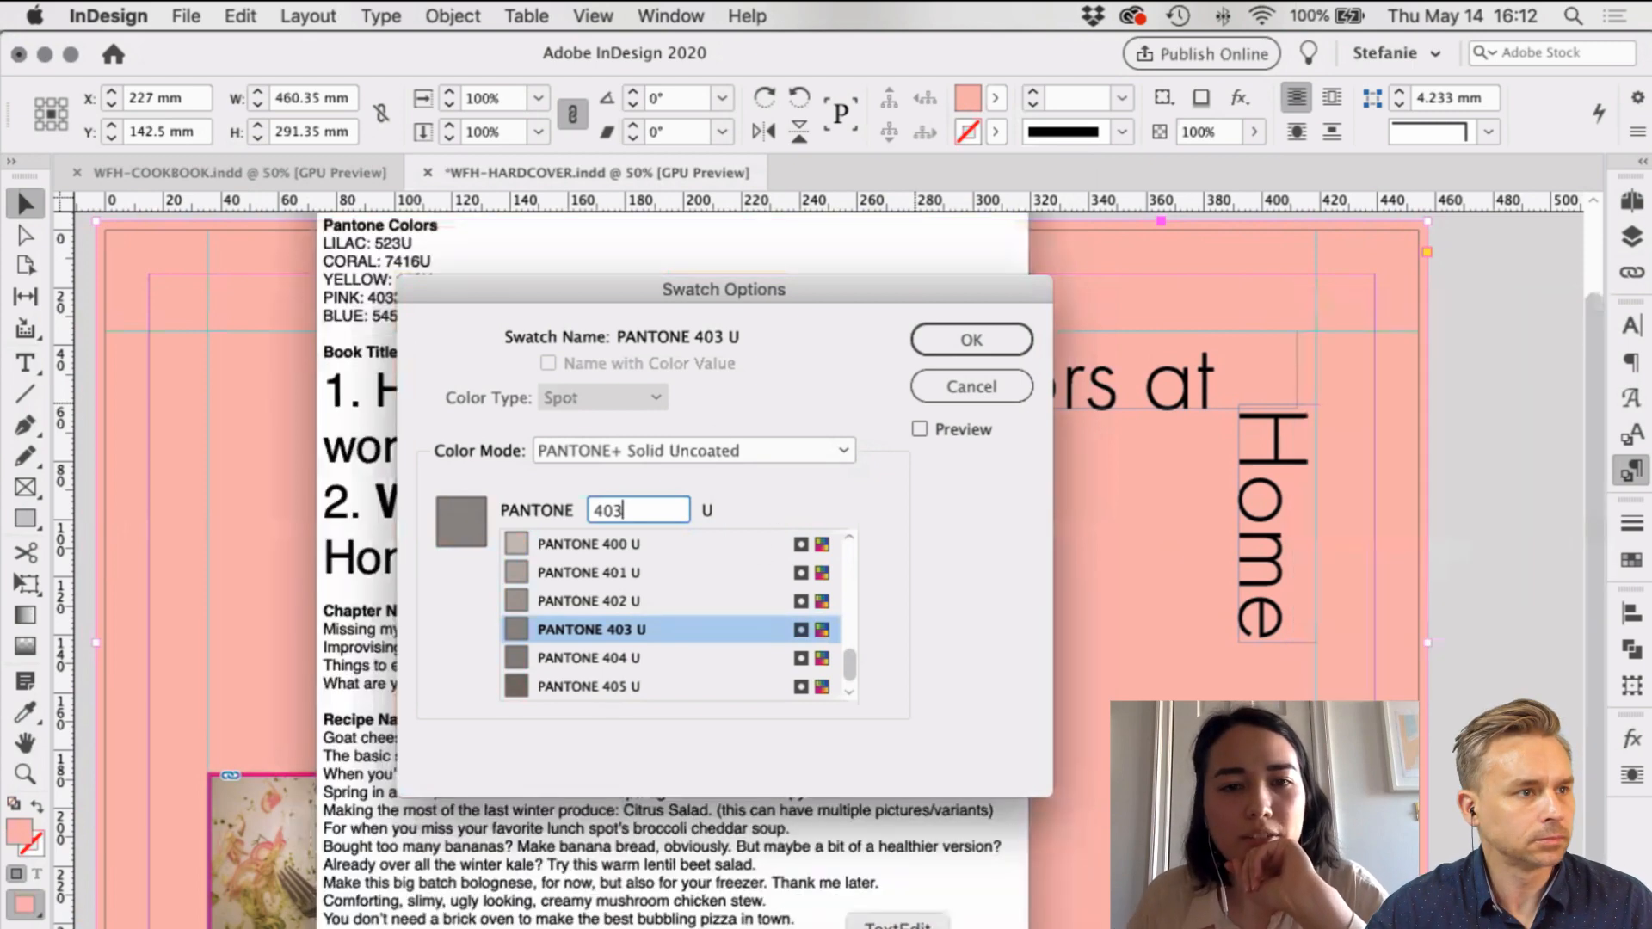
left_click_drag(542, 52, 184, 201)
left_click_drag(280, 77, 234, 55)
left_click(812, 501)
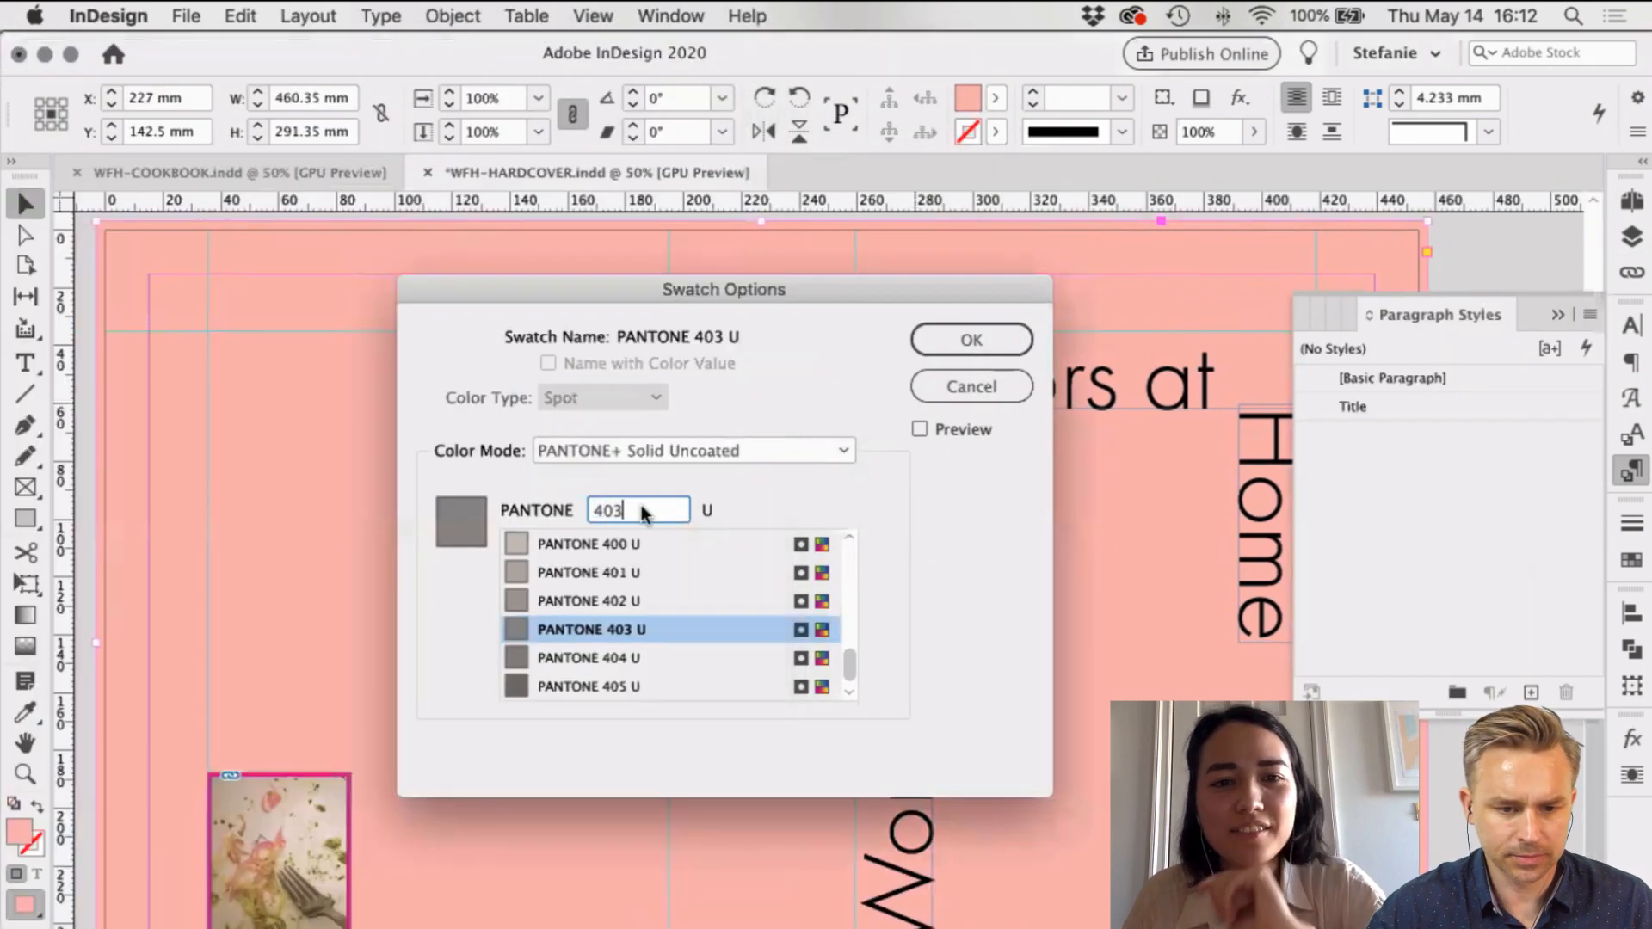
double_click(623, 510)
type("5455")
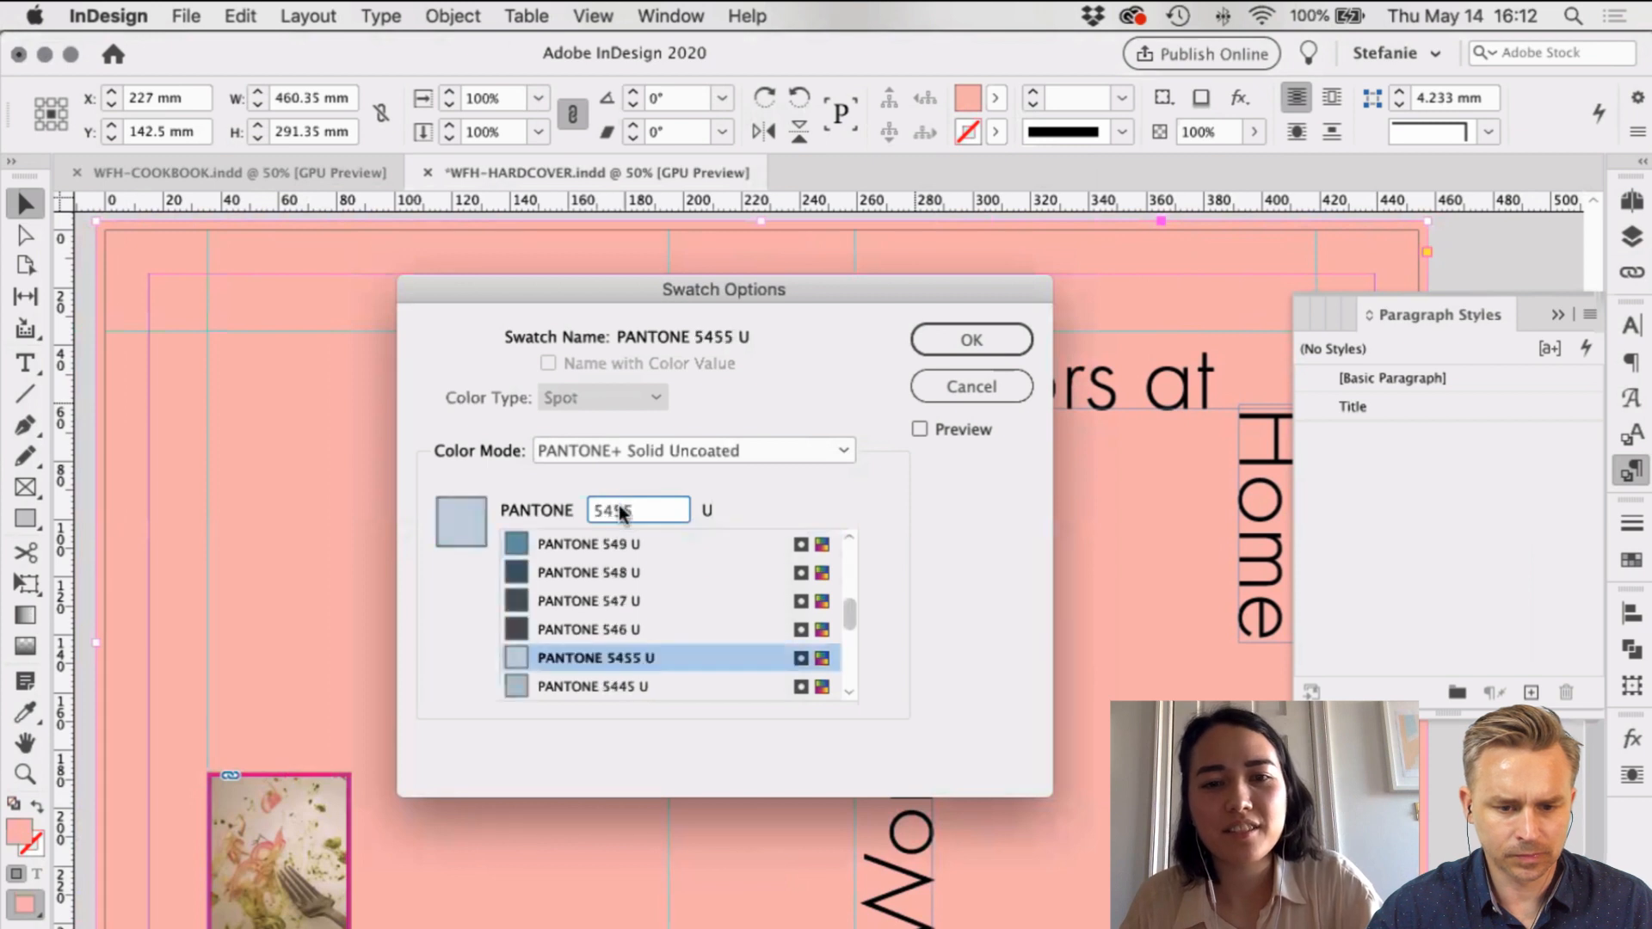
key("BackSpace")
key("BackSpace")
key("BackSpace")
key("BackSpace")
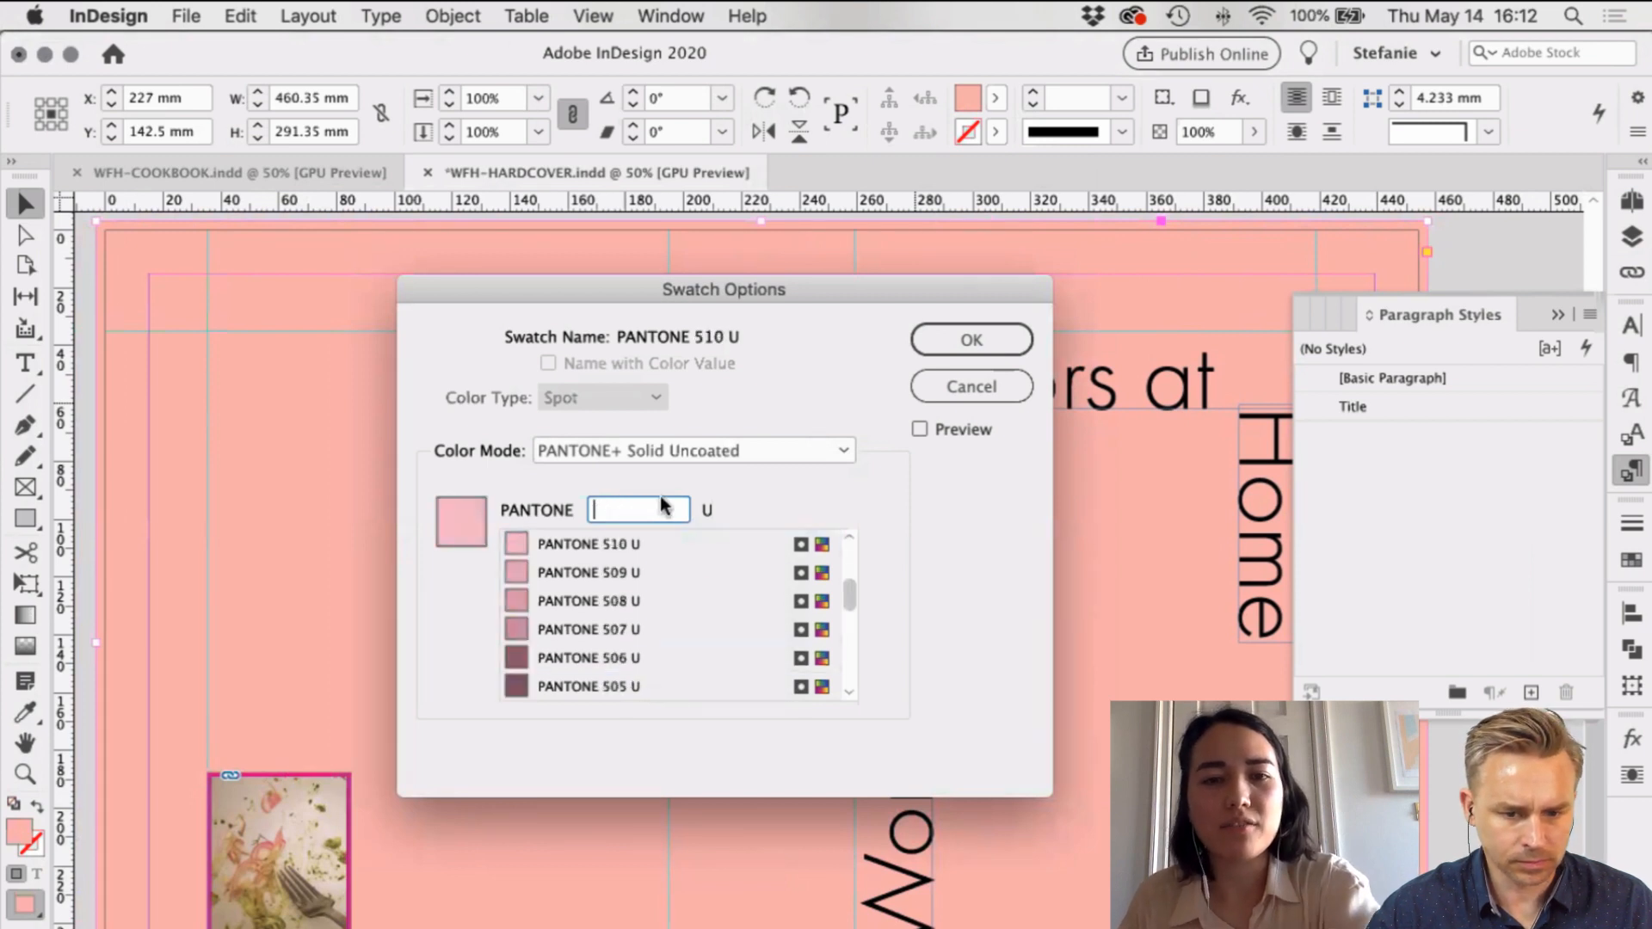
scroll(641, 574, "down", 3)
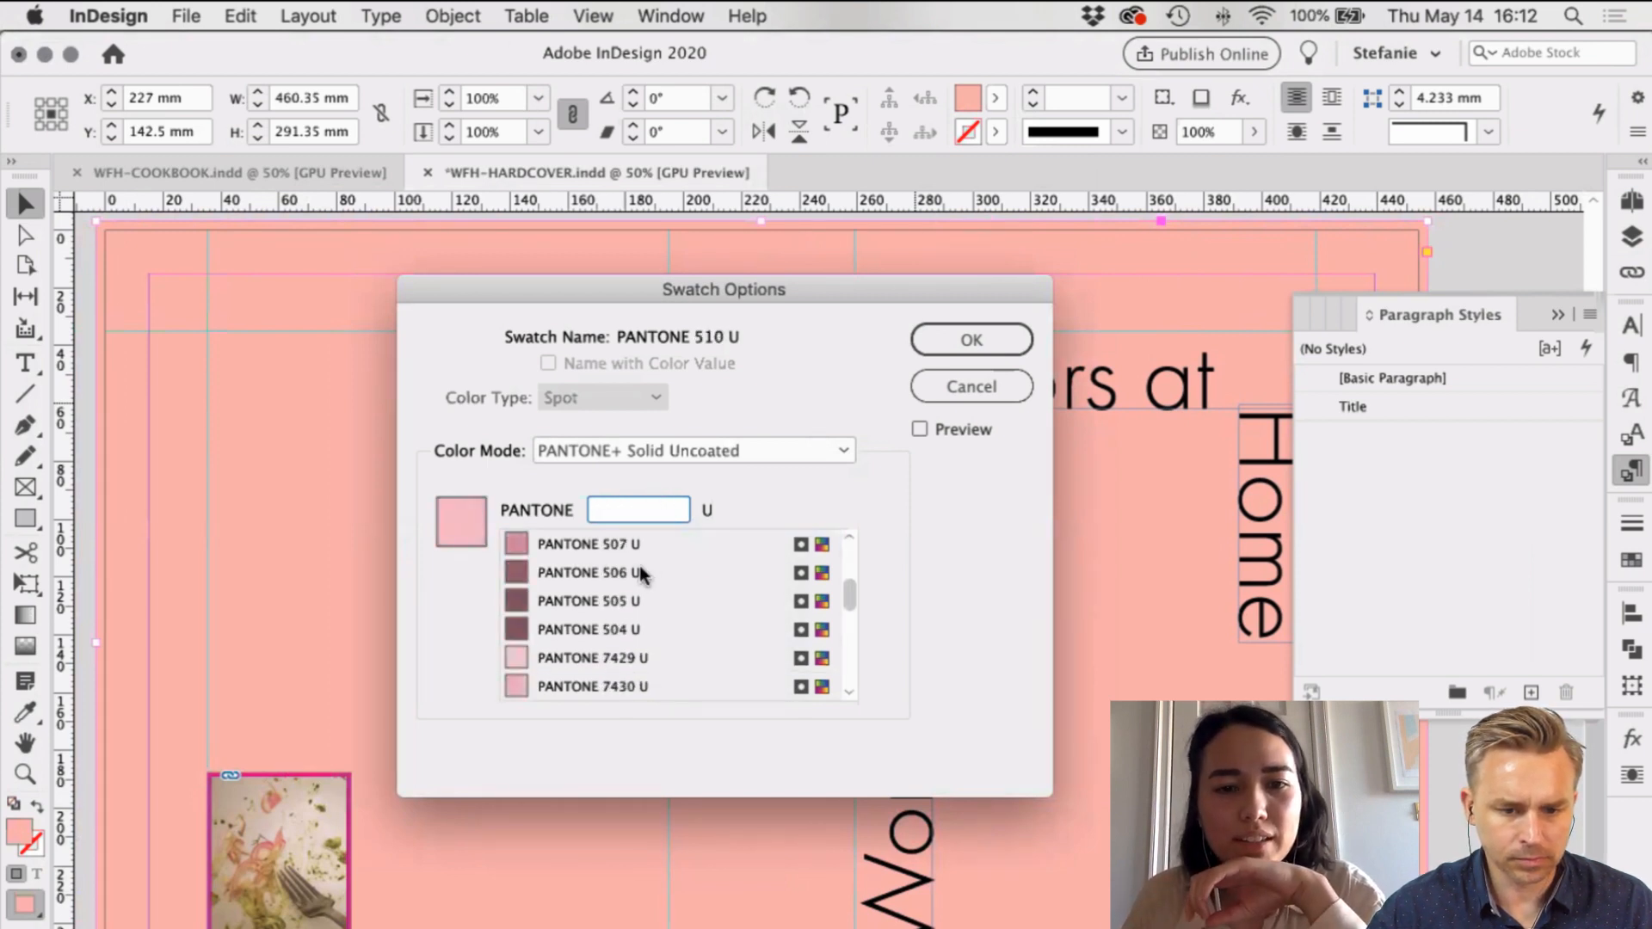
scroll(641, 574, "up", 5)
left_click(600, 602)
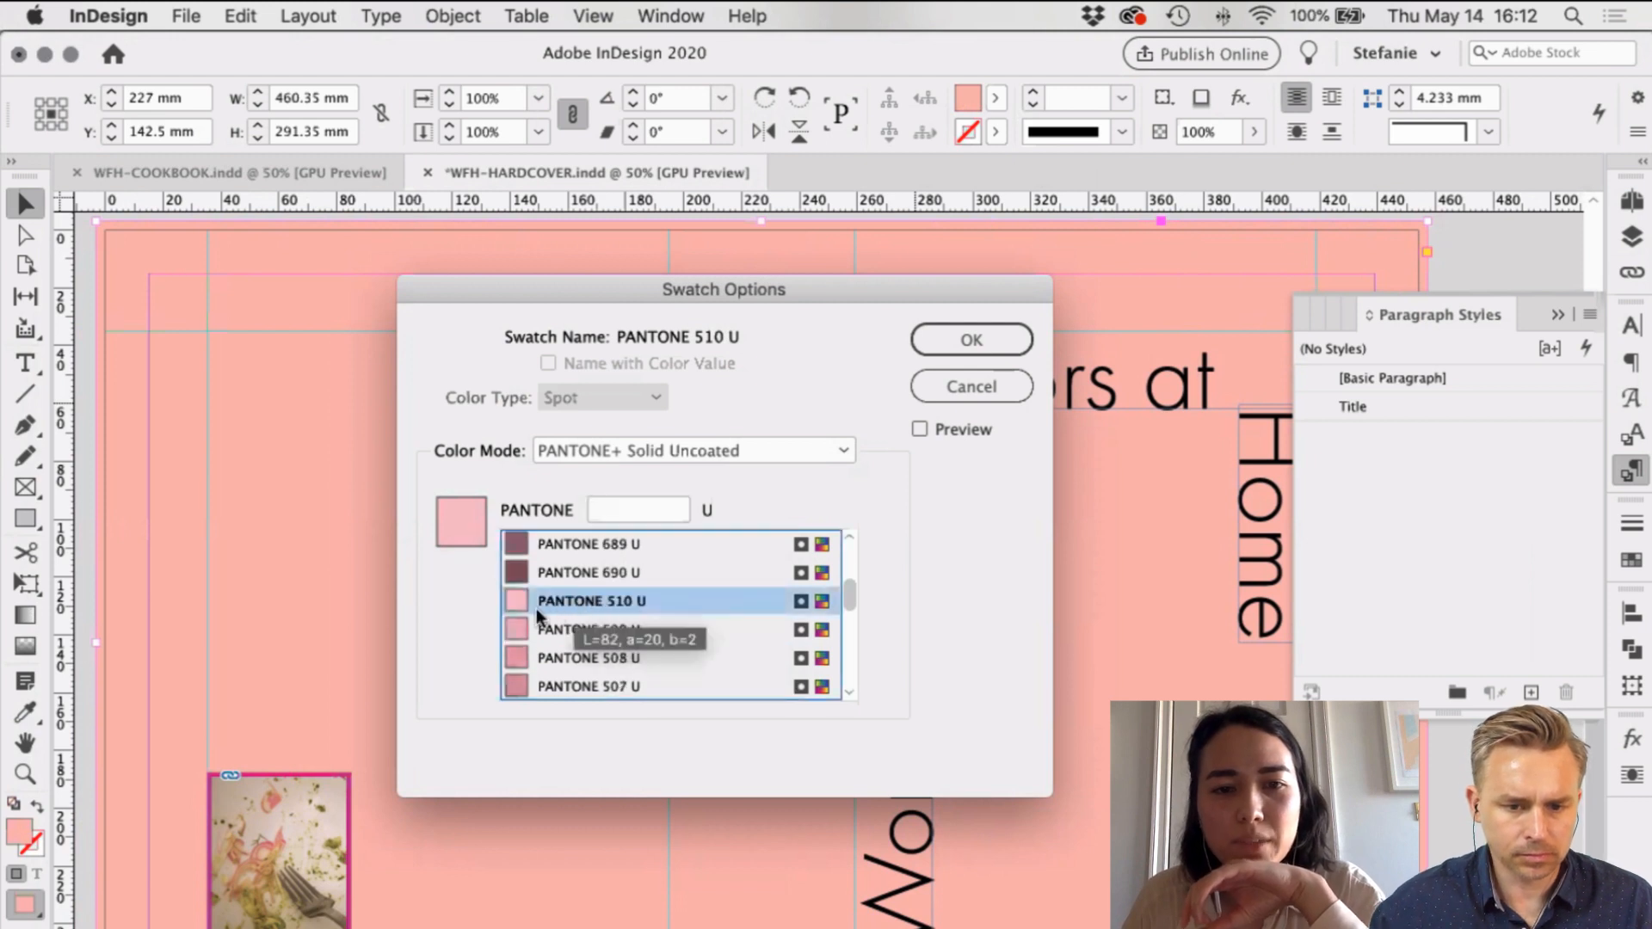
scroll(572, 605, "up", 13)
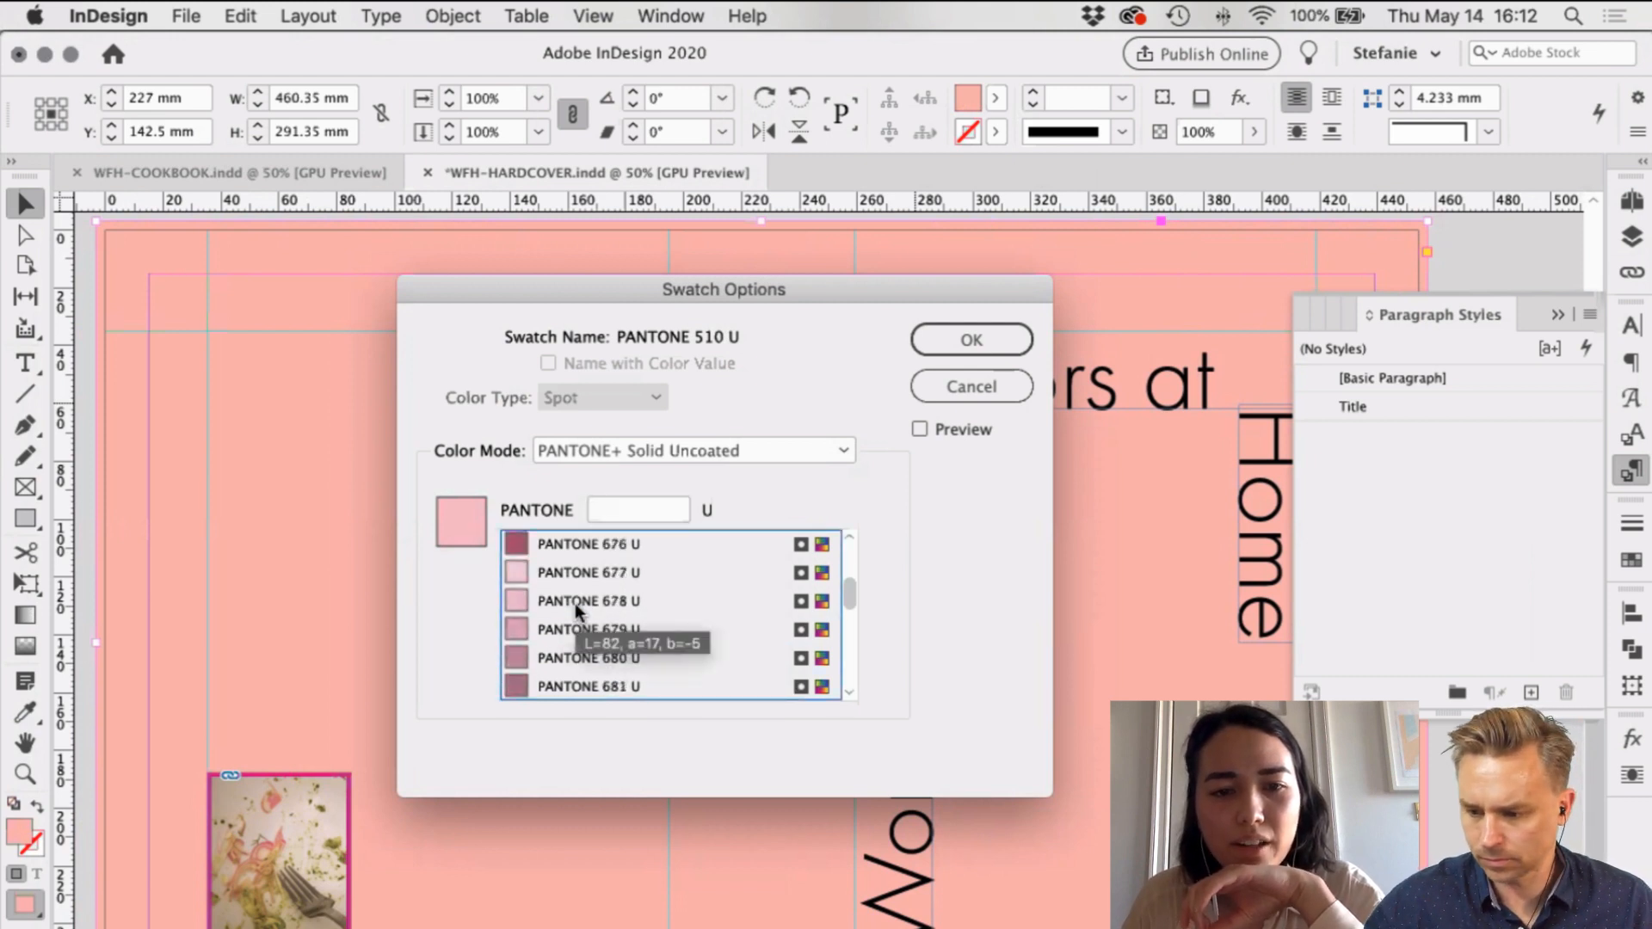
scroll(575, 603, "up", 15)
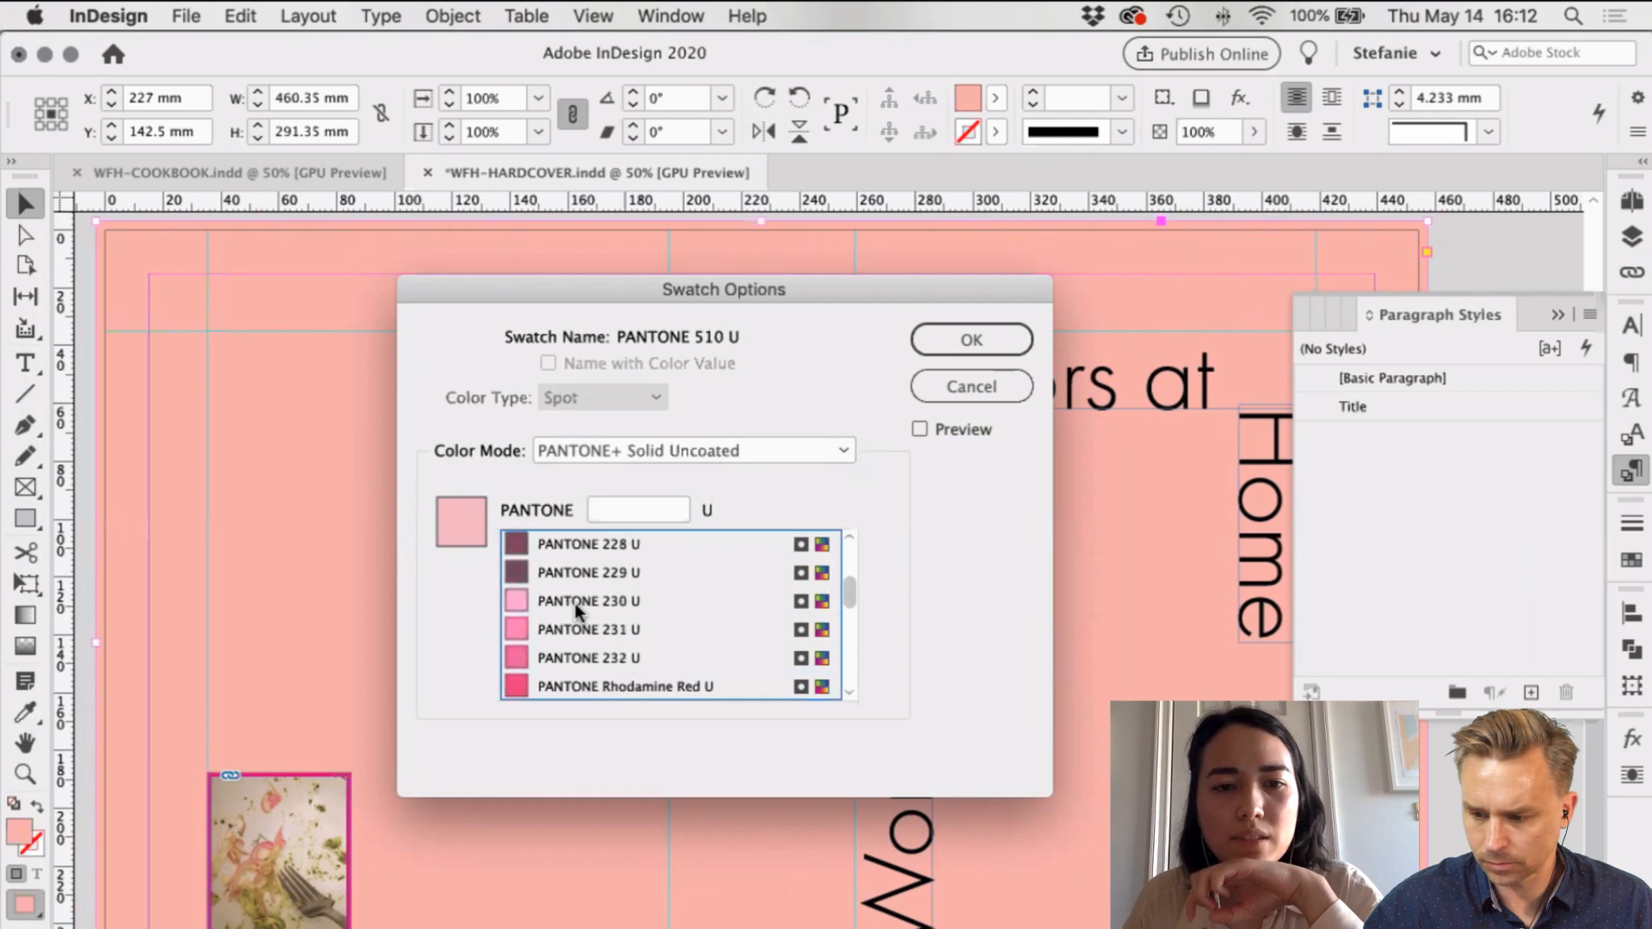
scroll(575, 602, "down", 20)
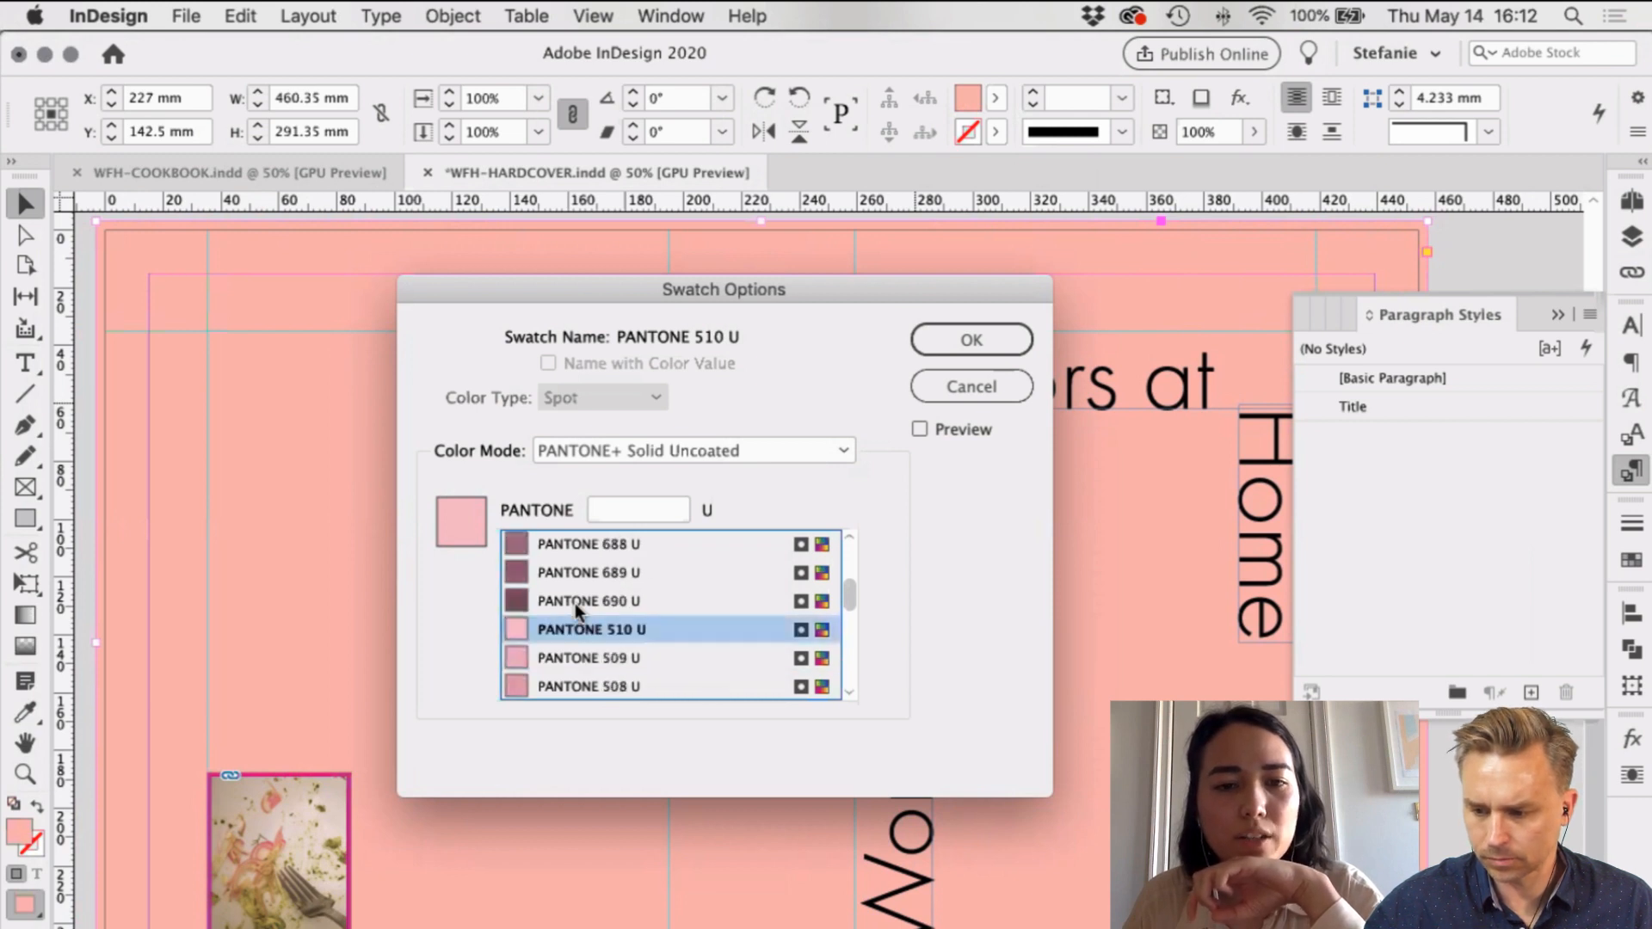
scroll(575, 605, "down", 1)
scroll(680, 616, "down", 4)
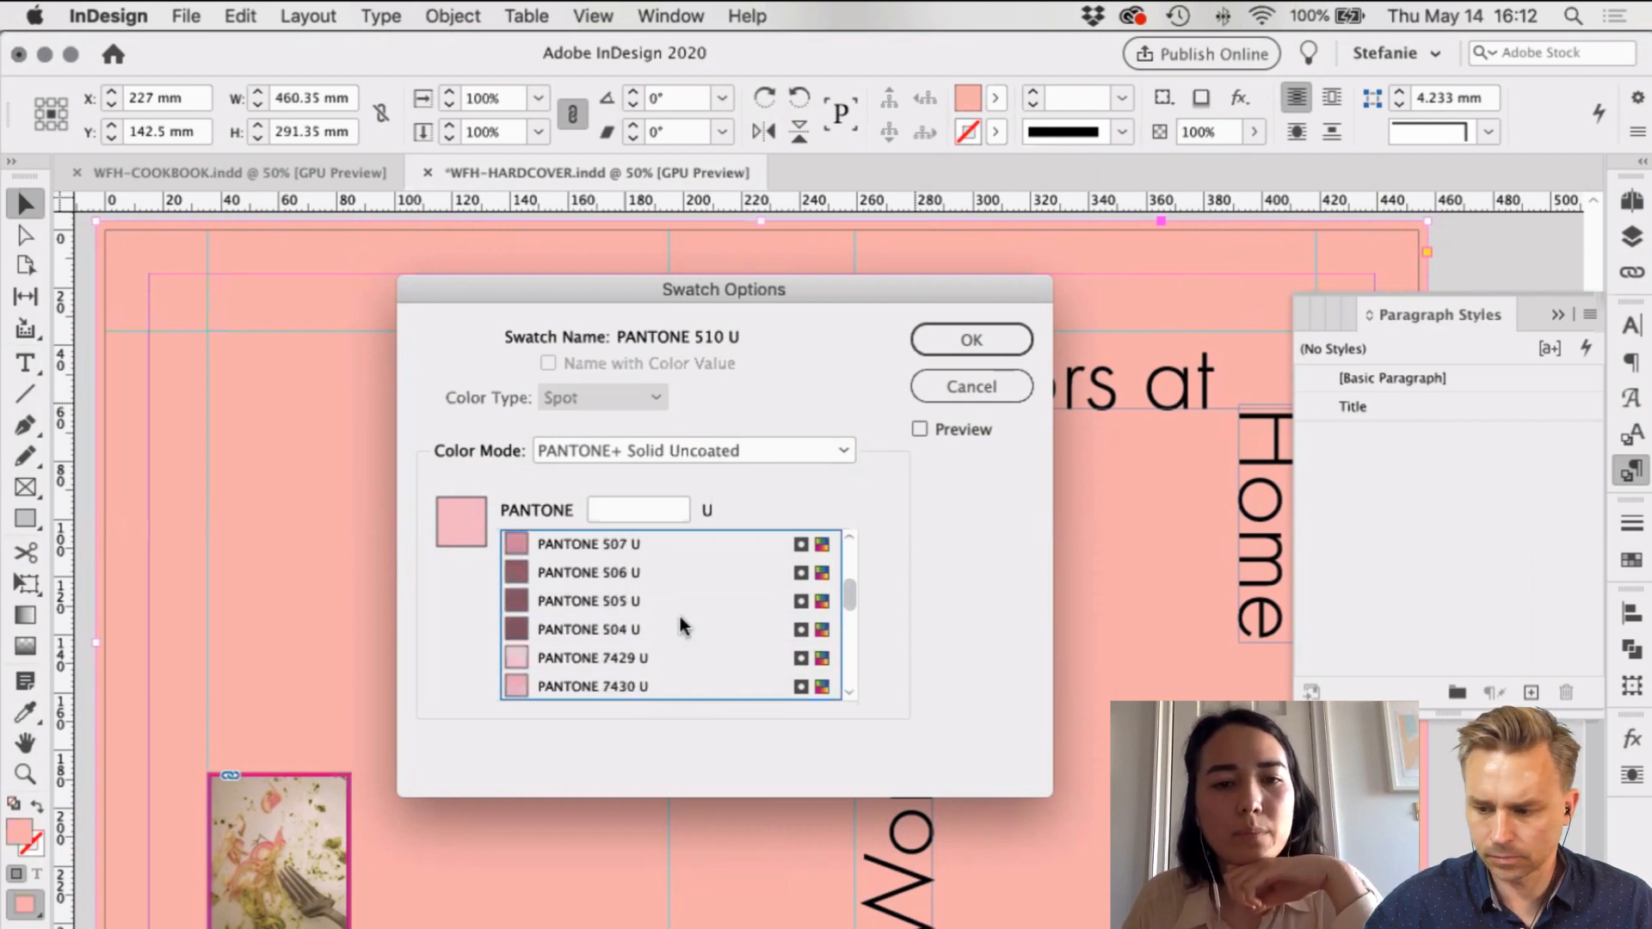
scroll(680, 616, "up", 5)
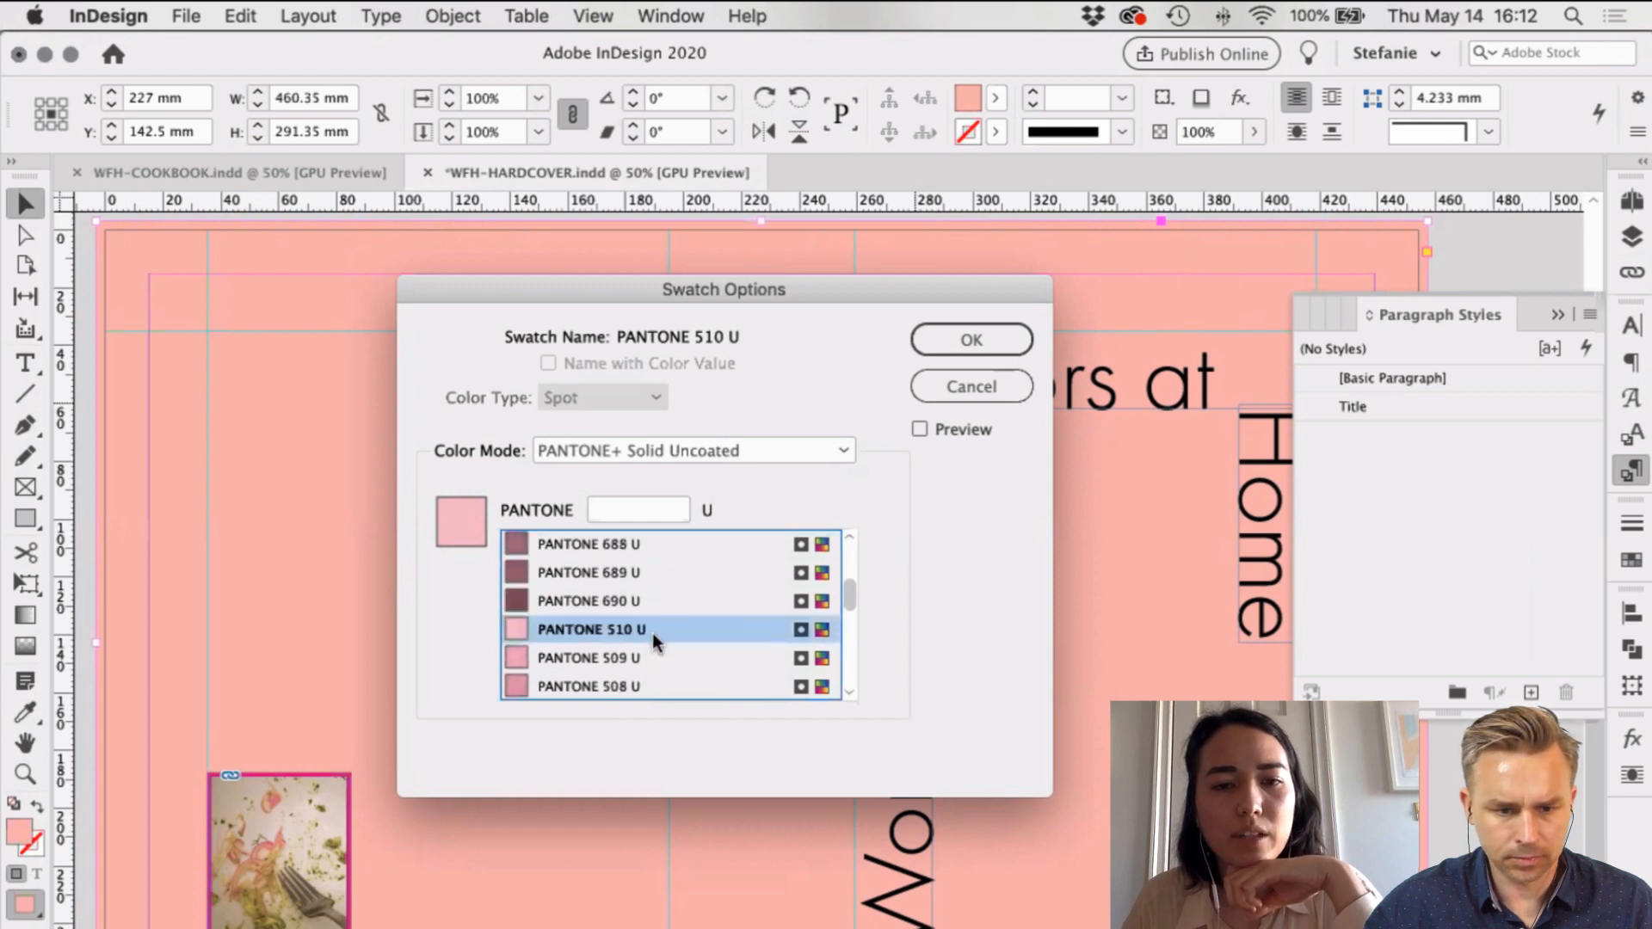
Step: Confirm the PANTONE 510 U swatch and check the background frame's fill swatch
left_click(971, 336)
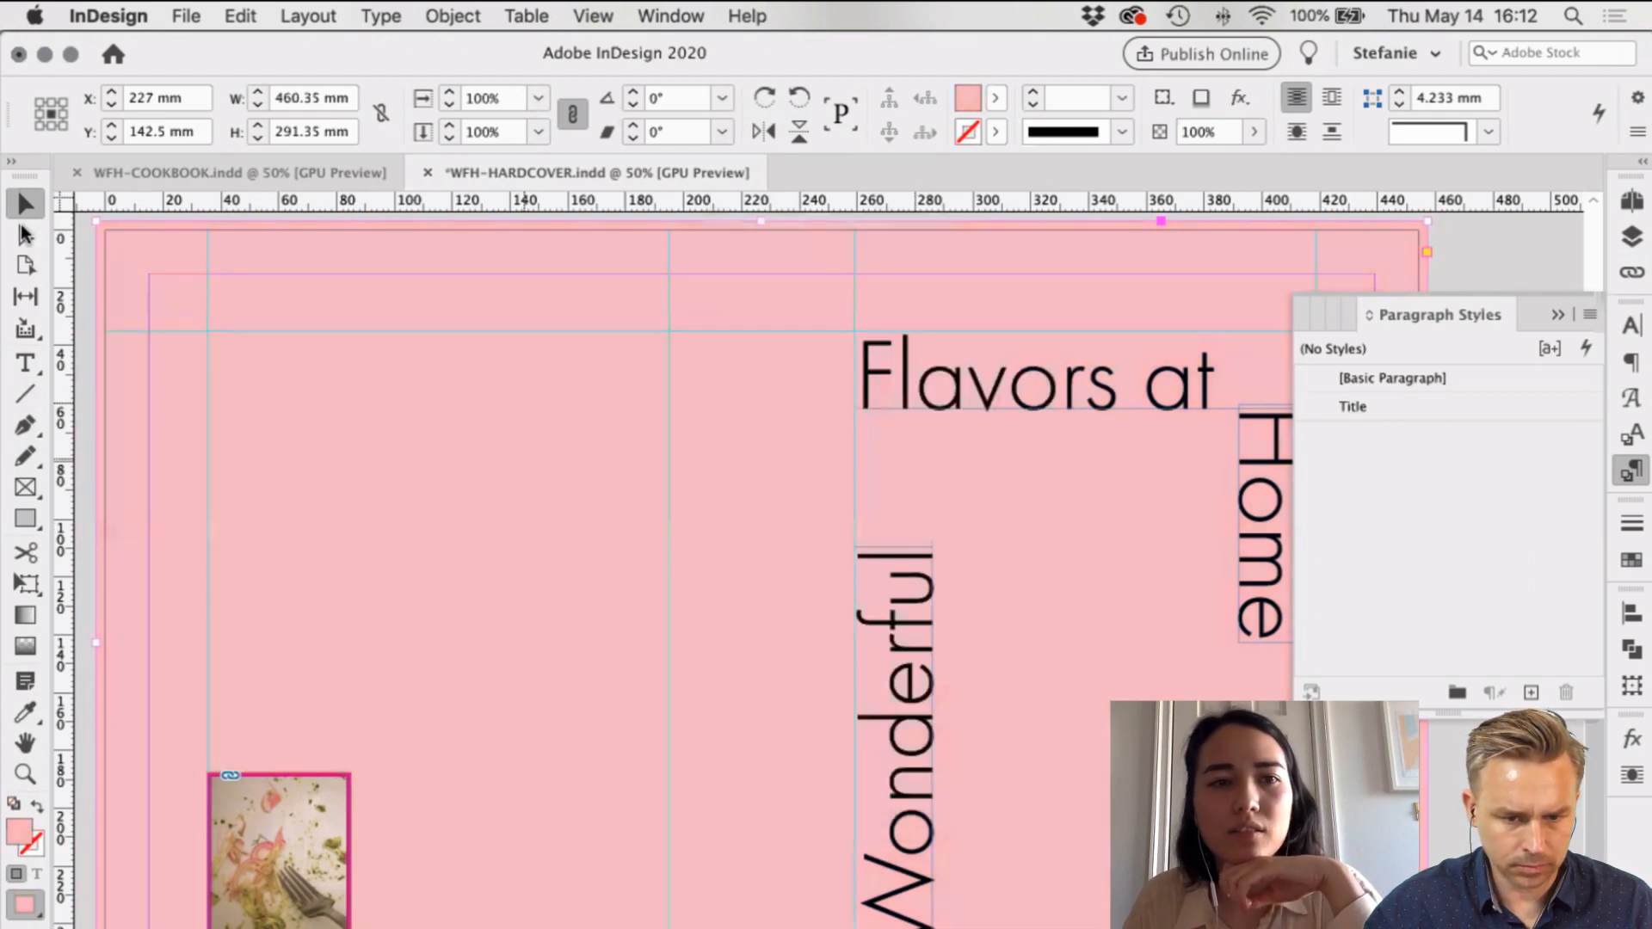
left_click(770, 634)
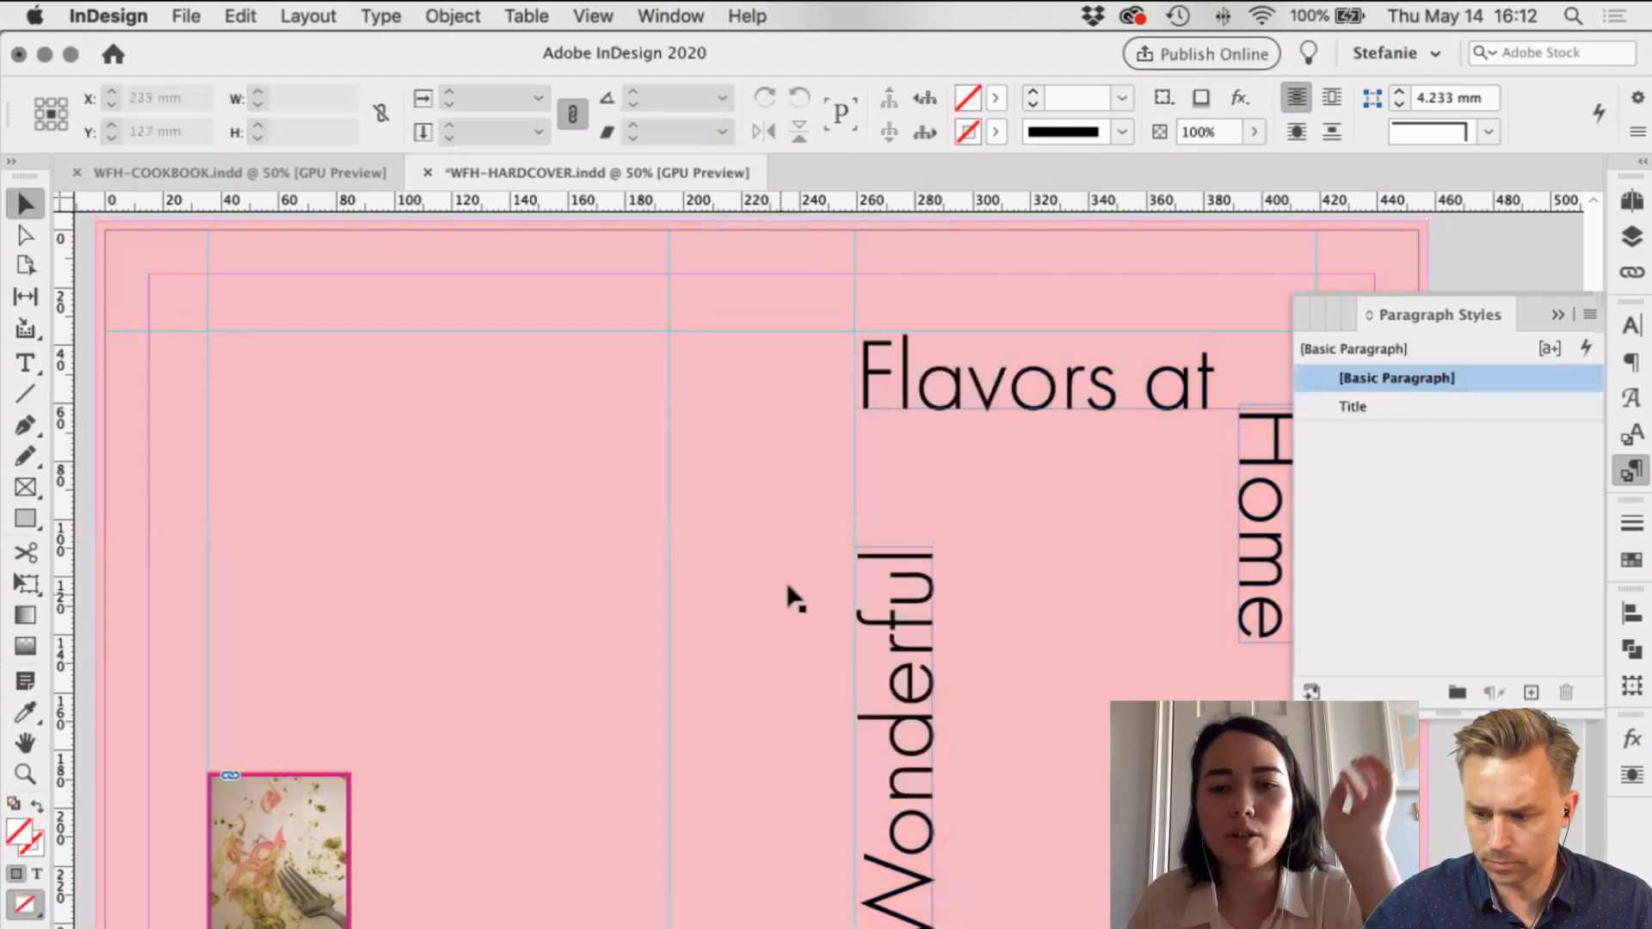
scroll(788, 592, "left", 1)
scroll(778, 583, "right", 5)
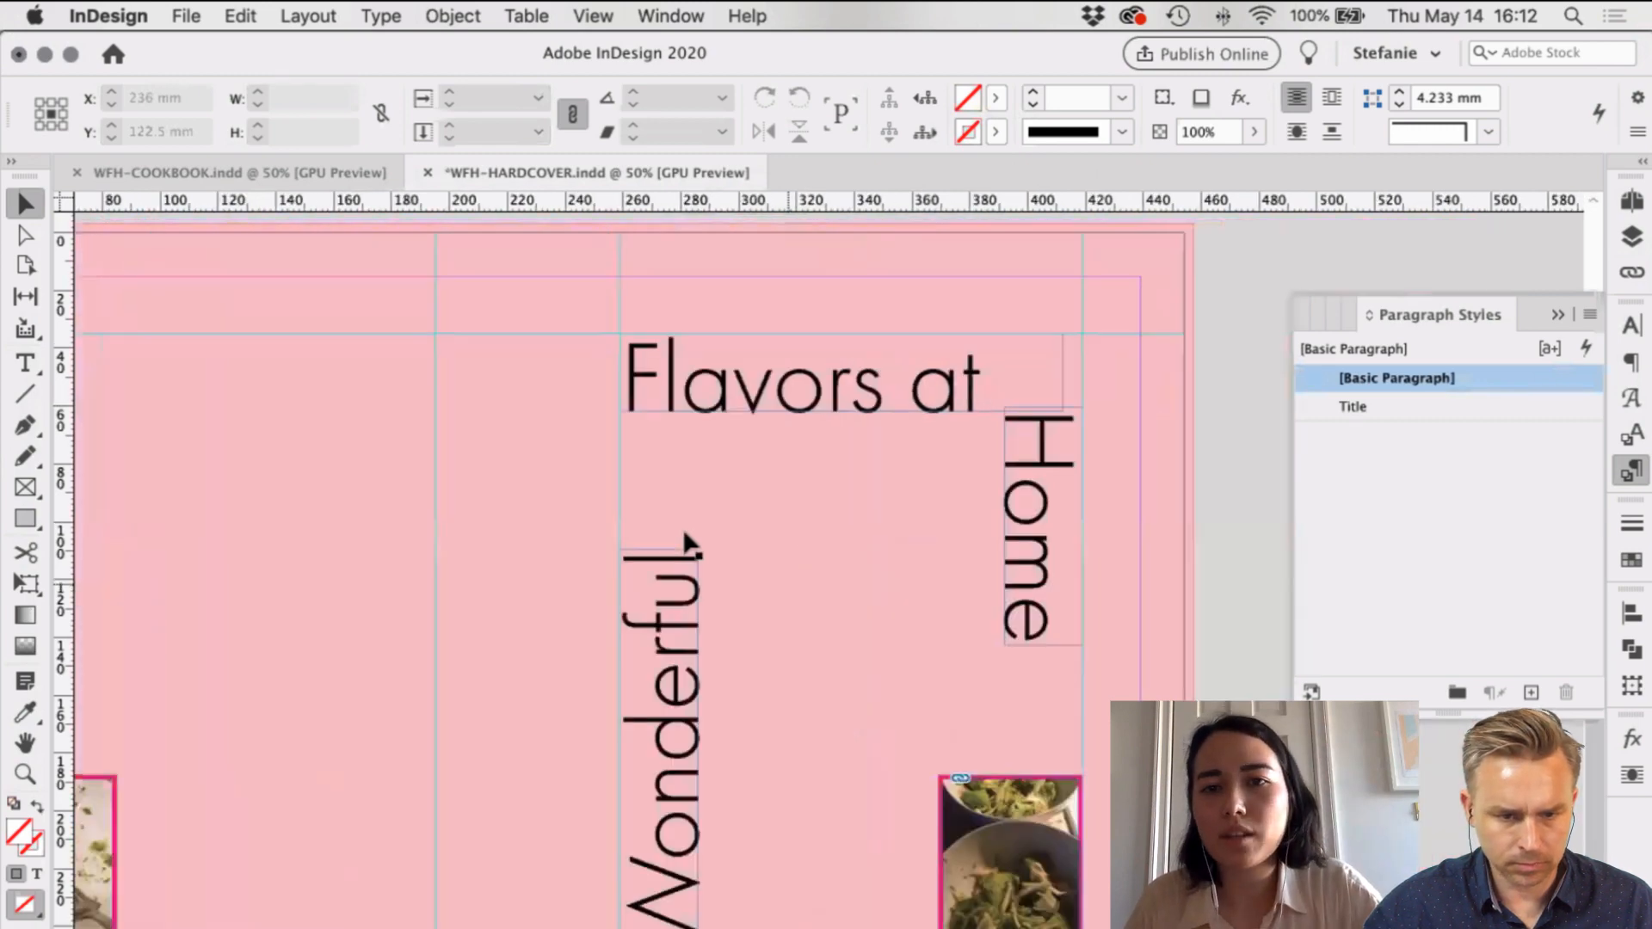
scroll(602, 544, "left", 2)
left_click(539, 551)
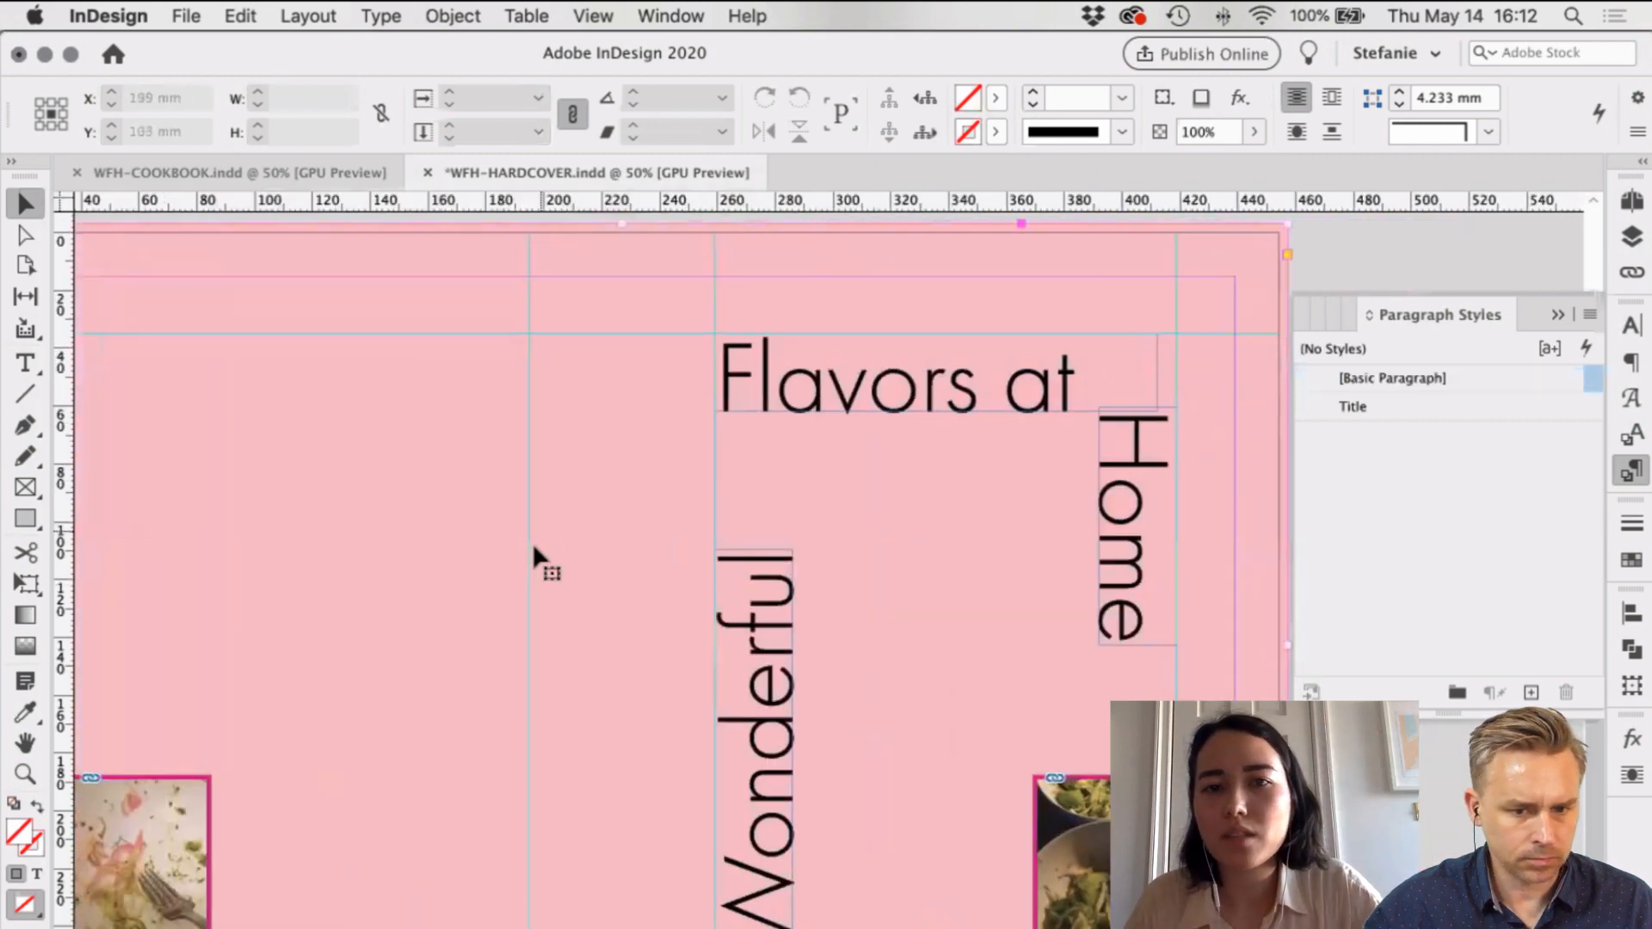
left_click(996, 100)
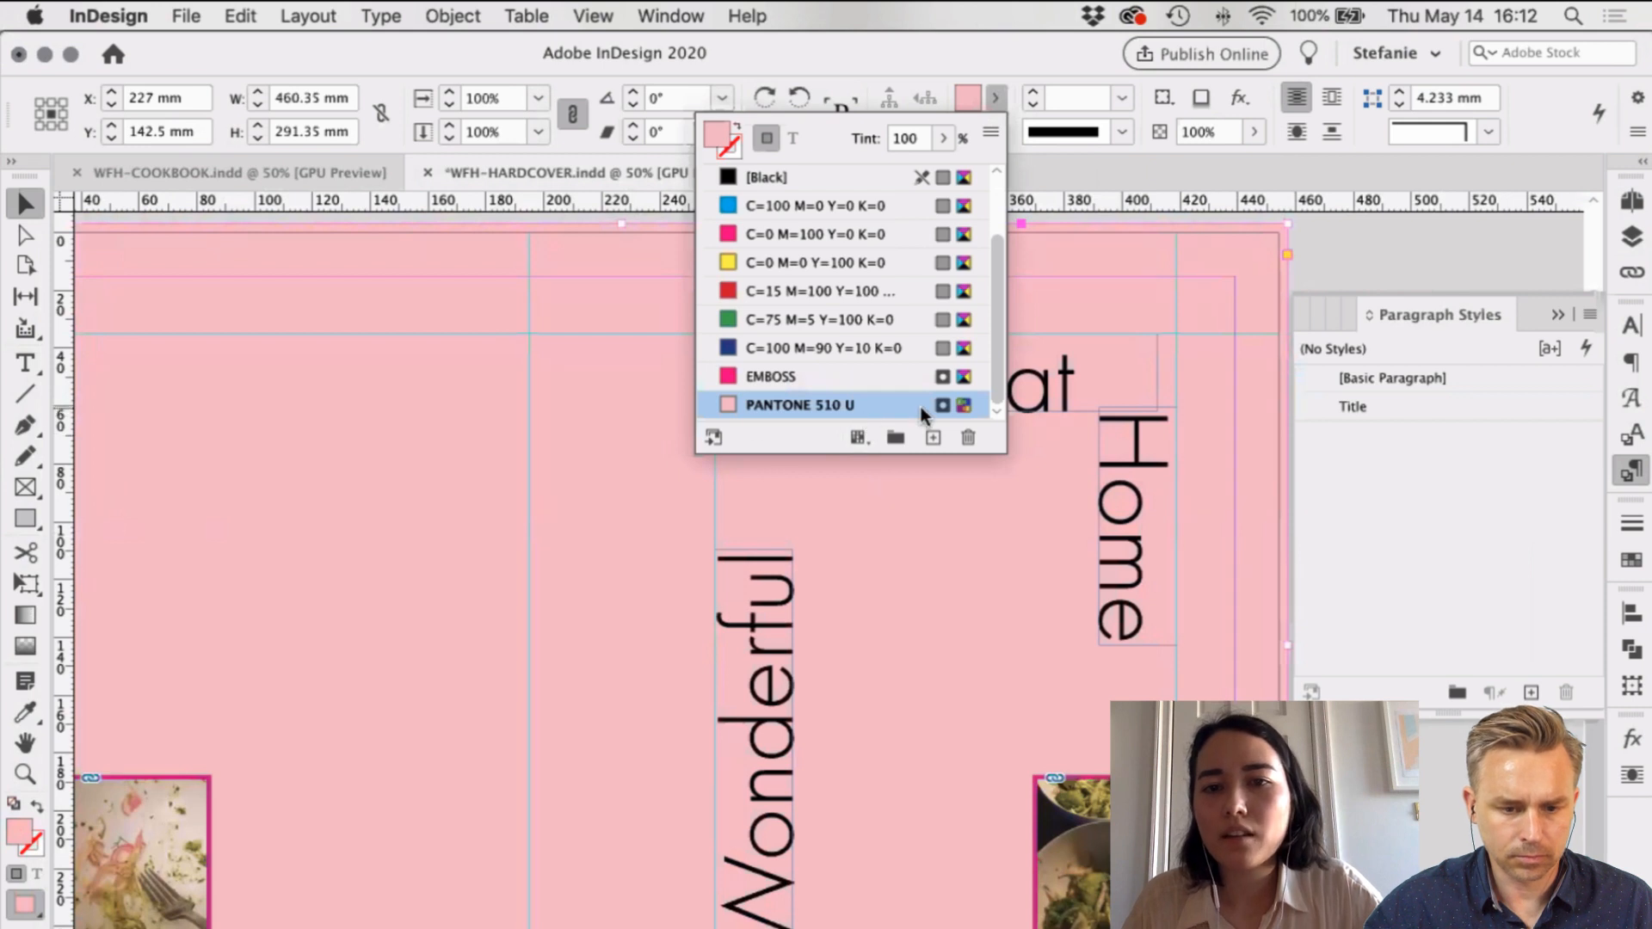
left_click(1437, 251)
scroll(602, 342, "right", 5)
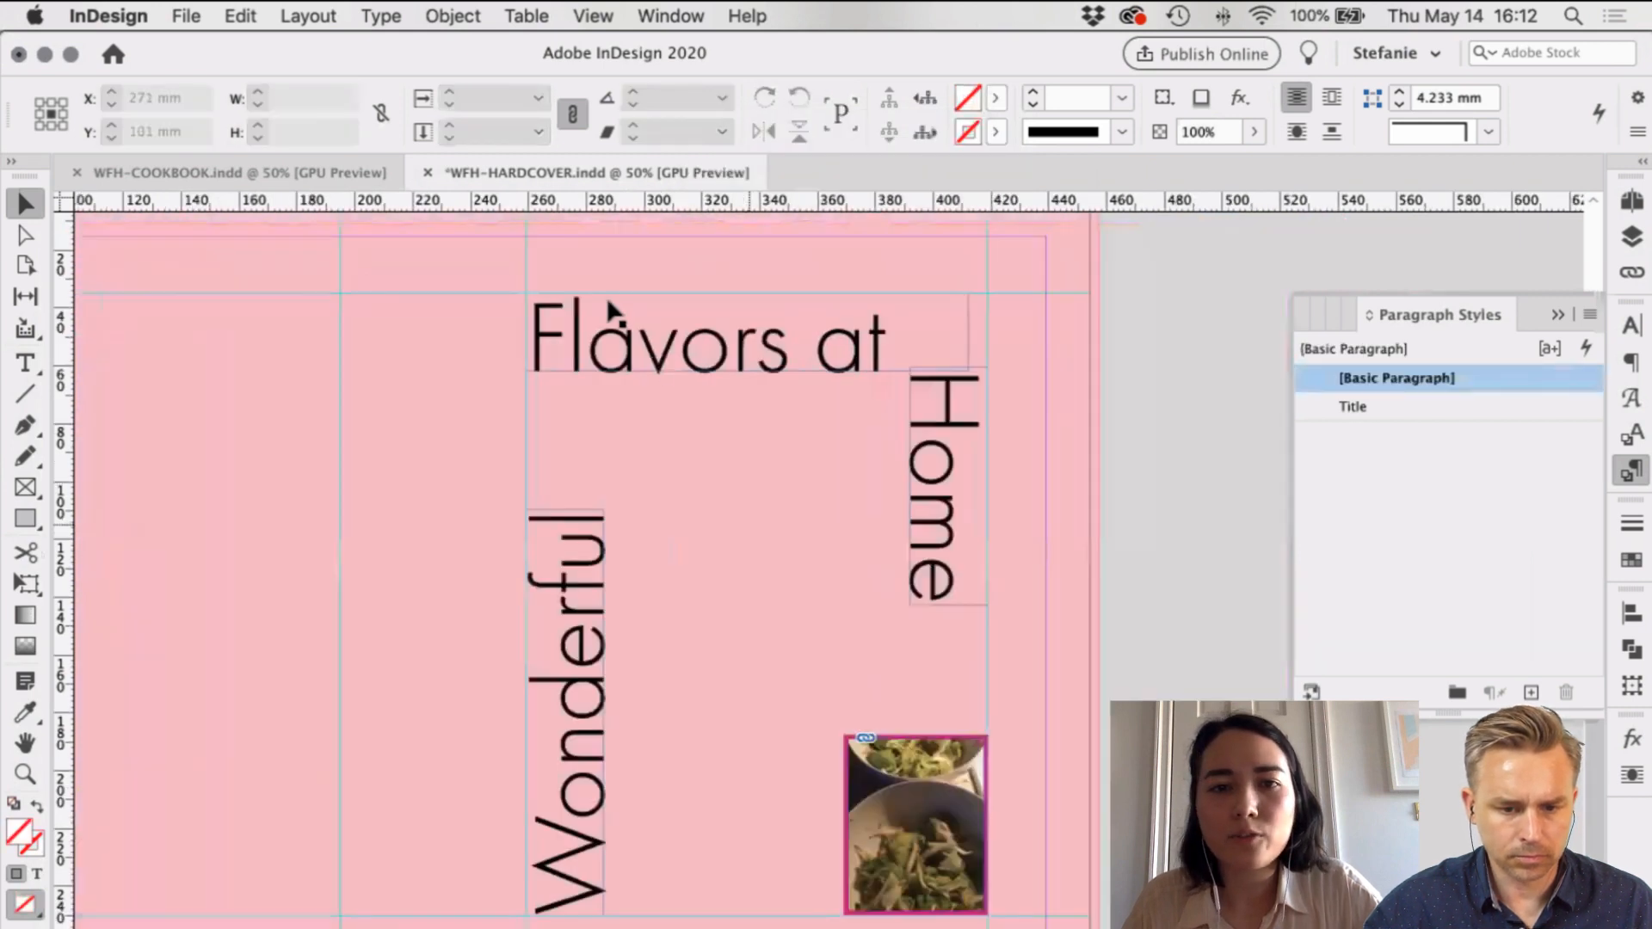
Step: Select all the 'Flavors at' text and bring up its fill swatch list
left_click(619, 350)
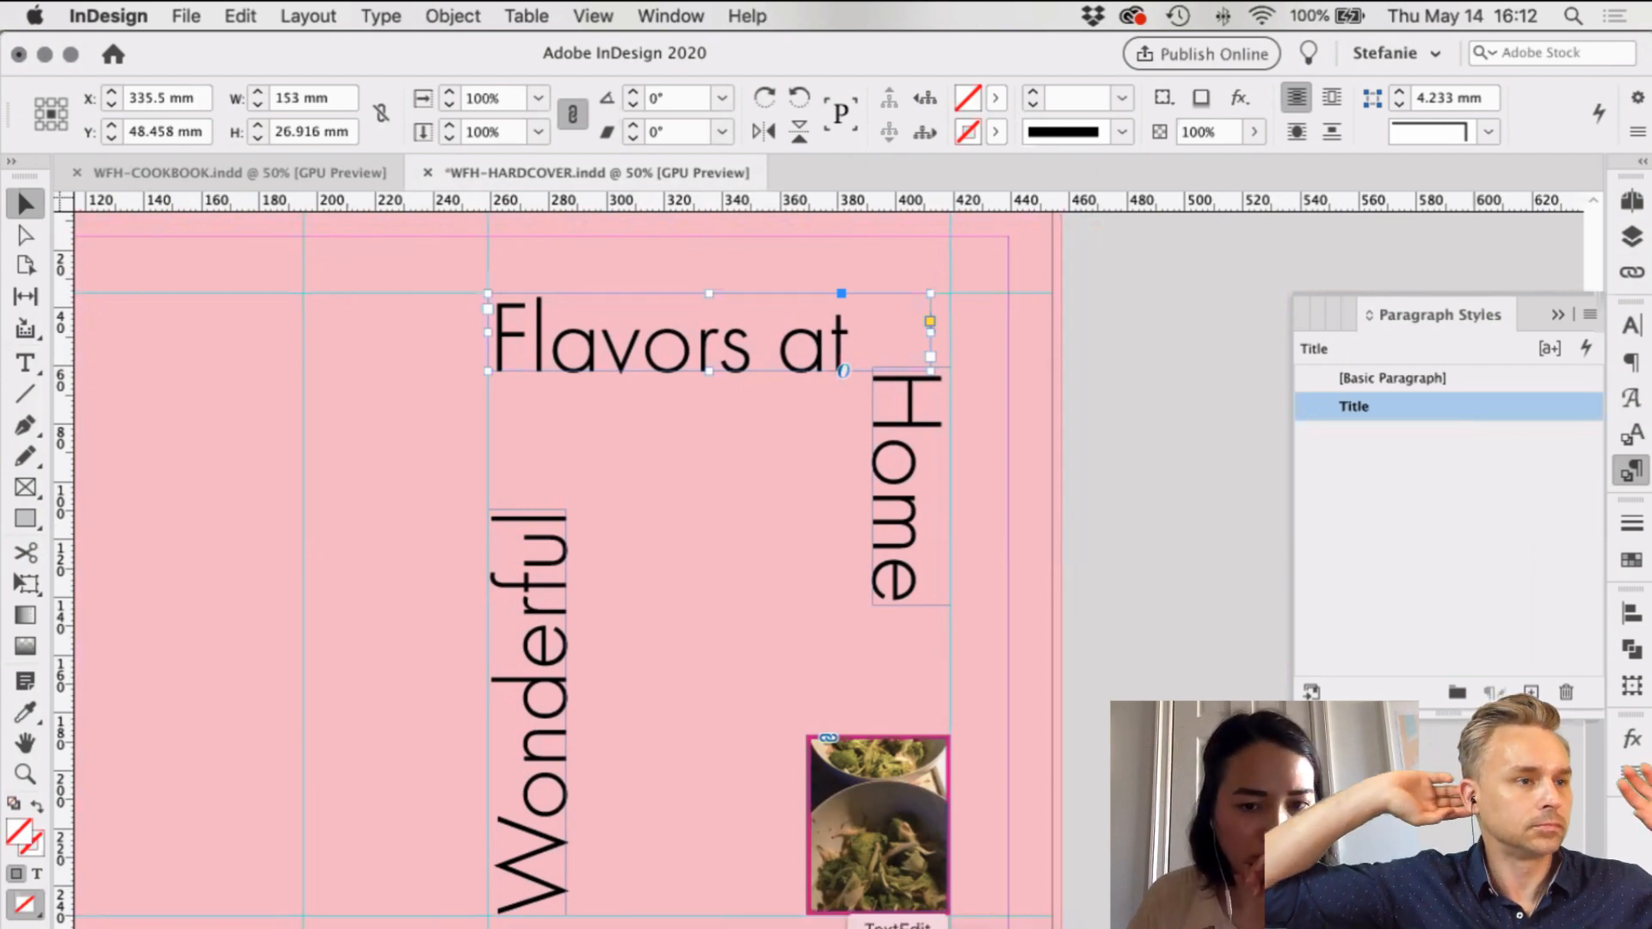
left_click(898, 927)
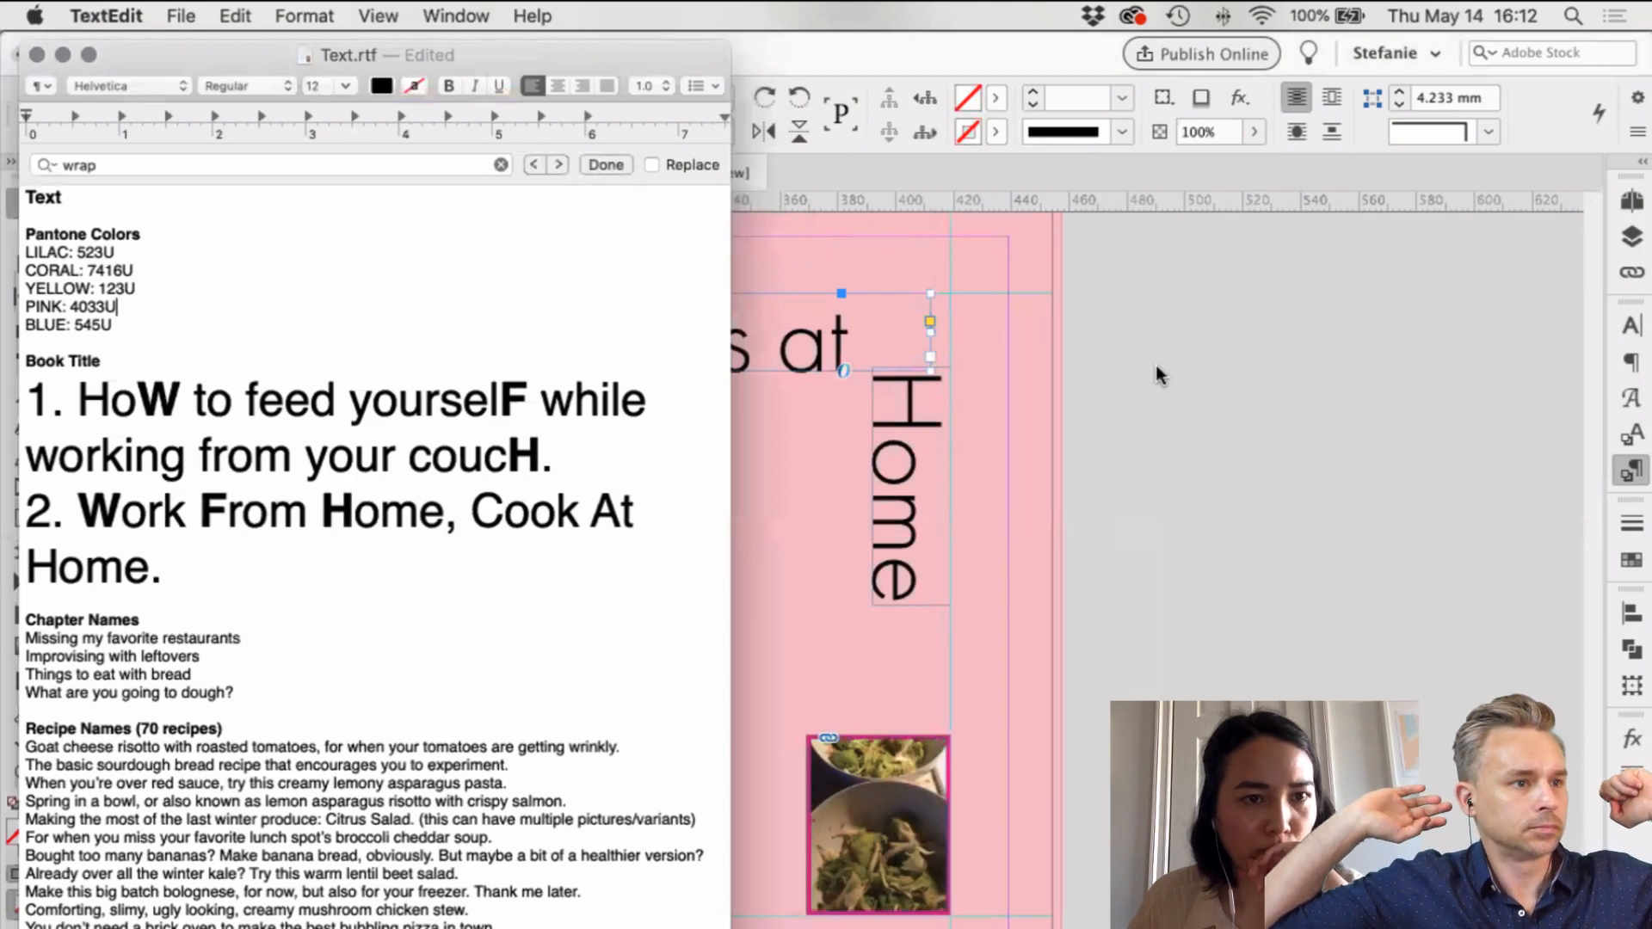
left_click(962, 230)
triple_click(816, 341)
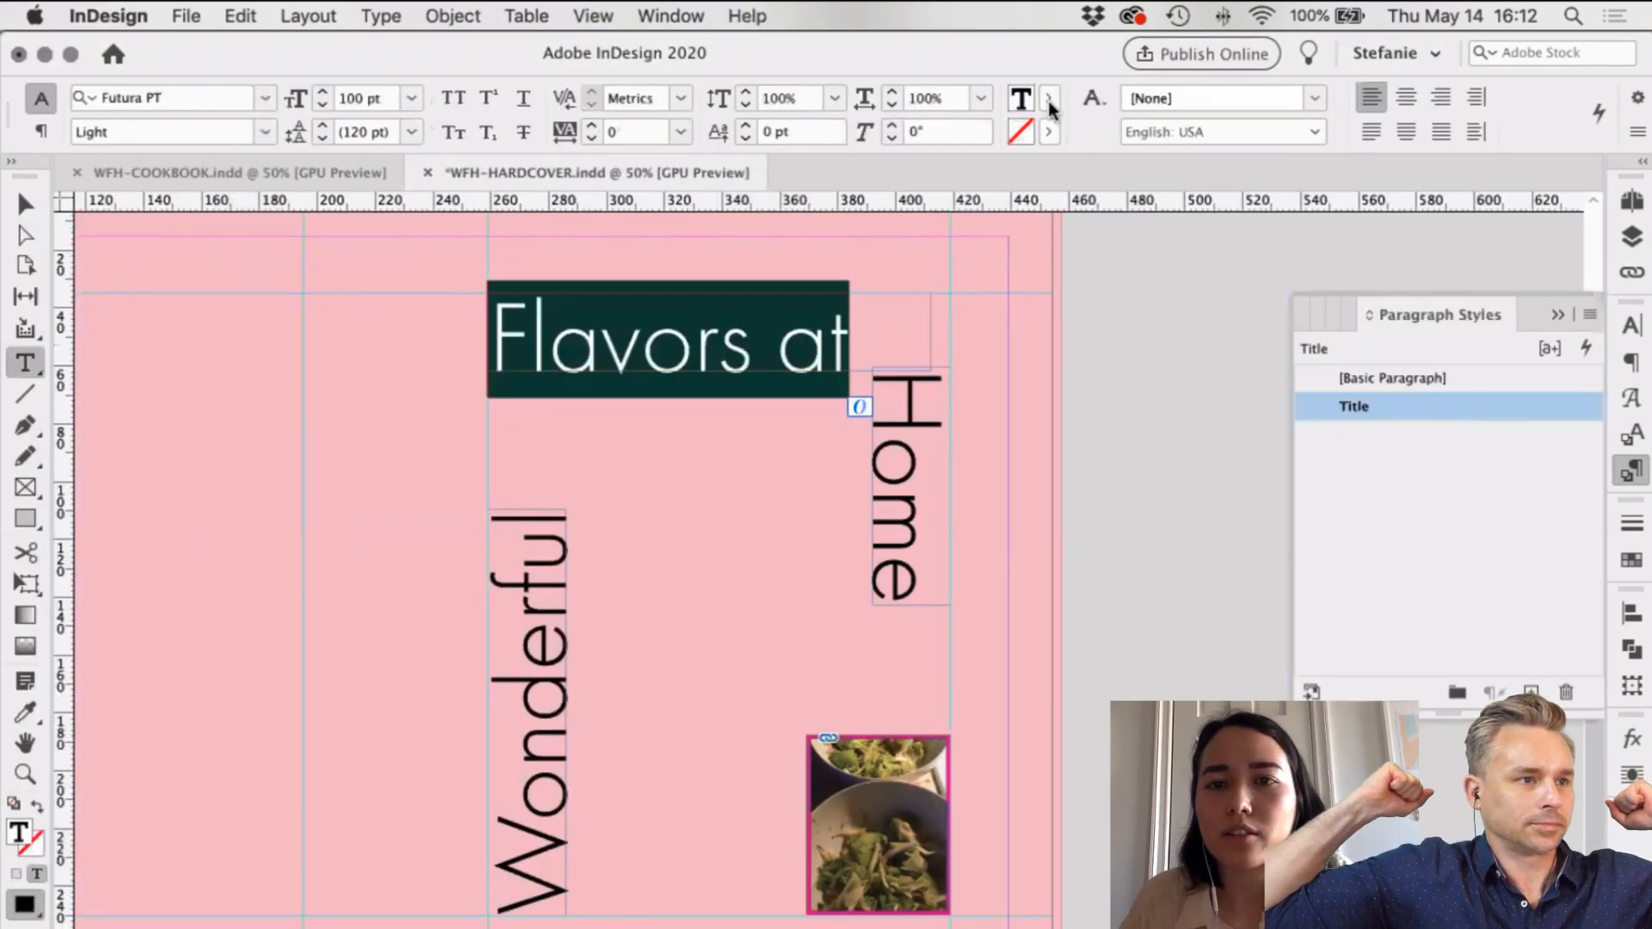
left_click(1049, 97)
scroll(919, 277, "down", 2)
Step: Apply yellow to the title, duplicate it as a new swatch set to PANTONE+ CMYK Uncoated
left_click(918, 267)
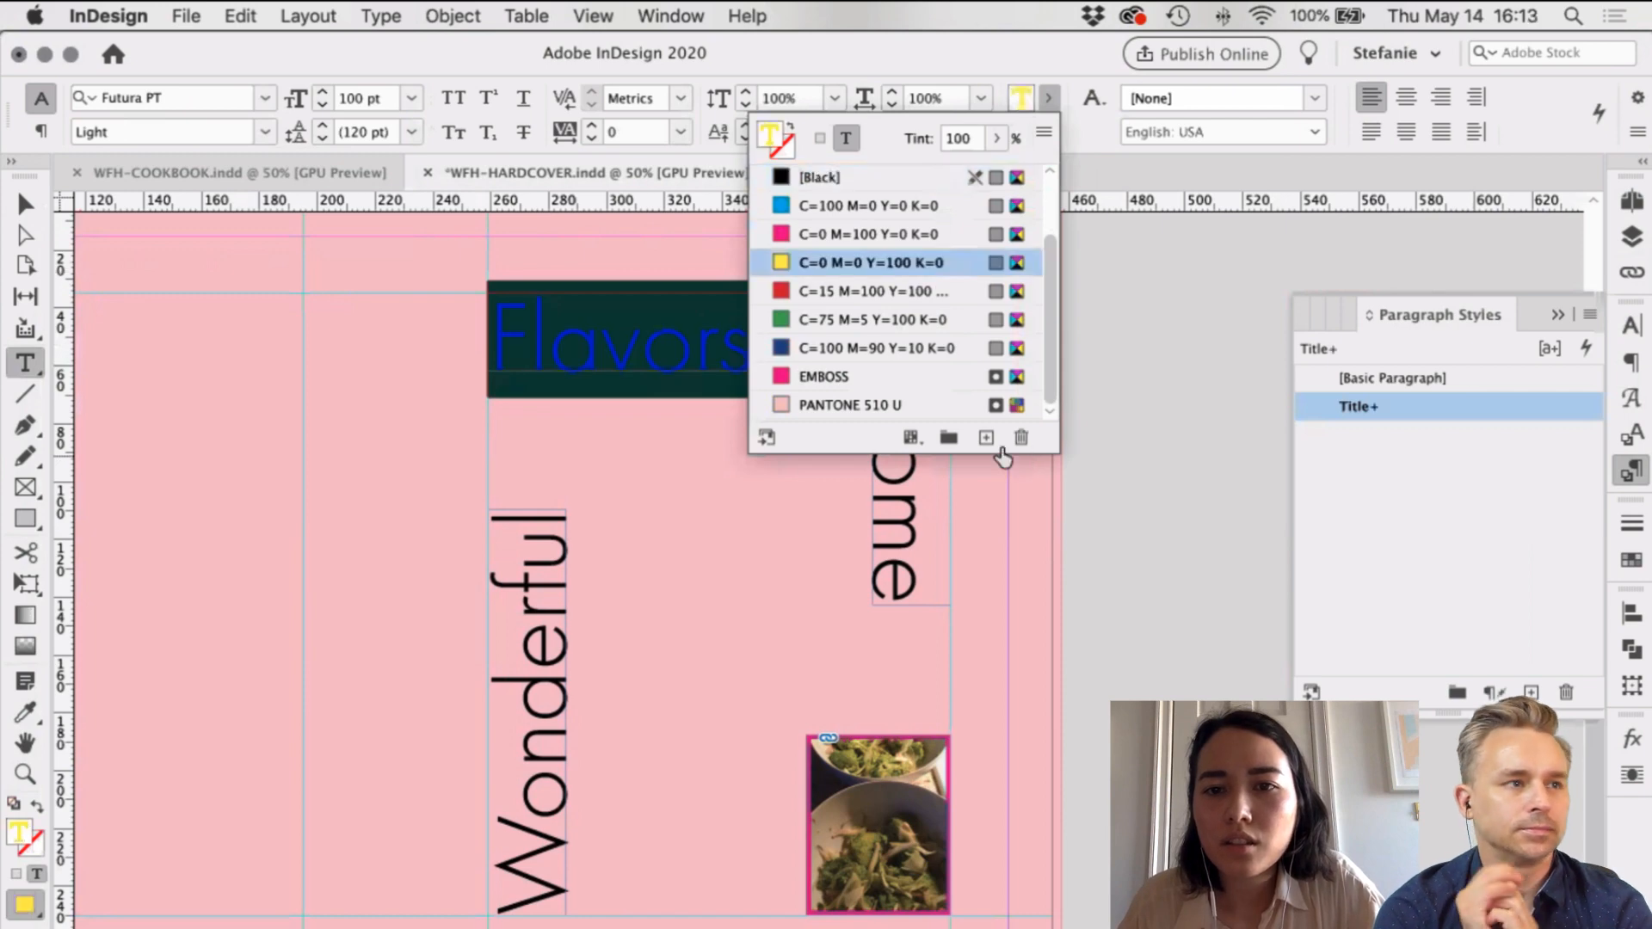
left_click(986, 437)
double_click(979, 407)
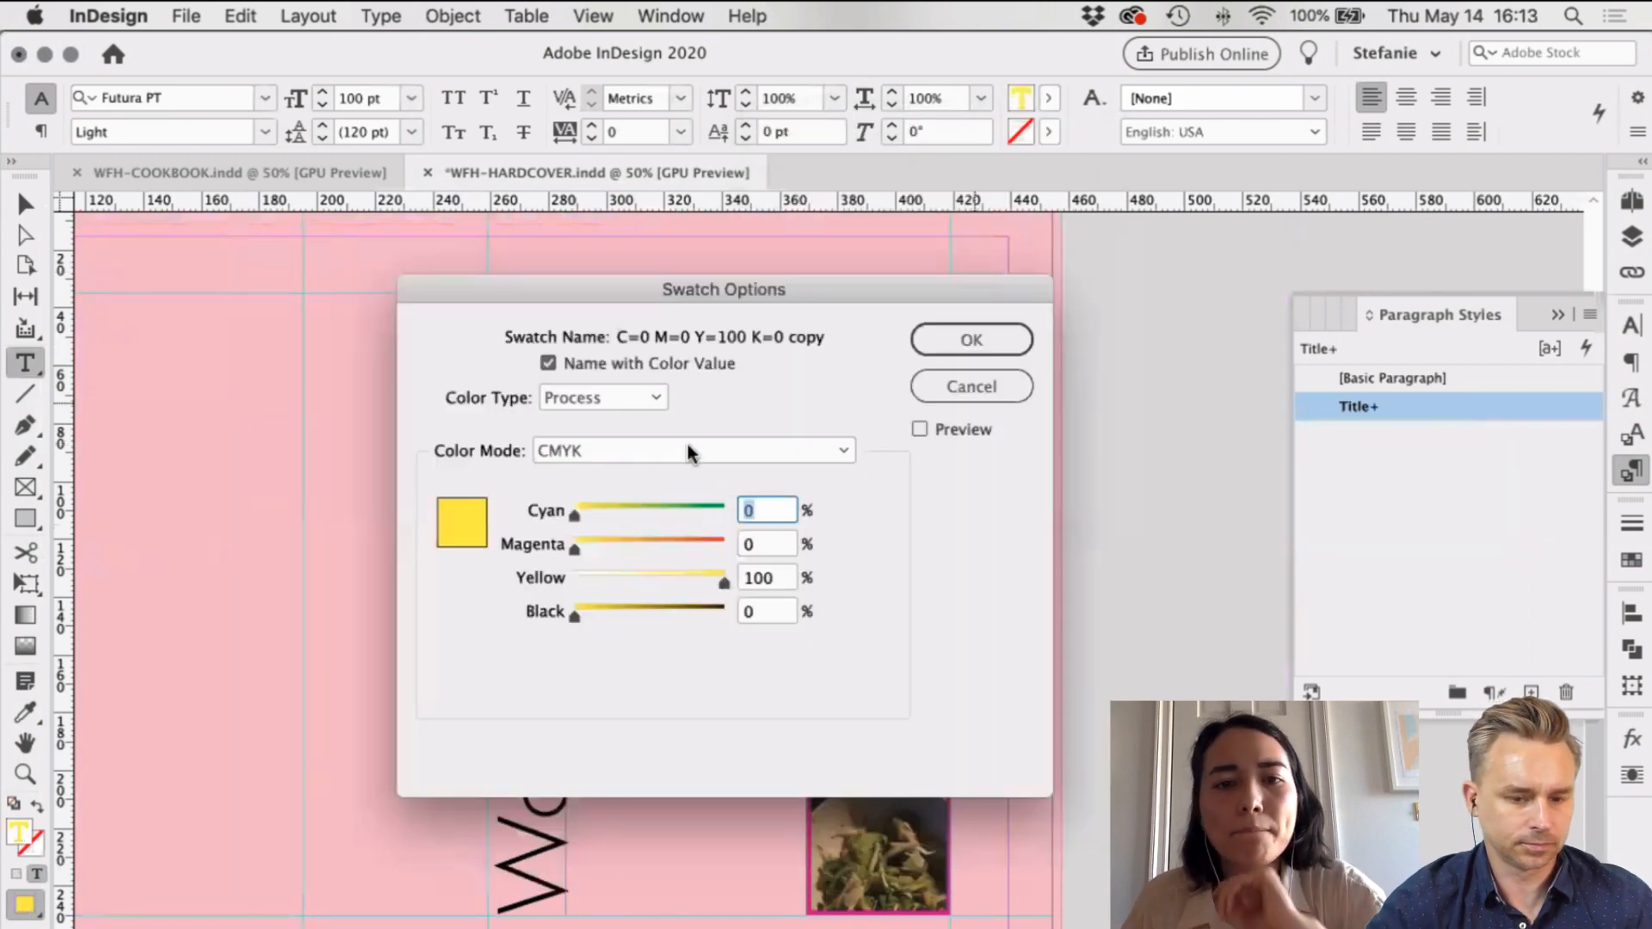
left_click(621, 451)
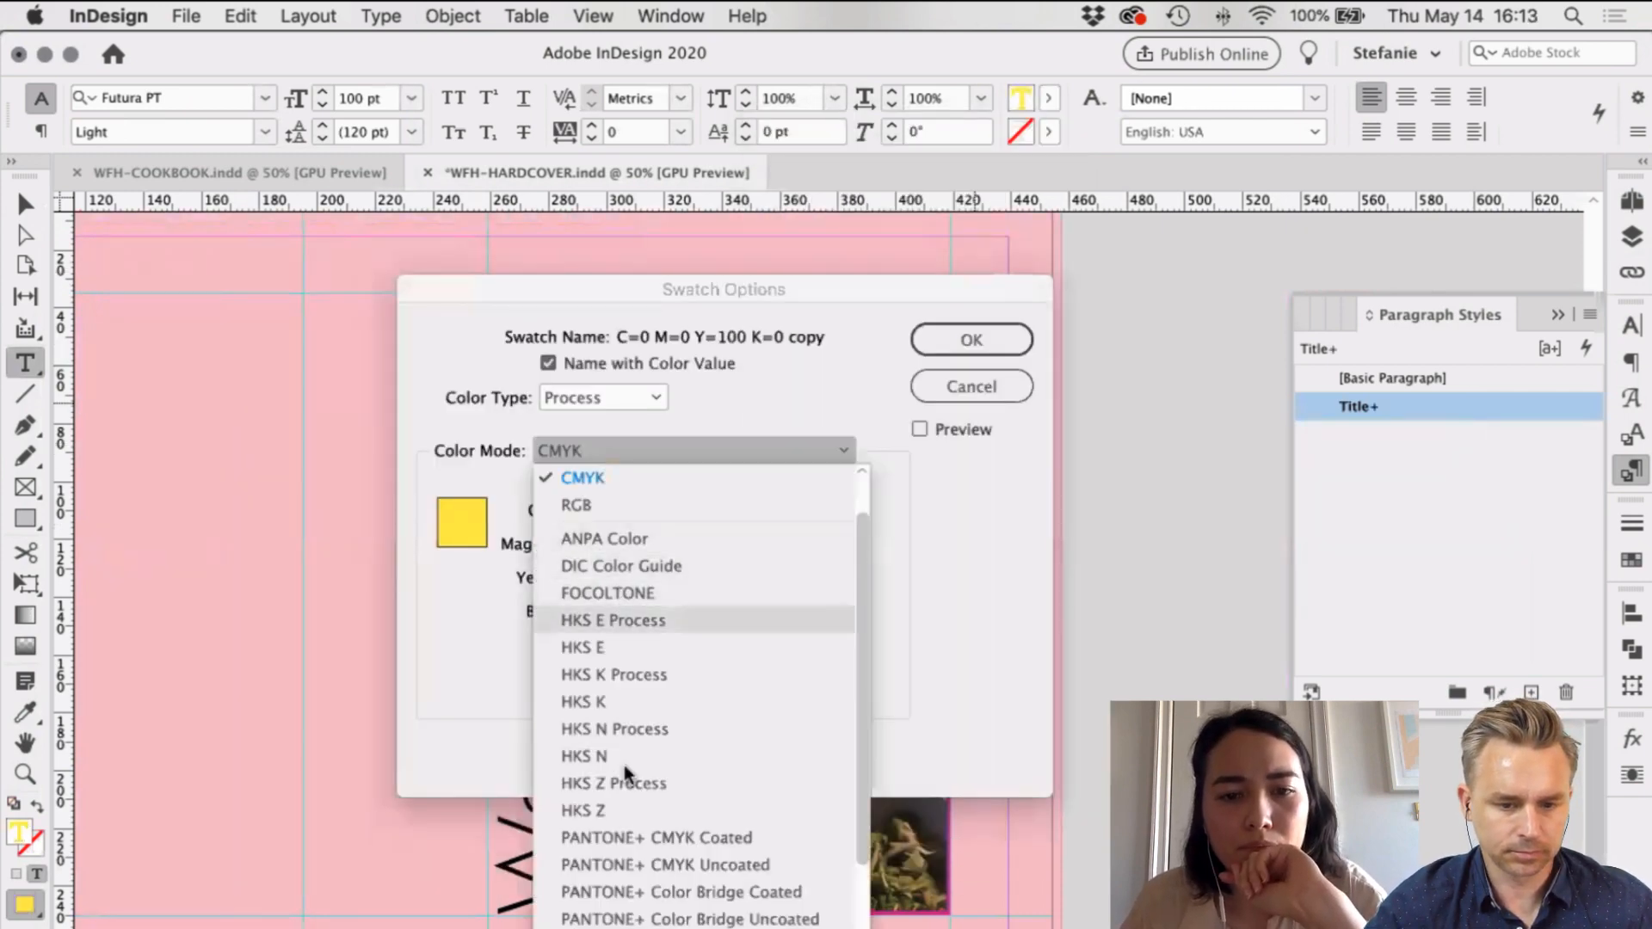
scroll(689, 774, "down", 5)
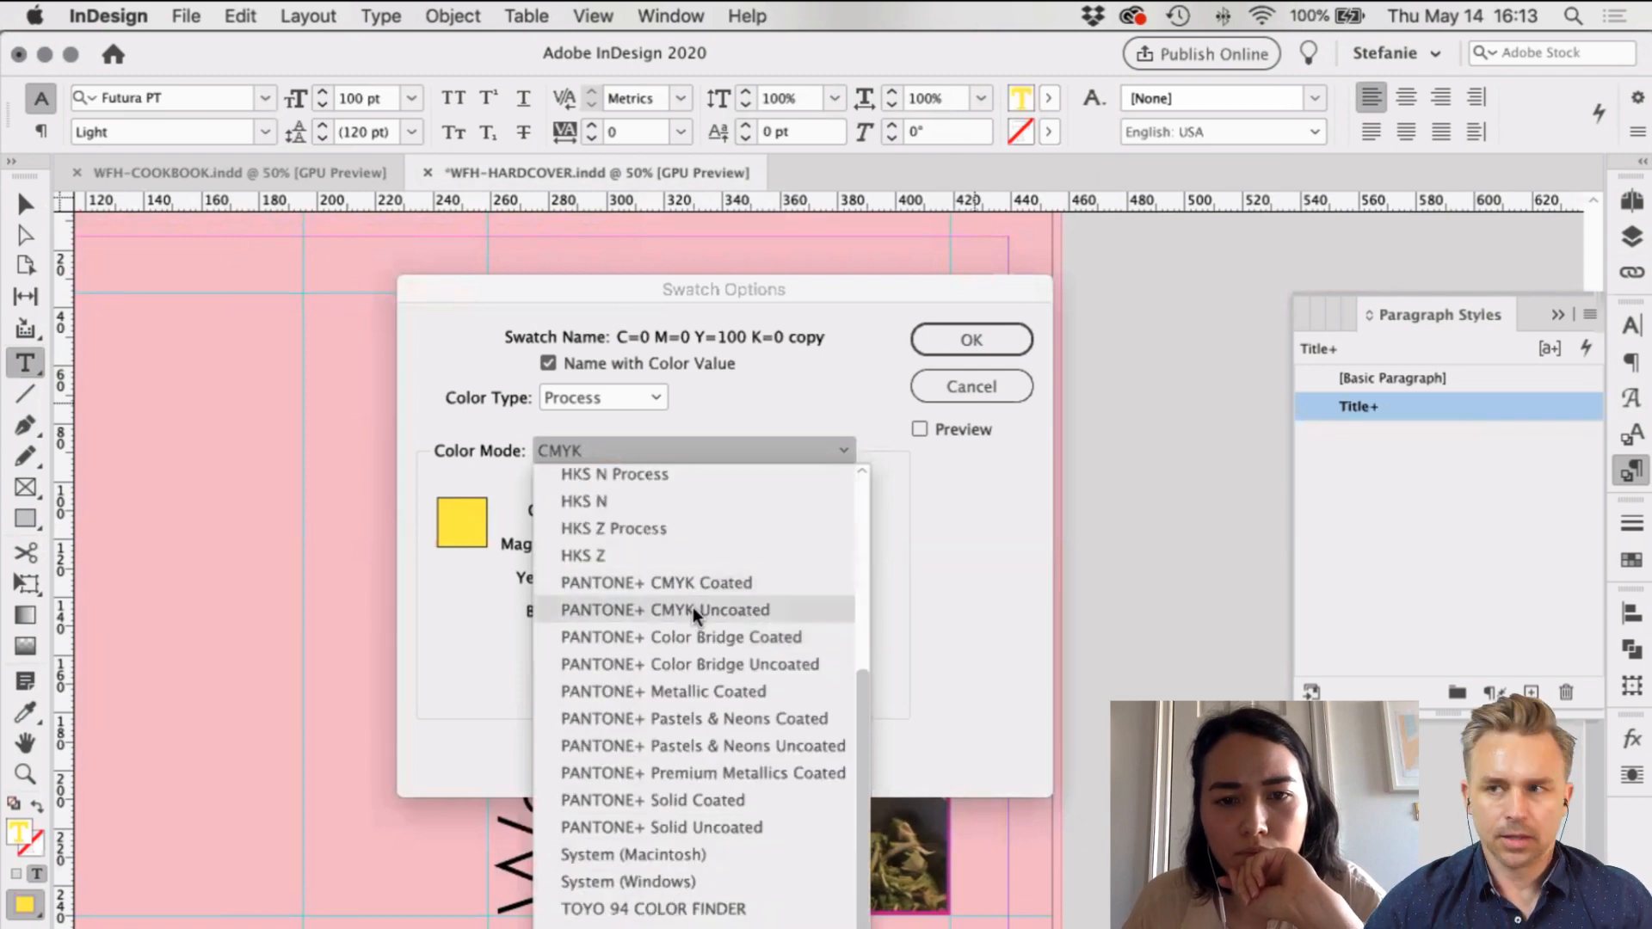
left_click(697, 609)
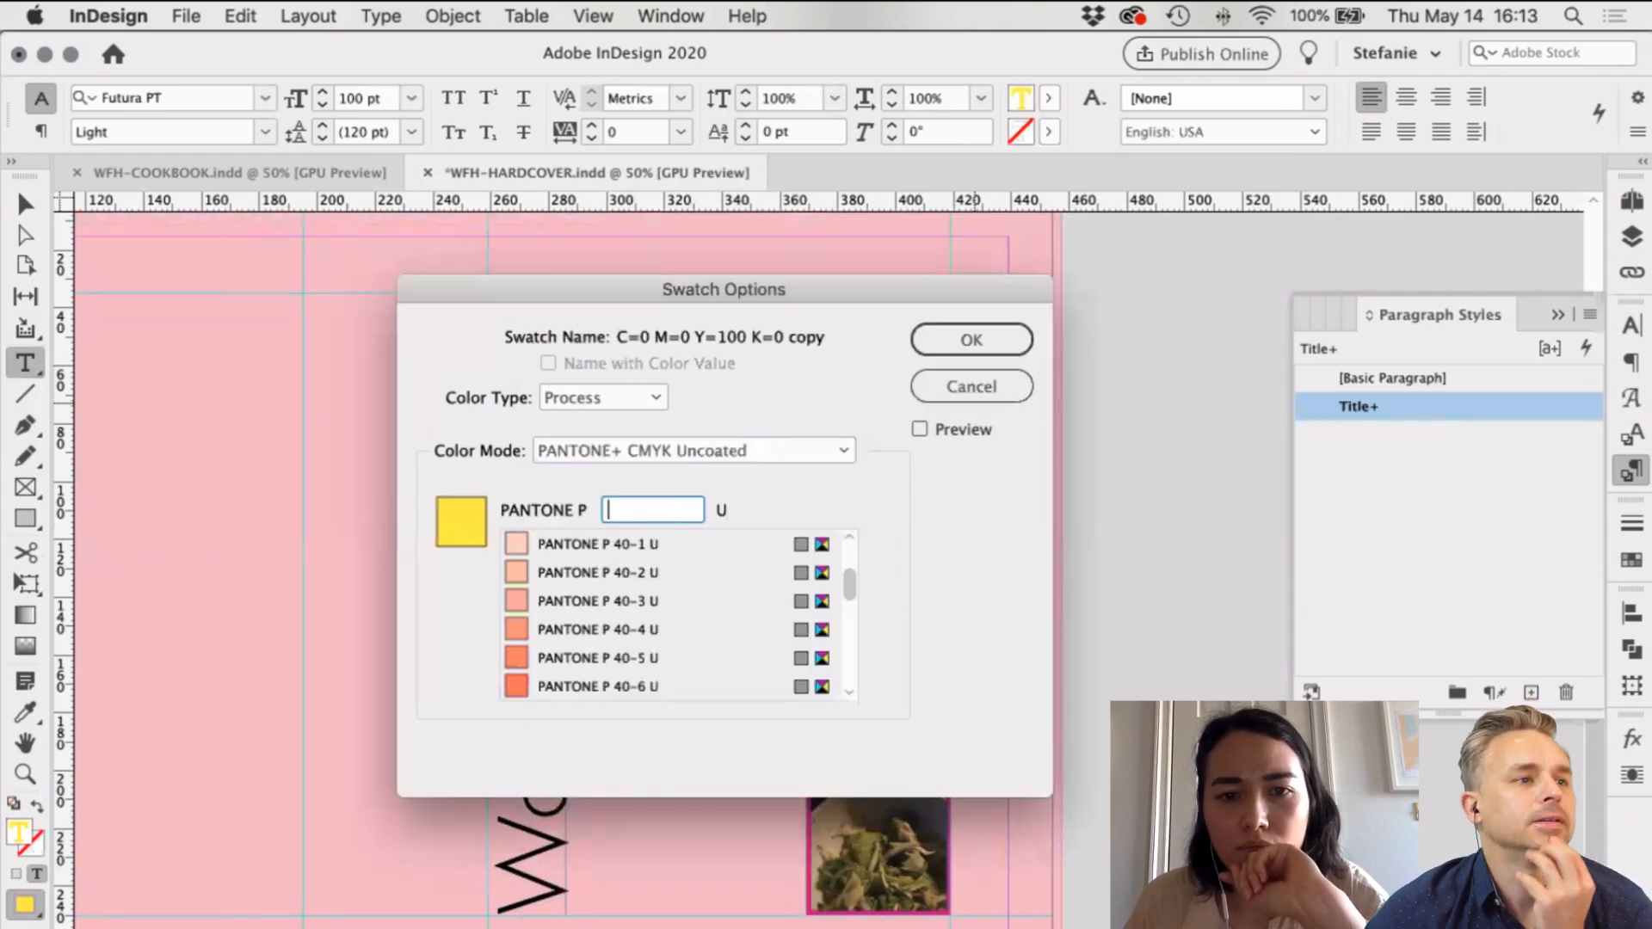
Step: Redefine the new swatch as PANTONE 123 UP from the PANTONE+ Color Bridge Uncoated library
left_click(898, 928)
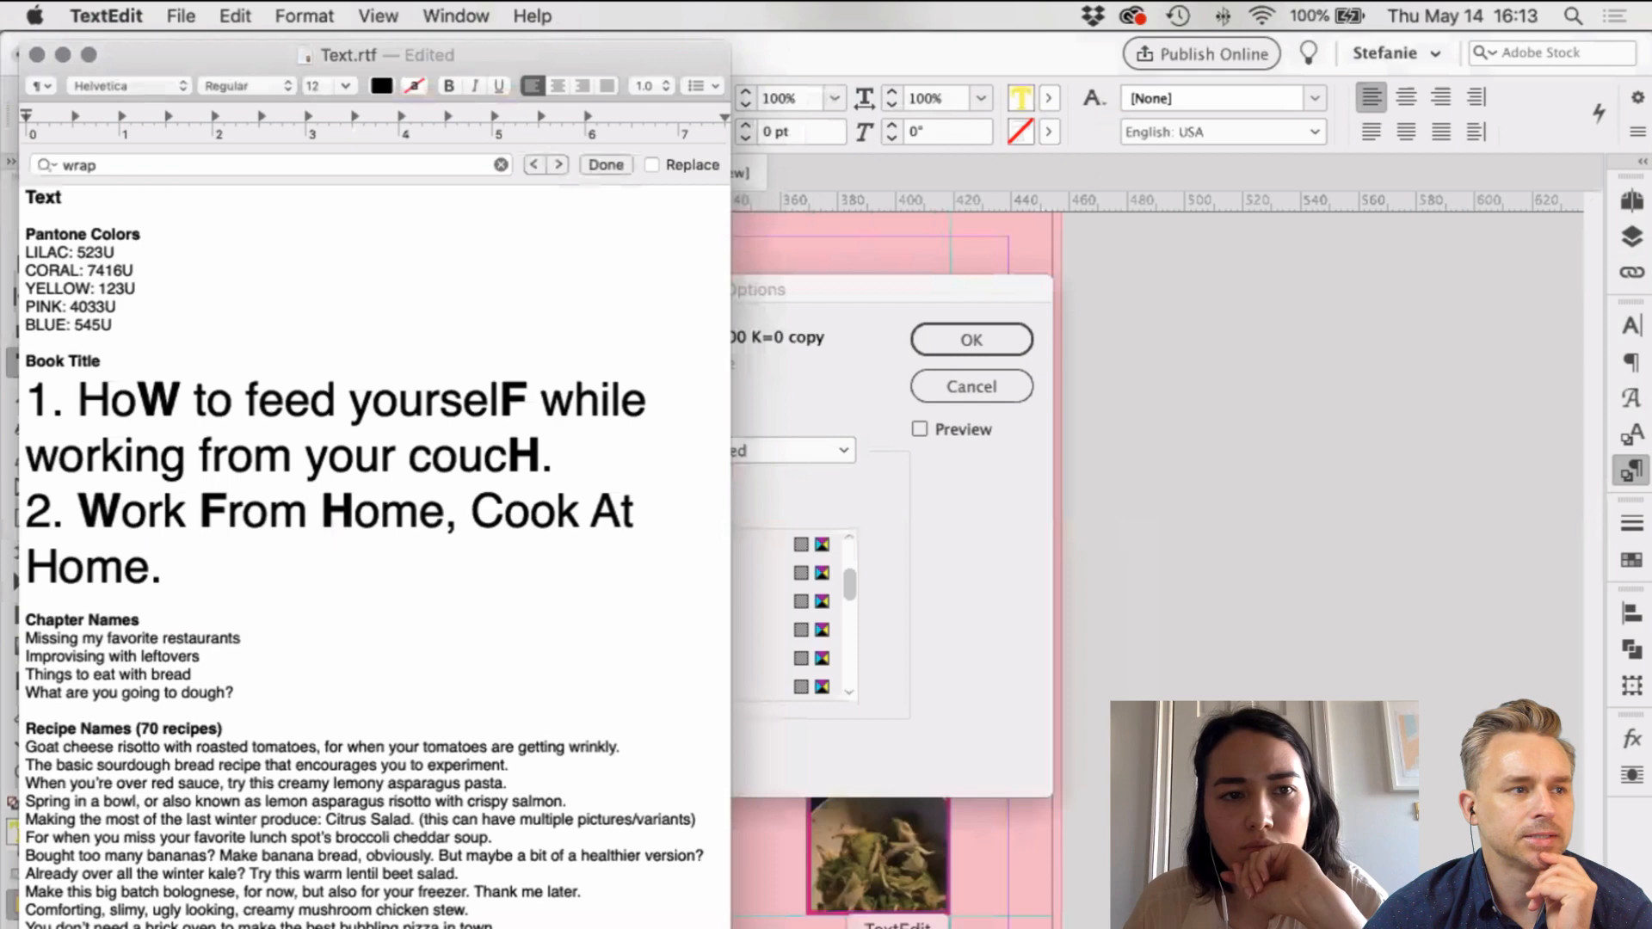
left_click(916, 512)
type("123-1")
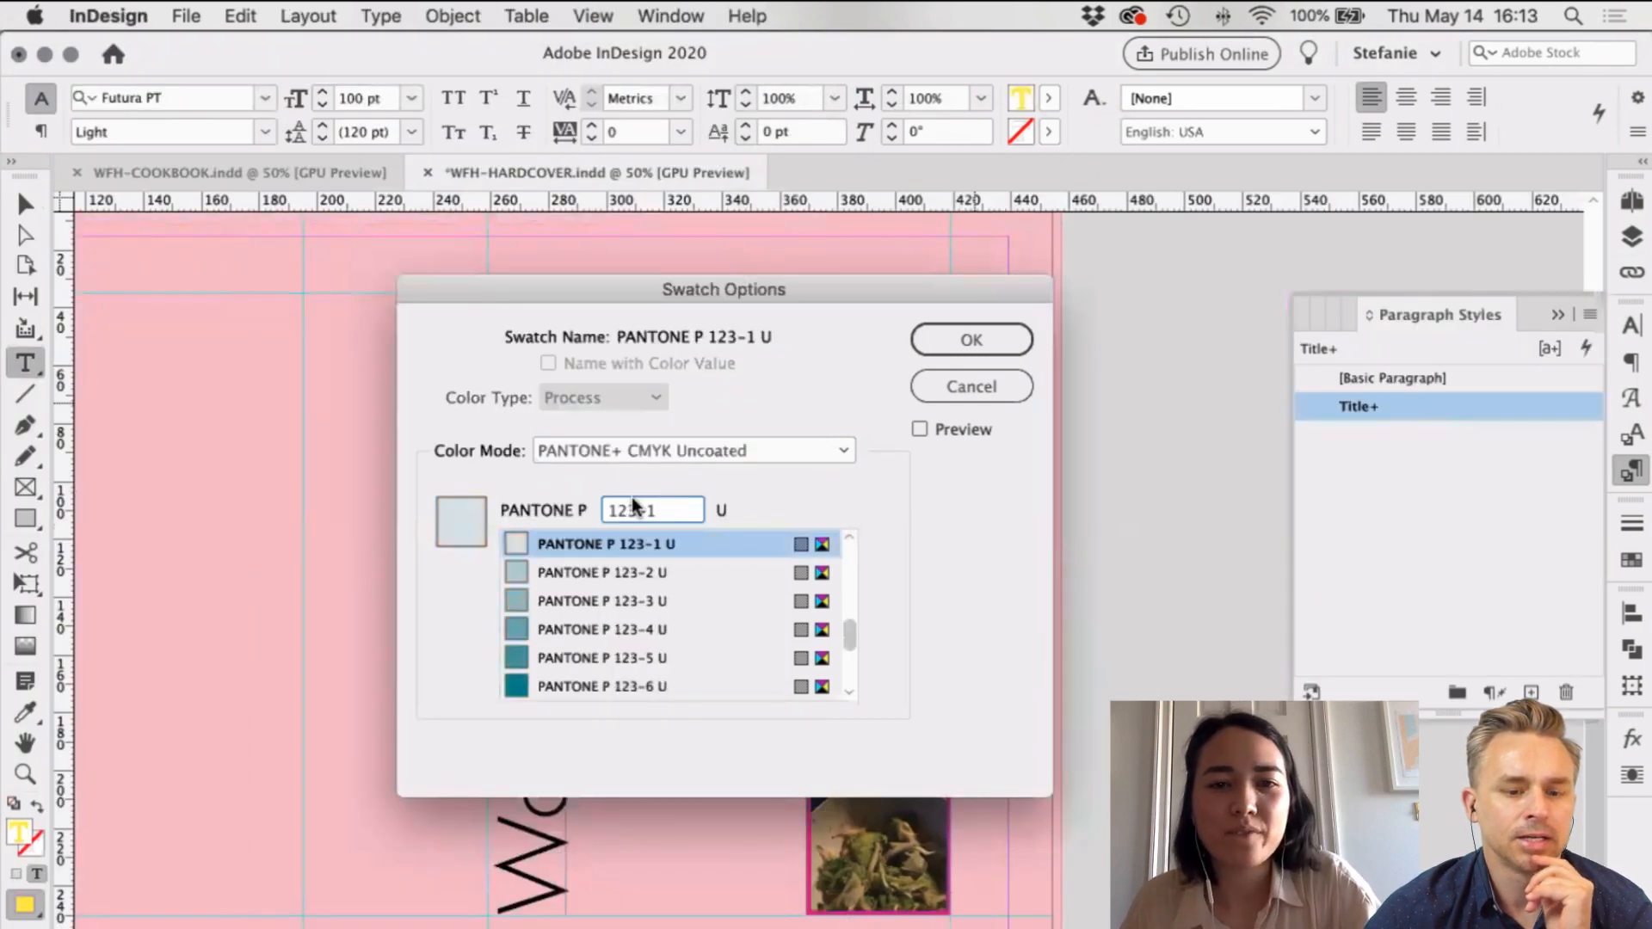
left_click(637, 453)
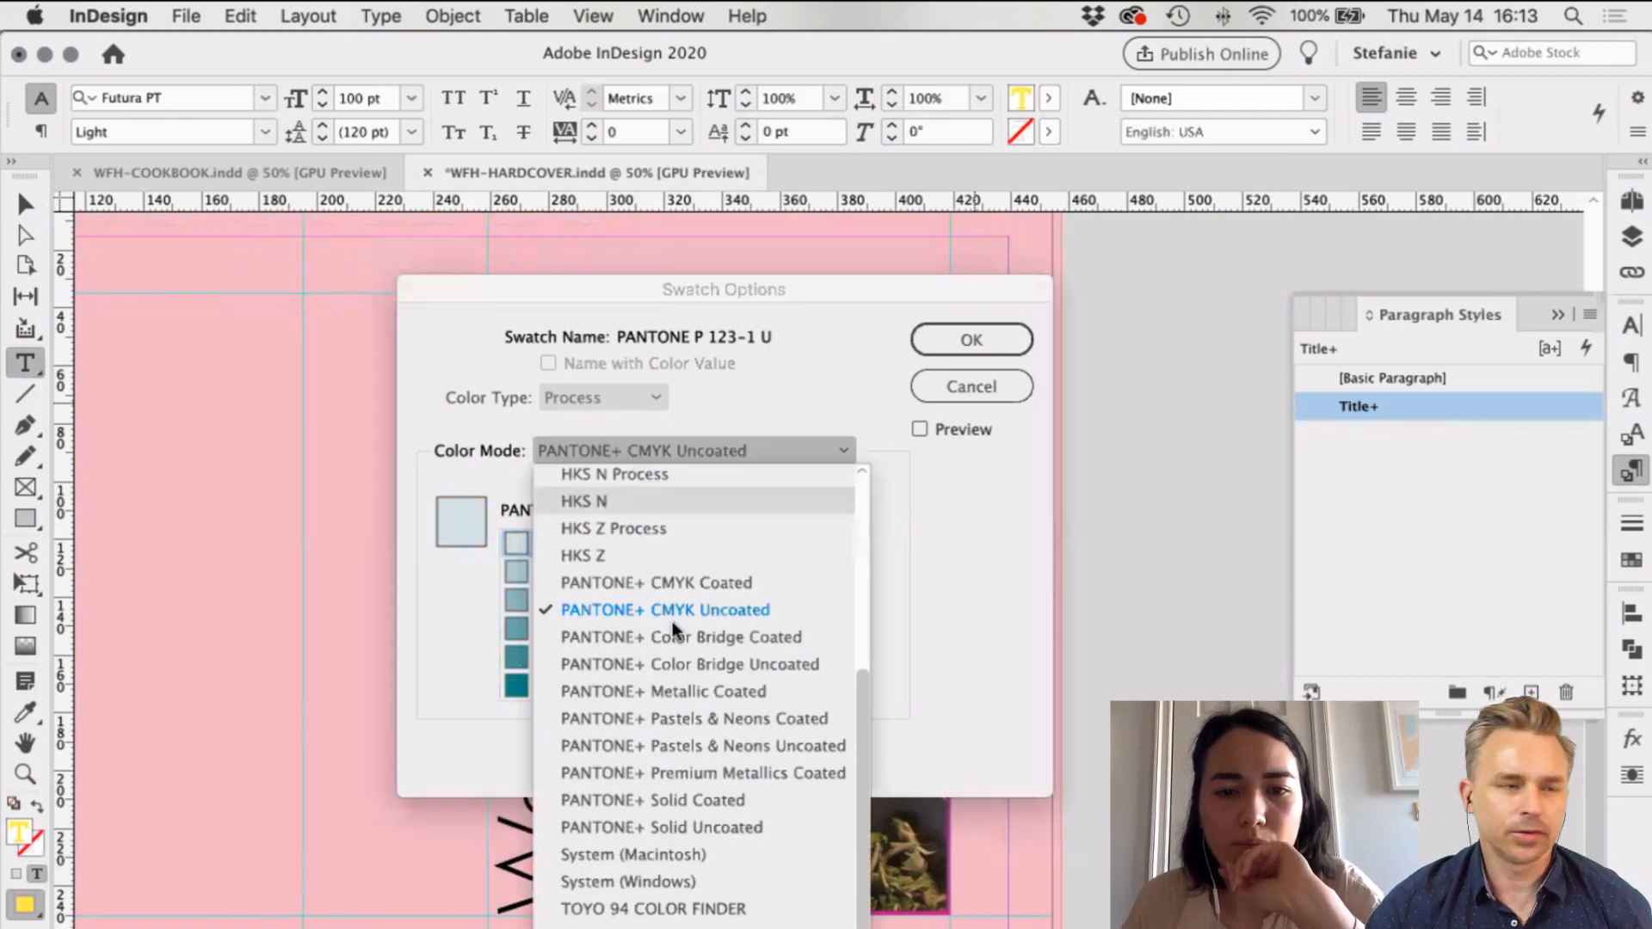
left_click(693, 664)
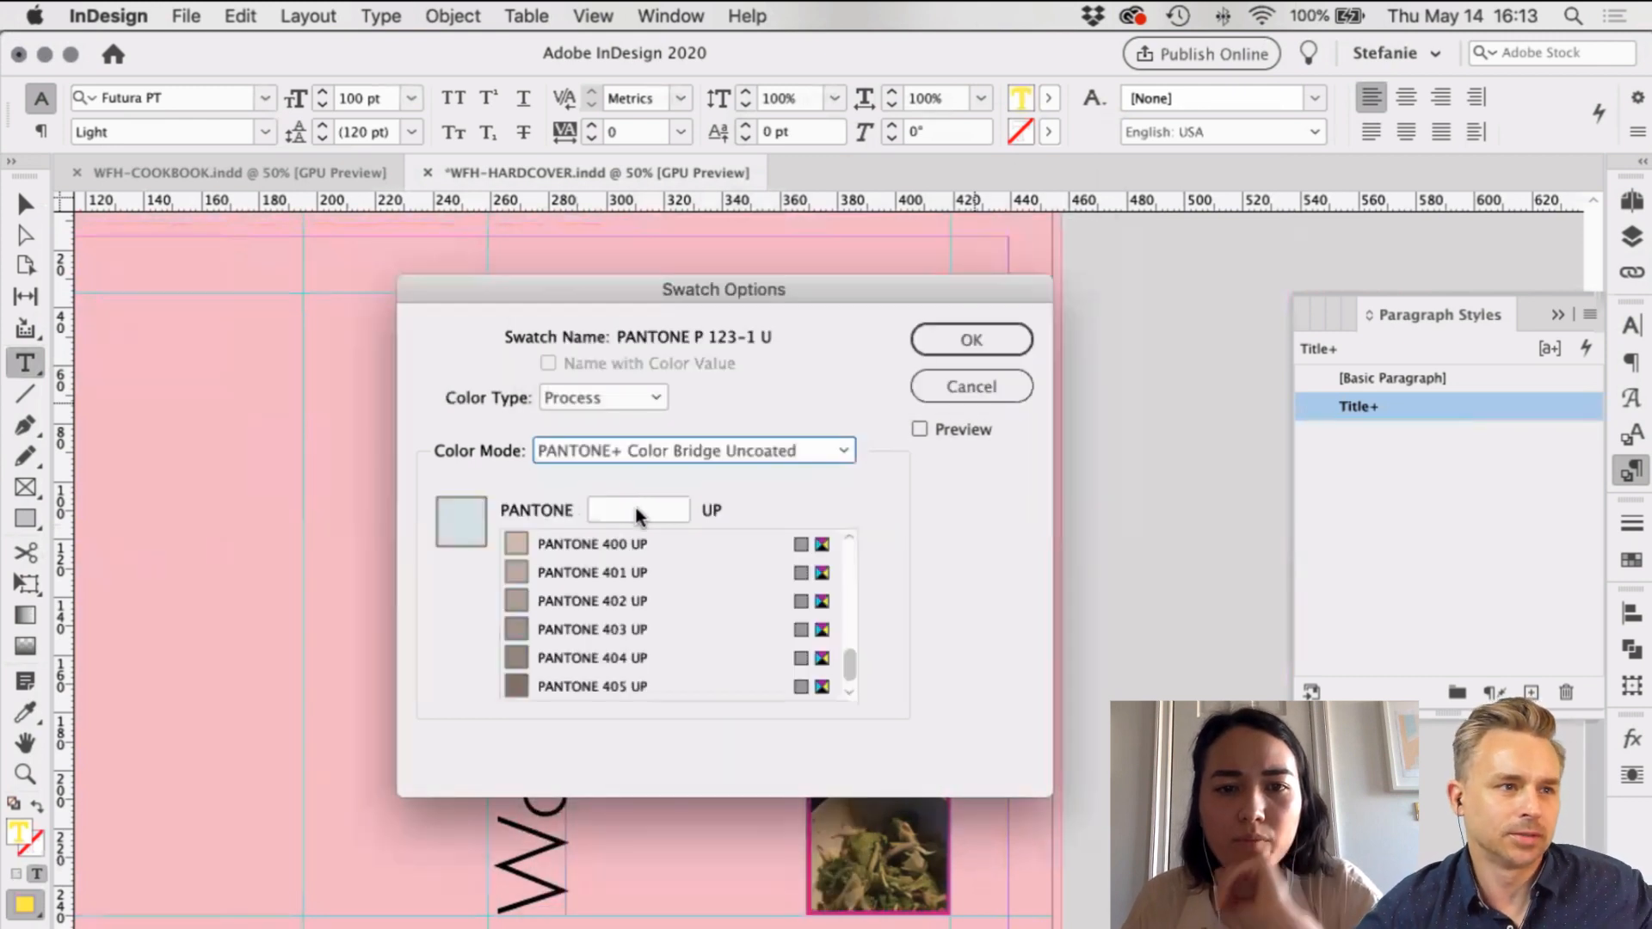
left_click(639, 511)
type("1235")
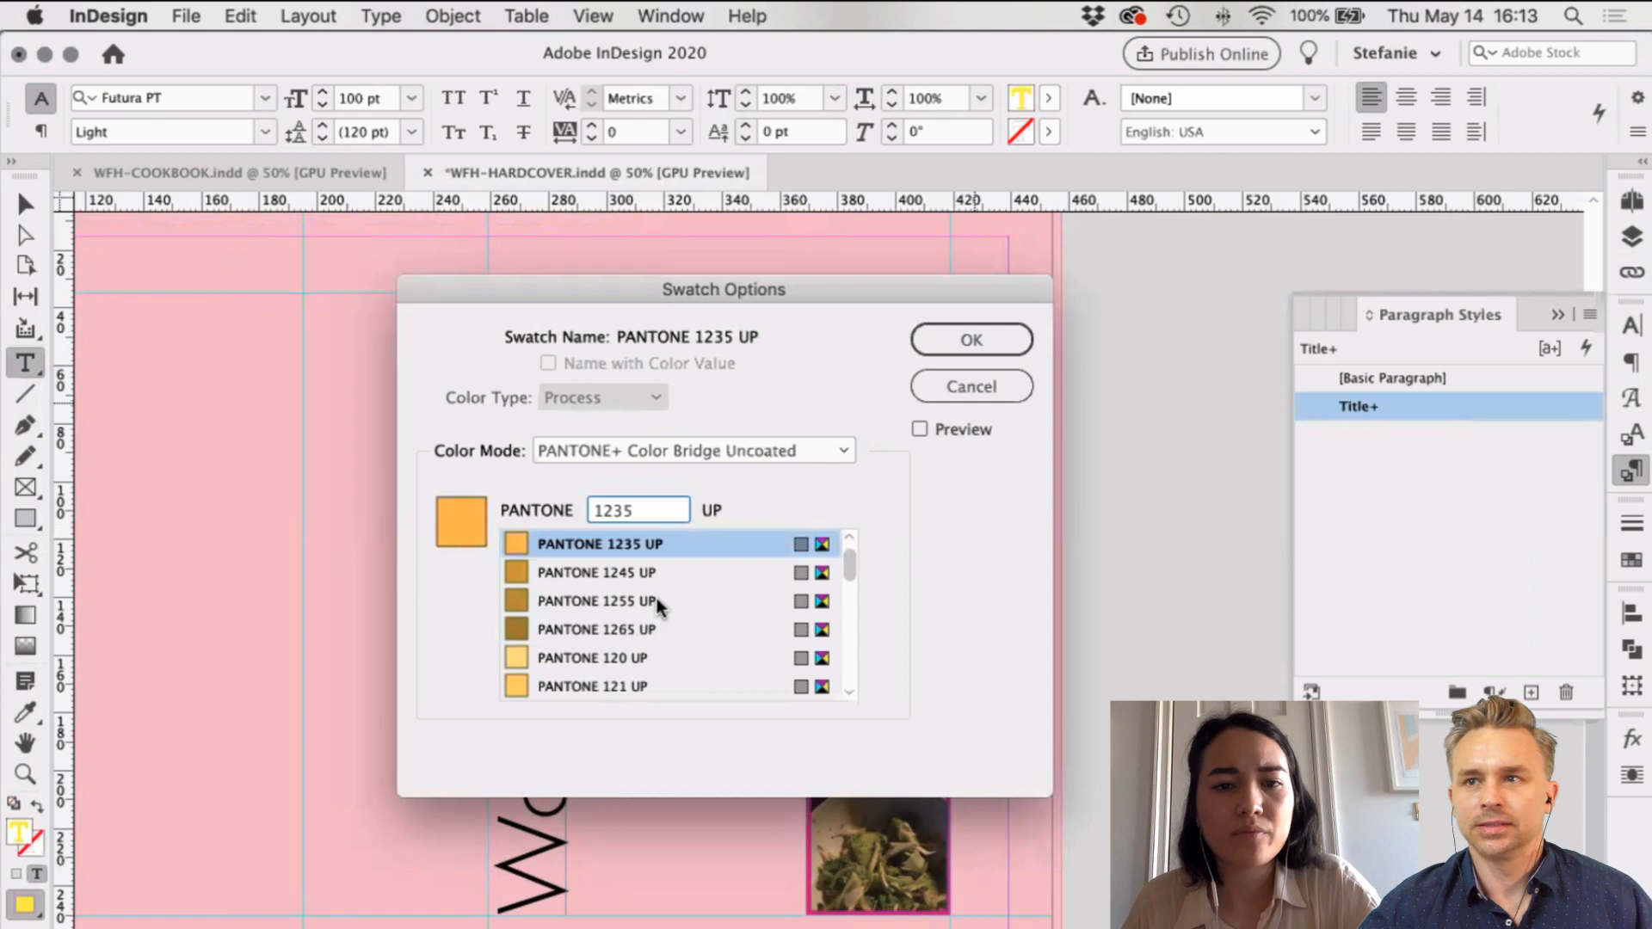
left_click(637, 551)
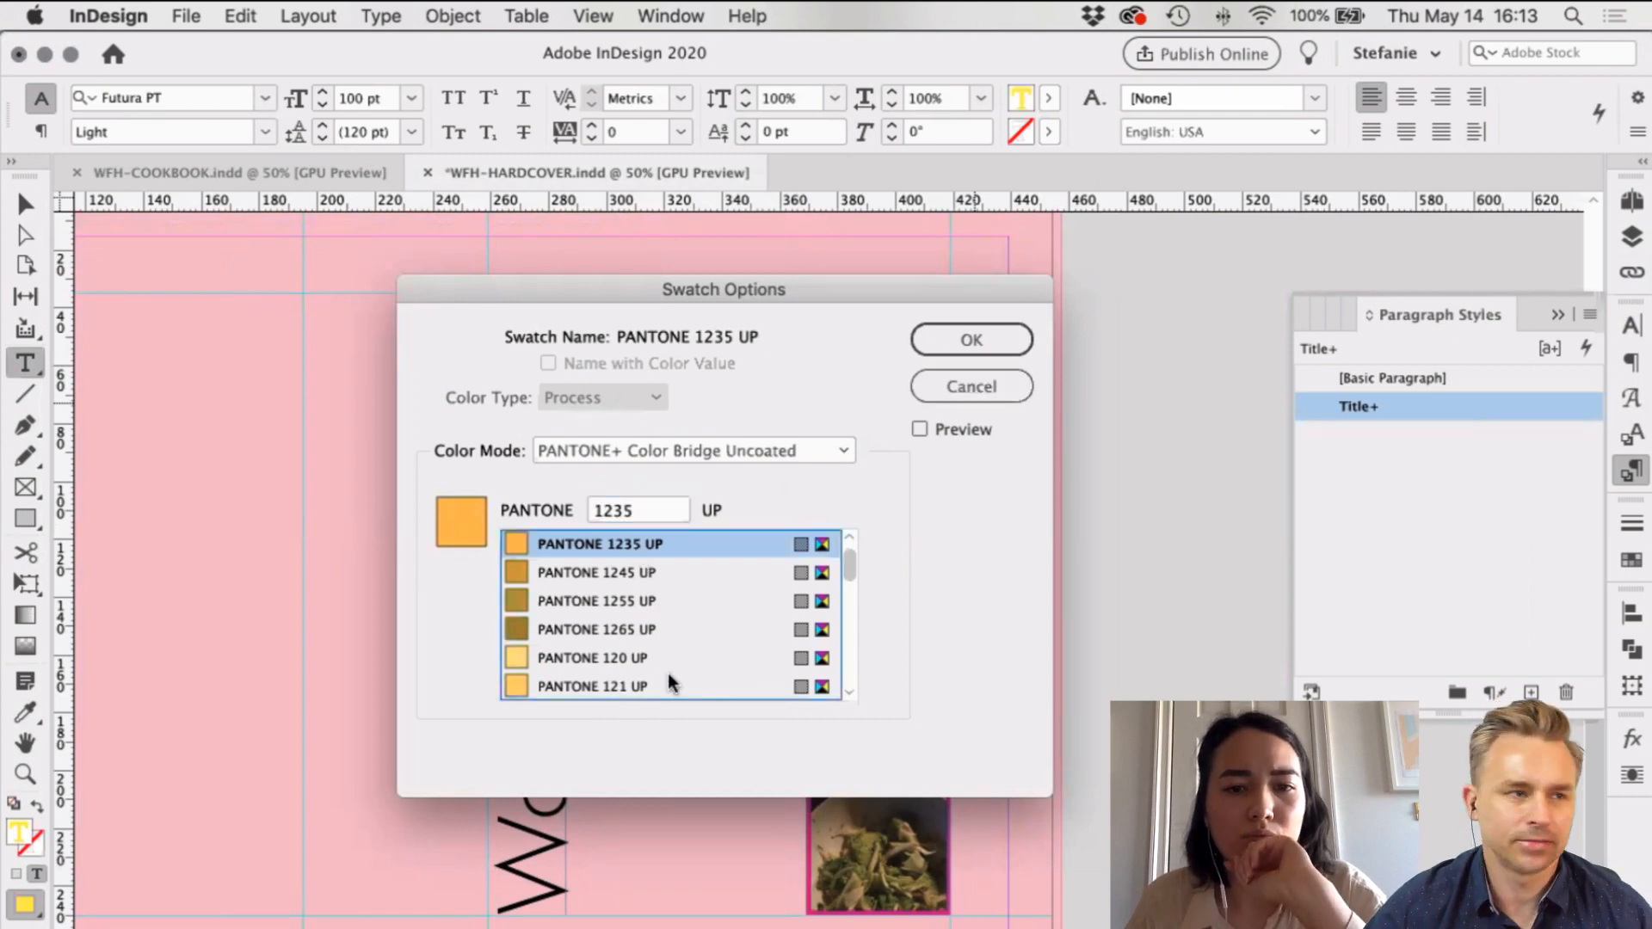
scroll(671, 684, "down", 2)
left_click(607, 685)
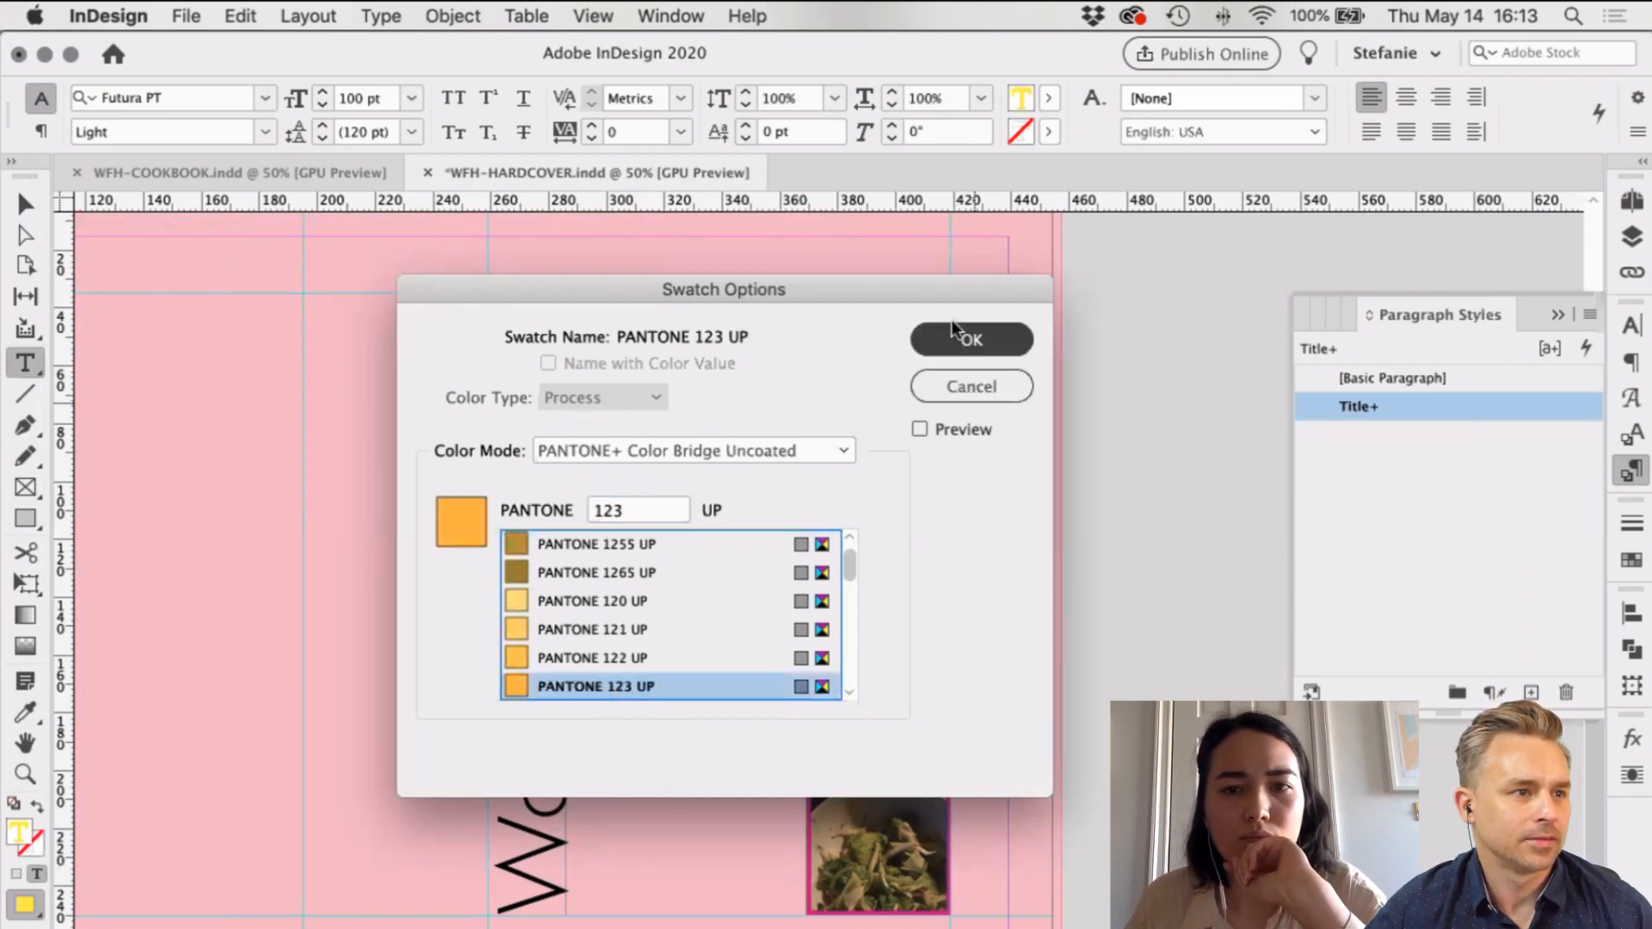
left_click(970, 339)
Step: Fill the 'Flavors at', 'Home' and 'Wonderful' title frames with white [Paper]
key("Escape")
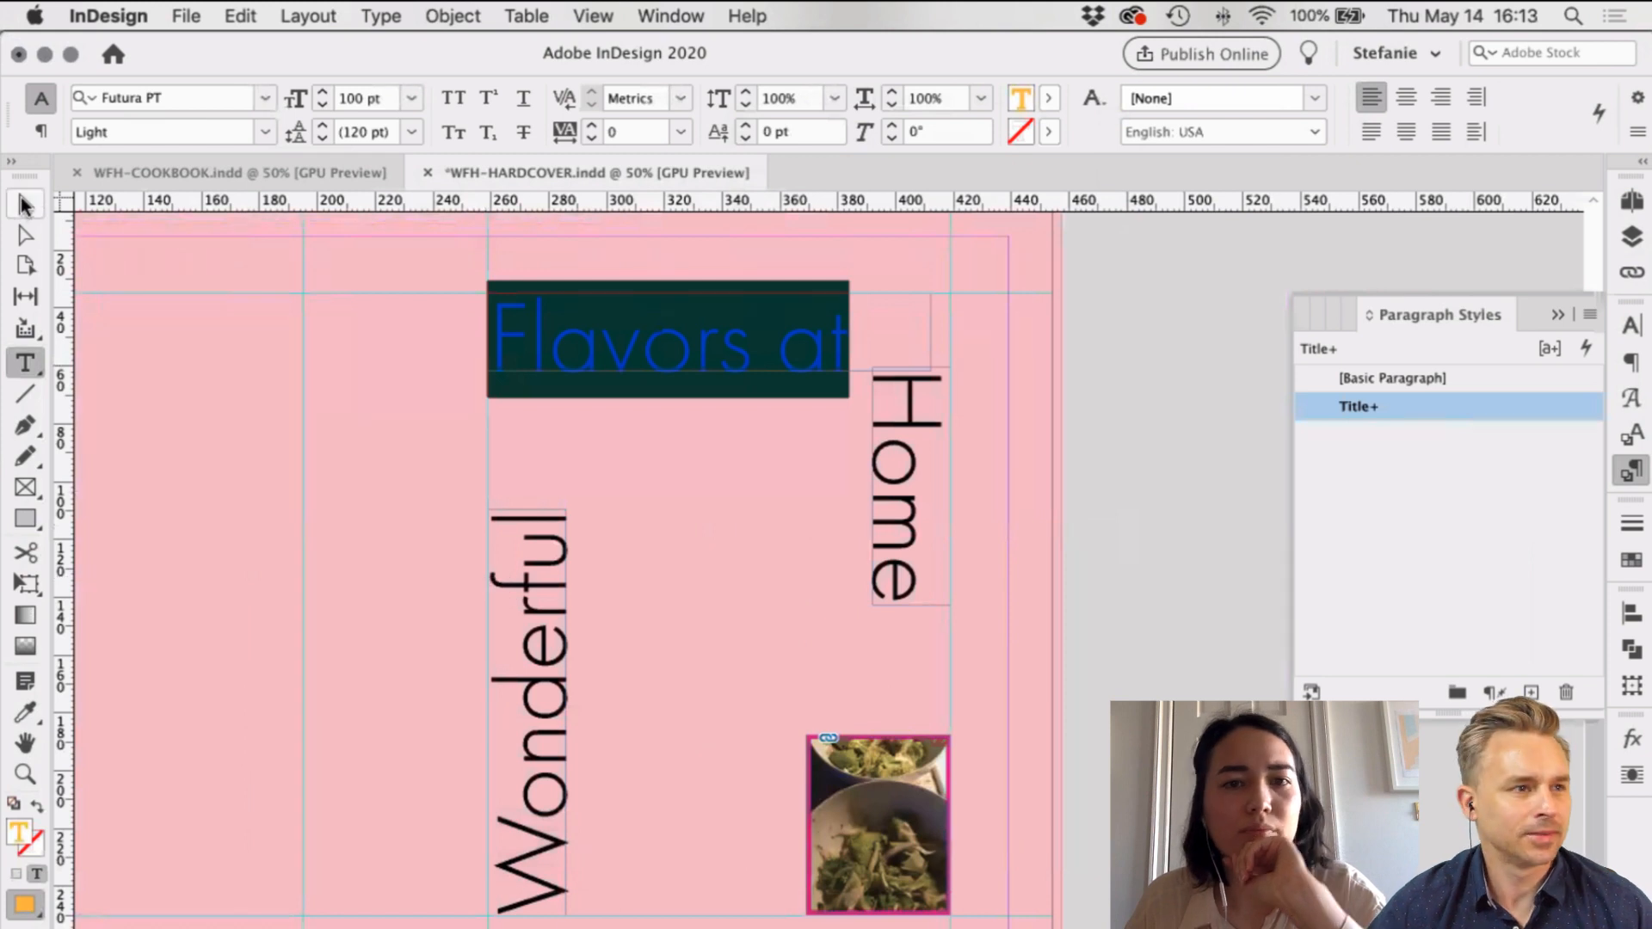
key("shift+super+a")
scroll(1314, 603, "left", 3)
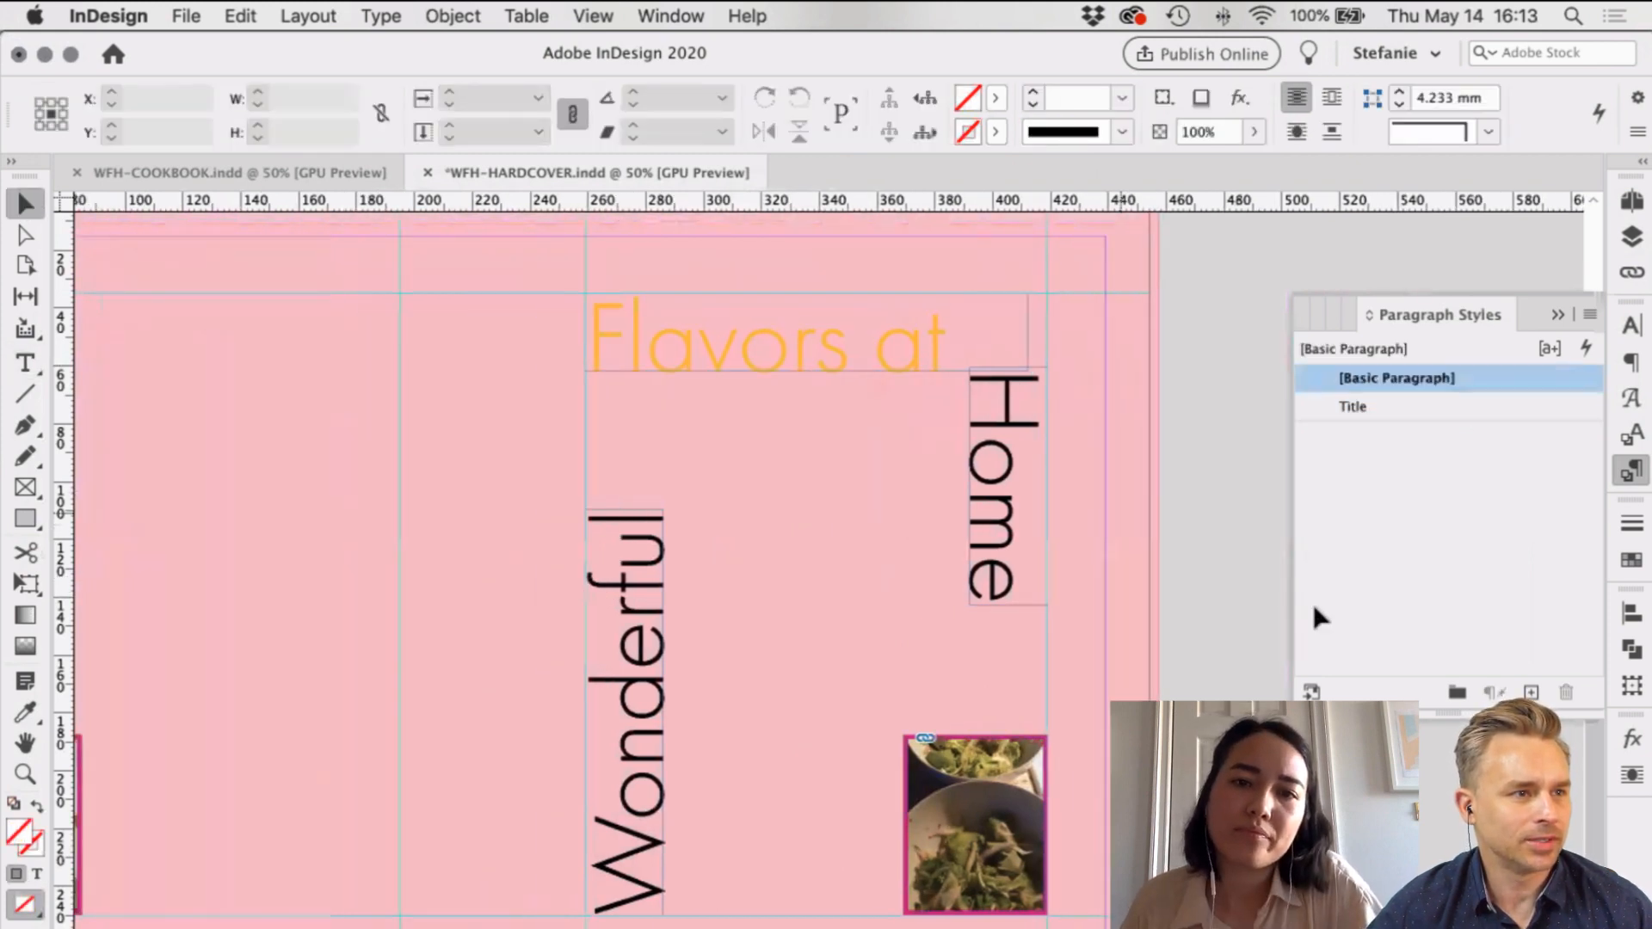
scroll(1313, 602, "up", 2)
scroll(1119, 510, "down", 1)
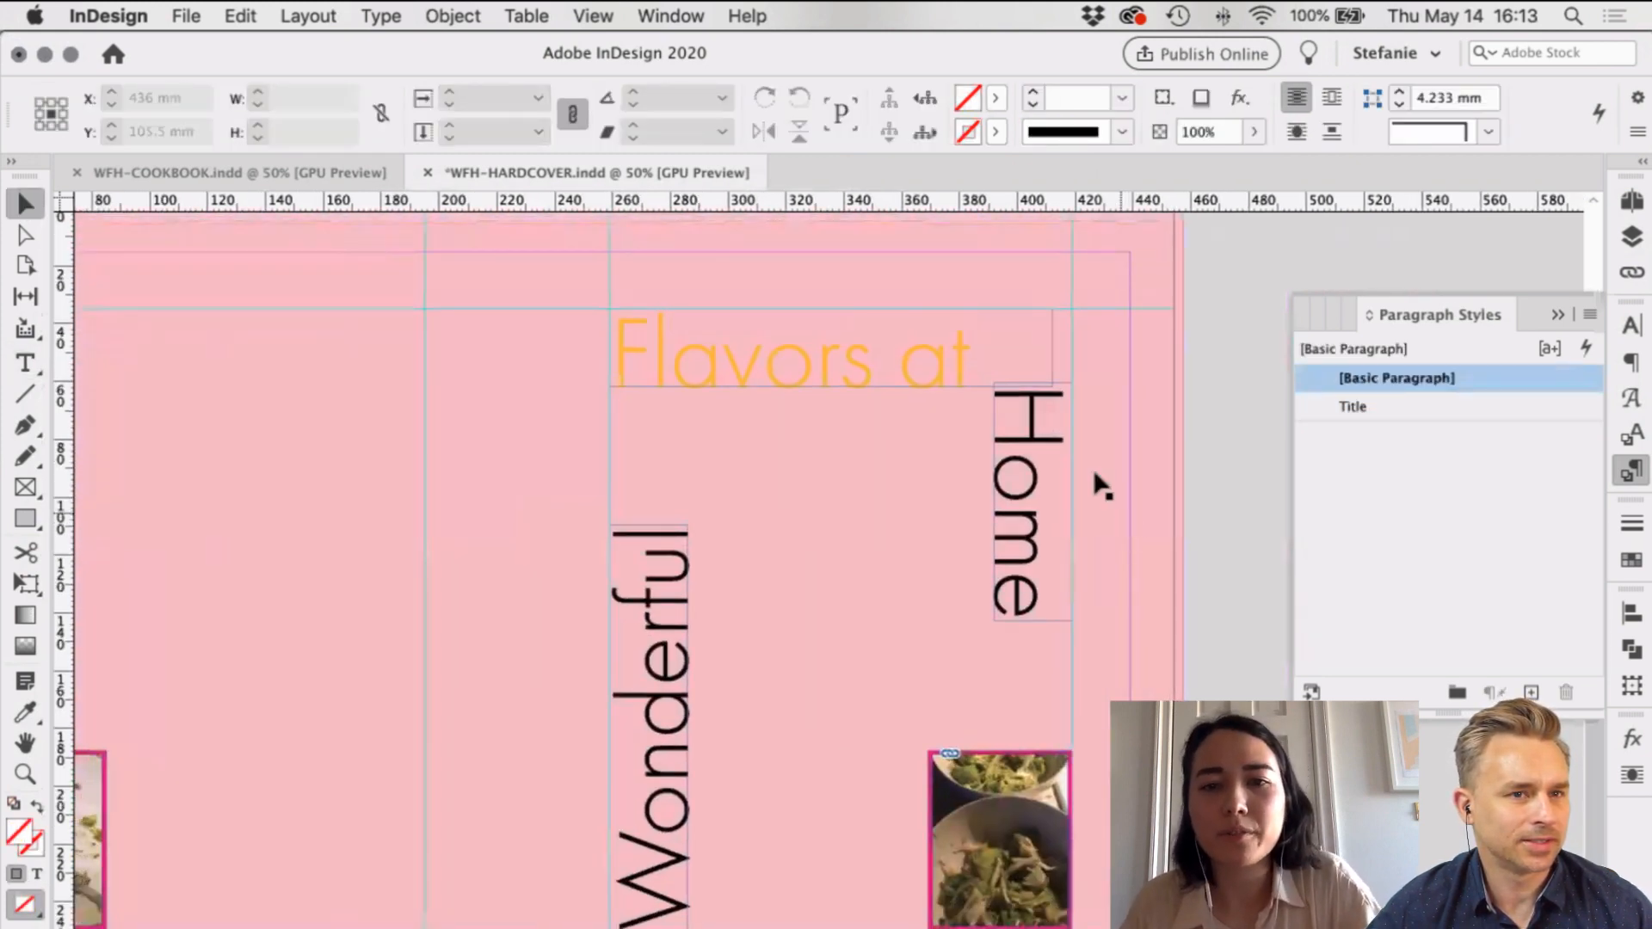
scroll(1118, 515, "right", 2)
scroll(1118, 516, "down", 1)
scroll(779, 359, "right", 1)
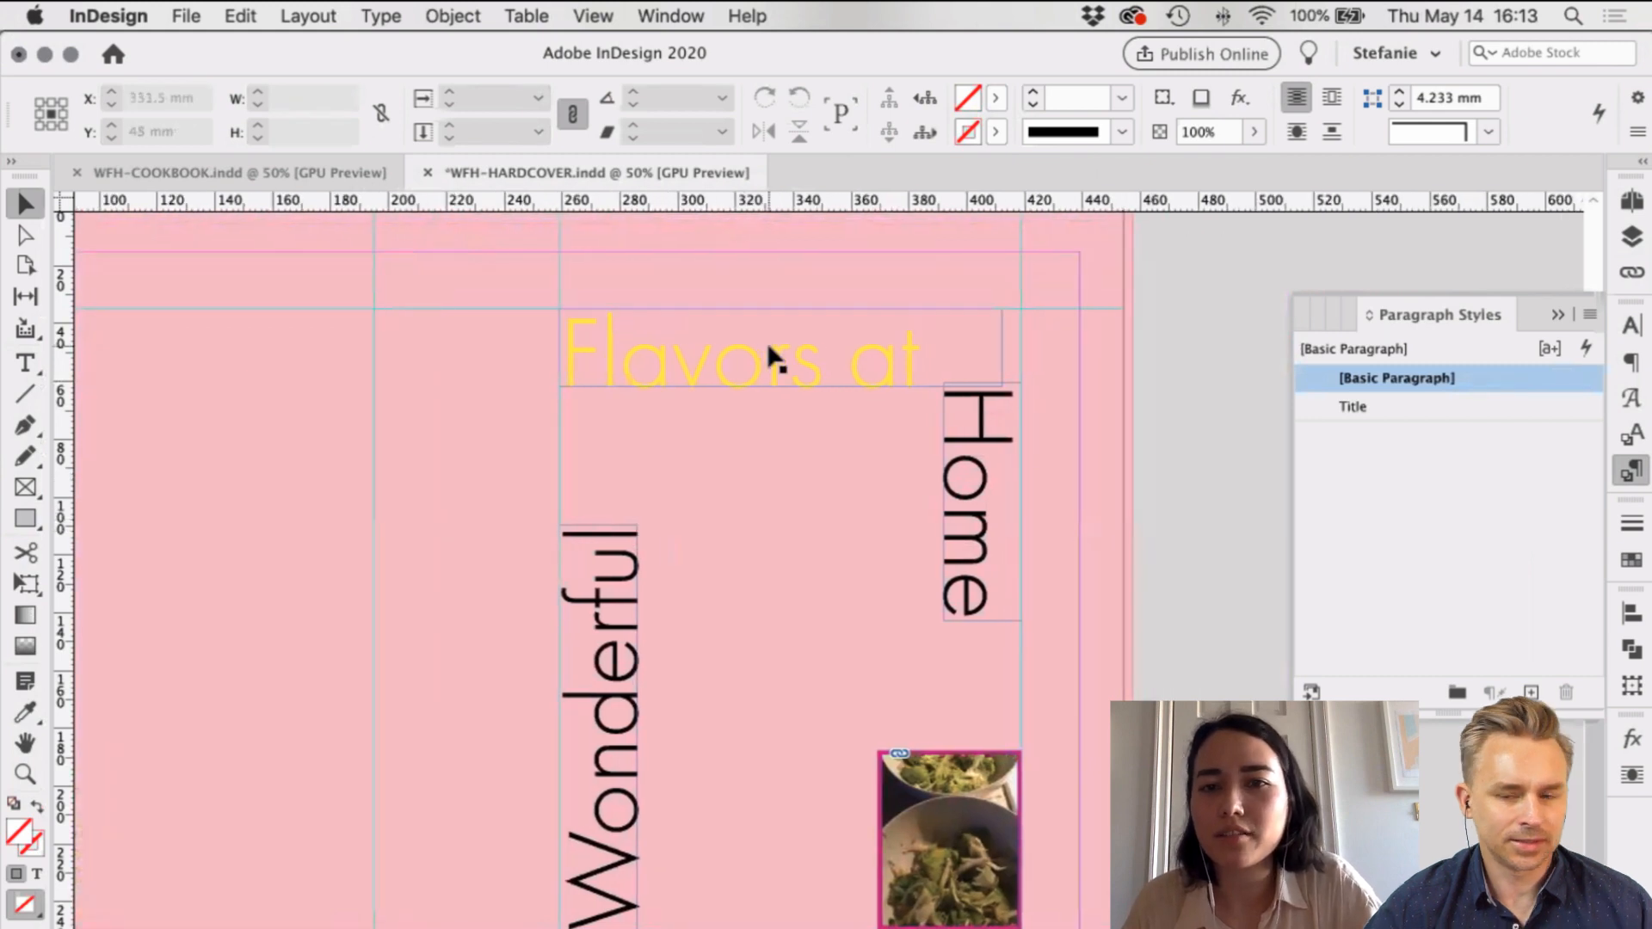
left_click(779, 359)
left_click(623, 603, "shift")
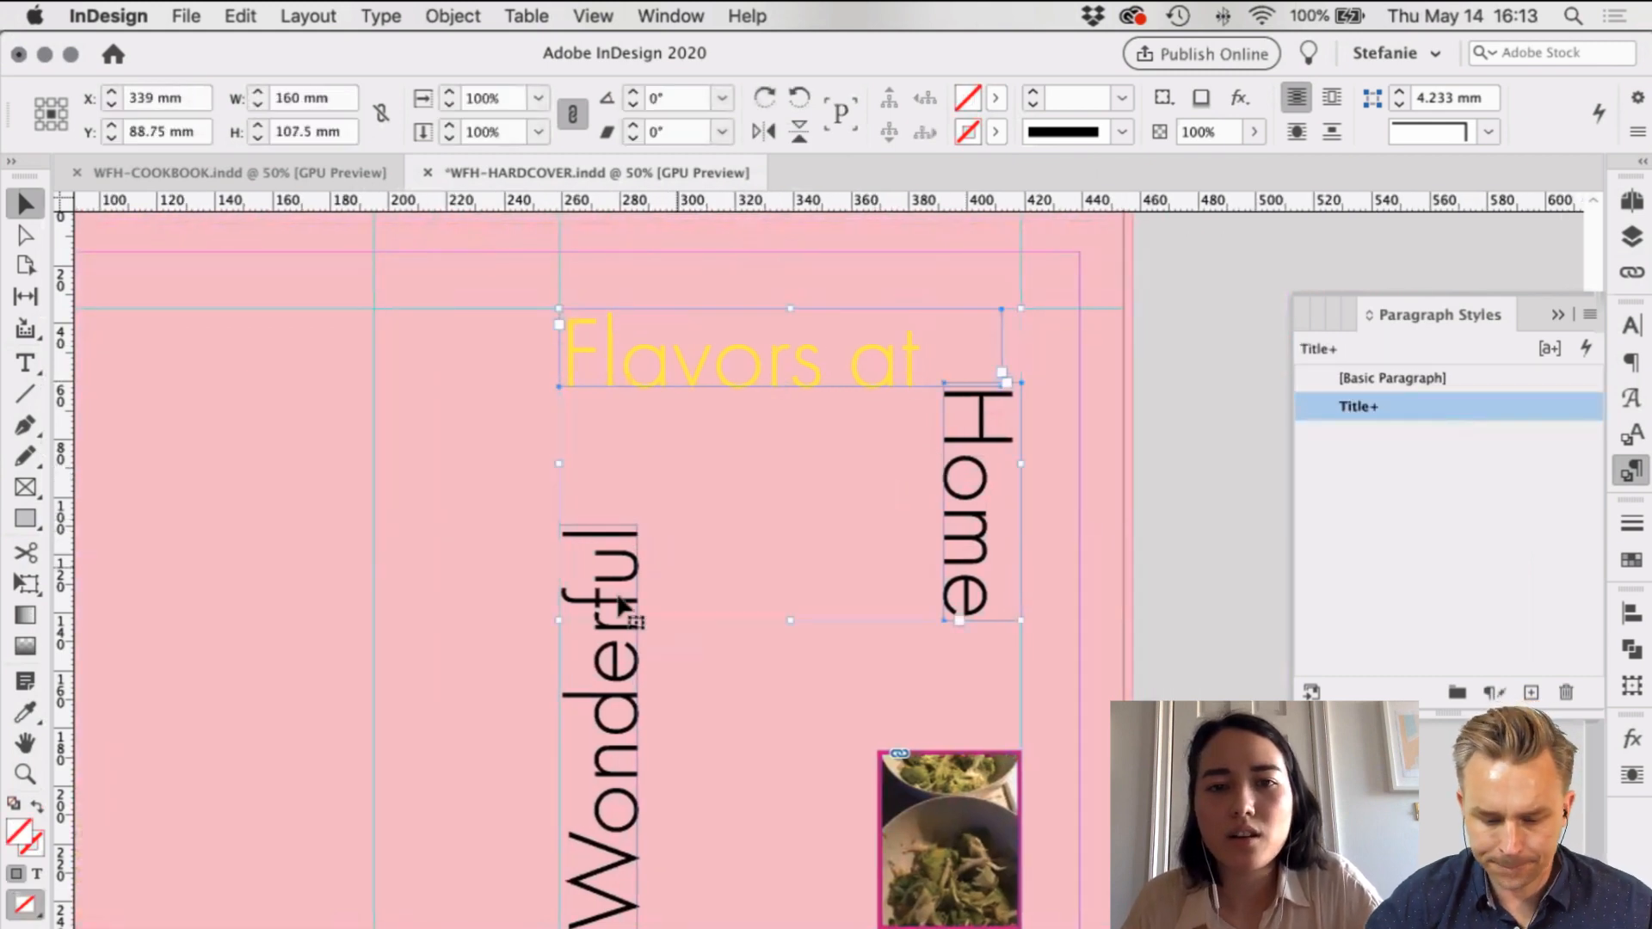
left_click(992, 99)
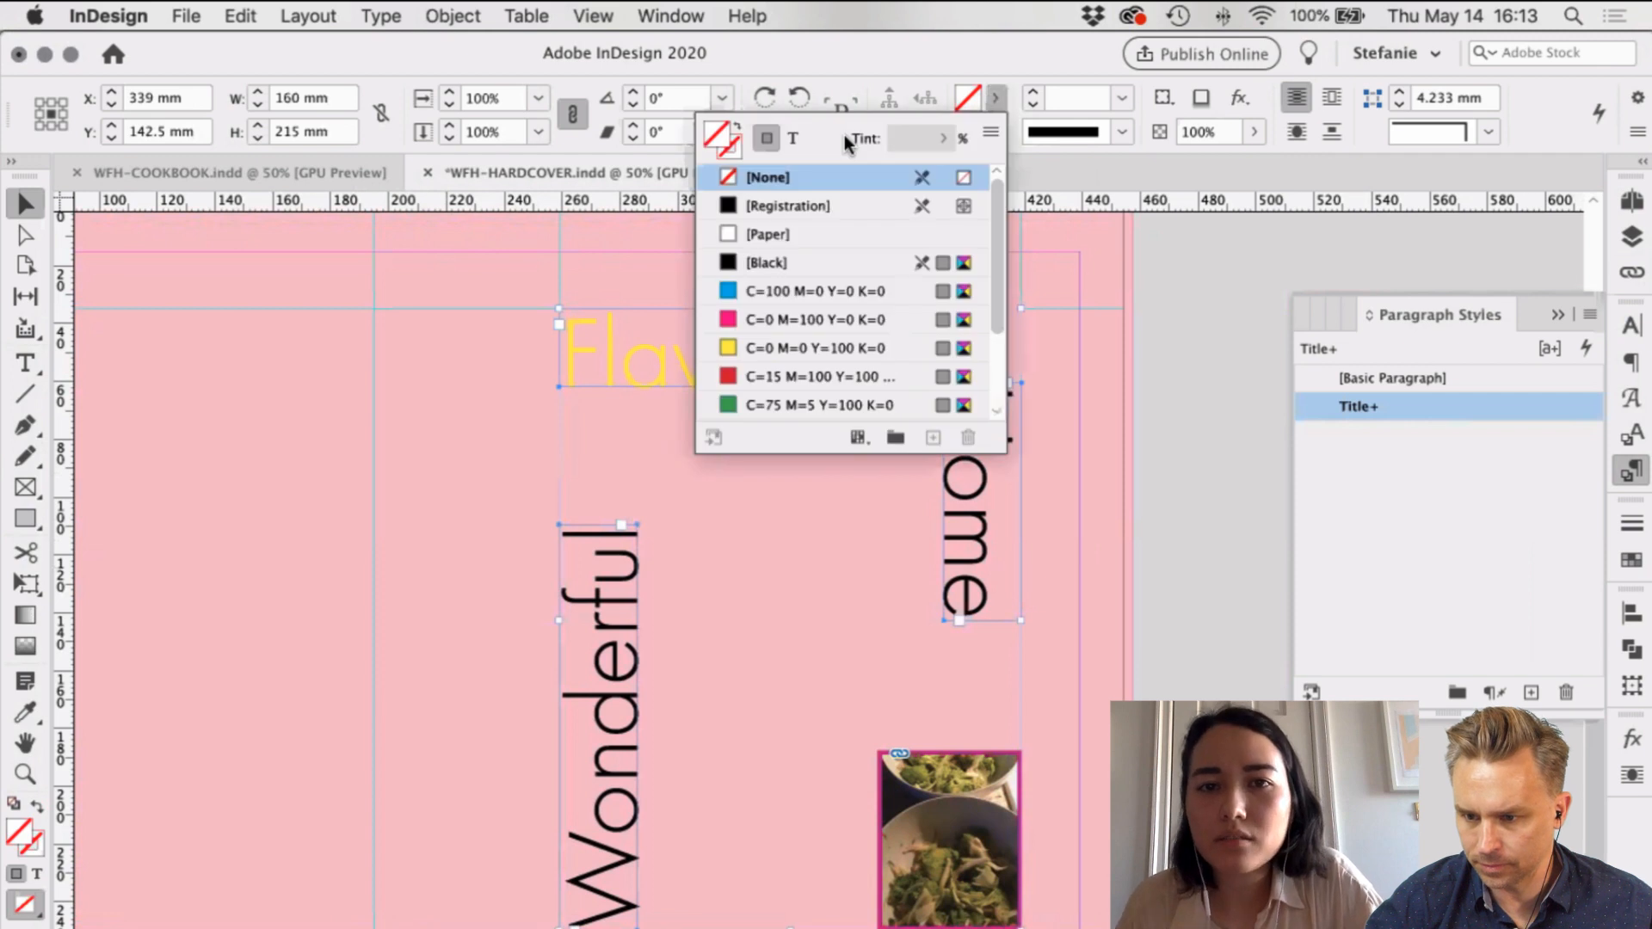
key("Down")
key("Down")
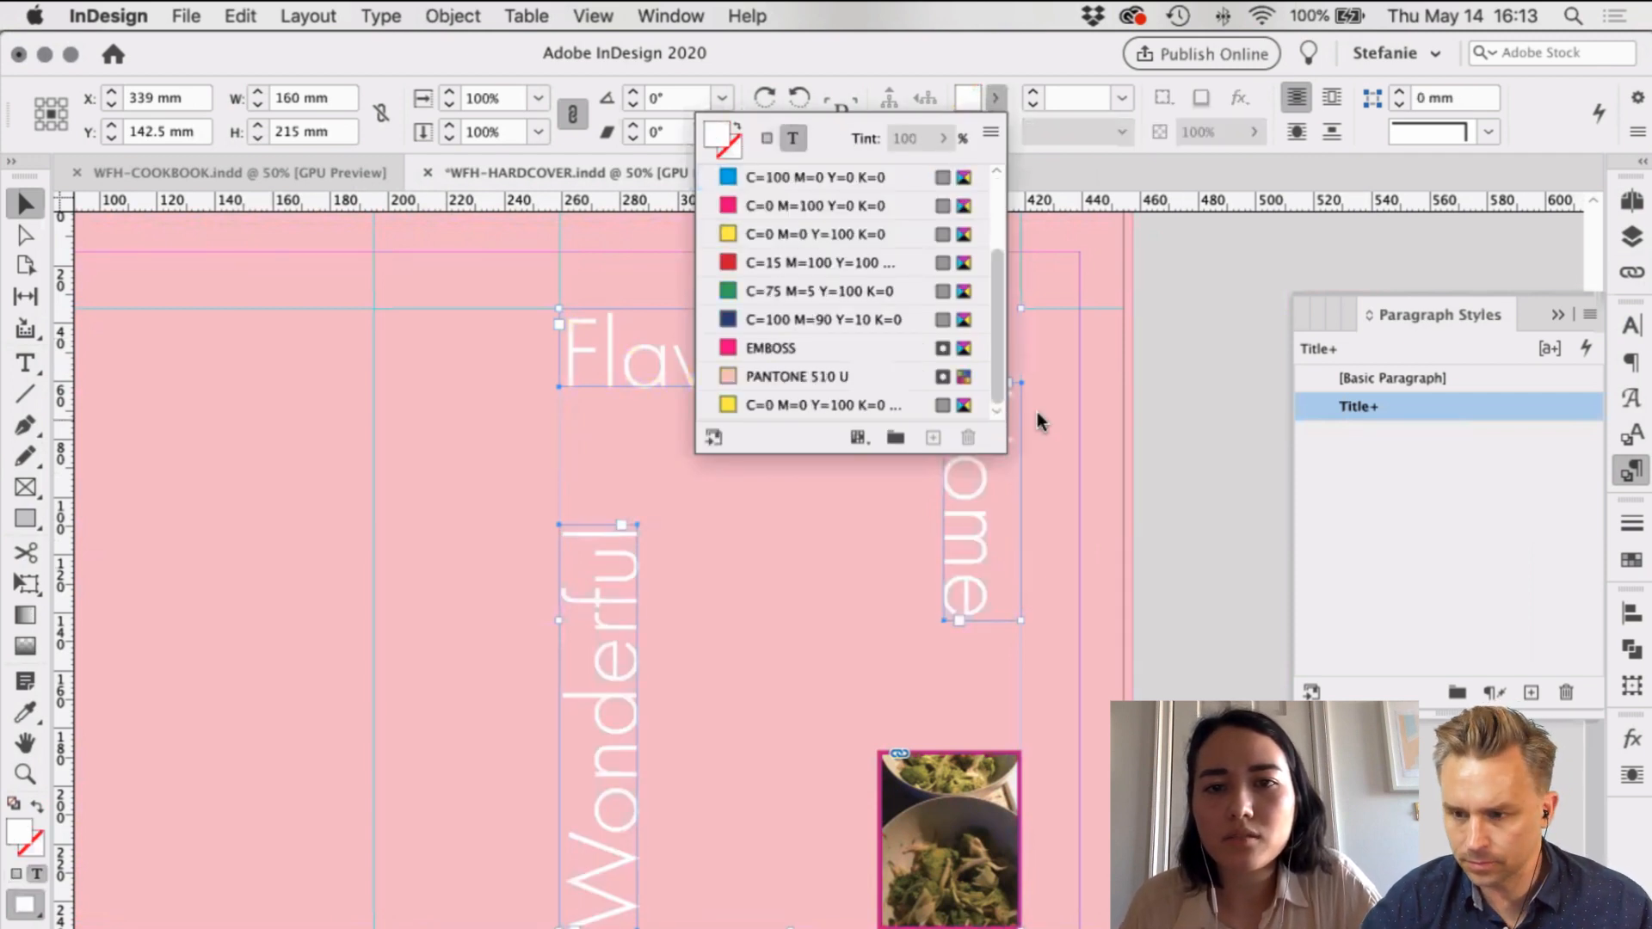
left_click(967, 457)
Step: Verify the 'Flavors at' text fill and preview the cover without guides
key("ctrl+z")
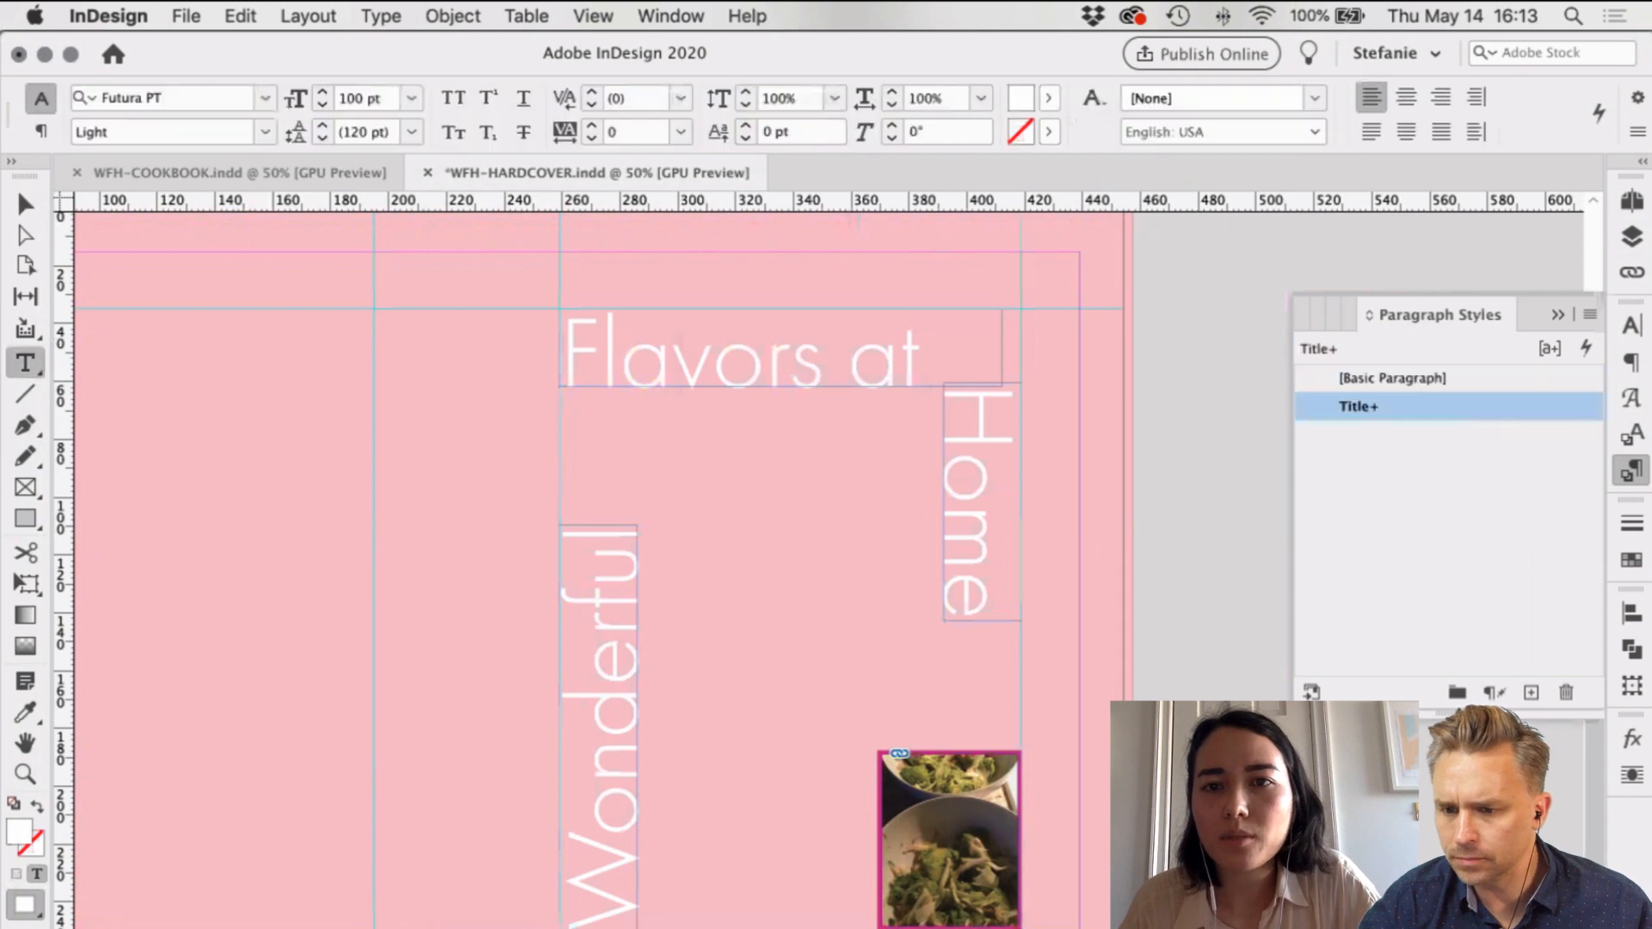
left_click(1048, 98)
scroll(963, 418, "down", 2)
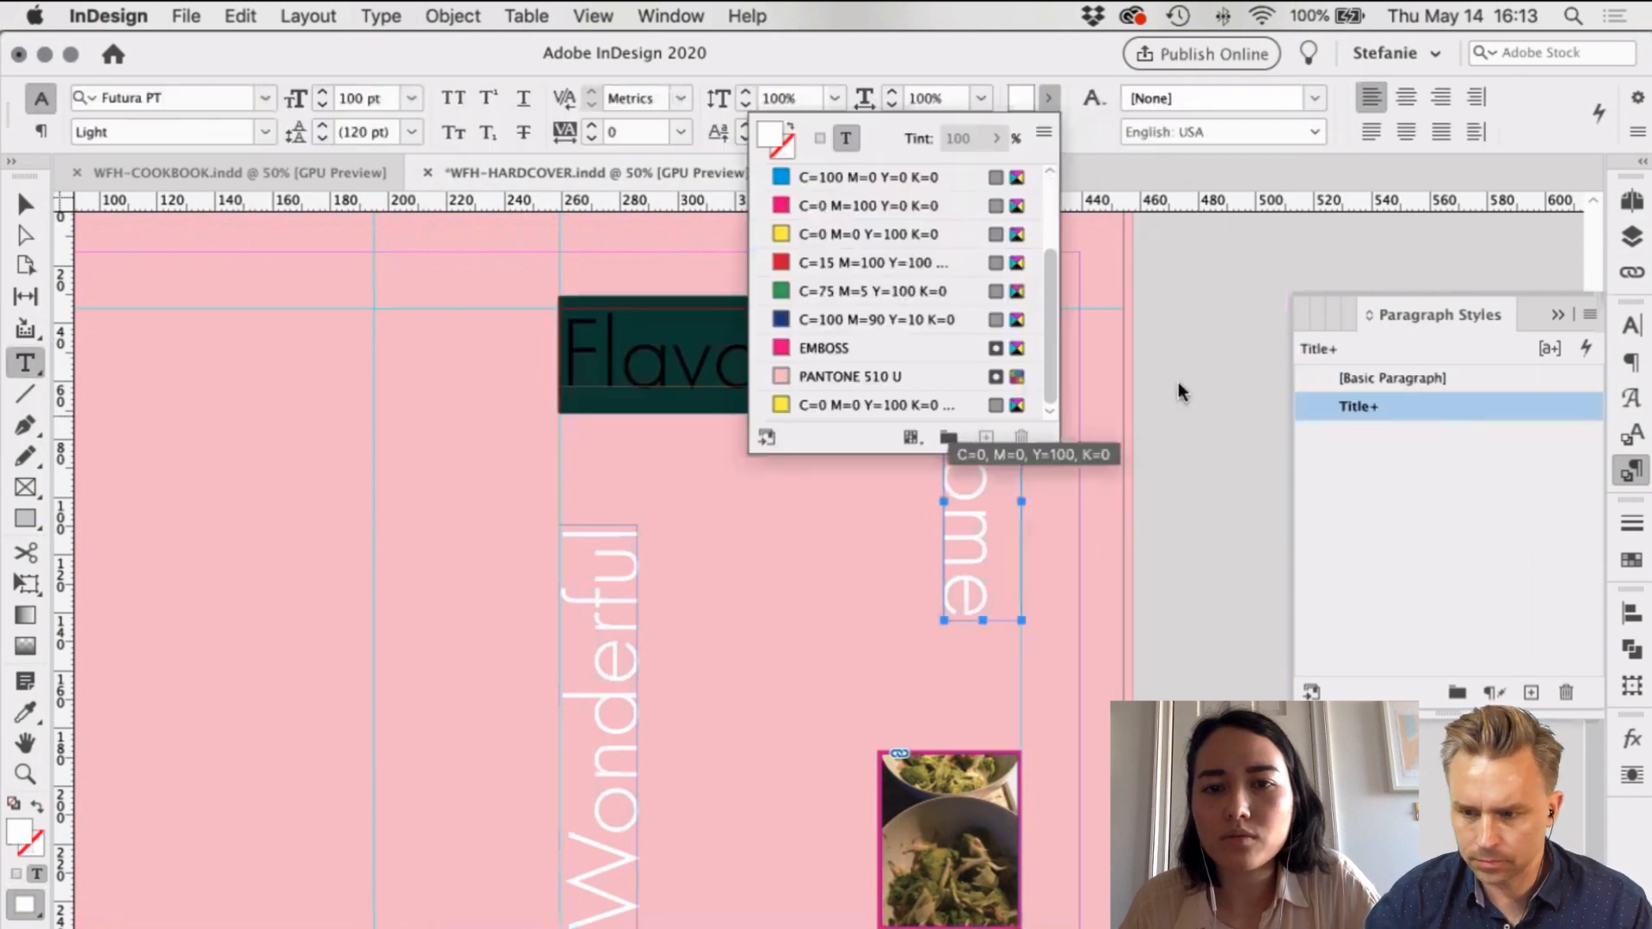
left_click(962, 457)
key("Escape")
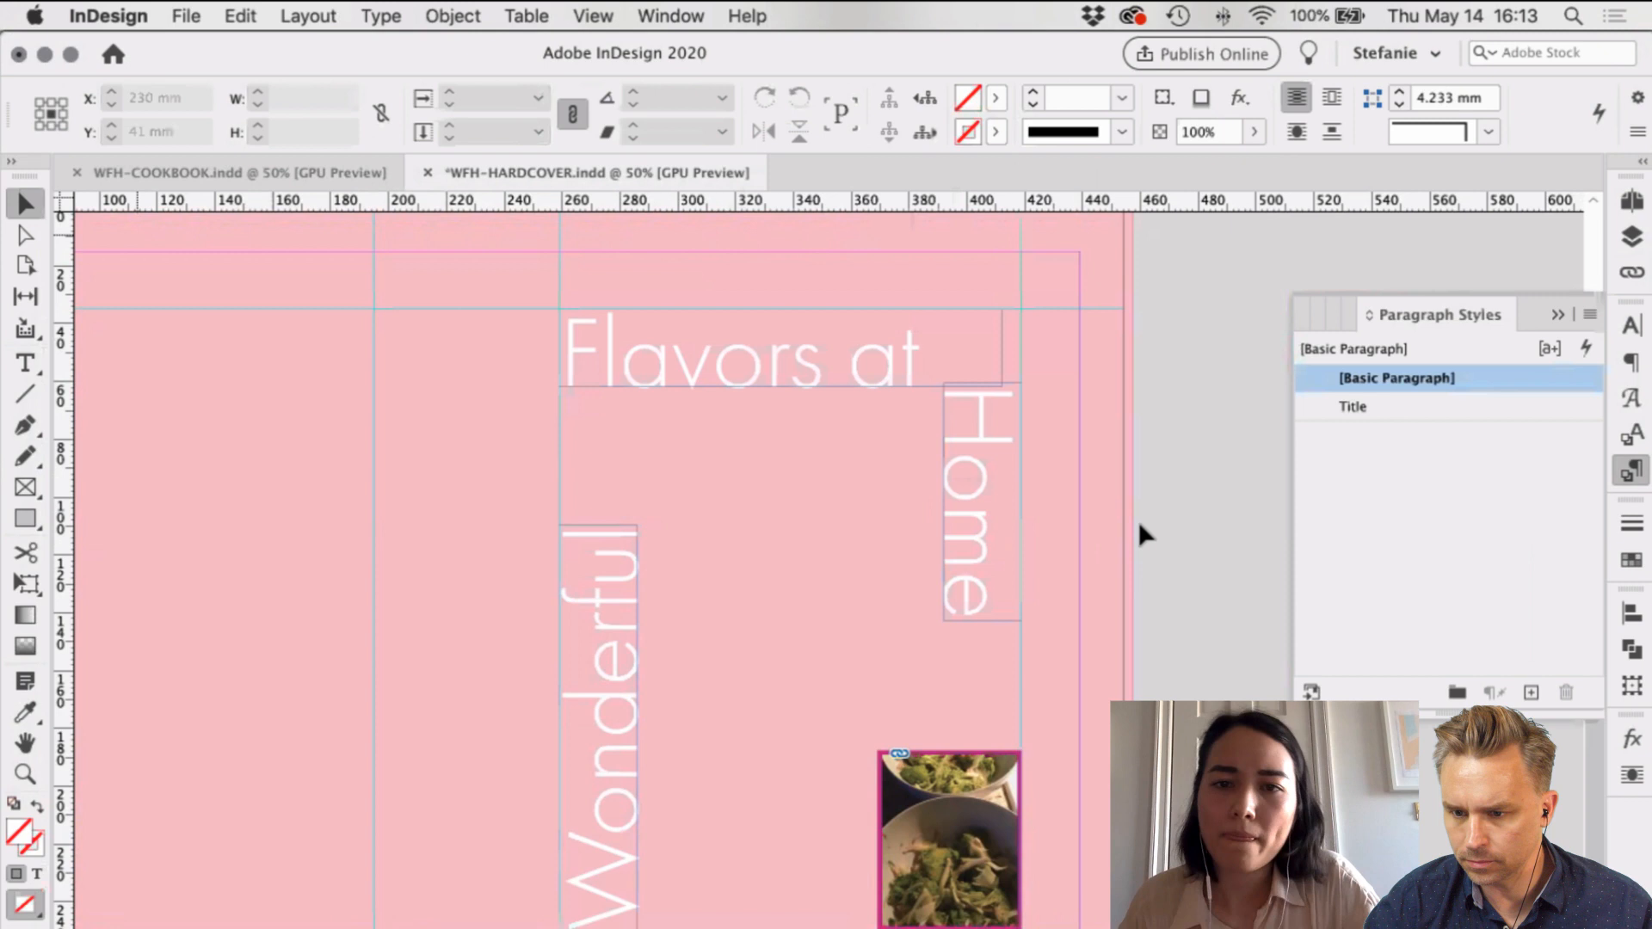
key("w")
left_click_drag(934, 589, 927, 571)
Step: Delete the unused C=0 M=0 Y=100 K=0 swatch and return the view to 50%
left_click(996, 98)
scroll(888, 255, "down", 3)
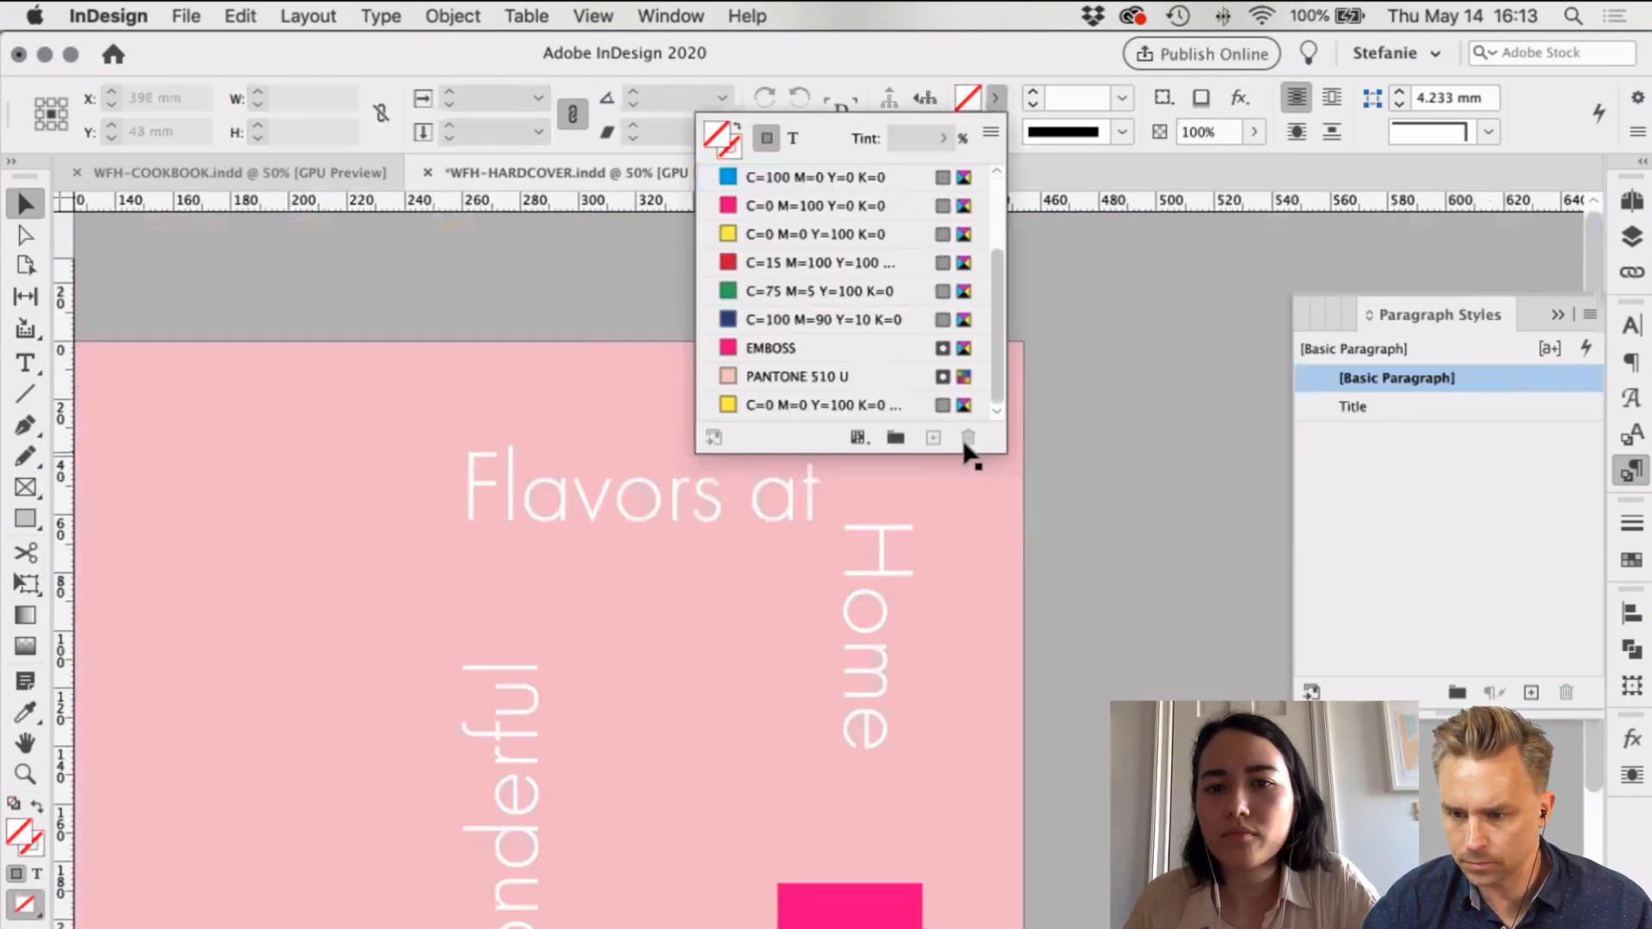
left_click(964, 442)
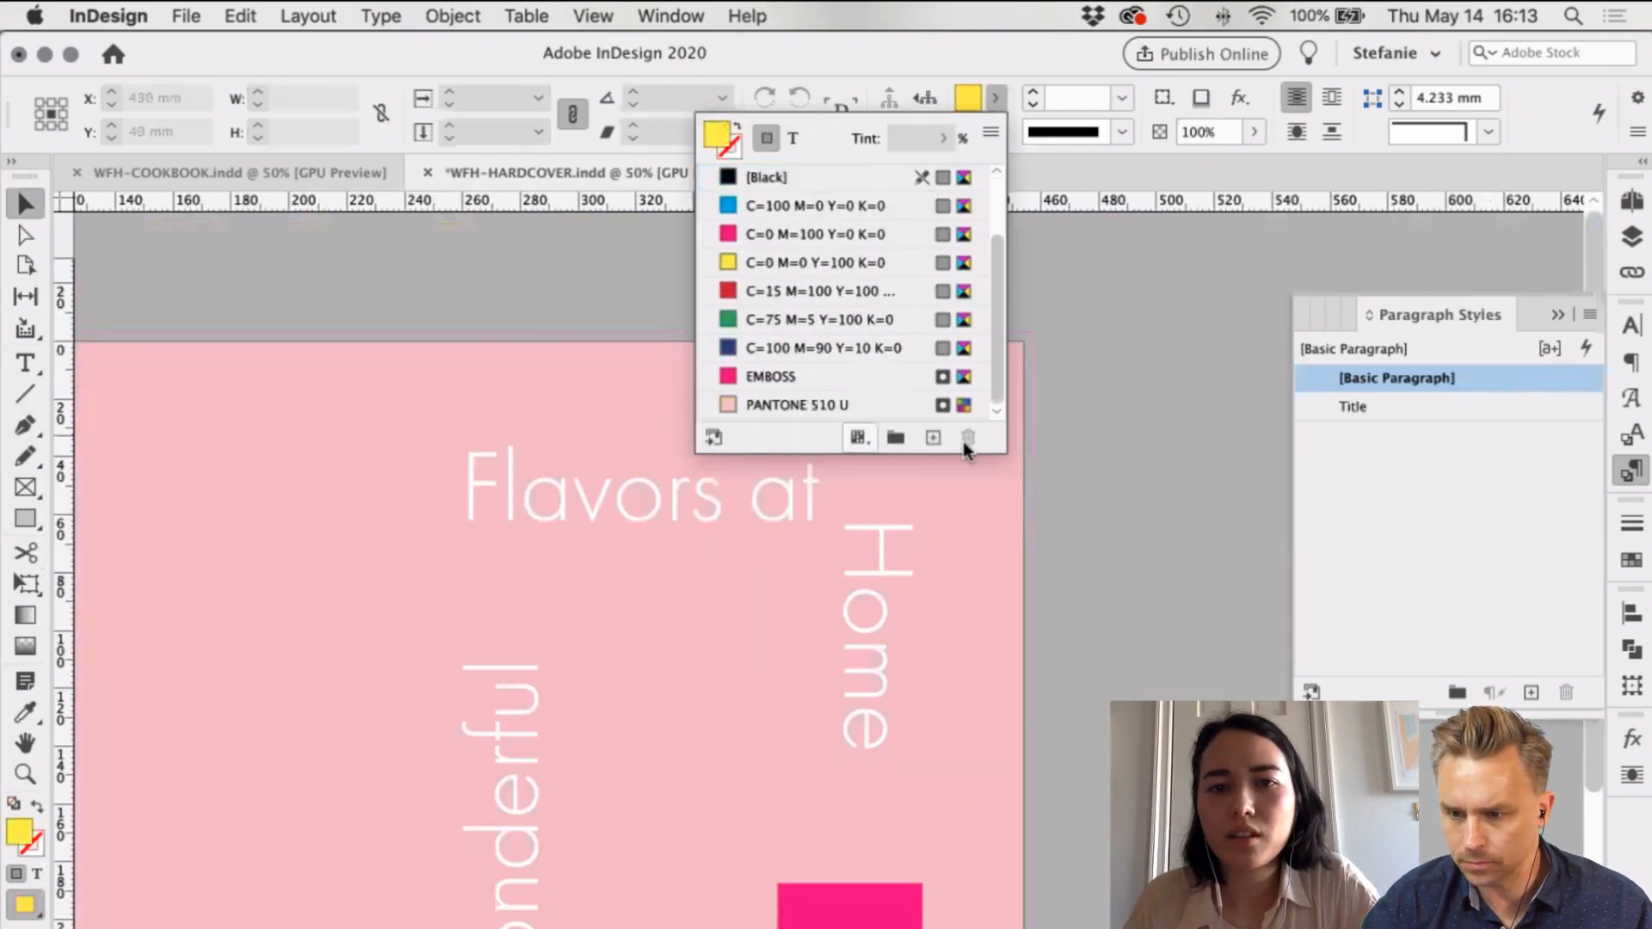
left_click(1201, 400)
scroll(1199, 398, "down", 3)
scroll(1076, 444, "left", 3)
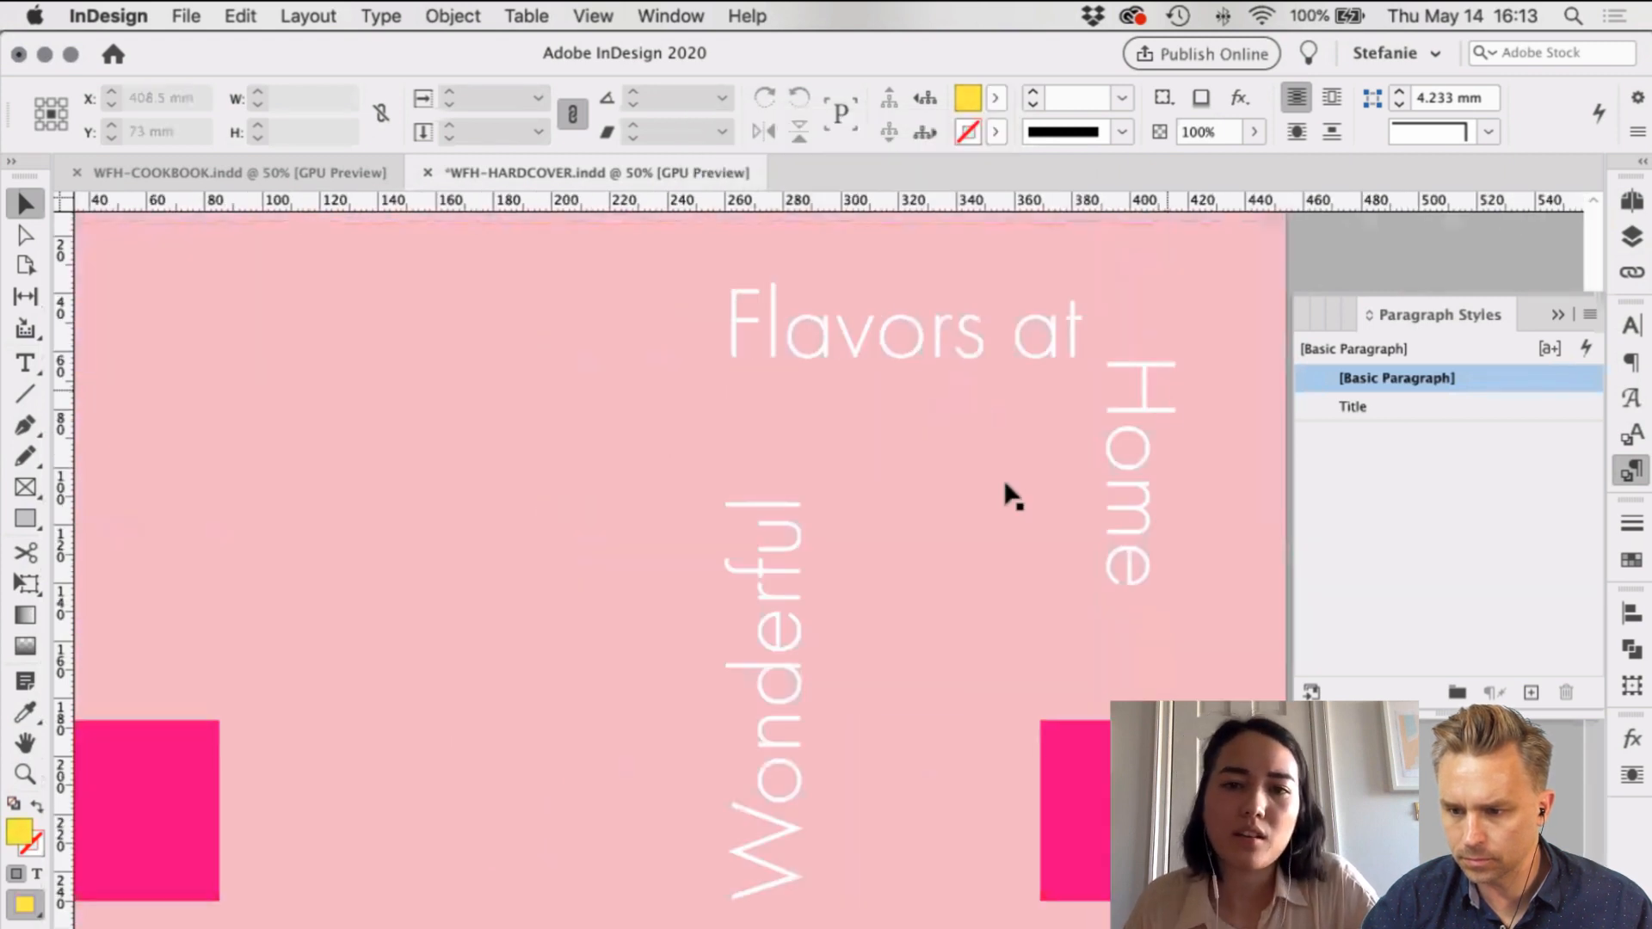
key("super+minus")
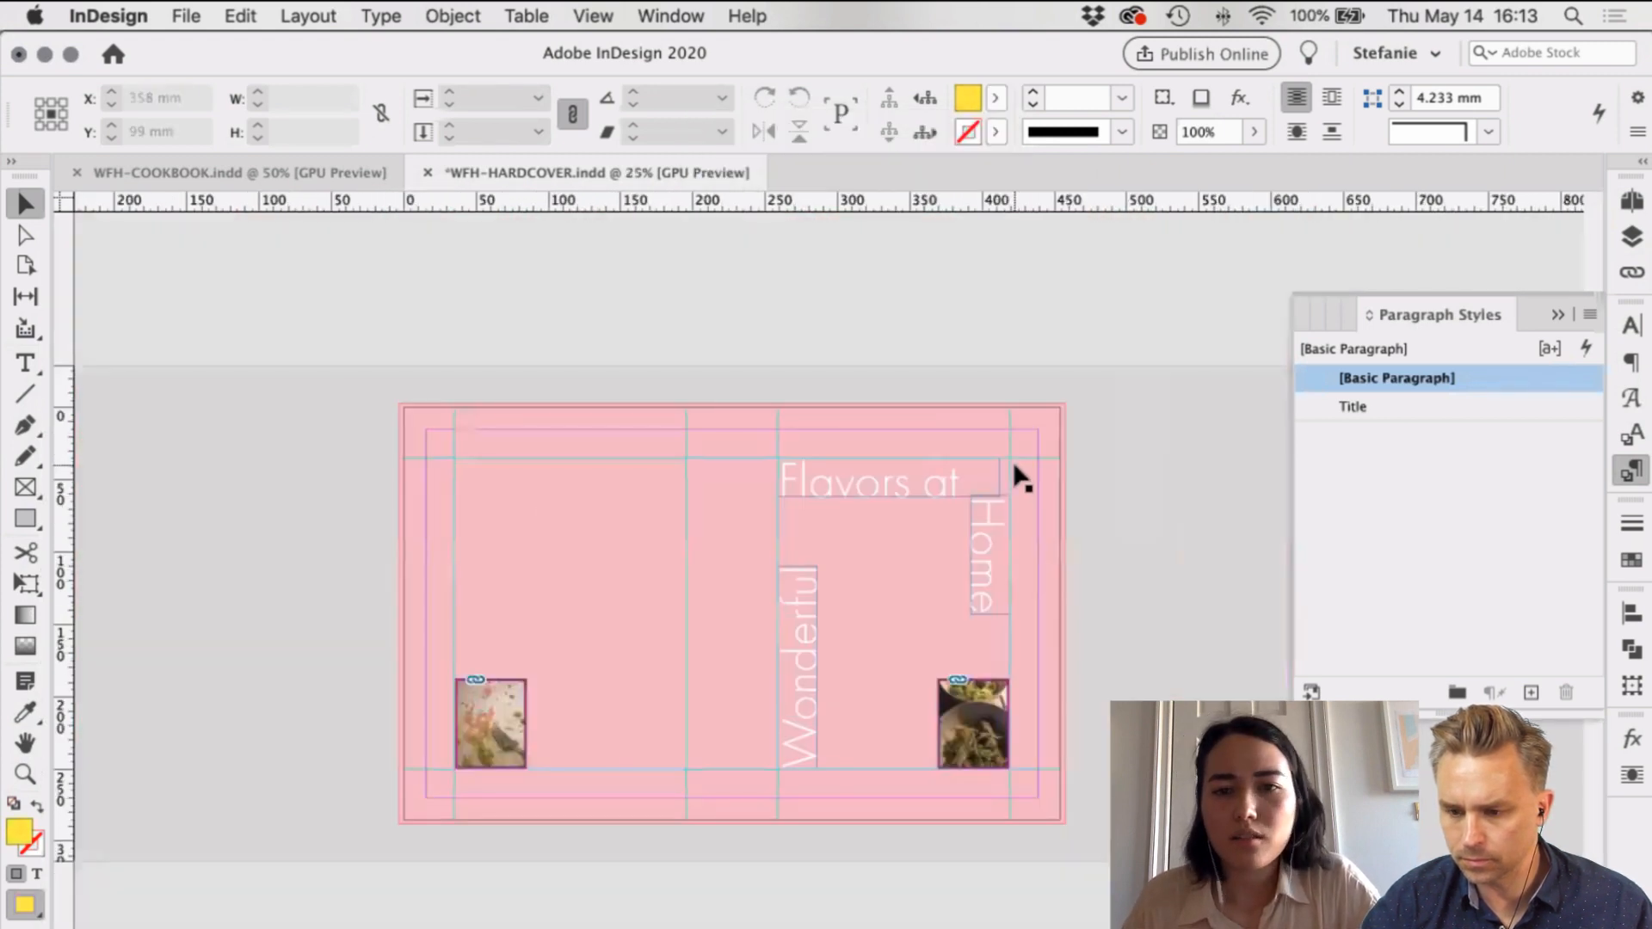
key("super+equal")
scroll(1018, 476, "left", 5)
scroll(1018, 476, "down", 3)
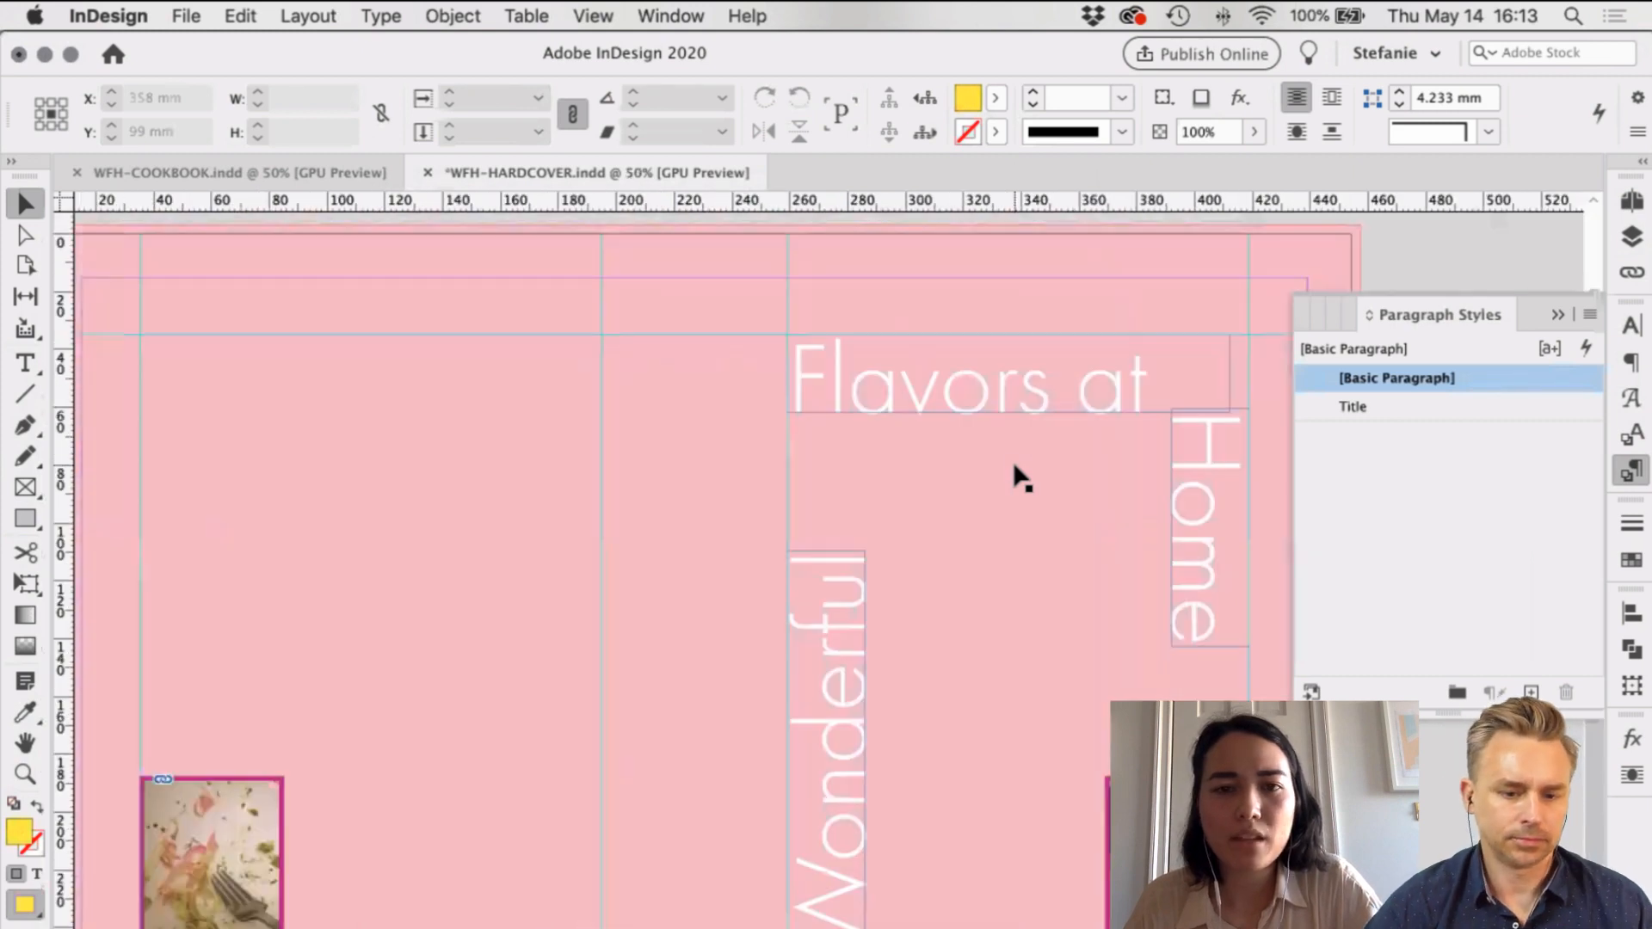
Step: Make the GUIDES layer visible in the Layers panel
key("w")
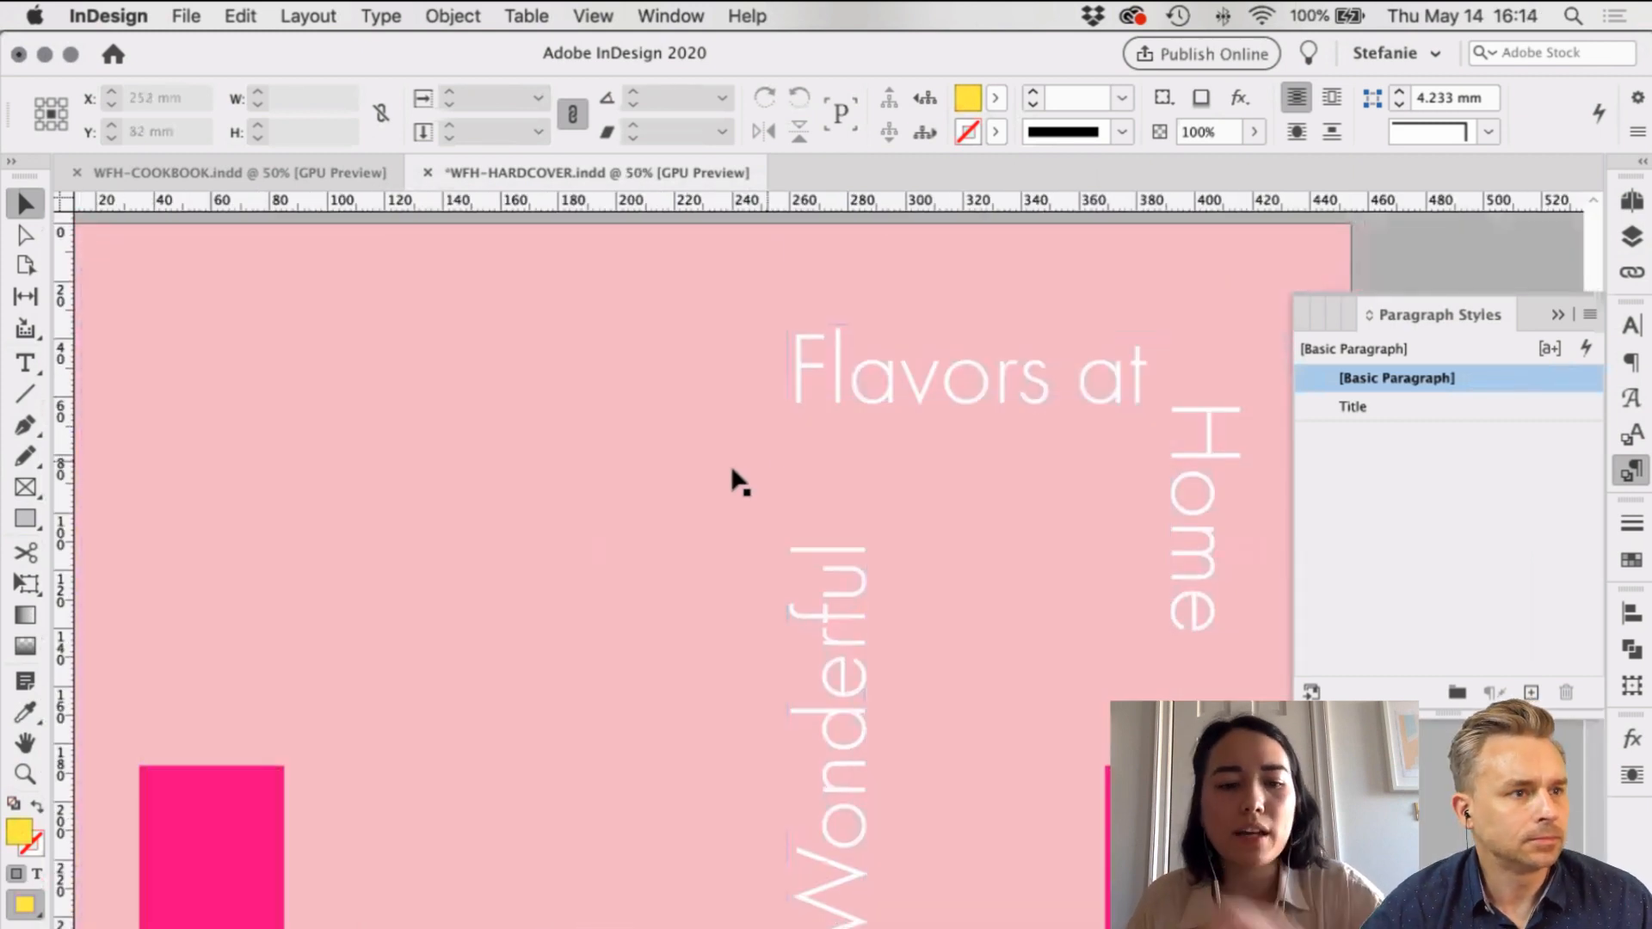
key("w")
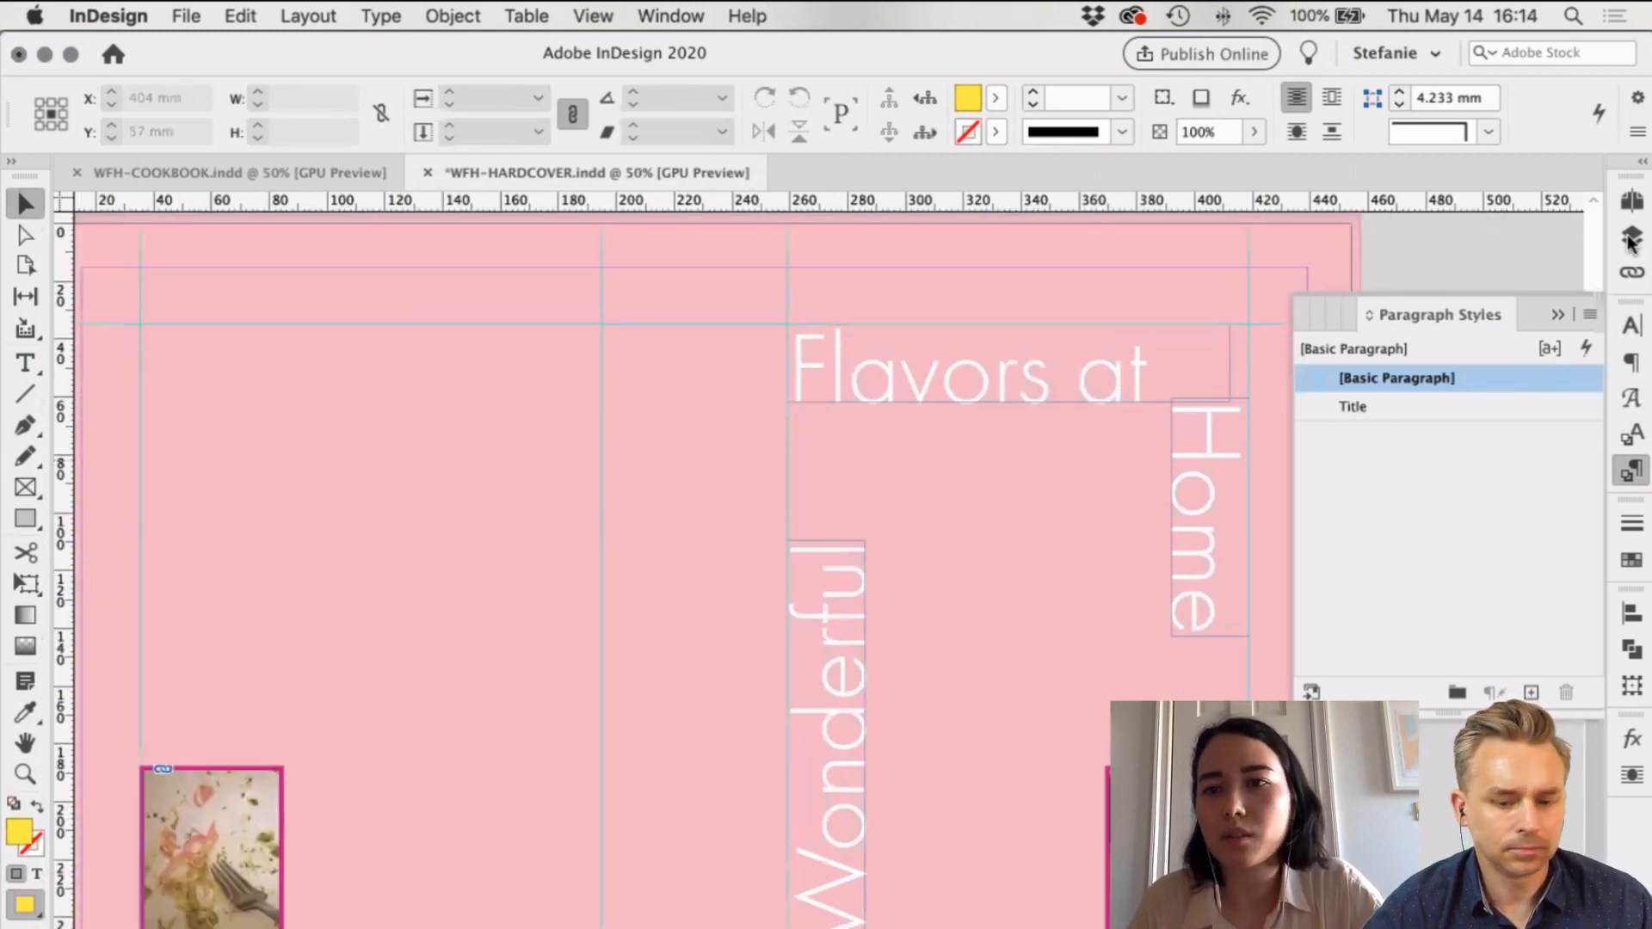
key("F7")
left_click(1309, 225)
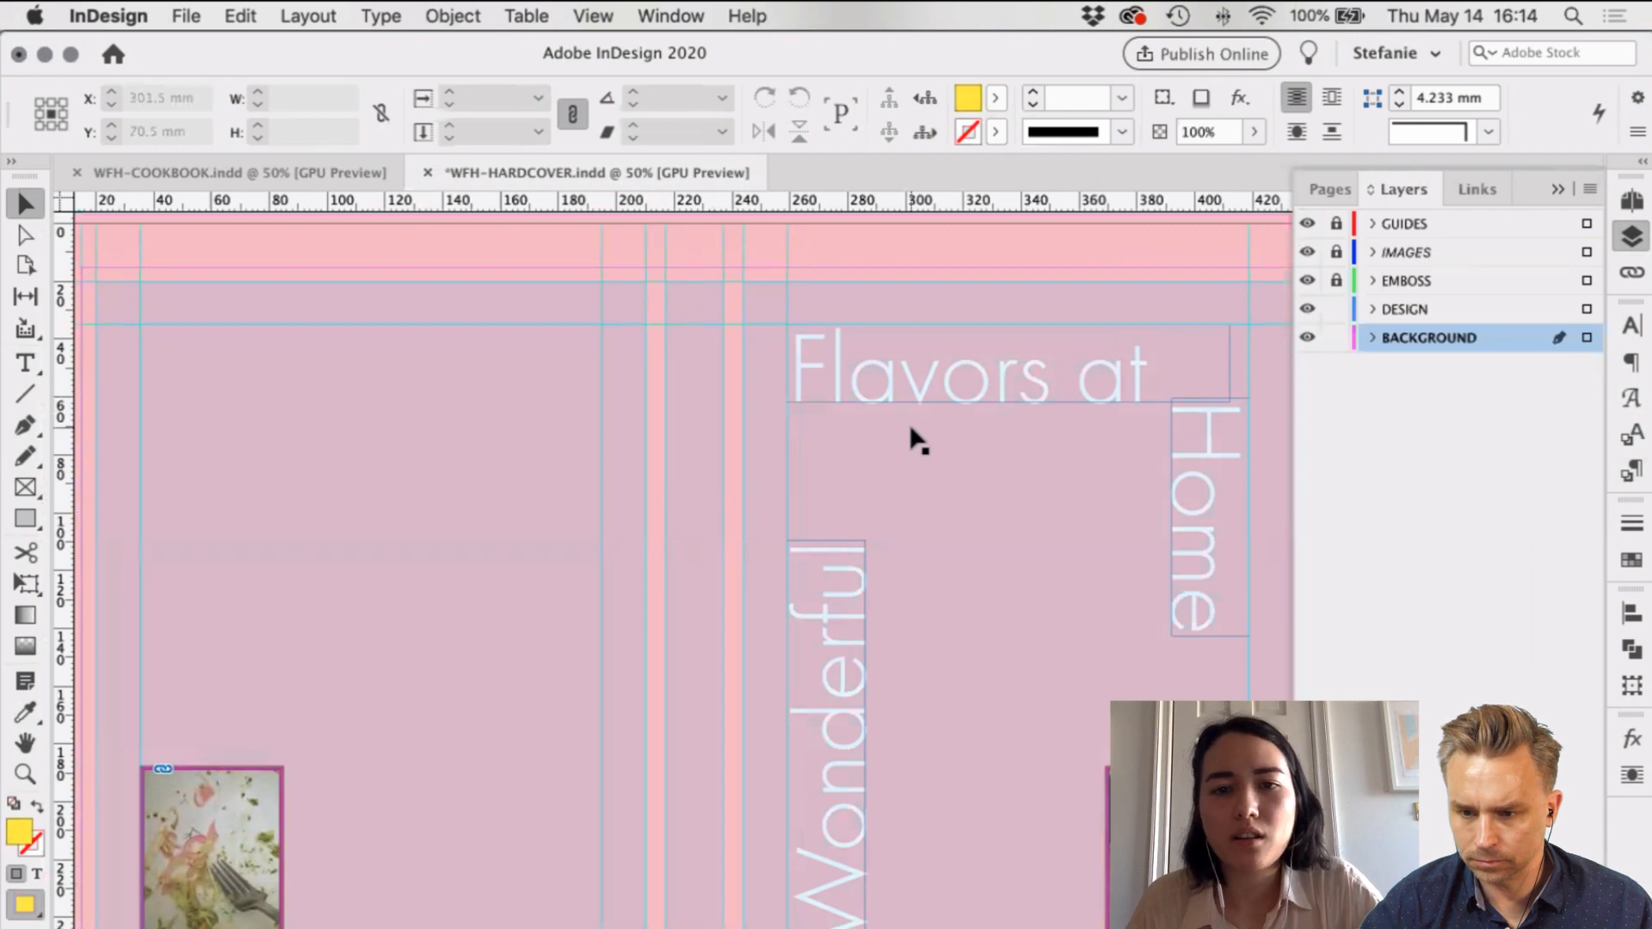
scroll(910, 436, "right", 5)
scroll(616, 339, "down", 2)
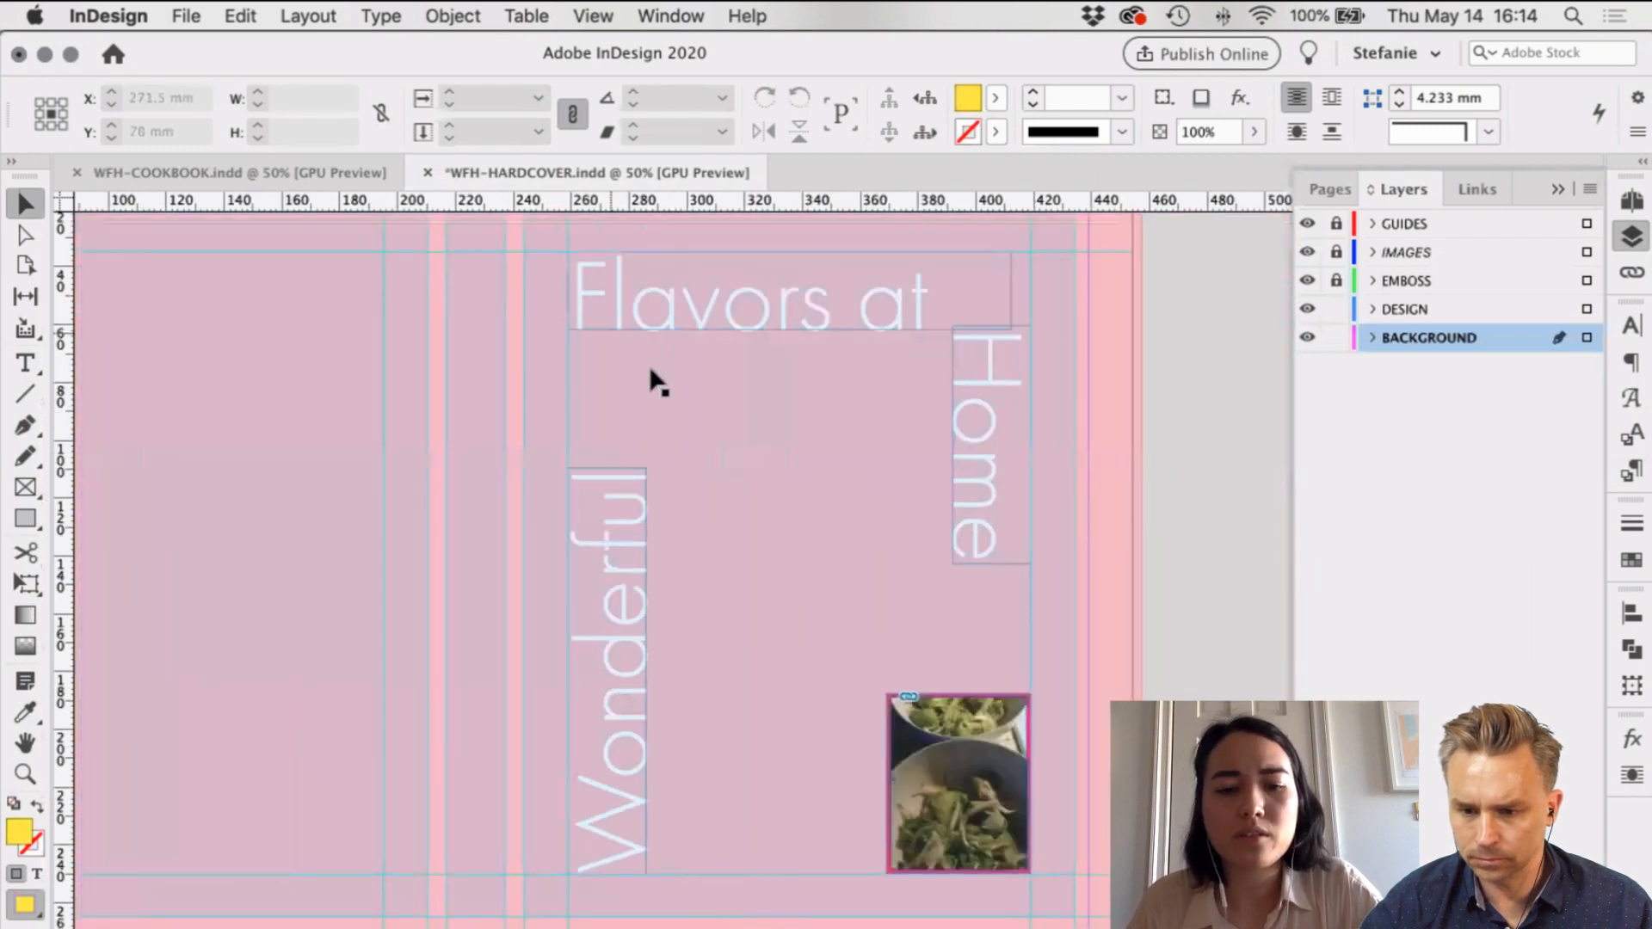
Step: Add a text frame below 'Flavors at' with the author's name in Futura PT Demi
key("t")
left_click_drag(576, 344, 826, 369)
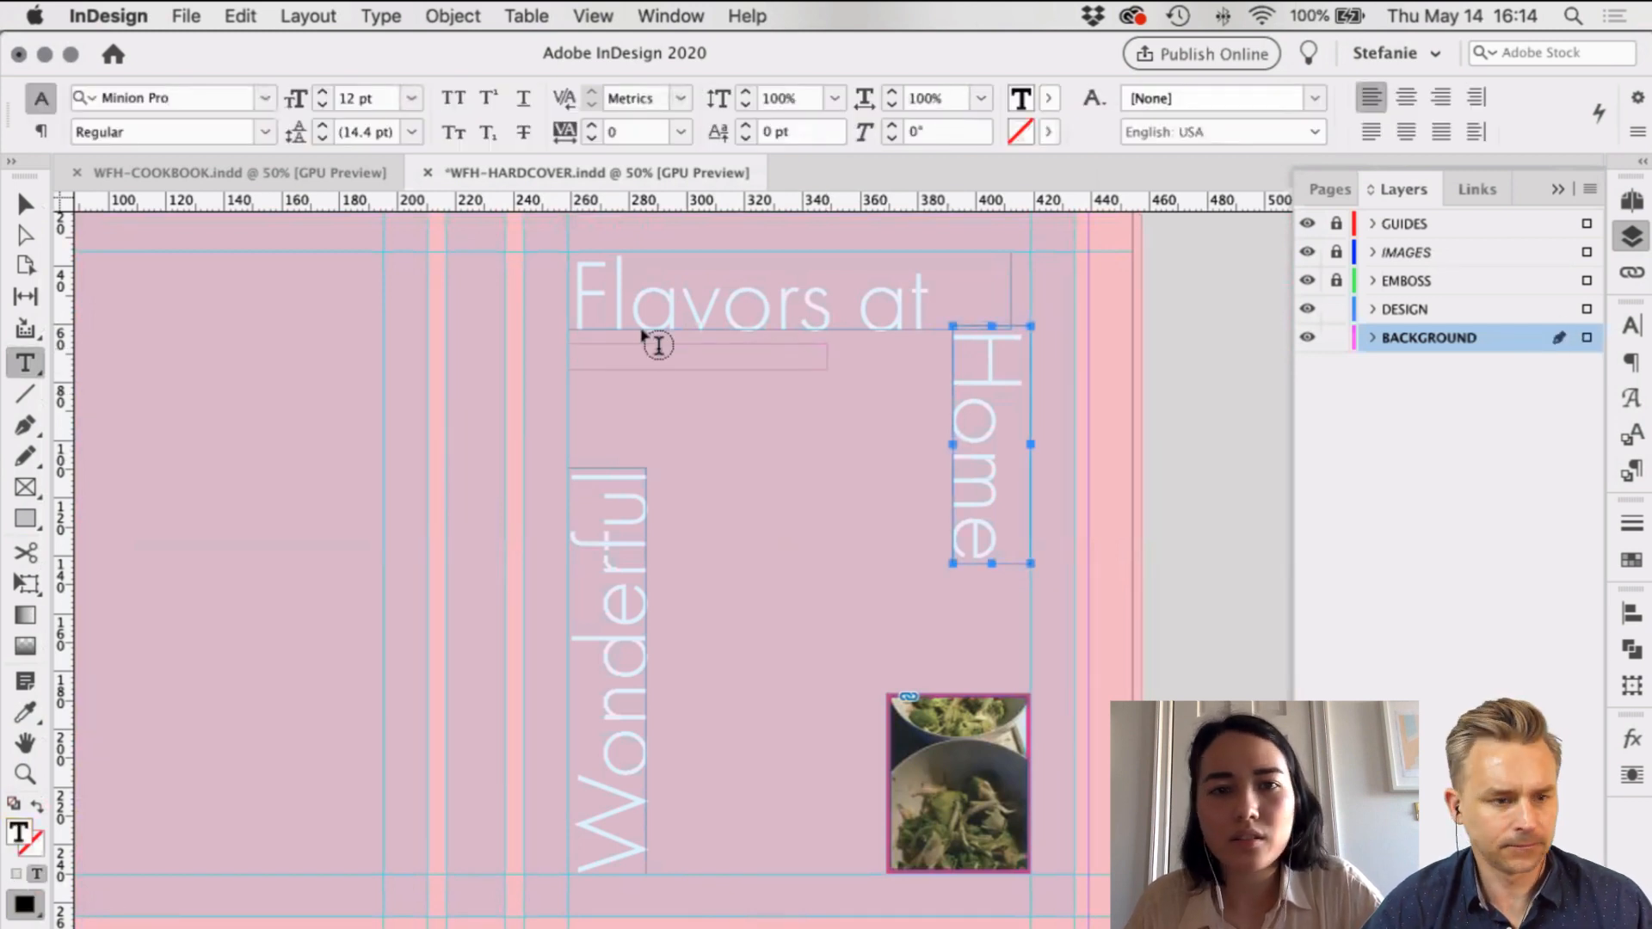
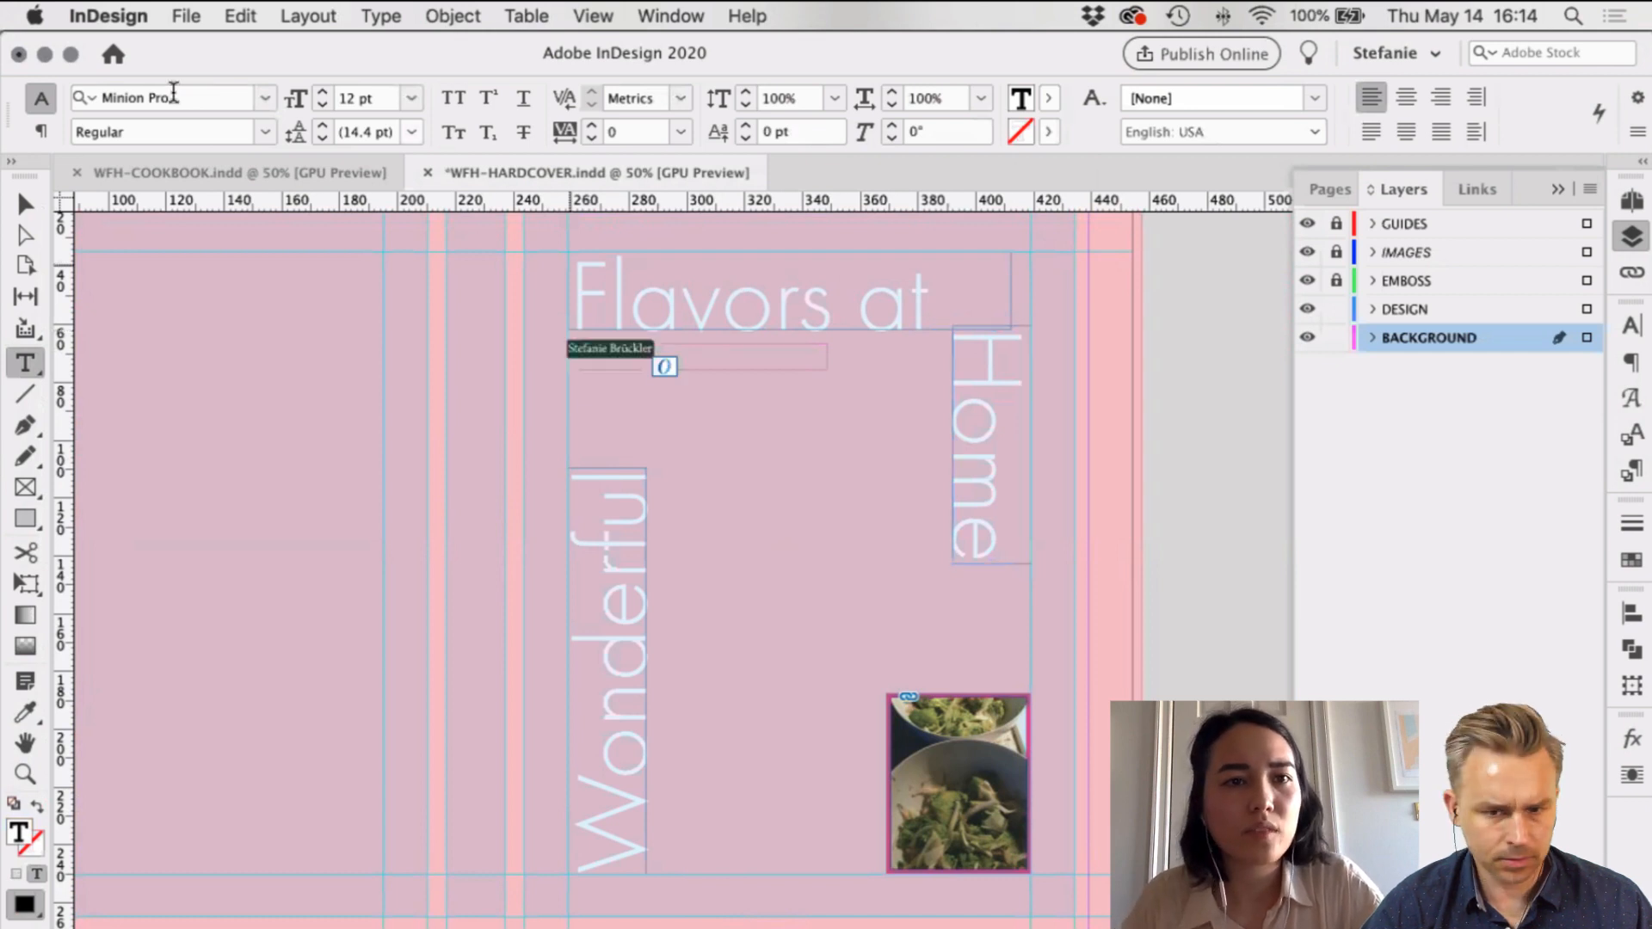
key("super+a")
left_click(174, 96)
type("futura")
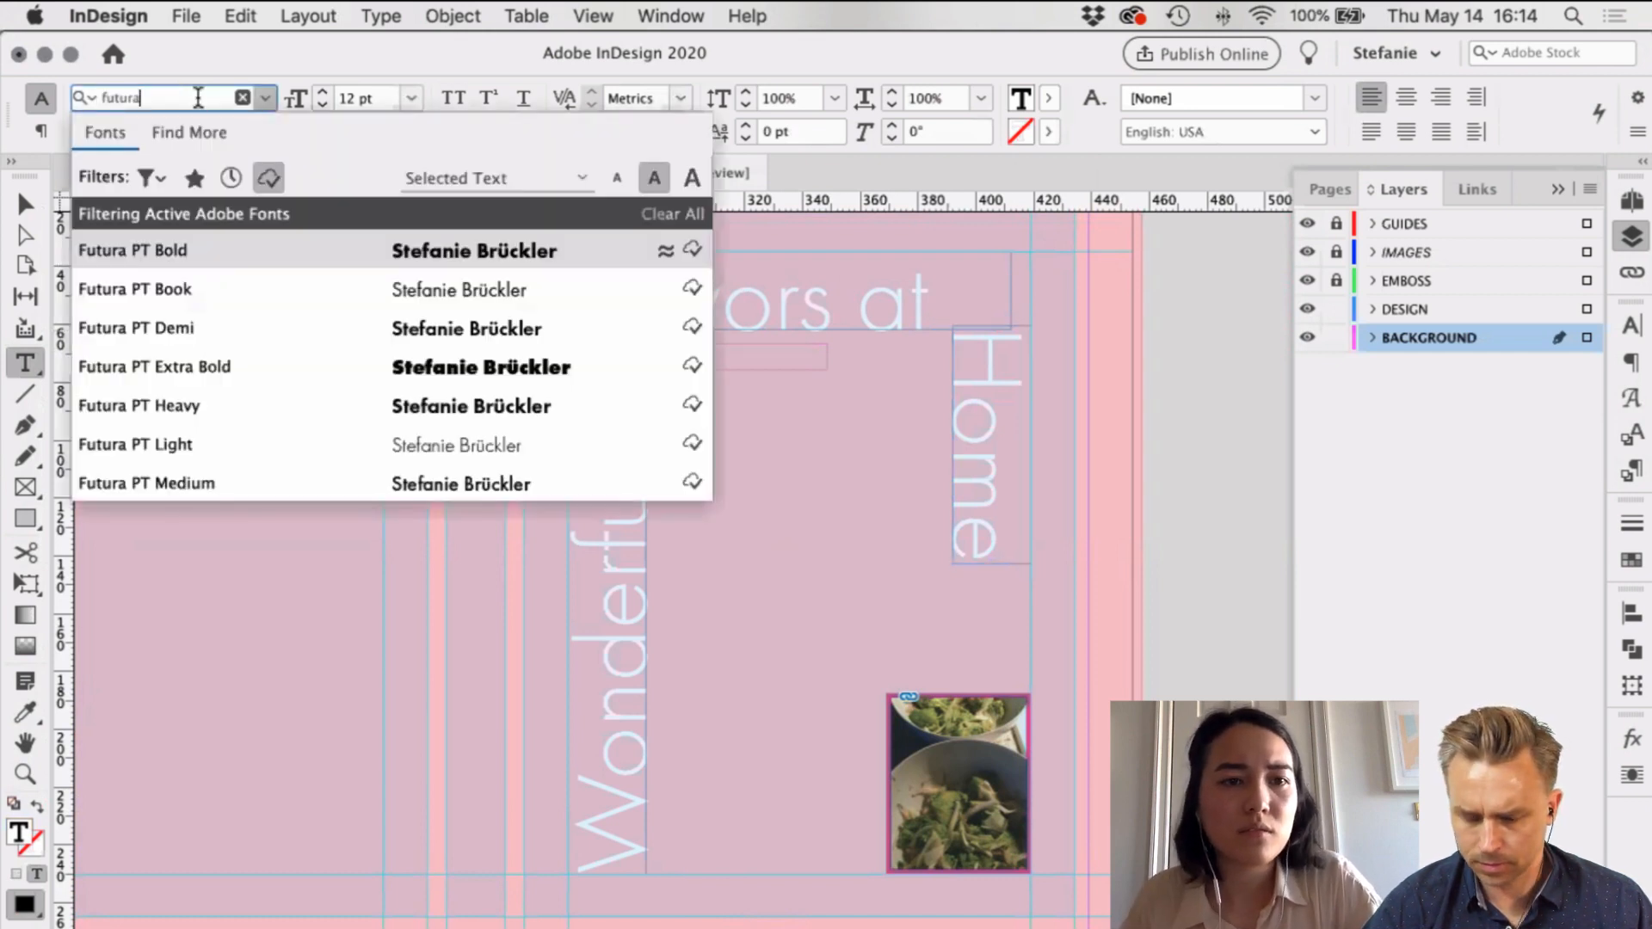
left_click(193, 329)
Step: Fit the name frame to its text, move it to the DESIGN layer and make it white
key("Escape")
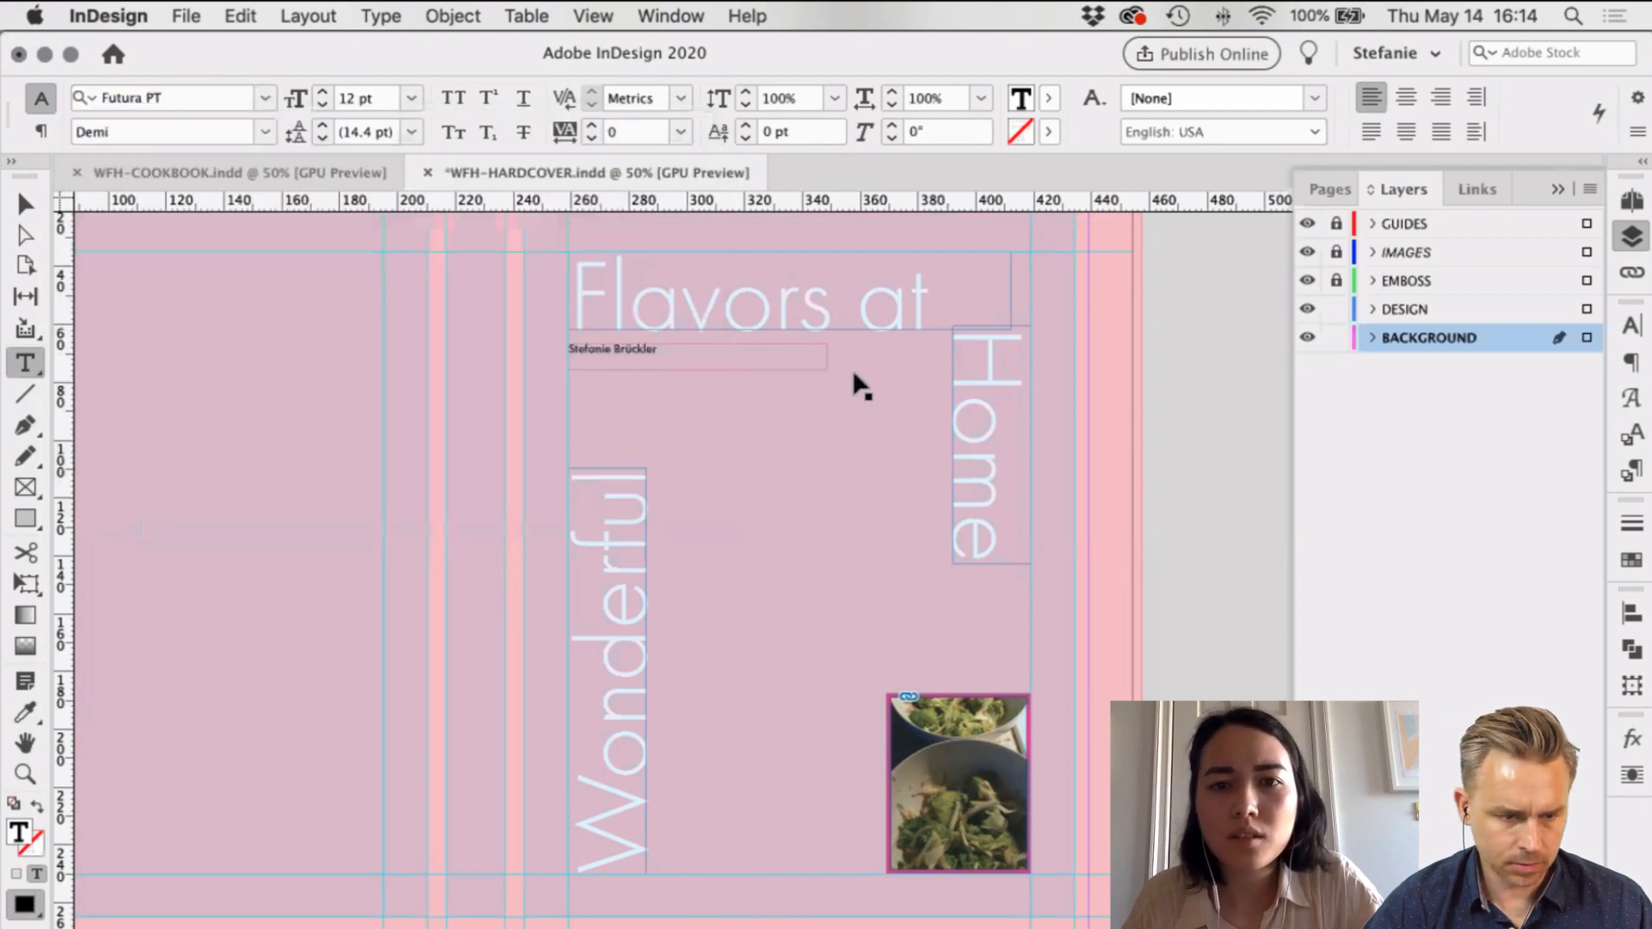
key("super+alt+c")
left_click_drag(1586, 338, 1587, 309)
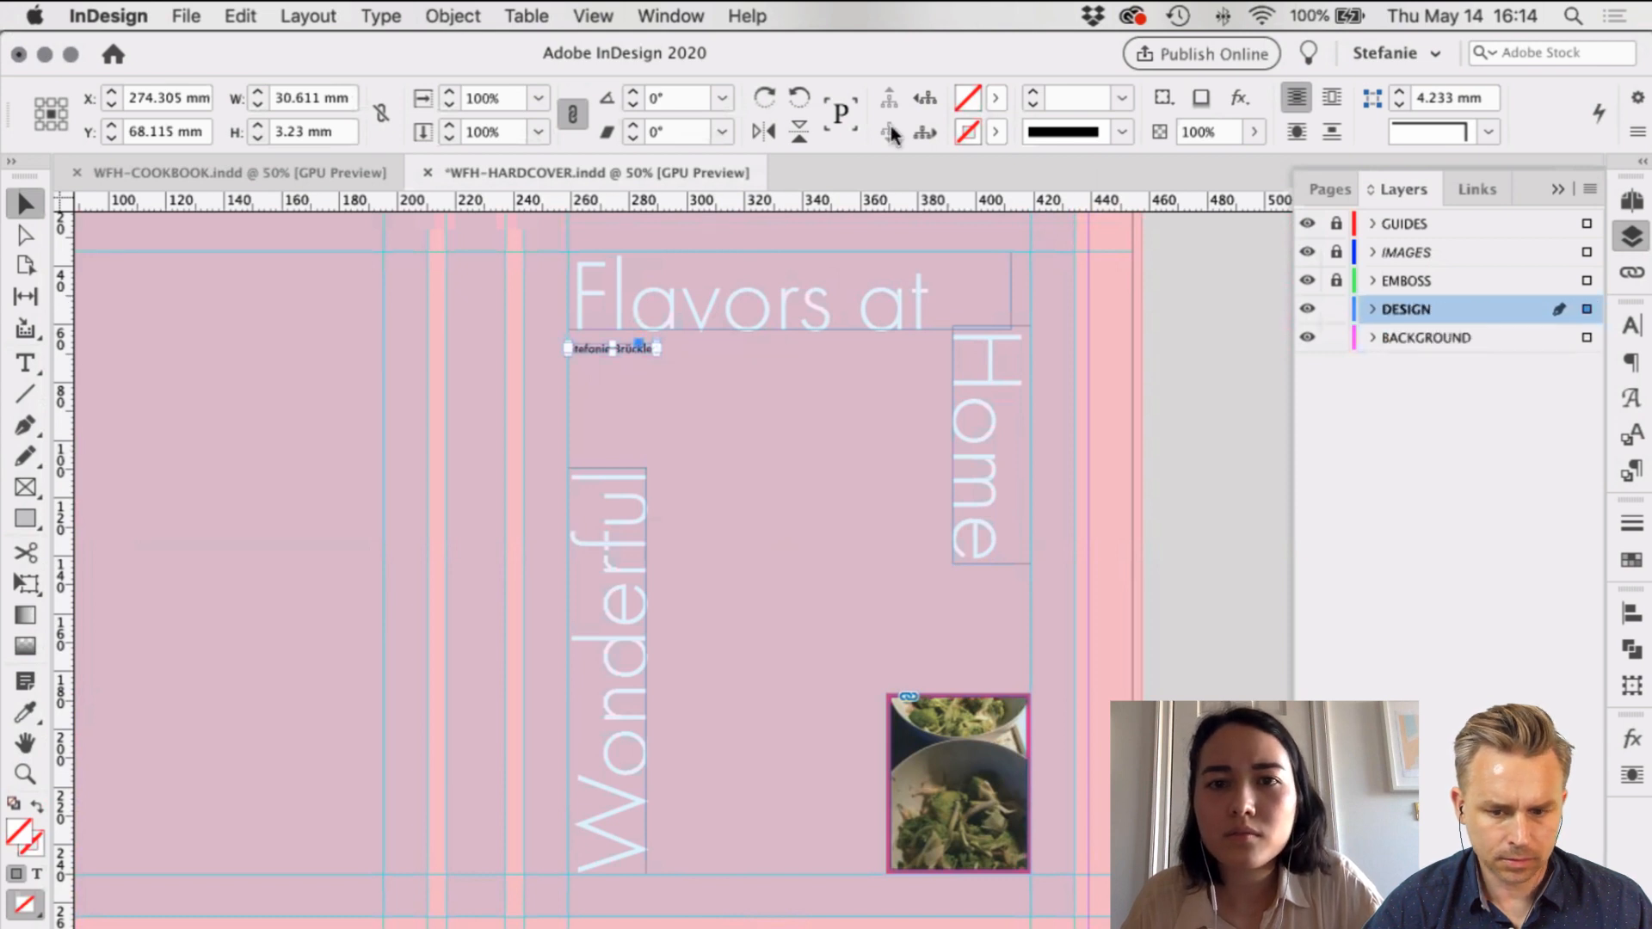
left_click(995, 99)
key("Down")
key("Down")
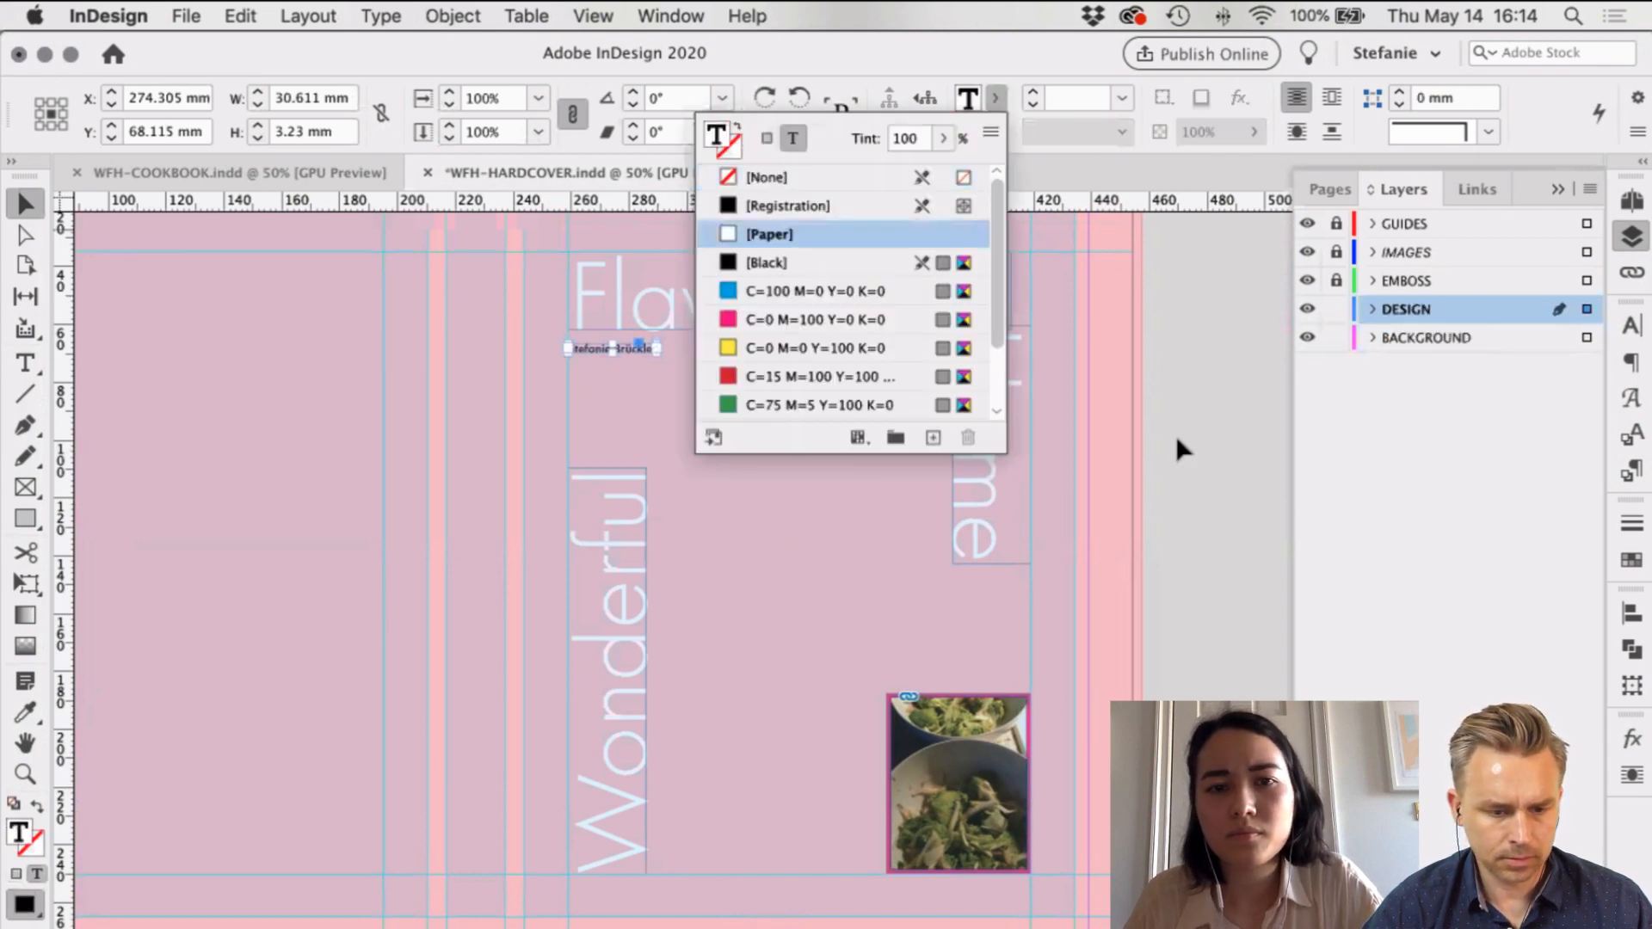
left_click(1016, 579)
Step: Move the author name down to sit just above 'Wonderful'
key("w")
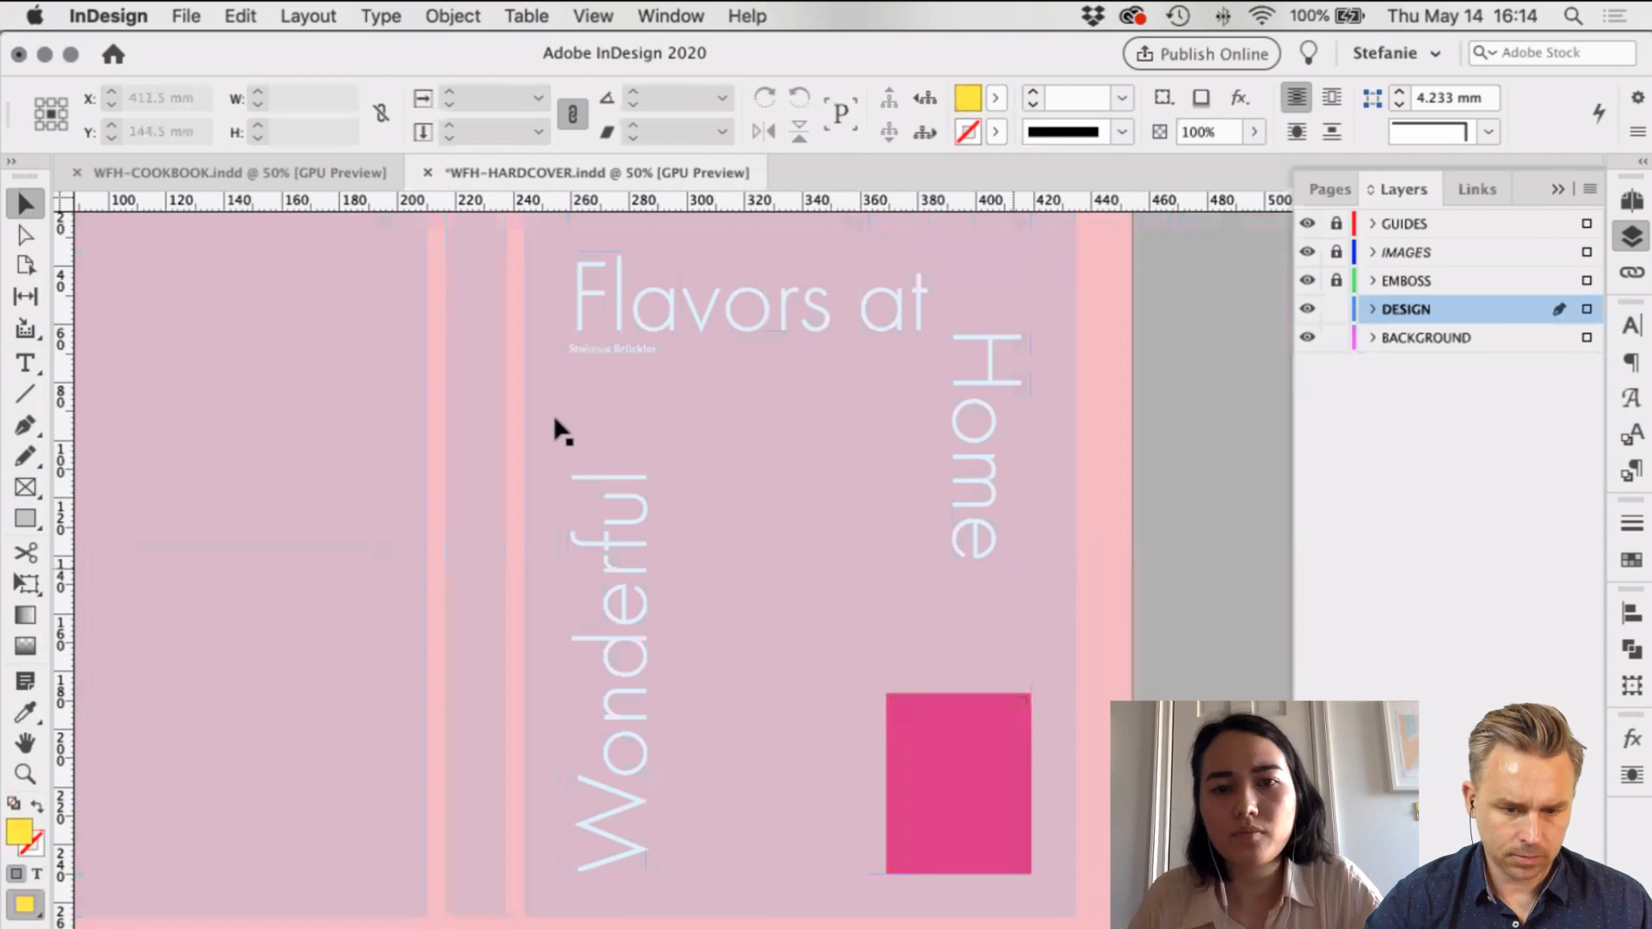
left_click(602, 351)
left_click_drag(603, 351, 599, 450)
left_click(1181, 461)
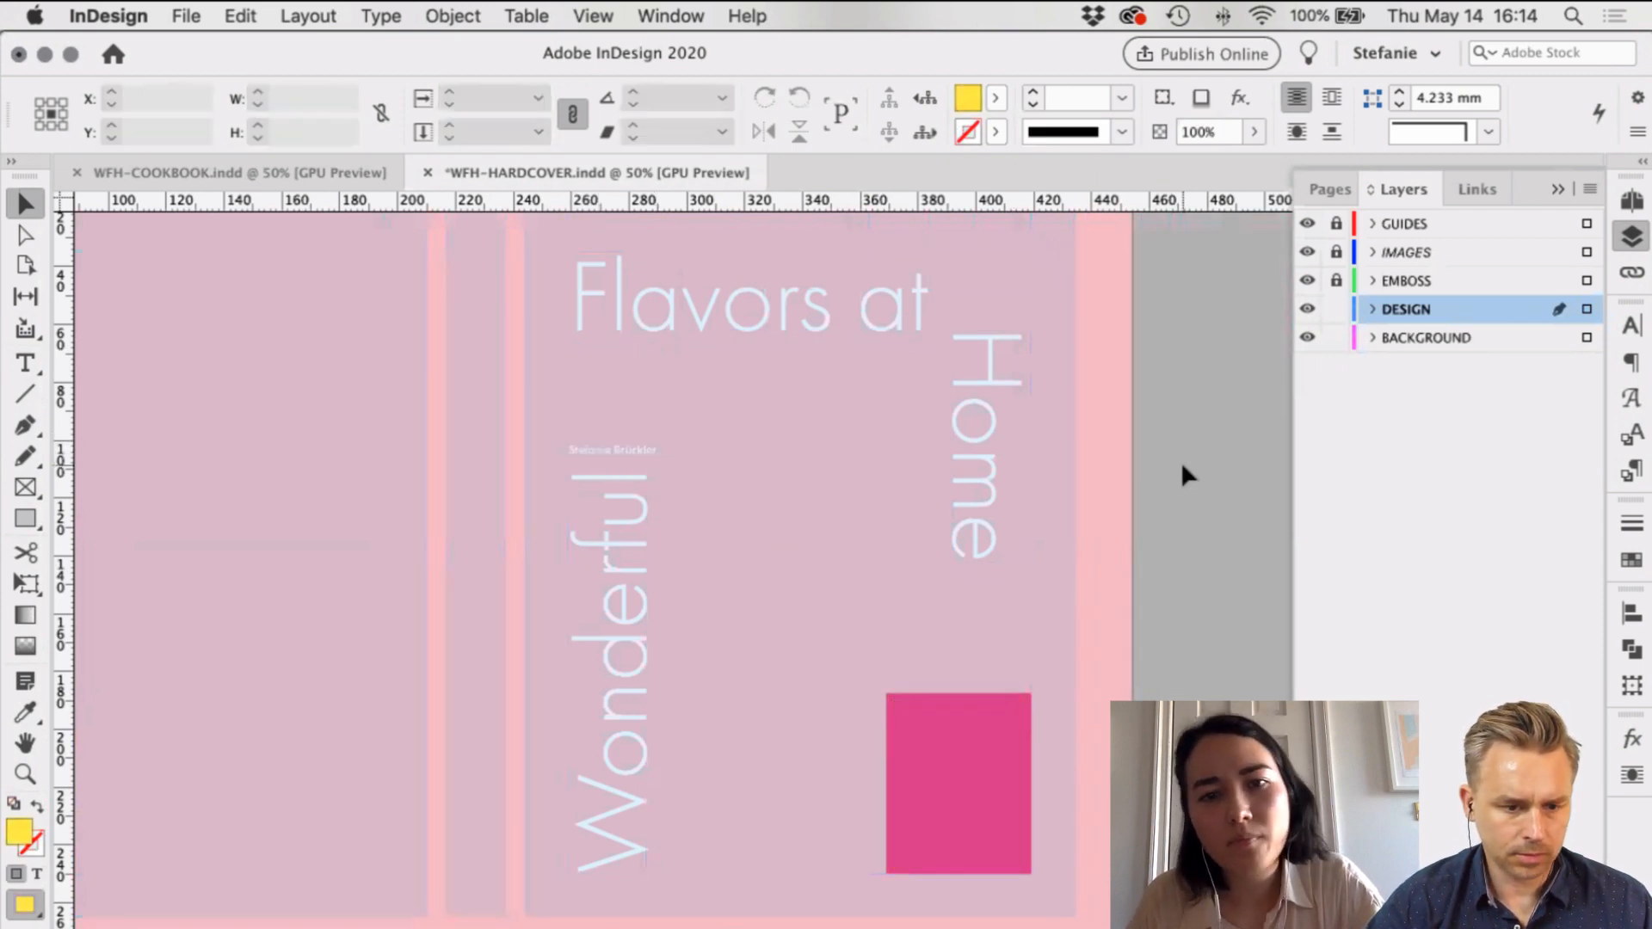
Step: Adjust the author name's size to 11 pt and remove a stray vertical guide
left_click(629, 447)
key("super+a")
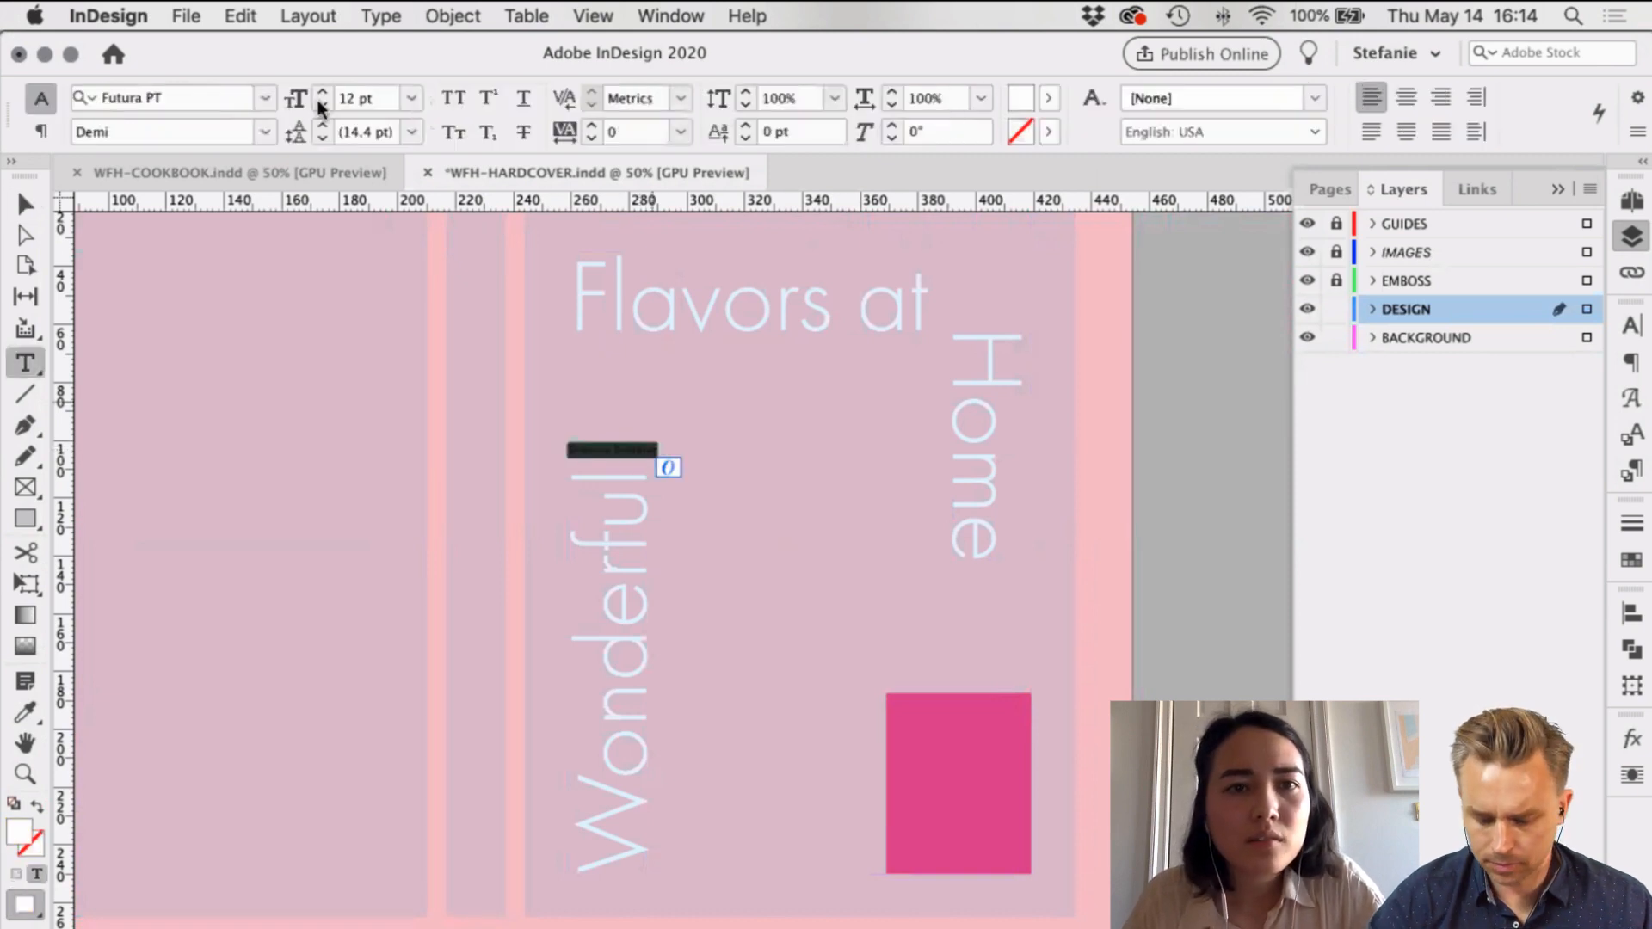
left_click(319, 103)
left_click(320, 103)
left_click(320, 93)
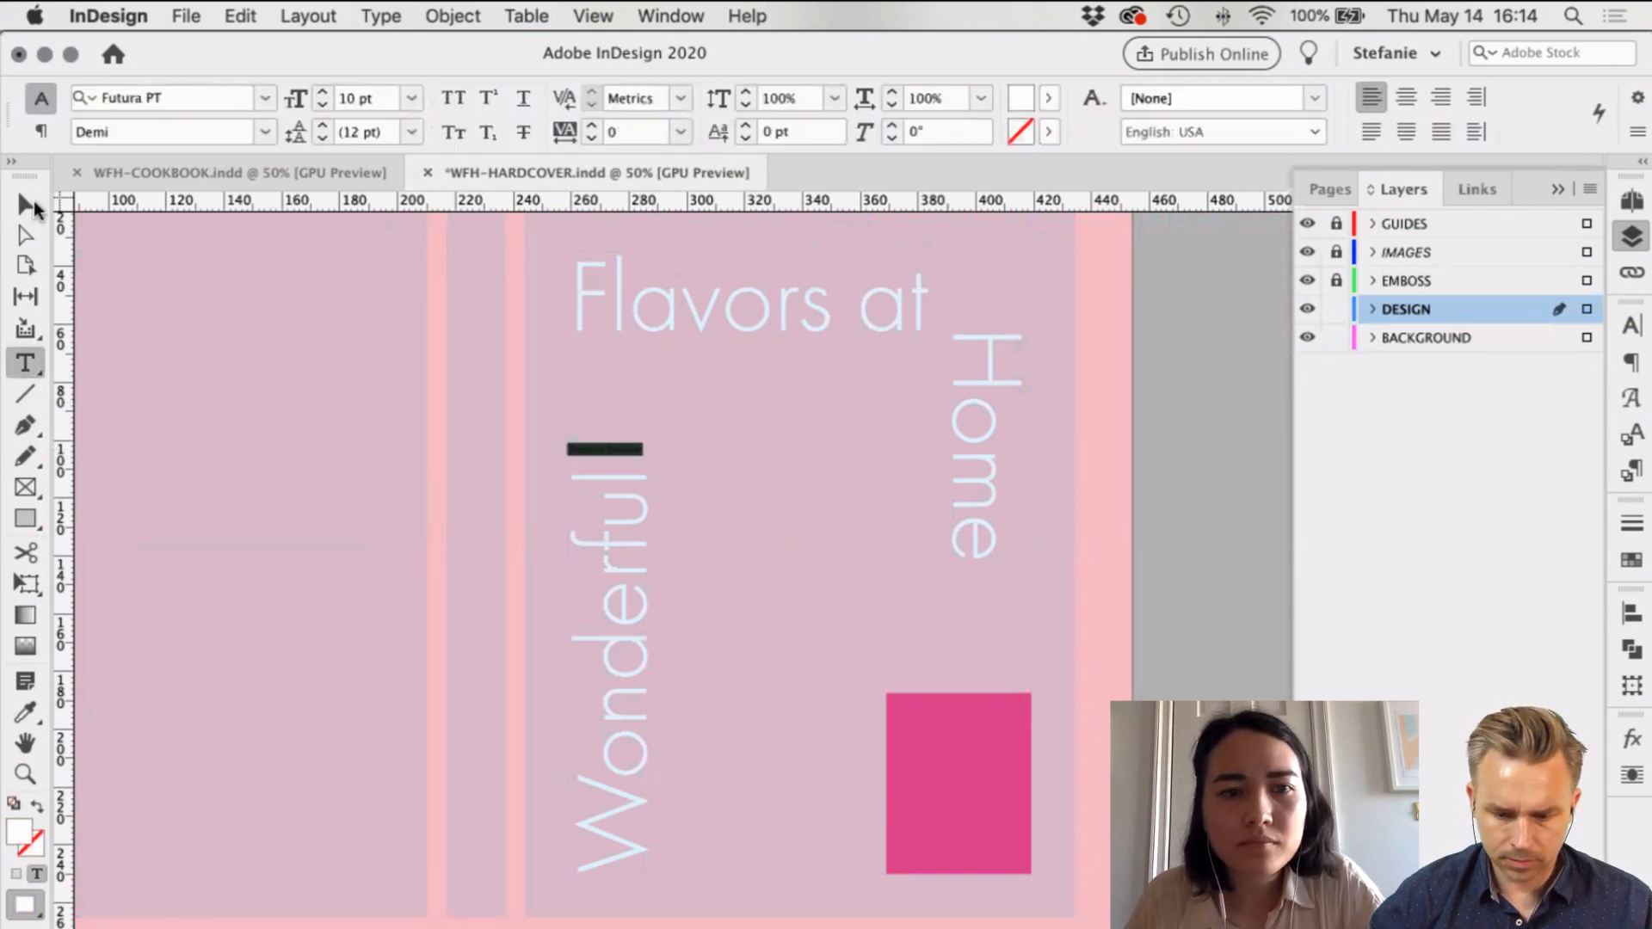
key("Escape")
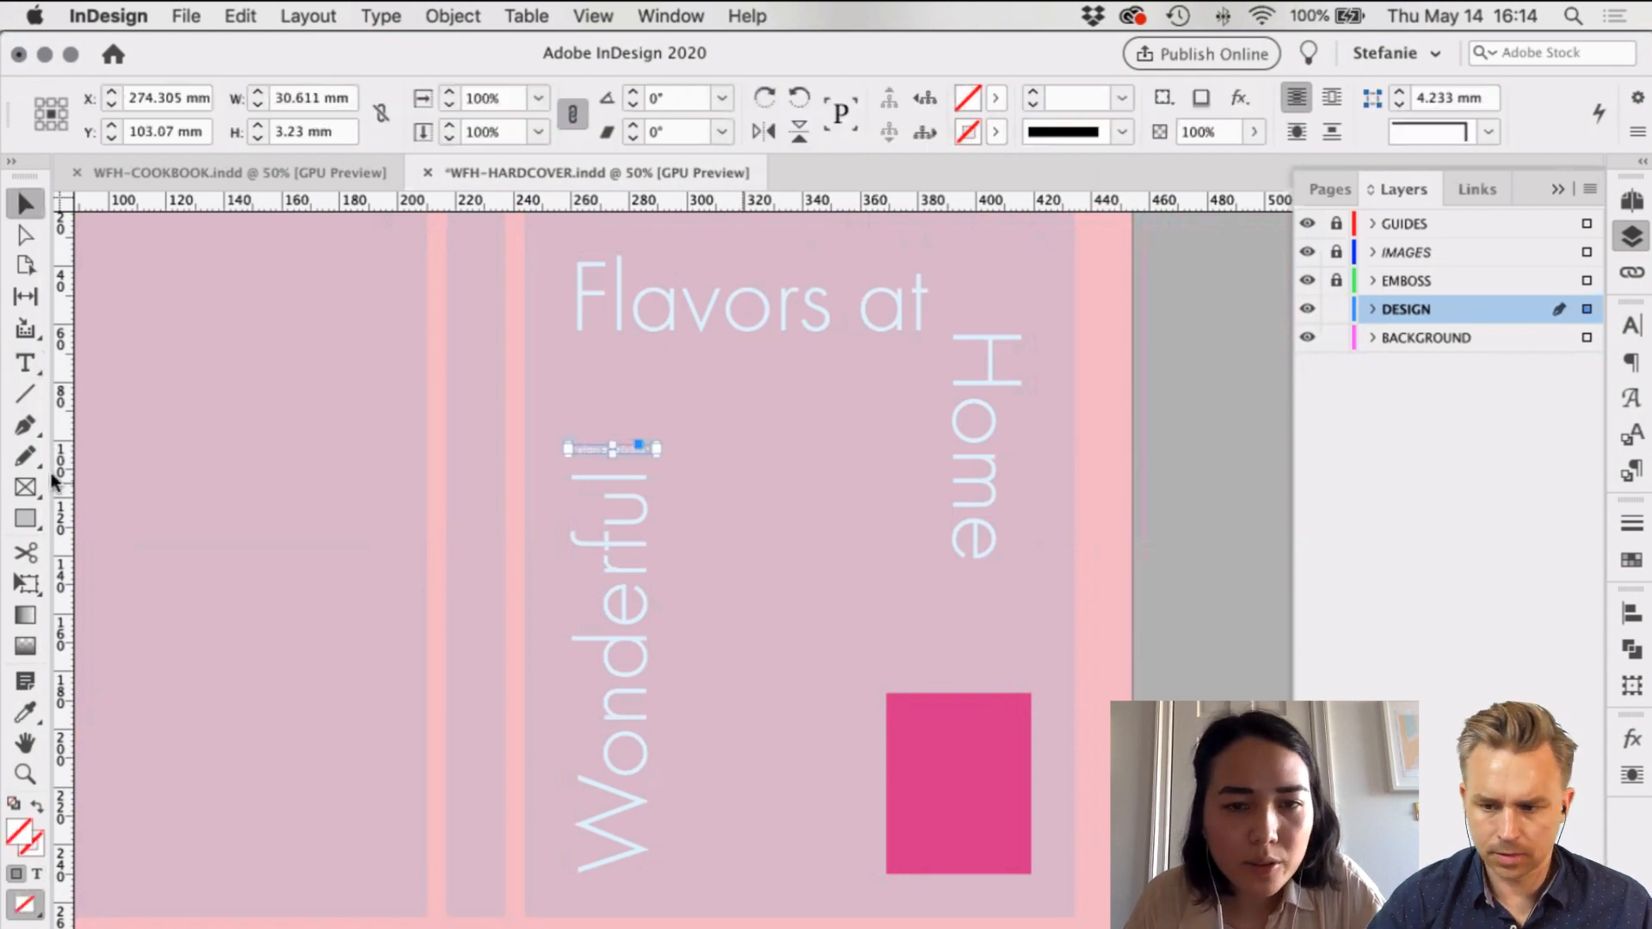
left_click(705, 483)
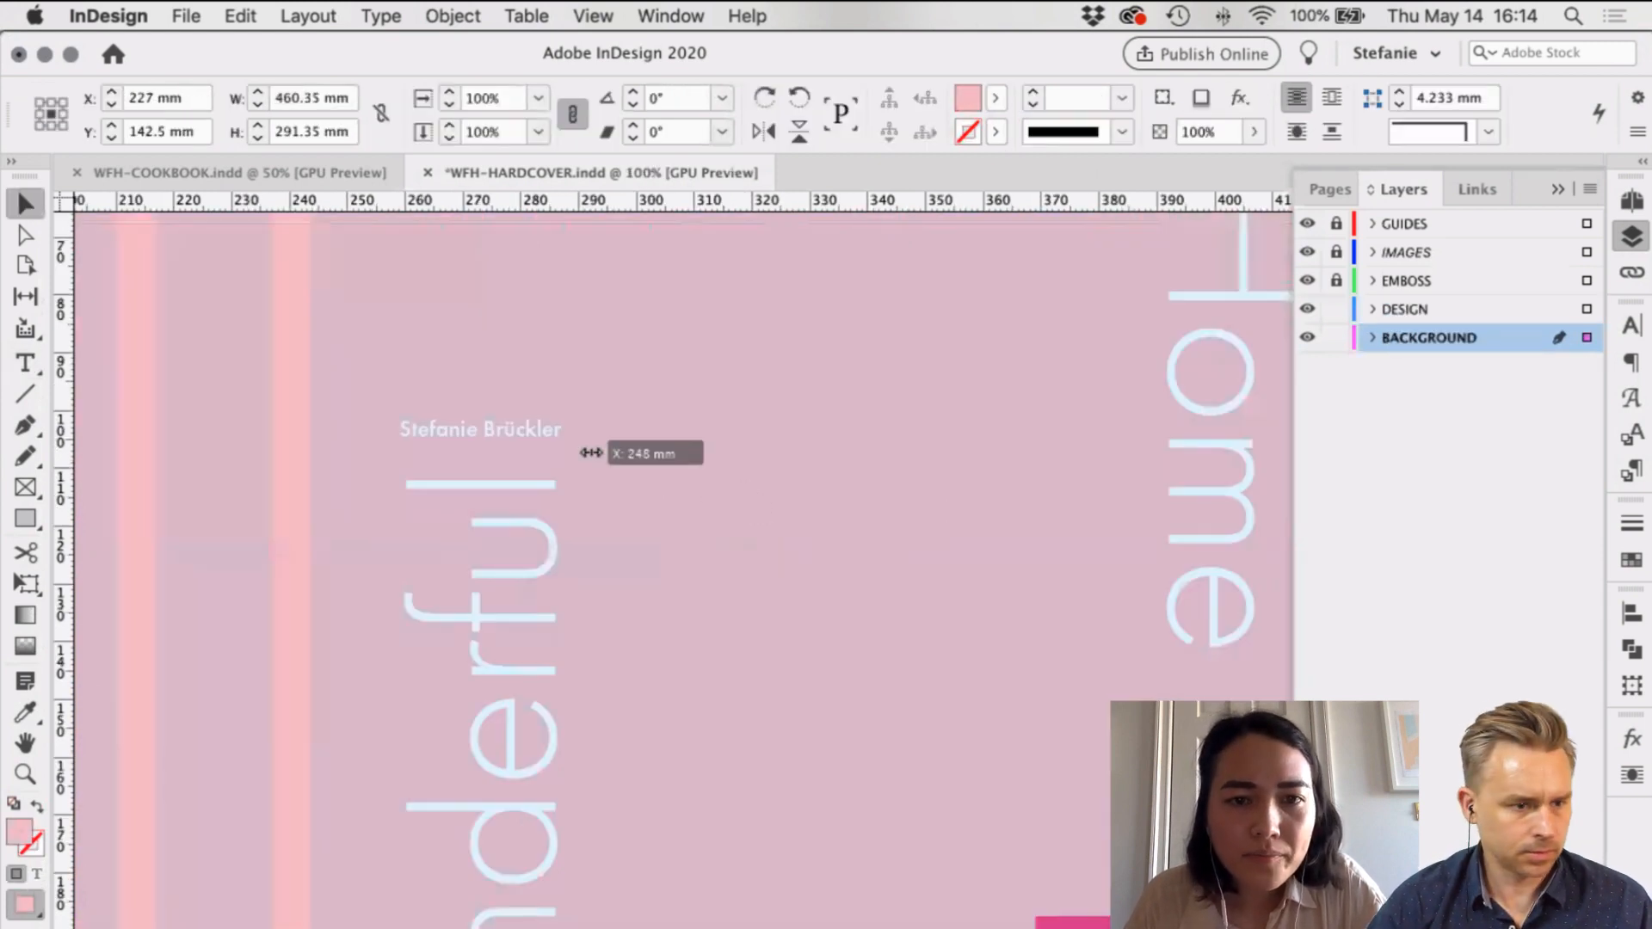
left_click_drag(594, 454, 565, 455)
key("Delete")
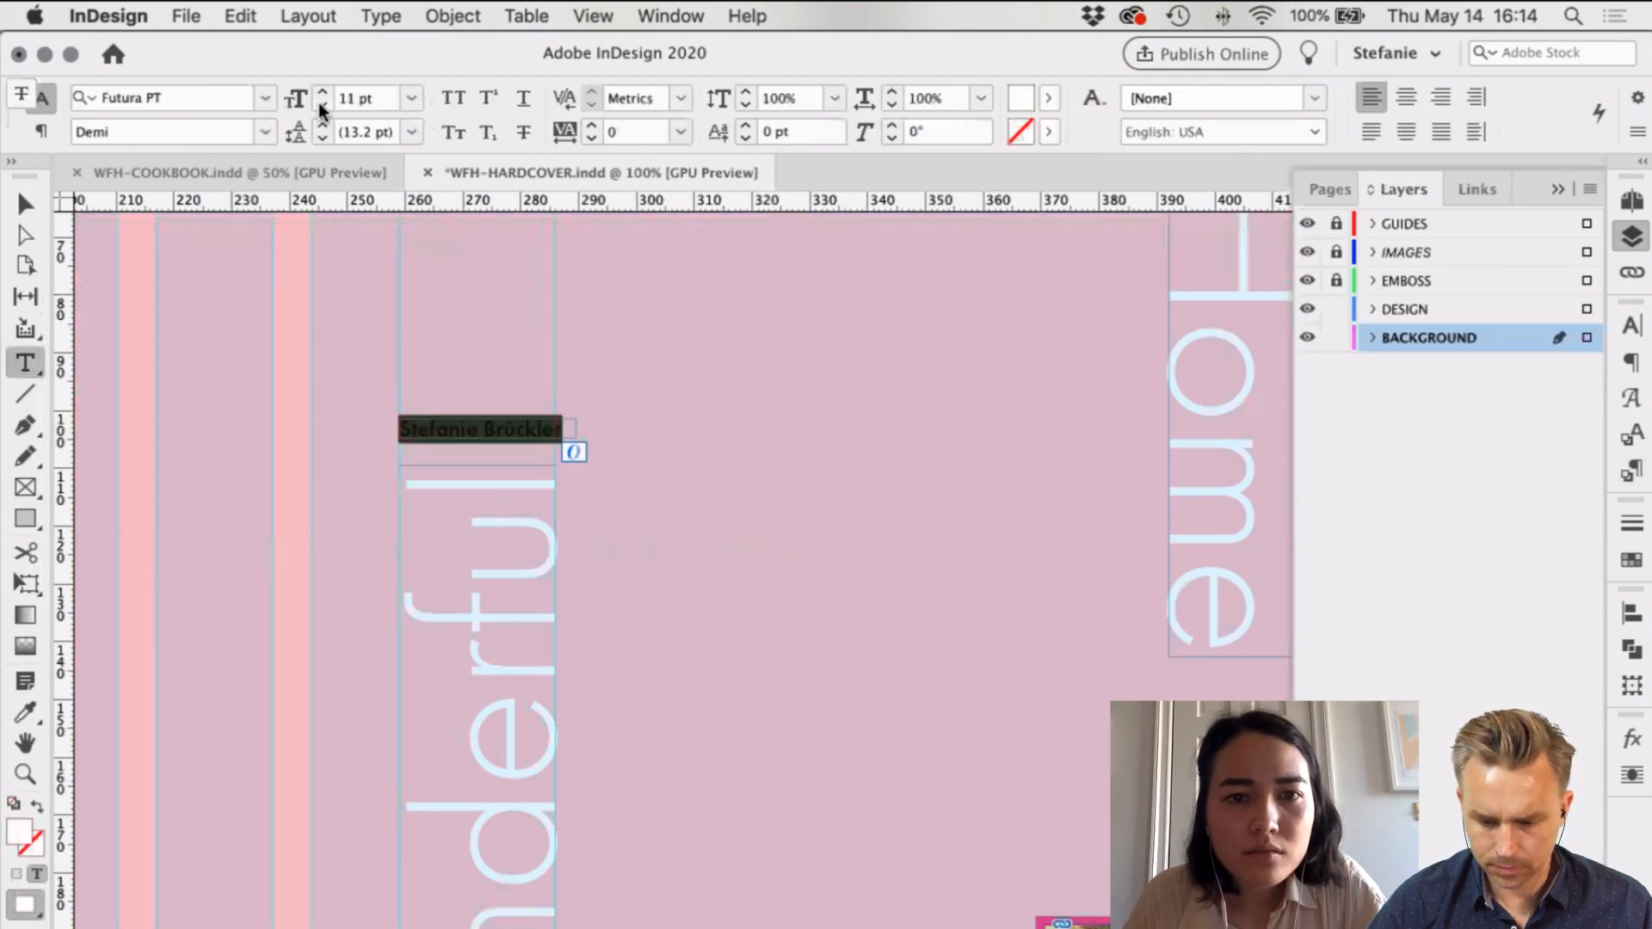
Step: Set the author name to 10.5 pt and deselect everything
left_click(322, 104)
left_click(355, 99)
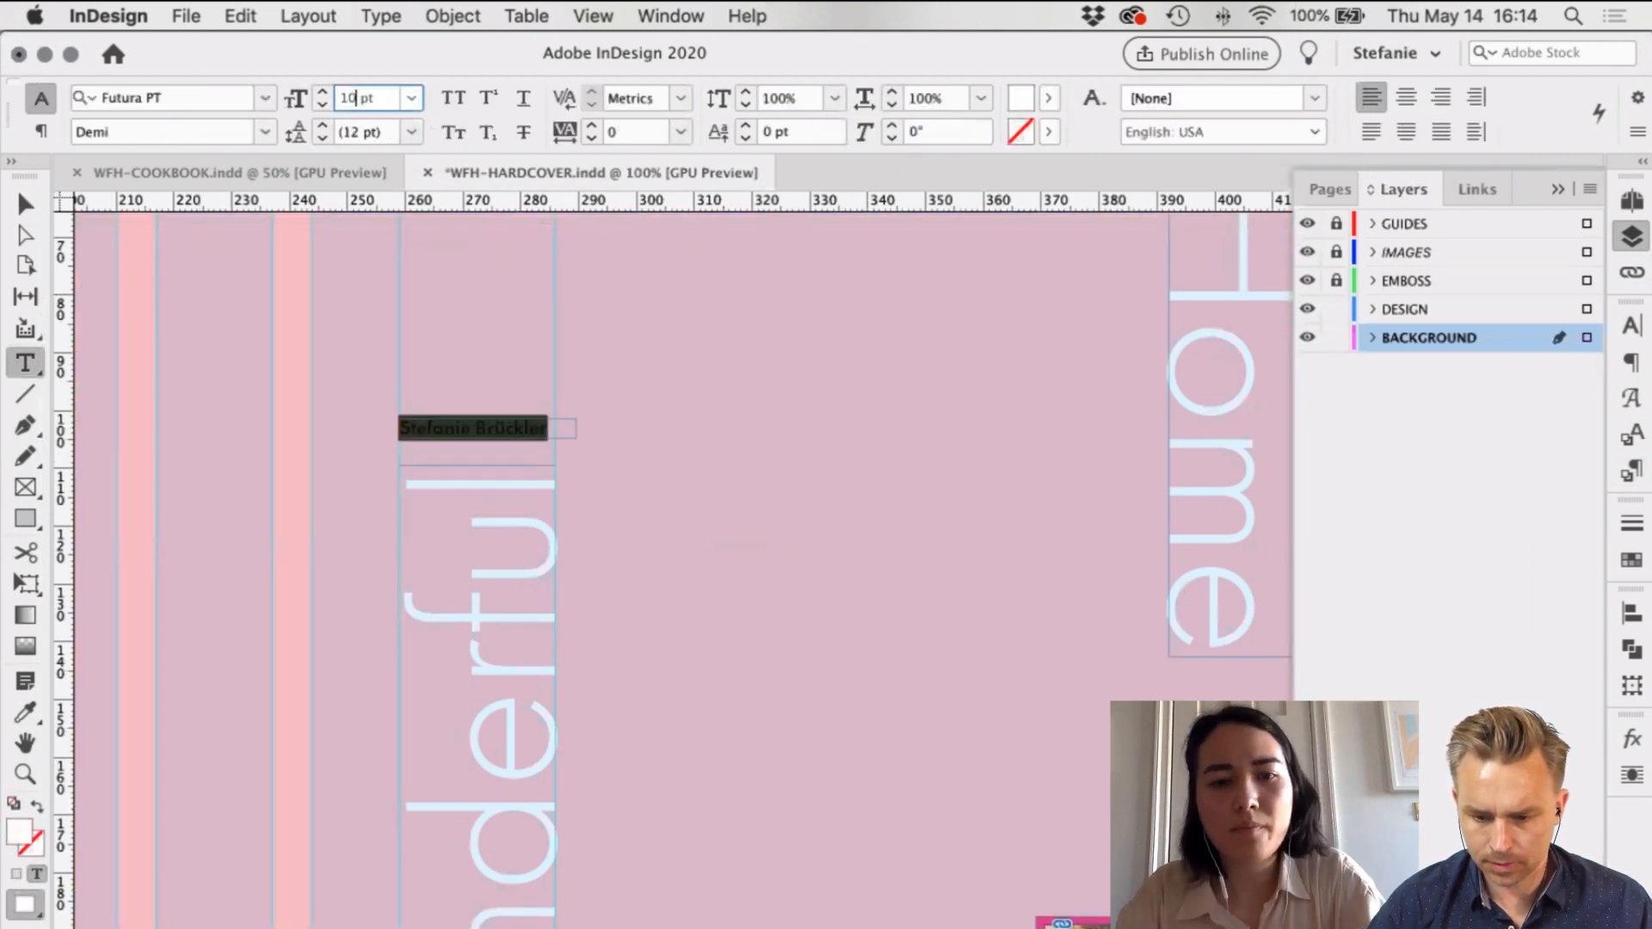
type(".5")
key("Return")
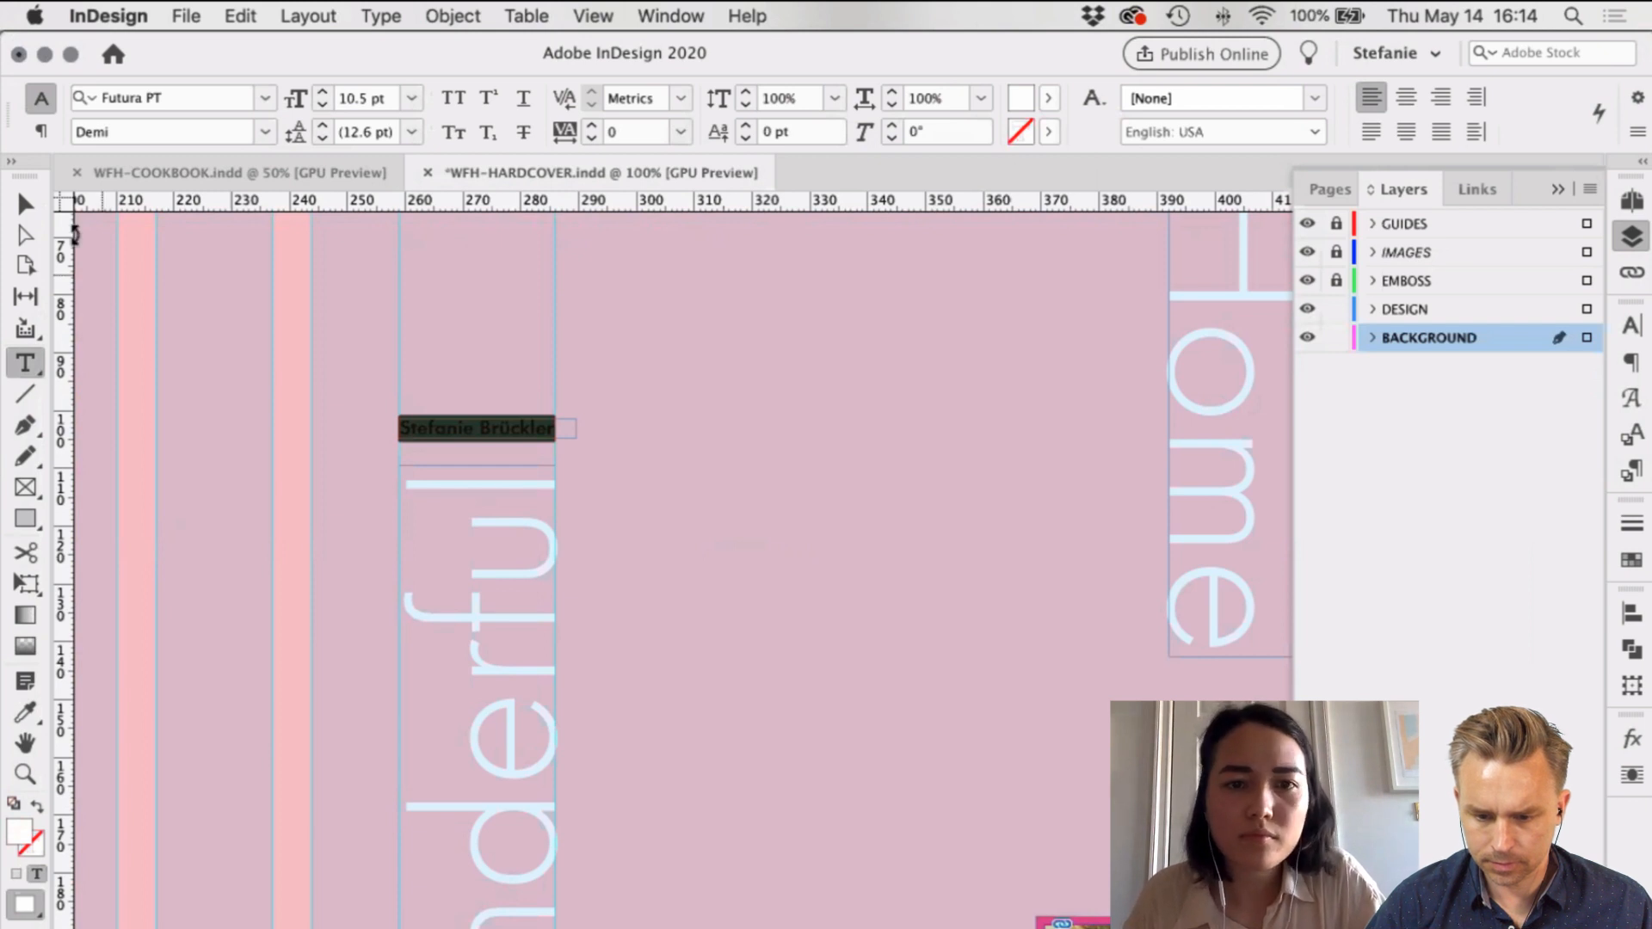
key("Escape")
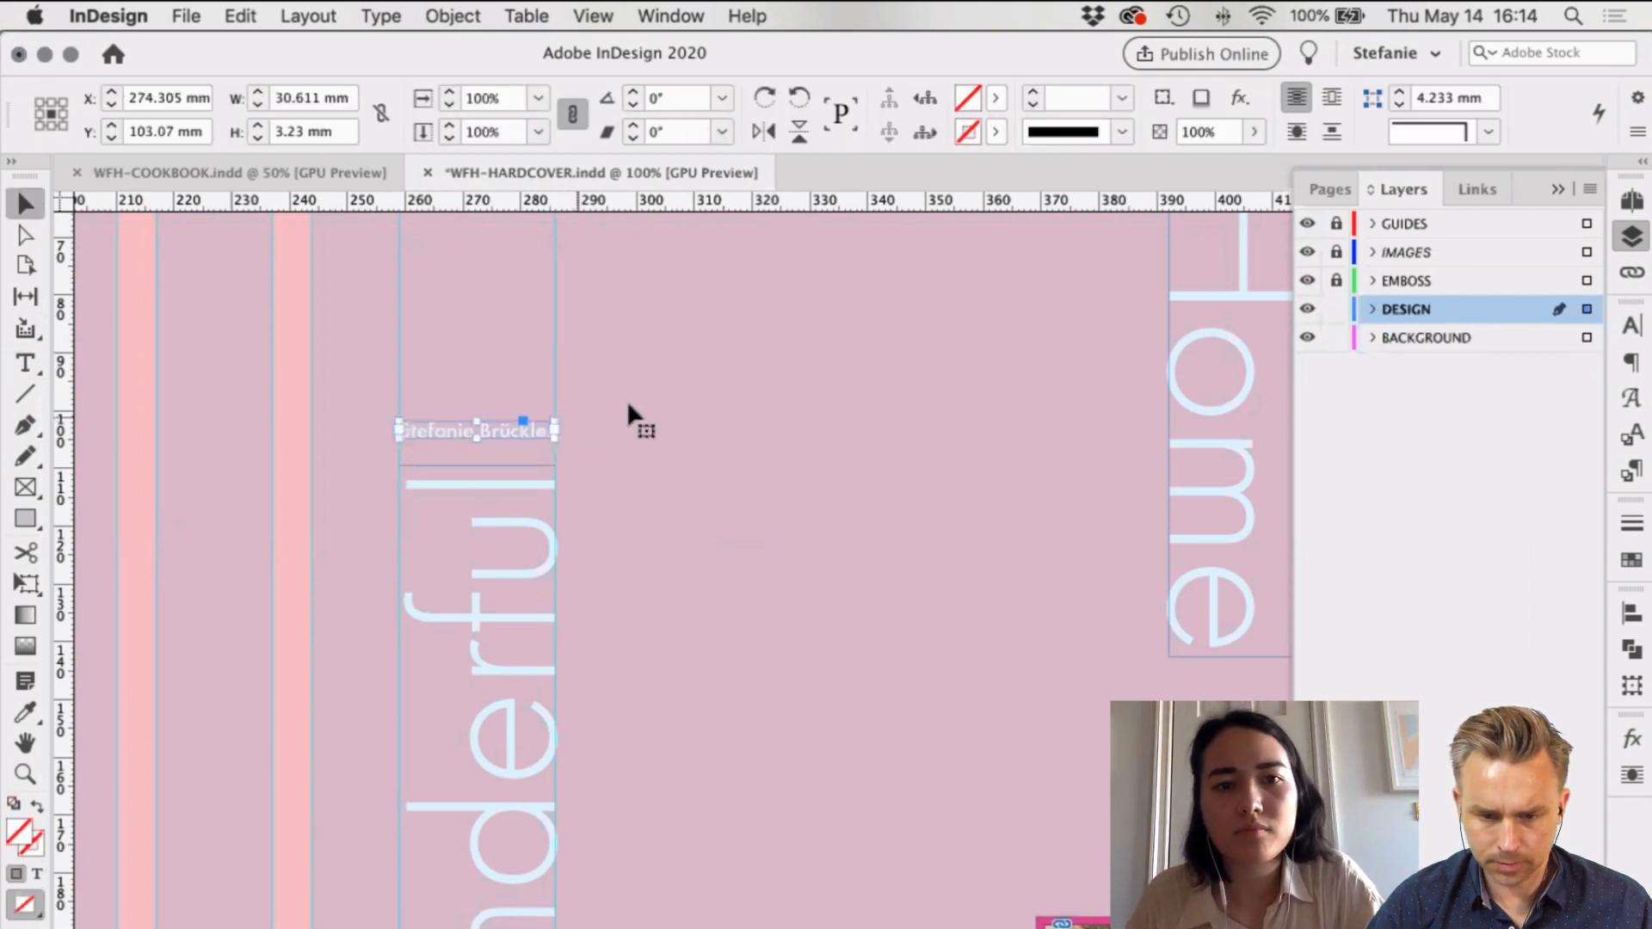
left_click(828, 482)
scroll(828, 482, "down", 1)
scroll(1156, 482, "down", 1)
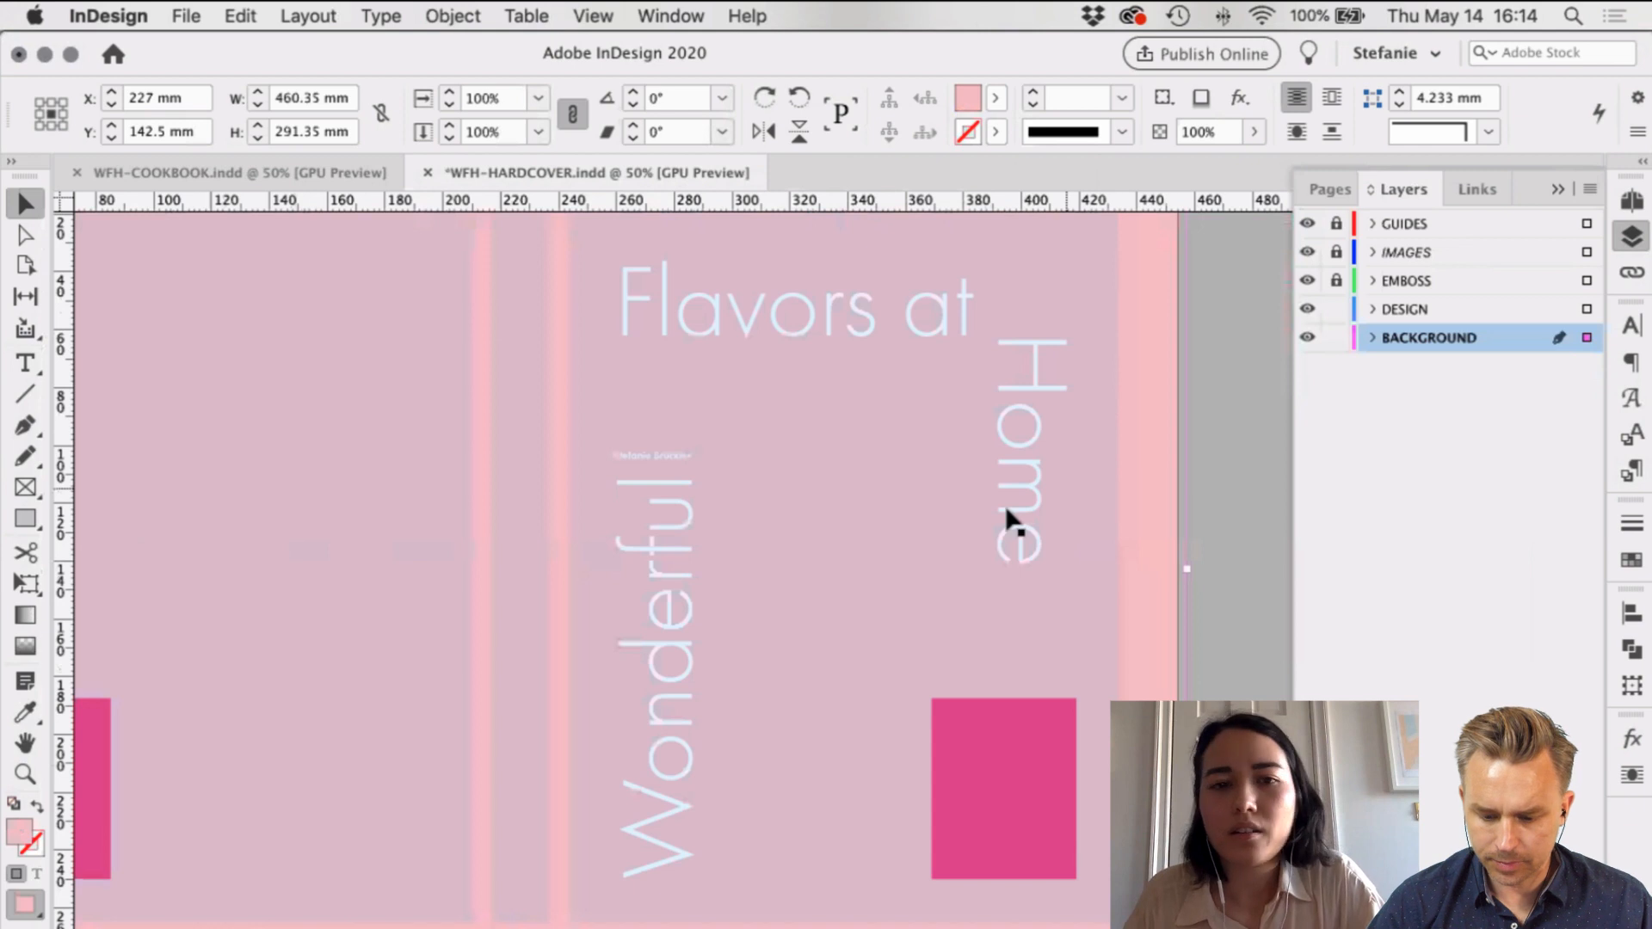
scroll(1007, 520, "up", 2)
key("super+shift+a")
scroll(745, 689, "down", 1)
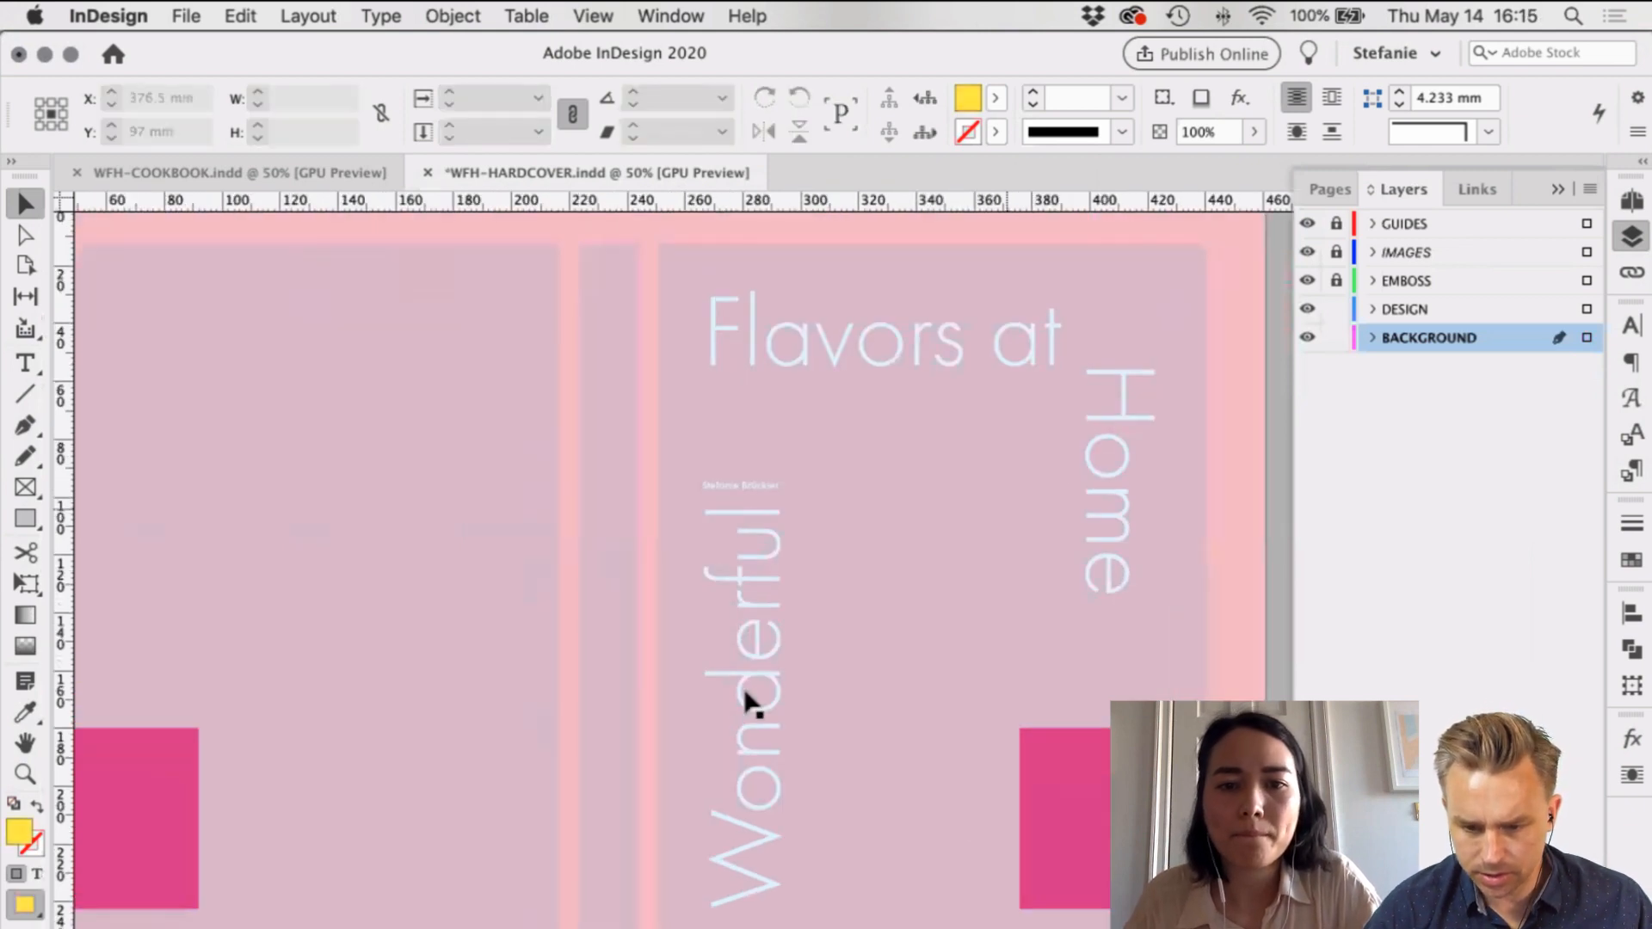
Step: Rotate the spine's Wonderful title frame 180° so it reads top to bottom
left_click_drag(733, 696, 579, 675)
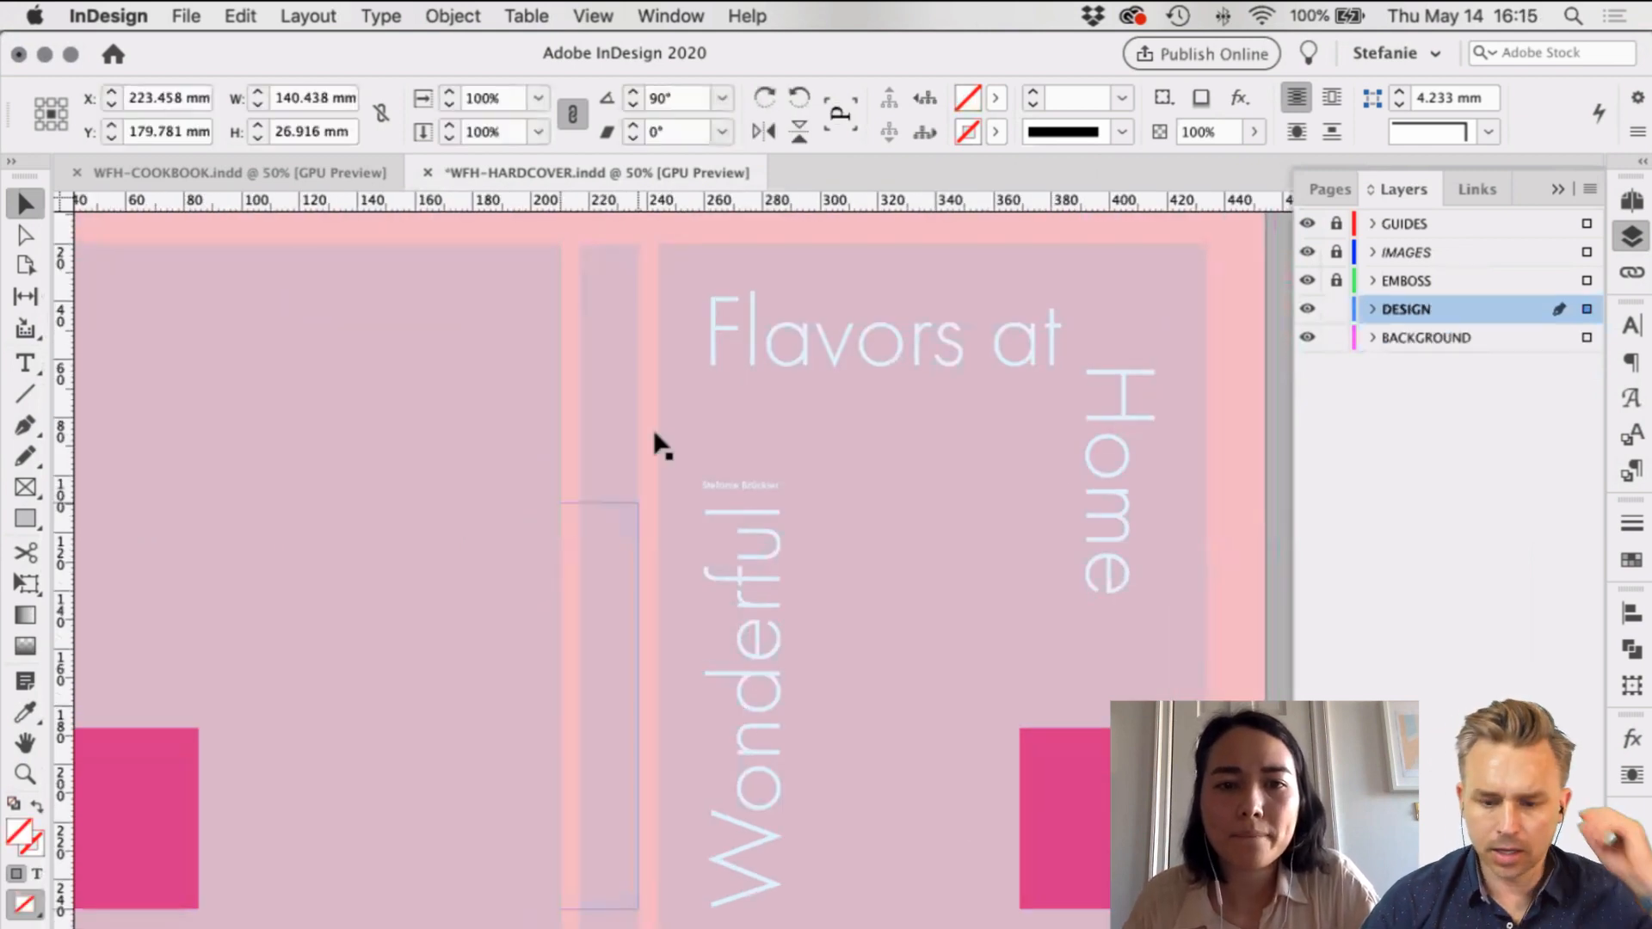
left_click_drag(641, 490, 575, 472)
triple_click(594, 577)
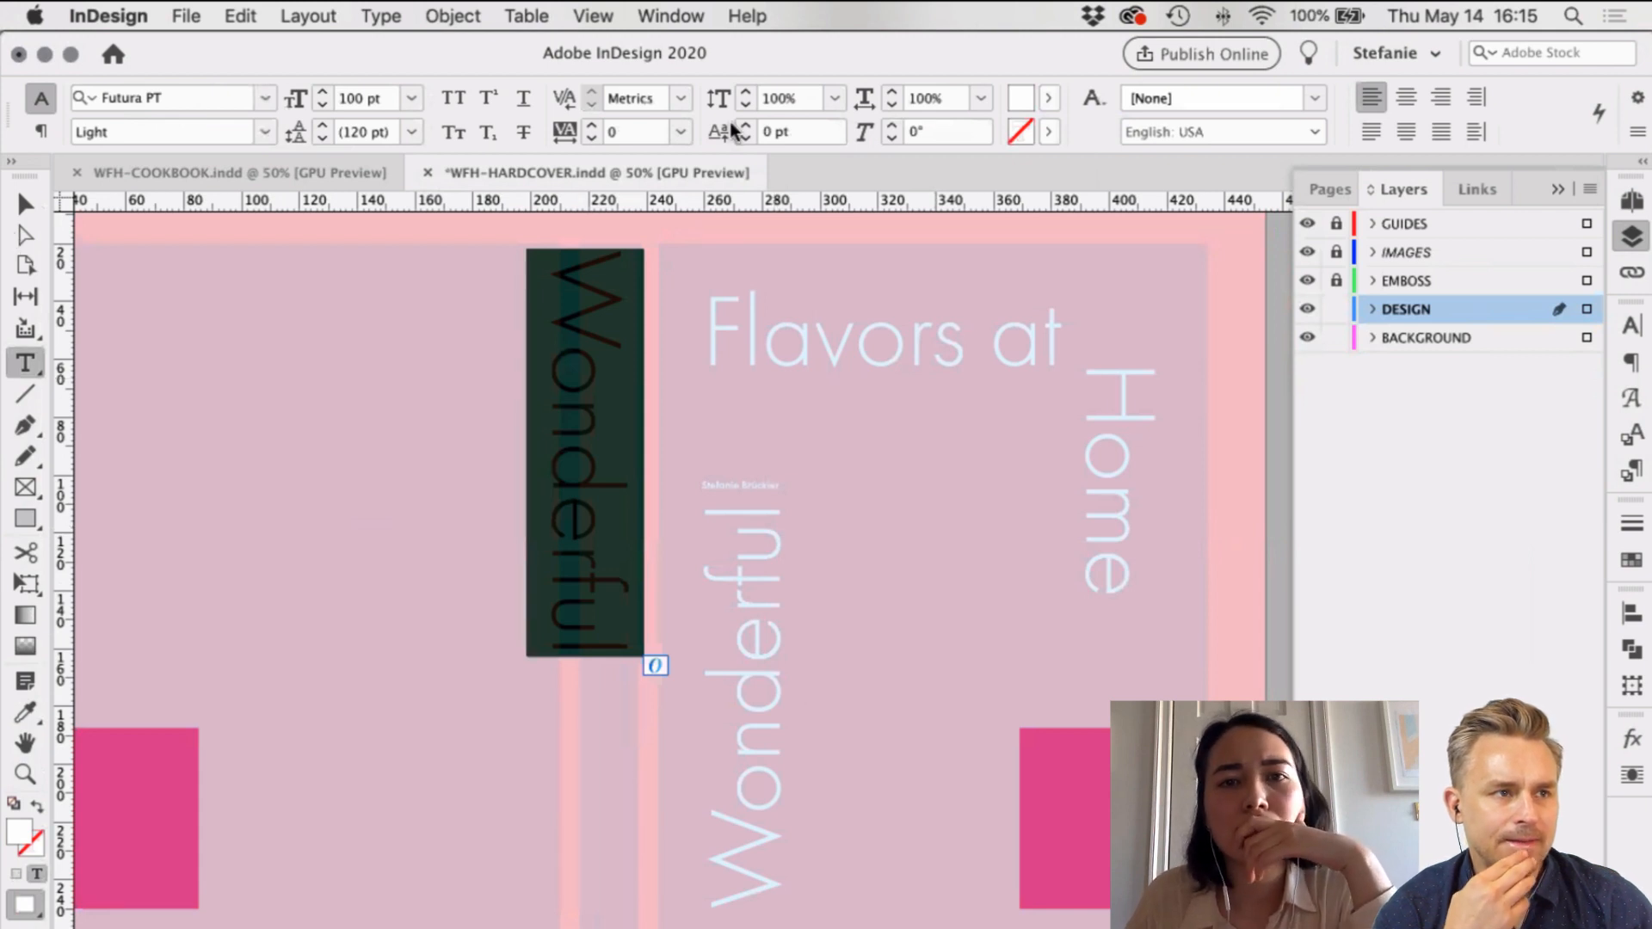
key("Escape")
left_click(673, 261)
scroll(673, 261, "right", 1)
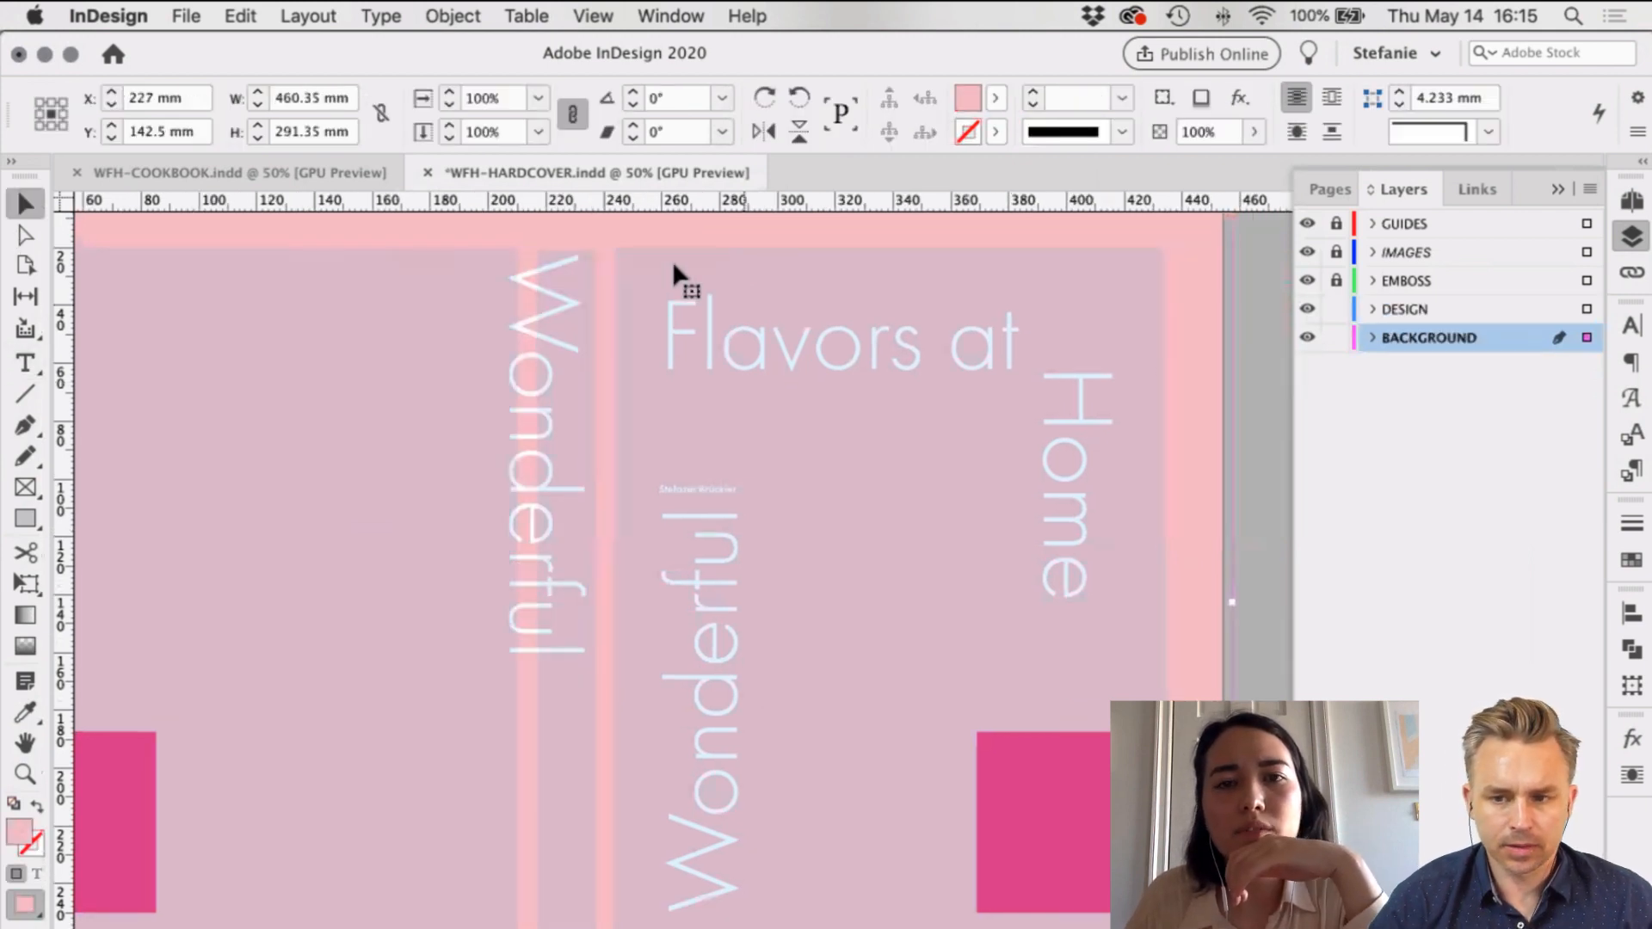
Step: Redefine the background's PANTONE 510 U swatch as PANTONE 496 U, previewing before confirming
left_click(986, 100)
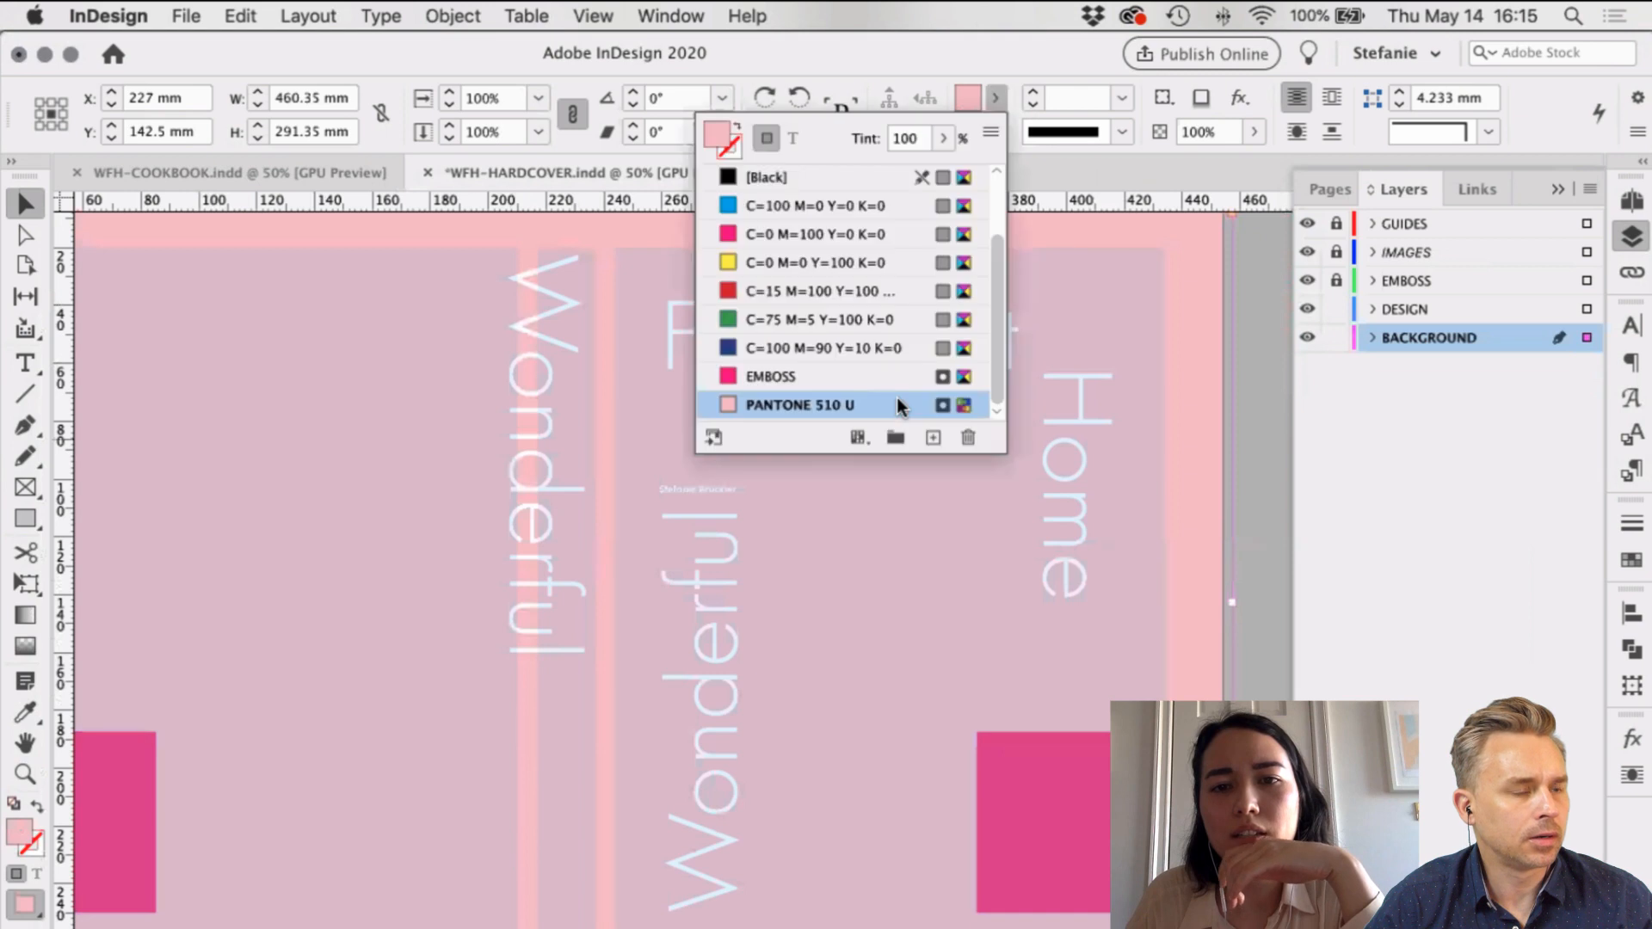
left_click(895, 395)
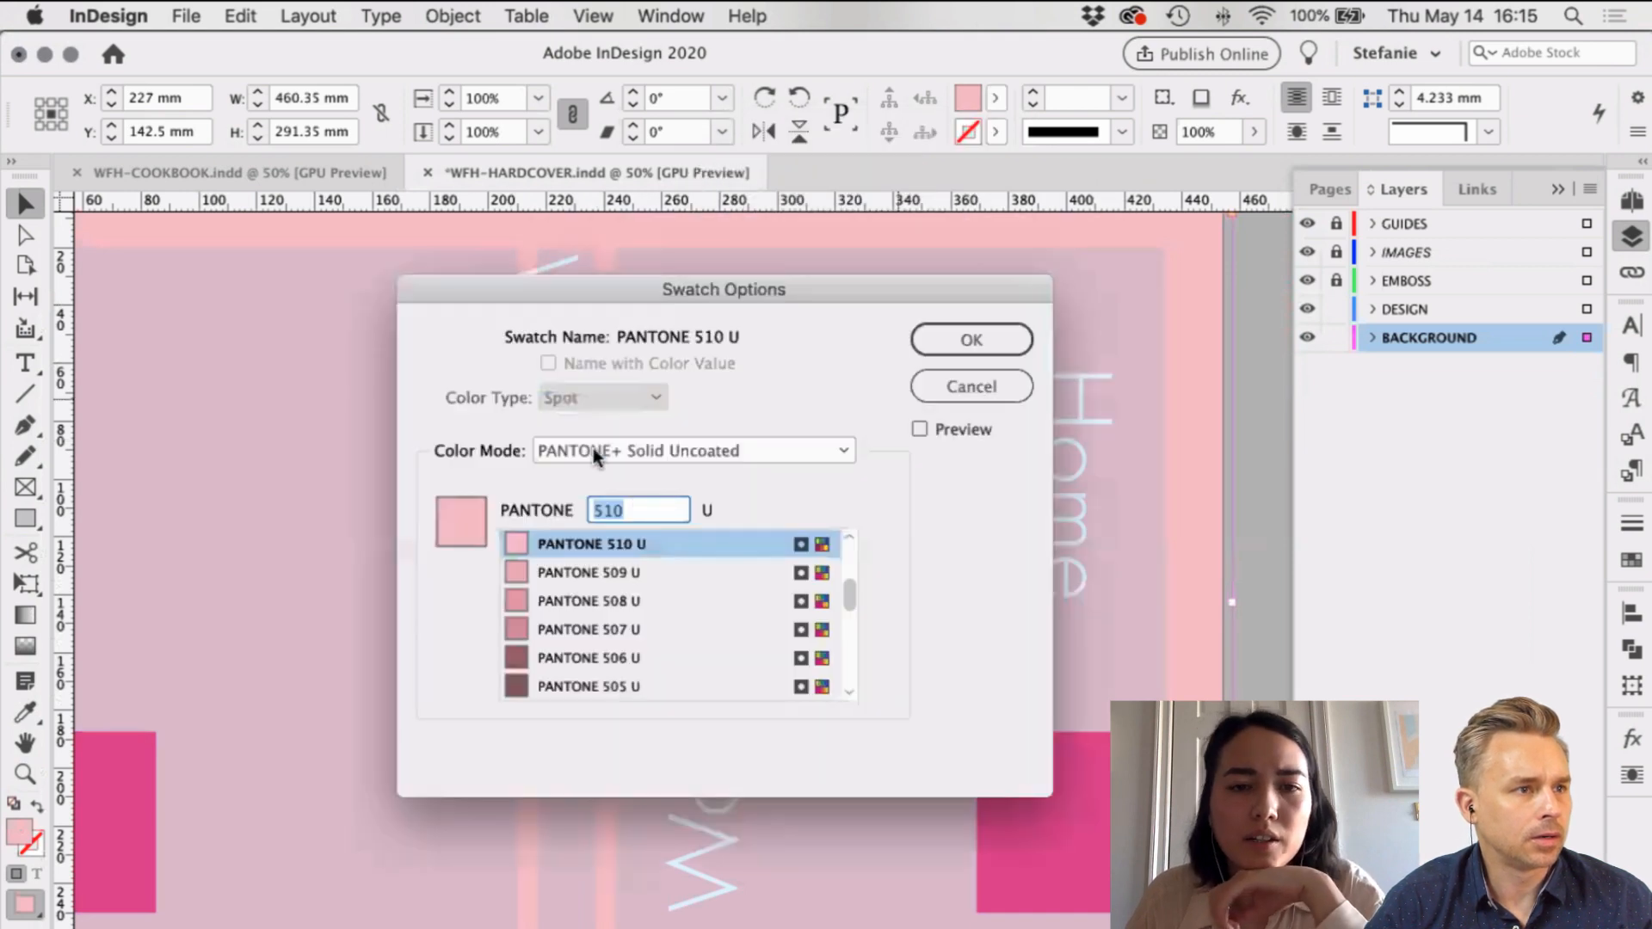
left_click(694, 450)
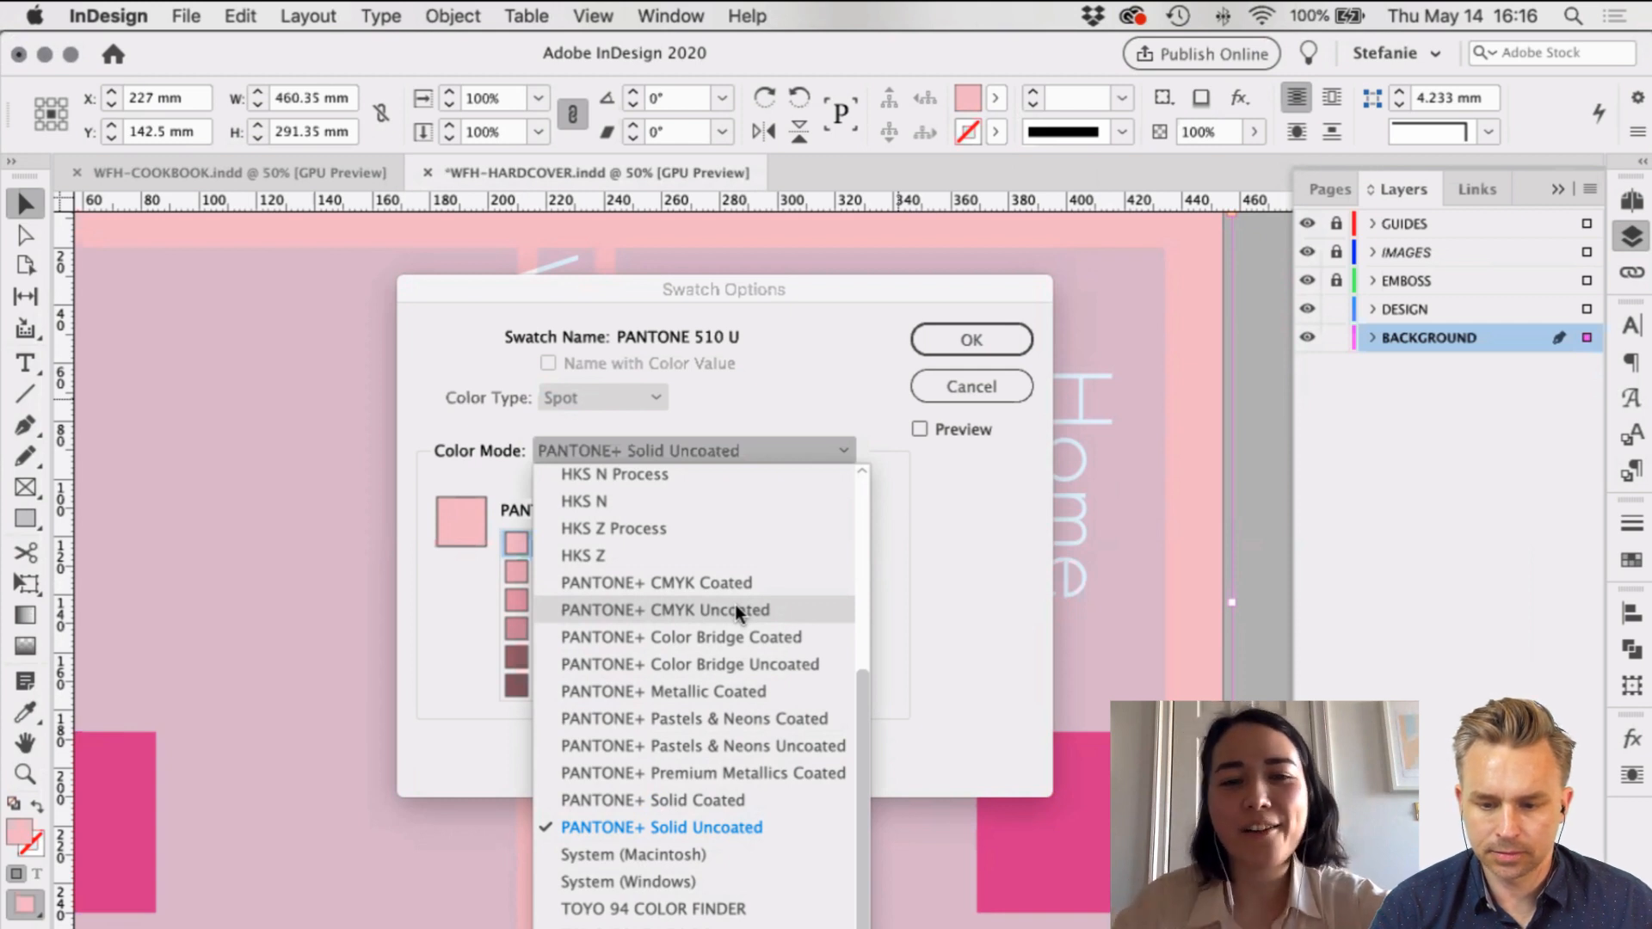
left_click(937, 571)
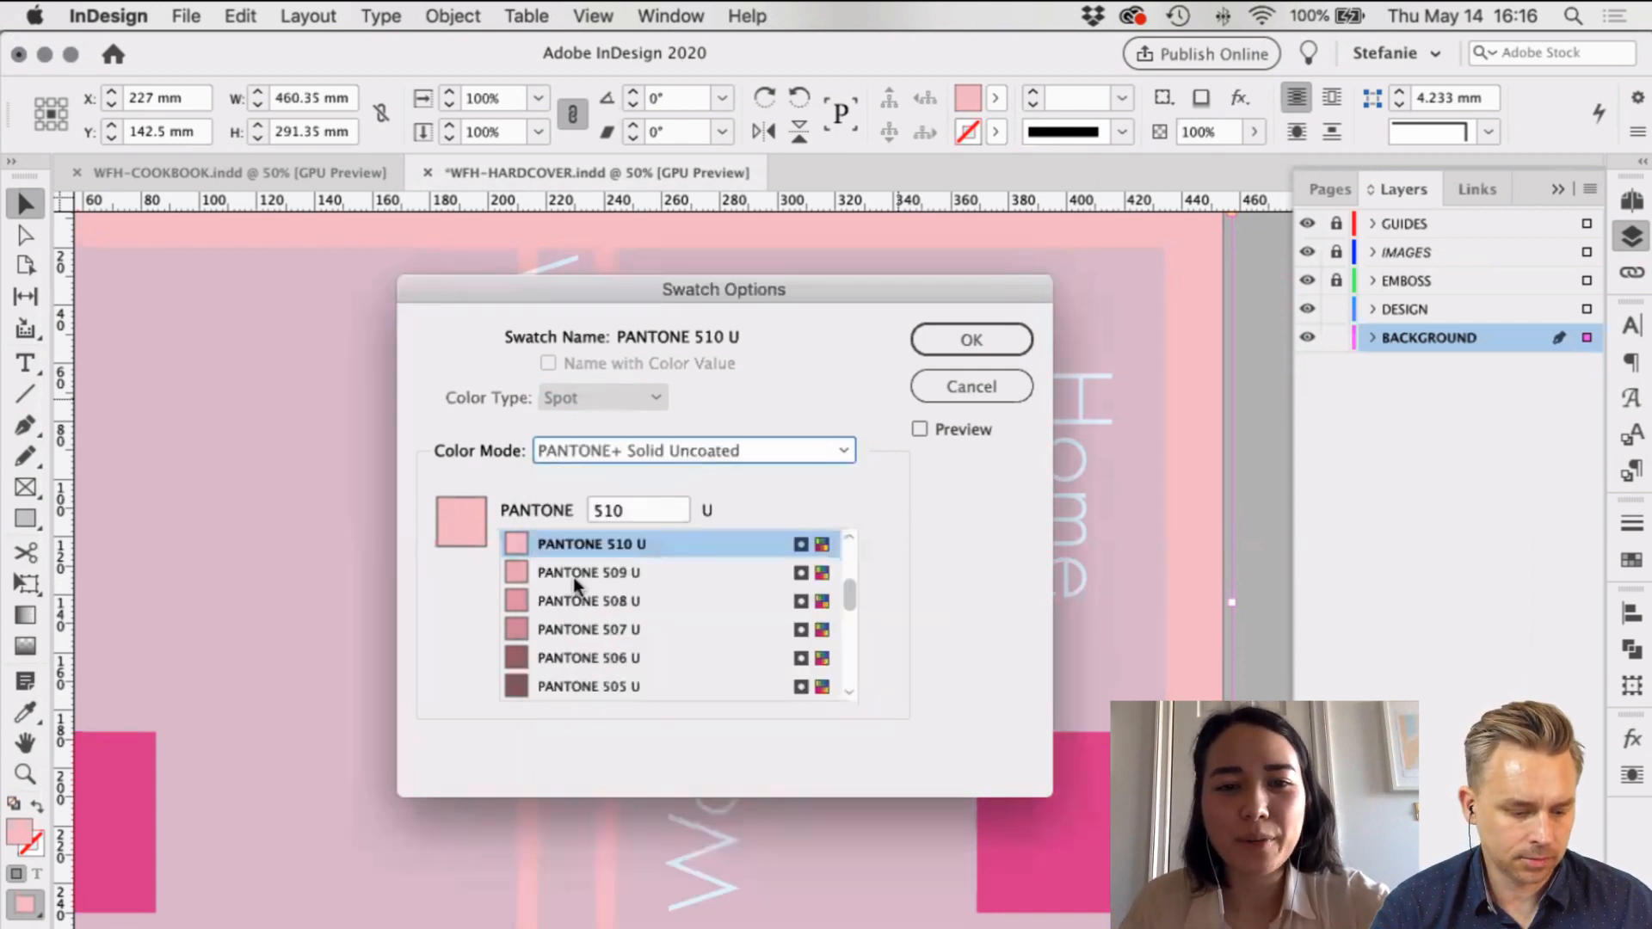
scroll(688, 597, "up", 3)
scroll(688, 597, "down", 2)
scroll(688, 606, "down", 5)
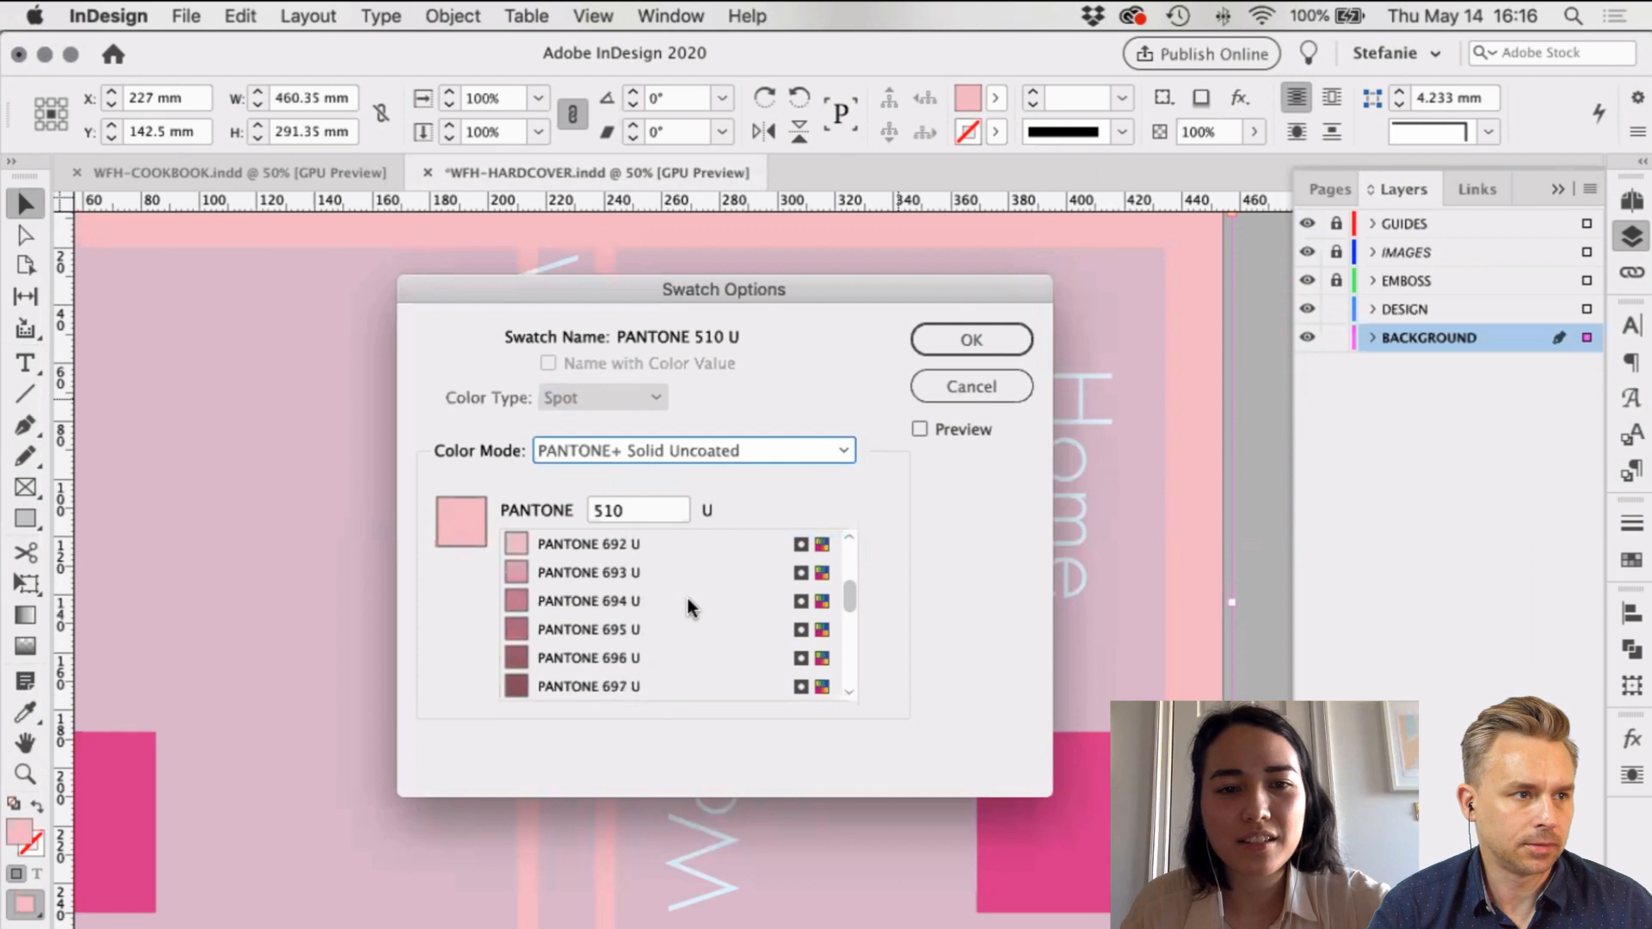
scroll(689, 597, "up", 4)
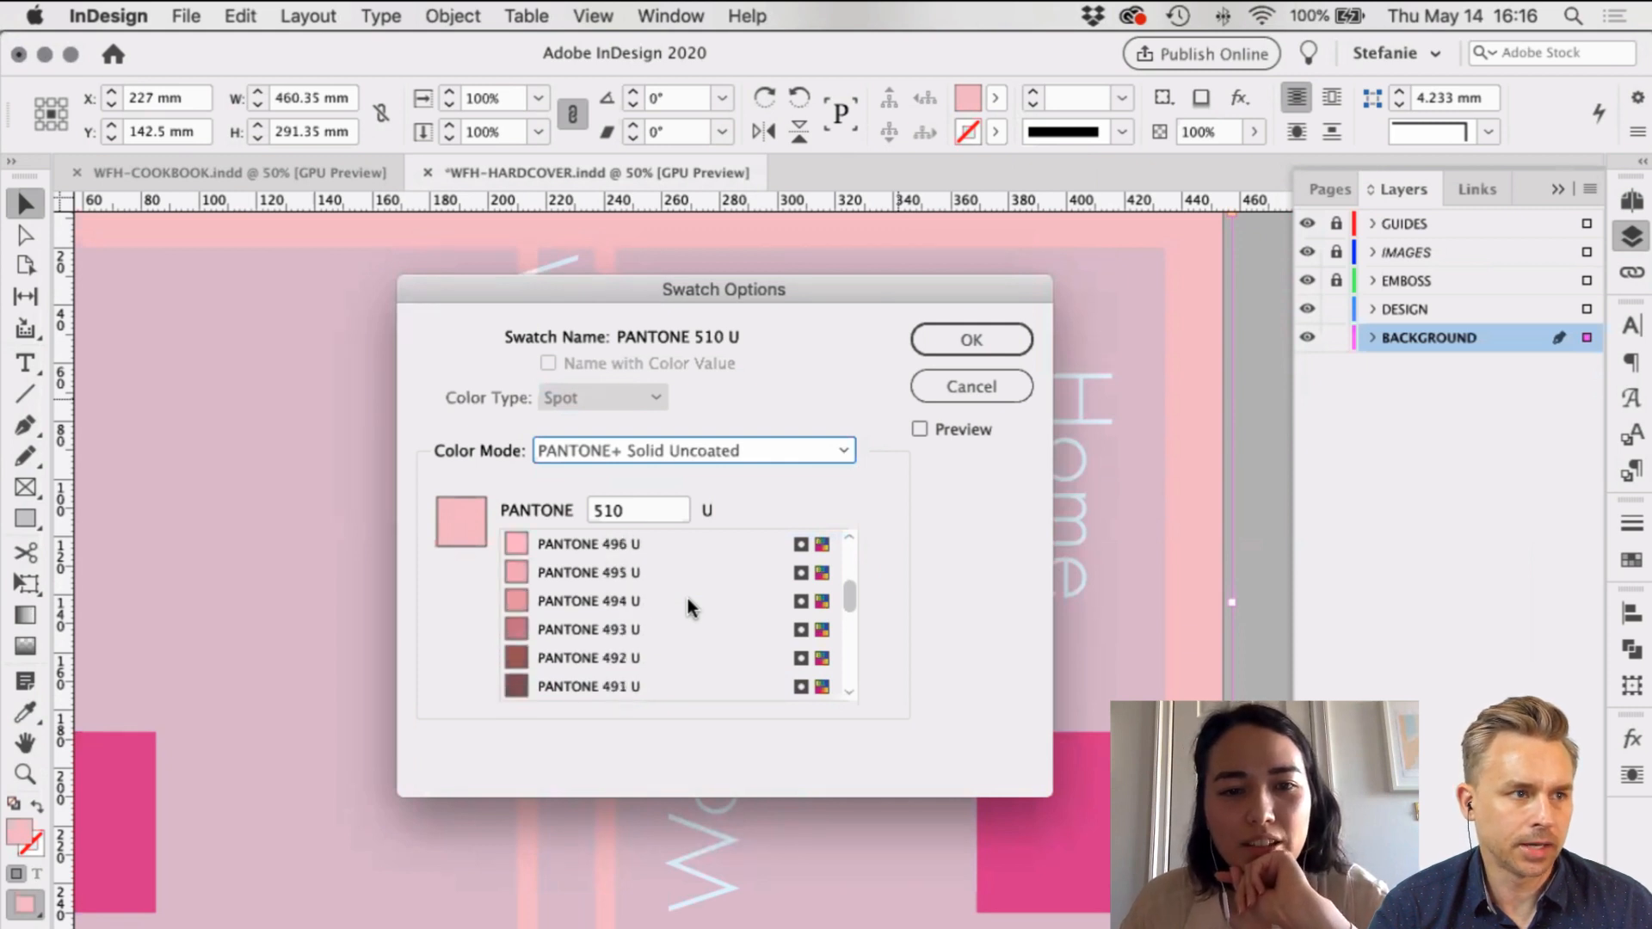
left_click(570, 572)
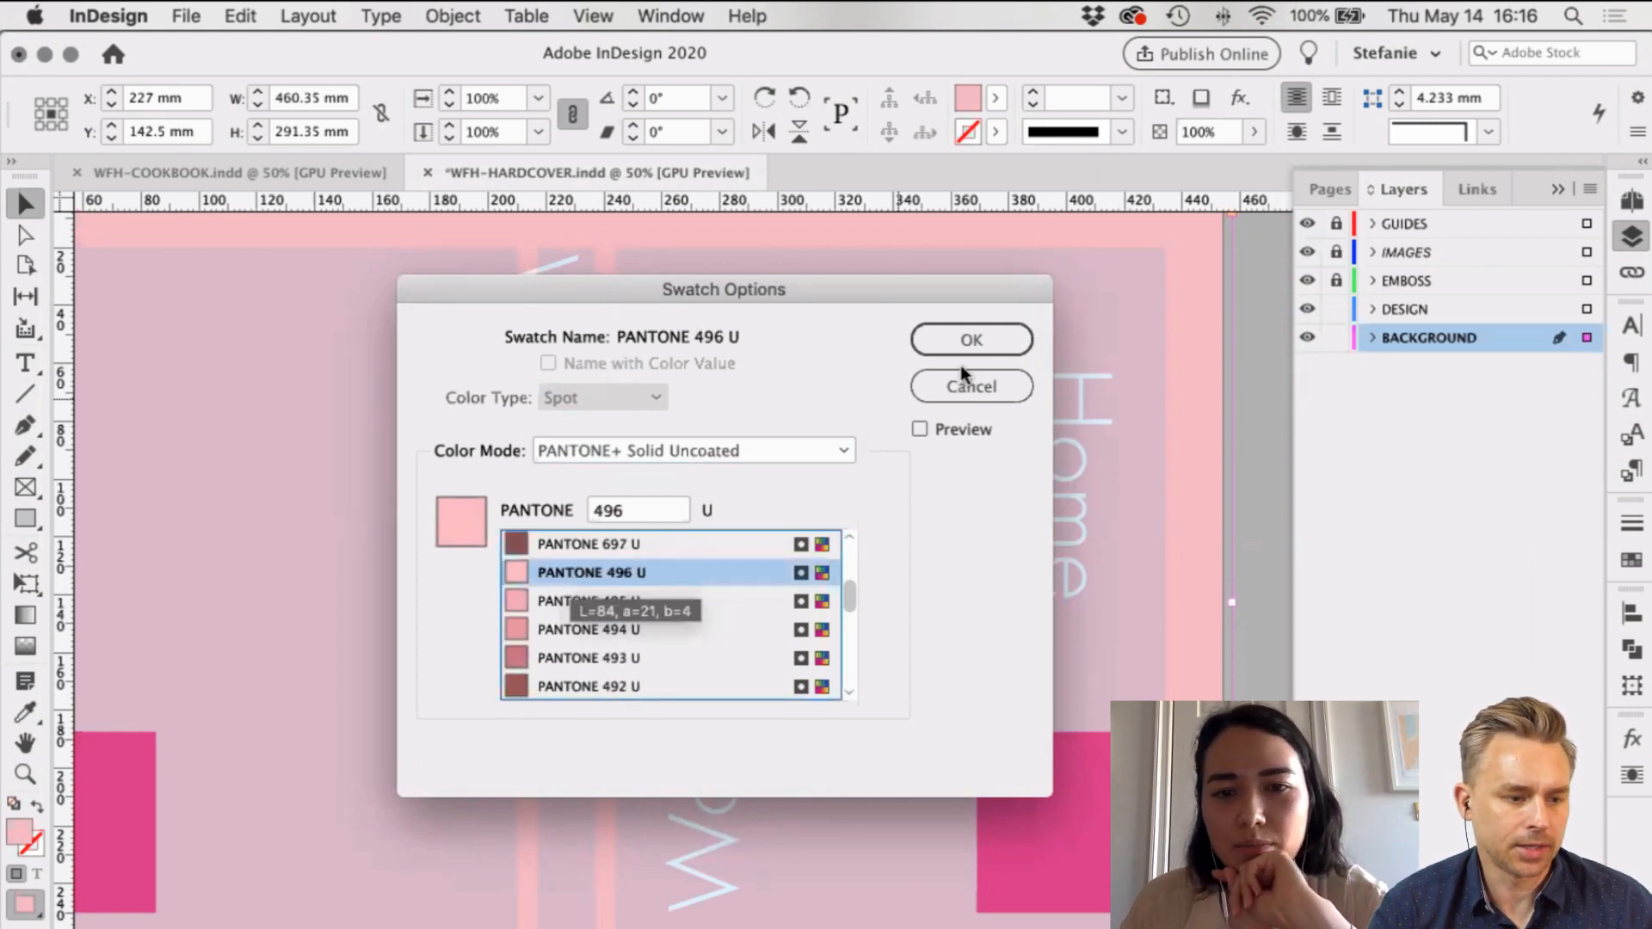
left_click(920, 429)
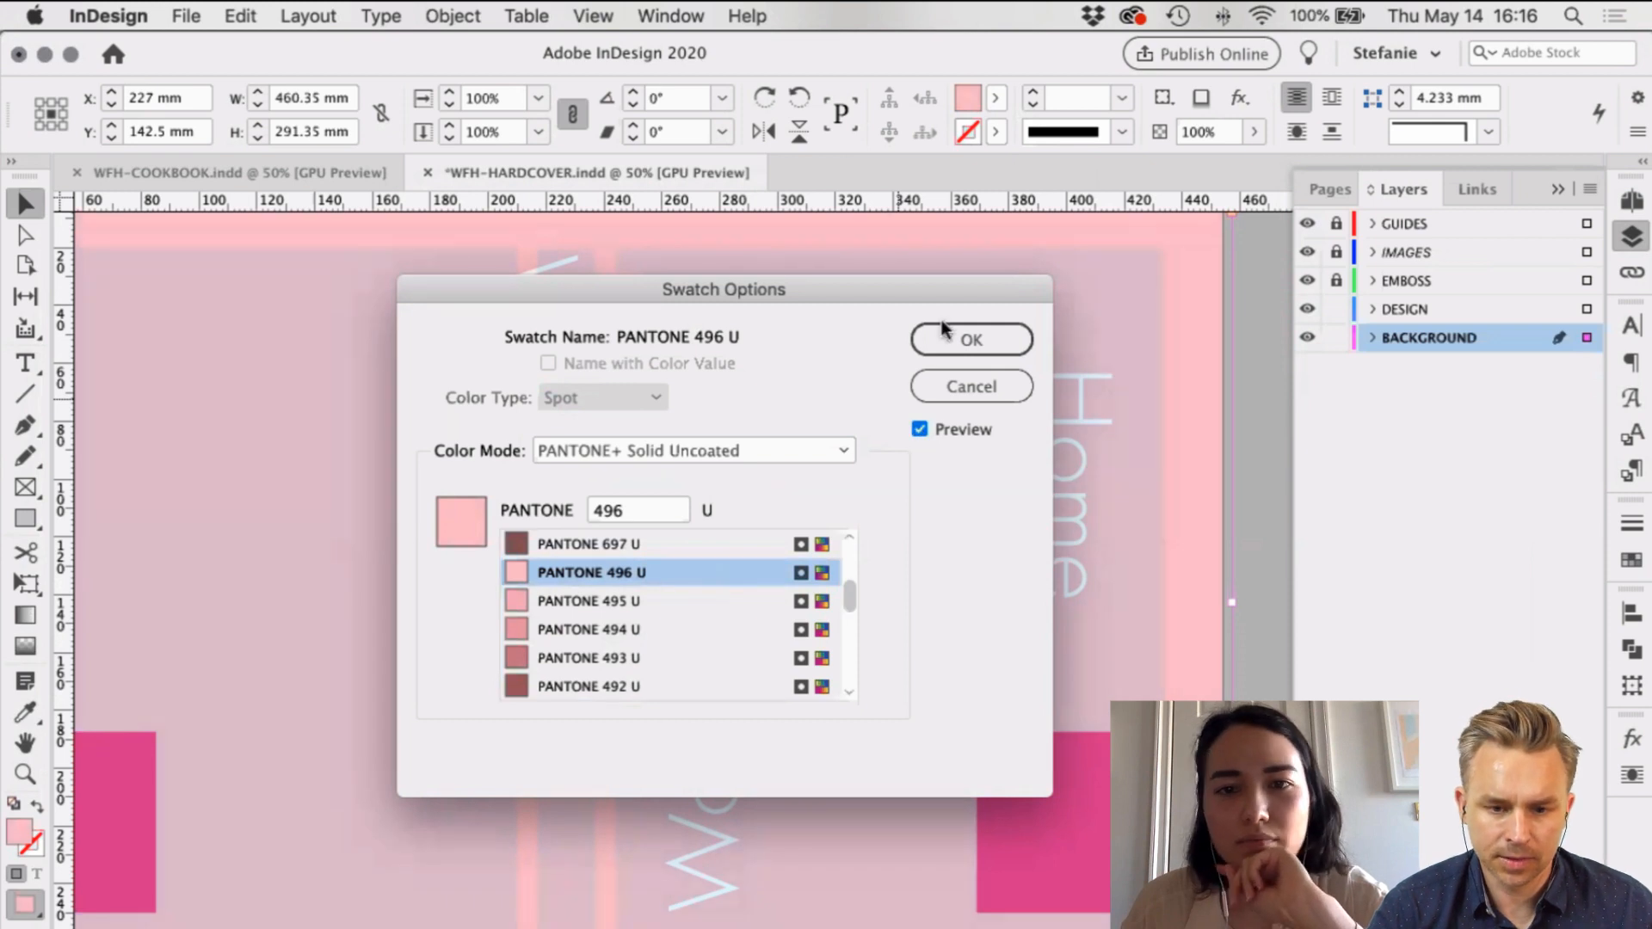
left_click(990, 339)
Step: Create a new paragraph style named SPINE from the spine's Wonderful text
left_click(1239, 360)
scroll(955, 379, "up", 3)
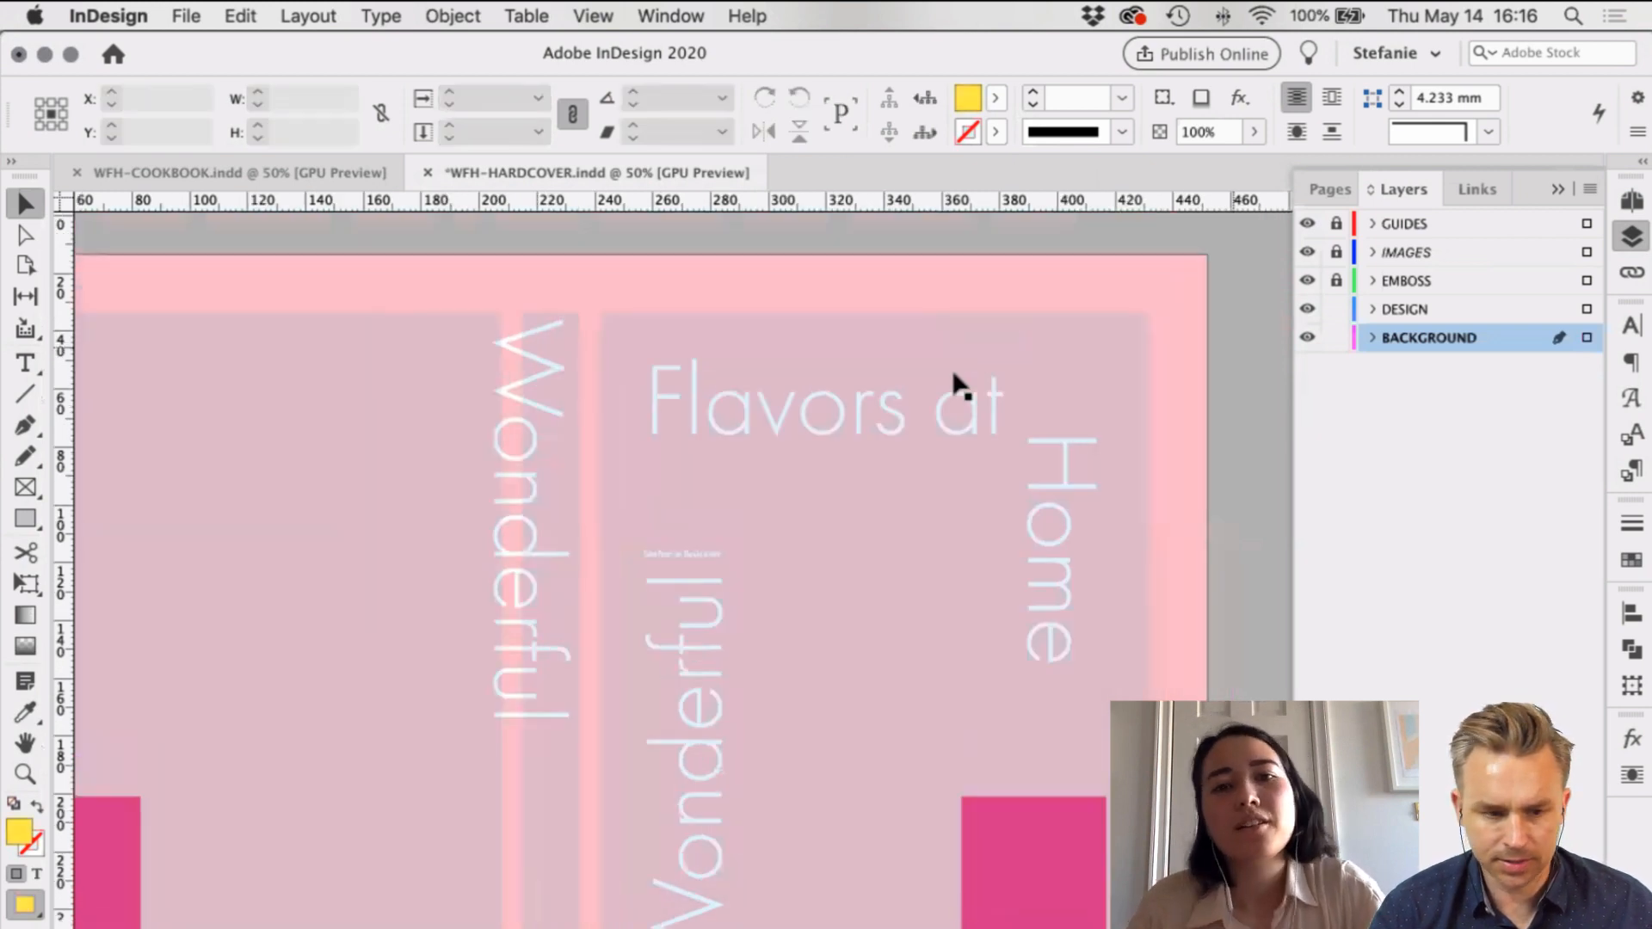
left_click(490, 441)
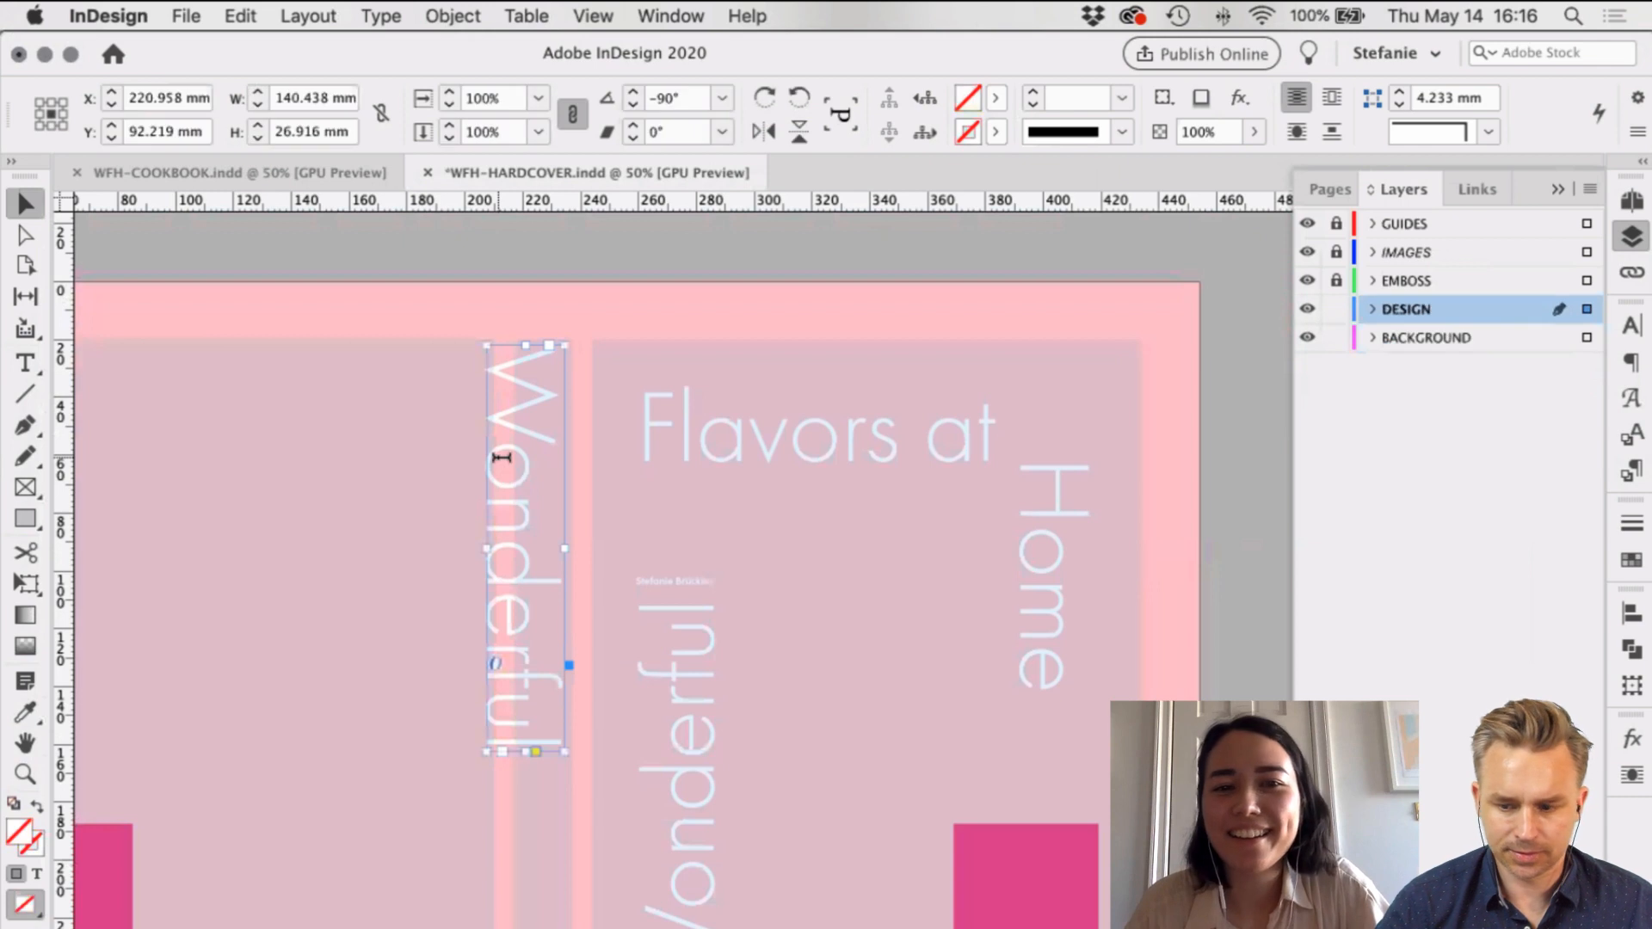
double_click(495, 448)
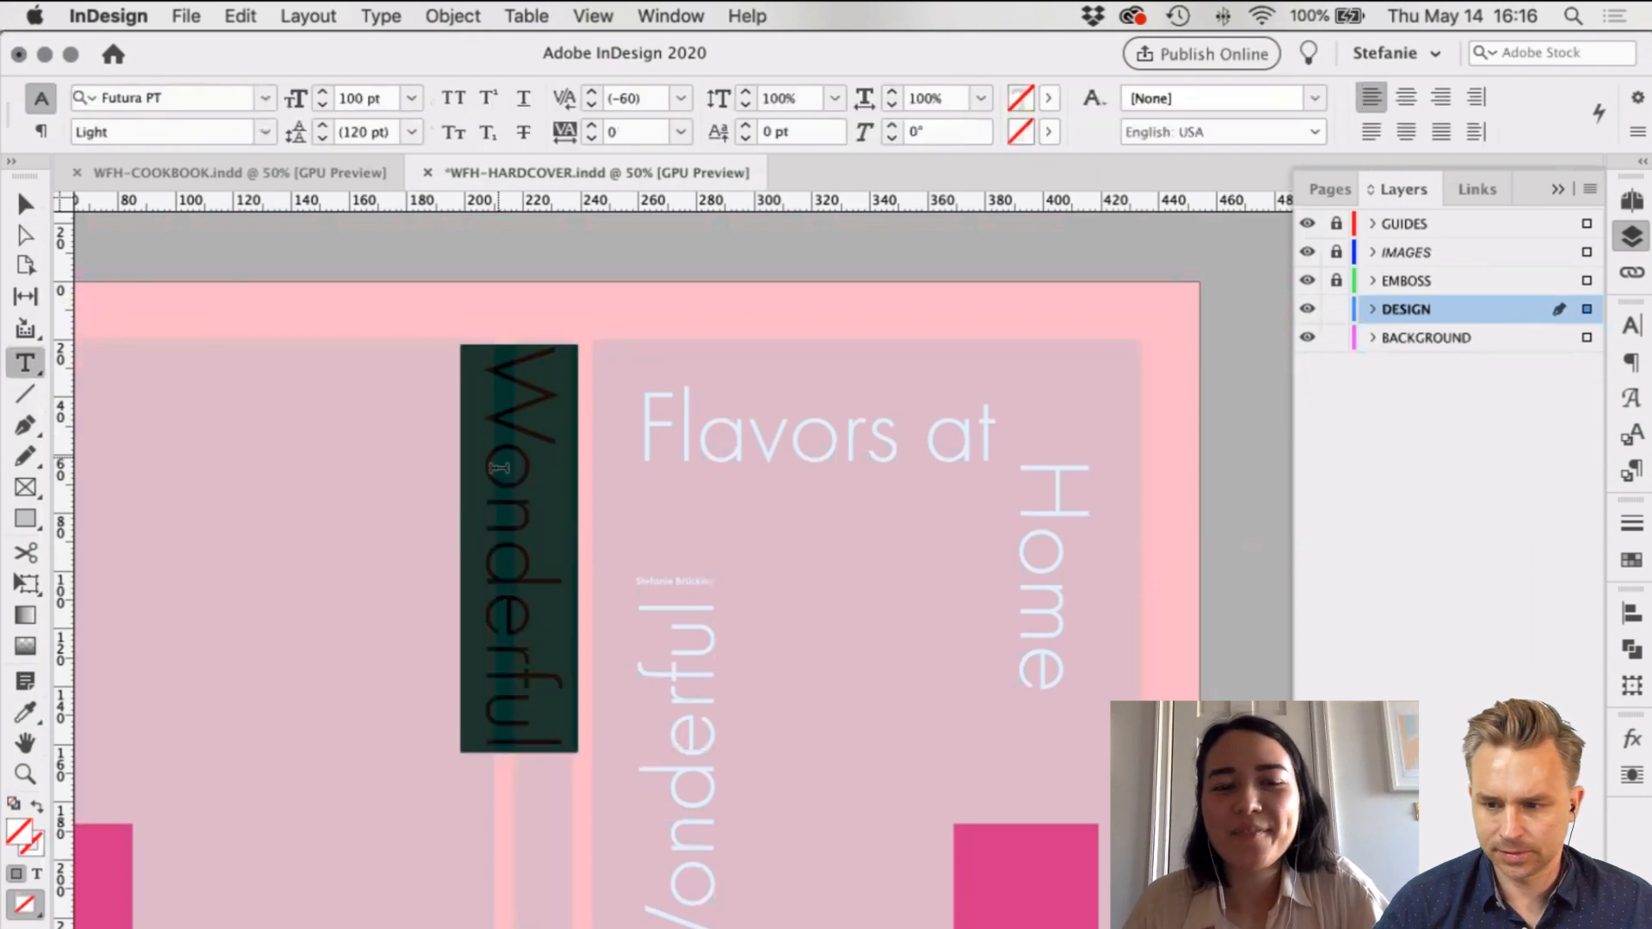
left_click(1631, 470)
left_click(1531, 692)
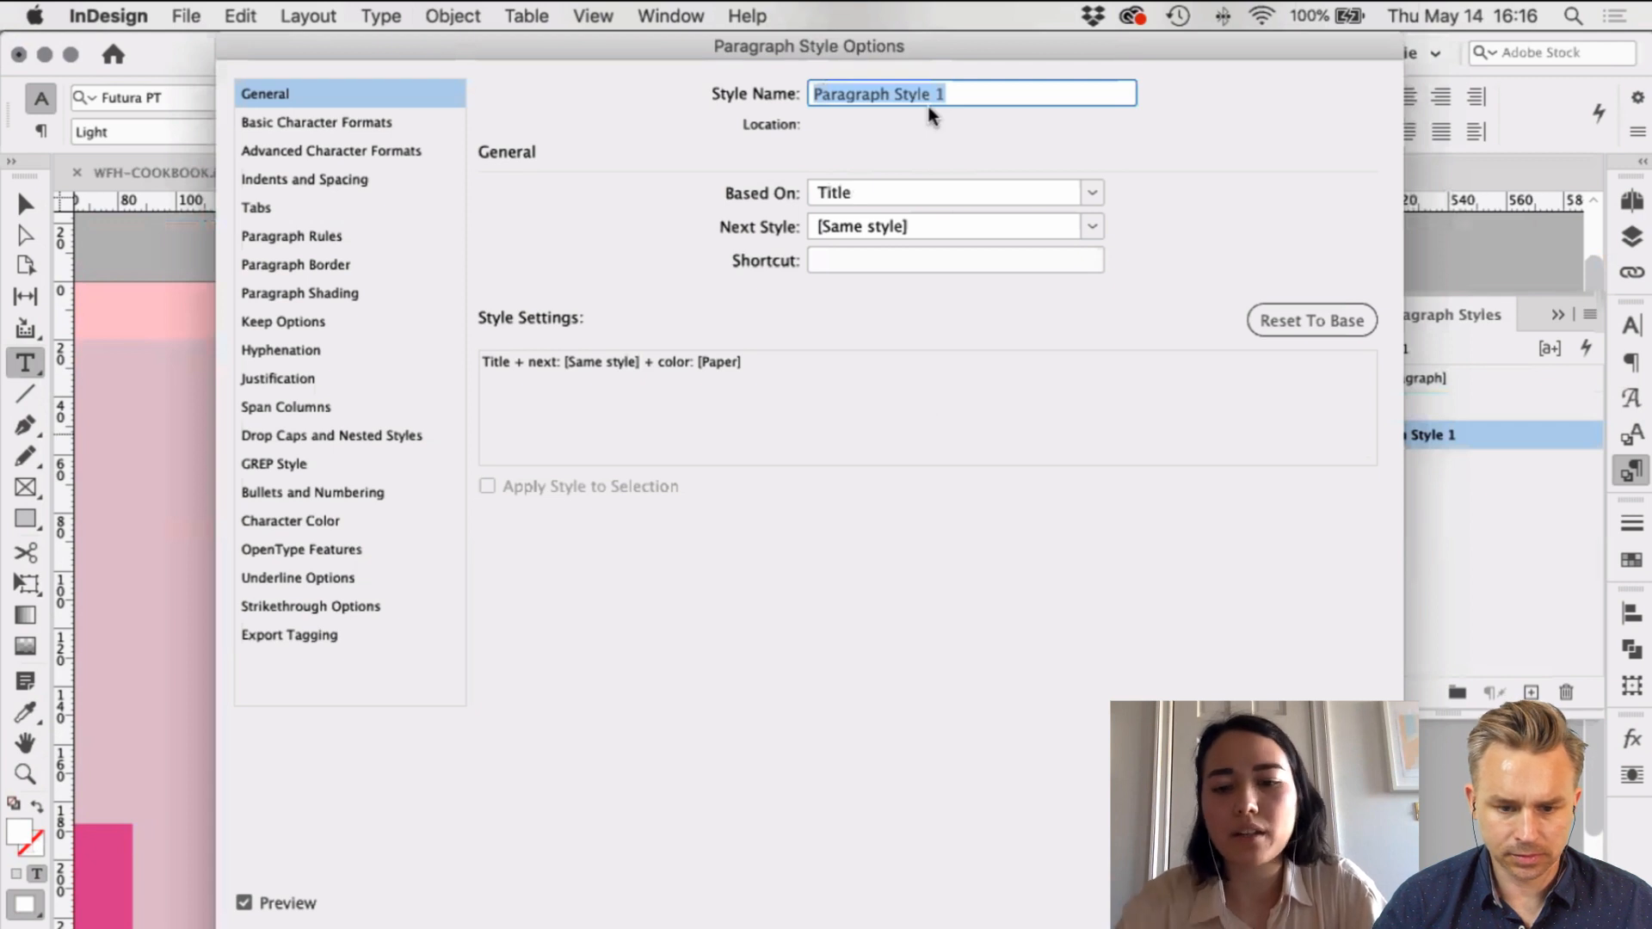
type("SPINE")
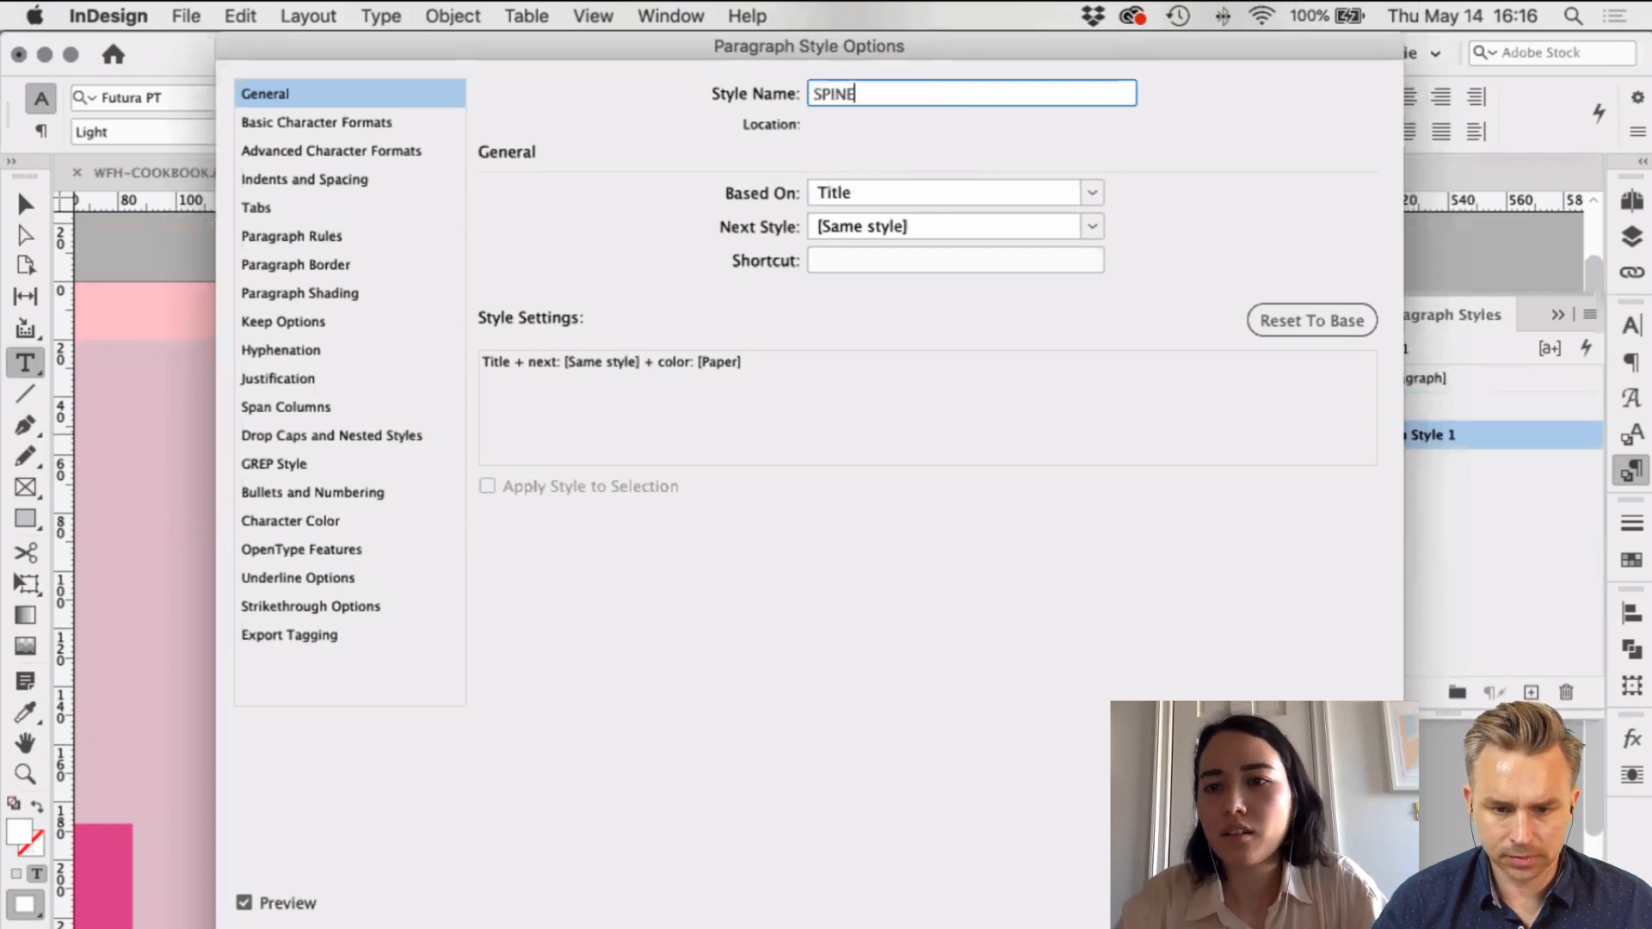
Step: Set the SPINE style's font size to 30 pt
left_click(319, 122)
left_click(600, 279, "shift")
left_click(600, 278, "shift")
left_click(600, 279, "shift")
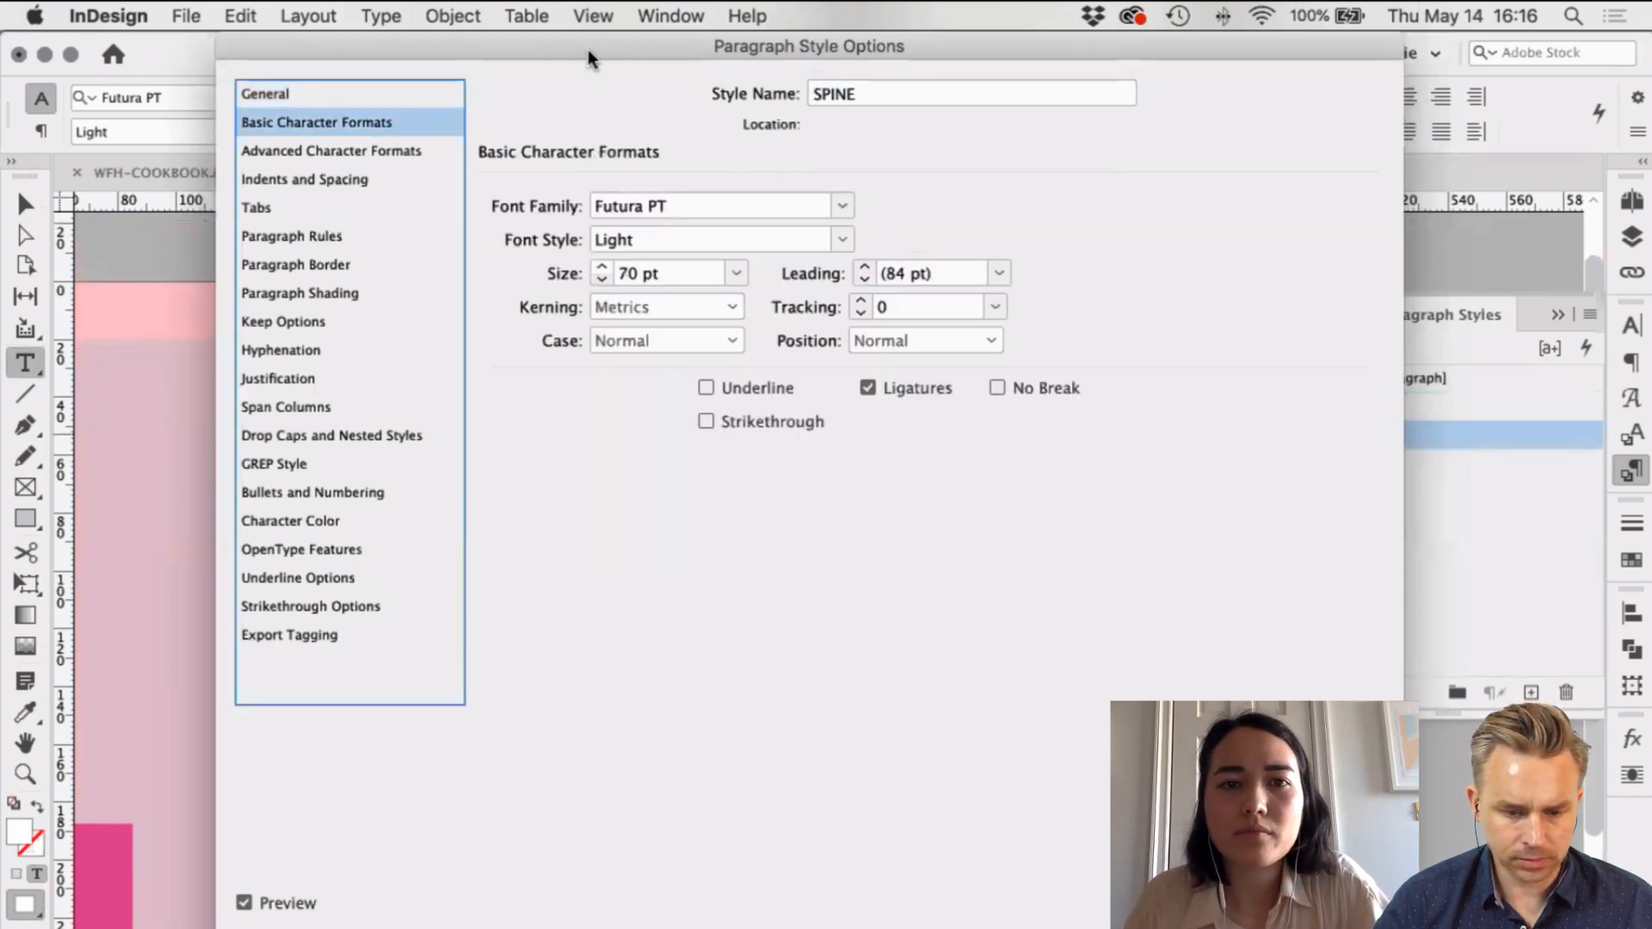
left_click_drag(587, 49, 1017, 60)
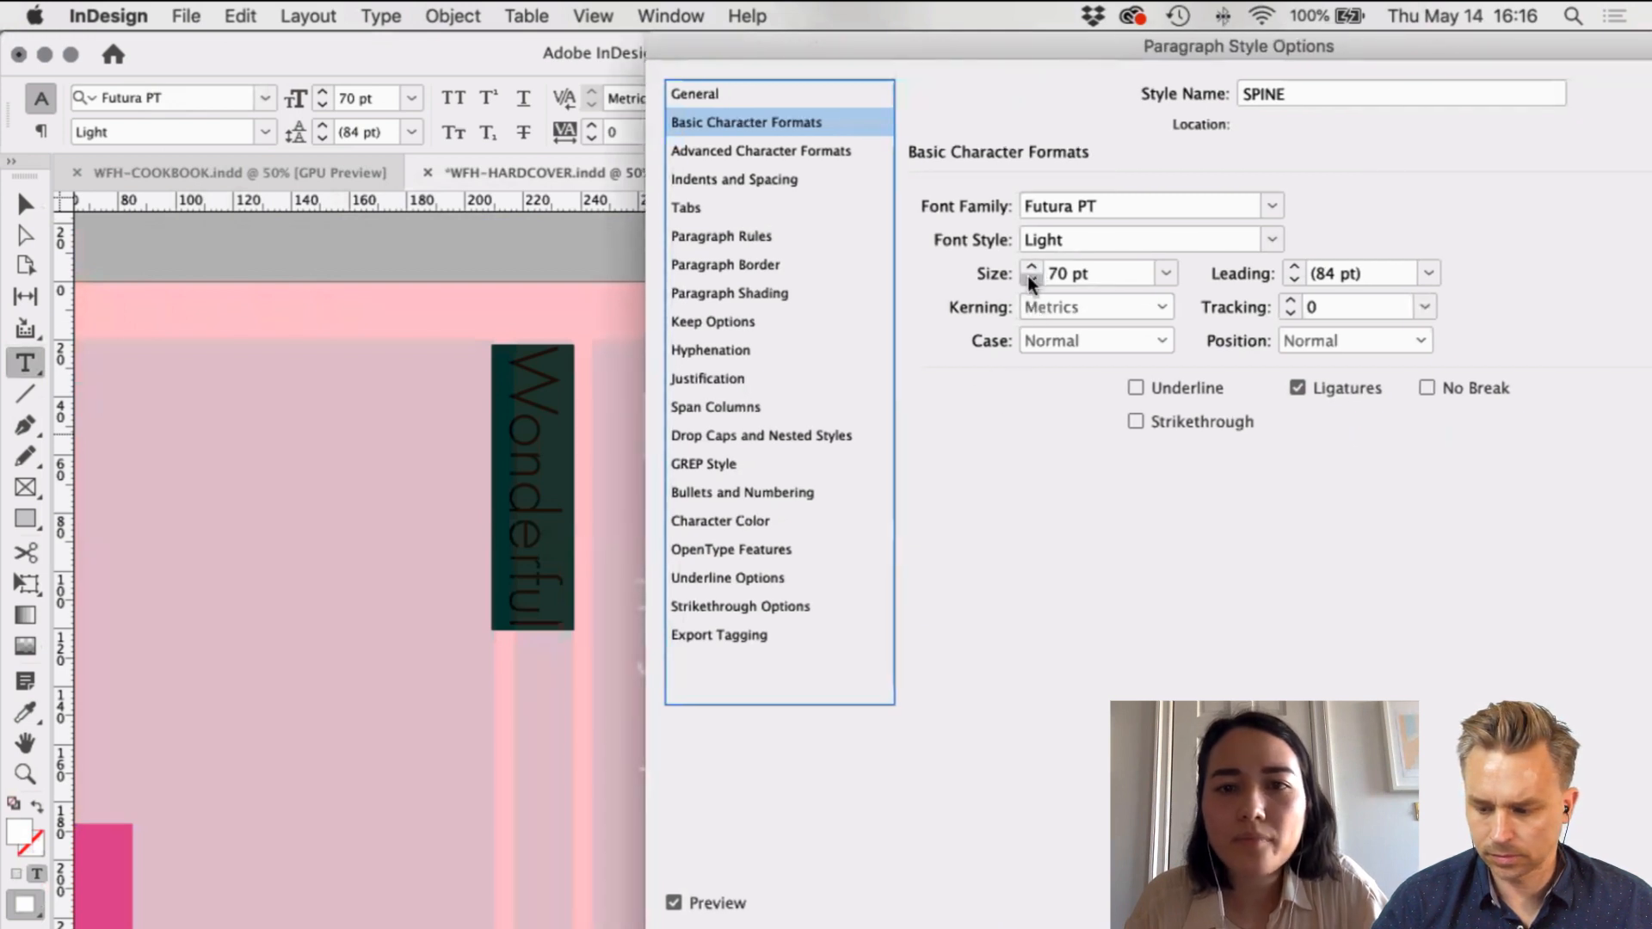
left_click(1029, 277, "shift")
left_click(1029, 277, "shift")
left_click(1029, 277, "shift")
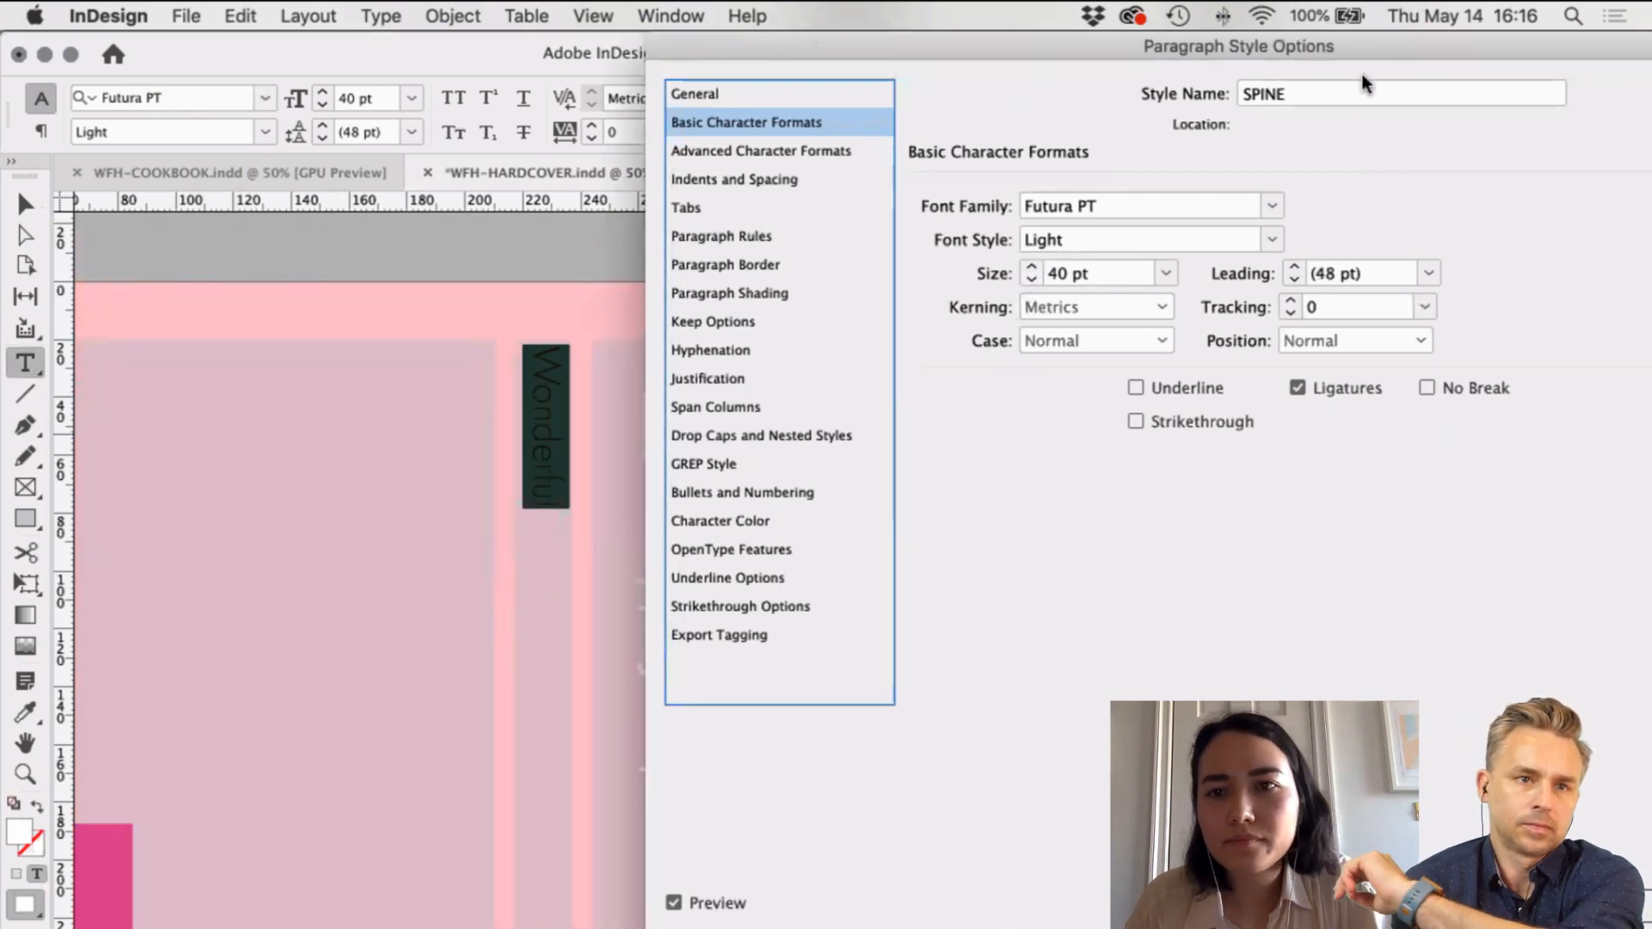
mouse_move(1365, 55)
left_mouse_down()
mouse_move(1253, 56)
mouse_move(1336, 55)
left_mouse_up()
left_click(1003, 278, "shift")
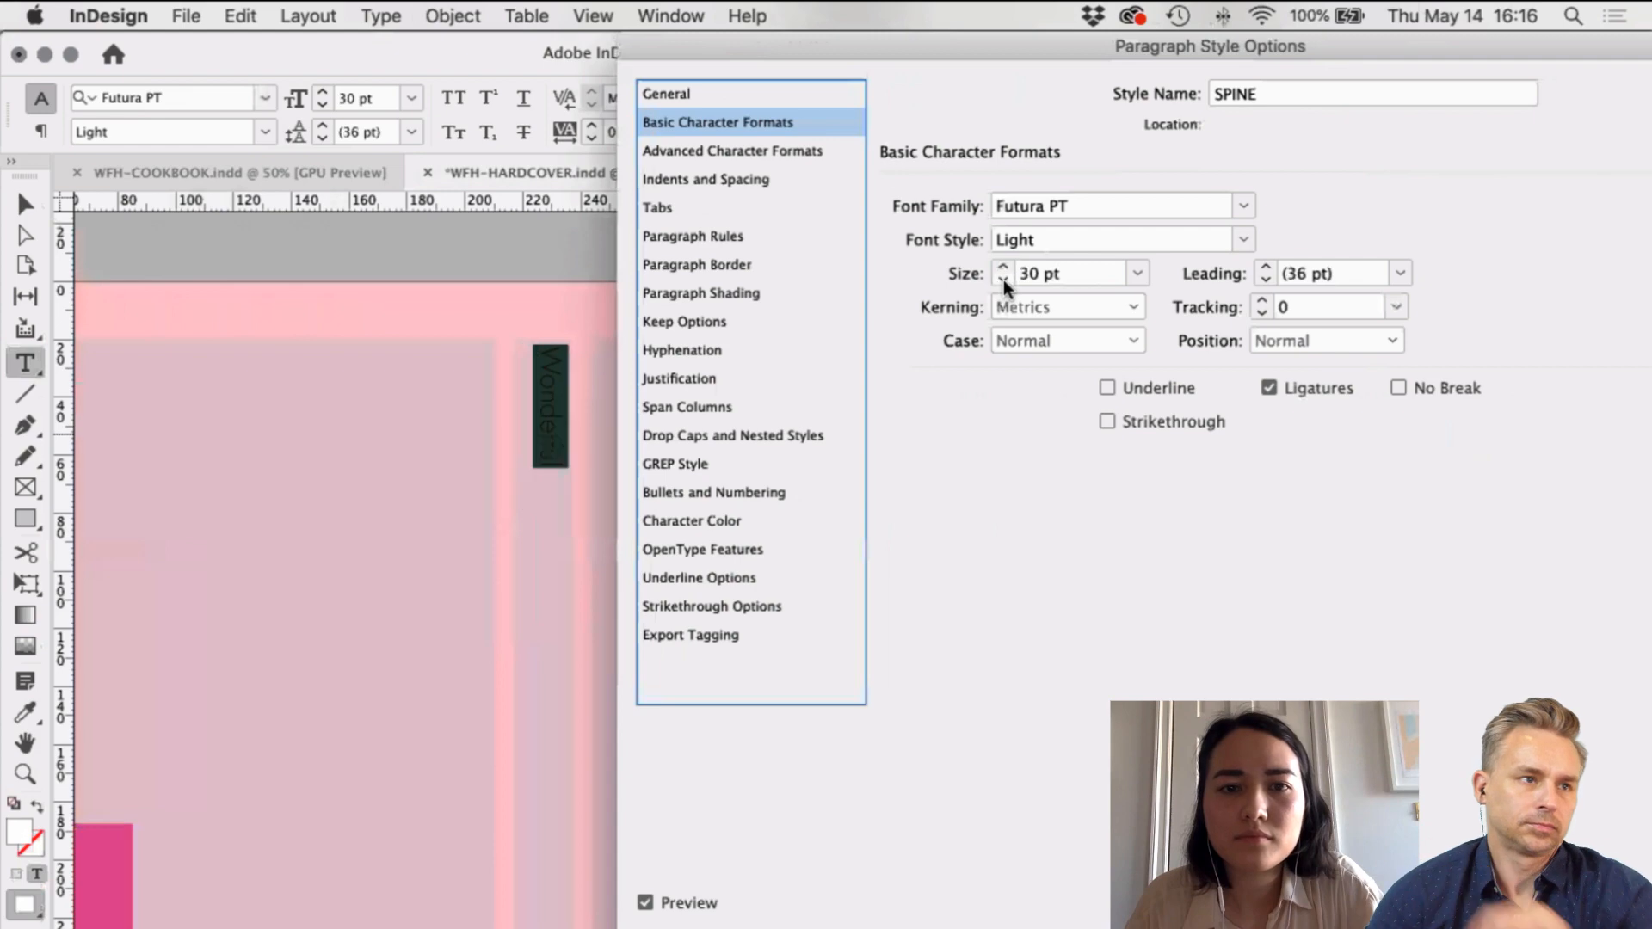
left_click_drag(1184, 45, 51, 45)
key("Return")
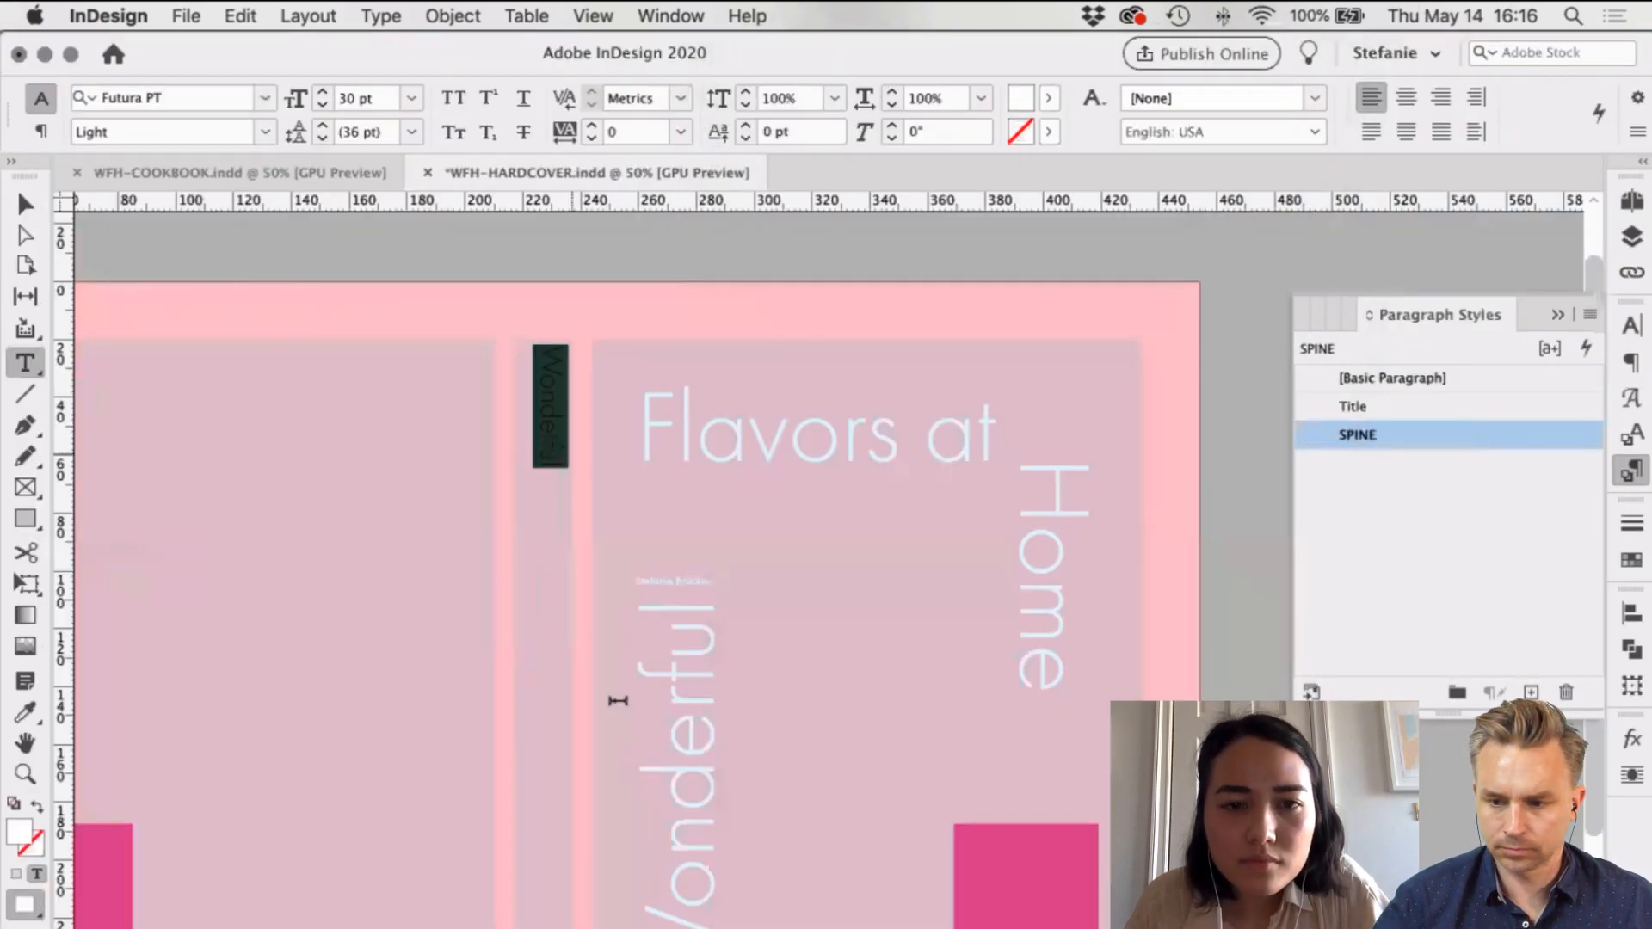
Step: Extend the spine title so it reads 'Wonderful Flavors at Home'
scroll(572, 457, "up", 2)
left_click(563, 473)
key("Right")
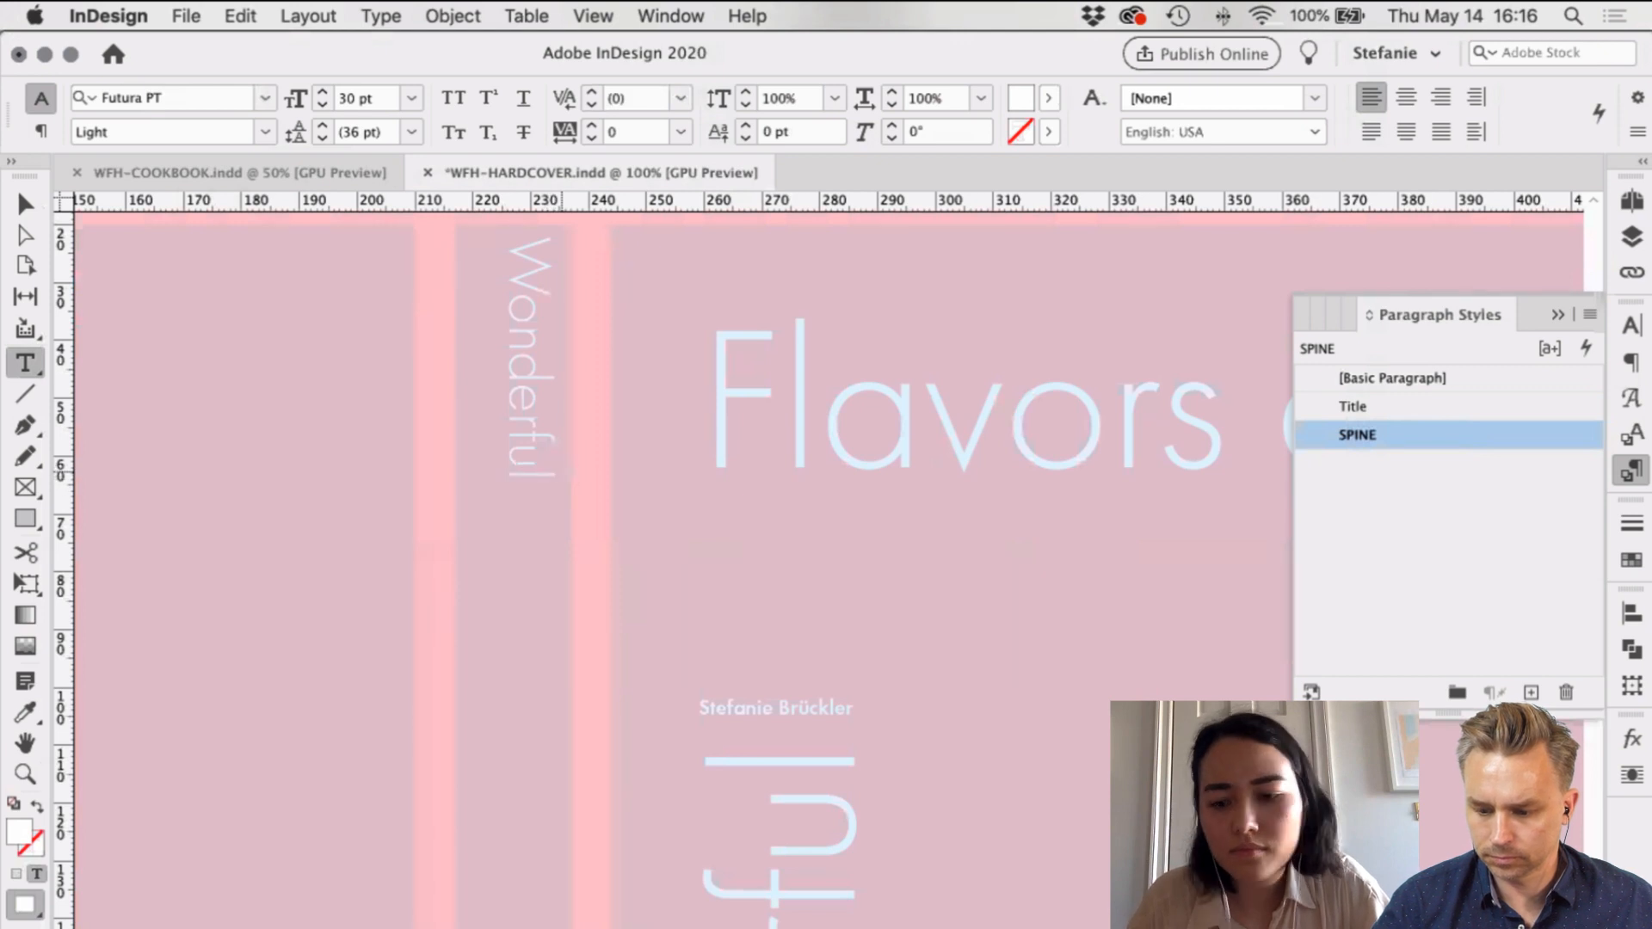
type("Fla")
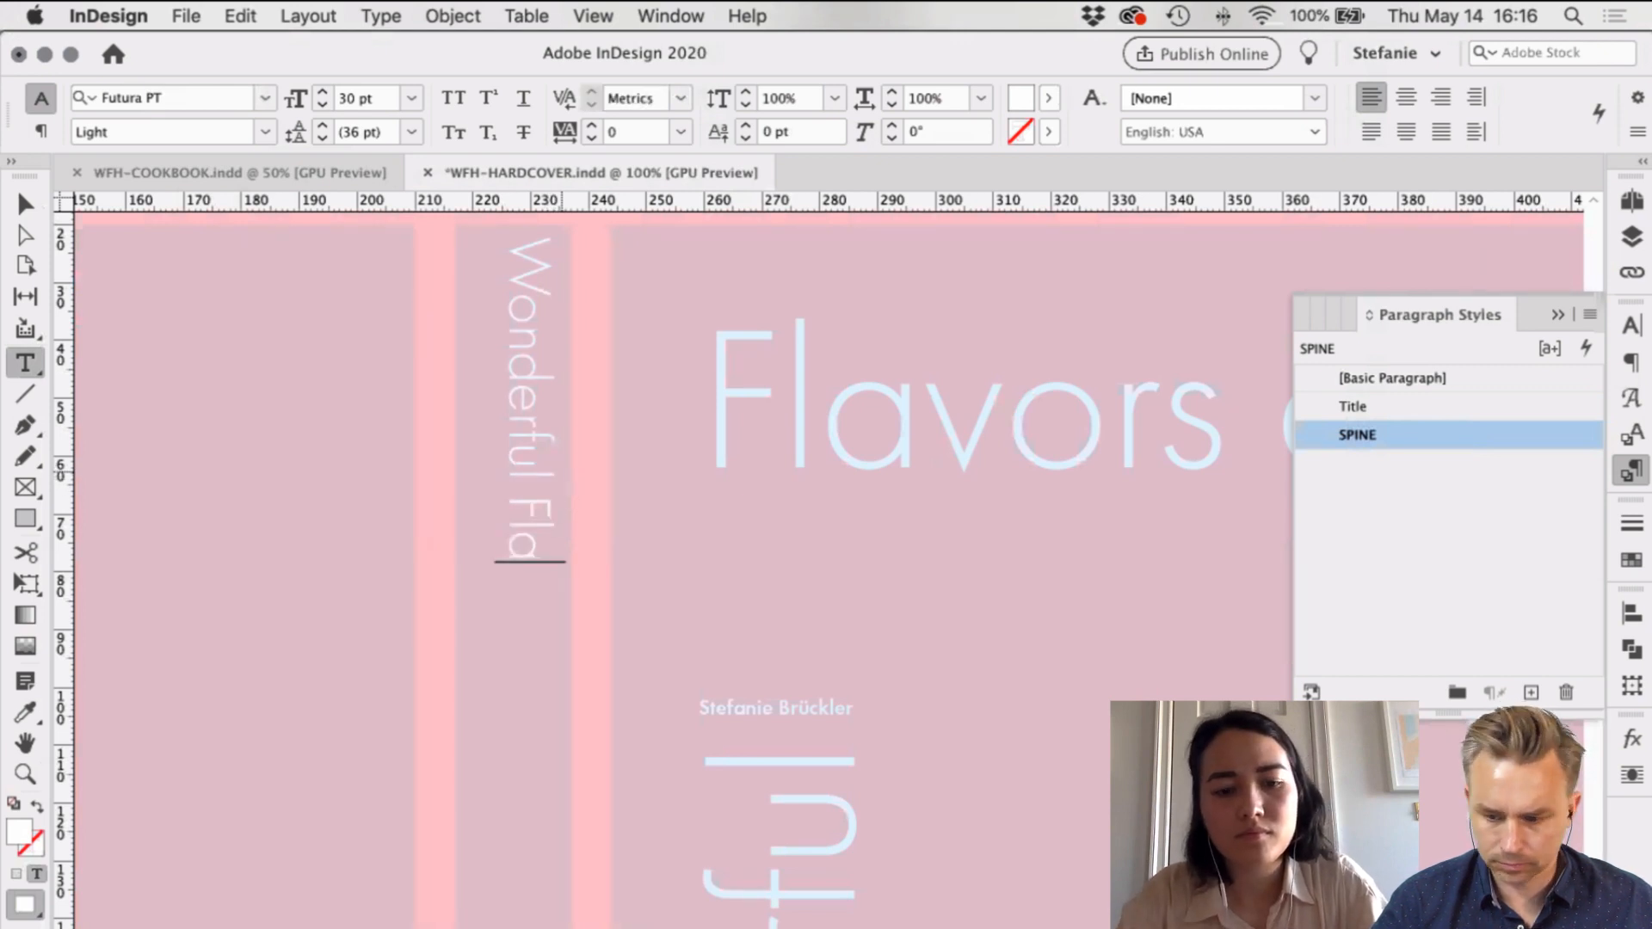
type("vors at Home")
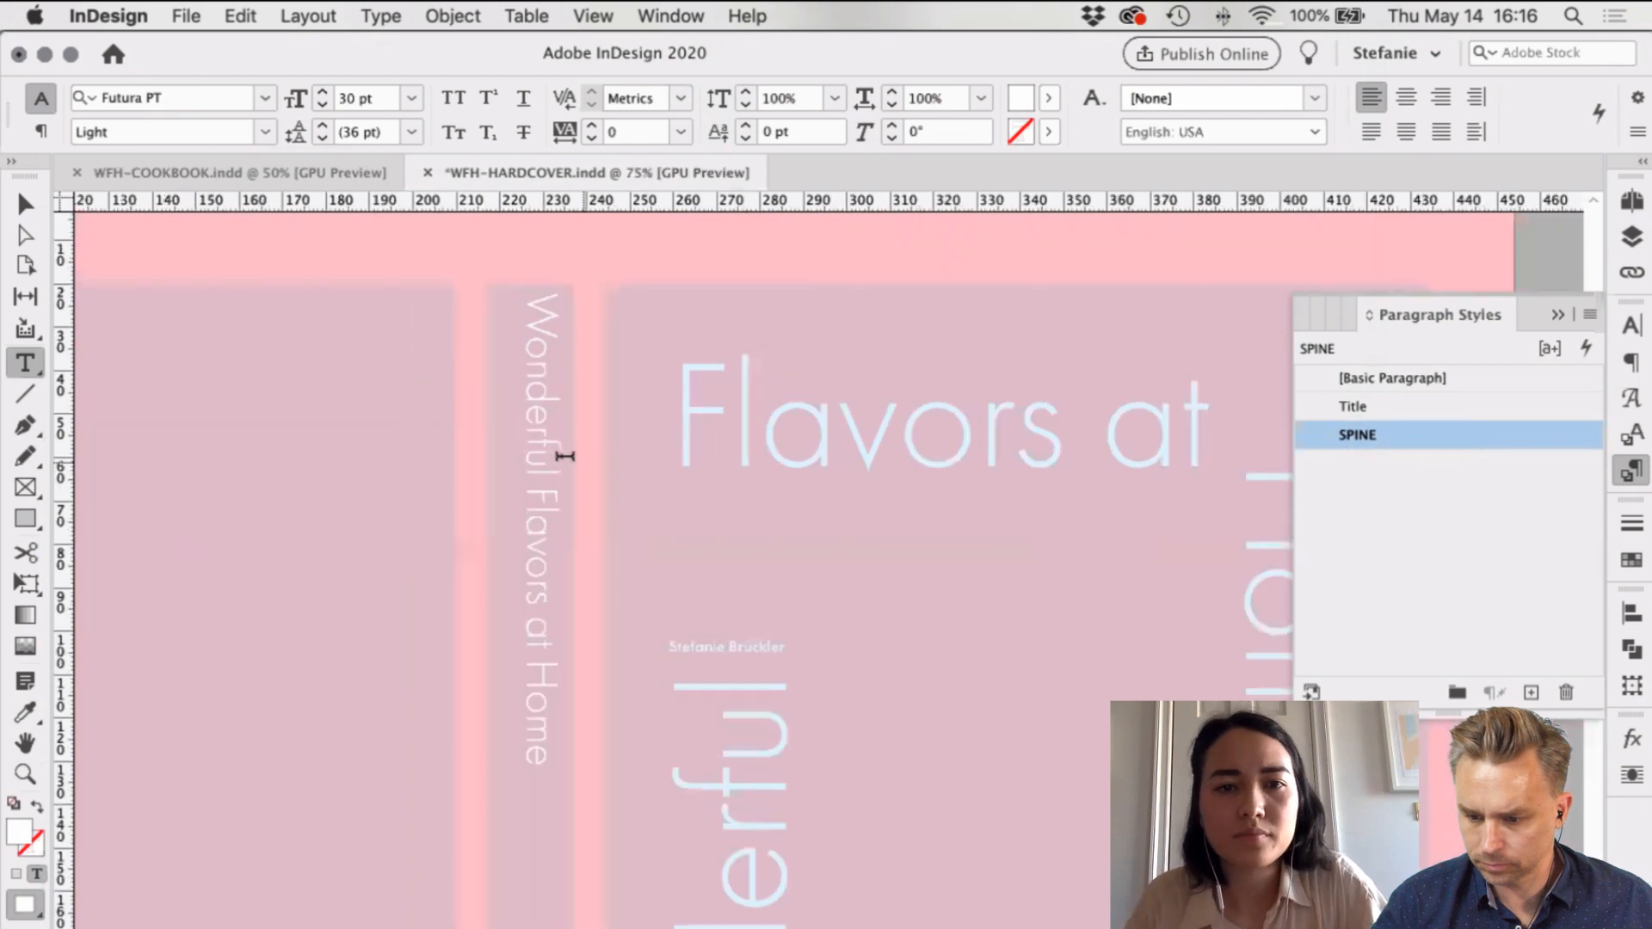
Step: Shrink the spine title frame to fit its text and nudge it into place
left_click(24, 204)
left_click_drag(445, 903, 519, 688)
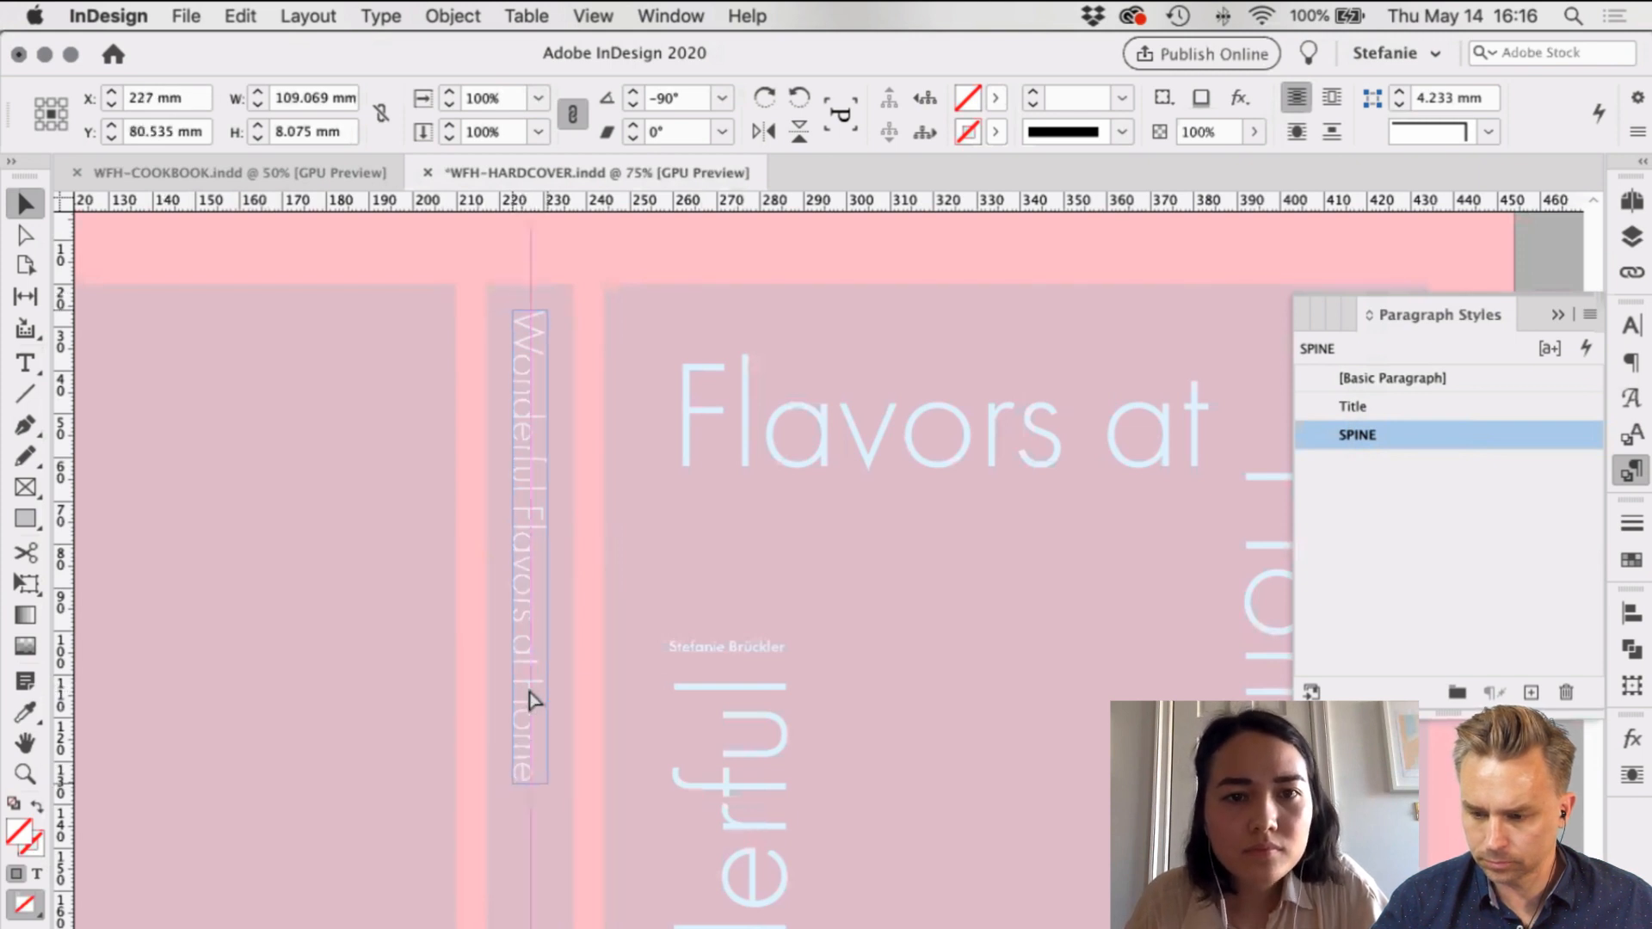
left_click(590, 379)
key("super+minus")
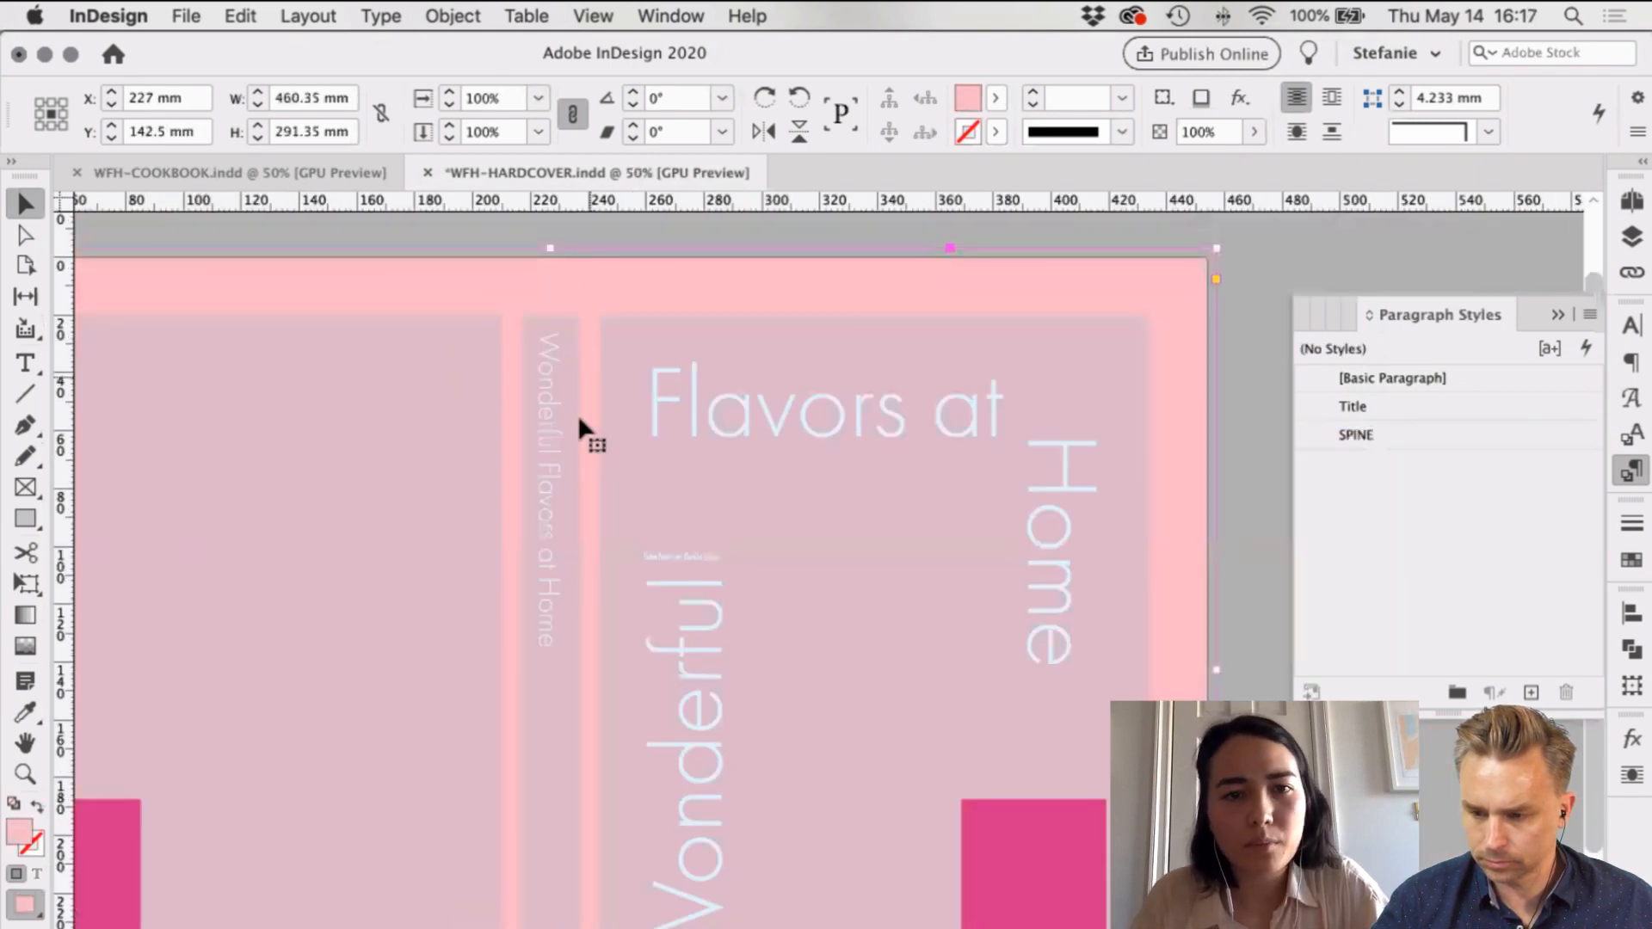
left_click(545, 465)
key("super+equal")
key("super+equal")
left_click_drag(550, 406, 557, 417)
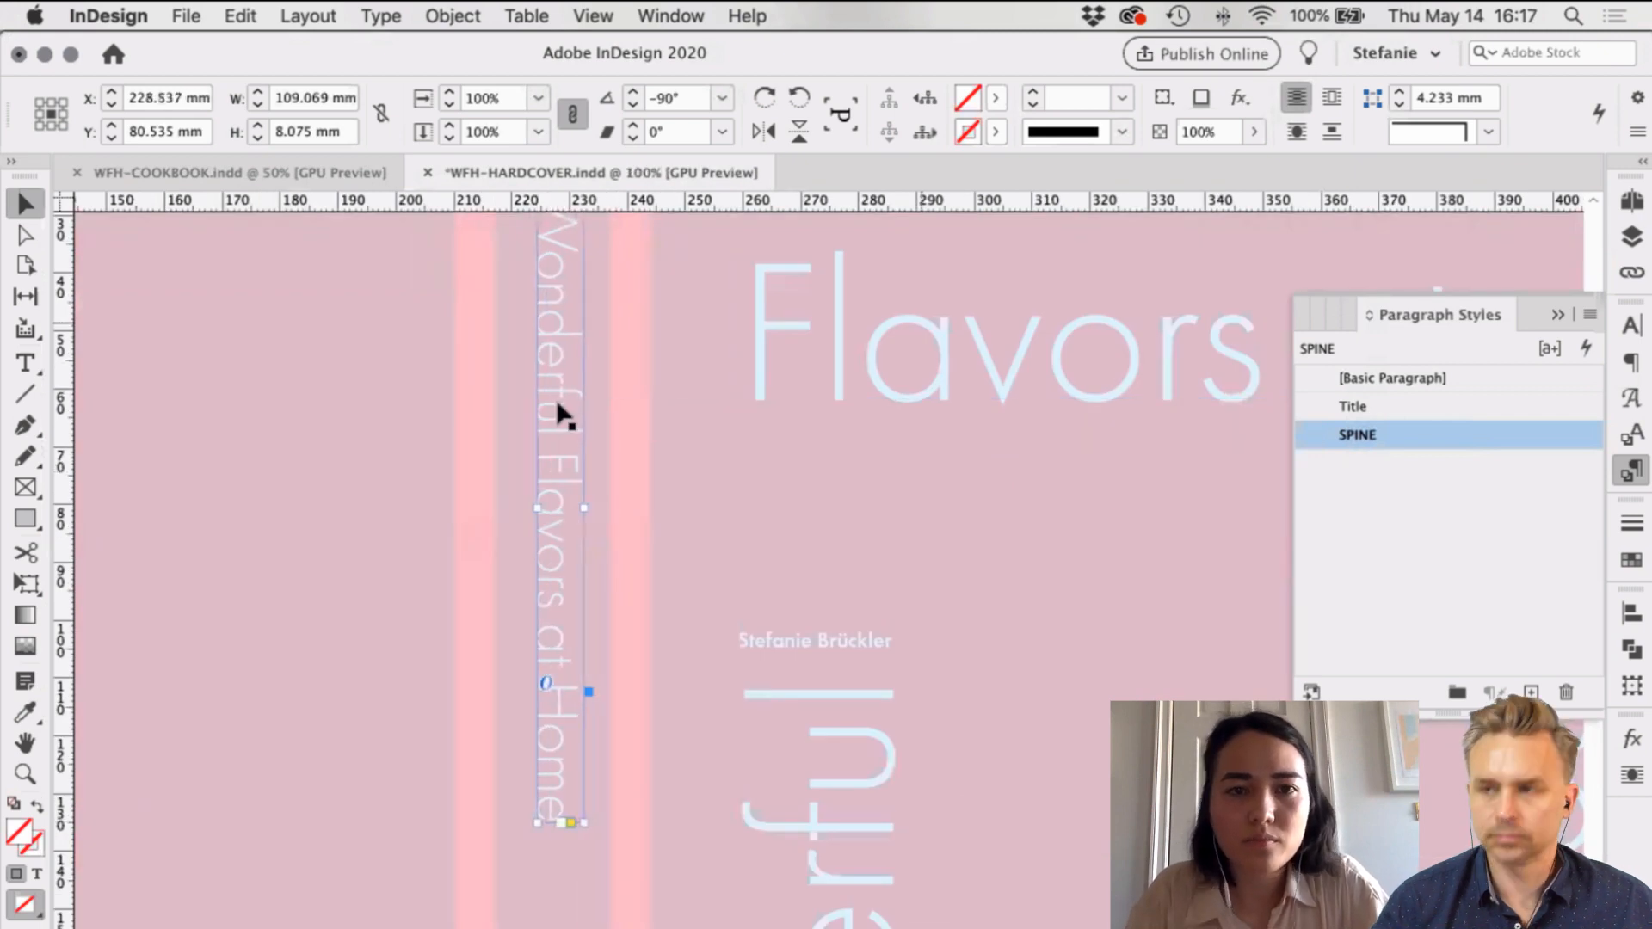
key("super+shift+a")
Step: Move the spine title further down and Alt-drag a copy of the author name onto the spine
left_click(645, 389)
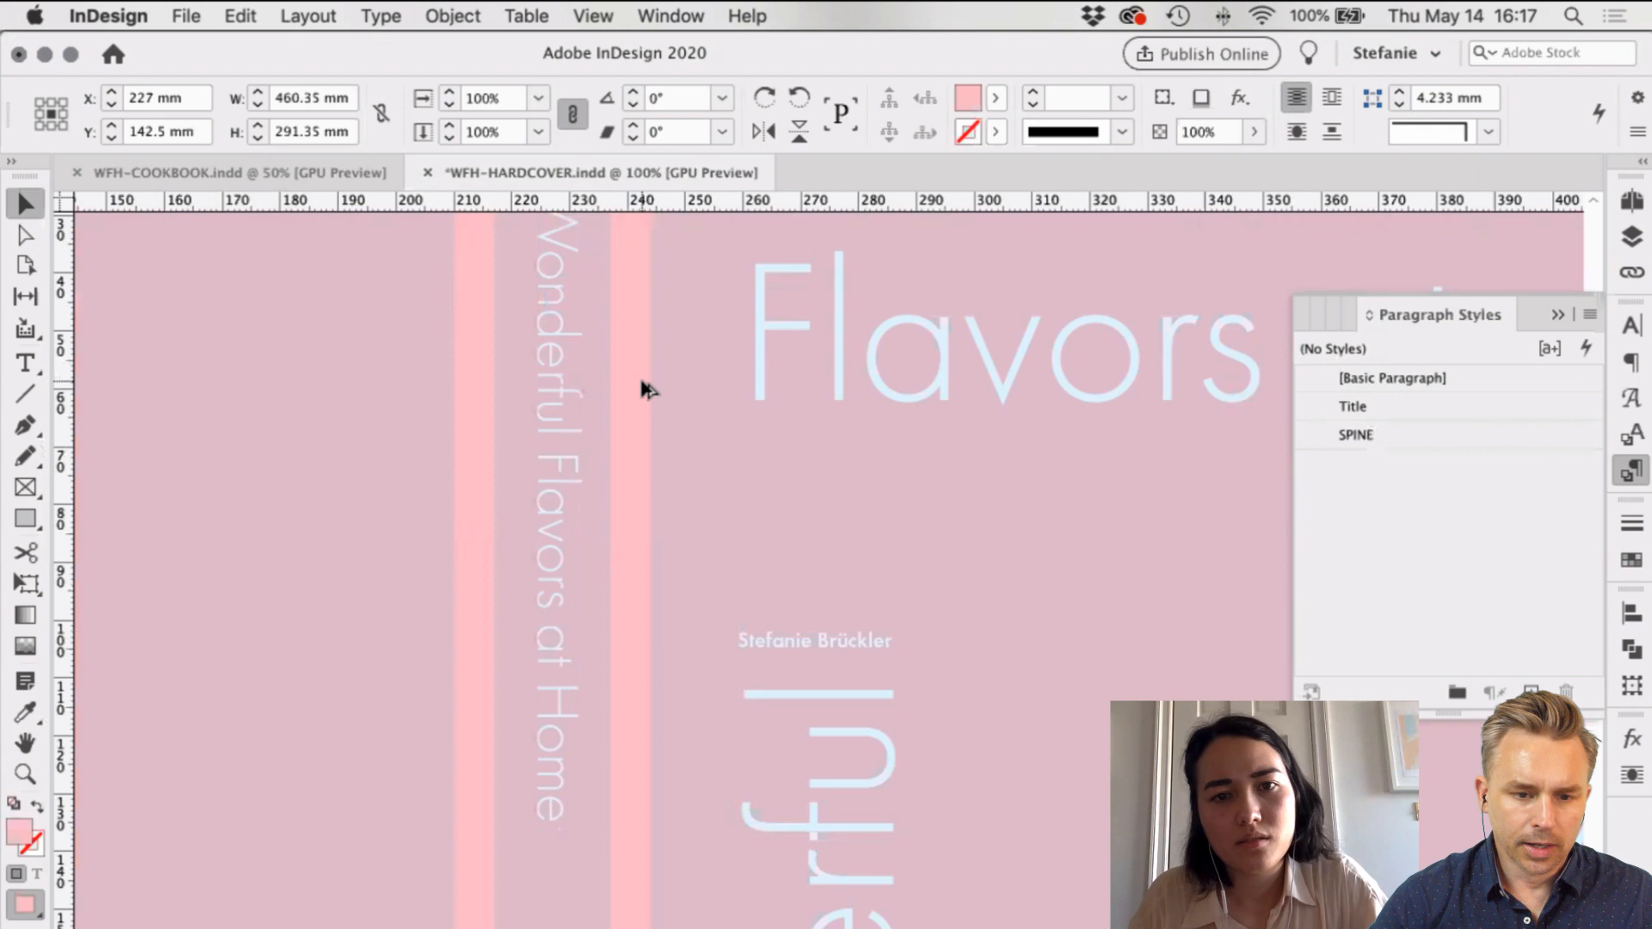
key("super+minus")
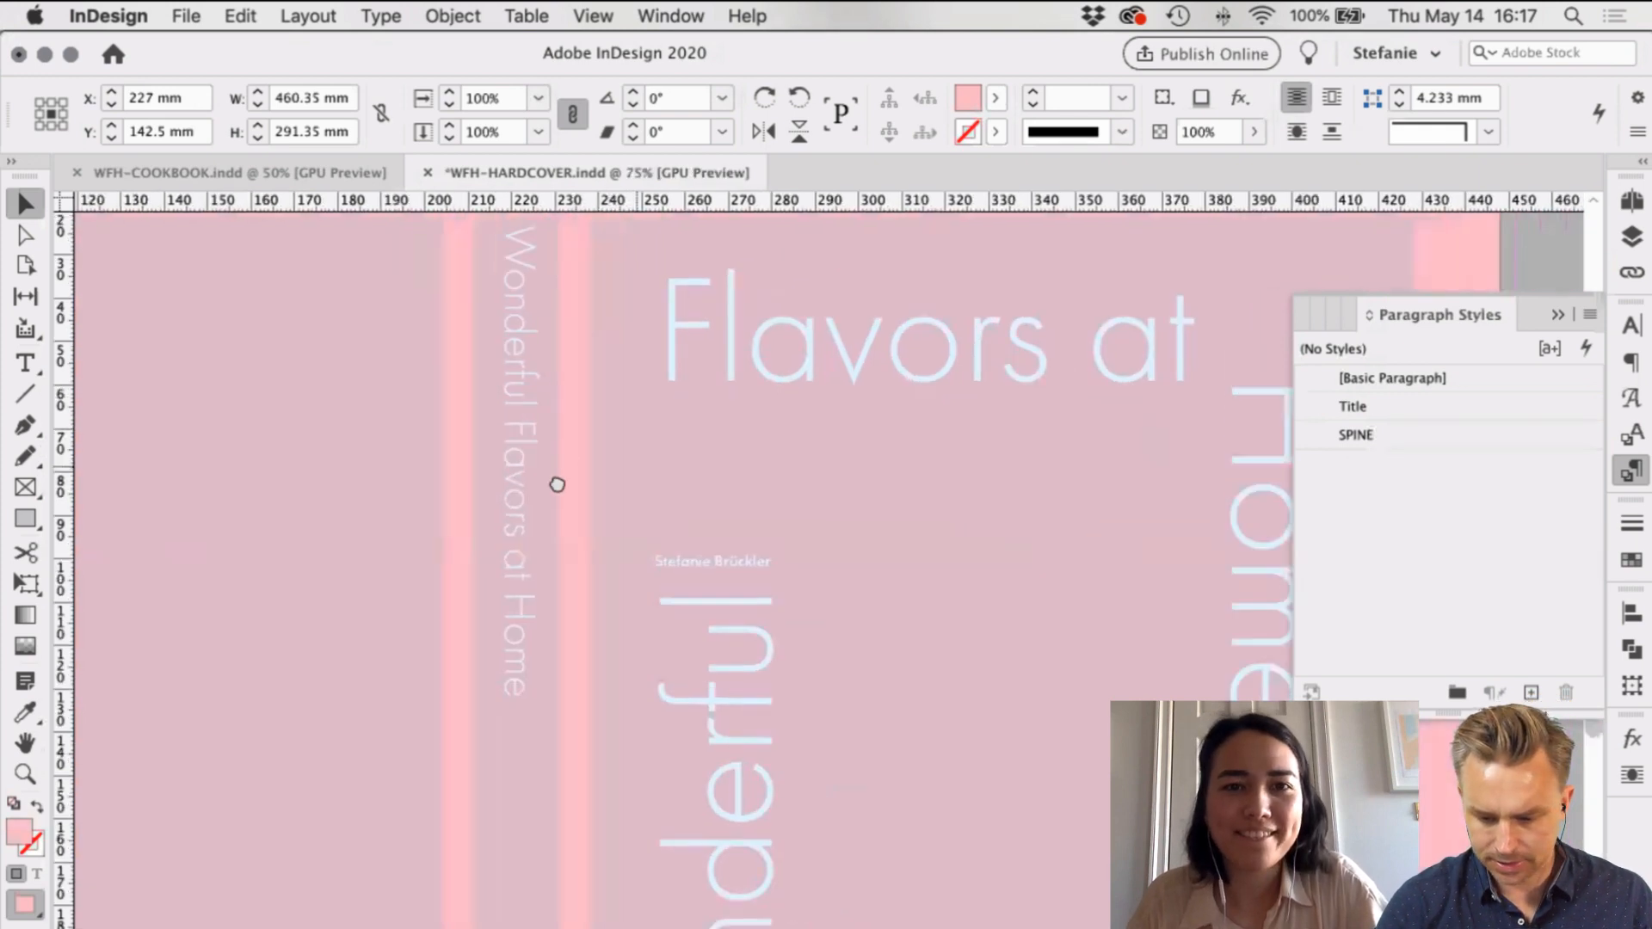
left_click_drag(498, 413, 498, 460)
scroll(628, 275, "down", 7)
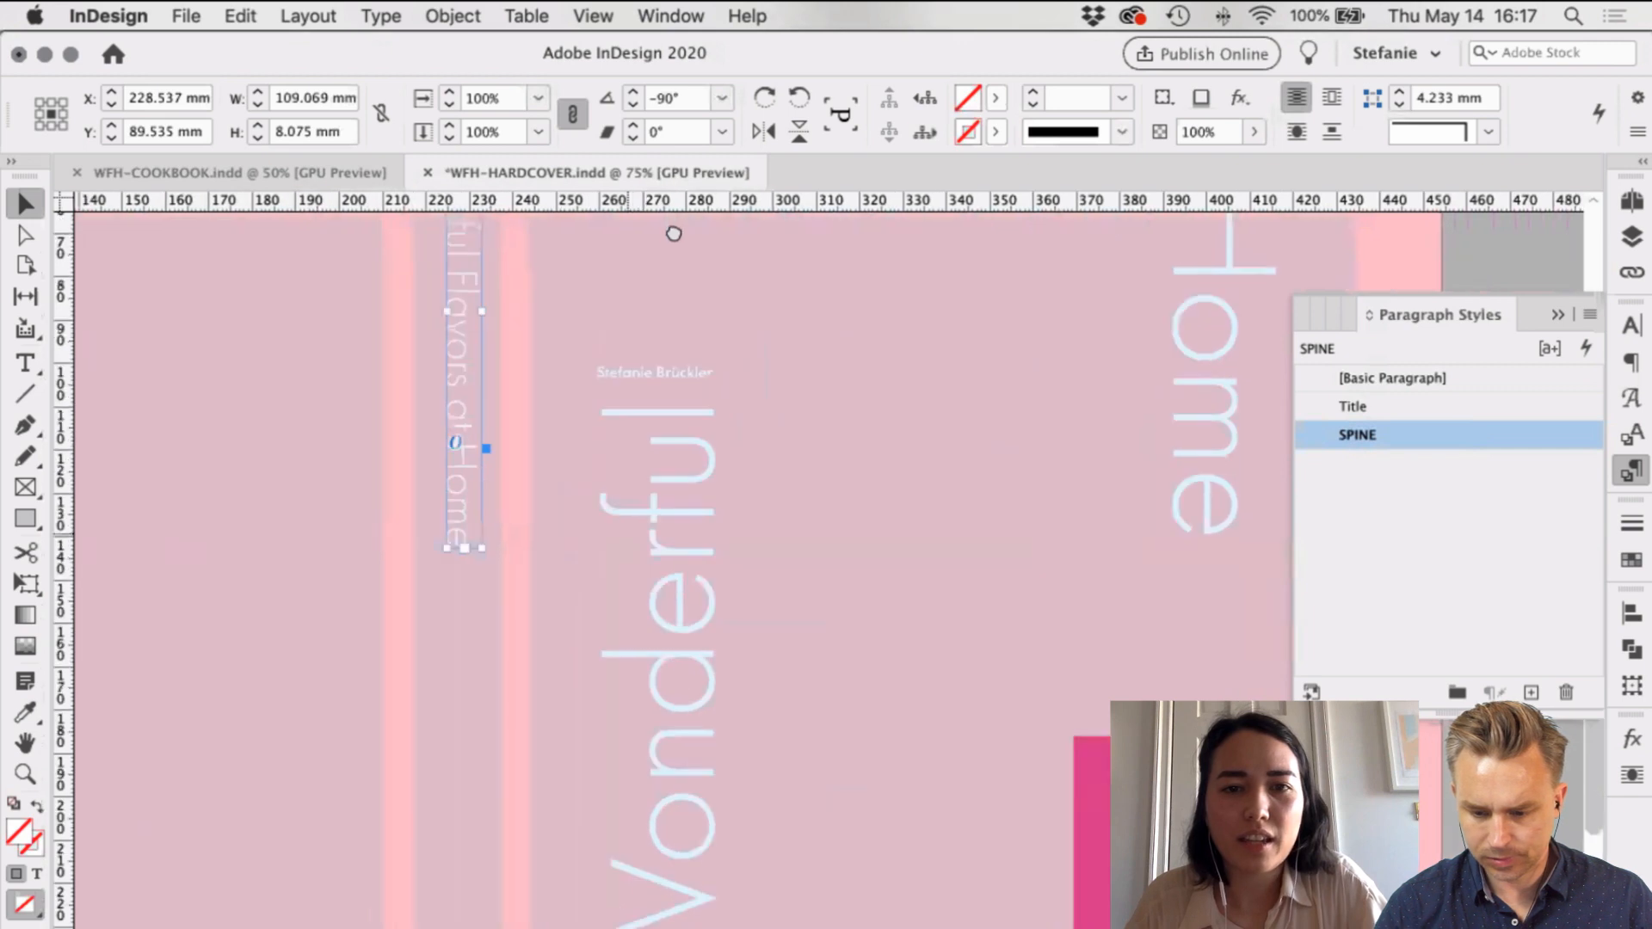
left_click_drag(564, 620, 606, 584)
Step: Save the author name's formatting as a paragraph style named Author Name
left_click(801, 268, "shift")
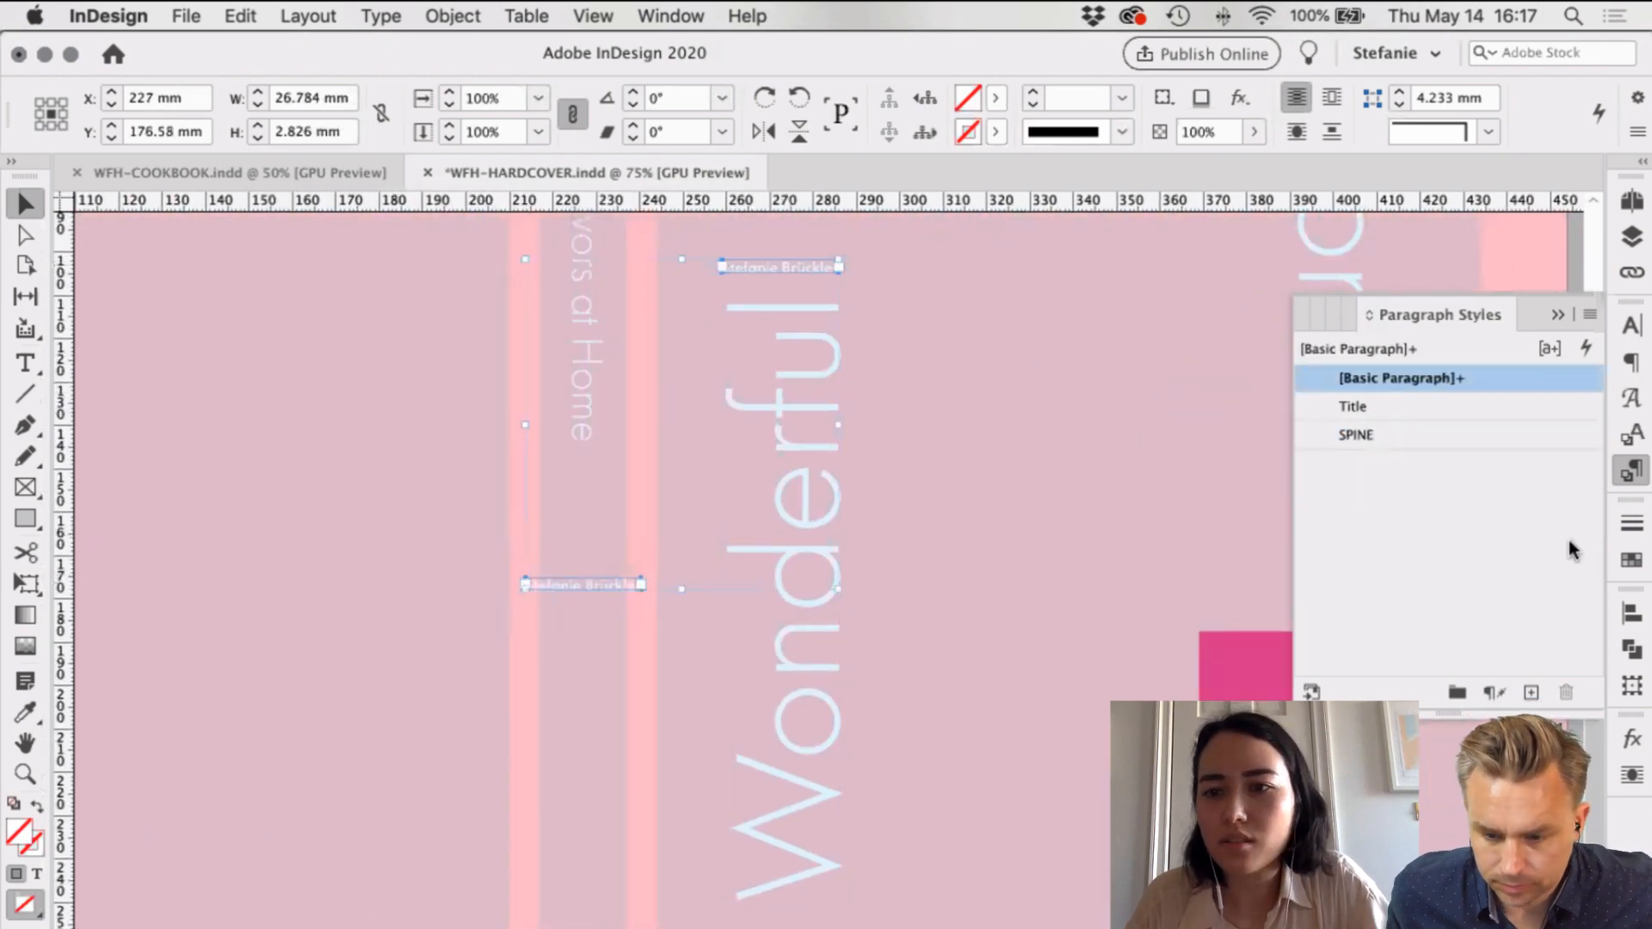
left_click(1532, 693)
left_click(1440, 405)
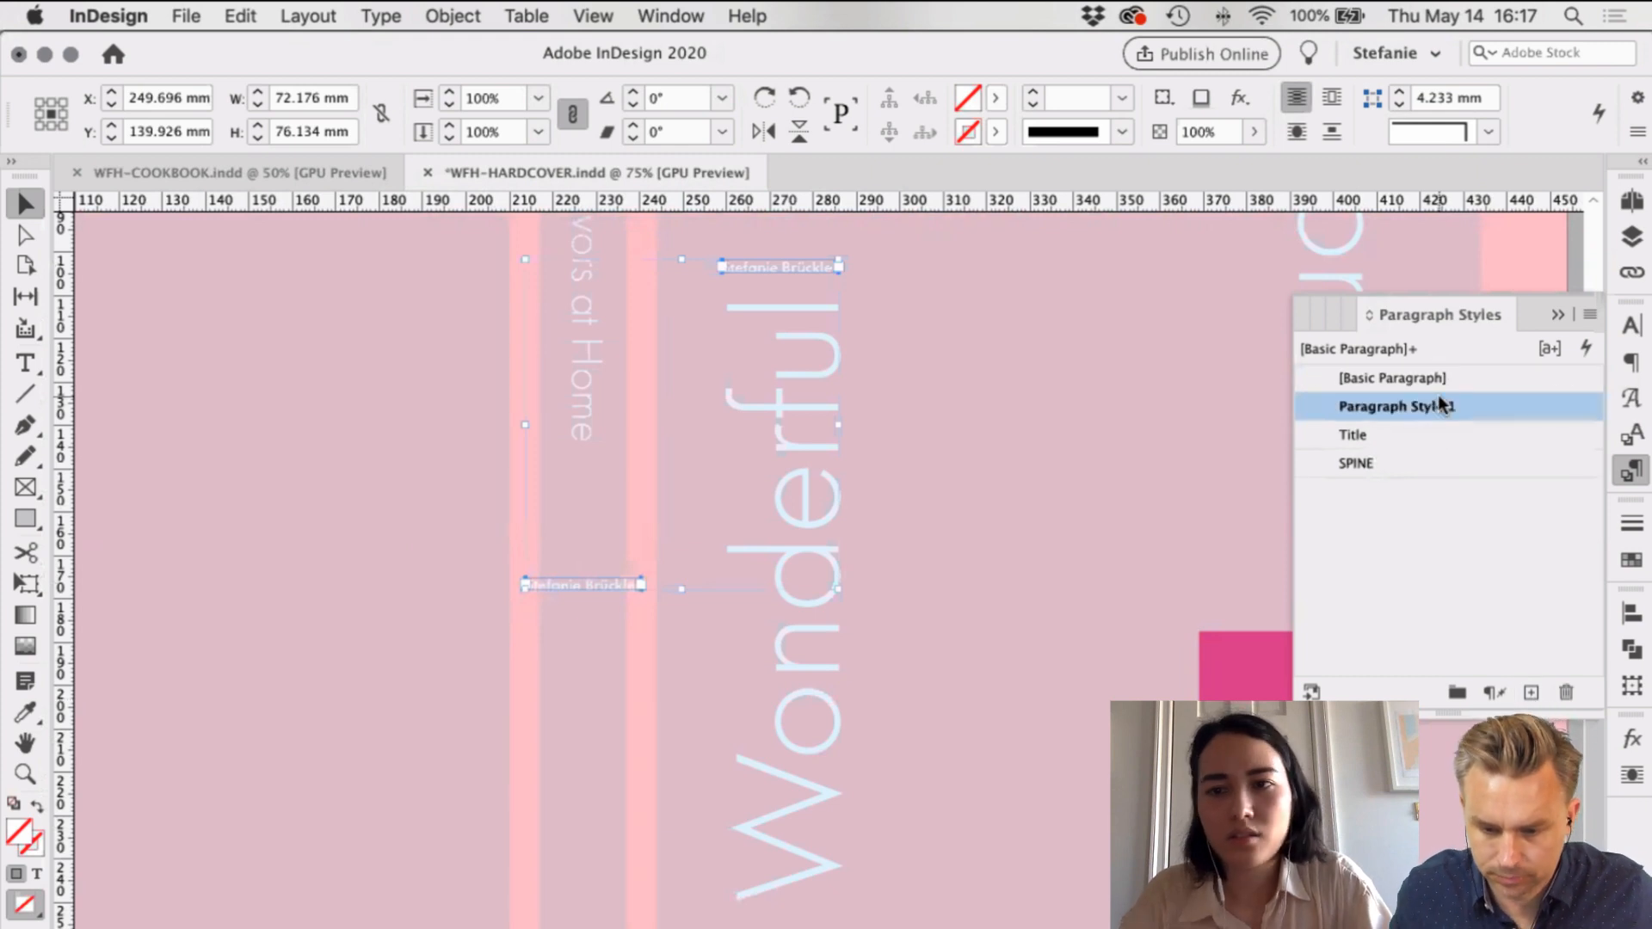
double_click(1439, 405)
type("Author")
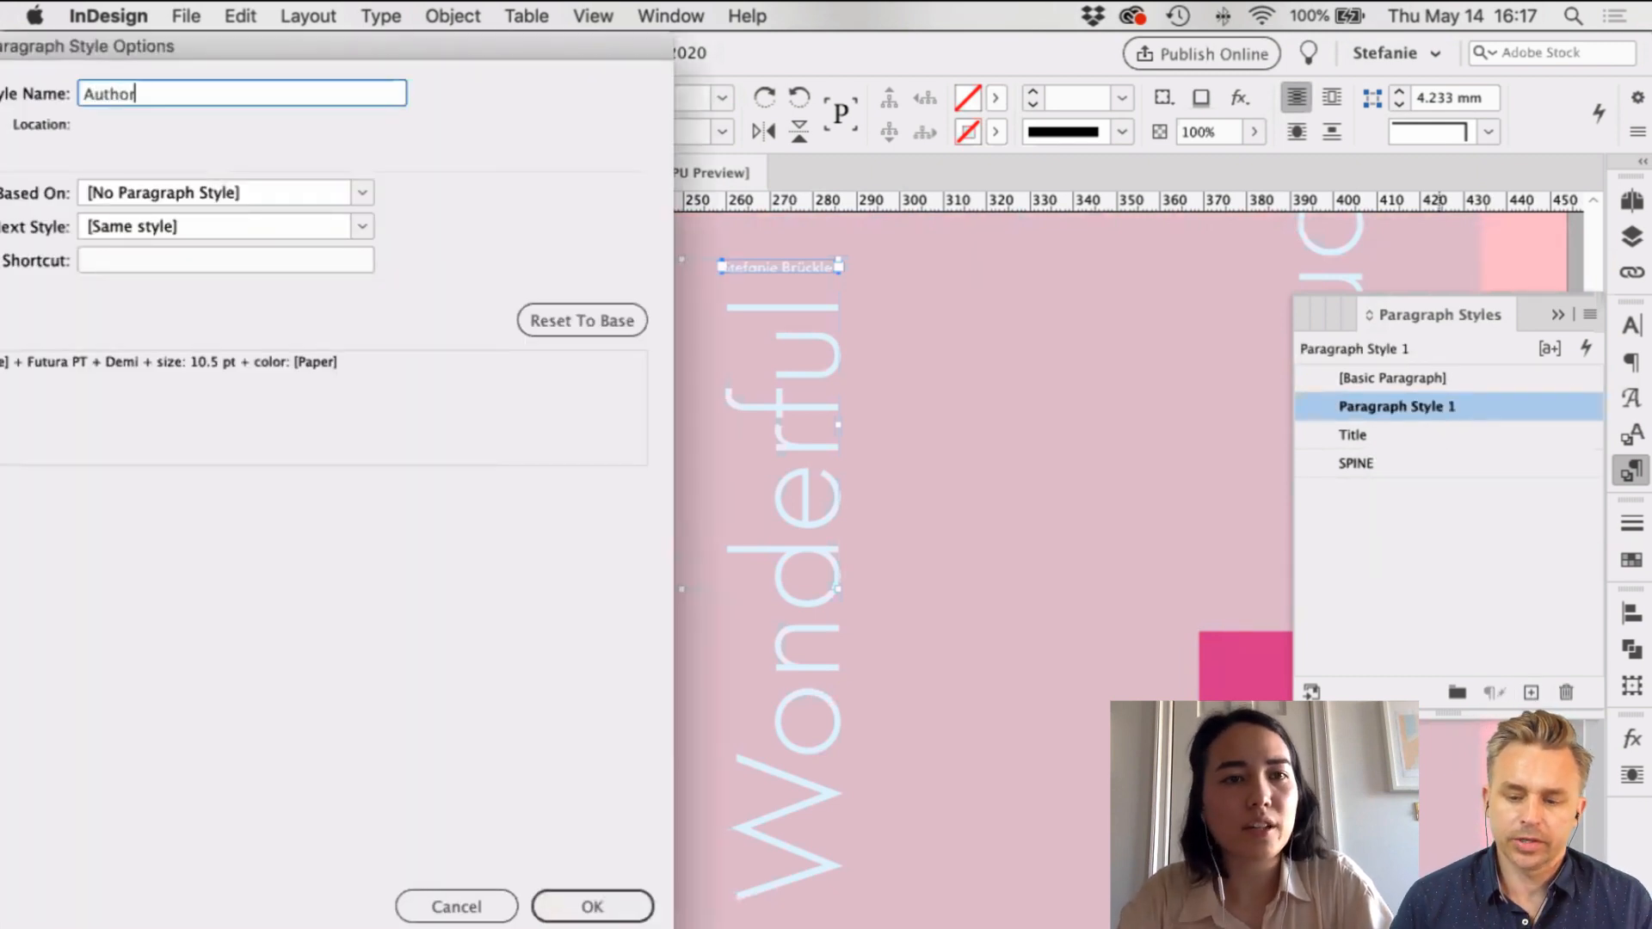
type(" Name")
key("Return")
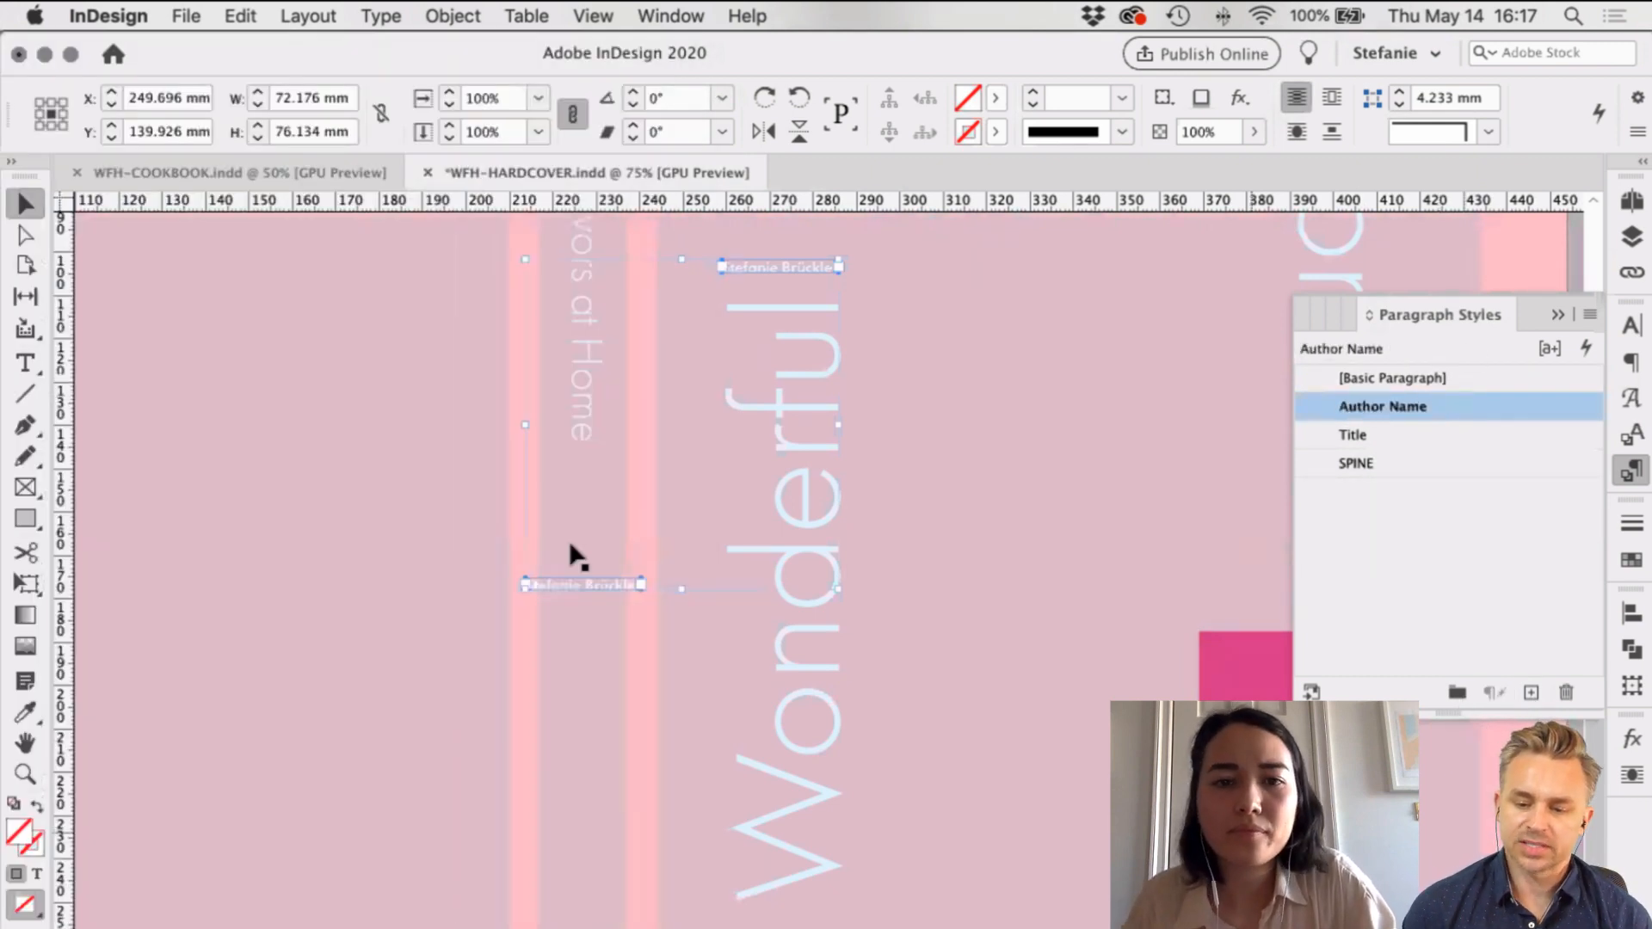
Step: Rotate the spine copy of the author name -90° and drag it down the spine
left_click(634, 587)
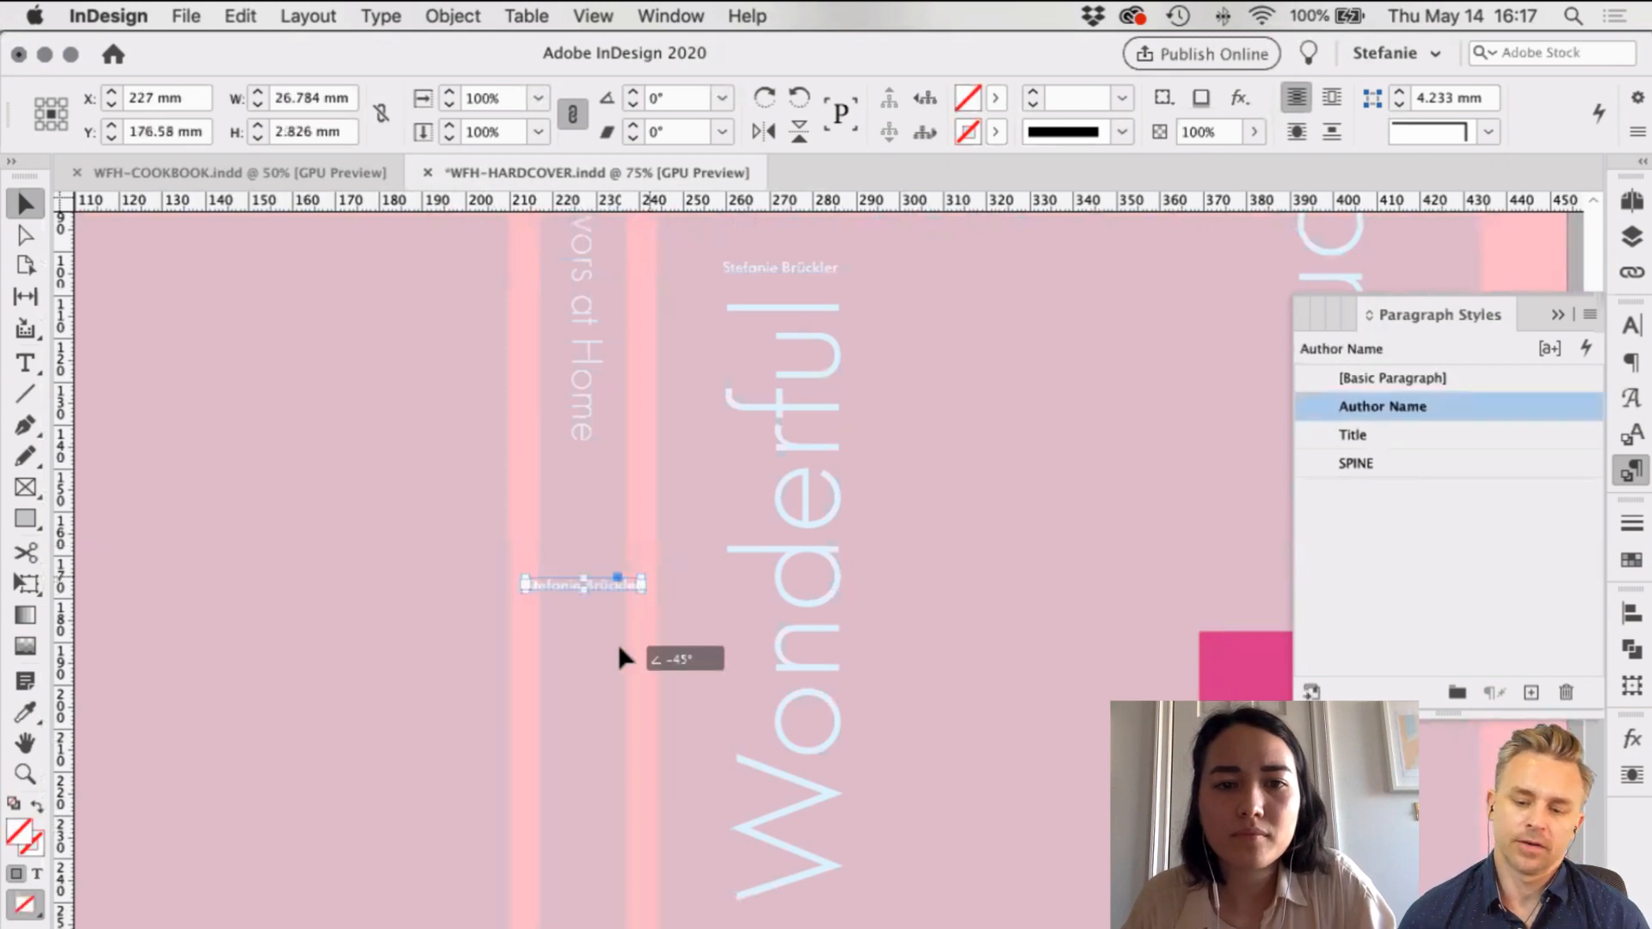
left_click_drag(620, 658, 656, 490)
left_click(582, 592)
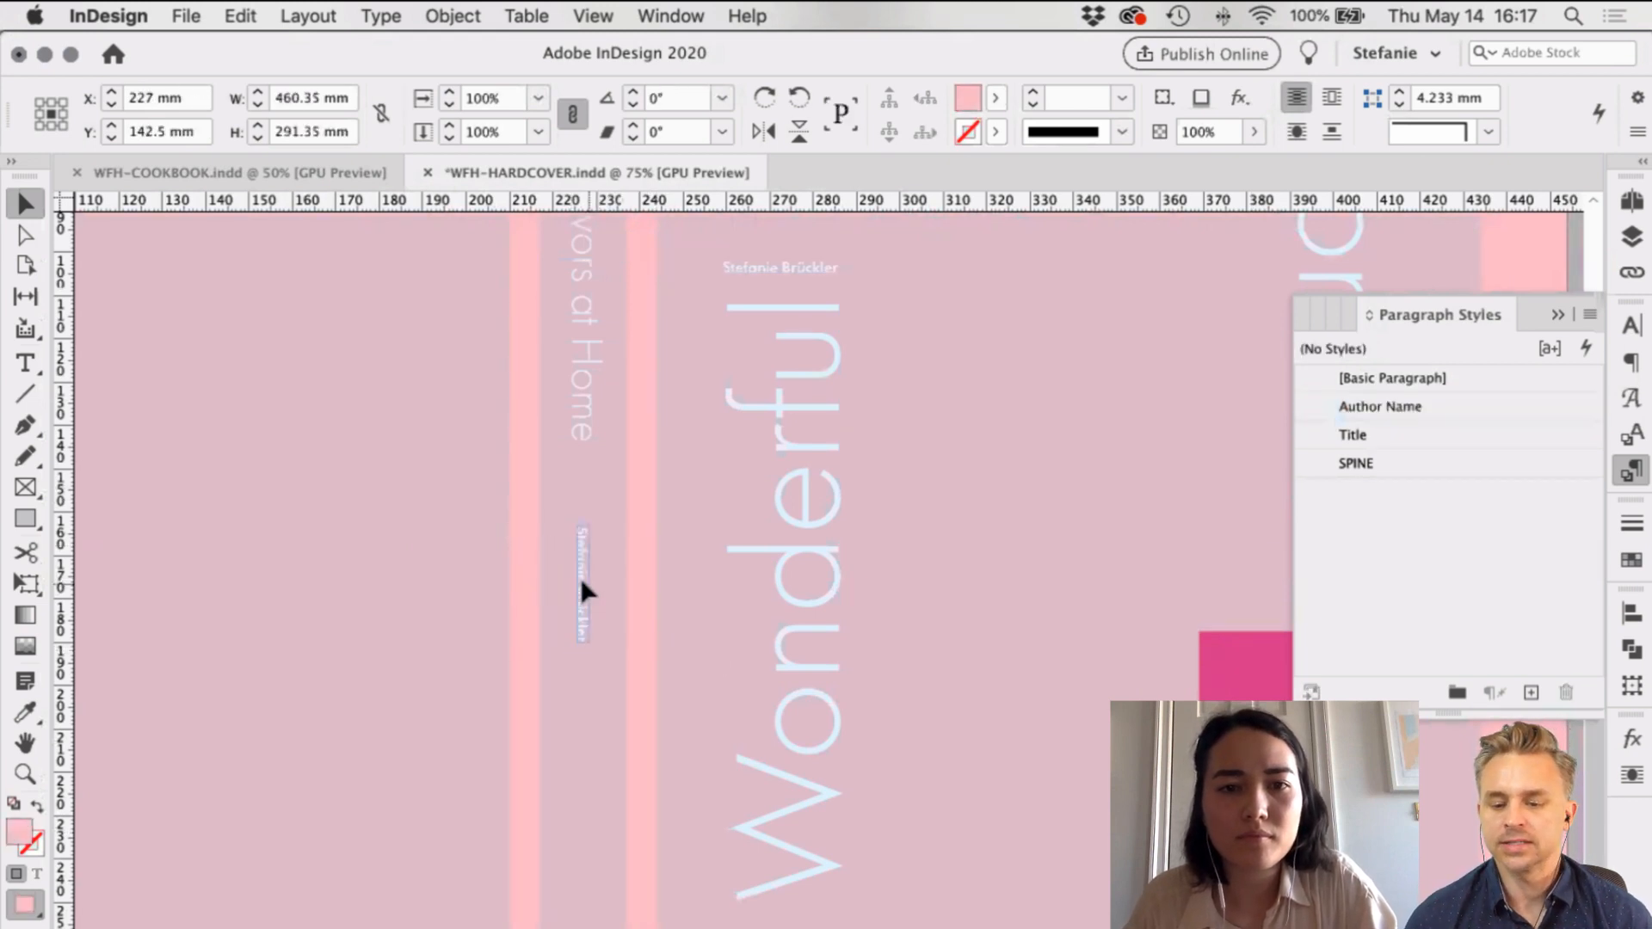
left_click_drag(580, 577, 571, 869)
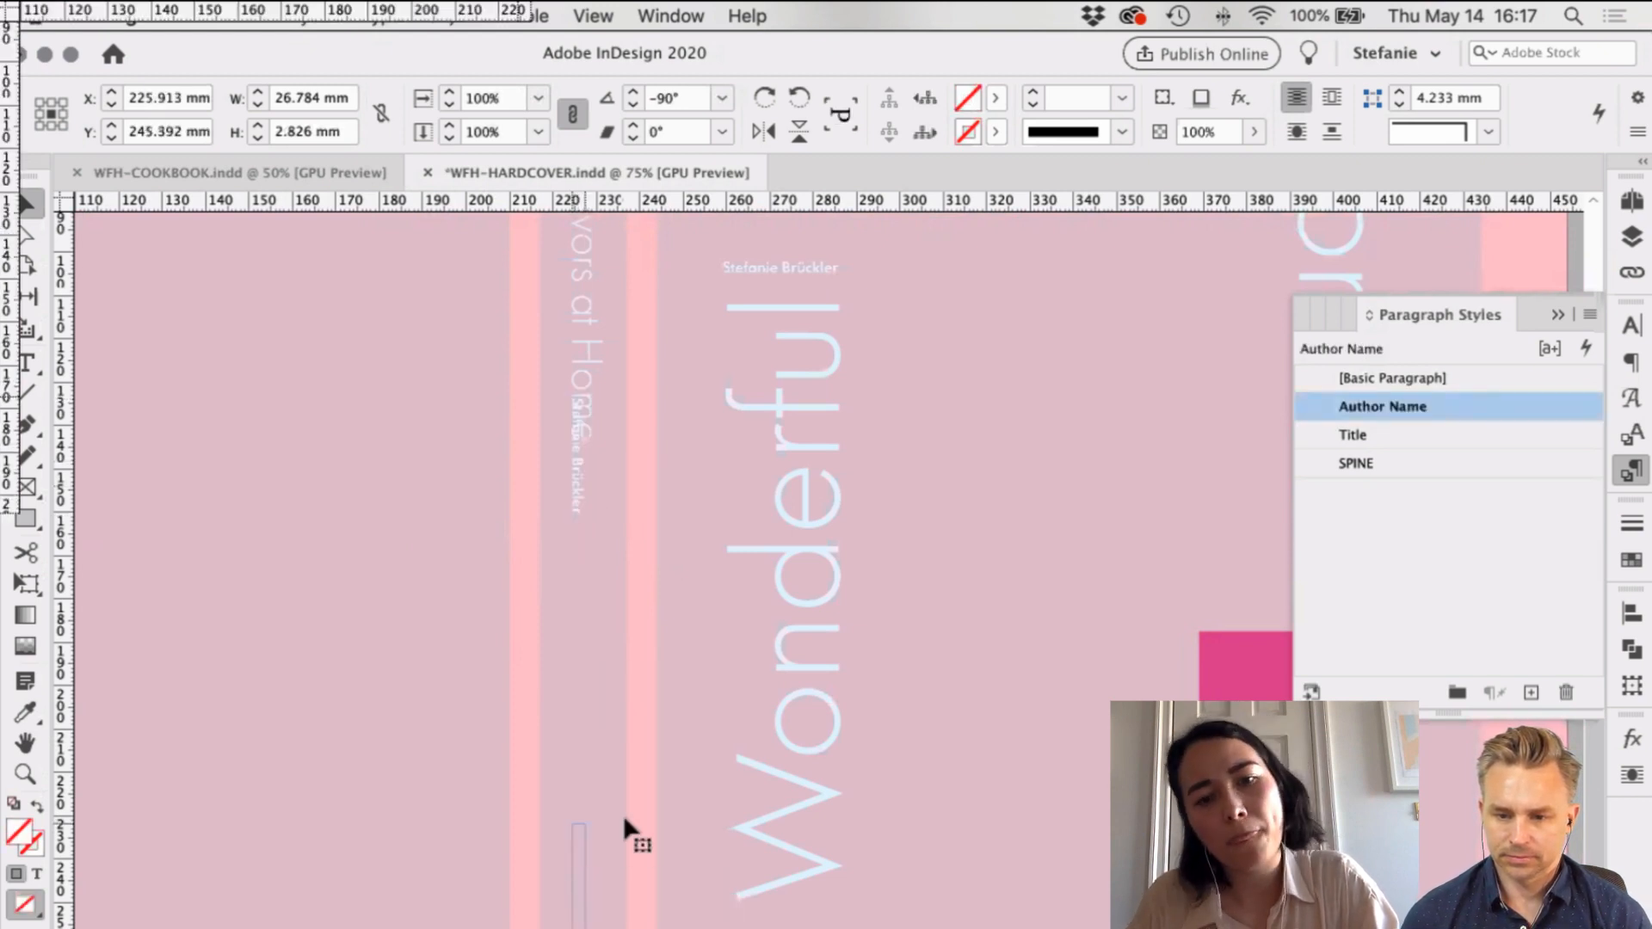
left_click(628, 816)
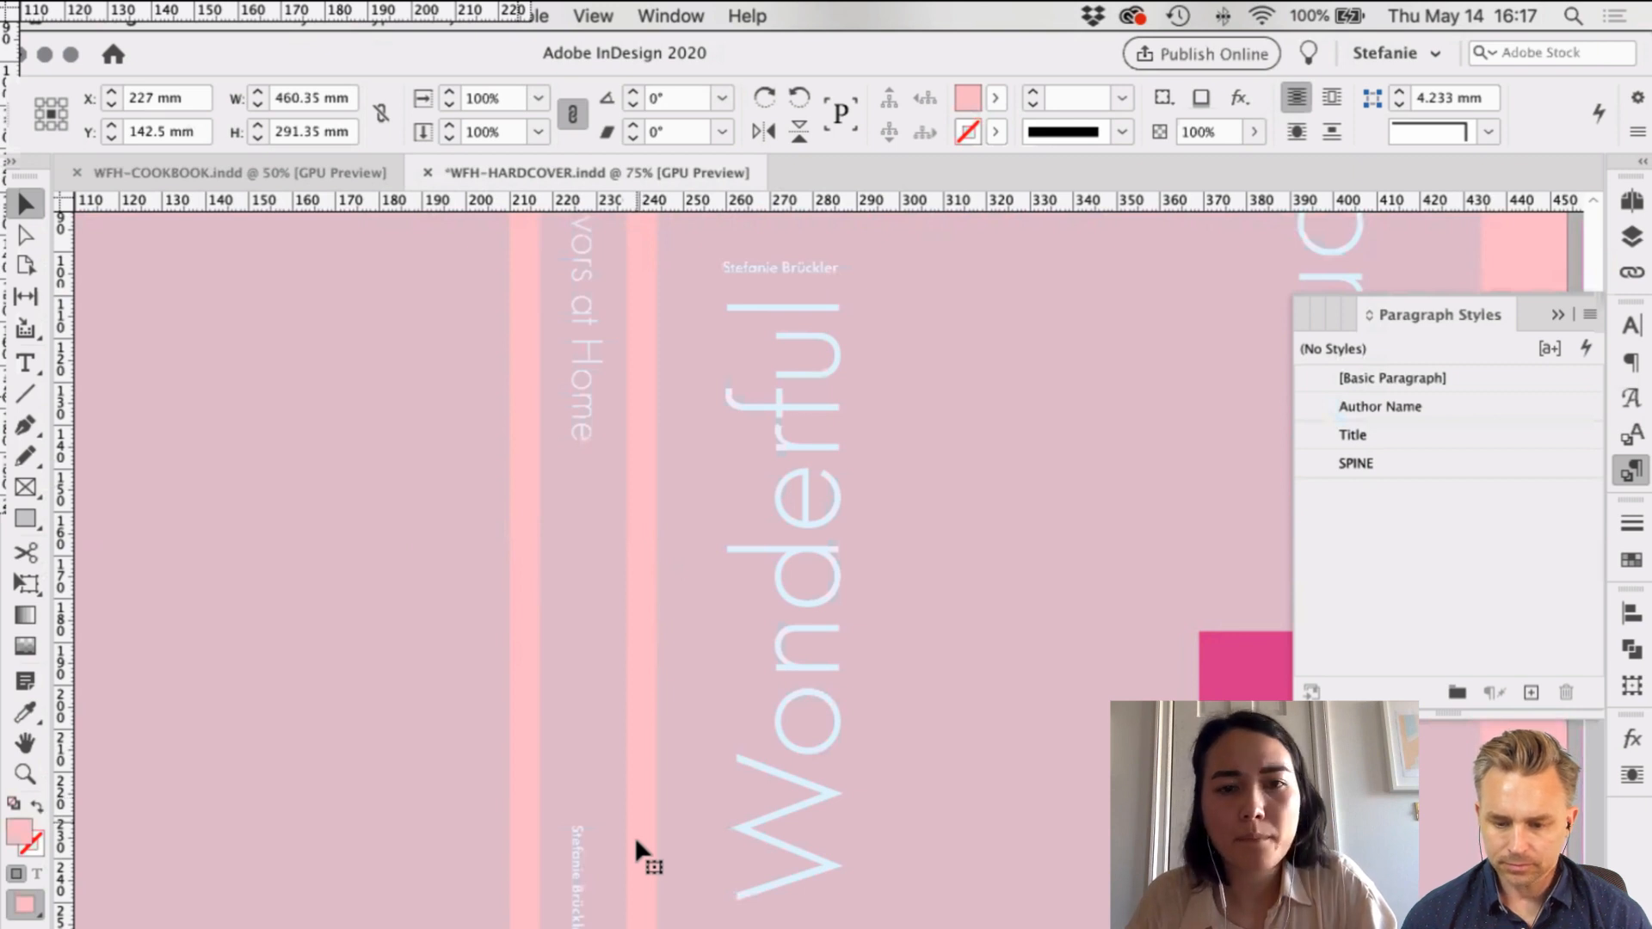
Step: Move the vertical author name back up to sit beneath the spine title
scroll(524, 910, "right", 3)
left_click(530, 905)
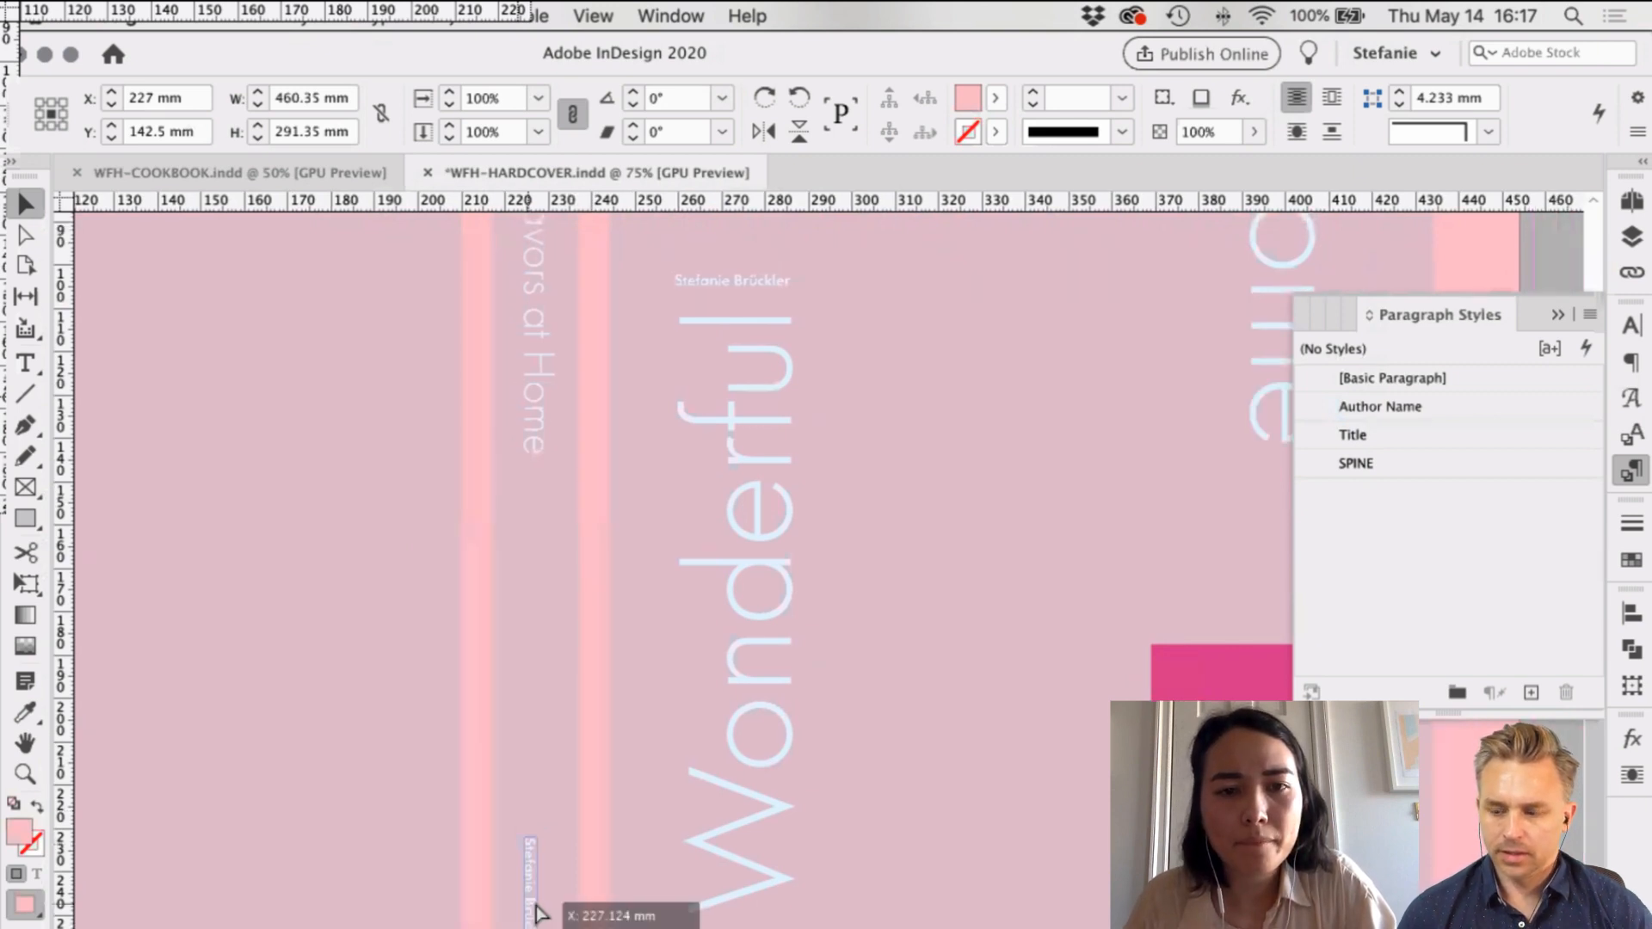
left_click(607, 870)
scroll(627, 752, "down", 1)
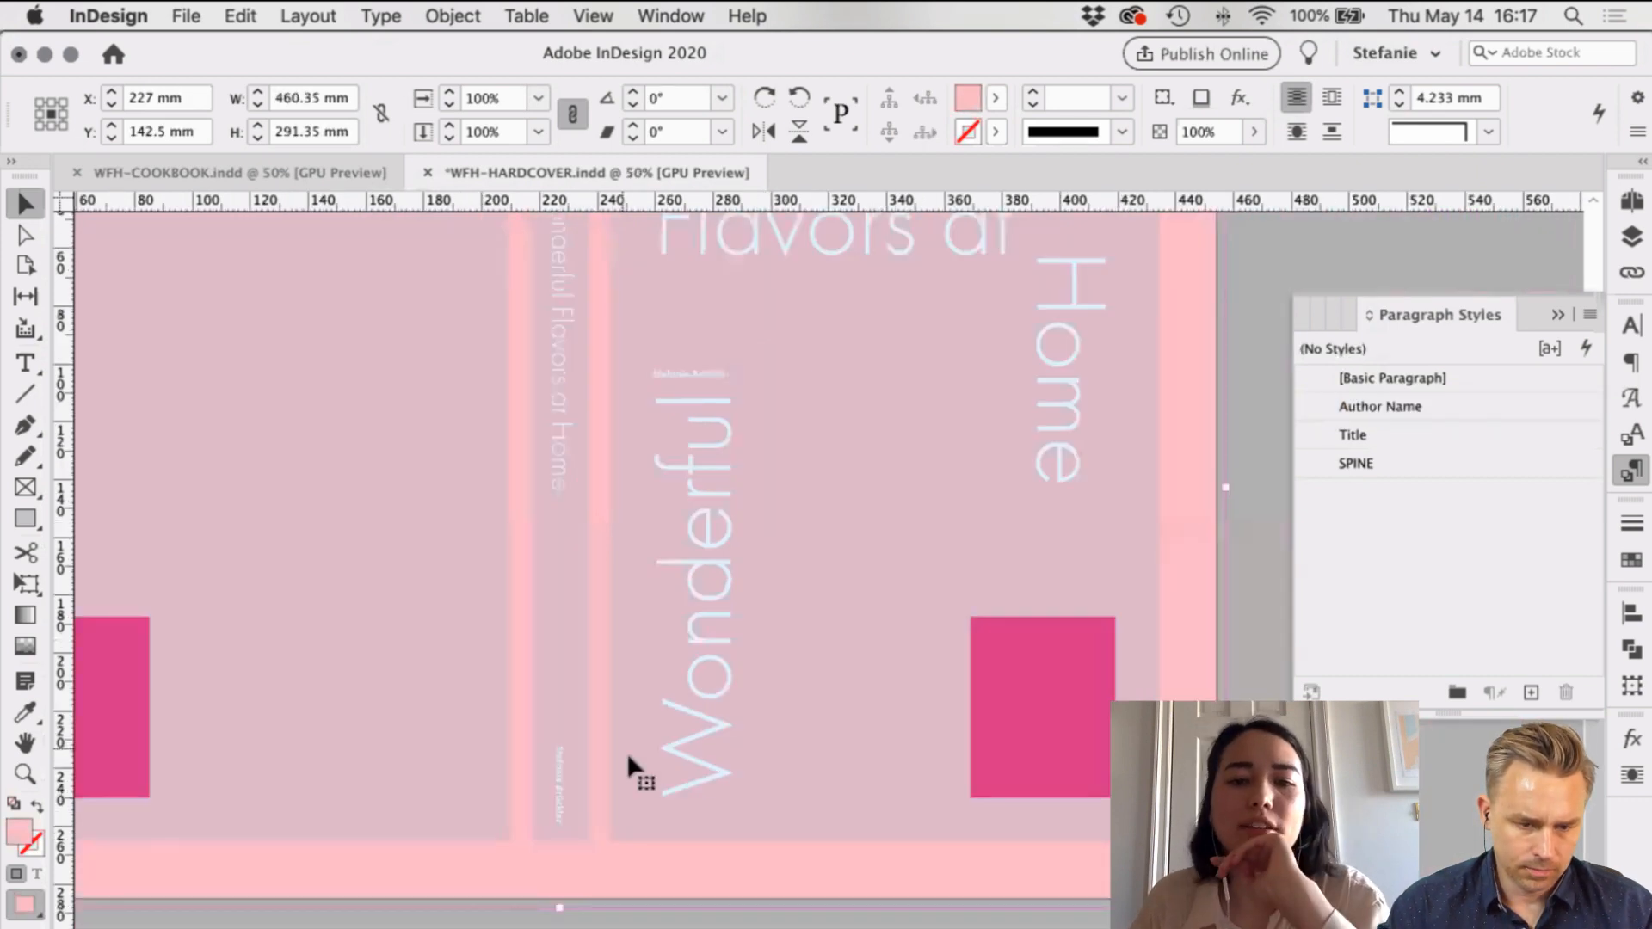
scroll(627, 752, "right", 3)
scroll(626, 752, "up", 2)
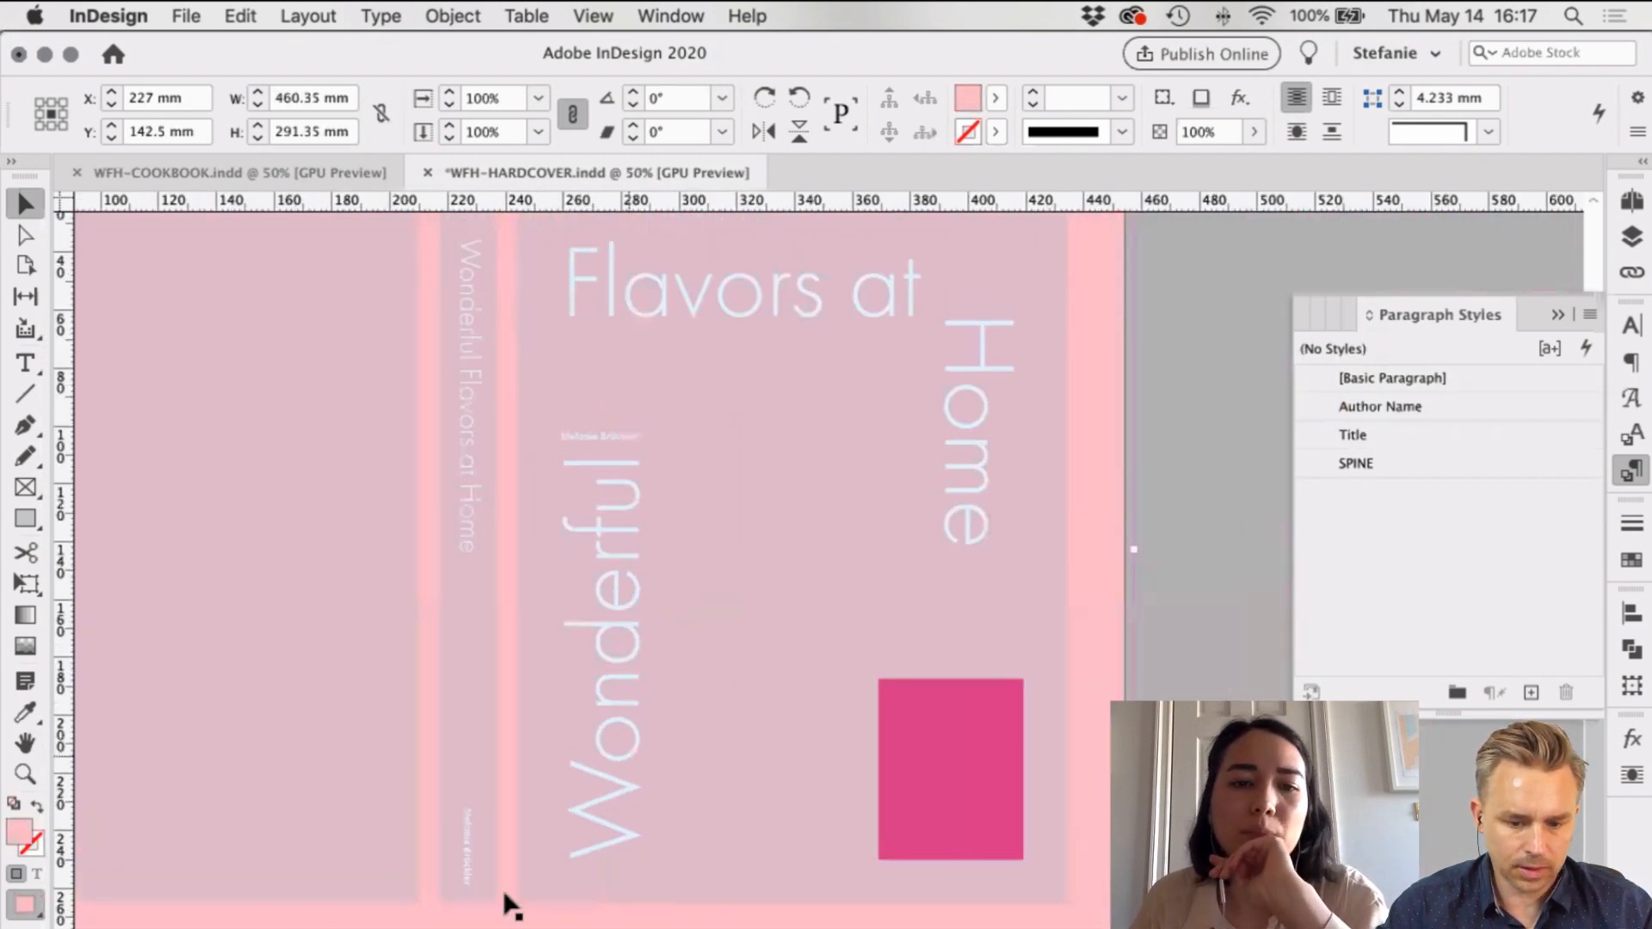
scroll(505, 903, "left", 1)
scroll(505, 904, "up", 1)
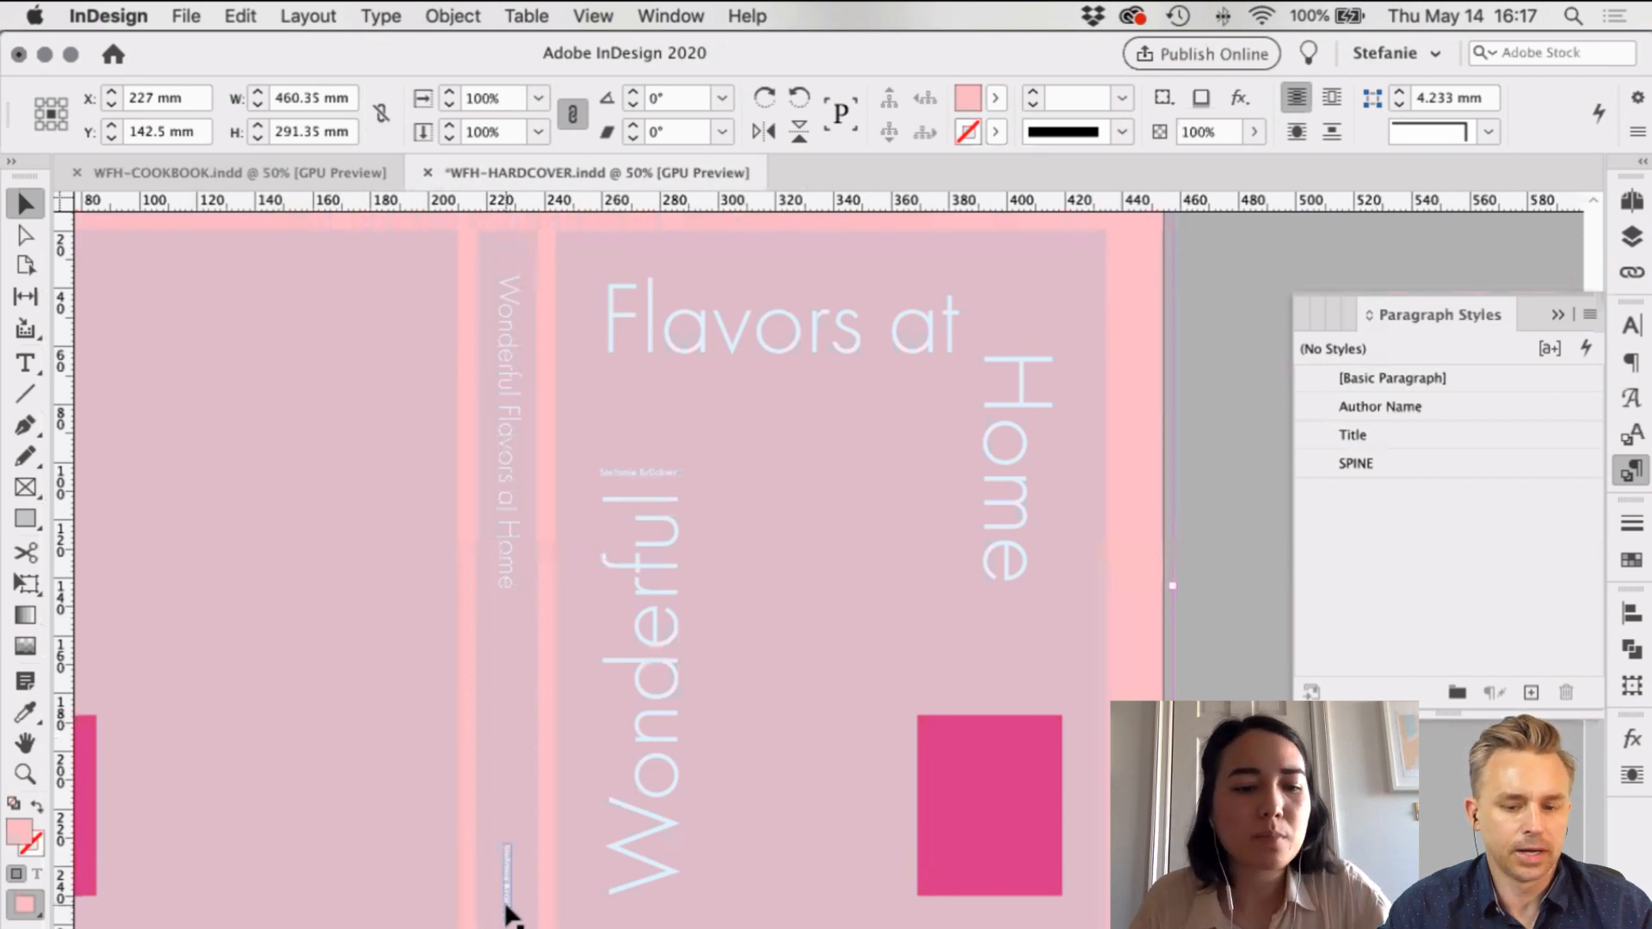
left_click_drag(504, 904, 508, 801)
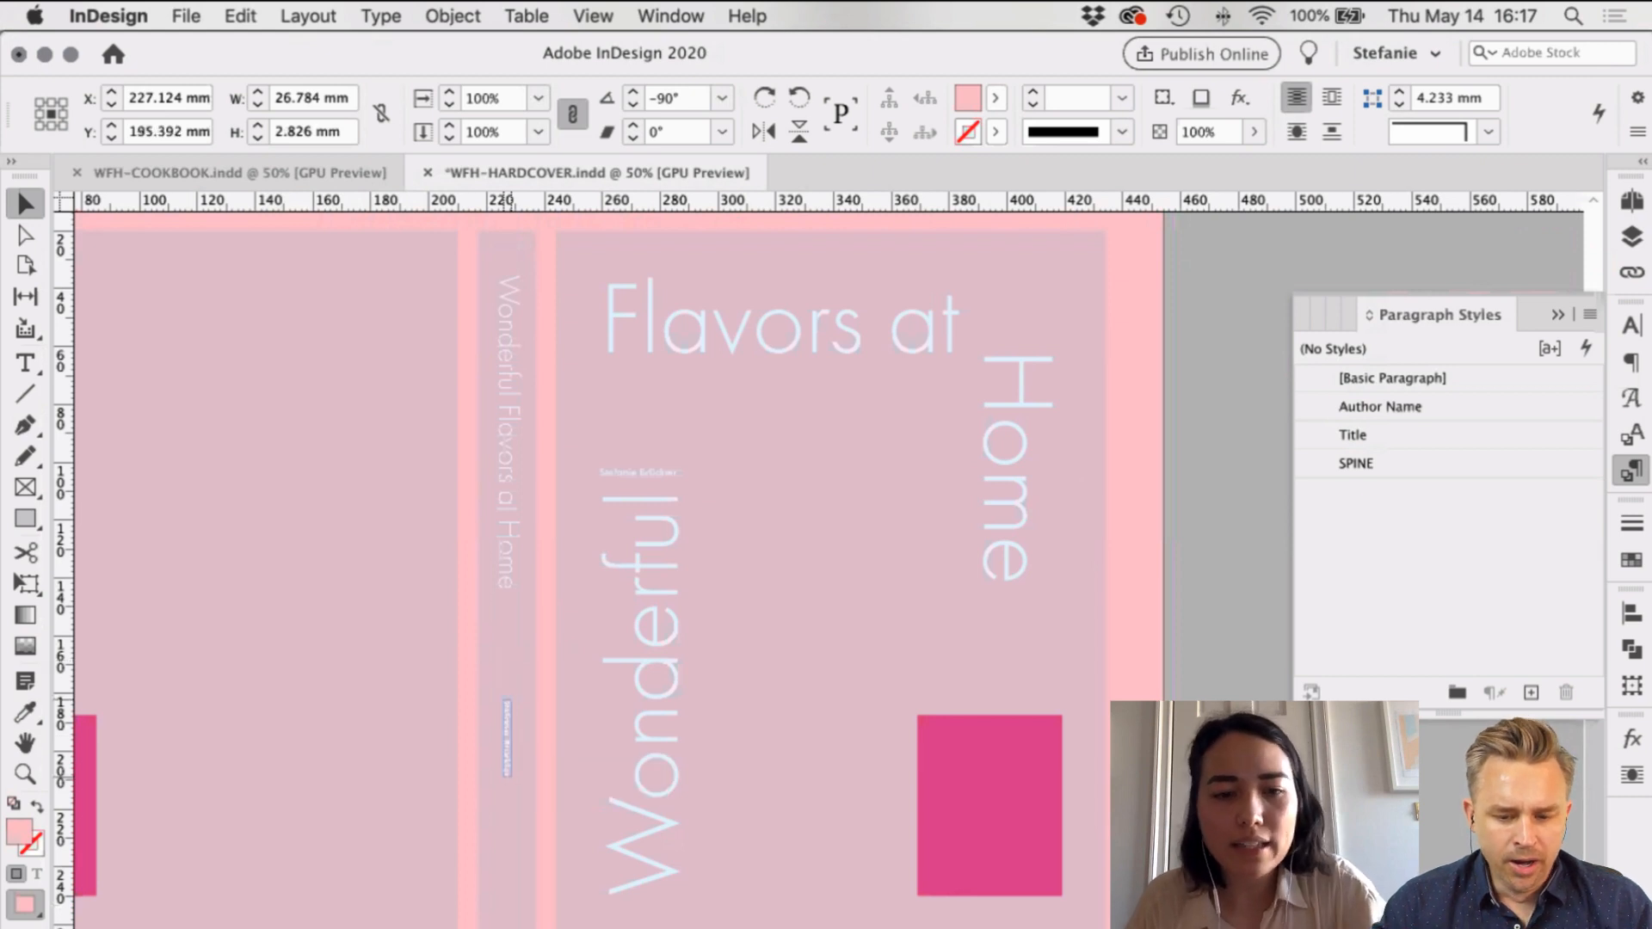
Step: Draw a 10.5 mm yellow circle at the foot of the spine with the Ellipse tool
left_click(497, 900)
key("m")
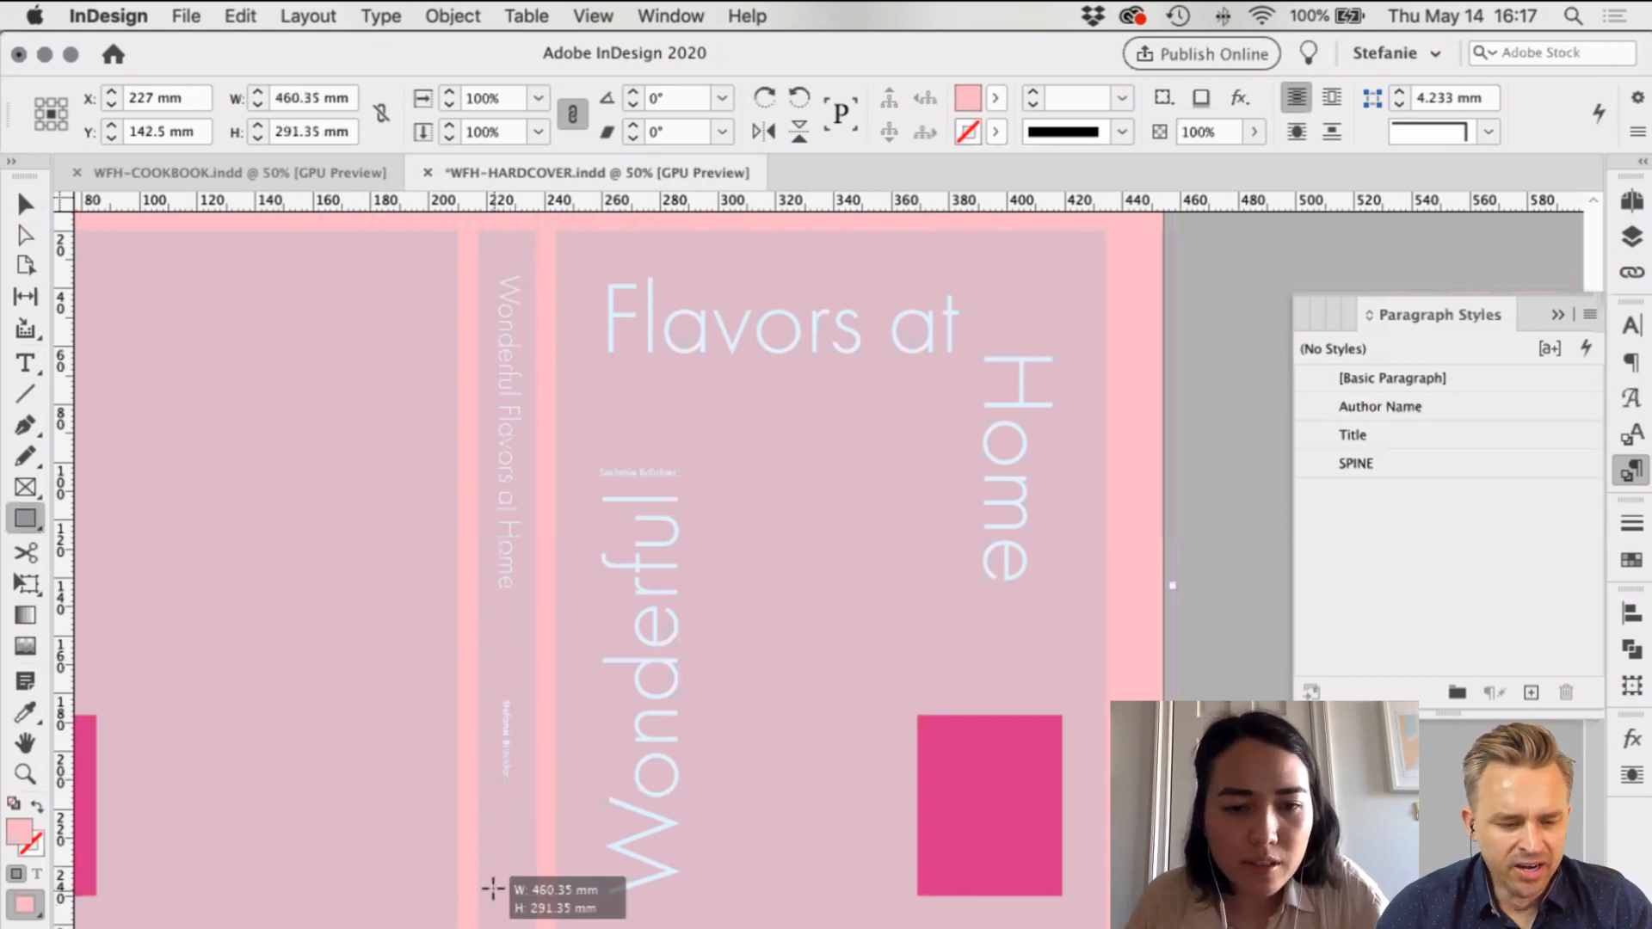
key("l")
key("super+shift+a")
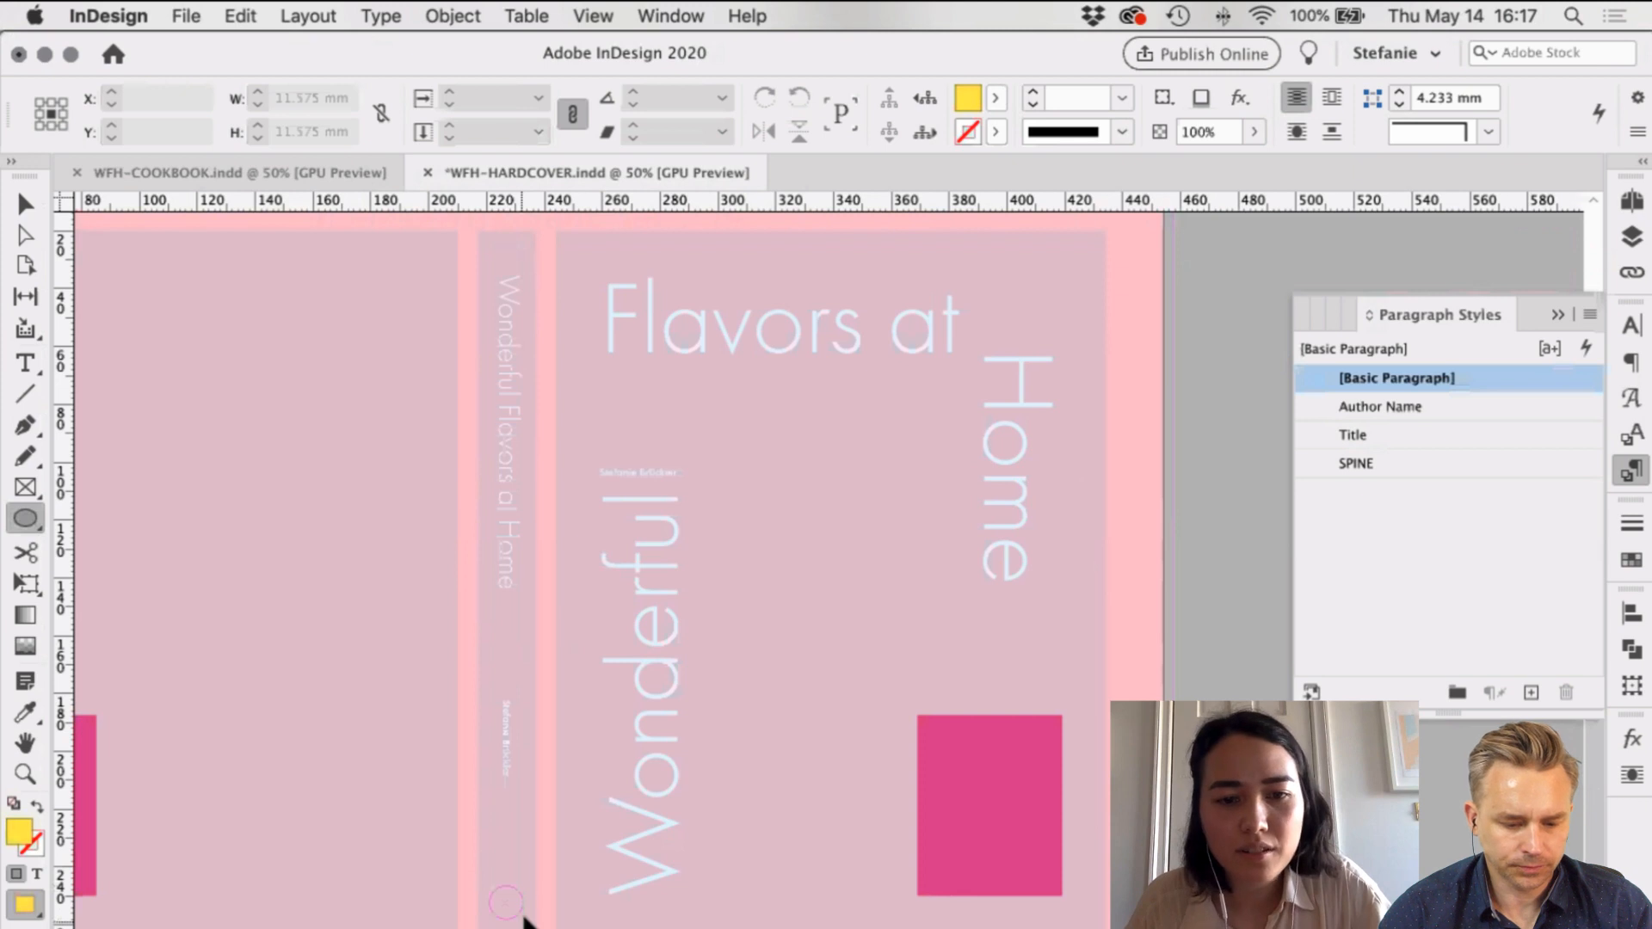
left_click_drag(523, 919, 514, 906)
key("v")
Step: Check the spine text's layer in the Layers panel and zoom out to the whole spread
left_click(1633, 243)
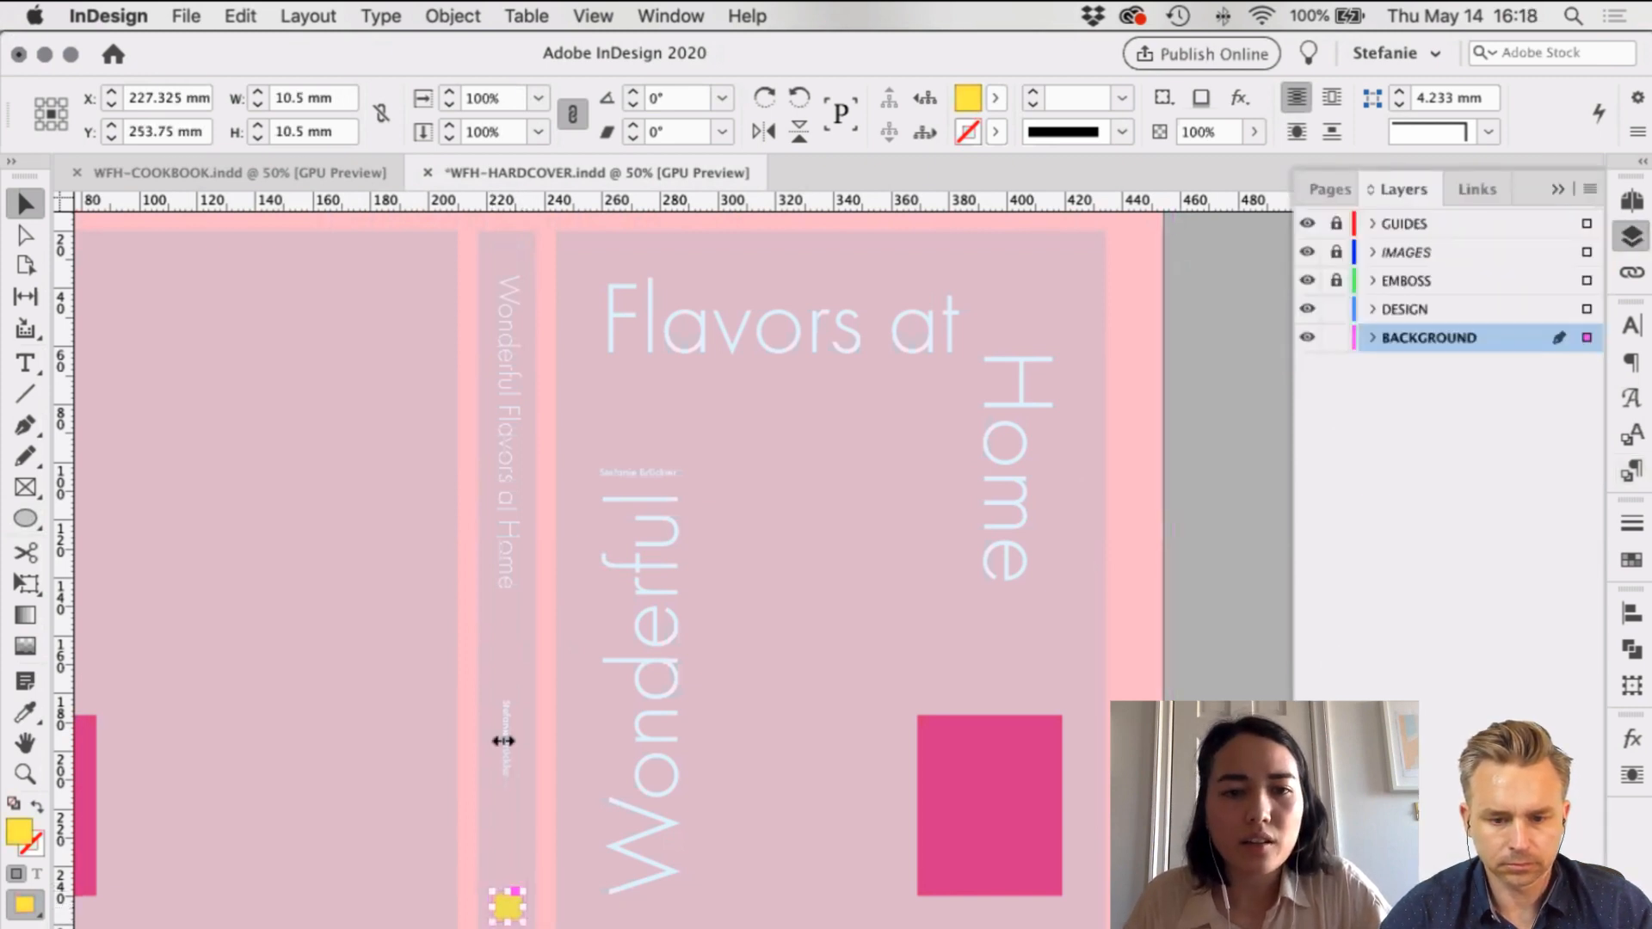
left_click(506, 738)
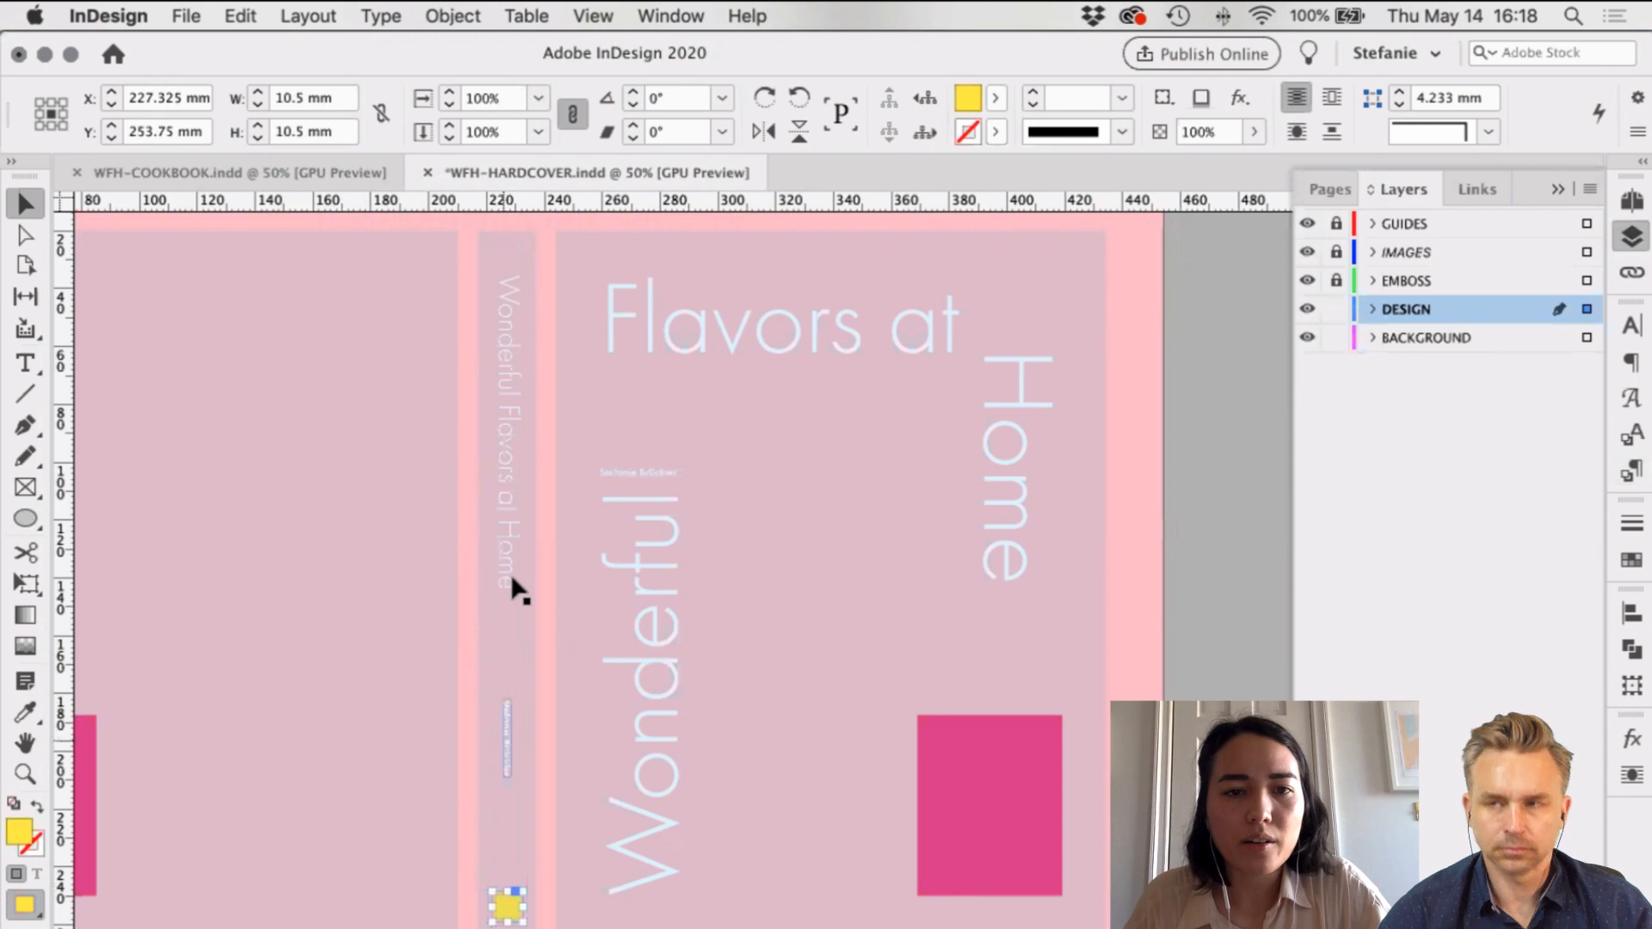
left_click(1001, 566)
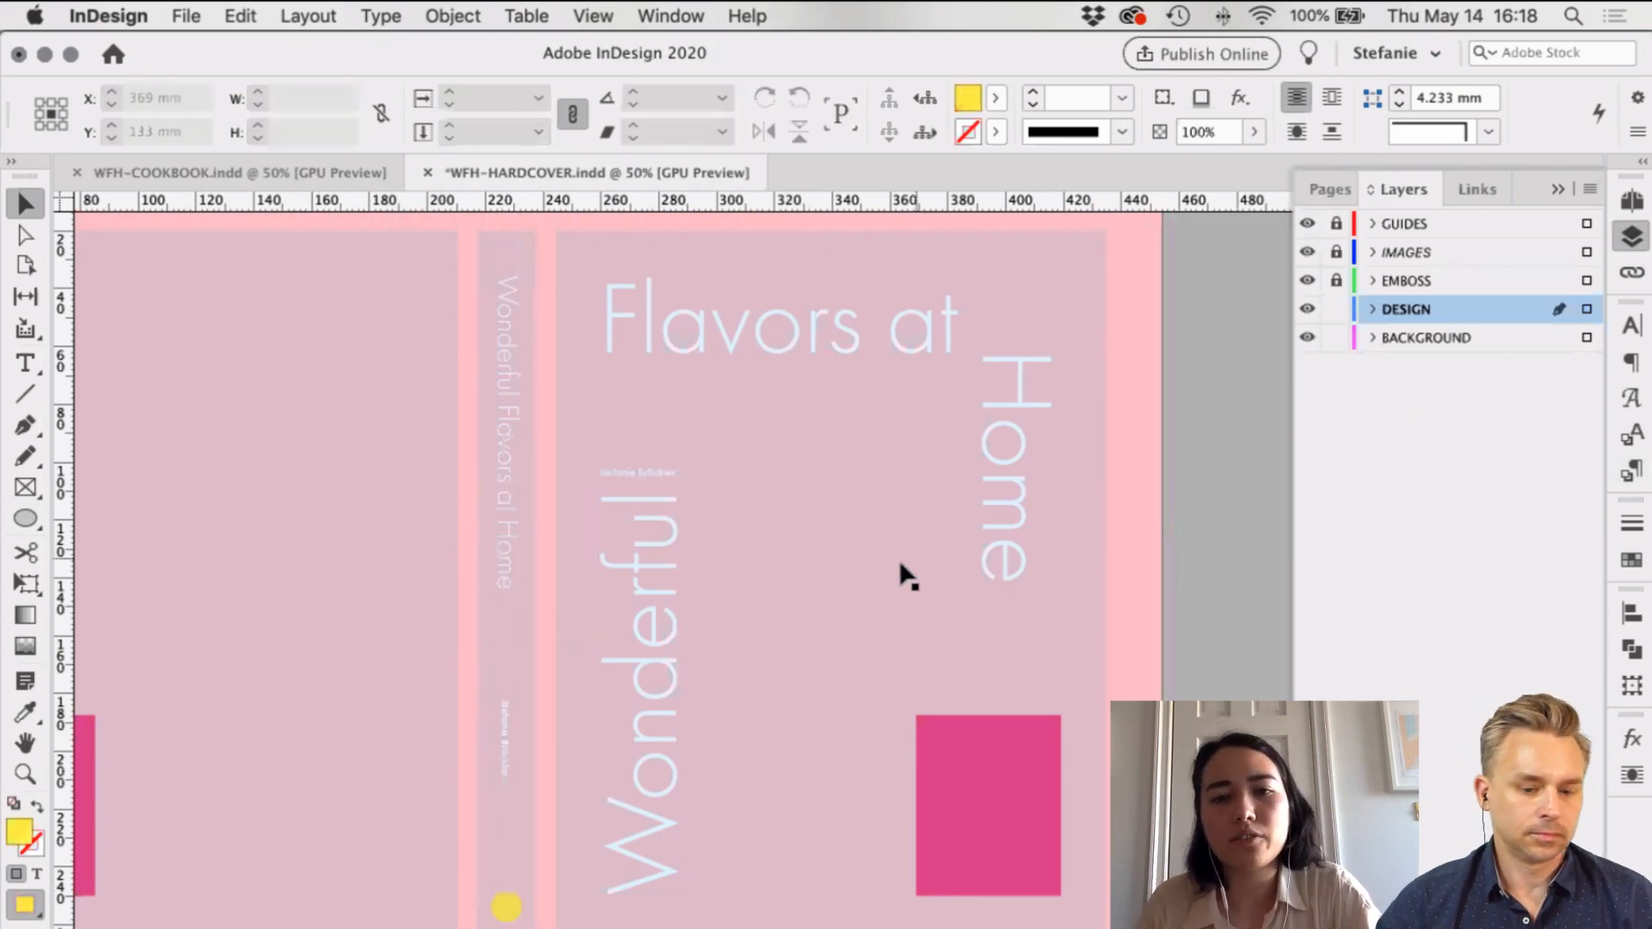
key("super+minus")
scroll(729, 465, "right", 1)
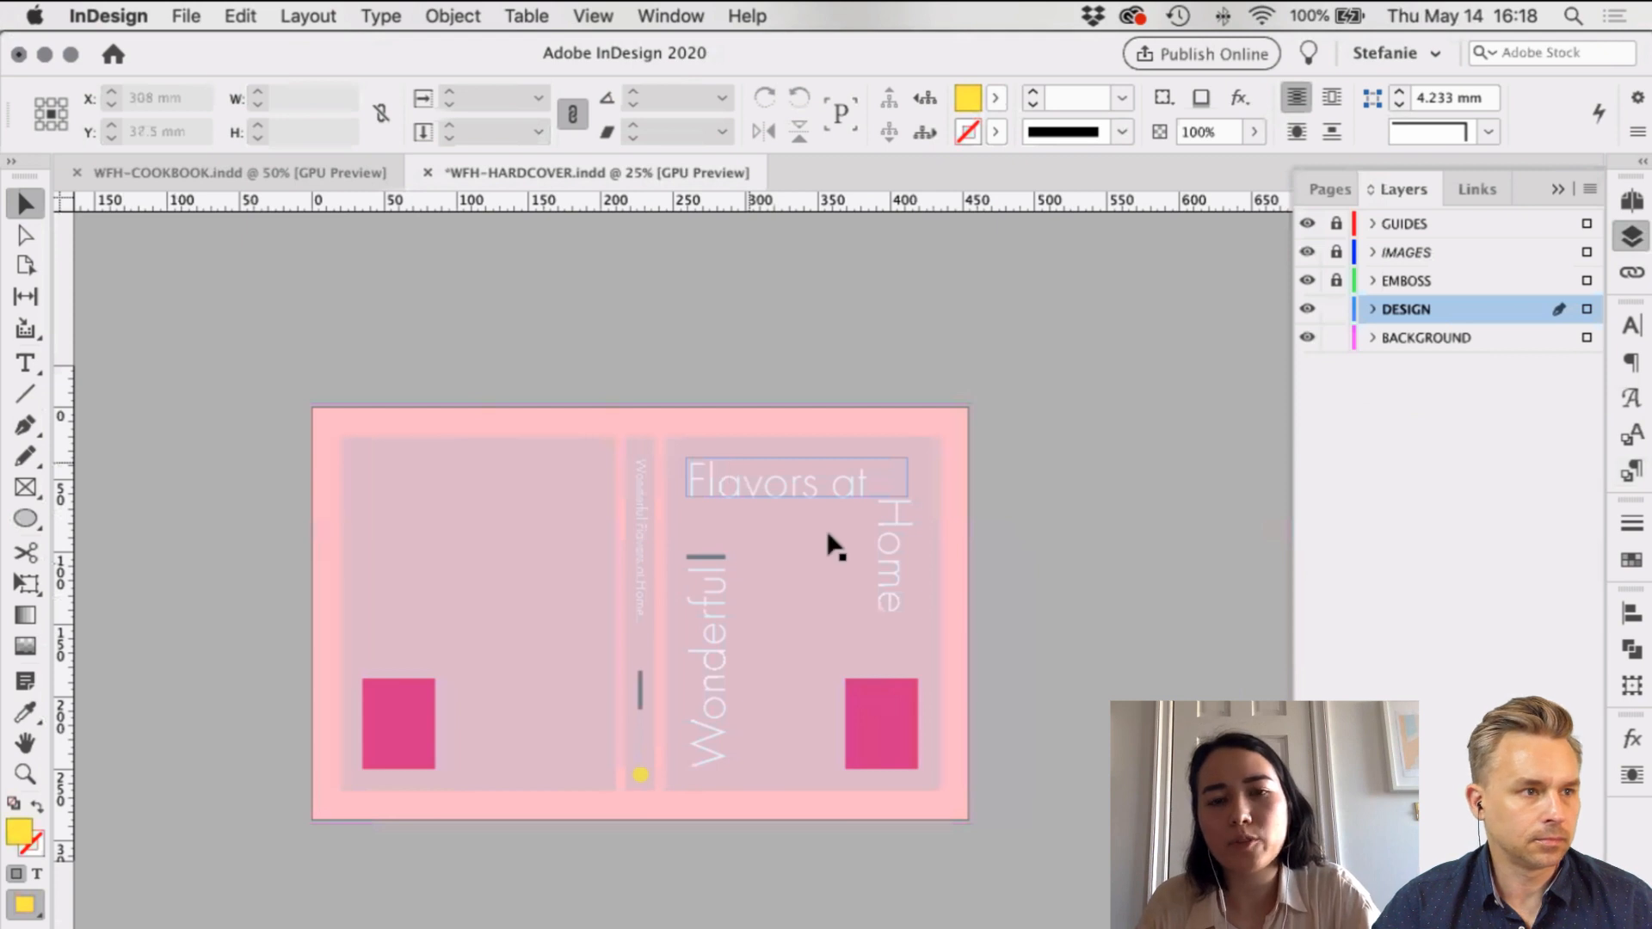
scroll(711, 503, "up", 1)
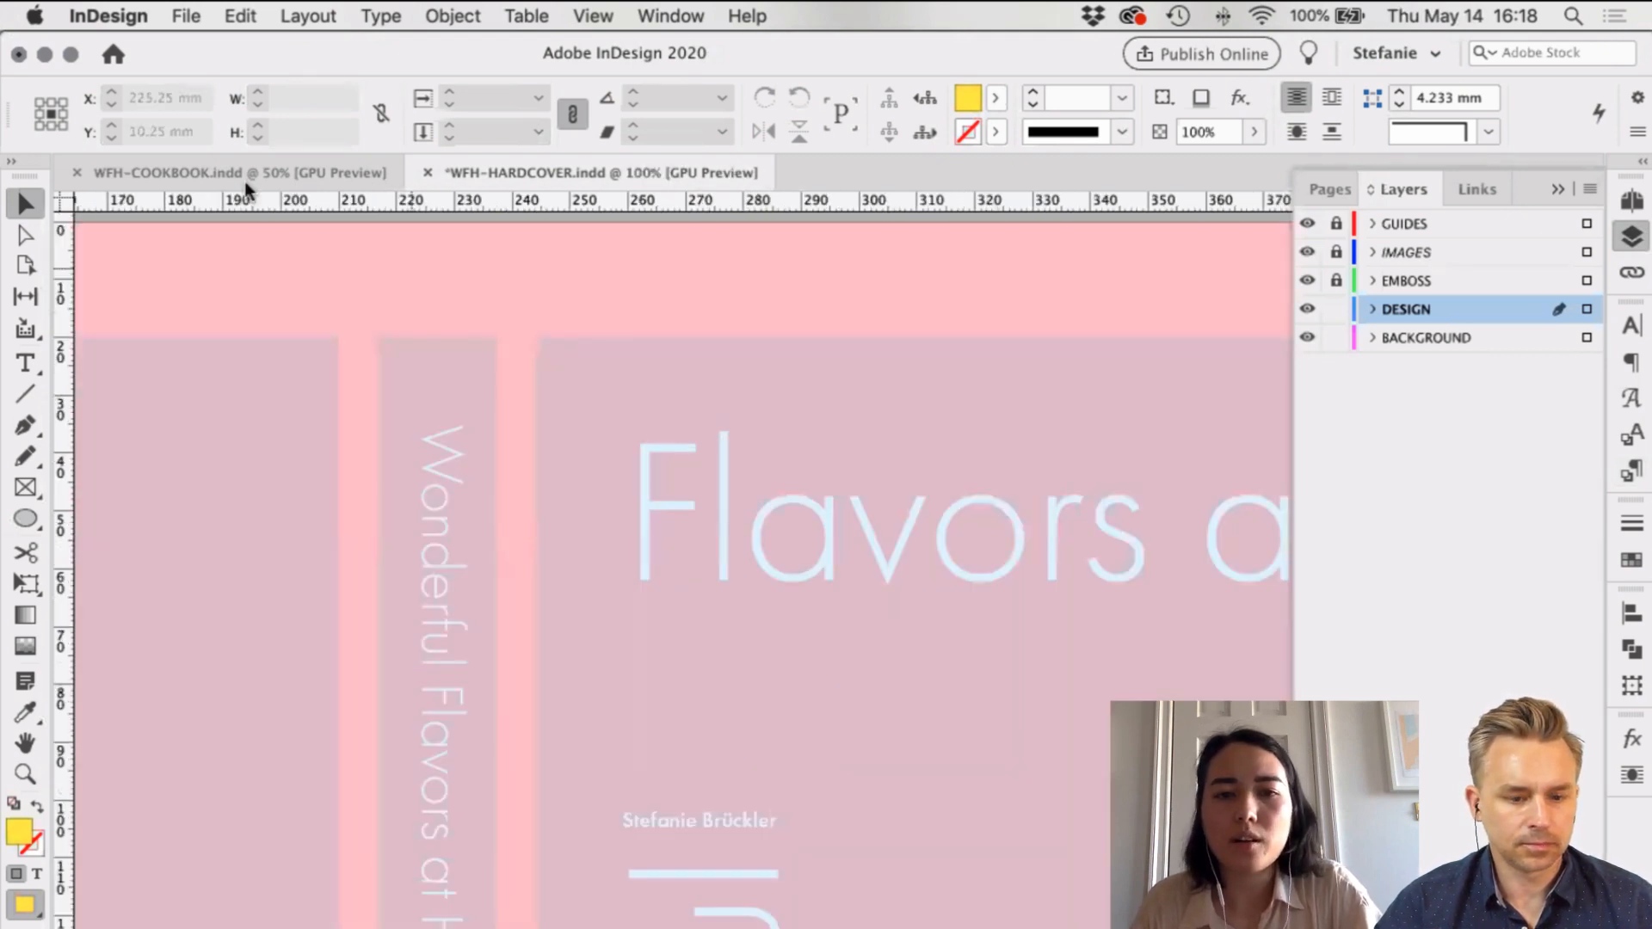
Step: Save the hardcover, switch to the cookbook document, and zoom in on the WHAT IF heading
key("super+s")
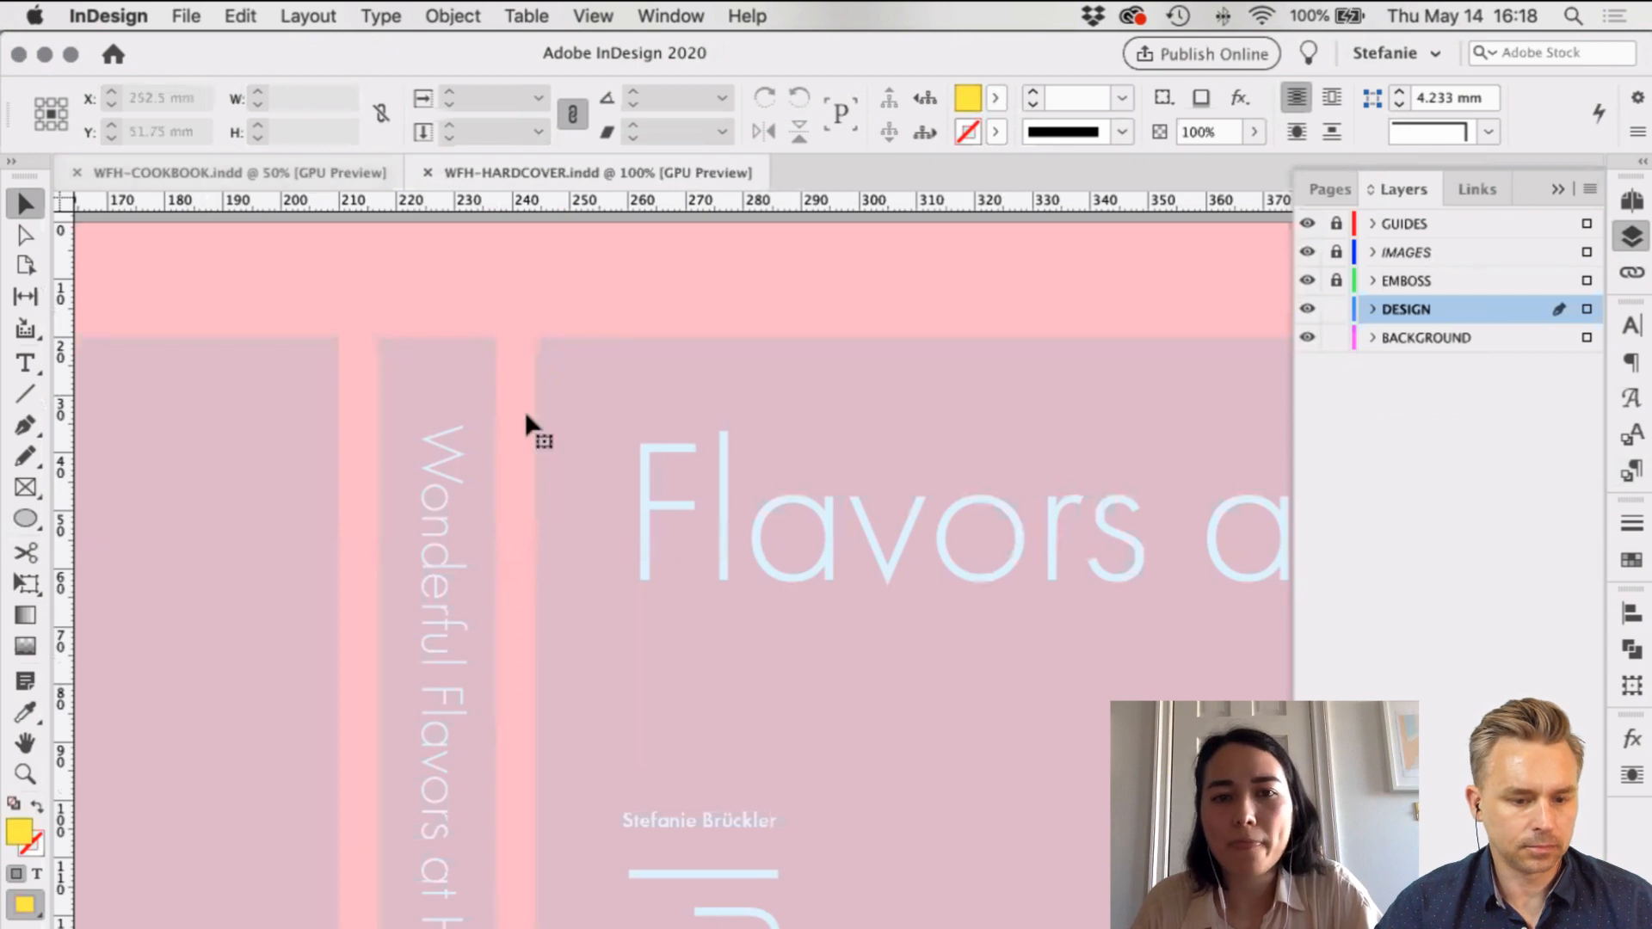
key("super+grave")
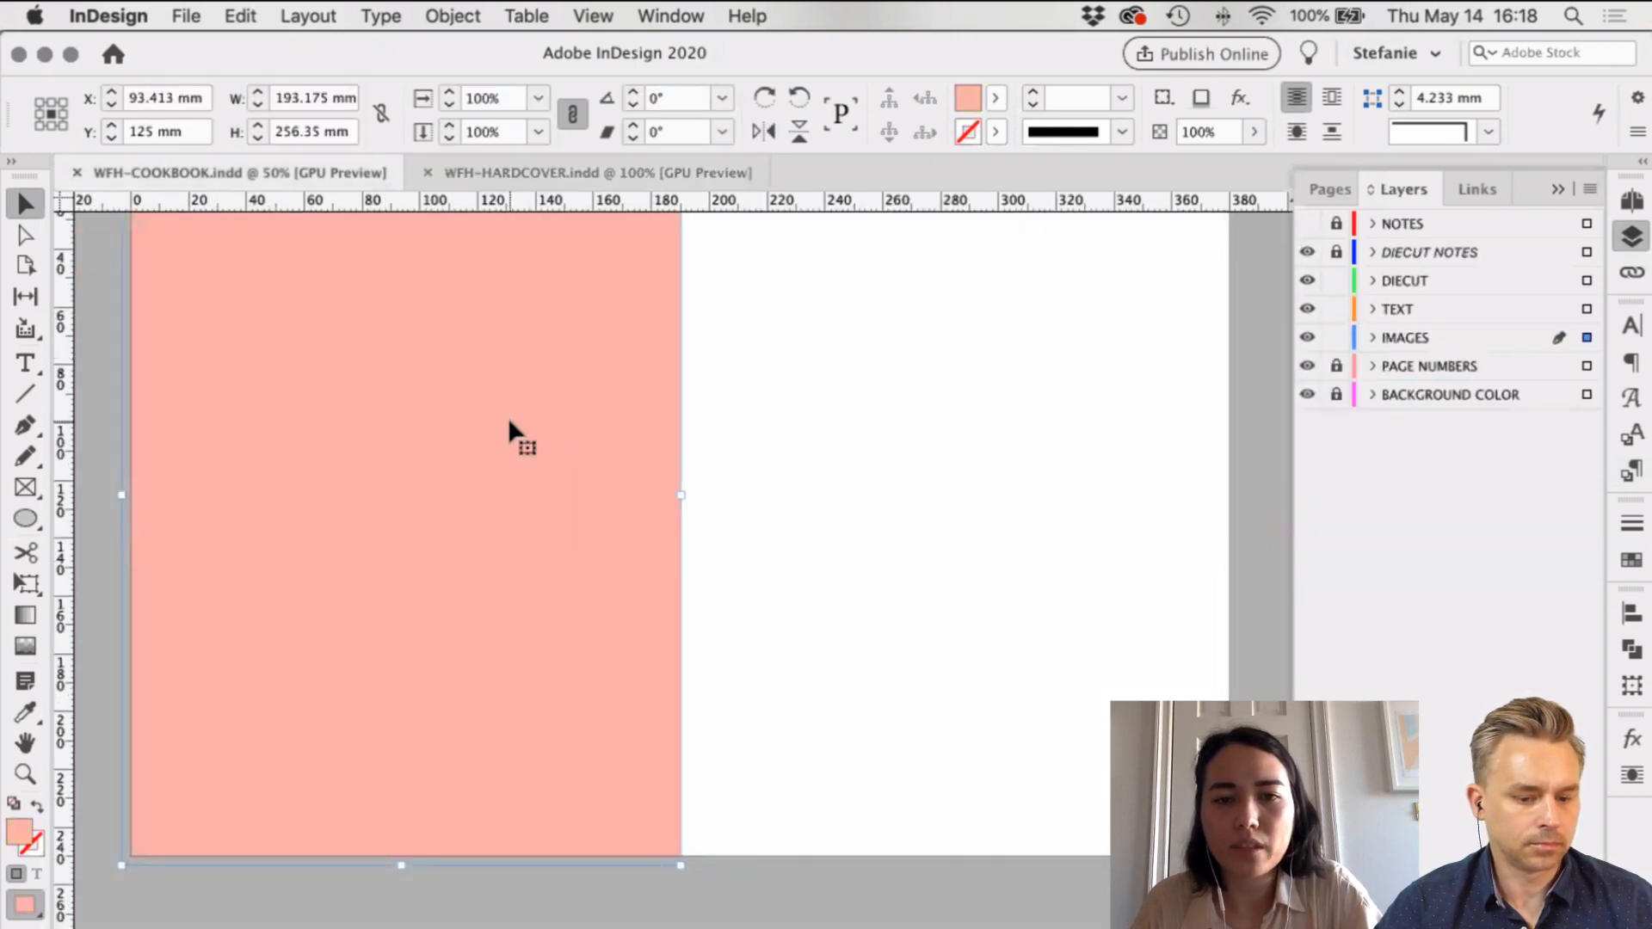
scroll(507, 416, "down", 10)
scroll(508, 416, "down", 3)
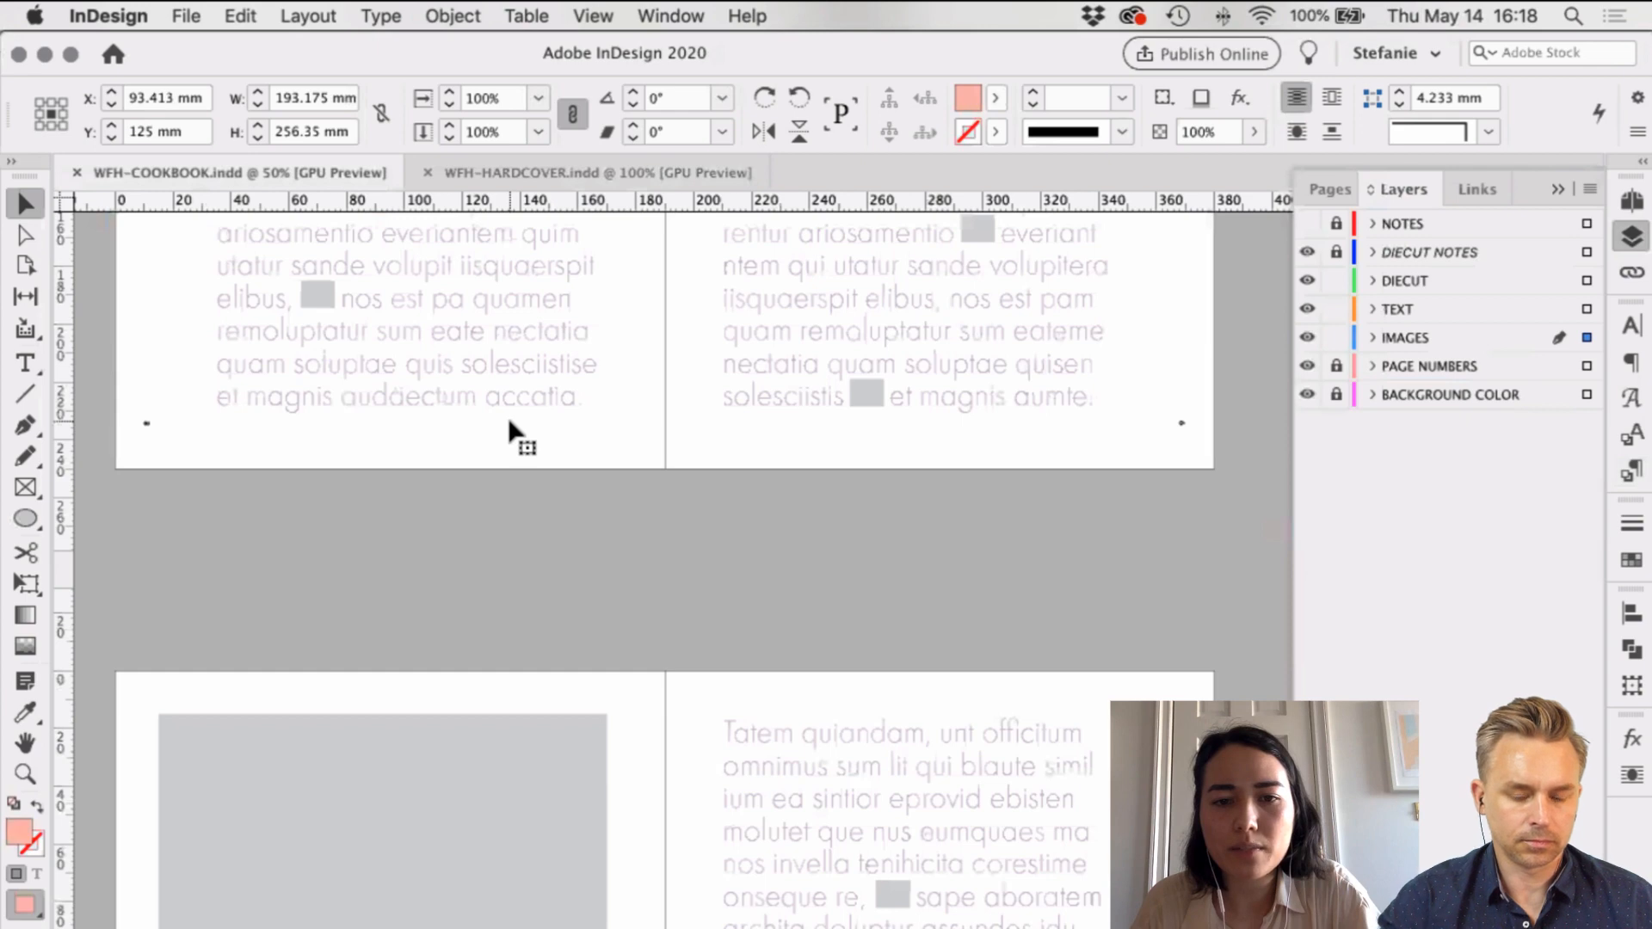
scroll(507, 416, "up", 8)
scroll(508, 417, "down", 5)
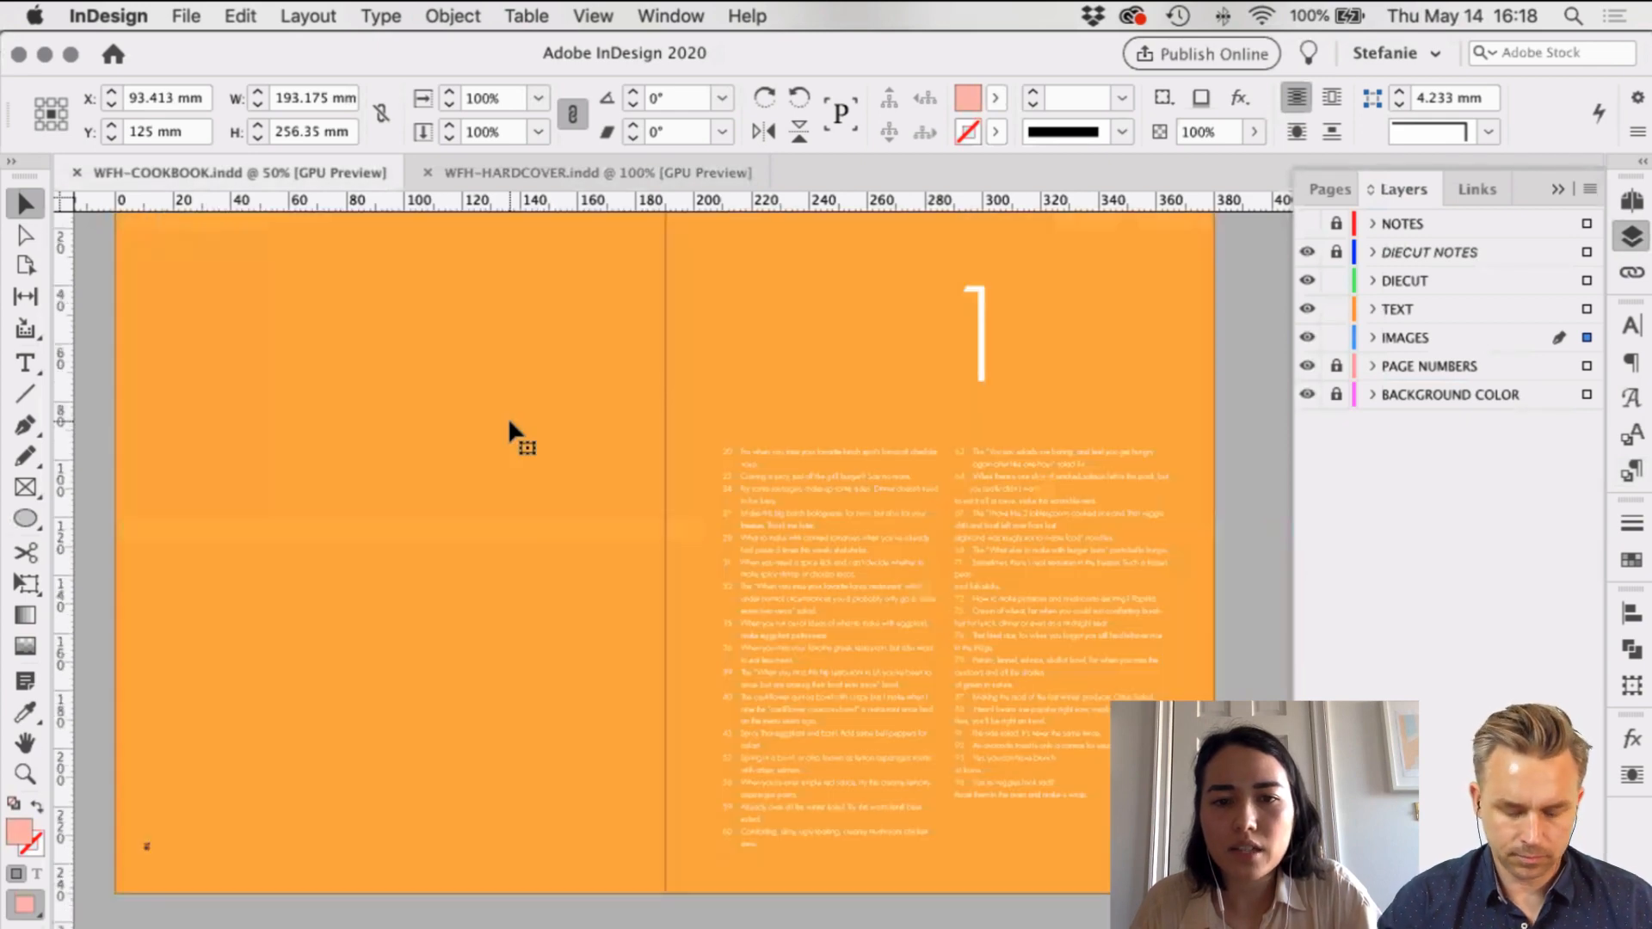
scroll(508, 416, "down", 5)
scroll(509, 422, "down", 5)
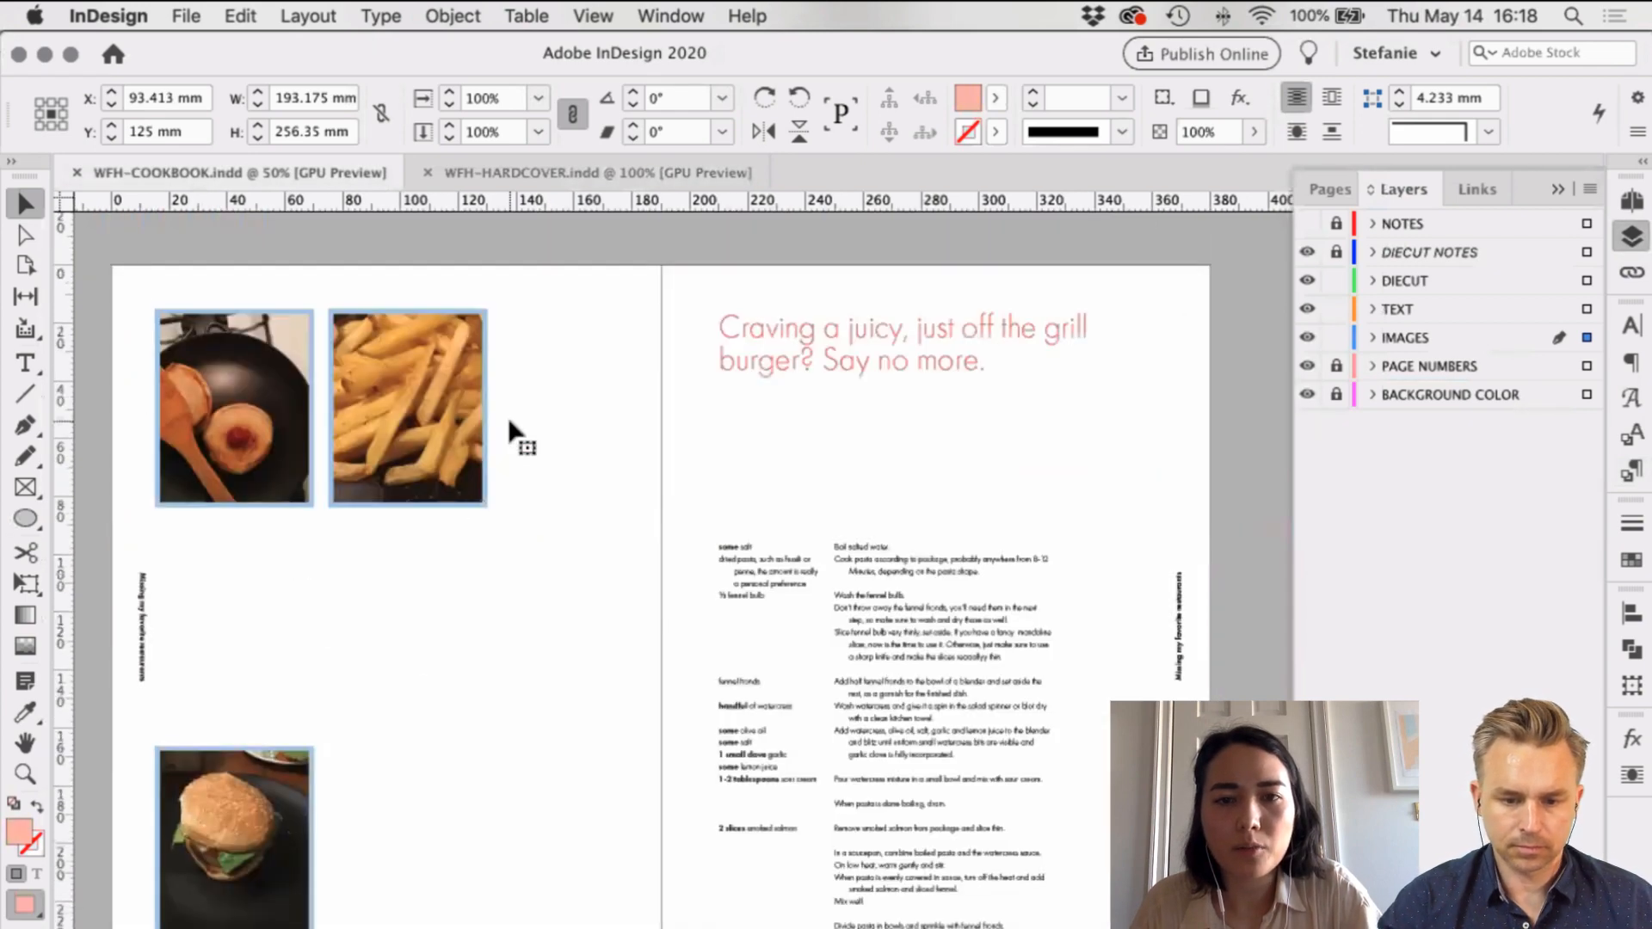
scroll(510, 422, "up", 8)
scroll(821, 343, "down", 3)
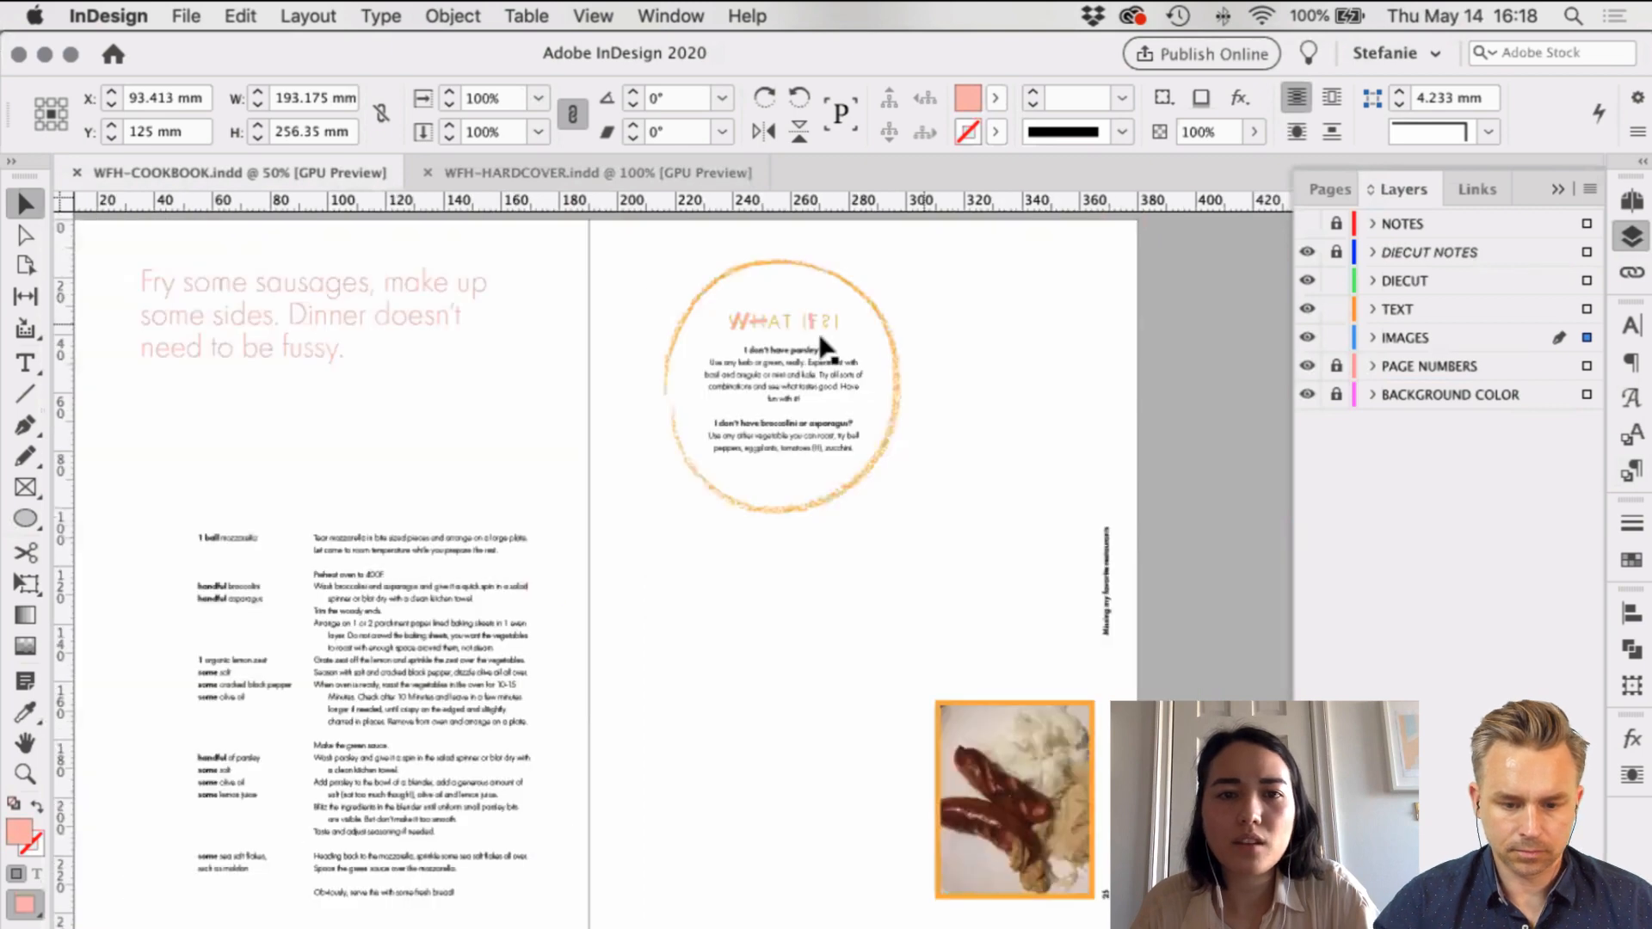
key("super+equal")
key("super+equal")
key("super+equal")
key("super+equal")
key("super+equal")
key("super+equal")
key("super+equal")
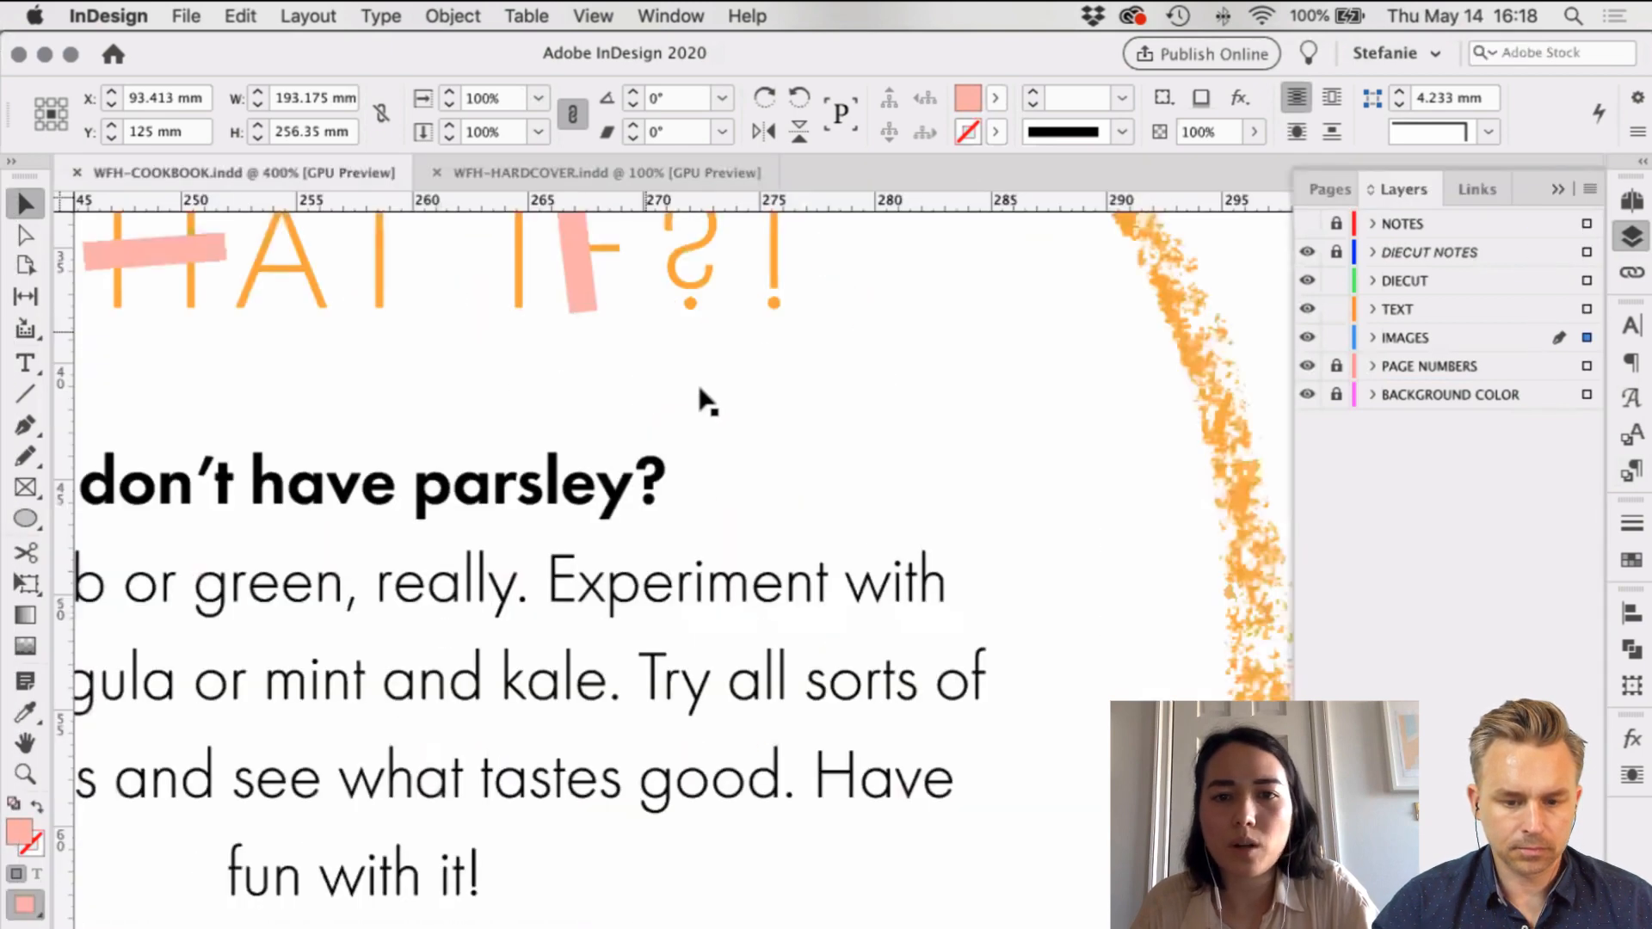
scroll(699, 387, "left", 8)
scroll(698, 387, "up", 2)
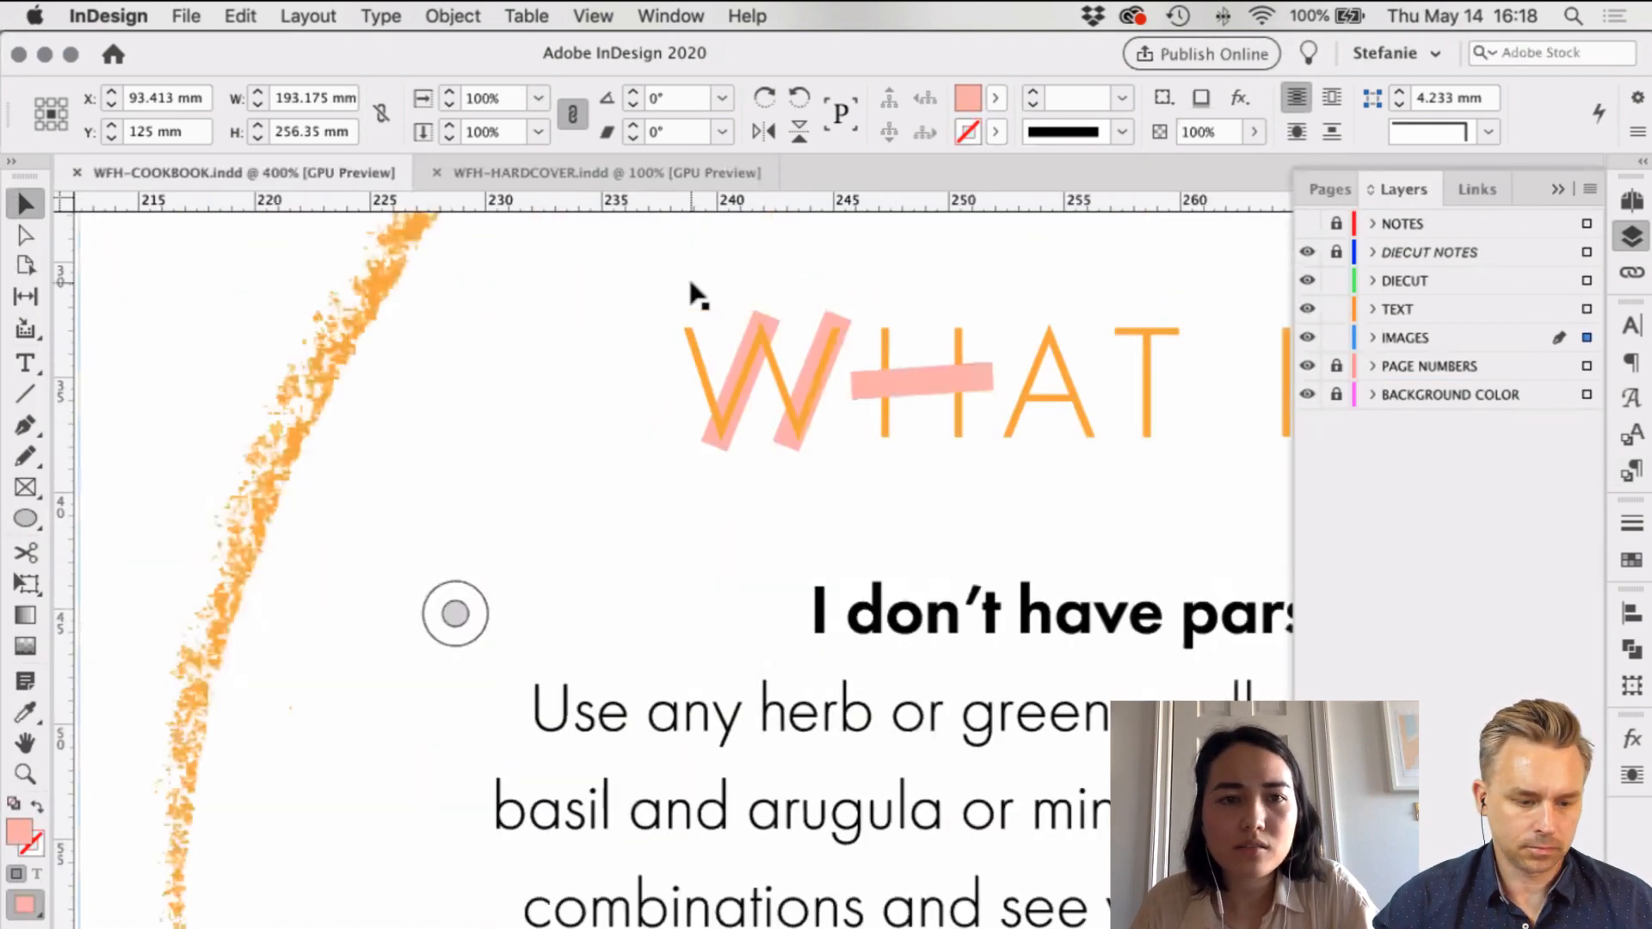
scroll(691, 282, "right", 7)
scroll(691, 282, "down", 1)
scroll(643, 320, "left", 6)
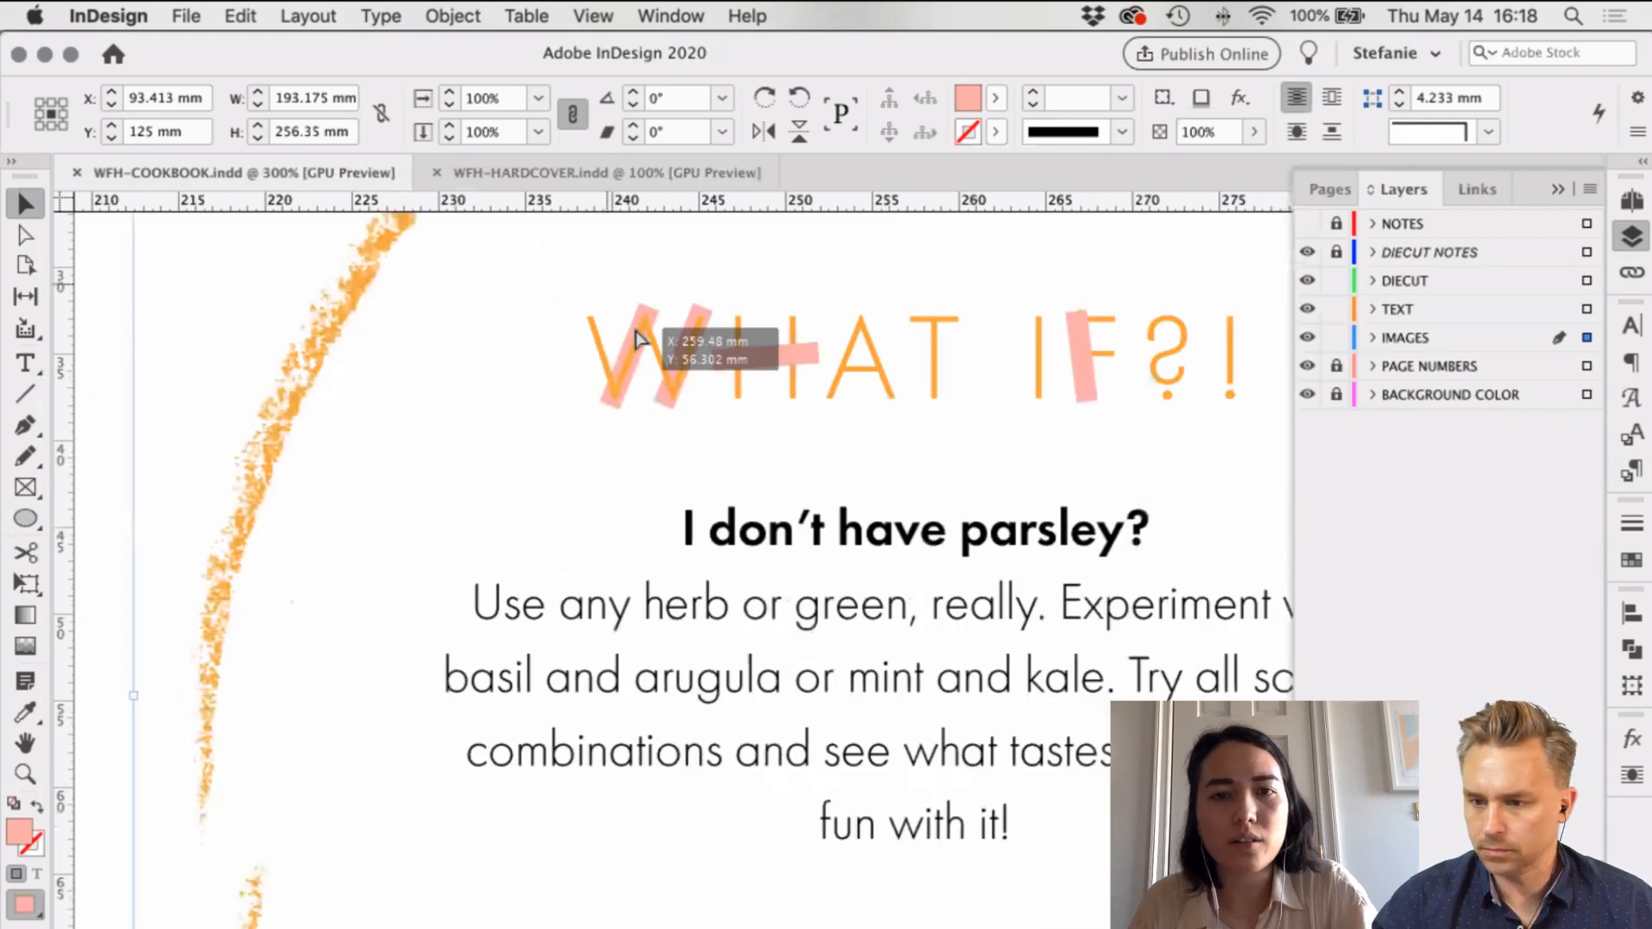
Step: Bring the pink strokes over the W to the front of the WHAT IF text
left_click(638, 335)
key("super+z")
key("super+minus")
left_click_drag(172, 300, 673, 382)
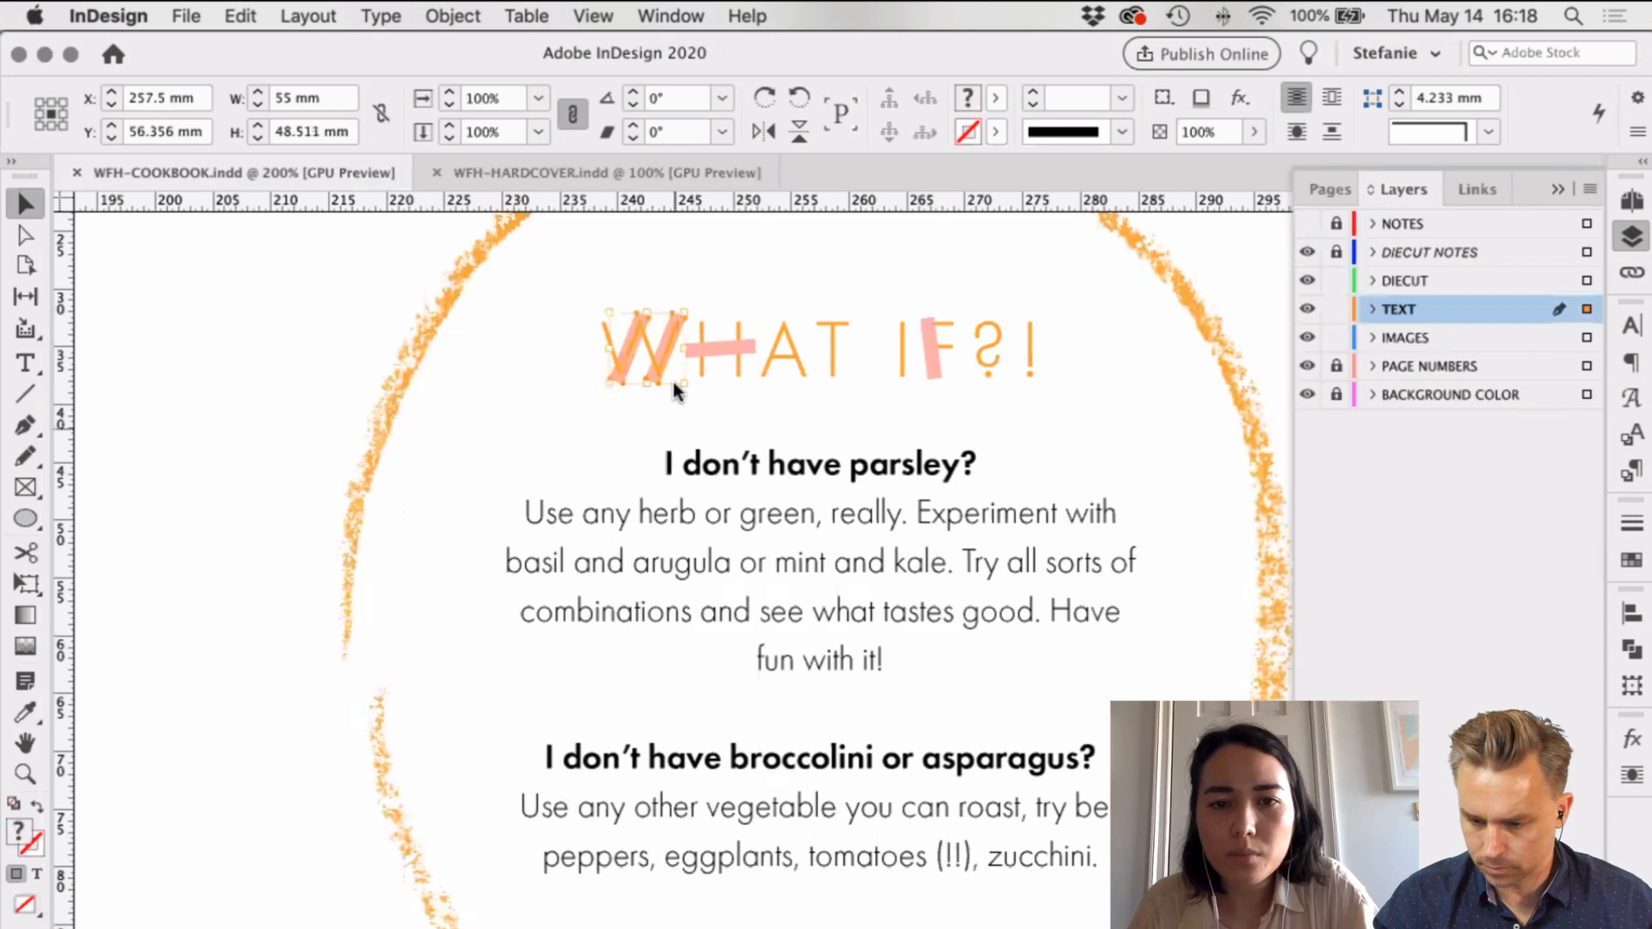
right_click(673, 382)
mouse_move(818, 549)
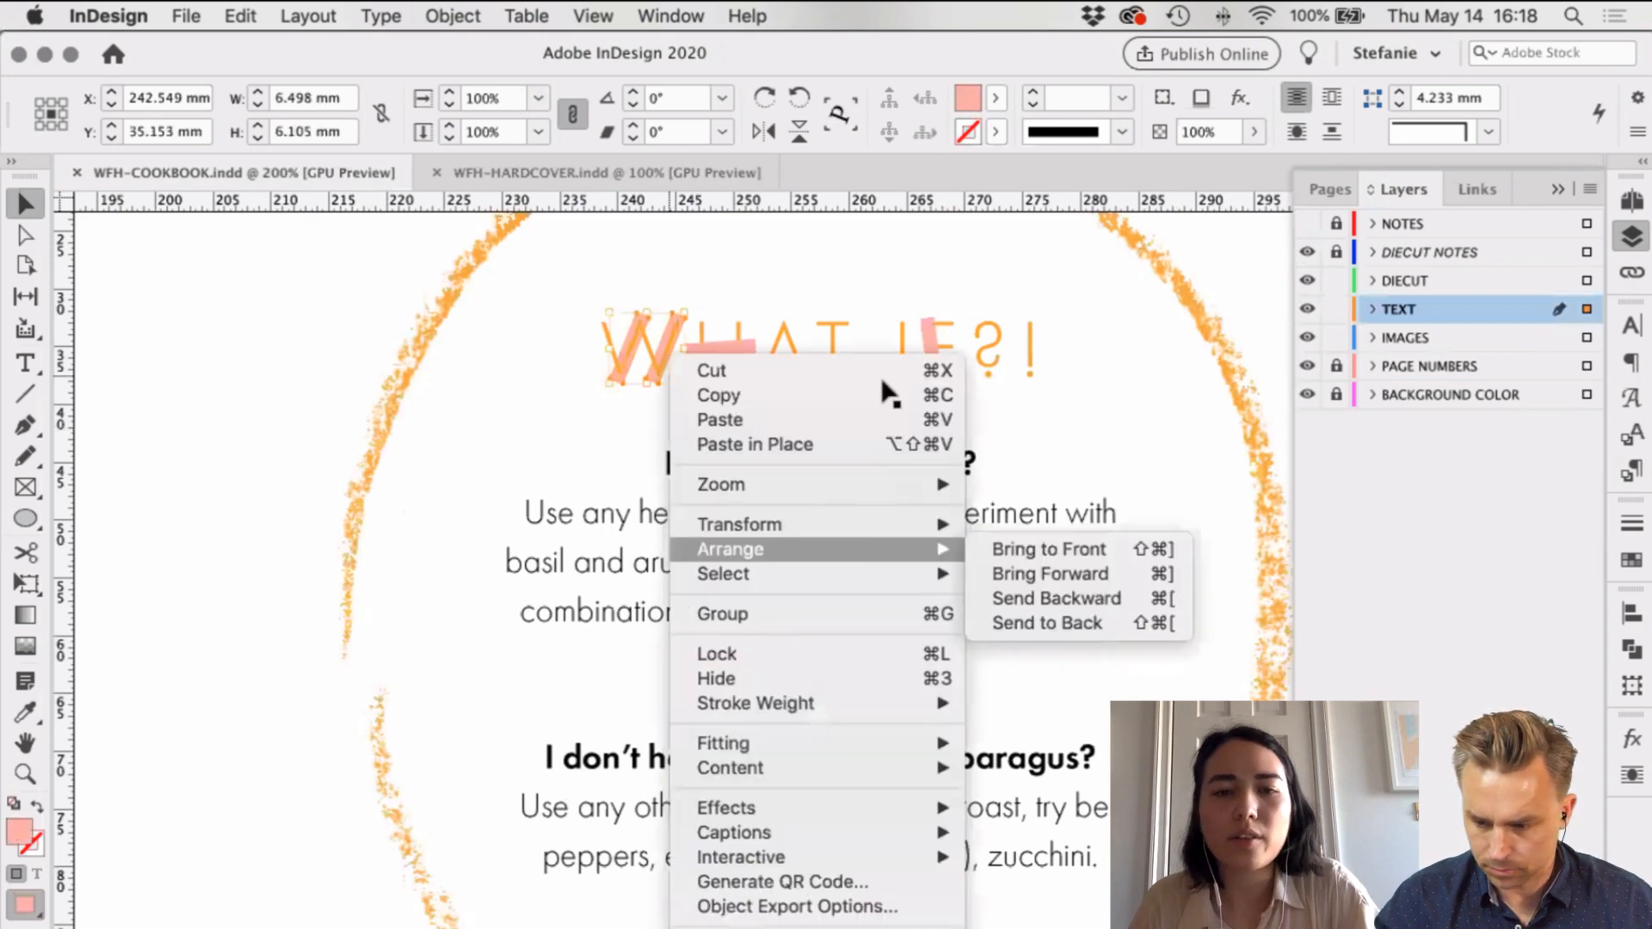
left_click(1047, 548)
Step: Select all the pink accent strokes over WHAT IF, including the one over the F
scroll(1104, 406, "right", 3)
left_click(1041, 327)
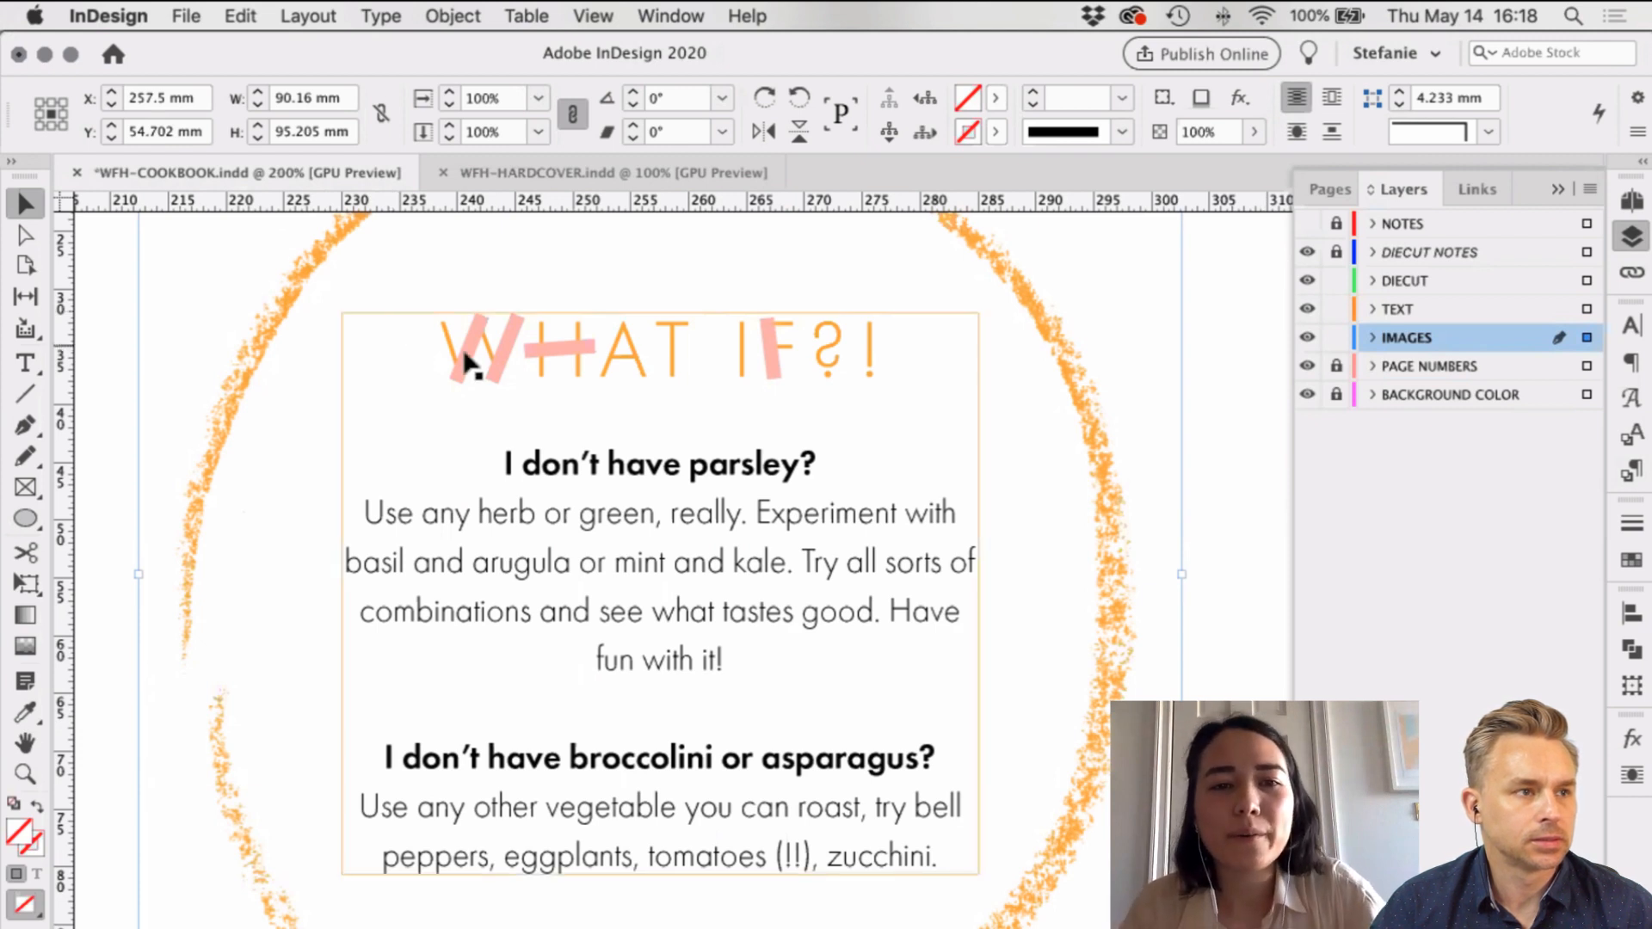
left_click(504, 365)
left_click(559, 351, "shift")
left_click(768, 353, "shift")
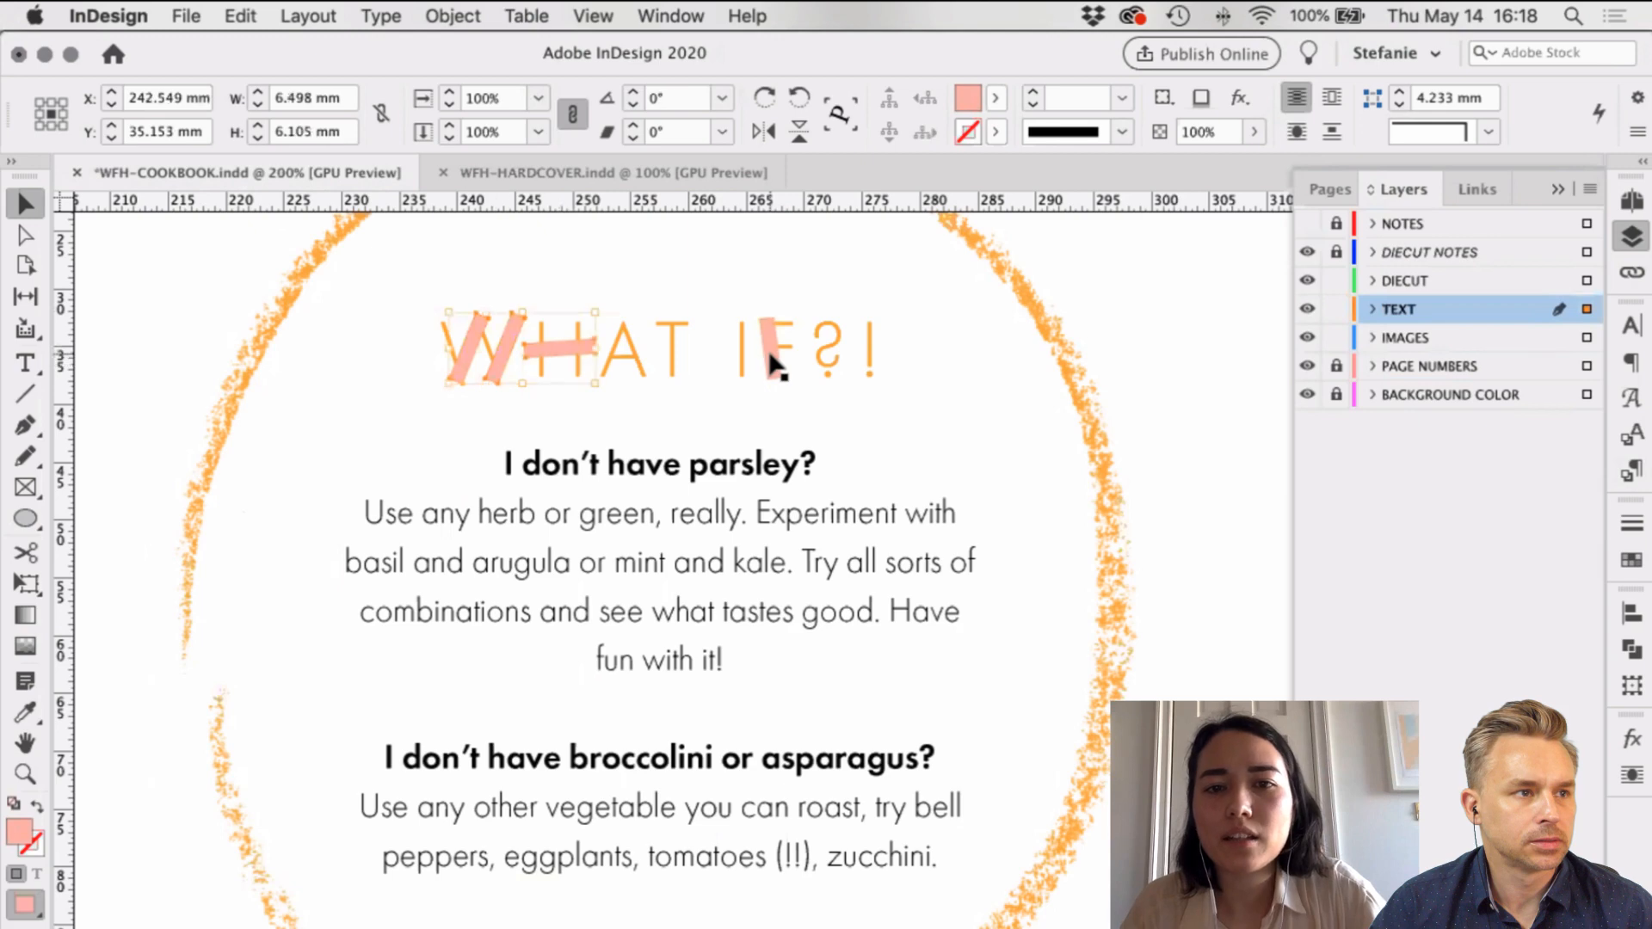
Step: Paste the pink strokes onto the hardcover and enlarge the stroke group
left_click(556, 174)
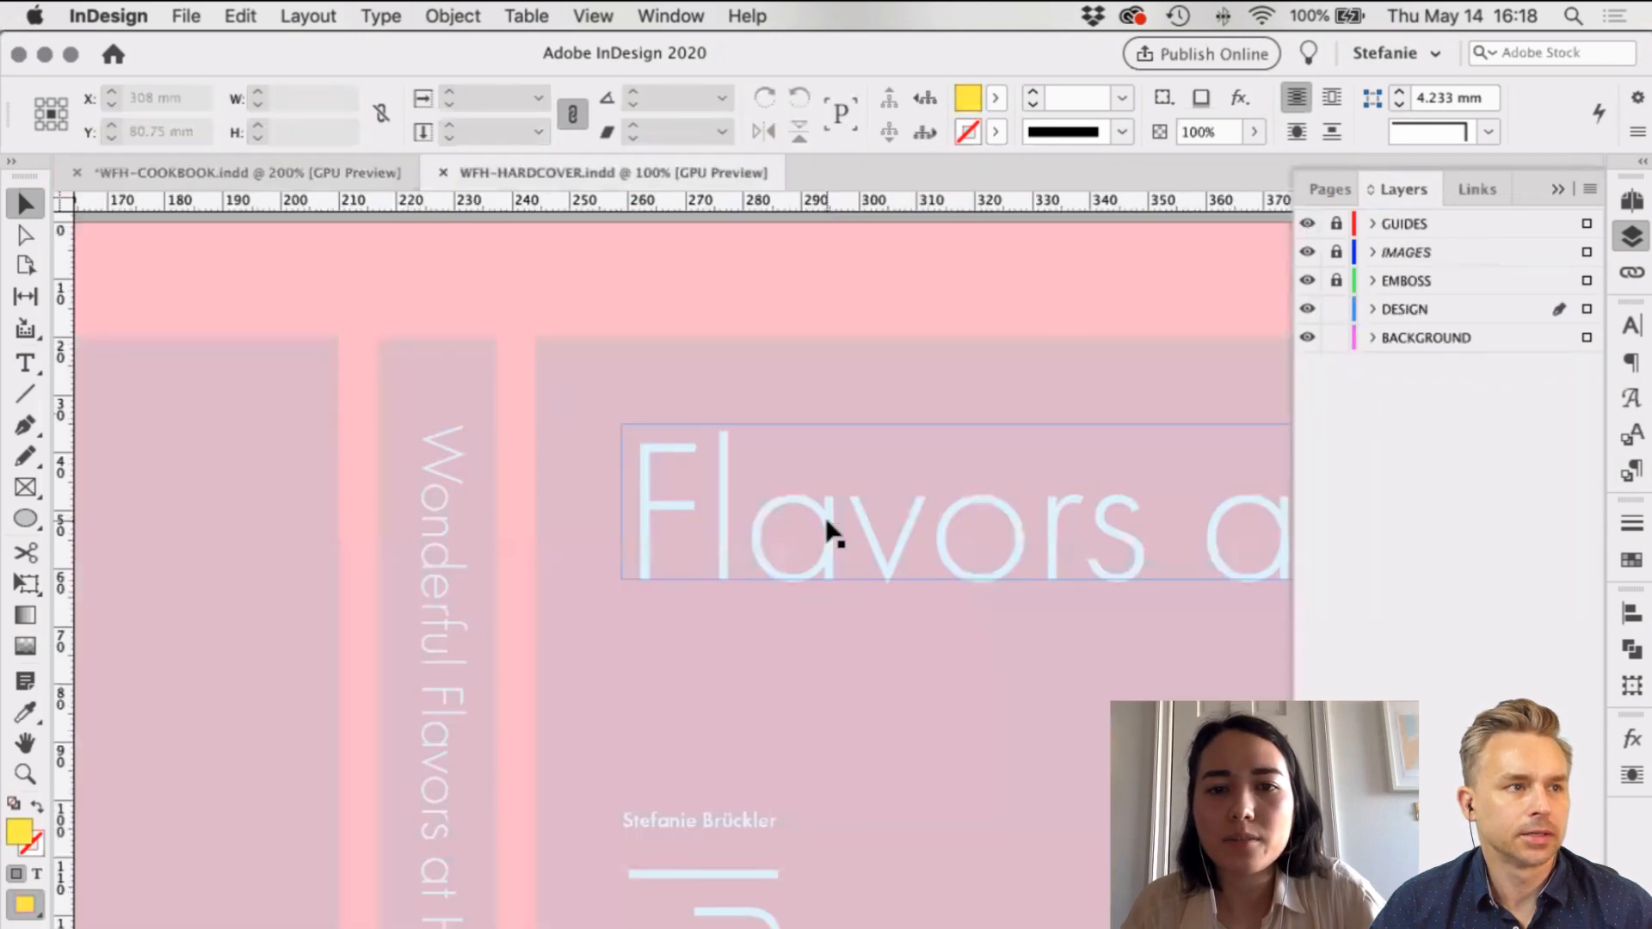
key("super+v")
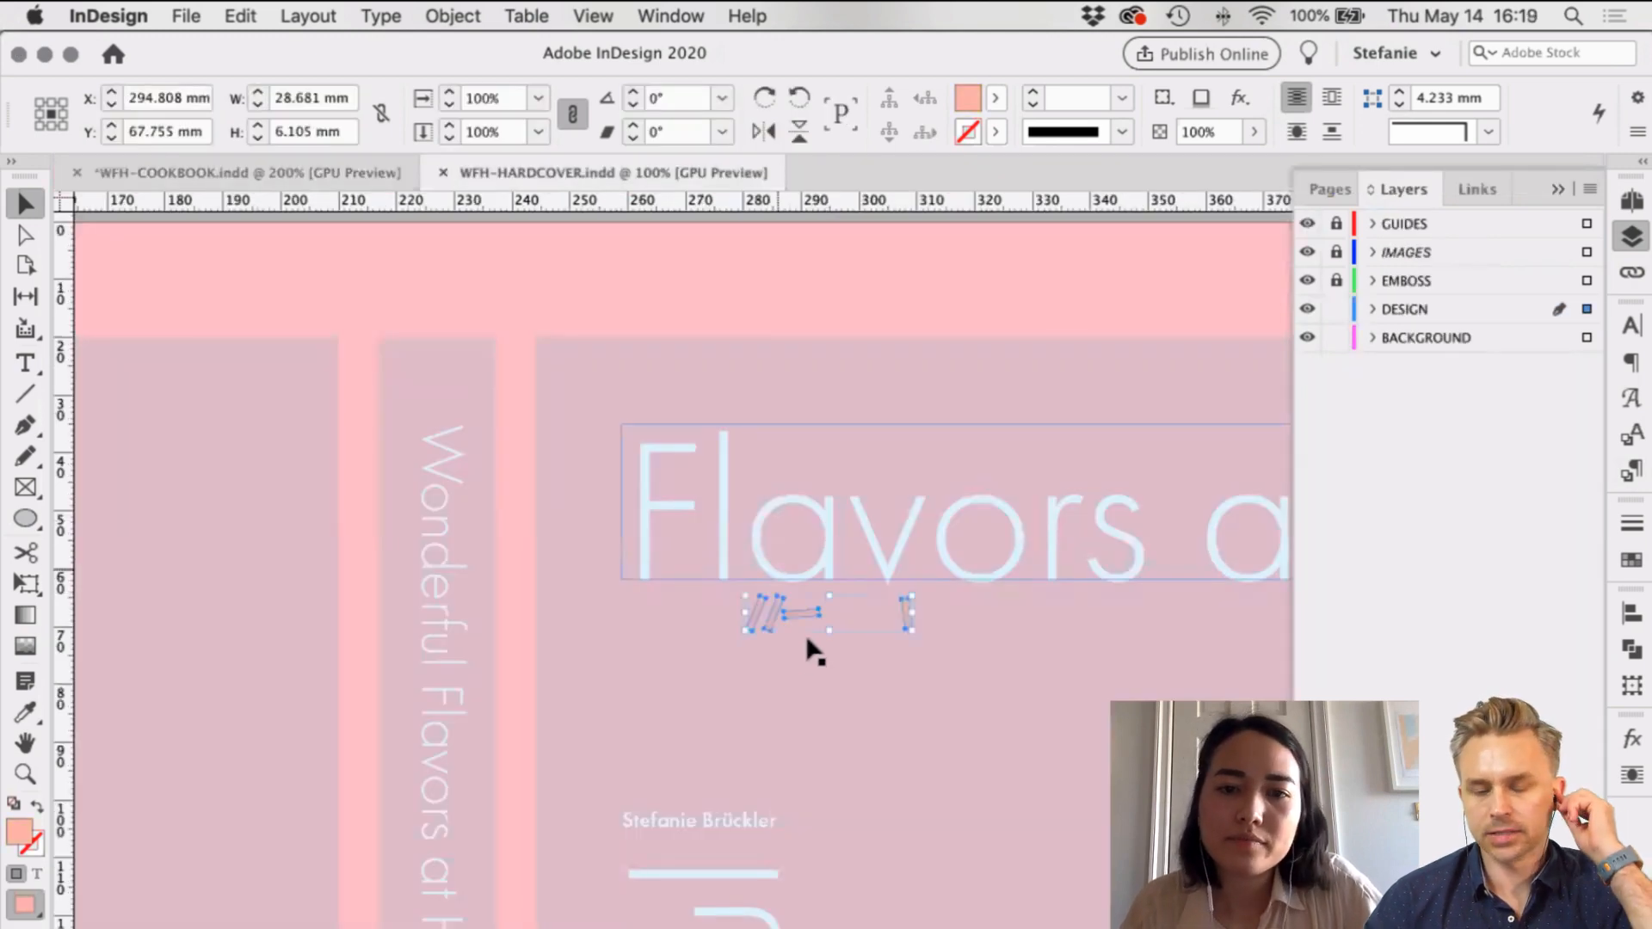
mouse_move(807, 640)
left_mouse_down()
mouse_move(841, 657)
mouse_move(830, 701)
left_mouse_up()
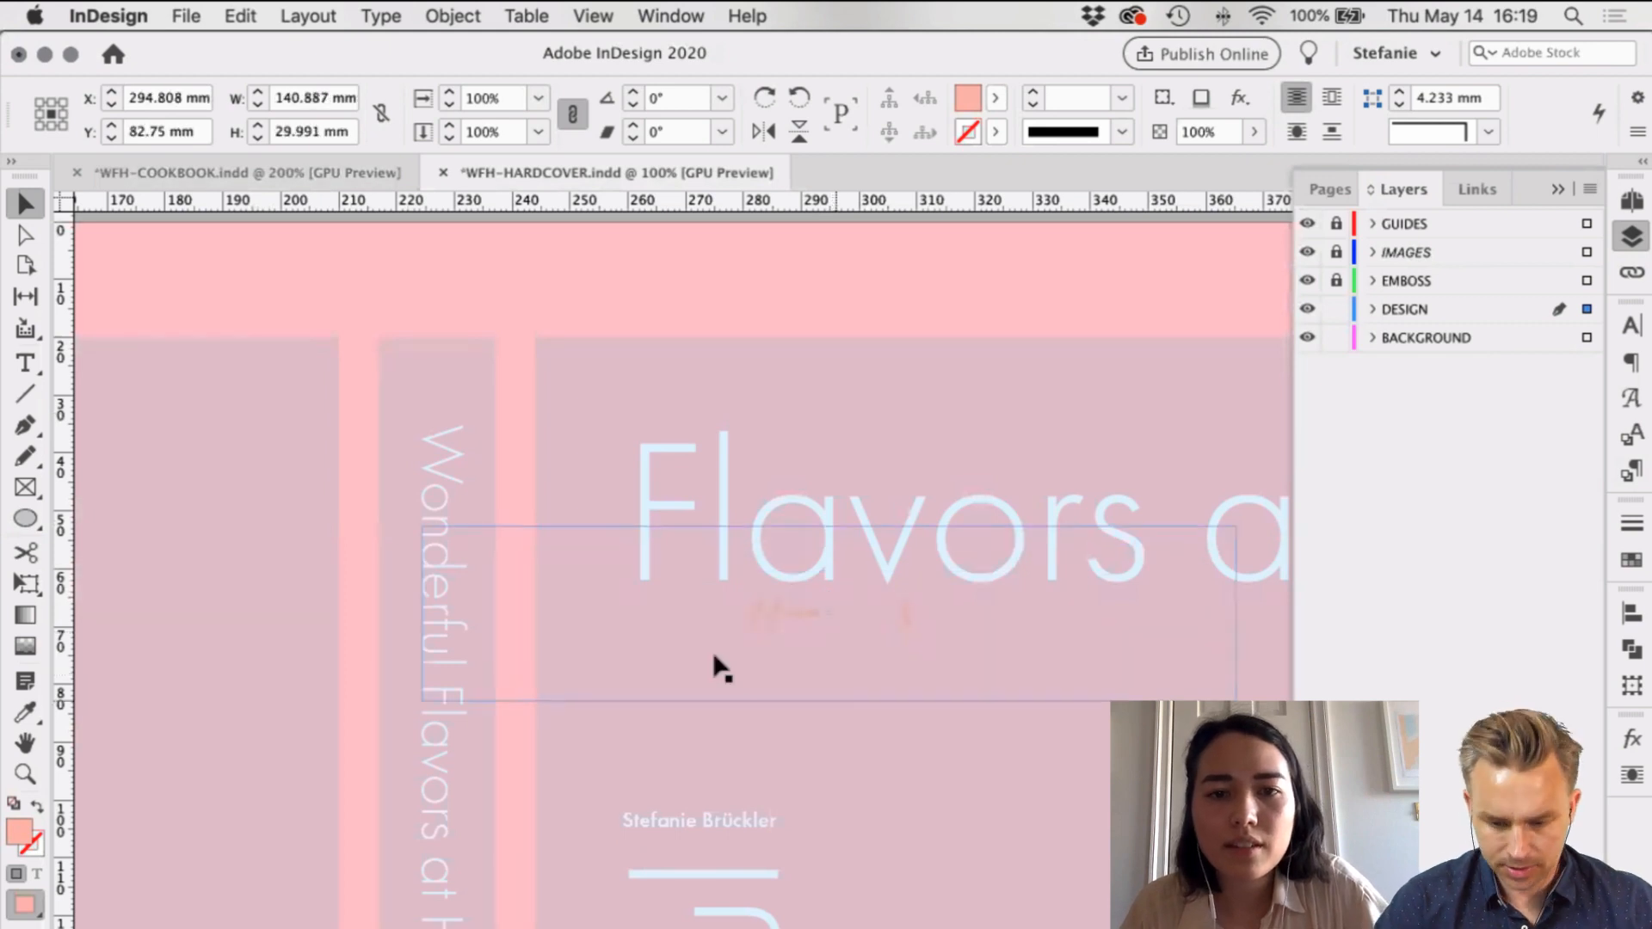
scroll(701, 659, "right", 5)
mouse_move(958, 603)
left_mouse_down()
mouse_move(386, 513)
mouse_move(413, 518)
left_mouse_up()
scroll(505, 431, "left", 8)
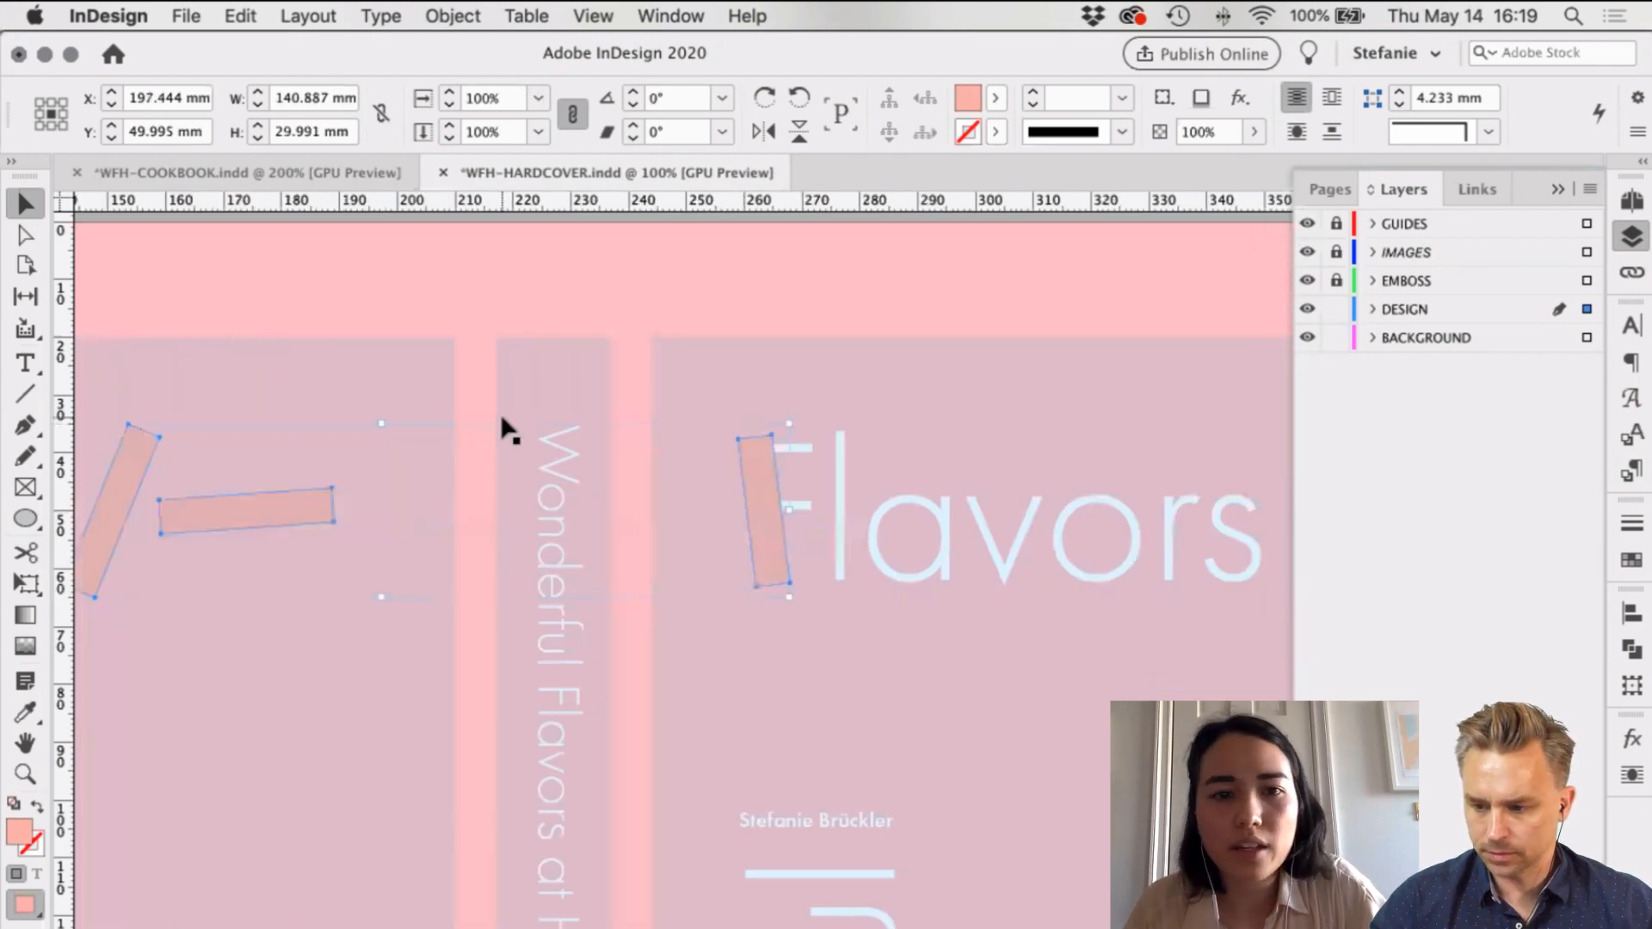
scroll(565, 310, "left", 4)
scroll(542, 519, "left", 5)
double_click(542, 520)
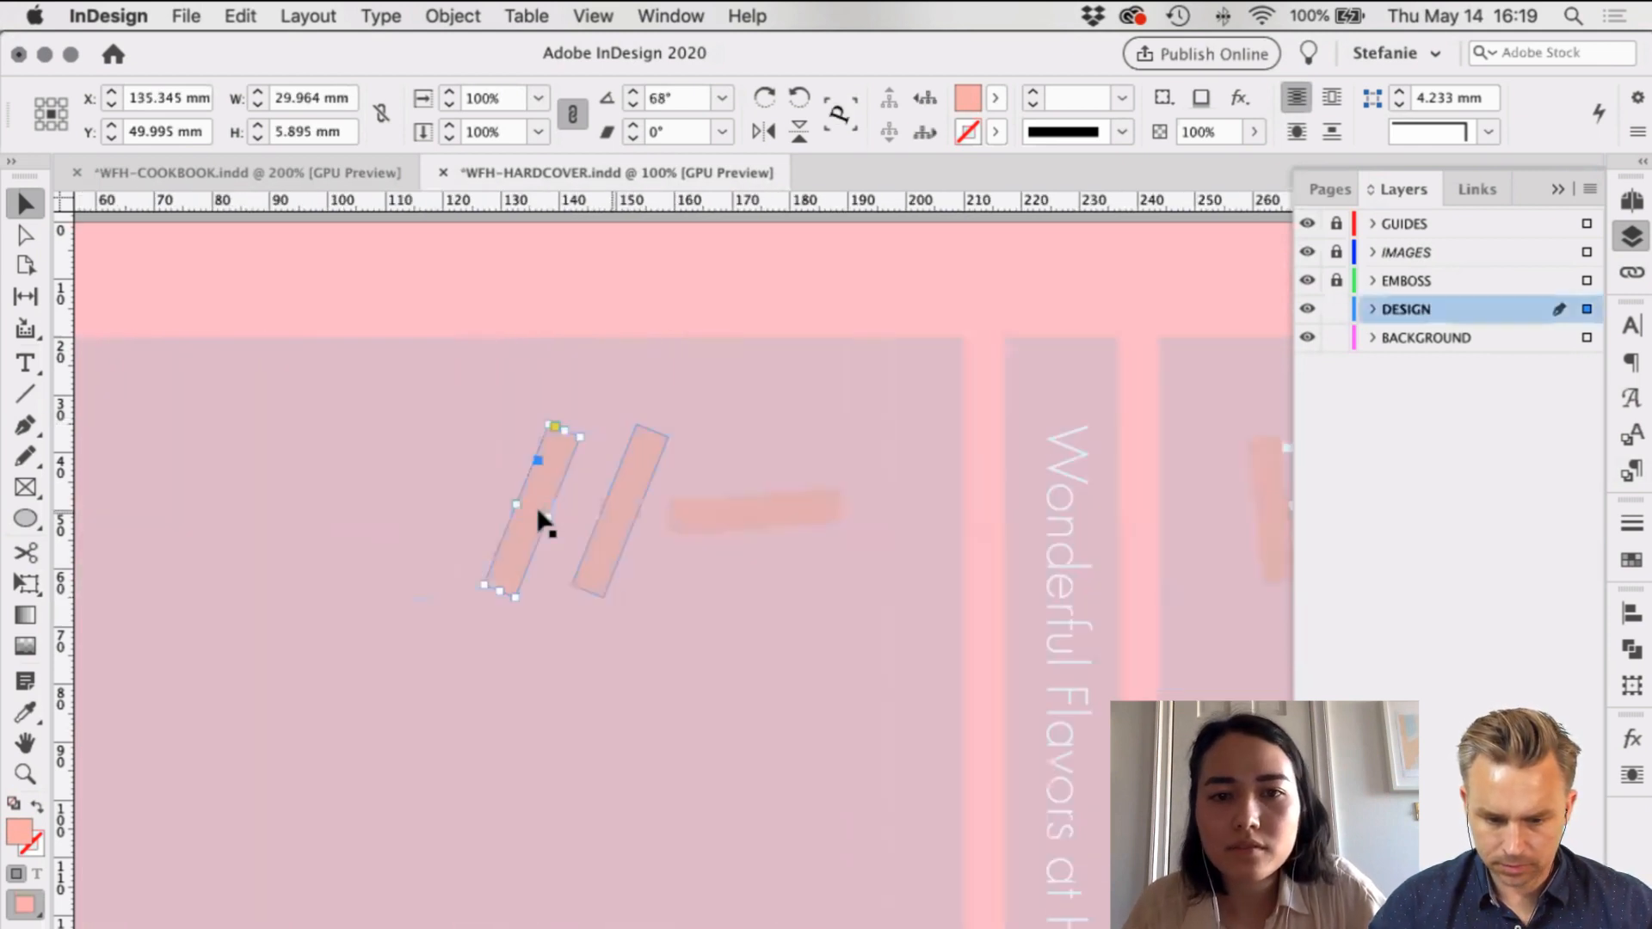
left_click(694, 520)
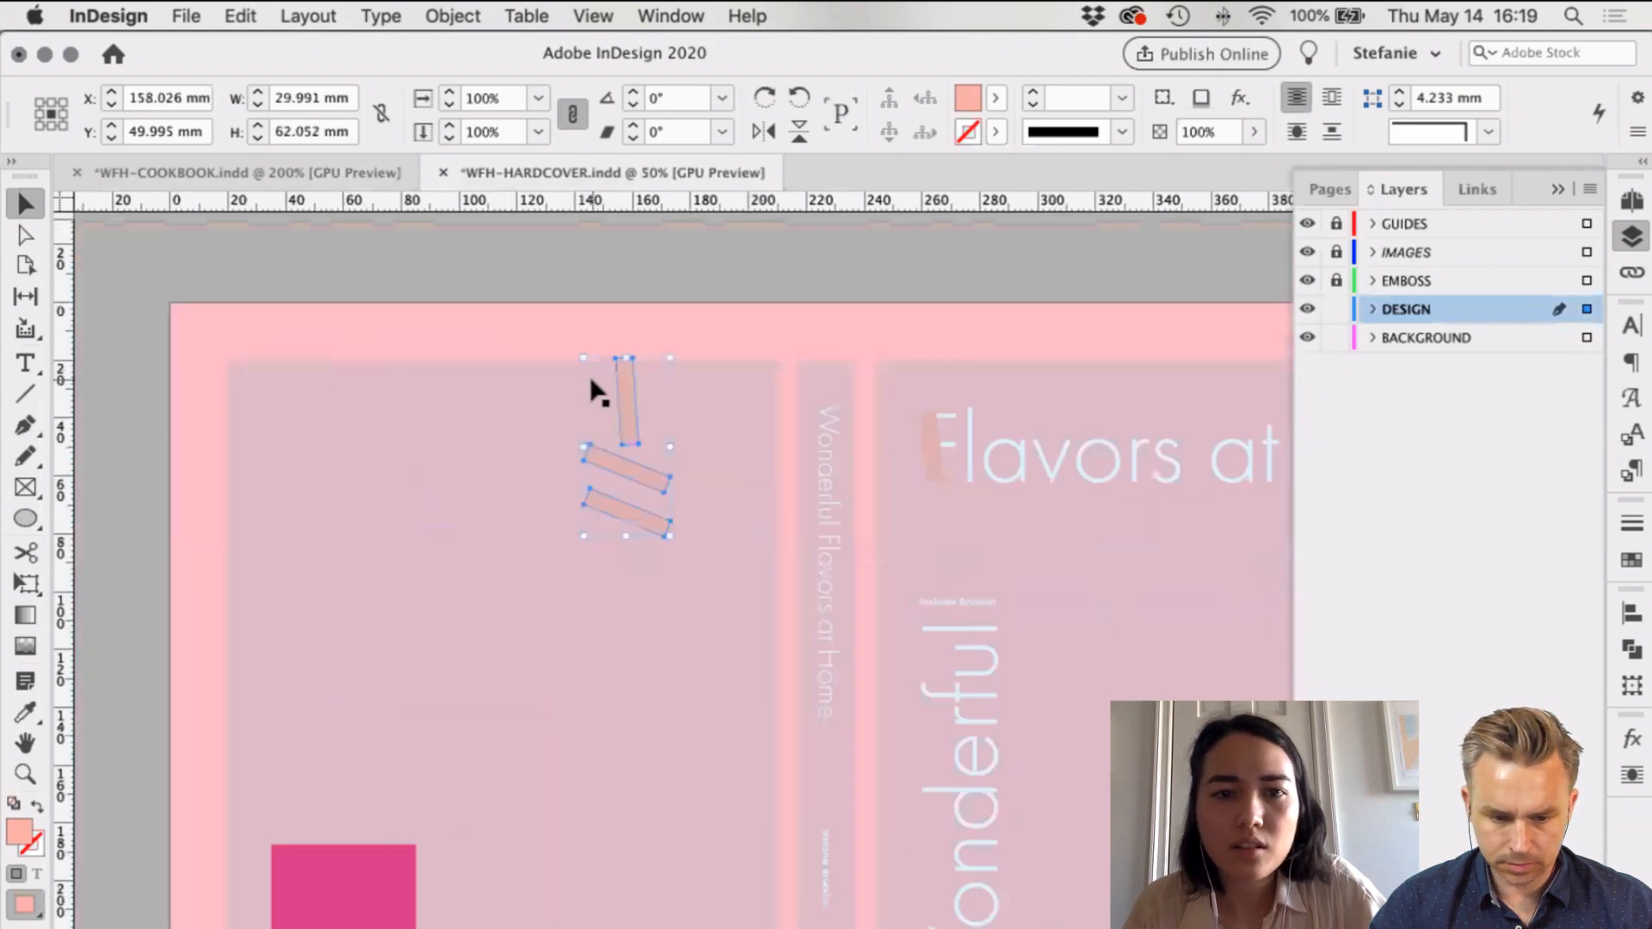
Step: Move the strokes over the W of Wonderful and nudge them up slightly
scroll(600, 392, "down", 3)
scroll(559, 370, "right", 3)
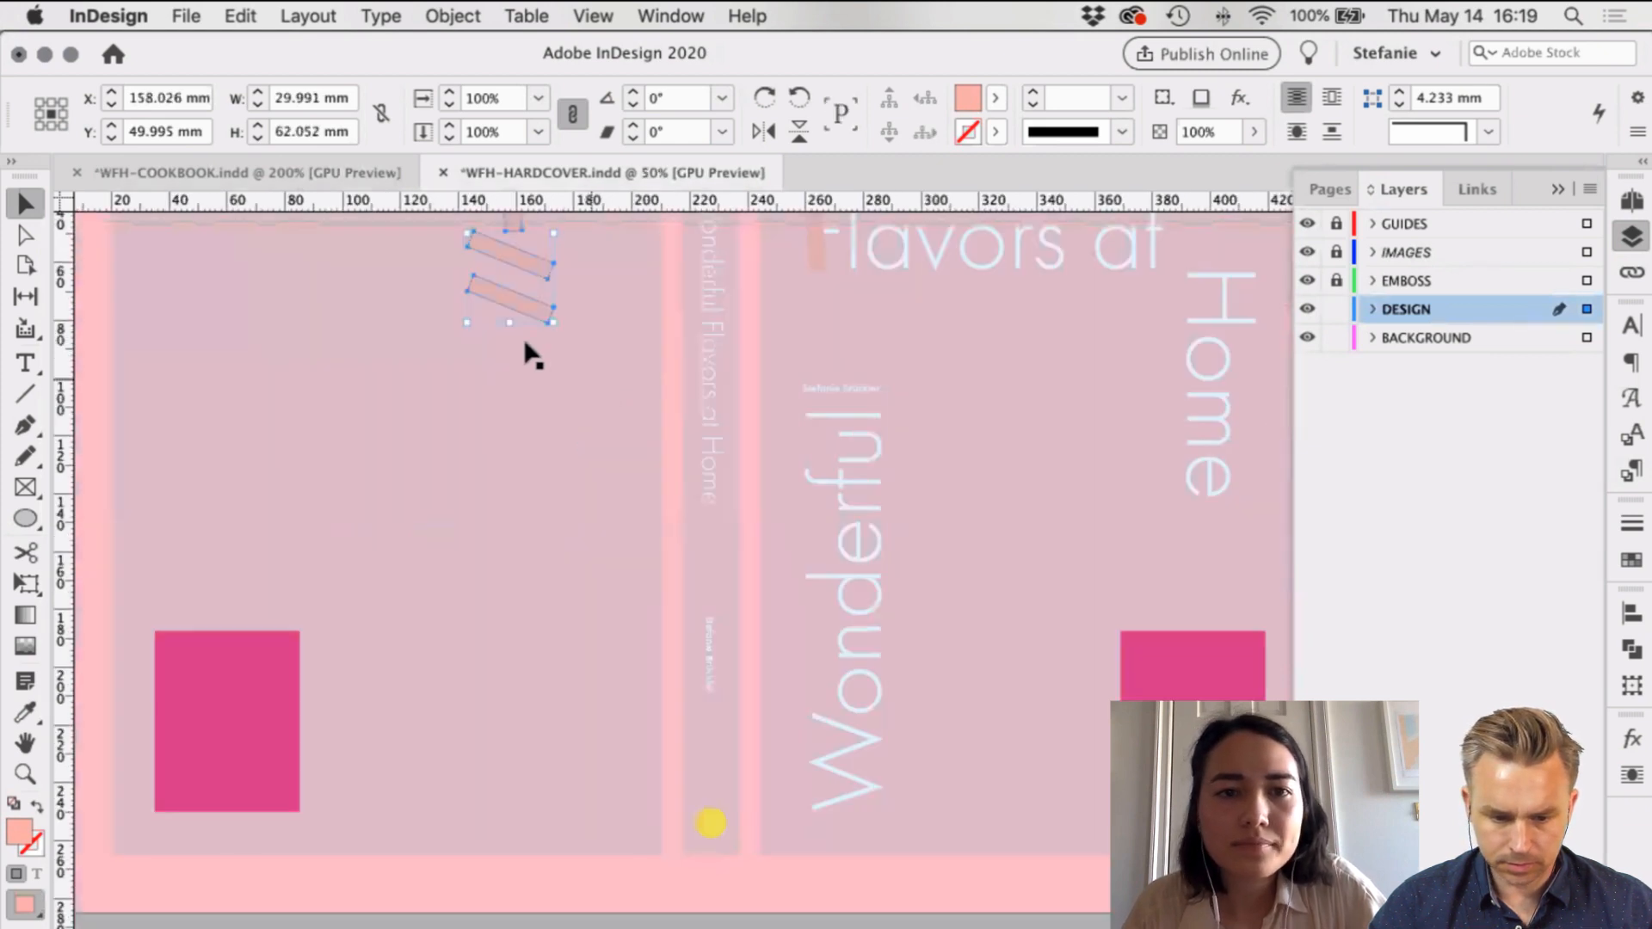
mouse_move(513, 303)
left_mouse_down()
mouse_move(851, 811)
mouse_move(865, 784)
left_mouse_up()
scroll(946, 740, "right", 3)
key("Up")
key("Up")
key("Up")
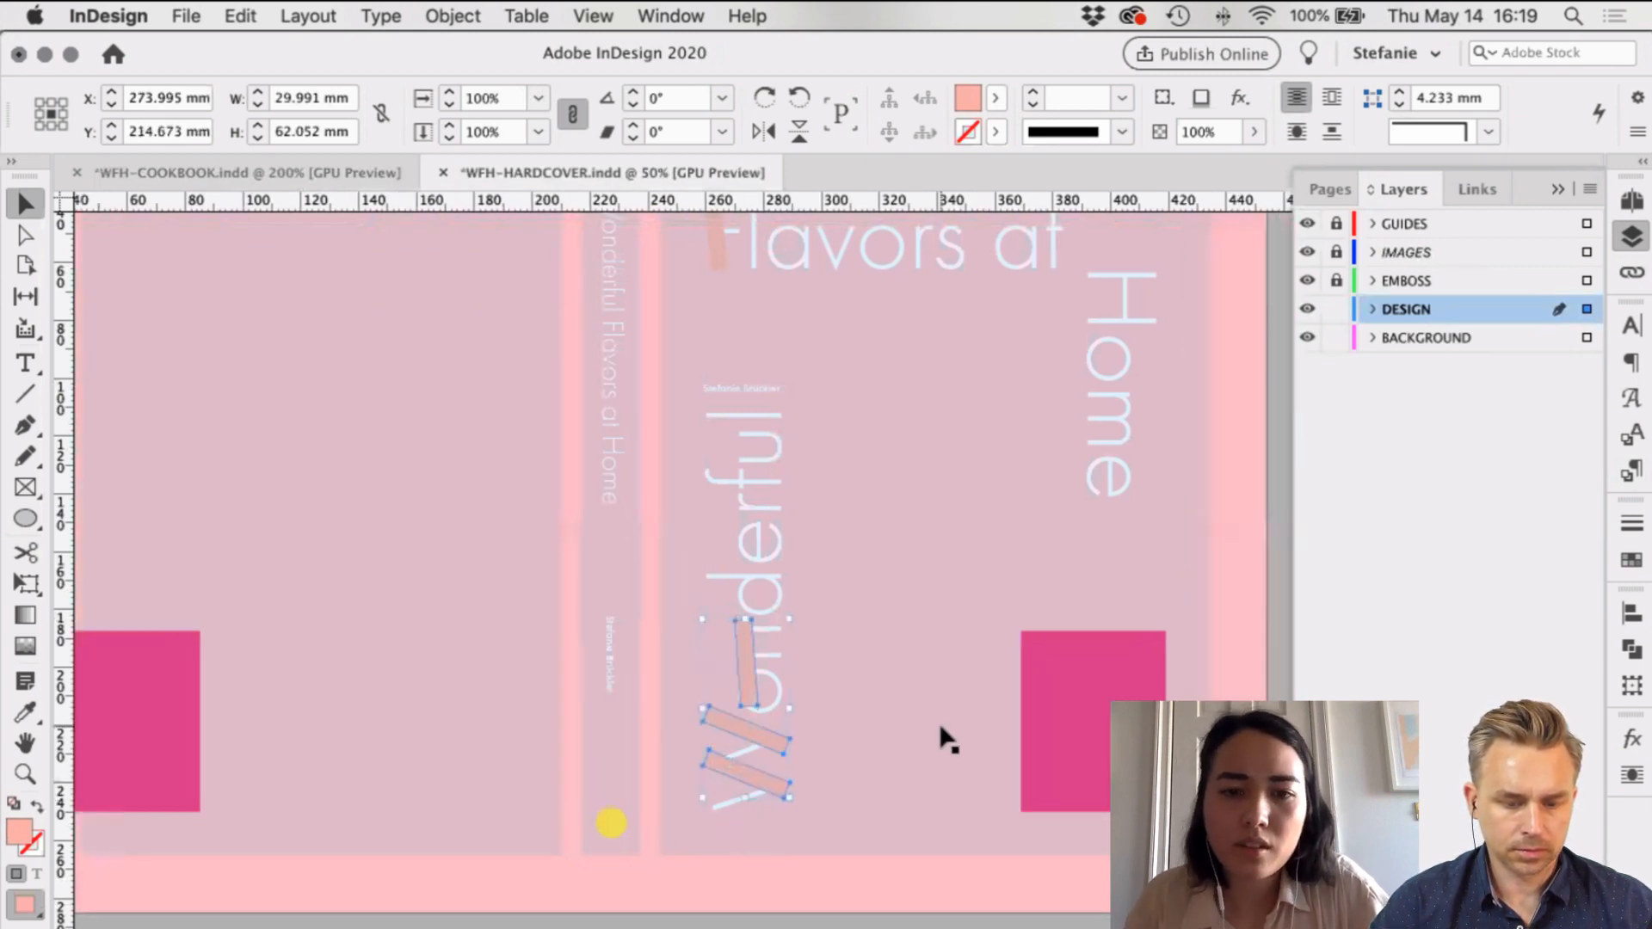
Step: Place a pink brush stroke over the H of Home
left_click(858, 783)
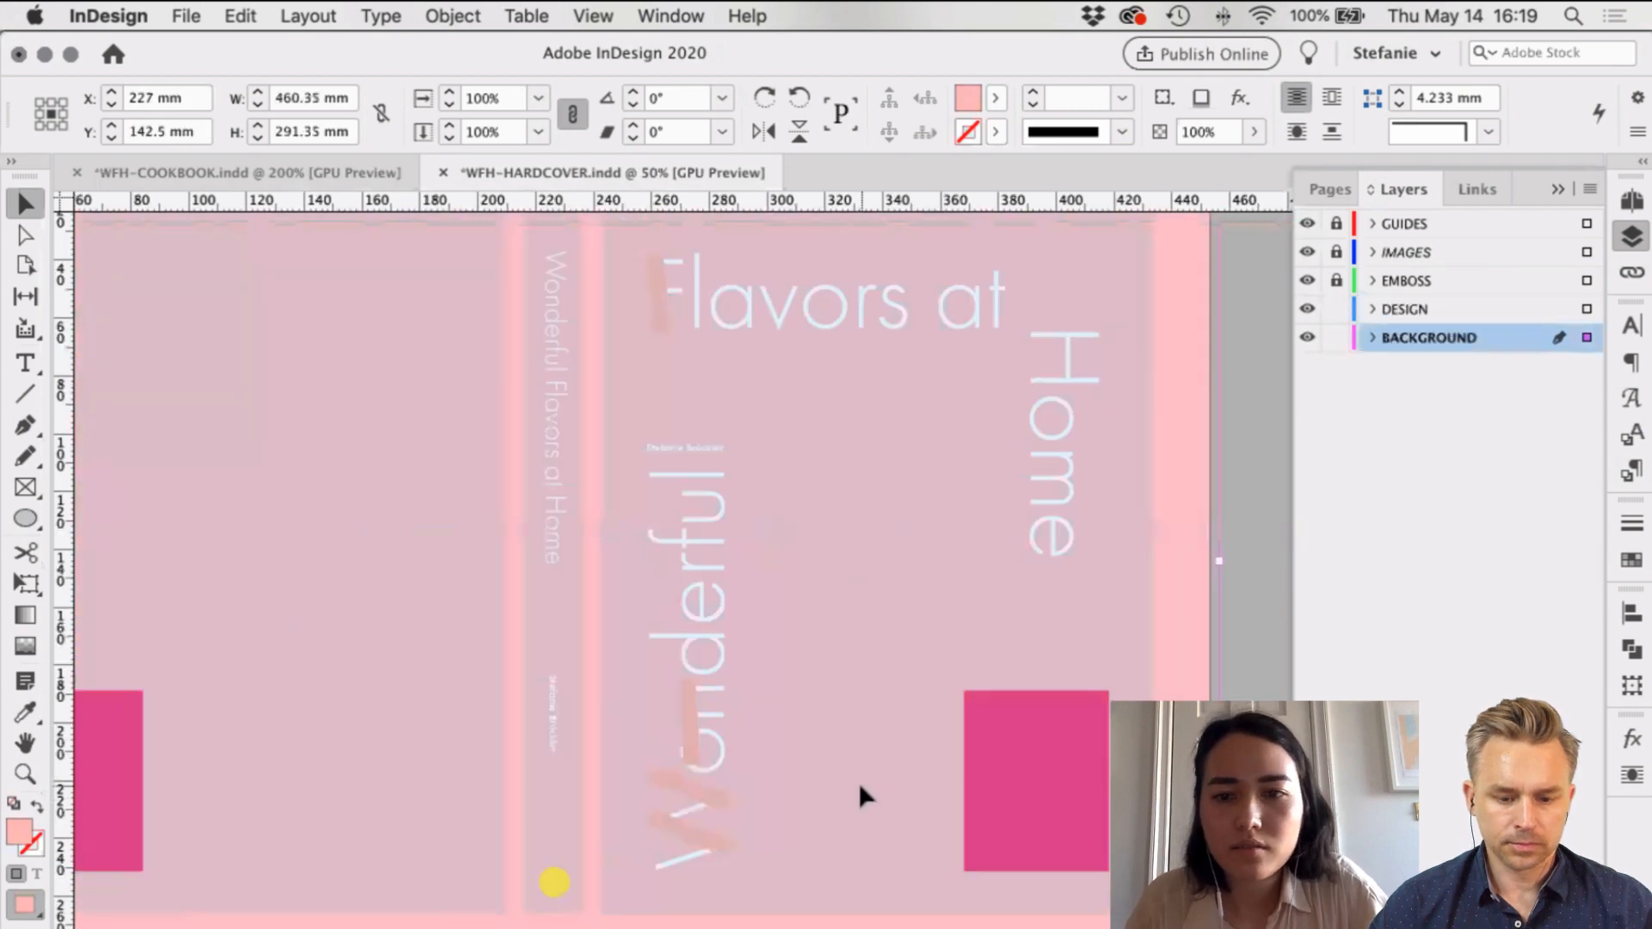
scroll(859, 782, "right", 3)
scroll(859, 783, "up", 3)
left_click_drag(1015, 409, 1016, 424)
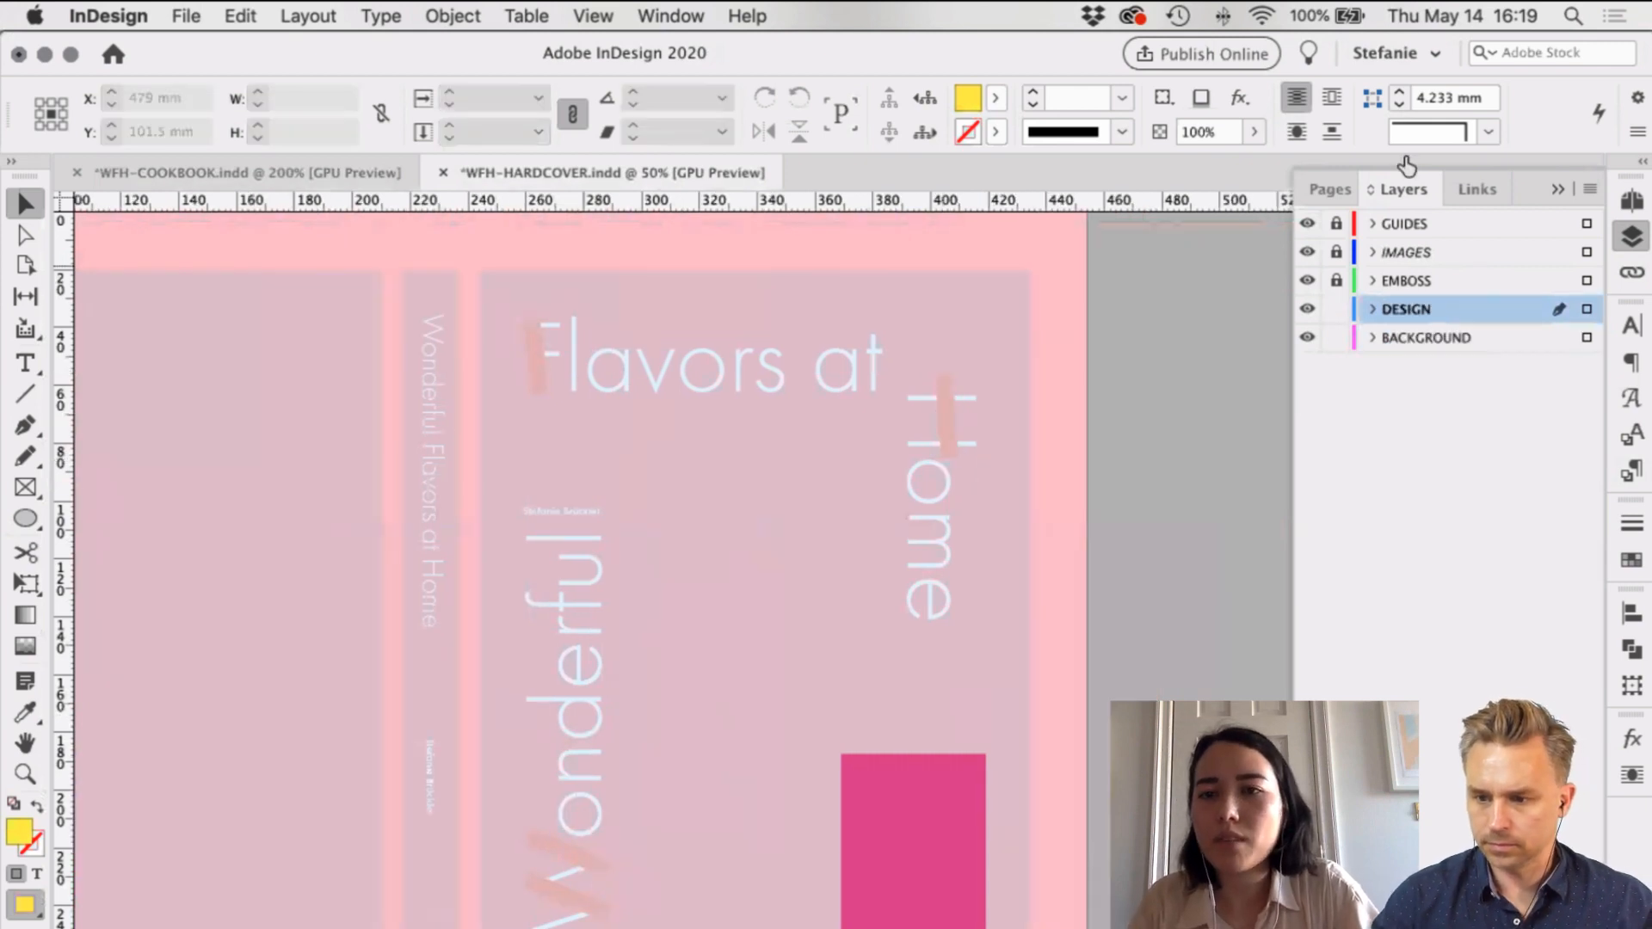
Step: Hide the GUIDES layer and select the W and F accent strokes together
left_click(1306, 225)
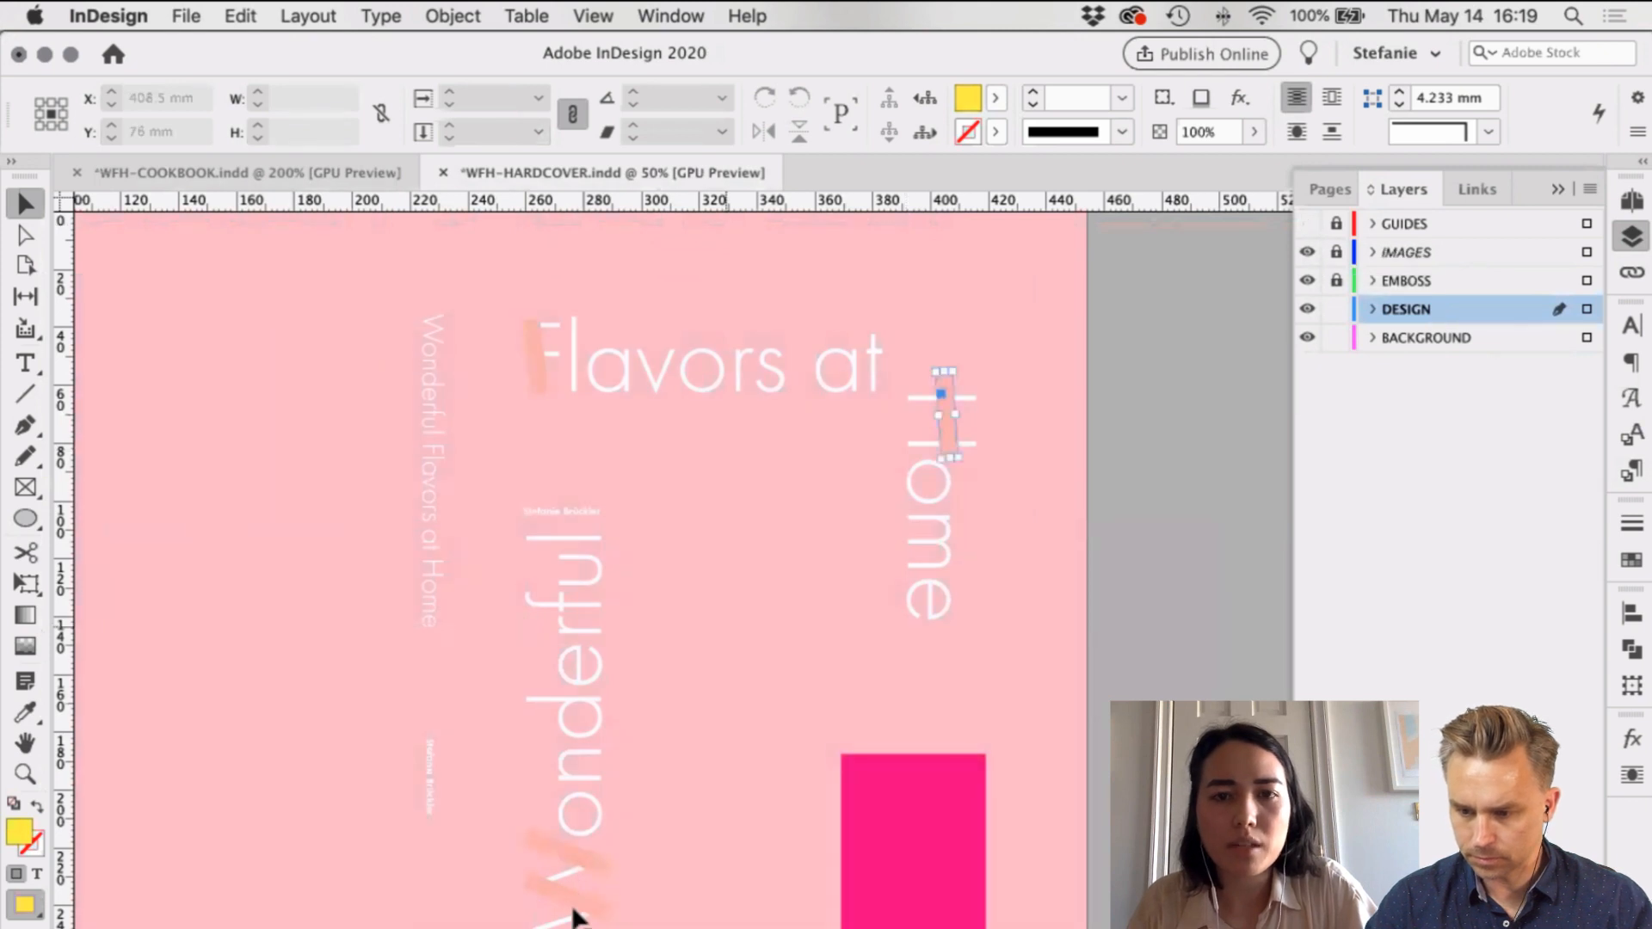
left_click(572, 890, "shift")
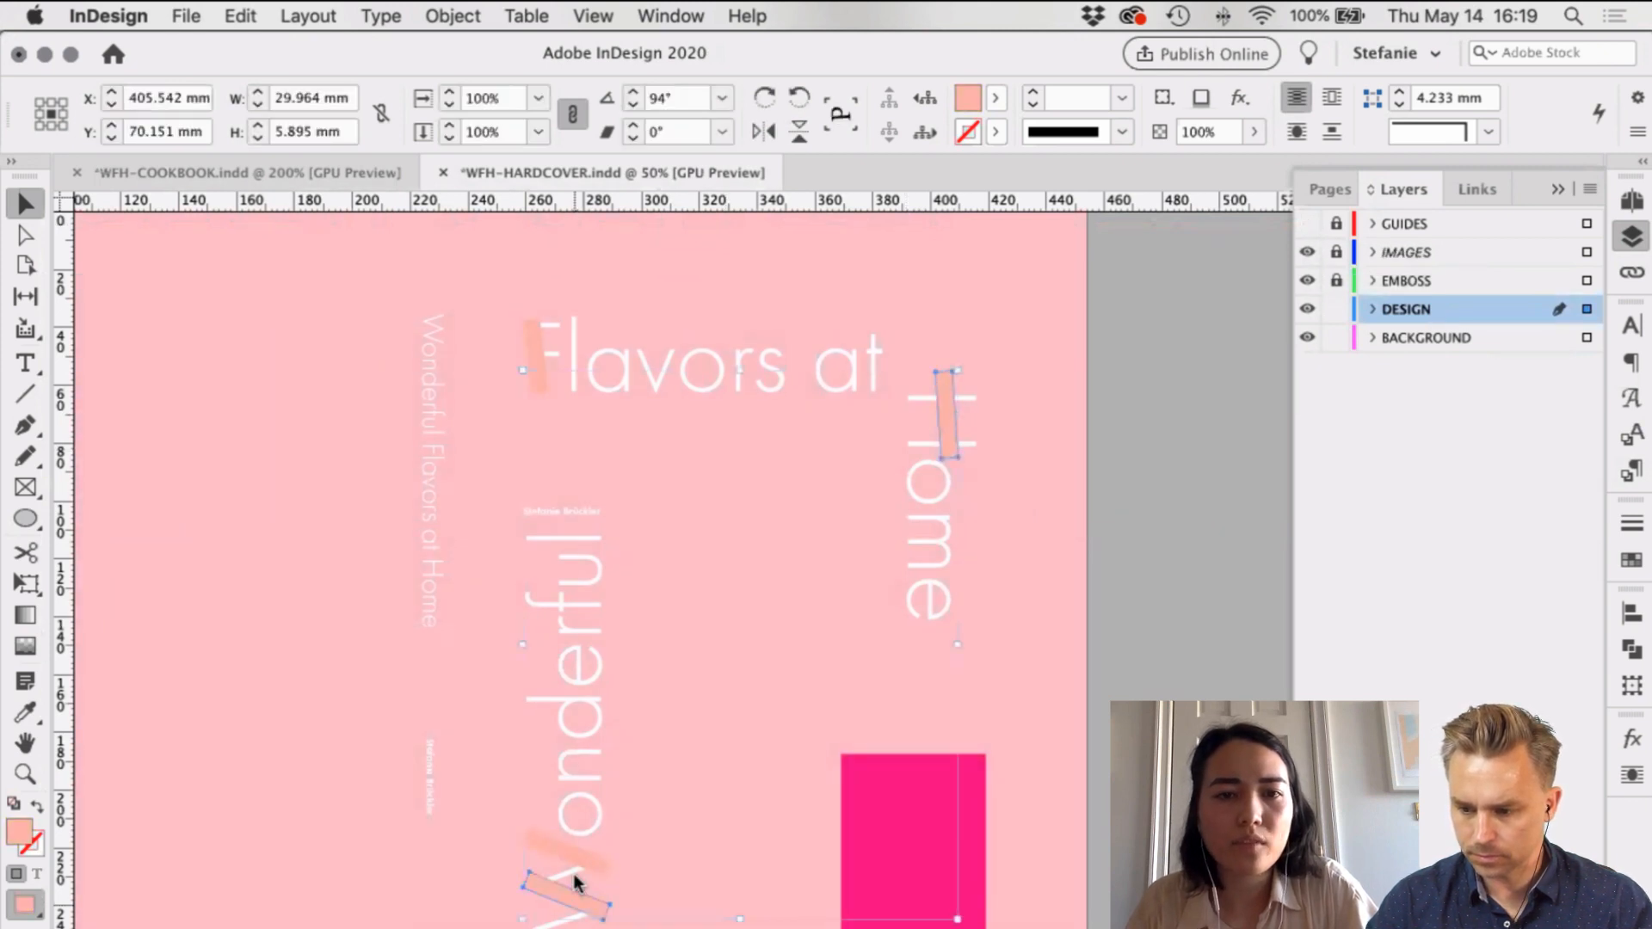
left_click(539, 343, "shift")
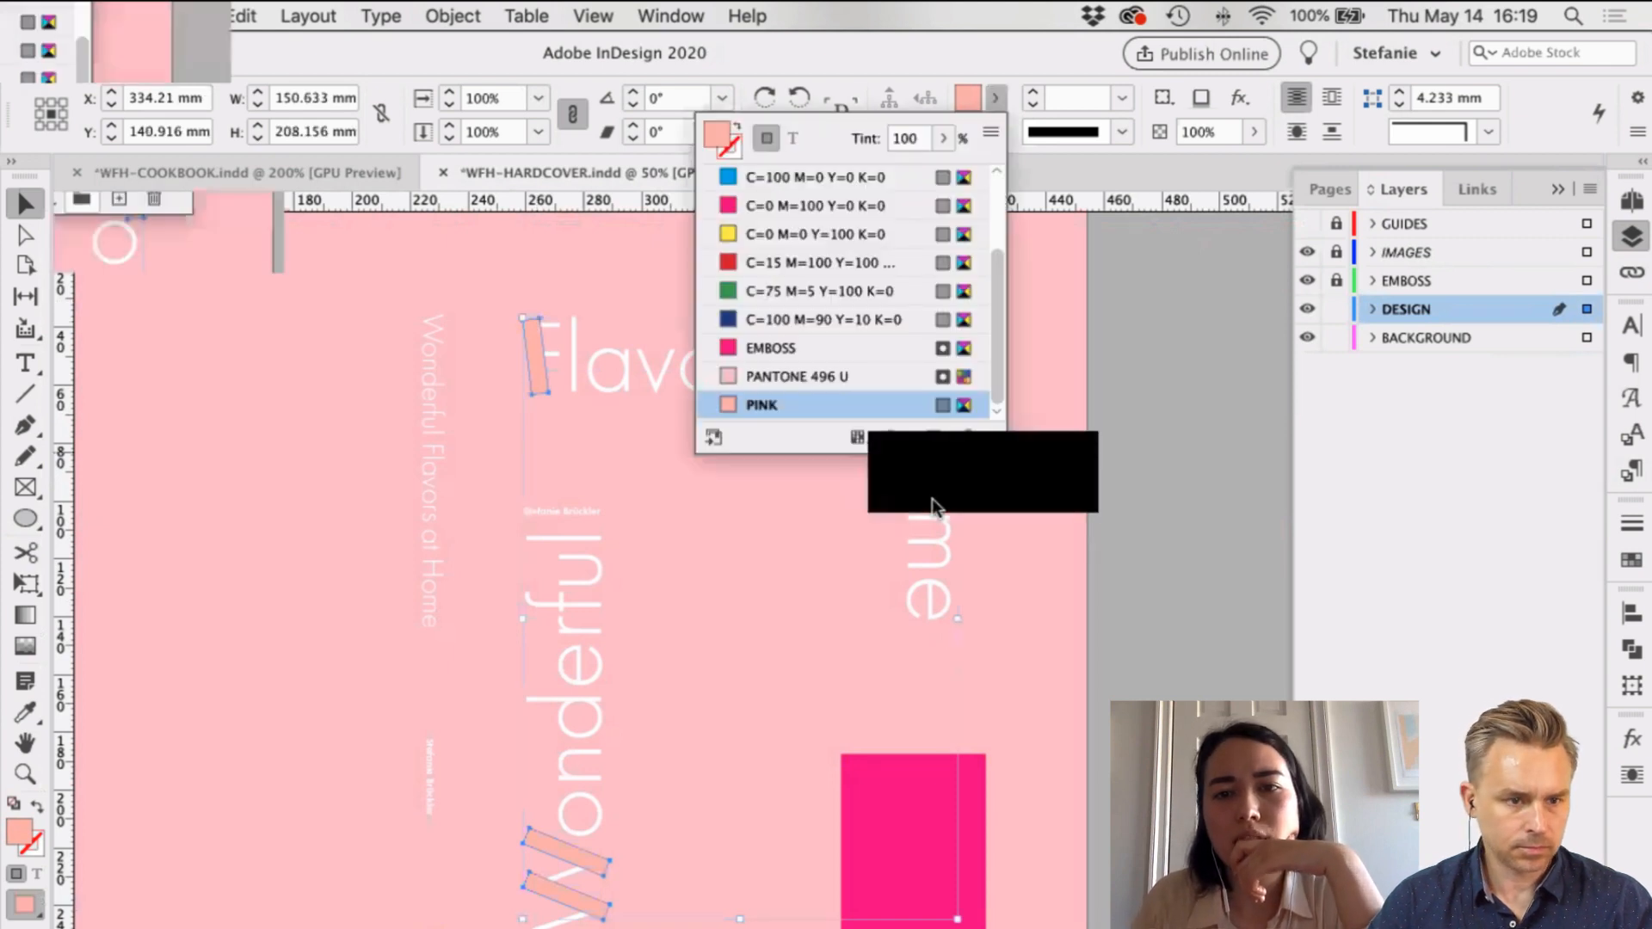
Step: Change the PINK swatch's colour type to Spot in Swatch Options
double_click(878, 408)
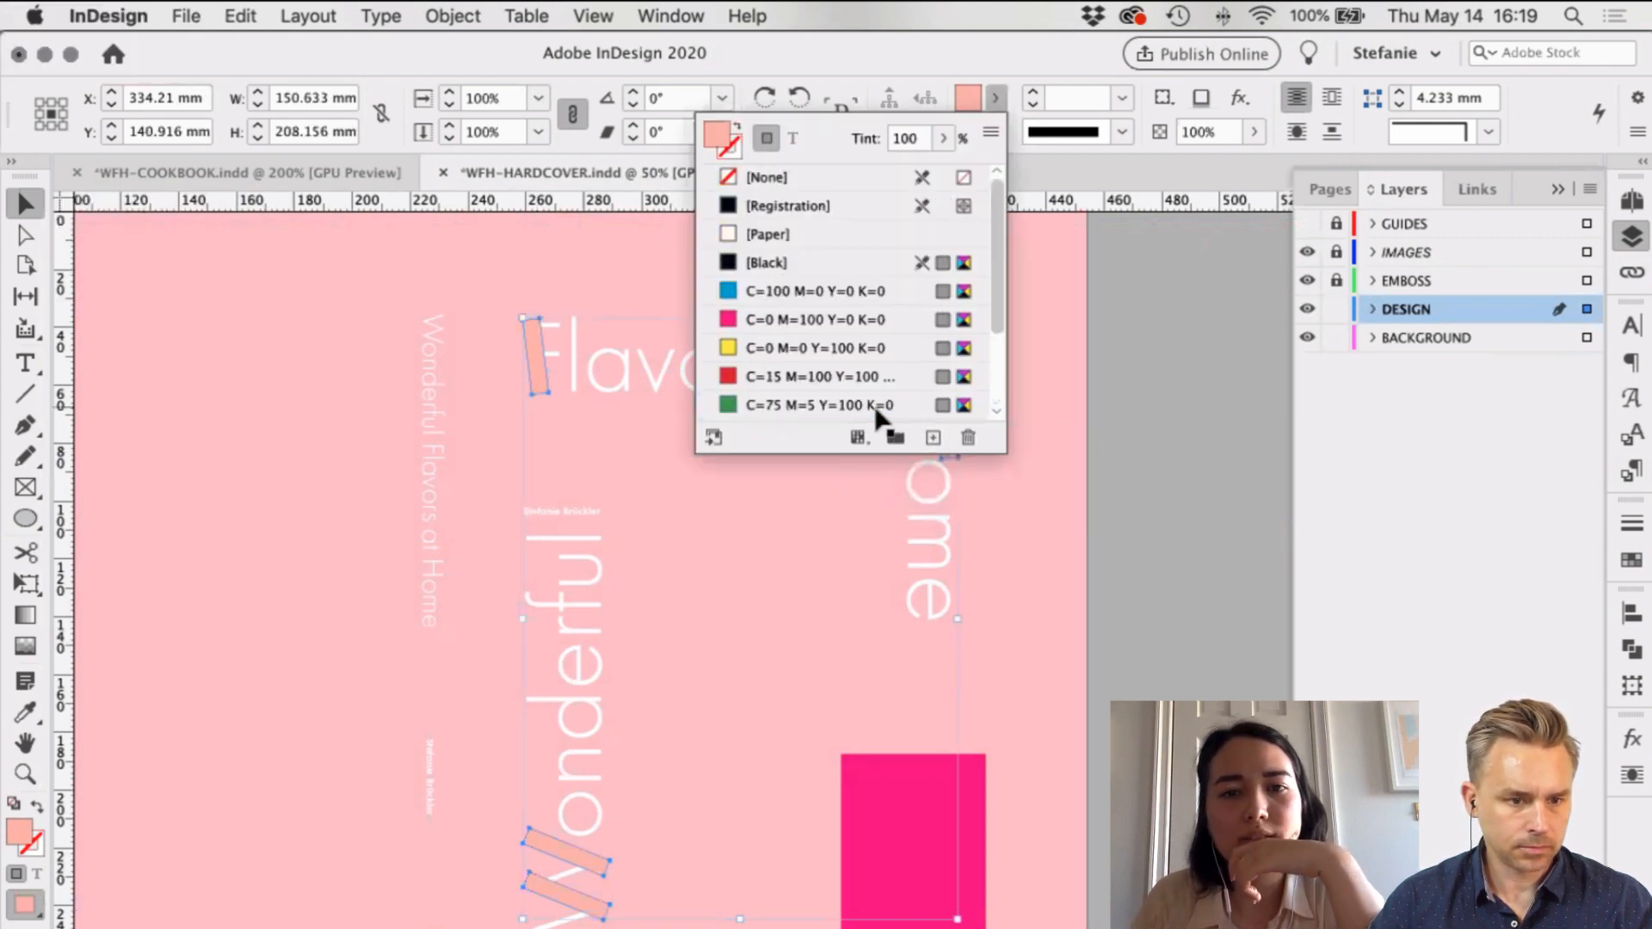
left_click(616, 451)
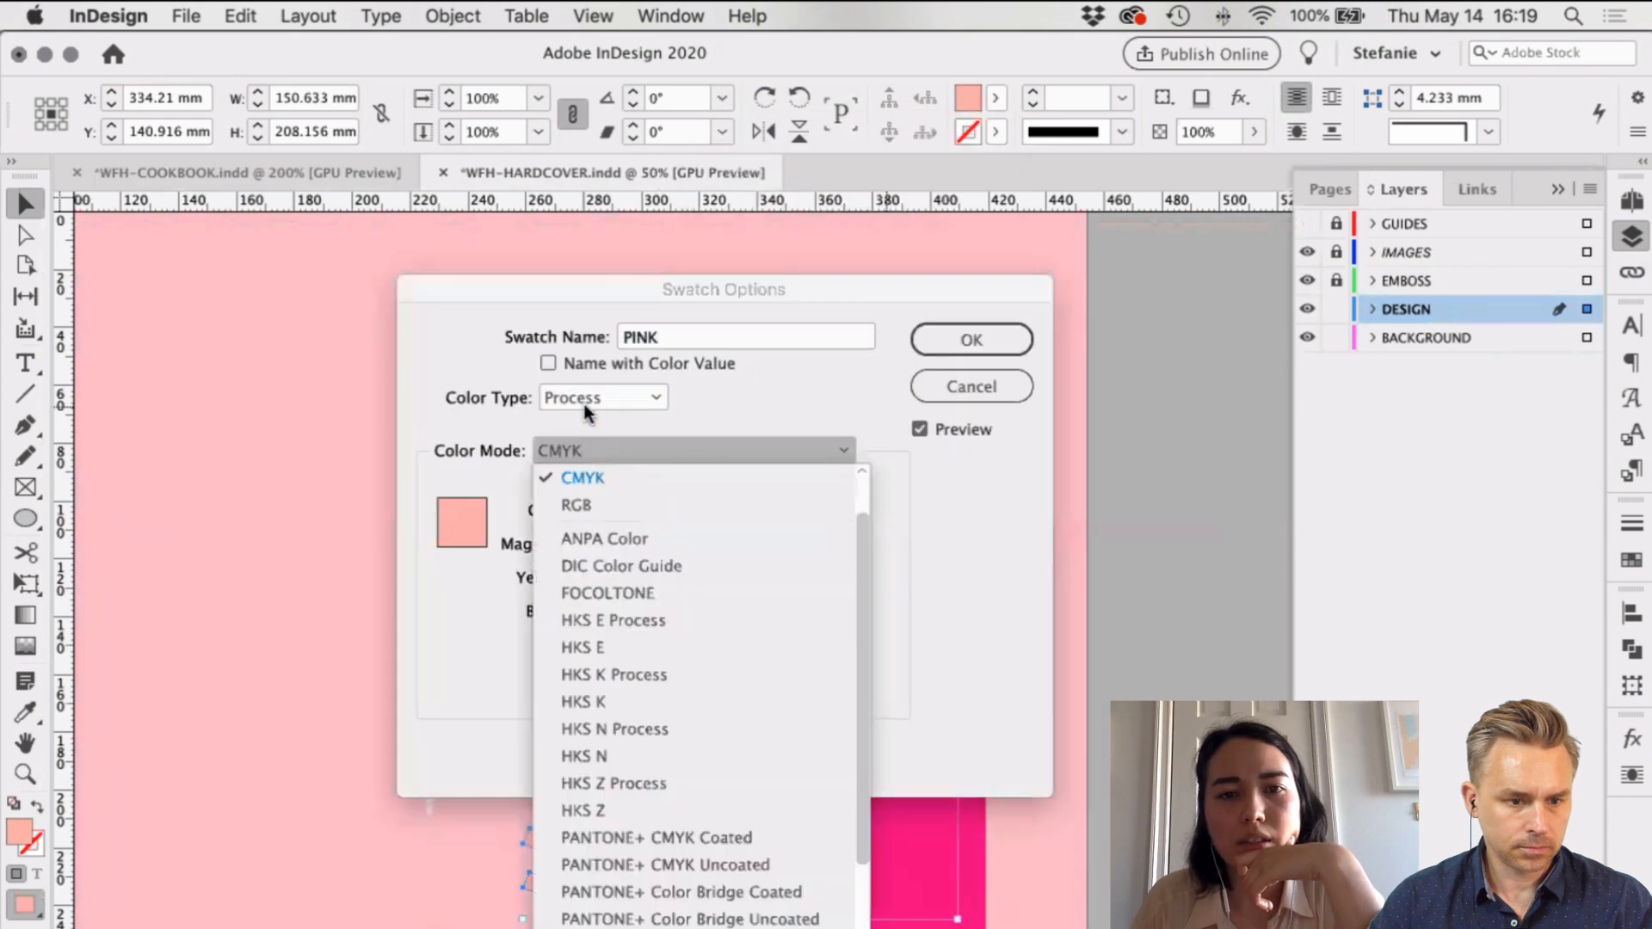
left_click(602, 397)
left_click(587, 449)
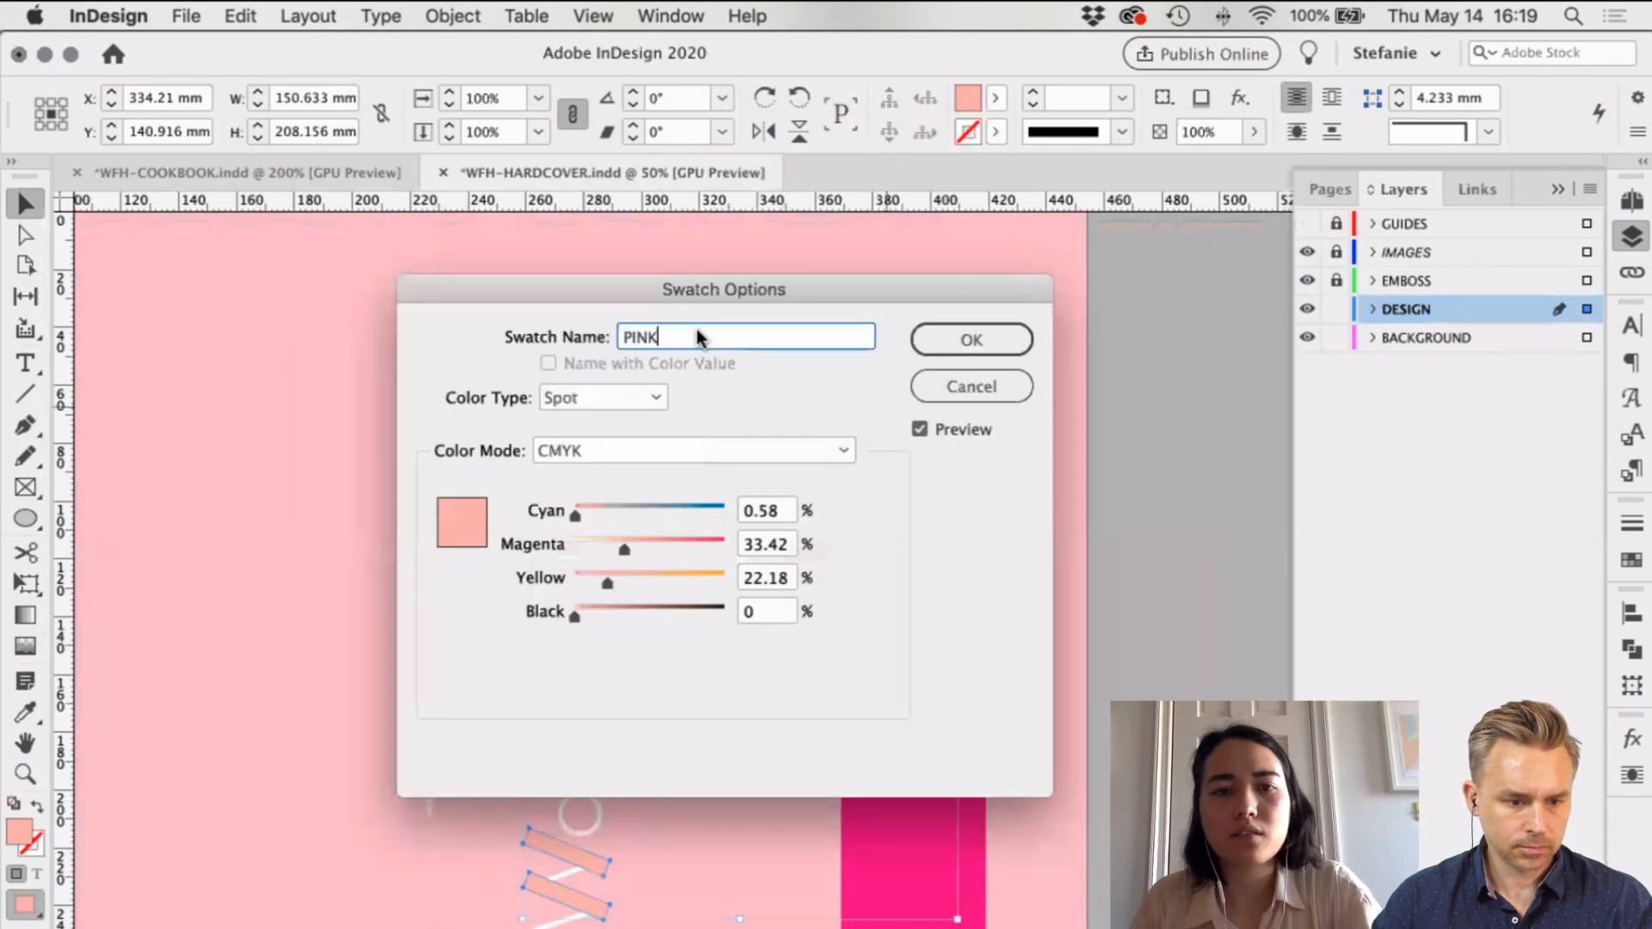
left_click_drag(729, 288, 1134, 252)
Step: Redefine the swatch as PANTONE 523 U from the PANTONE+ Solid Uncoated library
left_click(1067, 424)
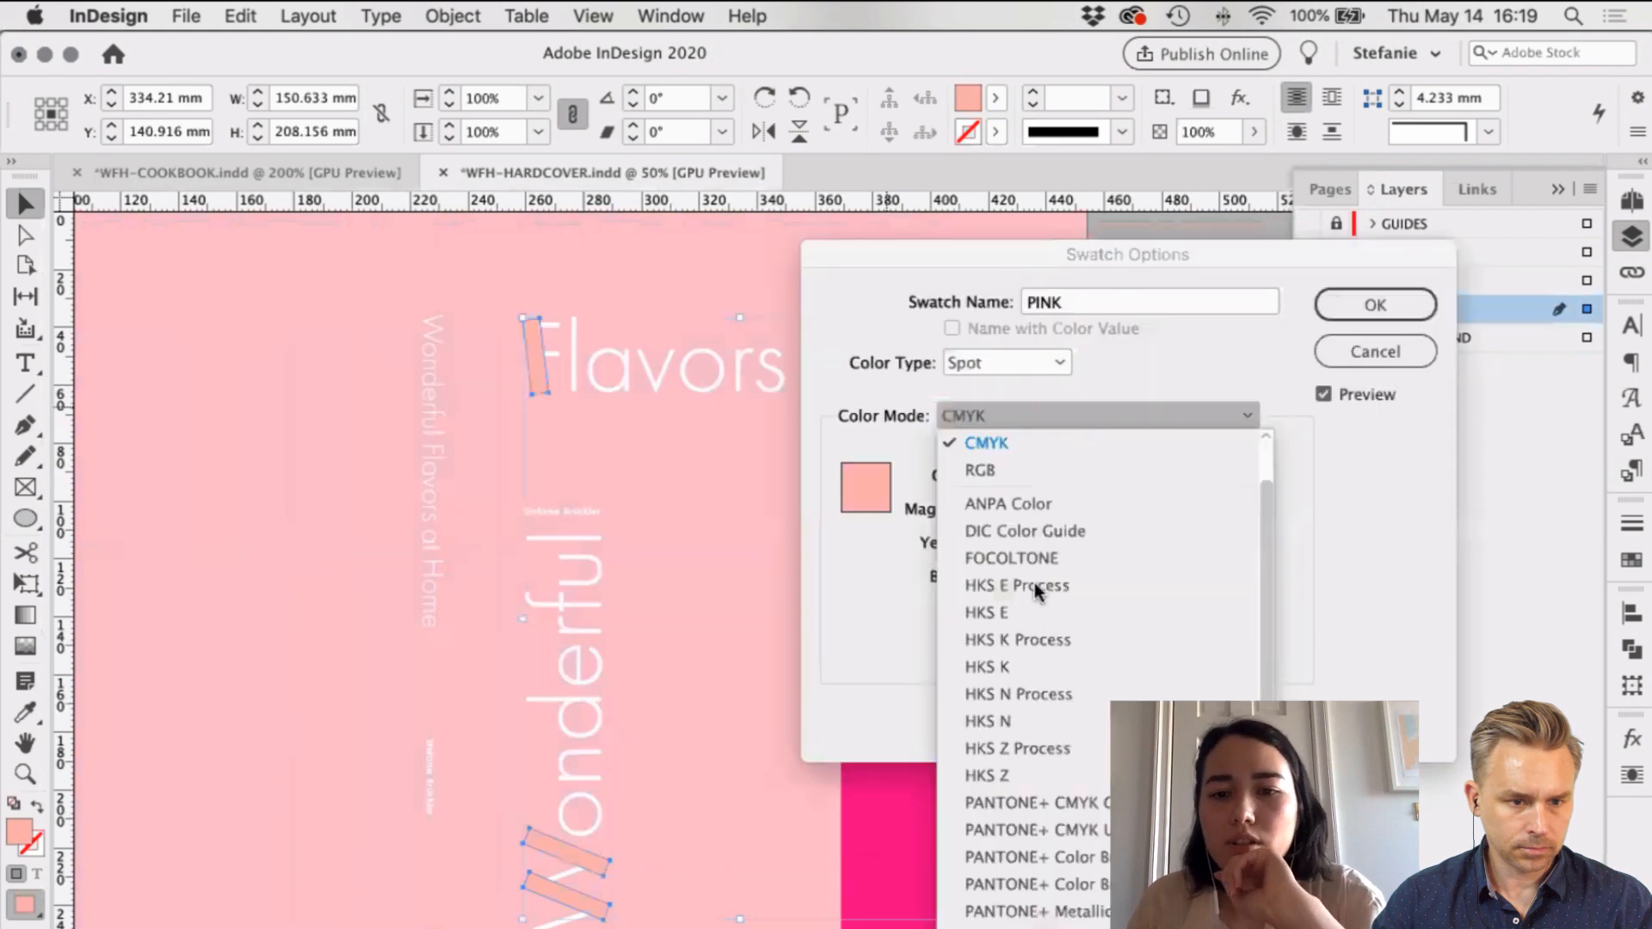
scroll(1088, 852, "down", 2)
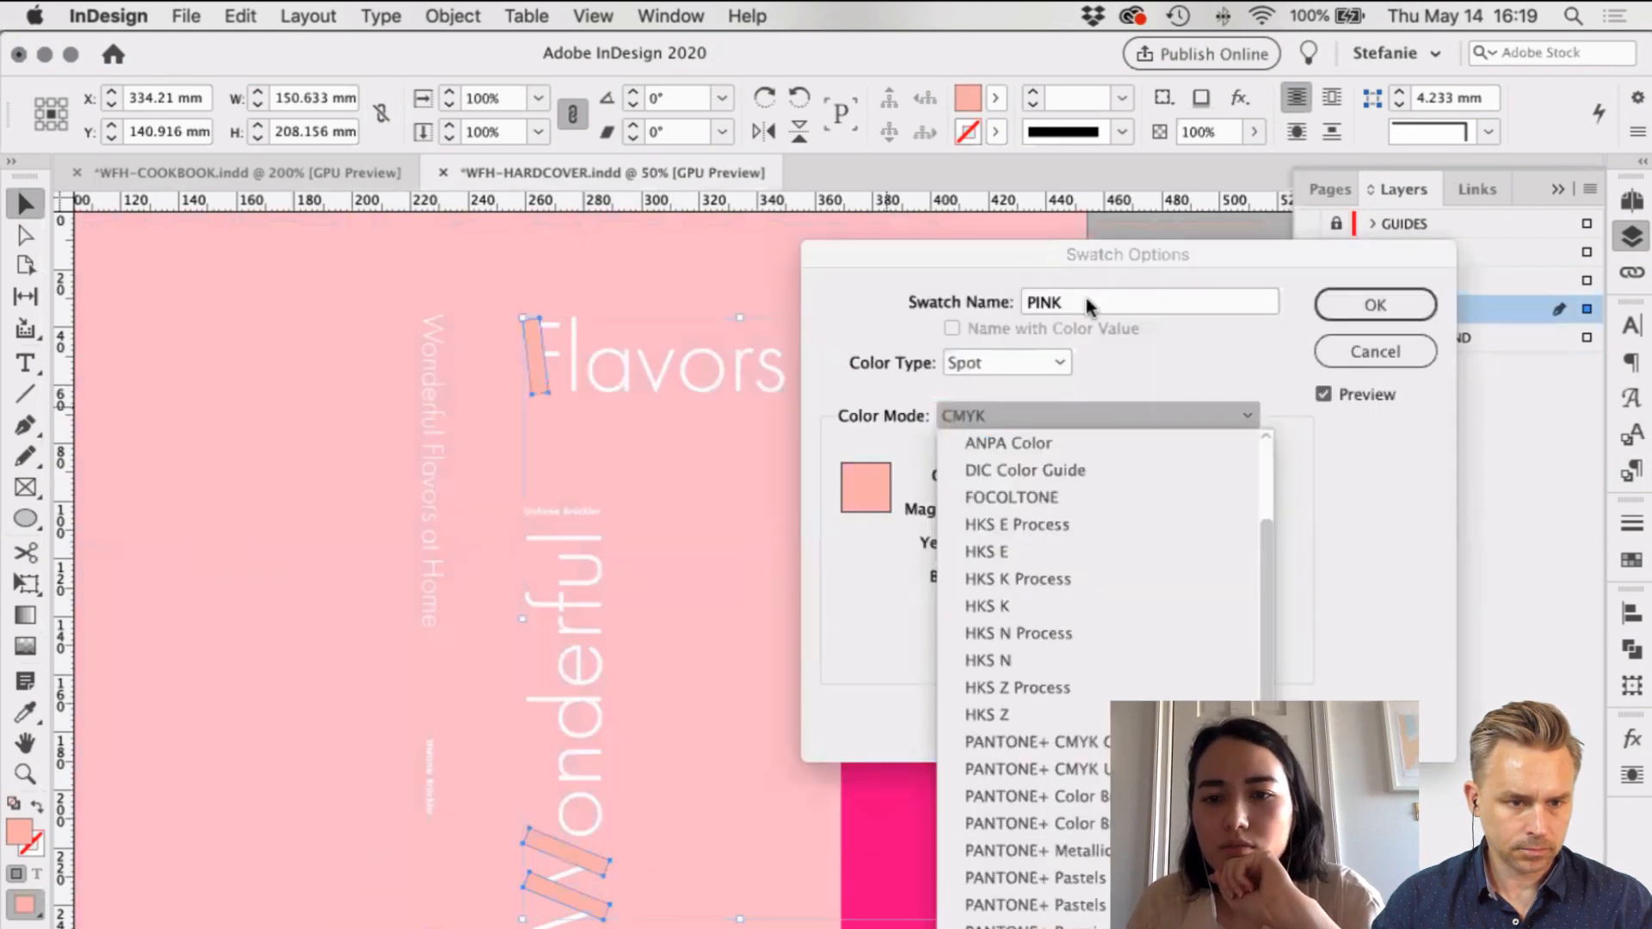
scroll(1101, 671, "down", 3)
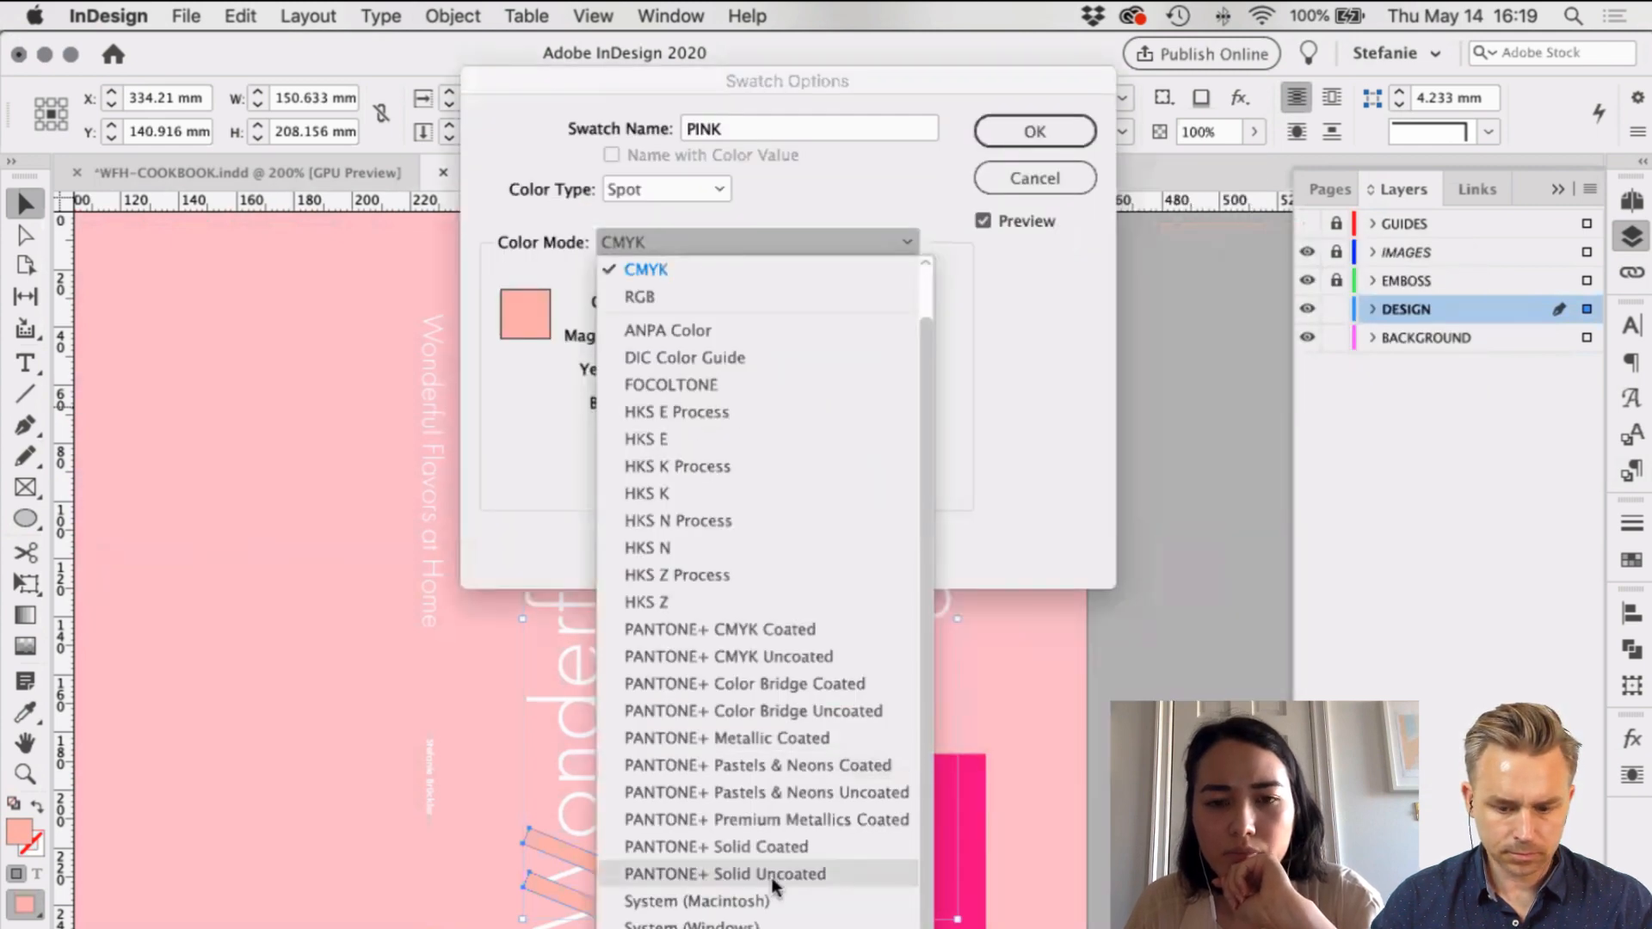
left_click(725, 873)
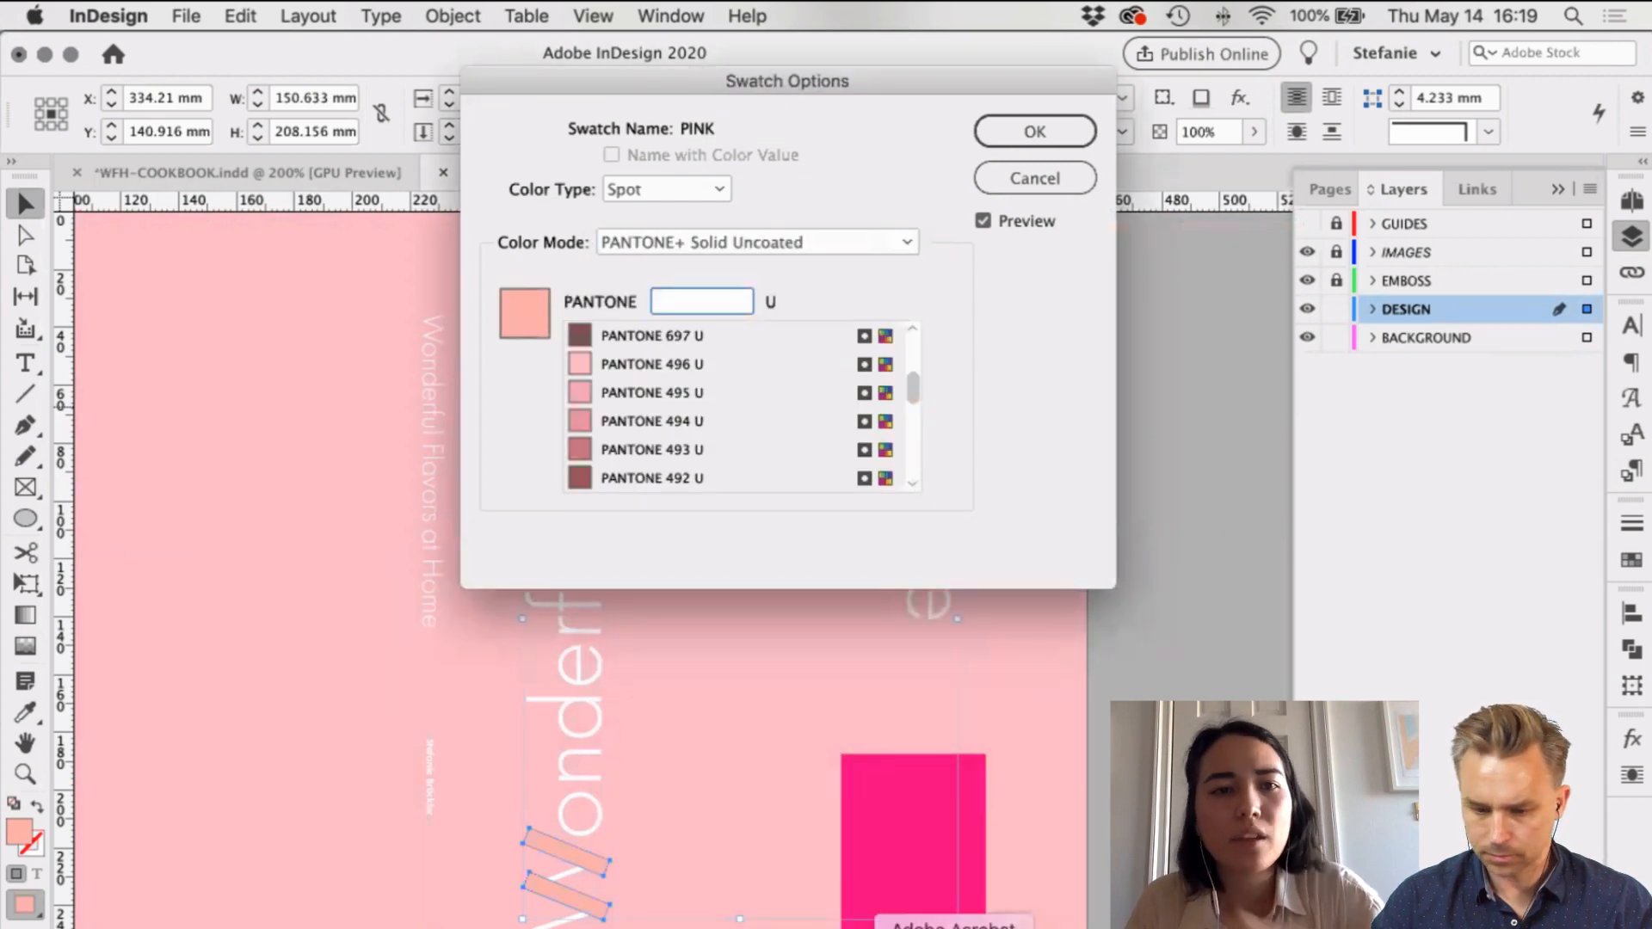
left_click(953, 926)
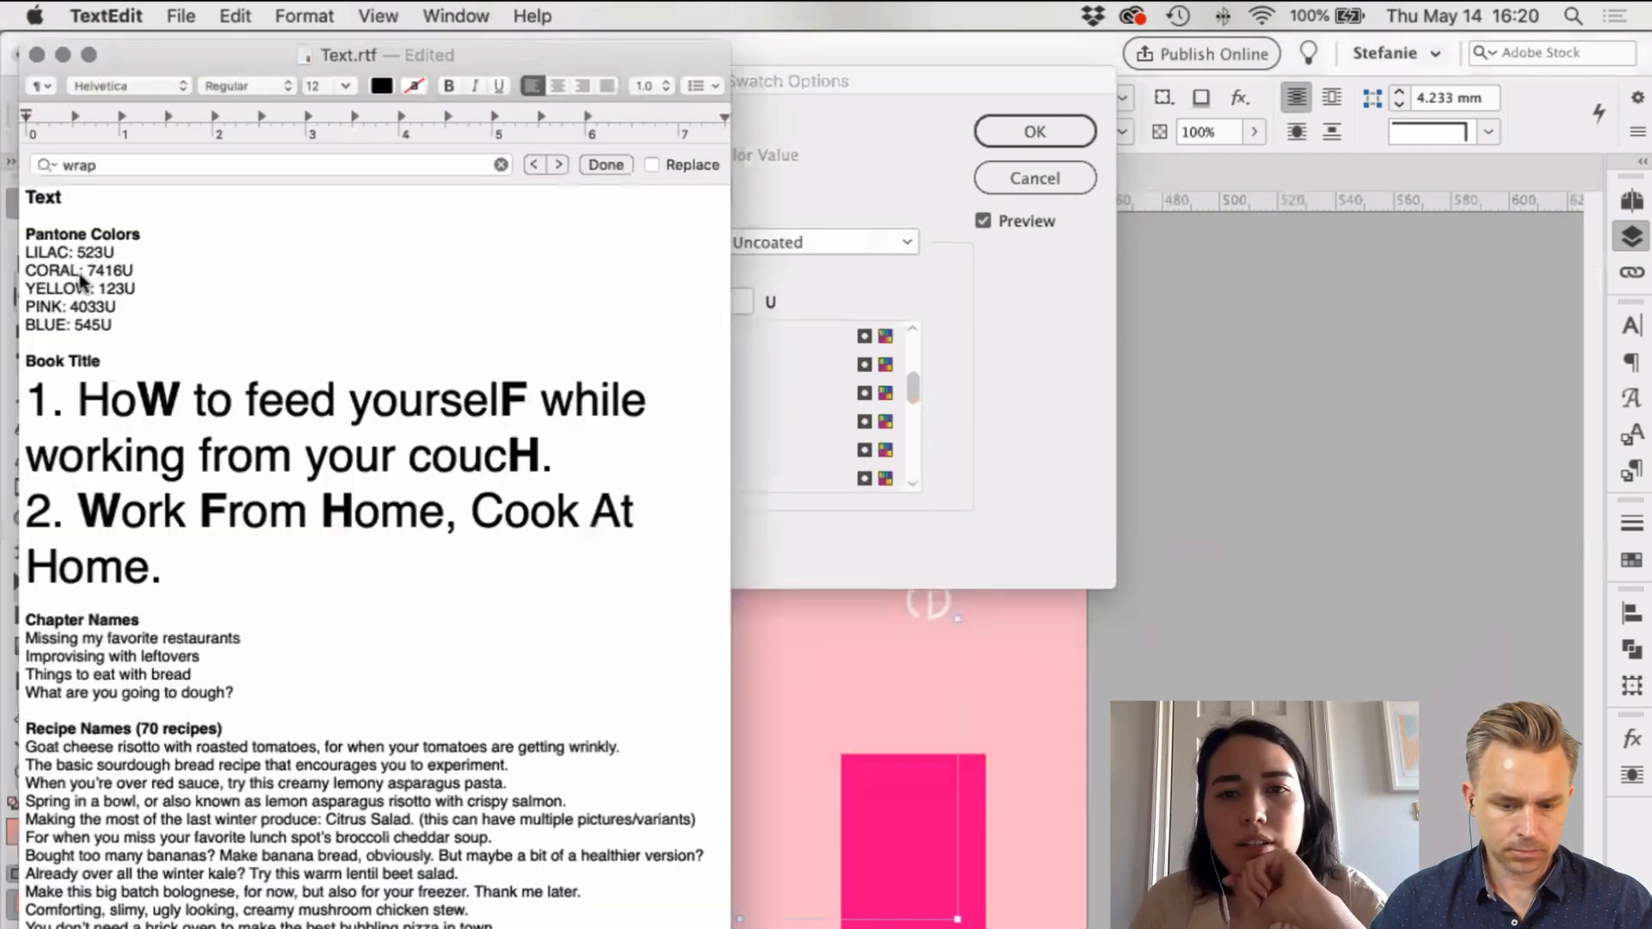
left_click(1026, 376)
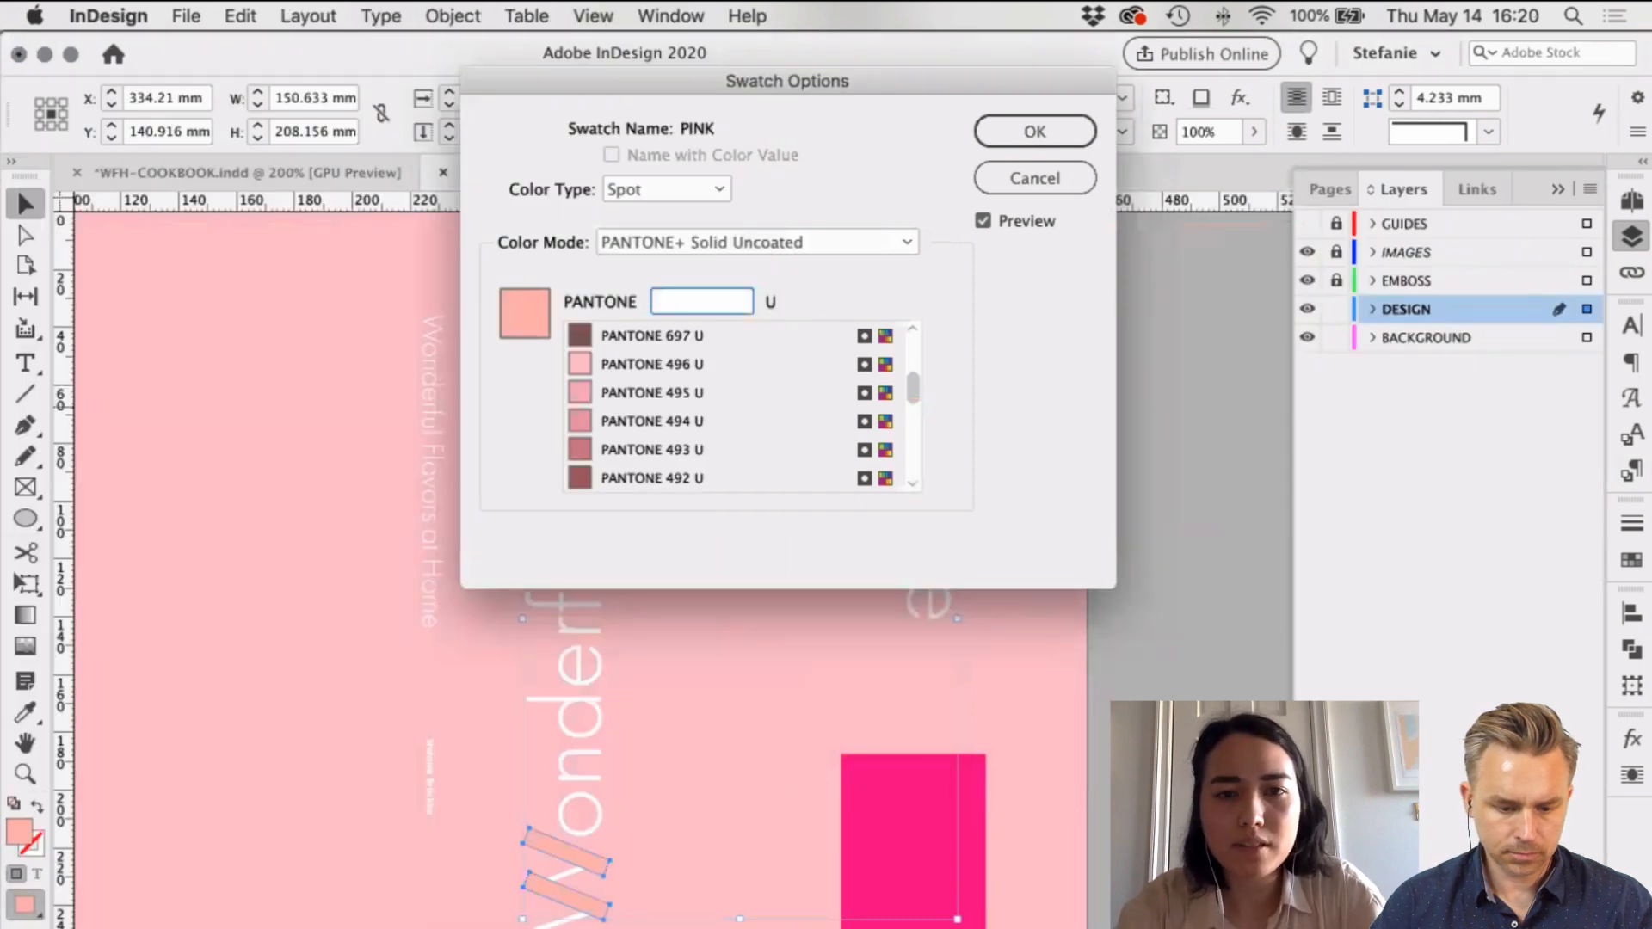
type("523")
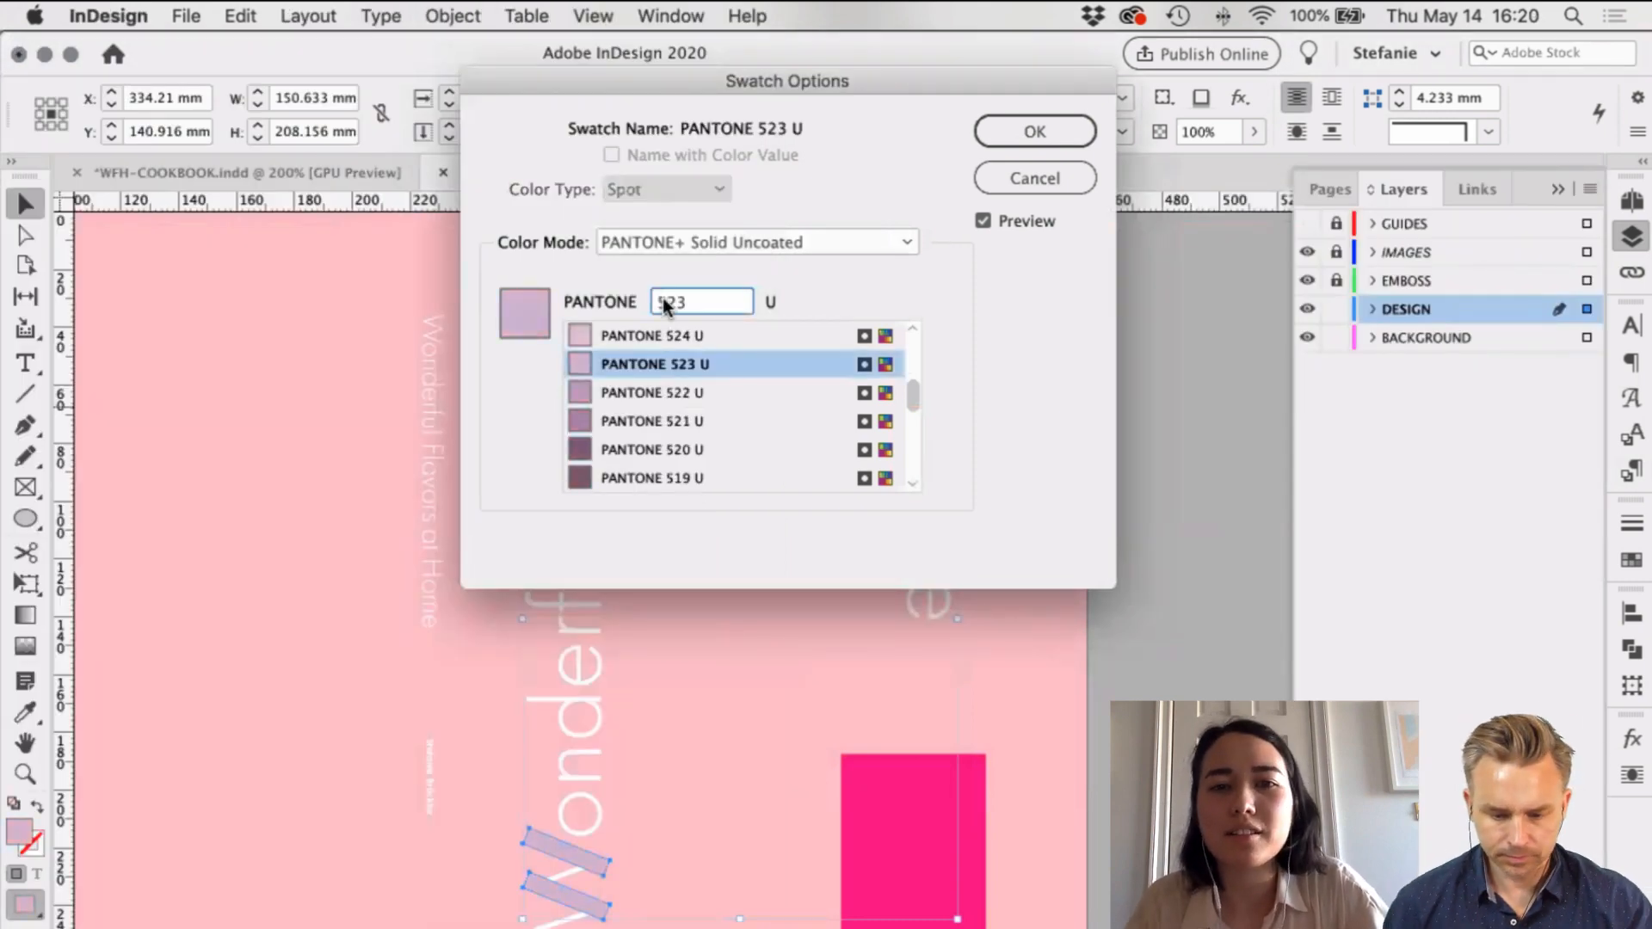
left_click(659, 358)
left_click(1013, 136)
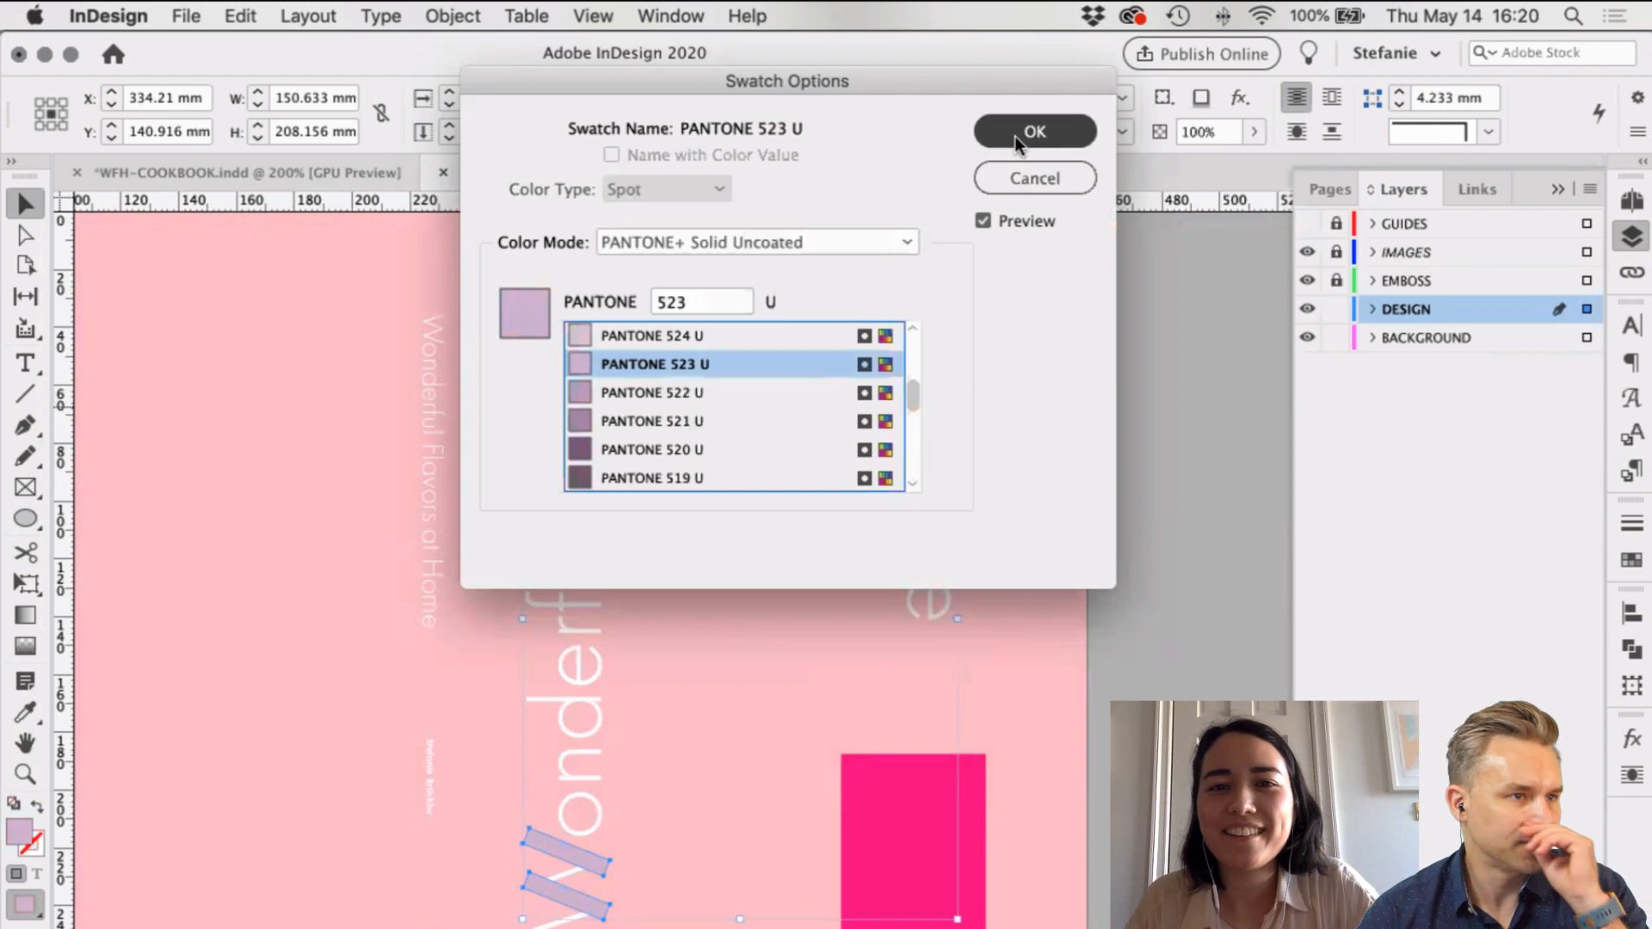
left_click(1206, 380)
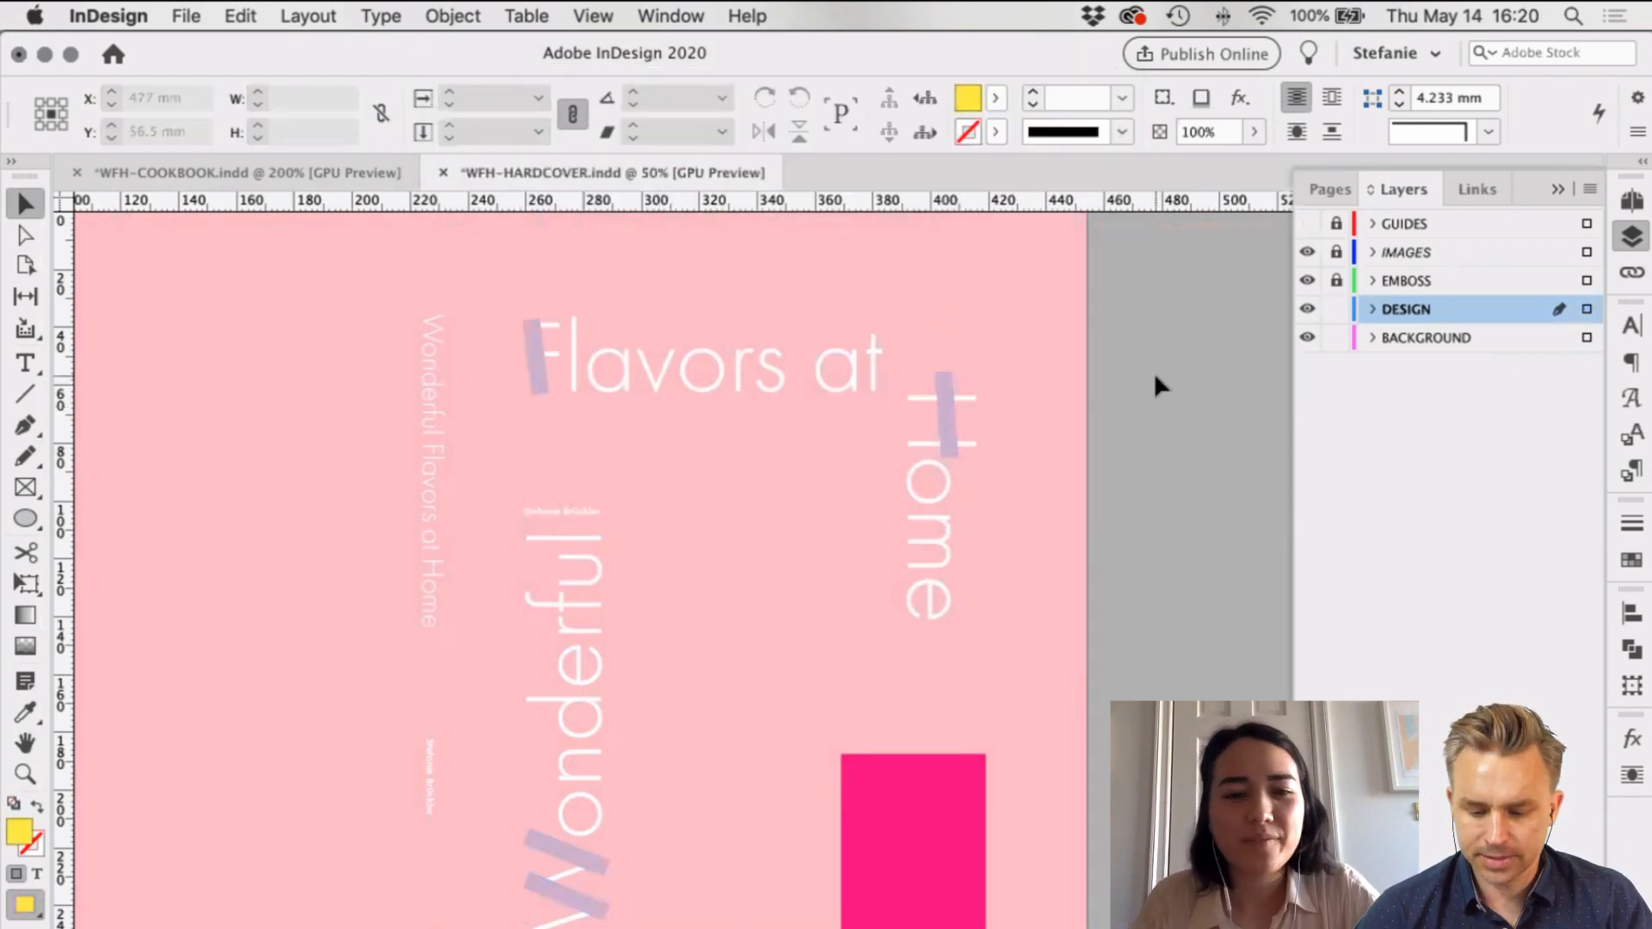
Step: Check the available fill swatches for the lilac PANTONE 523 U colour
left_click(995, 98)
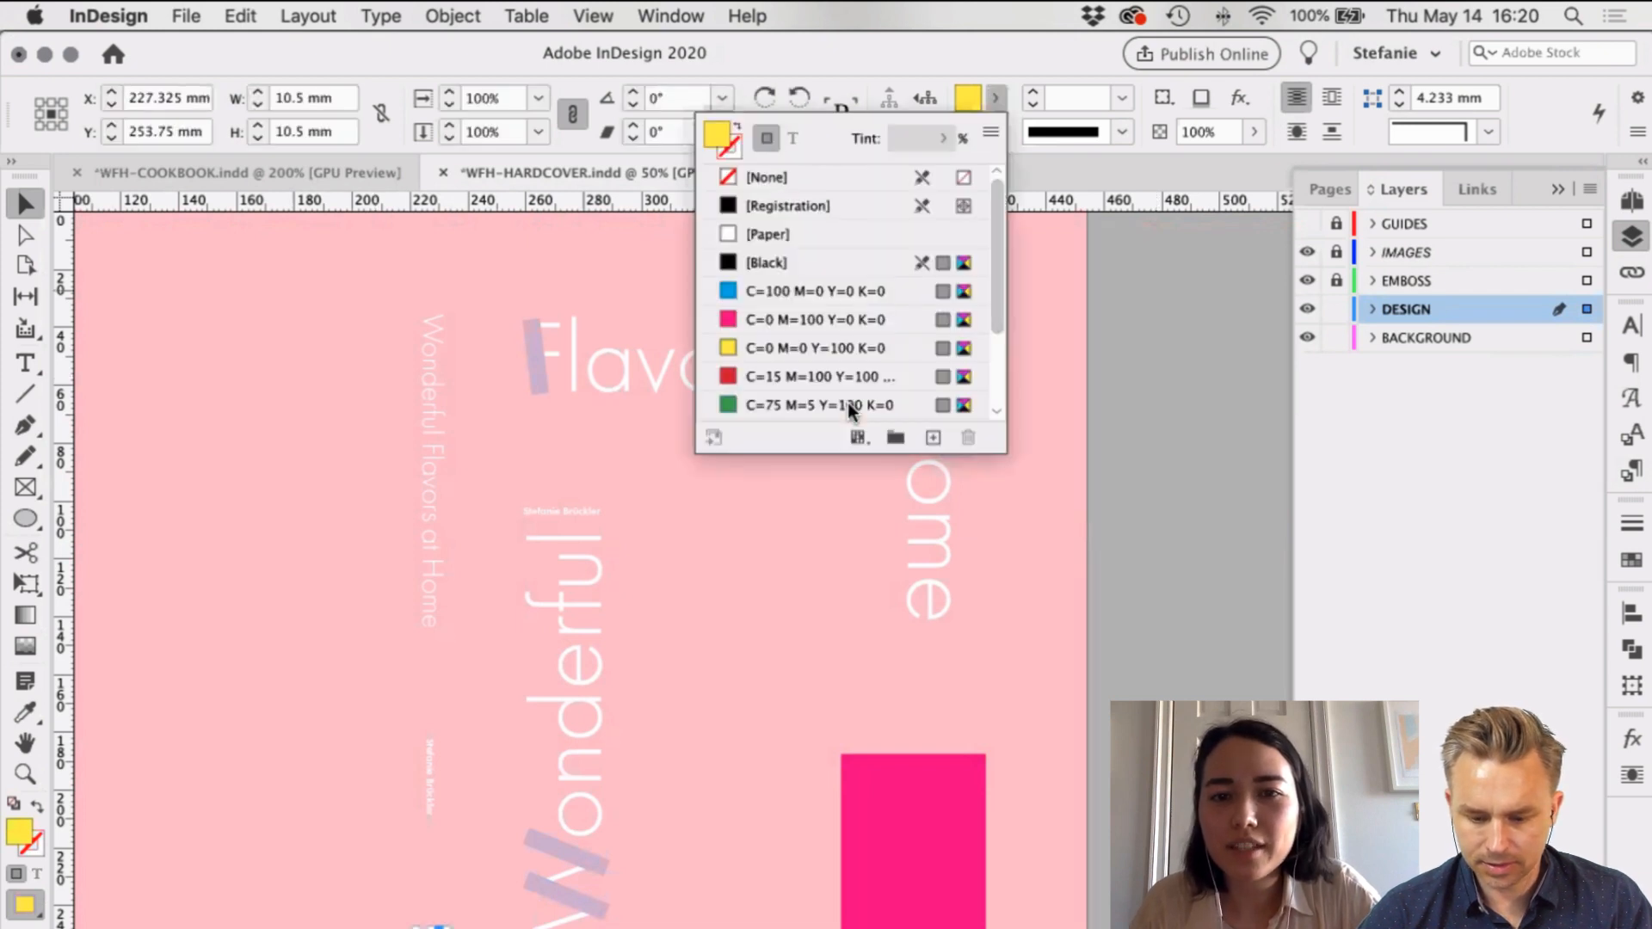
left_click(1069, 676)
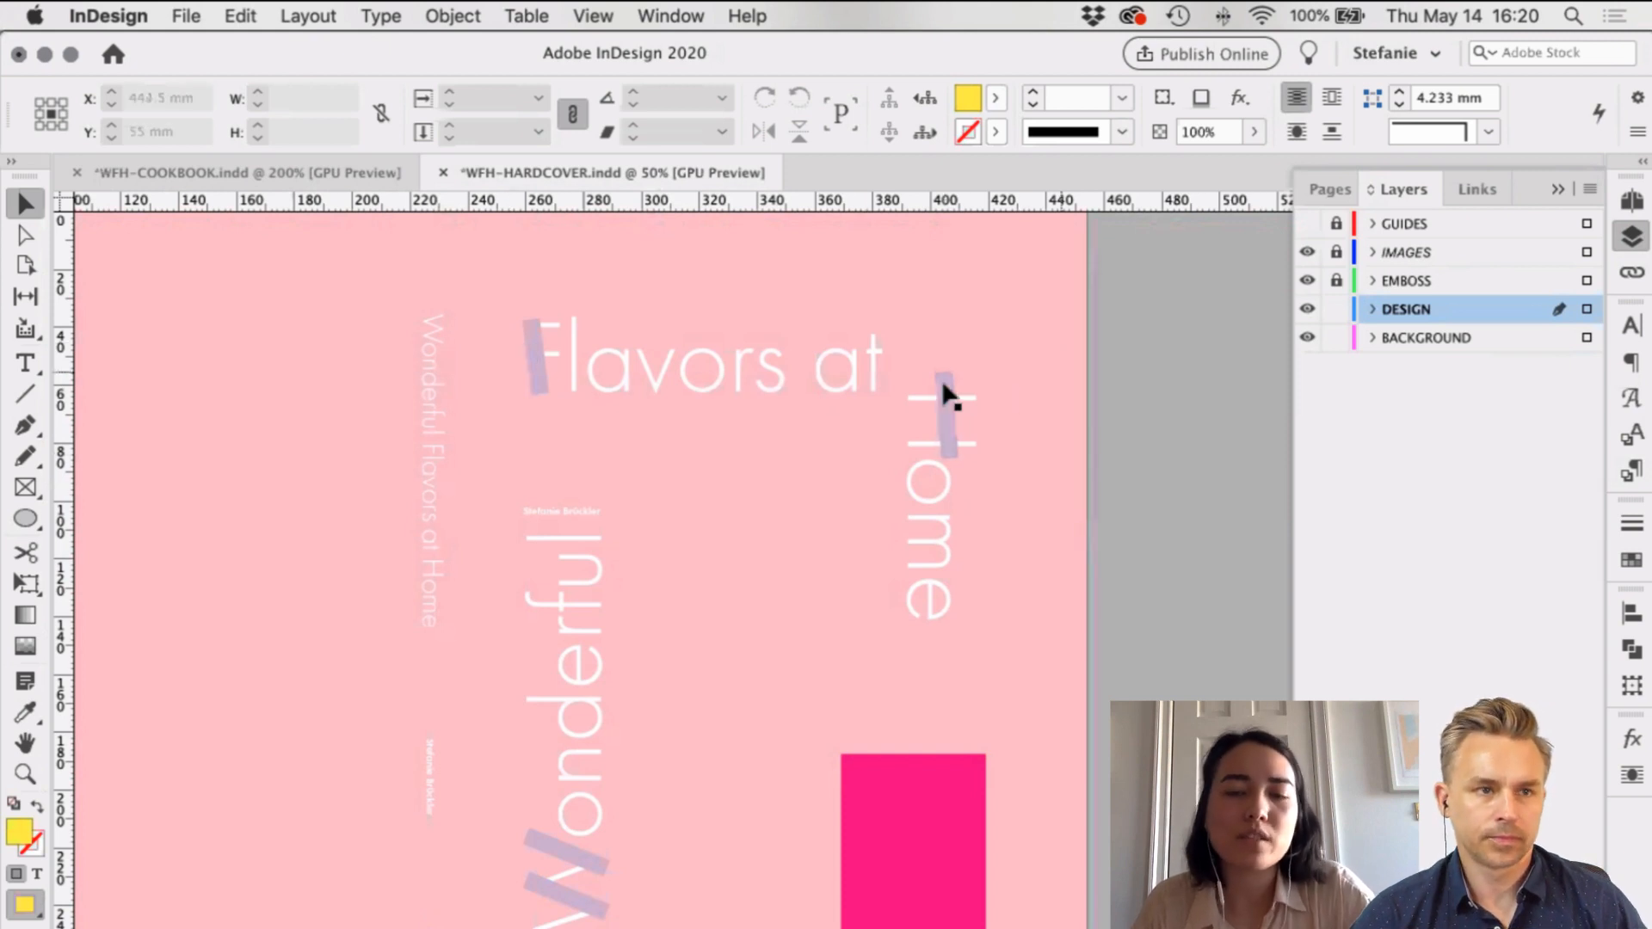
left_click(1000, 97)
scroll(817, 327, "down", 2)
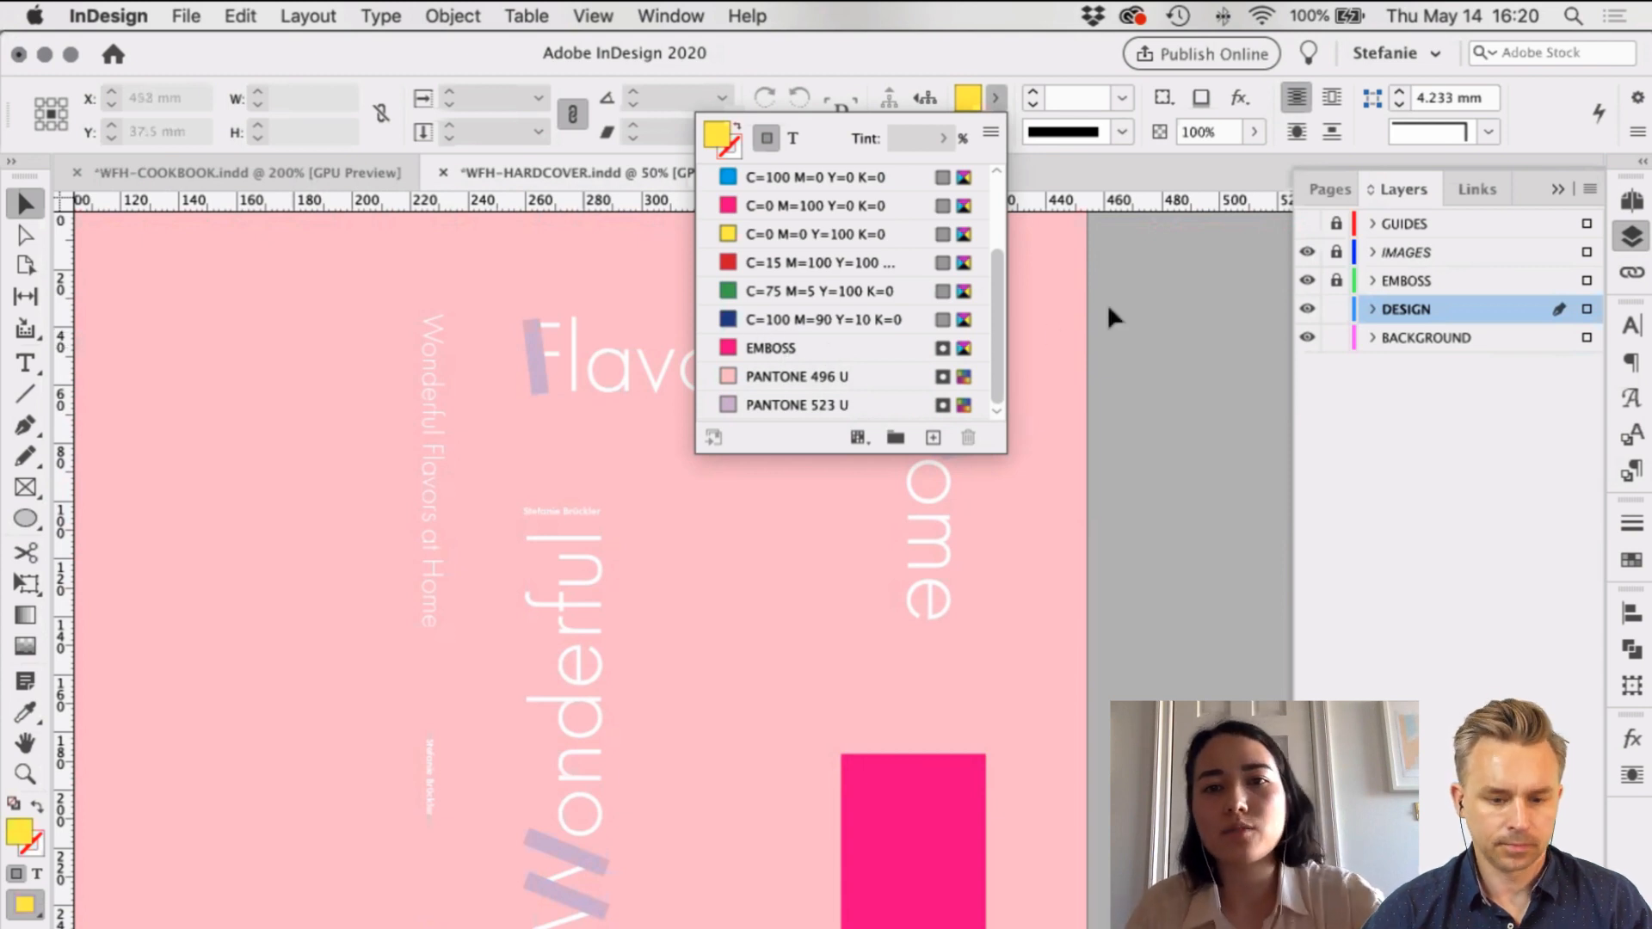
left_click(1164, 297)
Step: Review the spread at 50% zoom, save it, and leave Preview mode
scroll(844, 349, "left", 1)
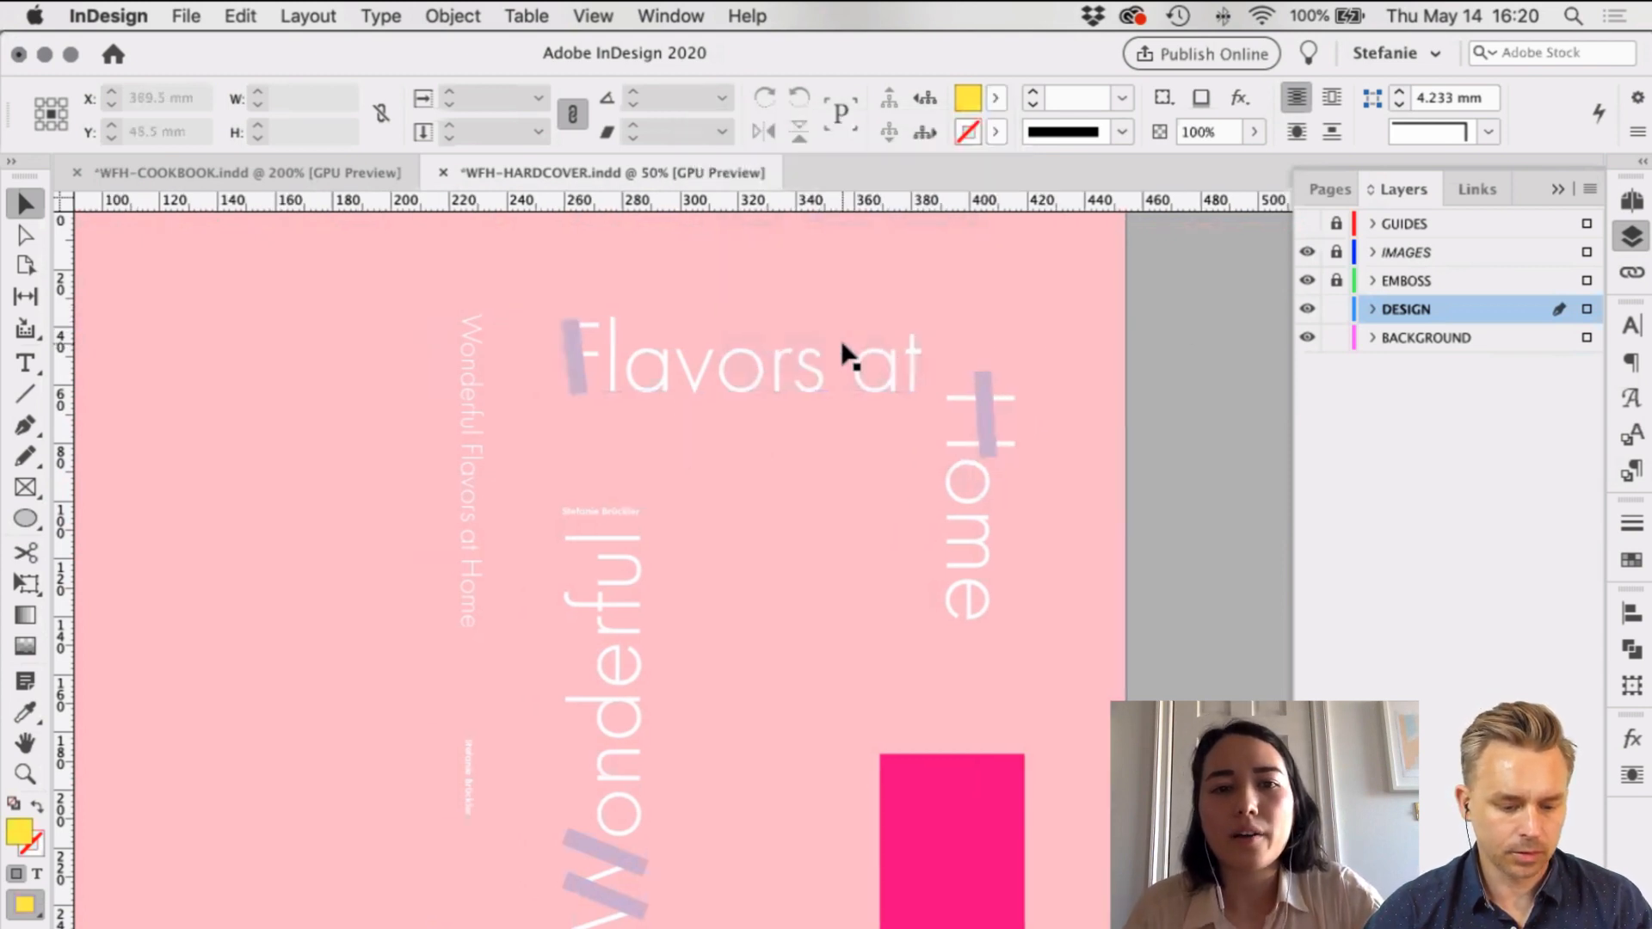
scroll(842, 343, "down", 2)
scroll(842, 343, "up", 3)
scroll(842, 343, "left", 3)
key("super+minus")
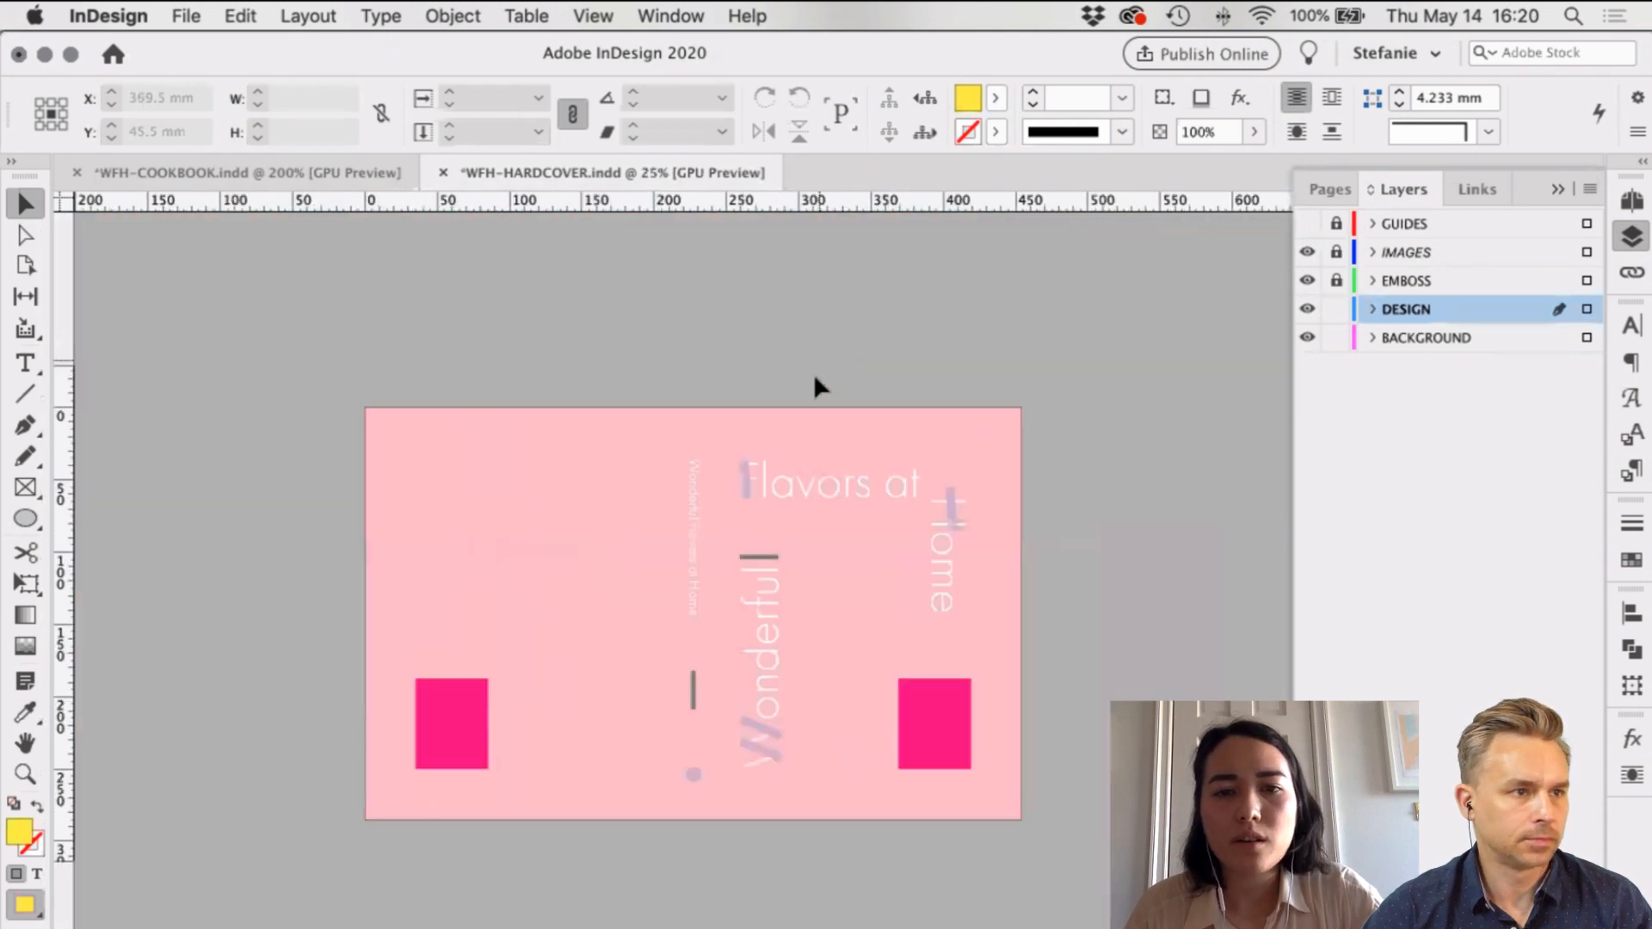
key("super+equal")
scroll(815, 383, "down", 3)
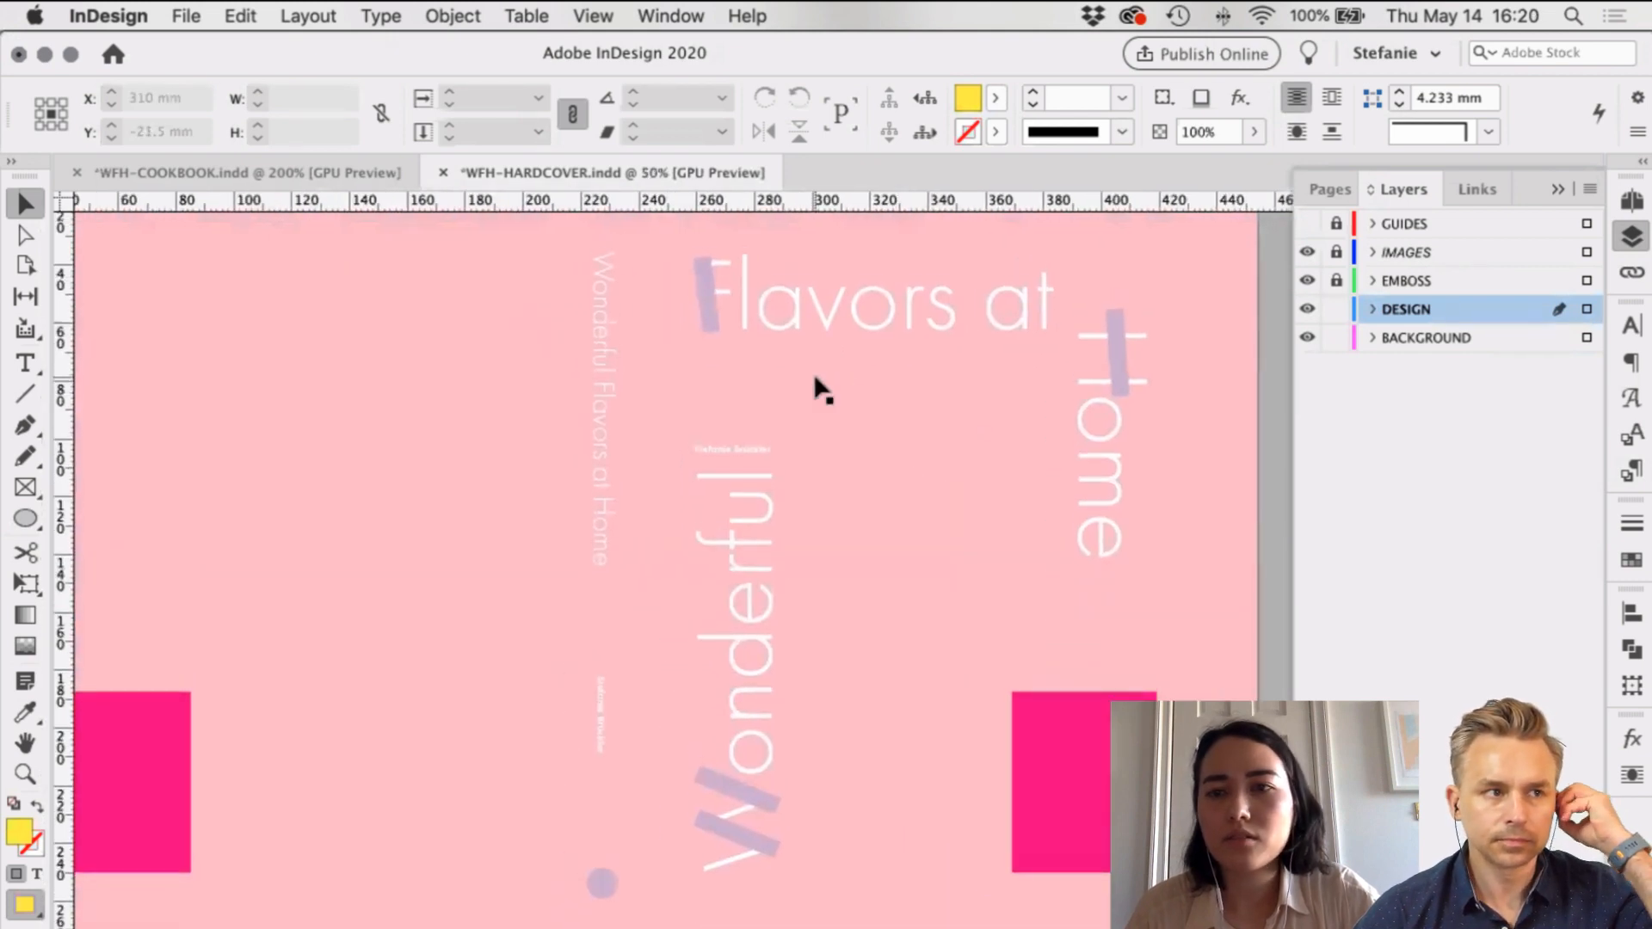
scroll(816, 384, "right", 2)
scroll(818, 384, "left", 2)
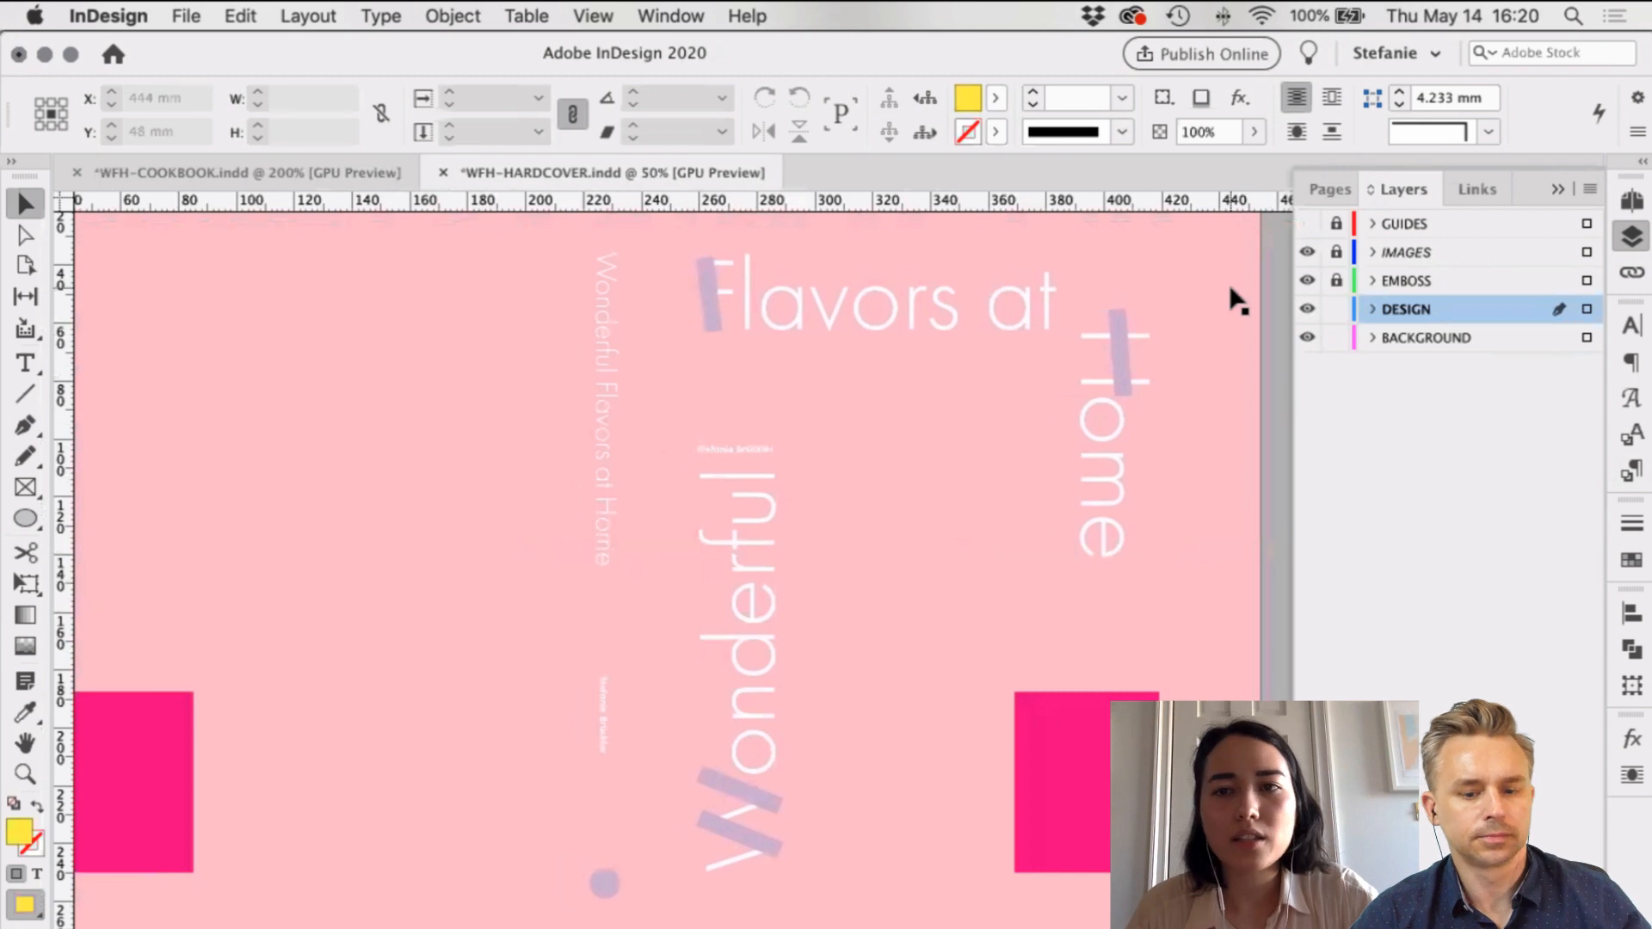
scroll(1232, 323, "right", 1)
key("super+s")
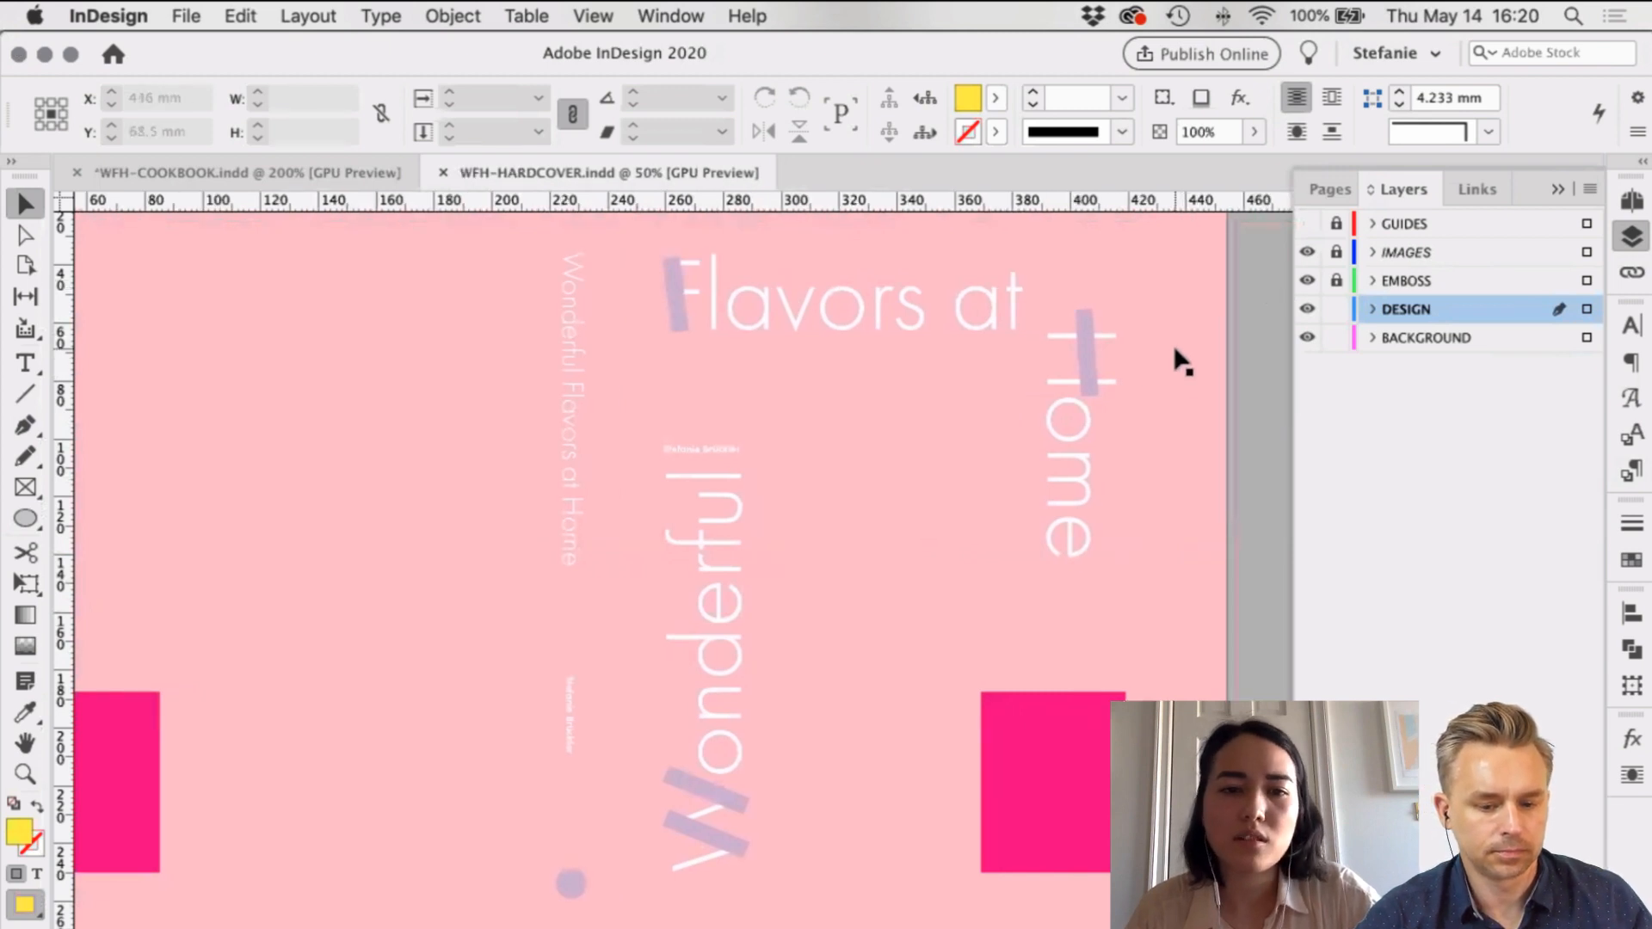
scroll(1182, 361, "left", 4)
key("w")
scroll(1182, 361, "up", 1)
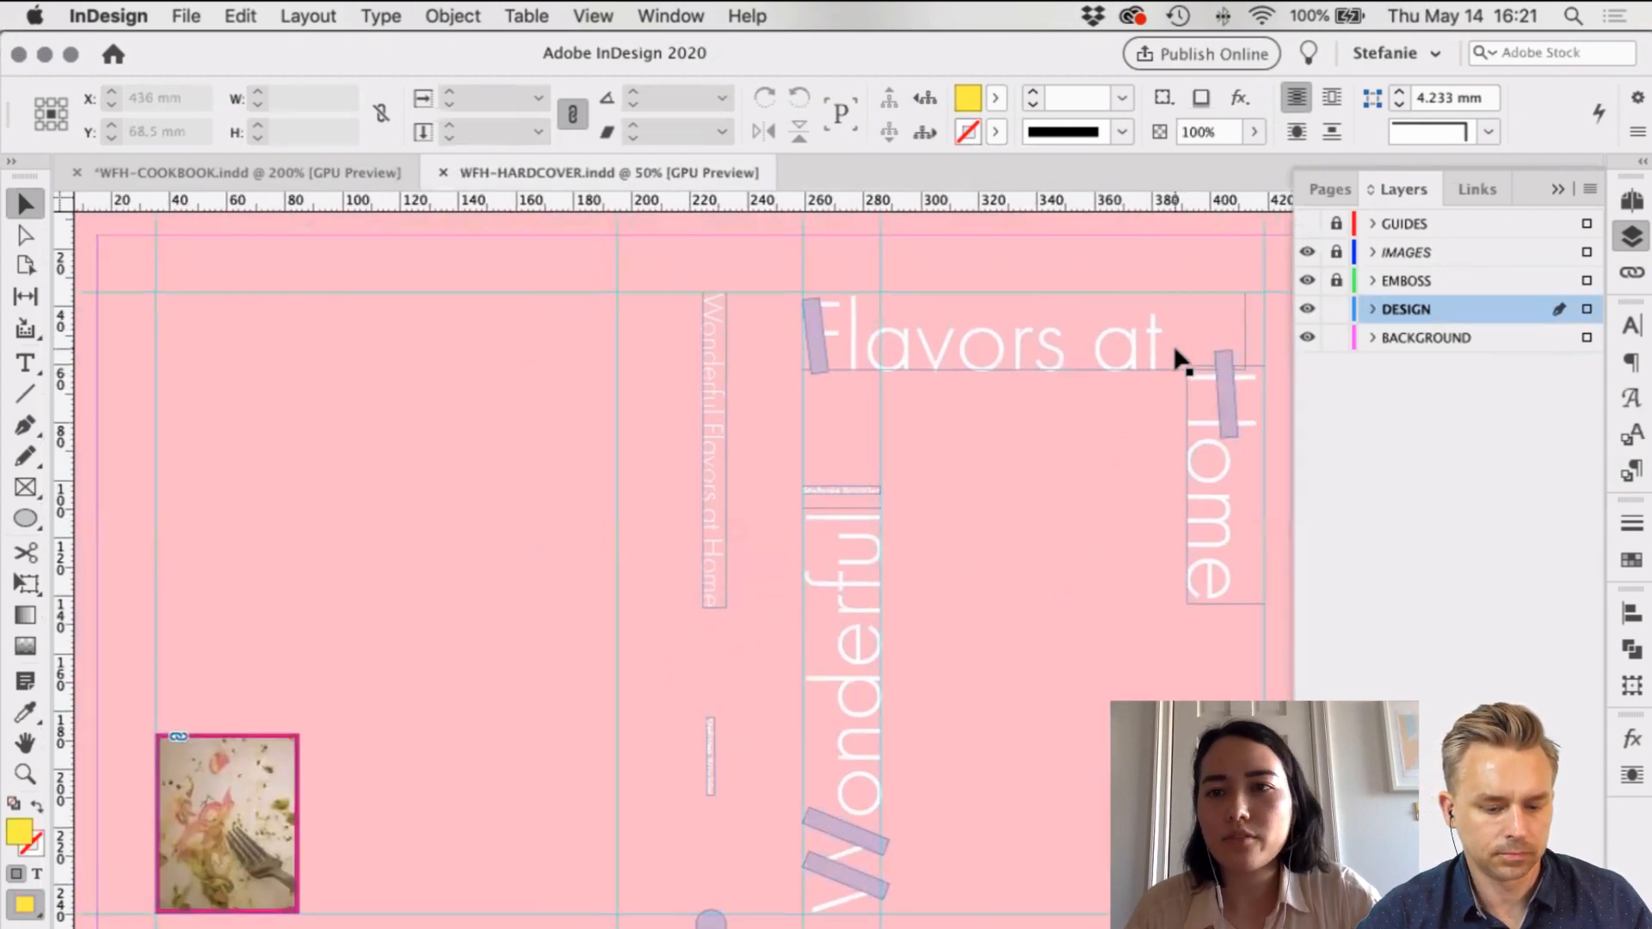
Step: Turn on Print Layer for the IMAGES layer and save the document
scroll(1180, 357, "right", 3)
scroll(1180, 357, "down", 2)
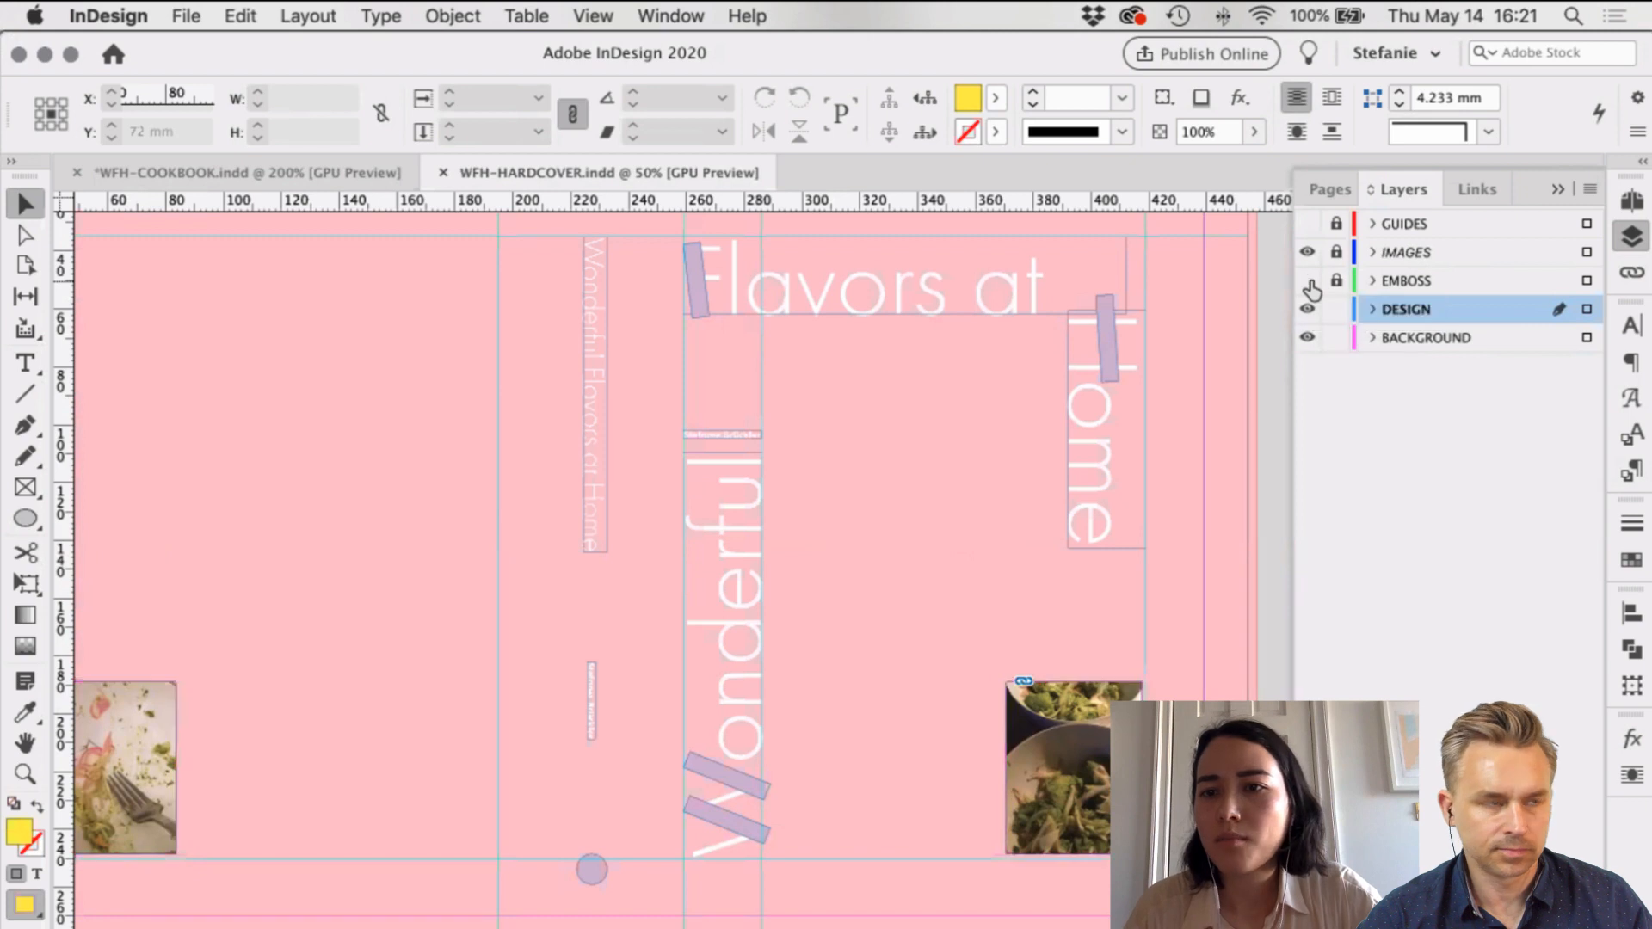
double_click(1486, 252)
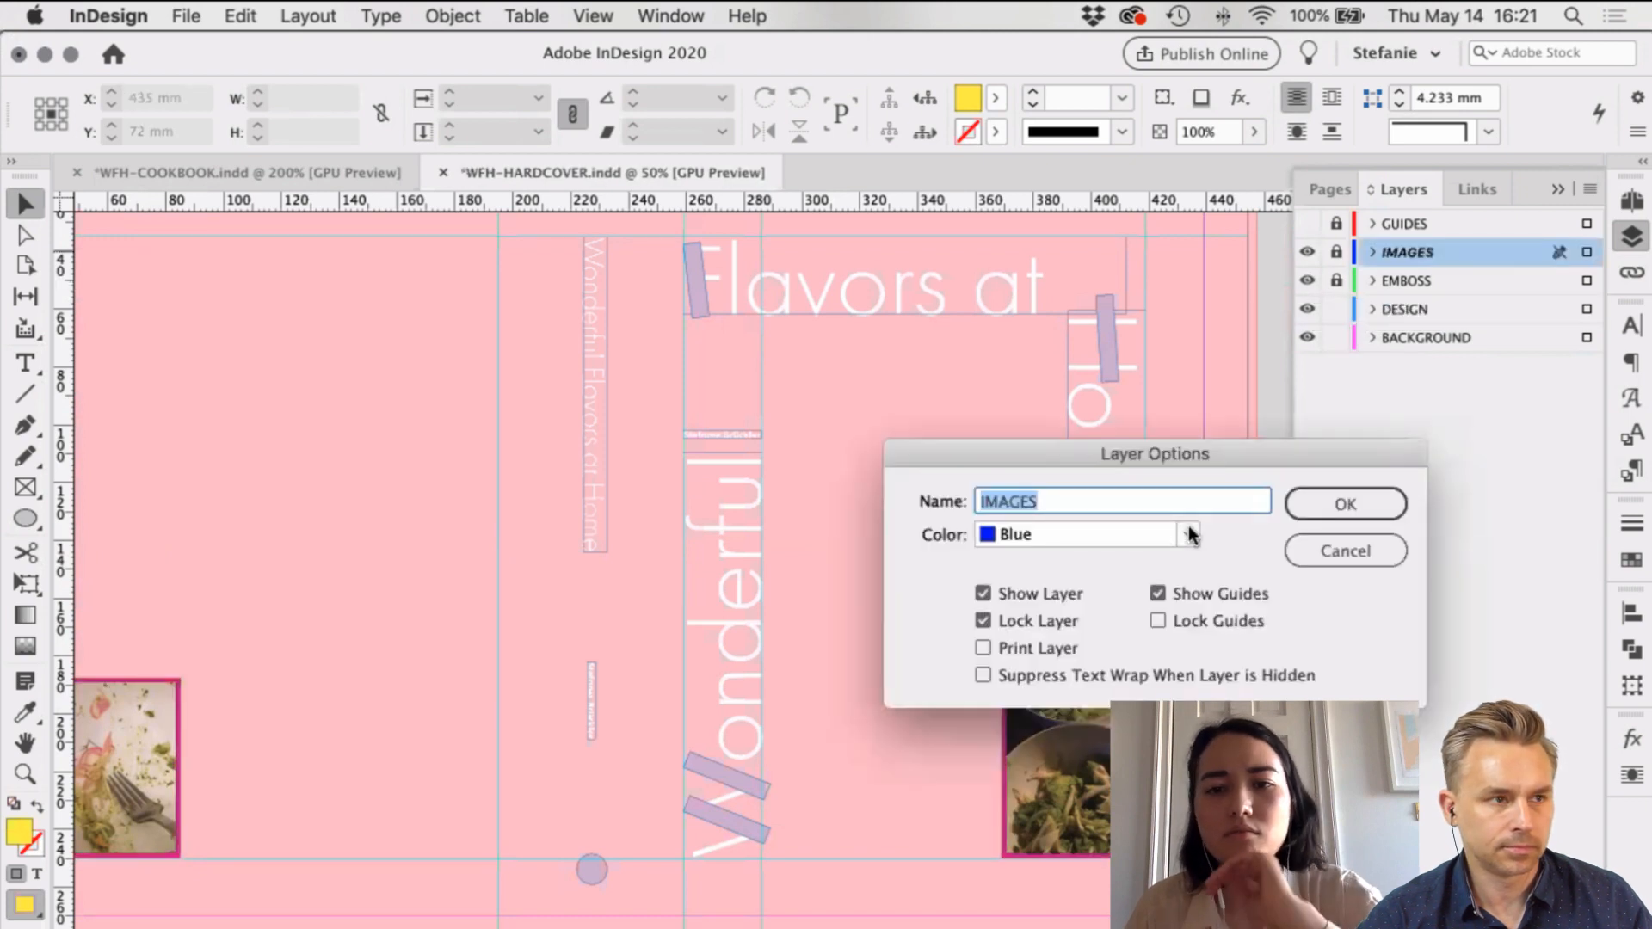
left_click(983, 648)
left_click_drag(1086, 445, 993, 342)
left_click(1254, 406)
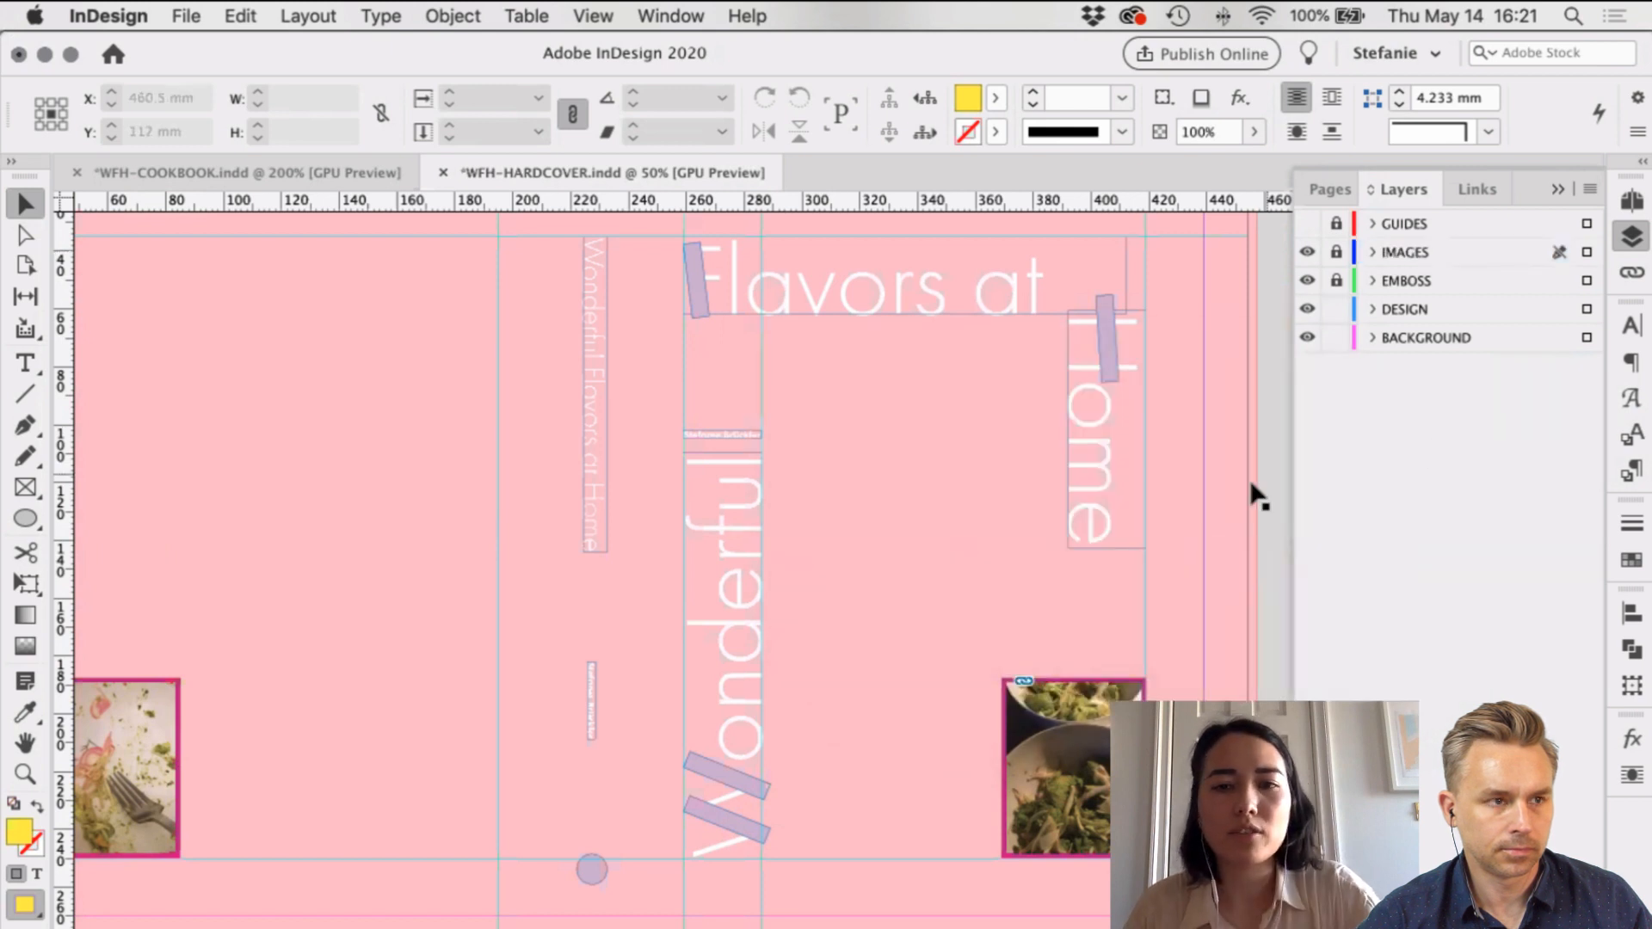
key("super+s")
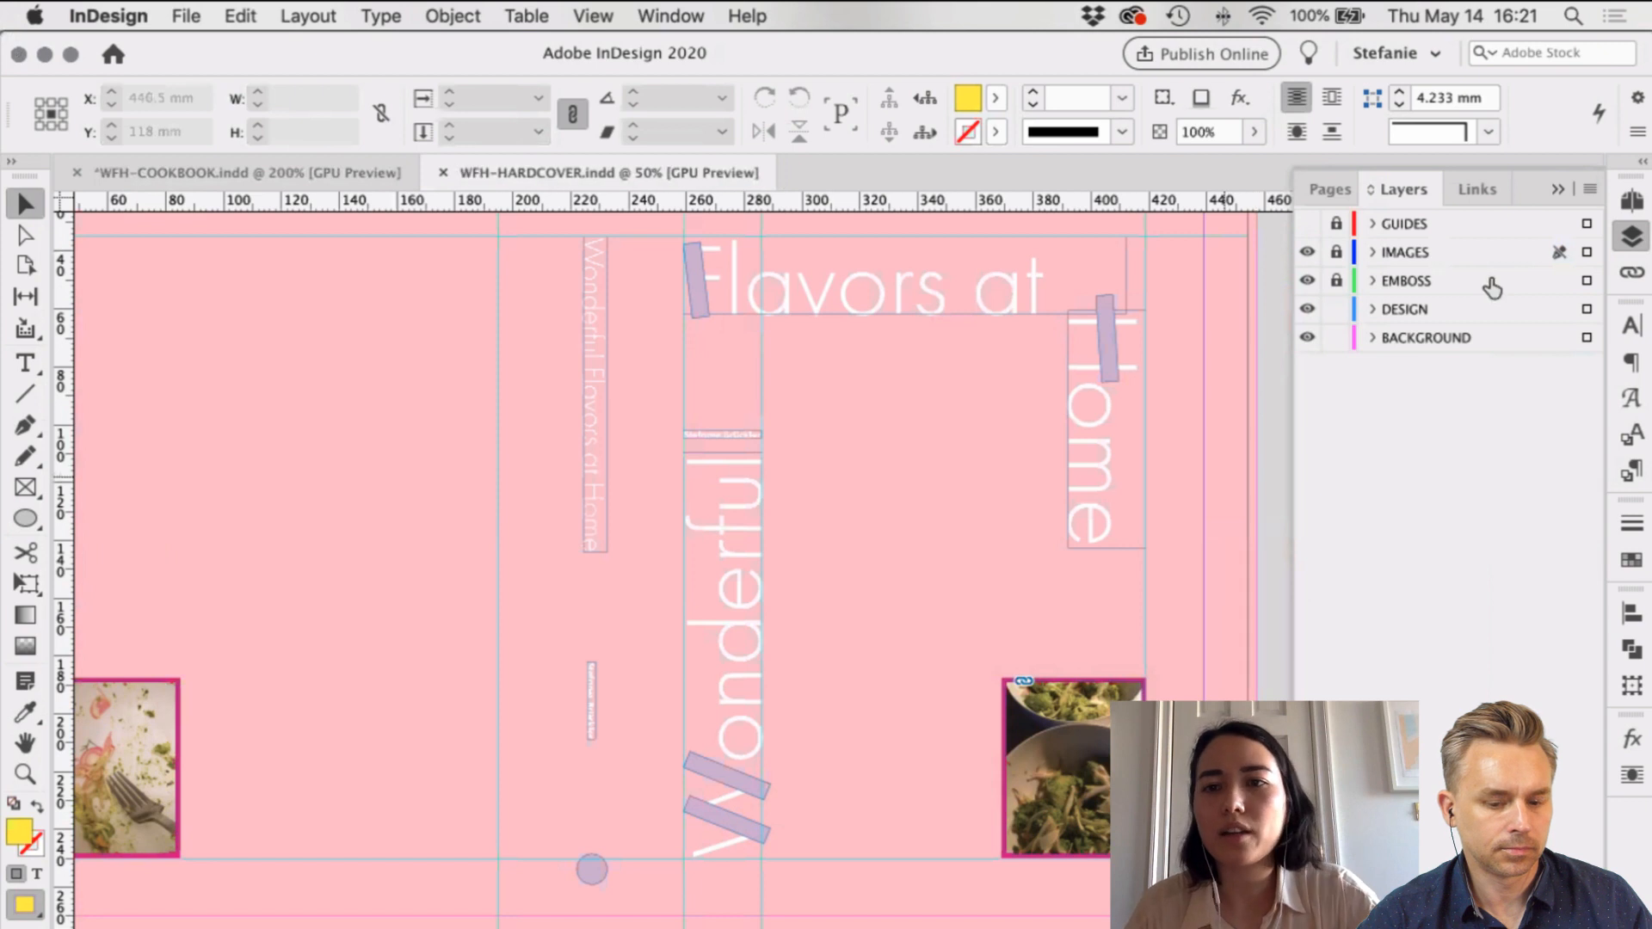
Step: Toggle the IMAGES layer's visibility off and back on, then save again
left_click(1306, 254)
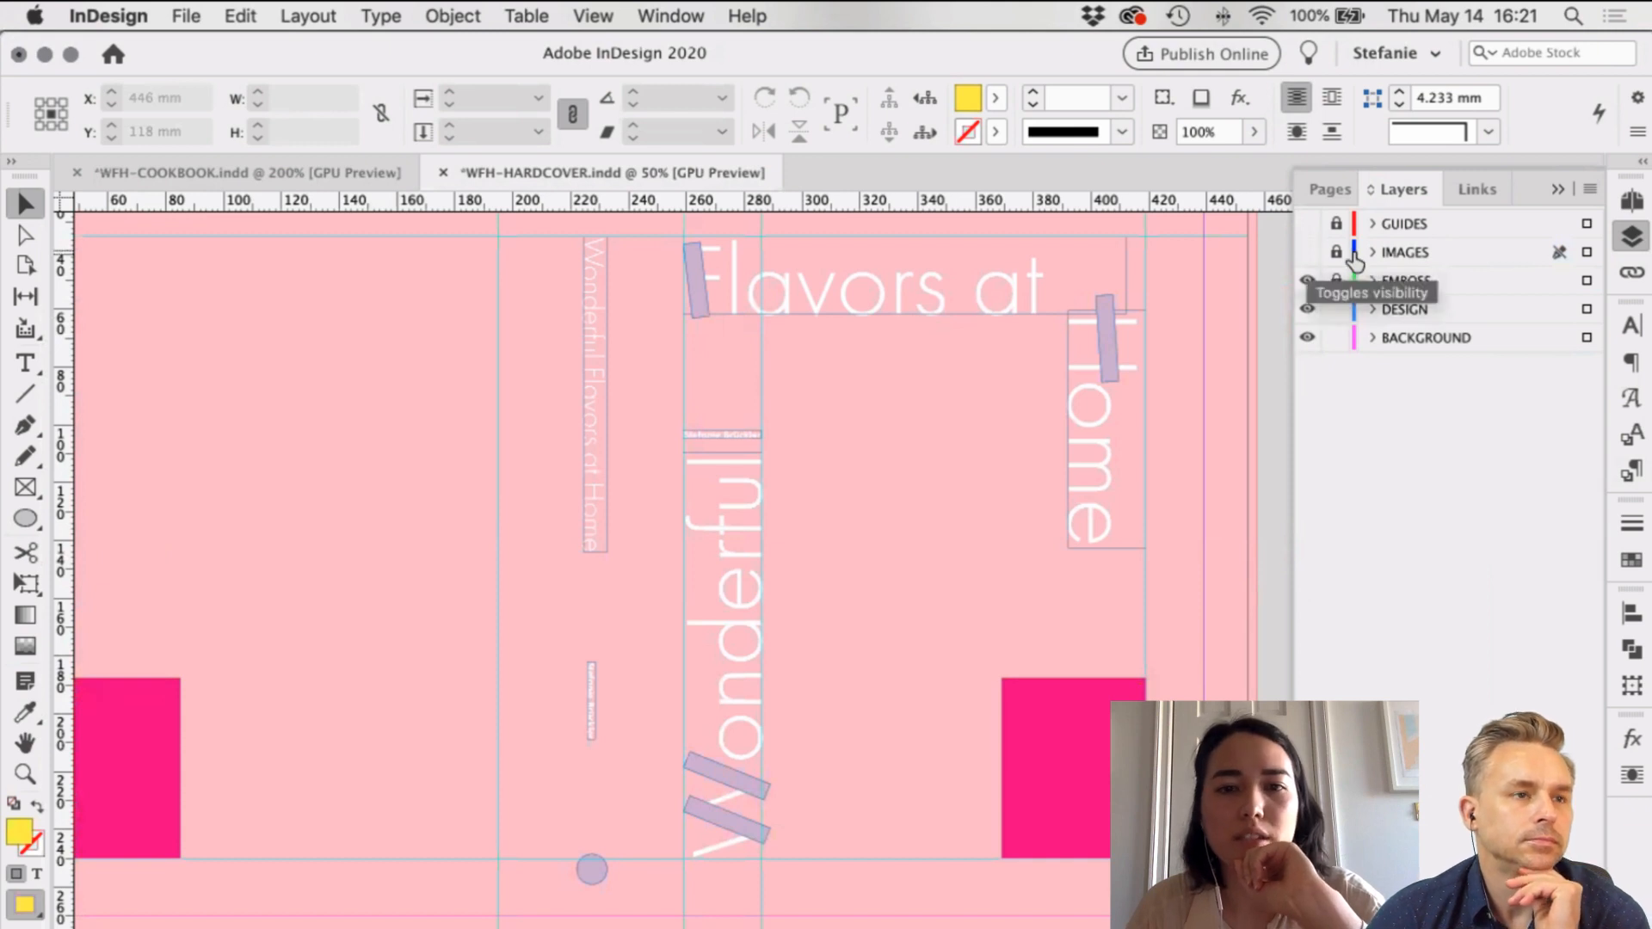
left_click(1307, 255)
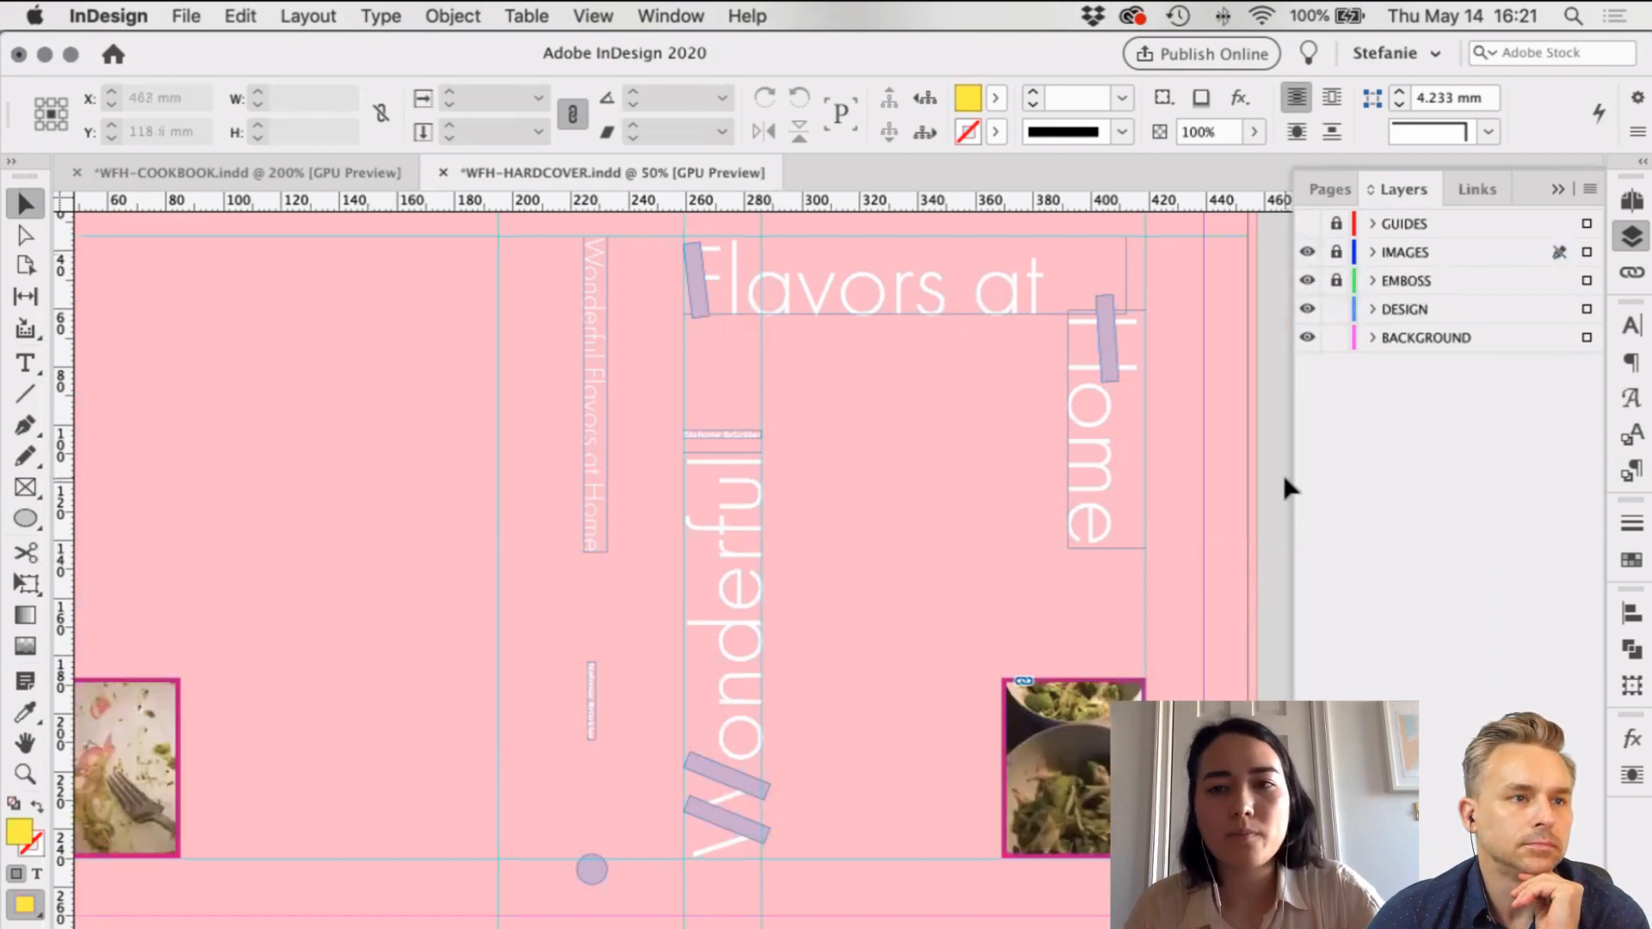
key("super+s")
left_click(178, 17)
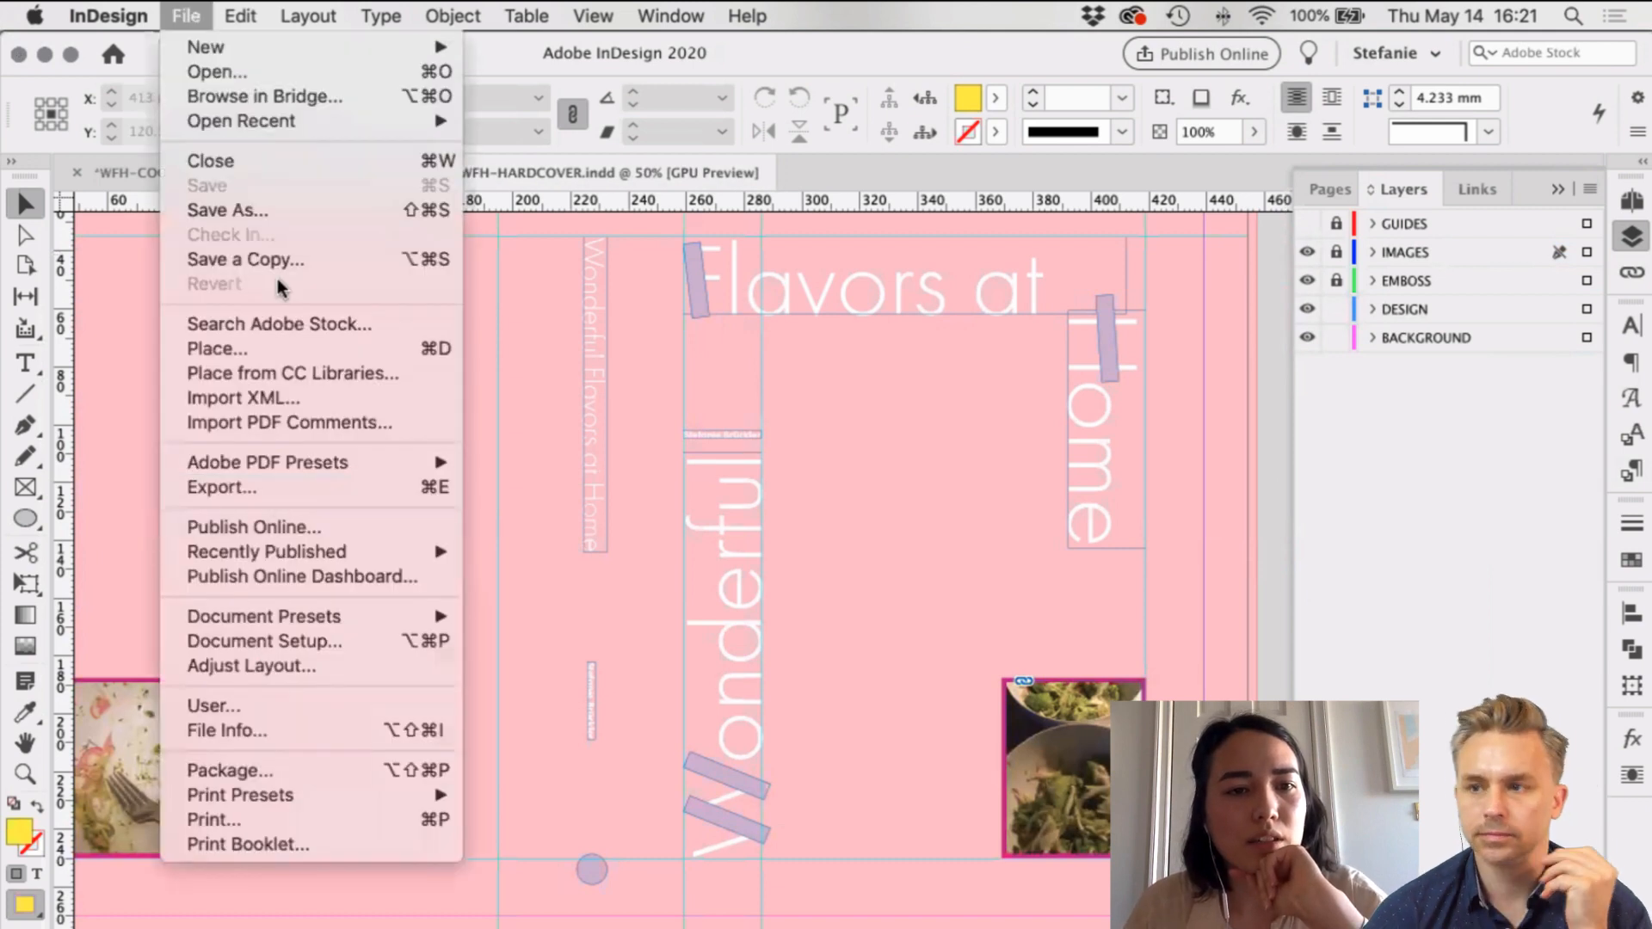
Step: Start exporting the hardcover with the format set to Adobe PDF (Print)
left_click(249, 487)
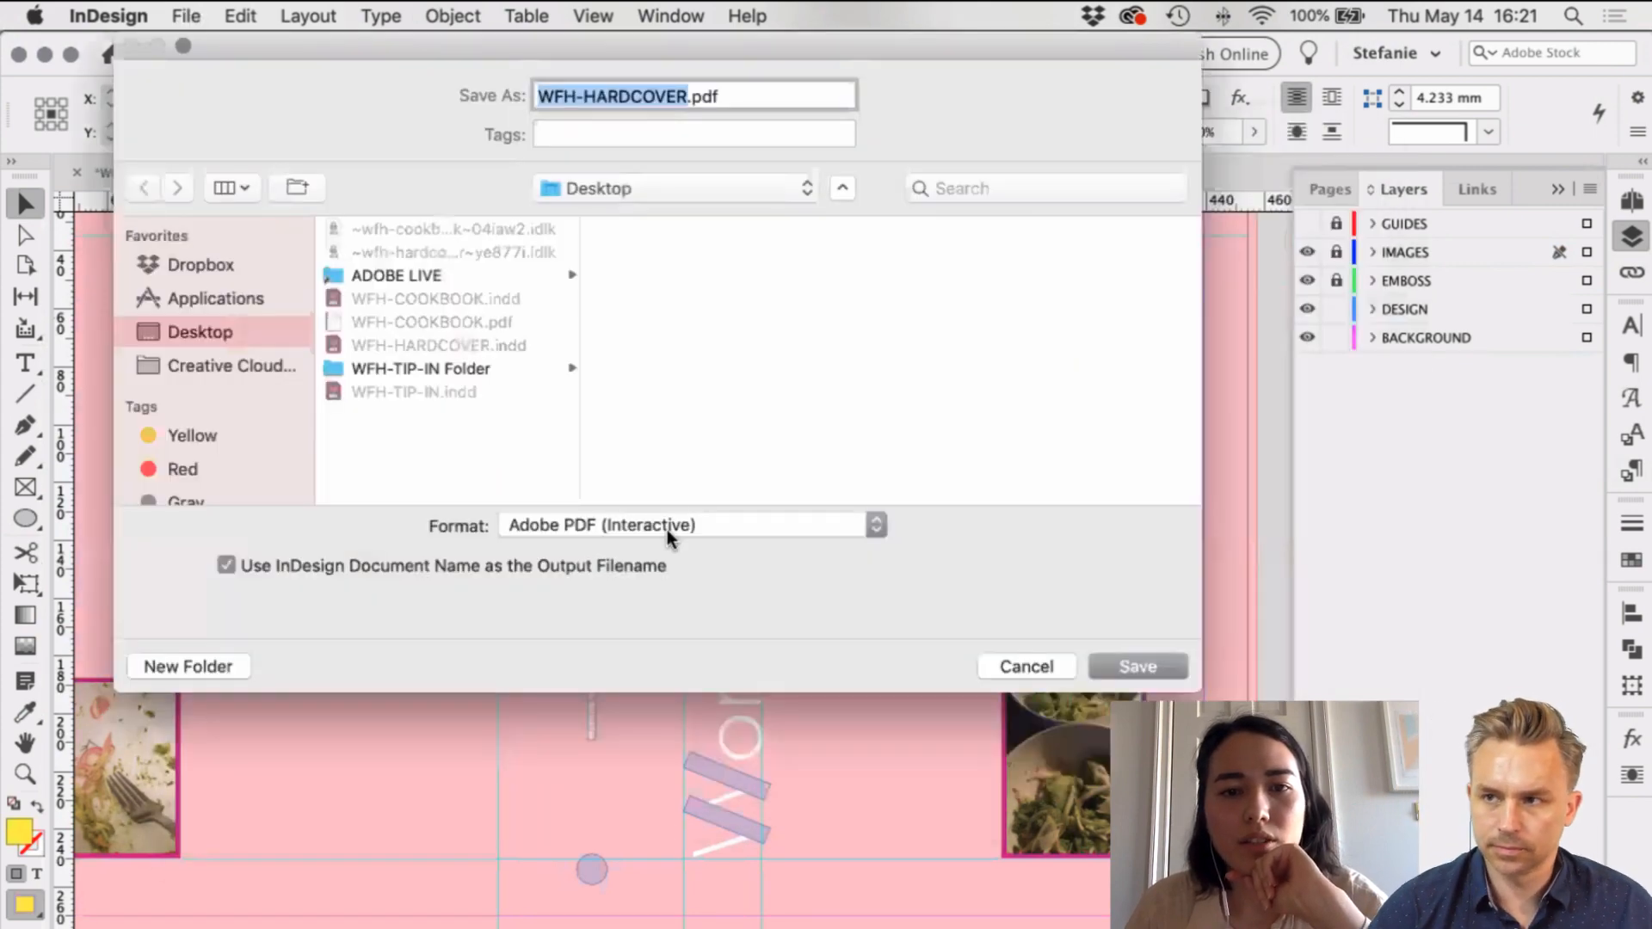
left_click(668, 529)
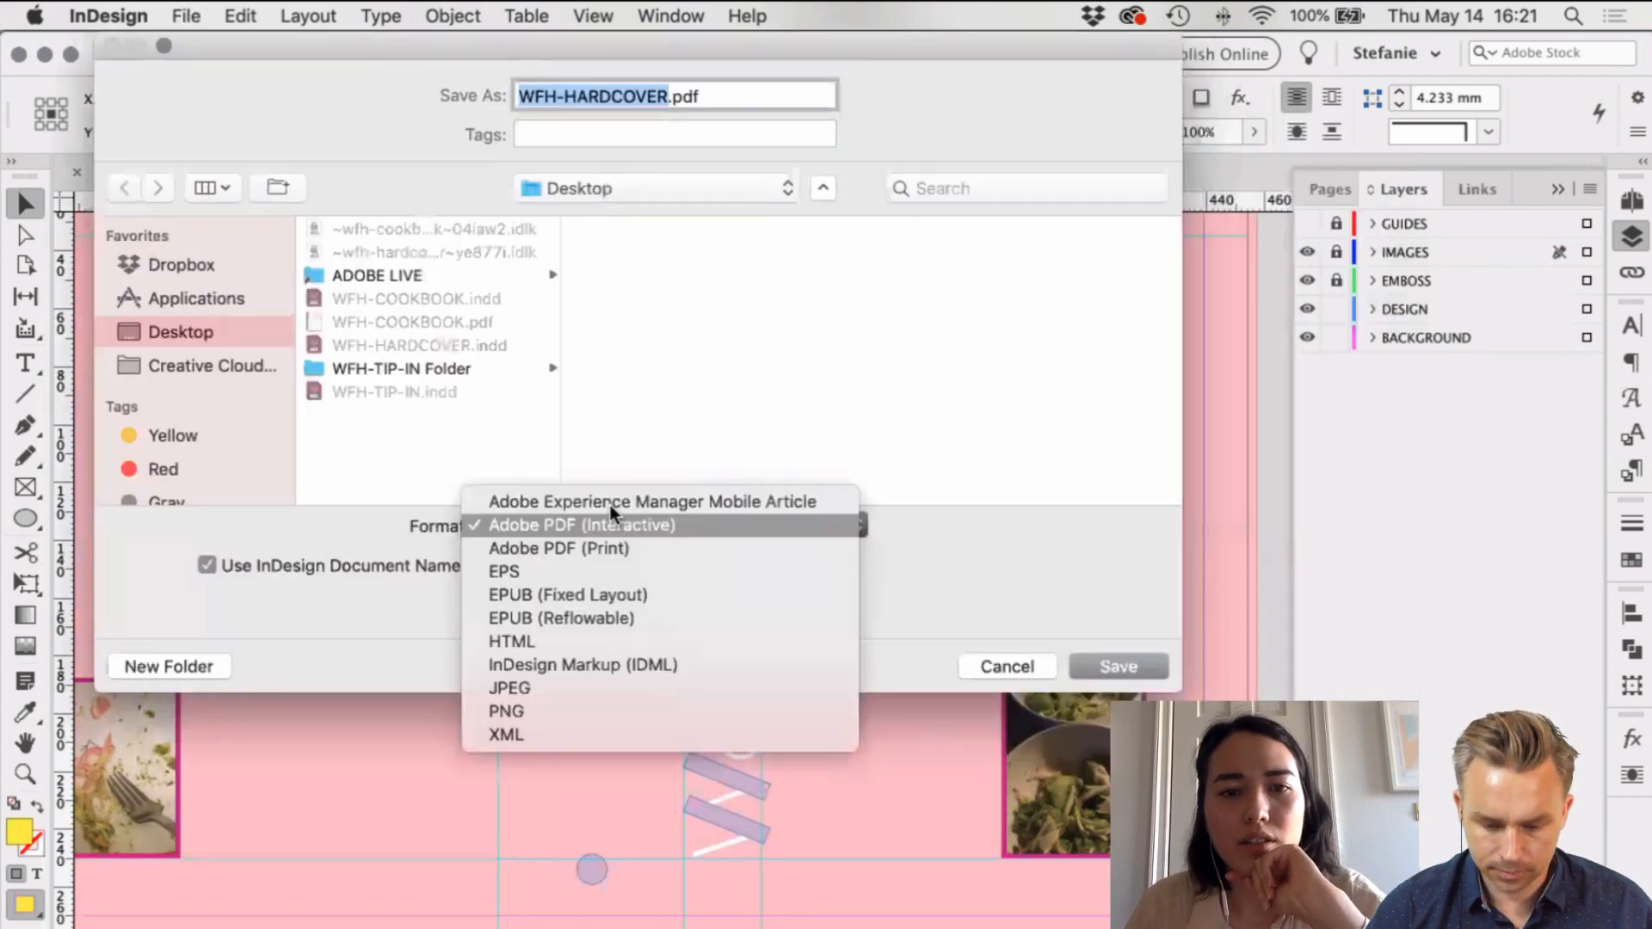
left_click(575, 544)
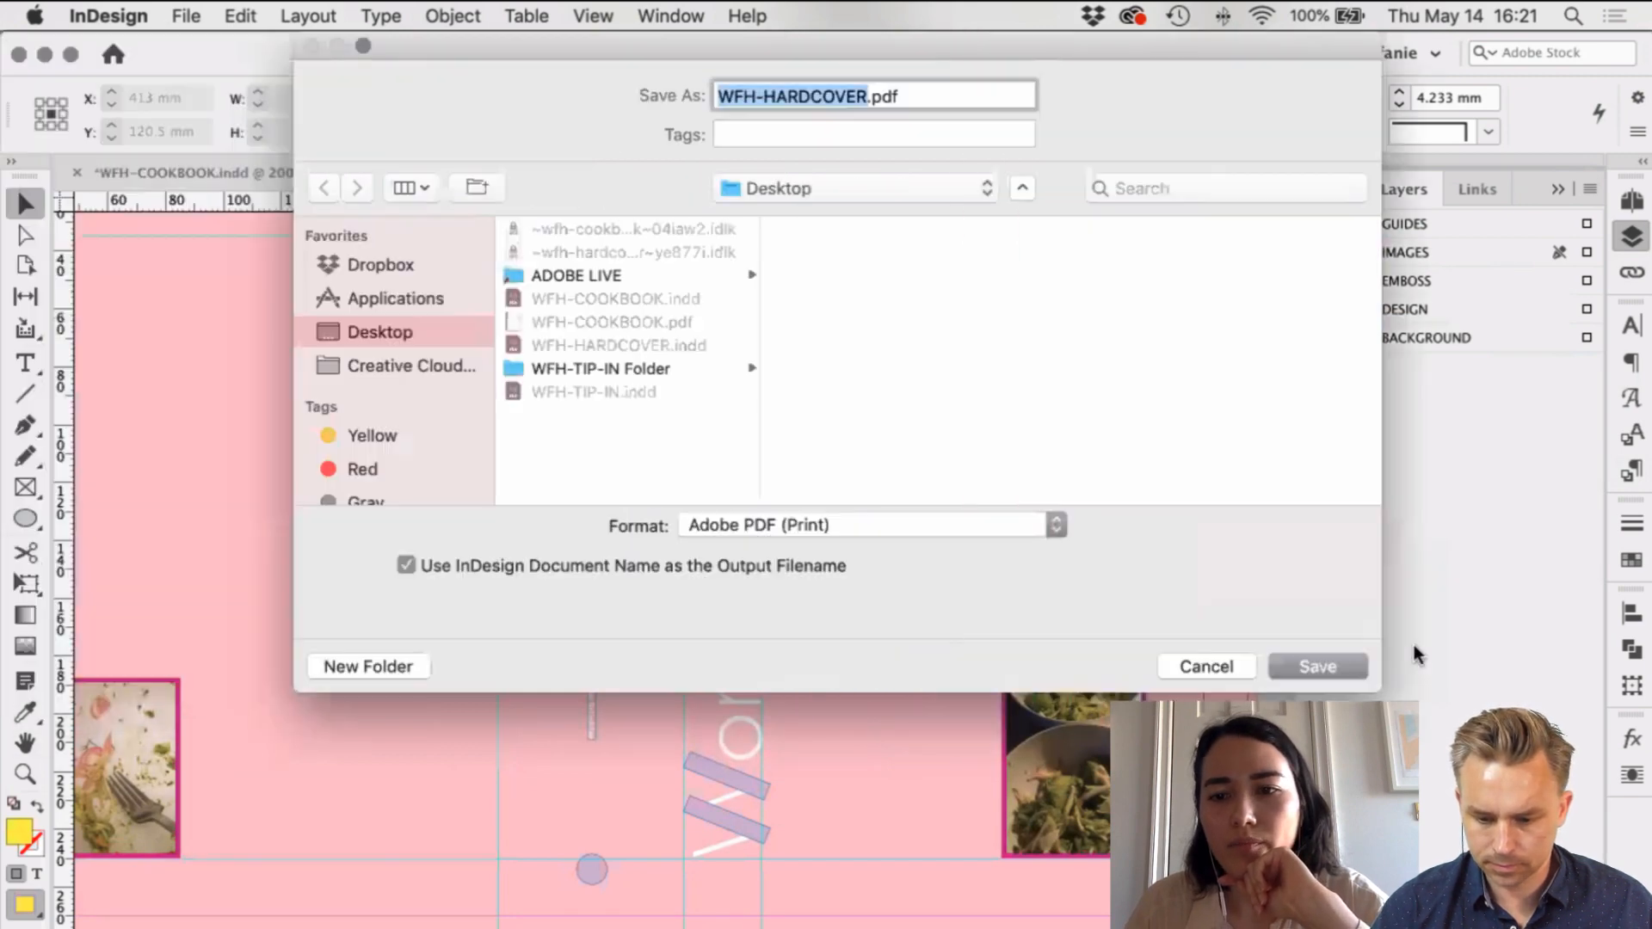
Step: Export WFH-HARDCOVER.pdf to the Desktop with crop marks, bleed marks and document bleed
key("Return")
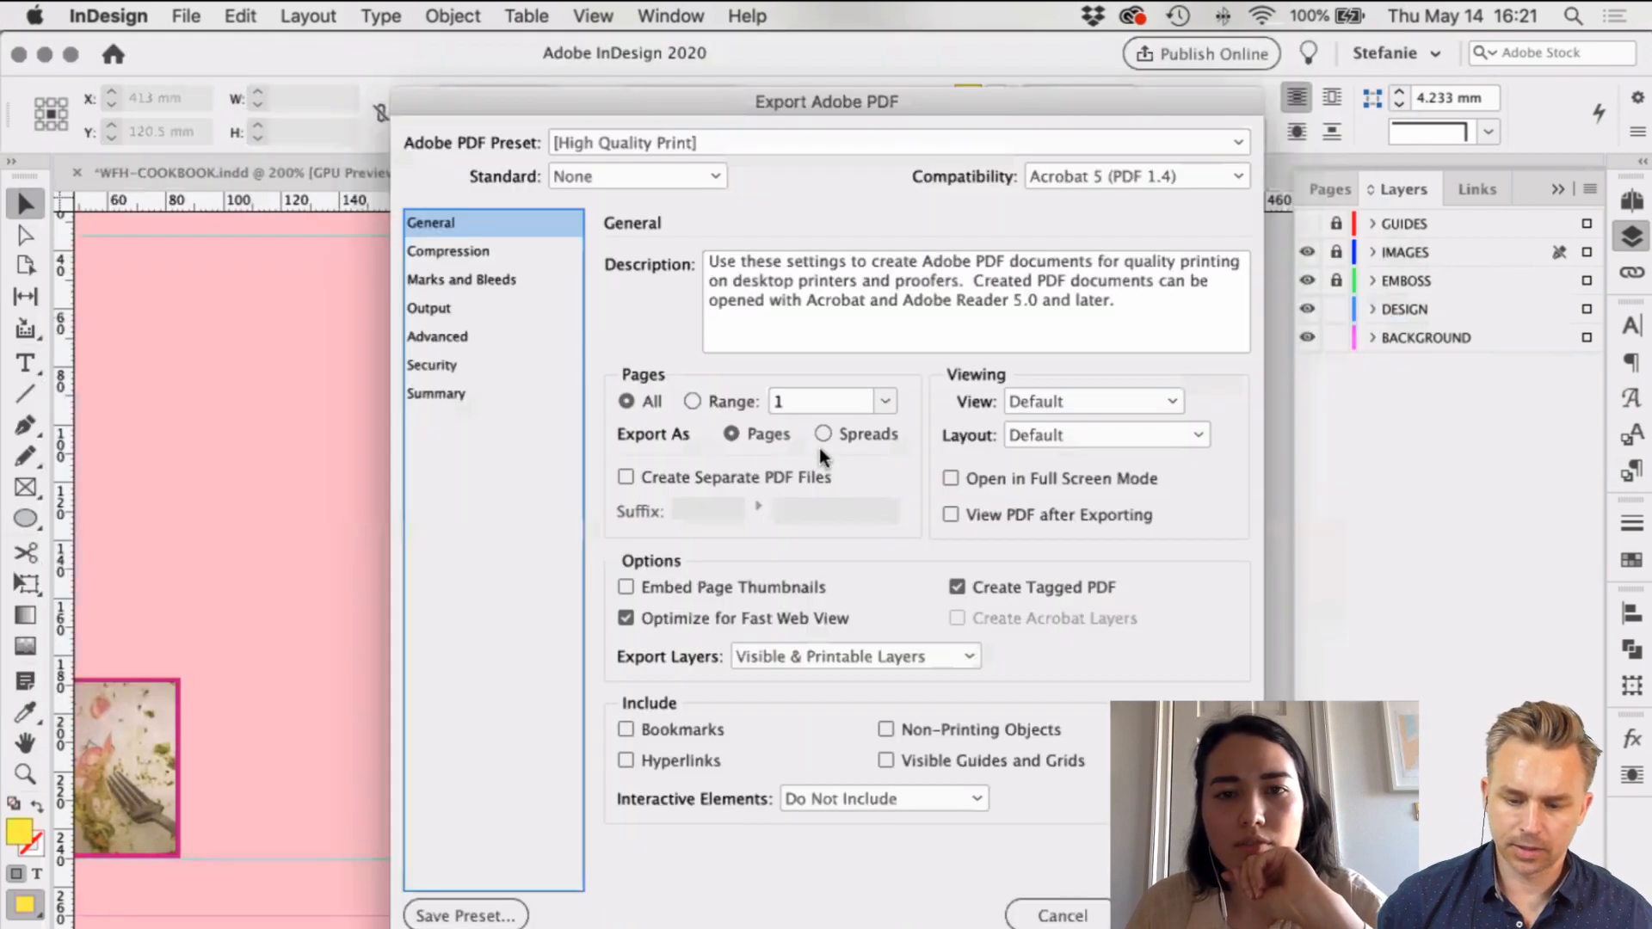
left_click(480, 251)
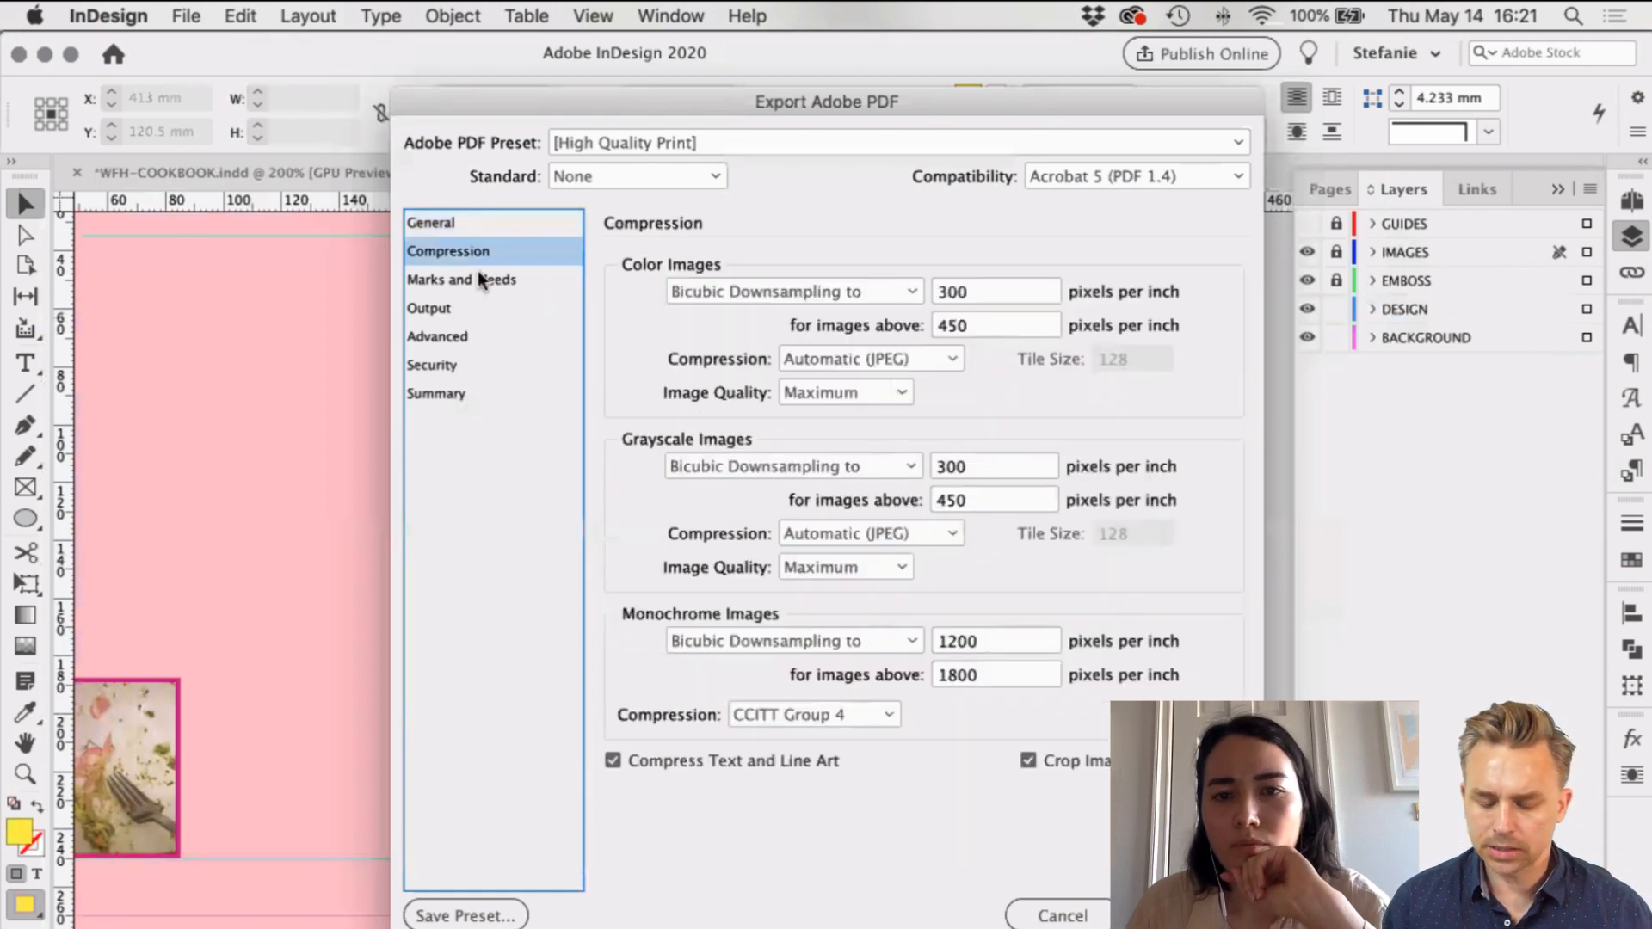
left_click(506, 284)
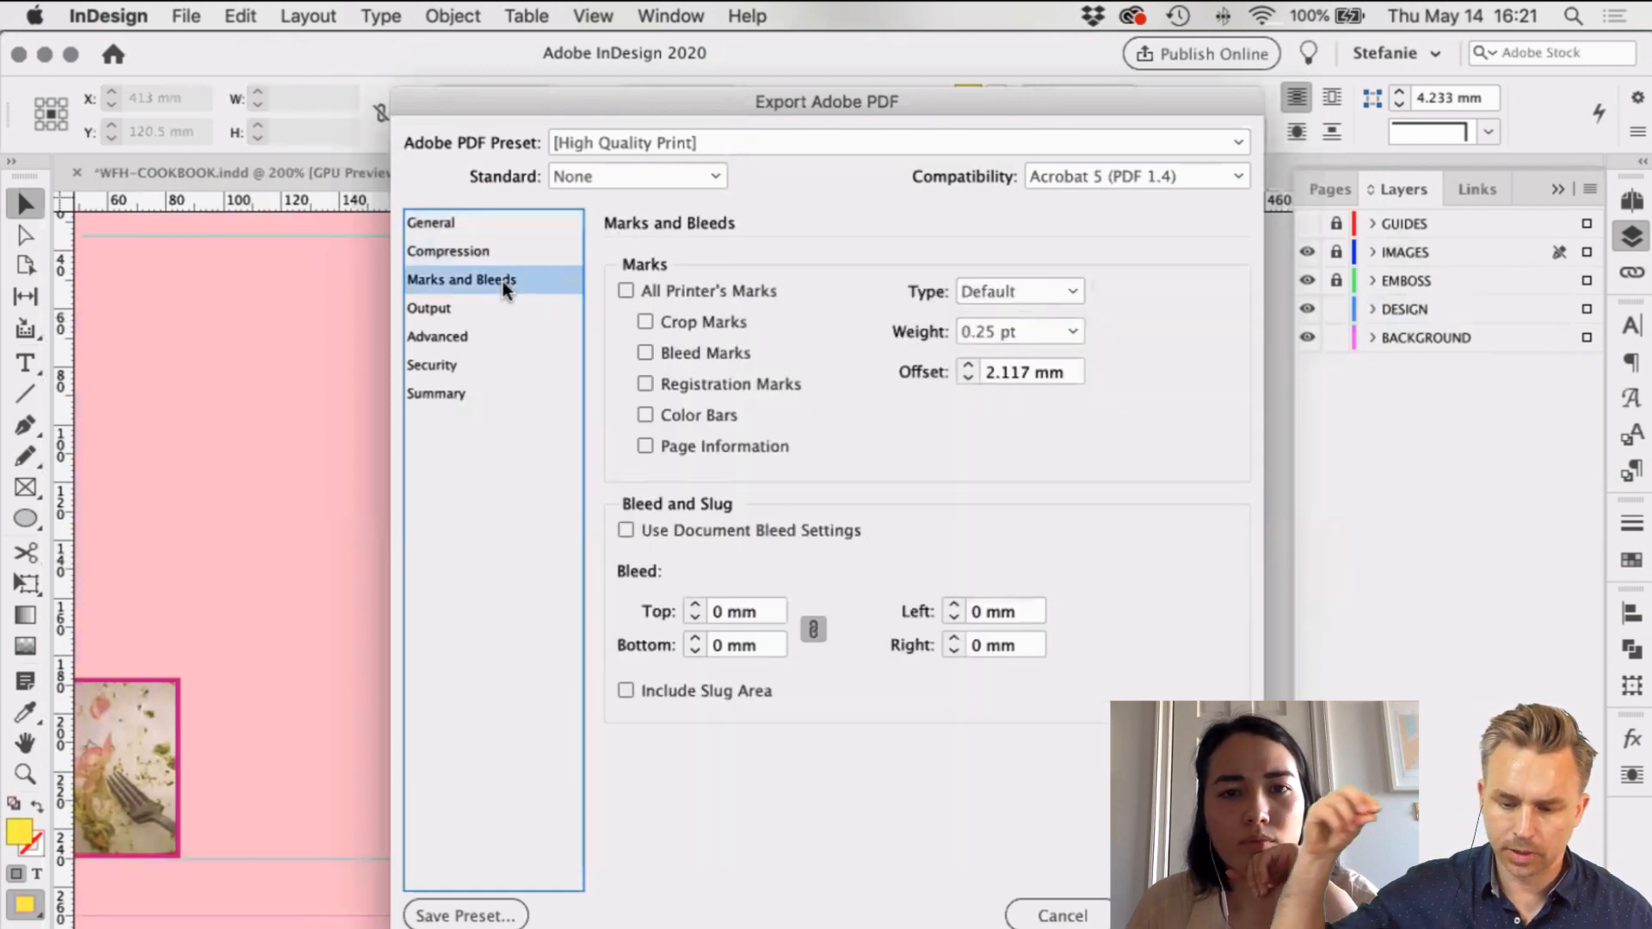
left_click(645, 323)
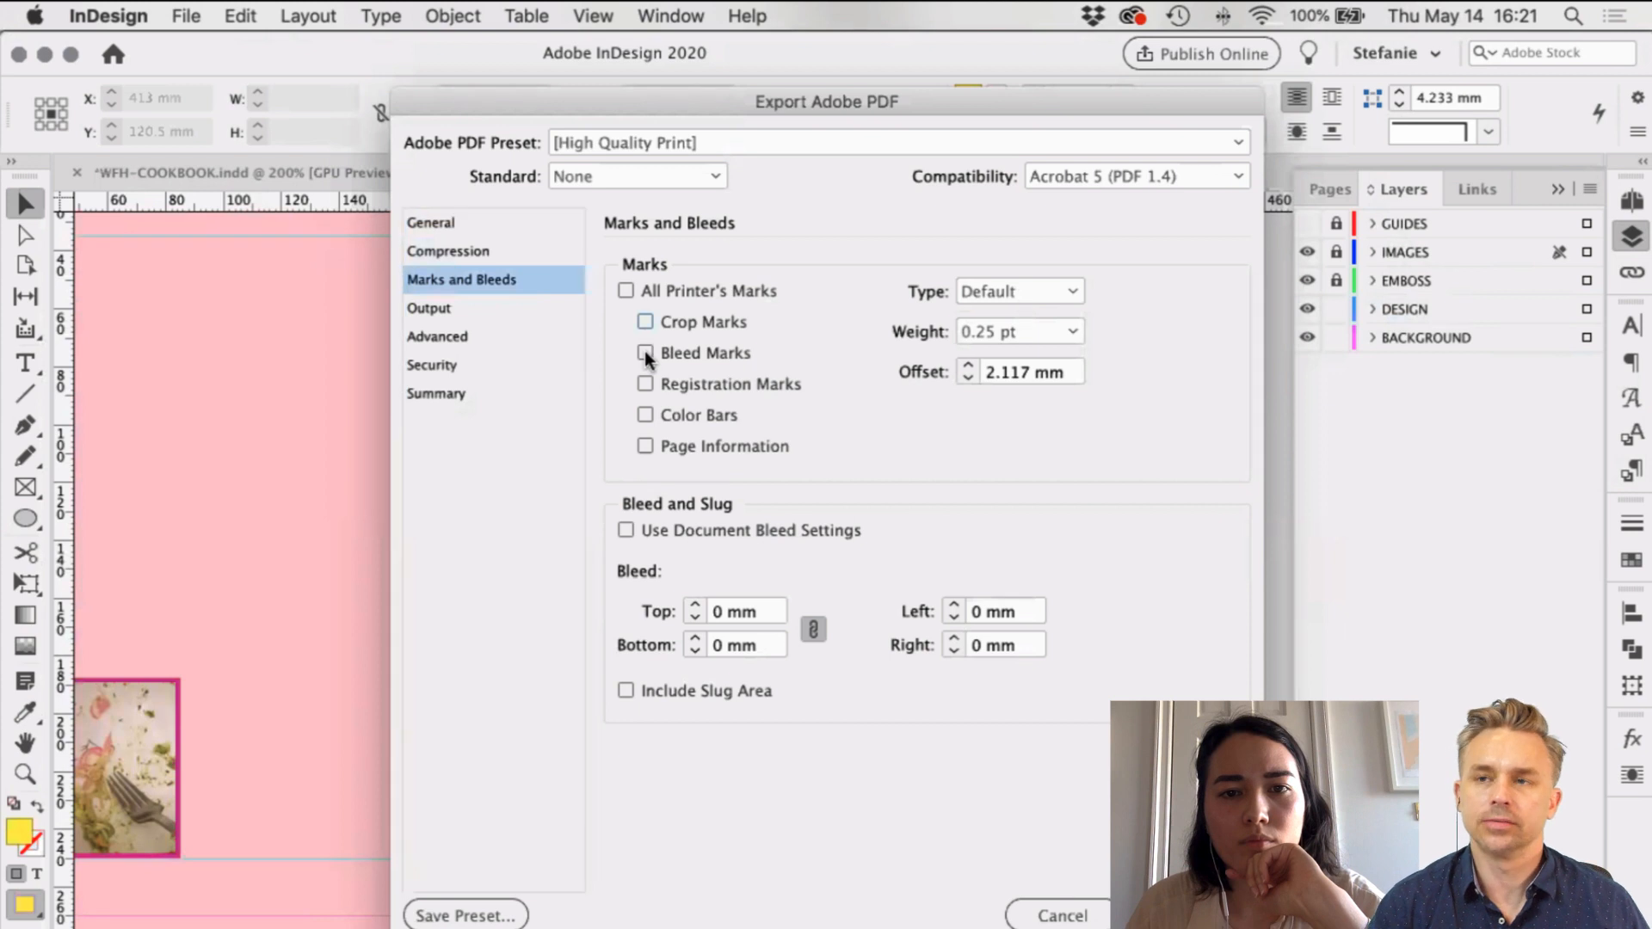
left_click(644, 351)
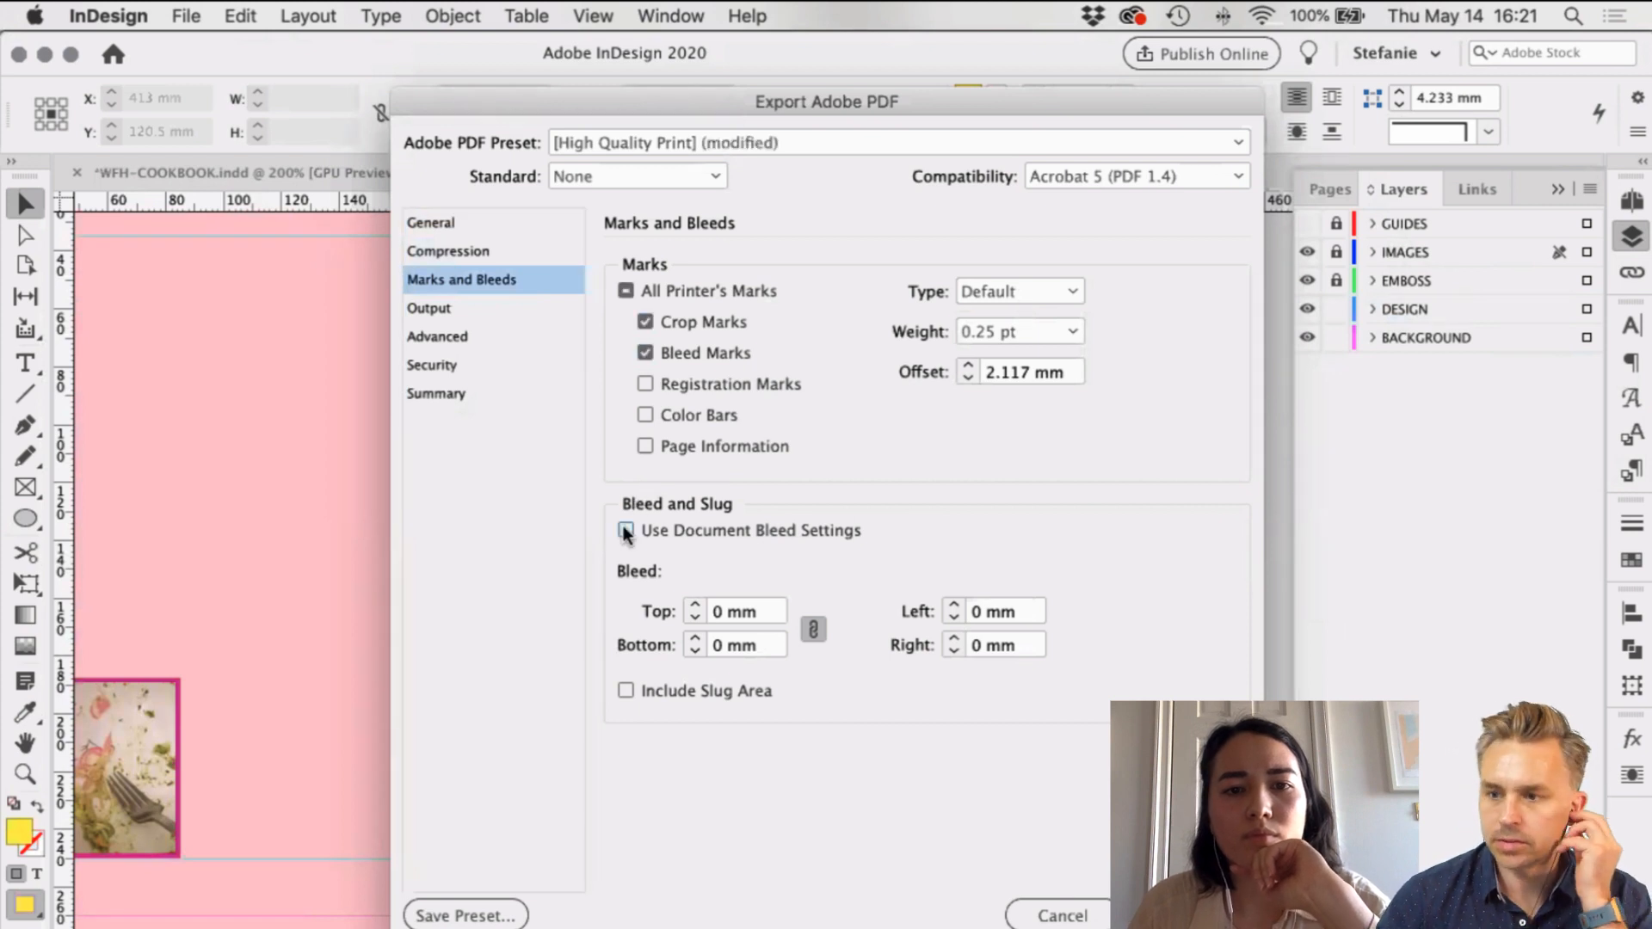
left_click(625, 531)
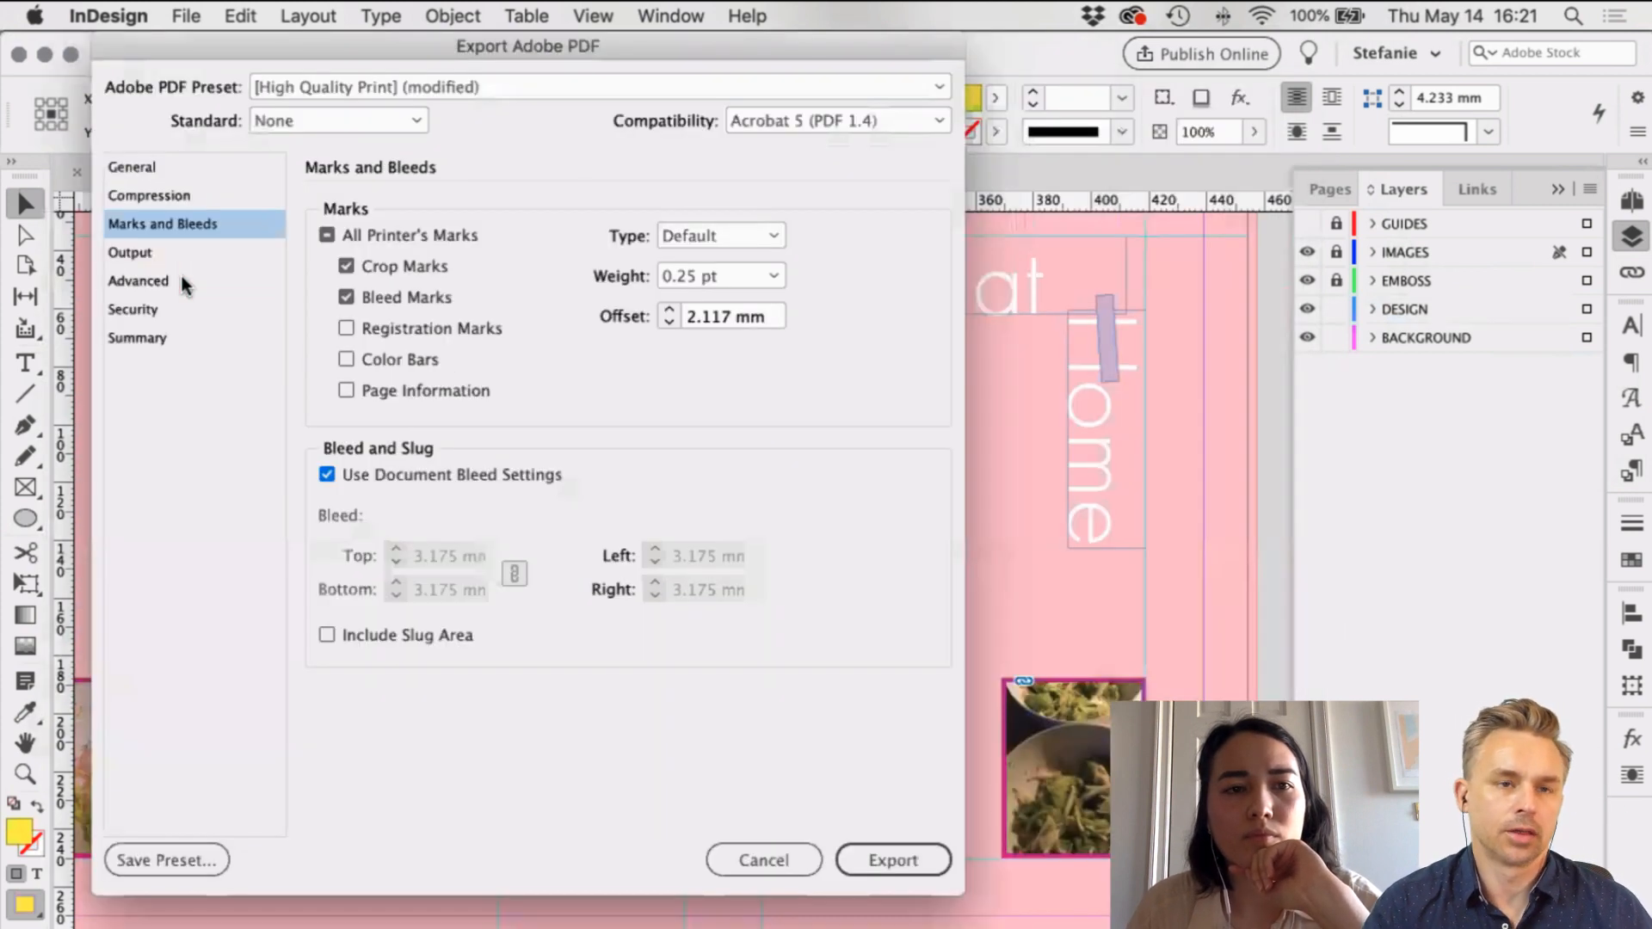
left_click(179, 277)
left_click(179, 334)
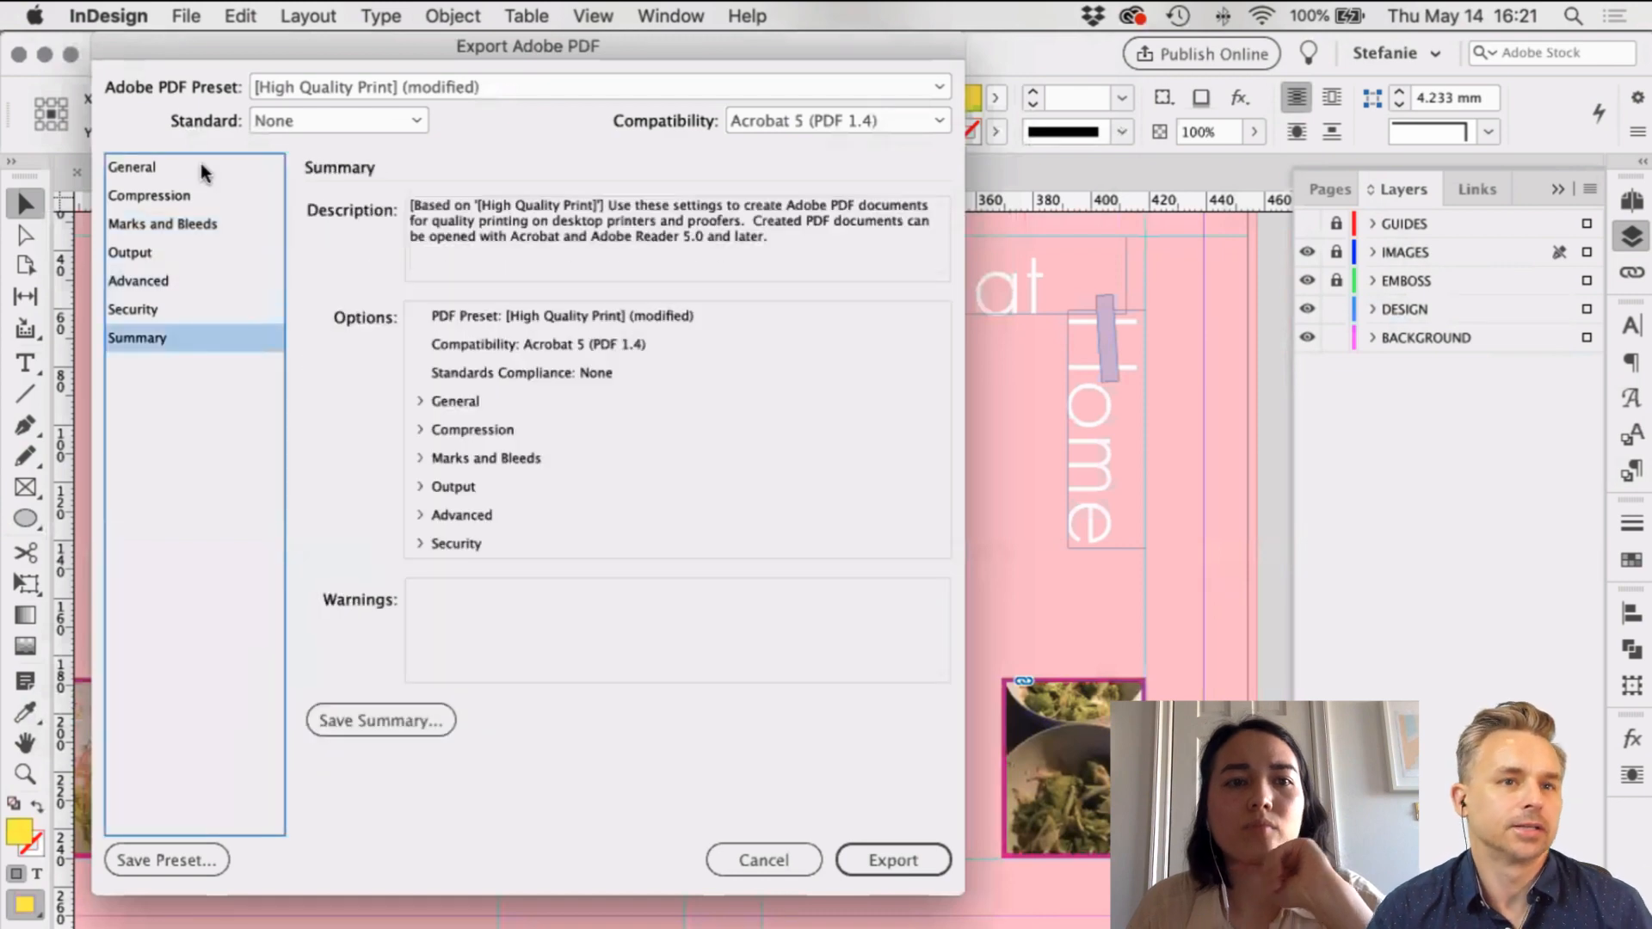
left_click(203, 167)
left_click(921, 870)
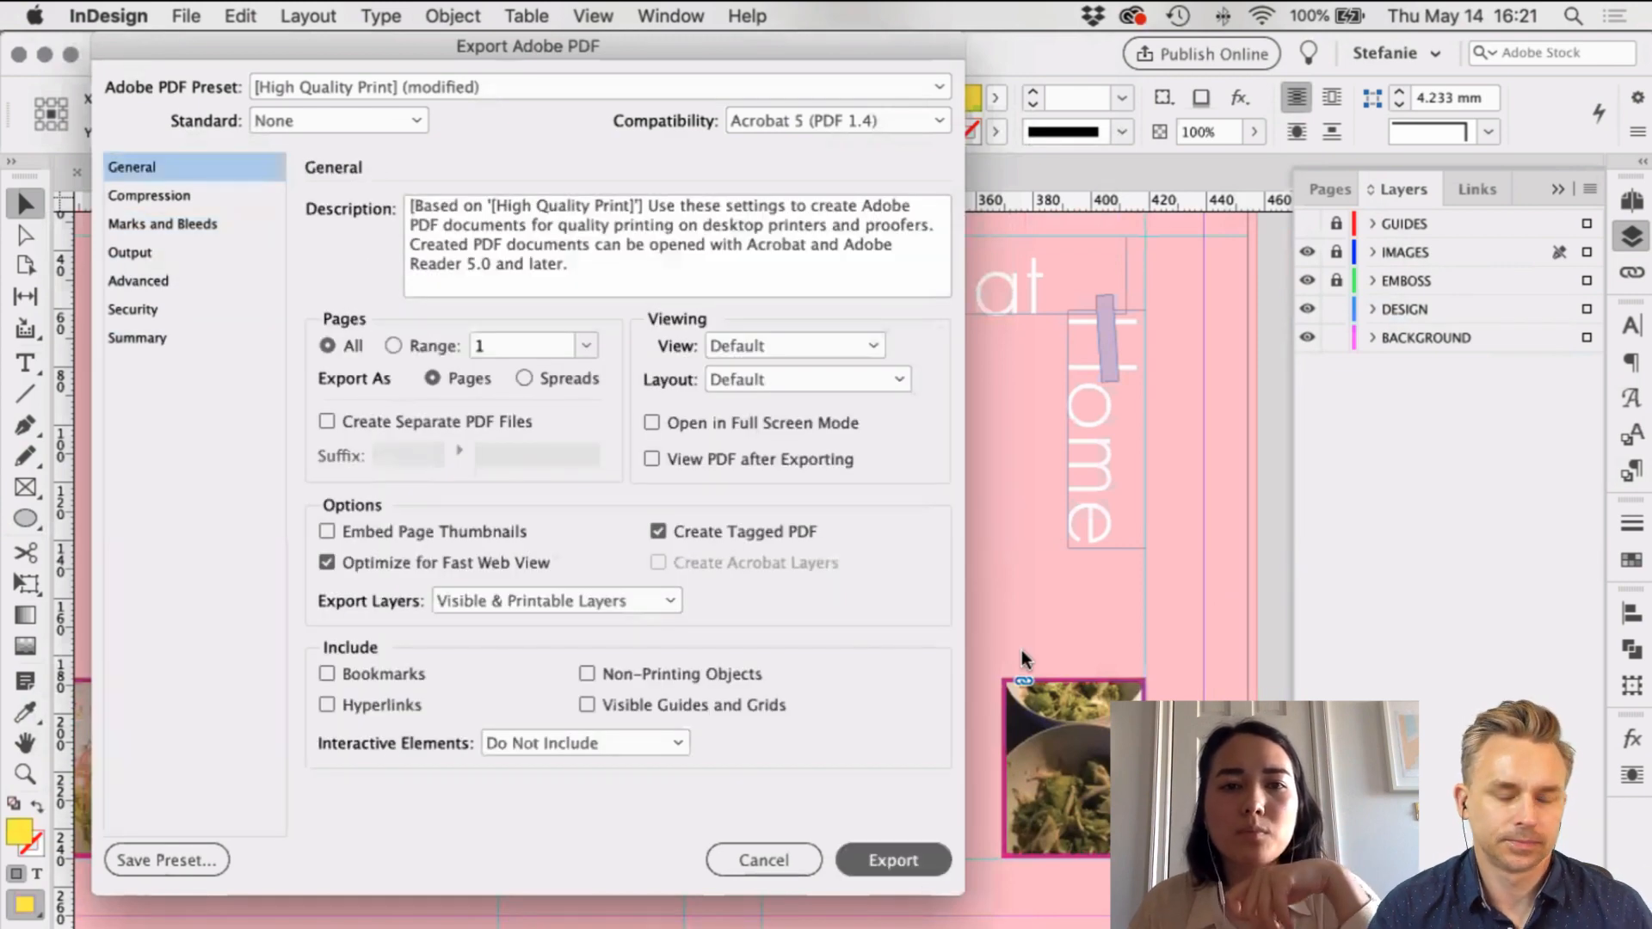
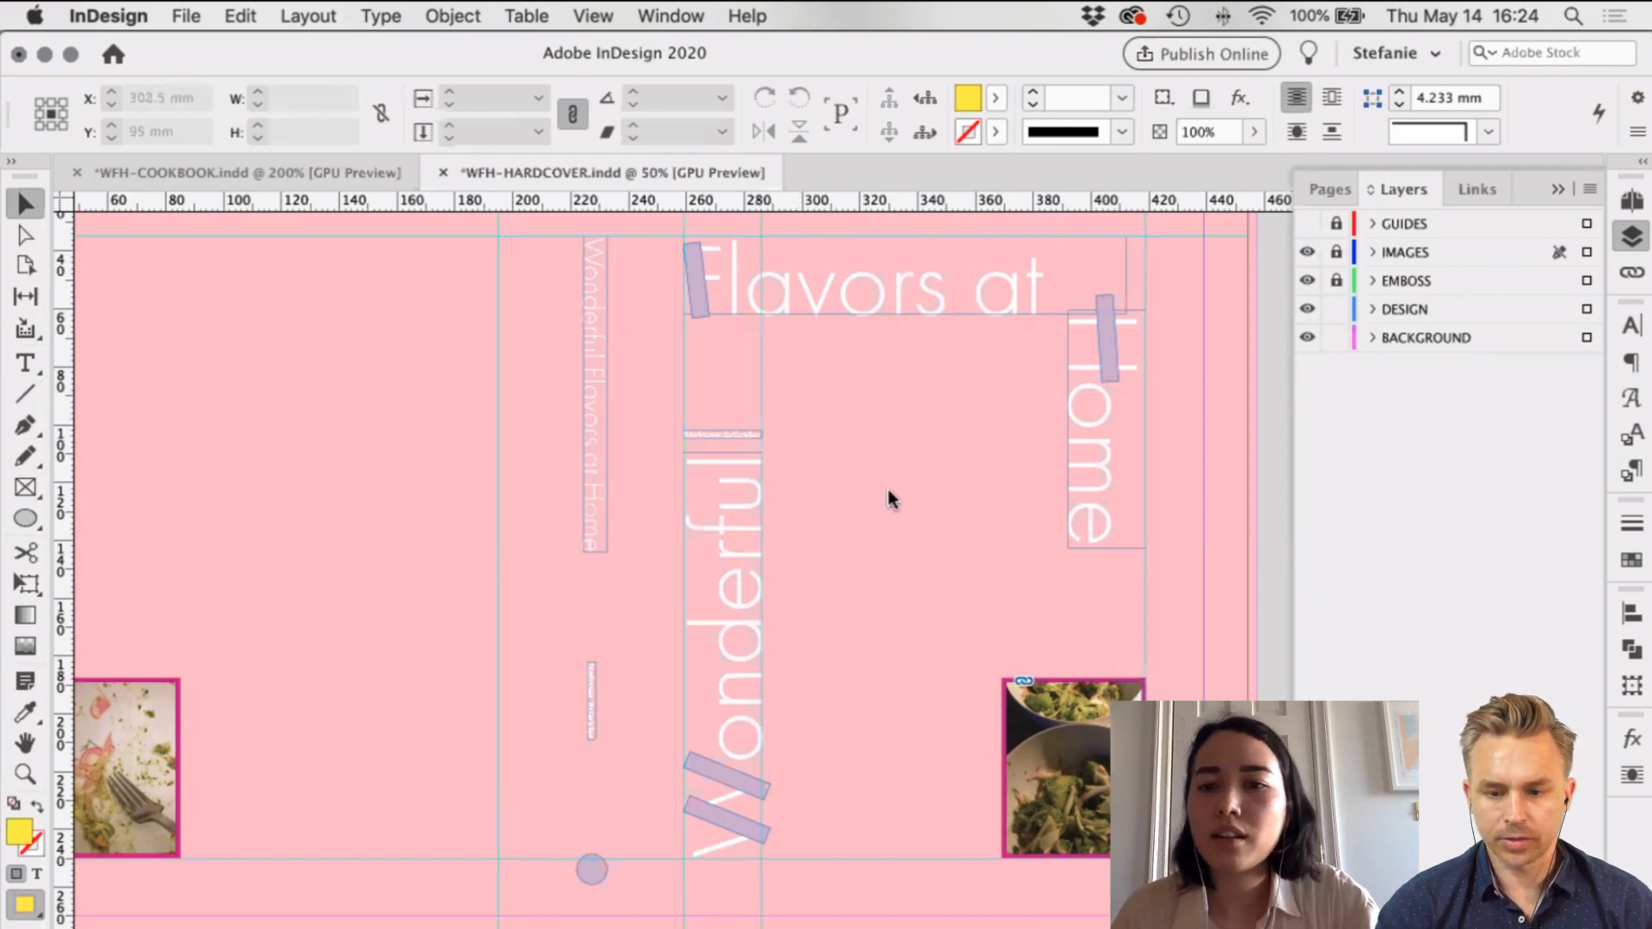
Step: Reveal the desktop and open WFH-HARDCOVER.pdf in Acrobat Pro DC
key("F11")
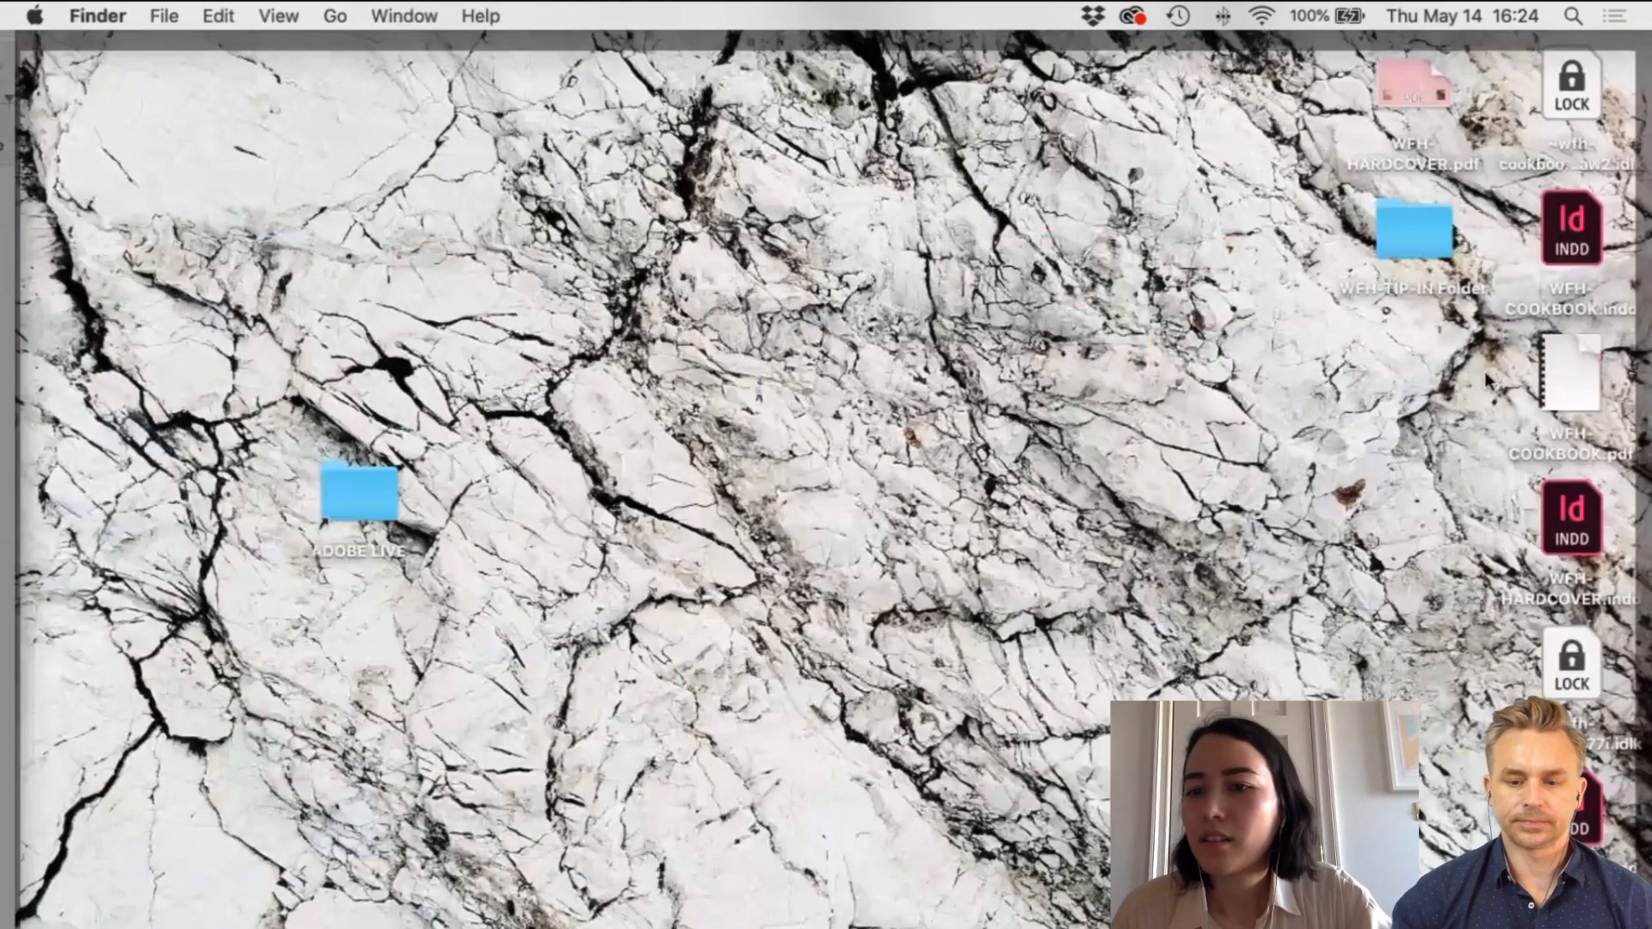
double_click(1417, 84)
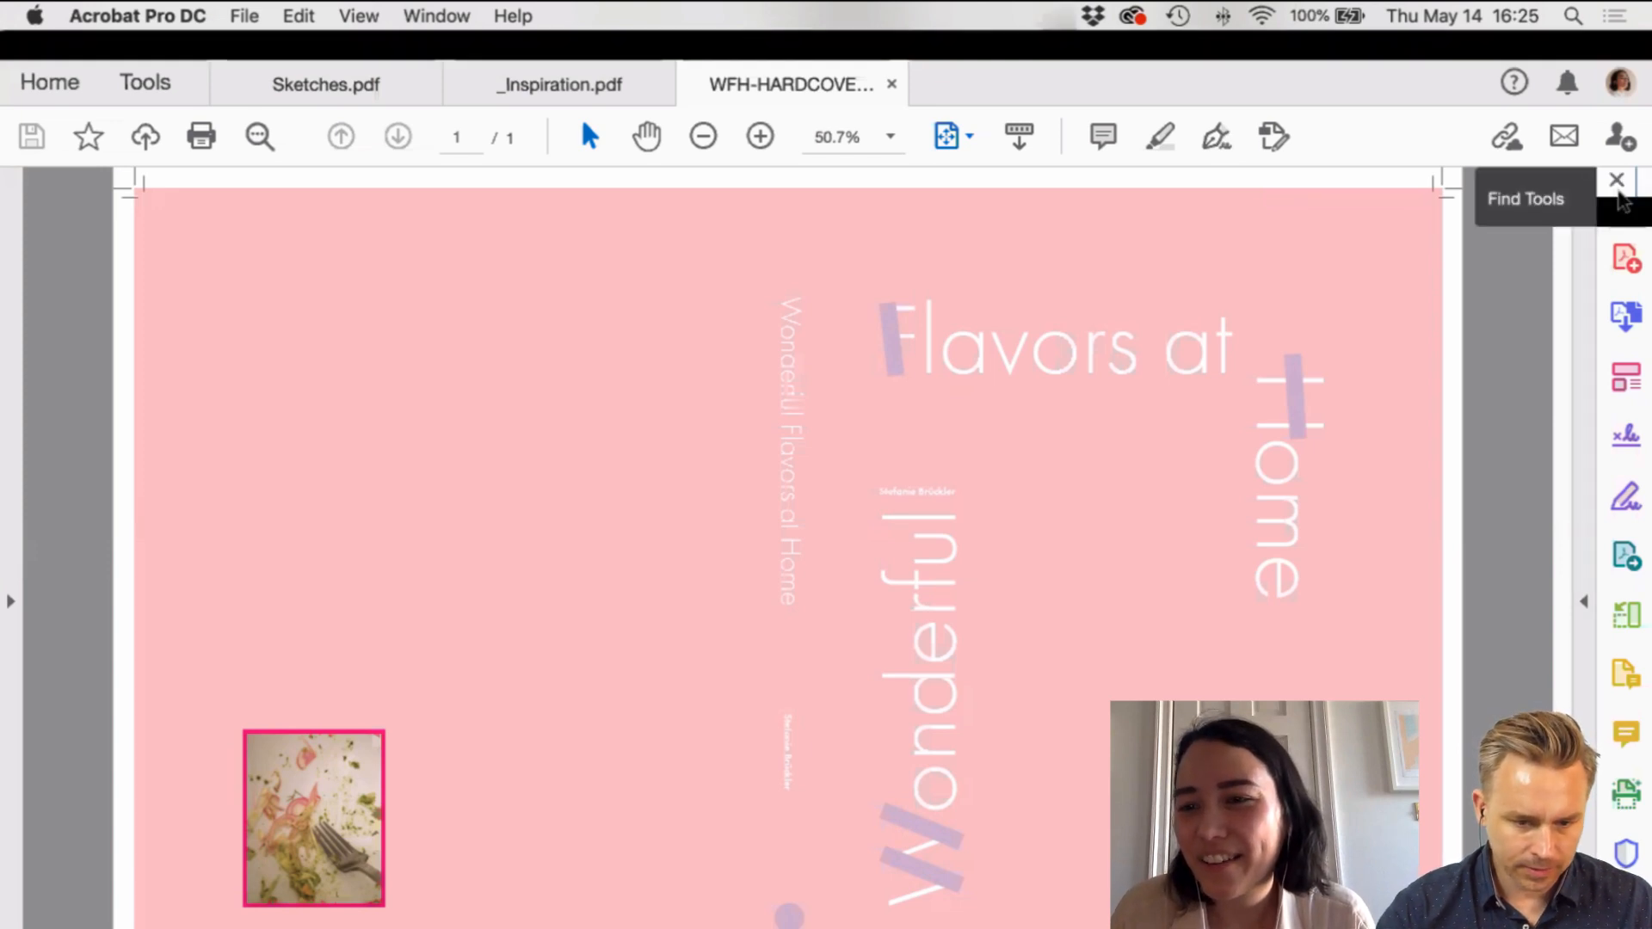
Step: Search the tools for 'print' and open Output Preview from Print Production
left_click(1621, 198)
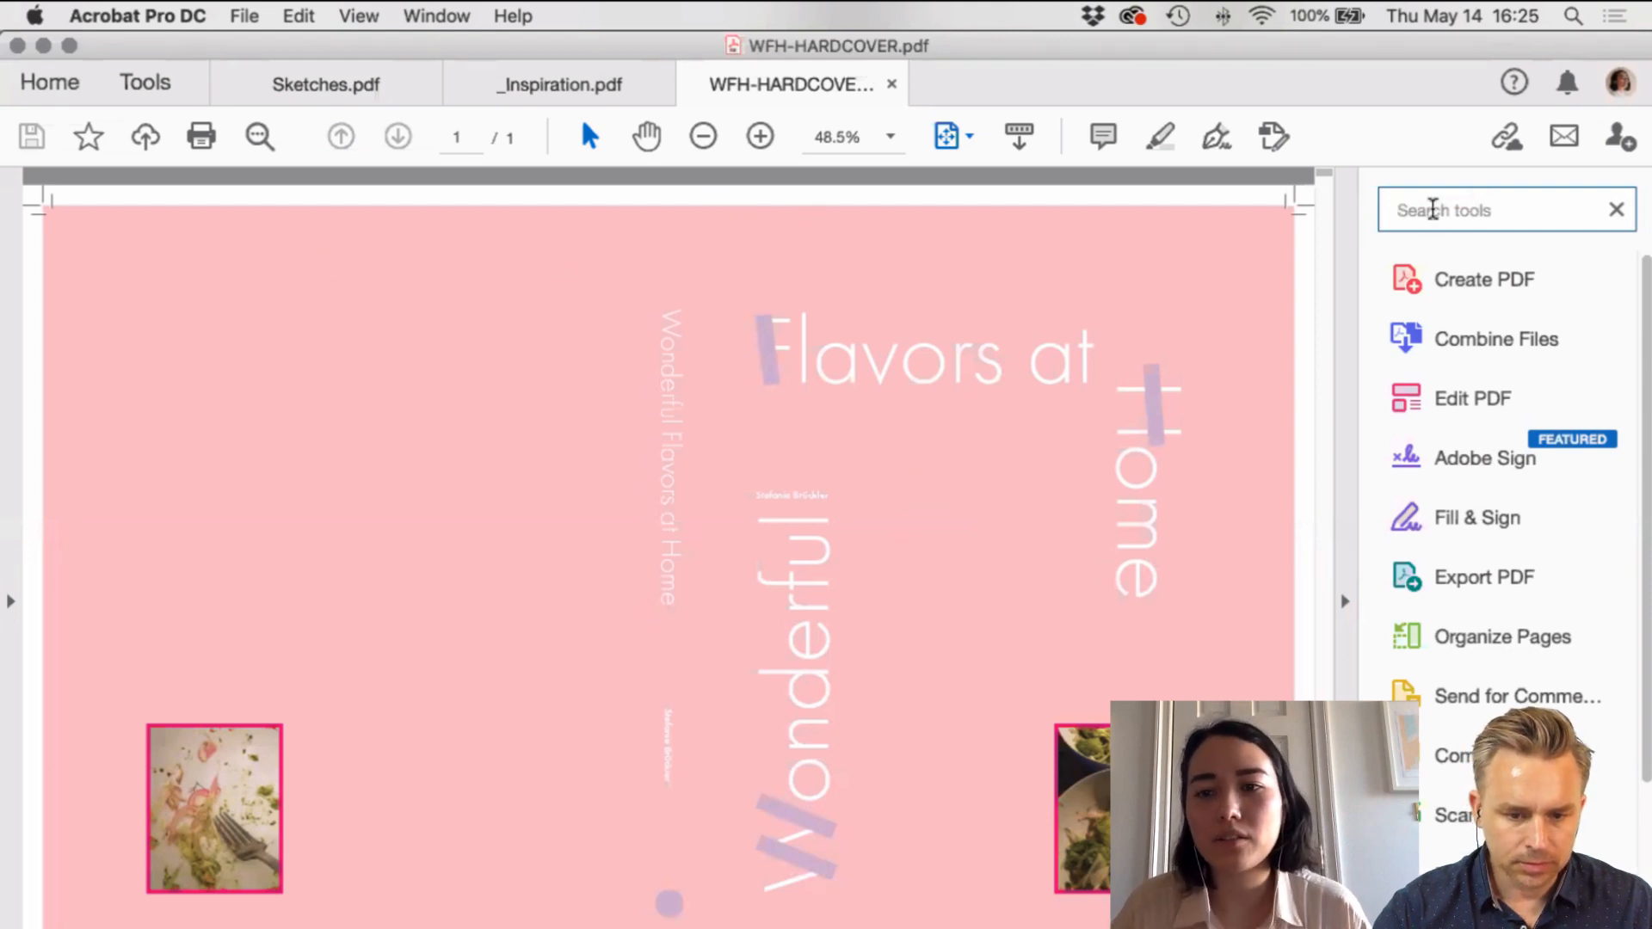
type("p")
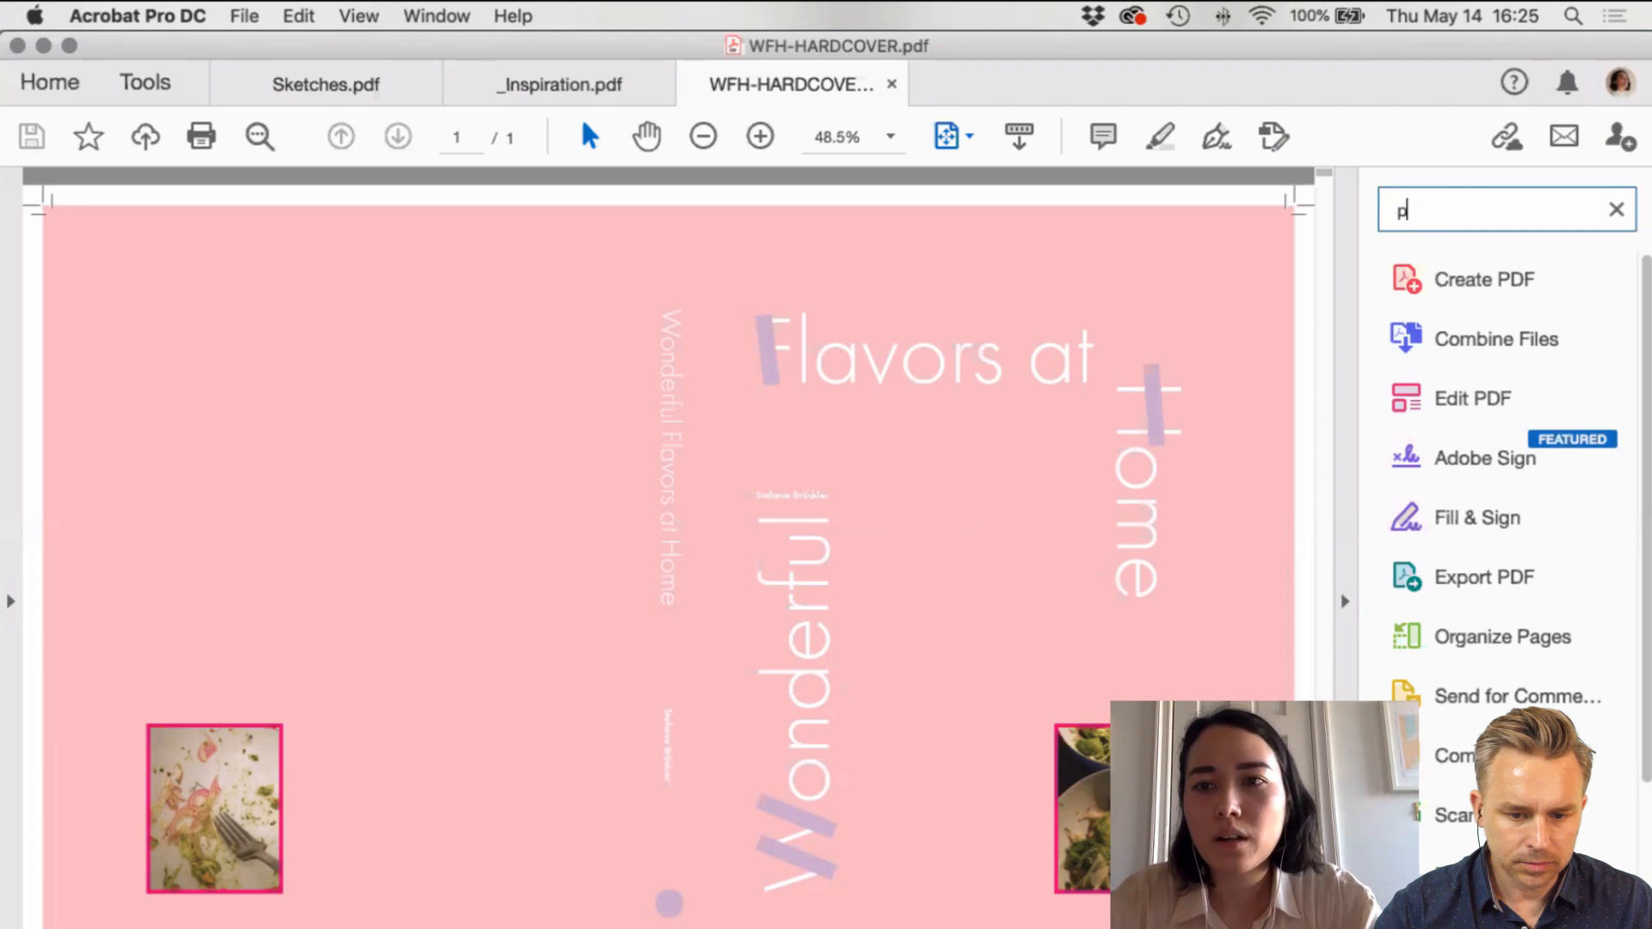
type("rint")
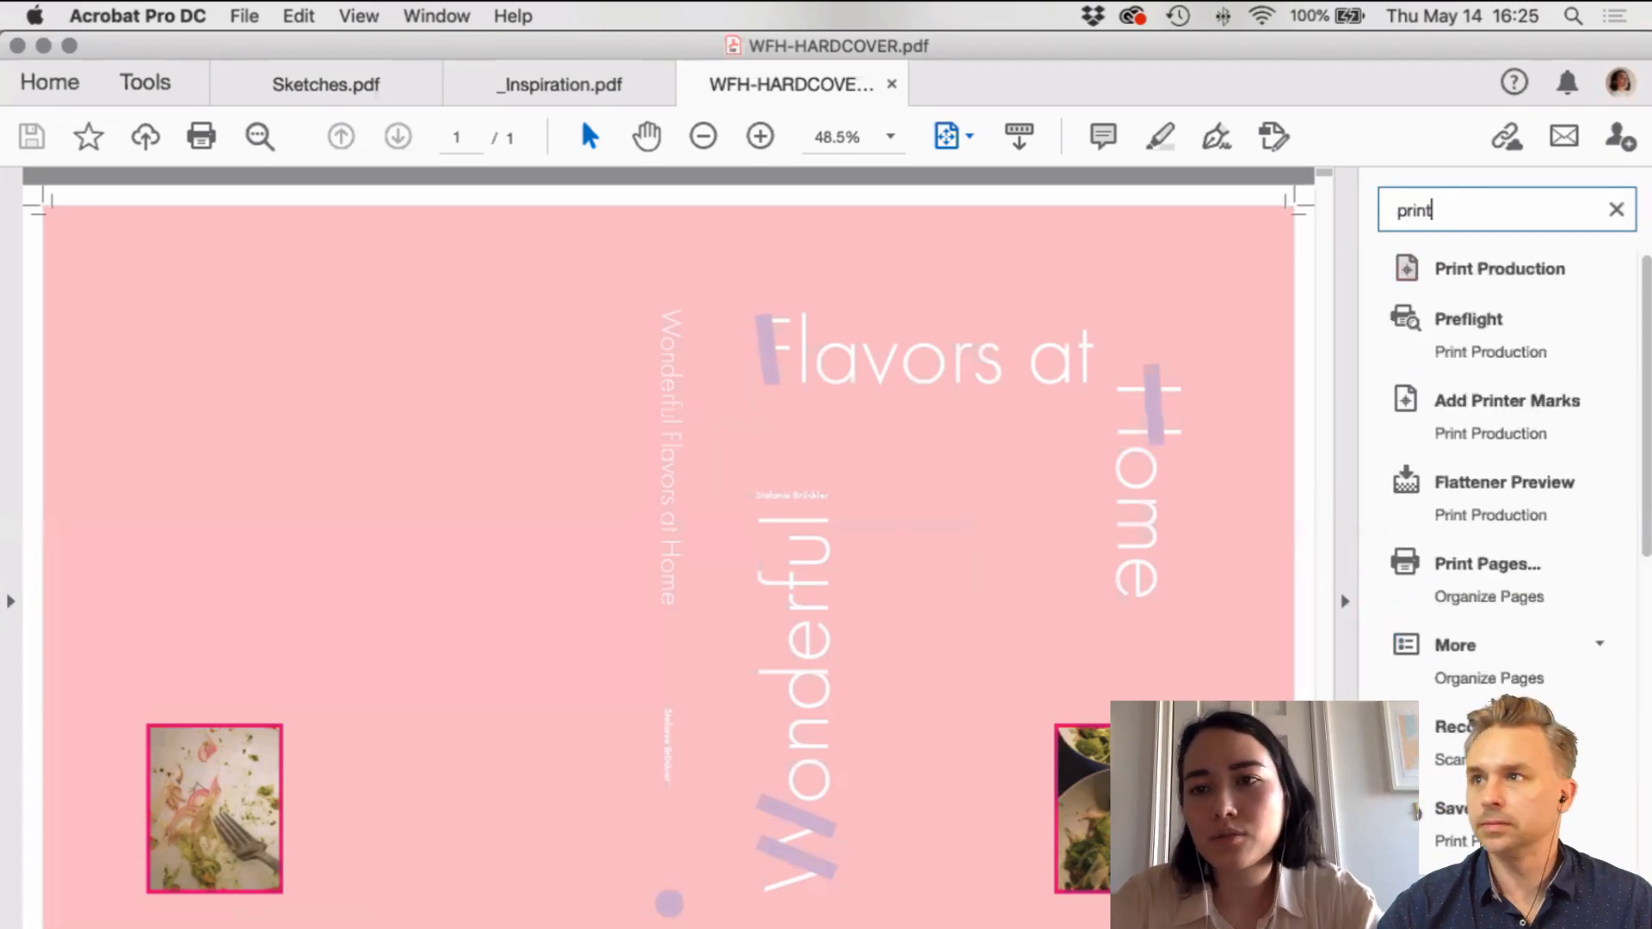
left_click(1476, 272)
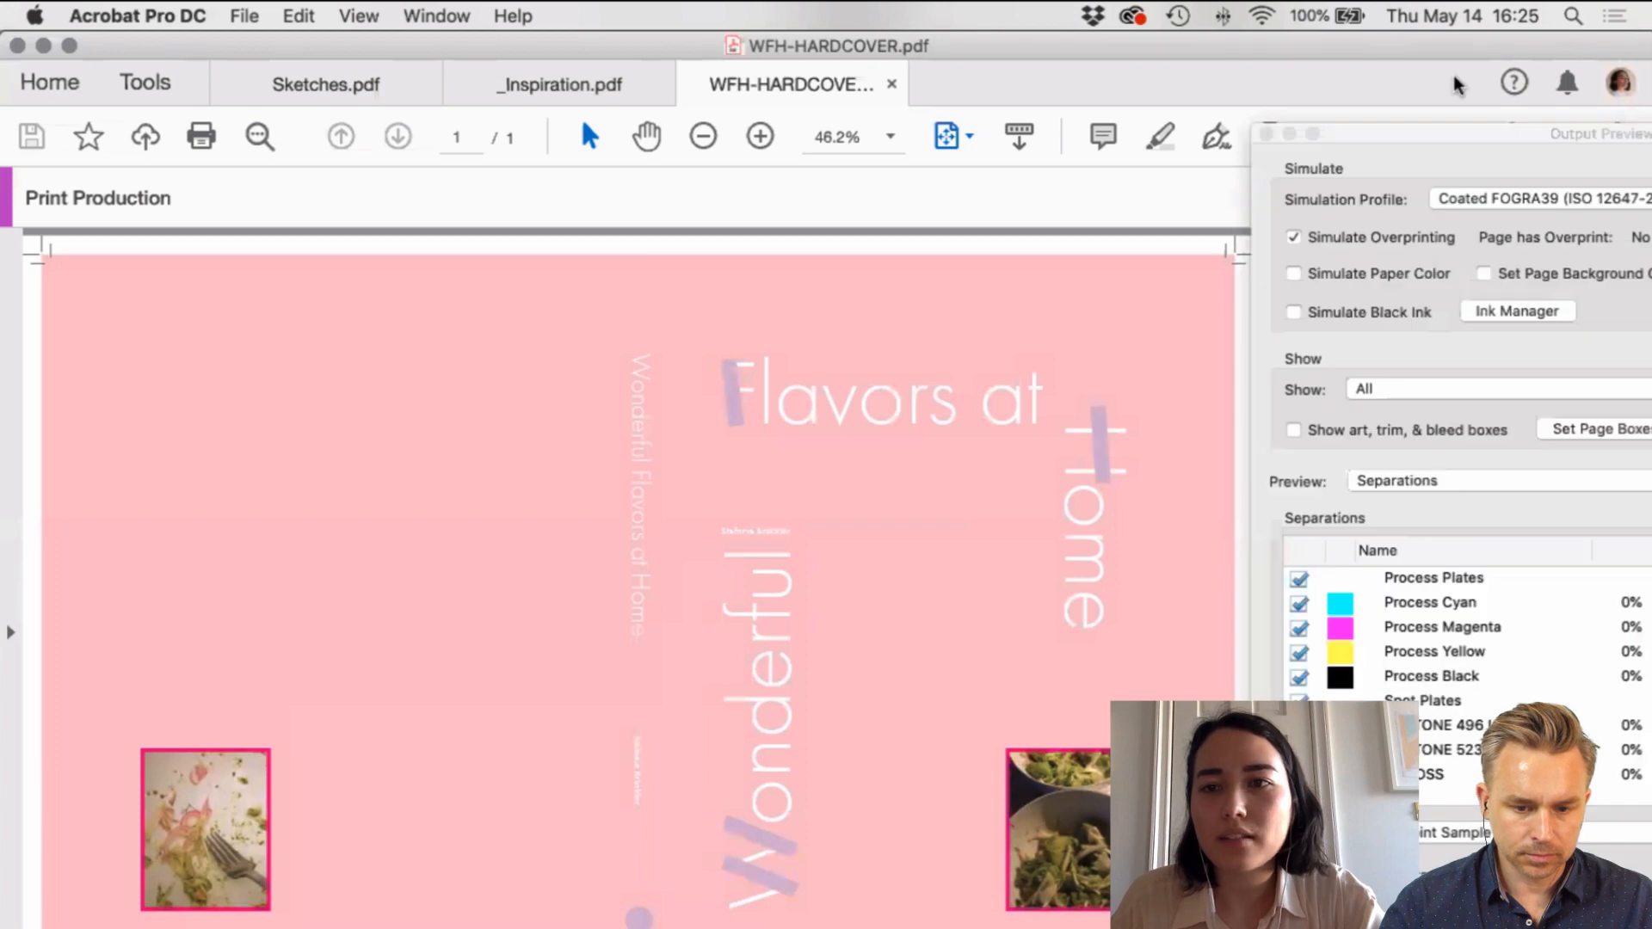
left_click_drag(1430, 133, 1424, 138)
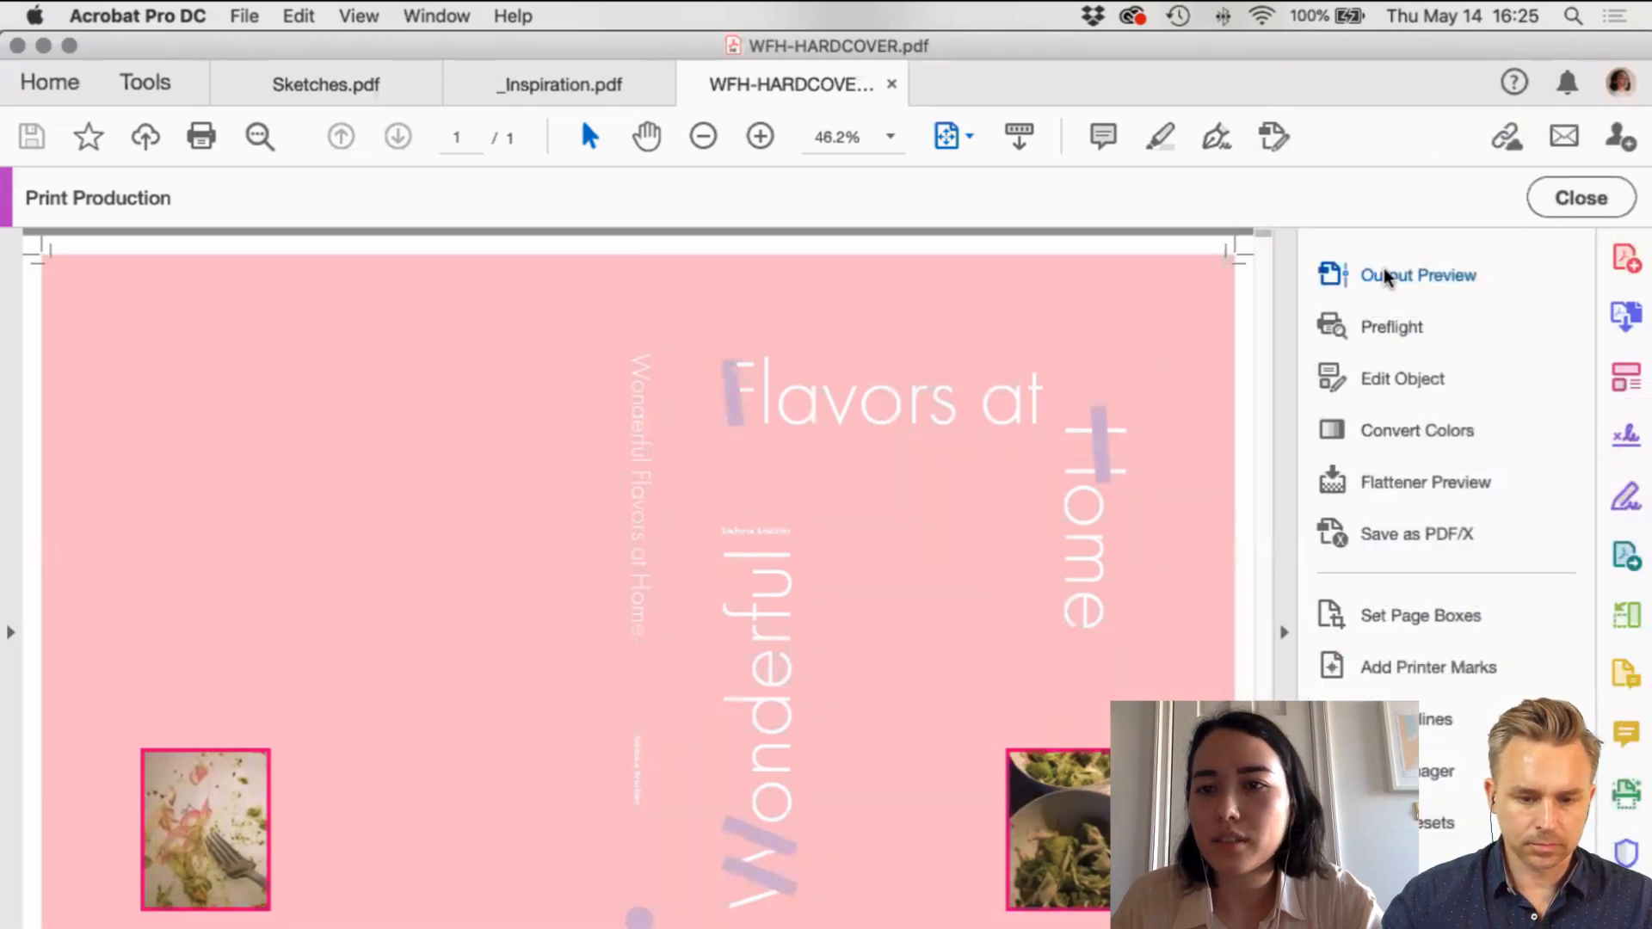
left_click(1385, 273)
Step: Move Output Preview off the page and toggle the PANTONE 496 U plate off and on
left_click_drag(1301, 131, 348, 75)
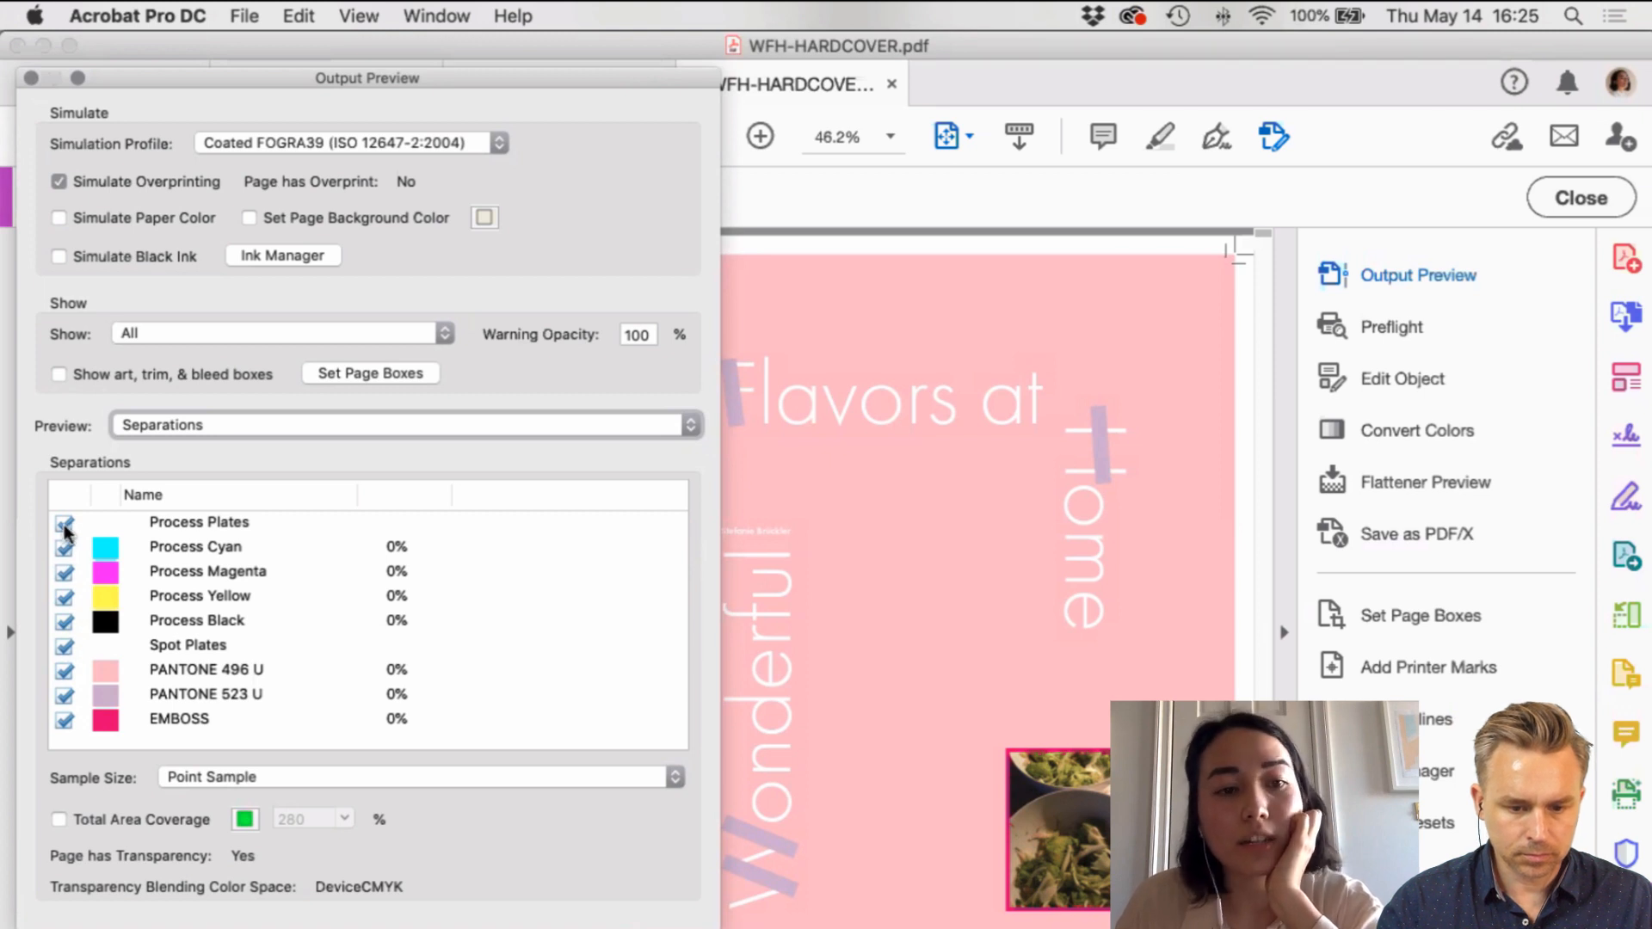
left_click(67, 678)
left_click(66, 674)
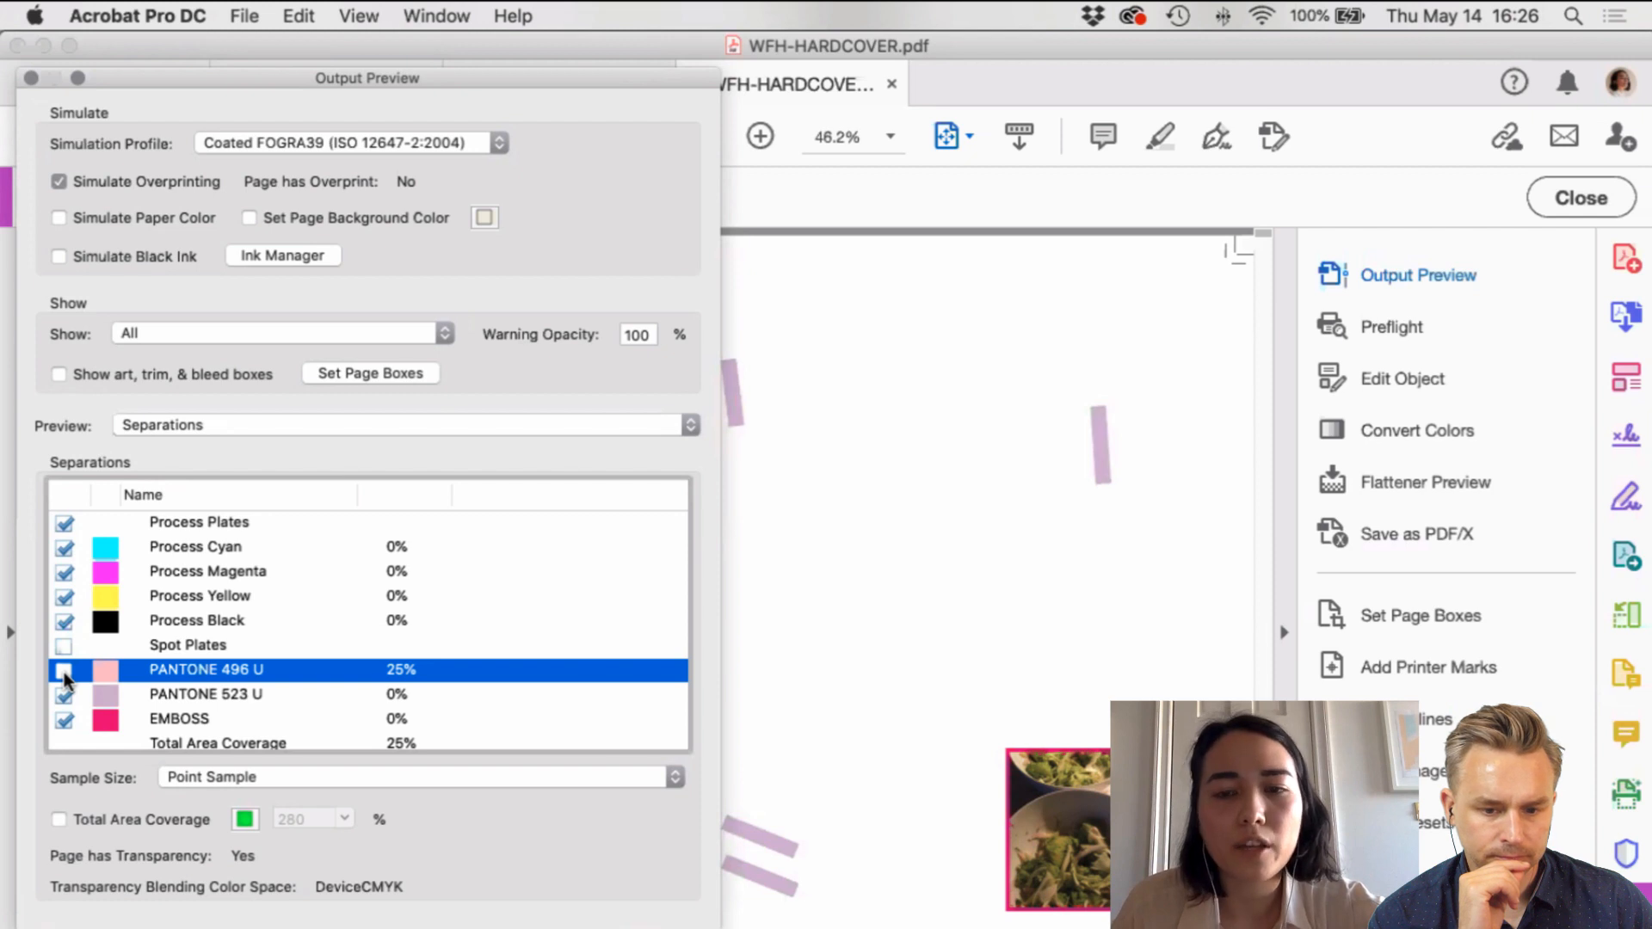
left_click(64, 672)
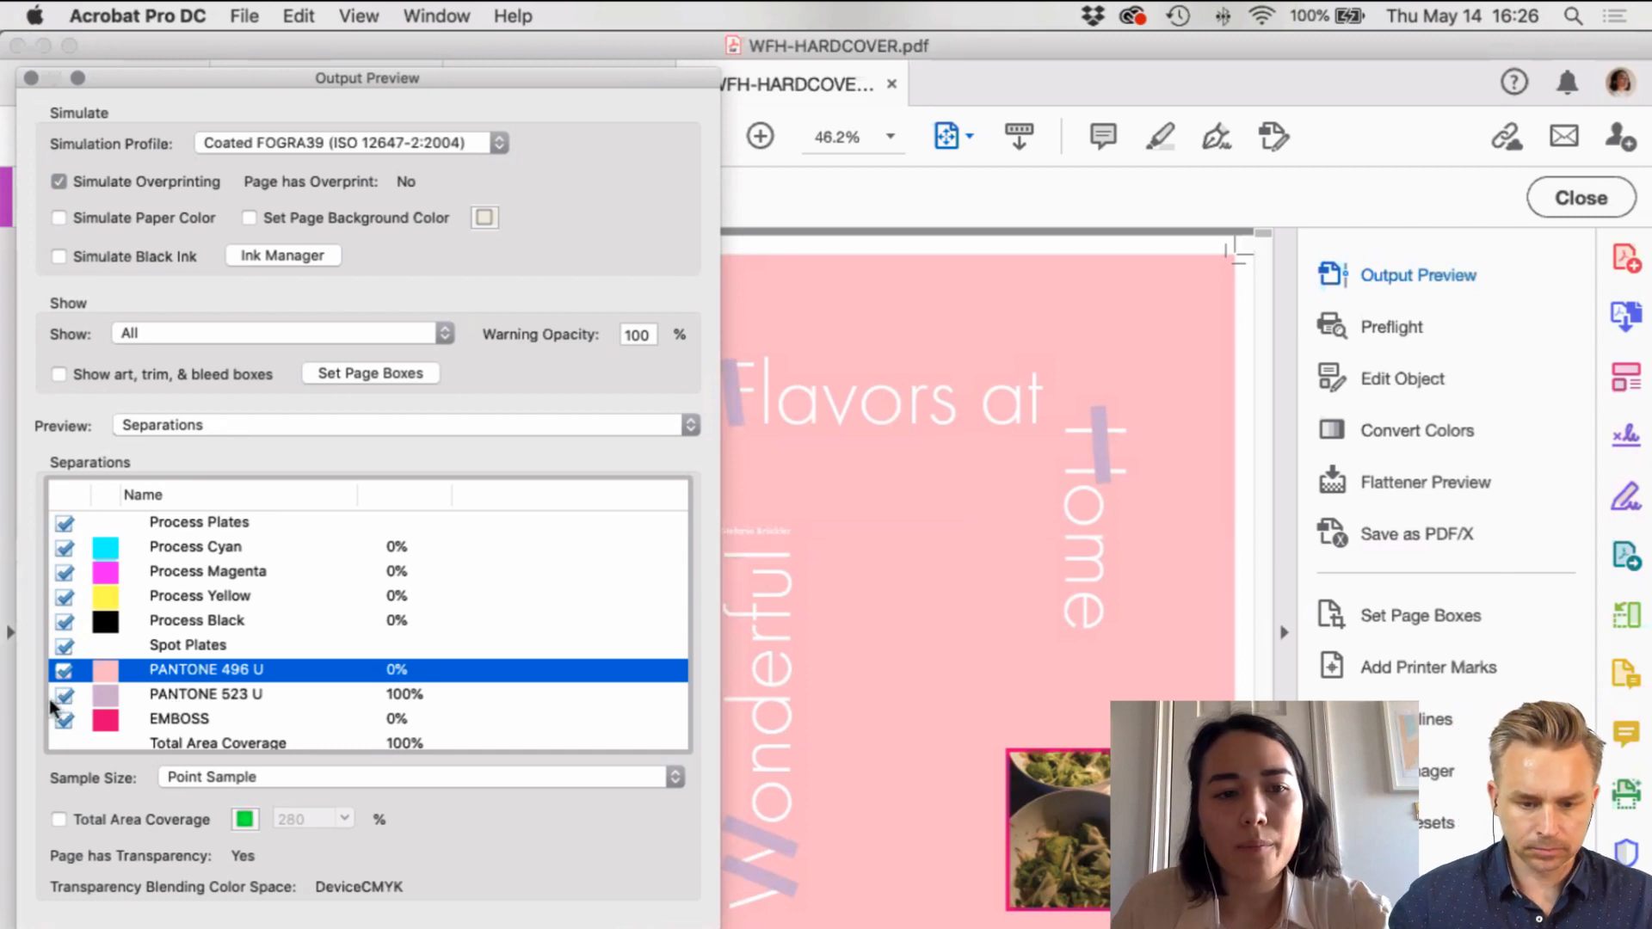
Step: Toggle the purple PANTONE 523 U plate off and on twice to inspect it
left_click(64, 699)
left_click(63, 695)
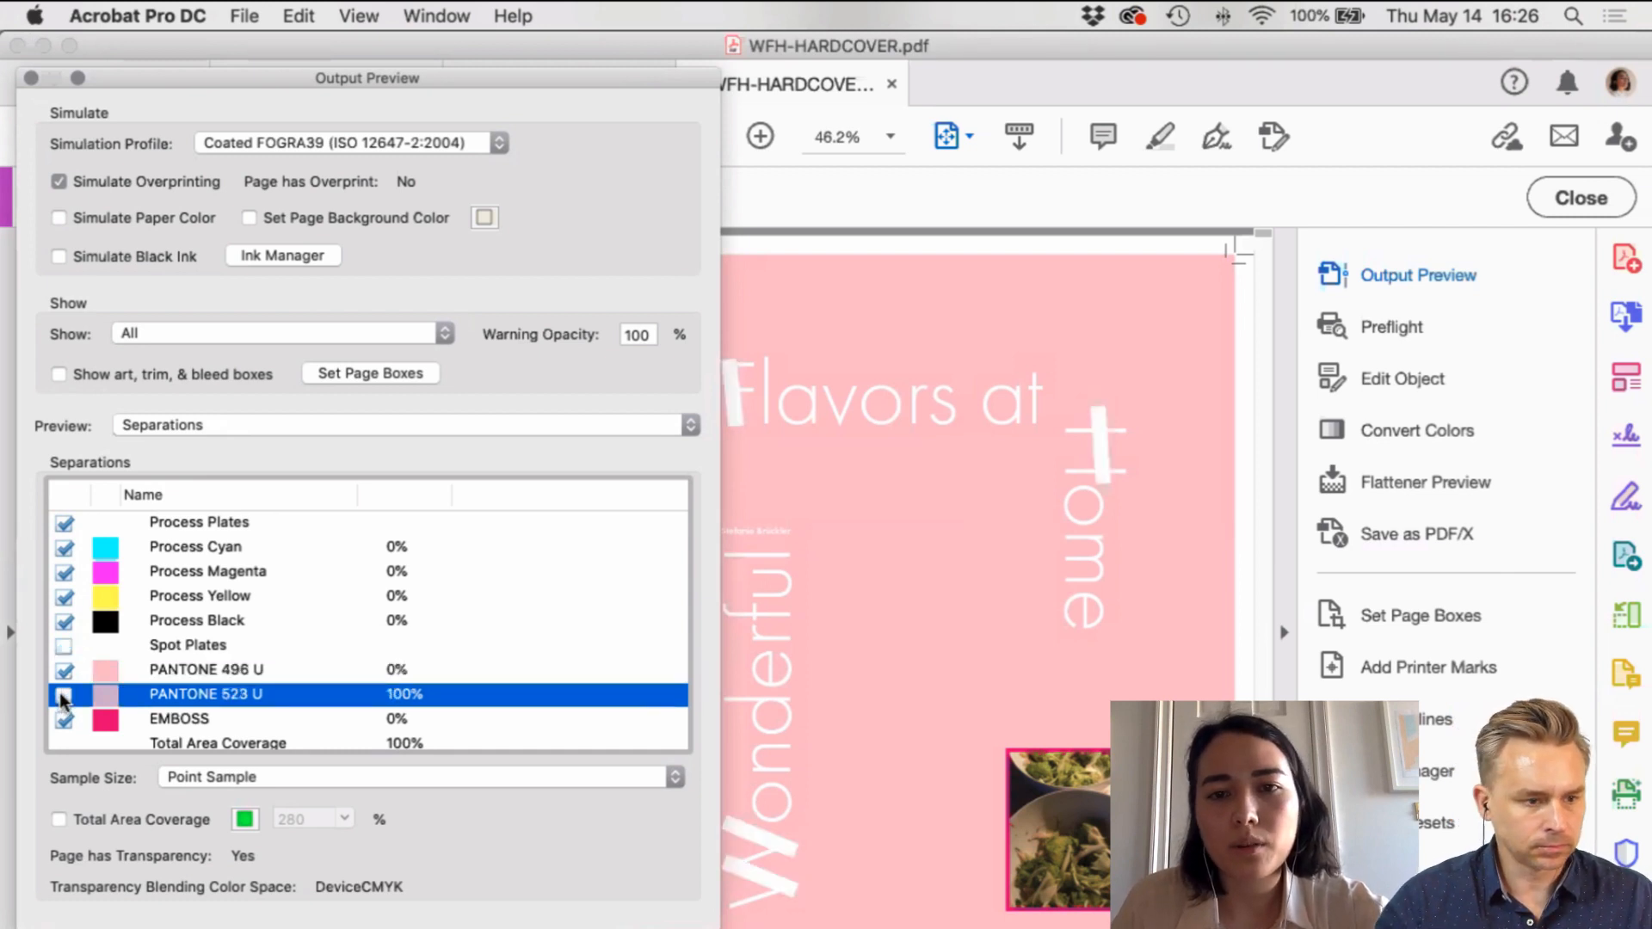
left_click(64, 696)
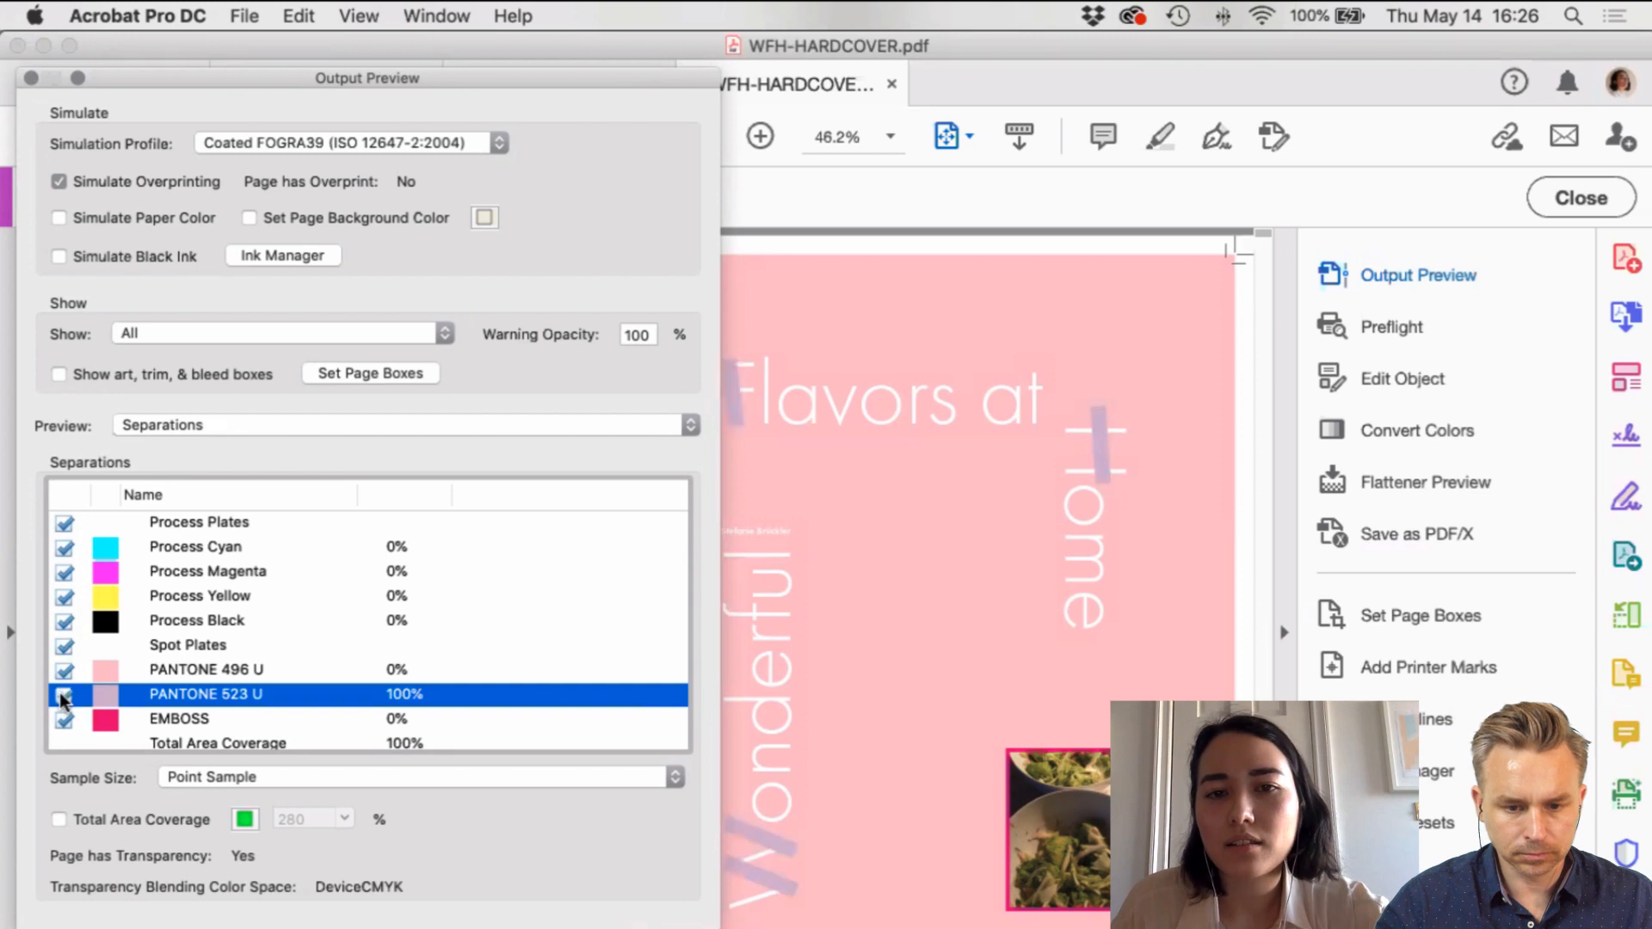
left_click(64, 696)
left_click(64, 696)
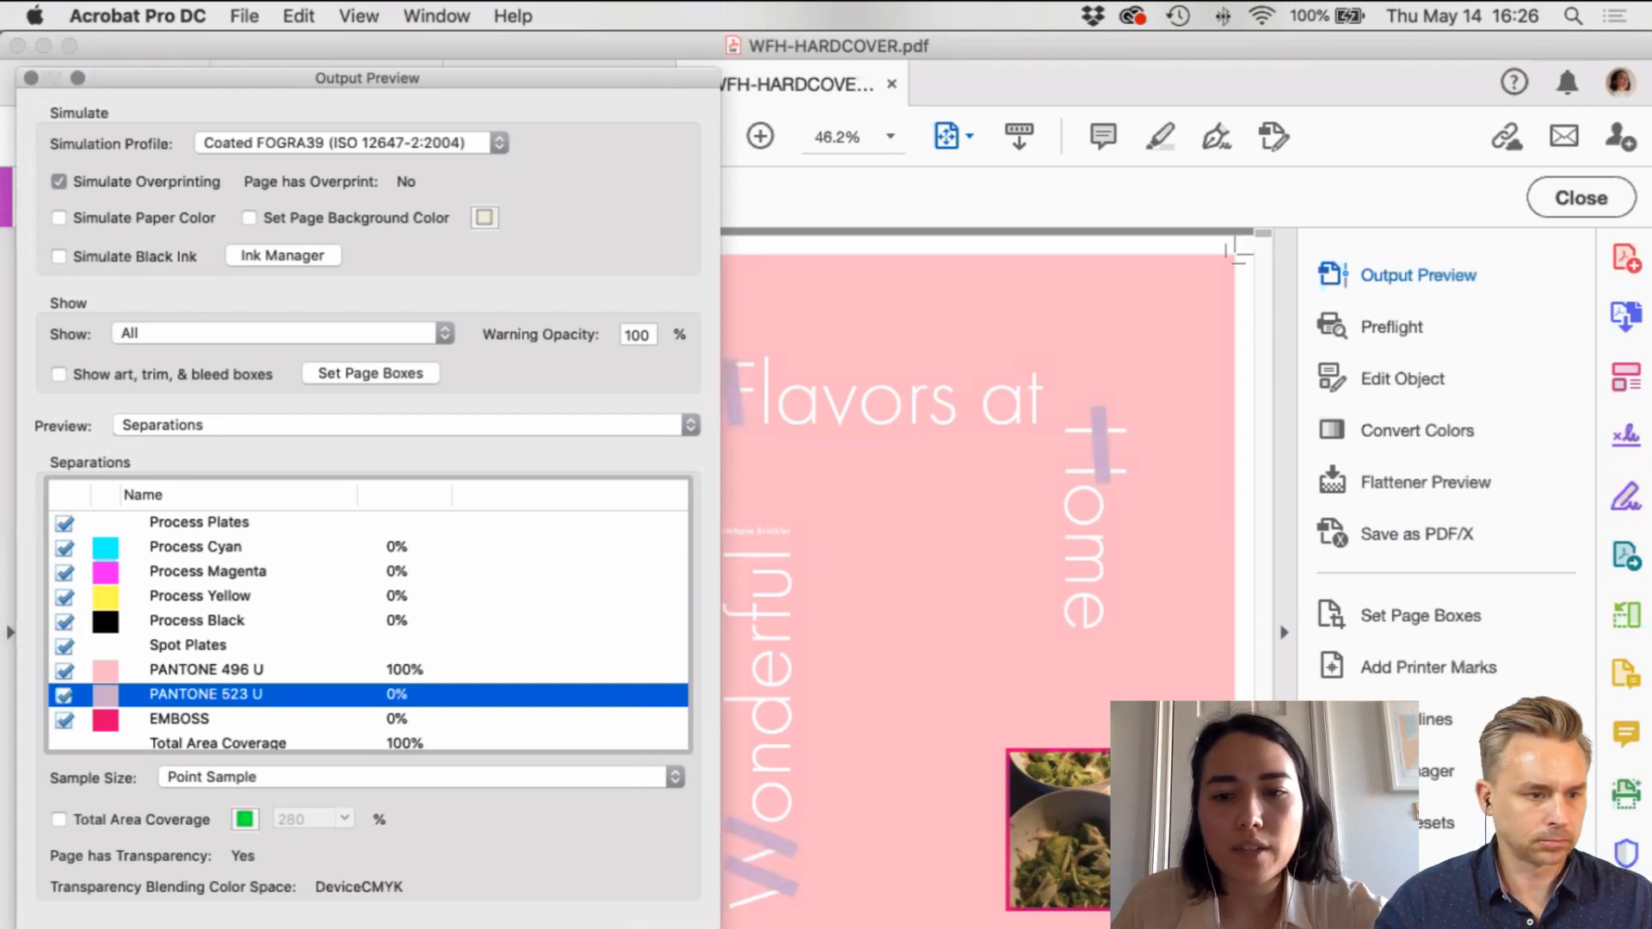
Step: Check the EMBOSS plate around the photo, then close Output Preview
left_click(59, 723)
left_click(60, 720)
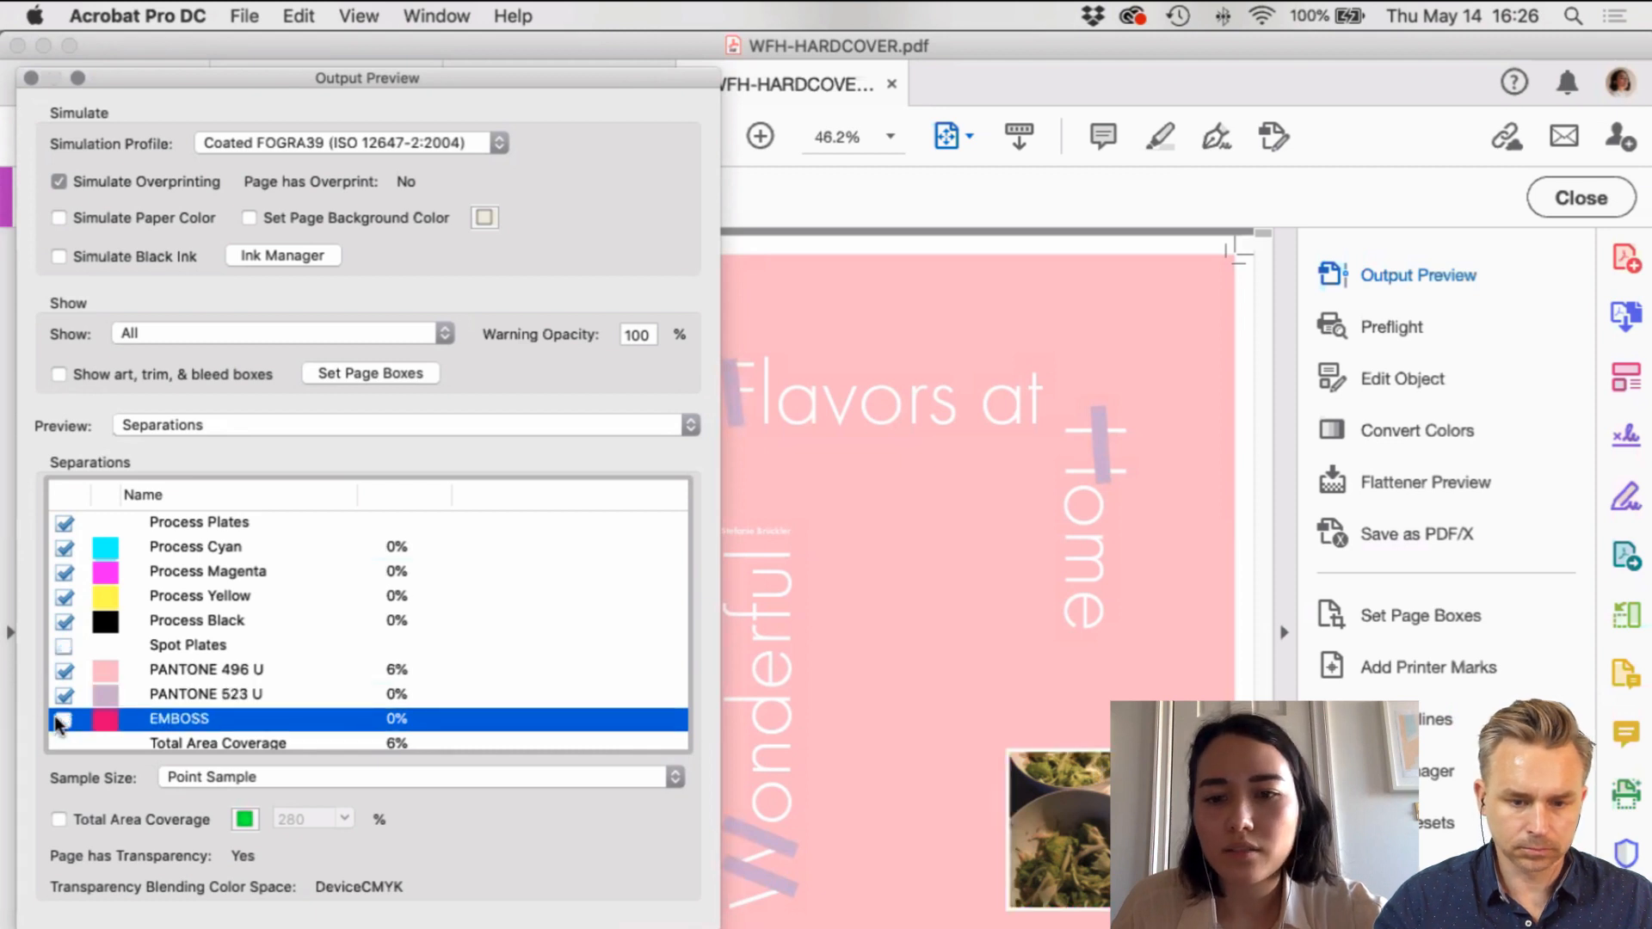
left_click(60, 721)
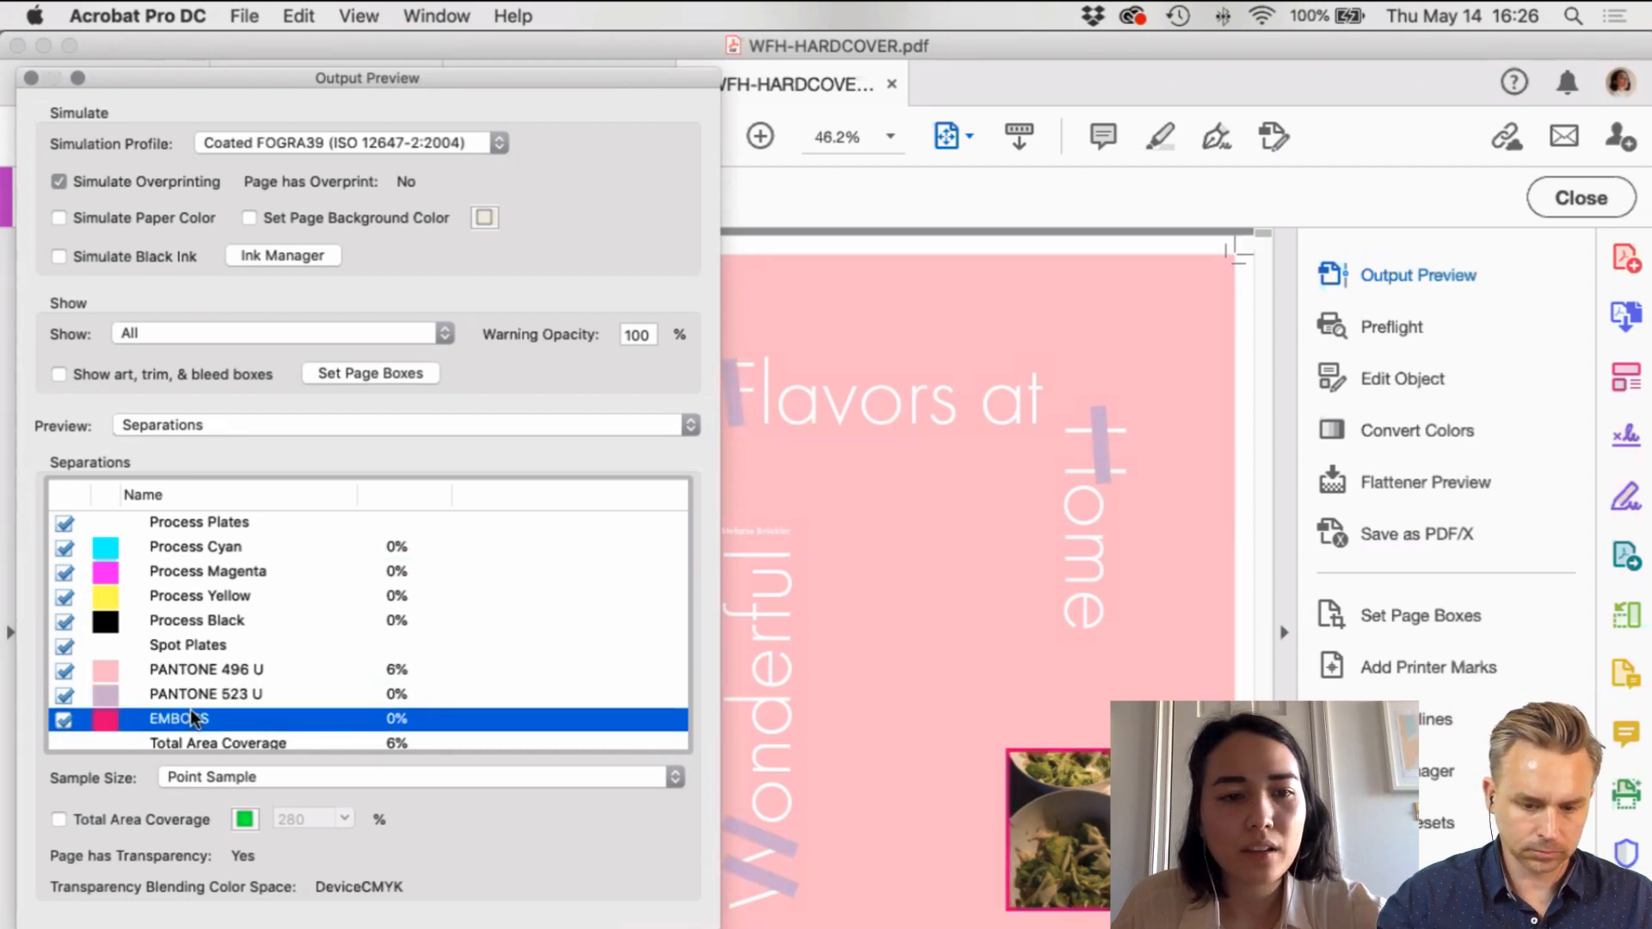
scroll(214, 653, "down", 1)
scroll(215, 654, "up", 2)
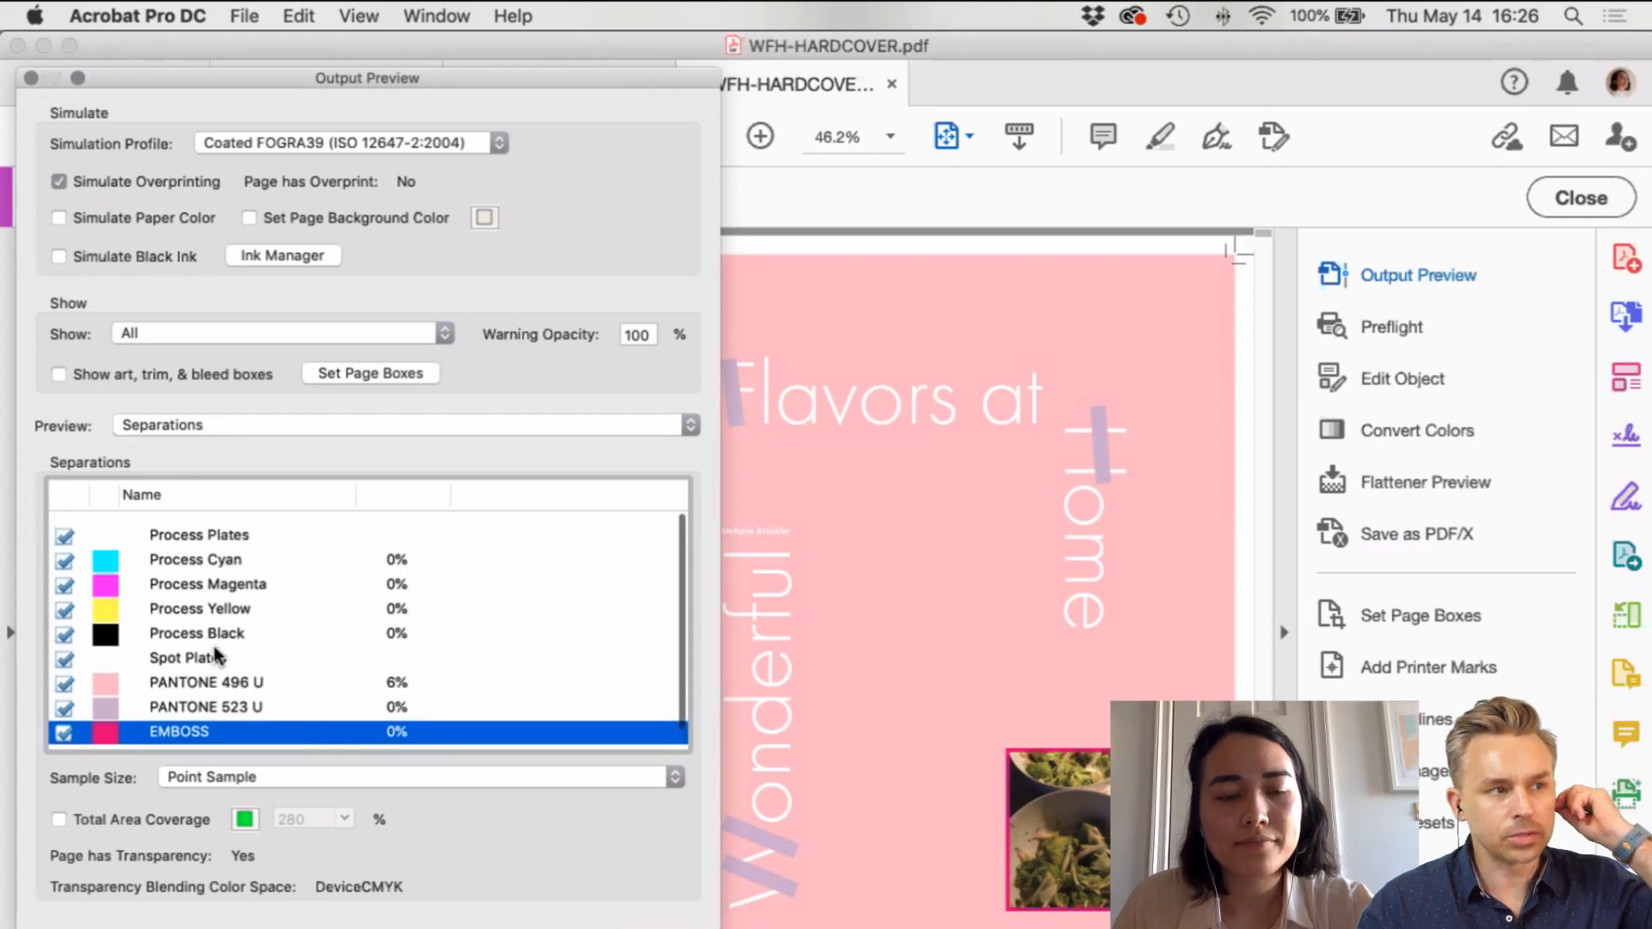
scroll(215, 654, "down", 1)
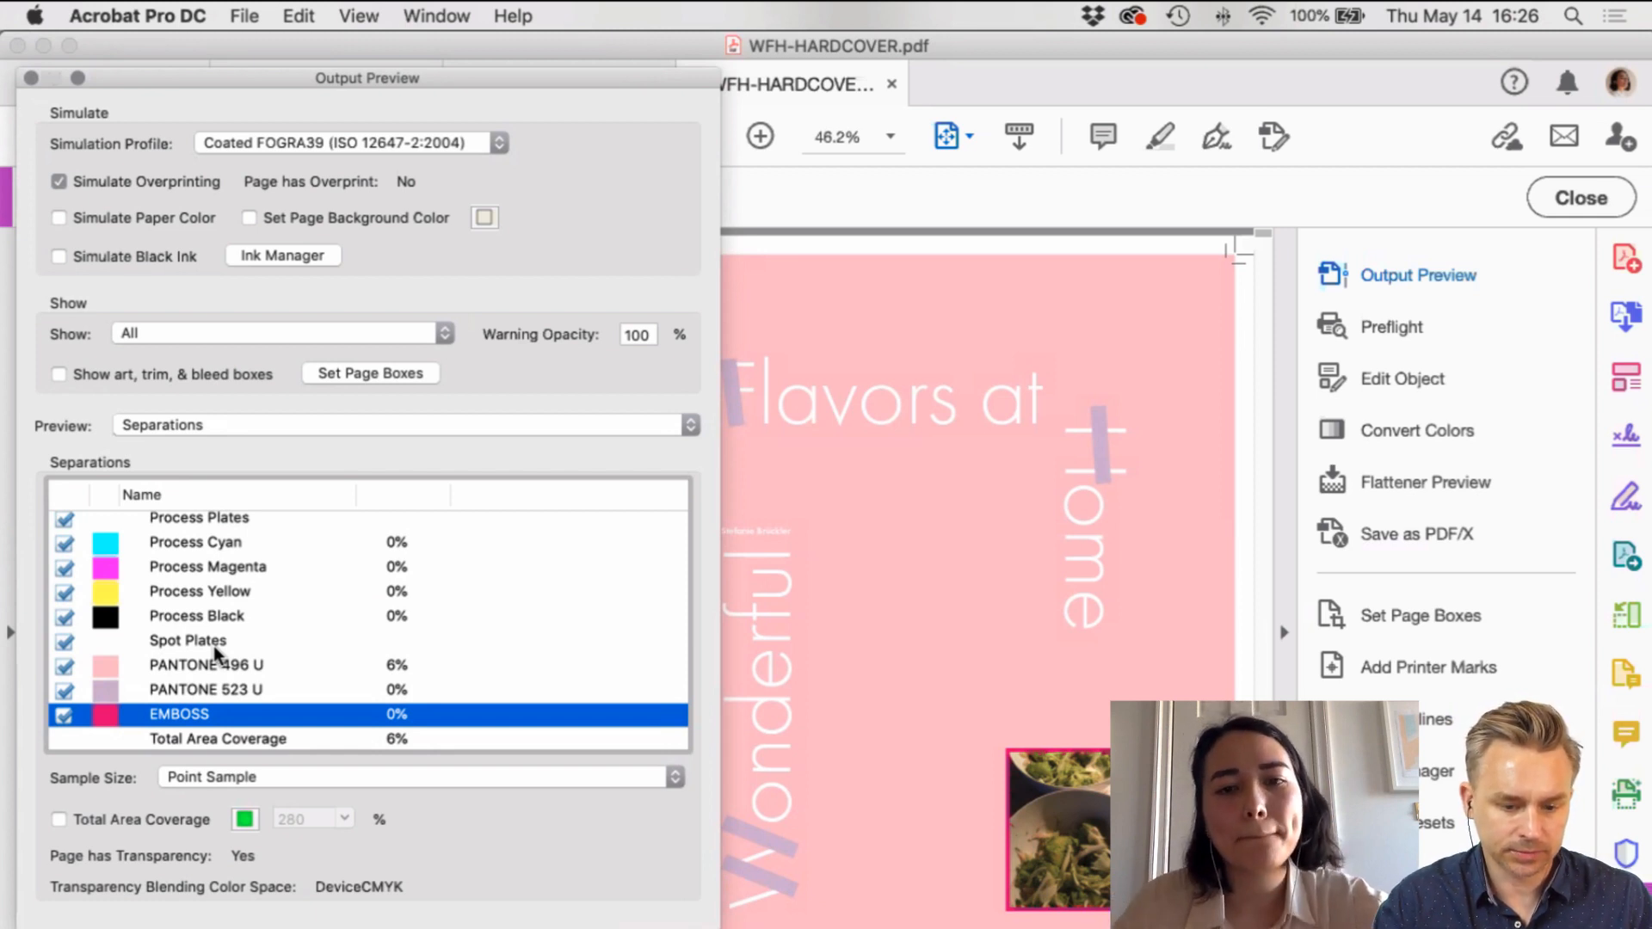
left_click(30, 78)
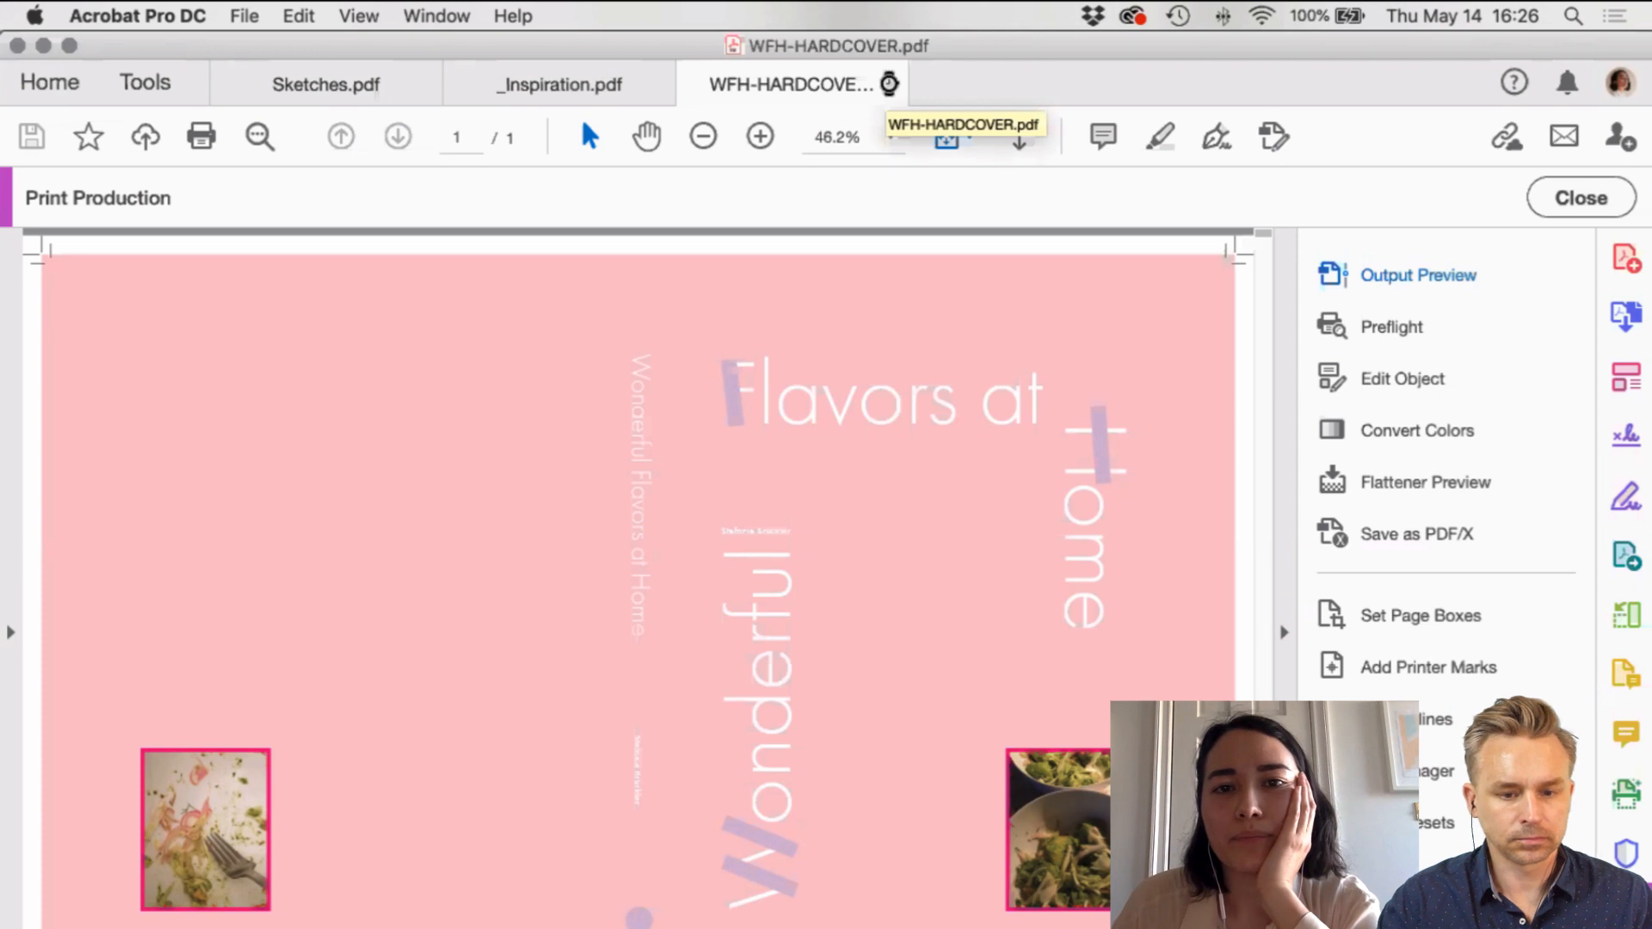
Step: Close the PDF, return to InDesign and show WFH-COOKBOOK.indd's WHAT IF?! page
left_click(889, 84)
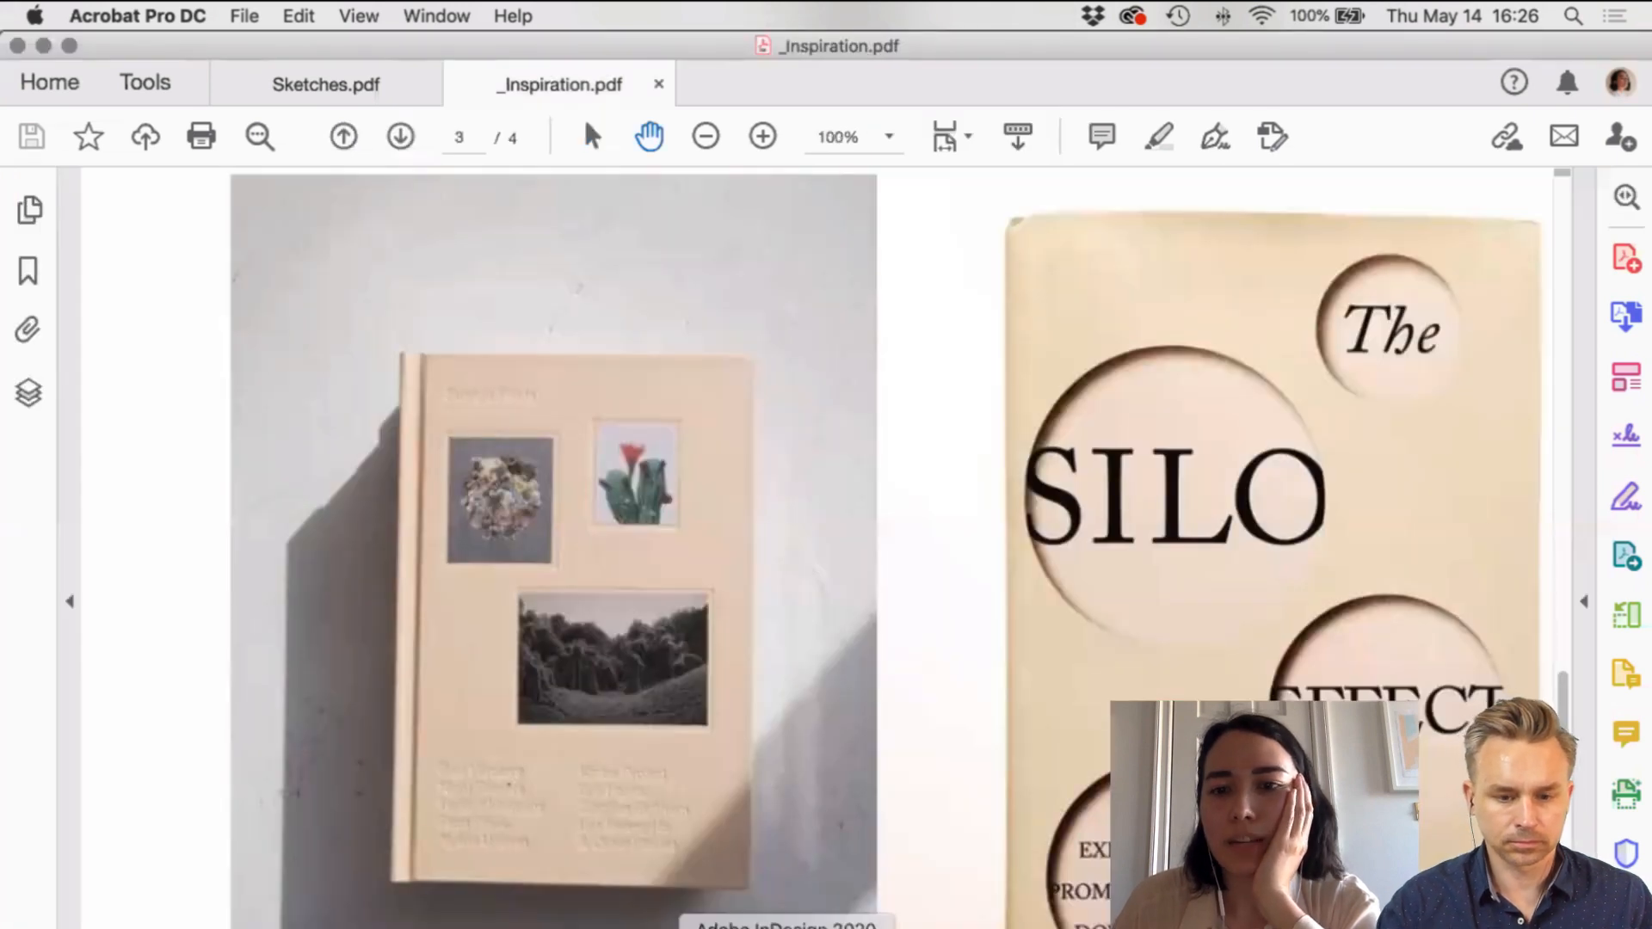
key("super+Tab")
scroll(915, 546, "up", 3)
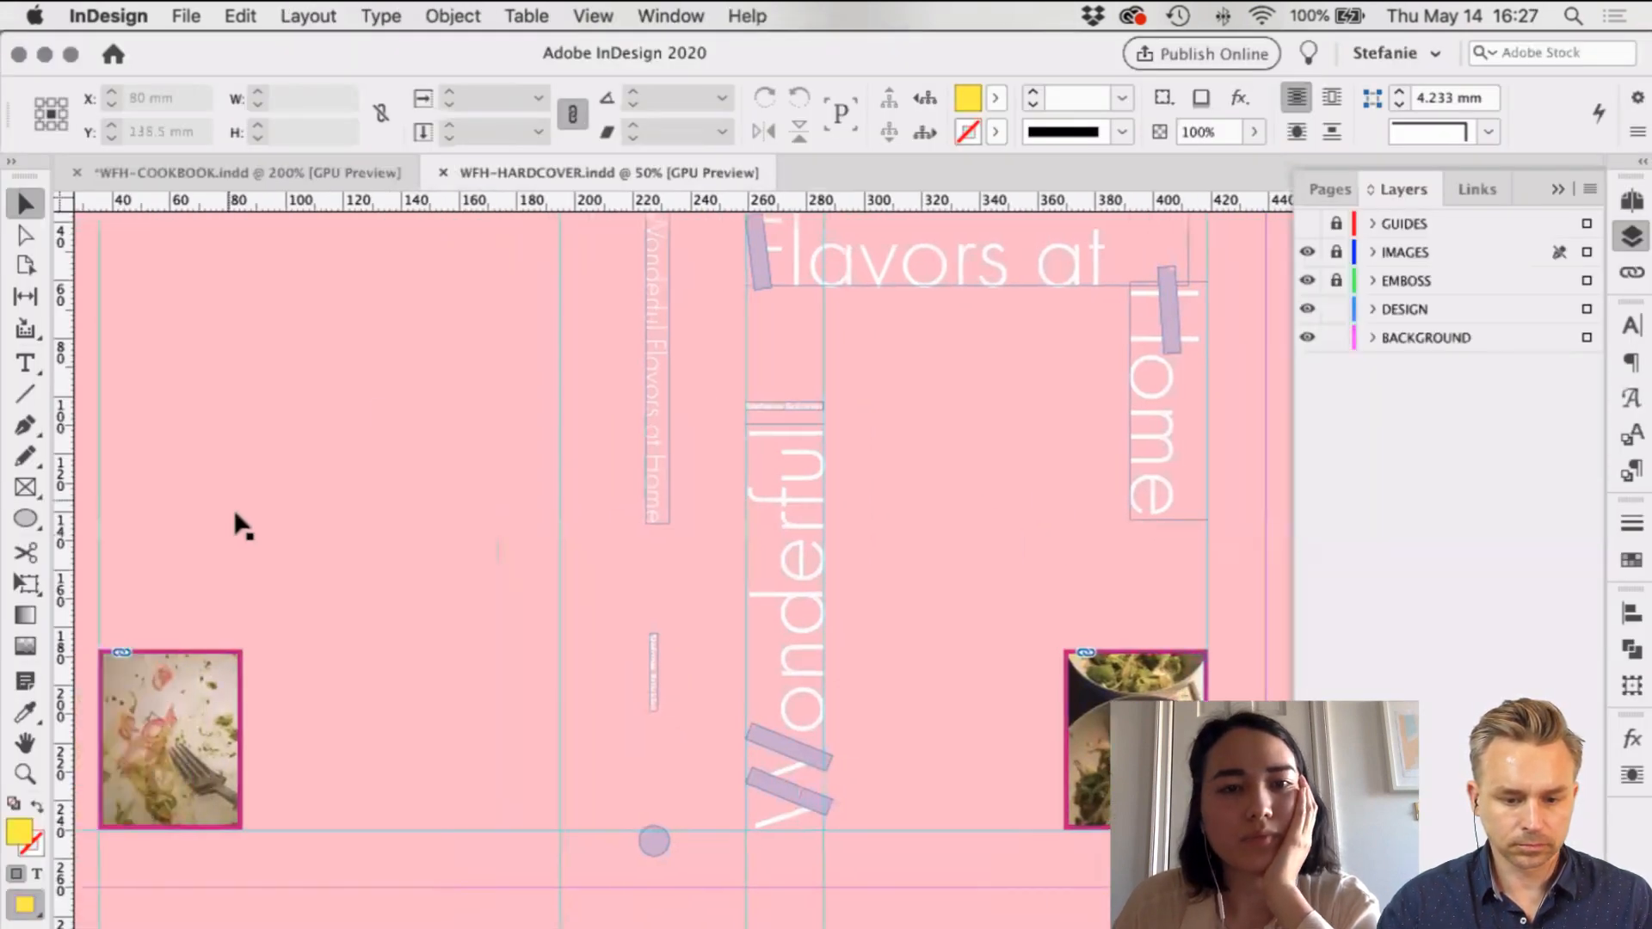
scroll(476, 286, "up", 4)
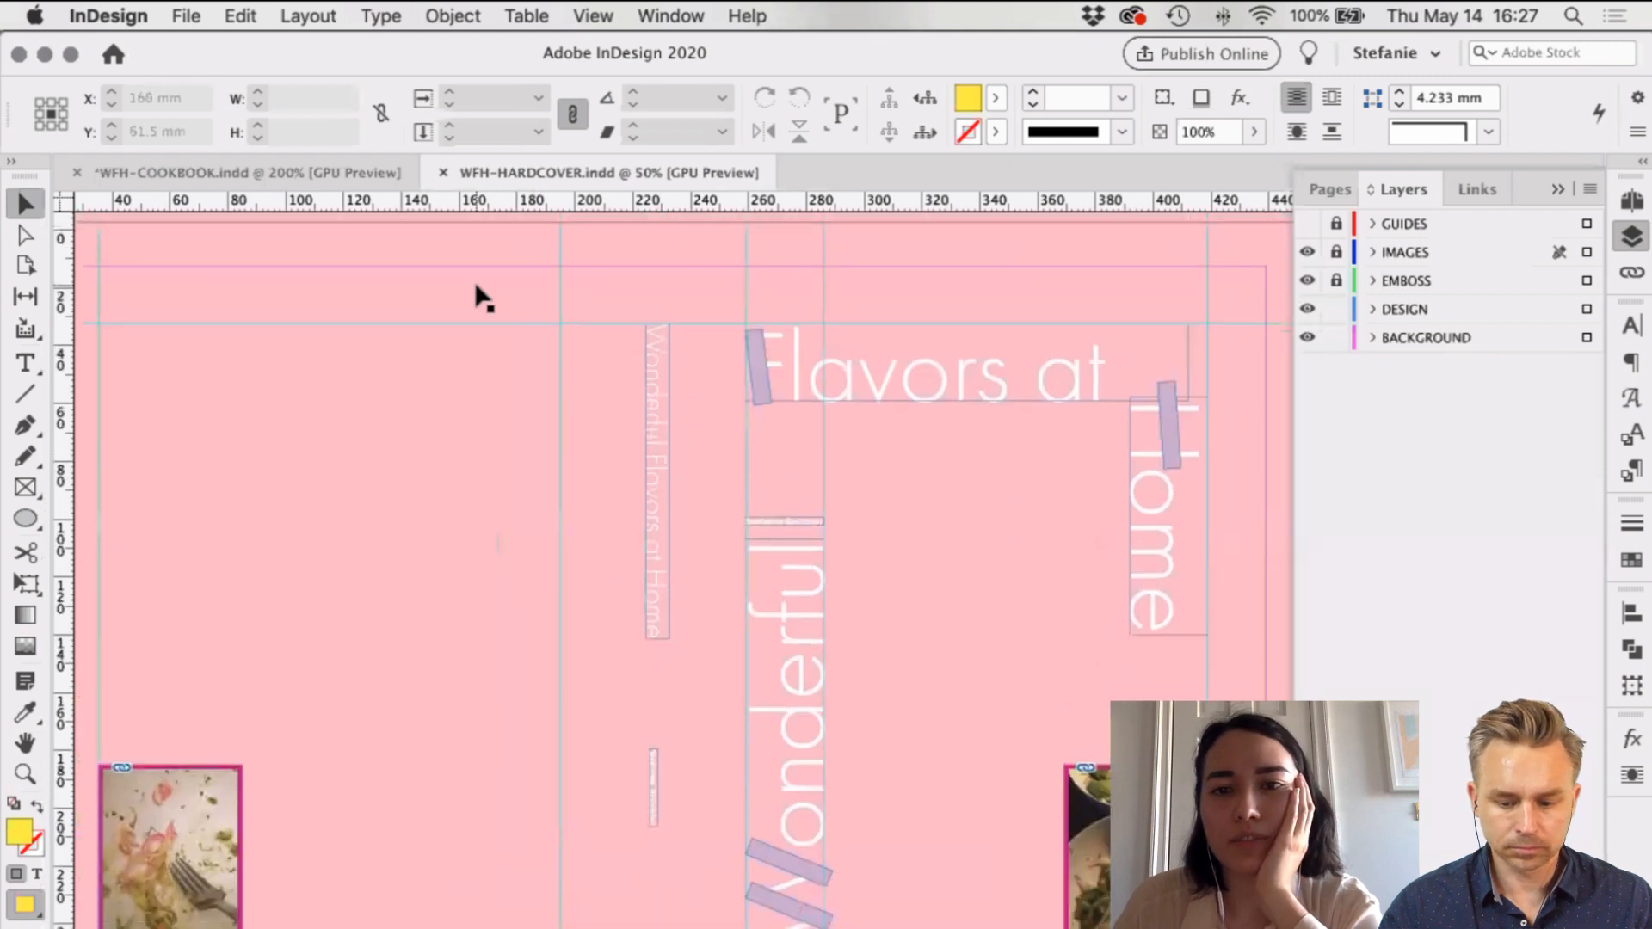
scroll(476, 292, "left", 2)
scroll(476, 292, "right", 4)
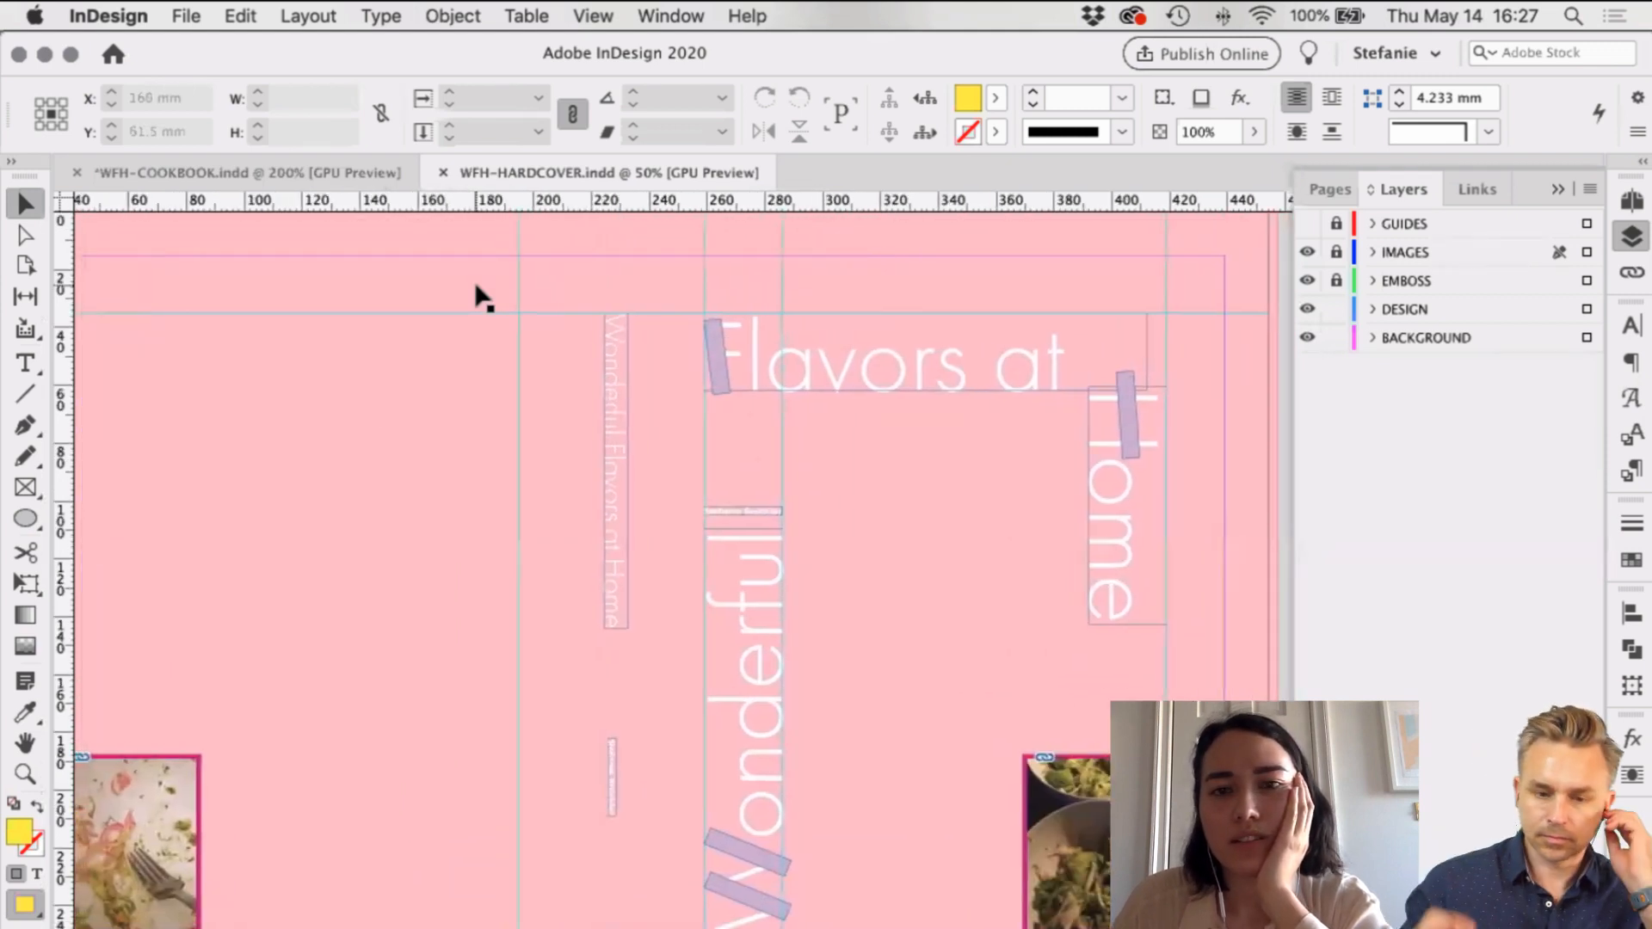
scroll(477, 294, "left", 3)
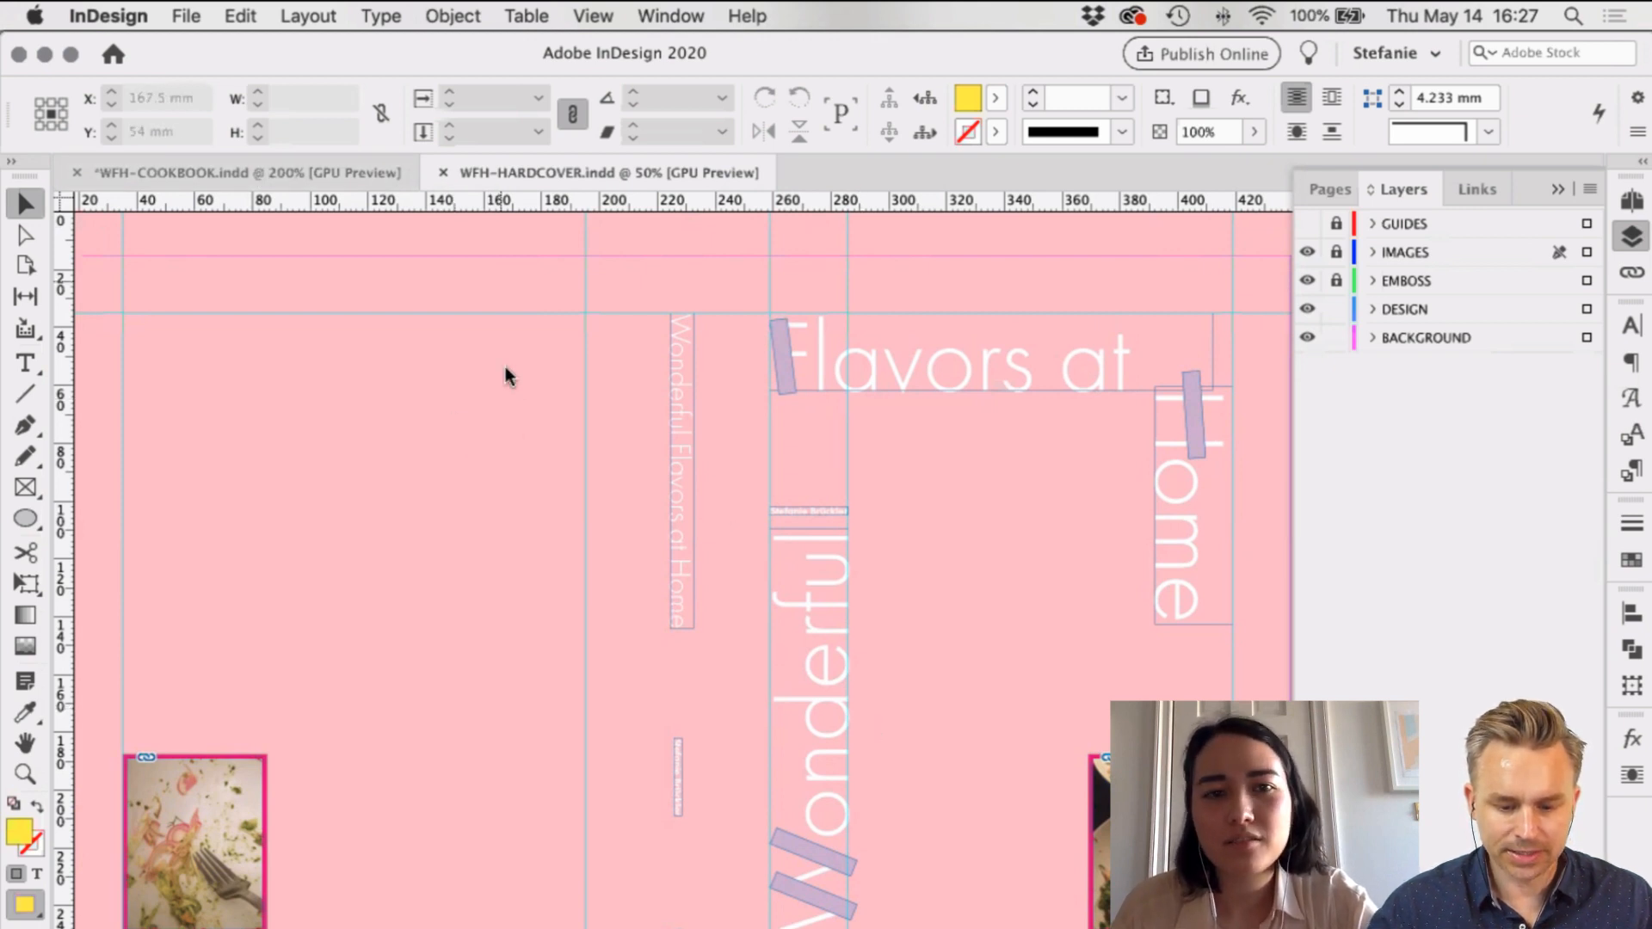
left_click(301, 167)
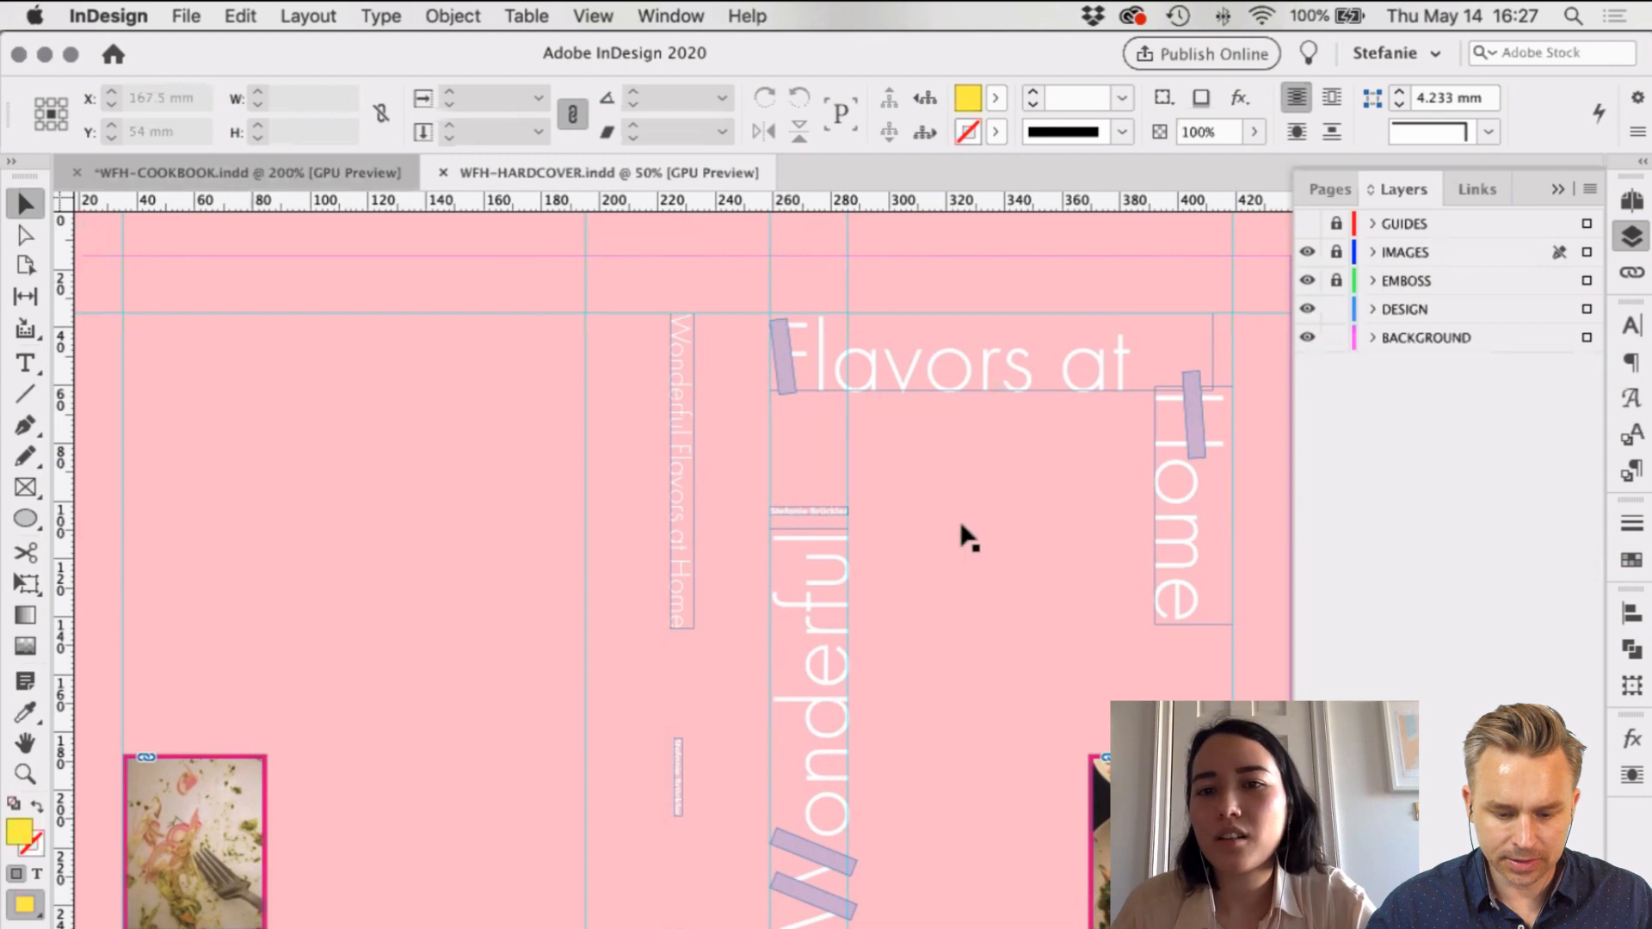
scroll(964, 527, "right", 5)
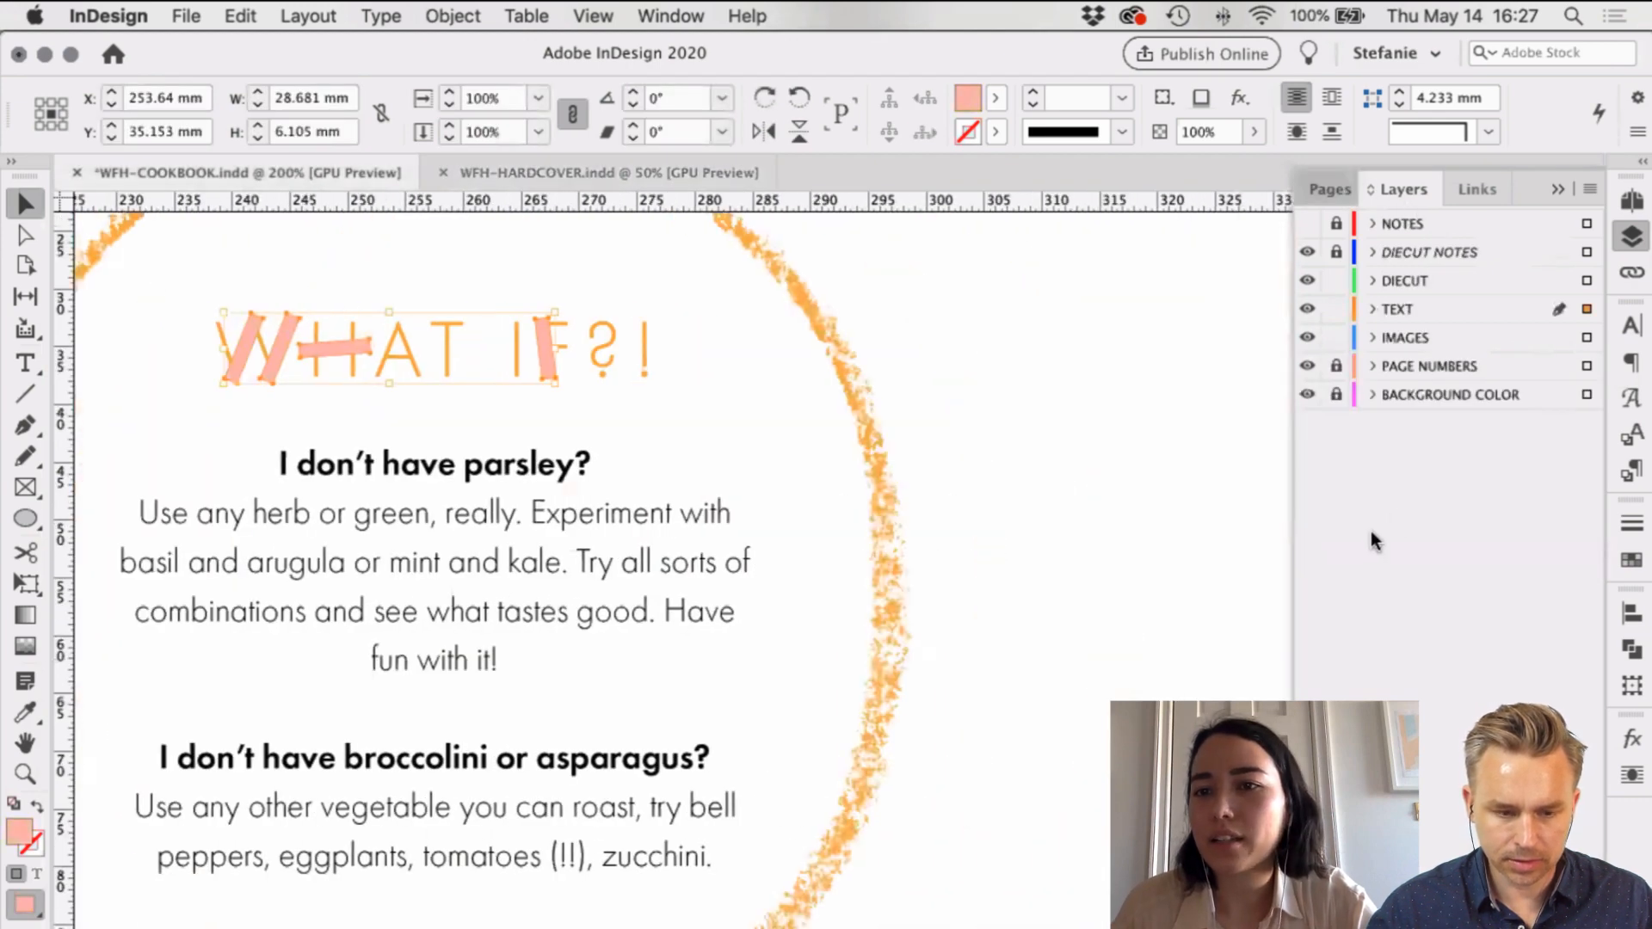
key("super+F12")
left_click(1536, 566)
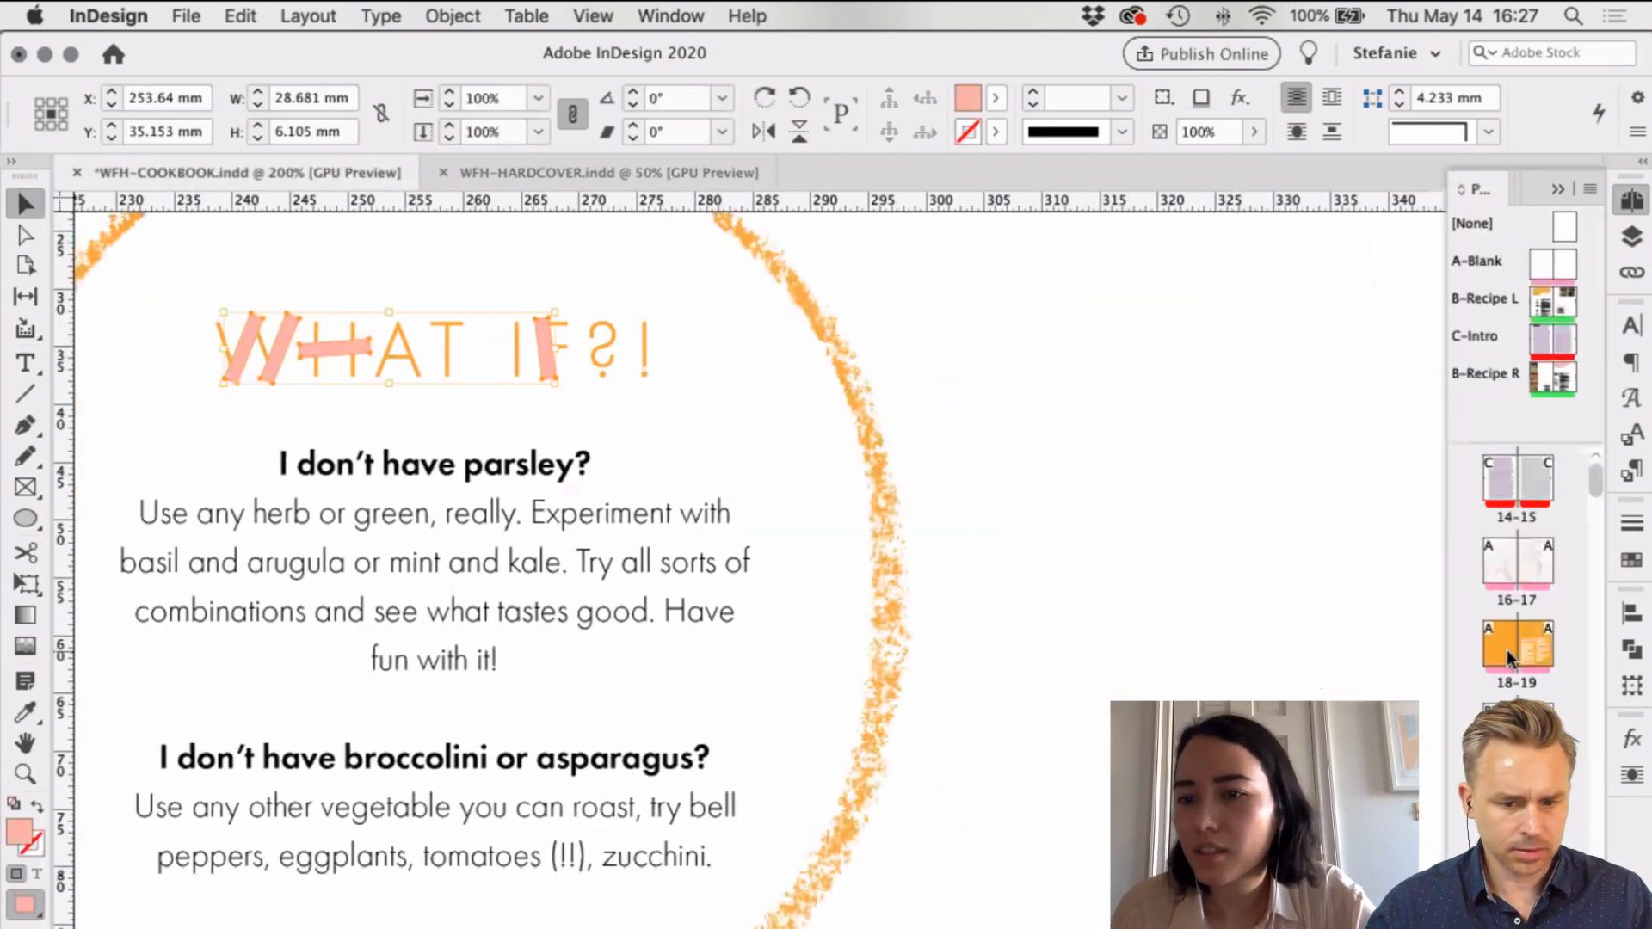
double_click(1536, 566)
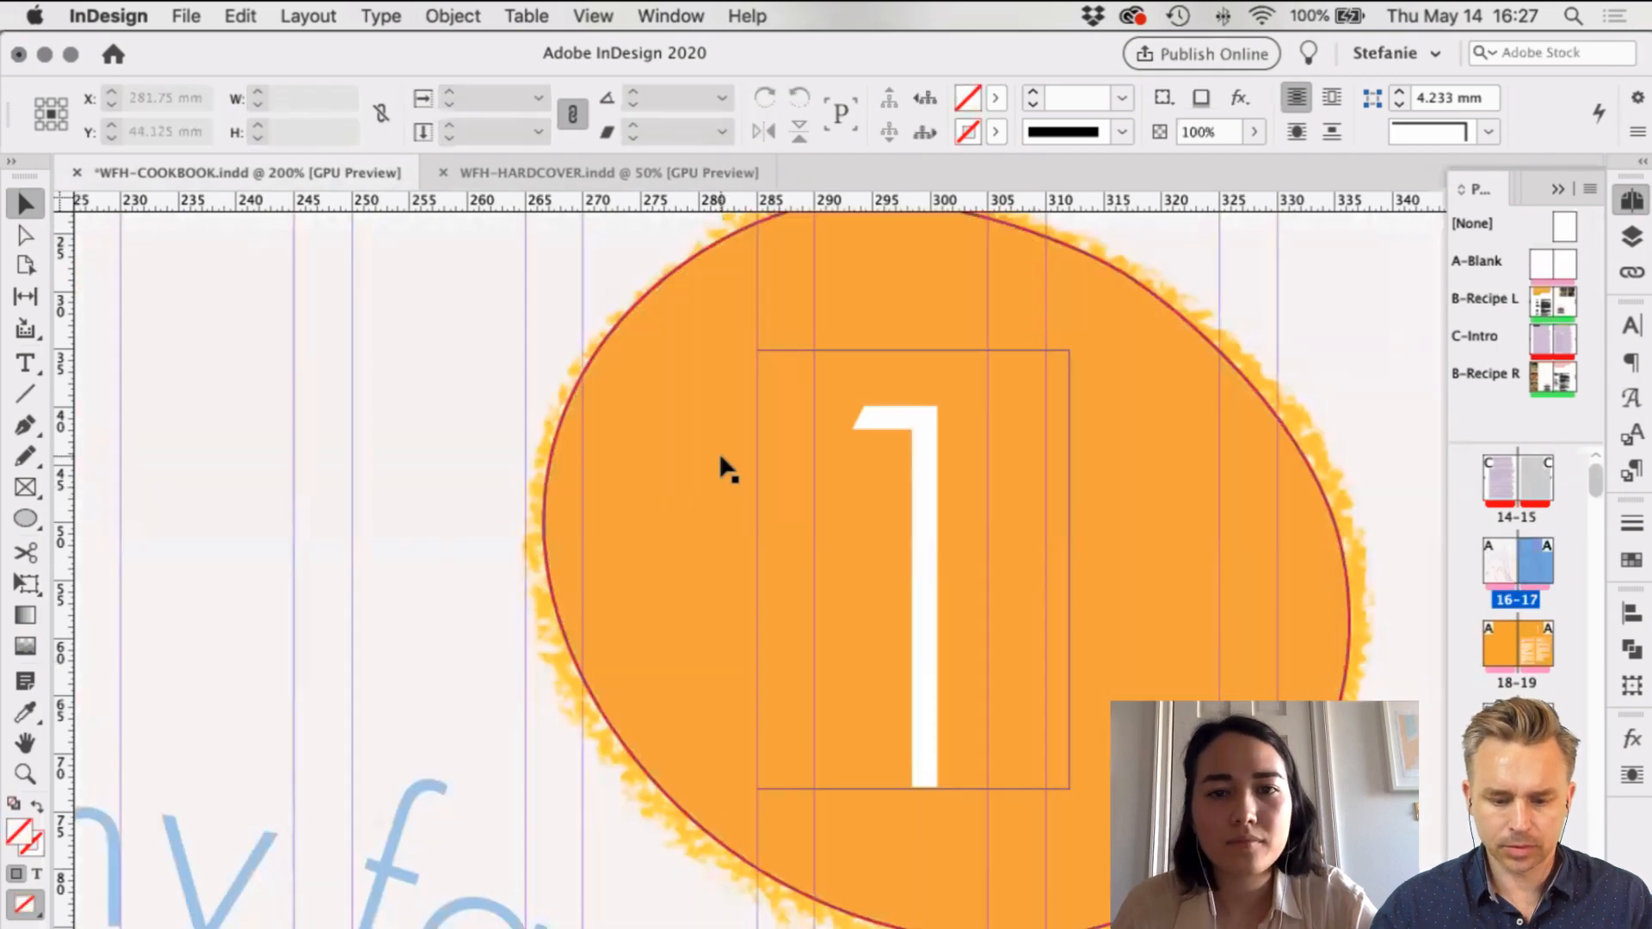
key("super+minus")
key("super+minus")
key("super+minus")
key("super+minus")
key("super+minus")
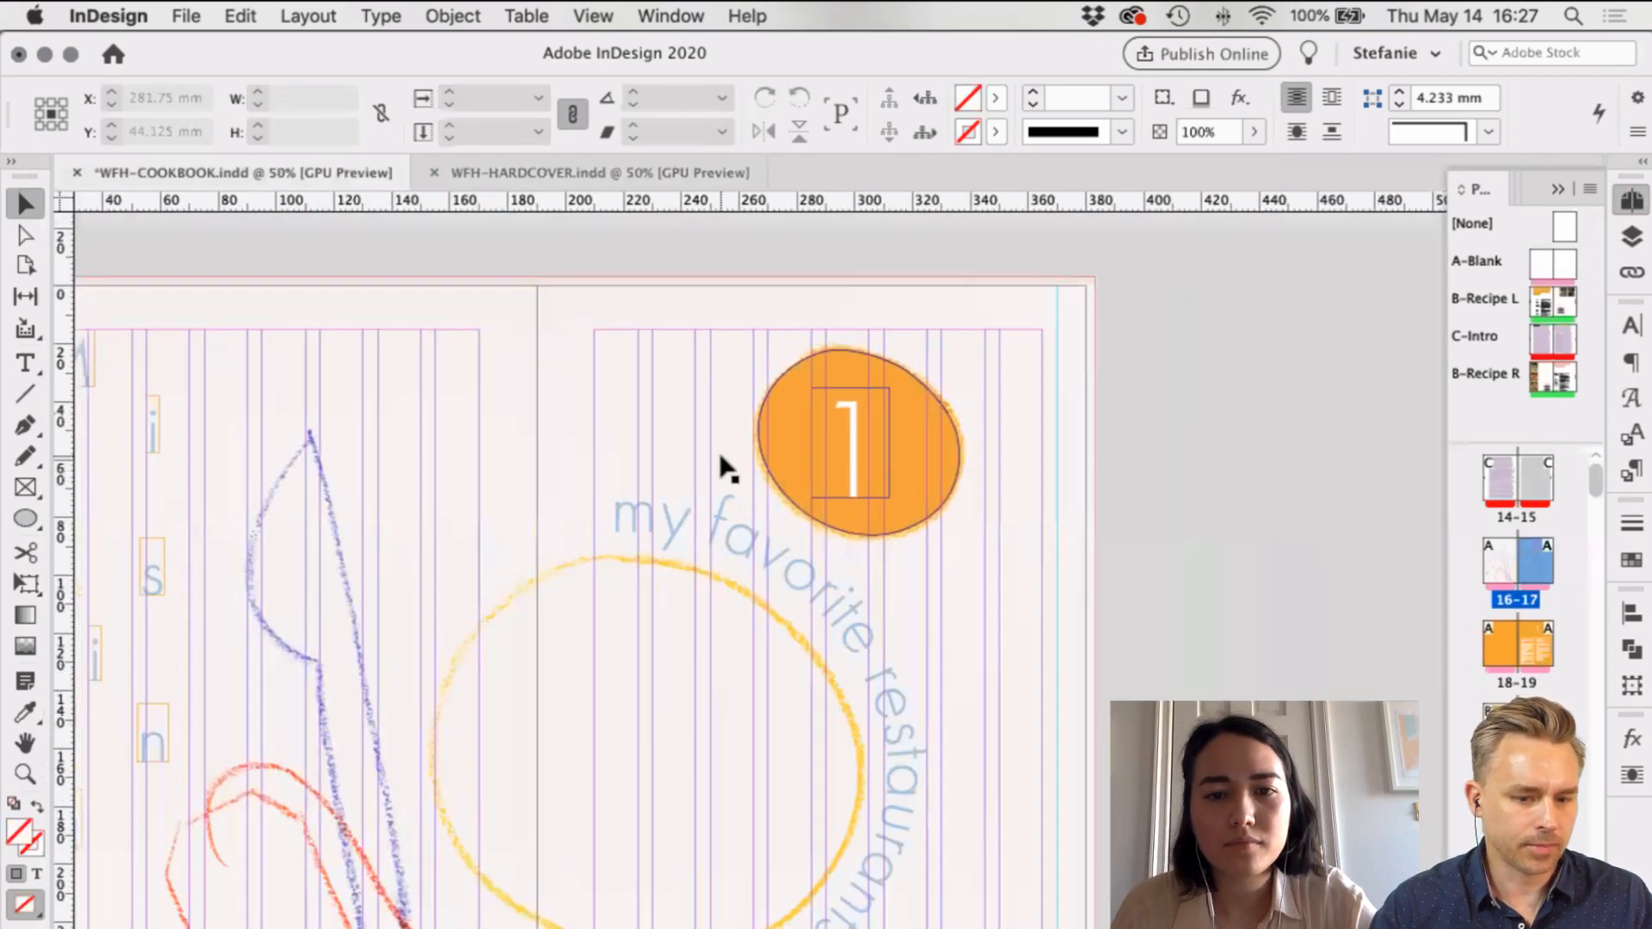
scroll(723, 466, "left", 3)
key("super+s")
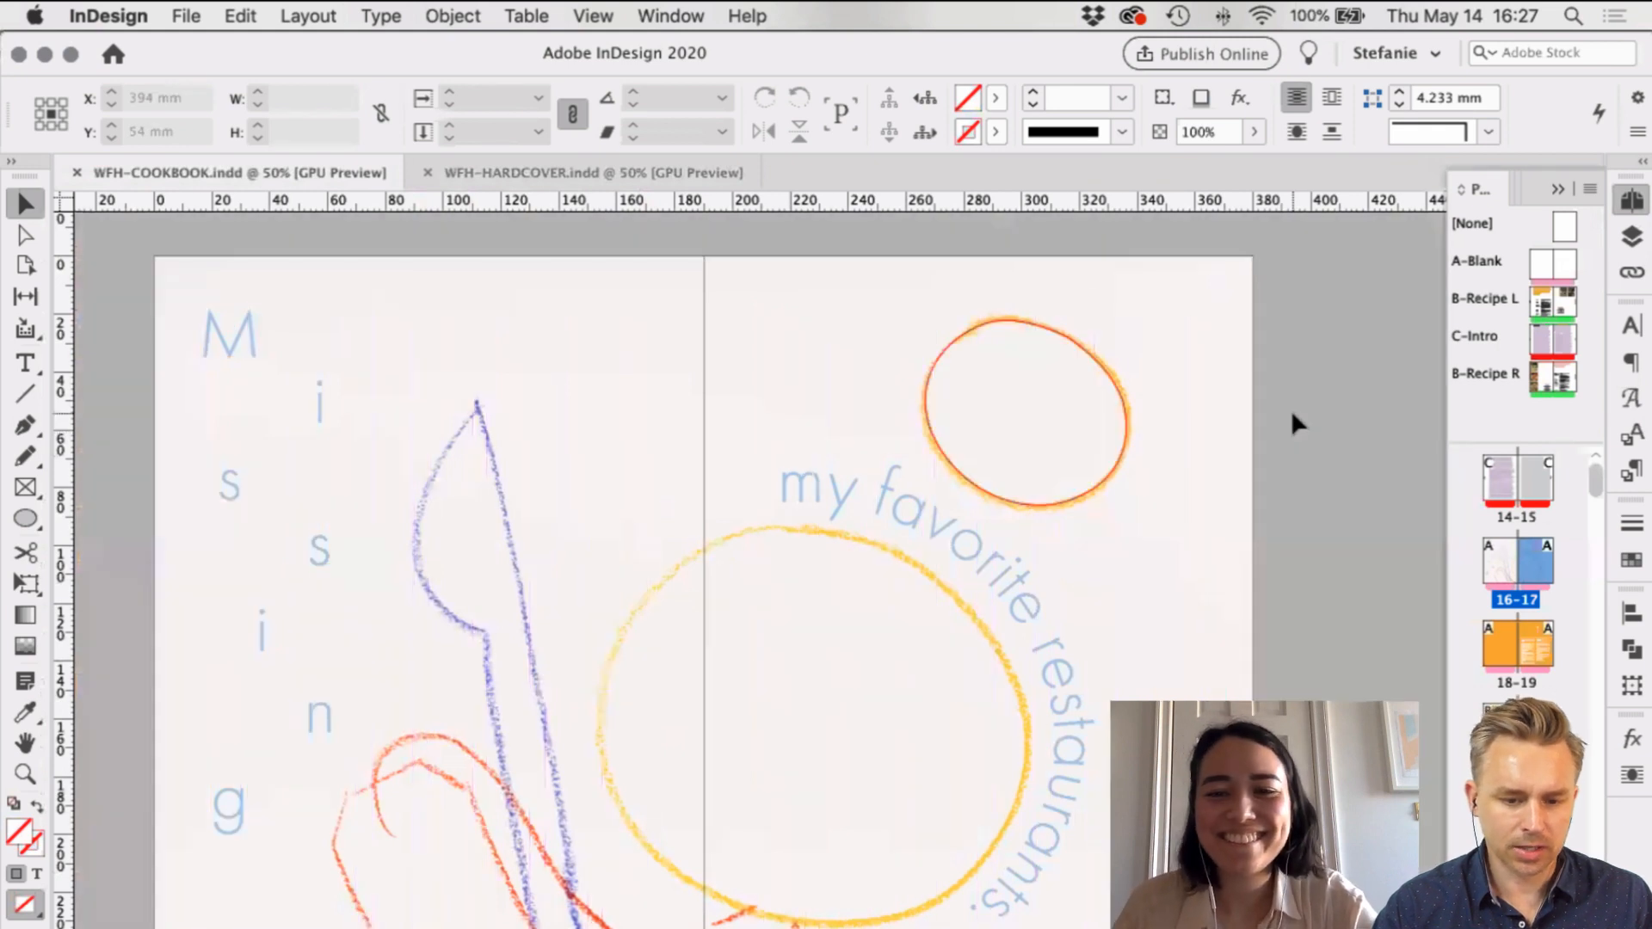
key("w")
scroll(1294, 413, "left", 1)
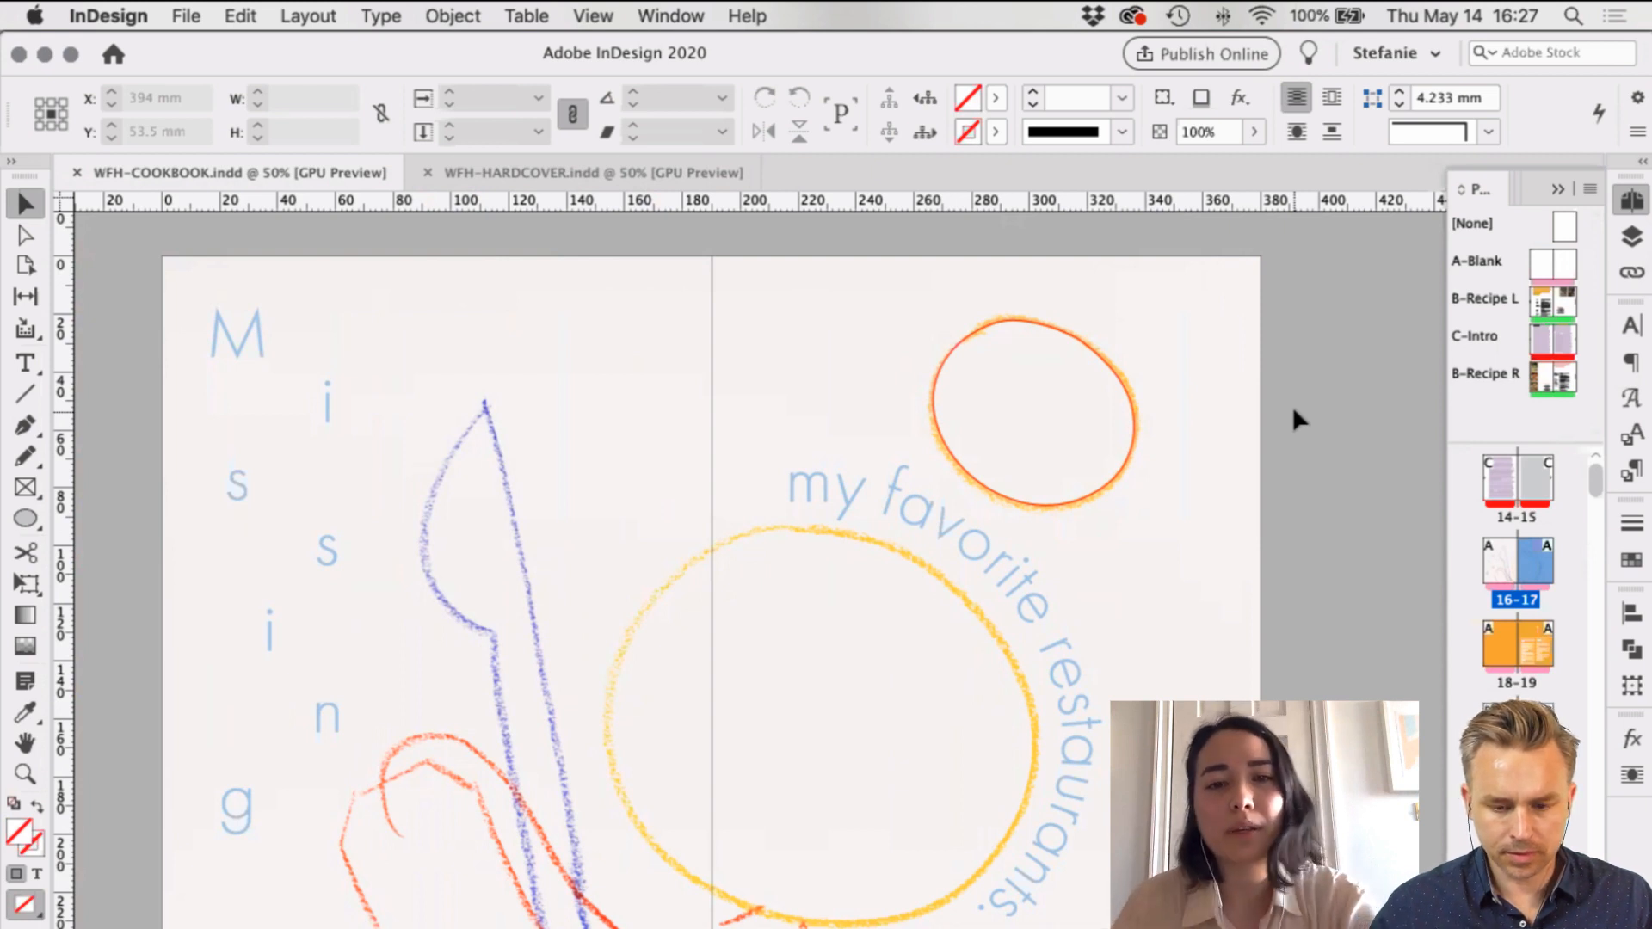
left_click(947, 541)
scroll(852, 525, "right", 3)
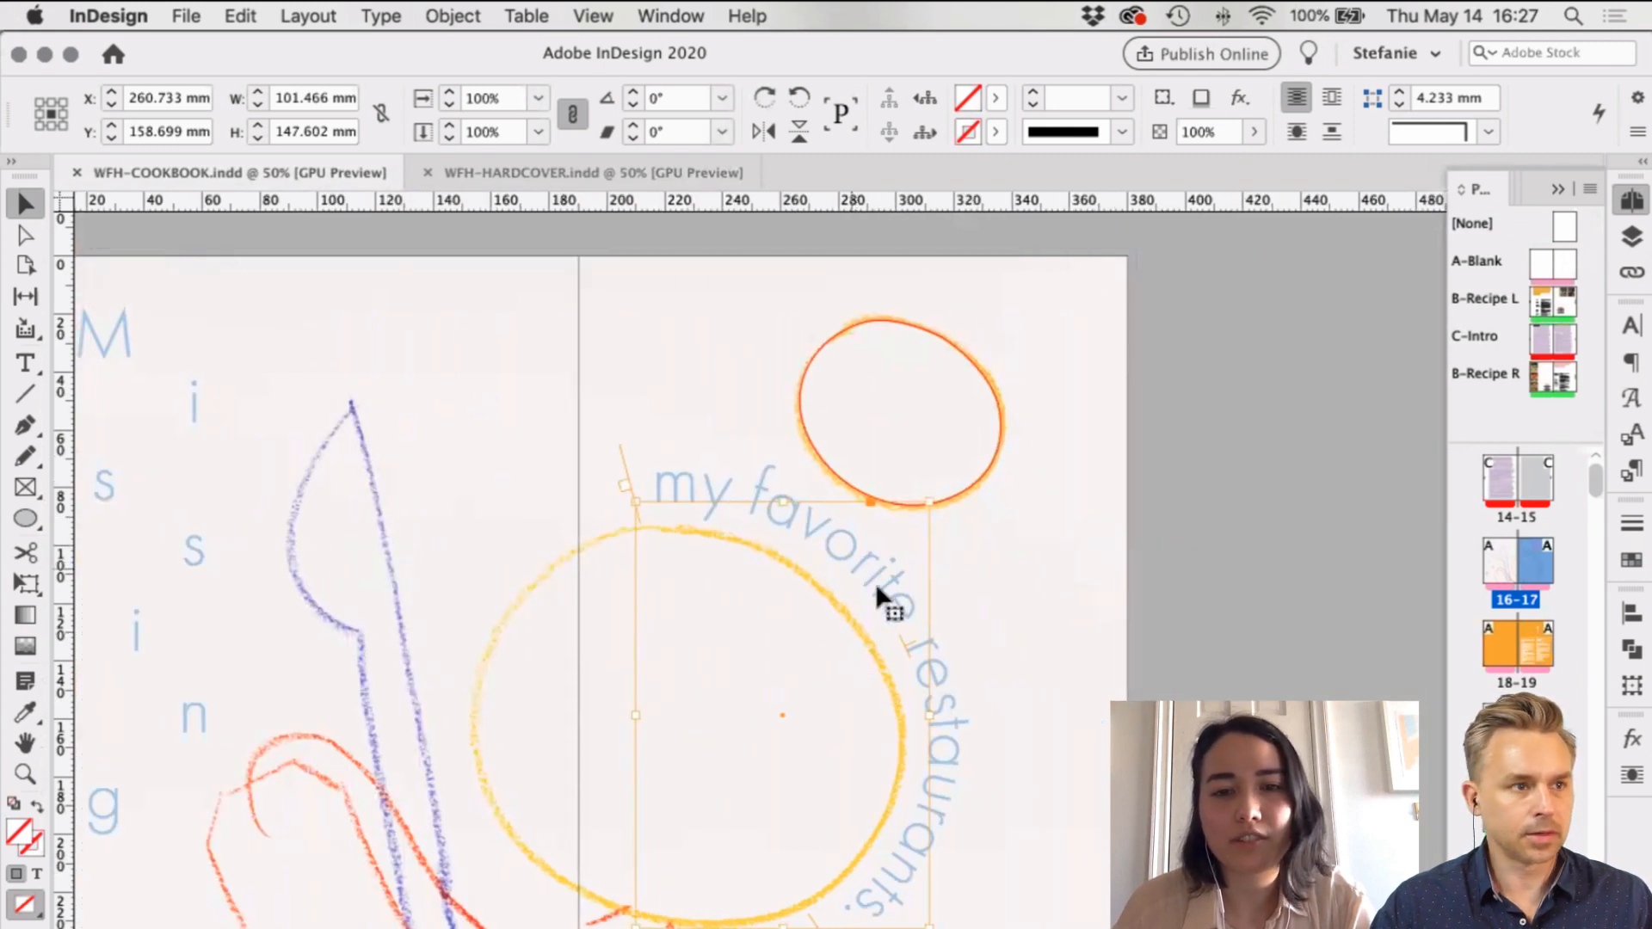
scroll(637, 443, "left", 3)
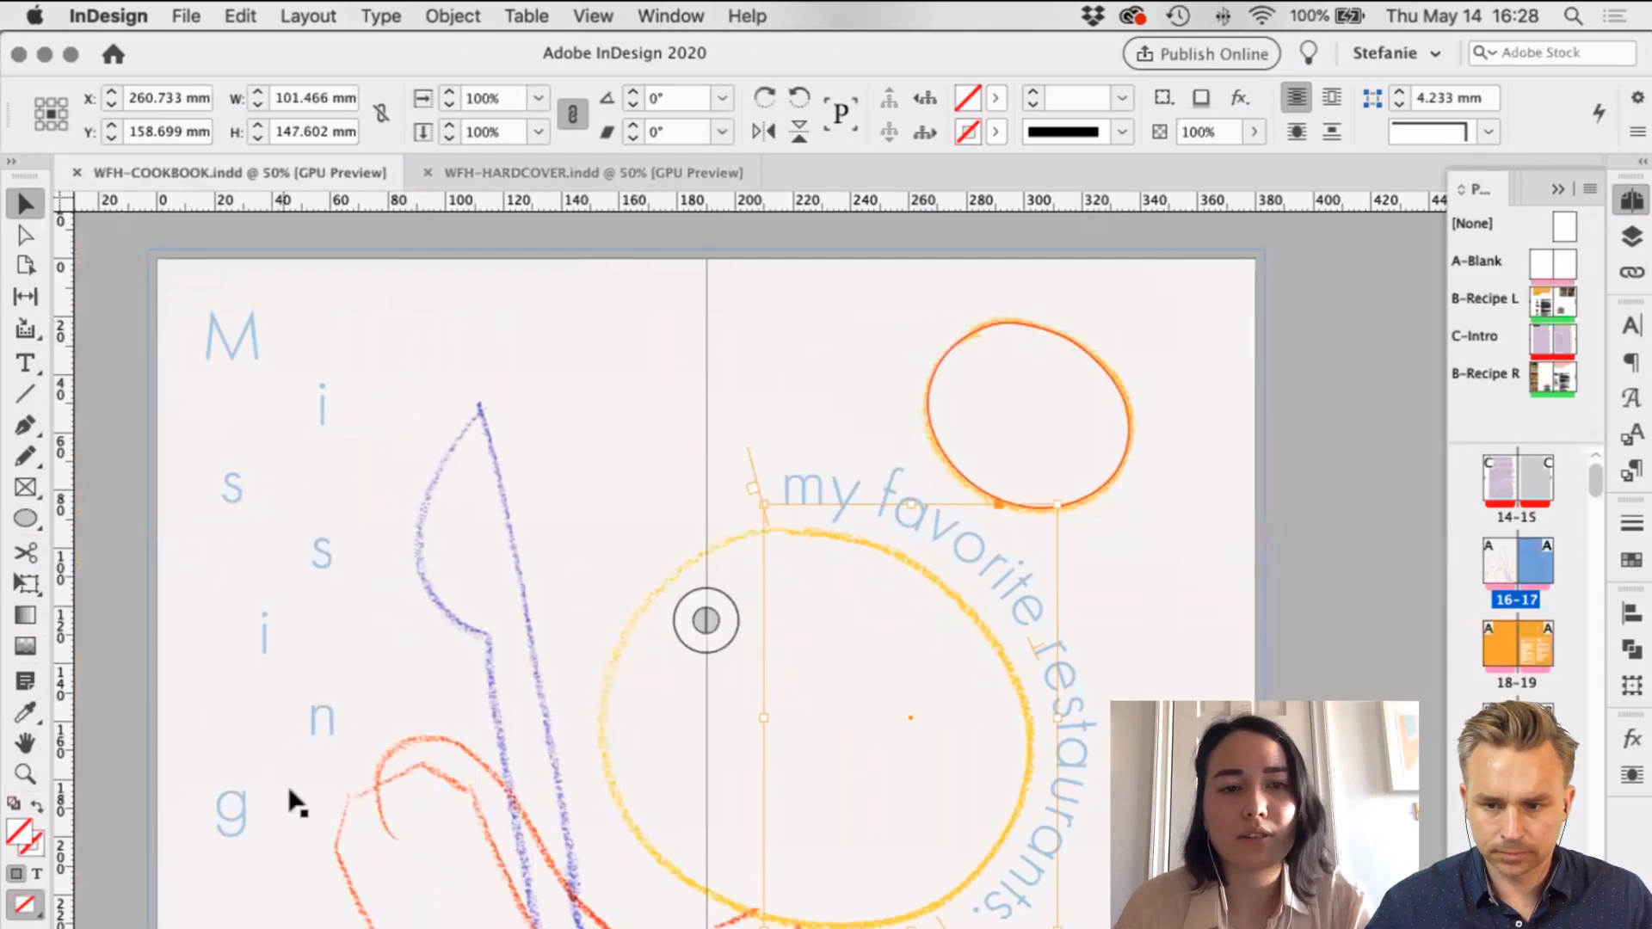
scroll(334, 464, "right", 1)
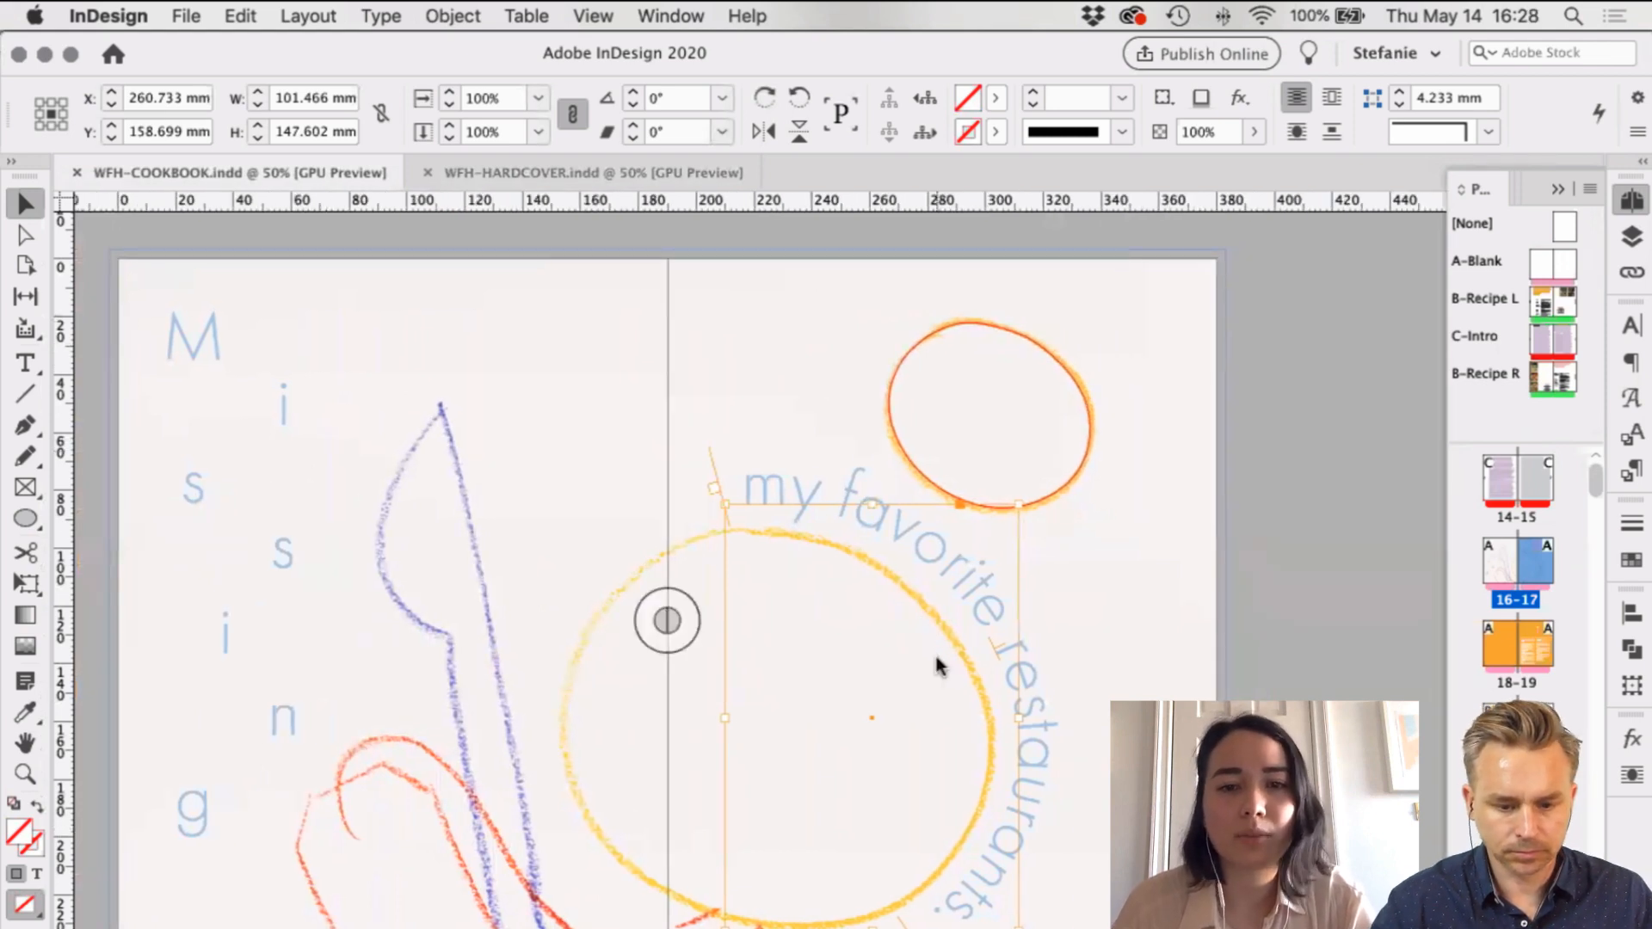
left_click(1281, 423)
scroll(1247, 666, "down", 1)
scroll(1247, 666, "left", 1)
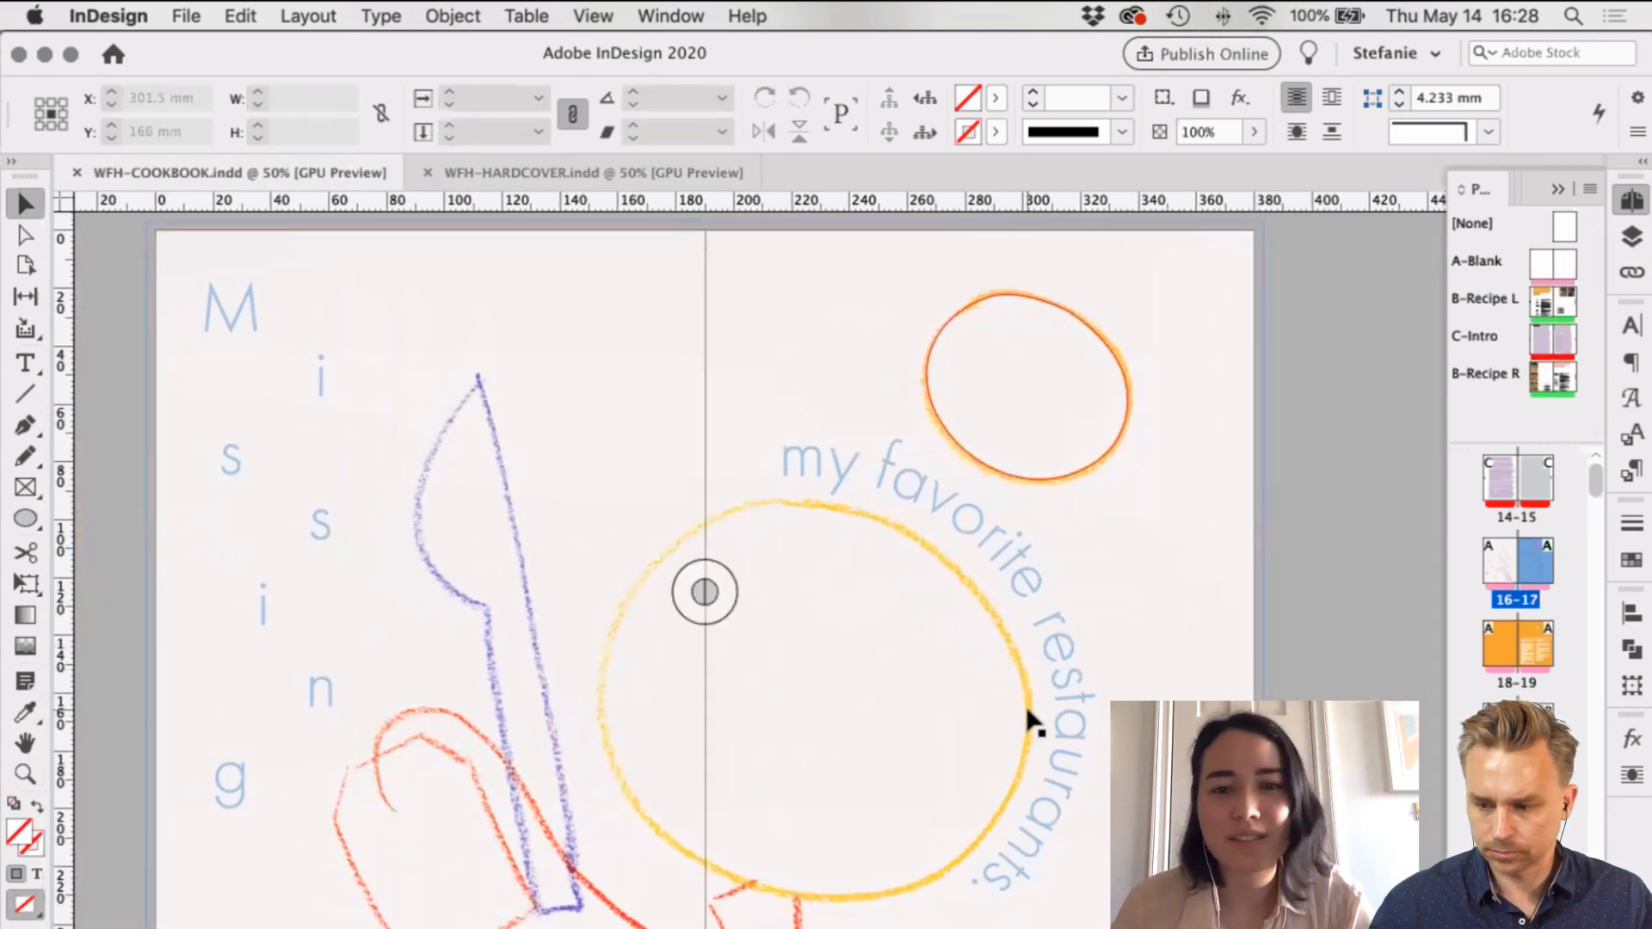
scroll(1029, 717, "right", 2)
scroll(1033, 723, "left", 1)
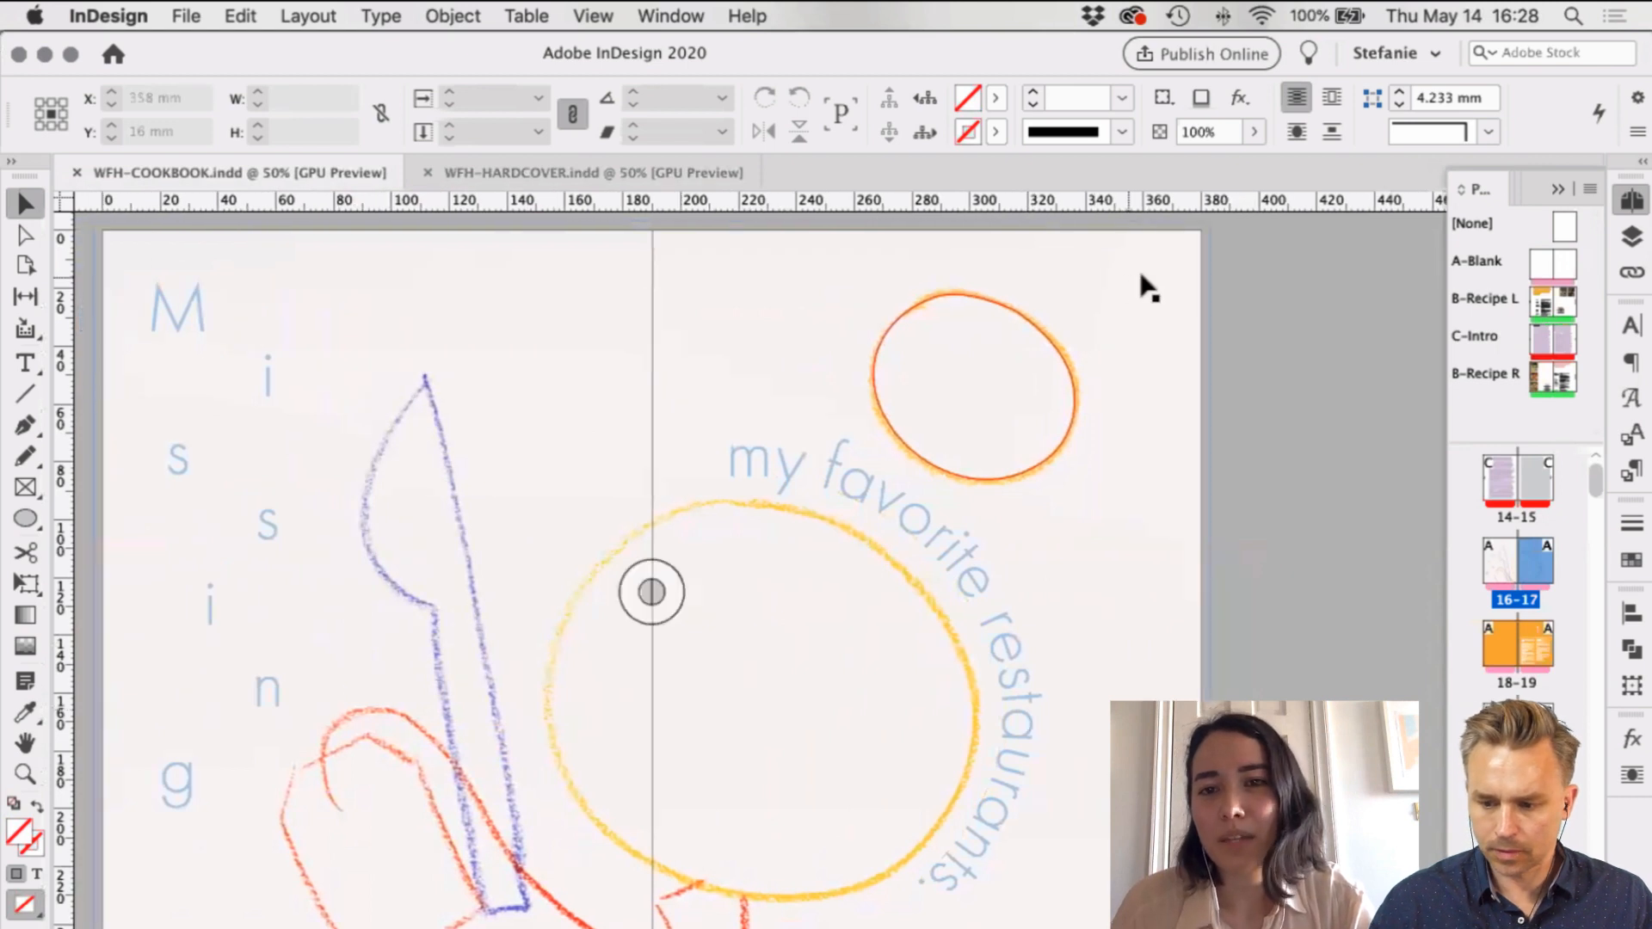
left_click(420, 232)
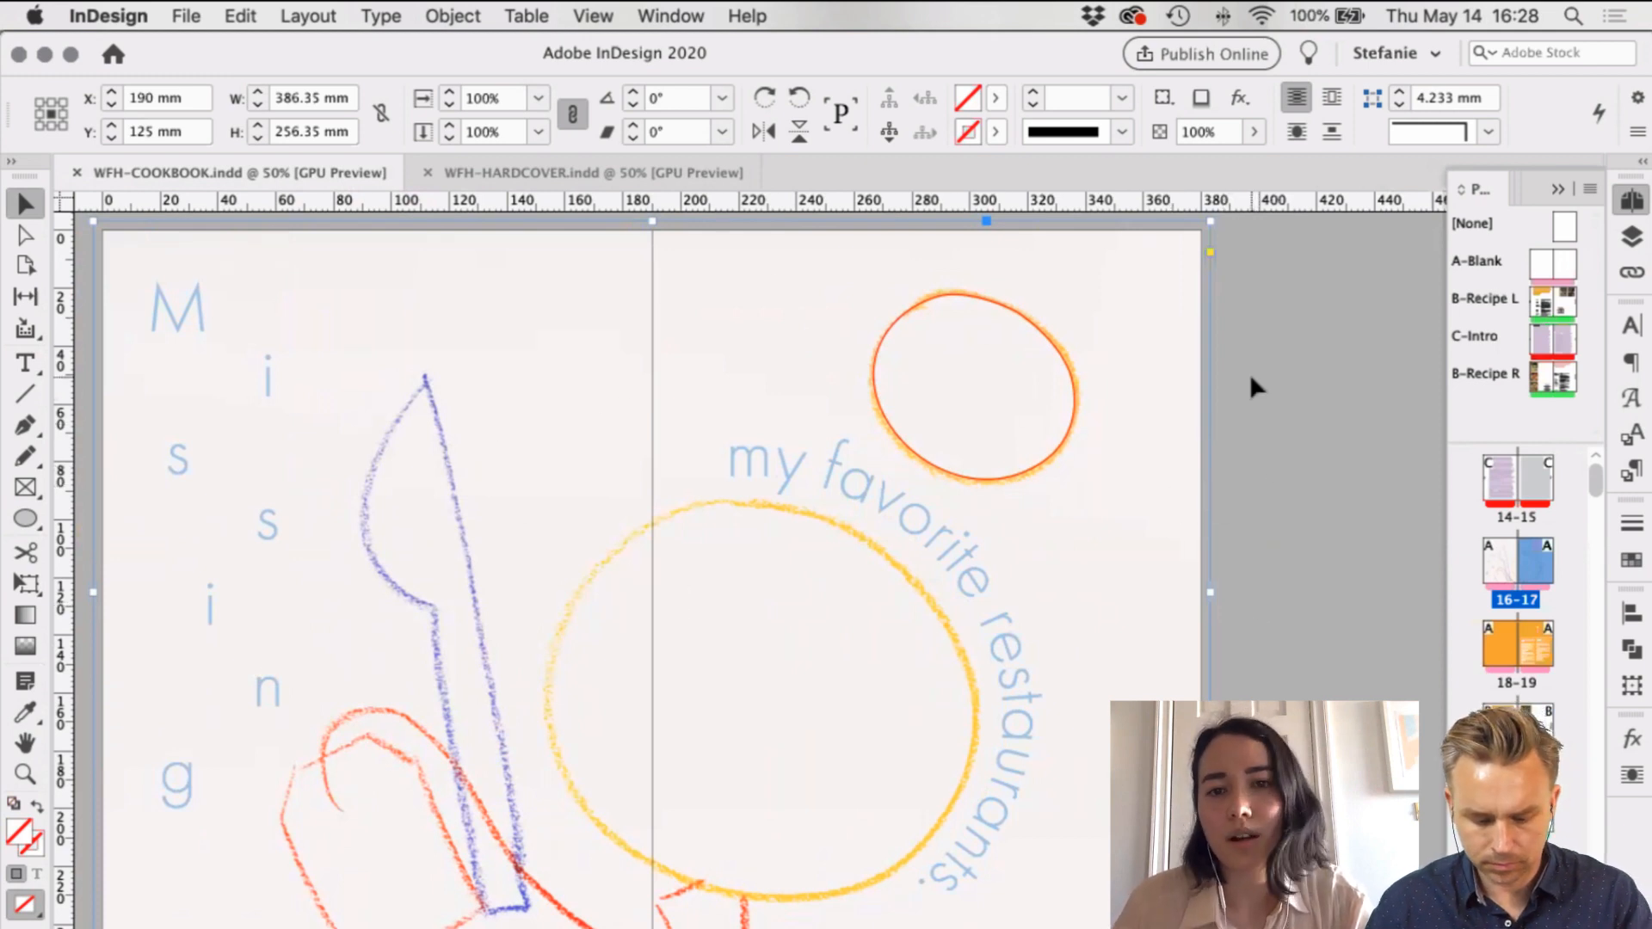
scroll(1241, 378, "left", 2)
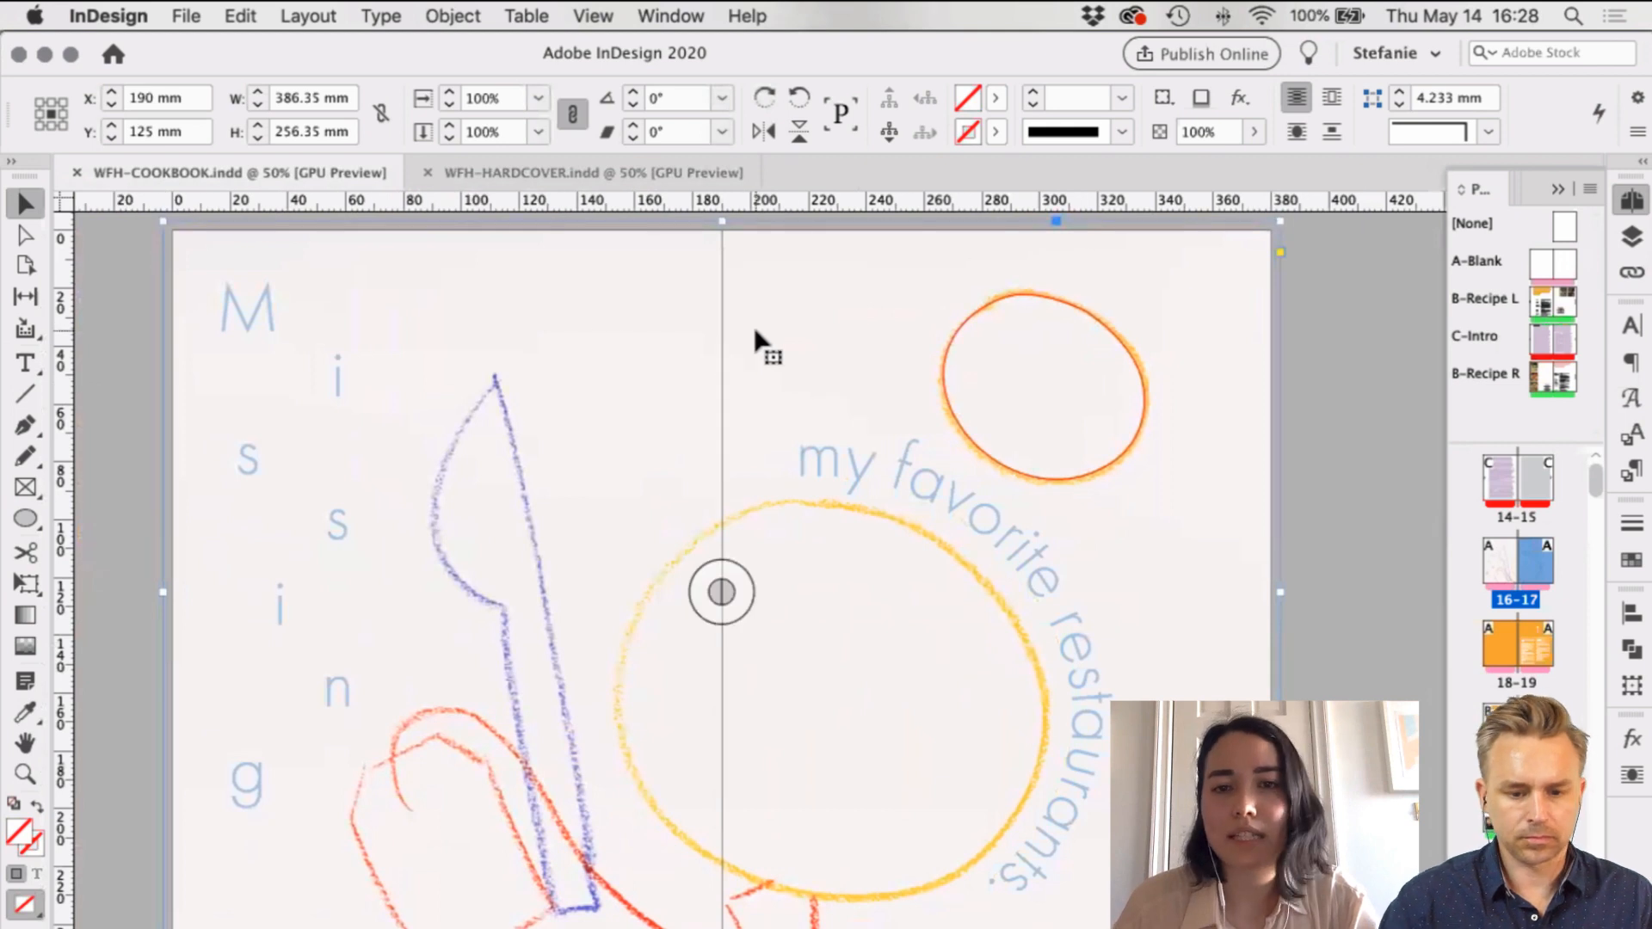
left_click(1283, 440)
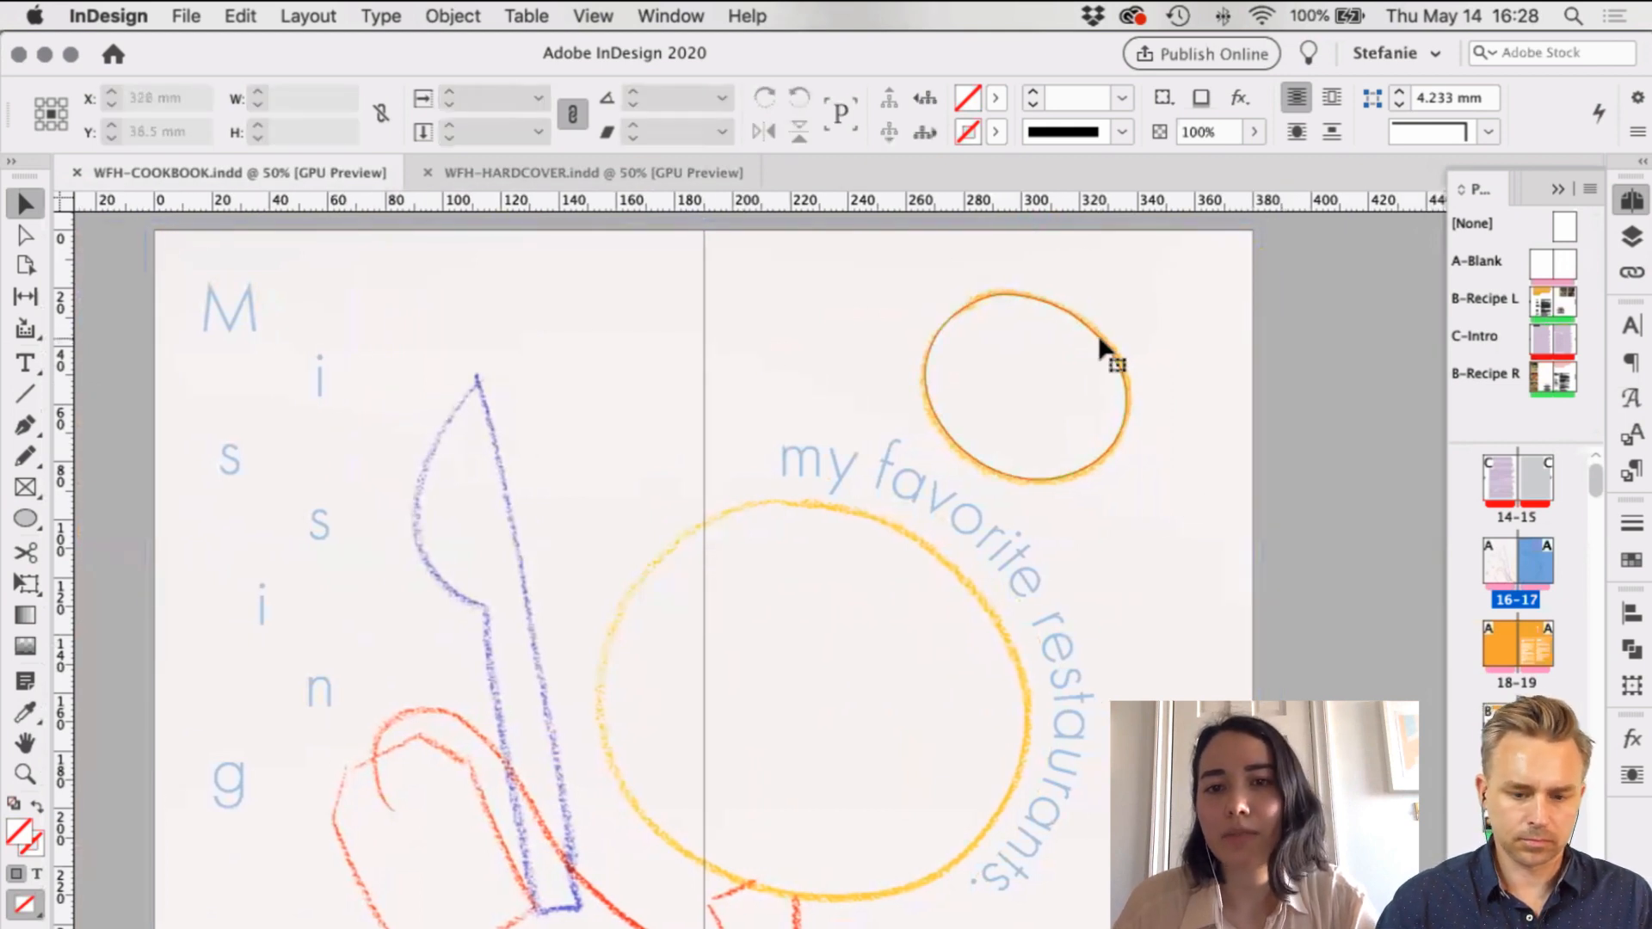
Step: Select the small top-right oval and check its DIECUT stroke swatch
left_click(945, 349)
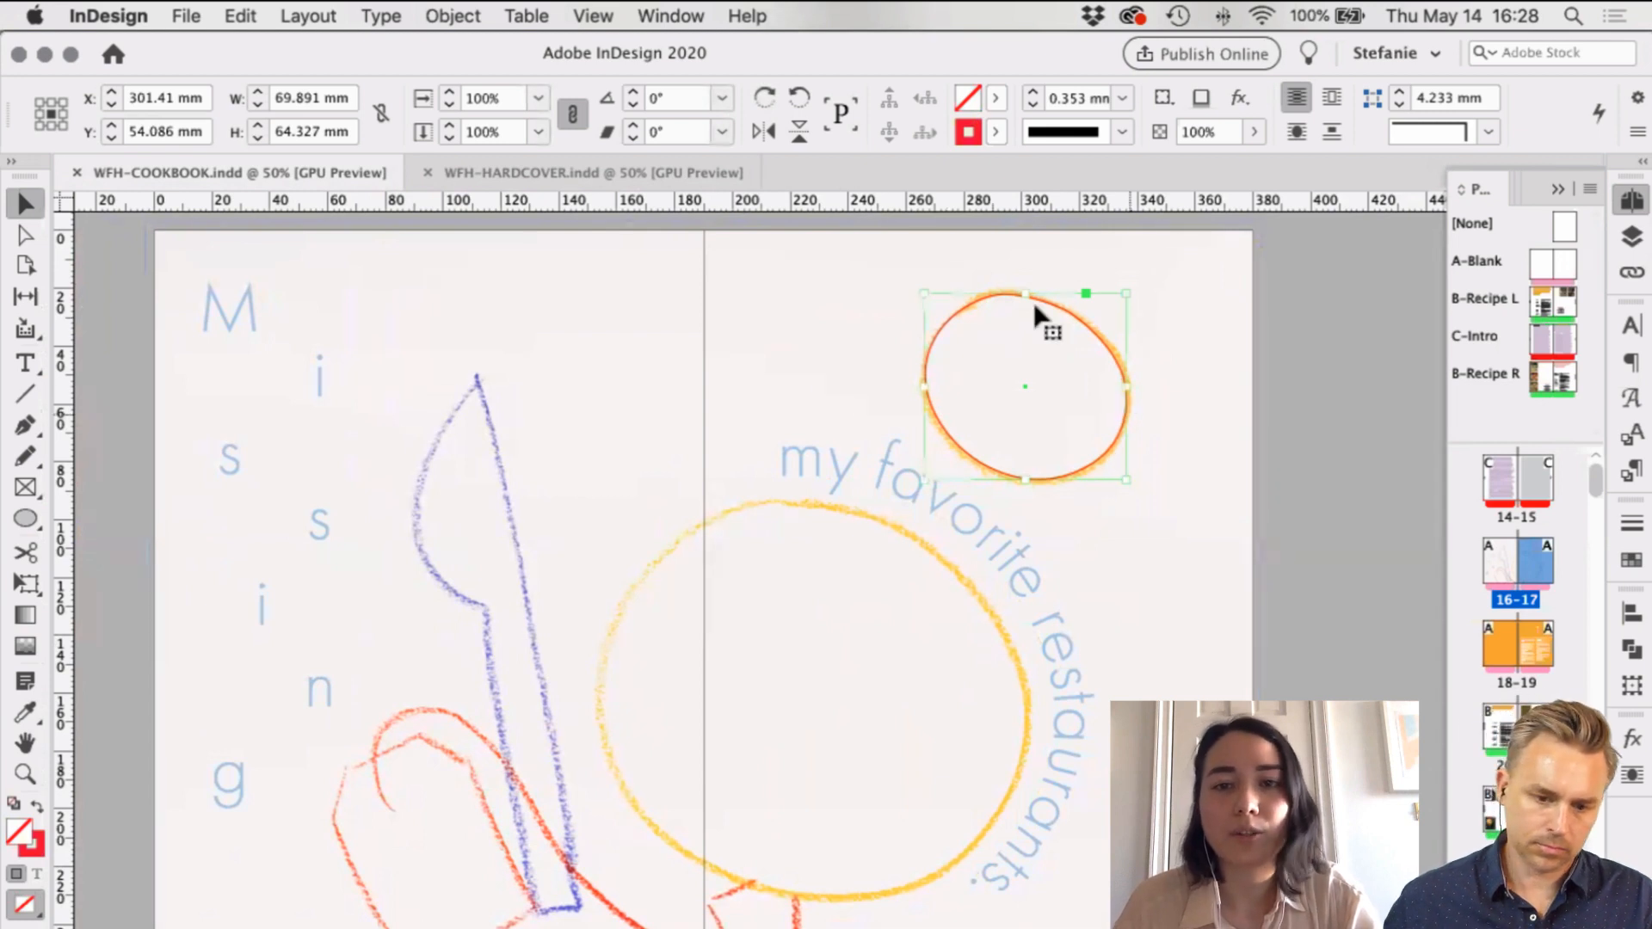
left_click(996, 131)
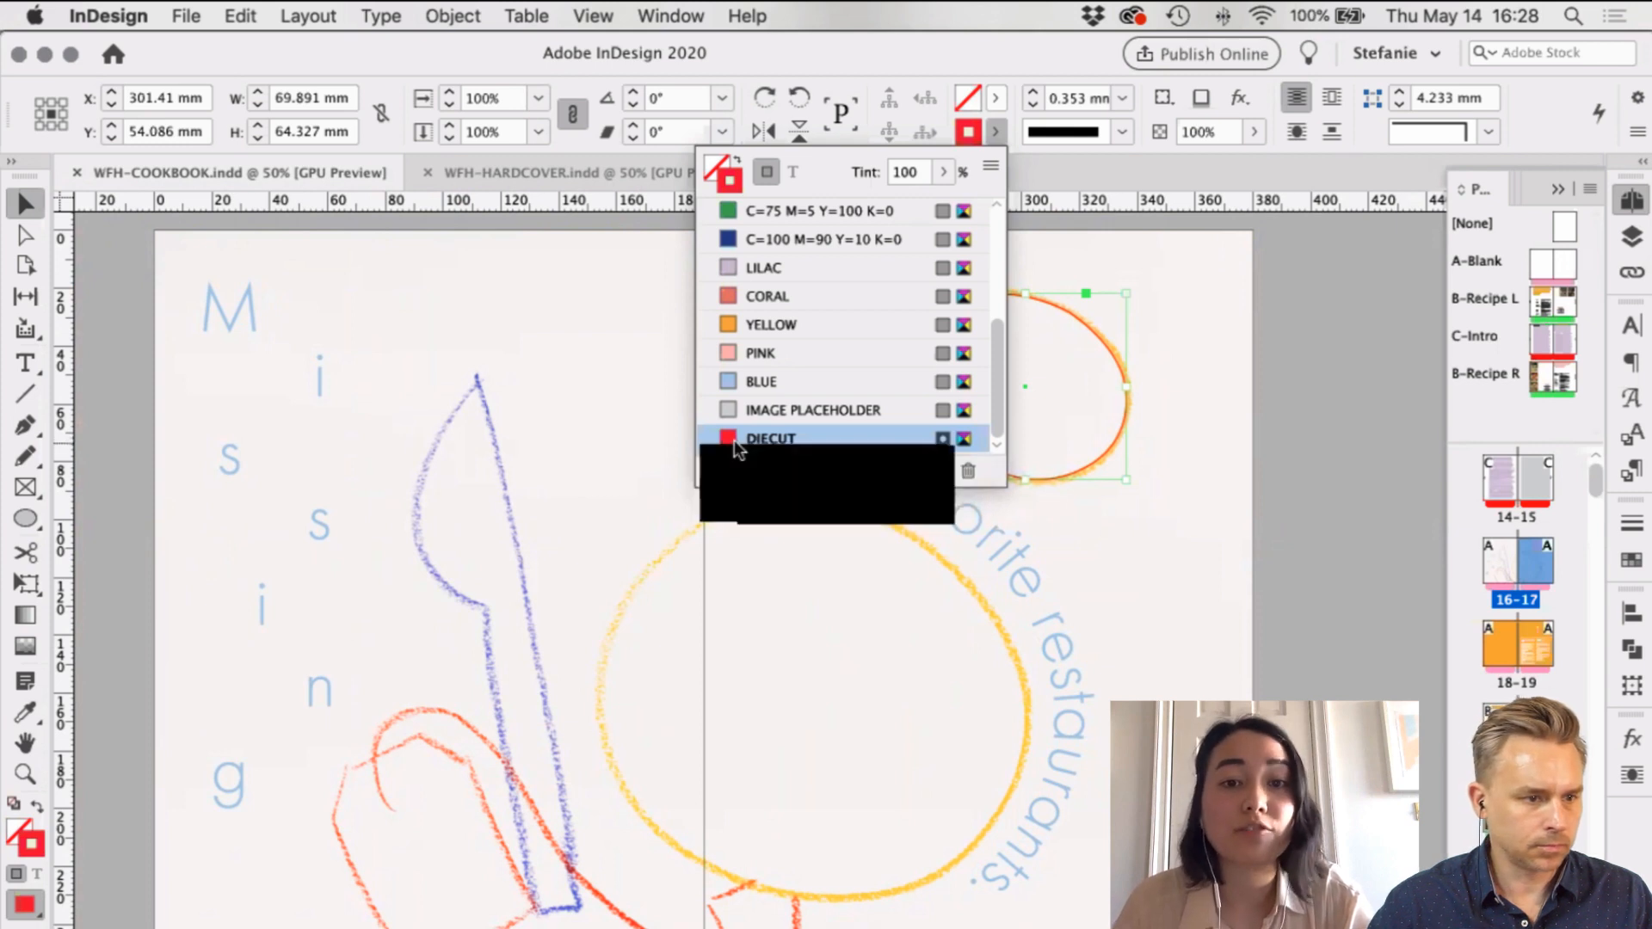
left_click(1273, 363)
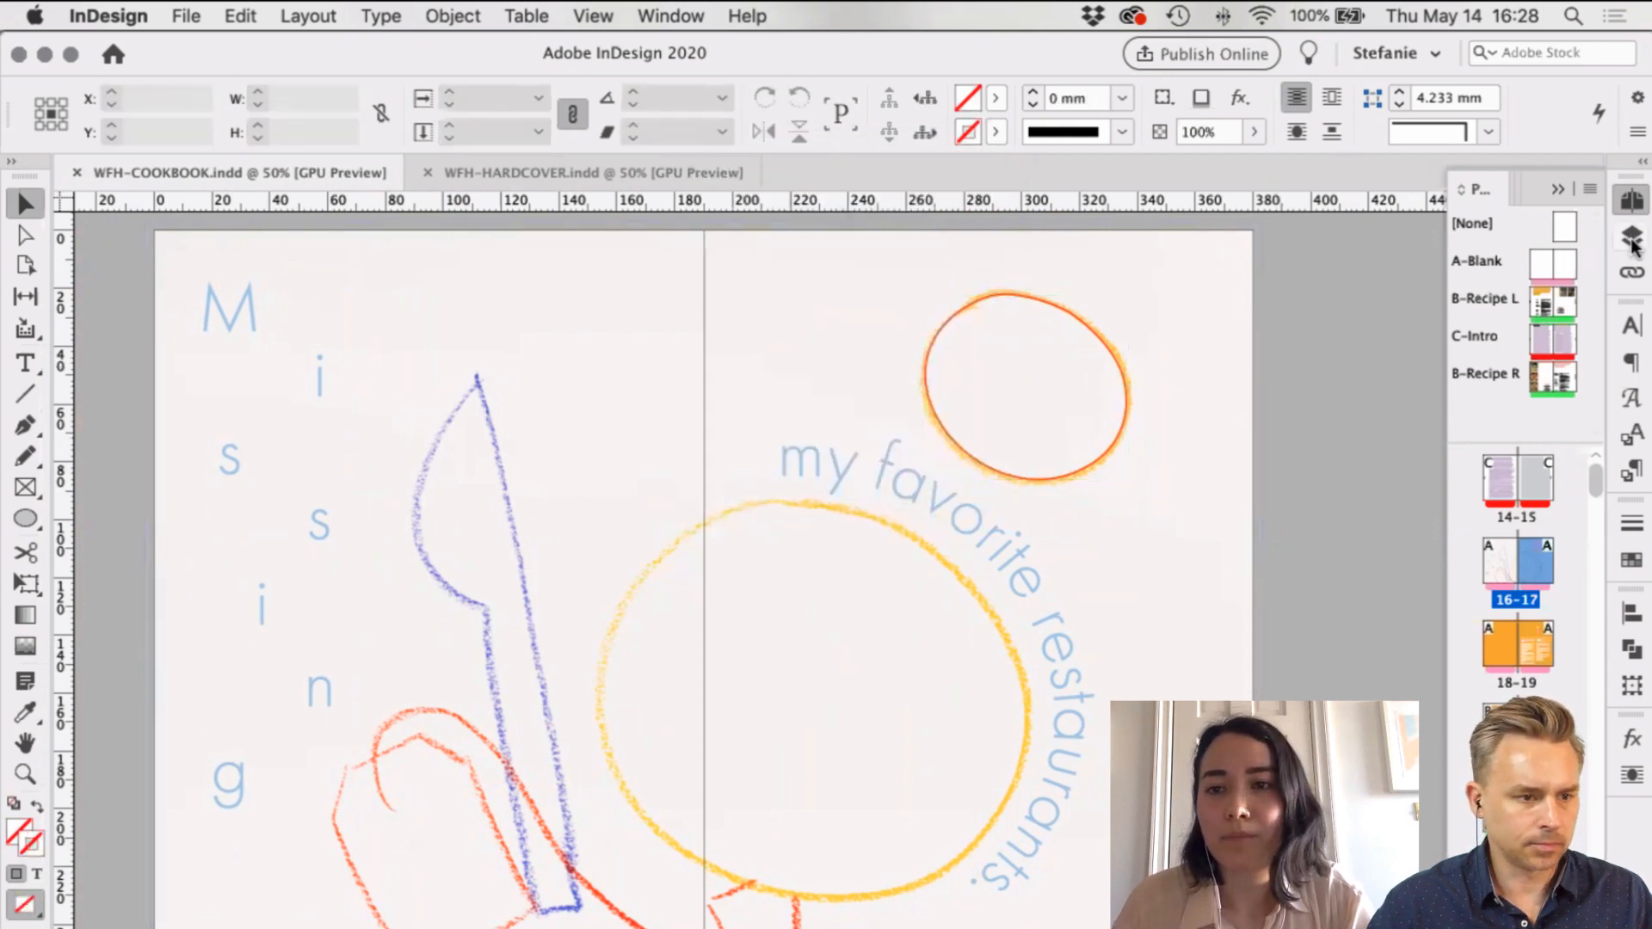
Step: Show the Layers panel and switch to Normal view with guides and frame edges
left_click(1631, 237)
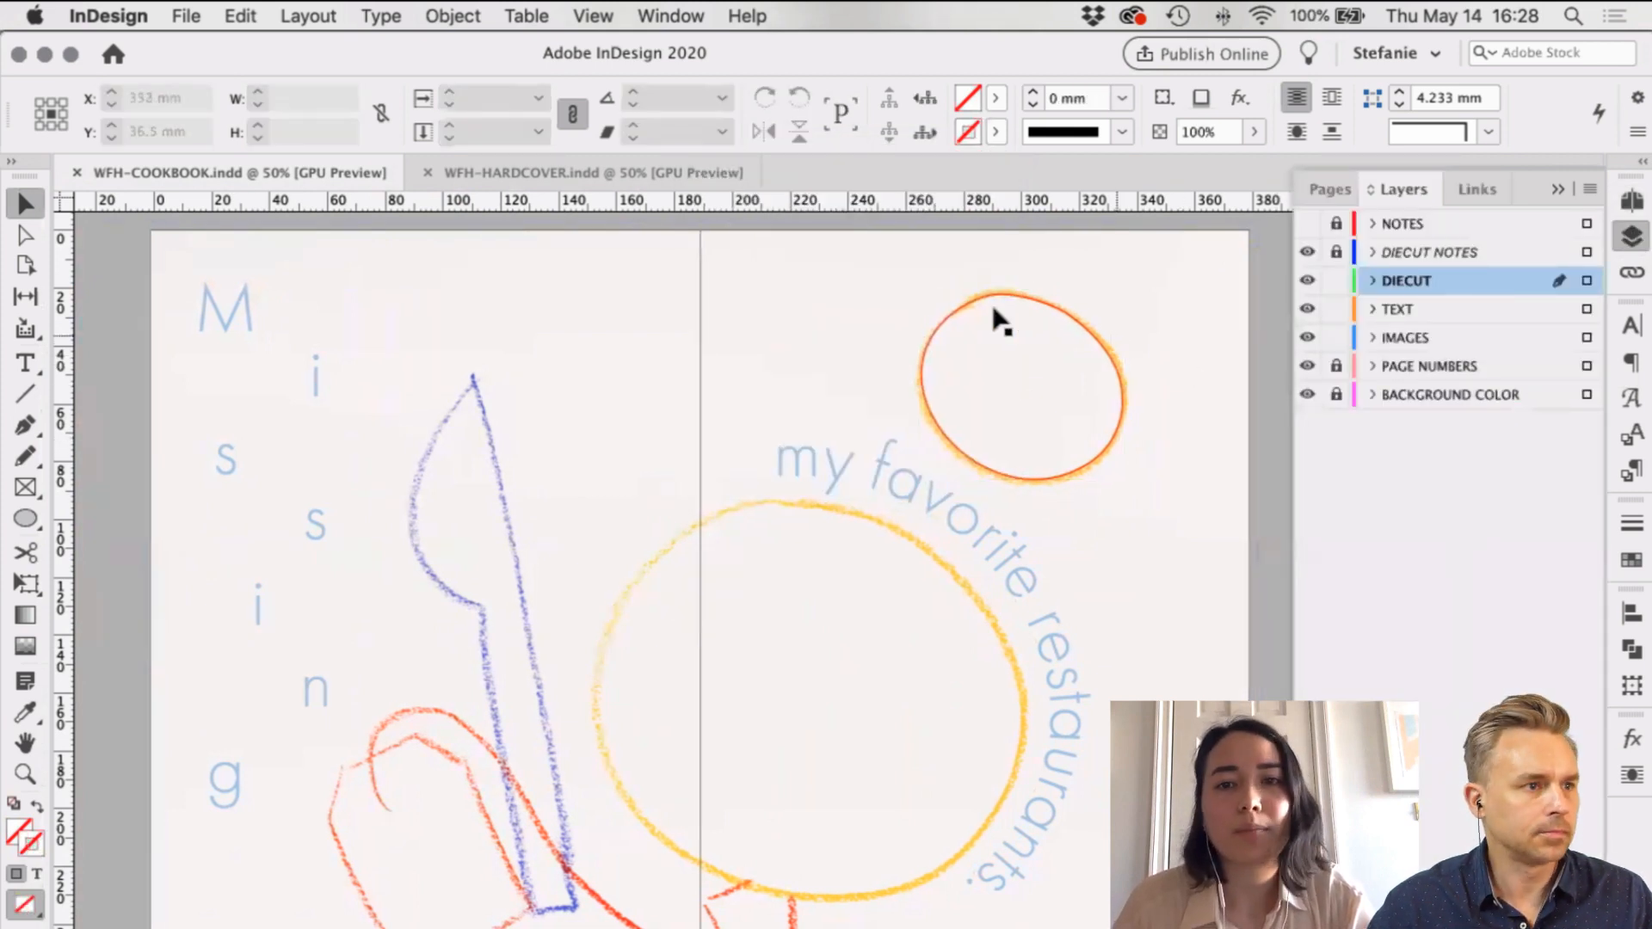
scroll(996, 325, "right", 2)
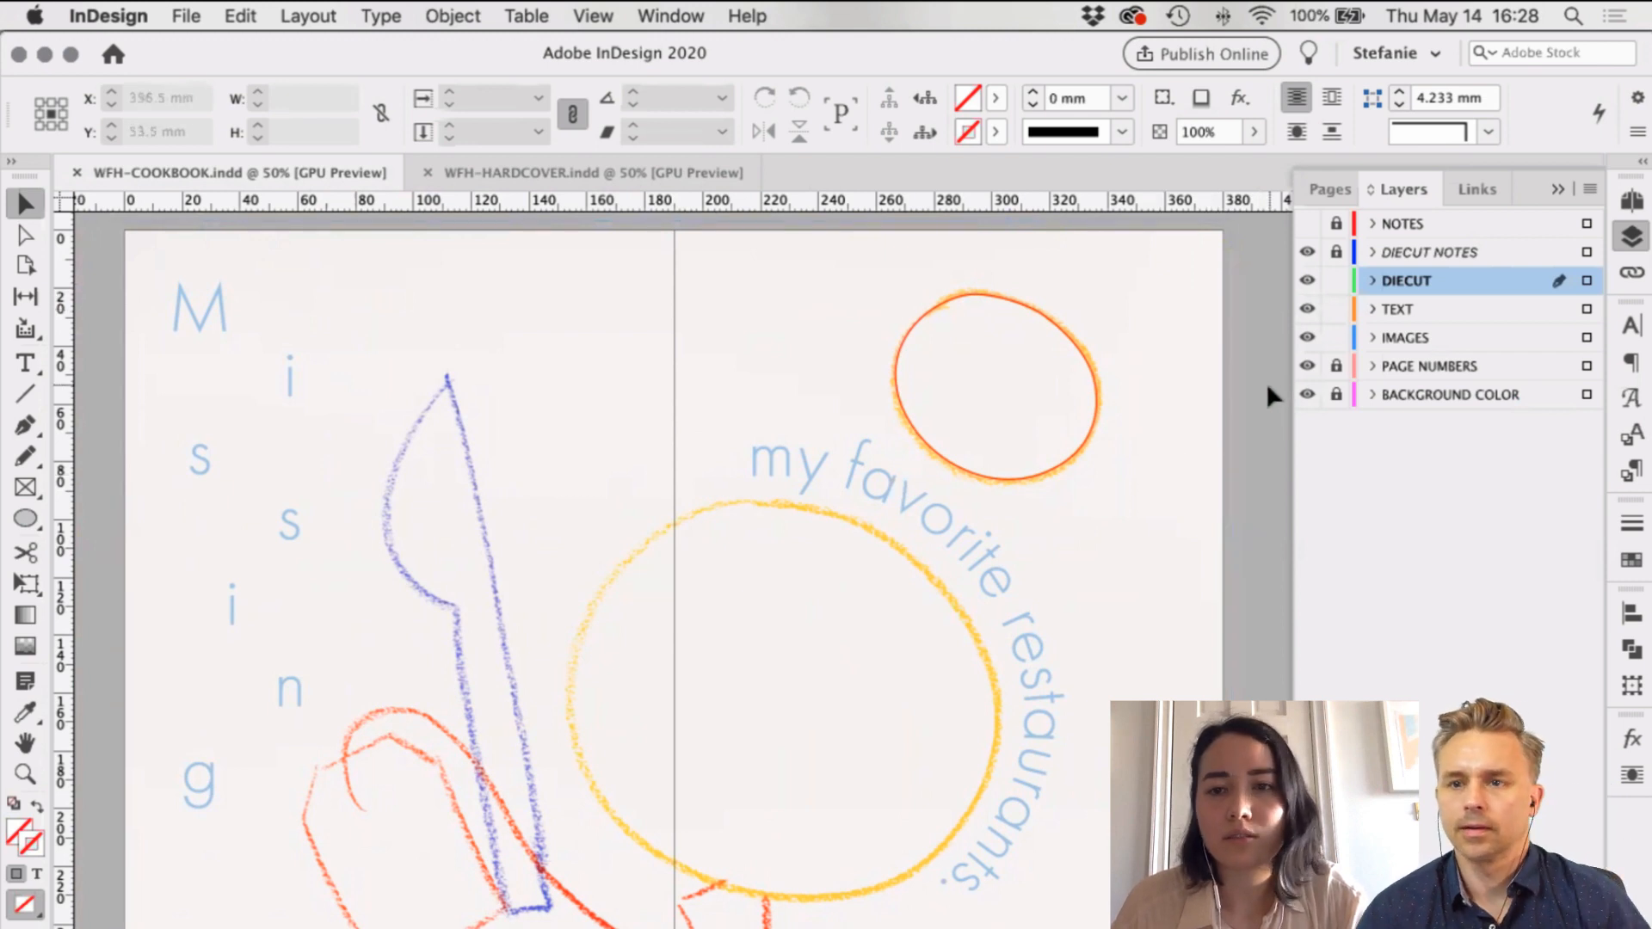
key("w")
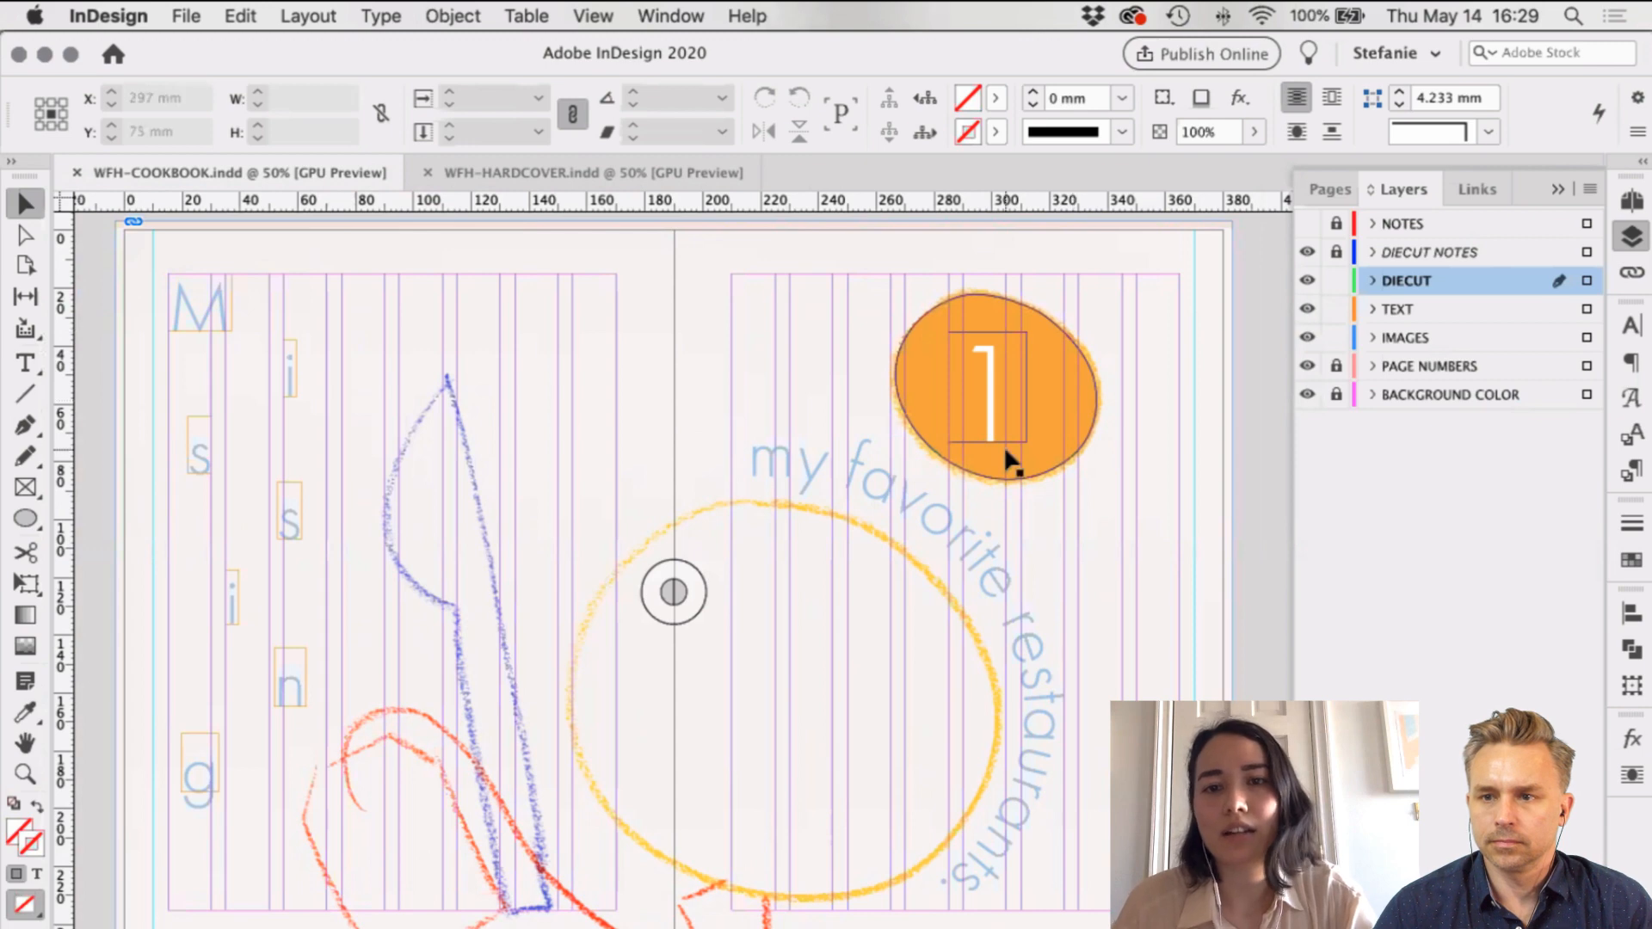
scroll(1149, 383, "up", 2)
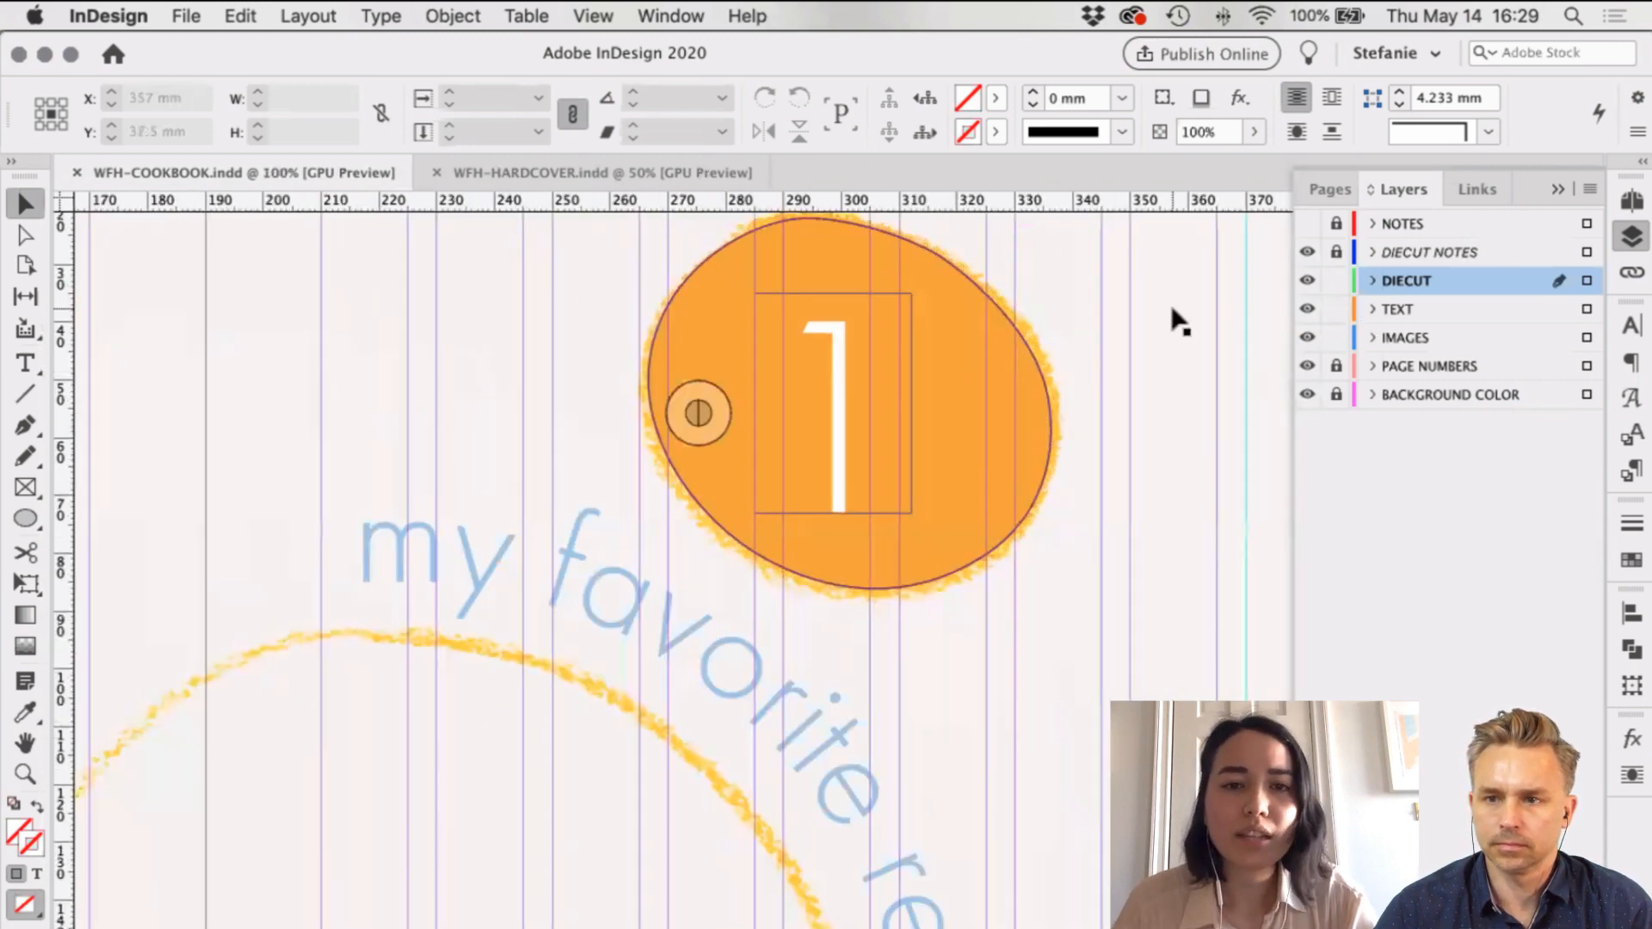
scroll(477, 525, "up", 3)
scroll(478, 525, "right", 2)
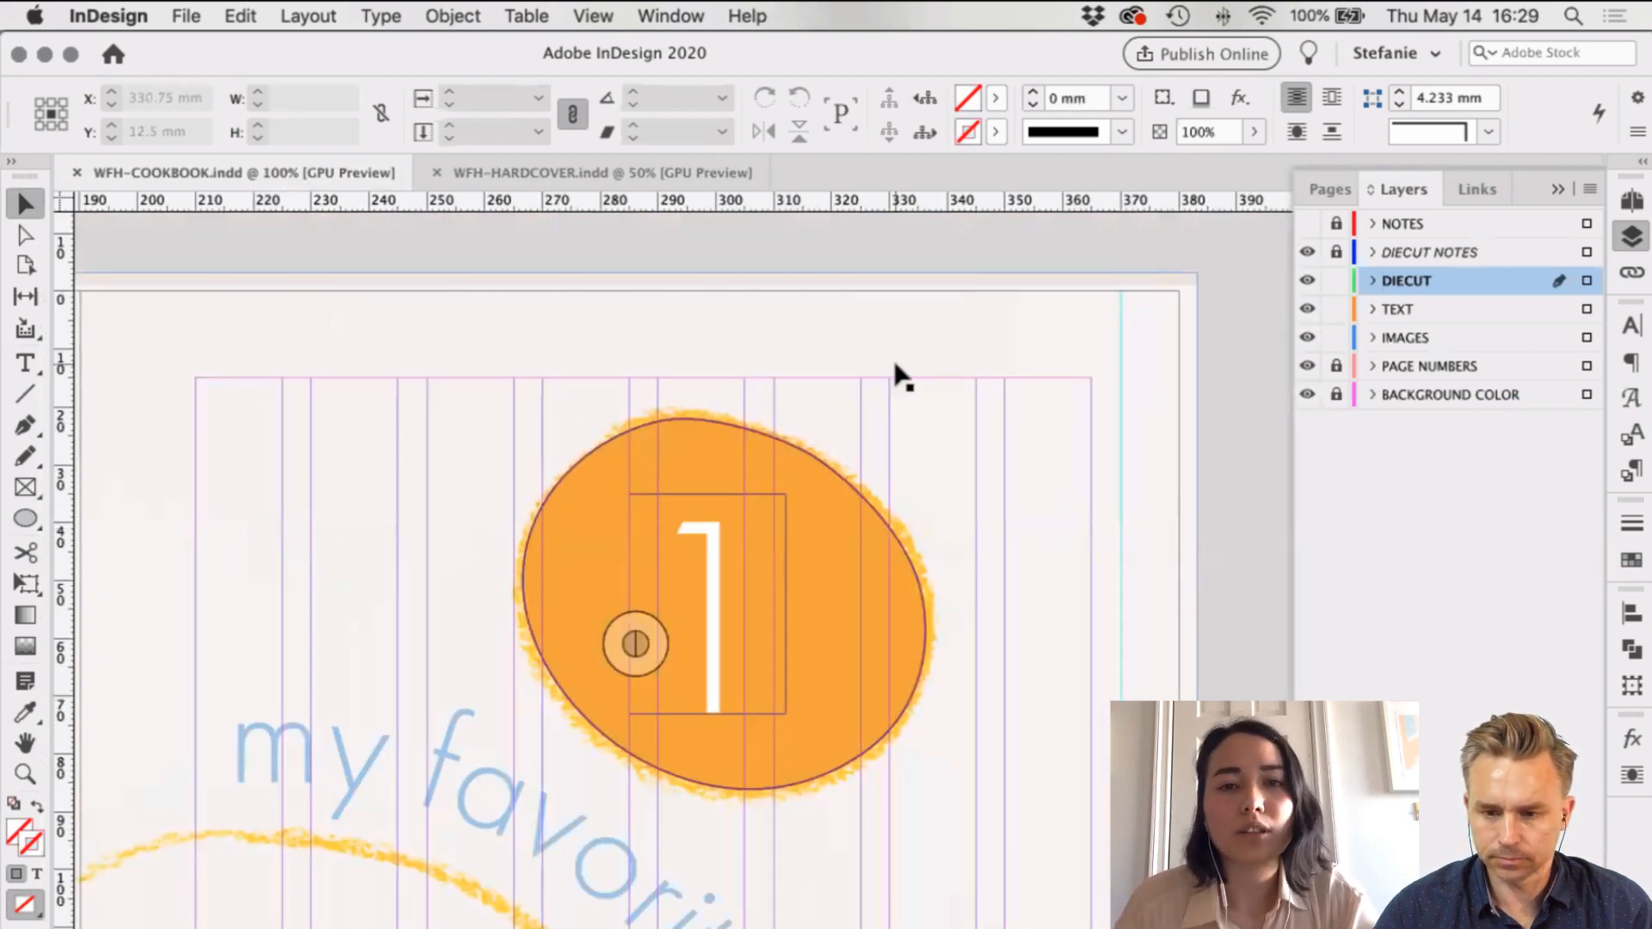
Step: Zoom out and scroll down to the orange spread with the numbered oval
key("super+minus")
key("super+minus")
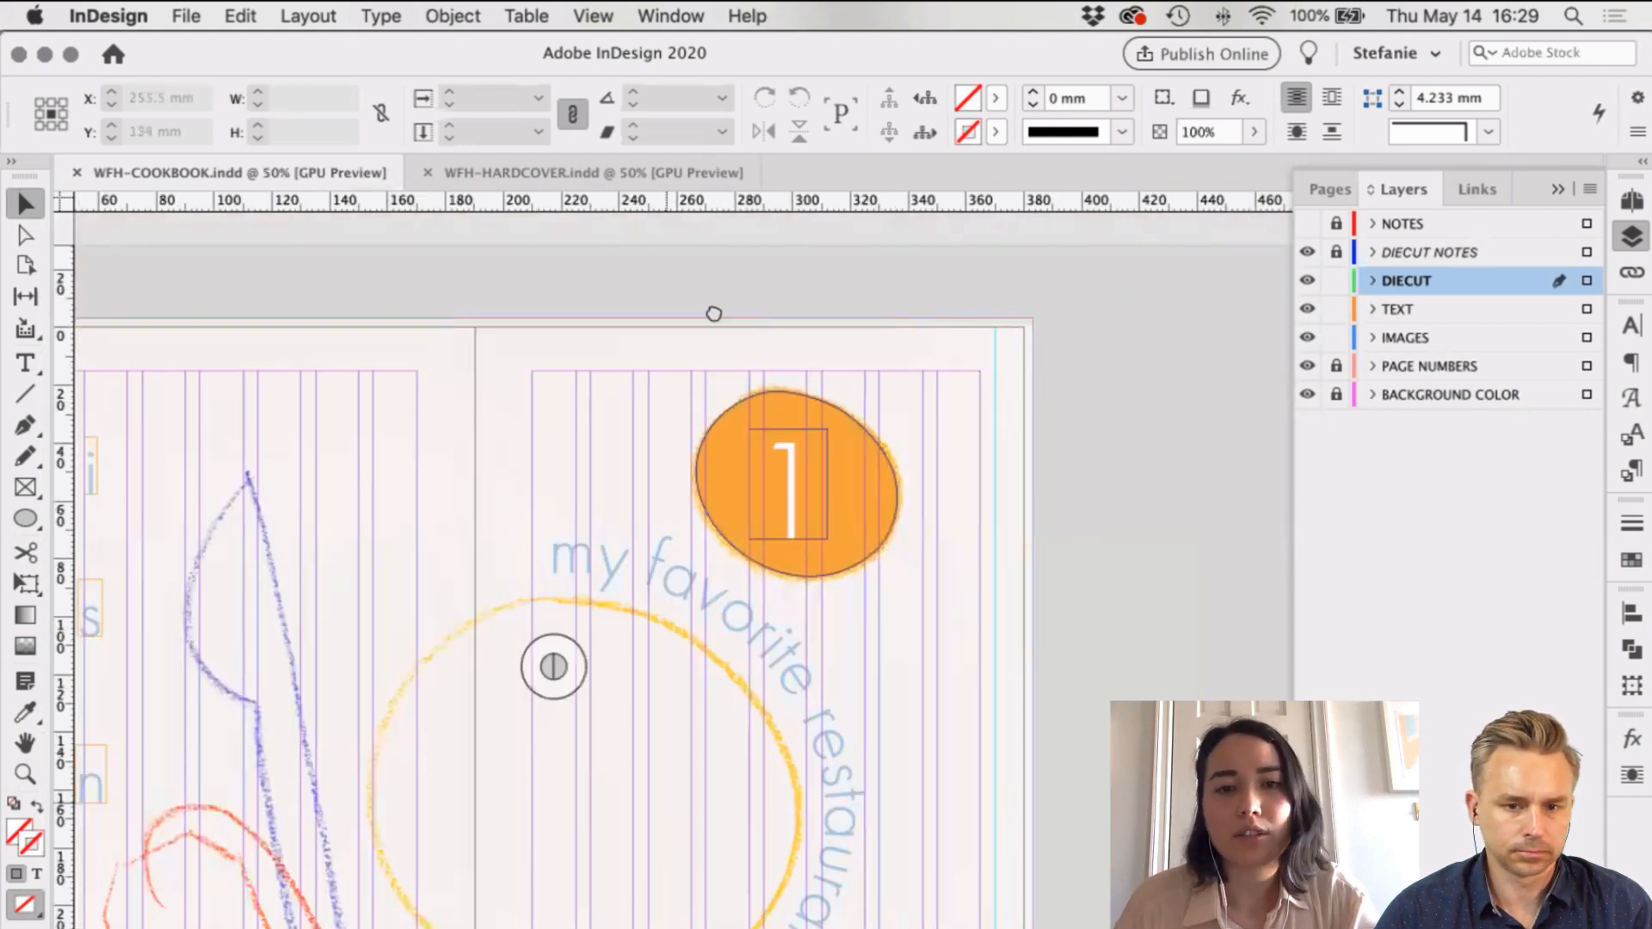
scroll(713, 313, "down", 1)
scroll(700, 391, "down", 10)
scroll(700, 392, "left", 1)
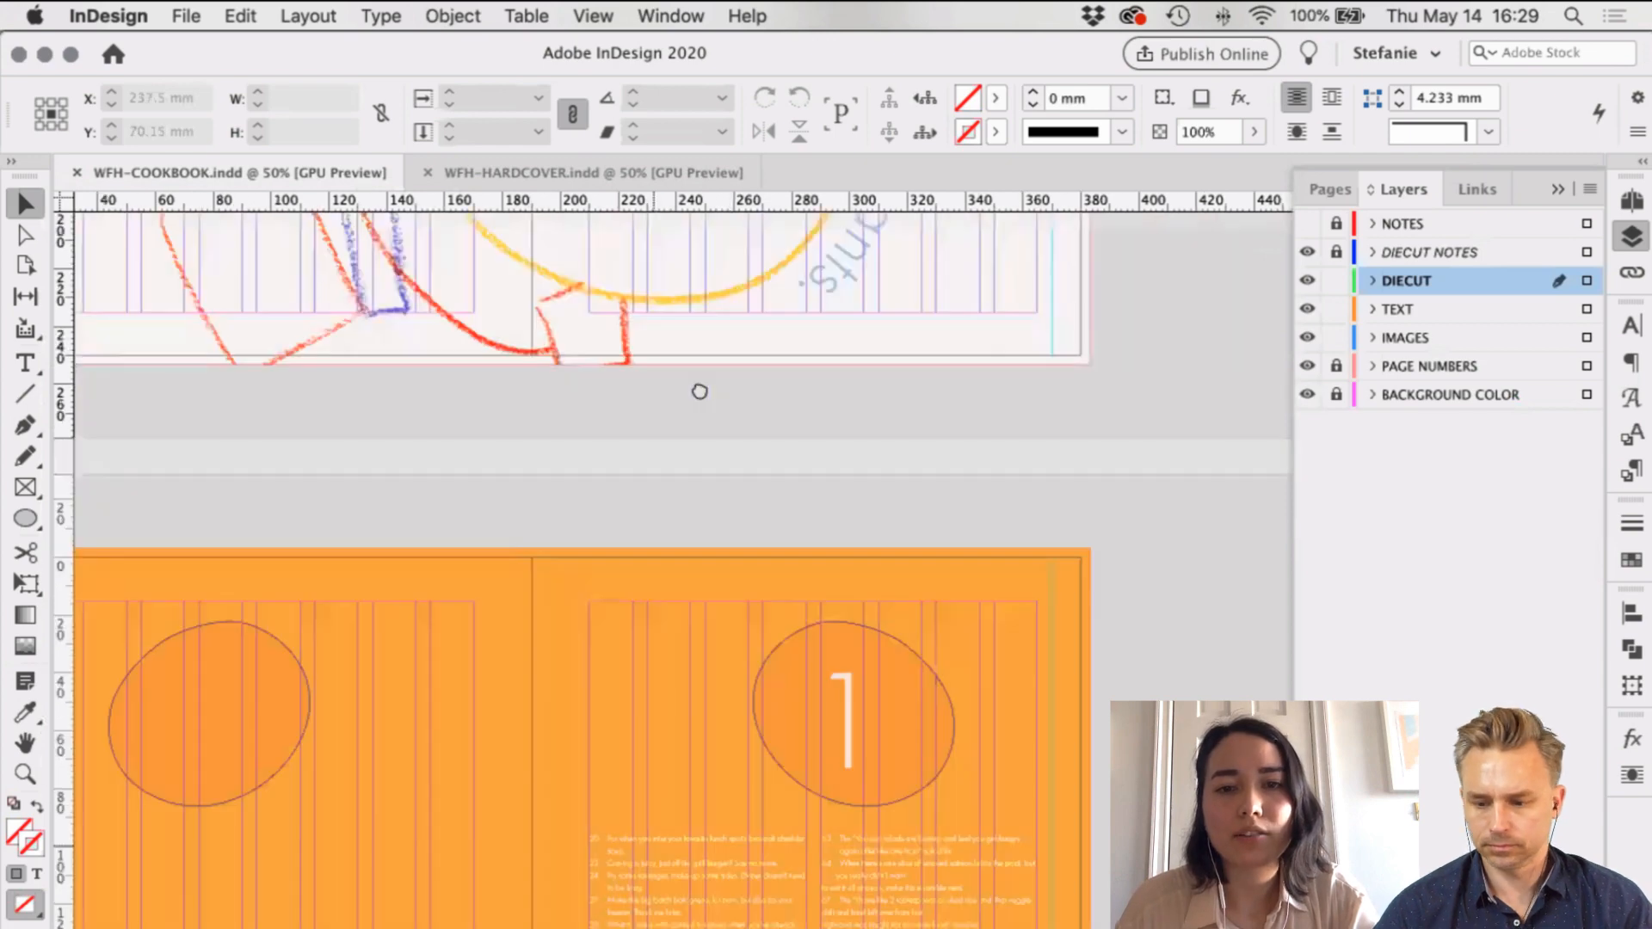
scroll(734, 476, "down", 5)
scroll(723, 475, "left", 1)
scroll(713, 474, "right", 1)
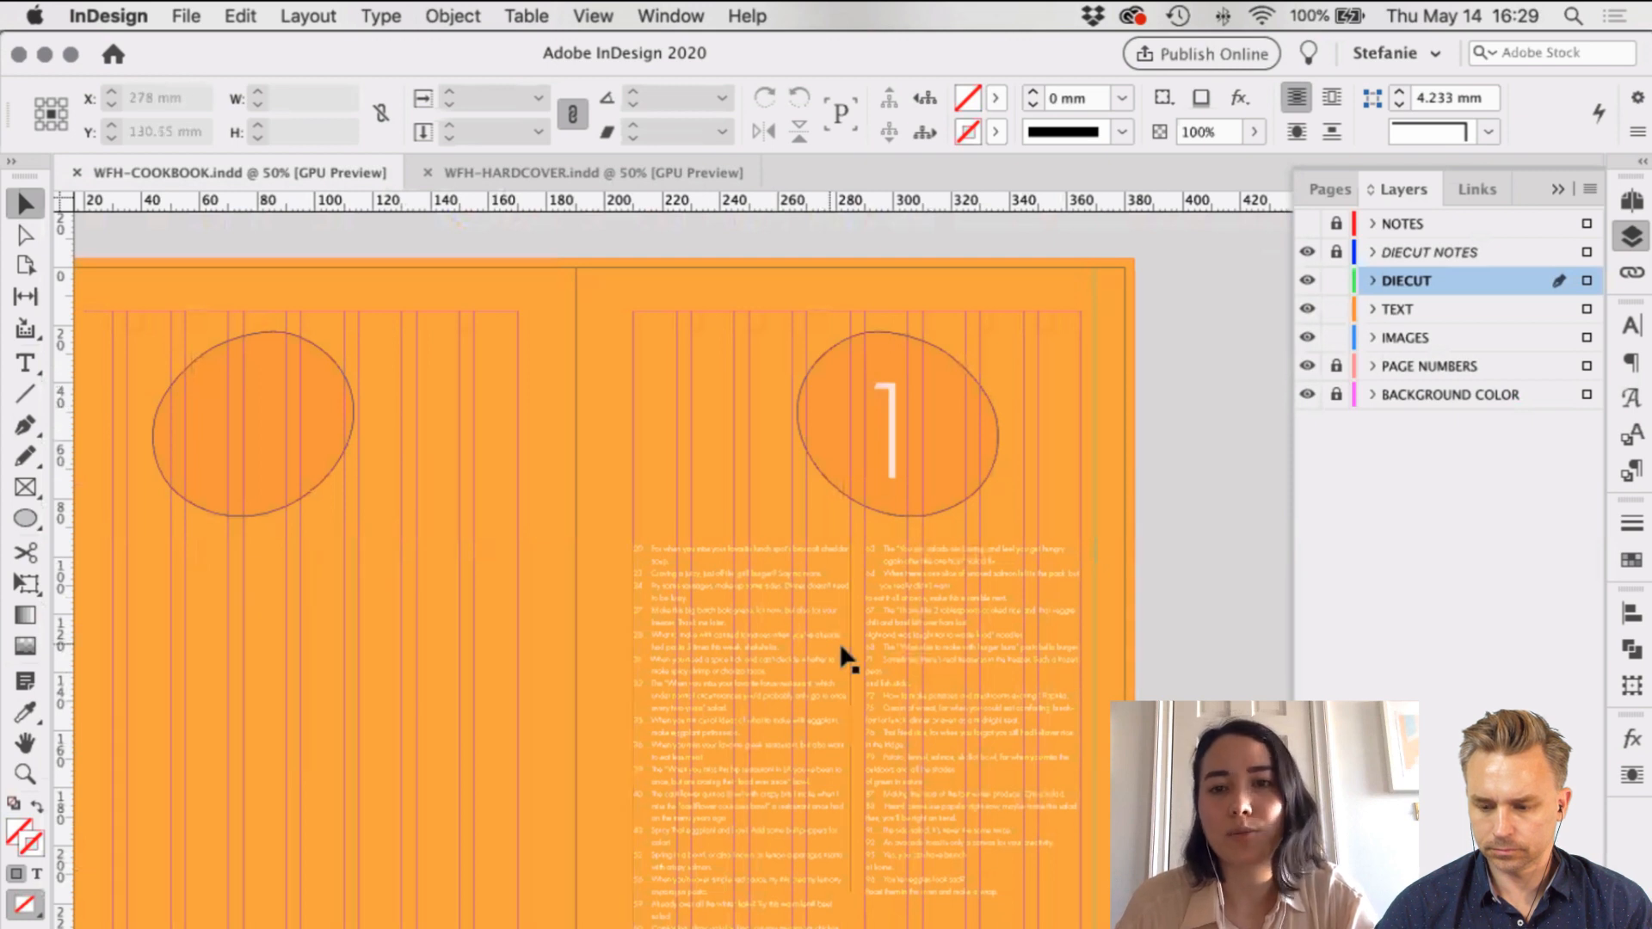
Step: Pan to the numbered recipe list and browse the menus toward Layout > Table of Contents
left_click_drag(951, 701, 839, 648)
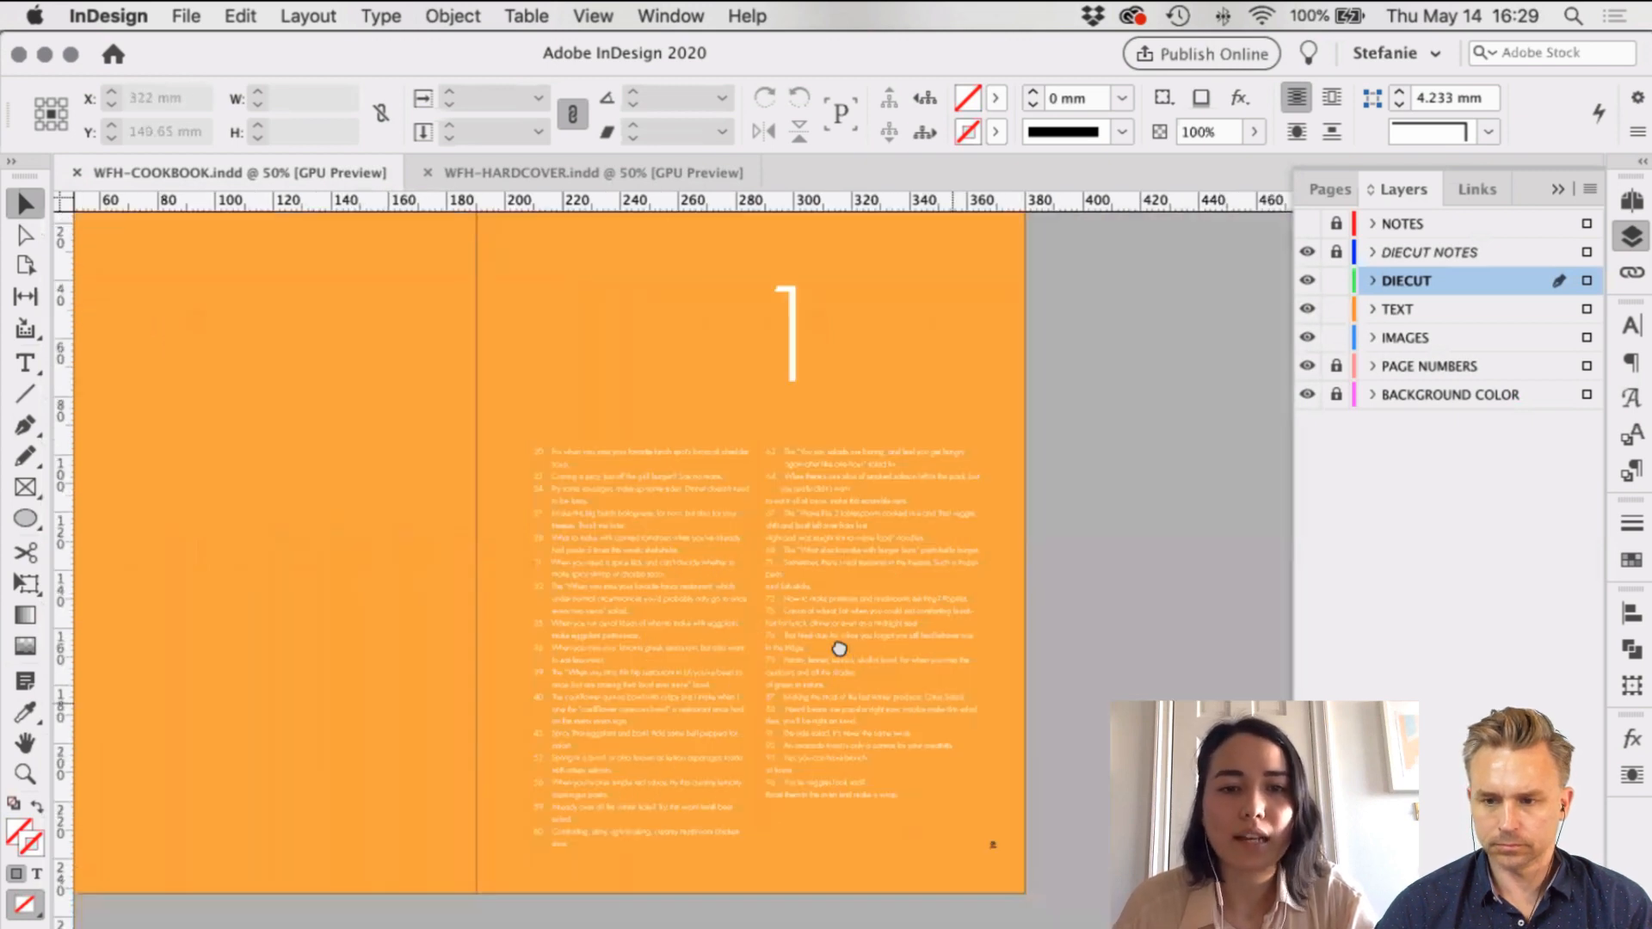
scroll(695, 717, "up", 2)
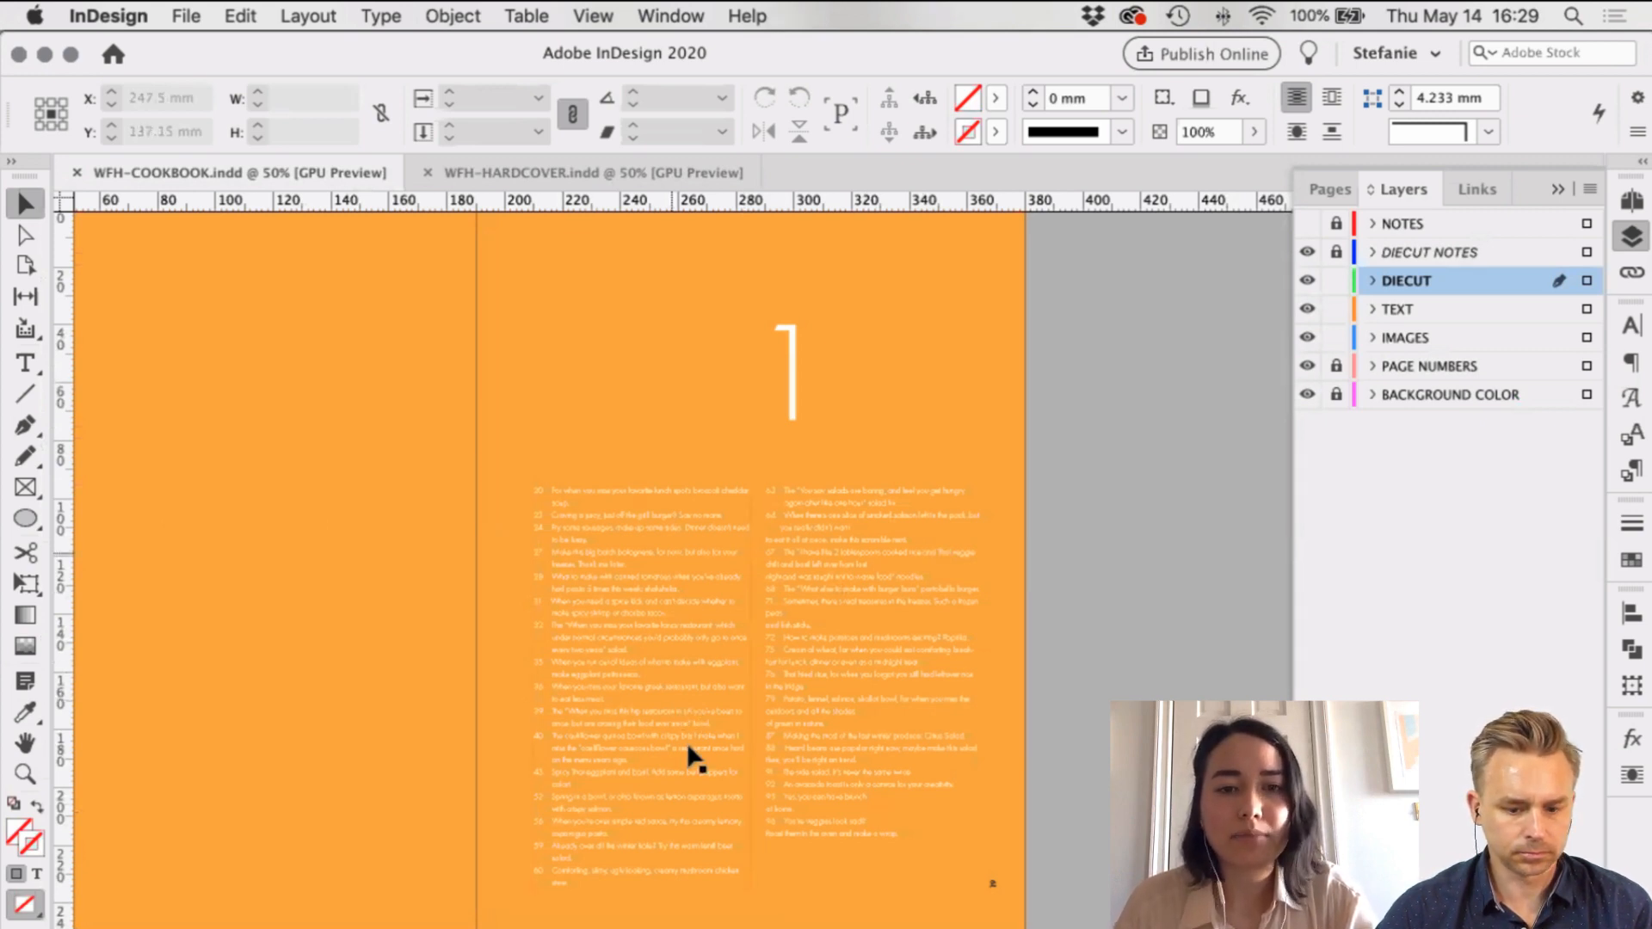
scroll(694, 757, "up", 1)
scroll(579, 629, "right", 3)
scroll(516, 594, "up", 1)
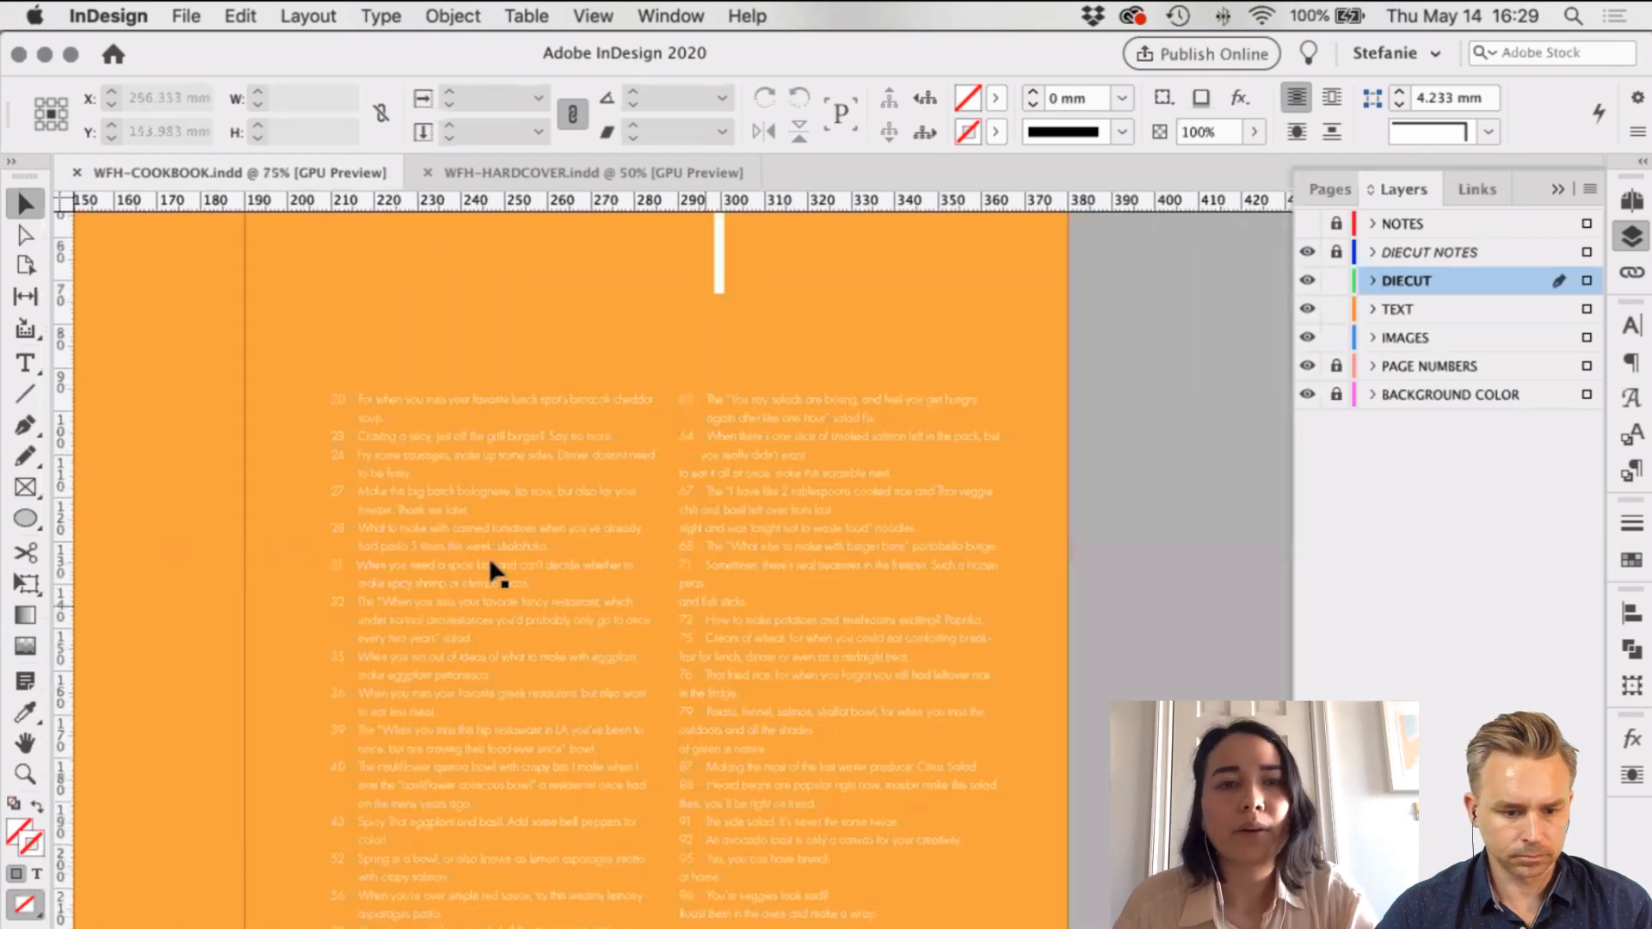
left_click(381, 16)
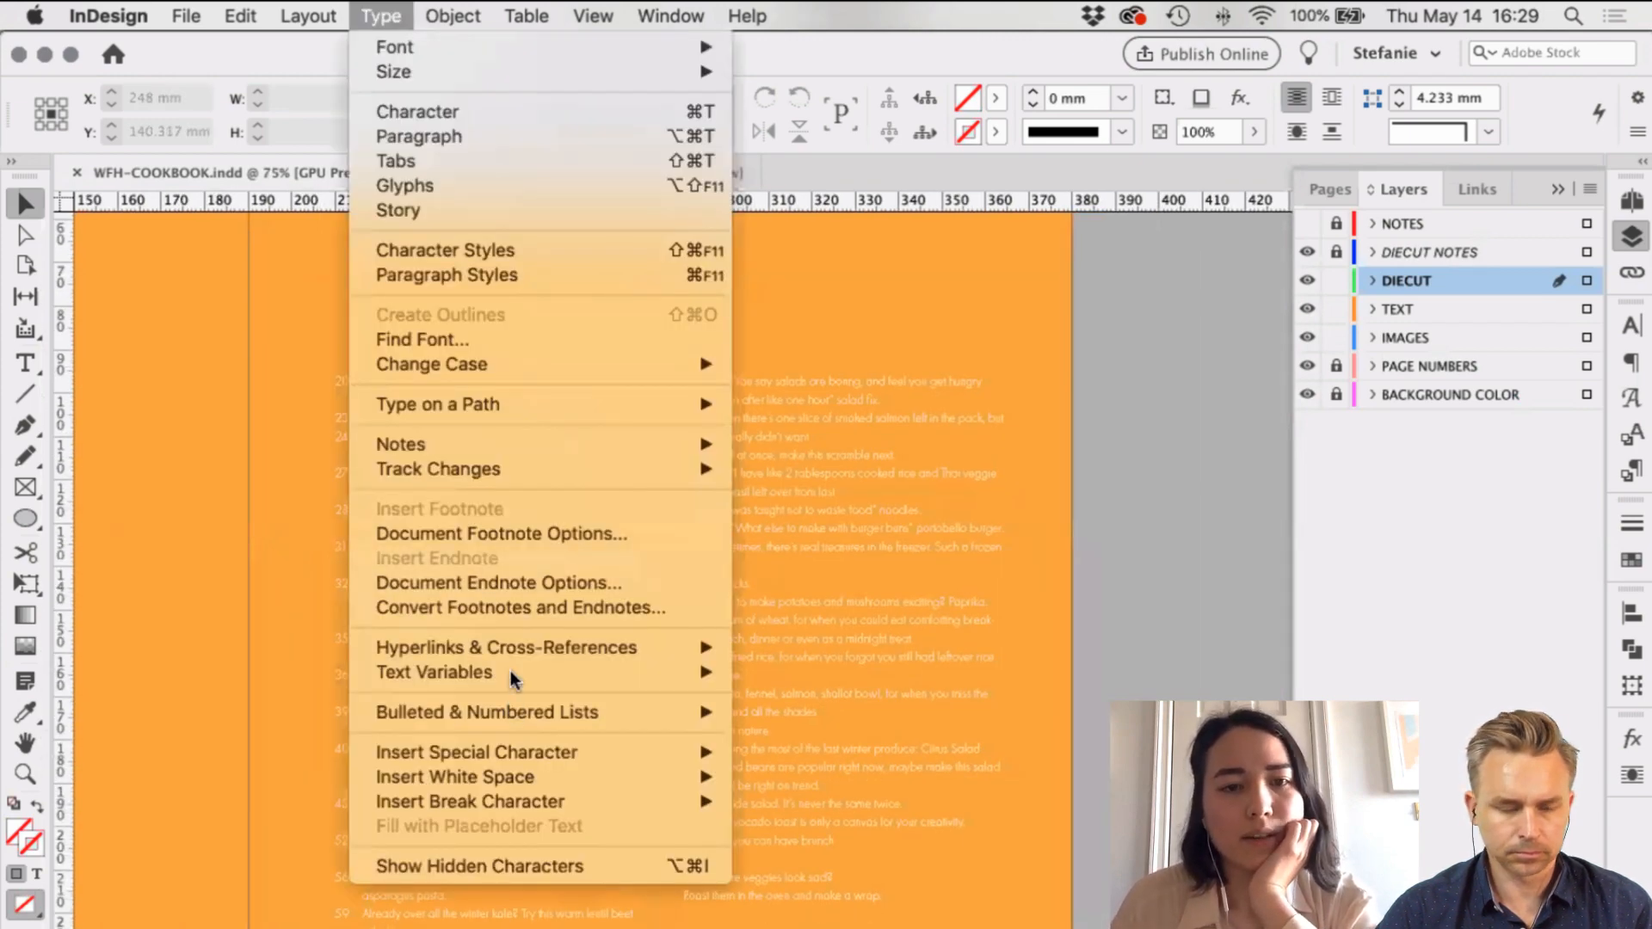
mouse_move(240, 16)
mouse_move(308, 16)
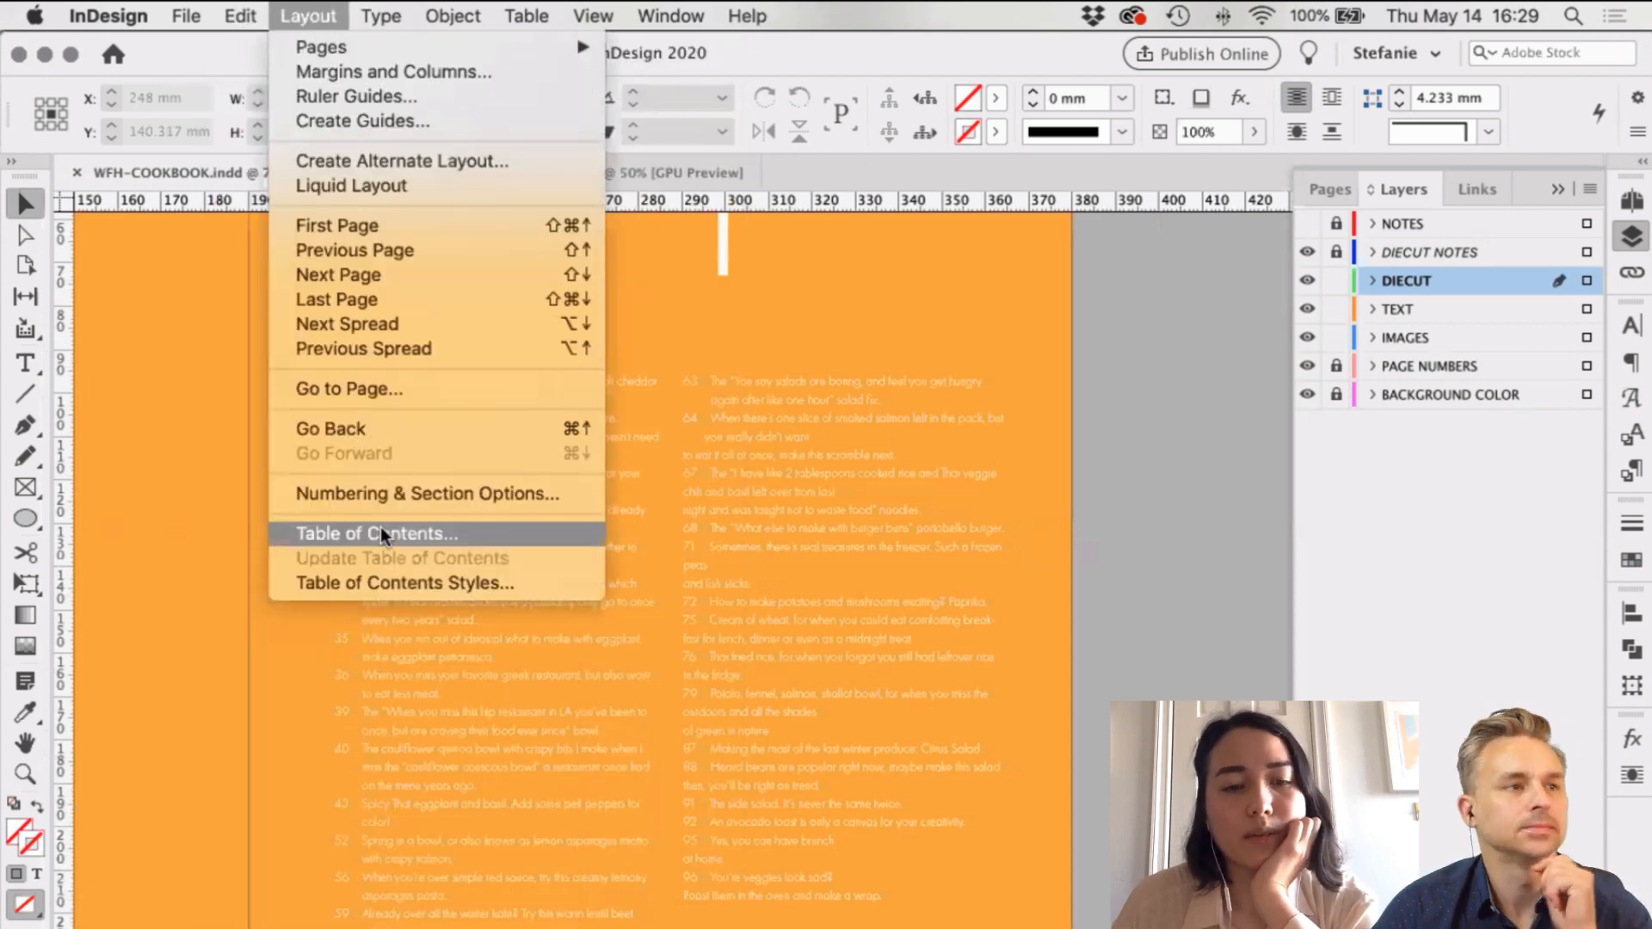
left_click(575, 532)
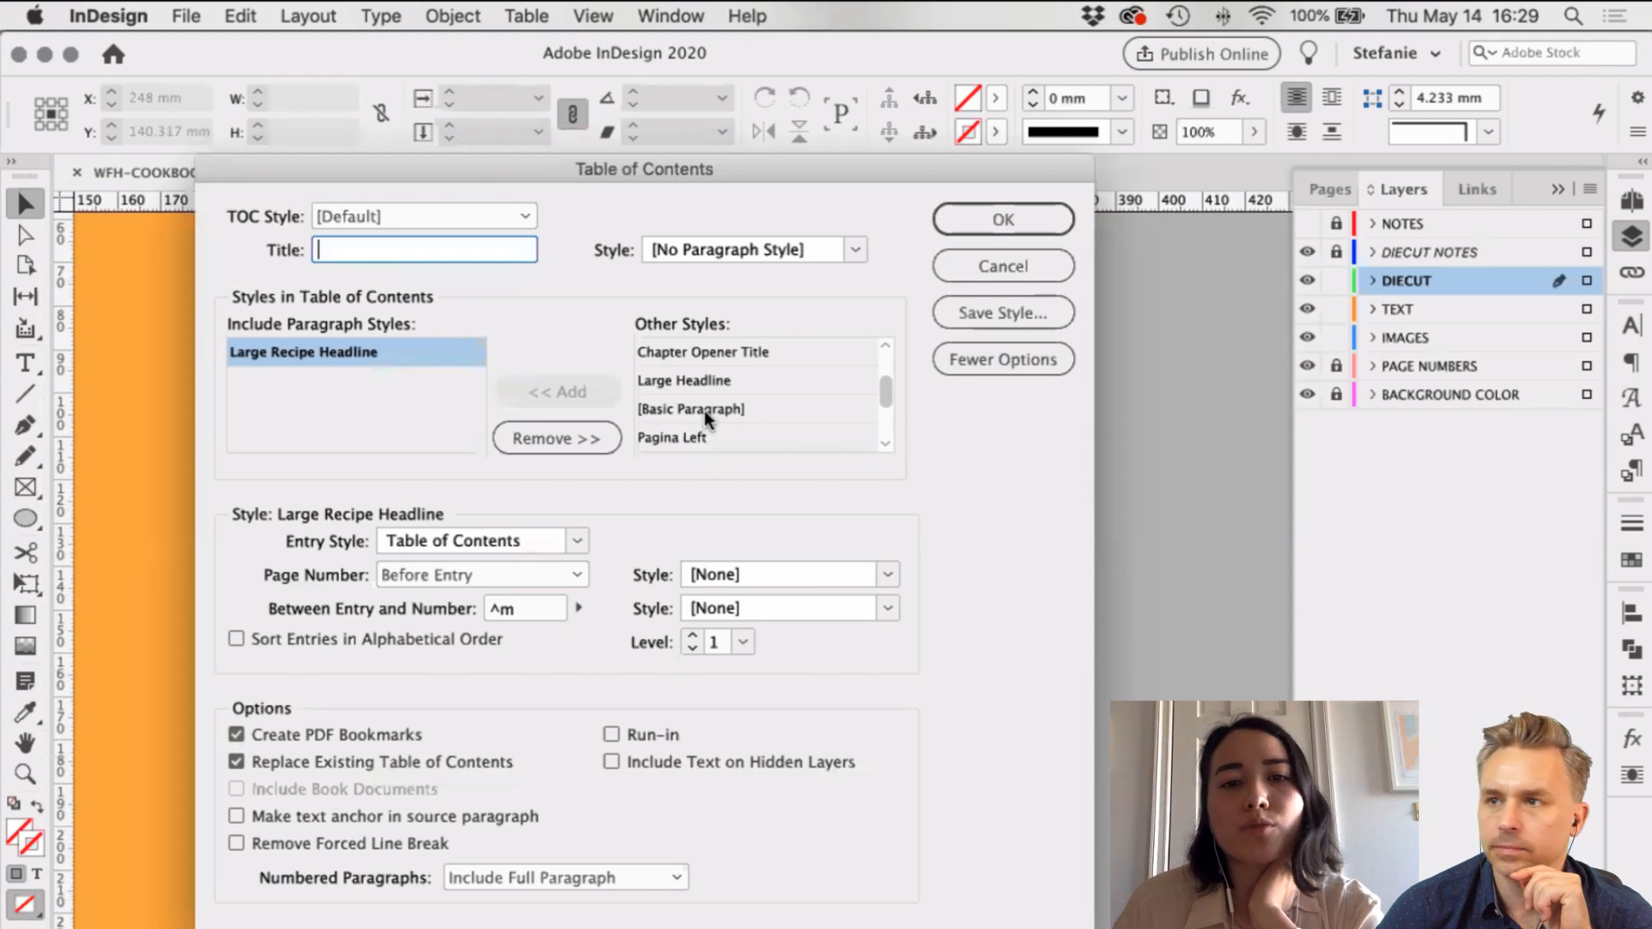
scroll(704, 411, "down", 2)
scroll(731, 406, "up", 4)
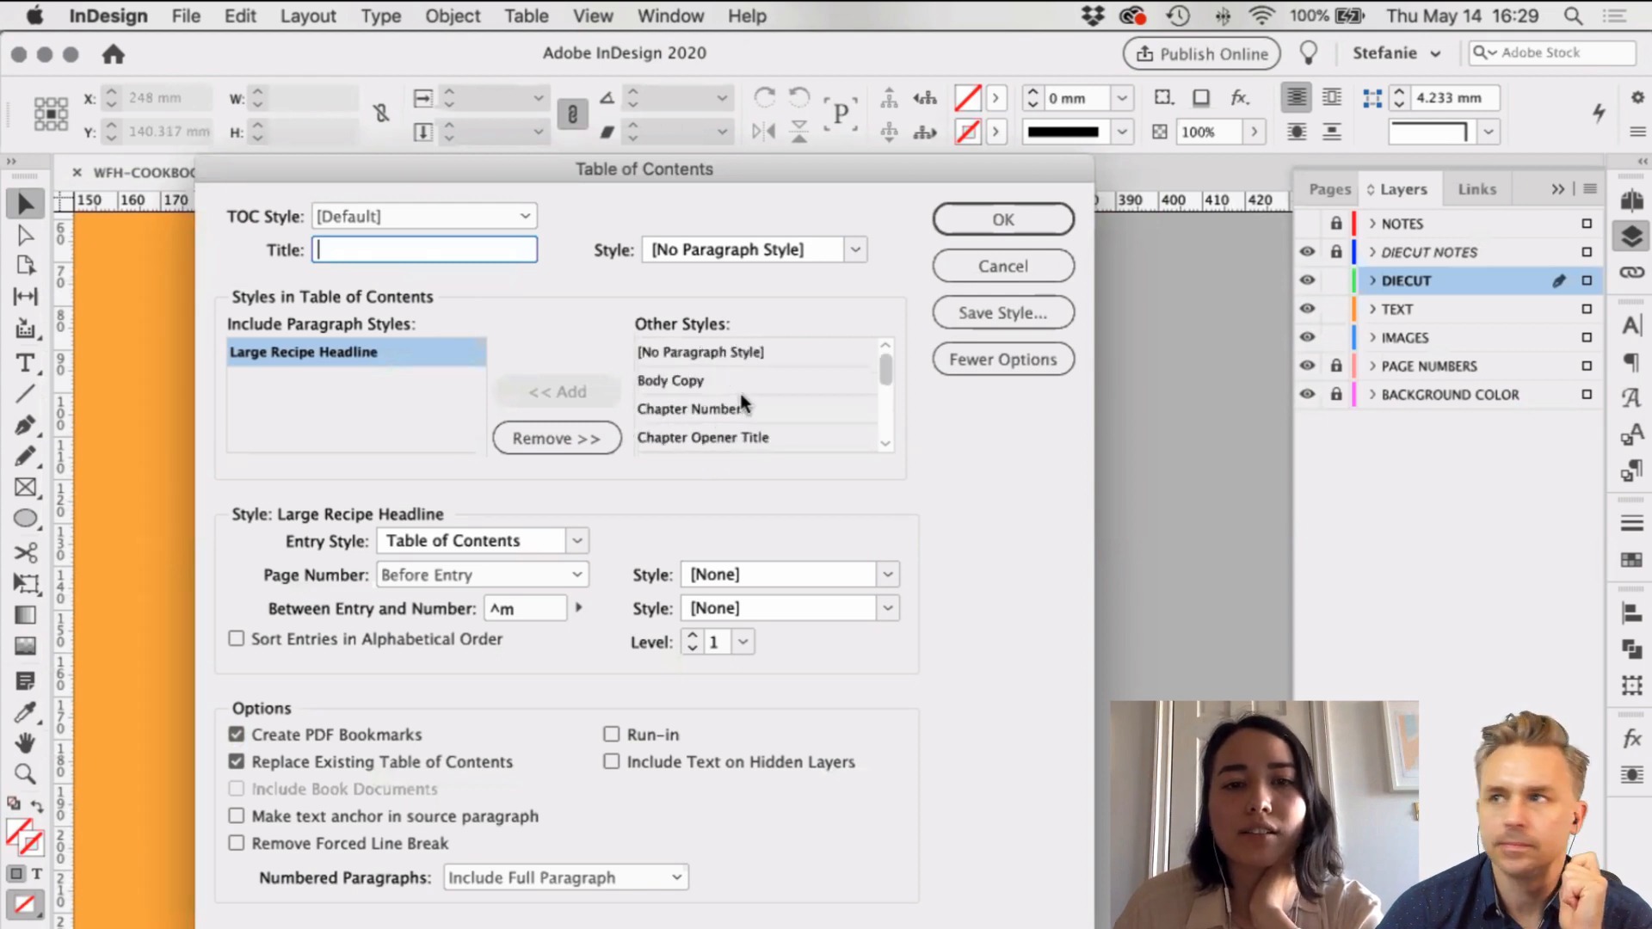
left_click_drag(704, 169, 736, 172)
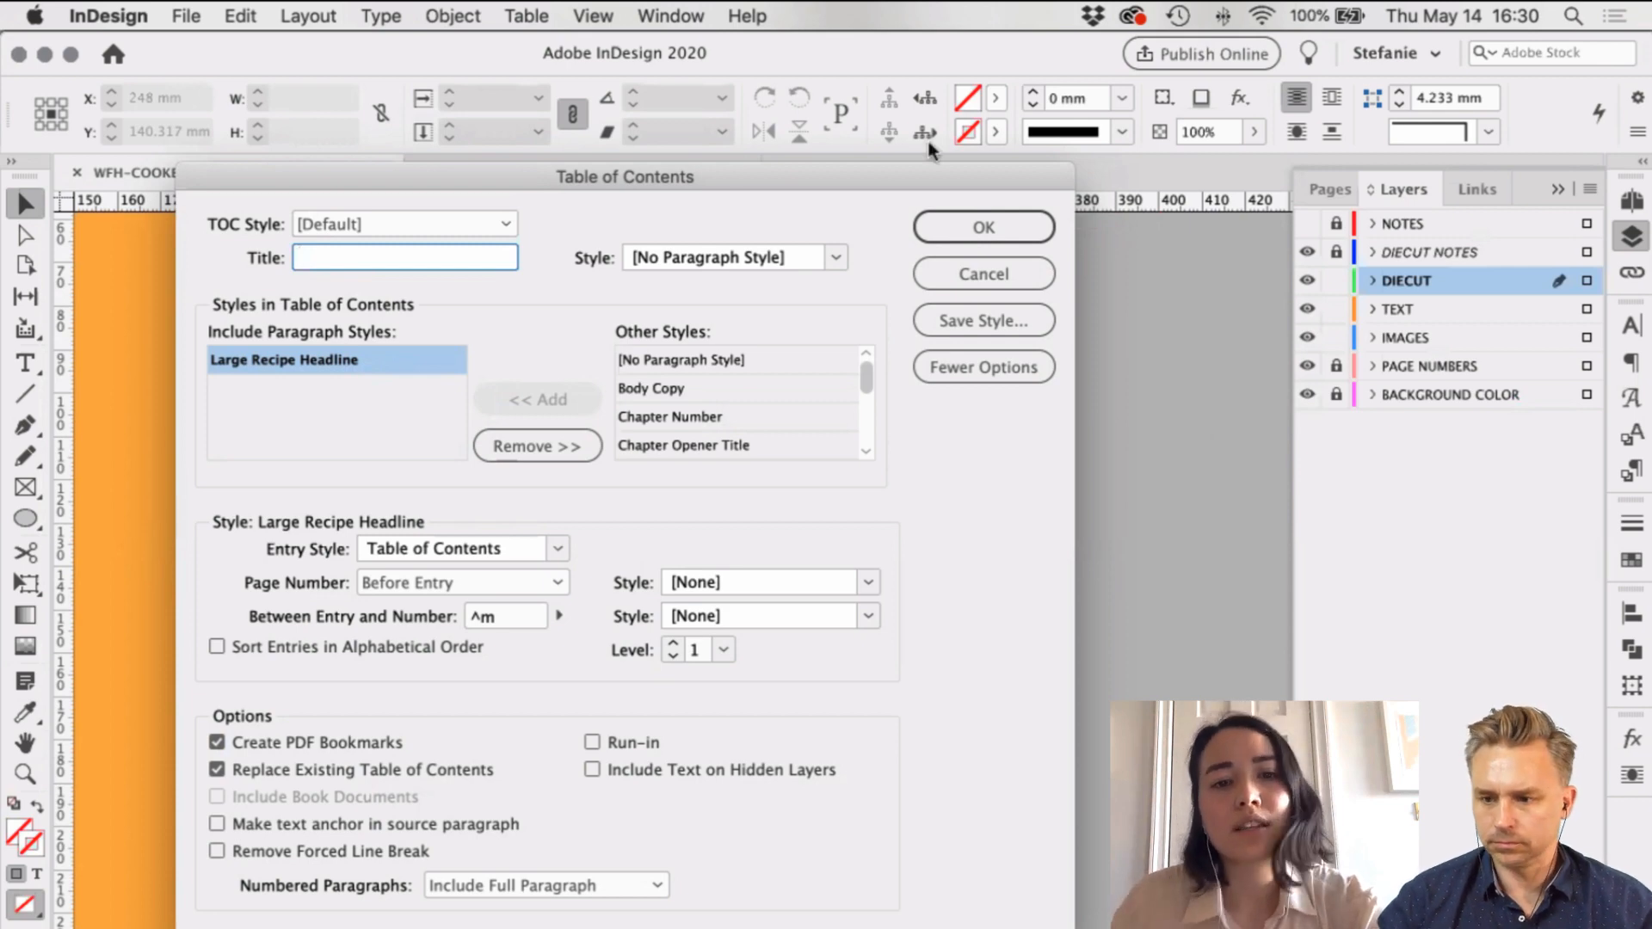
left_click(973, 276)
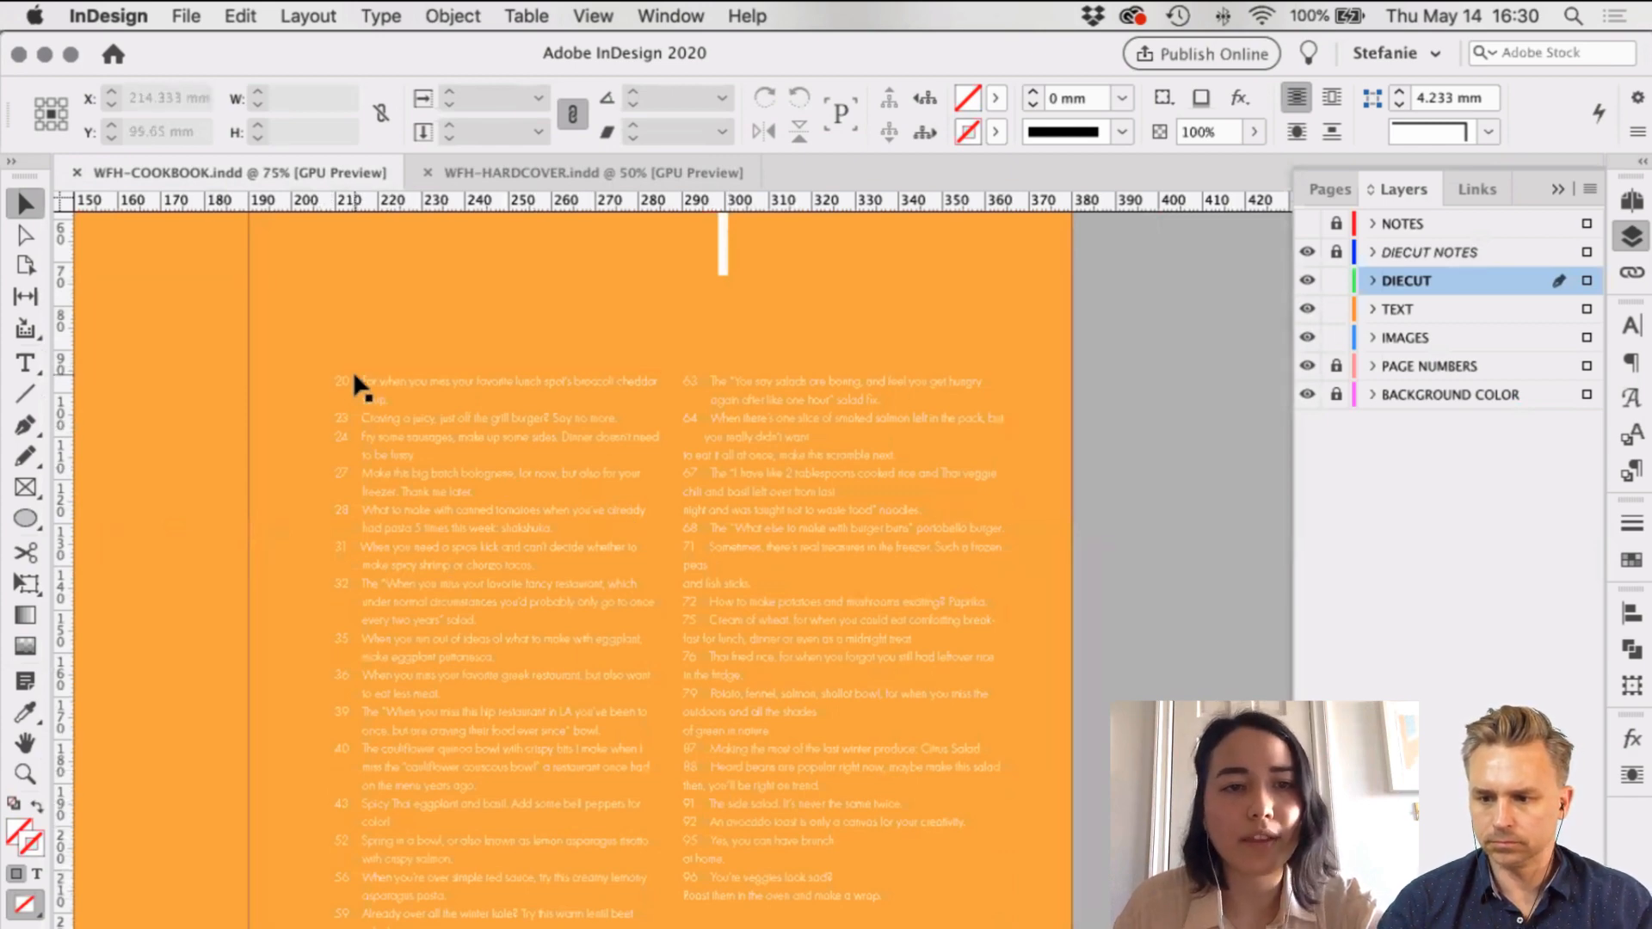
left_click(1176, 430)
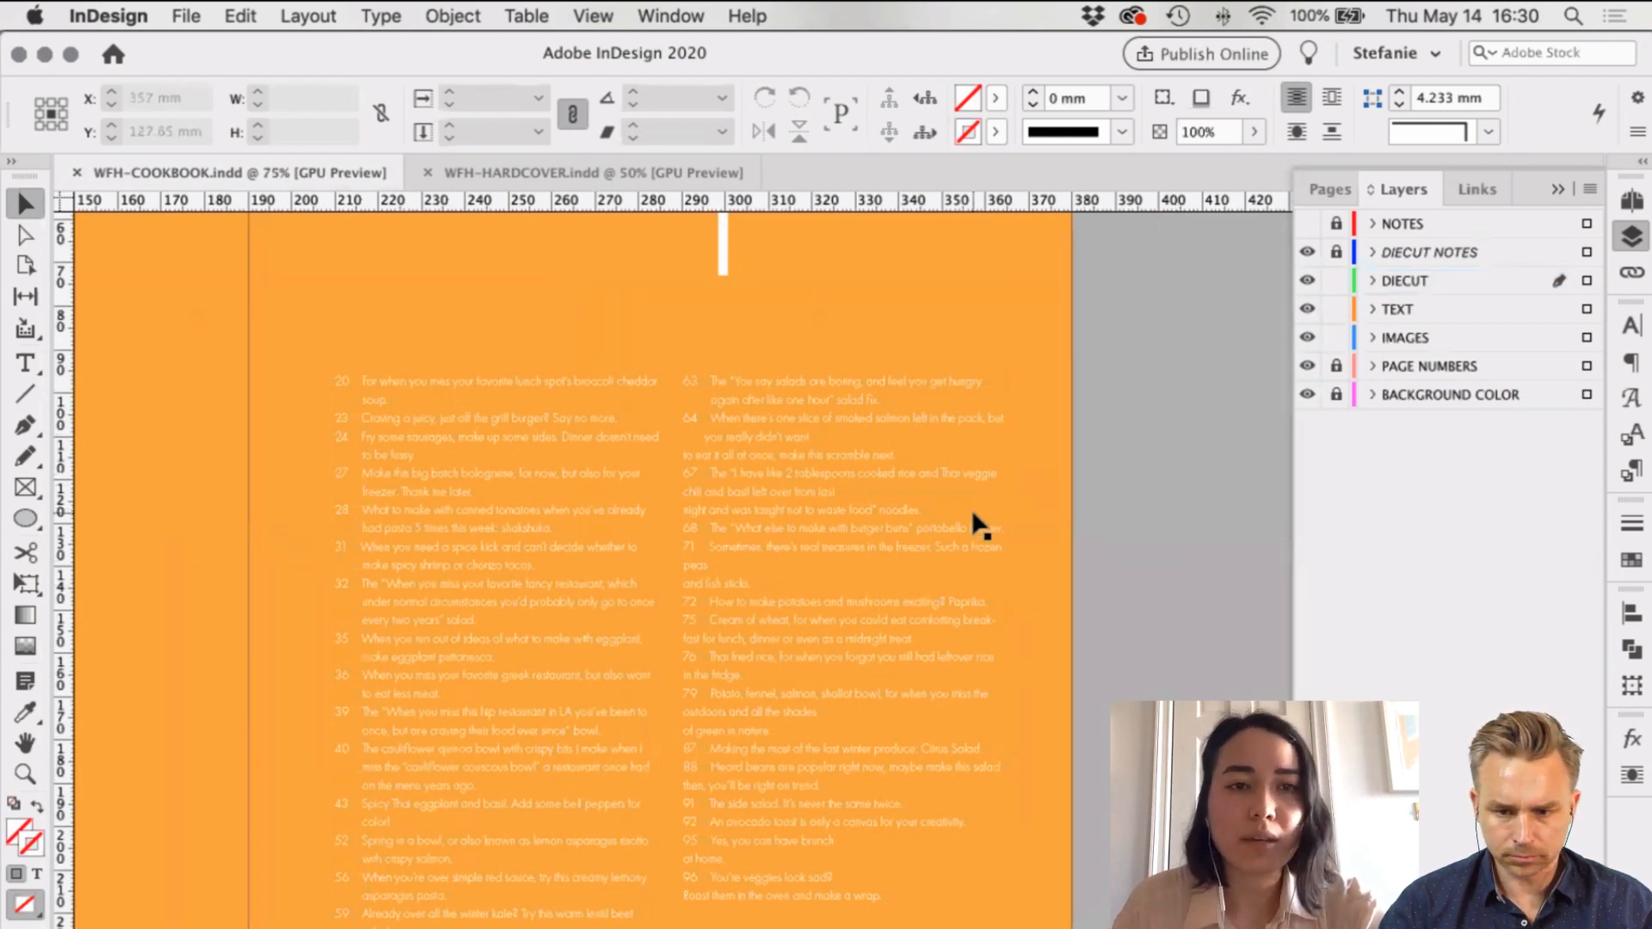
left_click(319, 17)
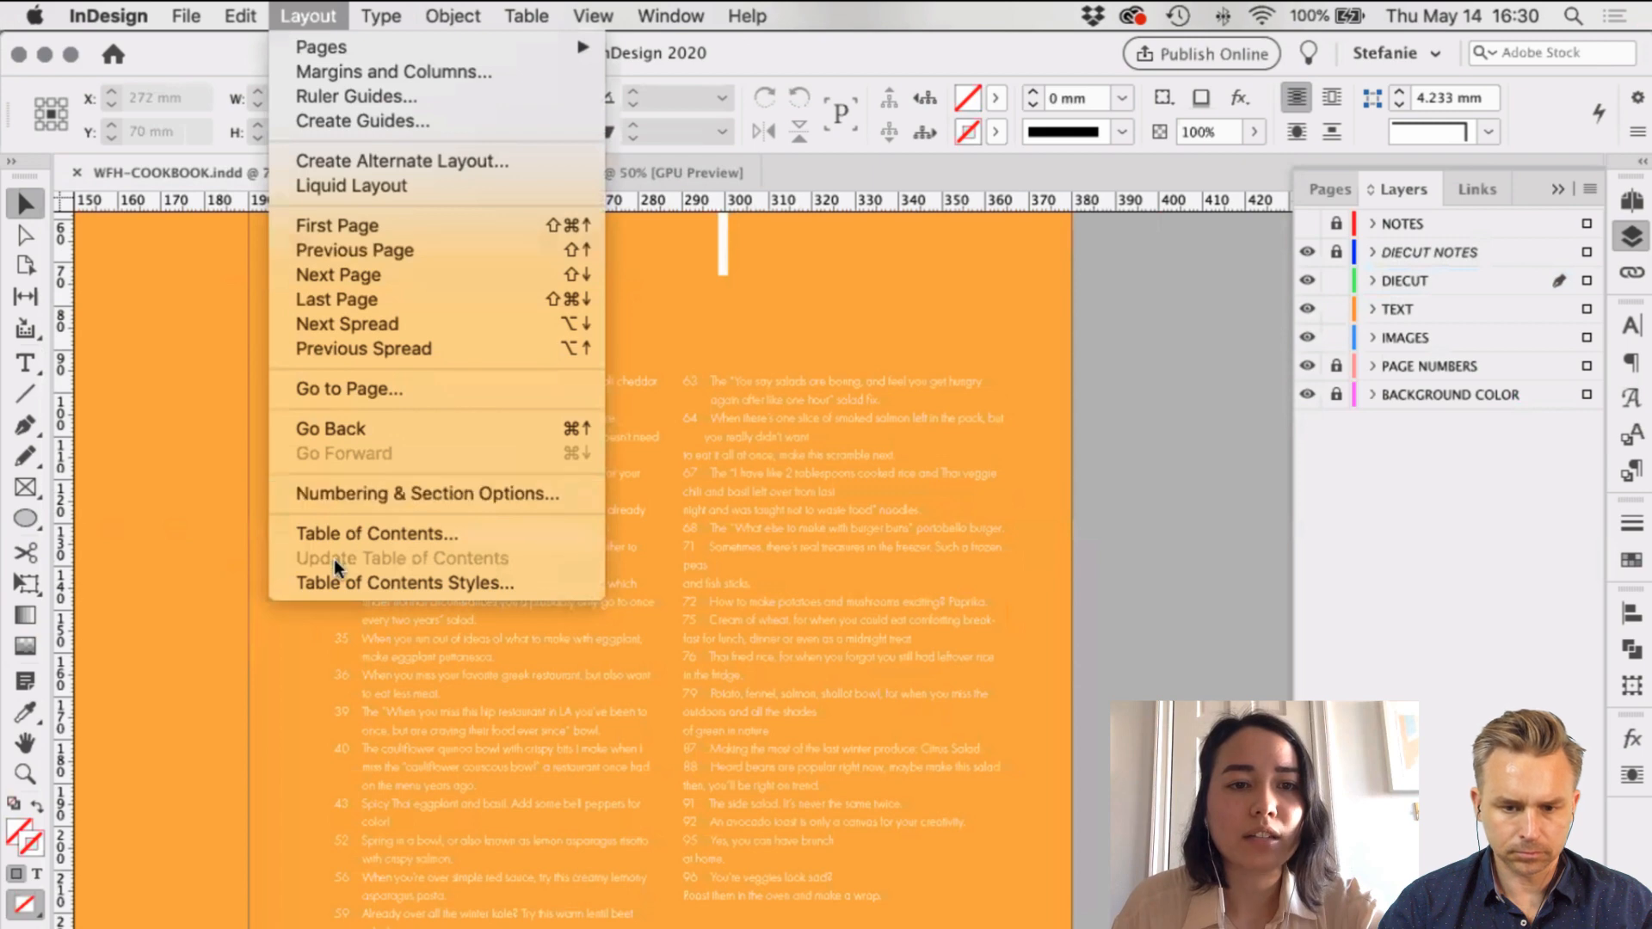
left_click(1202, 500)
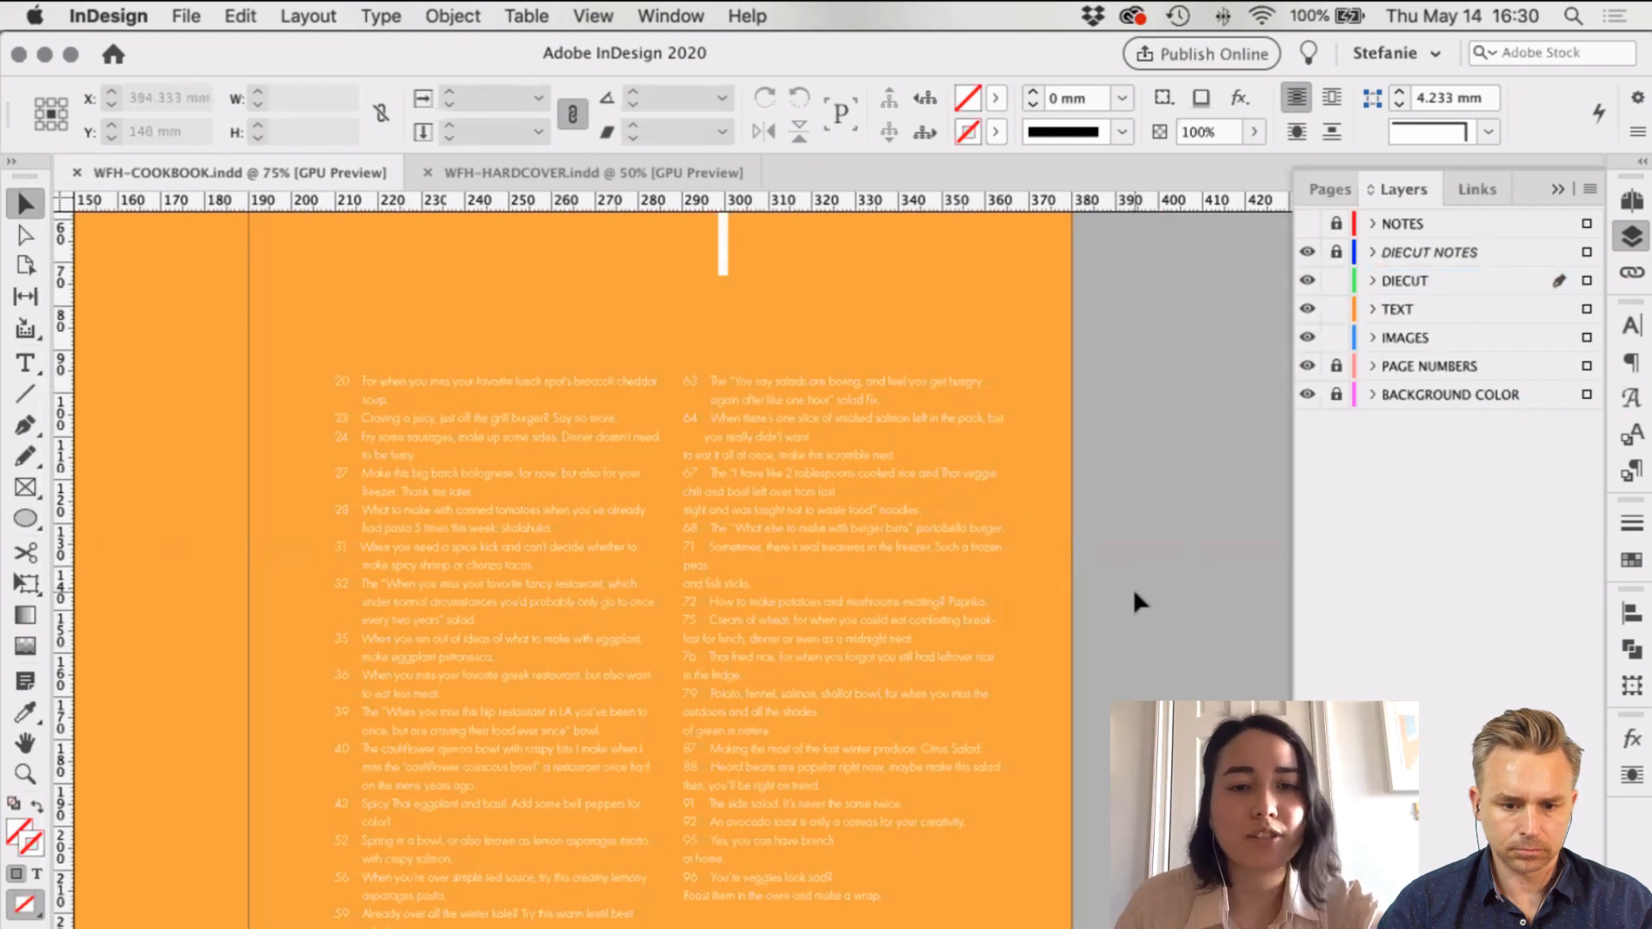
scroll(1133, 587, "left", 2)
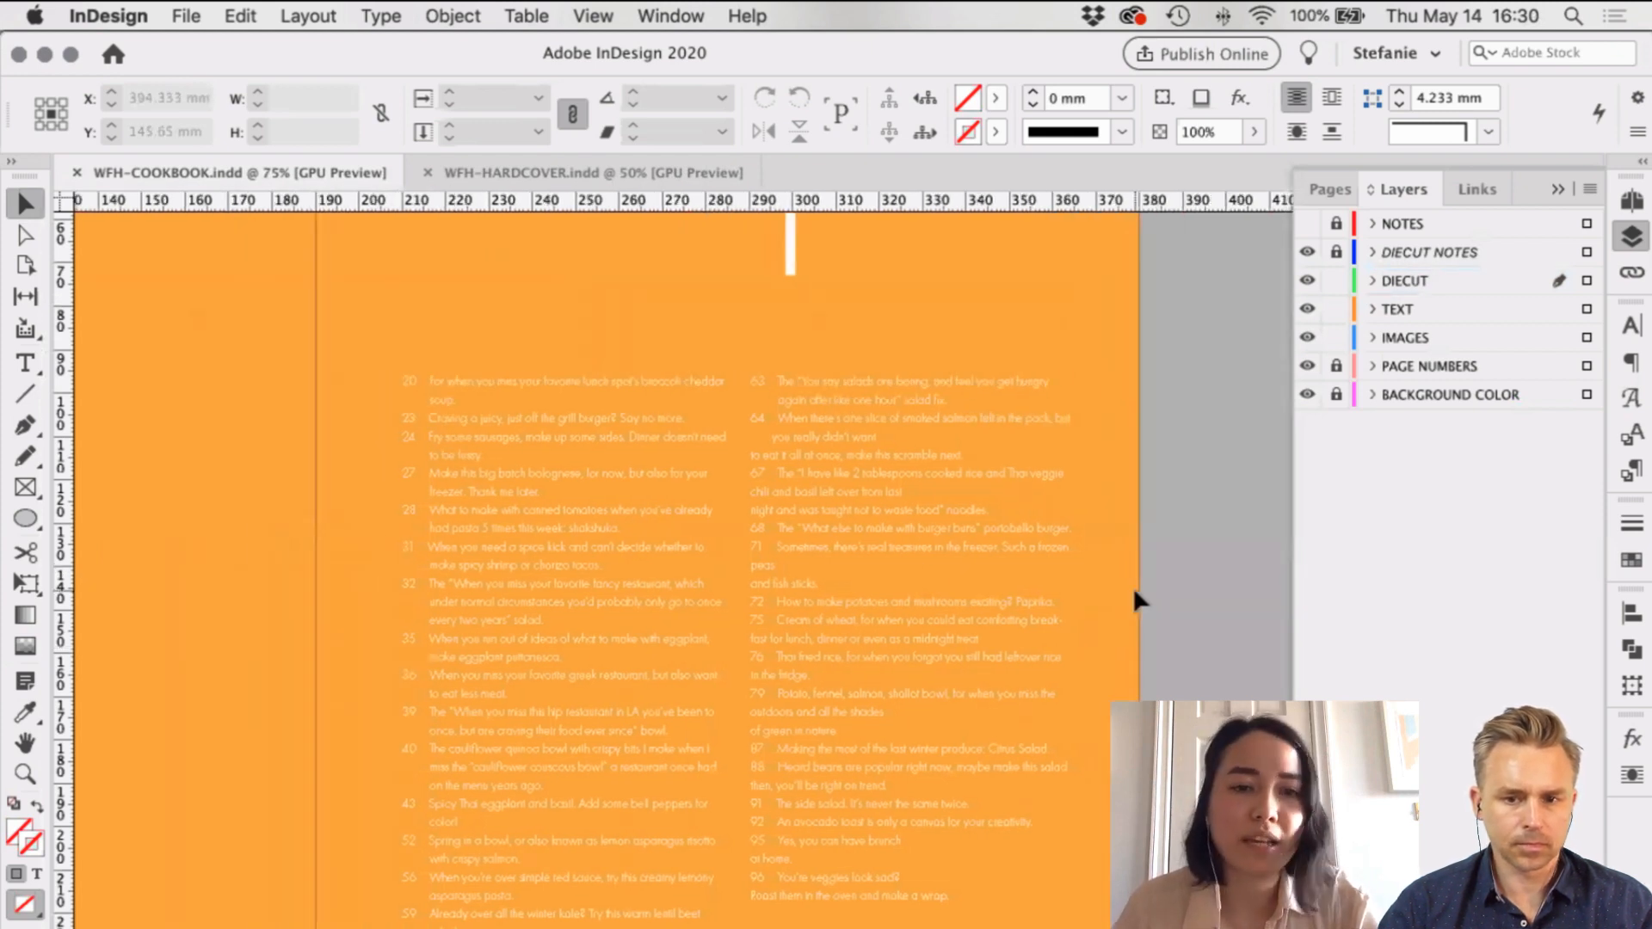
scroll(886, 573, "left", 3)
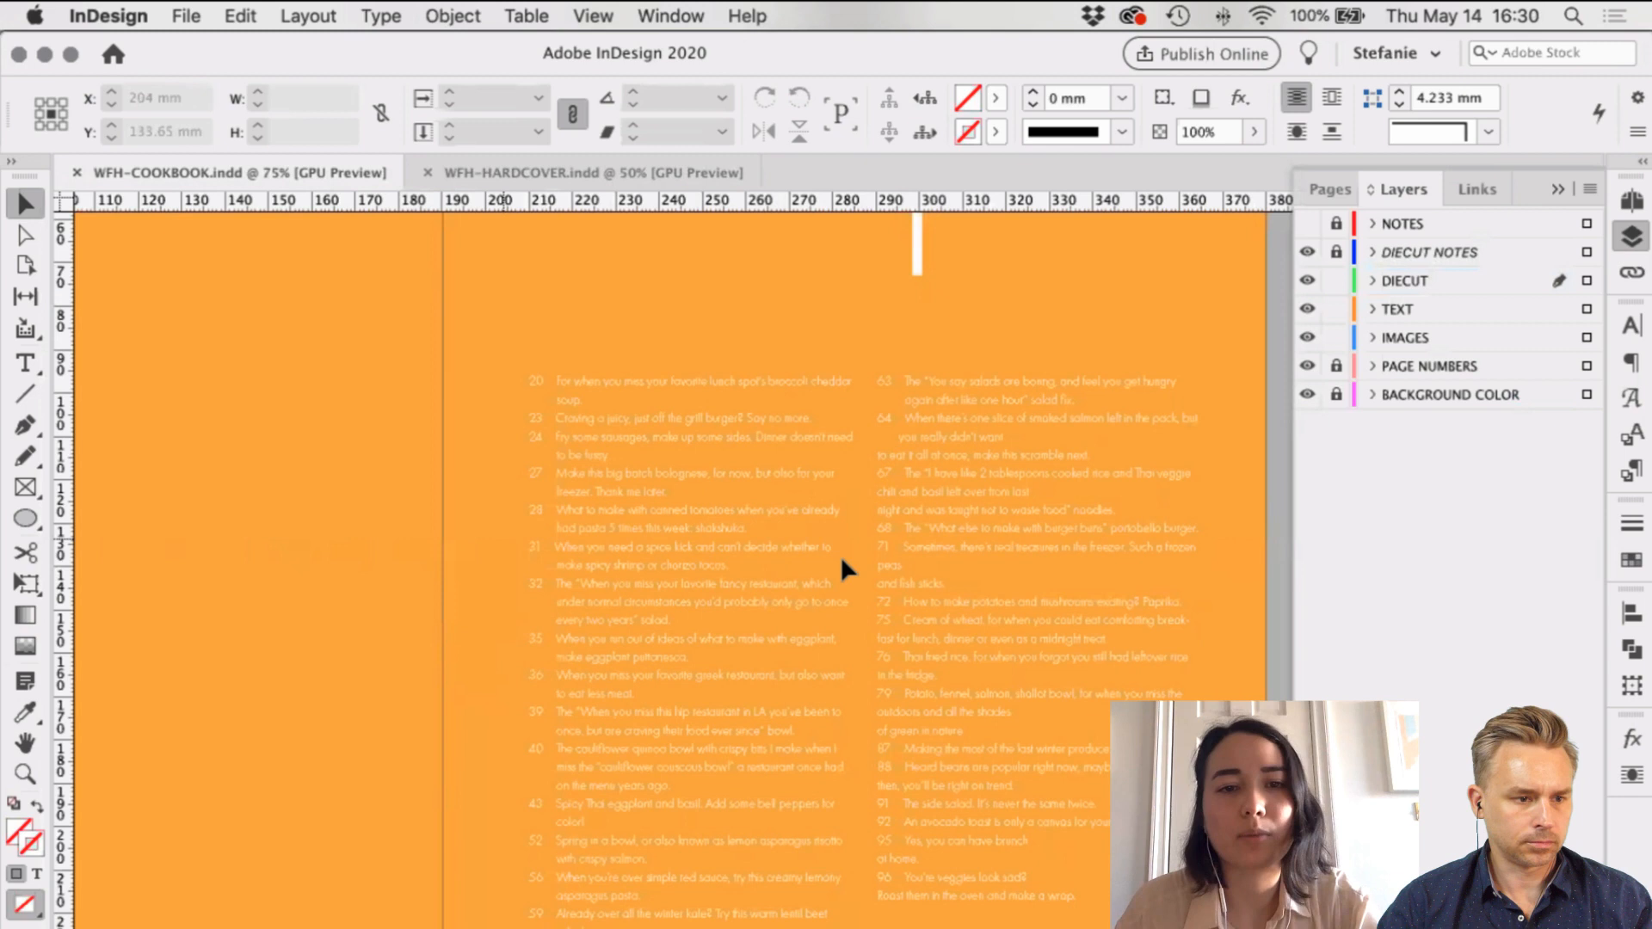
key("super+minus")
scroll(1127, 624, "left", 3)
scroll(1127, 624, "up", 2)
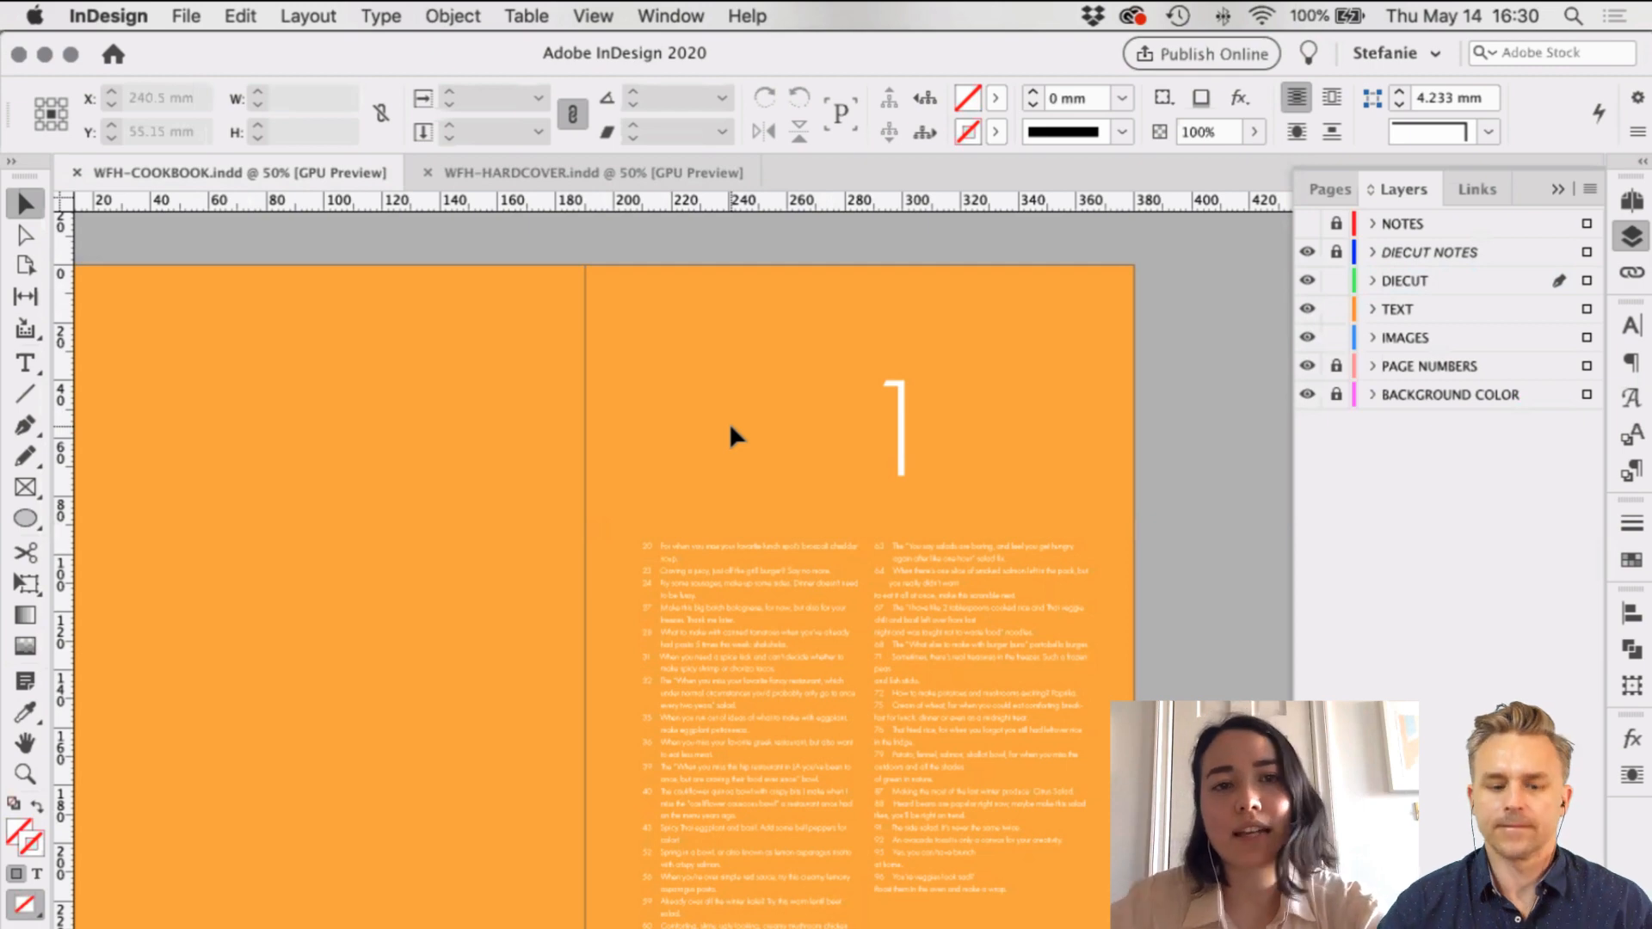
Step: Switch to WFH-HARDCOVER, zoom onto the cover's title and show frame edges and guides
left_click(585, 174)
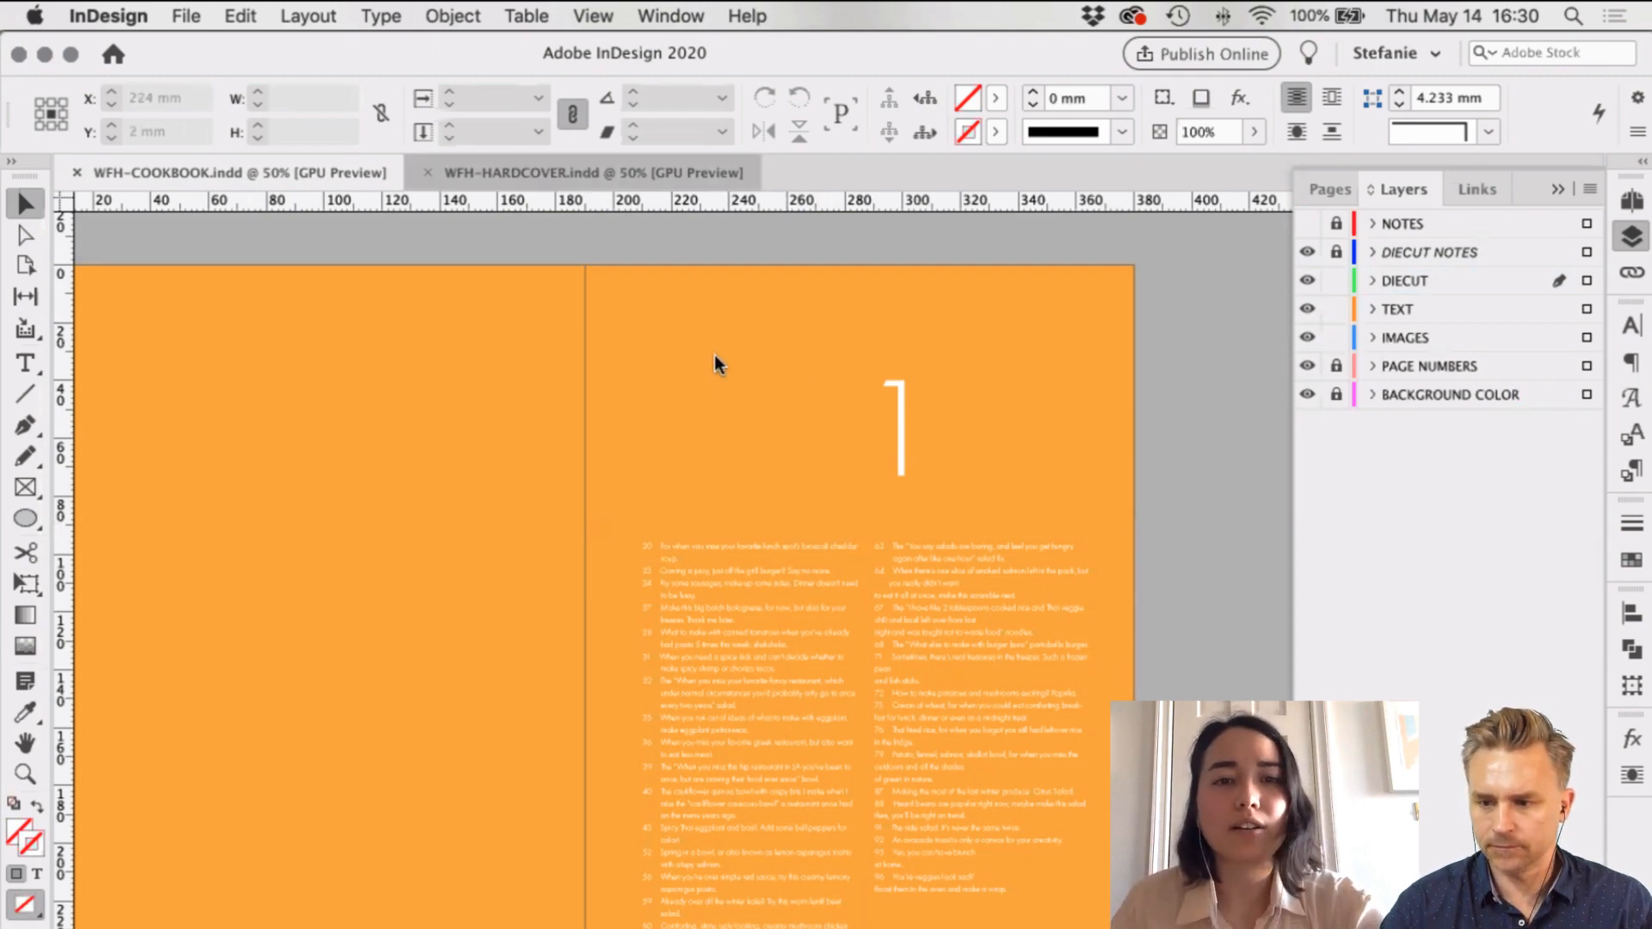
left_click_drag(719, 356, 730, 379)
scroll(731, 380, "down", 4)
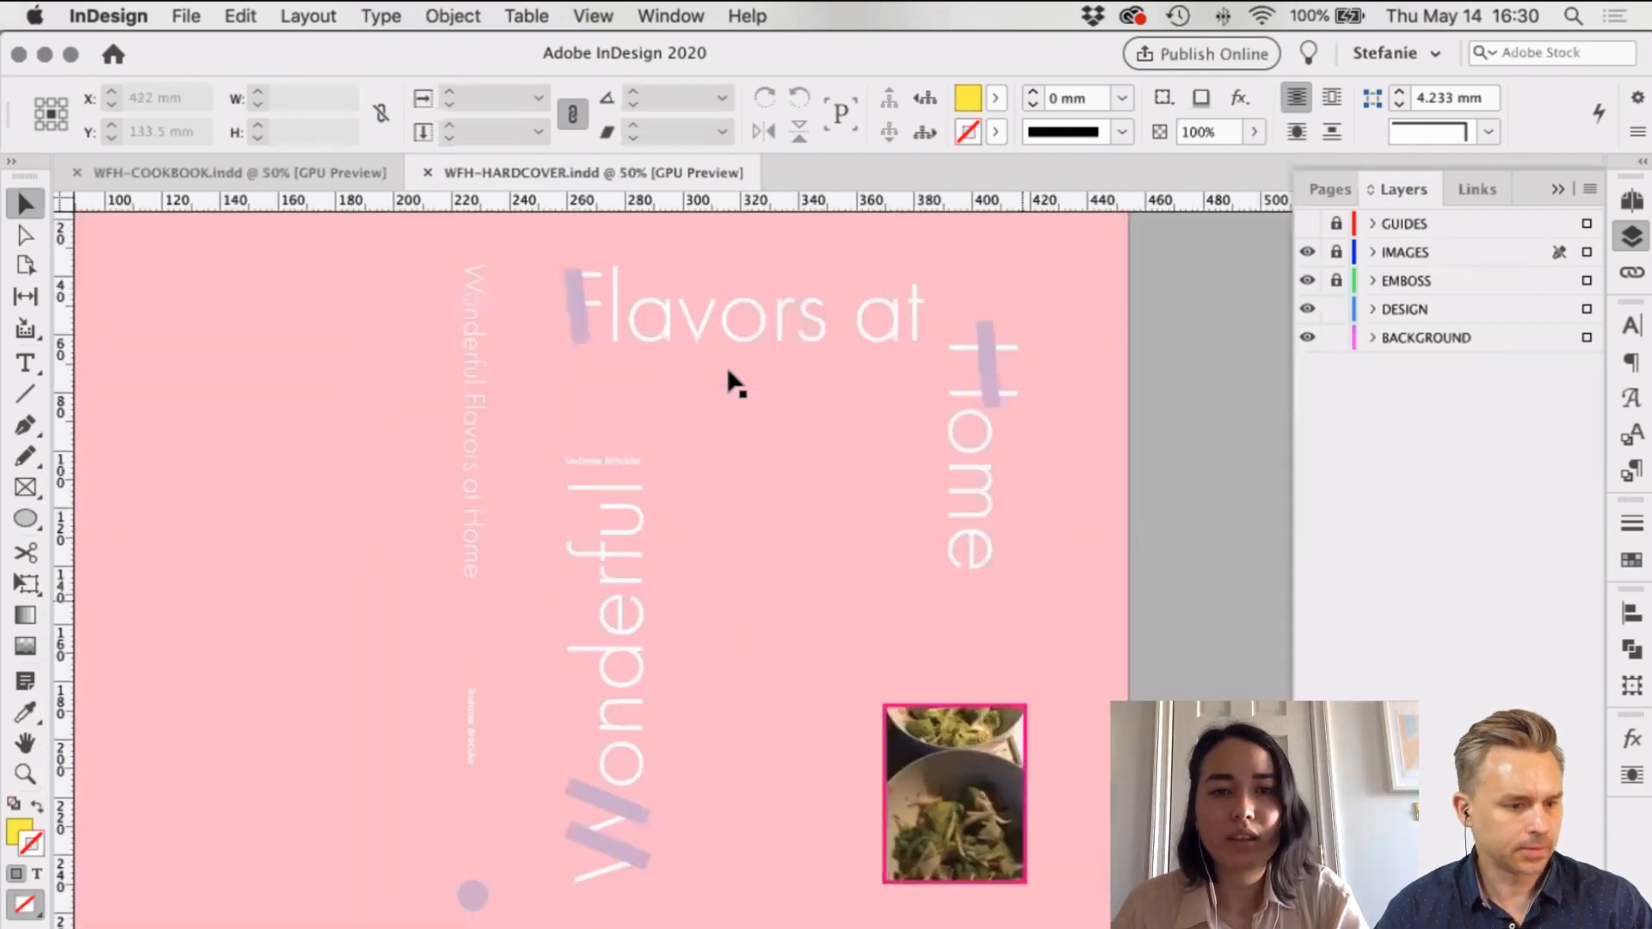
scroll(1030, 615, "left", 2)
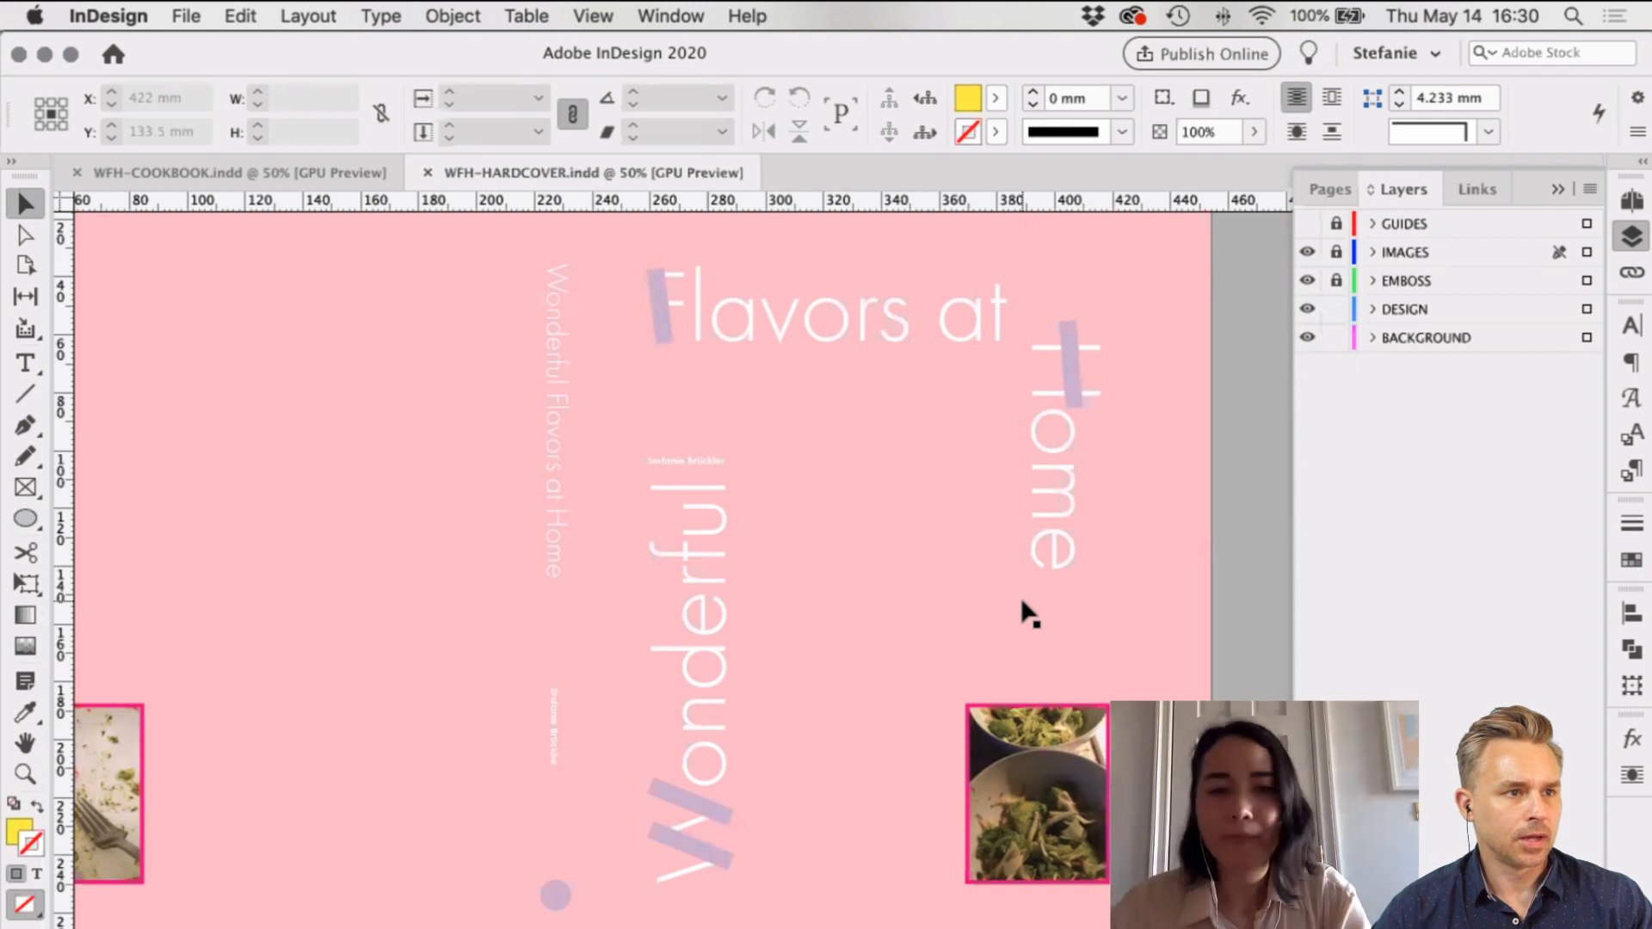
key("w")
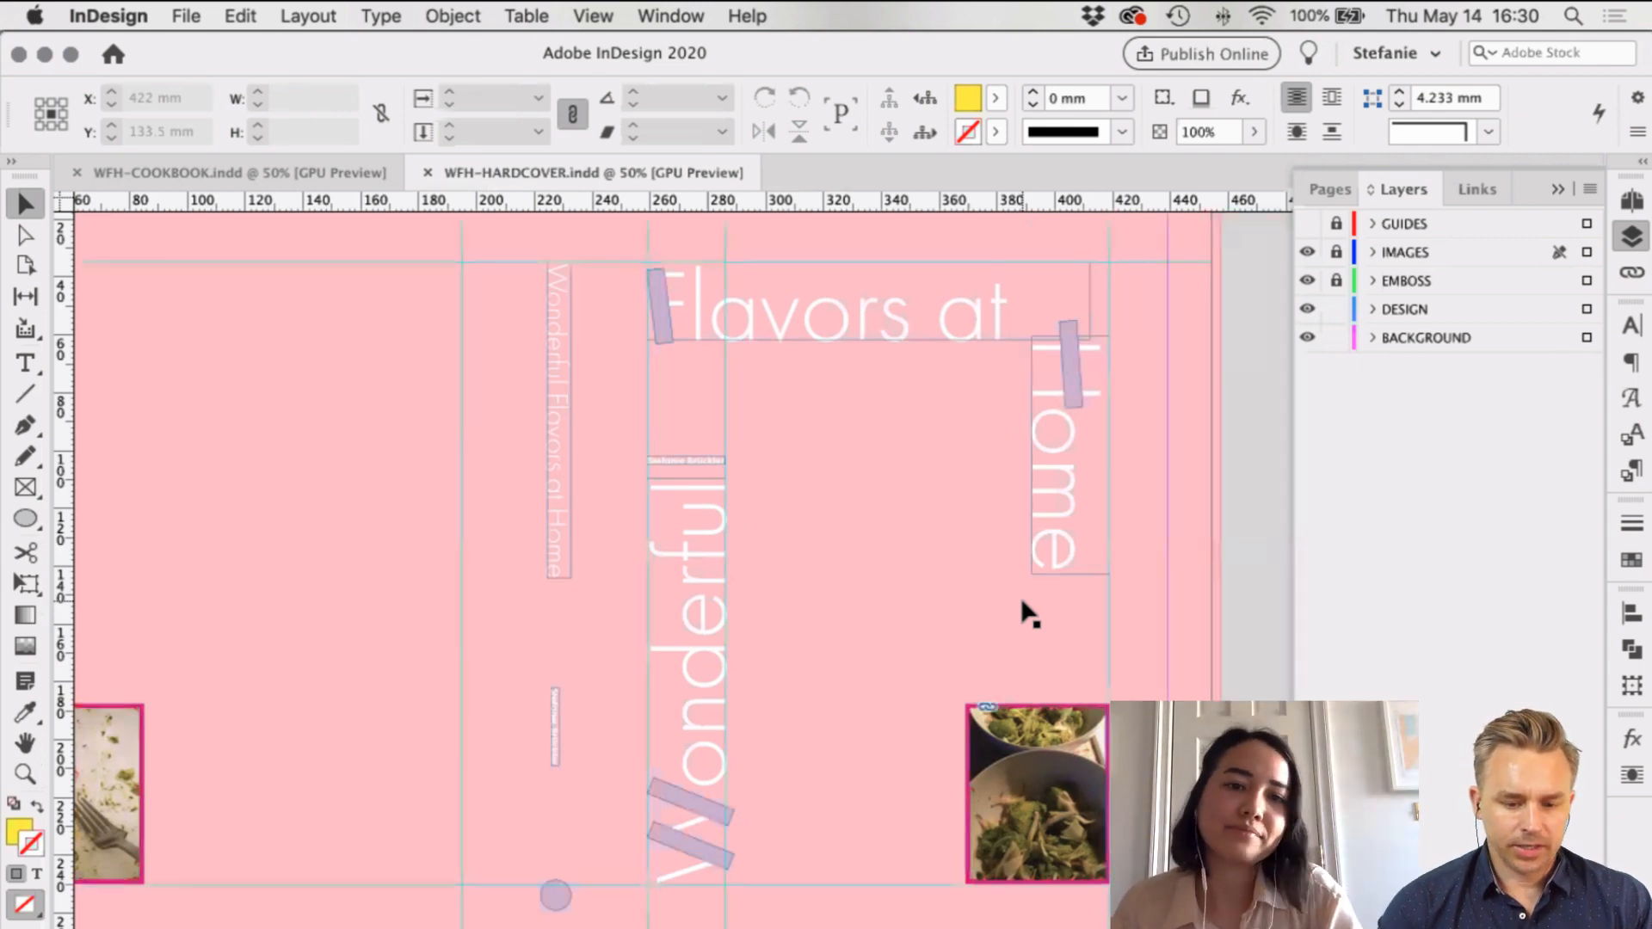
scroll(1030, 615, "left", 3)
scroll(1030, 616, "up", 1)
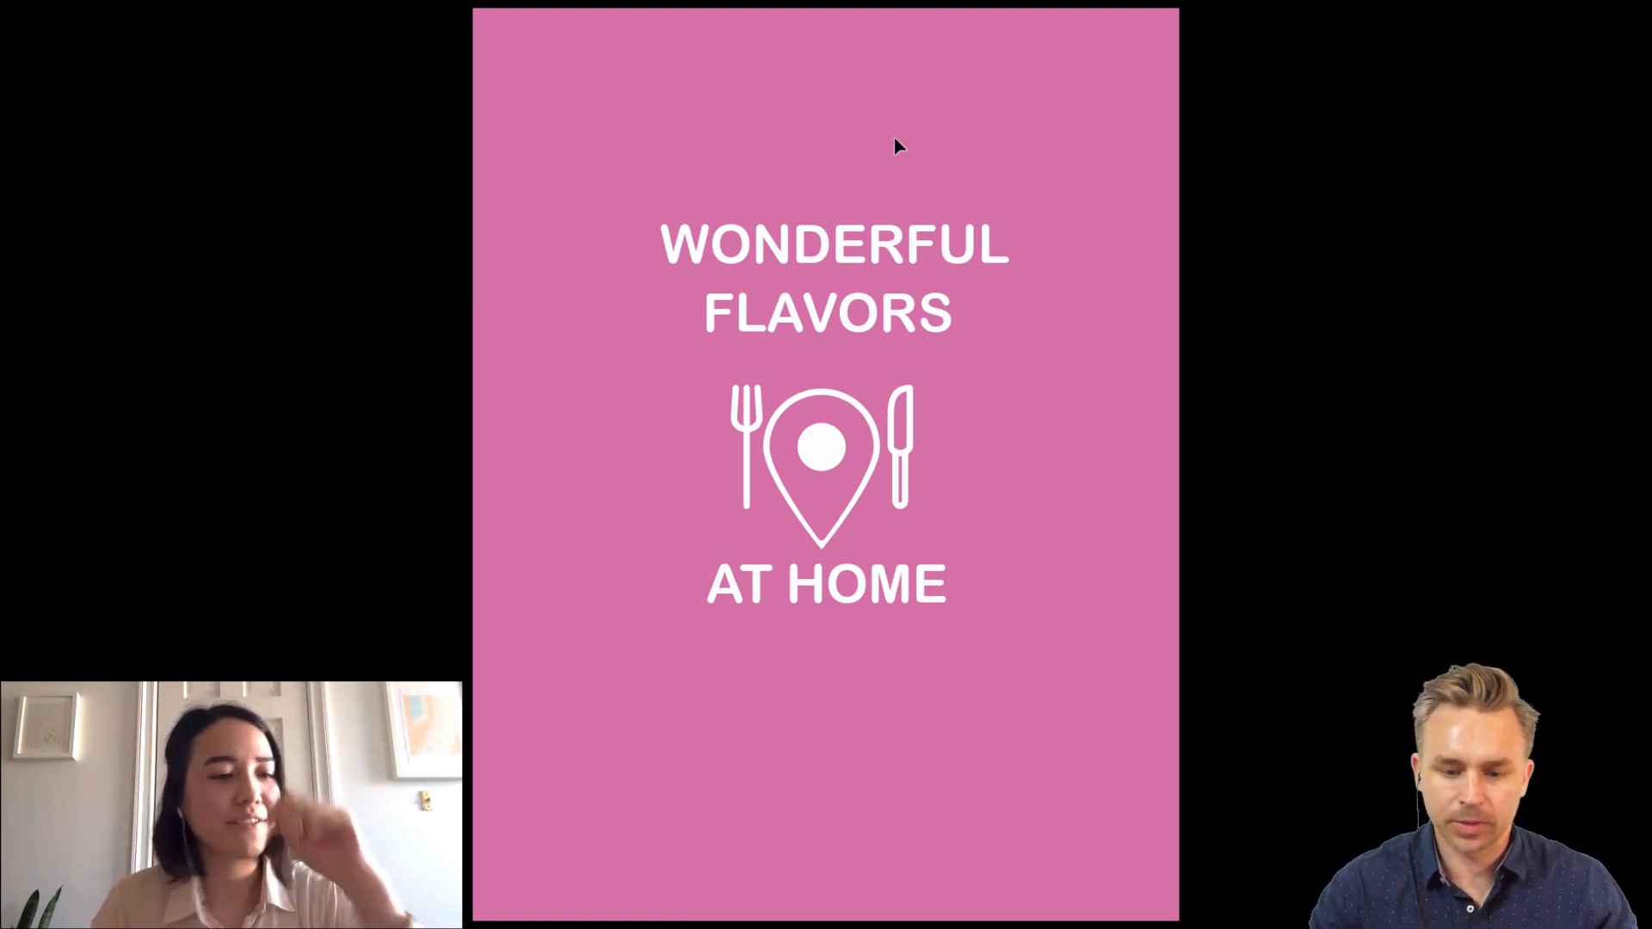
Step: Exit Illustrator's Presentation Mode back to the Untitled-2 pink cover artboard
left_click(819, 363)
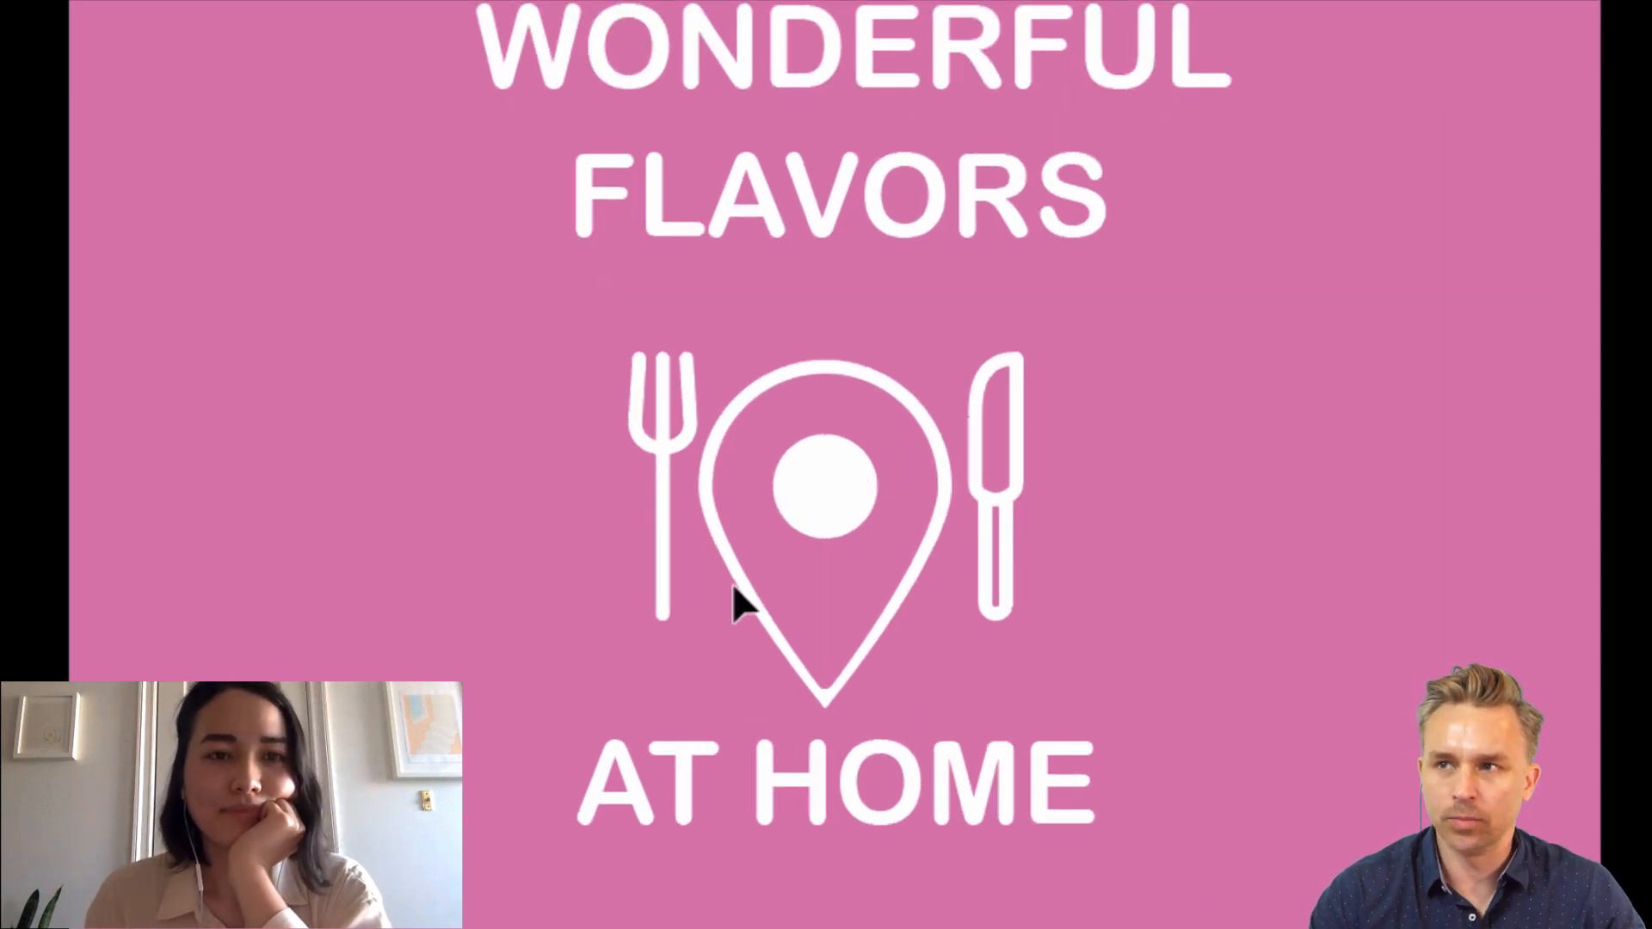
scroll(807, 548, "up", 2)
scroll(802, 555, "down", 5)
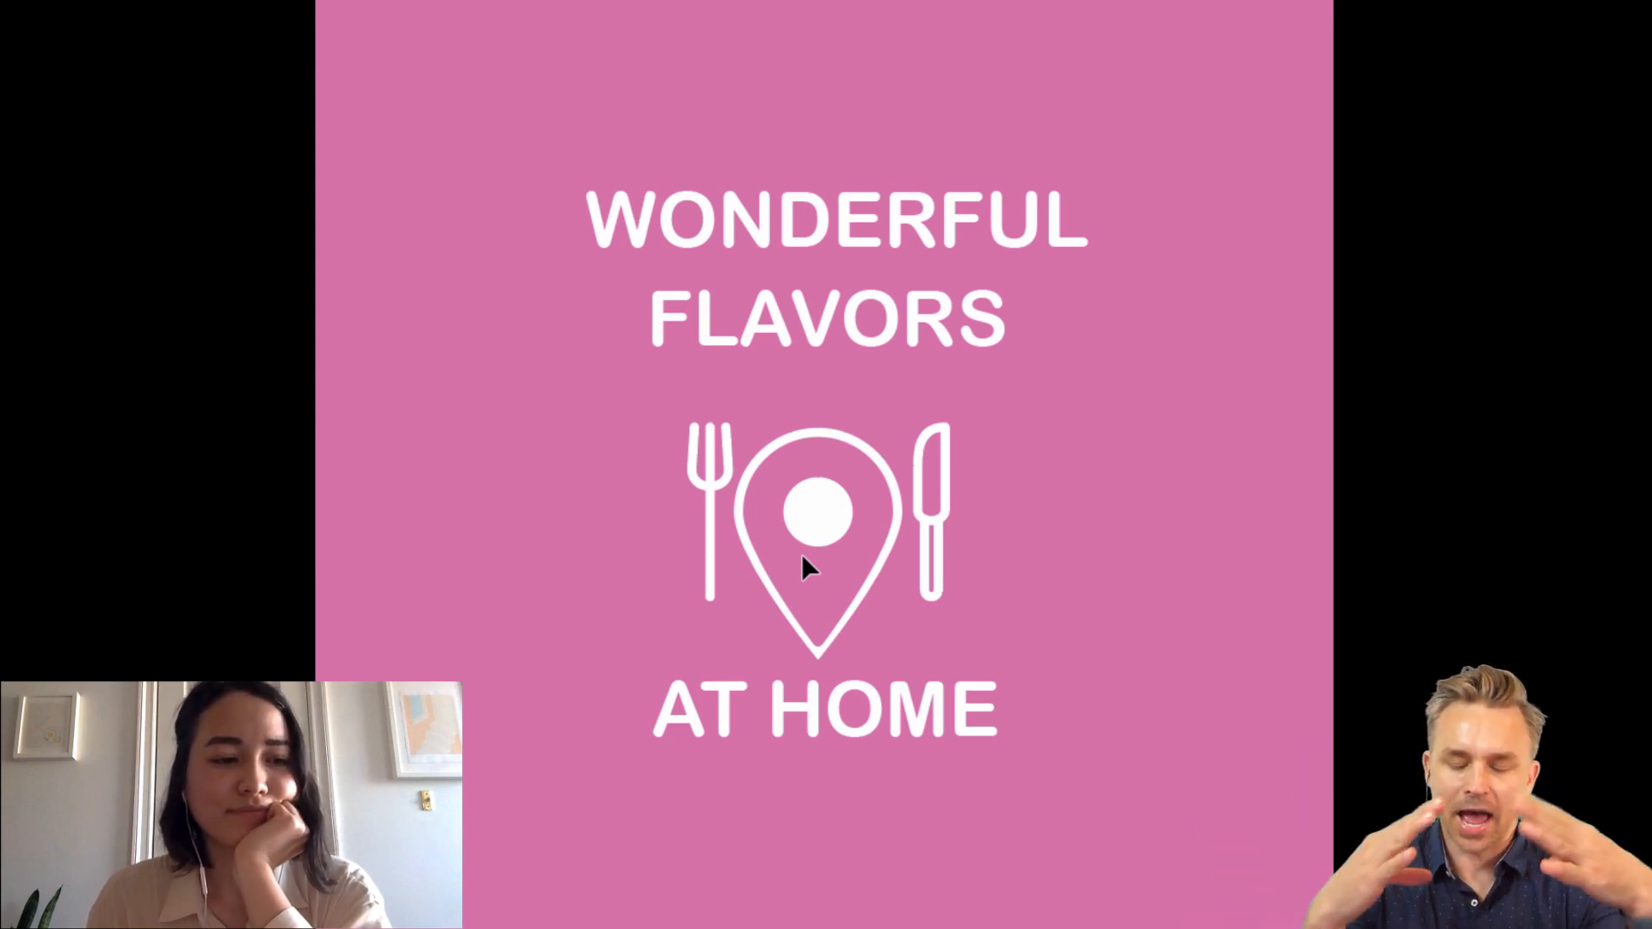
key("Escape")
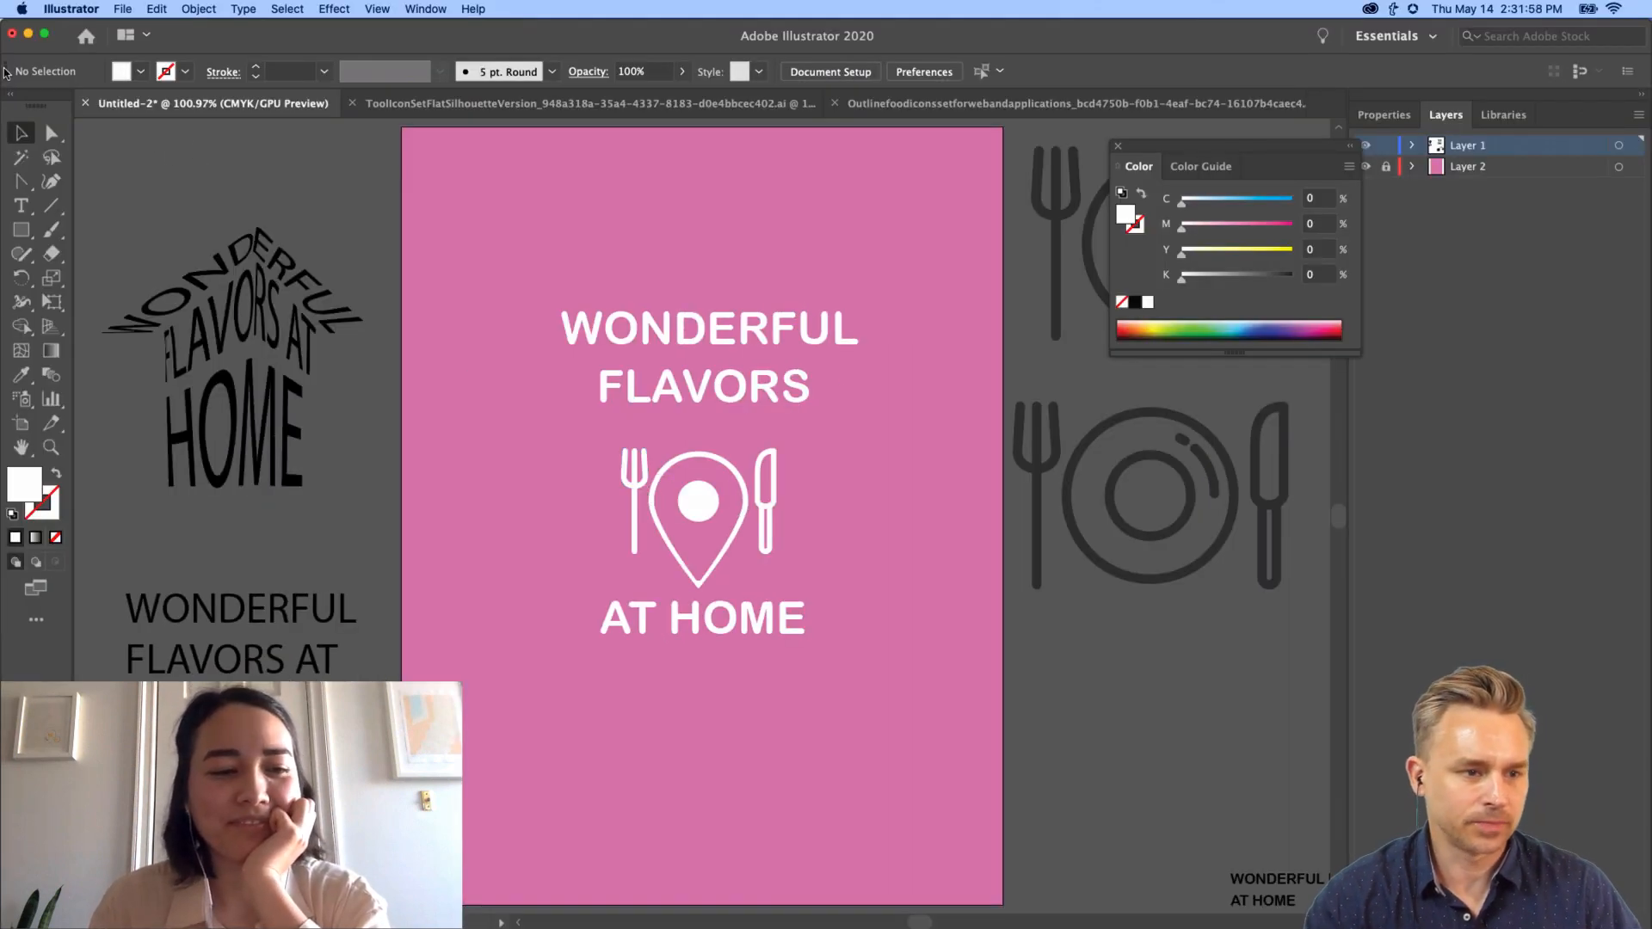
Step: Hide Illustrator, close the Color panel, and arrange Discord beside an enlarged Chrome window
left_click(27, 35)
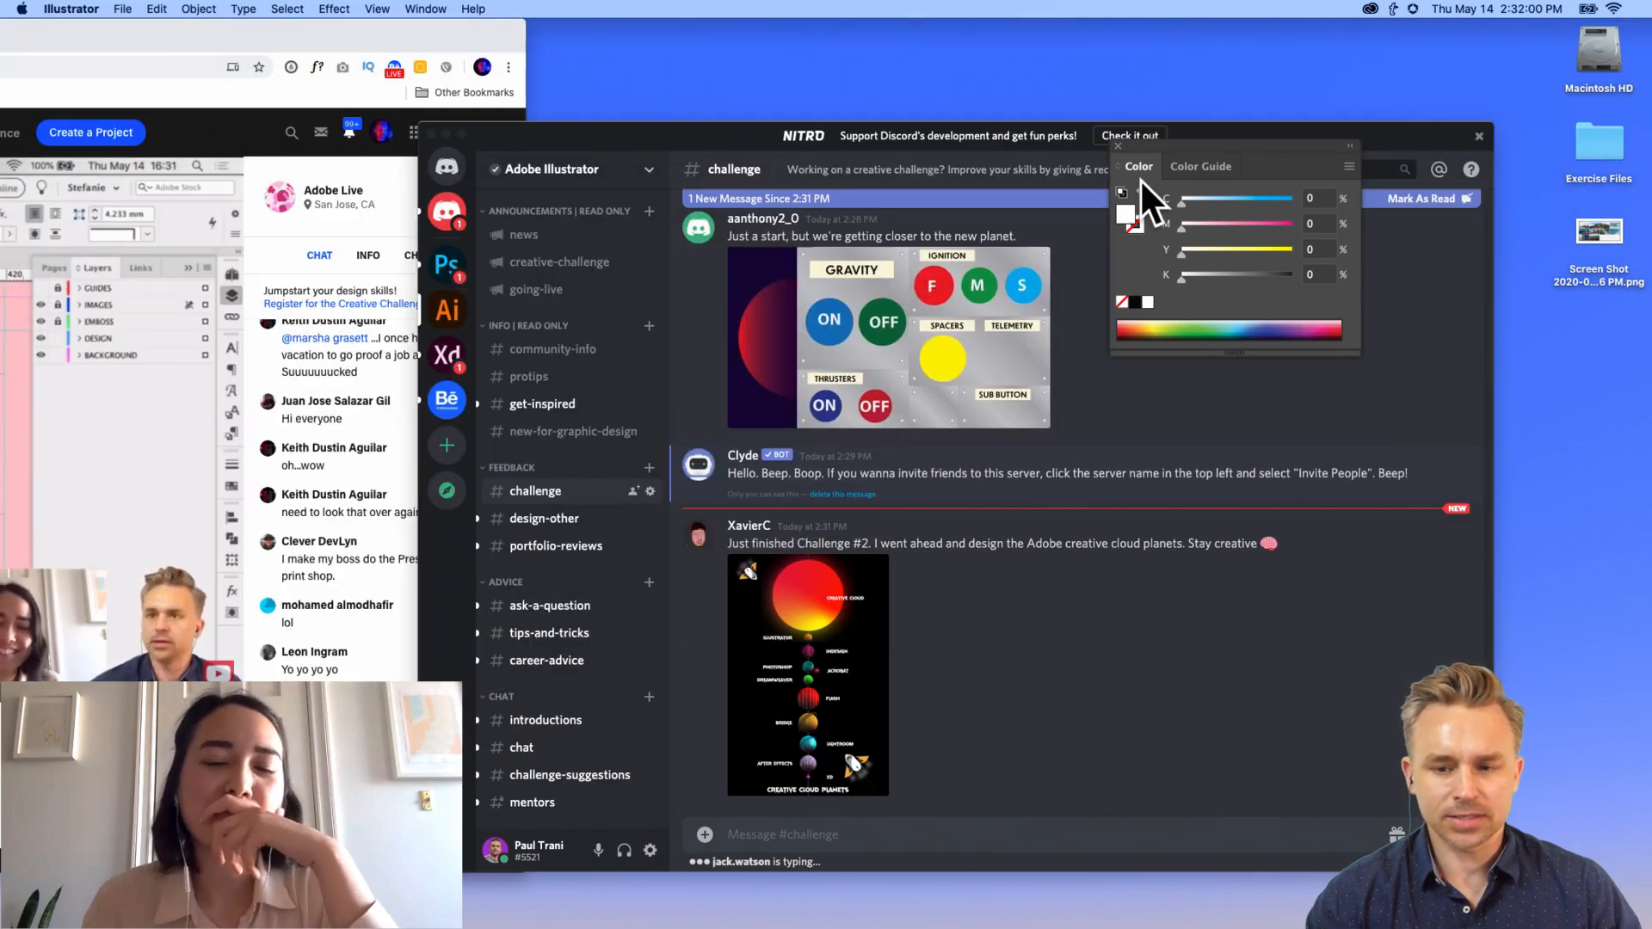
left_click(1119, 147)
left_click_drag(1220, 140, 1284, 168)
left_click_drag(412, 35, 401, 34)
double_click(402, 35)
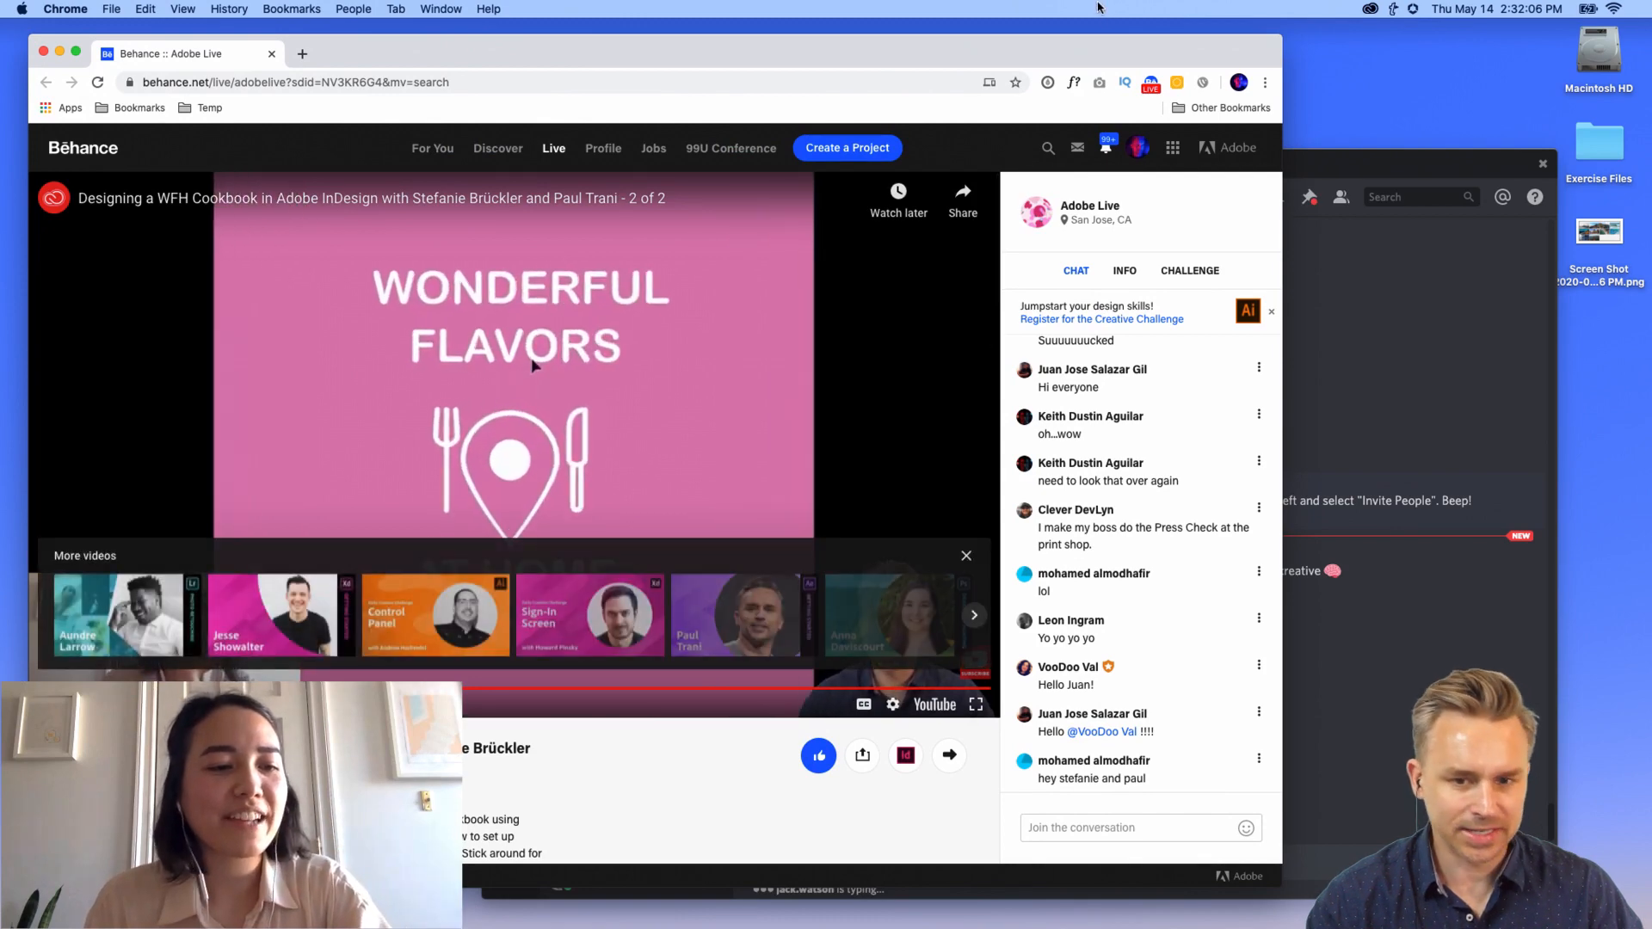
left_click_drag(1101, 56, 100, 7)
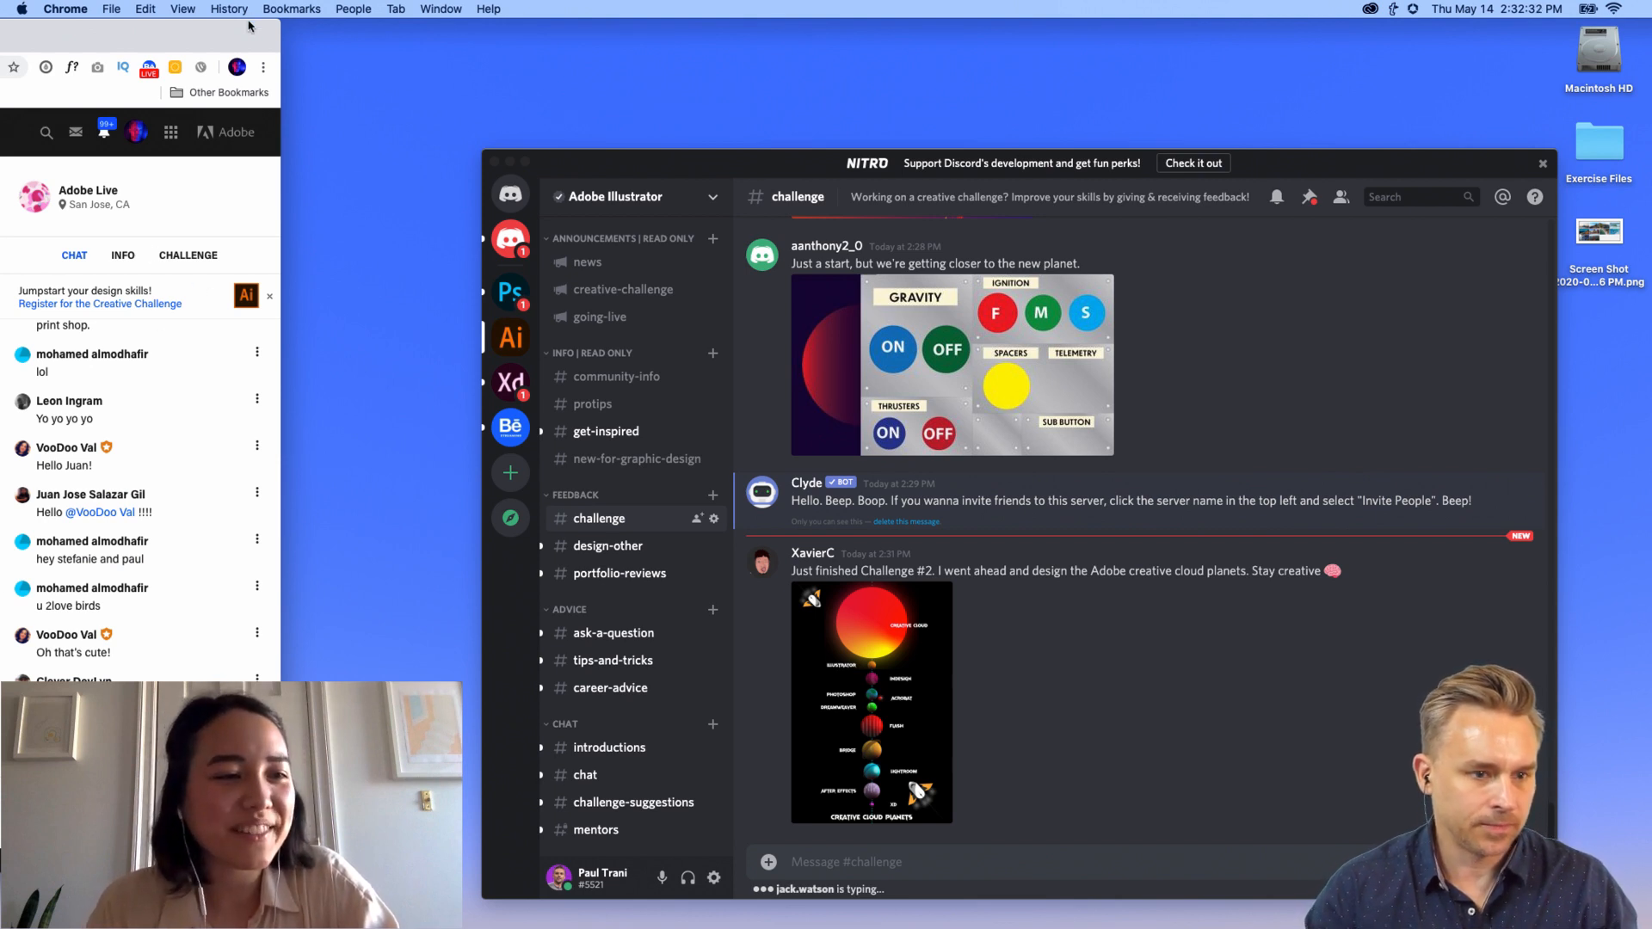
Step: Open Behance's CHALLENGE tab and minimise Discord to reveal Daily Creative Challenge #03
left_click_drag(249, 25, 364, 26)
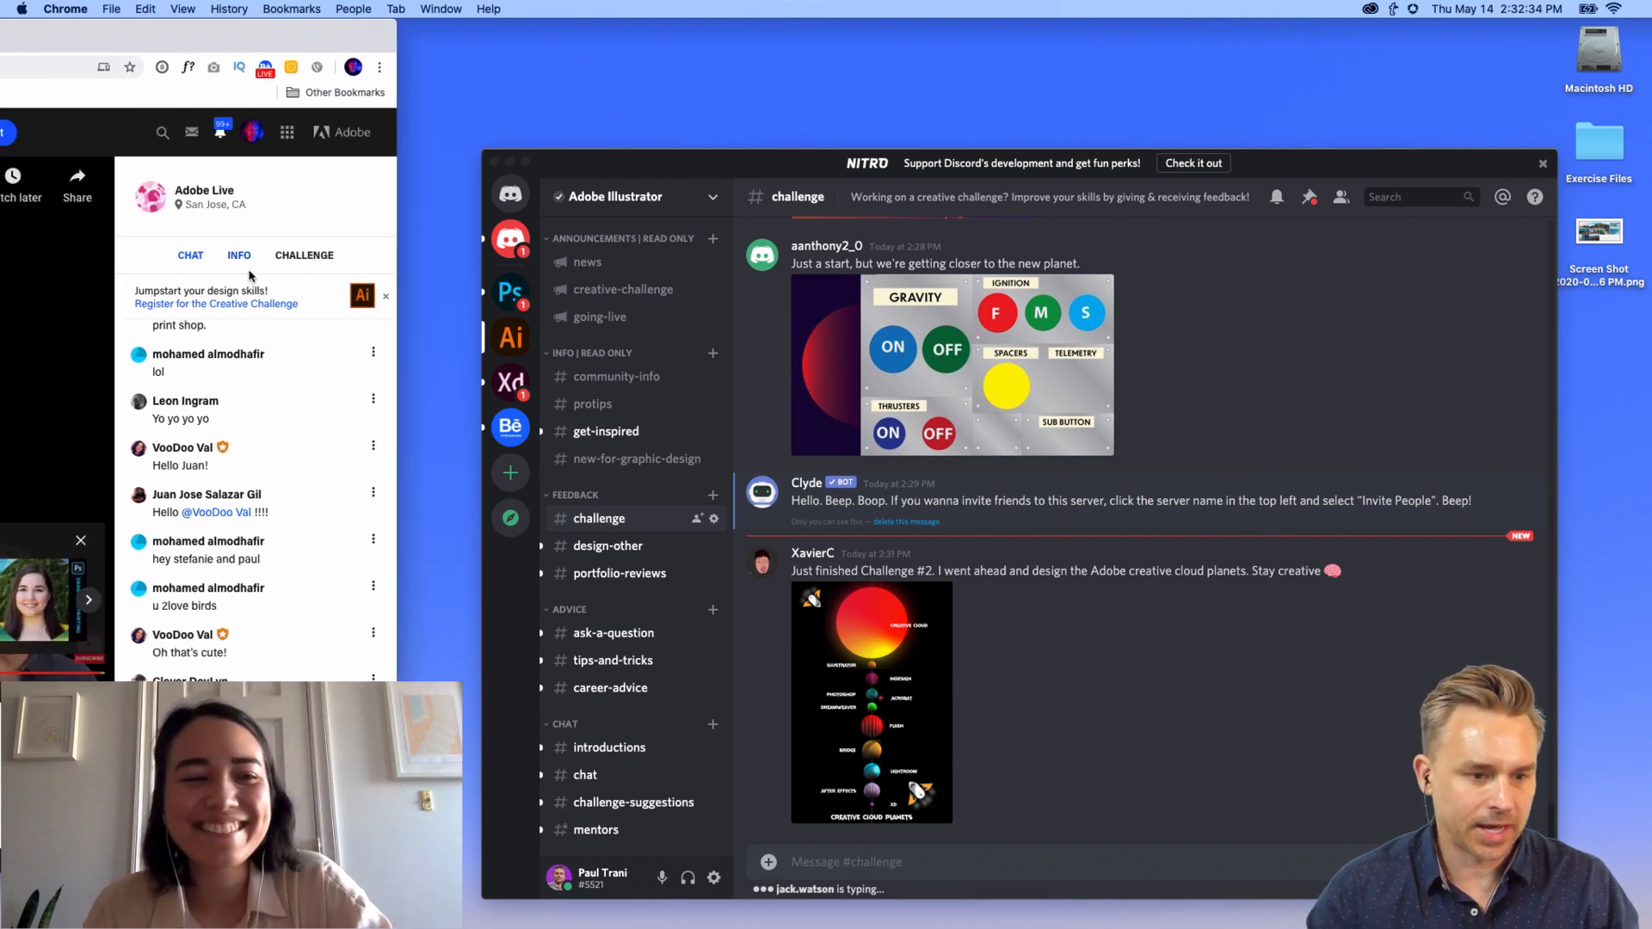
left_click(292, 255)
left_click(509, 163)
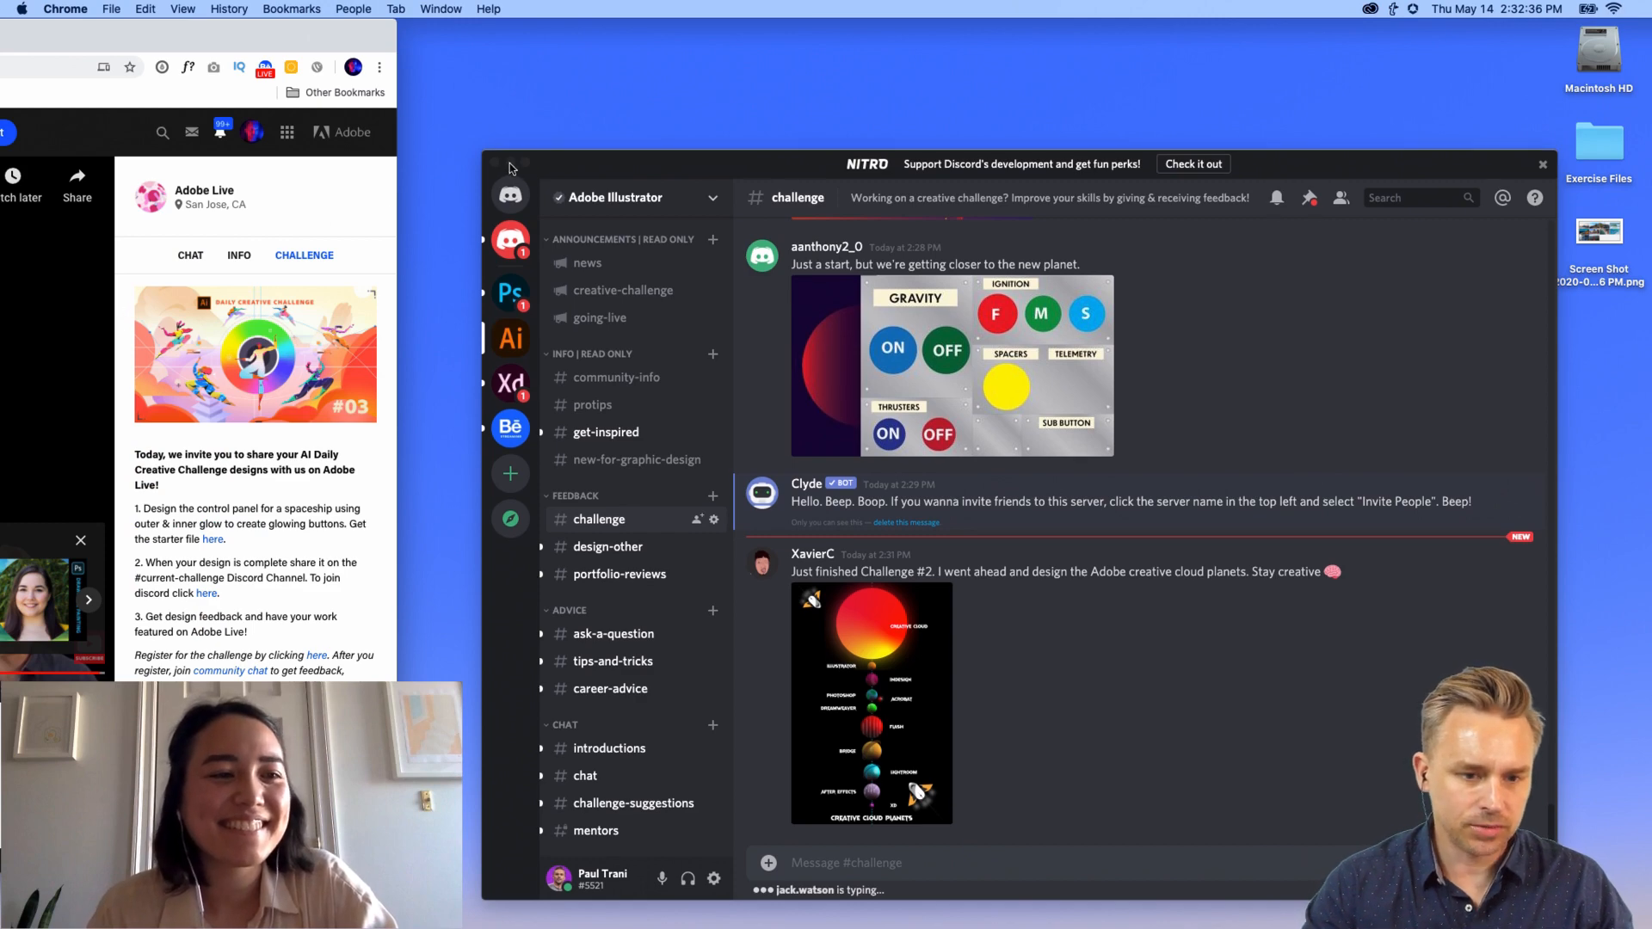
left_click(509, 162)
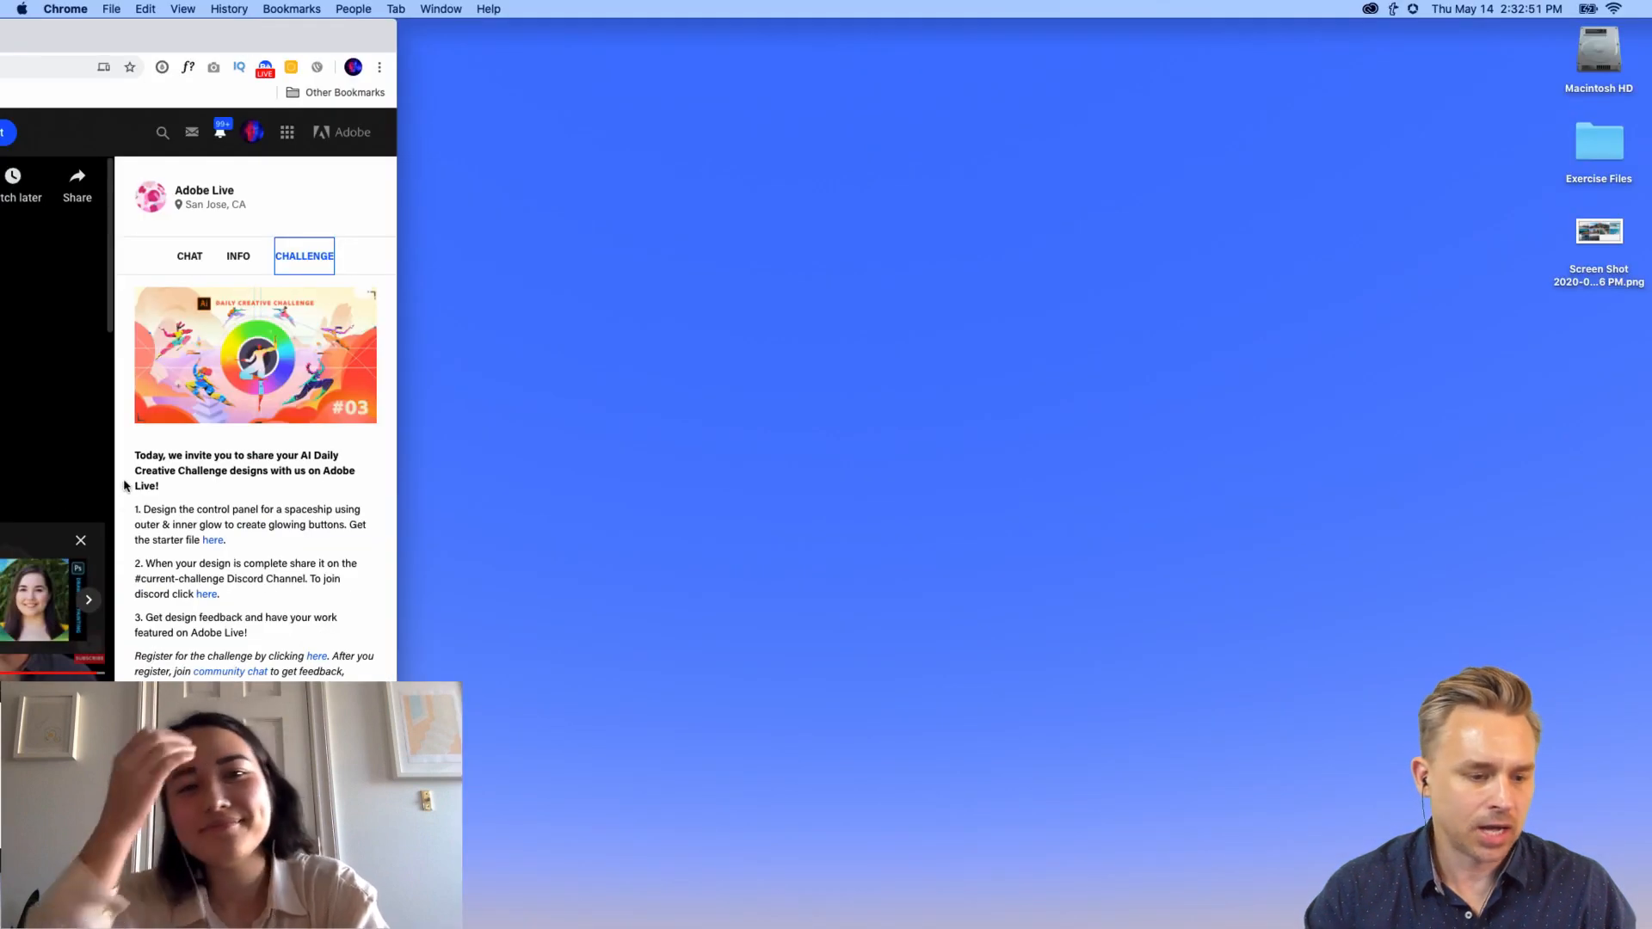
Step: Open the challenge starter link in Dropbox and preview Challenge3_Glows.ai in a maximised browser
left_click(212, 540)
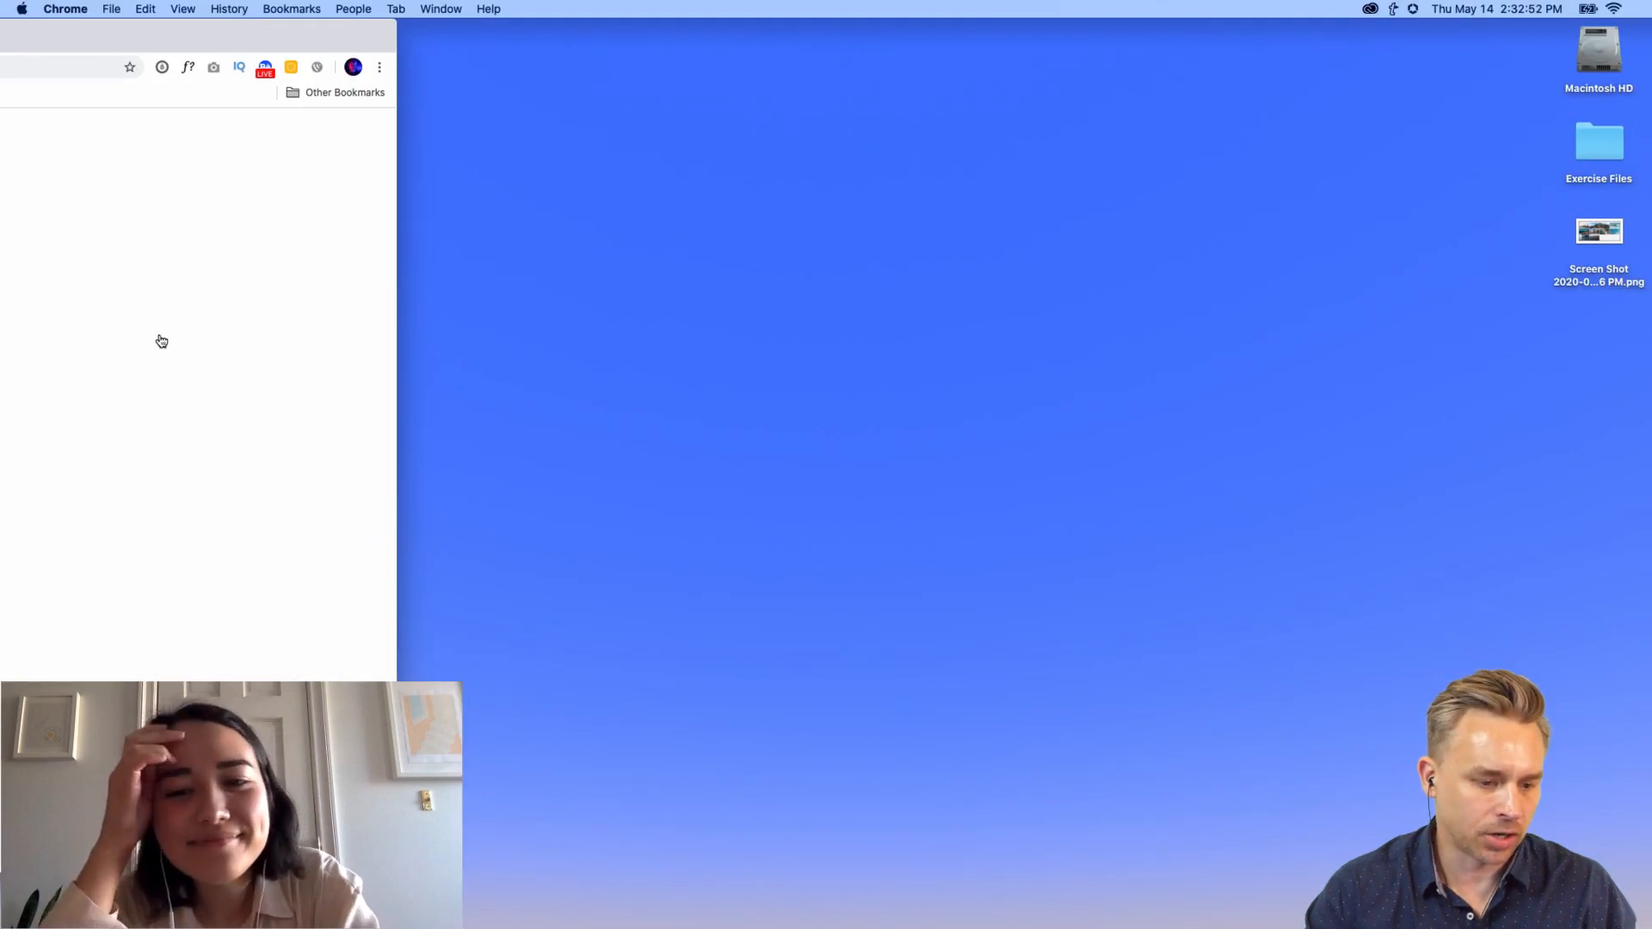
double_click(162, 35)
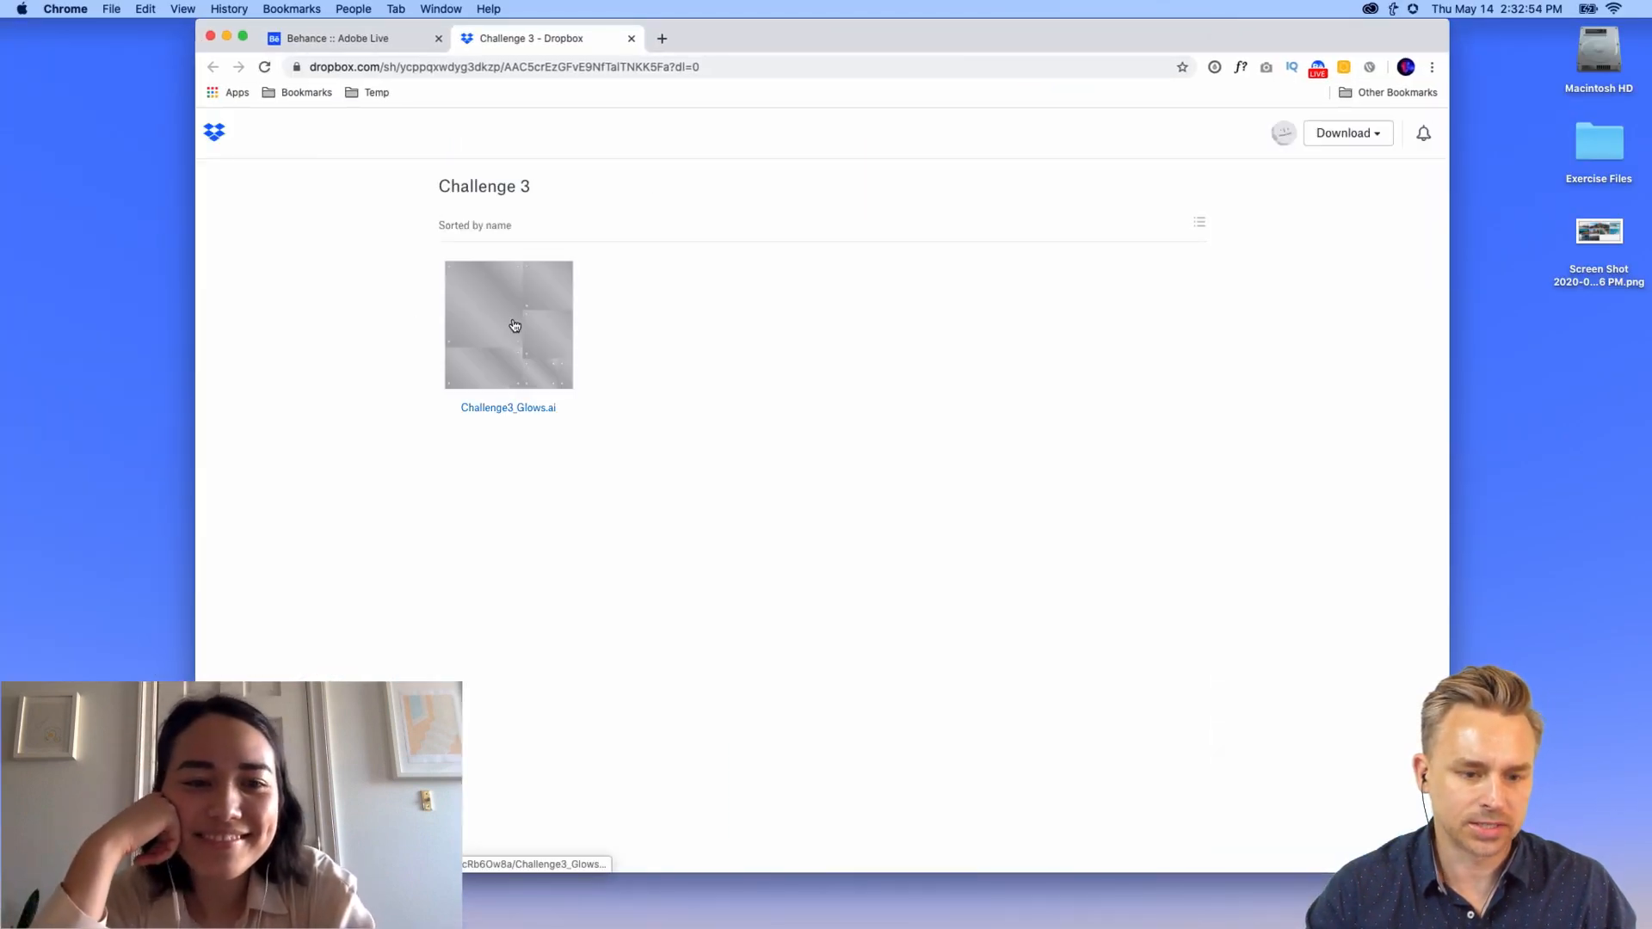
left_click(518, 334)
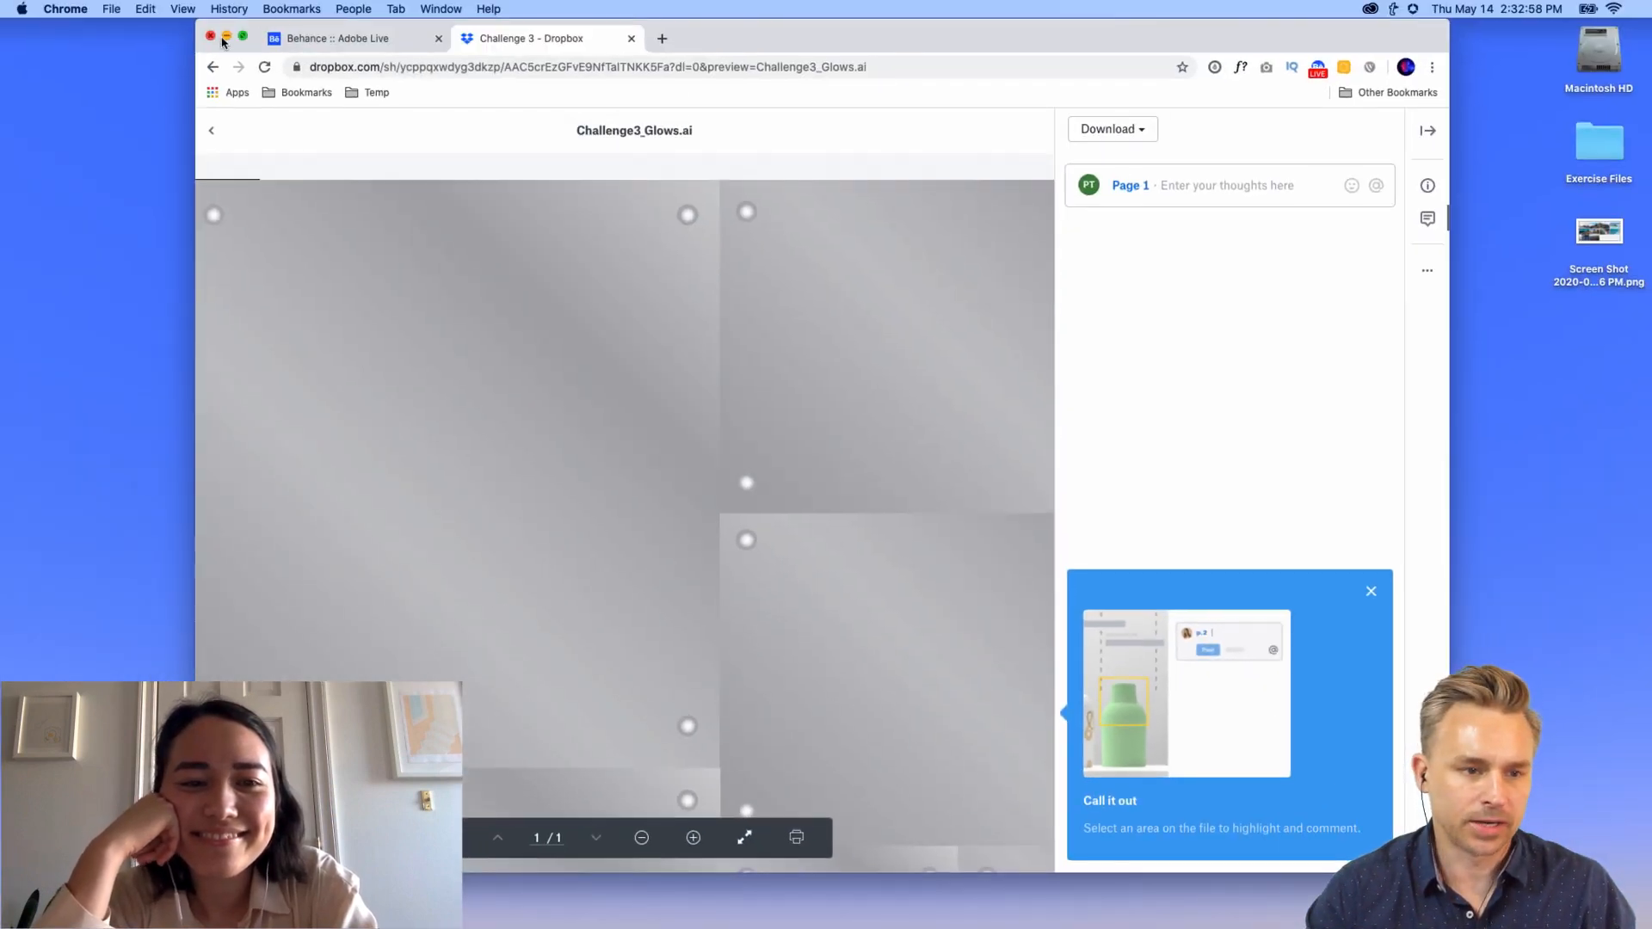
Step: Minimise Chrome, then bring up Slack, shift it left and minimise it too
mouse_move(244, 36)
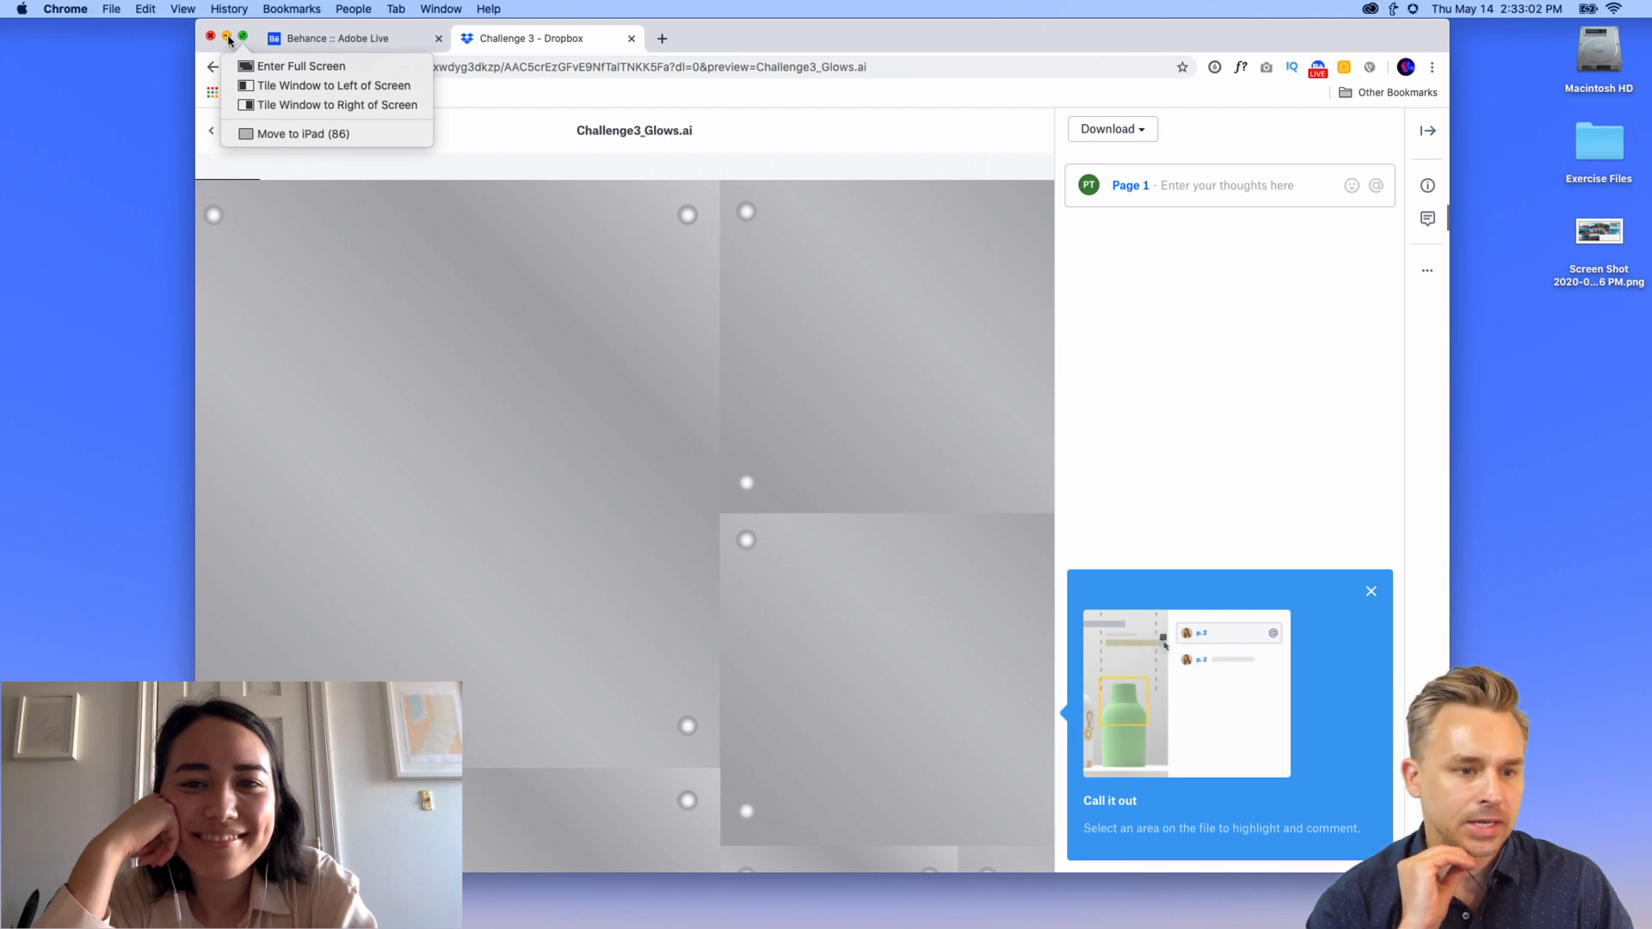
left_click(227, 36)
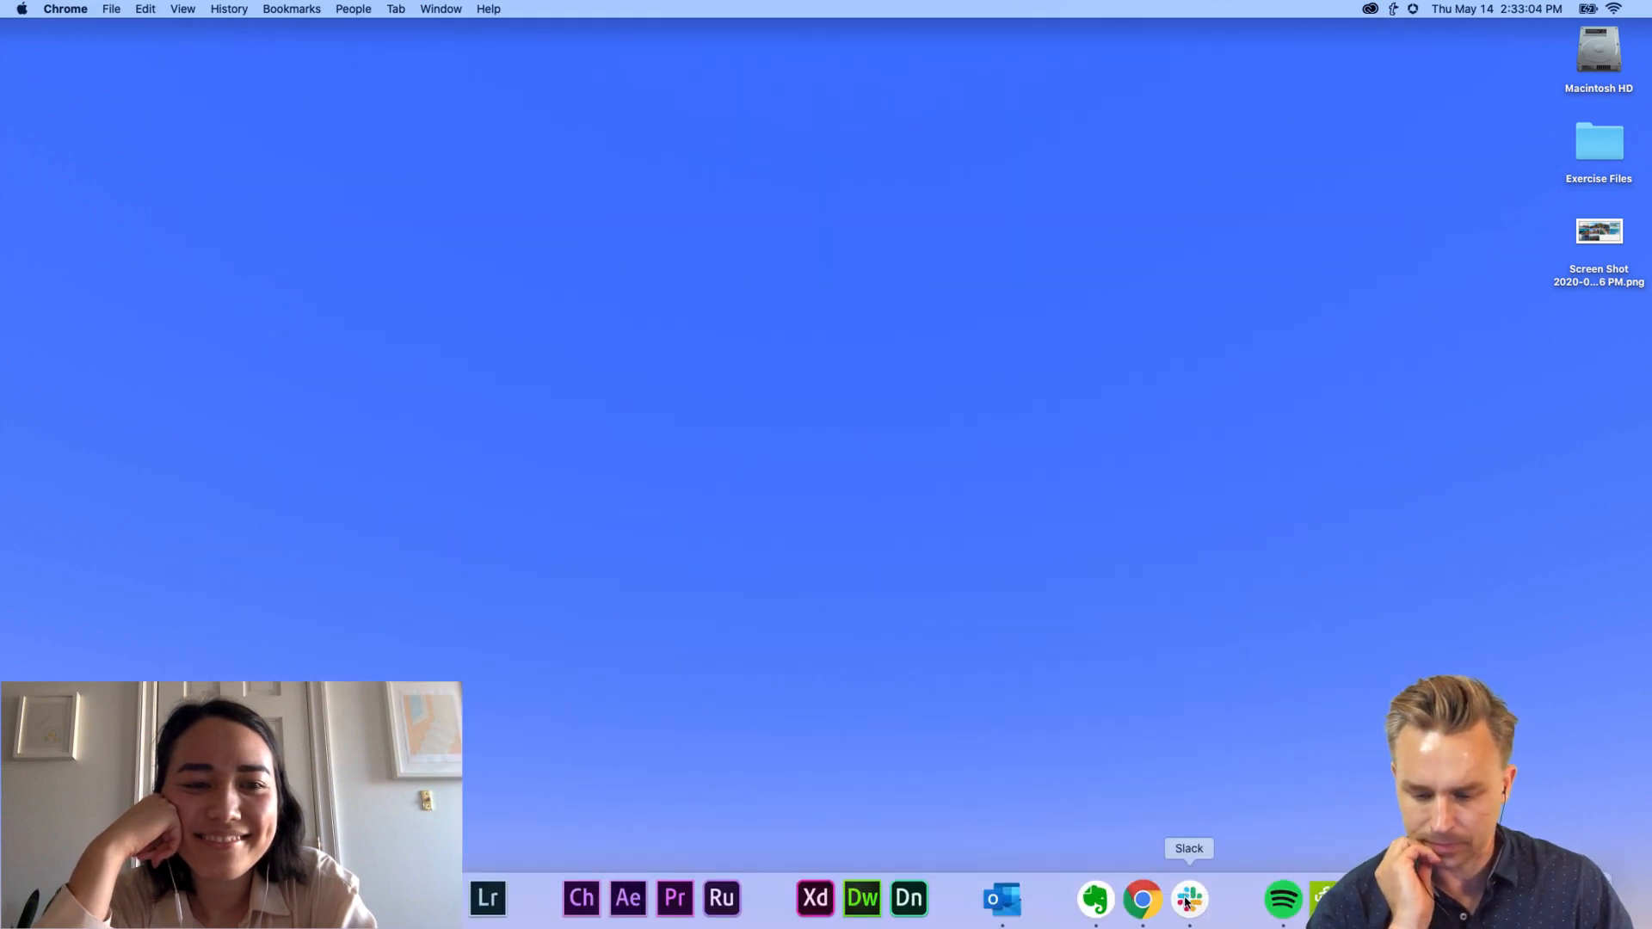
left_click(1186, 902)
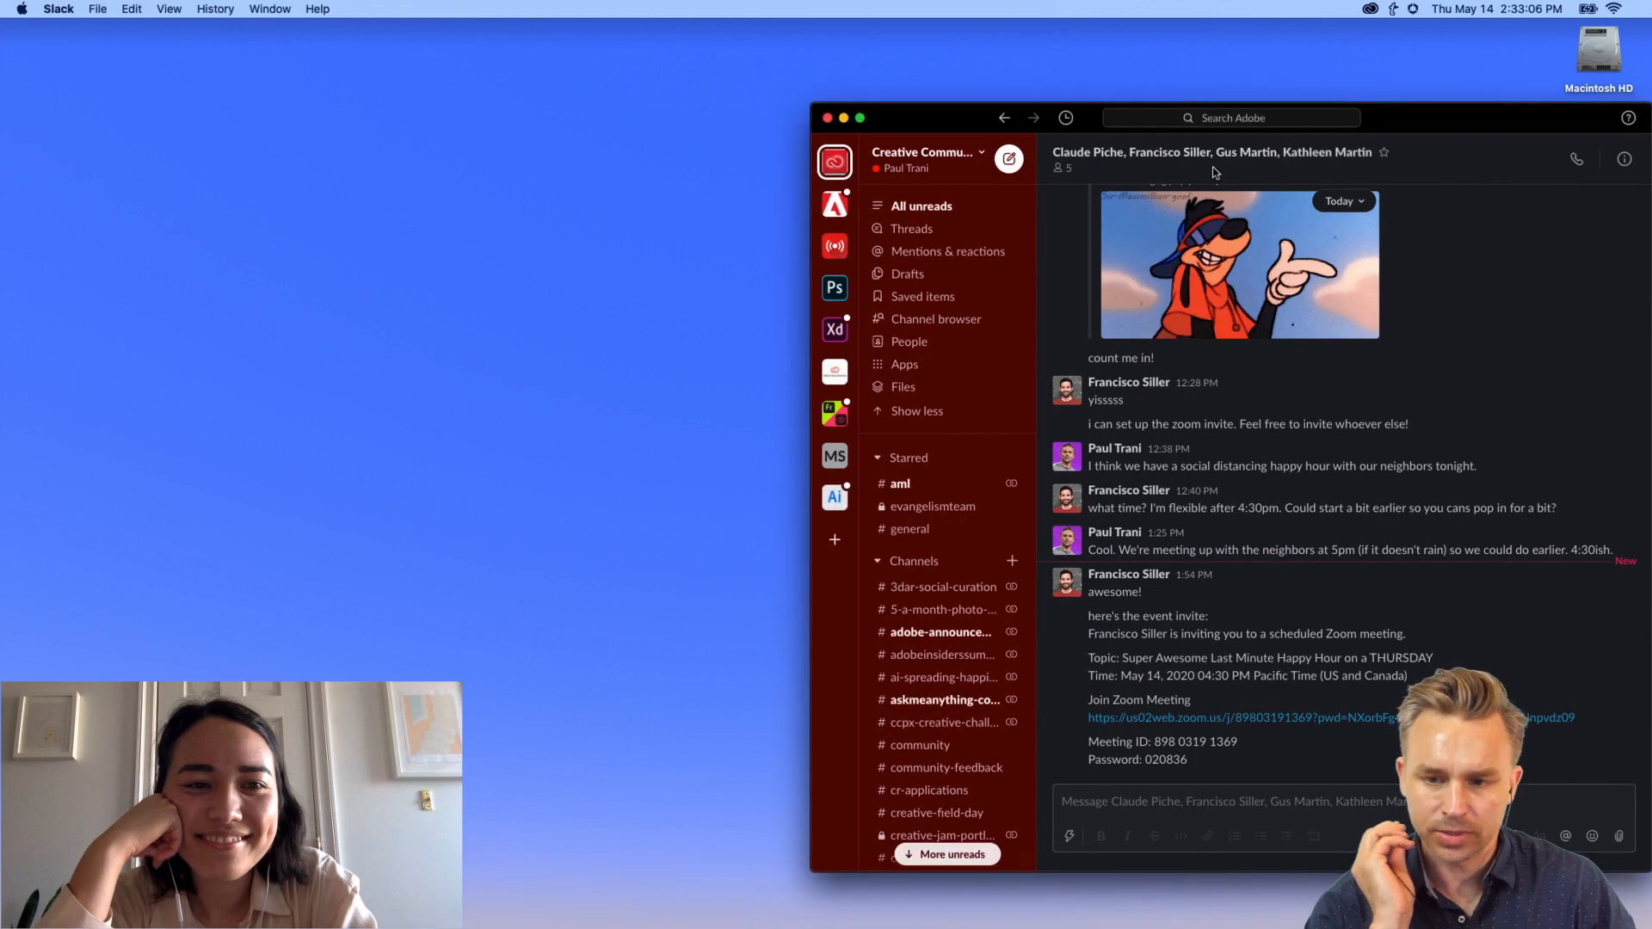
left_click_drag(1424, 128, 1242, 122)
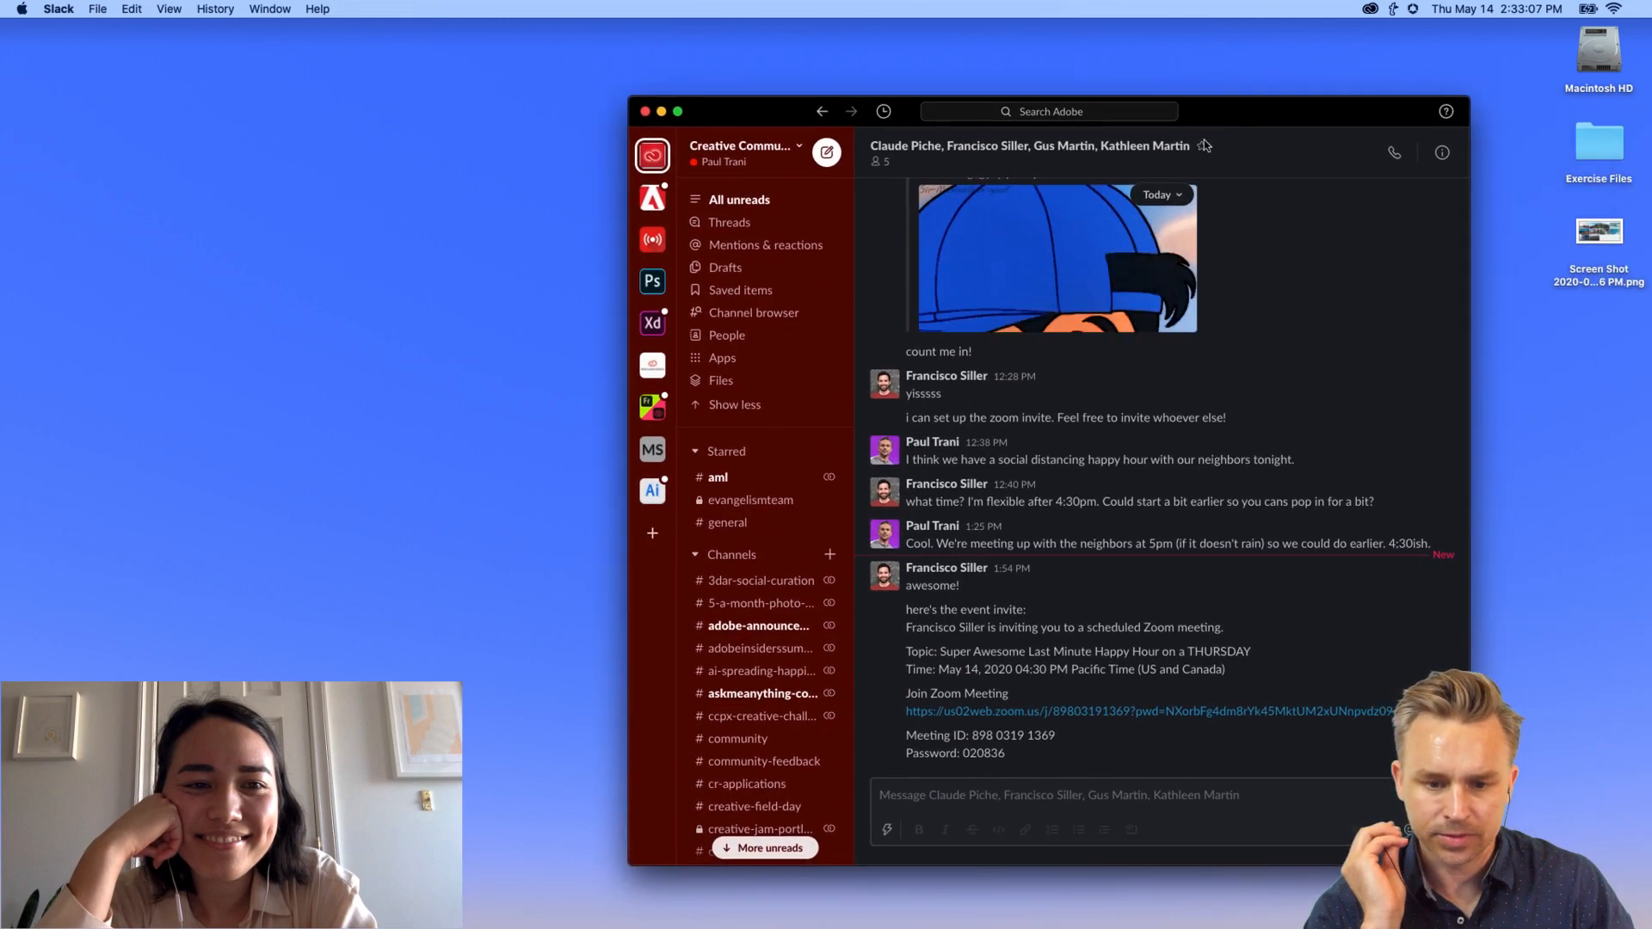
left_click(661, 114)
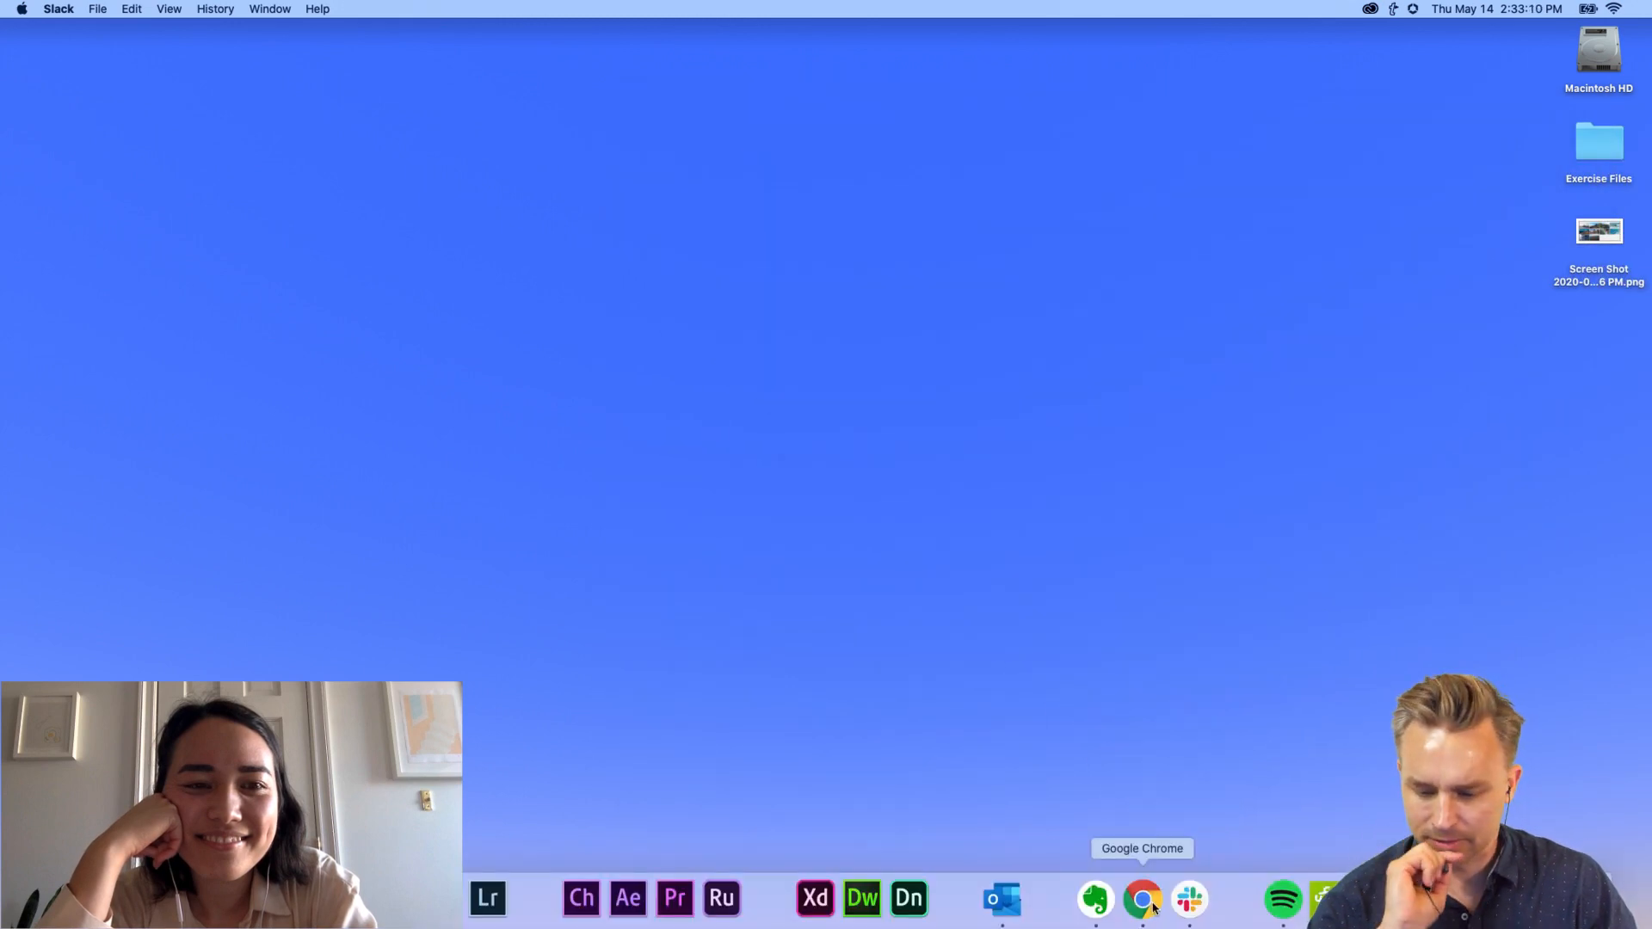
Step: Bring Discord back up, move it up-left, and scroll through the #creative-challenge announcements
left_click(1419, 900)
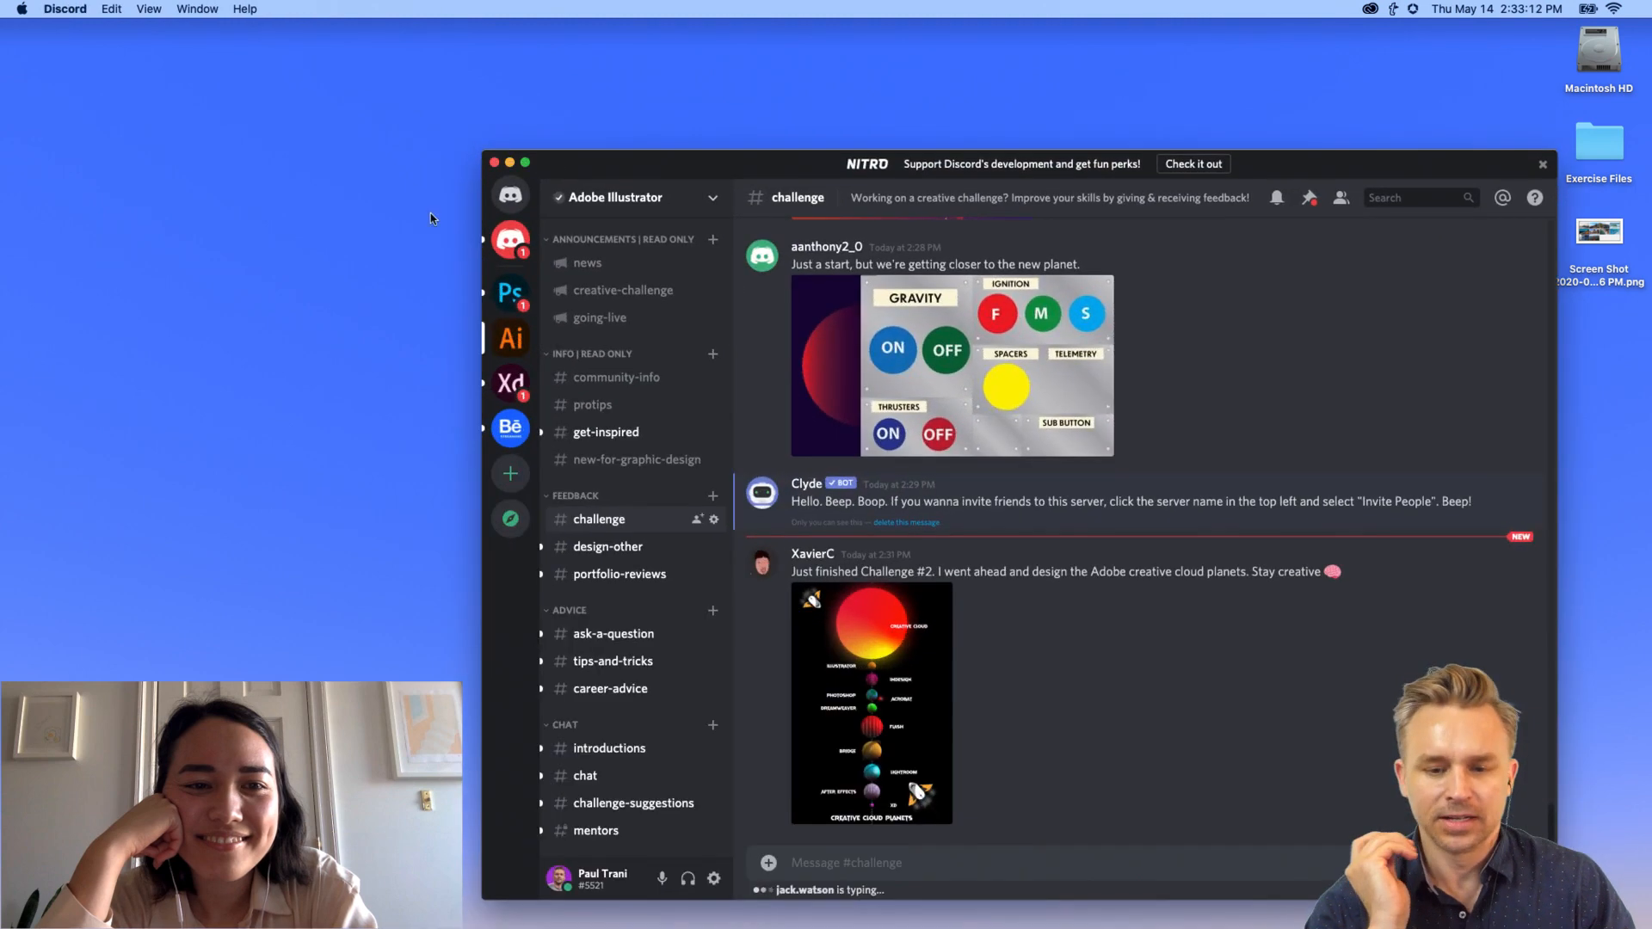
left_click_drag(604, 172, 583, 67)
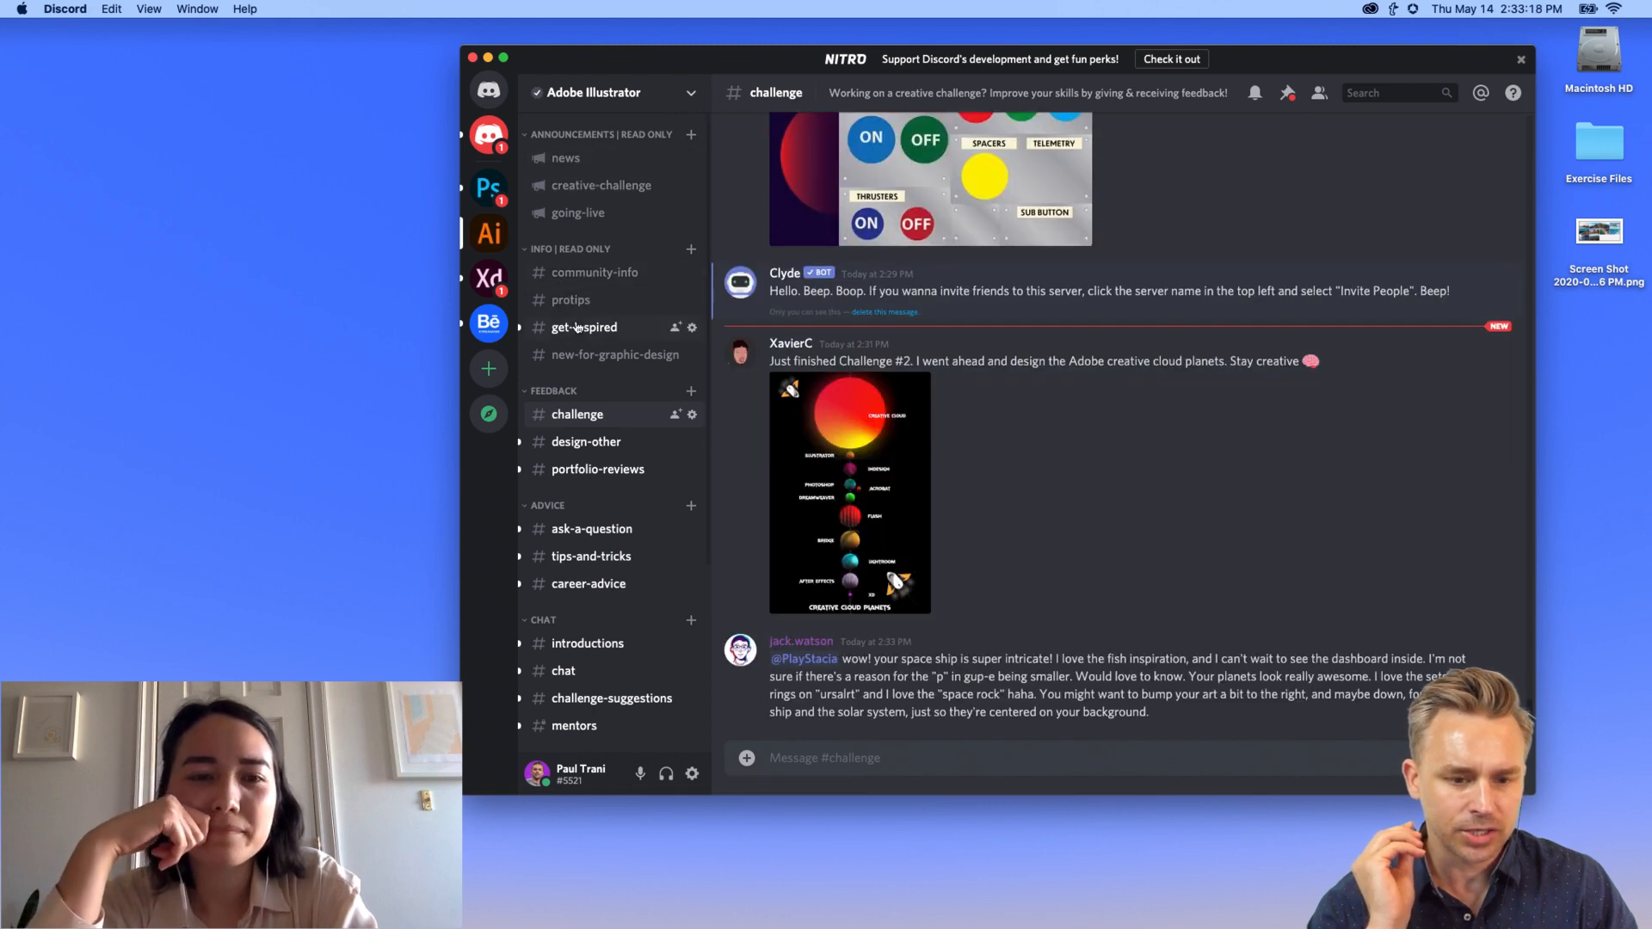
left_click(546, 186)
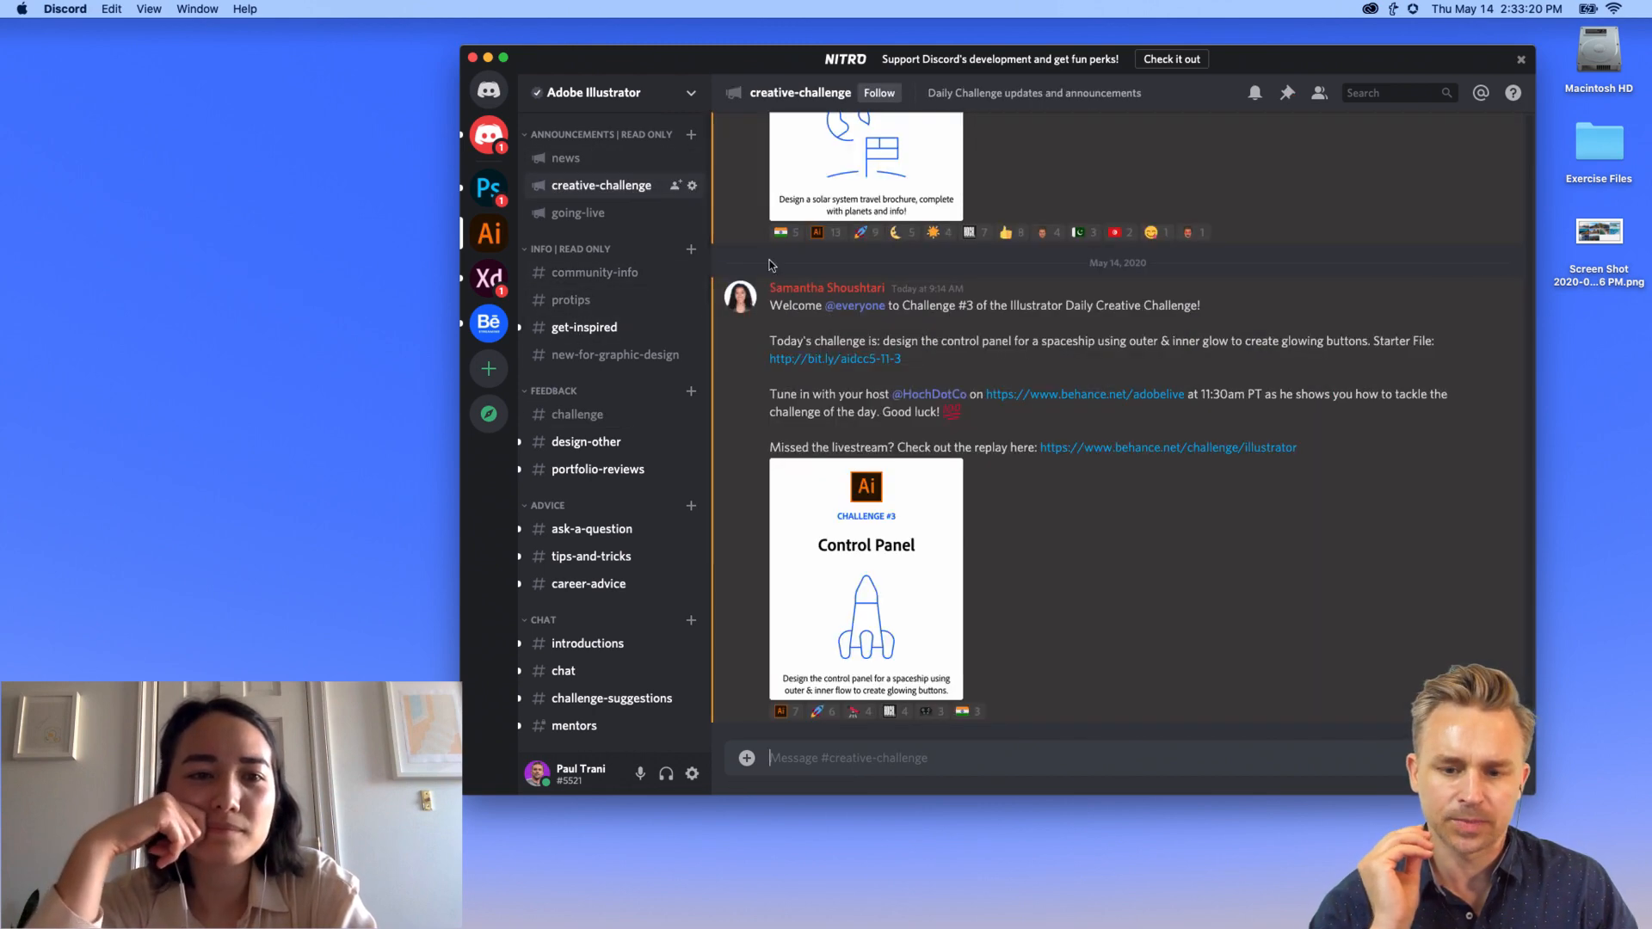
scroll(900, 657, "up", 5)
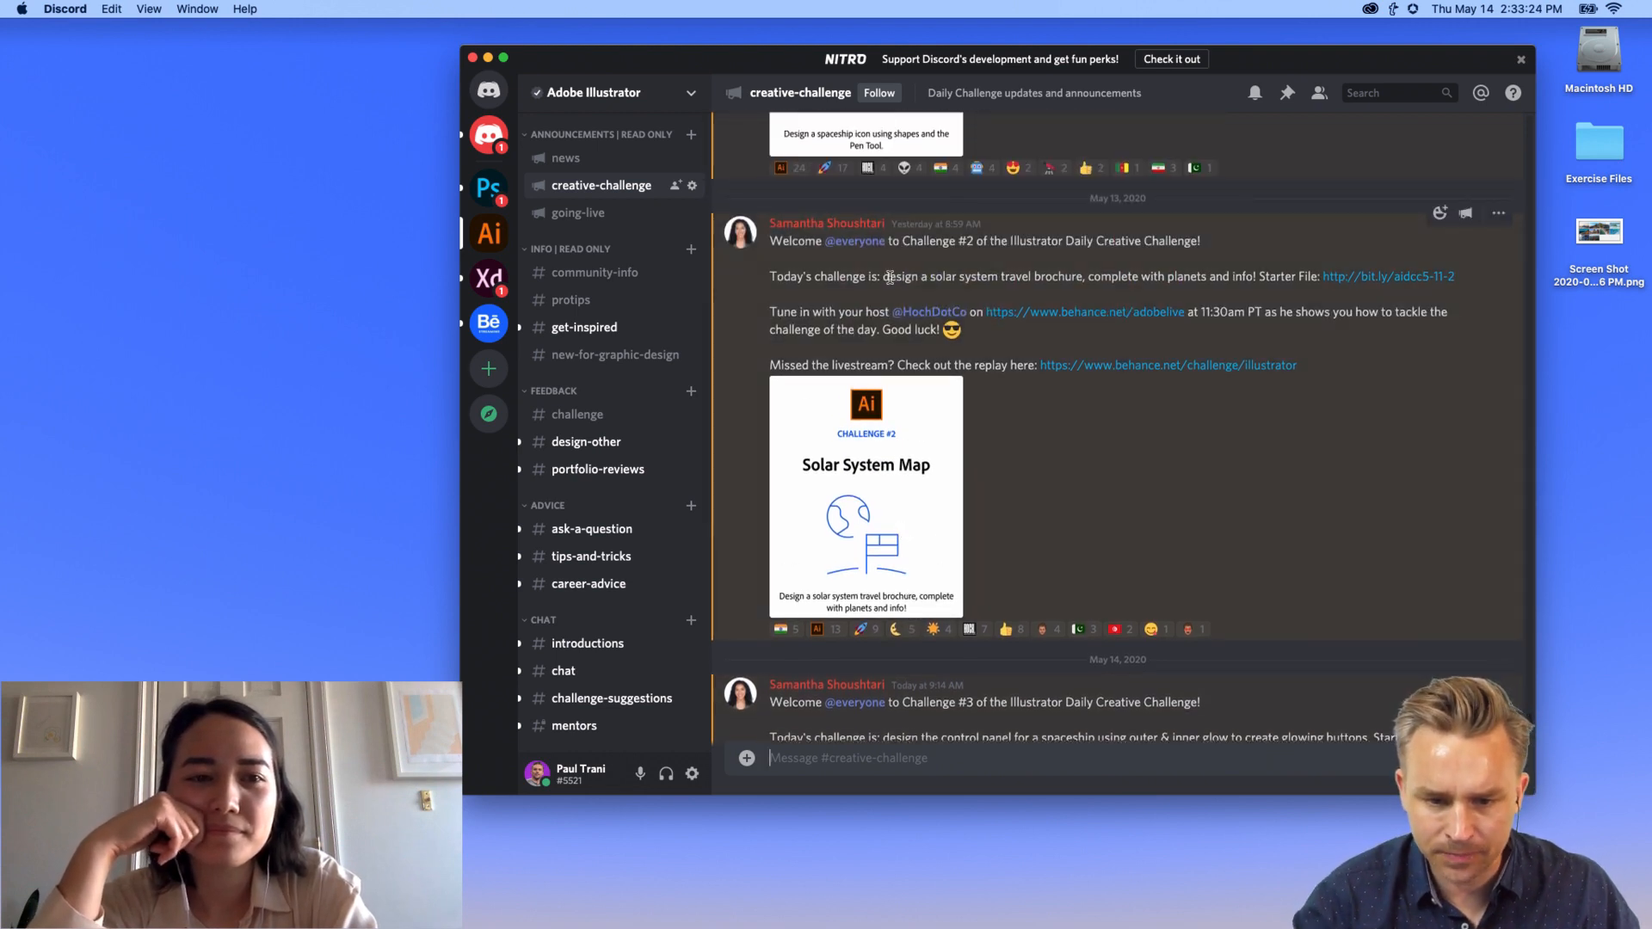
scroll(999, 443, "up", 4)
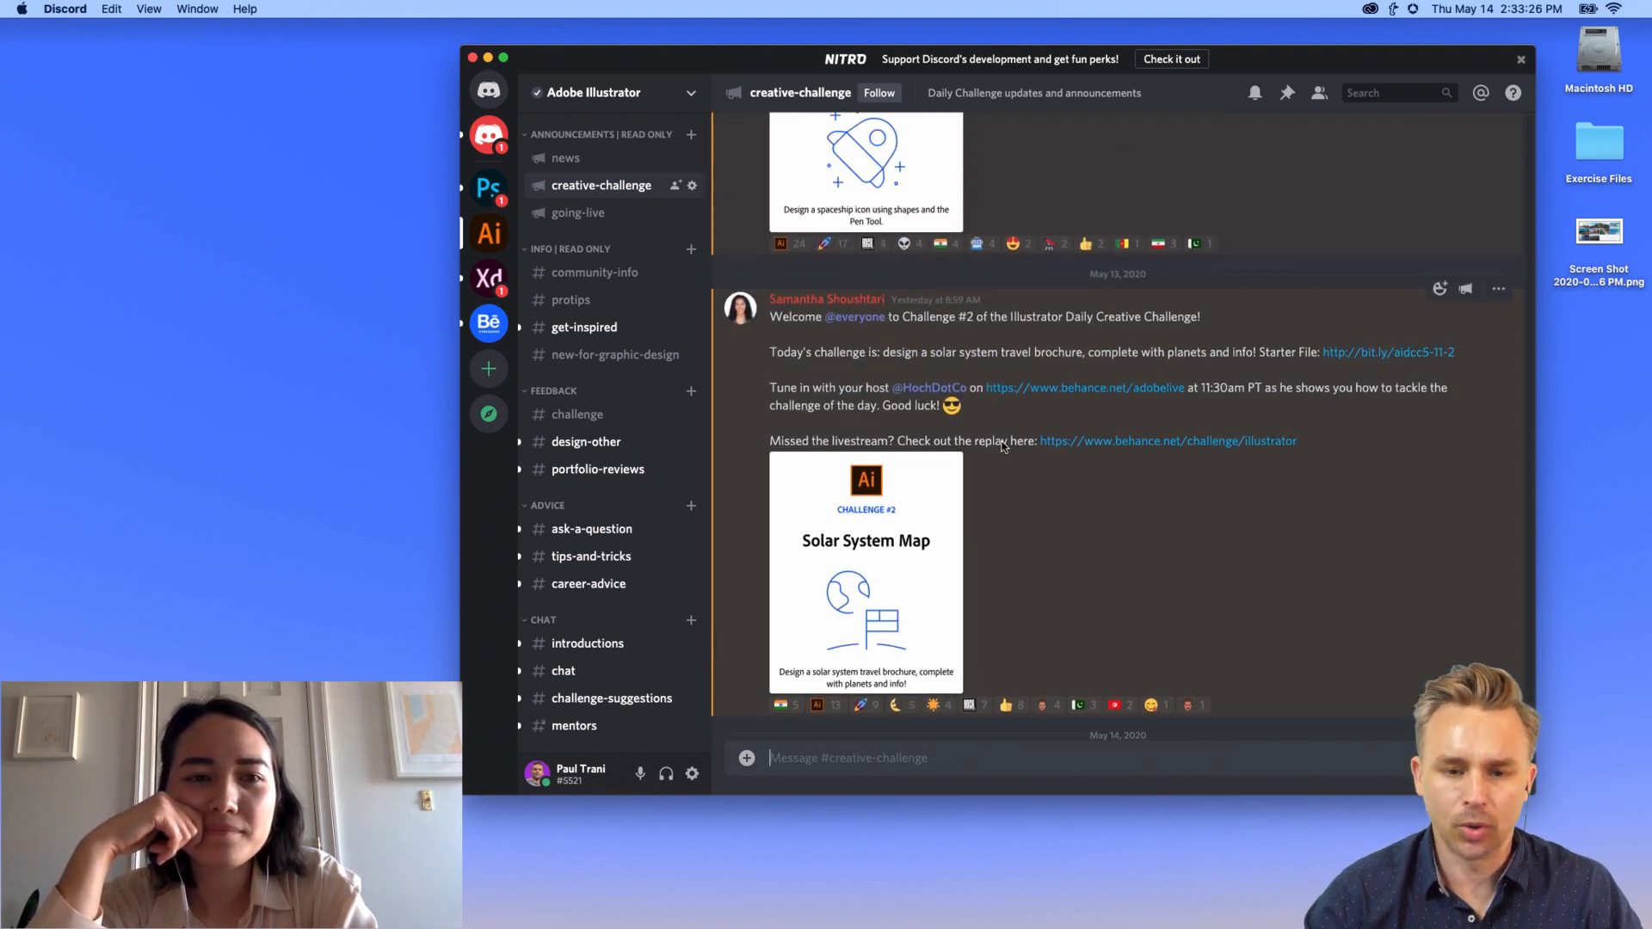
scroll(1003, 442, "up", 5)
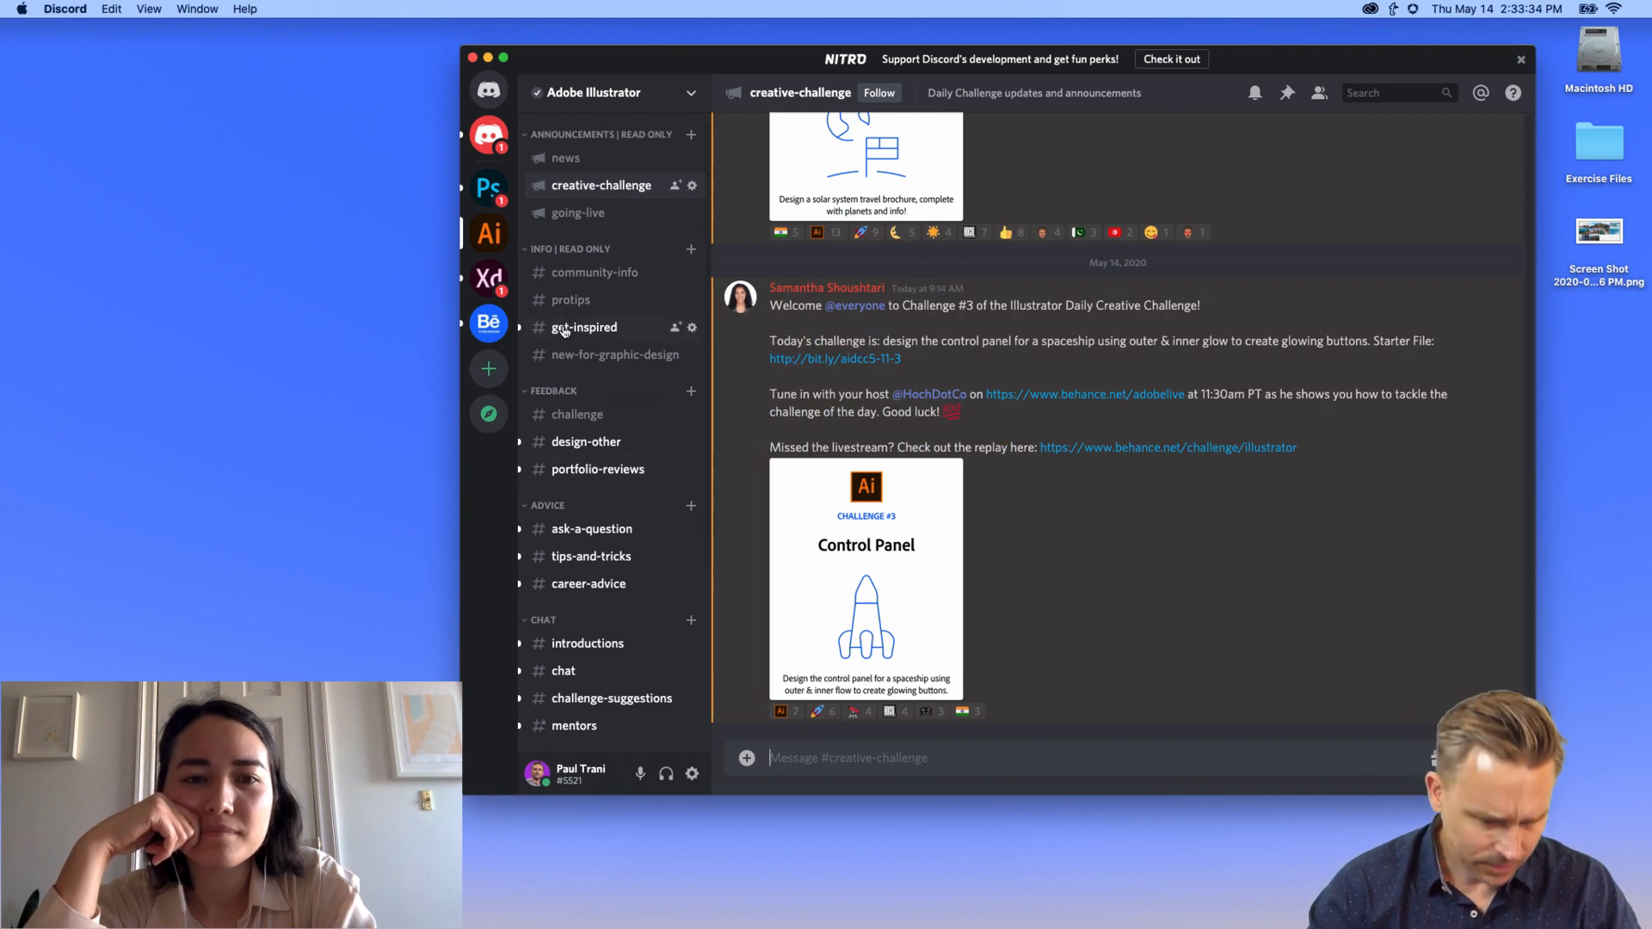
Step: Return to the #challenge channel to view the viewer submissions
left_click(568, 415)
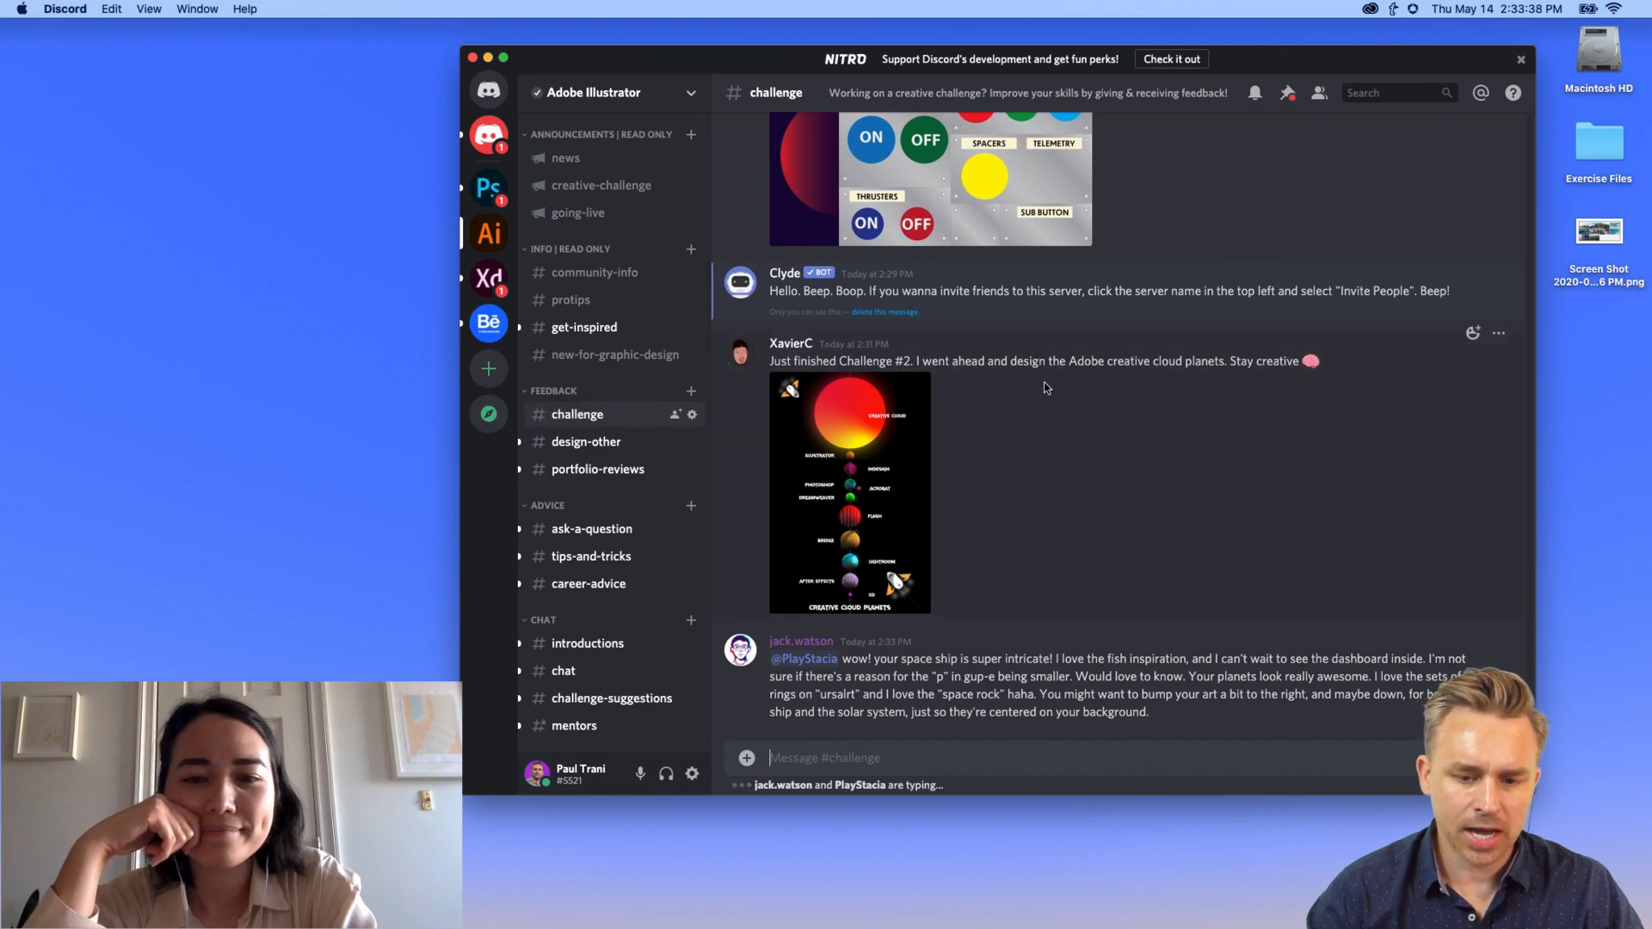
scroll(1054, 405, "up", 10)
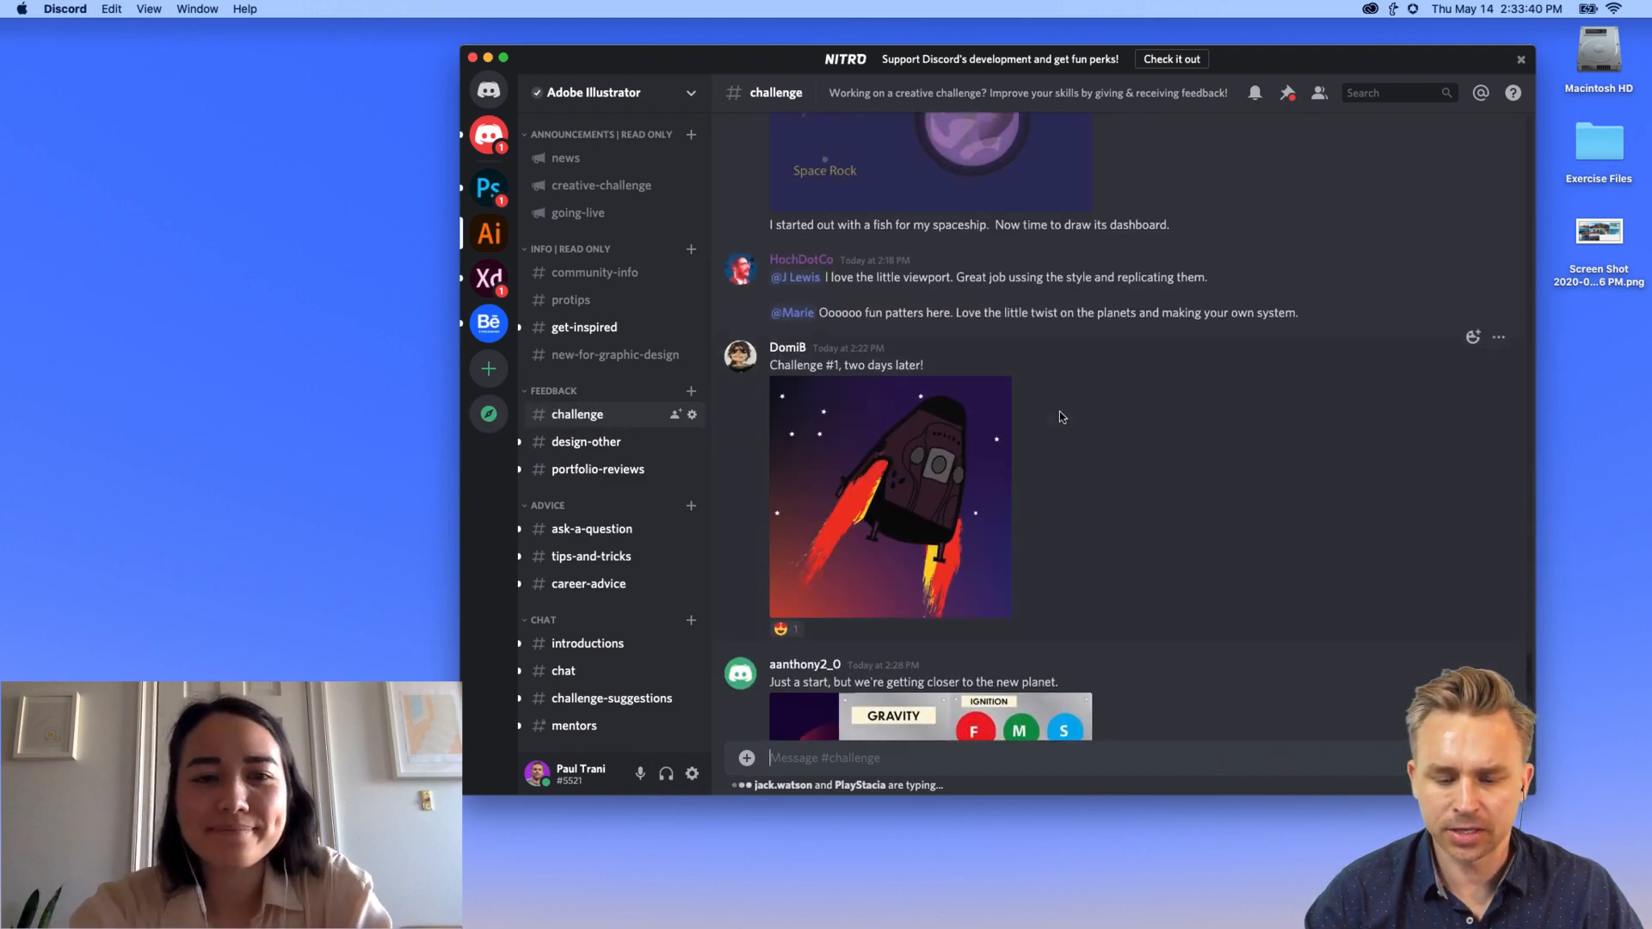
scroll(1061, 417, "down", 8)
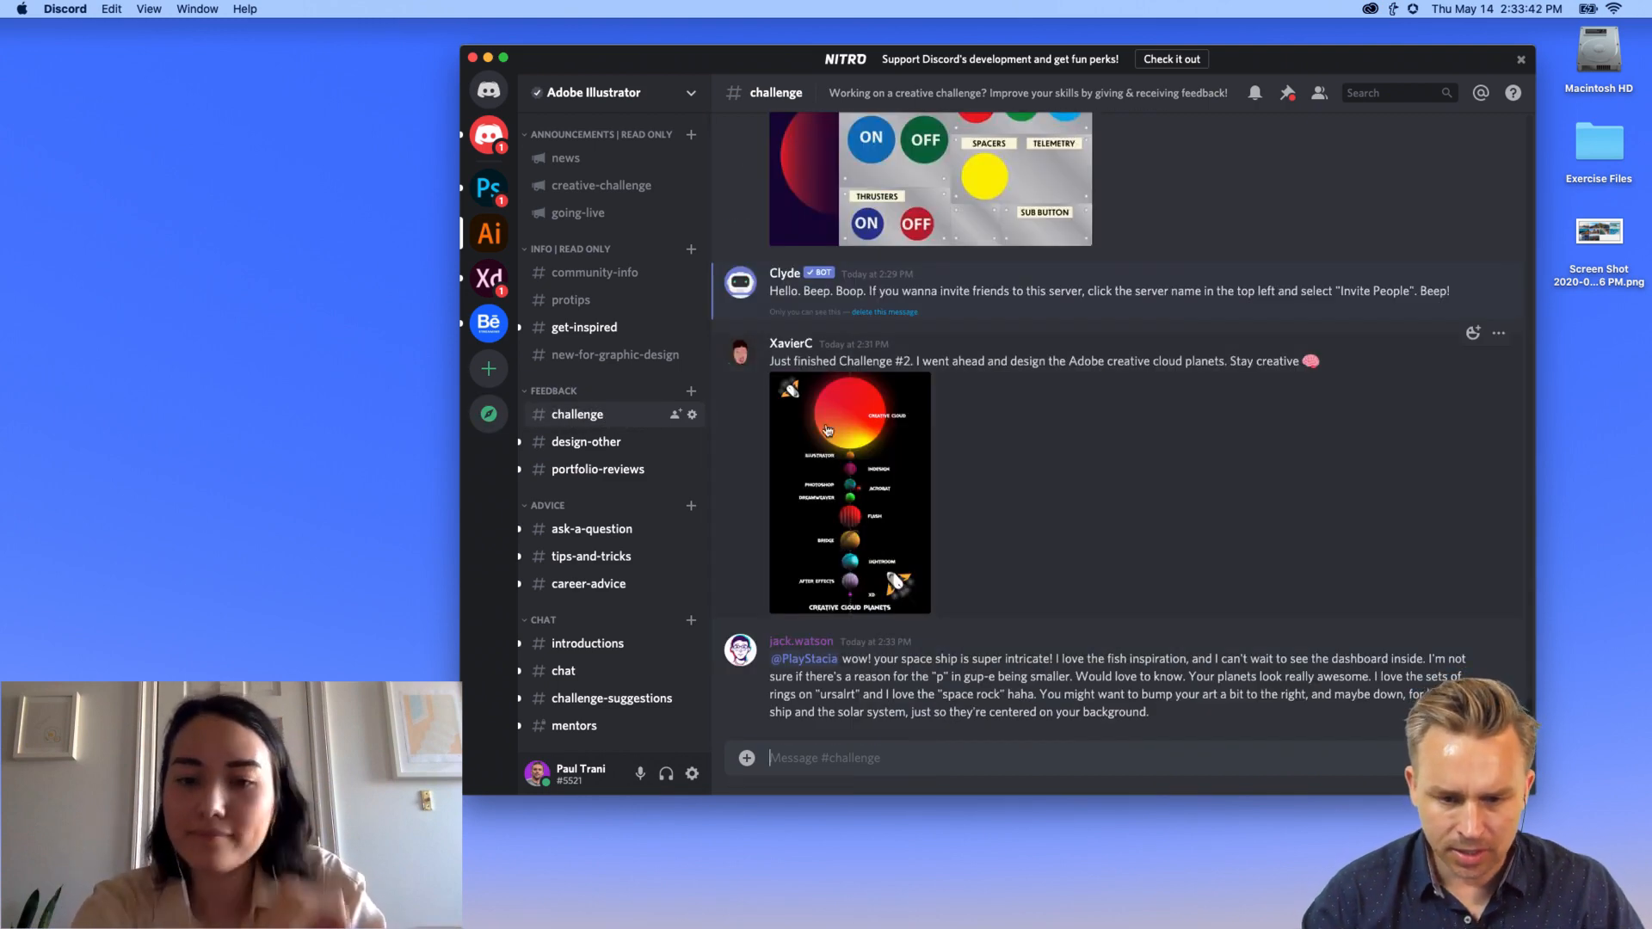
Step: Move the Discord window left and stretch it to the screen's bottom and left edges
left_click(820, 522)
left_click_drag(594, 59, 306, 32)
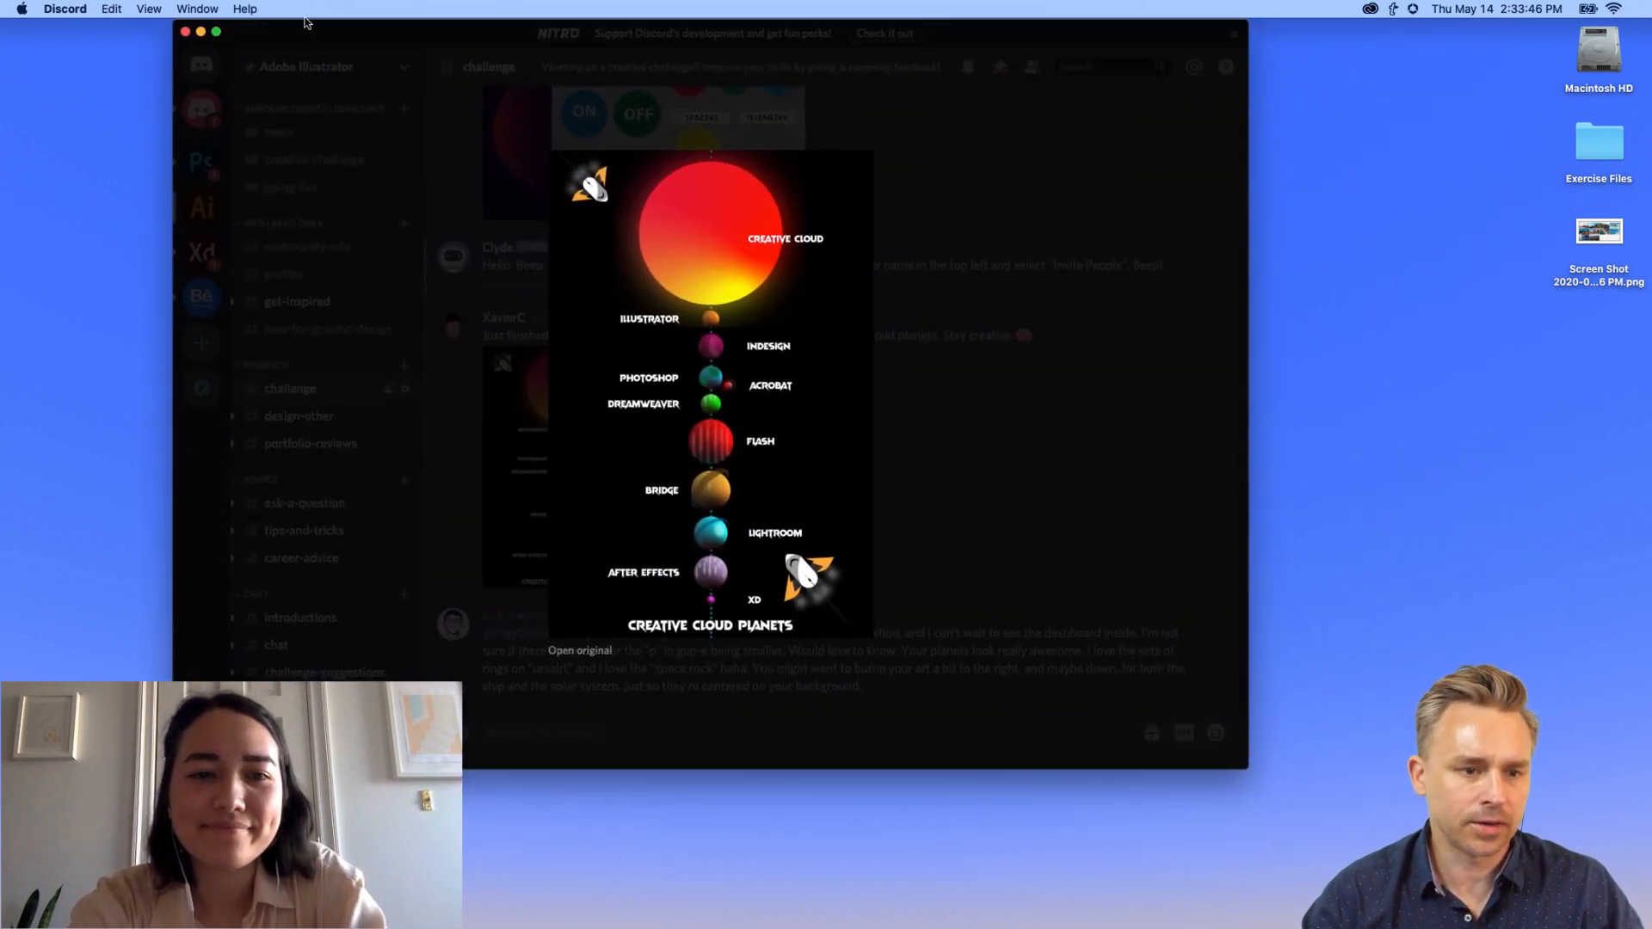
key("Escape")
left_click(501, 469)
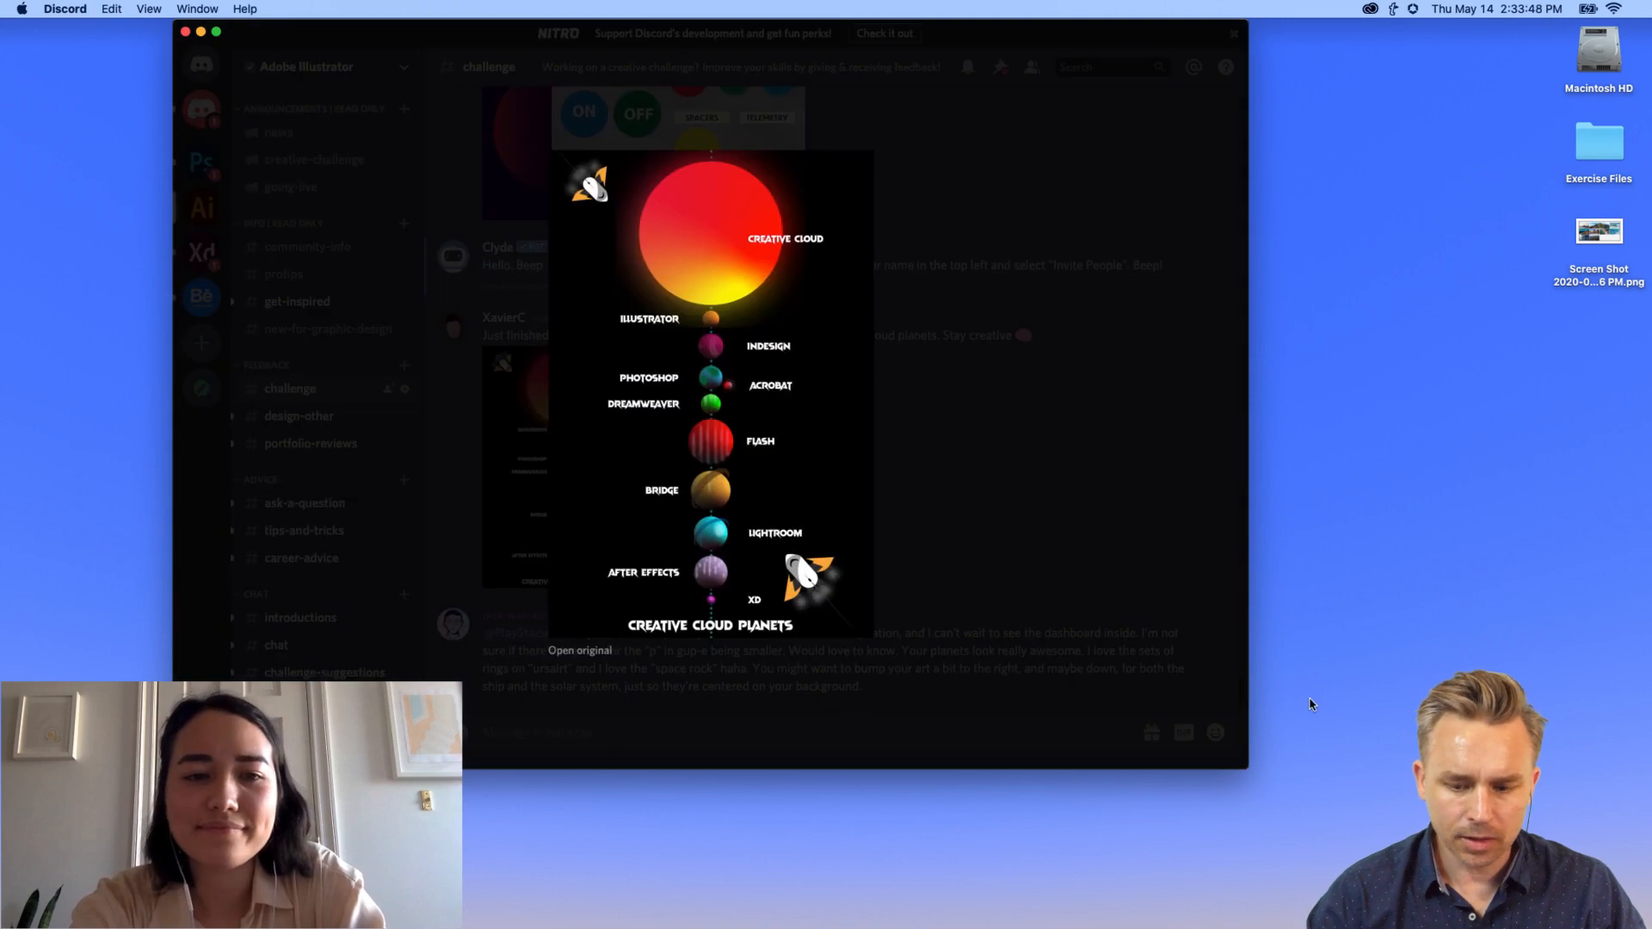
left_click_drag(1229, 769, 1512, 928)
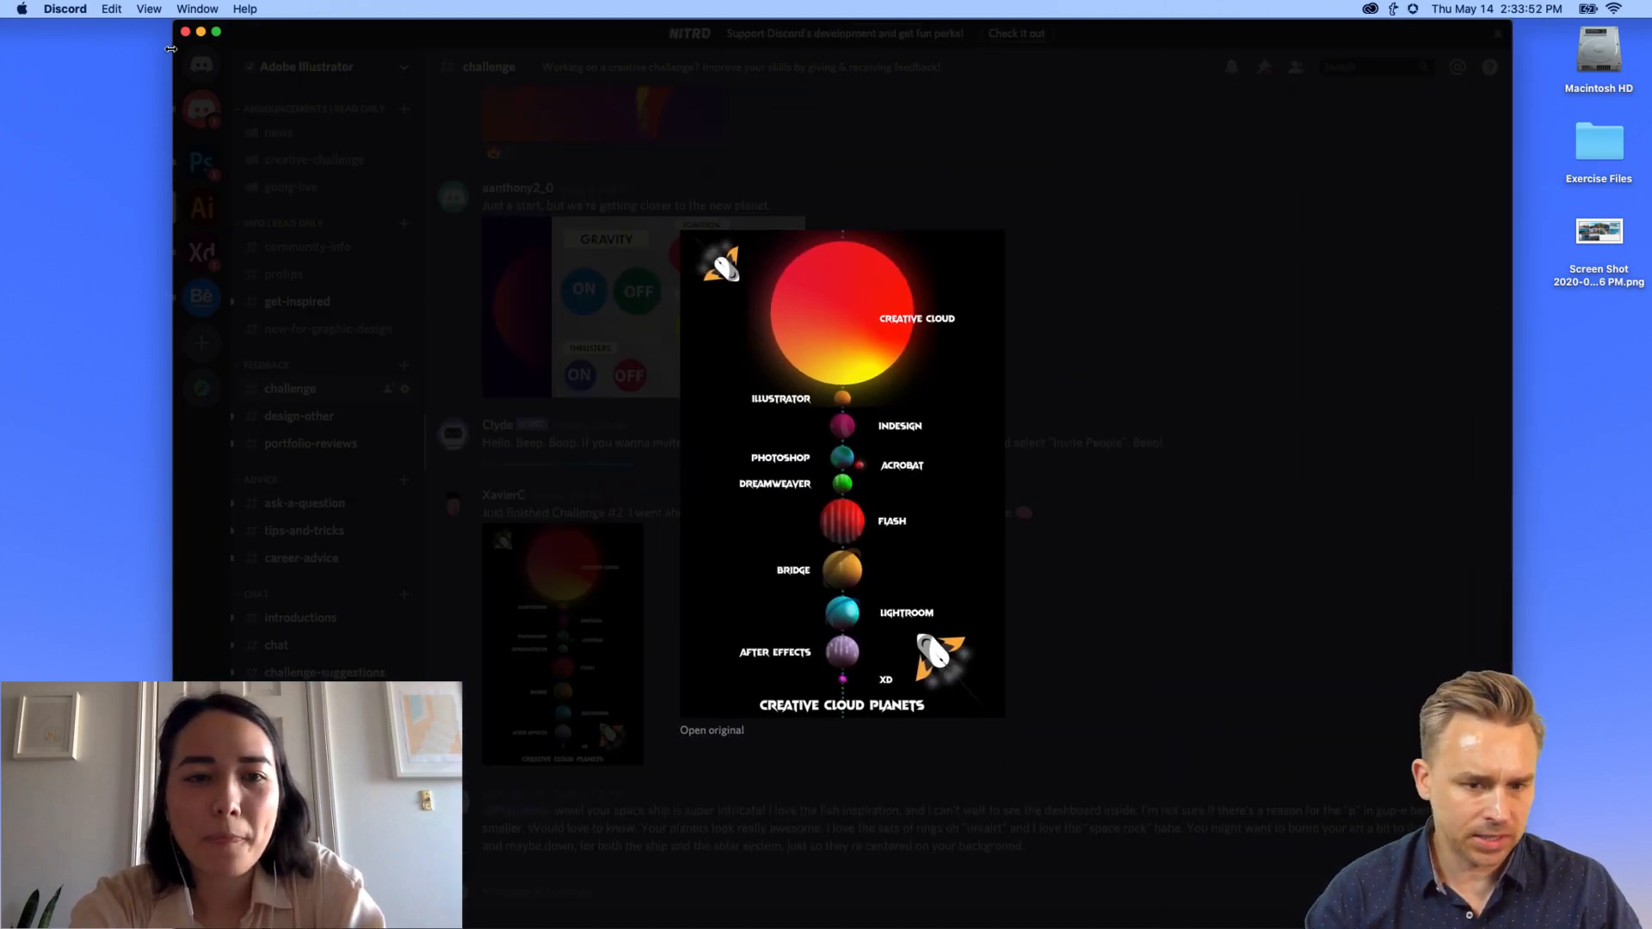
left_click_drag(170, 49, 80, 49)
left_click(455, 561)
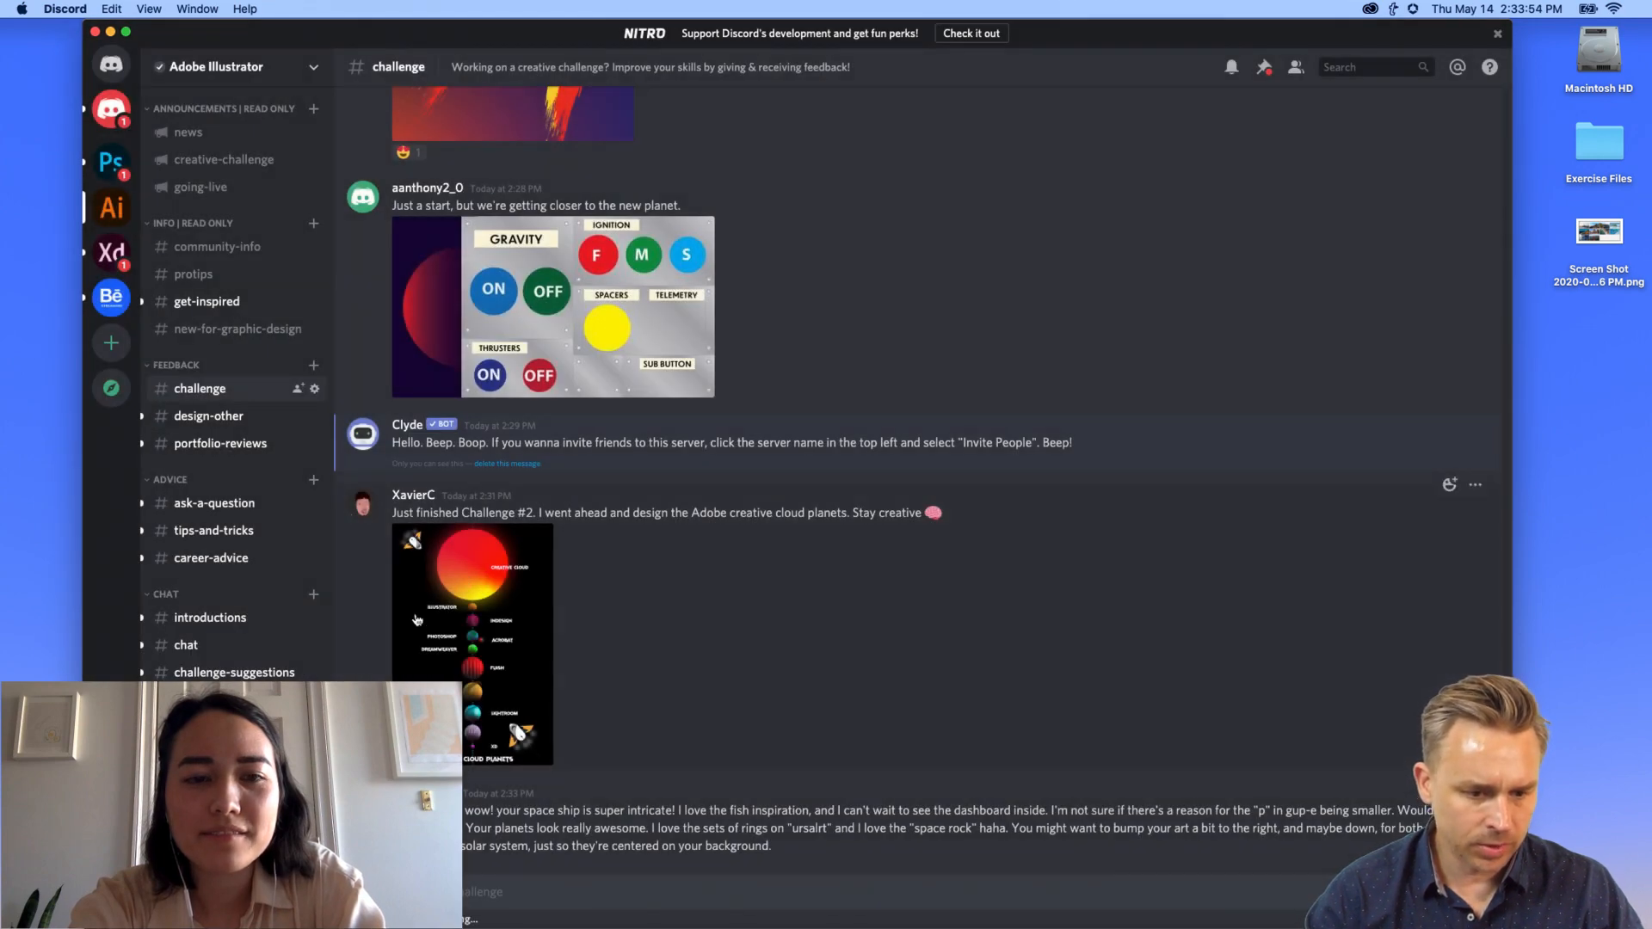
Step: Study the Creative Cloud Planets artwork full size, then open that post's reaction picker
left_click(416, 619)
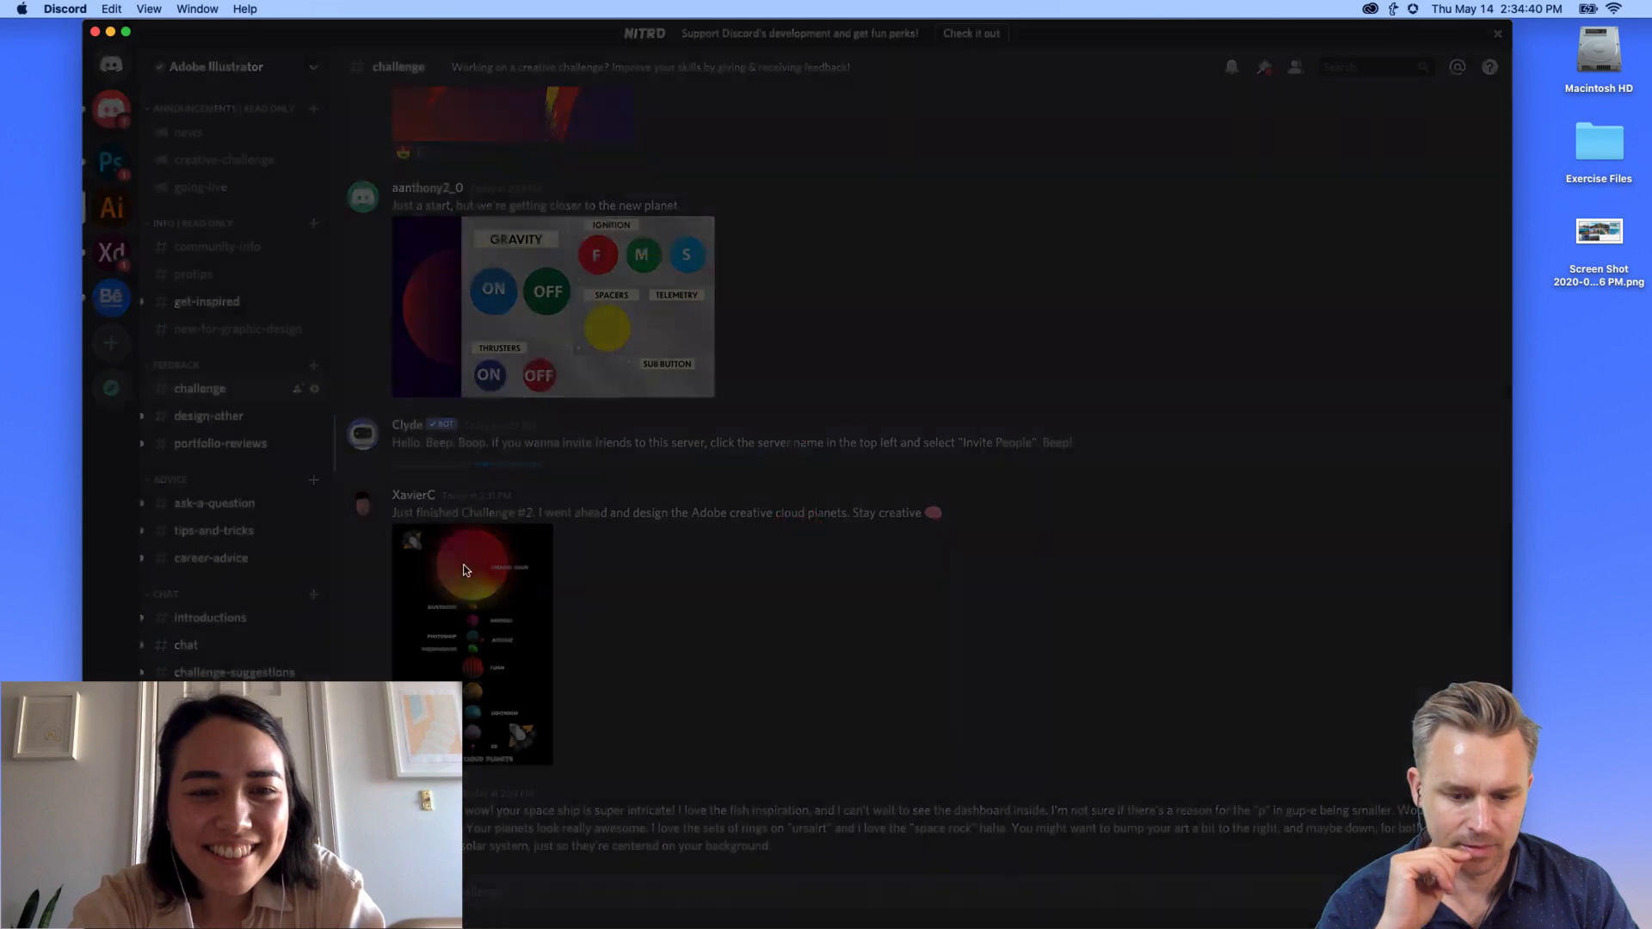
left_click(465, 573)
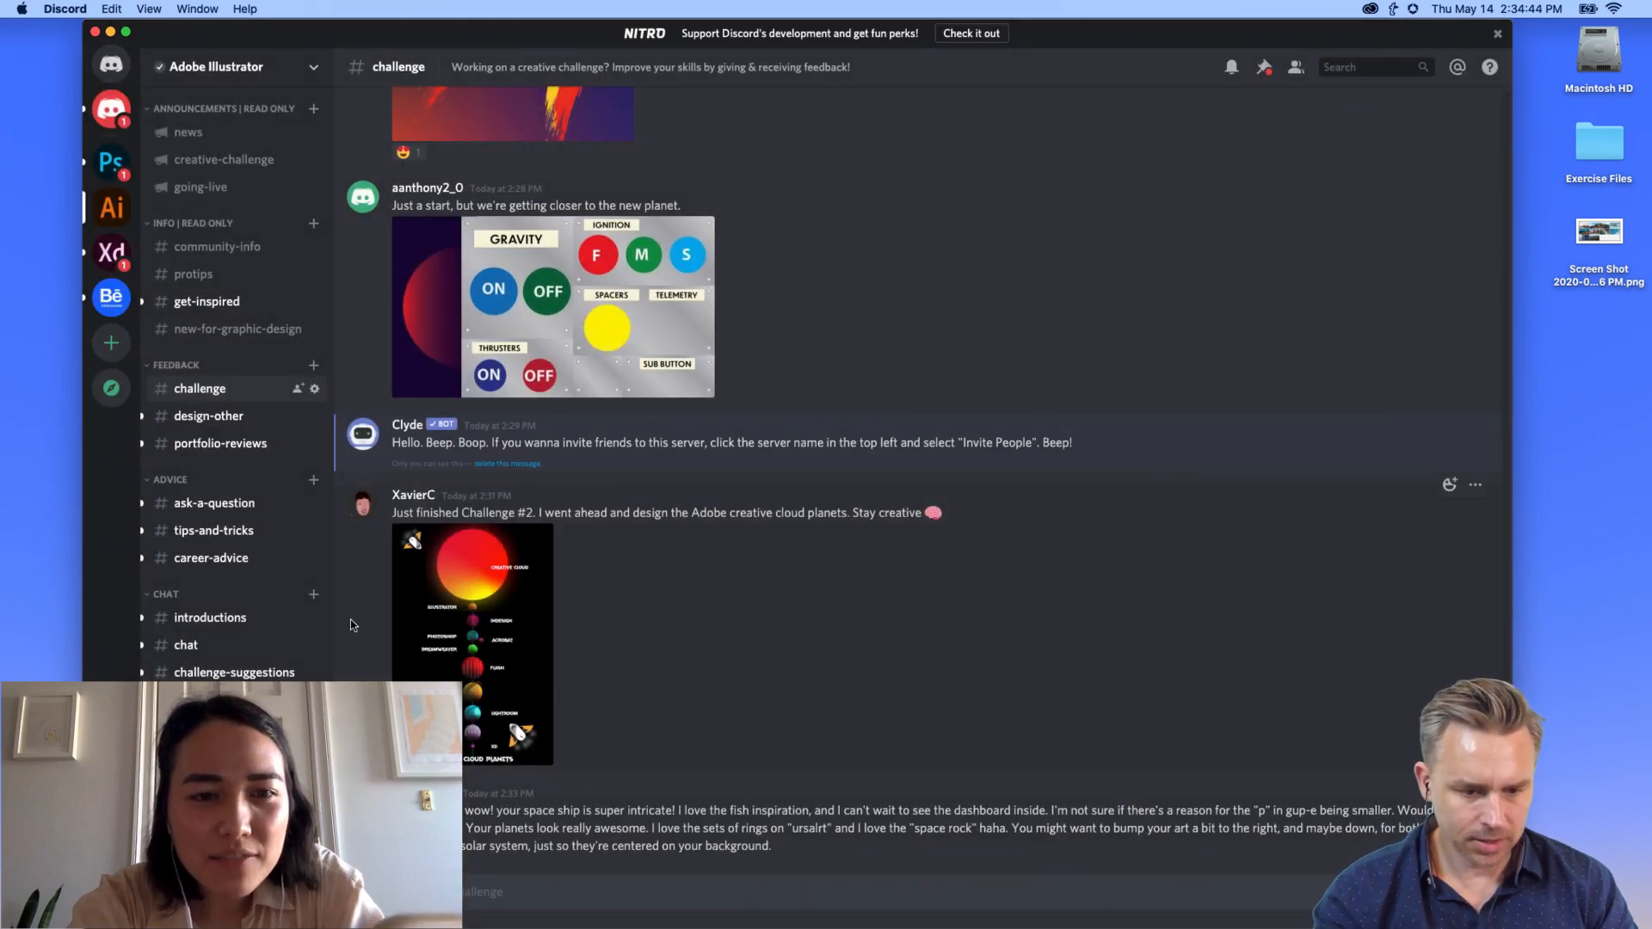
left_click(472, 625)
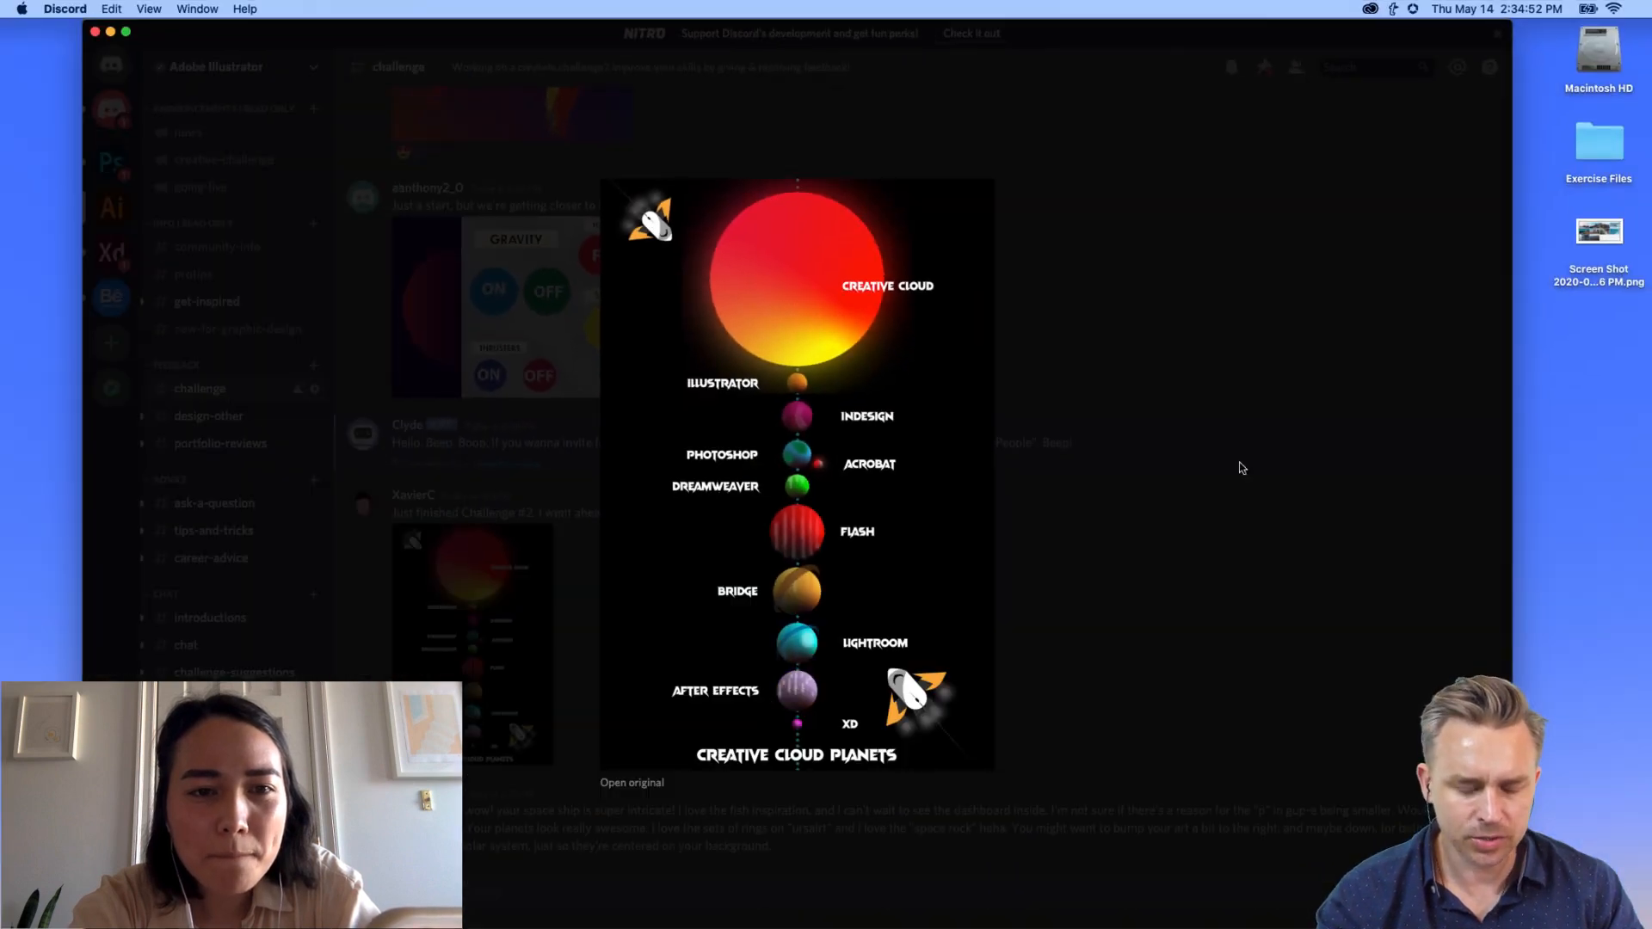
left_click(1239, 434)
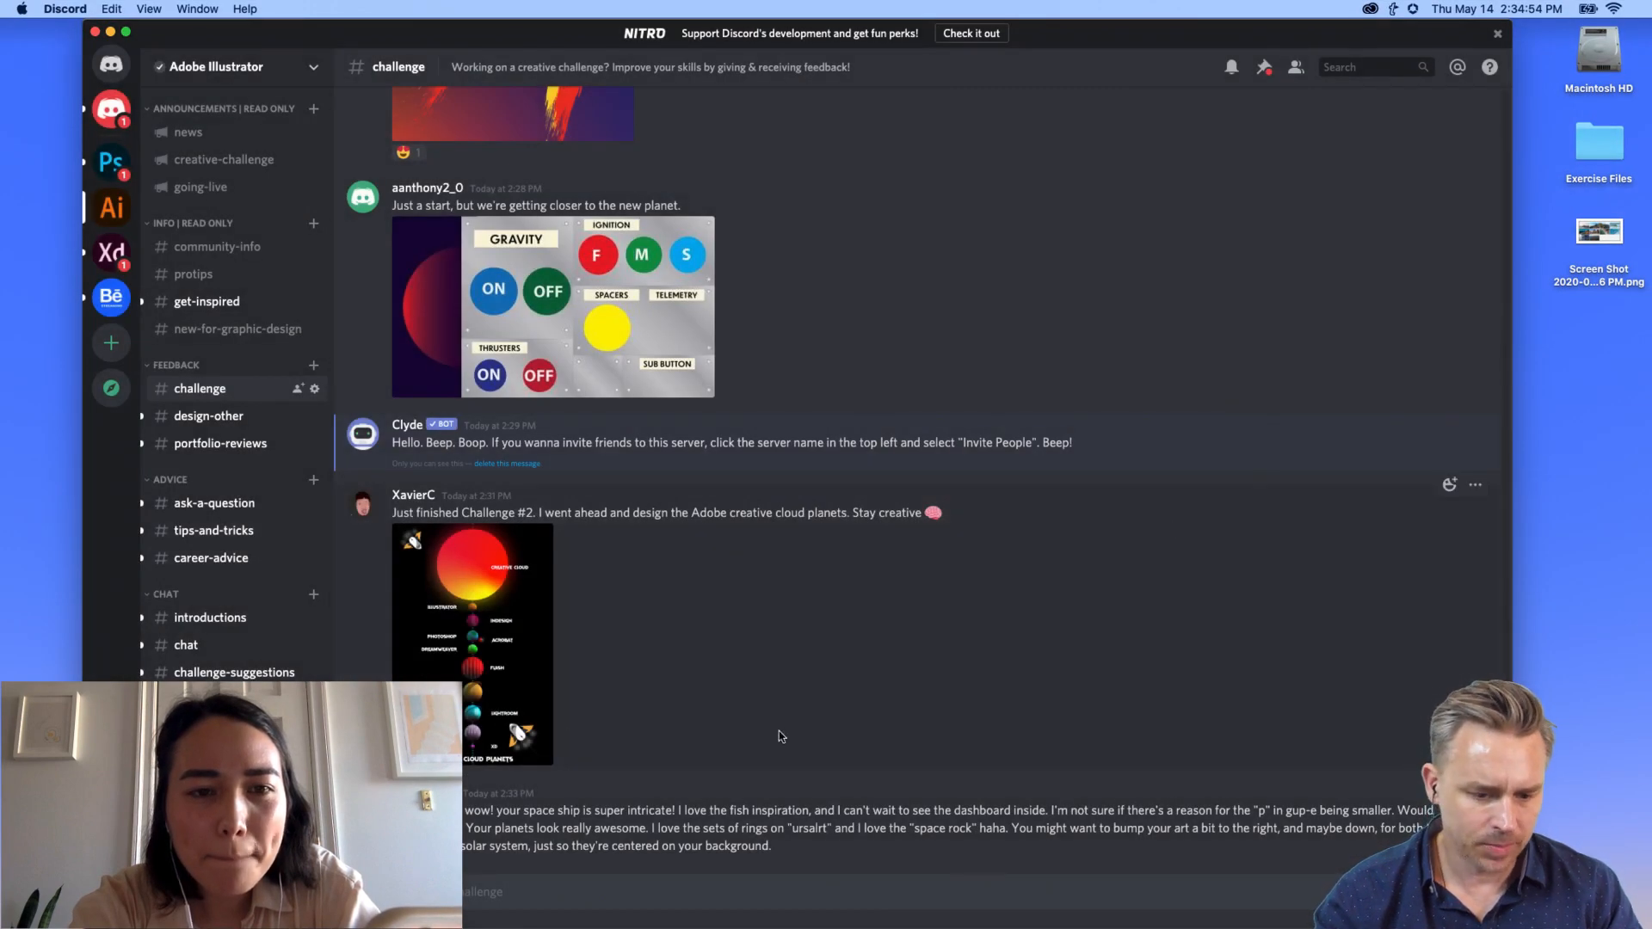
left_click(1449, 484)
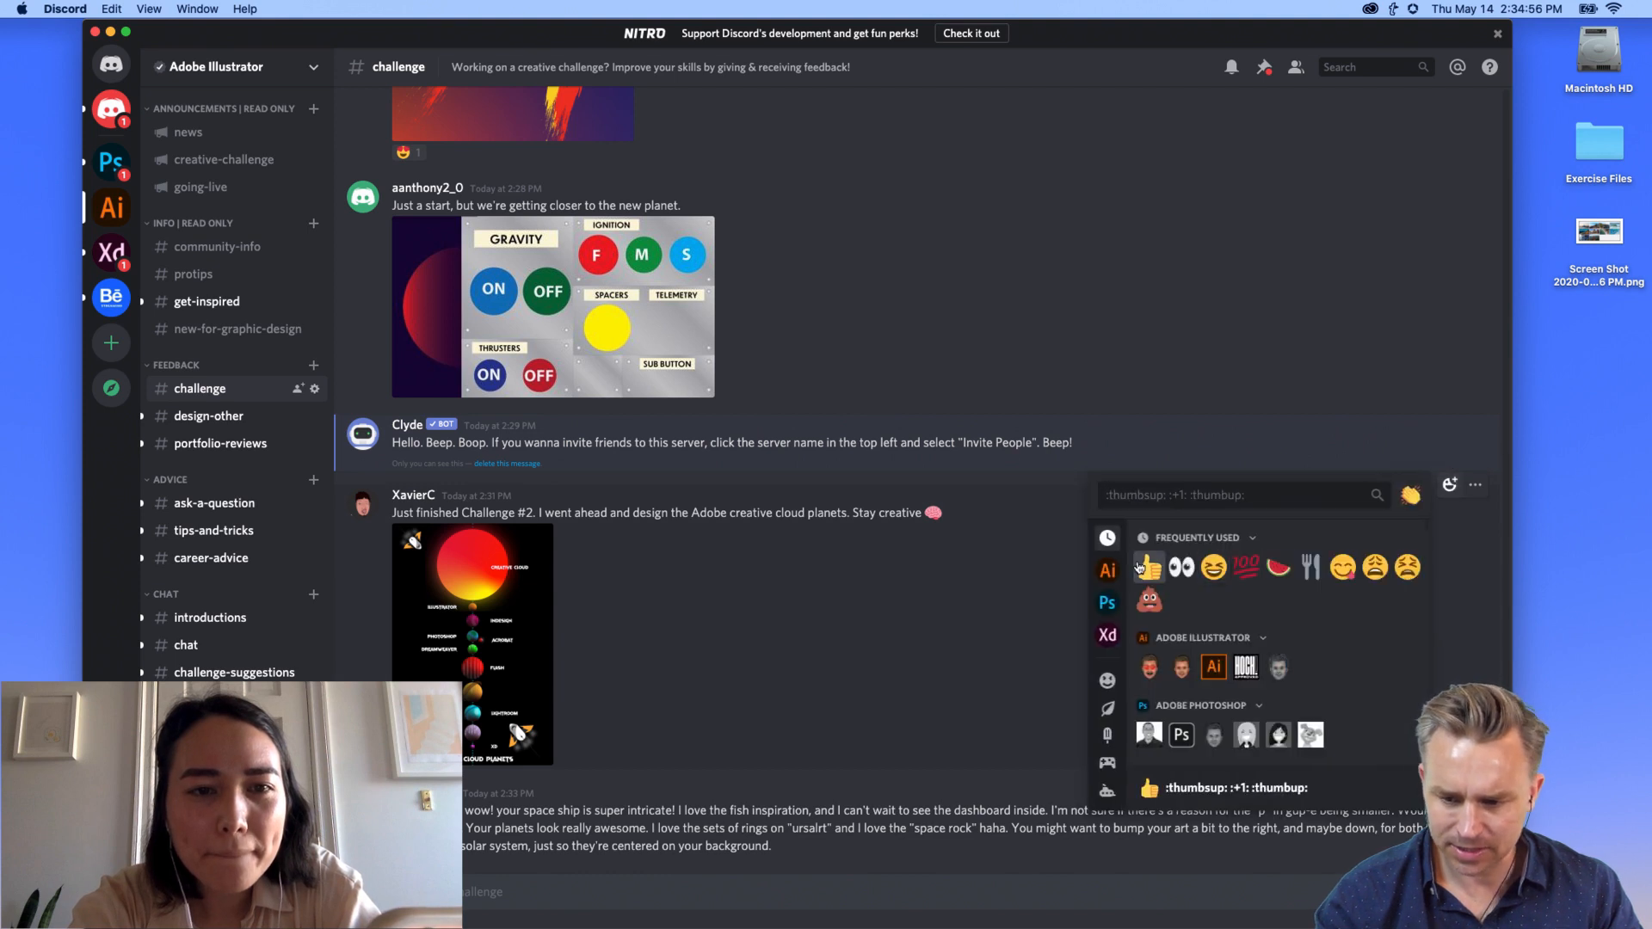
Step: React to the Creative Cloud Planets post with a thumbs-up and an Illustrator emoji
left_click(1147, 568)
left_click(1450, 466)
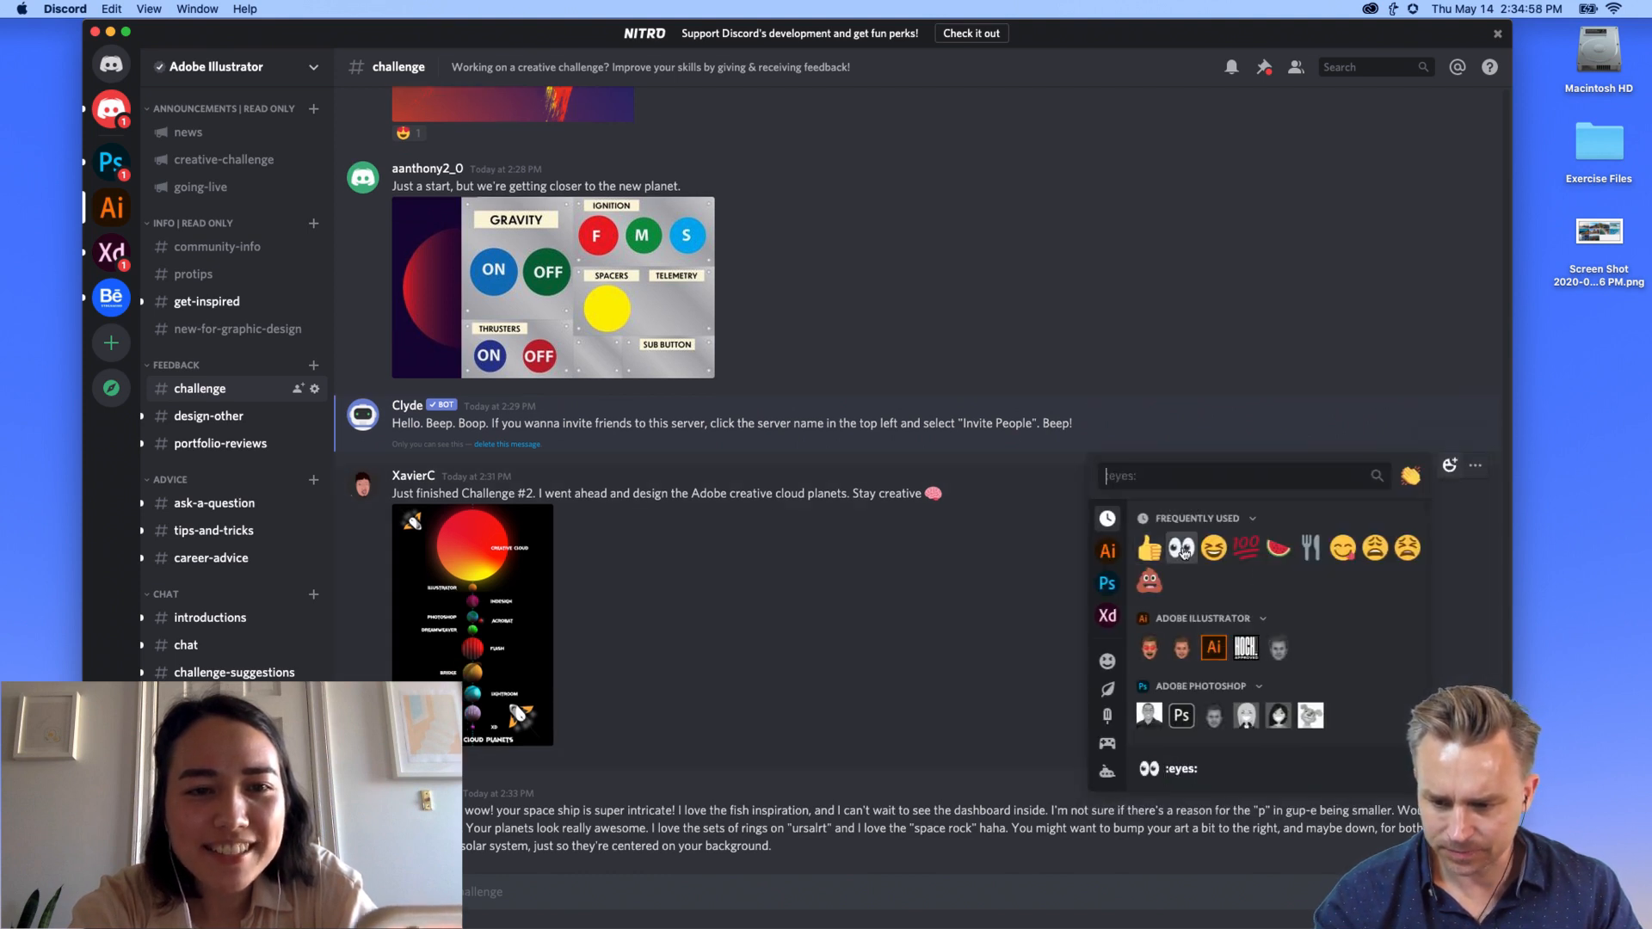
left_click(1144, 643)
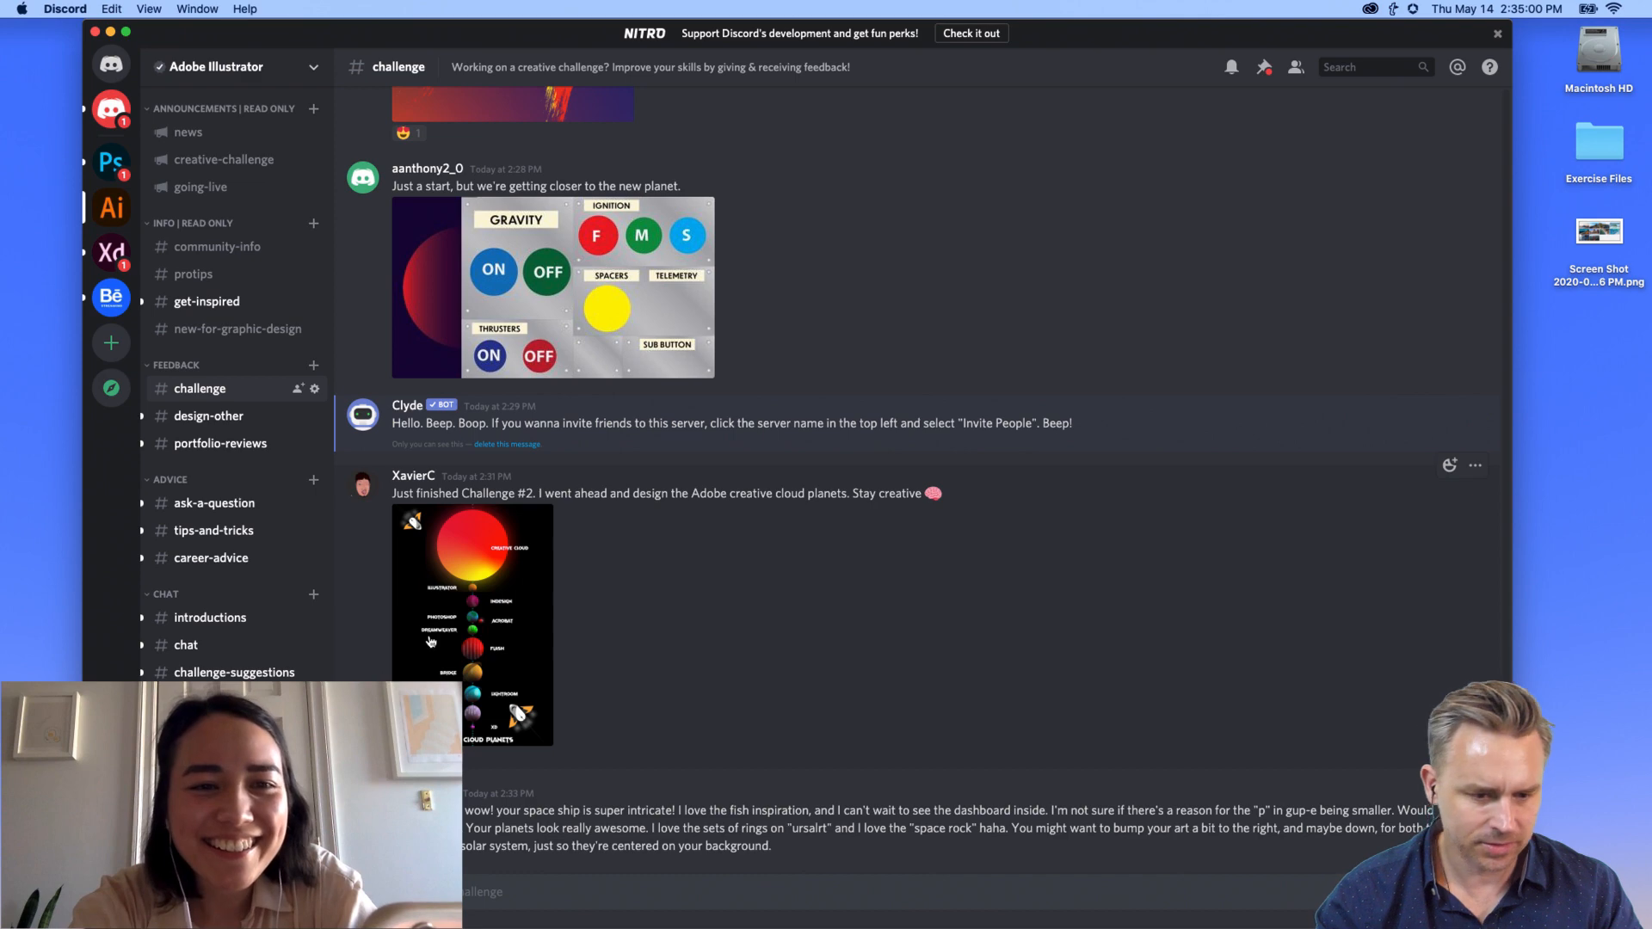
scroll(431, 641, "up", 3)
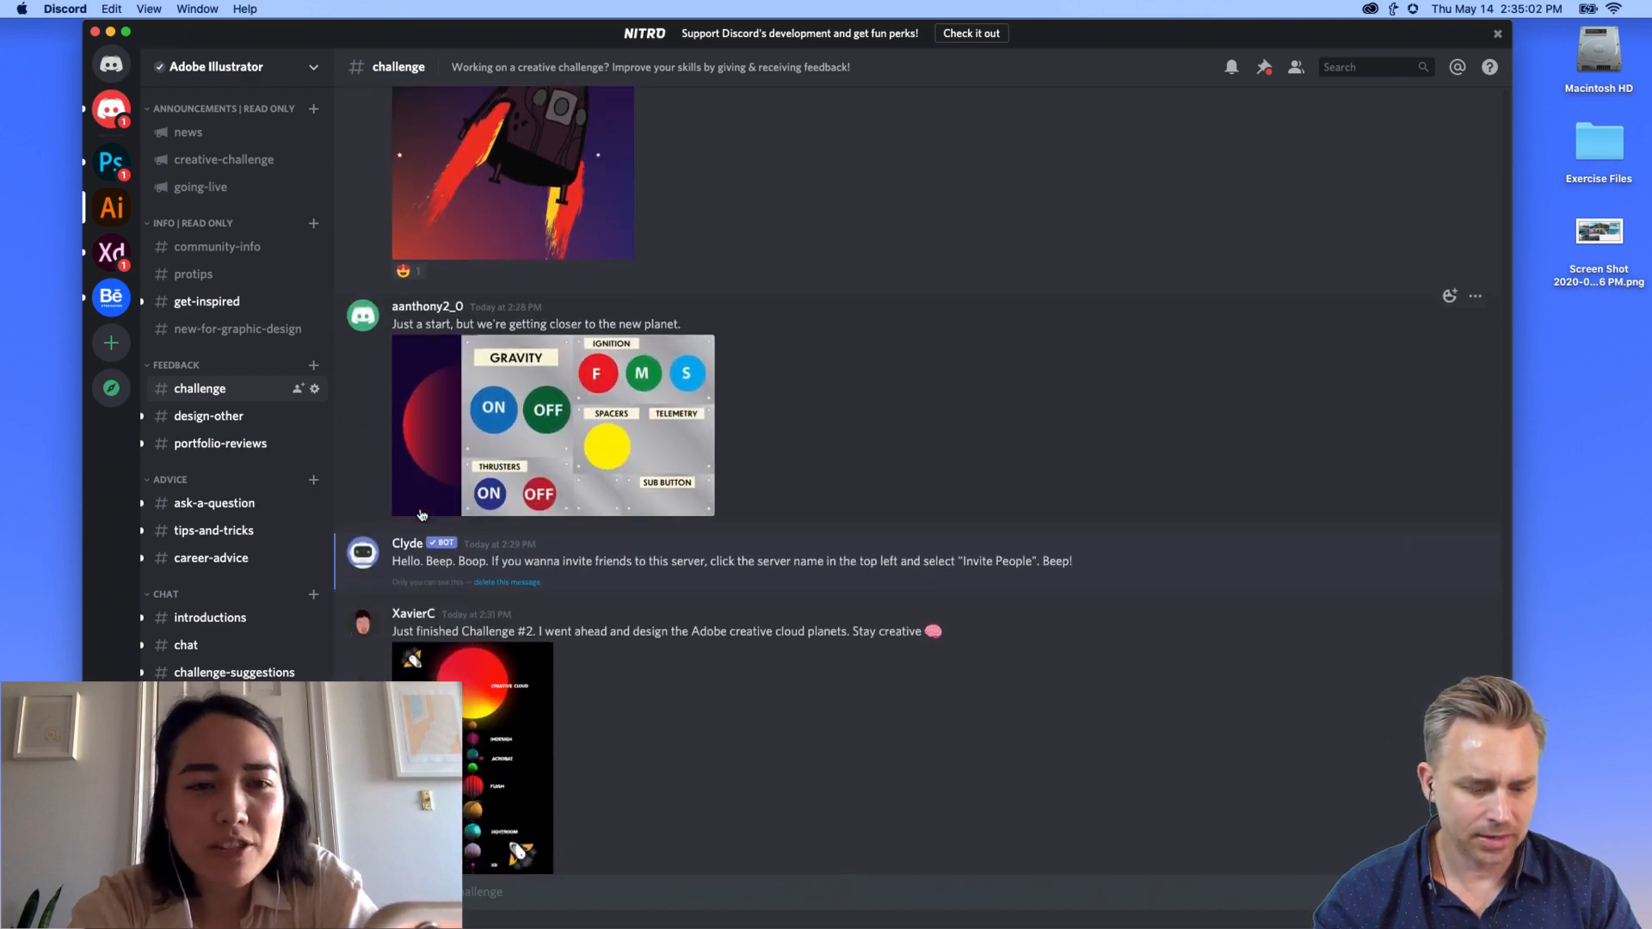
scroll(422, 514, "down", 1)
left_click(473, 654)
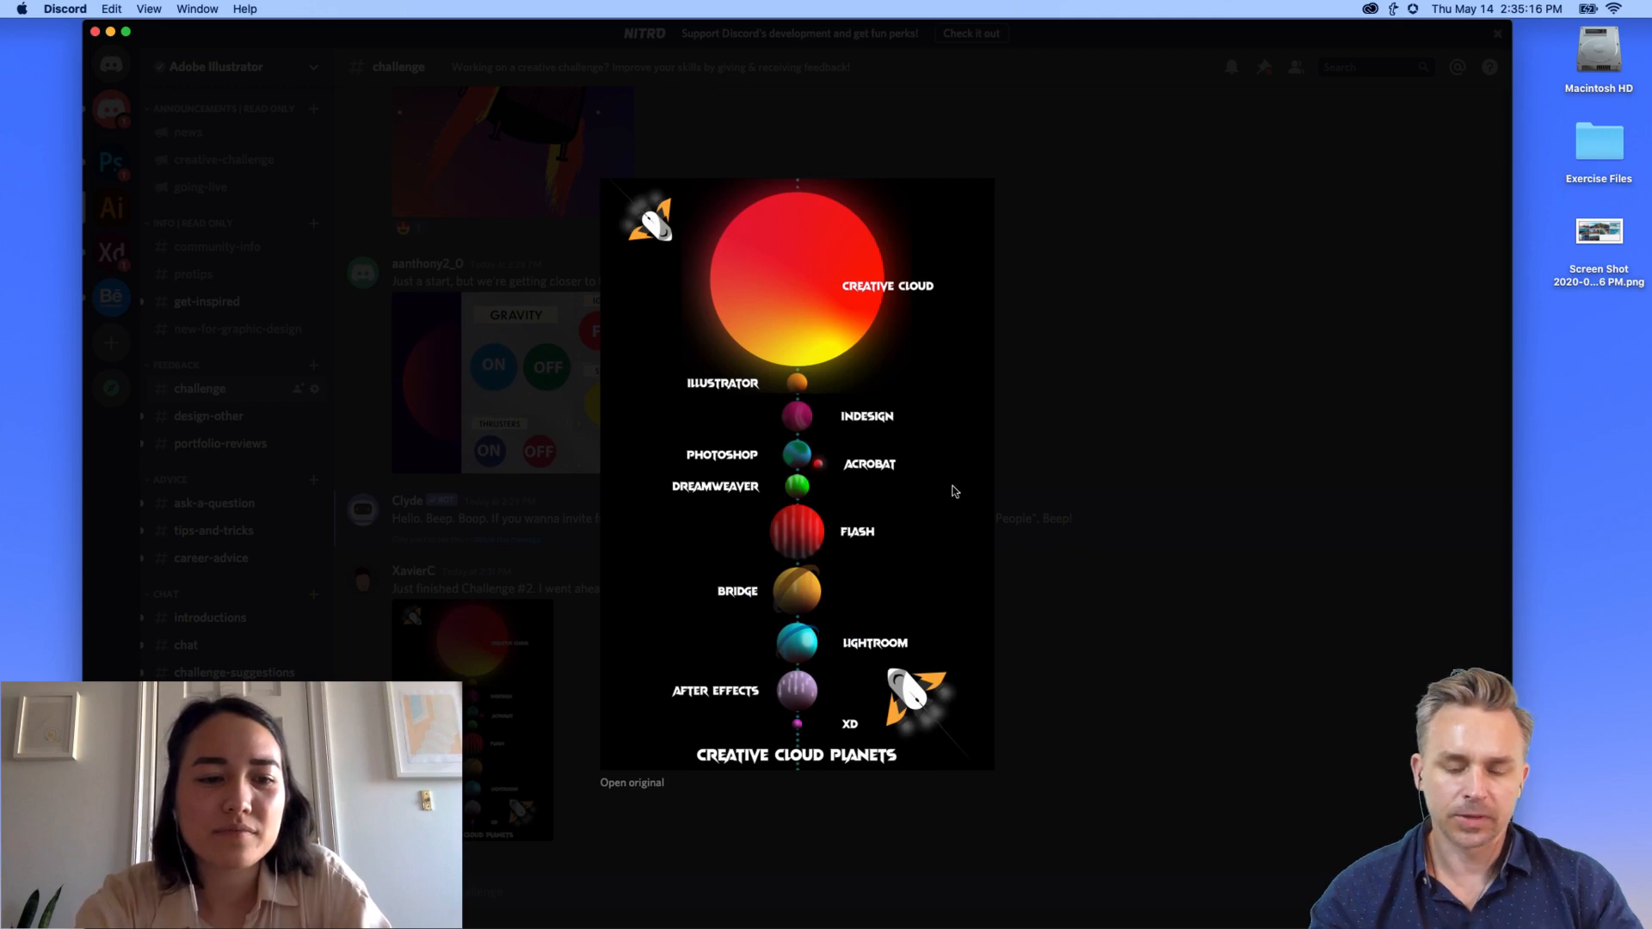
left_click(1164, 401)
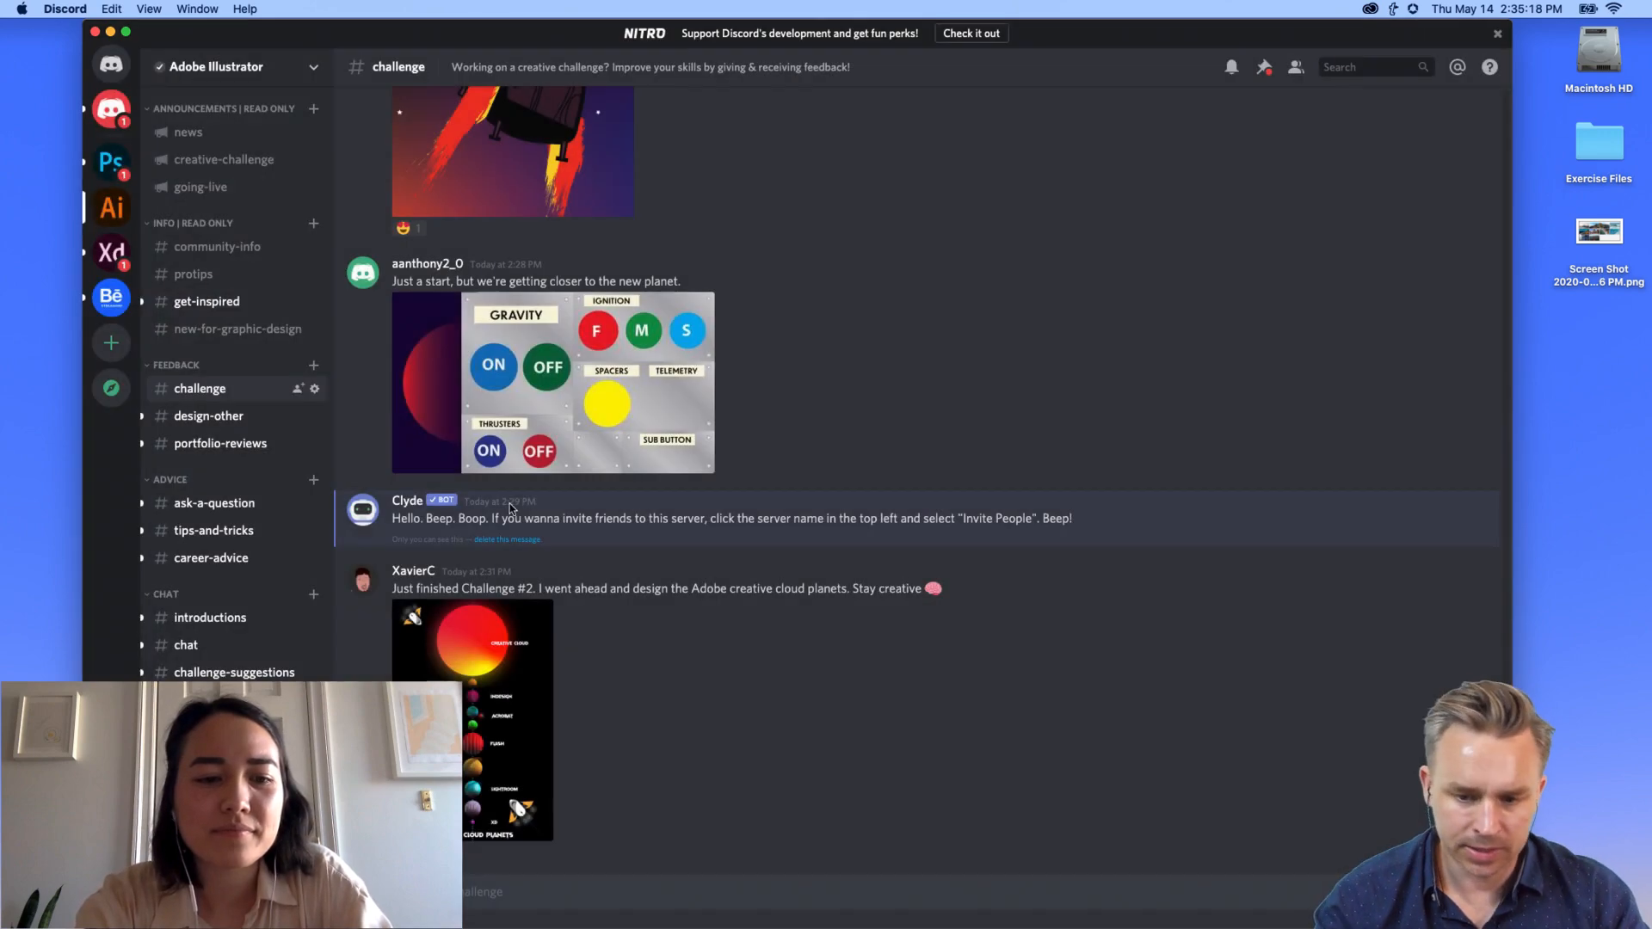
Step: View the spaceship dashboard submission full size and add an emoji reaction to it
left_click(427, 385)
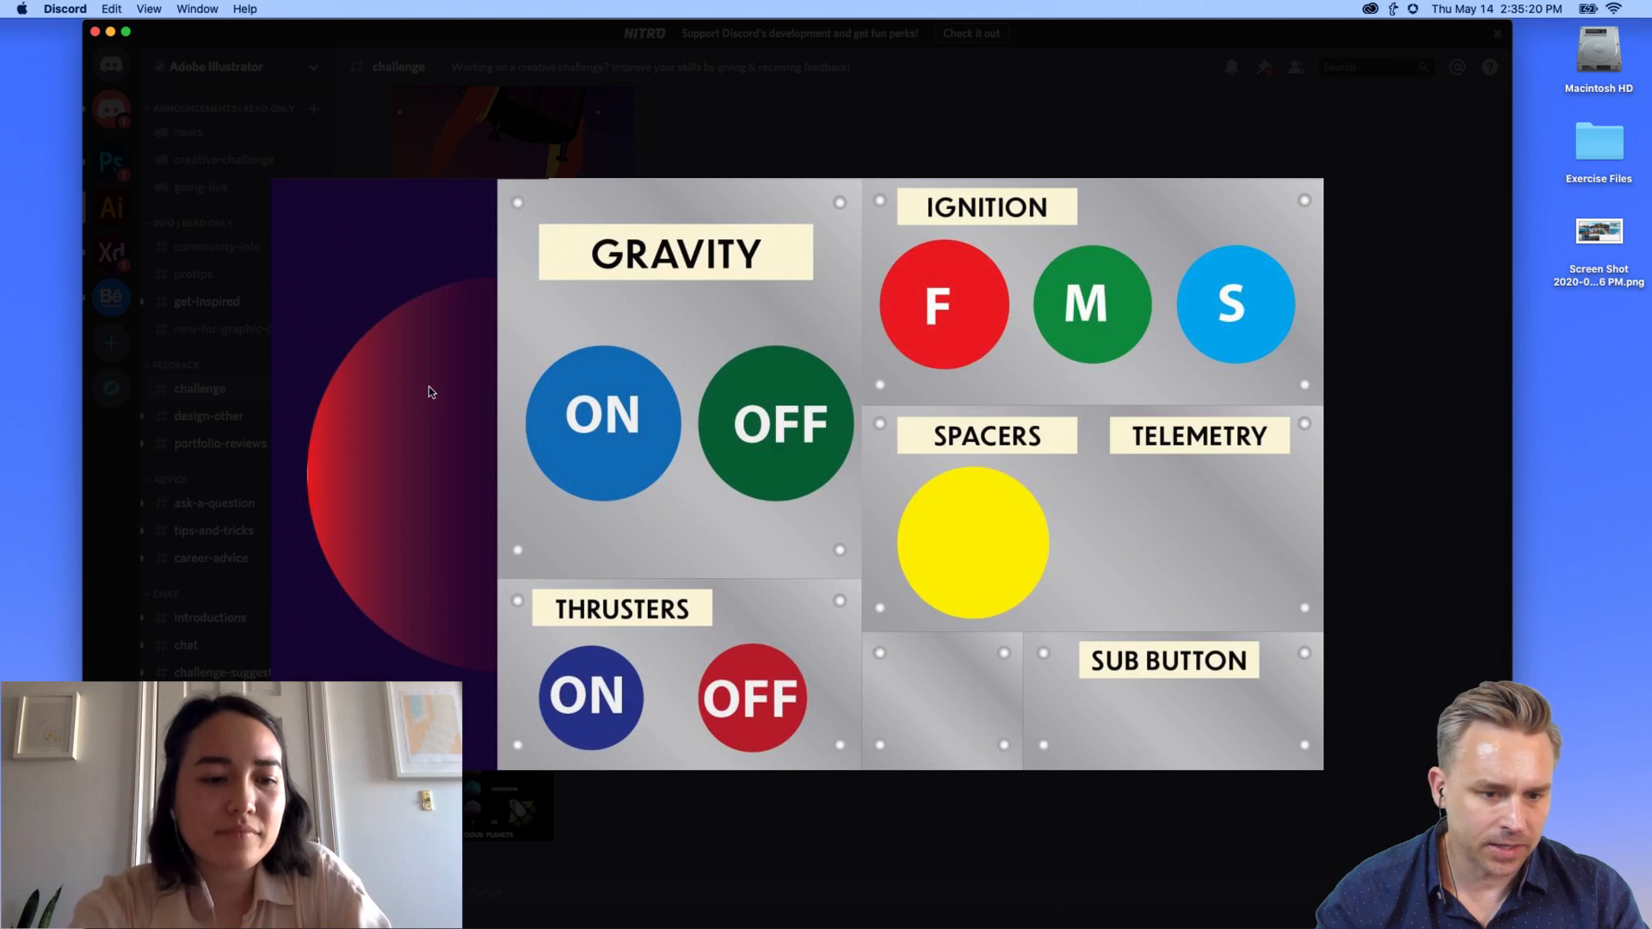
left_click(647, 137)
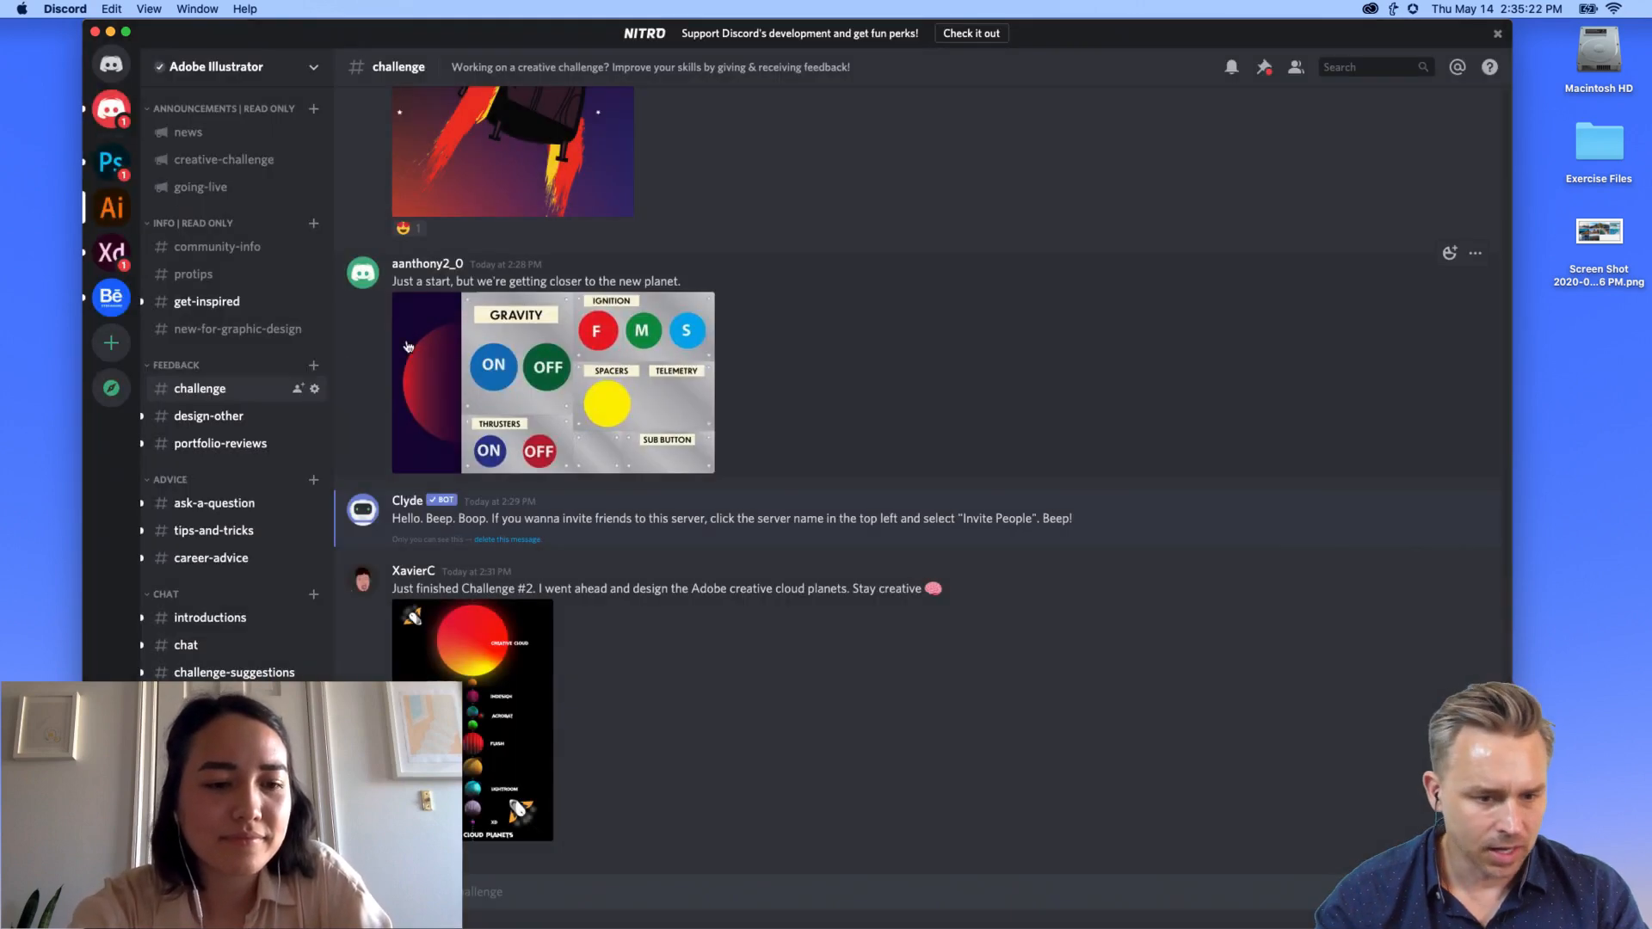
left_click(529, 421)
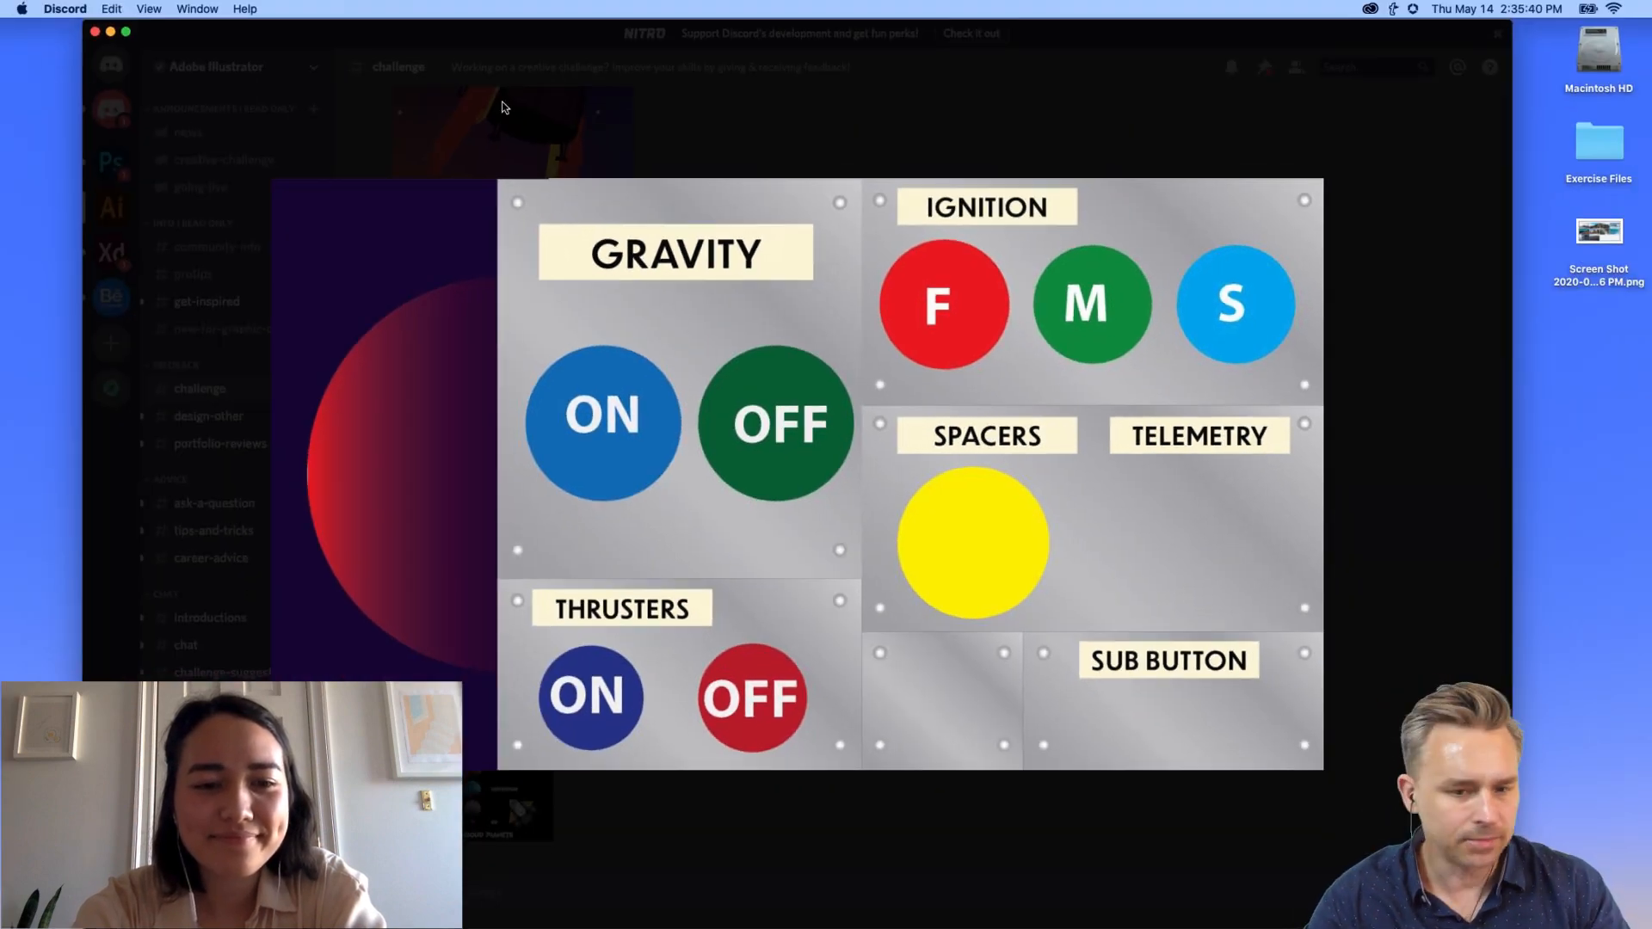
left_click(517, 97)
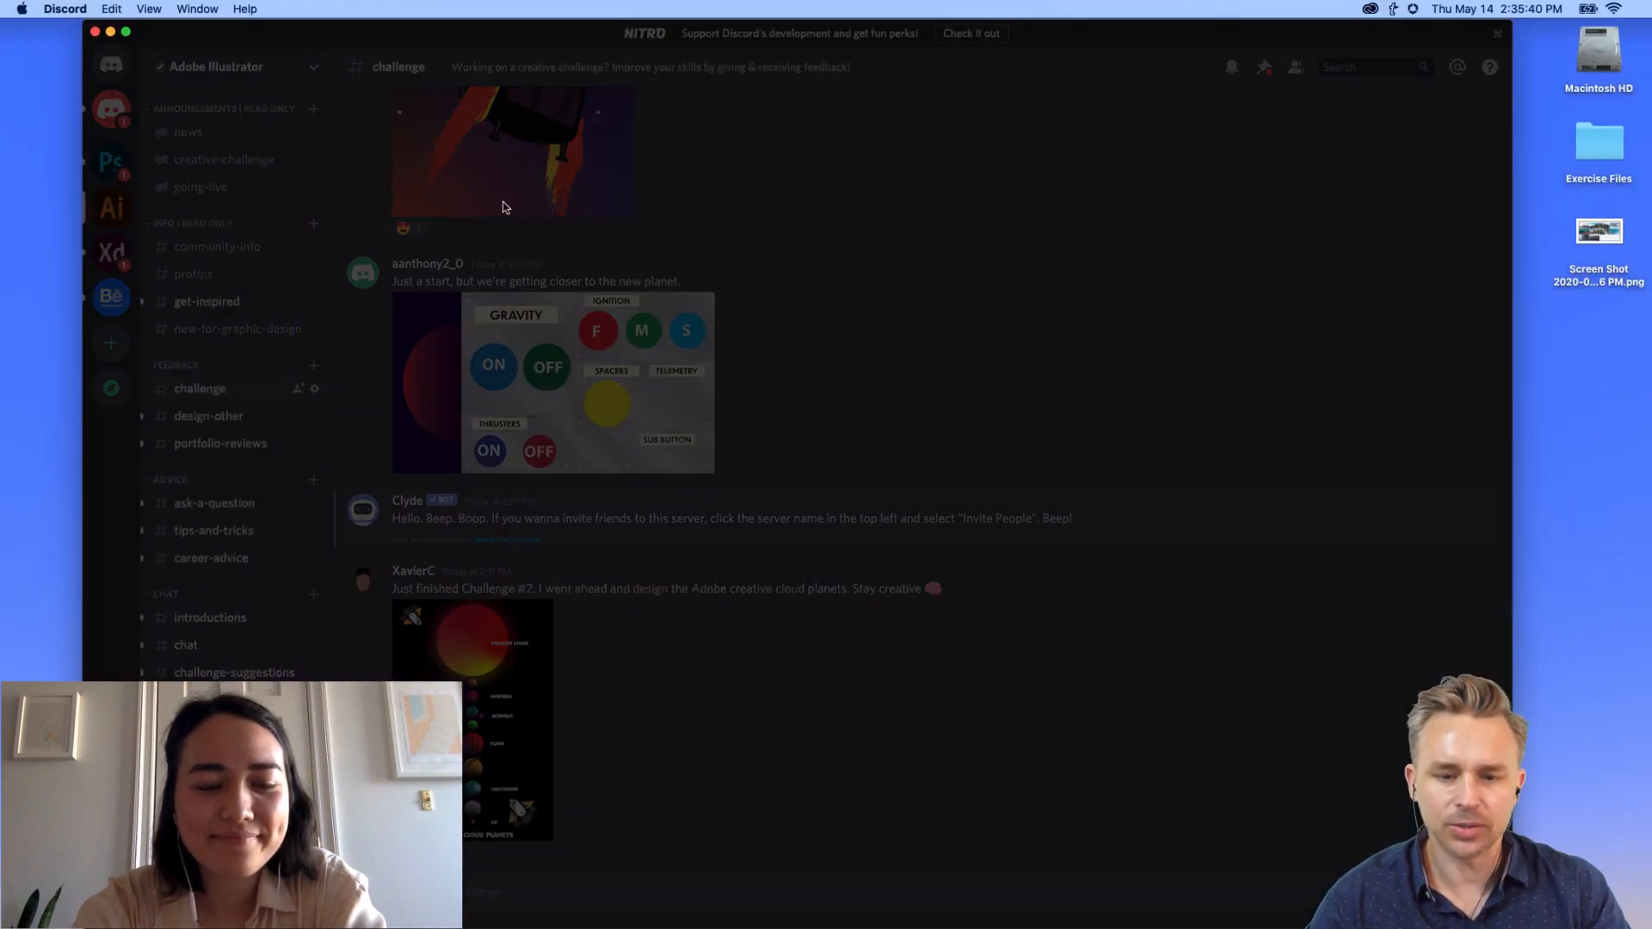
left_click(1450, 253)
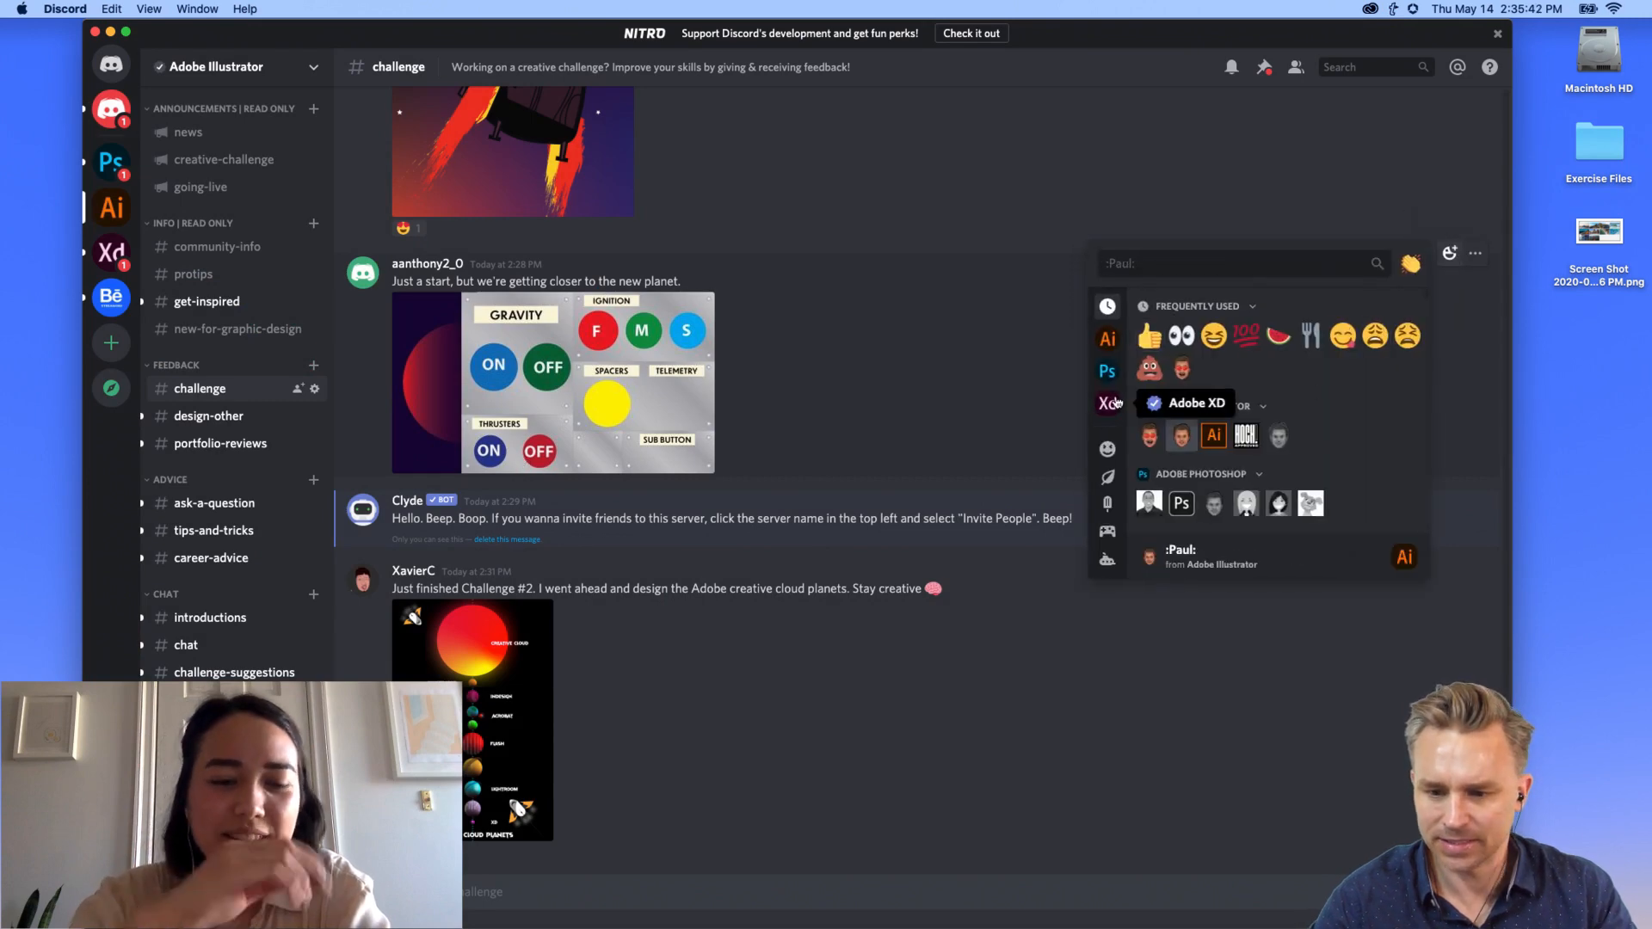
left_click(1146, 441)
scroll(564, 369, "up", 5)
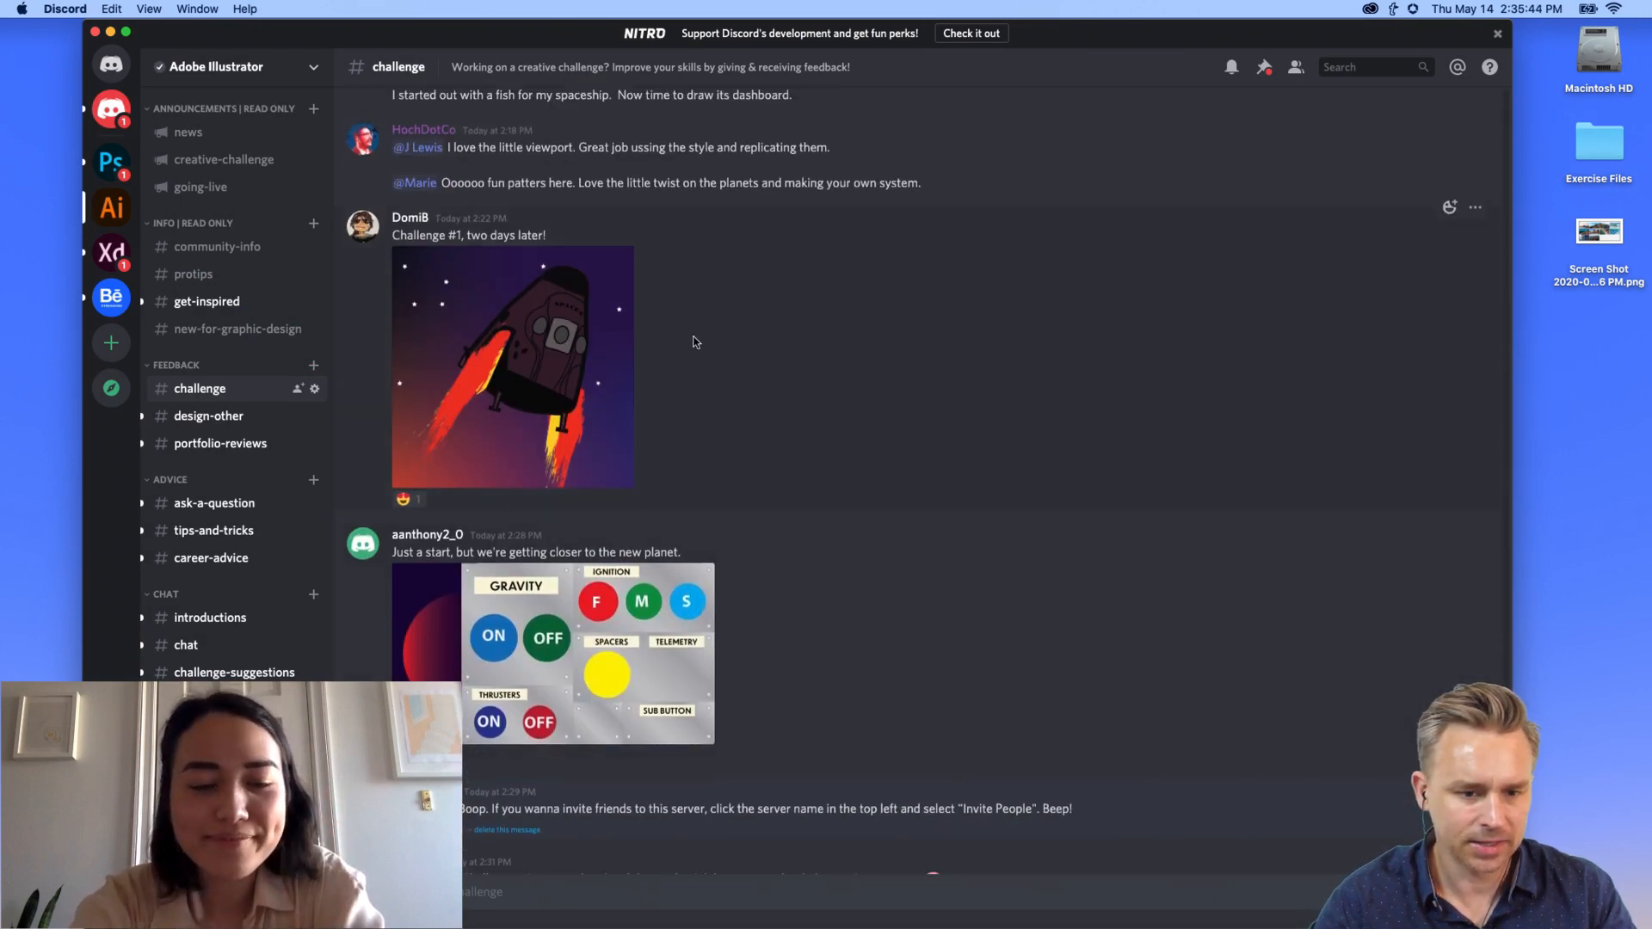
Step: View the Challenge #1 rocket artwork full size, then scroll up to the GUP-E spaceship post
left_click(465, 474)
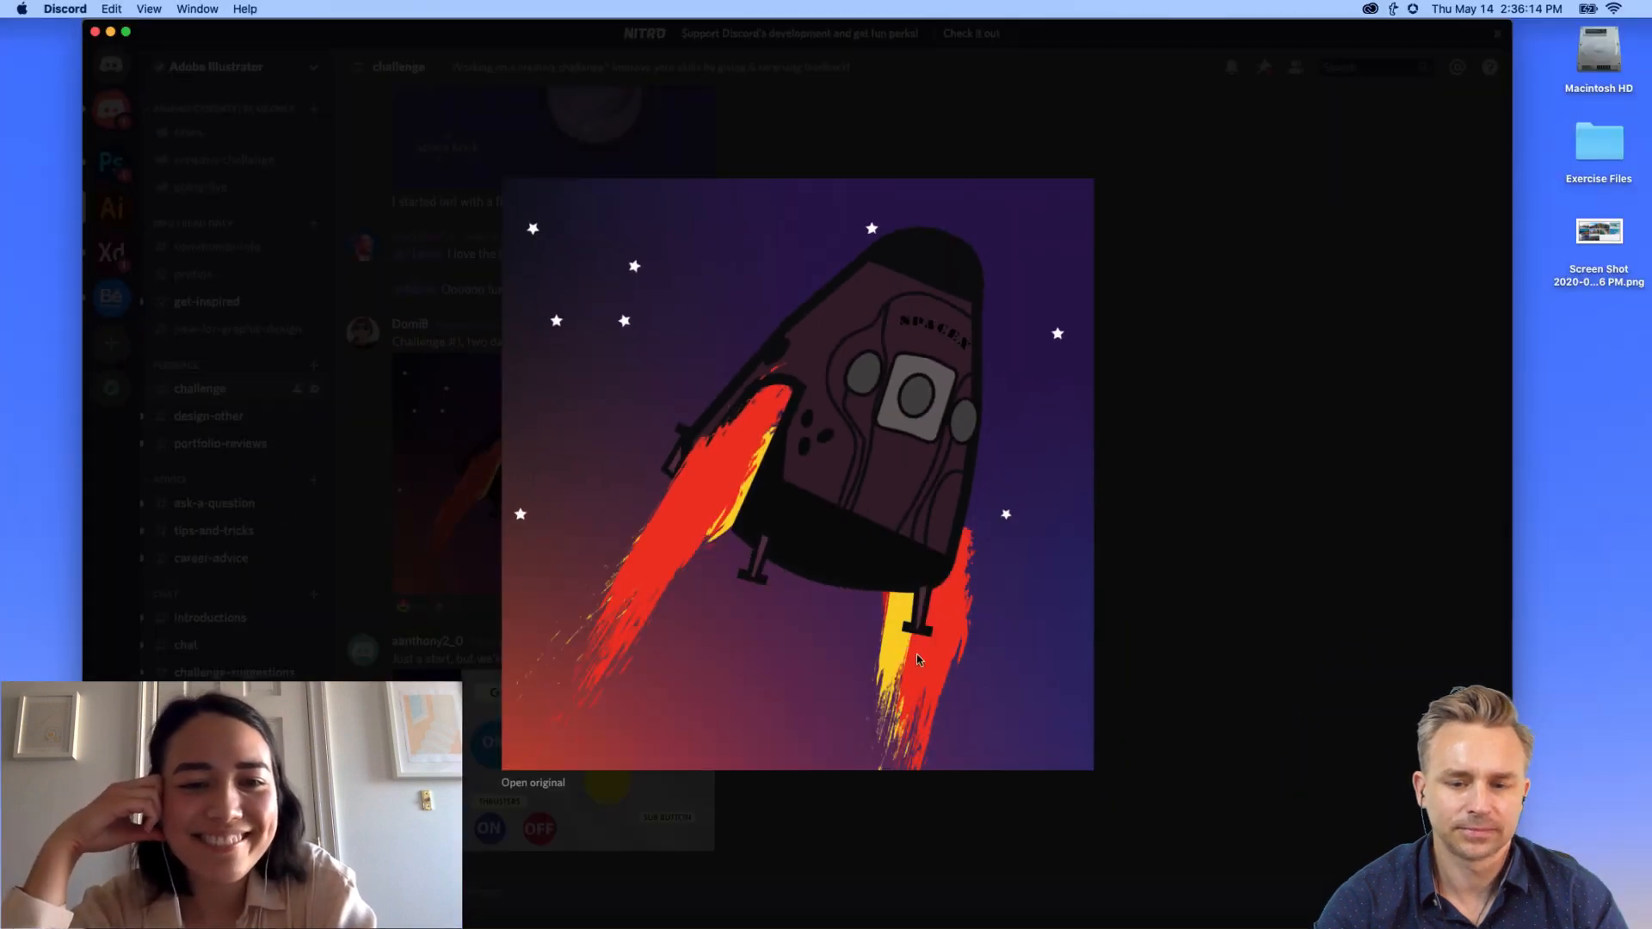
left_click(1165, 746)
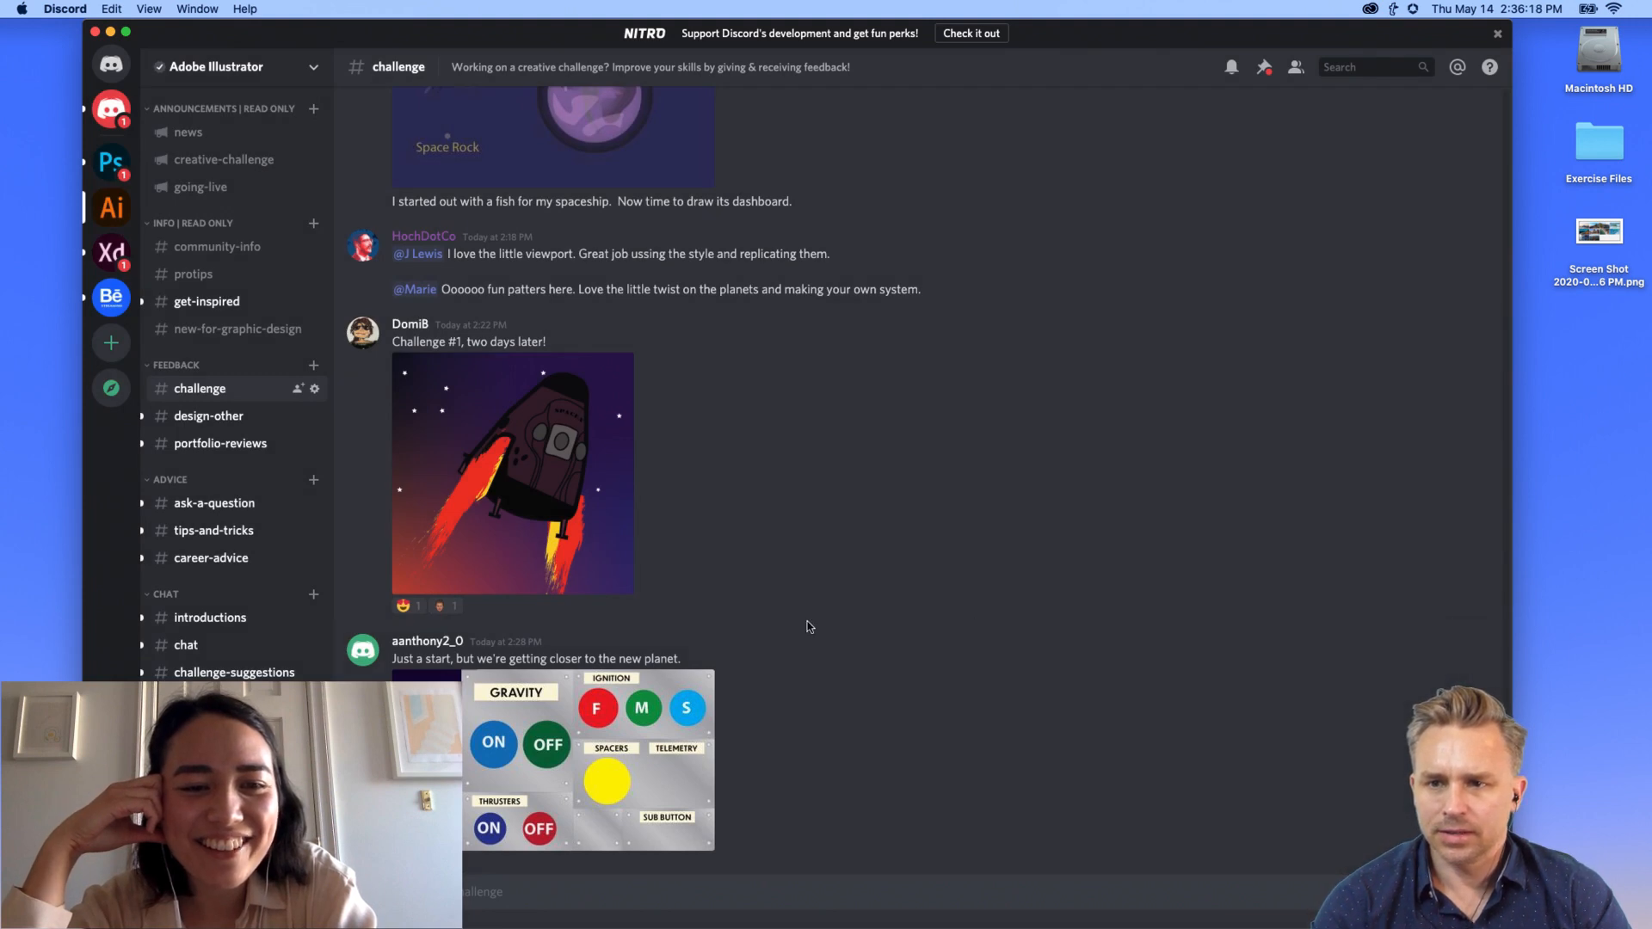
scroll(809, 626, "up", 5)
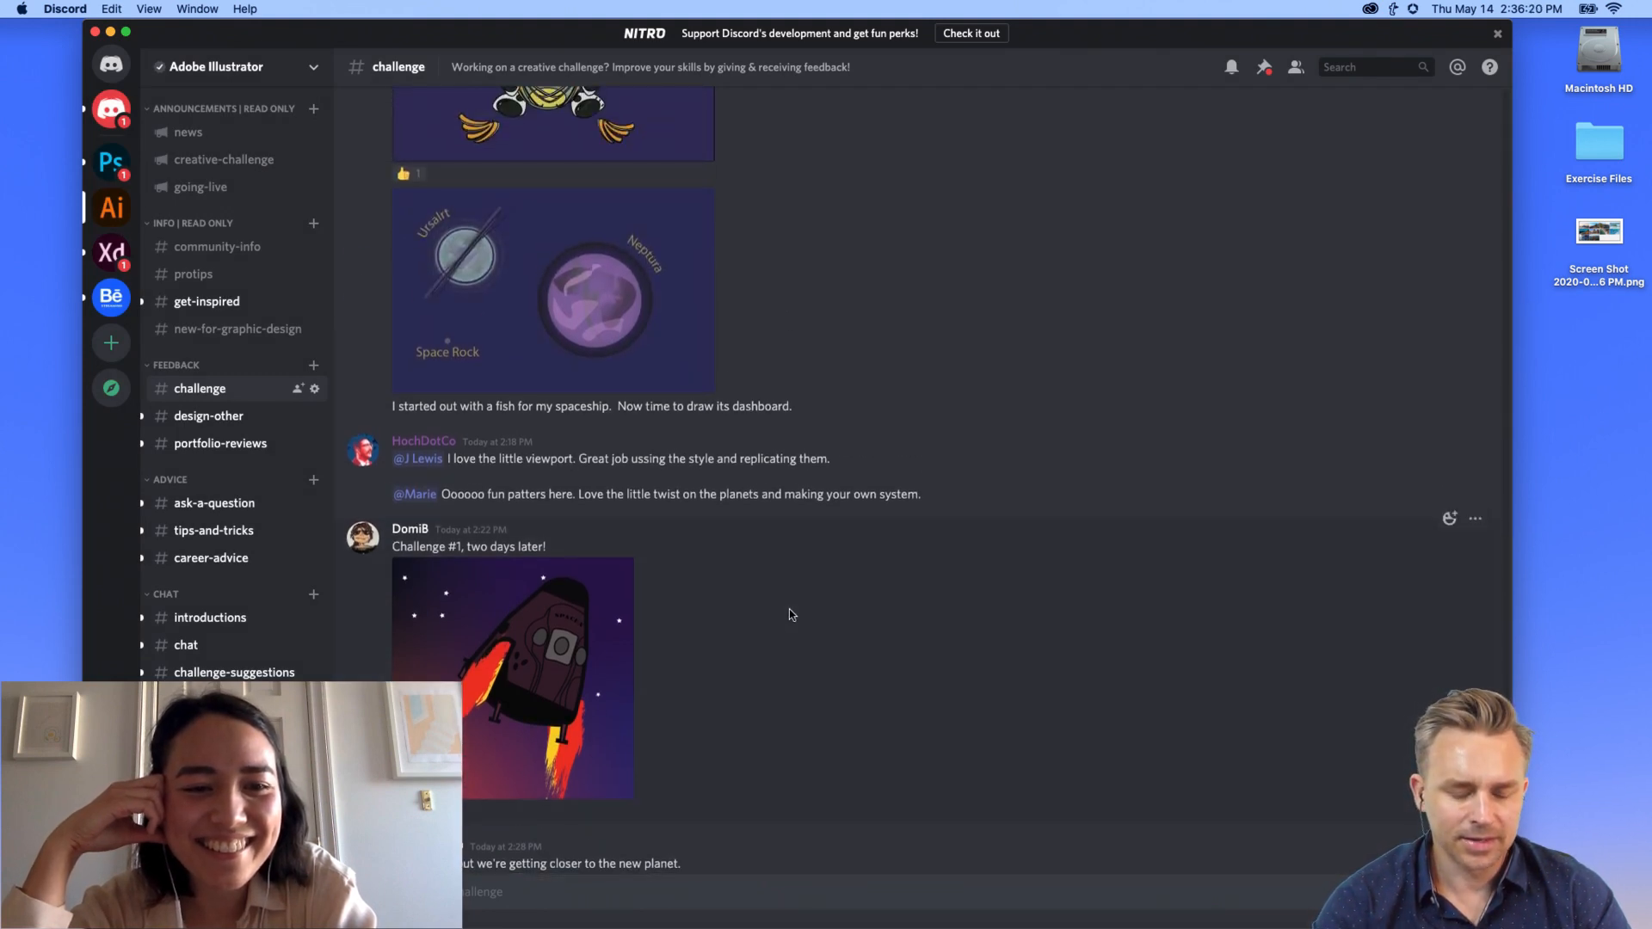
scroll(788, 609, "up", 5)
scroll(789, 609, "down", 5)
scroll(788, 609, "up", 5)
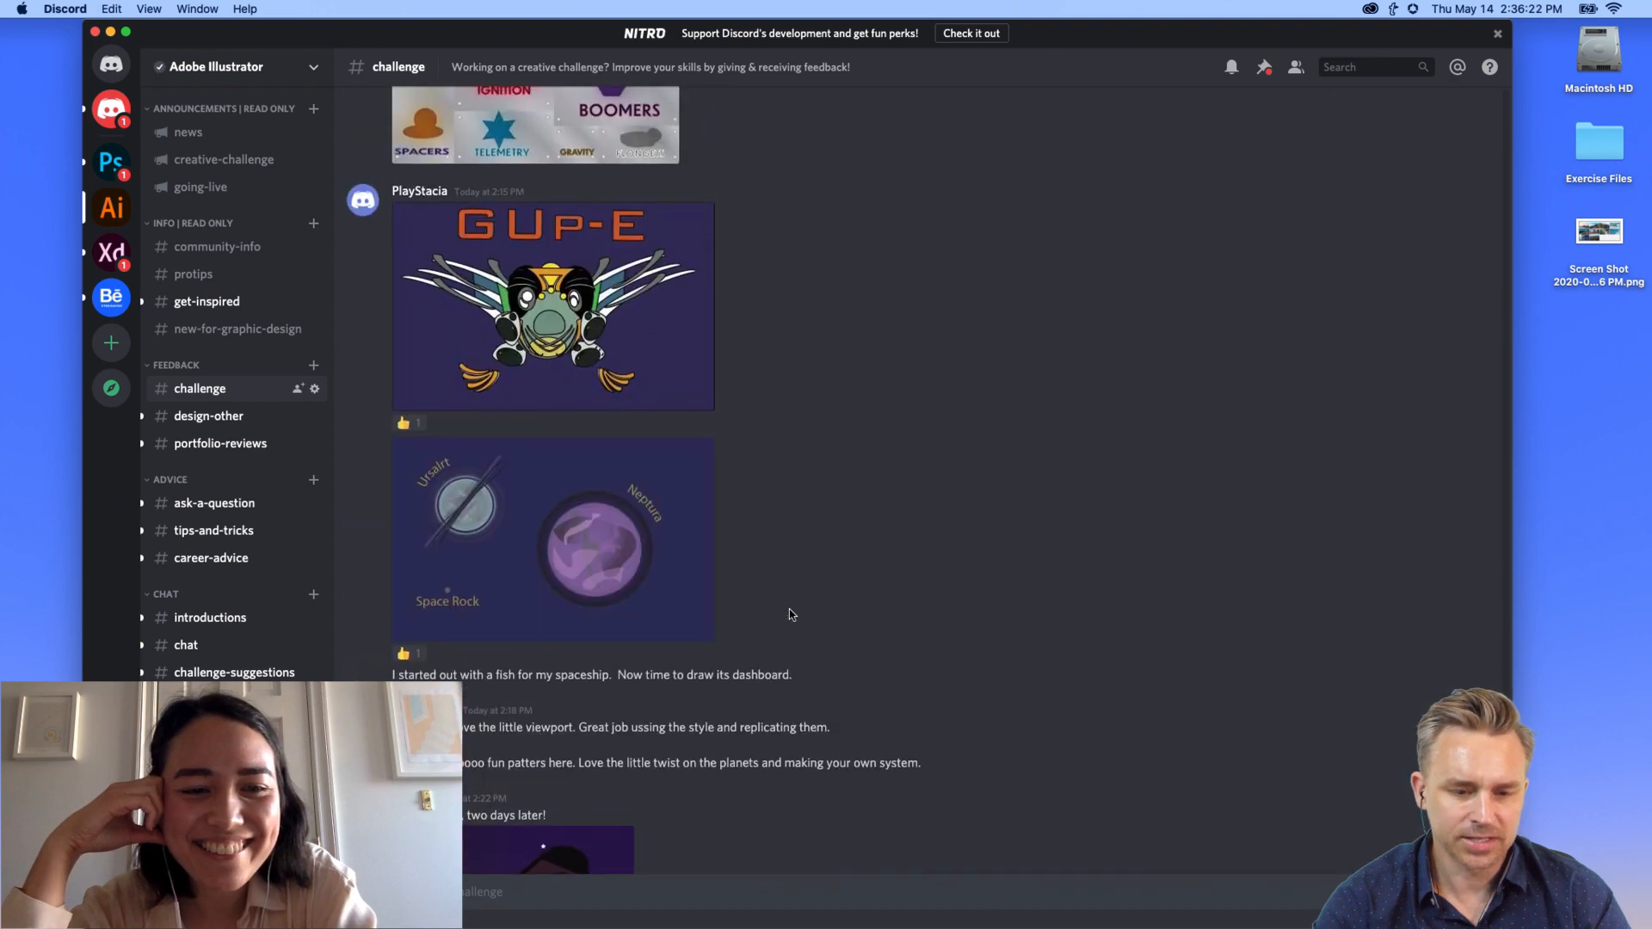
scroll(499, 421, "up", 1)
scroll(446, 332, "down", 5)
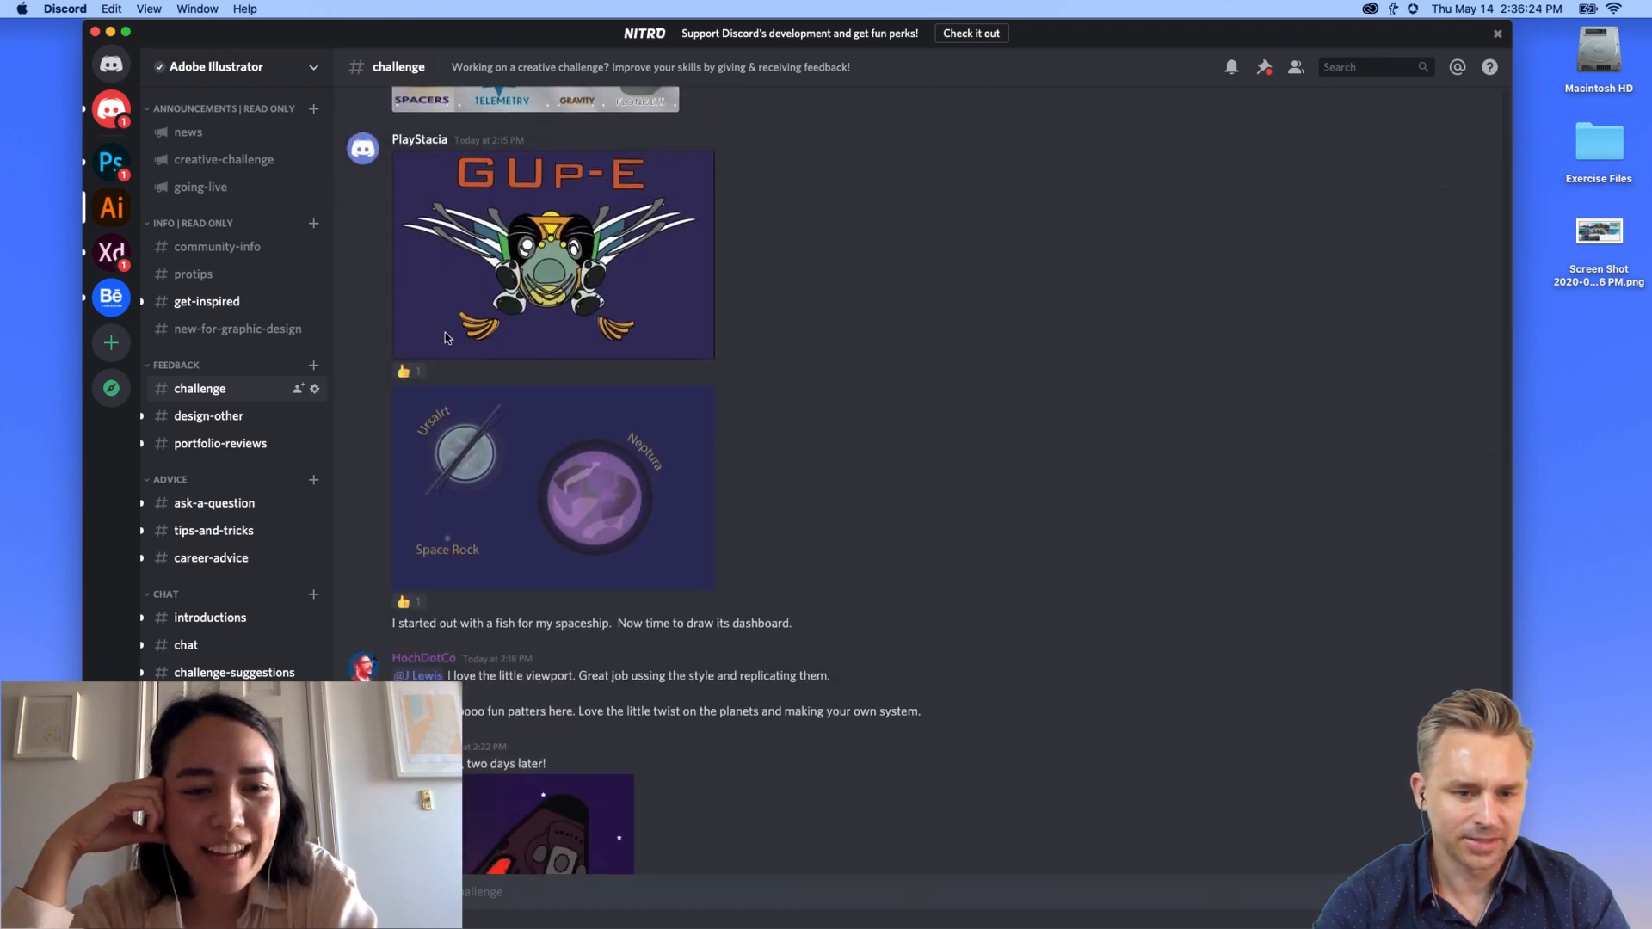
scroll(446, 332, "up", 5)
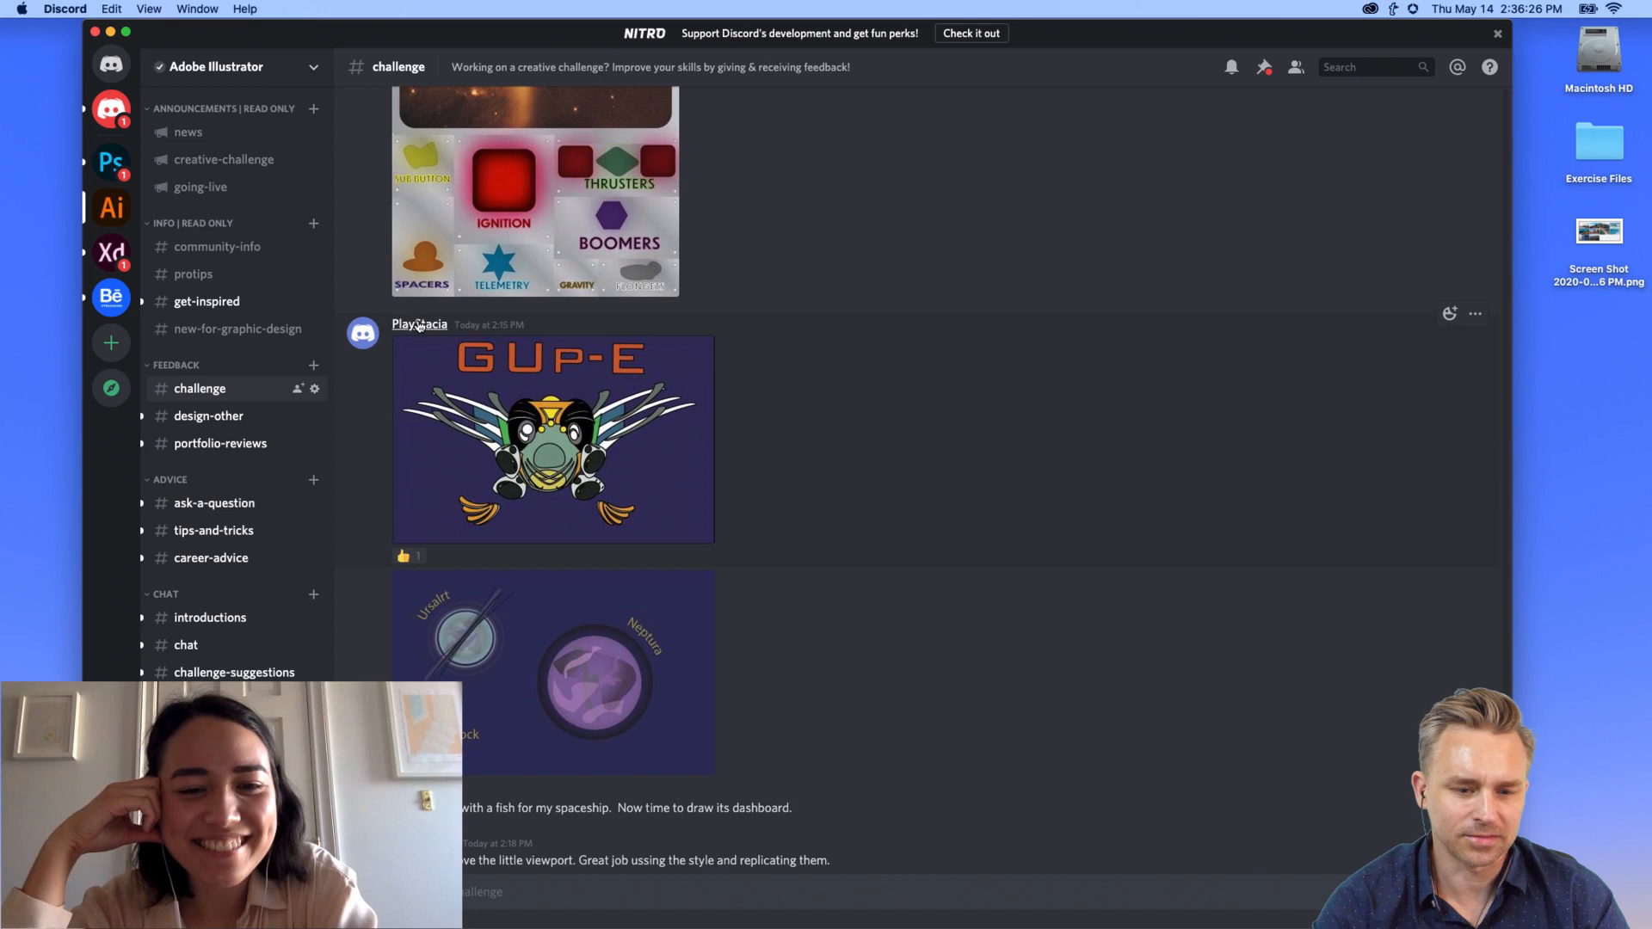
scroll(438, 423, "down", 6)
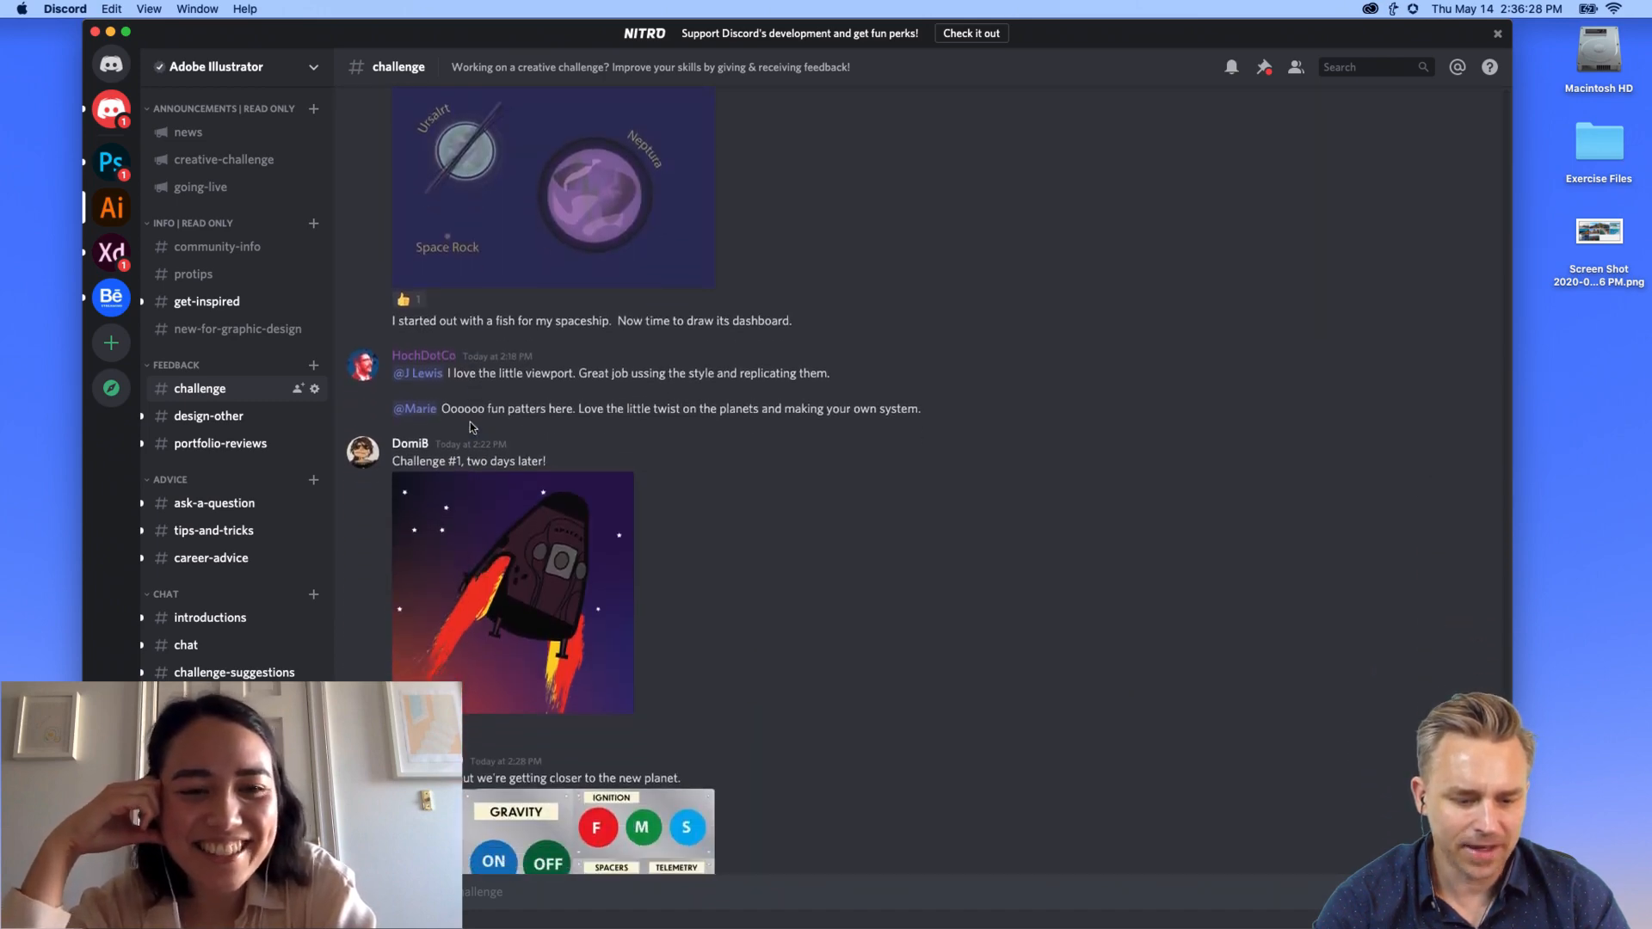
scroll(471, 428, "up", 3)
scroll(472, 428, "up", 2)
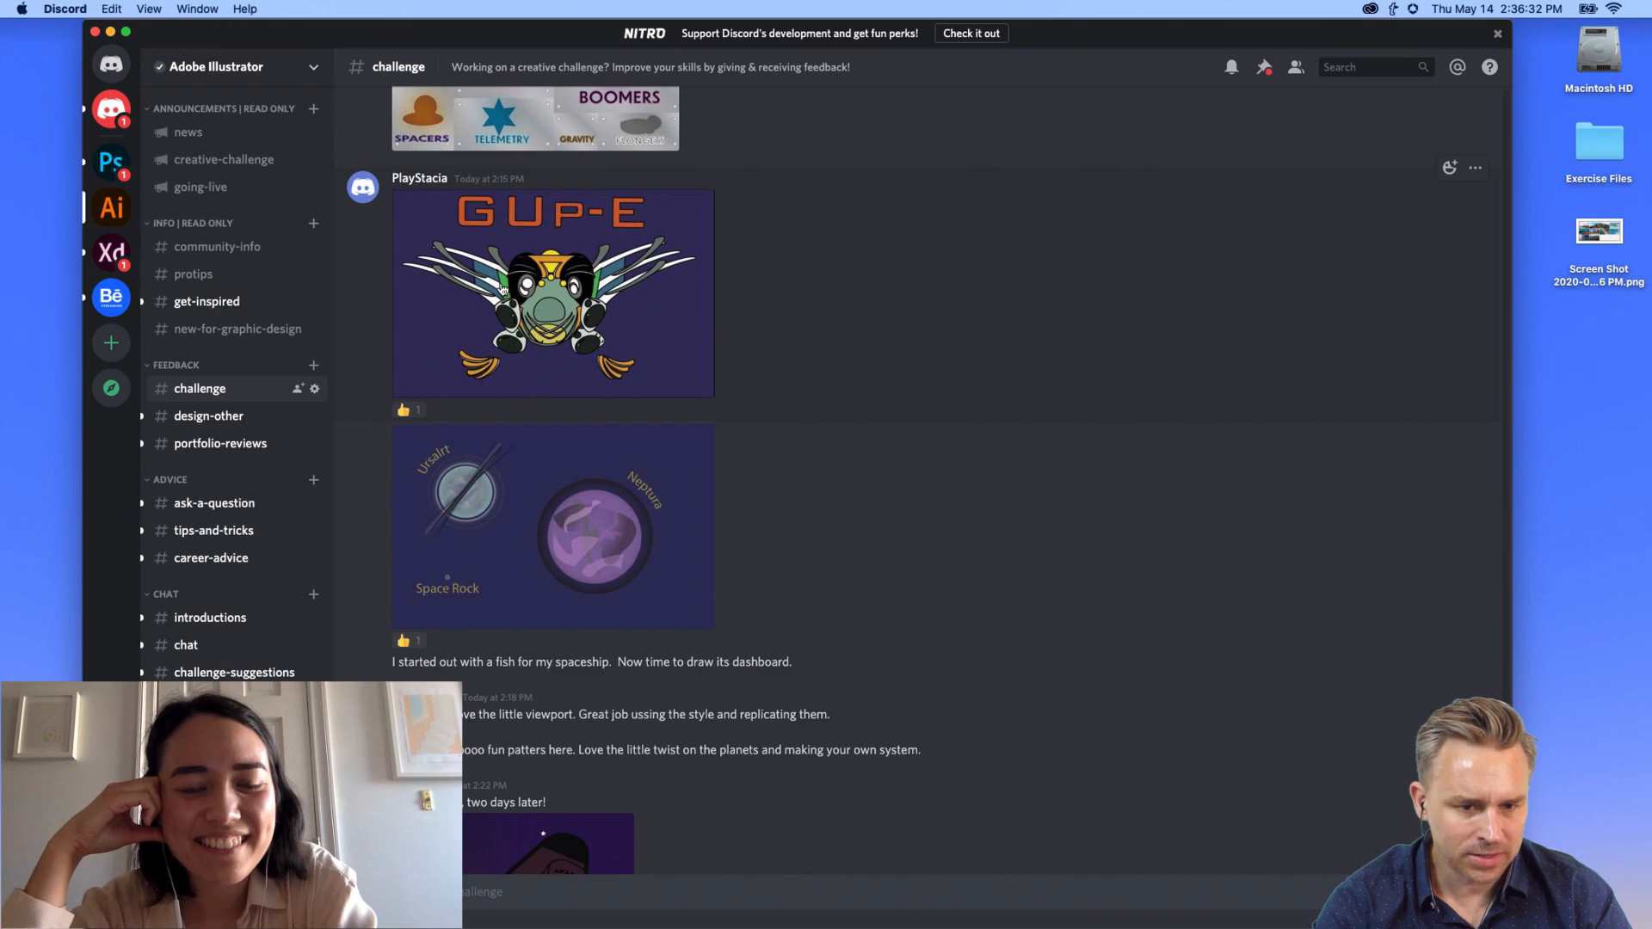
Step: React to the GUP-E post with an emoji, view its image, then open the Ursalrt and Neptura planets artwork
left_click(1450, 167)
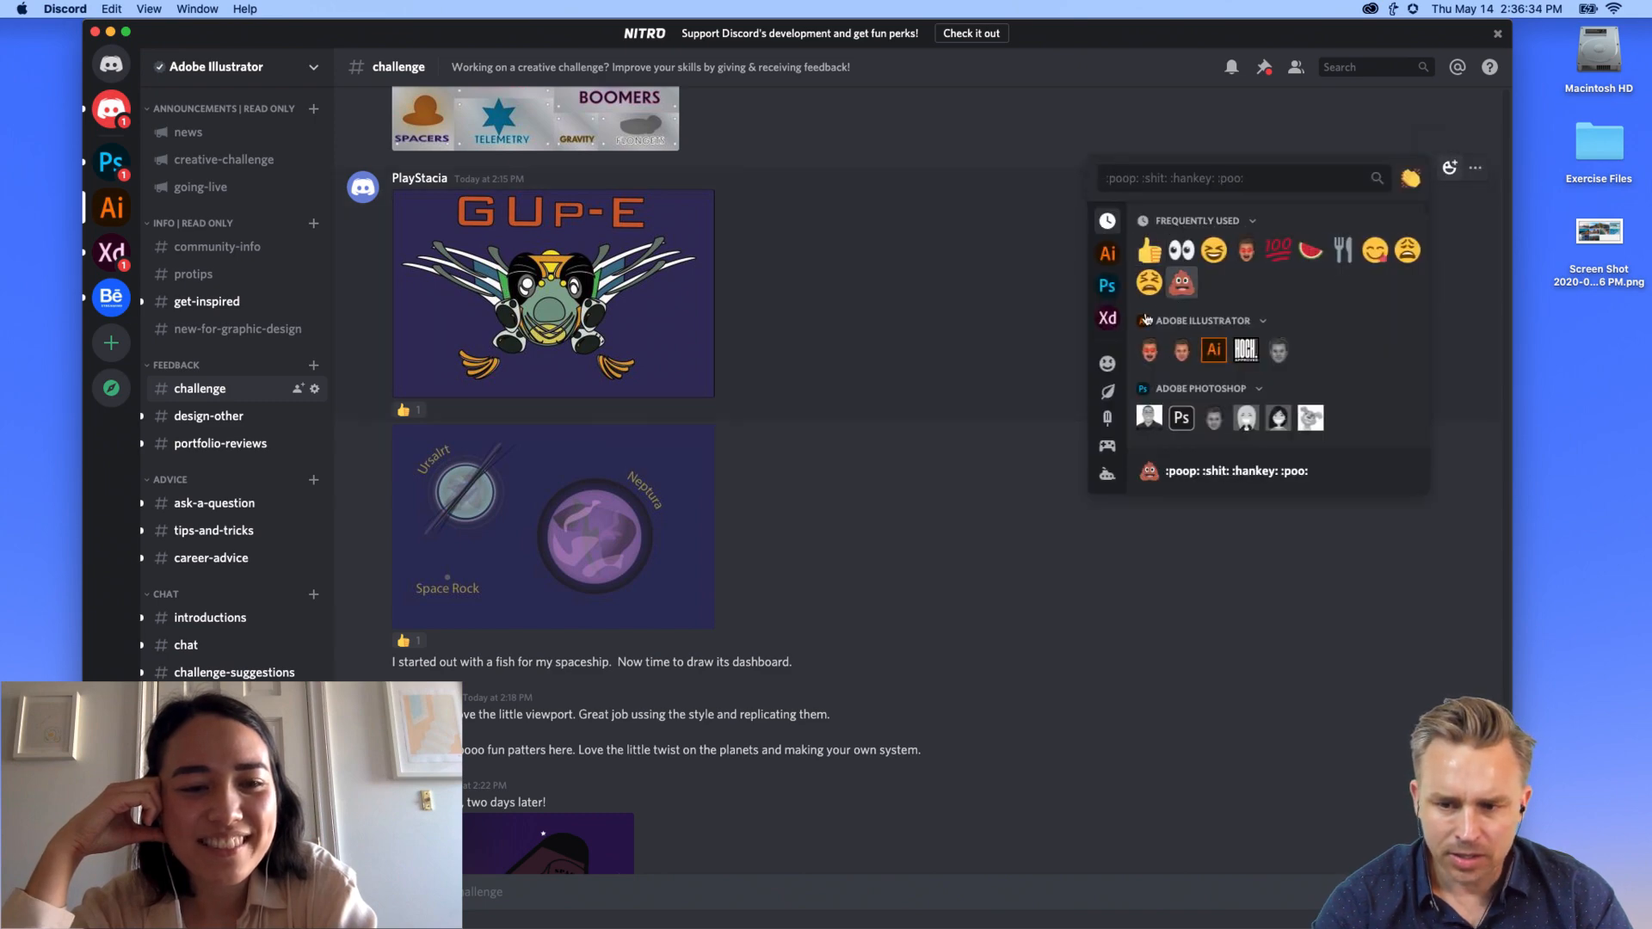
left_click(1149, 358)
left_click(551, 301)
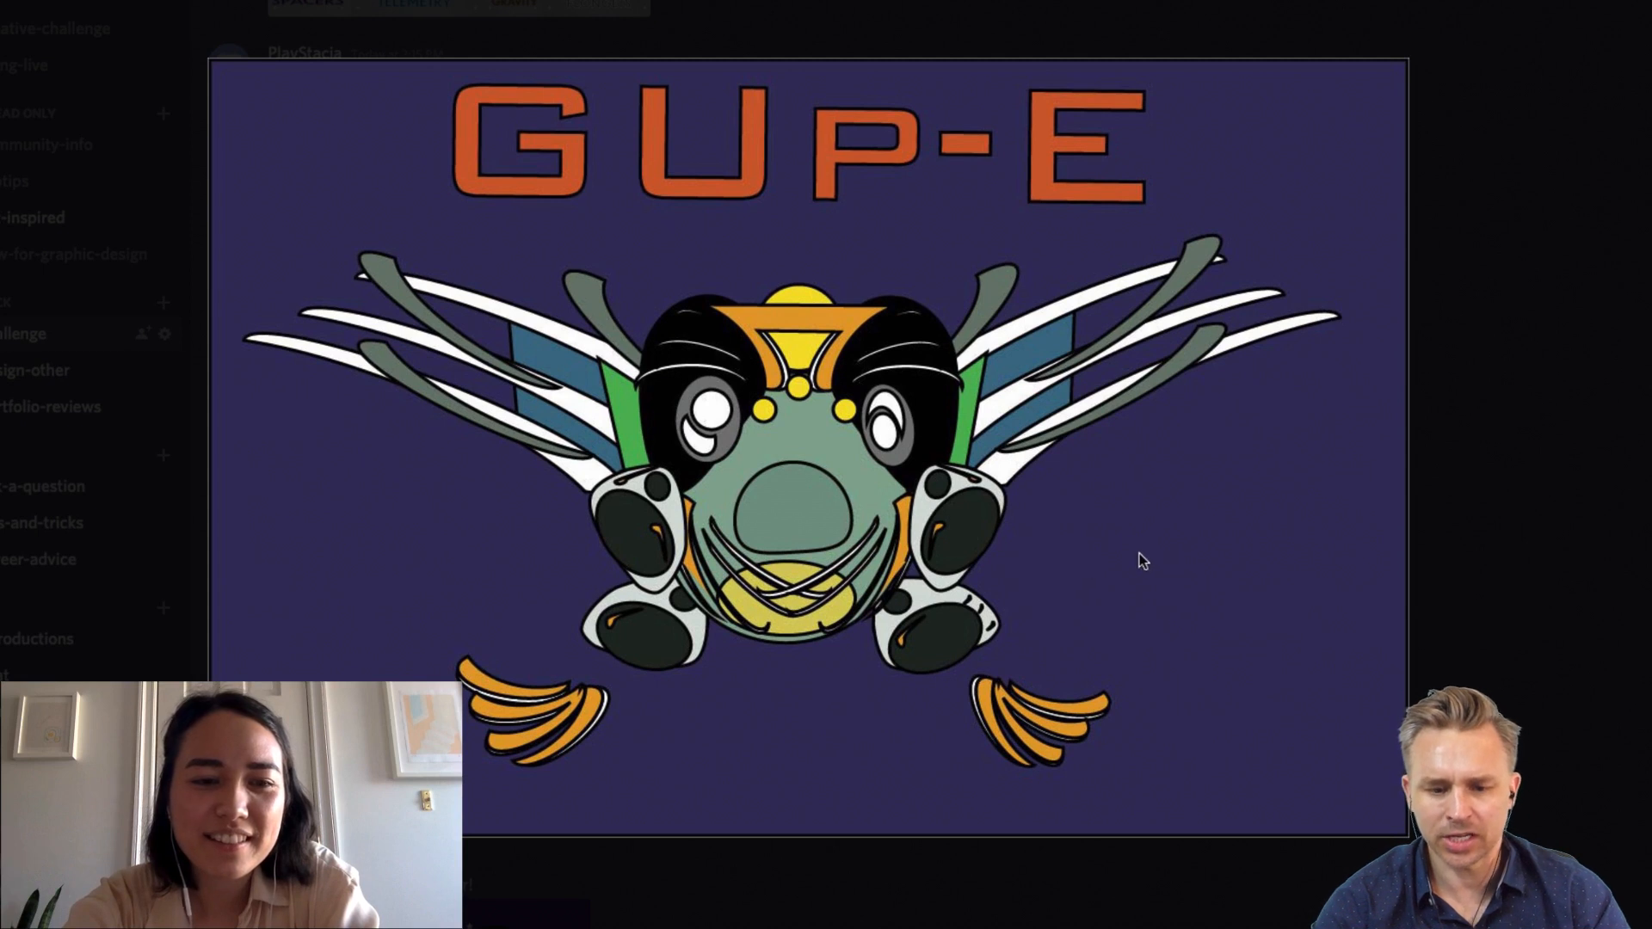
left_click(1509, 325)
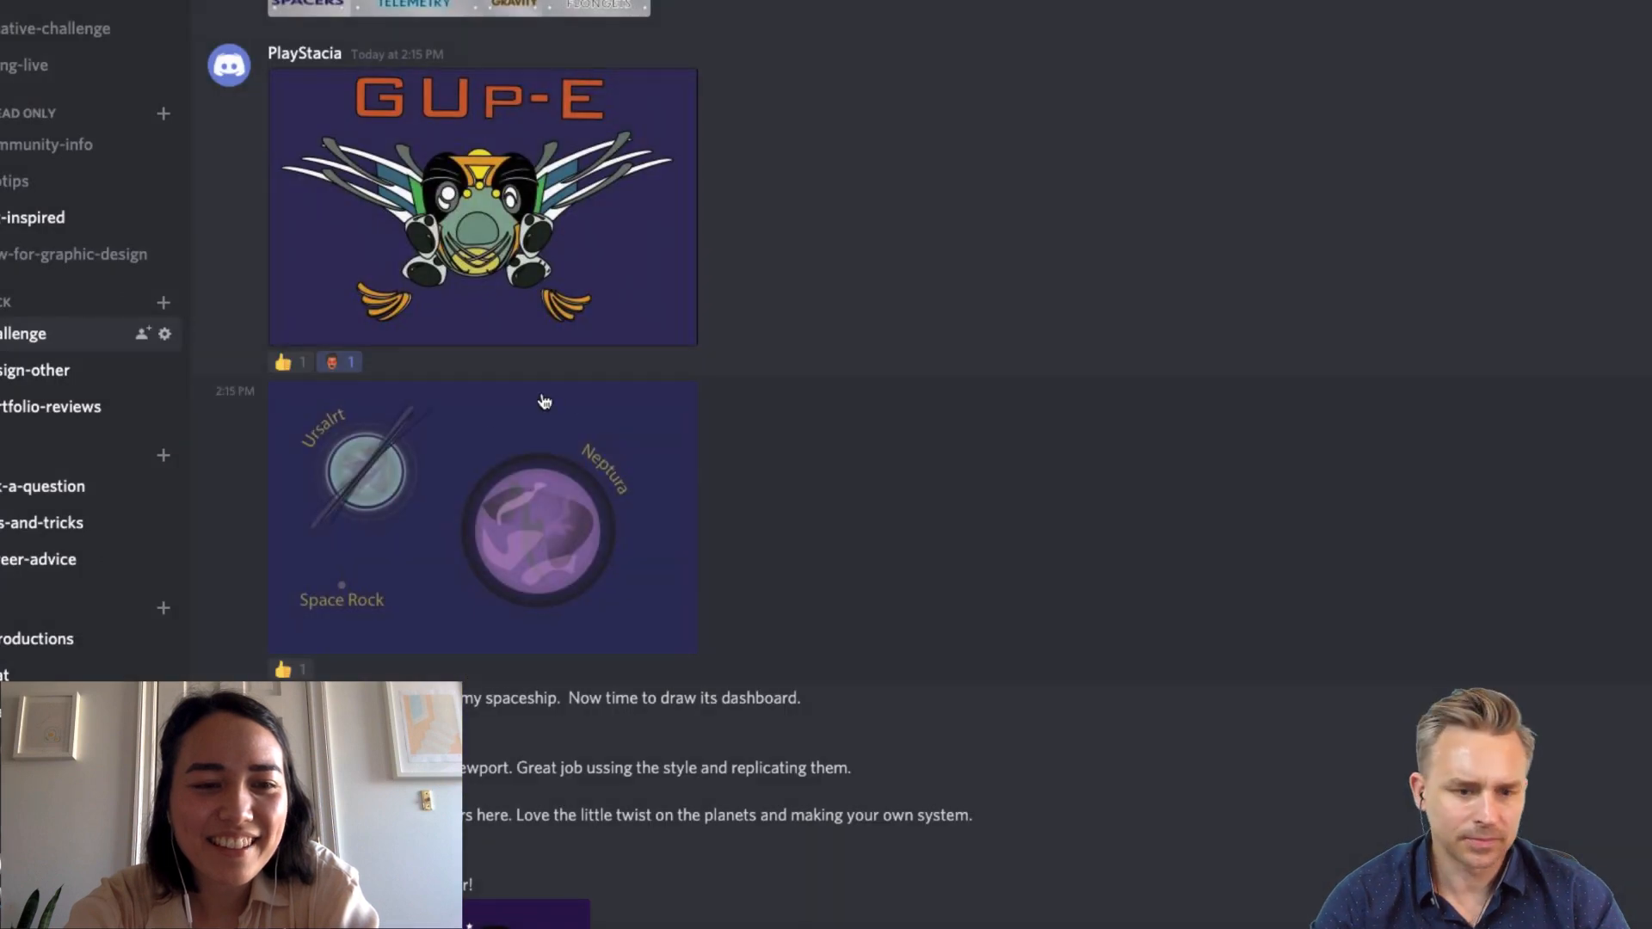
left_click(395, 493)
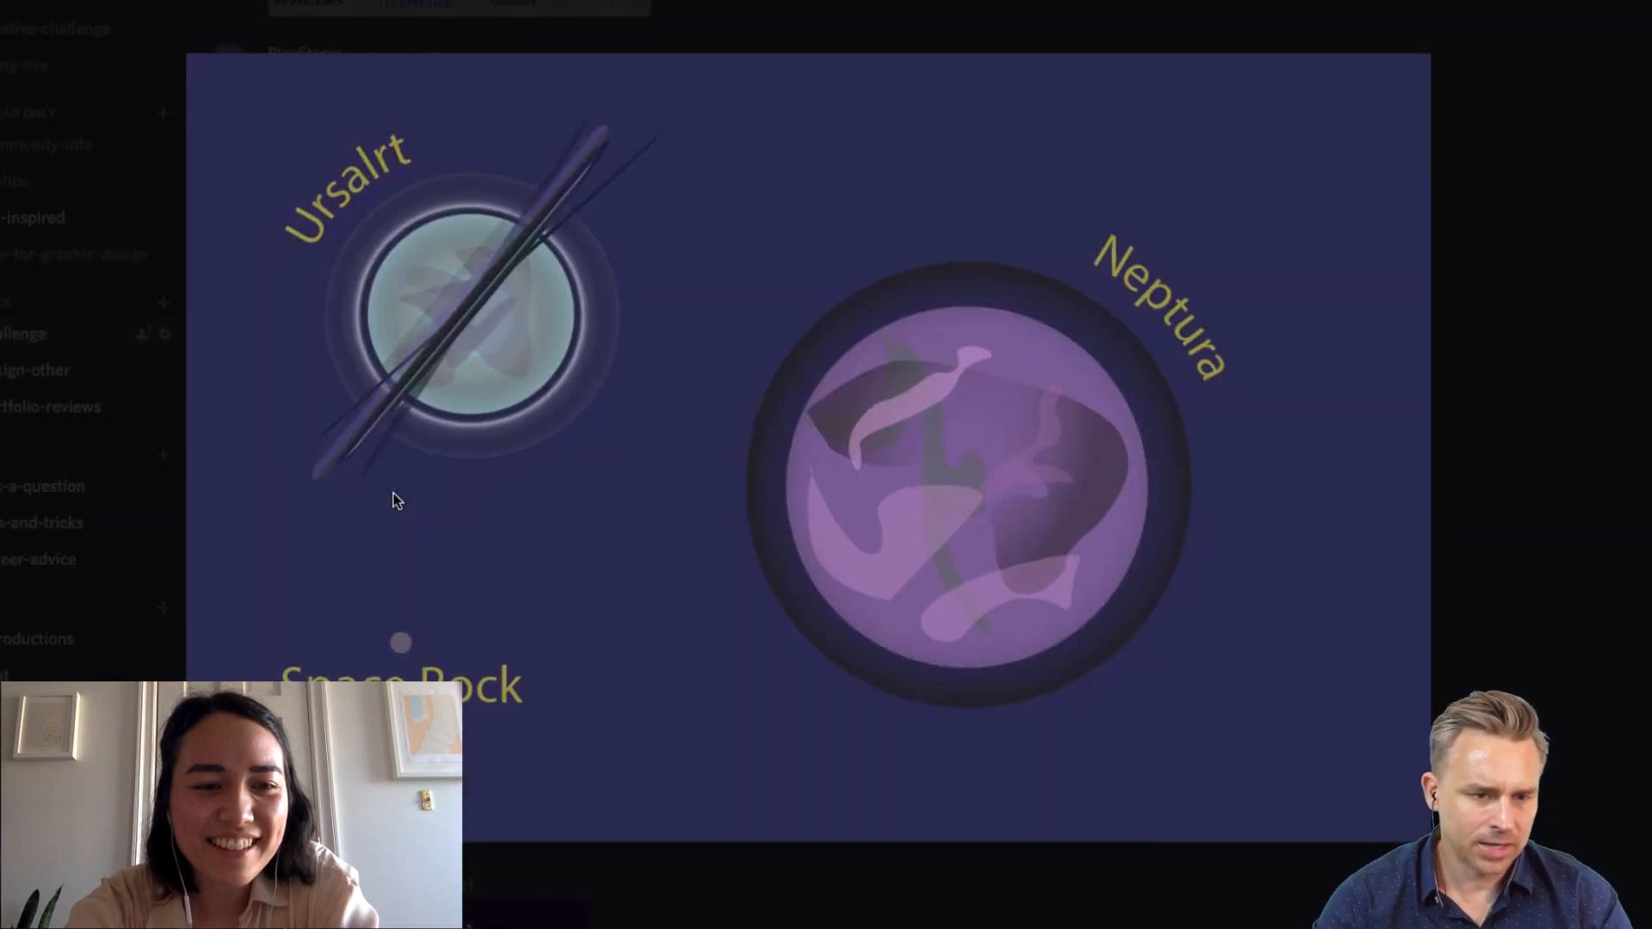
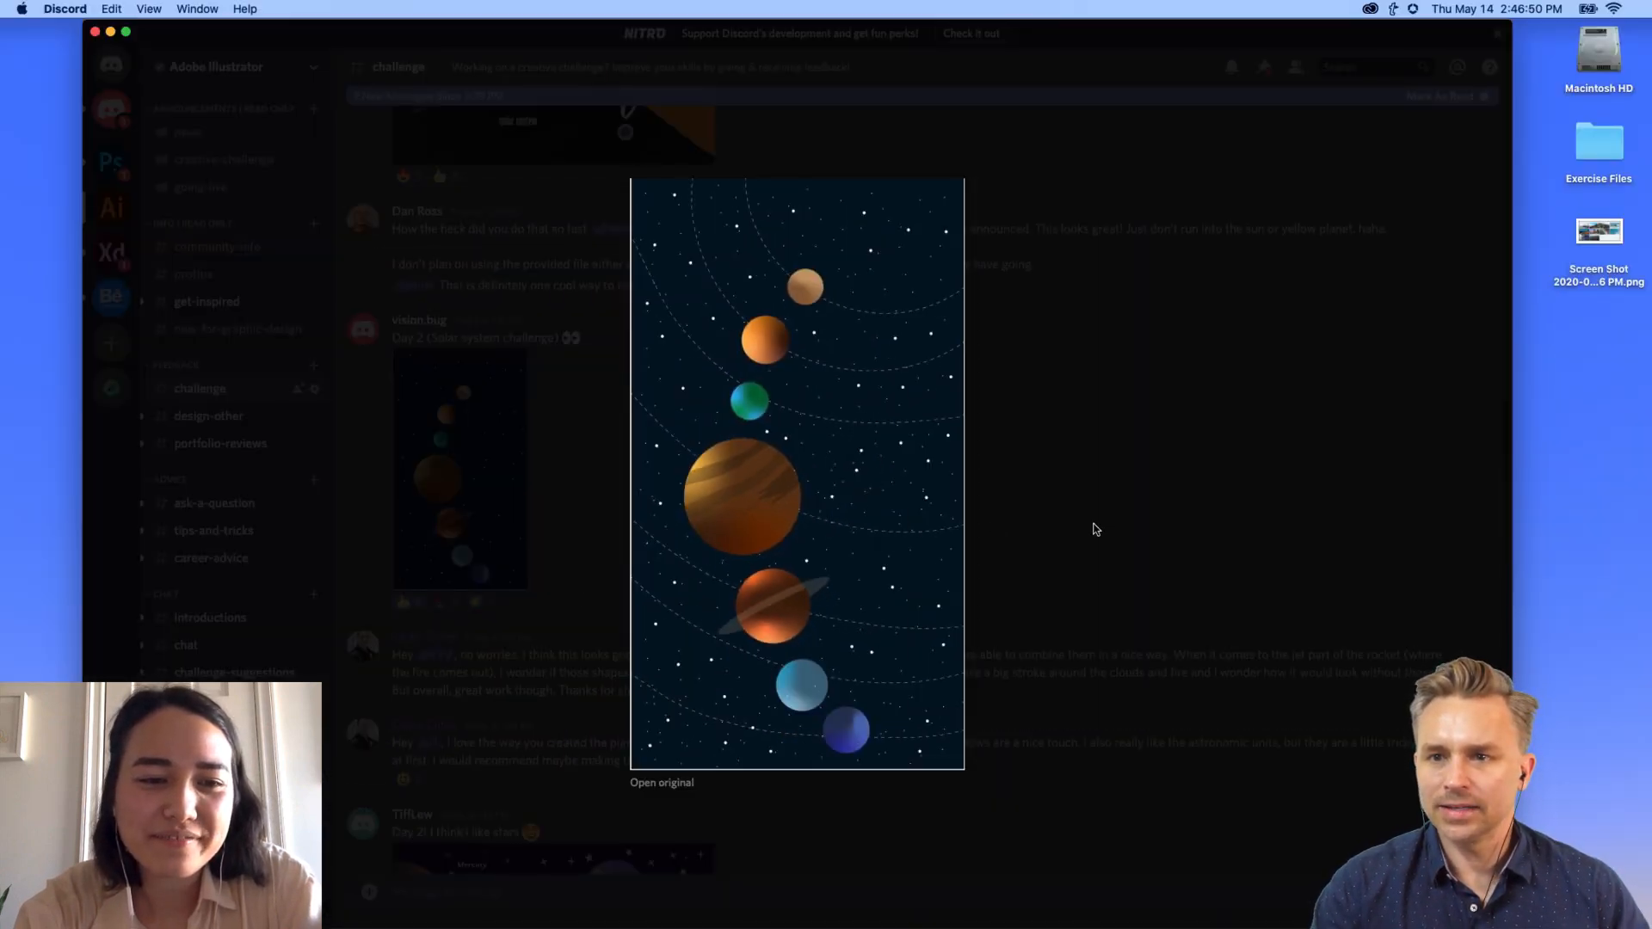
Step: Close the planets preview, scroll up #challenge and open the hand-with-planets artwork full size
left_click(1095, 528)
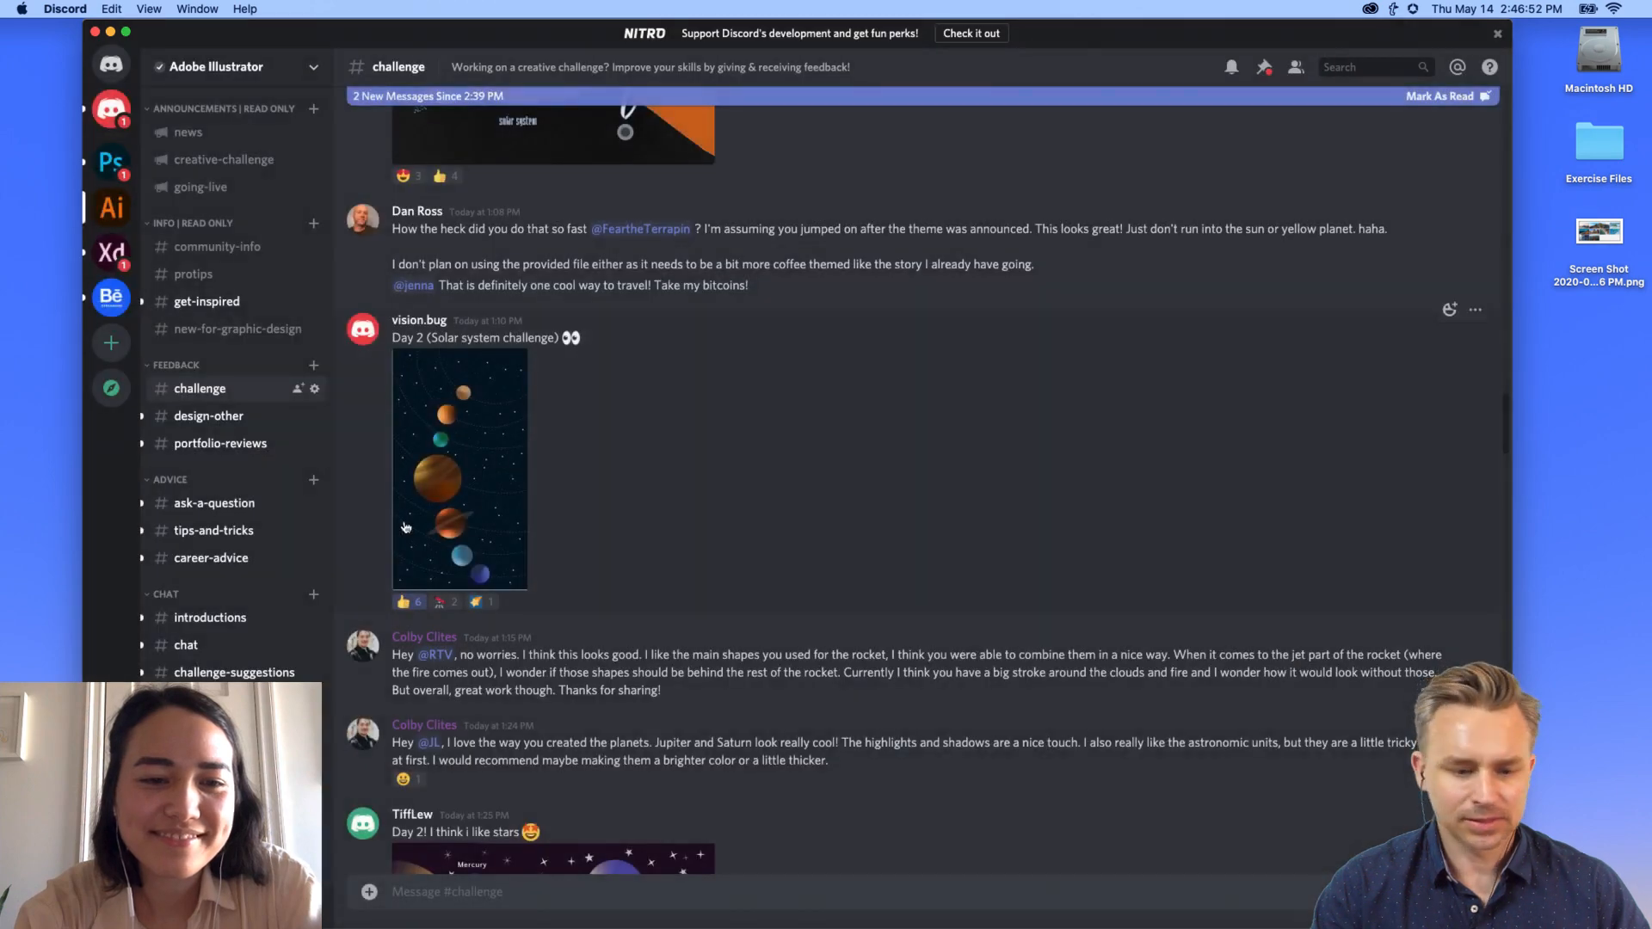
scroll(530, 565, "up", 3)
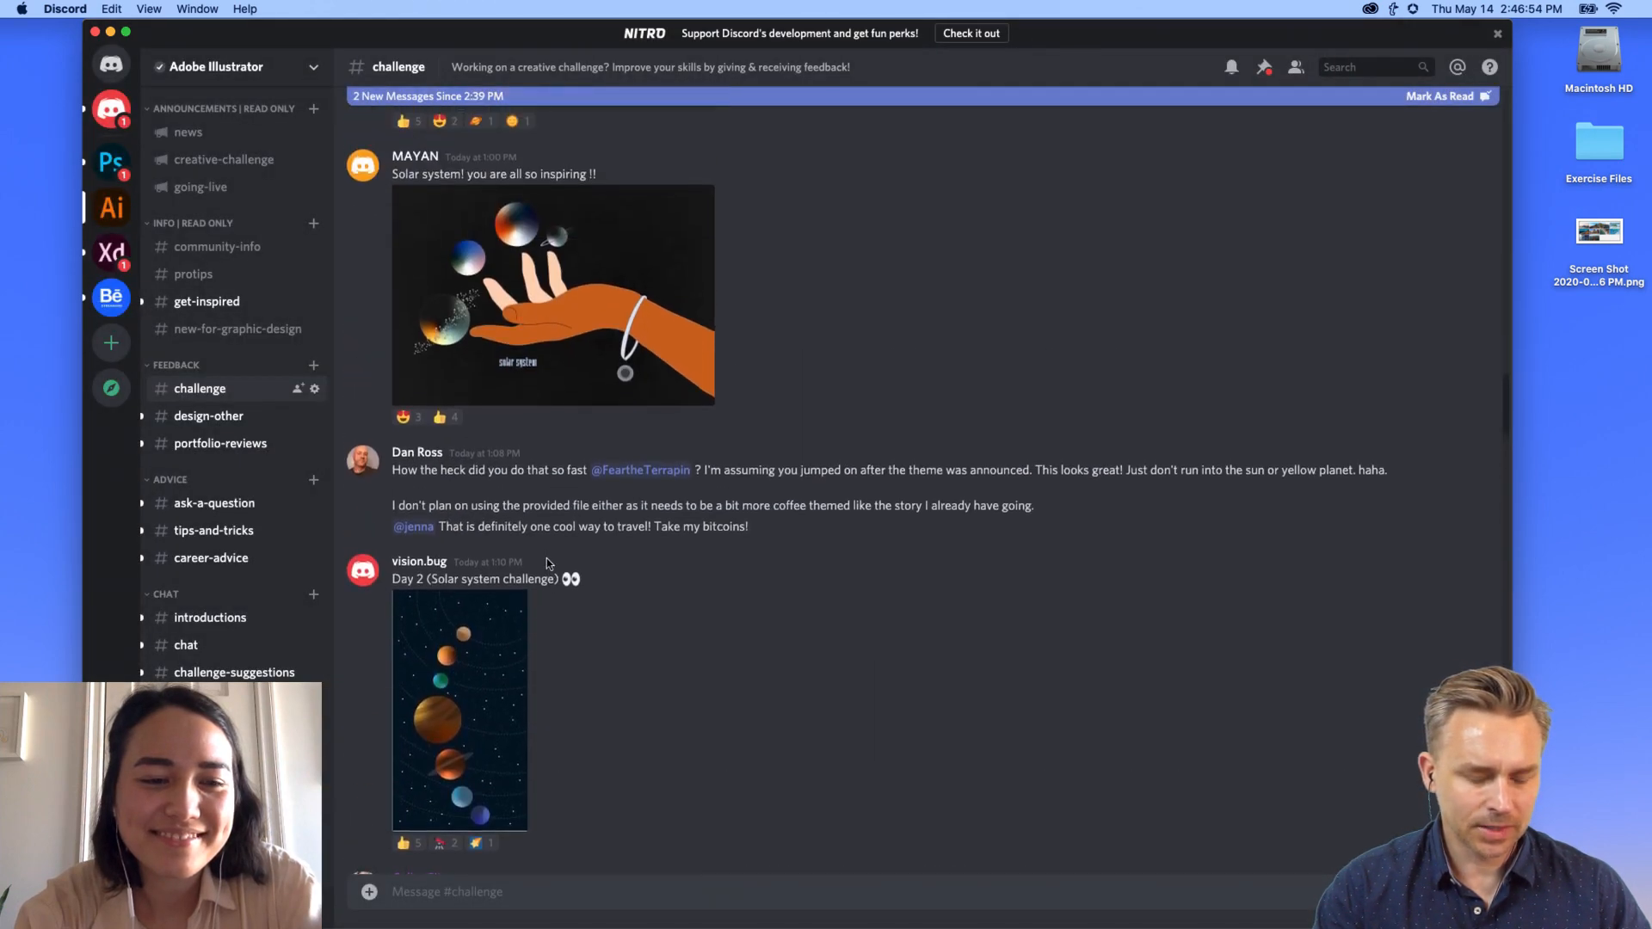
scroll(542, 561, "up", 2)
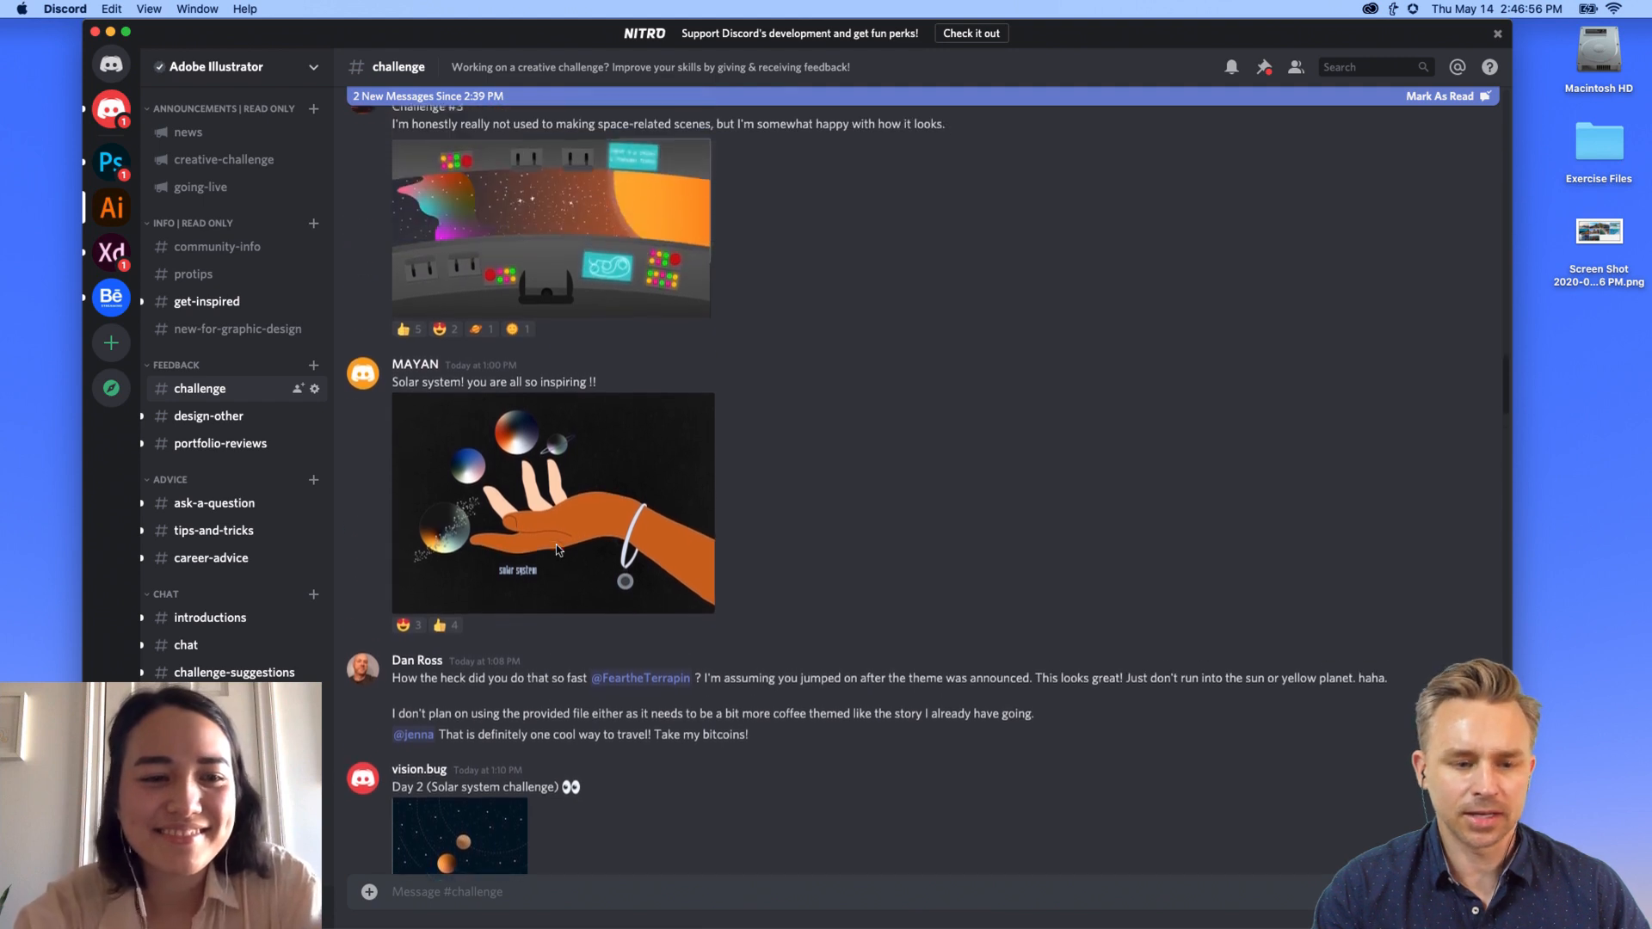
left_click(501, 519)
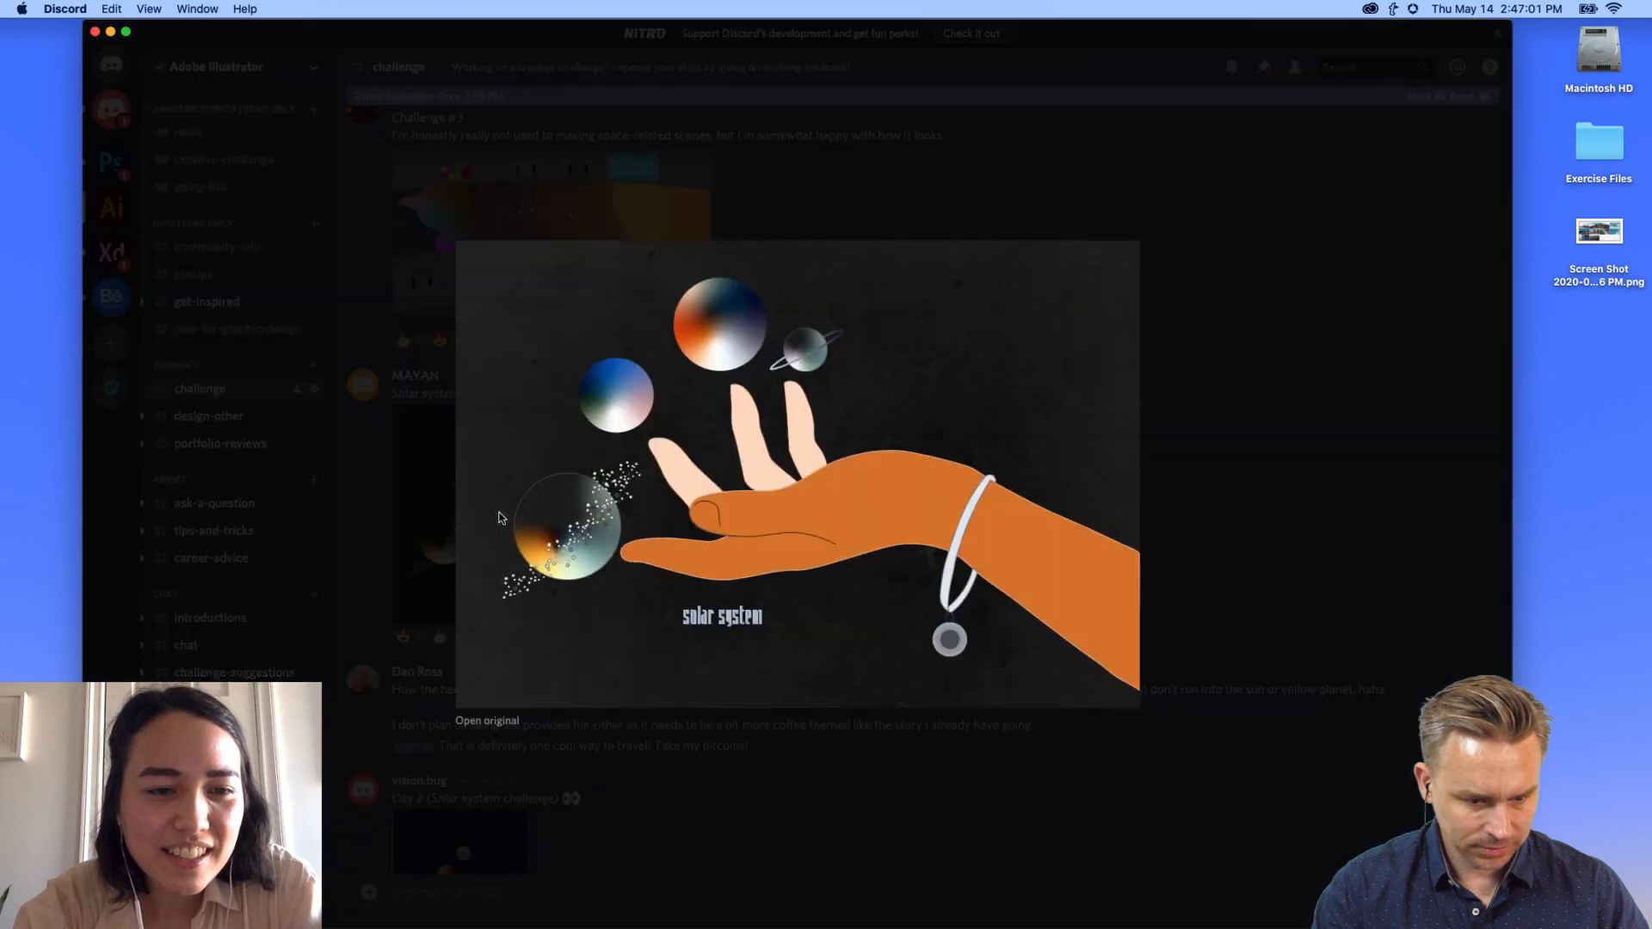
left_click(410, 516)
left_click(432, 539)
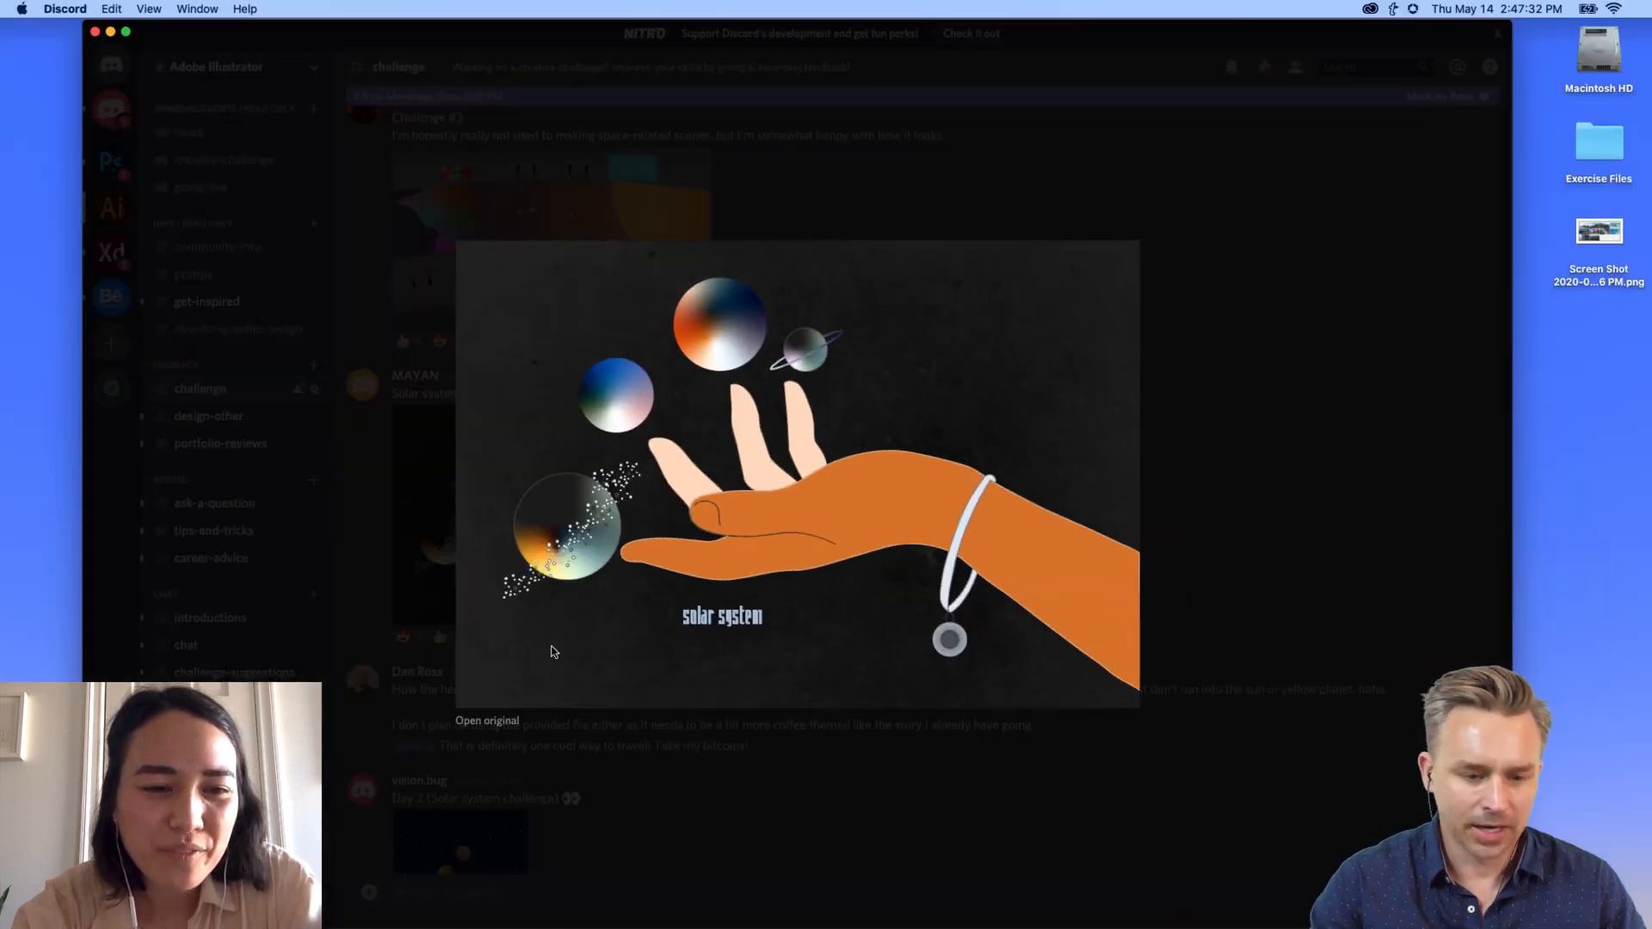
Step: In Illustrator, draw a green no-stroke circle and duplicate it into a 2x2 grid
mouse_move(284, 926)
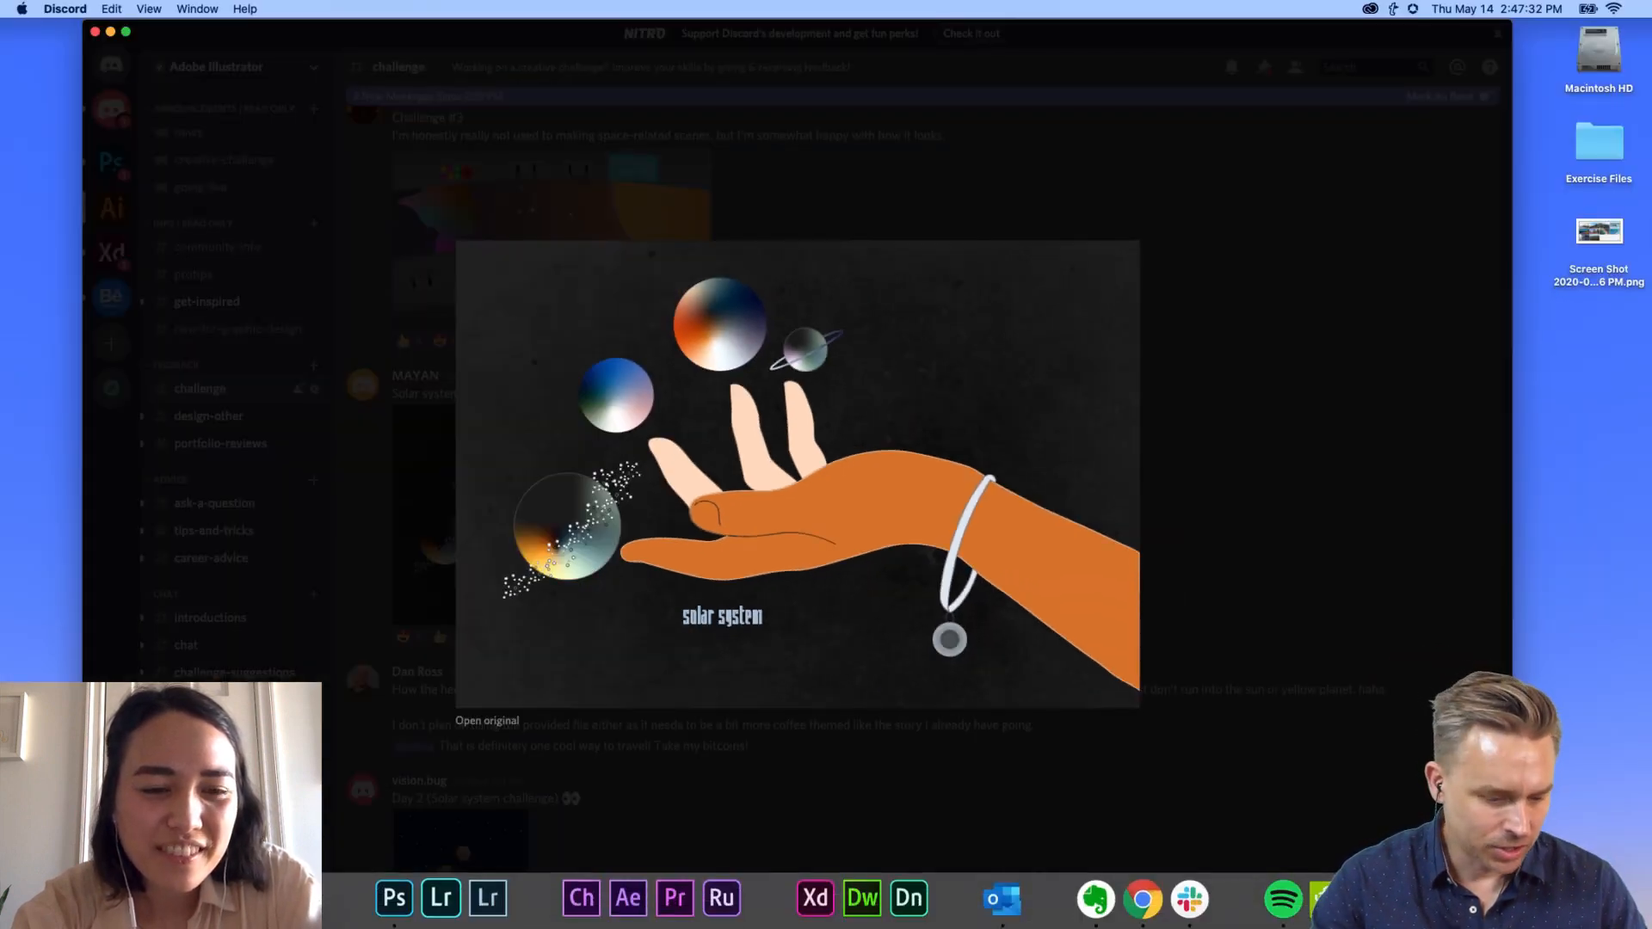
left_click(284, 894)
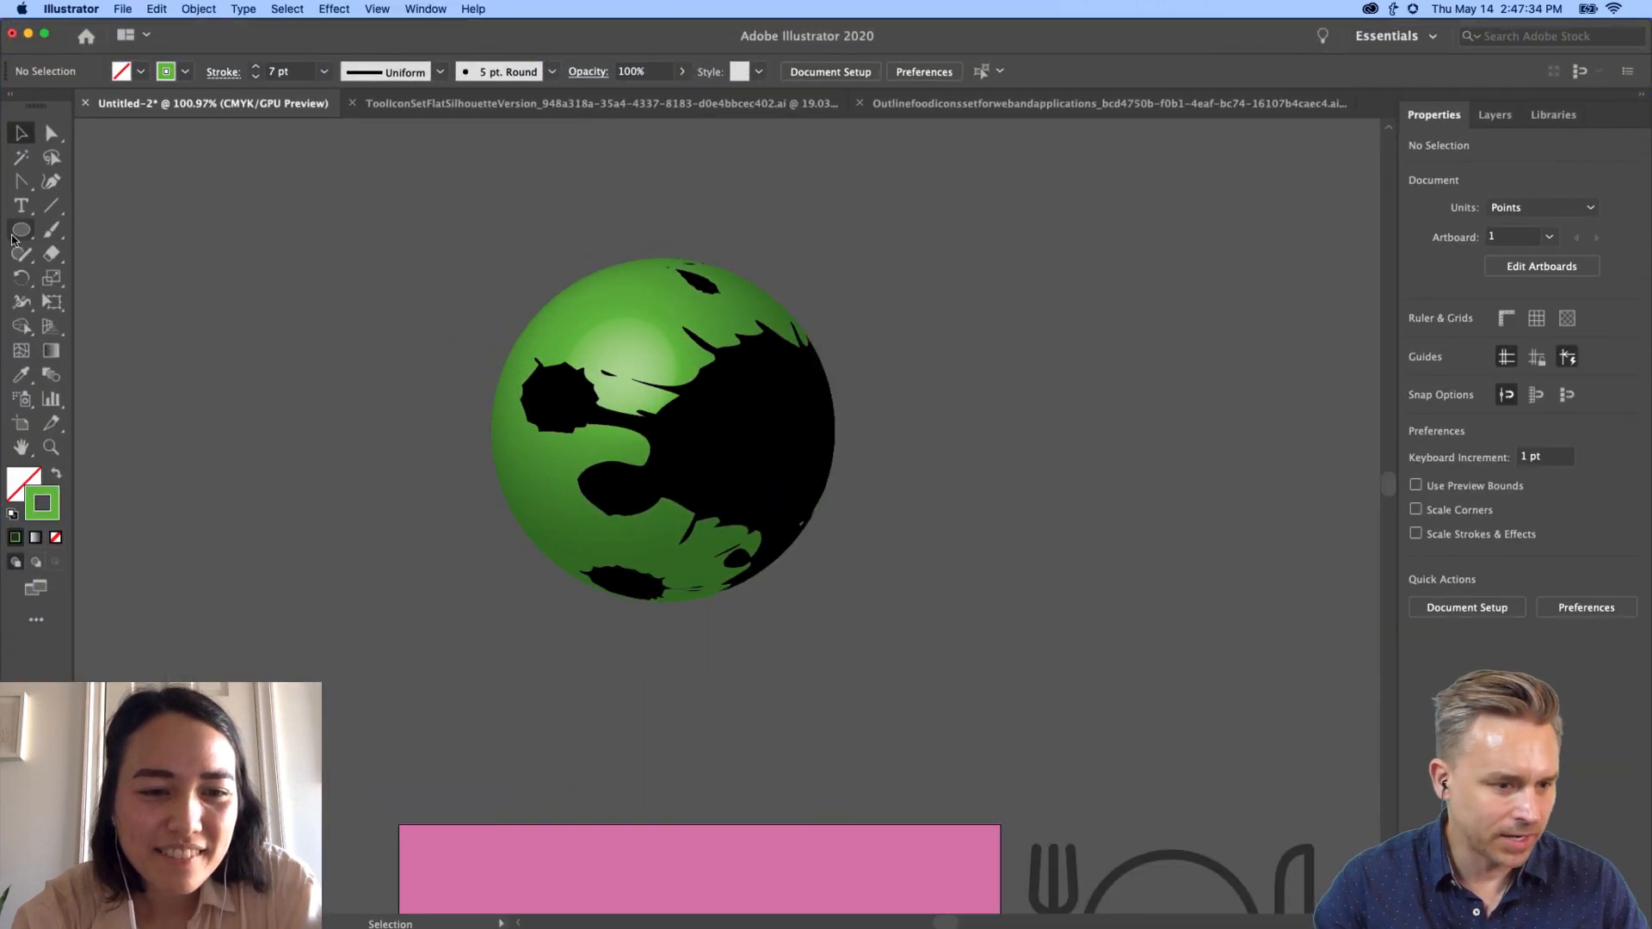
left_click(19, 232)
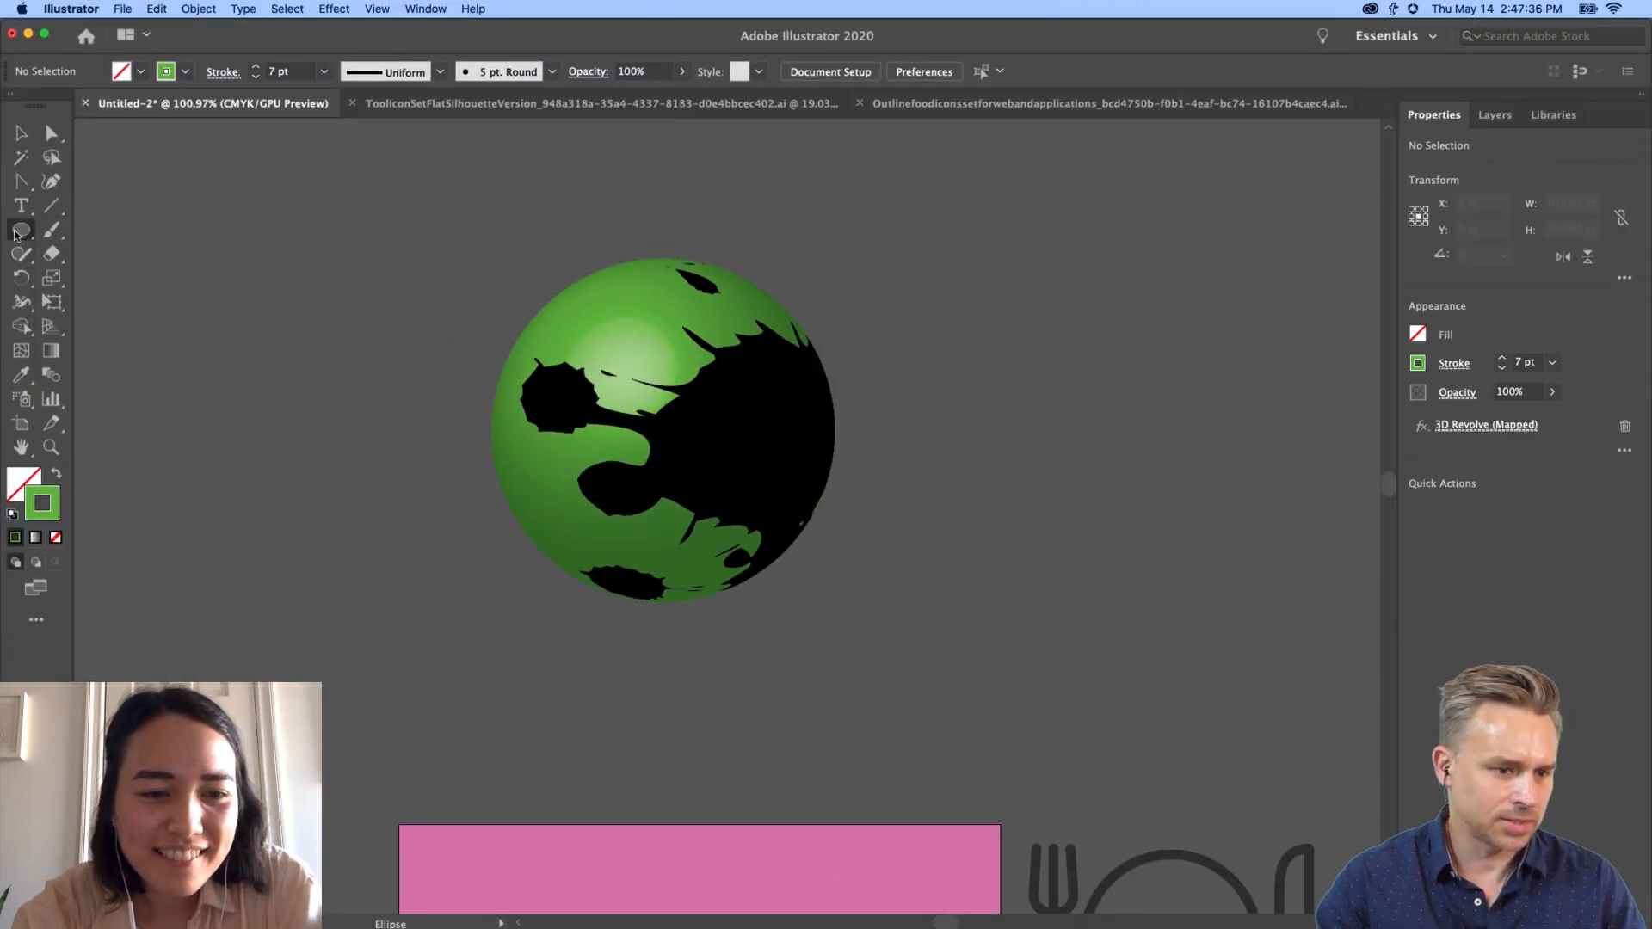
left_click_drag(313, 433, 3, 424)
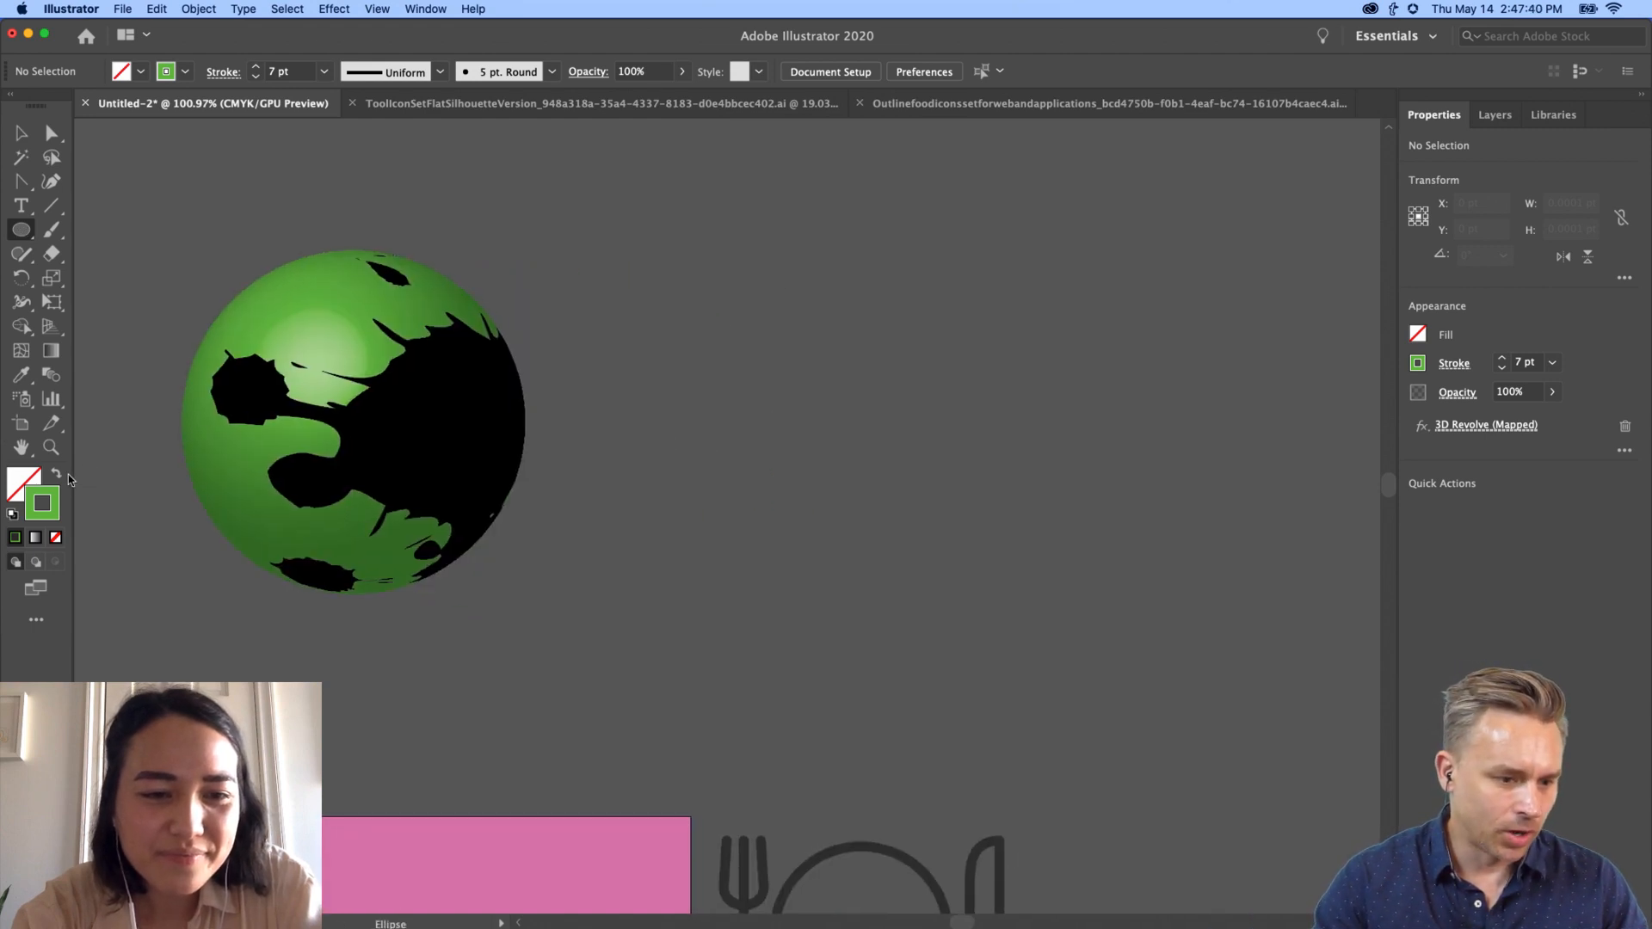
left_click(56, 473)
left_click_drag(811, 280, 950, 418)
left_click(31, 136)
left_click_drag(852, 357, 919, 475)
left_click(830, 319, "shift")
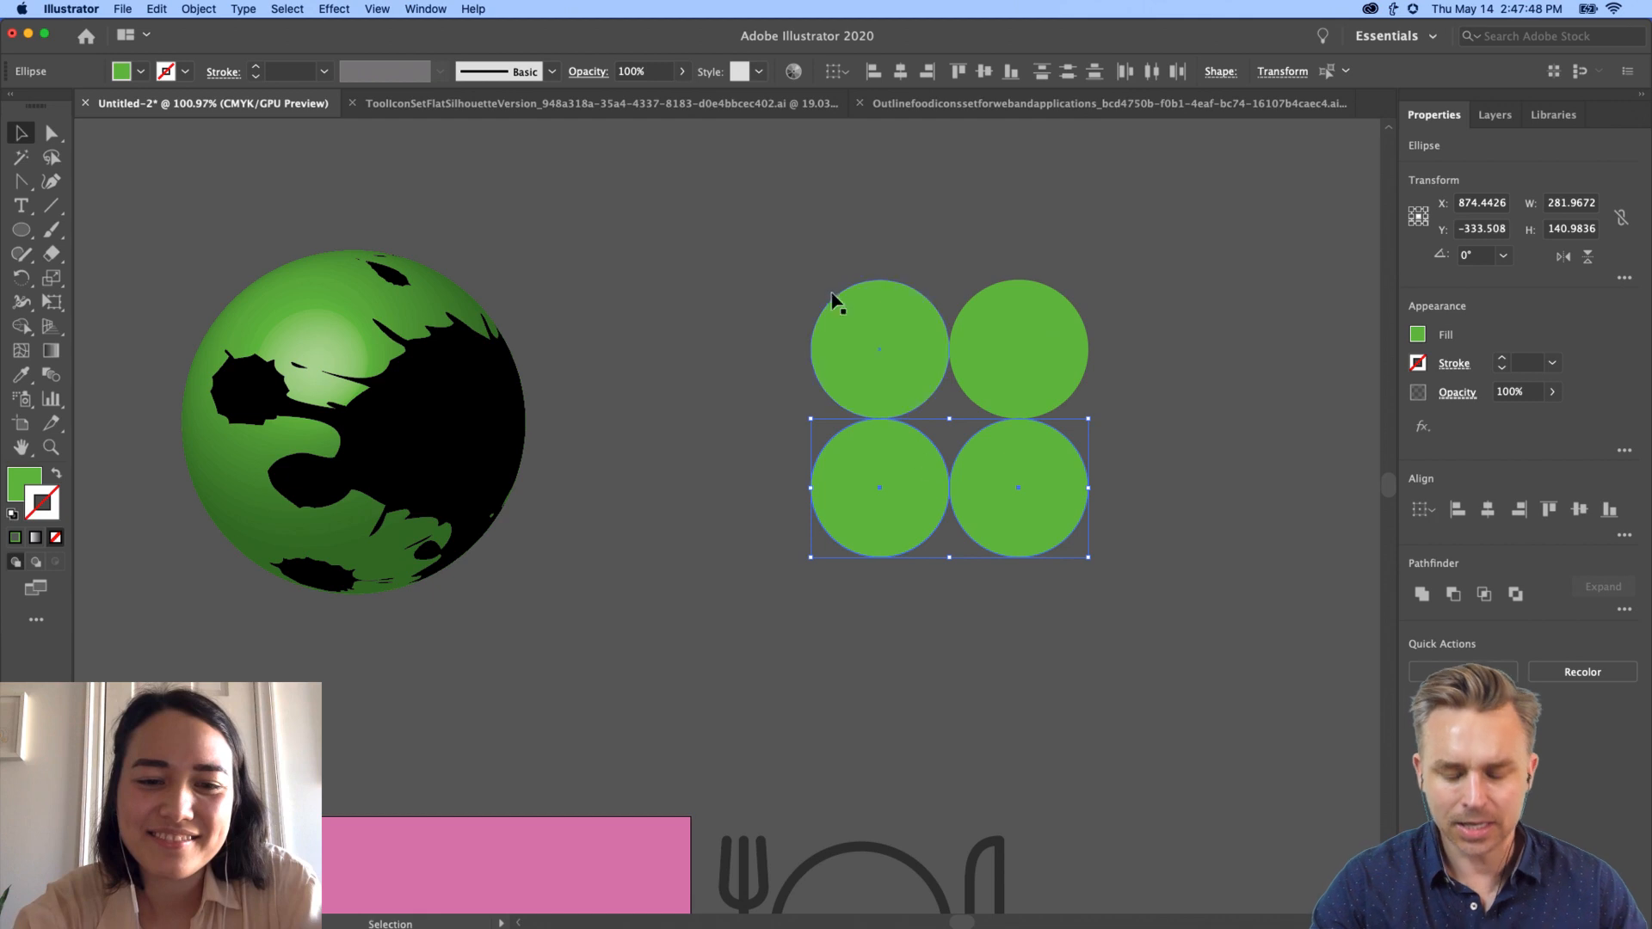
key("super+a")
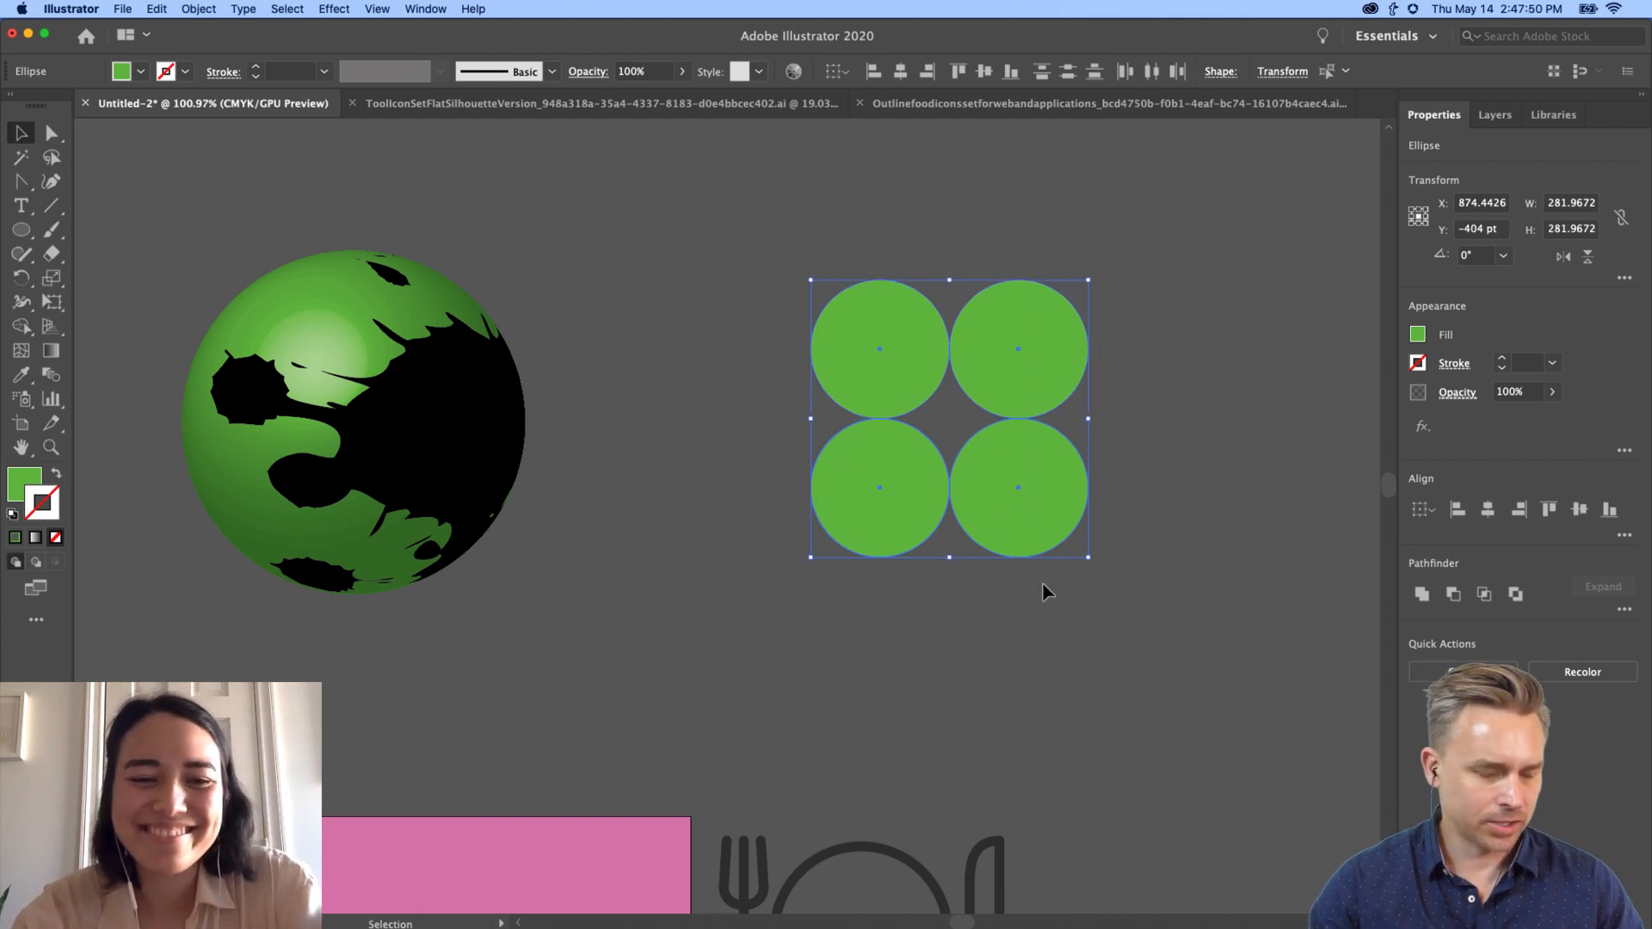
Step: Draw a black rectangle over the circles' centre and send it behind them
left_click(13, 231)
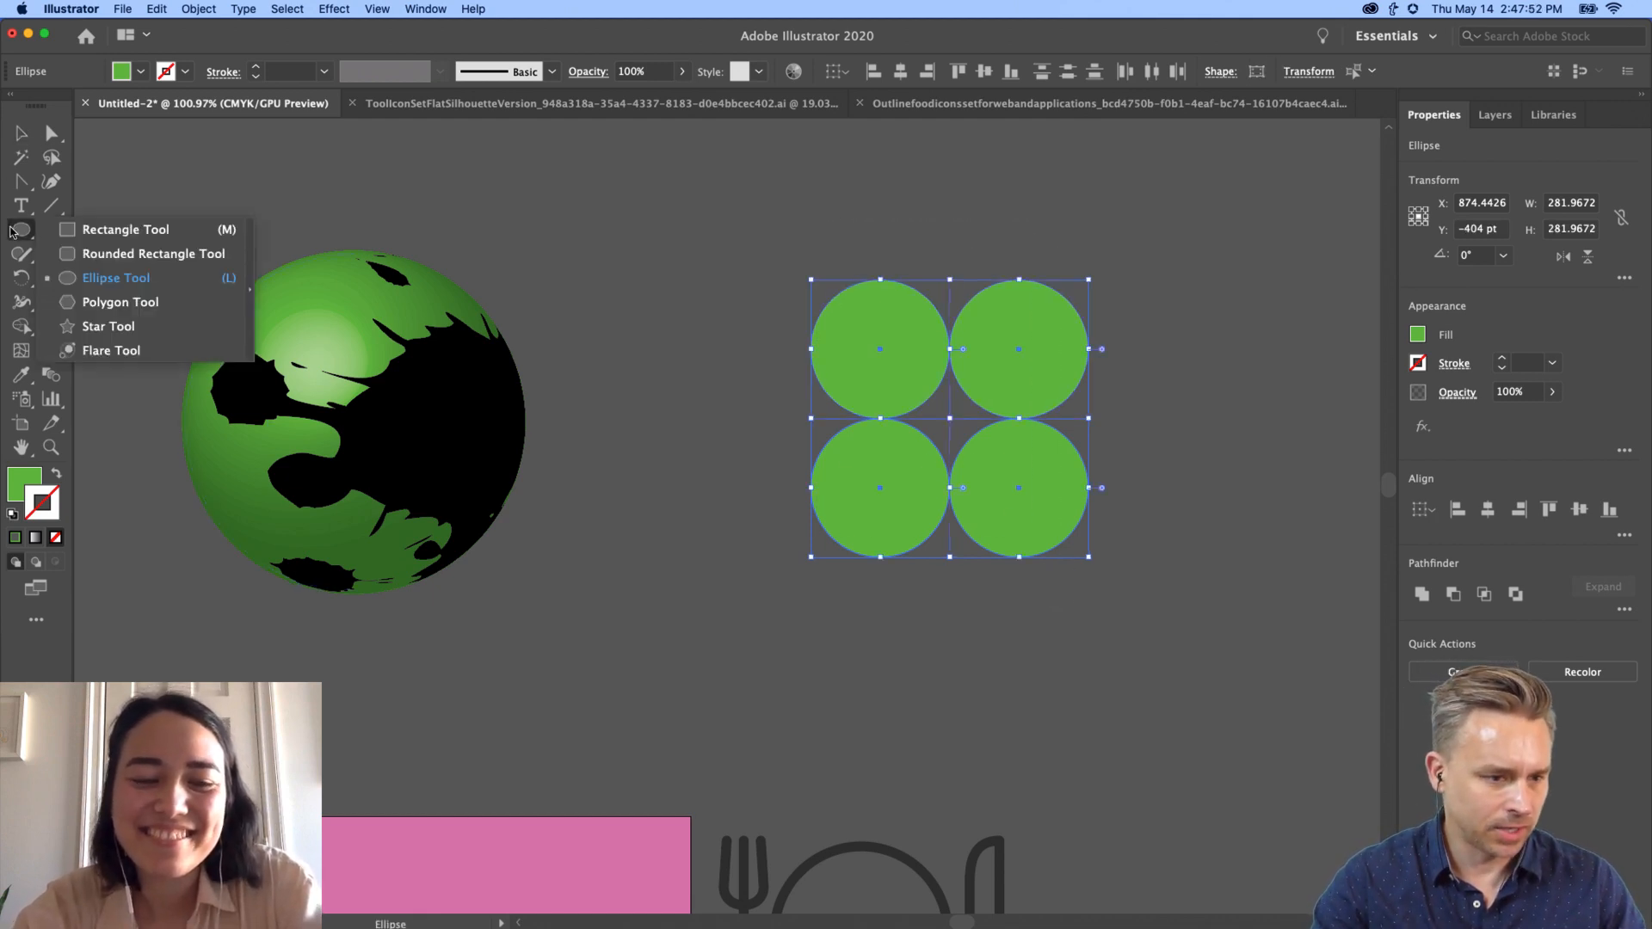
left_click(125, 229)
mouse_move(858, 320)
left_mouse_down()
mouse_move(1050, 502)
mouse_move(1030, 501)
left_mouse_up()
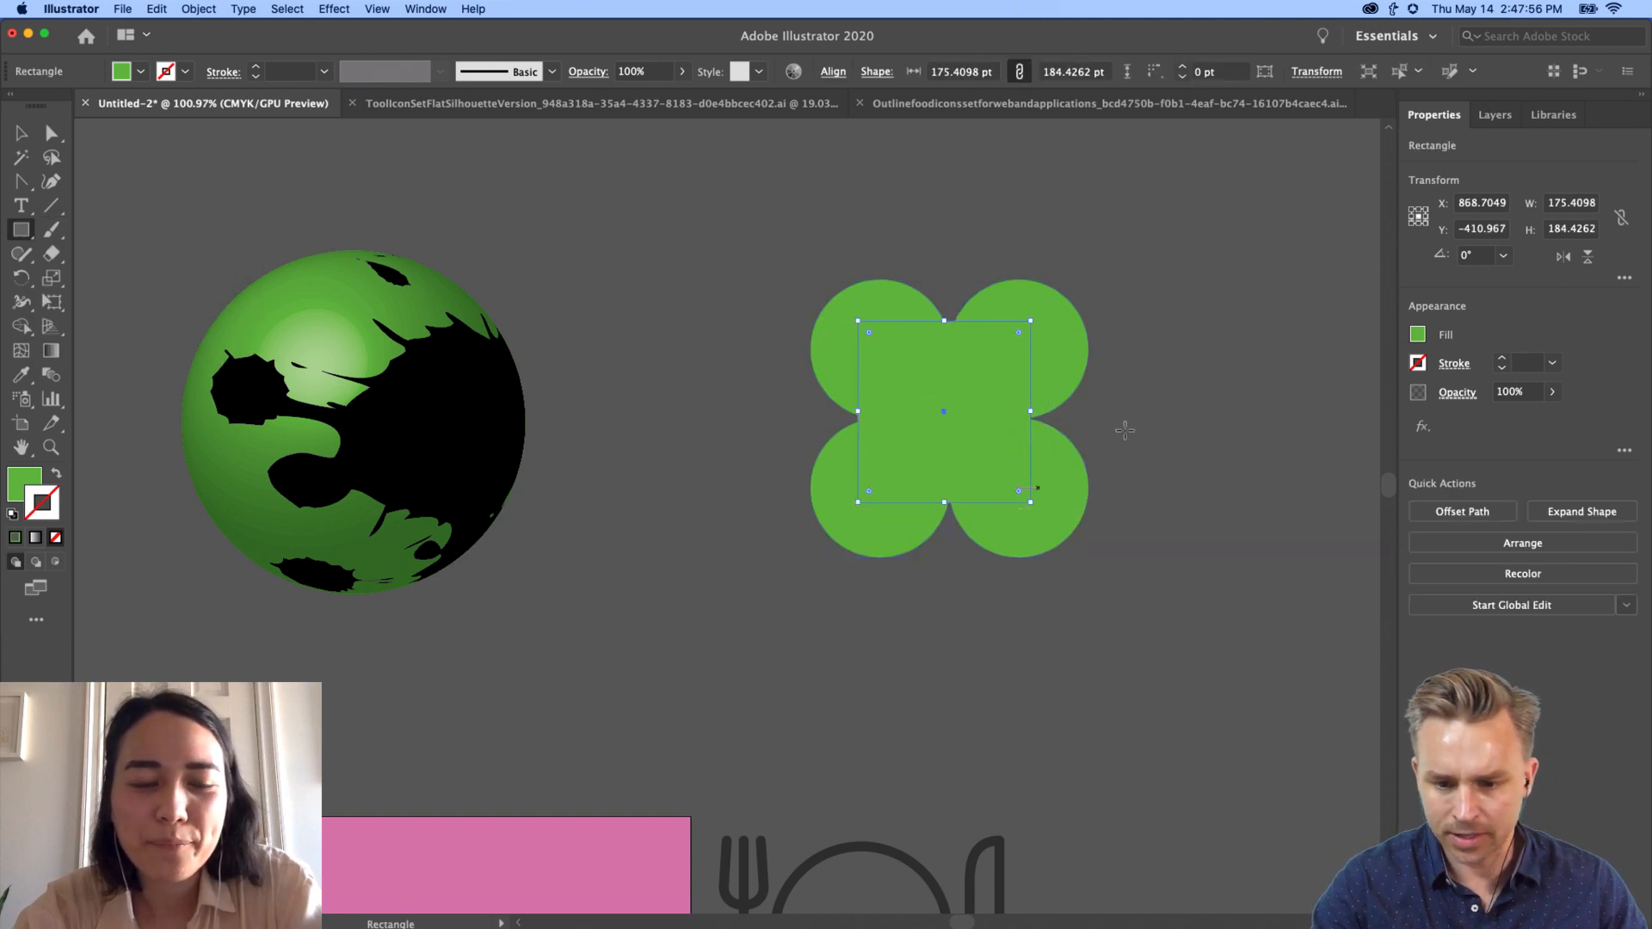
left_click(1418, 335)
left_click(1240, 406)
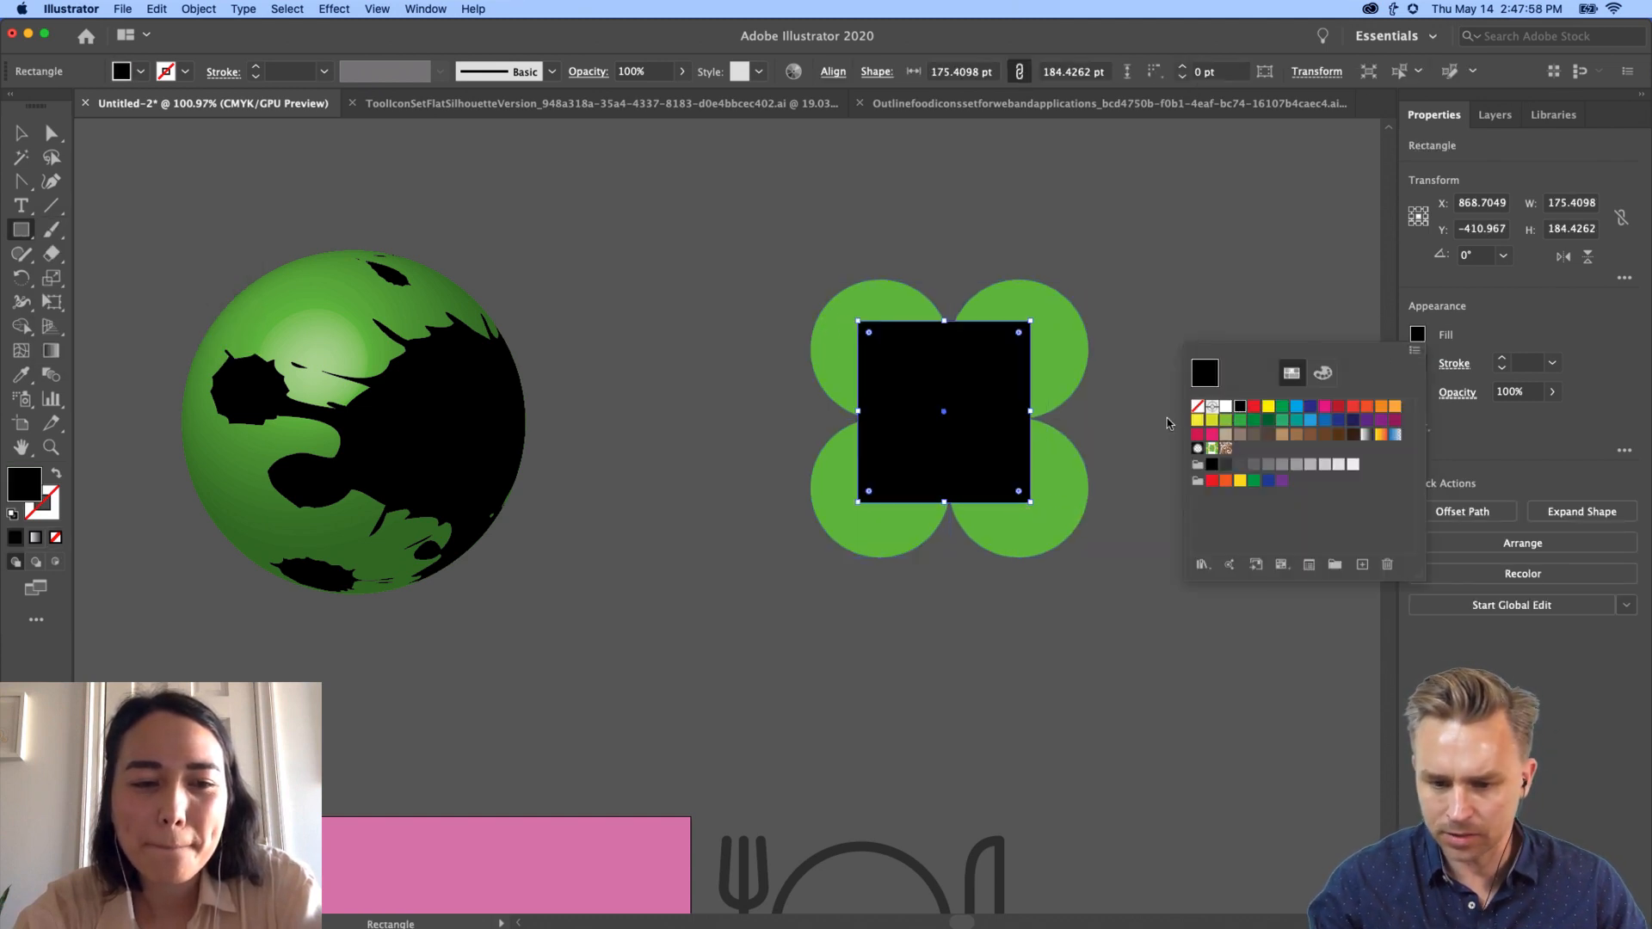
left_click(1166, 420)
left_click(21, 136)
key("super+shift+bracketleft")
Step: Carve a four-pointed star with Shape Builder by deleting the circles, then fill it white
left_click_drag(547, 226, 1106, 631)
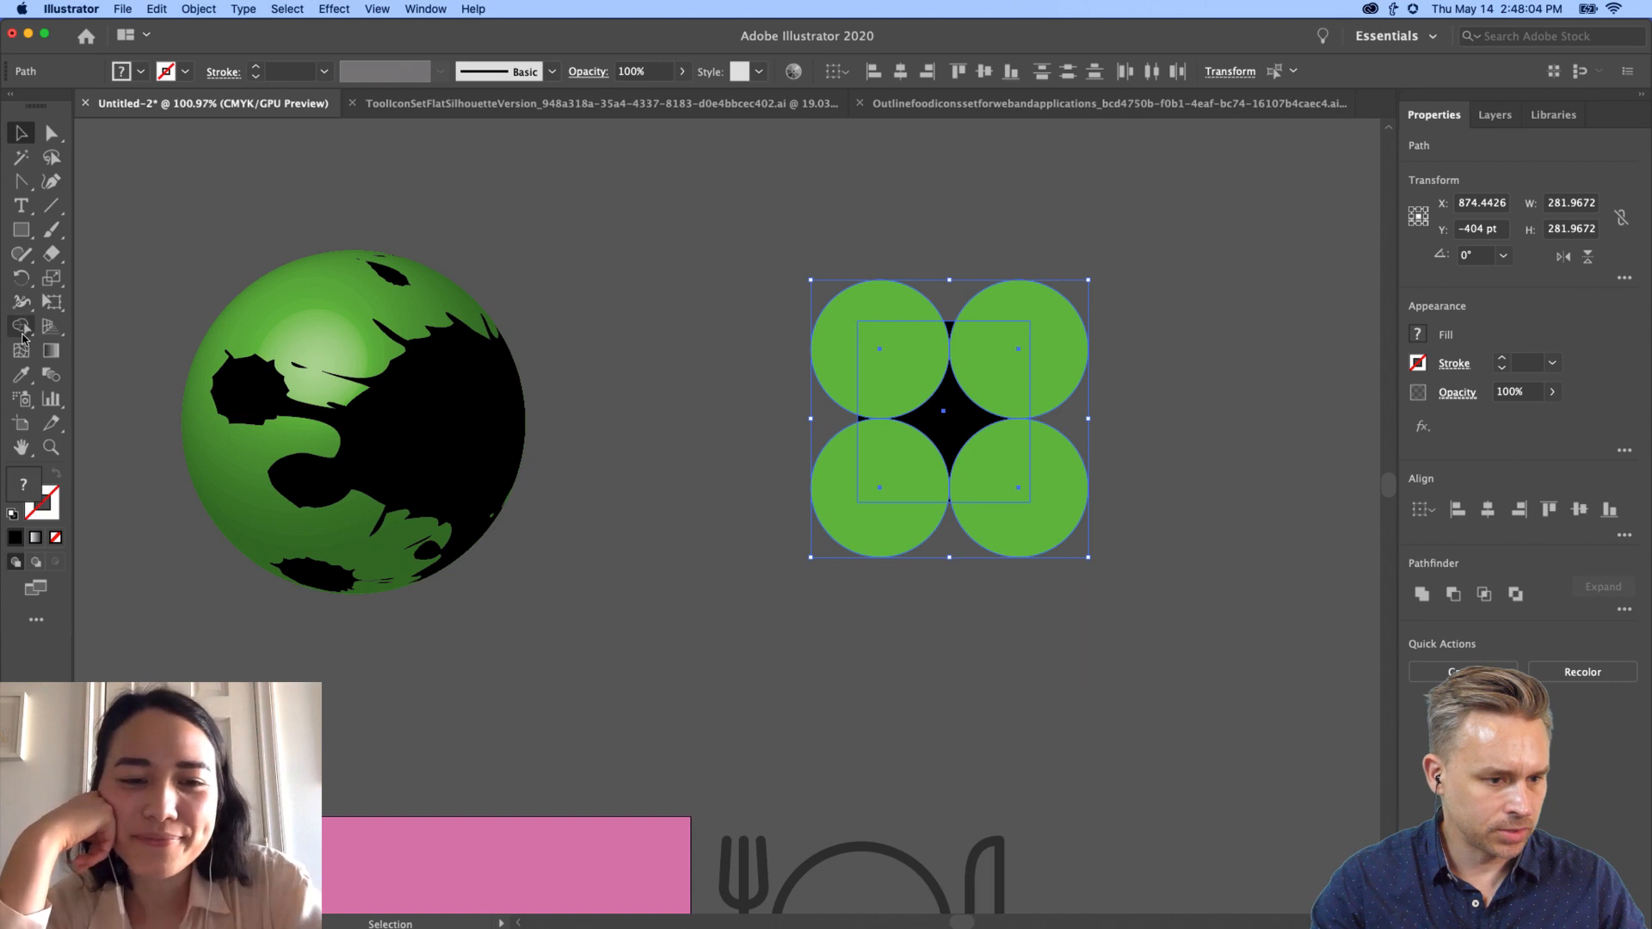
left_click(23, 336)
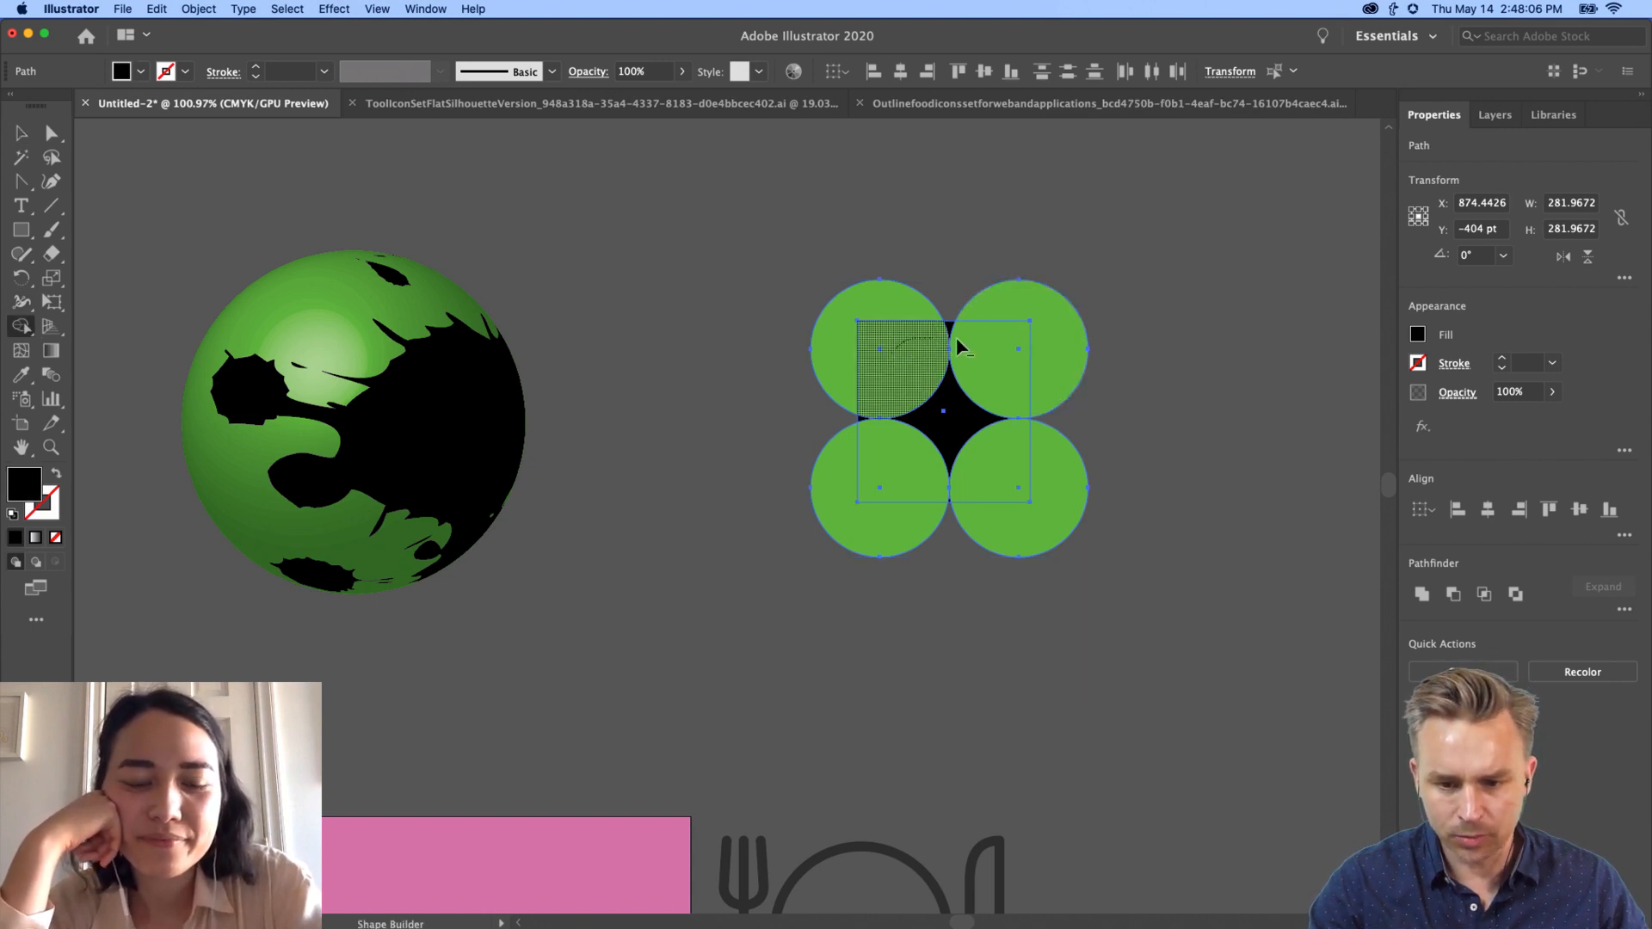
left_click_drag(959, 342, 871, 311)
mouse_move(867, 401)
left_mouse_down()
mouse_move(847, 490)
mouse_move(890, 517)
mouse_move(965, 507)
left_mouse_up()
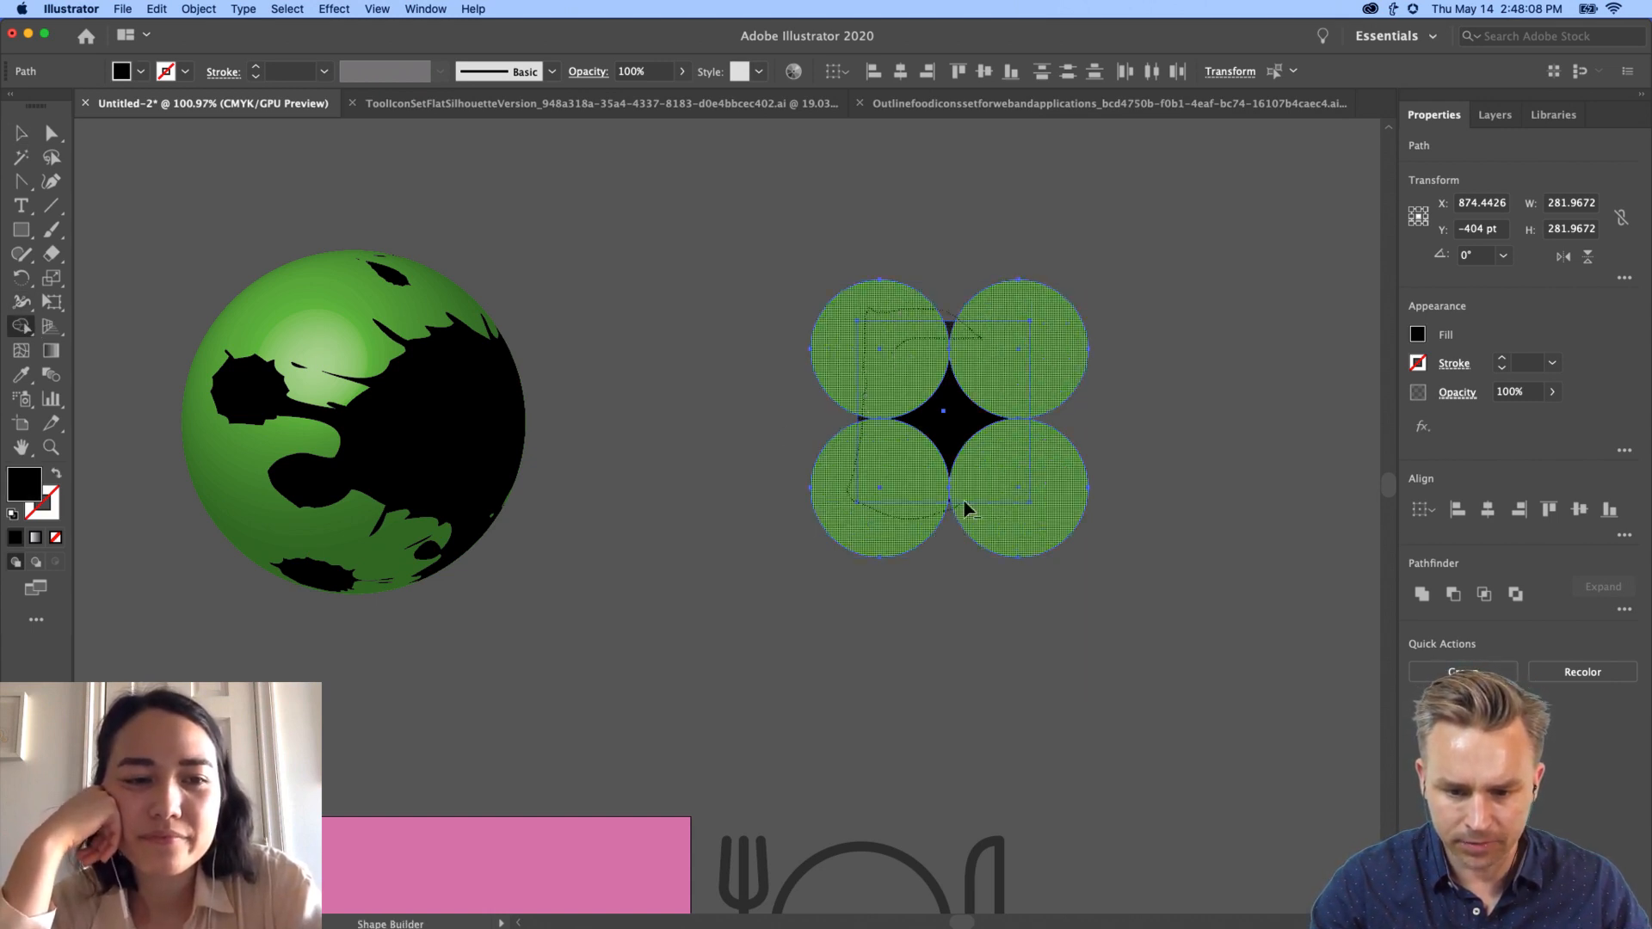
left_click_drag(1043, 412, 1054, 301)
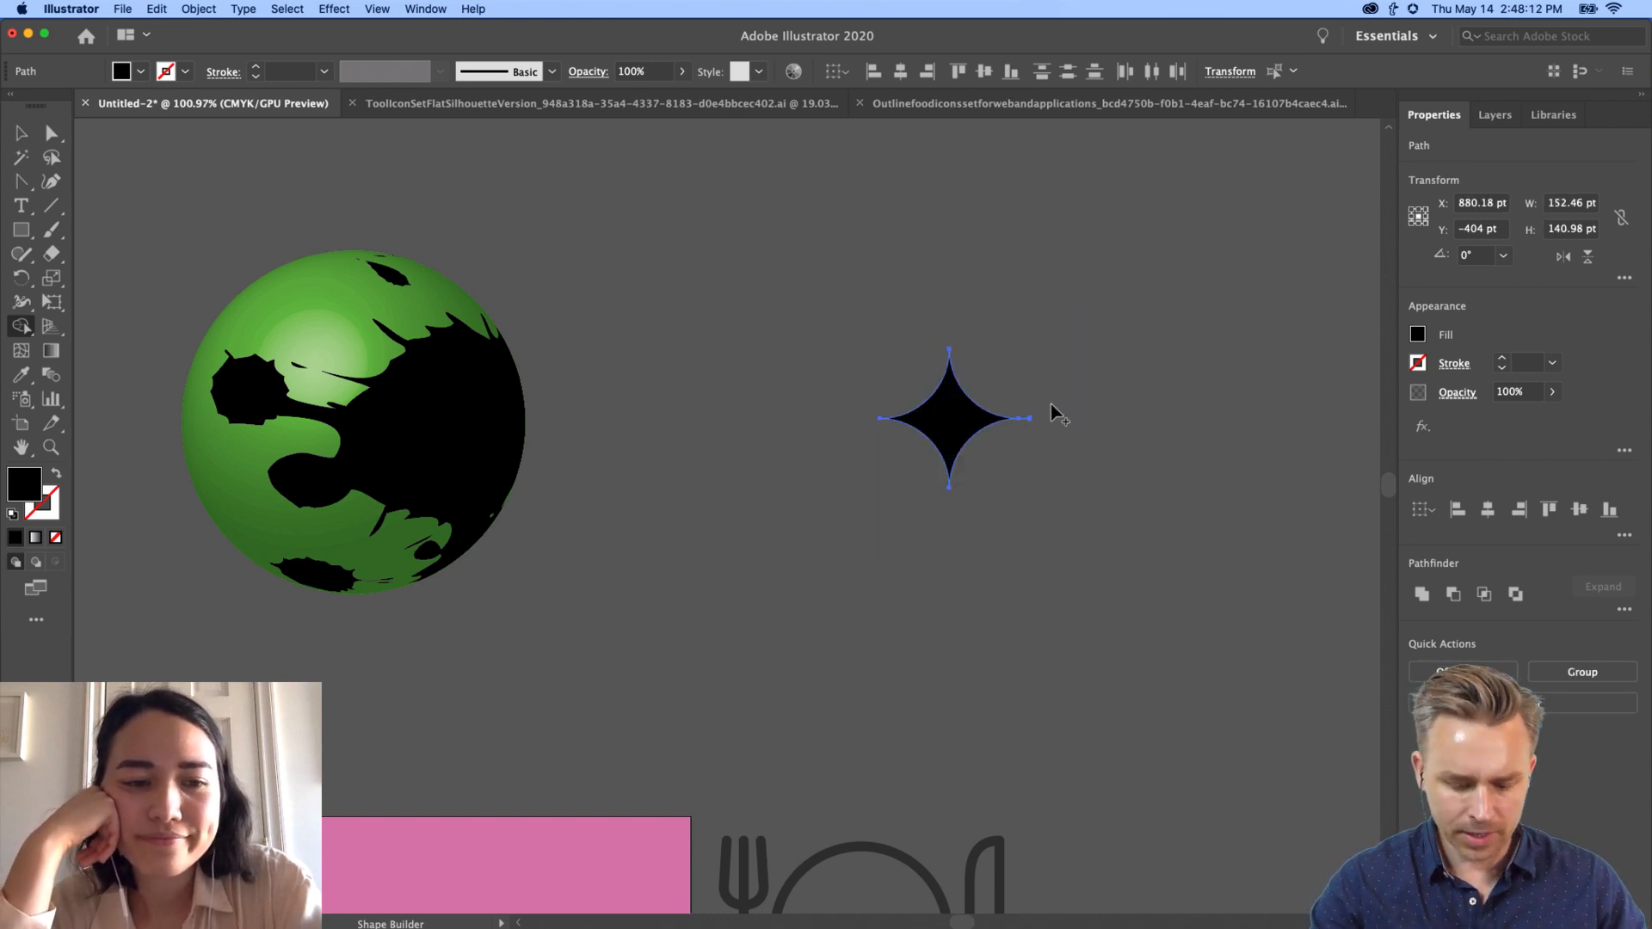
left_click_drag(1029, 411, 1023, 473)
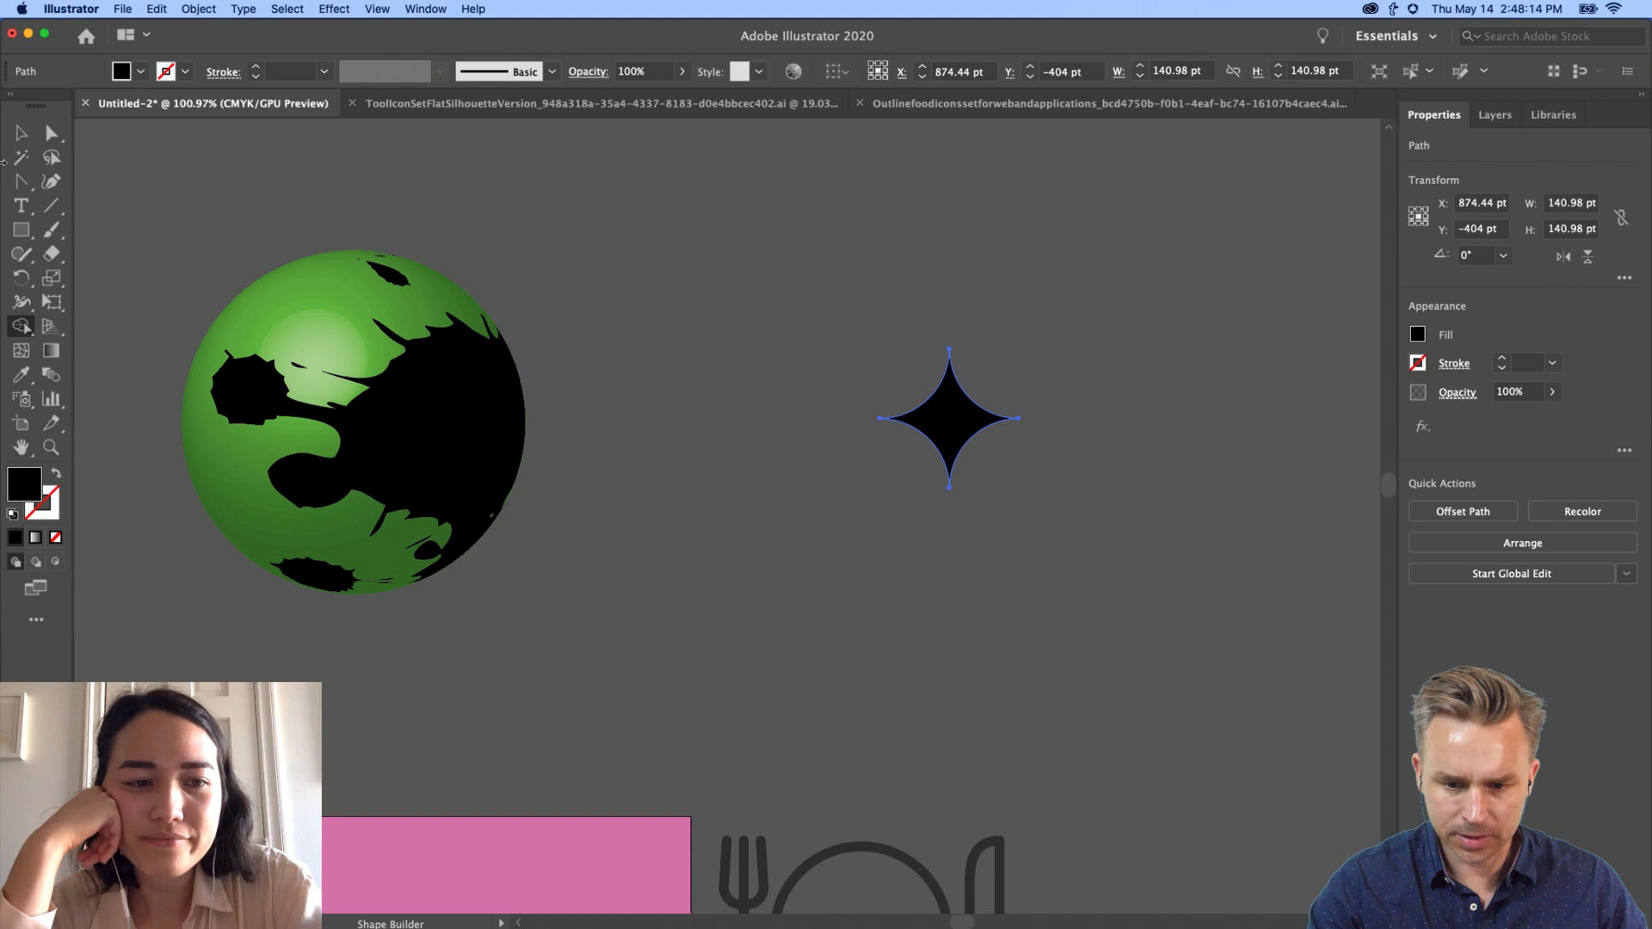
left_click(21, 131)
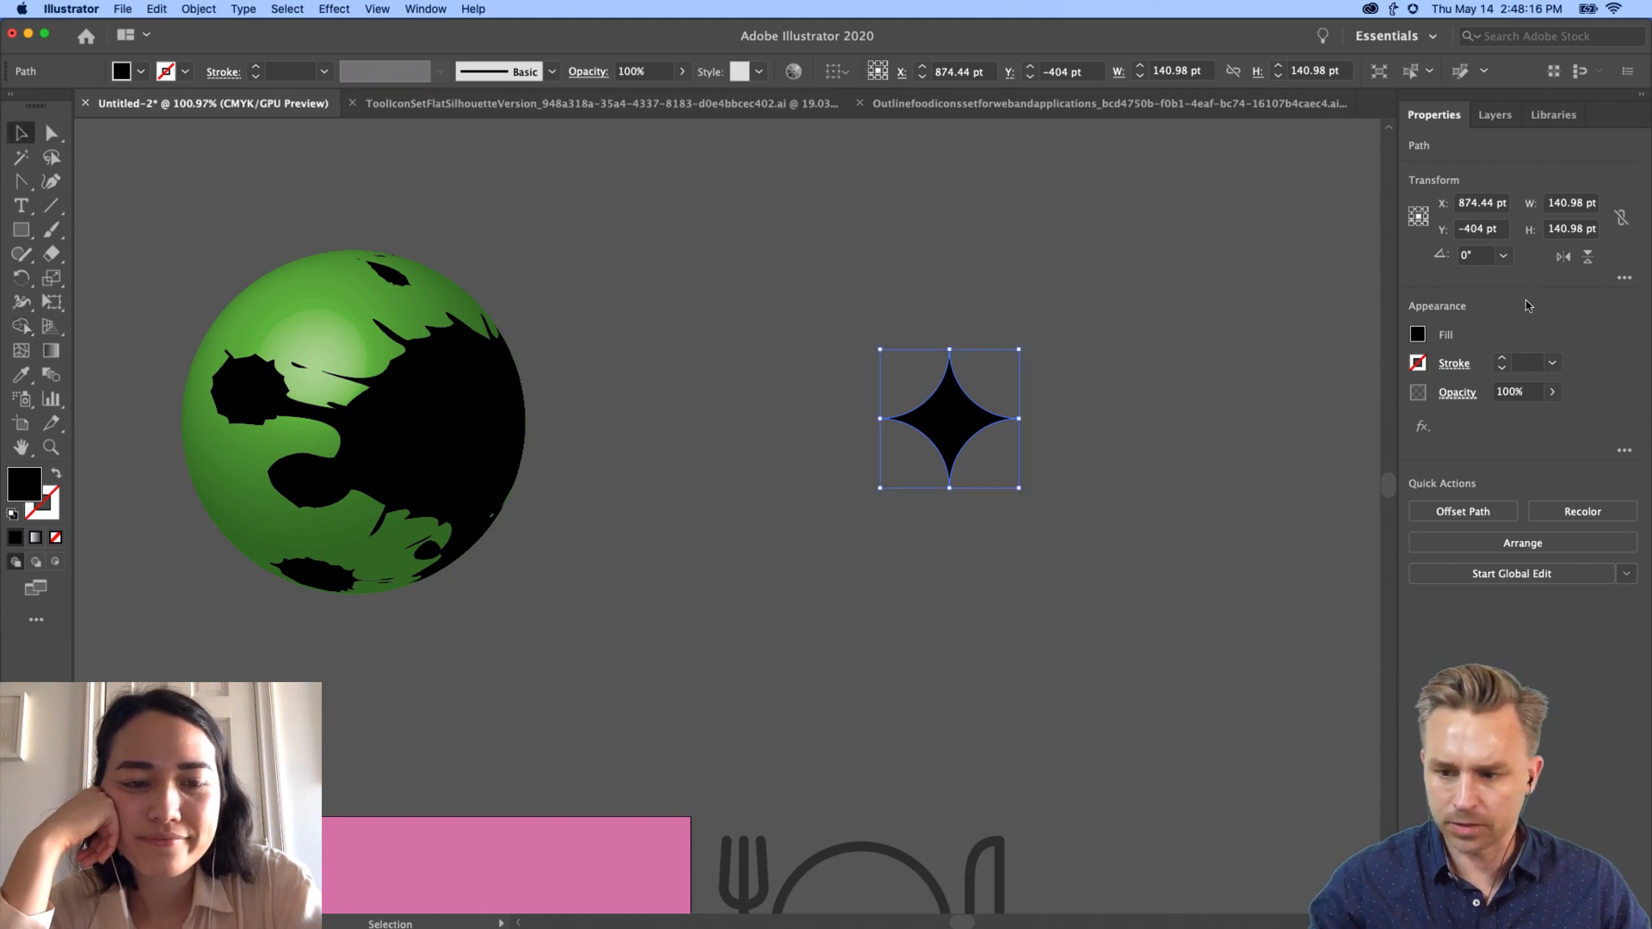
left_click(1418, 335)
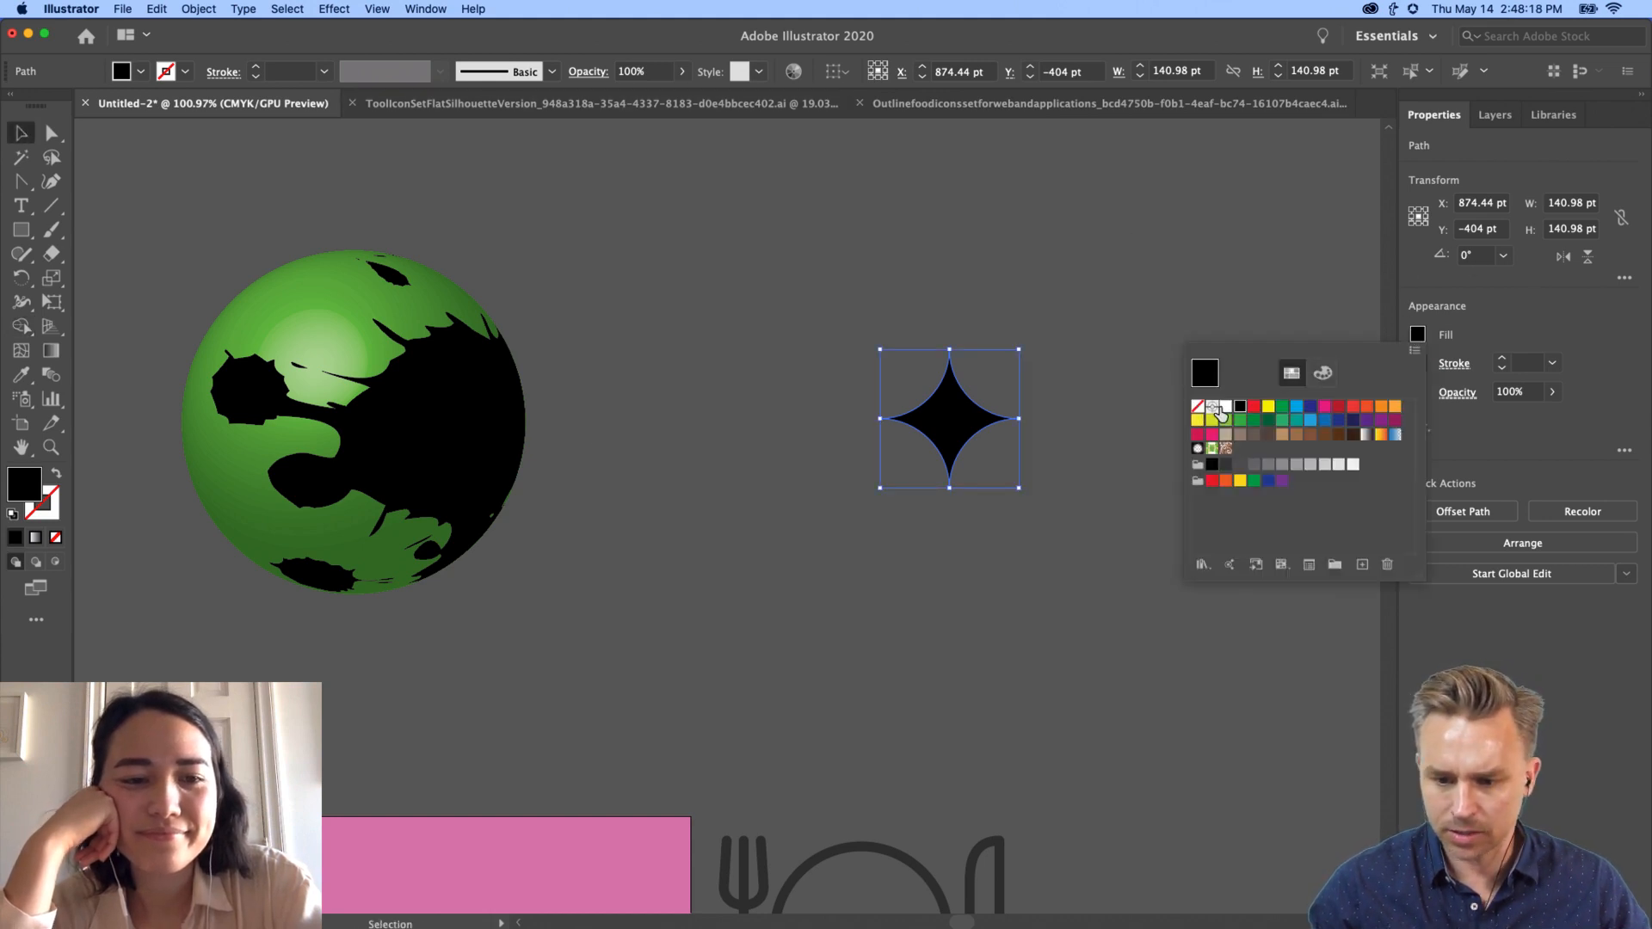
left_click(1225, 407)
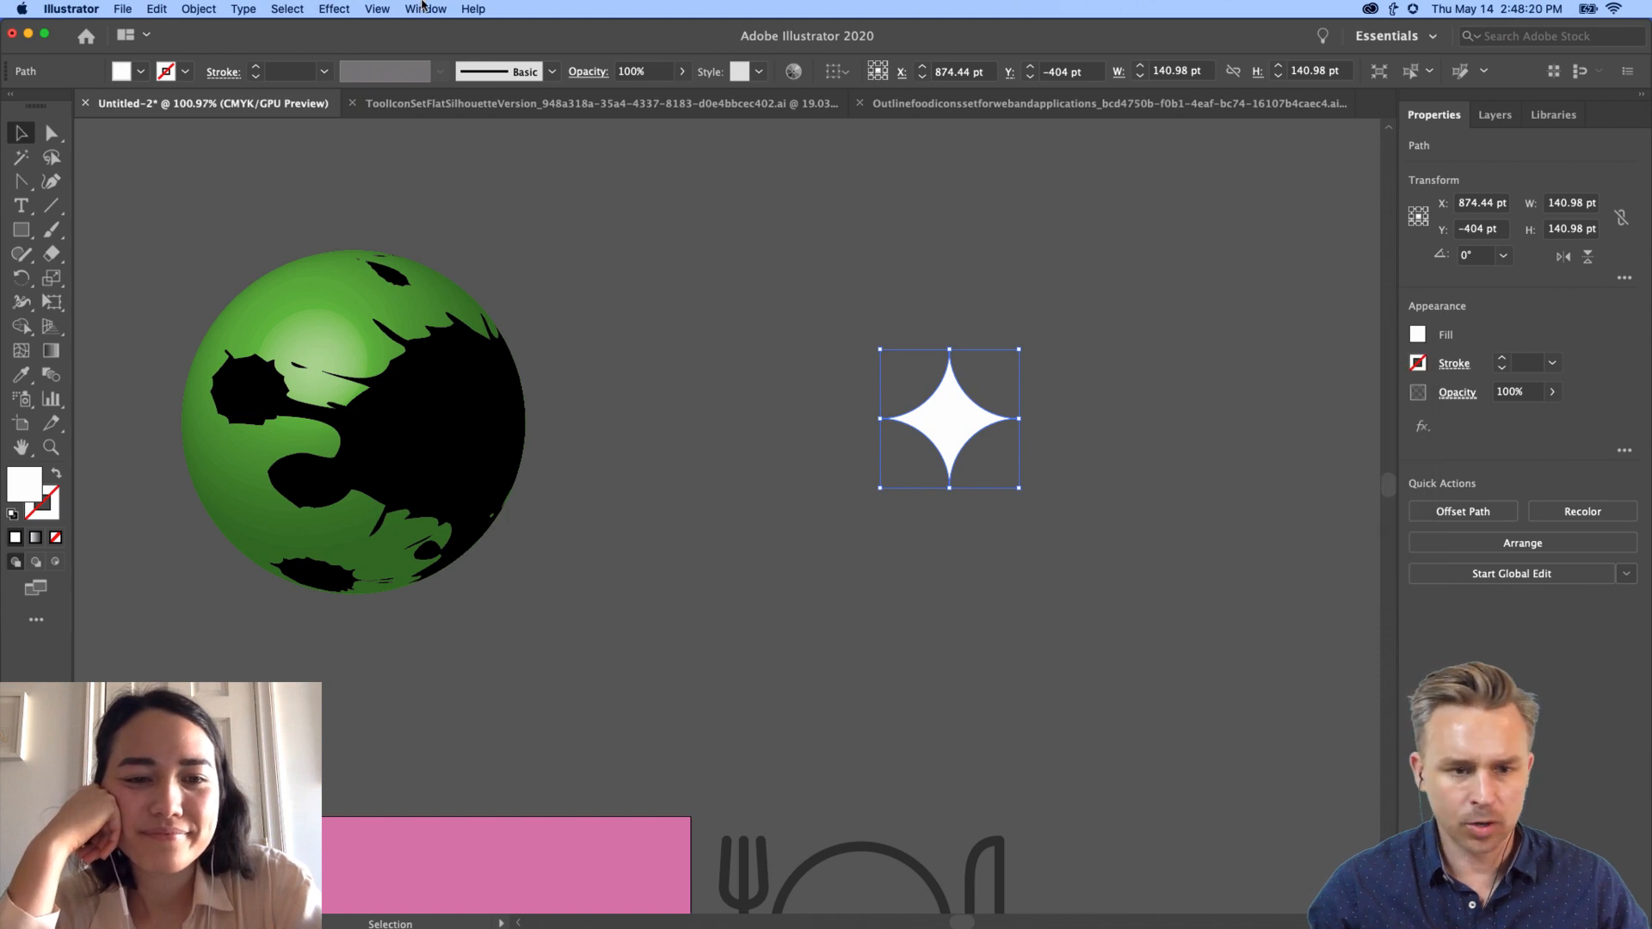
Step: Show the Brushes panel and drag the star in as a new Scatter Brush
left_click(422, 9)
left_click(485, 297)
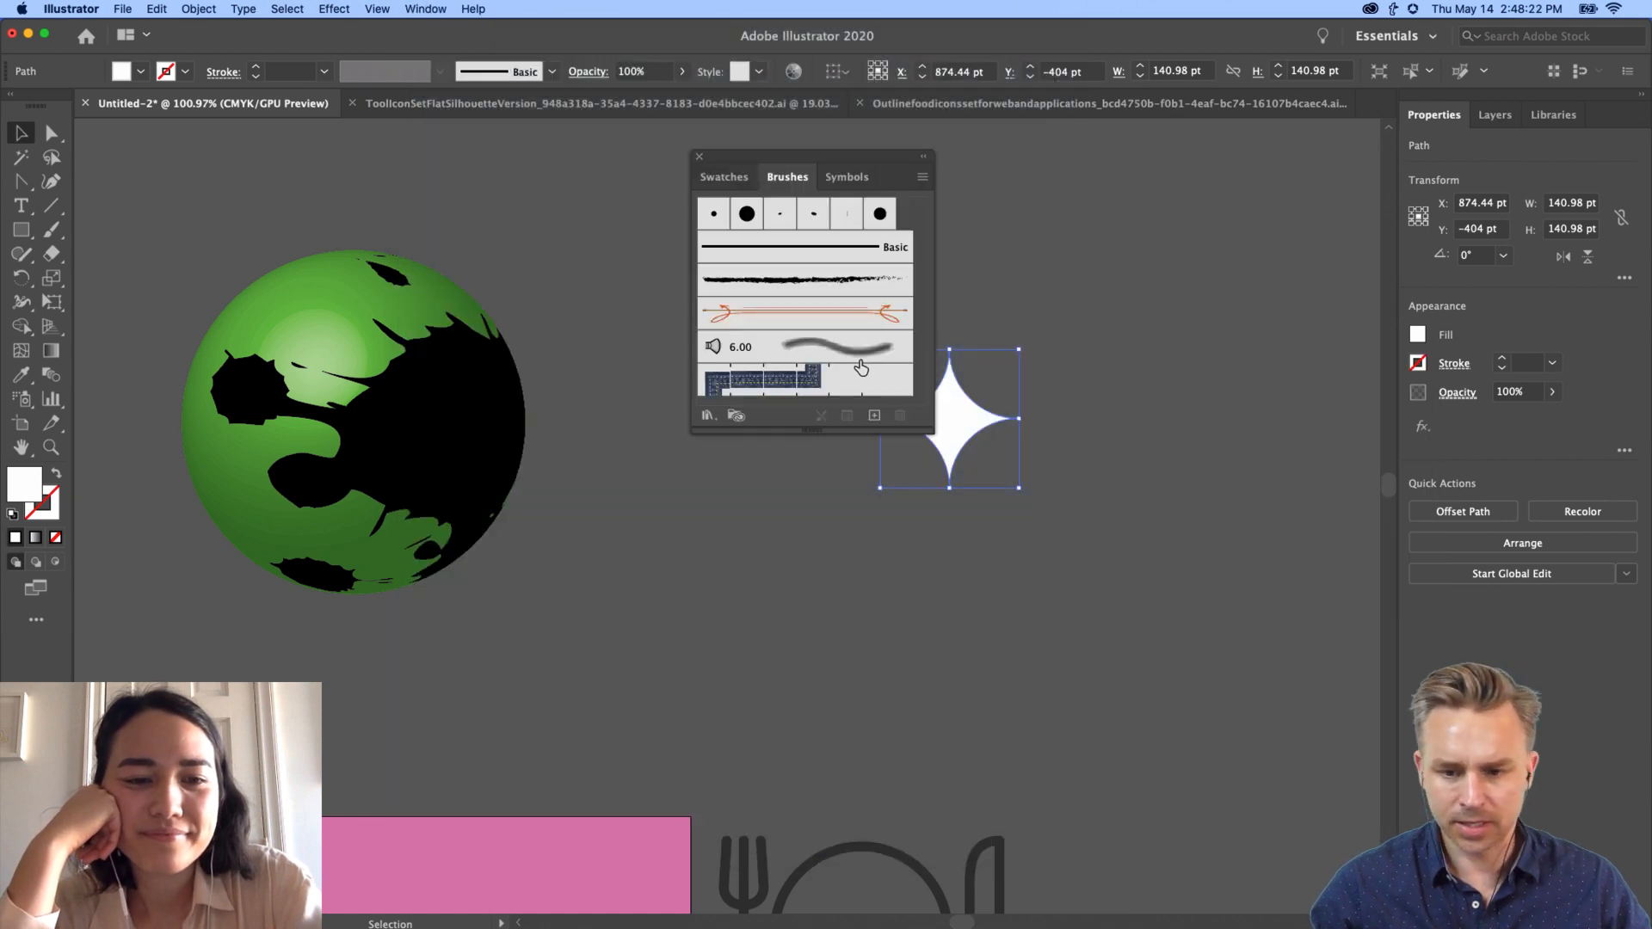
left_click_drag(832, 160, 1339, 199)
left_click_drag(964, 420, 1282, 424)
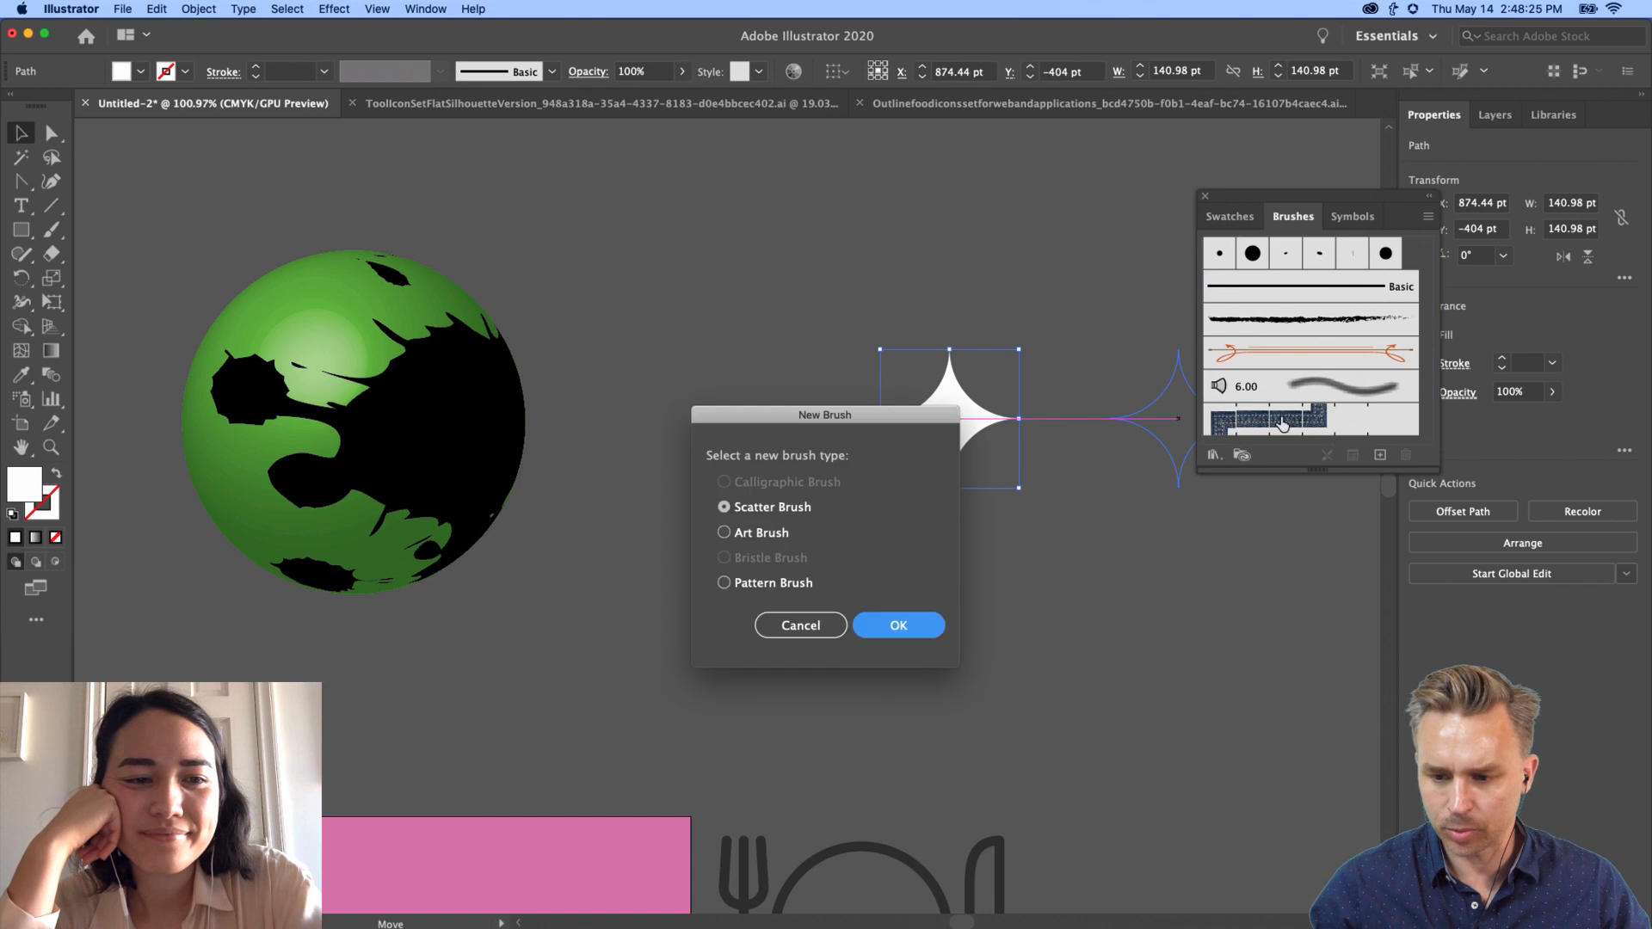
left_click(881, 625)
Step: Set the brush's Size, Spacing and Scatter variations to Random
left_click(623, 330)
left_click(623, 362)
left_click(623, 363)
left_click(631, 402)
left_click(628, 397)
left_click(631, 433)
Step: Set size and spacing to 50–150% and scatter to -258–200%, then save the brush
double_click(894, 337)
type("50")
key("Tab")
type("150")
key("Tab")
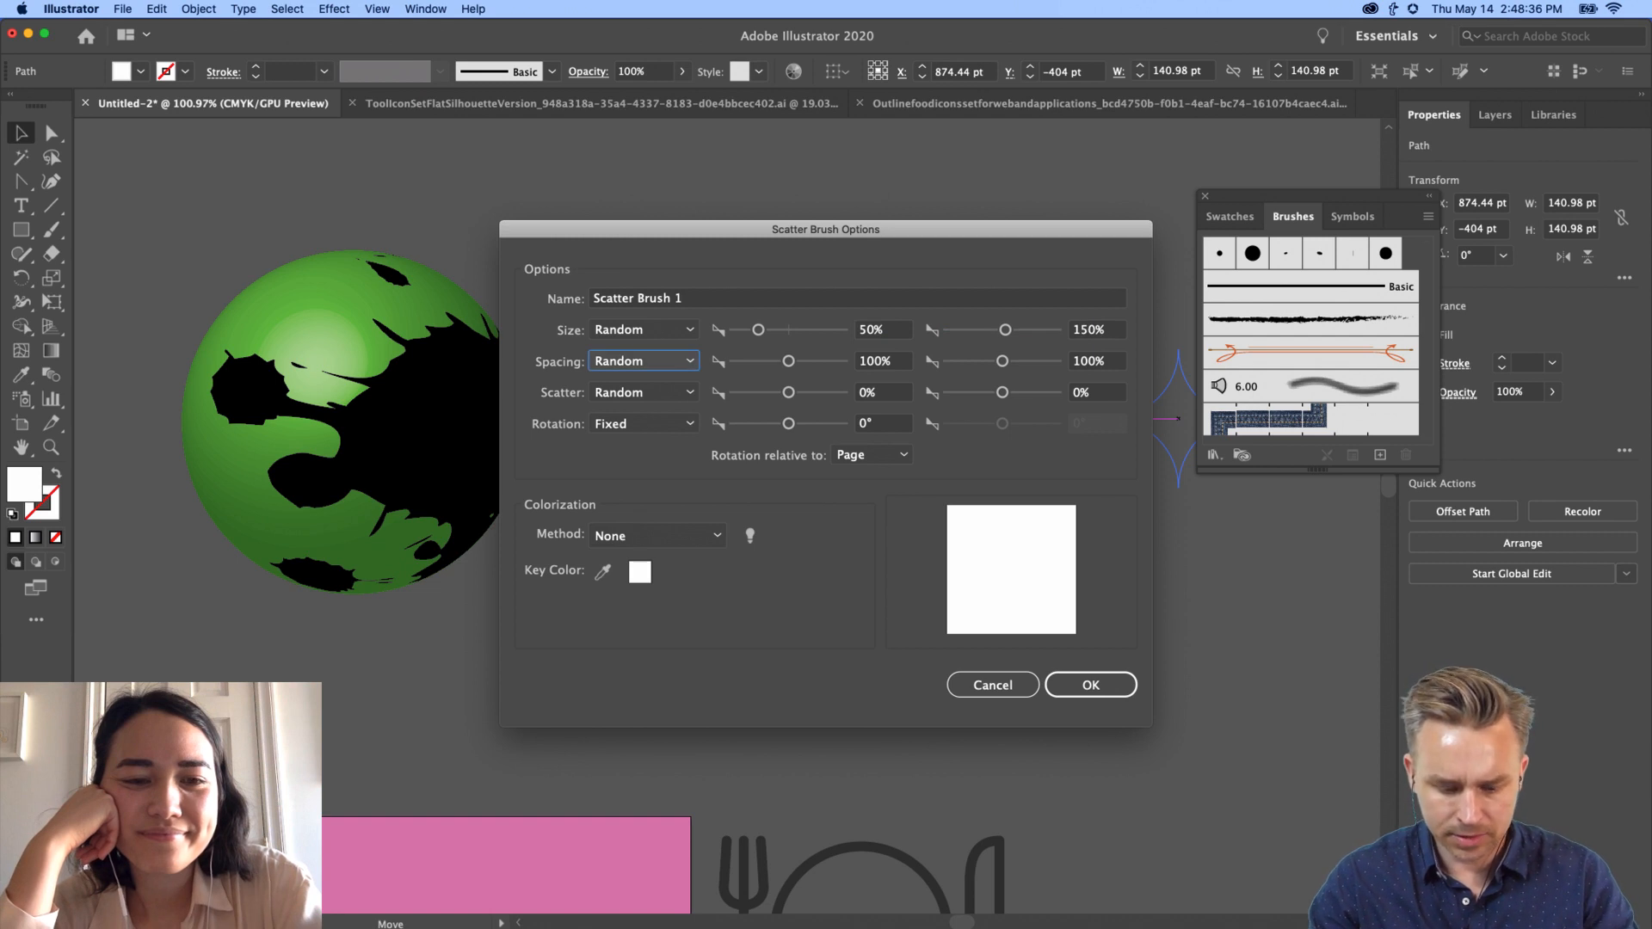
key("Tab")
type("50")
key("Tab")
type("150")
left_click_drag(791, 393, 778, 395)
left_click_drag(1010, 396, 1015, 396)
left_click(1088, 686)
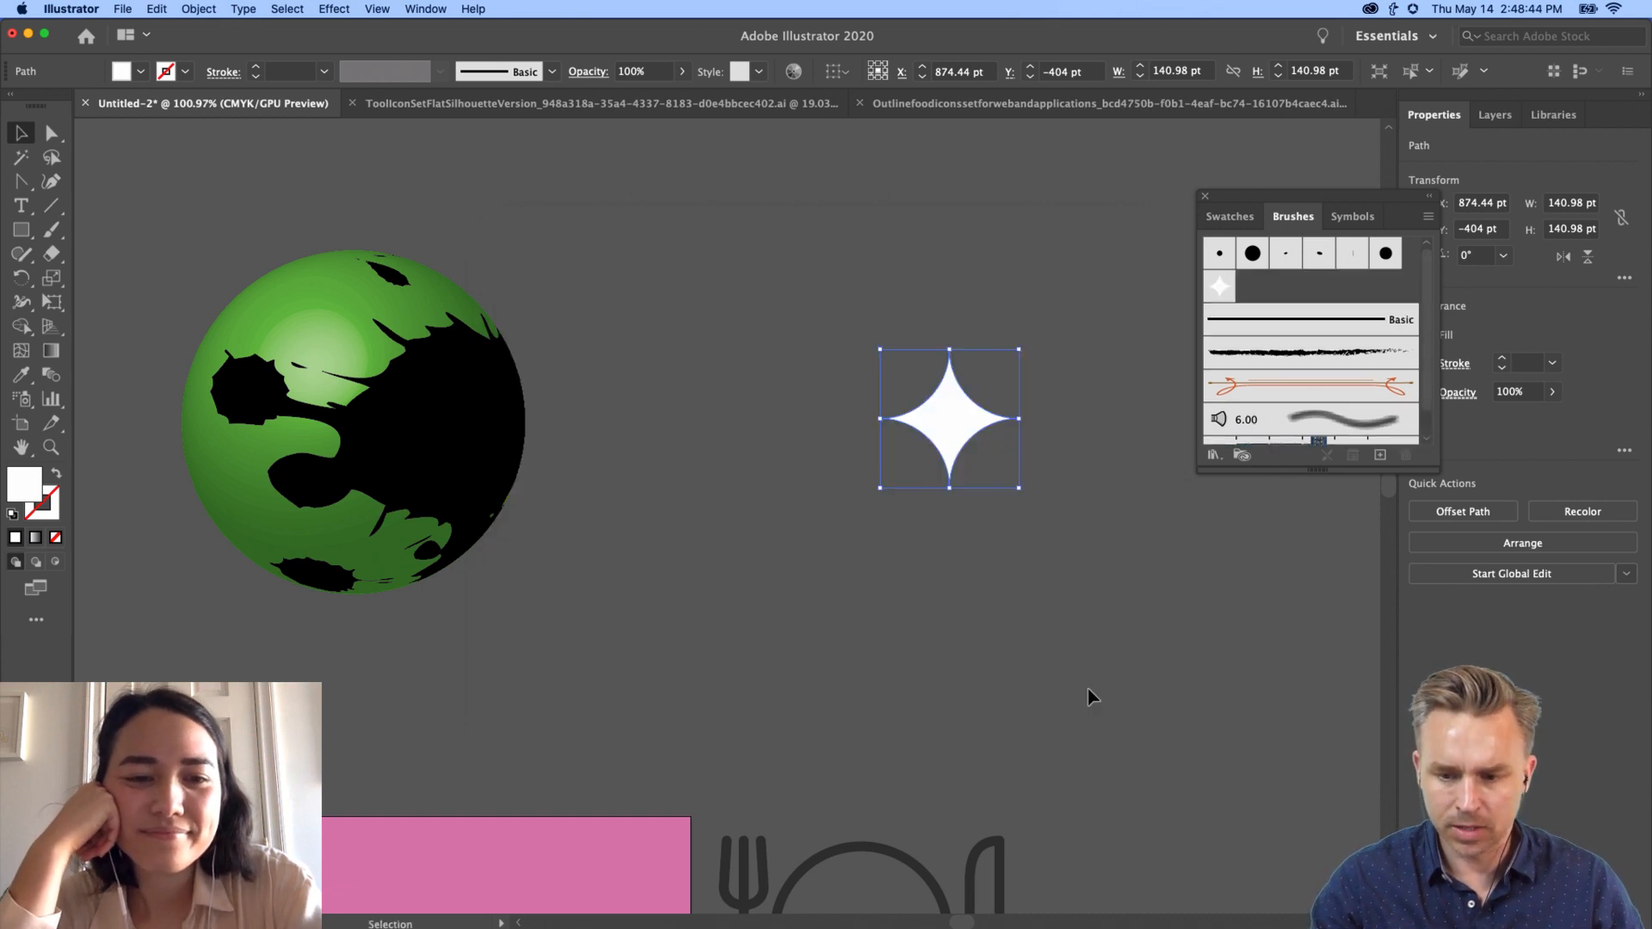
Step: Test the star brush on the star itself, undo it and deselect
scroll(1255, 408, "down", 1)
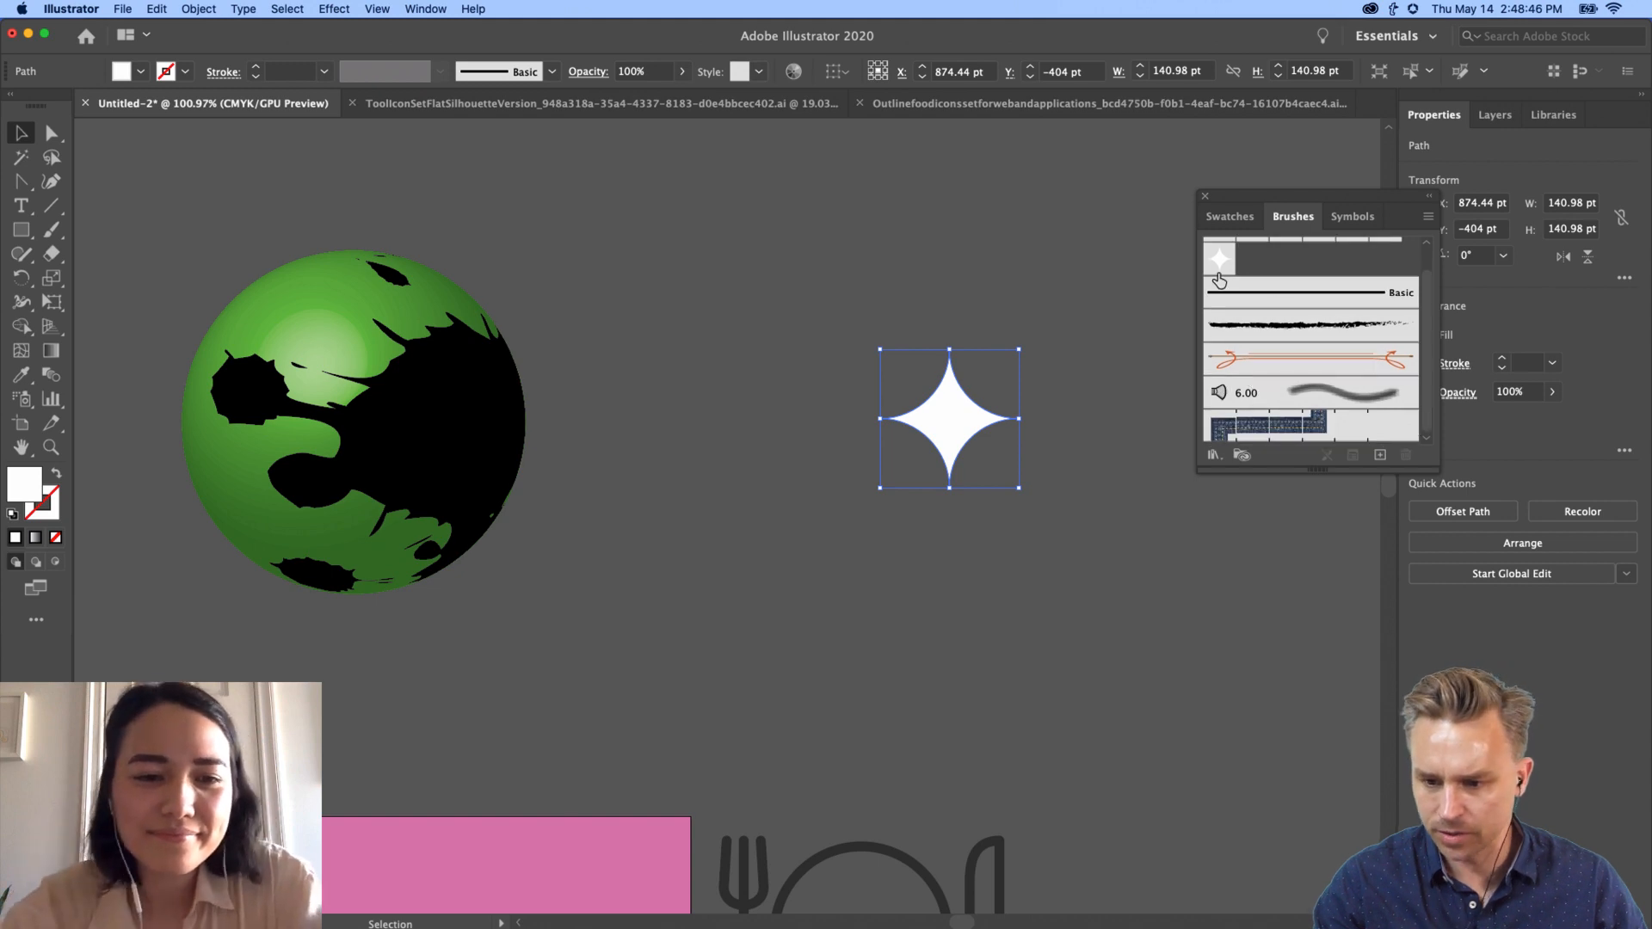
left_click(1218, 262)
key("super+z")
left_click(653, 313)
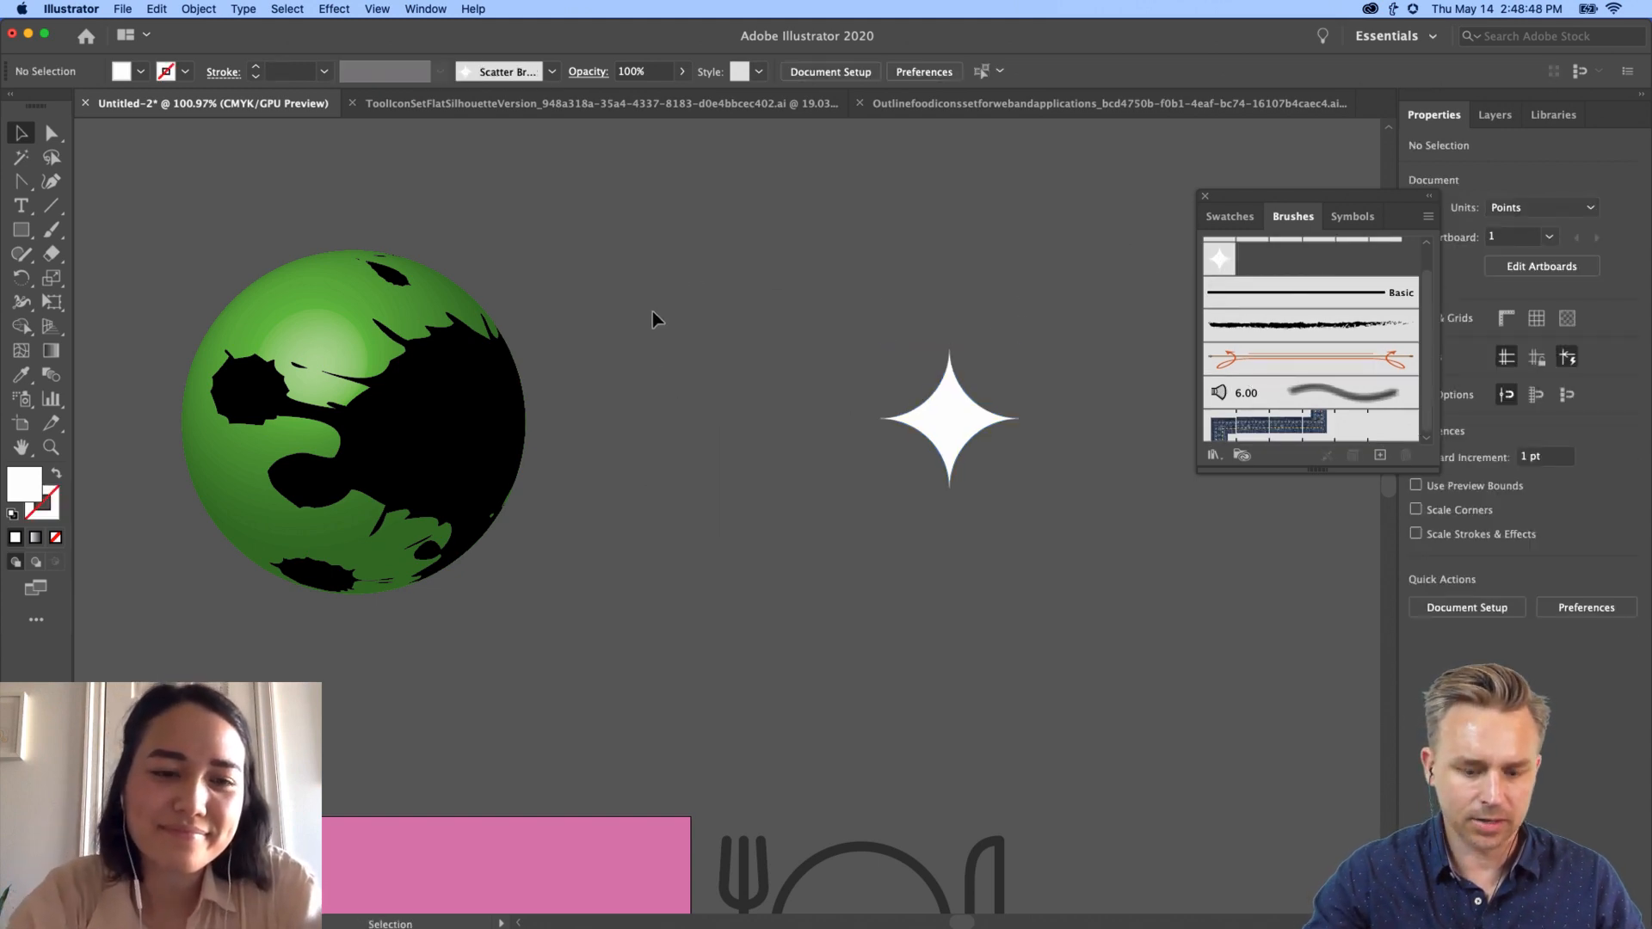
Step: Draw a pencil curve, apply Scatter Brush 1 to it, then draw another curve
key("n")
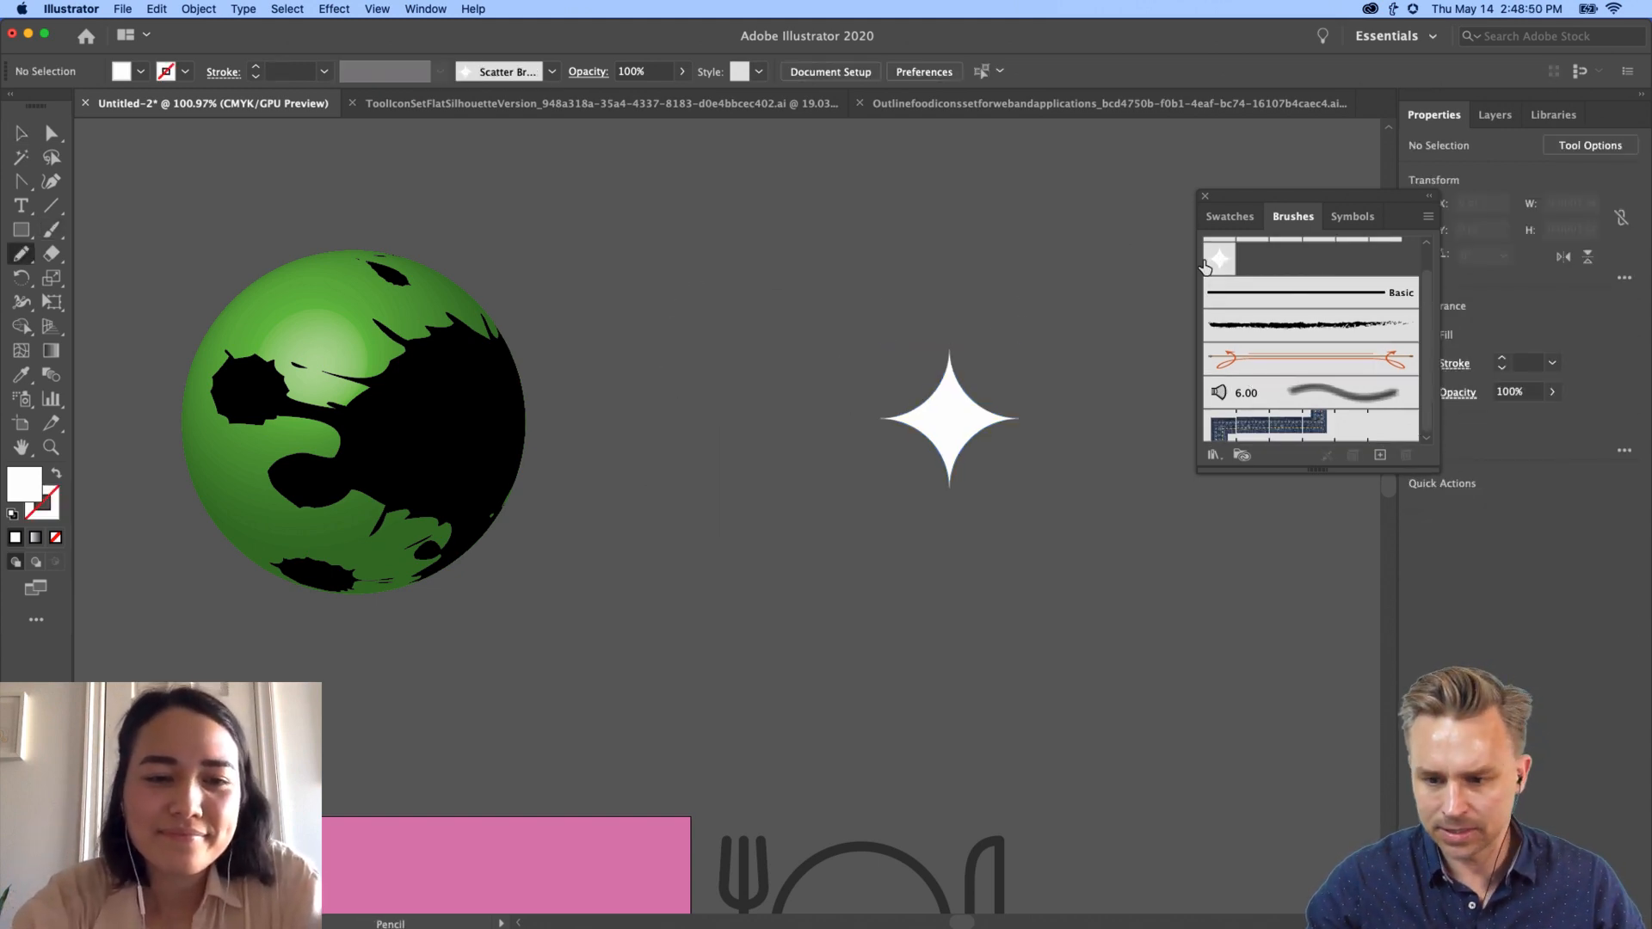
key("shift+x")
left_click_drag(678, 336, 1105, 613)
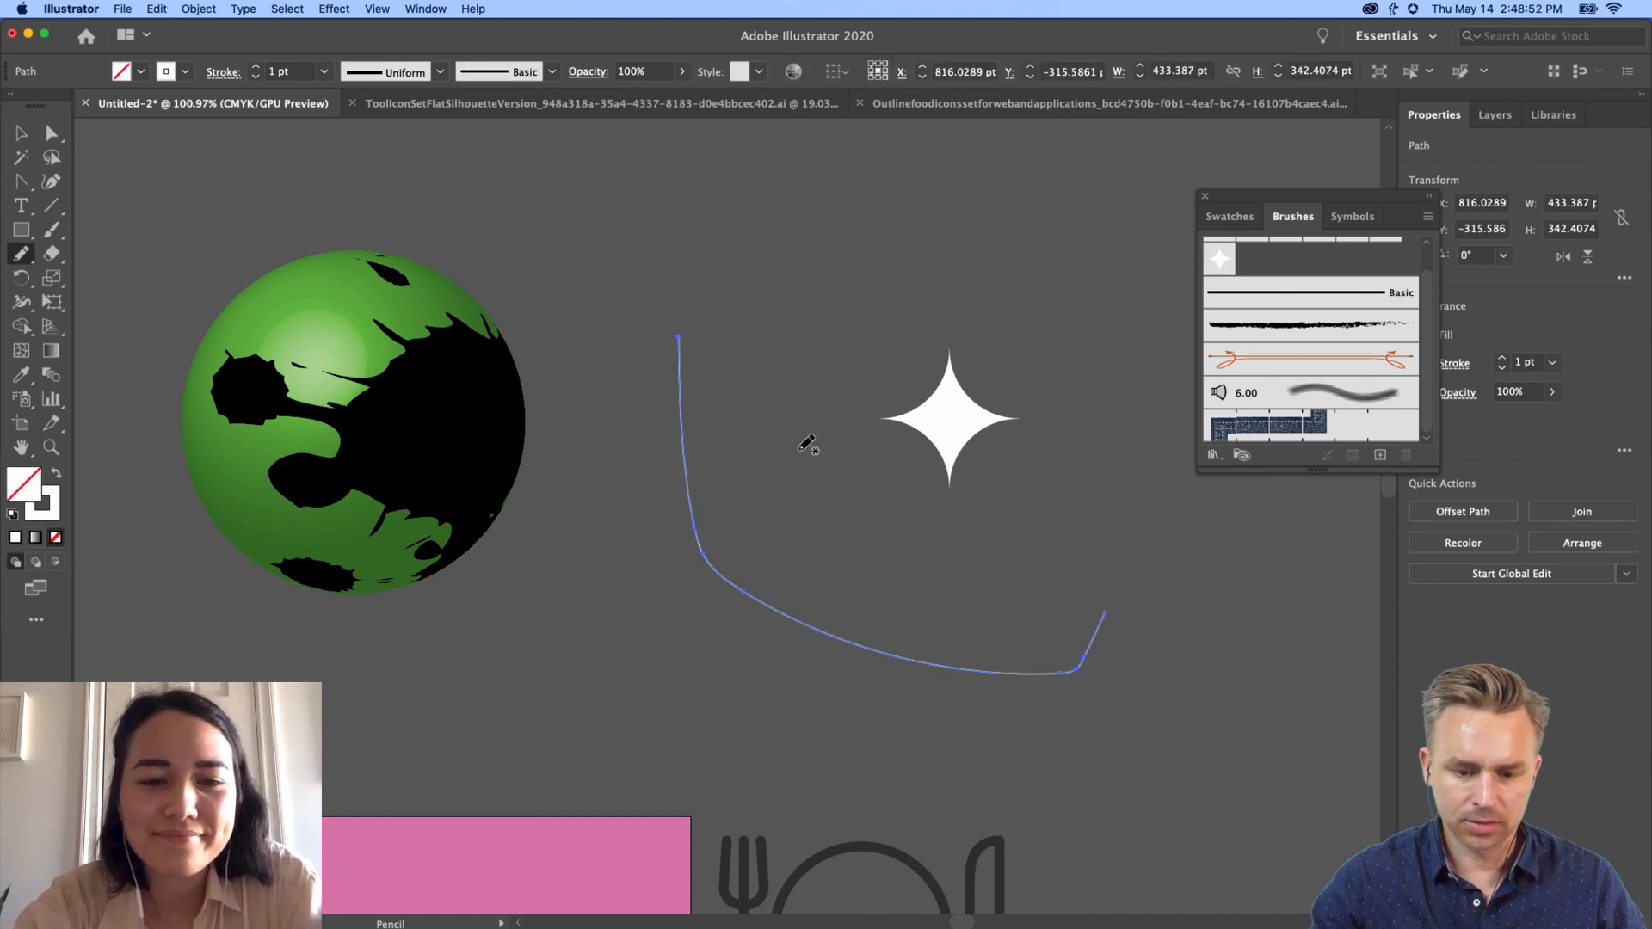
left_click(1218, 258)
scroll(664, 380, "up", 10)
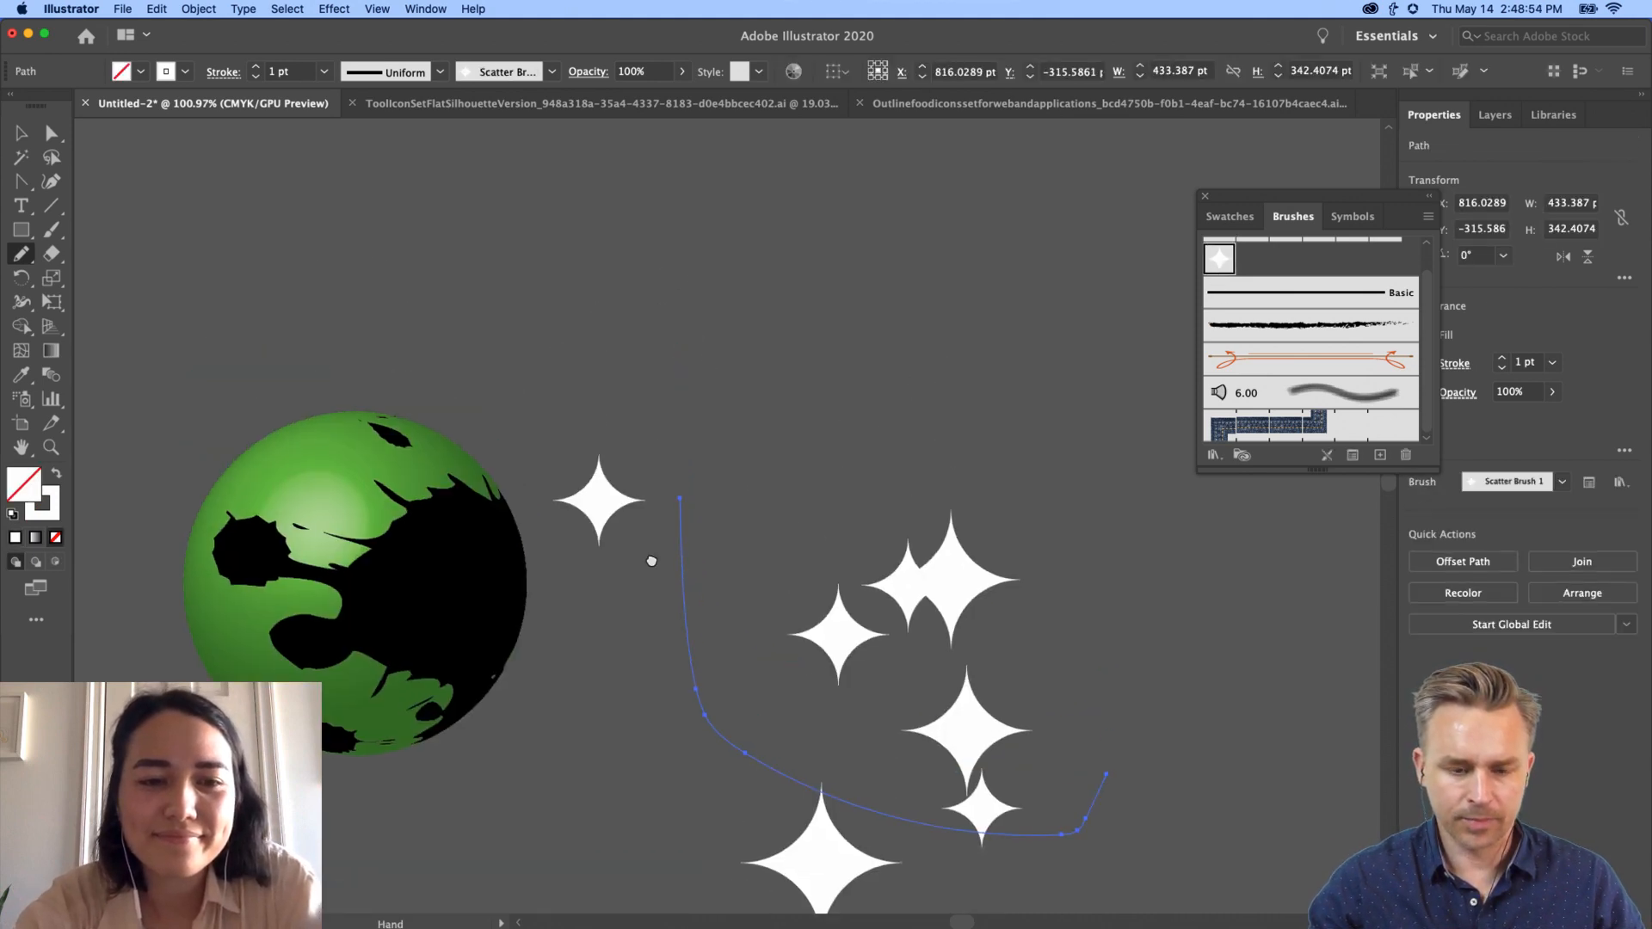
mouse_move(457, 536)
left_mouse_down()
mouse_move(494, 427)
mouse_move(984, 350)
left_mouse_up()
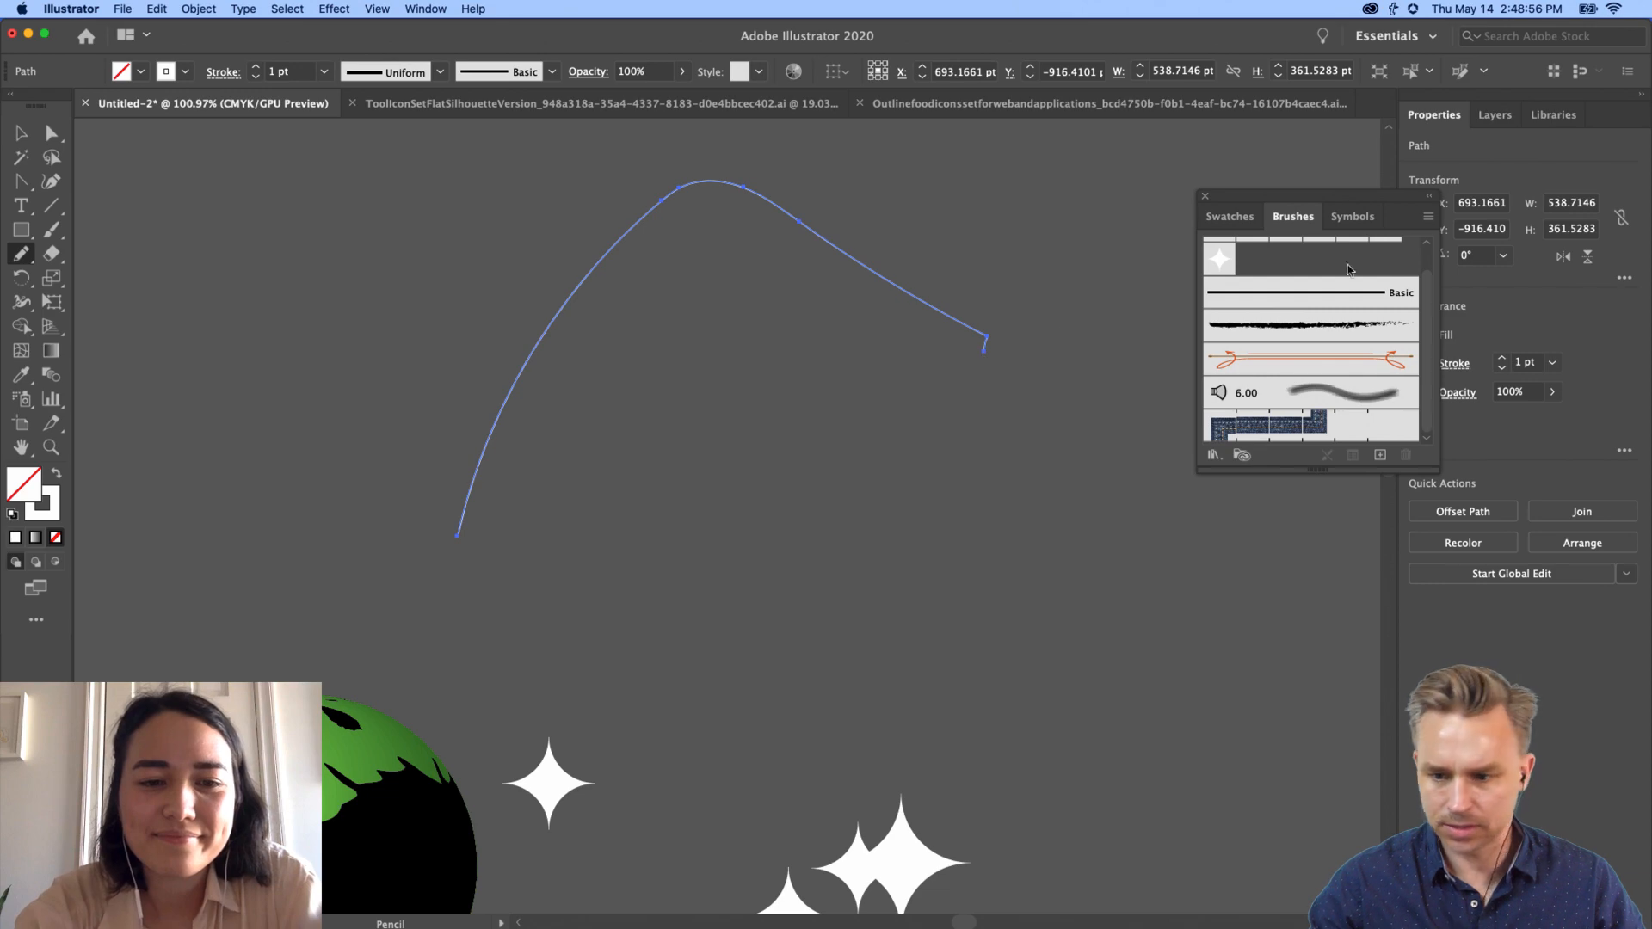
Step: Untick New Art Has Basic Appearance in the Appearance panel and apply Scatter Brush 1 to the curve
left_click_drag(1372, 206, 1257, 214)
left_click(439, 8)
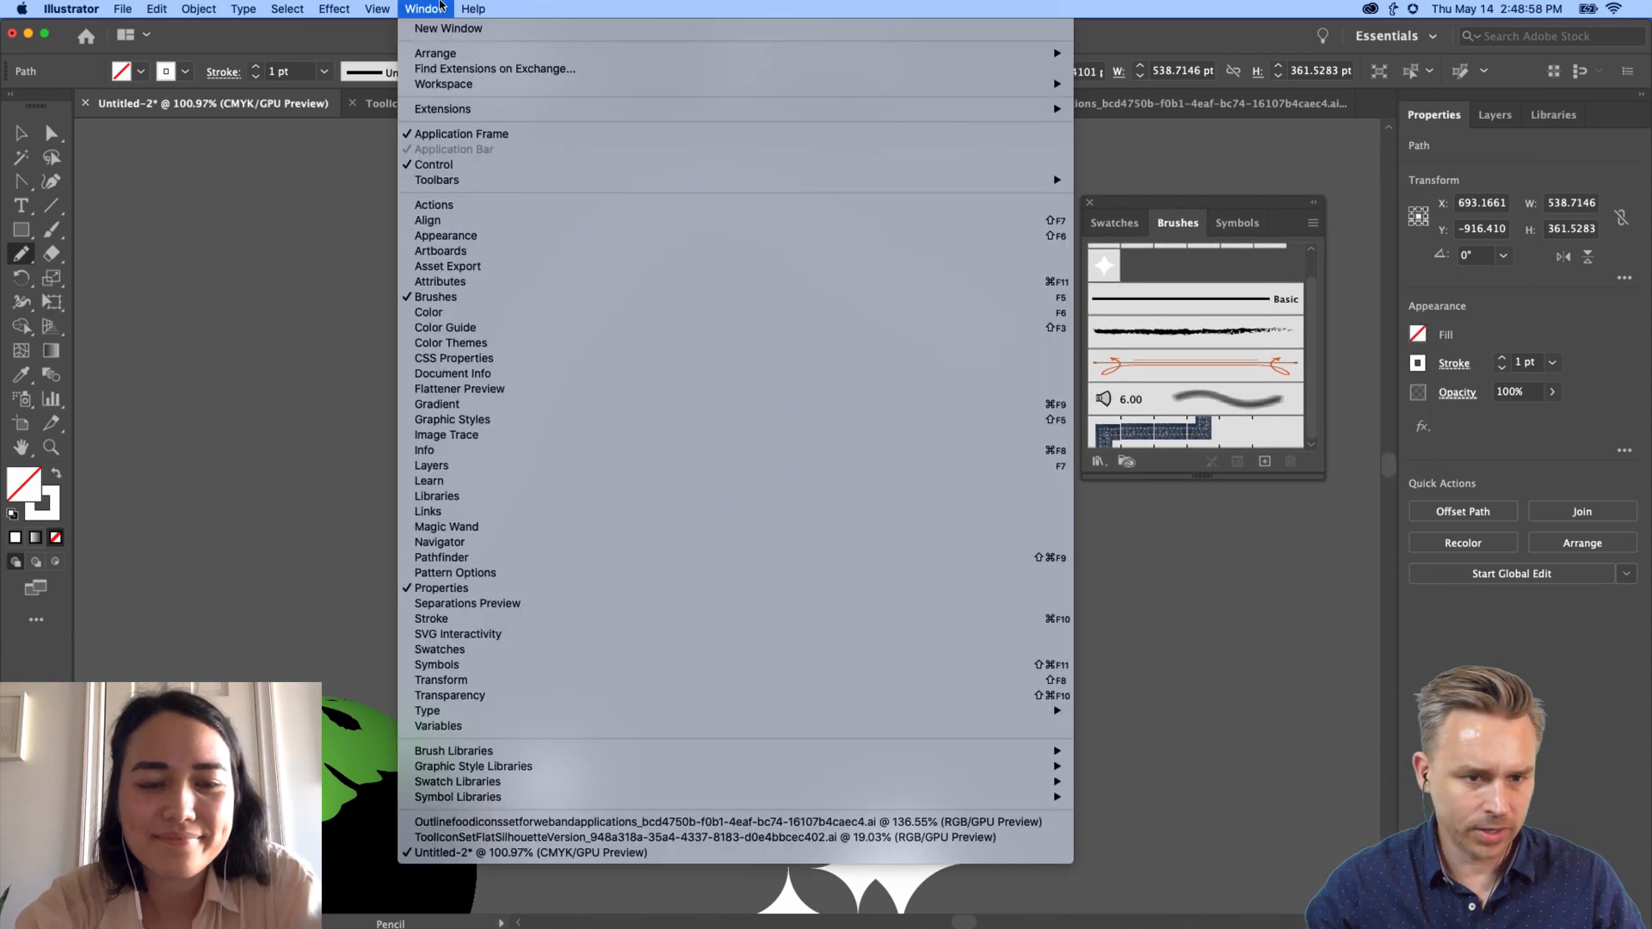
left_click(1040, 237)
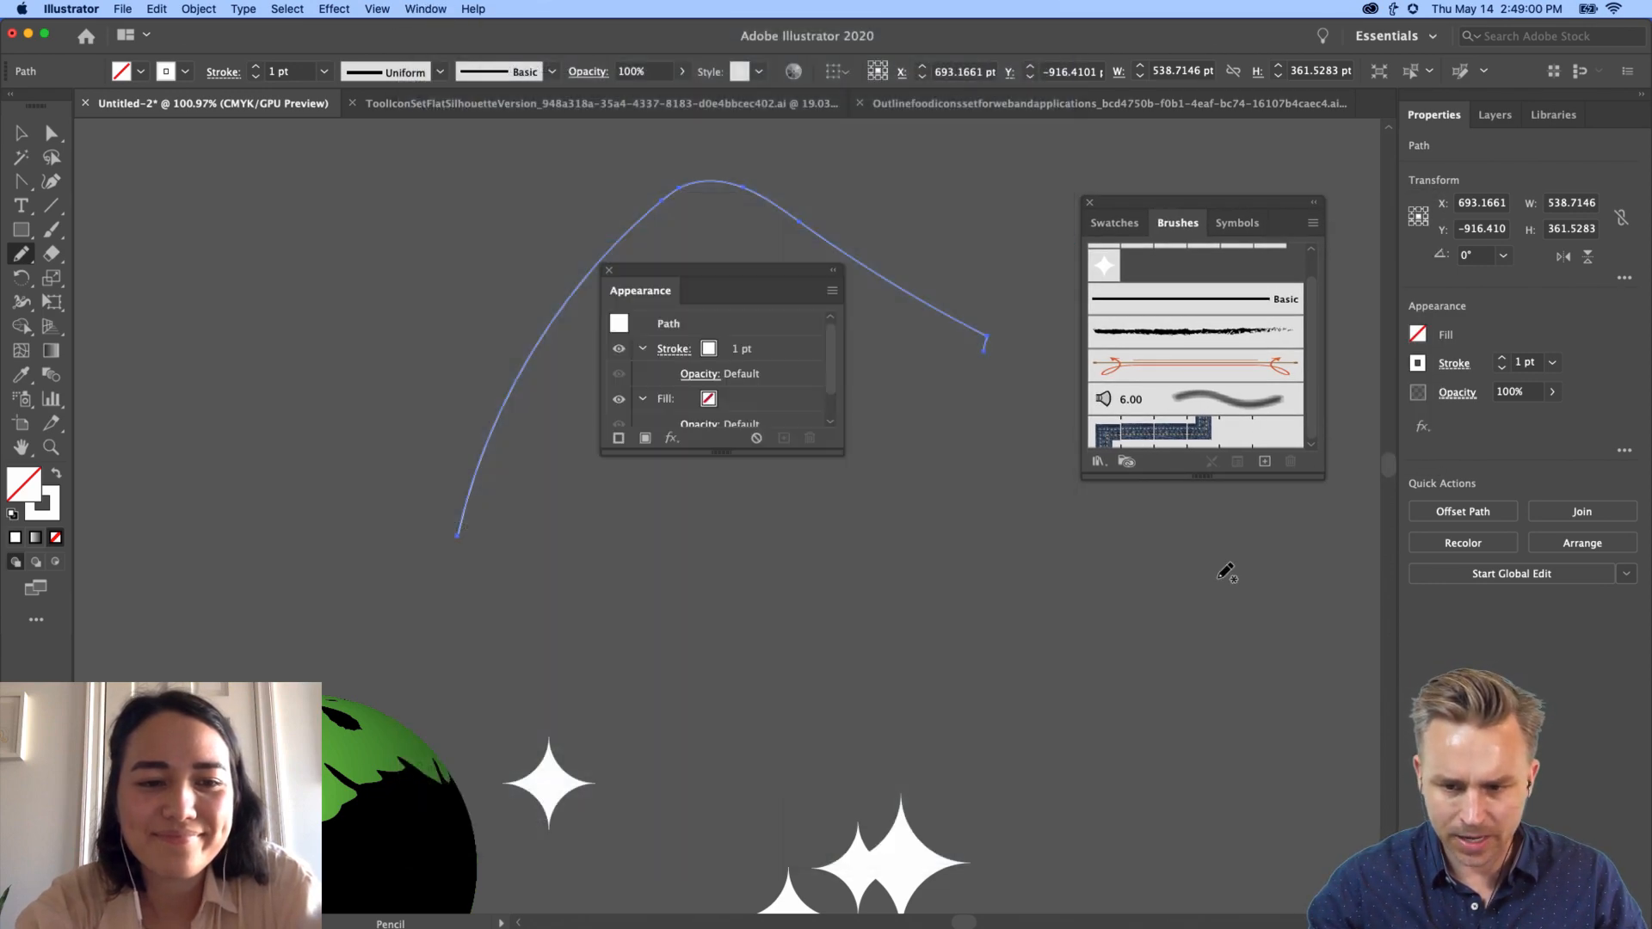
left_click(832, 291)
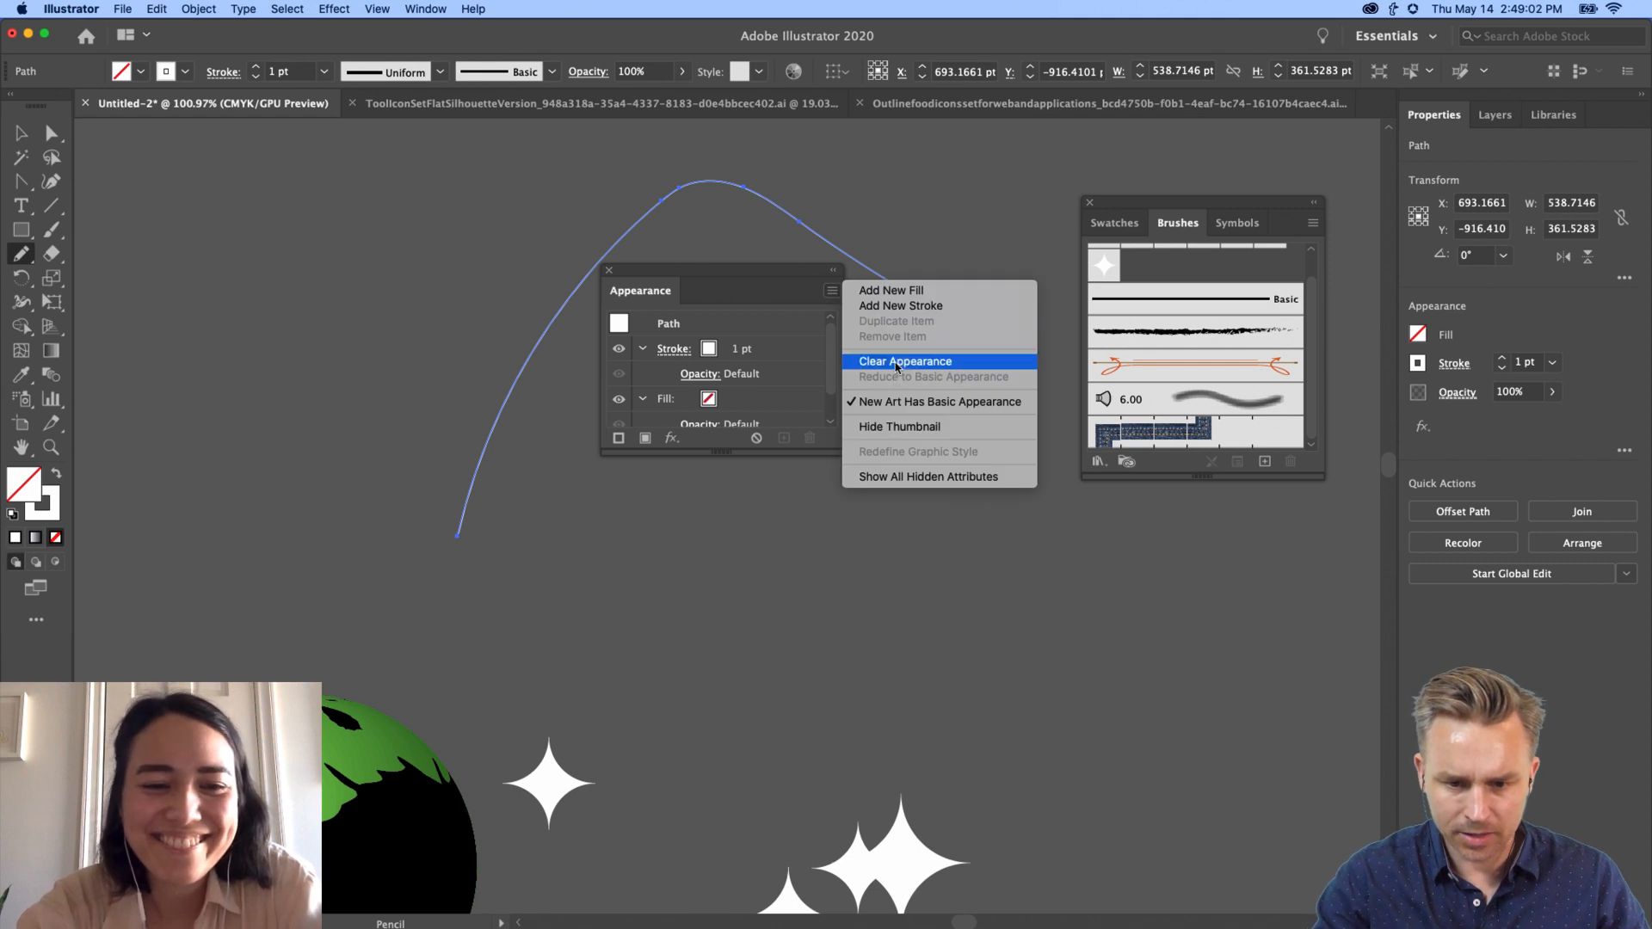
left_click(897, 399)
left_click_drag(689, 284, 1062, 580)
left_click(1093, 270)
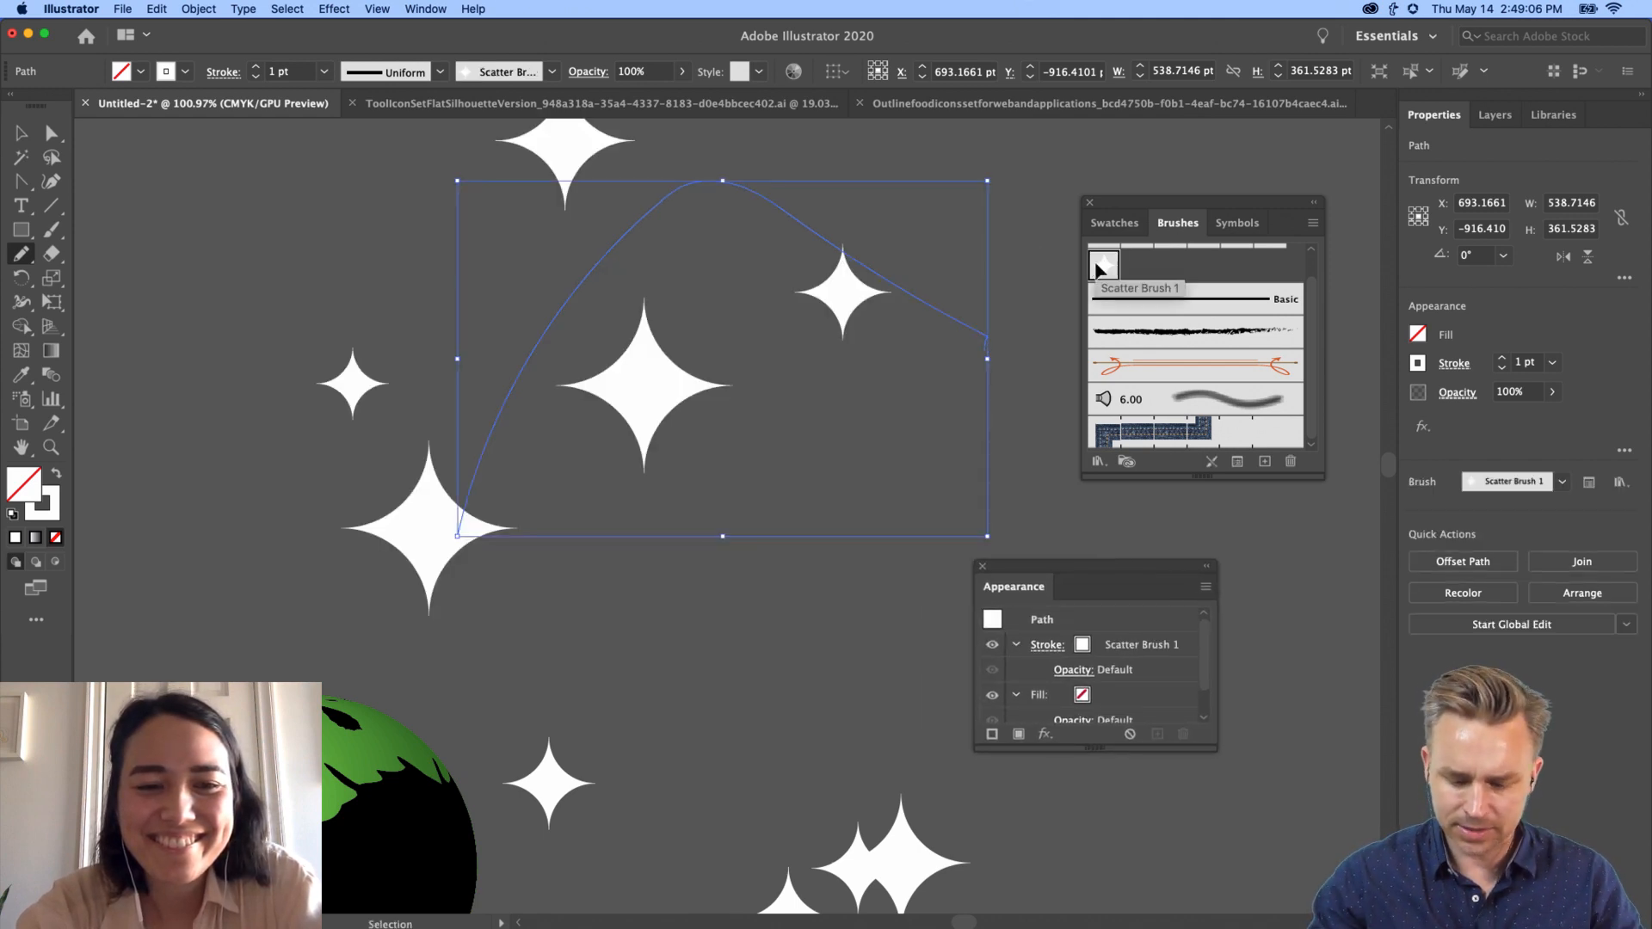
key("super+minus")
key("super+minus")
key("super+minus")
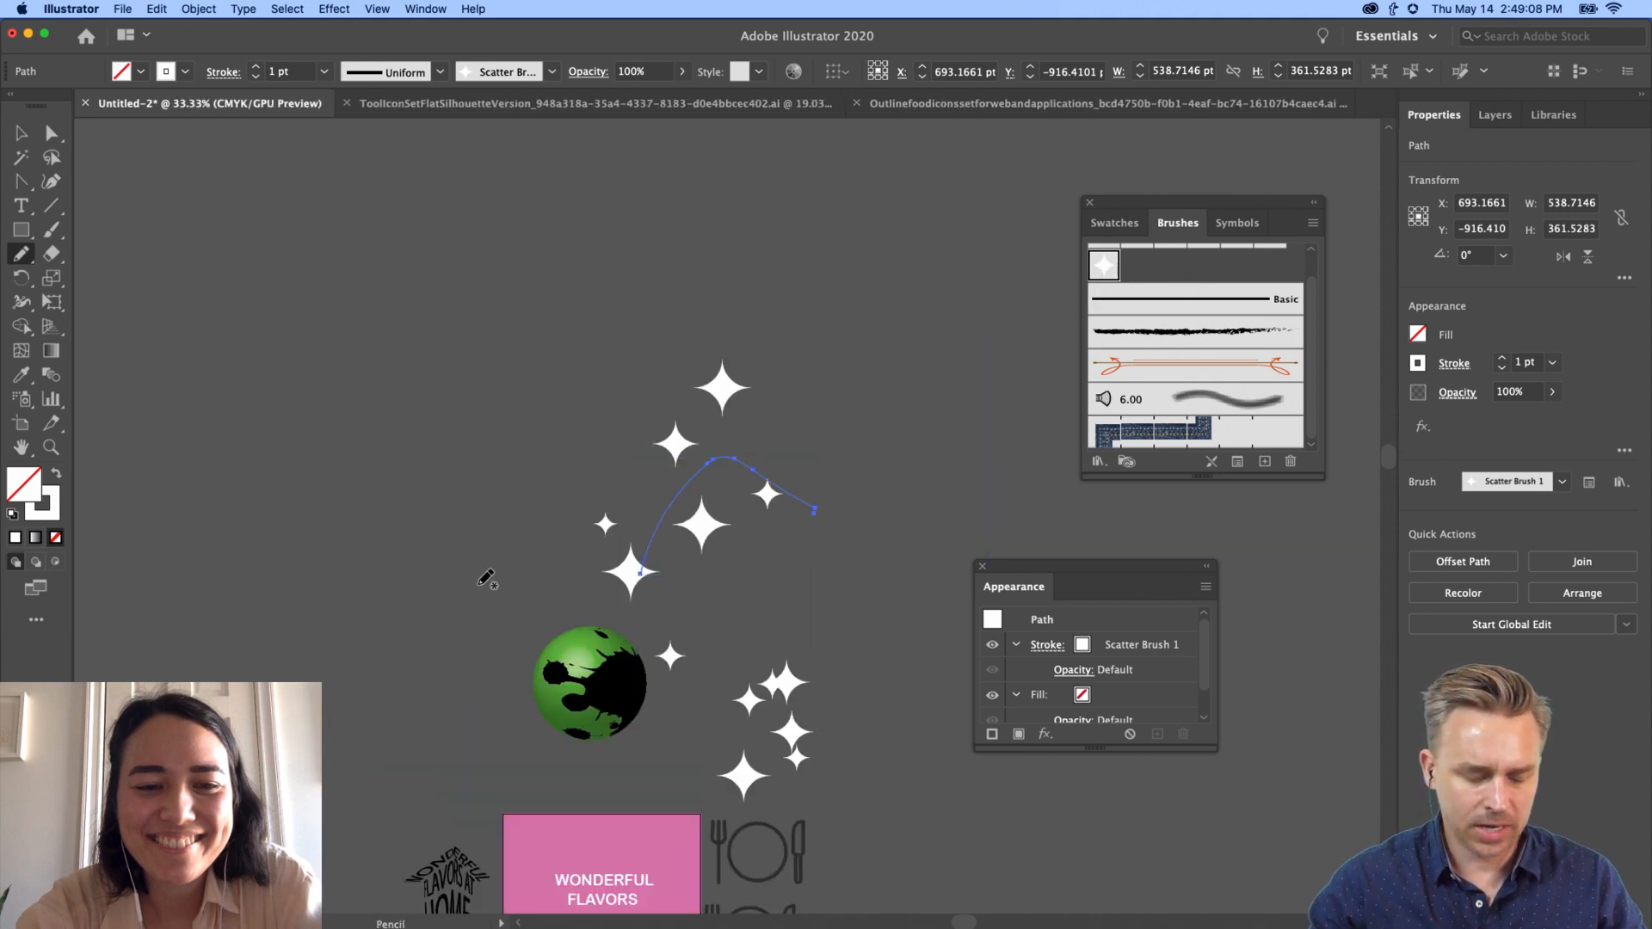
Step: Draw several more curving pencil strokes that scatter sparkles around the green planet
left_click_drag(480, 584, 367, 300)
mouse_move(540, 438)
left_mouse_down()
mouse_move(603, 282)
mouse_move(1077, 177)
left_mouse_up()
left_click_drag(807, 334, 1204, 484)
left_click_drag(1032, 749, 1031, 757)
mouse_move(470, 320)
left_mouse_down()
mouse_move(101, 620)
mouse_move(98, 640)
left_mouse_up()
left_click_drag(355, 568, 603, 486)
mouse_move(676, 595)
left_mouse_down()
mouse_move(405, 773)
mouse_move(271, 660)
left_mouse_up()
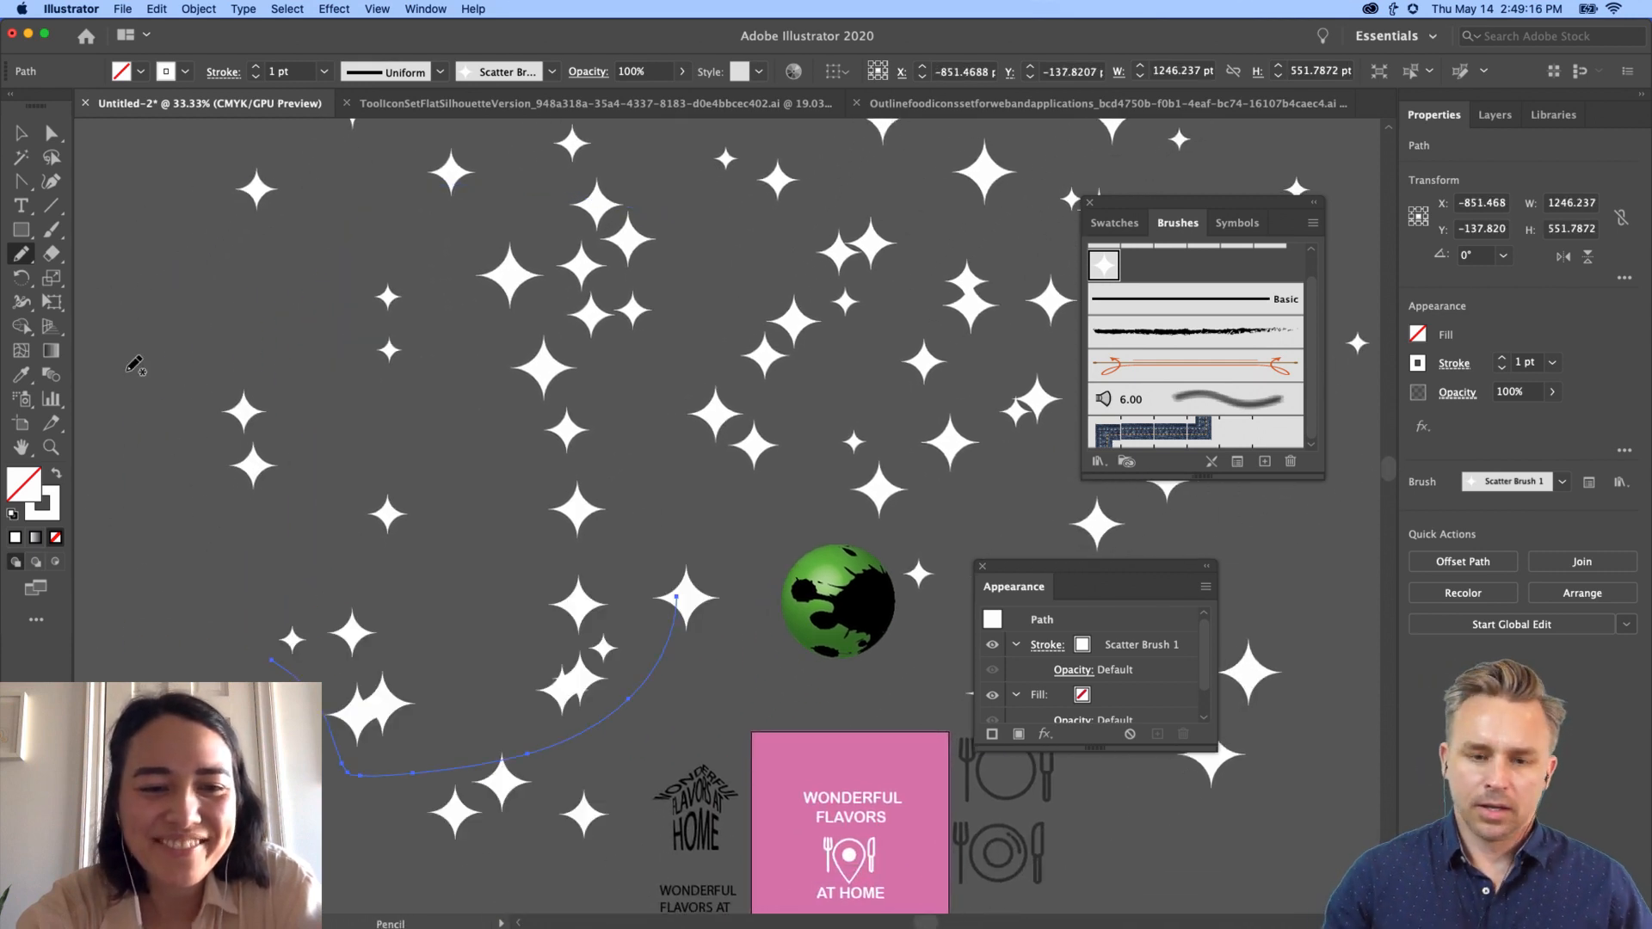
Step: Minimize Illustrator, close its Brushes and Appearance panels and the solar-system preview
left_click(28, 35)
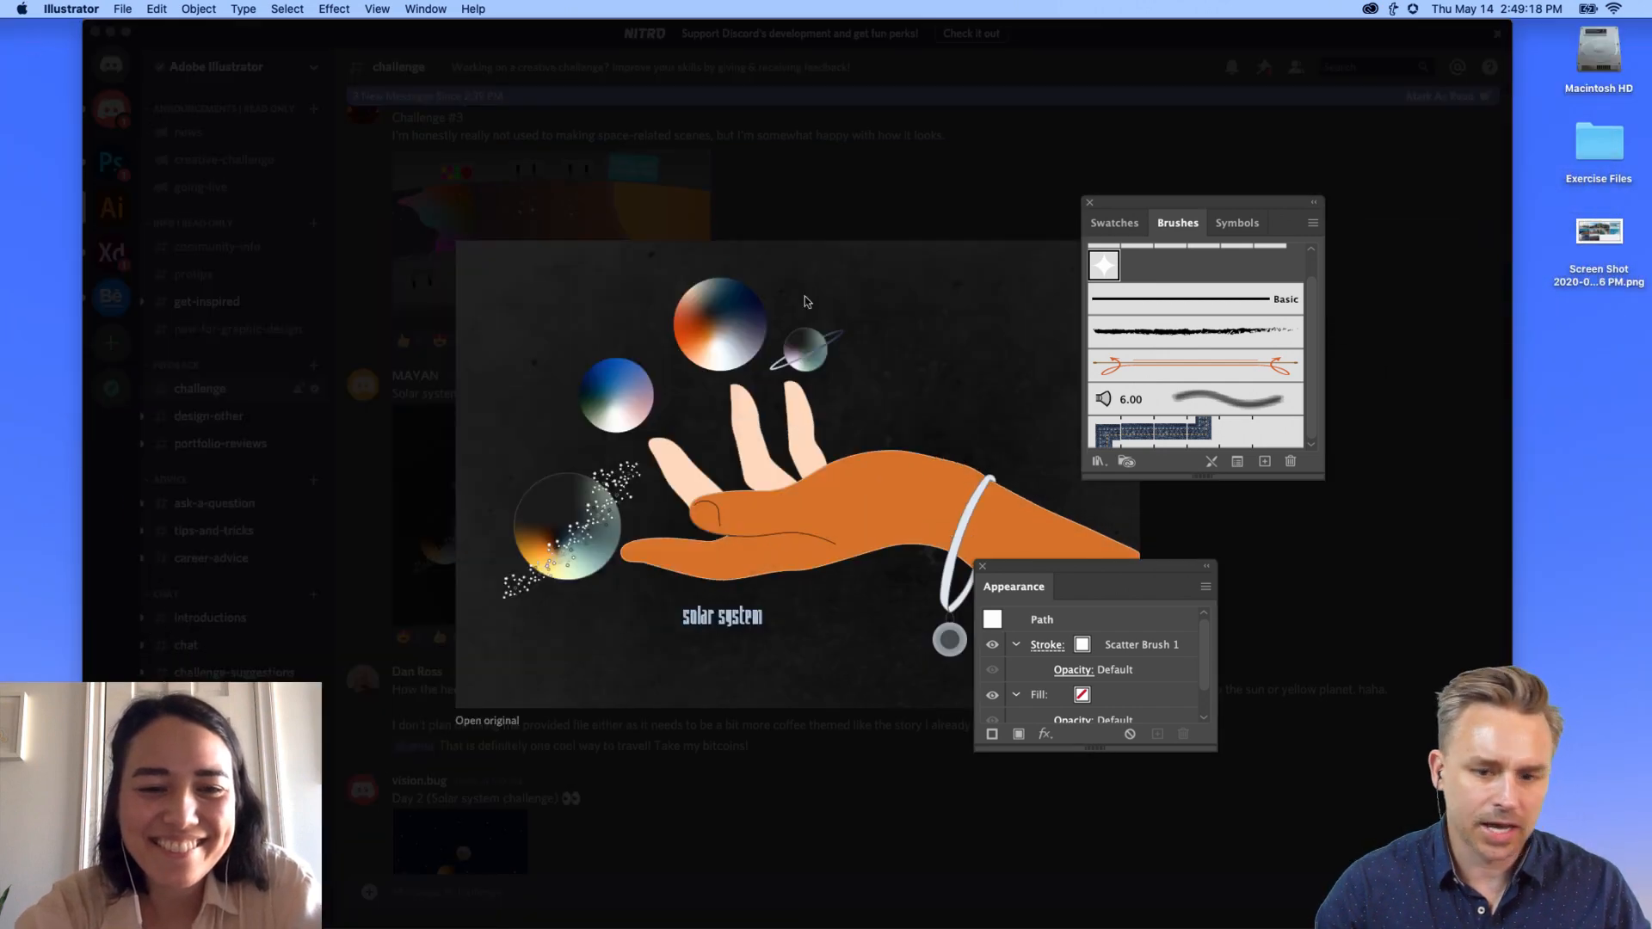
left_click(1089, 205)
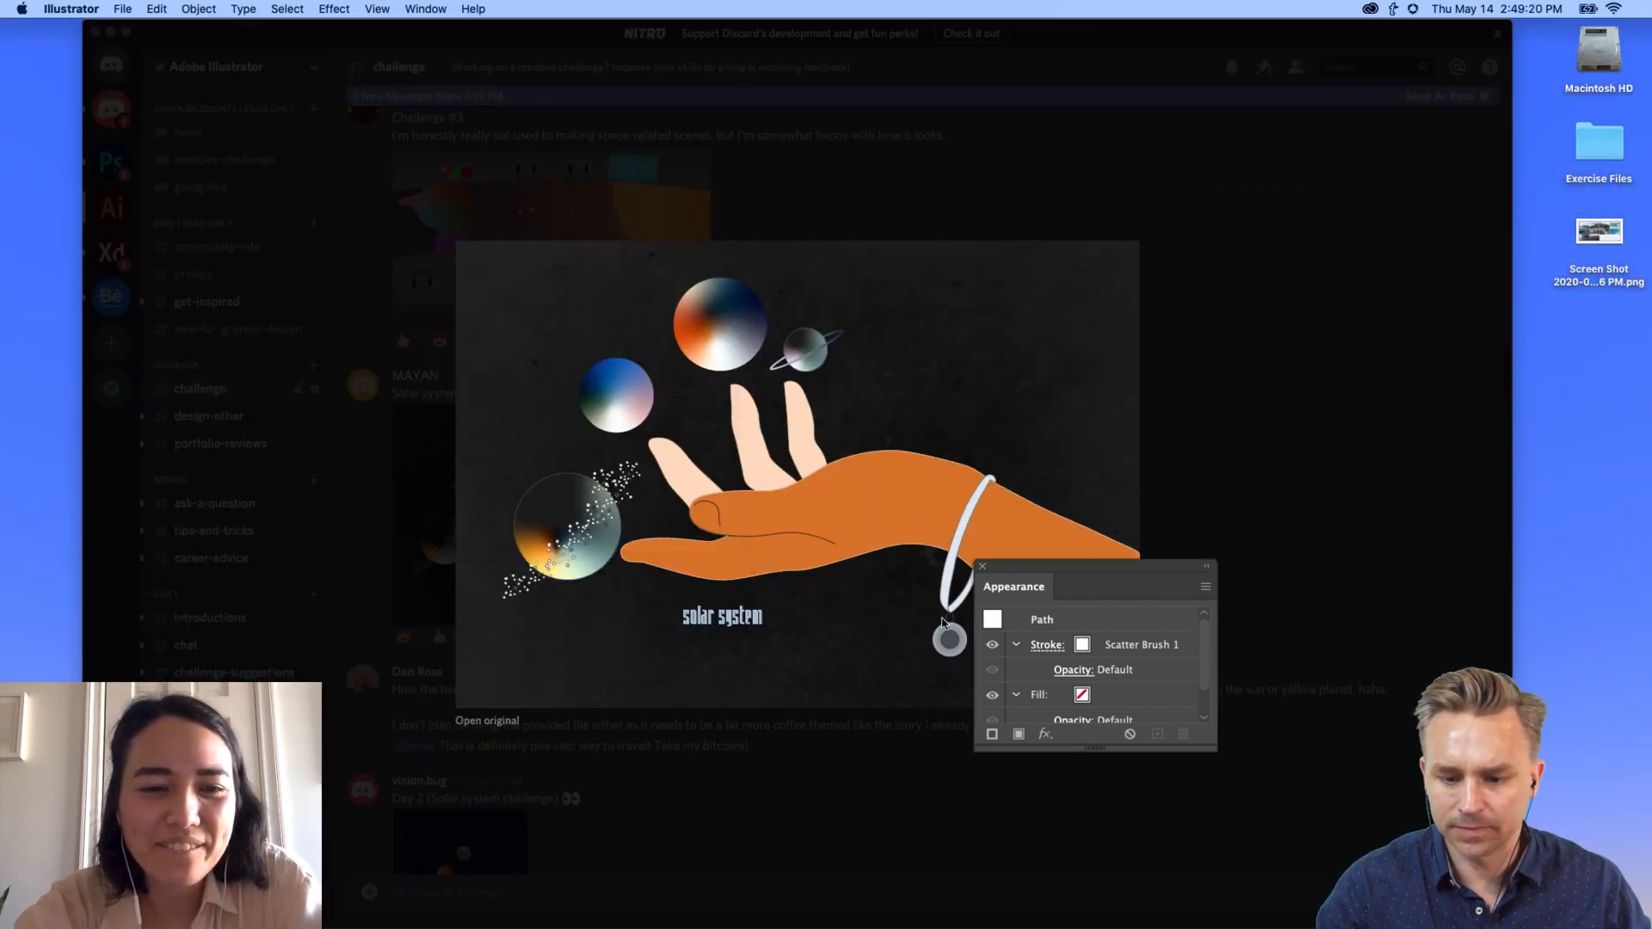
left_click(983, 569)
left_click(1291, 428)
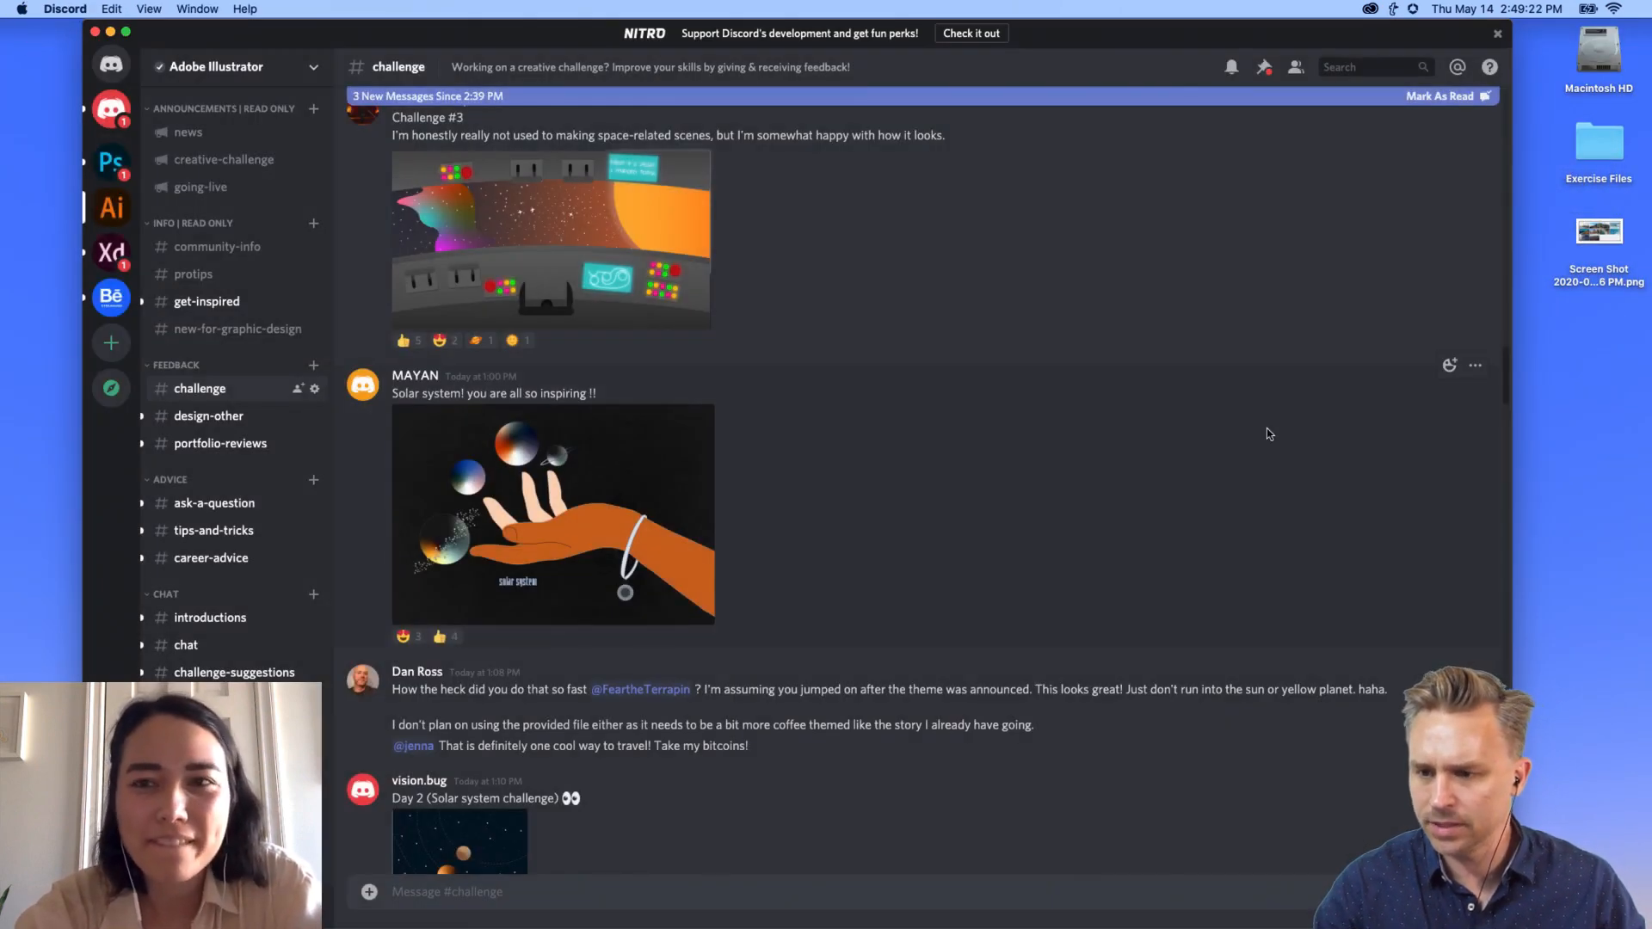
Step: Open the Challenge #3 cockpit space scene enlarged
scroll(1267, 434, "up", 3)
left_click(449, 430)
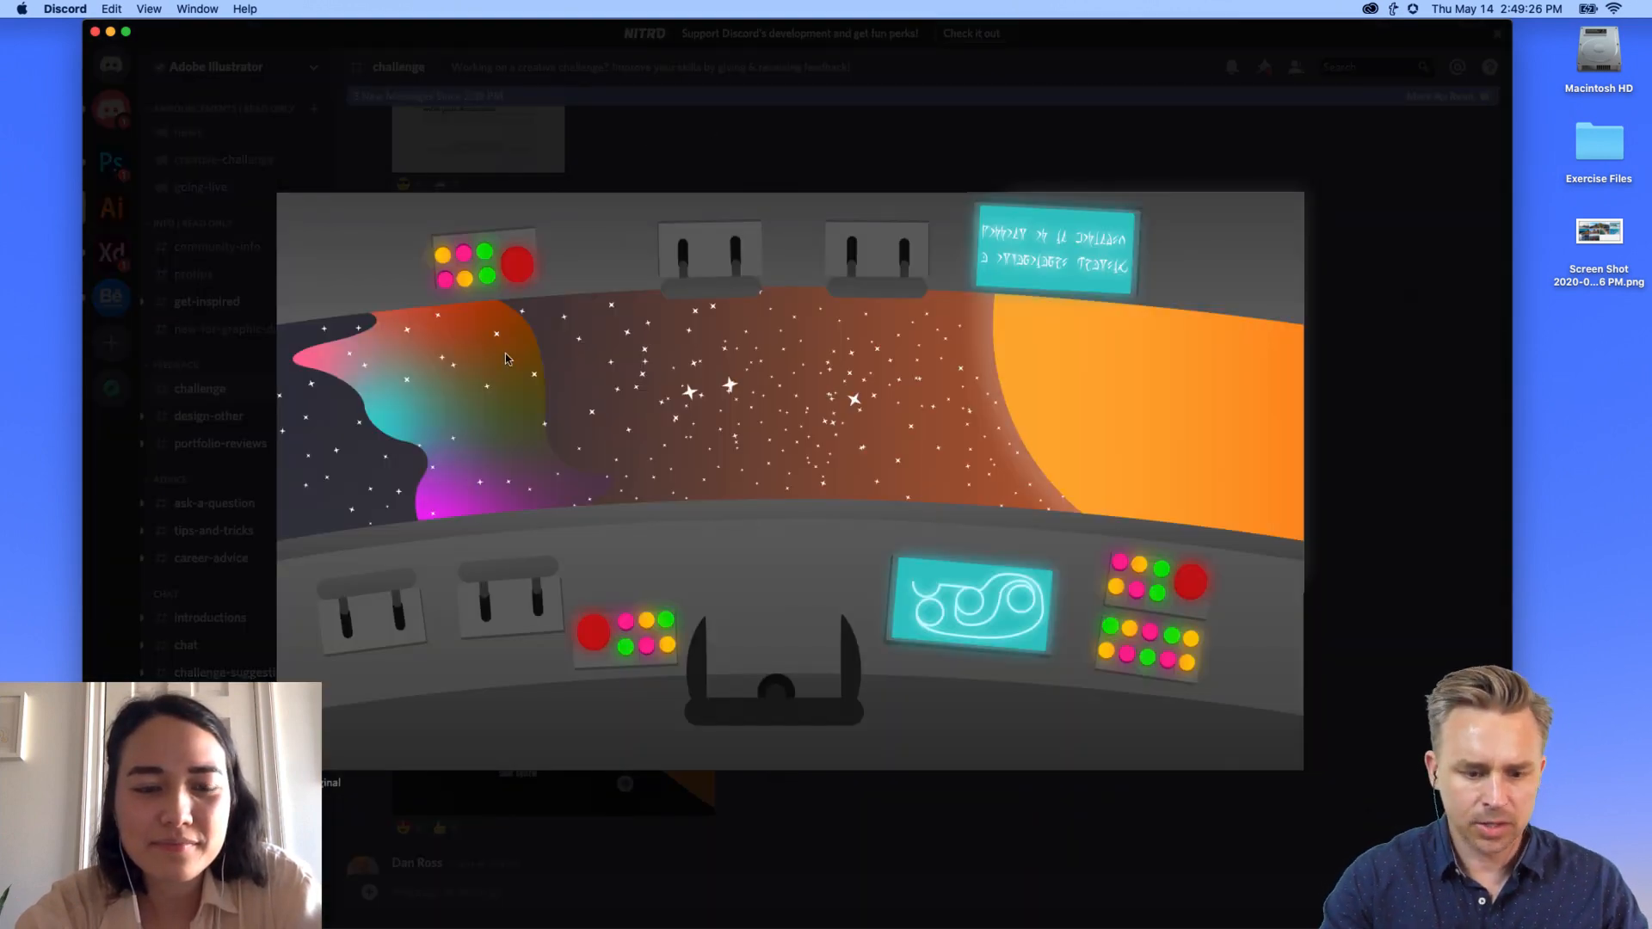
left_click(627, 183)
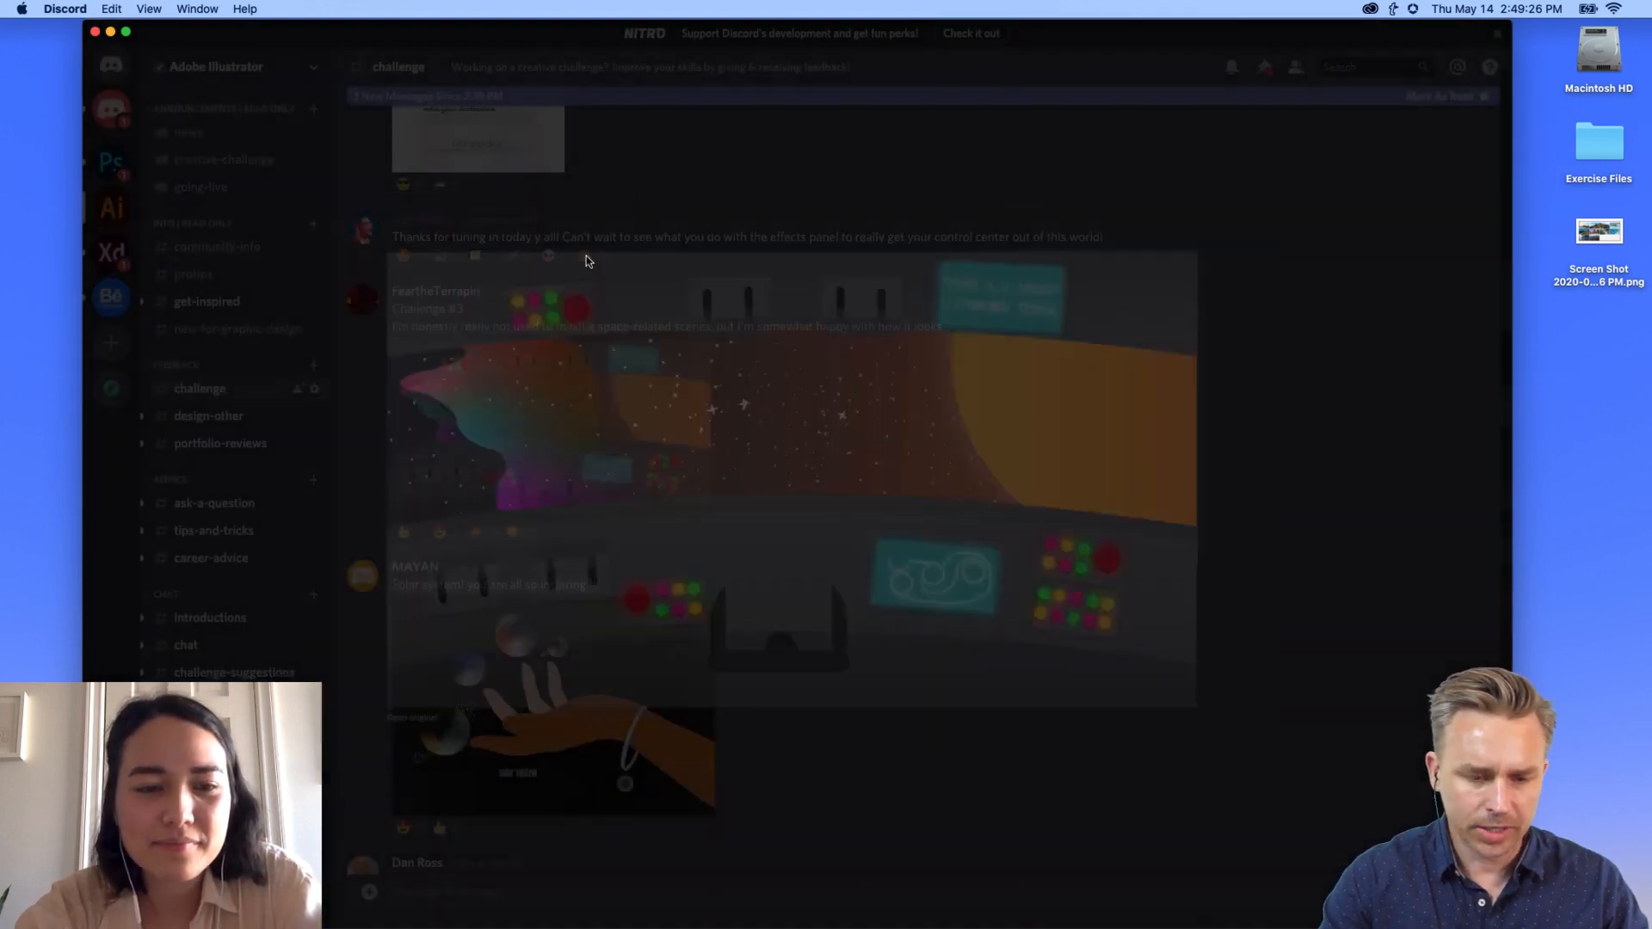
left_click(457, 382)
key("Escape")
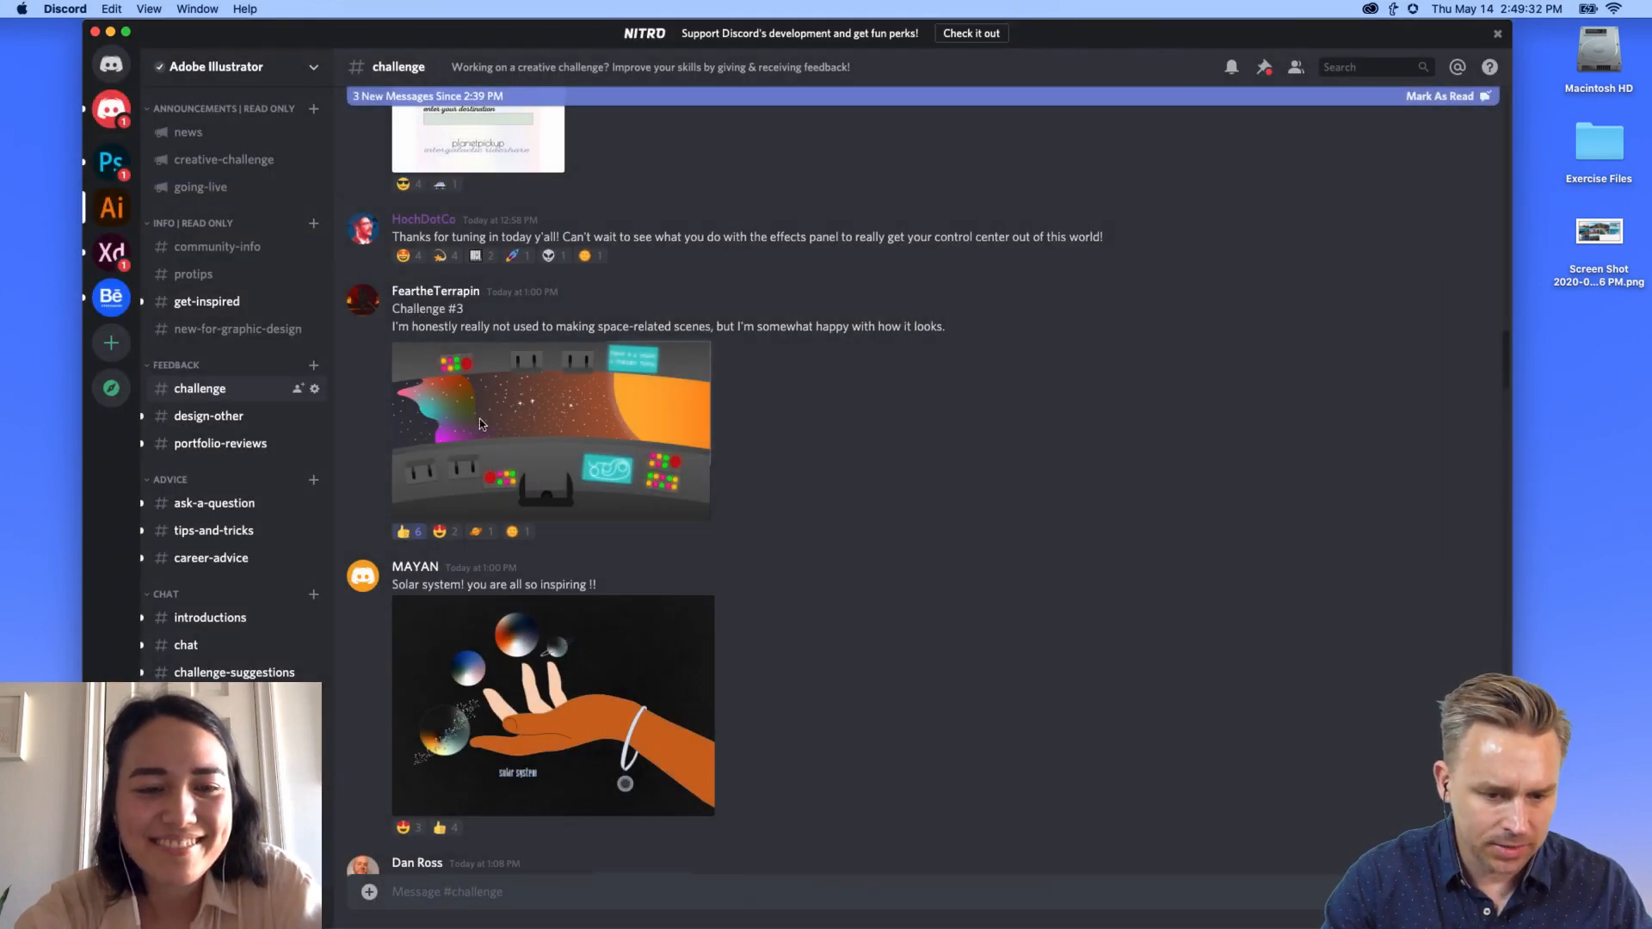
left_click(482, 427)
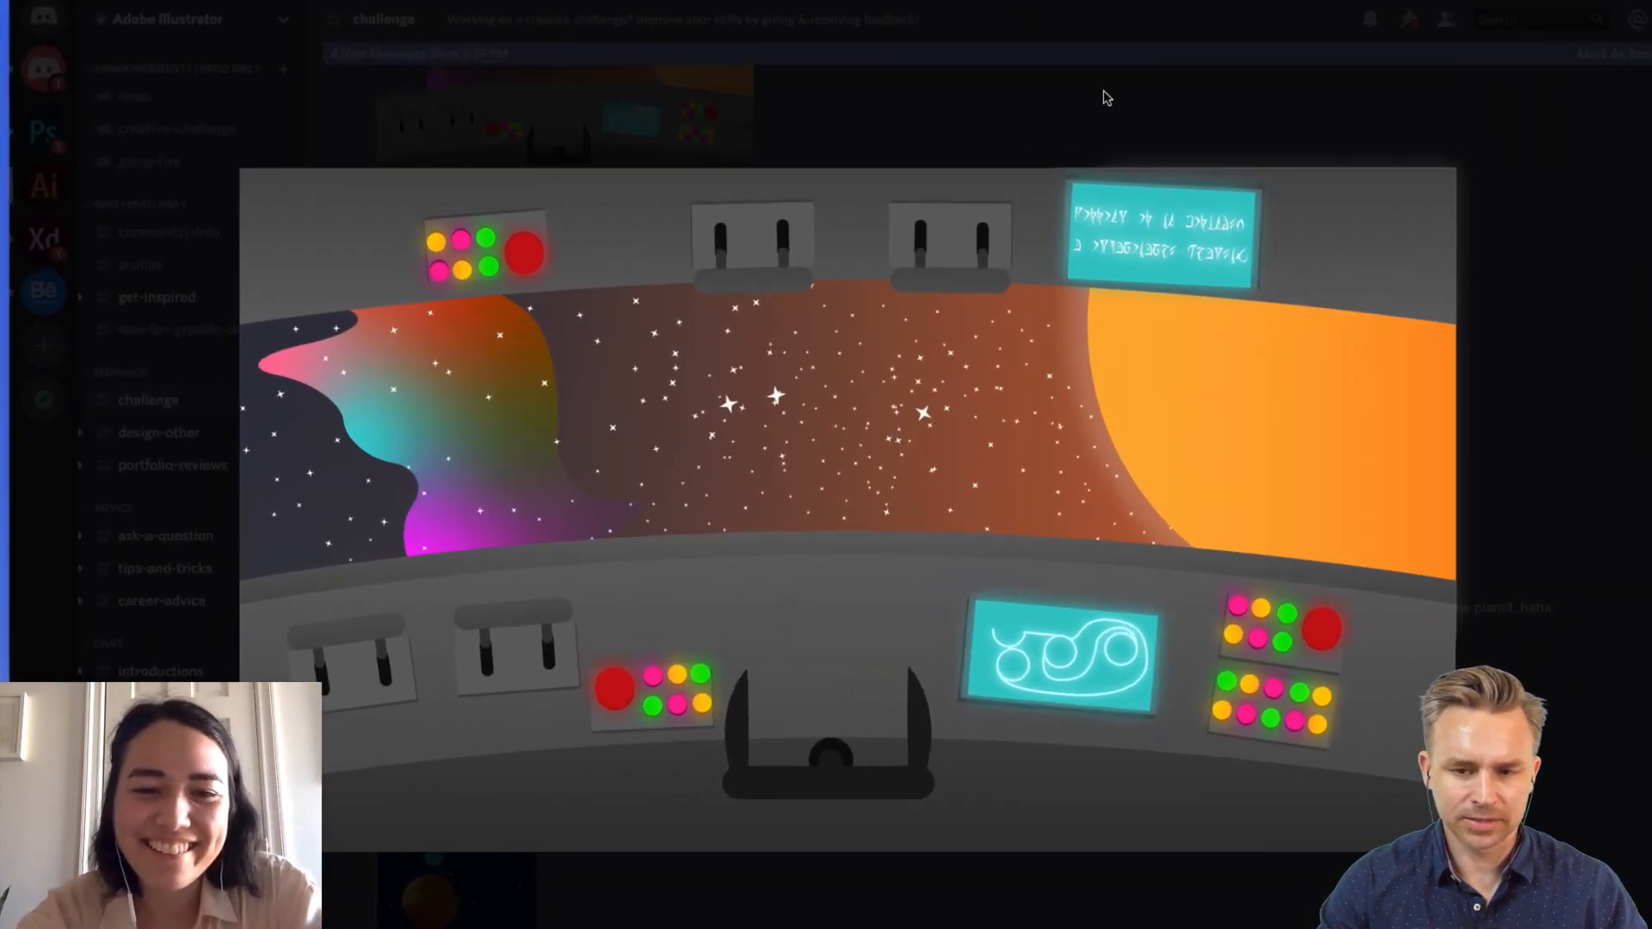
Step: Close the cockpit preview and add a thumbs-up to the Challenge #3 cockpit post
left_click(1100, 8)
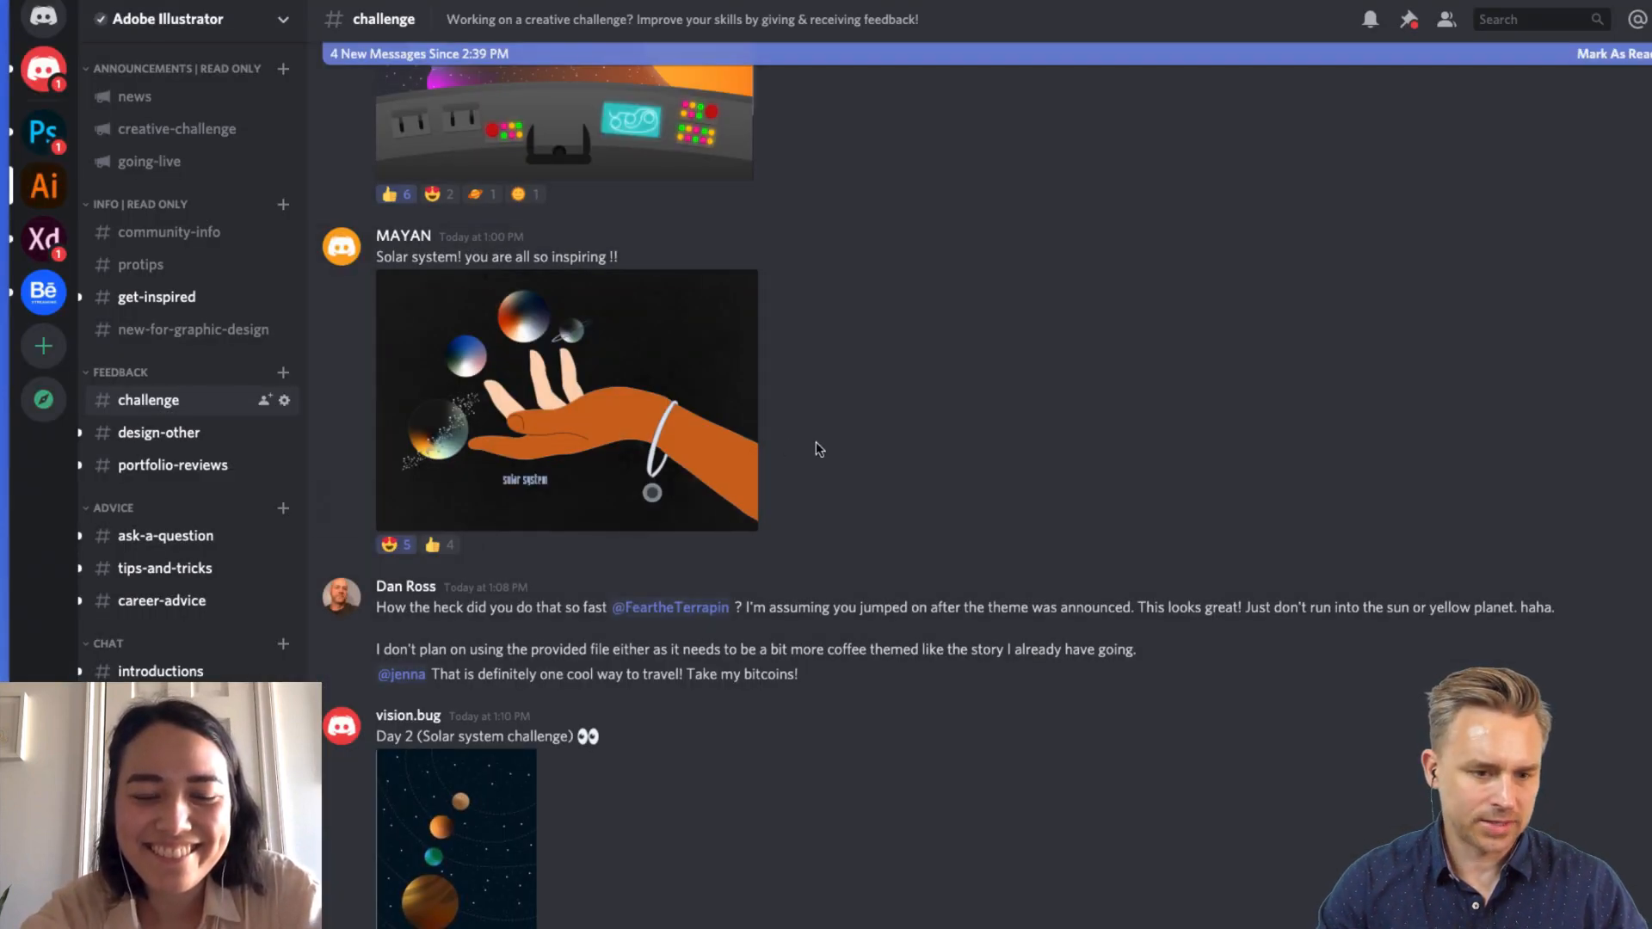
scroll(833, 455, "up", 4)
scroll(833, 454, "up", 2)
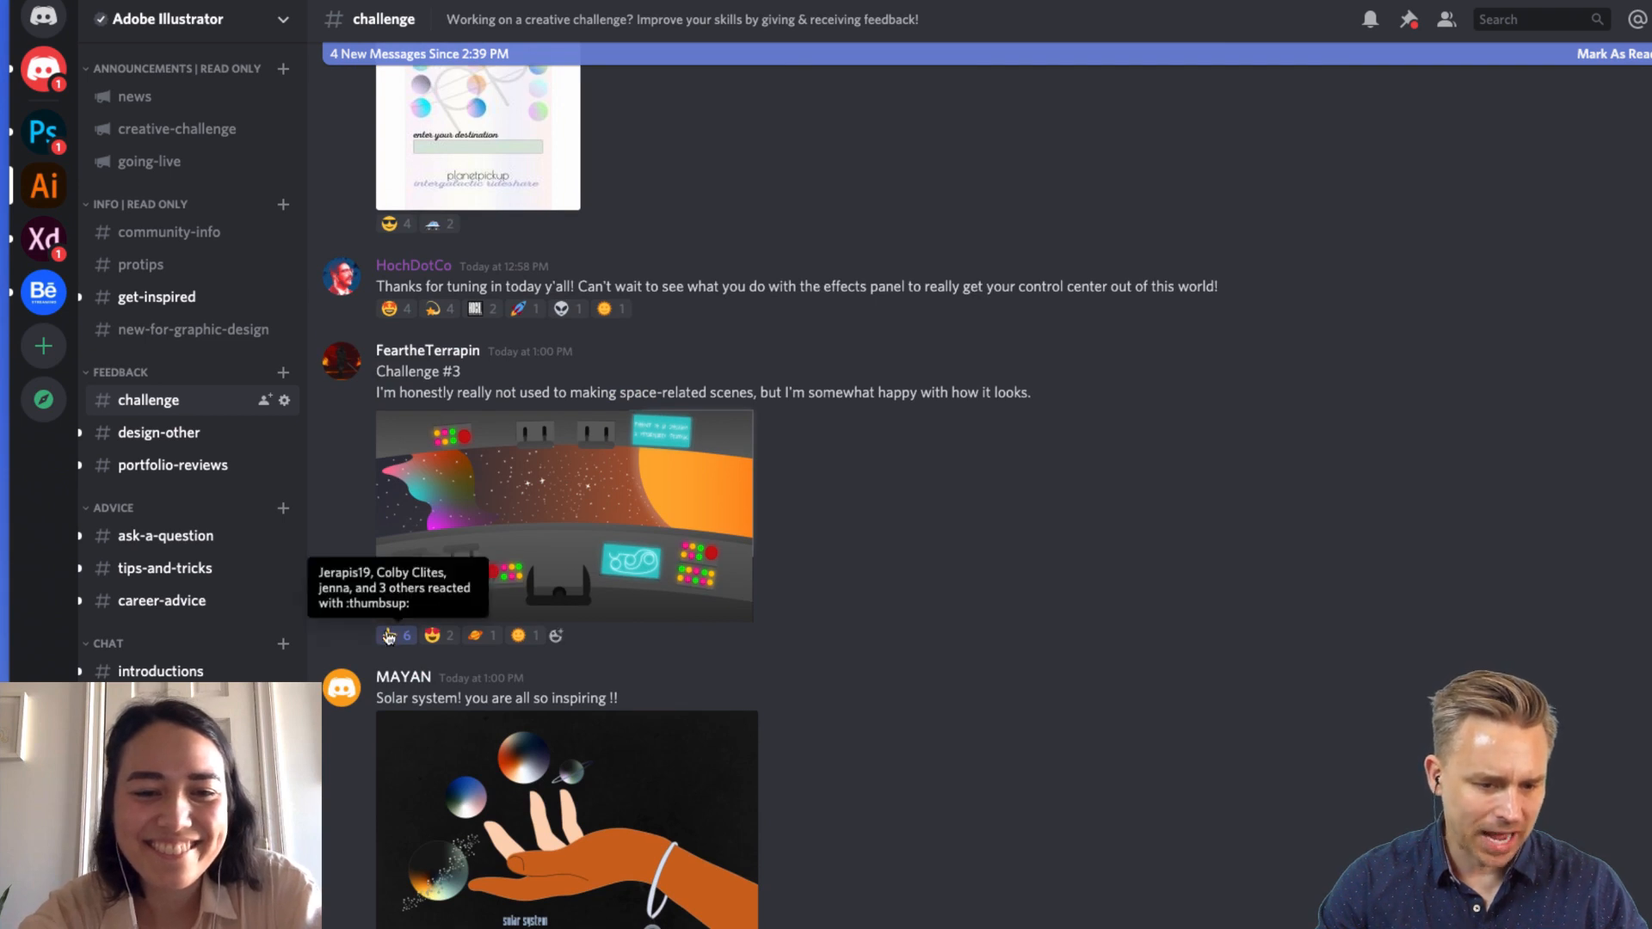
left_click(388, 636)
Step: Scroll up and open the Spacegrass 'The Planets Align' image enlarged
scroll(408, 603, "down", 2)
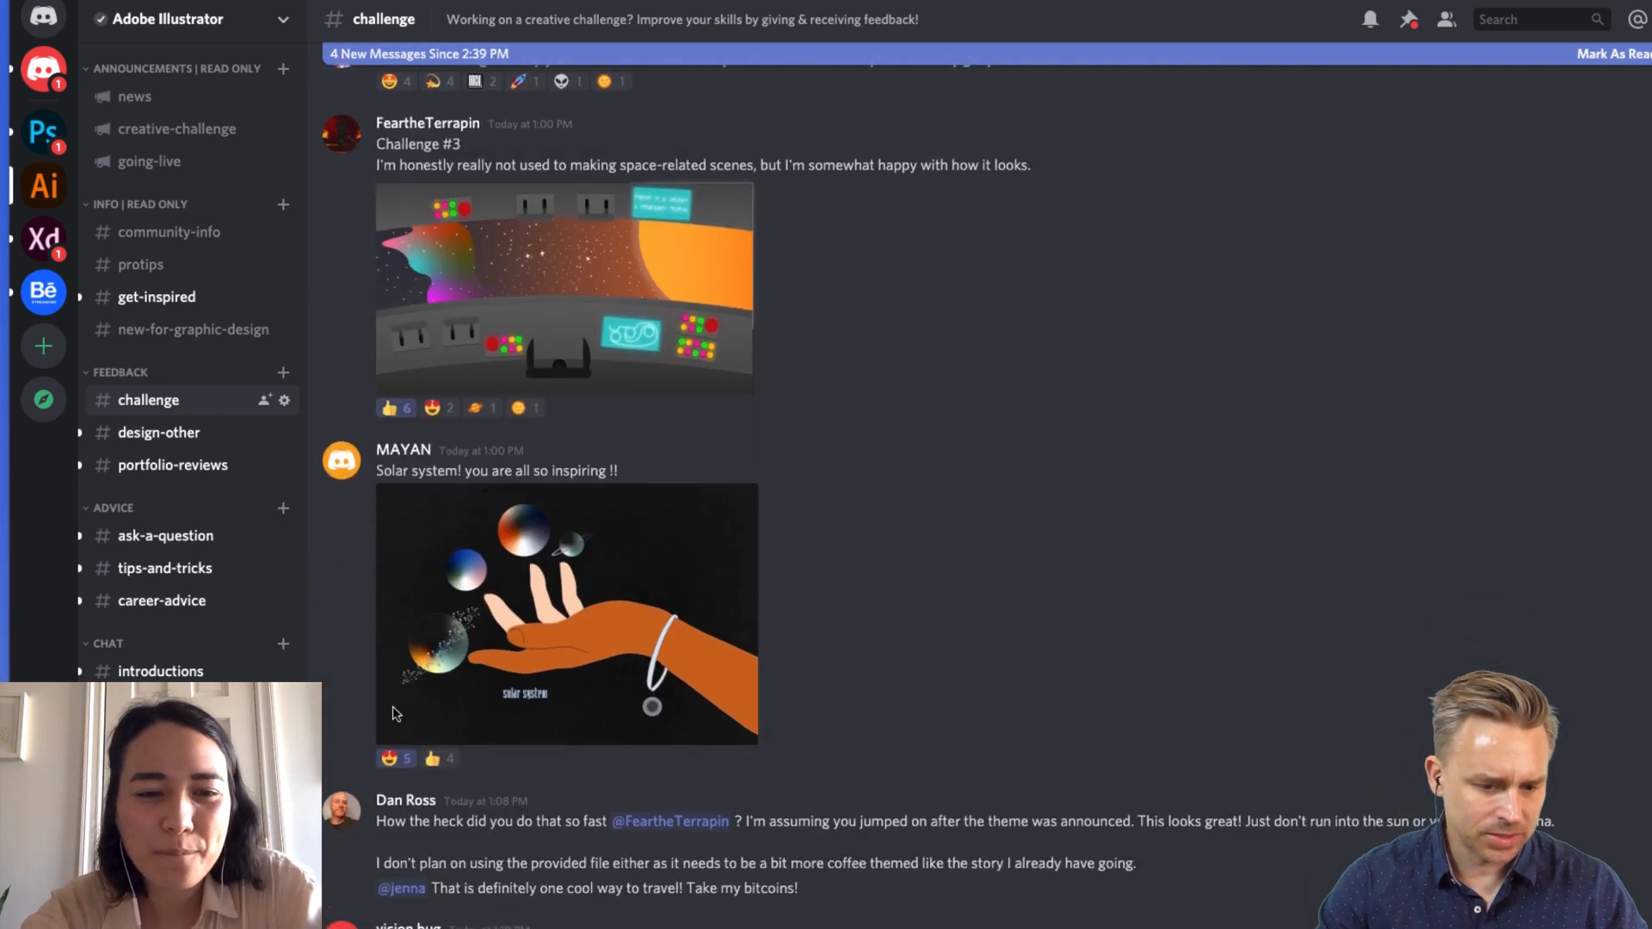
scroll(418, 586, "up", 2)
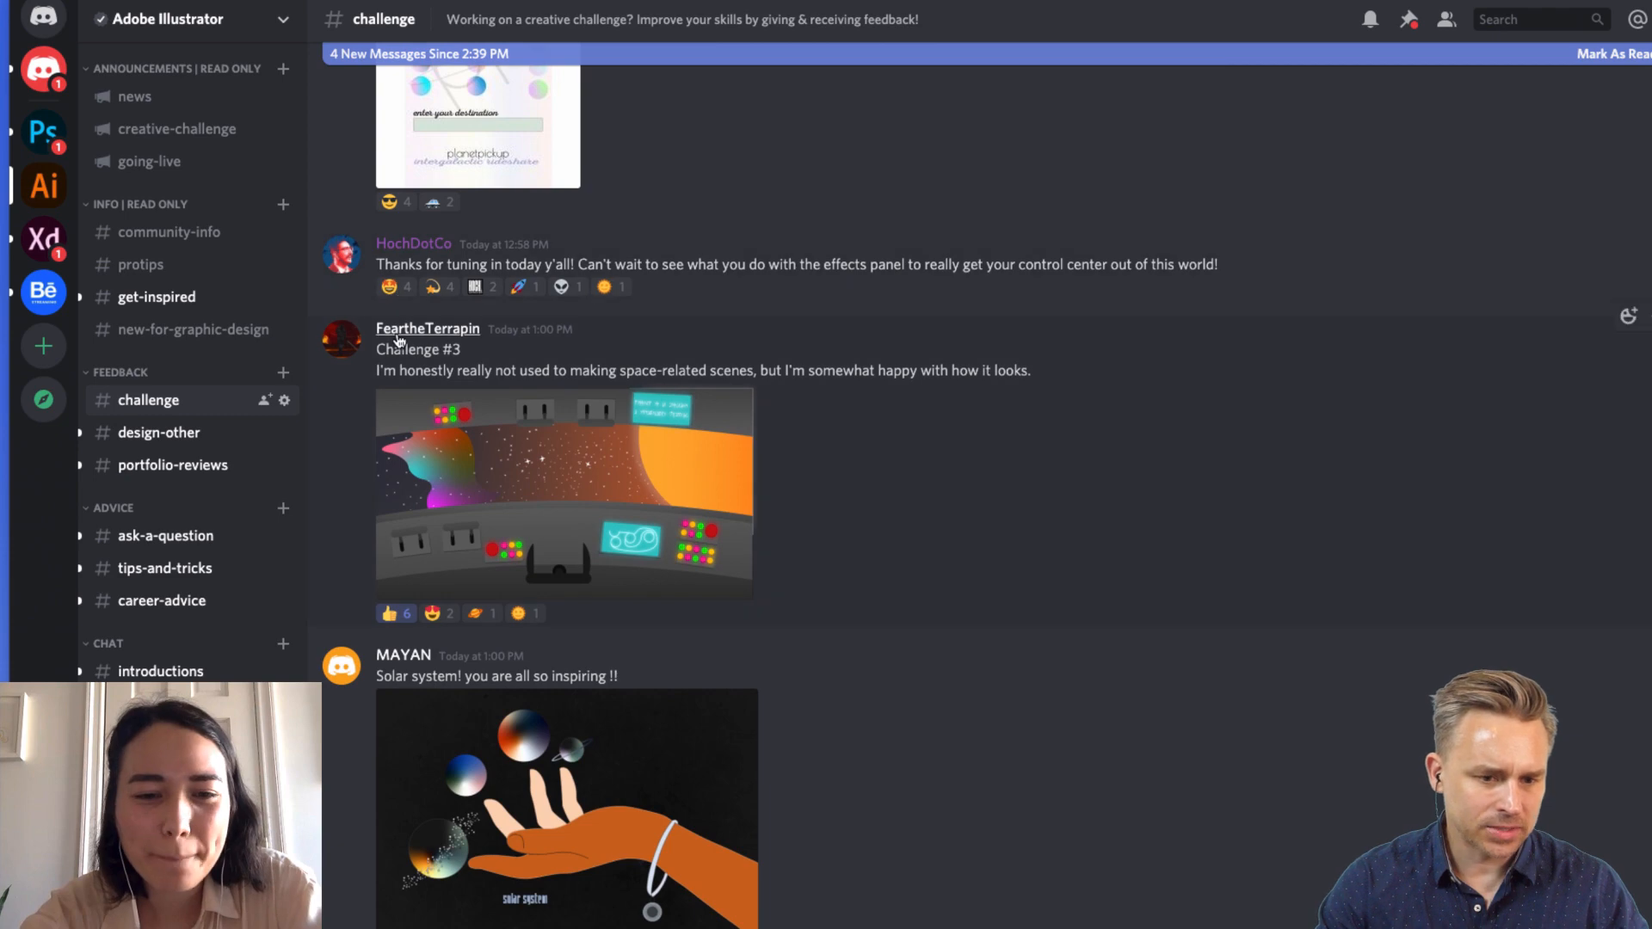
scroll(508, 355, "up", 12)
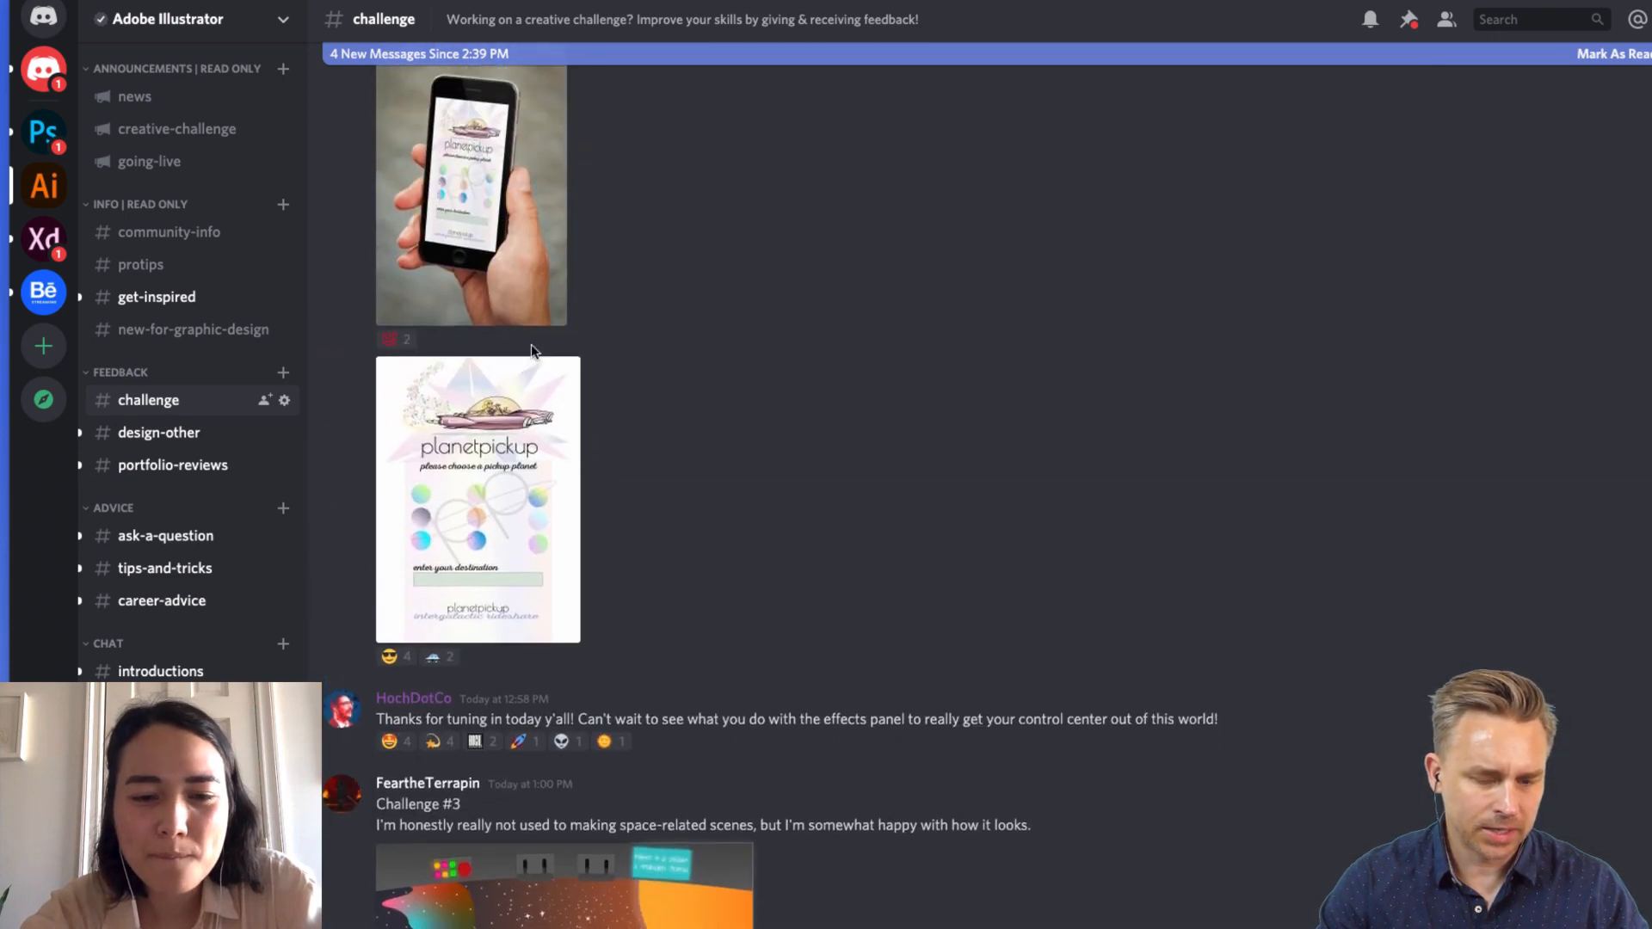
scroll(534, 353, "up", 5)
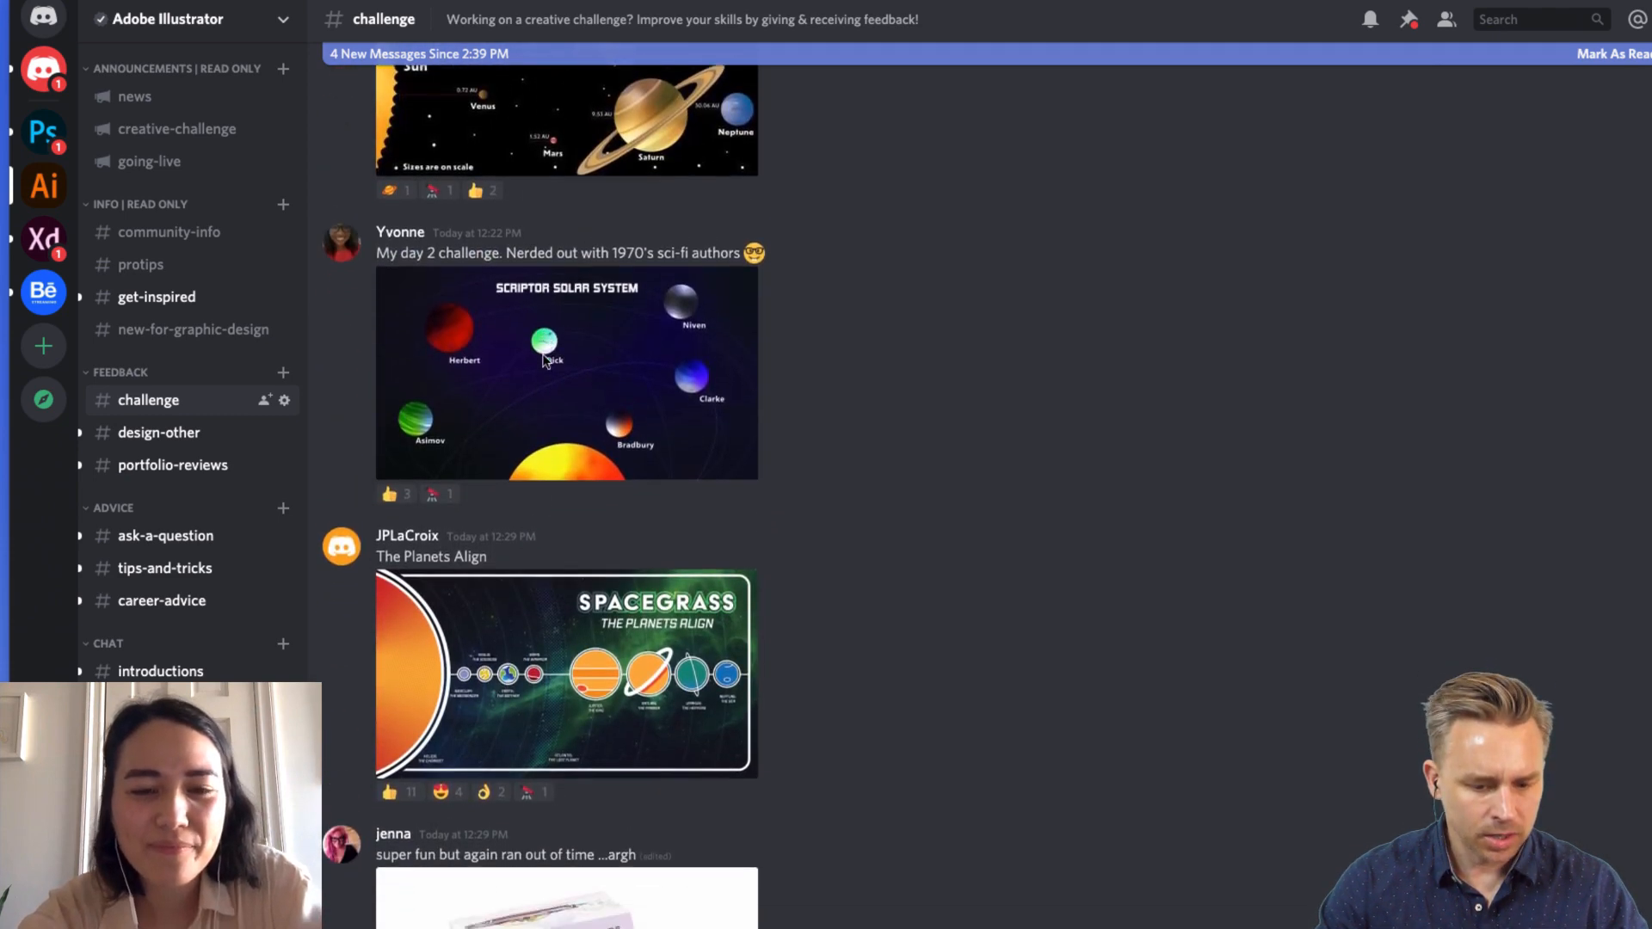
left_click(555, 648)
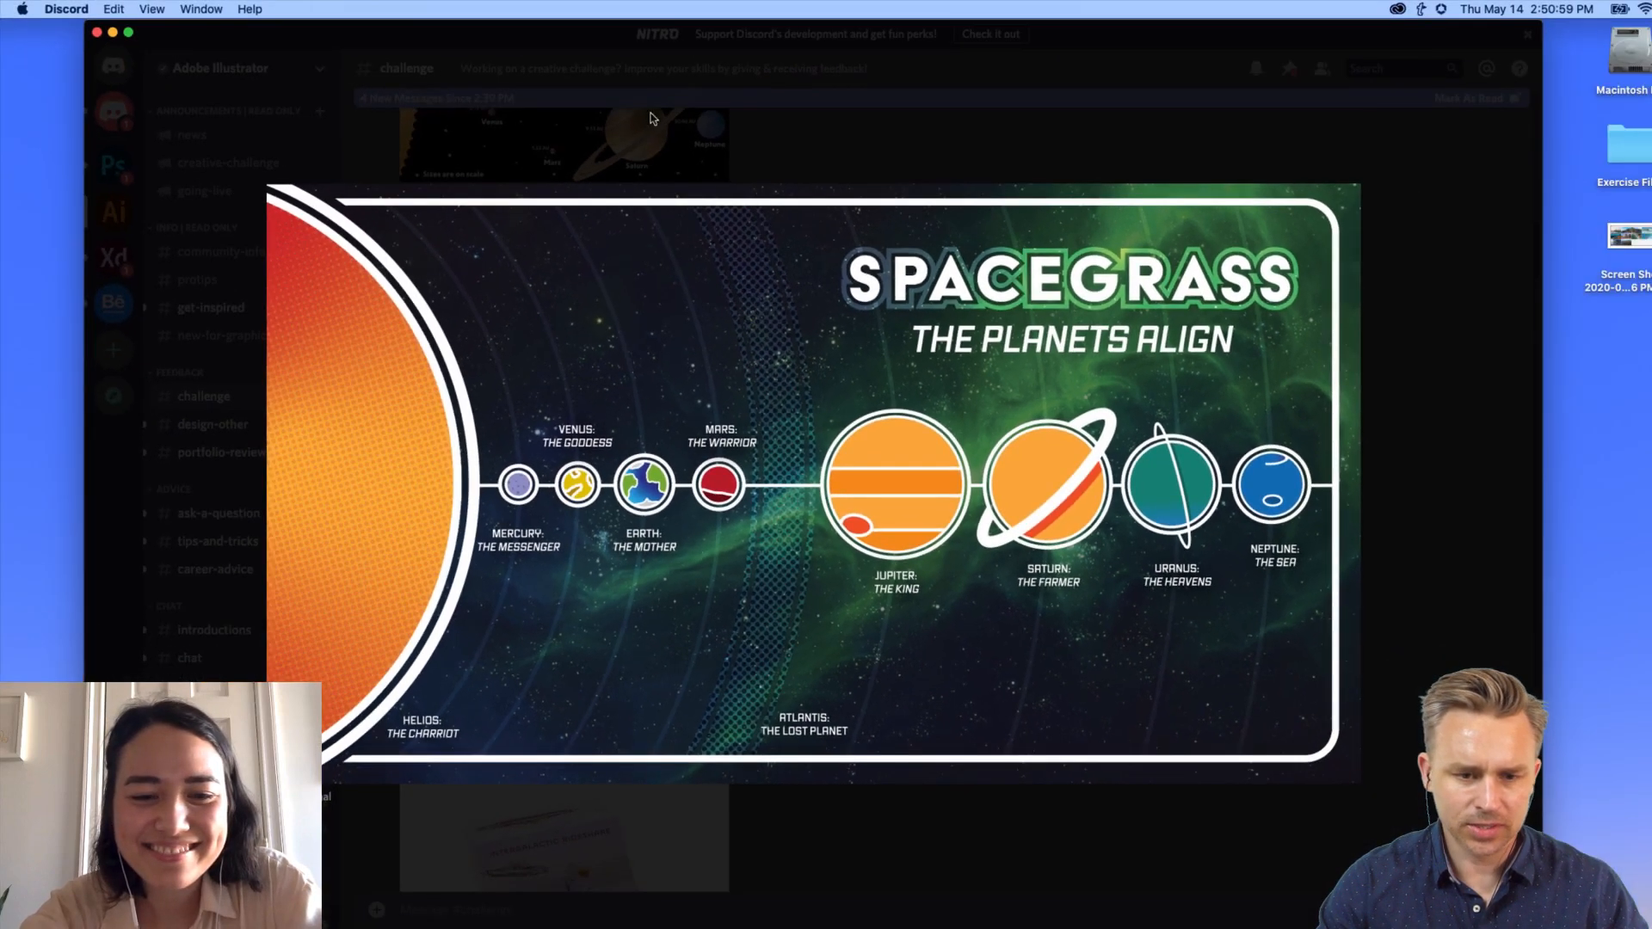
Step: Add a thumbs-up to the Spacegrass post and reopen its image
left_click(647, 34)
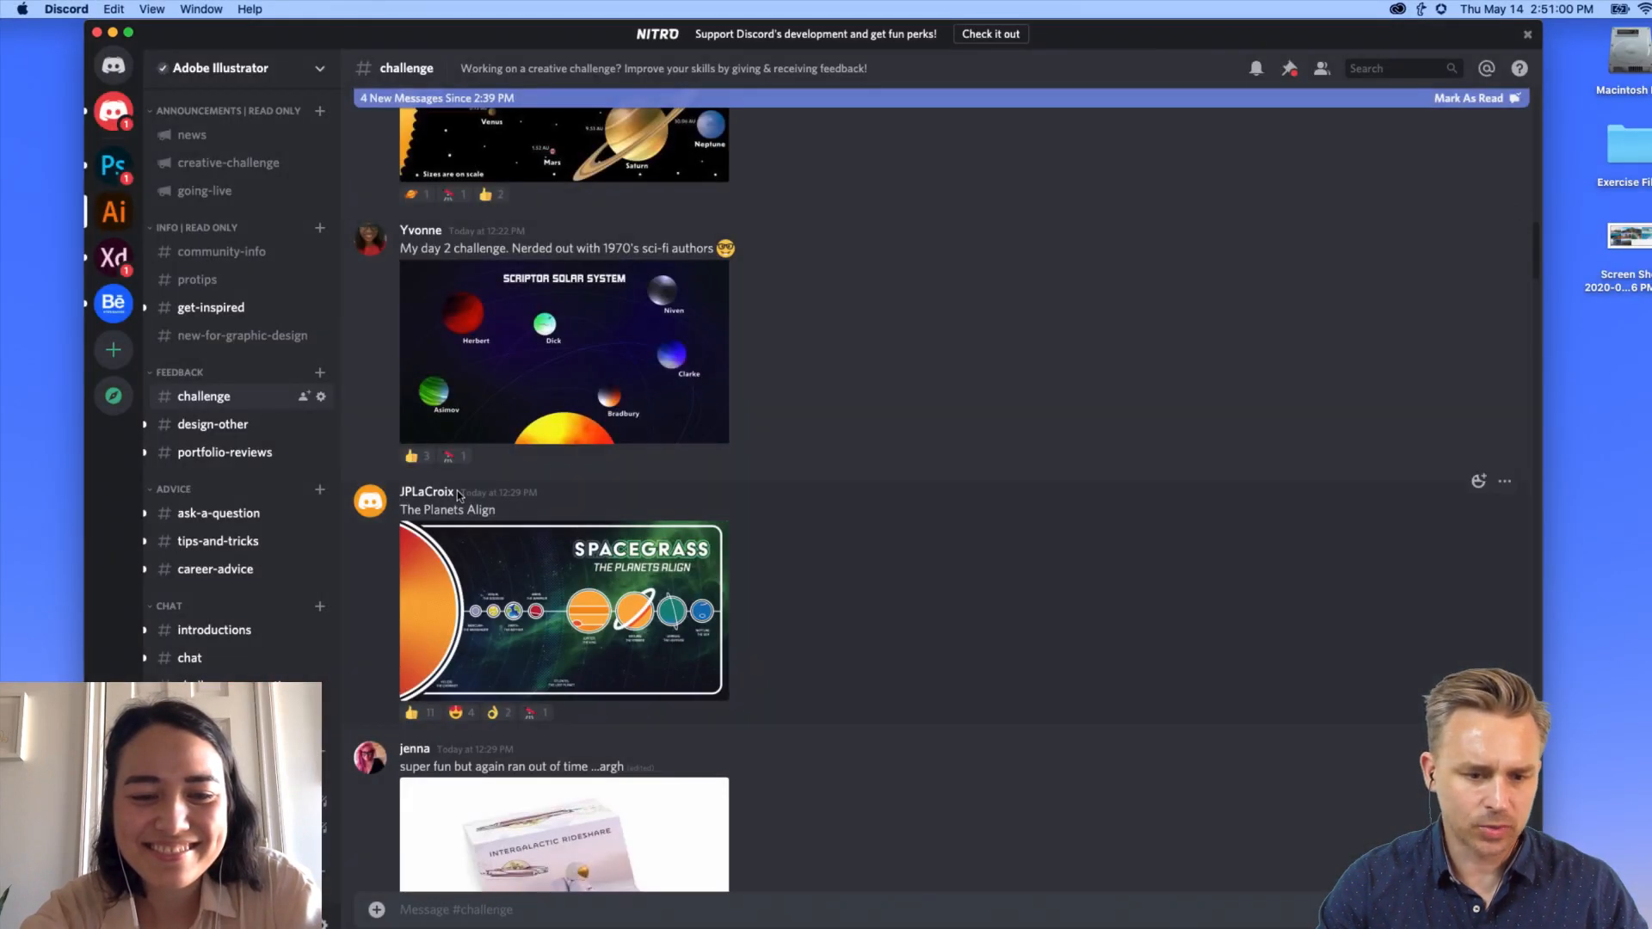
left_click(418, 714)
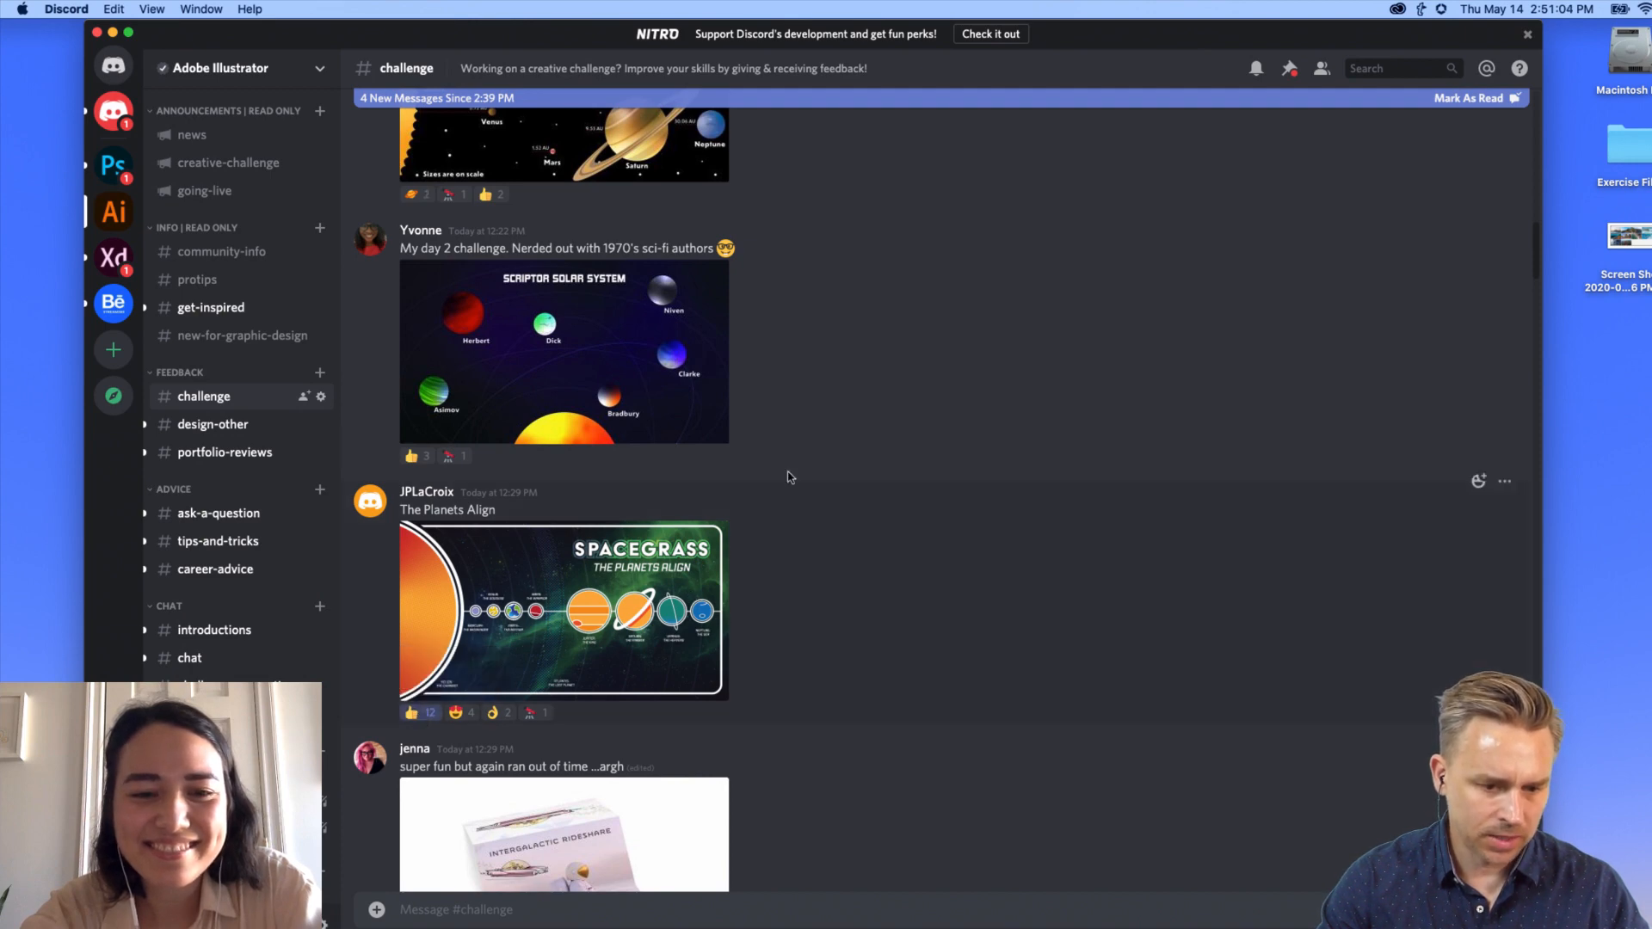
left_click(577, 572)
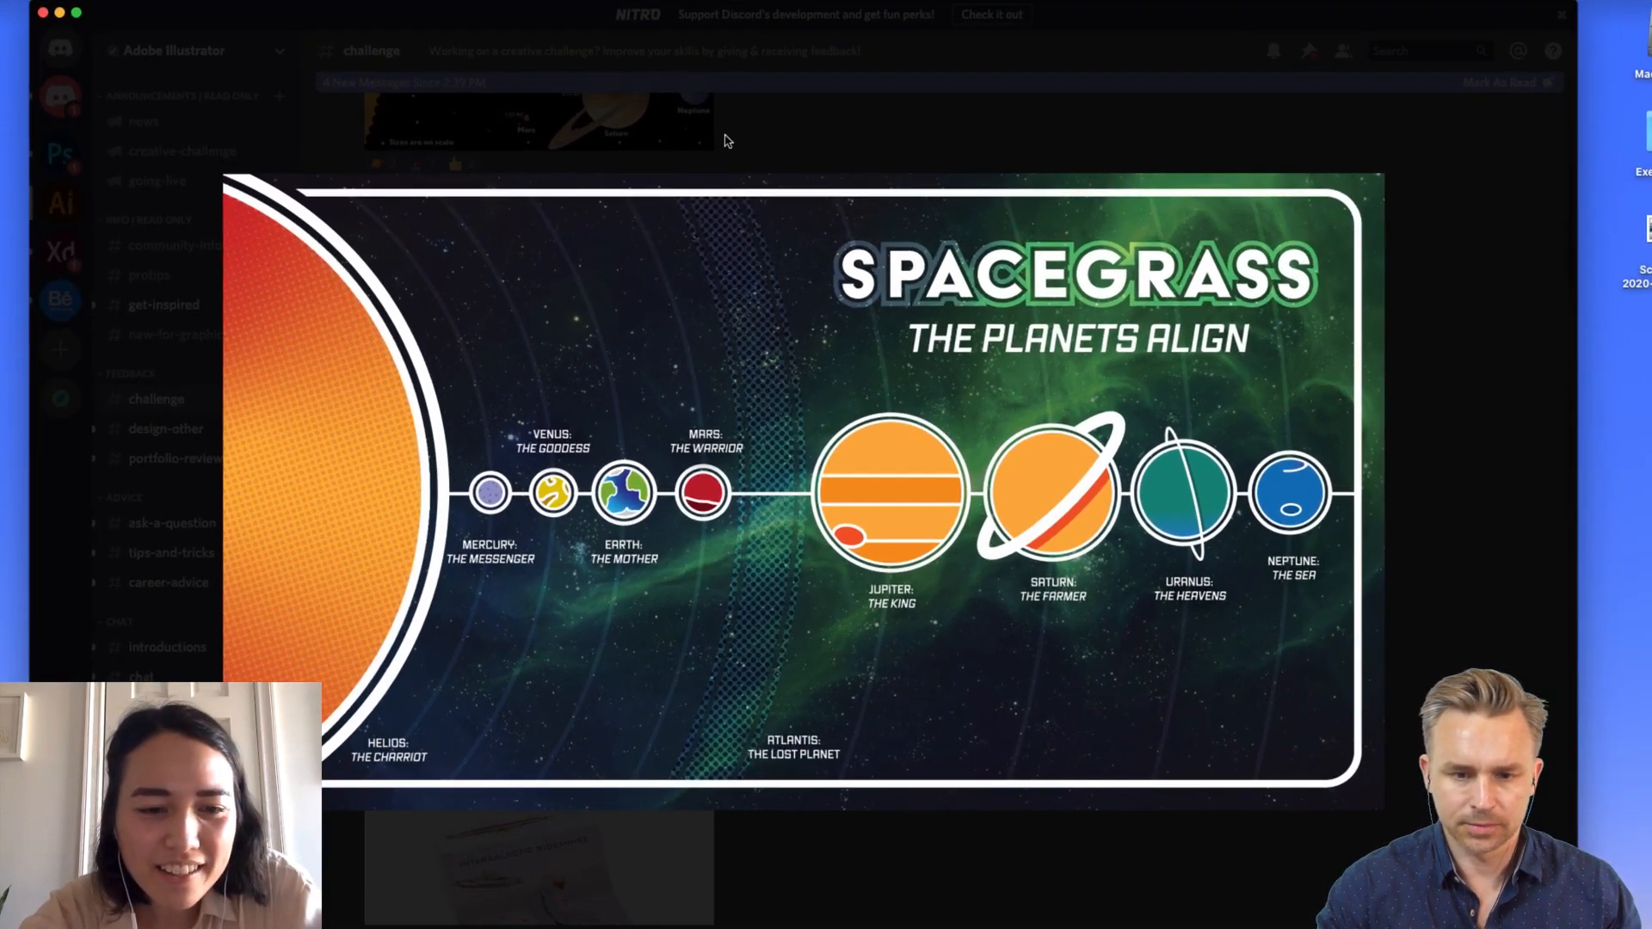
Step: Compare the Spacegrass and Scriptor Solar System images, ending on Scriptor Solar System enlarged
left_click(728, 140)
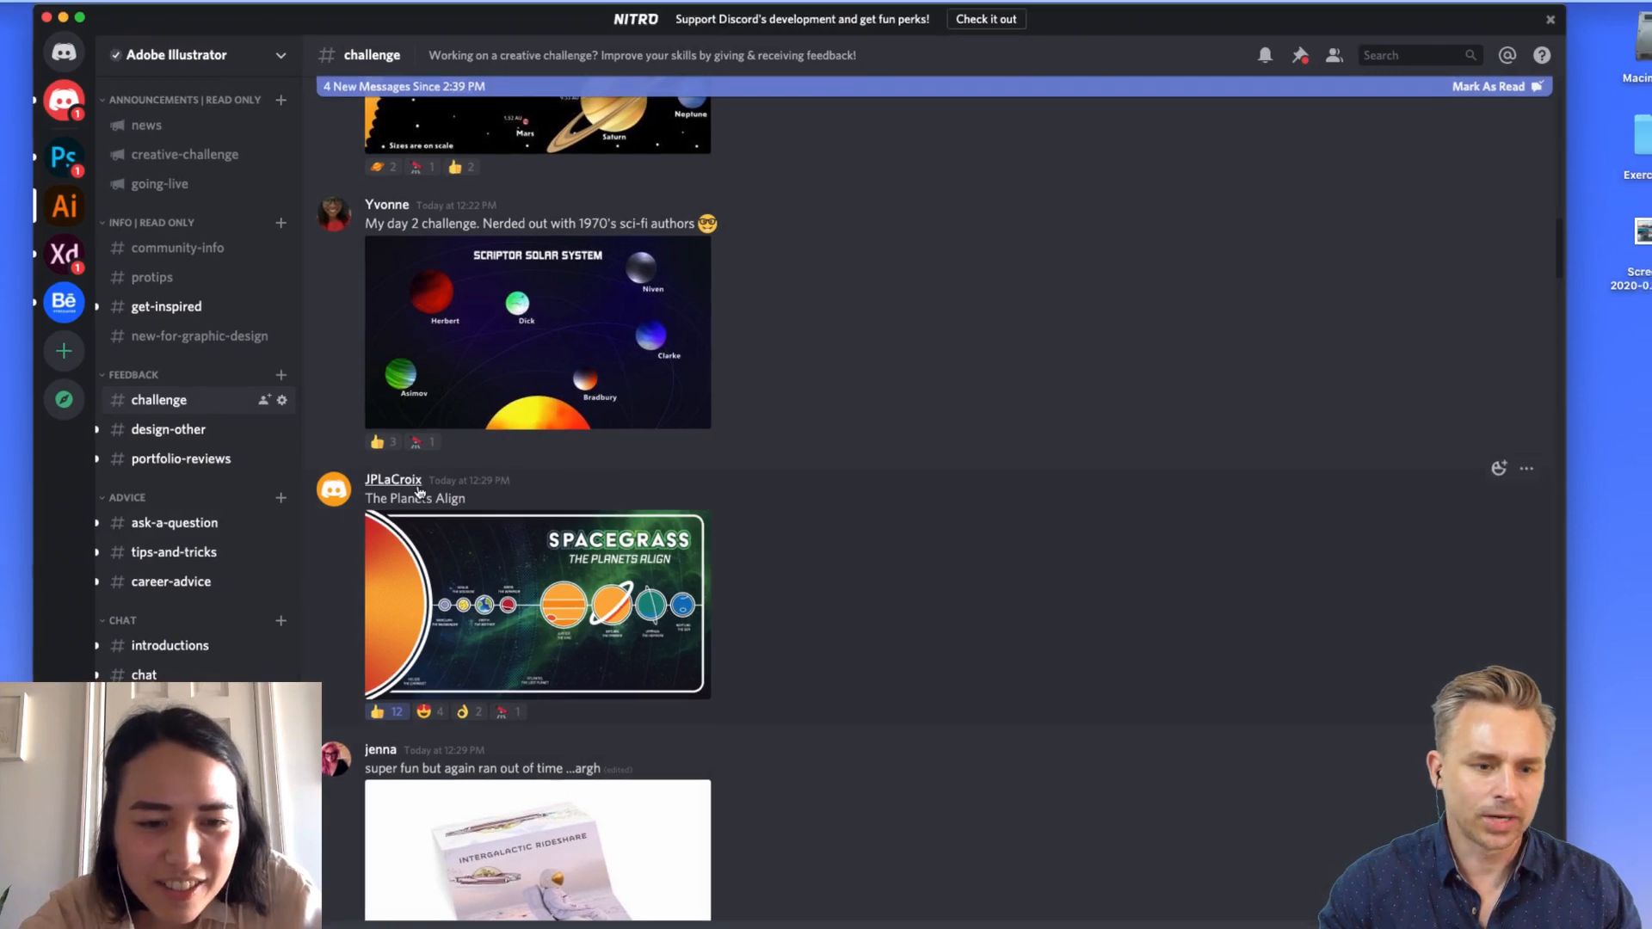
scroll(441, 473, "up", 2)
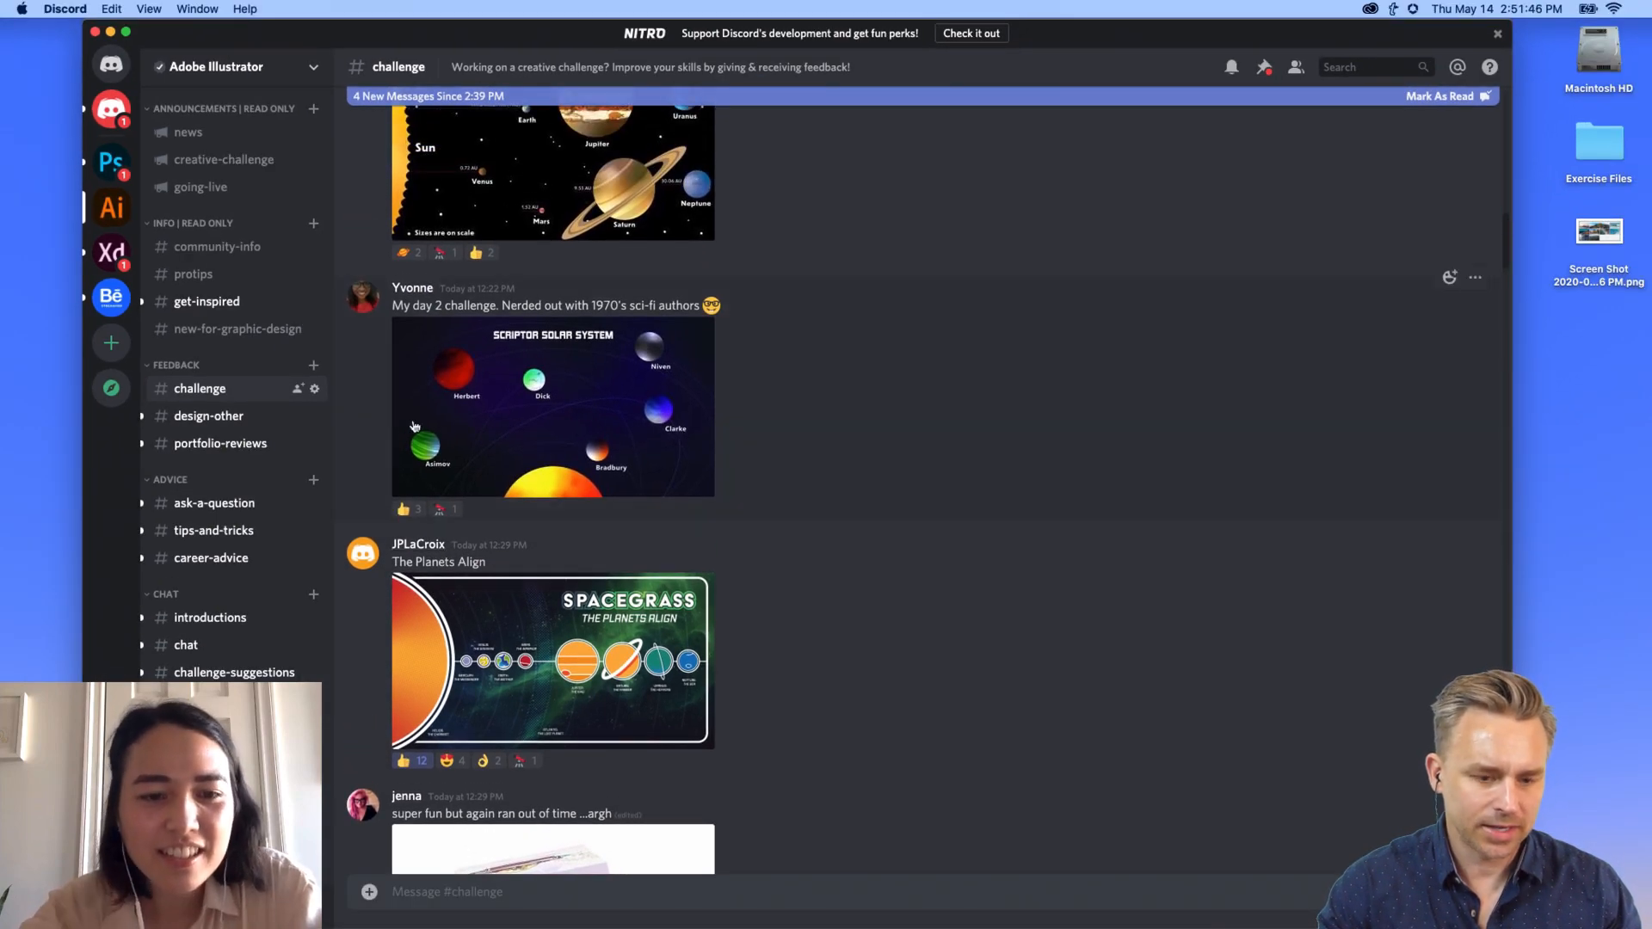
left_click(482, 370)
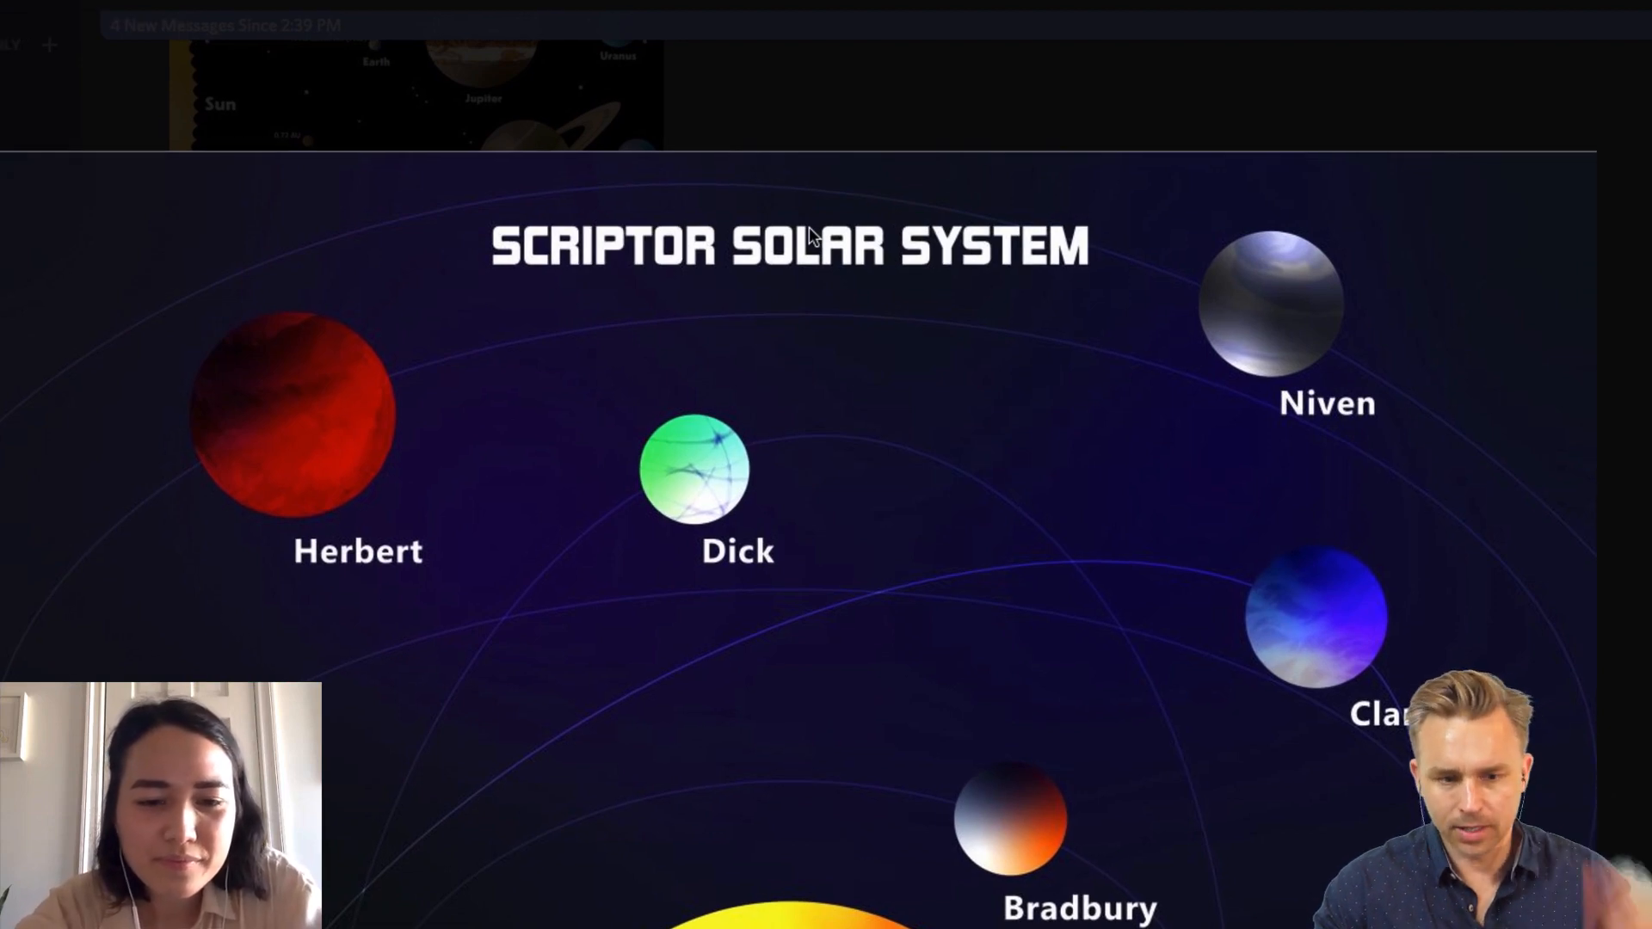
left_click(800, 139)
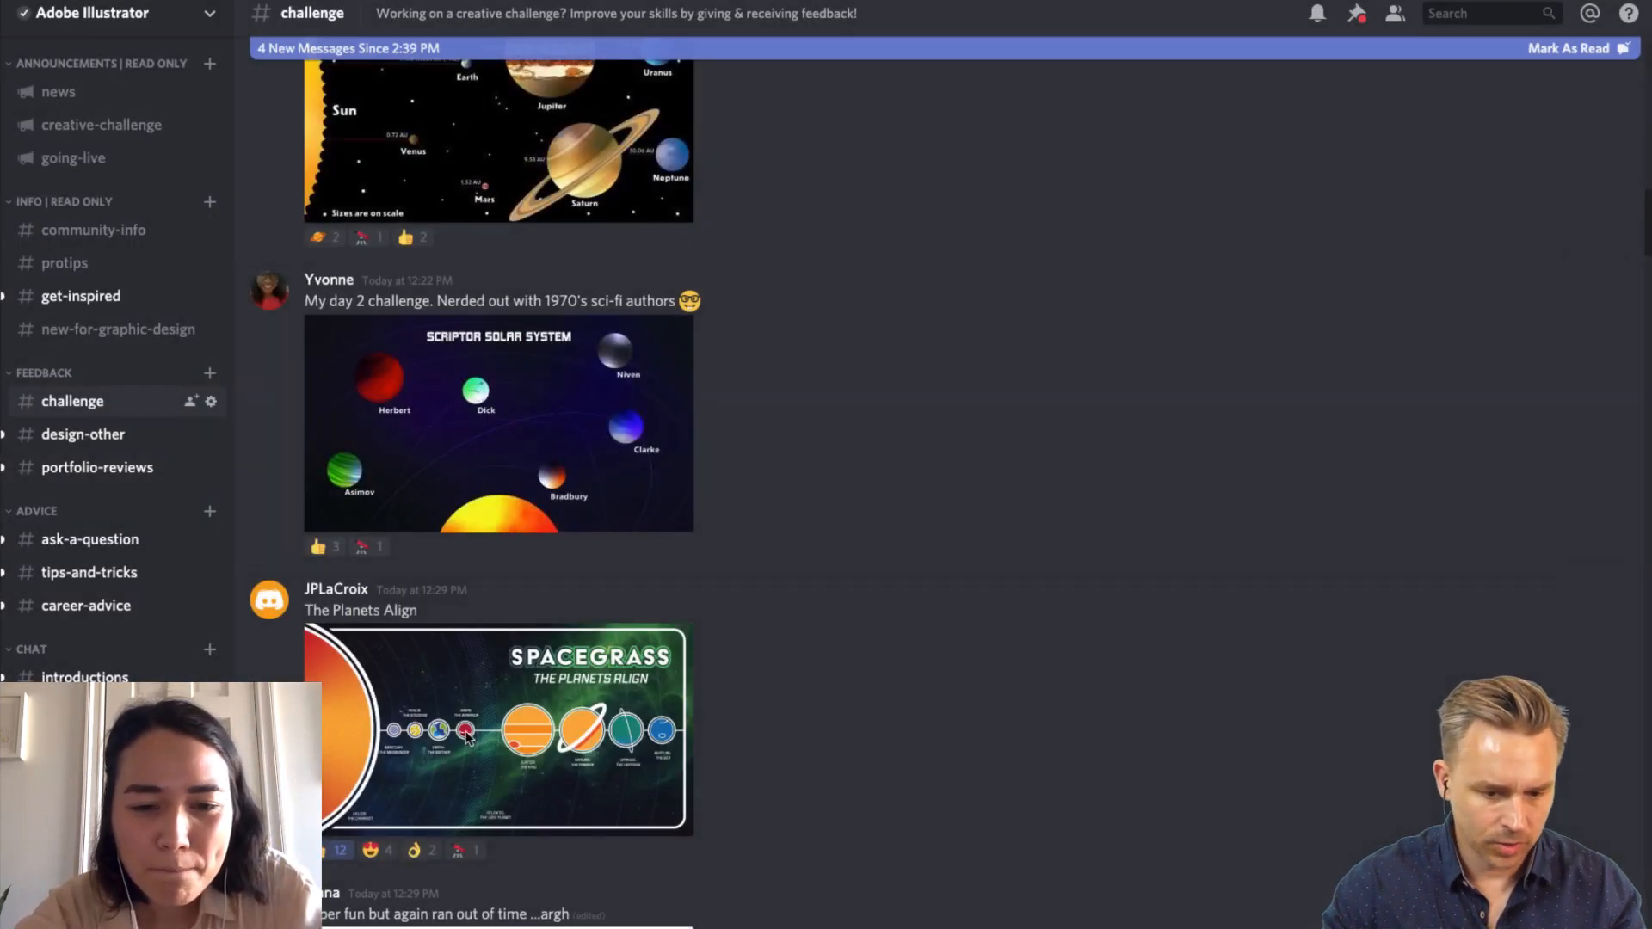
left_click(466, 736)
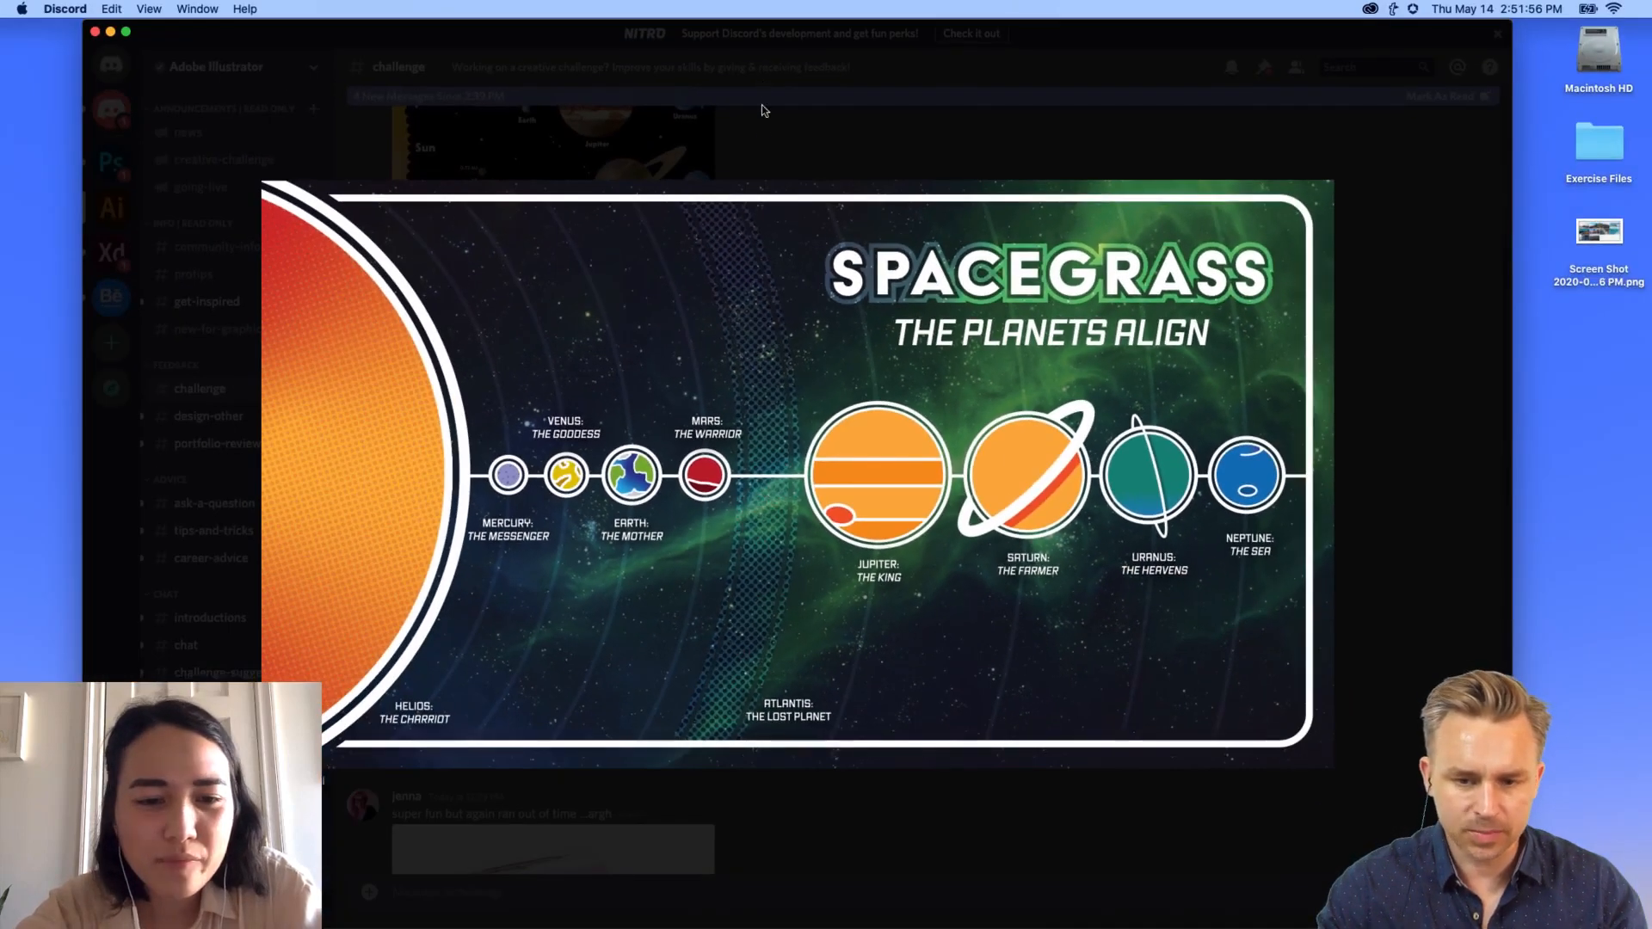
left_click(763, 84)
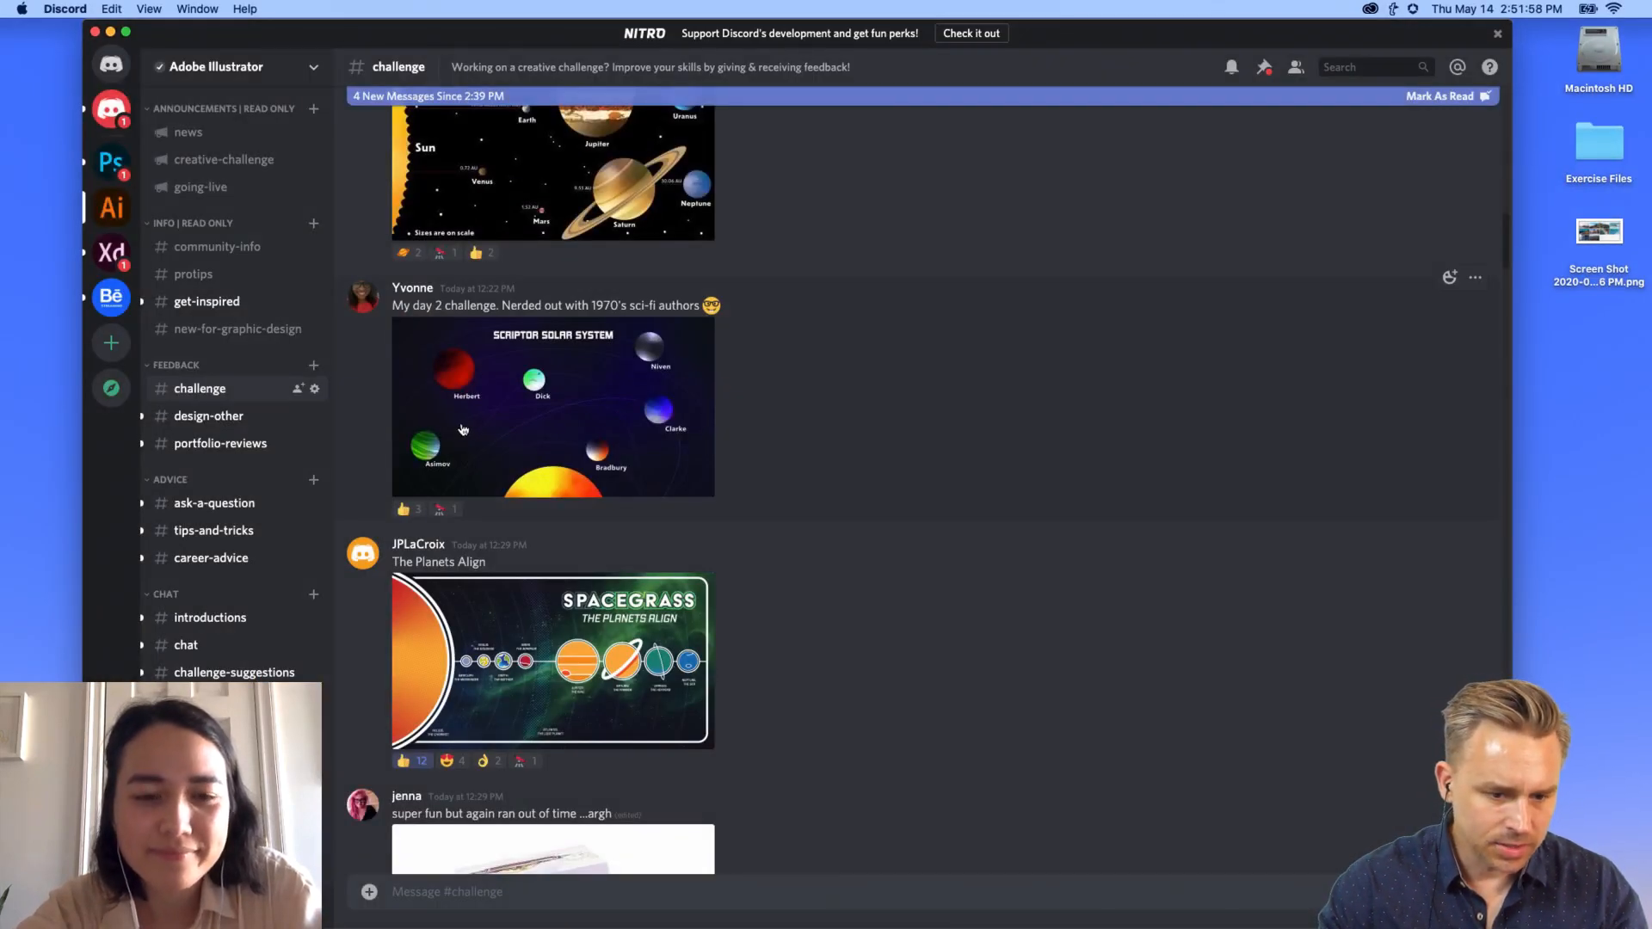
left_click(468, 425)
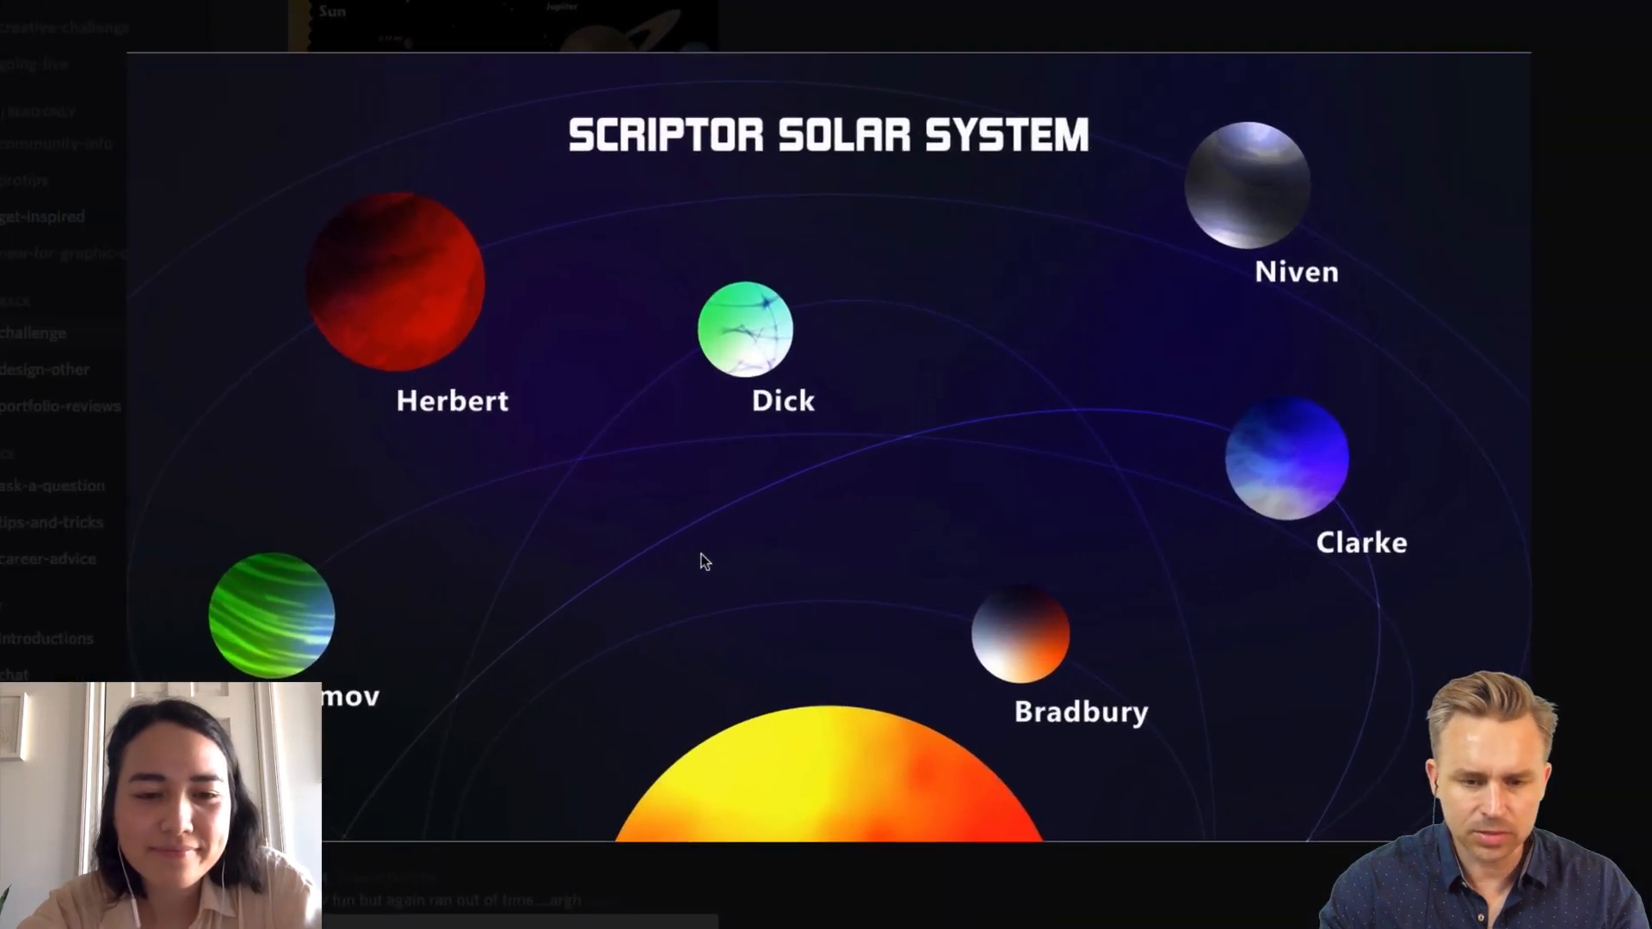